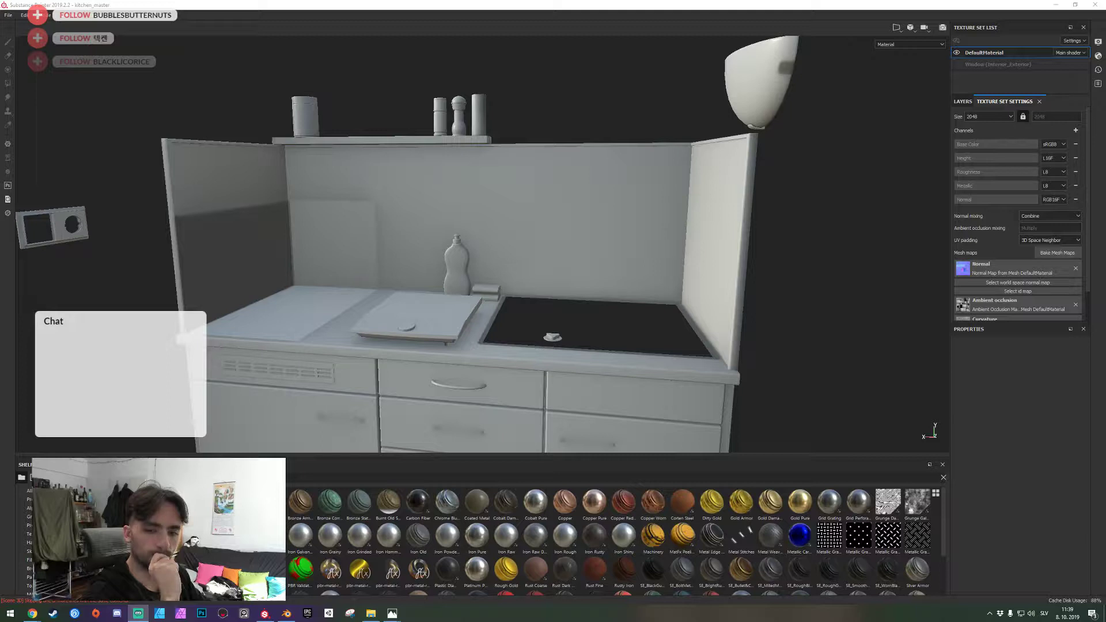
Switch to Blender with the kitchen_master scene
key("alt+Tab")
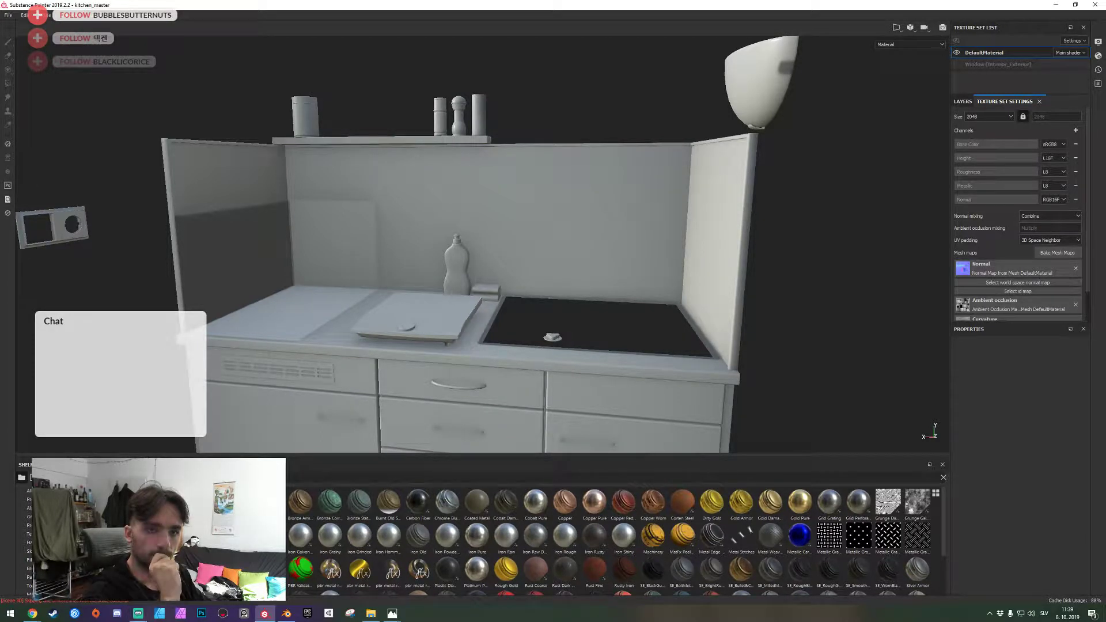
key("alt+Tab")
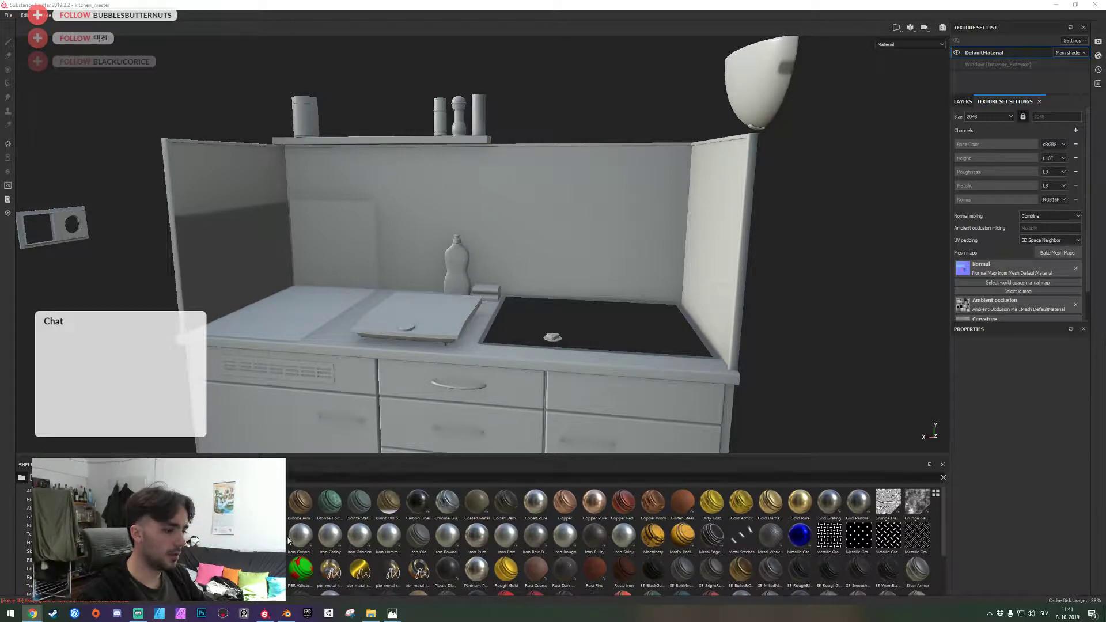
key("alt+Tab")
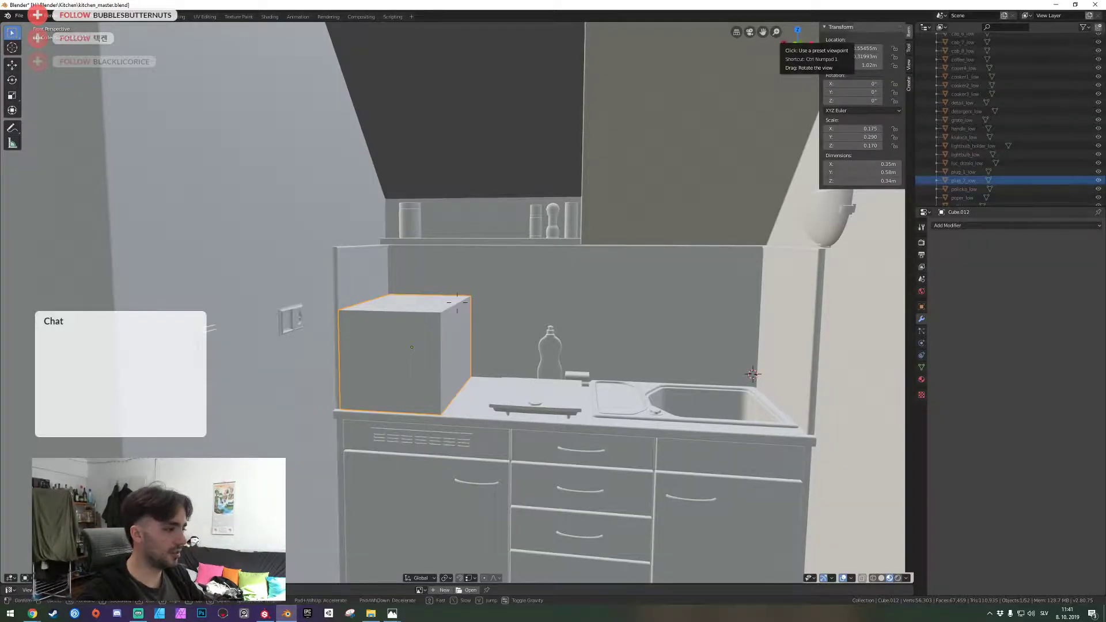
Examine the placeholder box on the kitchen counter and its surroundings from different distances and angles
middle_click_drag(469, 299, 458, 304)
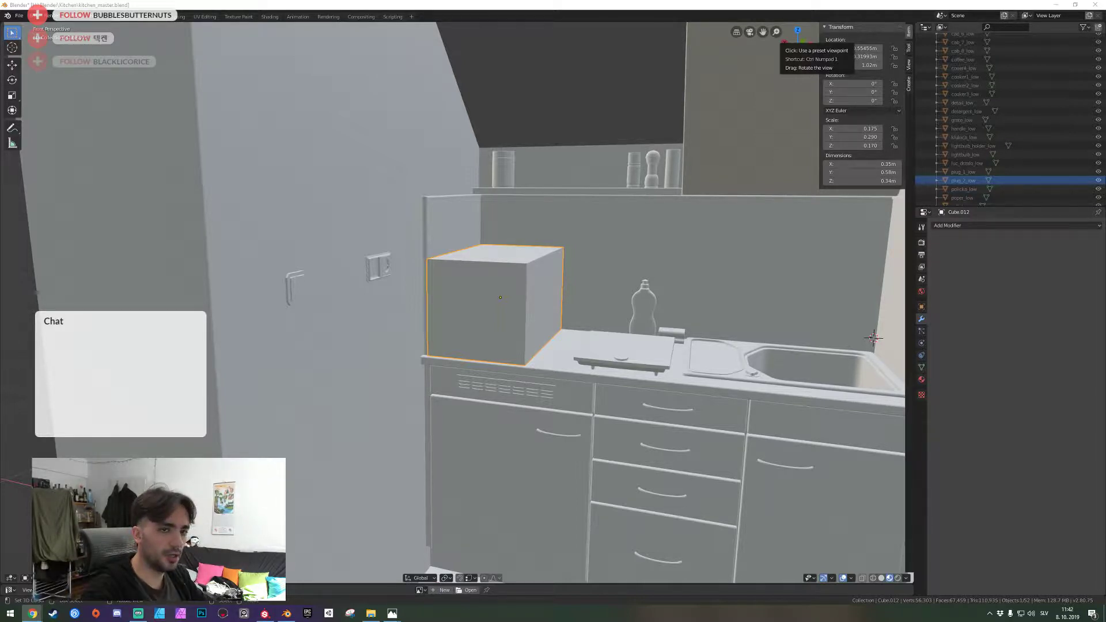
right_click(711, 365, "shift")
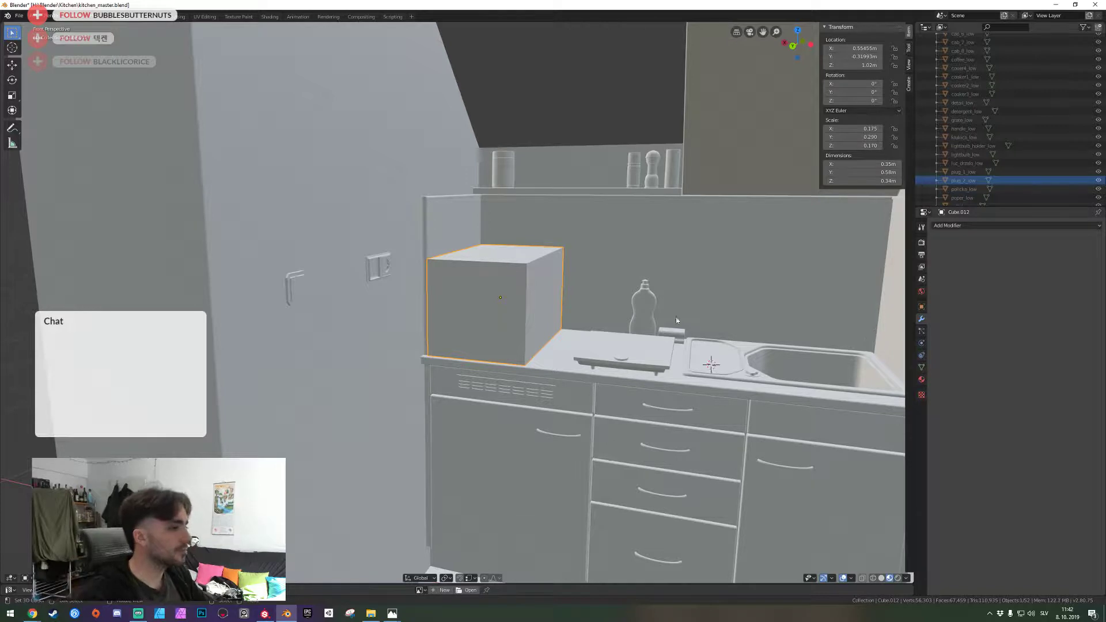
key("shift+grave")
key("s")
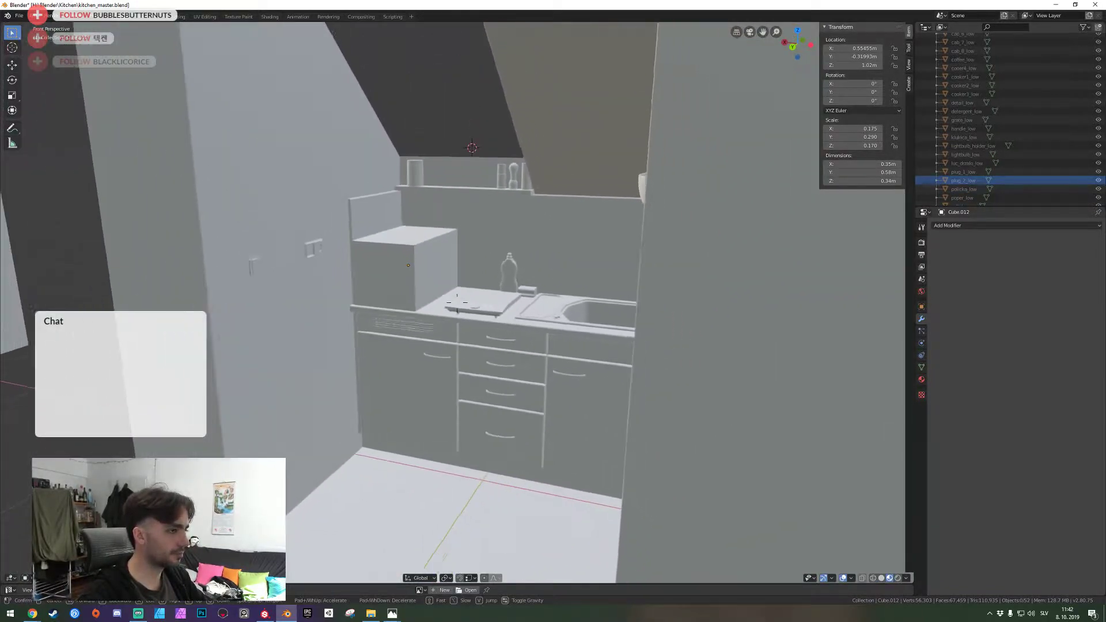
key("w")
key("w")
left_click(461, 310)
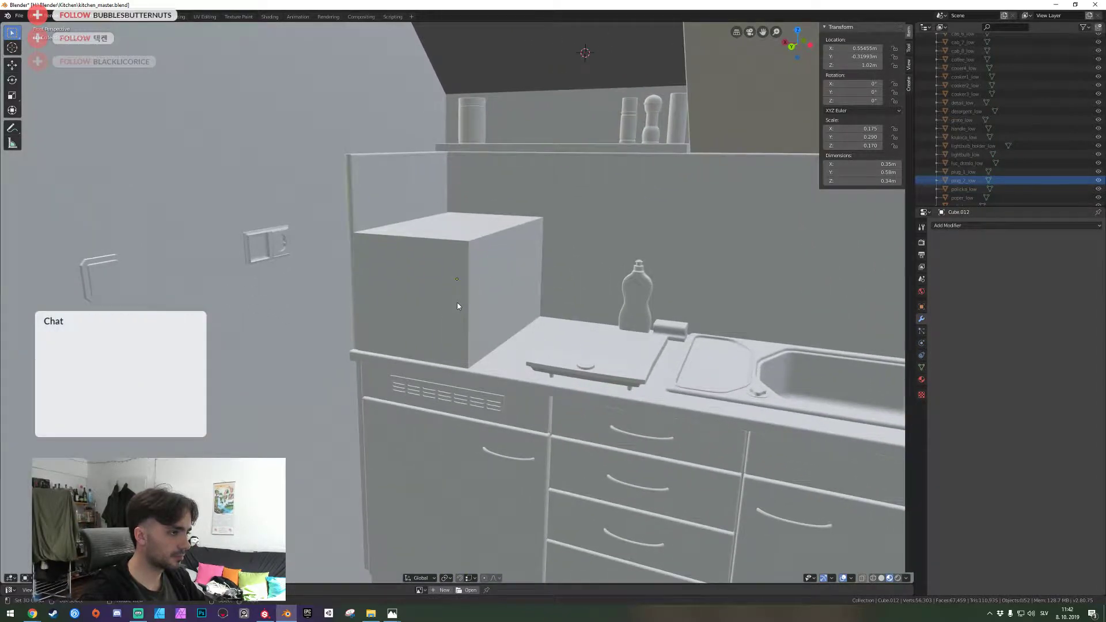
right_click(461, 308, "shift")
key("alt+z")
key("alt+z")
key("shift+grave")
key("s")
left_click(460, 307)
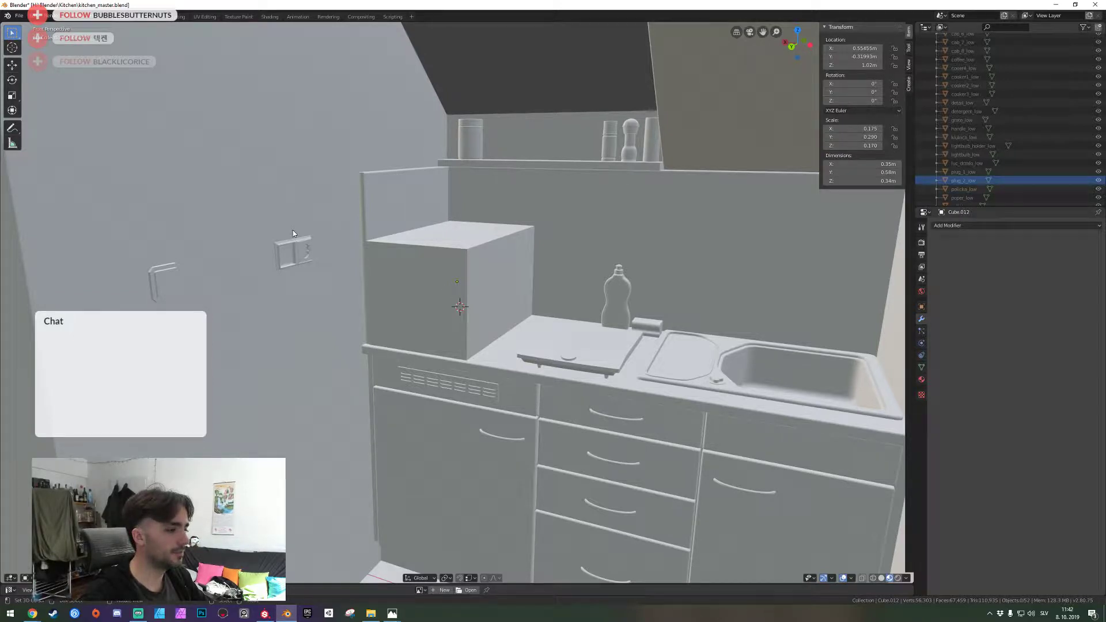
right_click(357, 223, "shift")
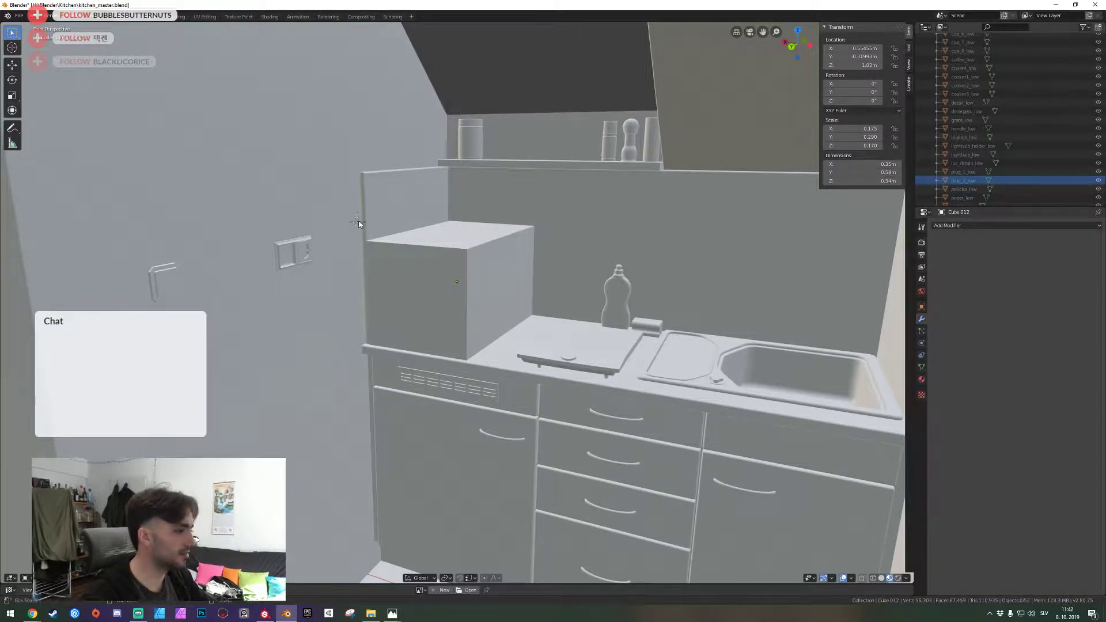
Isolate the placeholder box on the kitchen counter in local view
scroll(457, 305, "up", 3)
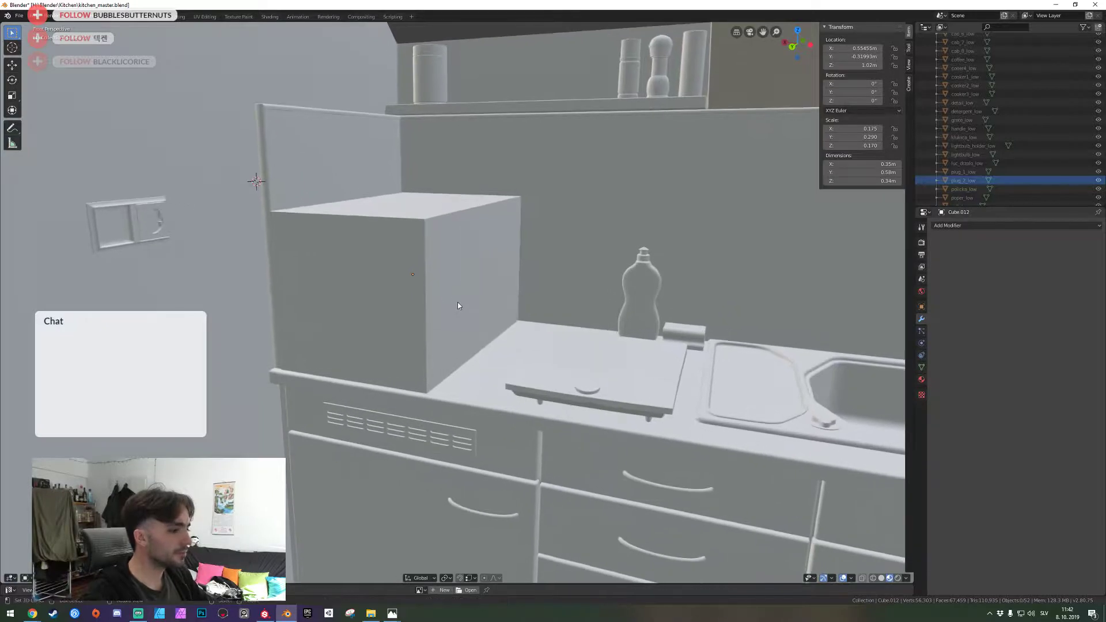
left_click(412, 279)
key("KP_Divide")
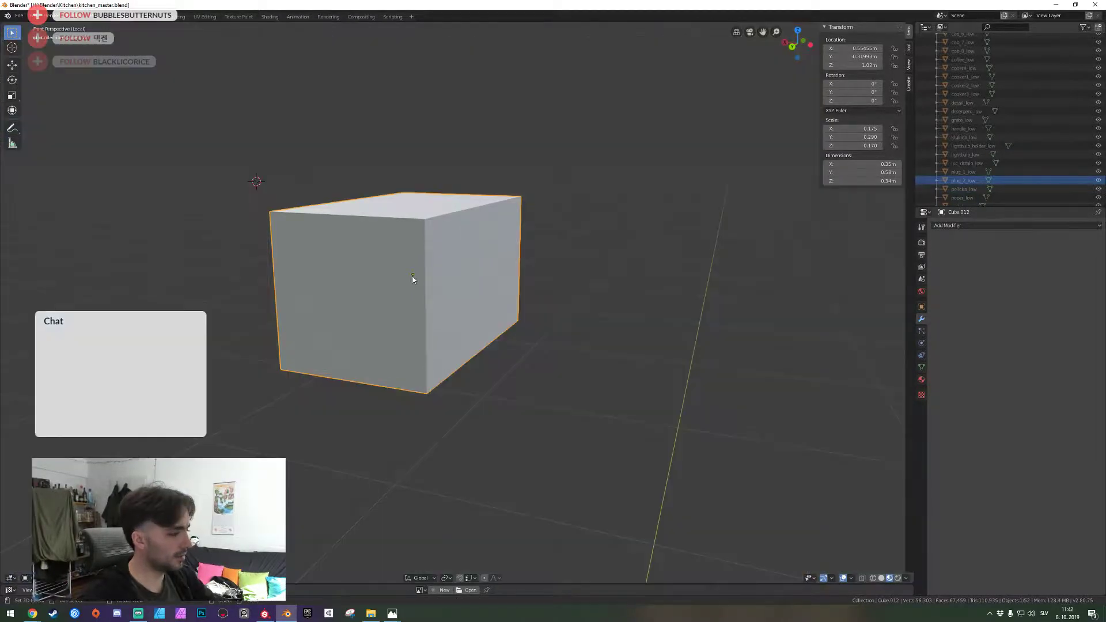
key("KP_Decimal")
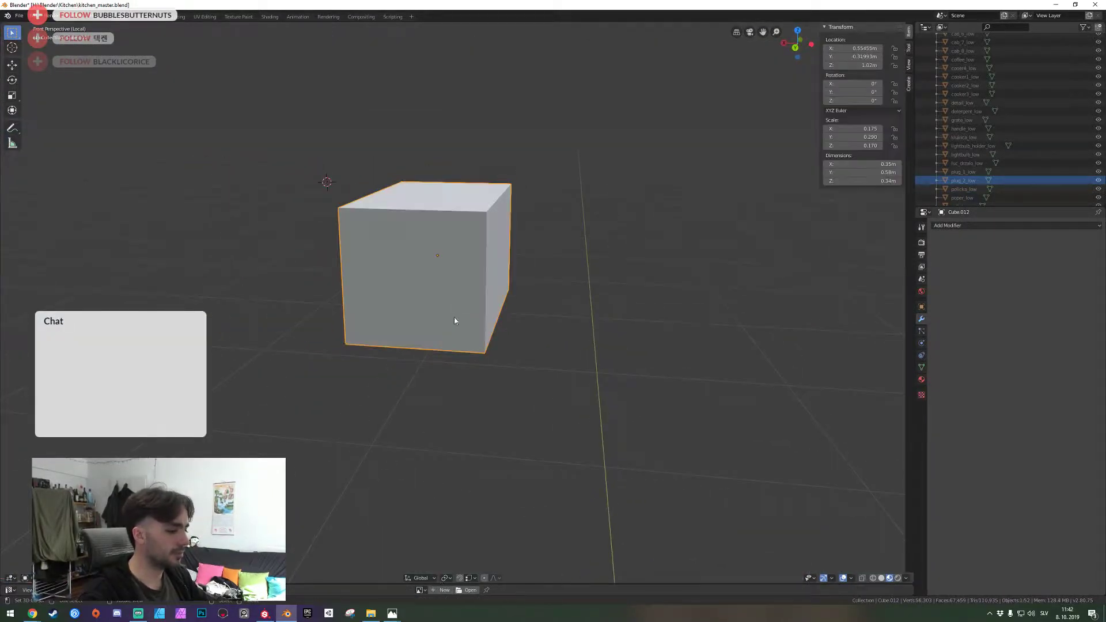
Add the photo 20191005_181011 from the kuhinja folder to the Blender scene as a reference image and scale it to about -0.147
key("alt+Tab")
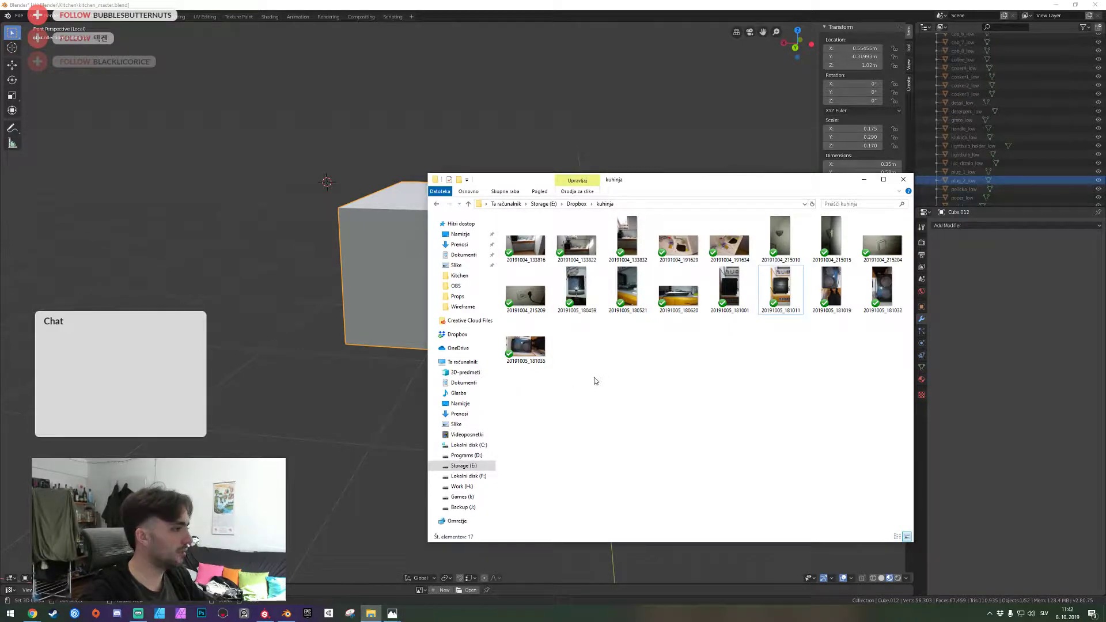
left_click_drag(362, 293, 786, 354)
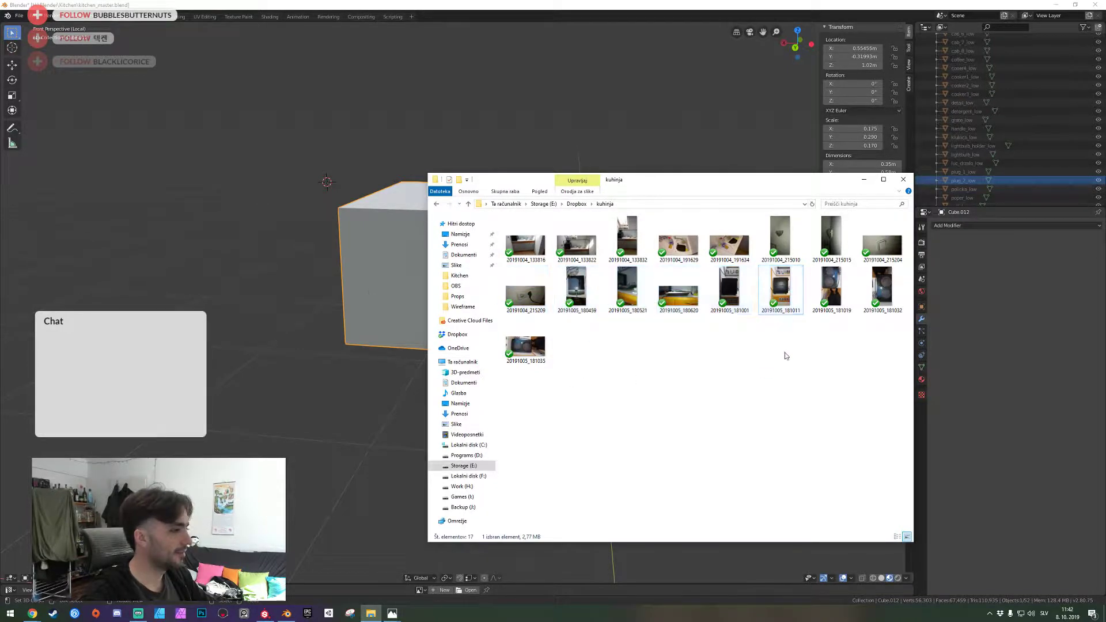
left_click_drag(778, 287, 407, 119)
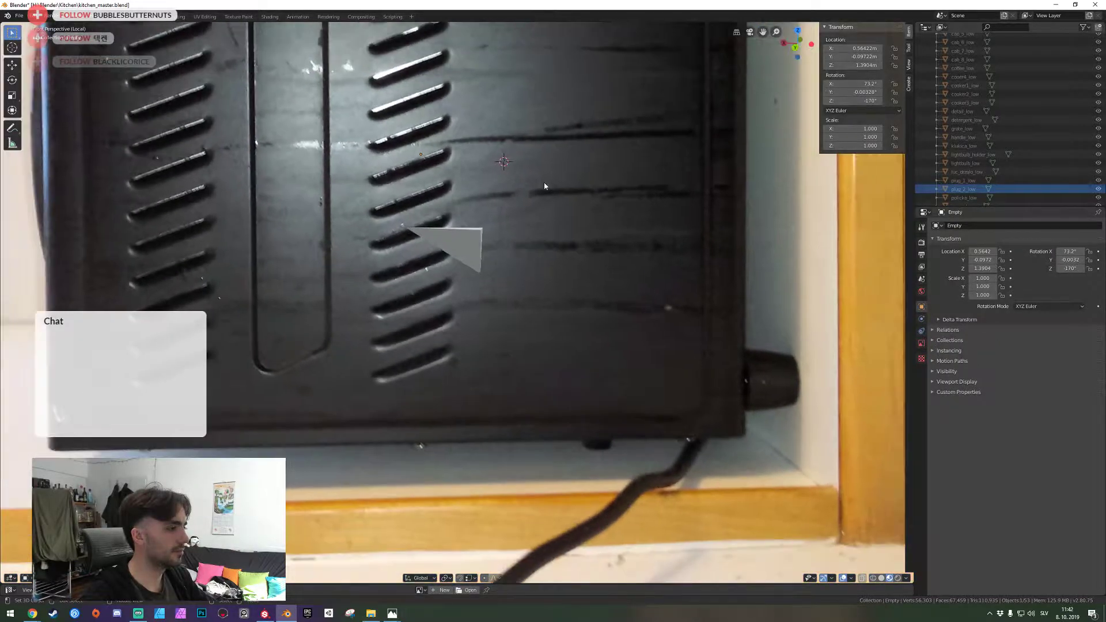
key("s")
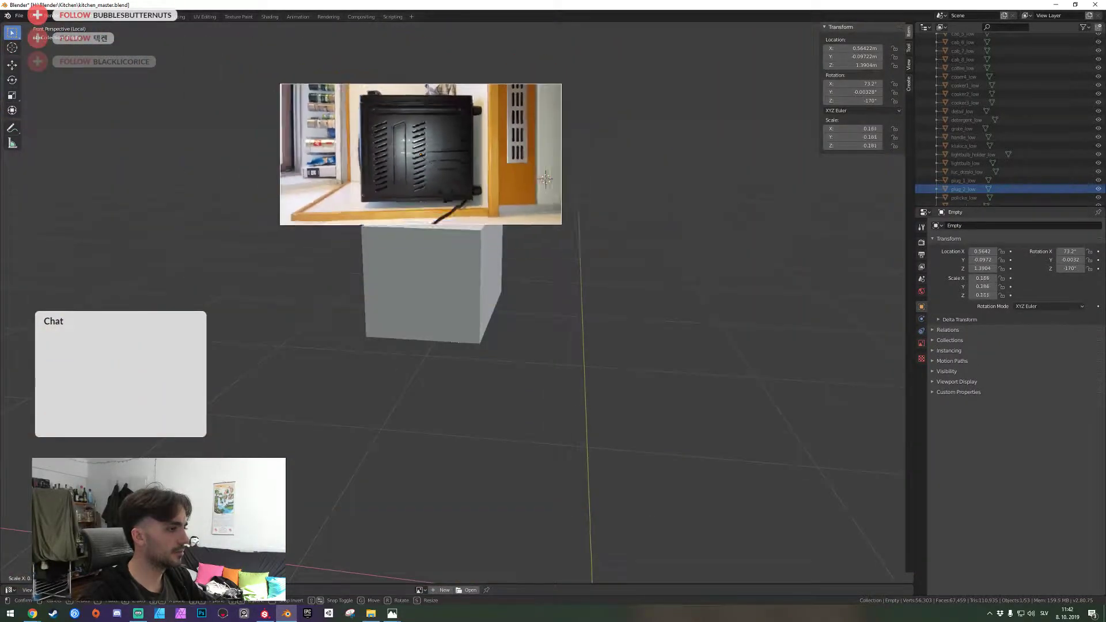
left_click(391, 143)
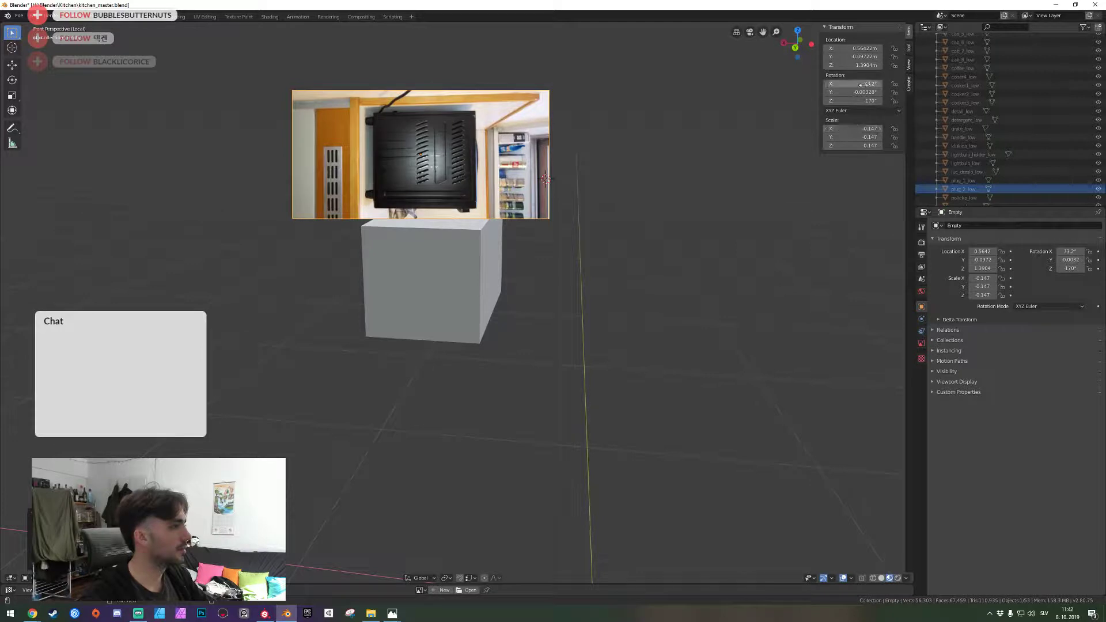
Set the reference image's rotation to 0° on all three axes
left_click_drag(861, 85, 863, 84)
type("0")
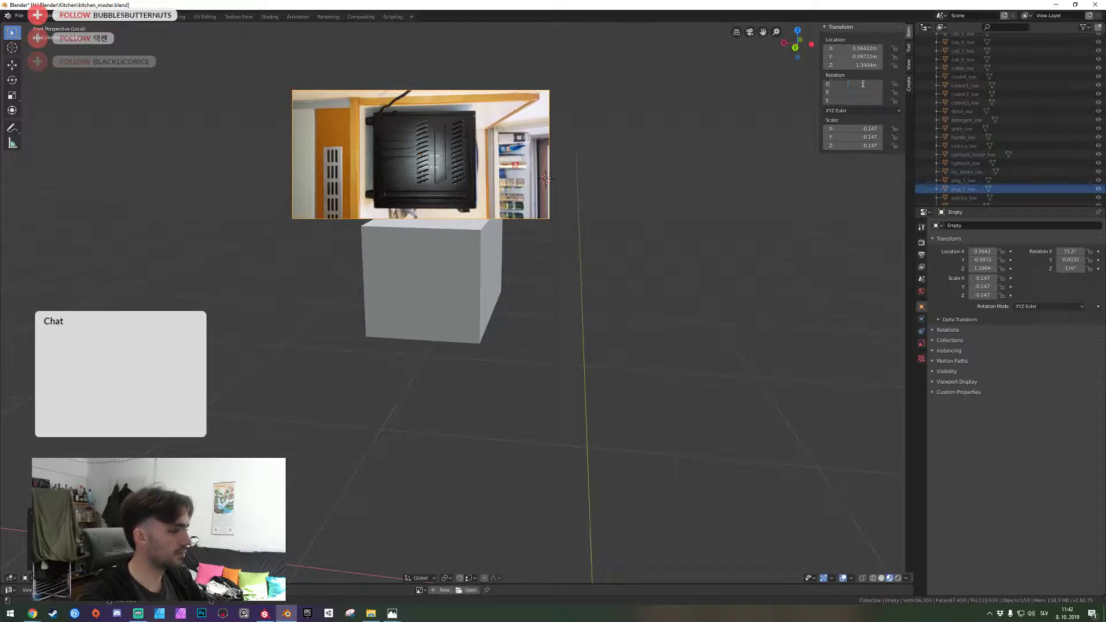
key("Return")
Rotate the reference image 90° about the Y axis to stand it vertically above the box
key("shift+grave")
key("e")
key("a")
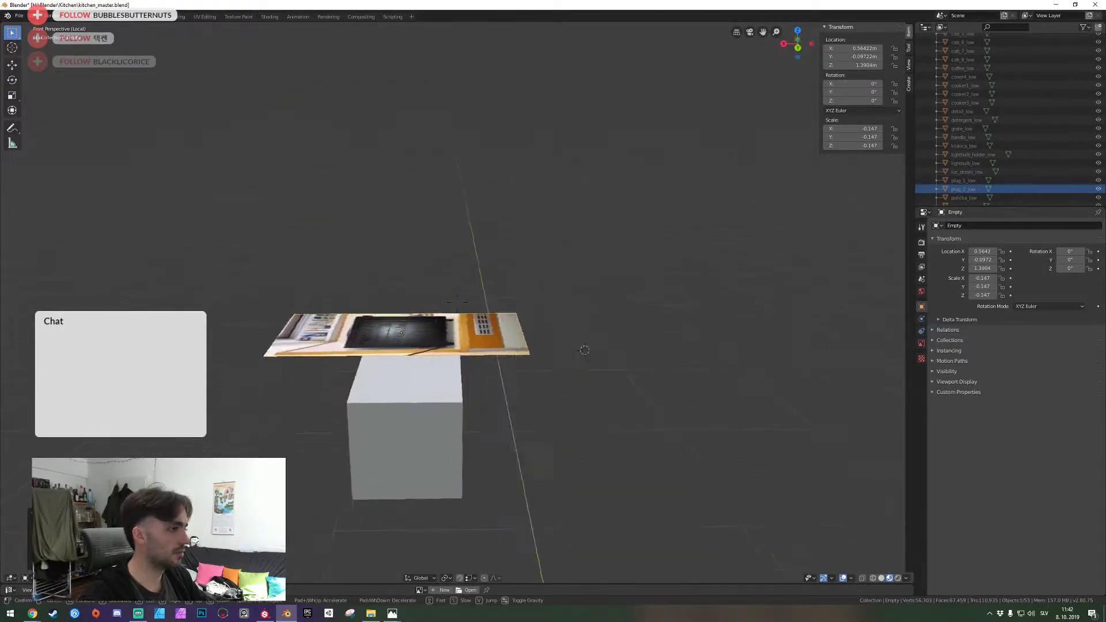
left_click(457, 302)
type("ry90")
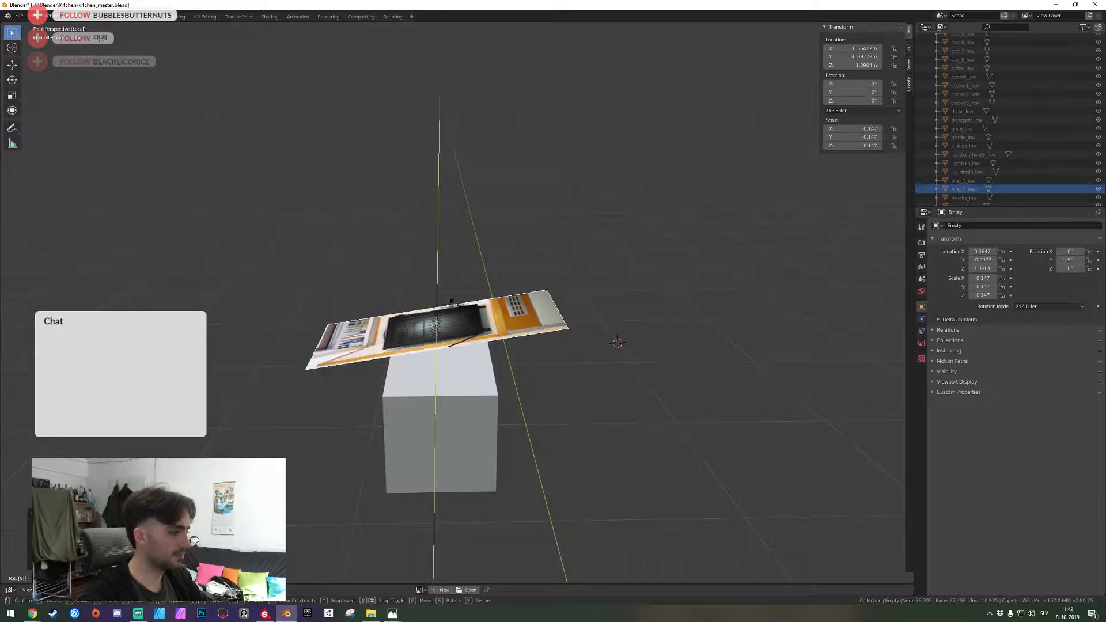
key("Return")
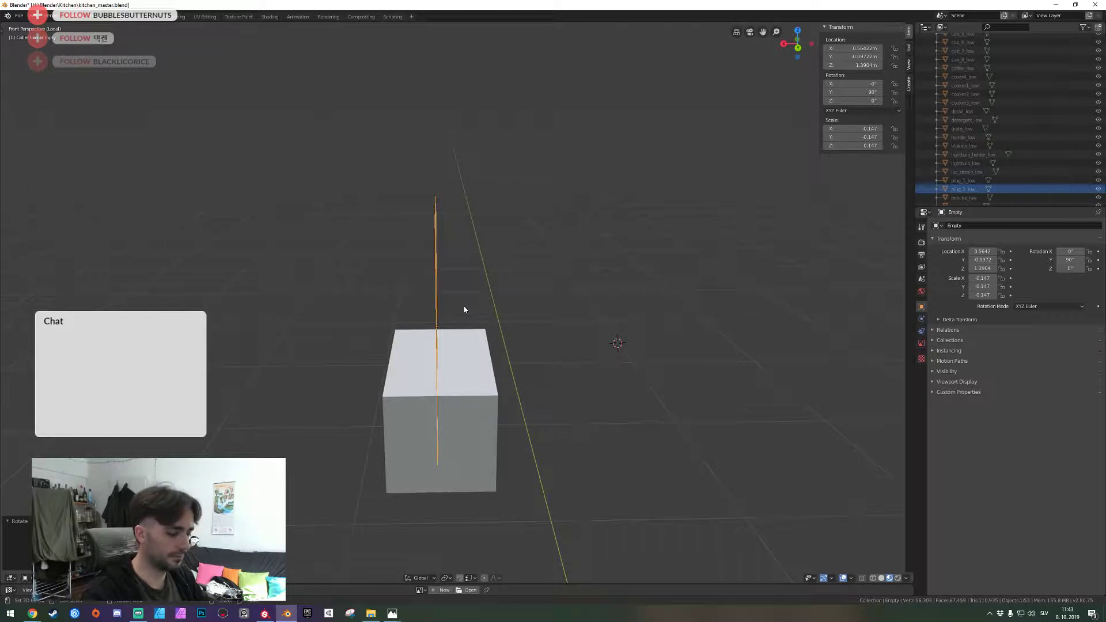
Rotate the reference image 90° about the Z axis and 180° about the Y axis so the photographed oven stands upright
type("rx90")
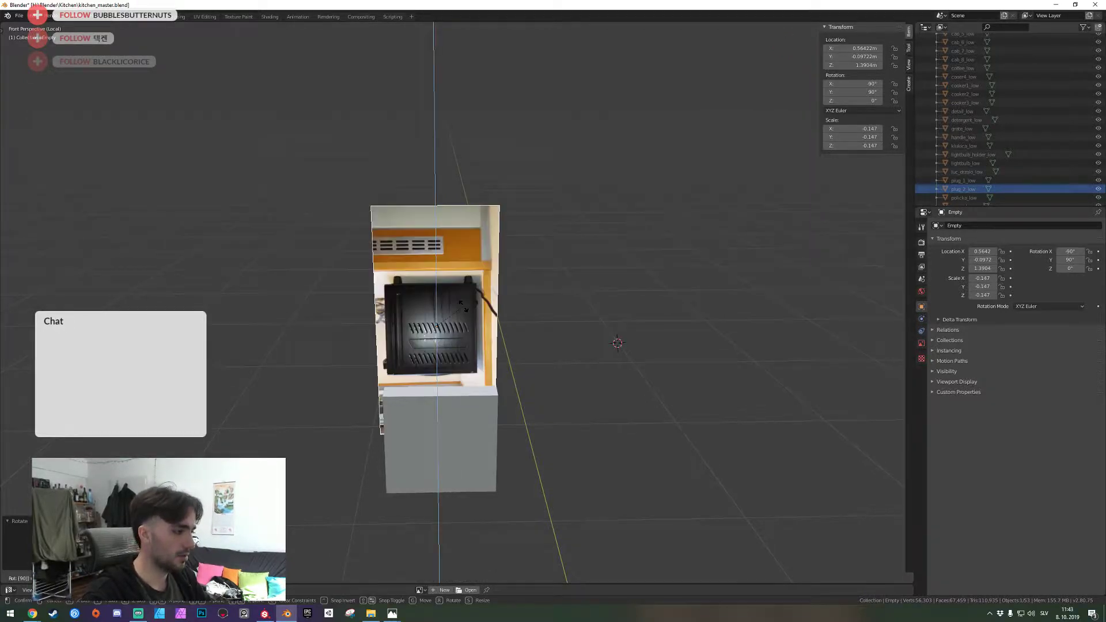
key("Return")
key("r")
key("y")
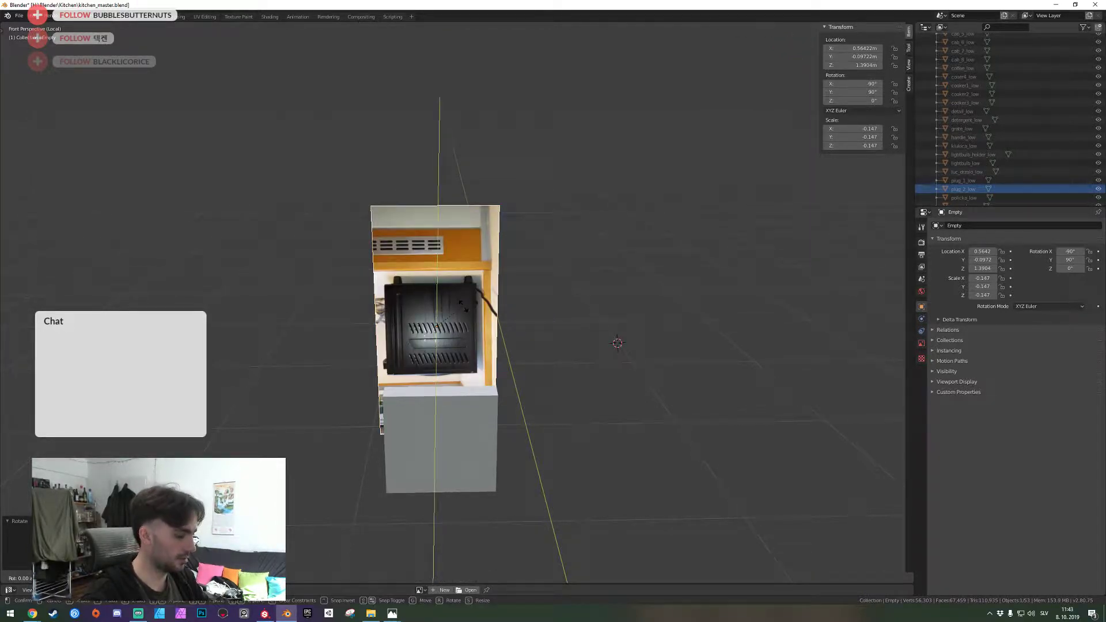
type("xy180")
key("Return")
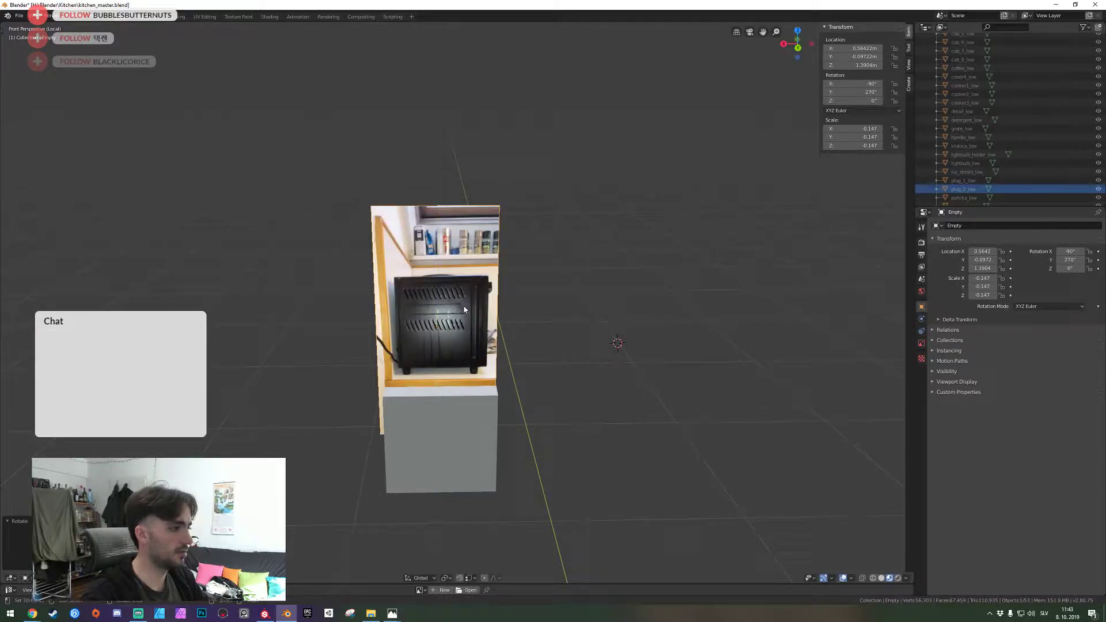
Select the box together with the reference image and isolate both in the back orthographic view
left_click(437, 450)
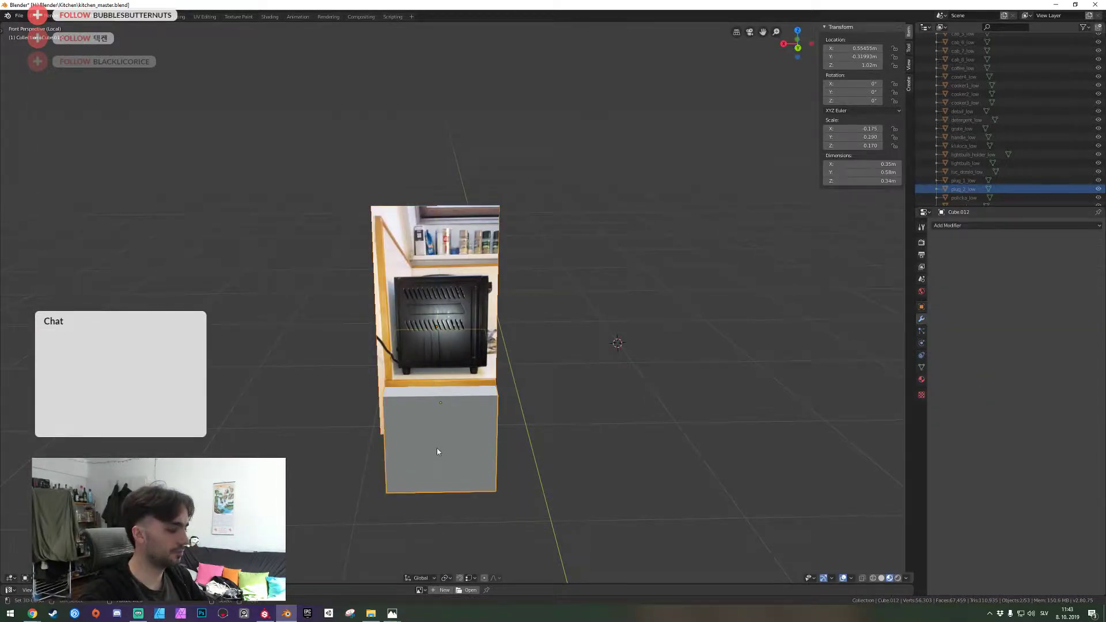
key("KP_3")
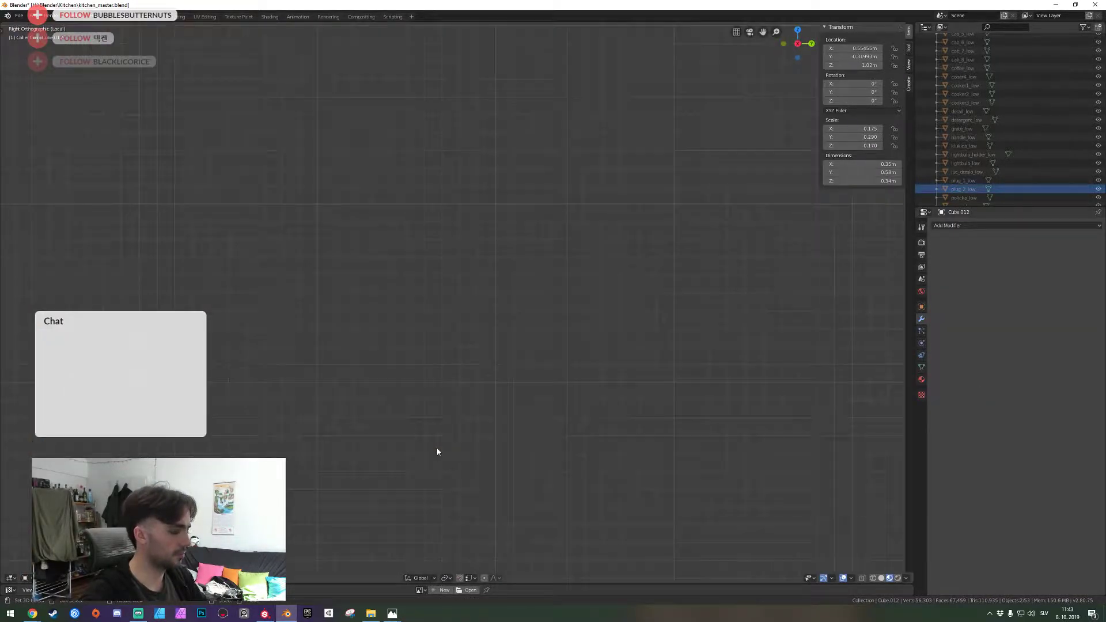
key("KP_1")
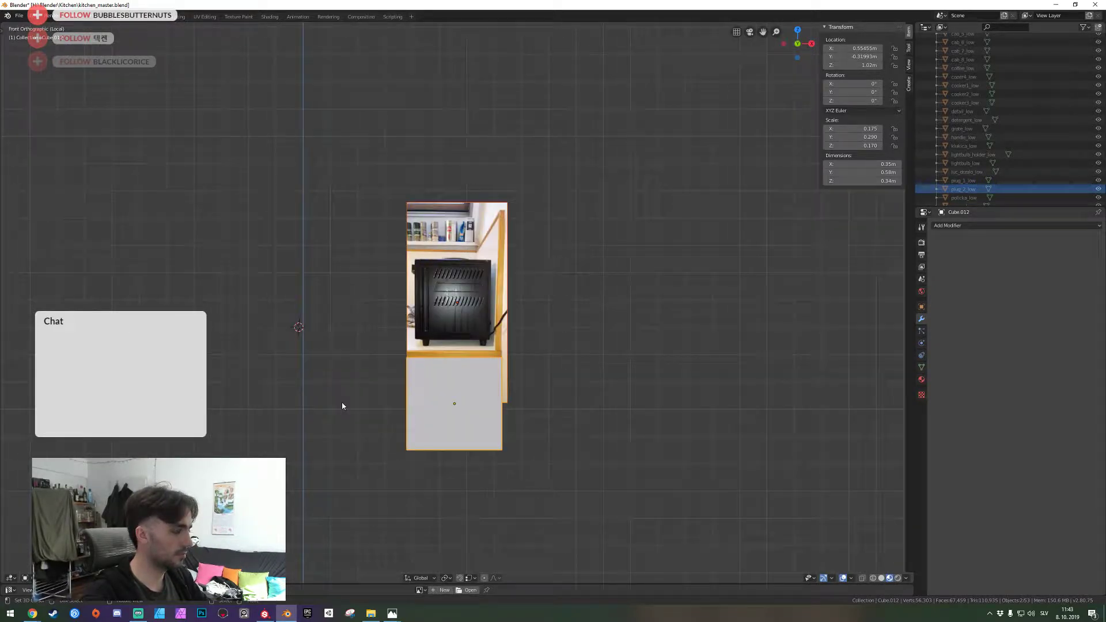
key("ctrl+KP_1")
middle_click_drag(467, 290, 459, 301)
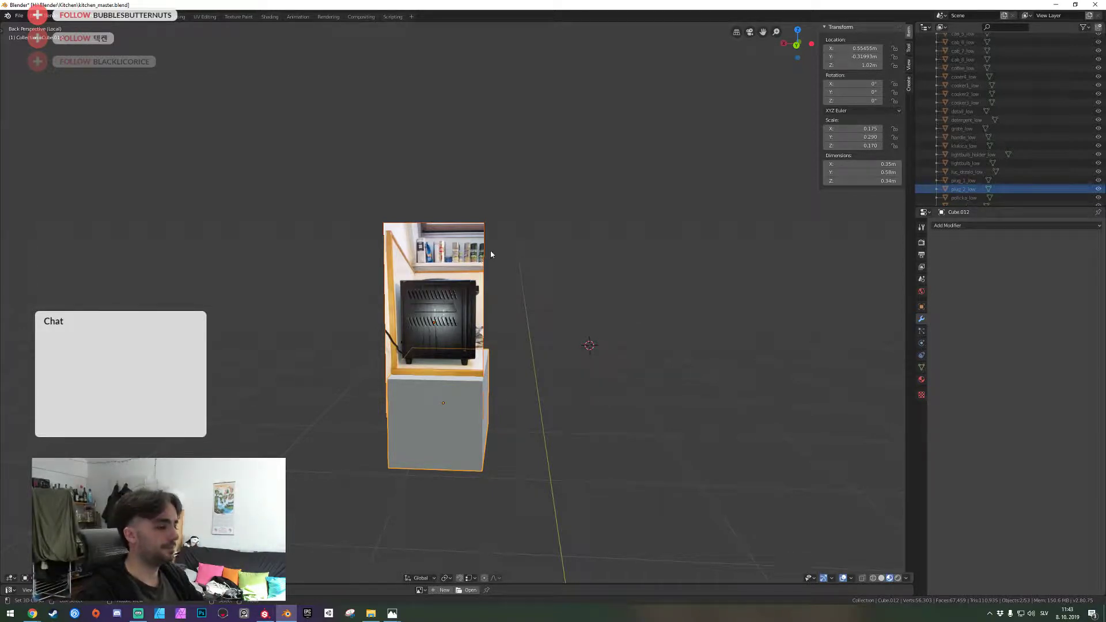
key("KP_1")
key("ctrl+KP_1")
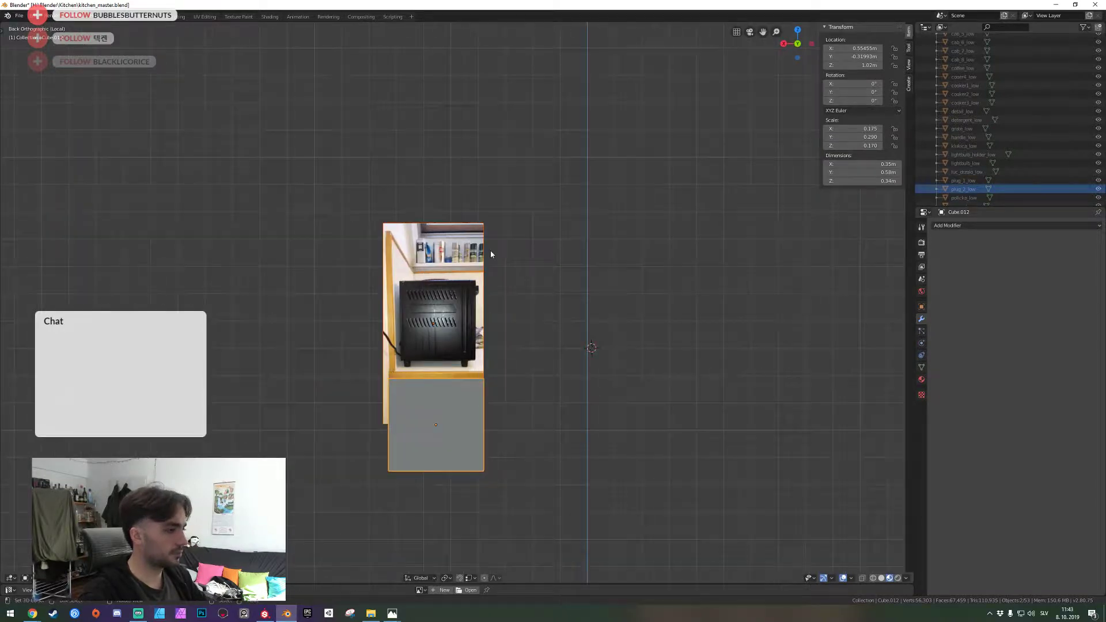
scroll(493, 256, "up", 6)
scroll(493, 263, "down", 5)
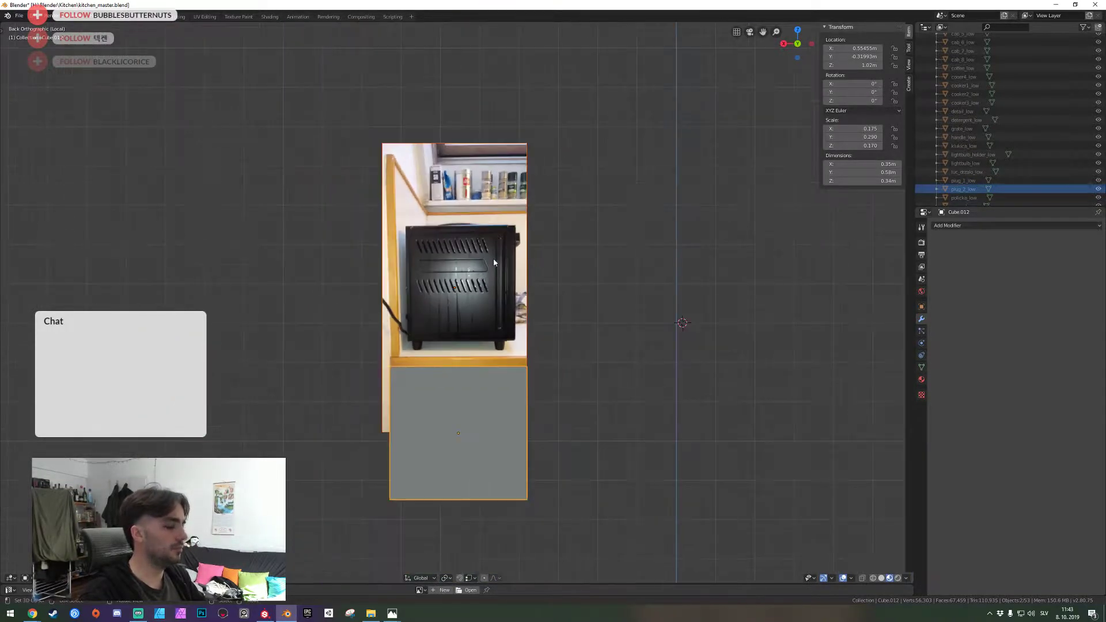
key("KP_Divide")
key("KP_Divide")
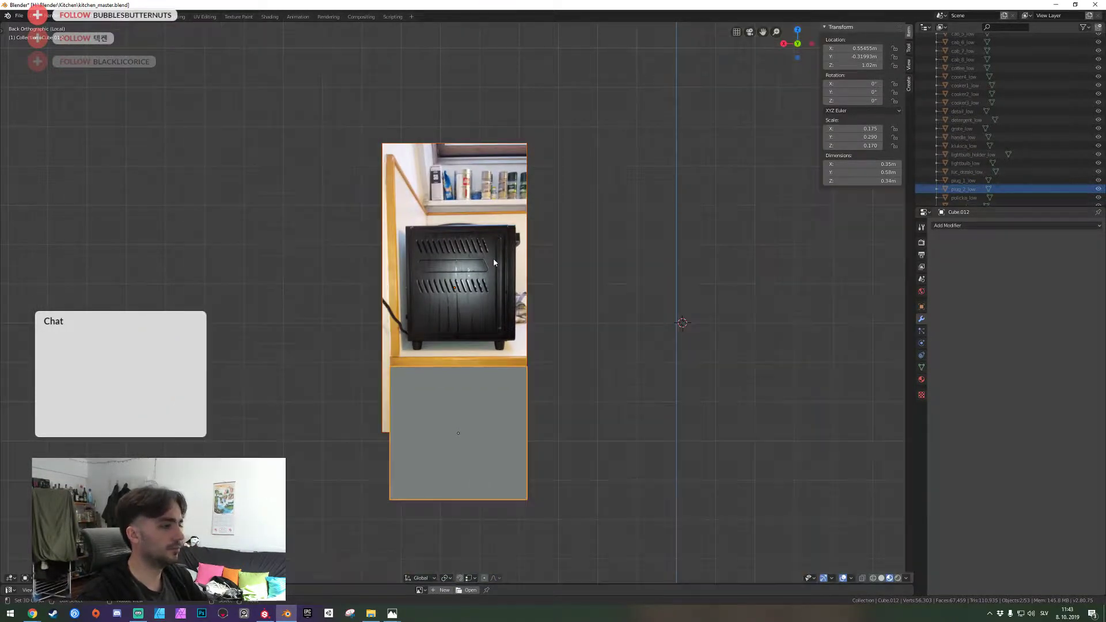
scroll(493, 258, "up", 5)
scroll(508, 215, "down", 3)
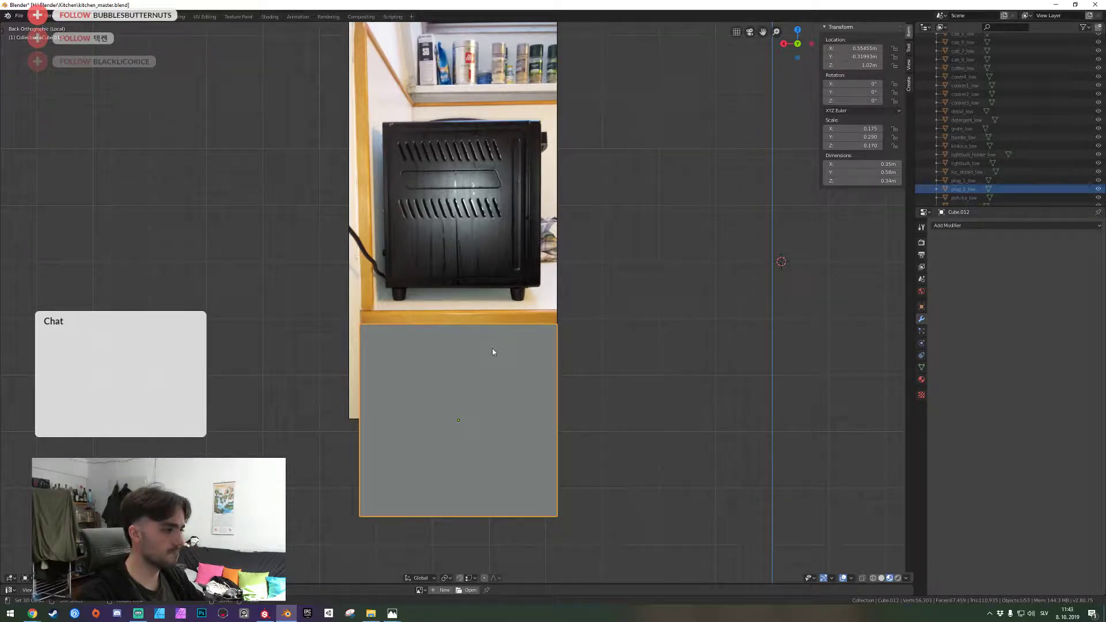
Switch to wireframe display and lower the reference image along Z so the photographed oven overlaps the box outline
left_click(494, 305)
key("g")
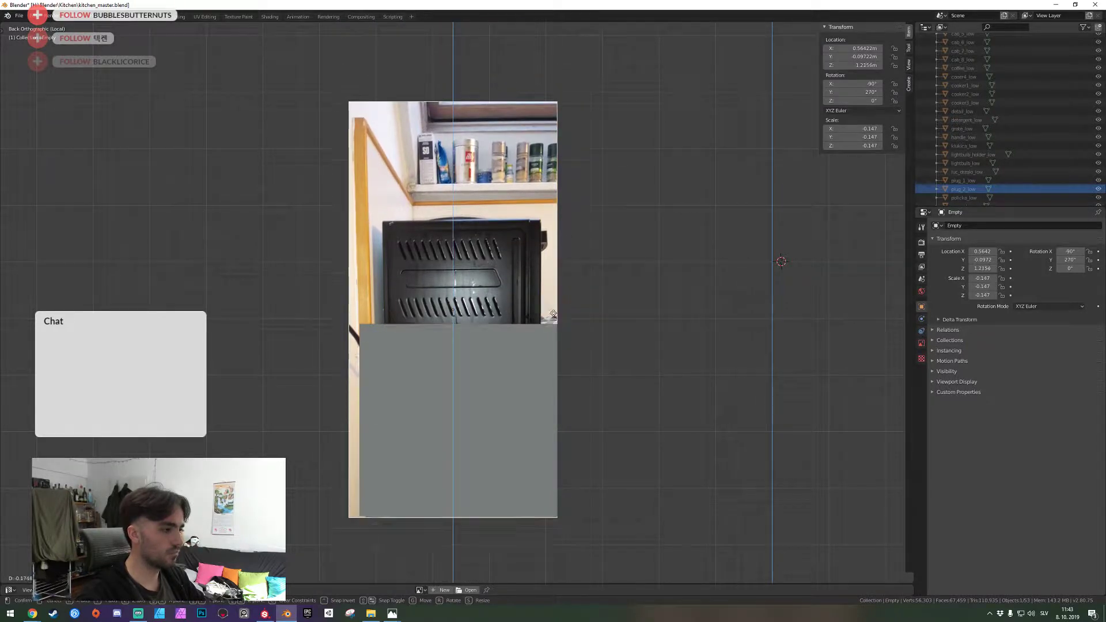
left_click(543, 188)
key("z")
left_click(398, 185)
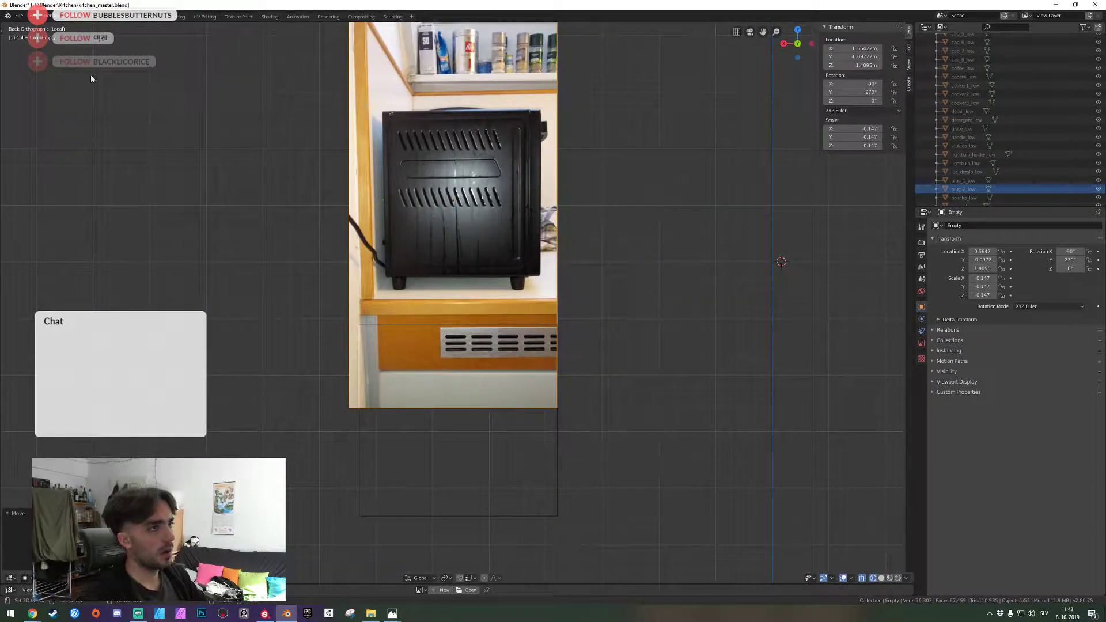
middle_click_drag(425, 315, 416, 257, "shift")
key("g")
key("z")
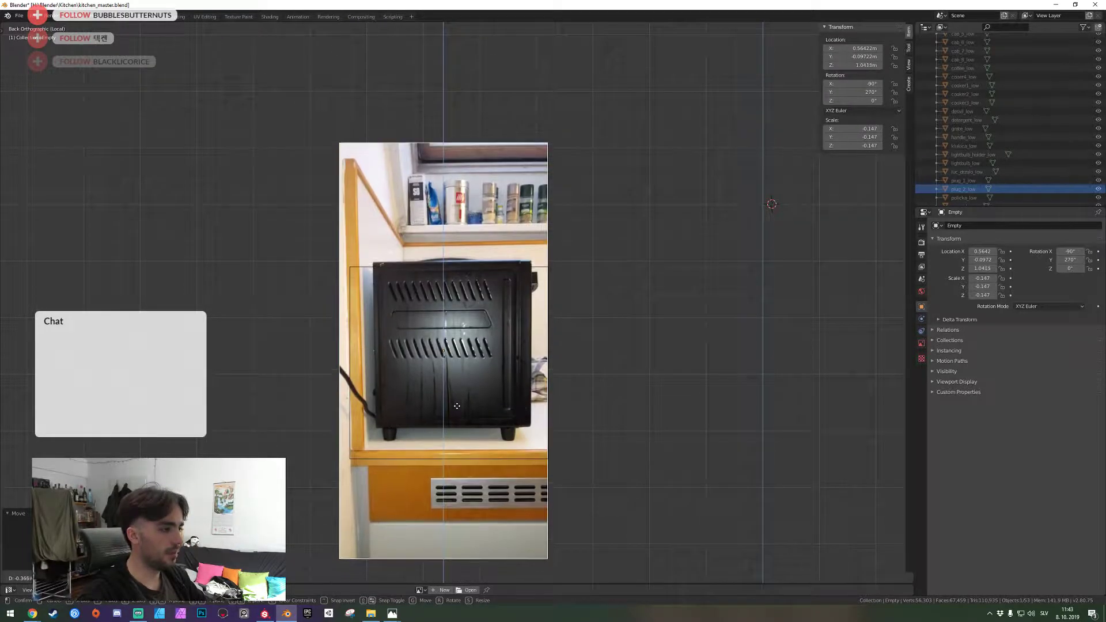
left_click(655, 434)
Scale the reference image to about 0.173 so the photographed oven roughly matches the box's size
key("s")
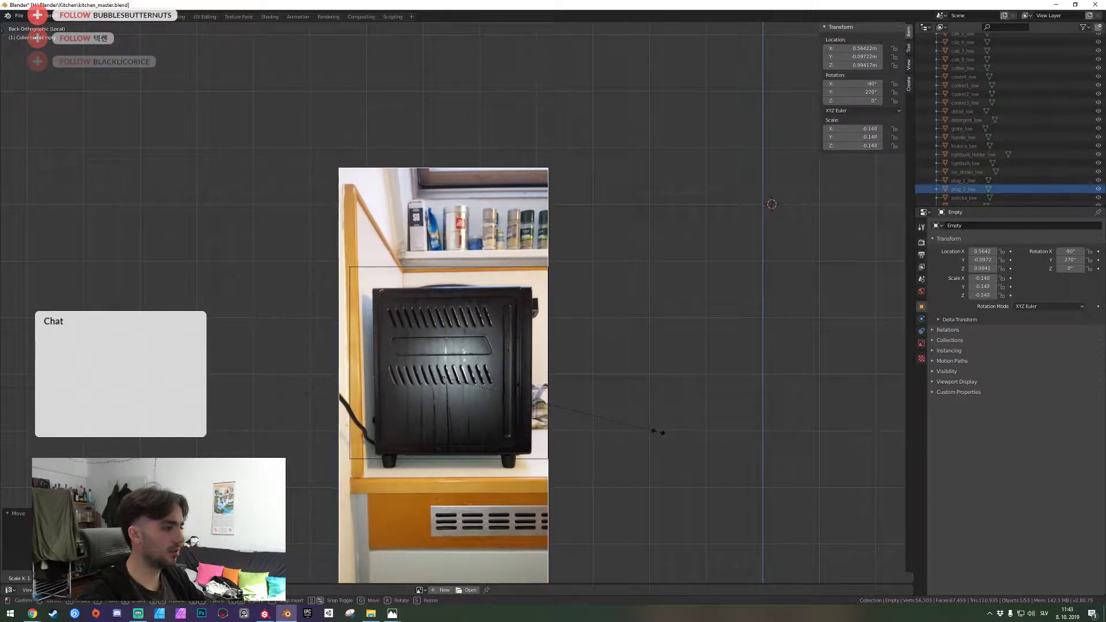
left_click(724, 450)
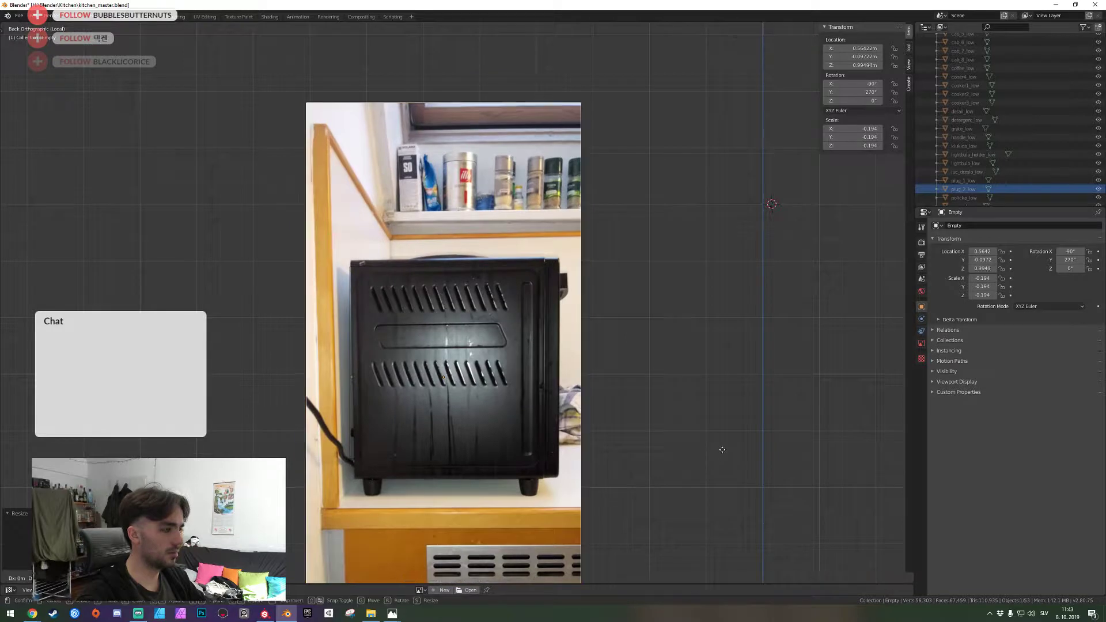
key("s")
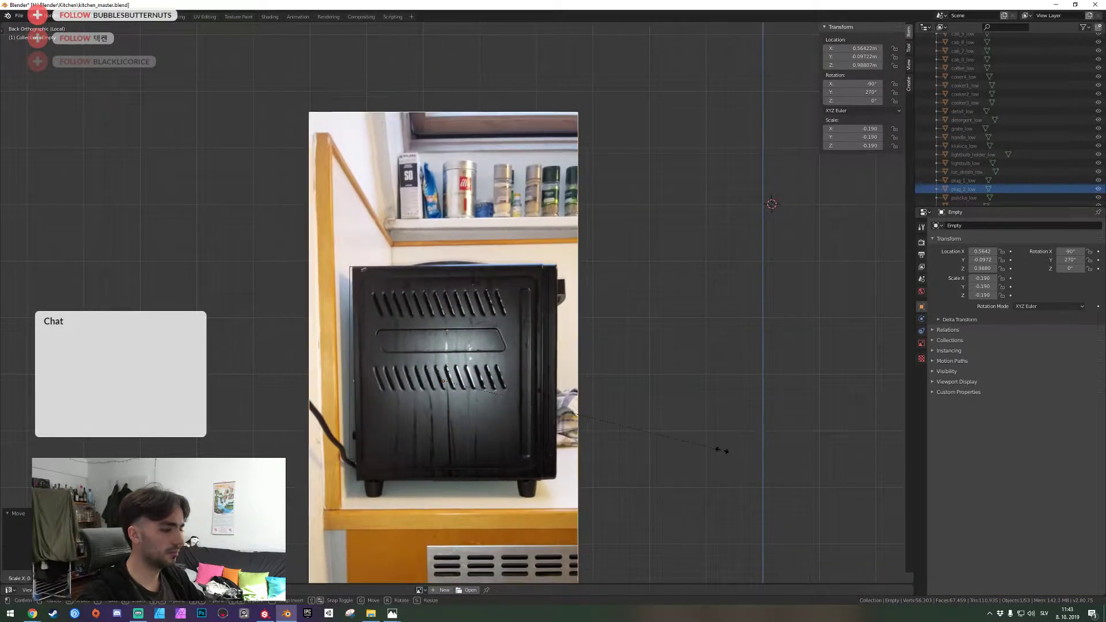
left_click(699, 436)
Raise the reference image along Z so the photographed oven sits above the box
key("g")
key("z")
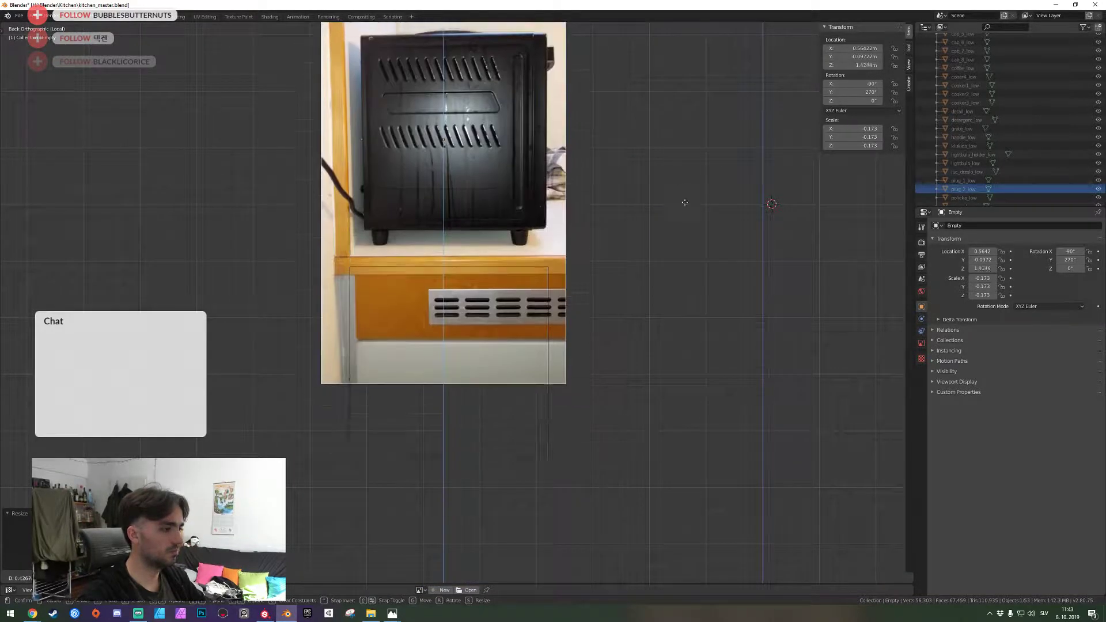
right_click(698, 367)
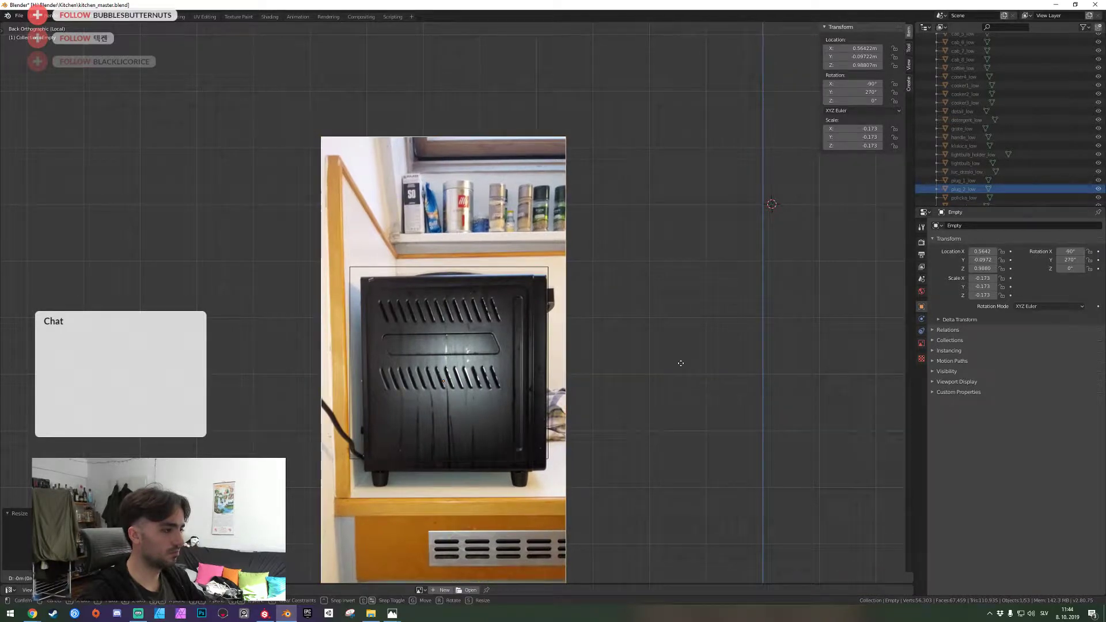
key("g")
key("z")
left_click(590, 118)
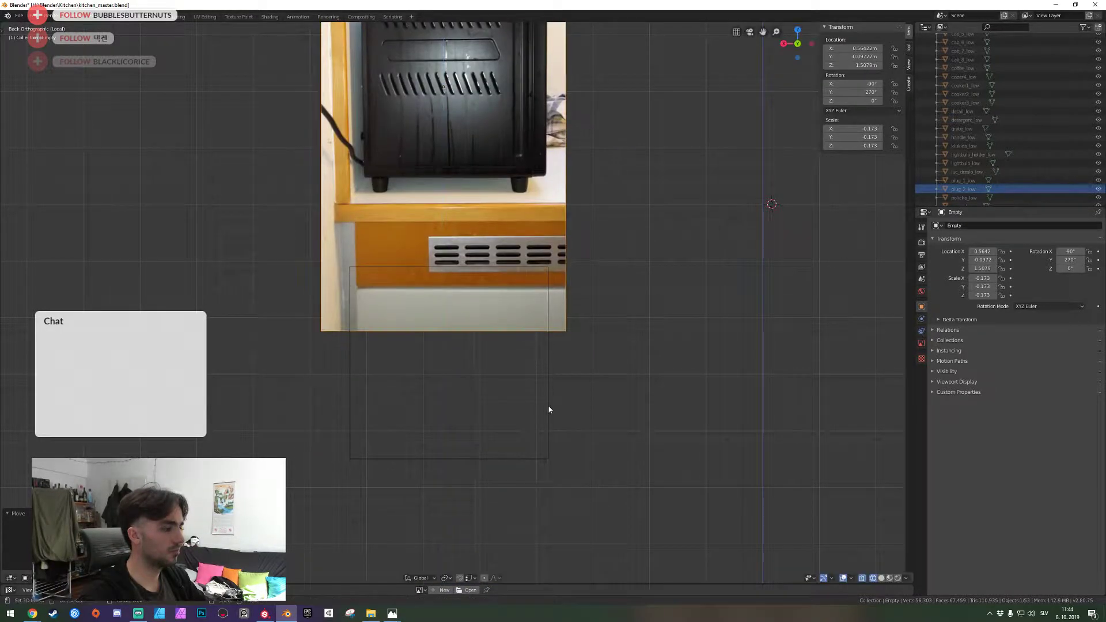
Return to solid display and move the reference image along Z and X so it stands beside the box at the same height
key("alt+z")
scroll(646, 393, "down", 1)
scroll(646, 393, "down", 2)
scroll(603, 368, "up", 2)
middle_click_drag(564, 310, 599, 352, "shift")
key("g")
key("z")
left_click(495, 466)
key("g")
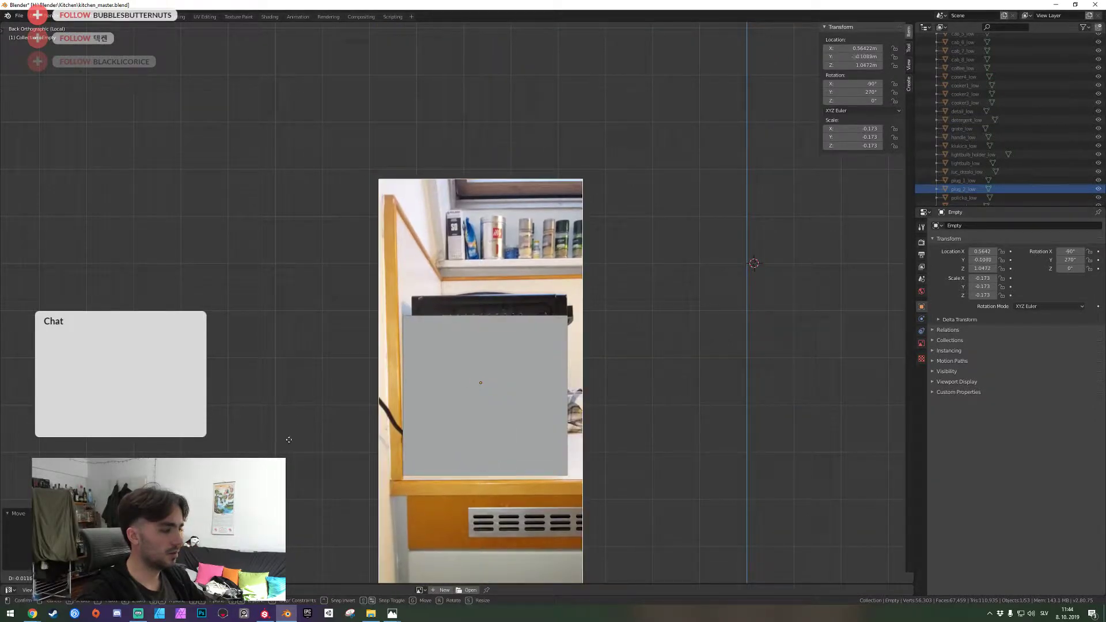
key("x")
left_click(710, 507)
Hide the transform sidebar to make more room for the box and the oven photo side by side
middle_click_drag(649, 477, 530, 360, "shift")
scroll(426, 393, "up", 4)
scroll(531, 363, "down", 1)
scroll(531, 364, "up", 3, "ctrl")
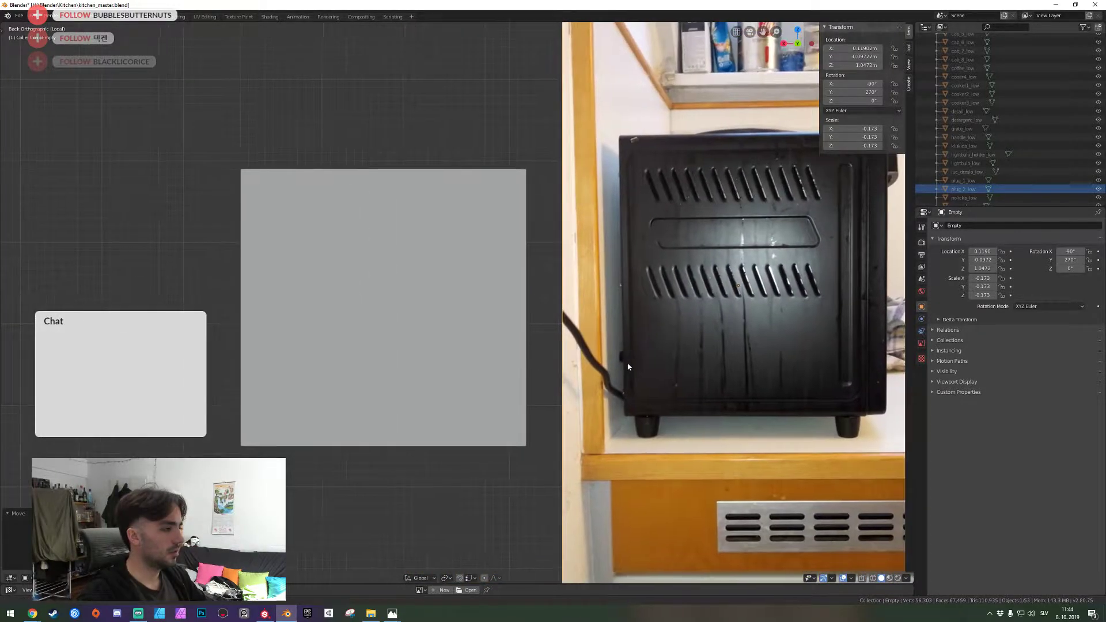
scroll(649, 358, "up", 1, "shift")
key("n")
middle_click_drag(725, 385, 743, 369, "shift")
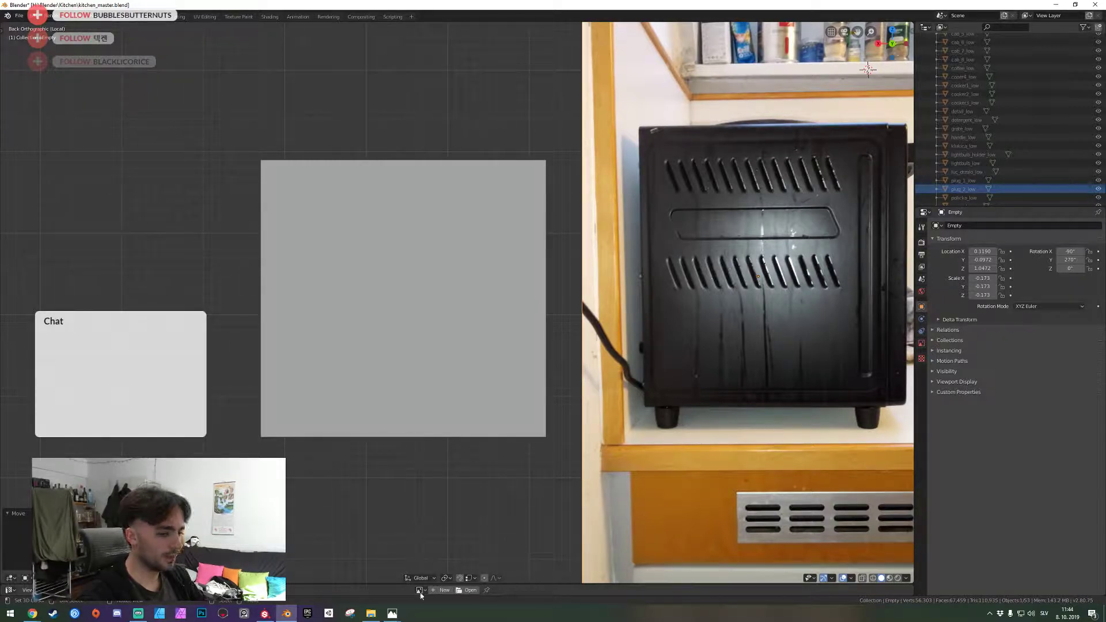
Examine the oven's side, top burners and front in the photos of the kuhinja folder, and return to Blender
left_click(371, 614)
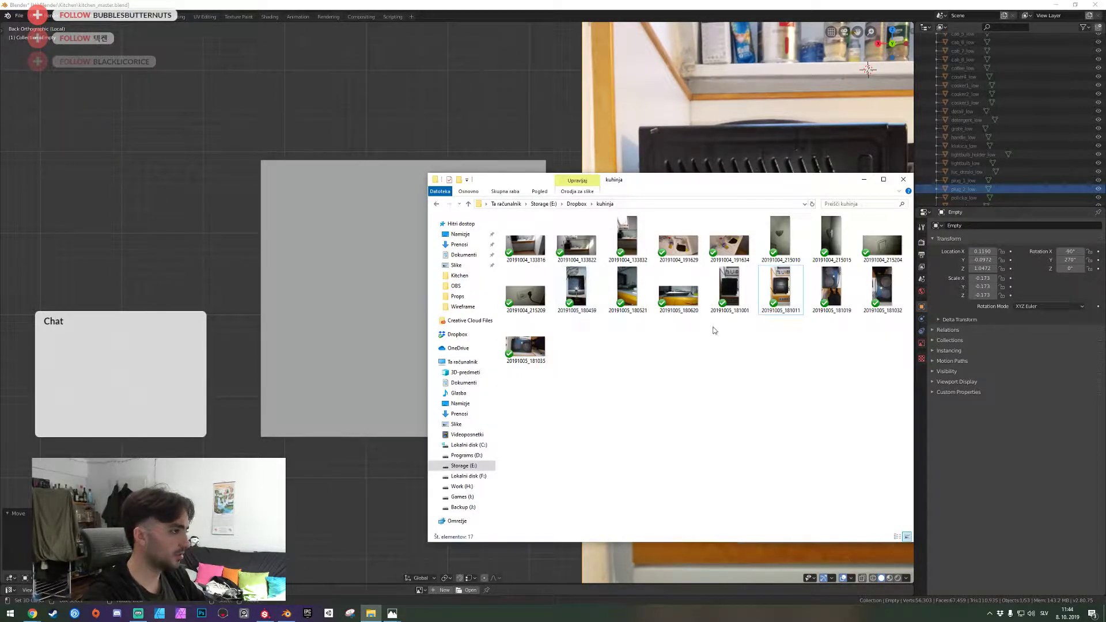
double_click(773, 289)
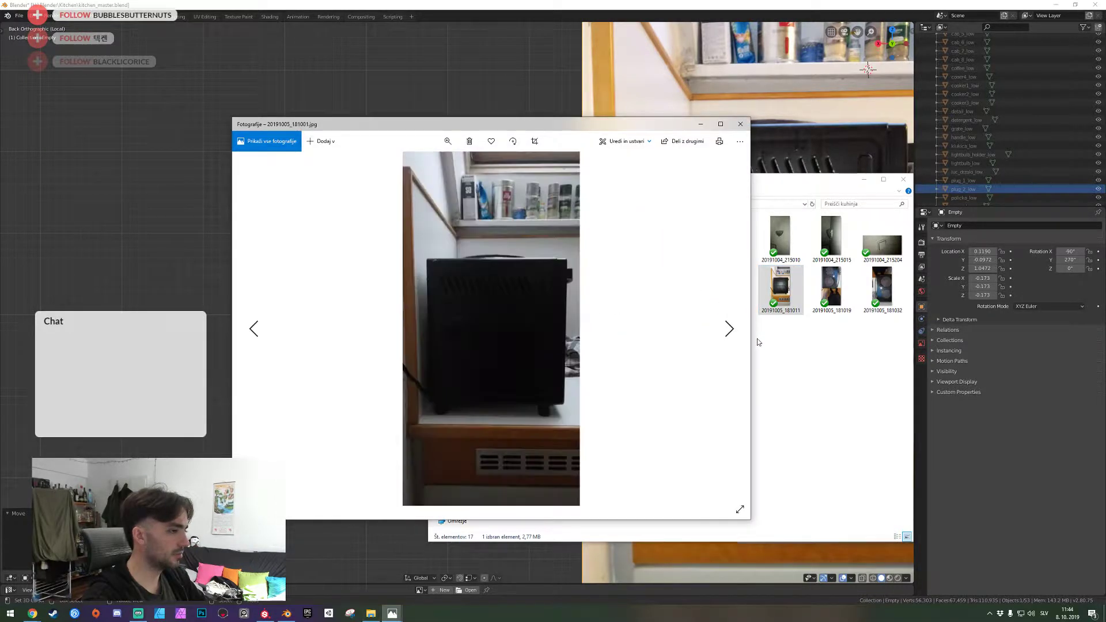
key("Right")
key("Right")
key("Right")
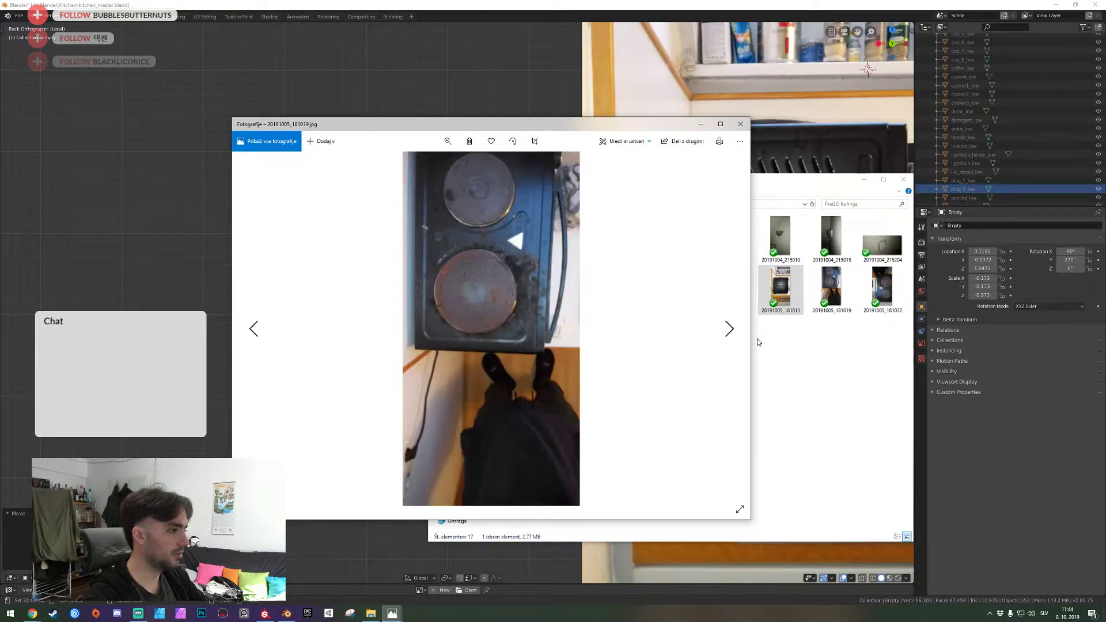
key("Left")
key("Left")
key("Left")
key("Left")
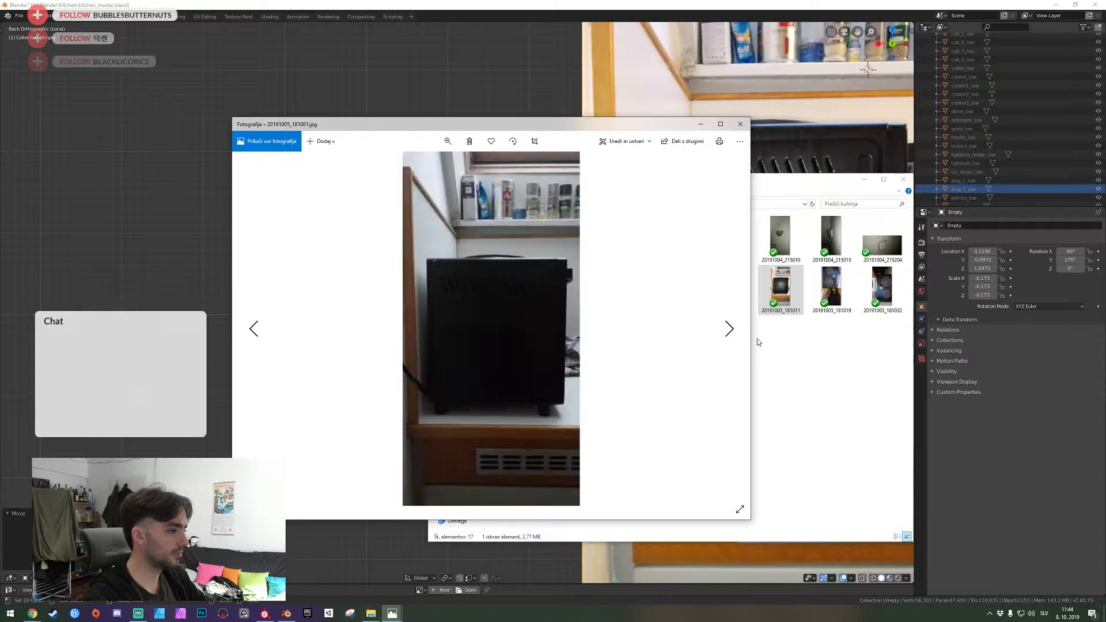
key("Right")
key("Right")
key("Right")
key("Right")
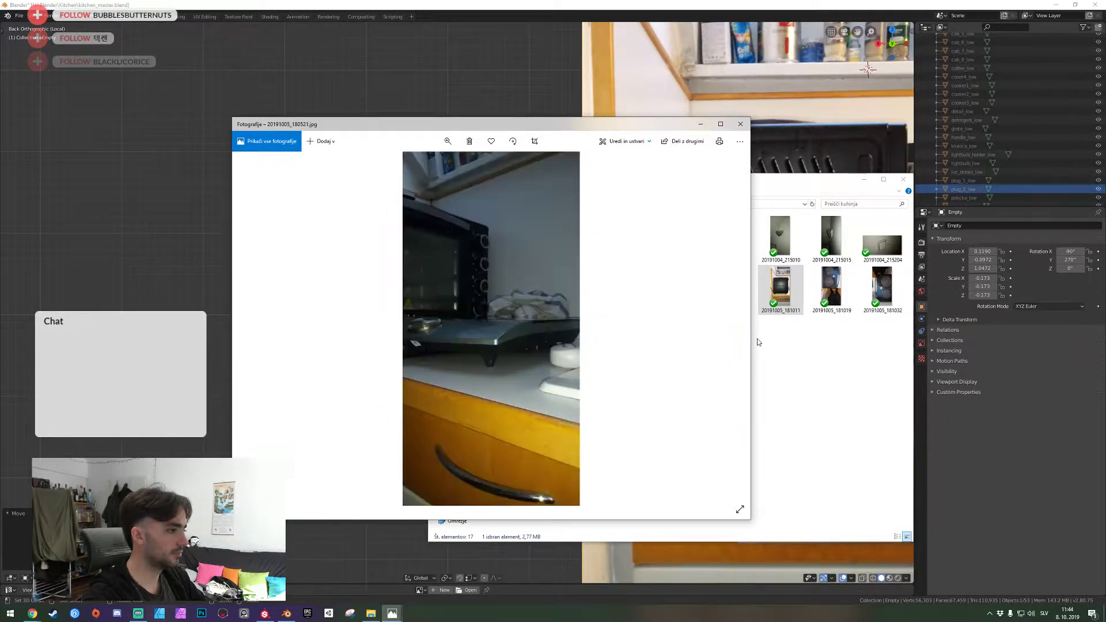
key("Right")
left_click(797, 387)
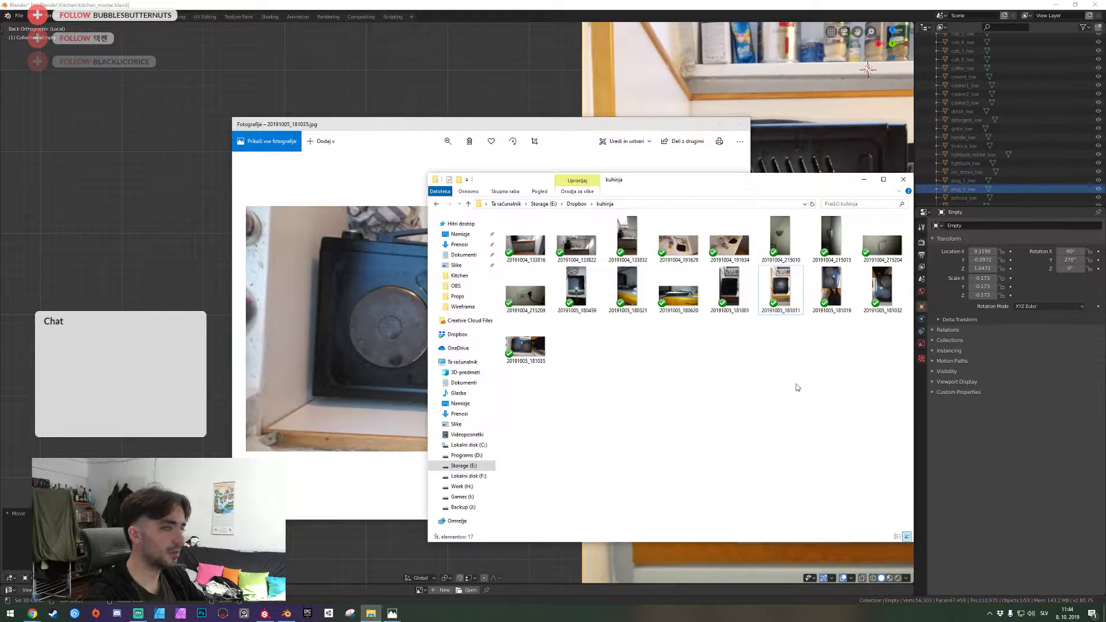
key("alt+Tab")
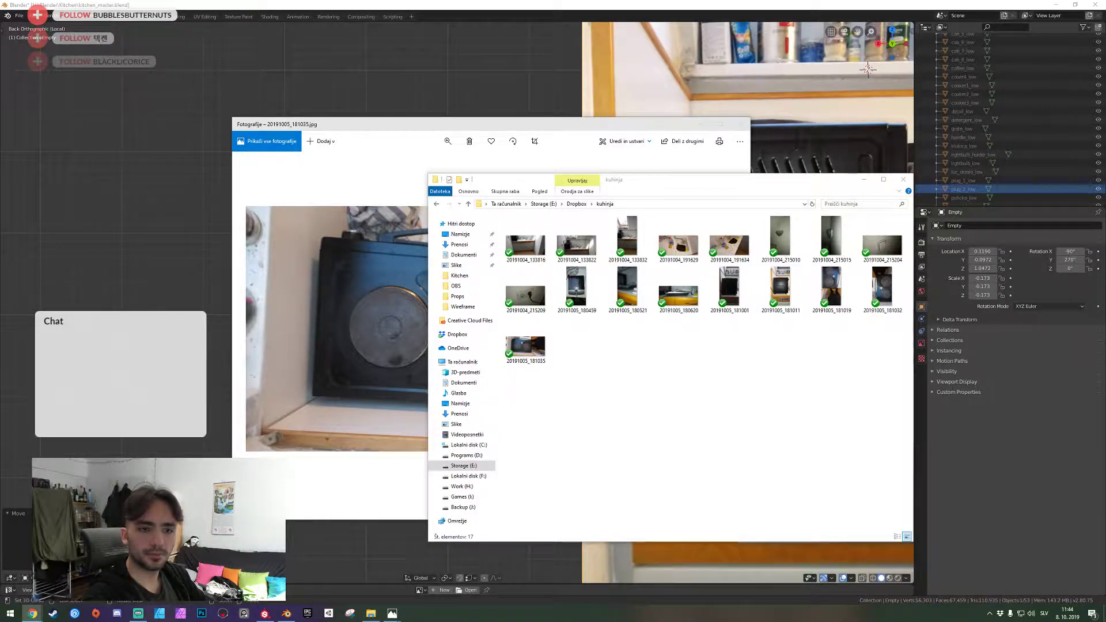
key("alt+Tab")
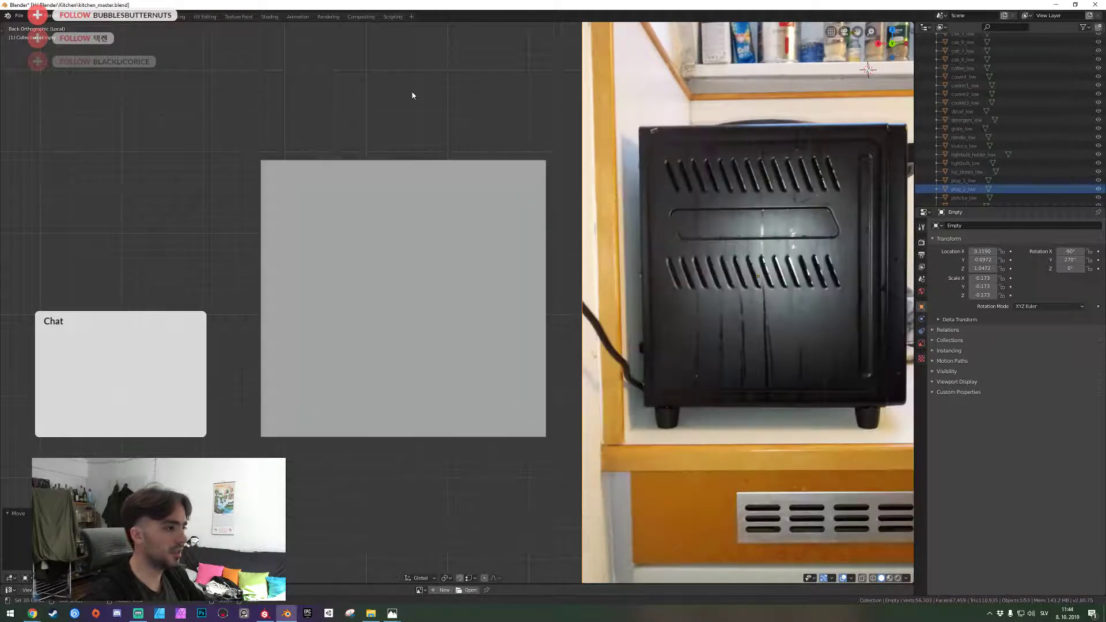
Select the placeholder box and enter Edit Mode on its mesh
left_click(486, 313)
middle_click_drag(454, 308, 403, 304, "shift")
key("Tab")
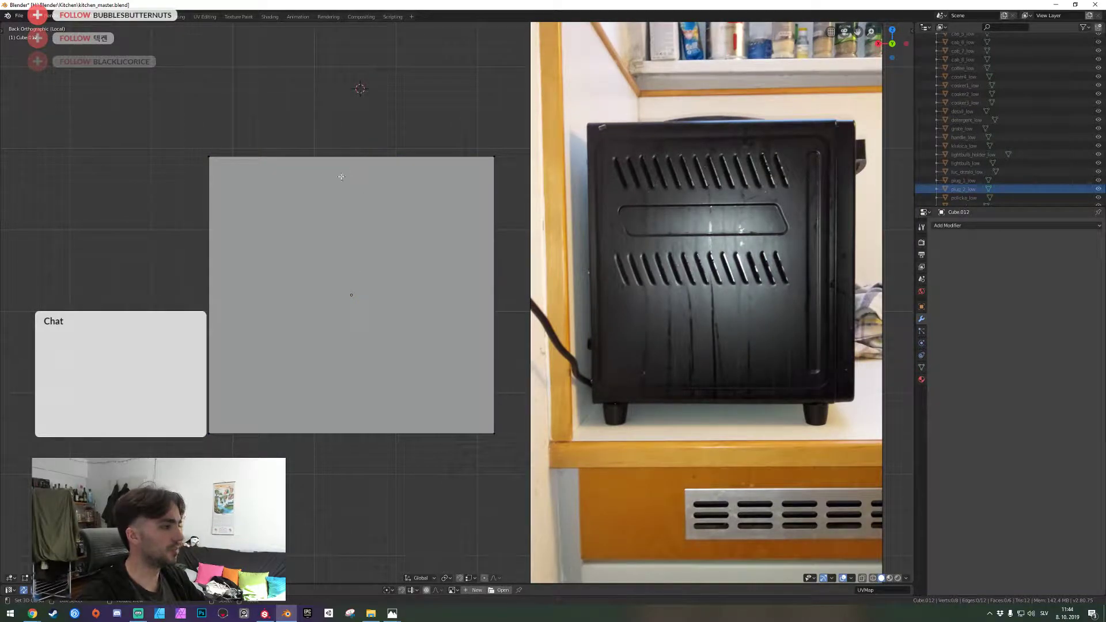
key("ctrl+r")
left_click(288, 171)
right_click(227, 194)
key("ctrl+x")
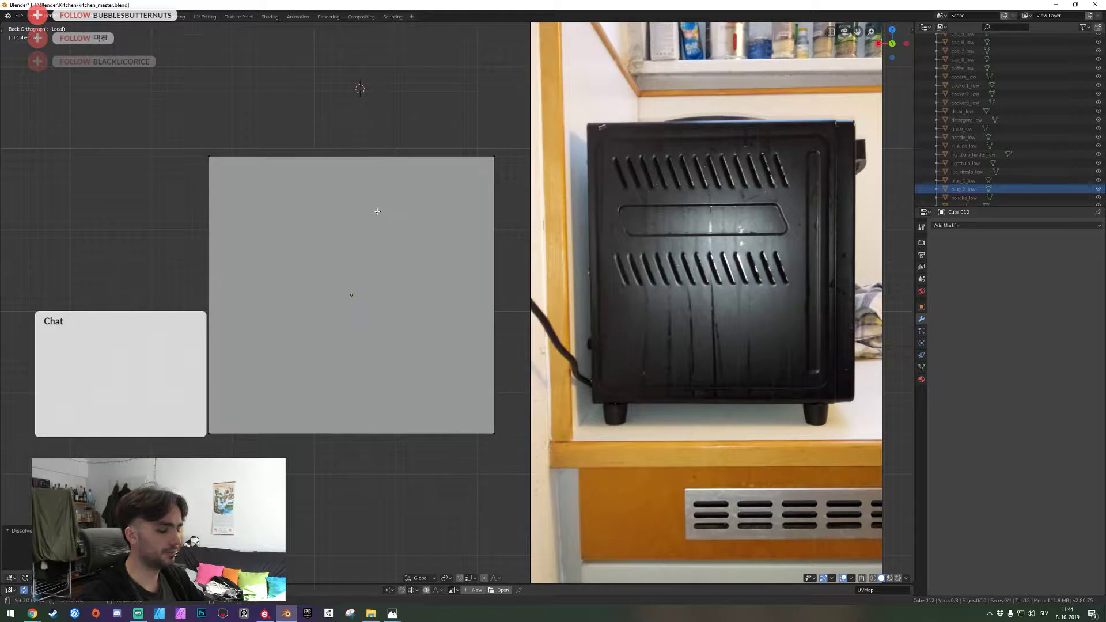
key("Tab")
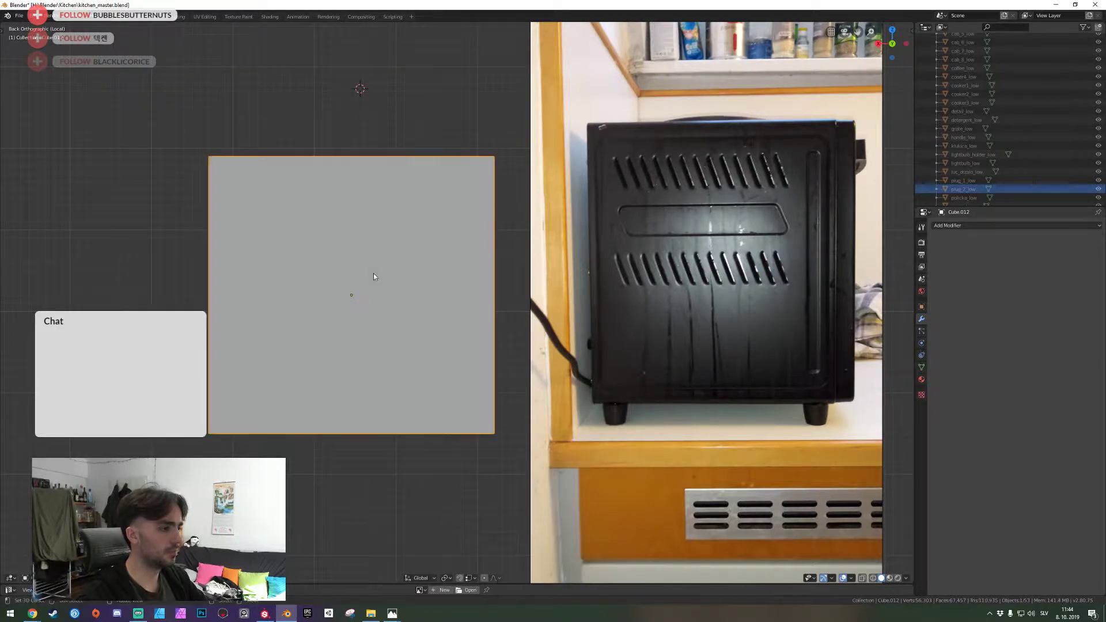
key("Tab")
middle_click_drag(378, 209, 457, 303)
key("ctrl+z")
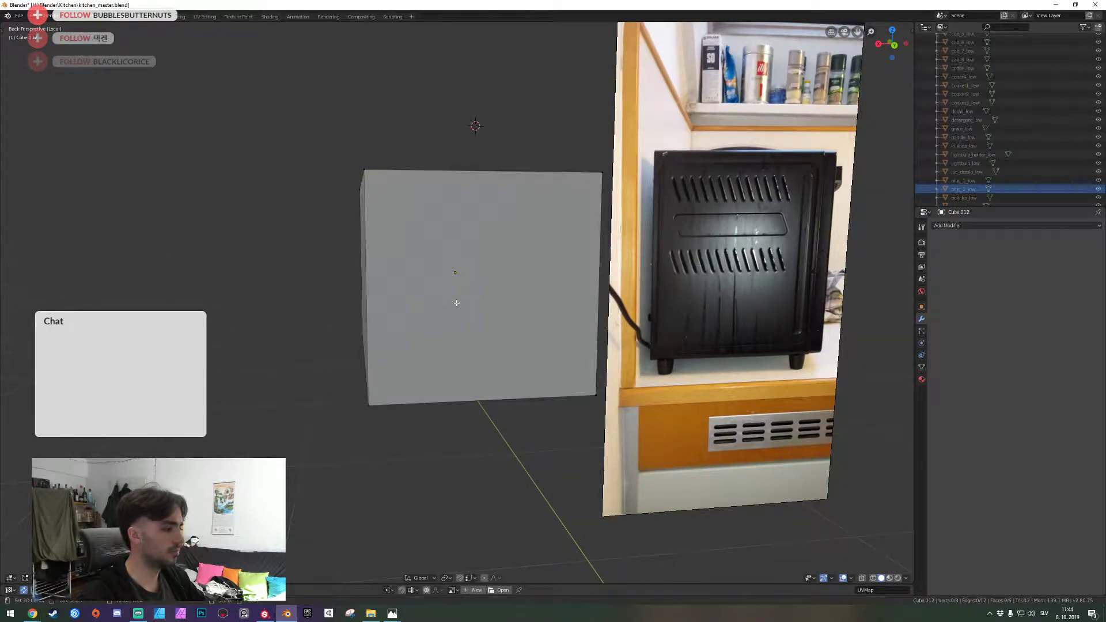
Add two vertical loop cuts to the box and scale them apart along X close to its side edges
middle_click_drag(457, 303, 461, 288)
key("ctrl+r")
scroll(463, 209, "up", 1)
left_click(463, 209)
right_click(463, 209)
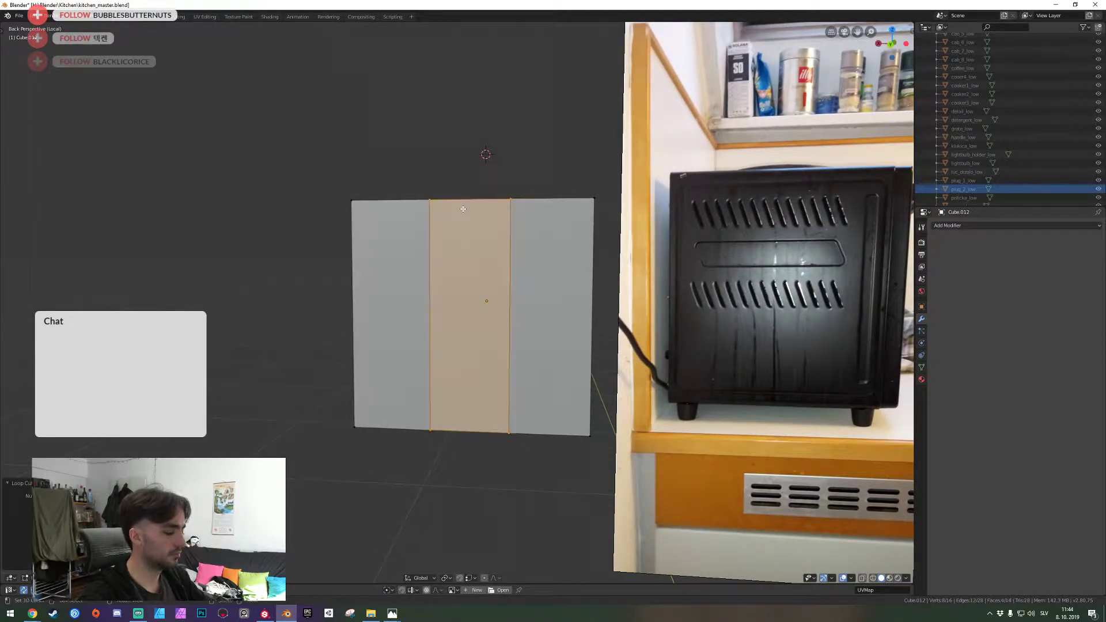
key("ctrl+KP_1")
key("s")
key("x")
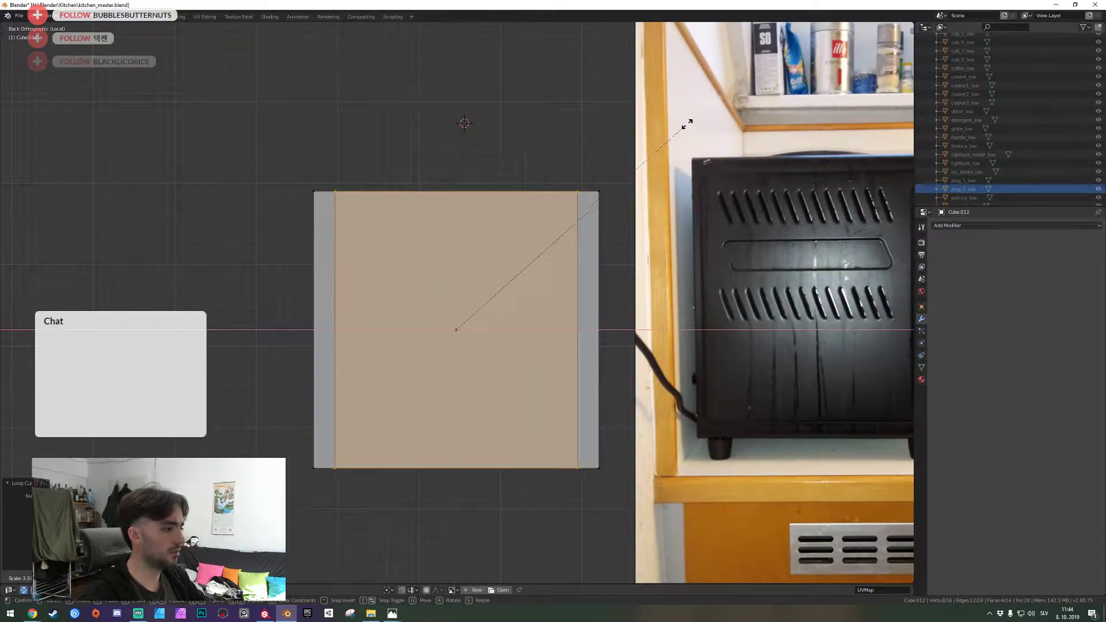
left_click(708, 111)
key("alt+a")
Add two horizontal loop cuts to the box and scale them apart along Z close to its upper and lower edges
key("ctrl+r")
scroll(576, 247, "up", 1)
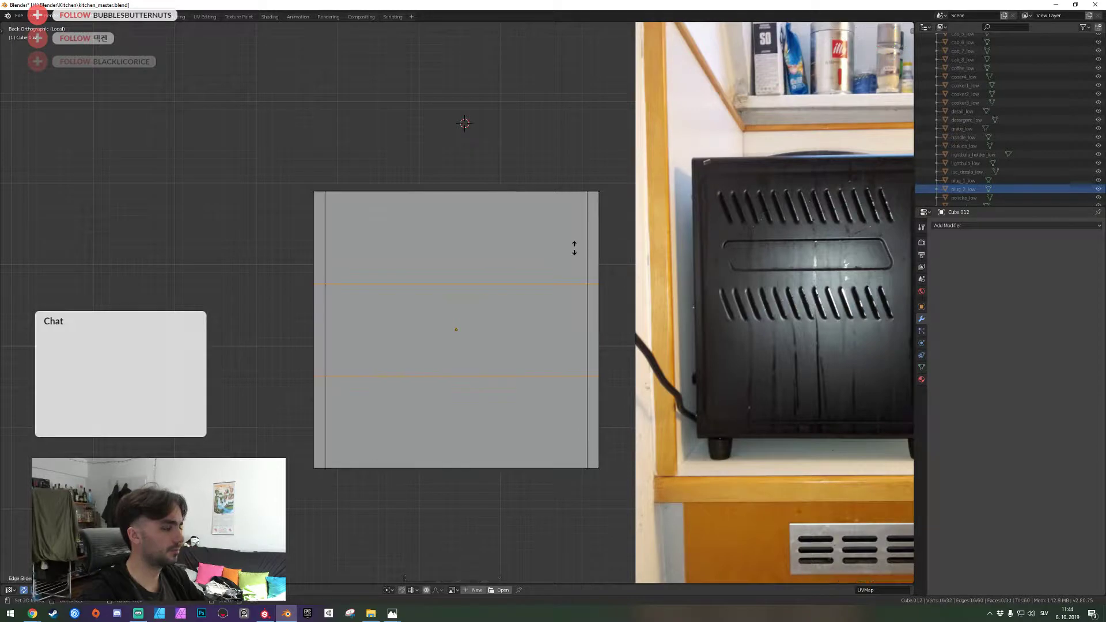
left_click(577, 247)
right_click(577, 247)
key("s")
key("z")
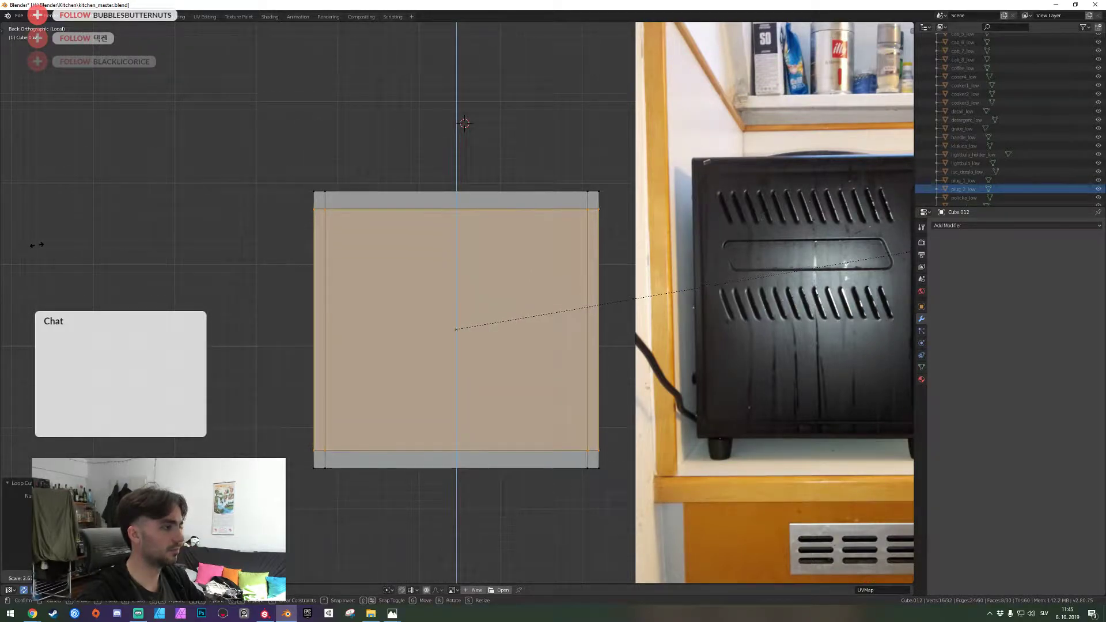
left_click(20, 247)
middle_click_drag(144, 265, 22, 251, "shift")
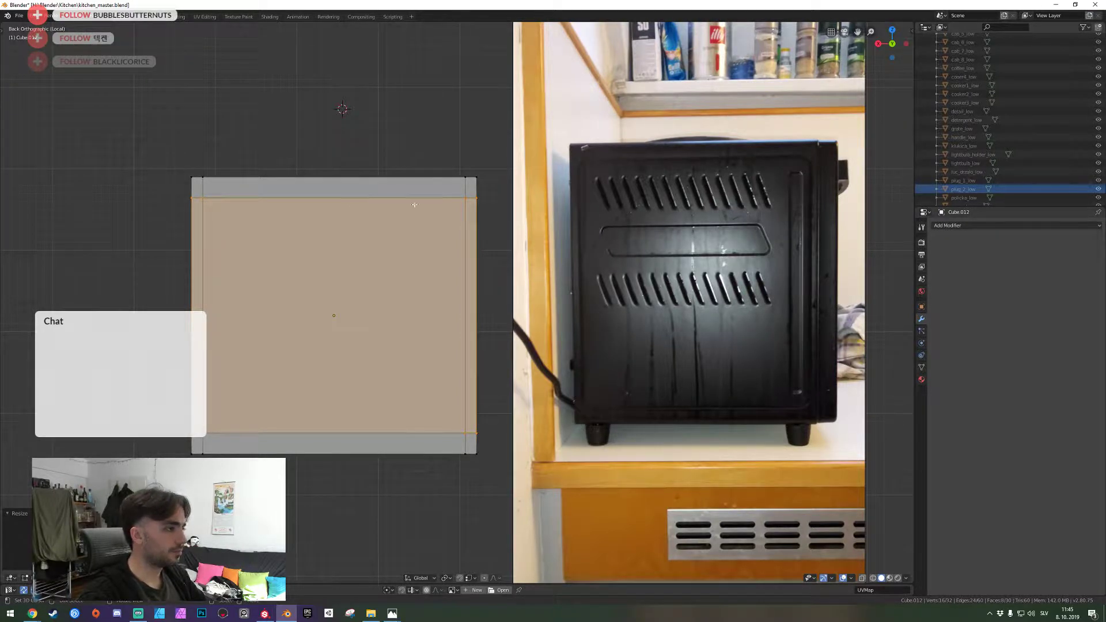
key("alt+a")
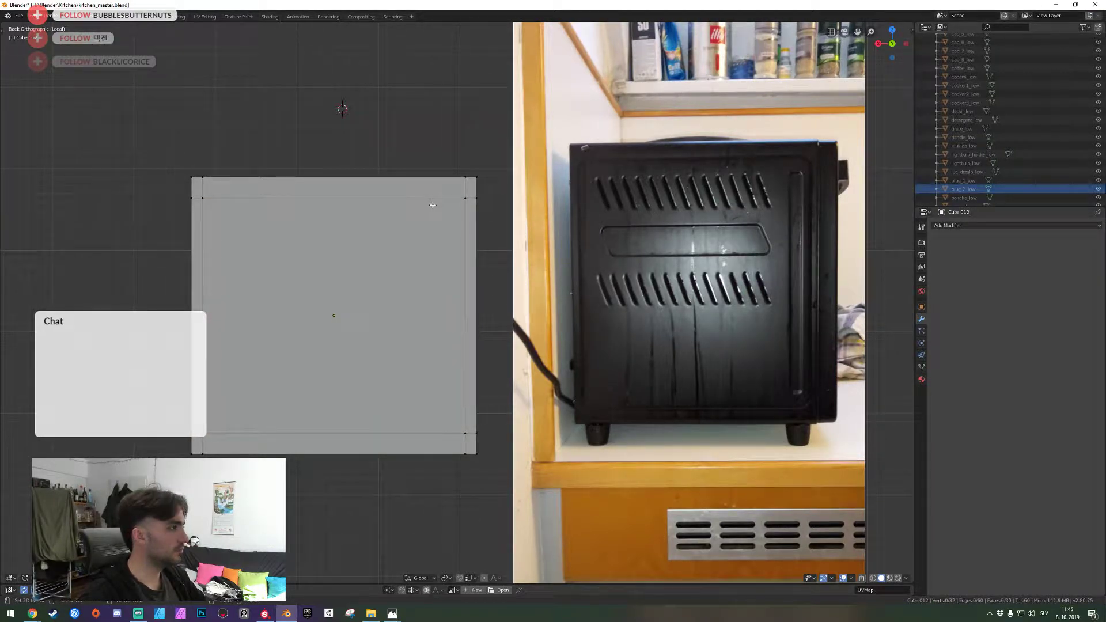
Add two more vertical loop cuts, narrow their spacing along X and move them beside the box's right-hand edge loop for the vertical groove
key("ctrl+r")
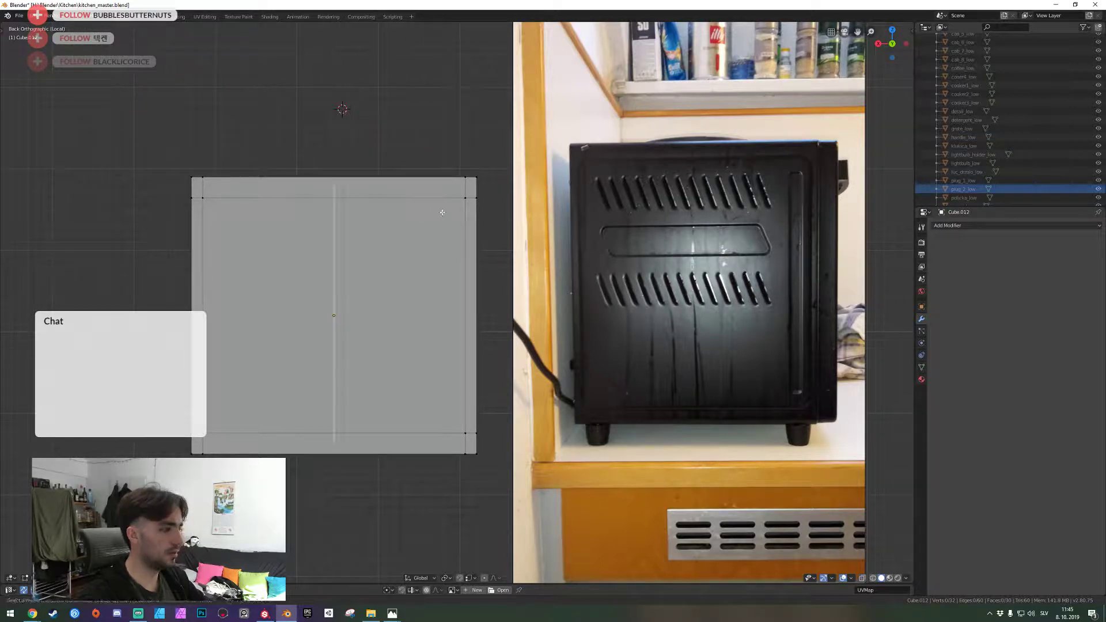
scroll(441, 212, "up", 1)
left_click(444, 211)
key("s")
key("x")
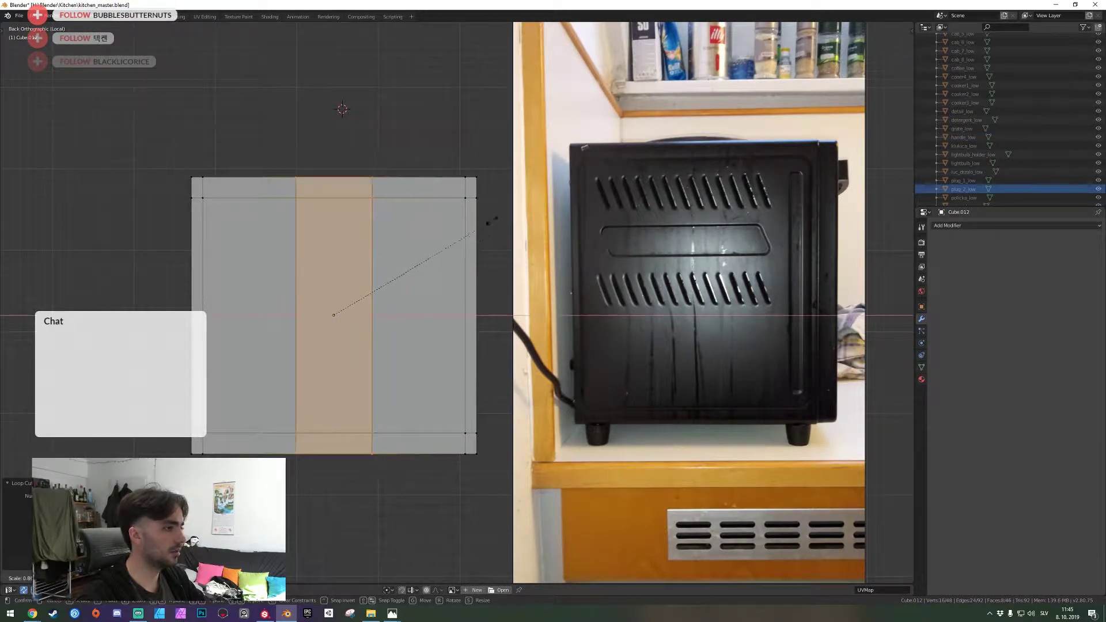
left_click(347, 280)
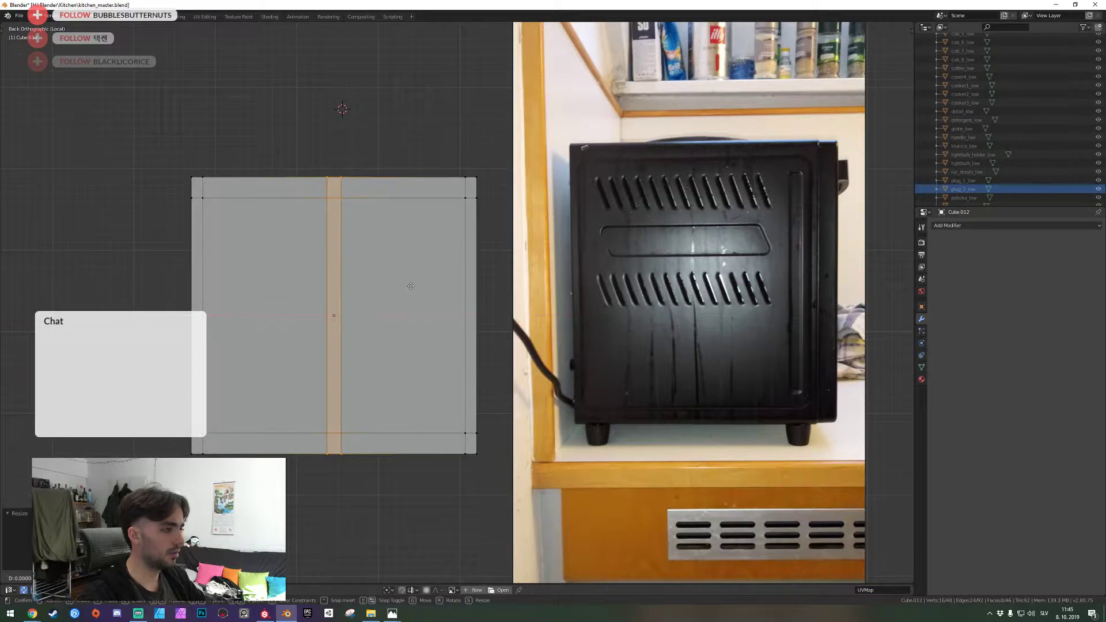
key("g")
key("x")
left_click(457, 285)
key("alt+a")
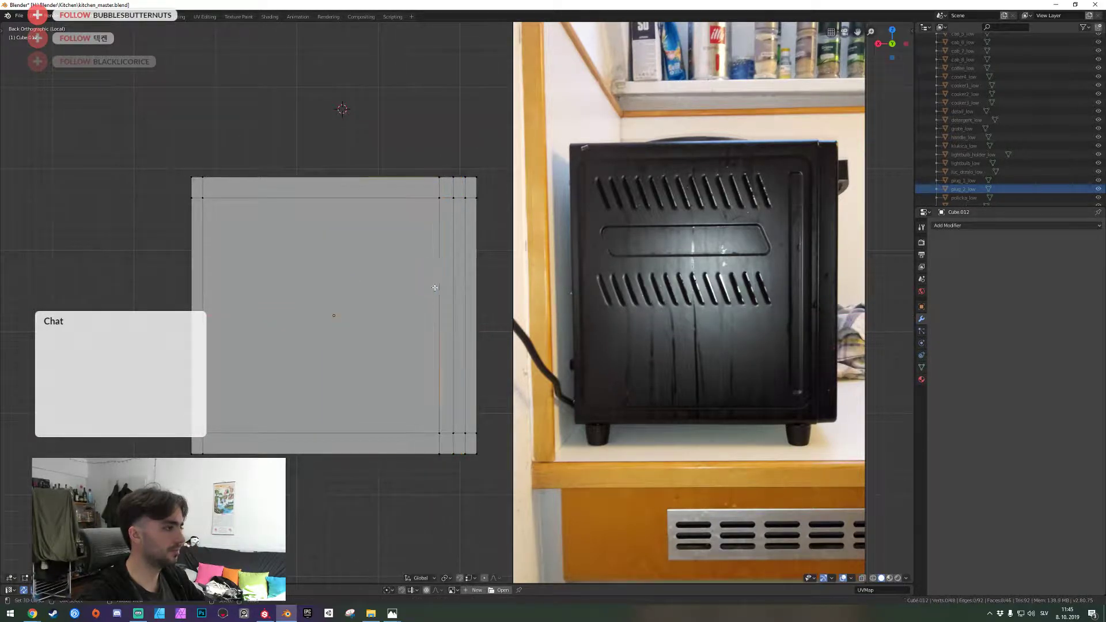
Add two horizontal loop cuts to the box, narrow their spacing along Z and move them up just below the upper edge loop
key("ctrl+r")
scroll(413, 280, "up", 1)
left_click(413, 280)
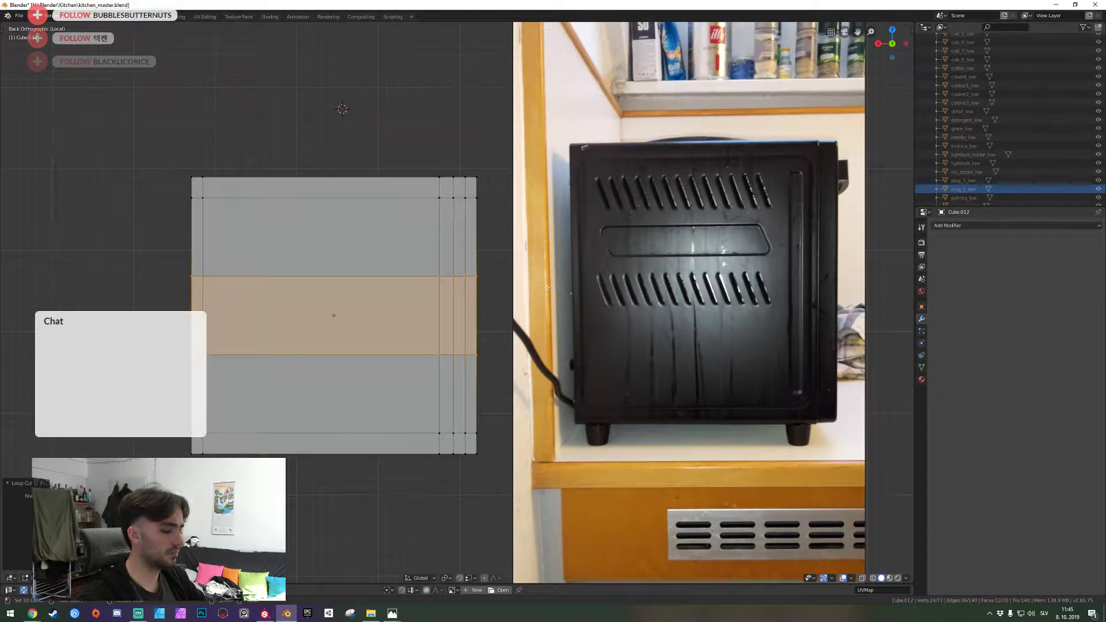
key("s")
key("z")
left_click(466, 293)
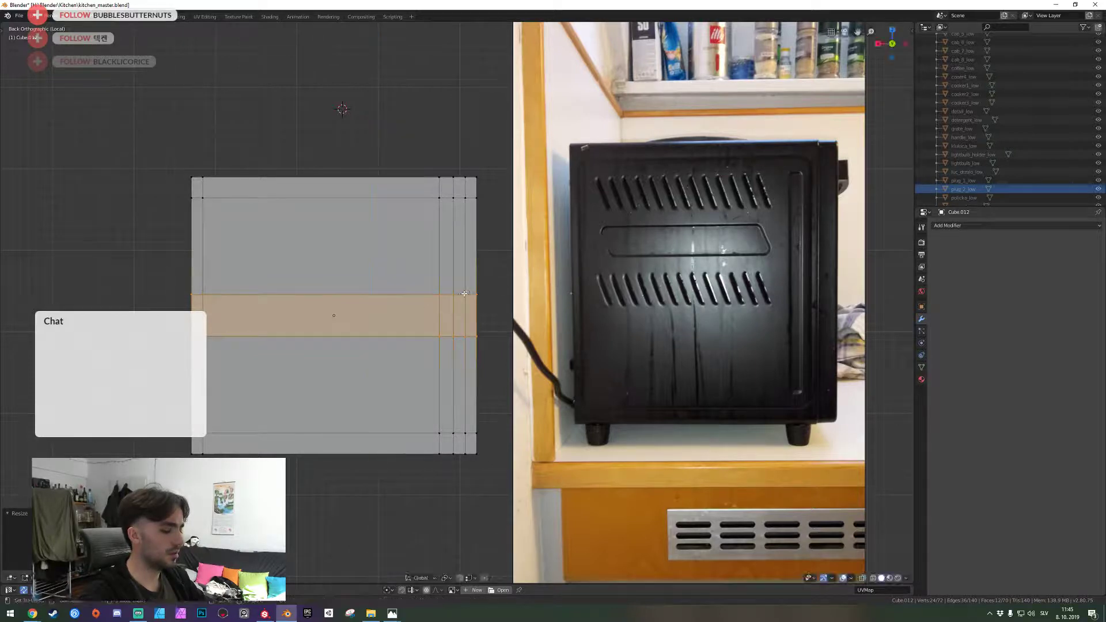
key("g")
key("z")
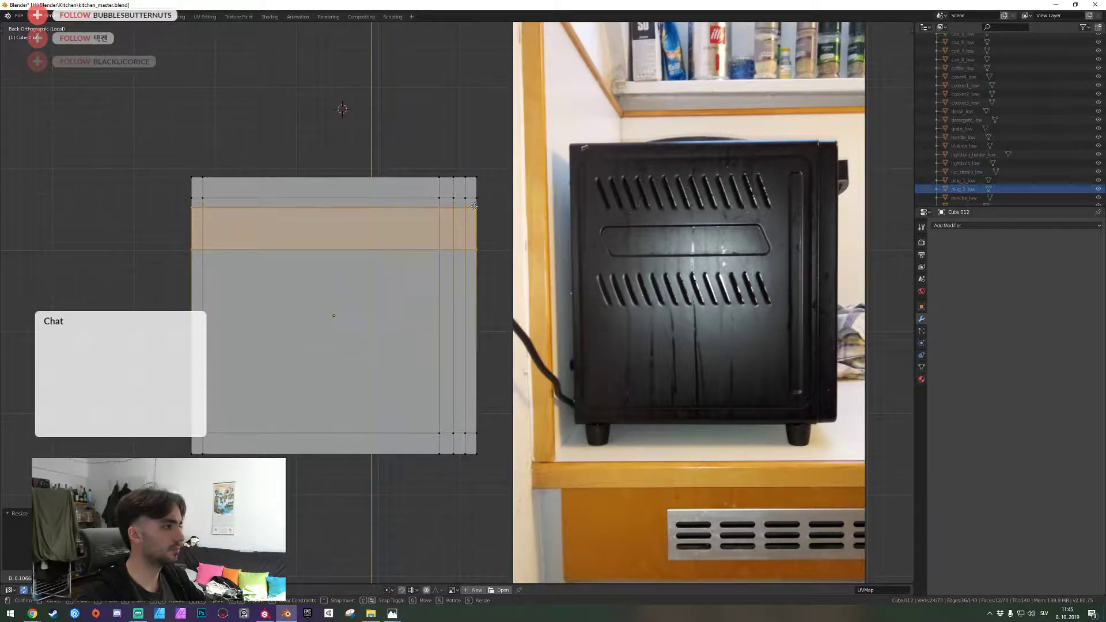
left_click(474, 206)
key("alt+a")
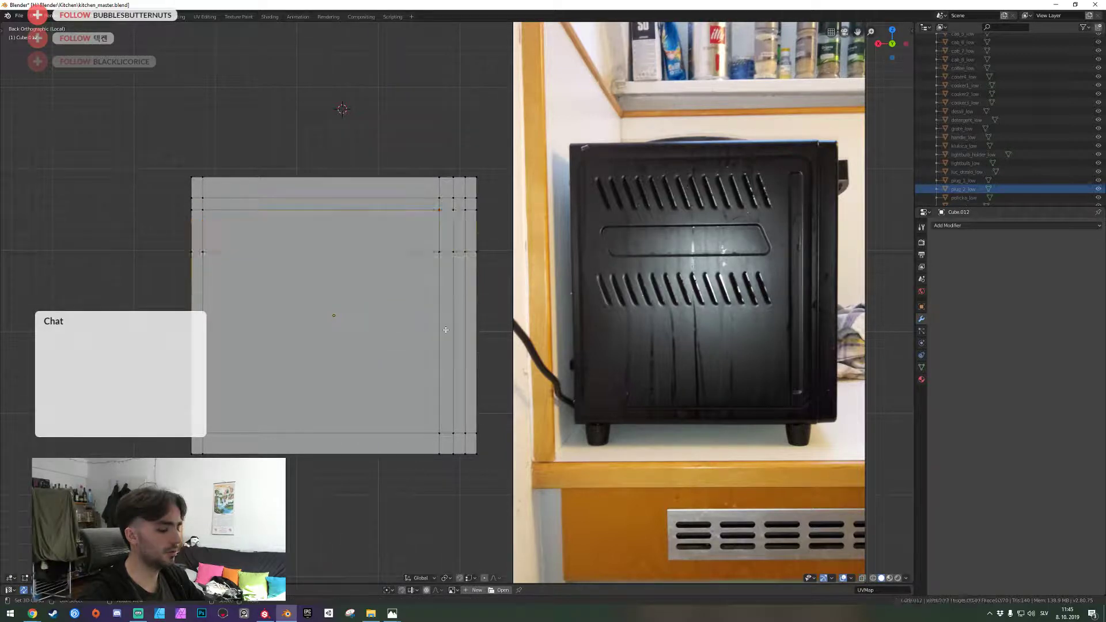
Try to add a second pair of horizontal loop cuts in the large lower section and narrow their spacing along Z
key("ctrl+r")
scroll(445, 336, "up", 1)
left_click(444, 336)
key("s")
key("z")
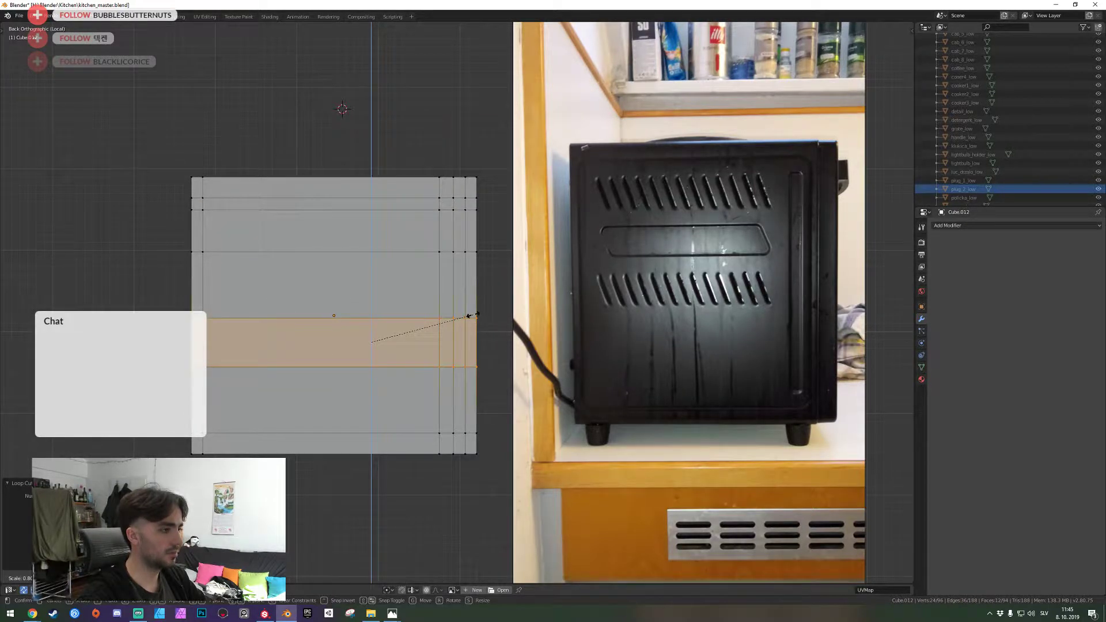
key("z")
right_click(500, 208)
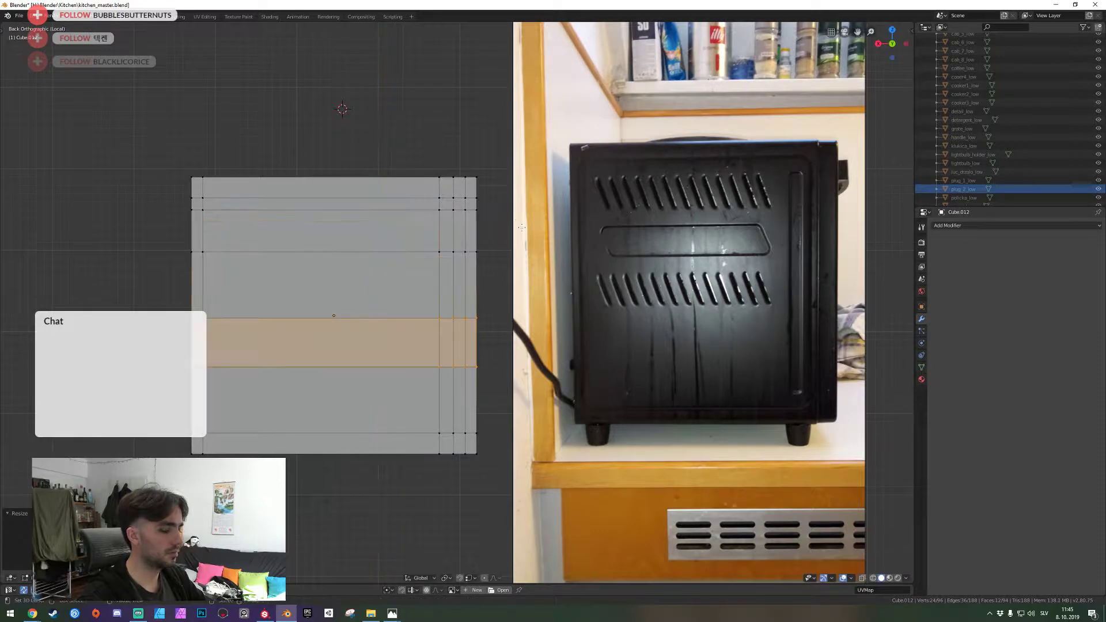
key("s")
key("z")
left_click(500, 235)
key("g")
key("z")
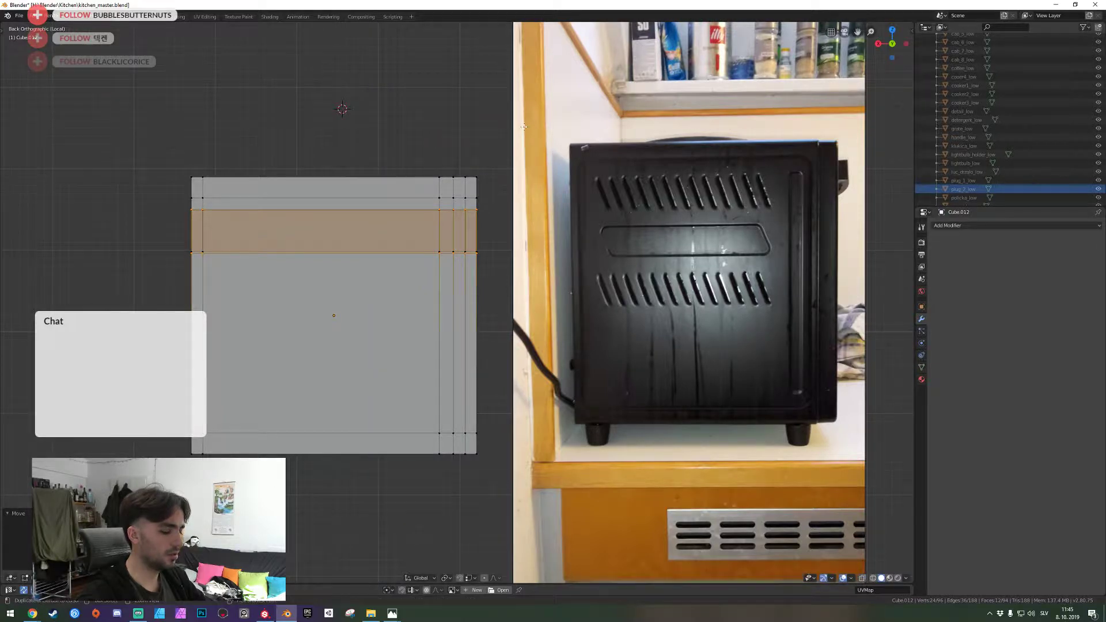
Undo the horizontal loop cuts made for the vent rows, back to the box's border and groove loops
key("Escape")
key("ctrl+z")
key("ctrl+z")
key("ctrl+z")
key("ctrl+z")
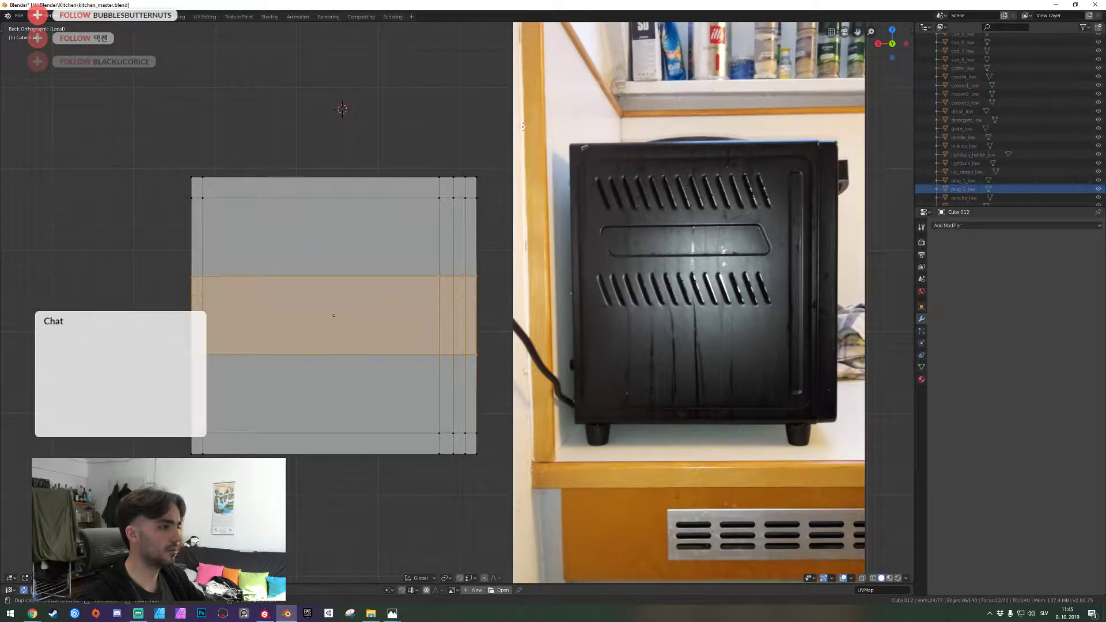
key("ctrl+r")
scroll(485, 292, "up", 3)
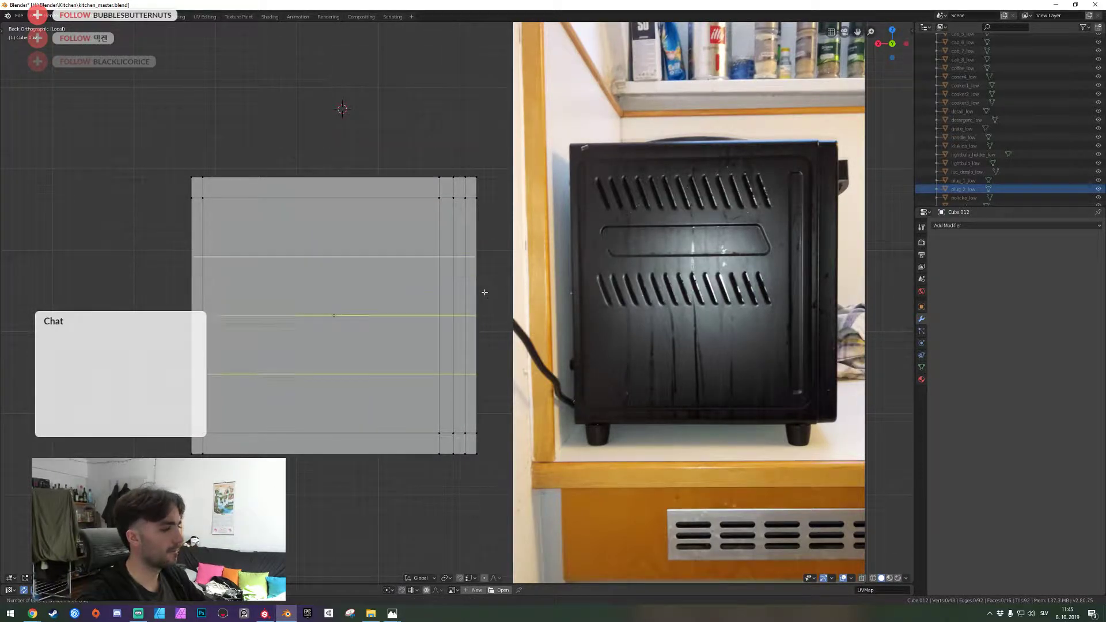
scroll(485, 293, "up", 1)
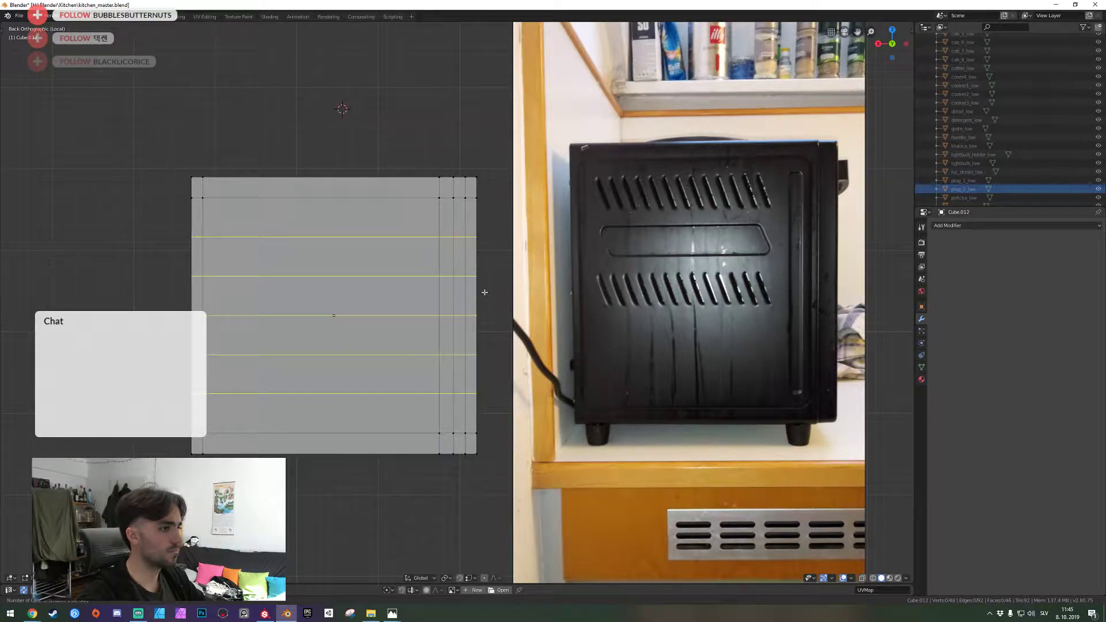
scroll(484, 292, "up", 1)
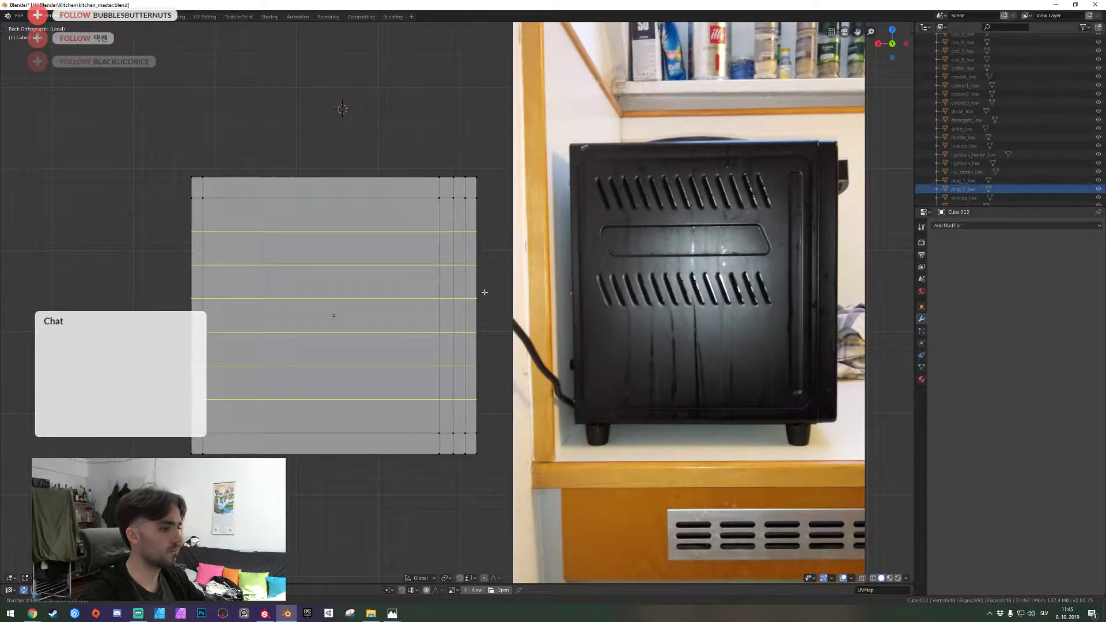
scroll(485, 293, "down", 2)
left_click(485, 292)
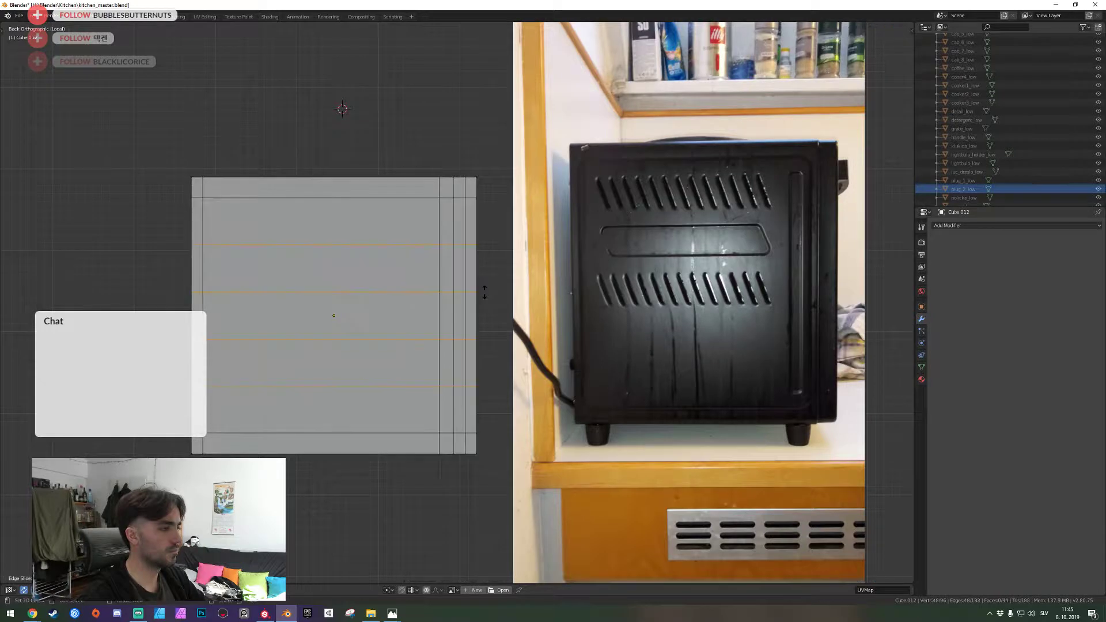
right_click(485, 292)
key("ctrl+z")
Add five evenly spaced horizontal loop cuts and move them up along Z until the highest sits just below the upper edge loop
key("ctrl+r")
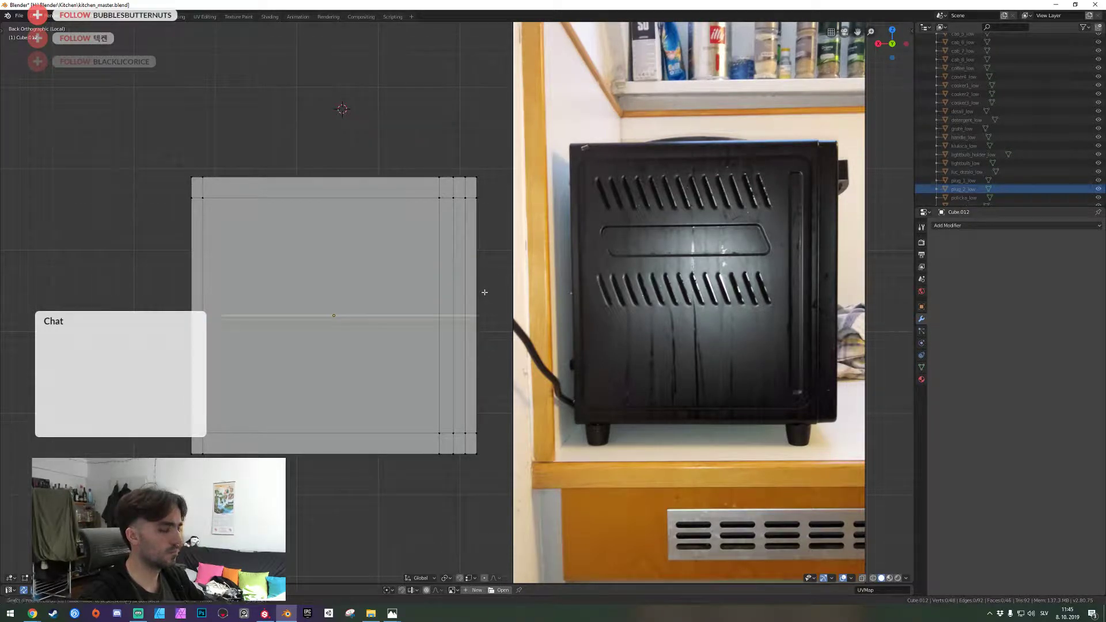
scroll(482, 294, "up", 1)
scroll(482, 293, "up", 4)
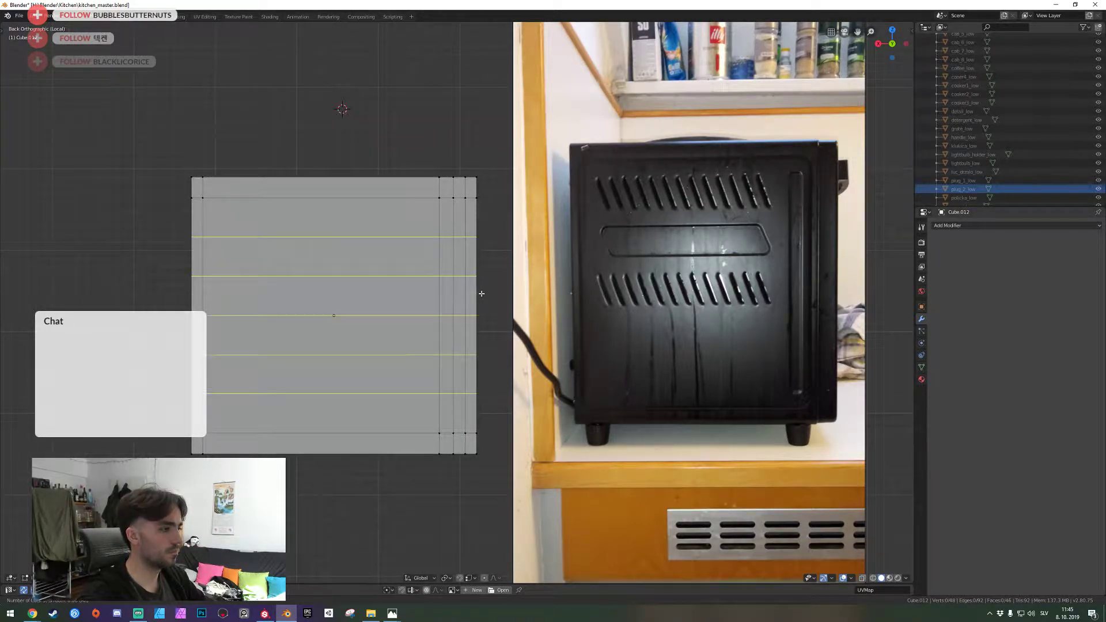
left_click(482, 294)
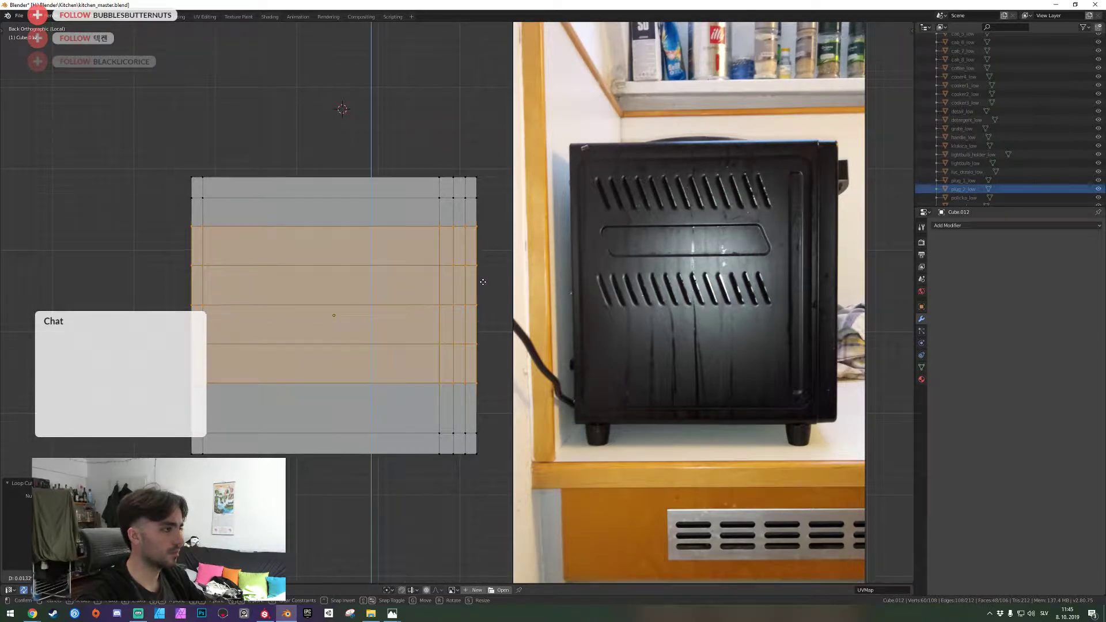
left_click(488, 267)
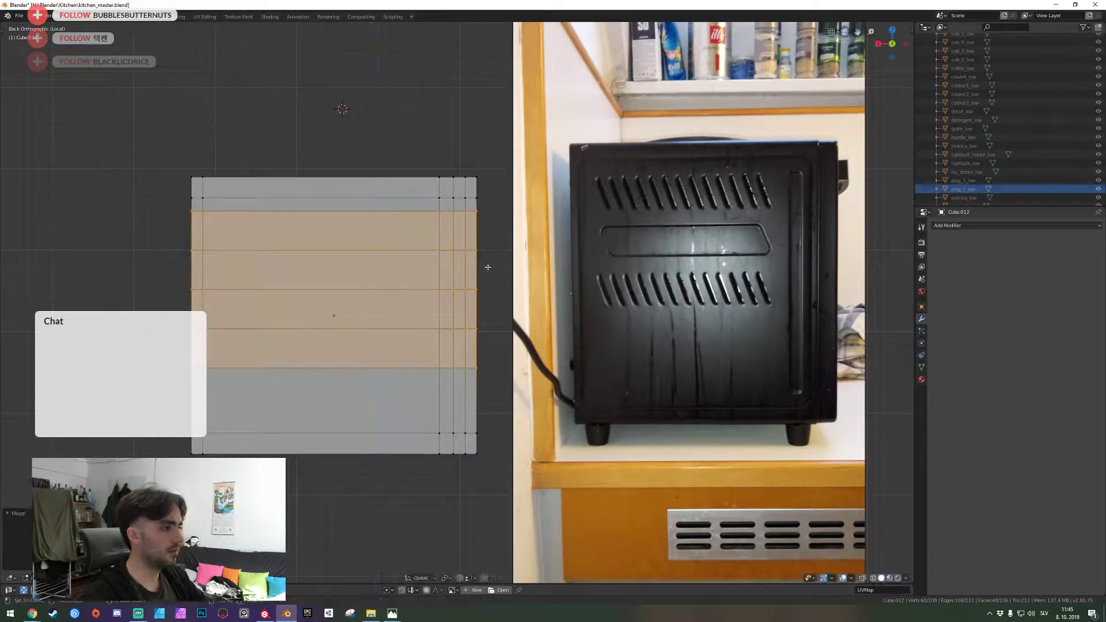
Select the three lowest of the five new edge loops and move them up along Z, close beneath the second loop
key("alt+a")
key("2")
left_click(389, 288, "alt")
left_click(392, 326, "alt+shift")
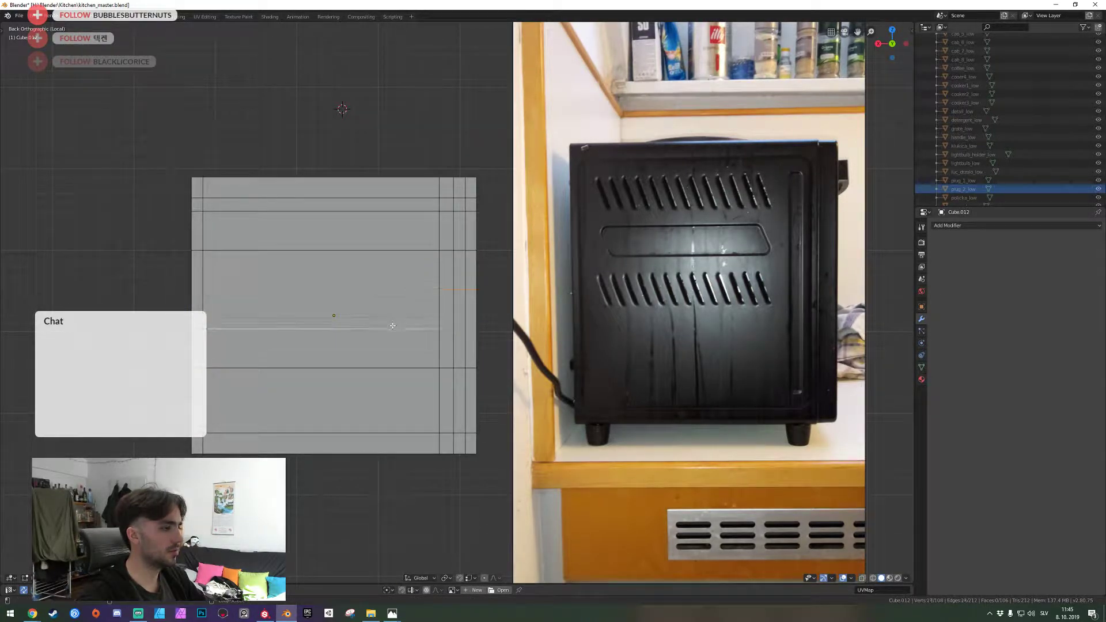
left_click(393, 326)
right_click(405, 345)
left_click(392, 371, "alt+shift")
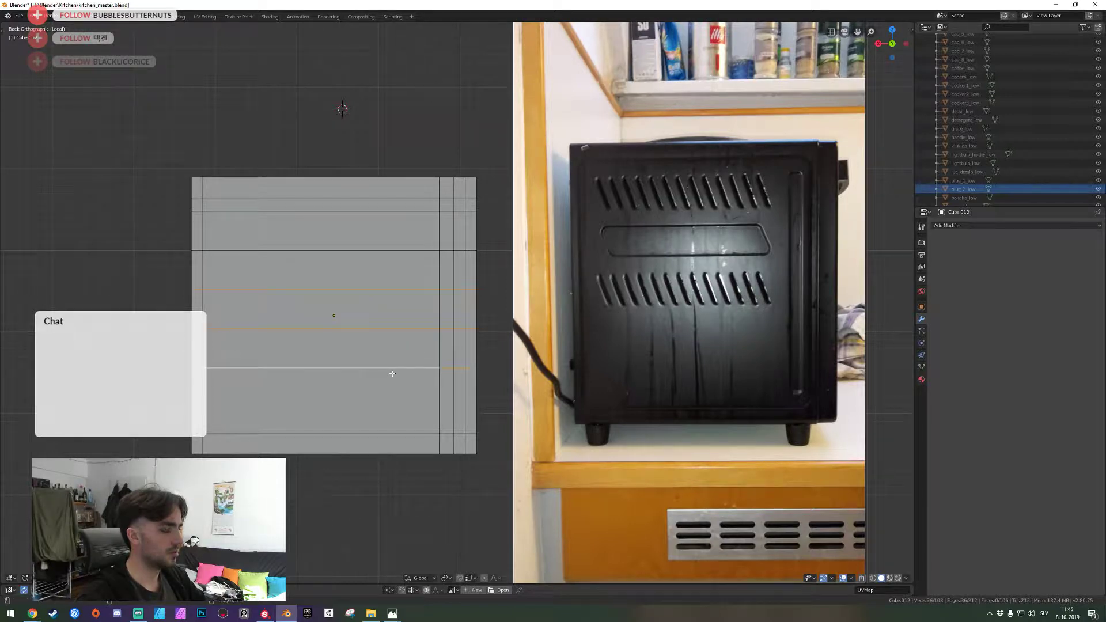
key("g")
key("z")
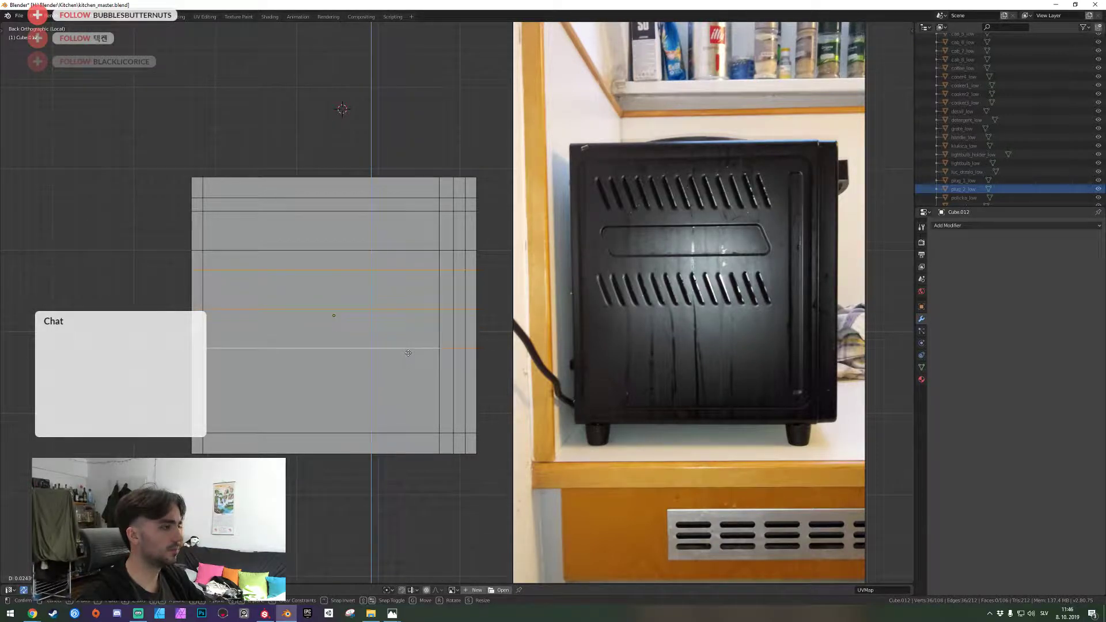
key("alt+a")
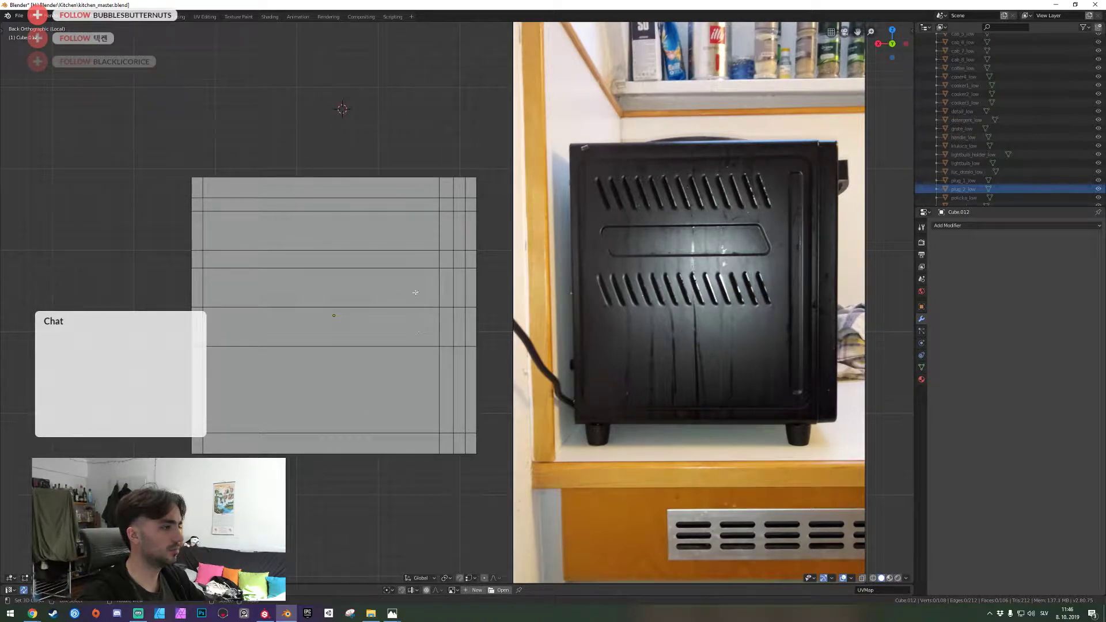
Reselect the same three edge loops and nudge them slightly higher along Z to tighten the gap below the upper vent row
left_click(413, 269, "alt")
left_click(412, 307, "alt+shift")
left_click(411, 345, "alt+shift")
key("g")
key("z")
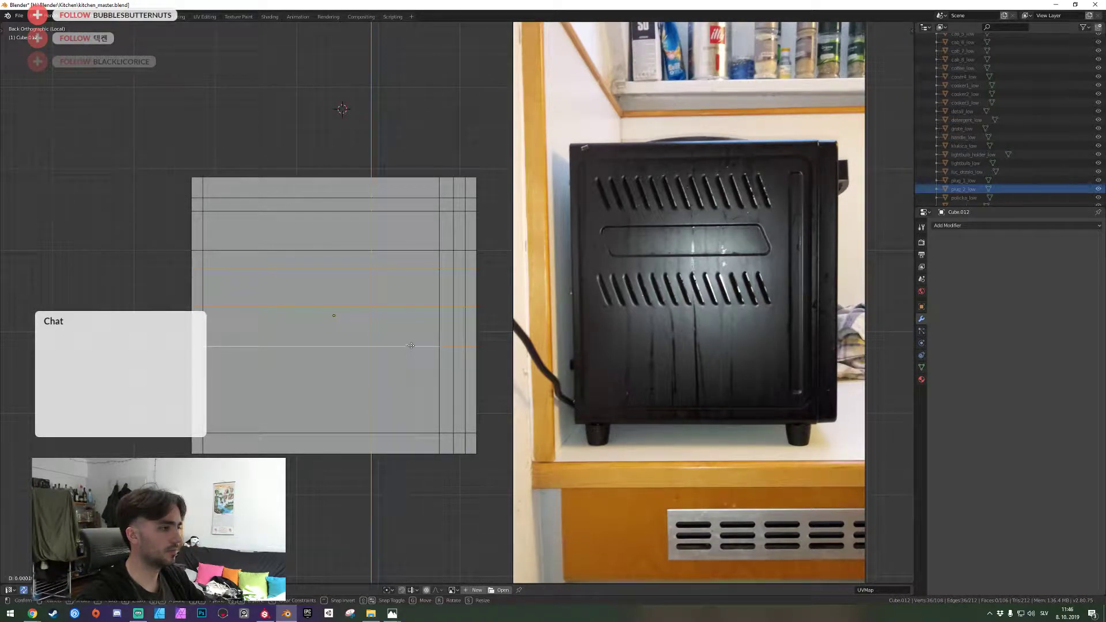
left_click(418, 305)
key("alt+a")
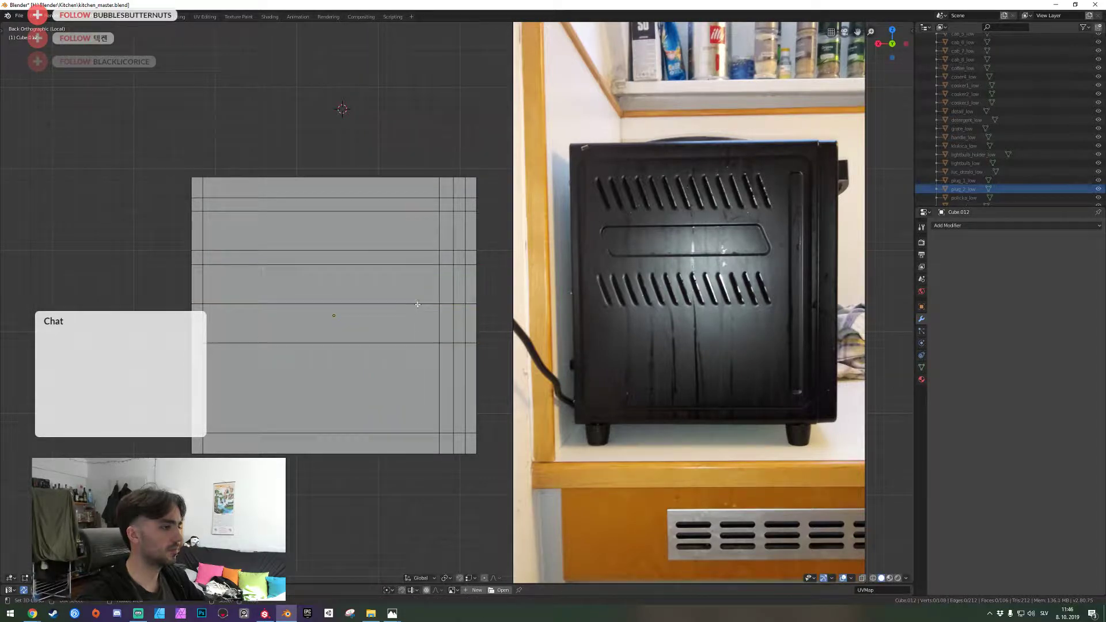
Move the lowest of the five loops up along Z to just beneath the loop above it
left_click(408, 331, "alt")
key("g")
key("z")
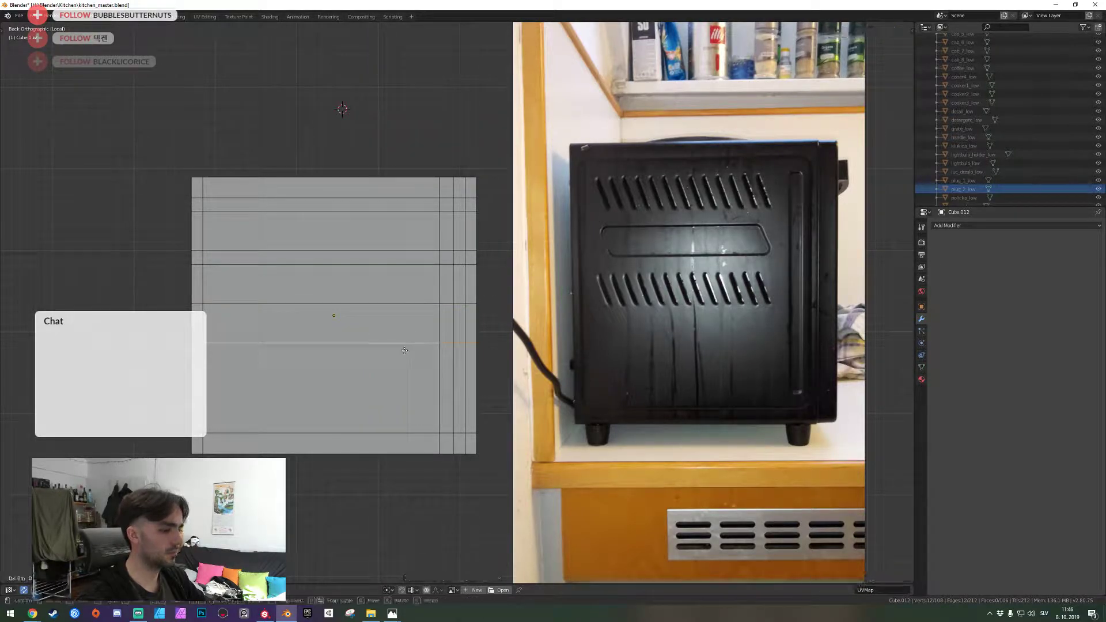
left_click(414, 324)
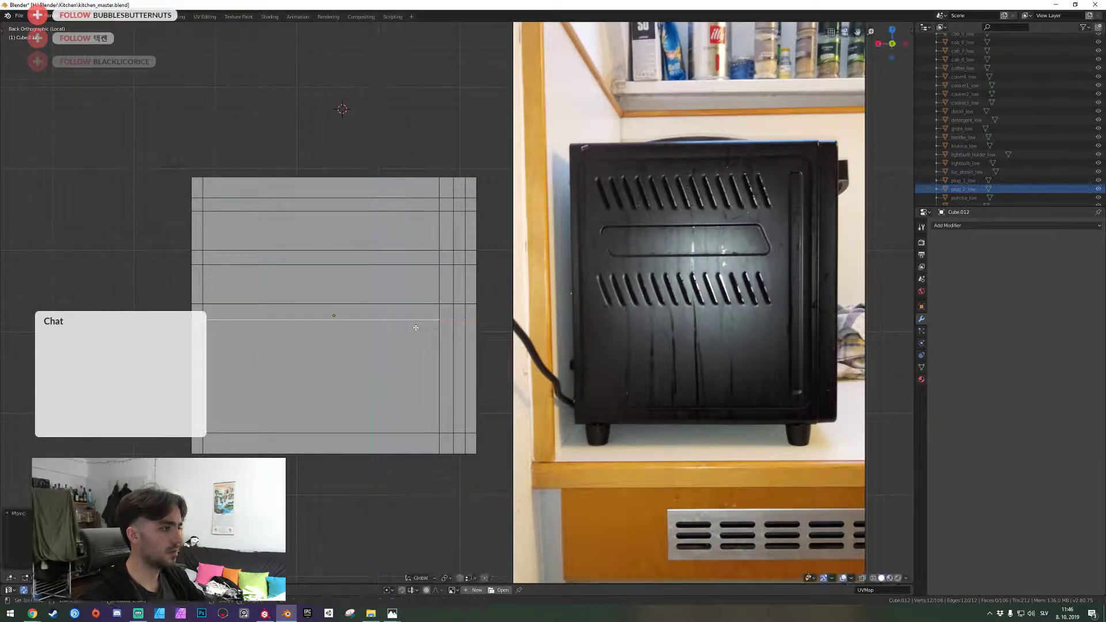
Add two evenly spaced horizontal loop cuts between that lowest loop and the box's lower edge loop
key("ctrl+r")
scroll(437, 357, "up", 1)
left_click(436, 356)
left_click(436, 356)
key("g")
key("z")
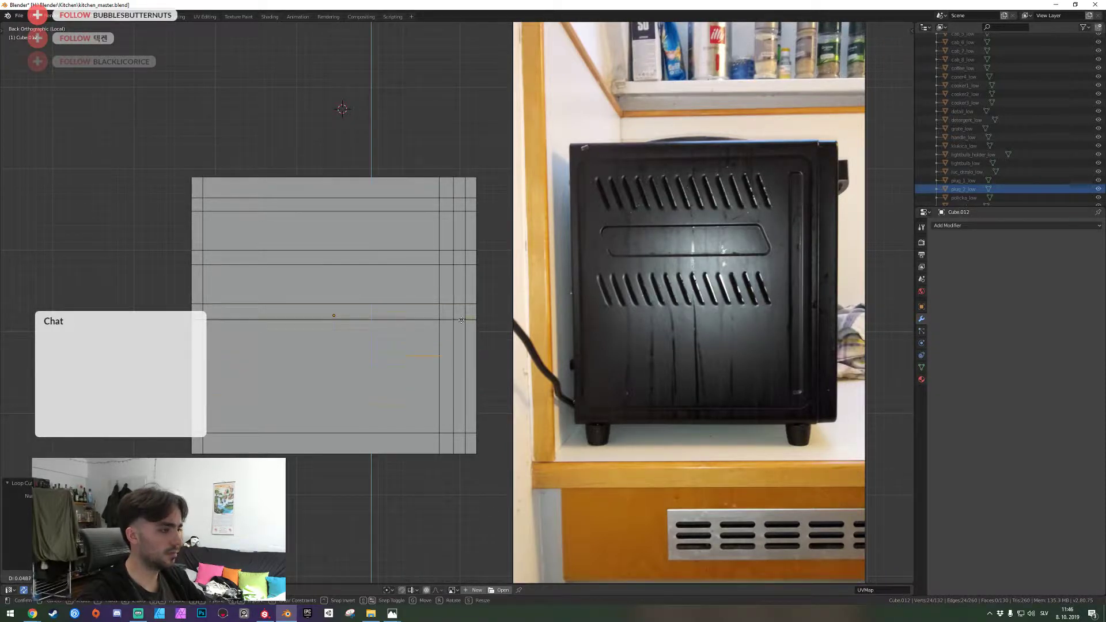
left_click(446, 350)
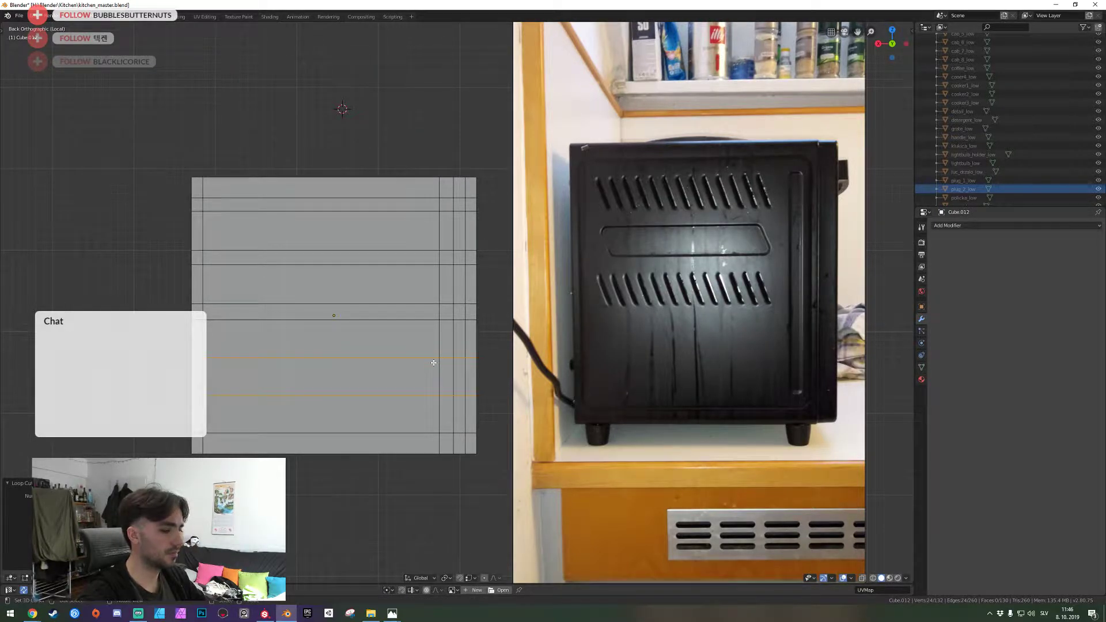
Dissolve the lower of the two newly added horizontal edge loops
key("1")
key("2")
key("alt+a")
right_click(416, 392, "alt")
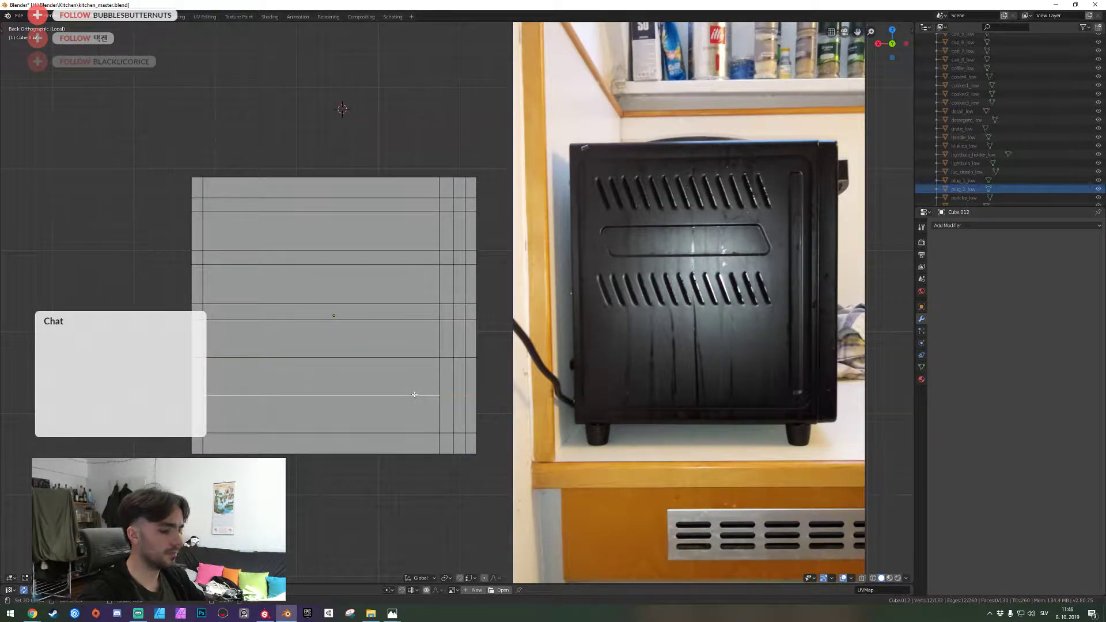
key("ctrl+x")
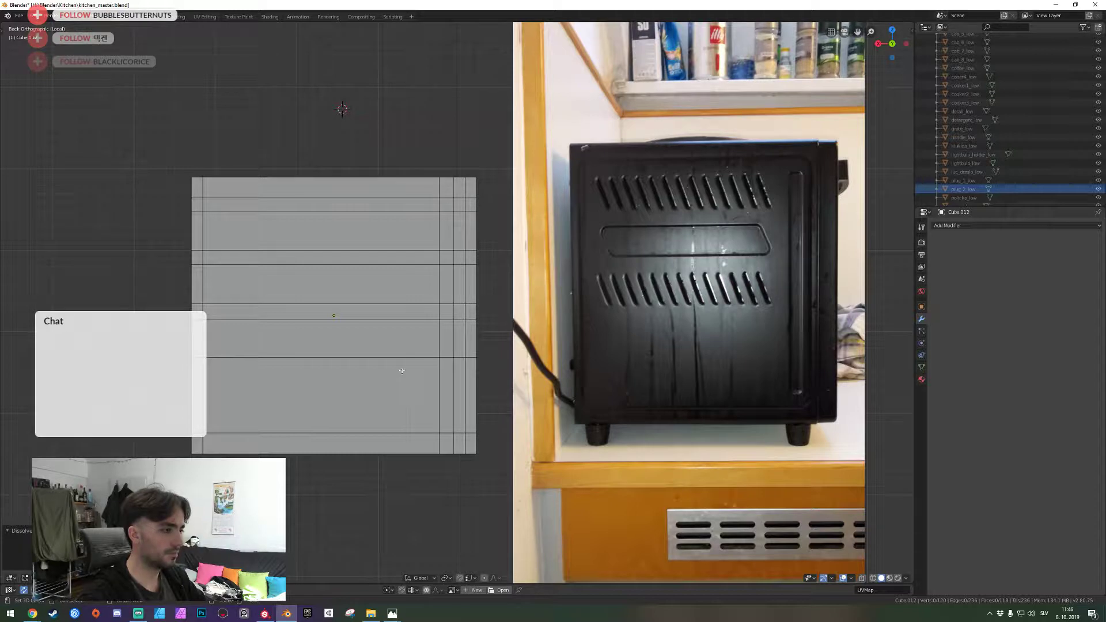
Move the remaining new horizontal loop slightly down along Z to set the height of the lower vent row
left_click(401, 369, "alt")
key("g")
key("z")
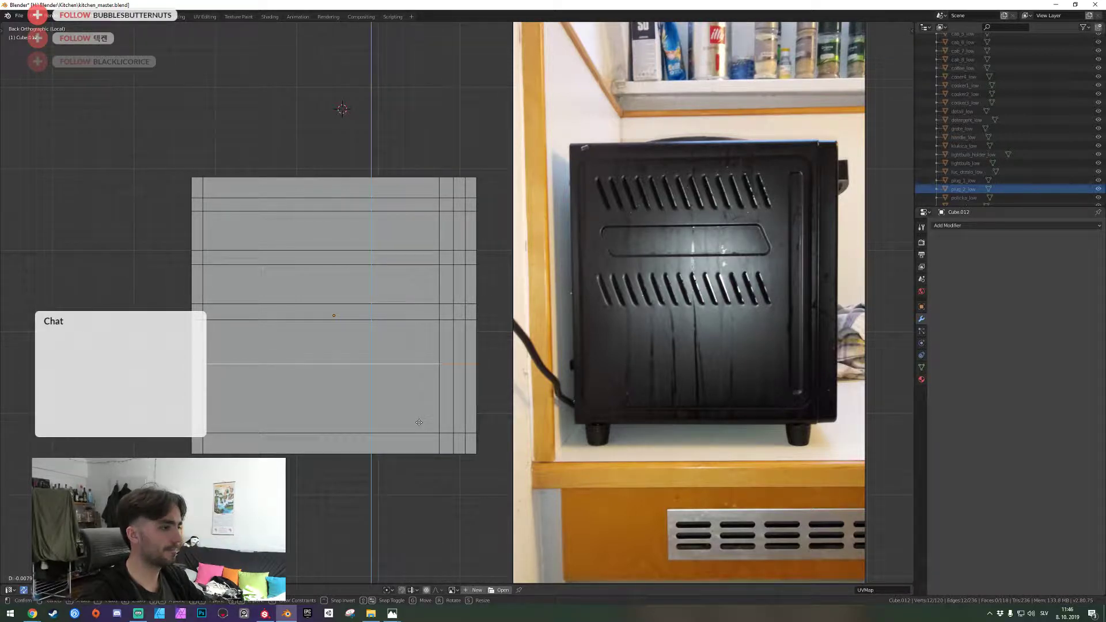
left_click(423, 423)
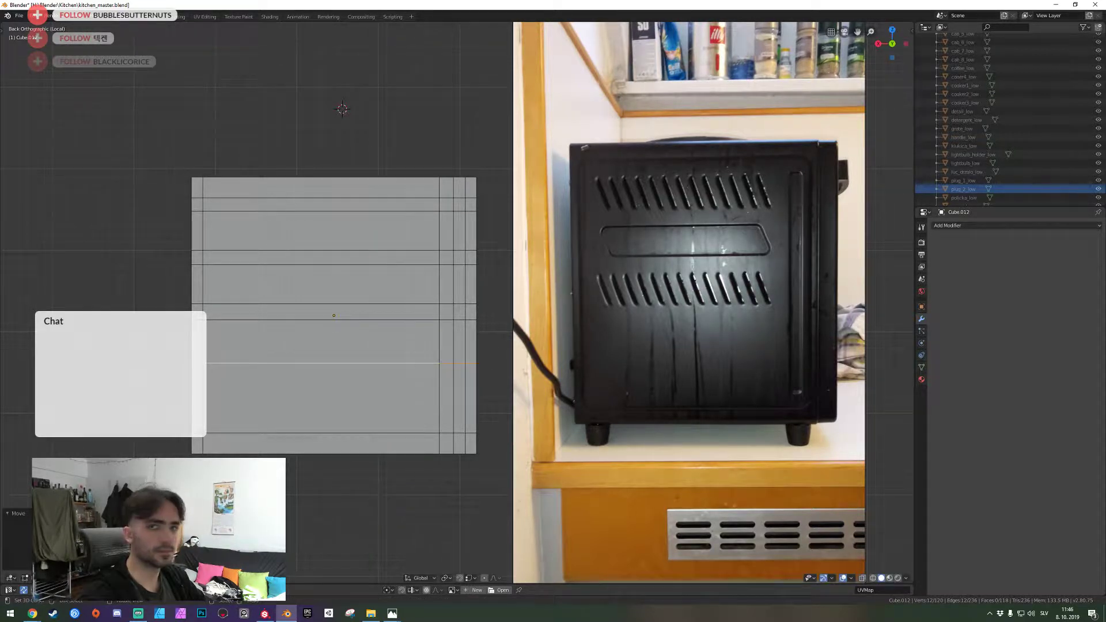
key("alt+Tab")
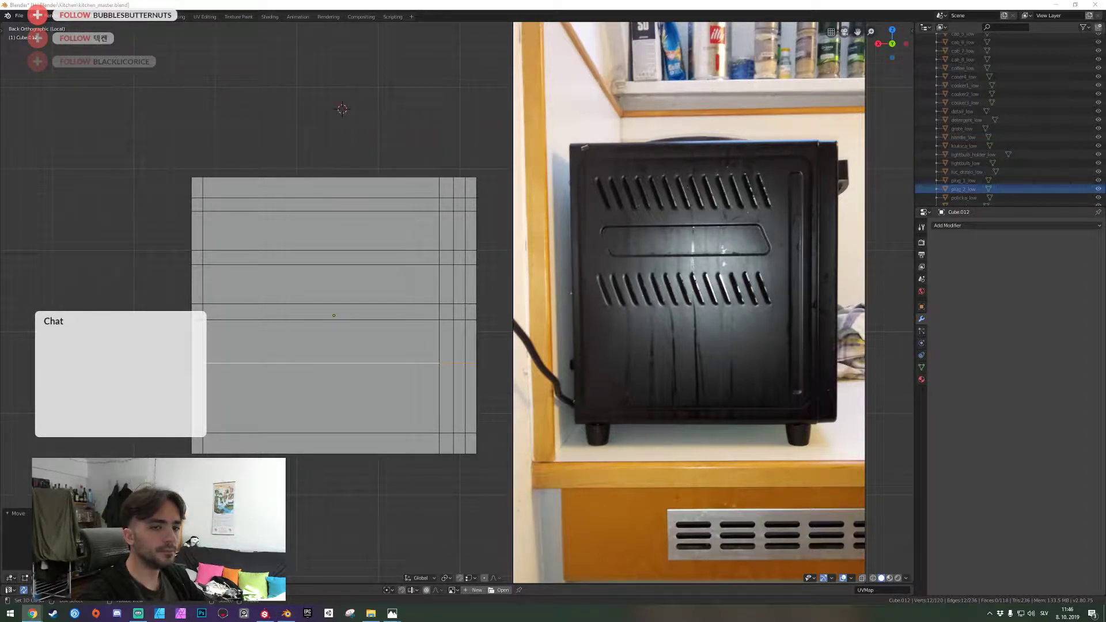
key("alt+Tab")
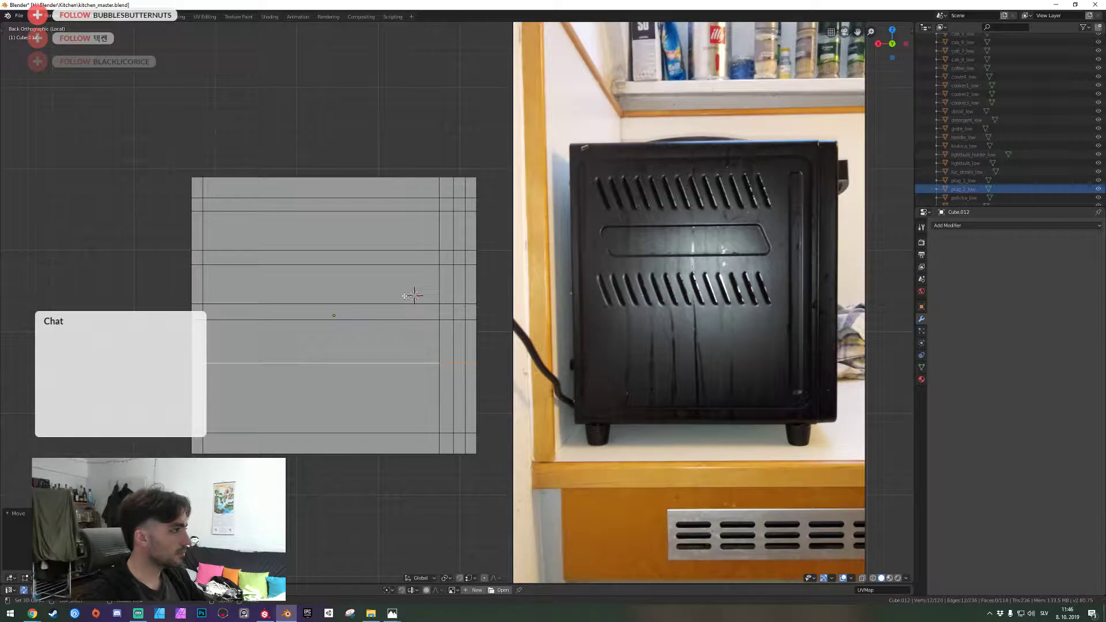
Add 25 evenly spaced vertical loop cuts across the side panel between its outer edge loop and the groove's inner edge loop
key("alt+a")
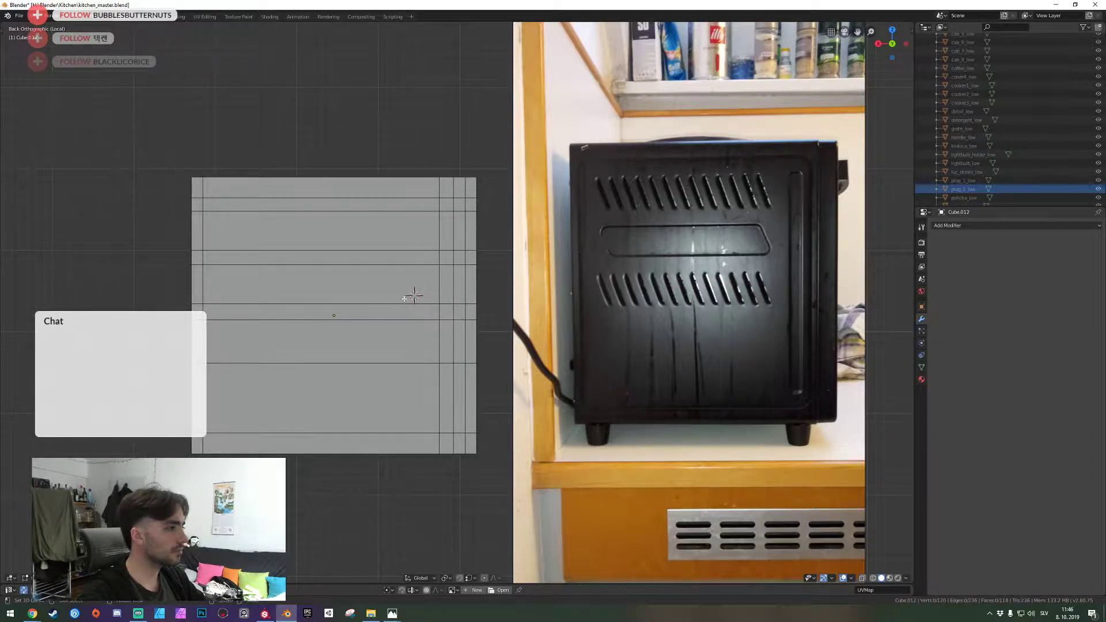
key("ctrl+r")
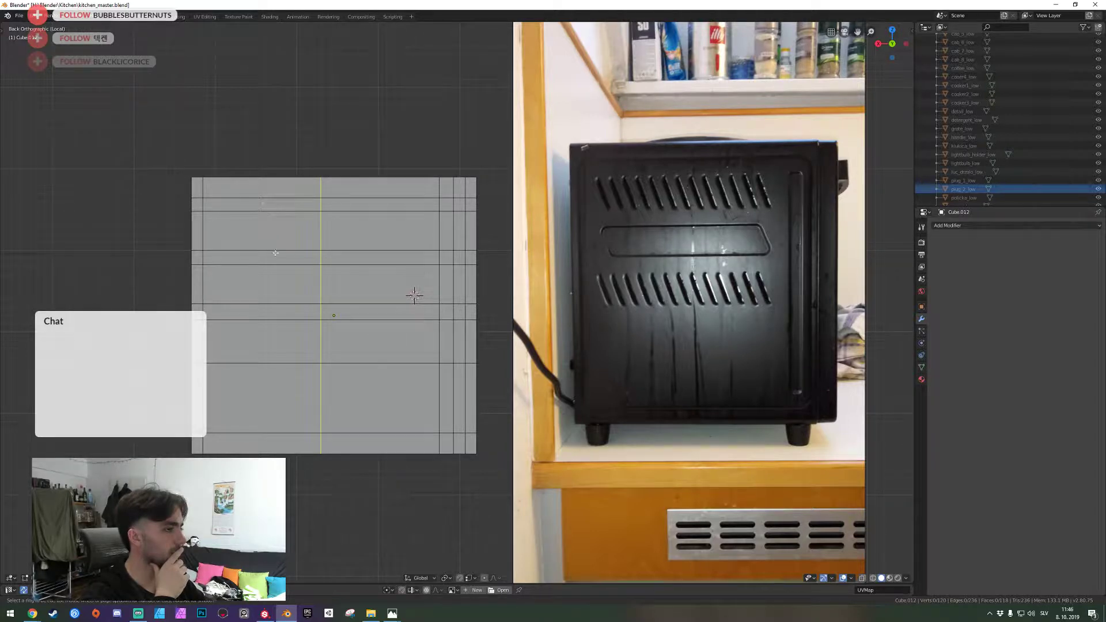
scroll(292, 259, "up", 20)
left_click(290, 265)
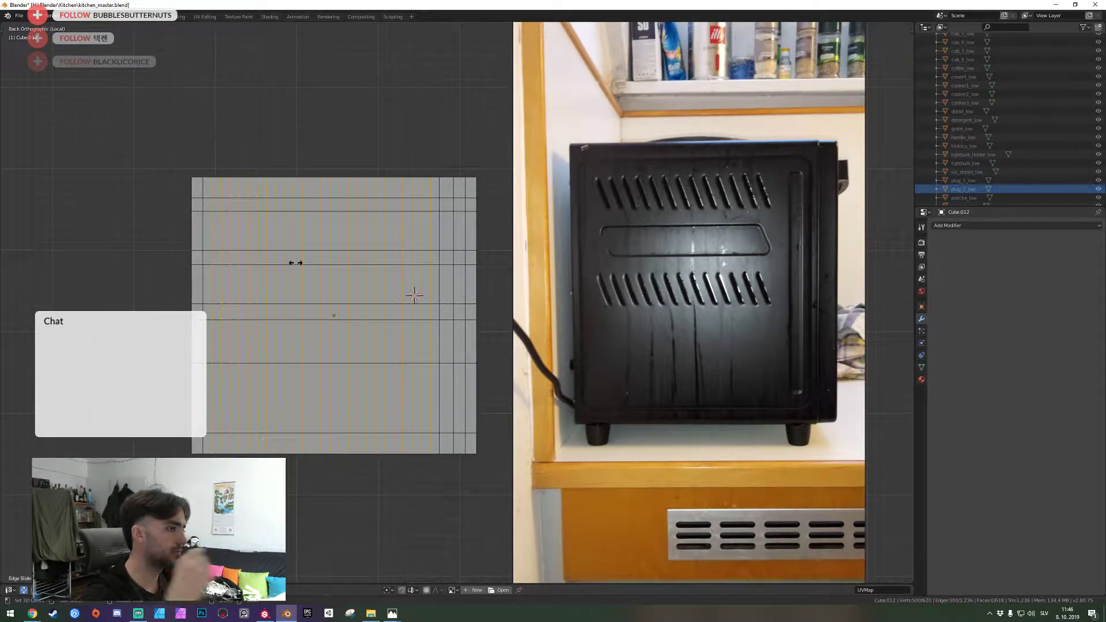
right_click(289, 269)
key("alt+a")
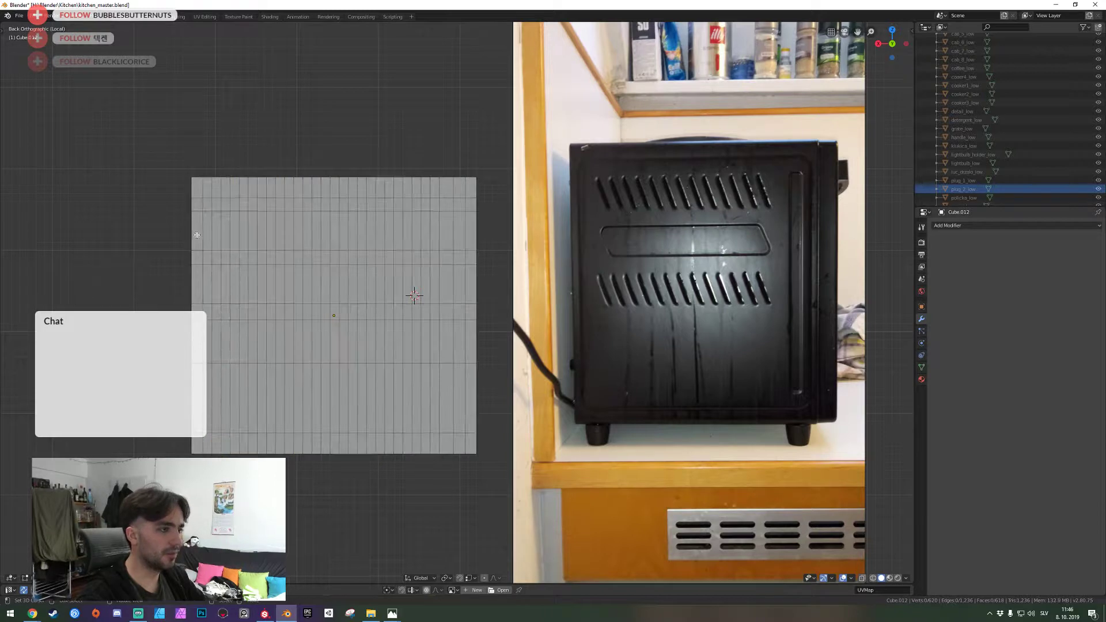
Select eleven alternate narrow faces along the upper vent row to lay out its slots
left_click(228, 228)
left_click(244, 234, "shift")
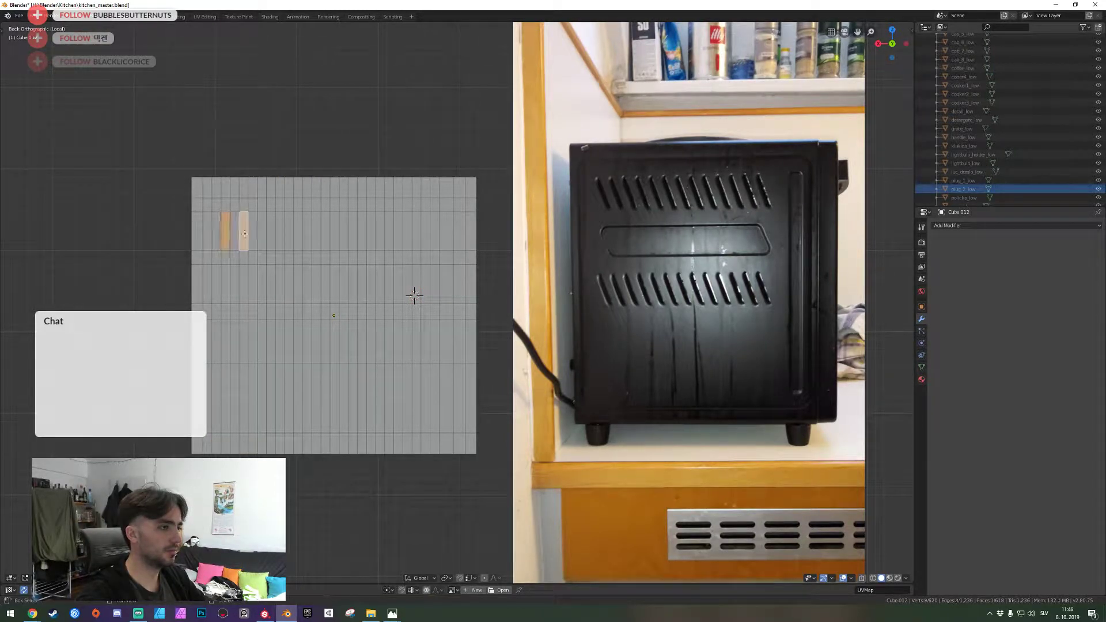
left_click(263, 235, "shift")
left_click(281, 238, "shift")
left_click(298, 241, "shift")
left_click(316, 242, "shift")
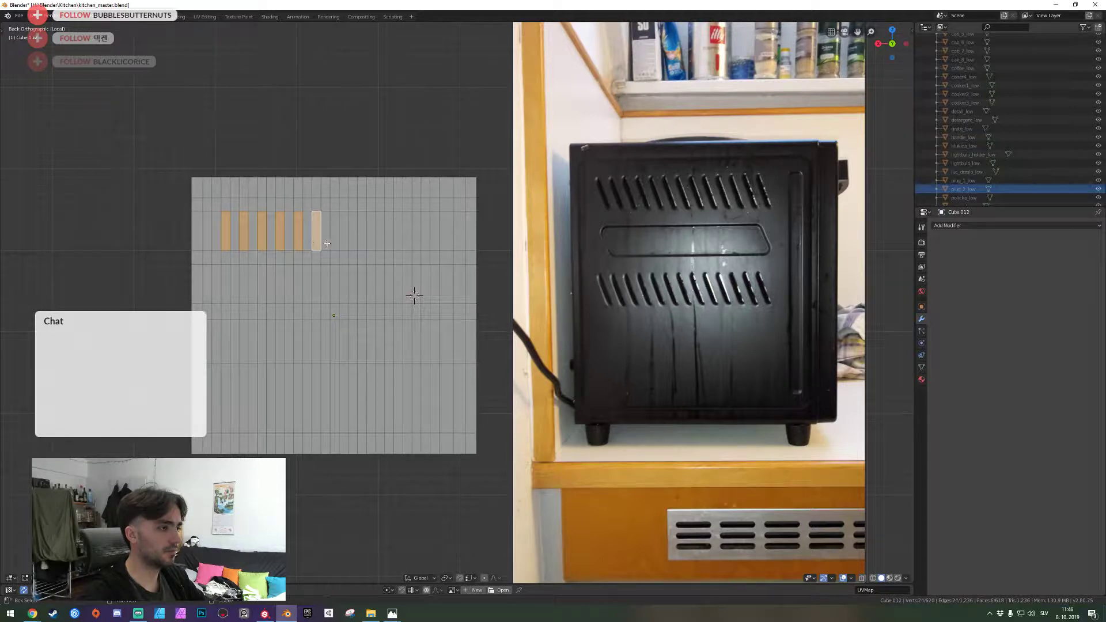
left_click(335, 243, "shift")
left_click(352, 243, "shift")
left_click(371, 244, "shift")
left_click(390, 245, "shift")
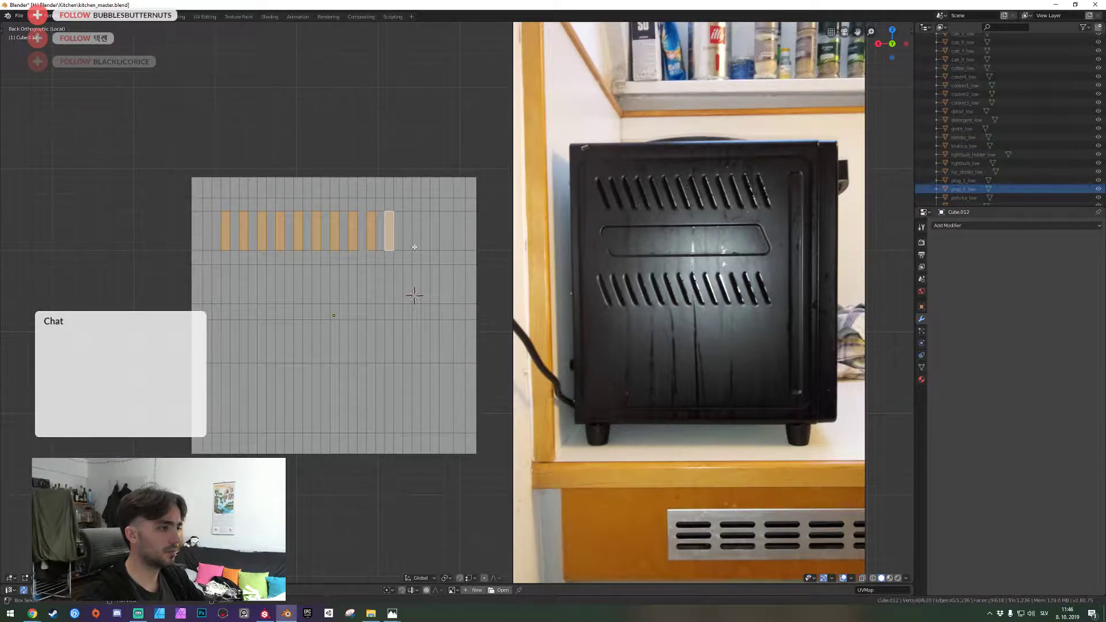
left_click(408, 246, "shift")
left_click(429, 243, "shift")
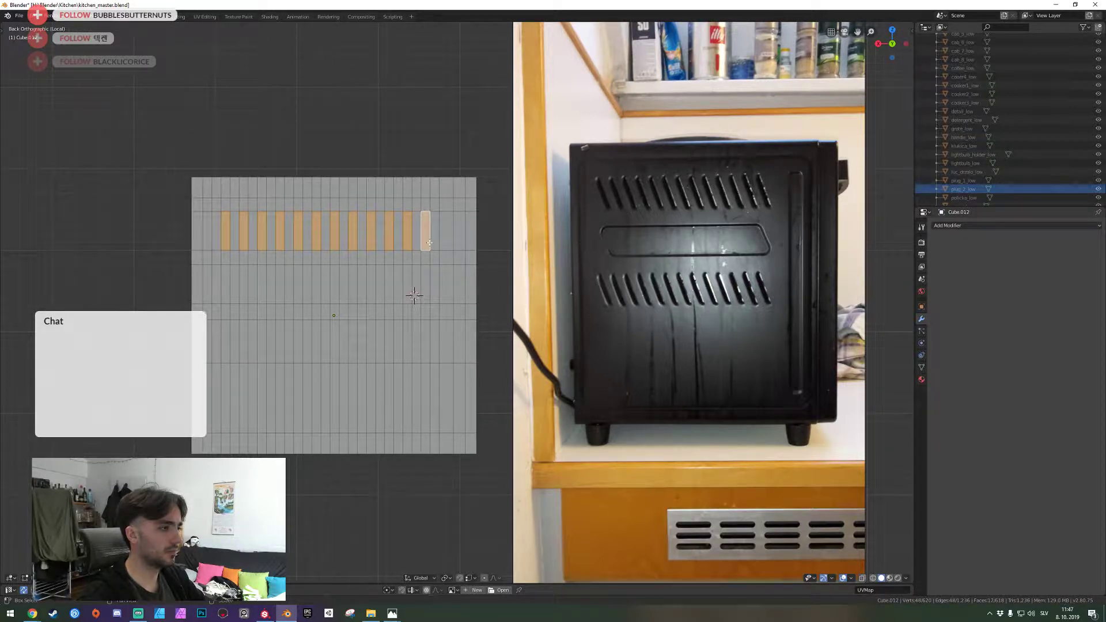
left_click(429, 243, "shift")
Add eleven alternate faces of the lower vent row to the slot selection, then clear the whole selection
left_click(408, 340, "shift")
left_click(390, 340, "shift")
left_click(371, 340, "shift")
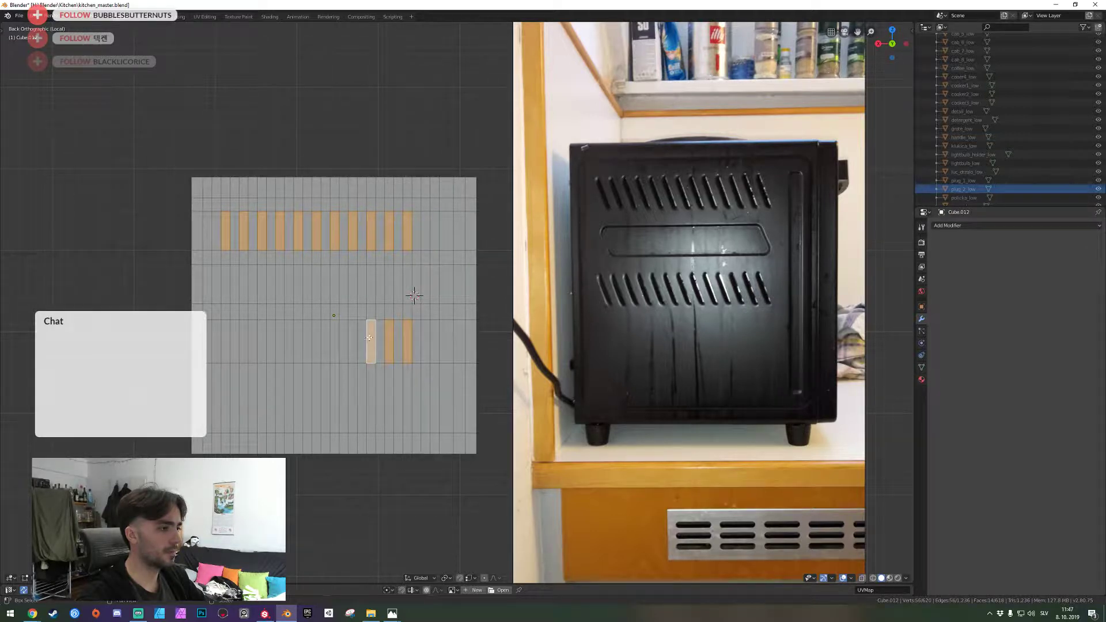
left_click(353, 340, "shift")
left_click(334, 341, "shift")
left_click(315, 342, "shift")
left_click(298, 343, "shift")
left_click(280, 343, "shift")
left_click(261, 343, "shift")
left_click(243, 343, "shift")
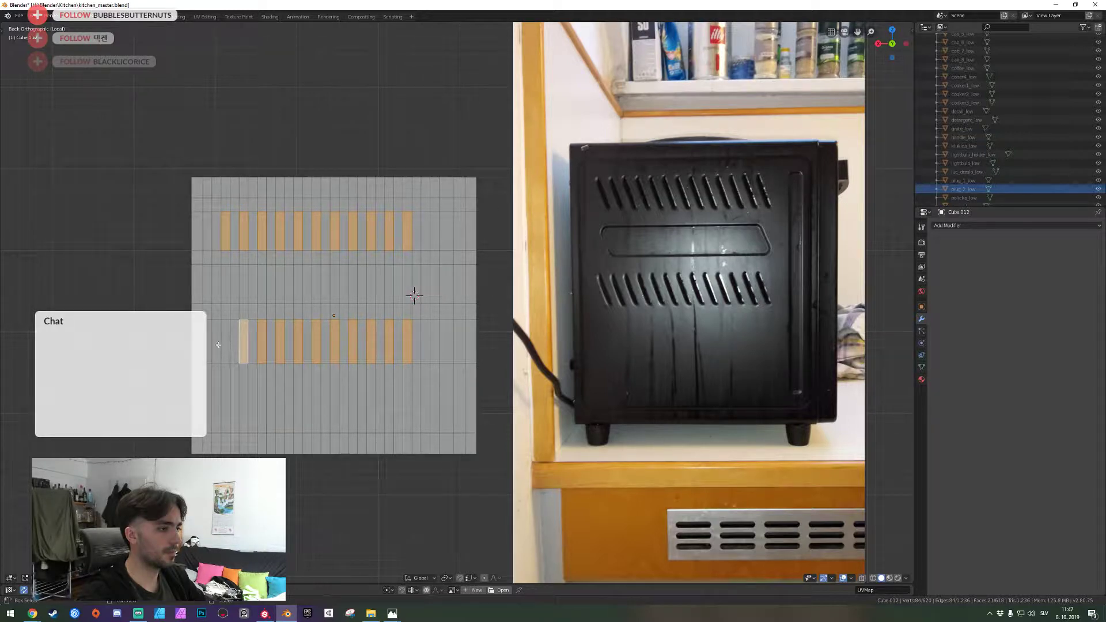
left_click(224, 345, "shift")
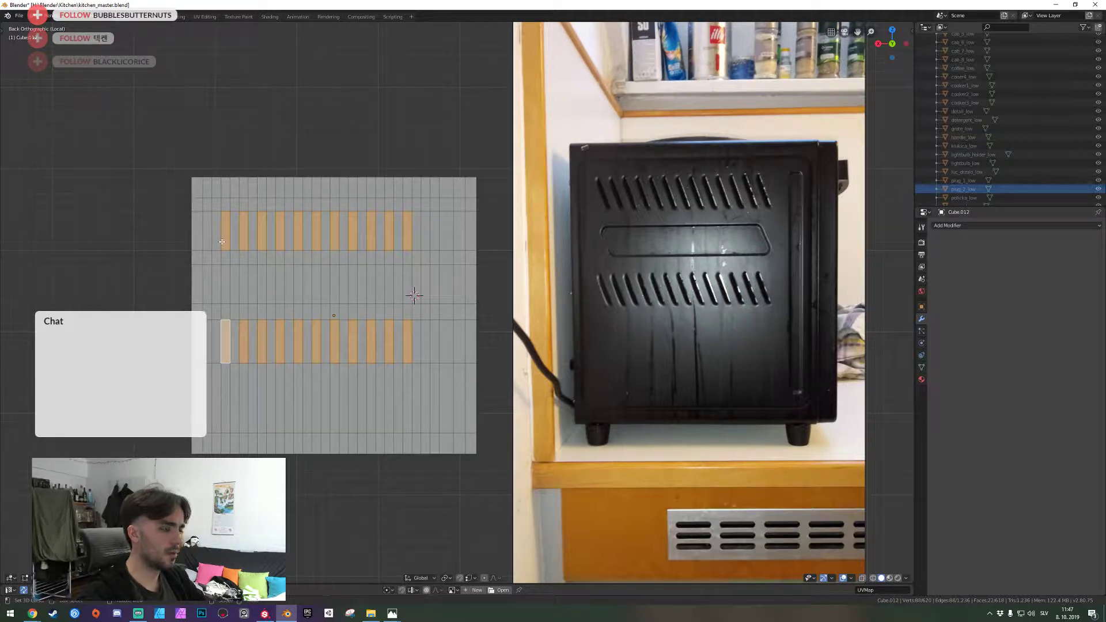
key("alt+a")
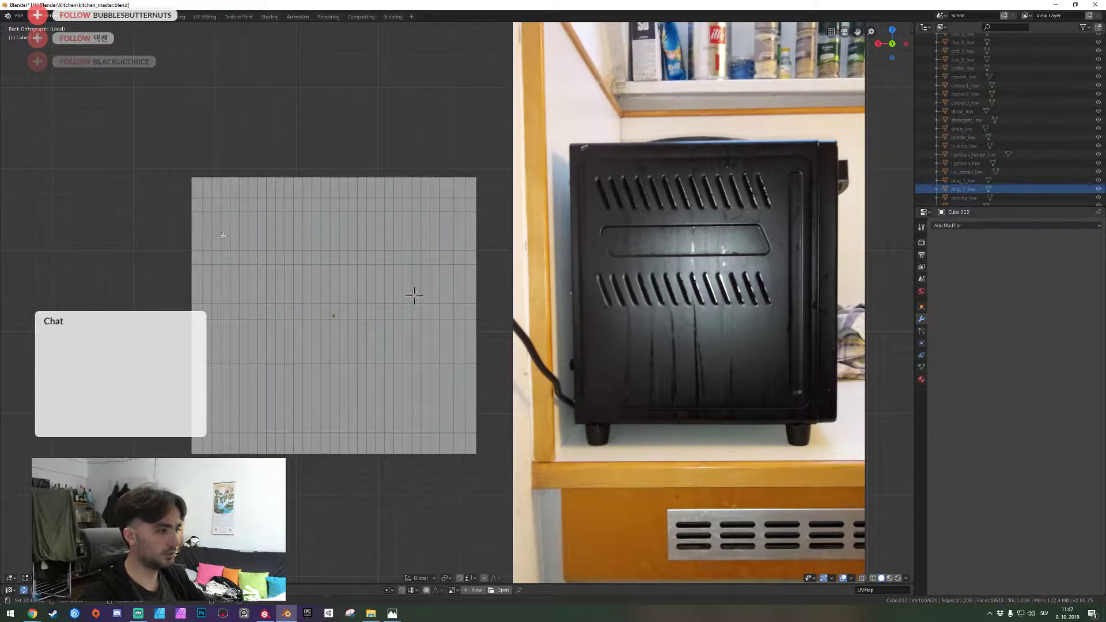
key("2")
middle_click_drag(455, 299, 459, 304)
key("ctrl+KP_1")
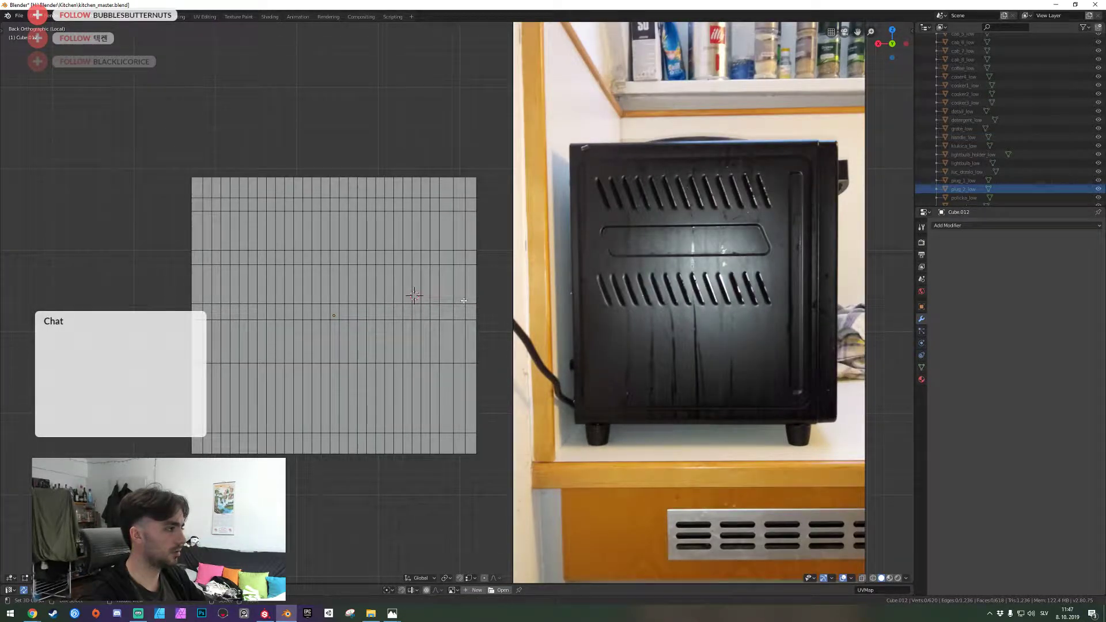
left_click(208, 213)
left_click(209, 233)
Try to extrude all side panel faces inside the outer border slightly outward
key("3")
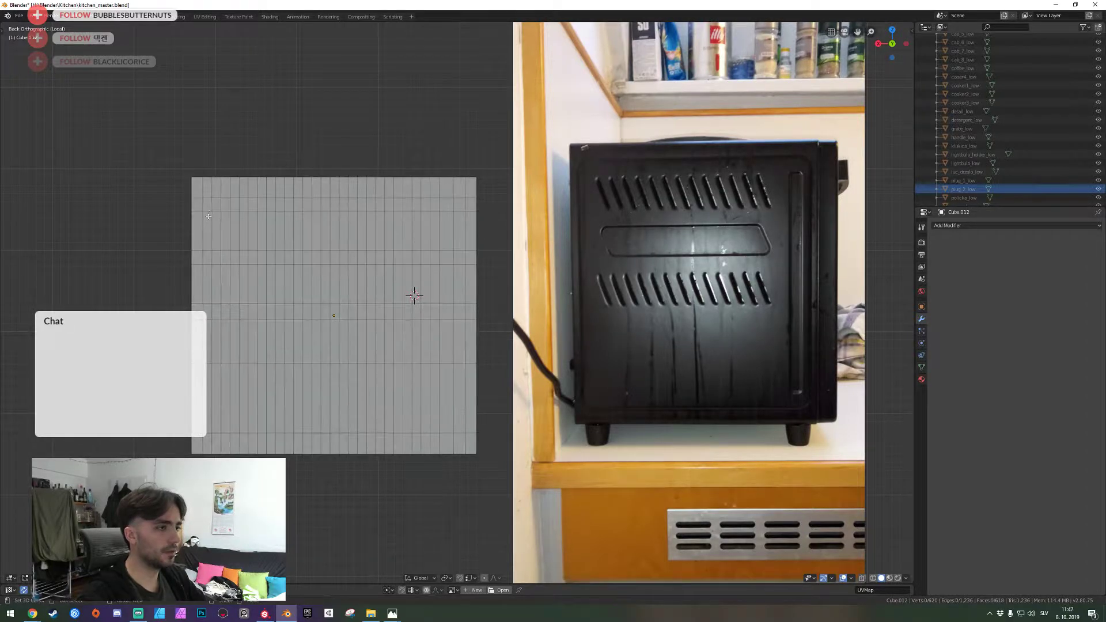
key("a")
key("a")
left_click_drag(208, 207, 460, 428)
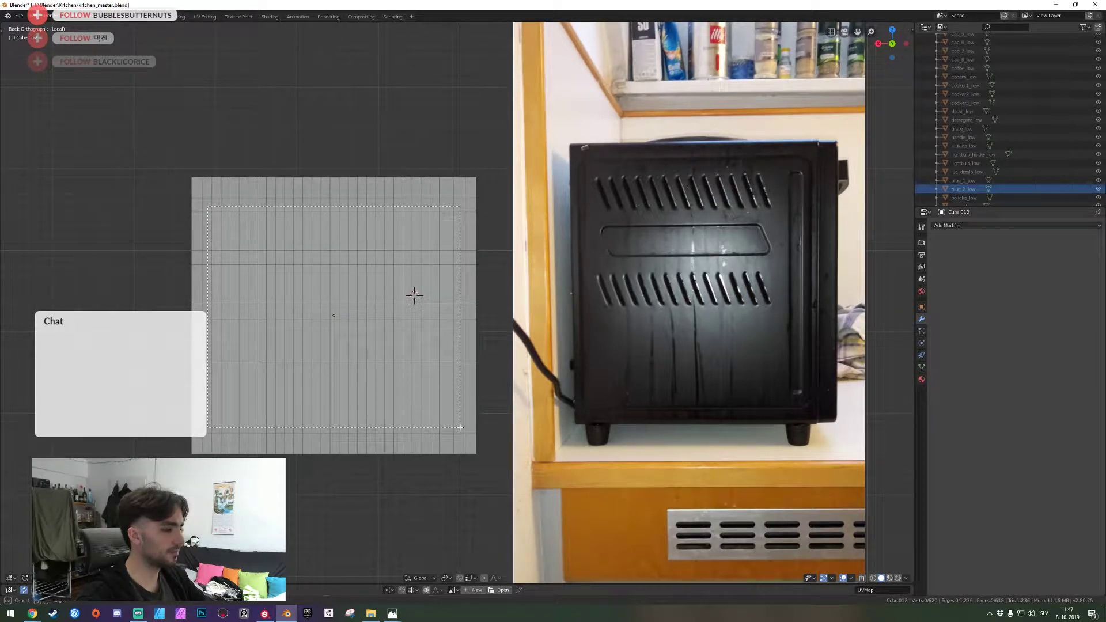
left_click_drag(460, 427, 460, 428)
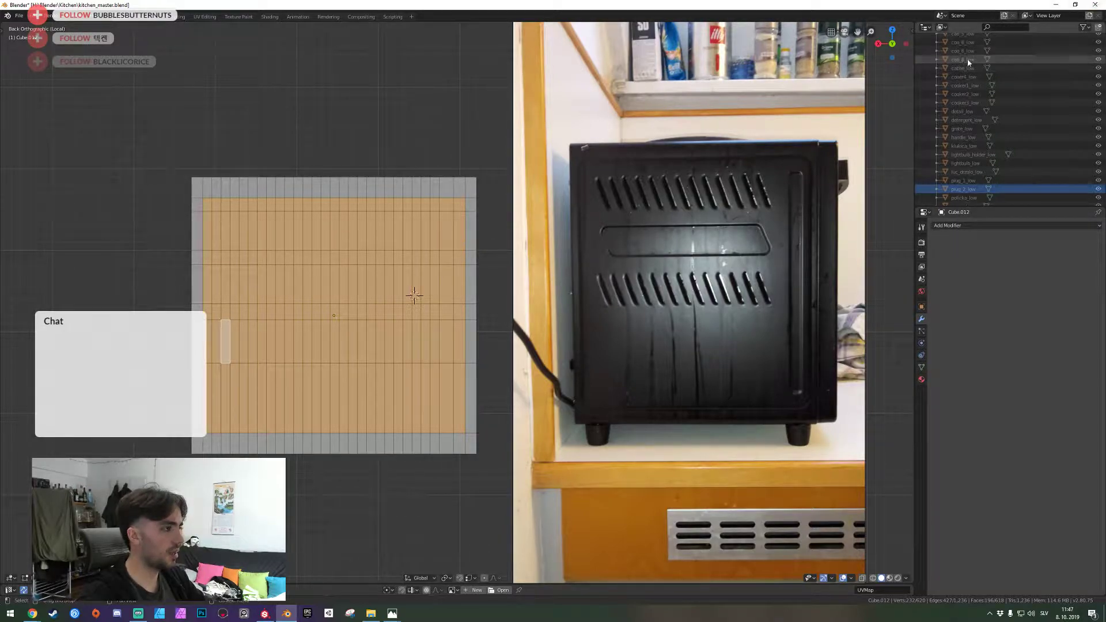
key("shift+grave")
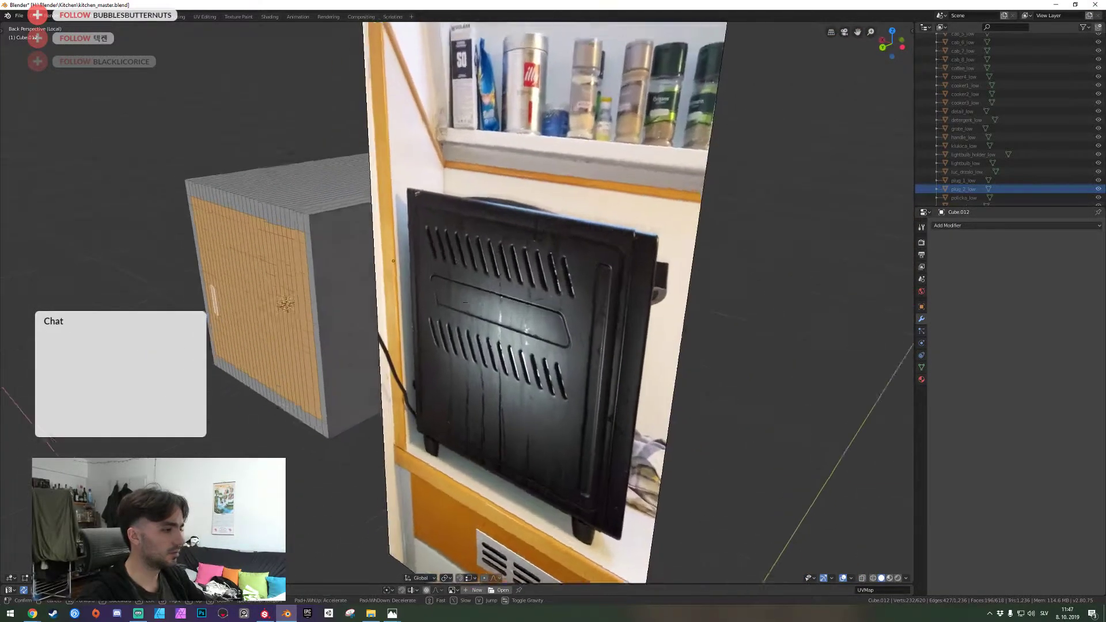
left_click(457, 303)
key("e")
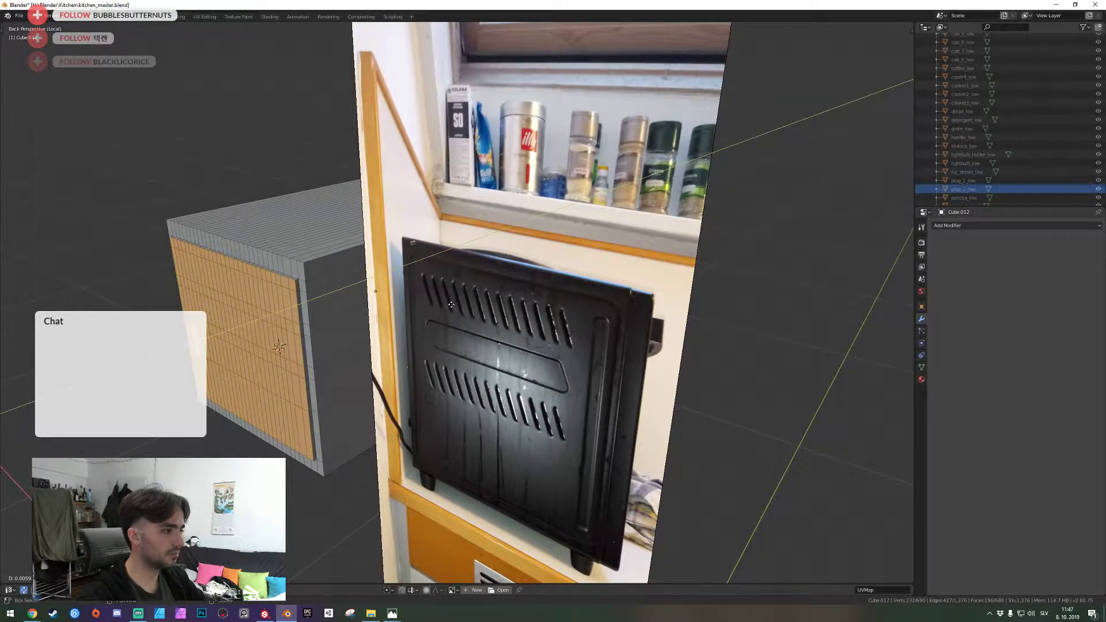
key("ctrl+KP_1")
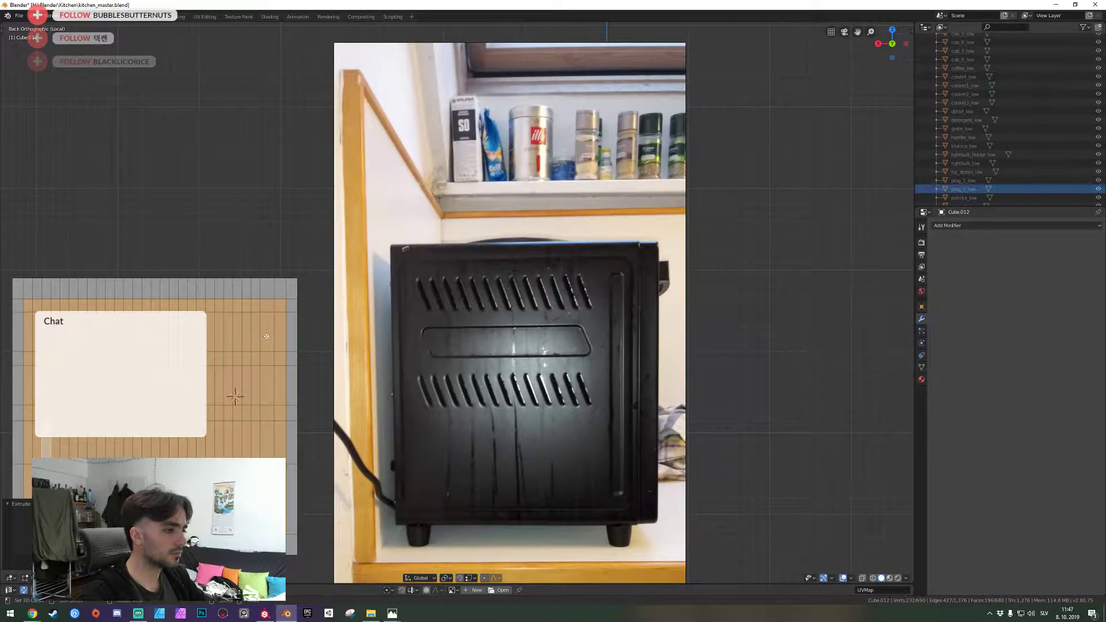
key("ctrl+z")
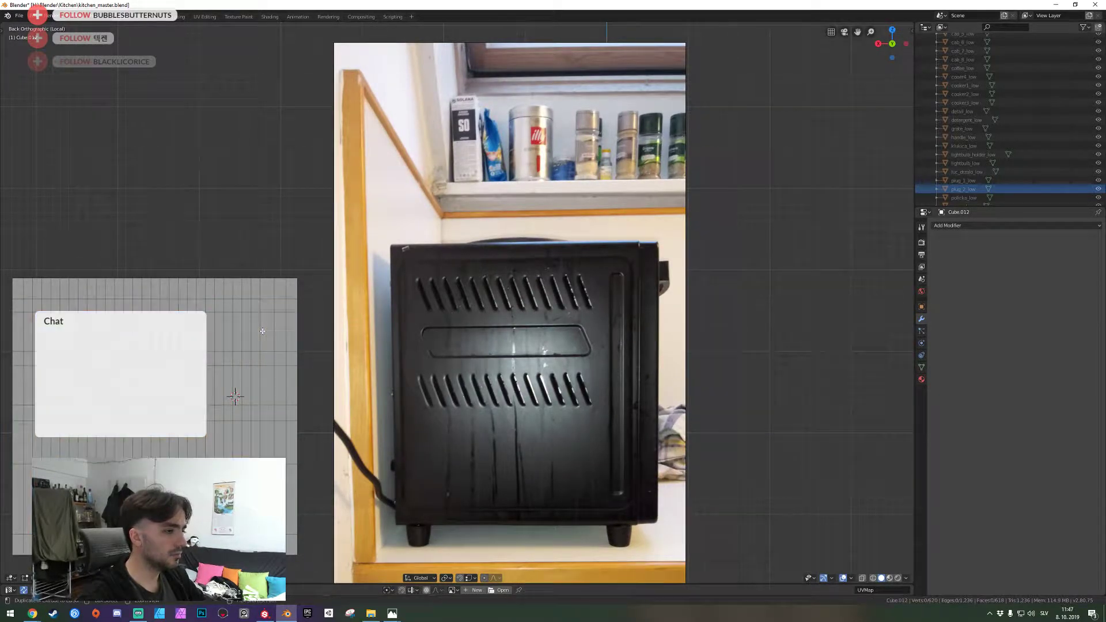
Remove the column of faces for the tall vertical groove from the inner panel face selection
key("ctrl+shift+z")
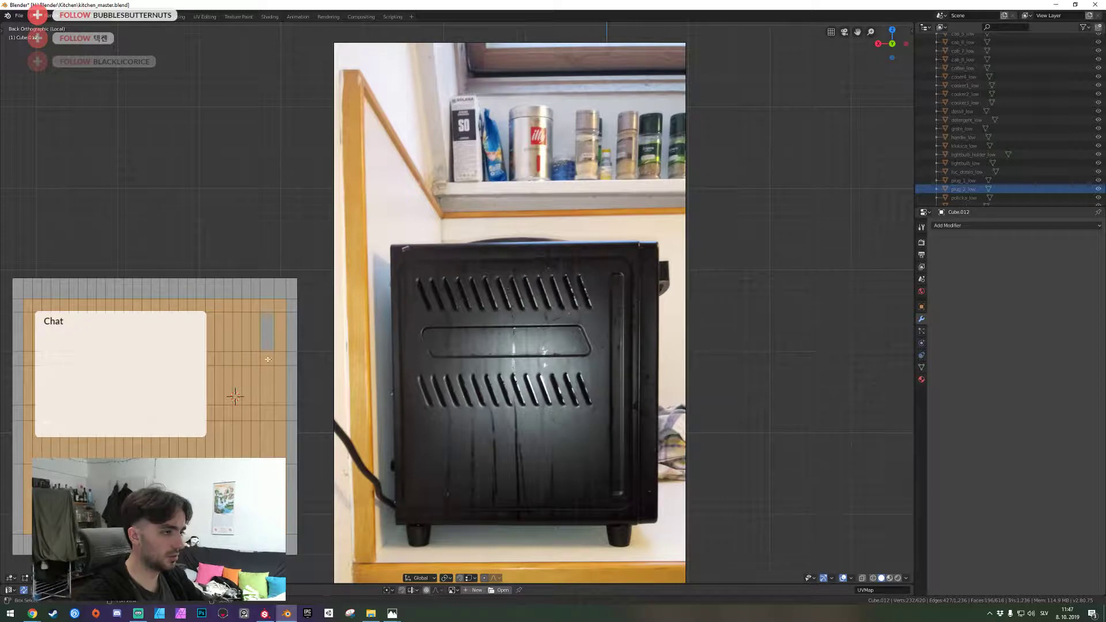
left_click(268, 360, "shift")
left_click(269, 377, "shift")
left_click(269, 395, "shift")
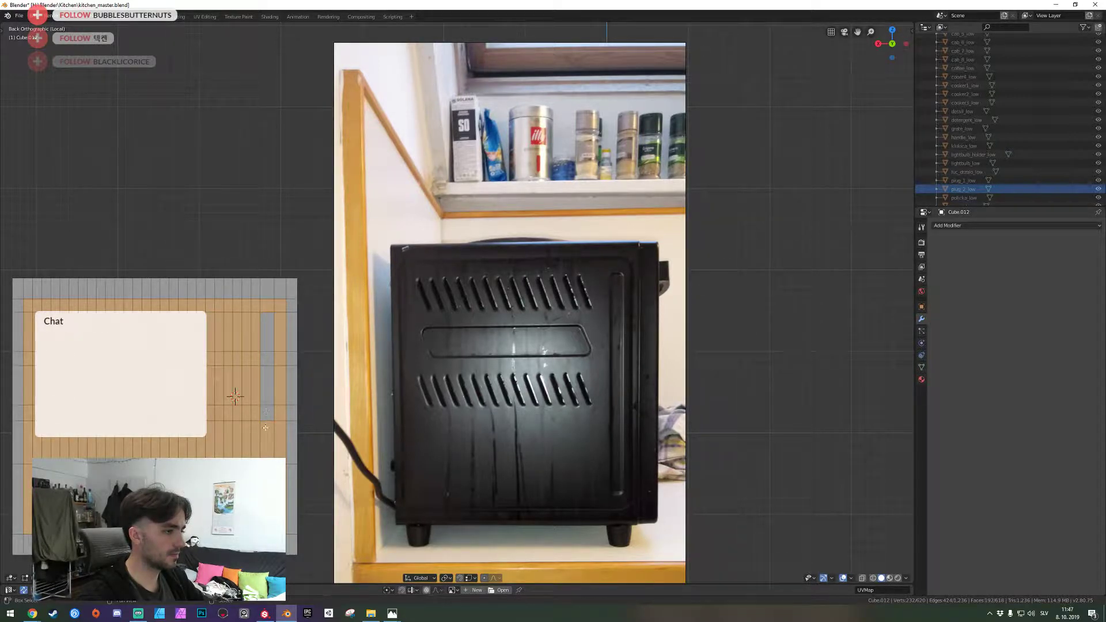
left_click(265, 428, "shift")
left_click(263, 453, "shift")
left_click(265, 476, "shift")
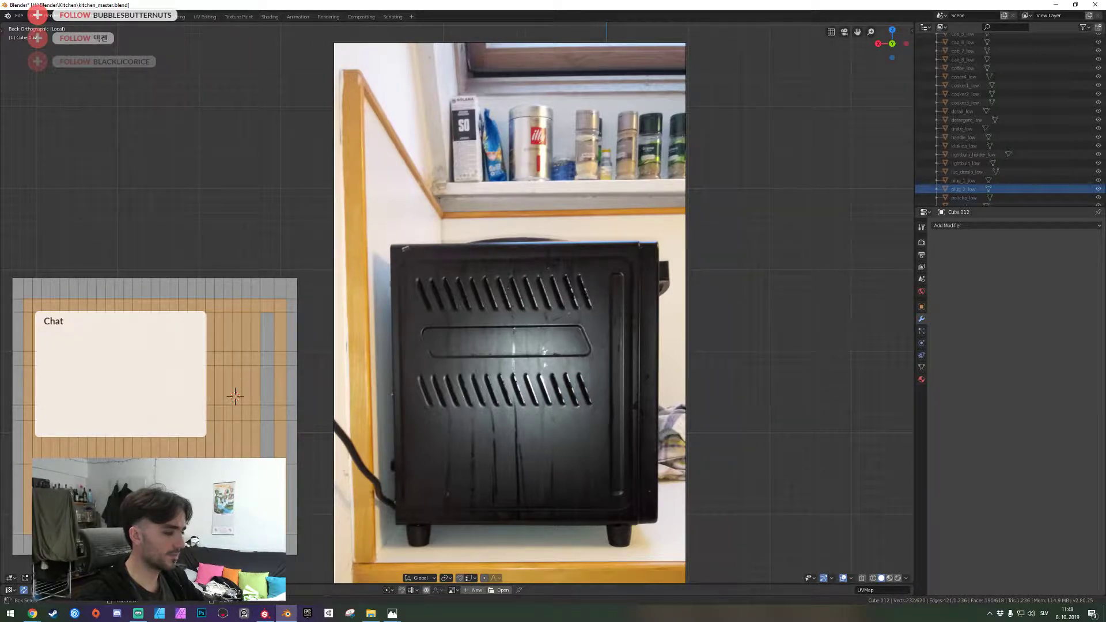
Add a horizontal loop cut just above the panel's lower border loop for the groove's lower end
key("ctrl+r")
left_click(235, 396)
right_click(235, 396)
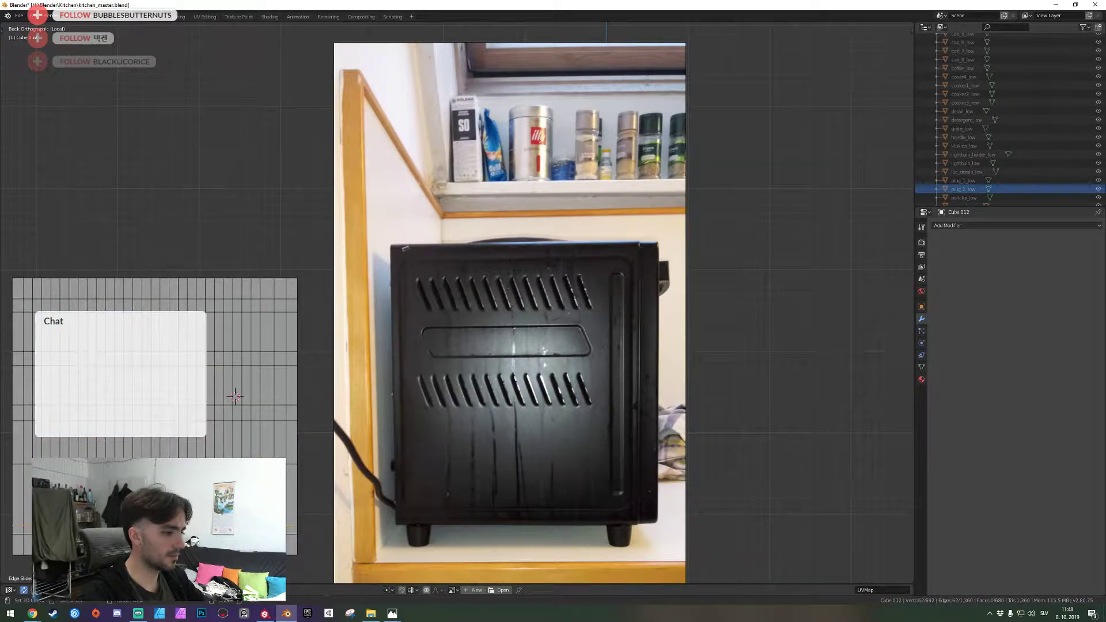
key("a")
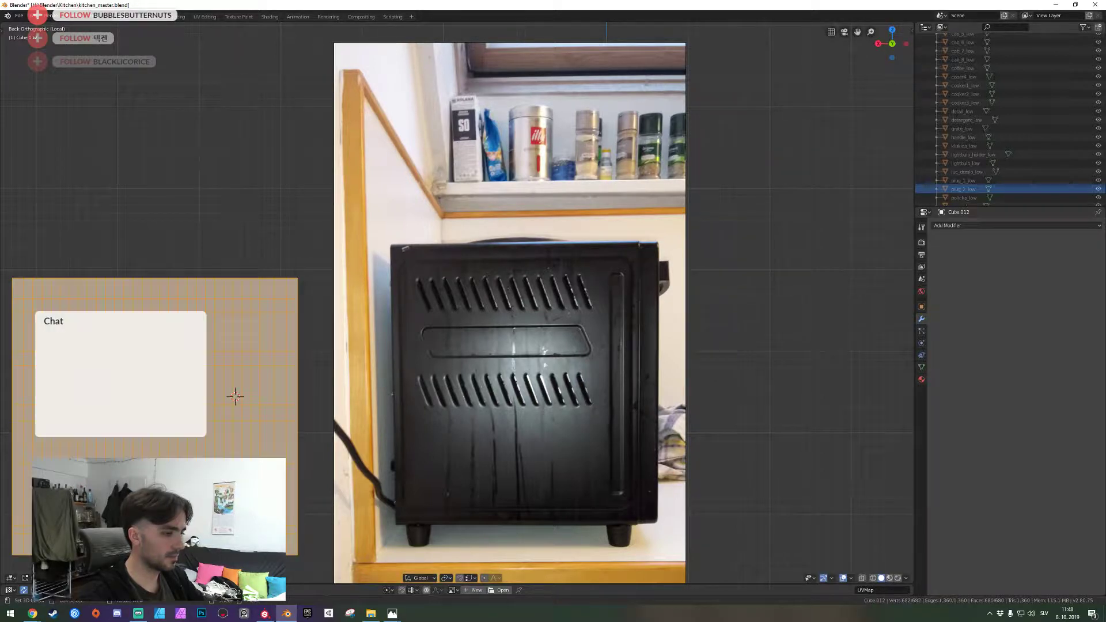
middle_click_drag(294, 404, 489, 369, "shift")
left_click(491, 367, "alt+shift")
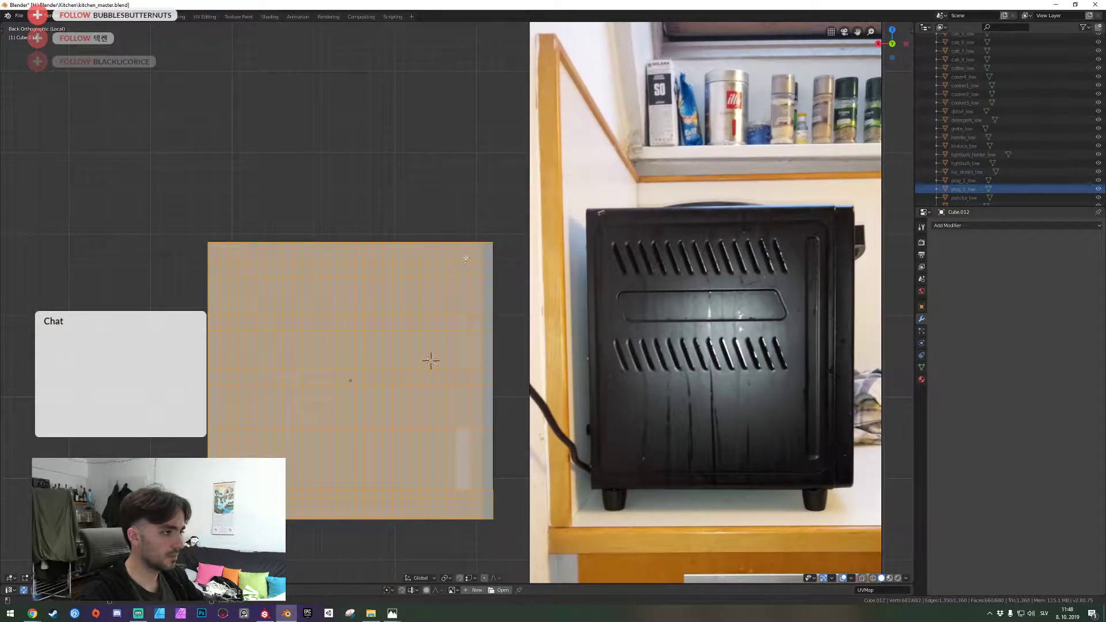
left_click(457, 257, "alt+shift")
key("ctrl+z")
left_click(464, 253, "alt+shift")
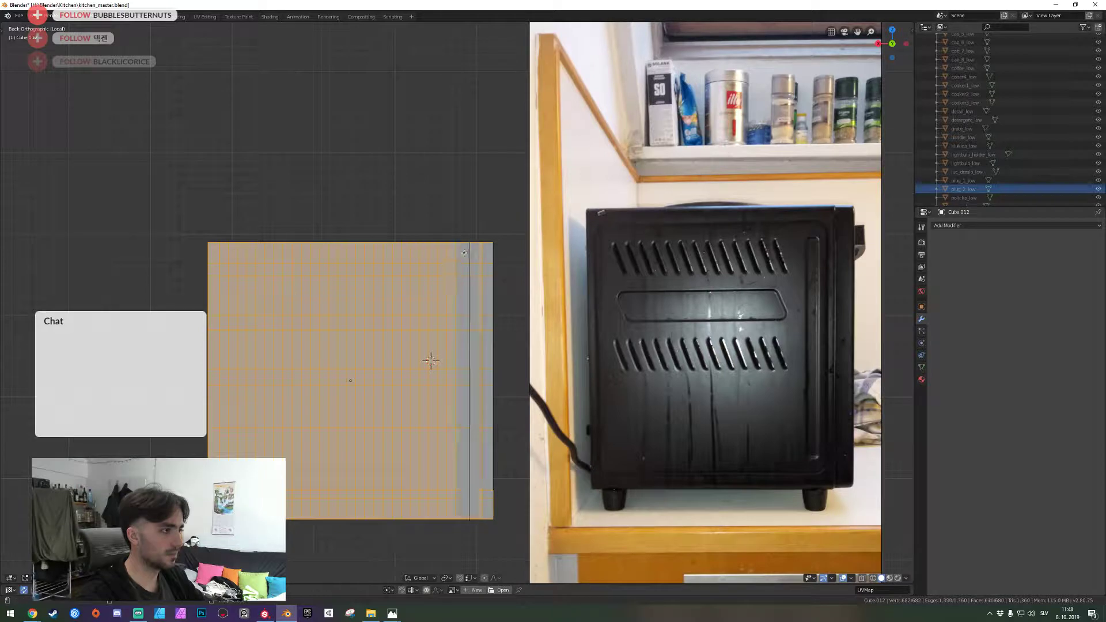
key("ctrl+z")
left_click(462, 247, "alt+shift")
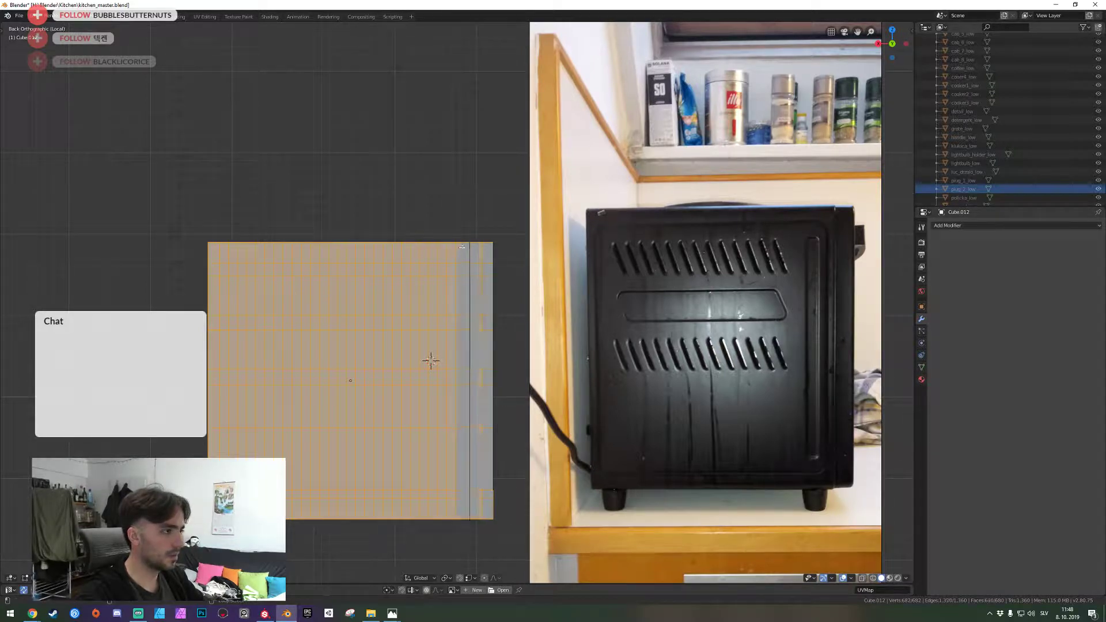
key("ctrl+z")
Select all faces of the box except the four face loops that form the side panel's outer border
key("shift+grave")
key("w")
key("d")
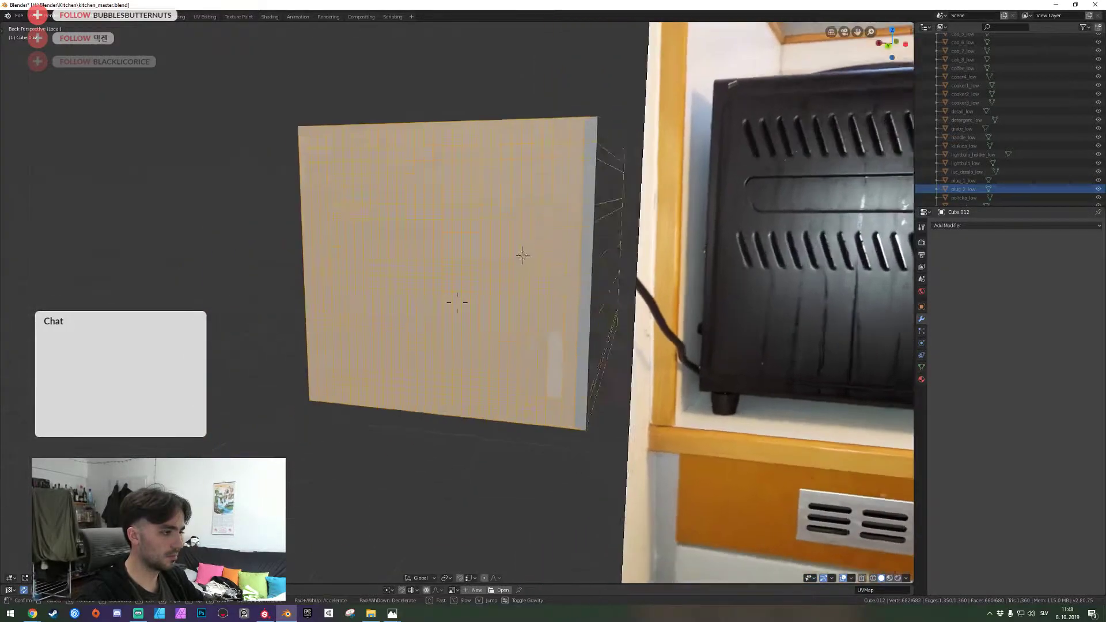
key("alt+a")
key("ctrl+r")
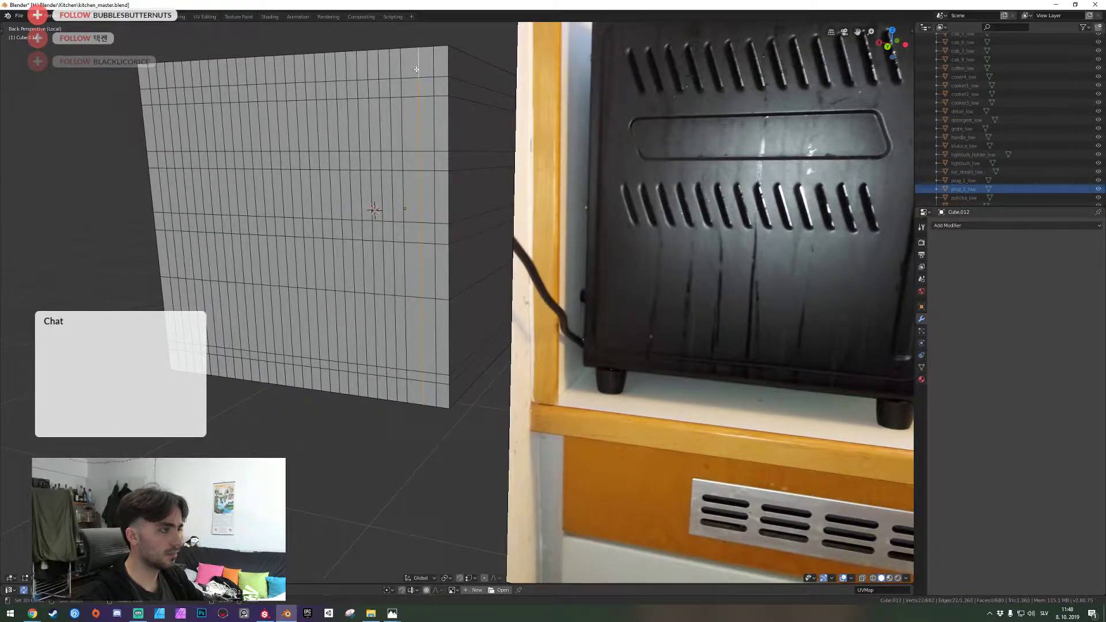
key("3")
key("a")
key("a")
left_click(424, 63, "alt")
key("a")
key("a")
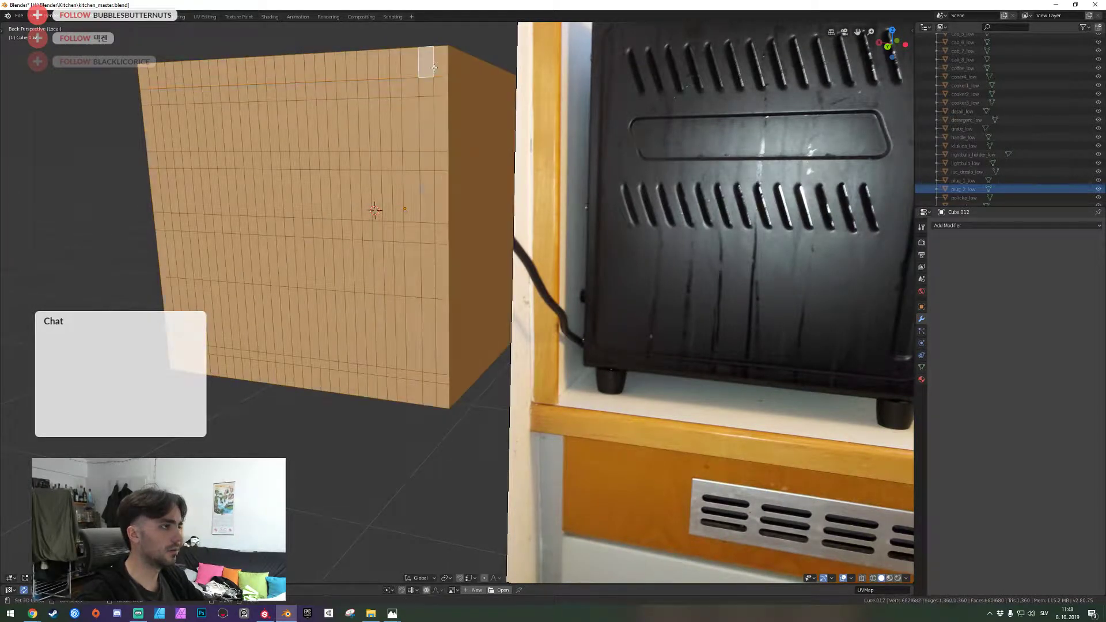
left_click(398, 61, "alt+shift")
left_click(441, 81, "alt+shift")
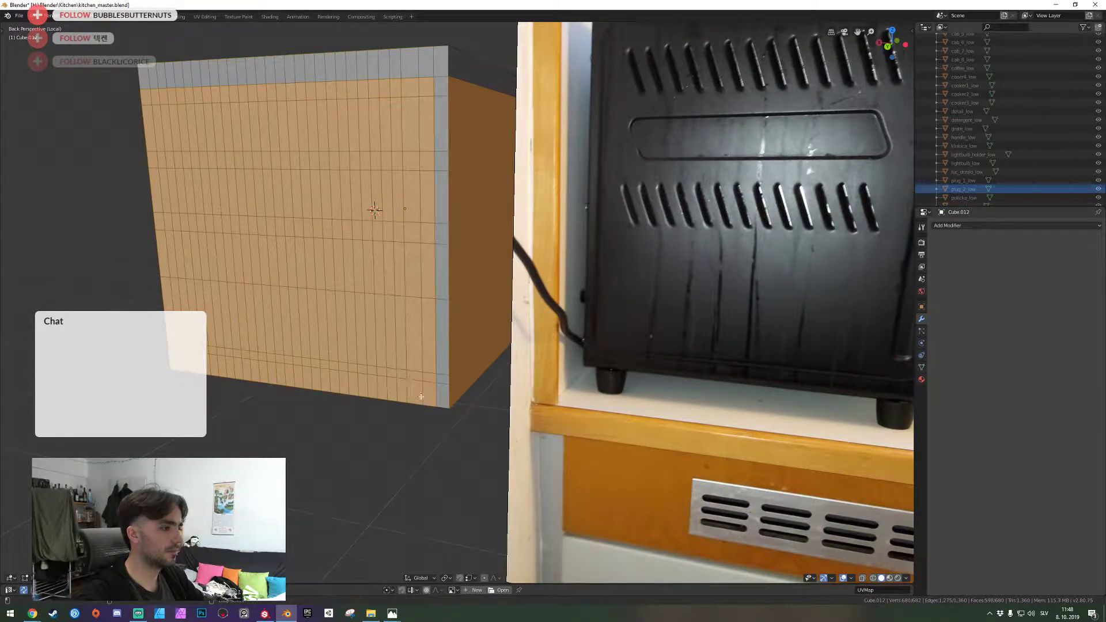
left_click(247, 351, "alt+shift")
left_click(165, 280, "alt+shift")
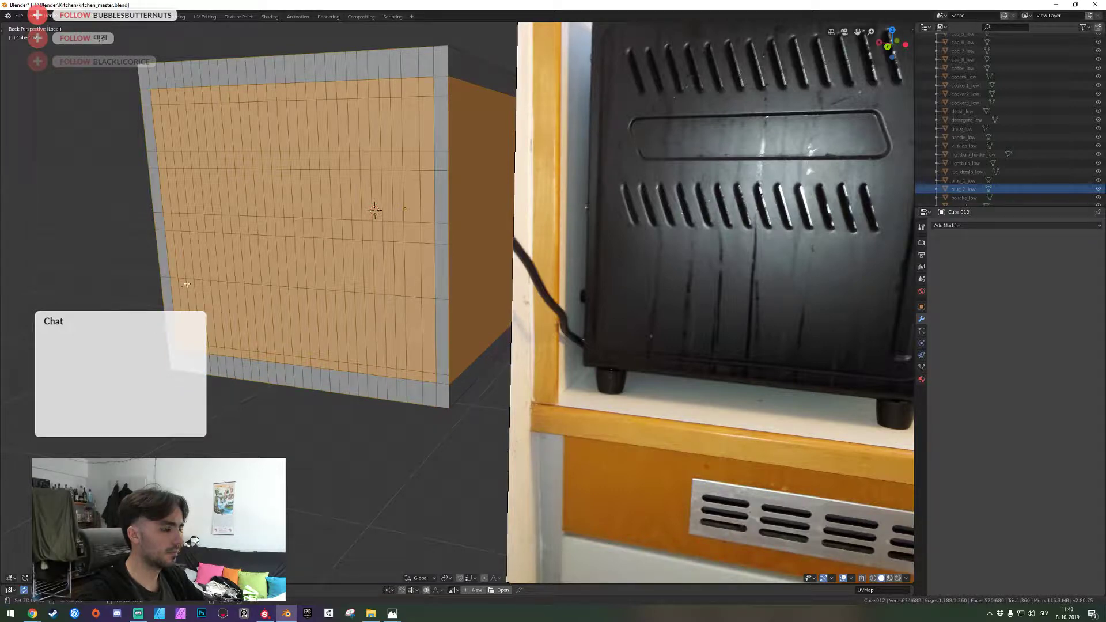
key("ctrl+KP_1")
middle_click_drag(311, 192, 312, 247, "shift")
key("shift+grave")
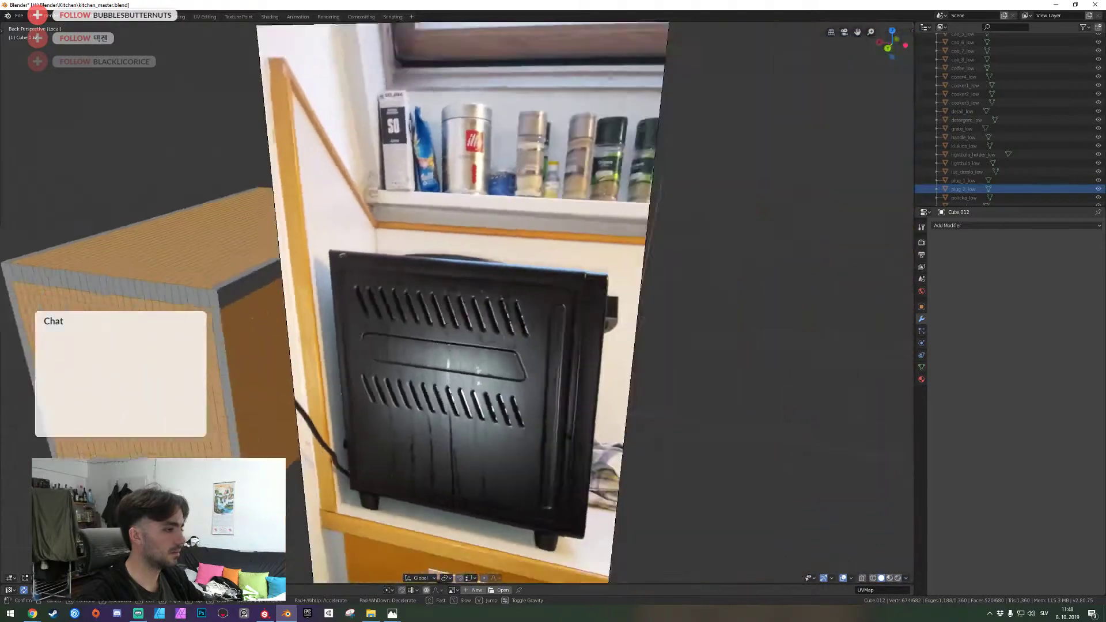
key("w")
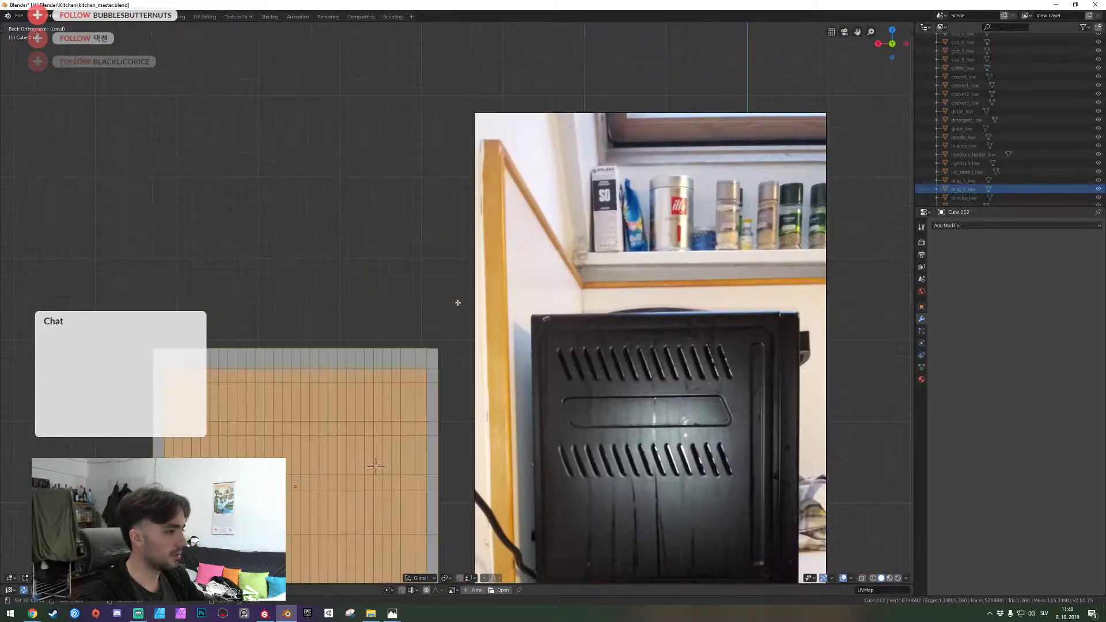
Box-select all side panel faces that lie inside the outer border loops
key("Escape")
scroll(449, 320, "up", 3)
key("b")
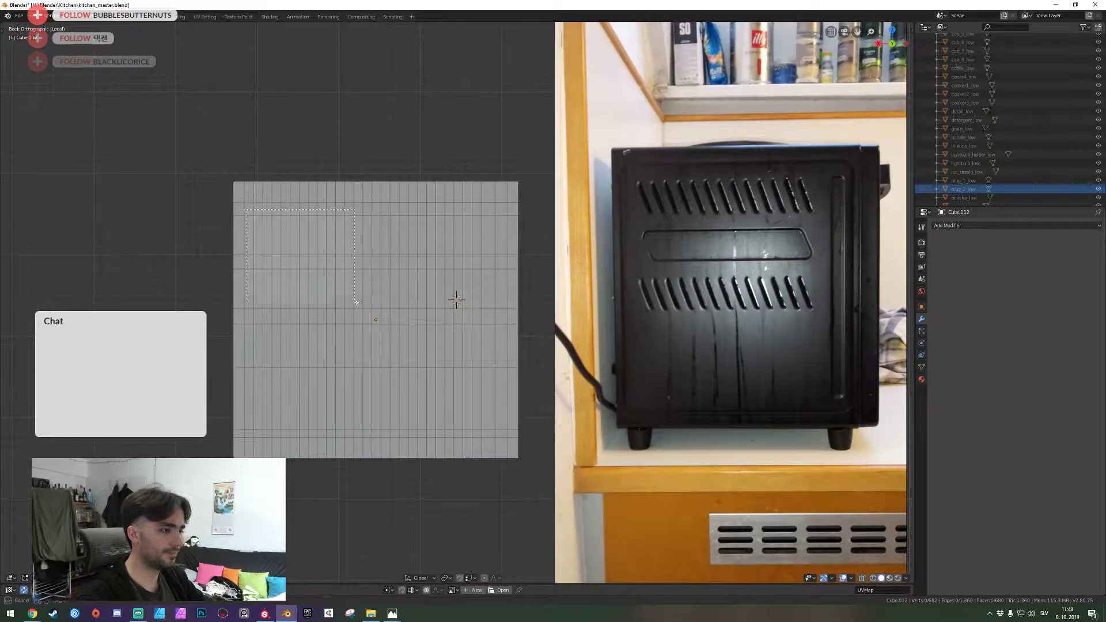
left_click_drag(246, 209, 504, 437)
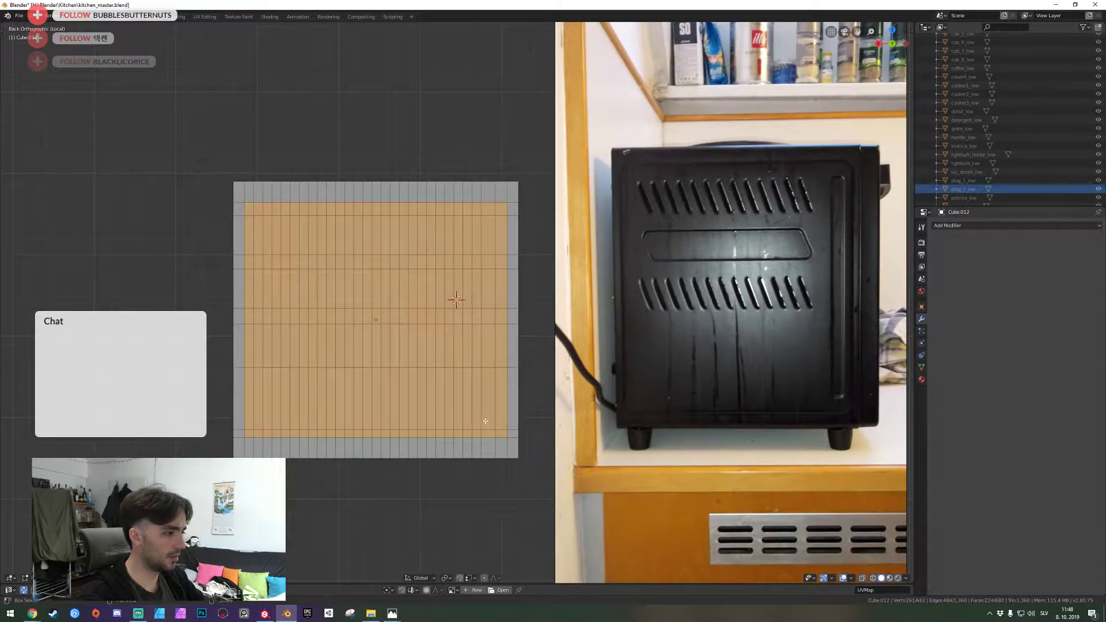
Deselect the column of faces that forms the tall vertical groove
left_click(486, 420, "shift")
left_click(492, 346, "shift")
left_click(488, 316, "shift")
left_click(490, 288, "shift")
left_click(489, 262, "shift")
left_click(488, 240, "shift")
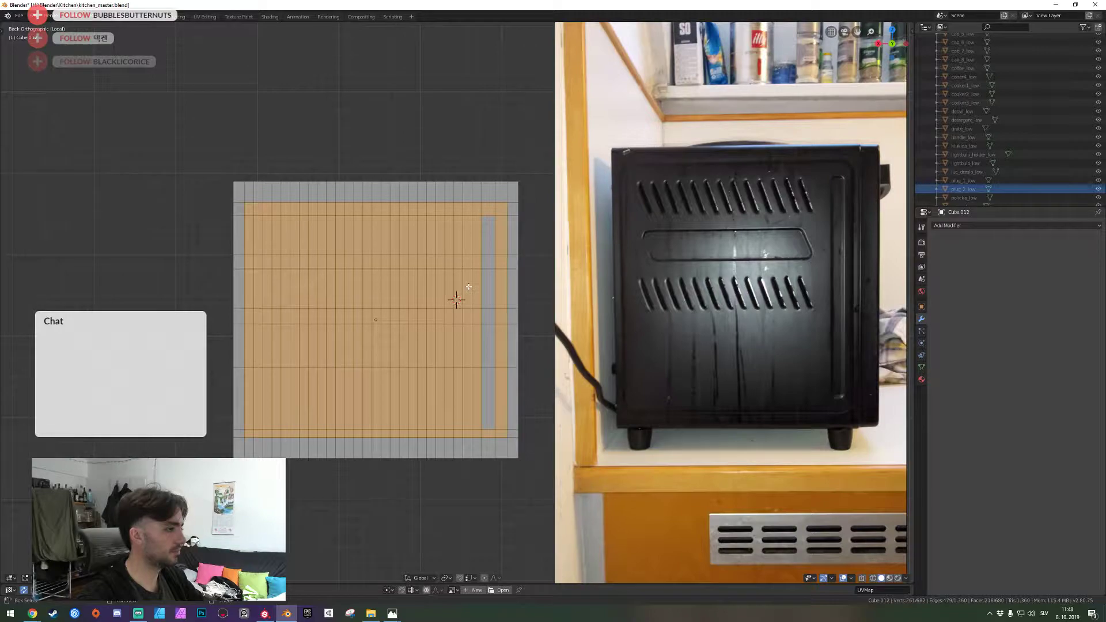
Extrude the selected panel faces slightly outward, leaving the border and the vertical groove recessed
mouse_move(469, 286)
middle_mouse_down()
mouse_move(452, 298)
mouse_move(501, 270)
mouse_move(457, 303)
middle_mouse_up()
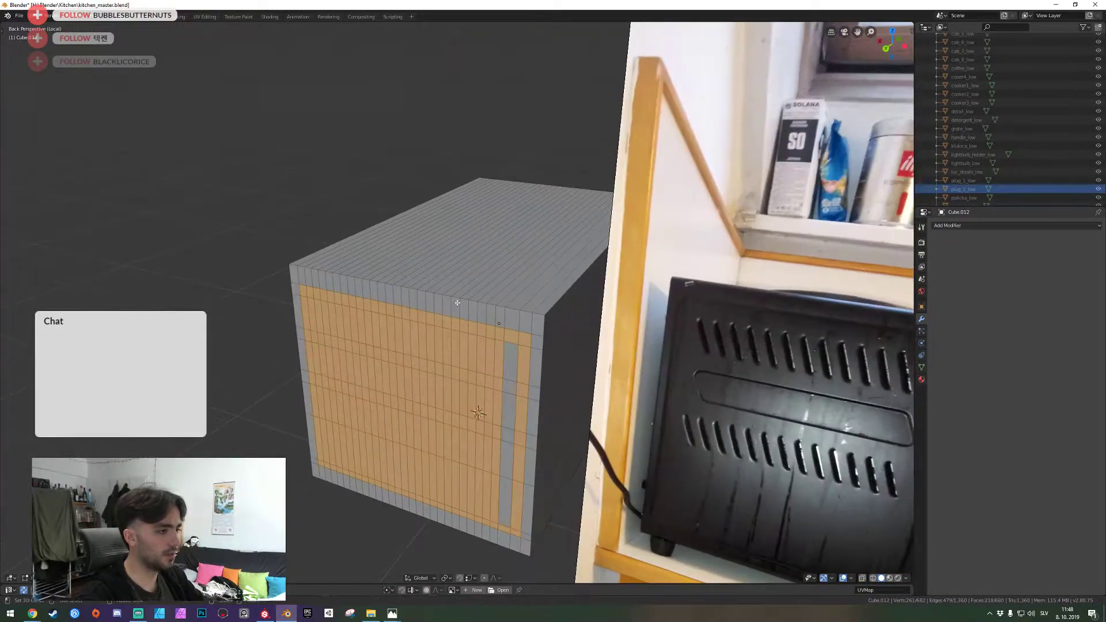
key("e")
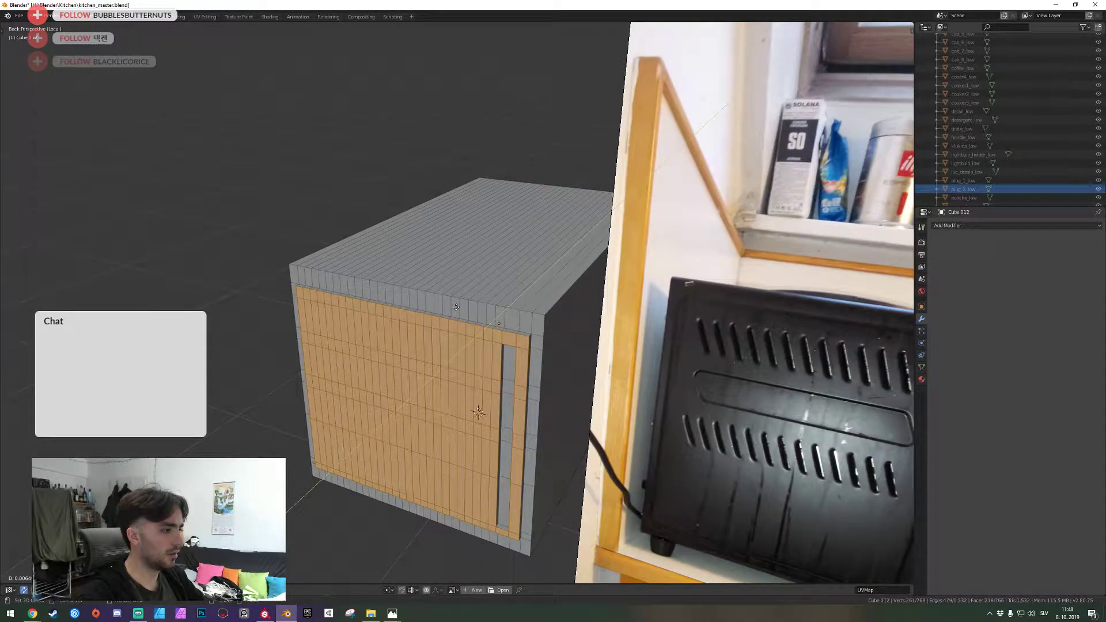
left_click(456, 308)
Switch to edge selection and try selecting the whole horizontal edge loop at the lower end of the upper vent row
key("ctrl+KP_1")
middle_click_drag(454, 301, 415, 165, "shift")
key("2")
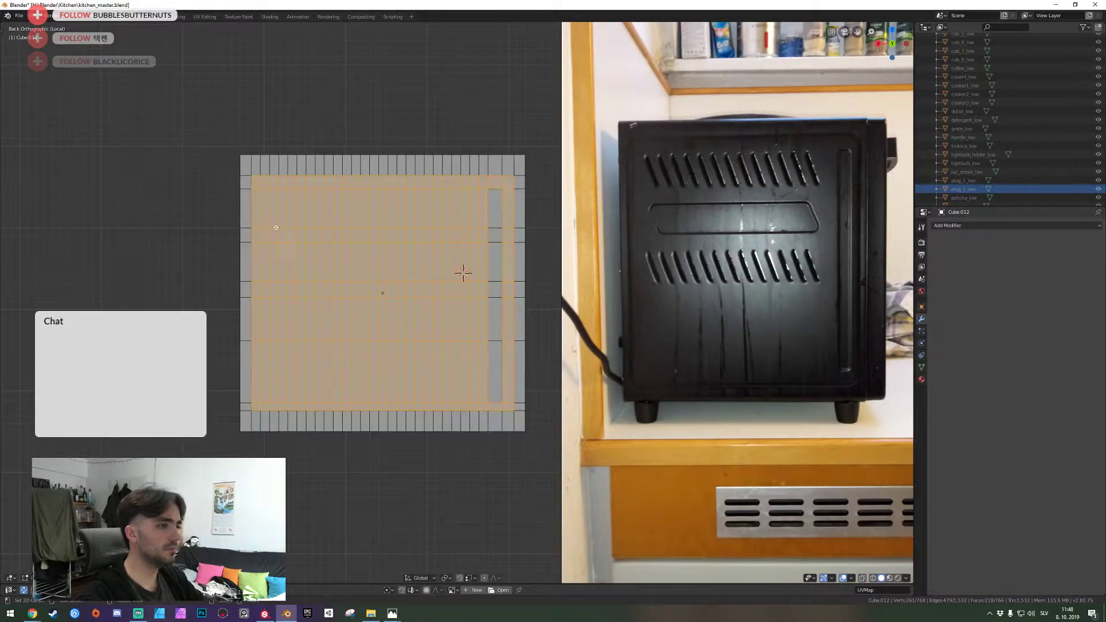
right_click(265, 229)
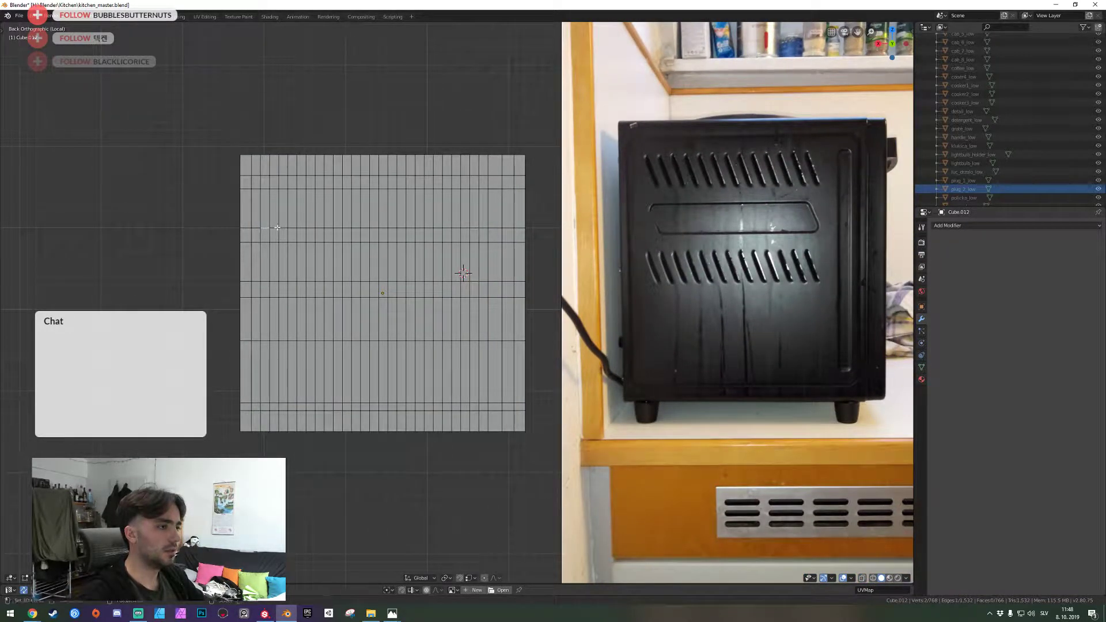
key("shift+grave")
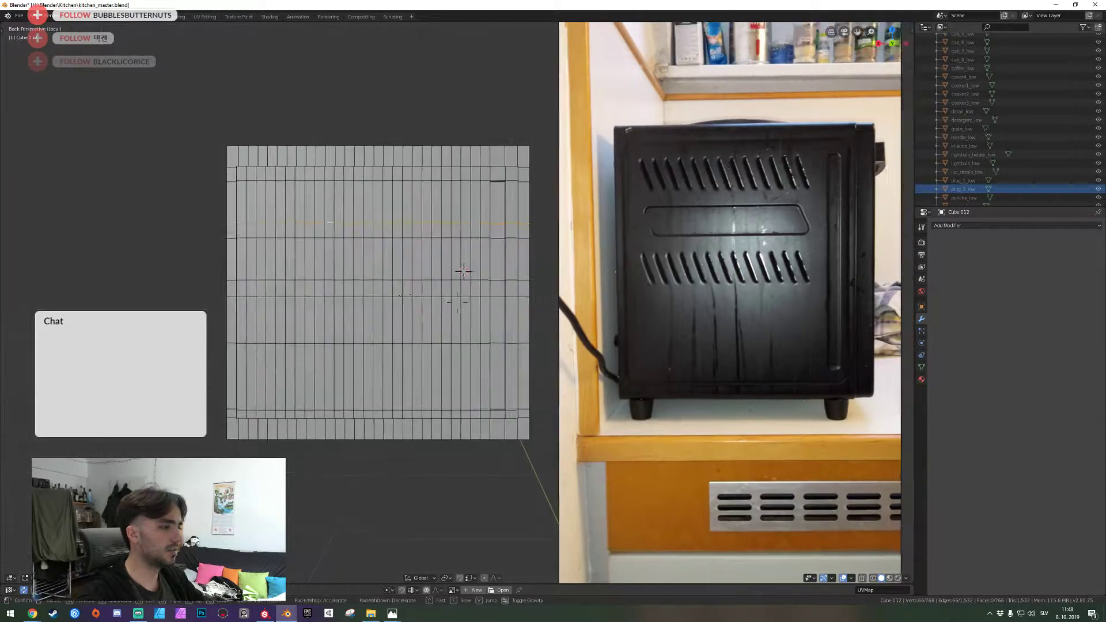
key("w")
key("s")
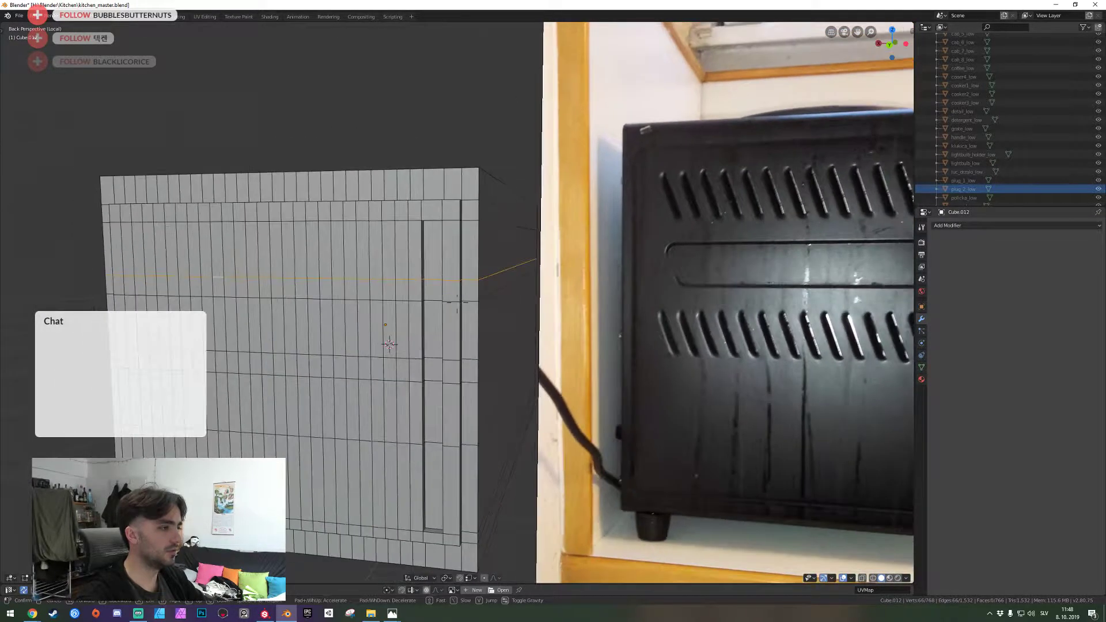
left_click(457, 303)
key("alt+a")
key("KP_1")
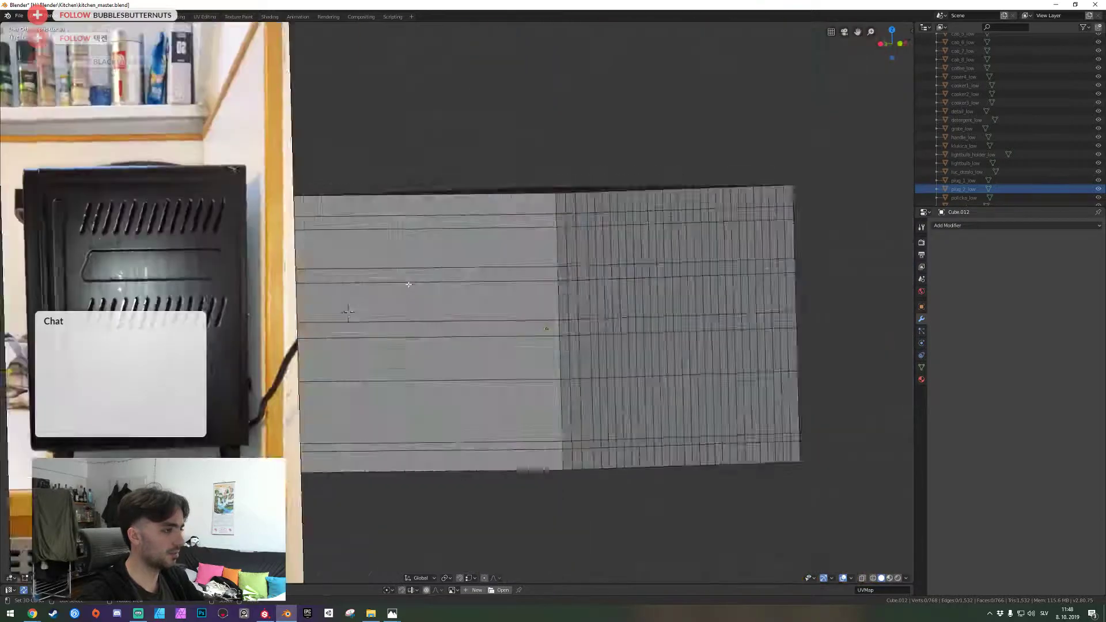
Select the horizontal edges along the lower end of the upper vent row, between the panel border and the vertical groove
key("ctrl+KP_1")
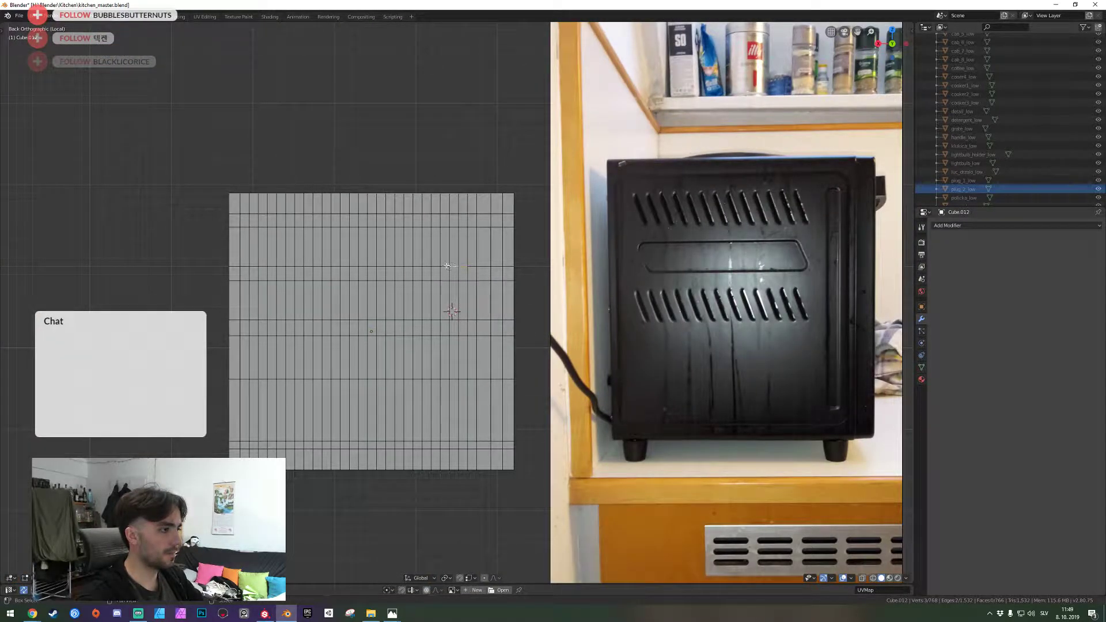
right_click(417, 267, "shift")
right_click(408, 266, "shift")
right_click(399, 267, "shift")
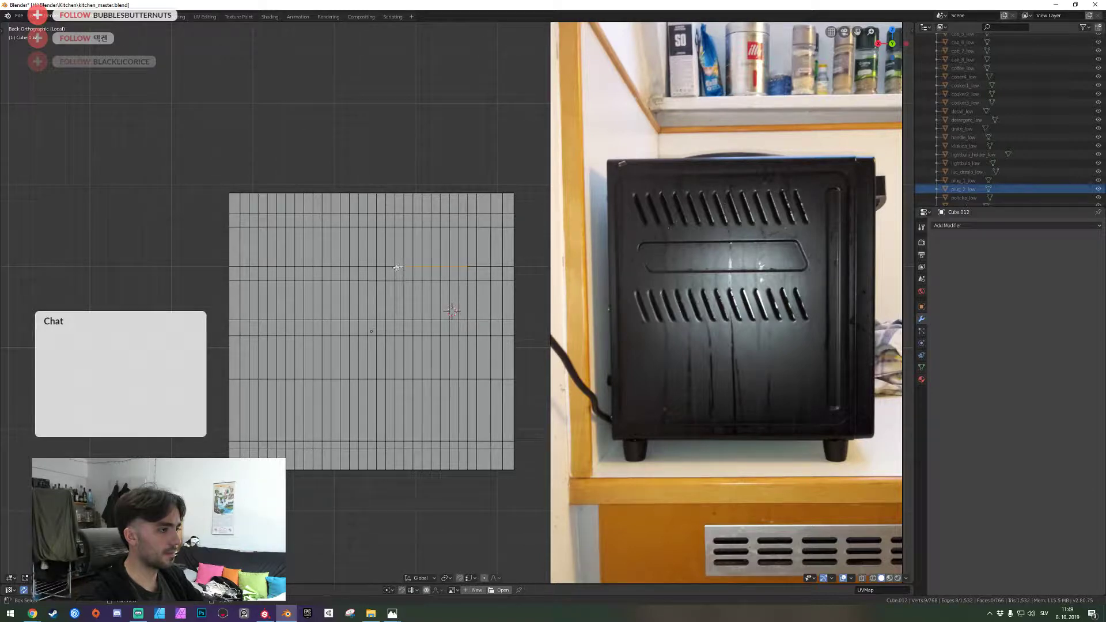
right_click(389, 266, "shift")
right_click(380, 267, "shift")
right_click(368, 268, "shift")
key("ctrl+z")
right_click(371, 267, "shift")
right_click(362, 267, "shift")
right_click(352, 266, "shift")
right_click(335, 267, "shift")
right_click(326, 267, "shift")
right_click(317, 267, "shift")
right_click(307, 268, "shift")
right_click(300, 267, "shift")
right_click(307, 266, "shift")
left_click(306, 268, "shift")
left_click(266, 267, "ctrl")
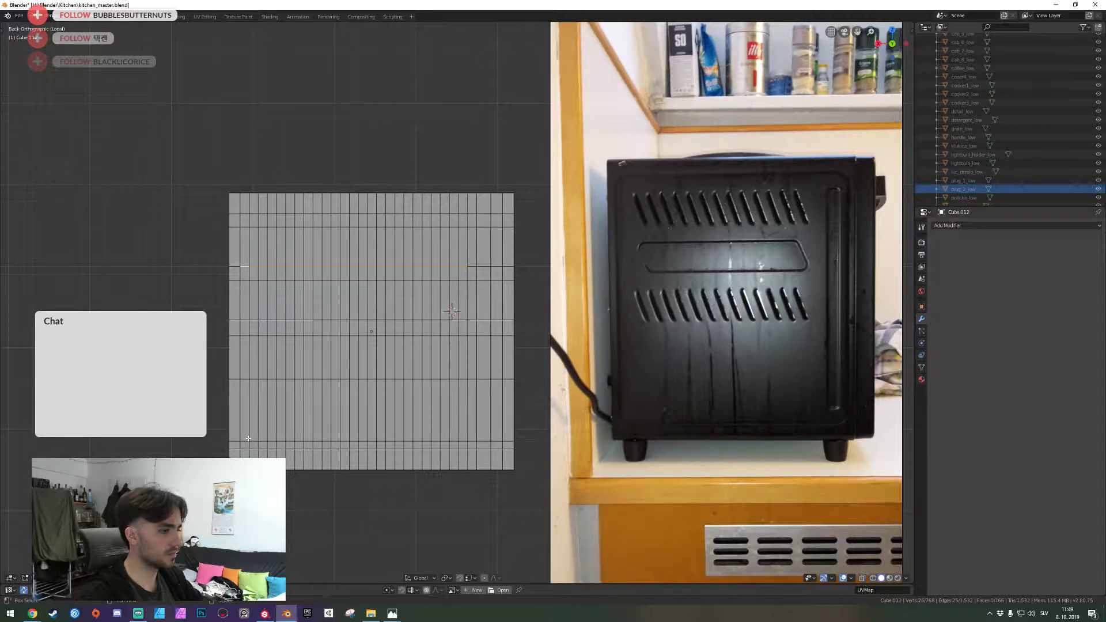
Add the edge row just above the lower border and the next edge row pair's lower line mid-panel to the selection
left_click_drag(245, 438, 348, 447)
left_click_drag(468, 443, 473, 443, "shift")
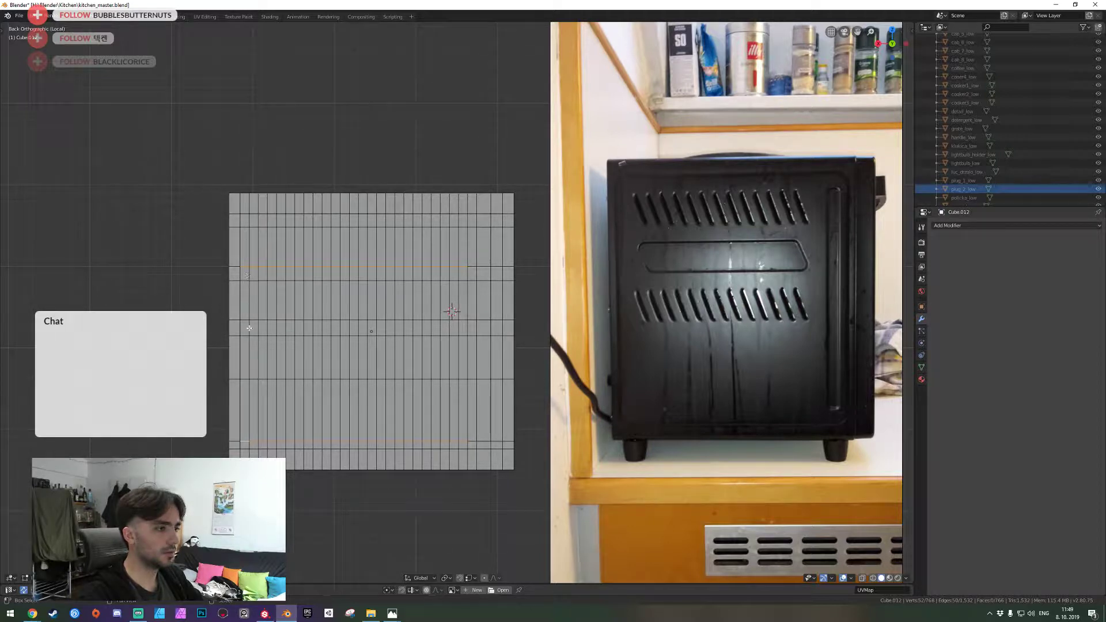
left_click_drag(245, 320, 366, 328)
left_click_drag(457, 324, 462, 325)
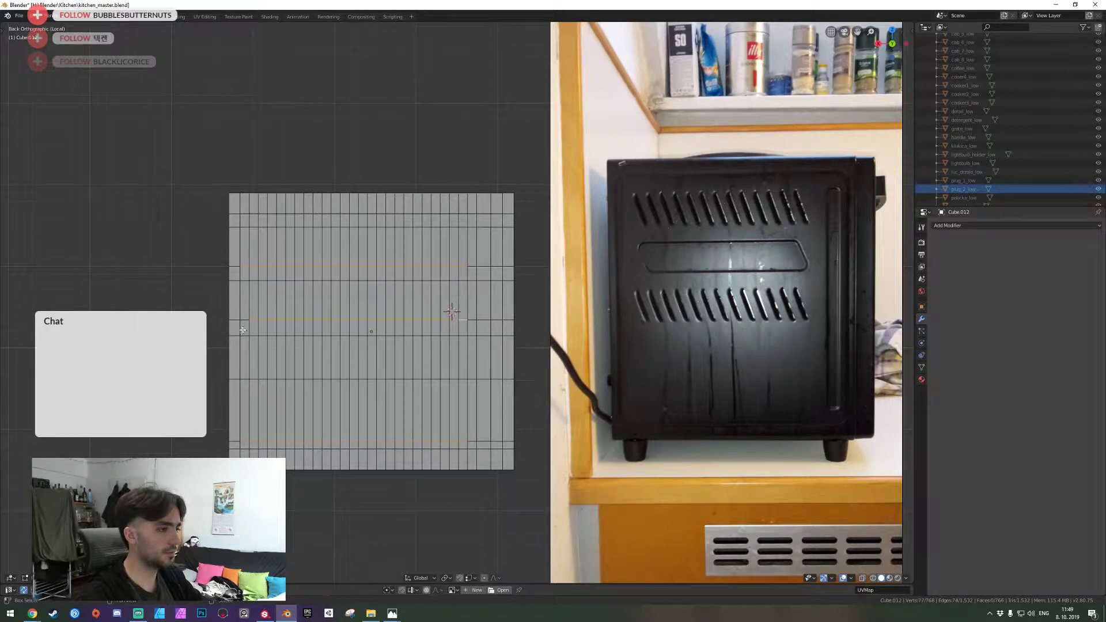
Move the three selected edge rows slightly along X to slant the vent columns, and check the panel's lower corner
key("g")
key("x")
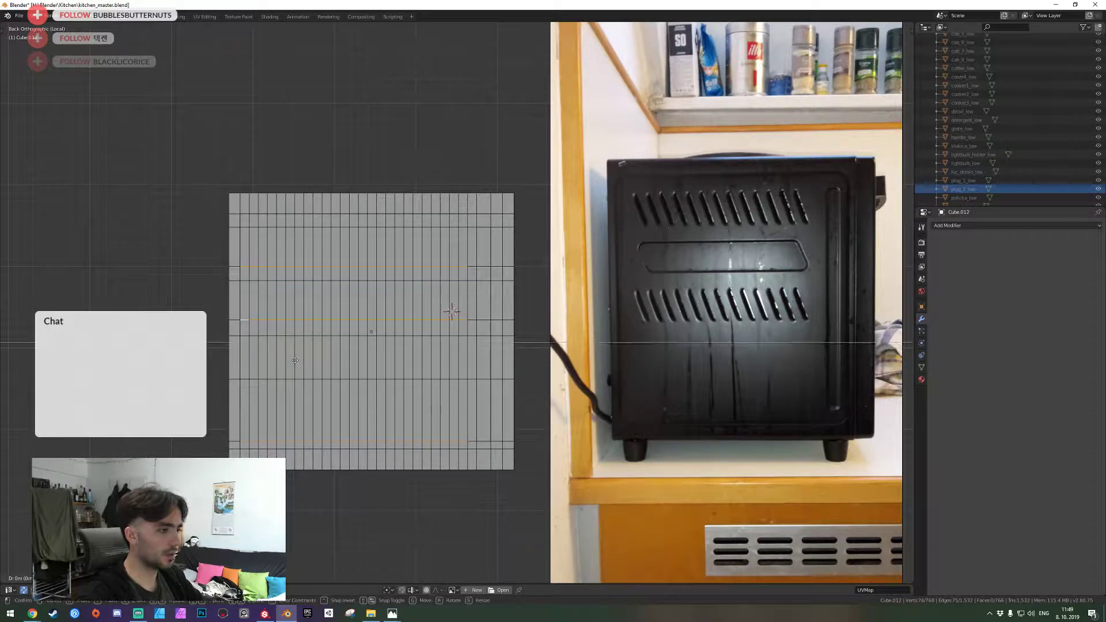
left_click(344, 361)
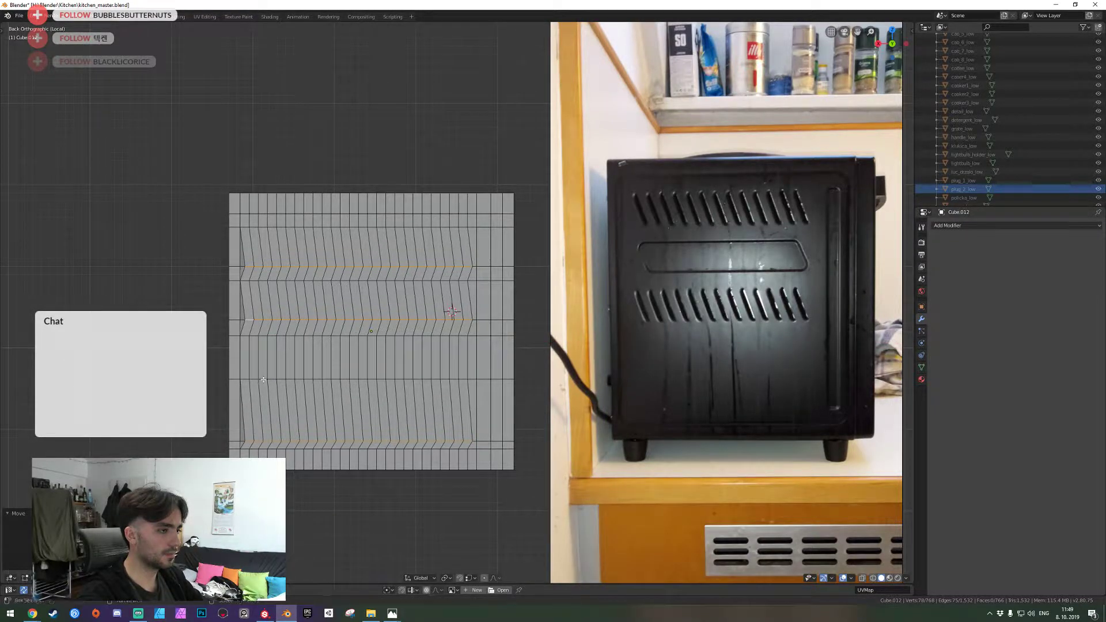
key("shift+grave")
key("w")
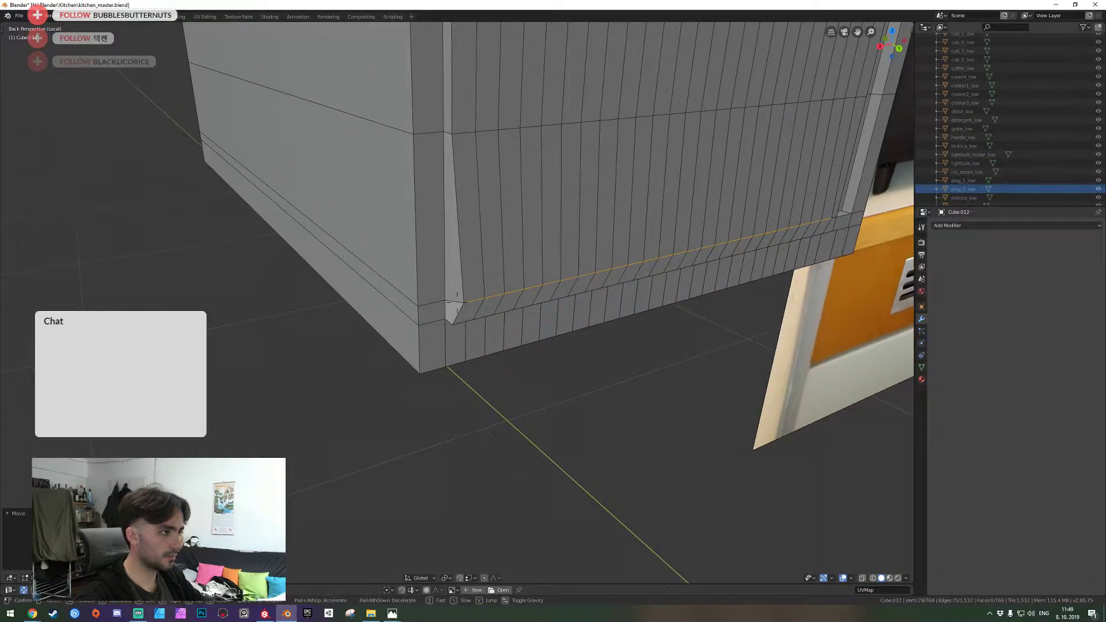
key("Escape")
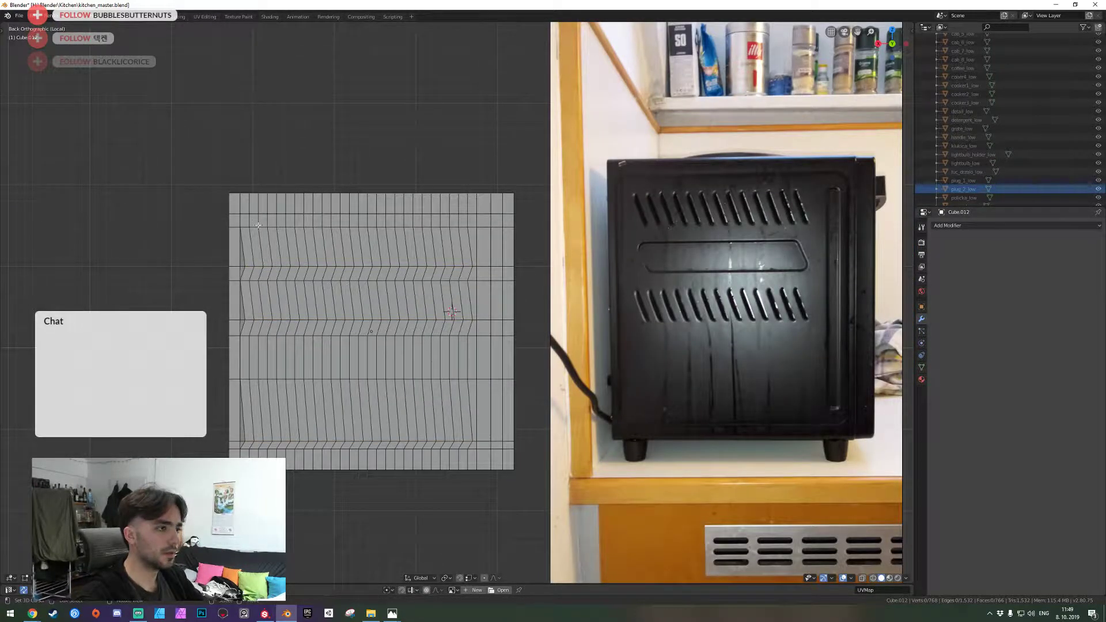
Select the edge rows at the upper ends of the slanted bands and try adding the straight row beneath them
left_click_drag(244, 223, 462, 231)
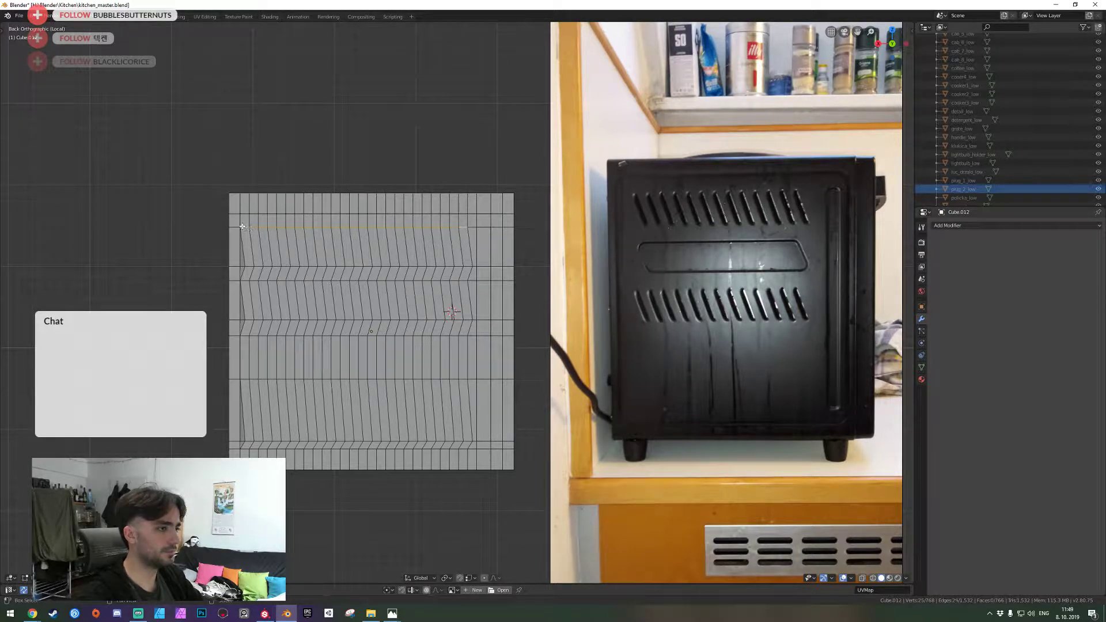
left_click_drag(446, 288, 462, 282, "shift")
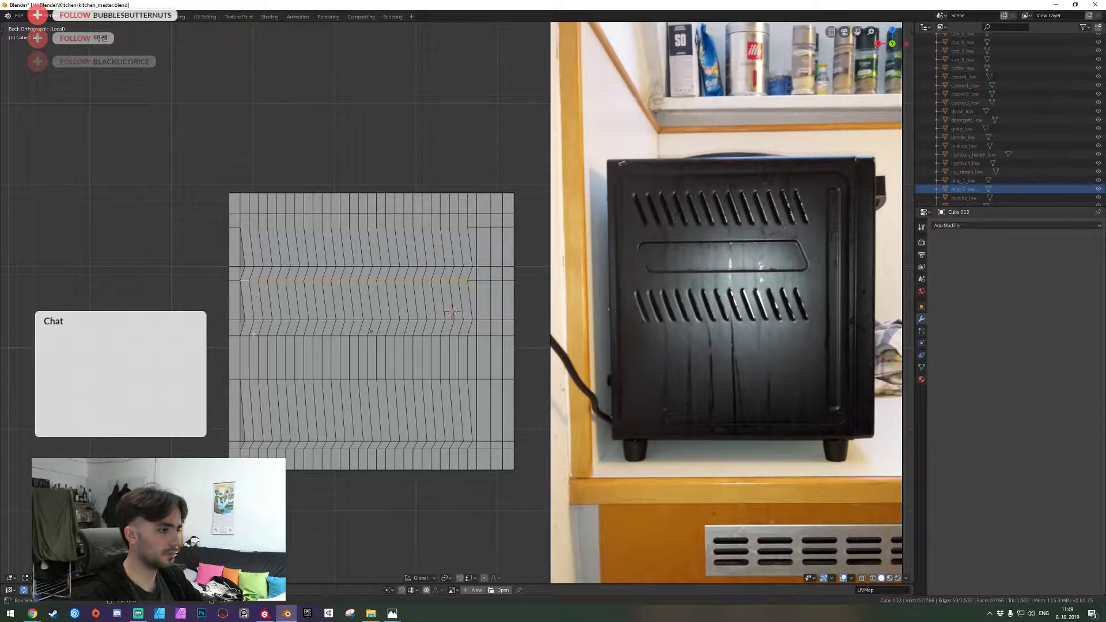
left_click_drag(241, 374, 355, 378, "shift")
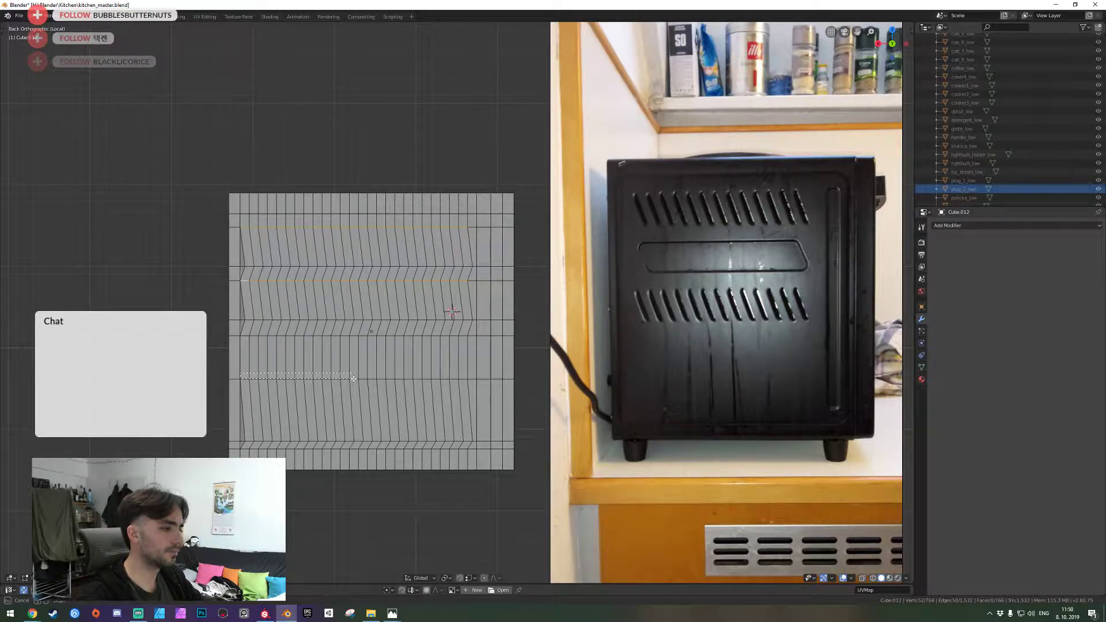
left_click_drag(354, 378, 355, 378, "shift")
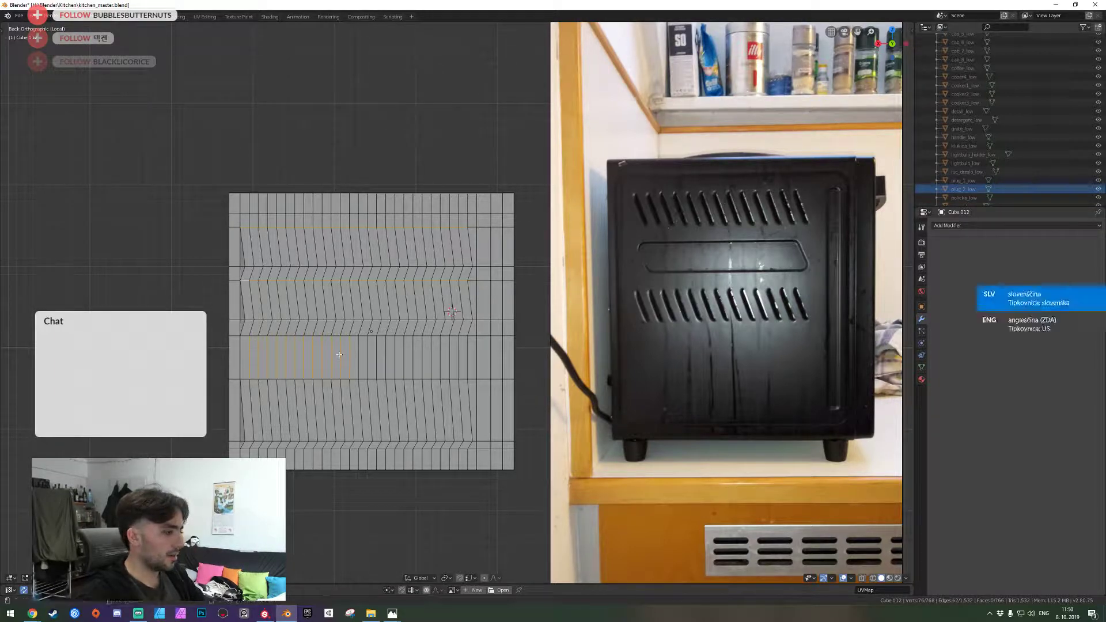
Undo the latest edge selections and the sideways move of the three edge rows
key("ctrl+z")
key("ctrl+z")
key("ctrl+z")
key("ctrl+z")
key("ctrl+z")
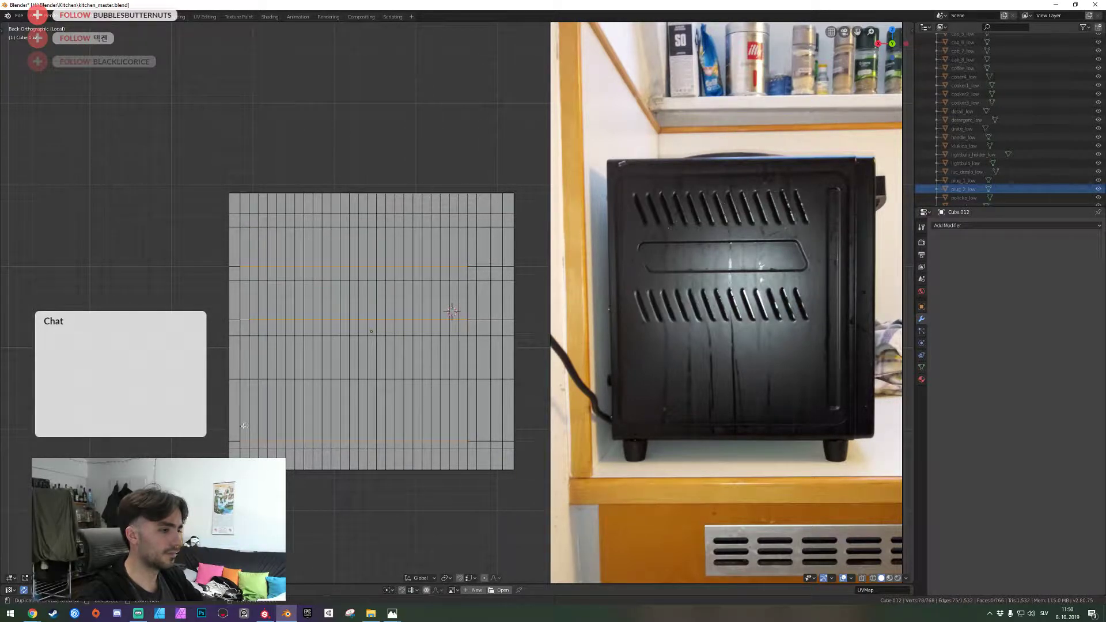
Replace the edge row just above the lower border in the selection with the next edge row higher up
left_click_drag(237, 427, 411, 450)
key("b")
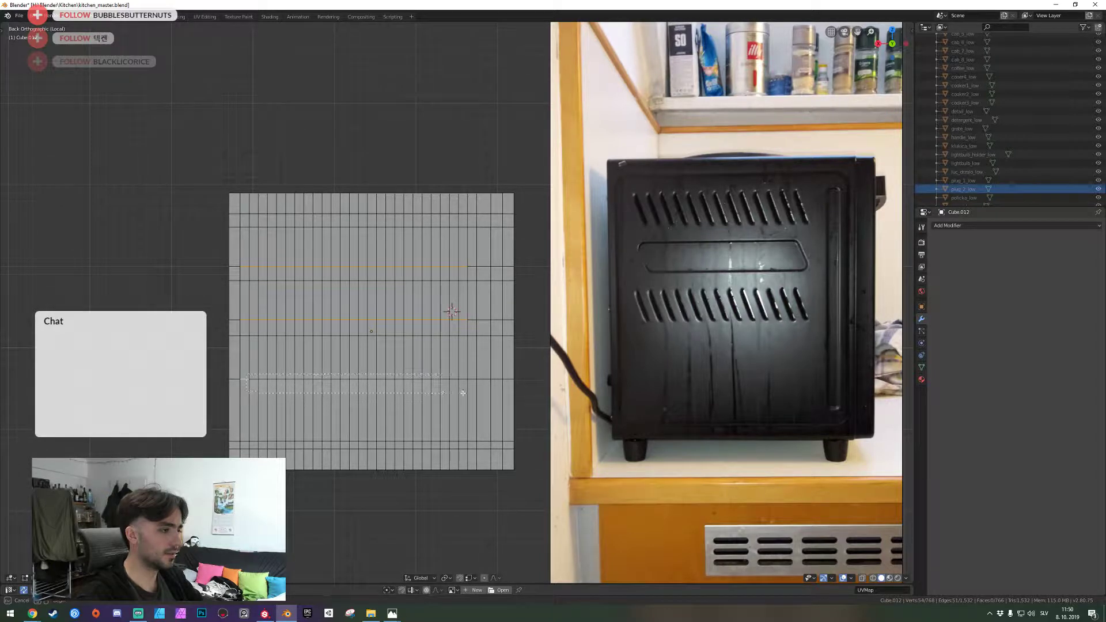
left_click_drag(245, 378, 472, 380)
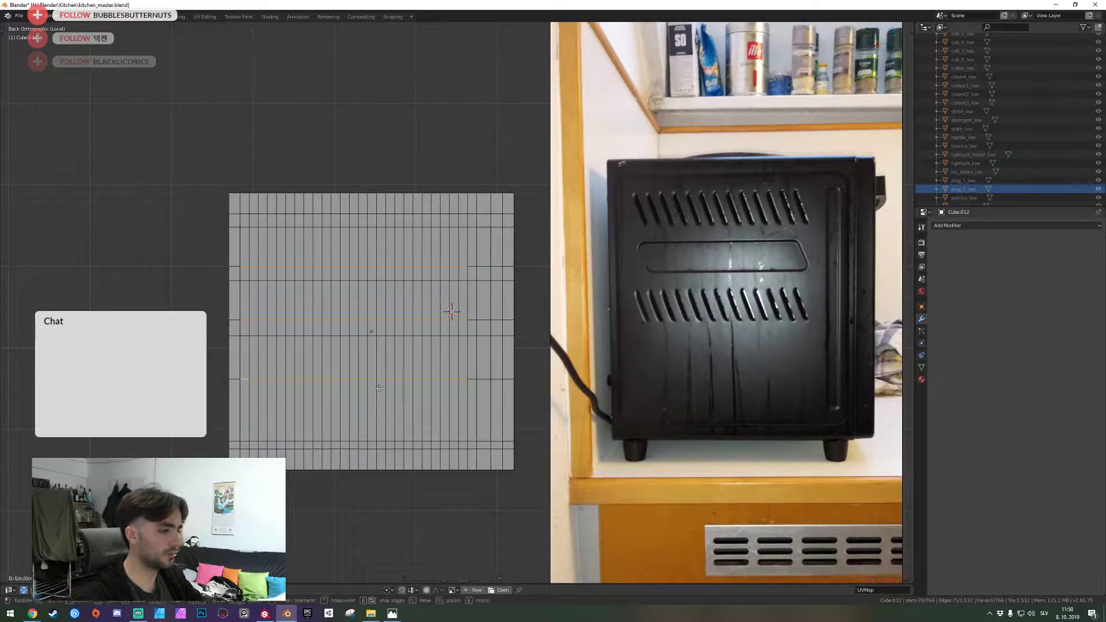
Move the three selected edge rows slightly along negative X to slant the vent columns, and clear the selection
key("g")
key("x")
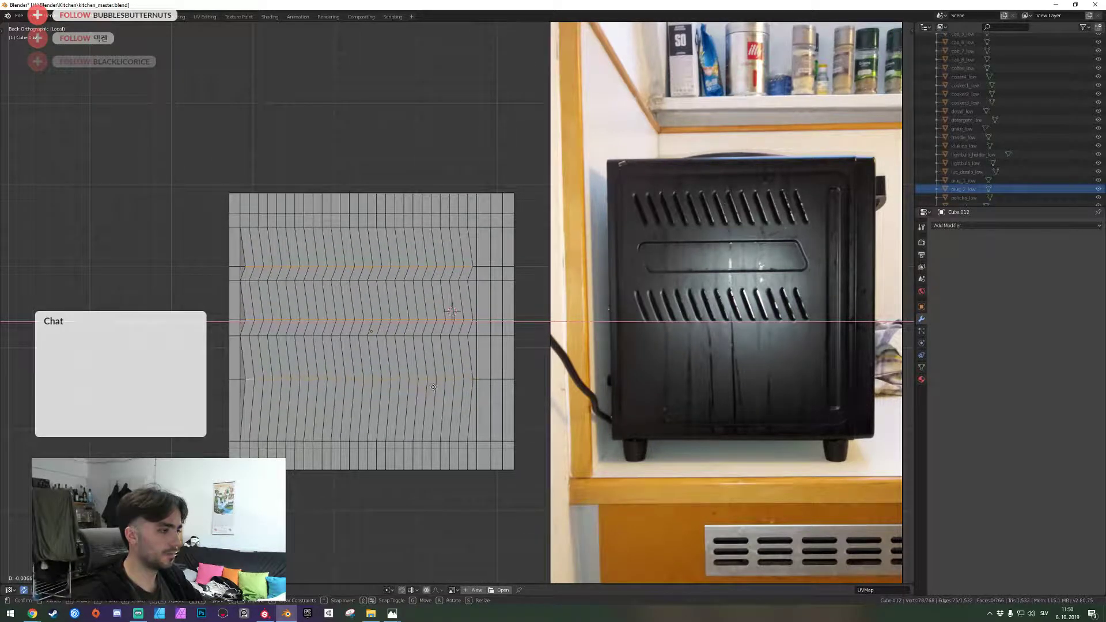
left_click(439, 387)
key("alt+a")
Box-select the three alternate edge rows that form the upper ends of the slanted bands, excluding the border and groove
left_click_drag(467, 334, 439, 342)
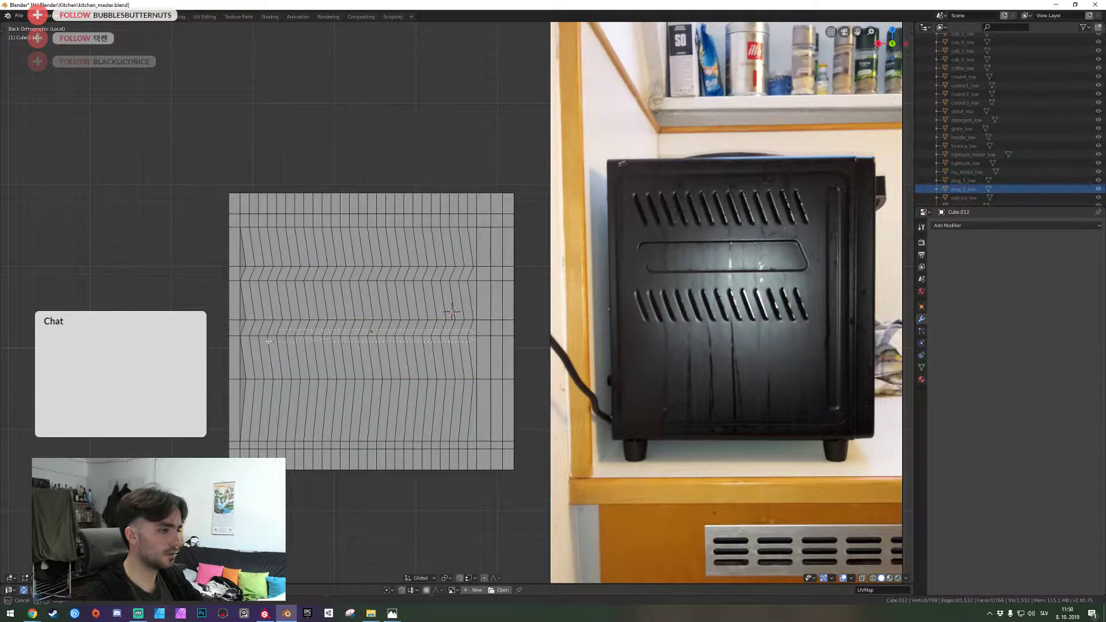
mouse_move(269, 341)
left_mouse_down()
mouse_move(239, 340)
mouse_move(252, 333)
left_mouse_up()
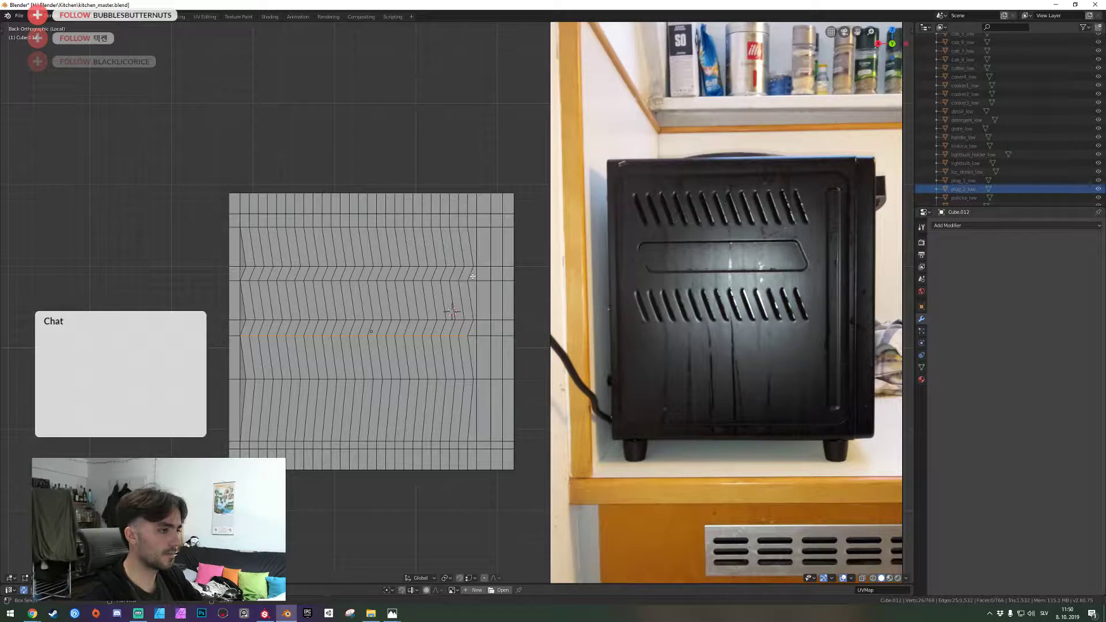
left_click_drag(407, 289, 239, 286)
left_click_drag(240, 232, 242, 232, "shift")
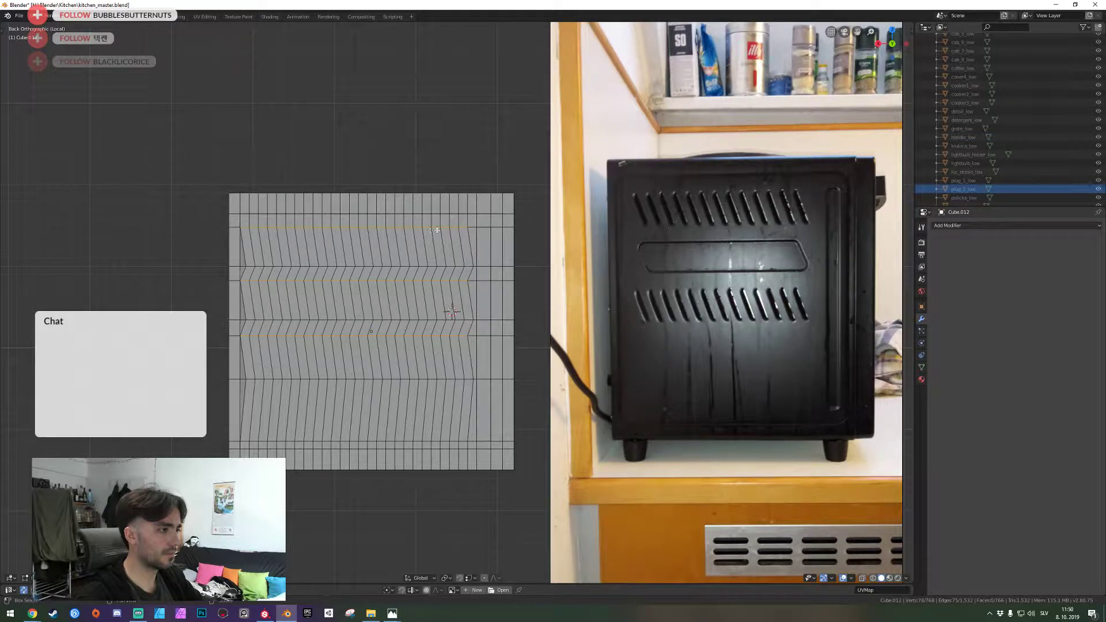
Move these three upper edge rows slightly along X in the opposite direction to steepen the slant
key("g")
key("x")
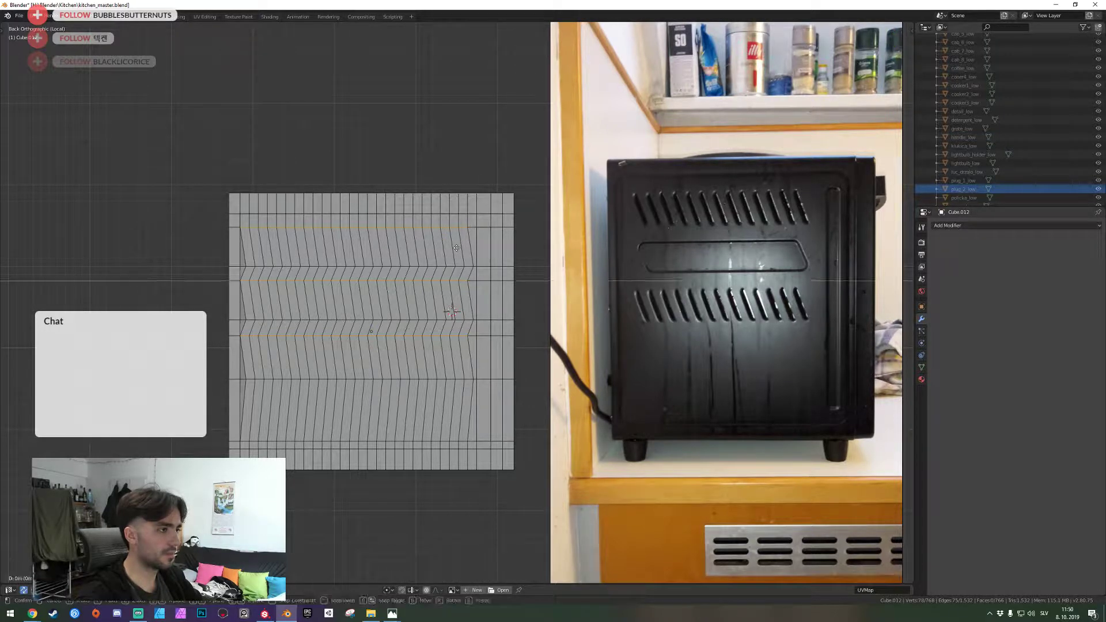
left_click(417, 247)
Select the zigzag vertical edge loop beside the panel border and straighten it by scaling to 0 along X
key("shift+grave")
key("a")
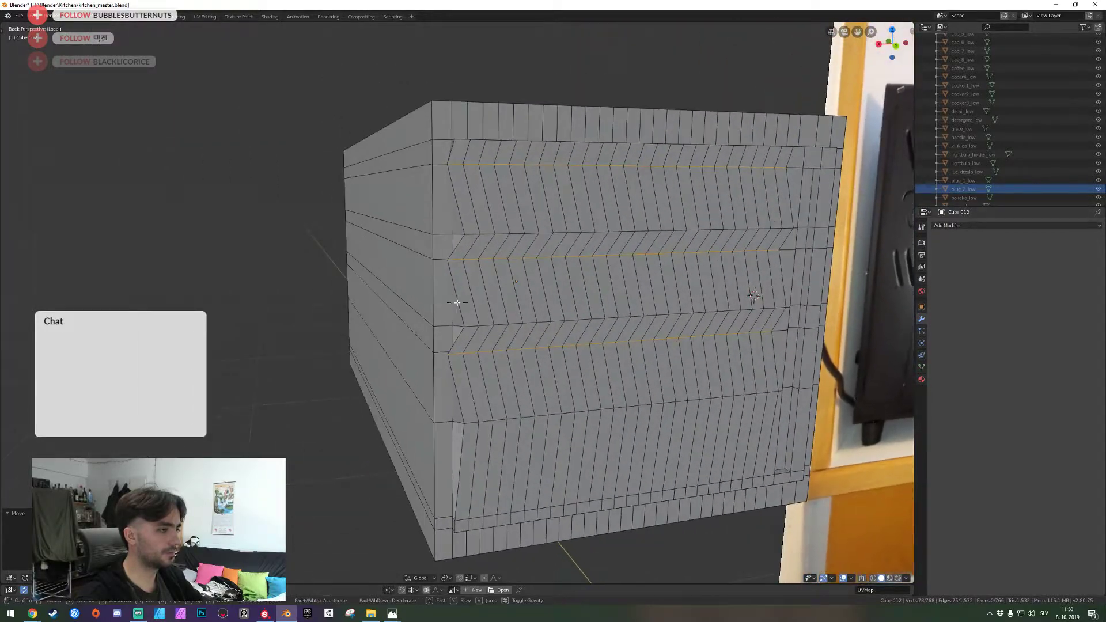
left_click(457, 303)
left_click(450, 215, "alt")
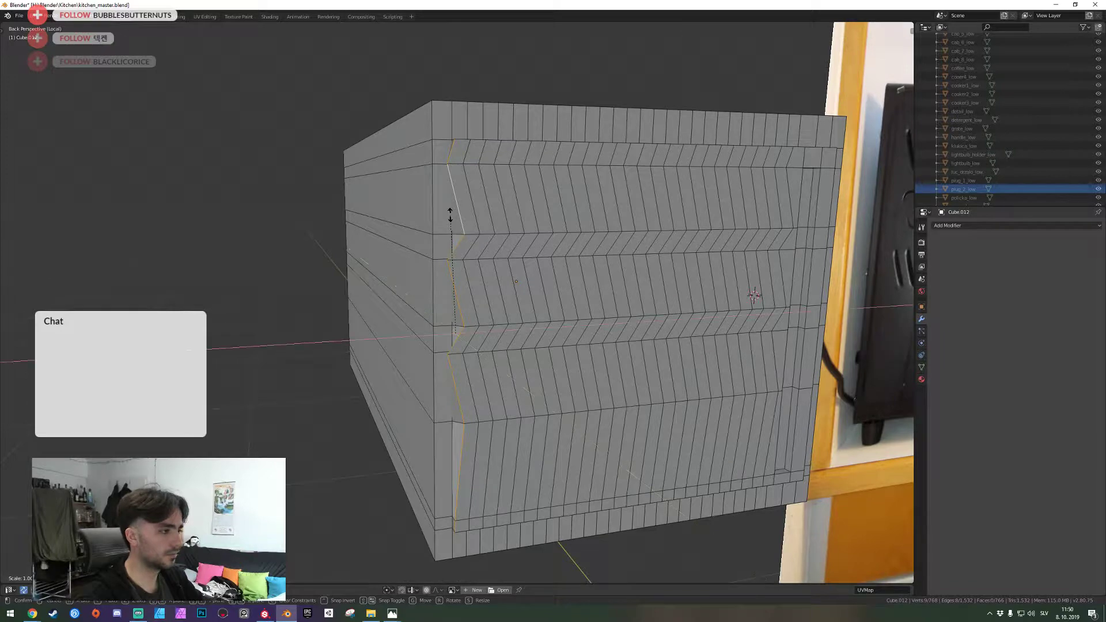
key("s")
key("x")
key("0")
key("Return")
Enable snapping and move the straightened edge loop along X to line up with the panel border
key("g")
key("x")
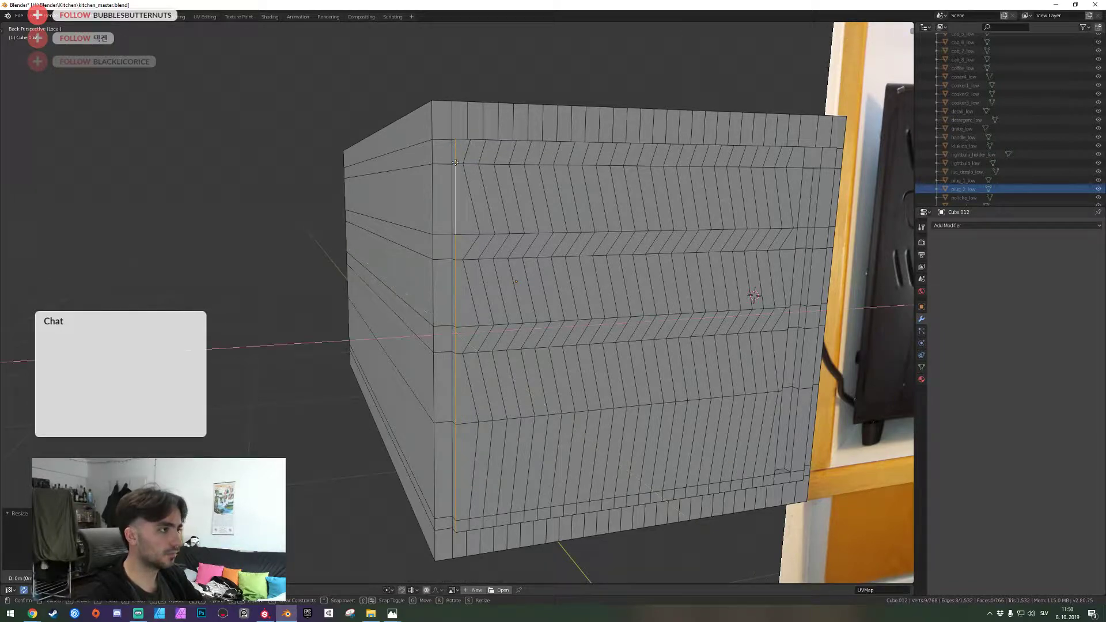
key("shift+Tab")
left_click(453, 163)
key("shift+grave")
key("d")
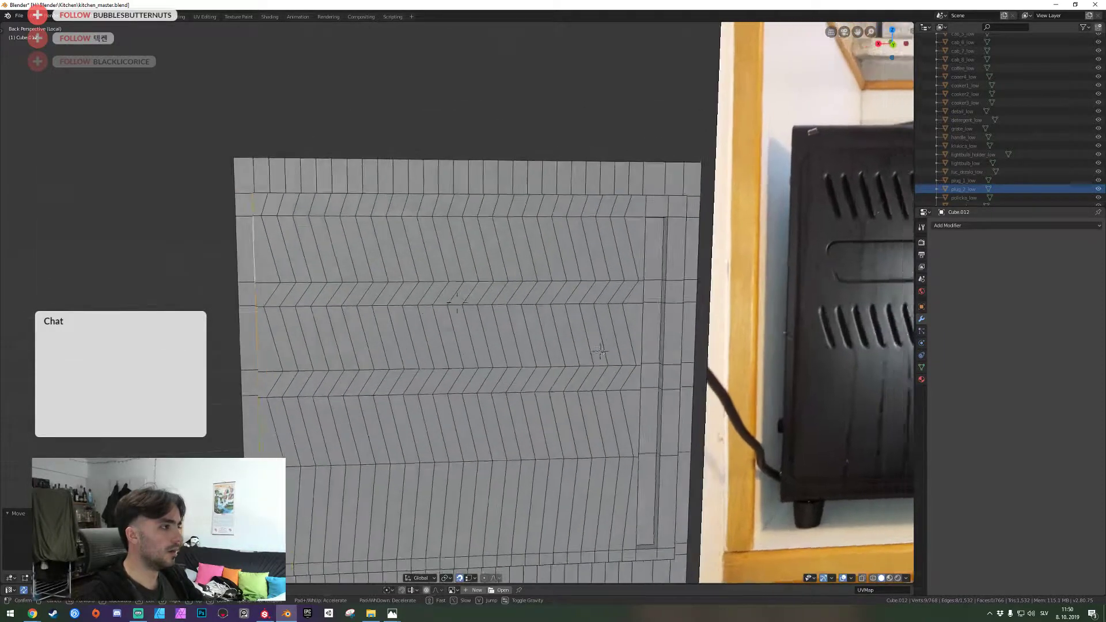
In face select mode from the back view, select twelve alternate slanted faces across the upper band for the vent slots
left_click(457, 303)
middle_click_drag(420, 272, 457, 305)
key("shift+grave")
key("d")
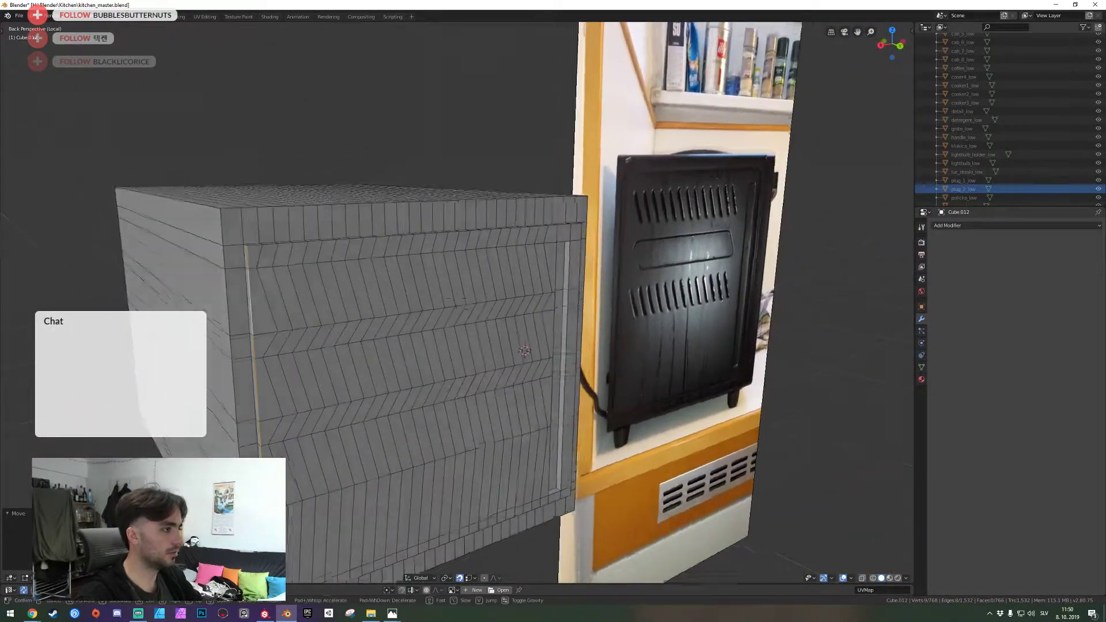
left_click(460, 303)
key("ctrl+KP_1")
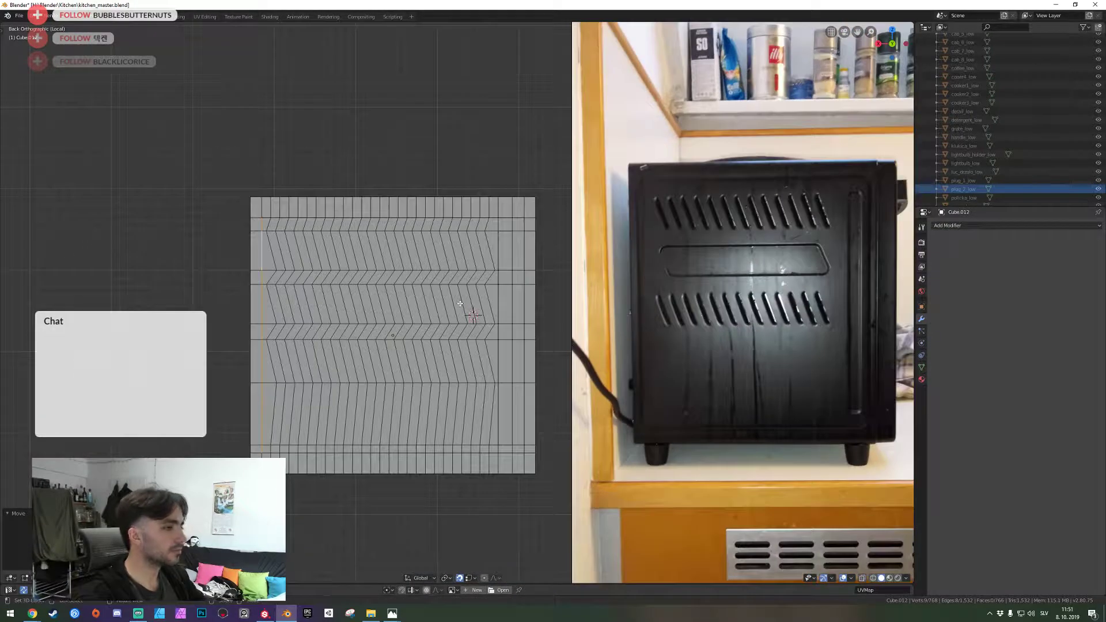
key("3")
key("a")
key("a")
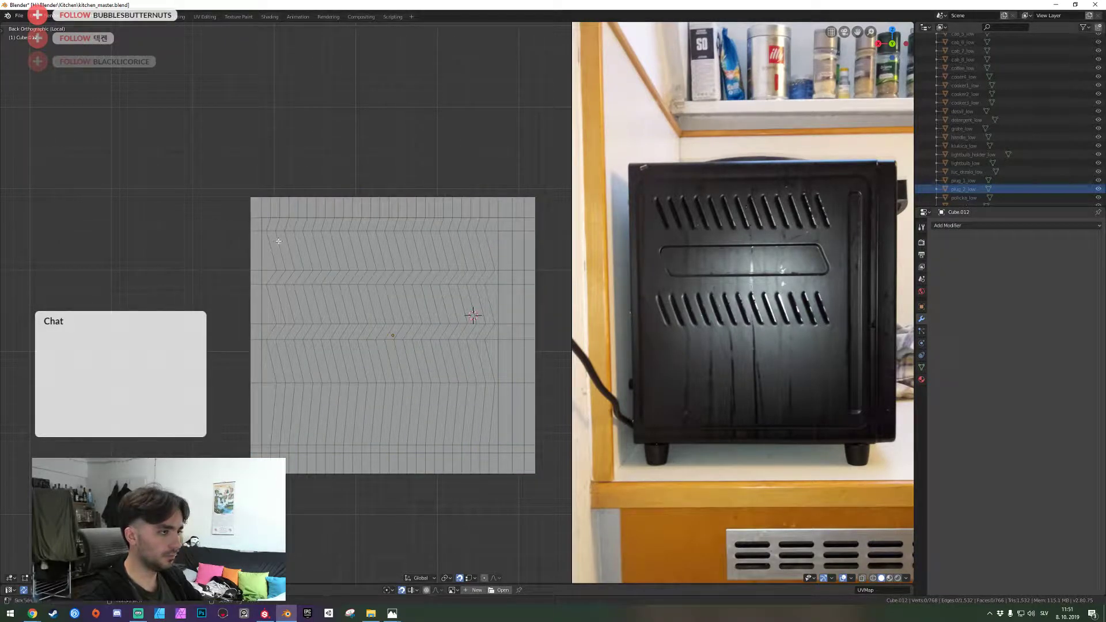
left_click(276, 245, "shift")
left_click(294, 248, "shift")
left_click(312, 248, "shift")
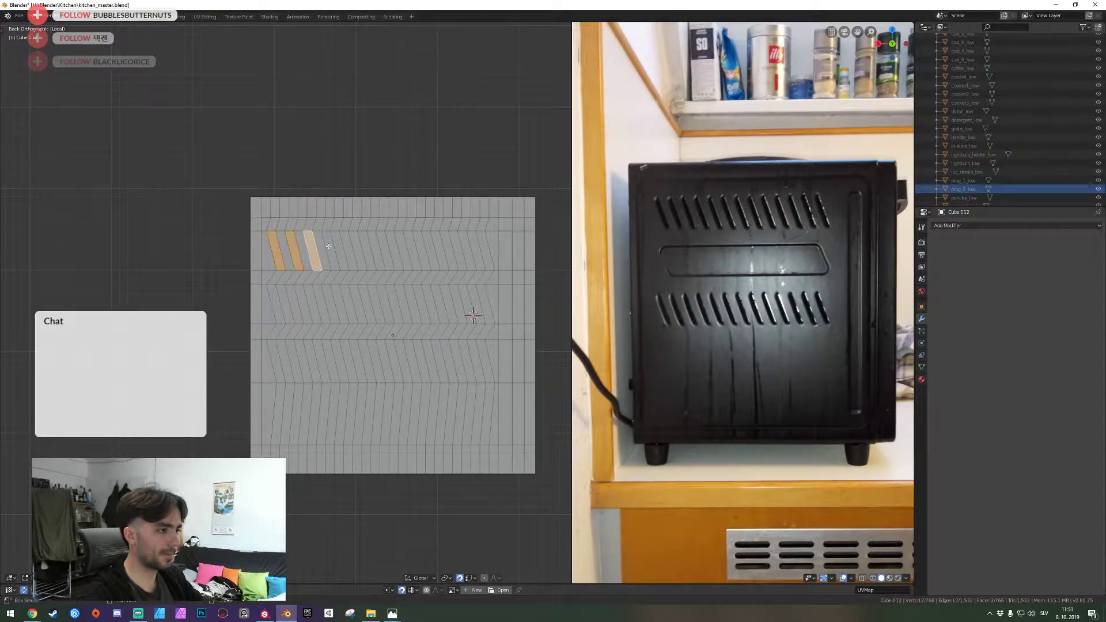
left_click(330, 248, "shift")
left_click(349, 250, "shift")
left_click(368, 251, "shift")
left_click(386, 253, "shift")
left_click(405, 253, "shift")
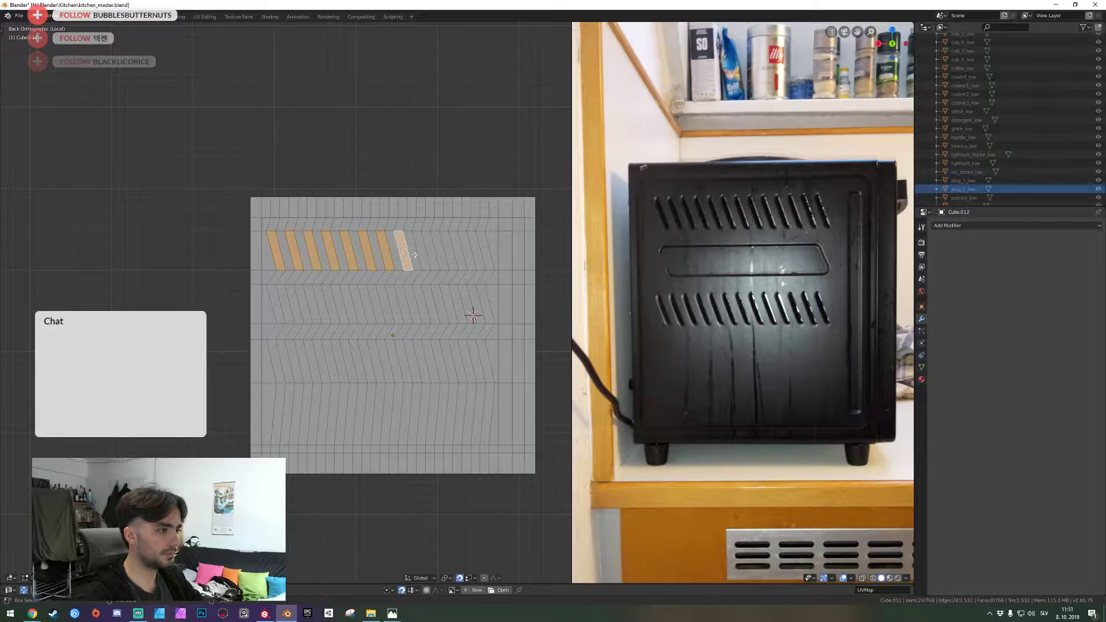
left_click(423, 255, "shift")
left_click(441, 256, "shift")
left_click(460, 256, "shift")
left_click(479, 255, "shift")
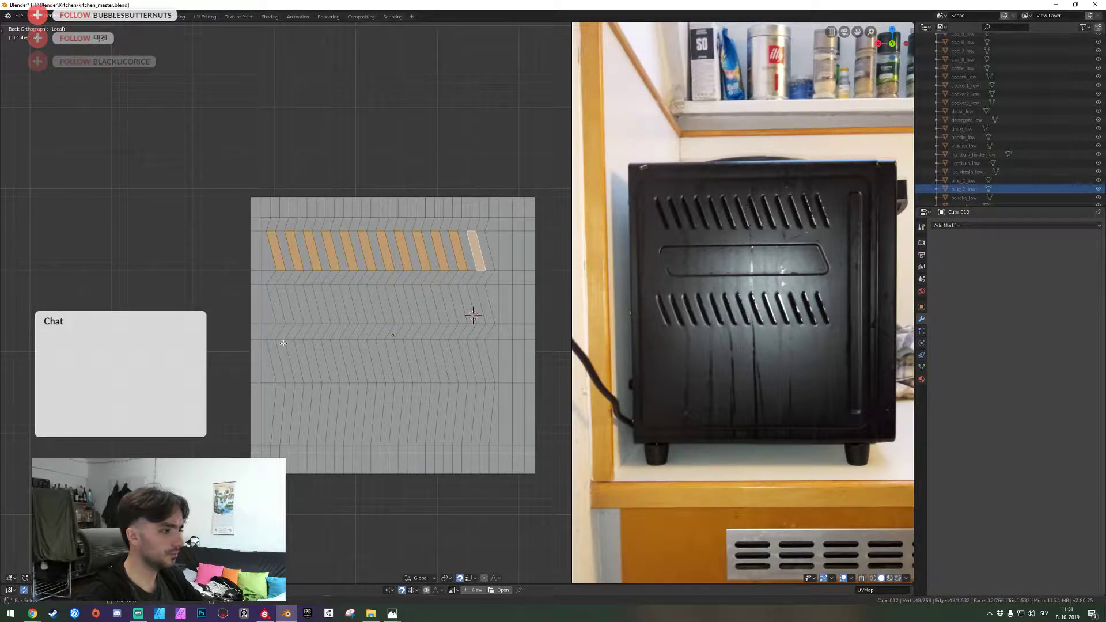
Add the twelve matching alternate slanted faces of the lower band to the selection
left_click(277, 362, "shift")
left_click(296, 362, "shift")
left_click(315, 362, "shift")
left_click(332, 361, "shift")
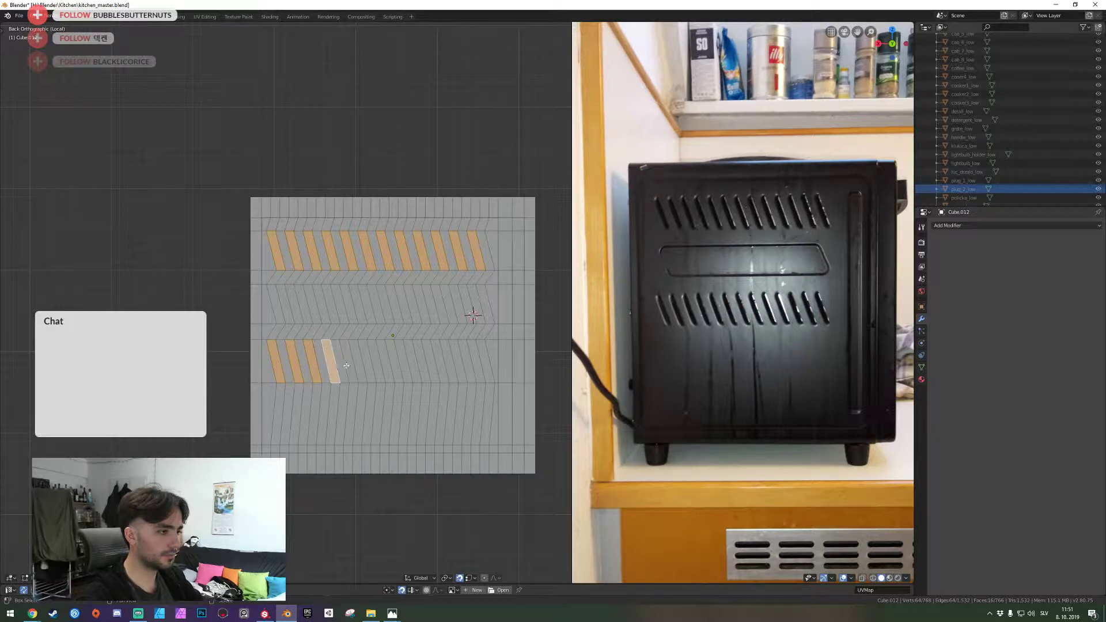
left_click(350, 362, "shift")
left_click(369, 362, "shift")
left_click(387, 369, "shift")
left_click(406, 369, "shift")
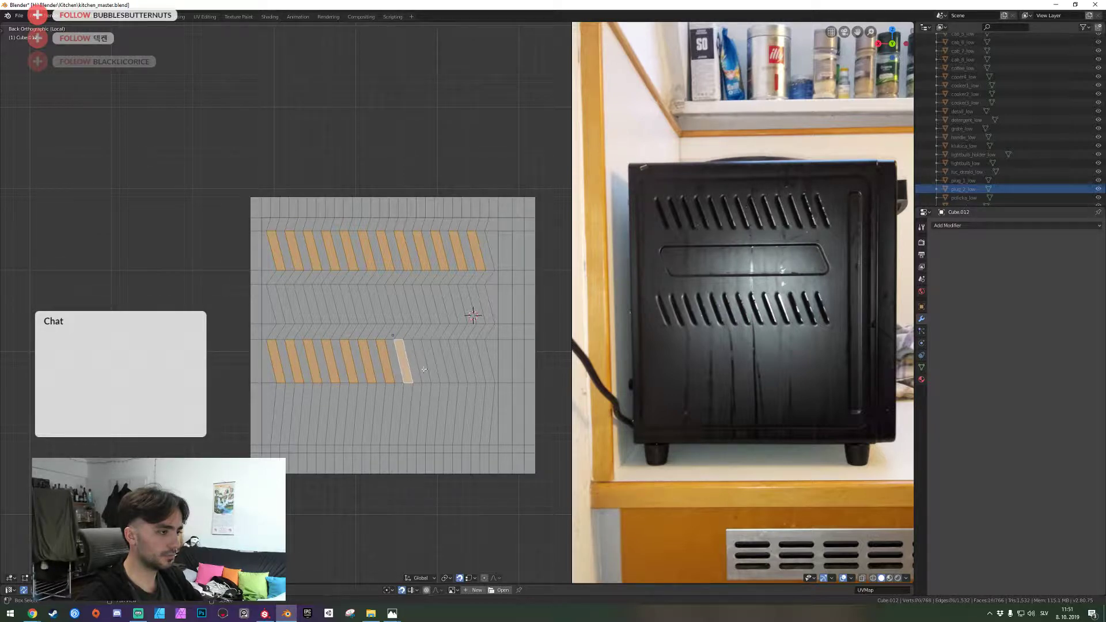
left_click(423, 369, "shift")
left_click(442, 369, "shift")
left_click(461, 369, "shift")
left_click(478, 363, "shift")
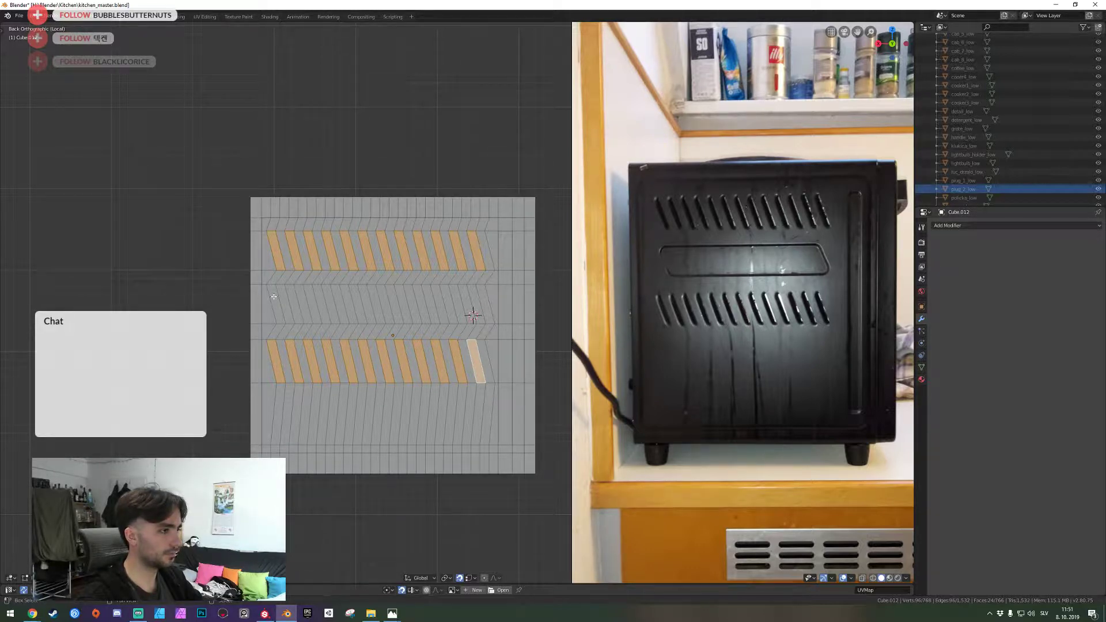
Add the middle band's slanted faces to the selection and extrude all selected faces inward to form the vent slots and recess
left_click_drag(273, 297, 473, 316)
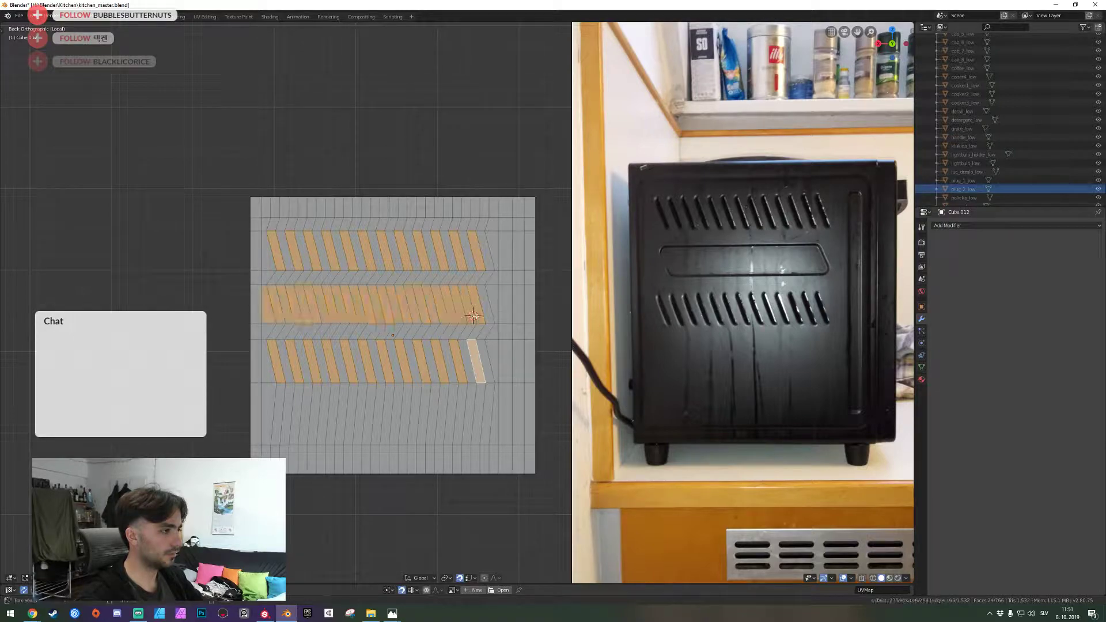
left_click(270, 320, "shift")
key("shift+grave")
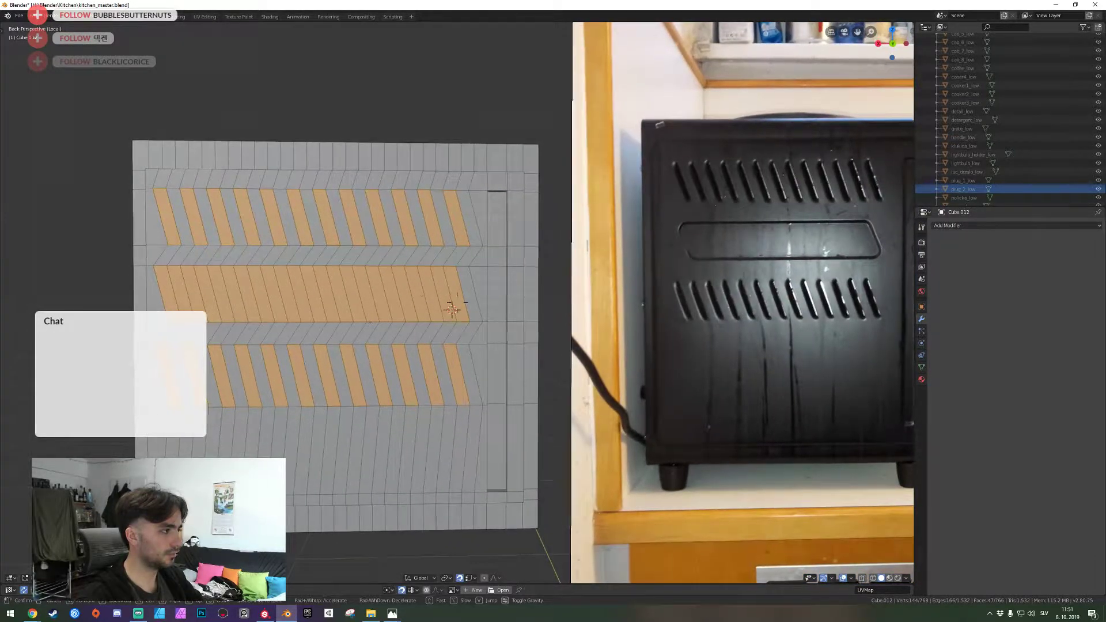
key("d")
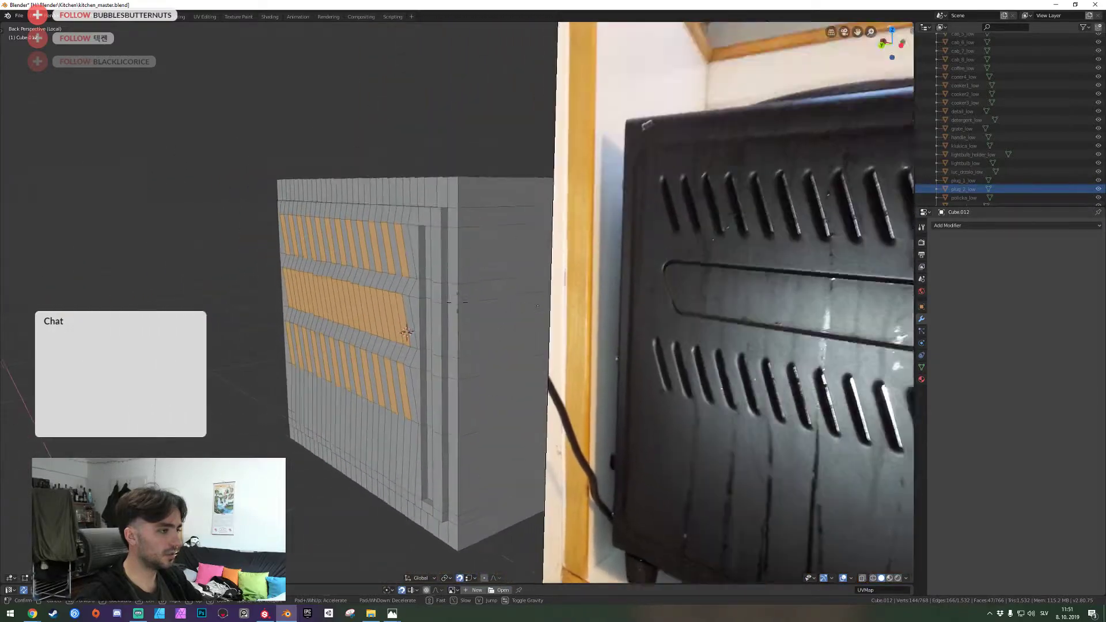
left_click(451, 313)
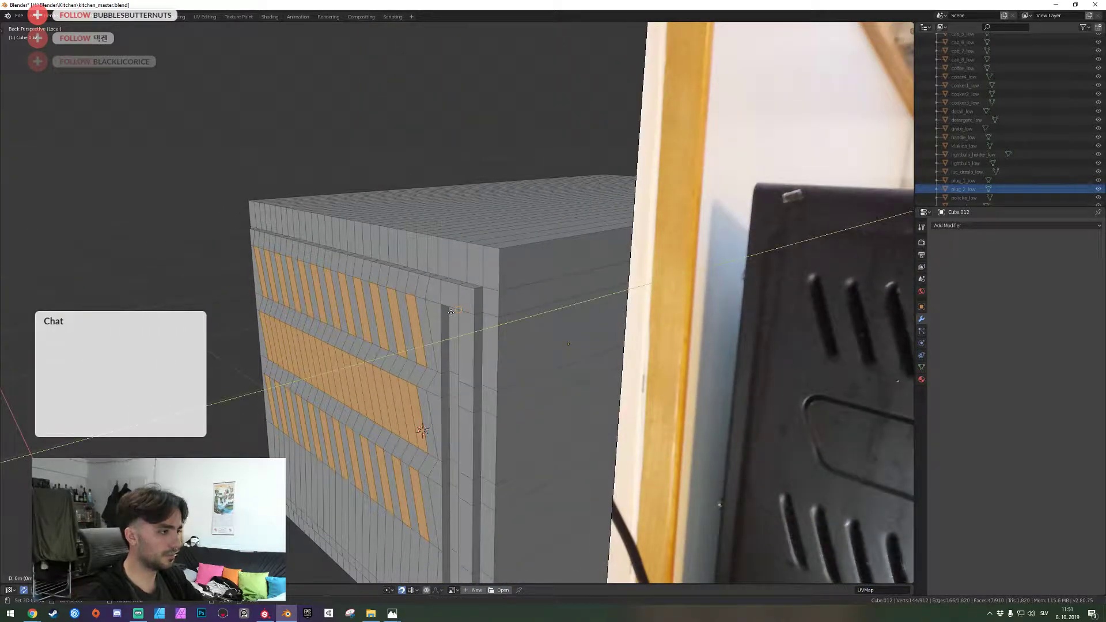
left_click(452, 368)
key("shift+grave")
key("a")
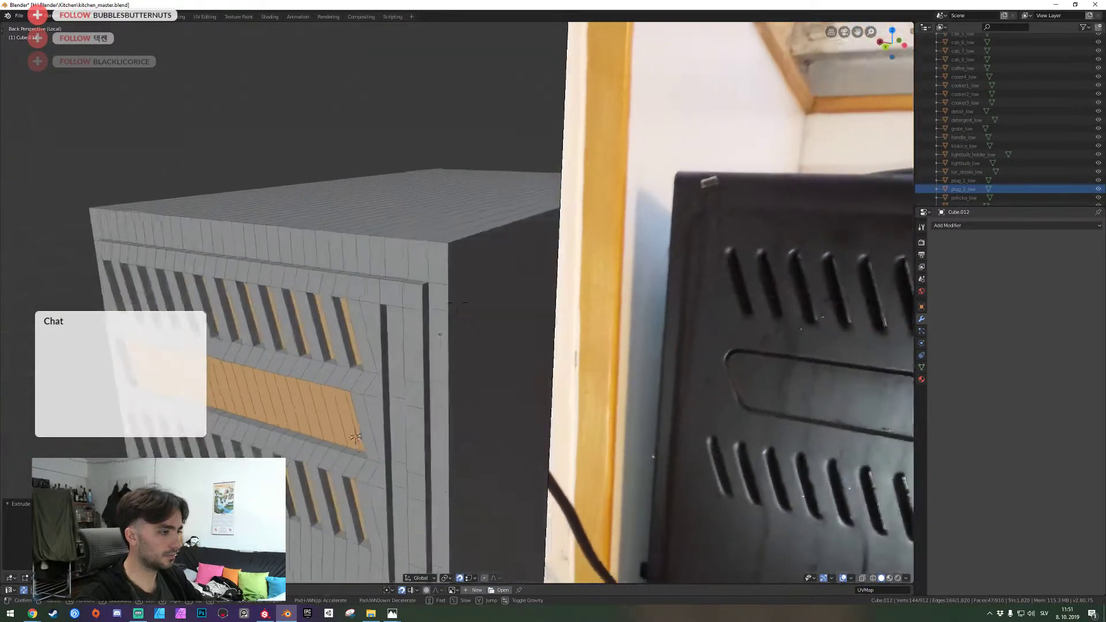
key("d")
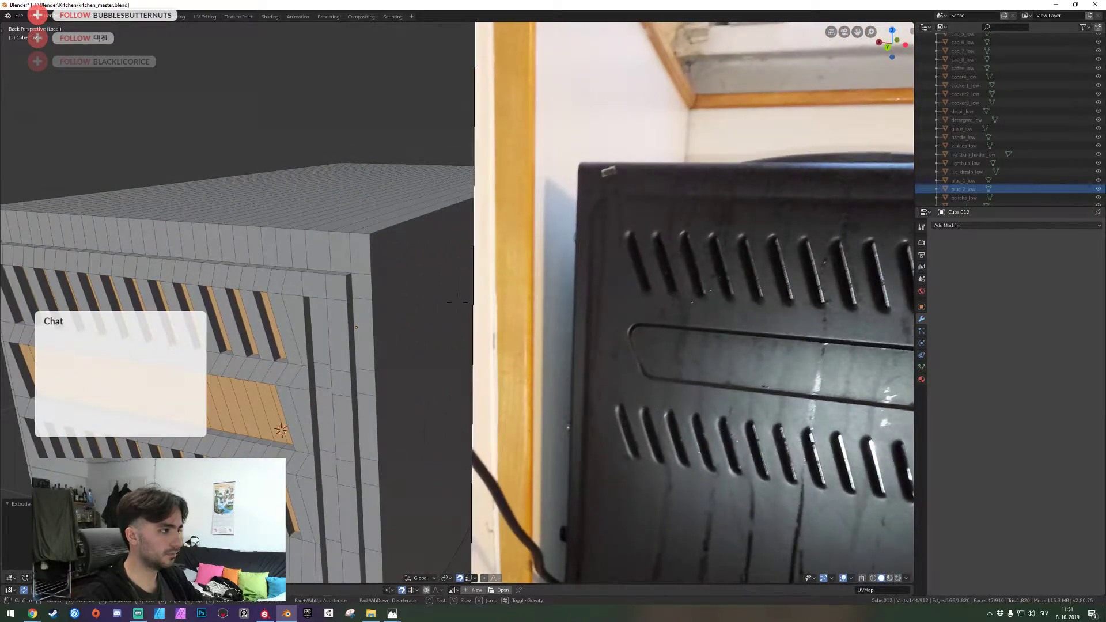
key("a")
key("w")
key("d")
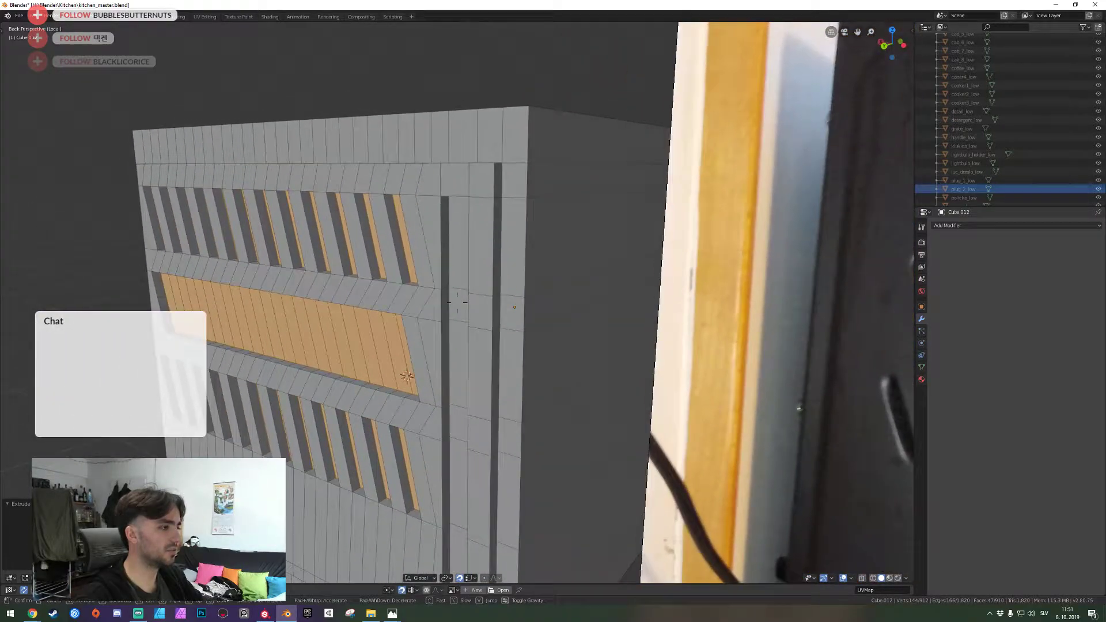
left_click(457, 303)
Return to Object Mode with nothing selected on the mesh and shade the oven body smooth with Auto Smooth enabled
key("alt+a")
key("shift+grave")
key("a")
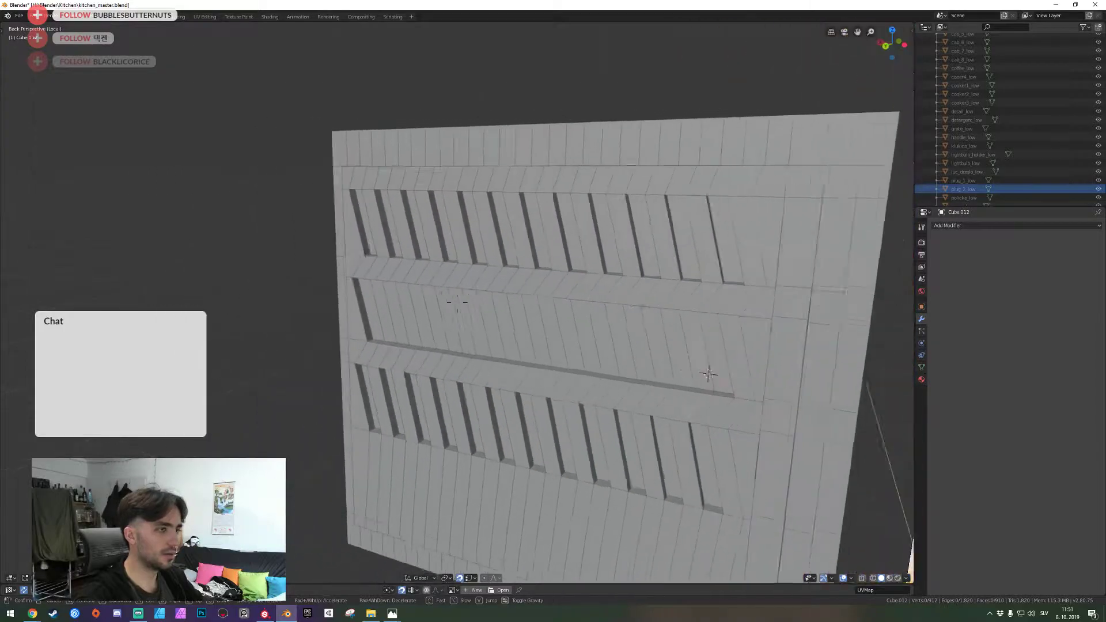
key("d")
left_click(457, 302)
key("Tab")
key("shift+grave")
key("a")
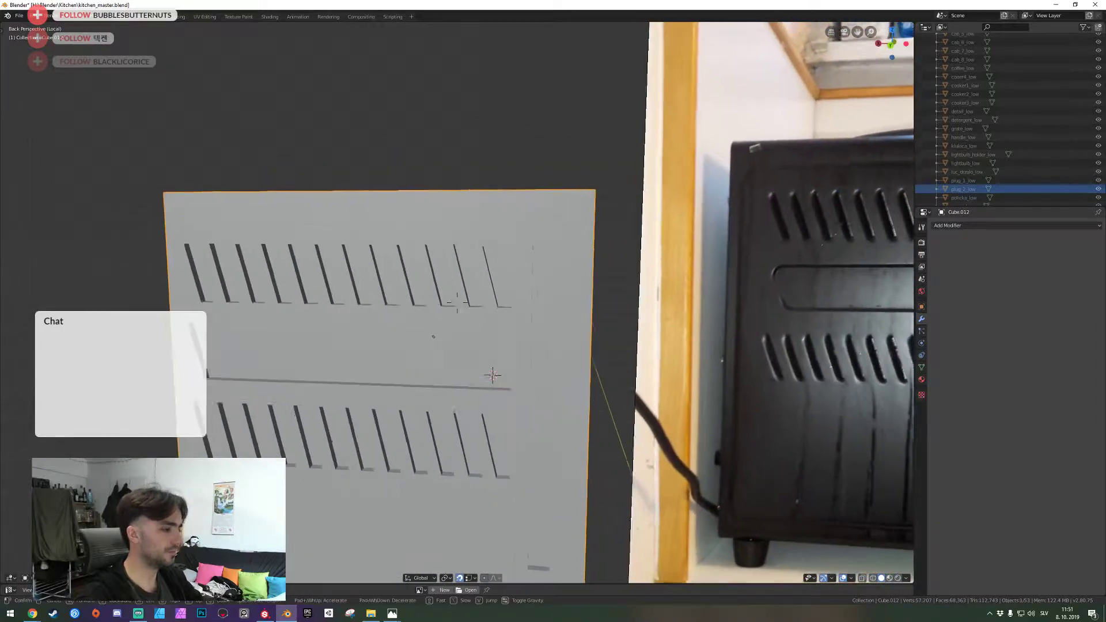
key("Escape")
right_click(432, 295)
left_click(432, 296)
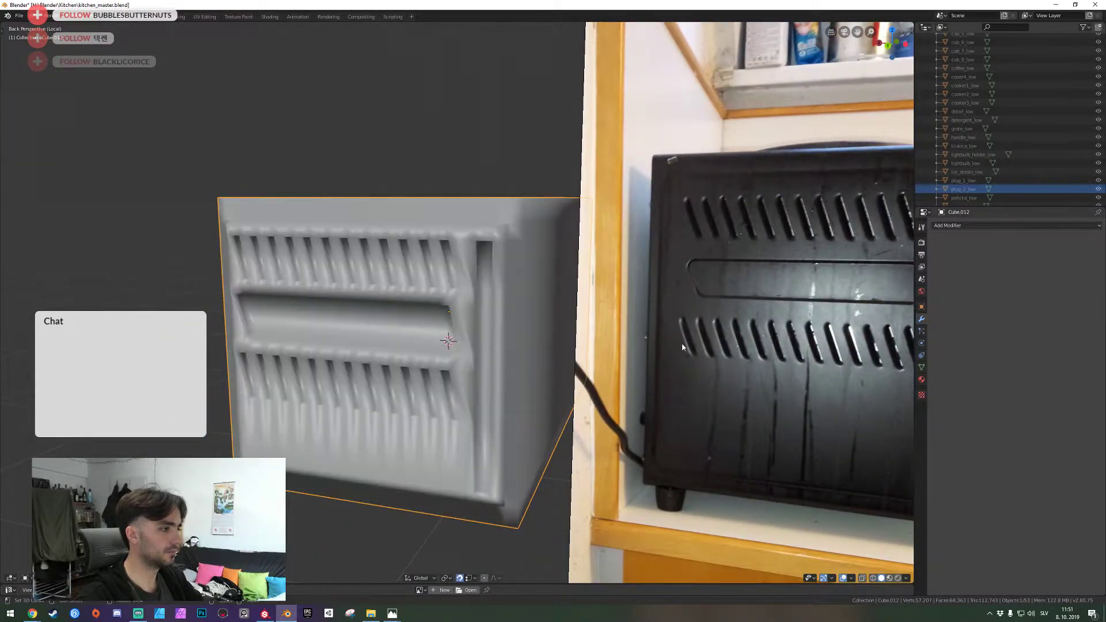
left_click(922, 368)
left_click(948, 250)
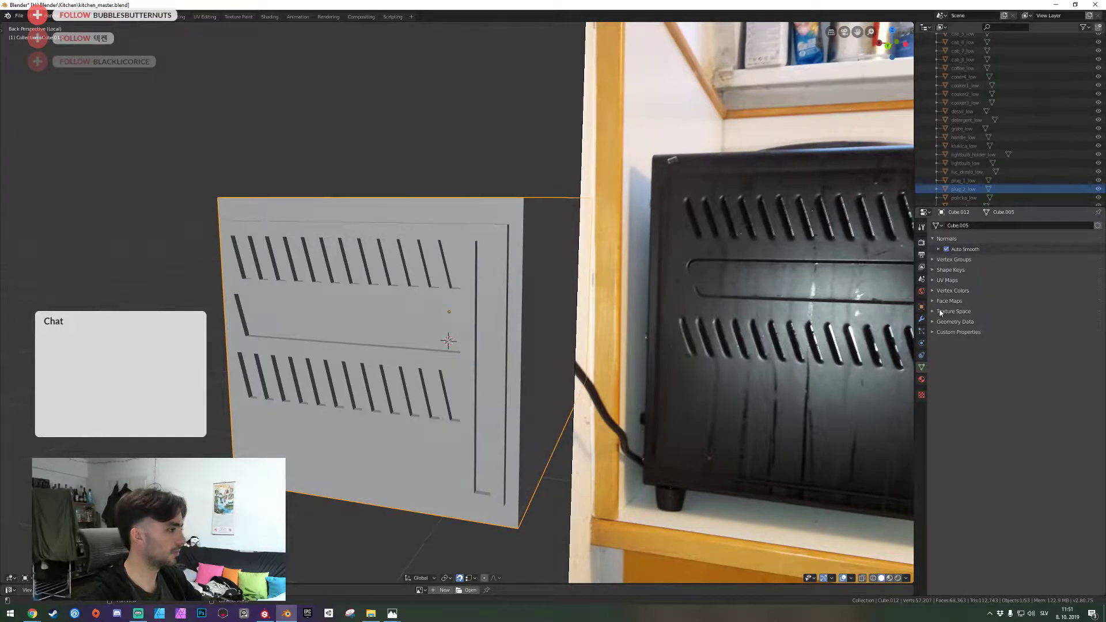
Add a Weighted Normal modifier to the oven body, keeping it after undoing its removal
left_click(922, 318)
left_click(957, 226)
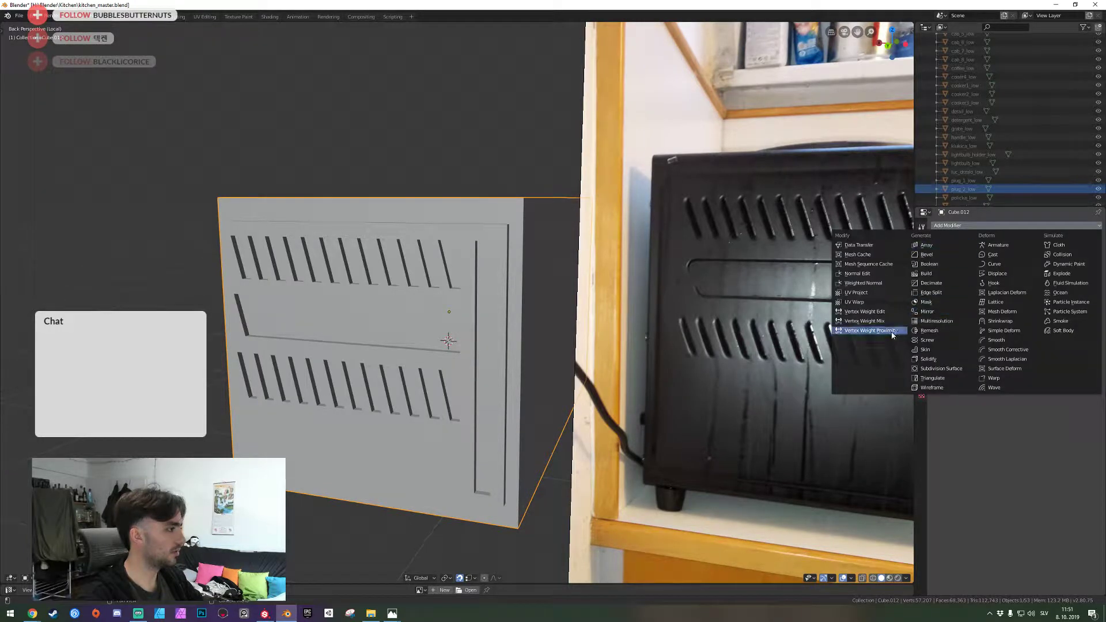
left_click(877, 283)
mouse_move(439, 304)
middle_mouse_down()
mouse_move(510, 303)
mouse_move(458, 306)
middle_mouse_up()
left_click(1097, 238)
key("ctrl+z")
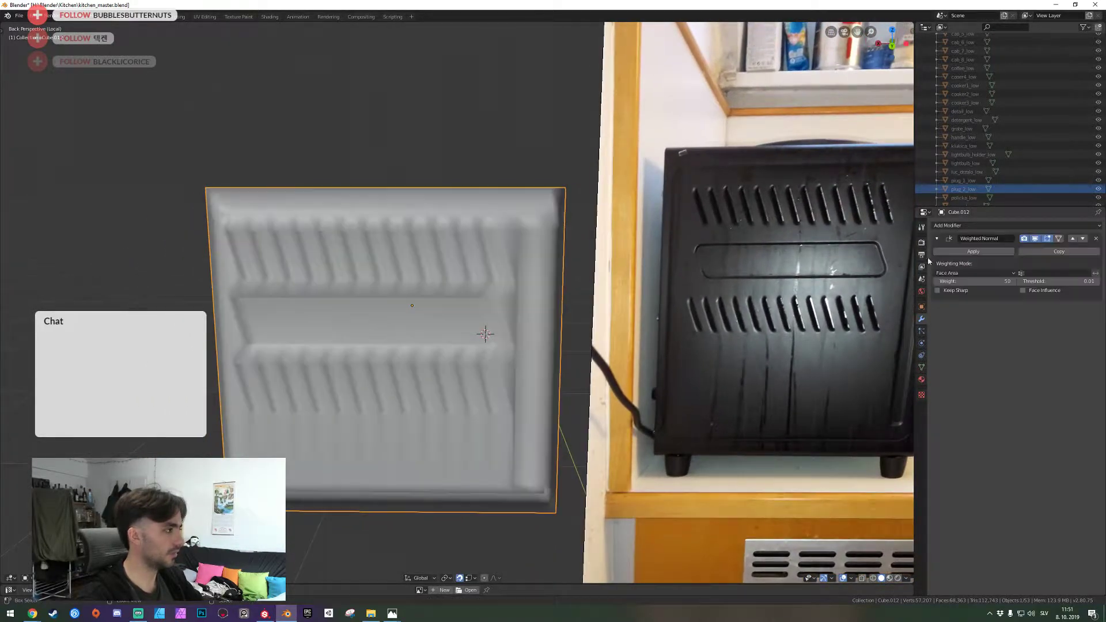
Turn off the Weighted Normal modifier's viewport display and save the file
left_click(1035, 239)
key("ctrl+s")
middle_click_drag(521, 334, 461, 306)
key("ctrl+KP_1")
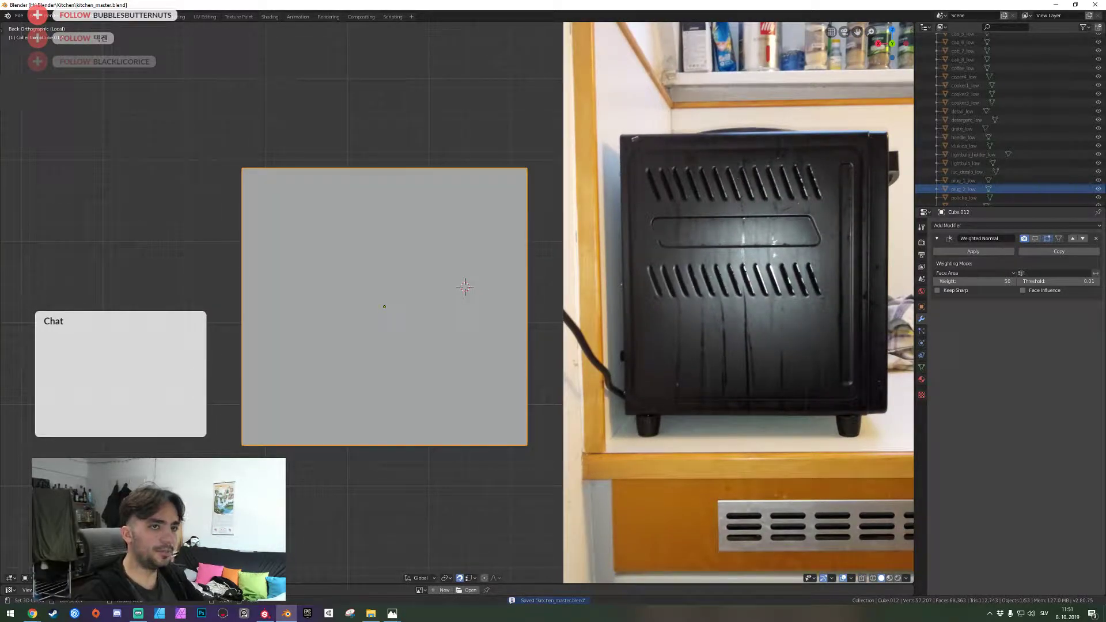
key("alt+Tab")
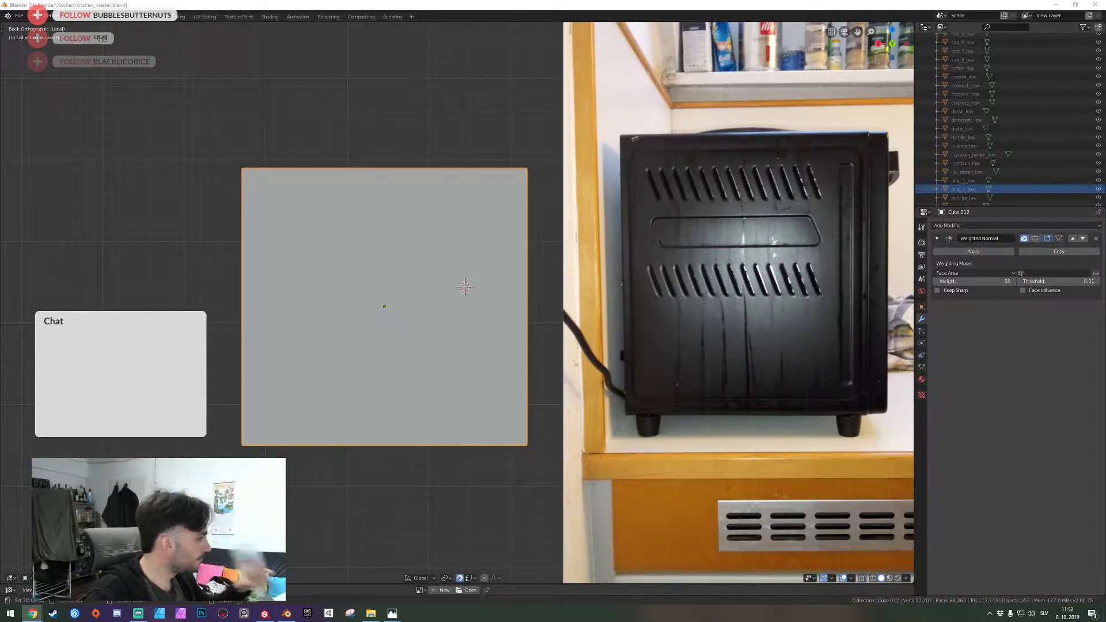
left_click(308, 184)
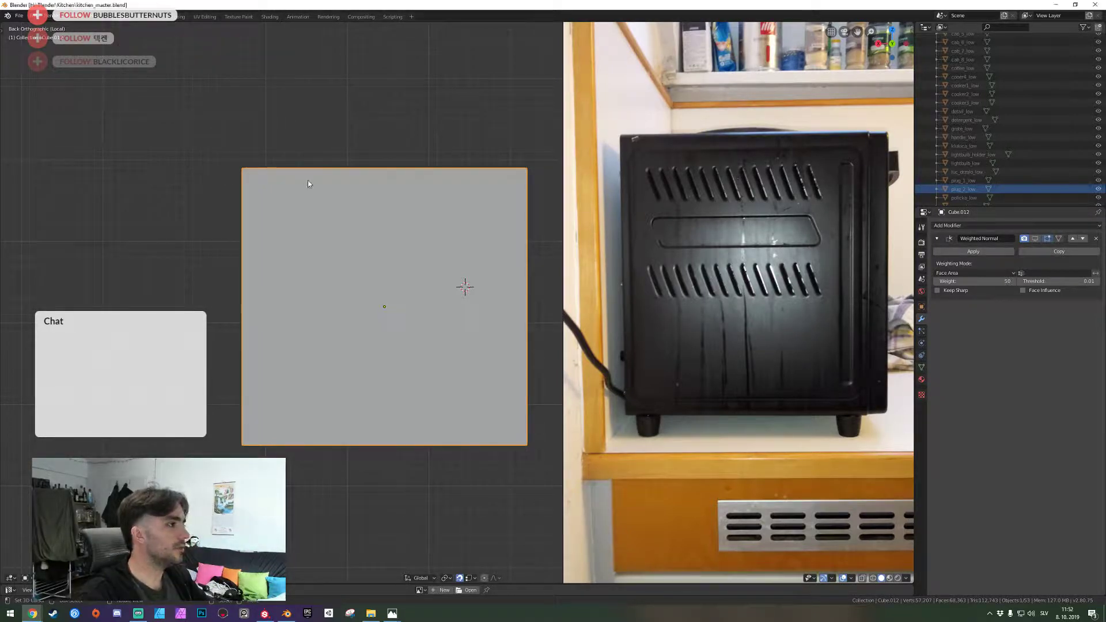
left_click(309, 183)
Enter Edit Mode and examine the oven's slotted panel from several angles against the reference photo
key("Tab")
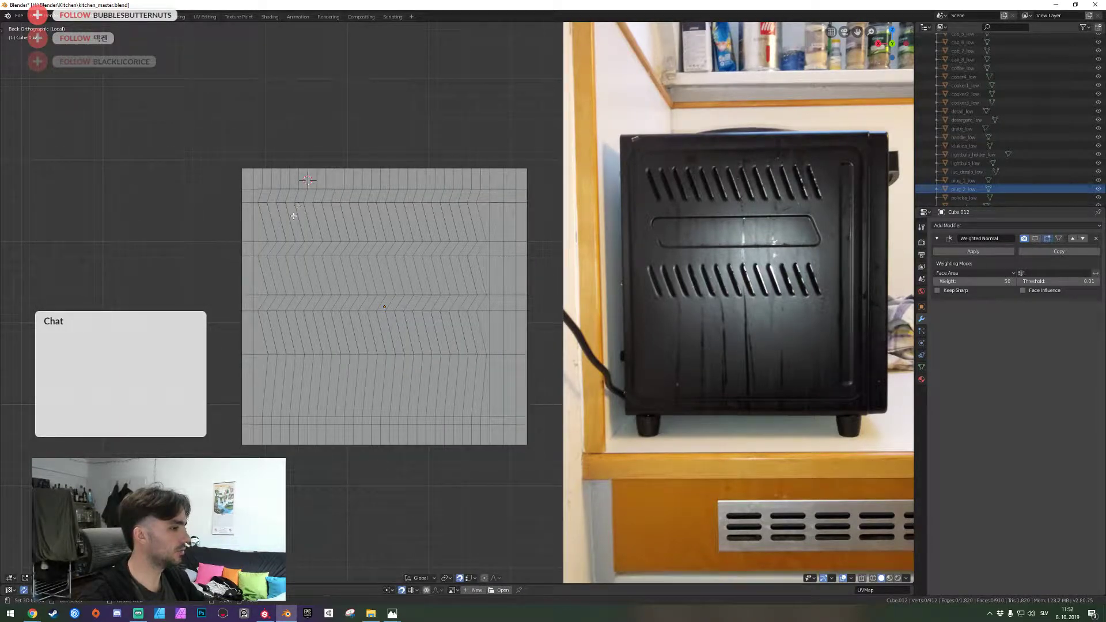
key("shift+grave")
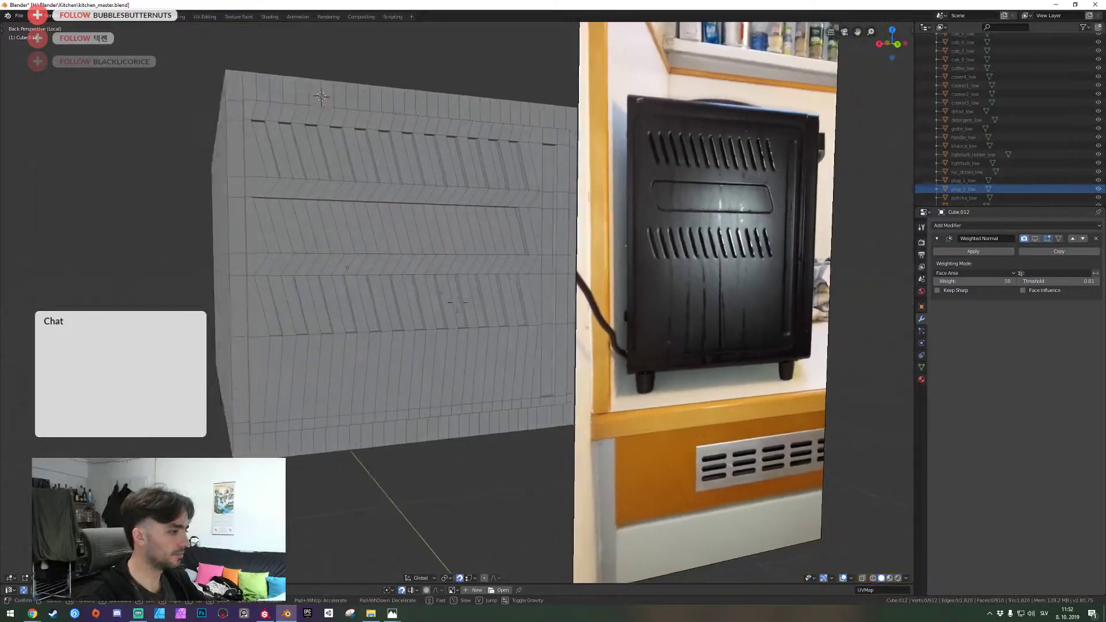
key("q")
key("a")
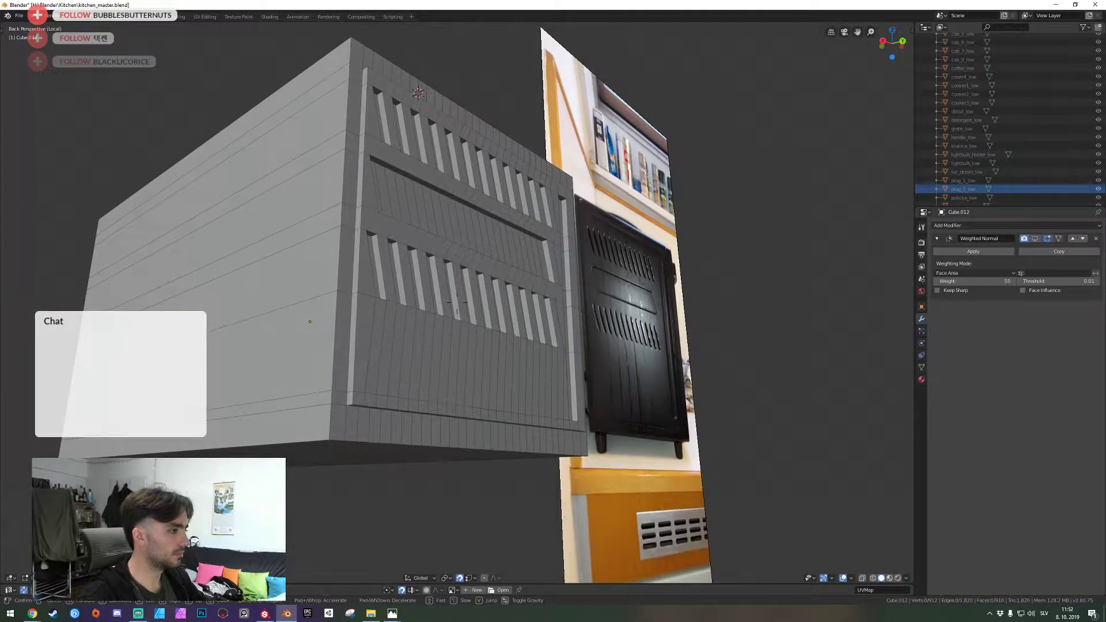
key("d")
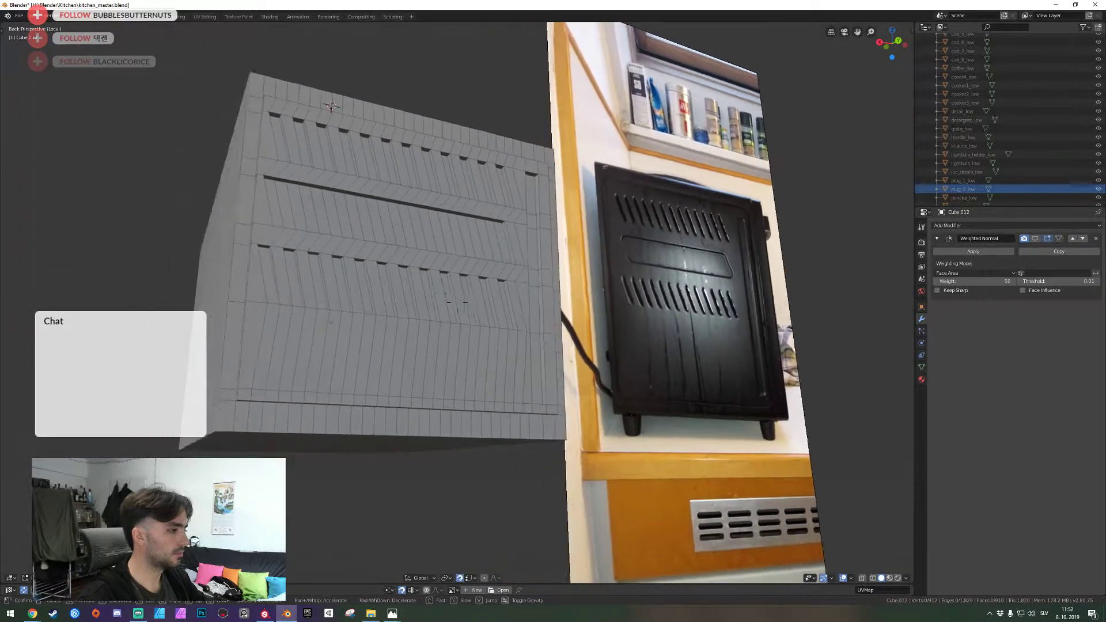
left_click(457, 302)
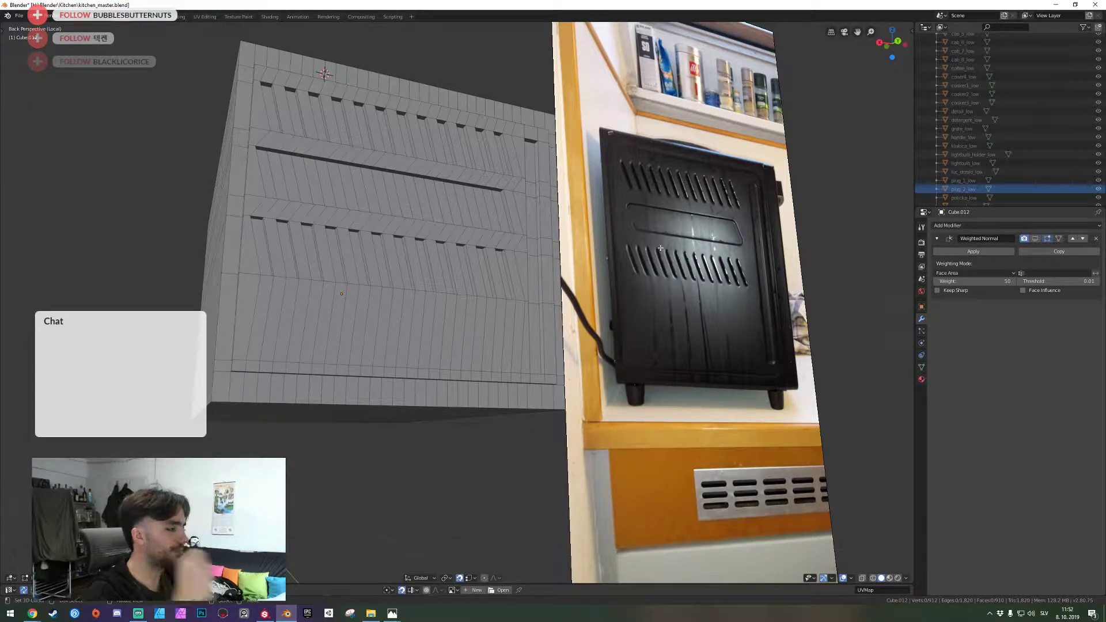
key("KP_5")
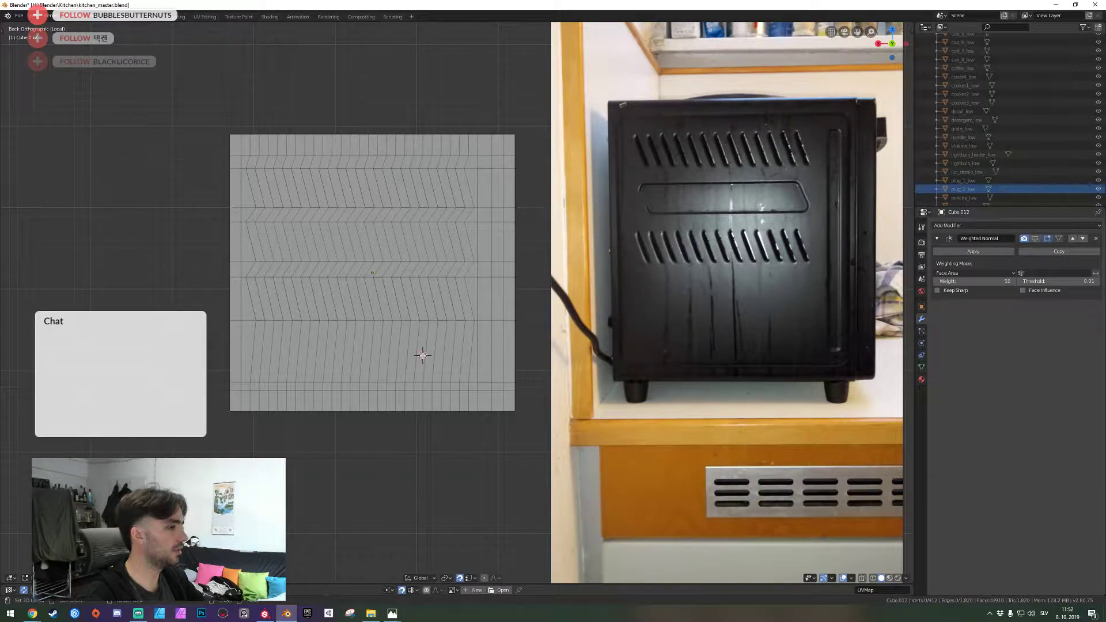
key("shift+grave")
key("w")
key("d")
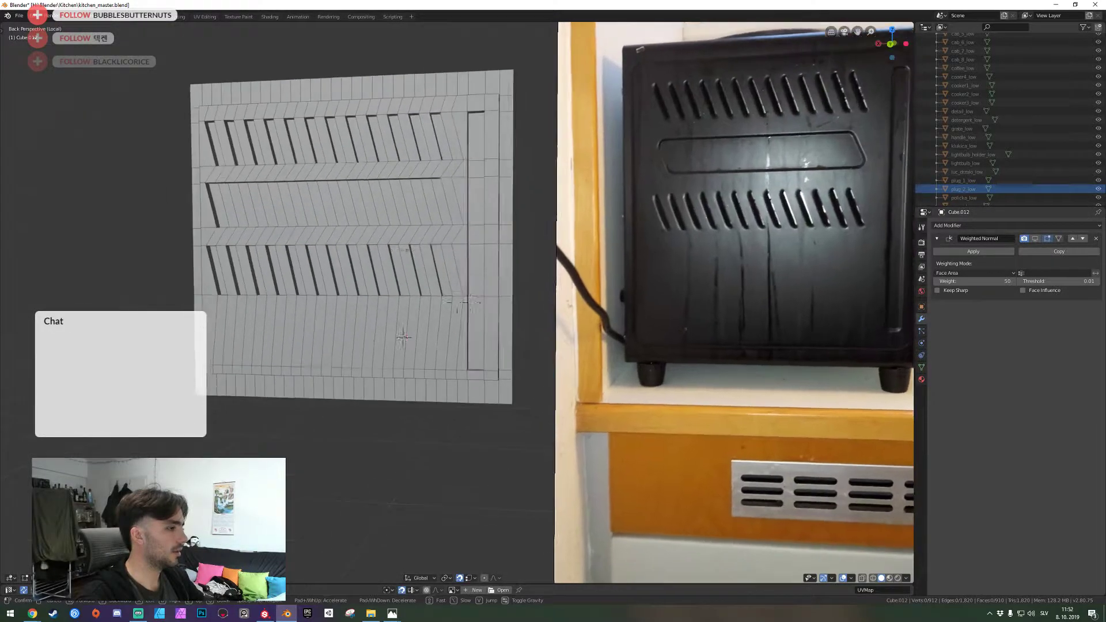
left_click(457, 302)
key("q")
key("w")
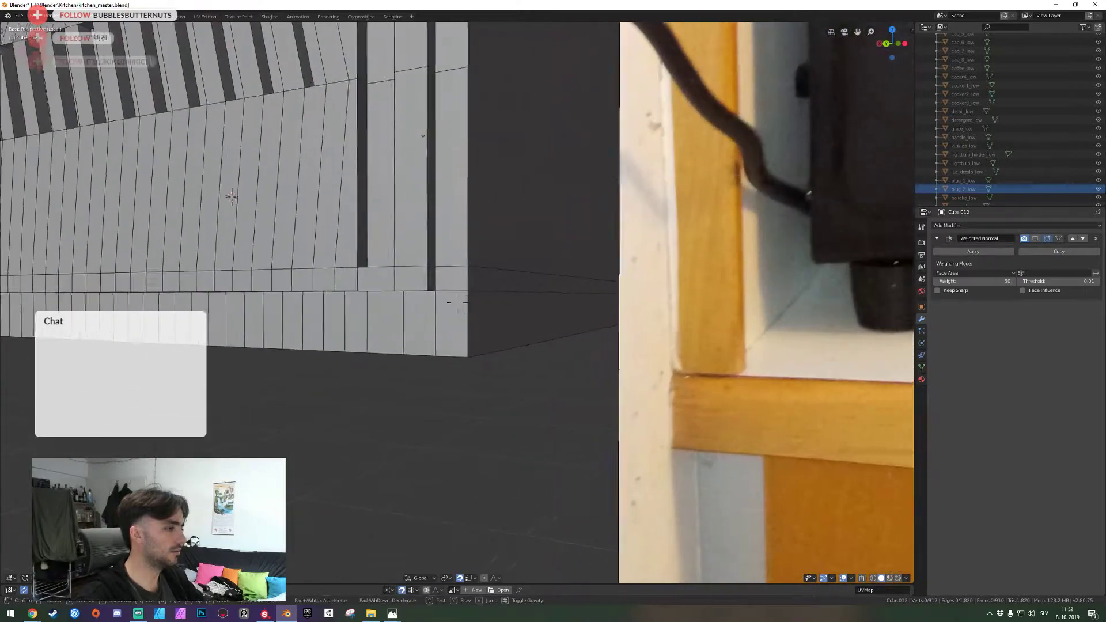
Bevel the corner edges of the panel's recessed border to round all four corners
middle_click_drag(437, 289, 459, 297)
middle_click_drag(466, 264, 553, 259)
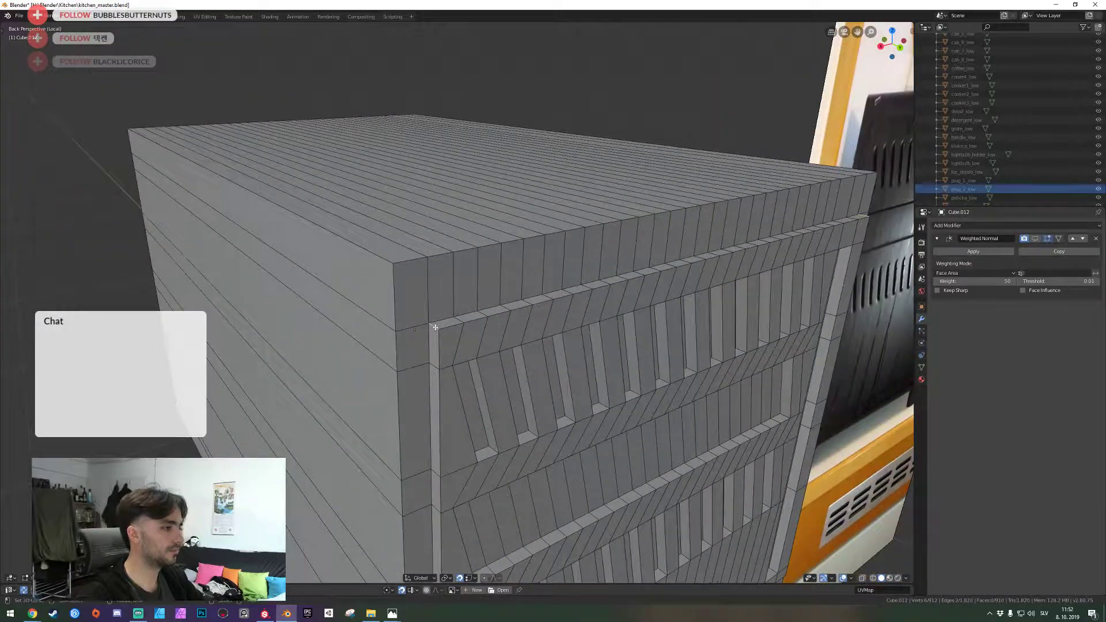
middle_click_drag(435, 327, 460, 300)
key("ctrl+b")
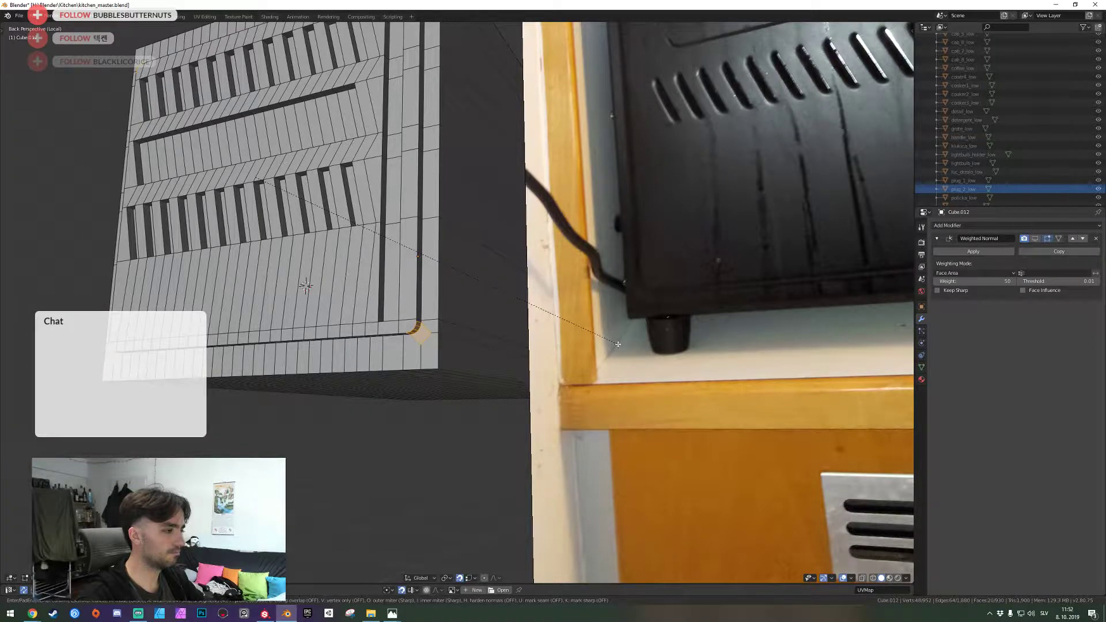
left_click(619, 344)
key("shift+grave")
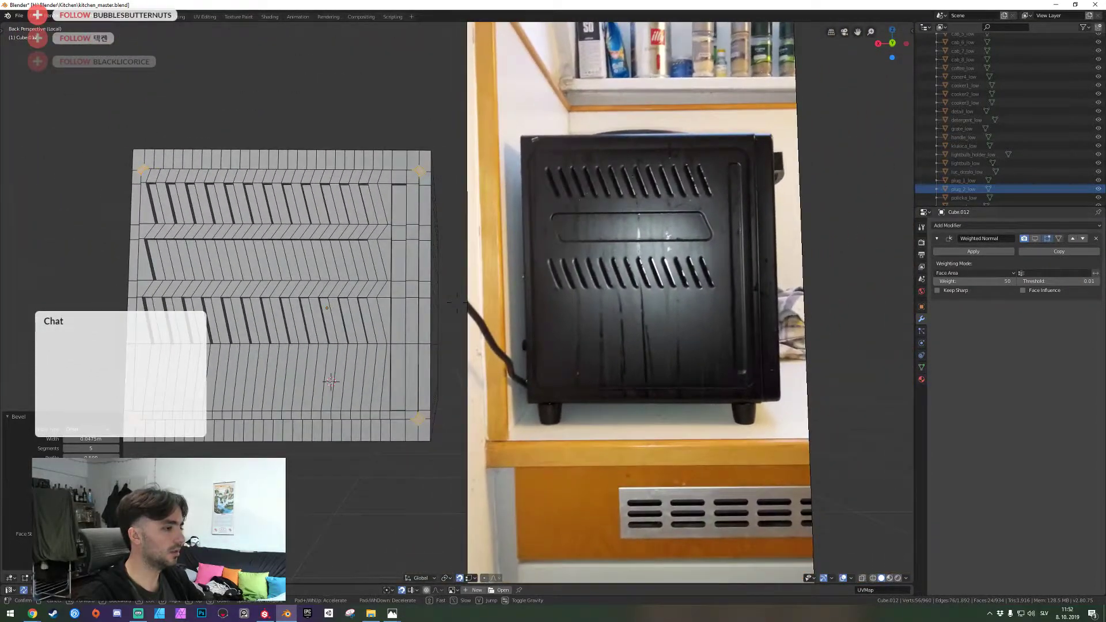
key("w")
left_click(457, 302)
In edge select mode, select the rim edge loop running around the panel's rounded border groove
key("3")
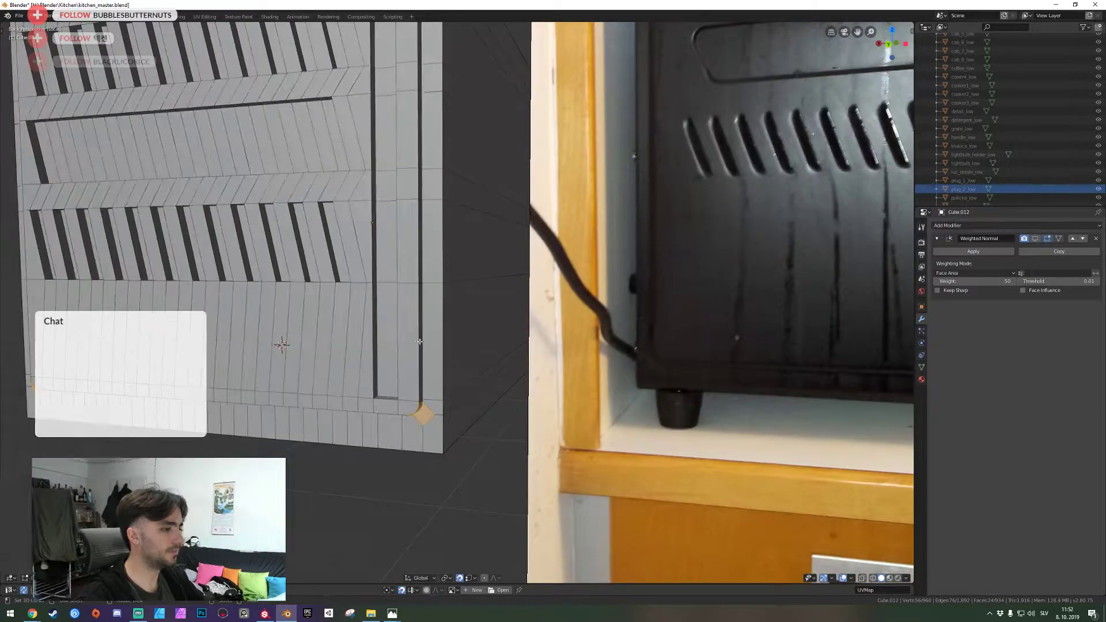
right_click(416, 359, "alt")
key("2")
right_click(415, 392, "alt")
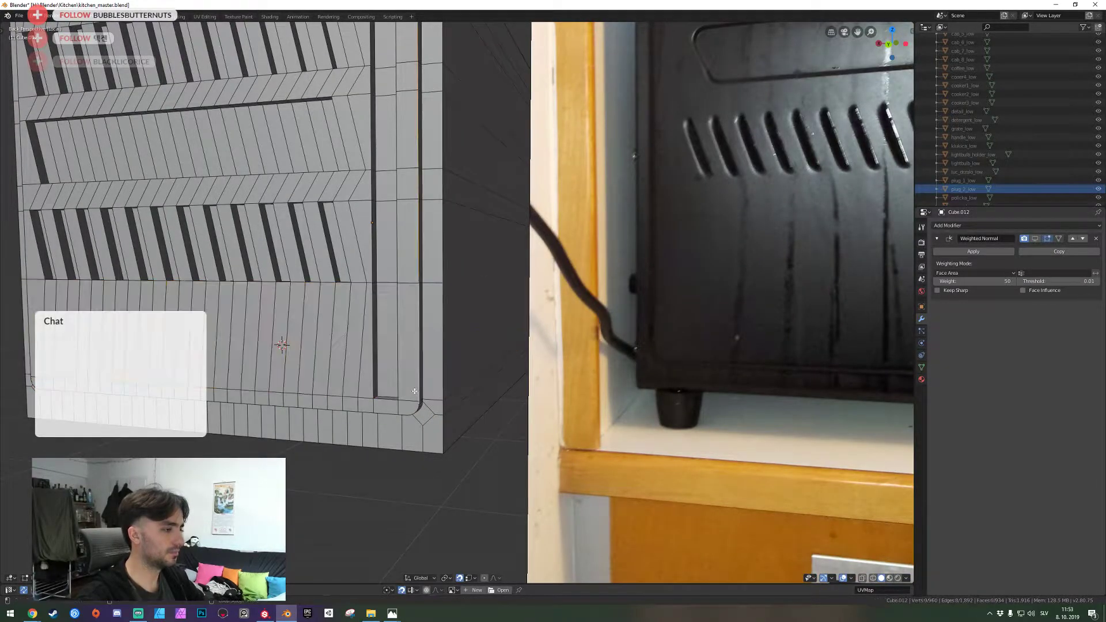
middle_click_drag(62, 370, 329, 378, "shift")
key("shift+grave")
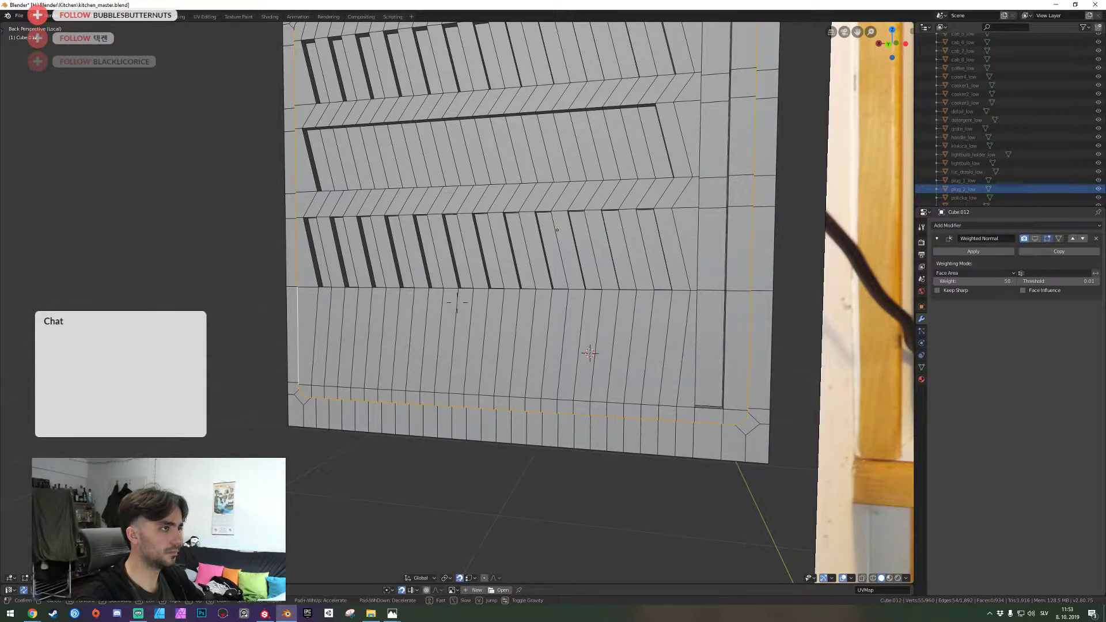
left_click(457, 302)
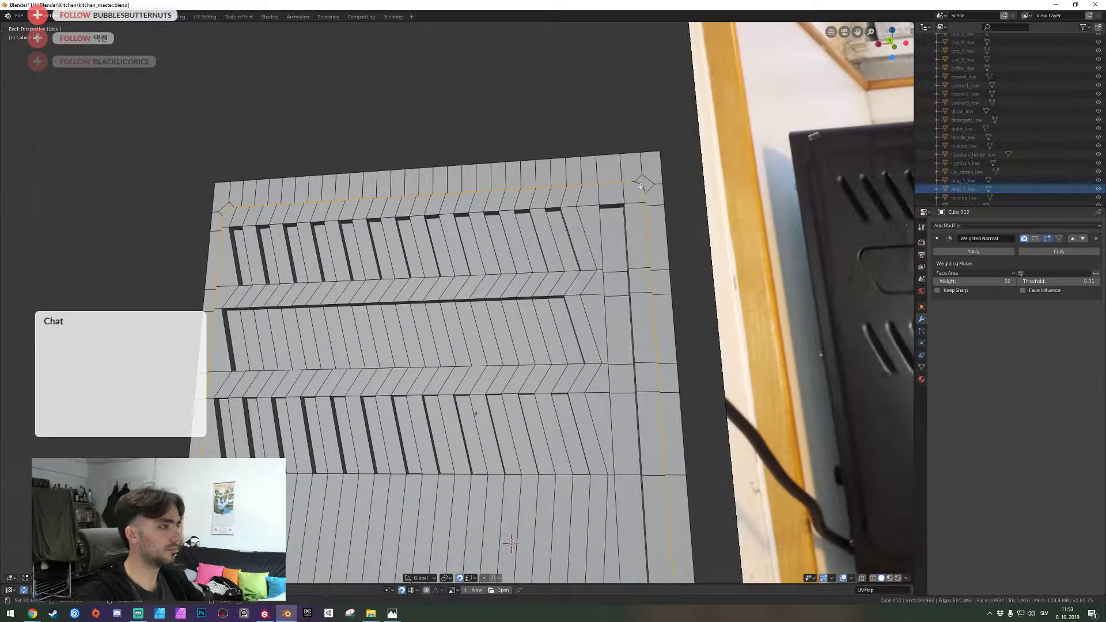
key("shift+grave")
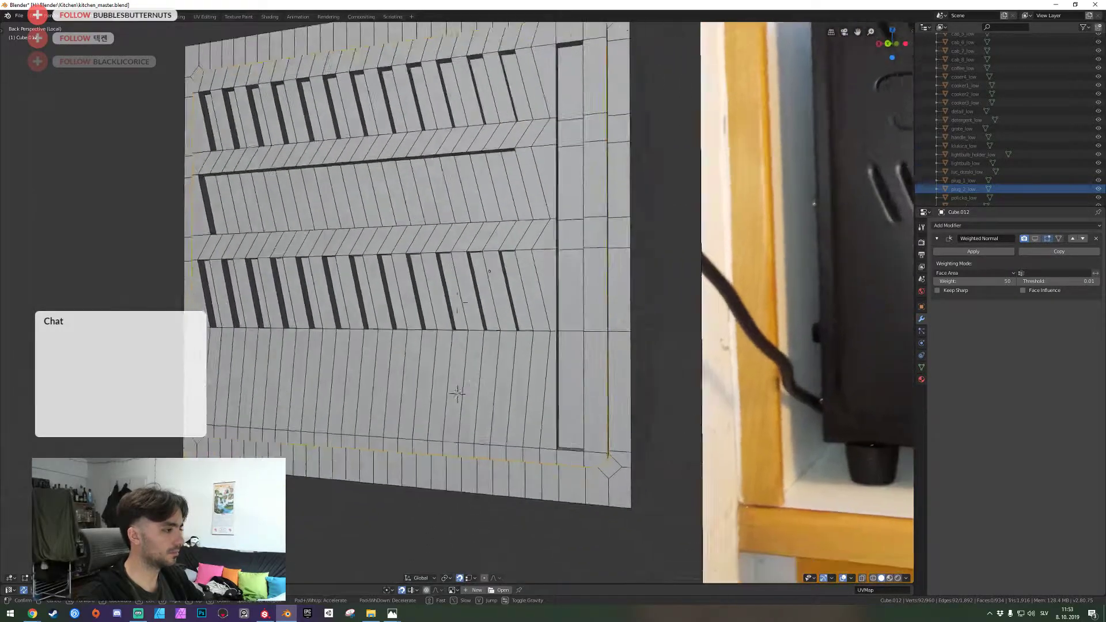
key("d")
left_click(457, 303)
key("ctrl+b")
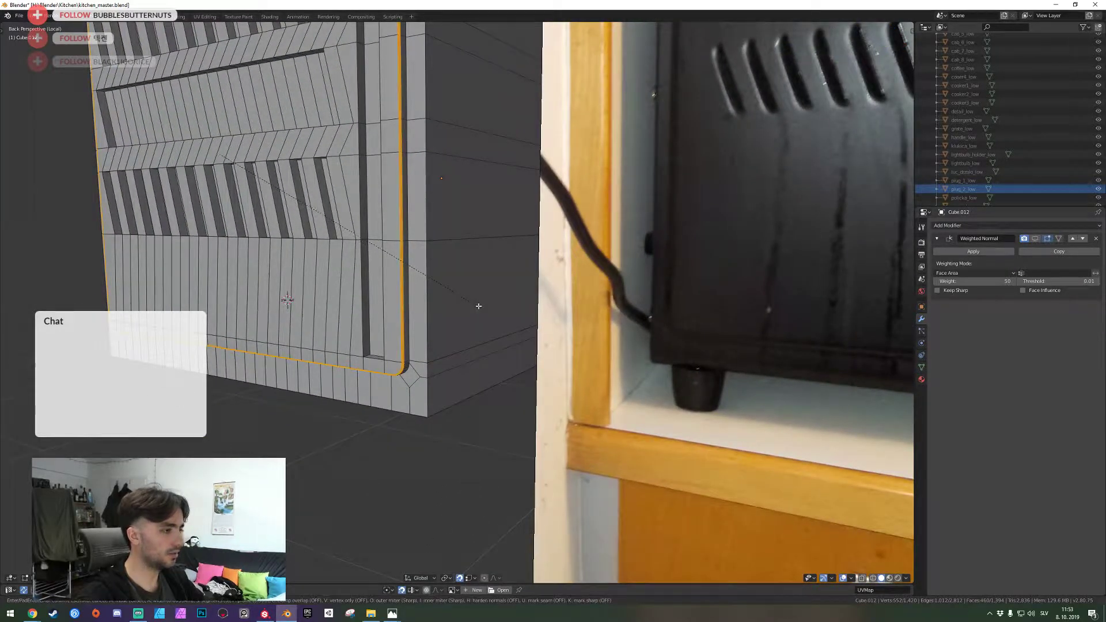
scroll(487, 308, "down", 4)
right_click(496, 311)
Add the second rim edge loop of the border groove to the selection, including its rounded corner sections
key("shift+grave")
key("w")
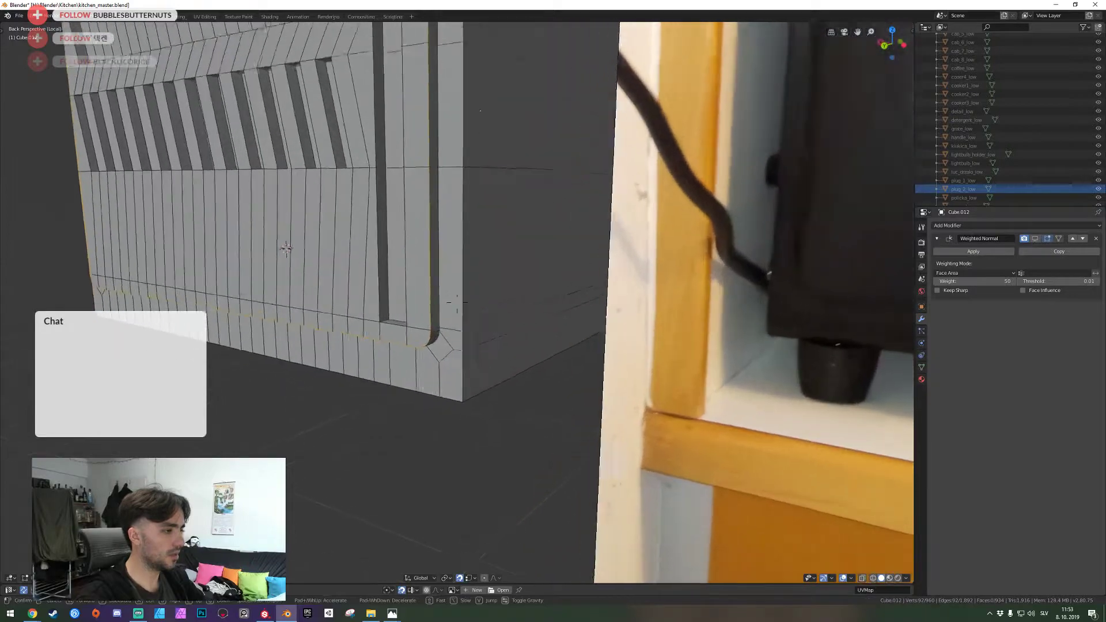
left_click(457, 303)
left_click(447, 308, "alt+shift")
left_click(435, 348, "alt+shift")
key("shift+grave")
key("q")
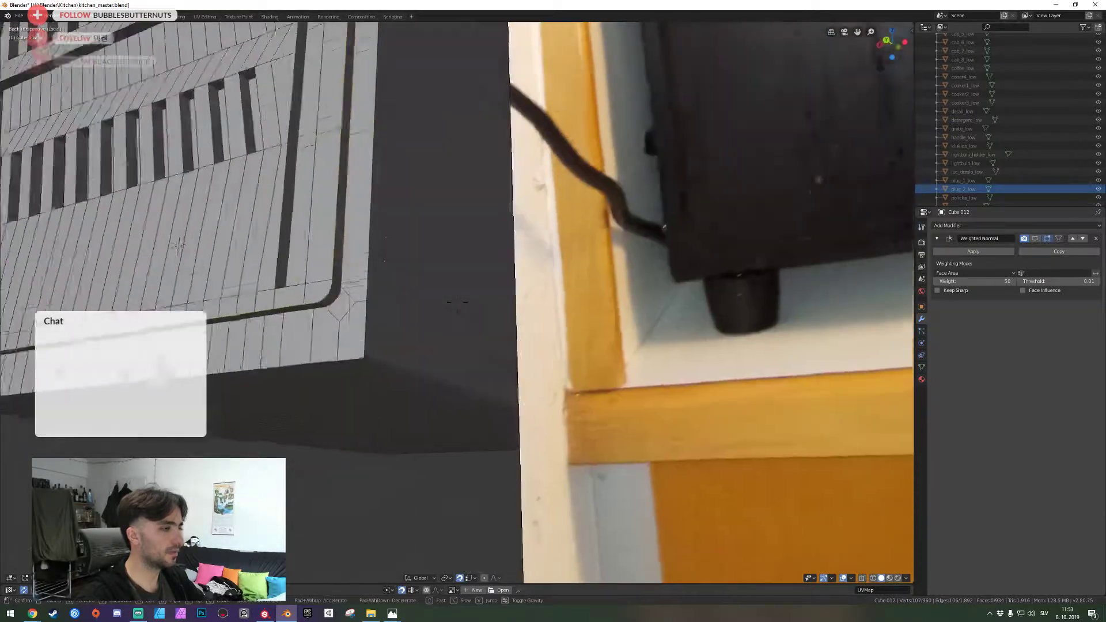
key("a")
left_click(458, 303)
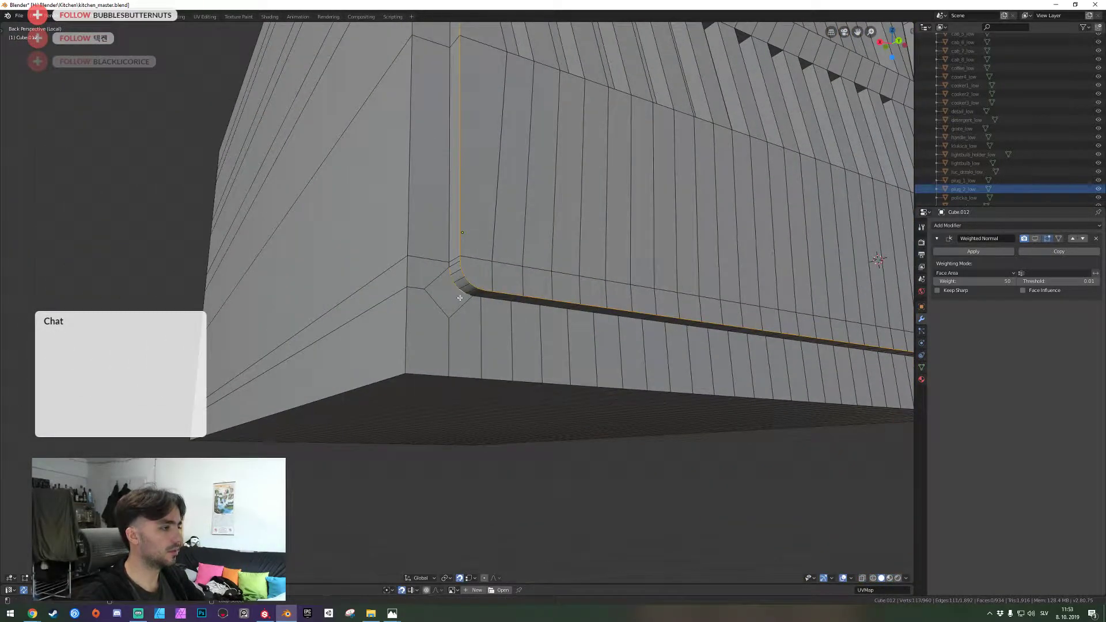
key("shift+grave")
key("e")
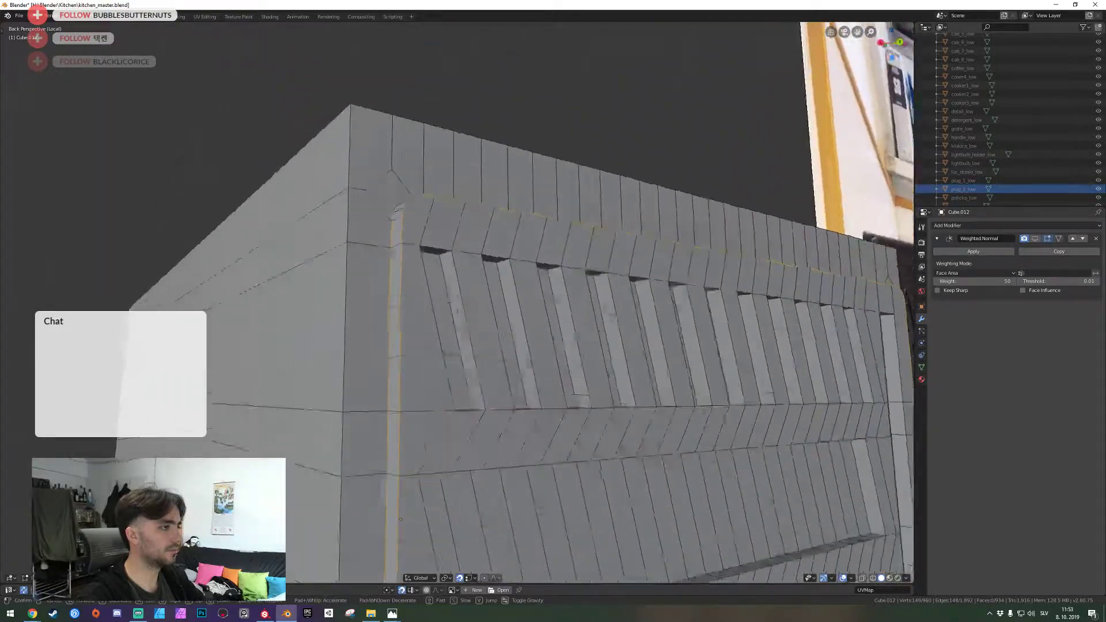
left_click(457, 302)
middle_click_drag(407, 236, 470, 252)
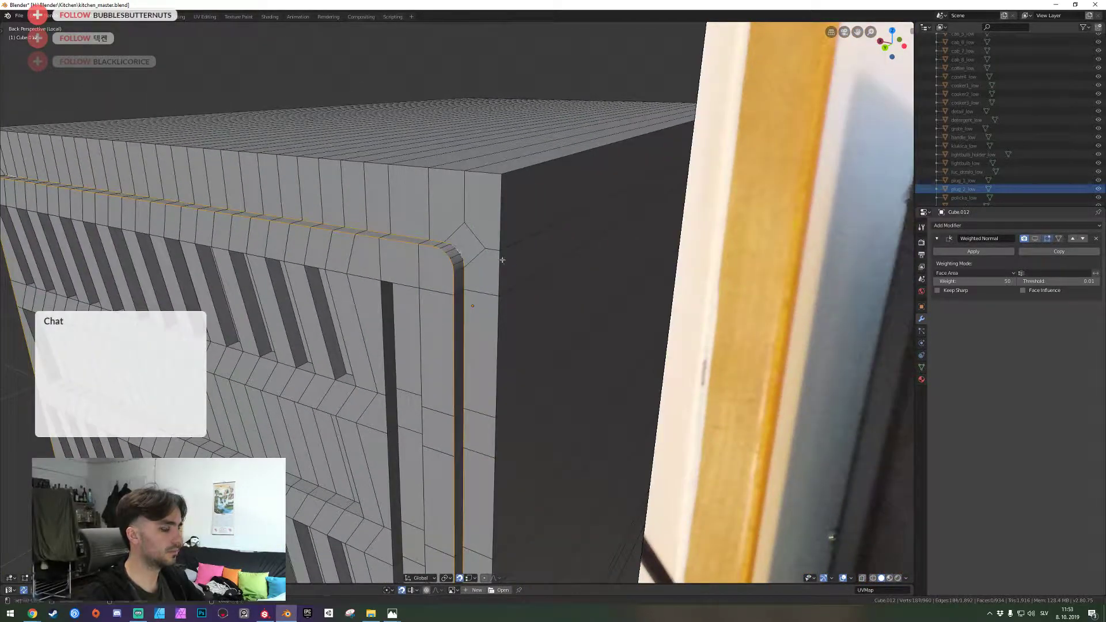
Bevel the selected border groove edges narrowly with several segments
key("ctrl+b")
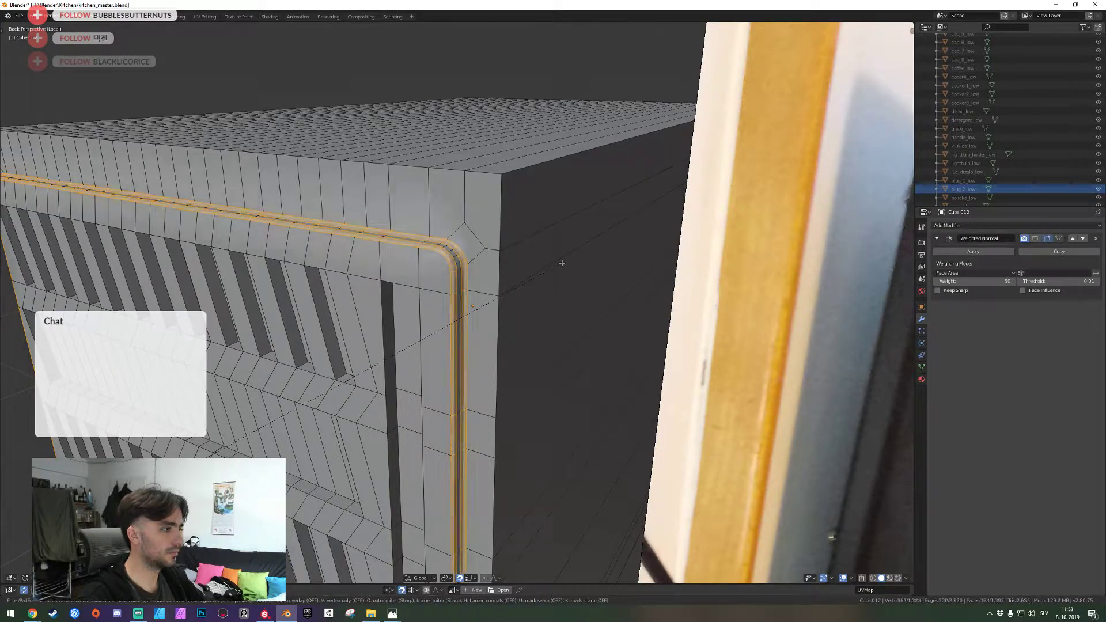
scroll(562, 263, "up", 2)
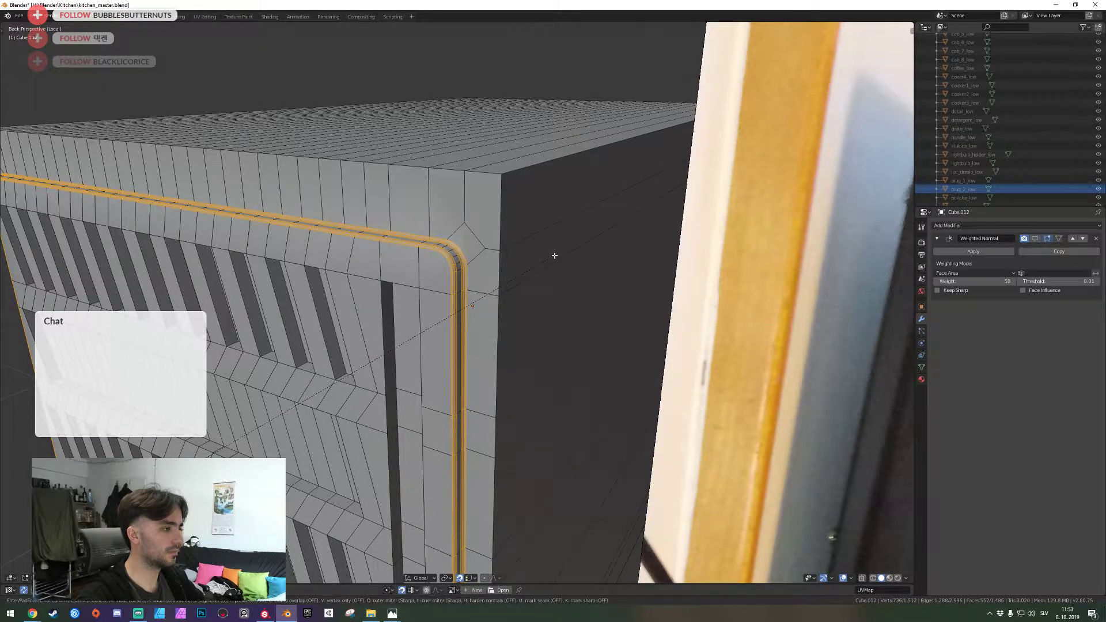
left_click(555, 255)
Return to Object Mode, shade the oven body smooth, and toggle the Weighted Normal modifier's viewport display to check the shading
key("Tab")
middle_click_drag(555, 257, 576, 252)
scroll(521, 300, "down", 5)
right_click(459, 306)
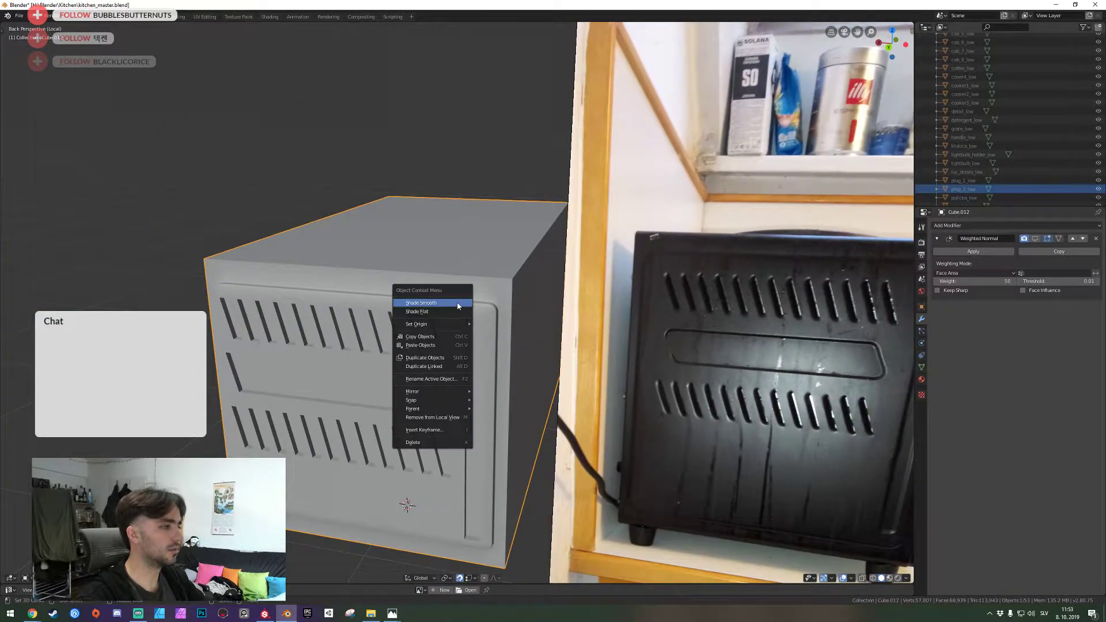
left_click(458, 306)
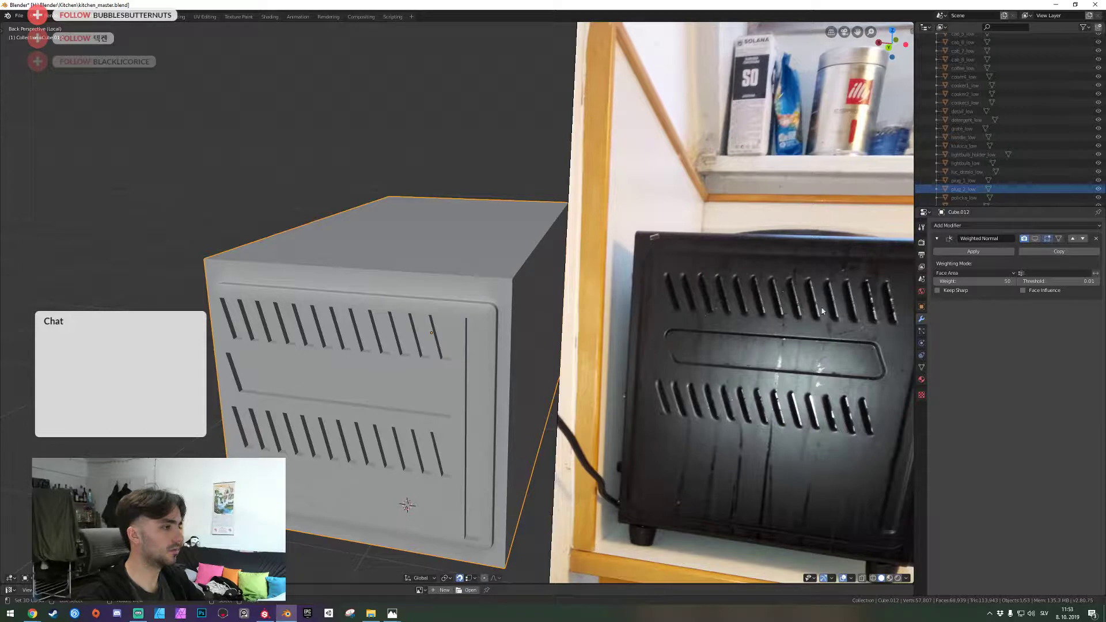
left_click(1040, 240)
left_click(1036, 238)
Enter Edit Mode, clear the selection, and select the slanted end and lower edges of the middle recess
key("shift+grave")
key("w")
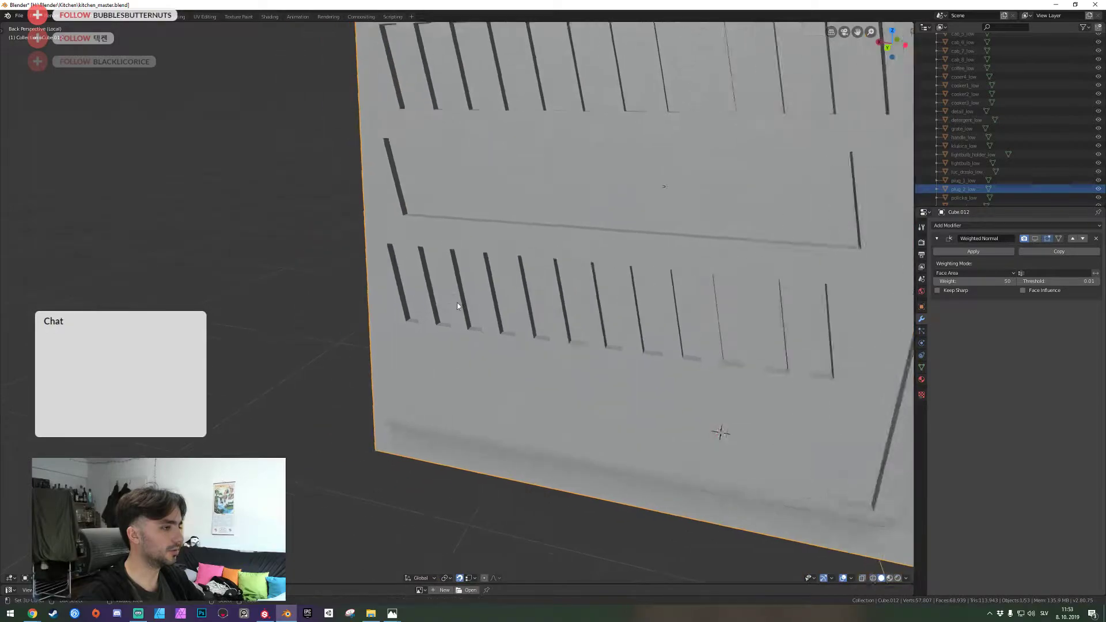
key("Tab")
left_click(458, 303)
key("alt+a")
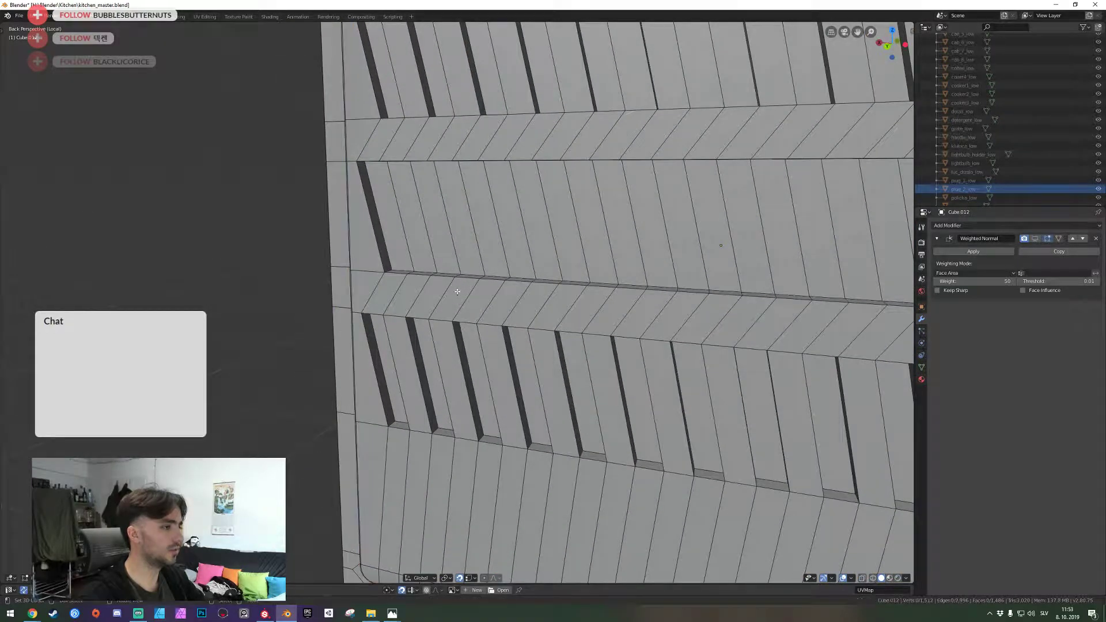
key("shift+grave")
key("w")
left_click(436, 317)
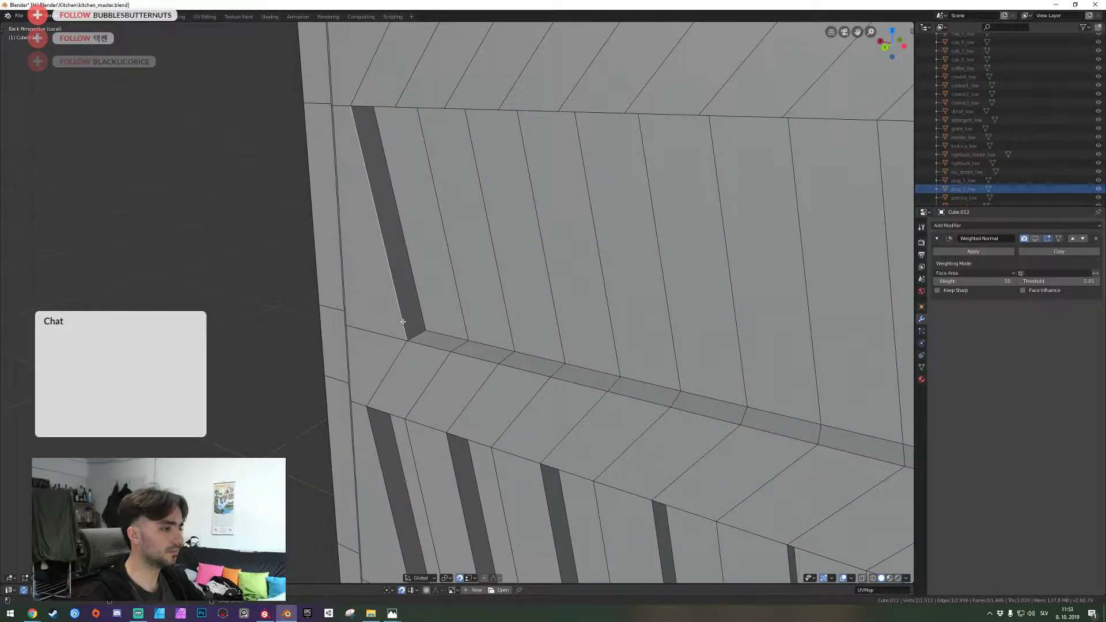
left_click(425, 341, "alt+shift")
left_click(437, 328, "alt+shift")
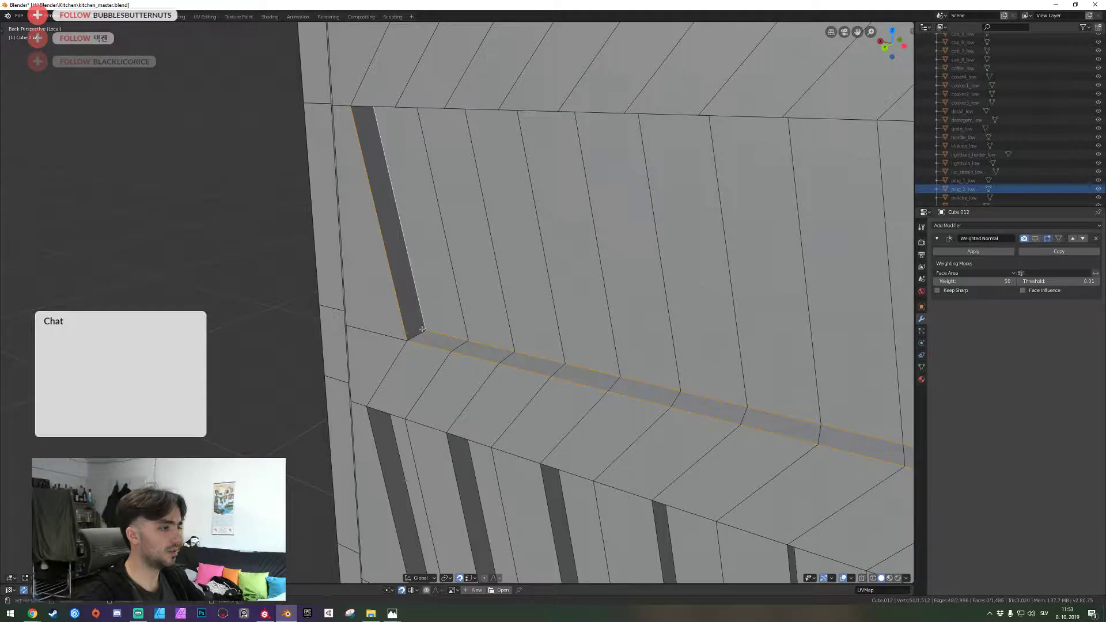
Add the upper edges of the middle recess and its upper corner edge to the selection
key("shift+grave")
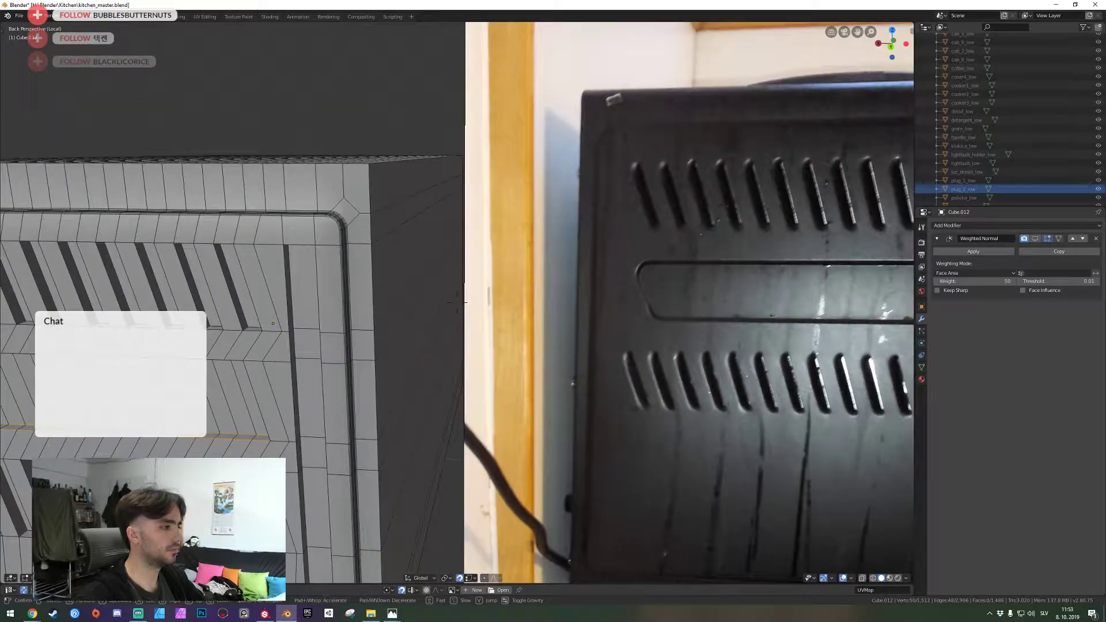
key("w")
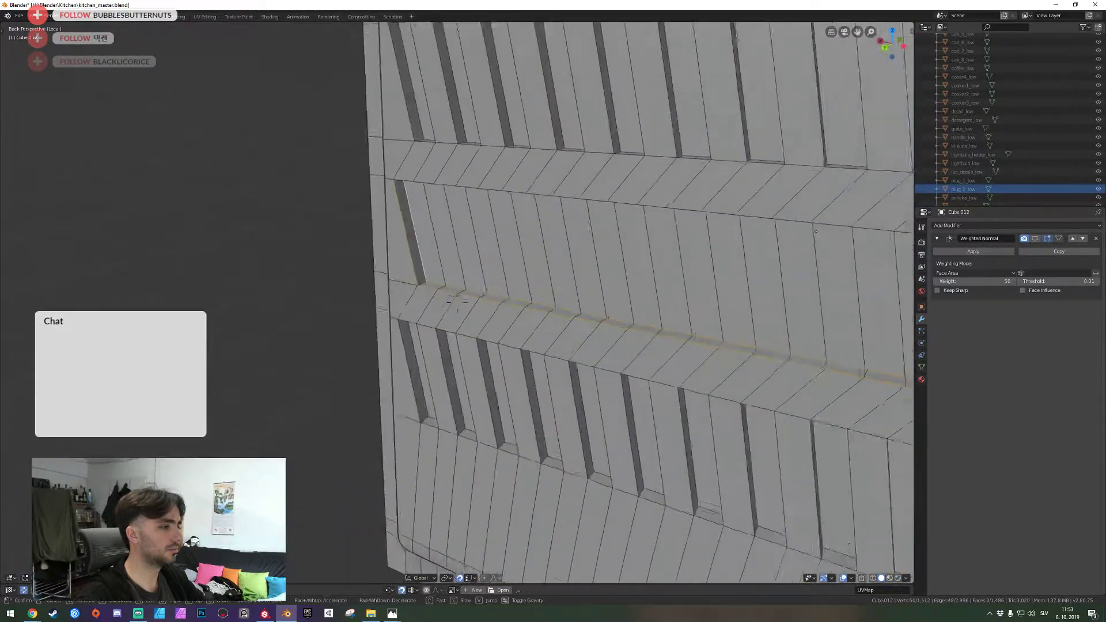
left_click(518, 306)
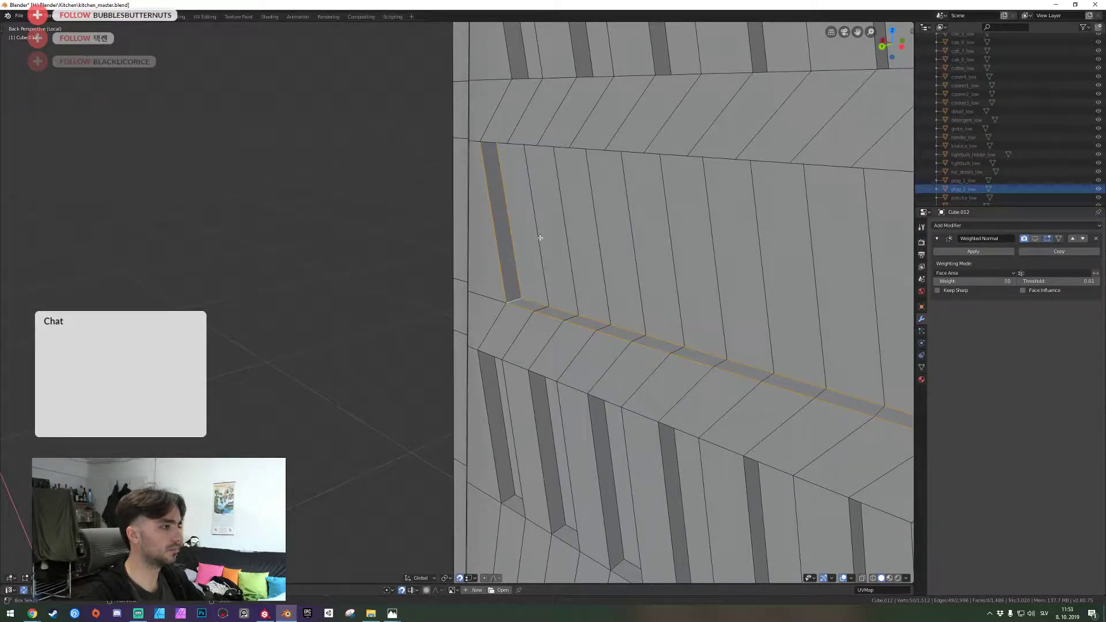
middle_click_drag(522, 241, 499, 212)
middle_click_drag(499, 212, 469, 366, "shift")
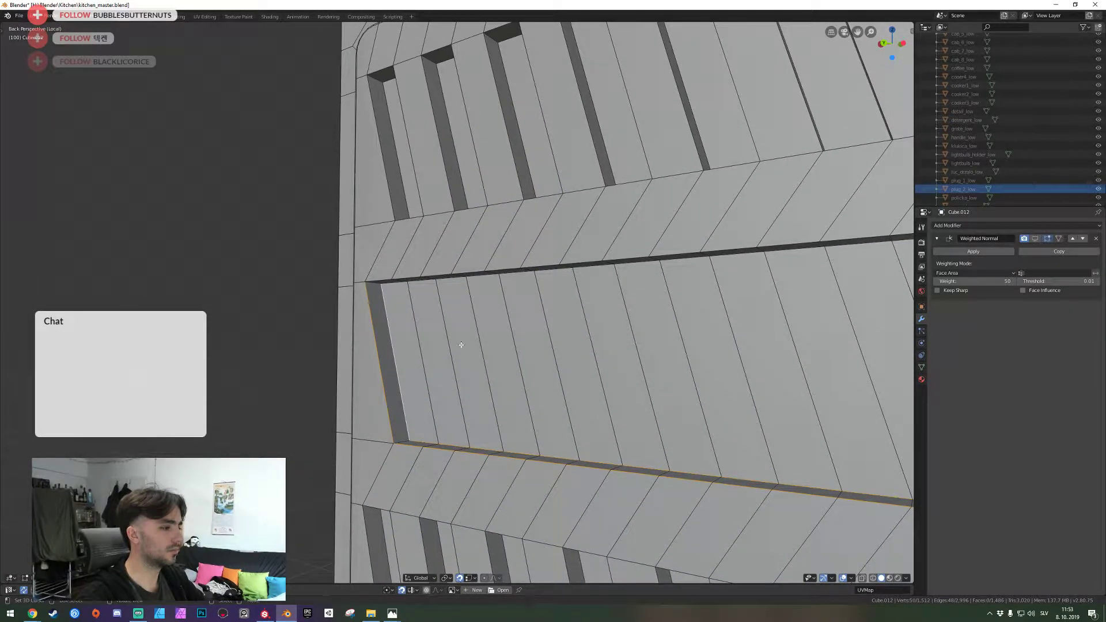
left_click(407, 271, "alt+shift")
left_click(373, 284, "shift")
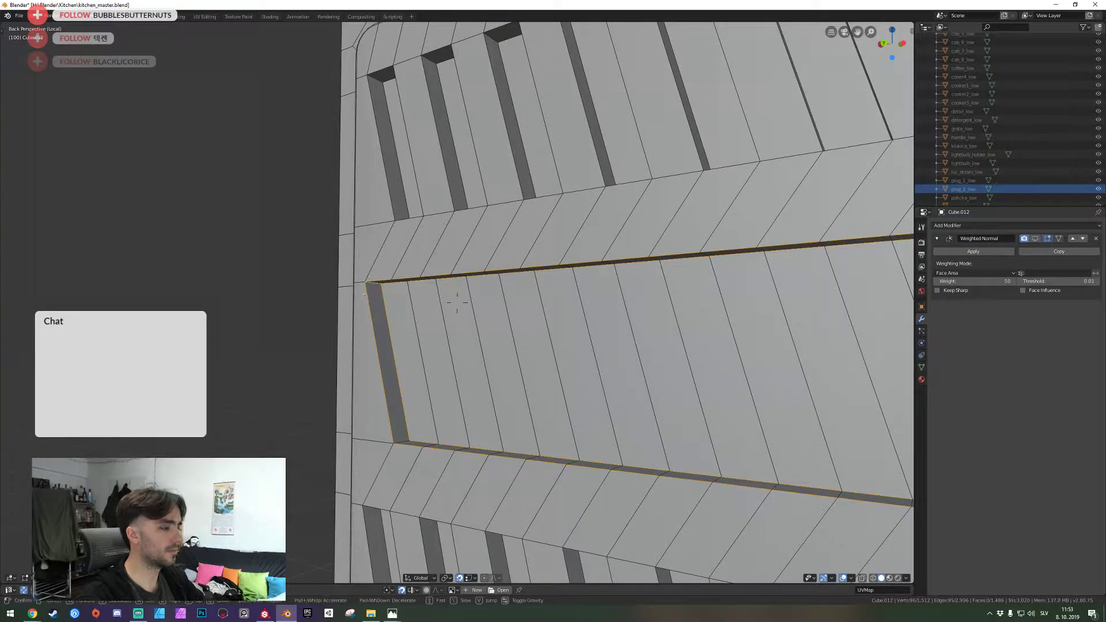
Add the edges at the opposite slanted end of the middle recess to the selection
middle_click_drag(455, 298, 475, 224)
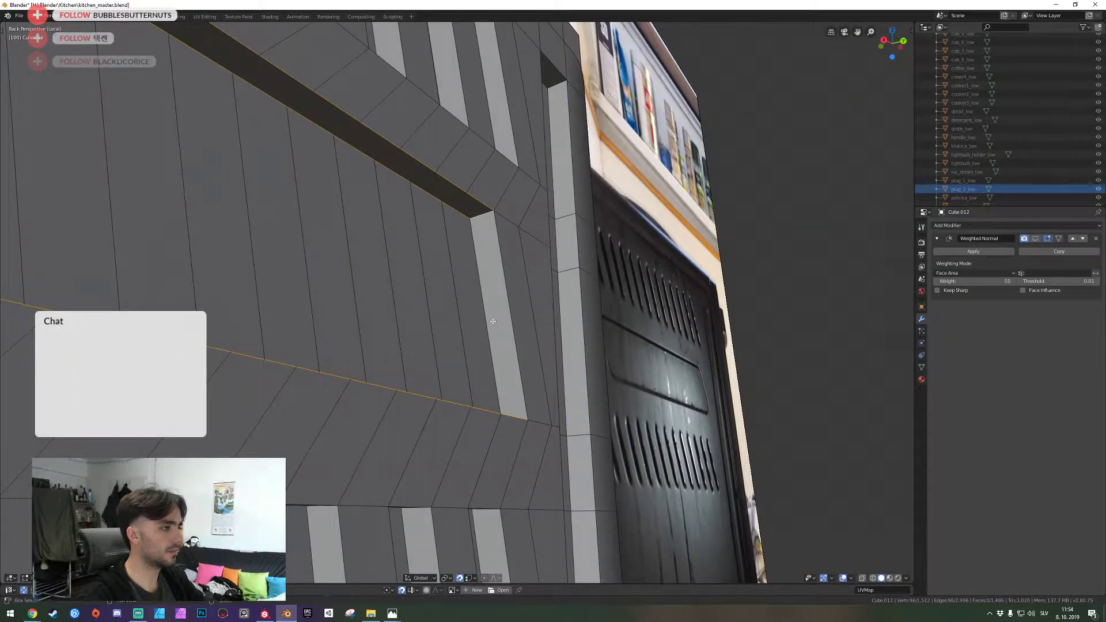
key("shift+grave")
key("e")
left_click(457, 302)
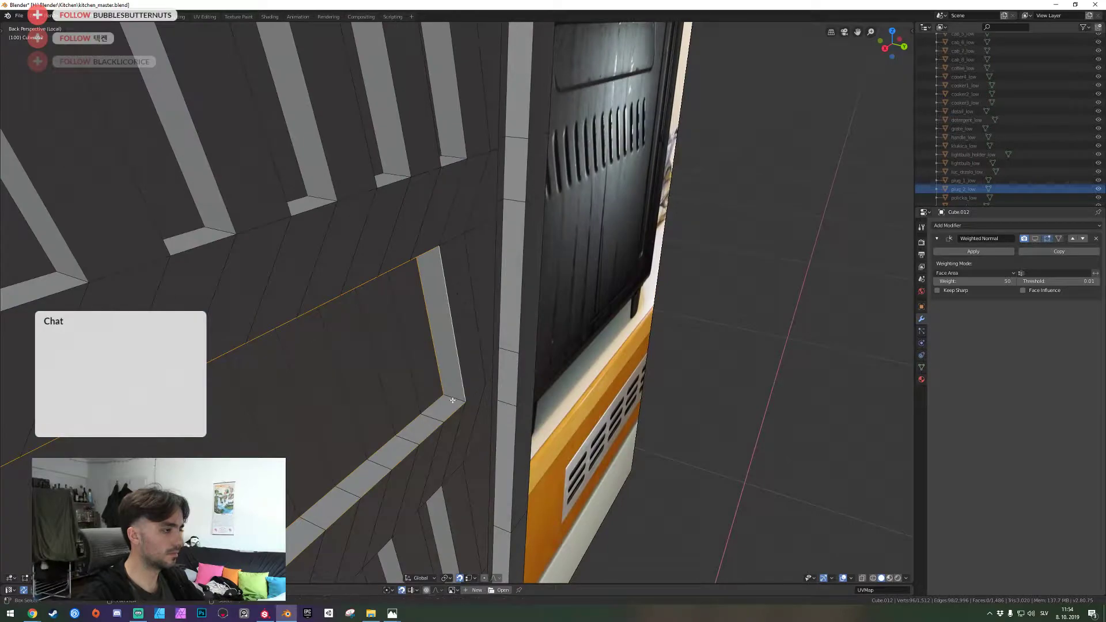
left_click(453, 399, "shift")
Add the outline edges of the first two vent slots in the upper row to the selection
key("shift+grave")
key("s")
left_click(458, 303)
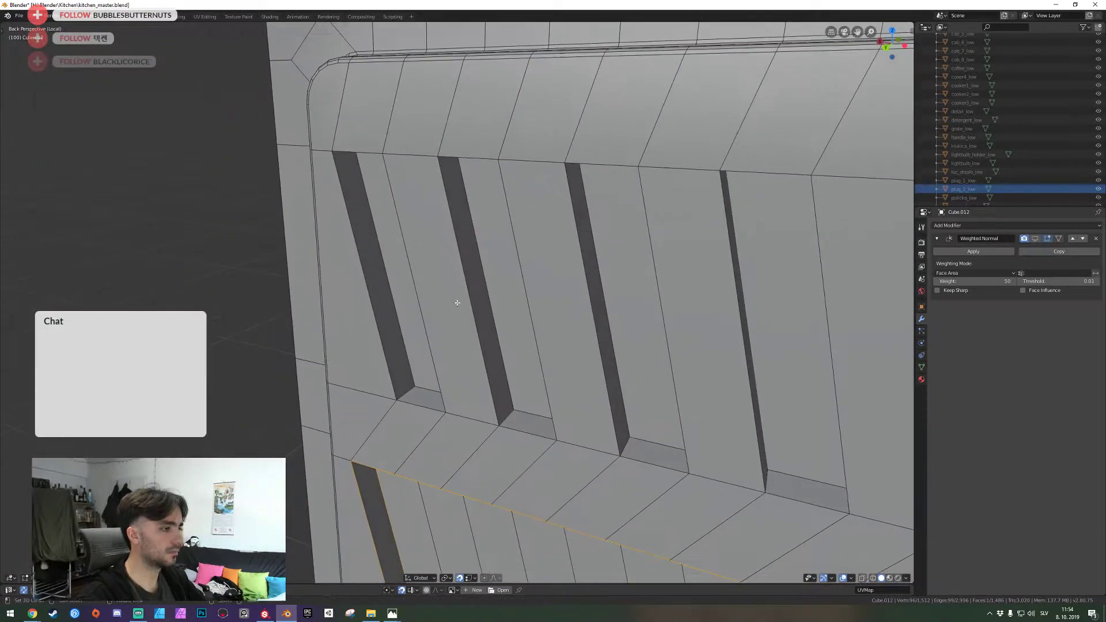
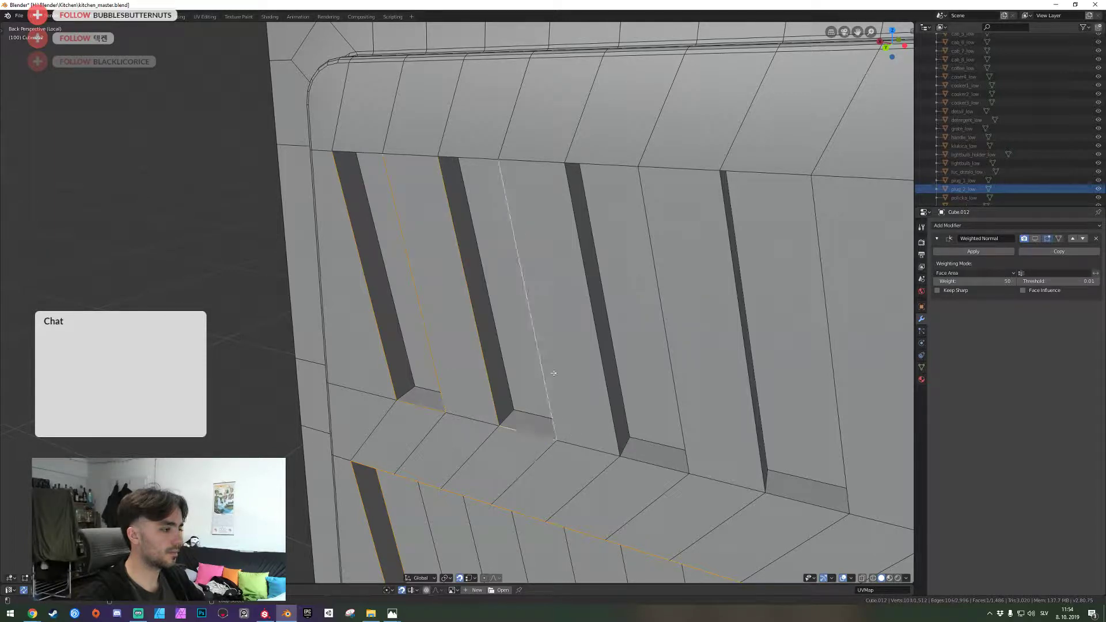
left_click(362, 147, "alt+shift")
key("shift+grave")
key("s")
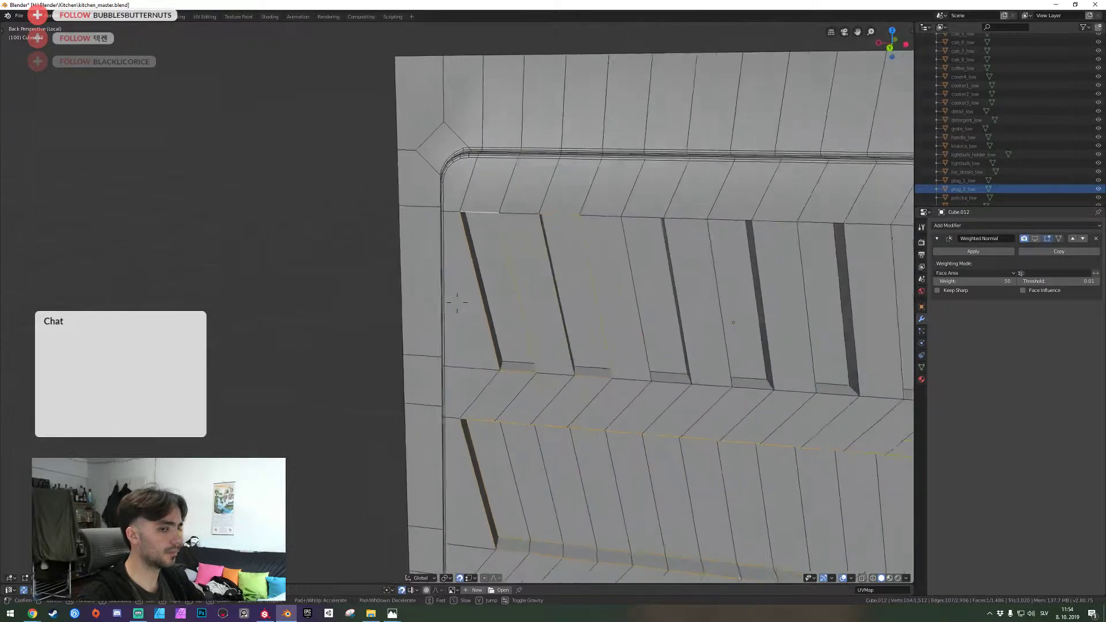
key("d")
key("w")
left_click(457, 302)
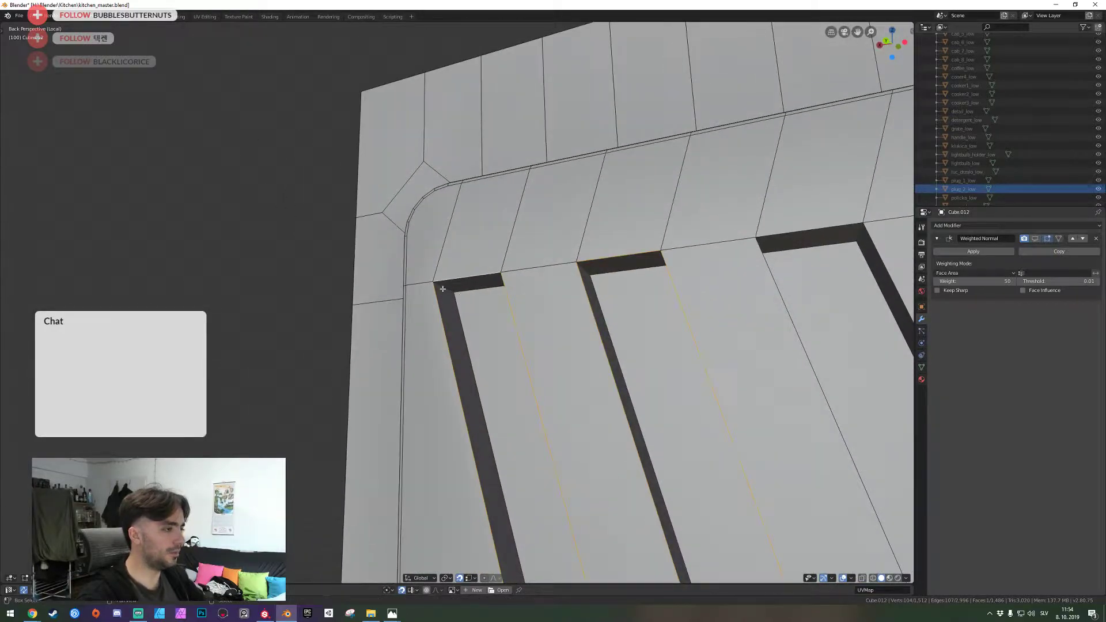
Add the short corner depth edges of the first two vent slots in the upper row to the selection
left_click(442, 287, "shift")
key("shift+grave")
key("a")
left_click(457, 302)
left_click(499, 351, "shift")
key("shift+grave")
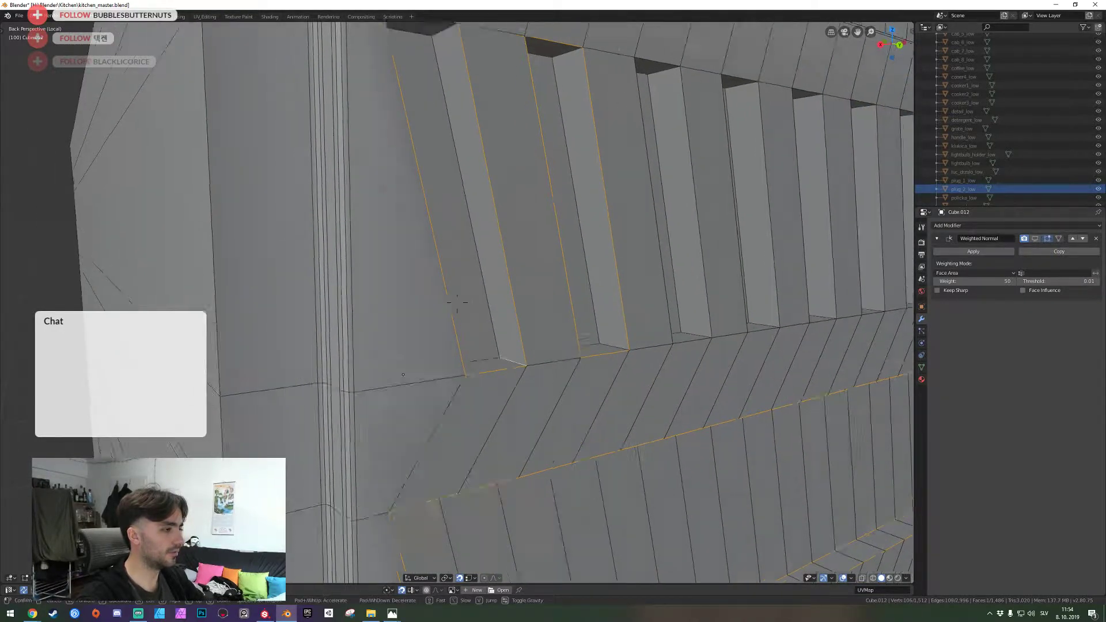
key("d")
left_click(457, 303)
key("s")
left_click(457, 302)
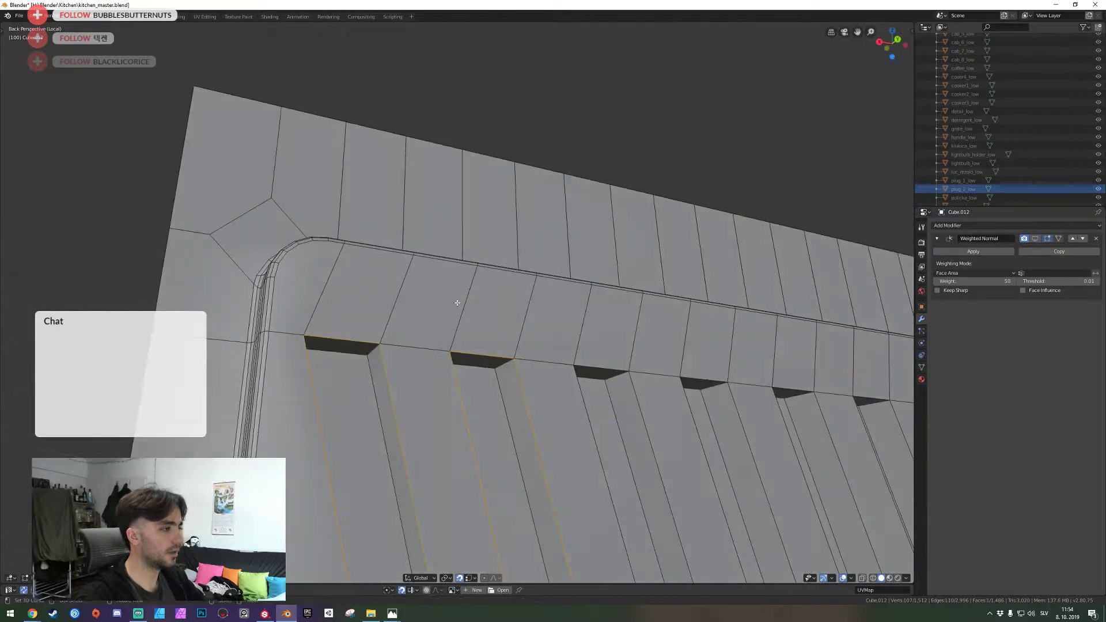
left_click(373, 382, "shift")
key("shift+grave")
key("d")
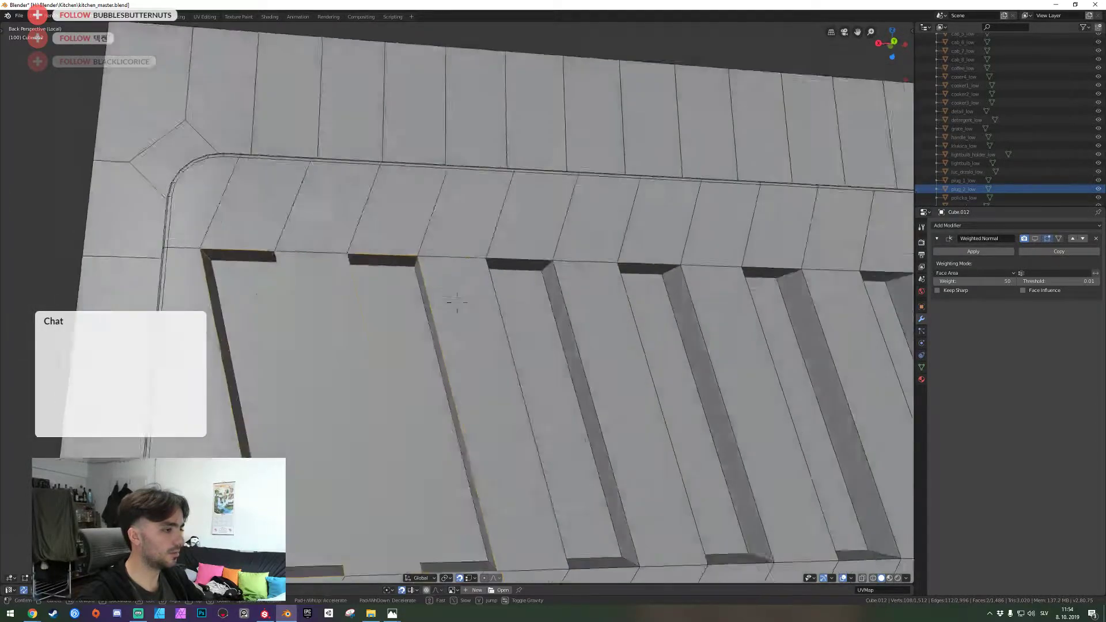
key("s")
left_click(457, 303)
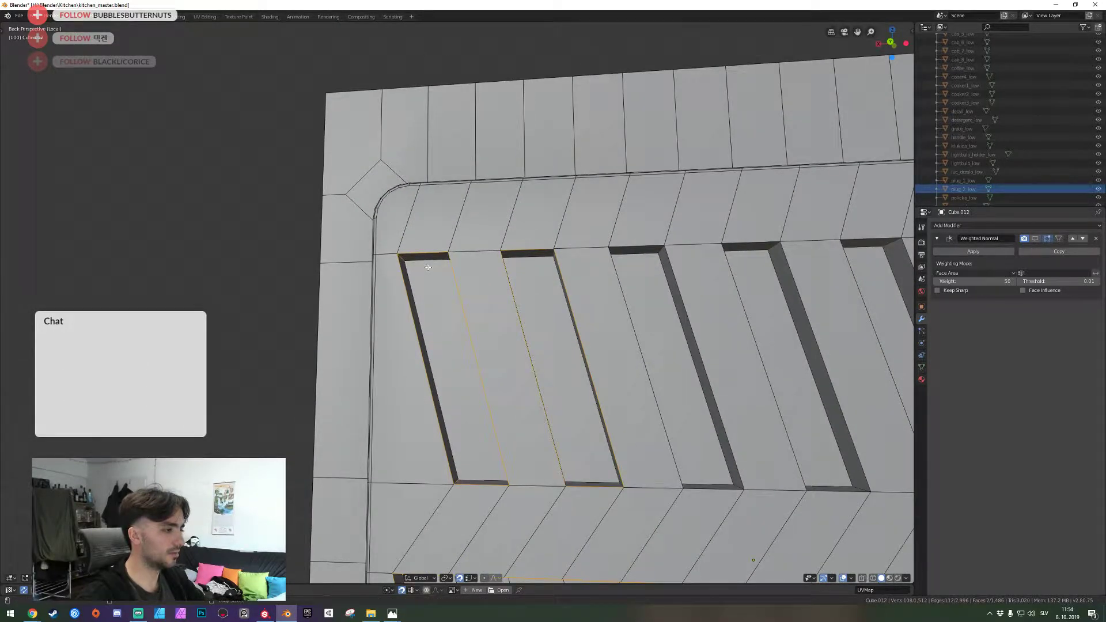
key("shift+grave")
key("s")
left_click(457, 302)
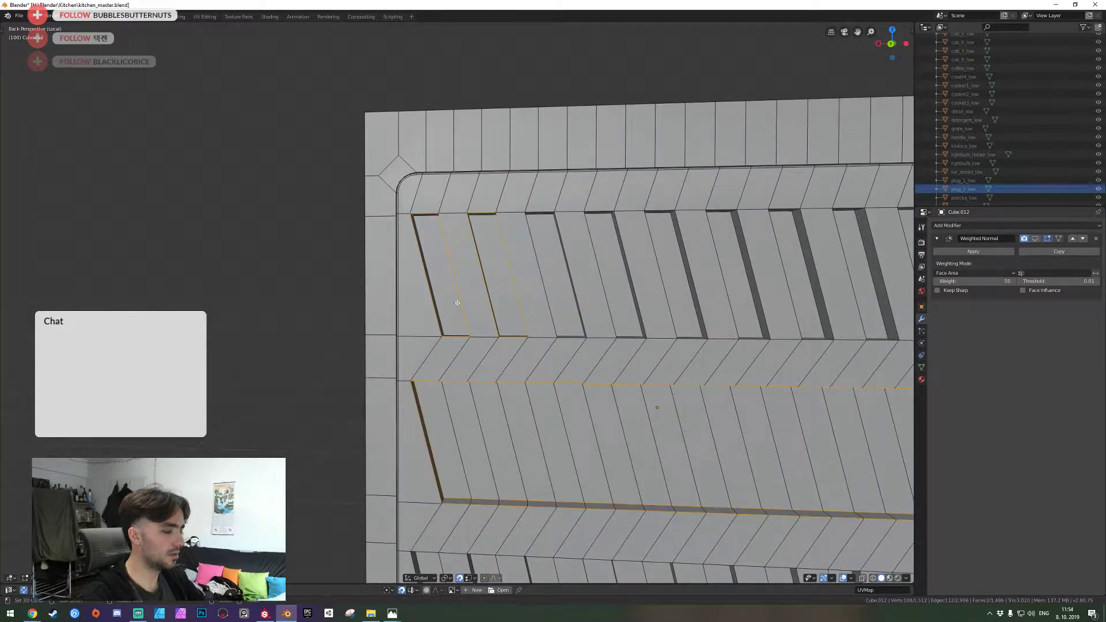
Switch to face selection and select the walls and floor of the first vent slot in the upper row
key("shift+grave")
key("w")
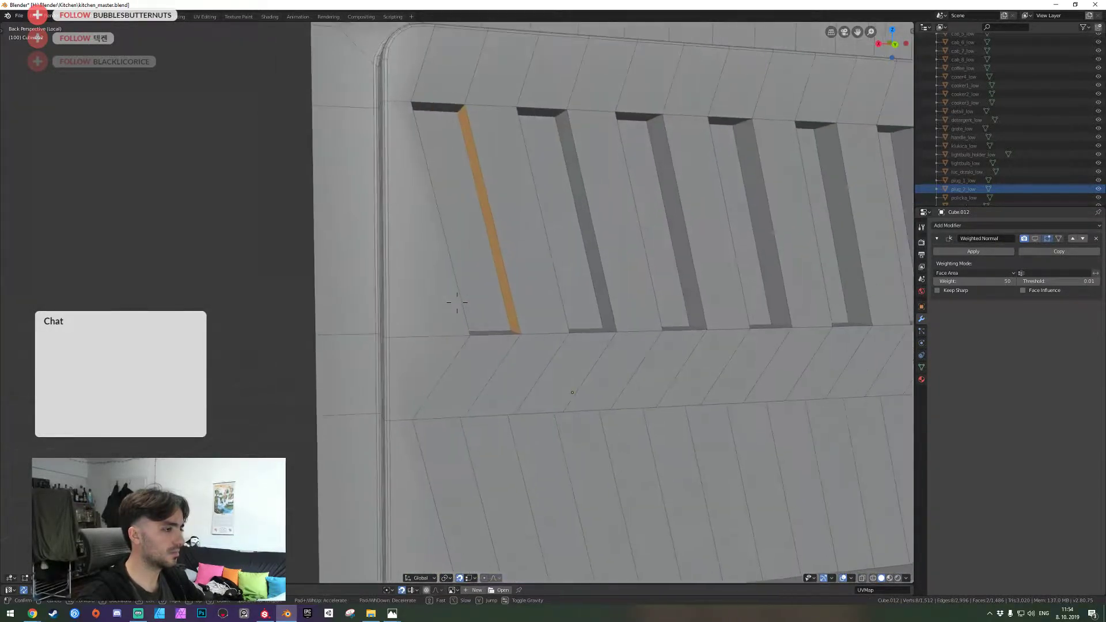
left_click(457, 302)
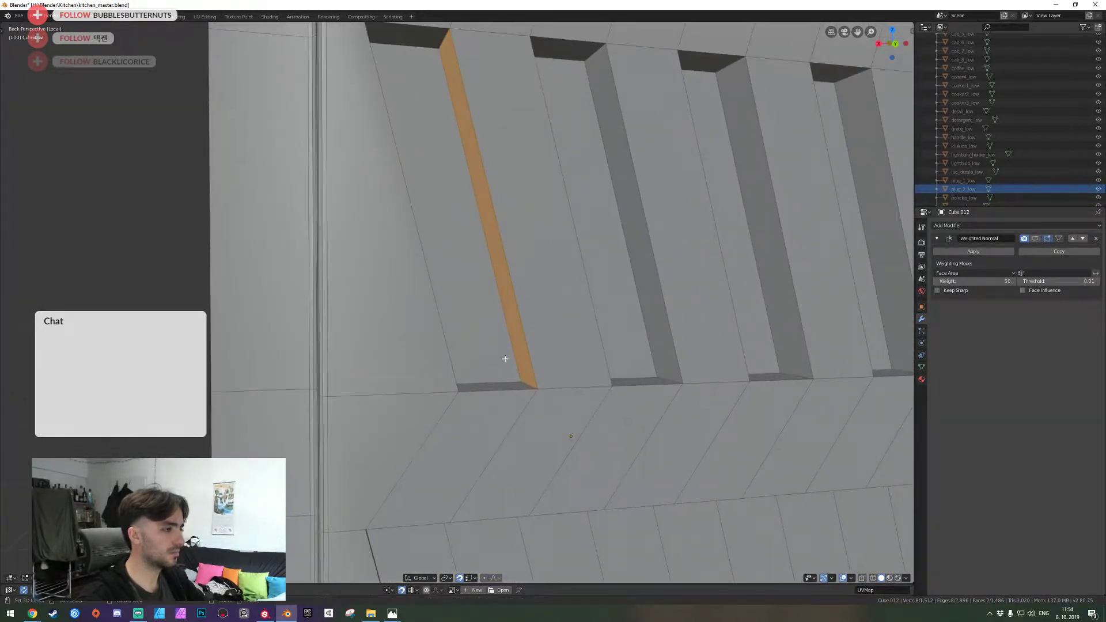
left_click(523, 372, "alt+shift")
left_click(527, 382, "alt+shift")
left_click(494, 358, "shift")
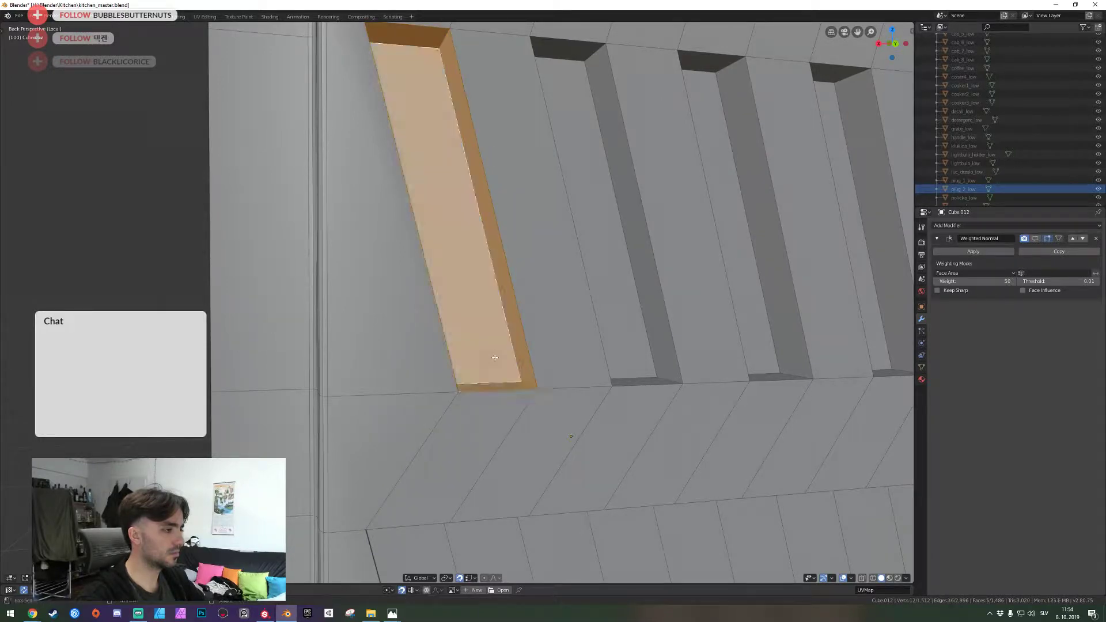
Add the walls and floors of the second through fifth vent slots in the upper row to the face selection
key("shift+grave")
left_click(457, 303)
left_click(486, 264, "alt+shift")
left_click(479, 301, "shift")
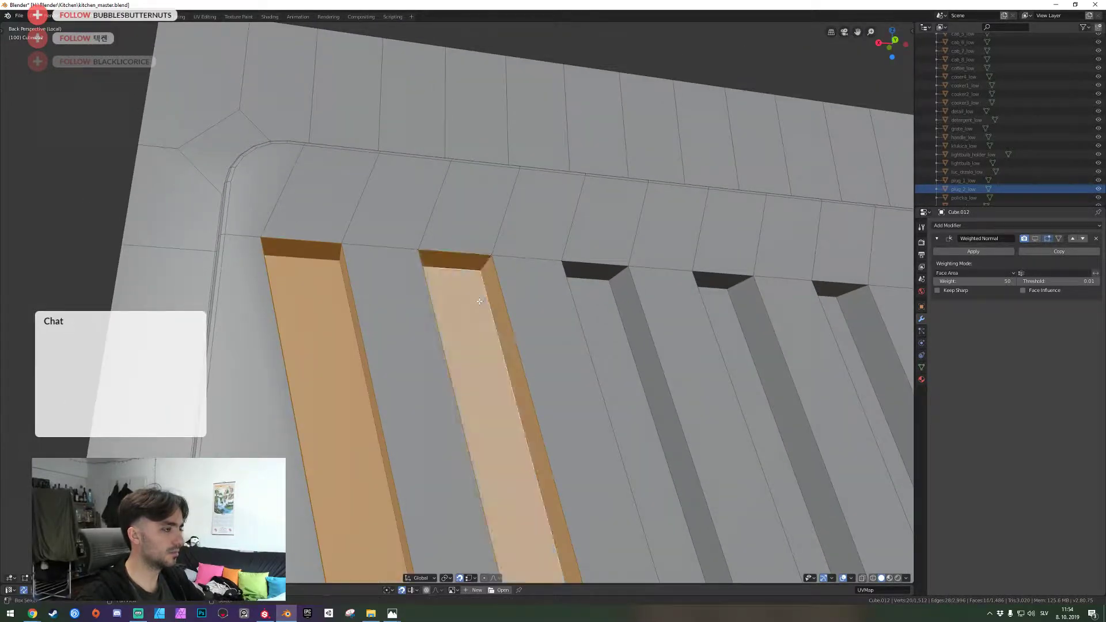
left_click(611, 272, "alt+shift")
left_click(600, 296, "shift")
left_click(724, 280, "alt+shift")
left_click(727, 313, "shift")
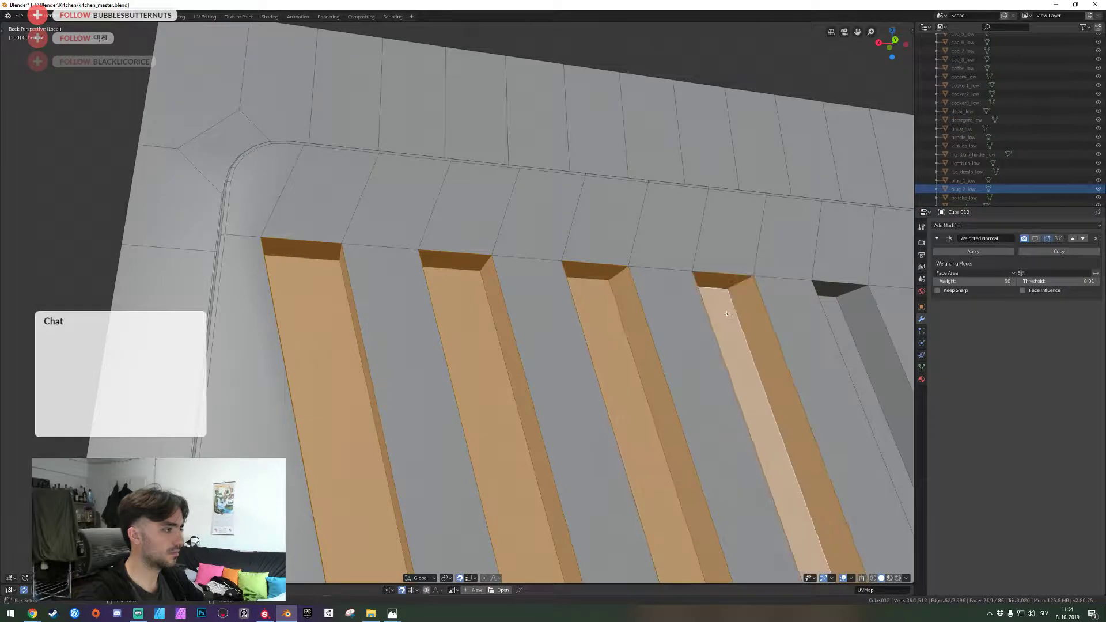
left_click(850, 295, "alt+shift")
left_click(840, 317, "shift")
Add the walls and floors of the sixth and seventh upper vent slots to the face selection
key("shift+grave")
key("d")
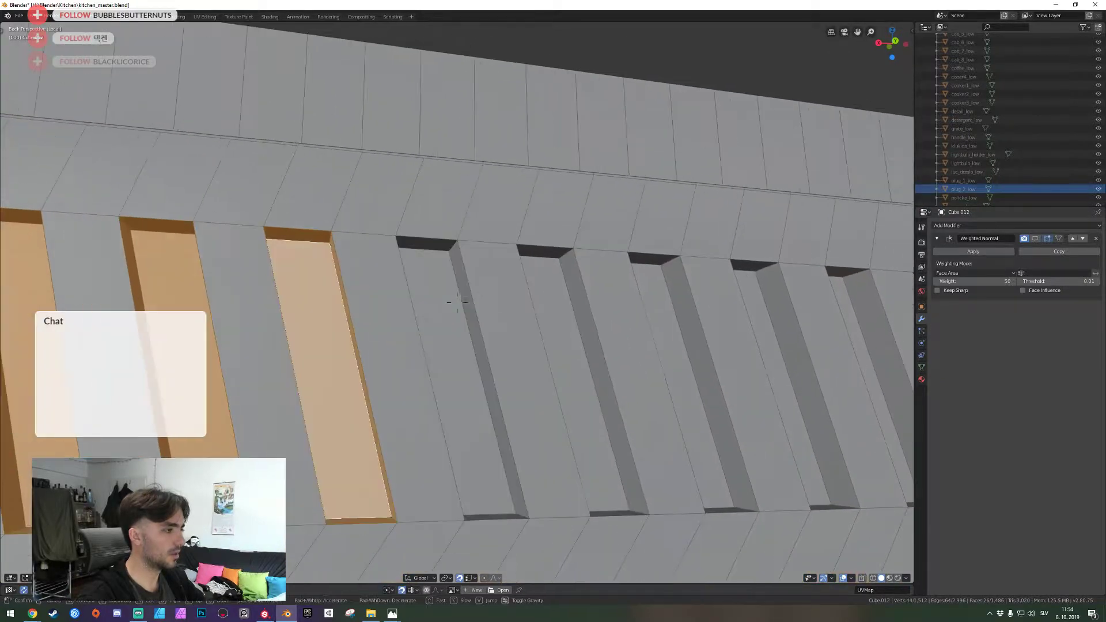
left_click(457, 303)
left_click(453, 249, "alt+shift")
left_click(452, 273, "alt+shift")
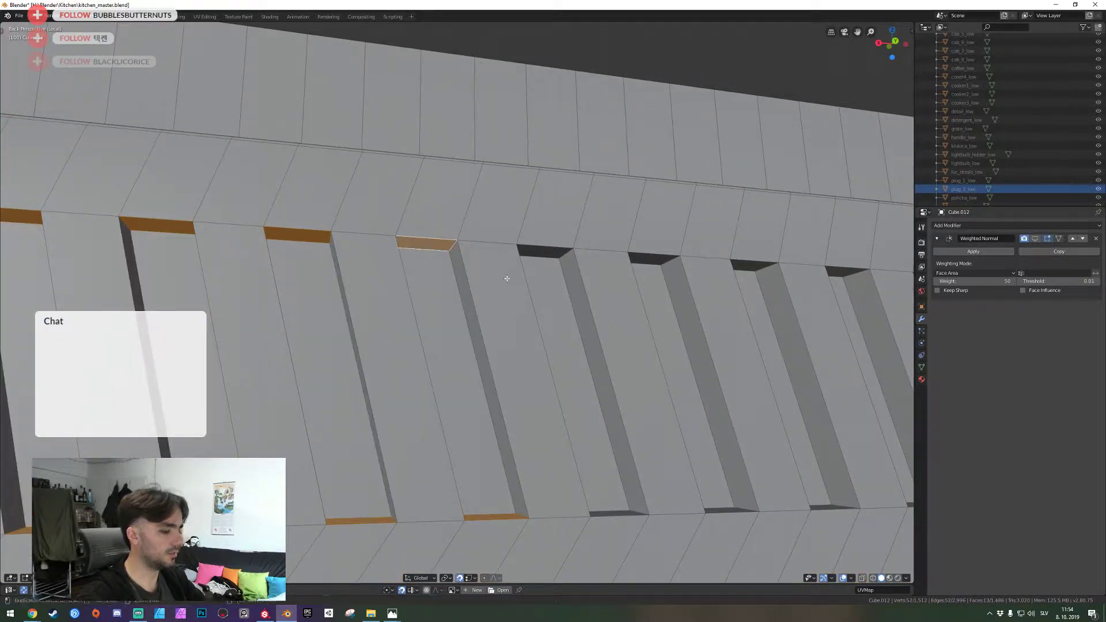
left_click(448, 287, "alt+shift")
key("ctrl+z")
left_click(448, 284, "shift")
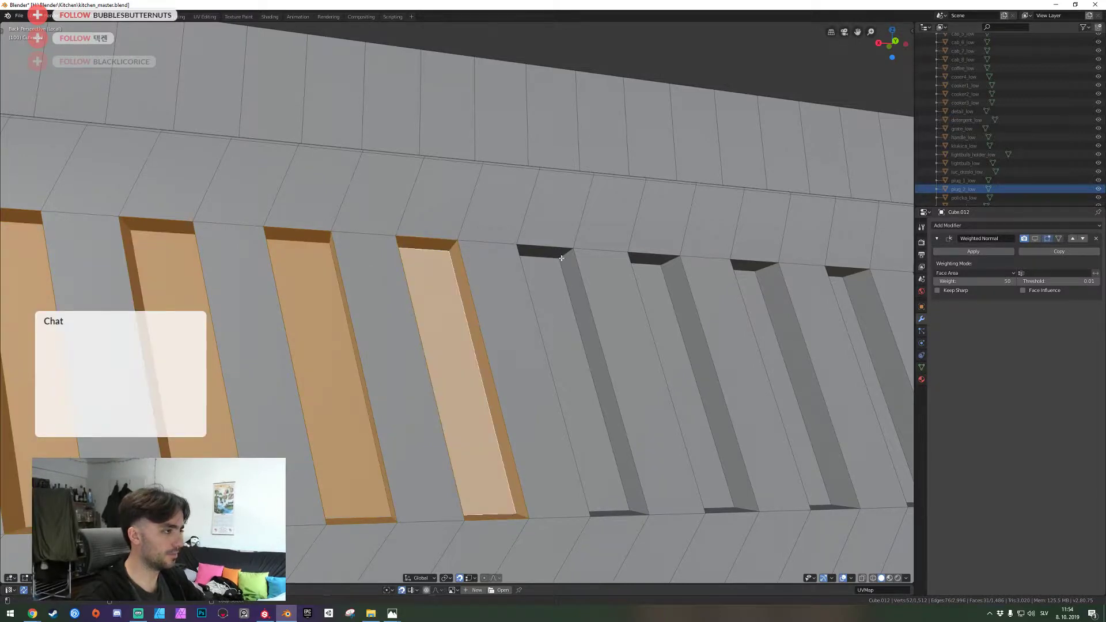
left_click(561, 259, "alt+shift")
left_click(554, 283, "shift")
Add the walls and floors of the eighth, ninth and tenth upper vent slots to the face selection
left_click(662, 266, "alt+shift")
key("ctrl+z")
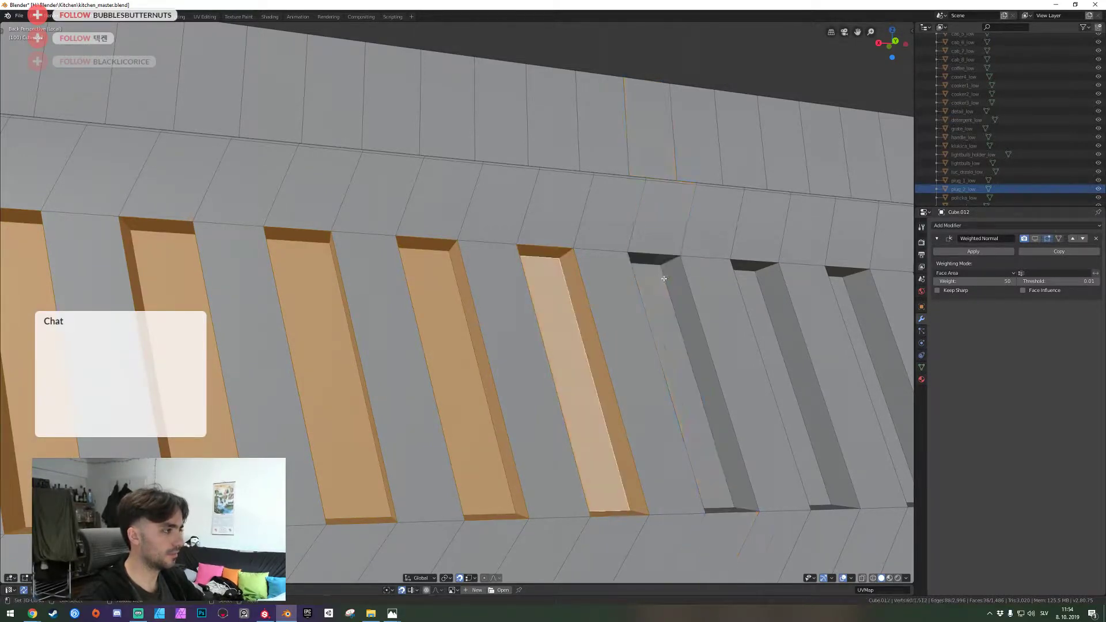
left_click(670, 264, "alt+shift")
left_click(762, 271, "alt+shift")
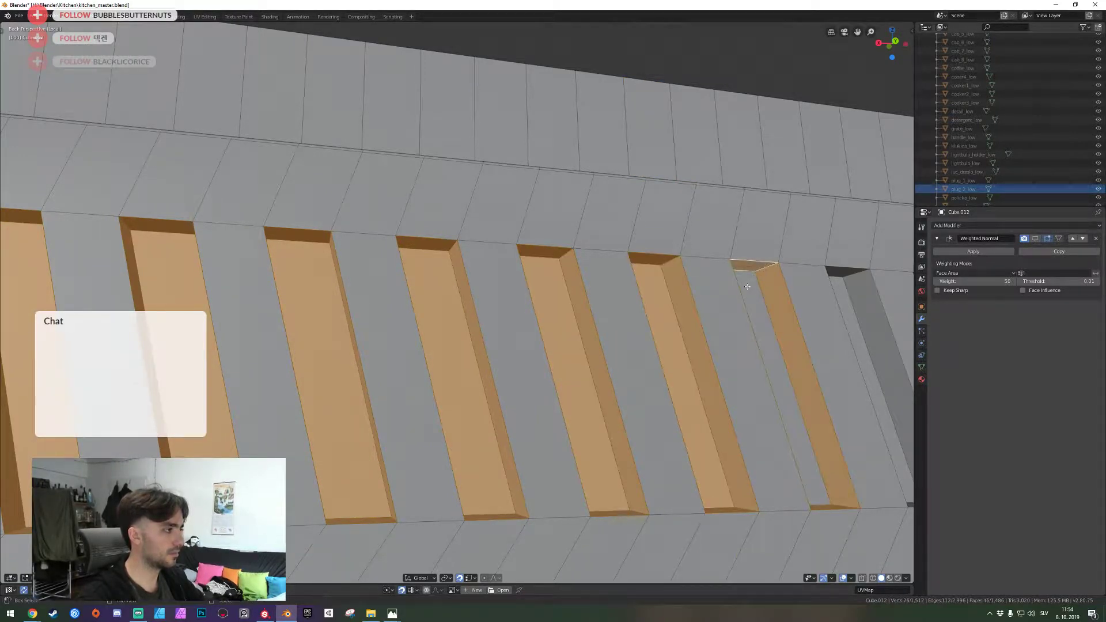
left_click(748, 286, "shift")
left_click(851, 273, "alt+shift")
left_click(840, 290, "shift")
Add the faces of the last two vent slots in the upper row to the selection
key("shift+grave")
key("d")
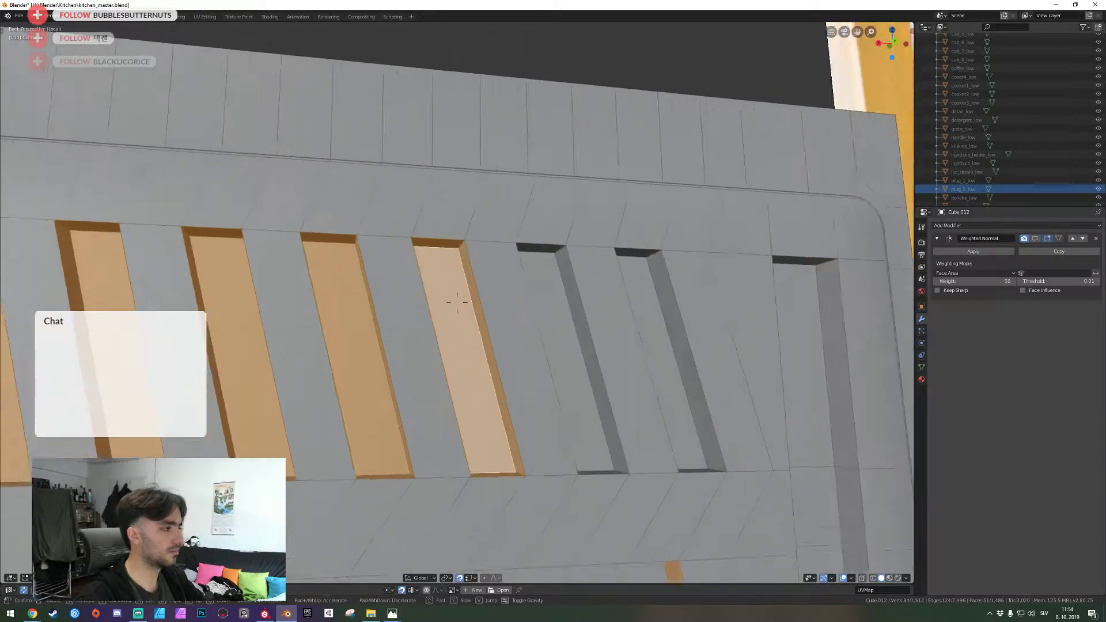
left_click(431, 280)
left_click(345, 235, "alt+shift")
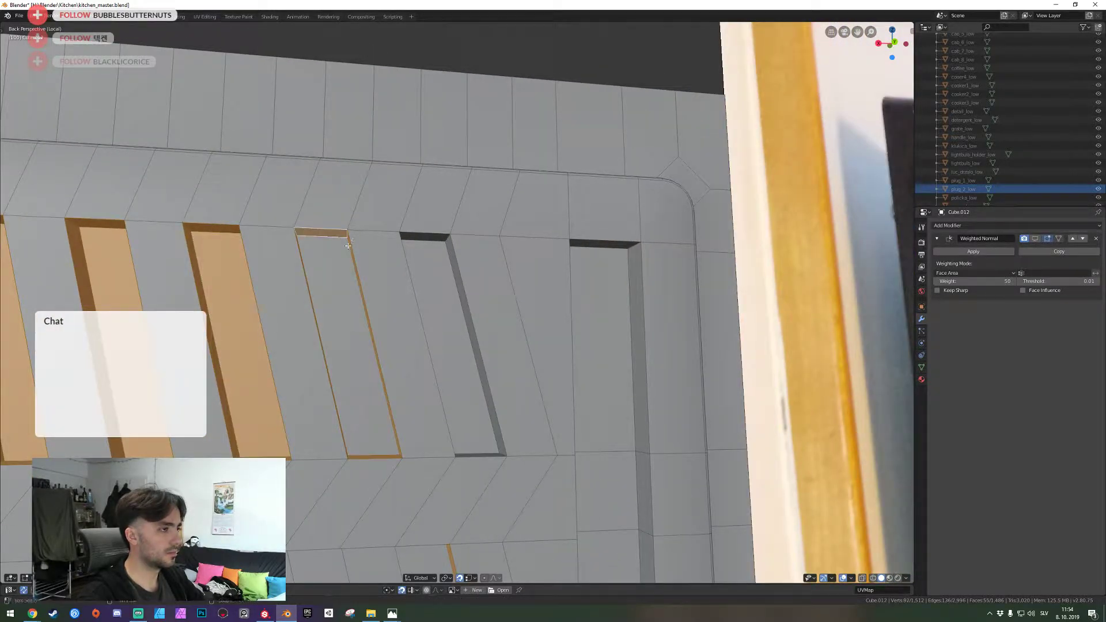
left_click(448, 244, "alt+shift")
Add the wall faces around the wide middle recess to the selection
key("shift+grave")
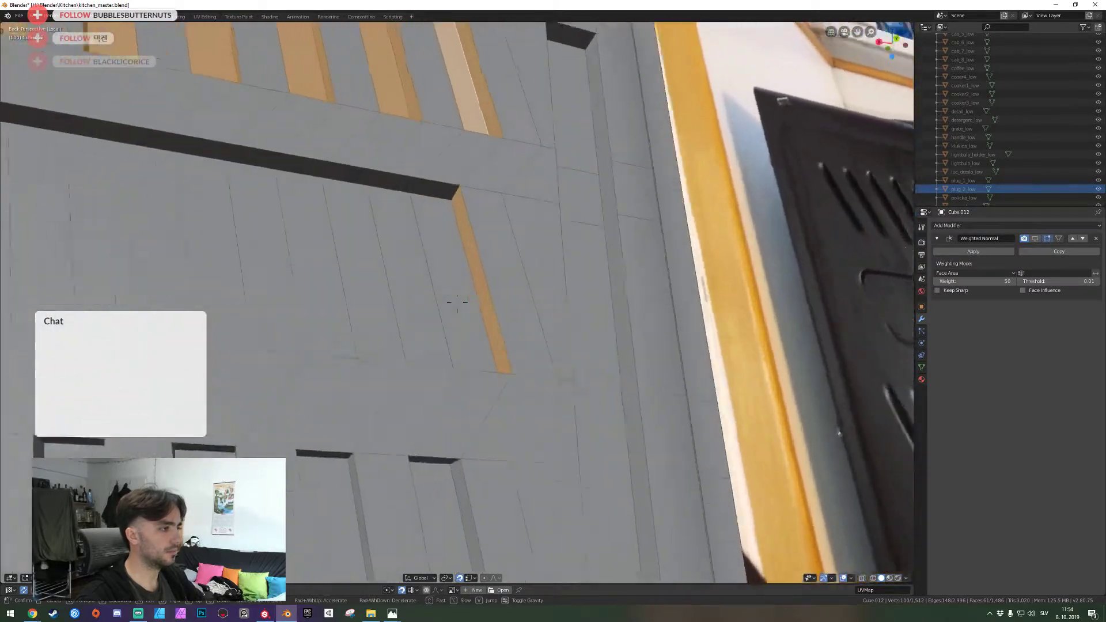
left_click(434, 252)
key("shift+grave")
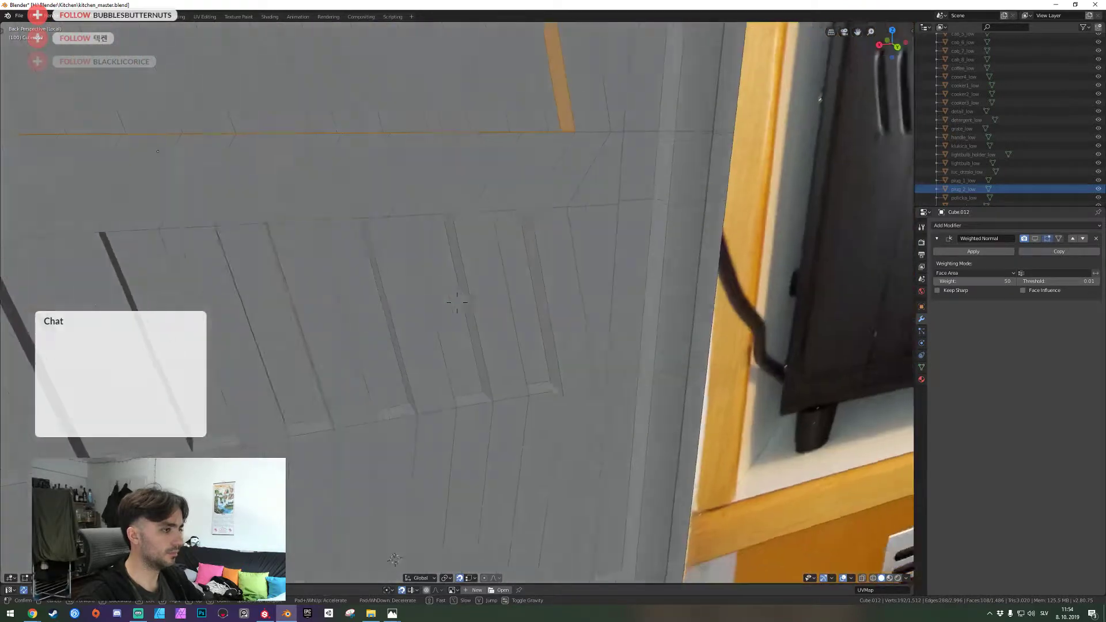
Add the walls and floors of the four lower-row vent slots nearest the tall vertical recess to the selection
left_click(458, 302)
left_click(444, 329, "alt+shift")
left_click(413, 305, "shift")
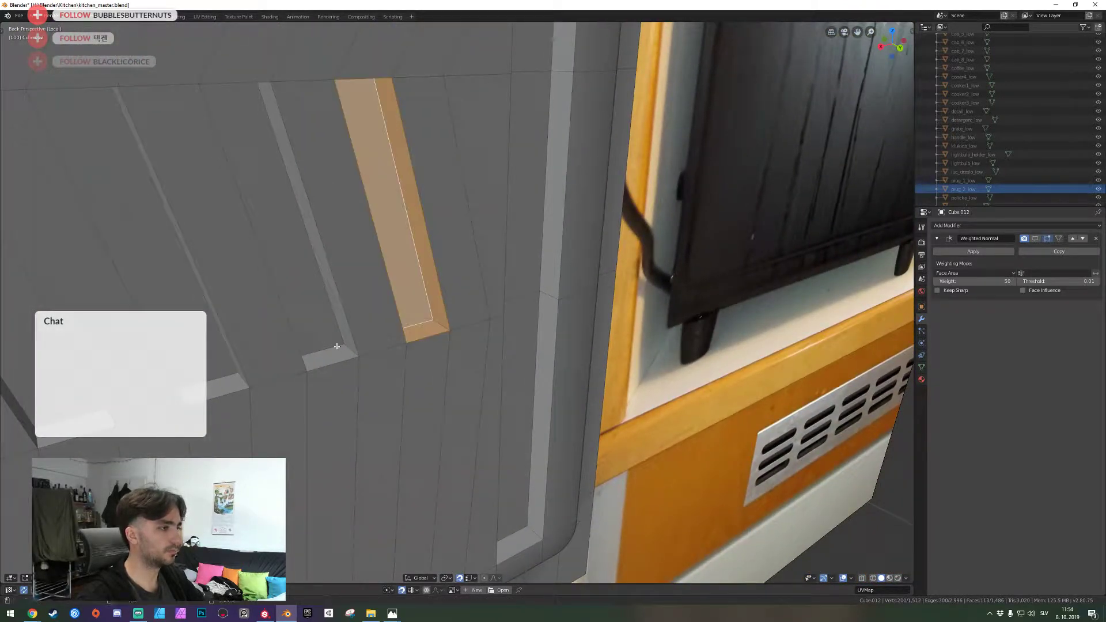
left_click(349, 352, "alt+shift")
left_click(324, 336, "shift")
left_click(216, 366, "shift")
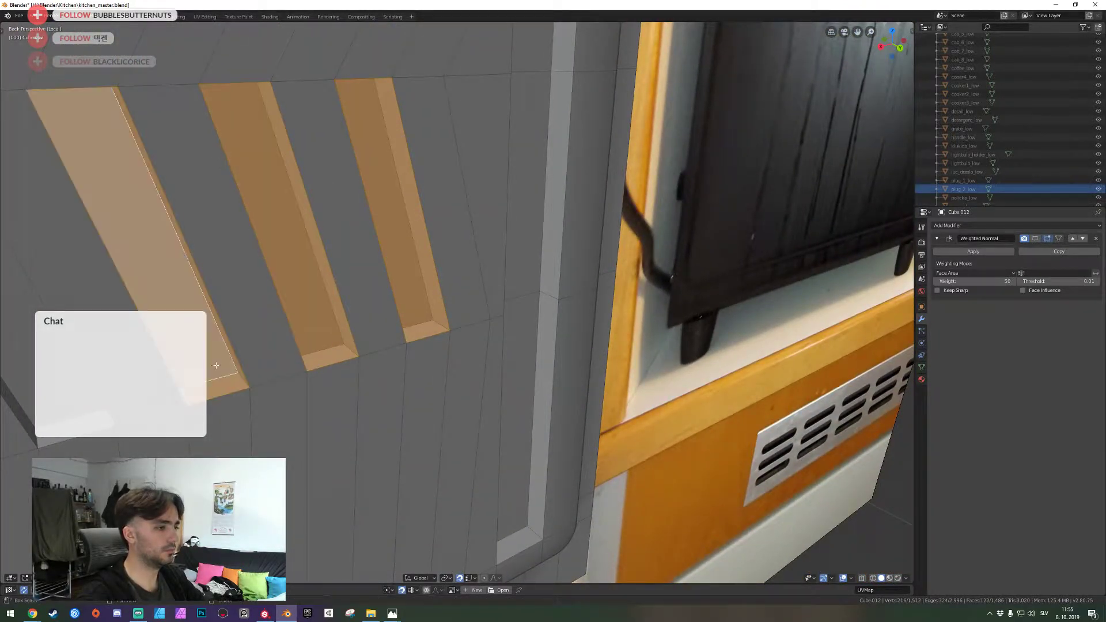
left_click(92, 417, "alt+shift")
left_click(69, 404, "shift")
Add the walls and floors of the next two vent slots in the lower row to the selection
key("shift+grave")
key("a")
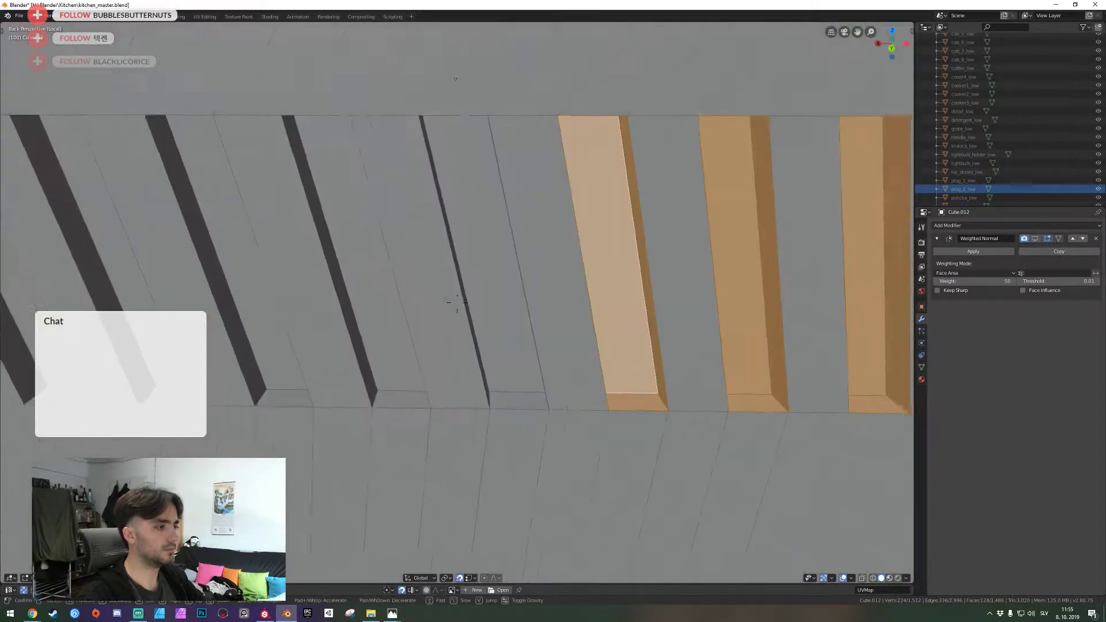
left_click(458, 302)
left_click(518, 370, "shift")
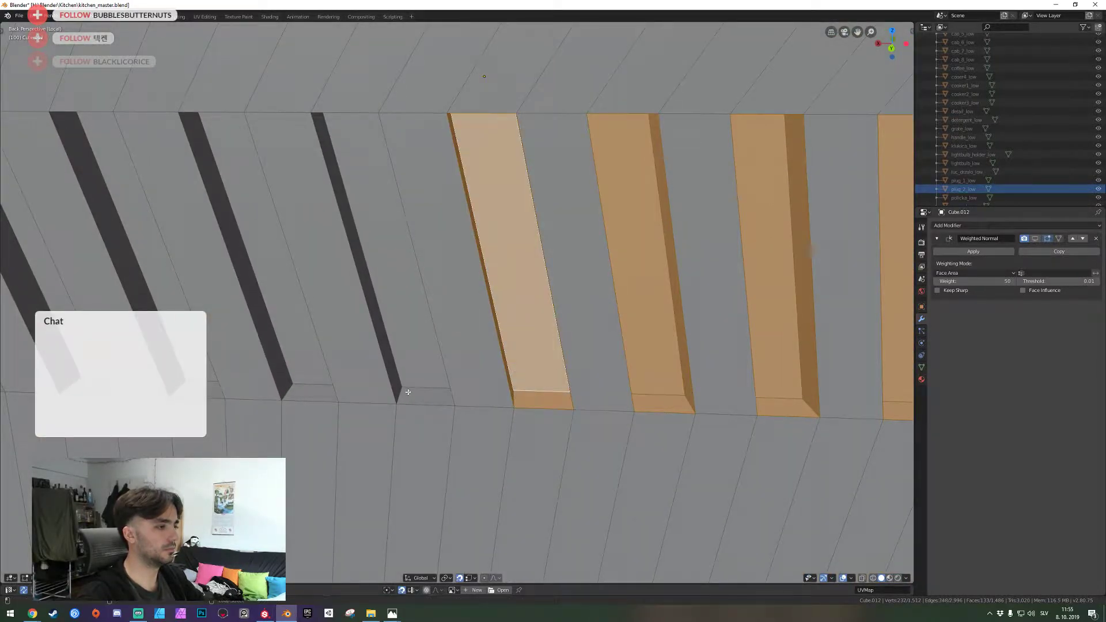
left_click(410, 373, "alt+shift")
key("ctrl+z")
left_click(402, 391, "alt+shift")
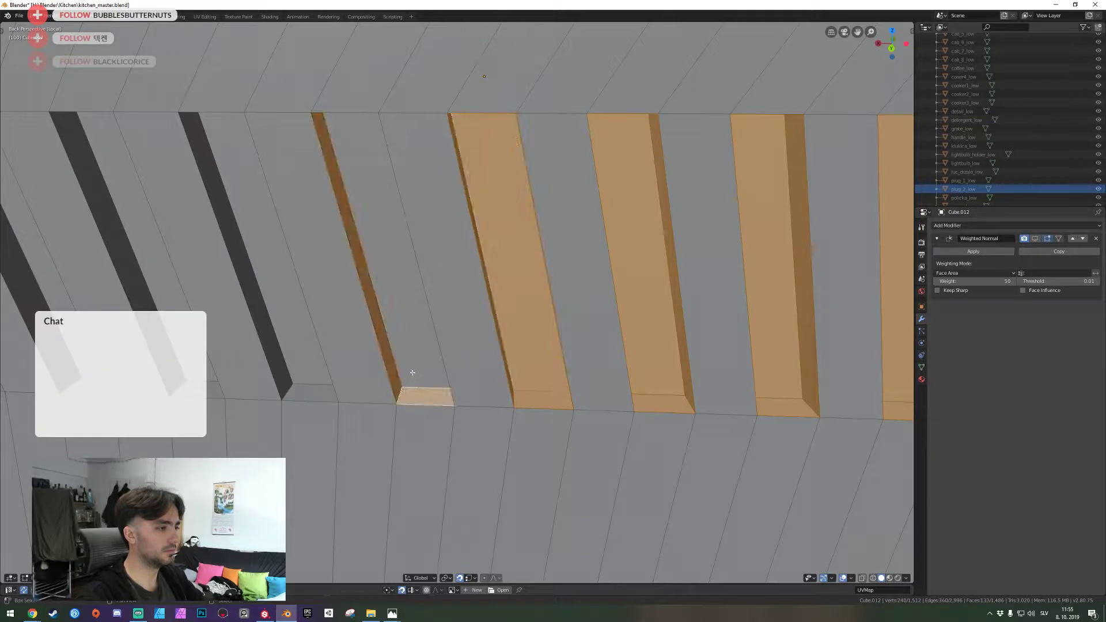
left_click(412, 375, "shift")
Add the walls and floors of the following three lower-row vent slots to the selection
left_click(293, 388, "alt+shift")
left_click(309, 371, "shift")
left_click(183, 385, "alt+shift")
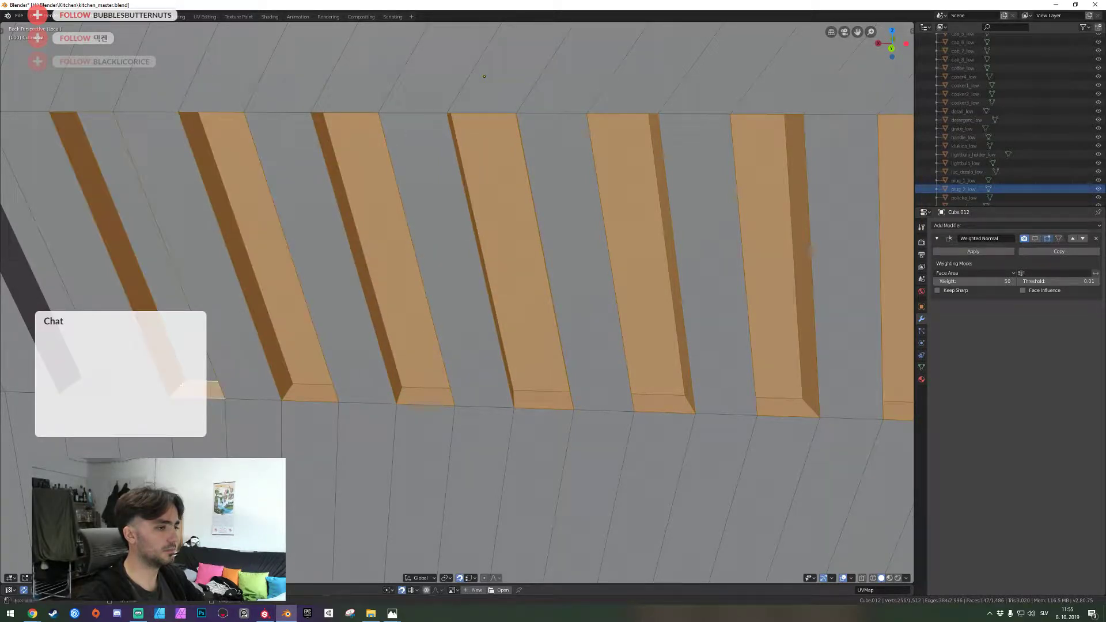
left_click(196, 368, "shift")
left_click(78, 383, "alt+shift")
left_click(90, 367, "shift")
Add the faces of the last three vent slots at the far end of the lower row to the selection
key("shift+grave")
left_click(458, 303)
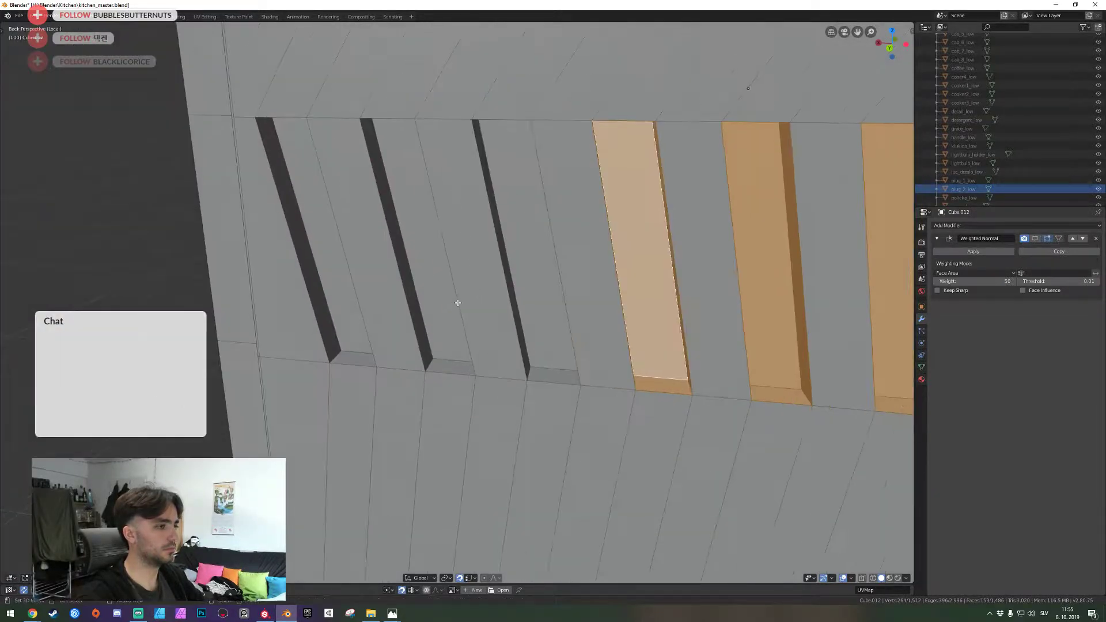
left_click(518, 374, "alt+shift")
left_click(416, 368, "alt+shift")
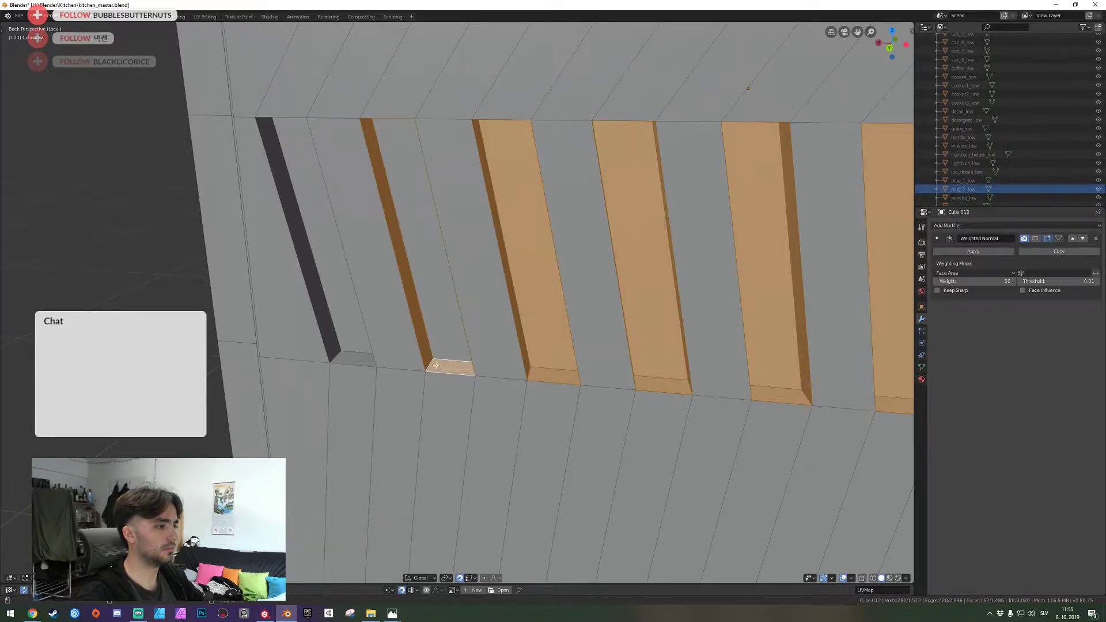
left_click(355, 362, "alt+shift")
Add the walls and lowest floor face of the tall vertical recess beside the vents to the selection
key("shift+grave")
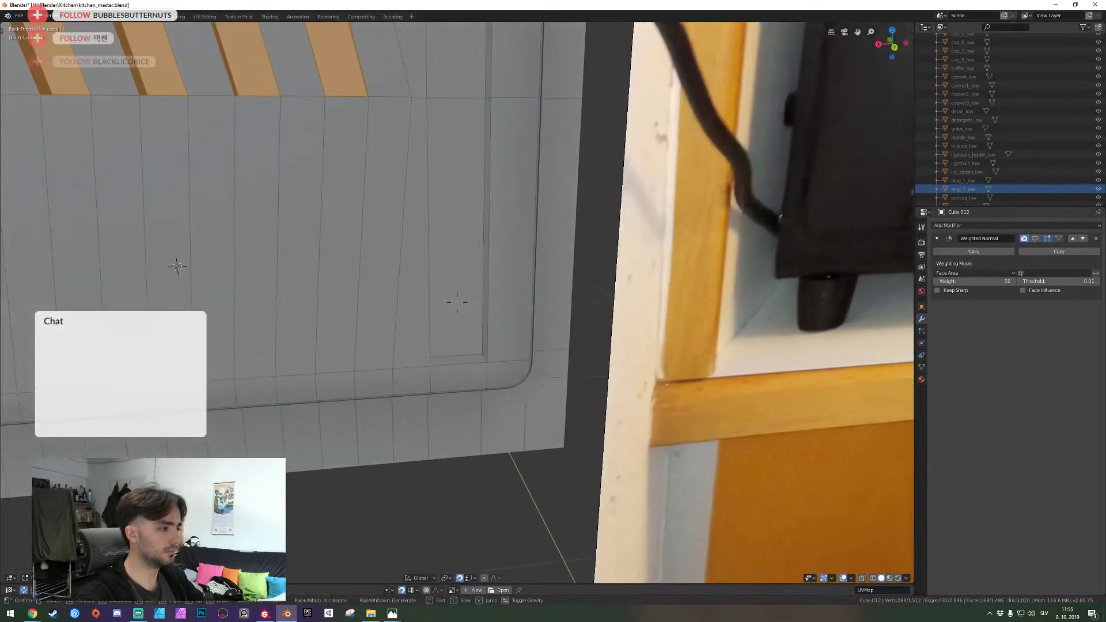
left_click(458, 302)
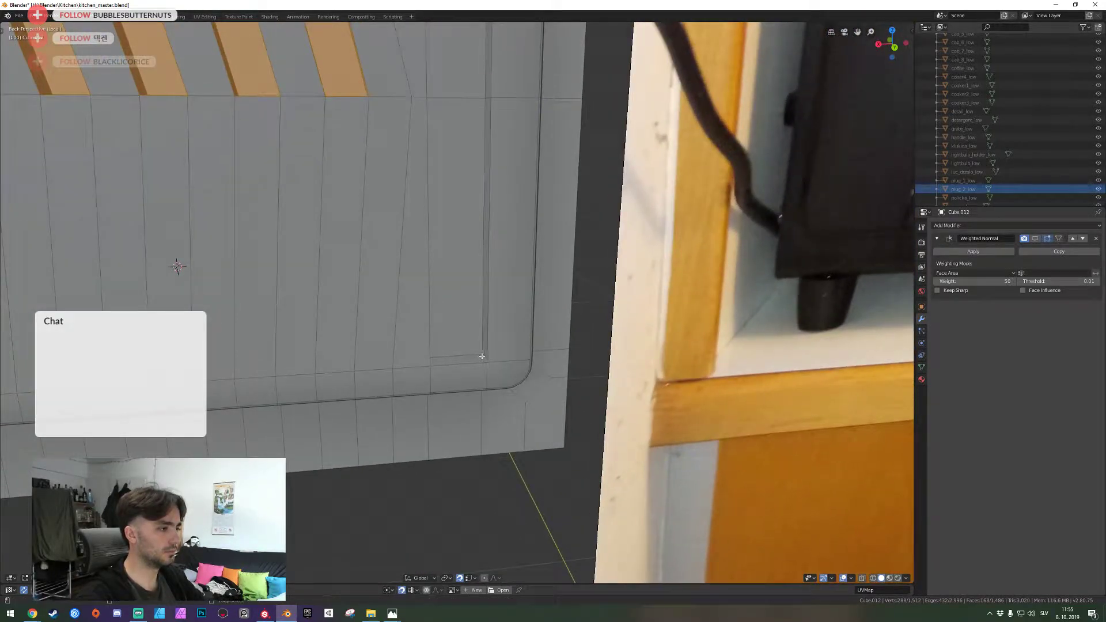
left_click(482, 356, "alt+shift")
scroll(457, 302, "down", 3)
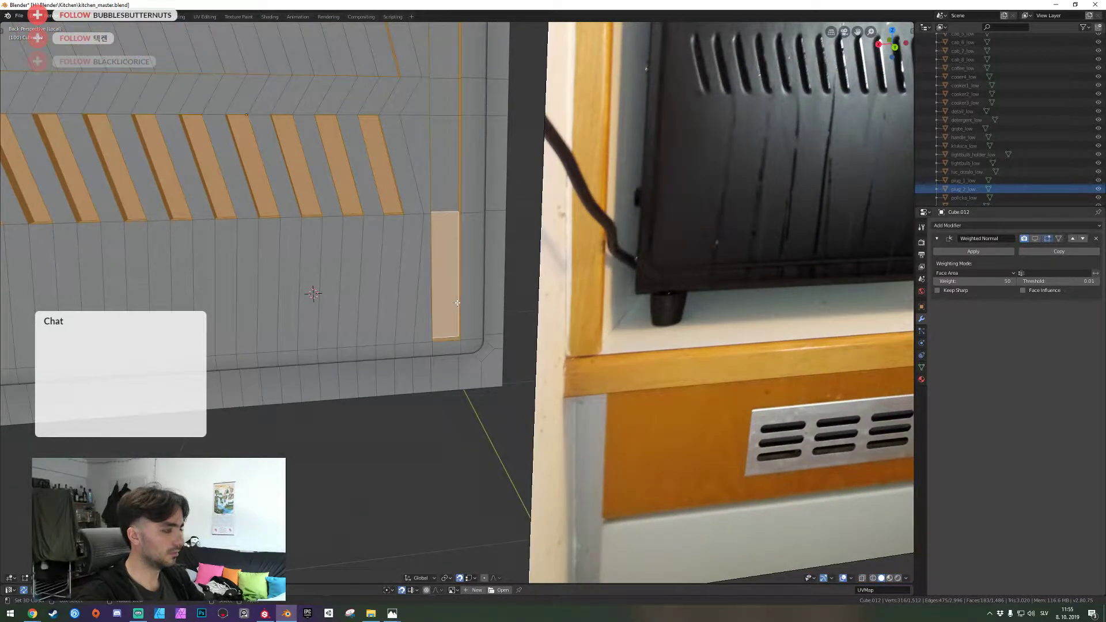
Add the remaining floor faces of the tall vertical recess to the selection
key("shift+grave")
key("w")
left_click(457, 303)
left_click(432, 182, "shift")
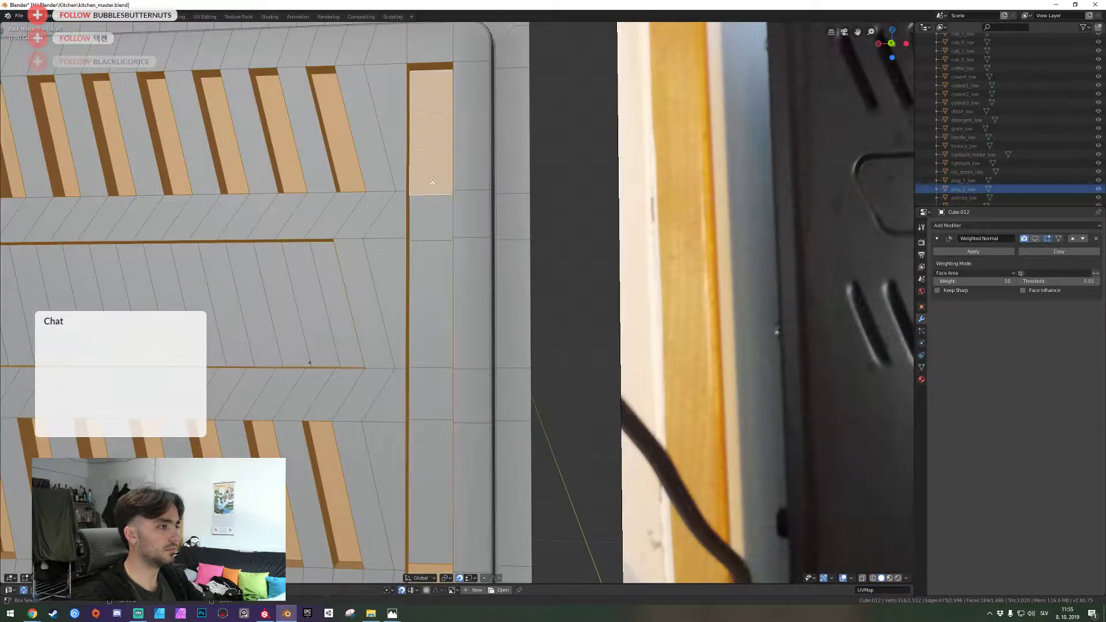
left_click(431, 218, "shift")
left_click(431, 299, "shift")
left_click(431, 395, "shift")
left_click(431, 472, "shift")
Try to bevel the selected faces of the vent slots and recesses
key("shift+grave")
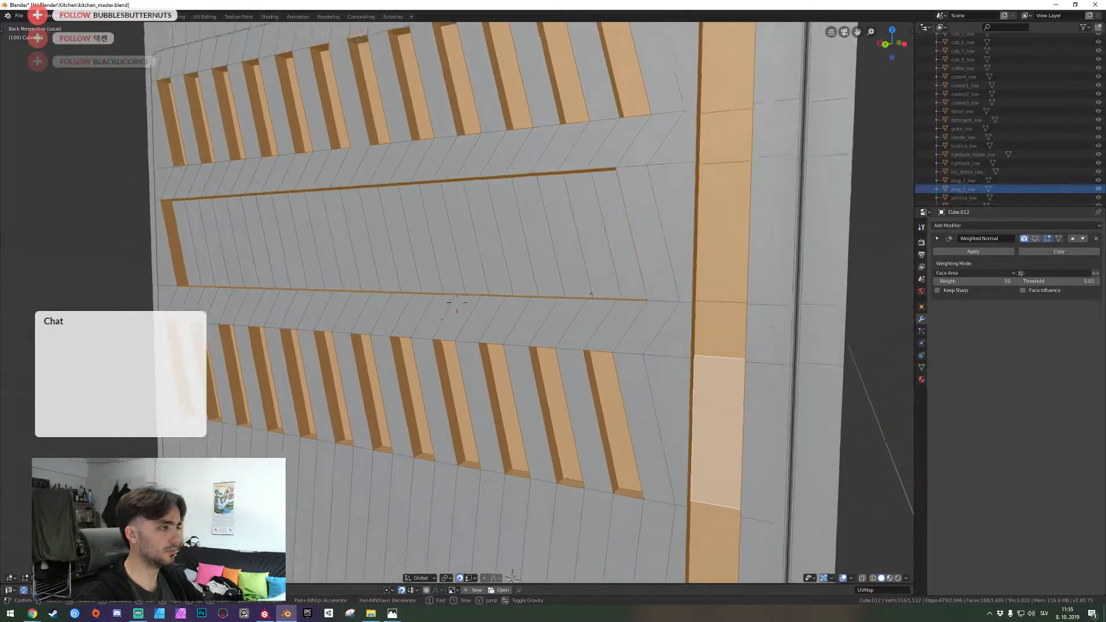
key("s")
key("w")
key("s")
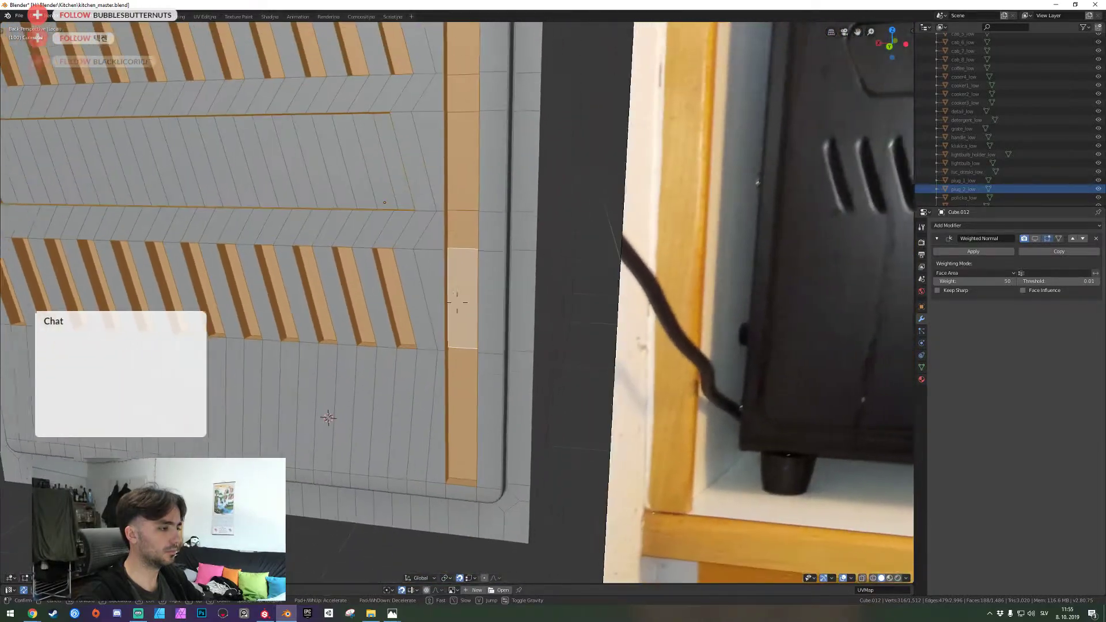
key("Return")
key("ctrl+b")
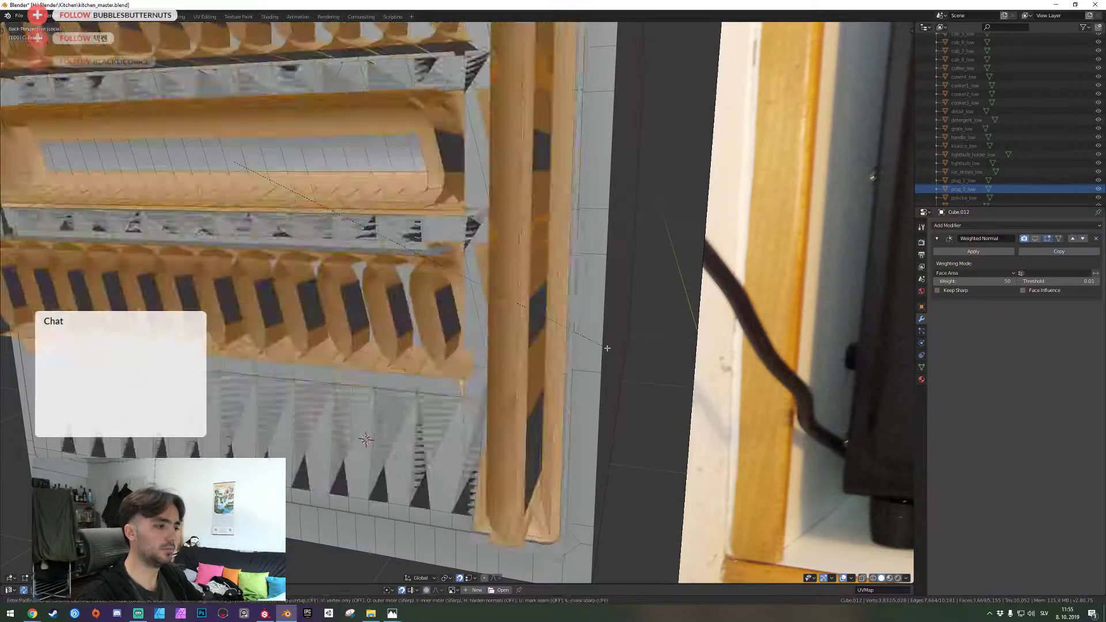
right_click(604, 346)
key("shift+grave")
key("s")
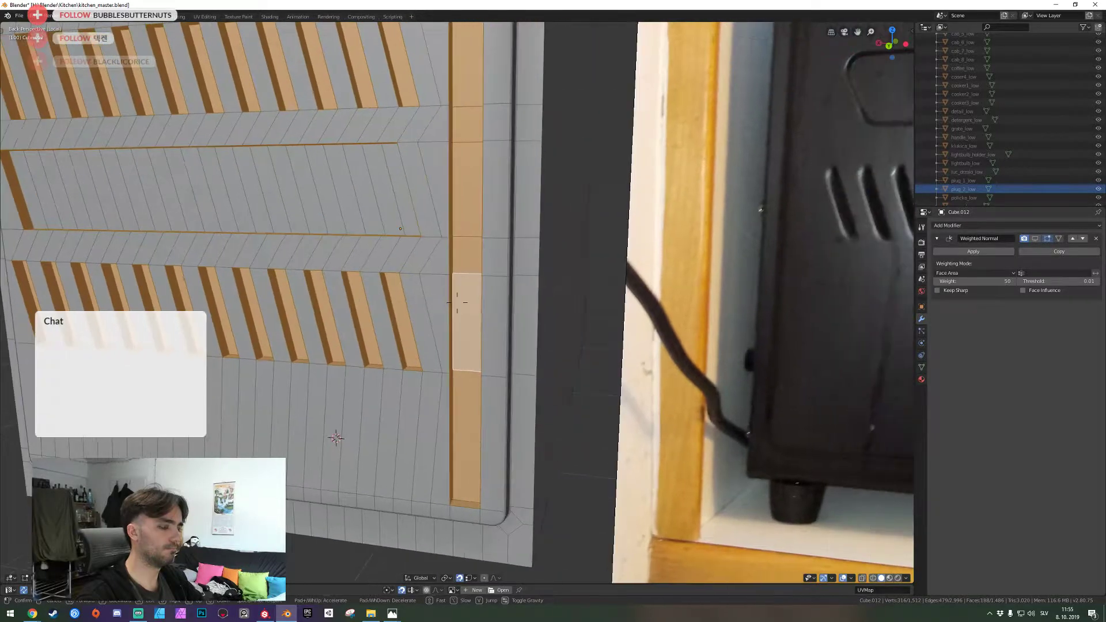
left_click(457, 303)
key("ctrl+b")
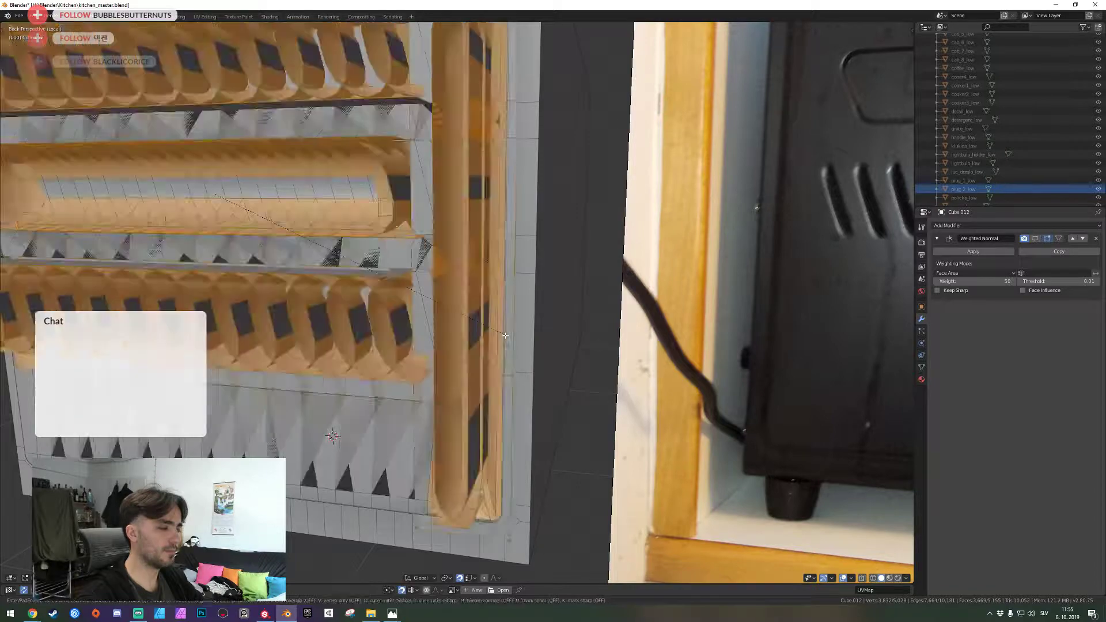
right_click(497, 338)
key("ctrl+z")
Select the two corner edges at one end of the wide central recess on the side panel
key("shift+grave")
key("s")
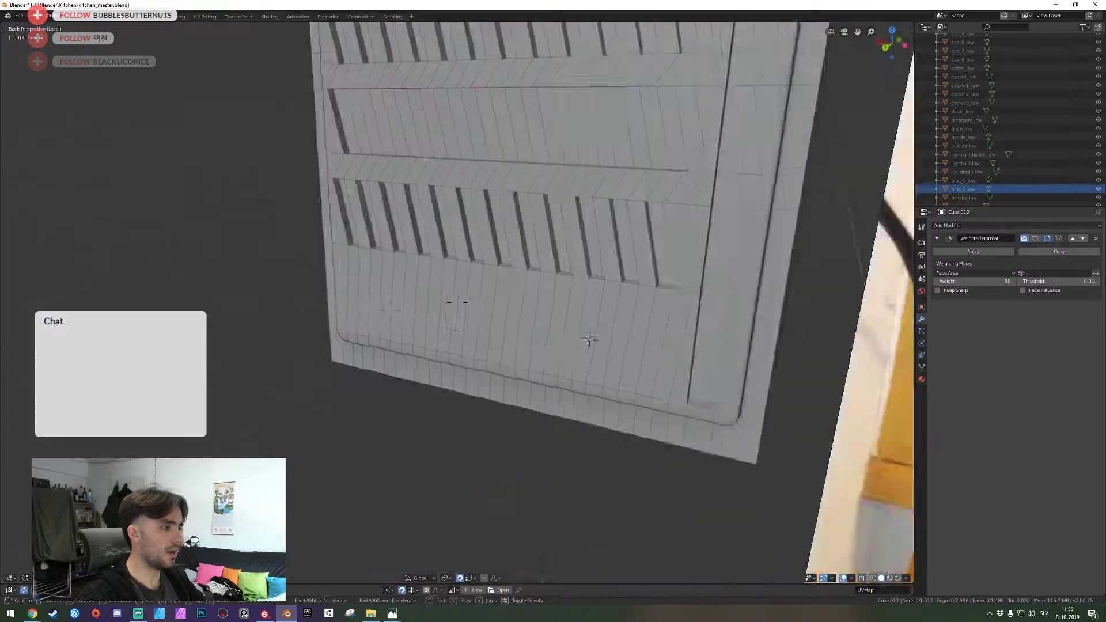
key("w")
left_click(454, 304)
middle_click_drag(454, 304, 440, 350)
scroll(424, 346, "up", 2)
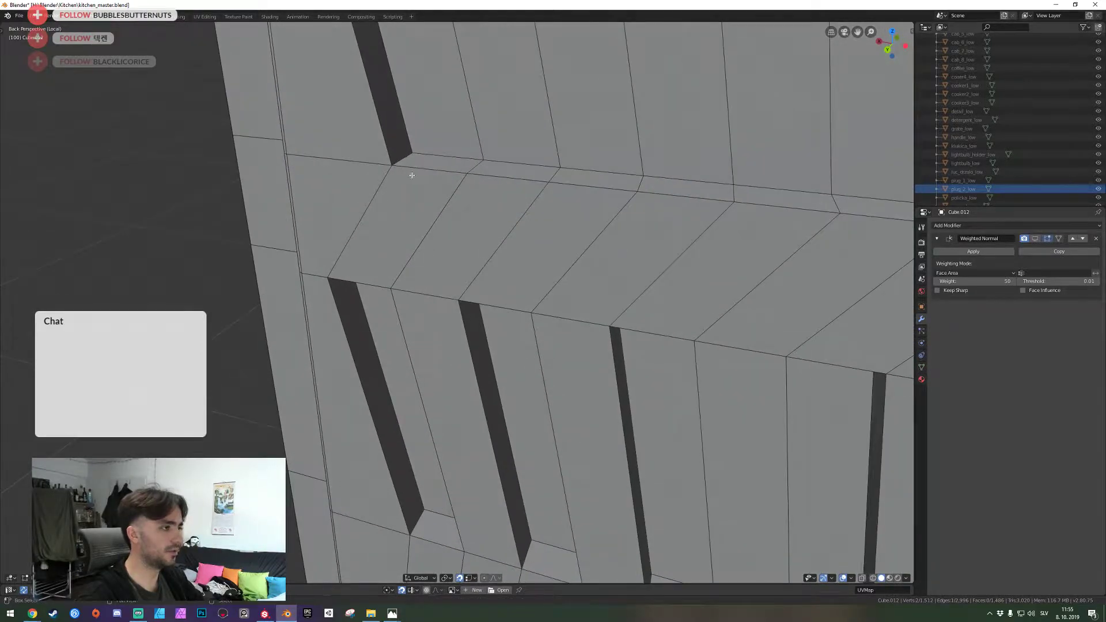
key("shift+grave")
key("w")
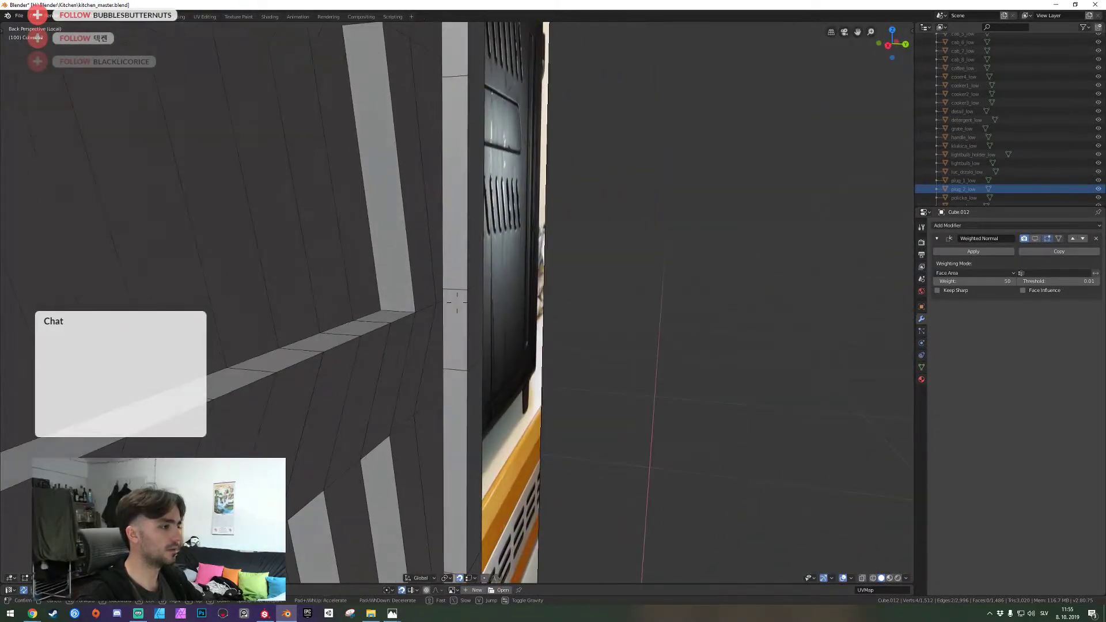
Add the two corner edges at the opposite end of the wide central recess to the selection
key("shift+grave")
key("w")
left_click(457, 304)
left_click(399, 350, "shift")
key("shift+grave")
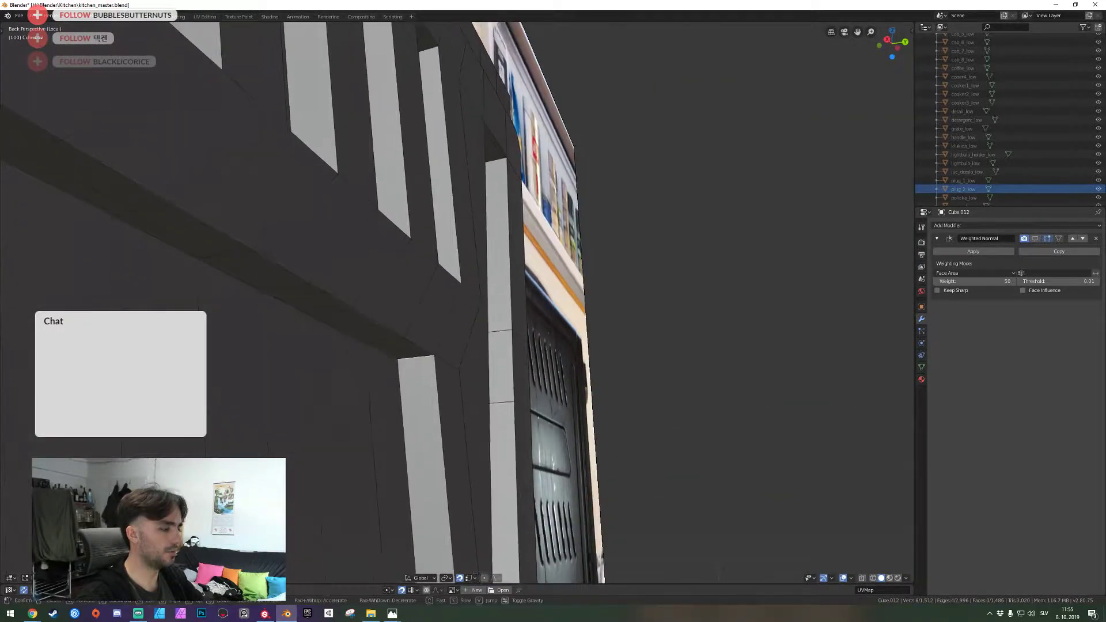
key("w")
key("s")
left_click(457, 303)
Bevel the four corner edges of the central recess and check the rounded corners in Object Mode
key("ctrl+b")
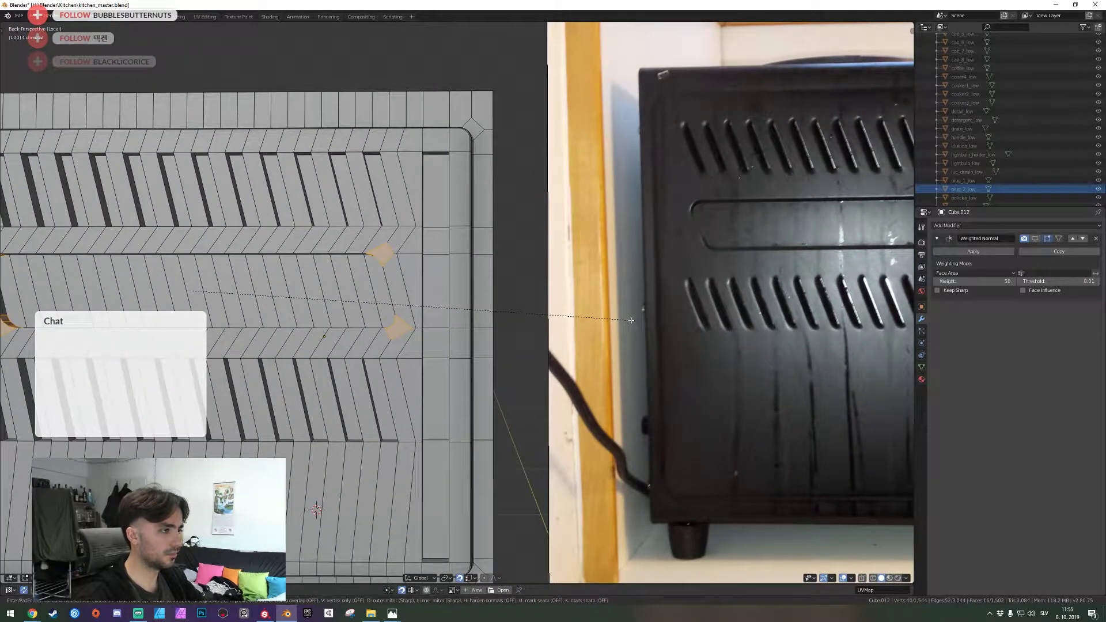
left_click(631, 320)
key("shift+grave")
key("w")
left_click(457, 302)
key("Tab")
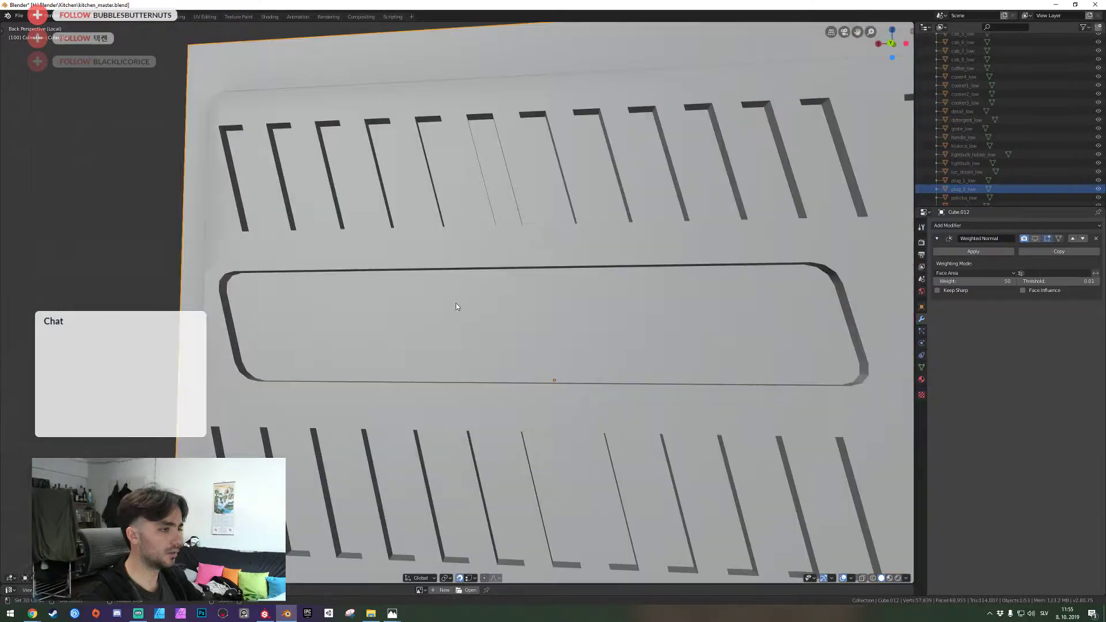
key("shift+grave")
key("w")
left_click(457, 304)
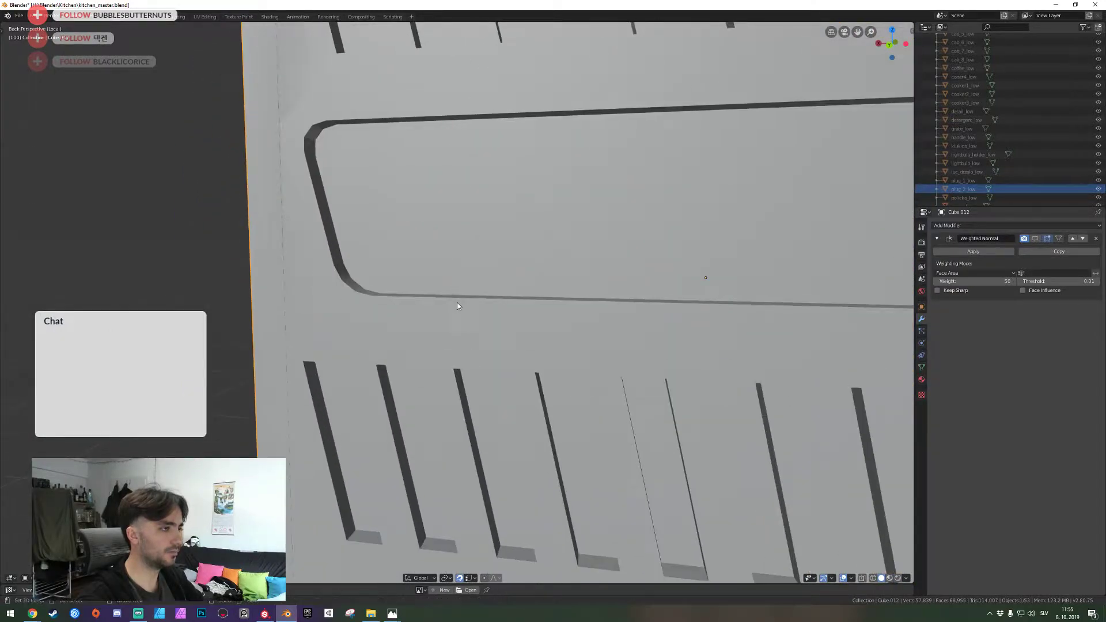
key("Tab")
key("Tab")
key("s")
left_click(457, 303)
Apply Shade Smooth to the side panel and compare it with the reference photo
right_click(457, 304)
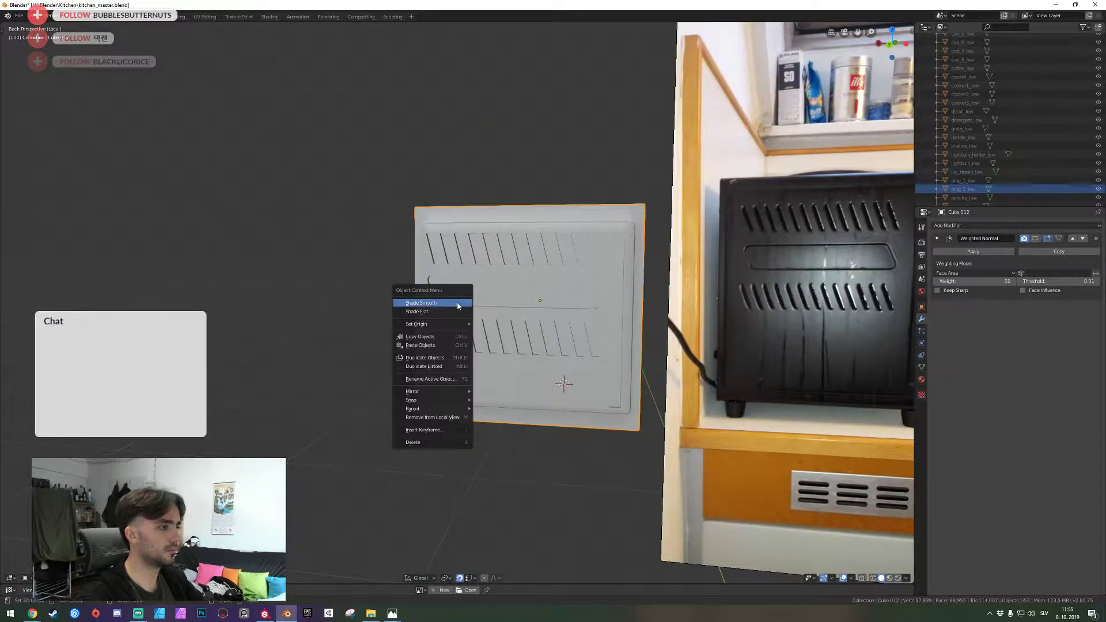
left_click(457, 303)
key("shift+grave")
key("w")
key("w")
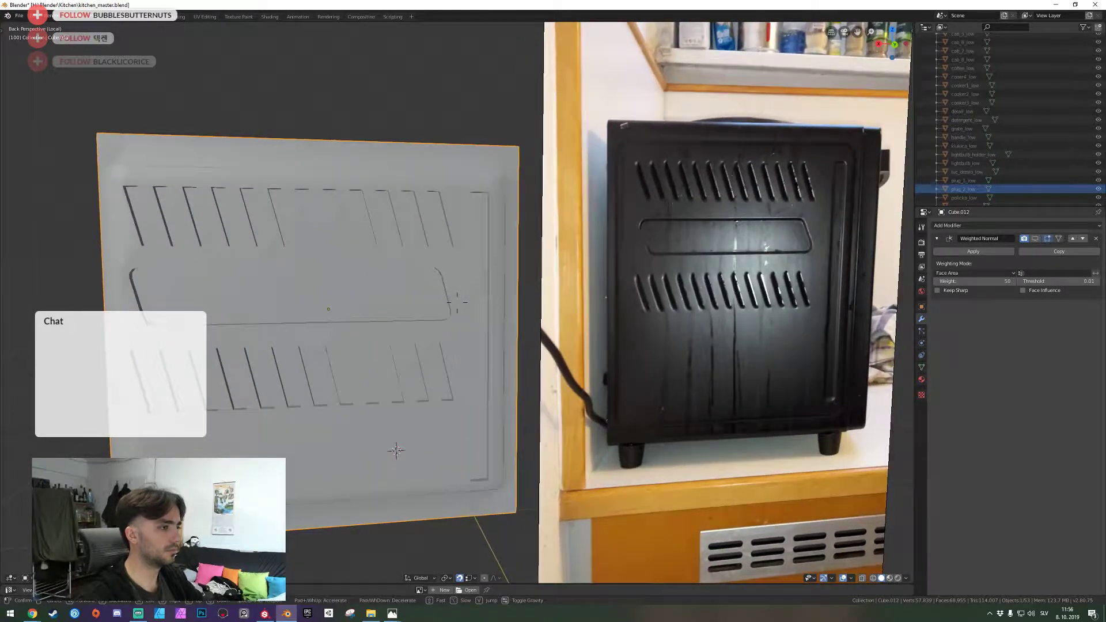
key("w")
left_click(457, 303)
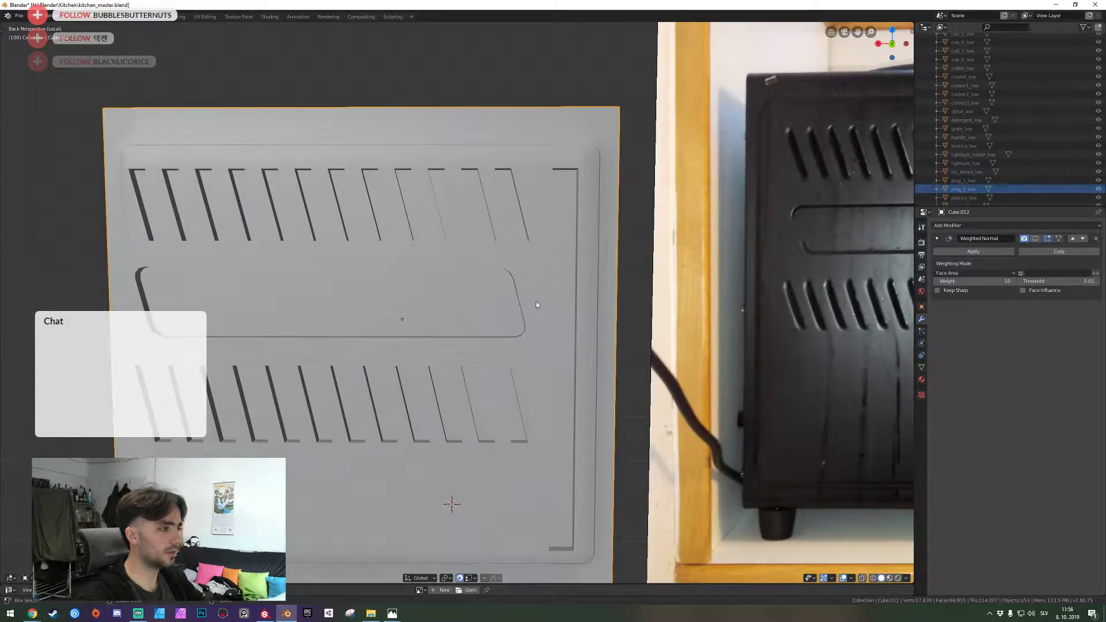
Undo the smooth shading and the bevel on the central recess corners
key("Tab")
key("ctrl+z")
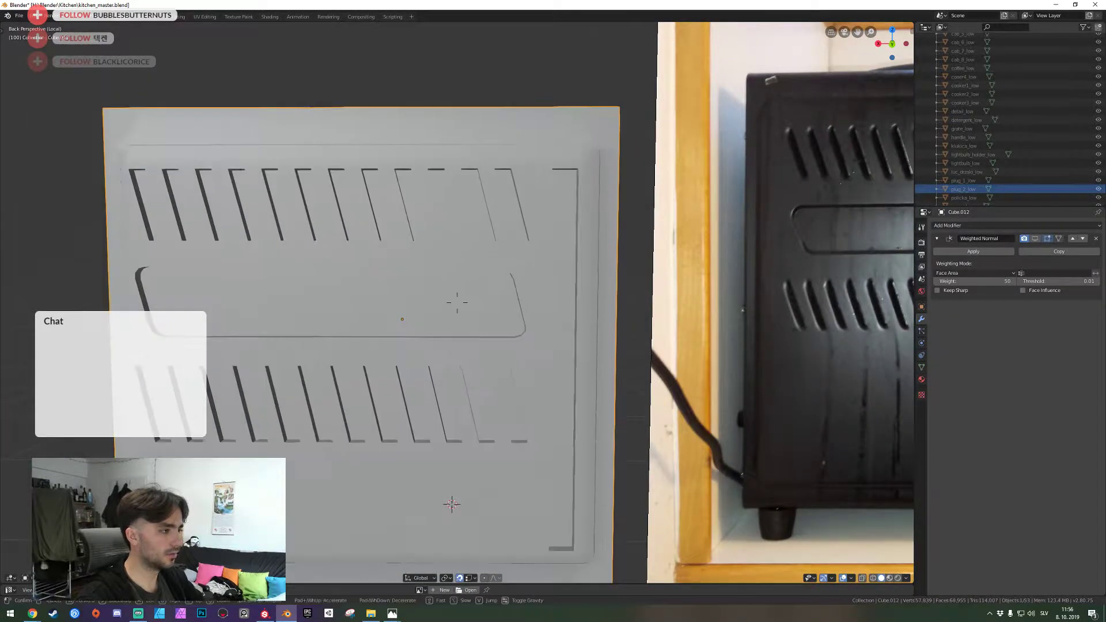
scroll(479, 301, "up", 4)
middle_click_drag(548, 289, 457, 302, "shift")
key("ctrl+z")
key("ctrl+z")
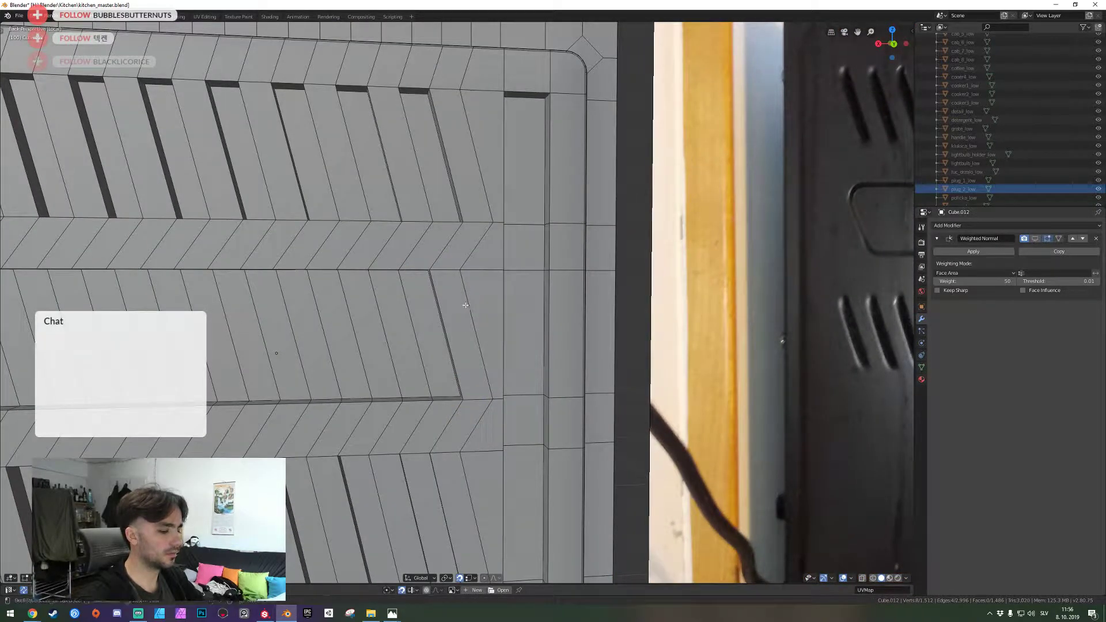
Bevel the central recess's four corner edges again with a wider, rounder profile and check it against the reference
key("ctrl+b")
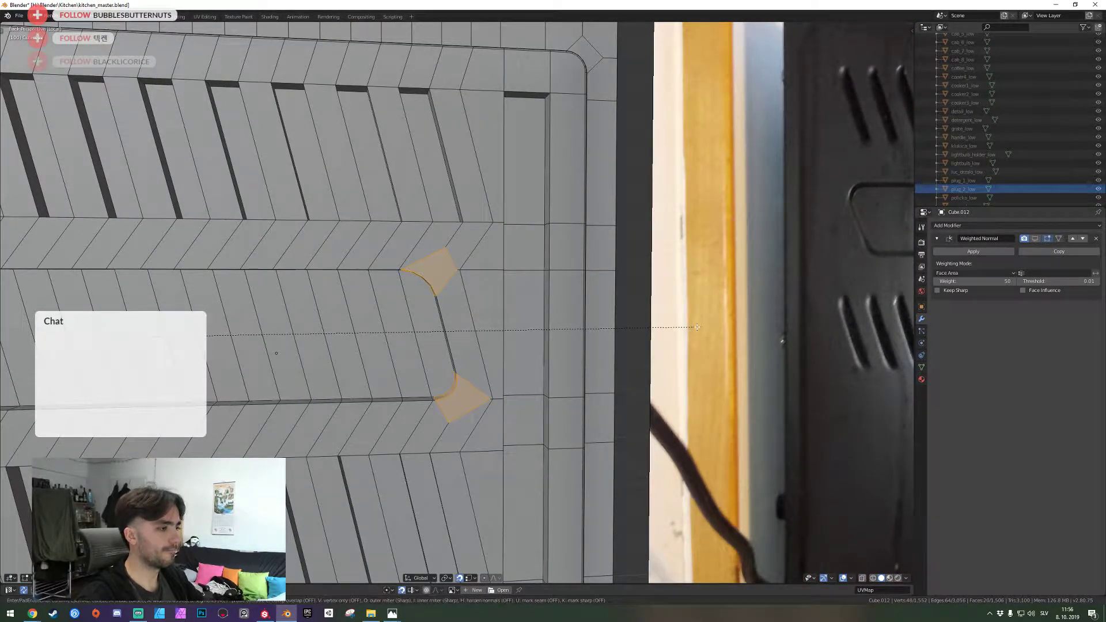
left_click(697, 327)
key("Tab")
key("shift+grave")
key("s")
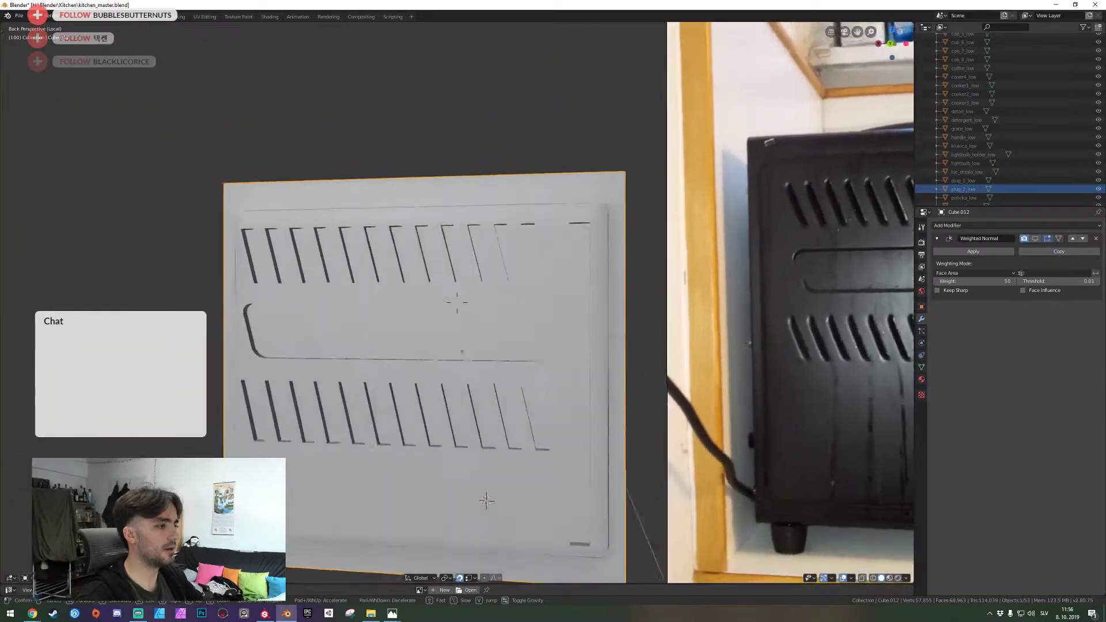
key("w")
left_click(457, 301)
key("Tab")
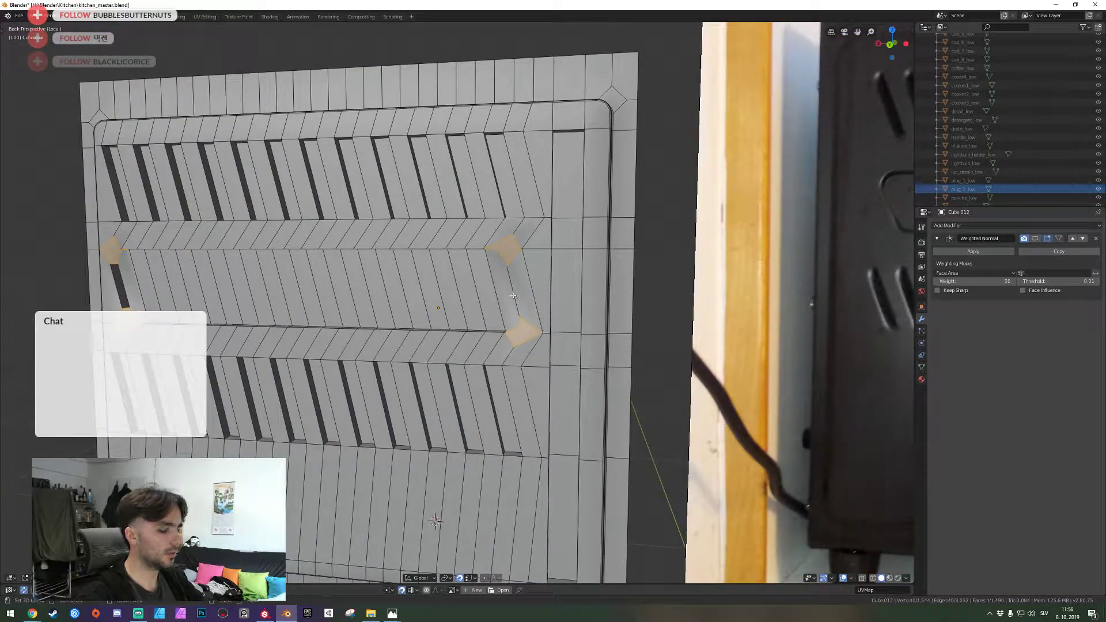
key("shift+grave")
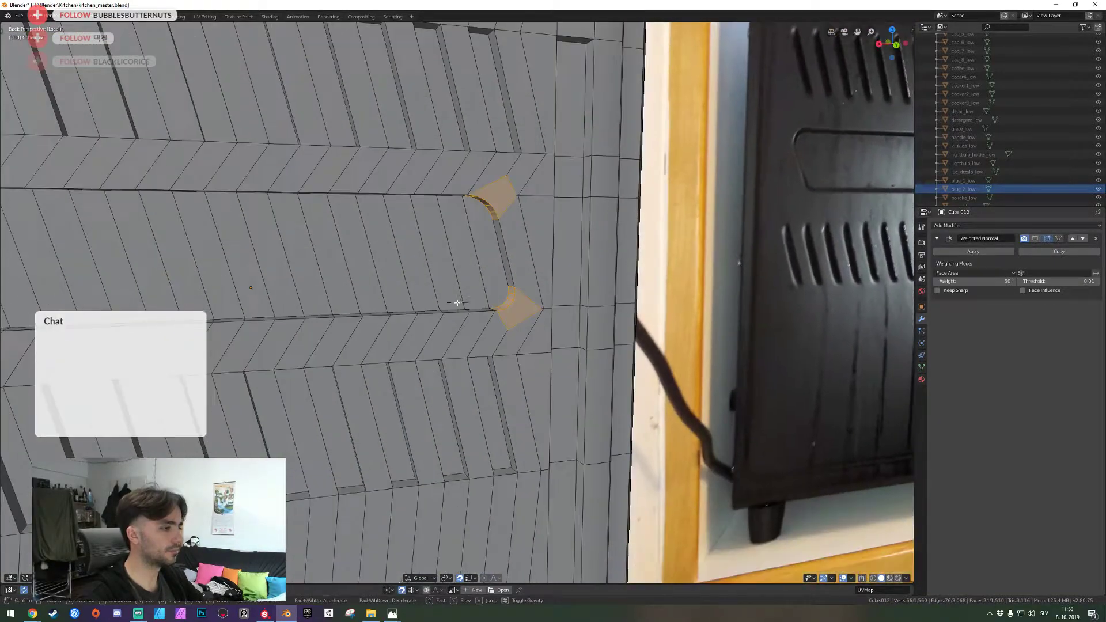
left_click(457, 303)
Clear the selection around the beveled recess corners to start selecting the lower row of vent slots
key("alt+a")
left_click(509, 258, "alt")
key("shift+grave")
key("w")
key("q")
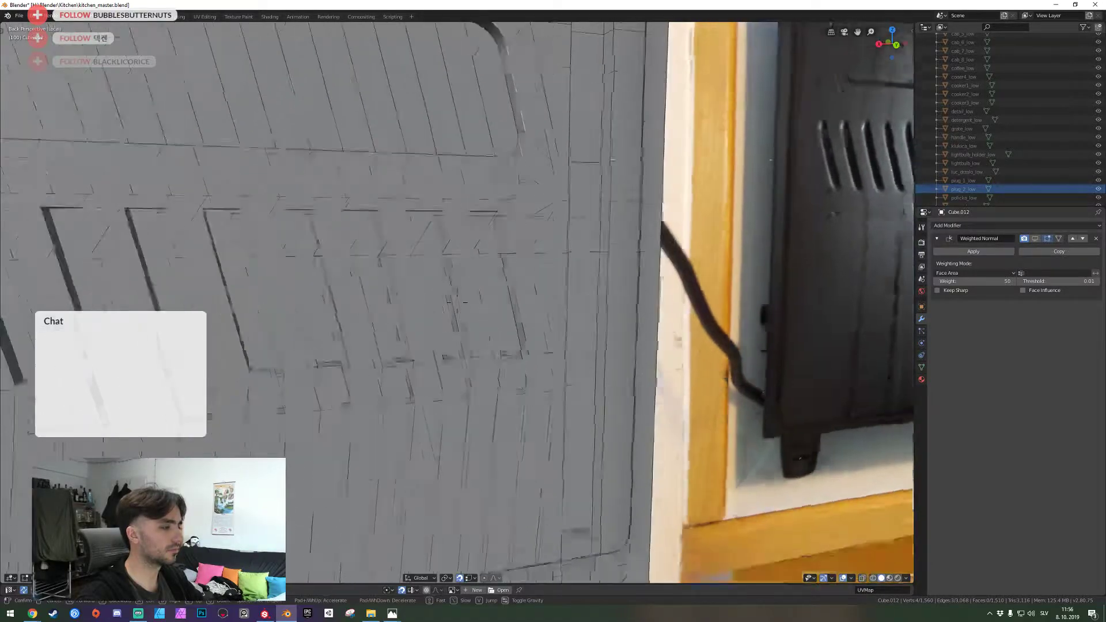
left_click(457, 303)
key("alt+a")
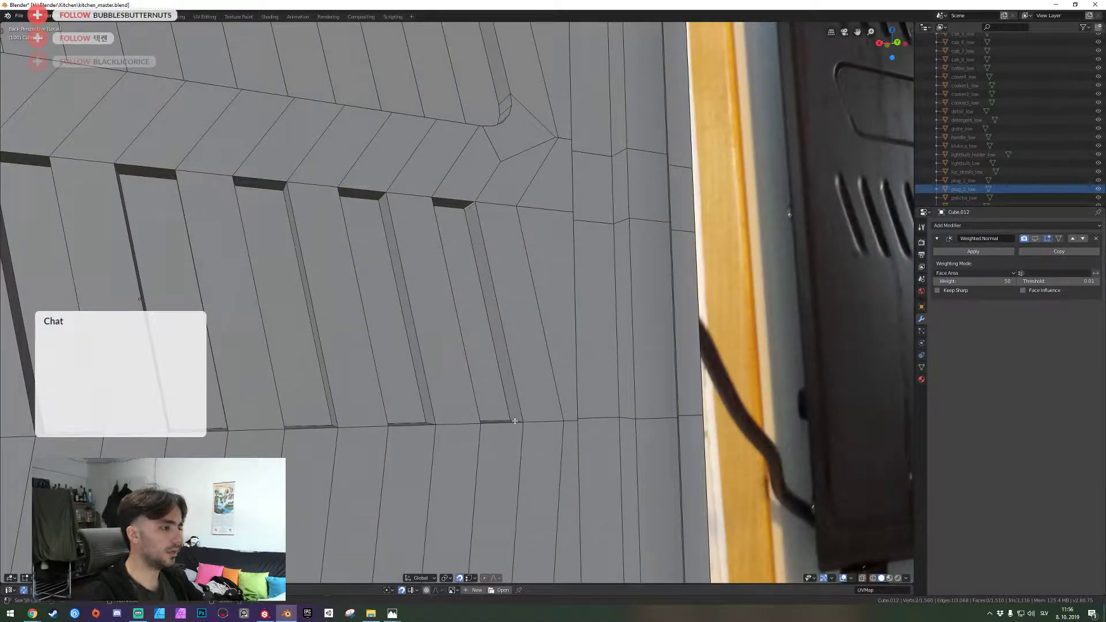
Select the inner corner edges at the lower ends of the vent slots across the lower row
left_click(421, 416, "shift")
left_click(432, 424, "shift")
key("shift+grave")
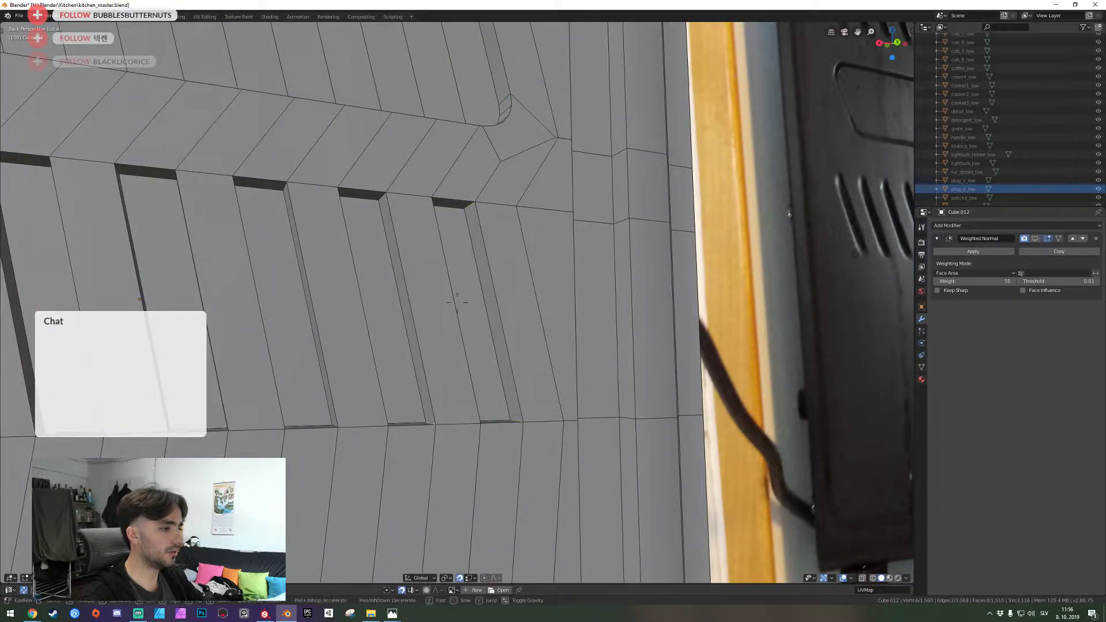
key("e")
key("w")
left_click(457, 303)
middle_click_drag(498, 324, 433, 323)
middle_click_drag(563, 431, 545, 357, "shift")
left_click(486, 353, "shift")
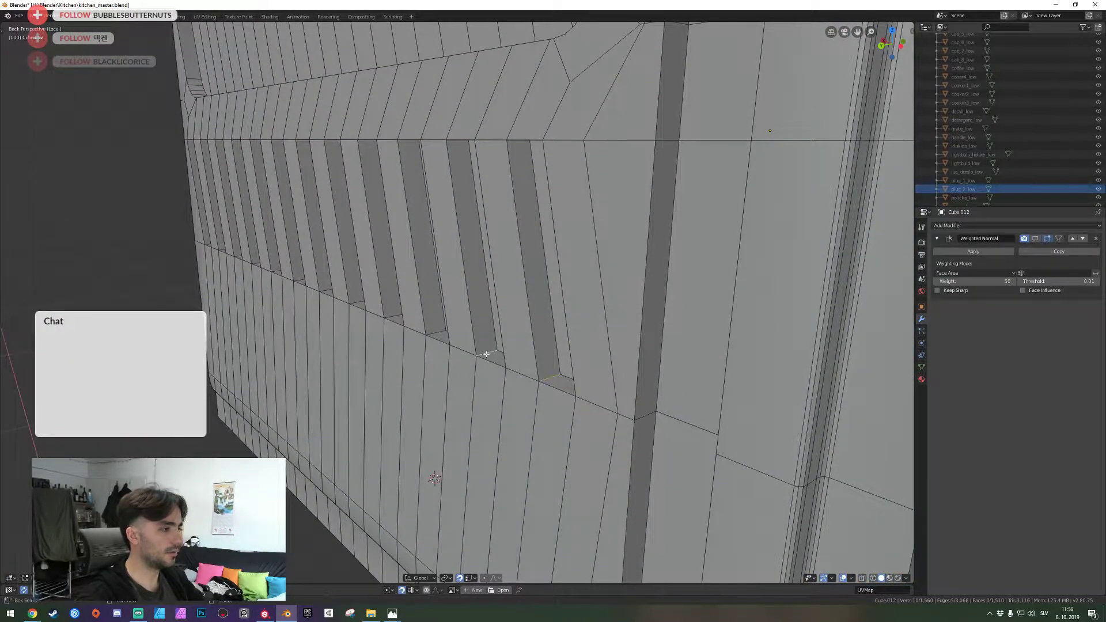
left_click(358, 302, "shift")
left_click(299, 281, "shift")
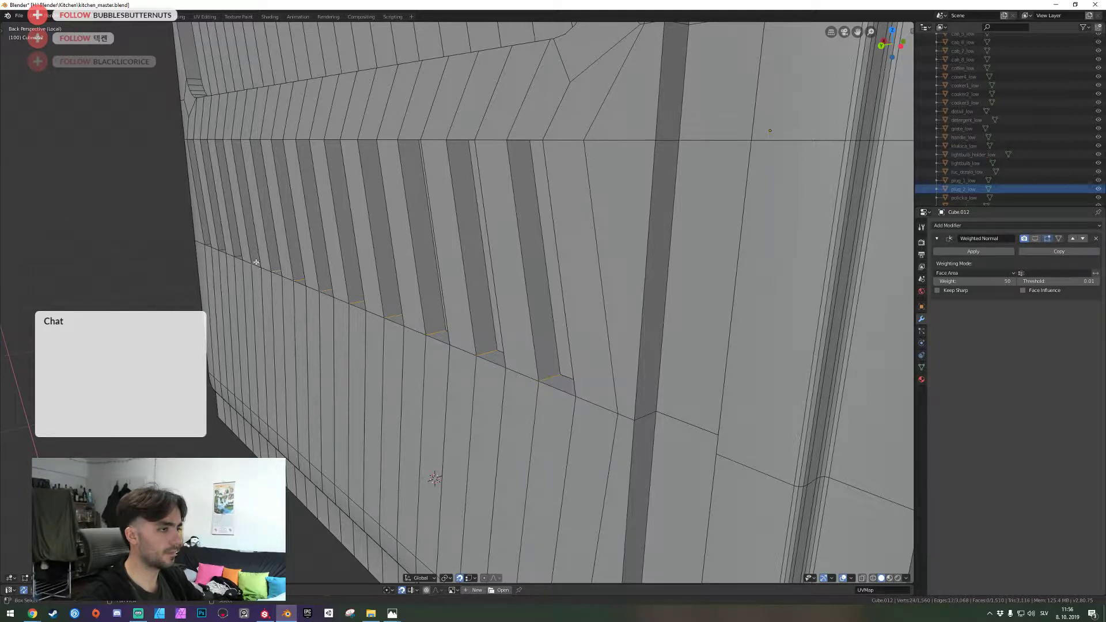
left_click(210, 243, "shift")
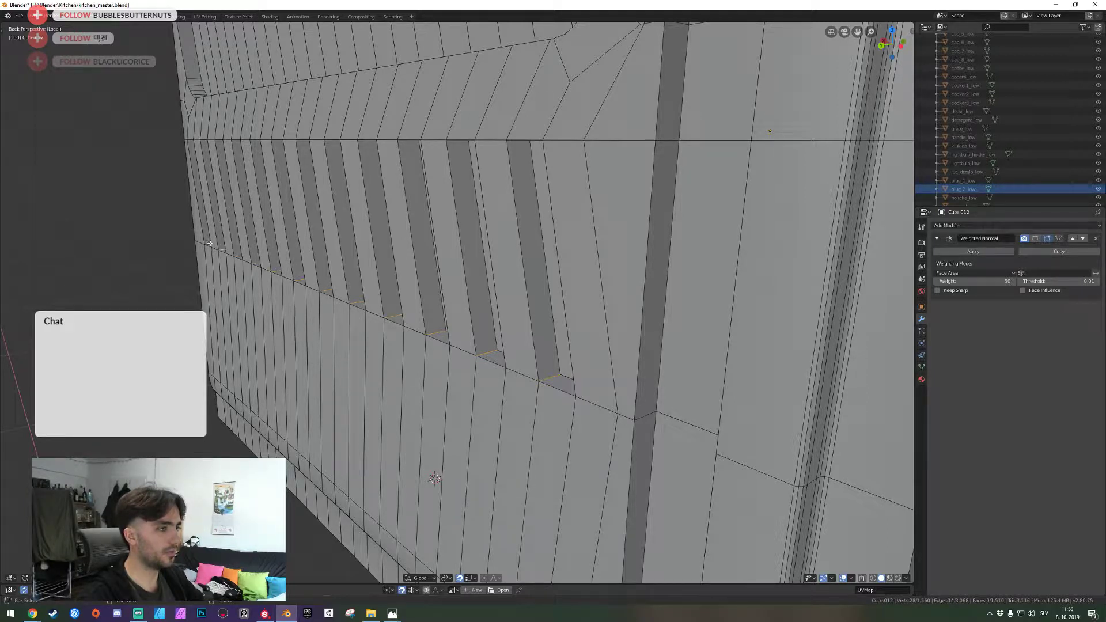
Add the corner edges at the upper ends of the lower-row vent slots to the selection
middle_click_drag(209, 232, 380, 263)
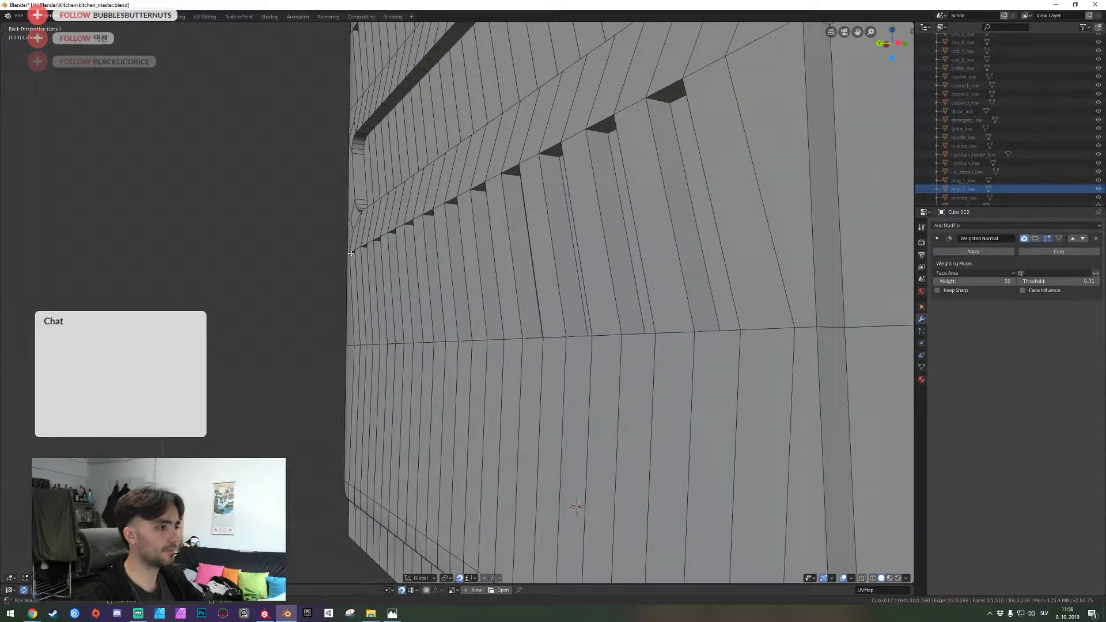
left_click(392, 235, "shift")
left_click(409, 226, "shift")
left_click(429, 216, "shift")
left_click(454, 204, "shift")
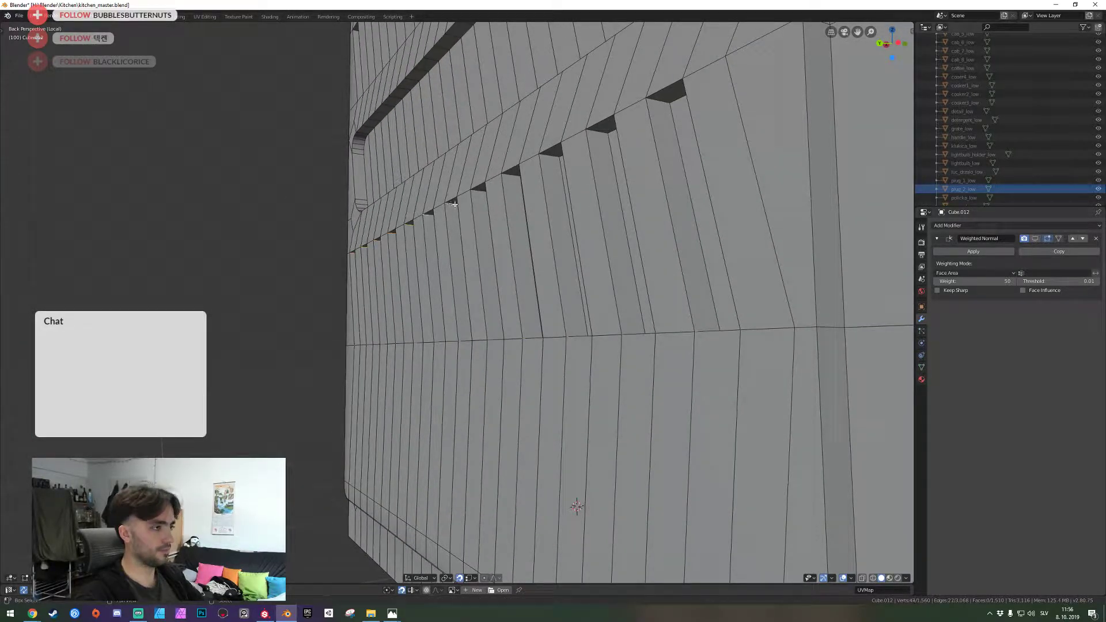
left_click(550, 154, "ctrl")
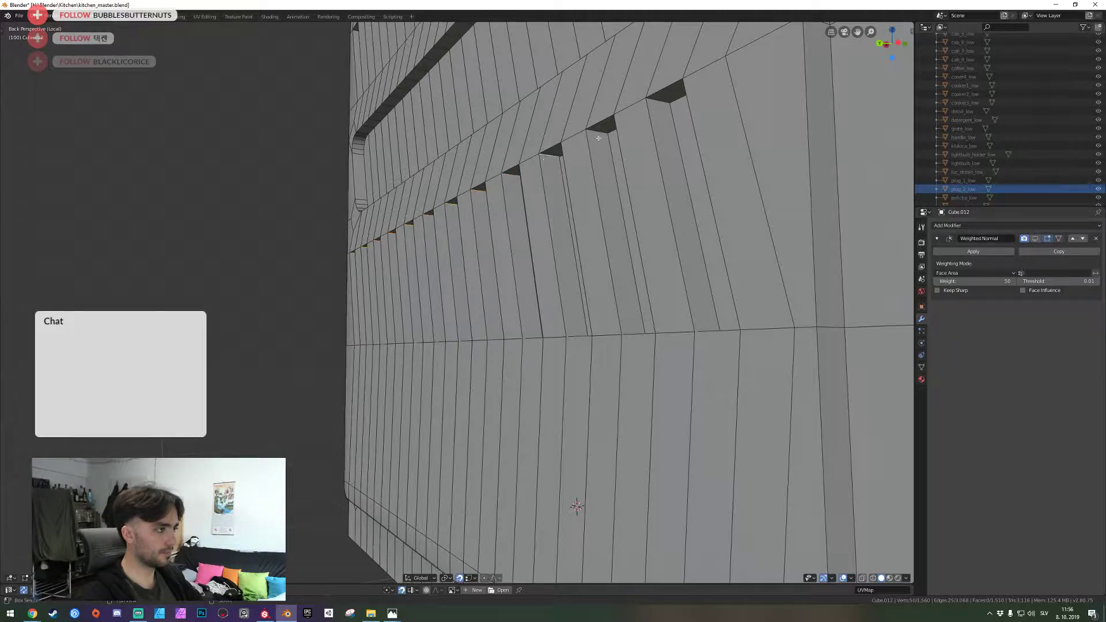
left_click(638, 114, "ctrl")
Add the opposite-side corner edges at both ends of the farther lower-row vent slots to the selection
key("shift+grave")
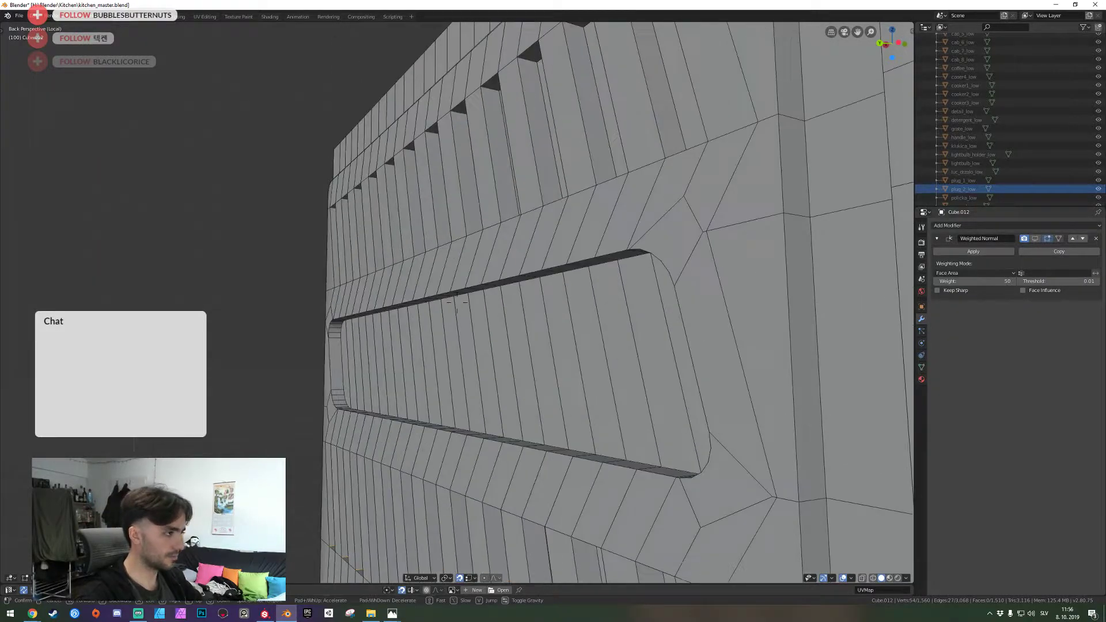
key("w")
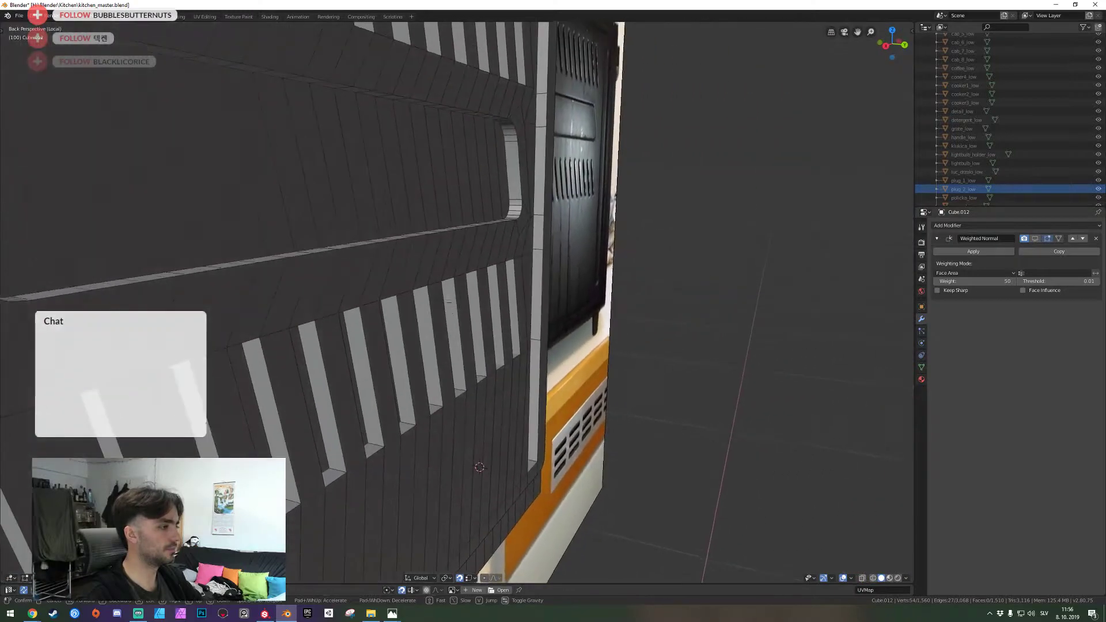
key("q")
key("q")
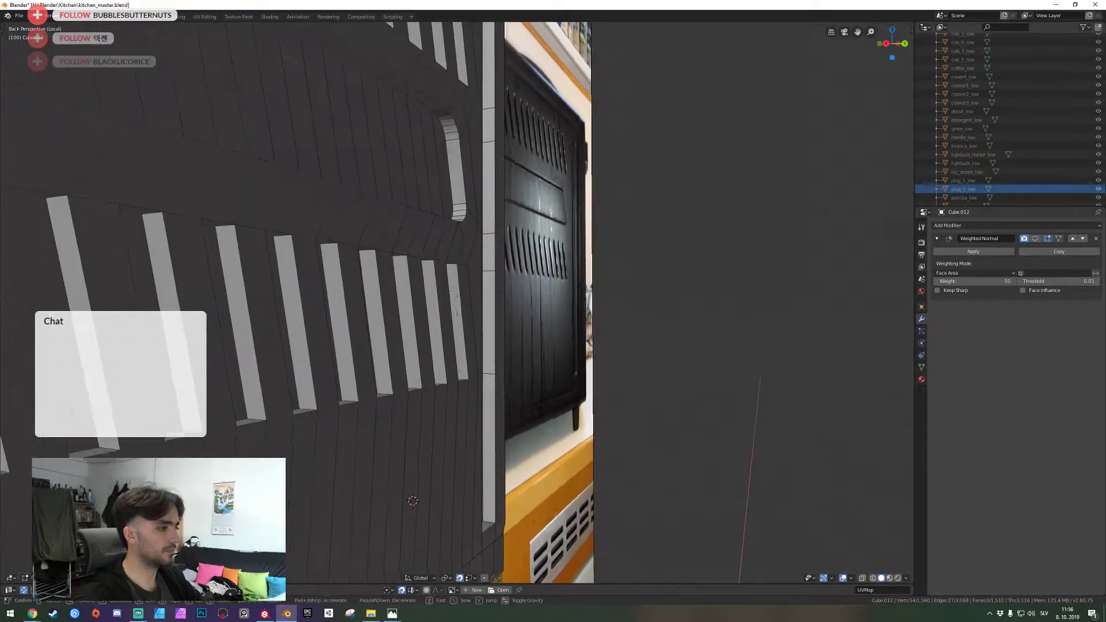
left_click(436, 269)
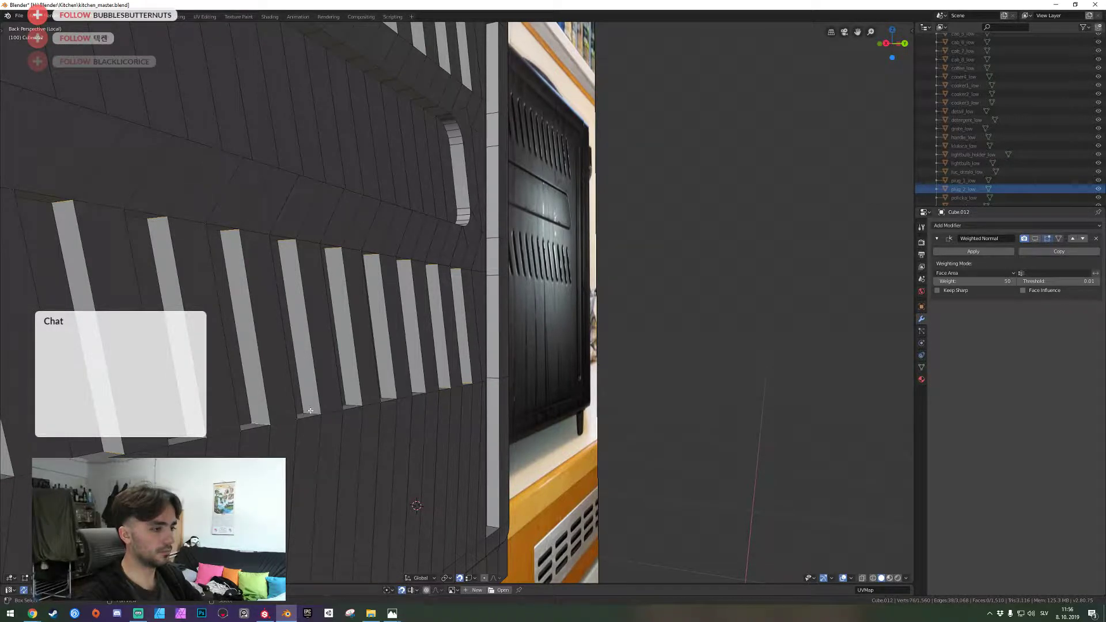
left_click(380, 395, "shift")
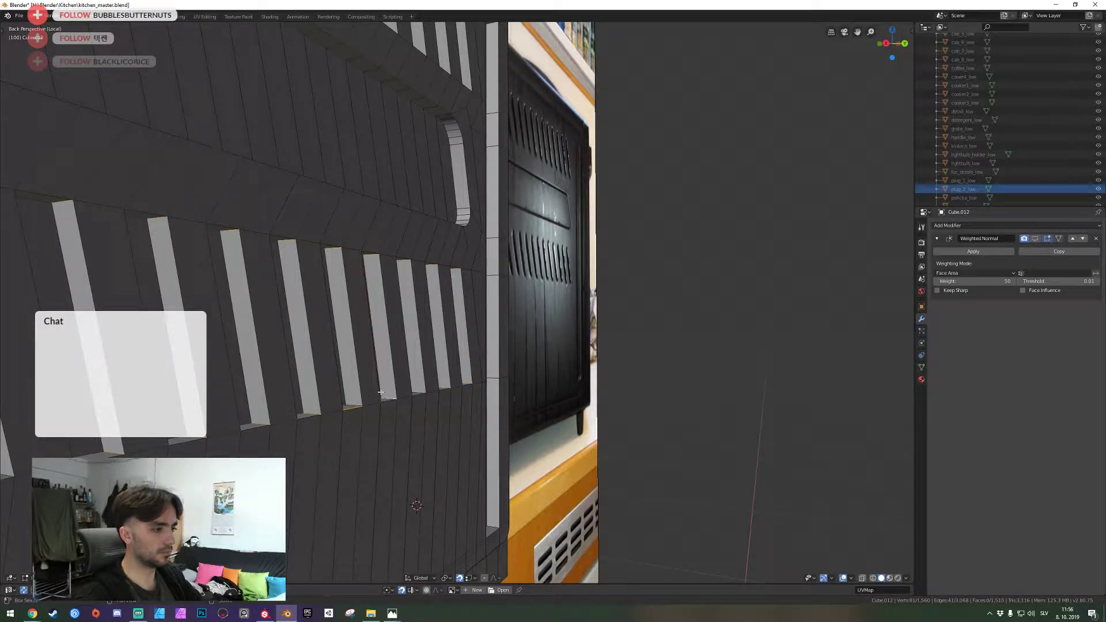
left_click(415, 393, "shift")
Add the remaining opposite-side corner edges of the nearest three vent slots in the lower row to the selection
key("shift+grave")
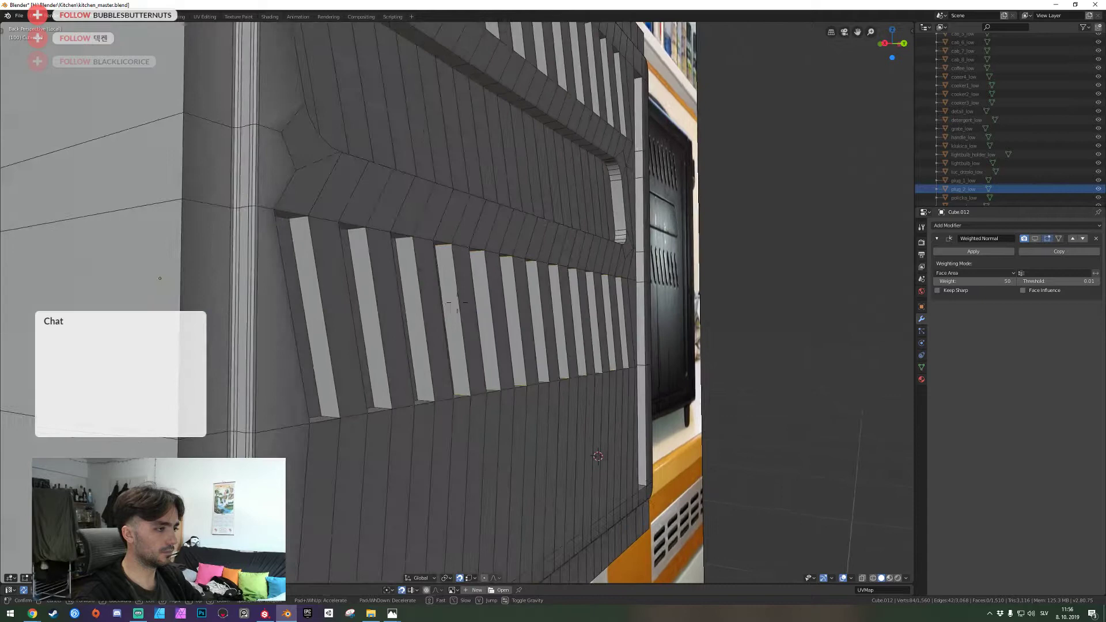
left_click(457, 303)
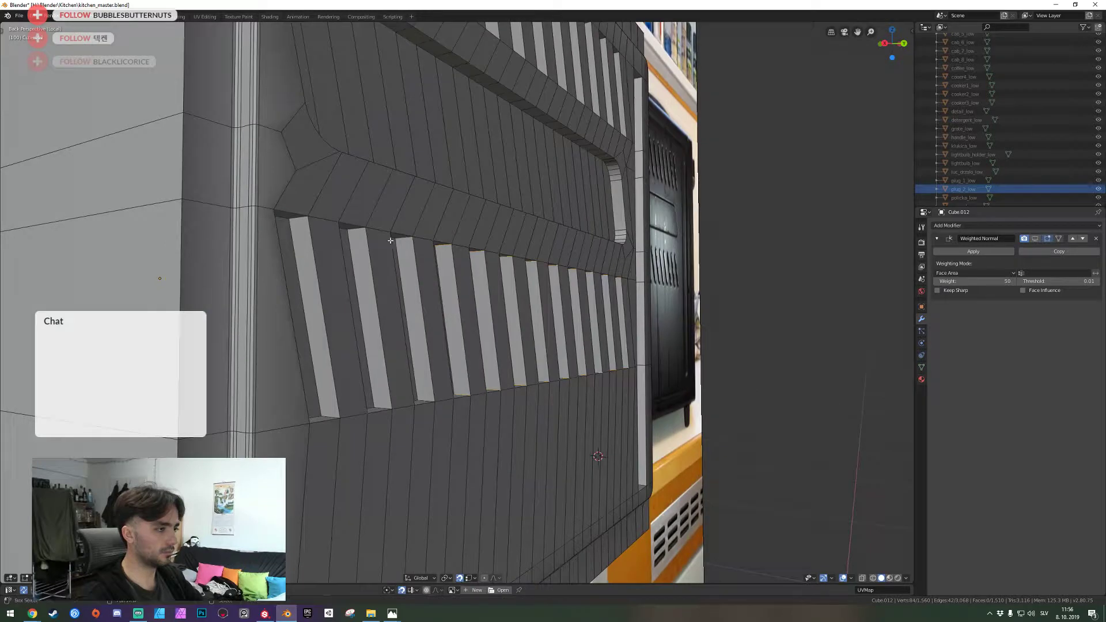
left_click(402, 240, "shift")
left_click(326, 416, "shift")
left_click(429, 399, "shift")
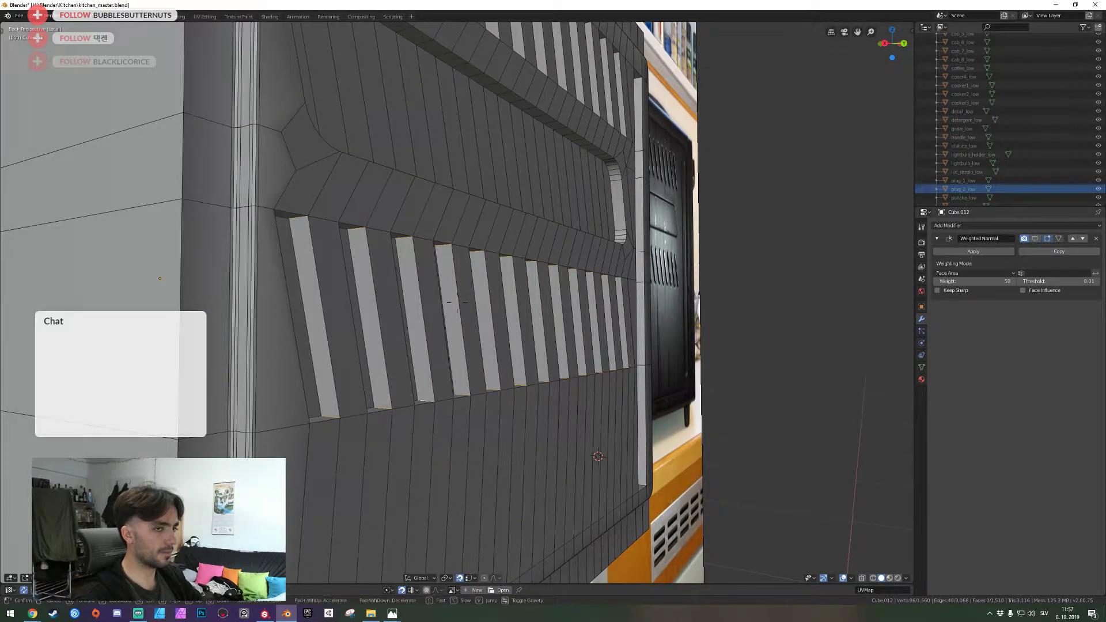
key("shift+grave")
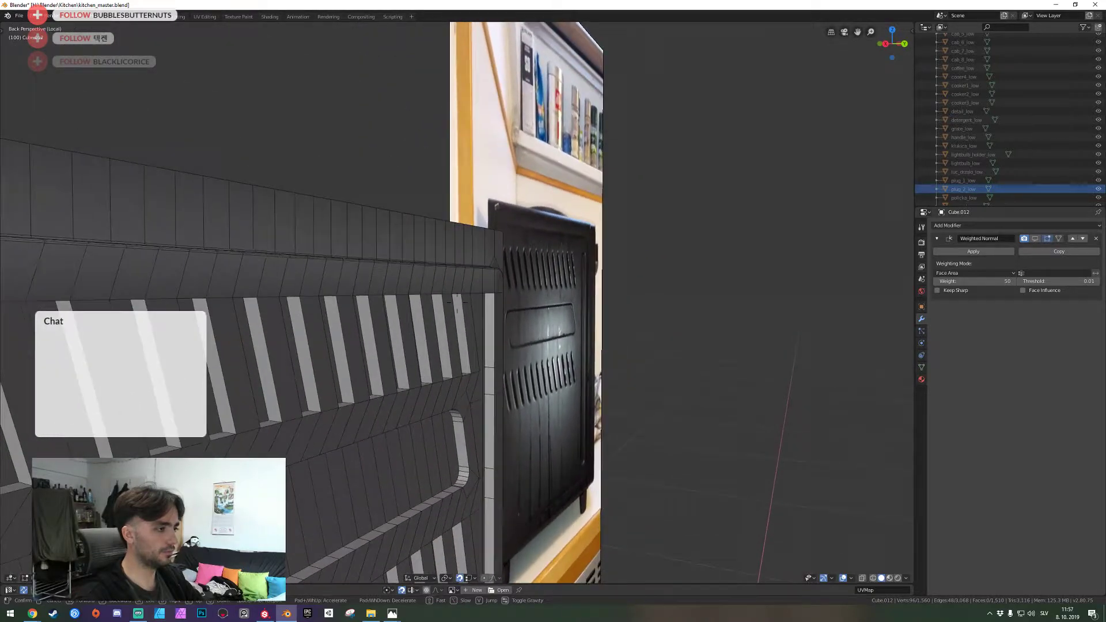
Add the corner edges on one side of the upper-row vent slots, at both ends, to the selection
left_click(472, 246)
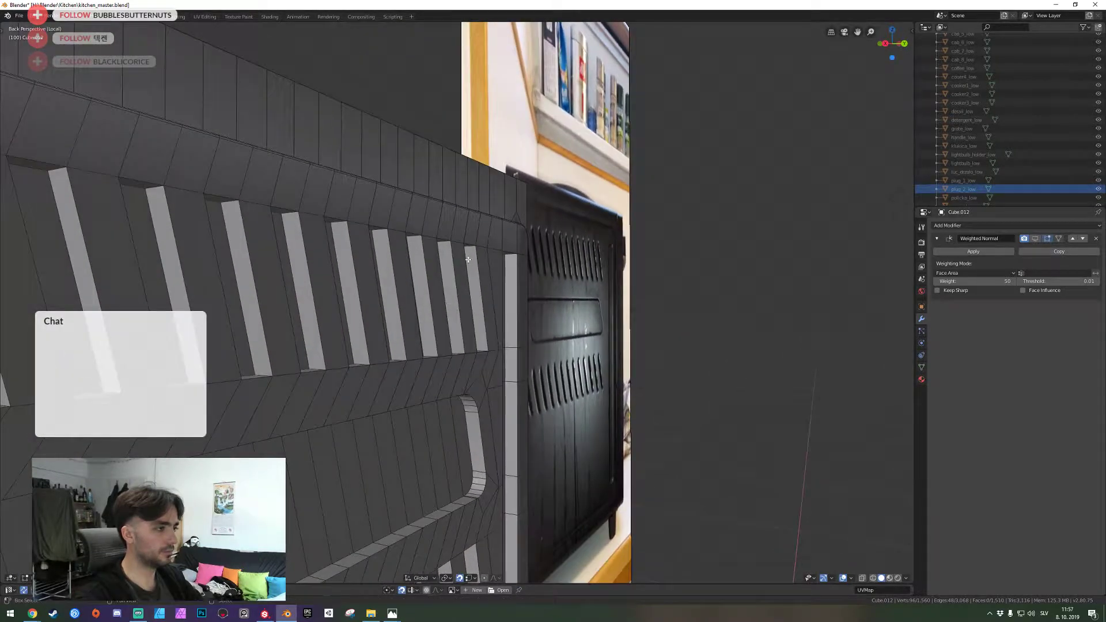
left_click(479, 346, "shift")
left_click(400, 360, "shift")
left_click(199, 203, "shift")
middle_click_drag(55, 174, 481, 258, "shift")
scroll(461, 254, "down", 2)
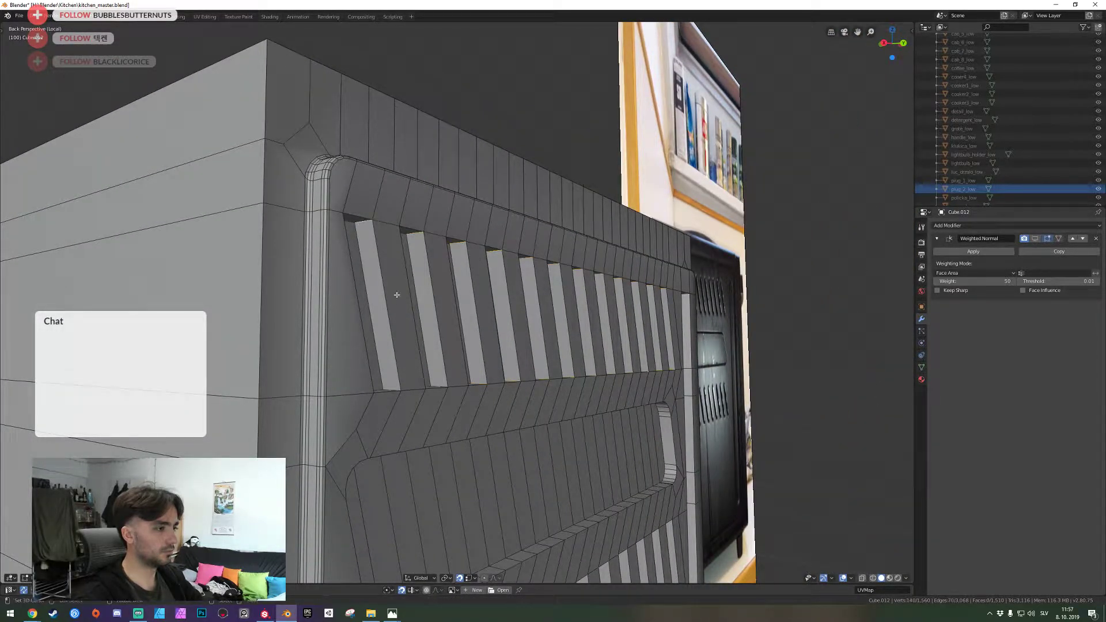
Add the opposite-side corner edges at the upper and lower ends of the farther upper-row vent slots to the selection
key("shift+grave")
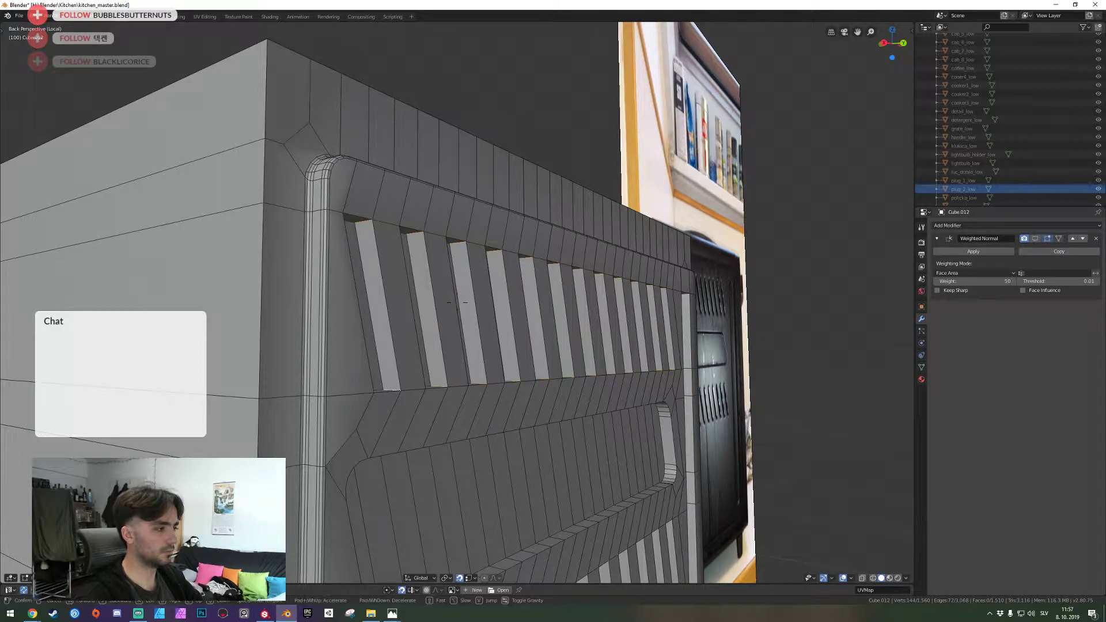
key("d")
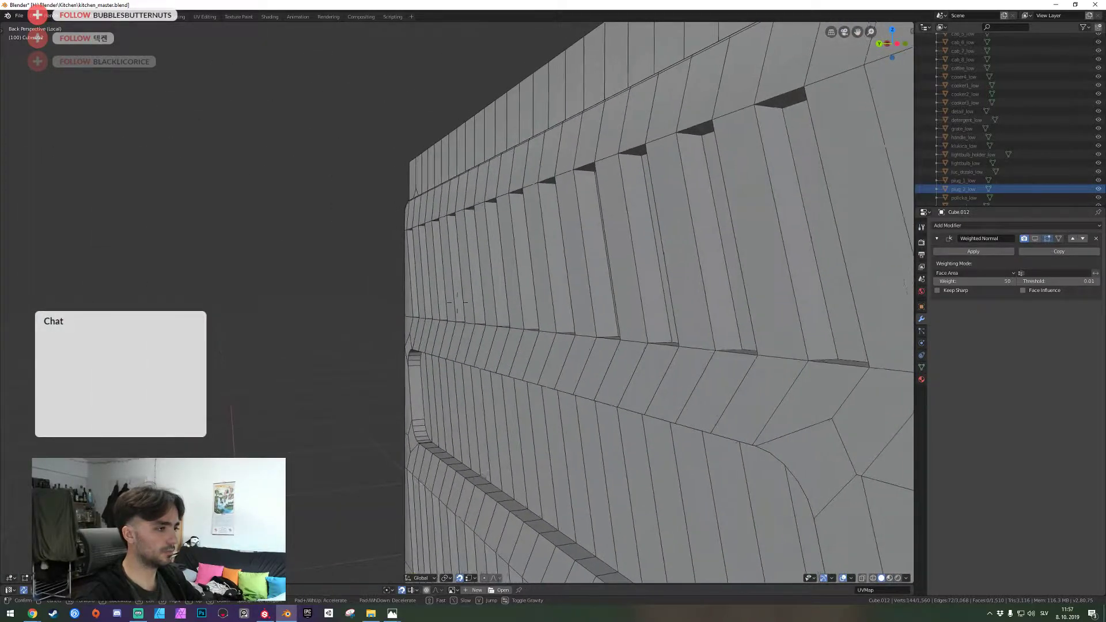
left_click(481, 346)
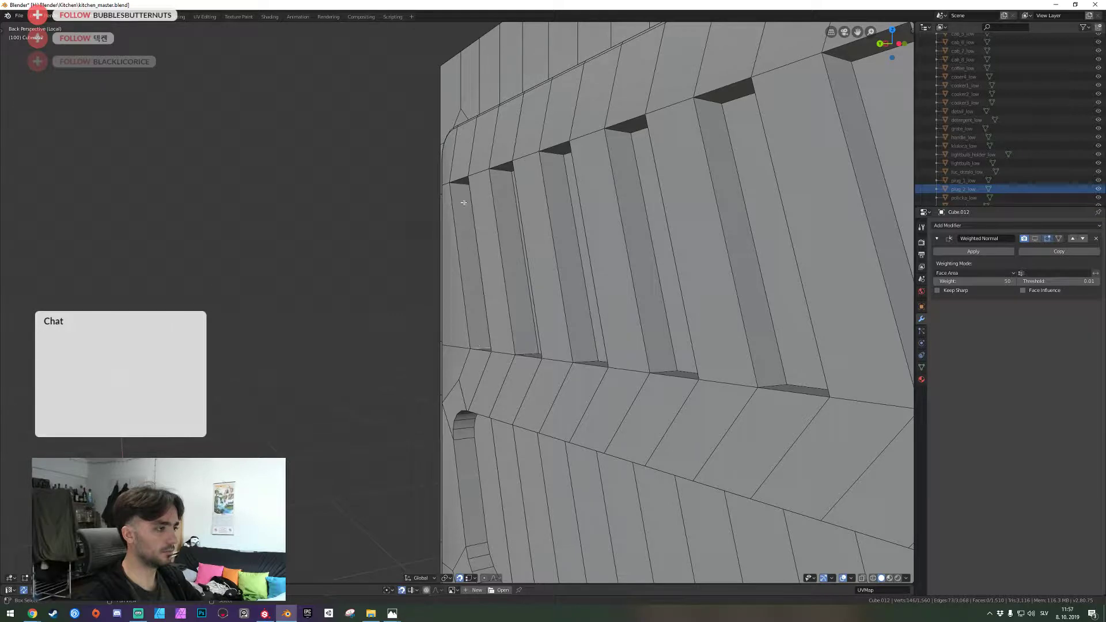
left_click(465, 185, "shift")
left_click(555, 152, "shift")
left_click(619, 131, "shift")
left_click(709, 99, "shift")
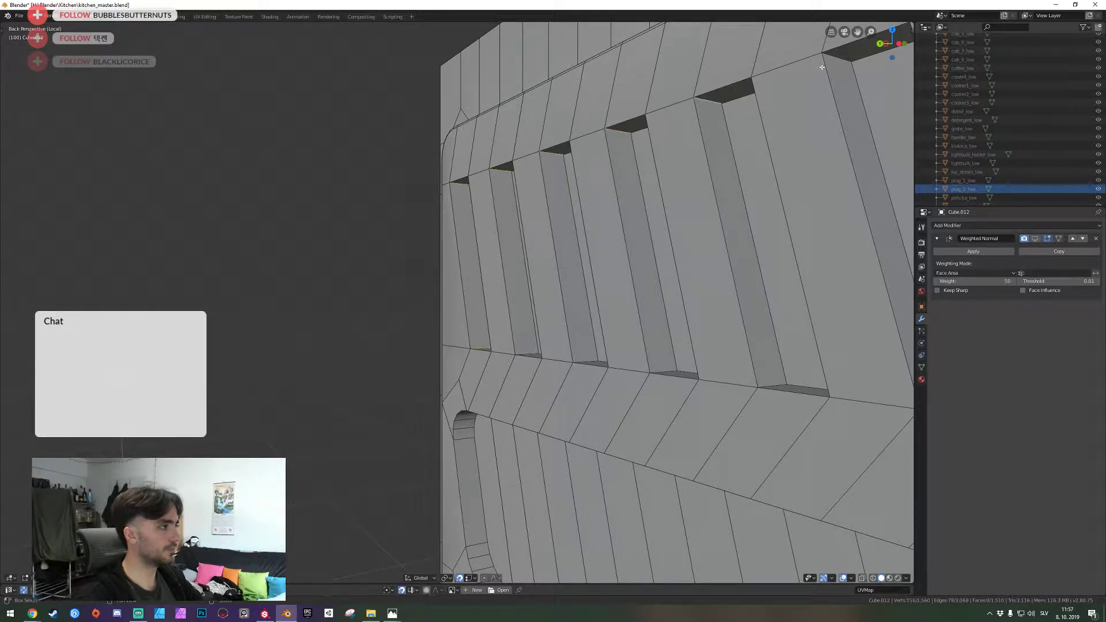
left_click(838, 58, "shift")
left_click(772, 385, "shift")
left_click(673, 370, "shift")
left_click(527, 356, "shift")
Add the remaining opposite-side corner edges of the nearer upper-row vent slots to the selection
middle_click_drag(527, 356, 457, 302)
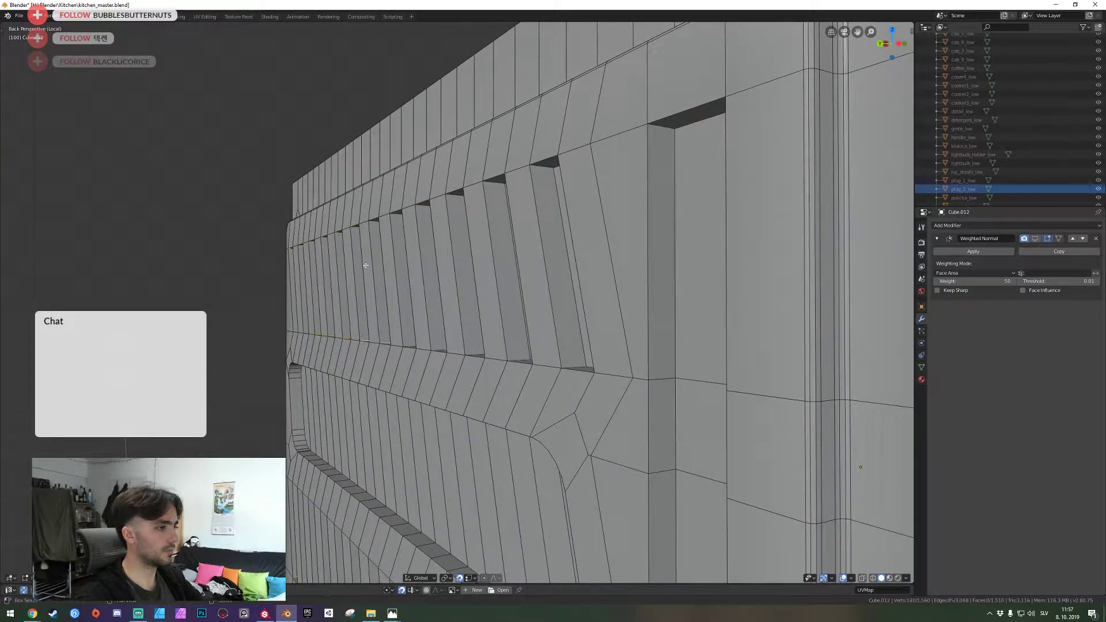
left_click(370, 225, "shift")
left_click(374, 222, "shift")
left_click(574, 363, "shift")
left_click(523, 360, "shift")
left_click(467, 351, "shift")
left_click(469, 352, "shift")
left_click(413, 346, "shift")
Bevel all selected corner edges to round the ends of the vent slots in both rows
key("shift+grave")
key("a")
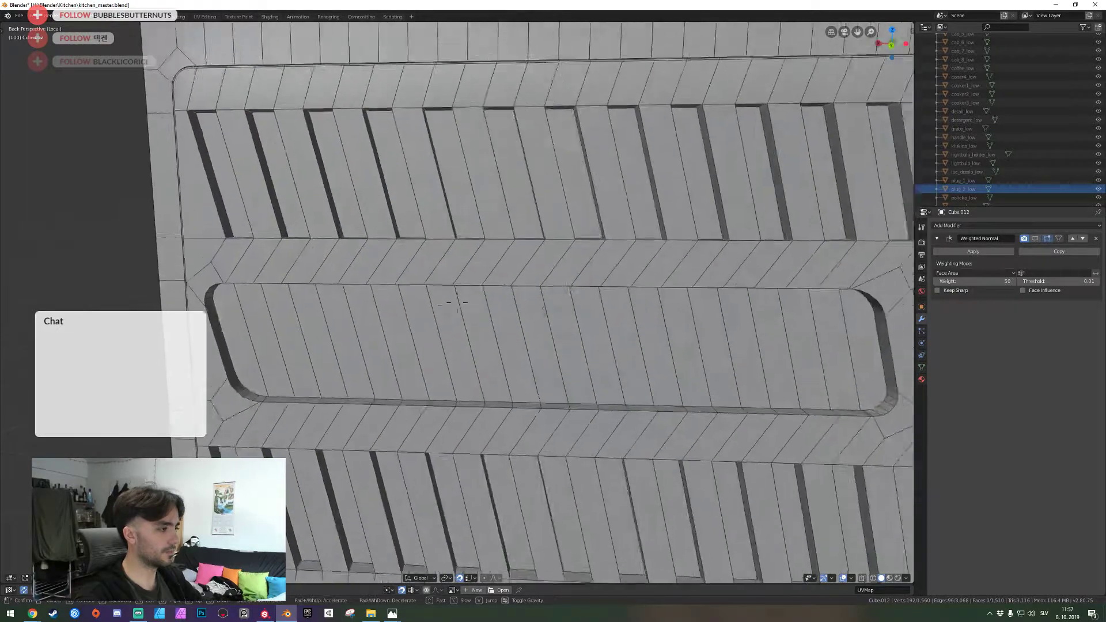
key("s")
key("w")
key("d")
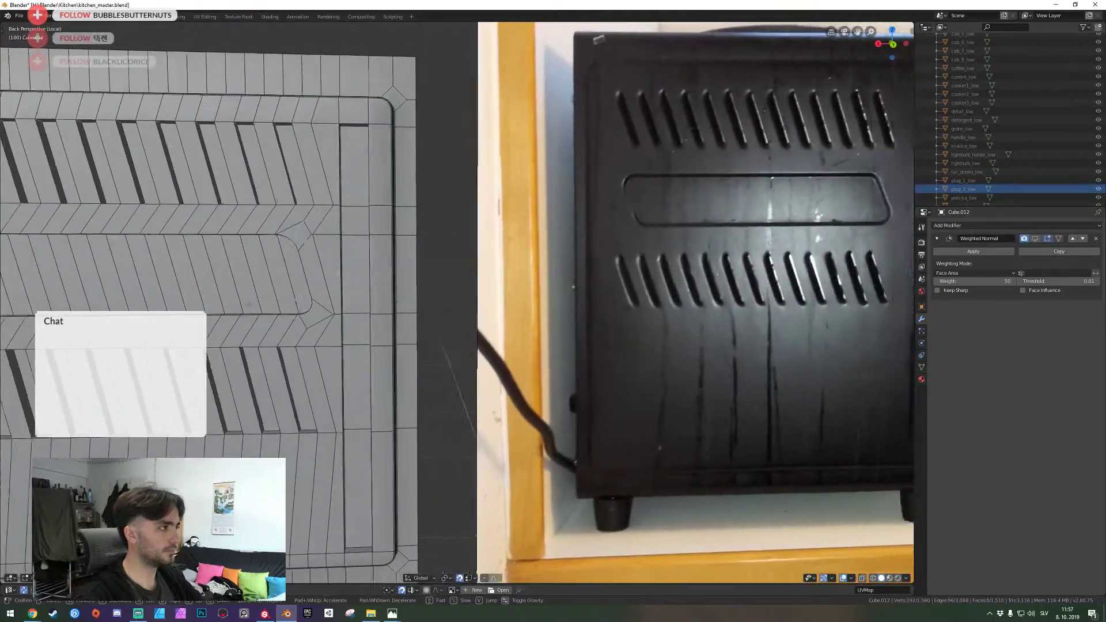
key("s")
key("Escape")
key("ctrl+b")
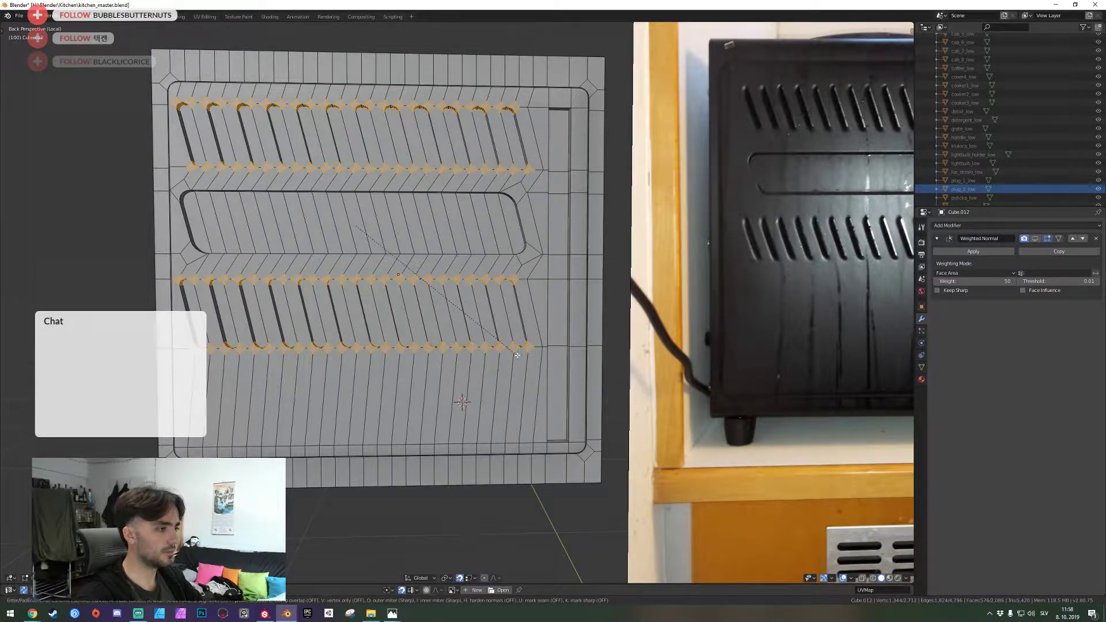
left_click(517, 355)
Inspect the rounded vent slots up close and across the whole side panel, both as wireframed mesh and as shaded object
key("shift+grave")
key("w")
left_click(457, 303)
key("alt+a")
key("shift+grave")
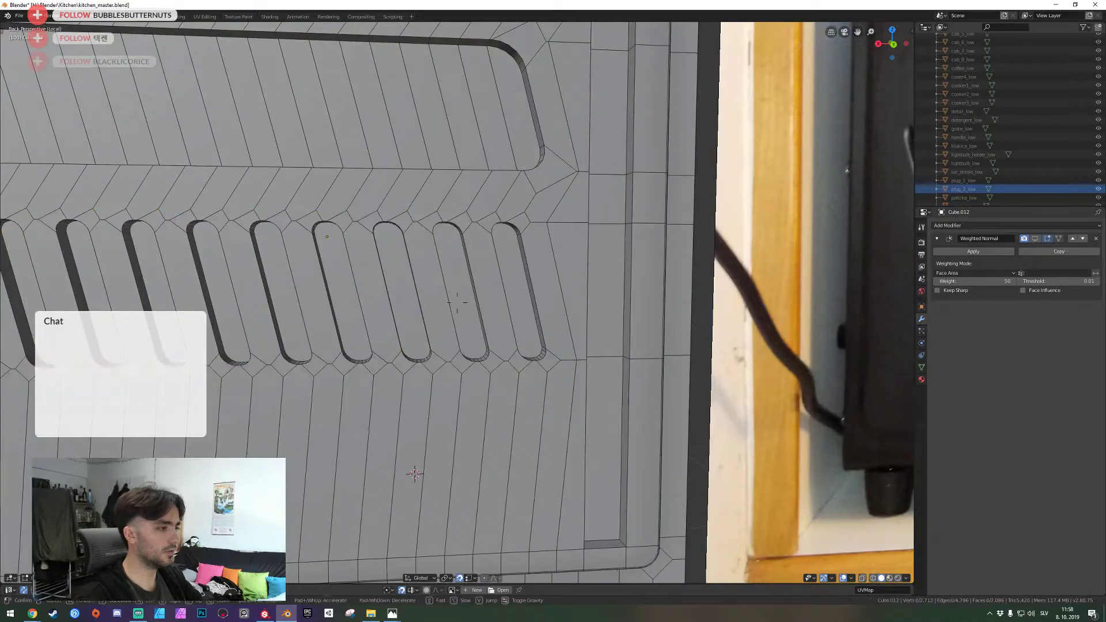
key("s")
left_click(457, 303)
key("Tab")
key("shift+grave")
key("s")
left_click(457, 303)
key("Tab")
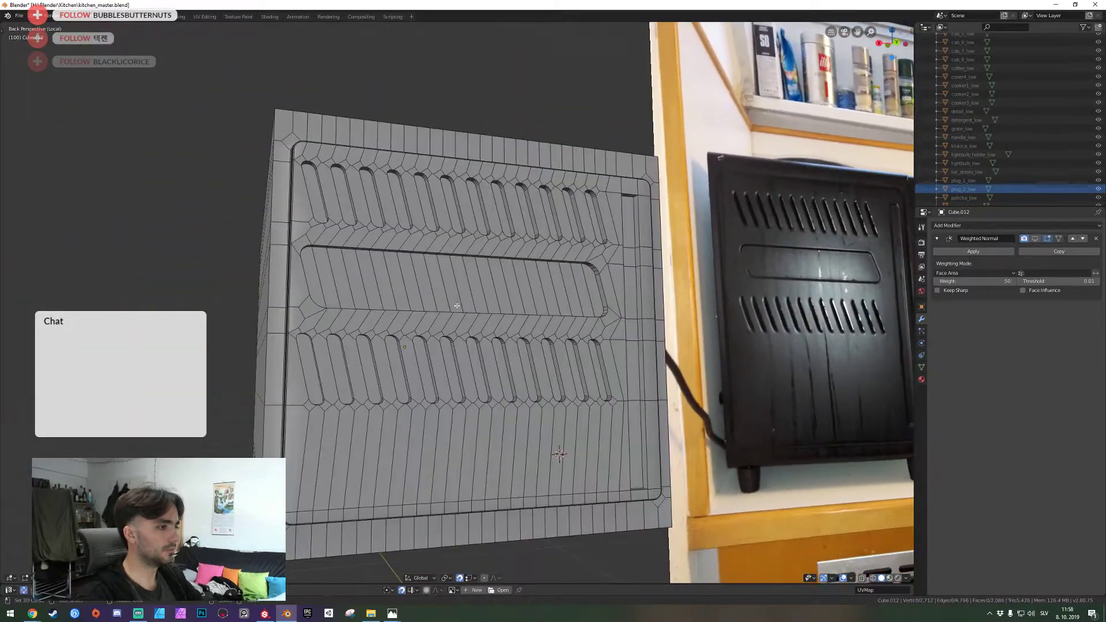
key("shift+grave")
key("w")
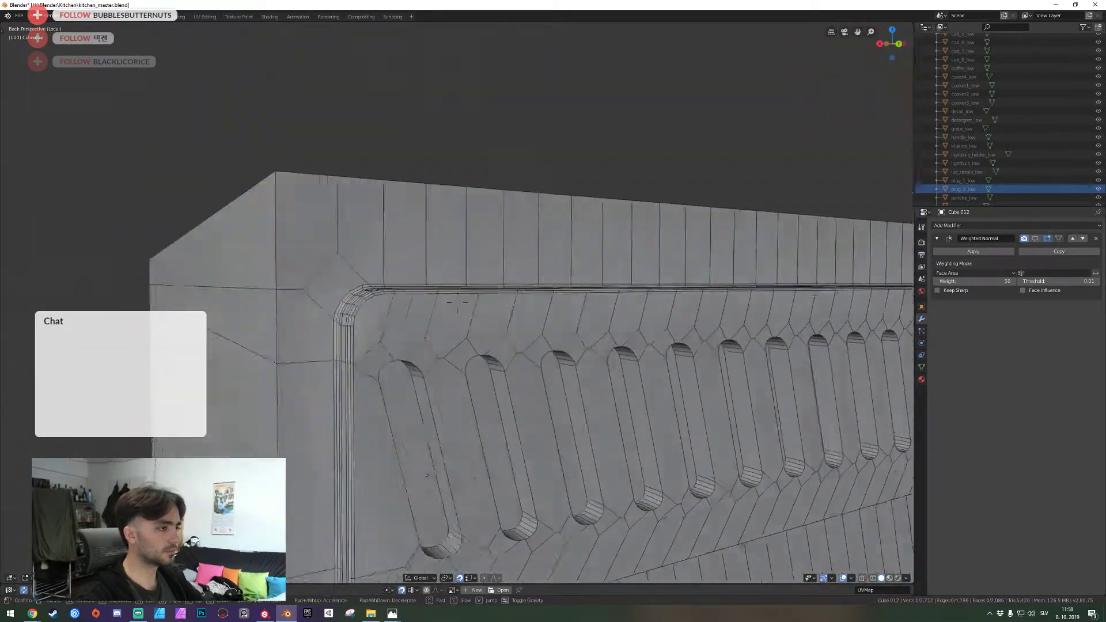
left_click(457, 302)
key("shift+grave")
key("s")
left_click(457, 302)
key("Tab")
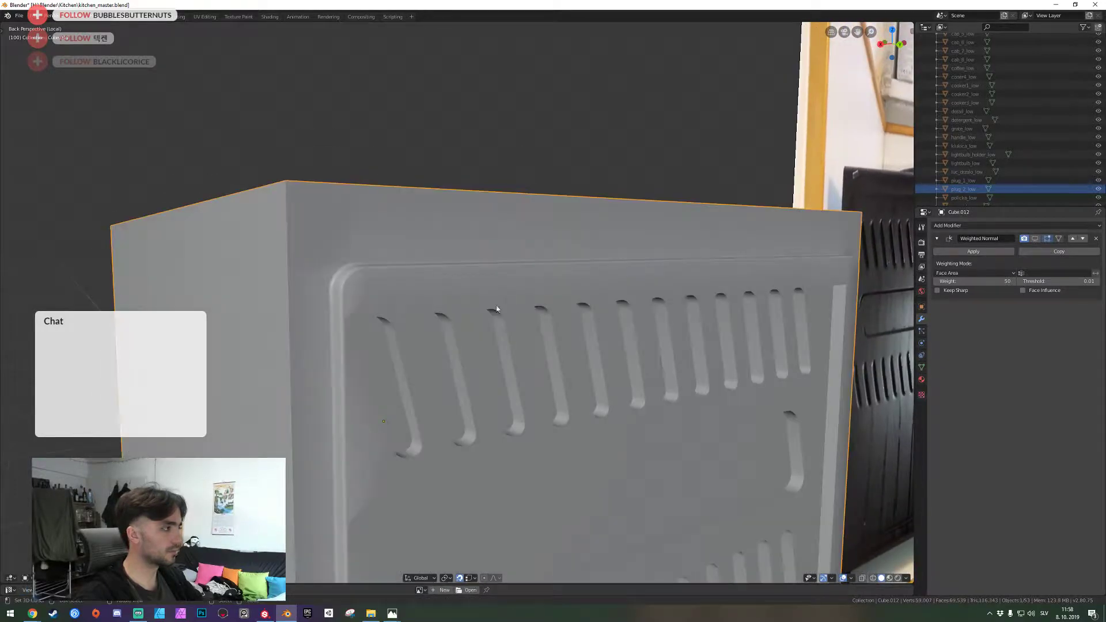
Preview the Weighted Normal modifier's shading on the panel in the viewport, and return to editing the mesh
left_click(1037, 239)
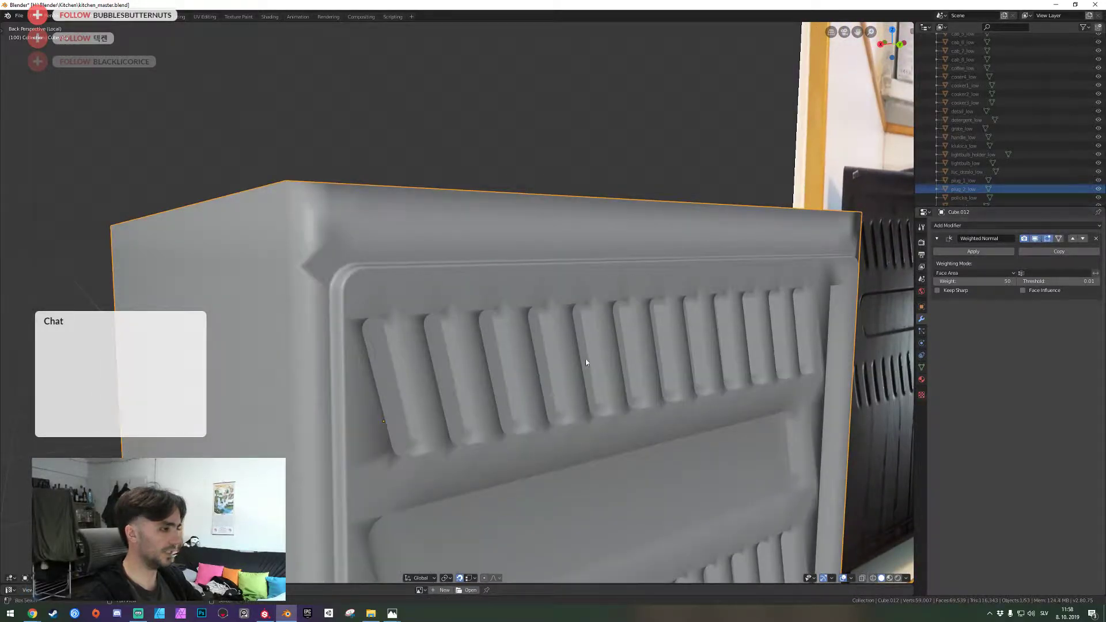
key("shift+grave")
key("s")
left_click(457, 303)
key("Tab")
key("shift+grave")
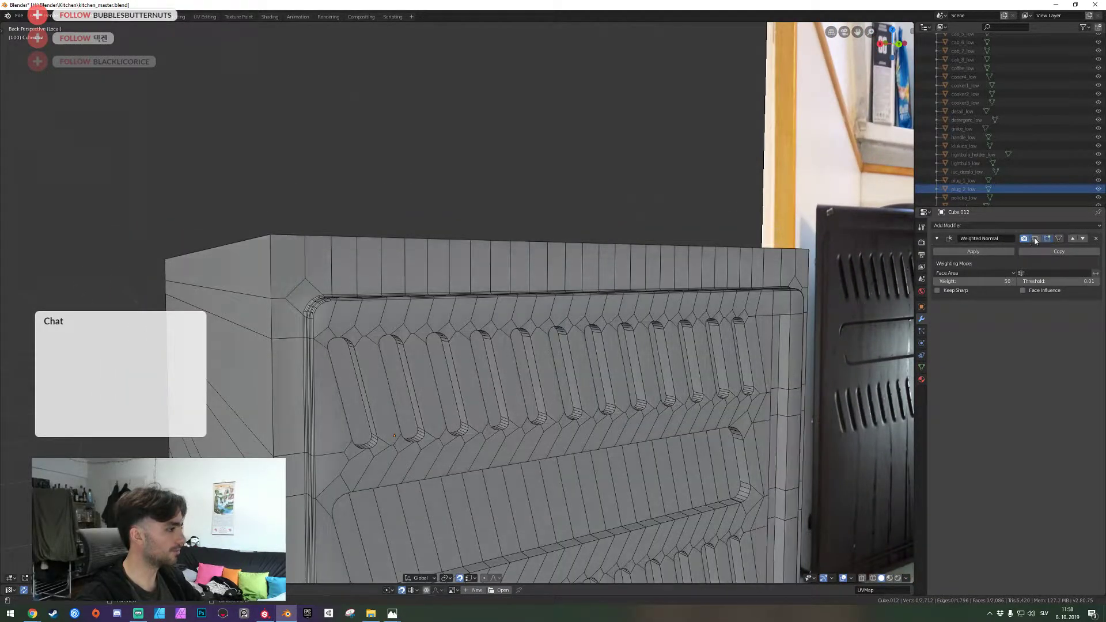
left_click(457, 301)
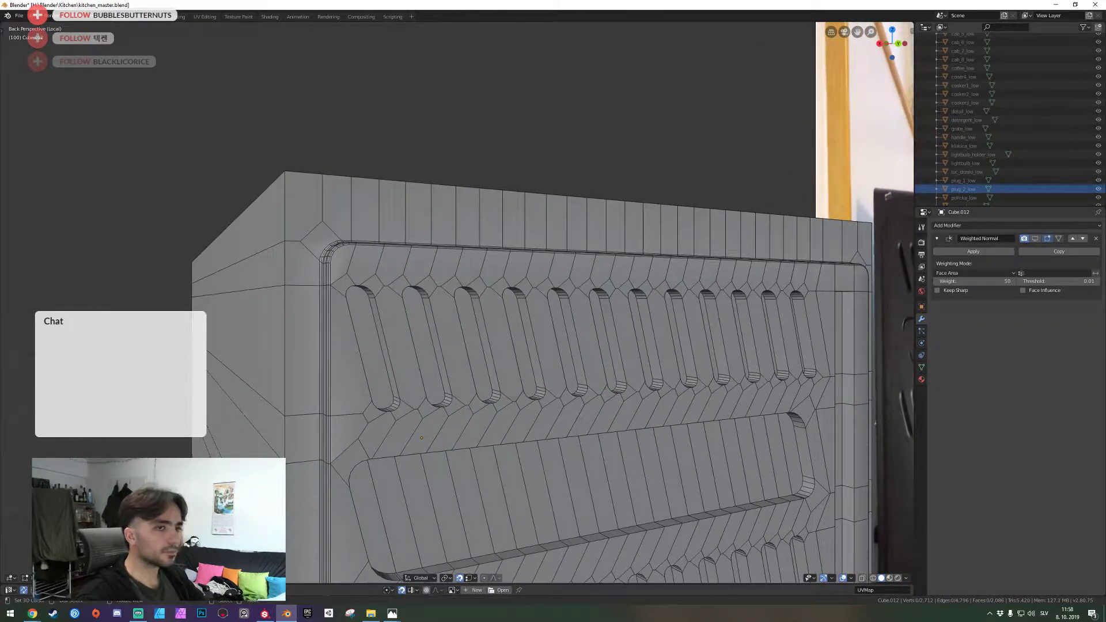
Select the outer rim edges along both sides and the lower end of the first upper-row vent slot
key("alt+Tab")
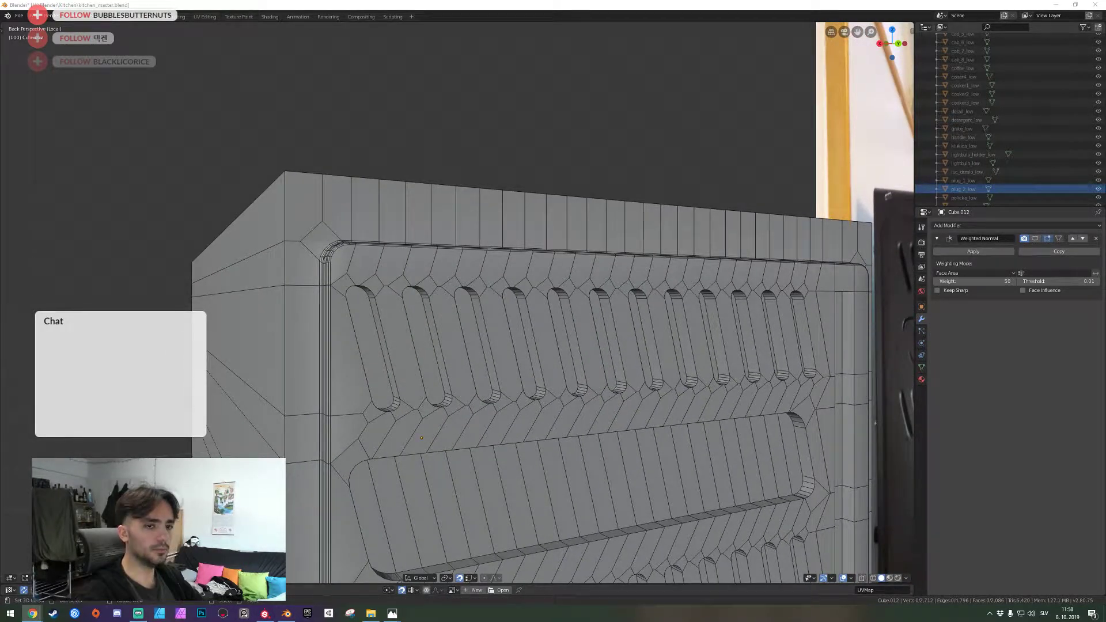
left_click(453, 243)
key("shift+grave")
key("w")
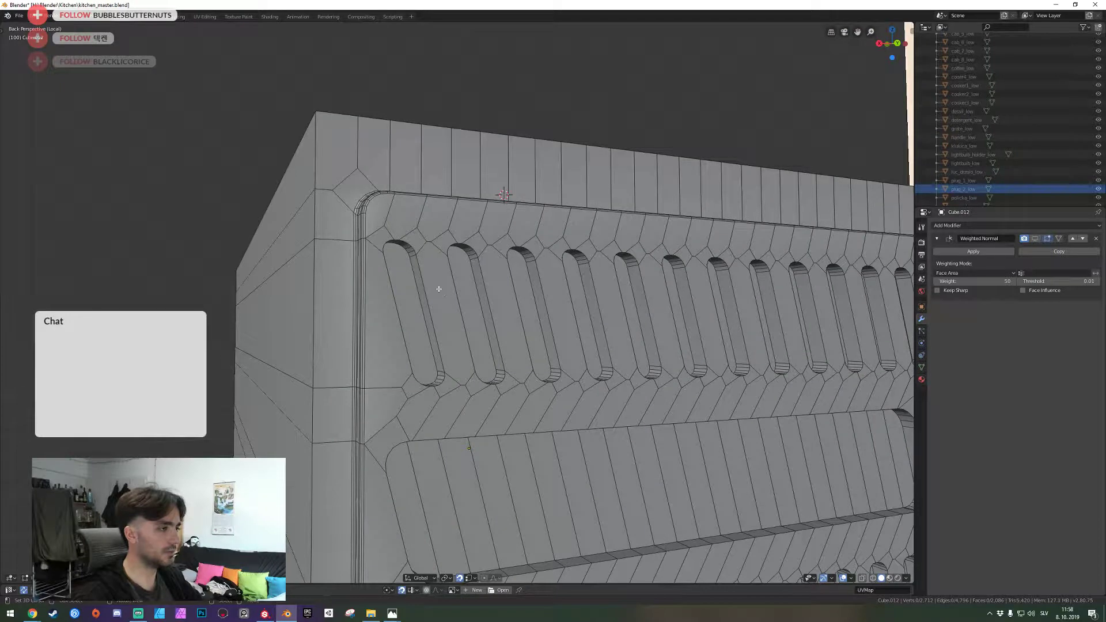
left_click(437, 290, "alt")
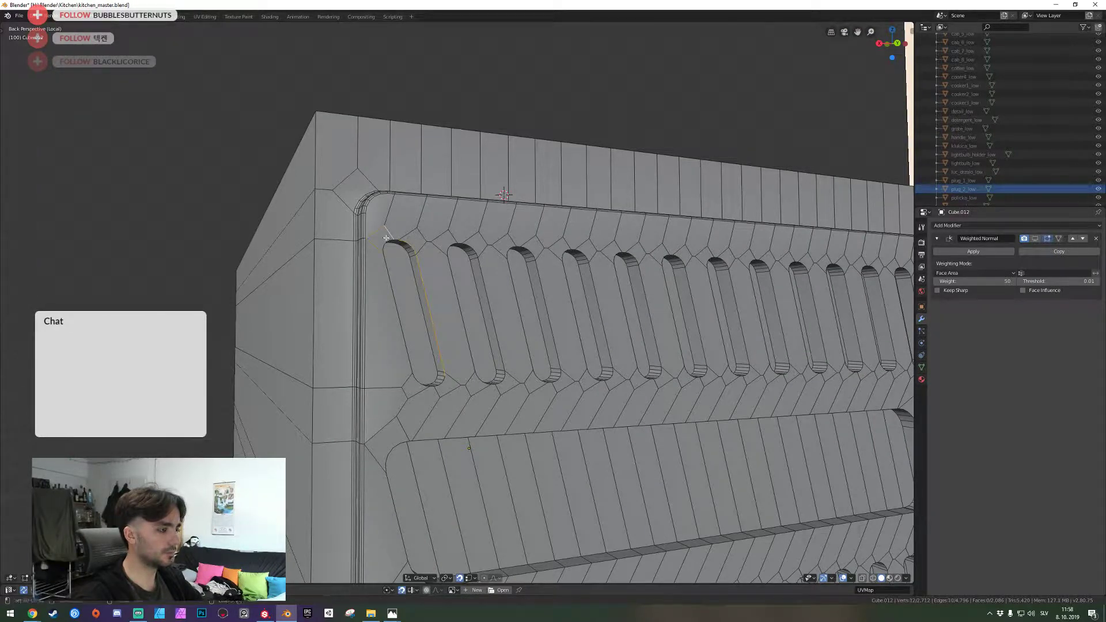
left_click(387, 283, "alt+shift")
left_click(435, 393, "alt+shift")
scroll(443, 387, "up", 5)
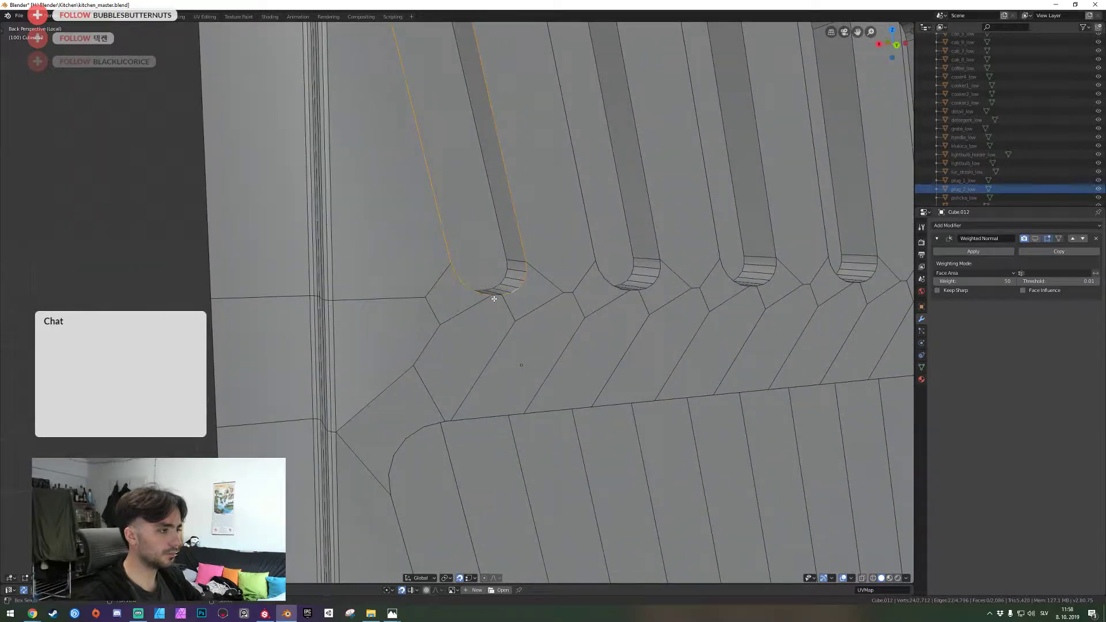
Add the rim edges along the lower end and both sides of the second upper-row vent slot to the selection
left_click(634, 293, "alt+shift")
key("ctrl+z")
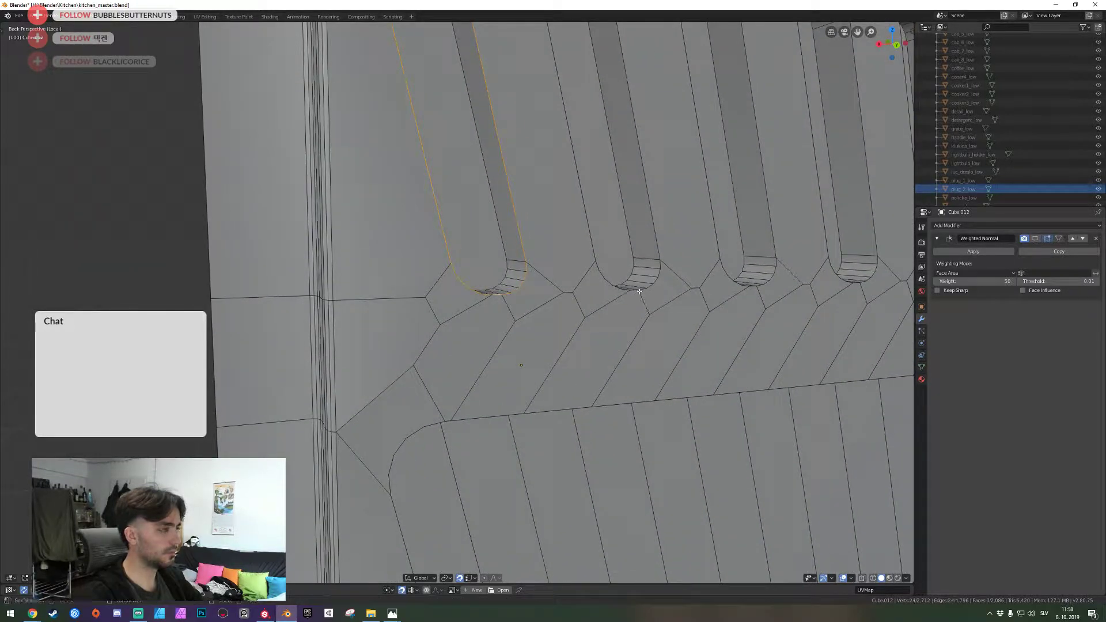
left_click(619, 290, "alt+shift")
left_click(615, 288, "alt+shift")
left_click(647, 288, "alt+shift")
left_click(657, 244, "alt+shift")
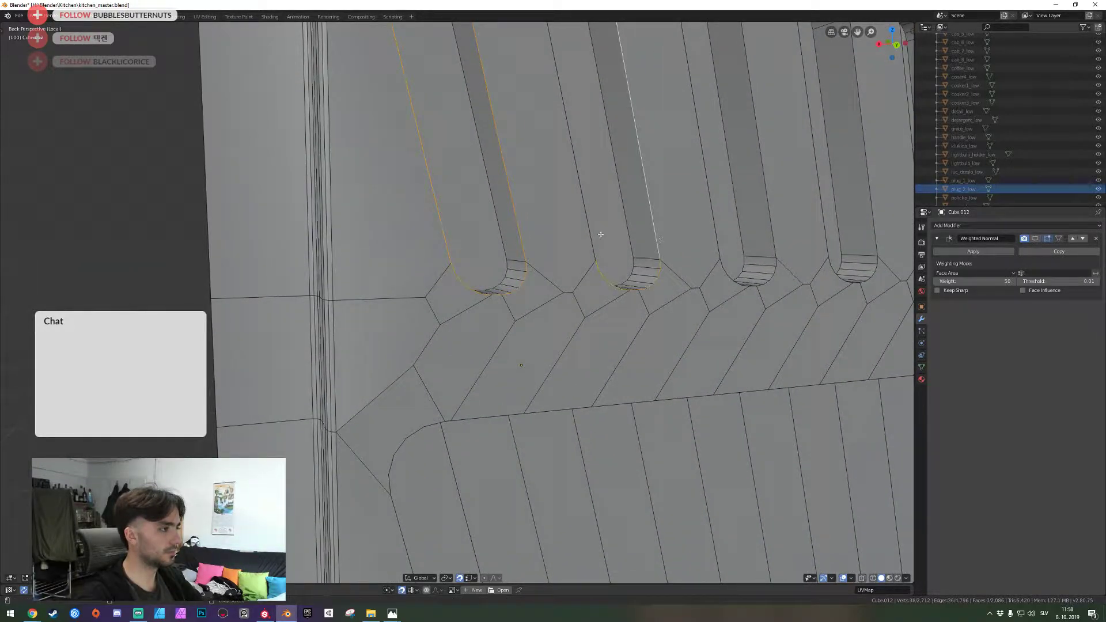
left_click(592, 234, "alt+shift")
Add the rounded upper-end rim edges of the first and second vent slots to the selection
key("shift+grave")
key("e")
key("q")
left_click(457, 303)
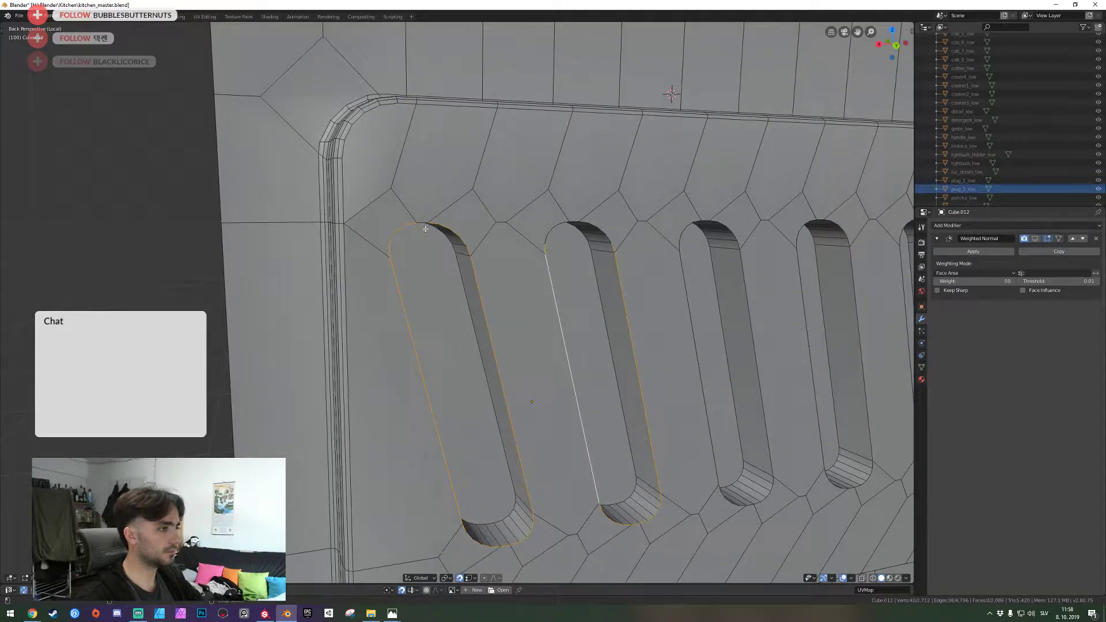
left_click(424, 222, "alt+shift")
left_click(560, 223, "alt+shift")
left_click(600, 227, "alt+shift")
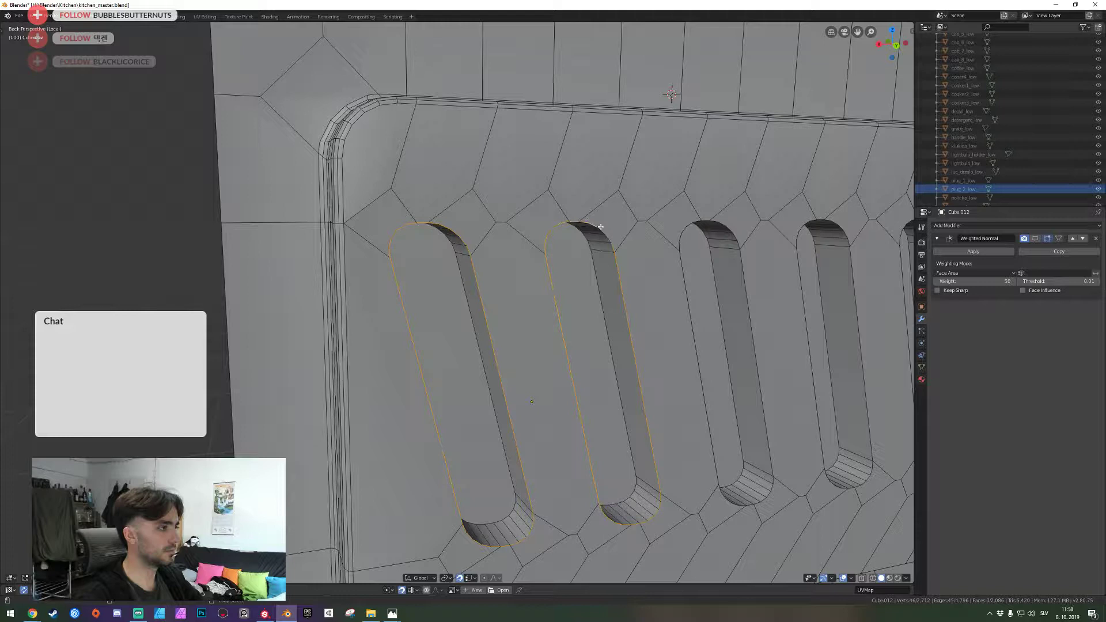
Add the outer rim edges of the third upper-row vent slot to the selection
left_click(682, 228, "alt+shift")
left_click(730, 222, "alt+shift")
left_click(754, 262, "alt+shift")
left_click(733, 505, "alt+shift")
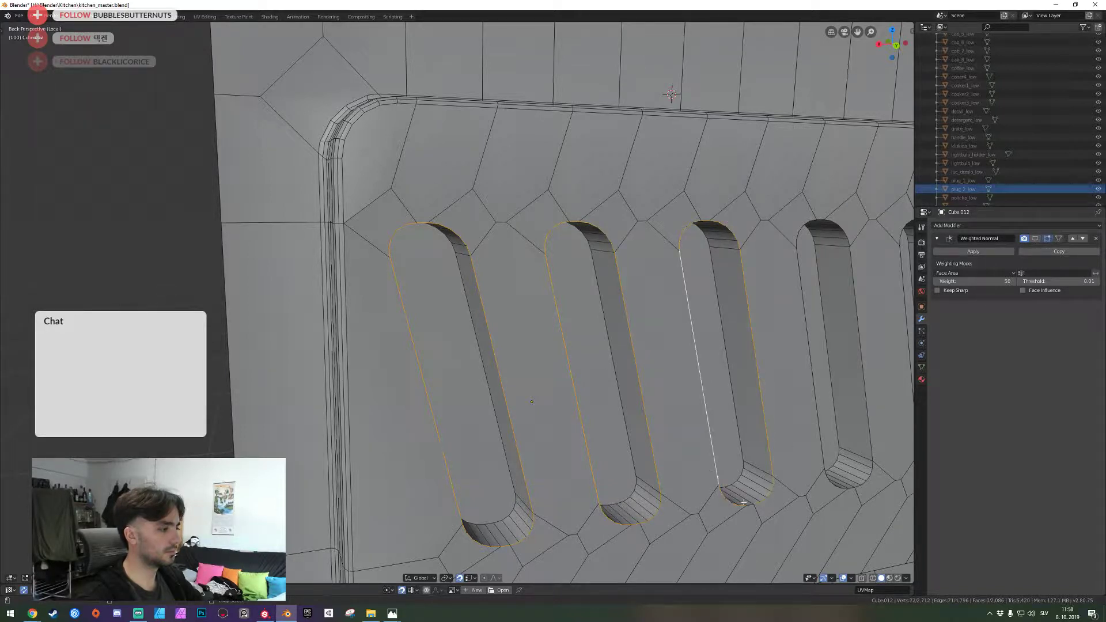
Add the outer rim edges of the fourth upper-row vent slot to the selection
left_click(862, 488, "alt+shift")
left_click(819, 458, "alt+shift")
left_click(826, 219, "alt+shift")
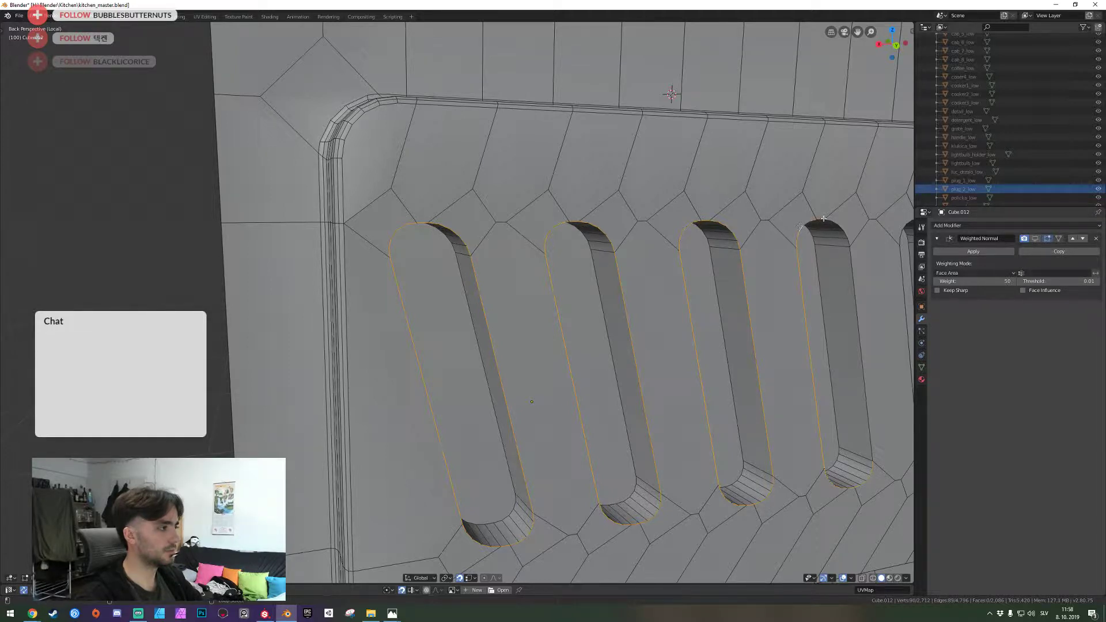
key("ctrl+z")
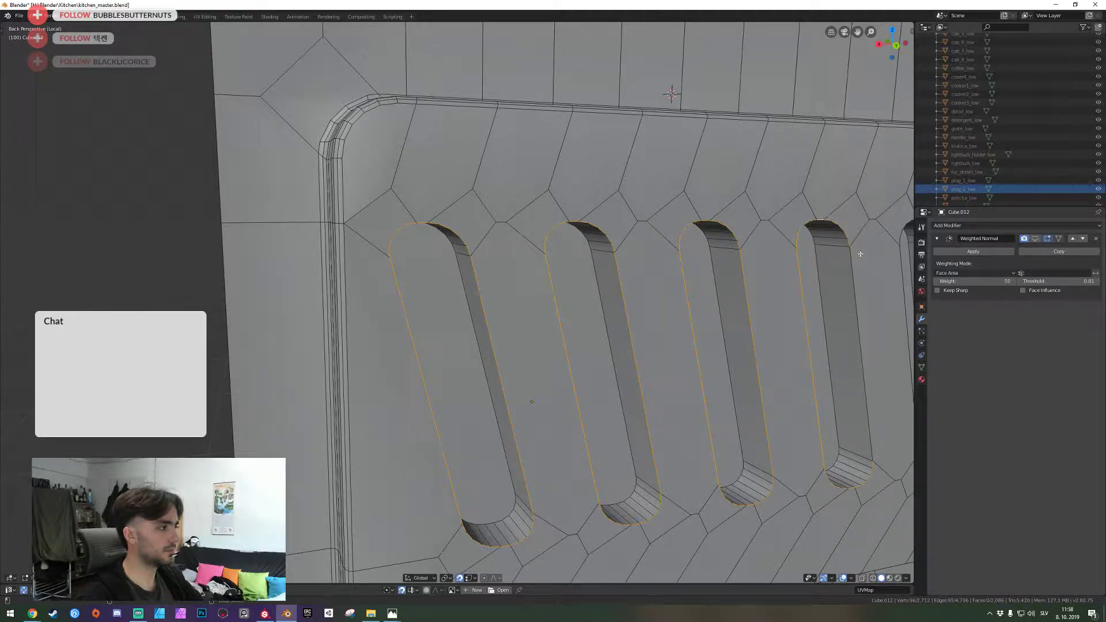
left_click(857, 277, "alt+shift")
Add the outer rim edges of the fifth upper-row vent slot to the selection
key("shift+grave")
key("d")
left_click(457, 303)
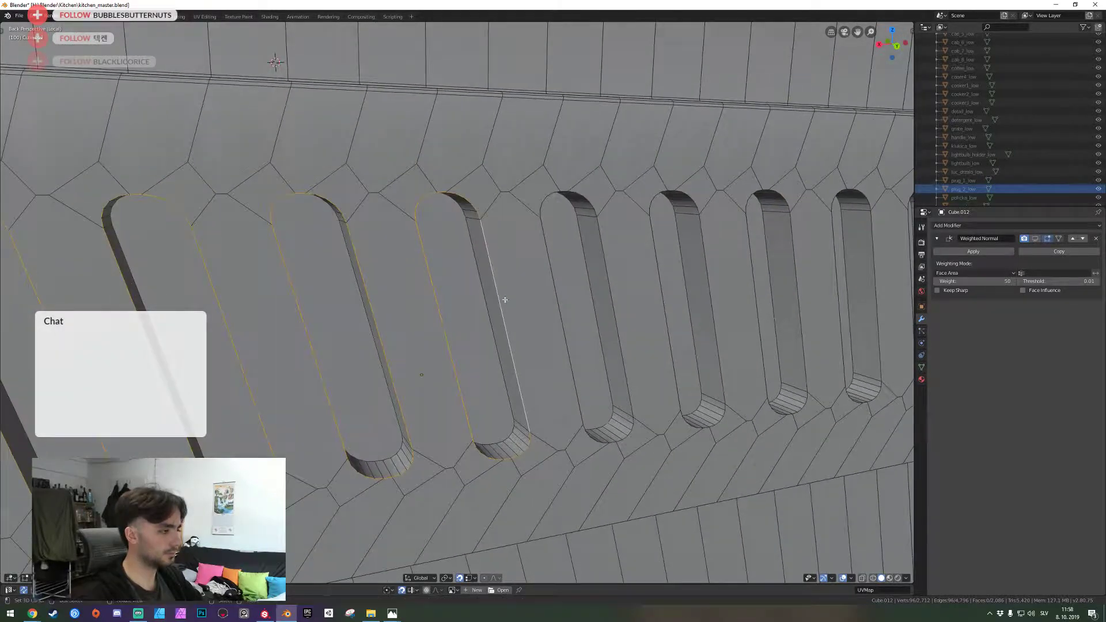
left_click(546, 254, "alt+shift")
left_click(556, 189, "alt+shift")
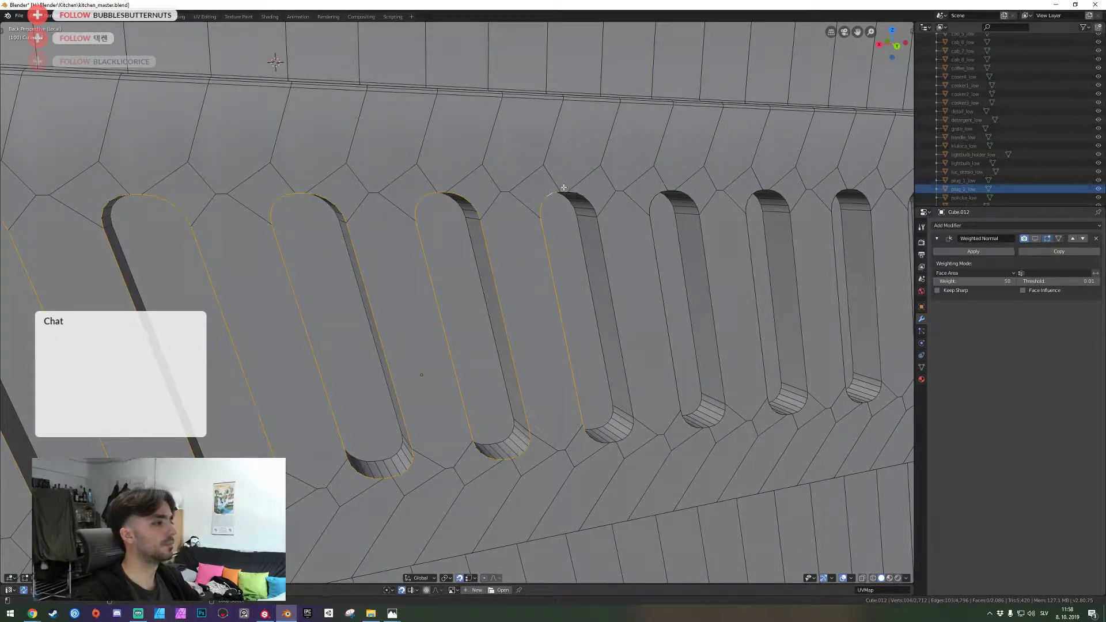
left_click(605, 259, "alt+shift")
left_click(628, 439, "alt+shift")
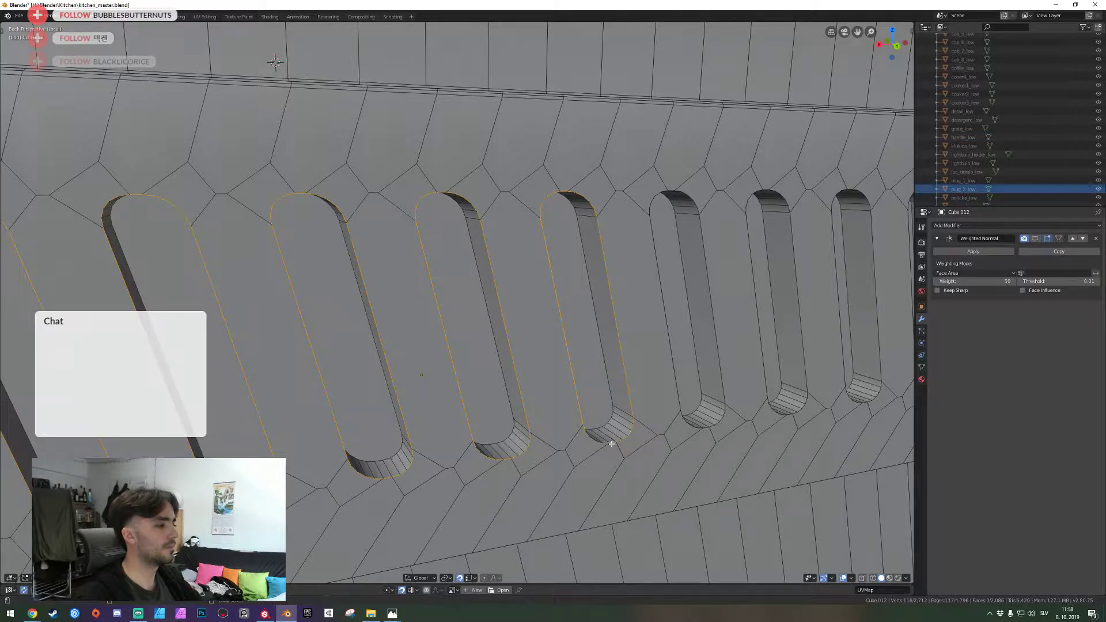
left_click(590, 417, "alt+shift")
Add the outer rim edges of the sixth upper-row vent slot to the selection
left_click(650, 228, "alt+shift")
left_click(653, 198, "alt+shift")
left_click(672, 190, "alt+shift")
left_click(714, 335, "alt+shift")
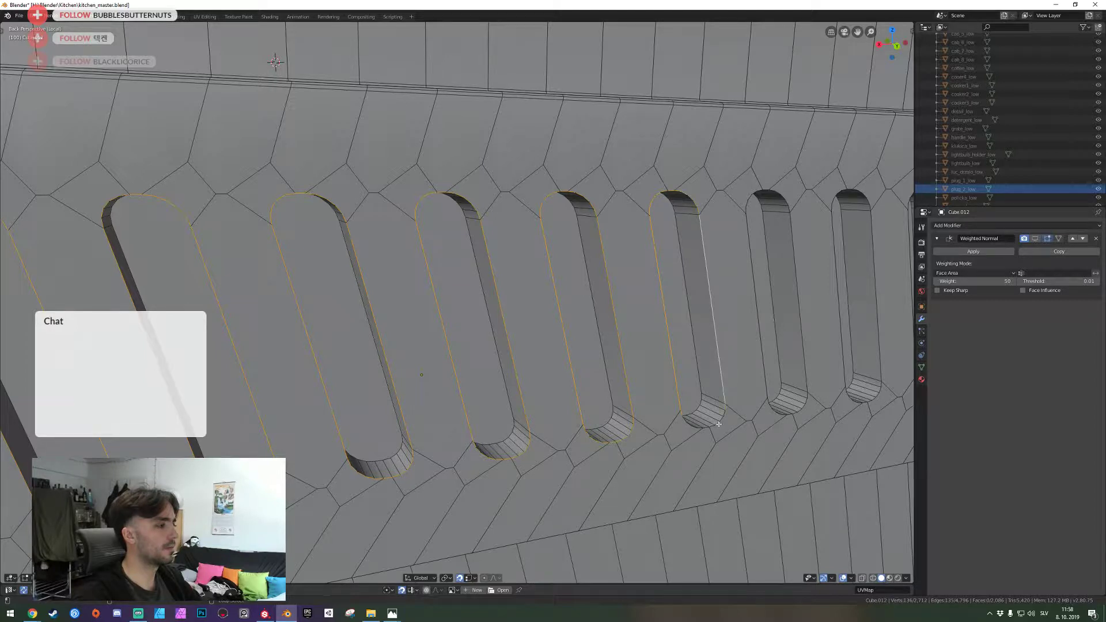
left_click(716, 428, "alt+shift")
left_click(696, 424, "alt+shift")
Add the outer rim edges of the seventh upper-row vent slot to the selection, deselecting the stray edges beside its ends
left_click(791, 415, "alt+shift")
left_click(800, 419, "alt+shift")
left_click(808, 289, "alt+shift")
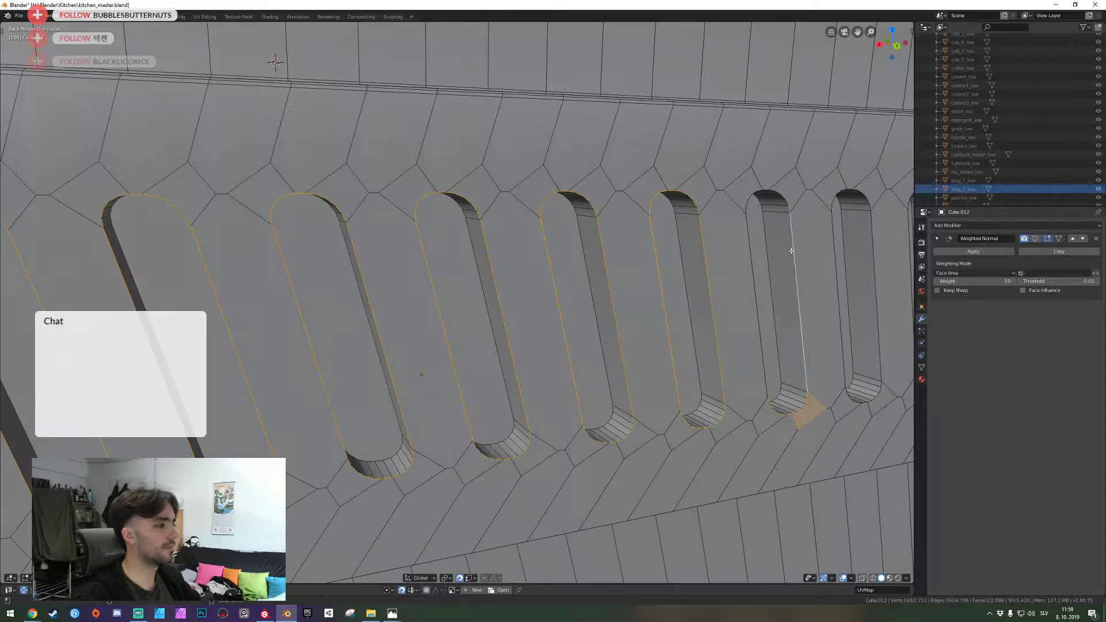
left_click(786, 201, "alt+shift")
left_click(767, 187, "alt+shift")
left_click(756, 190, "alt+shift")
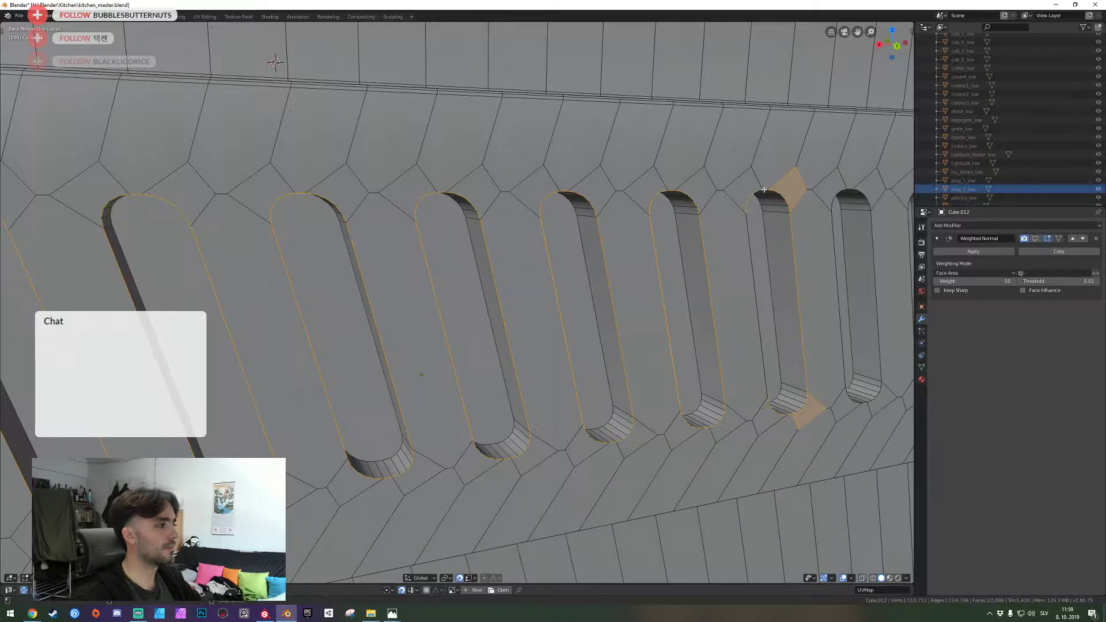
left_click(747, 226, "alt+shift")
left_click(815, 414, "alt+shift")
left_click(794, 206, "alt+shift")
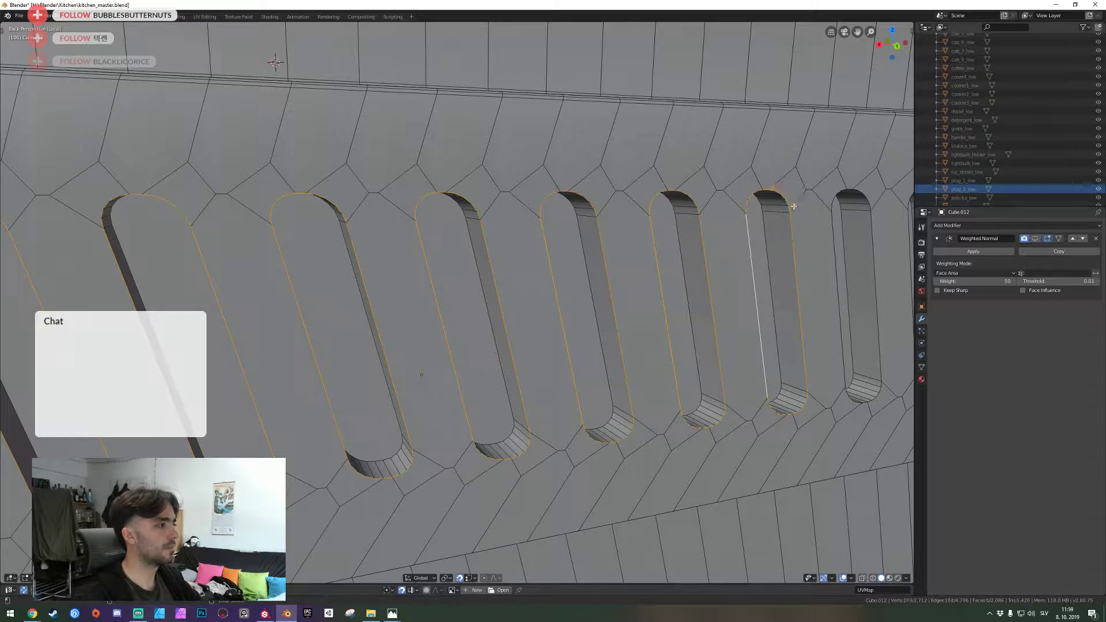
Add the outer rim edges of the eighth upper-row vent slot to the selection
left_click(831, 227, "shift")
left_click(853, 188, "alt+shift")
left_click(880, 227, "shift")
left_click(881, 395, "alt+shift")
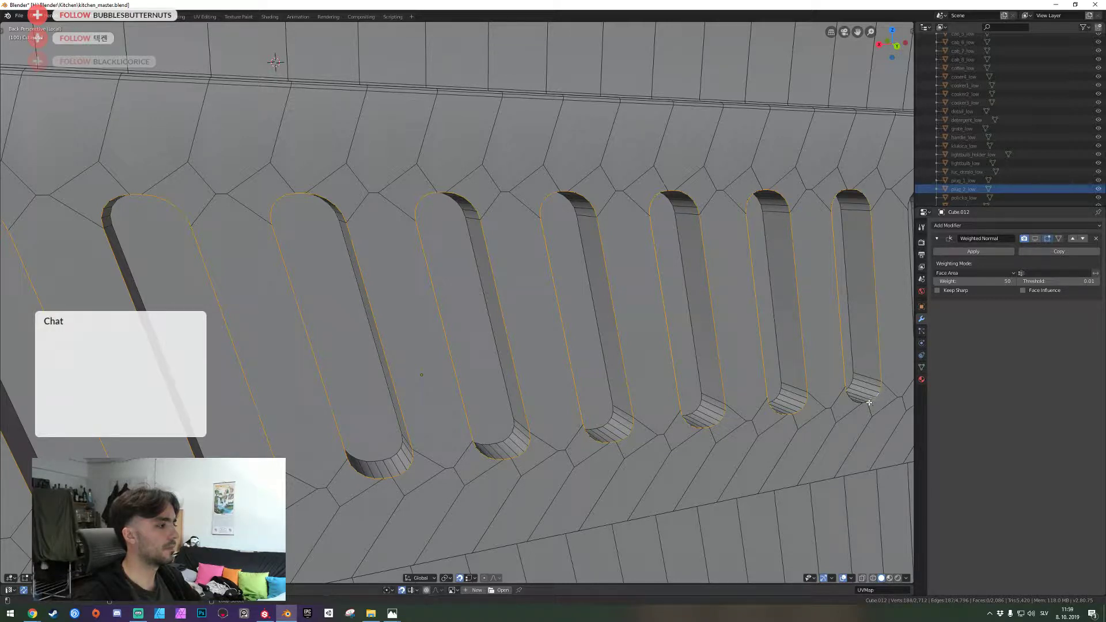
Add the outer rim edges of the ninth upper-row vent slot to the selection
middle_click_drag(830, 406, 449, 386, "shift")
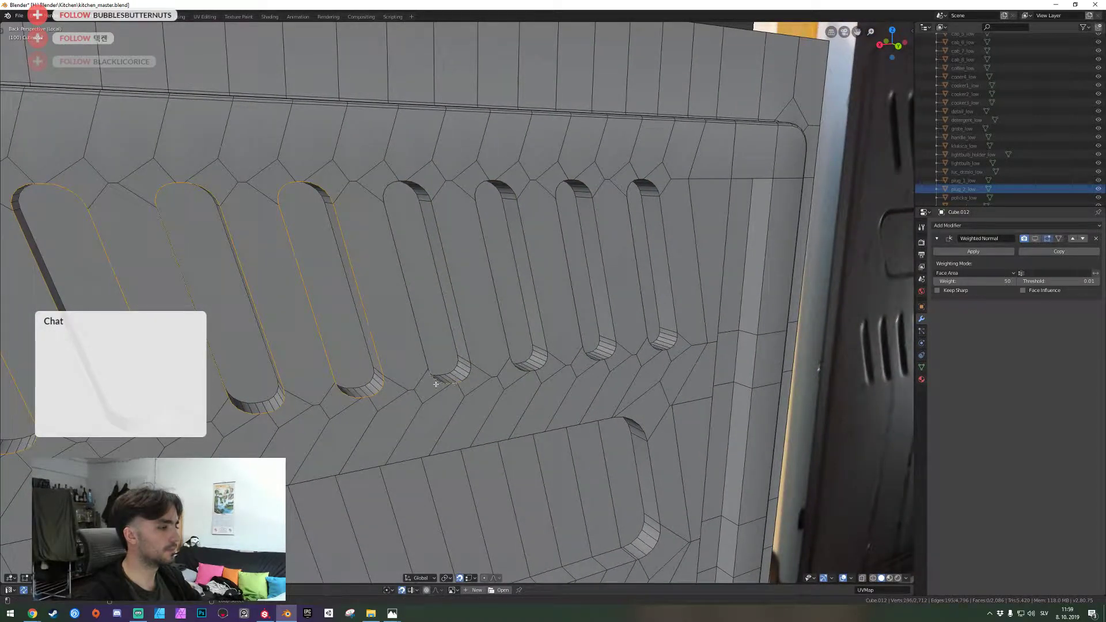
left_click(403, 271, "alt+shift")
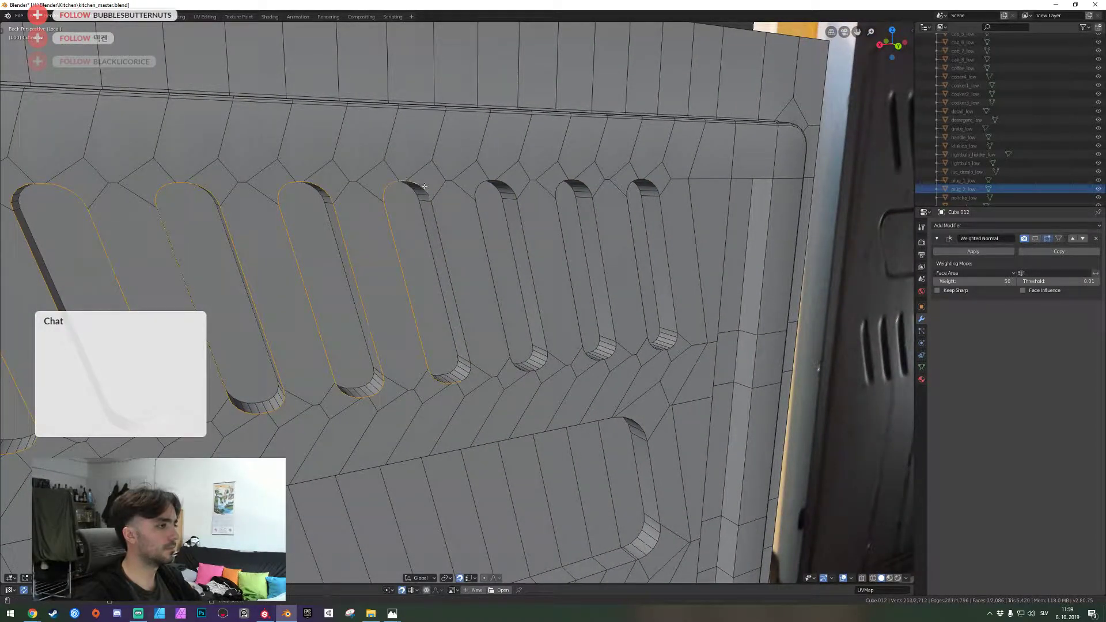
left_click(468, 281, "alt+shift")
Add the outer rim edges of the tenth upper-row vent slot to the selection, including both rounded ends
left_click(519, 370, "shift")
left_click(526, 374, "alt+shift")
left_click(518, 371, "shift")
right_click(547, 370, "alt+shift")
right_click(524, 230, "alt+shift")
left_click(494, 177, "ctrl")
left_click(479, 183, "ctrl")
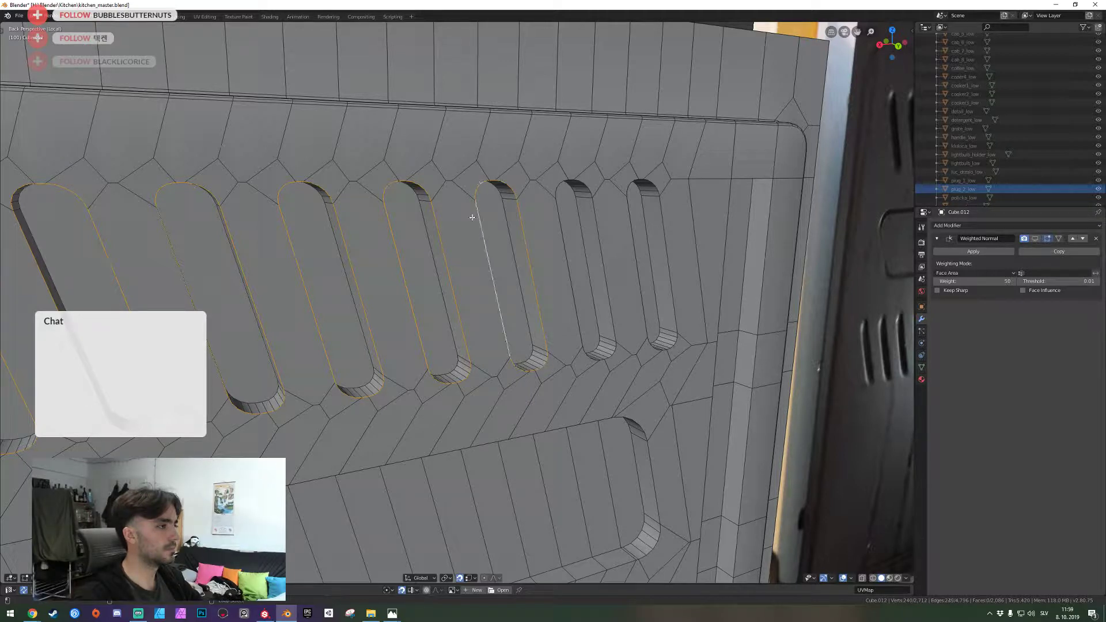
Add the outer rim edges of the eleventh upper-row vent slot to the selection
left_click(559, 191, "ctrl")
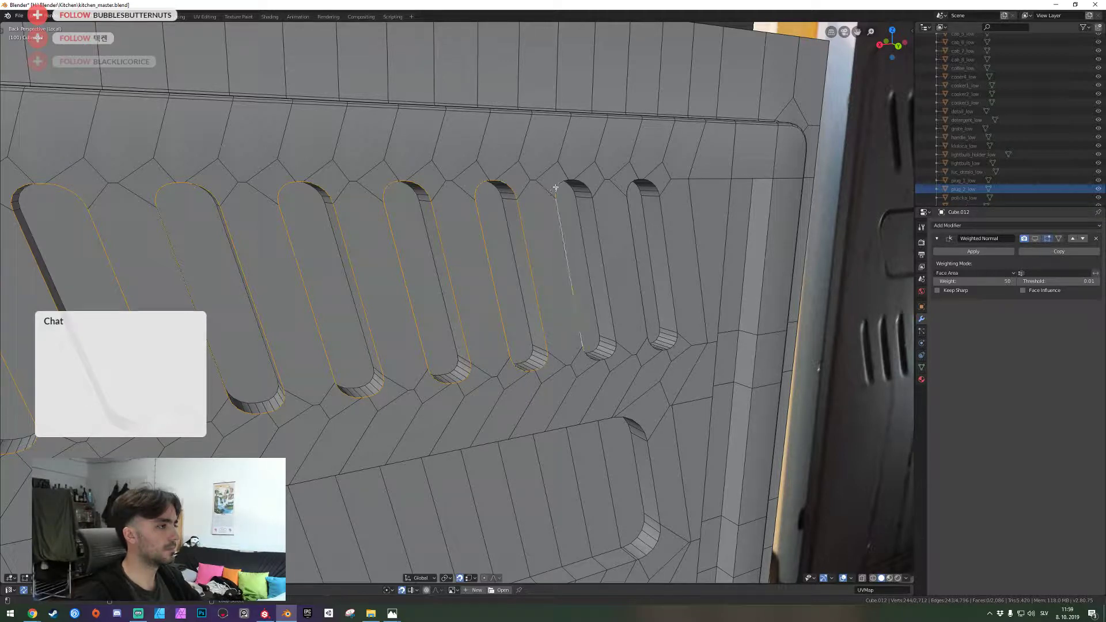
key("ctrl+z")
left_click(593, 195, "ctrl")
left_click(611, 358, "ctrl")
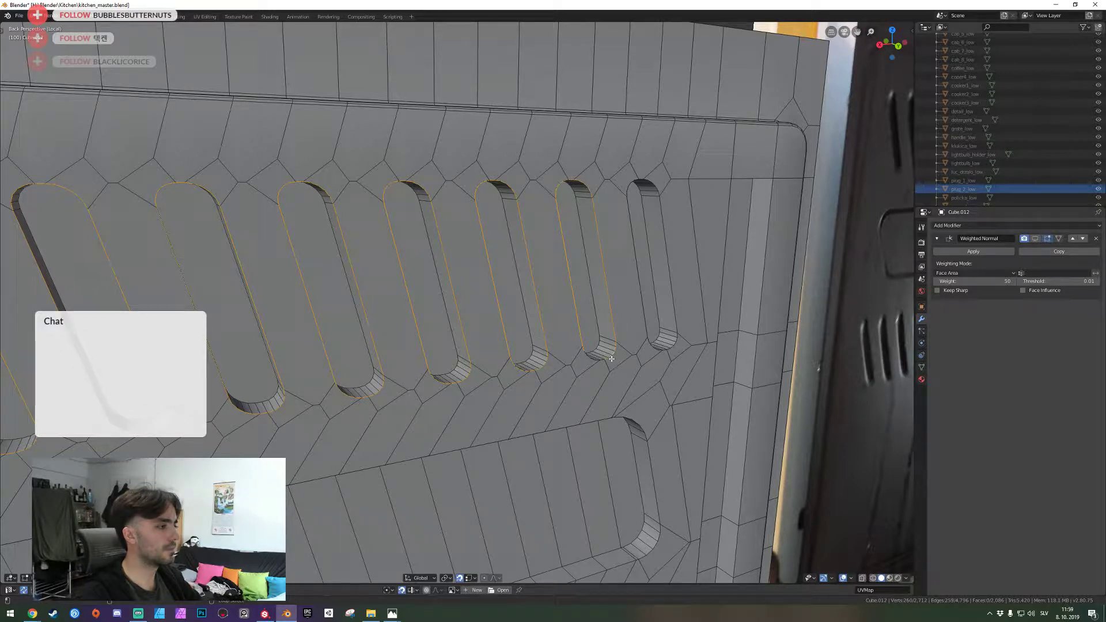
Add the outer rim edges of the twelfth and last upper-row vent slot to the selection
left_click(666, 353, "ctrl")
right_click(660, 351, "alt+shift")
right_click(653, 350, "alt+shift")
left_click(653, 349, "alt+shift")
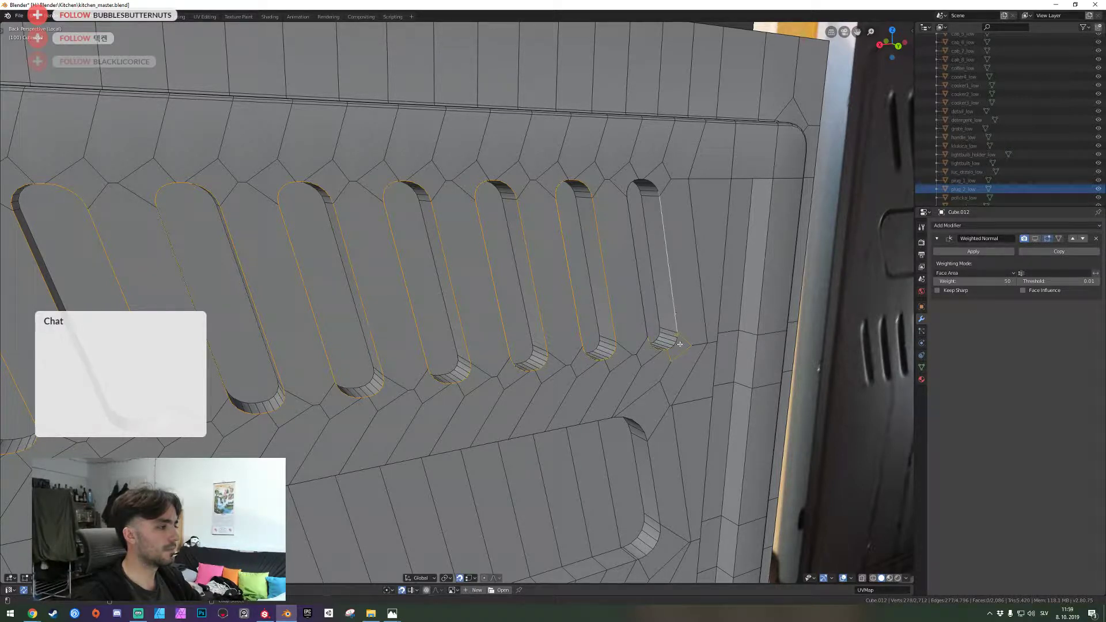
right_click(627, 199, "alt+shift")
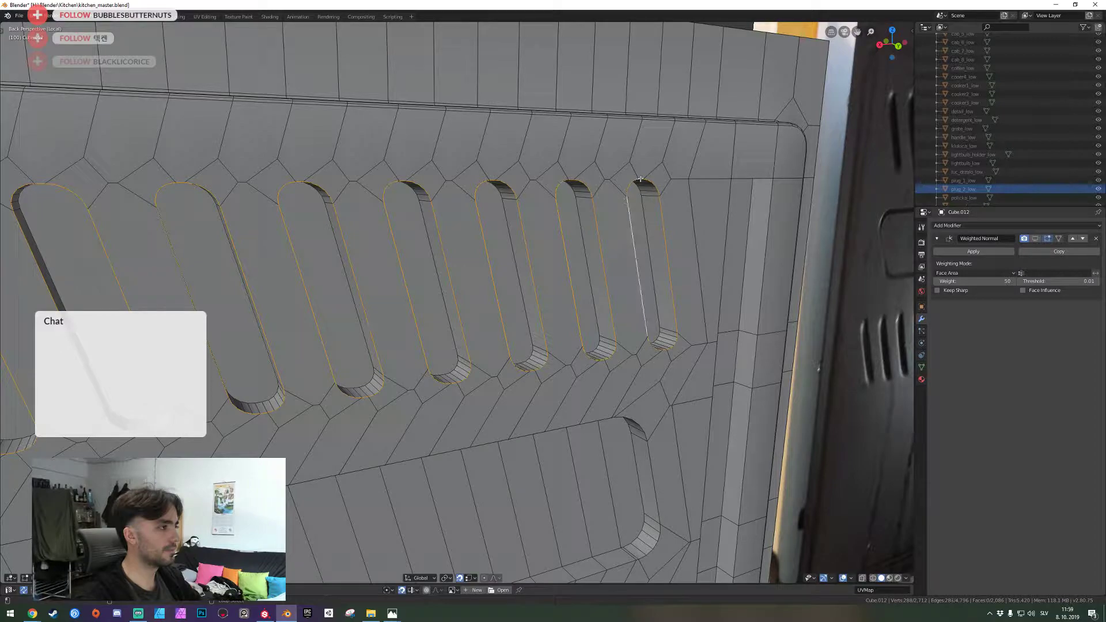
right_click(628, 189, "alt+shift")
Add the outer rim edges of the last lower-row vent slot to the selection, leaving out its floor edges
key("shift+grave")
key("w")
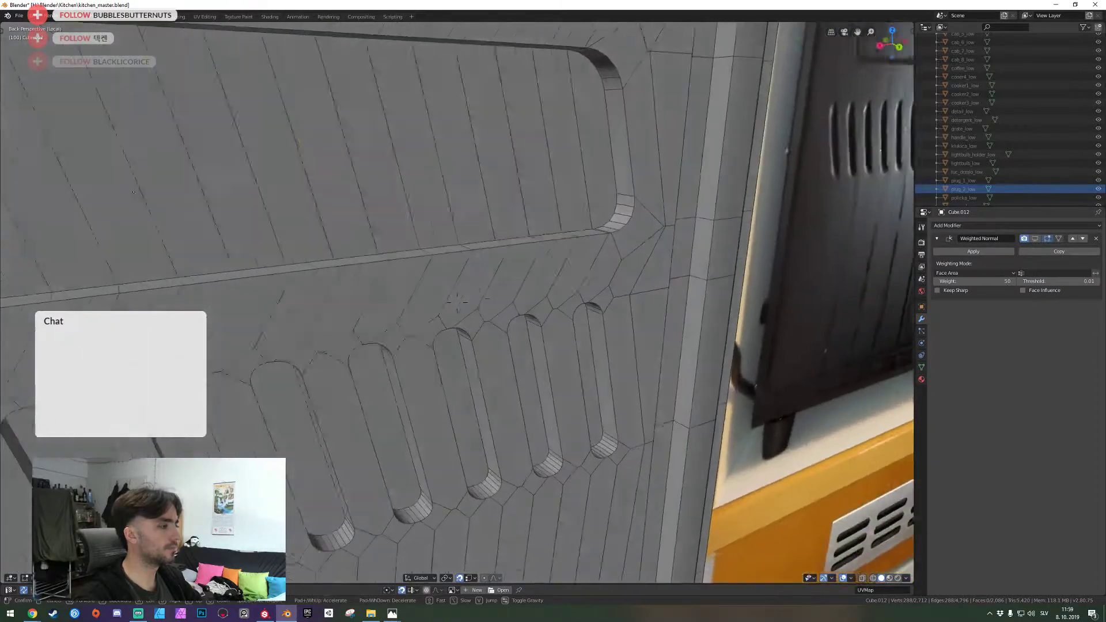
left_click(457, 303)
right_click(514, 315, "alt+shift")
right_click(512, 317, "alt+shift")
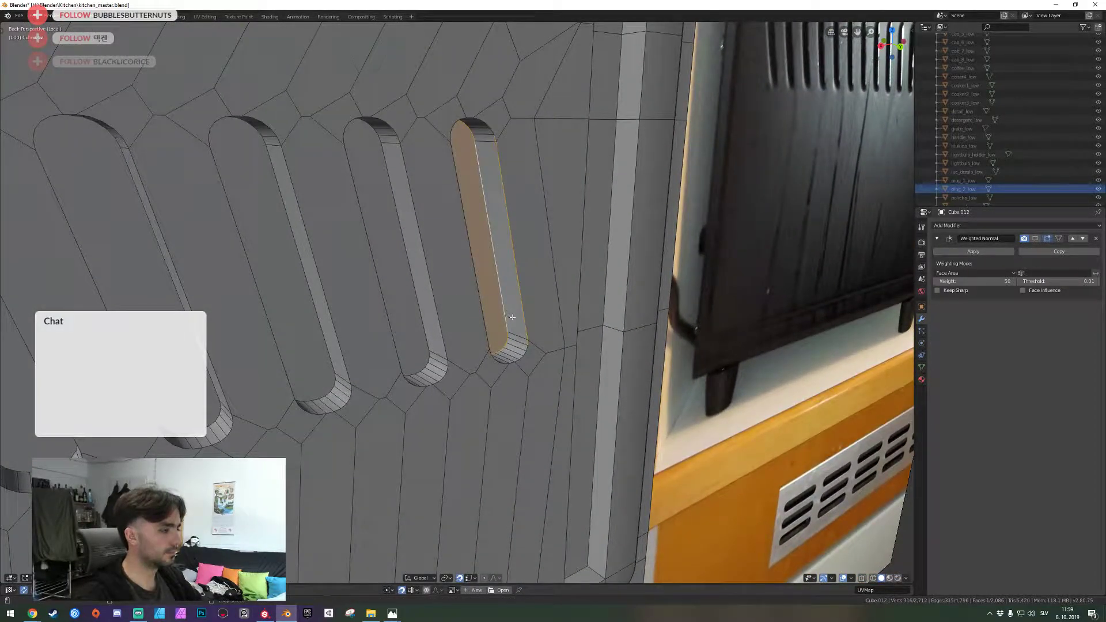
key("ctrl+z")
right_click(527, 348, "alt+shift")
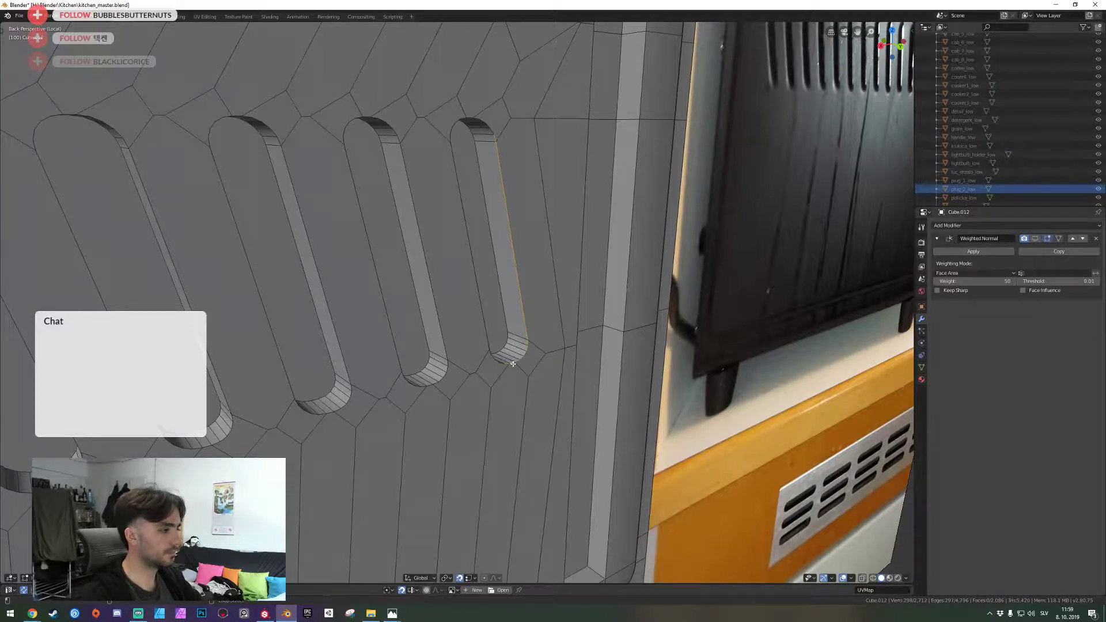
right_click(487, 337, "alt+shift")
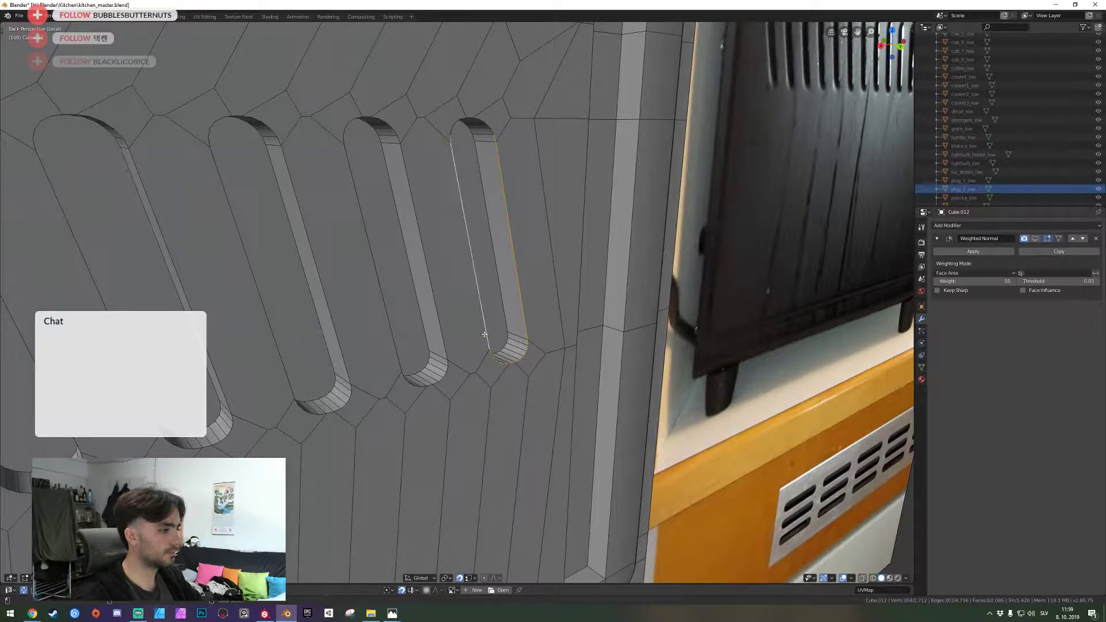
right_click(455, 124, "alt+shift")
right_click(469, 116, "alt+shift")
left_click(473, 112, "shift")
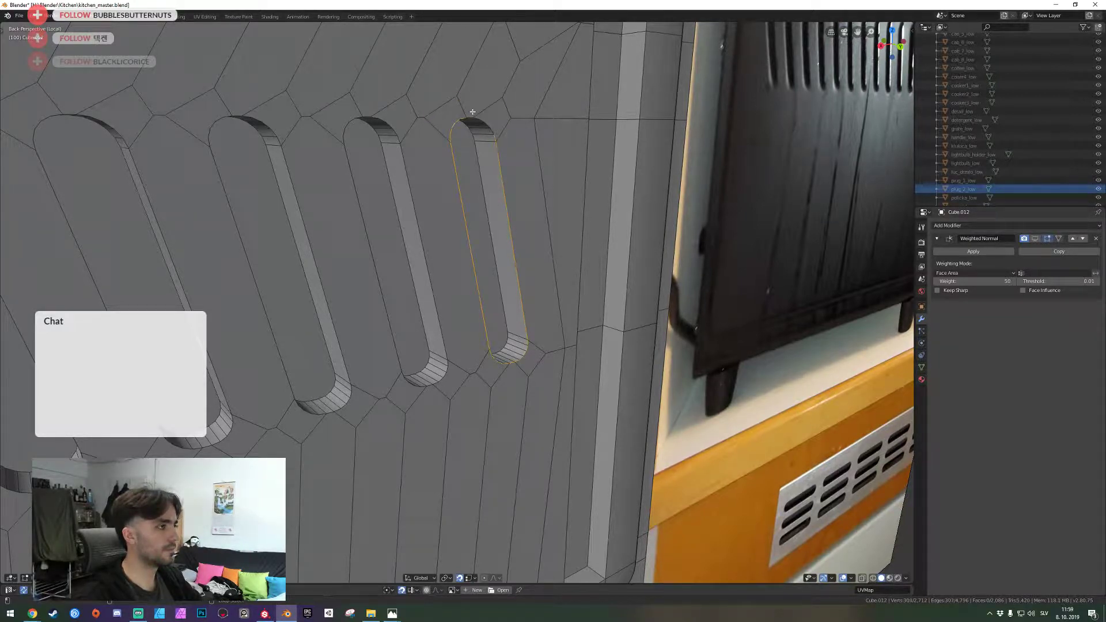
Add the outer rim of the second-to-last lower-row vent slot and the floor edges of the last two slots to the selection
left_click(435, 151, "alt+shift")
left_click(345, 144, "shift")
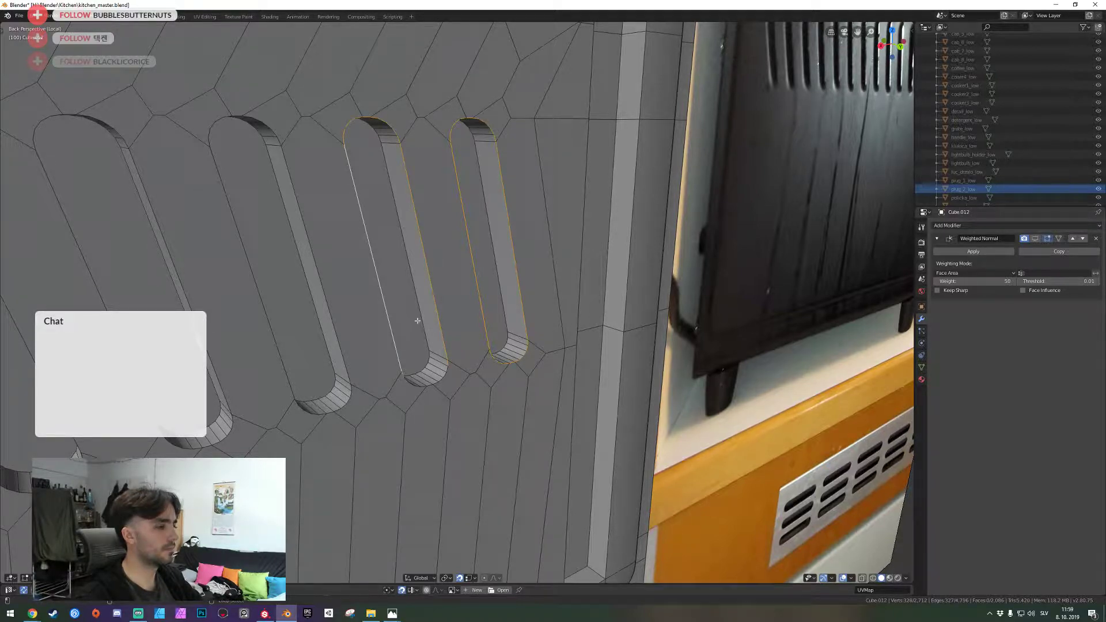
left_click(415, 385, "alt+shift")
left_click(428, 353, "alt+shift")
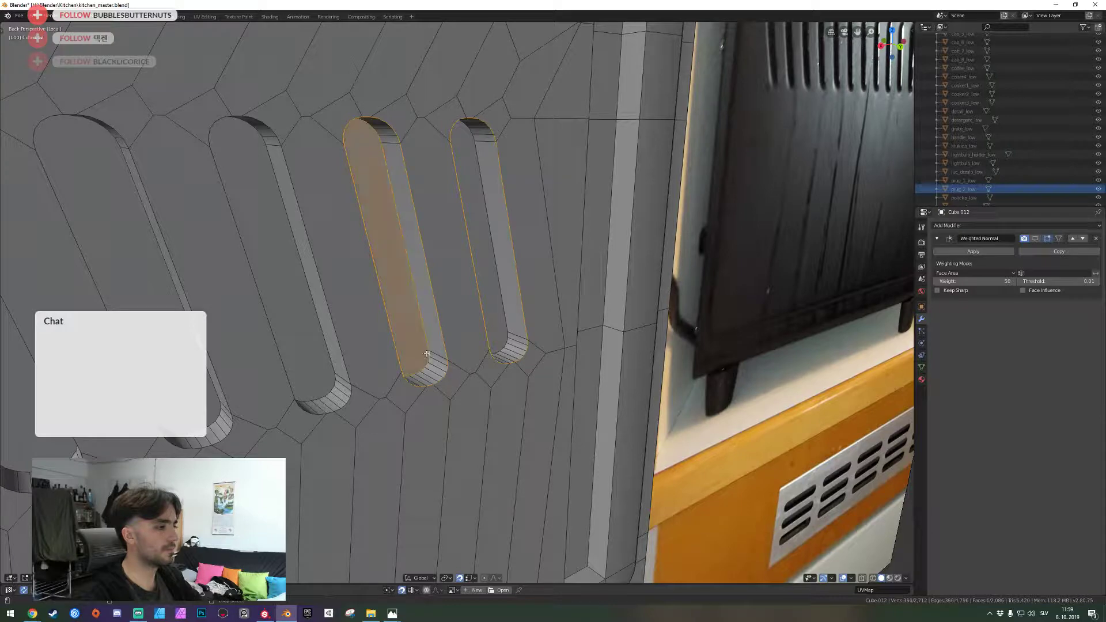
left_click(504, 318, "alt+shift")
Add the inner floor edges of the last five upper-row vent slots to the selection
key("shift+grave")
key("e")
left_click(457, 303)
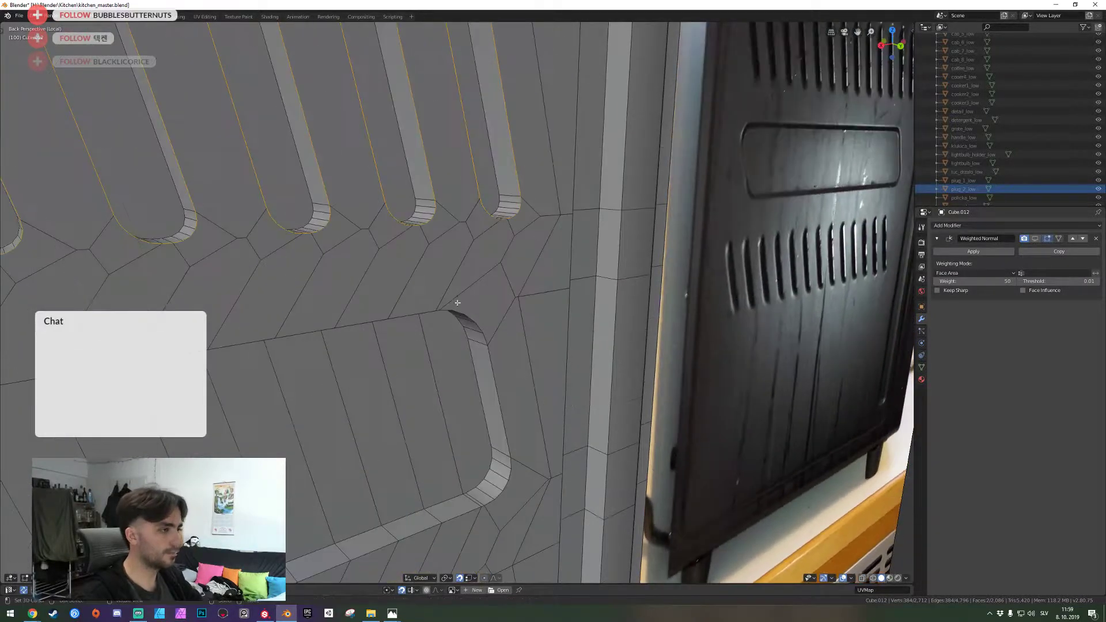
left_click(497, 184, "alt+shift")
left_click(413, 179, "alt+shift")
left_click(317, 176, "alt+shift")
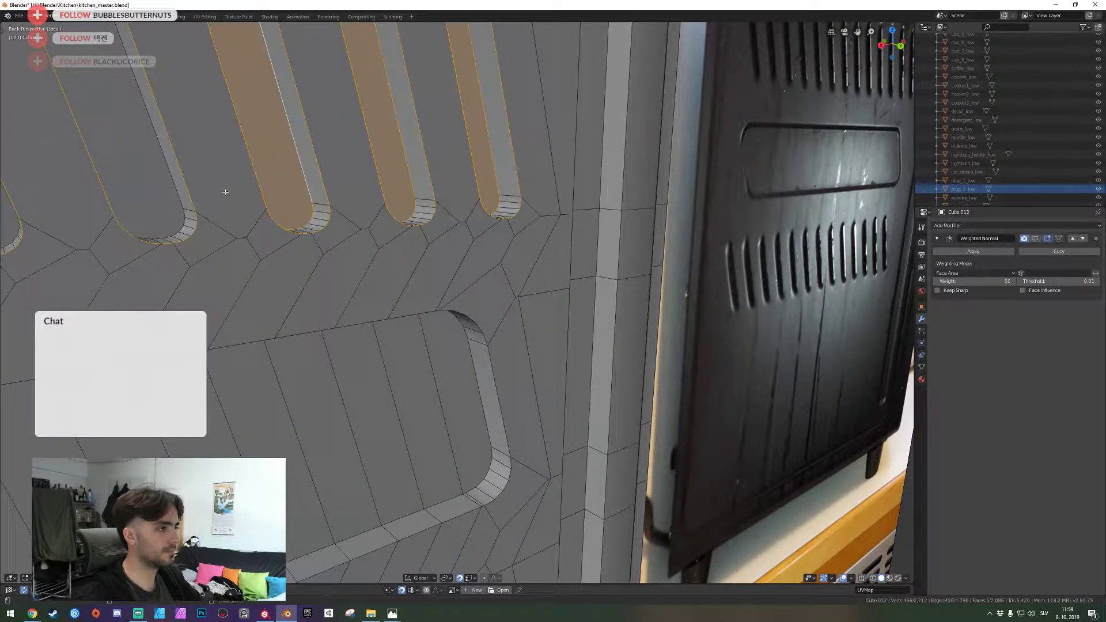
left_click(90, 205, "alt+shift")
left_click(13, 226, "alt+shift")
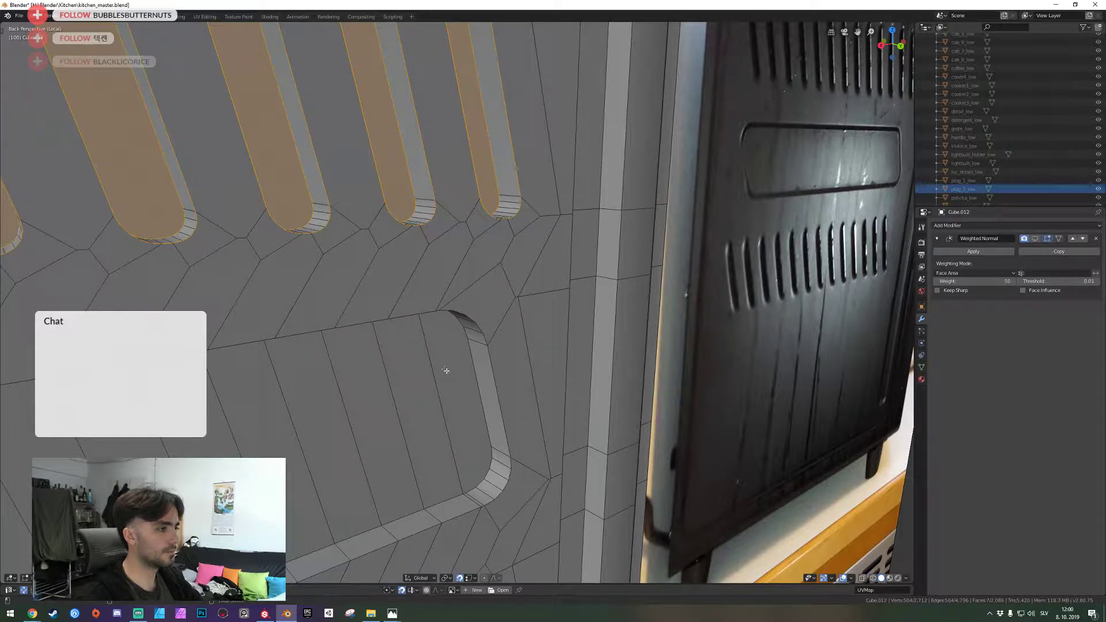
Add the rectangular recess's outer rim and inner floor edges along its long sides and right end to the selection
left_click(415, 309, "alt+shift")
left_click(468, 512, "alt+shift")
right_click(451, 501, "alt+shift")
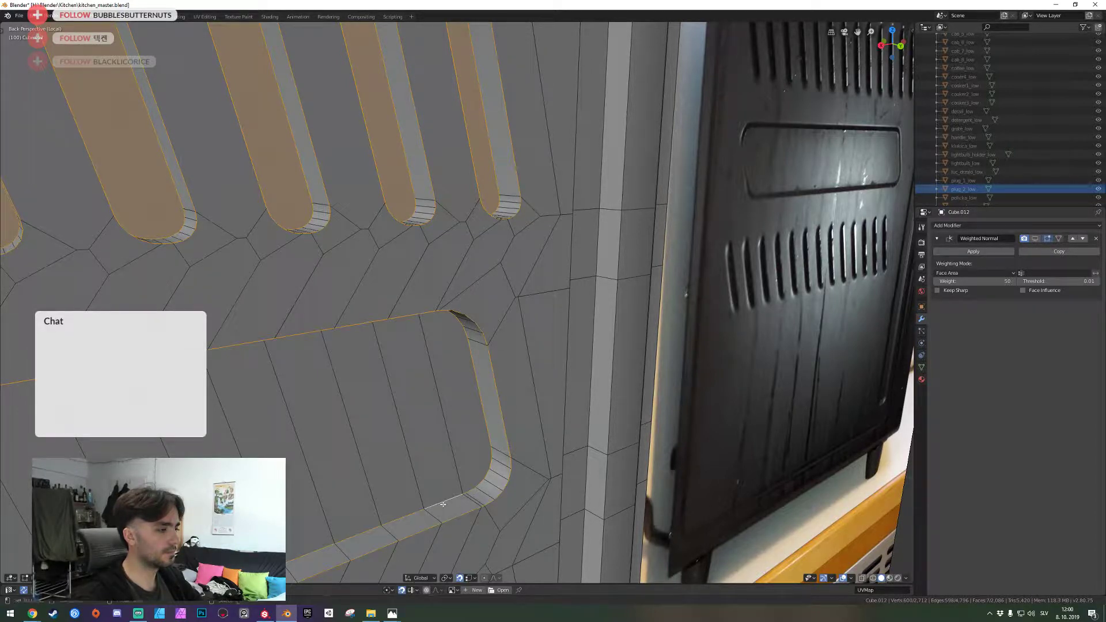
middle_click_drag(431, 341, 457, 304)
left_click(603, 175, "alt+shift")
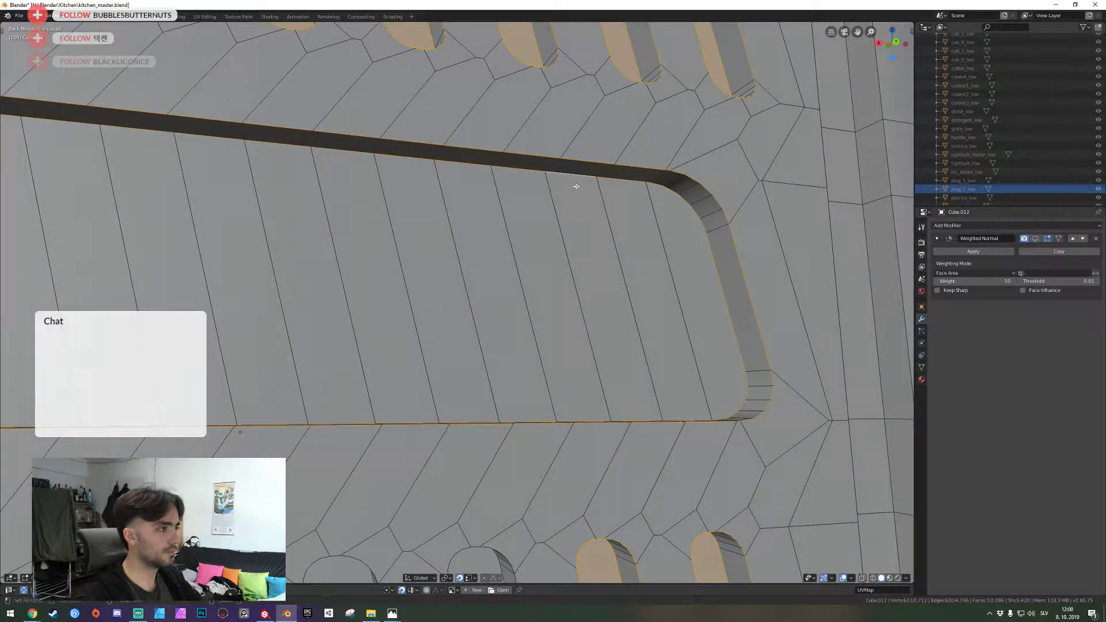
Add the outer rim and inner floor edges at the rectangular recess's left end to the selection
key("shift+grave")
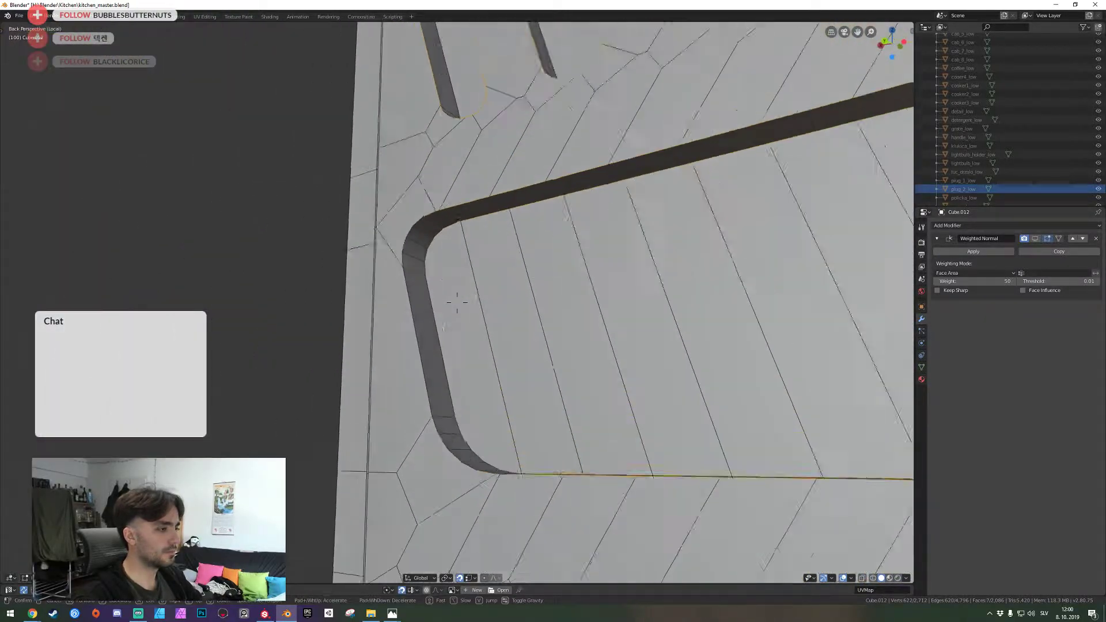
left_click(457, 303)
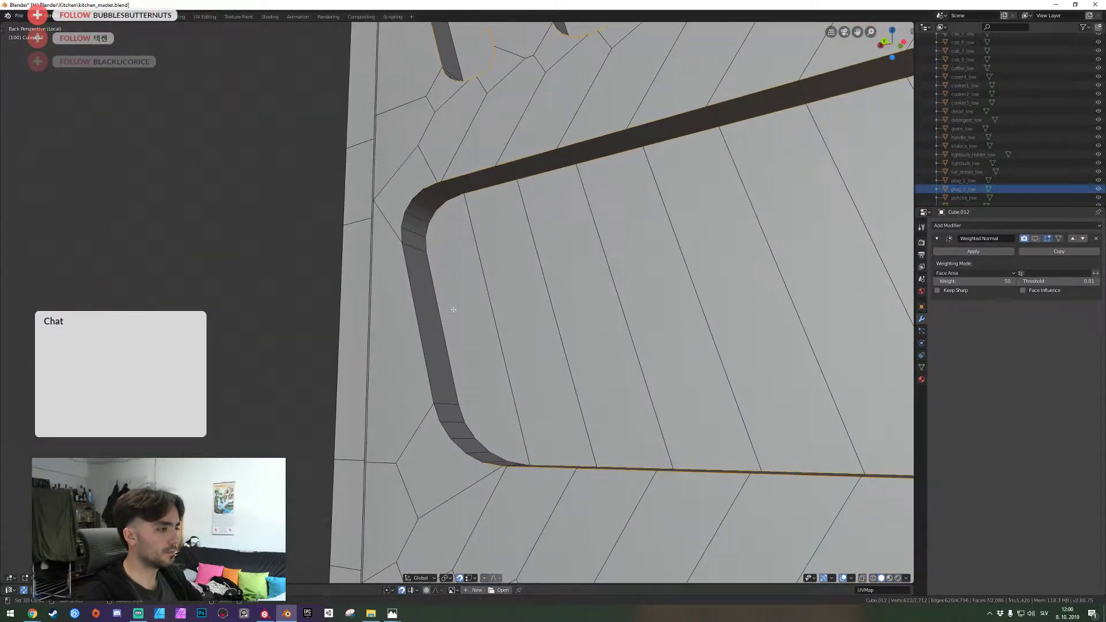
right_click(442, 300, "alt+shift")
right_click(410, 231, "alt+shift")
right_click(448, 425, "alt+shift")
left_click(452, 439, "alt+shift")
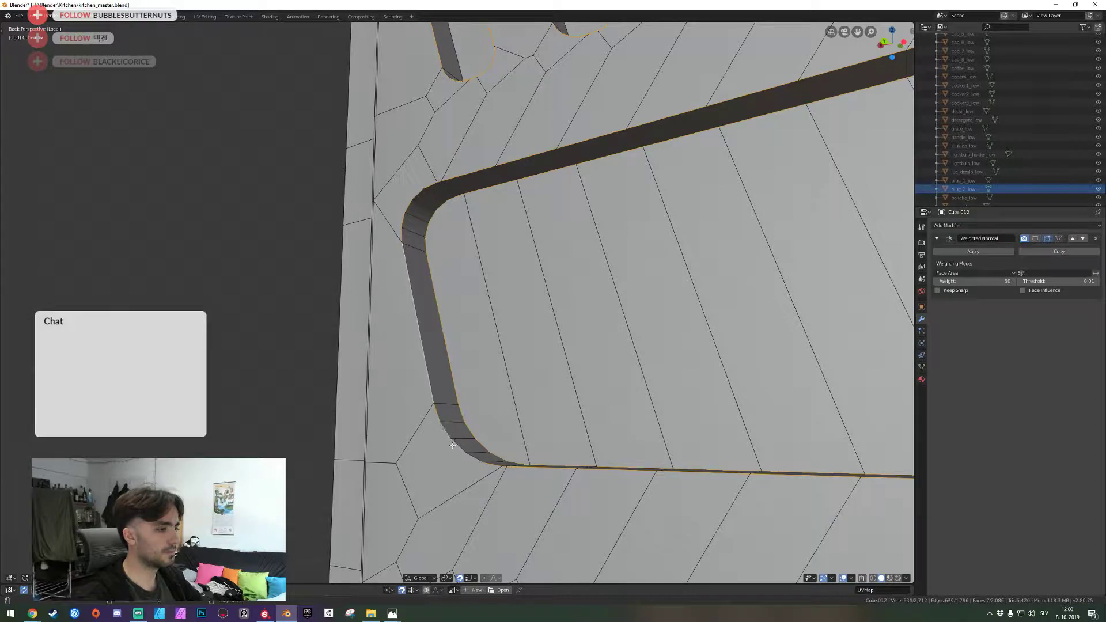
Add the inner floor edges of the first seven upper-row vent slots to the selection
key("shift+grave")
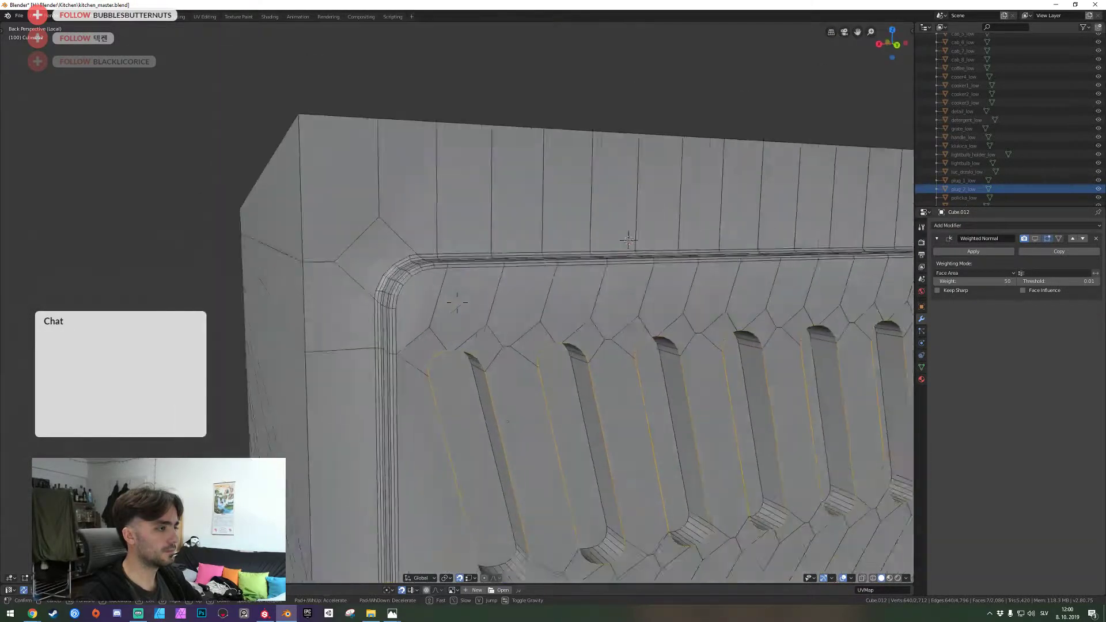
left_click(457, 302)
right_click(458, 302, "alt+shift")
left_click(556, 282, "alt+shift")
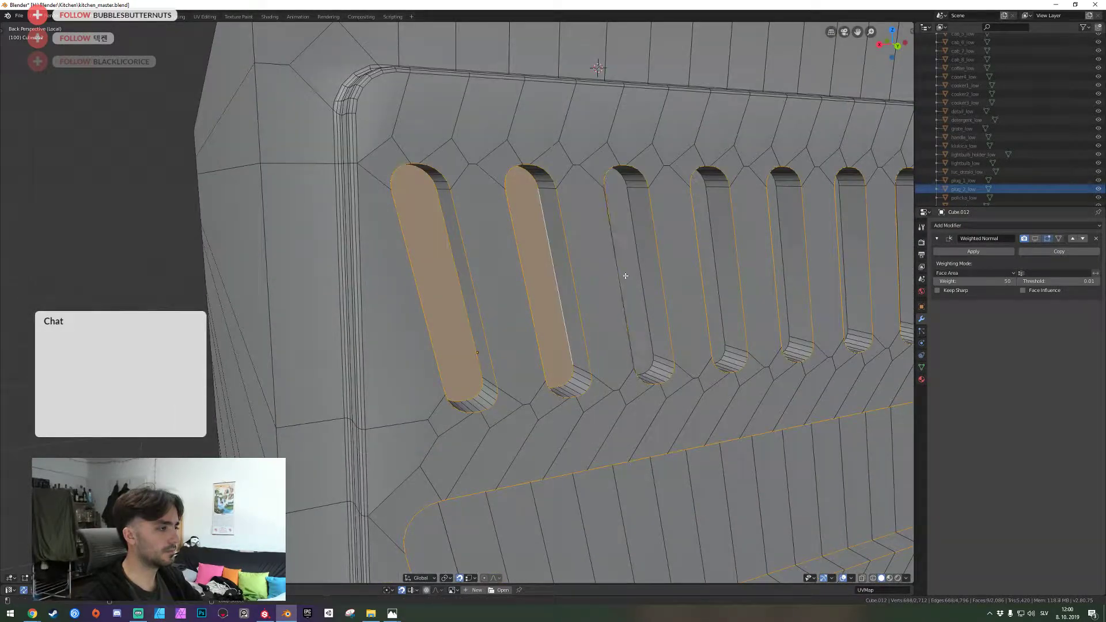
left_click(639, 265, "alt+shift")
left_click(716, 257, "alt+shift")
left_click(773, 254, "alt+shift")
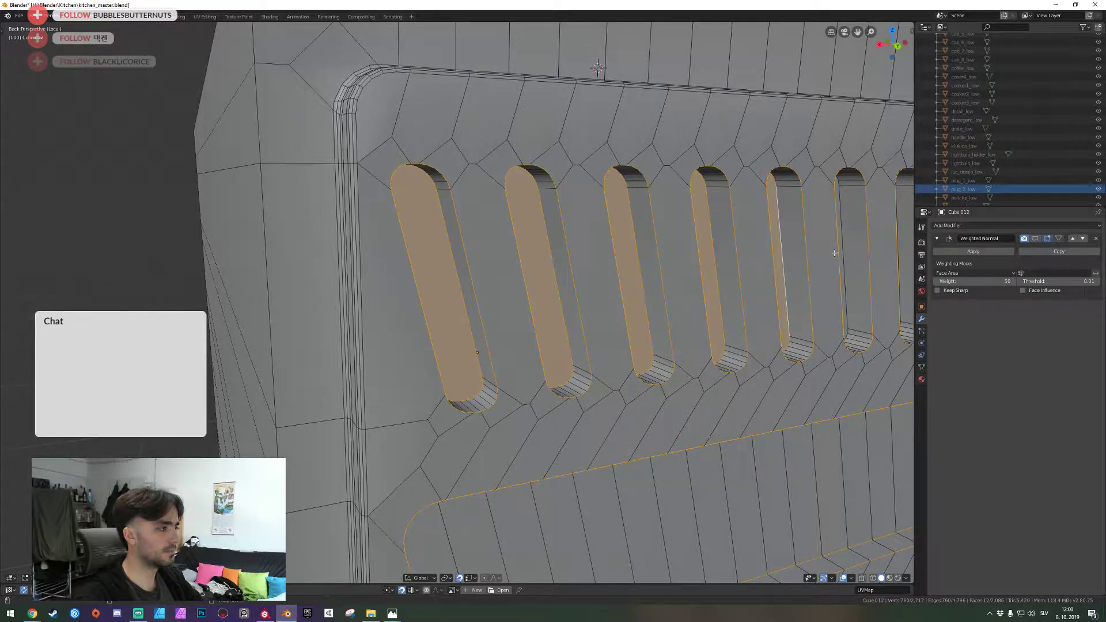
left_click(839, 249, "alt+shift")
key("shift+grave")
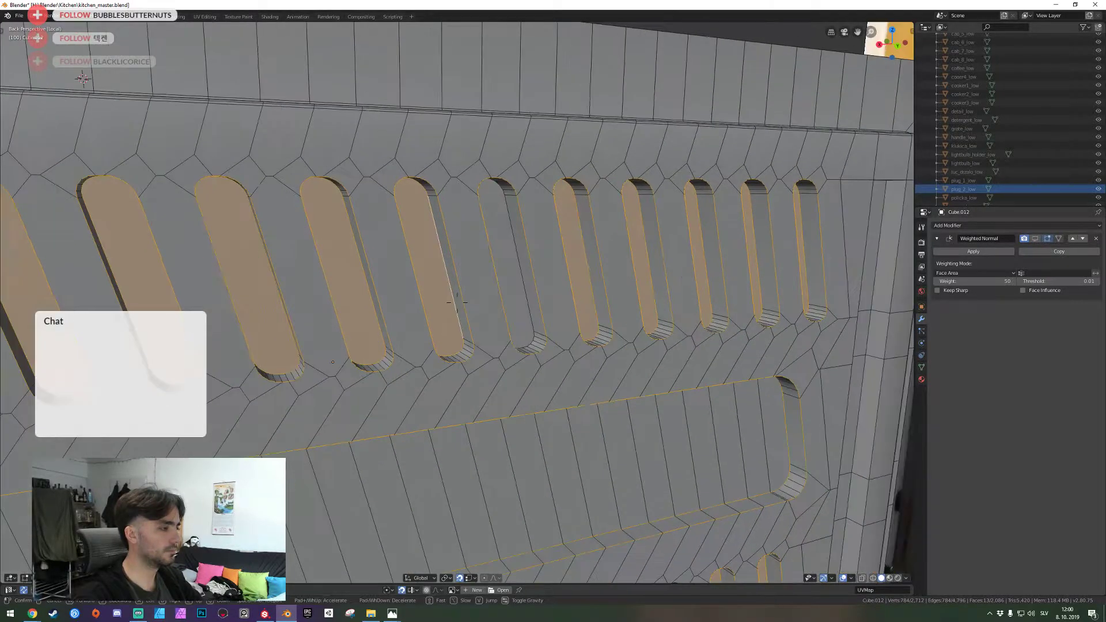
left_click(457, 302)
left_click(526, 281, "alt+shift")
Add the inner floor edges of the third, fourth and fifth lower-row vent slots from the right end to the selection
key("shift+grave")
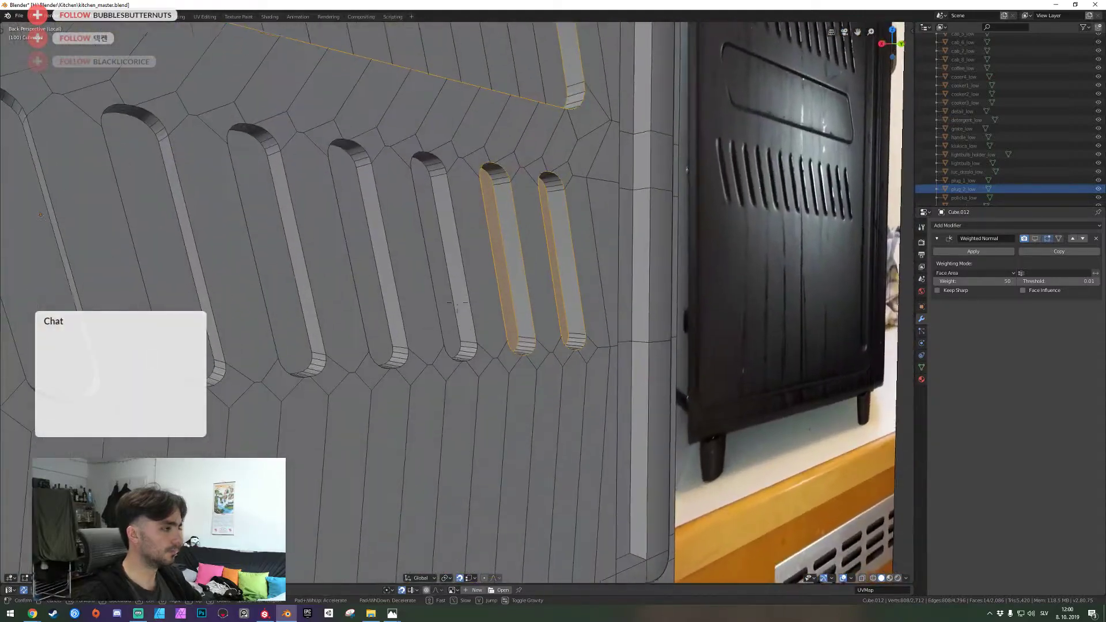
left_click(457, 304)
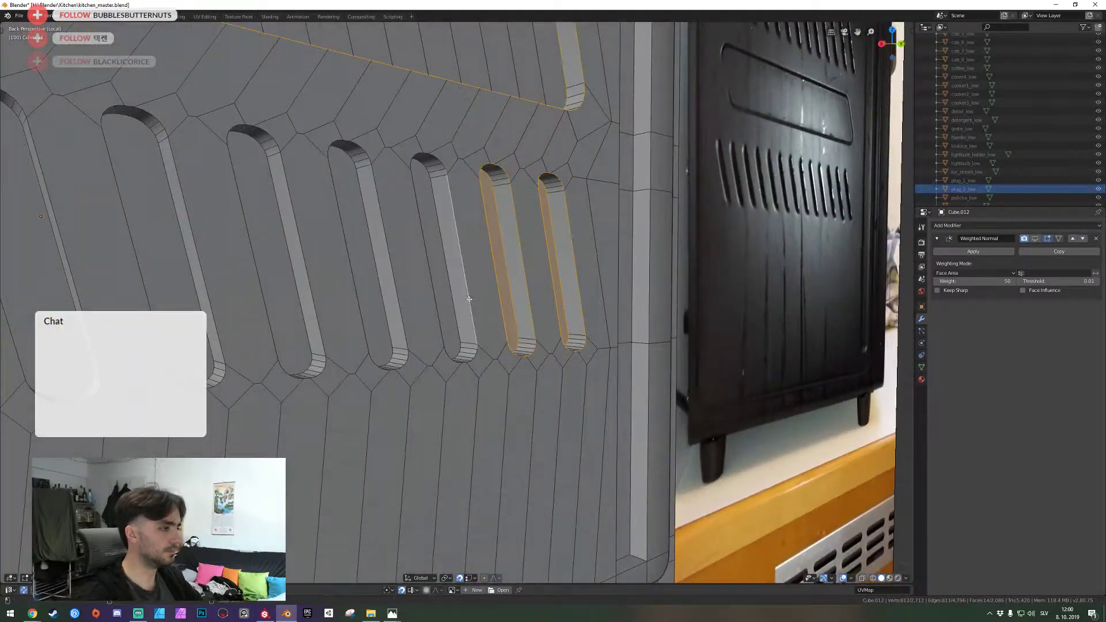
left_click(415, 303, "alt+shift")
left_click(354, 302, "alt+shift")
left_click(292, 309, "alt+shift")
Add the outer rim edges of the sixth lower-row vent slot from the right end to the selection
left_click(211, 310, "alt+shift")
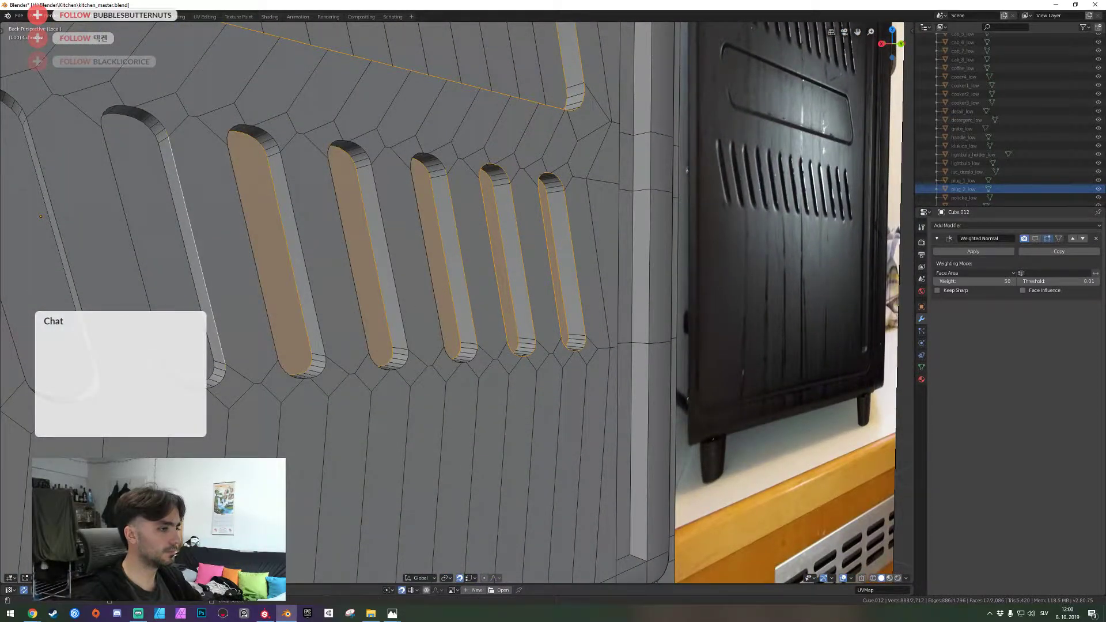
left_click(73, 310, "alt+shift")
key("ctrl+z")
left_click(150, 338, "alt+shift")
left_click(165, 374, "alt+shift")
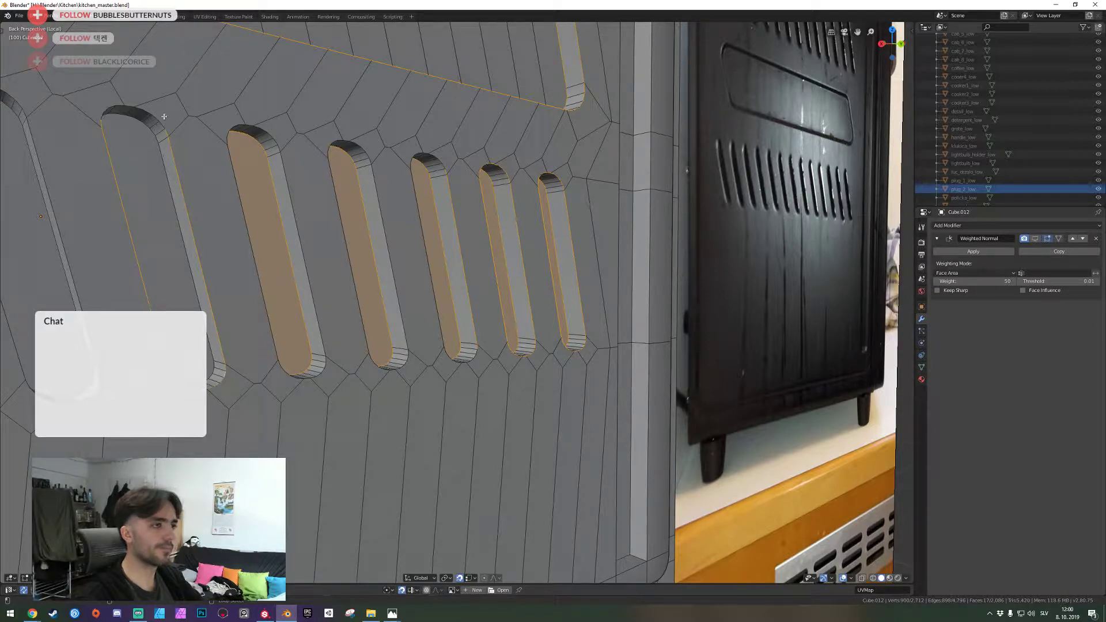
left_click(126, 107, "alt+shift")
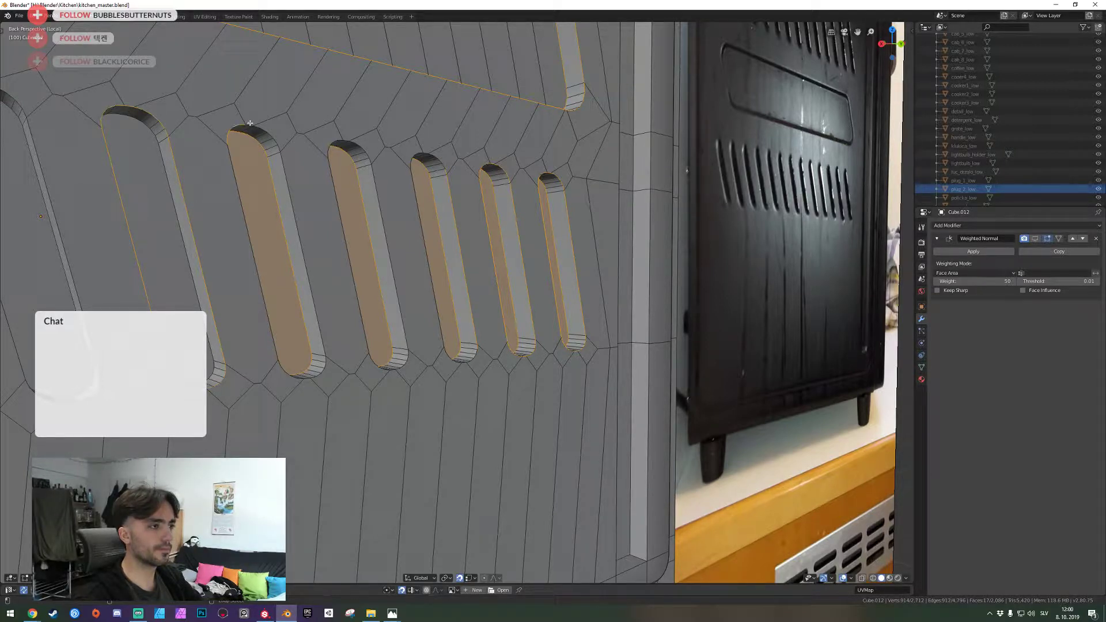
Add the outer rim edges of the fifth lower-row vent slot from the right end to the selection
left_click(286, 174, "alt+shift")
left_click(240, 190, "alt+shift")
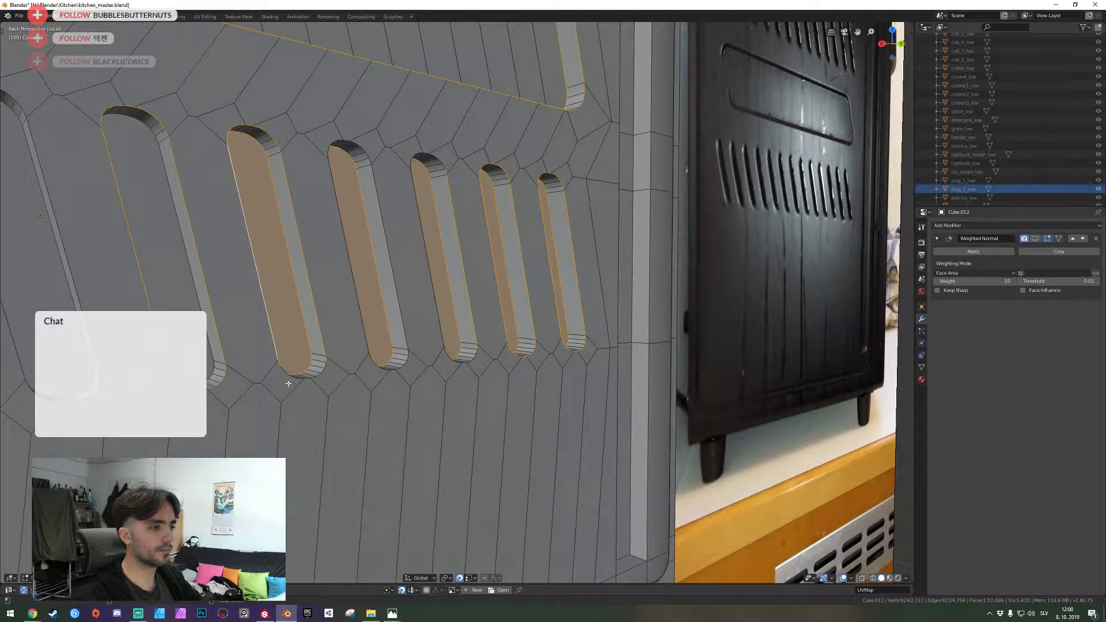
left_click(314, 381, "alt+shift")
left_click(316, 377, "alt+shift")
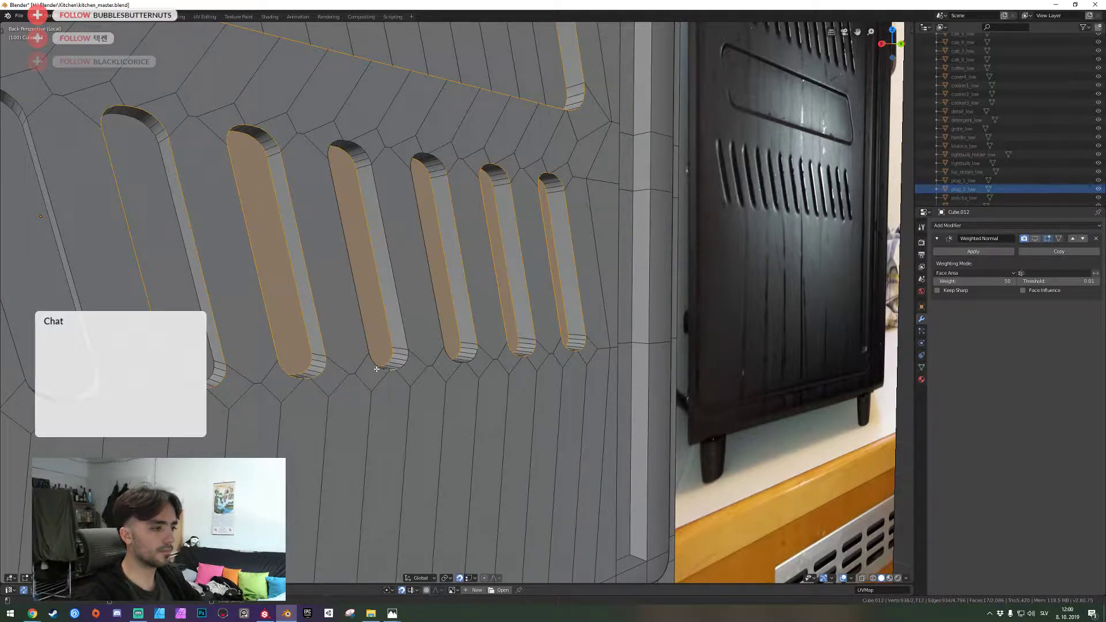
Add the outer rim edges of the fourth lower-row vent slot from the right end to the selection
left_click(354, 328, "alt+shift")
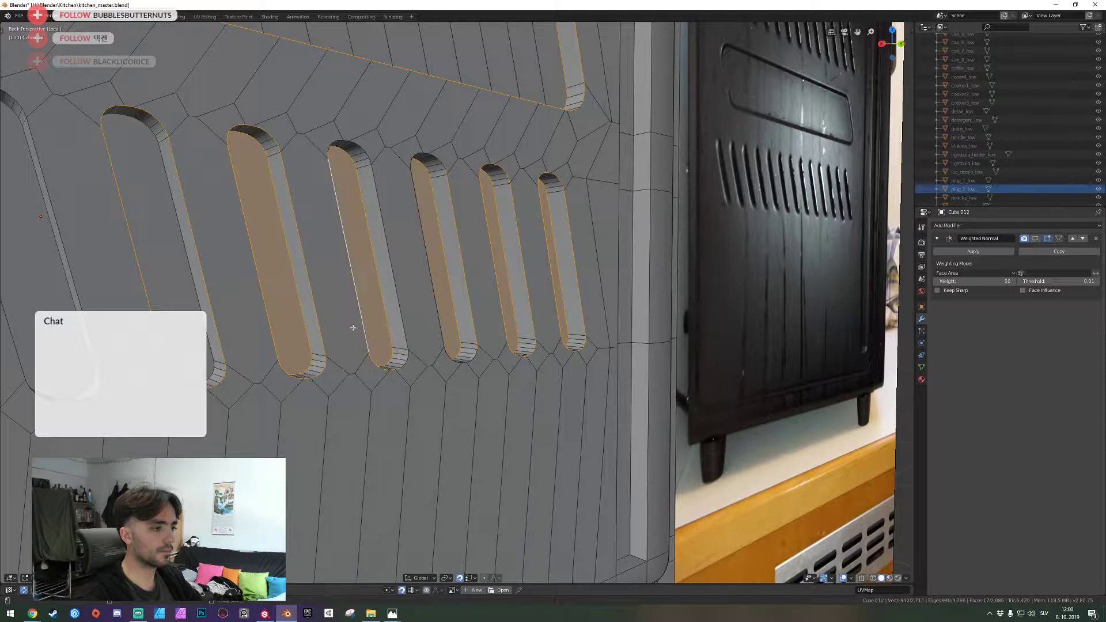
left_click(355, 139, "alt+shift")
left_click(349, 142, "shift")
right_click(374, 182, "alt+shift")
right_click(406, 368, "alt+shift")
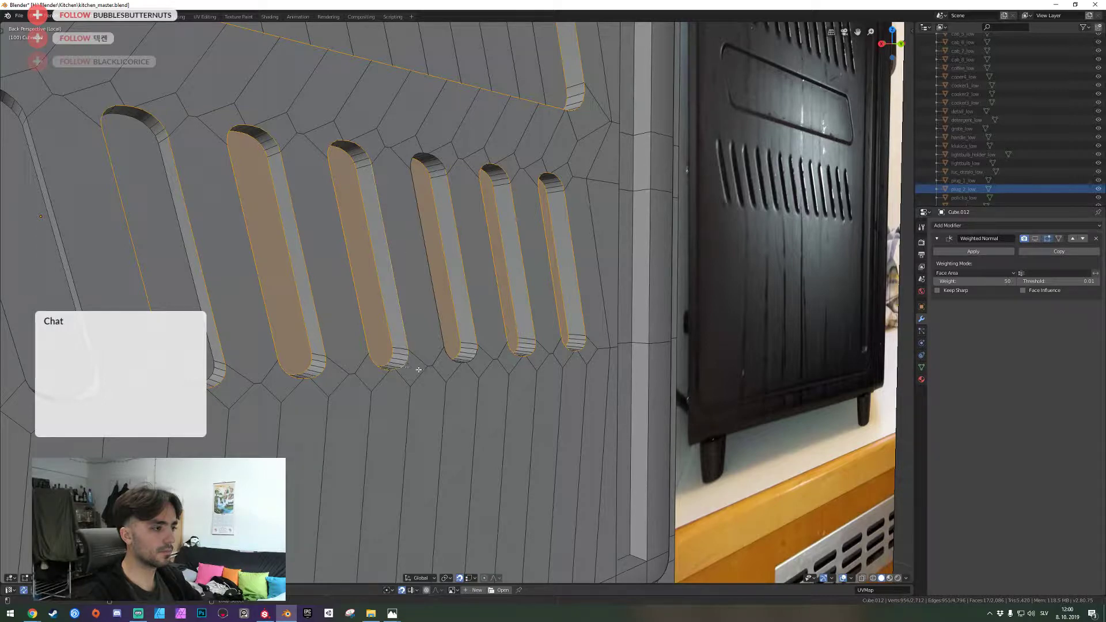
Add the outer rim edges of the third lower-row vent slot from the right end to the selection
right_click(462, 365, "alt+shift")
right_click(442, 339, "alt+shift")
right_click(449, 356, "alt+shift")
right_click(458, 366, "alt+shift")
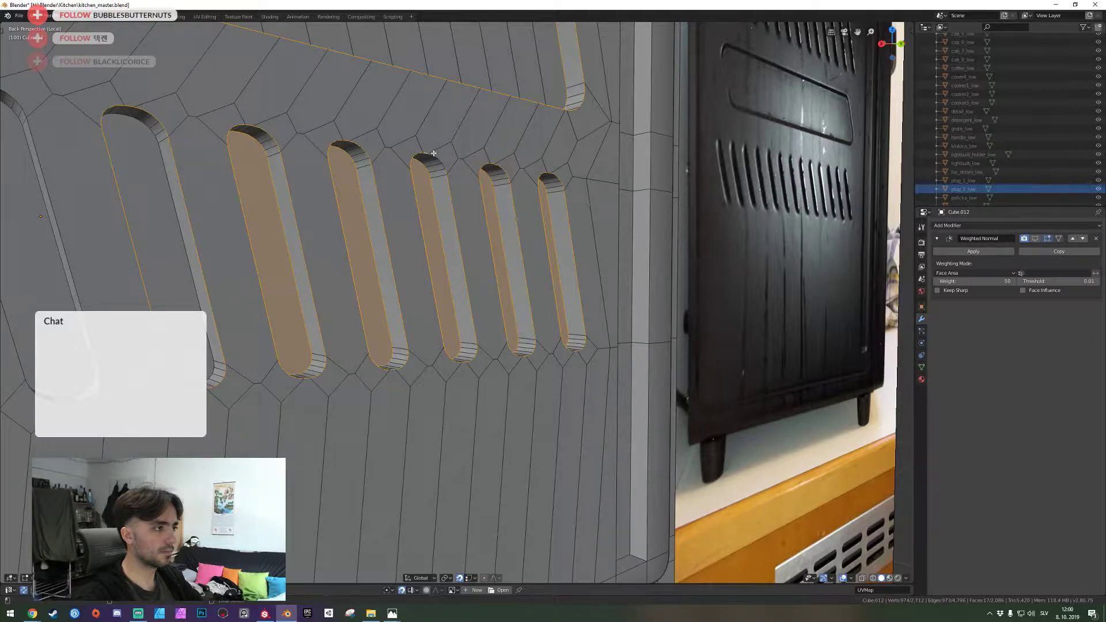
Add the outer rim and inner floor edges of the seventh lower-row vent slot from the right end to the selection
middle_click_drag(482, 177, 480, 221)
left_click(480, 222, "alt+shift")
left_click(476, 180, "alt+shift")
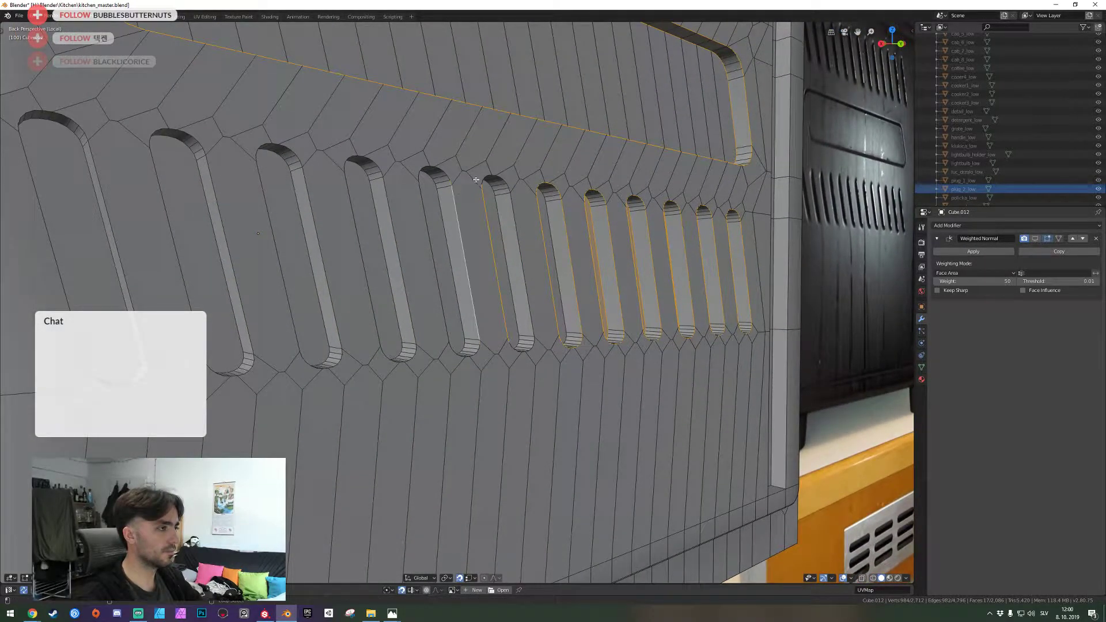
left_click(490, 173, "shift")
left_click(494, 176, "alt+shift")
left_click(516, 204, "alt+shift")
left_click(521, 312, "shift")
Add the inner floor edges of the eighth through twelfth lower-row vent slots from the right end to the selection
left_click(447, 244, "alt+shift")
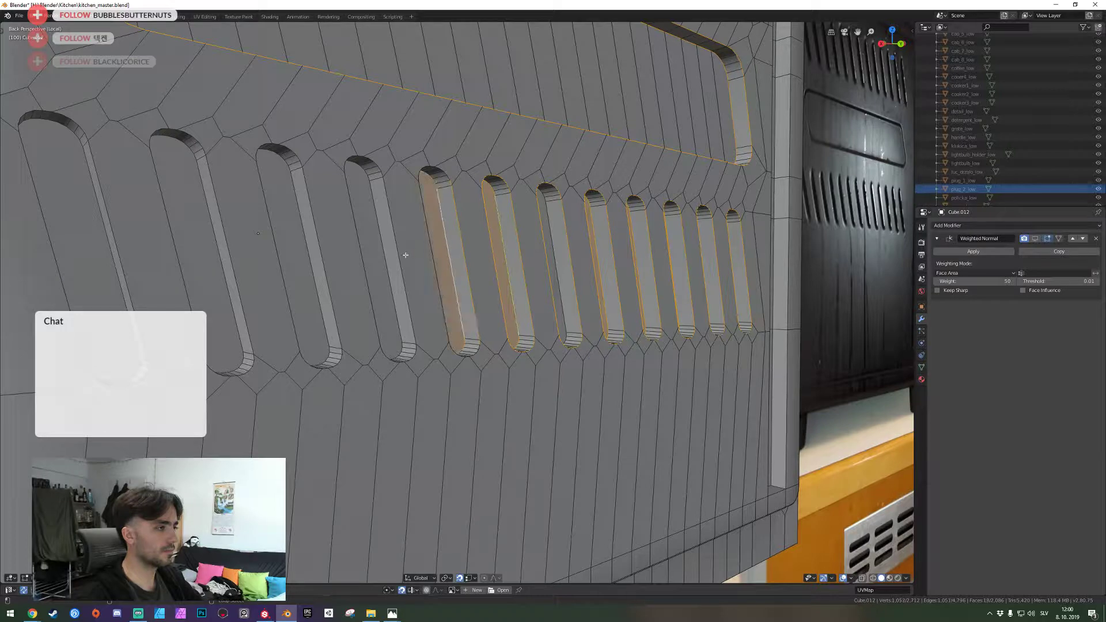
left_click(388, 262, "alt+shift")
left_click(316, 291, "alt+shift")
left_click(225, 272, "alt+shift")
left_click(117, 278, "alt+shift")
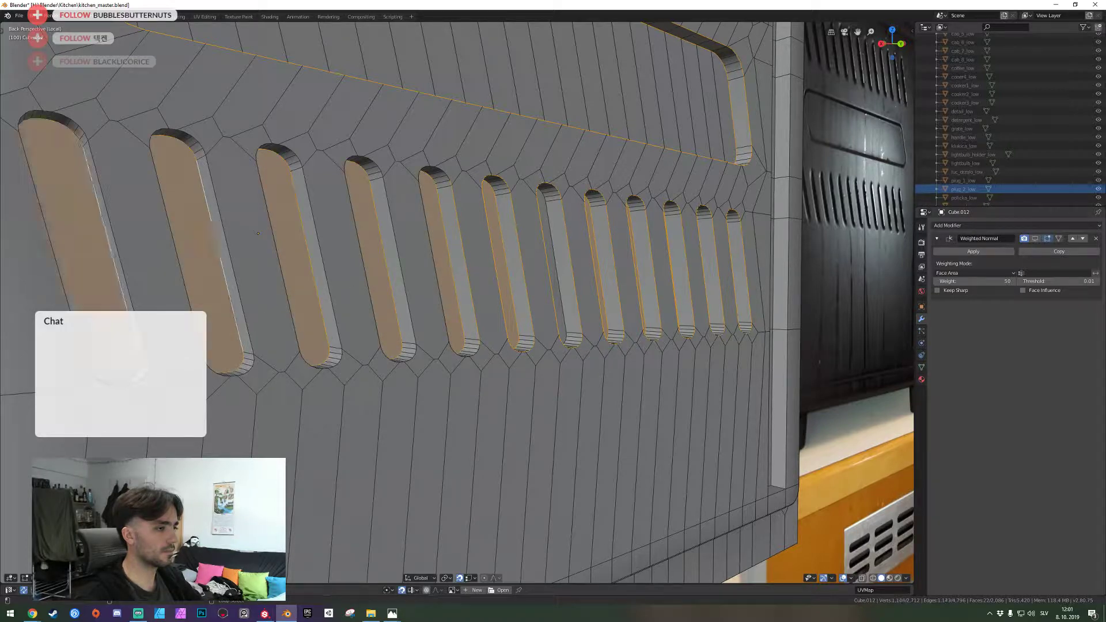
Add the outer rim edges of the twelfth and eleventh lower-row vent slots from the right end to the selection
left_click(128, 293, "alt+shift")
left_click(122, 384, "alt+shift")
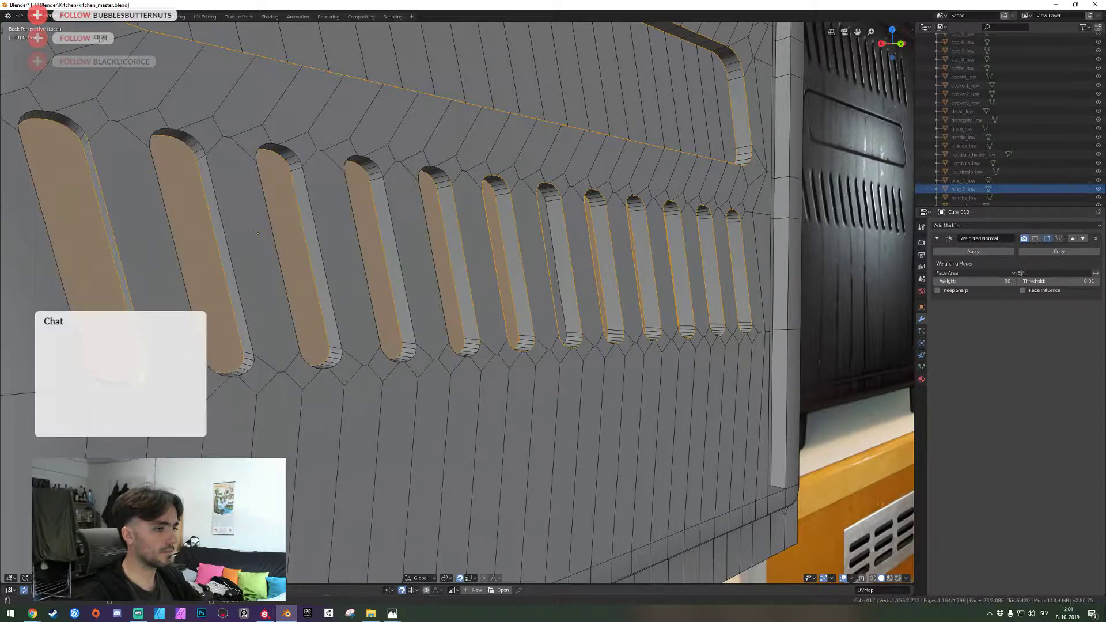
left_click(80, 329, "alt+shift")
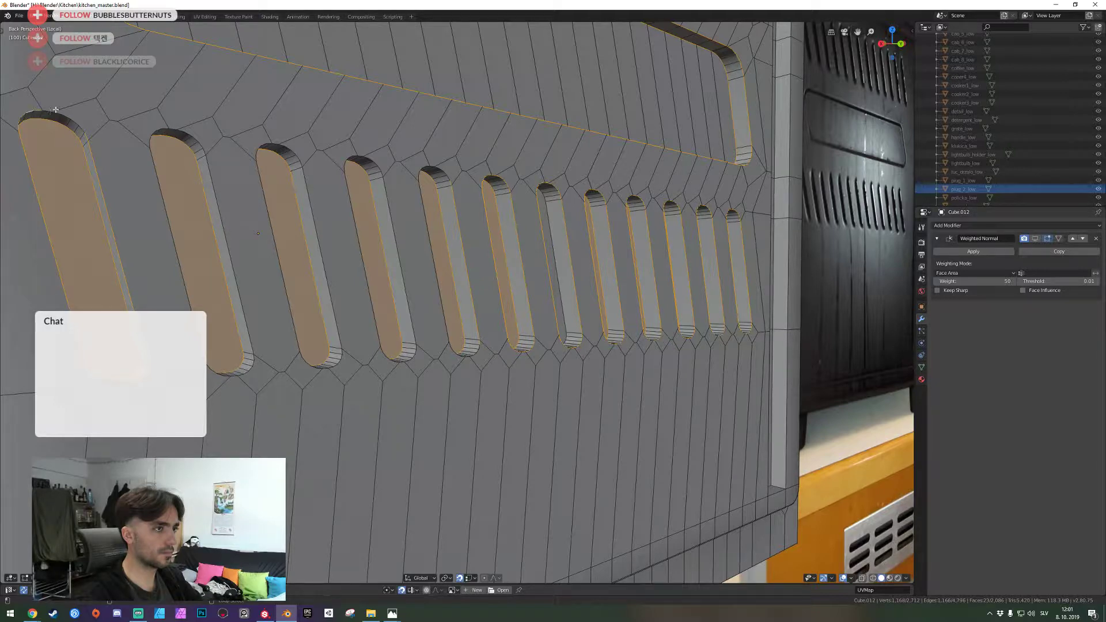
left_click(50, 110, "shift")
left_click(208, 163, "alt+shift")
left_click(159, 177, "alt+shift")
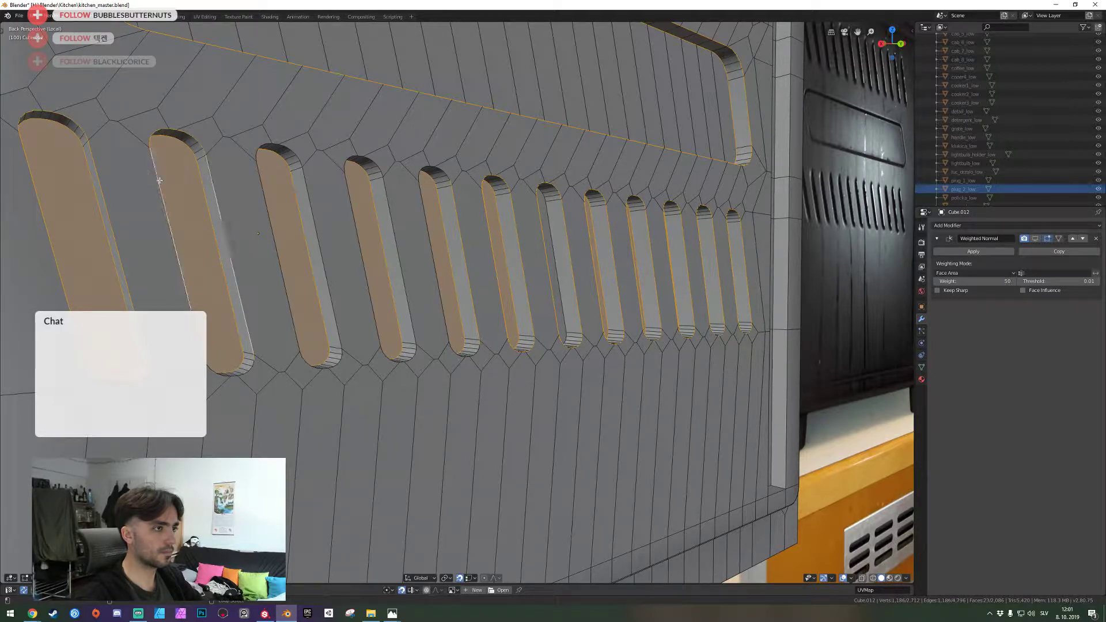
left_click(211, 373, "alt+shift")
Add the outer rim edges of the tenth lower-row vent slot from the right end to the selection
left_click(297, 340, "shift")
right_click(264, 144, "alt+shift")
right_click(273, 143, "alt+shift")
right_click(279, 143, "alt+shift")
right_click(294, 150, "alt+shift")
right_click(312, 179, "alt+shift")
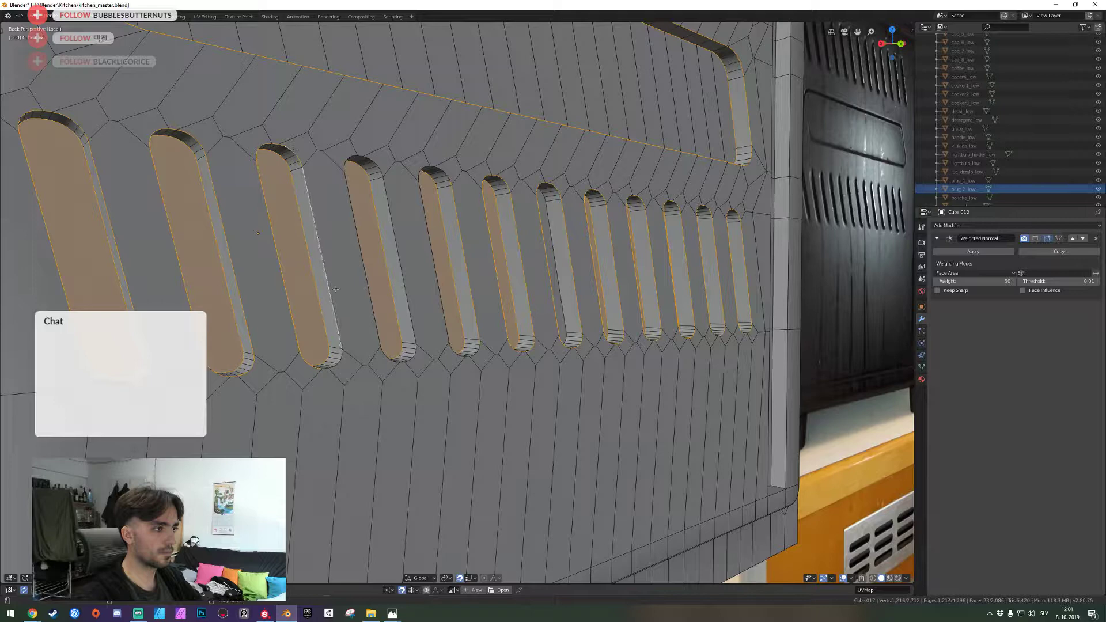
right_click(339, 364, "alt+shift")
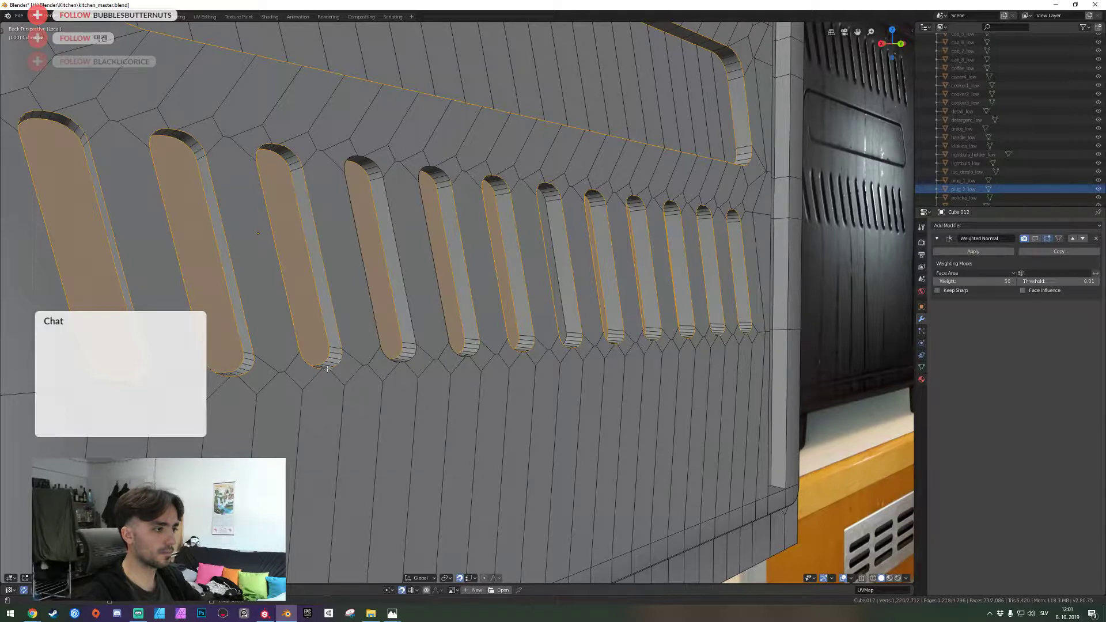
Add the outer rim edges of the ninth and eighth lower-row vent slots from the right end to the selection
left_click(403, 363, "shift")
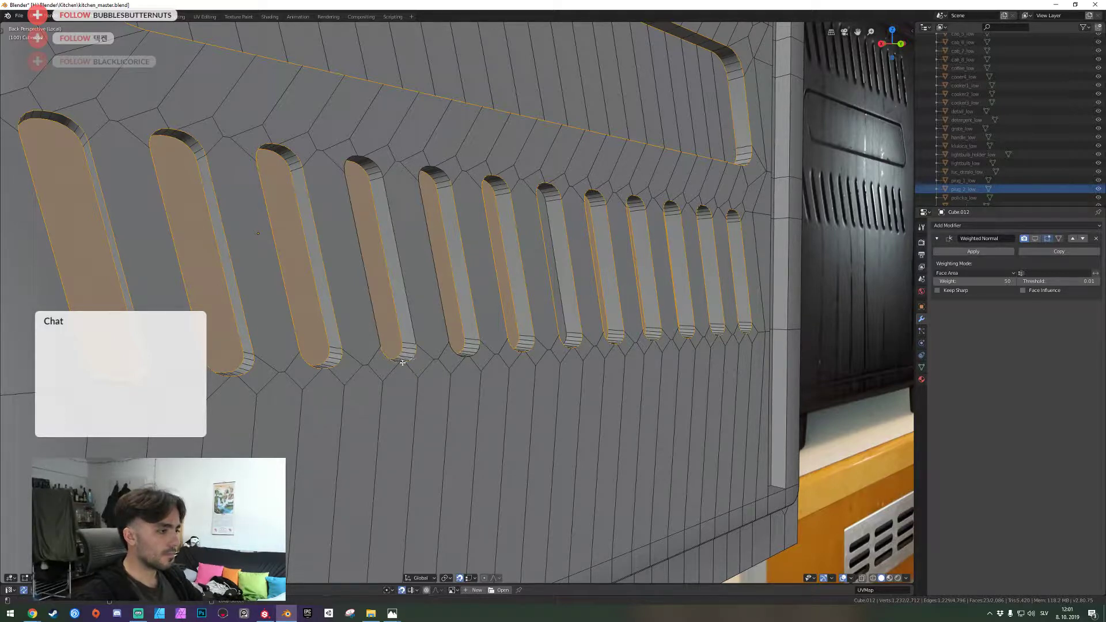
right_click(418, 320, "alt+shift")
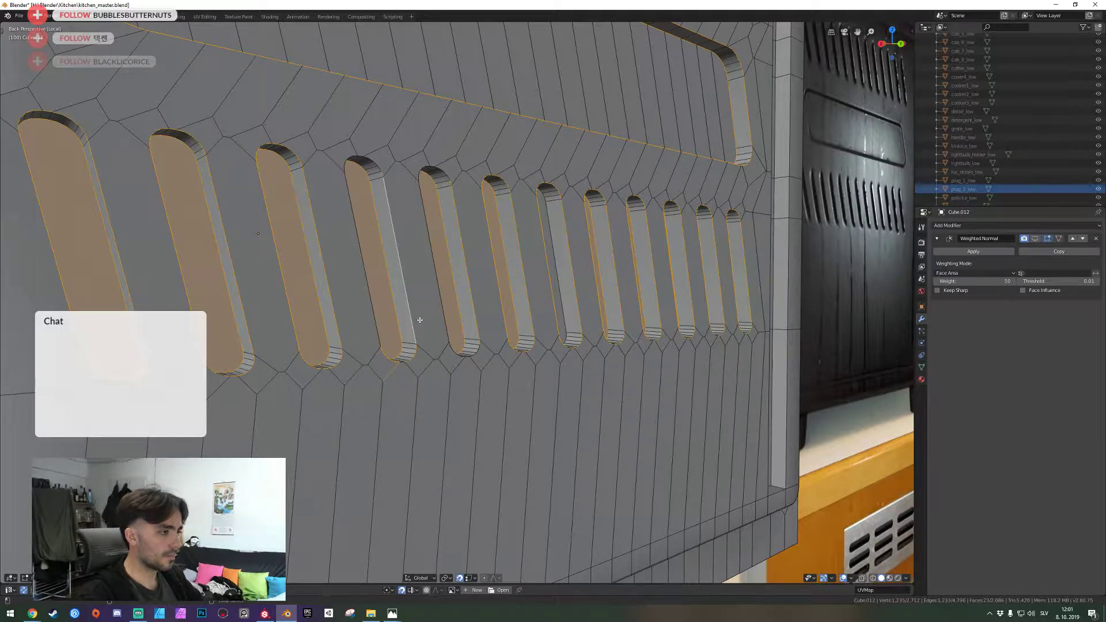
key("ctrl+z")
right_click(403, 363, "alt+shift")
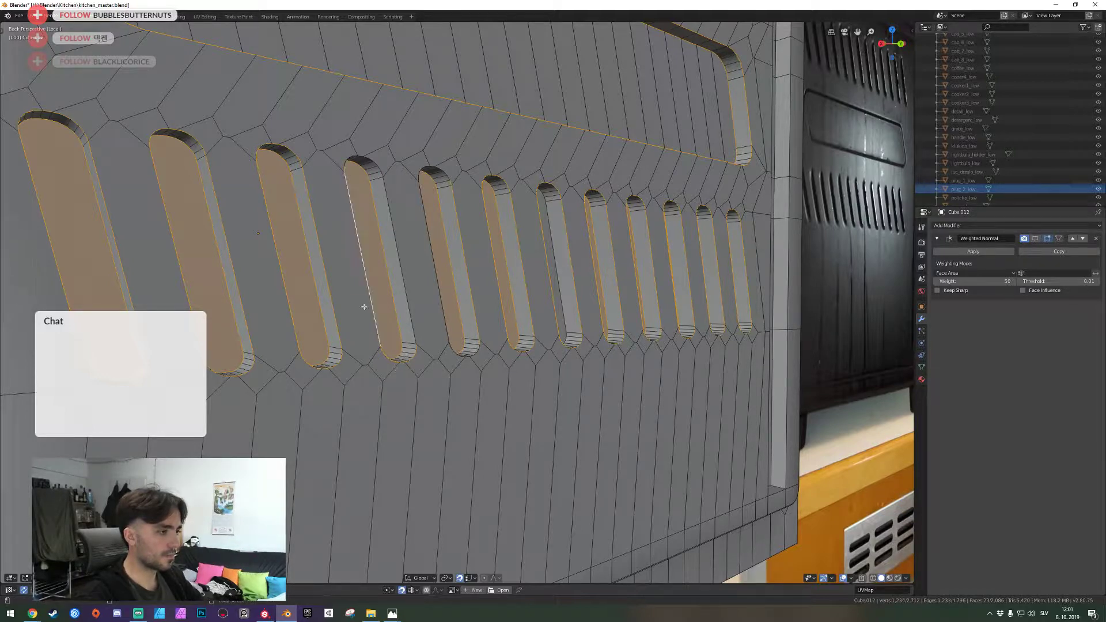
left_click(346, 160, "shift")
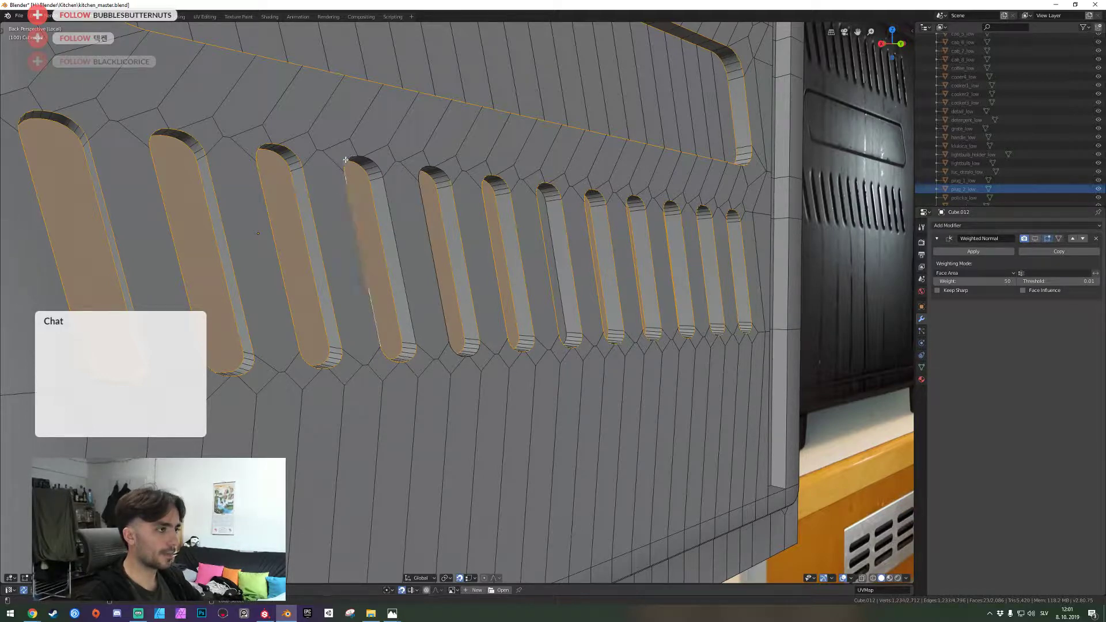
right_click(391, 185, "alt+shift")
right_click(445, 329, "alt+shift")
right_click(461, 356, "alt+shift")
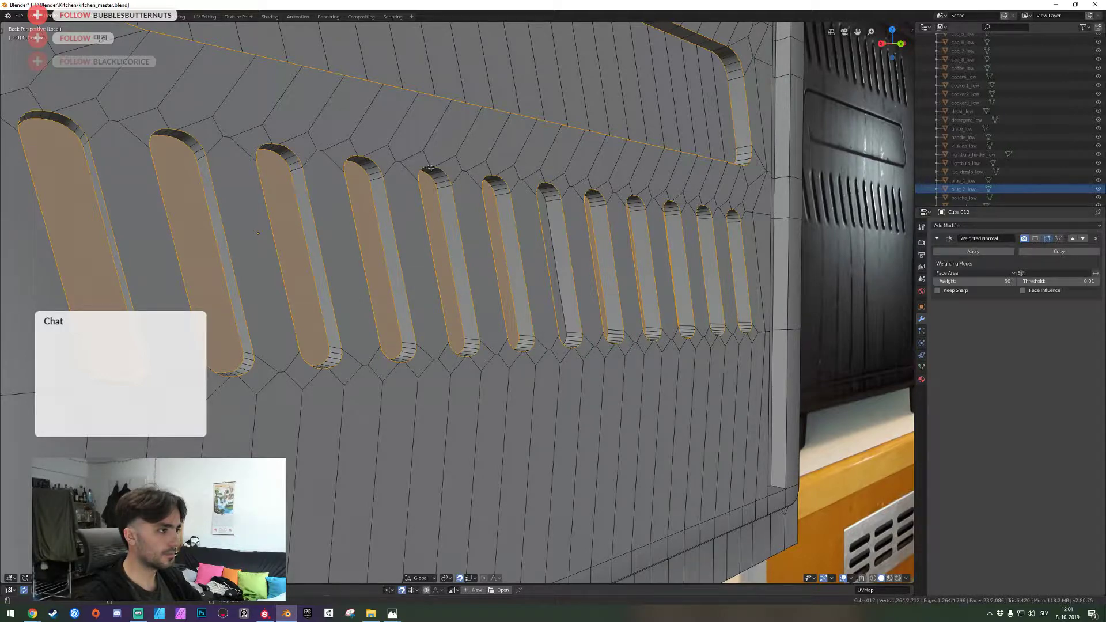
Add the missing inner floor edges of the sixth lower-row vent slot from the right end to the selection
key("shift+grave")
key("d")
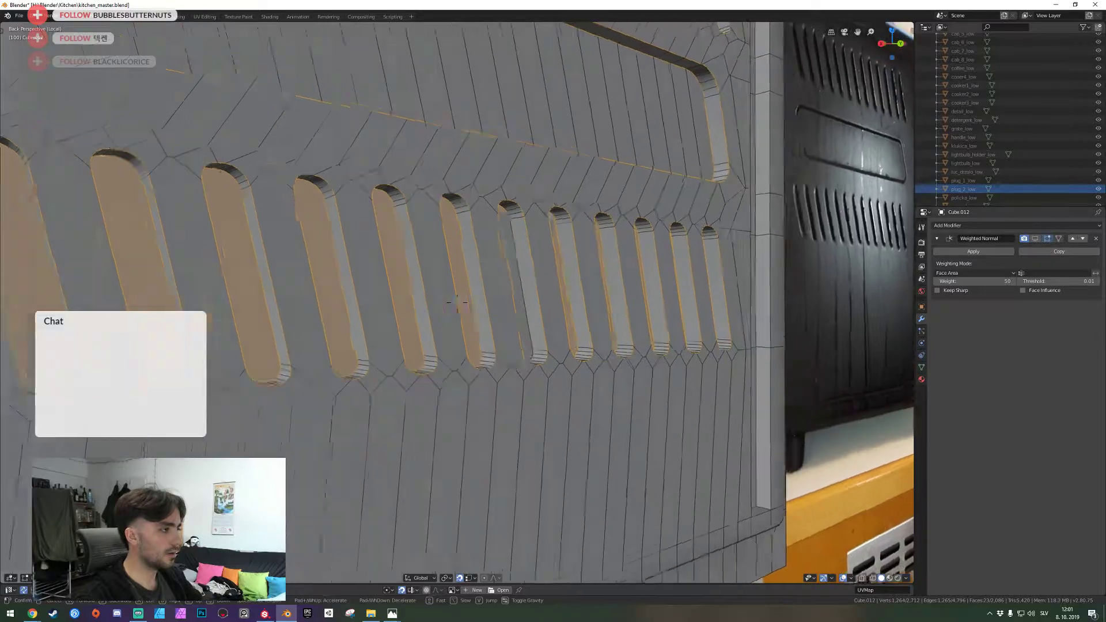
left_click(457, 303)
right_click(498, 302, "alt+shift")
Bevel all selected rim and floor edges of the vent slots and recess with a narrow, multi-segment bevel
key("shift+grave")
key("d")
key("s")
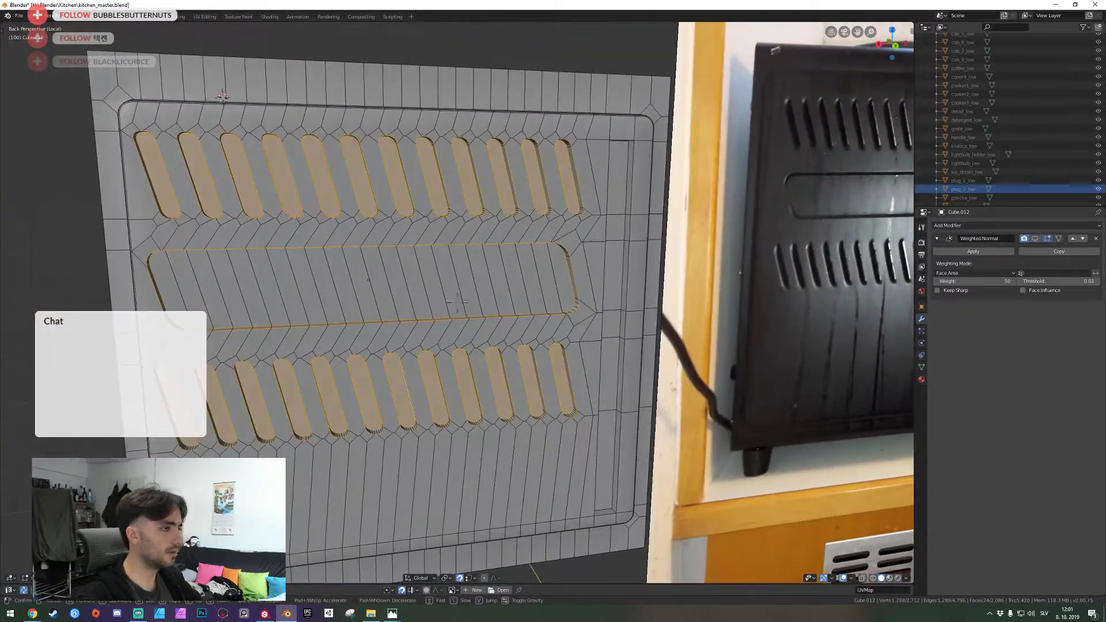
left_click(510, 338)
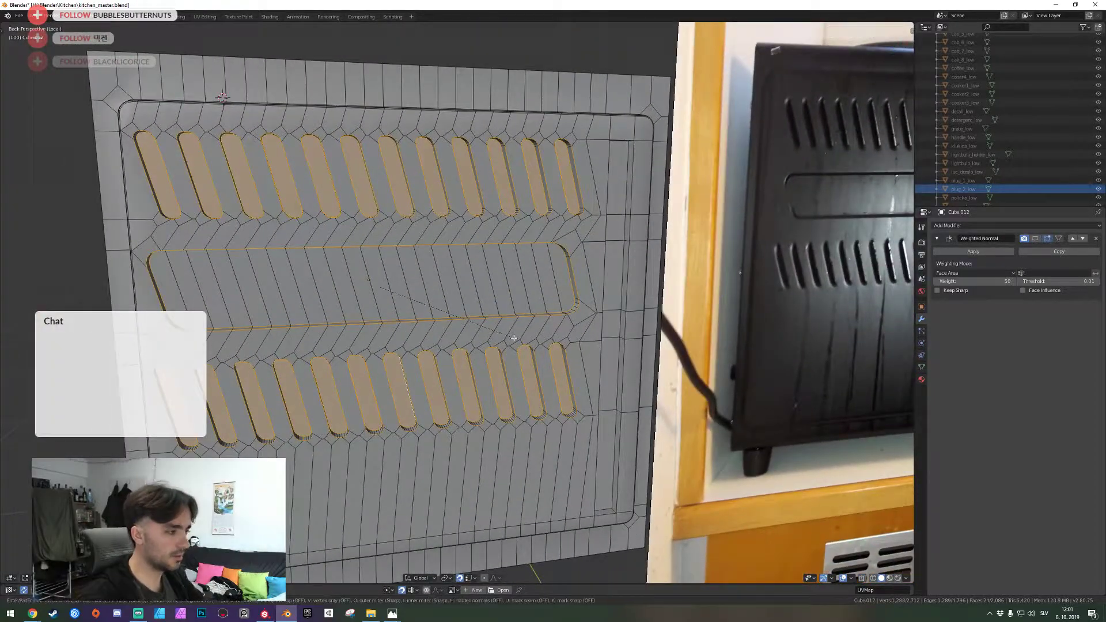
key("ctrl+b")
scroll(522, 343, "up", 4)
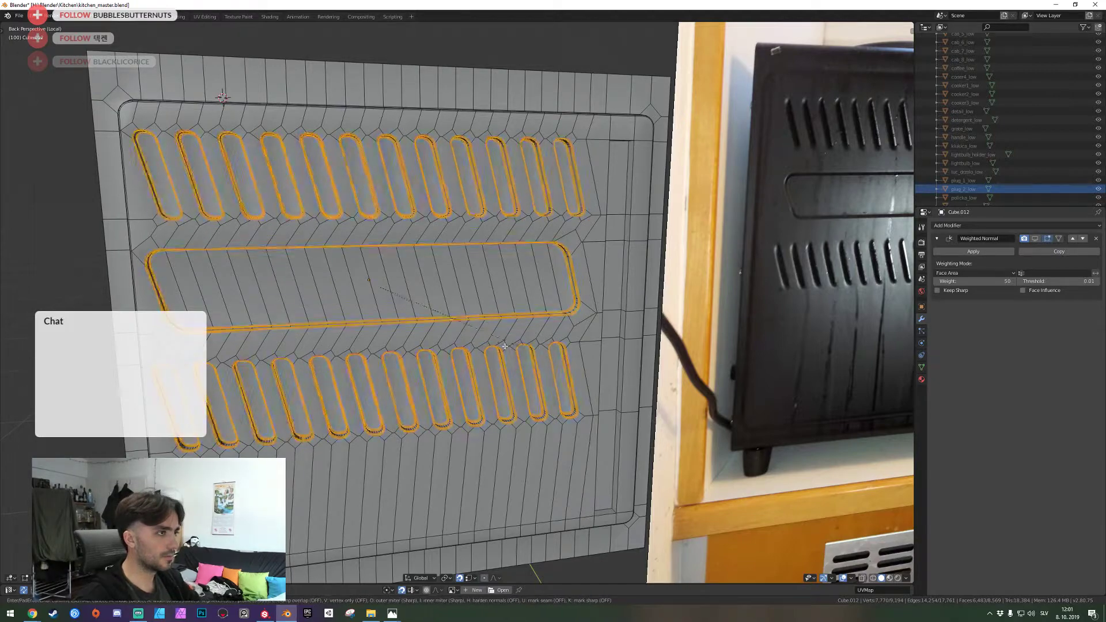
scroll(530, 352, "up", 2)
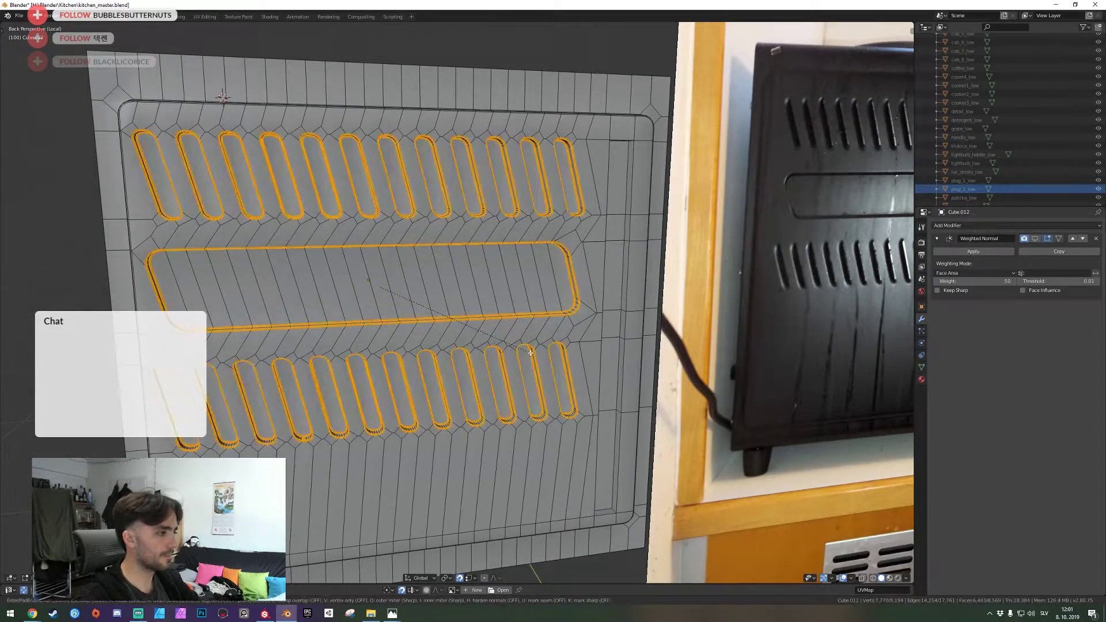
left_click(529, 352)
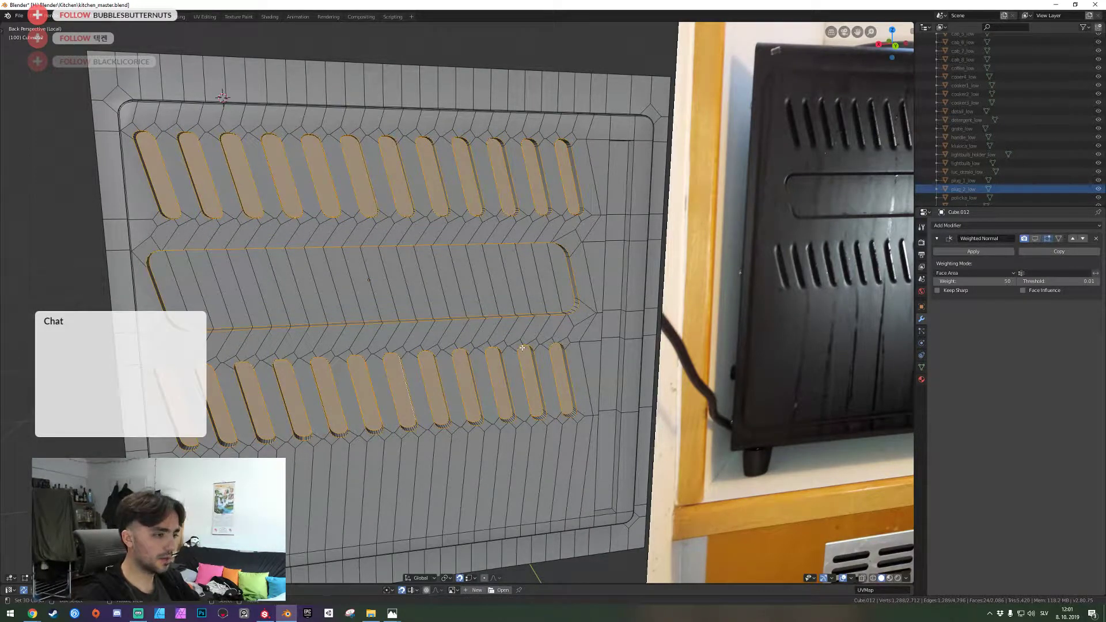
scroll(522, 348, "up", 5)
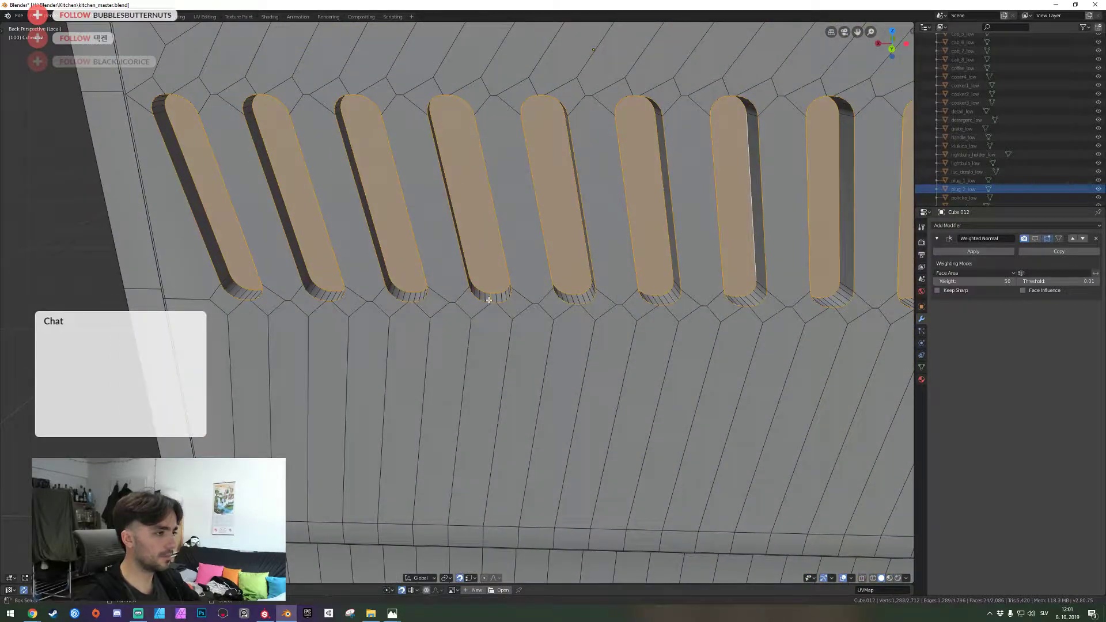
scroll(488, 299, "down", 6)
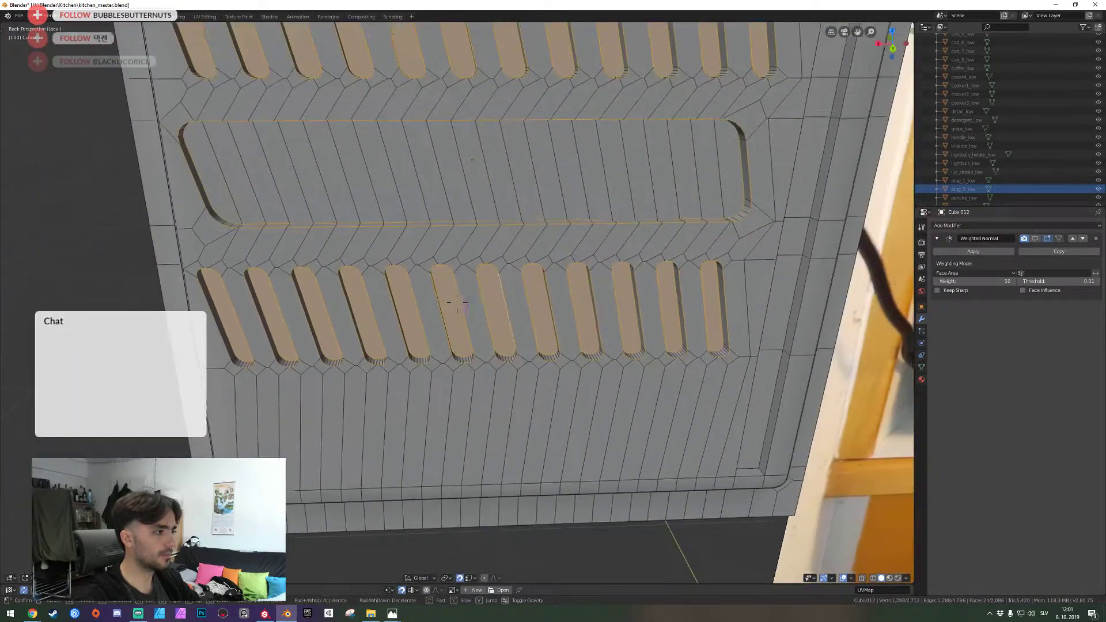
key("ctrl+b")
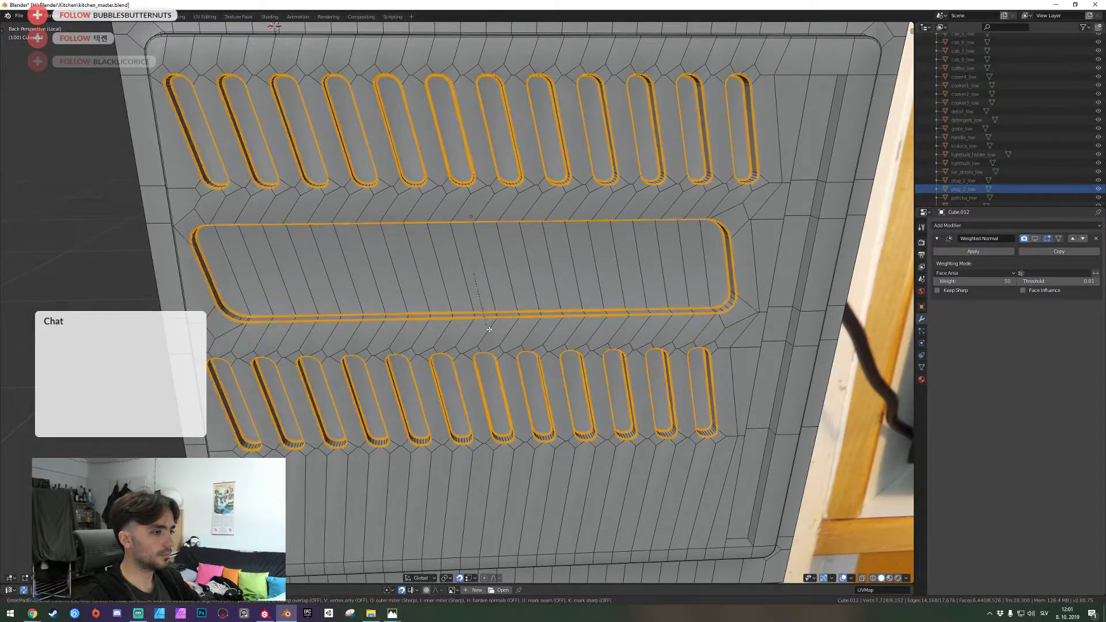
right_click(494, 334)
middle_click_drag(493, 334, 457, 303)
key("ctrl+b")
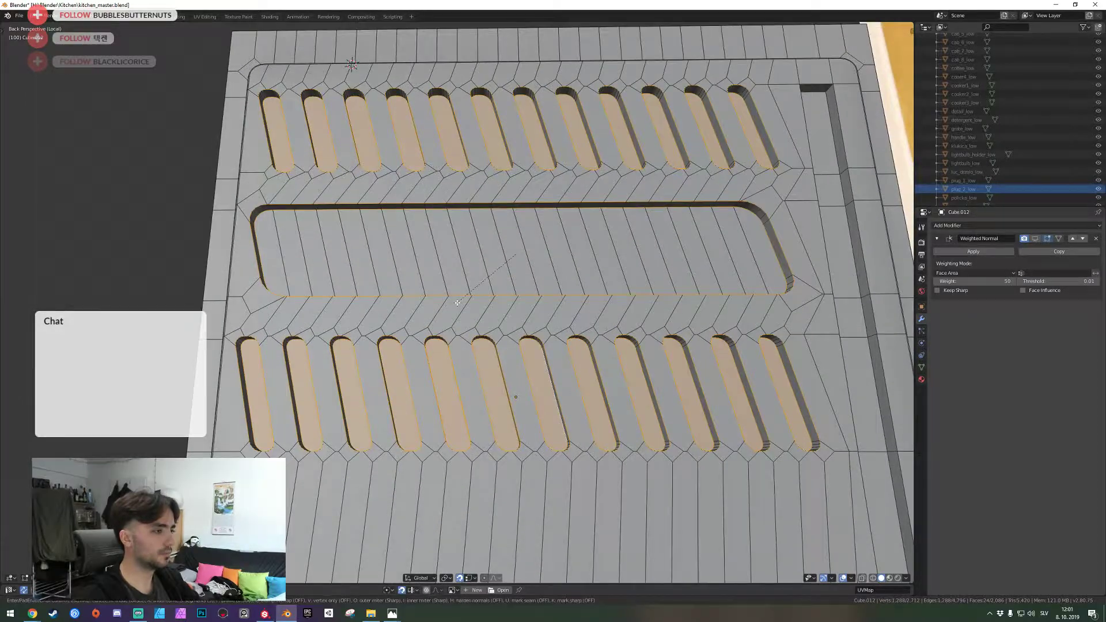
scroll(466, 319, "up", 5)
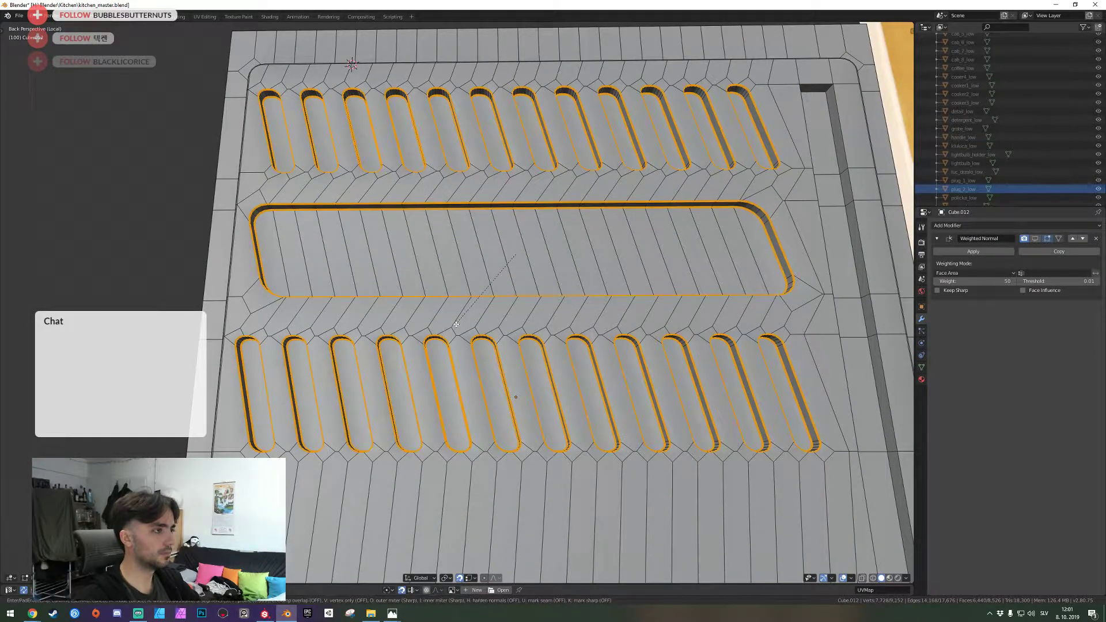
key("Escape")
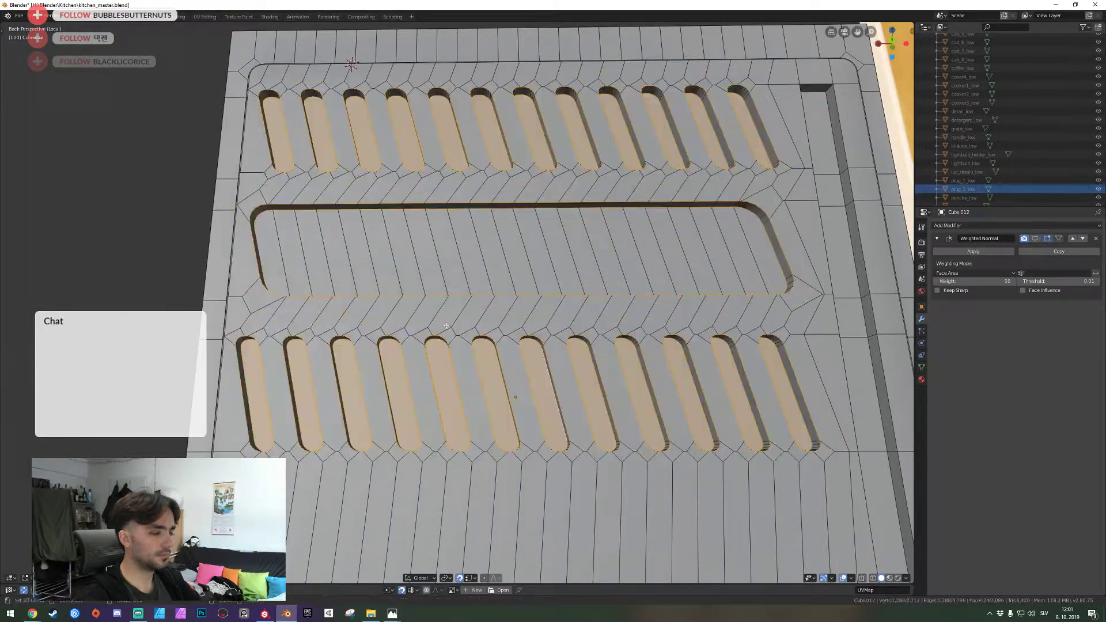
Bevel the selected edges of both rows of vent slots and the central recess on the oven's back panel, then leave edit mode
key("shift+grave")
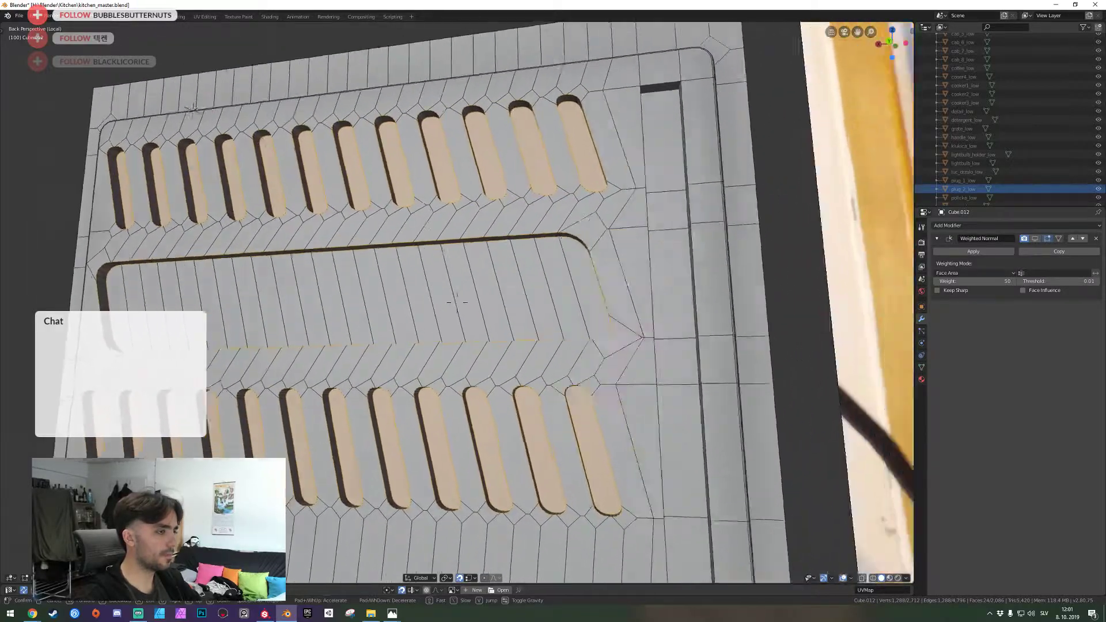
key("d")
key("s")
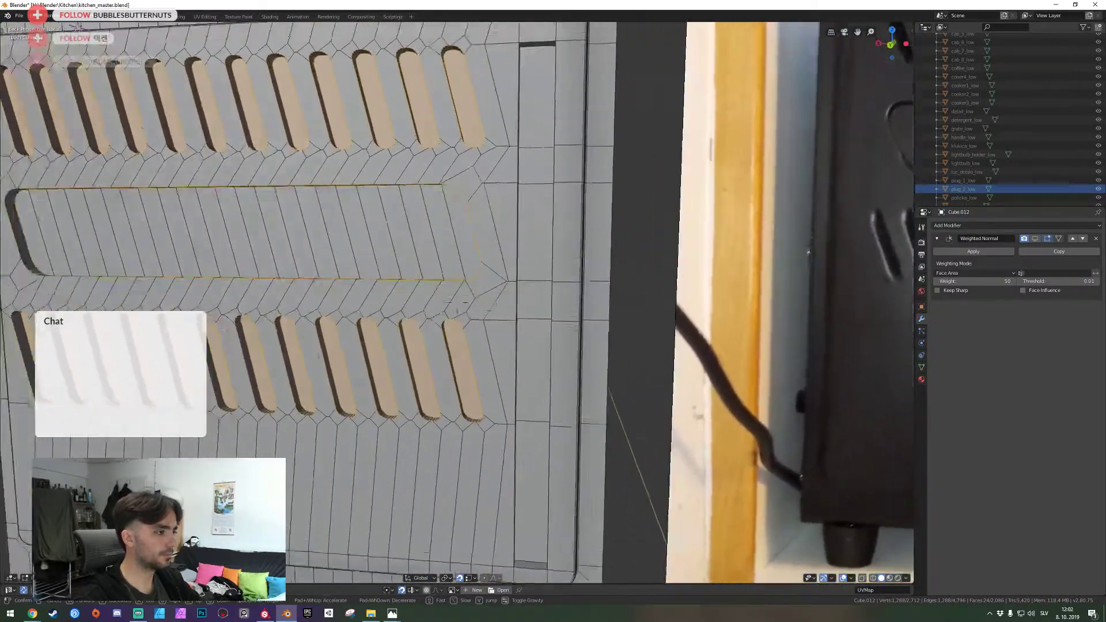
left_click(458, 303)
key("ctrl+b")
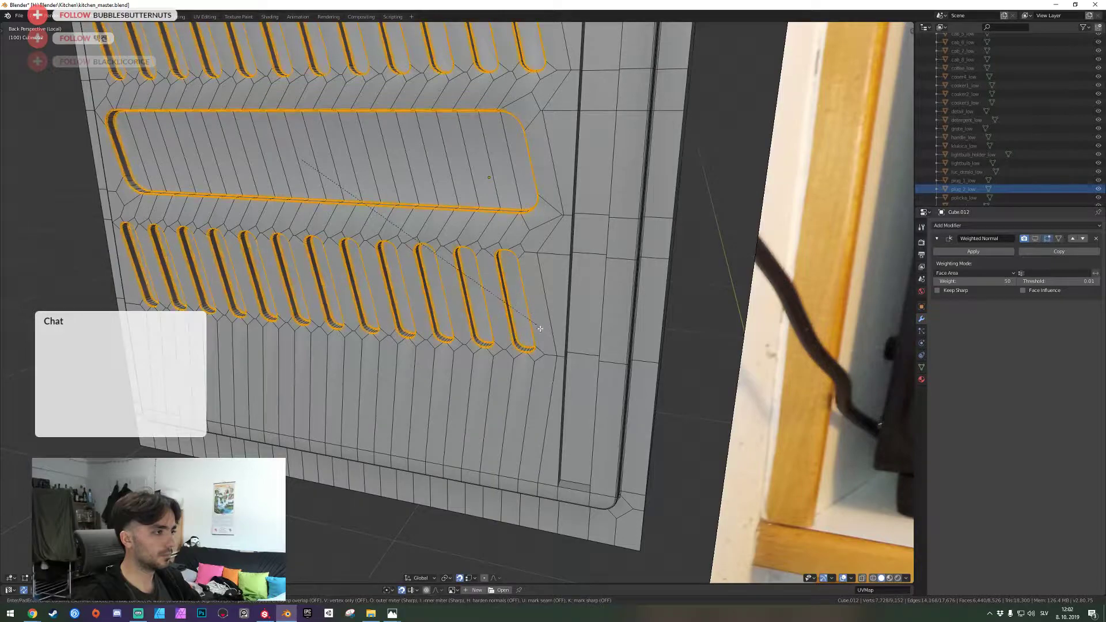
left_click(546, 332)
key("Tab")
Save the file and compare the bevelled back panel with the reference photo
key("shift+grave")
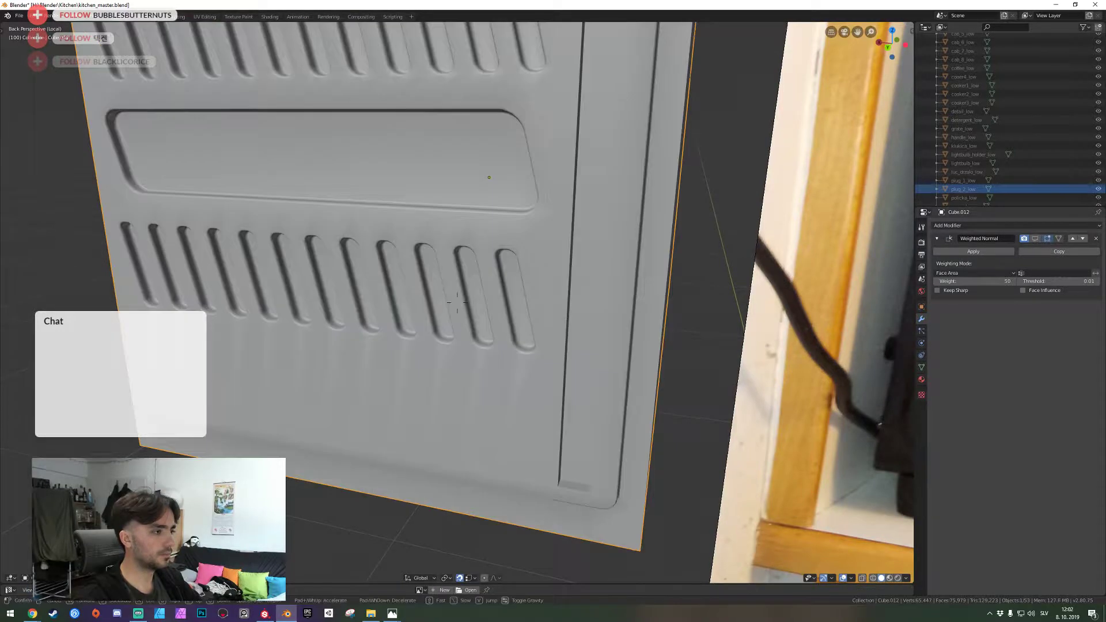
key("s")
left_click(458, 303)
key("ctrl+s")
key("shift+grave")
key("s")
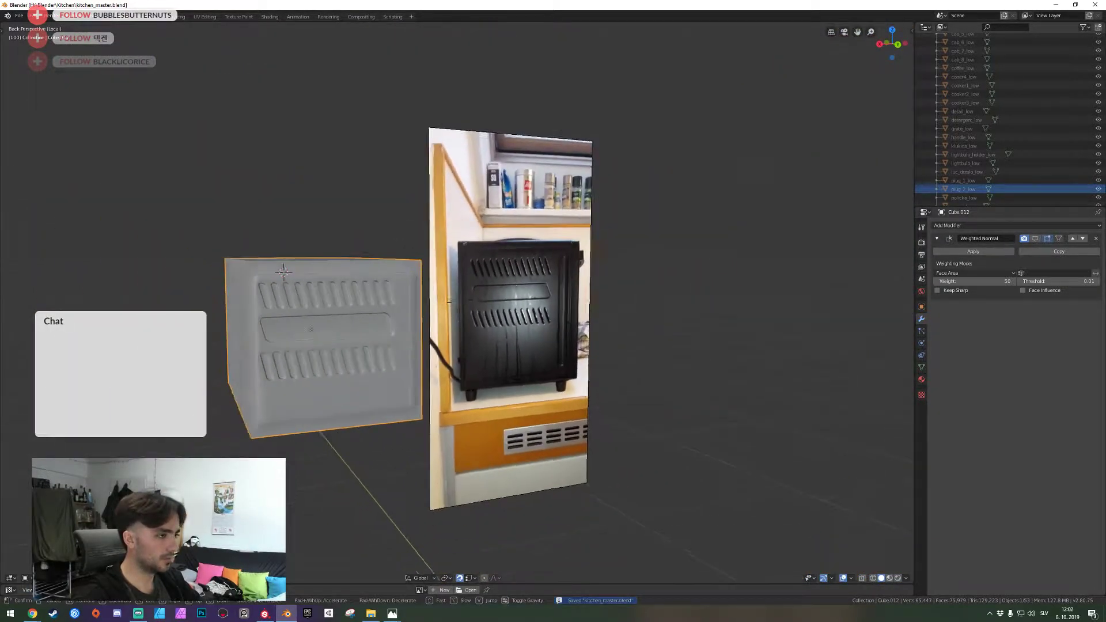
key("w")
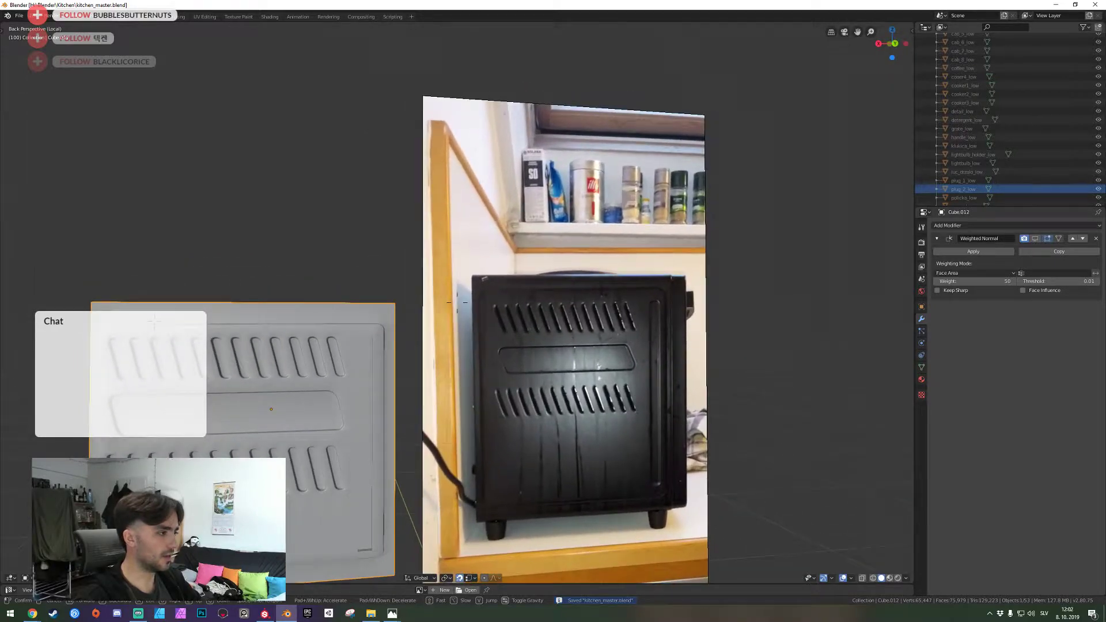
left_click(457, 302)
In back orthographic view, box-select all vertices of both slot rows and the central recess and shift them slightly along the X axis
key("Tab")
key("ctrl+KP_1")
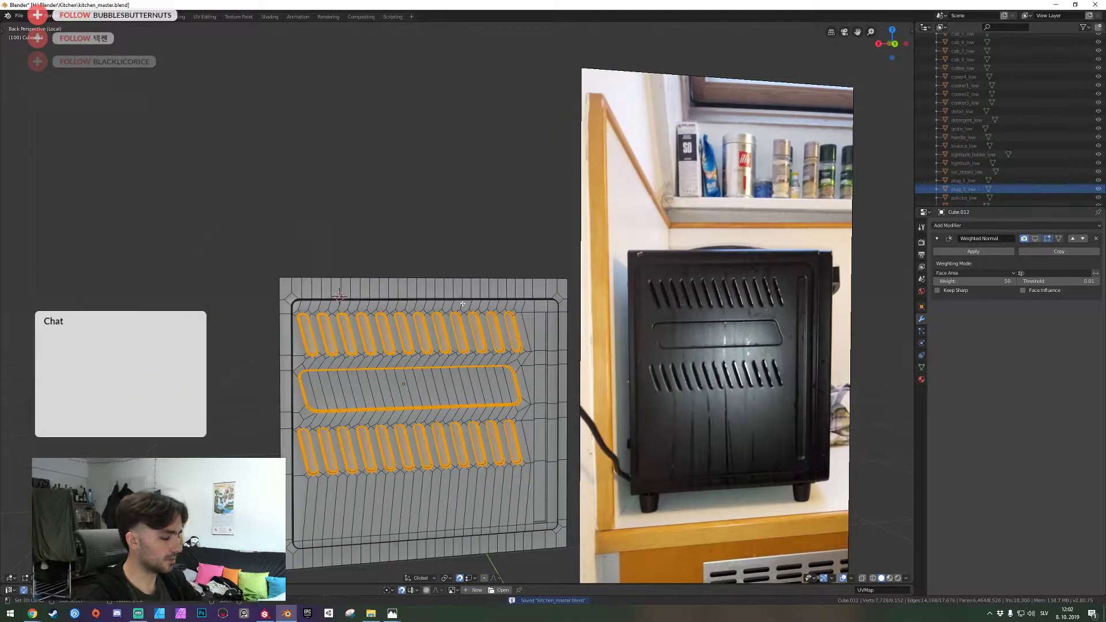
key("KP_5")
key("KP_Decimal")
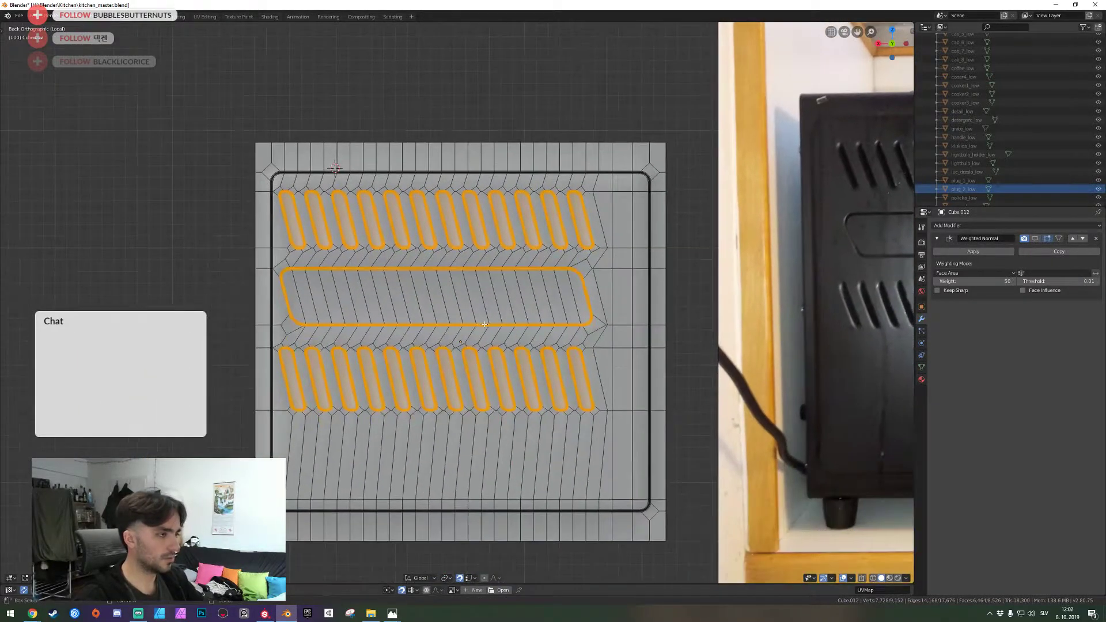
key("shift+z")
key("alt+a")
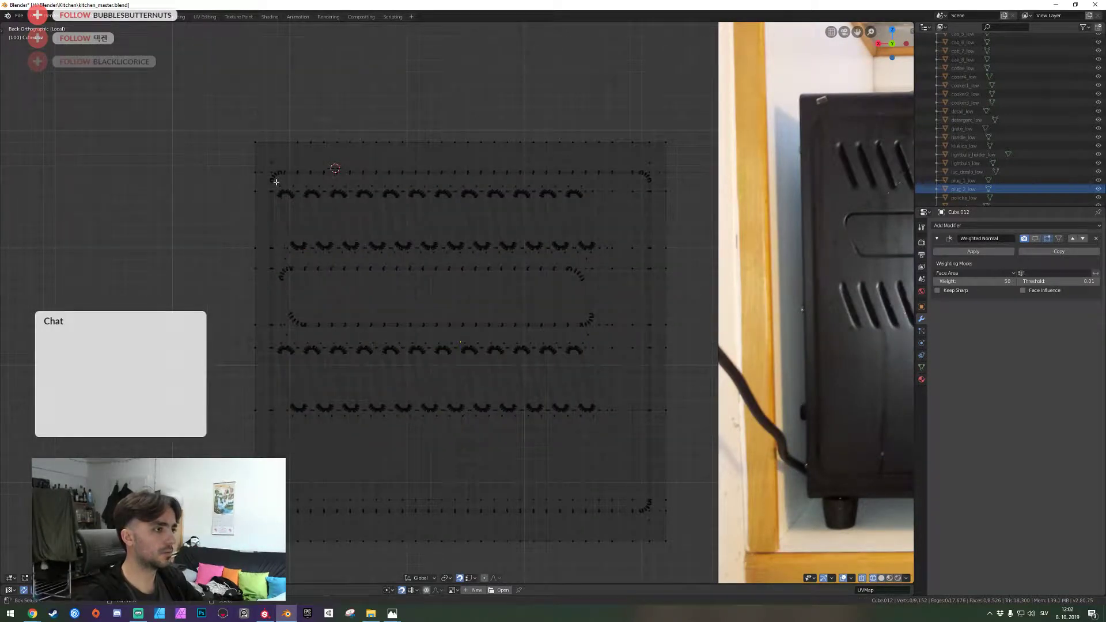
left_click_drag(276, 182, 599, 424)
key("z")
left_click(669, 402)
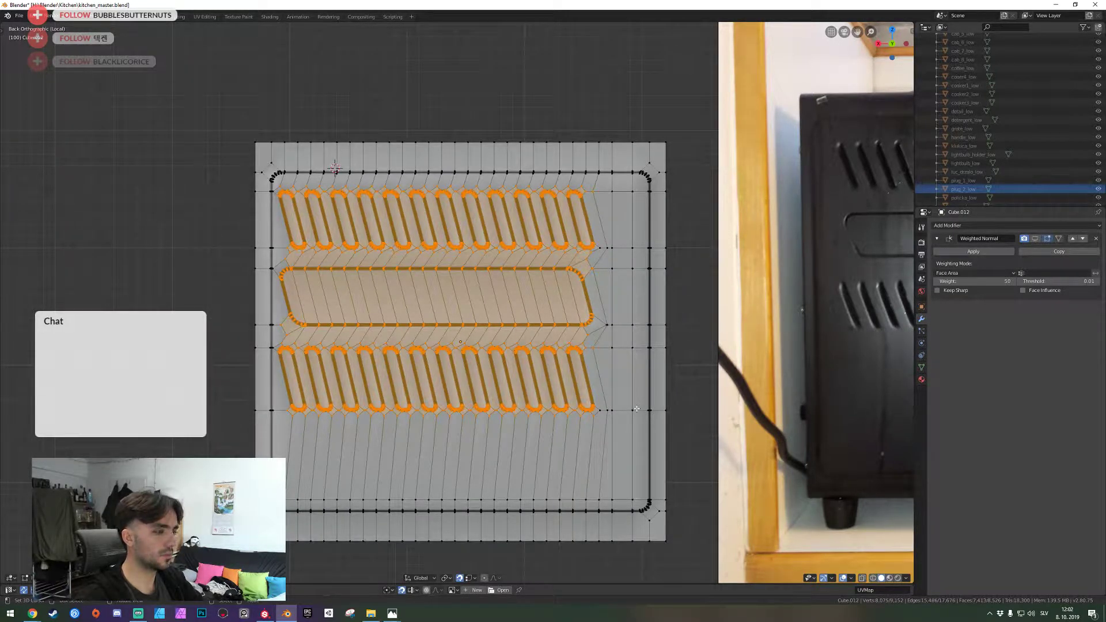
key("g")
key("x")
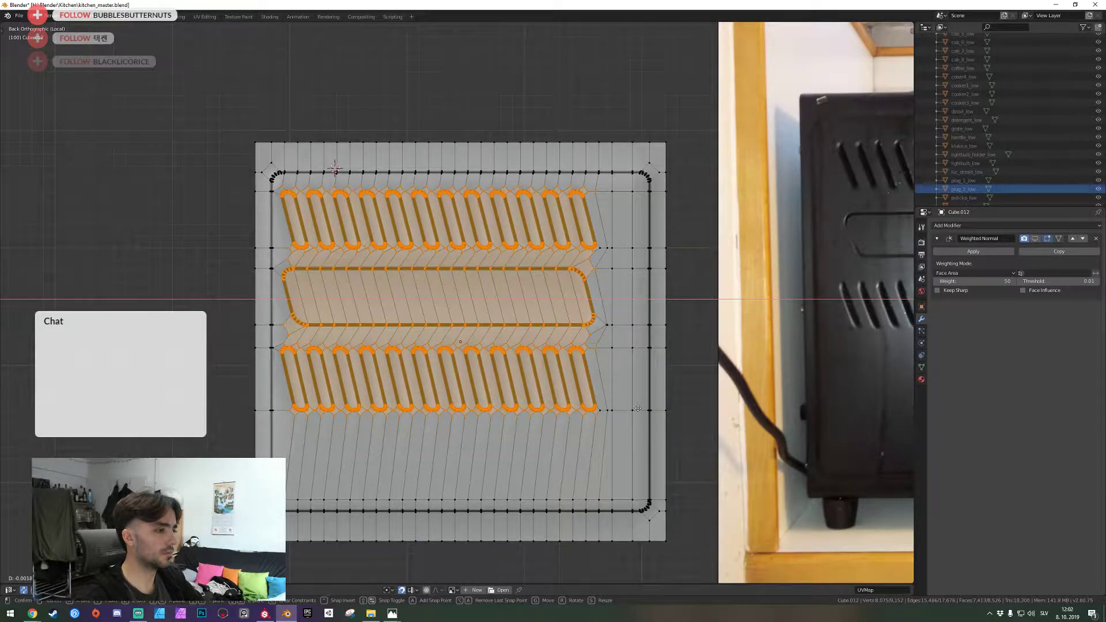
left_click(638, 409)
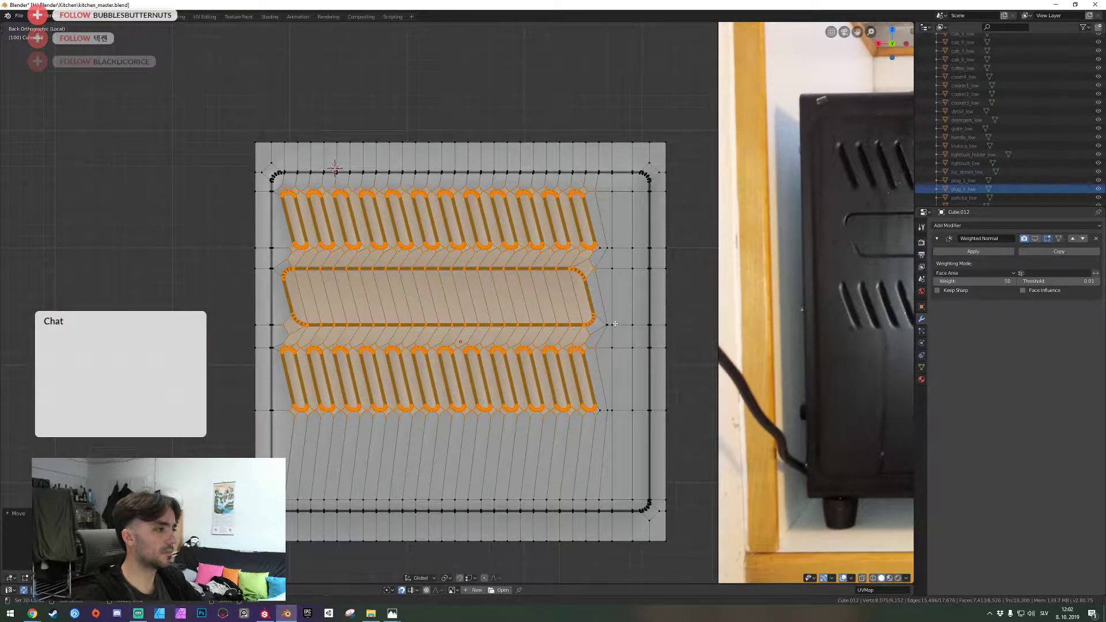
Add the two outer vertices beside the lower ends of the last slots to the selection and move it along X
right_click(603, 249, "shift")
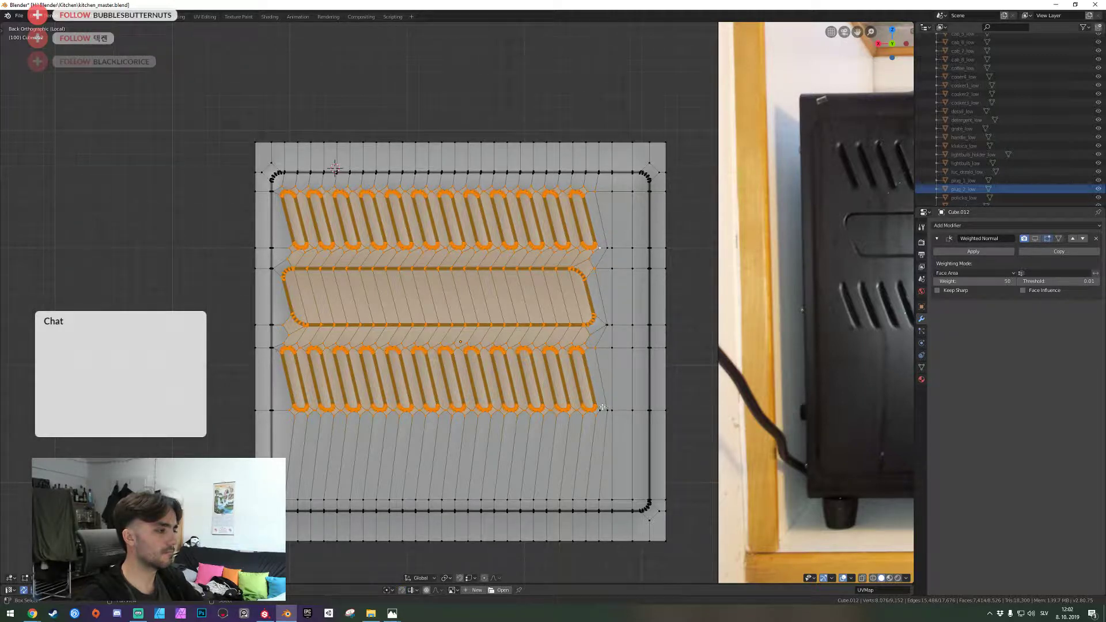
key("g")
key("x")
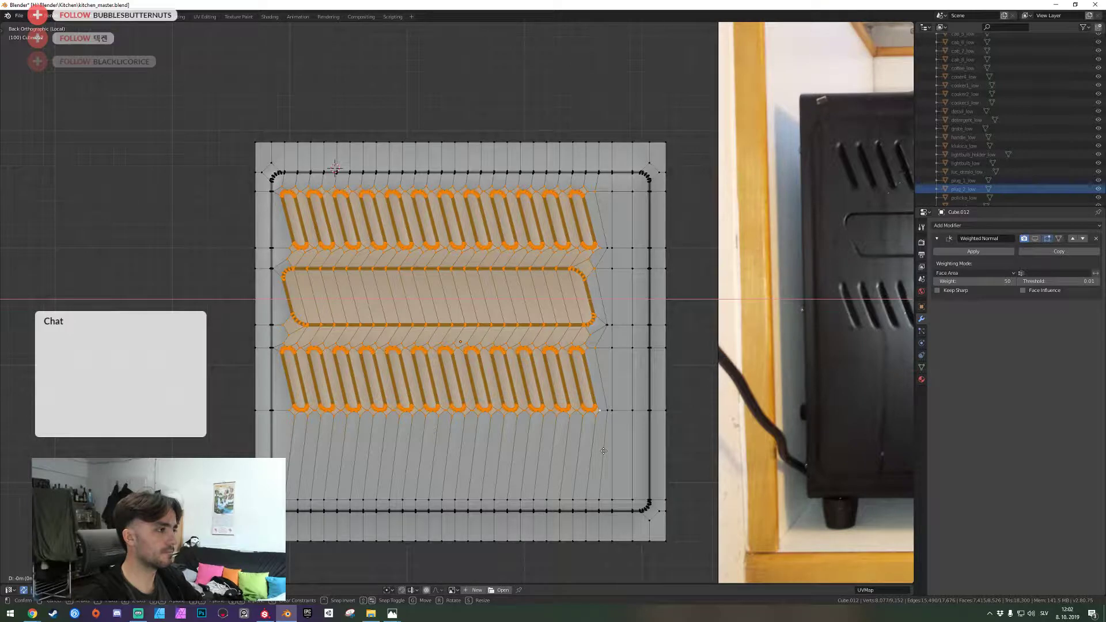
left_click(639, 448)
key("Tab")
Save the file and check the repositioned slots and recess against the reference photo
key("shift+grave")
key("a")
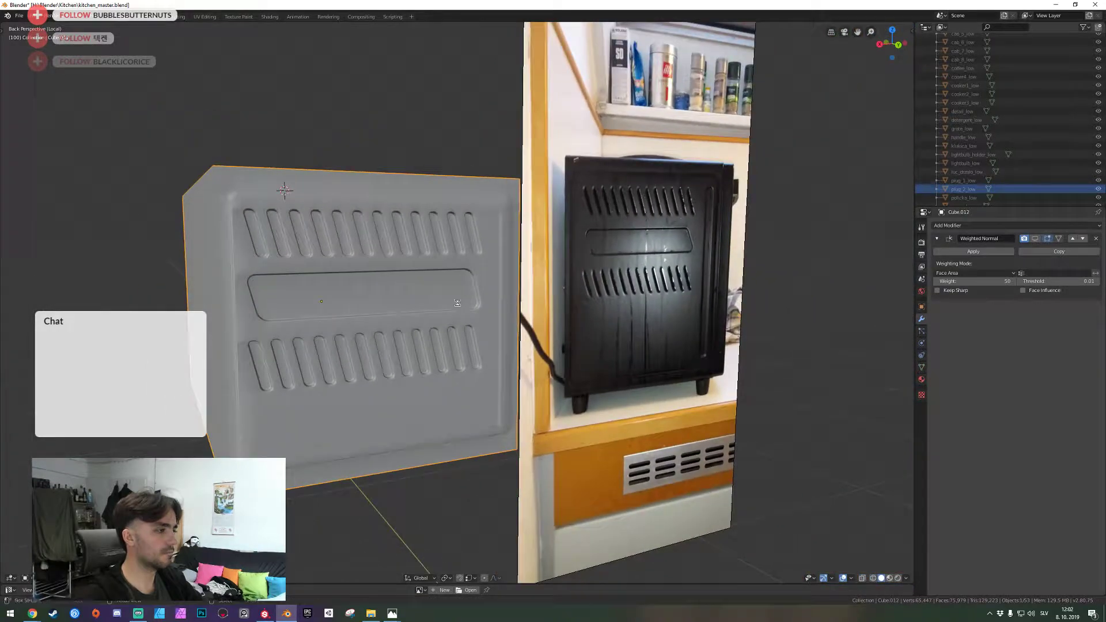
key("ctrl+s")
middle_click_drag(457, 303, 458, 306)
key("shift+grave")
key("a")
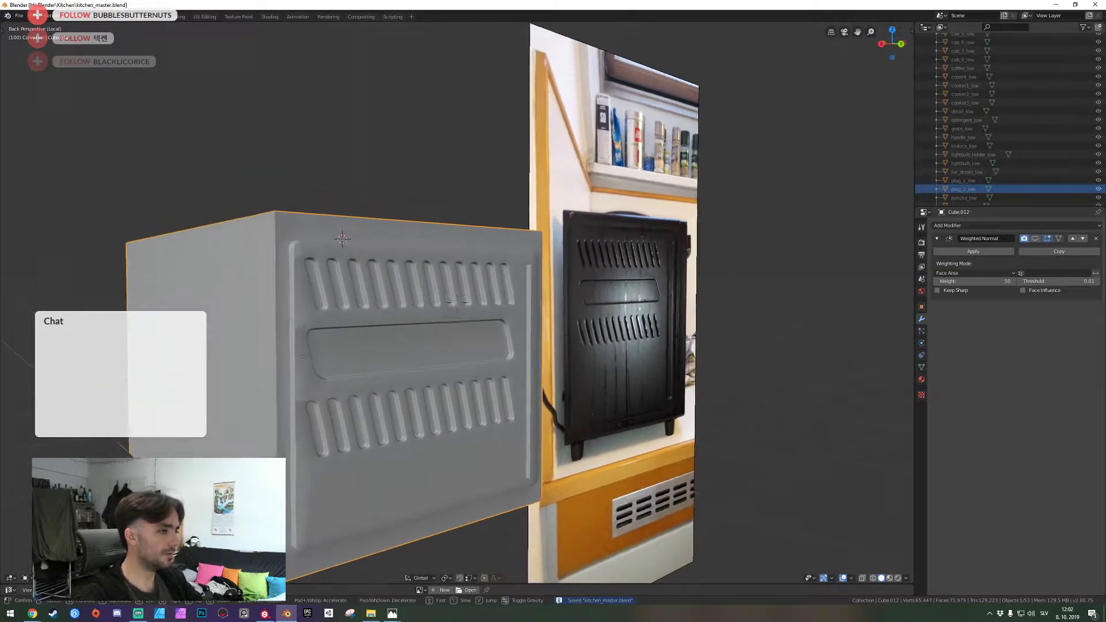
left_click(458, 304)
Show the mesh in edit mode as wireframe in right orthographic view and clear the vertex selection
key("Tab")
key("shift+grave")
key("a")
key("w")
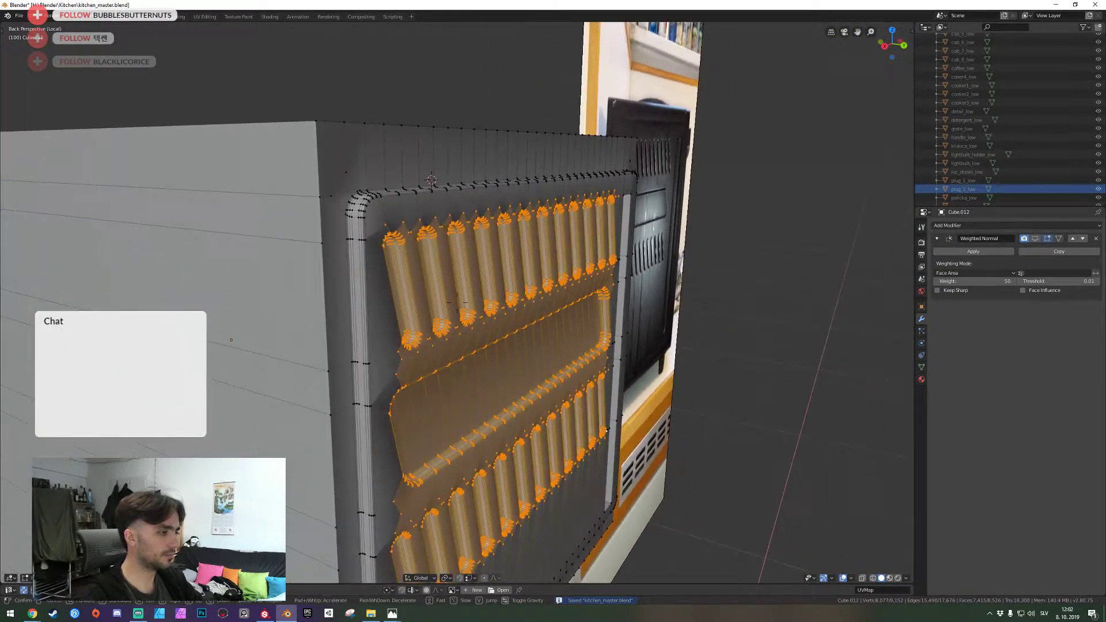
key("d")
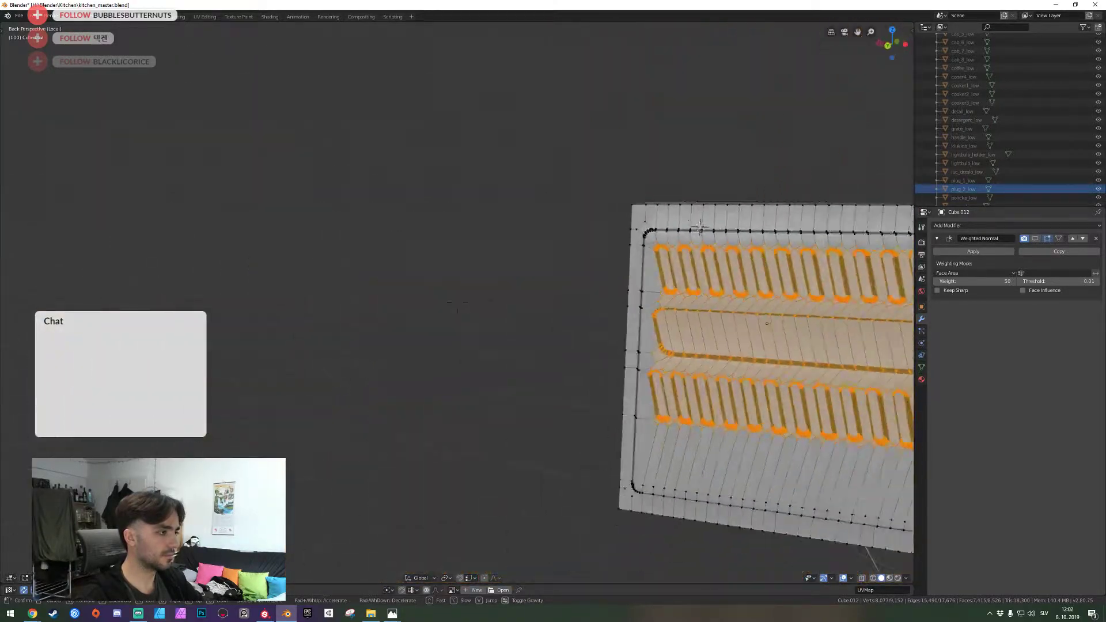
key("Escape")
key("KP_5")
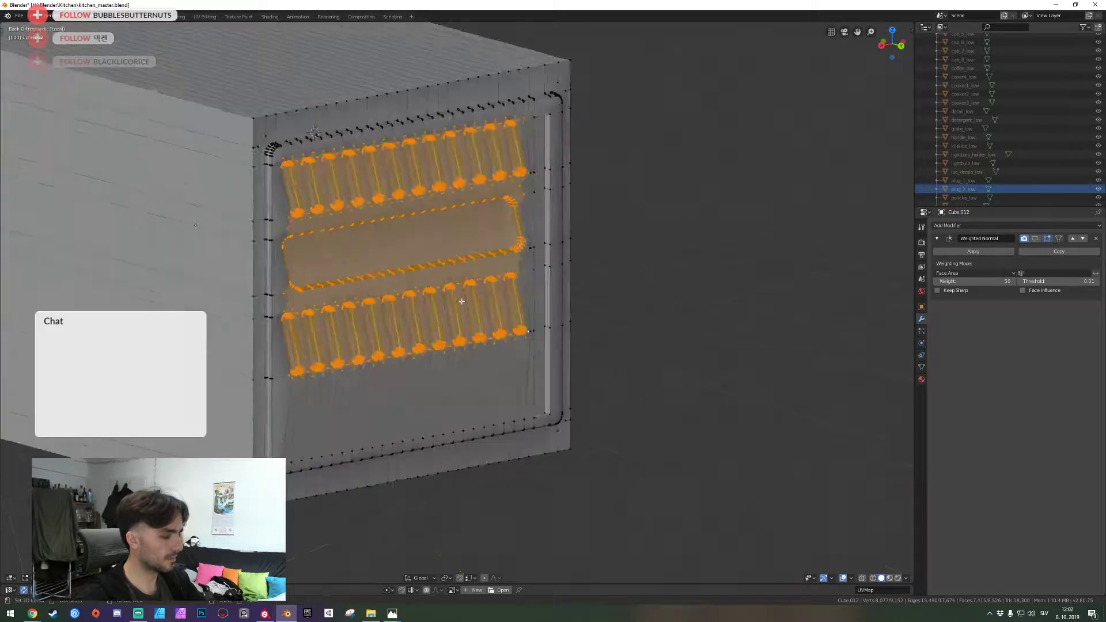
key("KP_1")
key("KP_3")
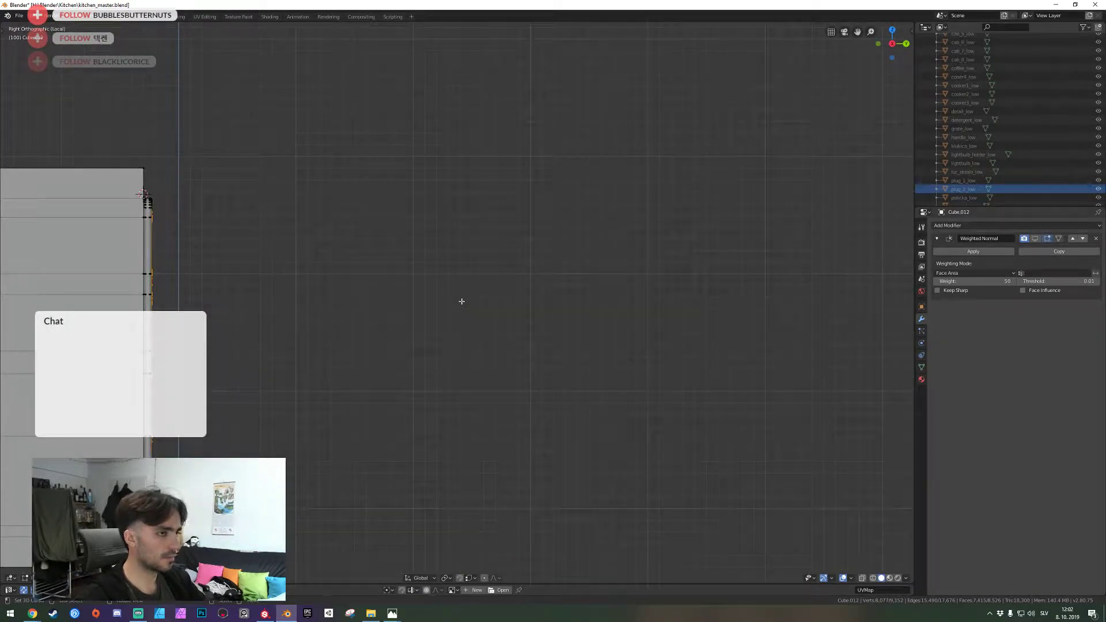
scroll(461, 301, "up", 1)
middle_click_drag(355, 312, 469, 299, "shift")
key("z")
left_click(391, 292)
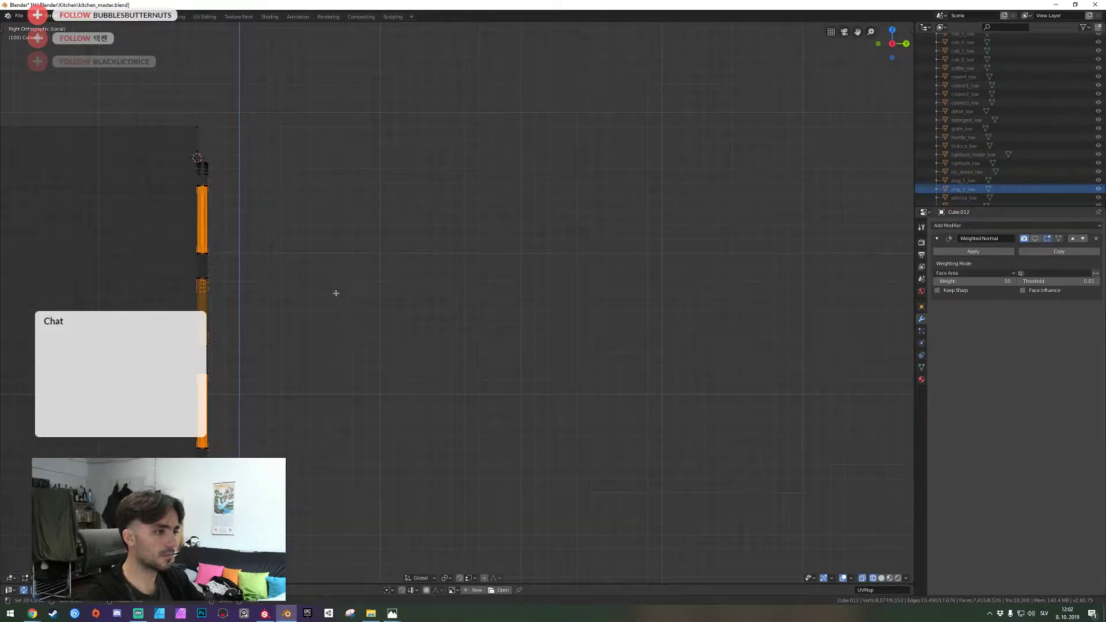
key("alt+a")
scroll(217, 247, "up", 2)
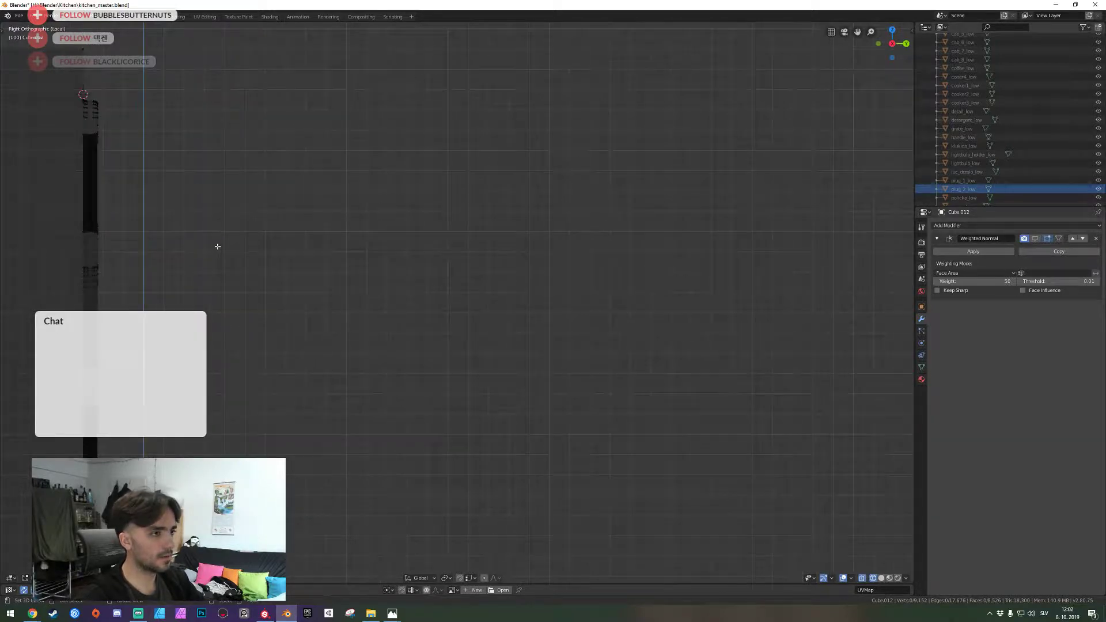
Show the oven mesh in solid shading and return from the isolated view to the full kitchen scene
key("shift+grave")
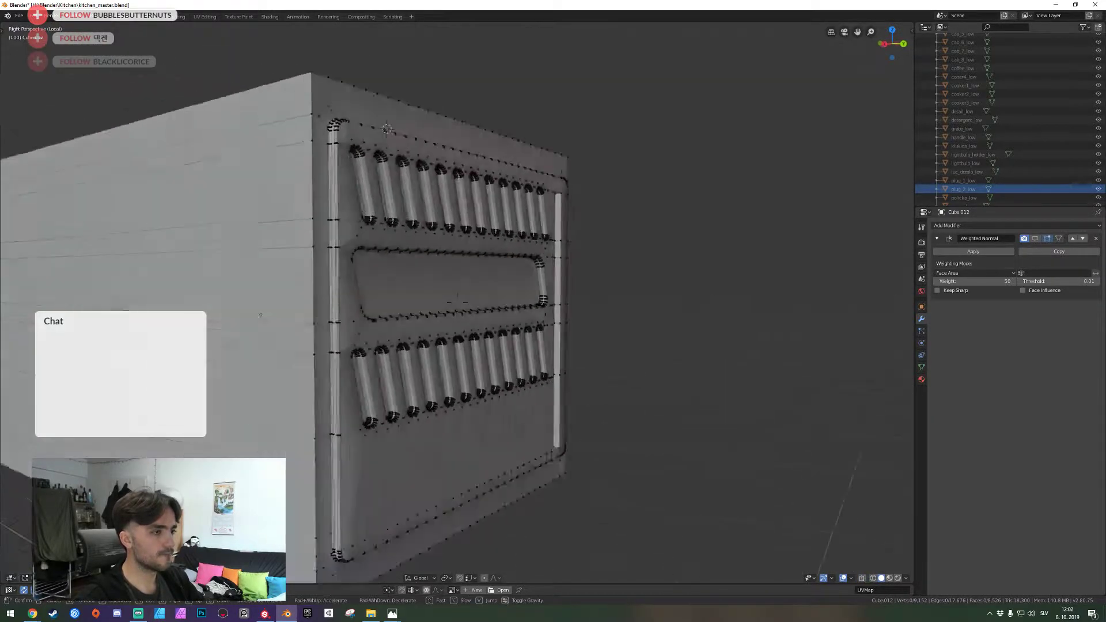
key("w")
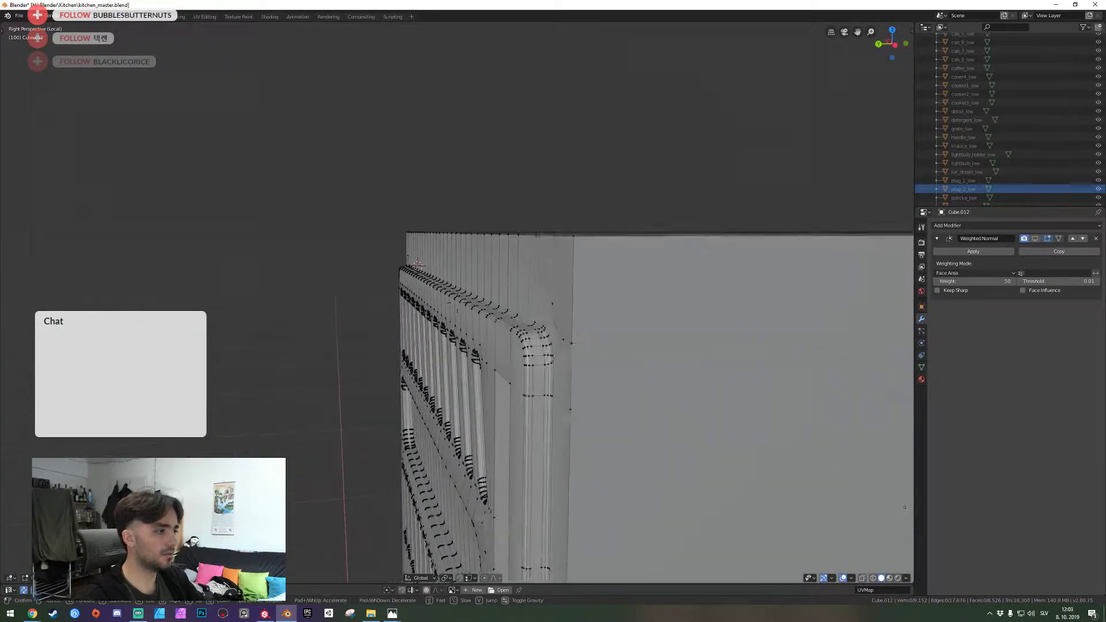
key("d")
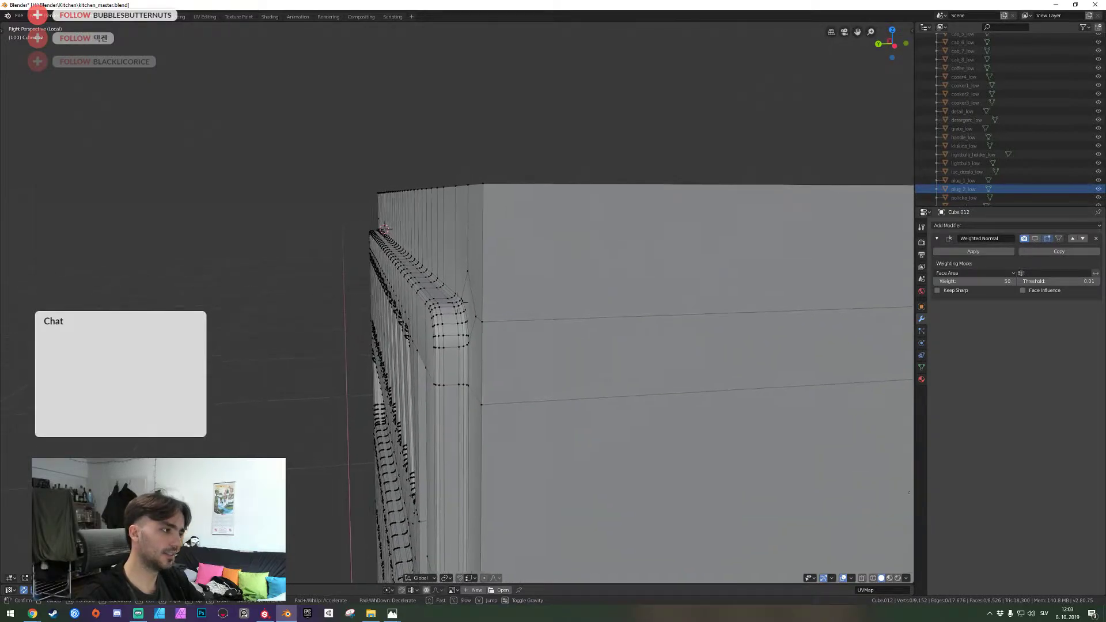
key("s")
key("a")
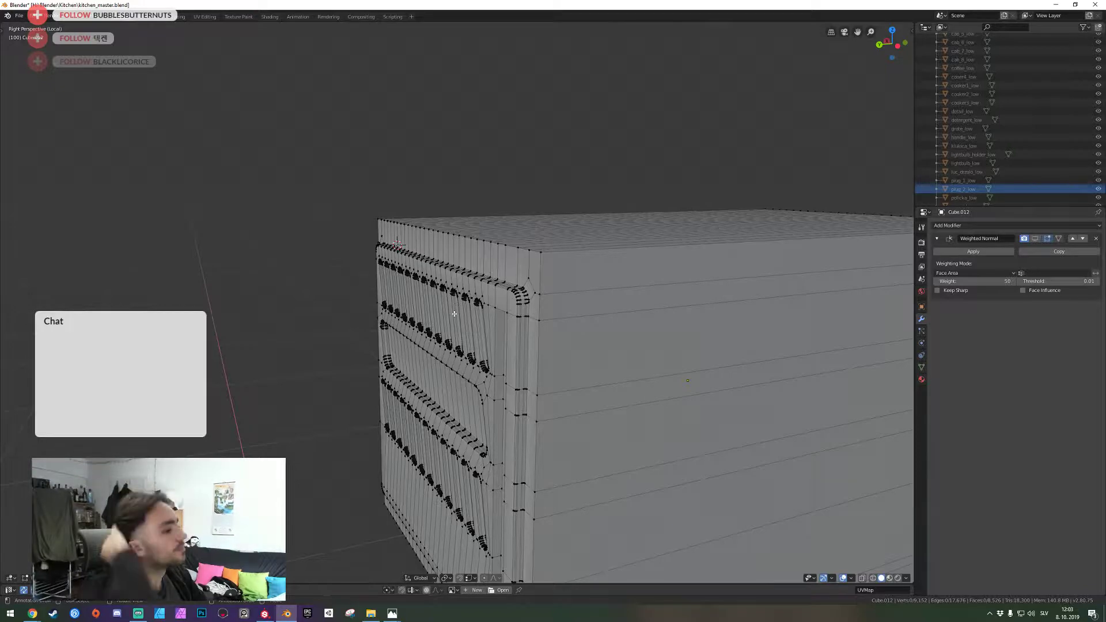
key("s")
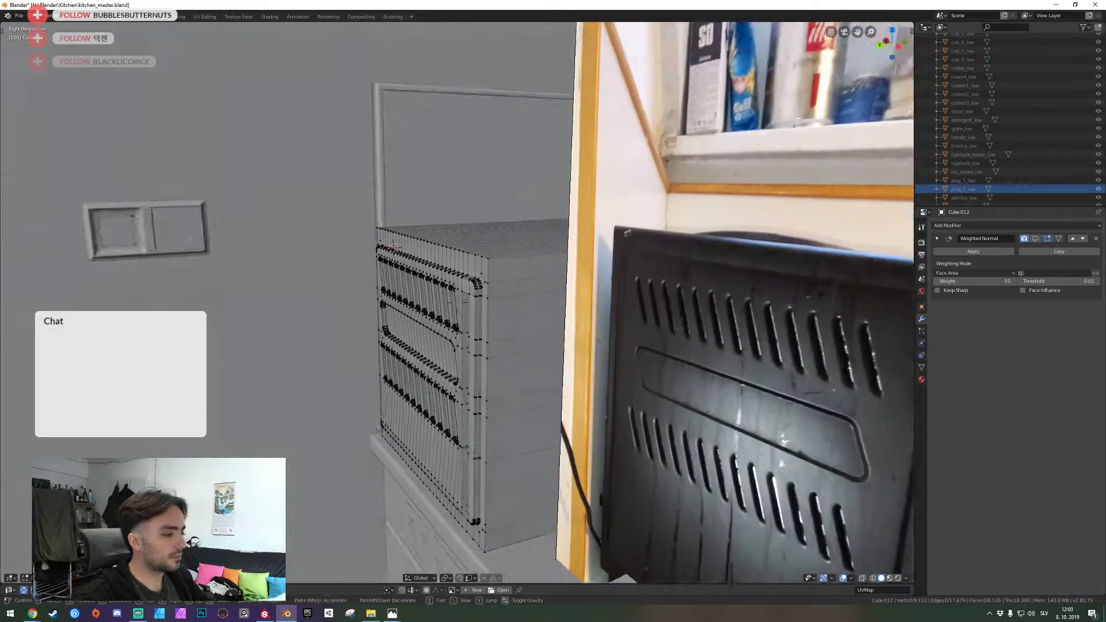
Leave edit mode, save the file and compare the oven's back panel with the reference photo
left_click(467, 304)
key("Tab")
key("ctrl+s")
key("shift+grave")
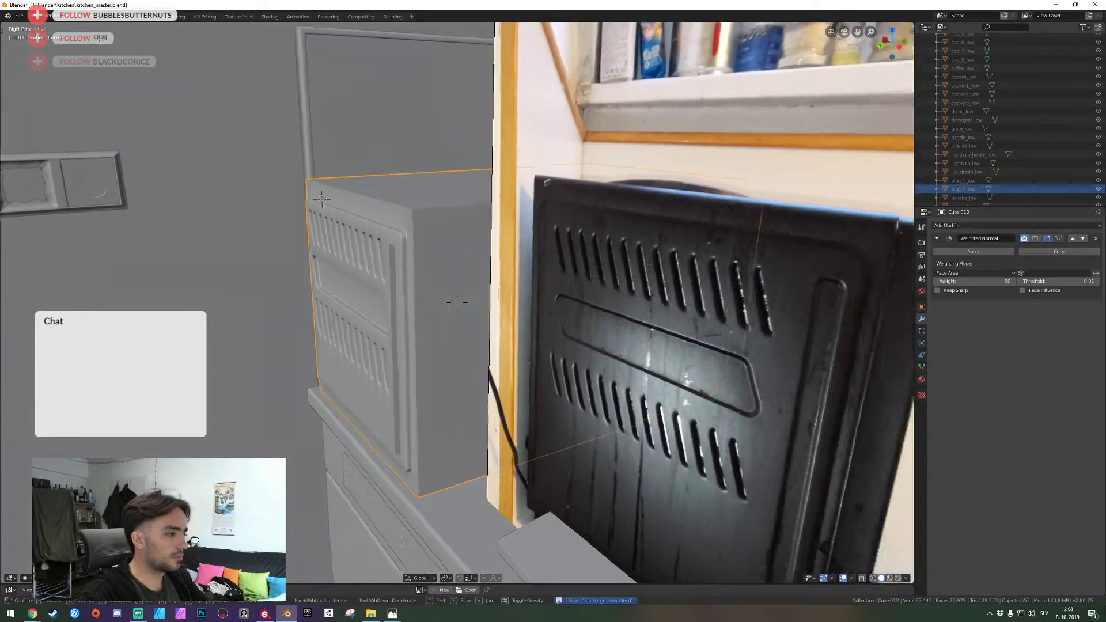
key("s")
key("w")
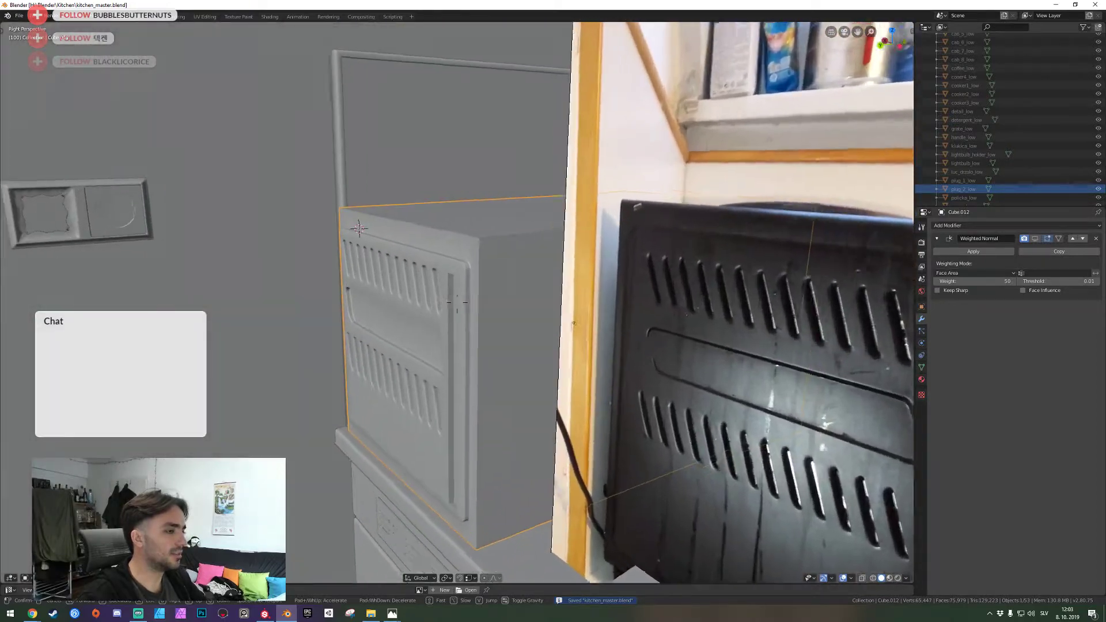
left_click(458, 302)
In edge select mode, select the short depth edges at the two upper corners of the tall vertical recess
key("Tab")
key("shift+grave")
key("w")
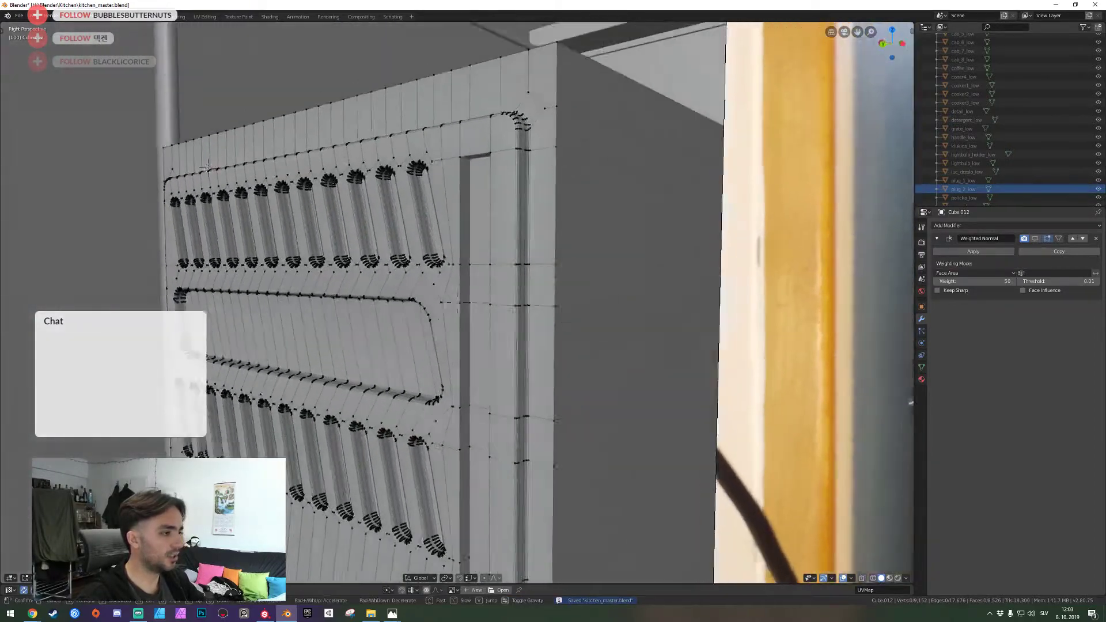
key("q")
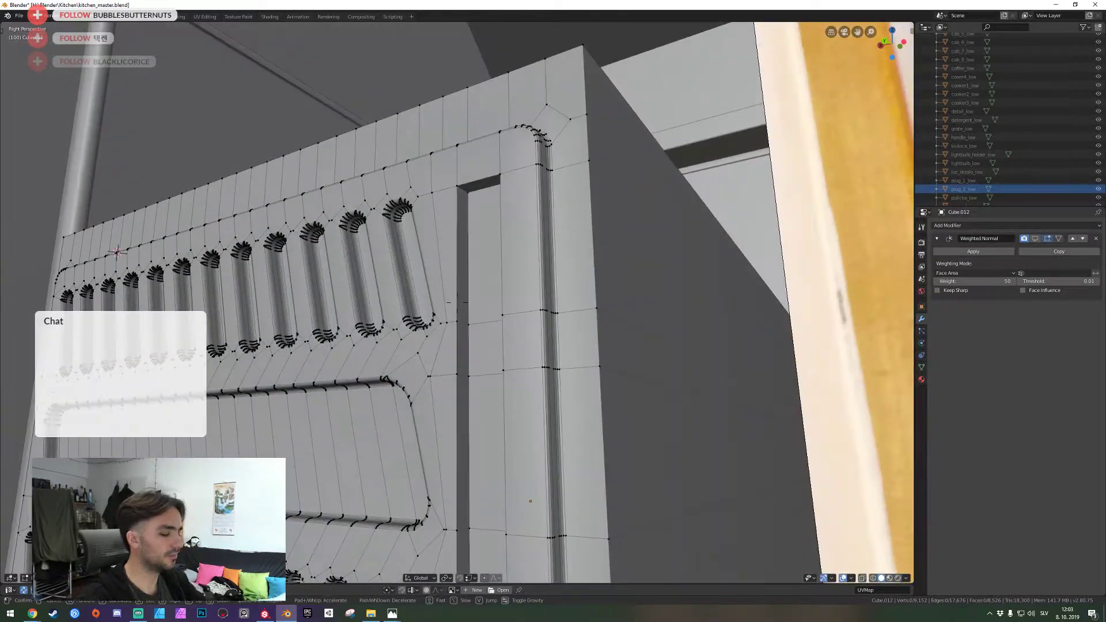
key("2")
right_click(466, 190)
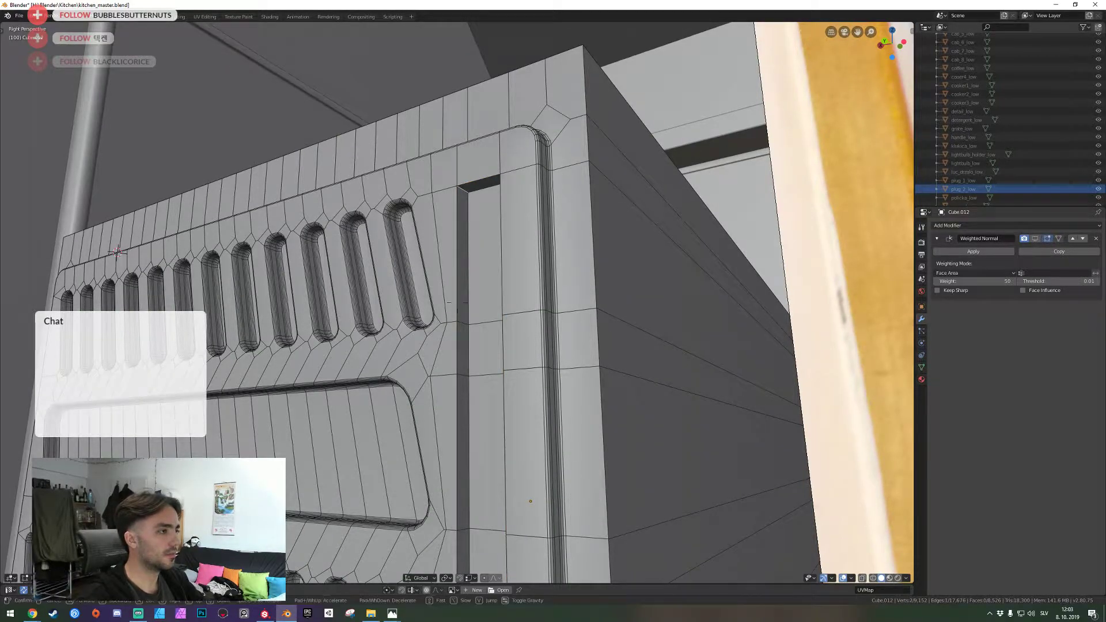
key("s")
key("a")
left_click(471, 271)
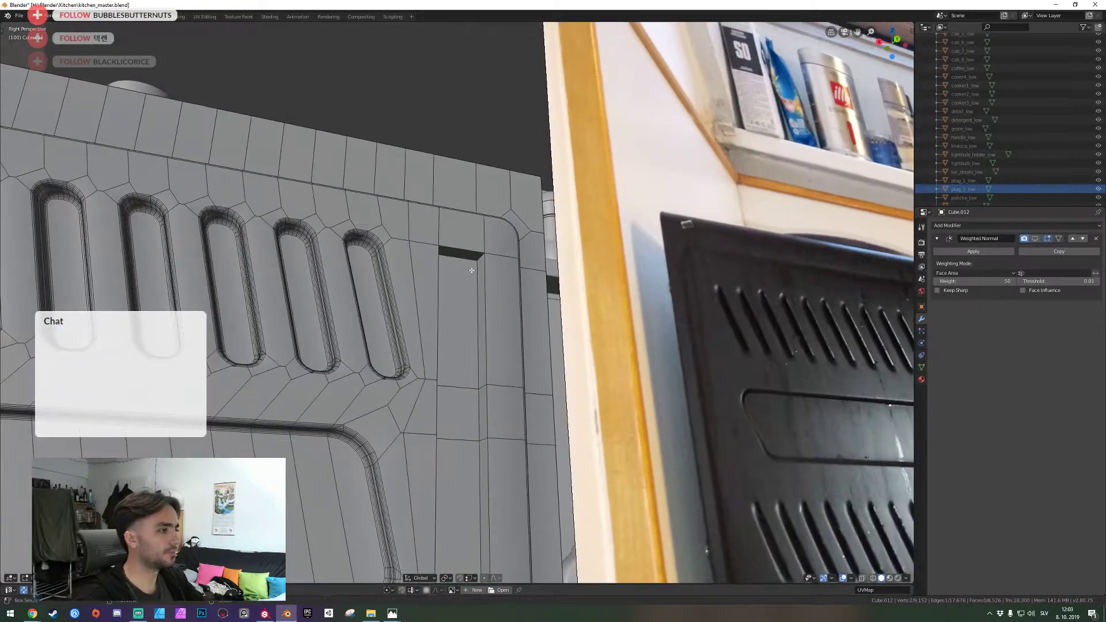
Add the two lower corner edges of the tall vertical recess to the selection and bevel all four corners with 5 segments
key("shift+grave")
key("w")
left_click(457, 302)
right_click(459, 302, "shift")
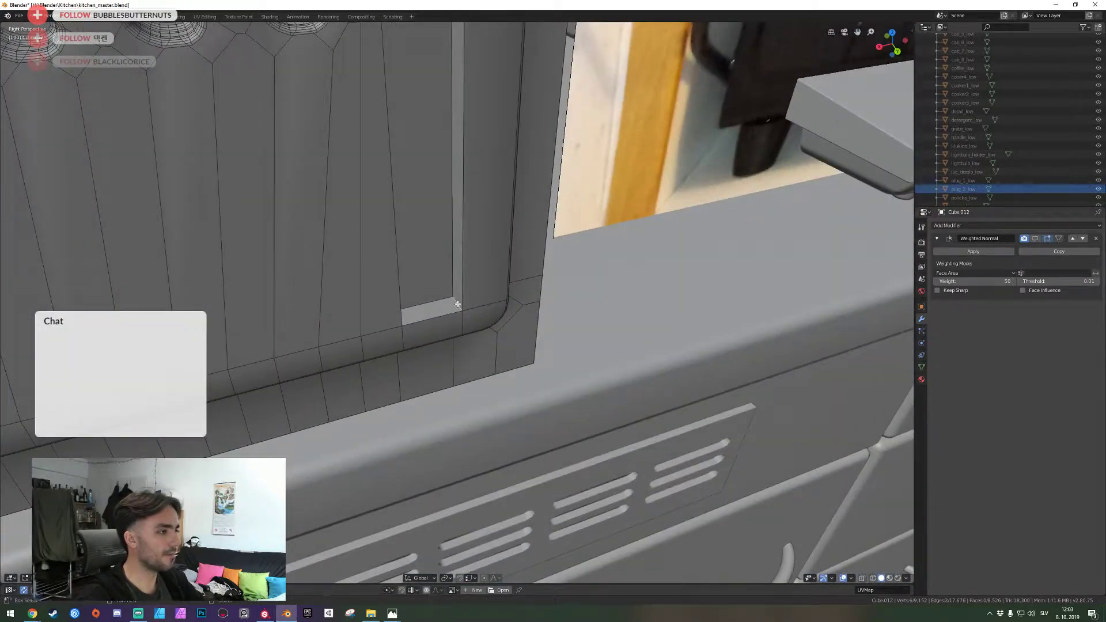
key("shift+grave")
key("d")
left_click(490, 350)
key("shift+grave")
key("s")
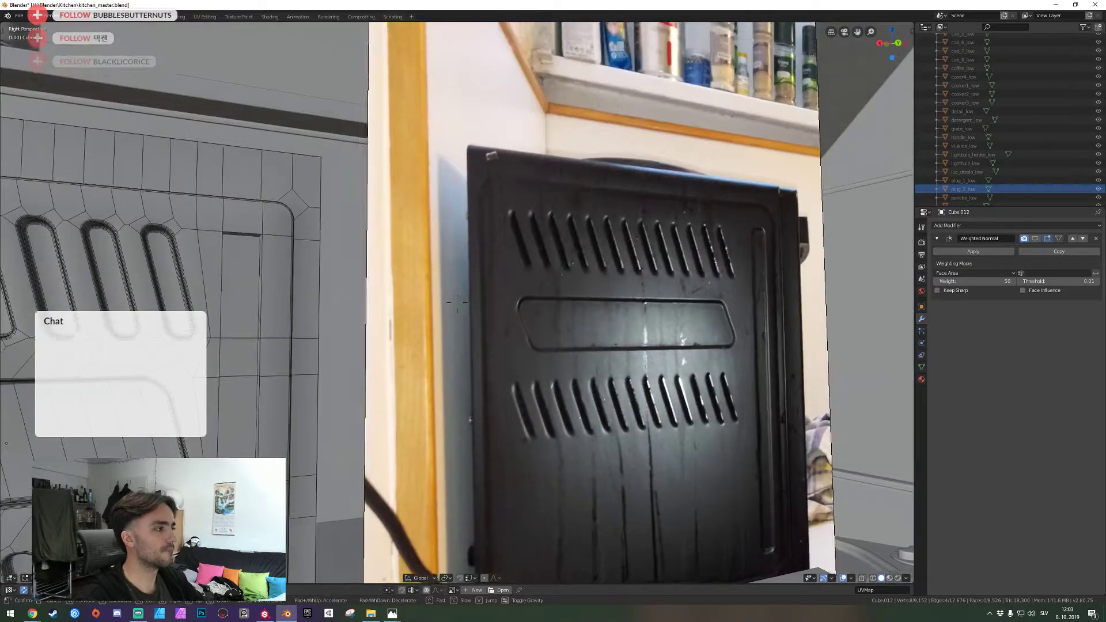
key("w")
left_click(457, 302)
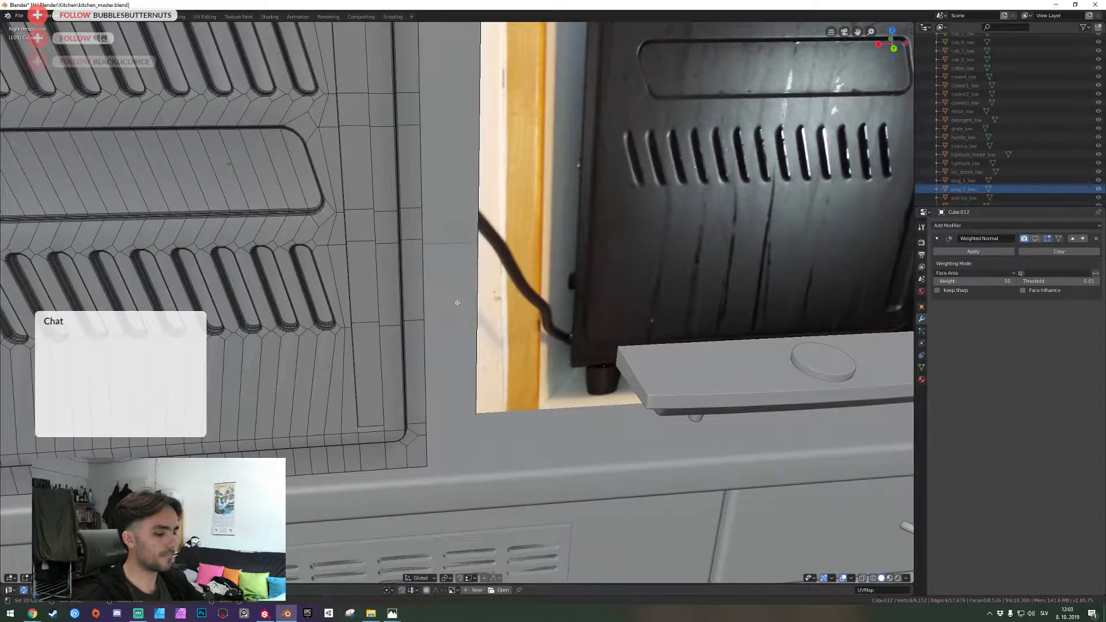
key("ctrl+b")
left_click(469, 311)
Clear the selection and select the outer and inner outline edges all around the rounded vertical recess
key("shift+grave")
key("w")
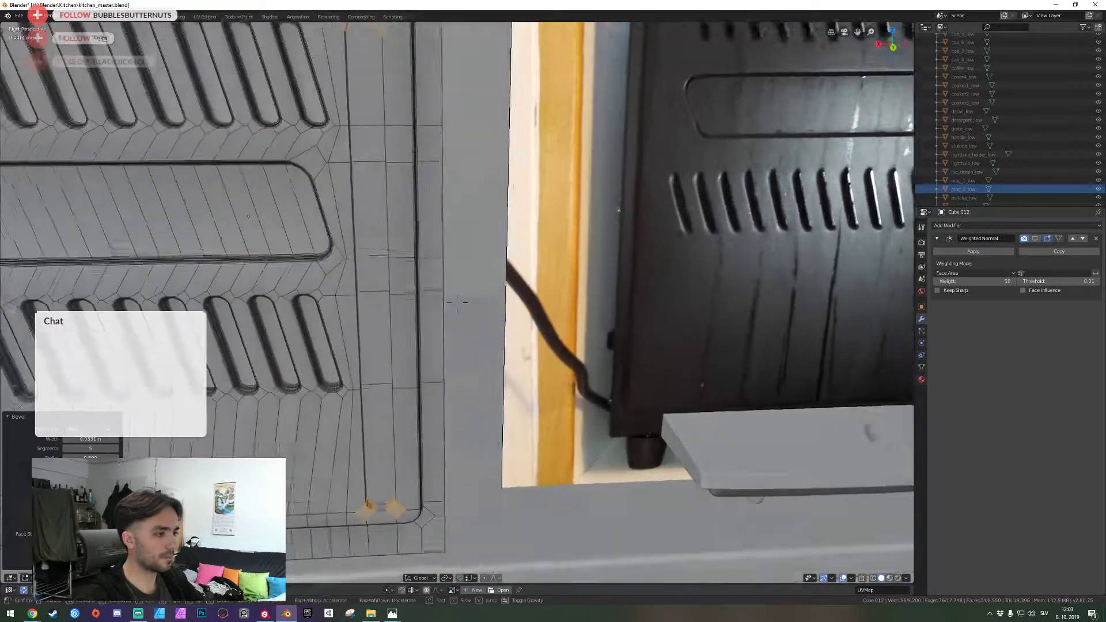
left_click(457, 302)
key("alt+a")
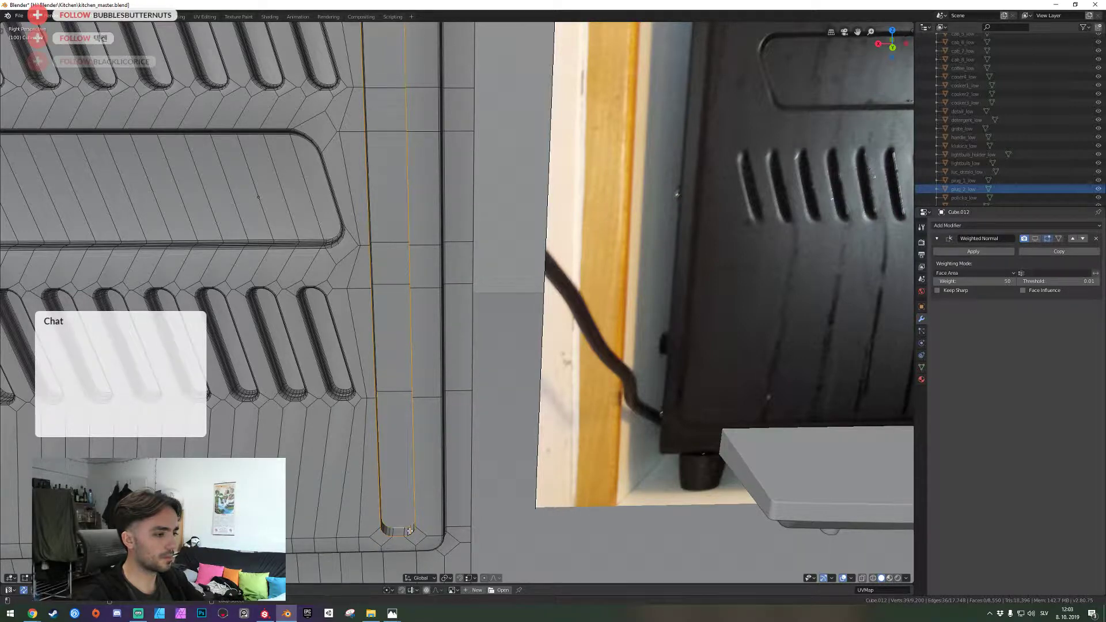
key("w")
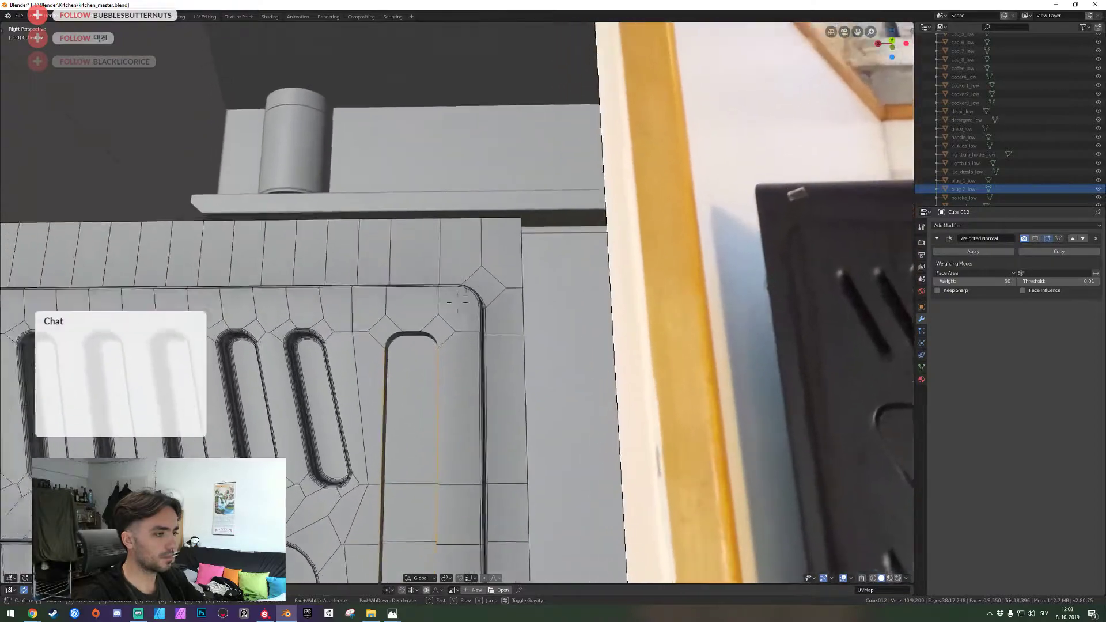
left_click(457, 302)
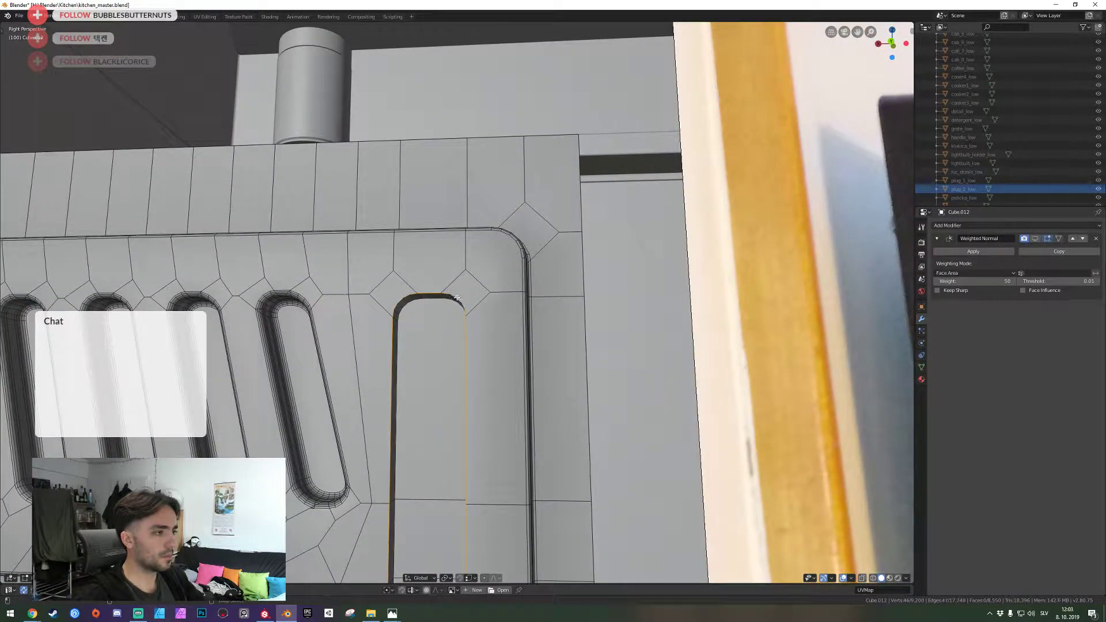
key("a")
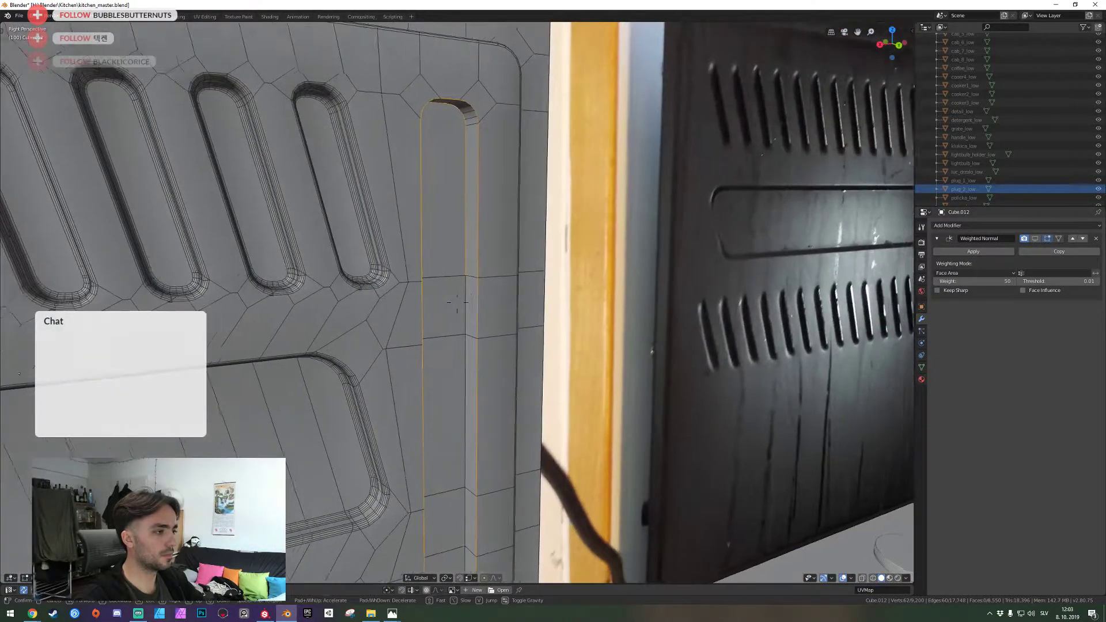
left_click(457, 302)
key("shift+grave")
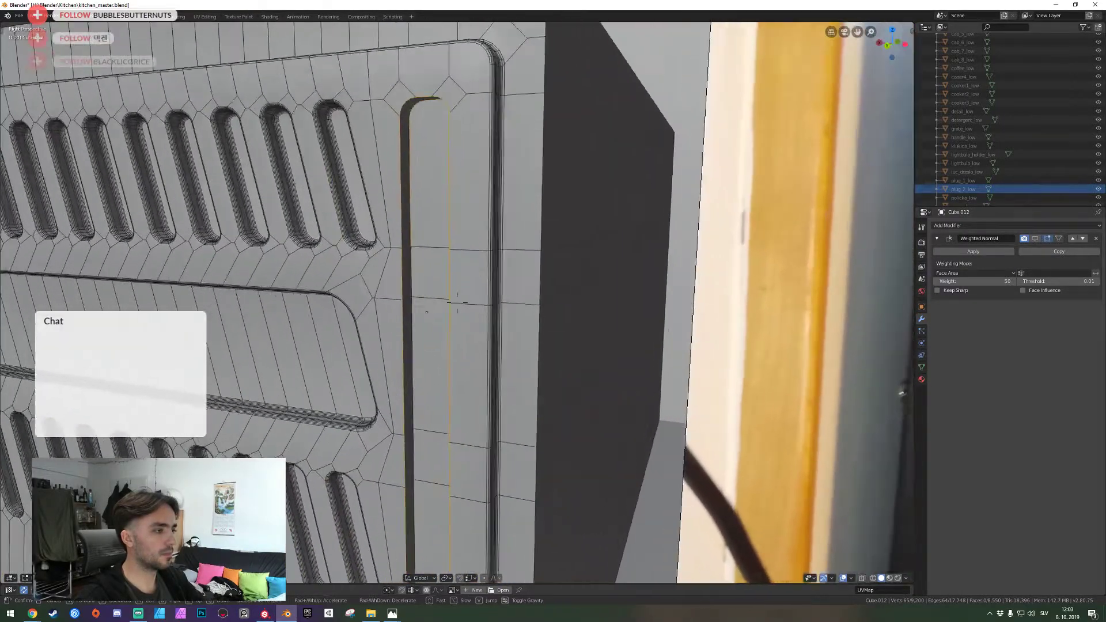
left_click(457, 302)
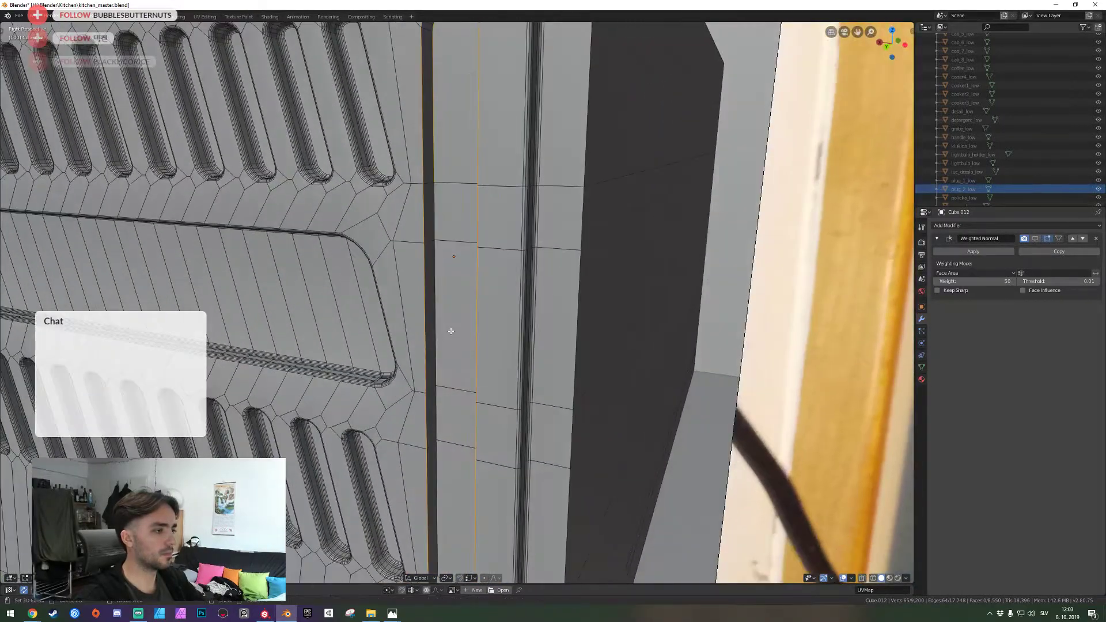
key("shift+grave")
key("s")
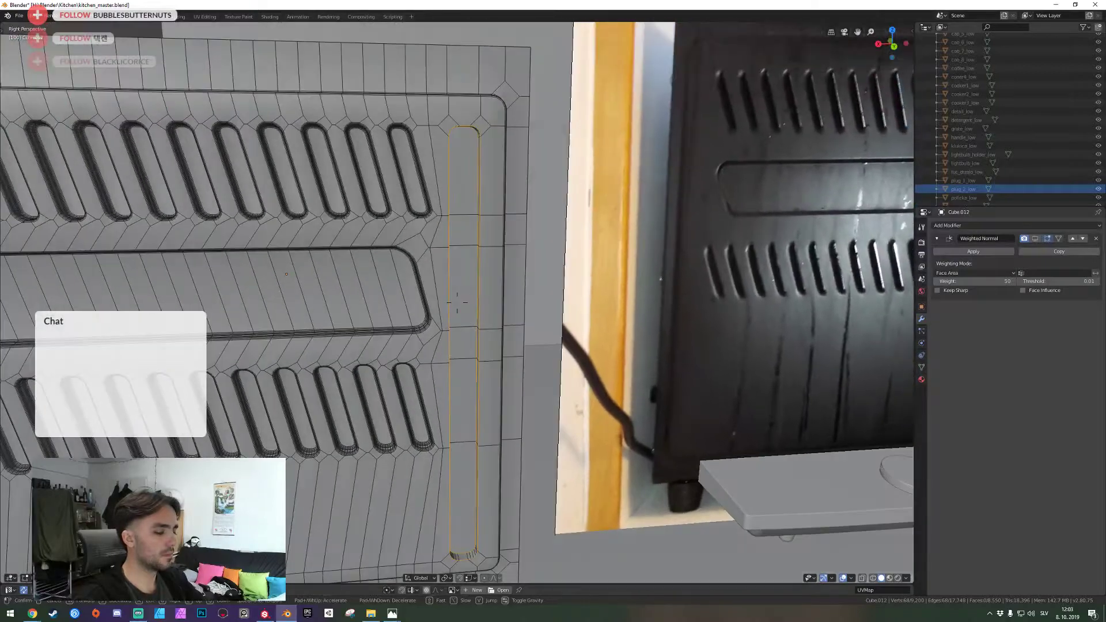
left_click(457, 302)
Try a 5-segment bevel on the selected outlines of the vertical recess
key("ctrl+b")
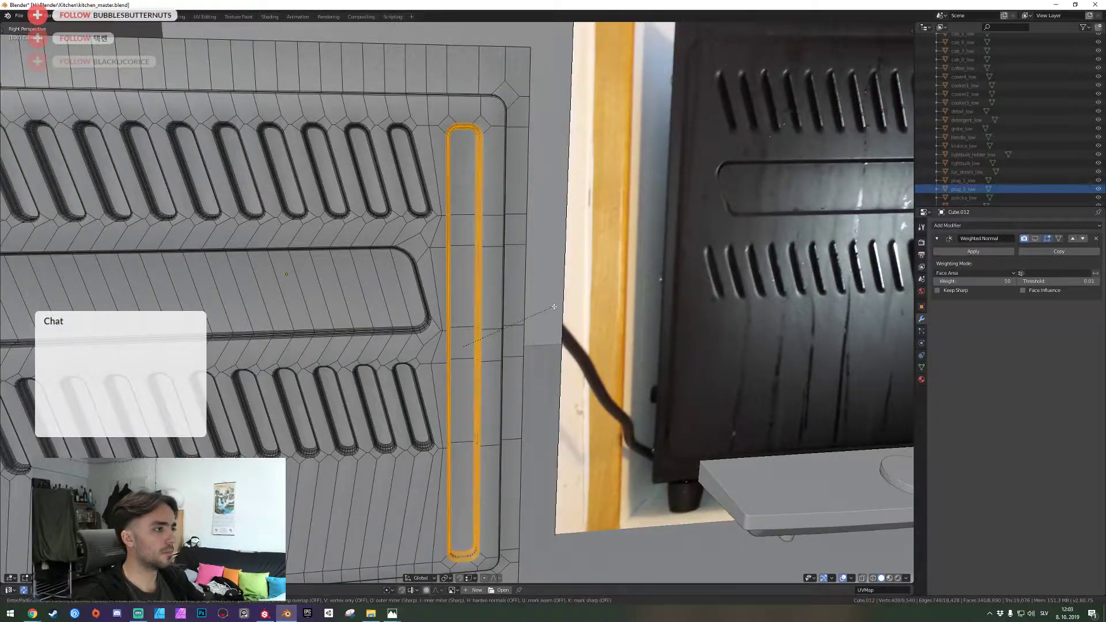
left_click(537, 307)
key("shift+grave")
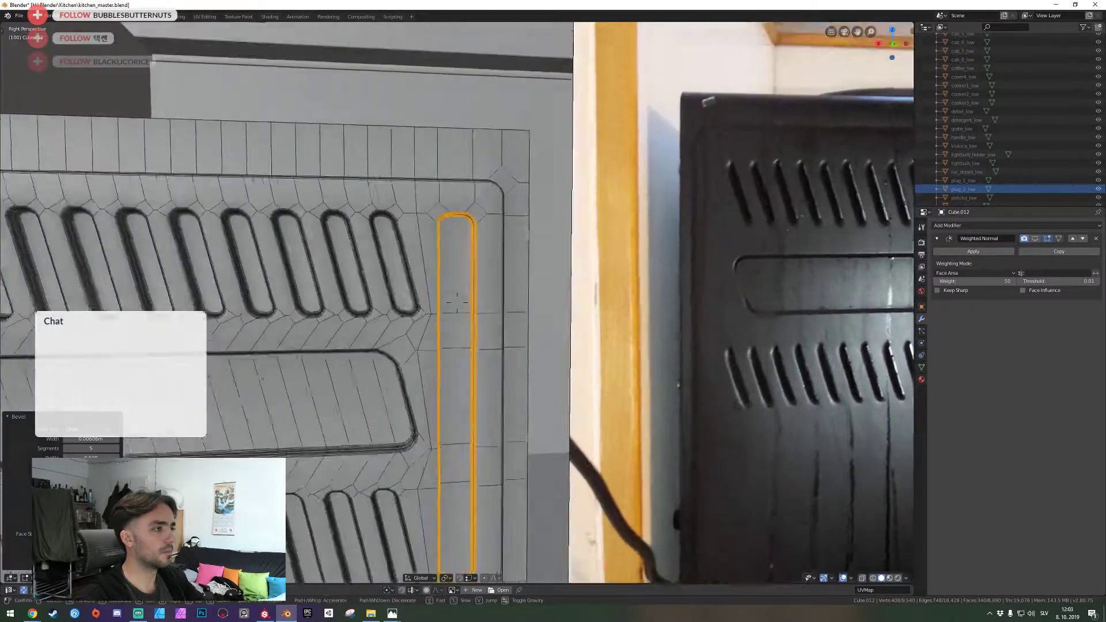
key("w")
left_click(457, 302)
key("ctrl+z")
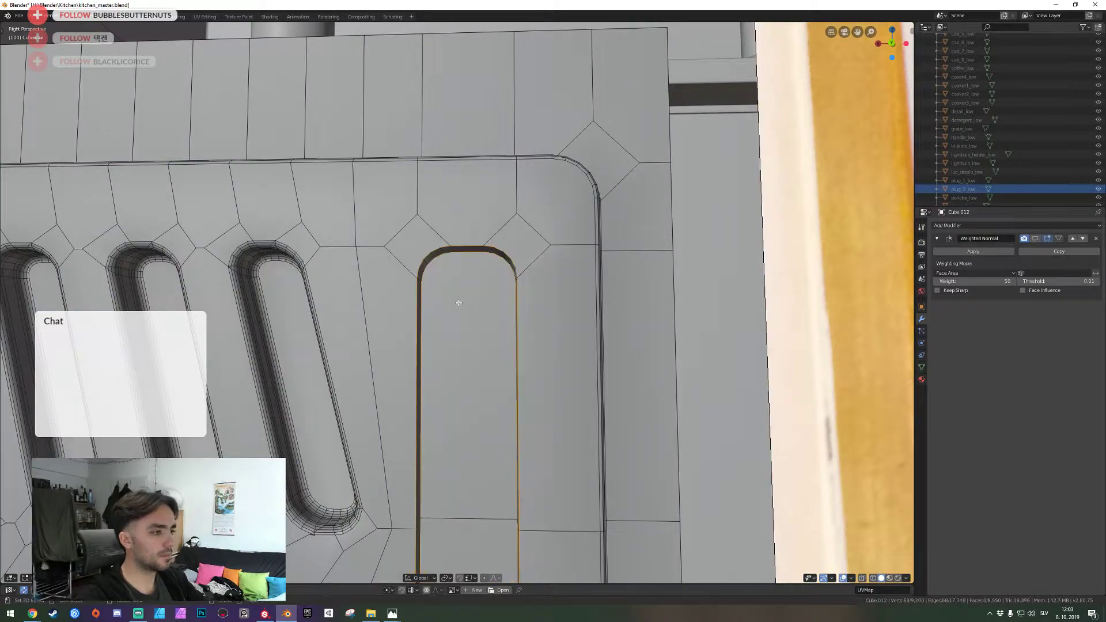
Bevel both outlines of the tall vertical recess with 5 segments while viewing its upper end up close
key("d")
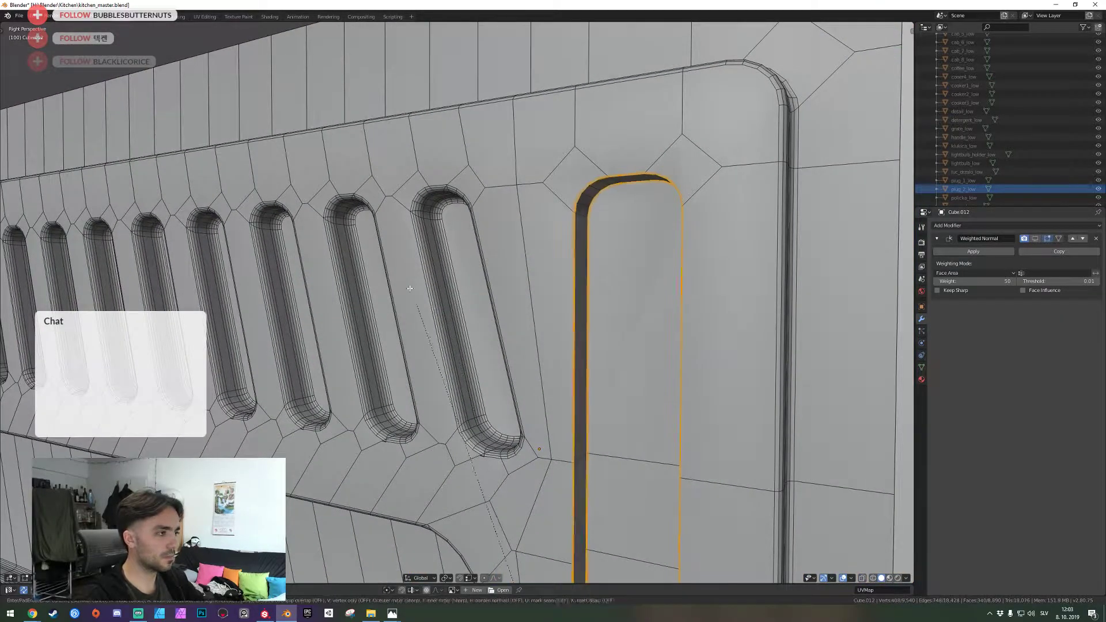
left_click(430, 304)
scroll(46, 207, "down", 3)
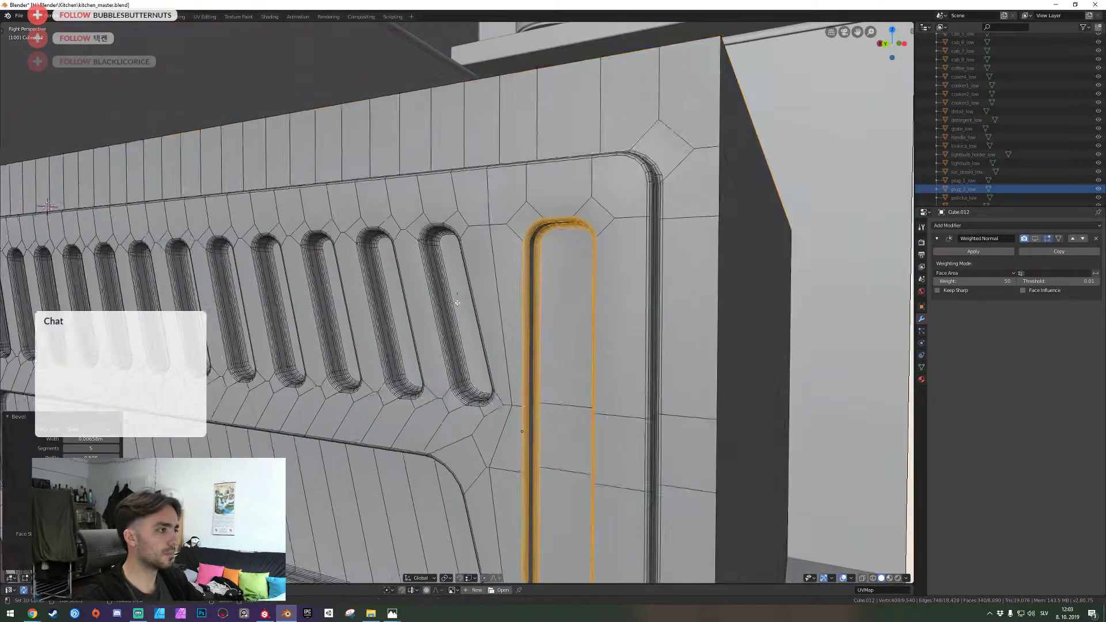
Leave edit mode, save the file and check the bevelled vertical recess against the reference photo
key("Tab")
key("ctrl+s")
key("shift+grave")
key("s")
key("w")
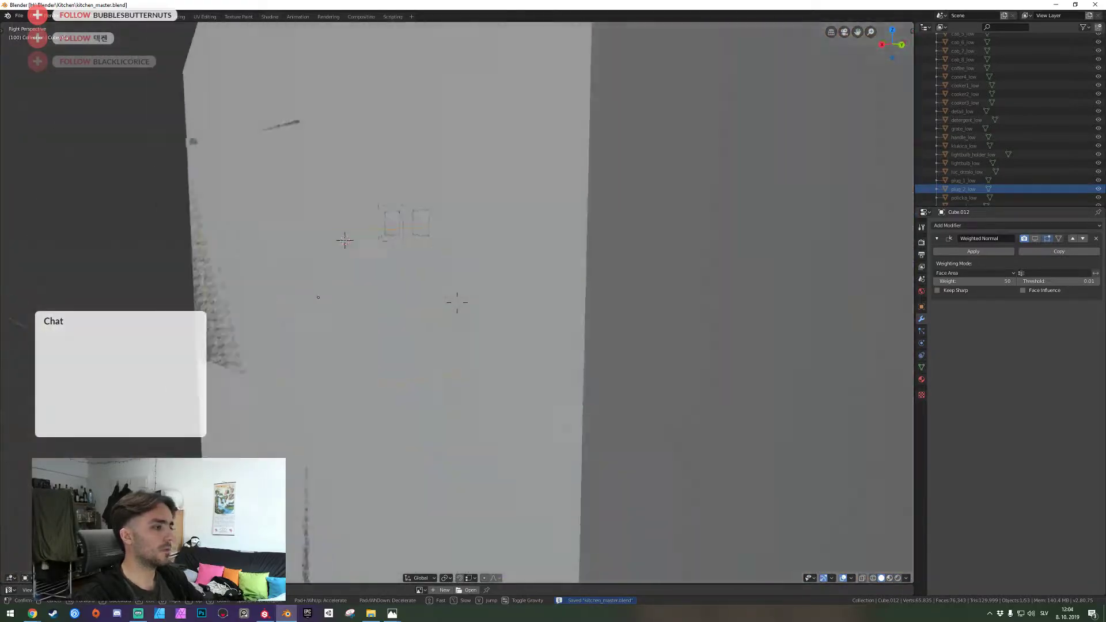
key("s")
key("w")
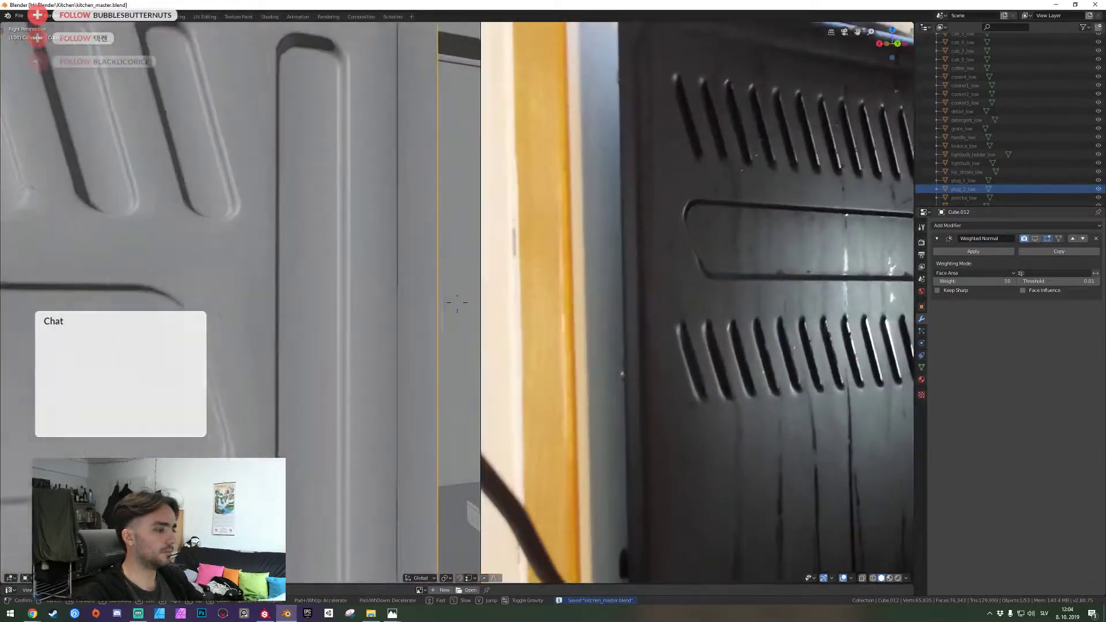
left_click(457, 302)
Reopen the oven mesh in edit mode, inspect the recess and panel corner, and clear the edge selection
key("Tab")
key("shift+grave")
key("s")
key("d")
left_click(457, 303)
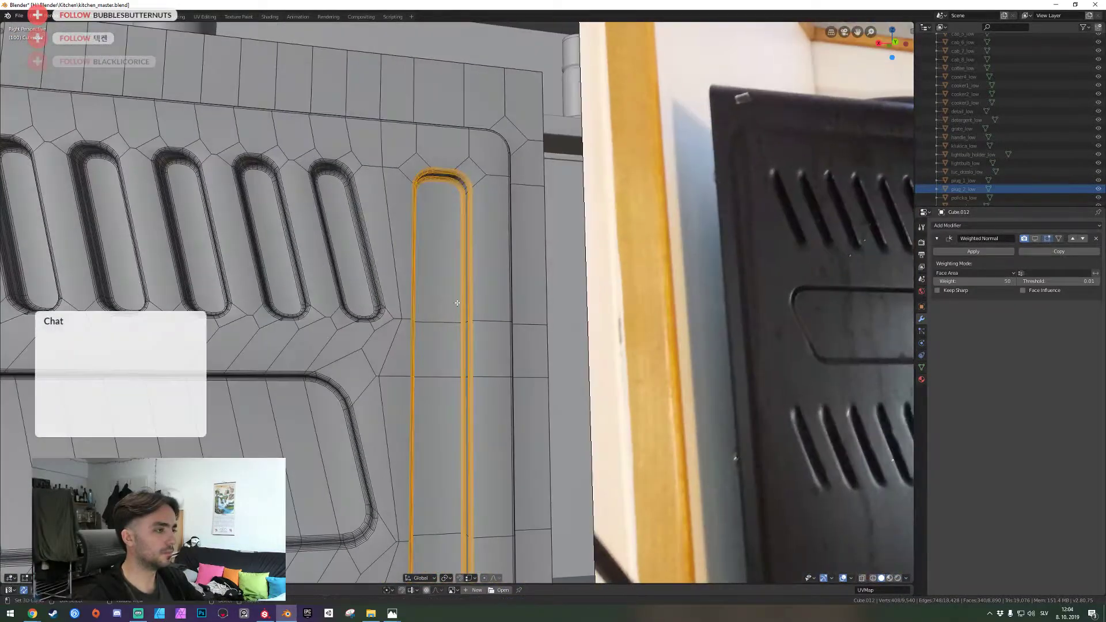
key("shift+grave")
key("s")
key("e")
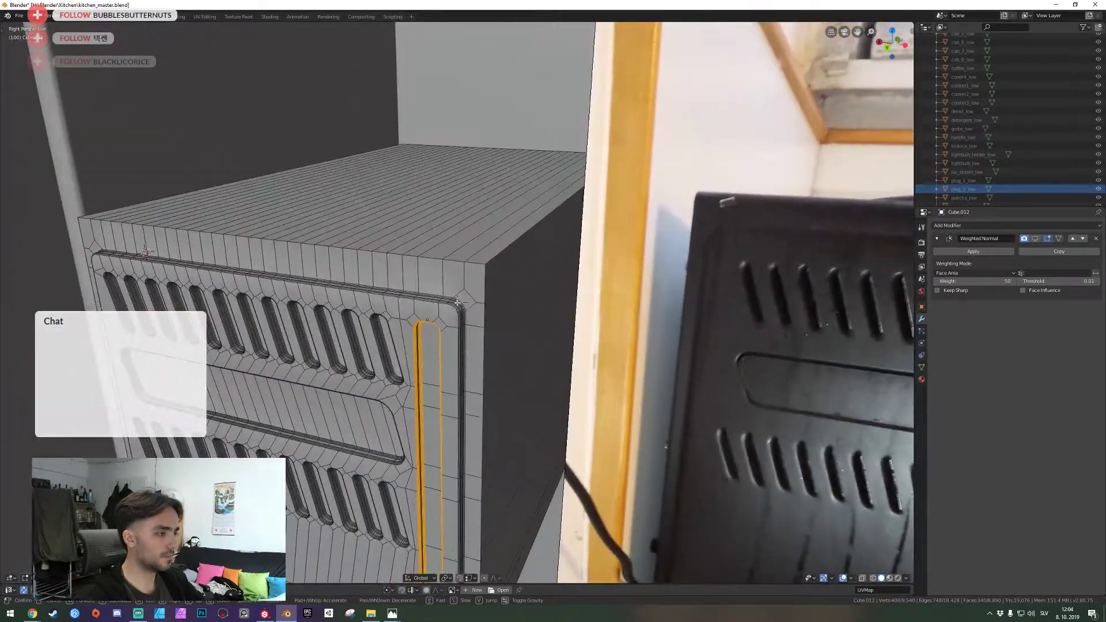
left_click(457, 303)
key("alt+a")
Isolate the oven in local view and show its raised back panel as wireframe in right orthographic view
key("shift+grave")
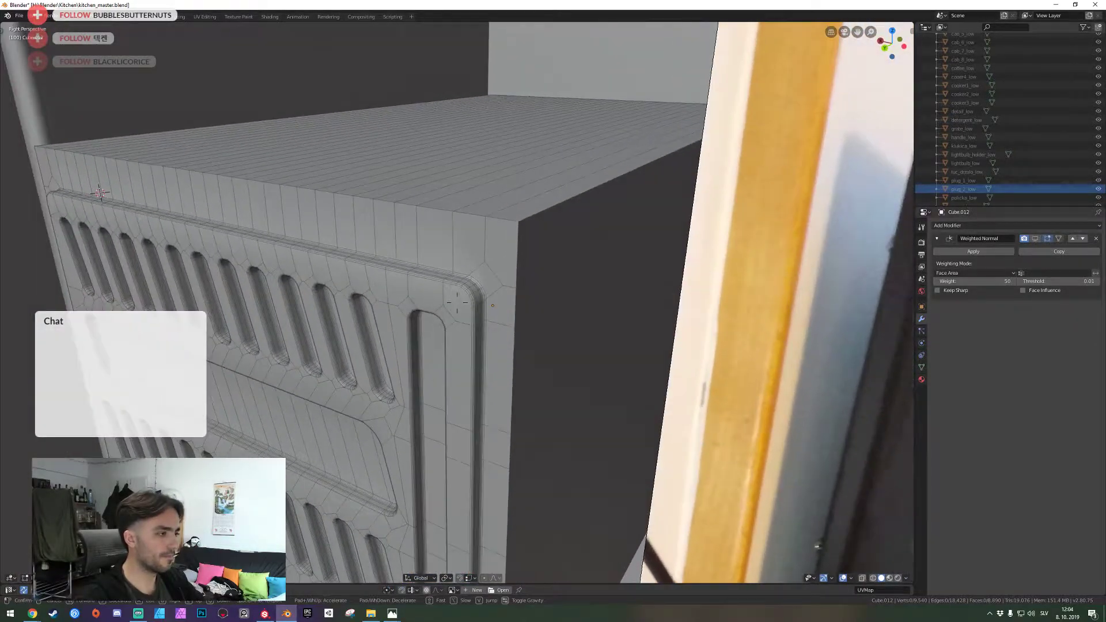
key("KP_Divide")
key("KP_3")
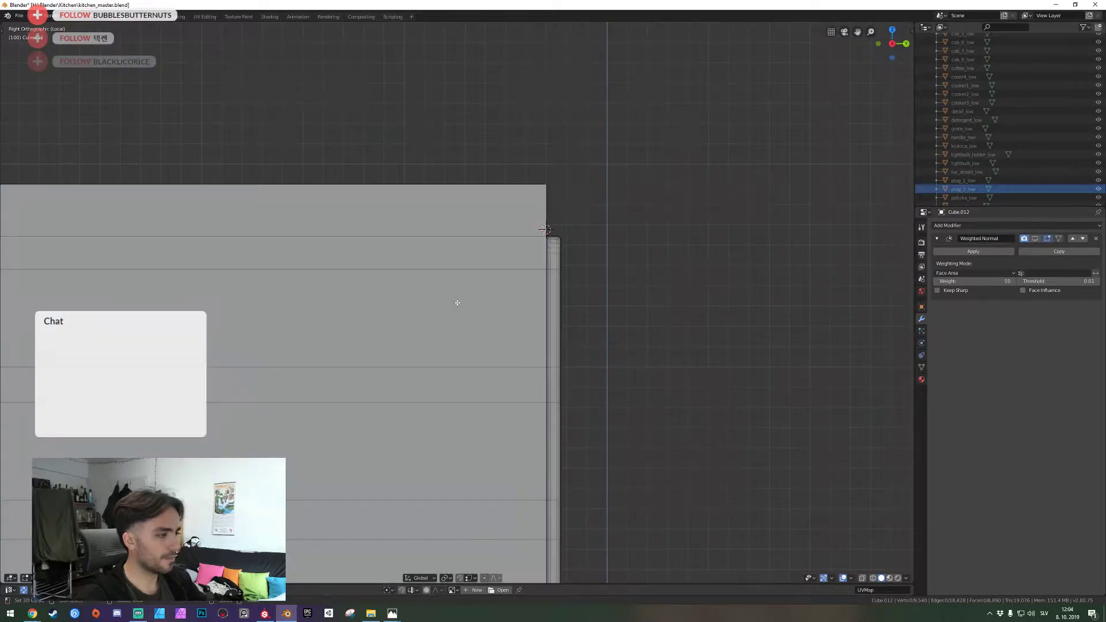
key("z")
left_click(390, 329)
middle_click_drag(541, 309, 501, 298, "shift")
scroll(534, 276, "up", 9)
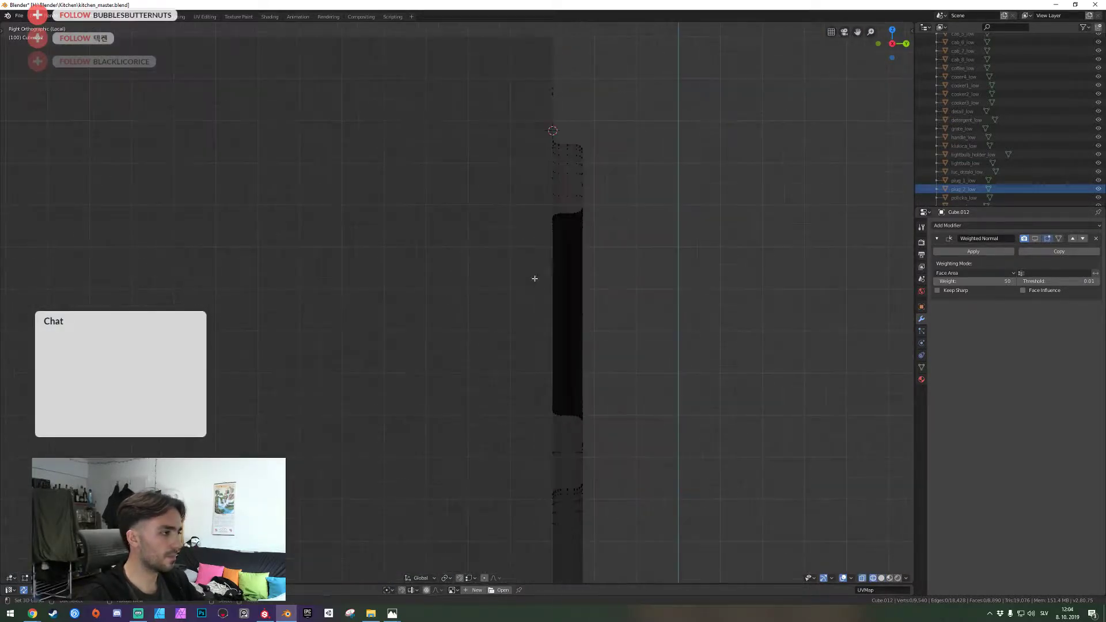
middle_click_drag(638, 215, 361, 303, "shift")
scroll(484, 249, "up", 3)
scroll(487, 254, "down", 10)
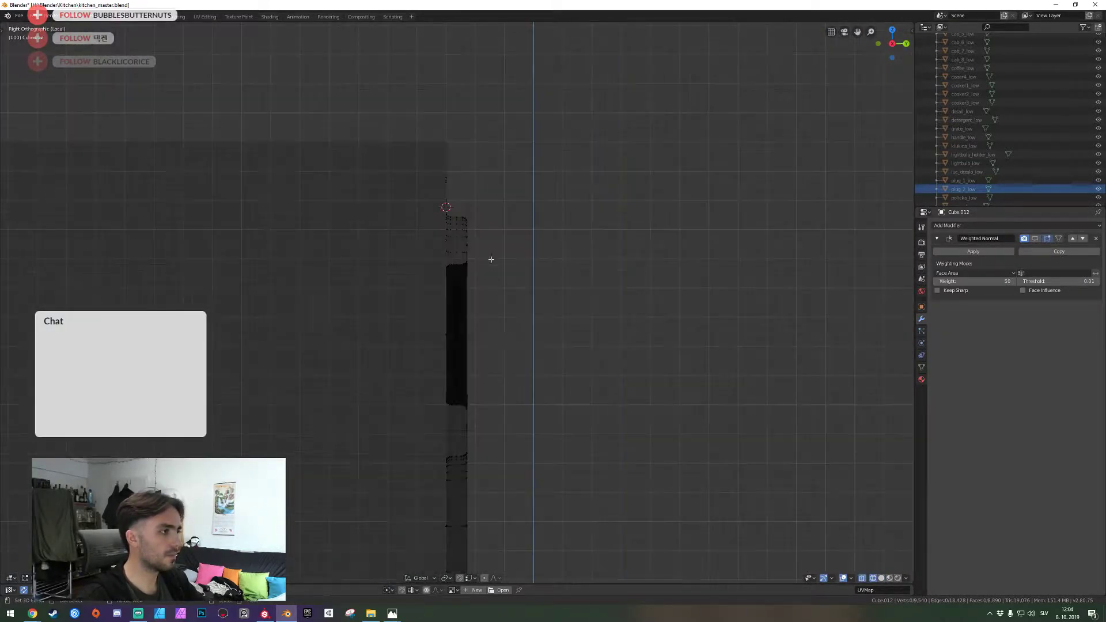
middle_click_drag(497, 335, 507, 247, "shift")
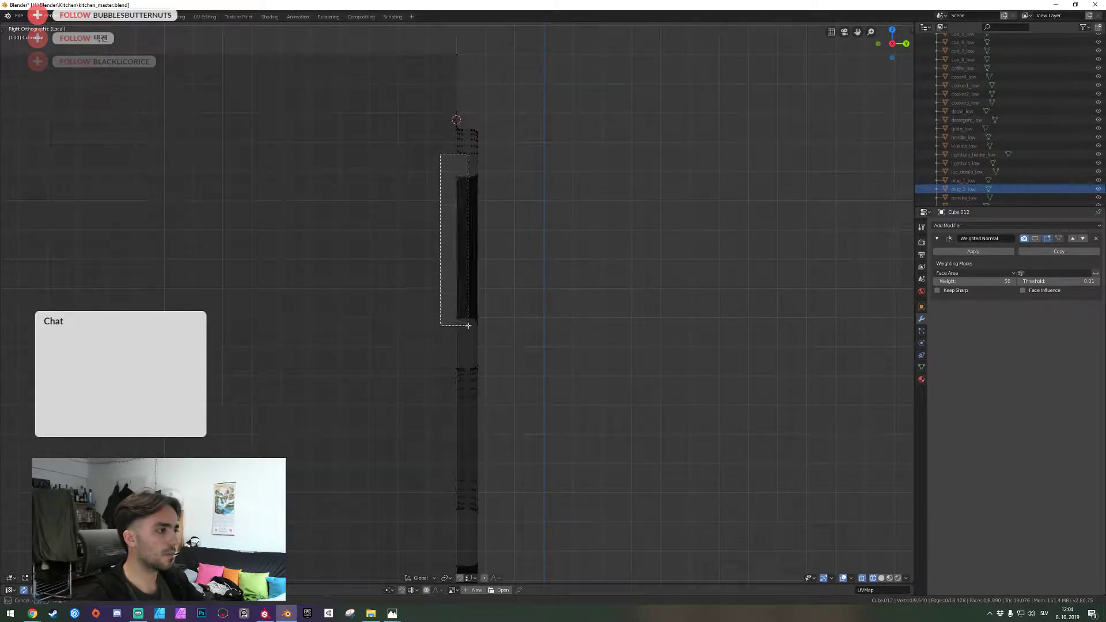
left_click_drag(466, 329, 469, 417)
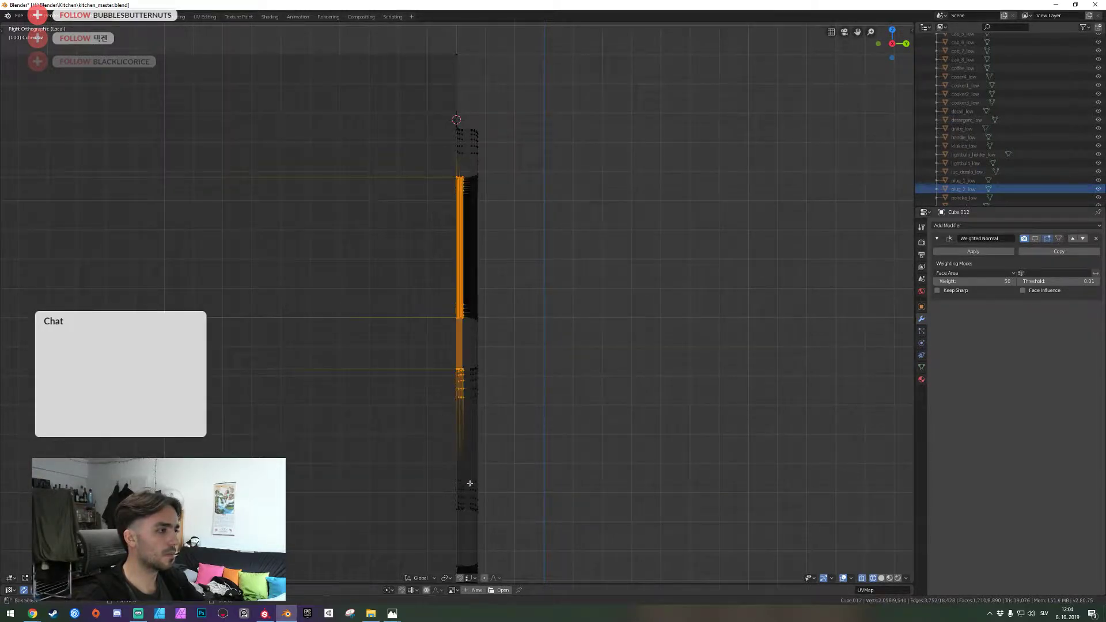
middle_click_drag(468, 480, 485, 276, "shift")
left_click_drag(457, 237, 485, 545)
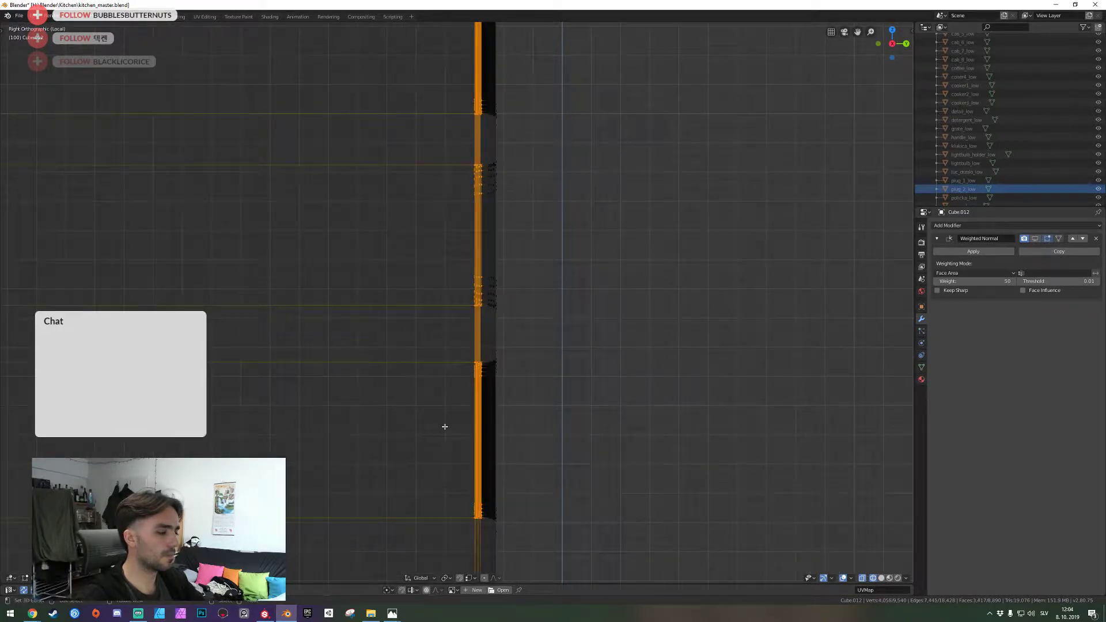
key("z")
left_click(568, 420)
key("shift+grave")
key("d")
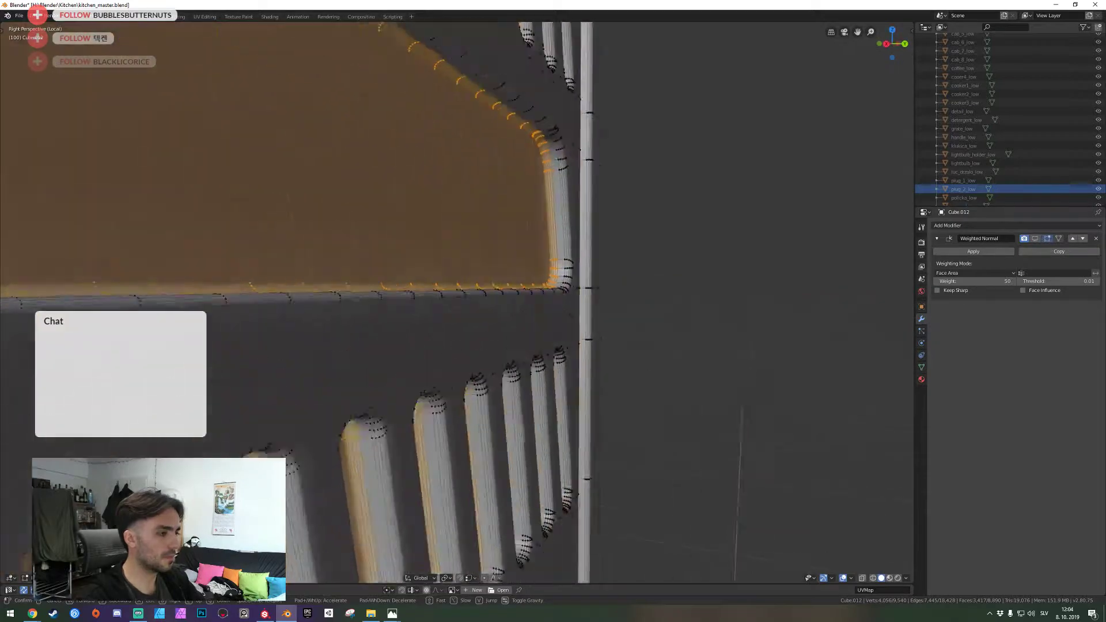
key("a")
key("d")
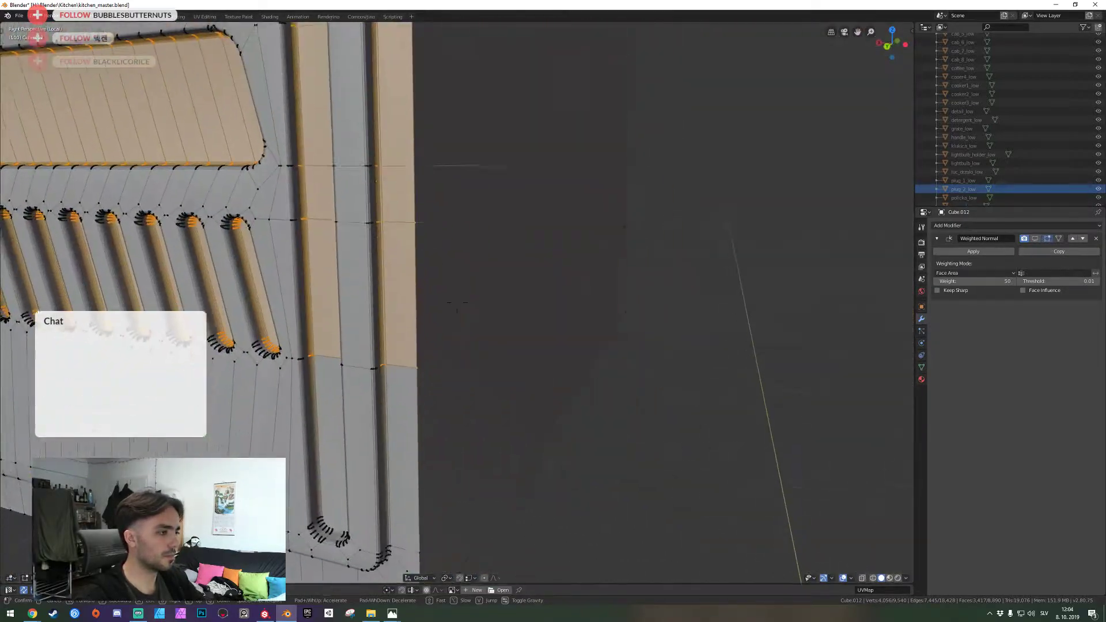
key("w")
key("d")
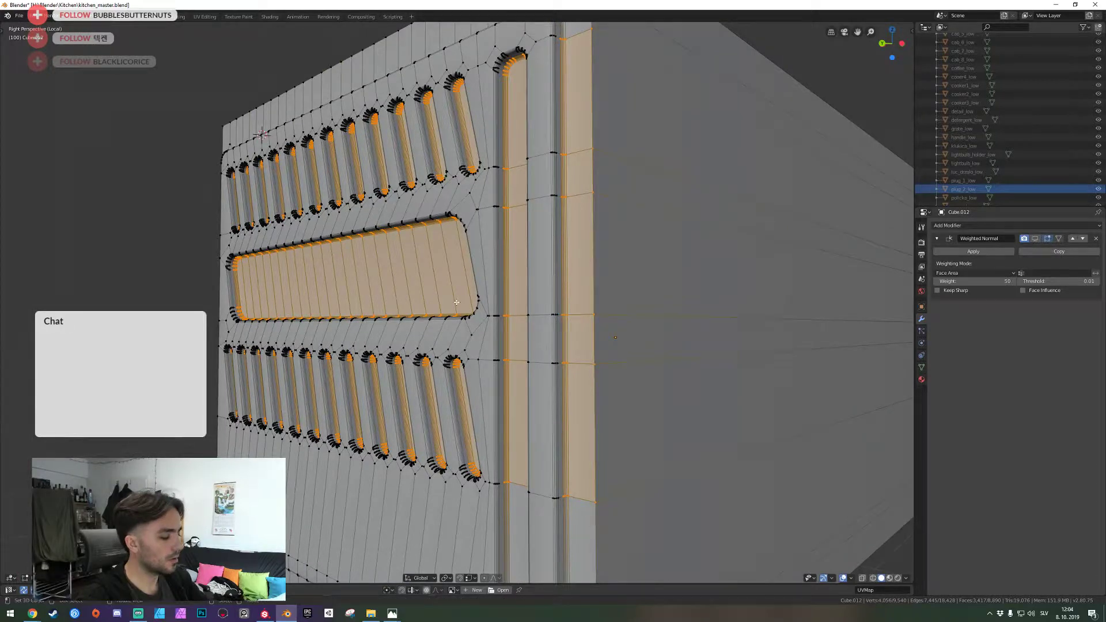
Clear the selection and box-select the raised panel's outermost vertices along its full height in right orthographic wireframe view
key("KP_3")
scroll(431, 303, "down", 2)
key("z")
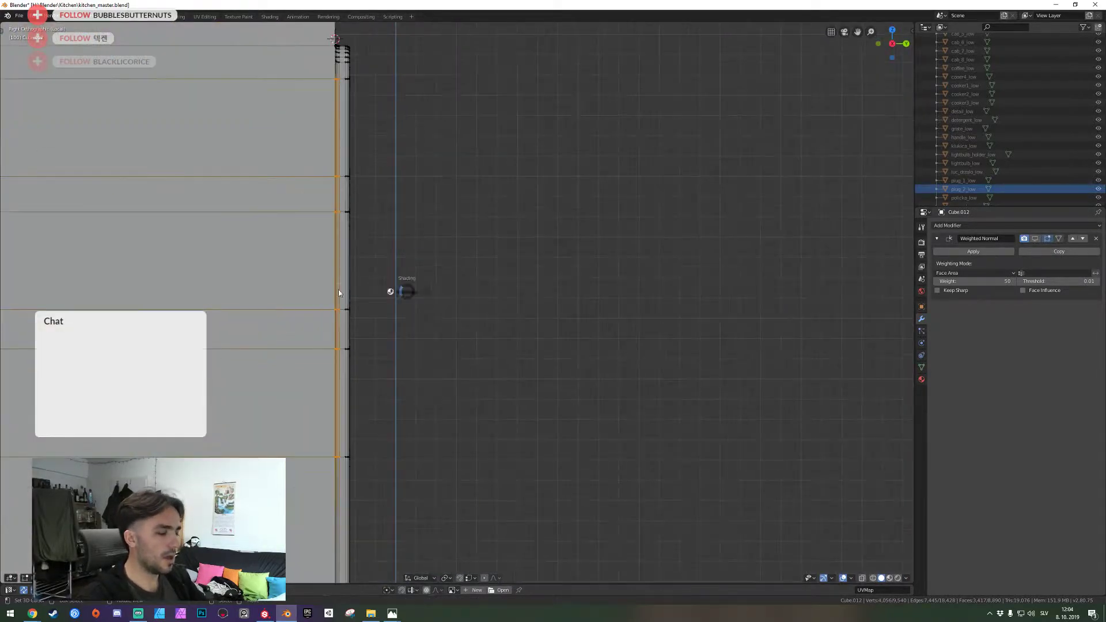
scroll(405, 247, "down", 5)
middle_click_drag(424, 182, 435, 300, "shift")
scroll(441, 304, "up", 4)
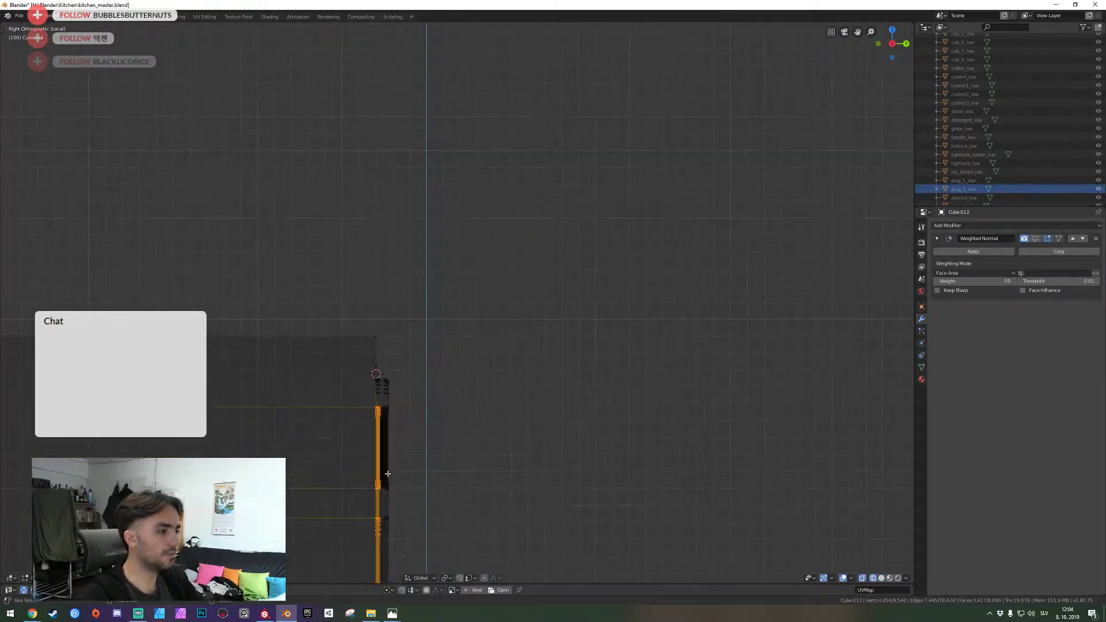
middle_click_drag(388, 474, 420, 323, "shift")
scroll(442, 292, "up", 4)
key("alt+a")
key("b")
left_click_drag(435, 91, 365, 554)
middle_click_drag(452, 511, 478, 214, "shift")
left_click_drag(460, 205, 399, 549)
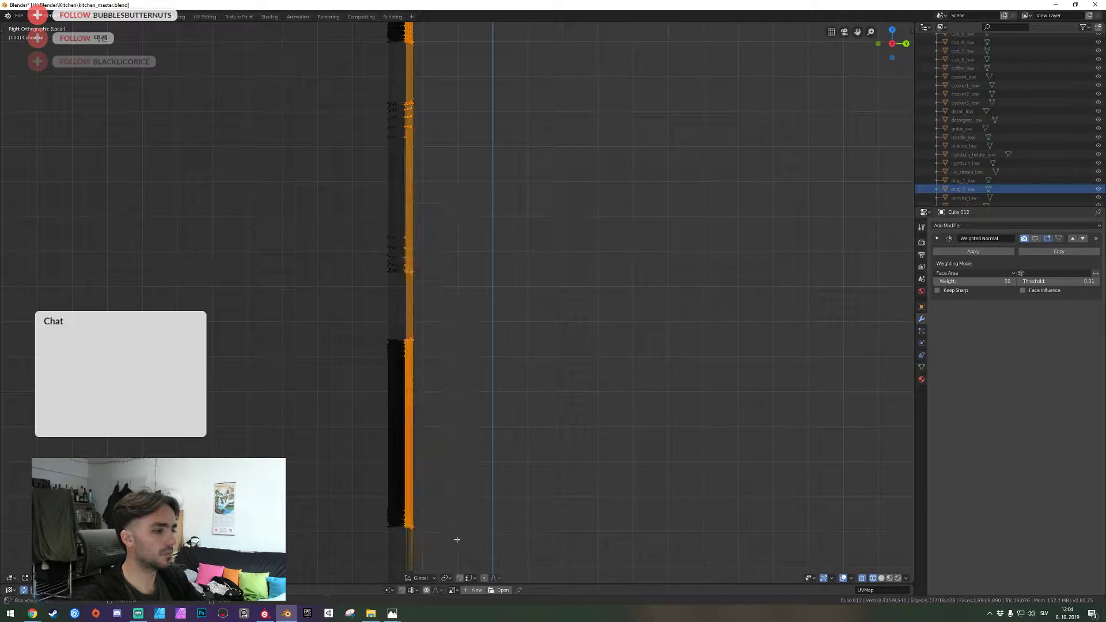
middle_click_drag(454, 538, 514, 136, "shift")
left_click_drag(445, 430, 432, 444)
Move the selected outer panel surface about 0.002 toward the oven body, leave edit mode and save the file
key("g")
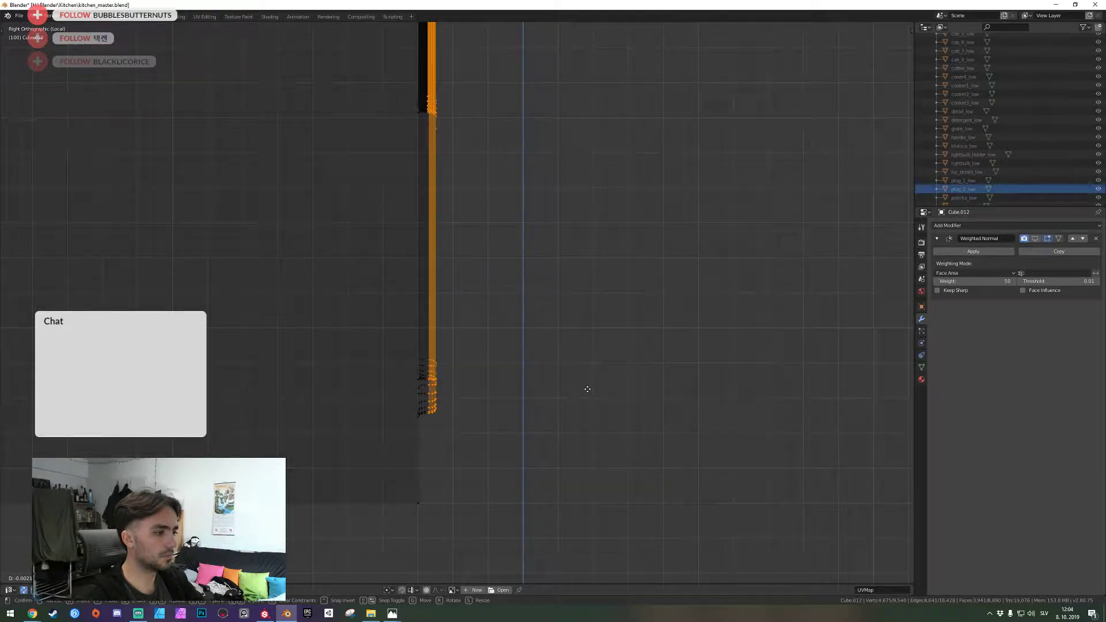
left_click(586, 389)
key("Tab")
key("ctrl+s")
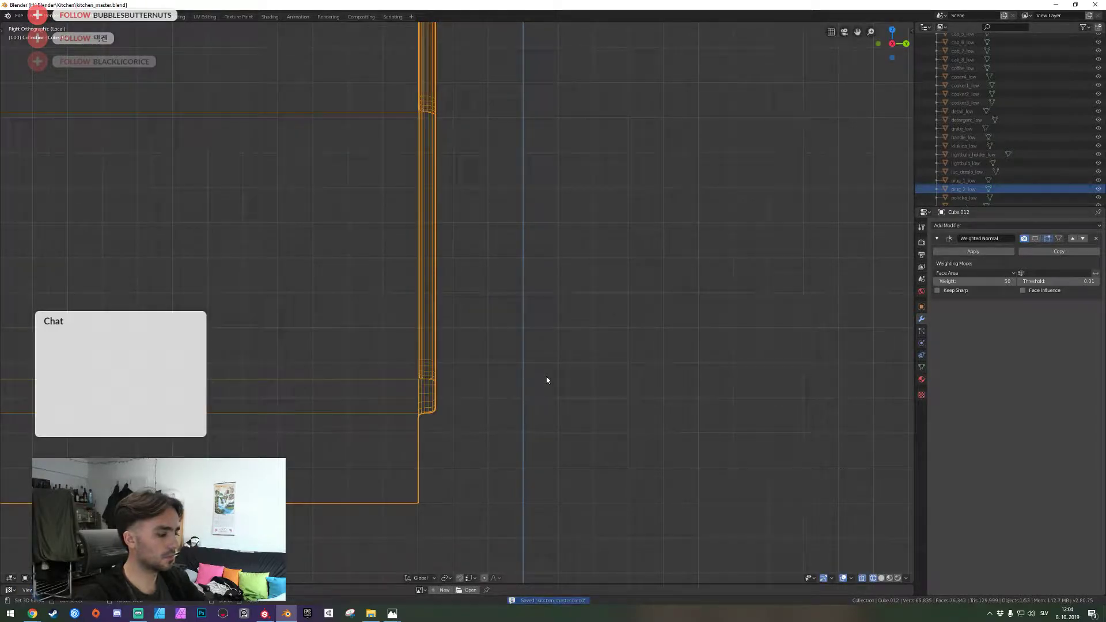
Inspect the flattened back panel in solid perspective view, checking it in edit mode too, and save the file
left_click(627, 376)
mouse_move(627, 375)
middle_mouse_down()
mouse_move(518, 358)
mouse_move(421, 322)
mouse_move(459, 310)
middle_mouse_up()
scroll(421, 323, "down", 6)
key("w")
key("a")
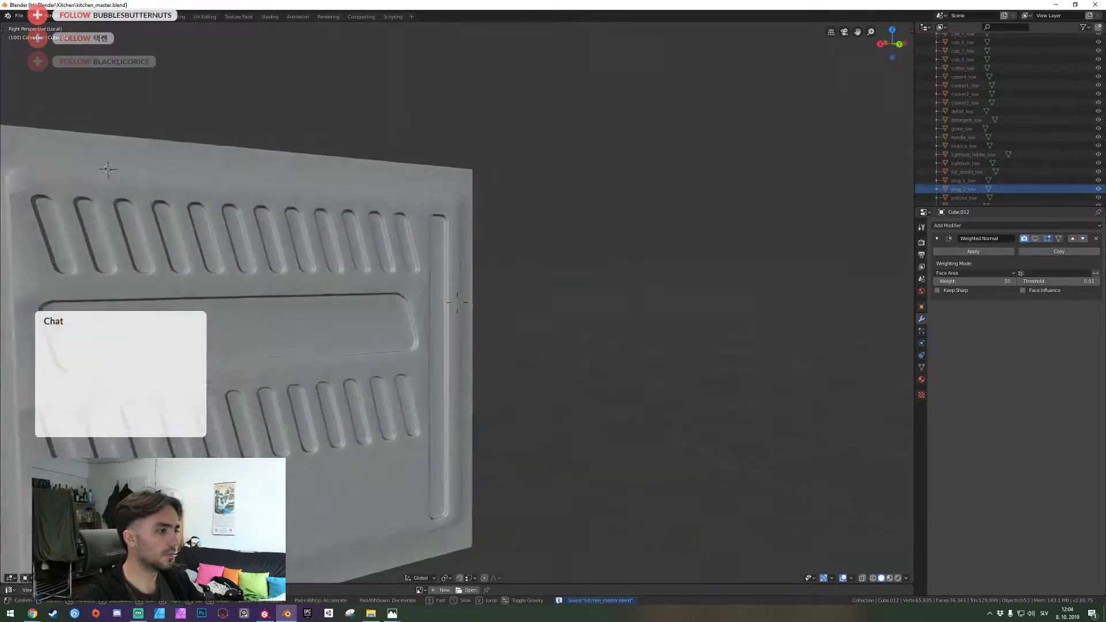
key("Tab")
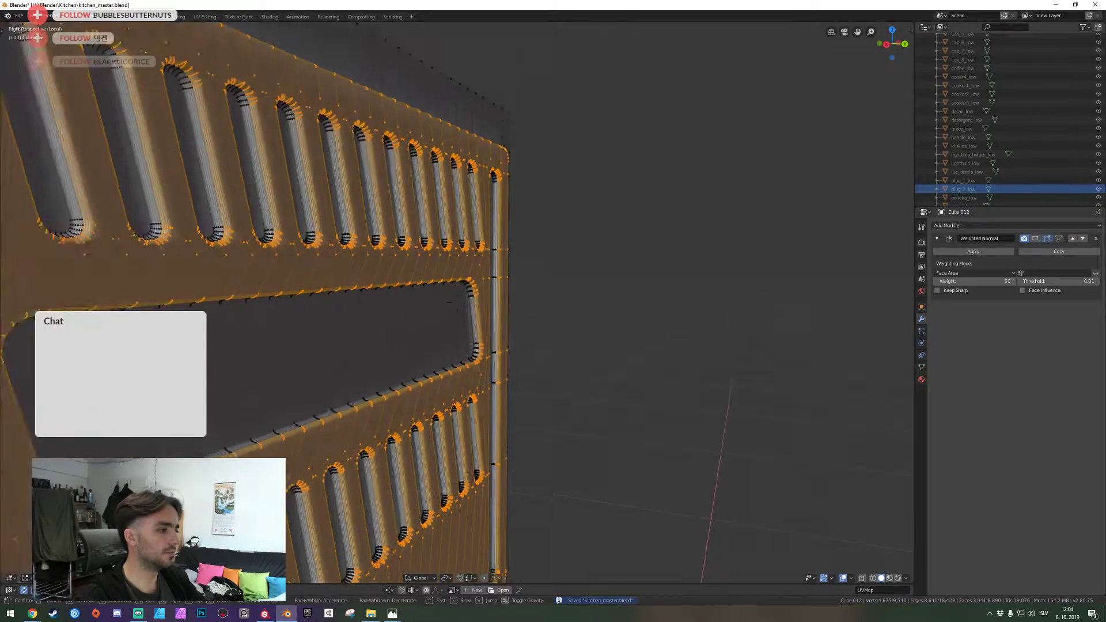
key("s")
left_click(457, 304)
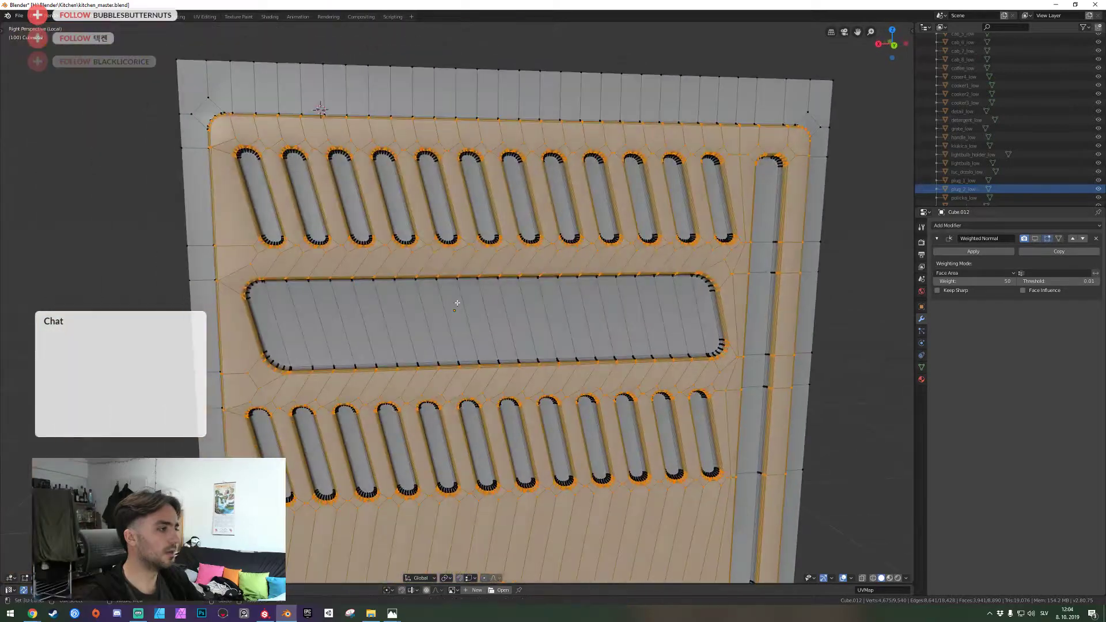
key("Tab")
key("ctrl+s")
View the whole oven, leave local view and compare the back panel with the reference photo
key("shift+grave")
key("d")
key("s")
key("a")
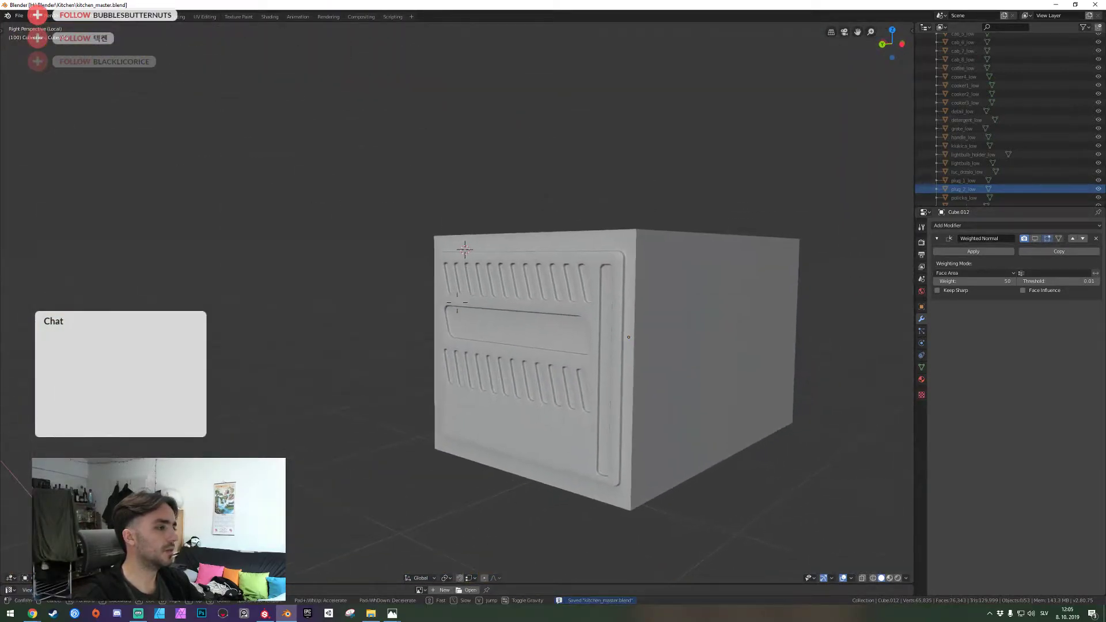
left_click(457, 303)
key("KP_Divide")
key("shift+grave")
key("s")
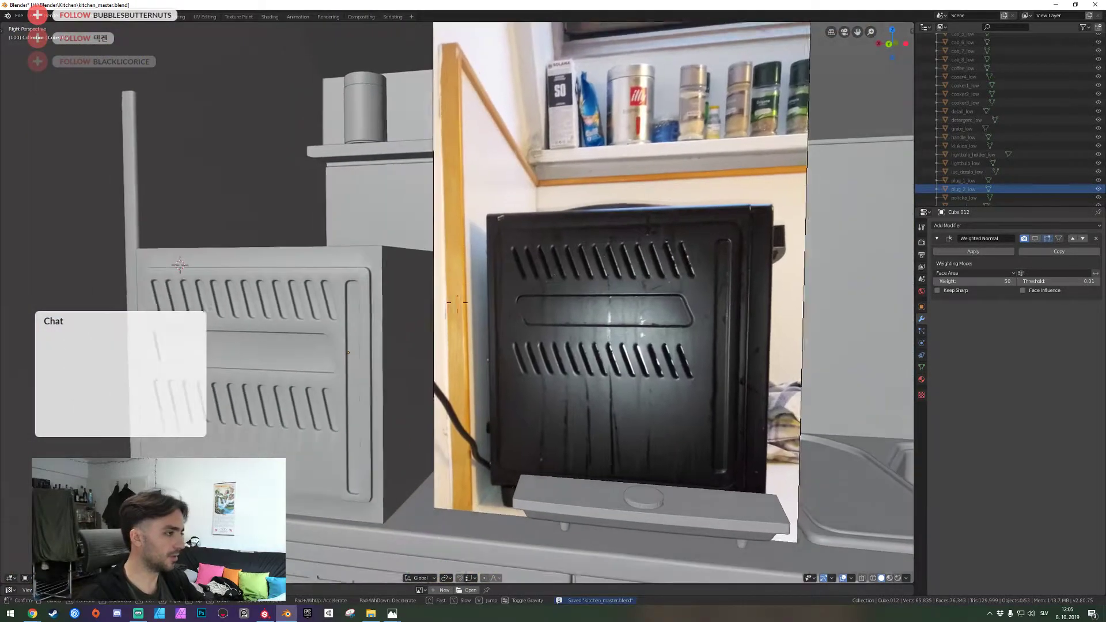
left_click(458, 303)
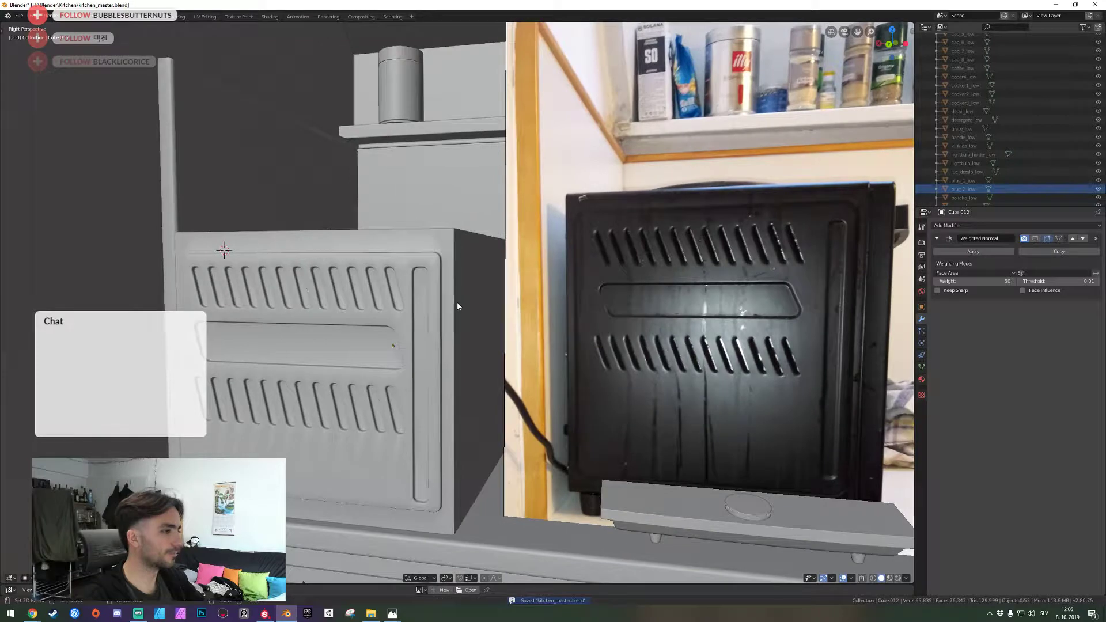
Select the oven and examine its back panel face-on beside the reference photo
right_click(396, 318)
key("shift+grave")
key("s")
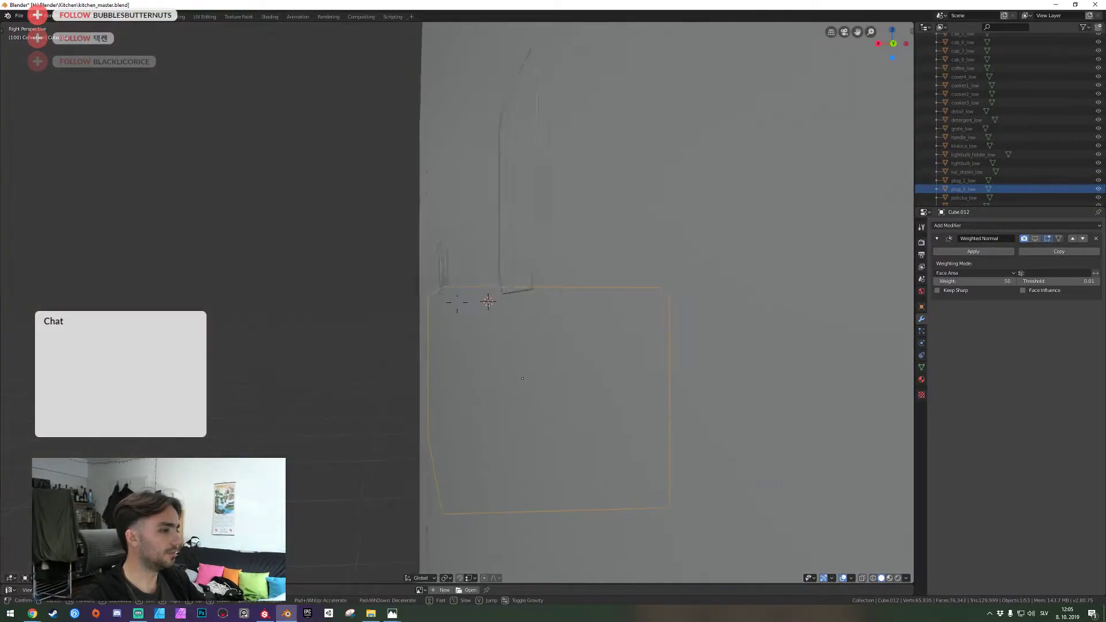
key("s")
left_click(454, 305)
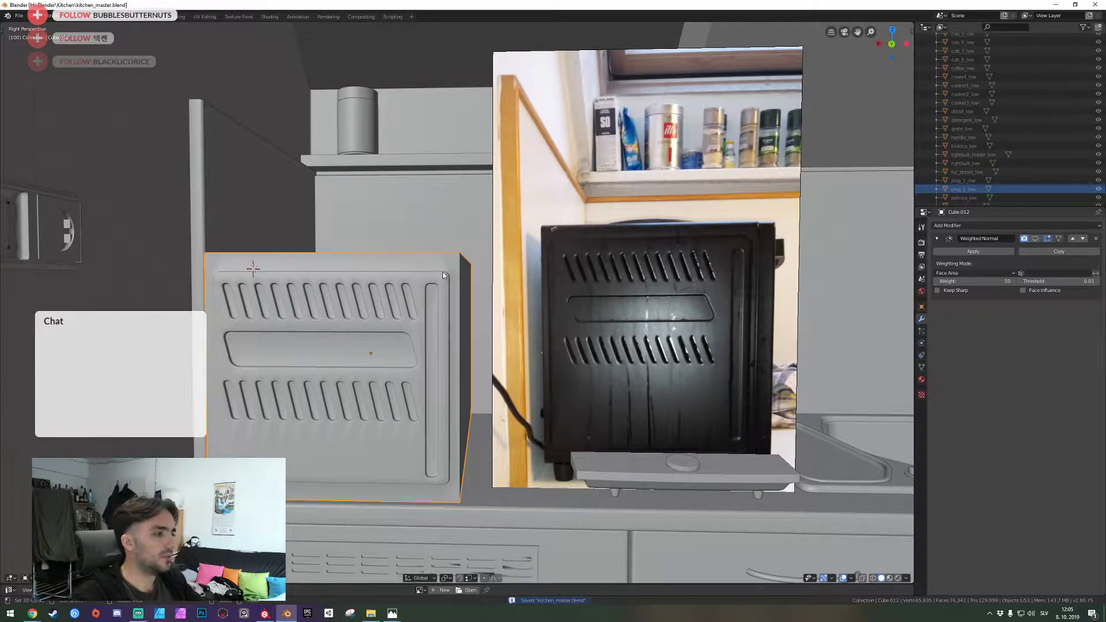
key("shift+grave")
key("a")
left_click(457, 303)
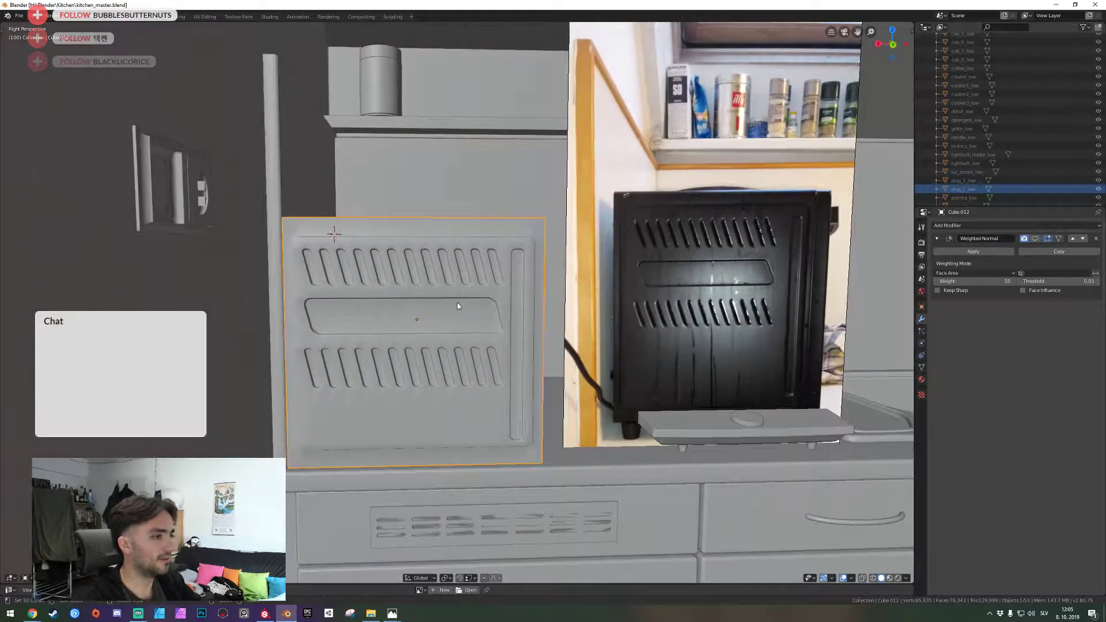
Isolate the oven in local view and open its mesh in back orthographic wireframe view with nothing selected
key("KP_Divide")
key("Tab")
scroll(457, 303, "up", 3)
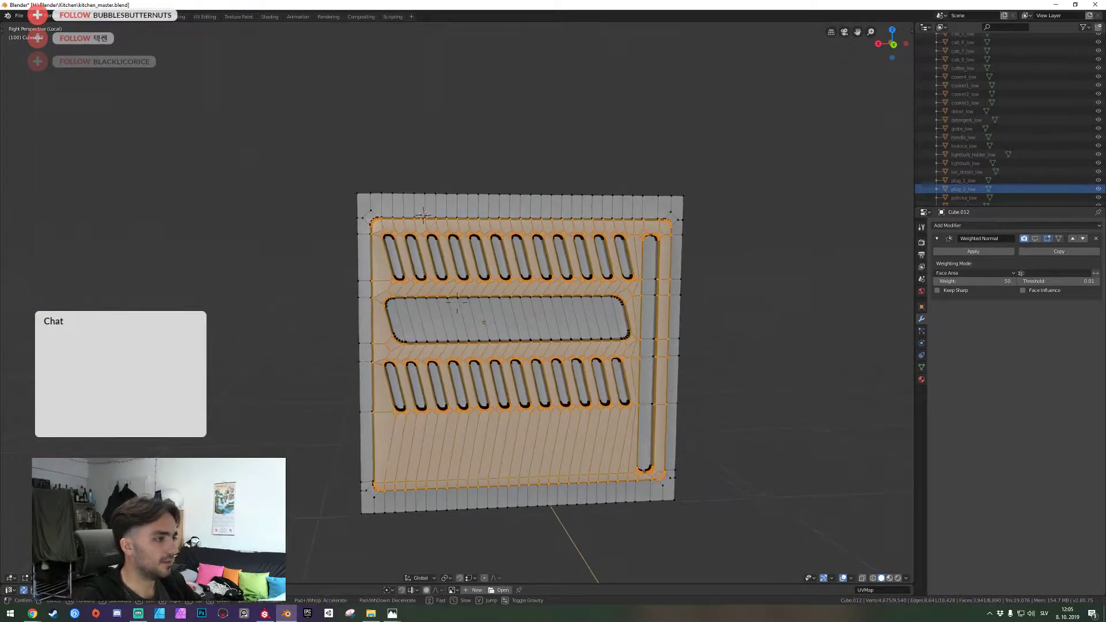
key("ctrl+KP_1")
scroll(576, 325, "down", 5)
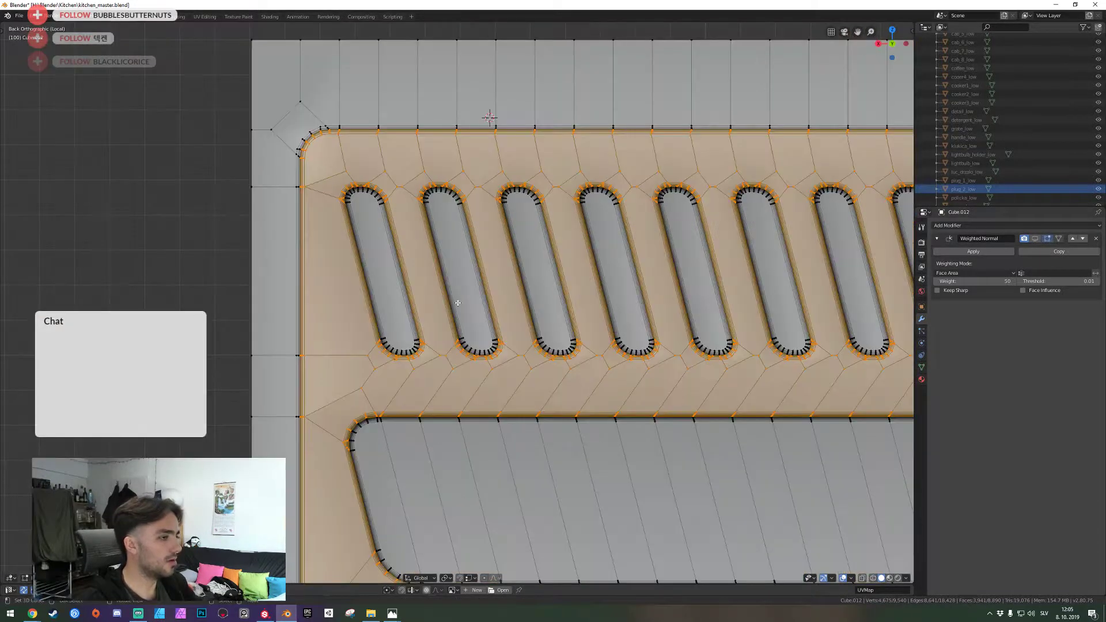
key("alt+z")
middle_click_drag(575, 326, 416, 287, "shift")
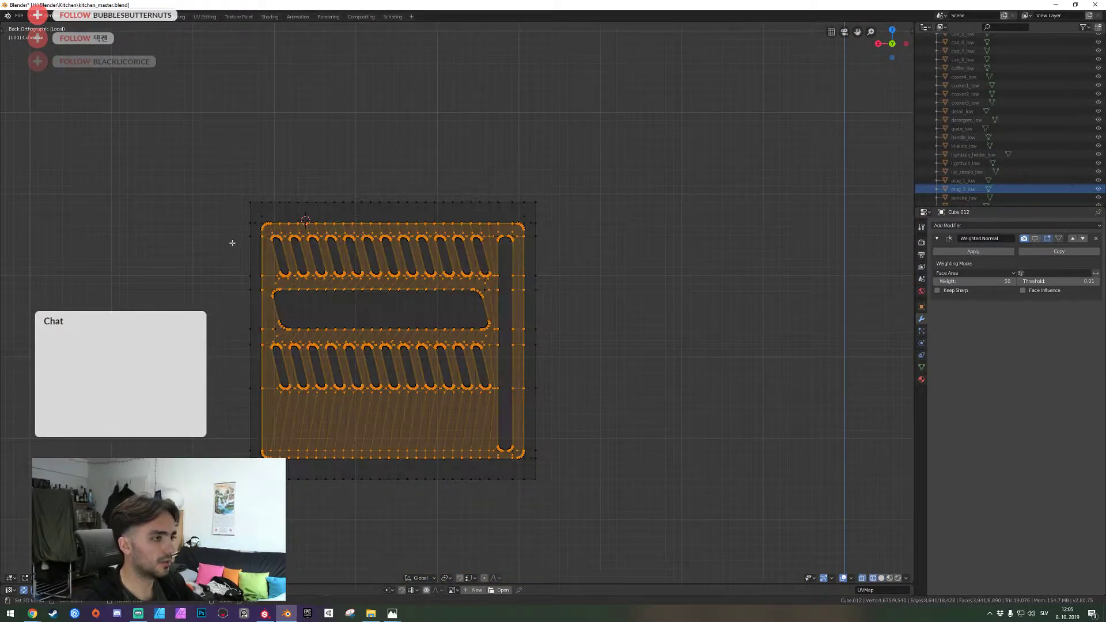
key("alt+a")
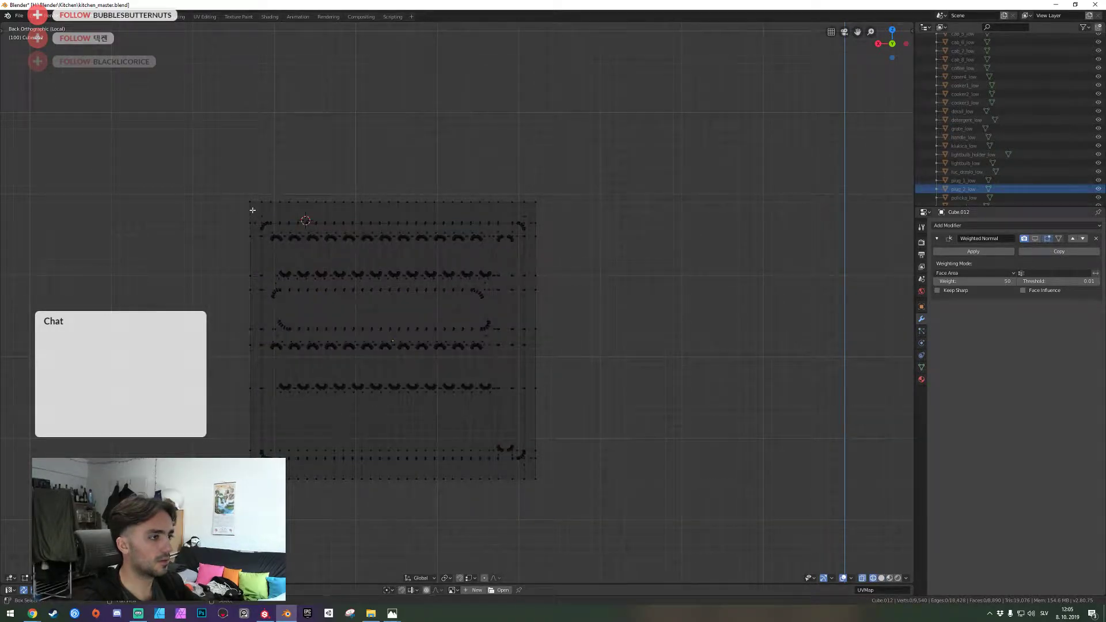
Box-select the entire raised panel with its slots and recesses and move it about 0.004 along X, away from the tall recess's side
scroll(259, 221, "up", 7)
scroll(209, 210, "down", 4)
middle_click_drag(199, 198, 374, 196, "shift")
left_click_drag(288, 159, 753, 578)
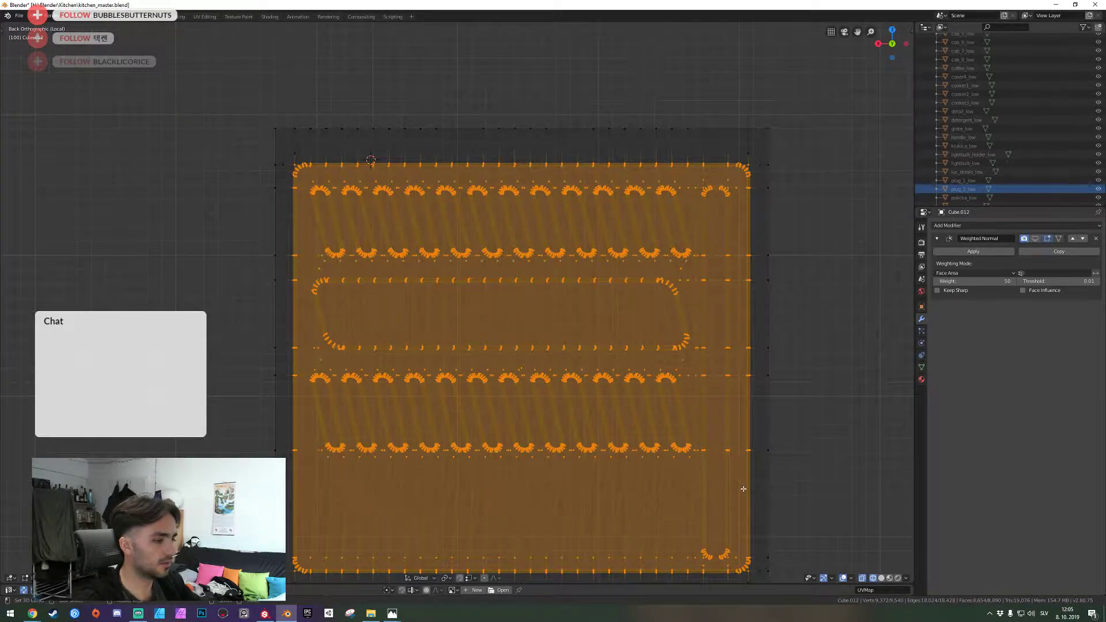
key("x")
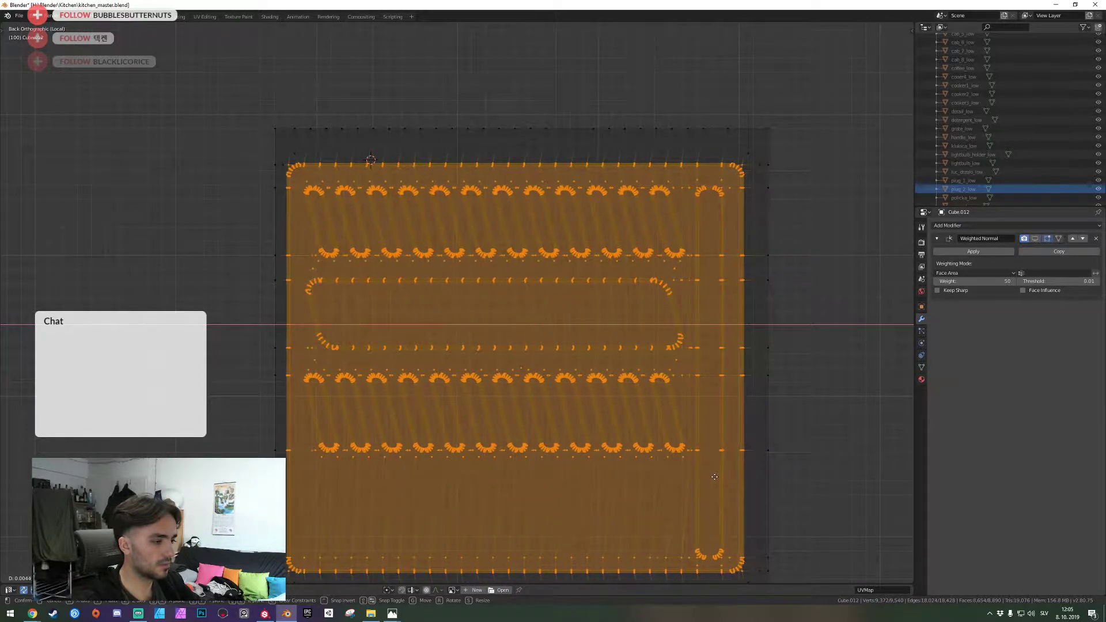
left_click(711, 477)
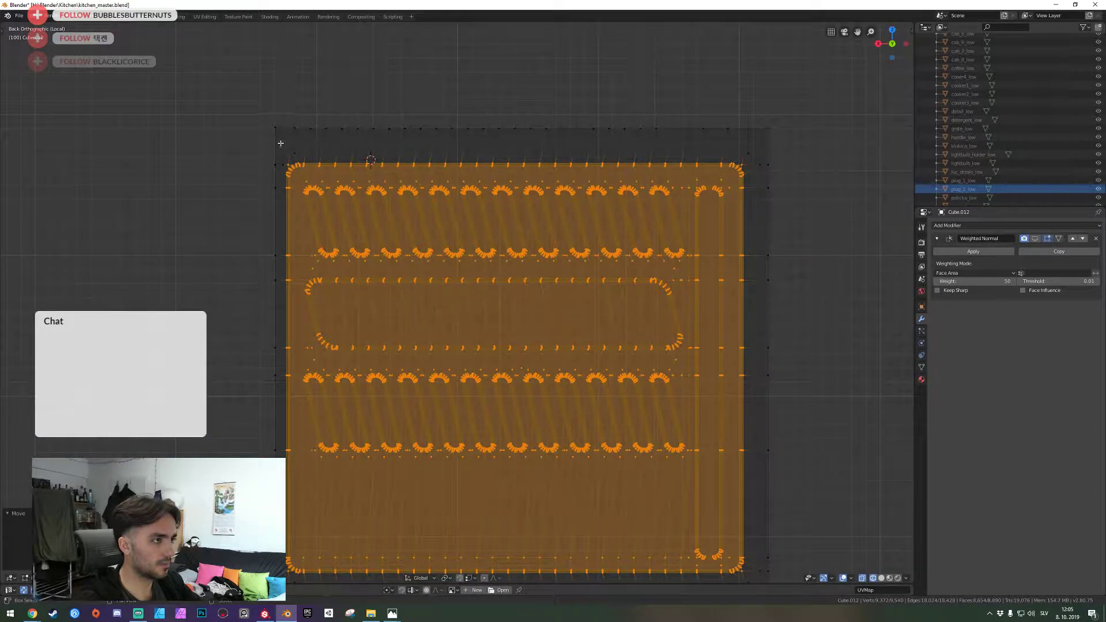
Add the two outer corner vertices opposite the tall recess to the selection, shift everything slightly further along X, and save in object mode
left_click_drag(280, 144, 296, 168, "shift")
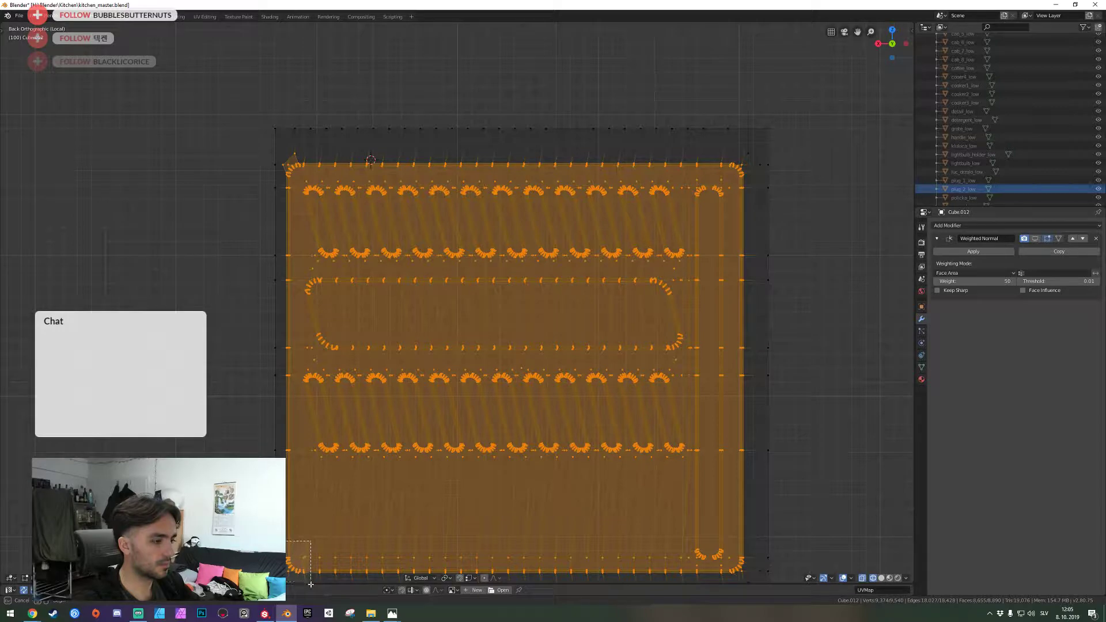
left_click_drag(311, 584, 311, 585)
middle_click_drag(483, 462, 561, 324, "shift")
key("g")
key("x")
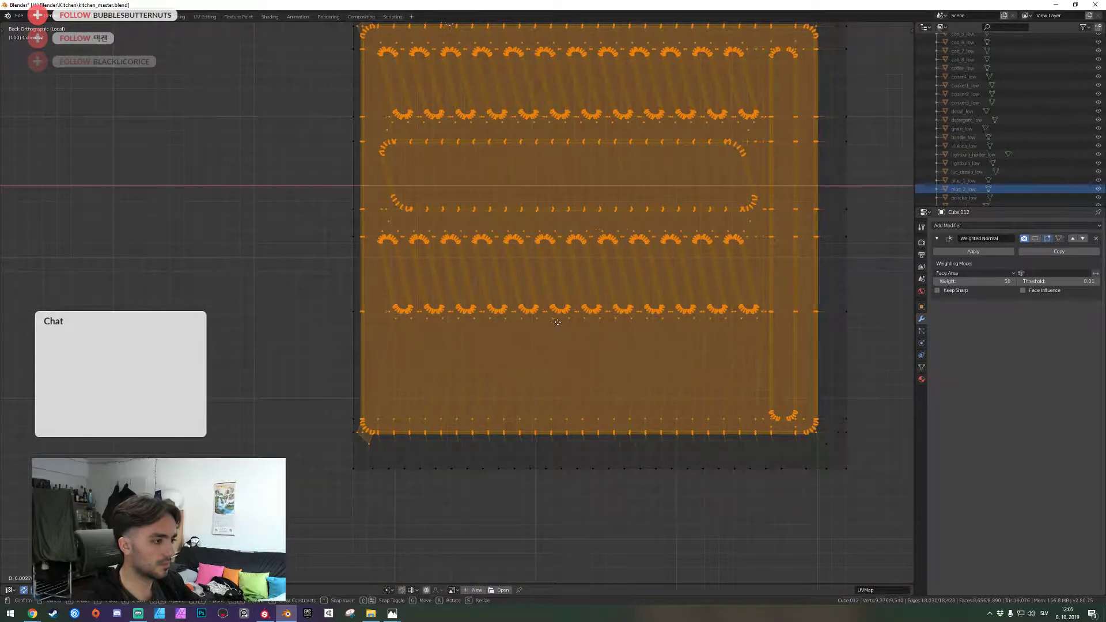
left_click(558, 322)
key("Tab")
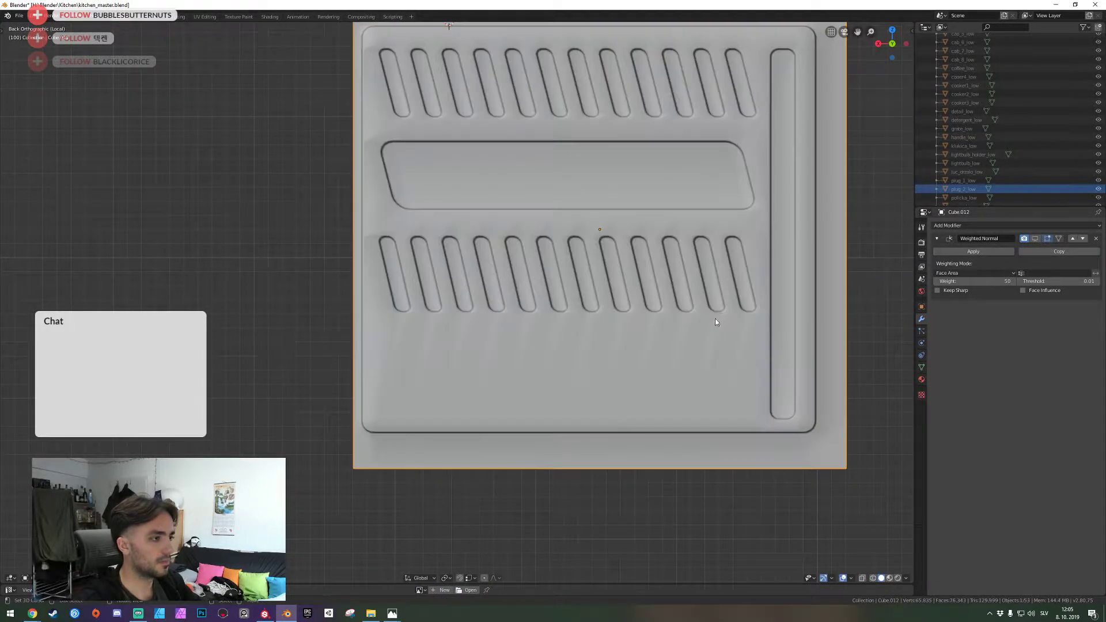
key("ctrl+s")
Leave local view and compare the shifted back panel's margins with the reference photo
key("shift+grave")
key("e")
key("d")
key("w")
left_click(457, 304)
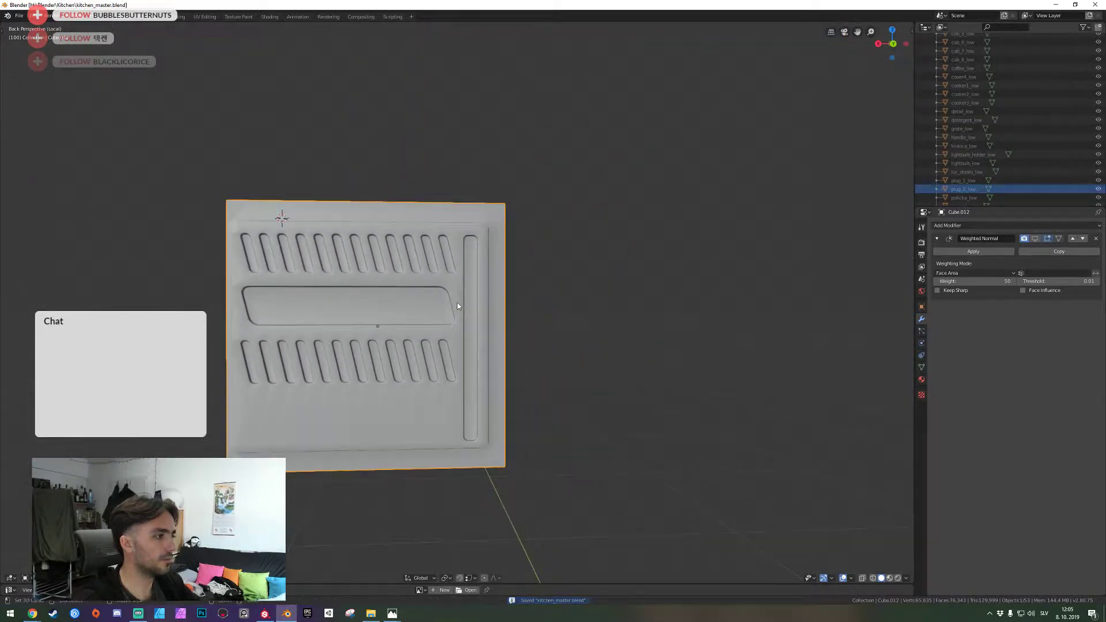
key("KP_Divide")
key("shift+grave")
key("w")
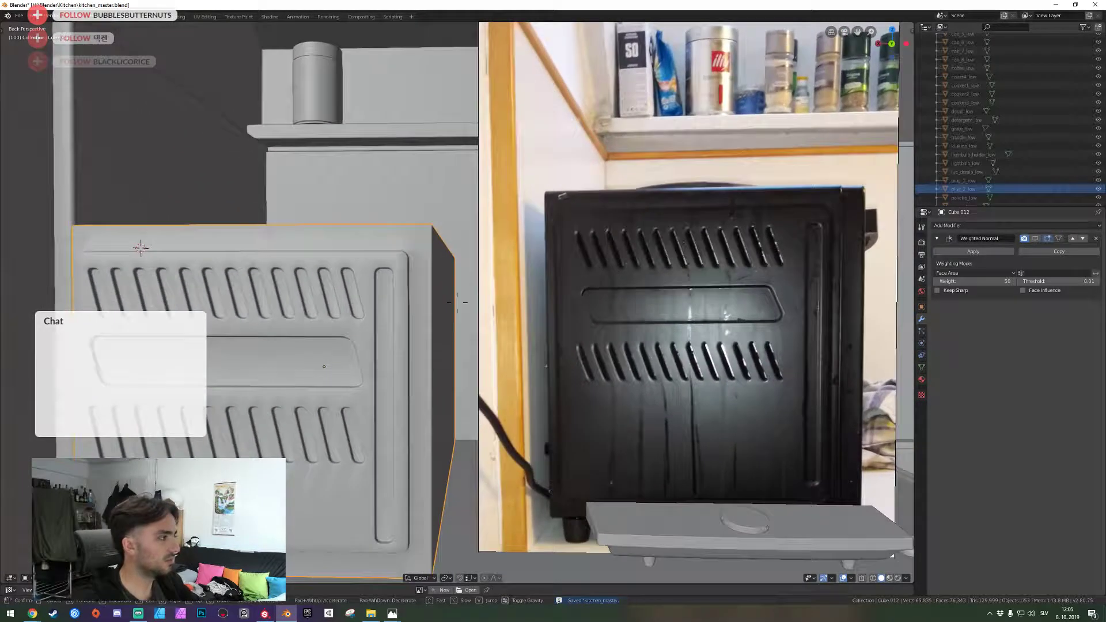
key("e")
left_click(457, 302)
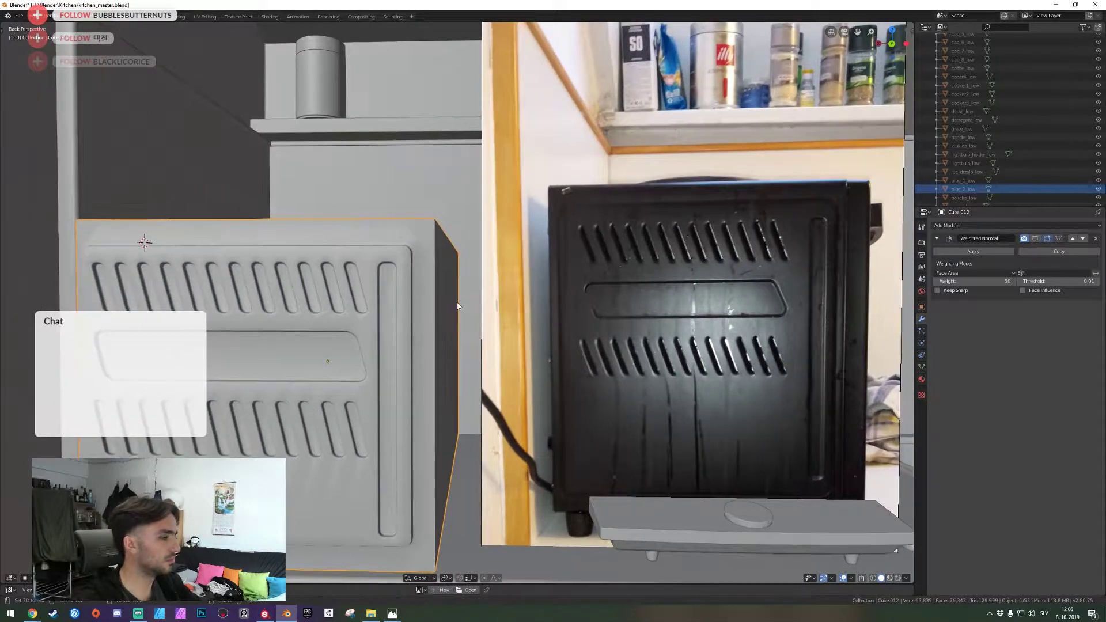
Enter mesh editing on the oven and select all faces of the side wall next to the tall recess
key("shift+grave")
key("s")
key("a")
key("w")
left_click(457, 306)
key("Tab")
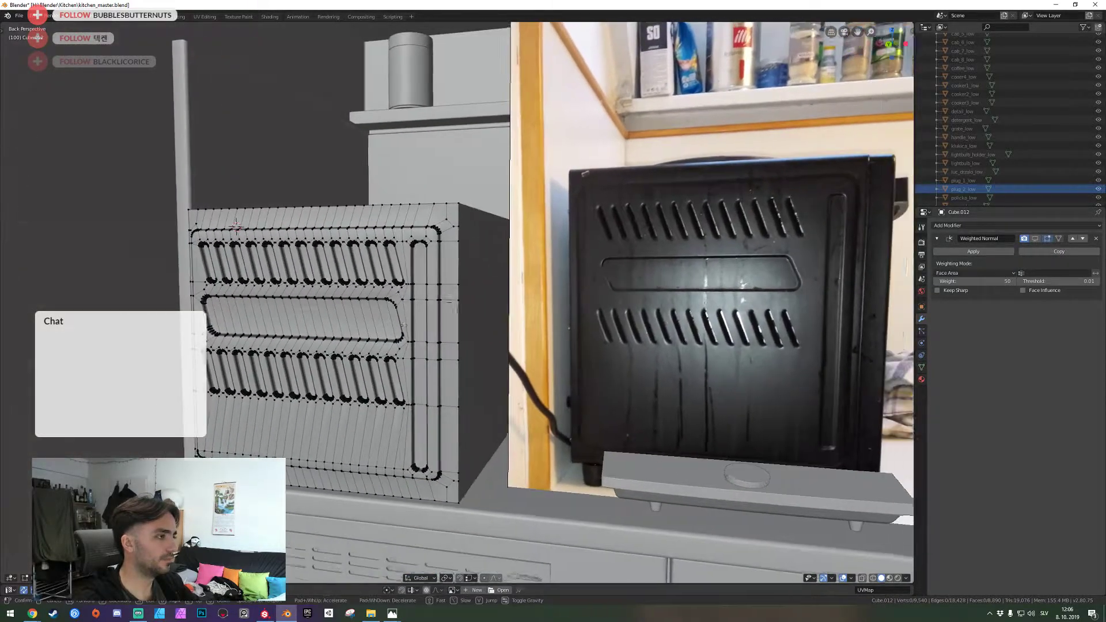
left_click(459, 227)
left_click_drag(471, 431, 457, 482)
key("KP_Decimal")
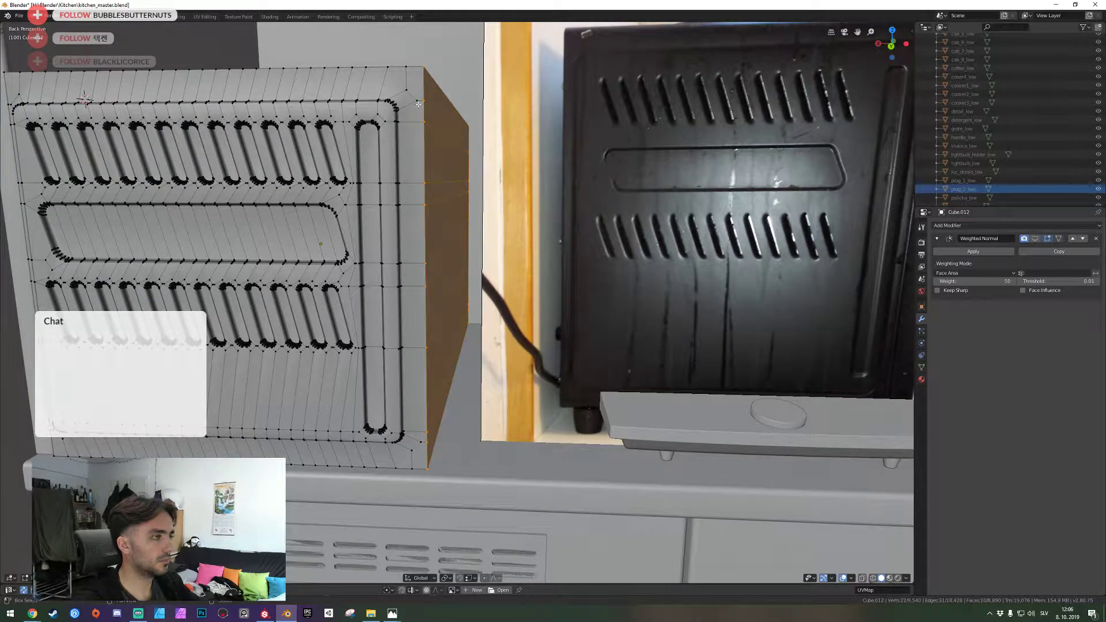
Try moving the selected side wall inward along X by about 0.017, toward the tall recess
key("g")
key("x")
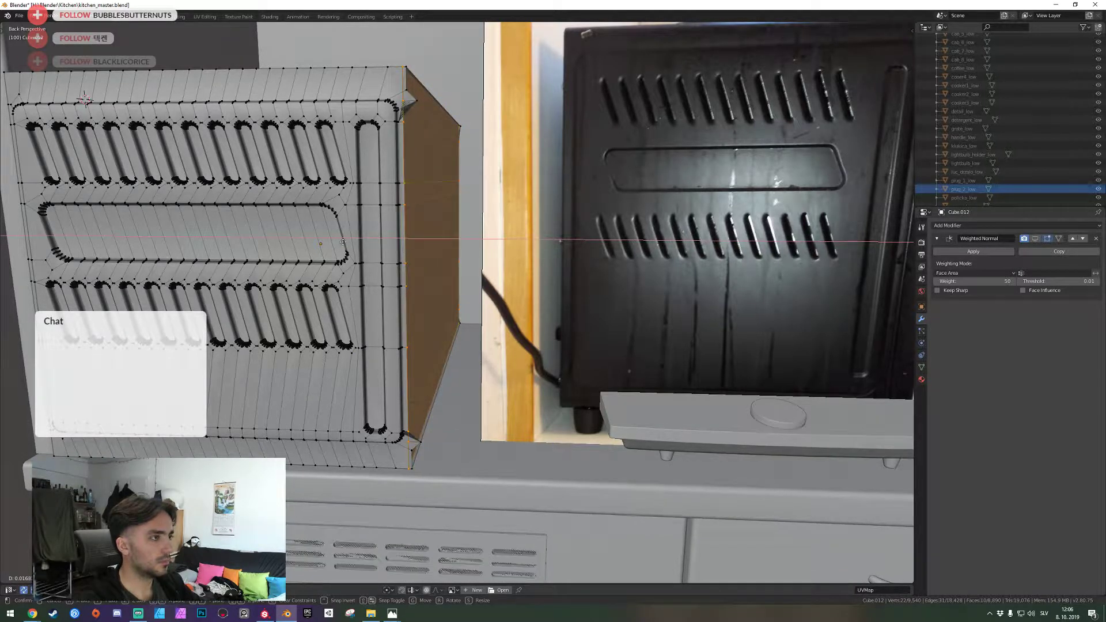
left_click(343, 242)
key("alt+a")
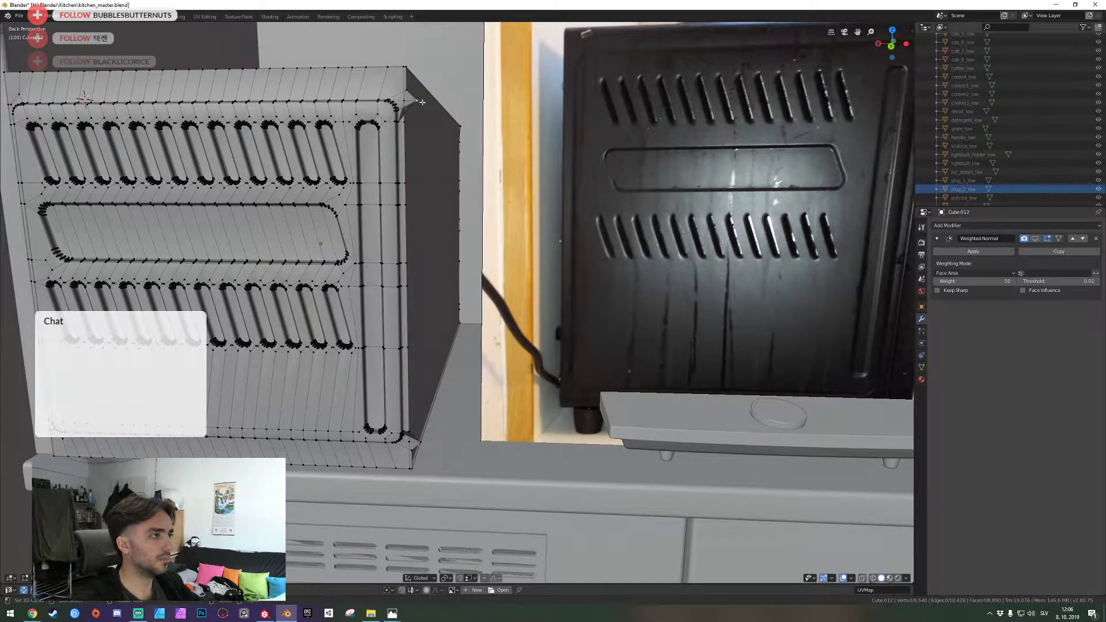
Try dissolving the protruding corner vertex and the side wall's border edges to clean up the overlap
left_click(415, 99)
key("ctrl+x")
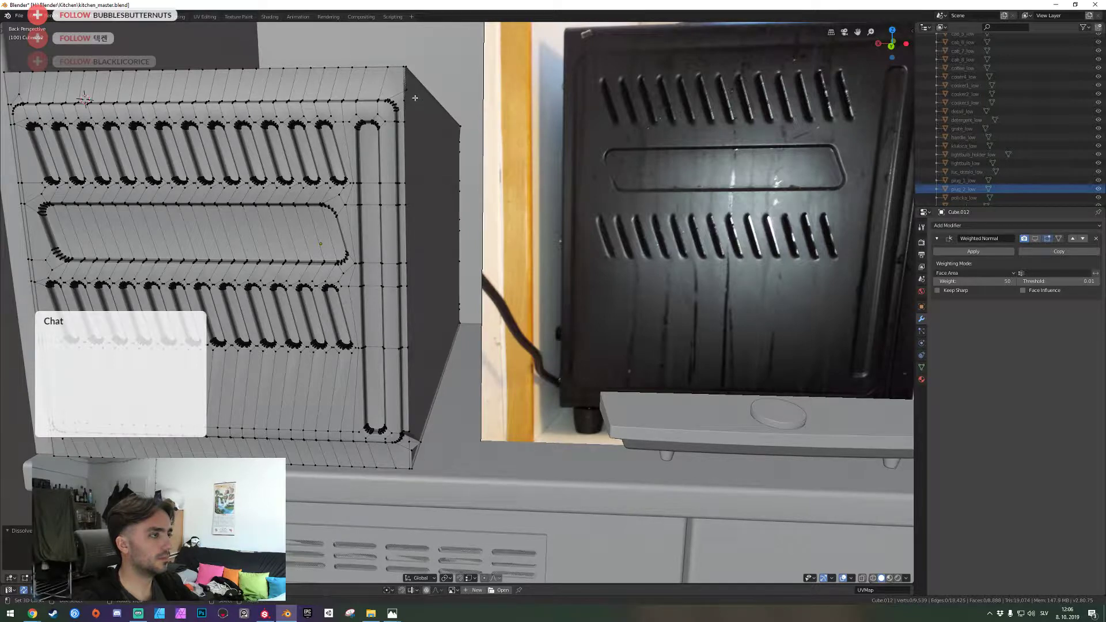
key("2")
right_click(407, 84, "alt")
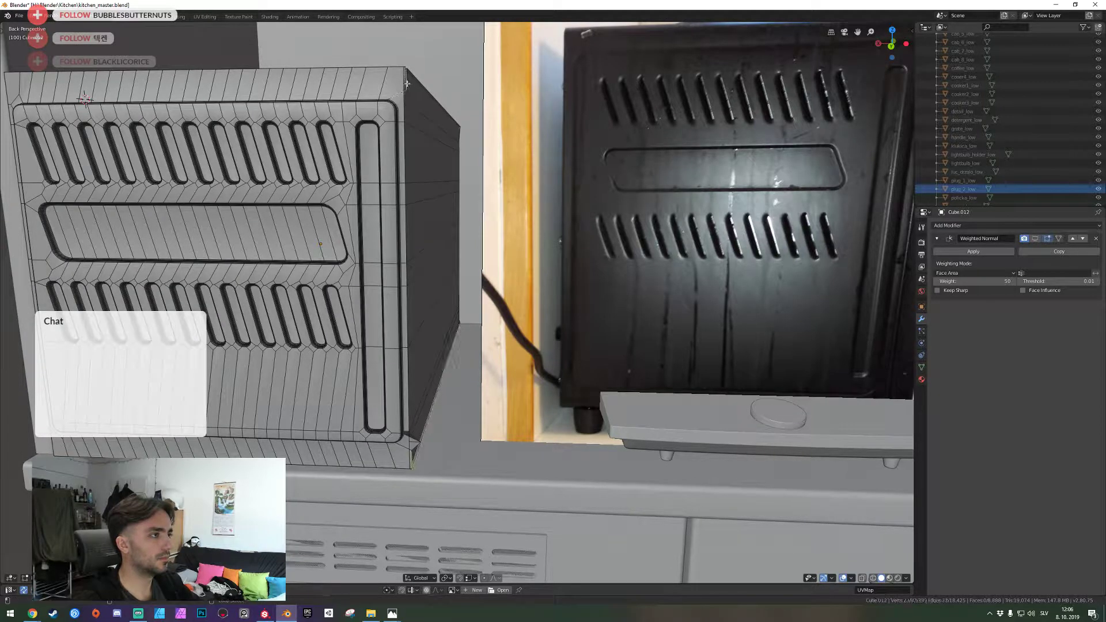
key("ctrl+x")
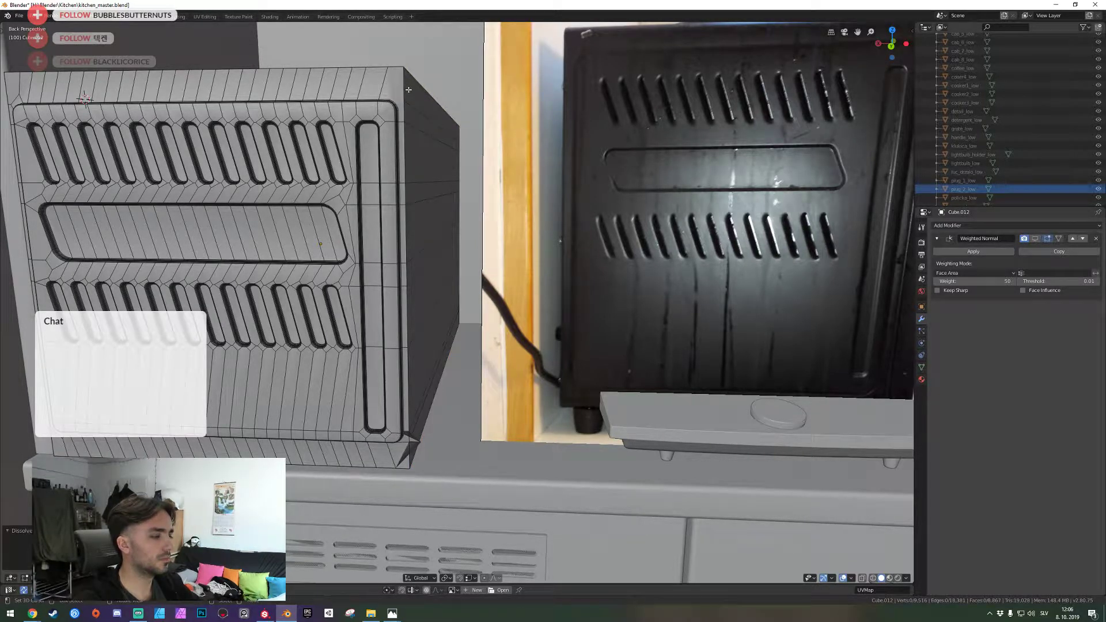
key("ctrl+z")
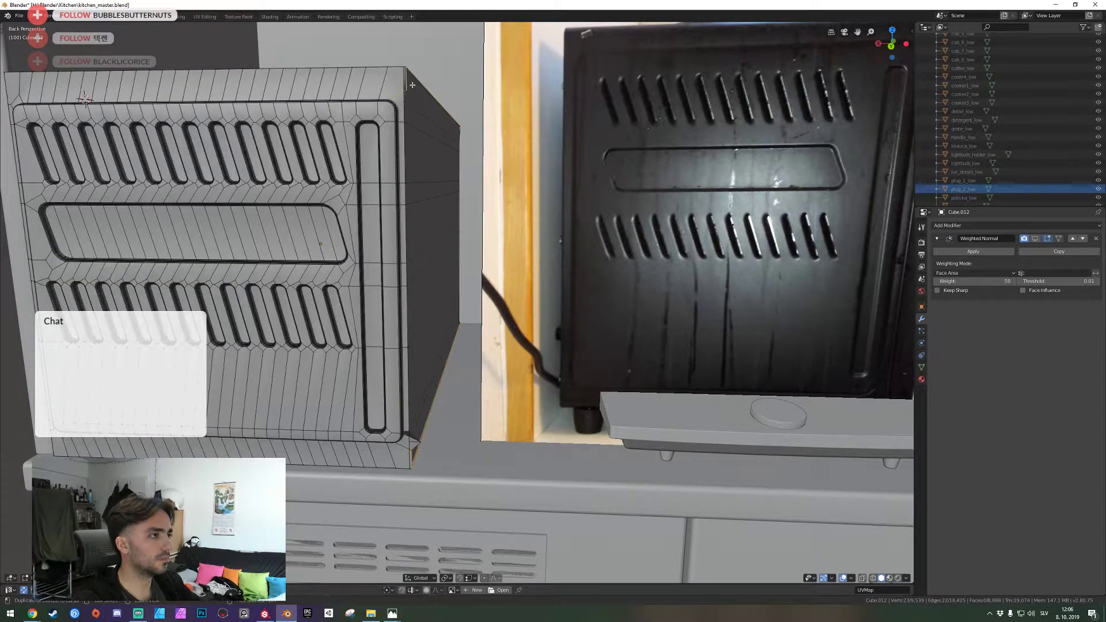
Undo the corner dissolve and the side wall's inward move
key("alt+a")
key("ctrl+z")
key("ctrl+z")
key("ctrl+z")
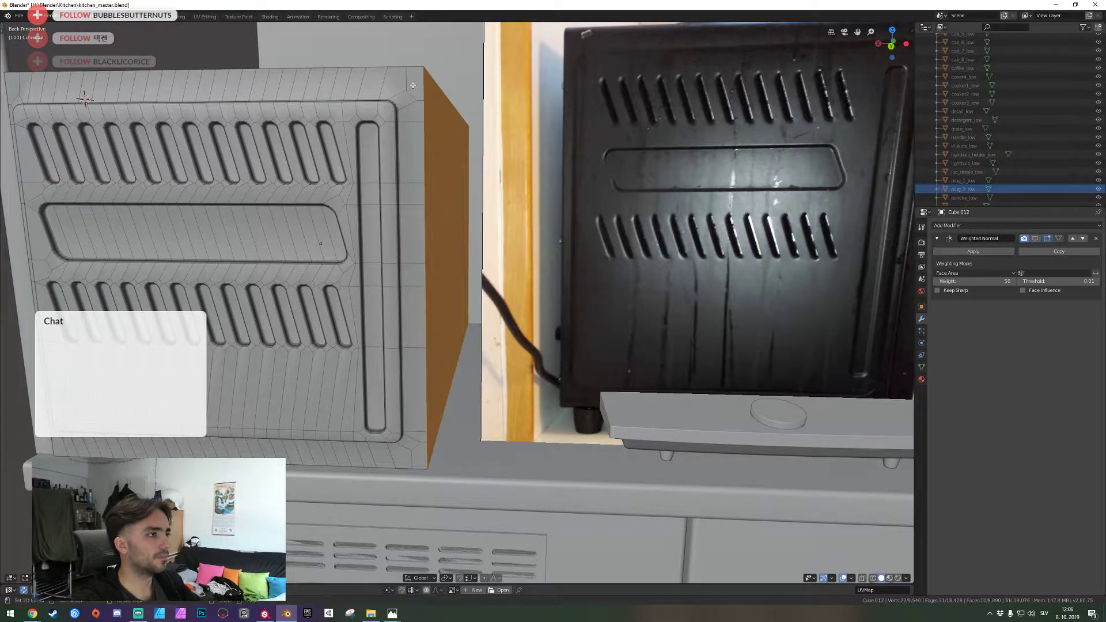
Dissolve the short edges outside the raised panel's upper corner beside the tall recess
key("2")
key("shift+grave")
key("e")
left_click(457, 303)
right_click(424, 258)
right_click(408, 235, "ctrl")
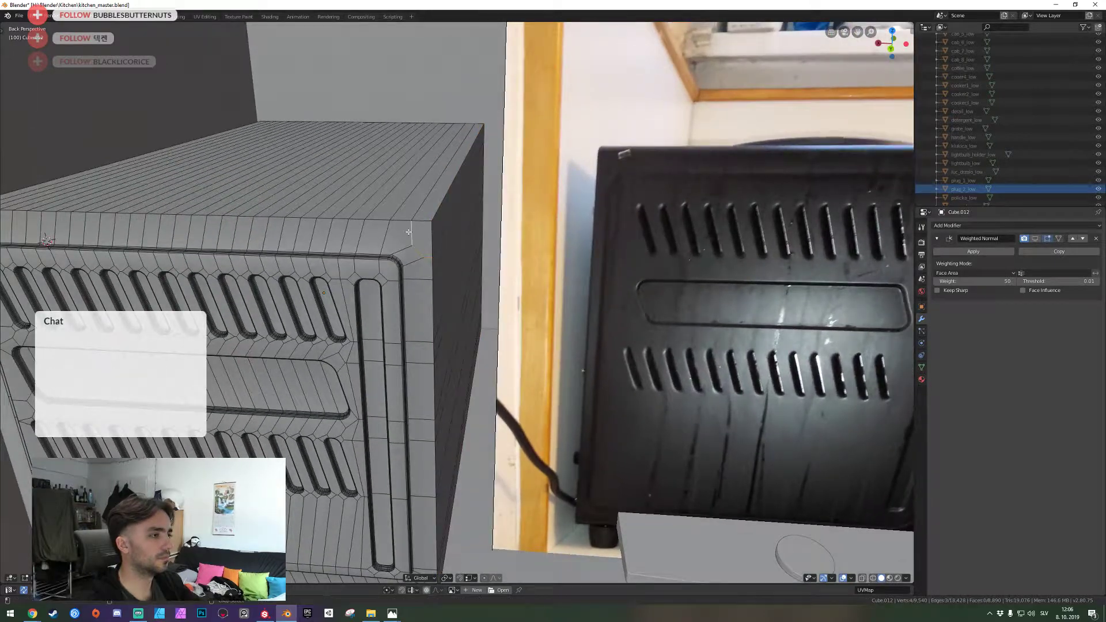
key("shift+grave")
key("w")
left_click(458, 302)
key("ctrl+x")
Dissolve the matching short edges outside the raised panel's lower corner beside the tall recess
key("shift+grave")
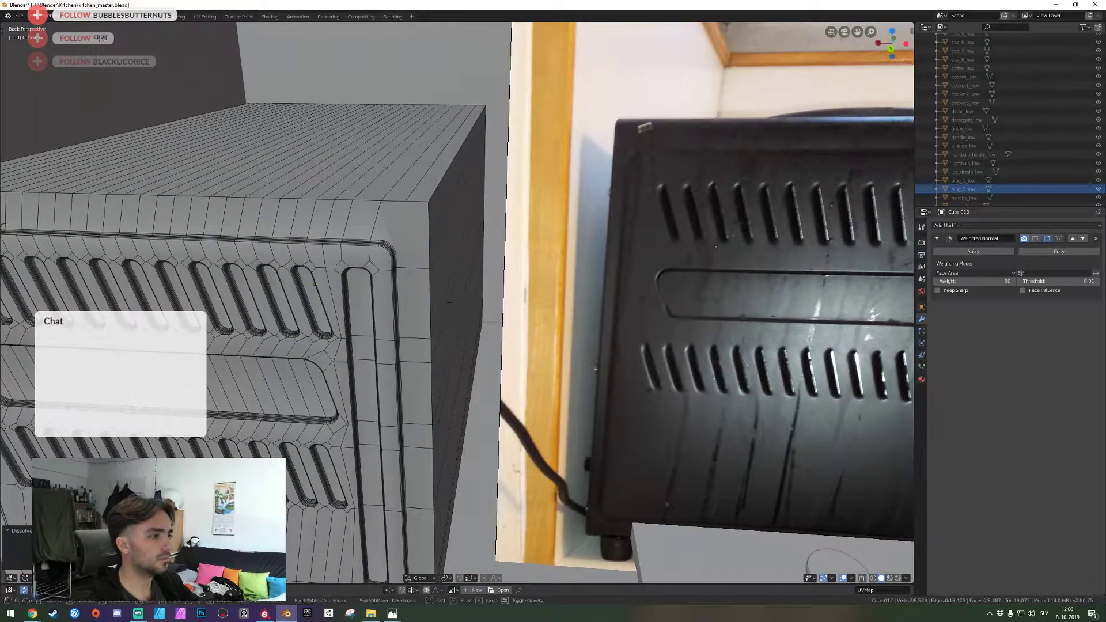
key("q")
left_click(458, 302)
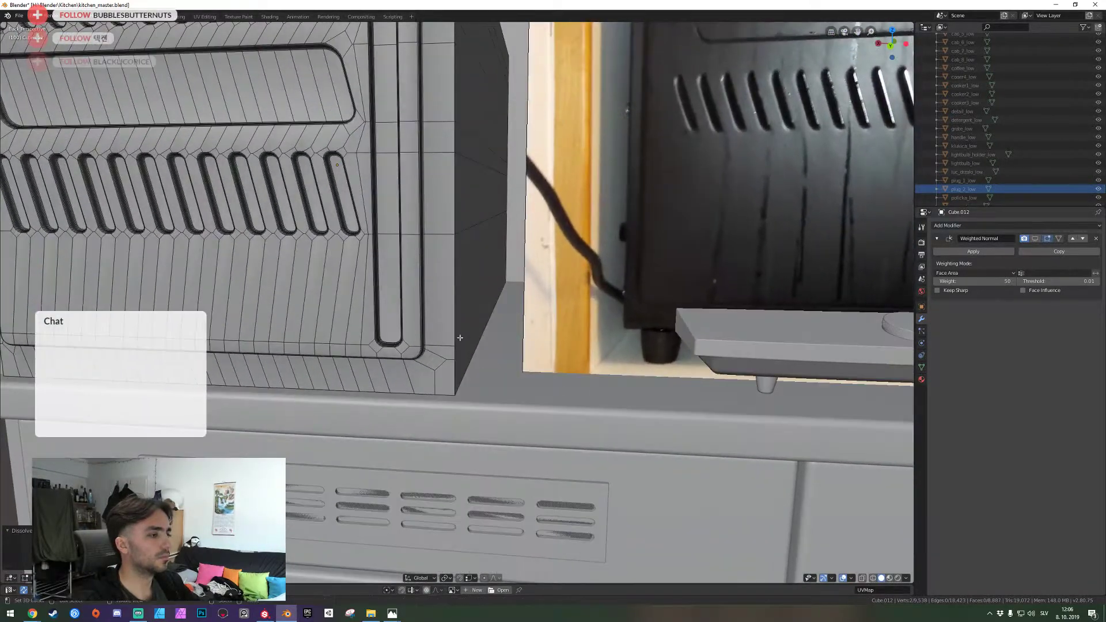
left_click(442, 366, "alt")
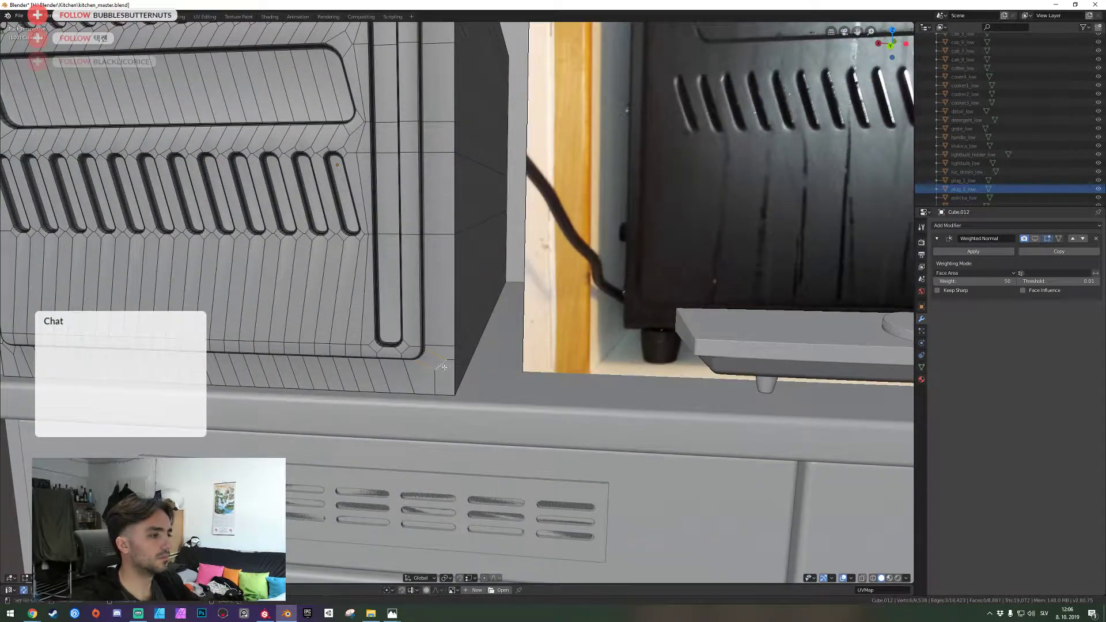
key("alt+a")
key("ctrl+x")
Select the whole side wall beside the tall recess, move it slightly inward along X to narrow the margin, and save
key("shift+grave")
key("s")
key("d")
left_click(457, 303)
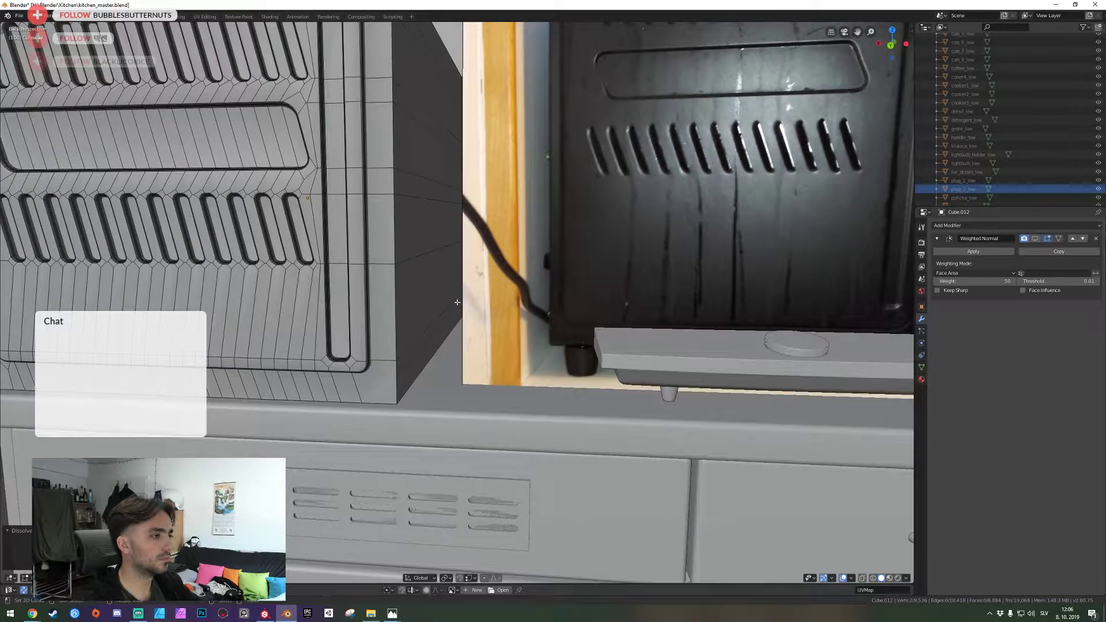
key("3")
left_click_drag(441, 59, 432, 340)
key("shift+grave")
key("e")
left_click(458, 303)
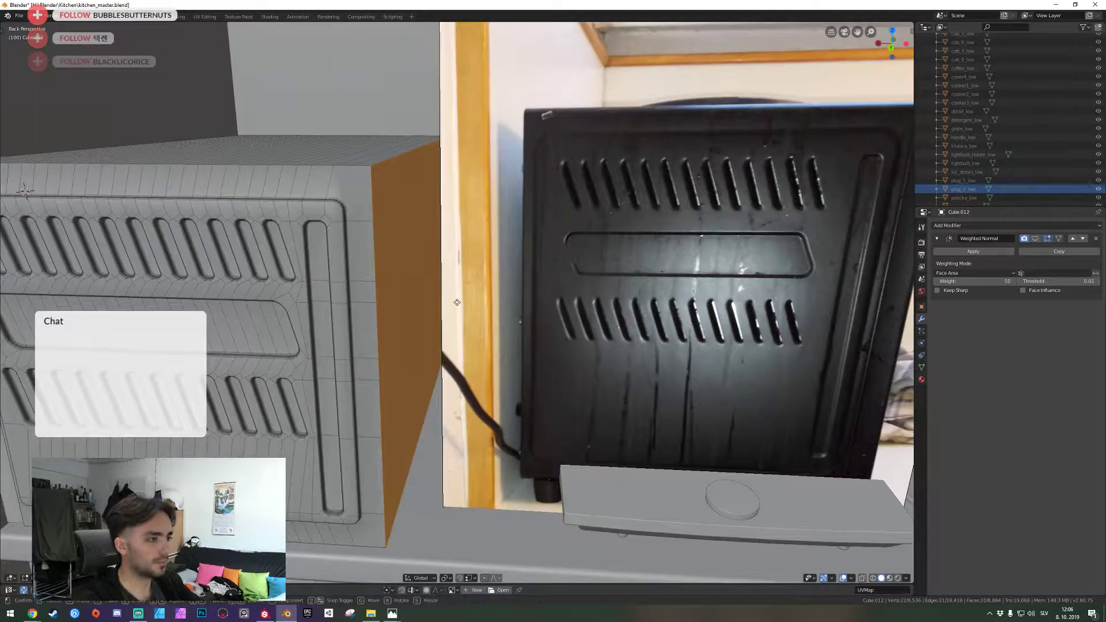
key("g")
key("x")
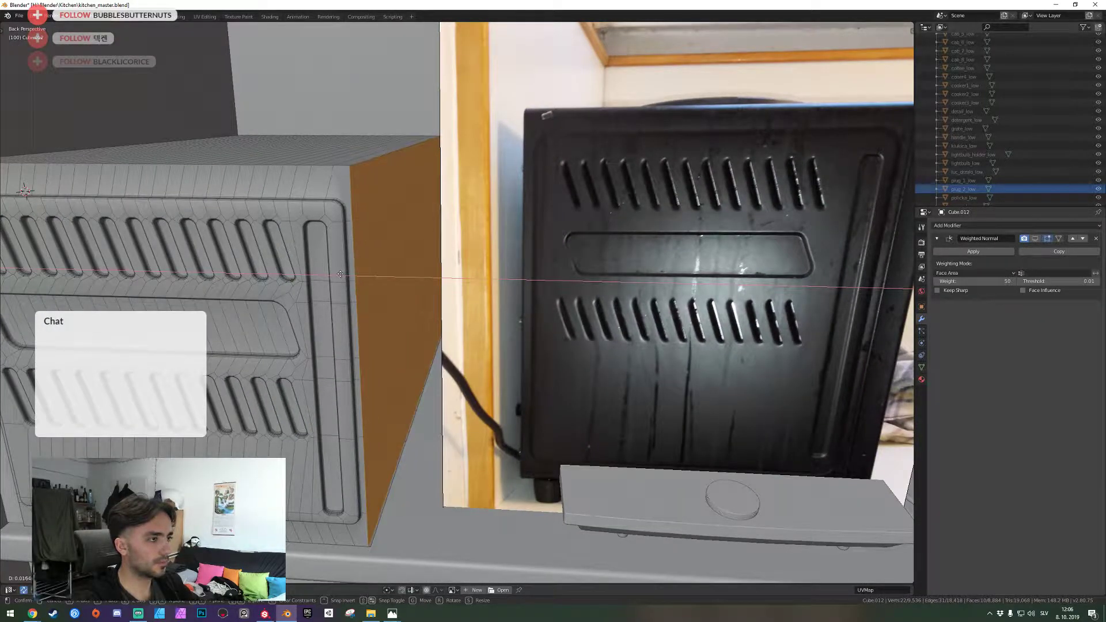
left_click(377, 276)
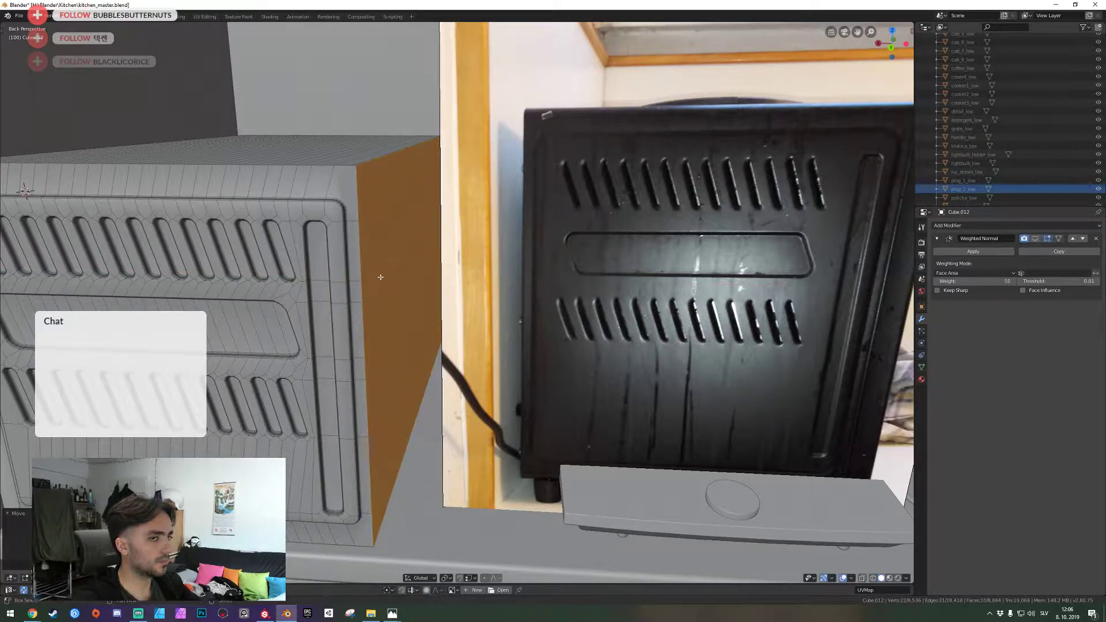
key("ctrl+s")
Compare the narrowed margin with the reference photo and isolate the oven in local view
key("shift+grave")
key("s")
left_click(457, 302)
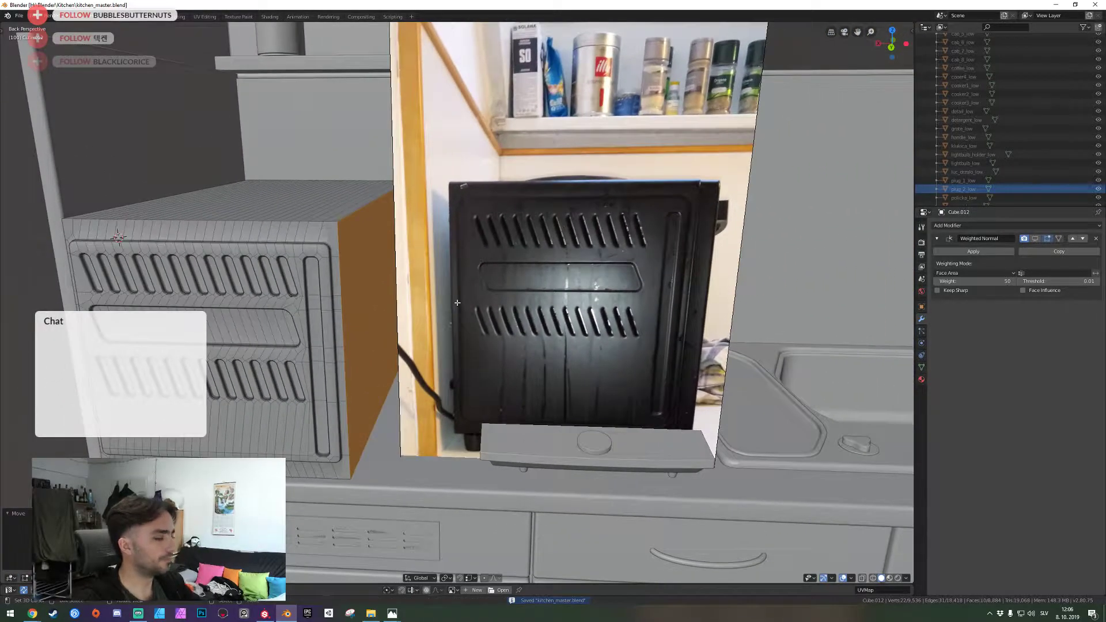
key("shift+grave")
left_click(457, 302)
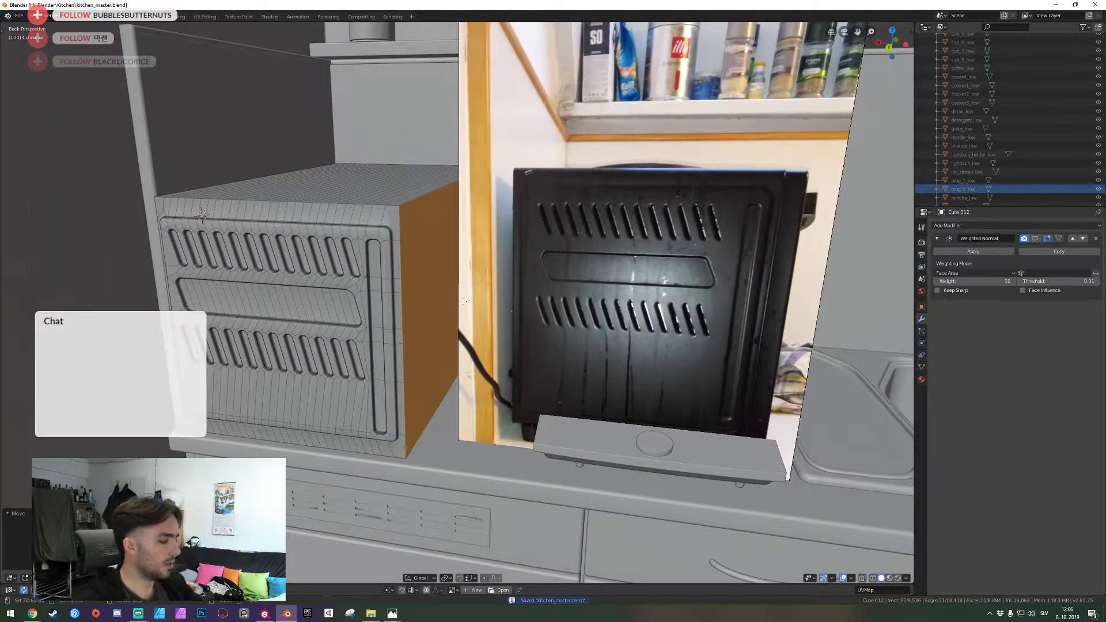
key("KP_Divide")
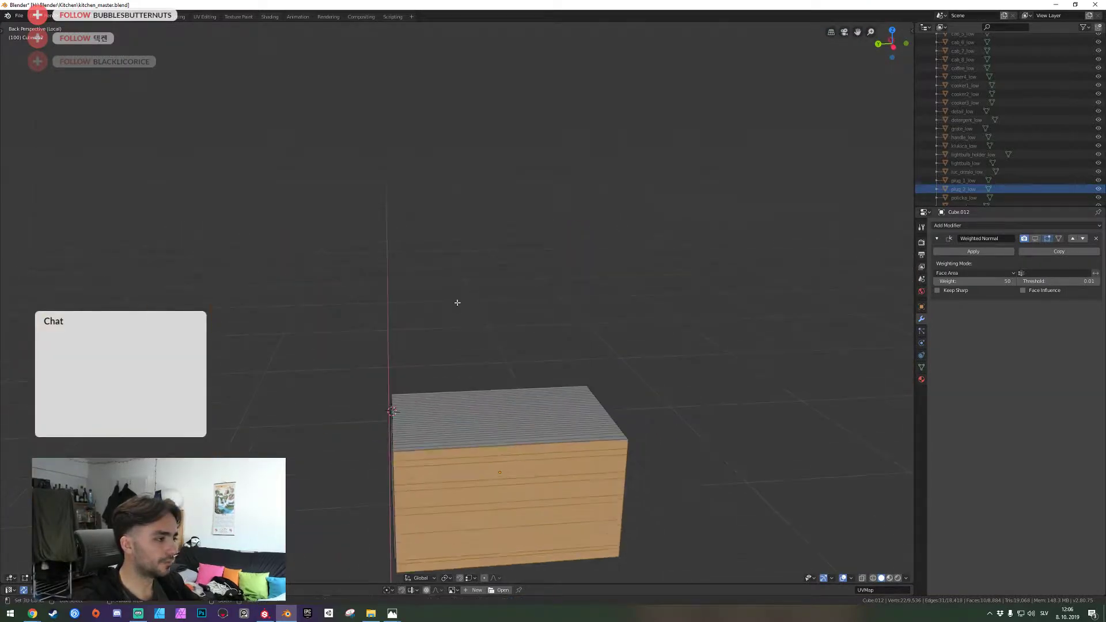
Try adding a single centred loop cut around the oven's body midway along its depth
key("alt+a")
key("ctrl+r")
left_click(505, 435)
right_click(505, 436)
key("shift+grave")
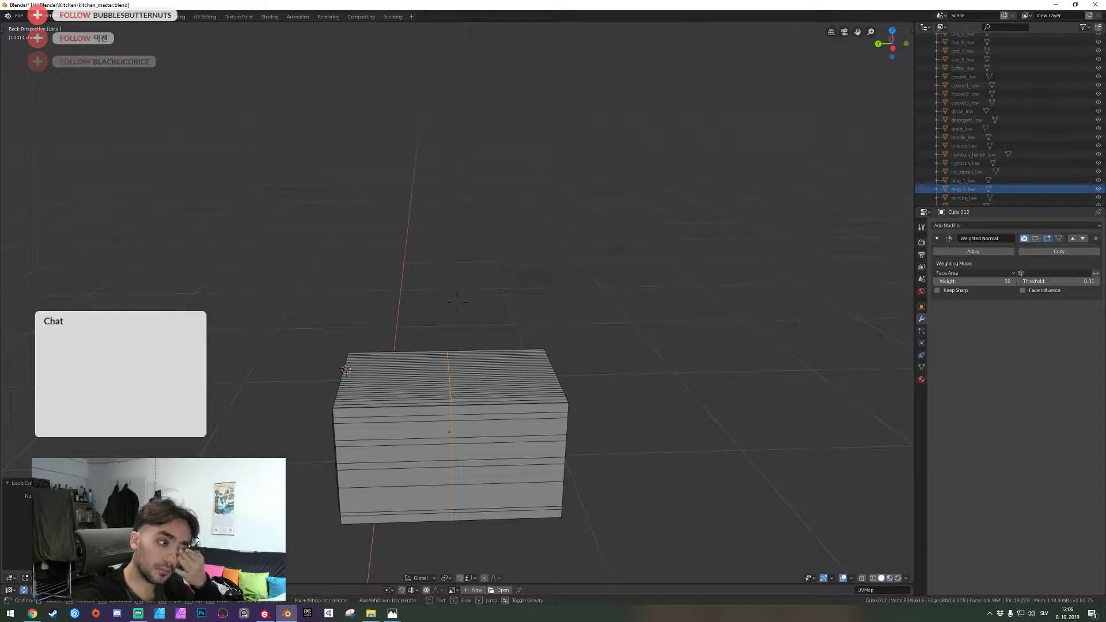
left_click(457, 303)
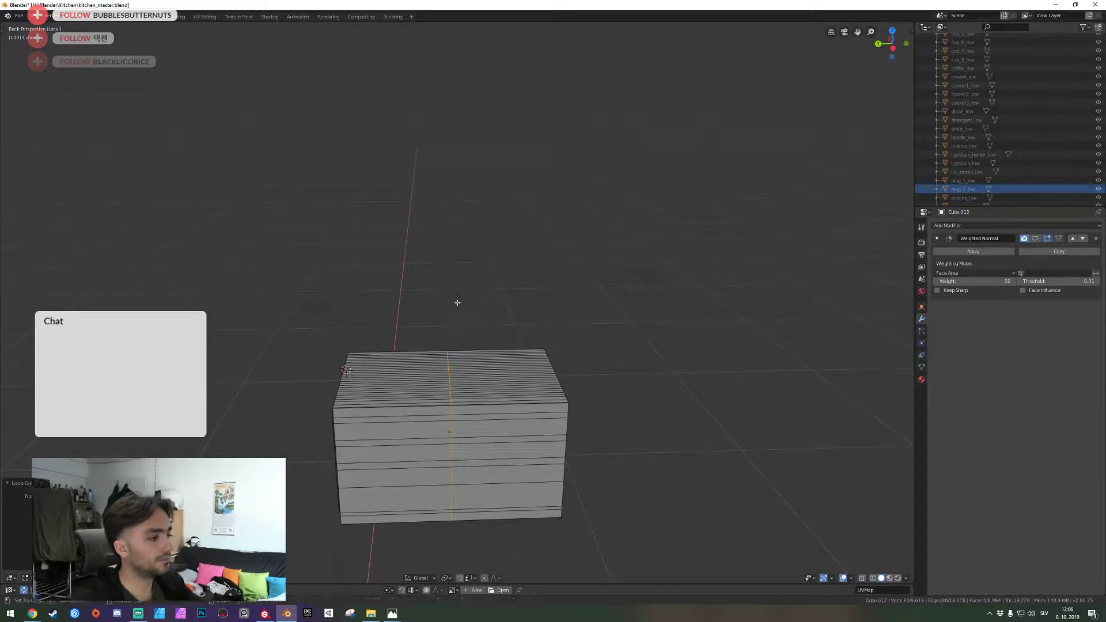
key("ctrl+z")
Select all faces on the oven's underside, including the thin edge strips, delete them, and save the file
key("shift+grave")
key("q")
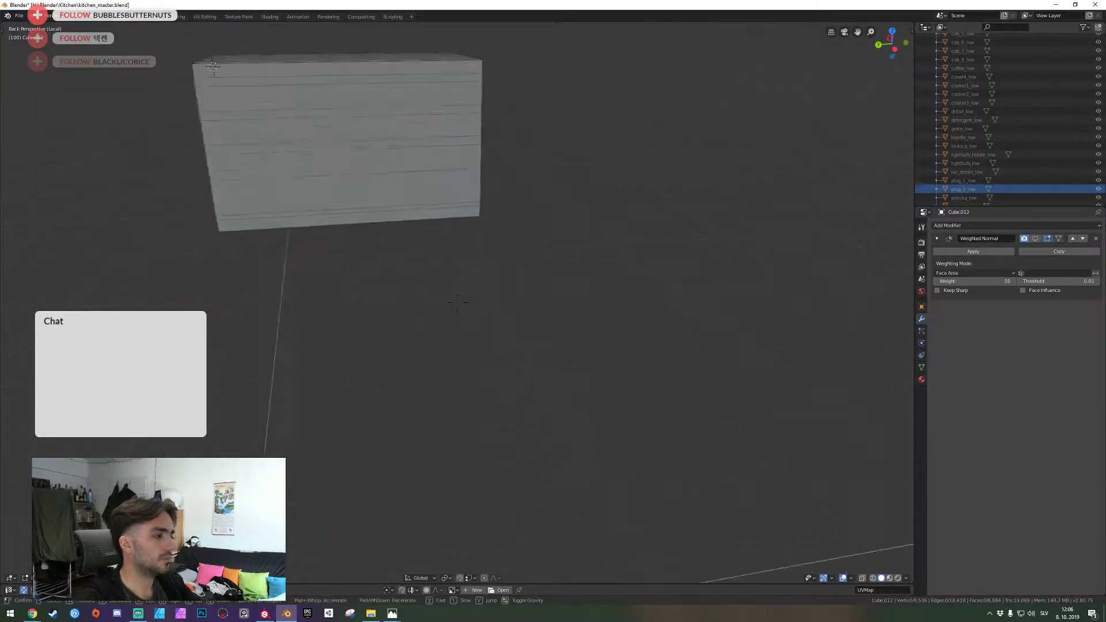
key("a")
left_click(457, 302)
key("shift+grave")
key("a")
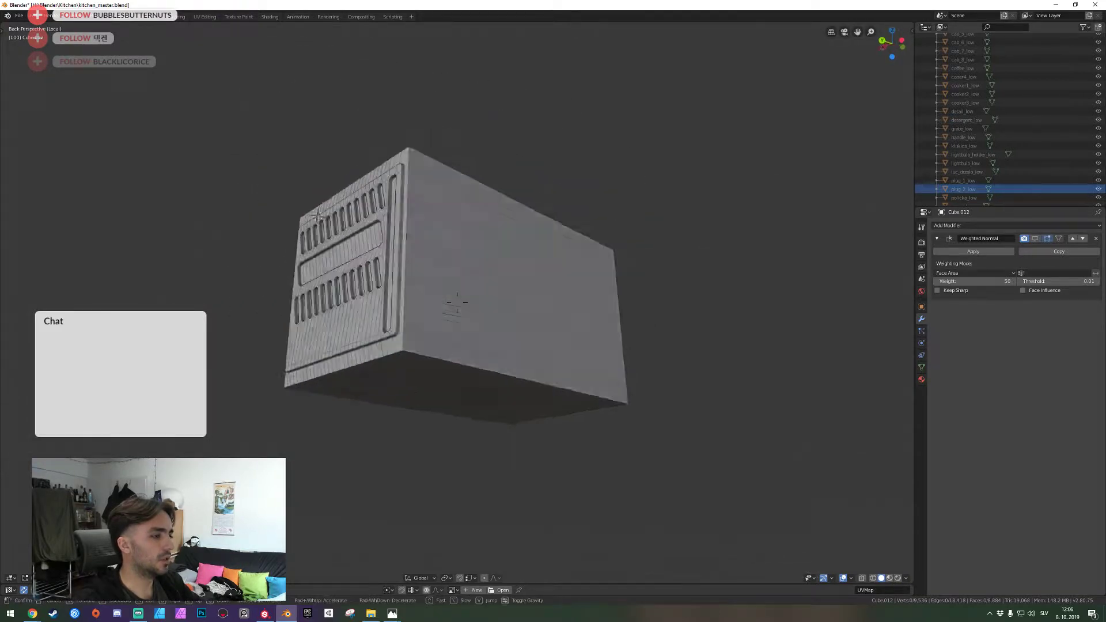
key("q")
key("w")
left_click(459, 303)
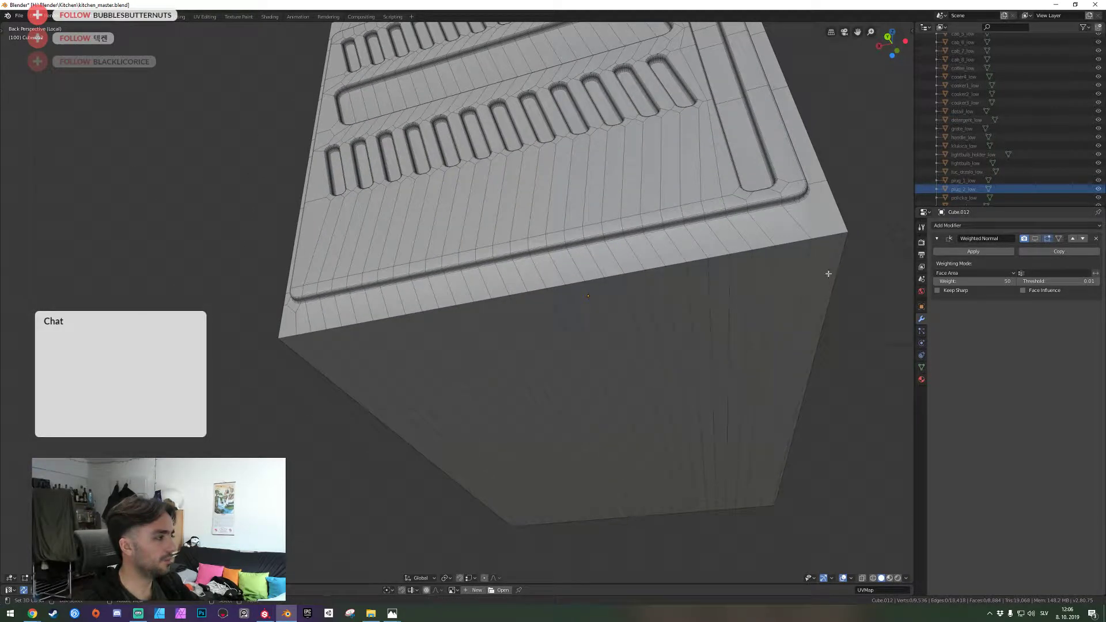
left_click(835, 276, "alt")
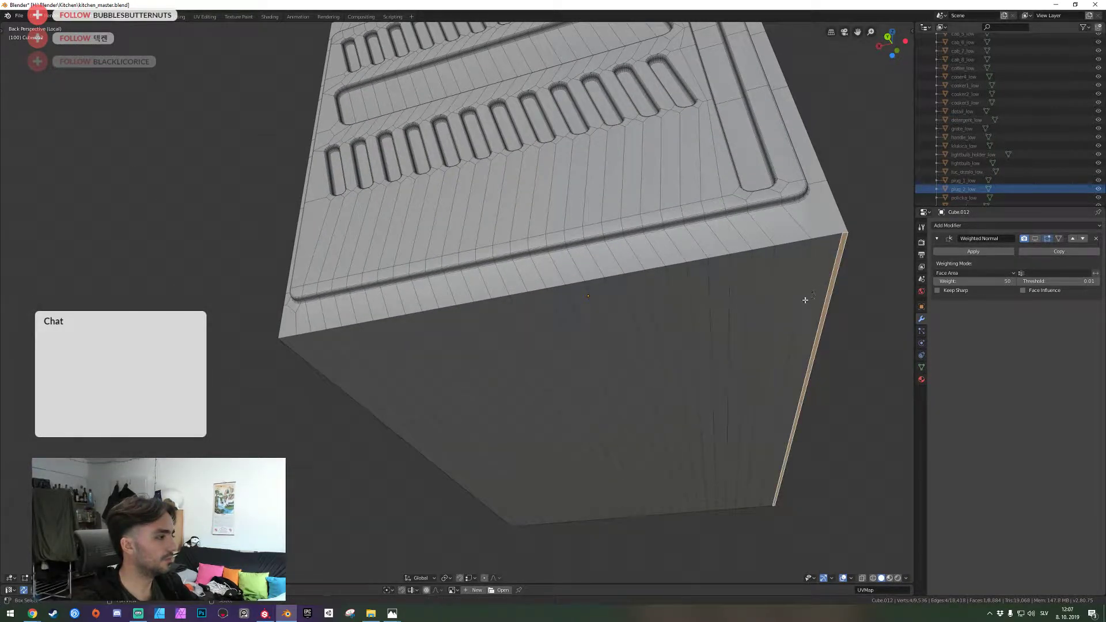
left_click_drag(805, 301, 398, 430)
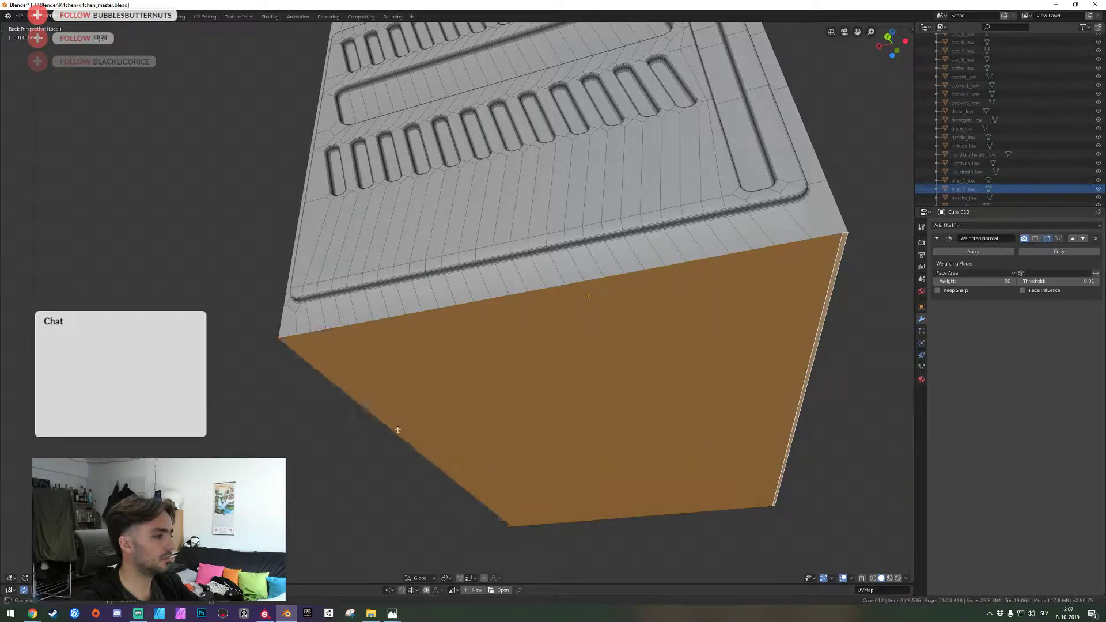
key("x")
left_click(475, 398)
key("shift+grave")
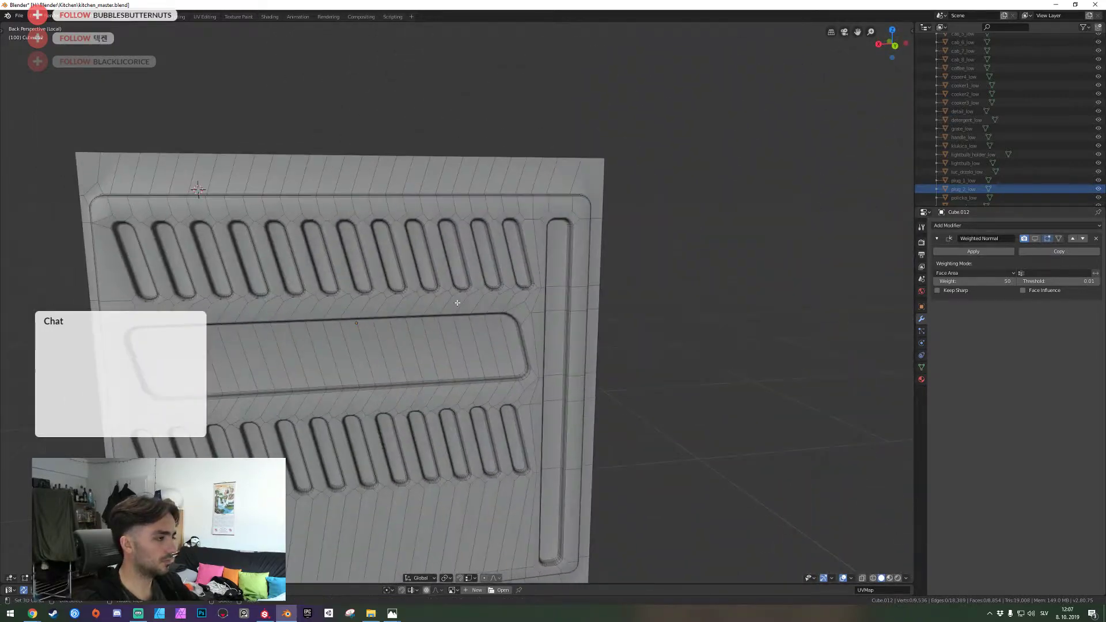
left_click(455, 306)
key("Tab")
key("ctrl+s")
Select and delete all faces of the side wall next to the tall recess, and save the file
key("shift+grave")
key("s")
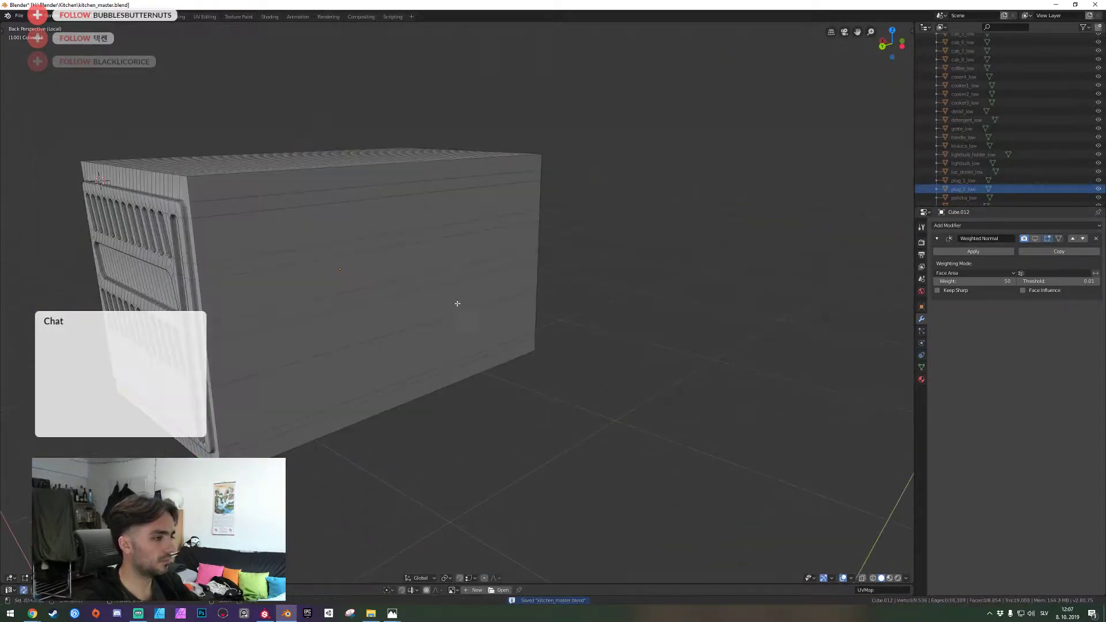
key("a")
key("e")
left_click(457, 302)
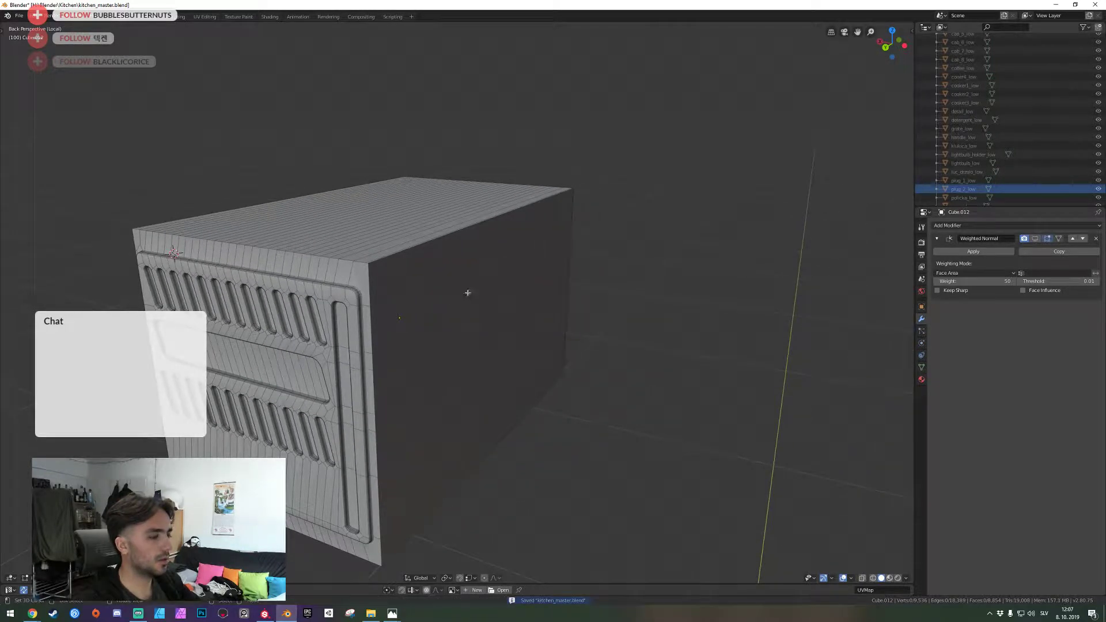
left_click_drag(477, 243, 450, 508)
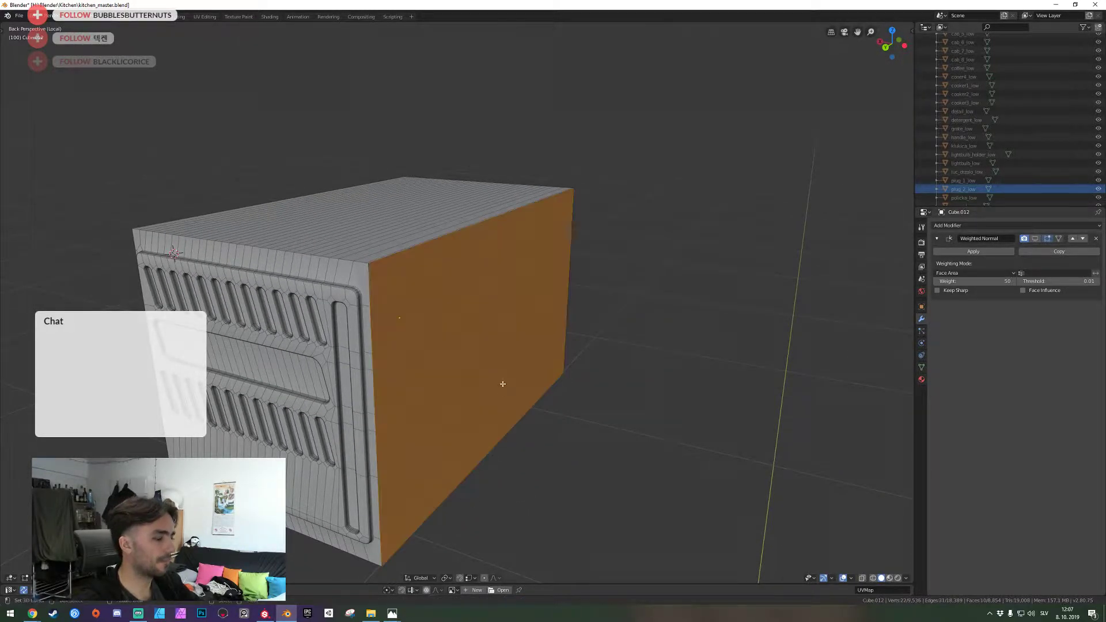
key("x")
left_click(502, 384)
key("shift+grave")
key("ctrl+s")
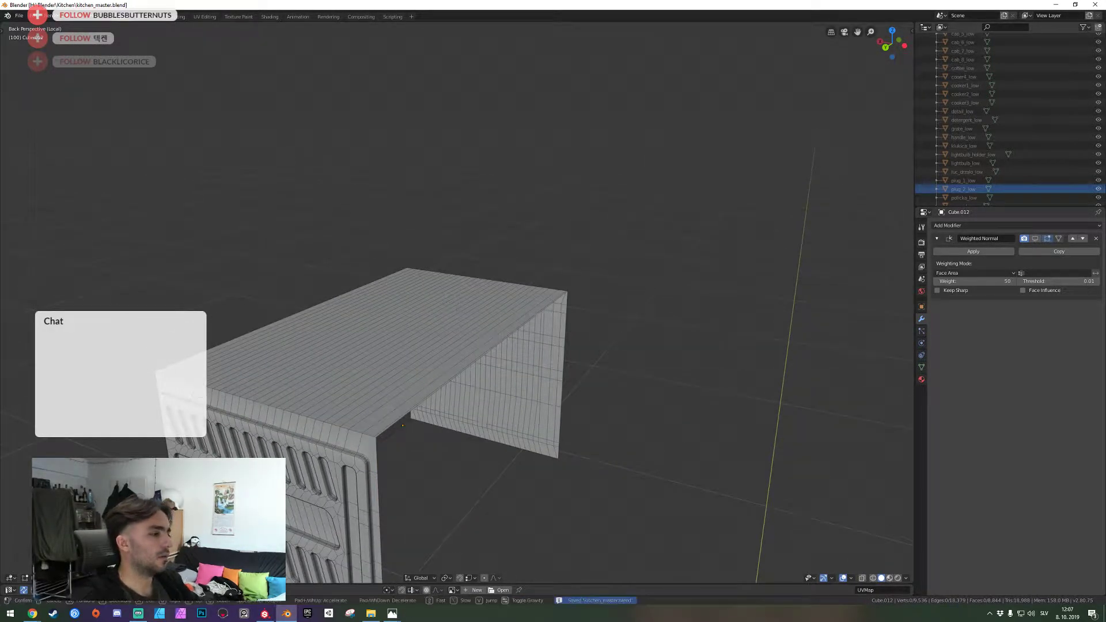
Add many evenly spaced loop cuts across the oven's top panel, crossing the existing edges to form a grid
key("a")
left_click(457, 302)
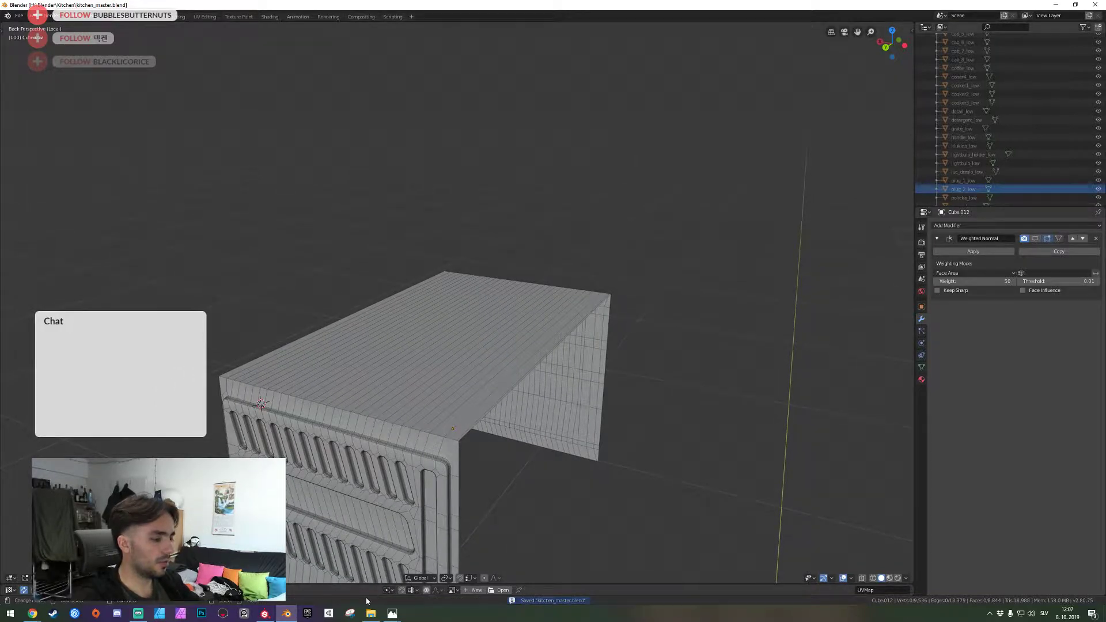
middle_click_drag(553, 297, 521, 321)
key("a")
key("alt+a")
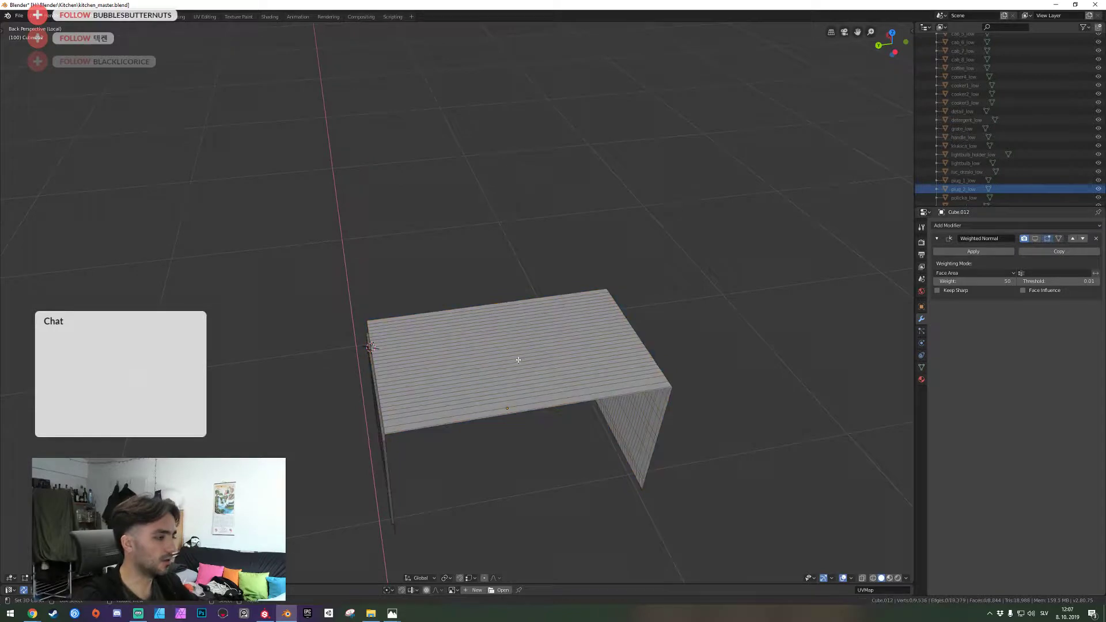
key("ctrl+r")
scroll(505, 366, "up", 5)
scroll(504, 366, "up", 3)
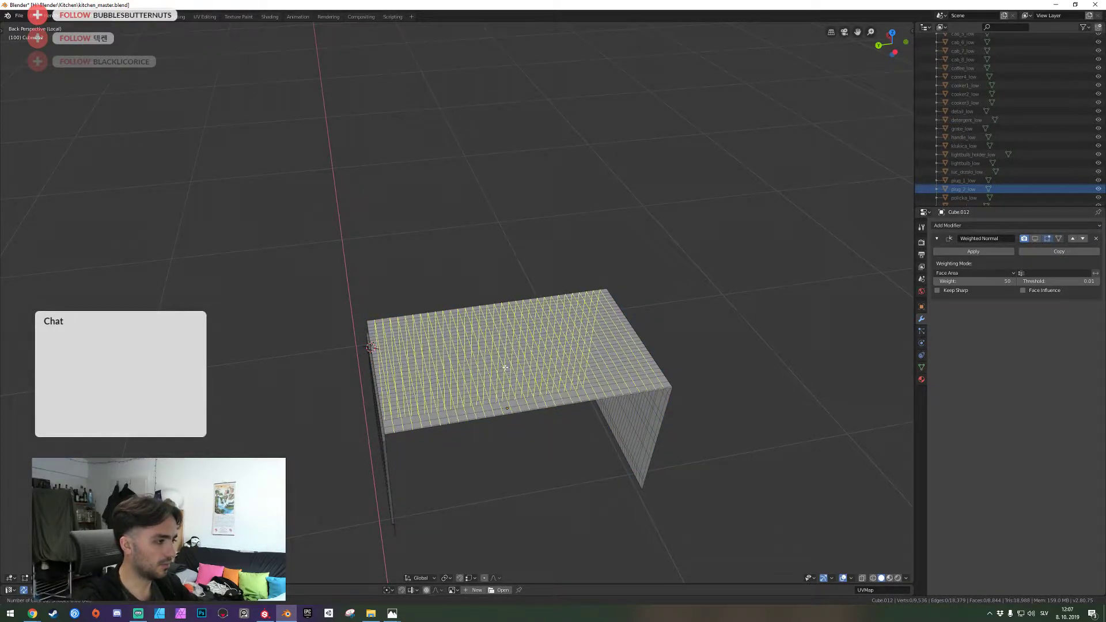
left_click(502, 366)
key("shift+grave")
left_click(460, 305)
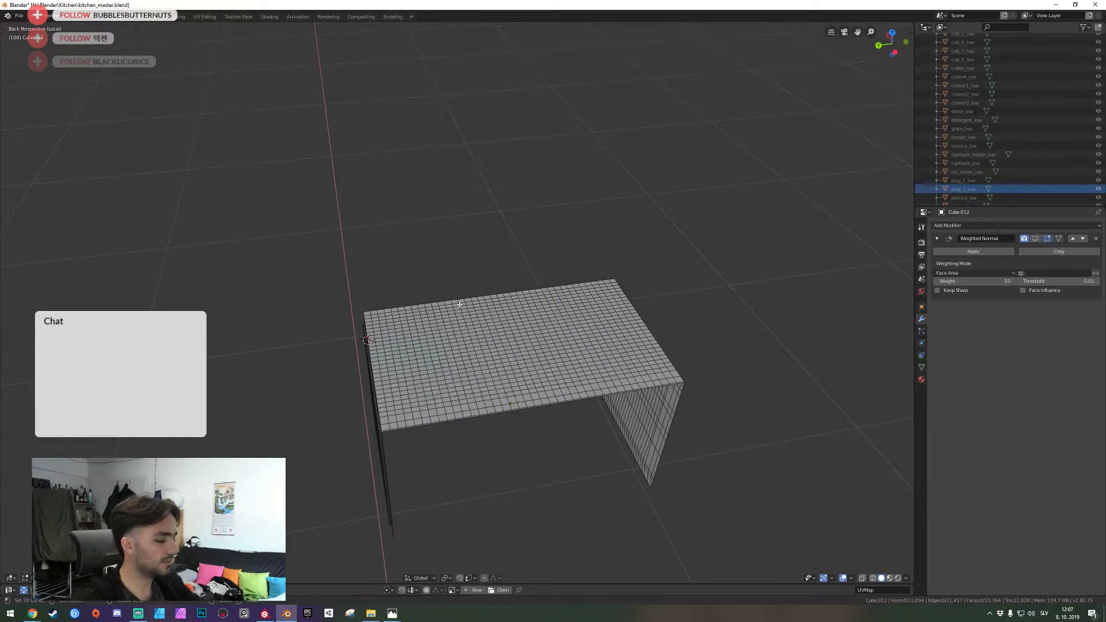
View the oven's top from directly above and examine the size and placement of the hot plates in the reference photo
key("KP_7")
middle_click_drag(859, 372, 513, 259, "shift")
scroll(514, 259, "down", 7)
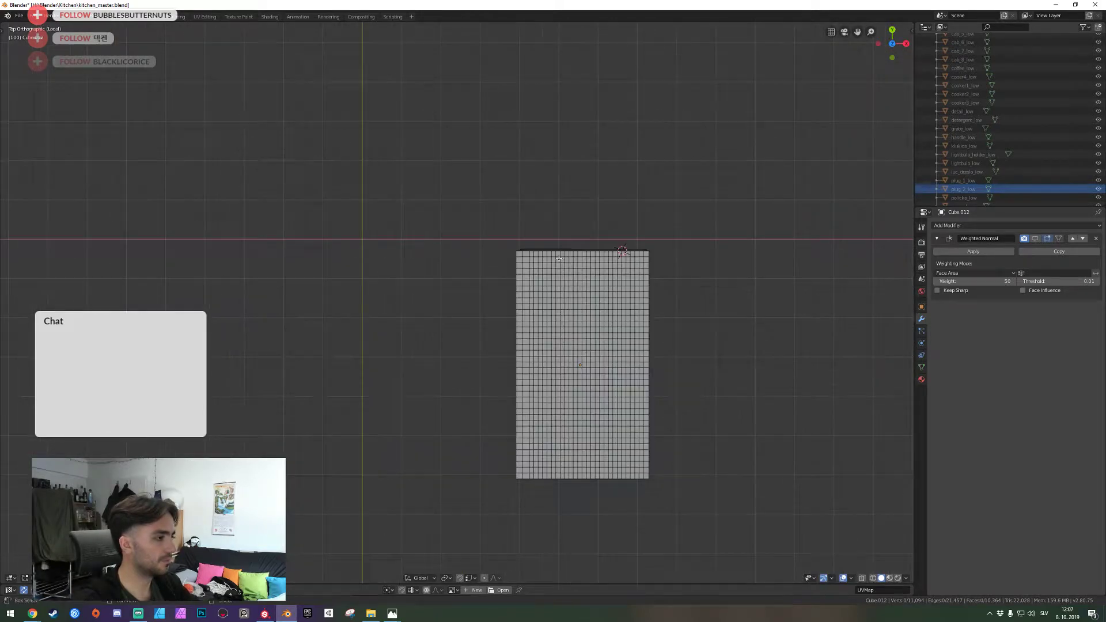
middle_click_drag(582, 258, 373, 224, "shift")
scroll(373, 223, "up", 9)
scroll(287, 200, "down", 7)
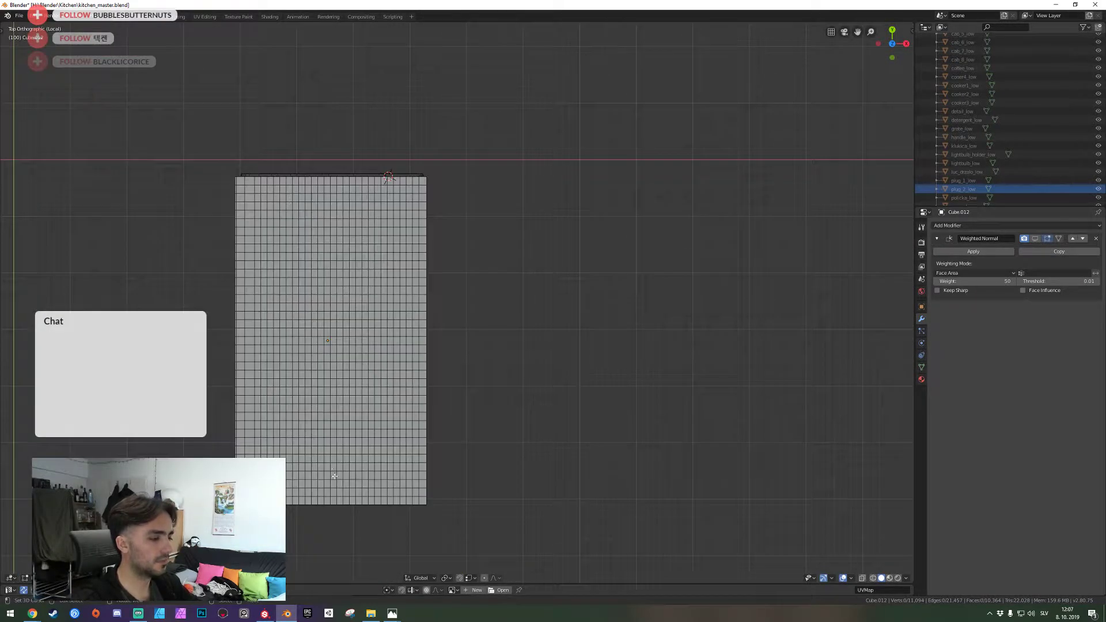
scroll(312, 355, "down", 2)
middle_click_drag(312, 355, 438, 191)
key("KP_7")
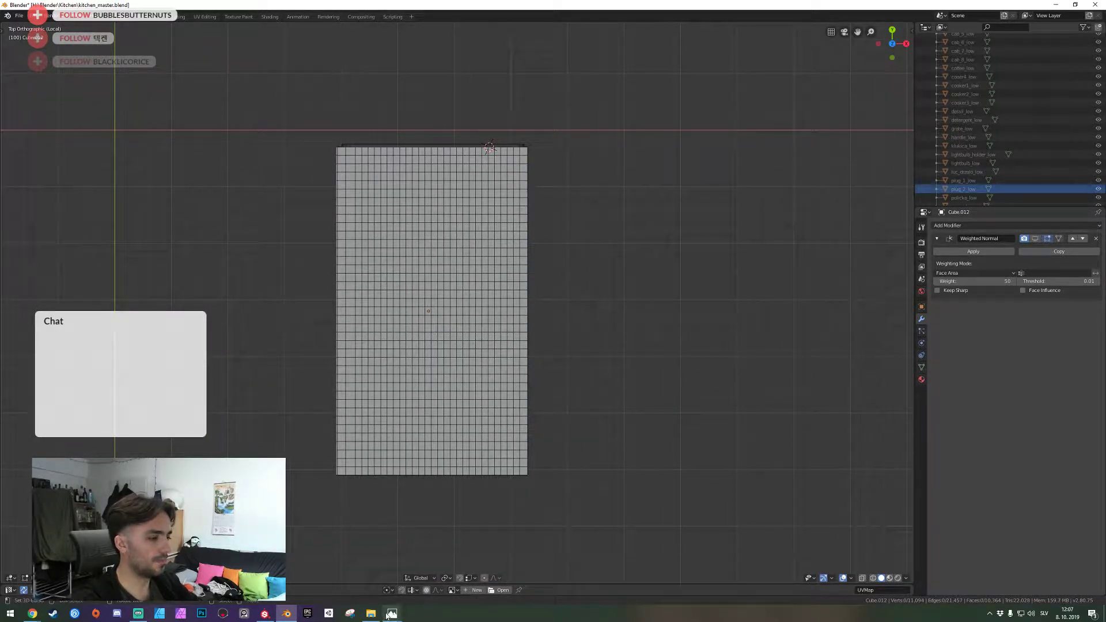
mouse_move(392, 613)
left_click(455, 579)
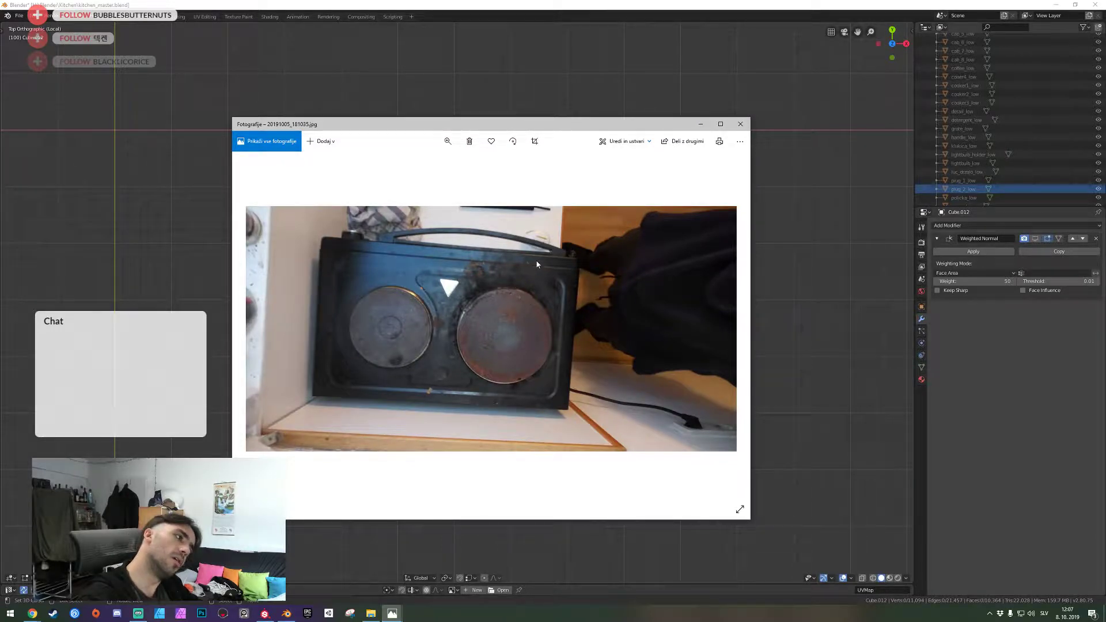
left_click(777, 309)
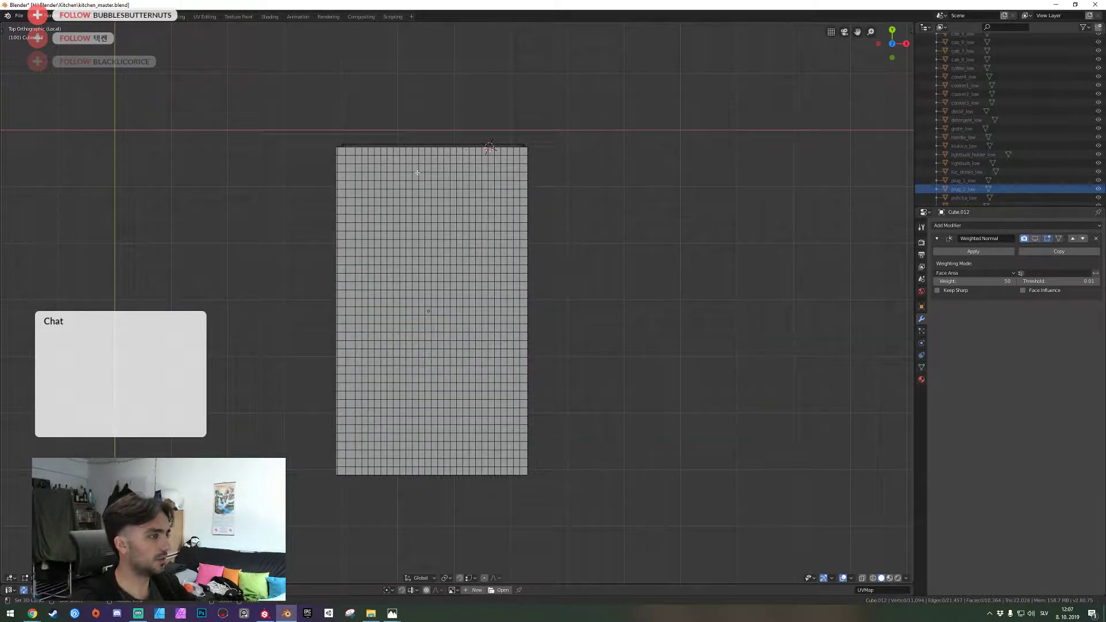
left_click(394, 177)
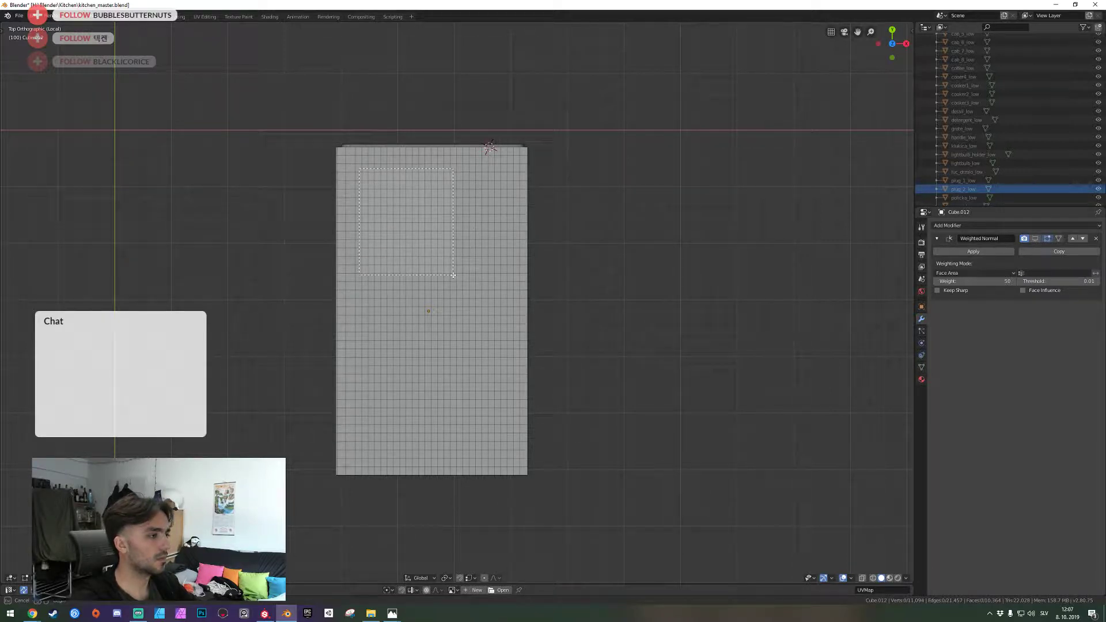
left_click_drag(453, 276, 494, 293)
left_click_drag(510, 300, 508, 305)
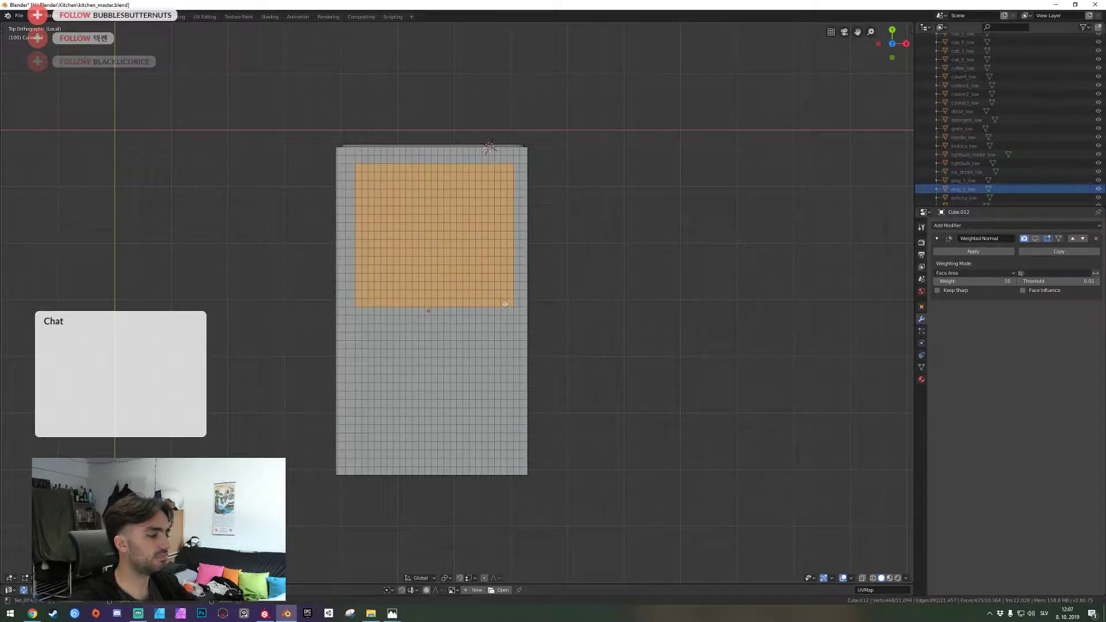
left_click(529, 291)
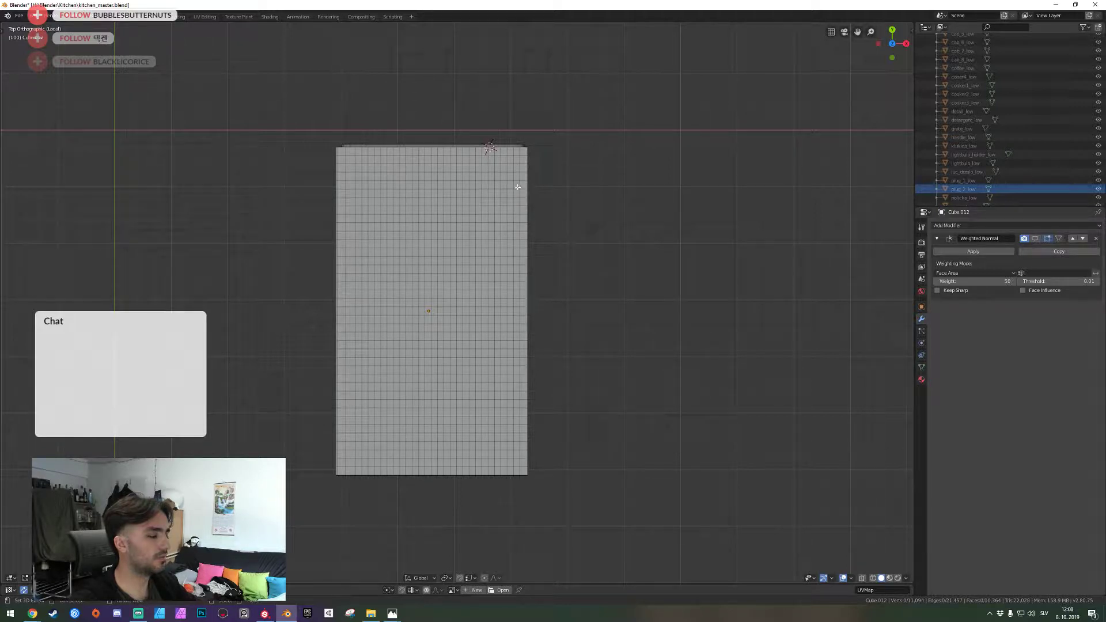
Add a plane in object mode, scale it down, and shift and enlarge it over the oven's top as a guide
key("Tab")
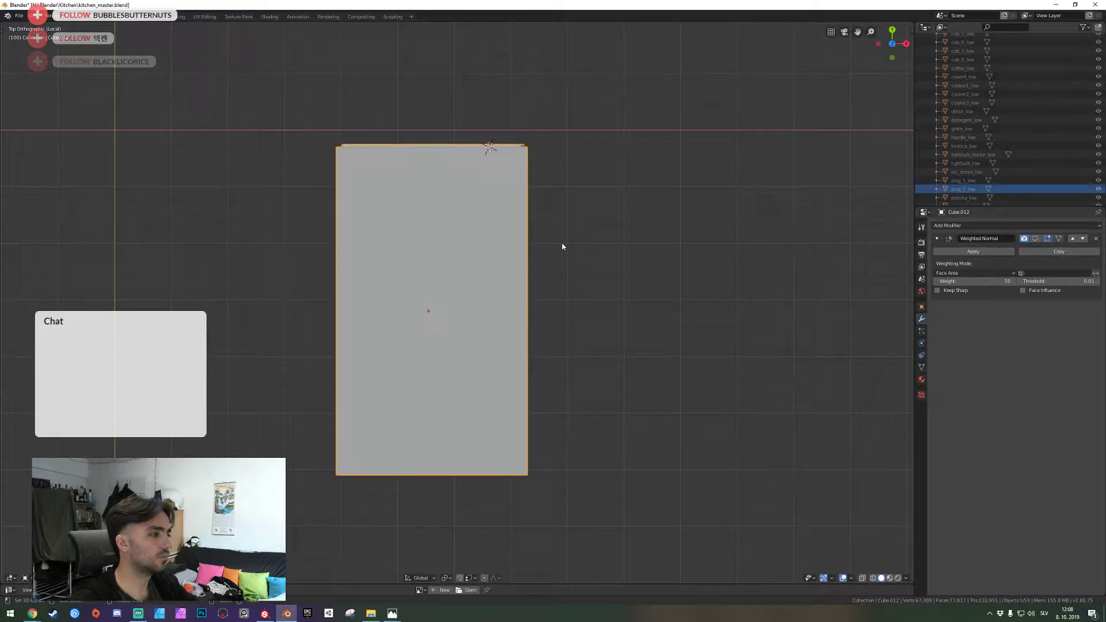
key("shift+a")
left_click(595, 243)
key("s")
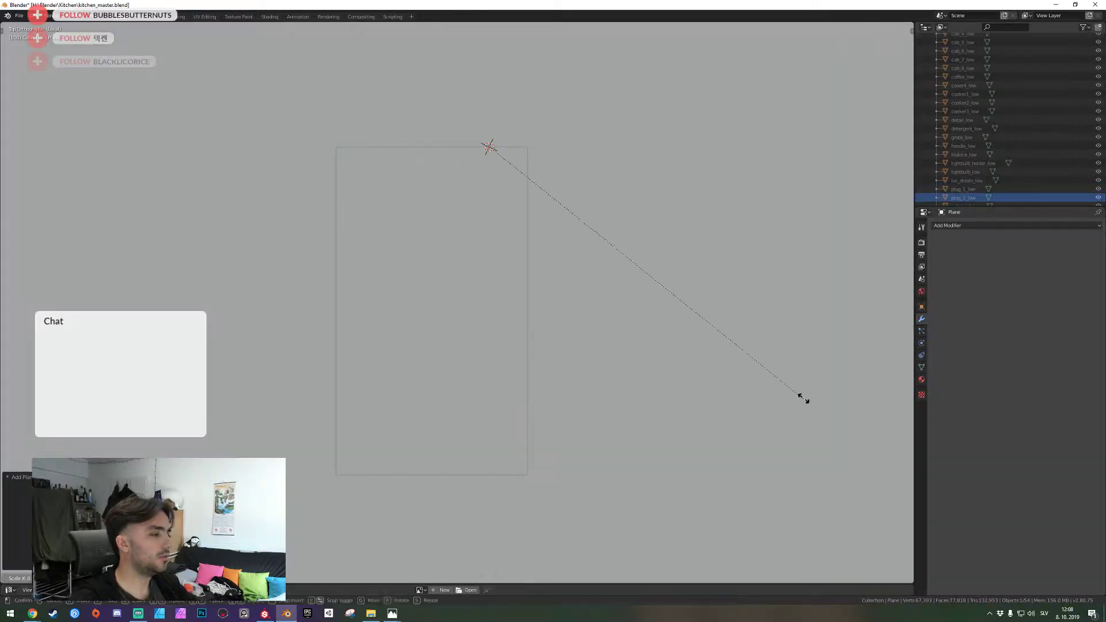
left_click(499, 206)
key("g")
key("y")
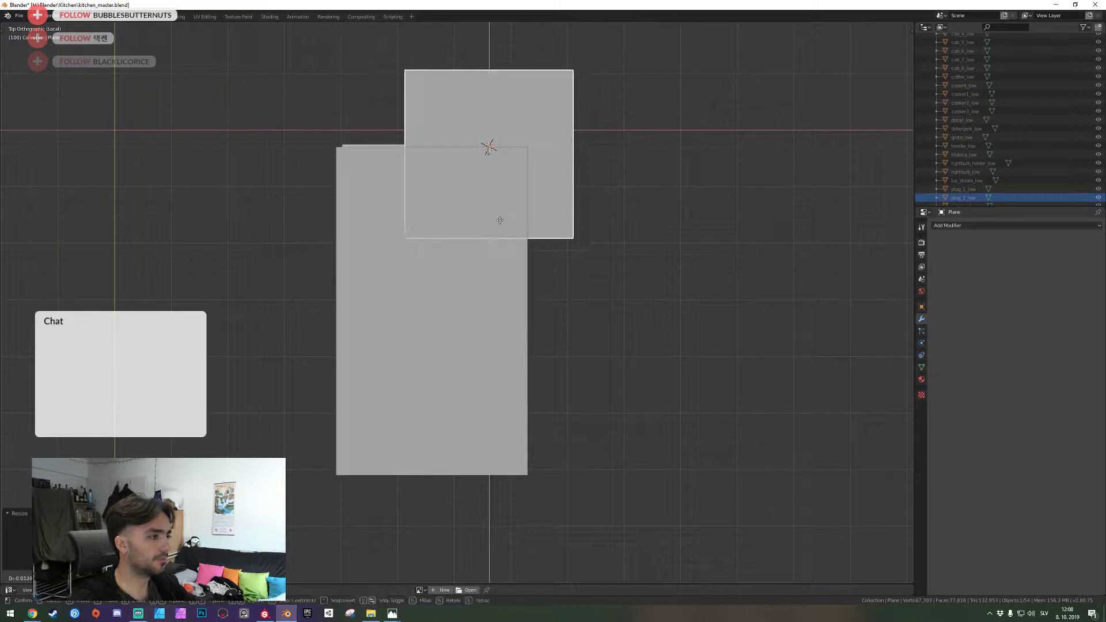
left_click(553, 372)
key("s")
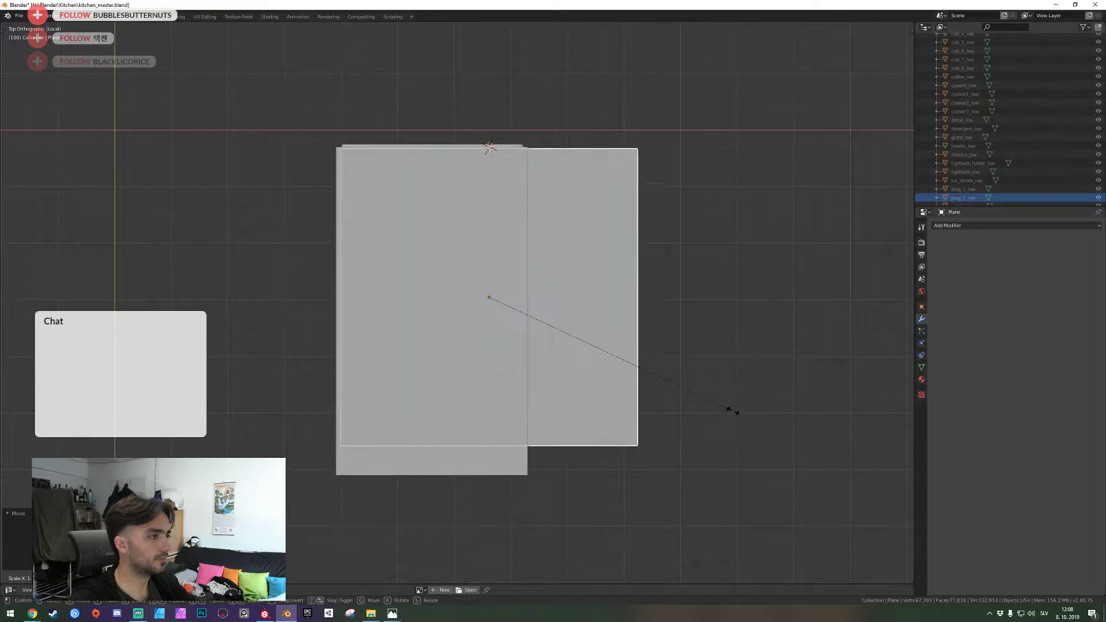
left_click(734, 408)
Snap two opposite edges of the guide plane along Y to the corners at both ends of the oven's top
key("Tab")
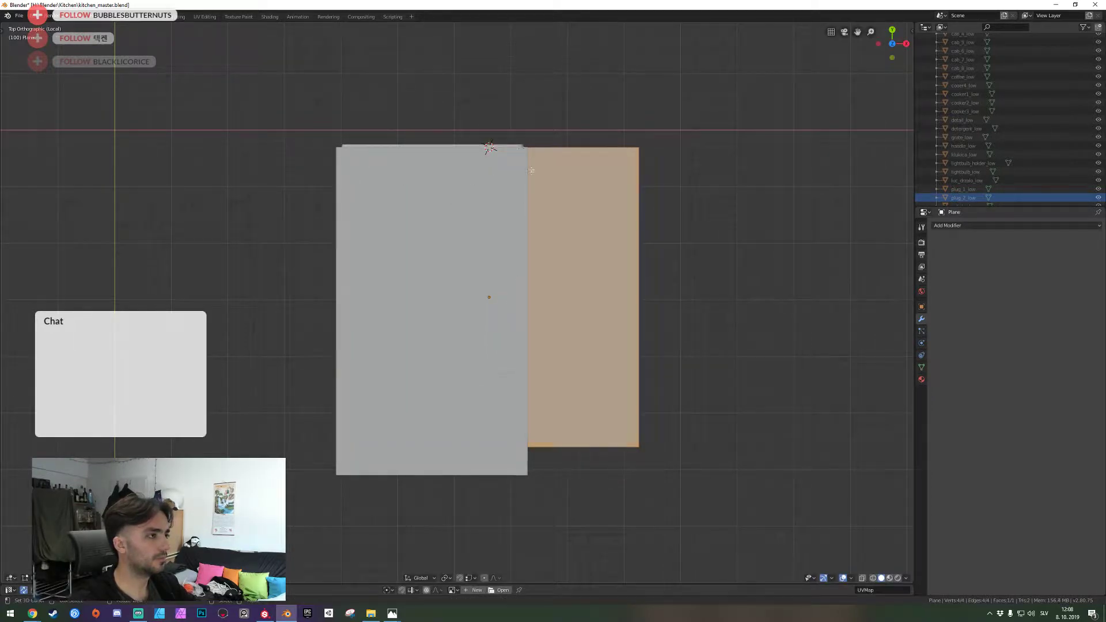
left_click(514, 159)
key("g")
key("z")
key("shift+Tab")
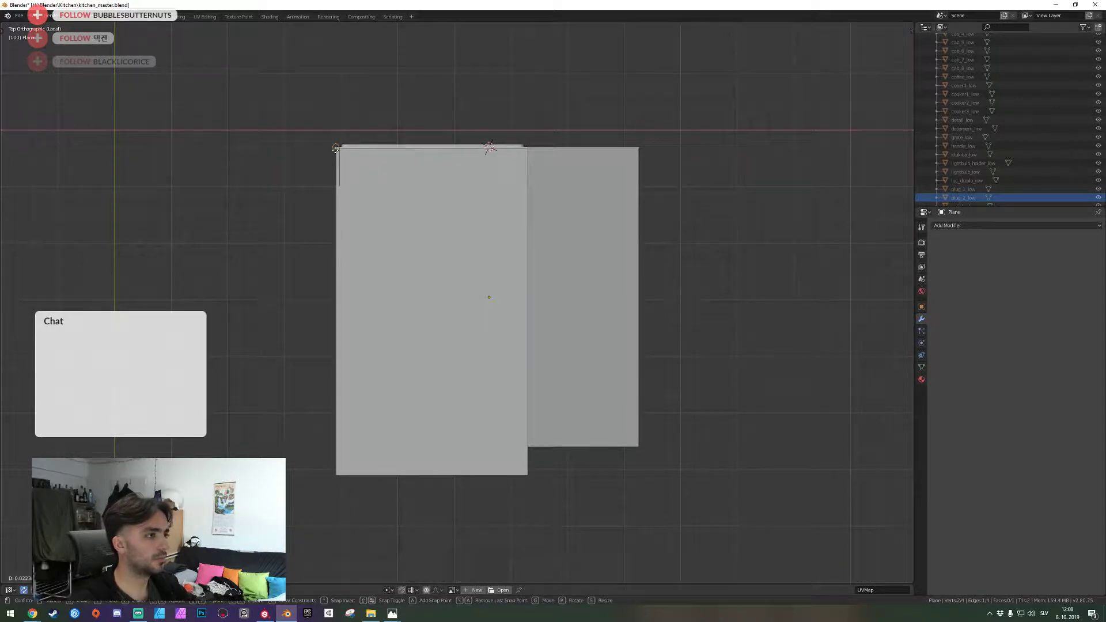
left_click(336, 149)
key("alt+a")
key("g")
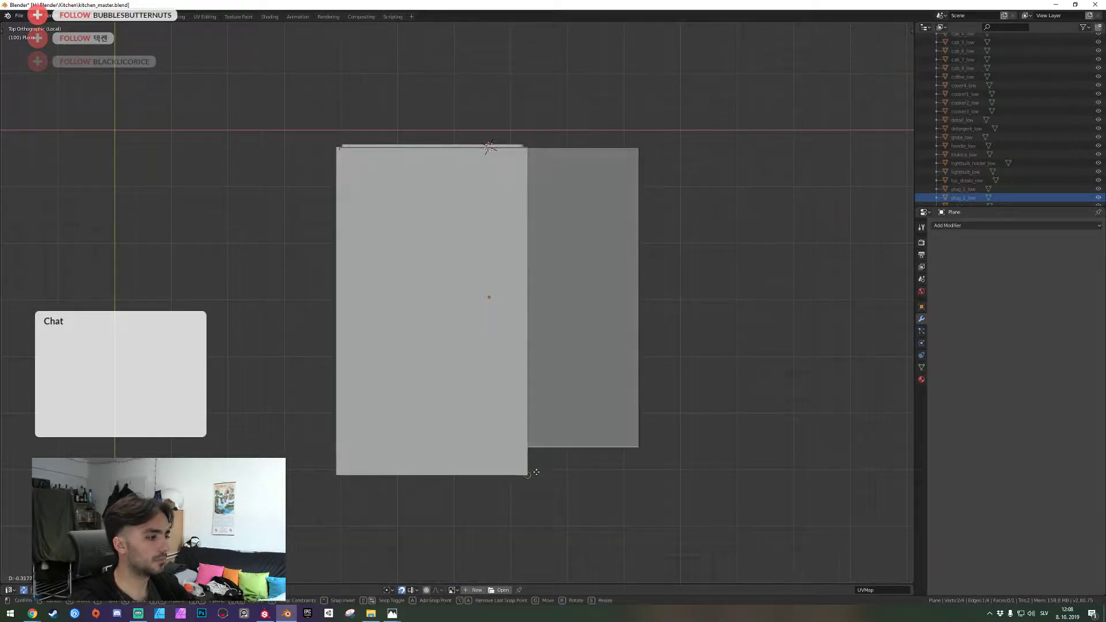
left_click(530, 483)
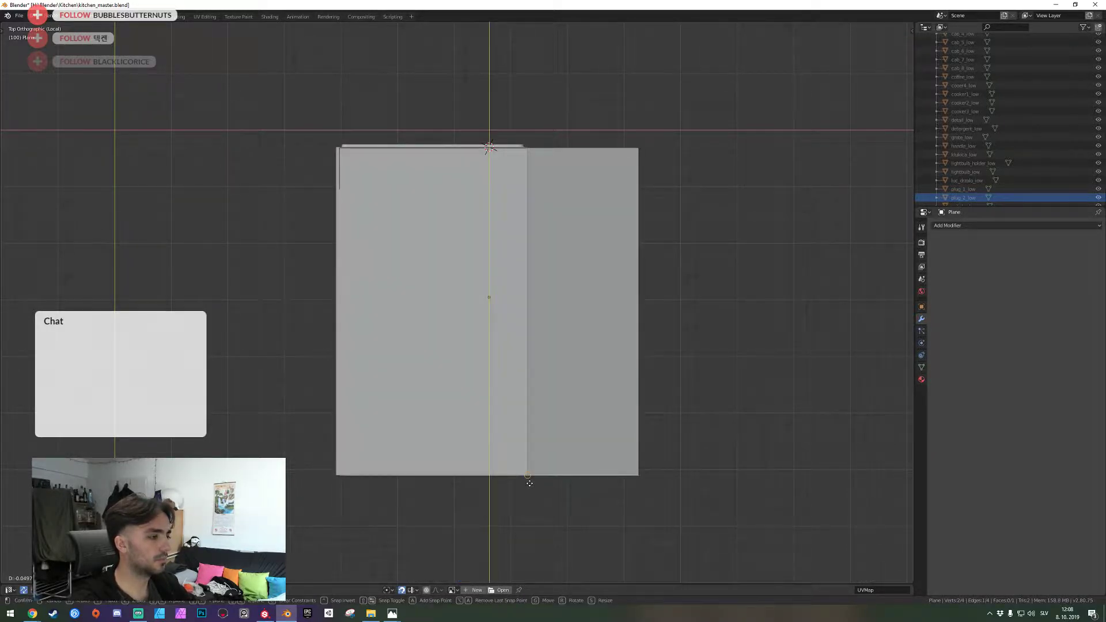
key("g")
key("y")
left_click(527, 149)
key("alt+a")
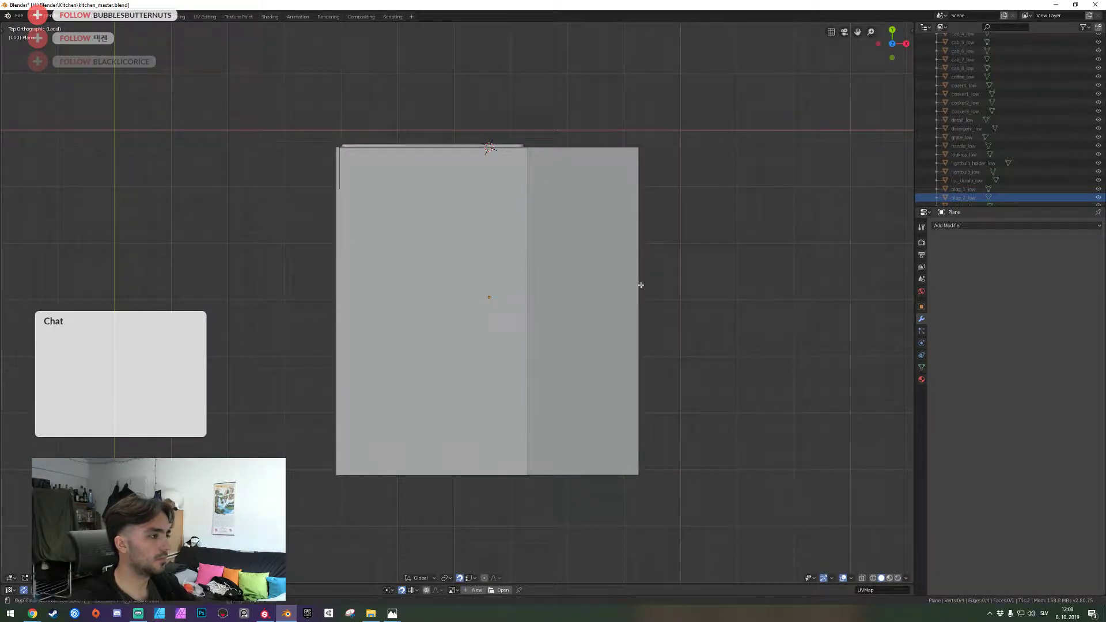
Halve the plane with a centred loop cut, deleting the half away from the vented panel, and return to editing the oven's mesh
key("ctrl+r")
left_click(641, 285)
right_click(641, 284)
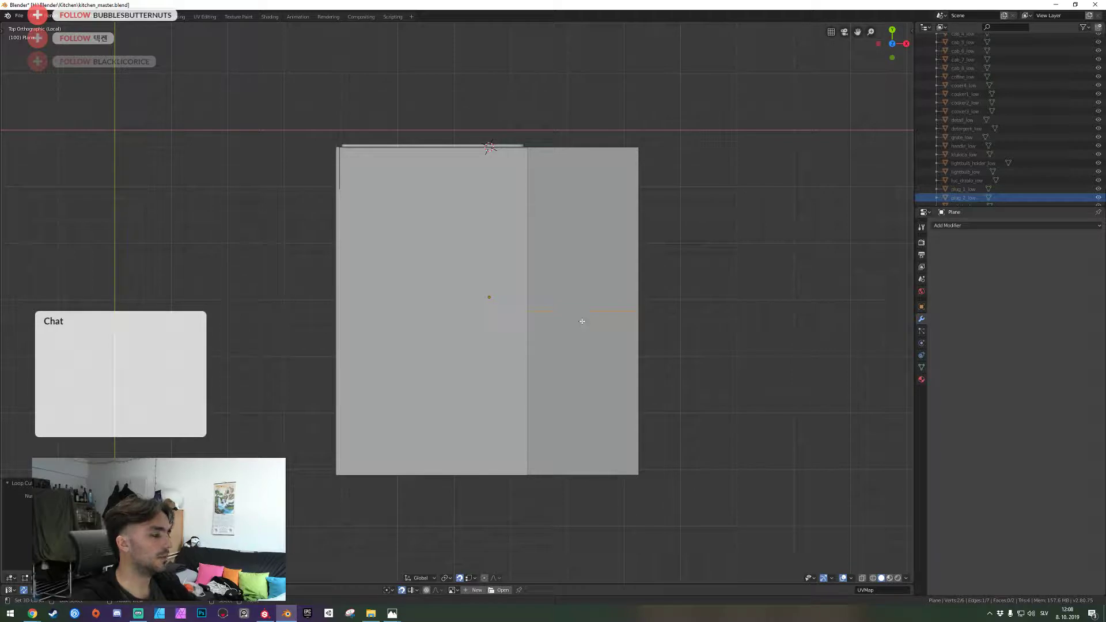
key("3")
right_click(583, 347)
key("x")
left_click(585, 337)
key("Tab")
right_click(514, 348)
key("Tab")
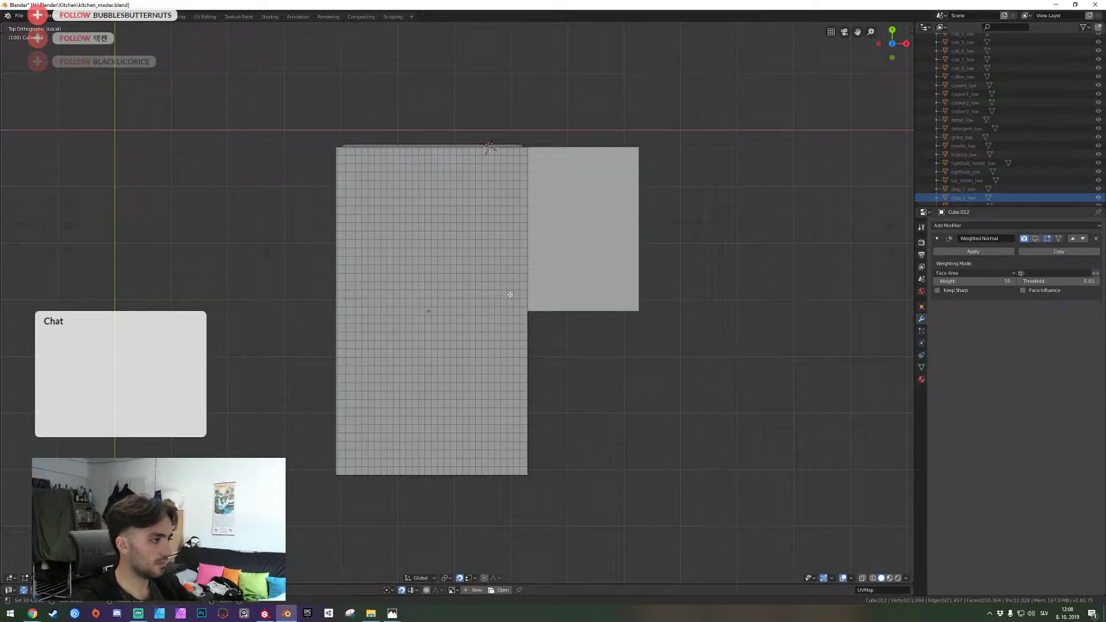
Try the LoopTools Circle operation on a block of top faces beside the guide plane, and undo it
left_click_drag(510, 294, 467, 262)
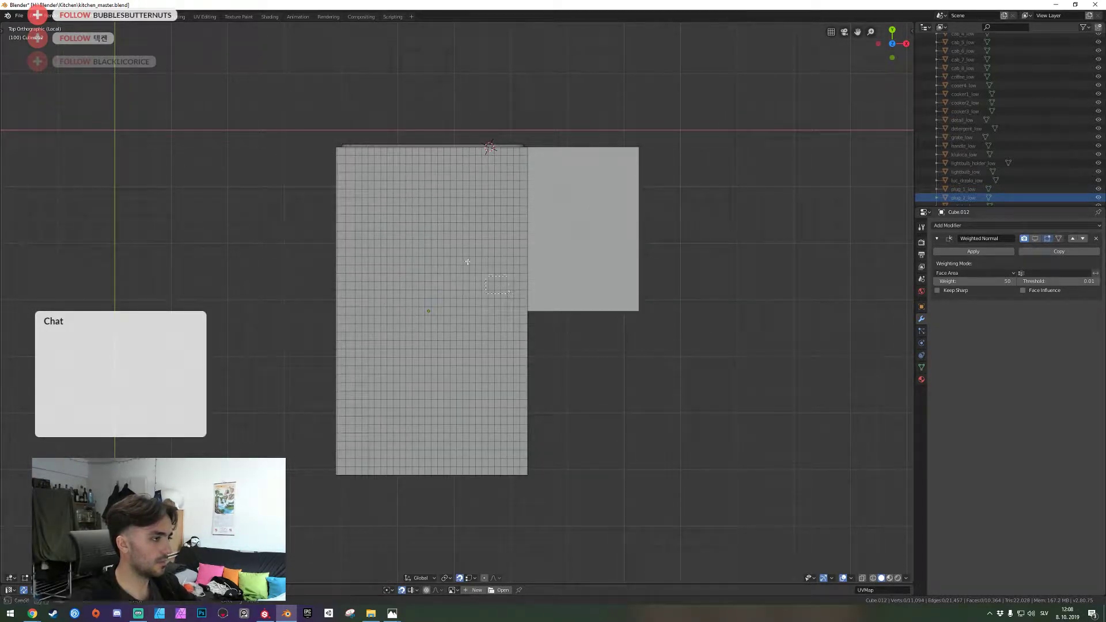
left_click_drag(363, 170, 357, 166)
right_click(426, 228)
mouse_move(438, 228)
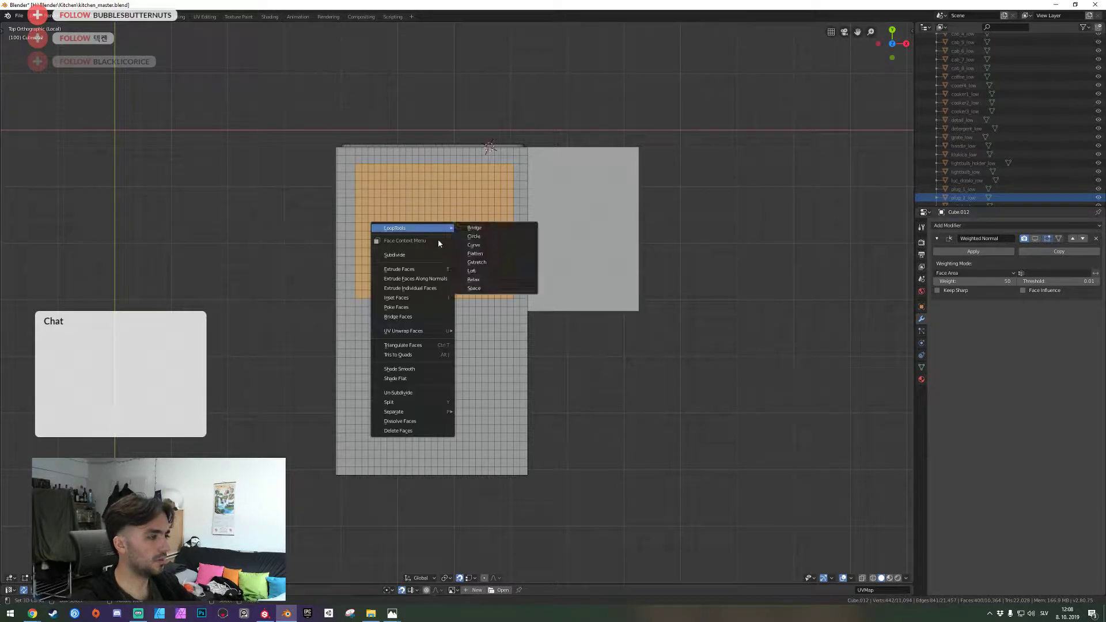
left_click(490, 236)
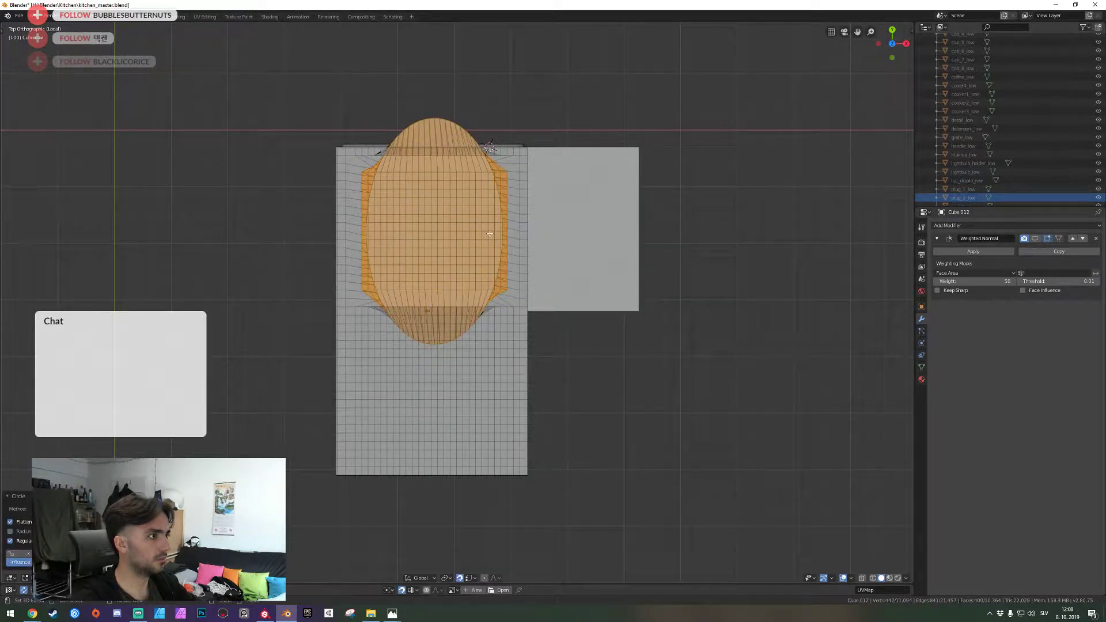
key("ctrl+z")
Retry LoopTools Circle on the same faces in perspective view, test scaling the result along Y, and undo the changes
key("shift+grave")
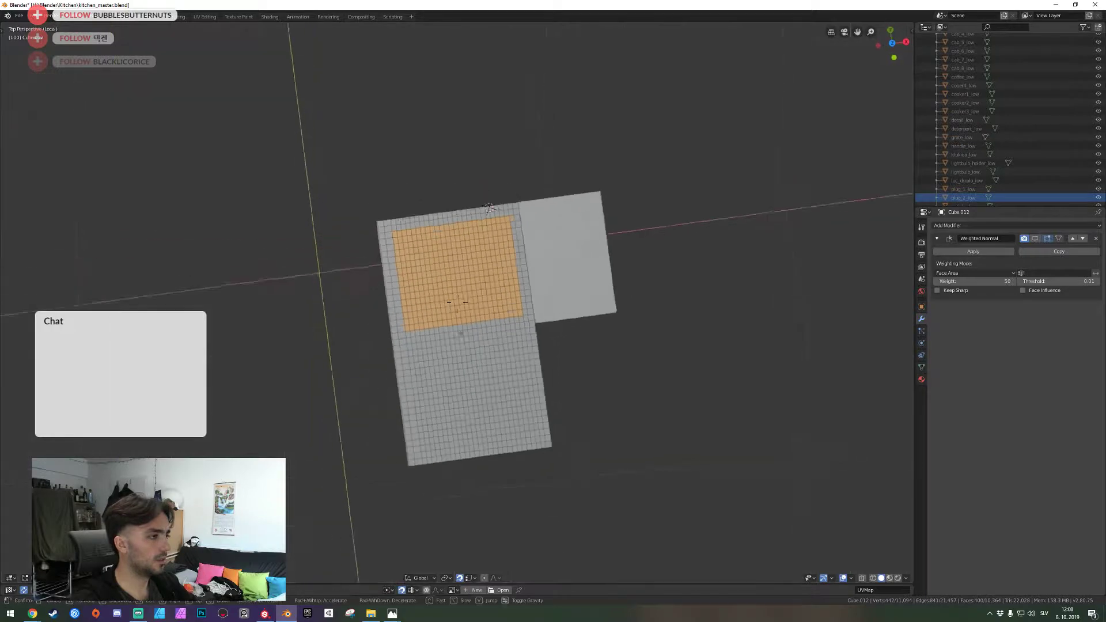
left_click(457, 303)
key("s")
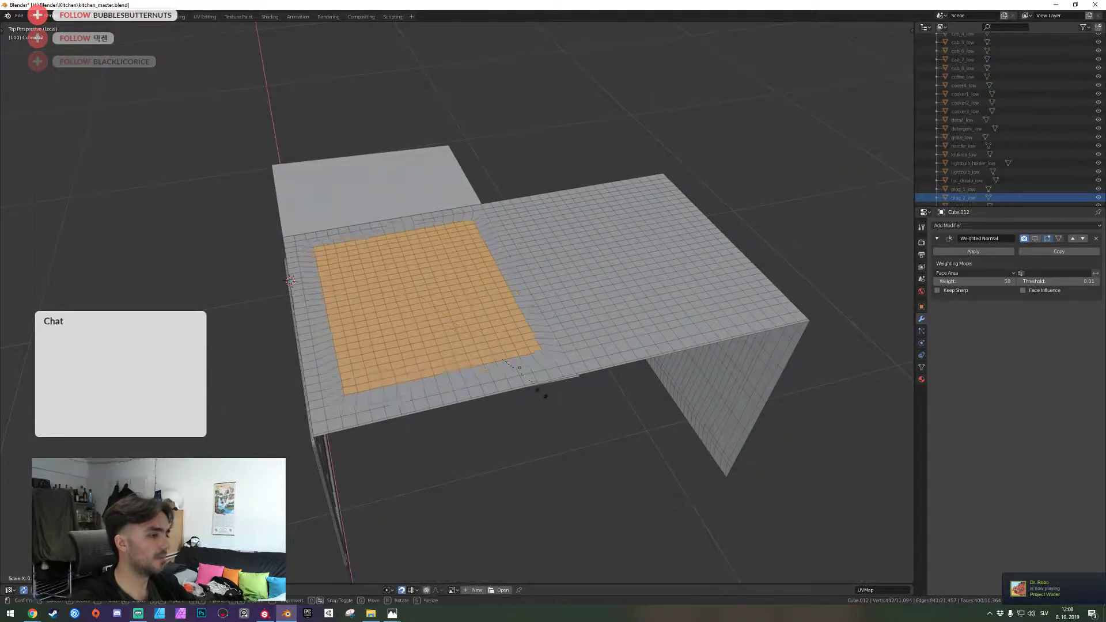
right_click(538, 396)
right_click(538, 395)
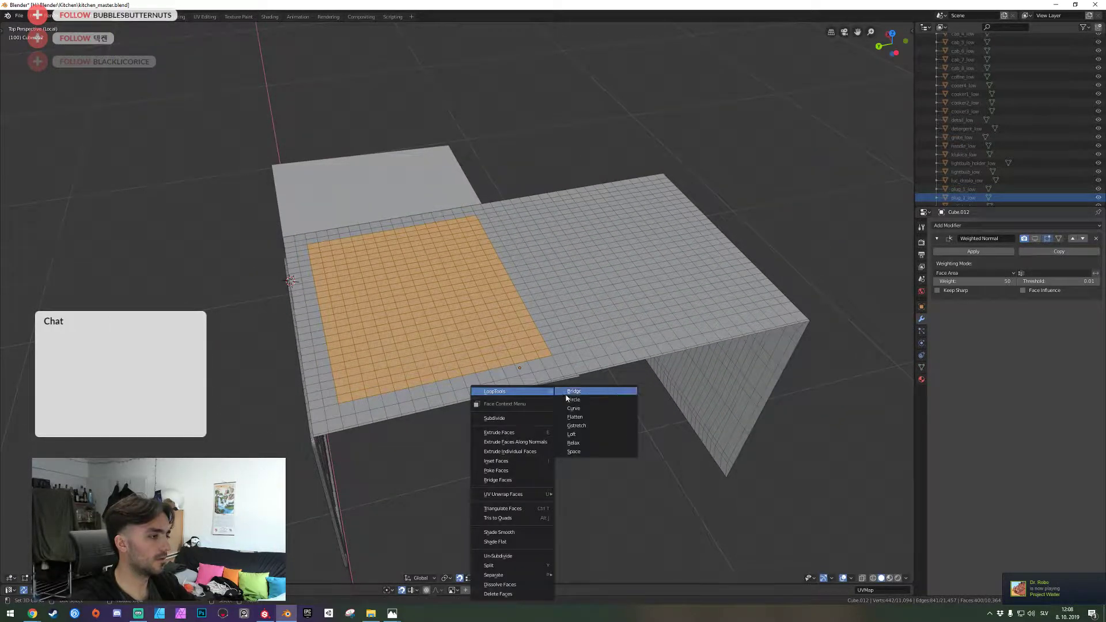
left_click(581, 399)
key("s")
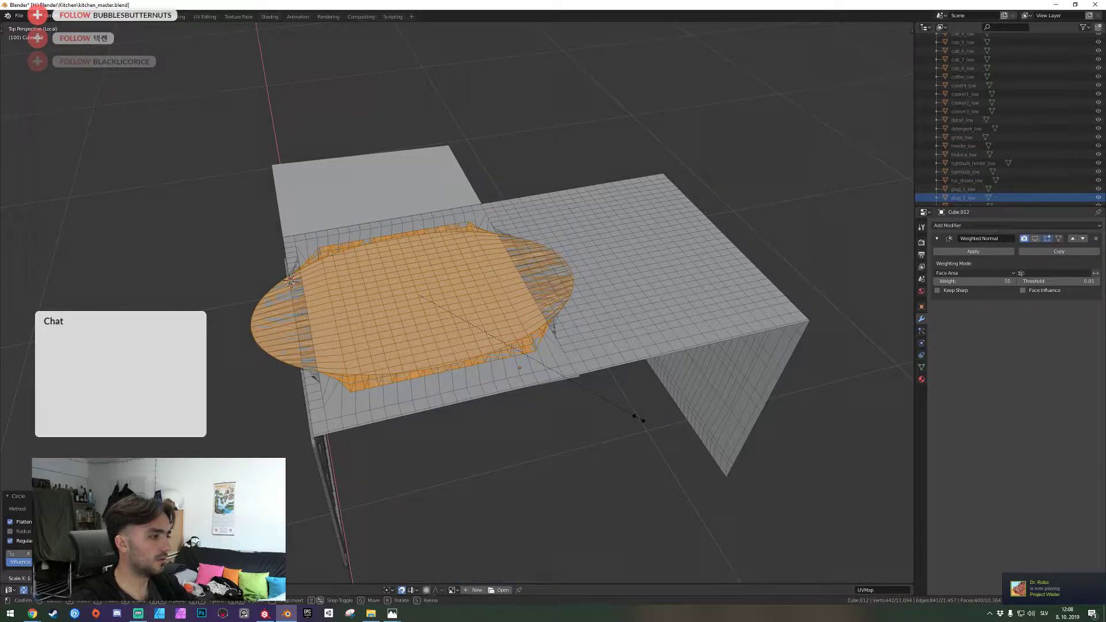
key("y")
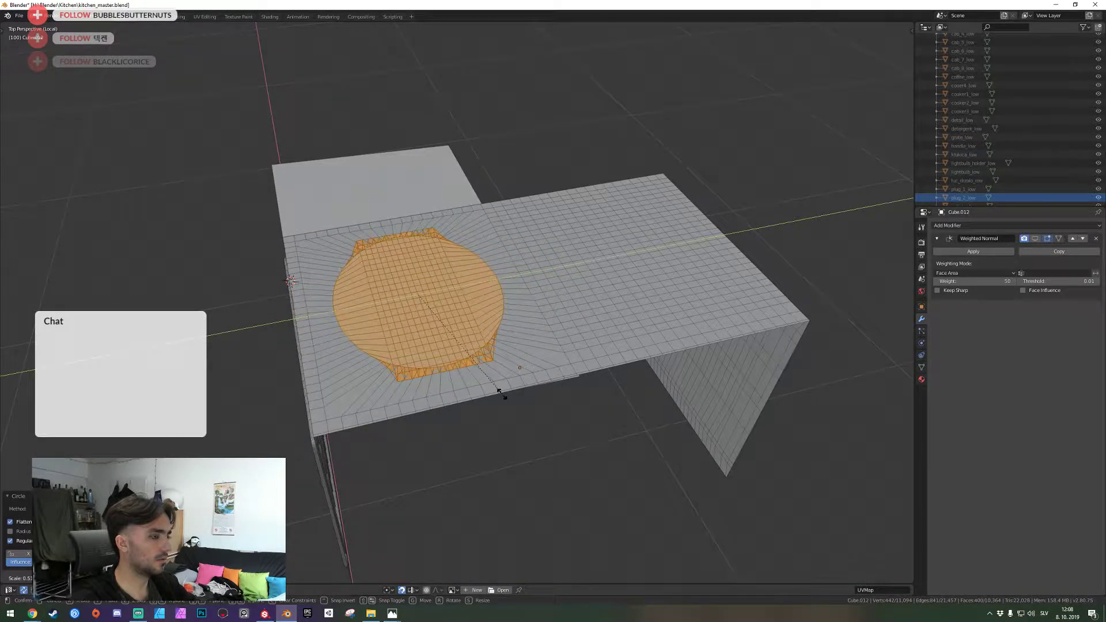
key("Escape")
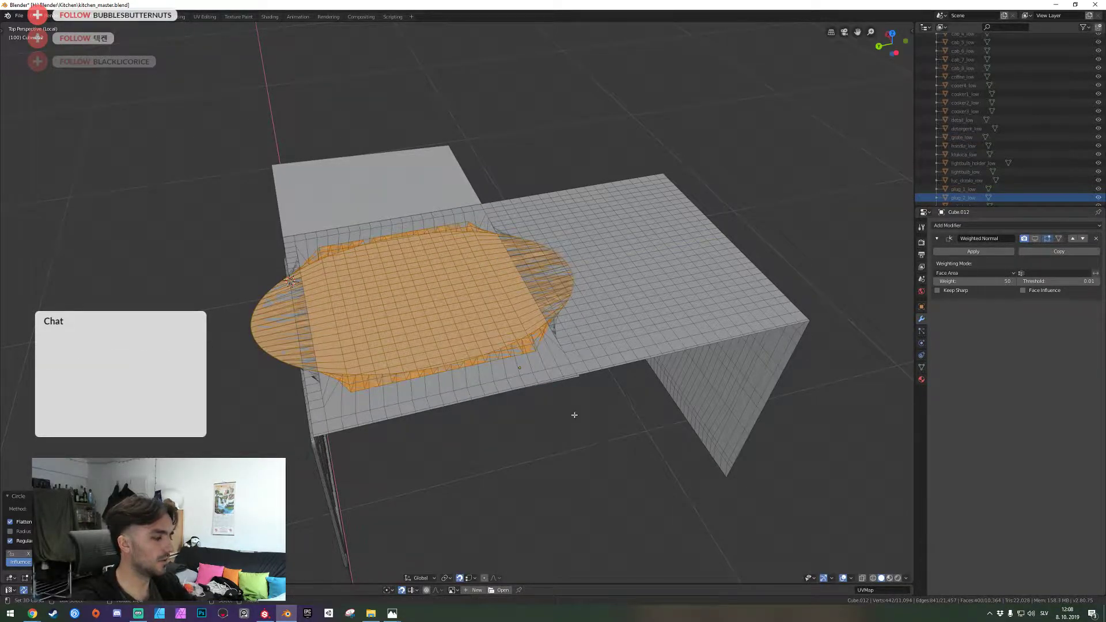
key("ctrl+z")
key("ctrl+z")
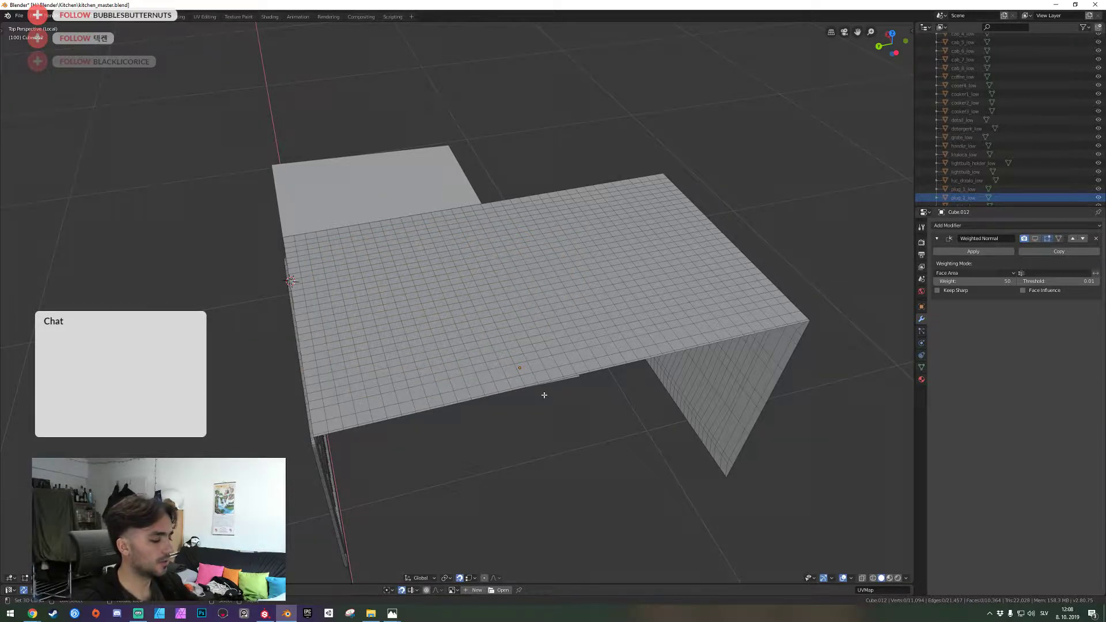
Try LoopTools Circle on a large block of top faces beside the guide plane, squash the result along Y, and undo the scaling
key("KP_7")
scroll(413, 310, "up", 1)
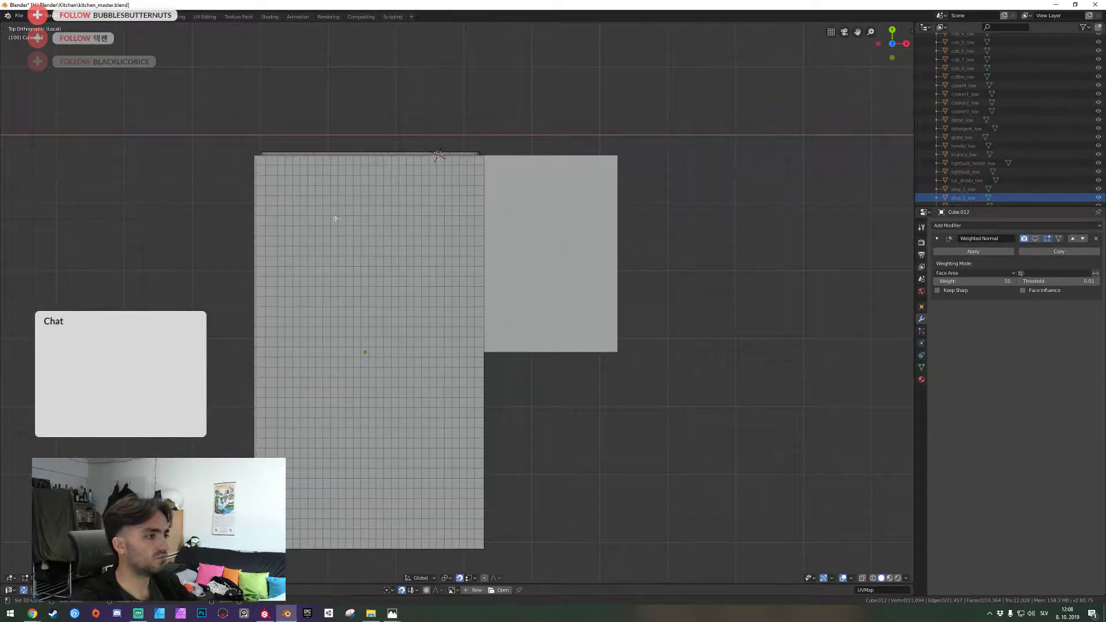
left_click_drag(282, 181, 334, 231)
mouse_move(452, 340)
left_mouse_down()
mouse_move(458, 346)
mouse_move(460, 333)
mouse_move(442, 332)
mouse_move(462, 334)
left_mouse_up()
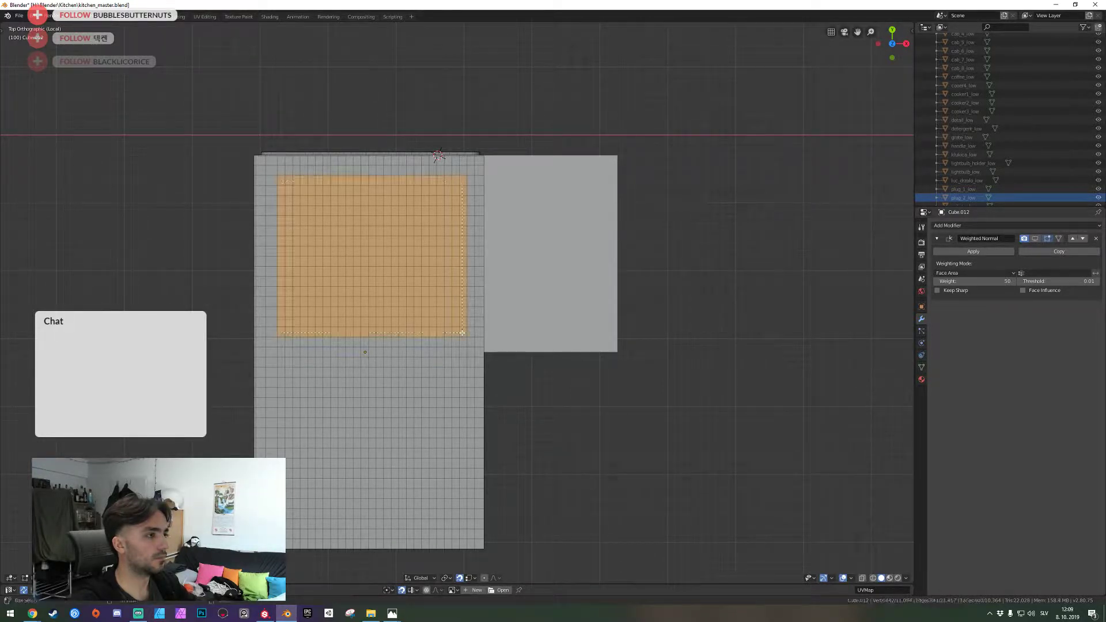
right_click(462, 333)
mouse_move(462, 333)
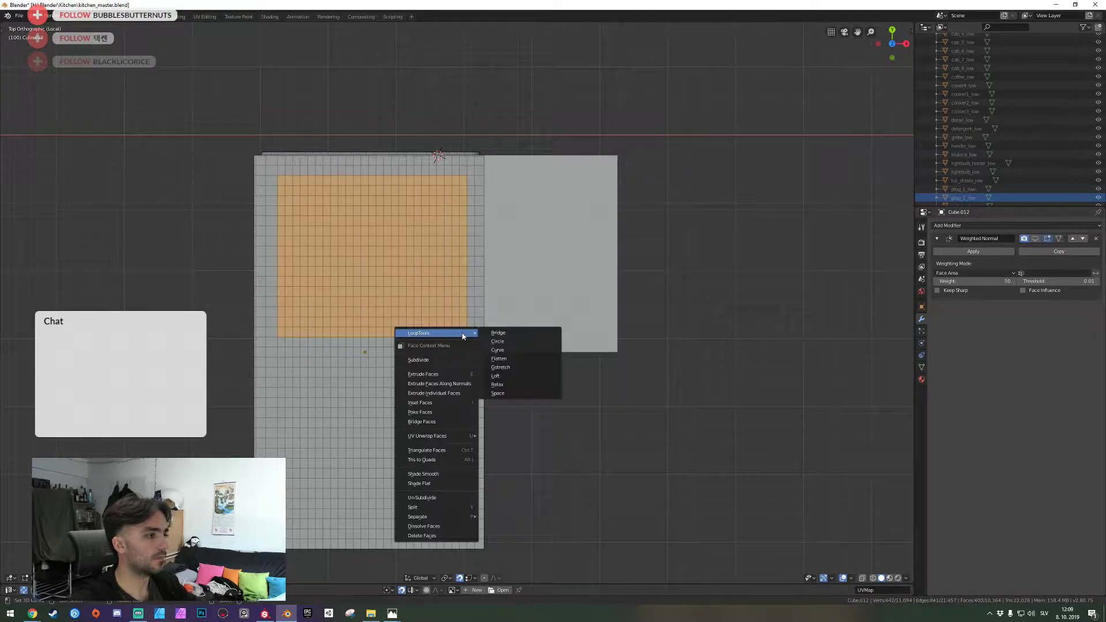
left_click(520, 342)
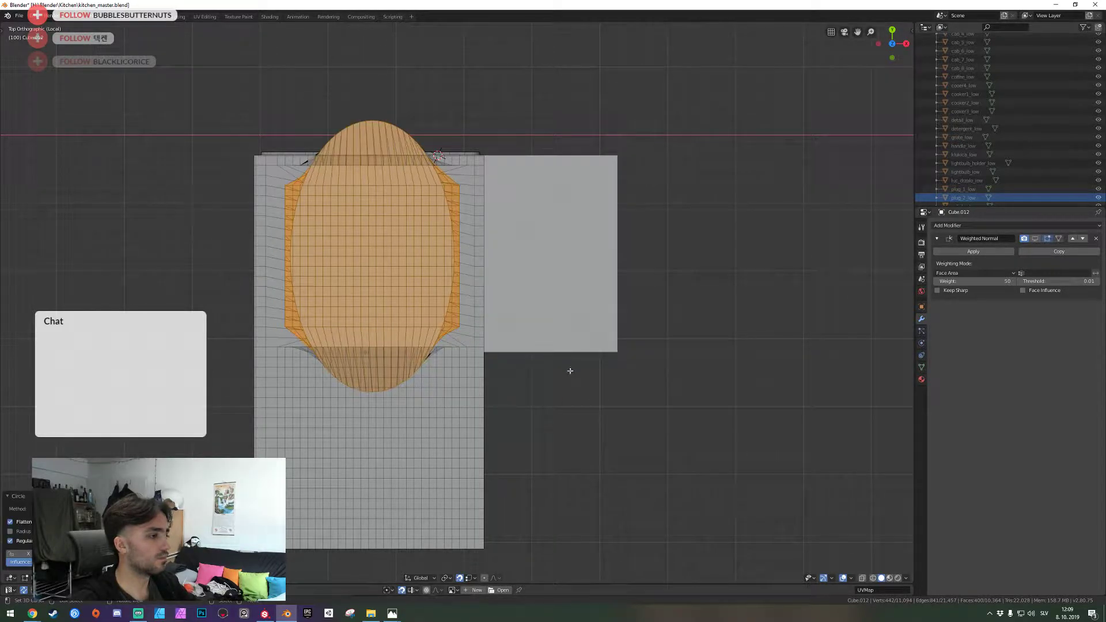
key("s")
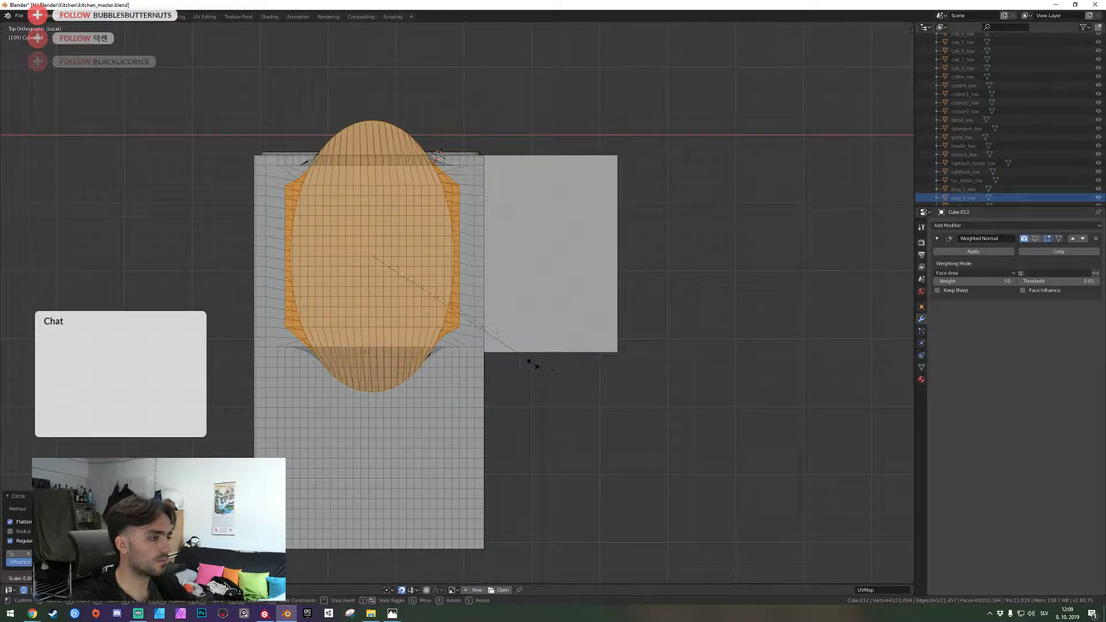
key("y")
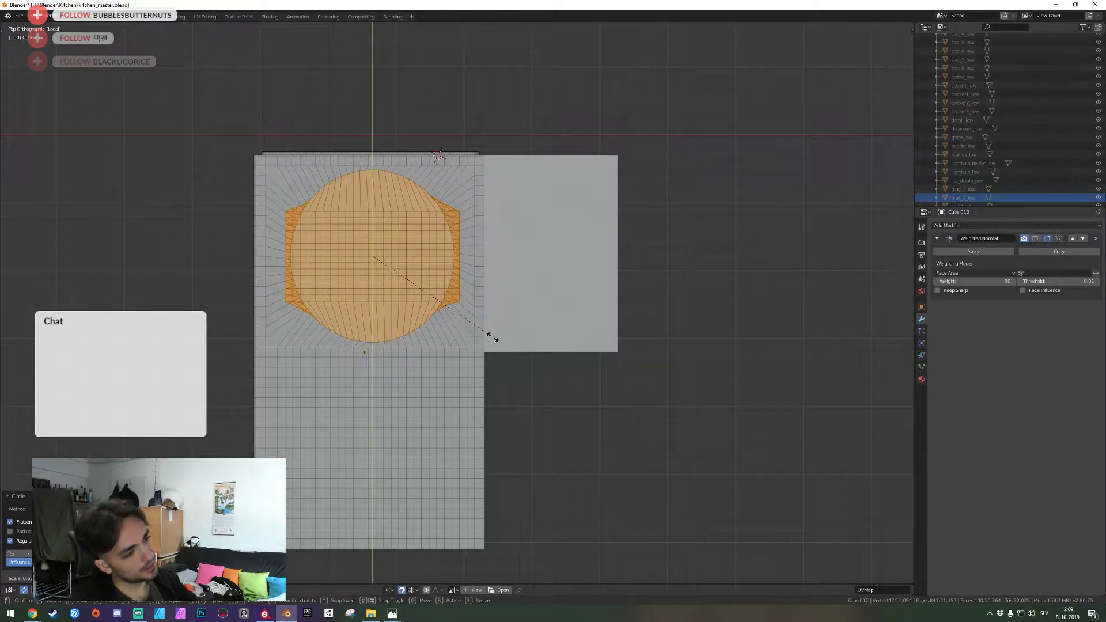
left_click(493, 337)
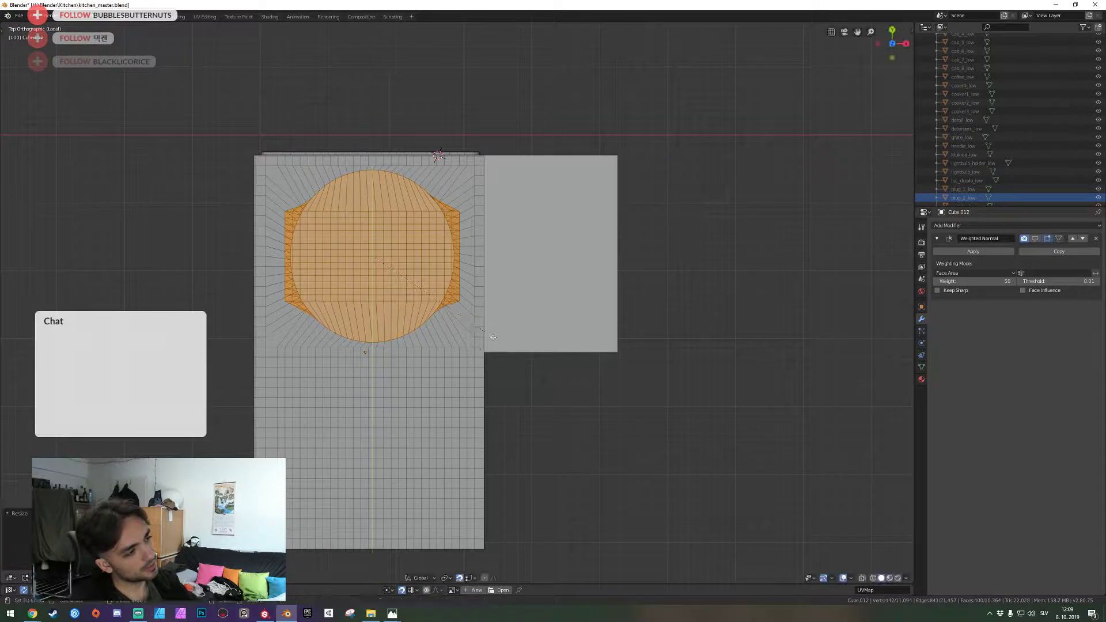
key("ctrl+z")
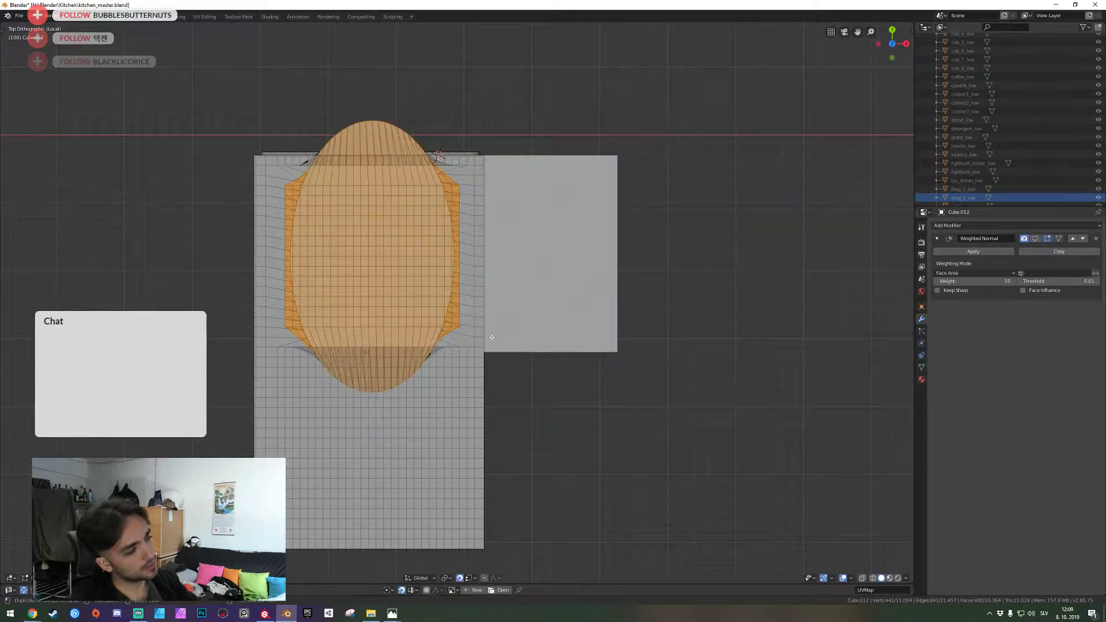
Test LoopTools Circle on a small block of faces inside the same area of the oven's top, and undo it
key("alt+a")
left_click_drag(347, 237, 409, 297)
right_click(408, 297)
mouse_move(409, 299)
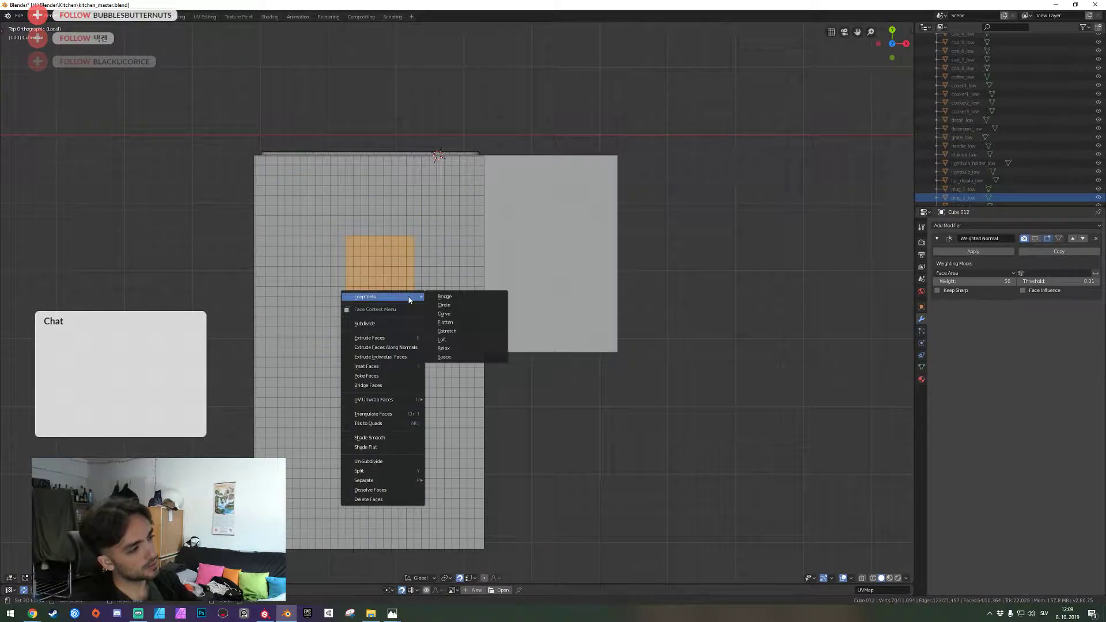
left_click(450, 305)
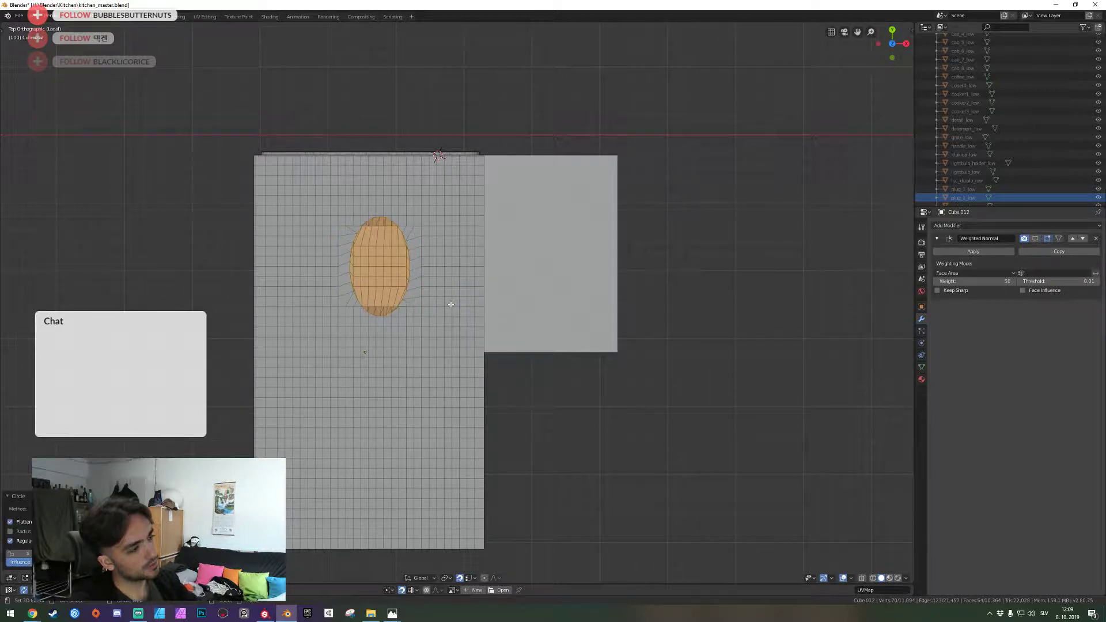
key("ctrl+z")
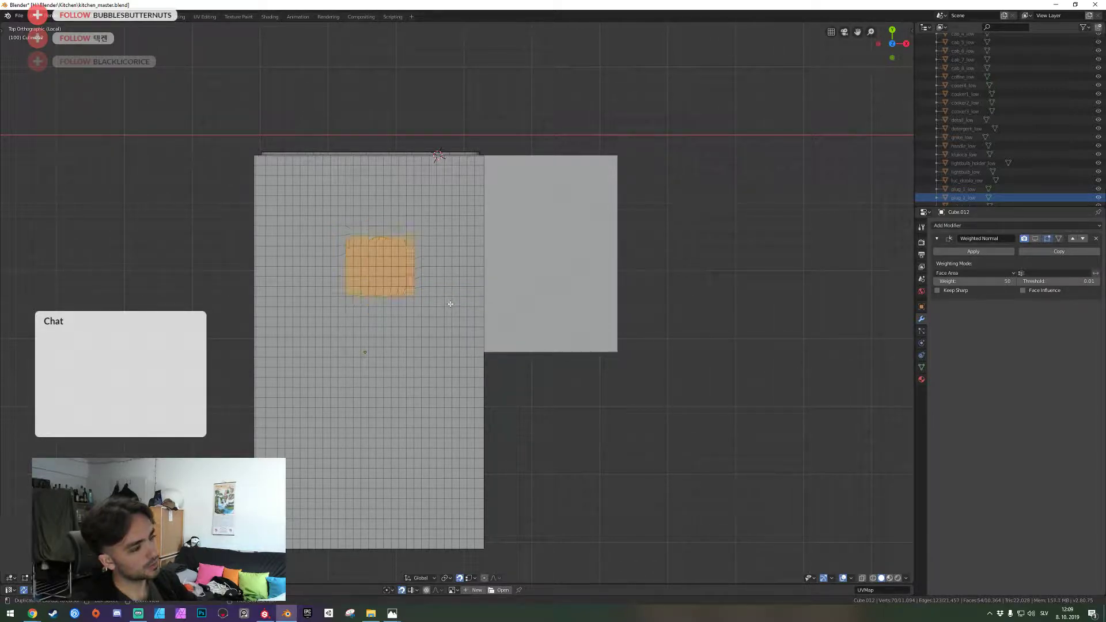
key("alt+a")
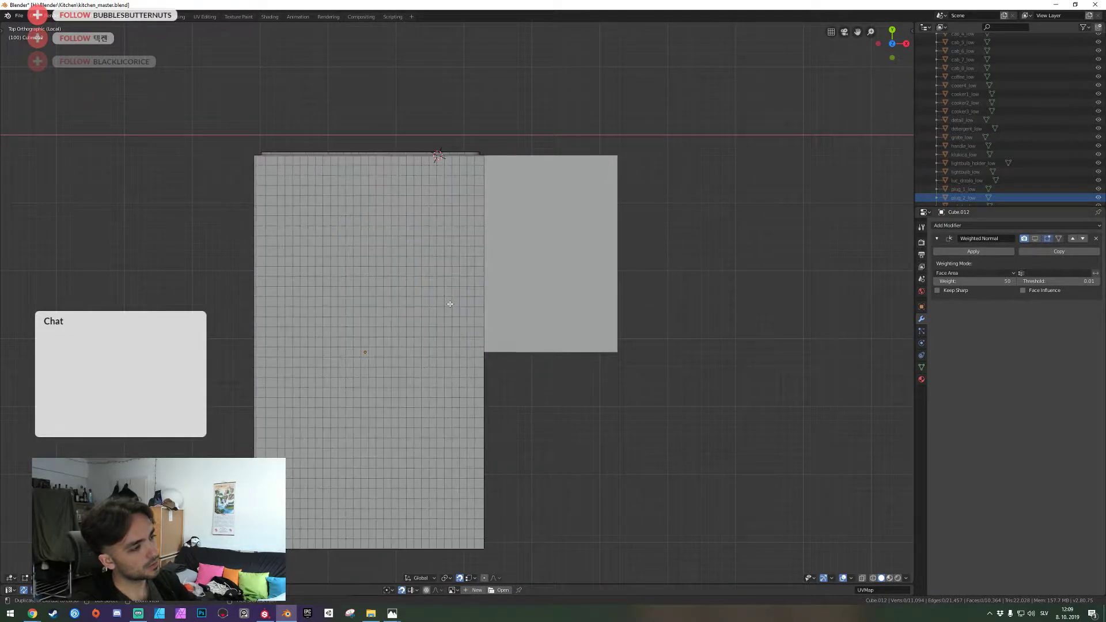
Apply All Transforms and Visual Transform to the oven object, and return to editing its mesh with nothing selected
key("Tab")
left_click(450, 303)
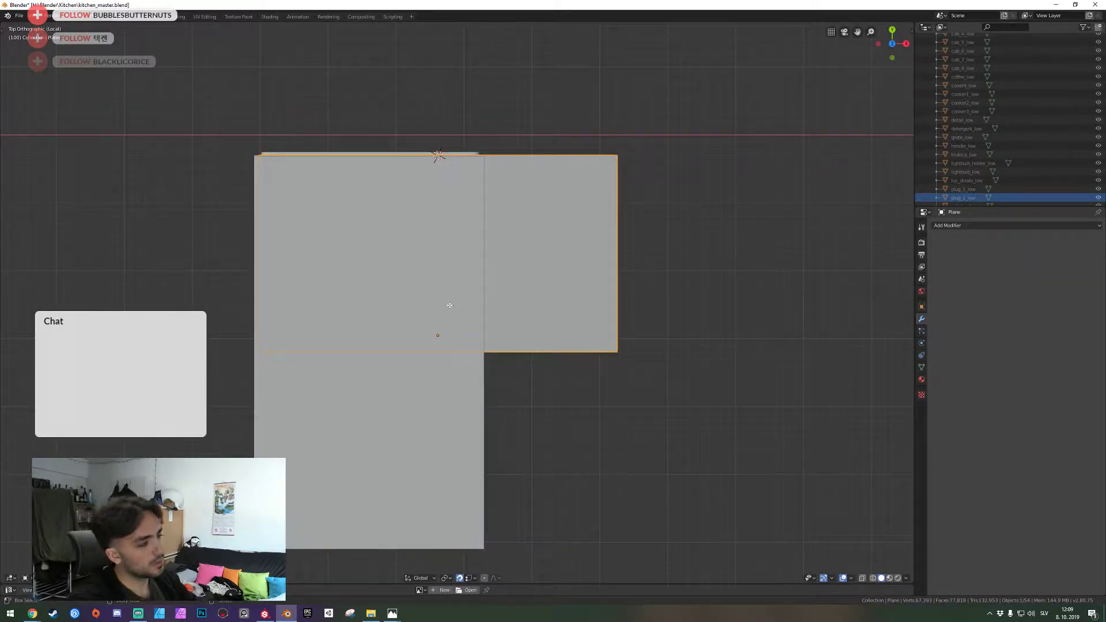
left_click(450, 305)
key("Tab")
key("3")
key("Tab")
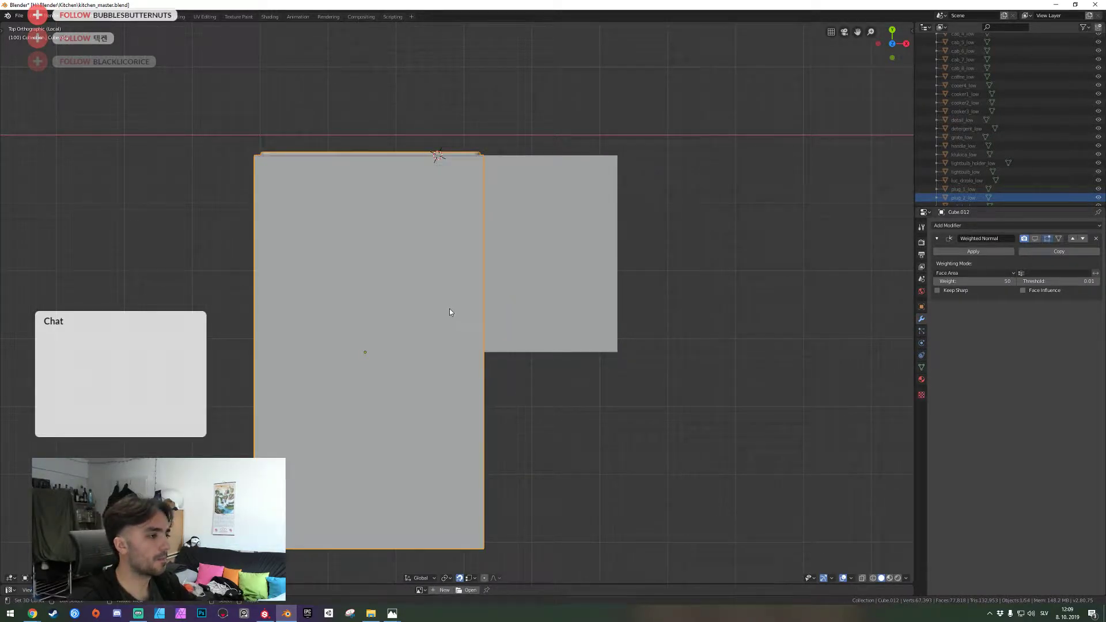
key("ctrl+a")
left_click(430, 243)
key("ctrl+a")
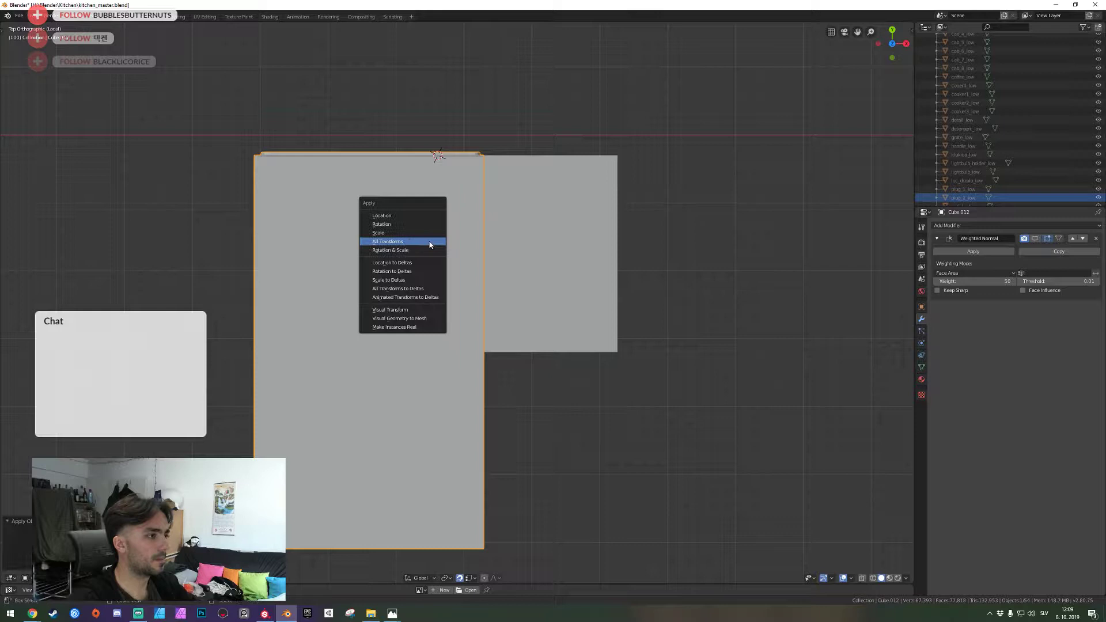
left_click(403, 309)
key("Tab")
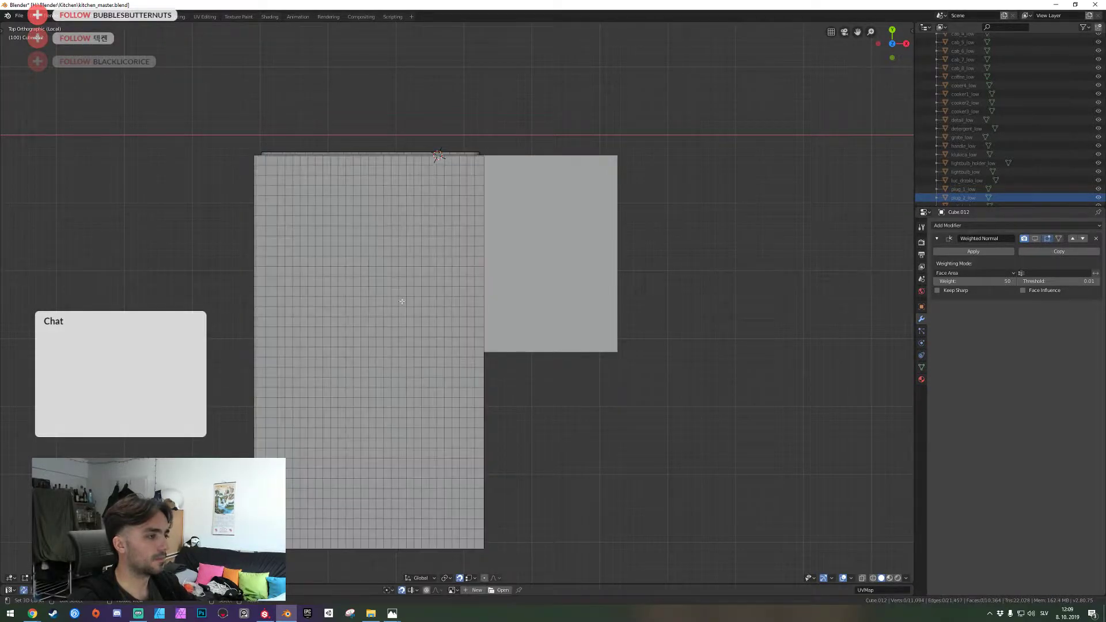
key("a")
key("alt+a")
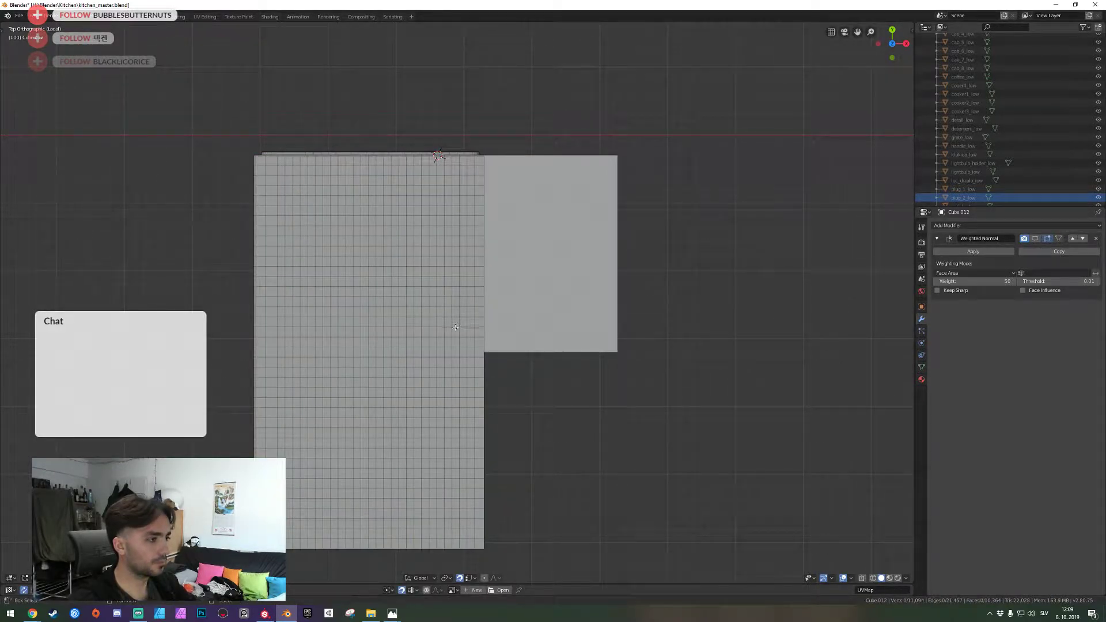
Shape a large block of top faces beside the guide plane into a circle with LoopTools, and scale it down slightly
left_click_drag(290, 197, 289, 181)
right_click(290, 181)
mouse_move(291, 181)
left_click(335, 189)
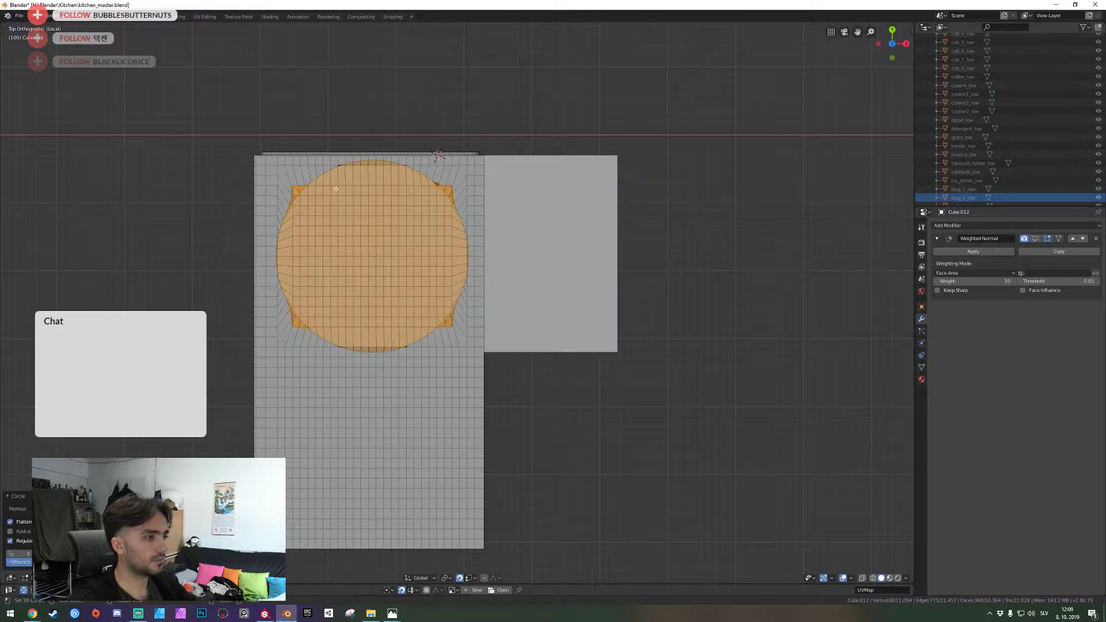
key("s")
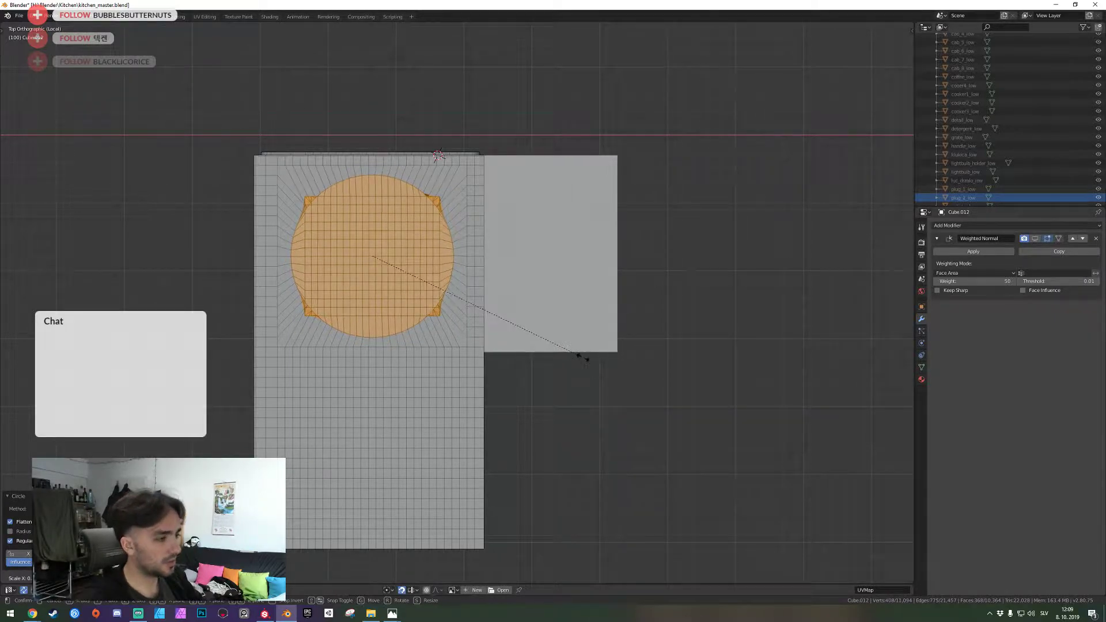
left_click(582, 357)
key("alt+a")
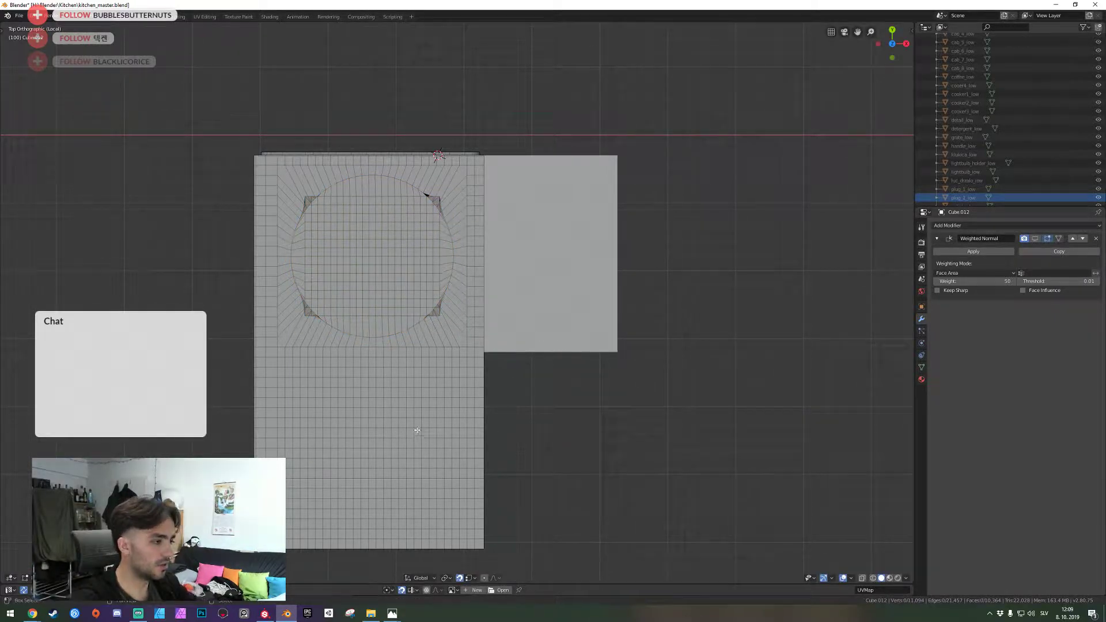
Shape a smaller block of faces at the opposite end of the oven's top into a circle with LoopTools, and scale it down
left_click_drag(435, 410, 317, 527)
right_click(293, 392)
mouse_move(311, 391)
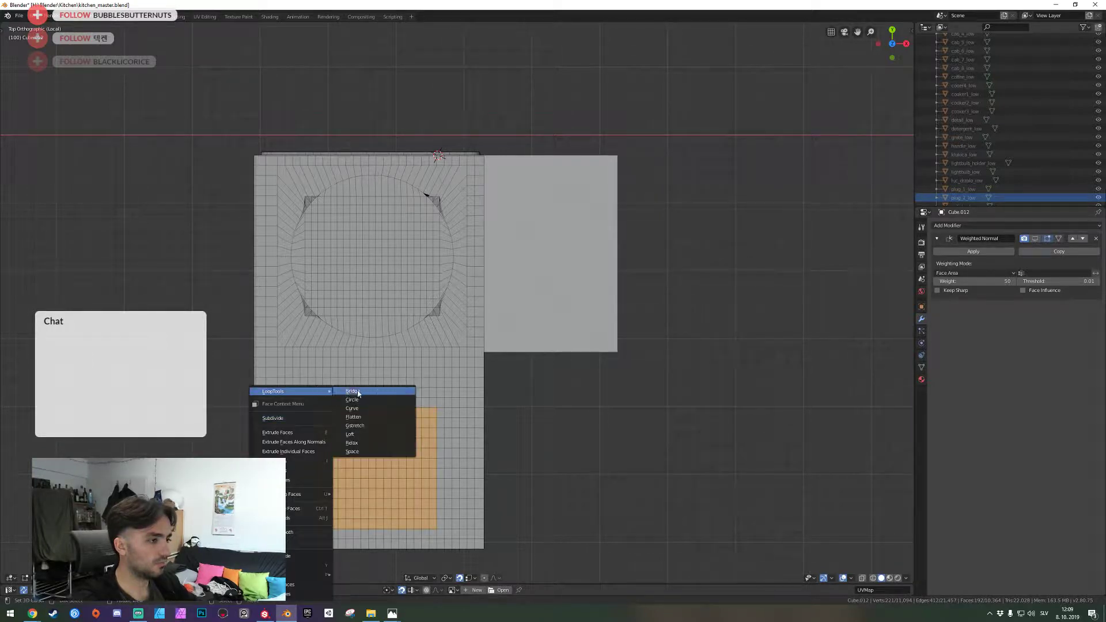
left_click(352, 400)
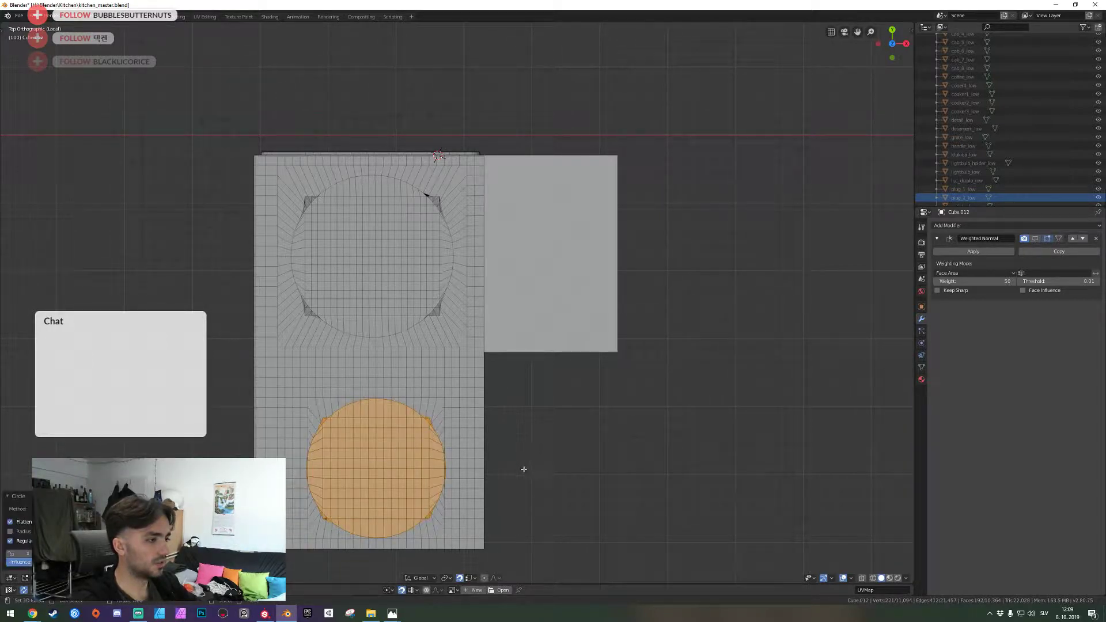
key("s")
left_click(491, 469)
Move the smaller circle slightly along Y towards the larger one
key("e")
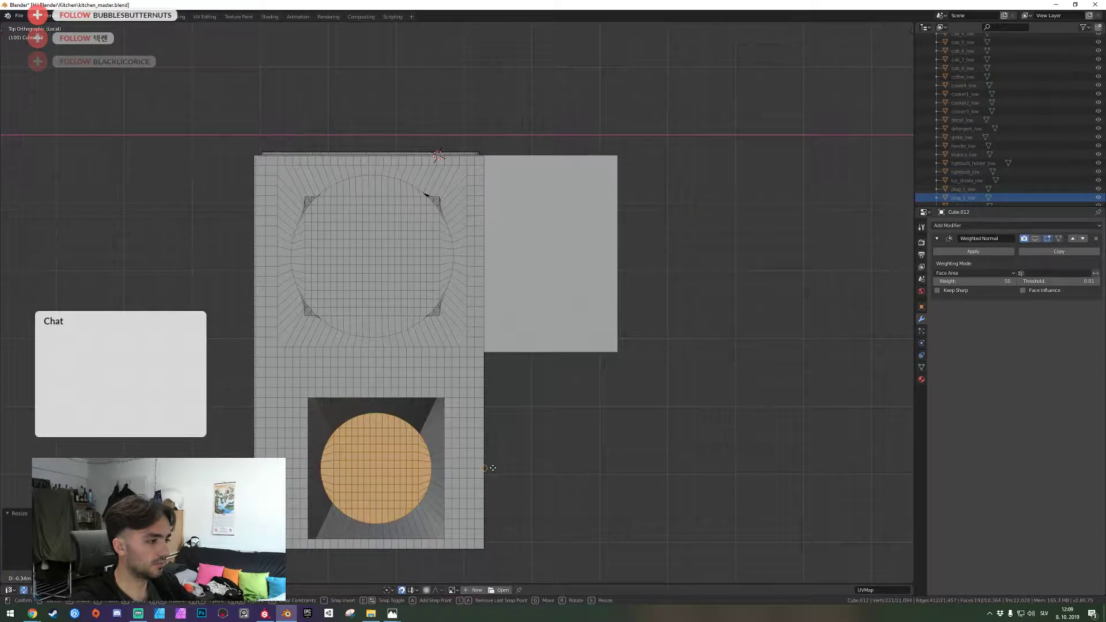
key("y")
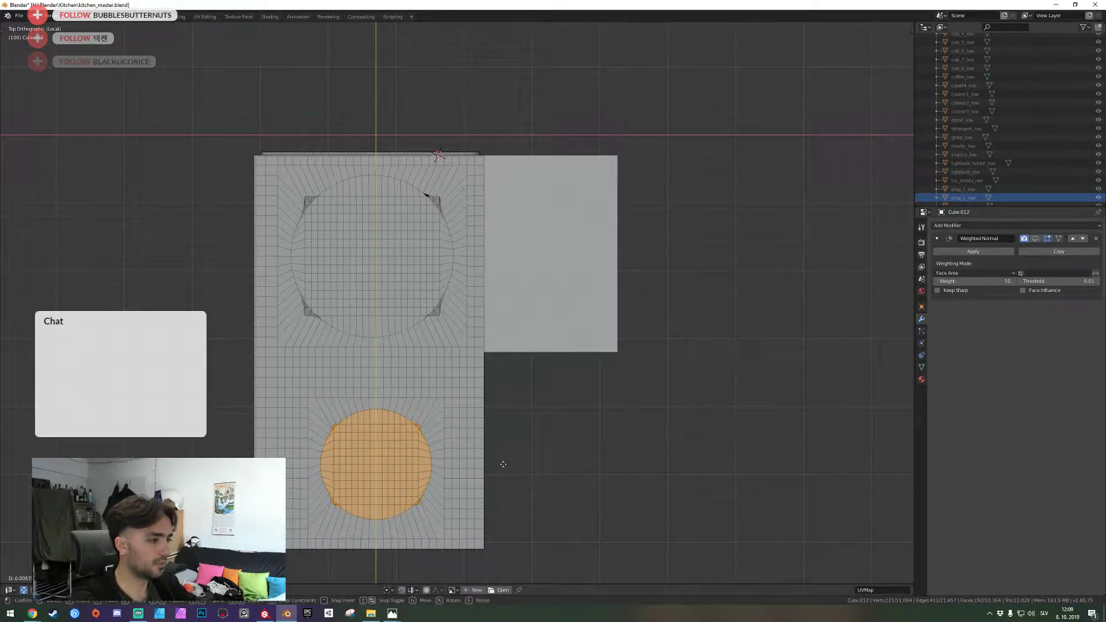
left_click(504, 465)
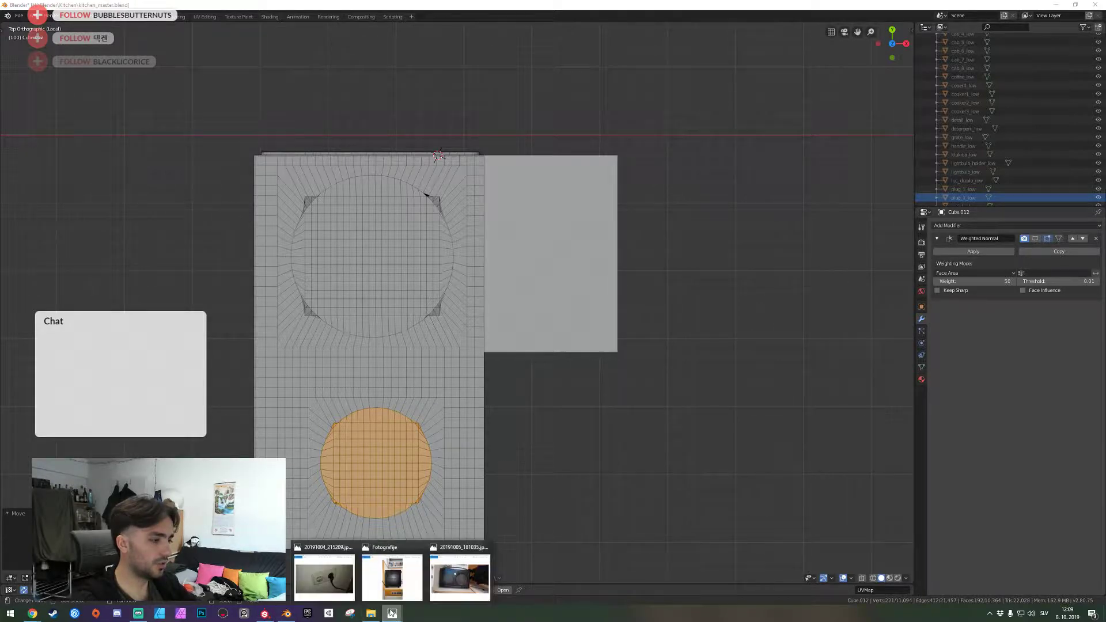
Try to bring the reference photo 20191005_181032 from the kuhinja folder into the viewport
left_click(371, 613)
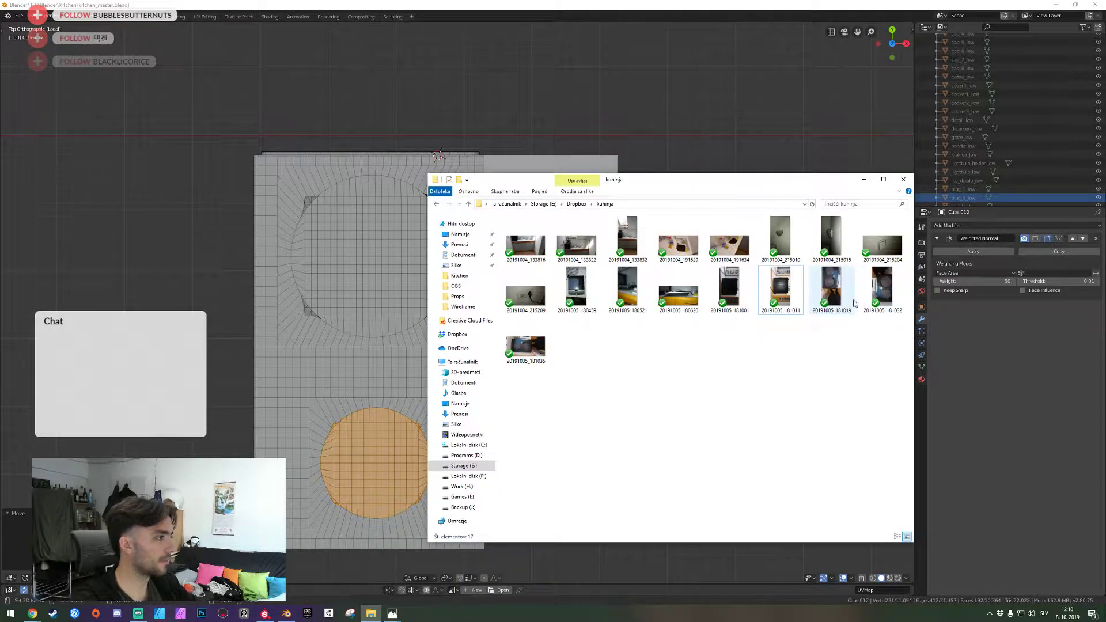
left_click_drag(882, 288, 311, 422)
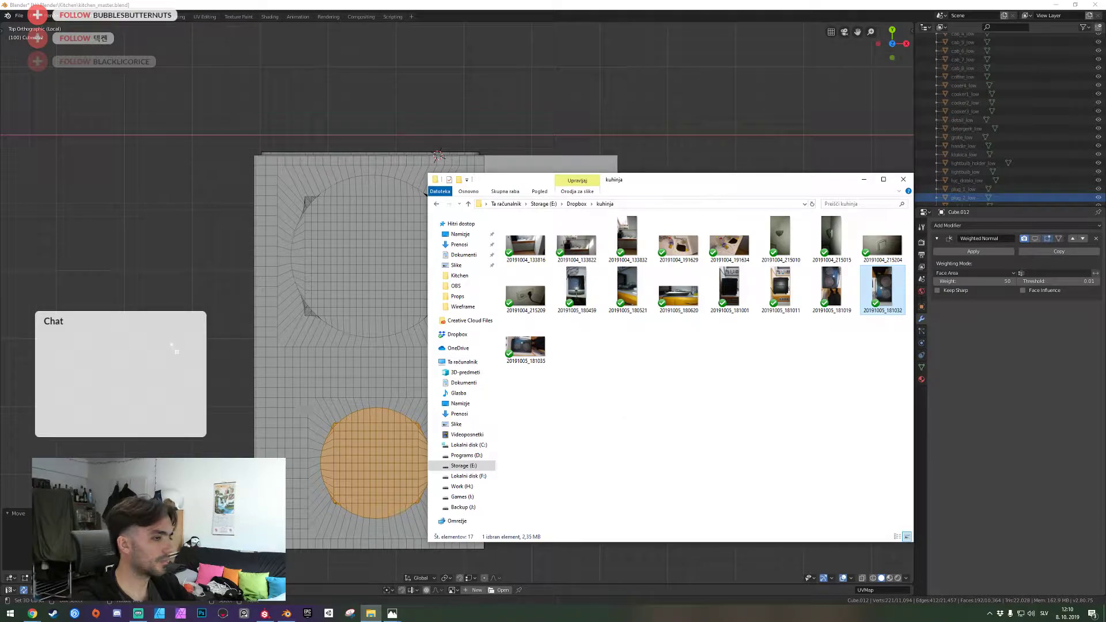
left_click(426, 194)
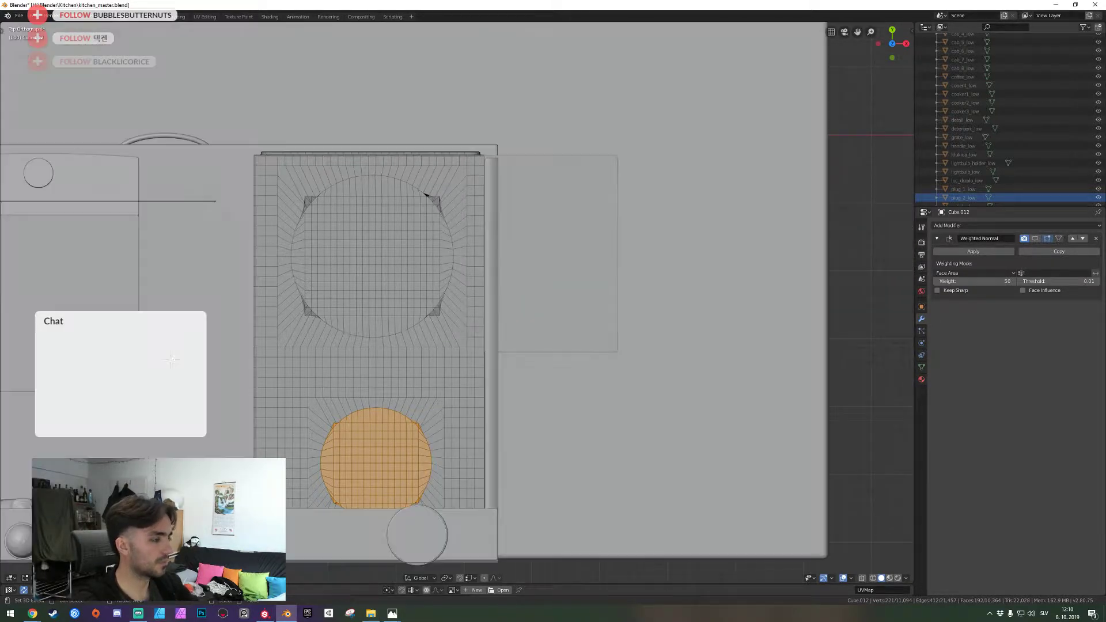
Show the full kitchen scene and delete the reference photo of the vented panel standing beside the oven
key("shift+grave")
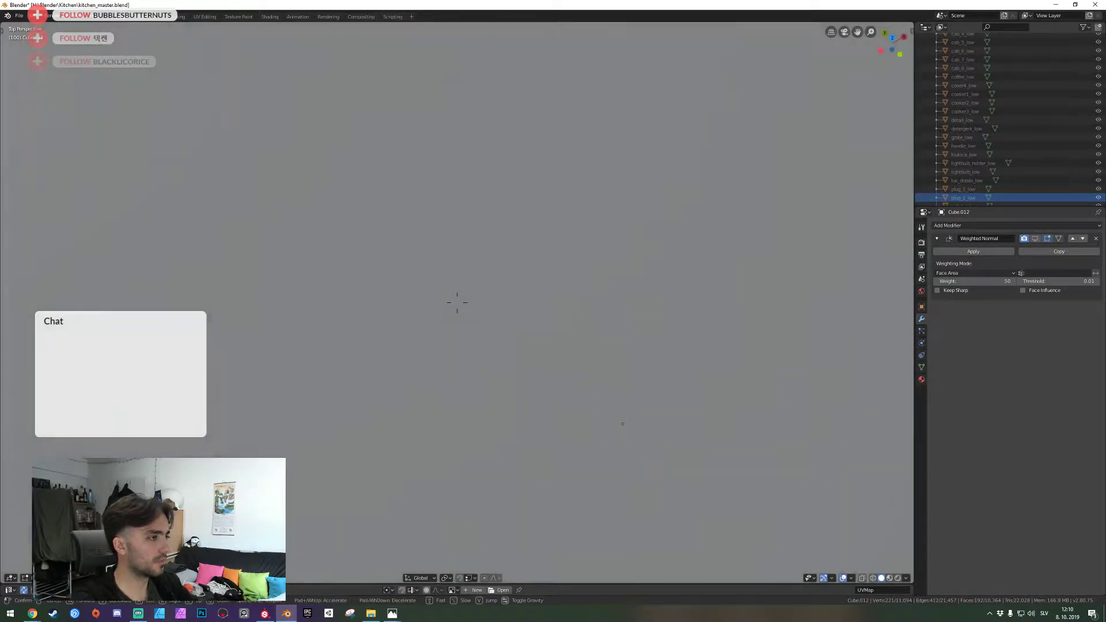
key("w")
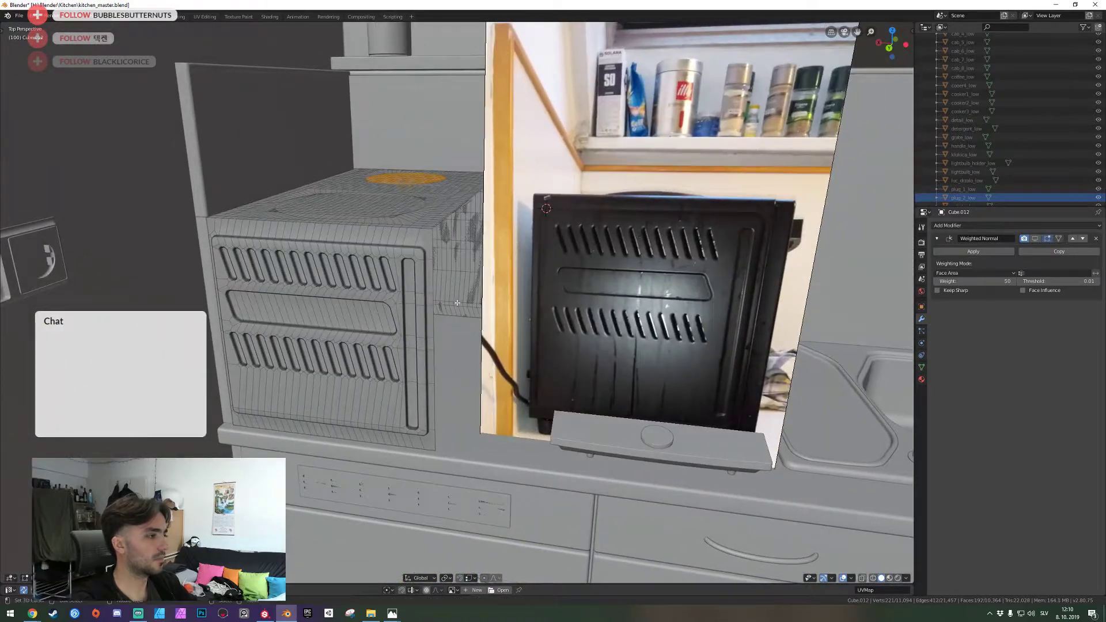
left_click(594, 225)
left_click(594, 225)
key("Delete")
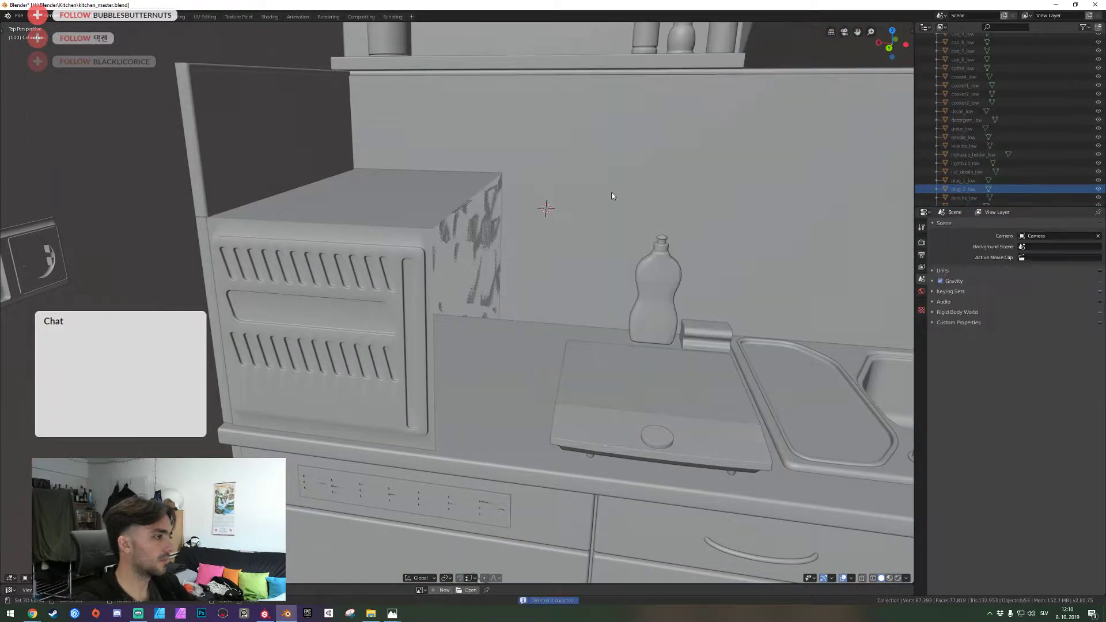
Select the oven on the countertop and isolate it in local view
key("shift+grave")
key("w")
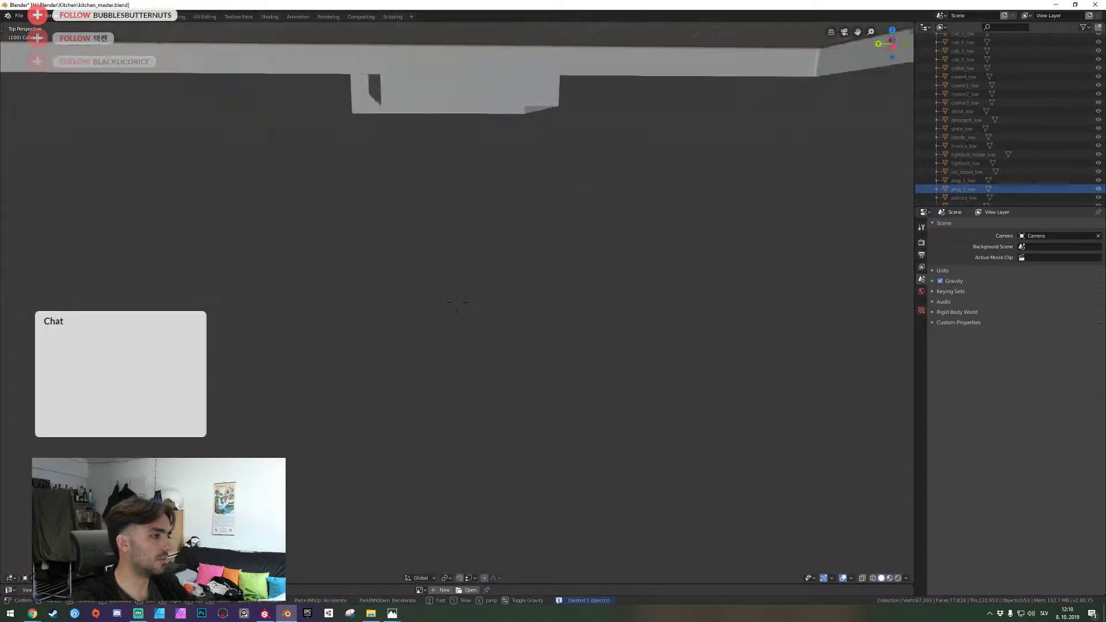
key("s")
left_click(423, 319)
left_click(423, 319)
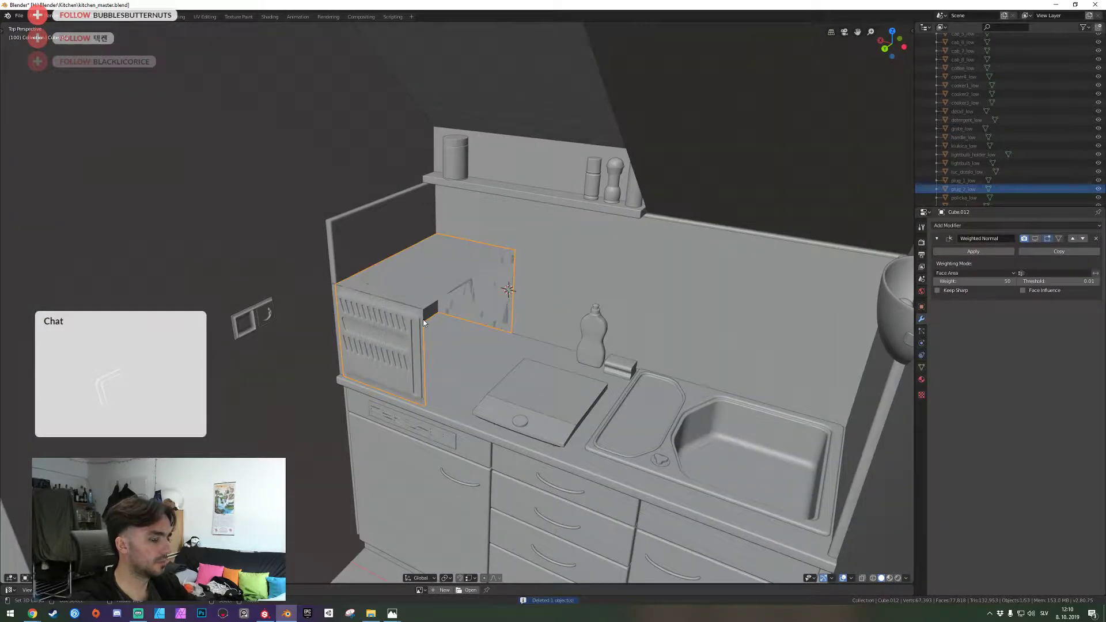
key("KP_Divide")
Bring the reference photo 20191005_181035 from the kuhinja folder into the viewport and scale it down to about 0.319
left_click(371, 614)
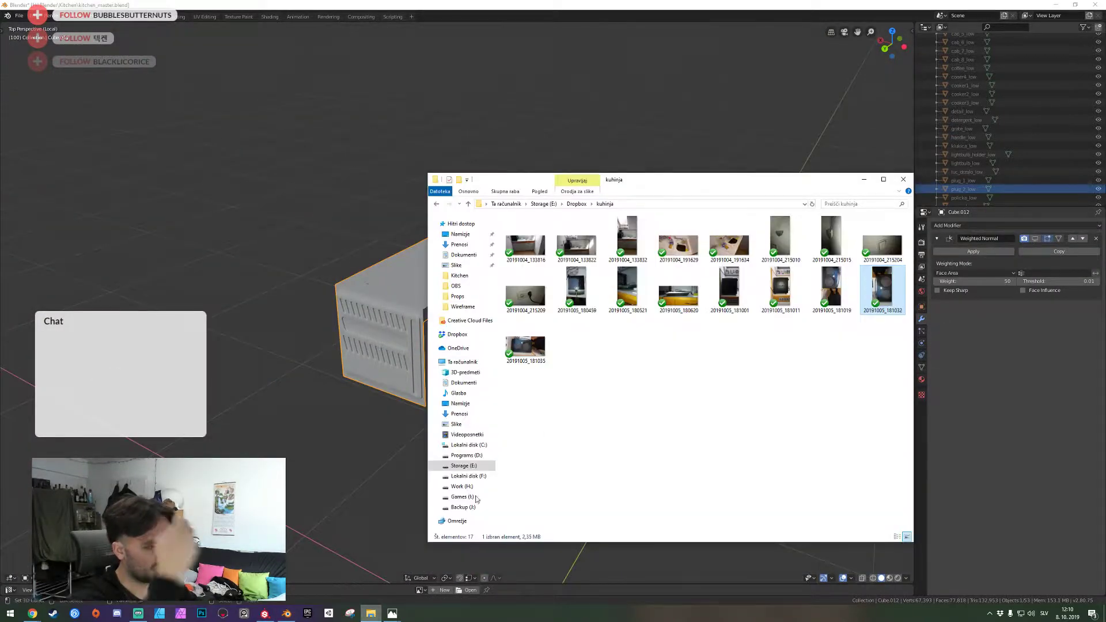
left_click_drag(525, 354, 321, 468)
key("s")
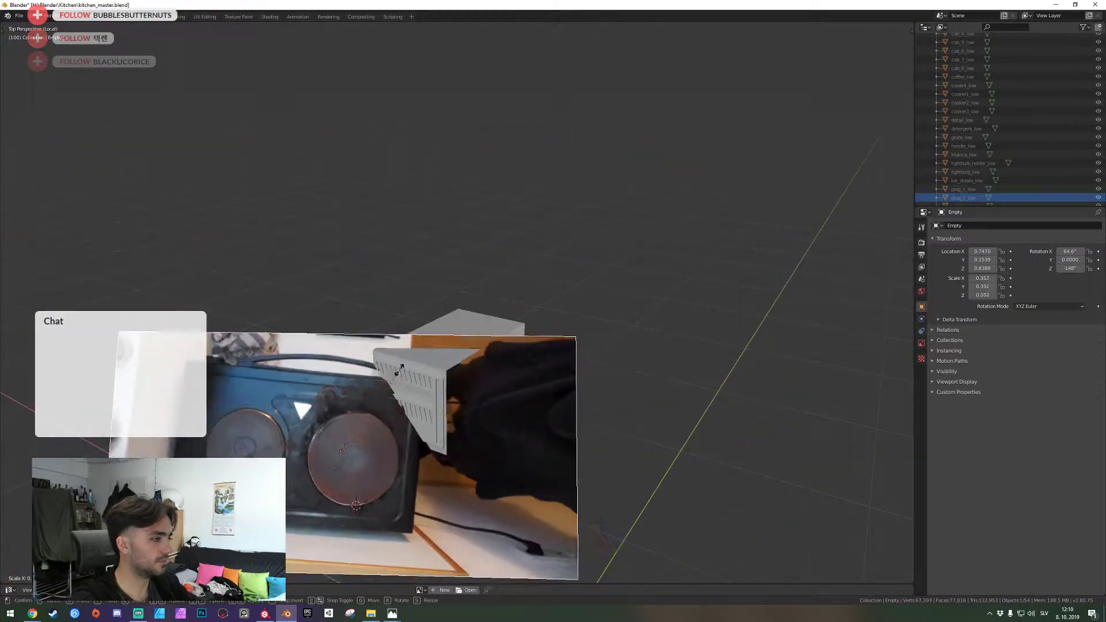
left_click(395, 383)
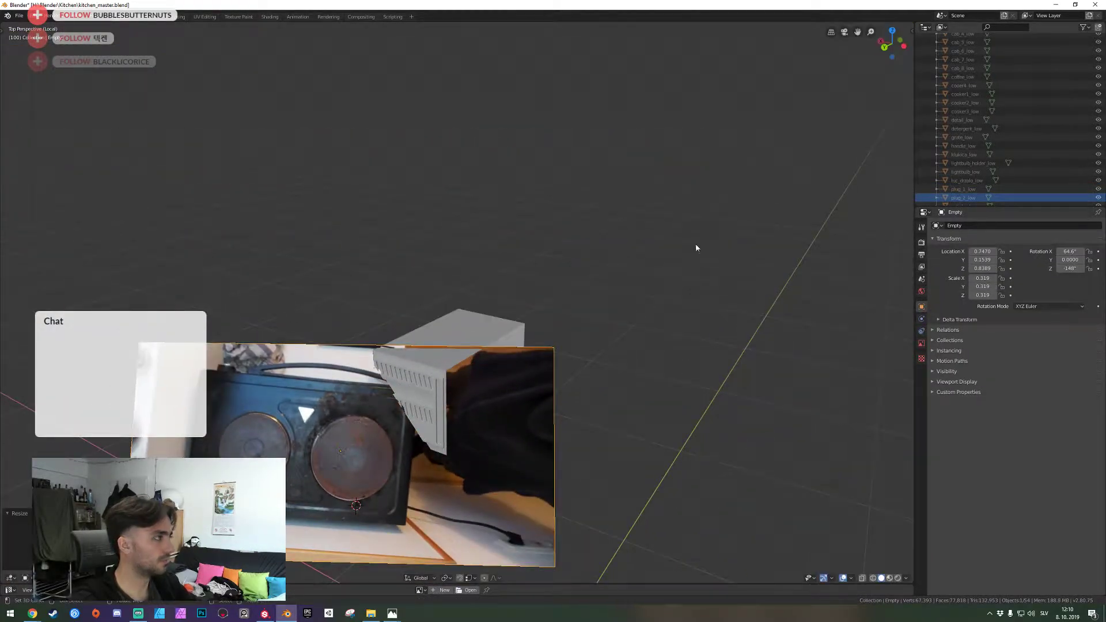
Reset the reference photo's rotation to 0° on all three axes
key("m")
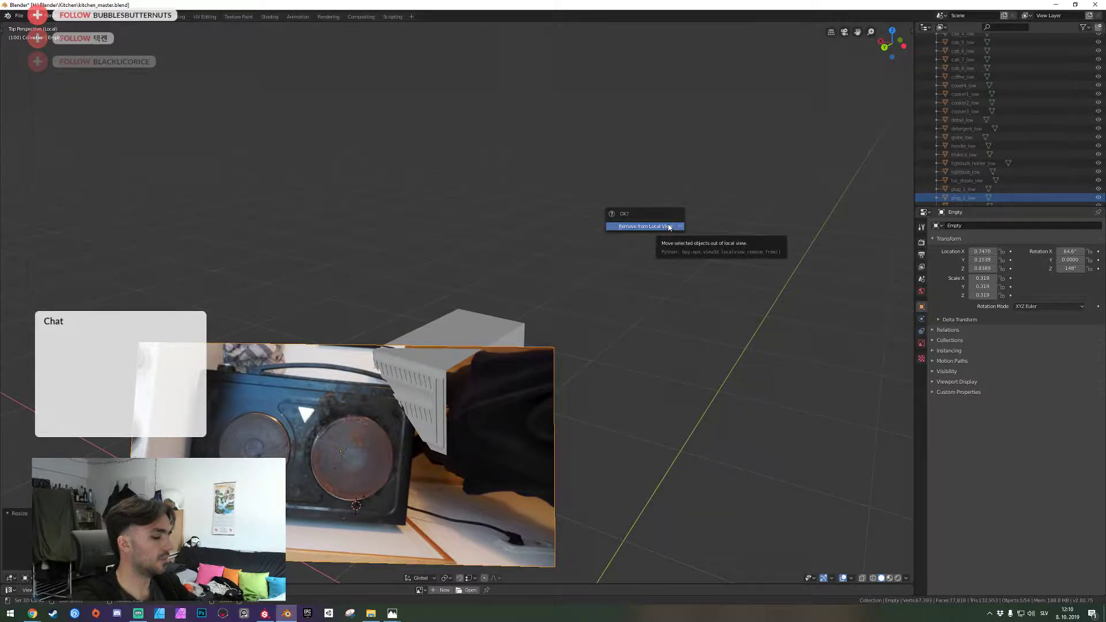
key("Escape")
key("n")
left_click_drag(864, 84, 864, 101)
type("0")
key("Return")
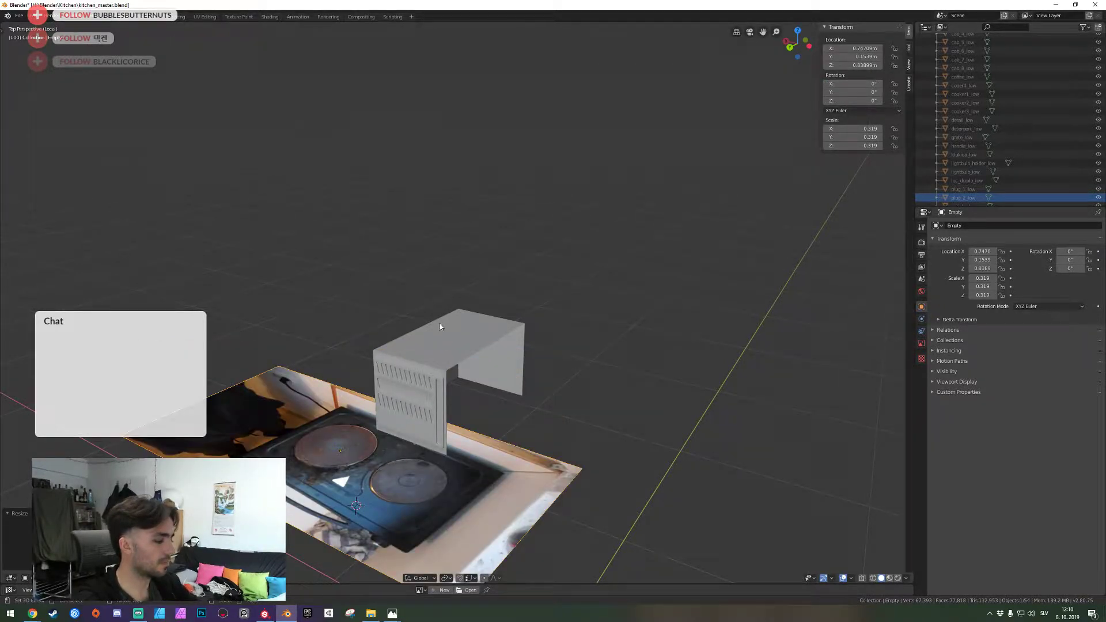
In top view, rotate the reference photo about Z to about 93.9° so the photographed cooker stands upright
key("KP_7")
left_click_drag(670, 419, 503, 320, "shift")
scroll(503, 321, "down", 9)
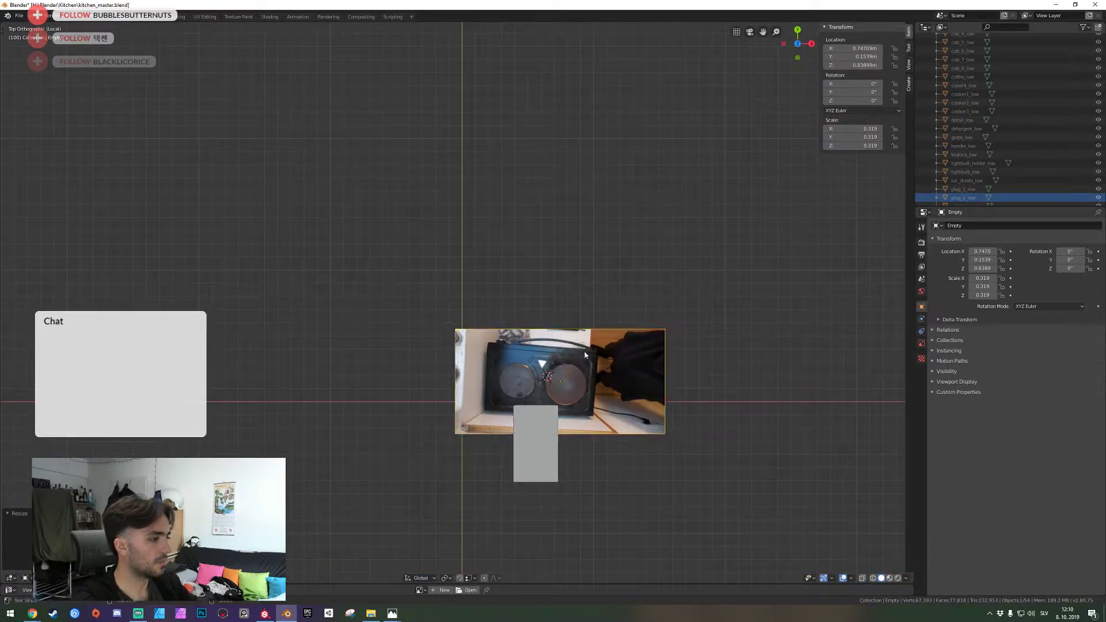
middle_click_drag(578, 375, 465, 330, "shift")
scroll(495, 335, "up", 5)
type("rz90")
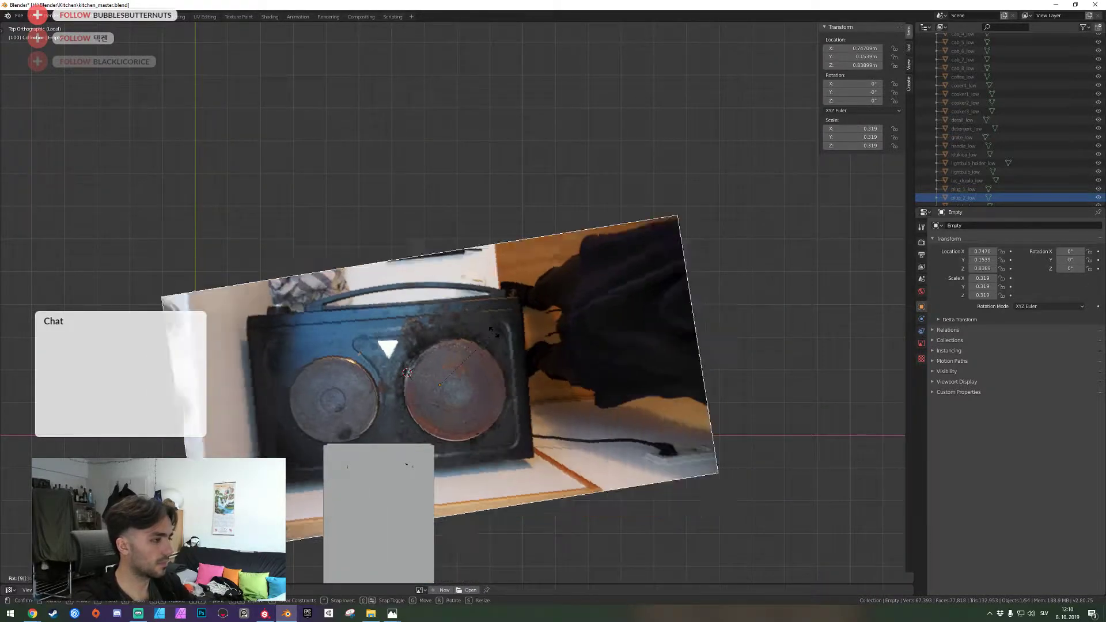
key("Return")
middle_click_drag(495, 336, 433, 166, "shift")
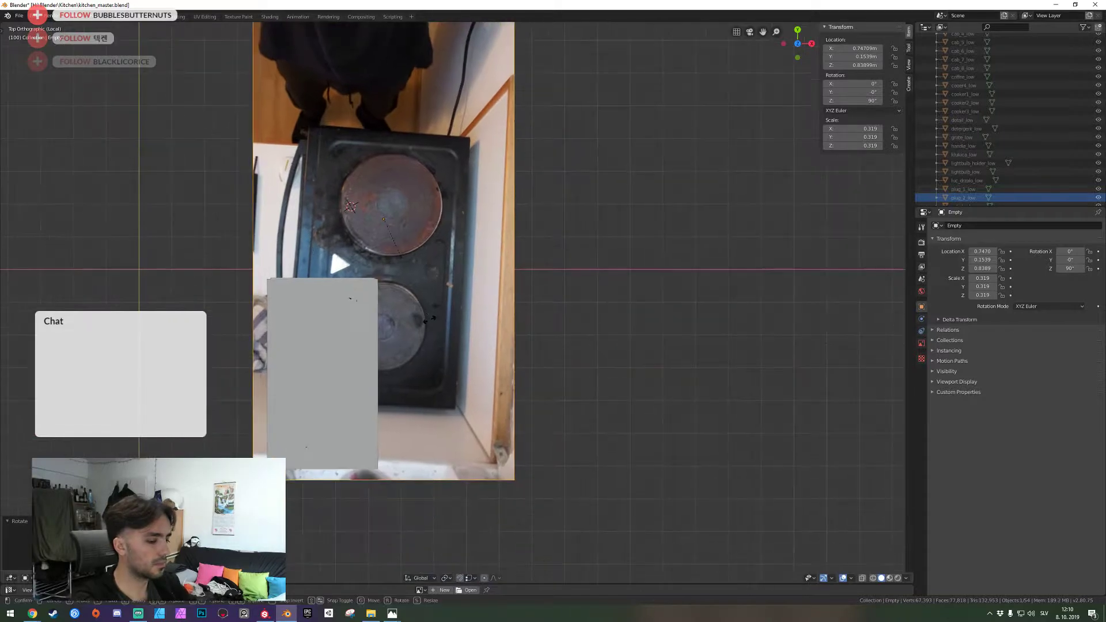
key("r")
left_click(447, 329)
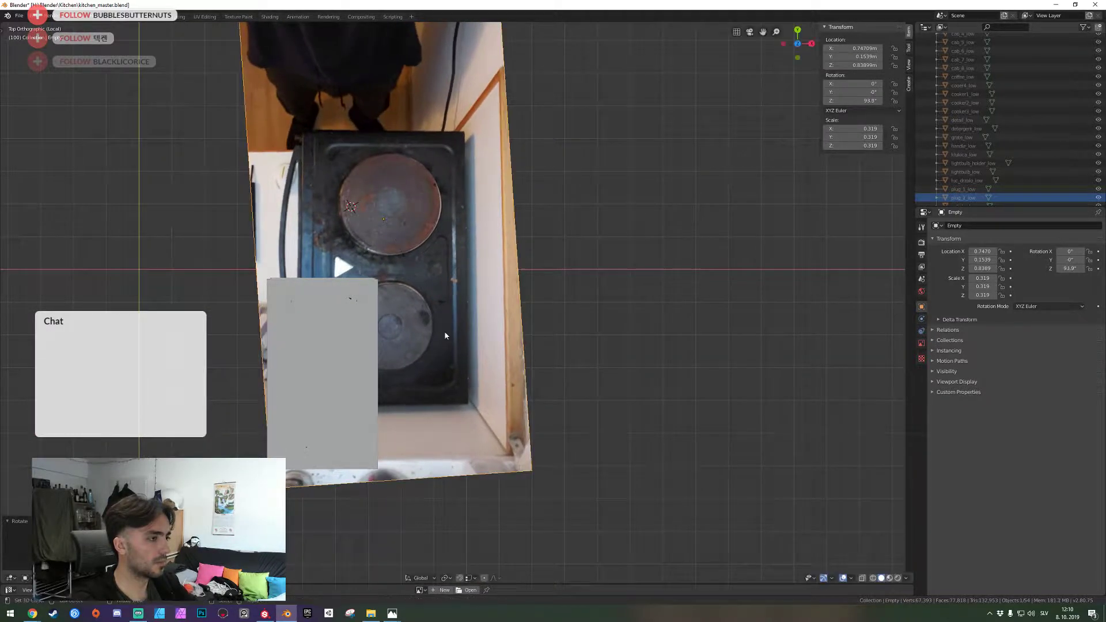
Move the reference photo beside the oven's top panel and scale it down to roughly match the panel's length
middle_click_drag(404, 364, 518, 312, "shift")
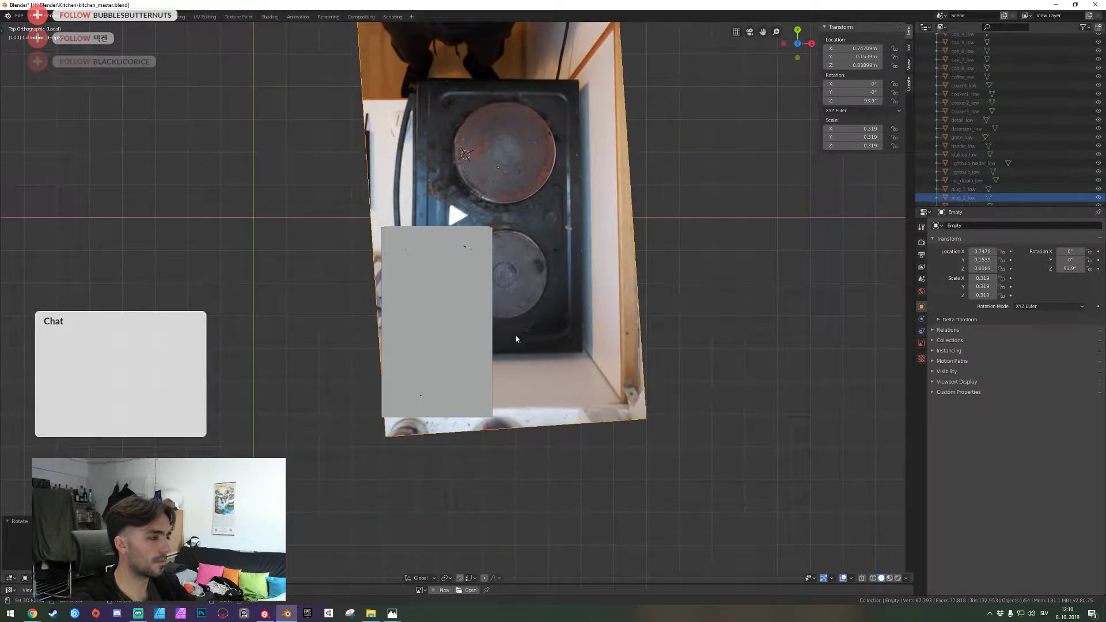
key("g")
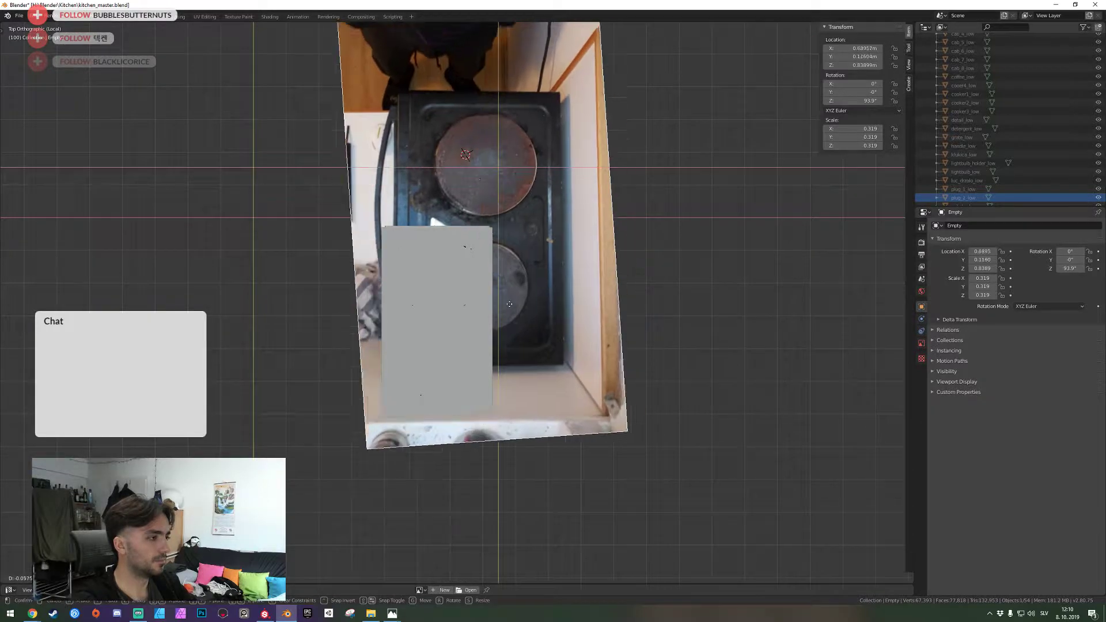
left_click(339, 408)
key("s")
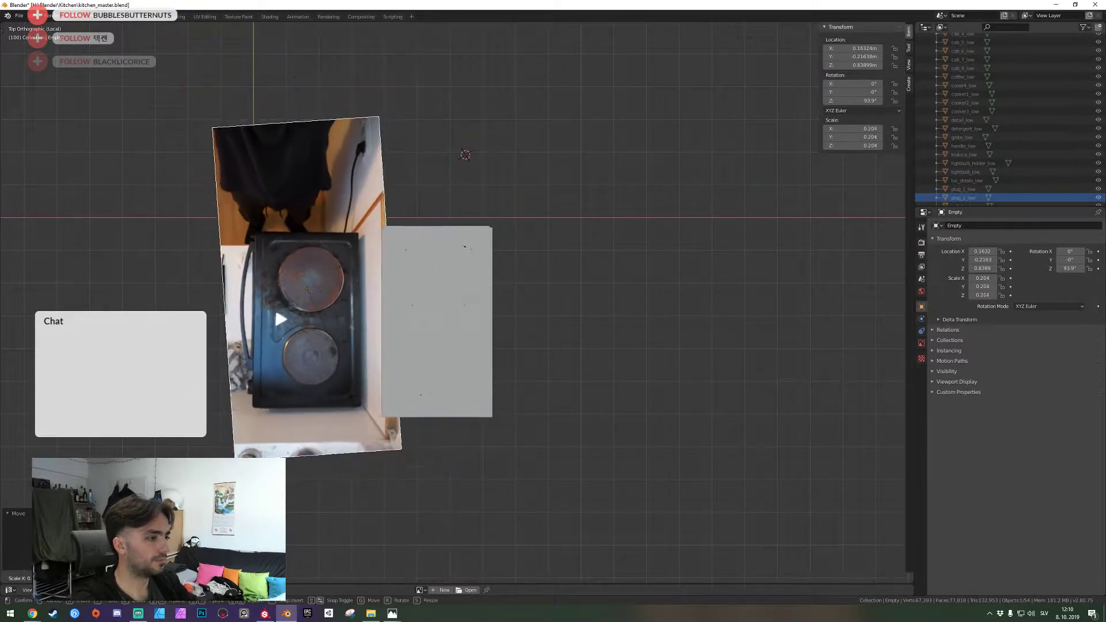
left_click(367, 404)
Move the smaller circle in the oven's mesh slightly along Y towards the larger one, and save the file
right_click(419, 354)
key("Tab")
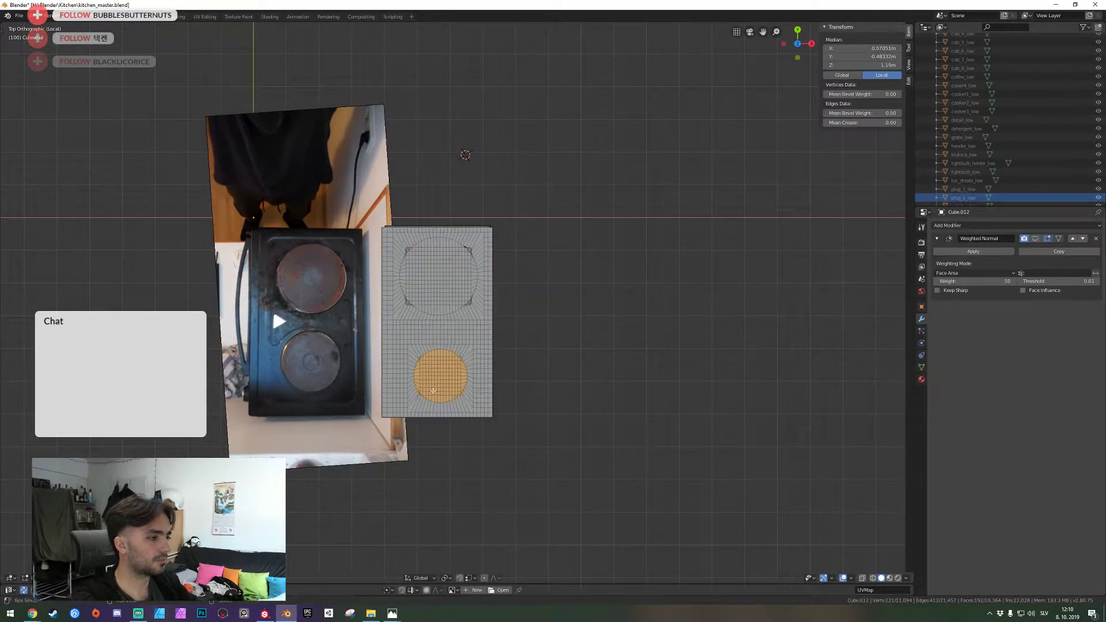
middle_click_drag(430, 389, 451, 344, "shift")
scroll(452, 344, "up", 6)
key("g")
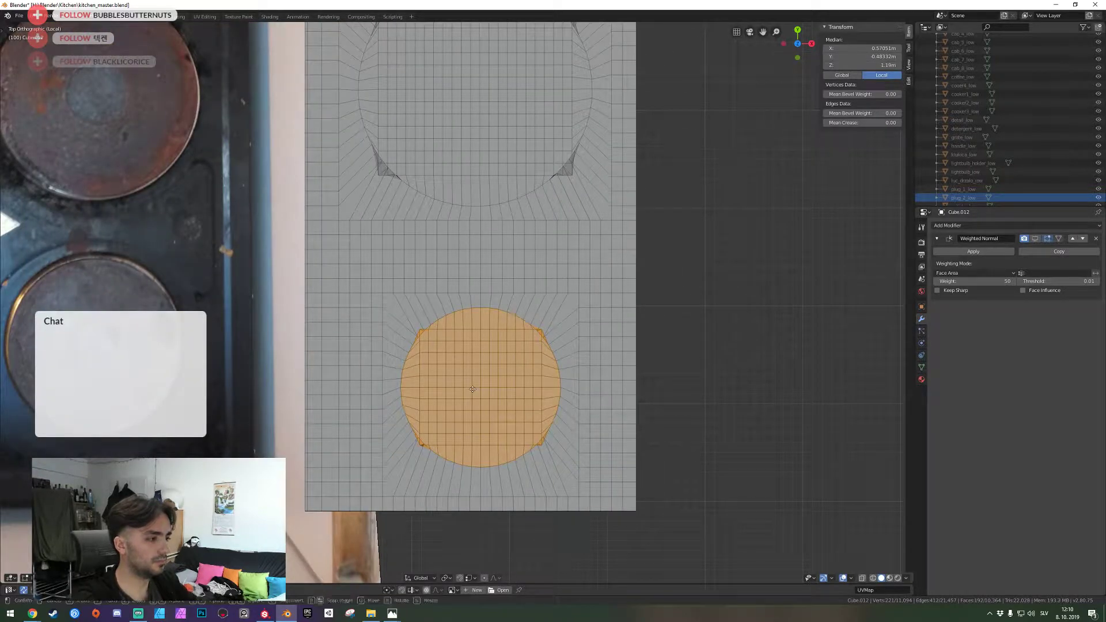
key("y")
left_click(478, 386)
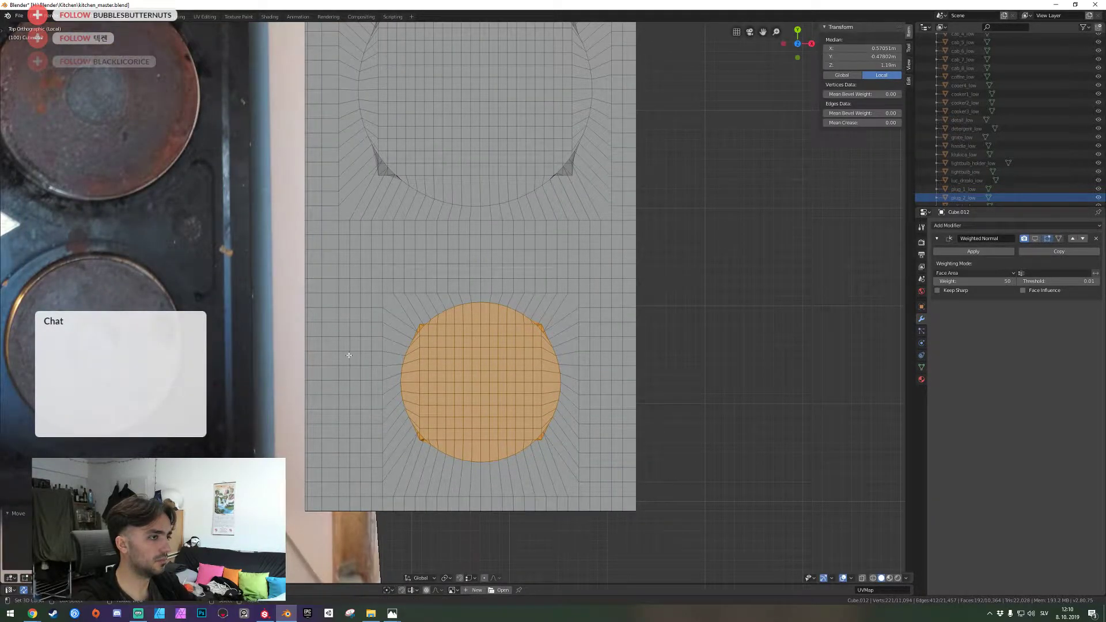
scroll(353, 357, "down", 3)
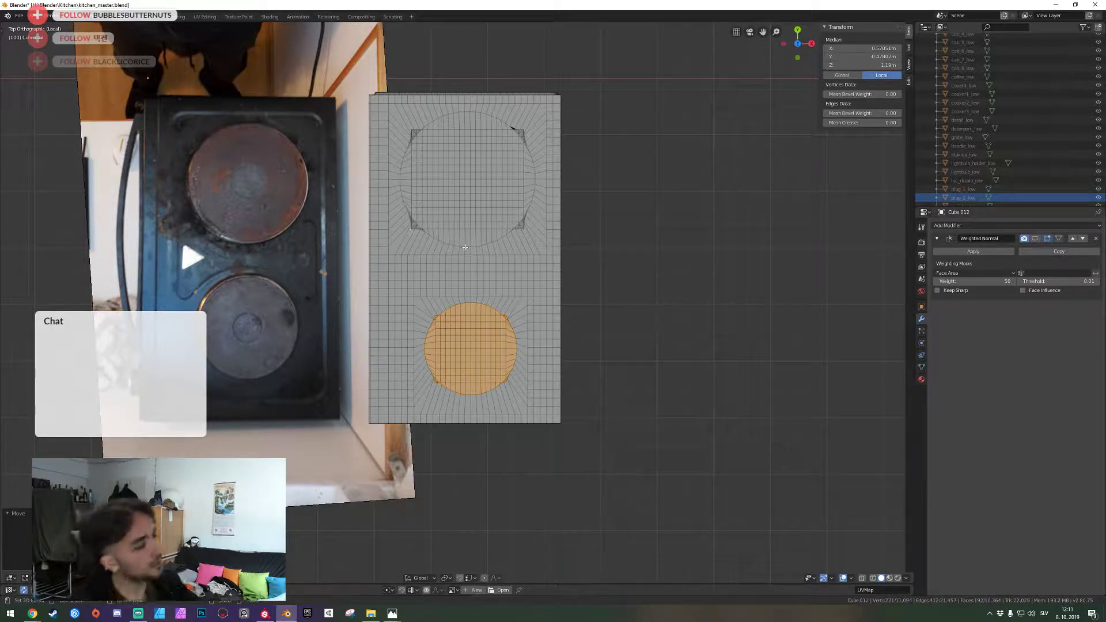
key("ctrl+s")
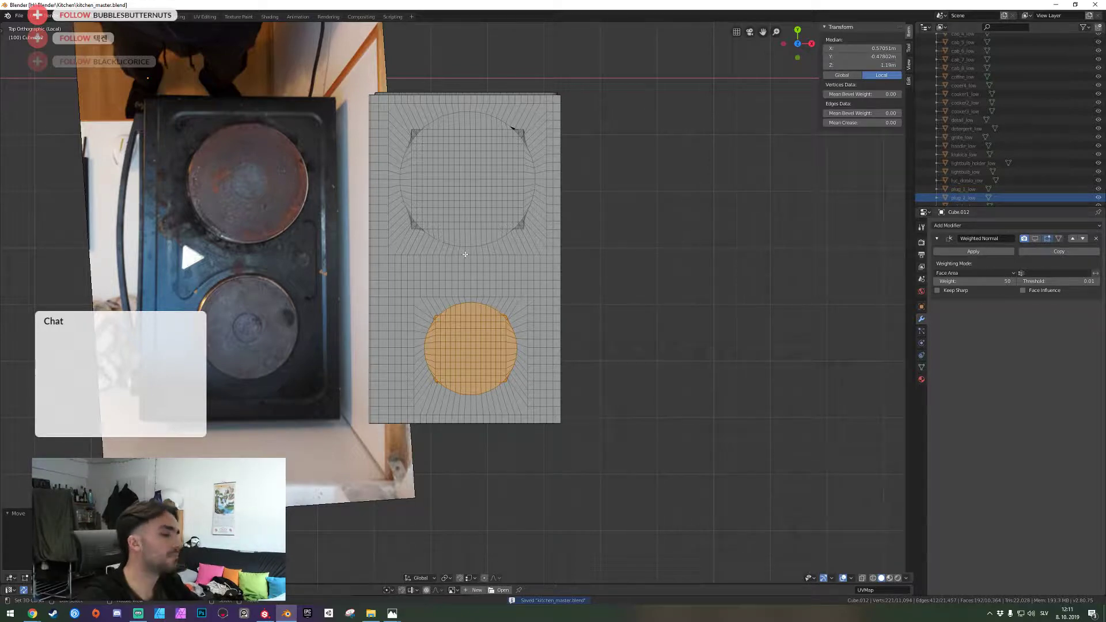
Undo the photo placement and both circles, back to the plain gridded top panel of the oven
key("ctrl+z")
key("ctrl+z")
key("ctrl+z")
key("ctrl+z")
key("ctrl+z")
key("ctrl+z")
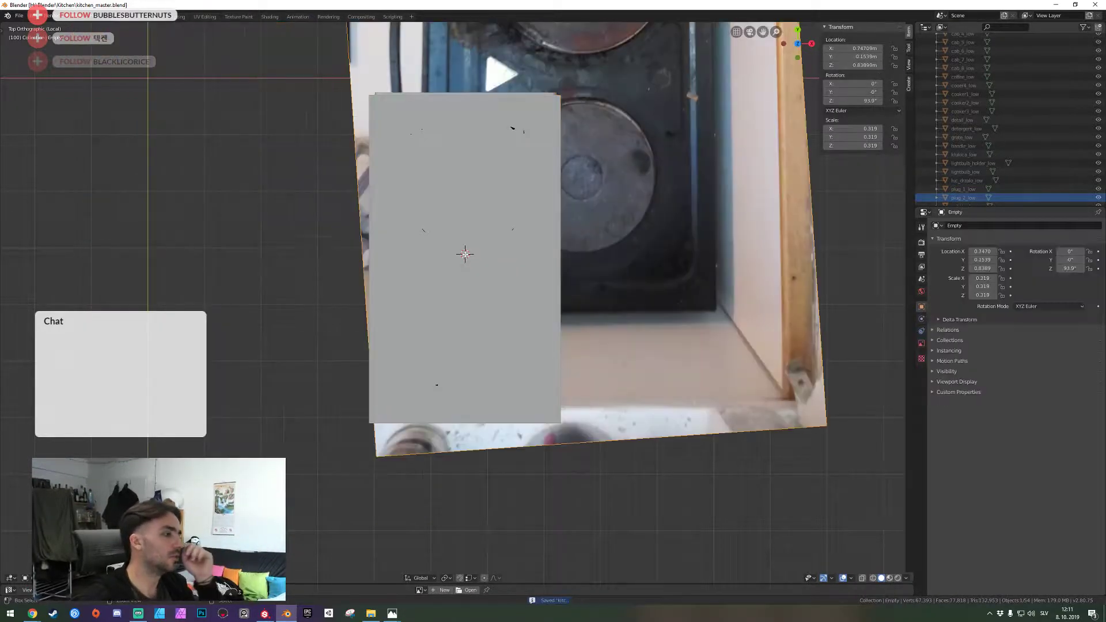
key("ctrl+z")
key("ctrl+z")
key("ctrl+z")
key("ctrl+z")
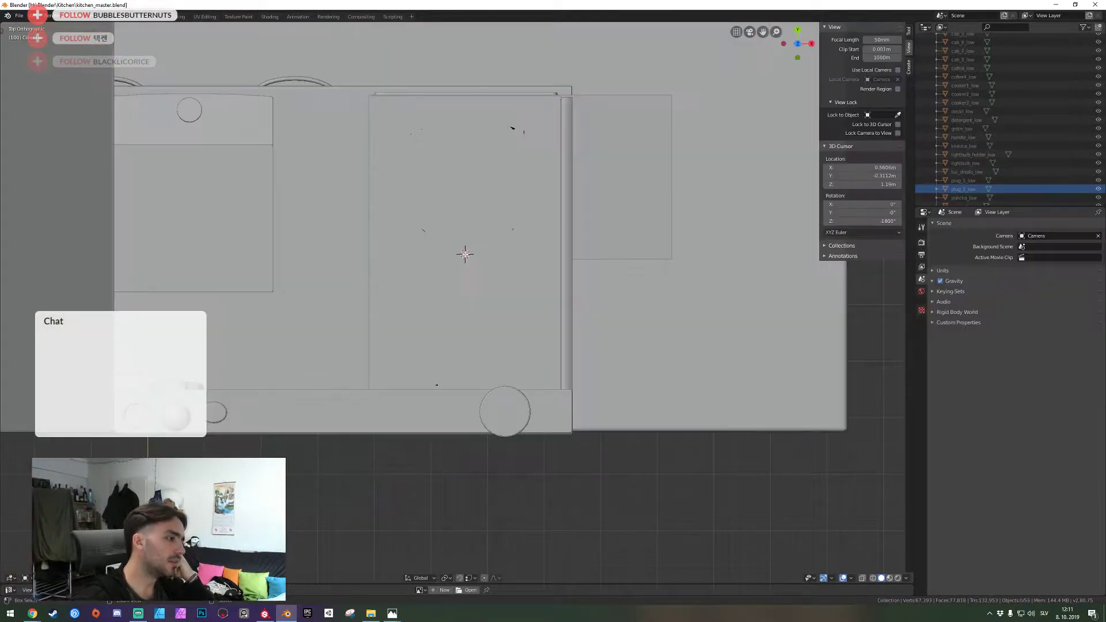
key("ctrl+z")
key("ctrl+z")
key("ctrl+z")
key("ctrl+z")
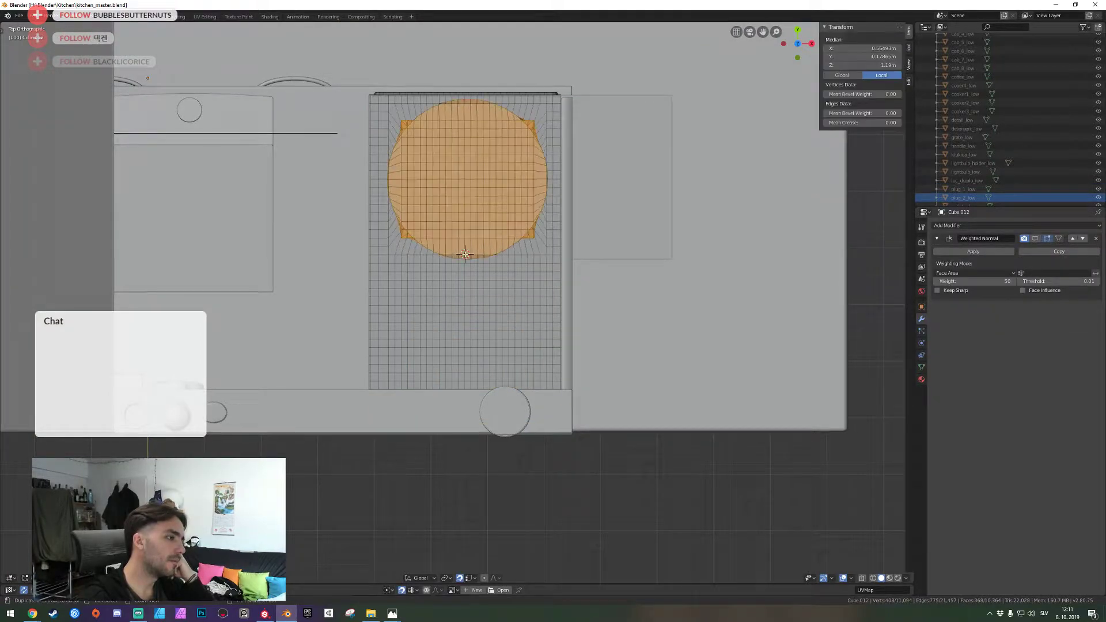
key("ctrl+z")
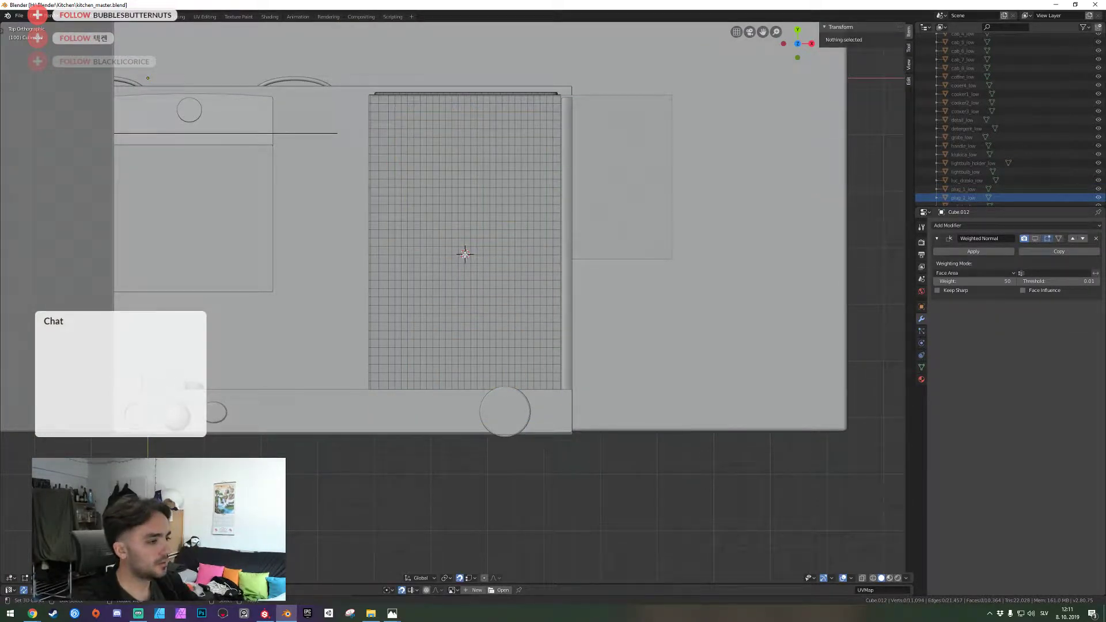
Isolate the oven in local view and bring in the reference photo 20191005_181035 from the kuhinja folder
key("KP_Divide")
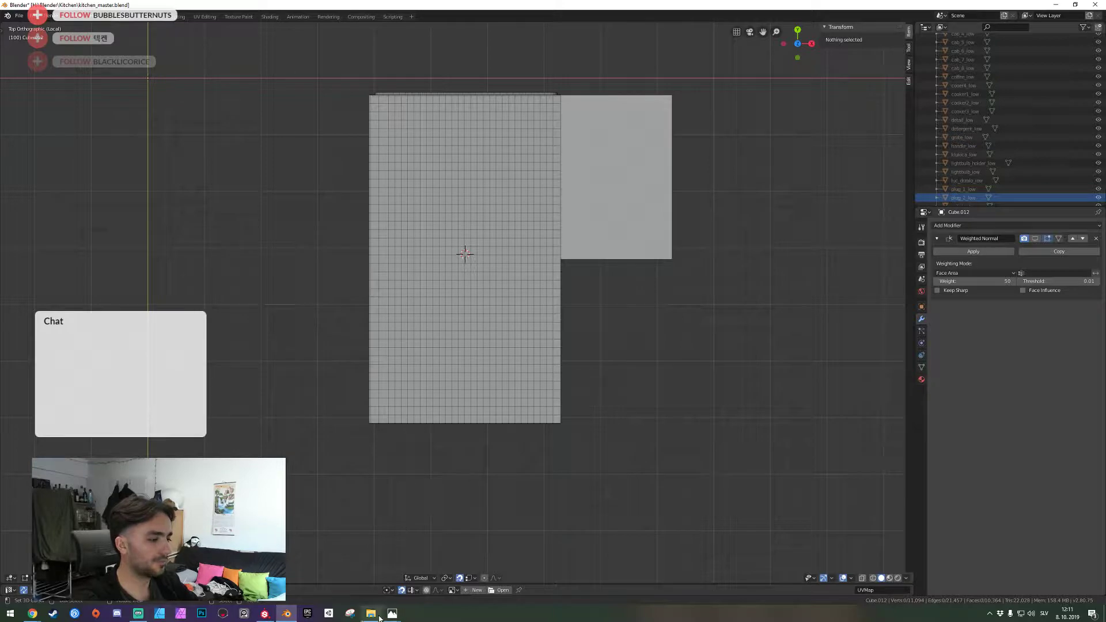
key("Tab")
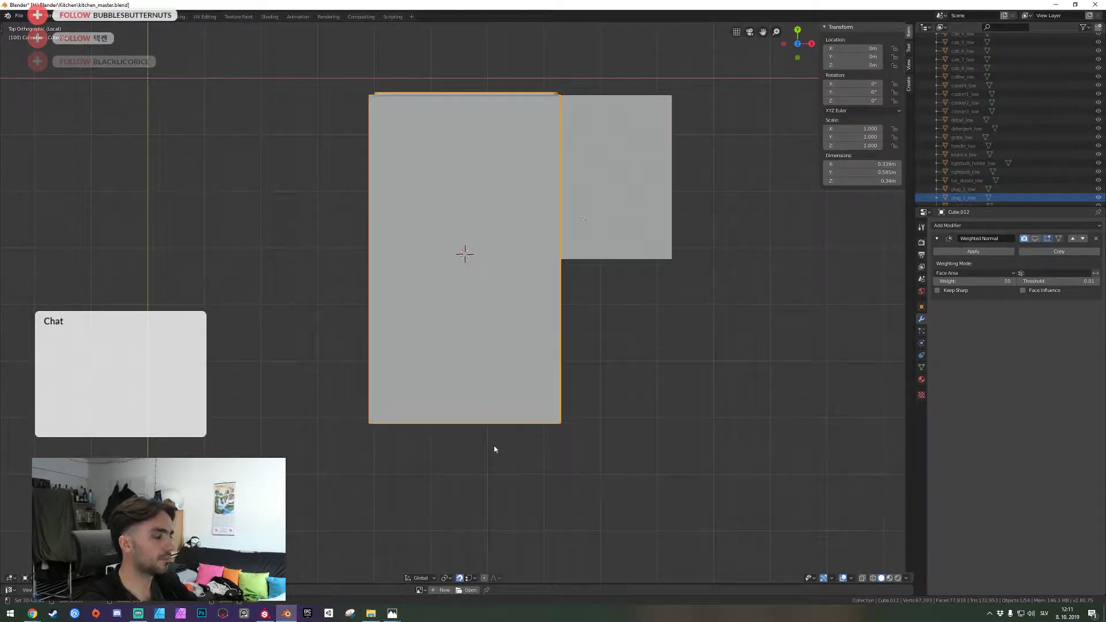
left_click(381, 612)
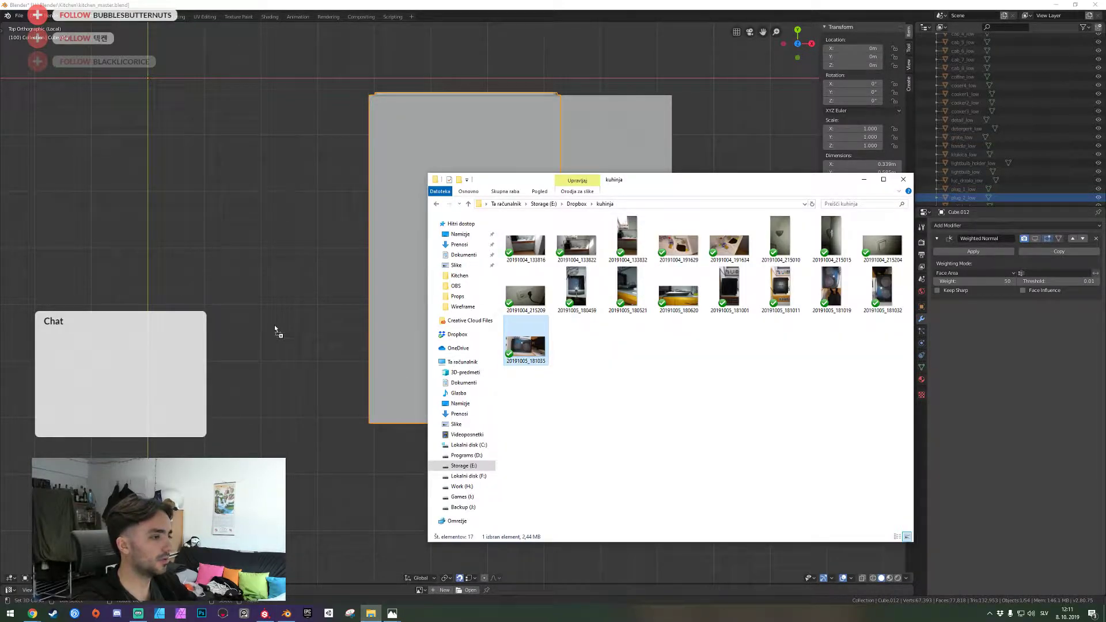
left_click_drag(274, 324, 274, 323)
left_click(398, 320)
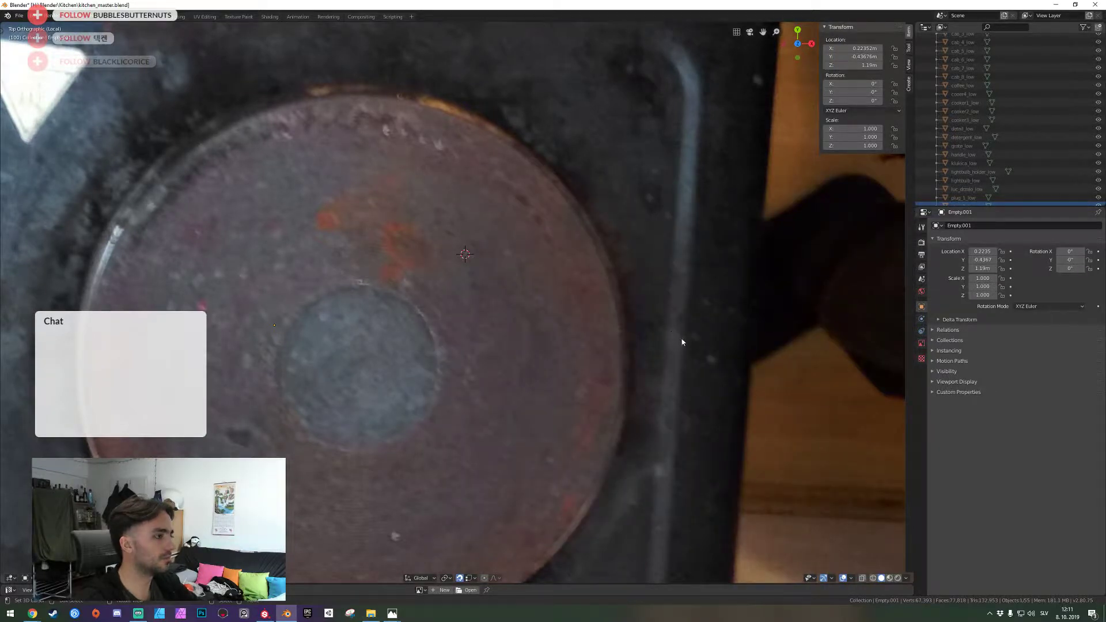
Scale the reference photo down to about 0.101 and rotate it about Z to about 94.8°
key("s")
left_click(315, 326)
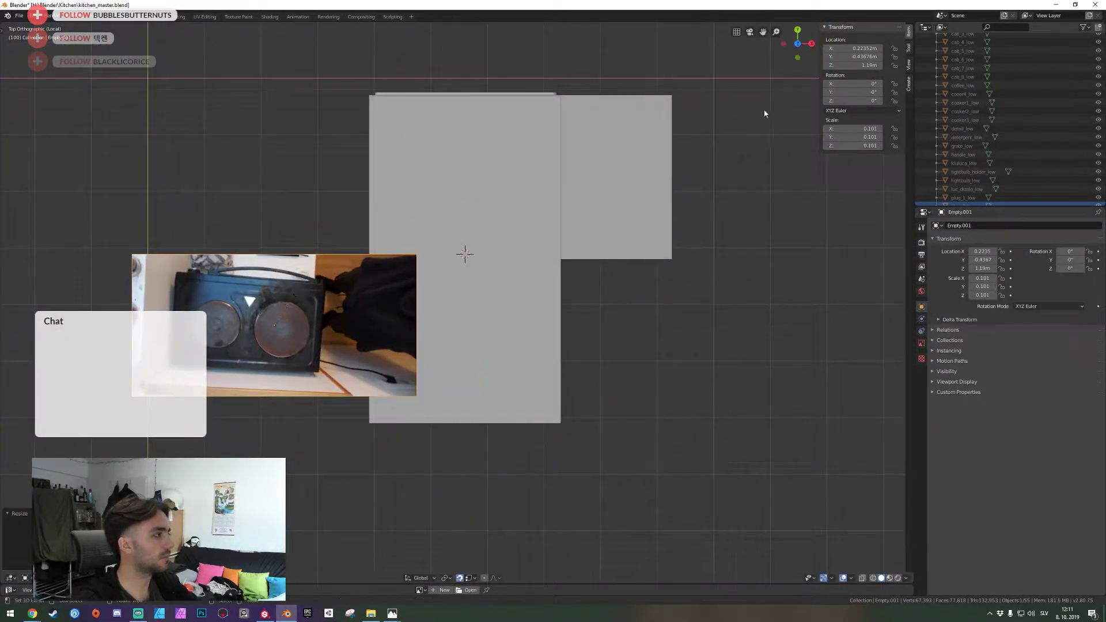
key("r")
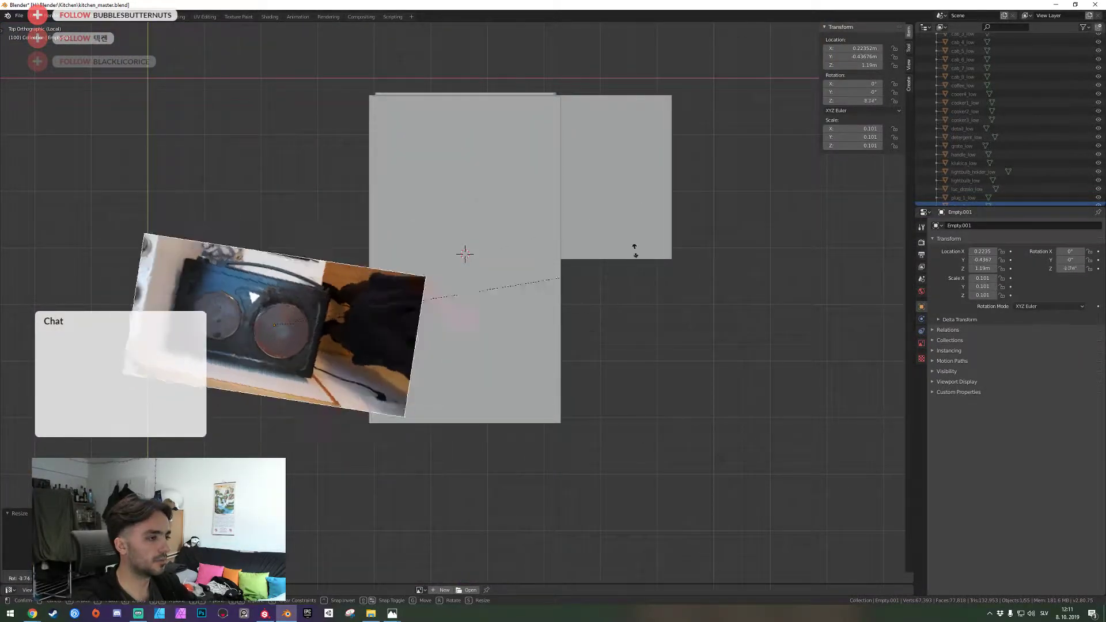
type("90")
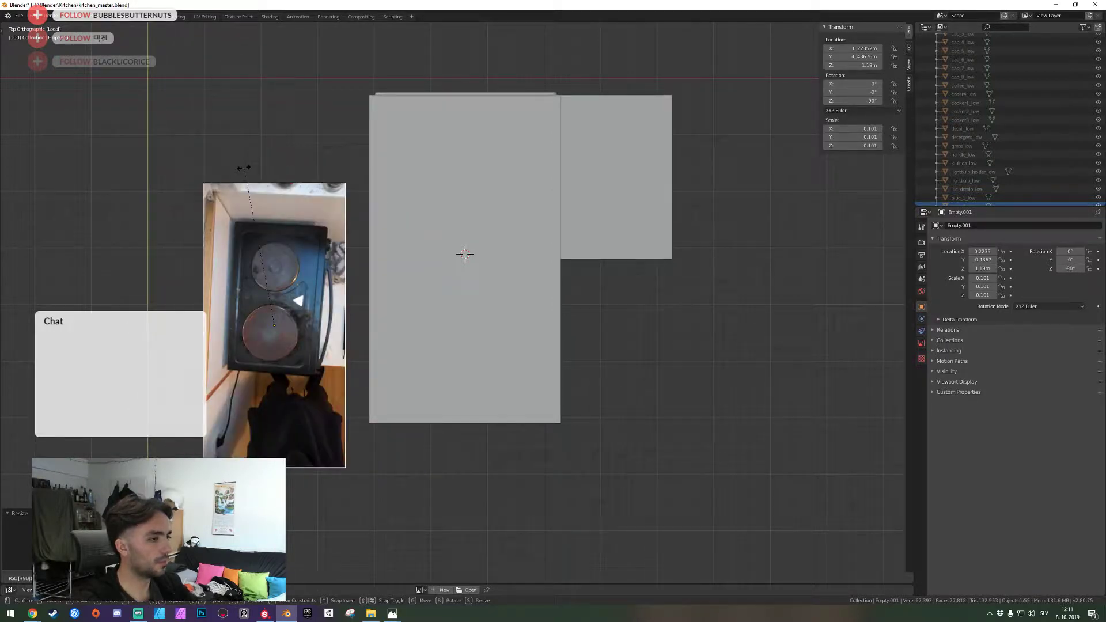
key("Return")
key("r")
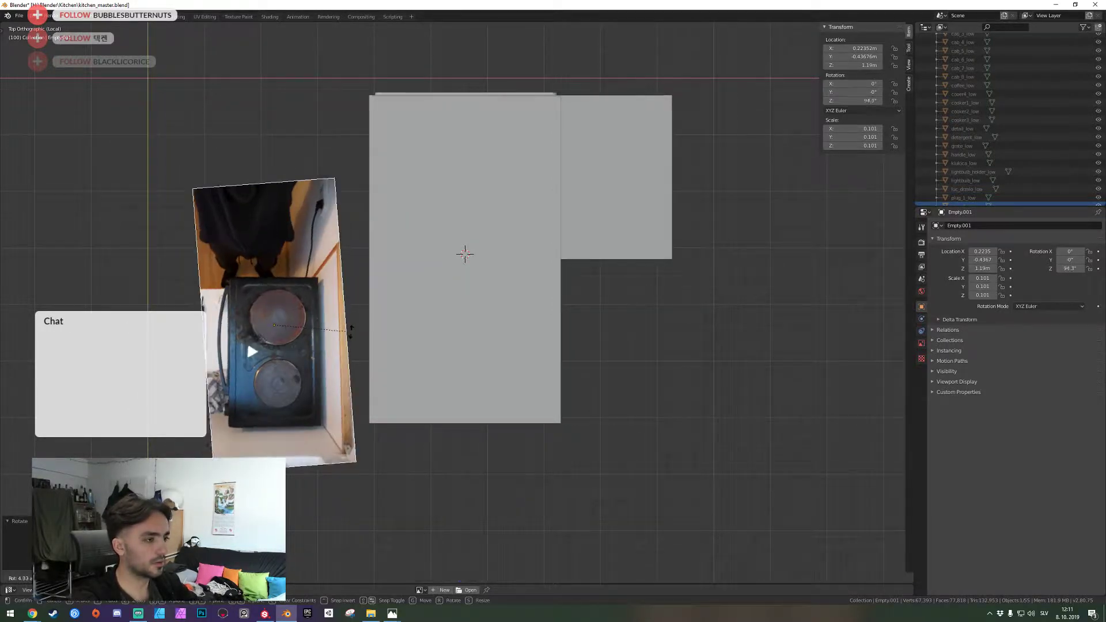
left_click(352, 328)
Enlarge the reference photo to about 0.148 and move it over the oven's top panel
key("s")
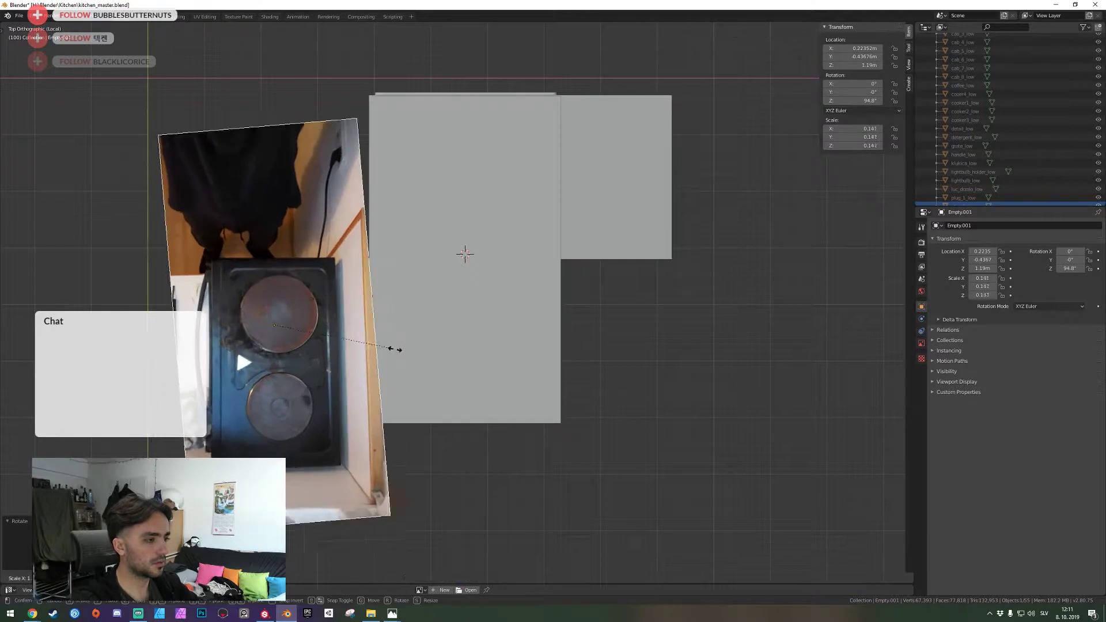
left_click(401, 354)
key("g")
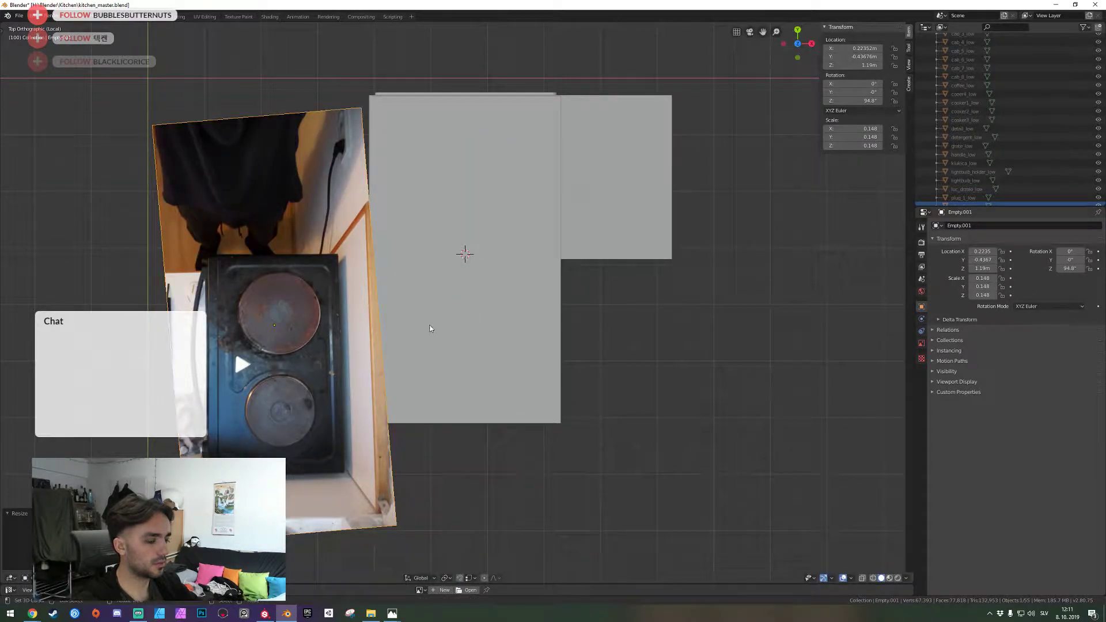
left_click(434, 252)
Enlarge the reference photo to about 0.204, align it over the oven's top panel and rotate it about Z to about 94°
key("s")
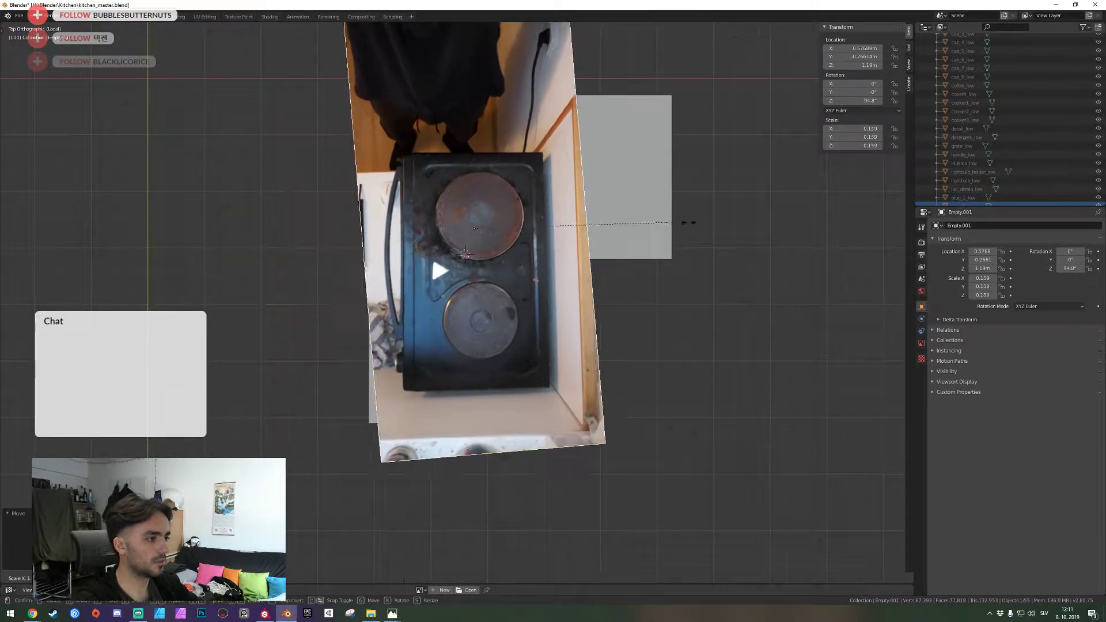
left_click(705, 230)
key("s")
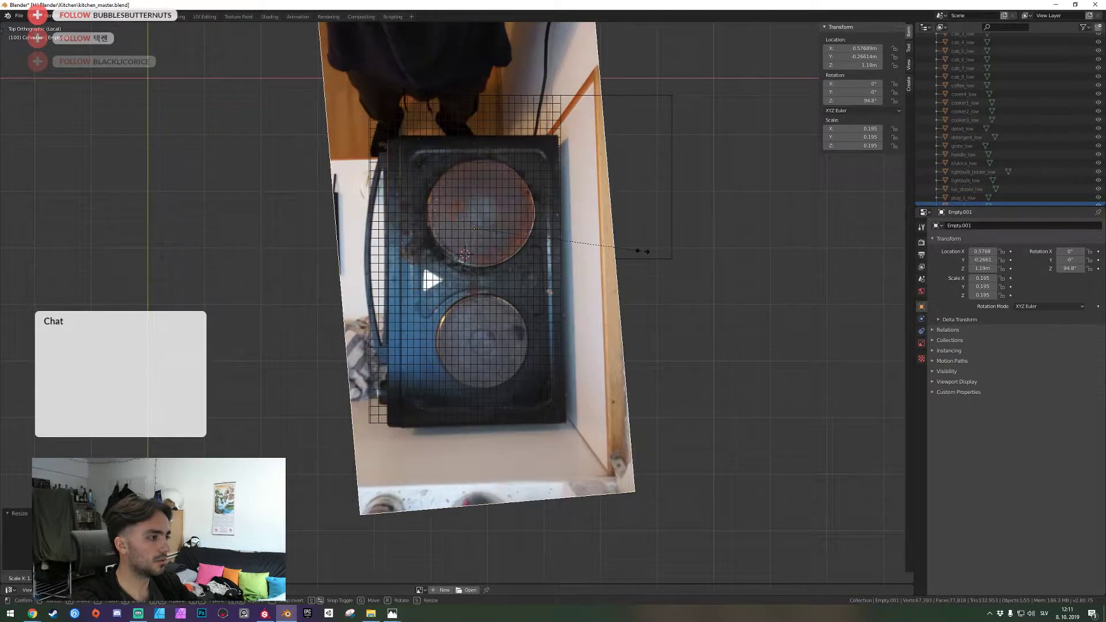
key("g")
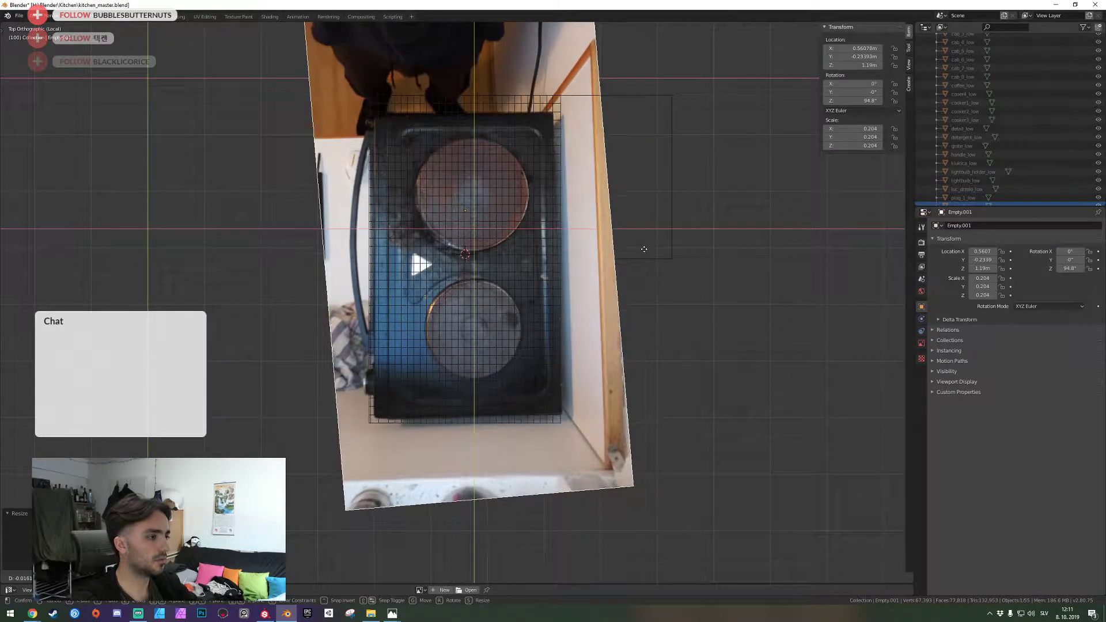
left_click(643, 253)
key("r")
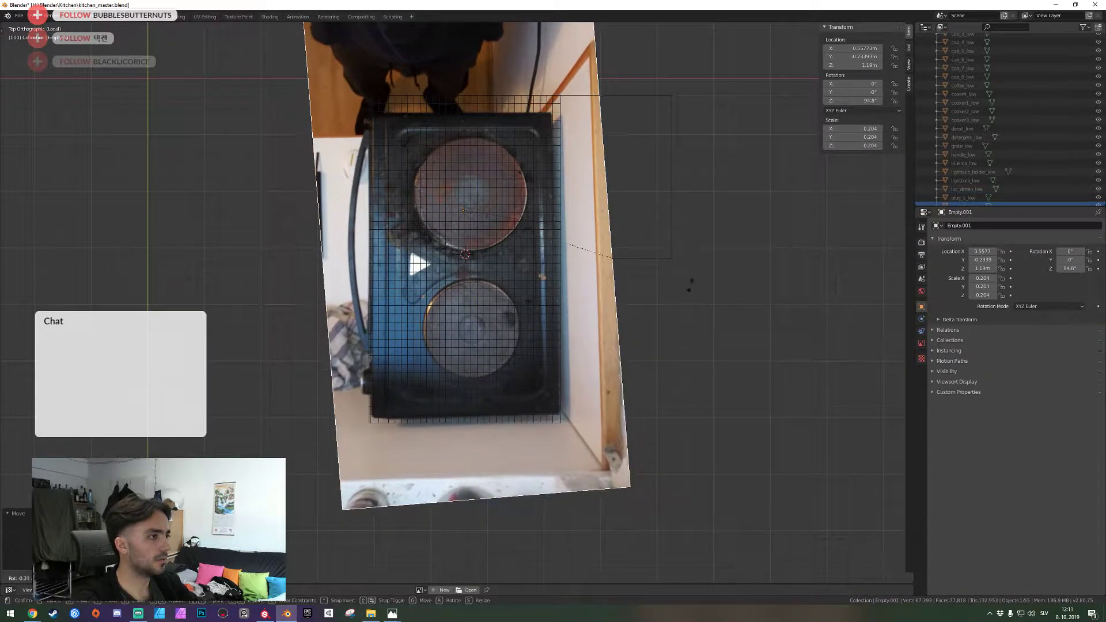
left_click(675, 358)
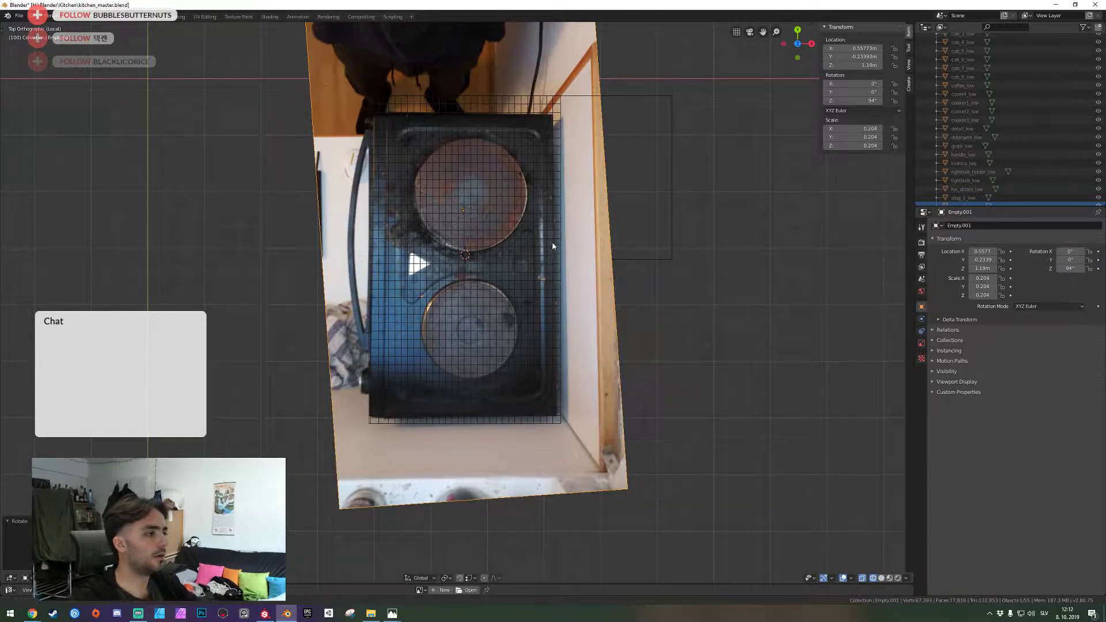
Move the reference photo along X to about 1.07 m so it sits beside the oven's top panel
scroll(523, 295, "up", 2)
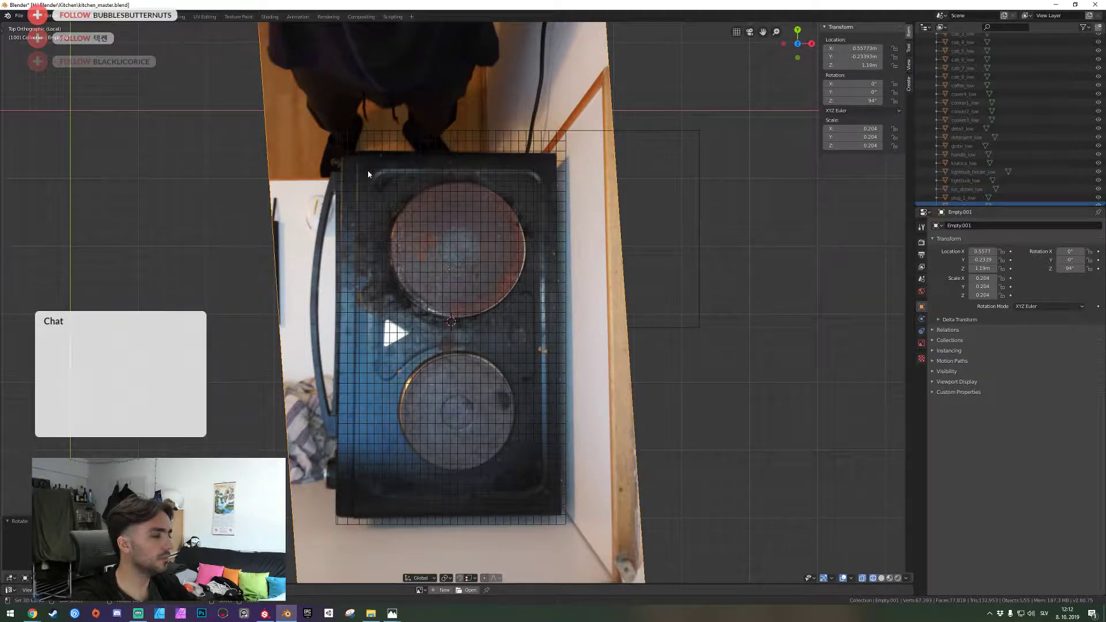
key("z")
left_click(664, 187)
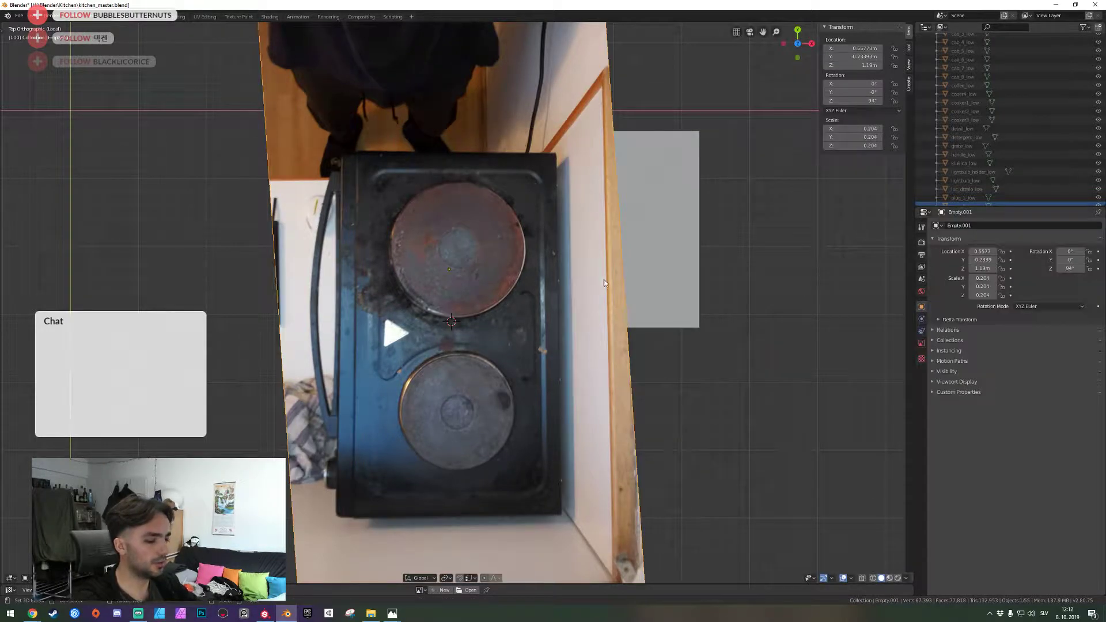
key("g")
key("x")
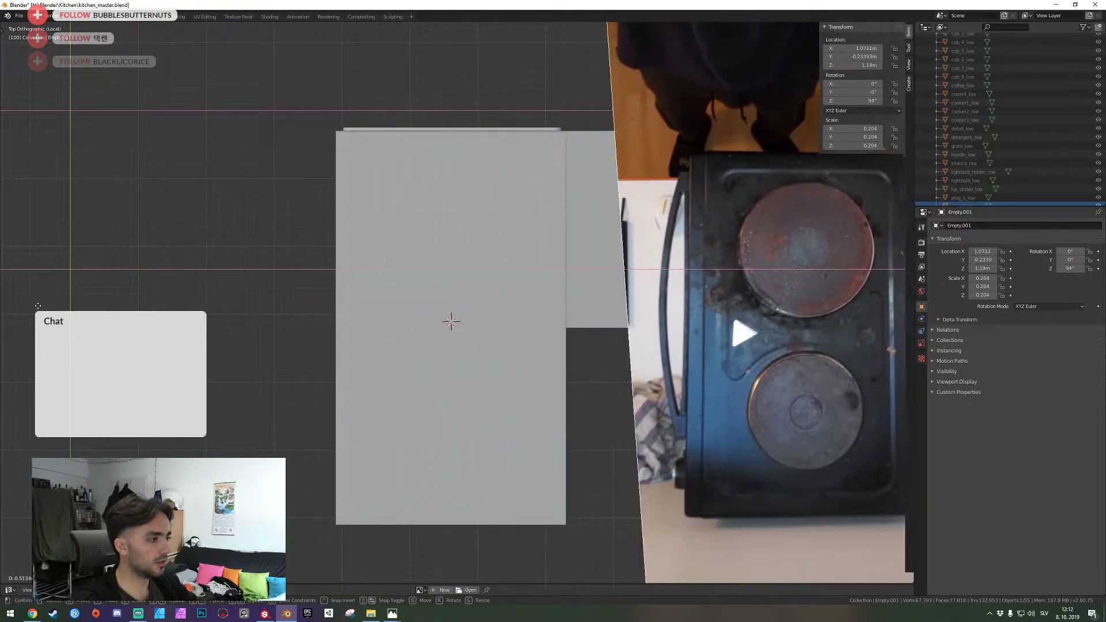
left_click(36, 305)
left_click(400, 364)
middle_click_drag(400, 364, 341, 309, "shift")
Add a loop cut to the grid of the oven's top panel
key("Tab")
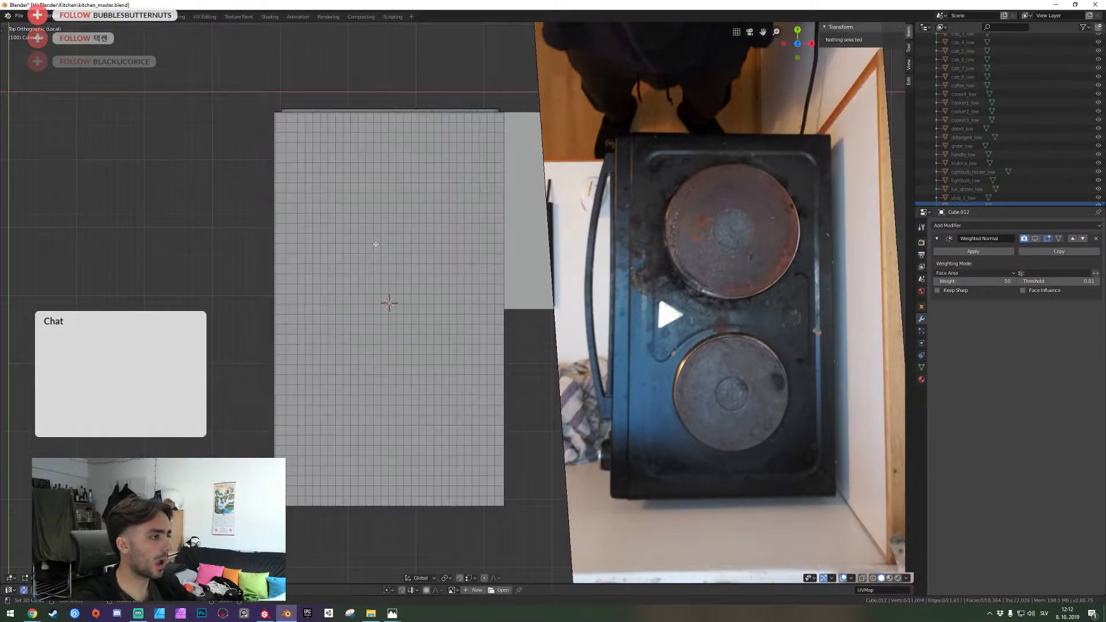
key("ctrl+r")
left_click(501, 311)
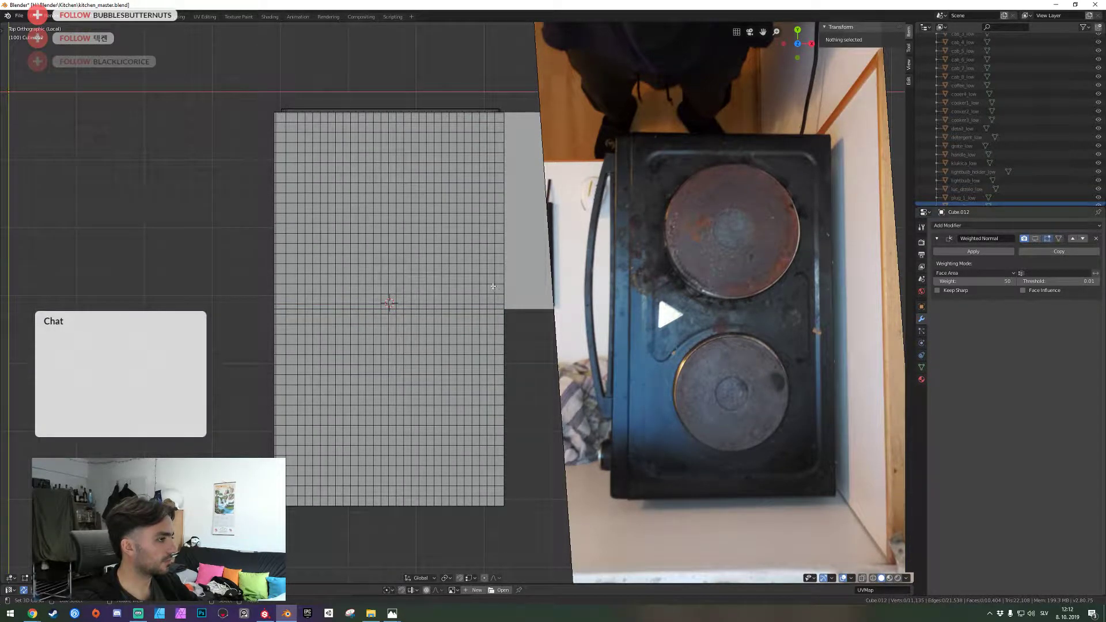
left_click(490, 263)
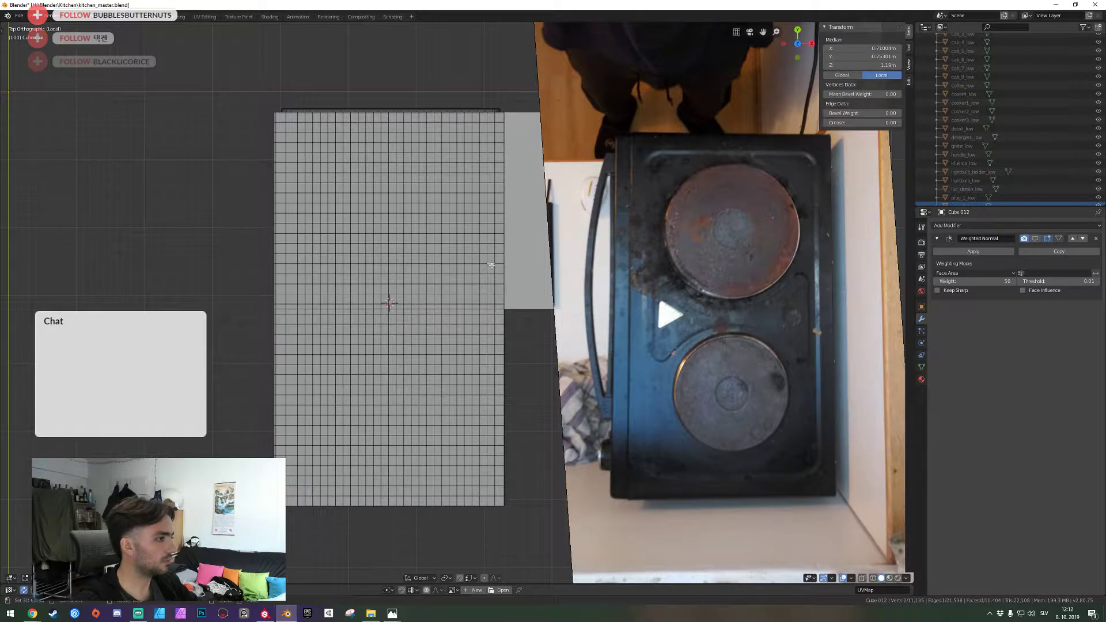
key("3")
left_click(491, 259)
left_click(491, 269, "shift")
left_click(491, 279, "shift")
left_click(491, 290, "shift")
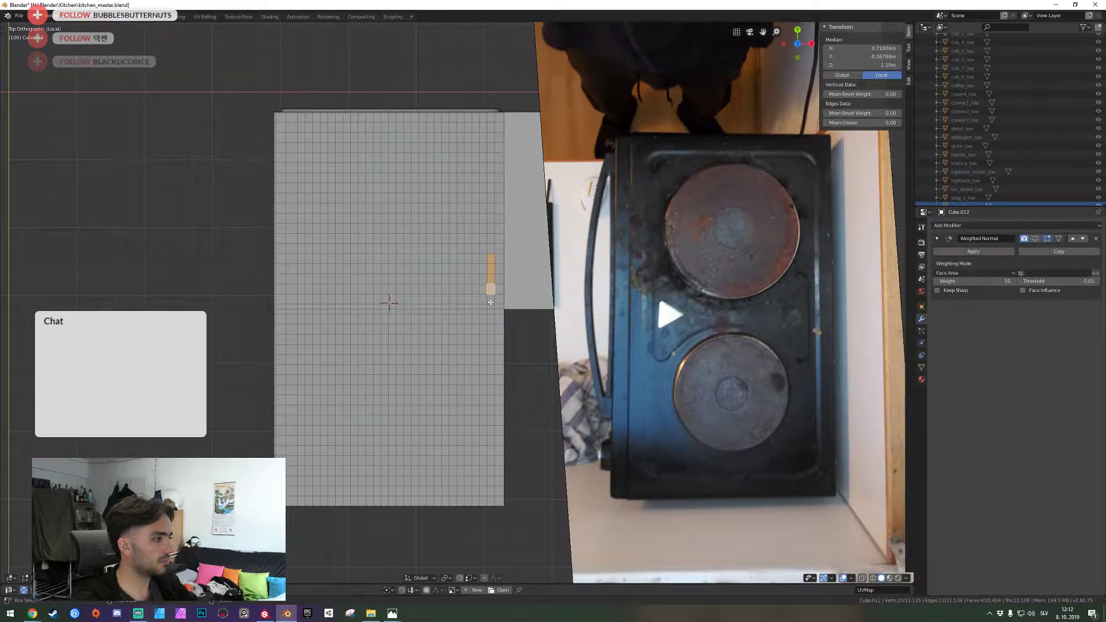
key("alt+a")
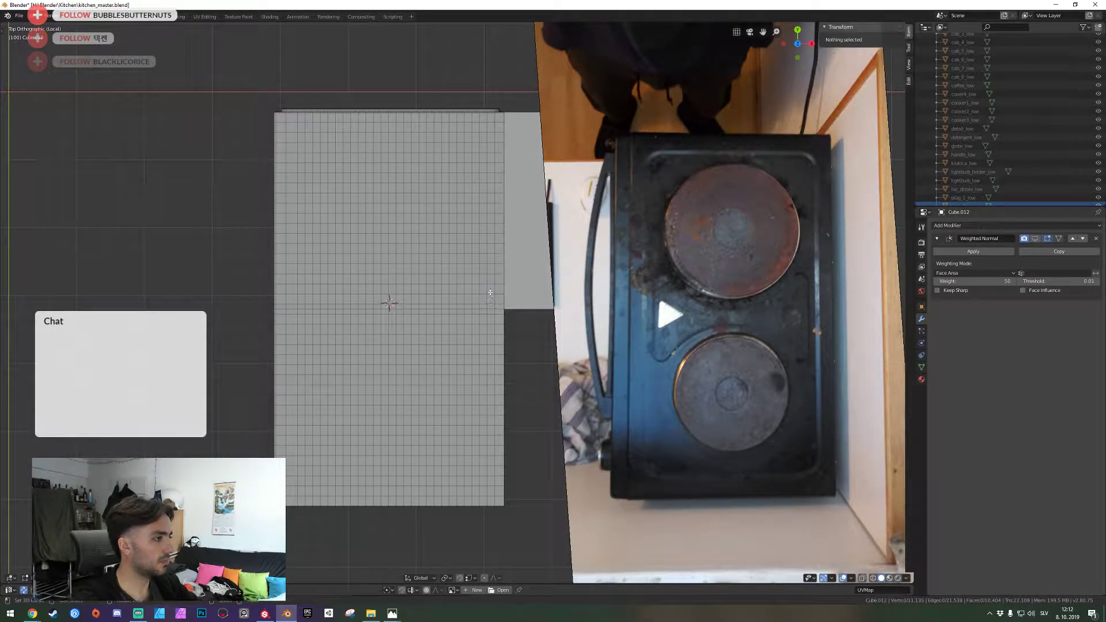
Select a large rectangle of faces on the top panel, leaving a narrow border of unselected faces all around
left_click(481, 142)
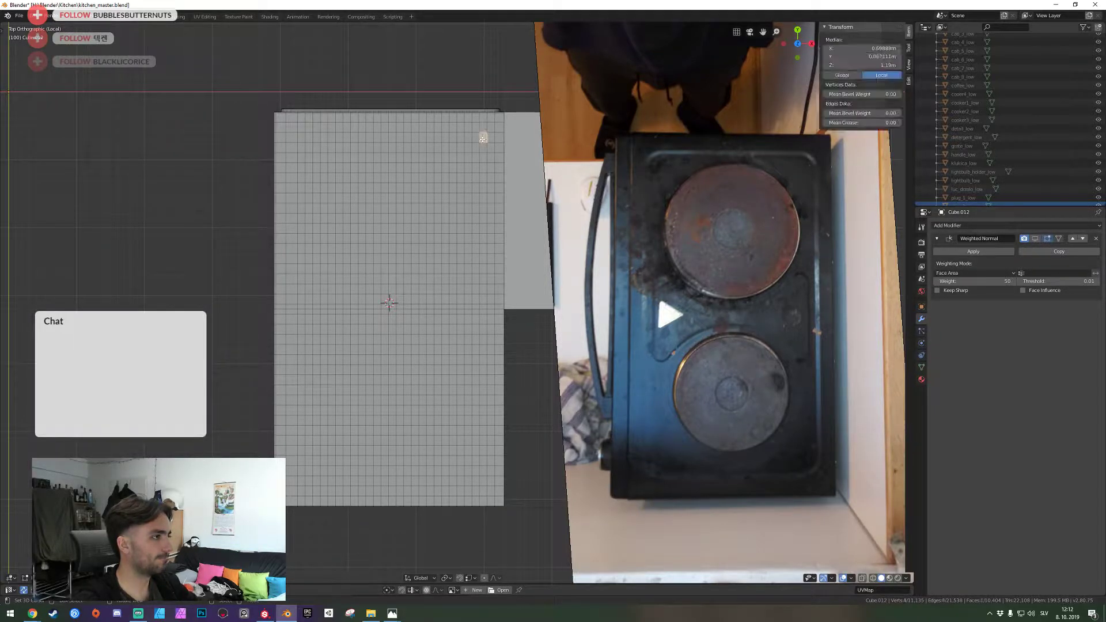
left_click(483, 477, "shift")
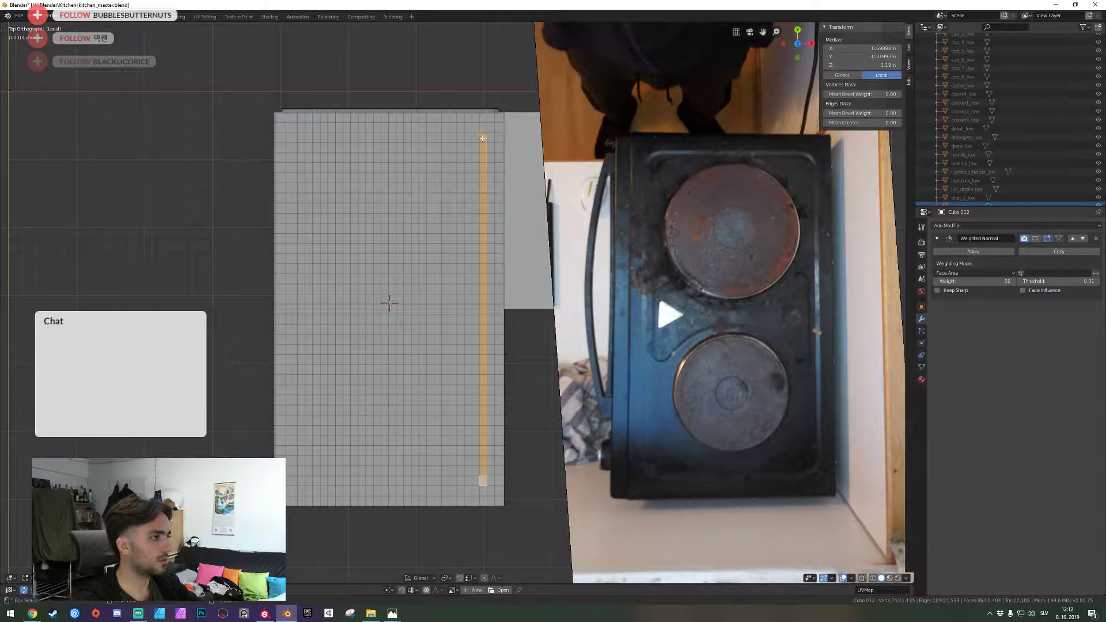
left_click_drag(483, 137, 312, 137, "shift")
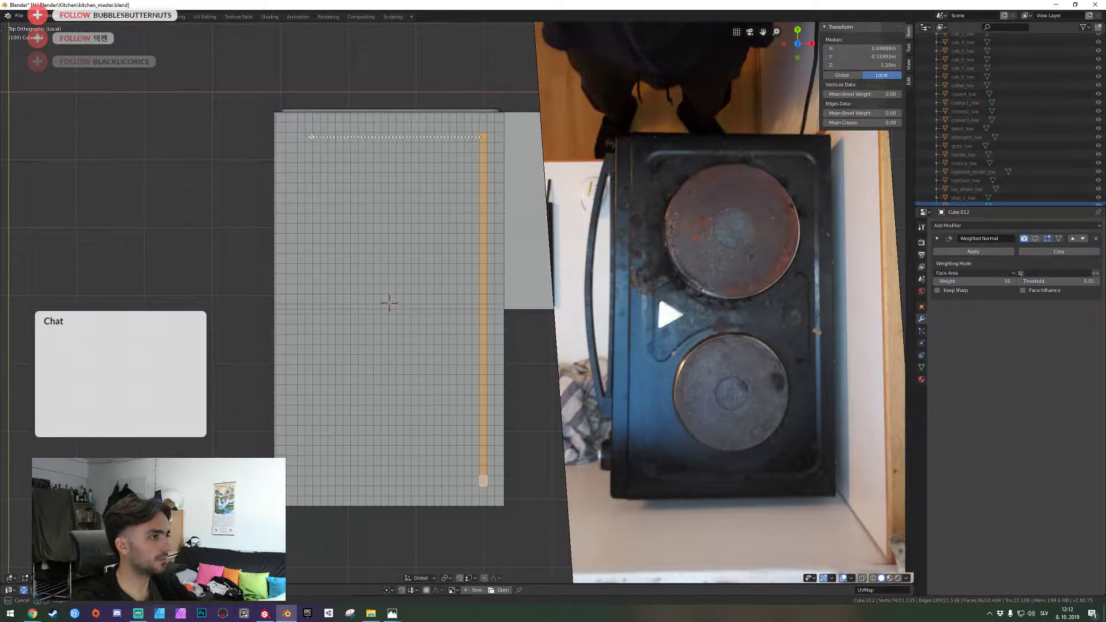
key("Return")
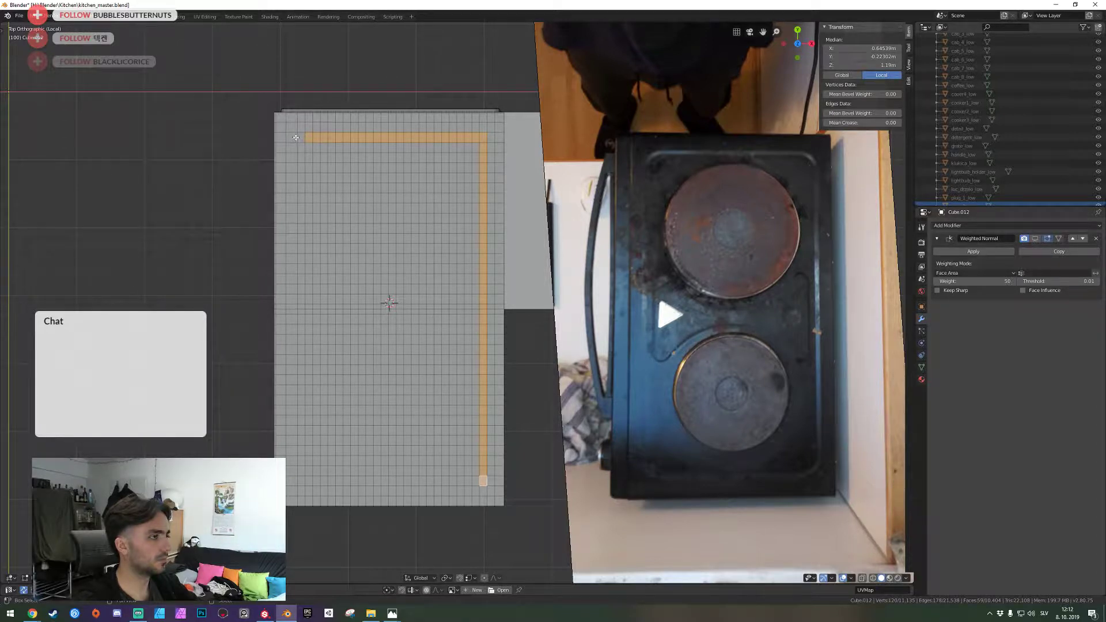
key("Return")
left_click_drag(292, 154, 484, 483, "shift")
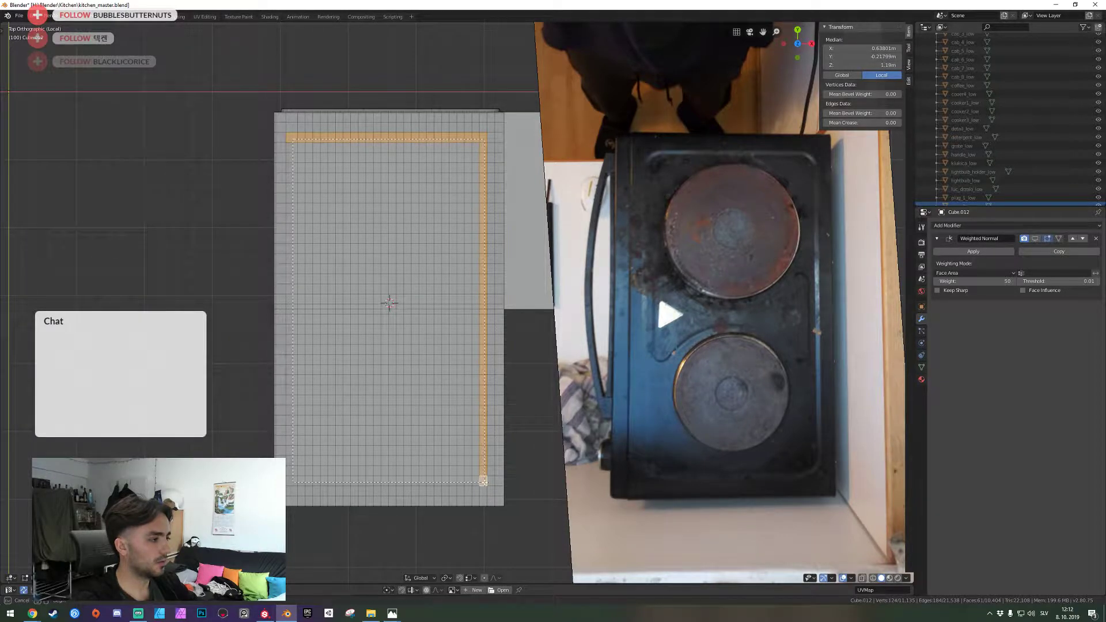
left_click(484, 481)
key("Return")
Extrude the selected rectangle of panel faces slightly downwards to form a shallow recess
key("shift+grave")
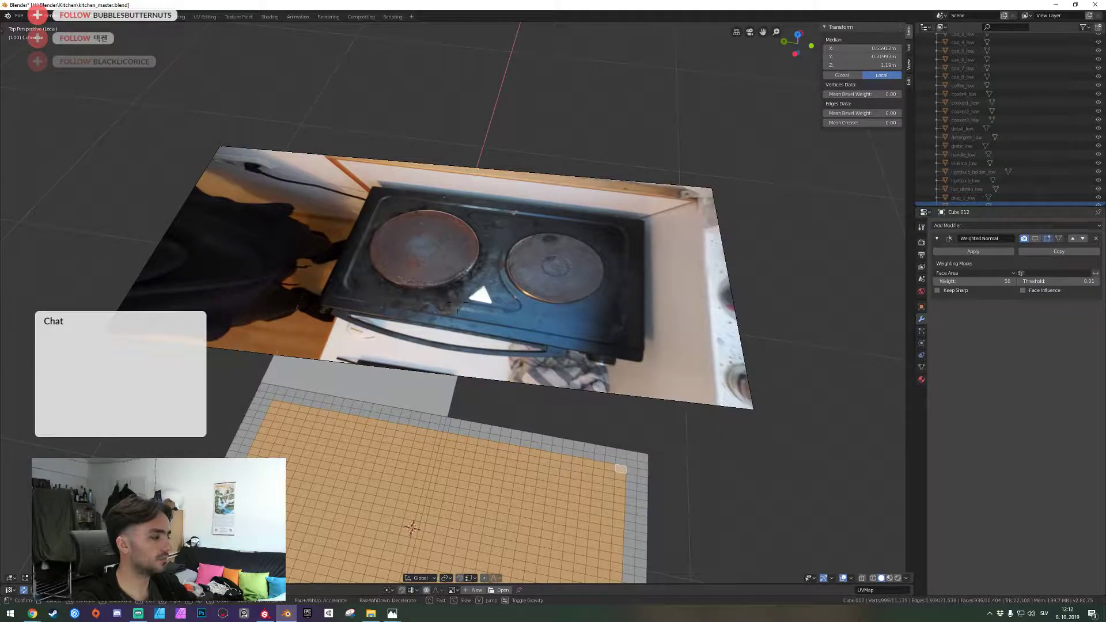
key("d")
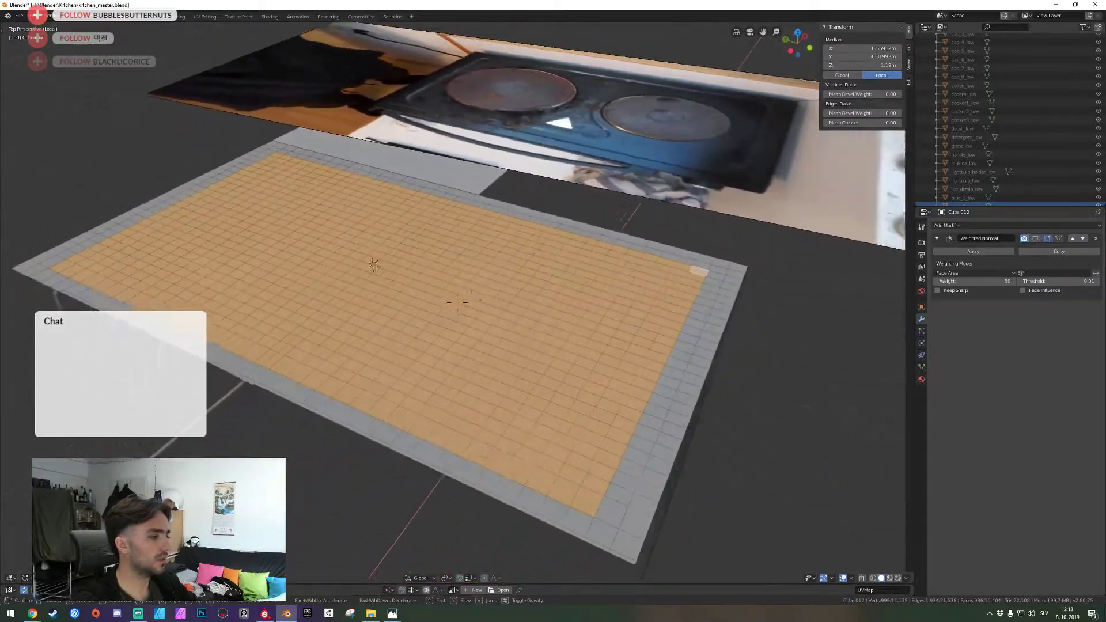
left_click(457, 304)
mouse_move(469, 331)
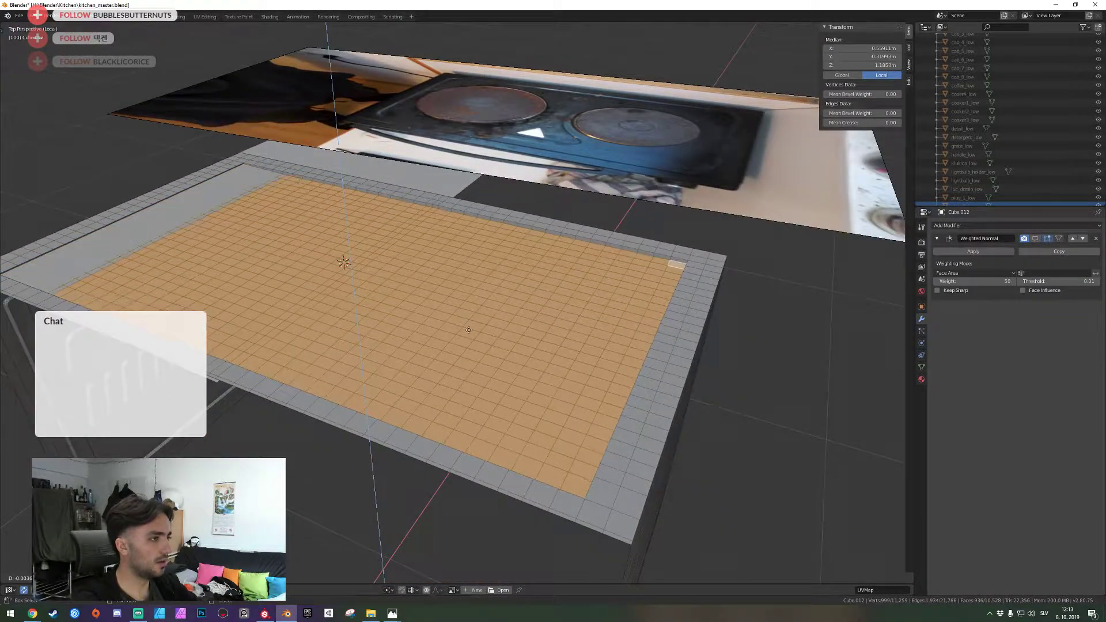
left_click(470, 326)
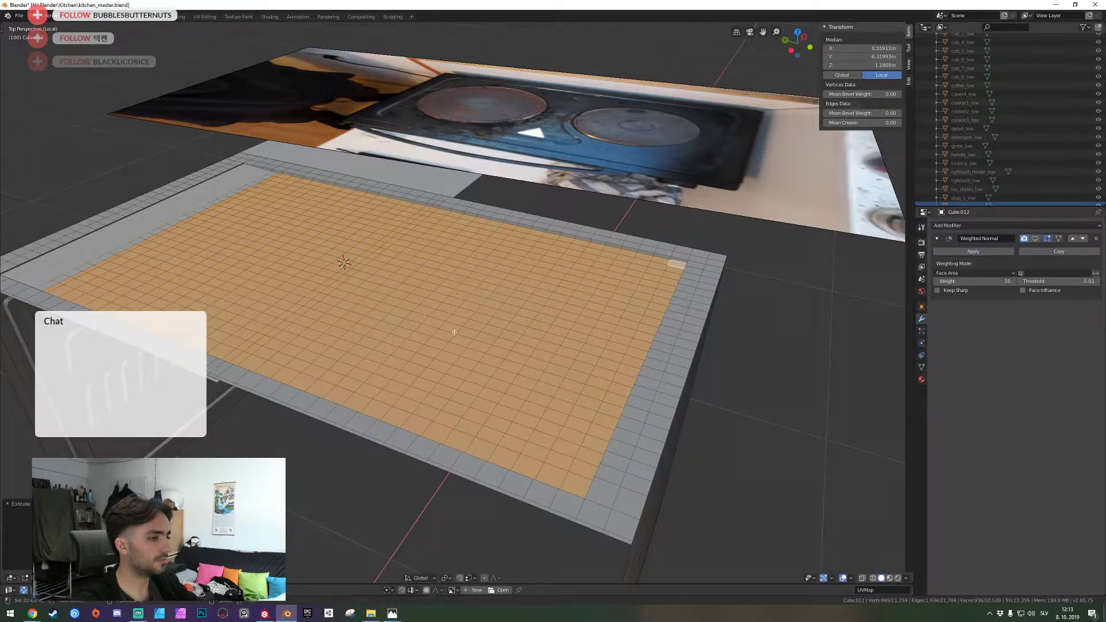
Check the recess in object mode and deepen it by lowering the selected faces along Z to about 1.186 m
middle_click_drag(469, 326, 457, 303)
key("Tab")
key("shift+grave")
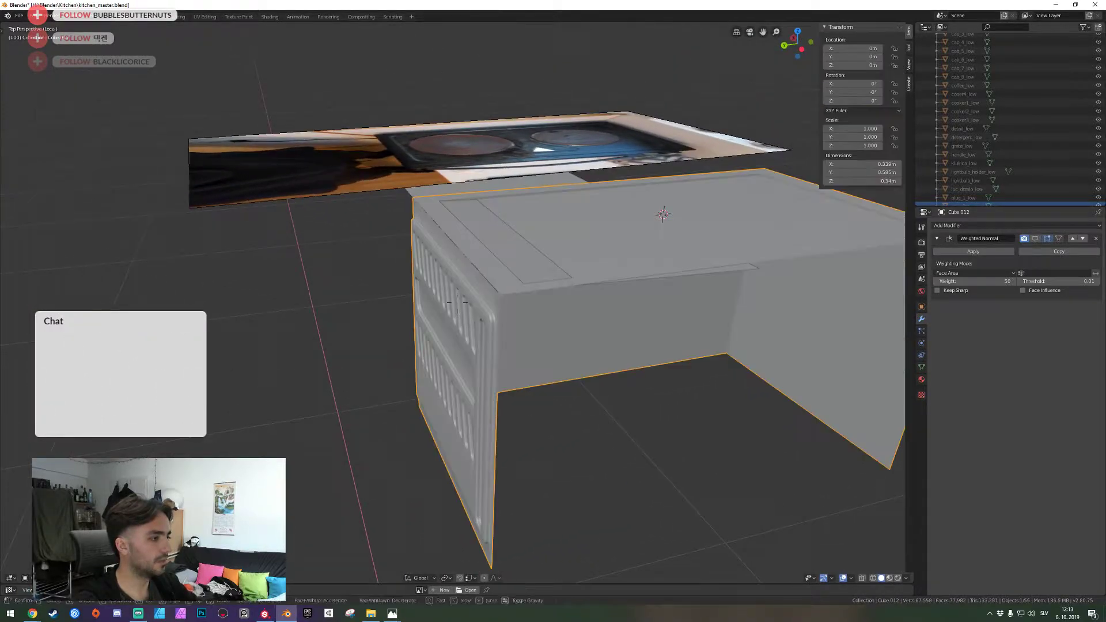
key("d")
left_click(457, 302)
key("Tab")
key("shift+grave")
key("w")
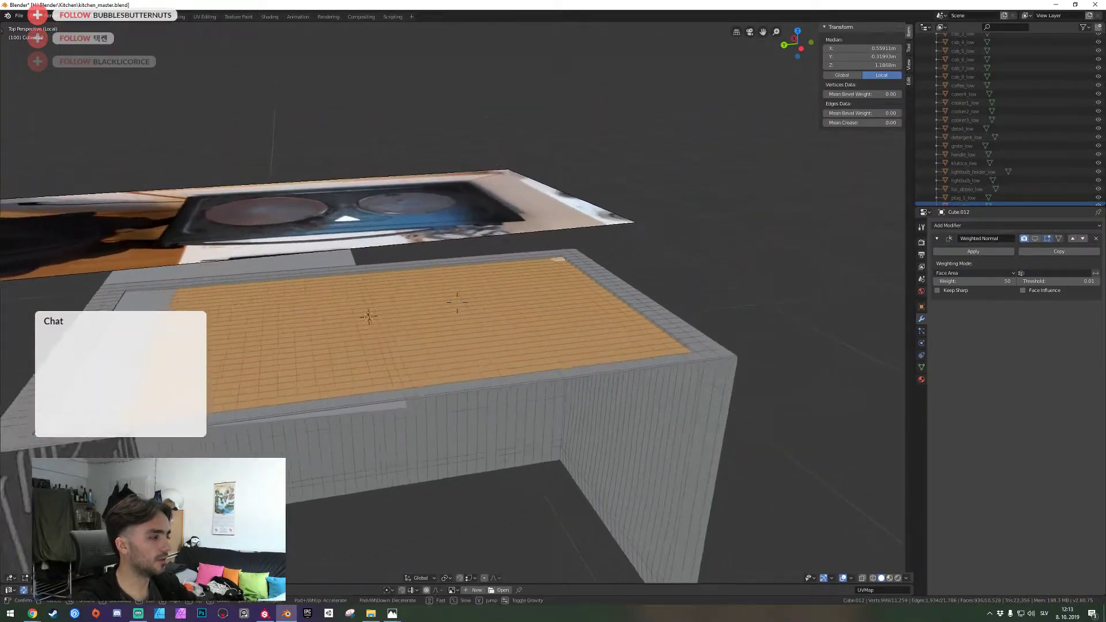
key("d")
left_click(457, 302)
key("g")
key("z")
left_click(464, 309)
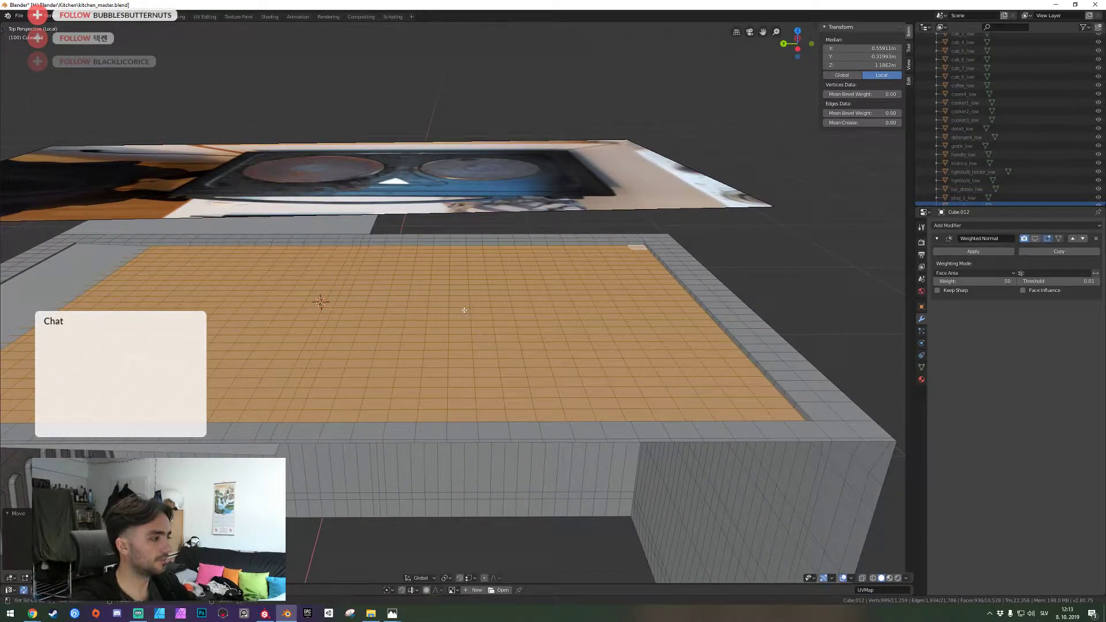
Clear the selection and select a straight strip of ten faces midway along the recess's long side nearest the photo
key("shift+grave")
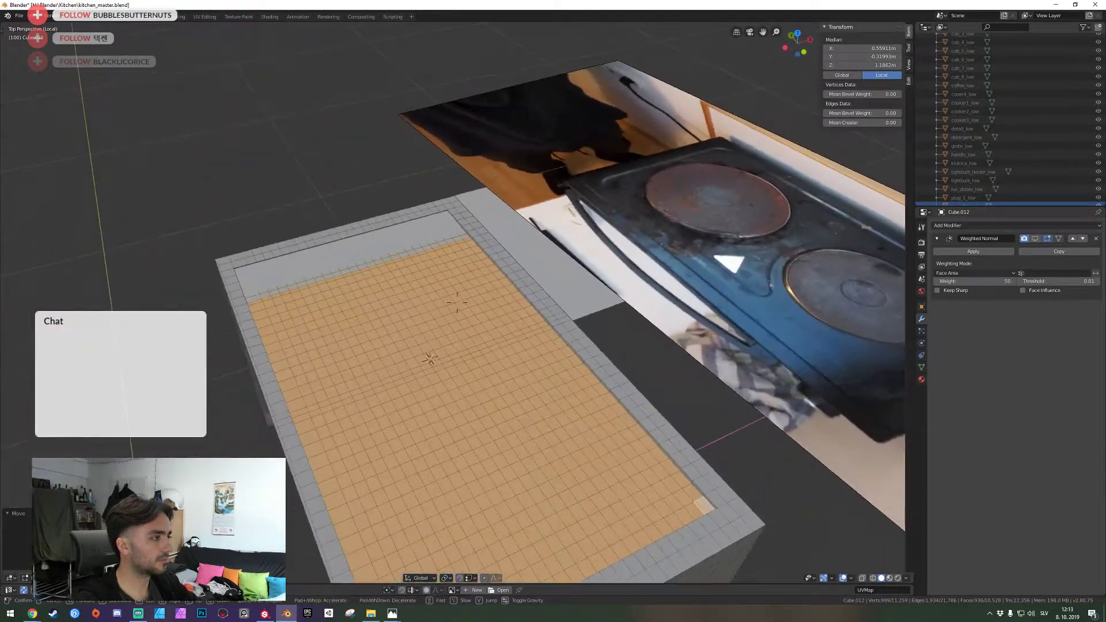
left_click(457, 303)
key("KP_7")
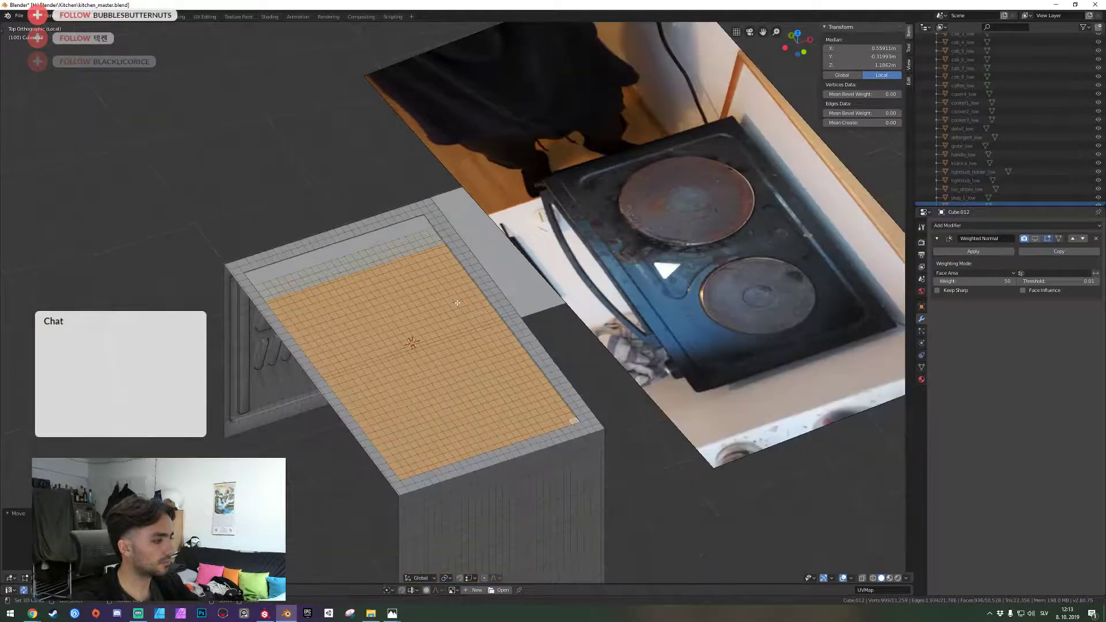
key("alt+a")
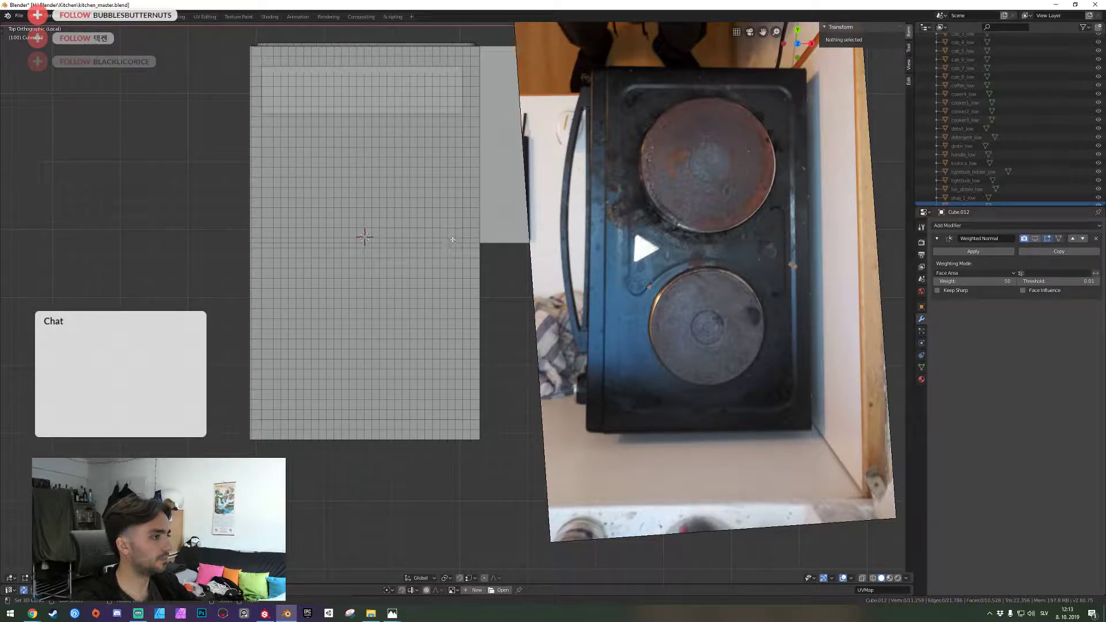
middle_click_drag(452, 240, 457, 302)
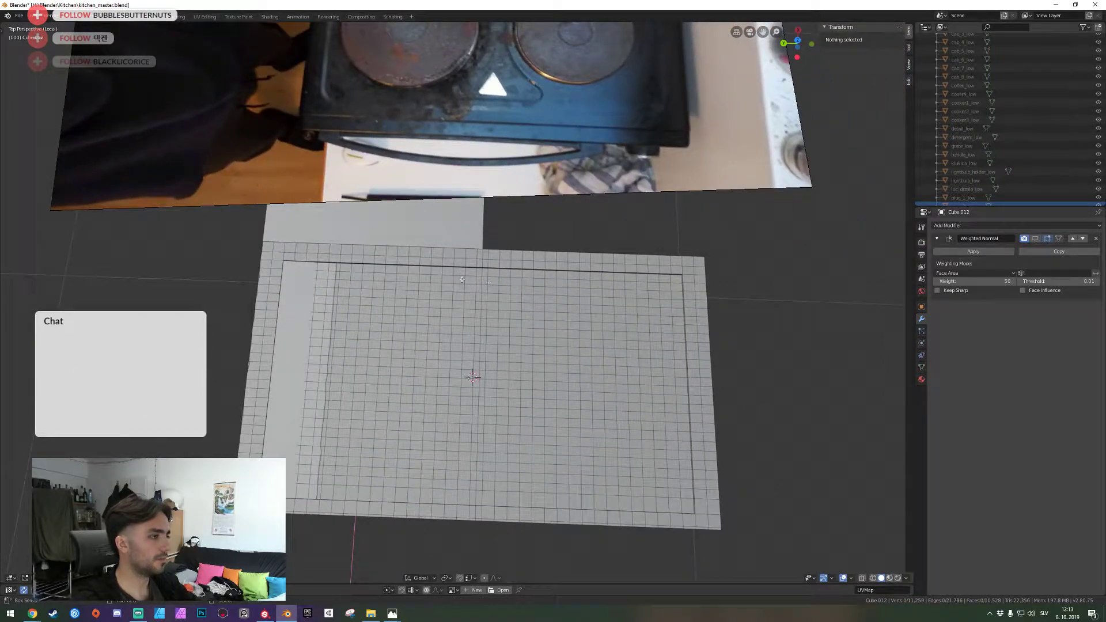
left_click_drag(439, 279, 524, 282)
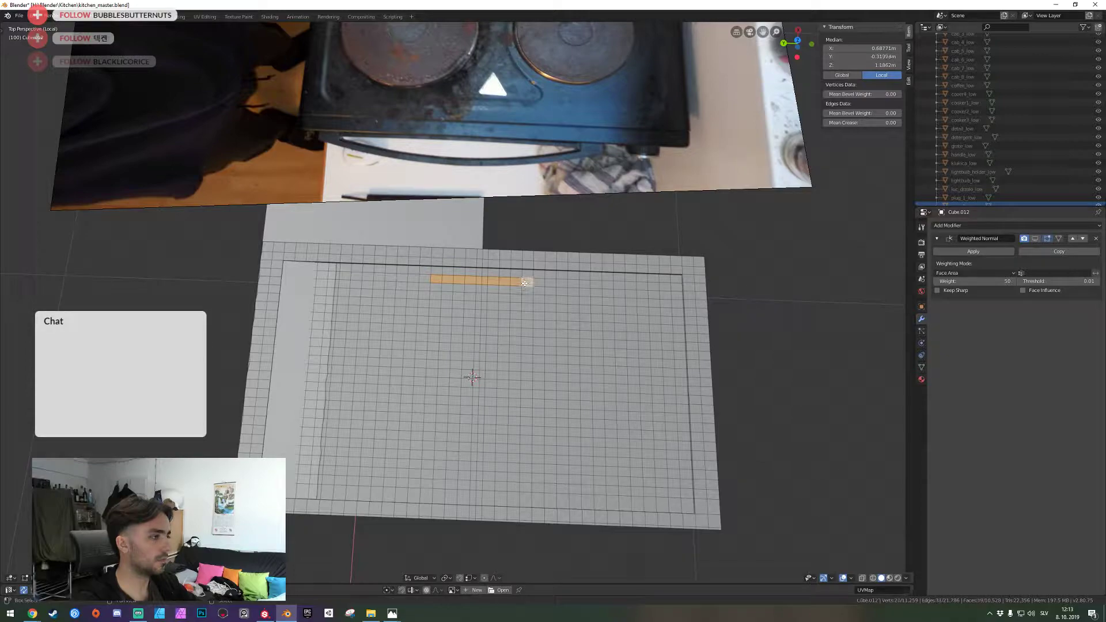
middle_click_drag(524, 283, 457, 302)
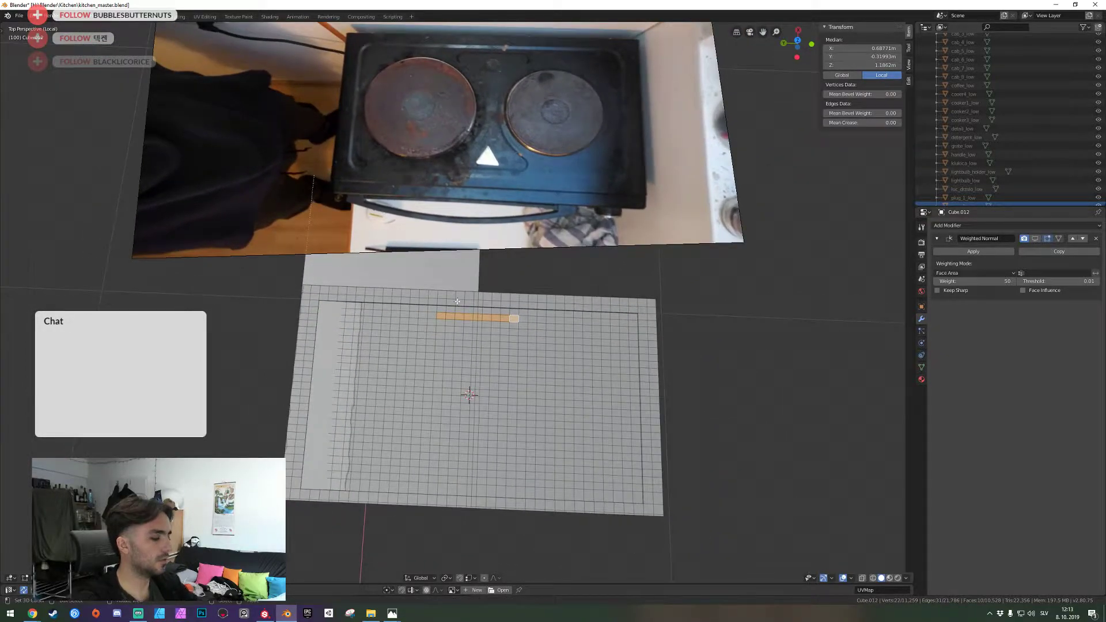
key("KP_7")
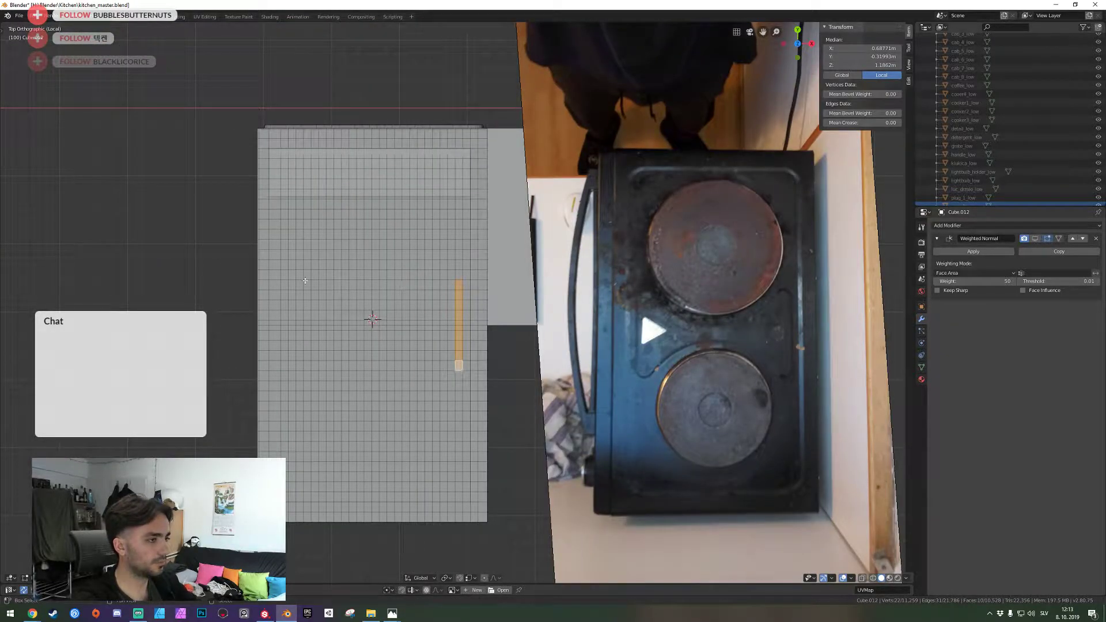
Add a matching strip of ten faces along the recess's opposite long side to the selection
middle_click_drag(289, 279, 397, 385)
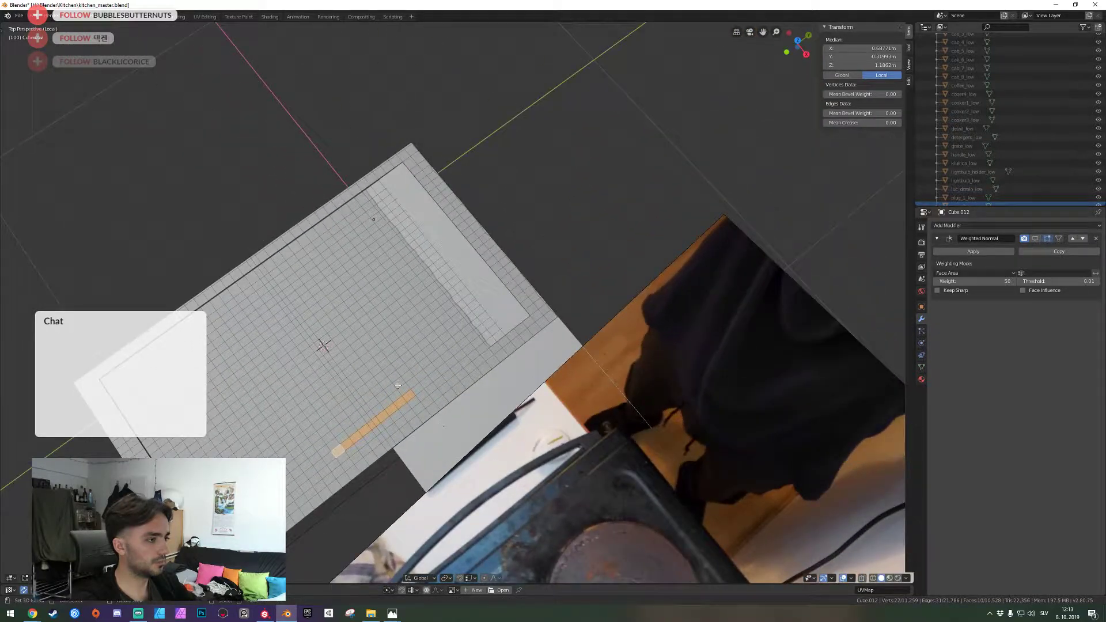
left_click(297, 255, "shift")
left_click(288, 260, "shift")
left_click(279, 267, "shift")
left_click(268, 276, "shift")
left_click(260, 281, "shift")
left_click(253, 288, "shift")
left_click(232, 304, "shift")
left_click(240, 298, "shift")
left_click(248, 292, "shift")
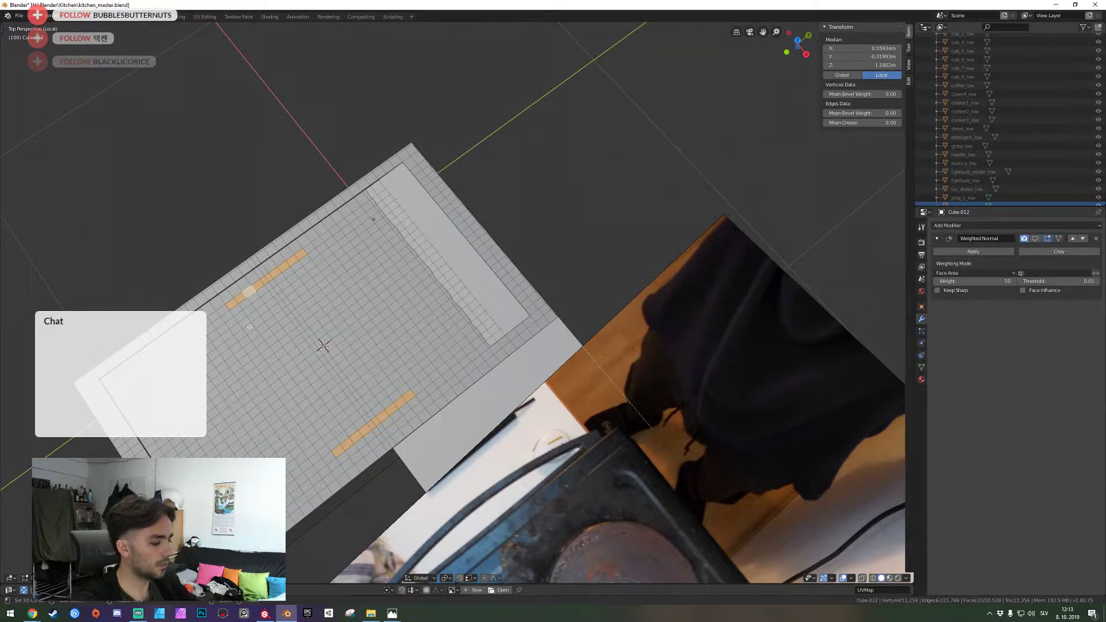
key("KP_7")
key("Home")
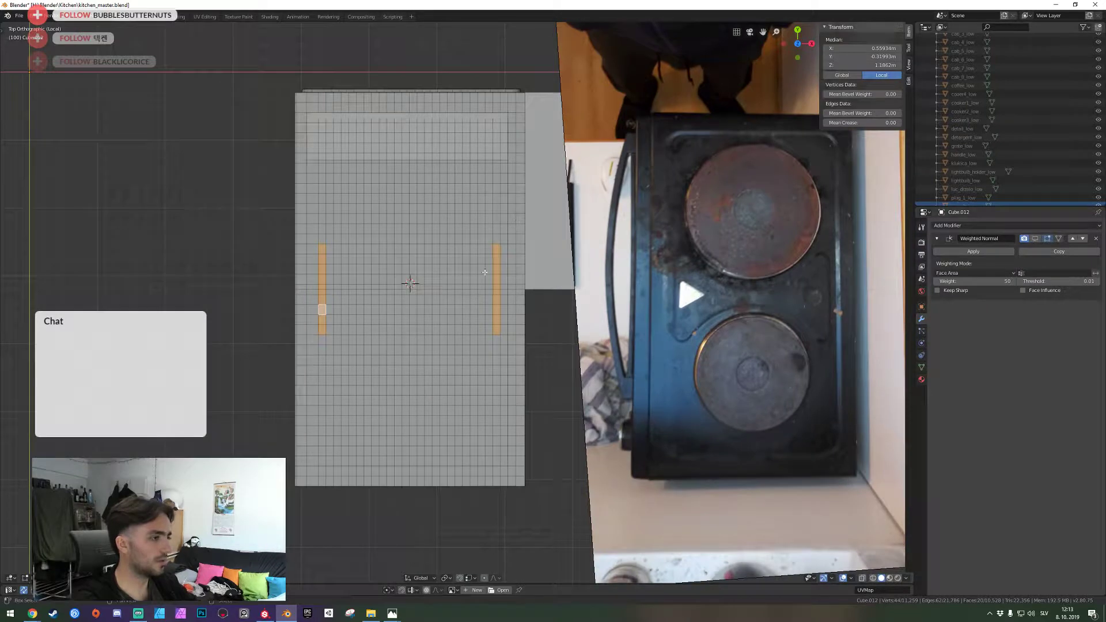
Connect the two selected strips with a two-face-wide crossbar and widen the strip farthest from the photo inward in steps
left_click_drag(495, 284, 324, 293)
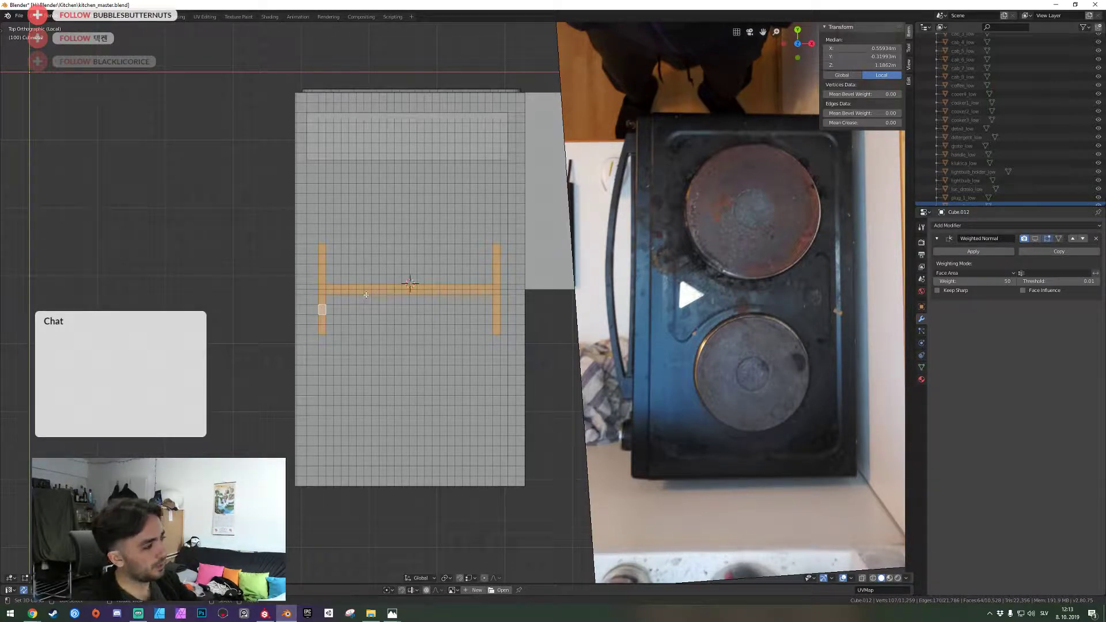
left_click(331, 331, "shift")
left_click(338, 329, "shift")
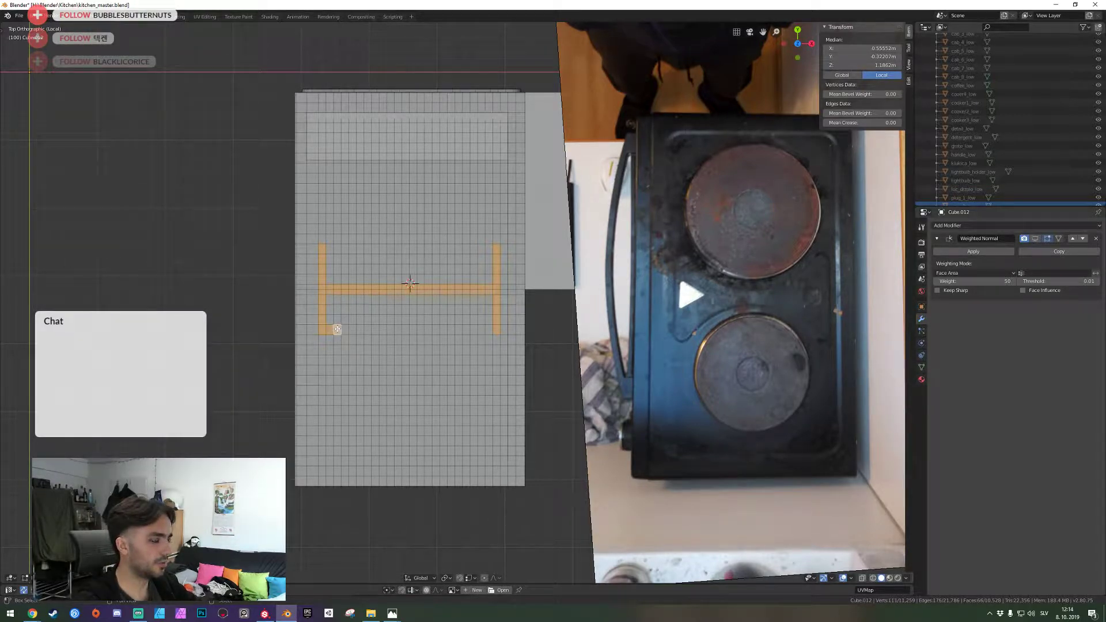
left_click_drag(326, 245, 327, 245)
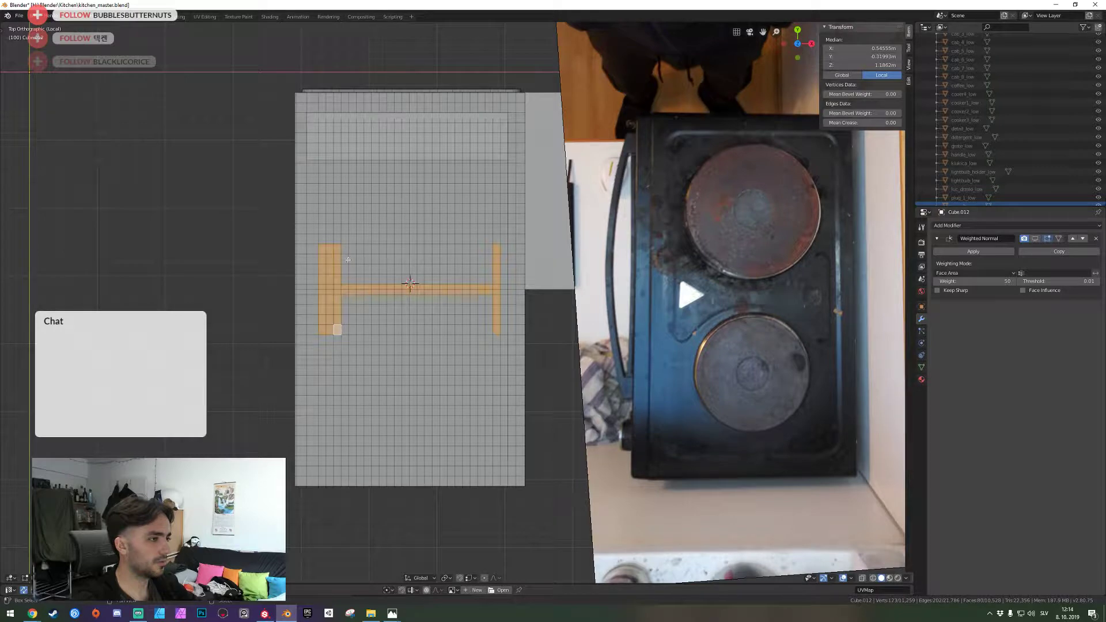
left_click_drag(339, 309, 338, 310)
Widen the selected strip nearest the photo in steps towards the crossbar and extend the opposite end's taper onto the crossbar
left_click_drag(495, 250, 482, 333)
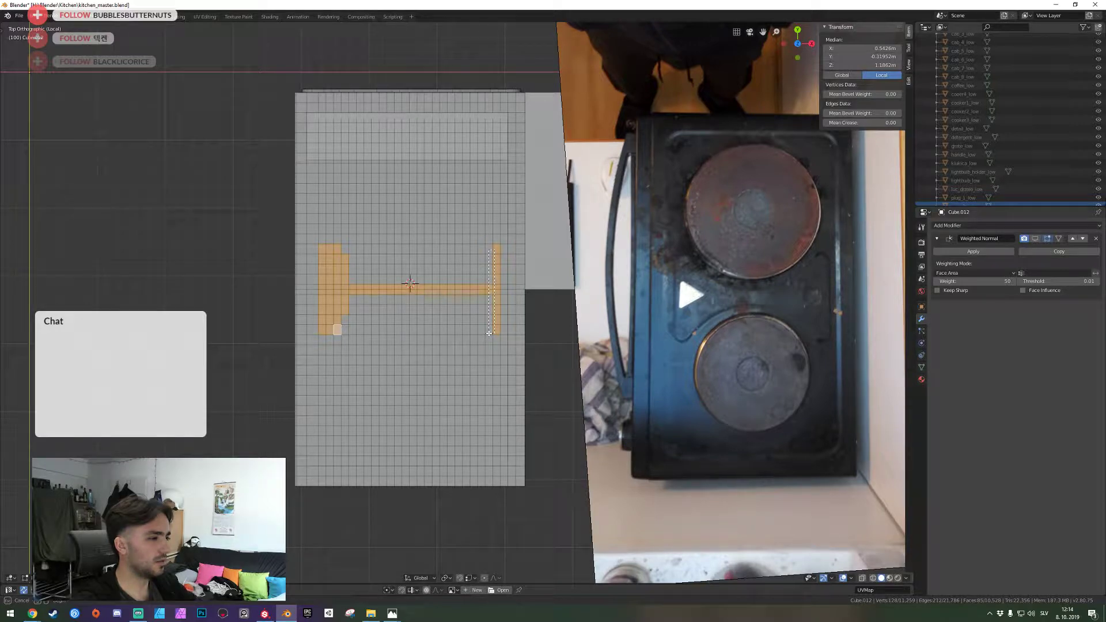
left_click_drag(483, 274, 464, 309)
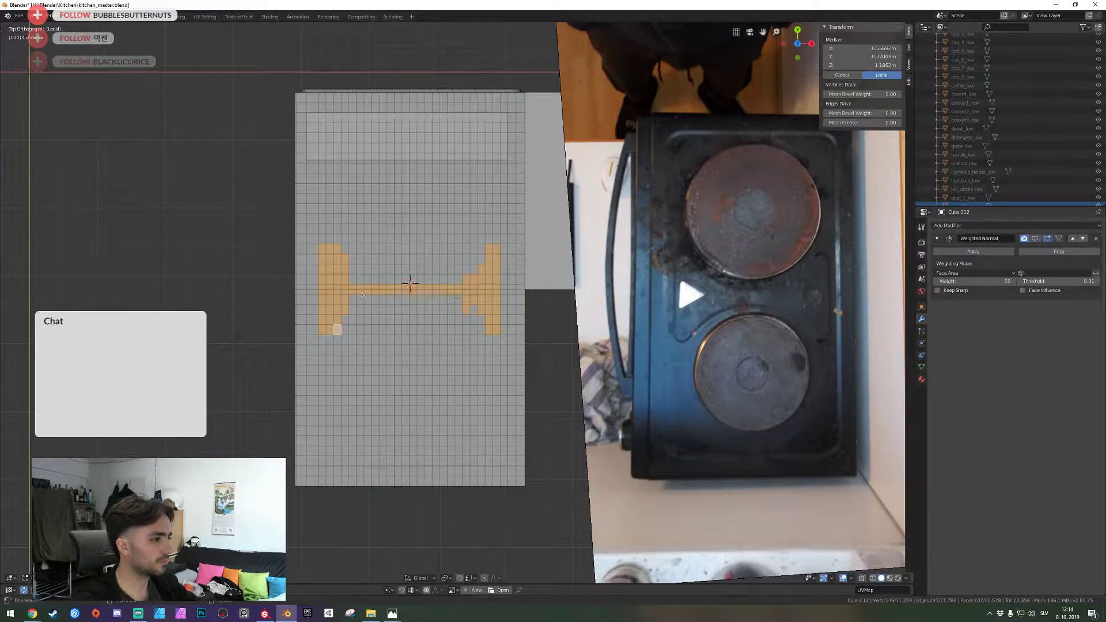
left_click_drag(348, 280, 362, 303)
left_click(473, 309, "shift")
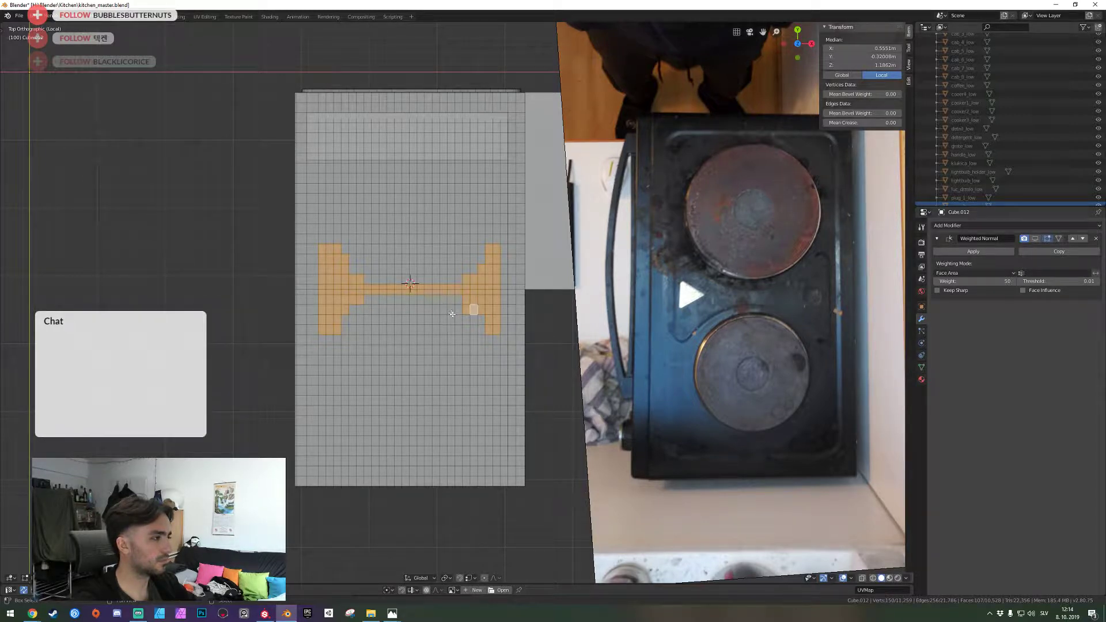
Correct individual corner faces in the selection so both ends taper to the crossbar in even, symmetrical one-face stair steps
left_click_drag(470, 310, 467, 310, "ctrl")
left_click(480, 320, "shift")
left_click(481, 260, "shift")
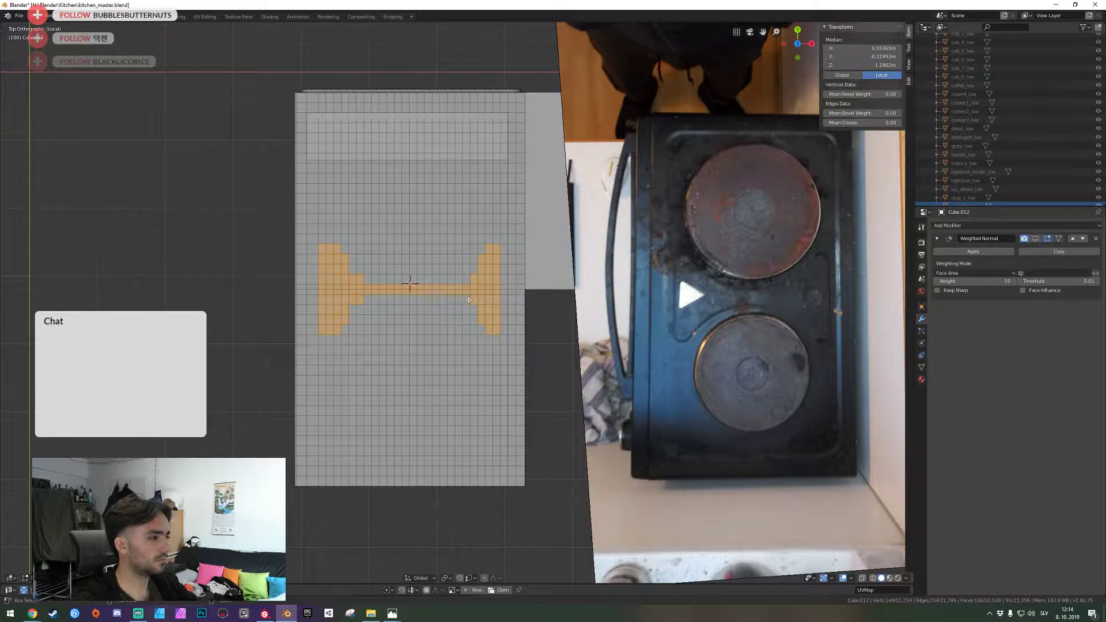
left_click(474, 270, "shift")
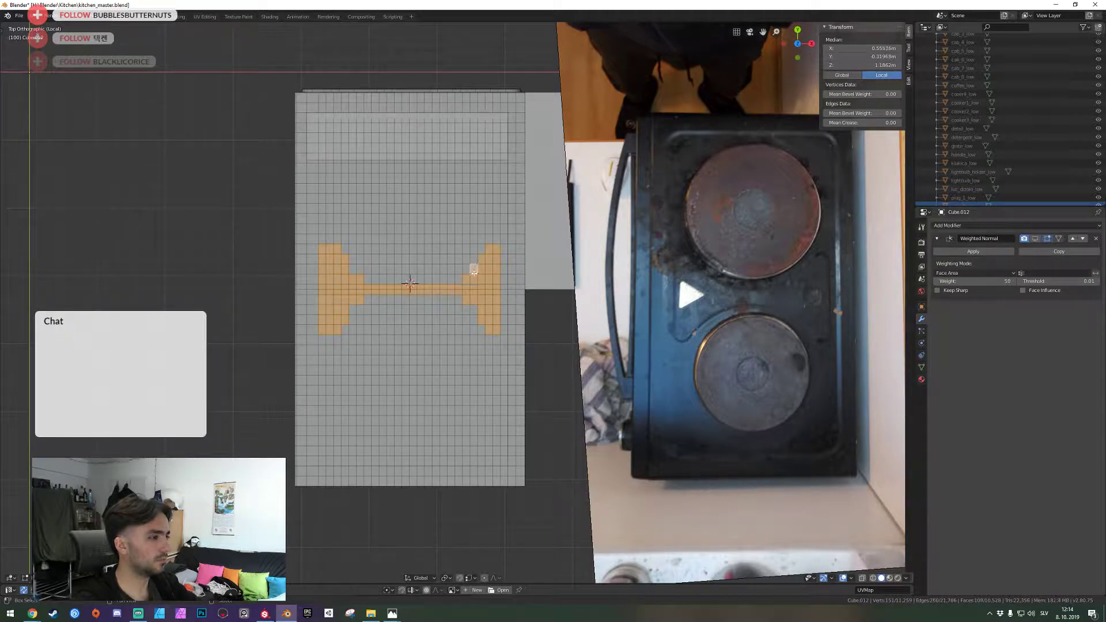
left_click(473, 311, "shift")
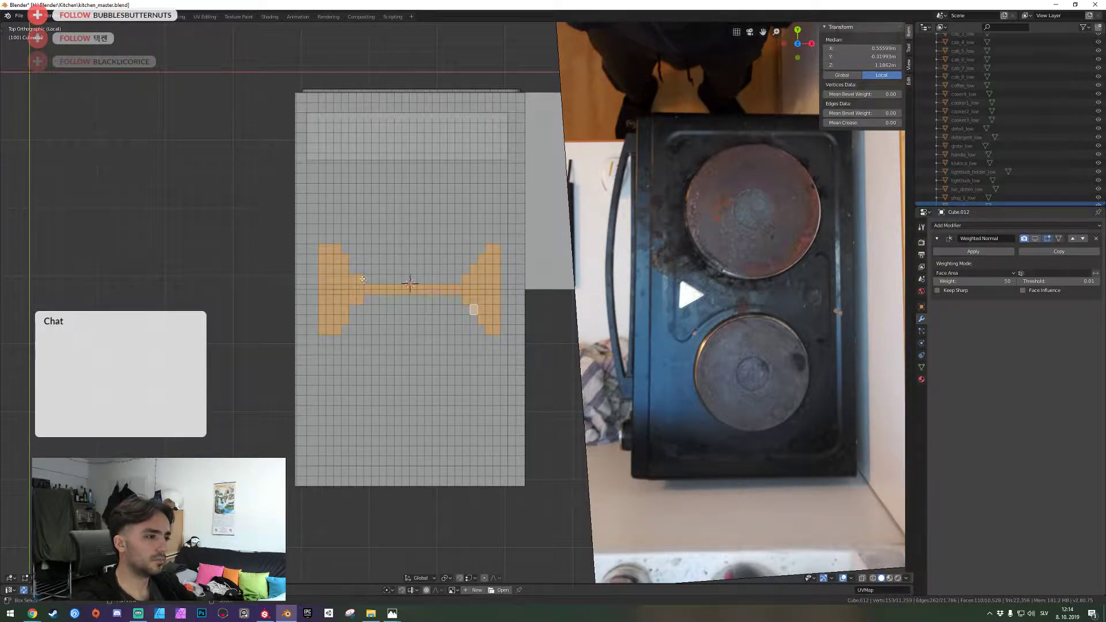
left_click(354, 272, "shift")
left_click(352, 309, "shift")
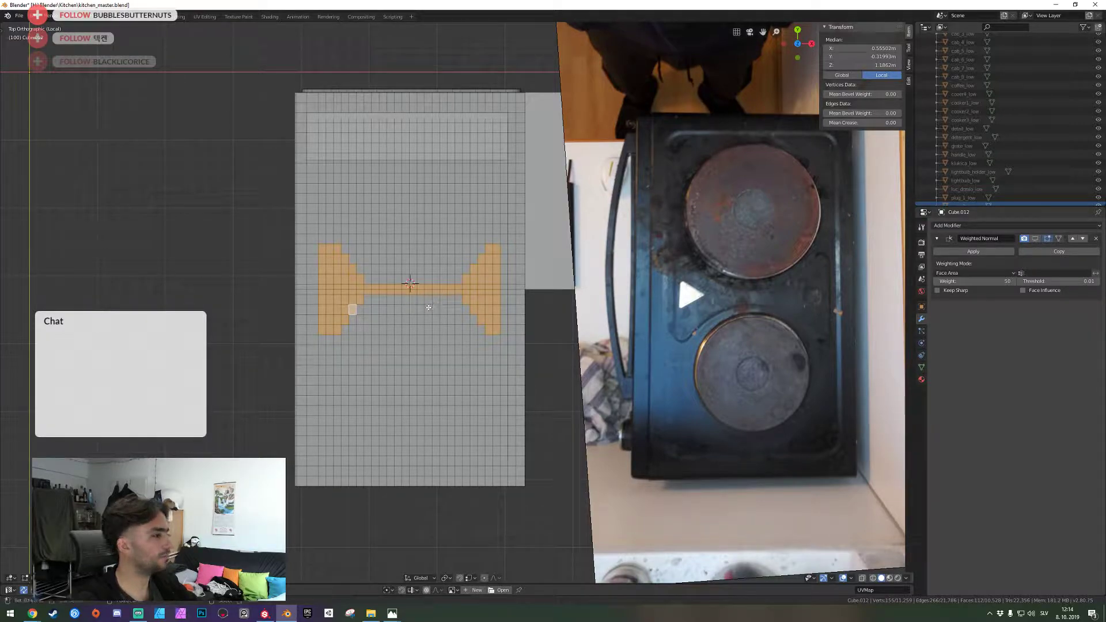
Extrude the selected hourglass-shaped faces slightly upwards to a median Z of 1.19 m
key("shift+grave")
key("q")
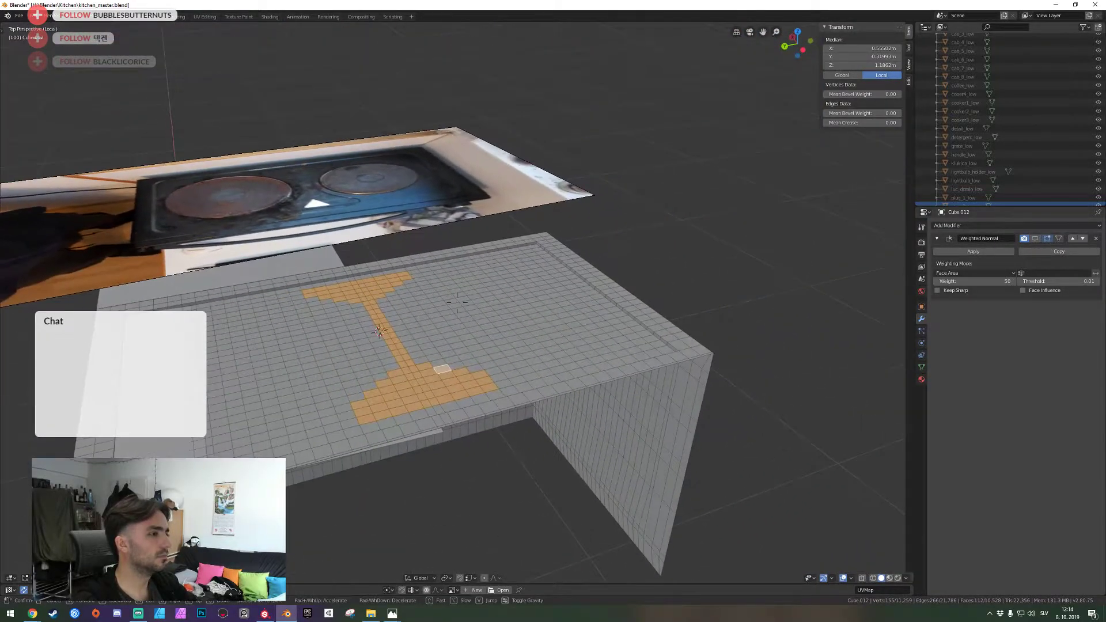
key("d")
key("w")
left_click(548, 274)
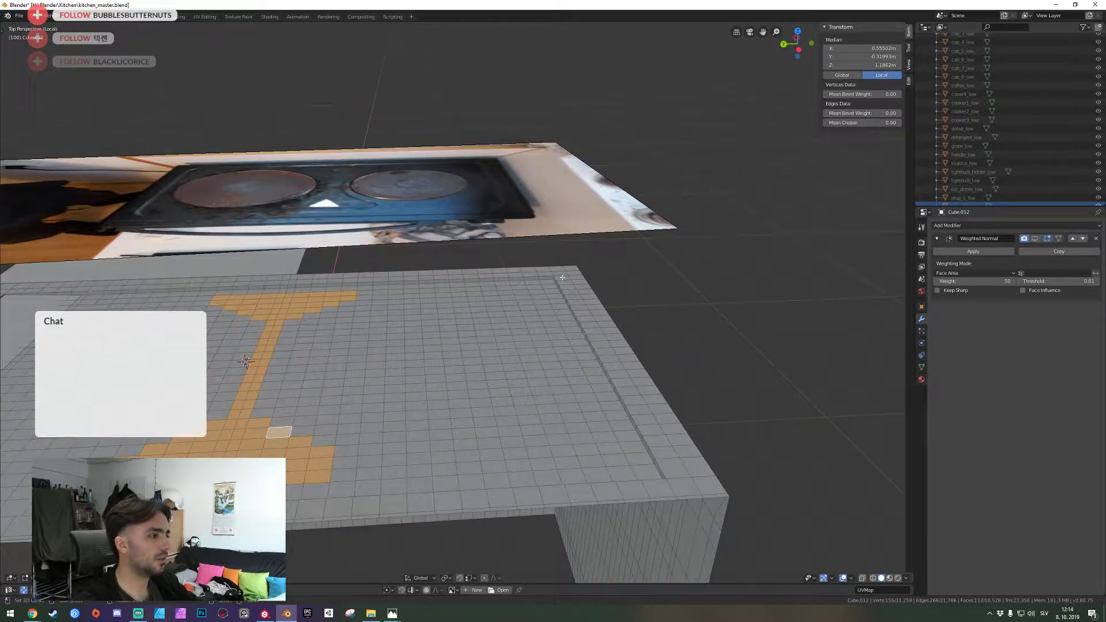
key("e")
left_click(549, 271)
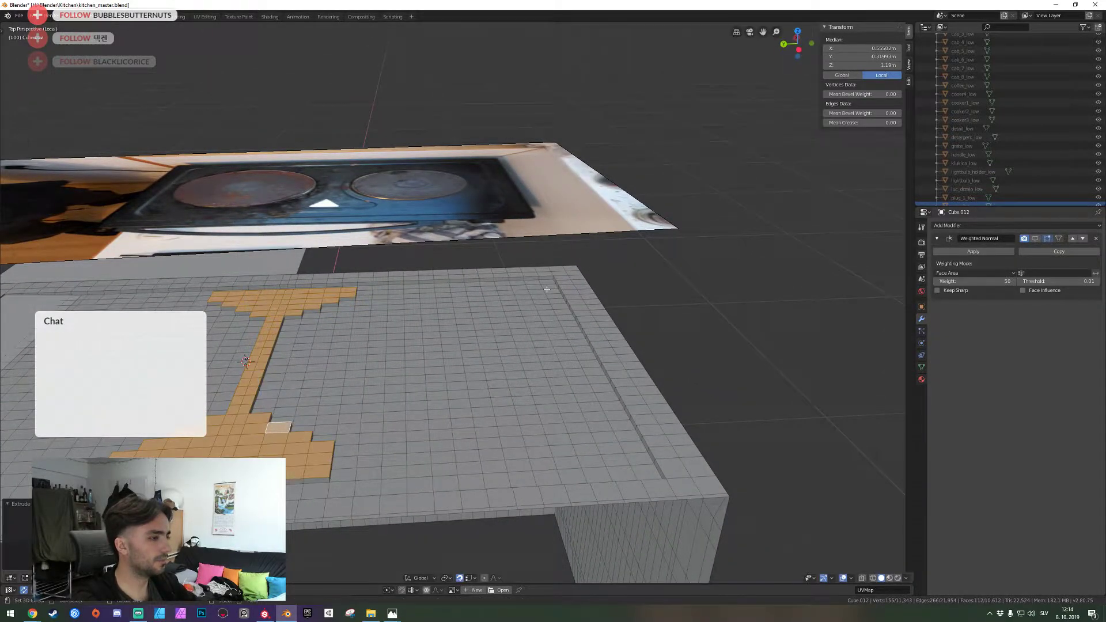
Clear the selection and examine the raised hourglass shape and its stepped edges against the top-view photo
key("shift+grave")
key("e")
key("d")
key("w")
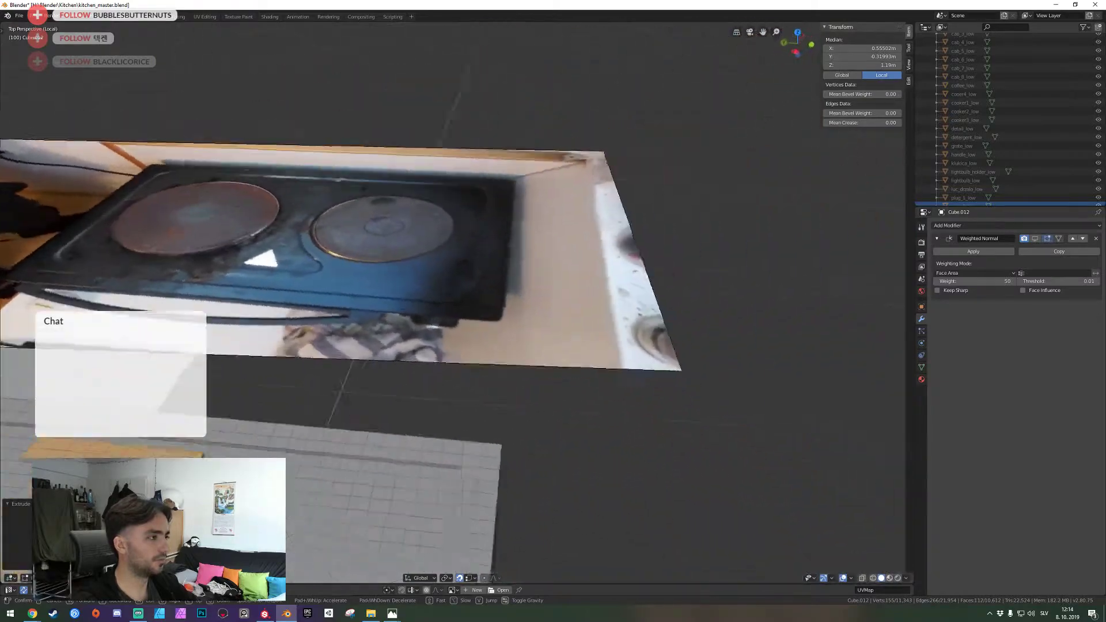
key("w")
left_click(457, 302)
key("alt+a")
key("shift+grave")
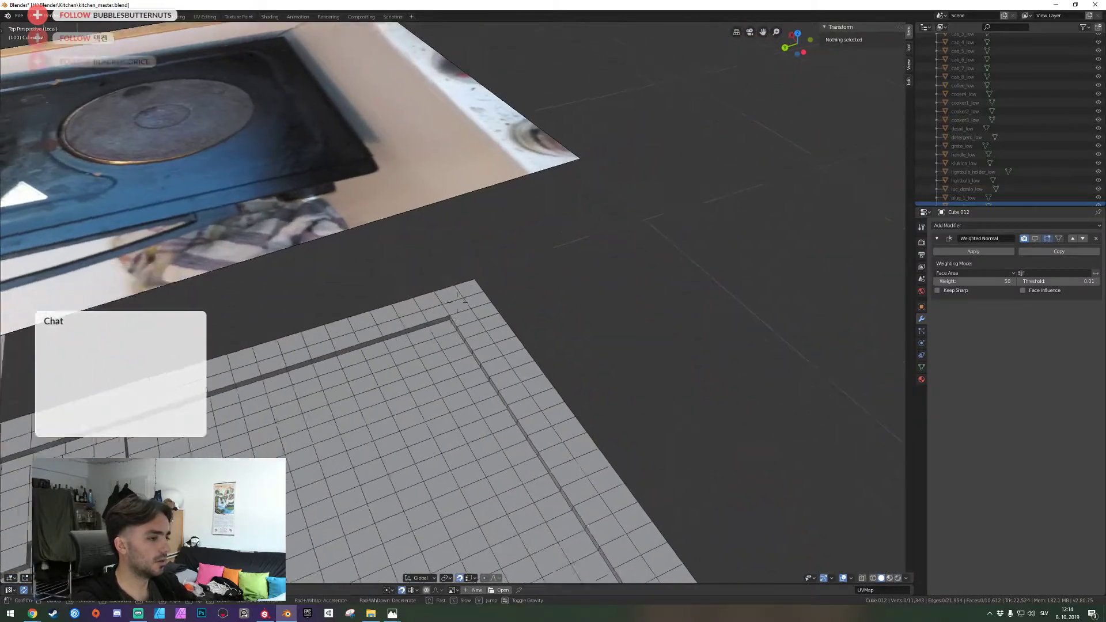
key("w")
left_click(457, 302)
key("shift+grave")
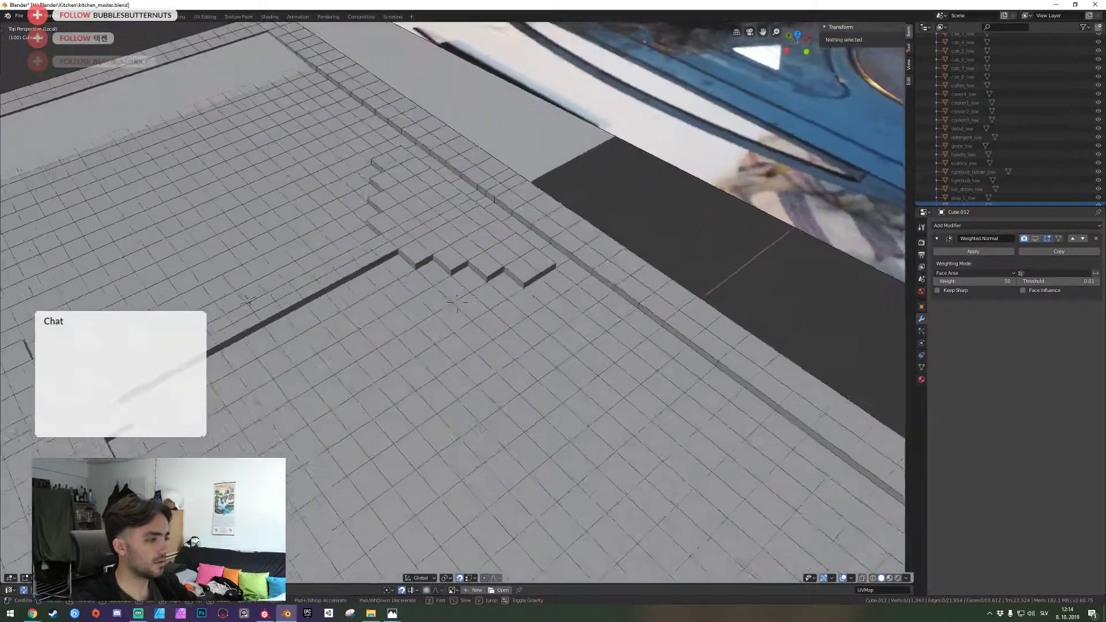
left_click(457, 302)
scroll(457, 302, "up", 2)
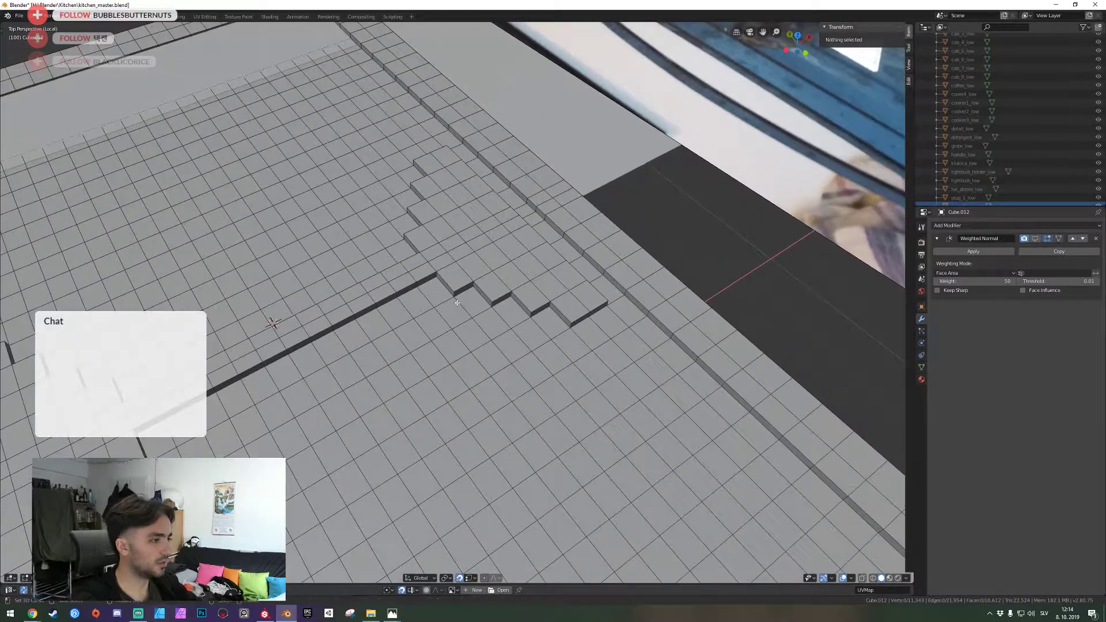
key("KP_7")
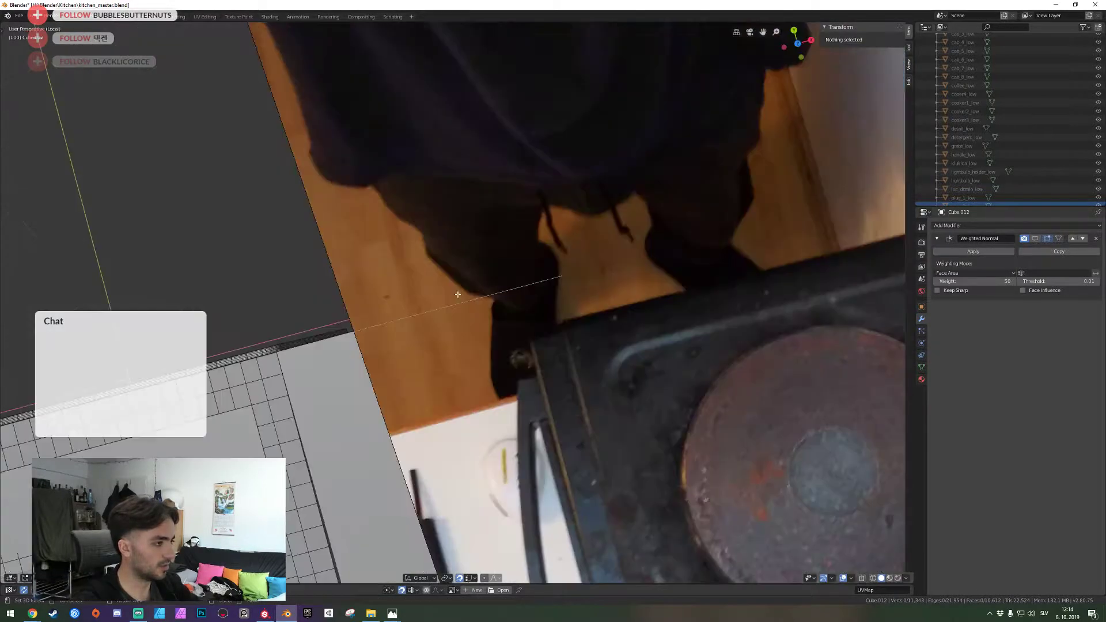
key("KP_7")
scroll(527, 254, "up", 4)
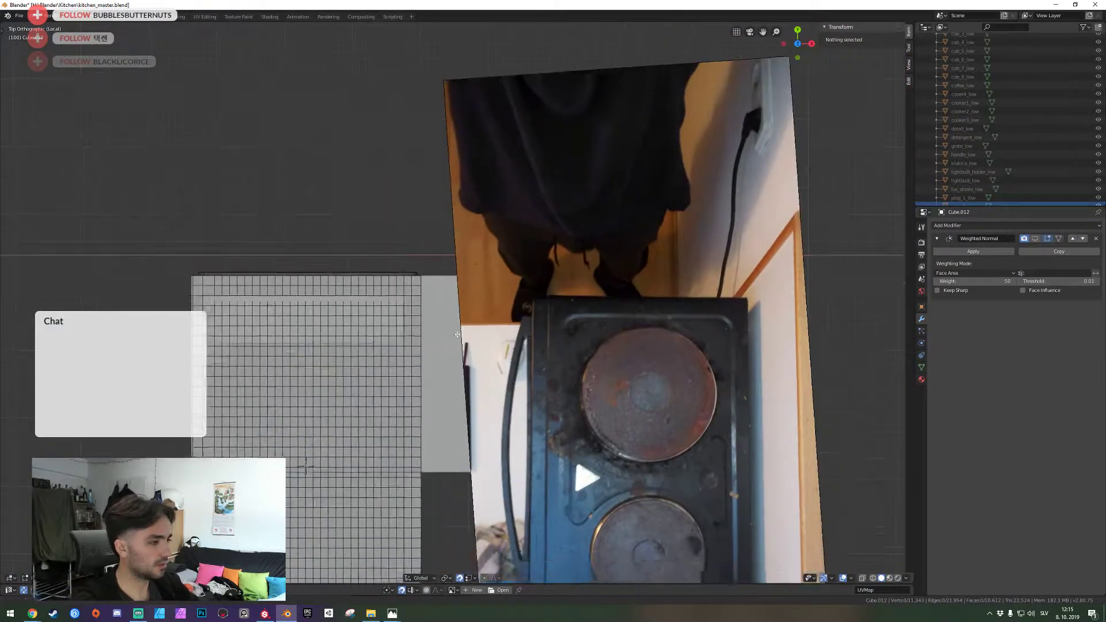
key("shift+grave")
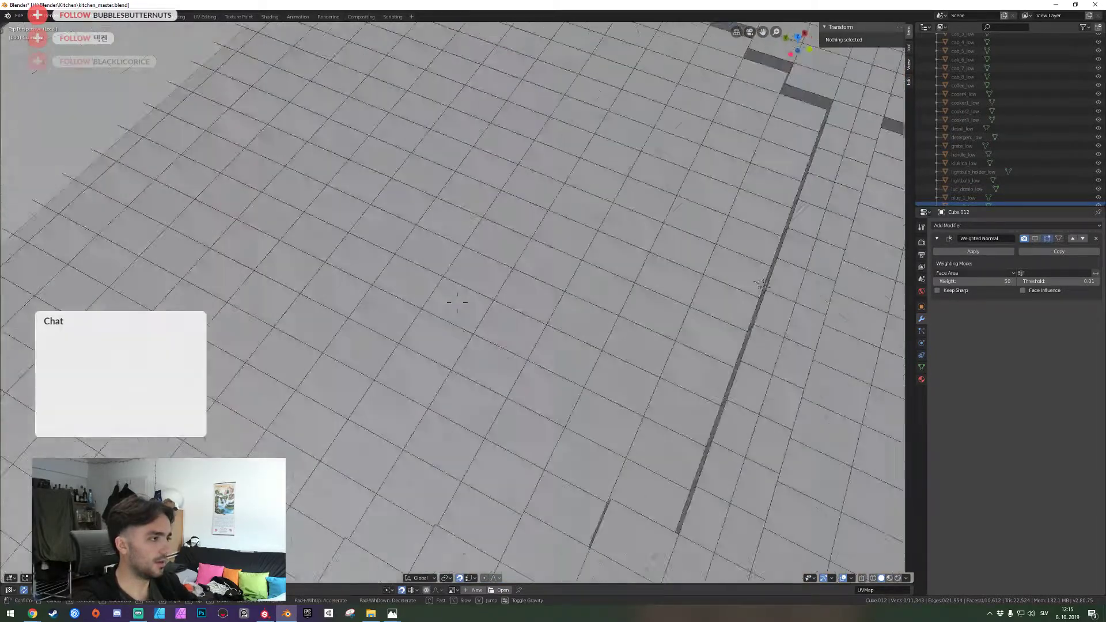
key("w")
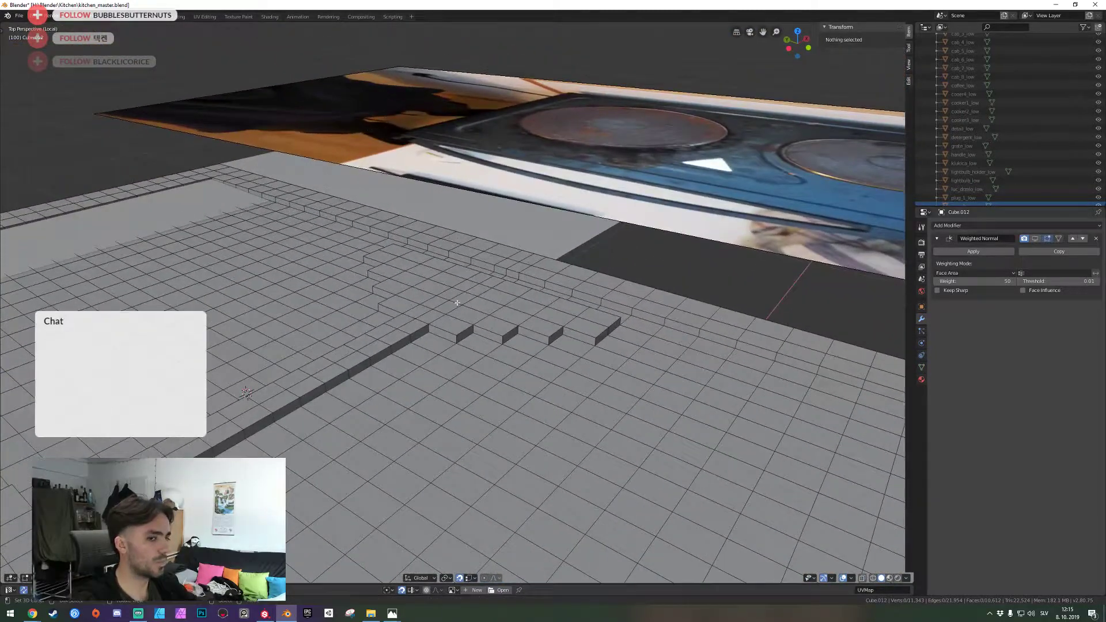
left_click(457, 302)
Switch to vertex selection, pick the vertices at the first stair-step corner beside the crossbar and inspect that corner closely
key("1")
key("shift+grave")
key("w")
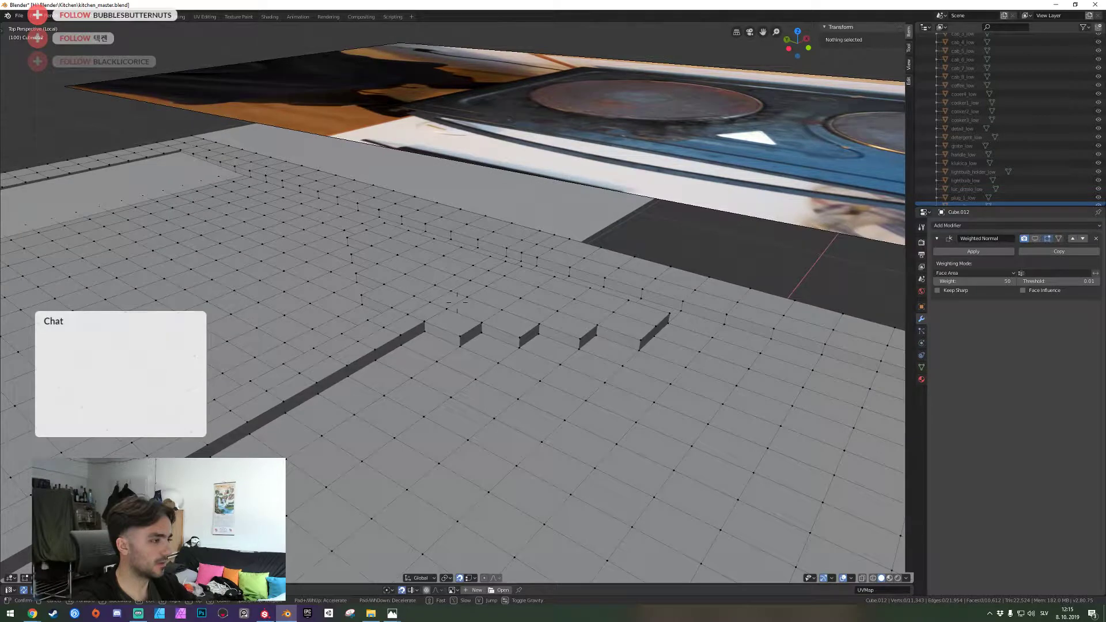
left_click(458, 302)
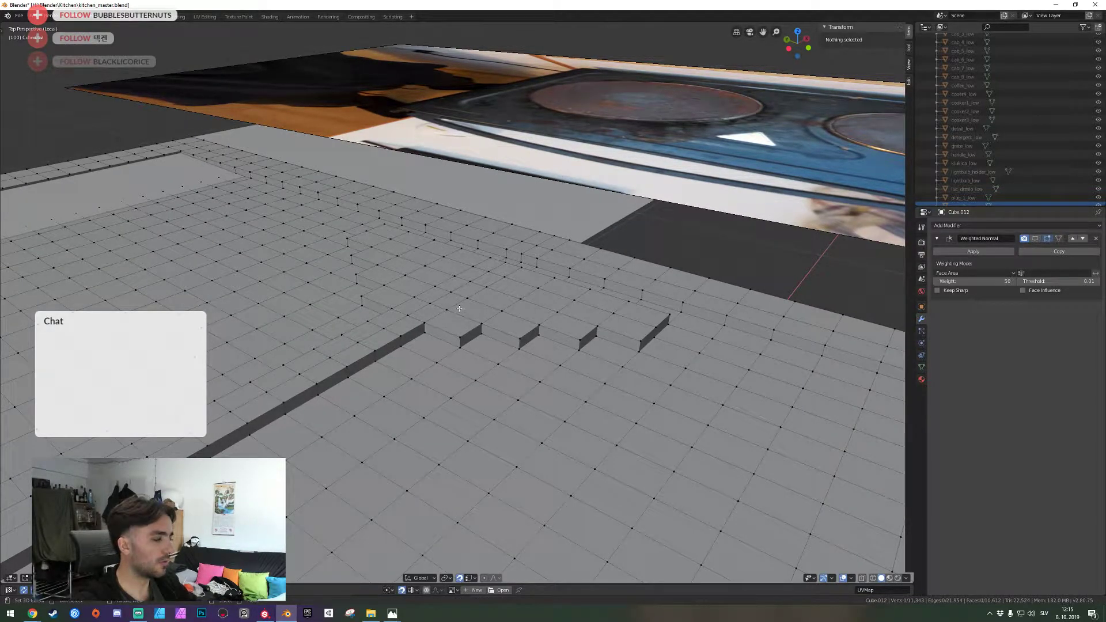
left_click_drag(453, 329, 463, 357)
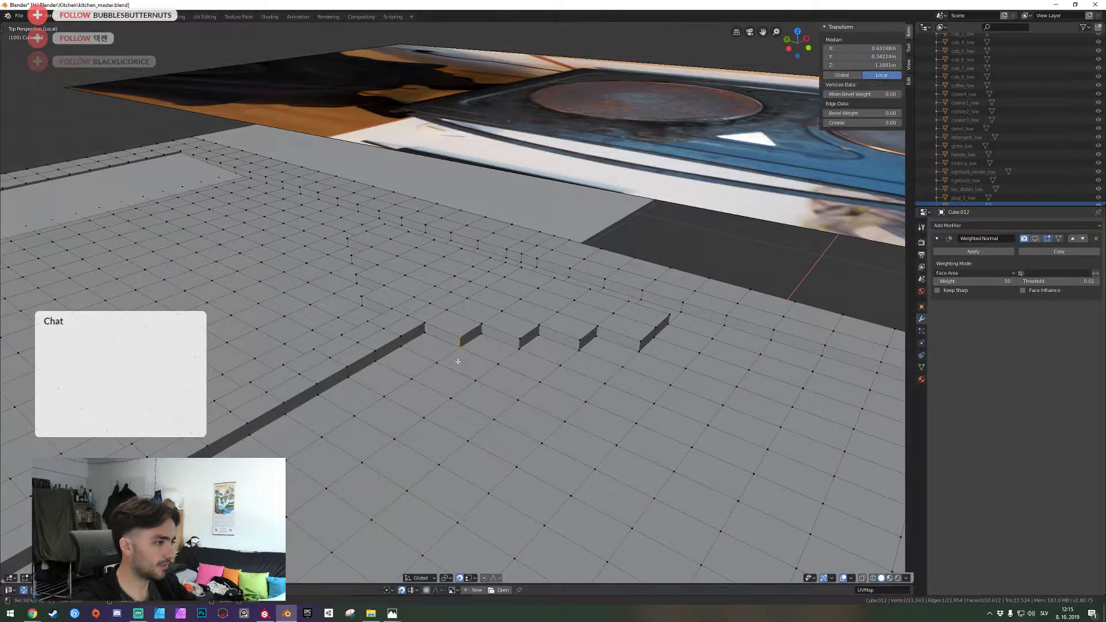
key("shift+grave")
key("d")
left_click(458, 302)
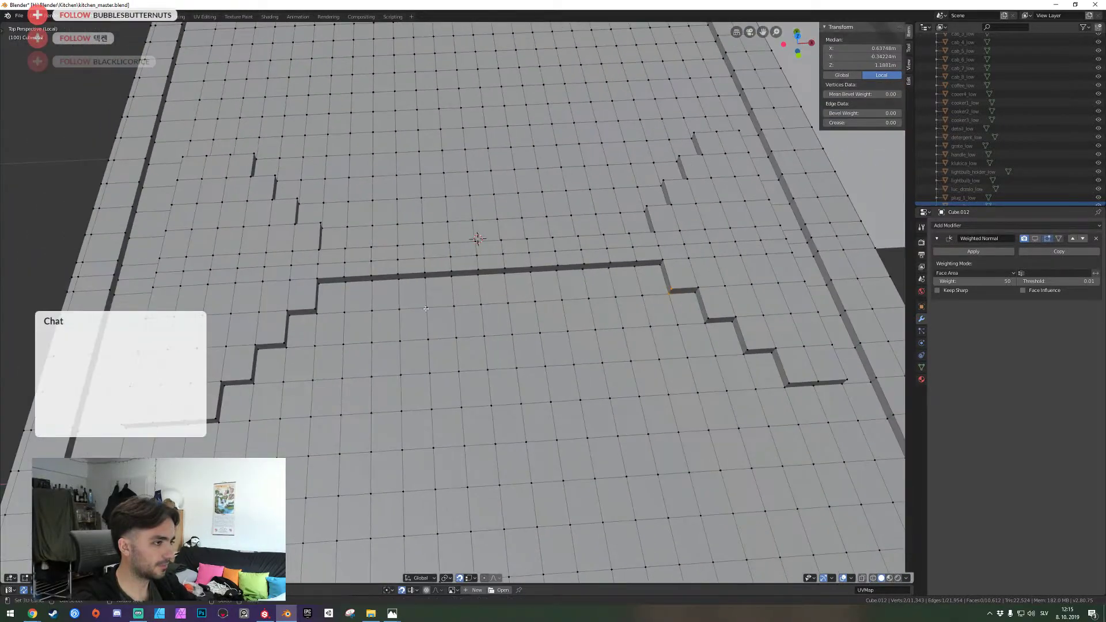
key("shift+grave")
key("s")
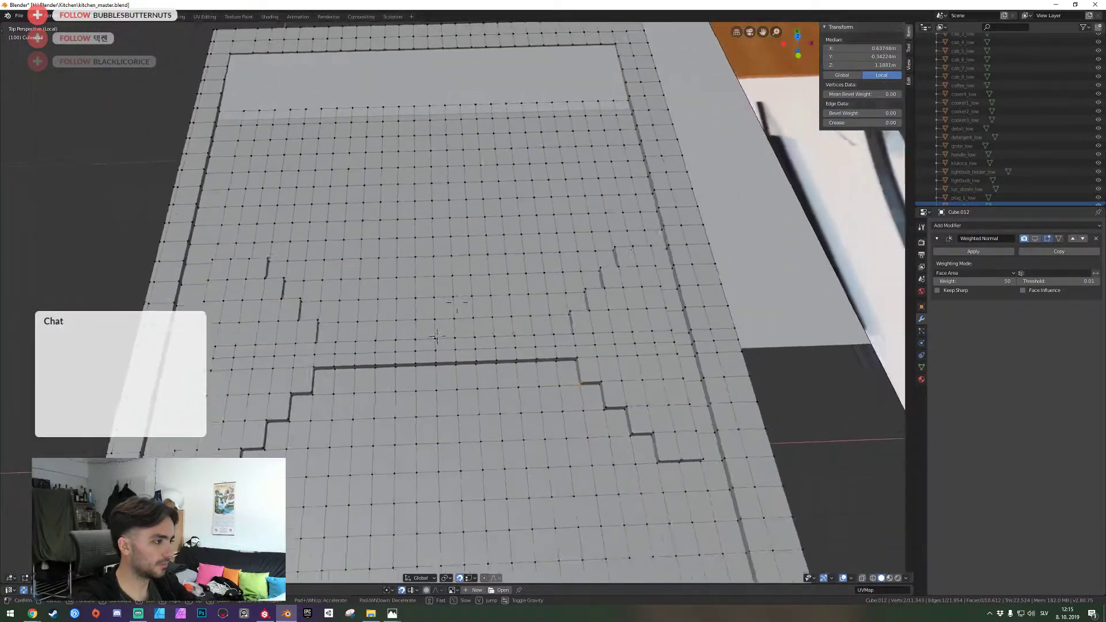
left_click(457, 303)
key("alt+a")
key("shift+grave")
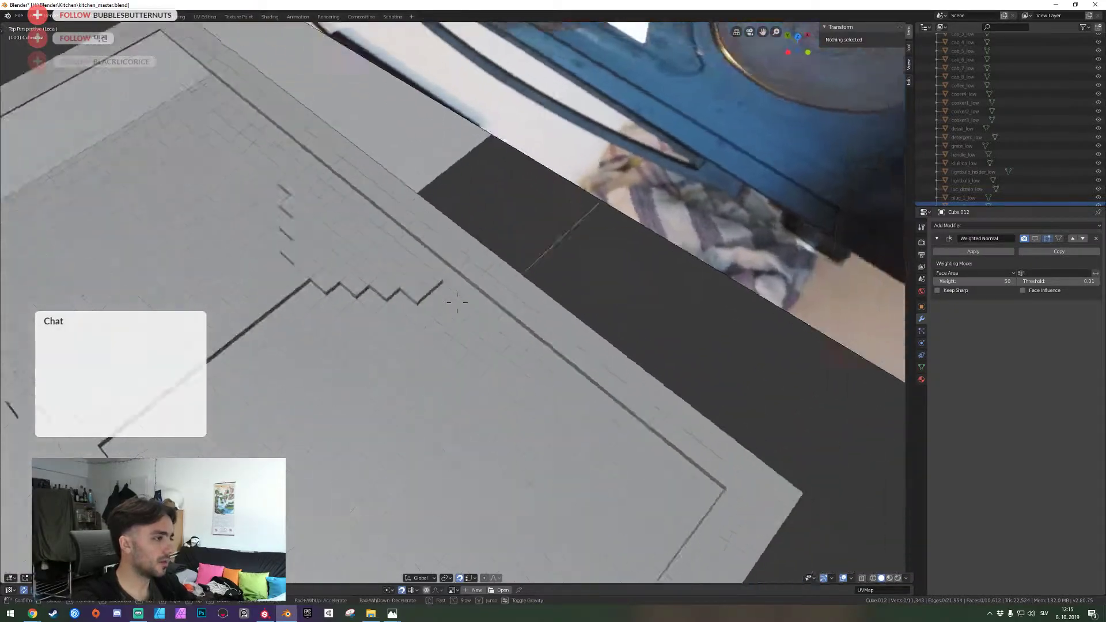
left_click(458, 302)
left_click(458, 302)
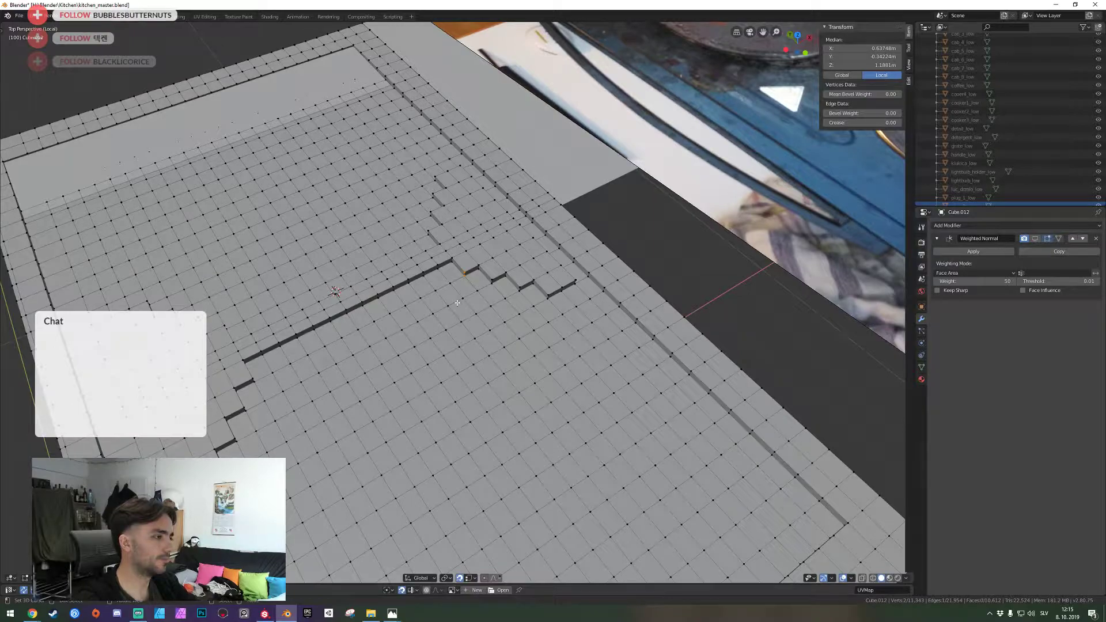
key("KP_Decimal")
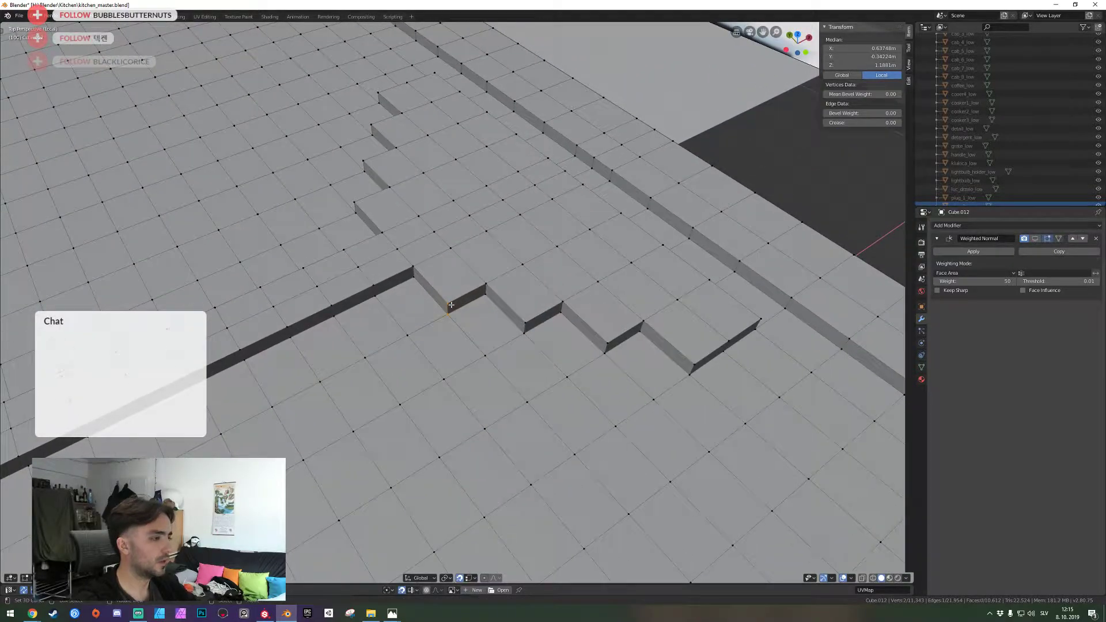
Select the edge loop running across the middle of the panel through the crossbar and snap the 3D cursor to it
key("shift+grave")
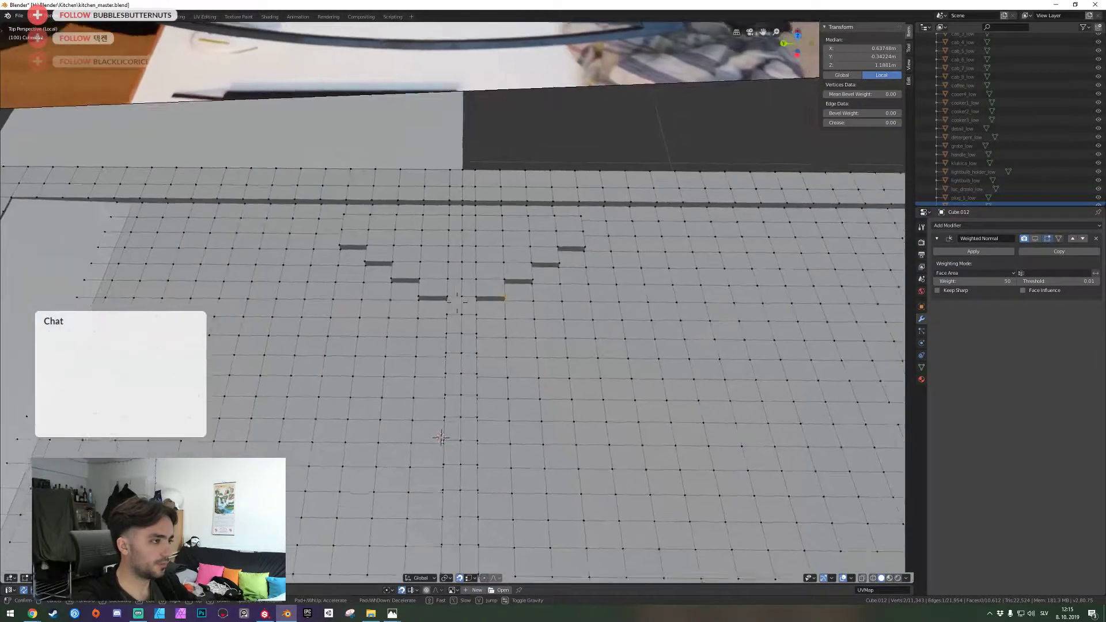
key("s")
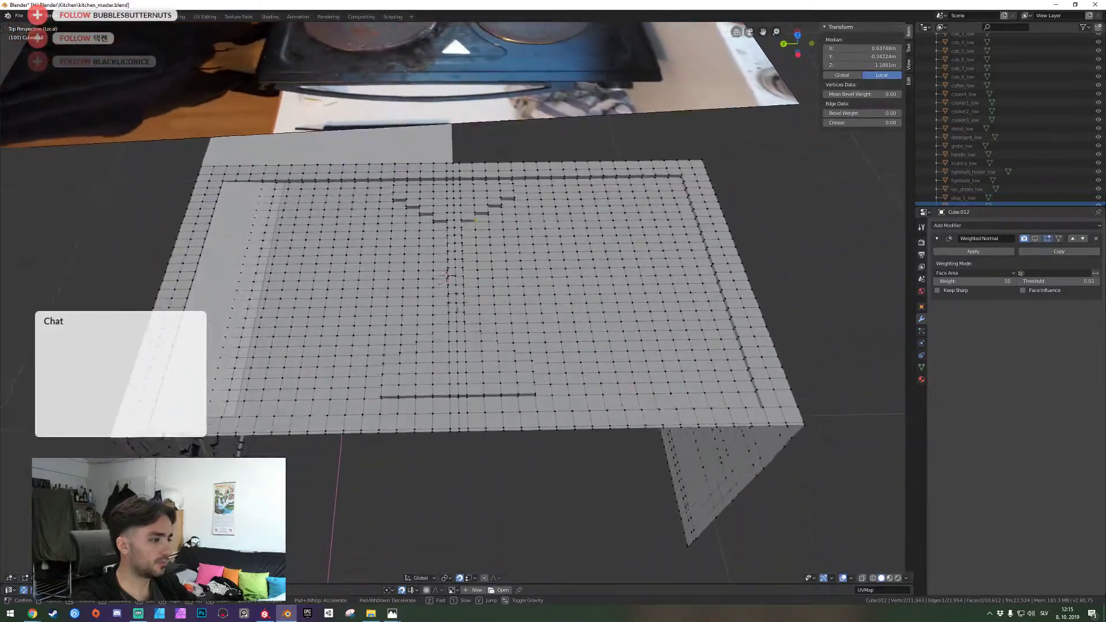
left_click(458, 302)
key("3")
left_click(457, 344, "alt")
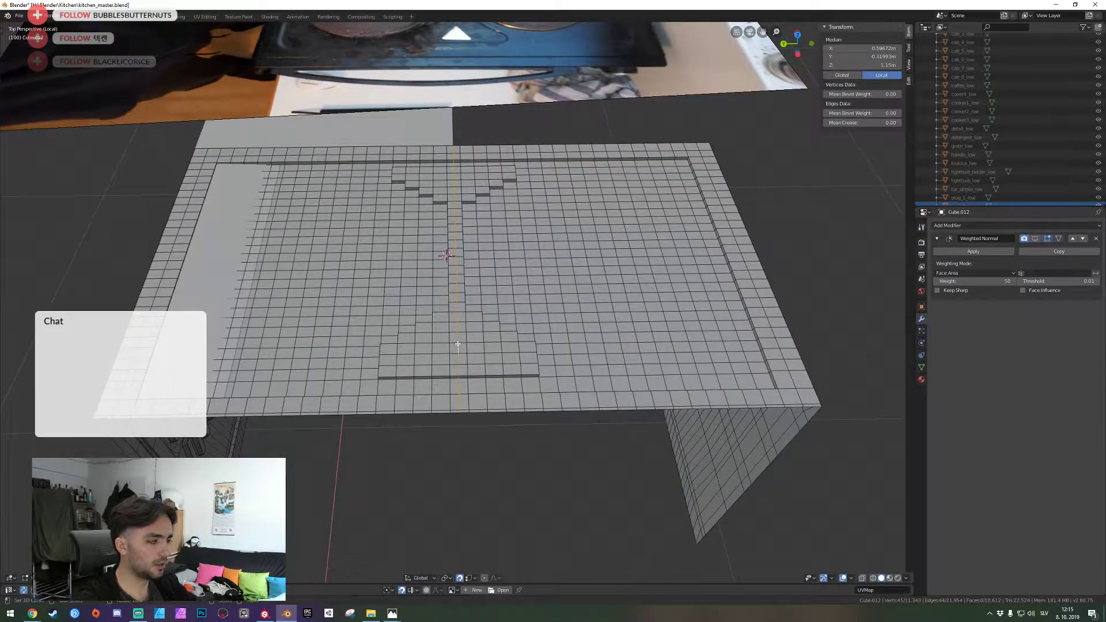
key("shift+s")
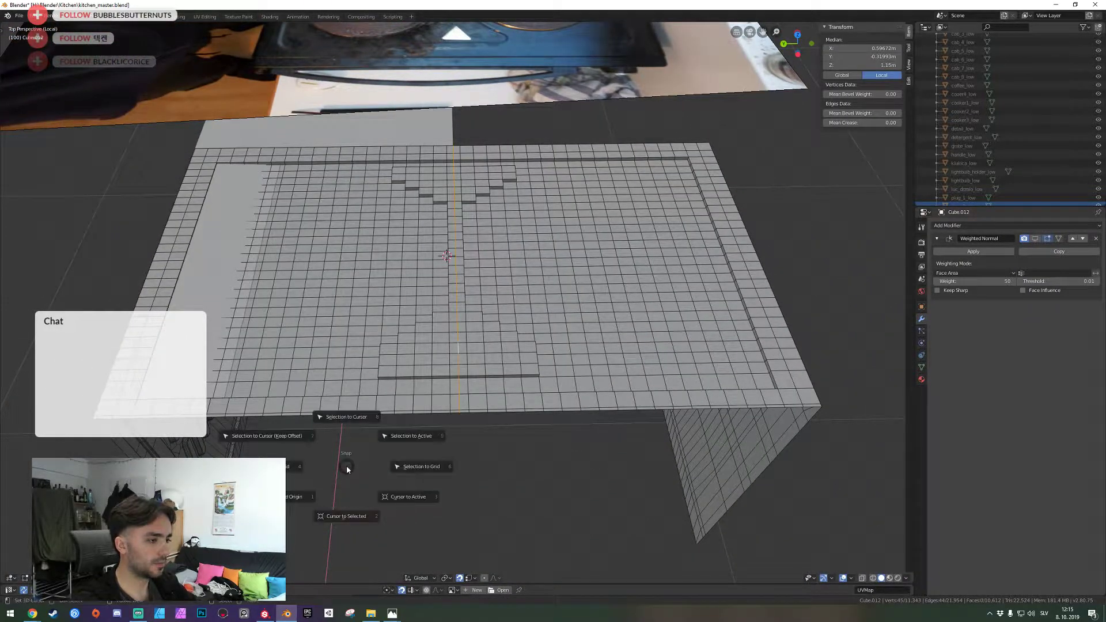
left_click(341, 502)
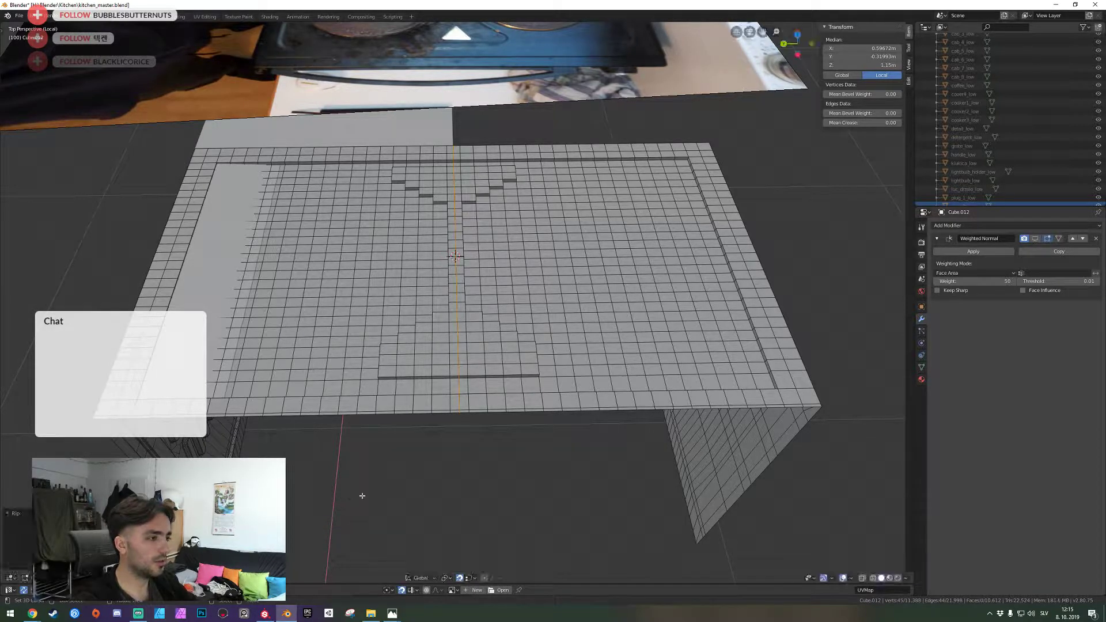
Rip the mesh along the central loop and delete the linked half that lacks the large undivided face
key("l")
key("x")
left_click(515, 382)
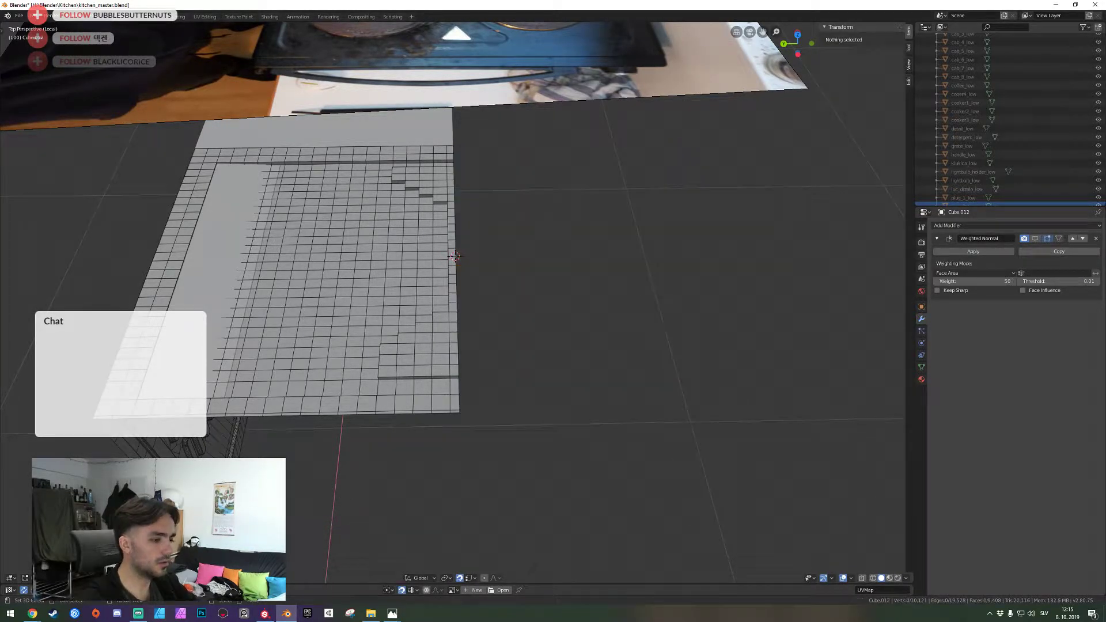
Leave mesh editing and set the half panel's origin to the 3D cursor
key("Tab")
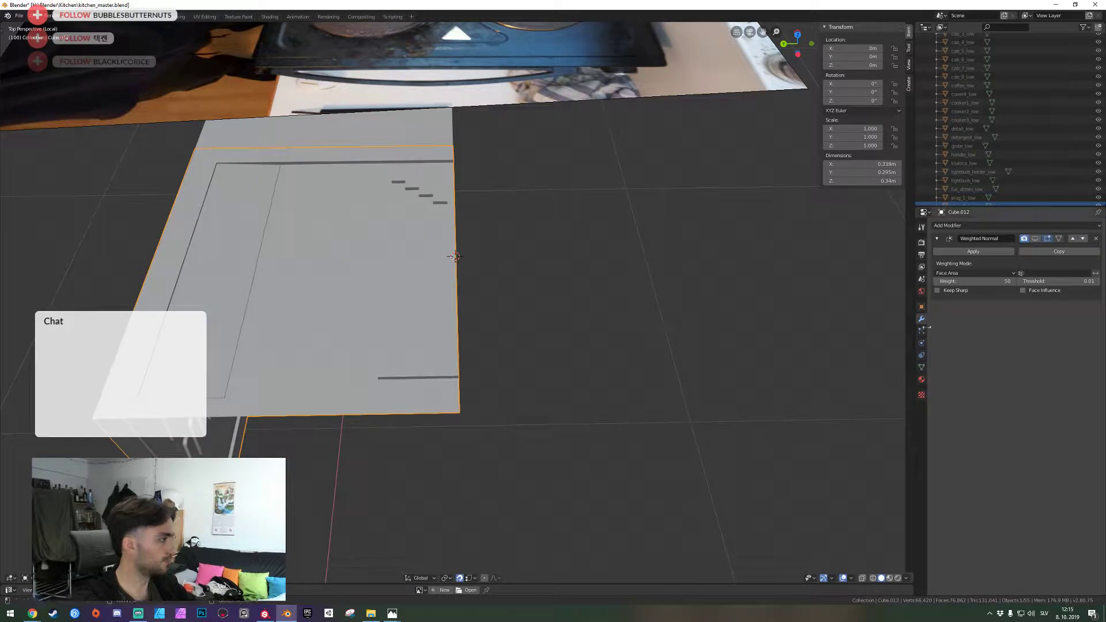
left_click(133, 578)
mouse_move(151, 556)
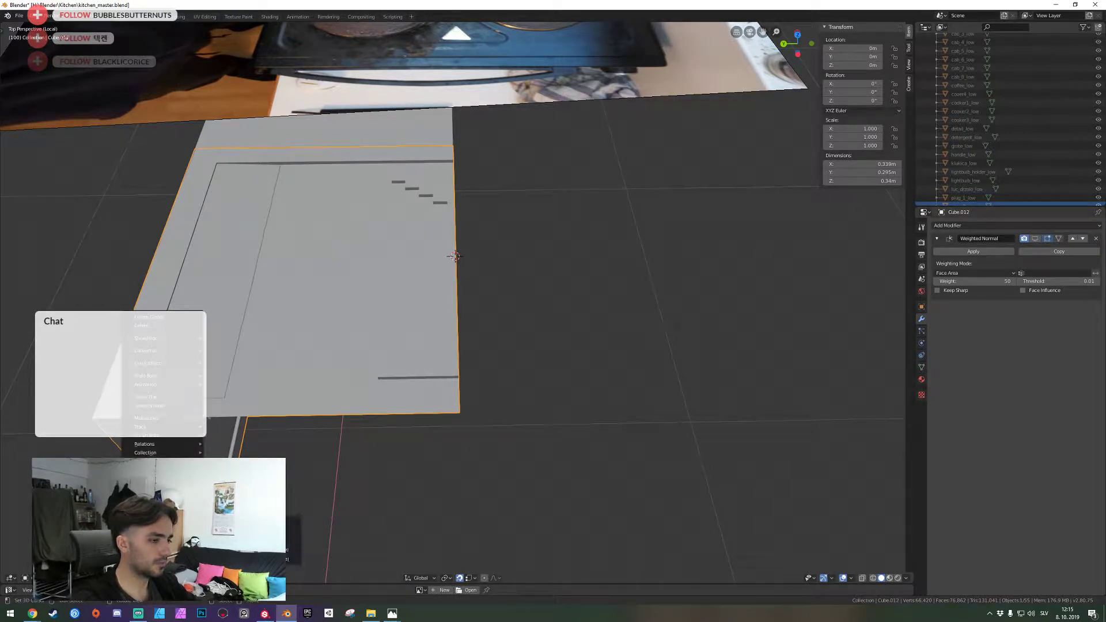
left_click(245, 540)
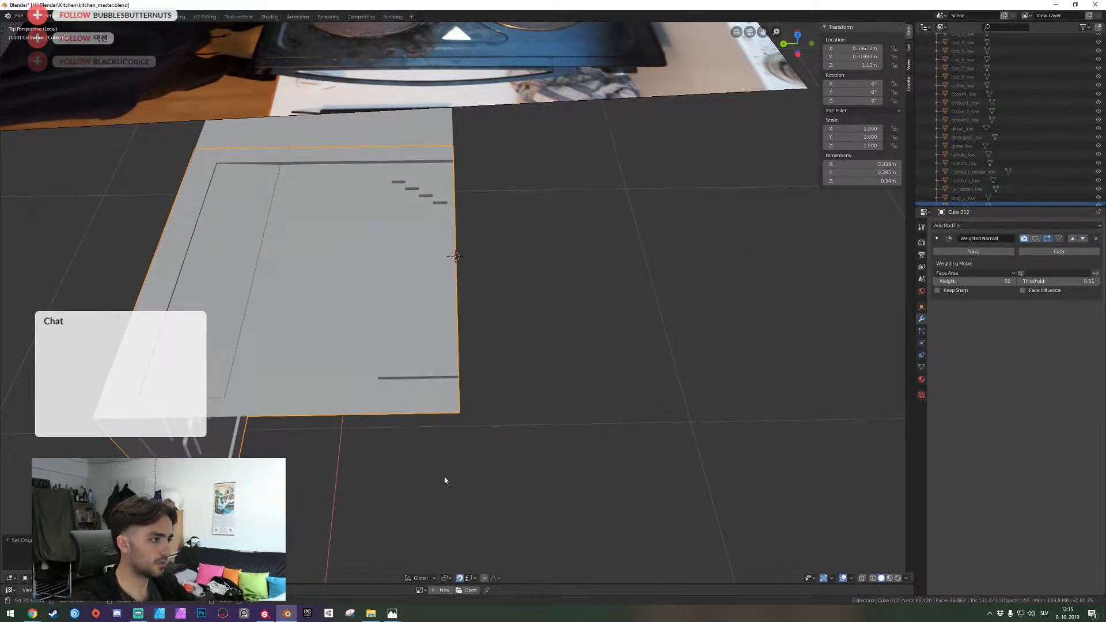
Add a Mirror modifier to the half panel on the Y axis only and save the file
left_click(980, 226)
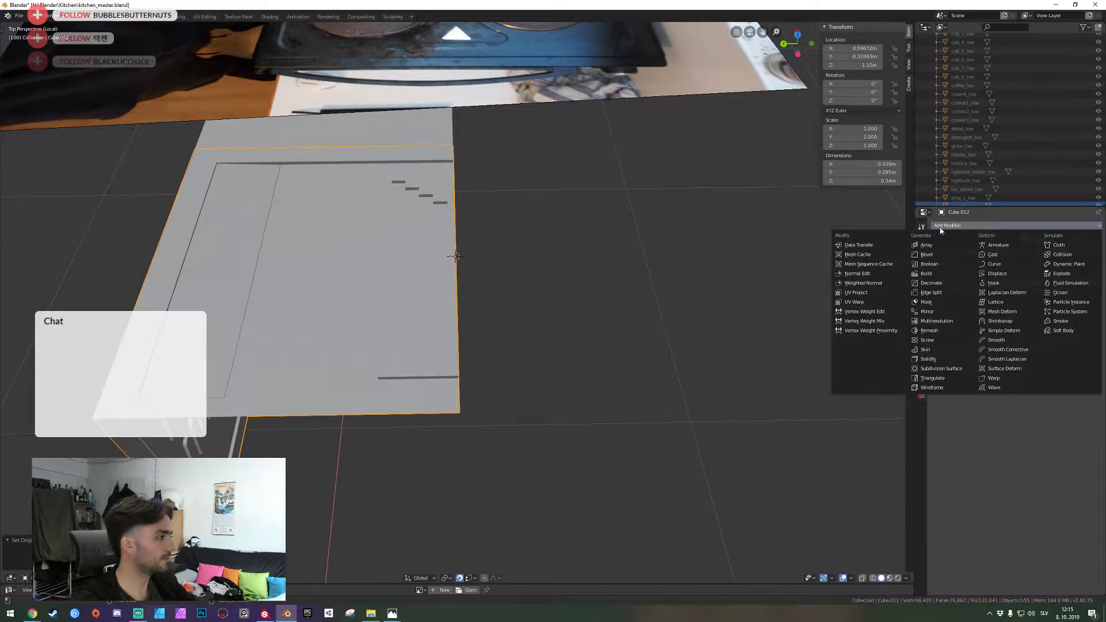
left_click(933, 312)
left_click(938, 353)
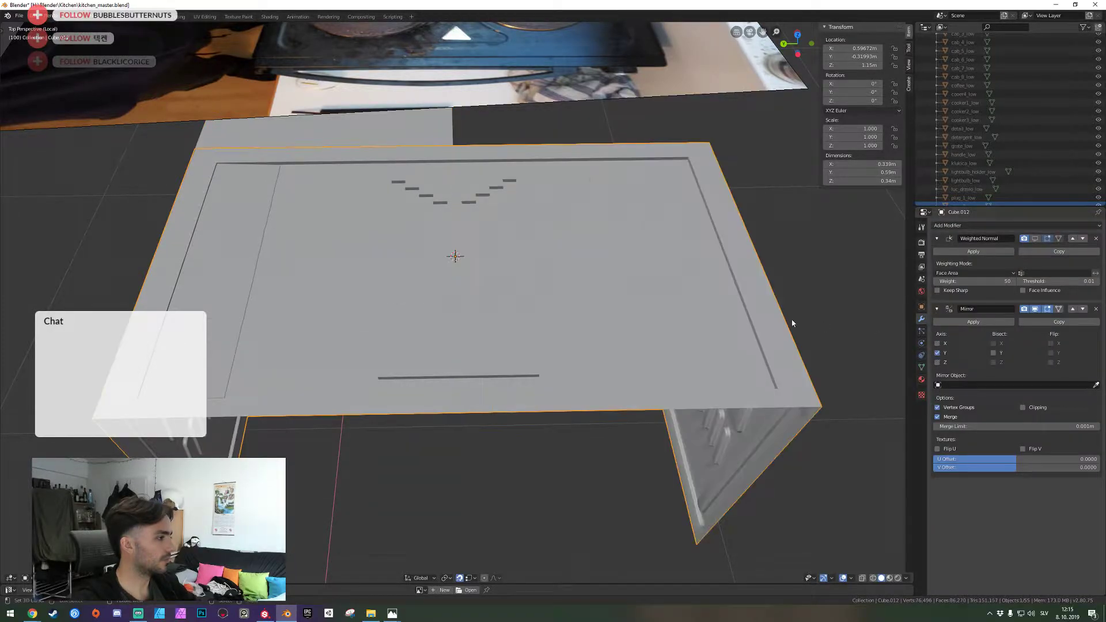
key("Tab")
middle_click_drag(808, 307, 458, 304)
key("ctrl+s")
Examine the mirrored panel from several angles, with and without its mesh grid, comparing it with the top-view photo
key("shift+grave")
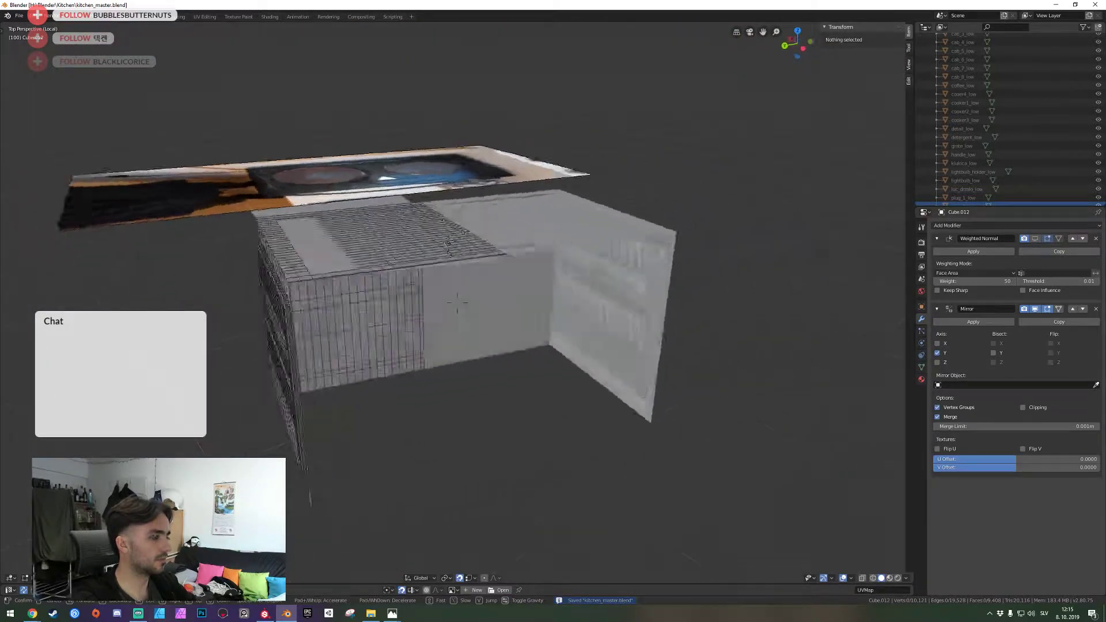
key("e")
key("w")
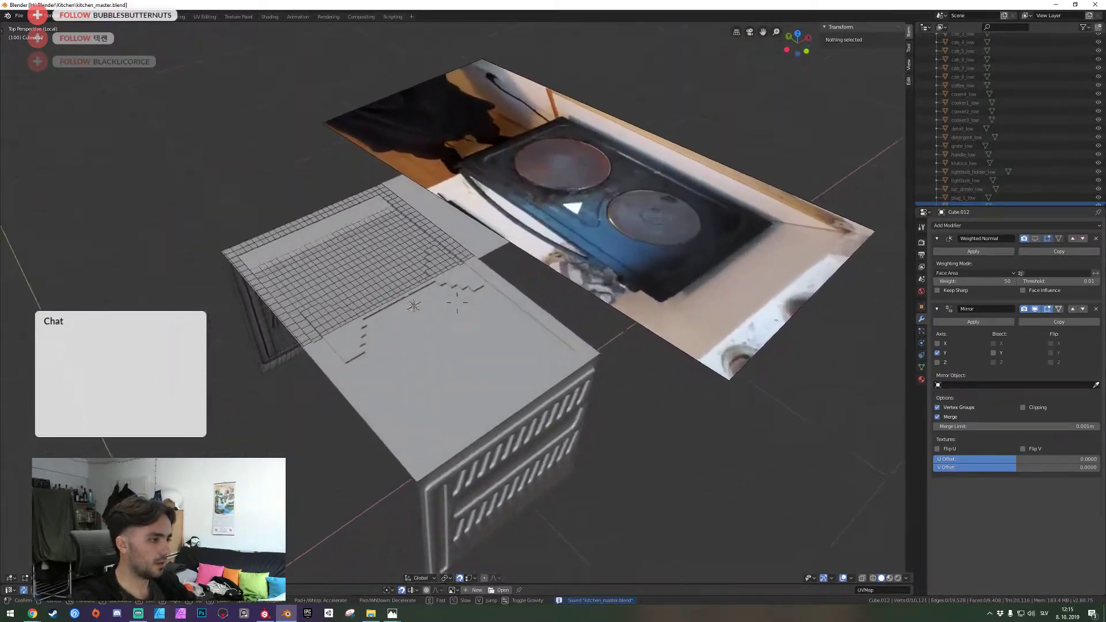
left_click(454, 311)
key("Tab")
key("shift+grave")
left_click(453, 310)
key("Tab")
Move the outermost inner stair-step corner of the raised section onto the diagonal between its neighbouring corners
key("shift+grave")
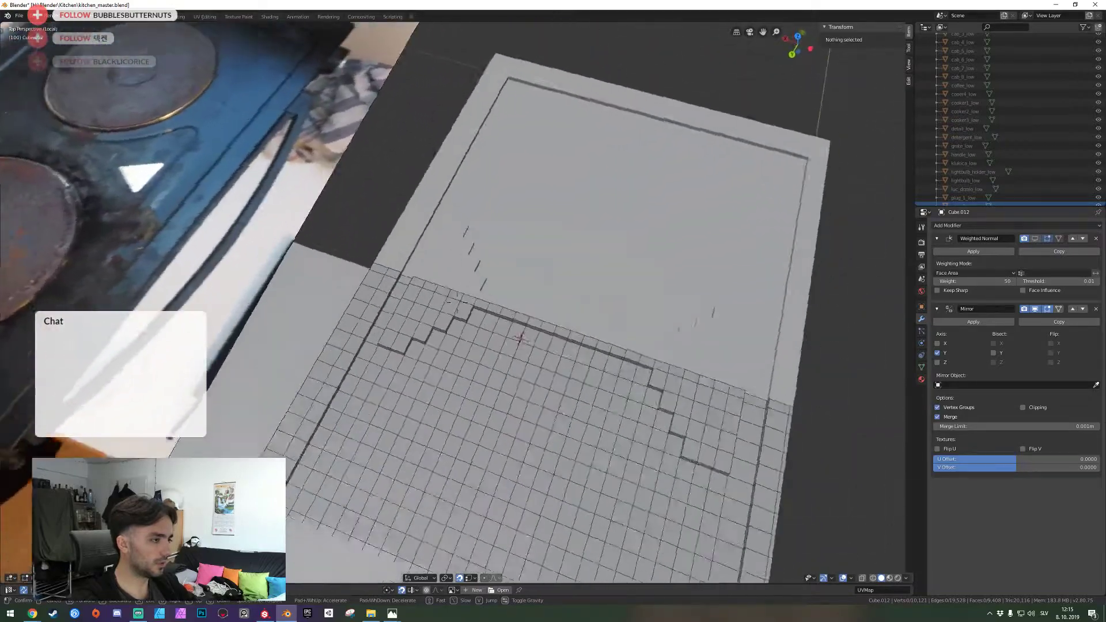
key("w")
left_click(458, 302)
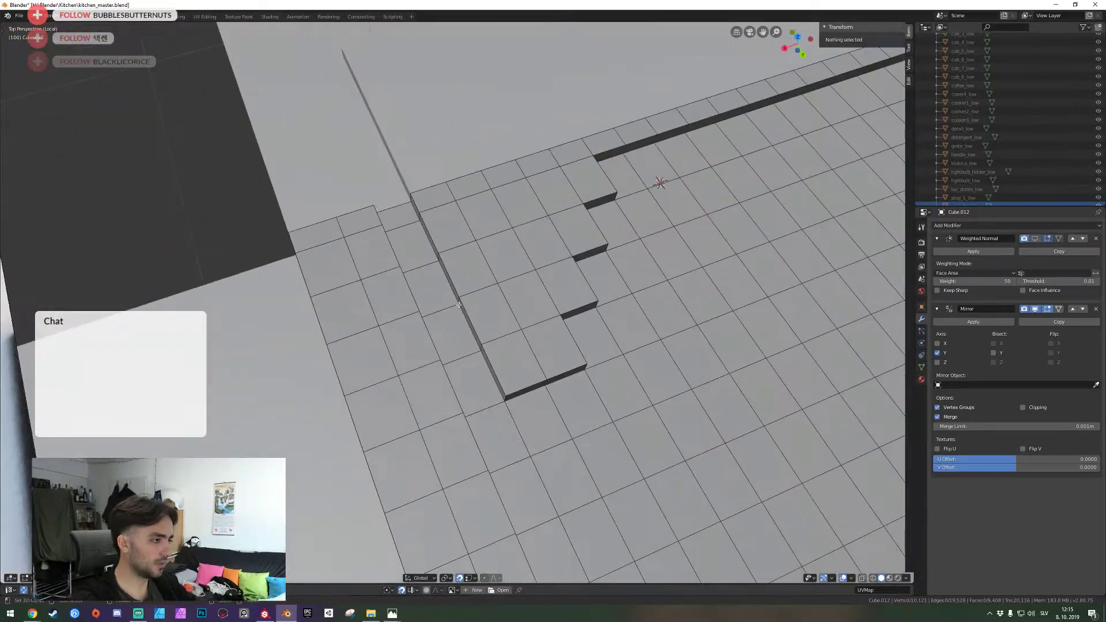
key("shift+grave")
key("d")
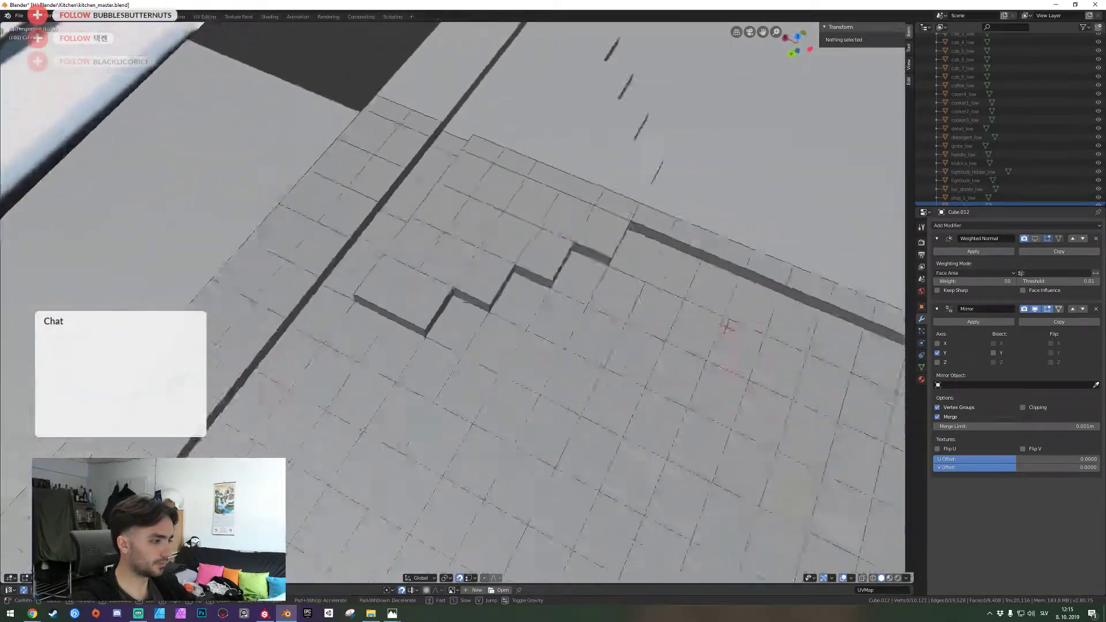
left_click(457, 302)
left_click(433, 304)
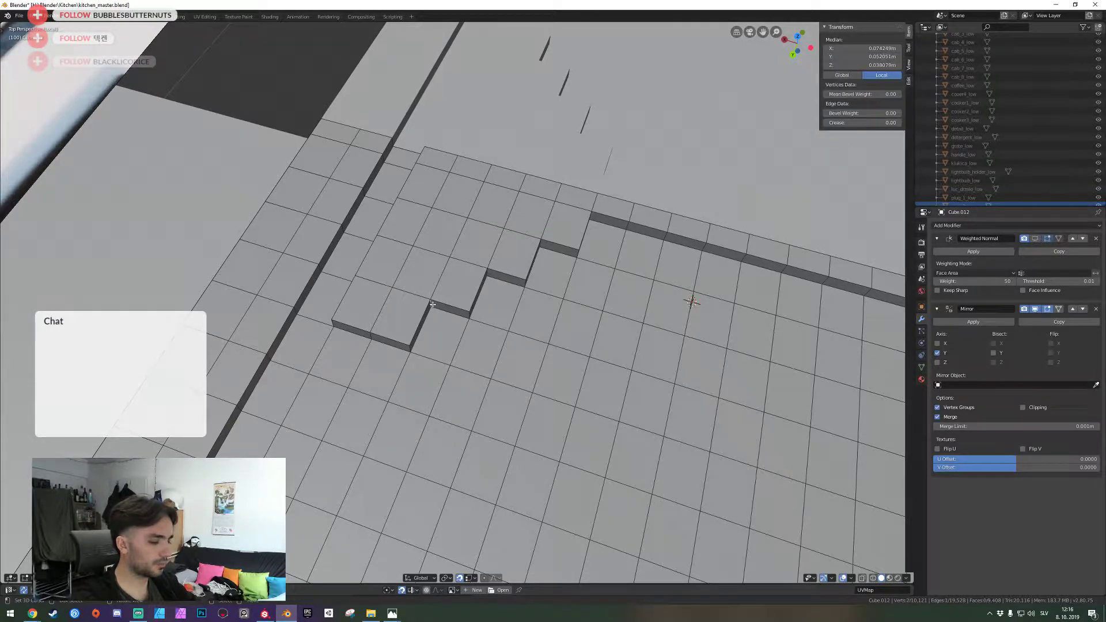
key("g")
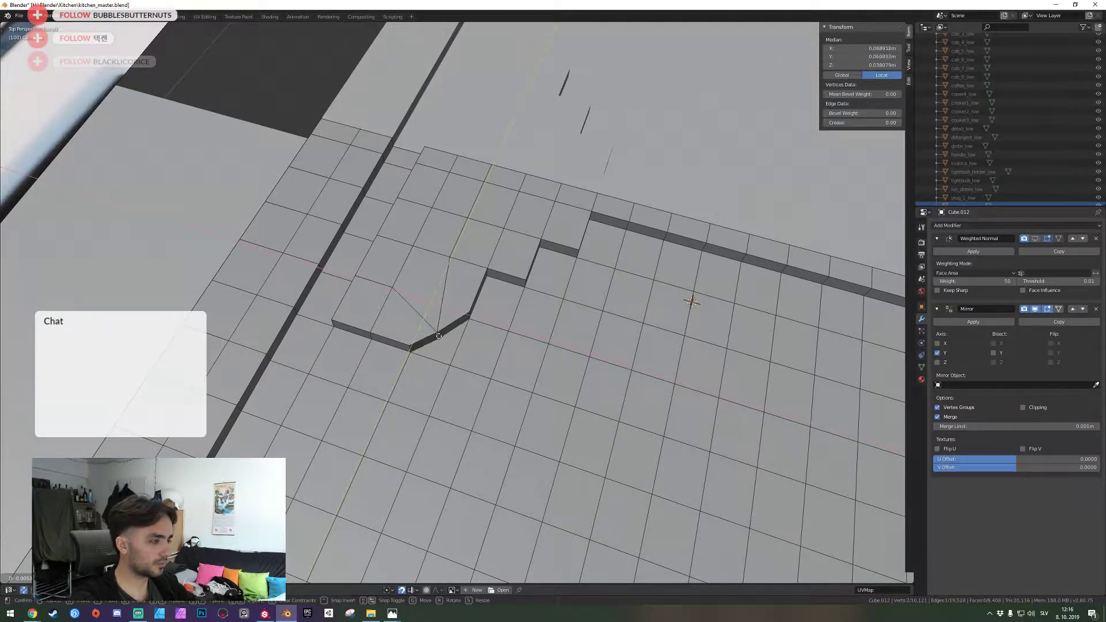
left_click(440, 333)
Check the shape against the top-view photo and move the second inner stair-step corner onto the same diagonal
key("KP_7")
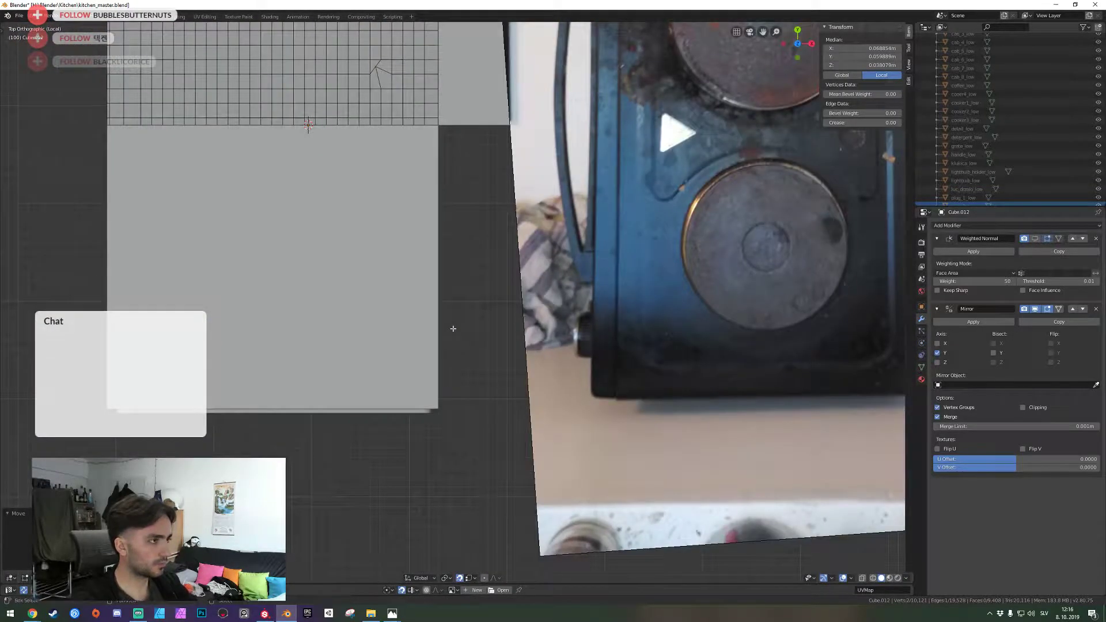
middle_click_drag(454, 329, 525, 476, "shift")
key("shift+grave")
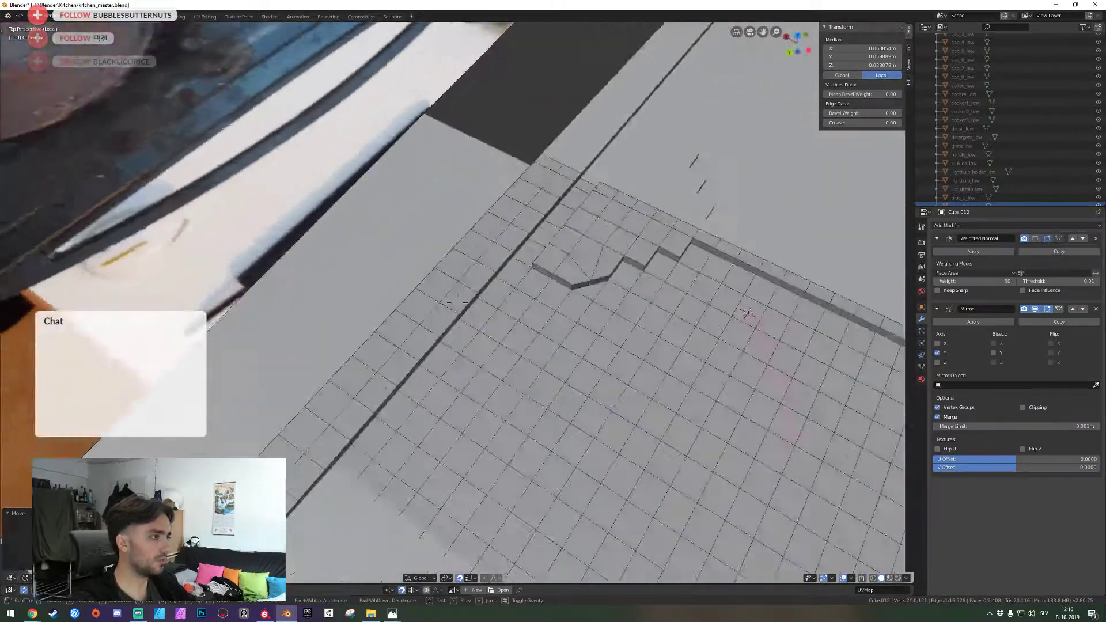
key("w")
left_click(457, 302)
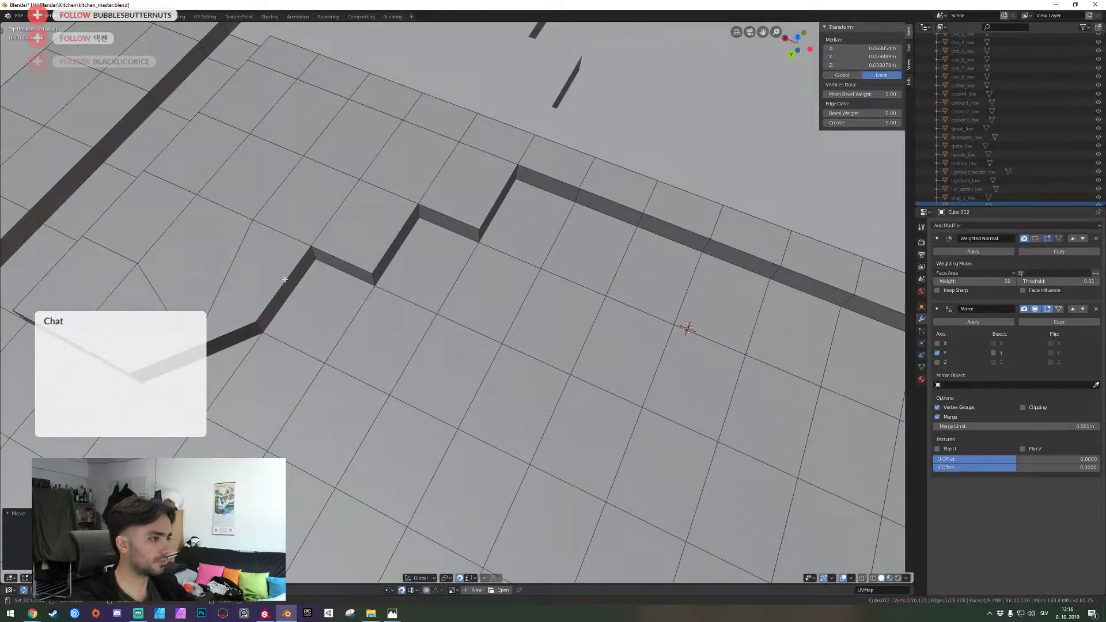
left_click(316, 258)
key("g")
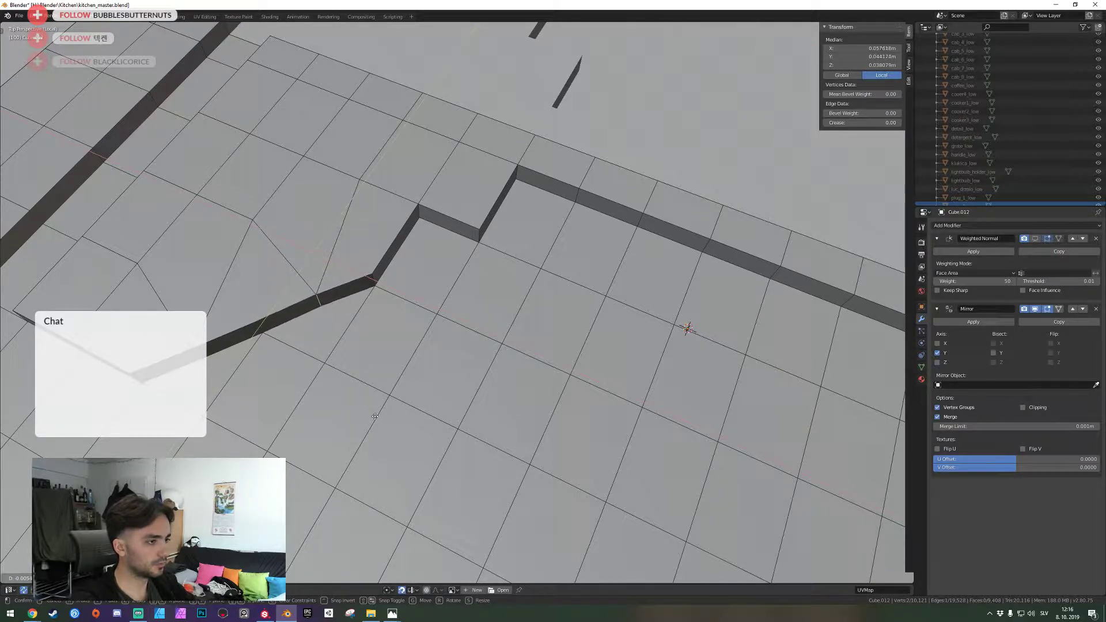
left_click(384, 433)
Move the last two stair-step corners up to the crossbar onto the diagonal, completing a straight edge
left_click(419, 213)
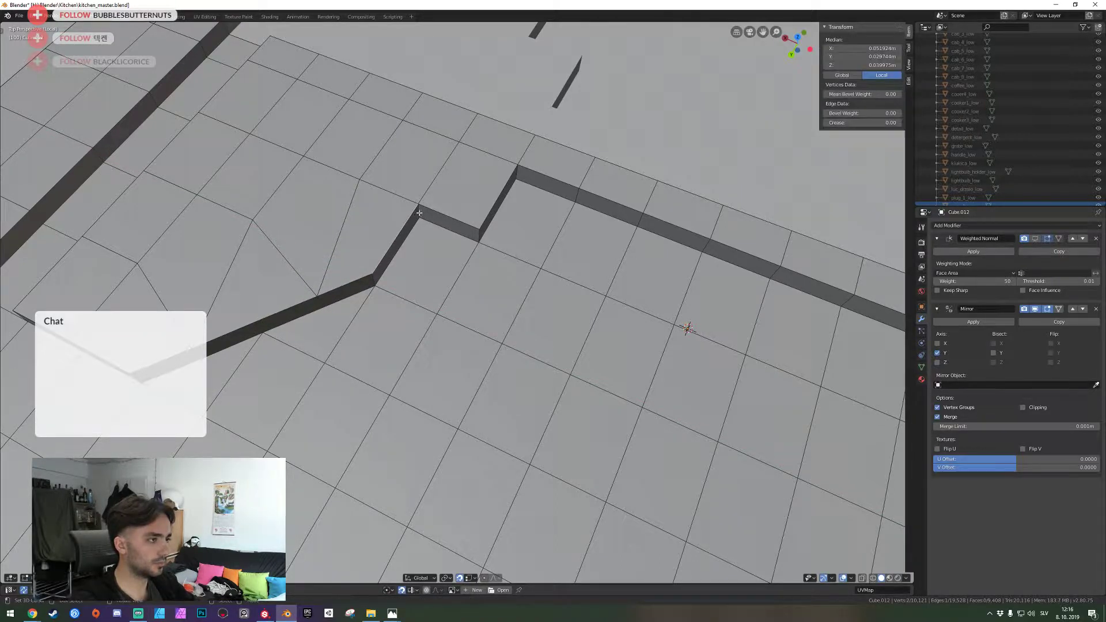
key("g")
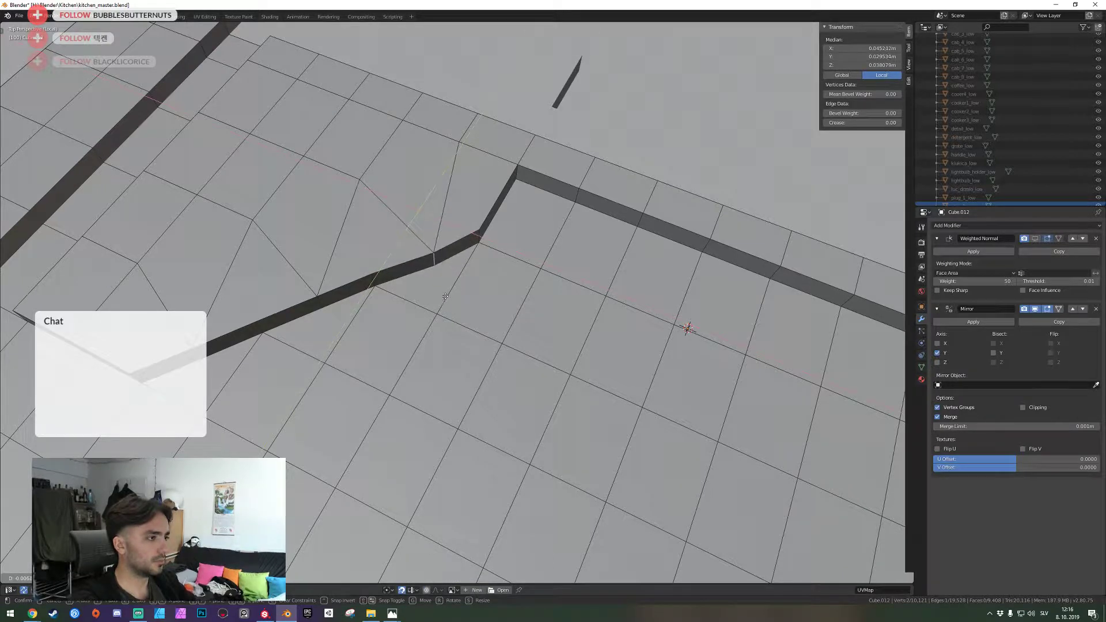
left_click(436, 269)
left_click(519, 166)
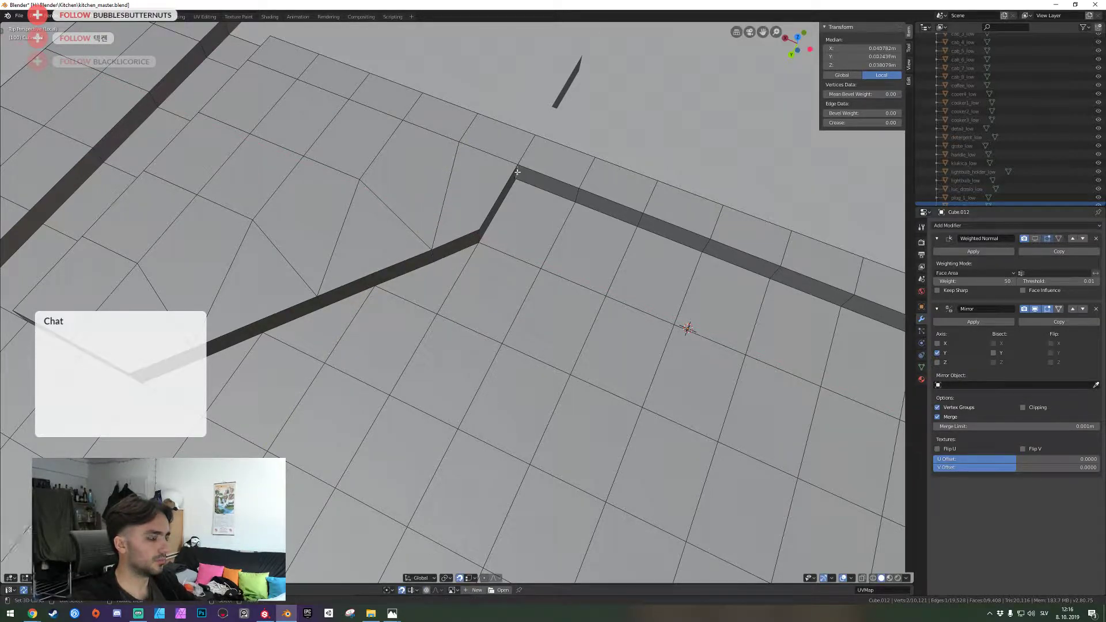
key("g")
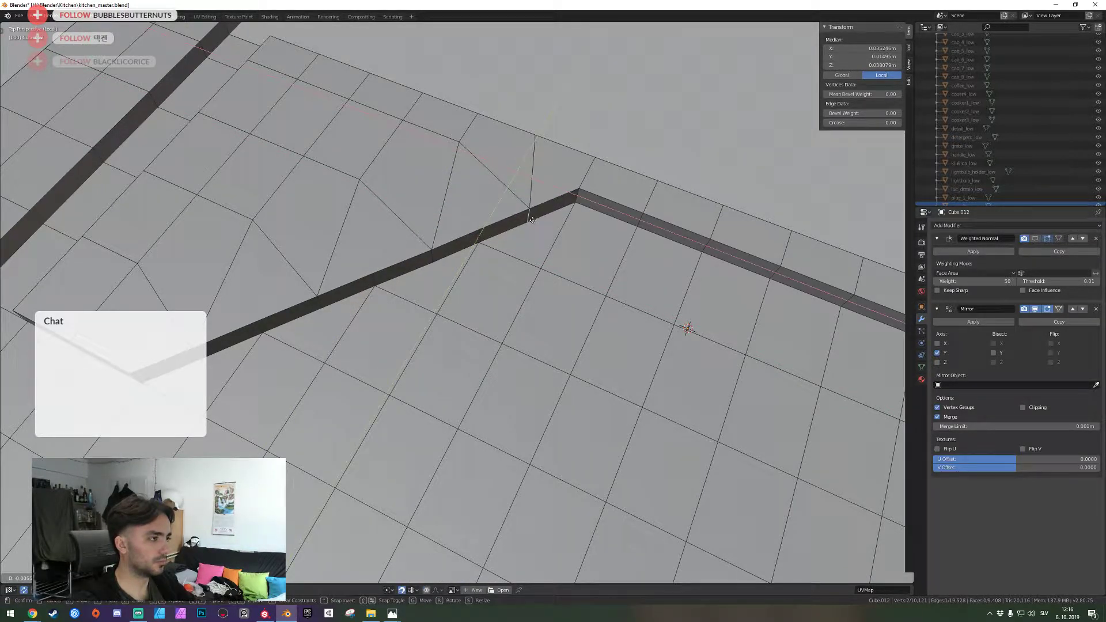
left_click(533, 220)
At the crossbar's other end, move the first stair-step corner inward to begin the opposite diagonal
key("shift+grave")
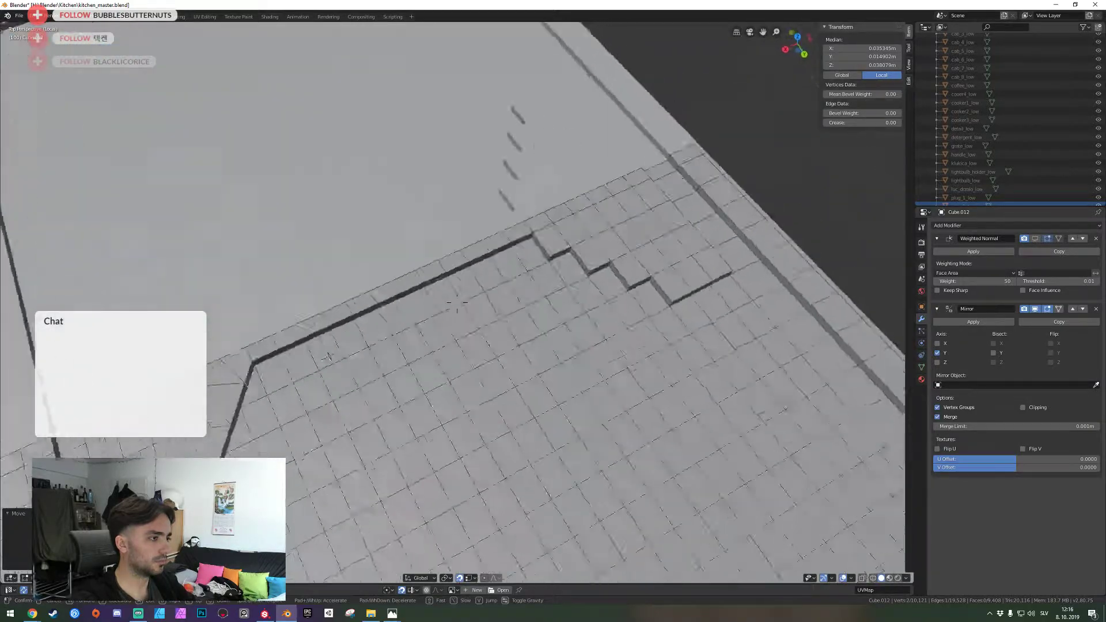
key("w")
left_click(457, 303)
right_click(519, 273)
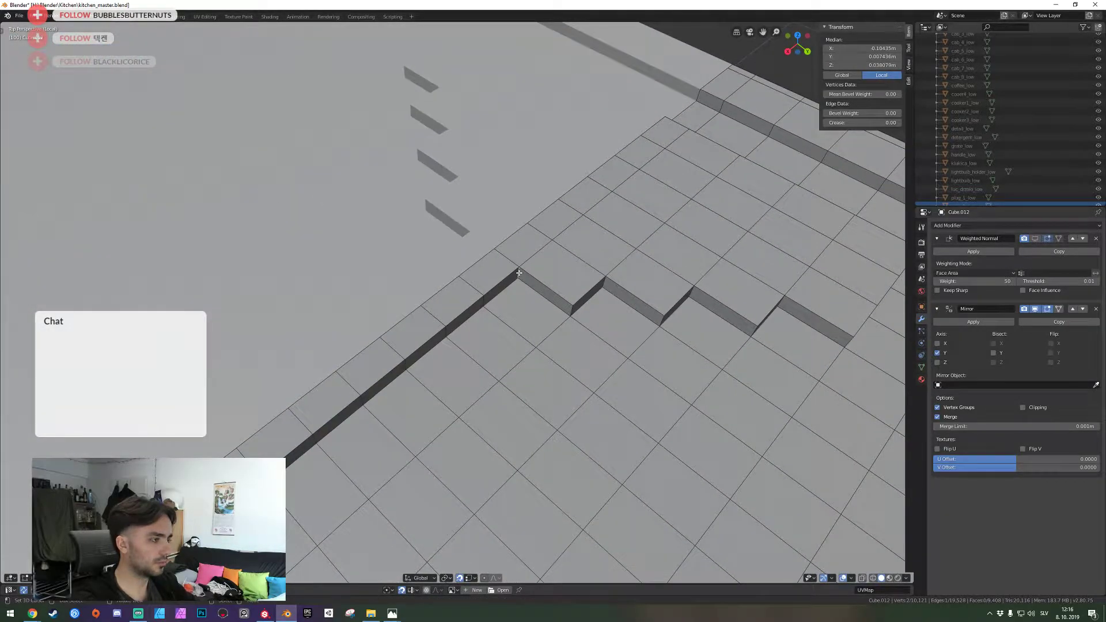
key("g")
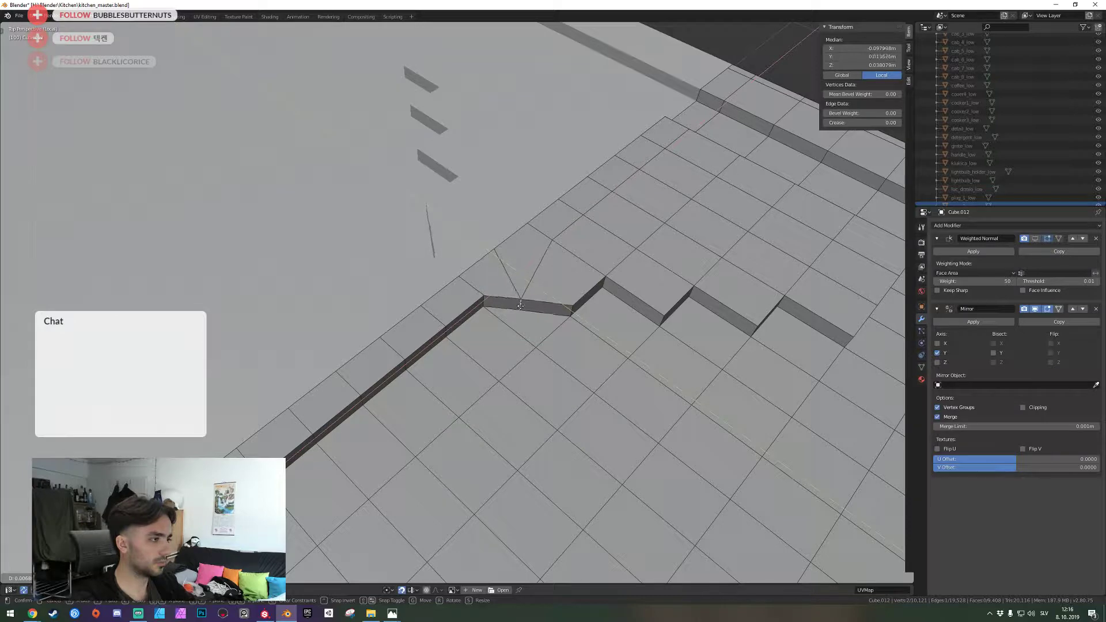
left_click(521, 306)
Move the remaining stair-step corners at this end onto one straight diagonal out to the raised section's outer corner
middle_click_drag(521, 306, 387, 291, "shift")
key("g")
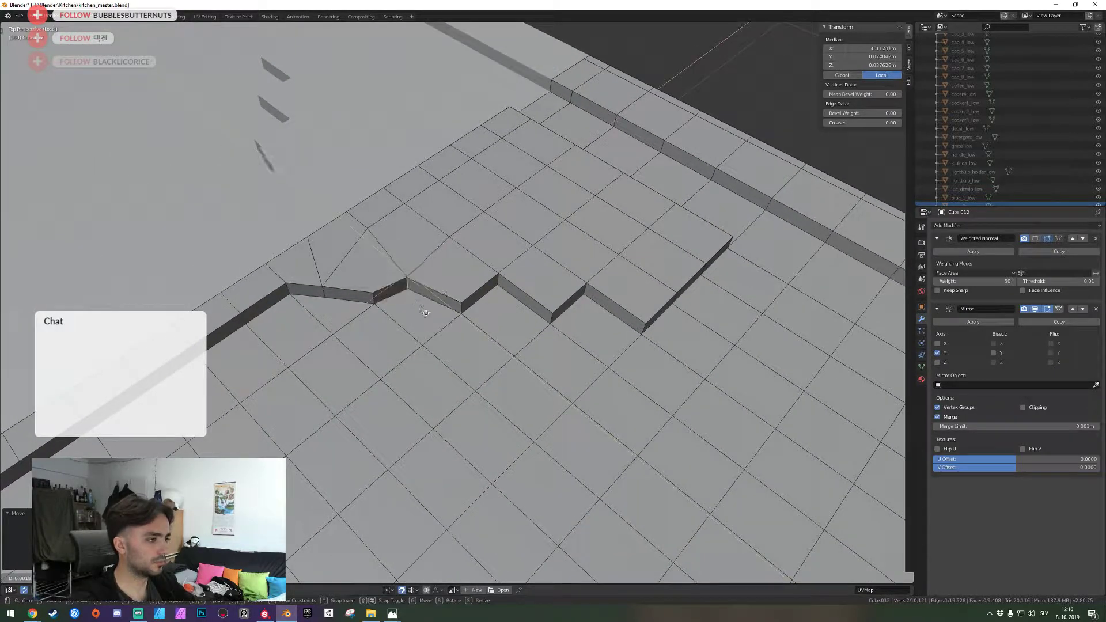
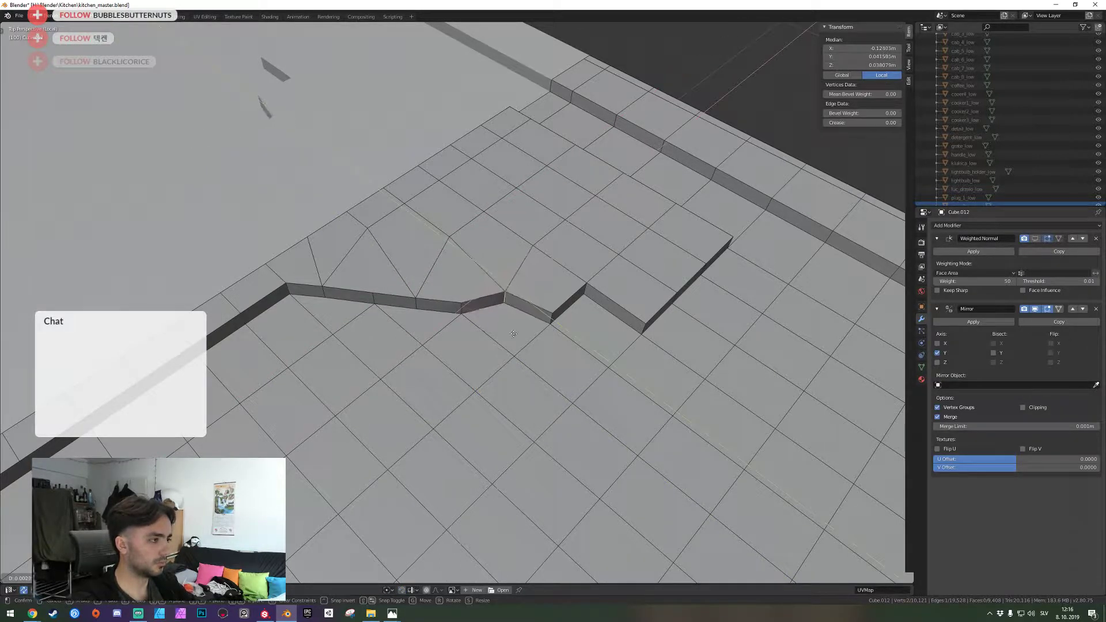
left_click(522, 481)
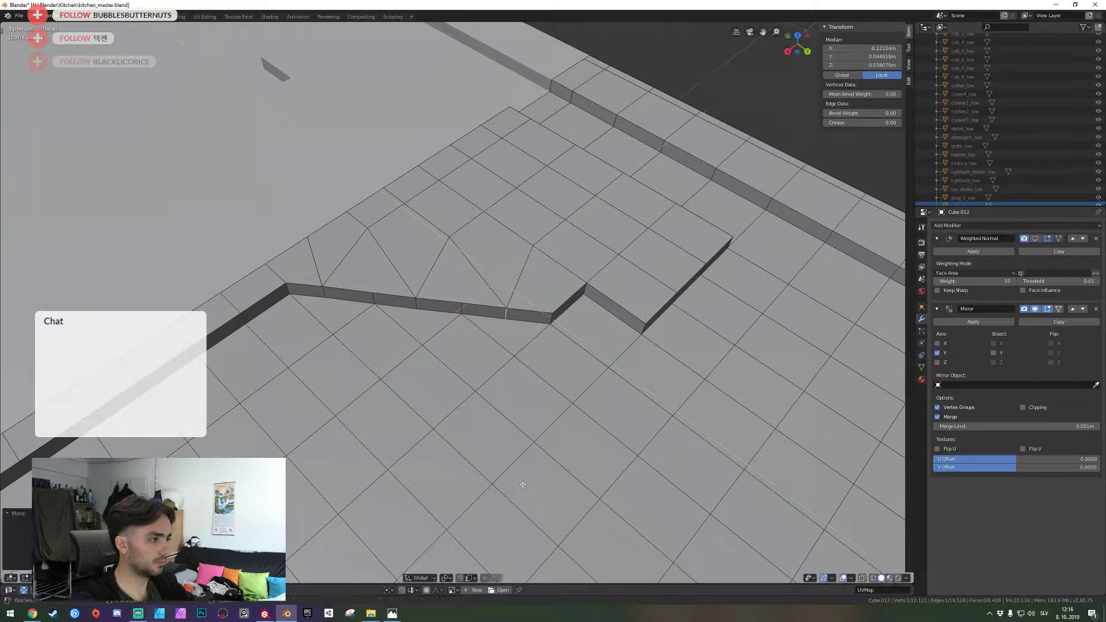
left_click(586, 286)
key("g")
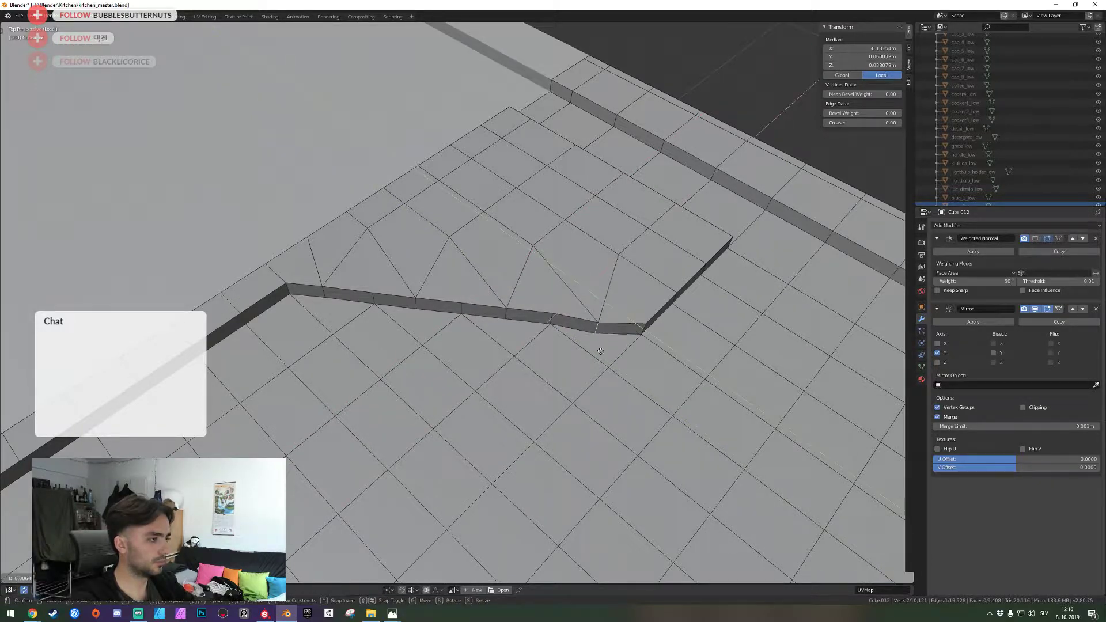
left_click(604, 298)
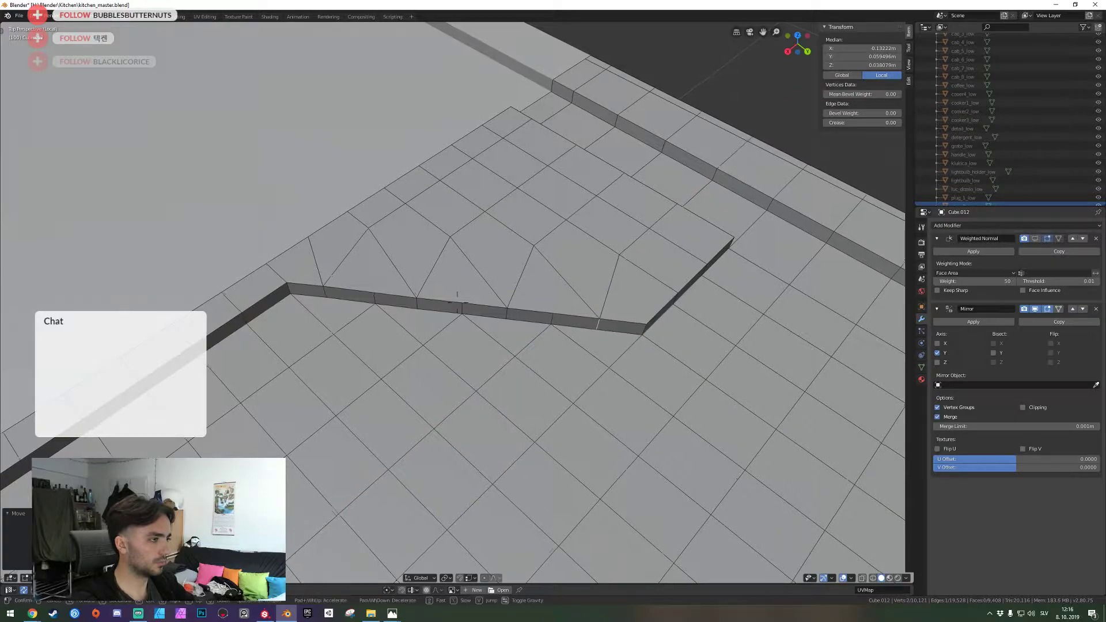
Leave mesh editing, save the file and view the straightened hourglass against the reference photo
key("shift+grave")
key("s")
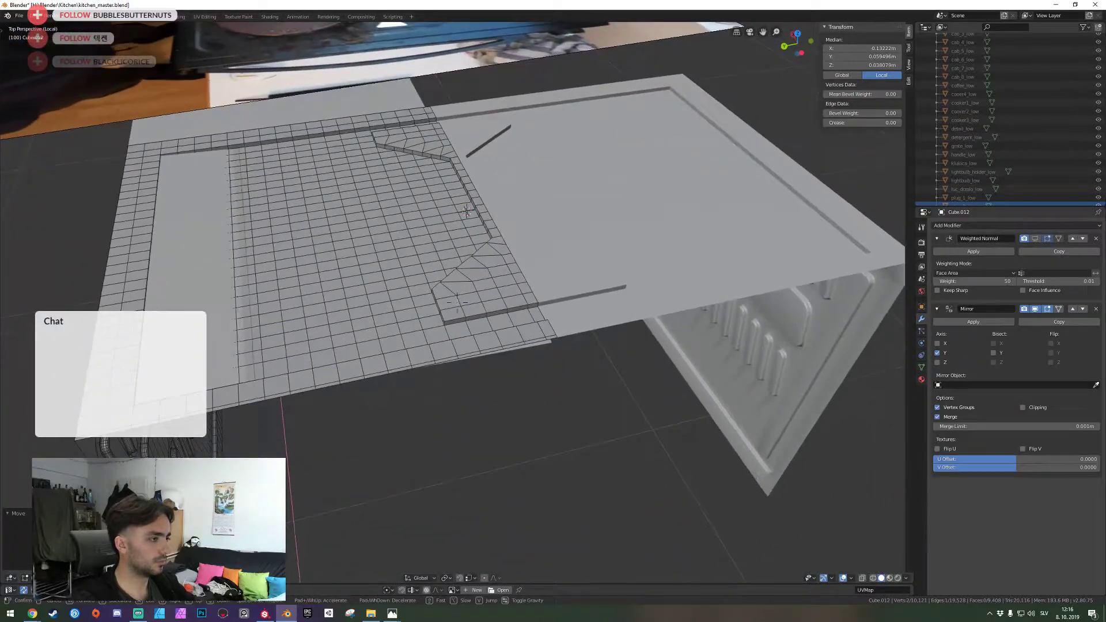
left_click(442, 301)
key("Tab")
key("ctrl+s")
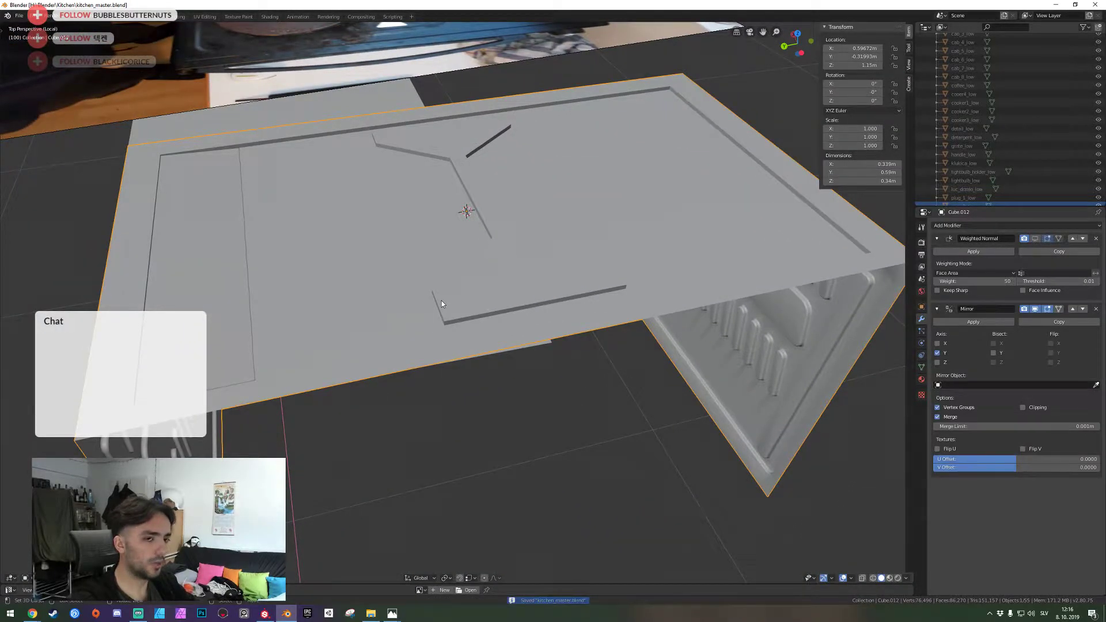
middle_click_drag(442, 301, 457, 303)
Try applying the panel's rotation together with its location, and undo it
key("ctrl+a")
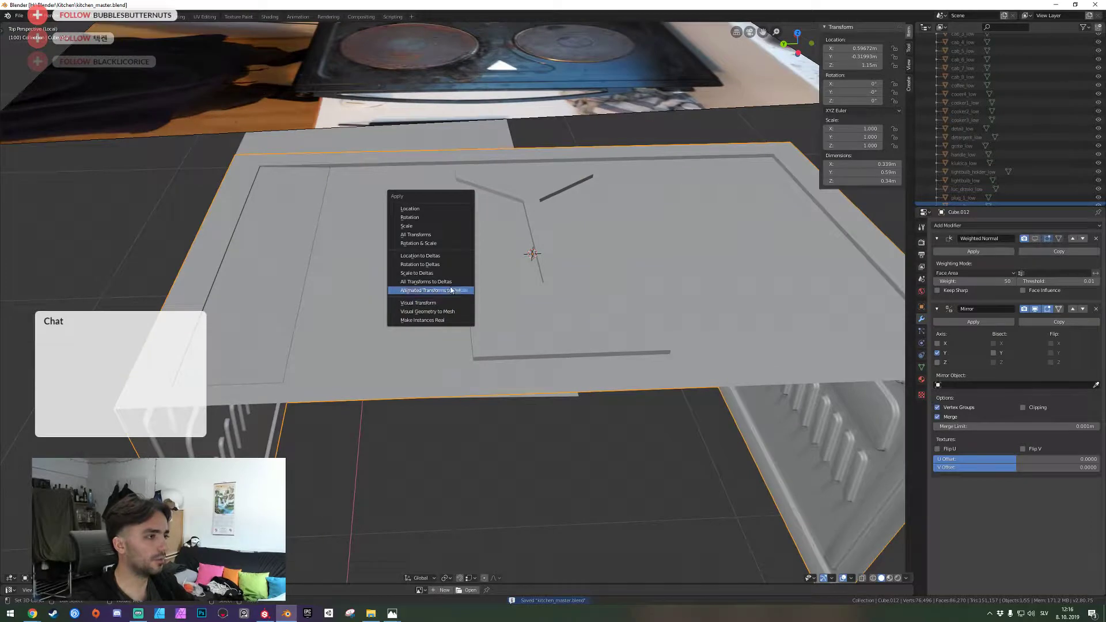
left_click(433, 217)
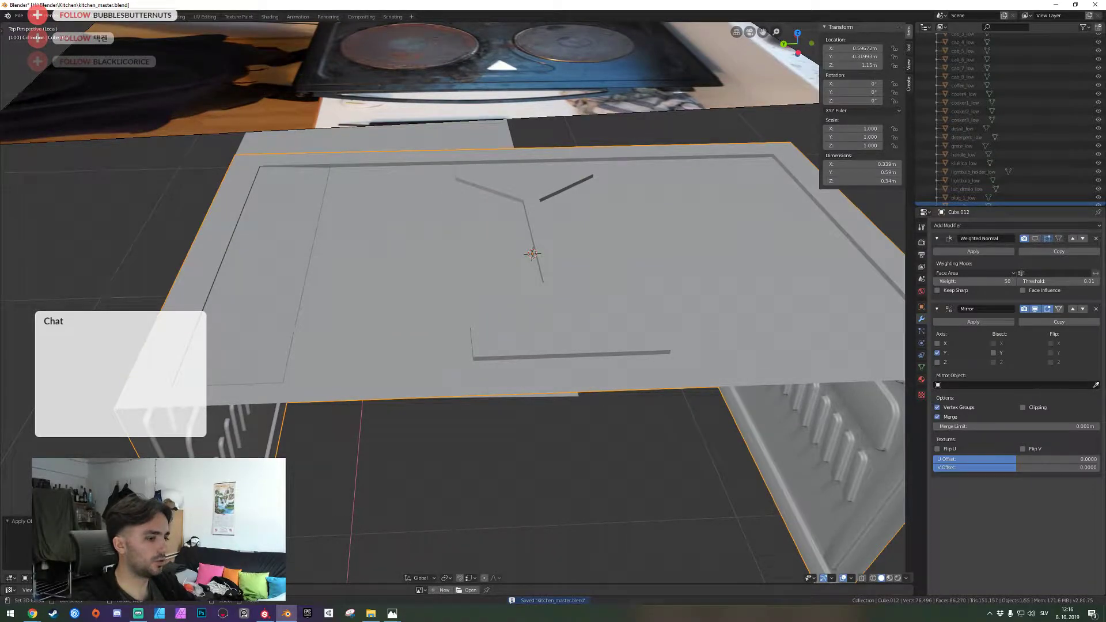
left_click(65, 532)
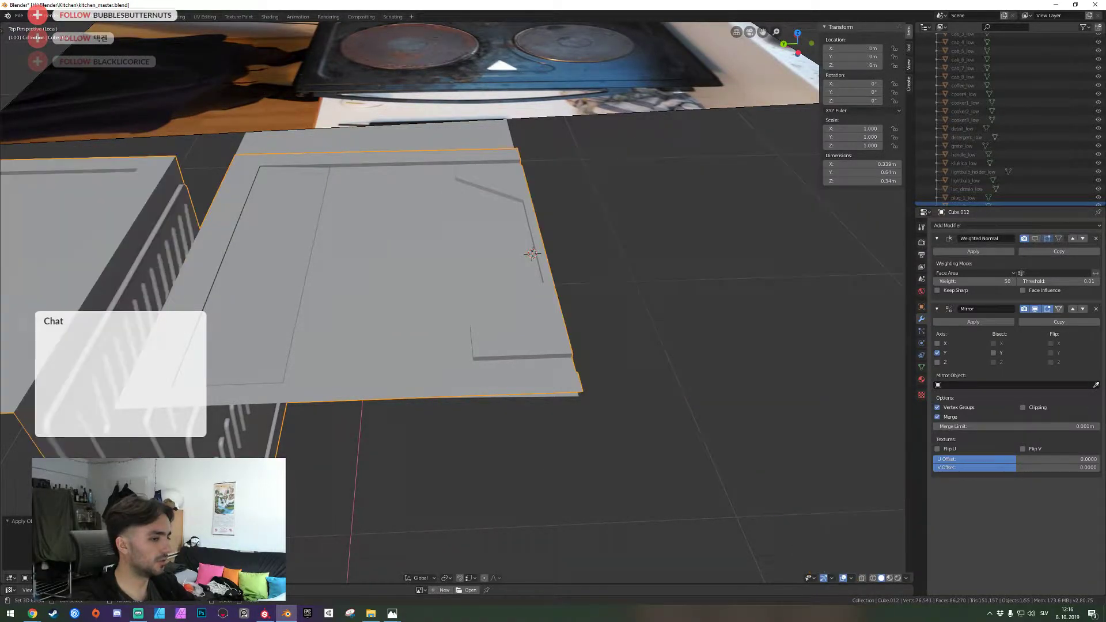
key("ctrl+z")
Apply the panel's visual transform and reopen its mesh for editing at the raised section's outer corner
key("ctrl+a")
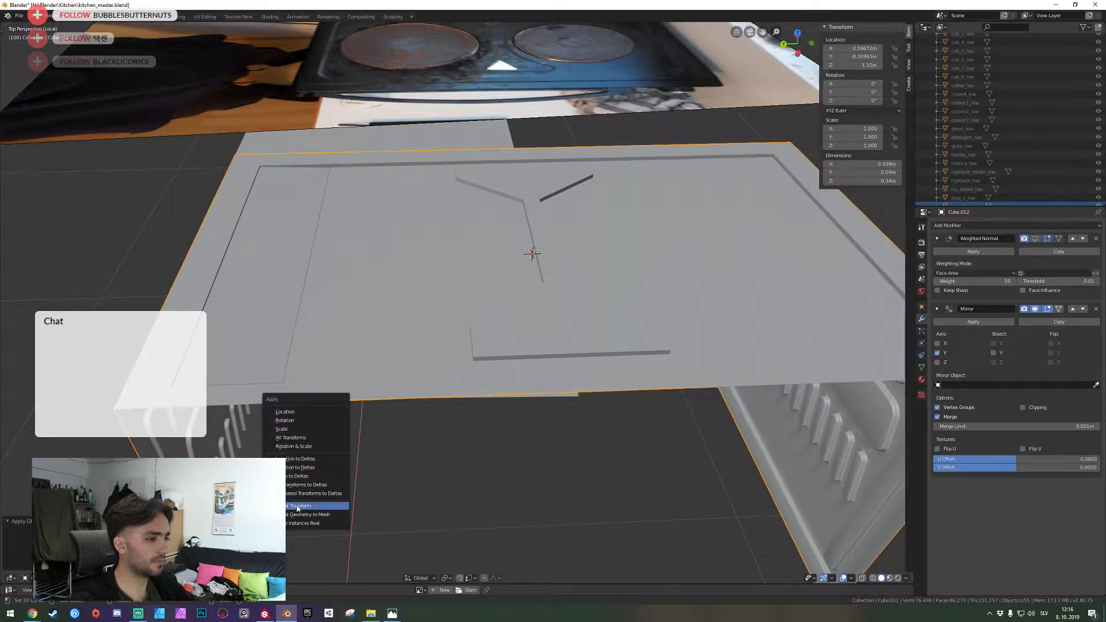
left_click(297, 508)
key("Tab")
middle_click_drag(368, 403, 448, 306)
scroll(457, 308, "up", 4)
scroll(436, 297, "up", 3)
scroll(448, 306, "down", 1)
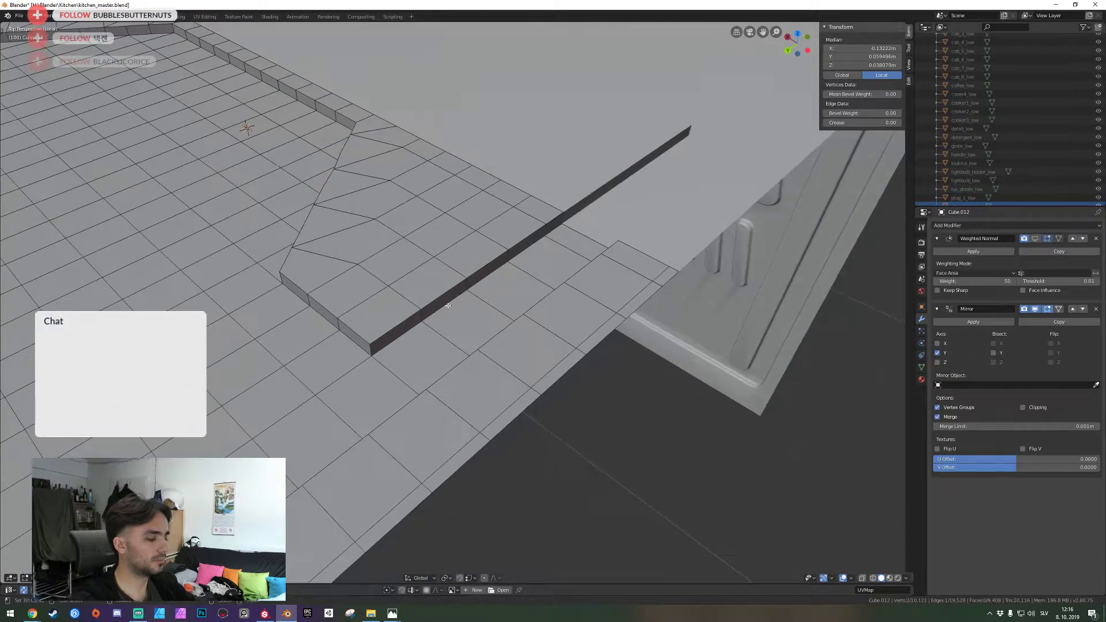
middle_click_drag(368, 355, 461, 306)
key("ctrl+b")
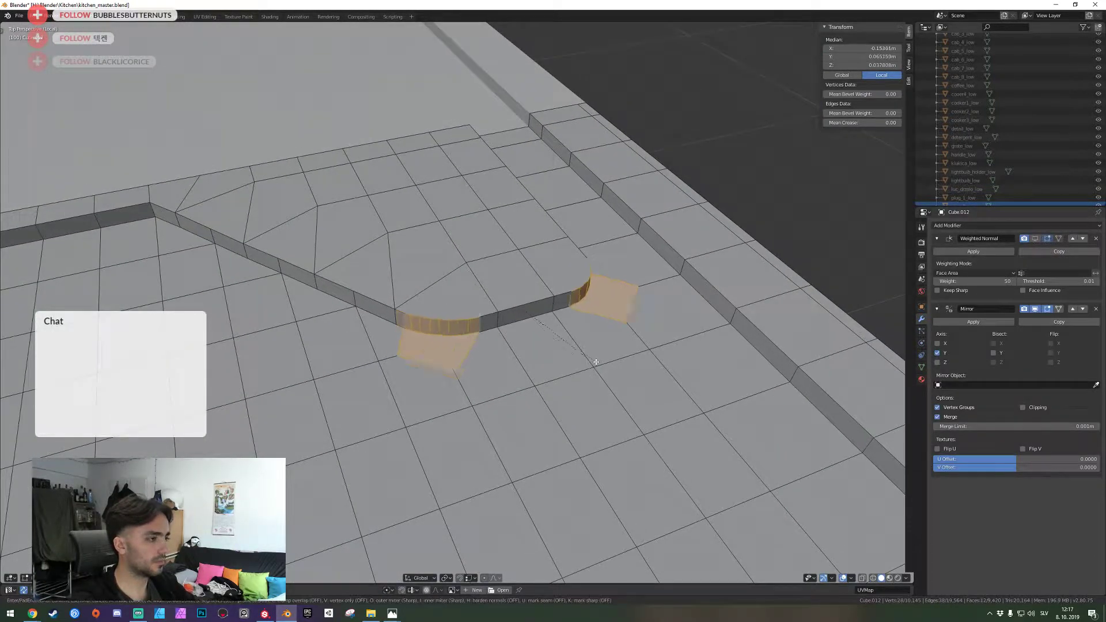
right_click(584, 362)
scroll(583, 362, "down", 3)
scroll(344, 295, "up", 3)
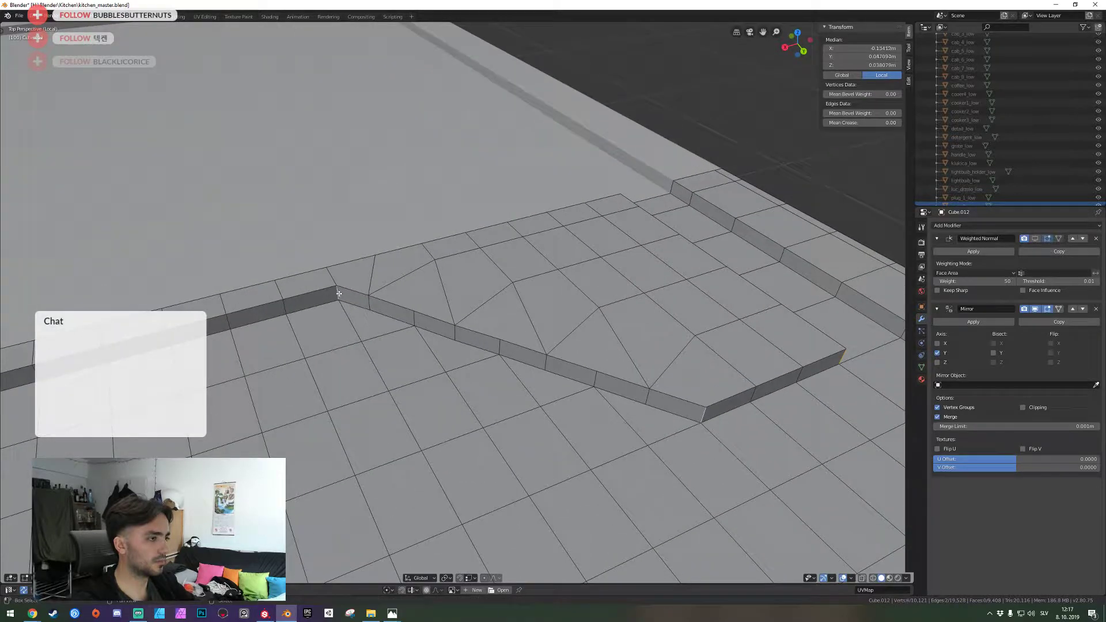
key("ctrl+b")
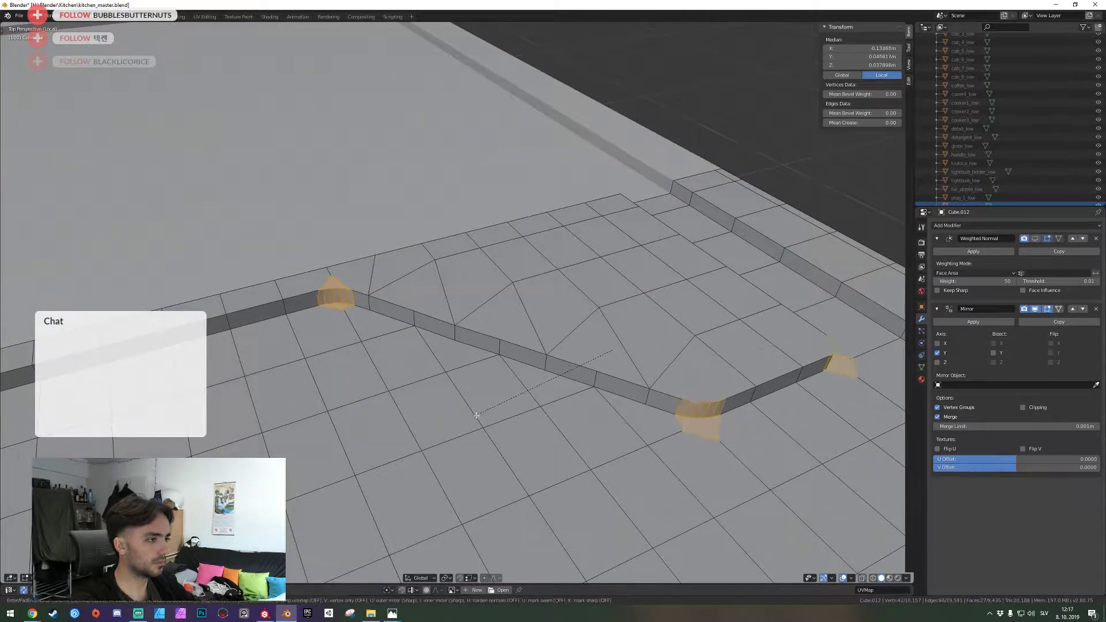
key("Escape")
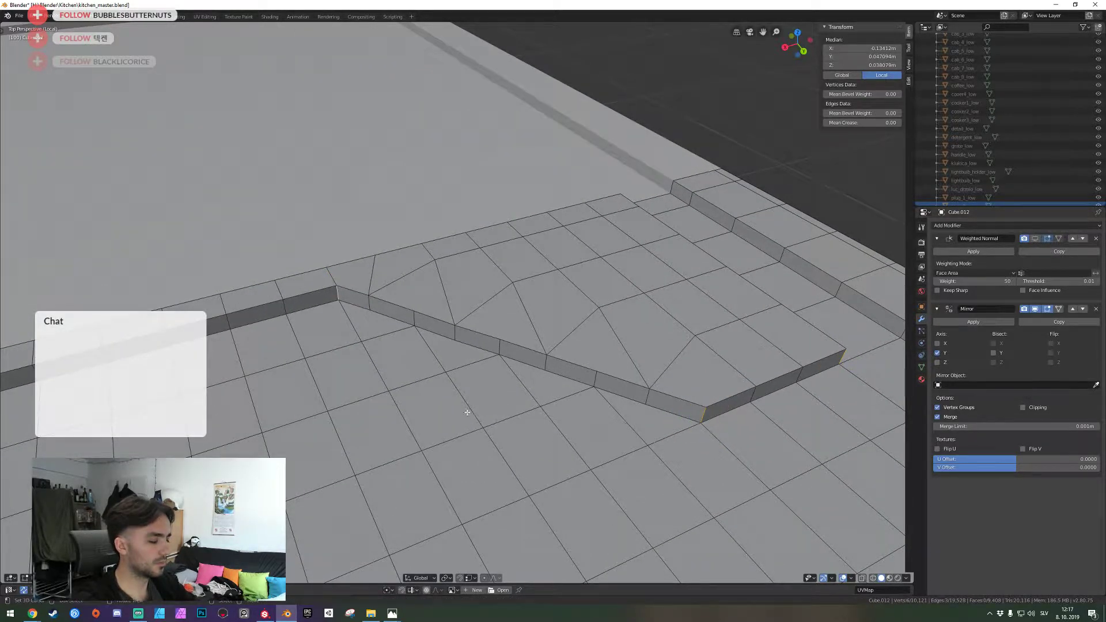
Isolate the oven body together with the top-view reference photo and reopen the body's mesh for editing
key("KP_7")
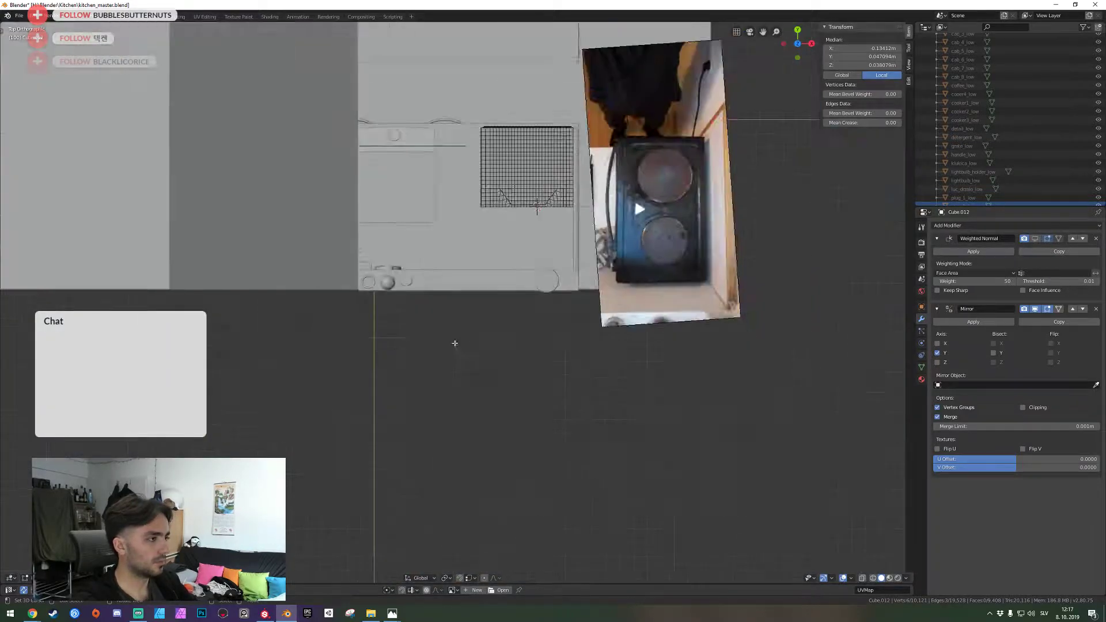
scroll(477, 295, "down", 2)
middle_click_drag(477, 295, 428, 314, "shift")
scroll(474, 272, "up", 6)
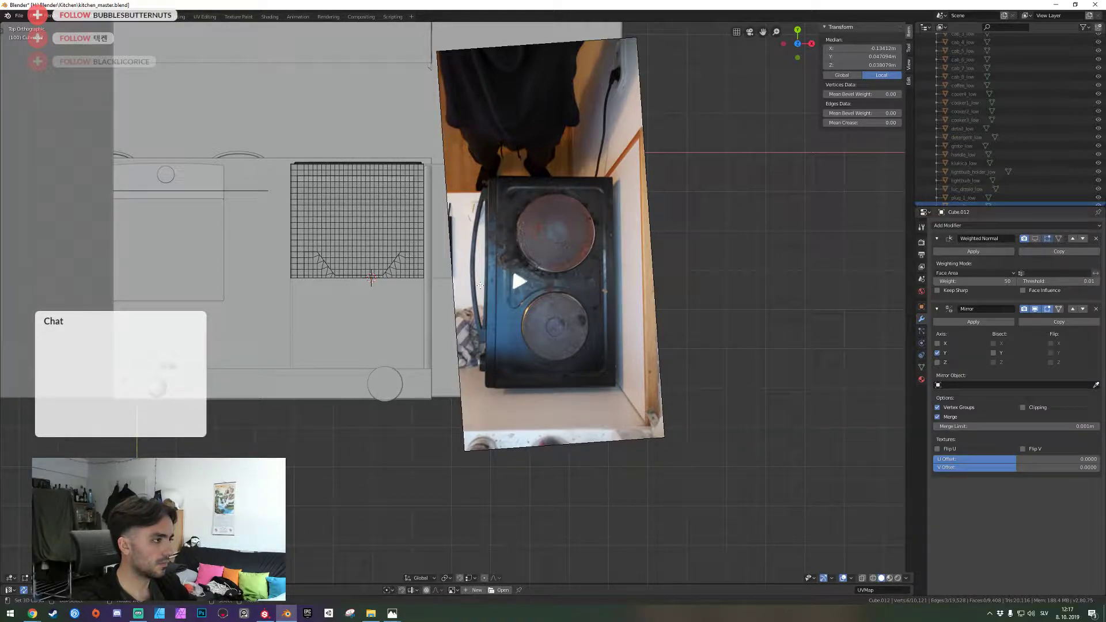
middle_click_drag(480, 286, 469, 305)
key("Tab")
left_click(676, 56, "shift")
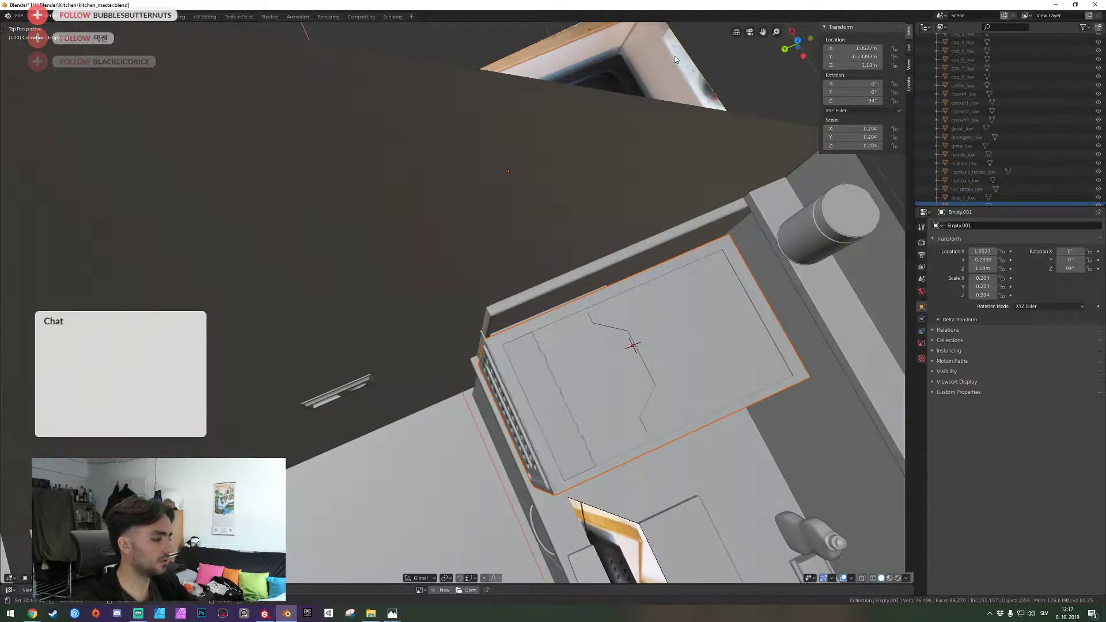
key("KP_Divide")
key("KP_7")
middle_click_drag(443, 286, 585, 81, "shift")
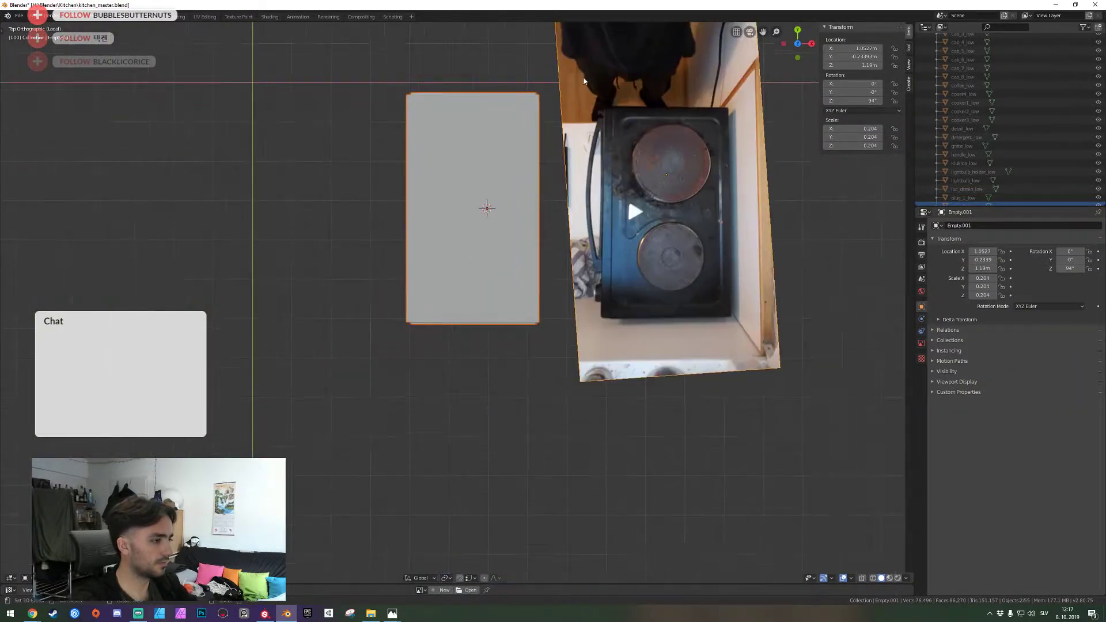
left_click(506, 188)
key("Tab")
Round the raised hourglass section's corners by bevelling their short vertical edges with several segments
key("shift+grave")
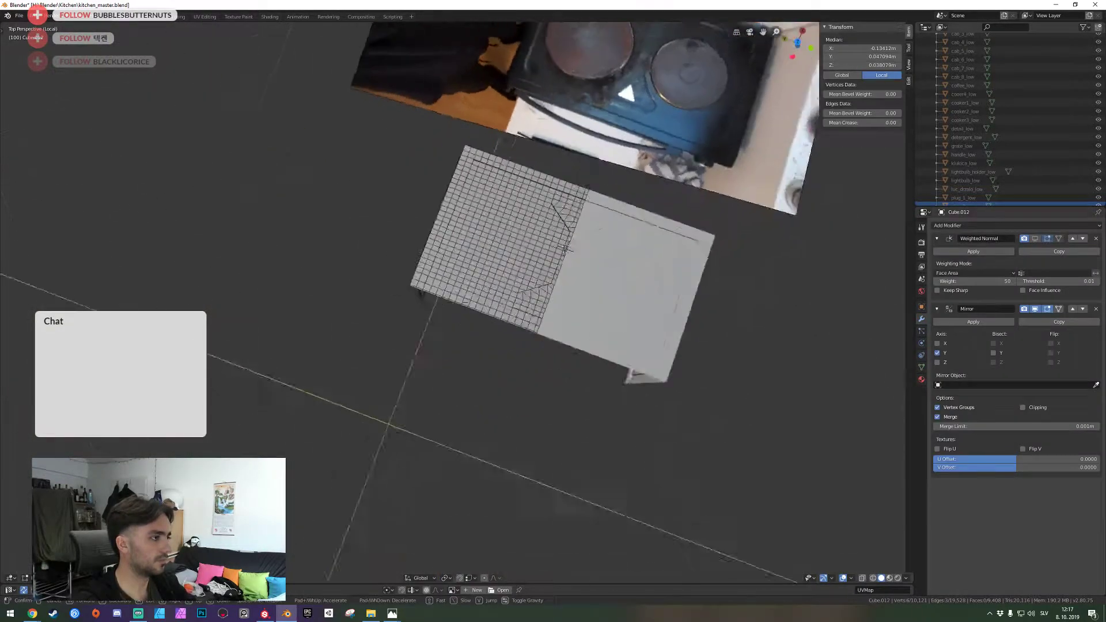
key("w")
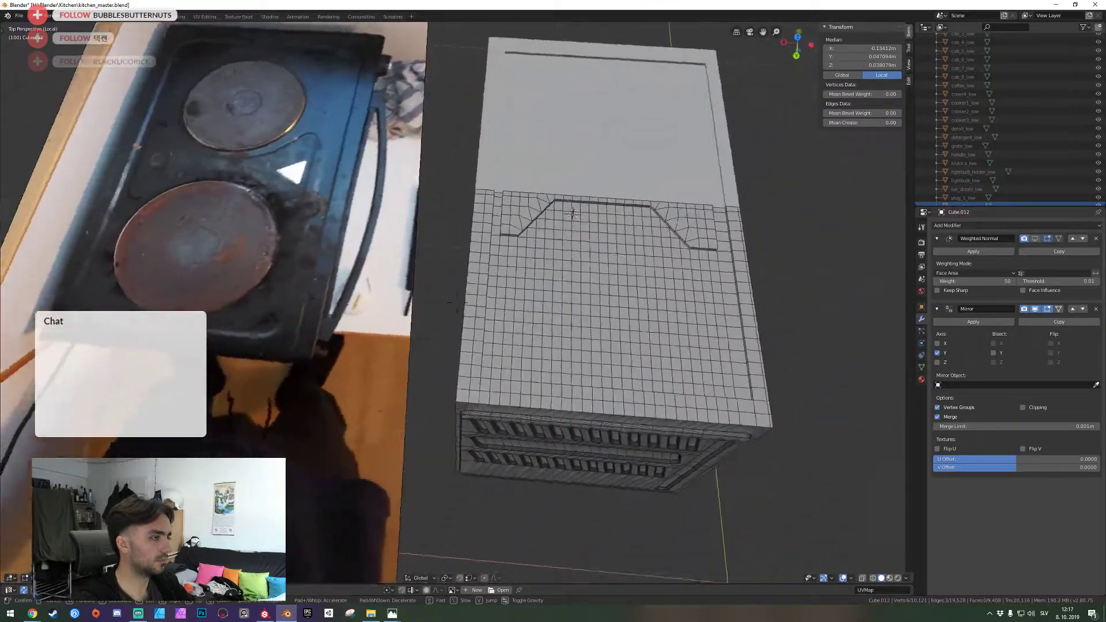
key("w")
key("w")
left_click(457, 303)
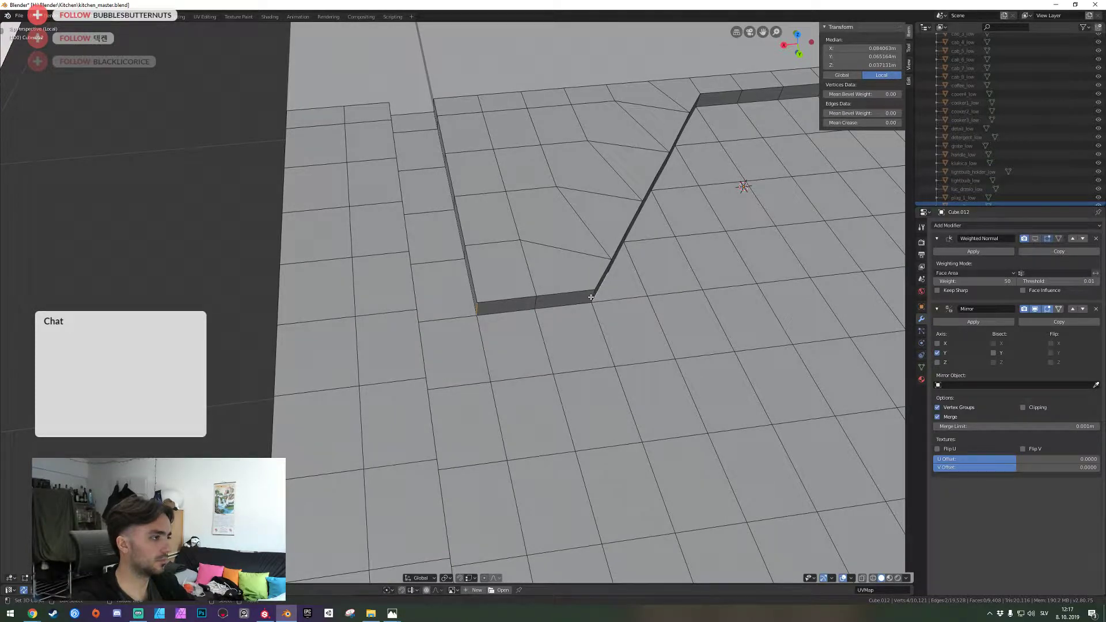
left_click(700, 98, "shift")
key("shift+grave")
key("d")
key("w")
left_click(453, 303)
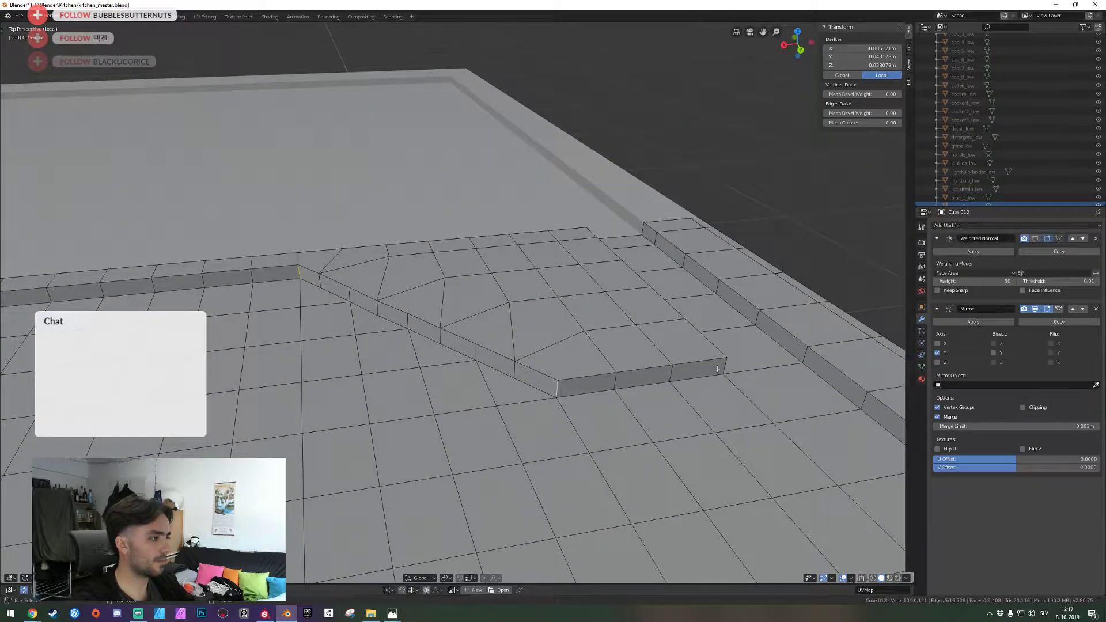
middle_click_drag(707, 370, 595, 358)
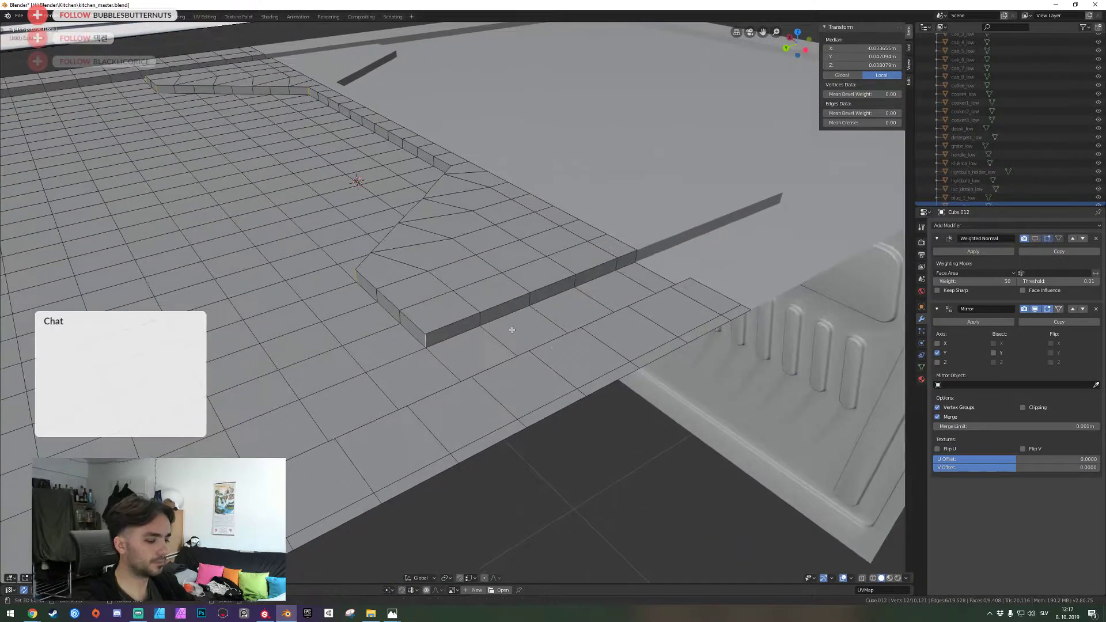
key("ctrl+b")
scroll(605, 360, "up", 8)
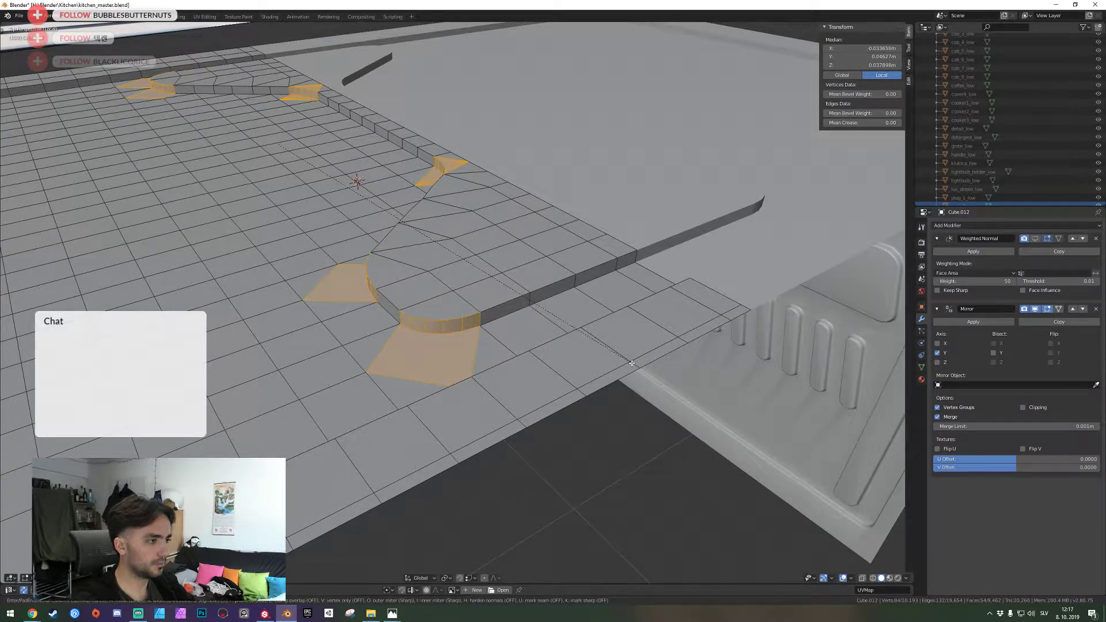
left_click(632, 363)
middle_click_drag(632, 363, 452, 306)
Merge the whole mesh's overlapping vertices by distance, clear the selection and save the file
key("a")
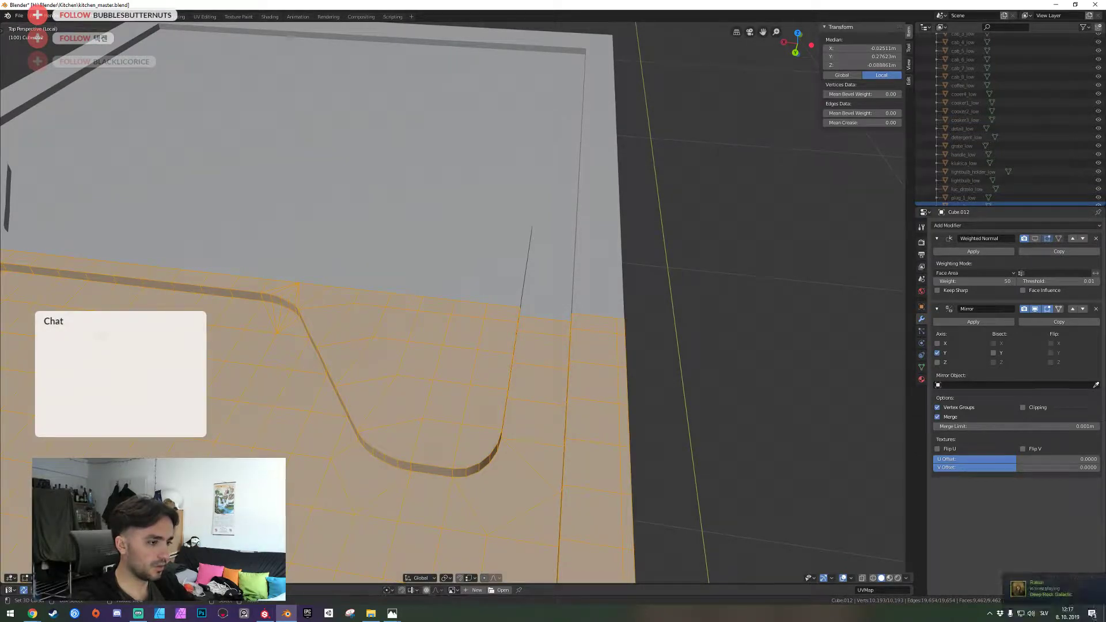
key("ctrl+e")
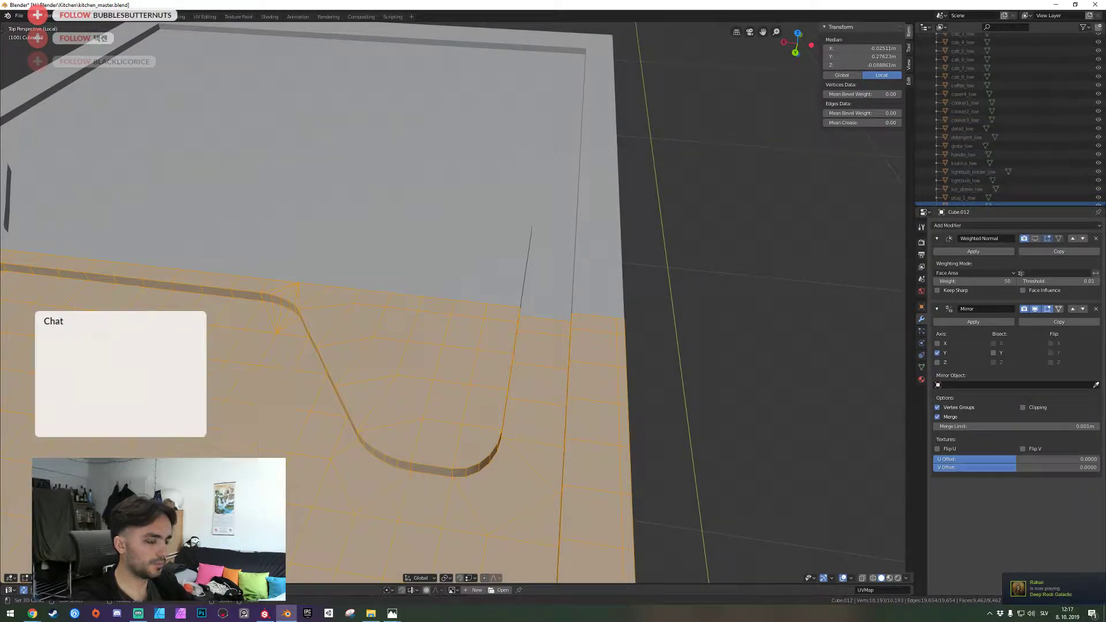
key("alt+m")
left_click(352, 374)
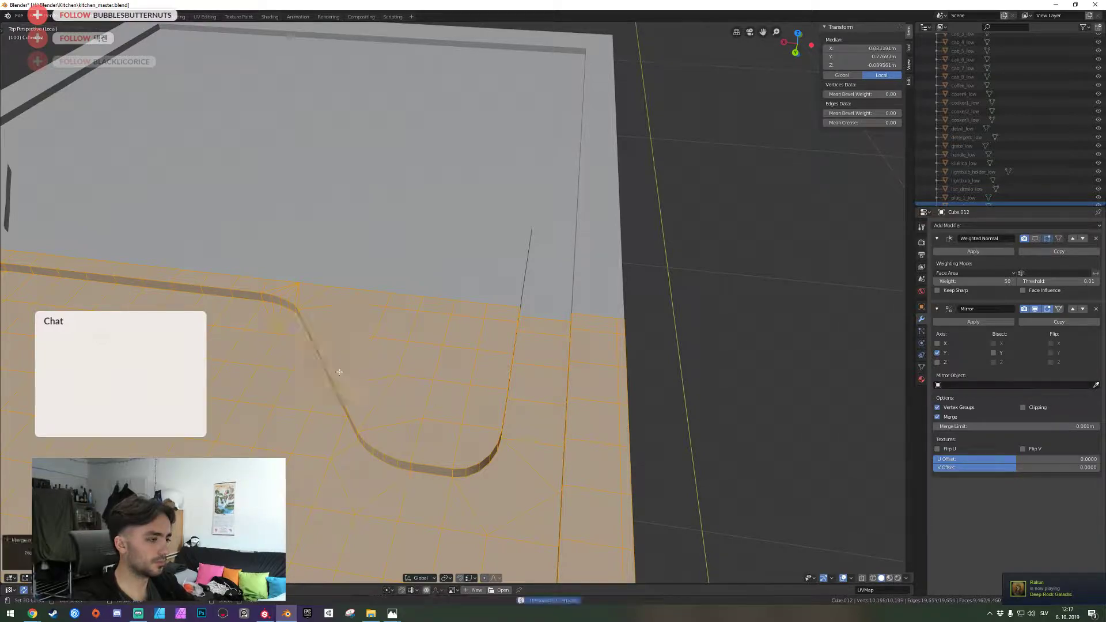
key("alt+a")
key("shift+grave")
key("ctrl+s")
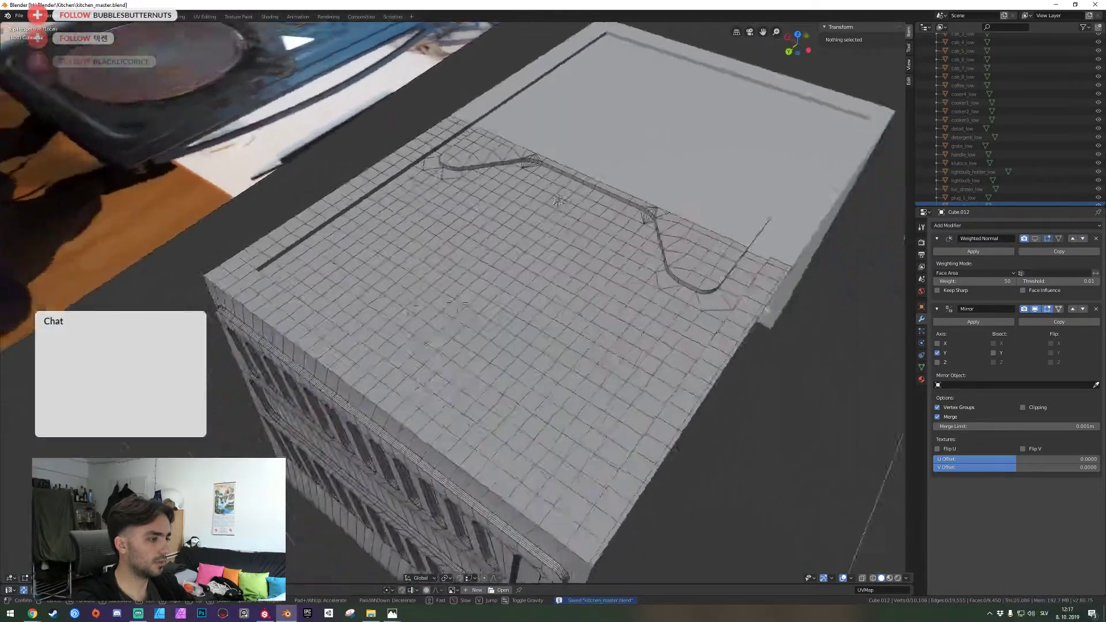
left_click(457, 306)
Leave mesh editing and examine the shading of the rounded hourglass and the vented side panel
key("Tab")
key("shift+grave")
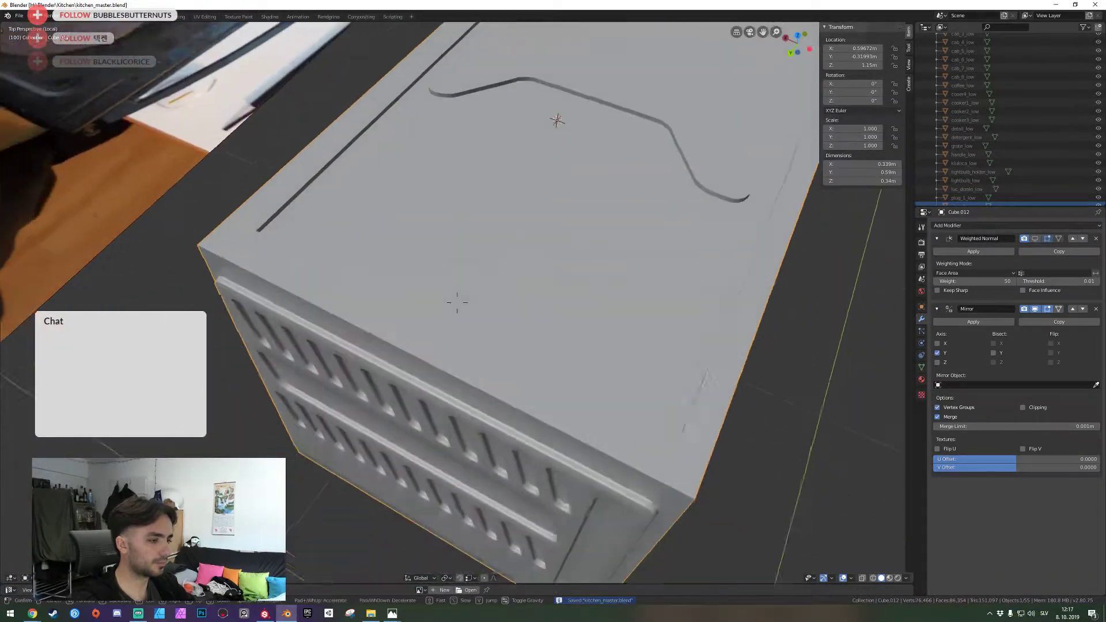
key("w")
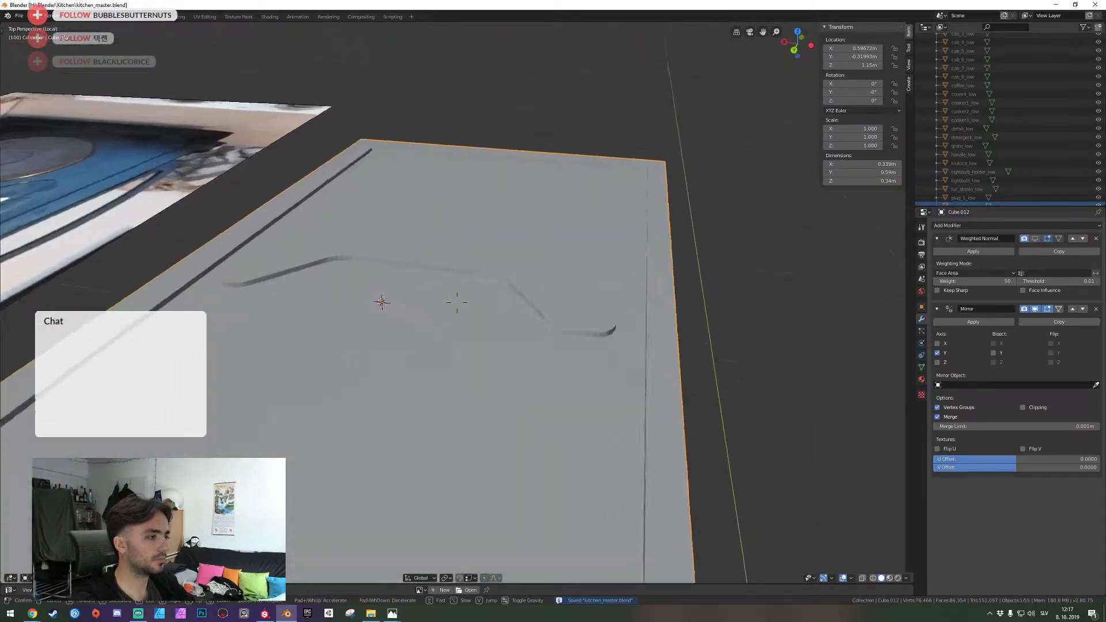
key("d")
key("s")
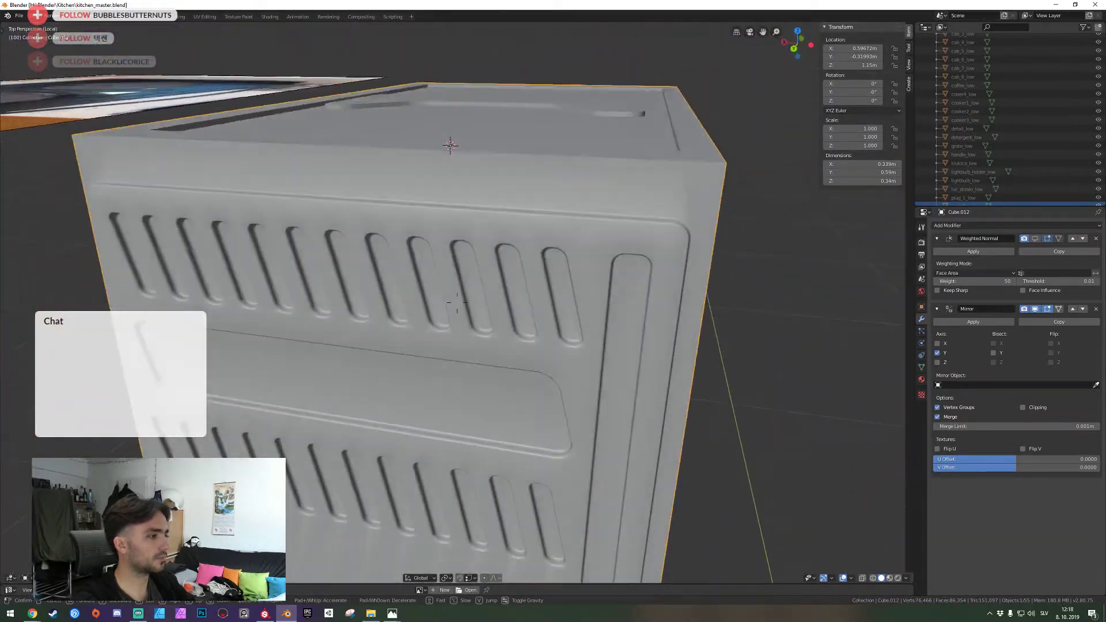
left_click(457, 306)
scroll(459, 306, "down", 4)
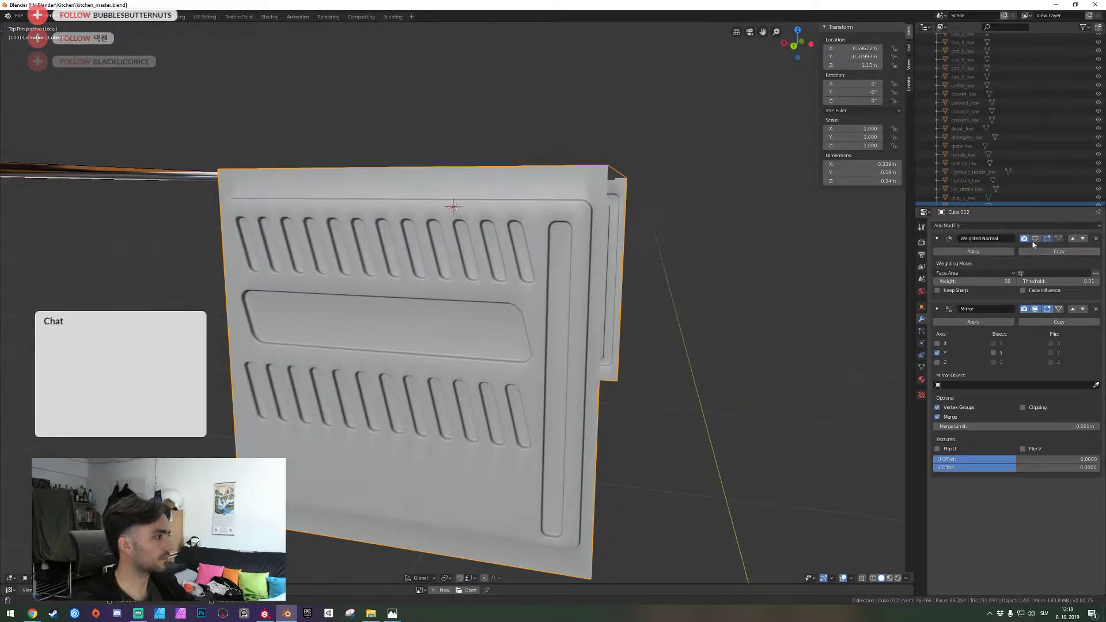
Turn on the Weighted Normal modifier's viewport display and inspect the shading at the vented side's upper corner
left_click(1036, 239)
key("shift+grave")
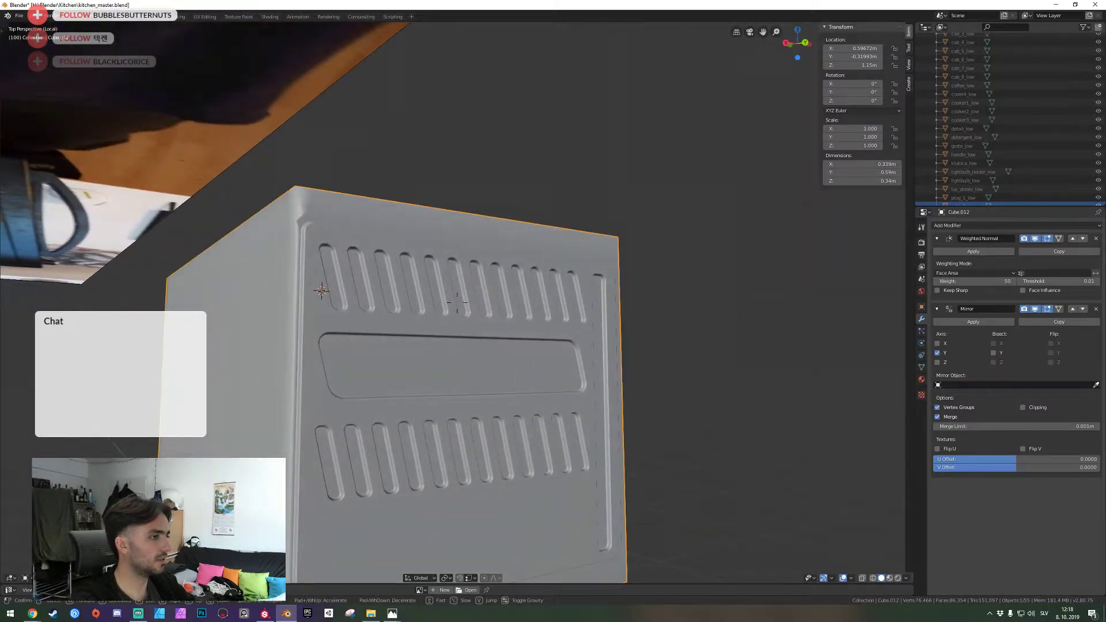
key("d")
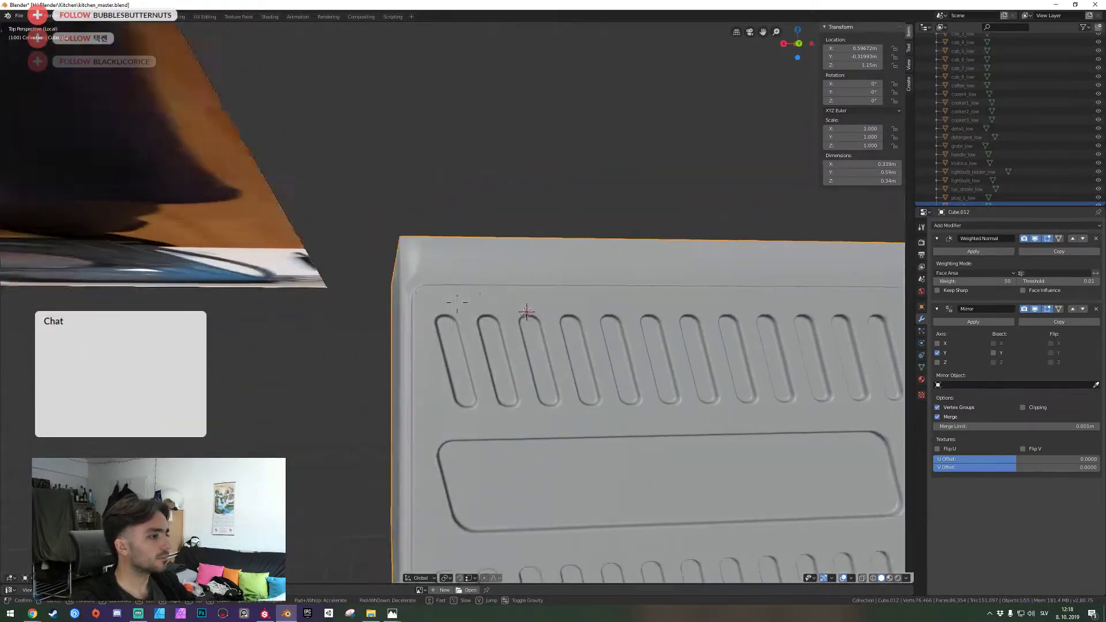
left_click(448, 283)
Reopen the body's mesh for editing and select the vertical edge at the vented side's upper corner
key("Tab")
middle_click_drag(449, 282, 457, 303)
left_click(427, 246)
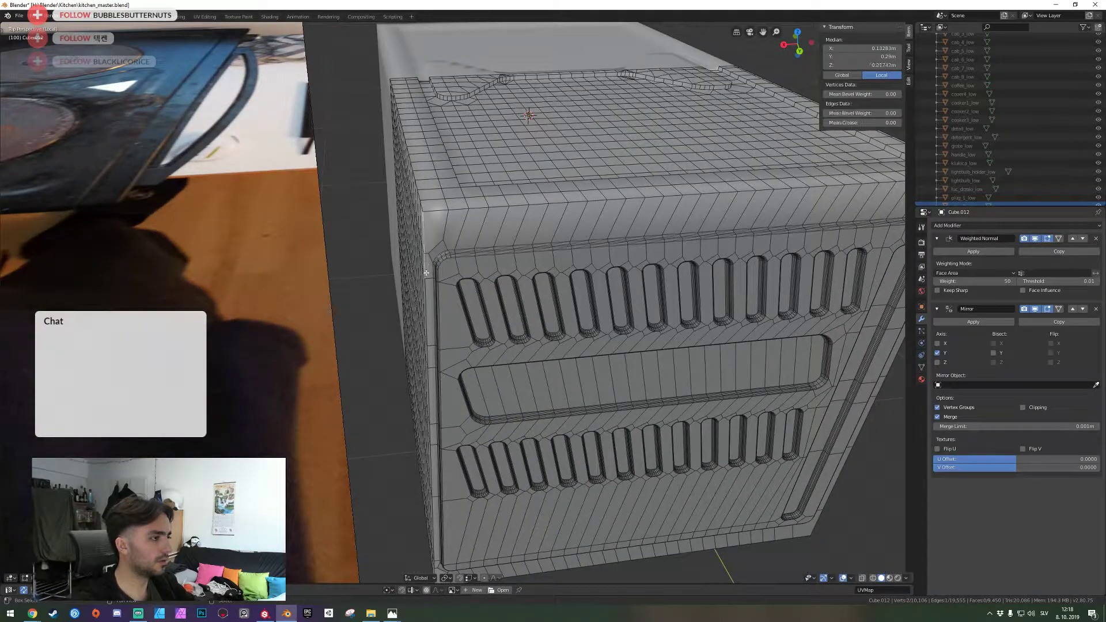
middle_click_drag(425, 304, 457, 303)
Examine the body's outer edges around the top and the vented side from several angles
key("shift+grave")
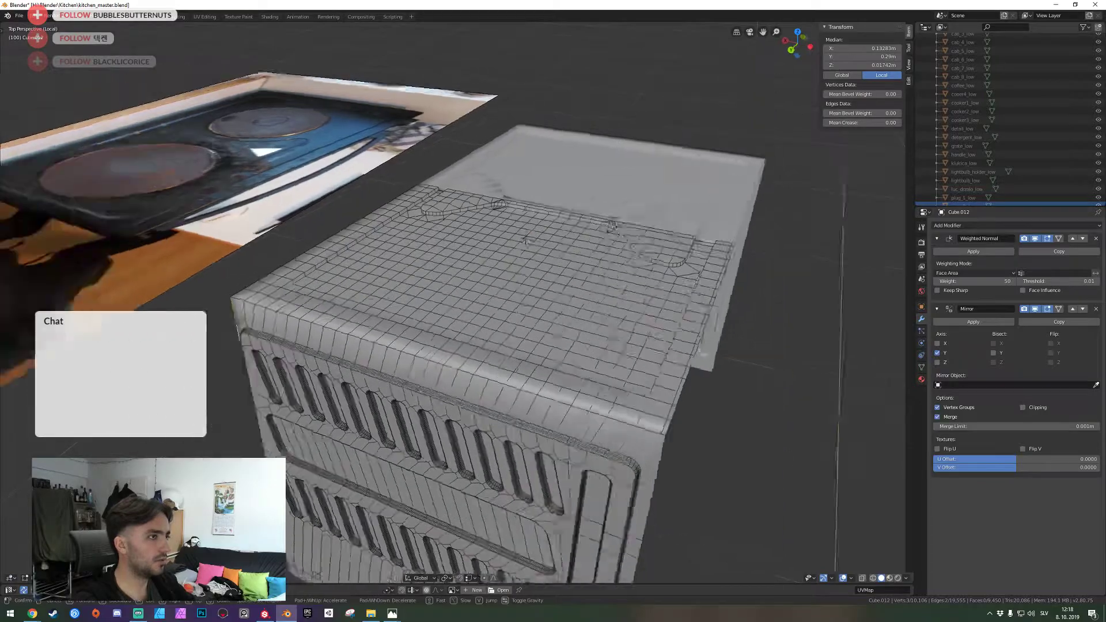
key("q")
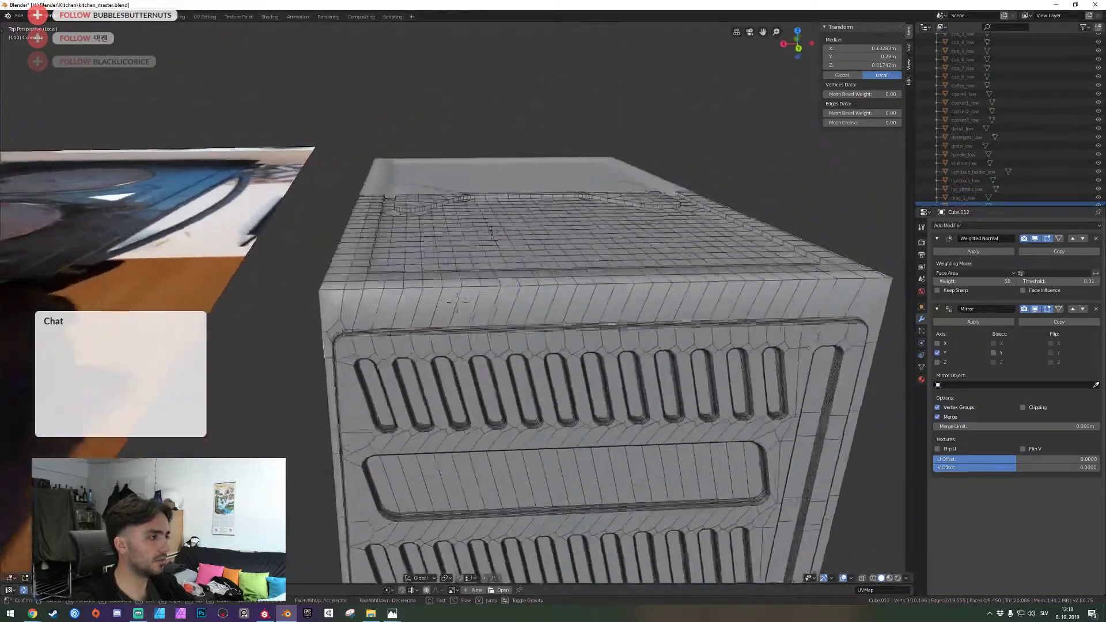
key("a")
key("d")
key("s")
key("d")
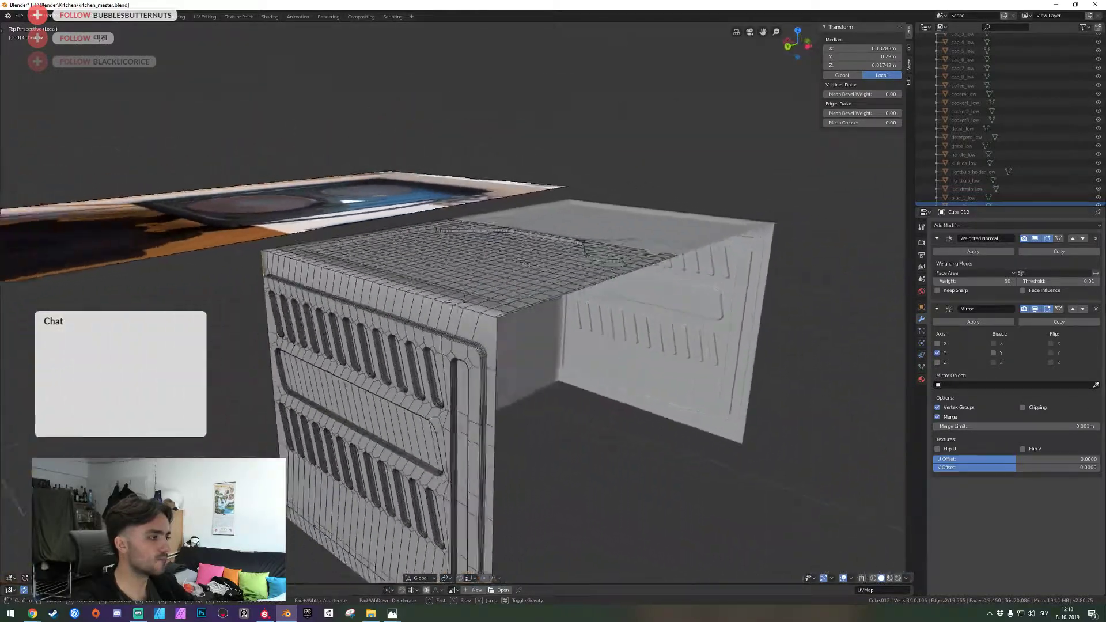
key("w")
key("a")
key("e")
key("a")
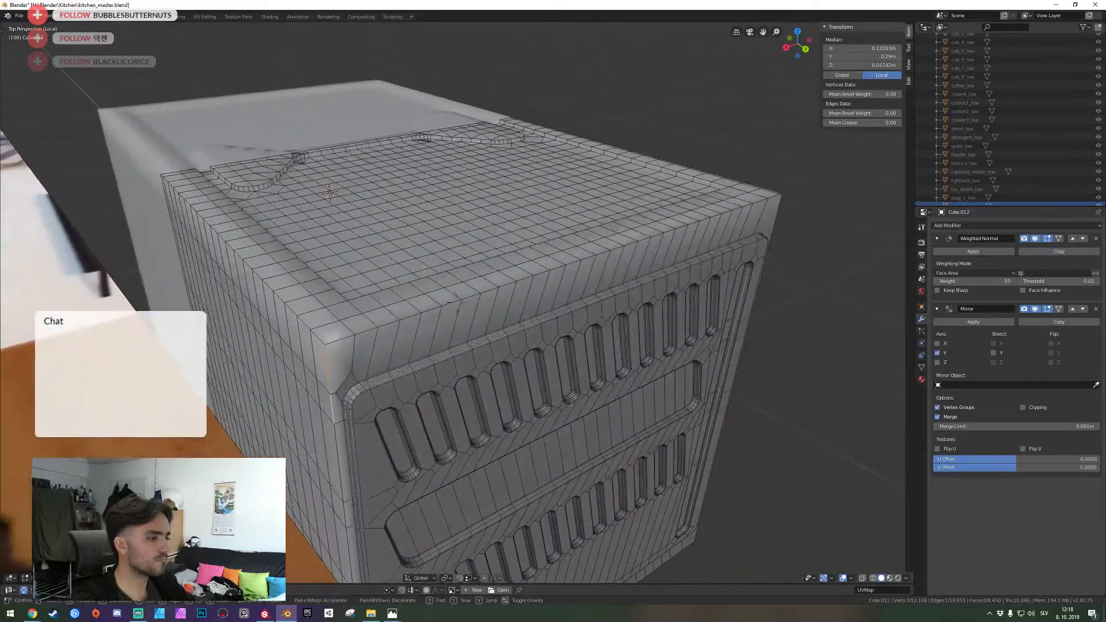
key("q")
key("d")
key("e")
left_click(398, 327)
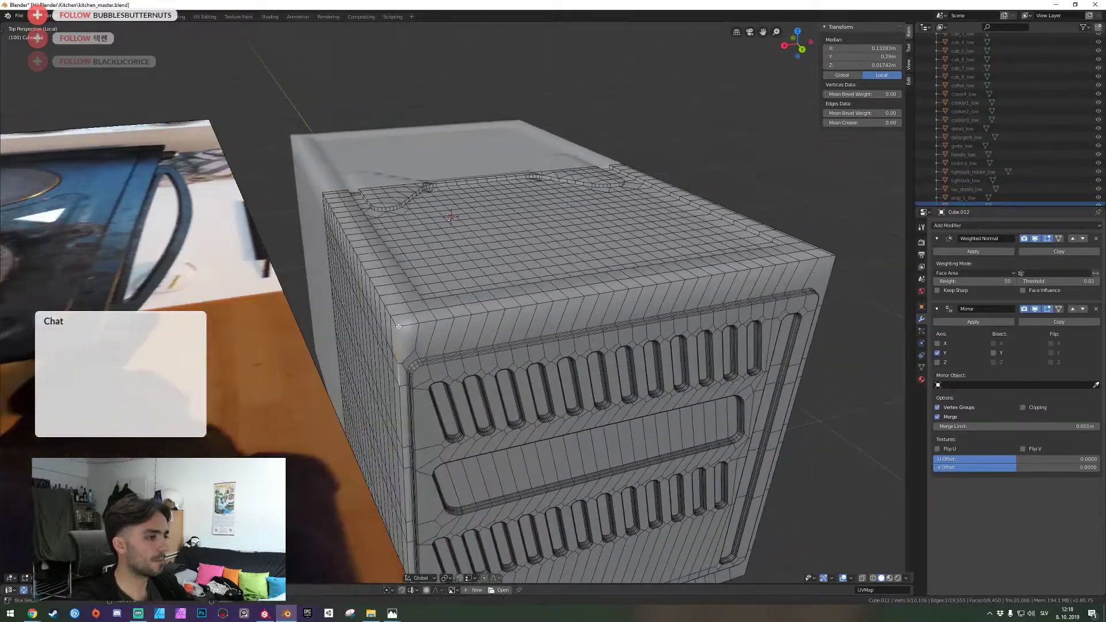
key("ctrl+b")
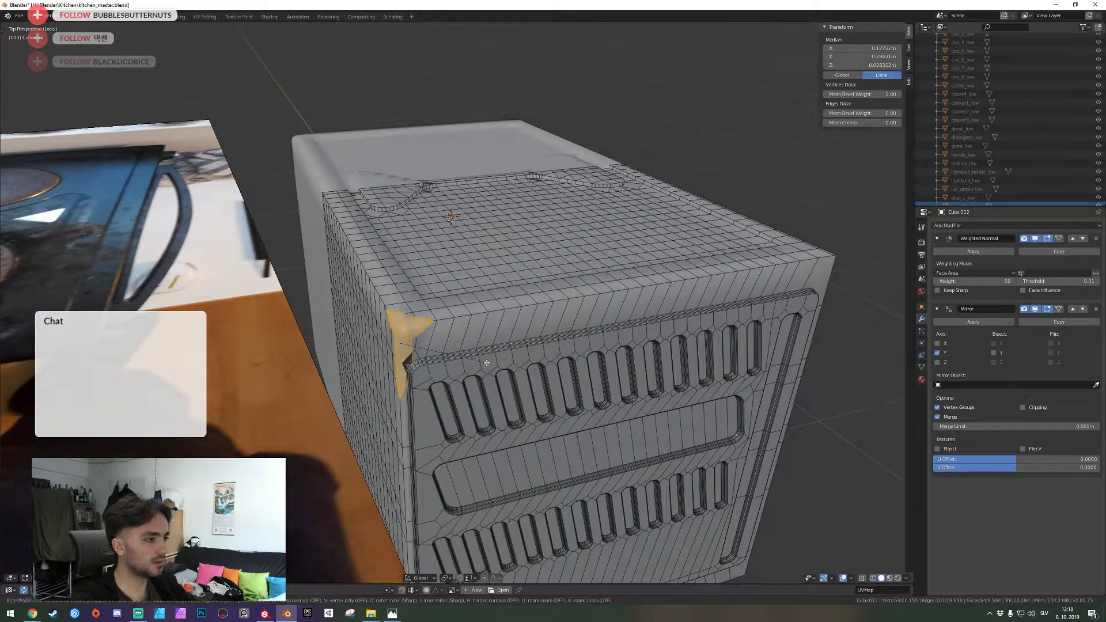
key("Escape")
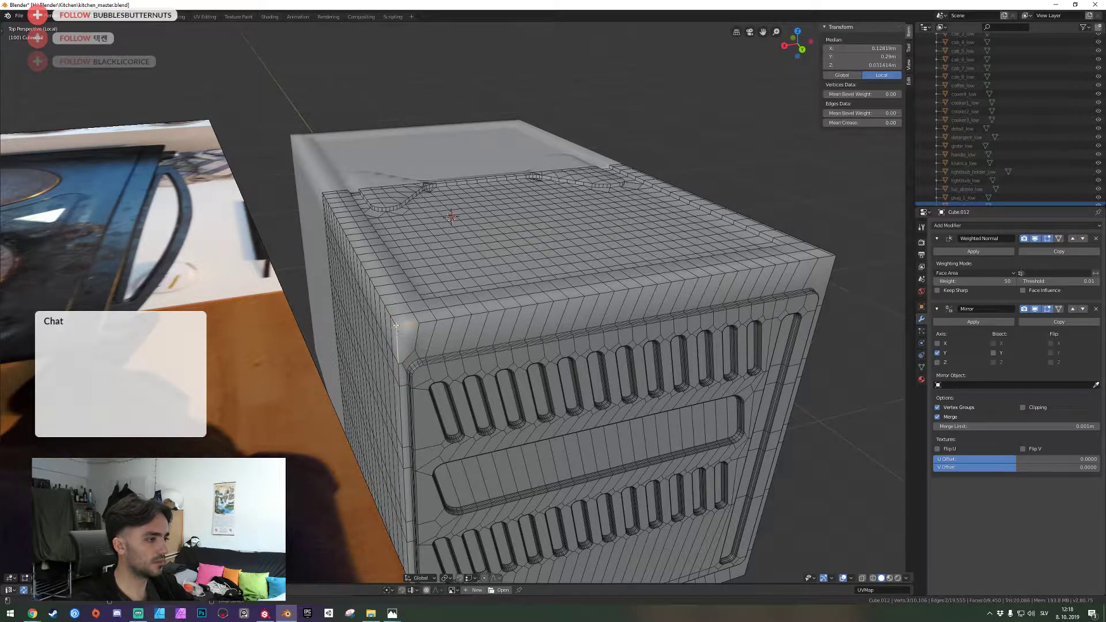
key("shift+grave")
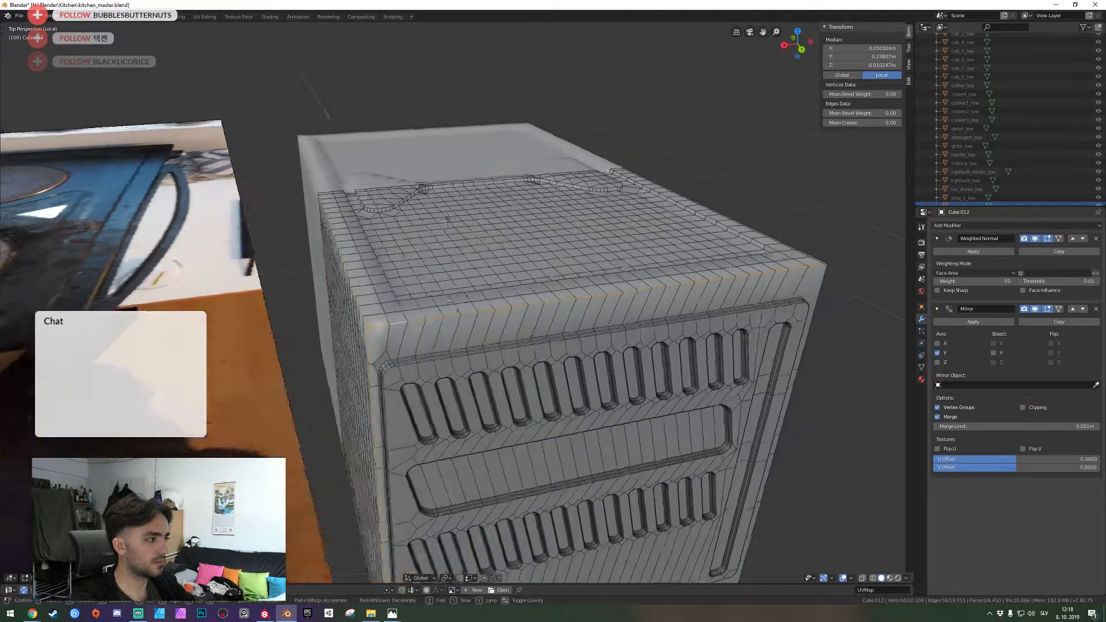
key("w")
key("q")
left_click(457, 303)
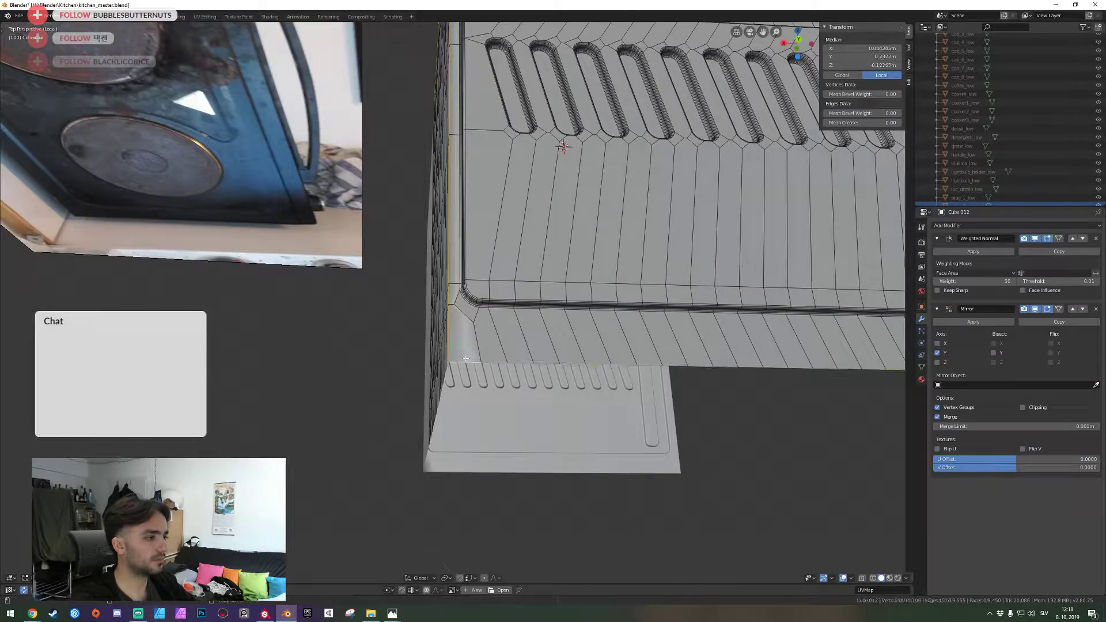
key("shift+grave")
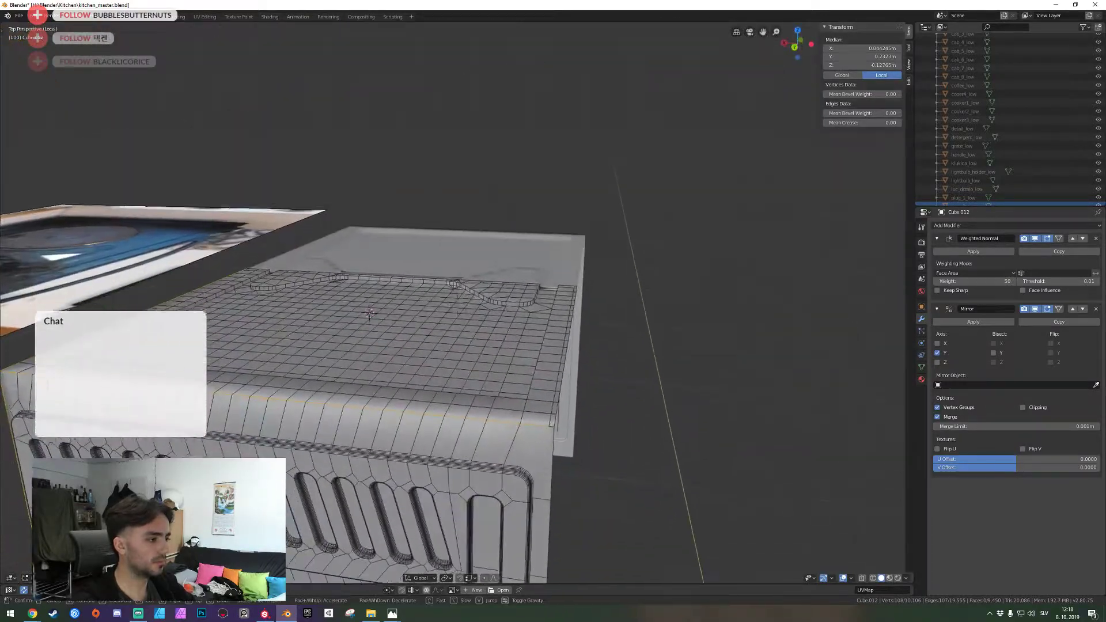
left_click(451, 314)
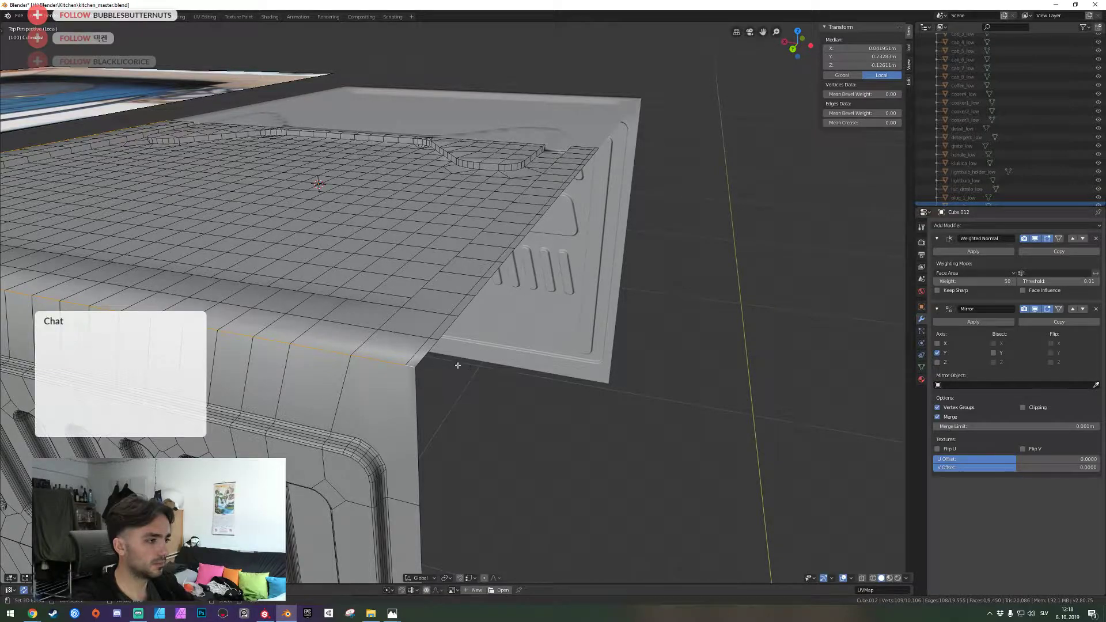
key("shift+grave")
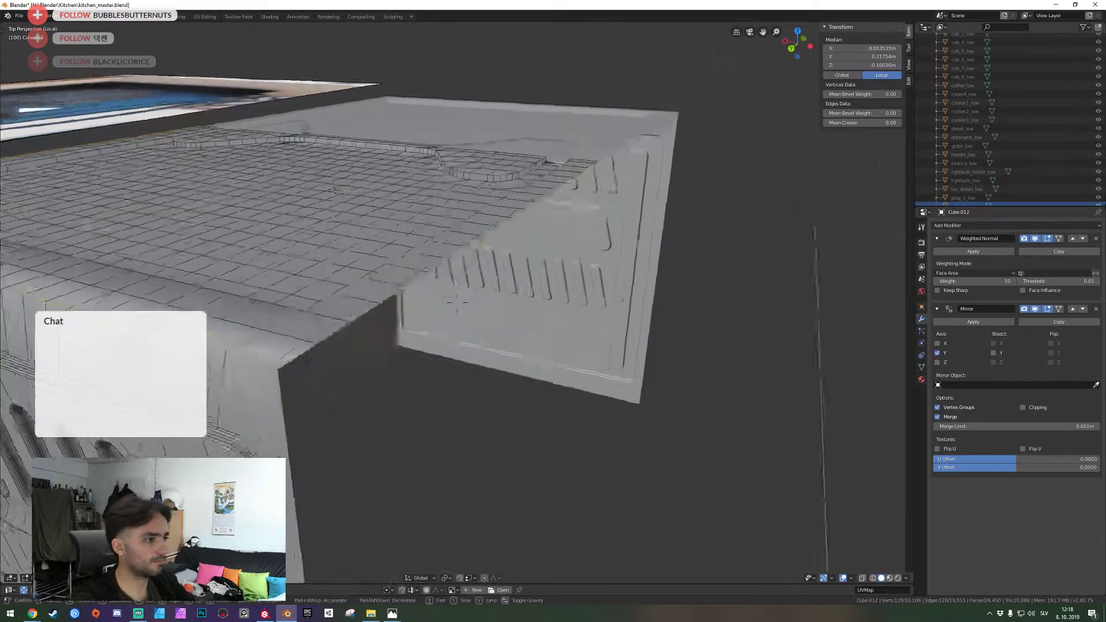
left_click(457, 303)
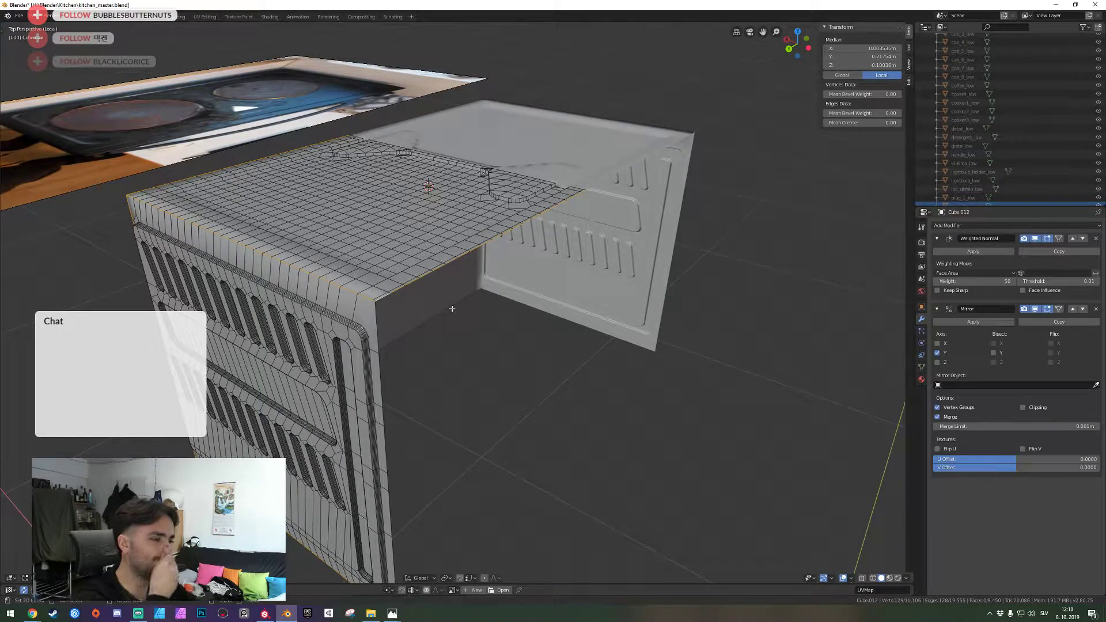
key("shift+grave")
left_click(458, 303)
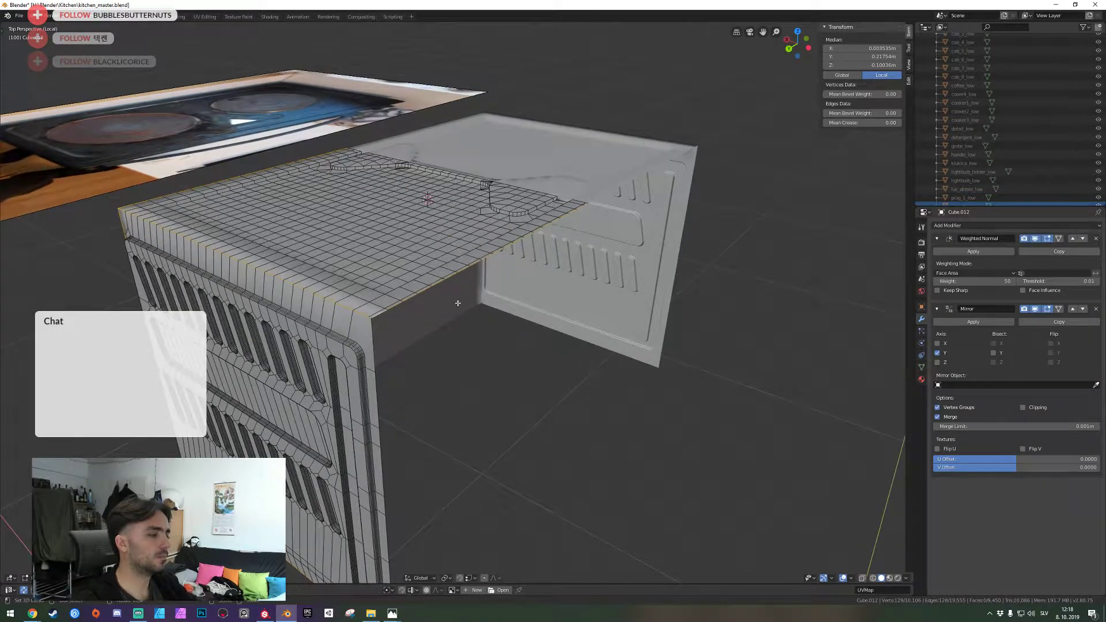
key("alt+a")
Select the upper and lower edge loops of the step around the recessed top panel
key("shift+grave")
key("w")
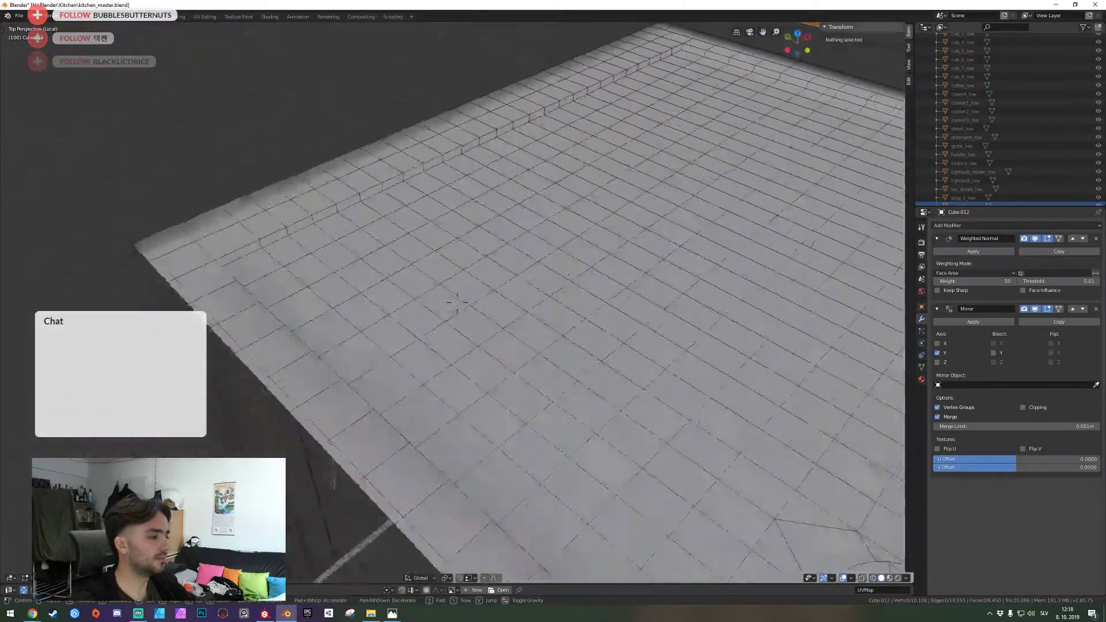
left_click(458, 303)
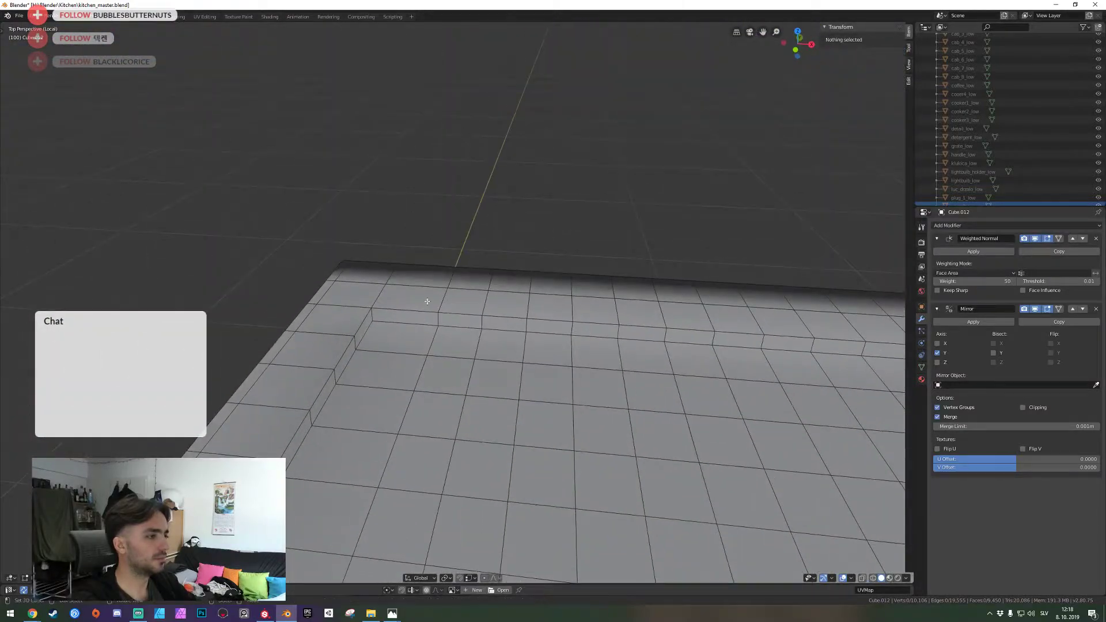
right_click(372, 315)
right_click(387, 310, "alt+shift")
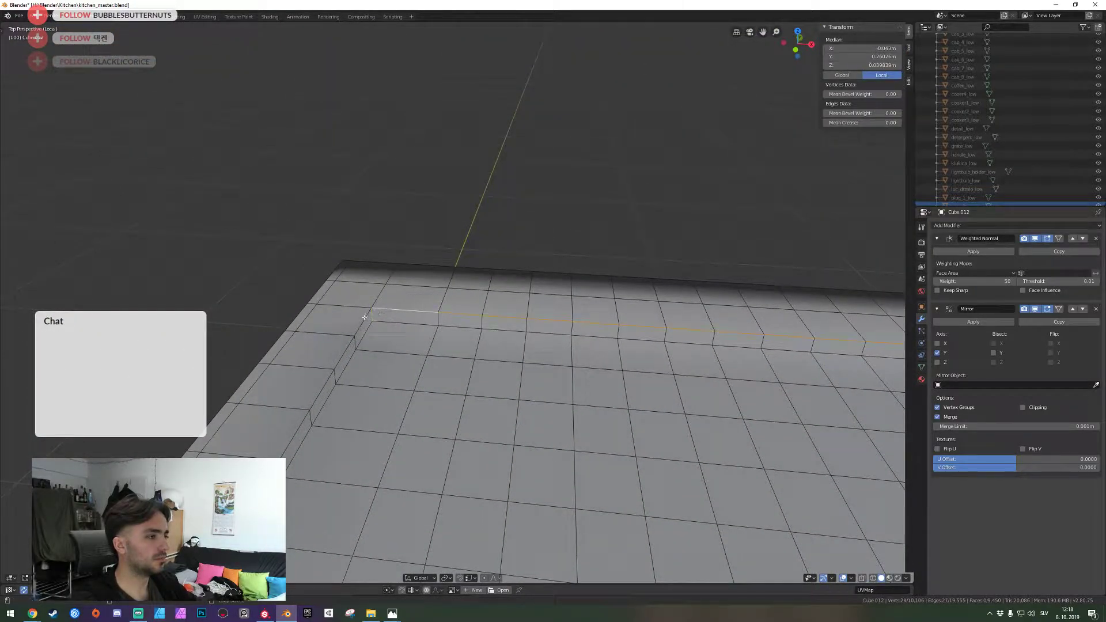
right_click(365, 319, "alt+shift")
key("shift+grave")
key("w")
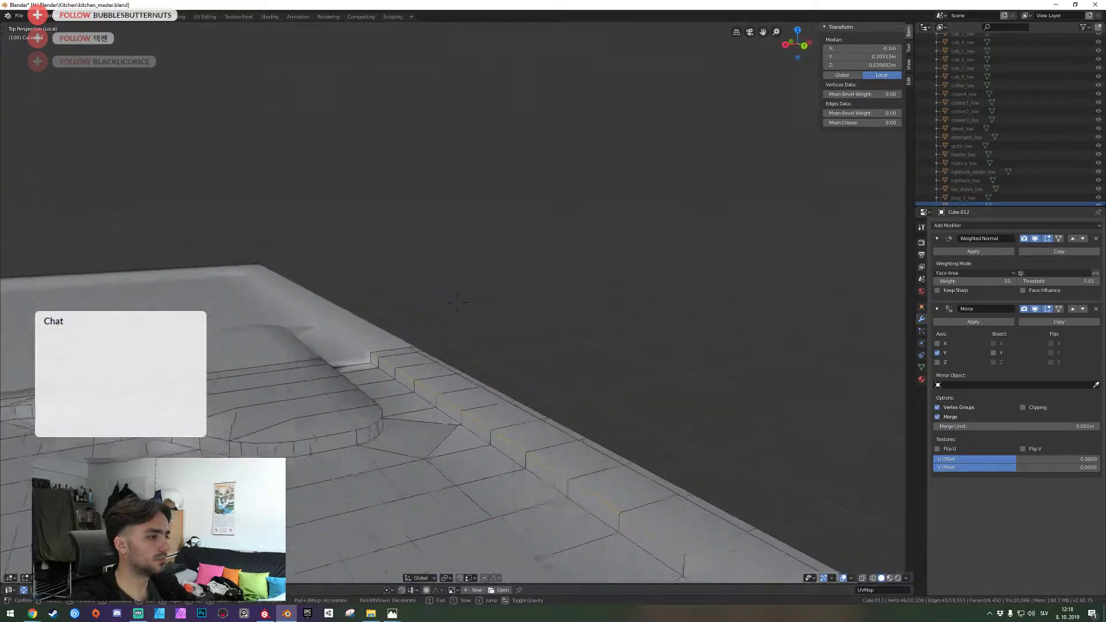
left_click(458, 303)
key("shift+grave")
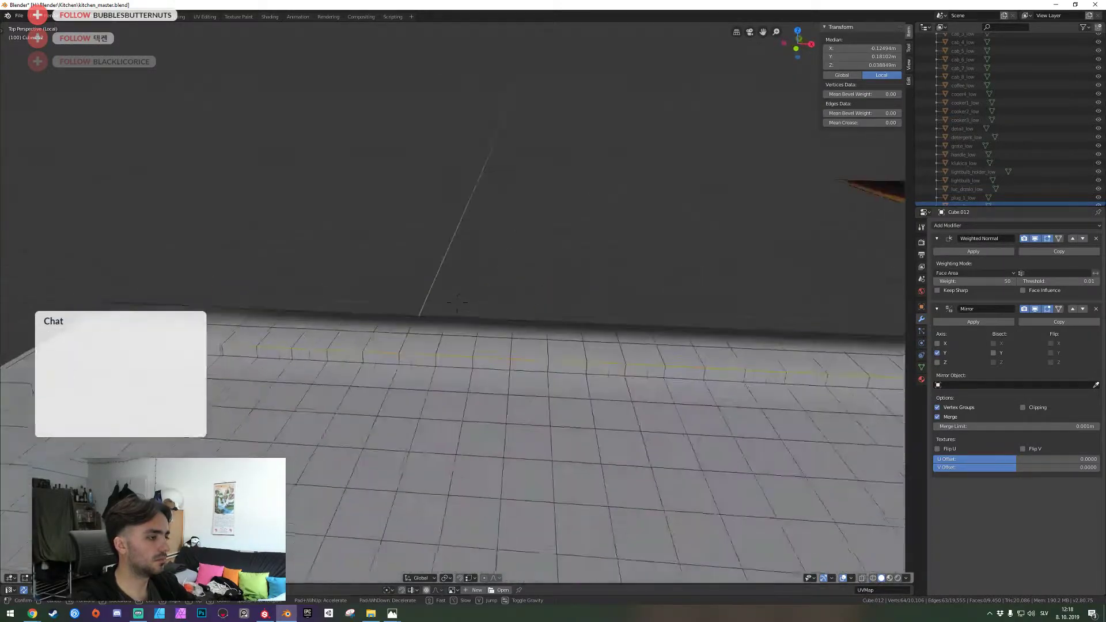
left_click(458, 303)
middle_click_drag(359, 351, 558, 243)
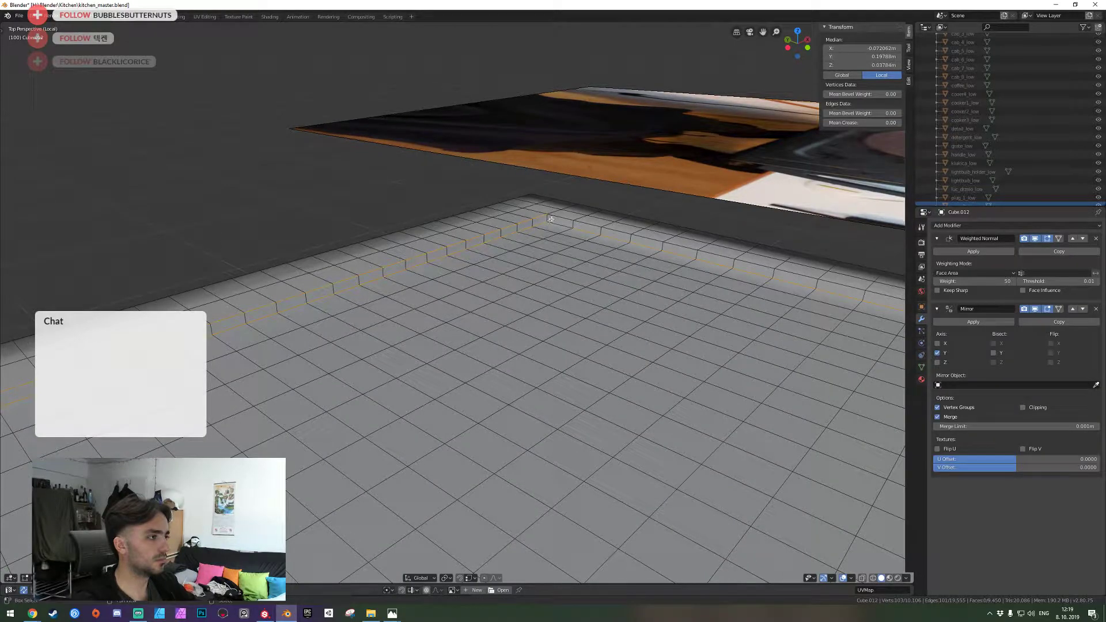
key("shift+grave")
key("w")
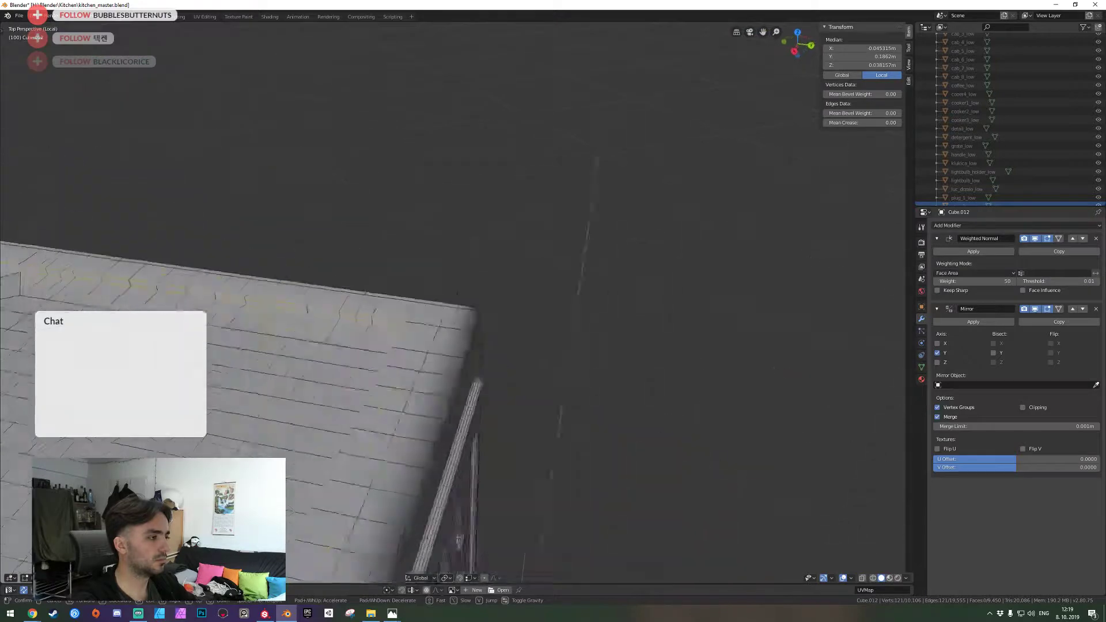
left_click(457, 303)
key("shift+grave")
left_click(458, 302)
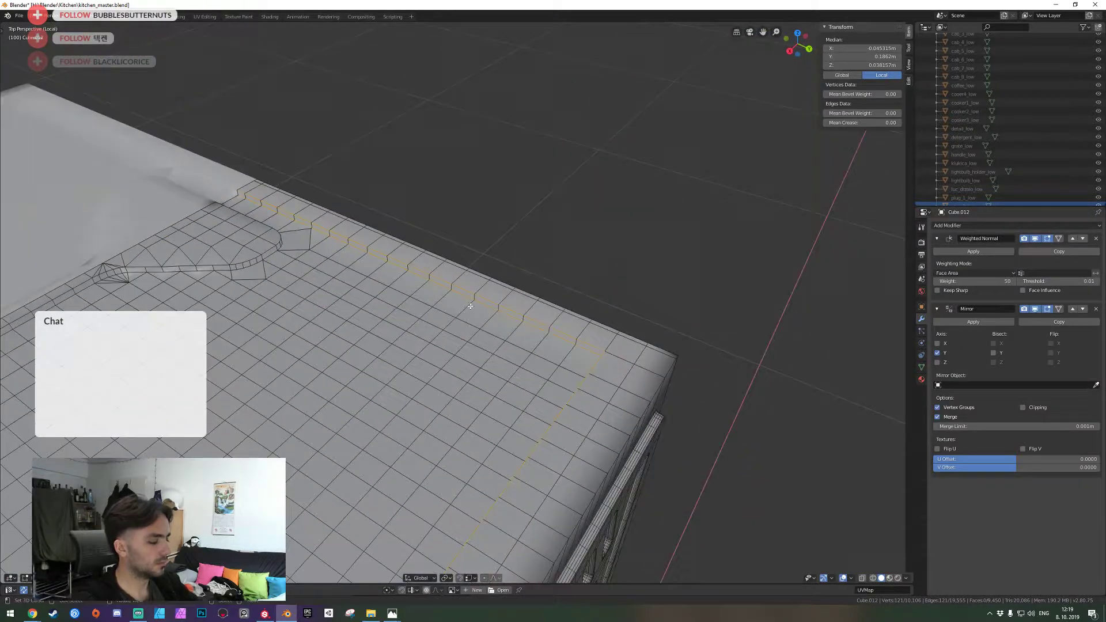
Compare the body with the top reference photo and try to bevel the recess's edge loops
key("KP_7")
middle_click_drag(560, 245, 324, 319, "shift")
scroll(404, 294, "up", 2)
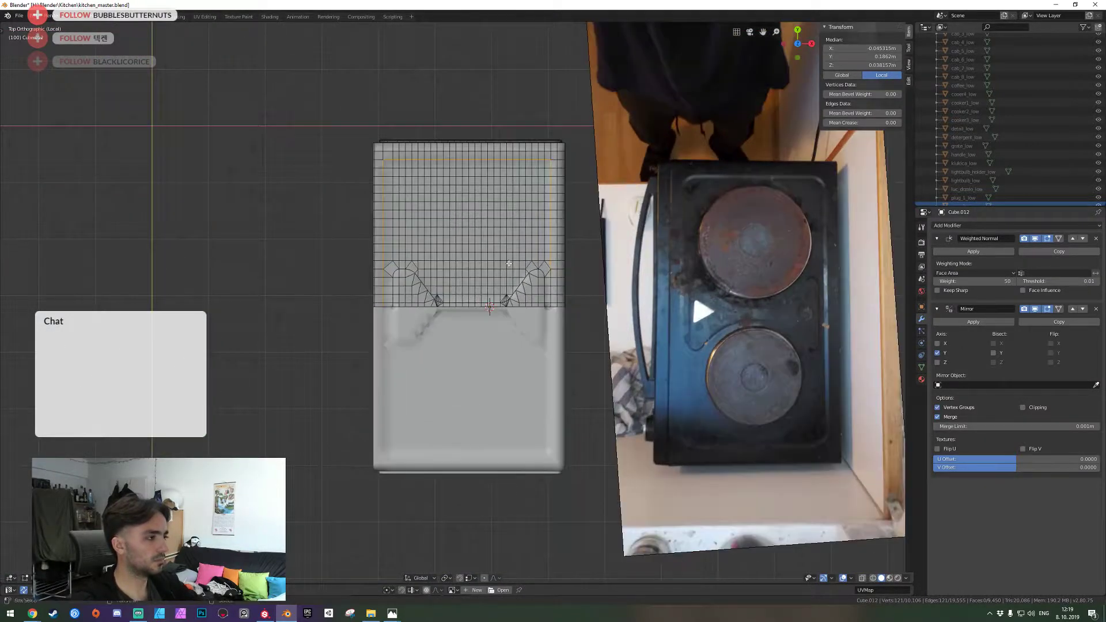
middle_click_drag(507, 265, 418, 277, "shift")
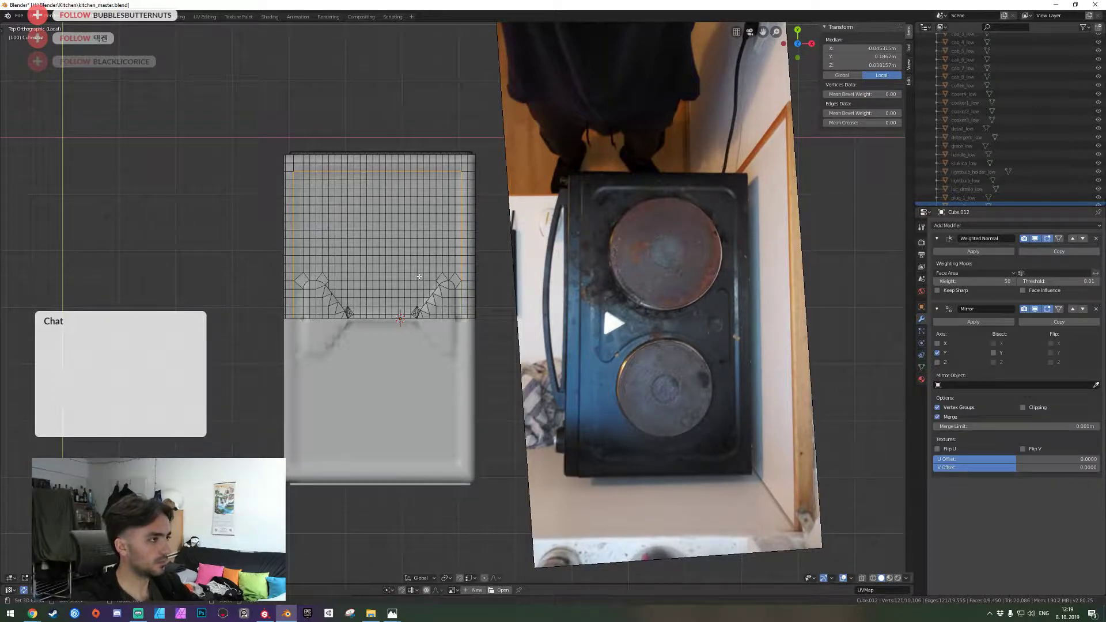
scroll(419, 277, "up", 2)
key("ctrl+b")
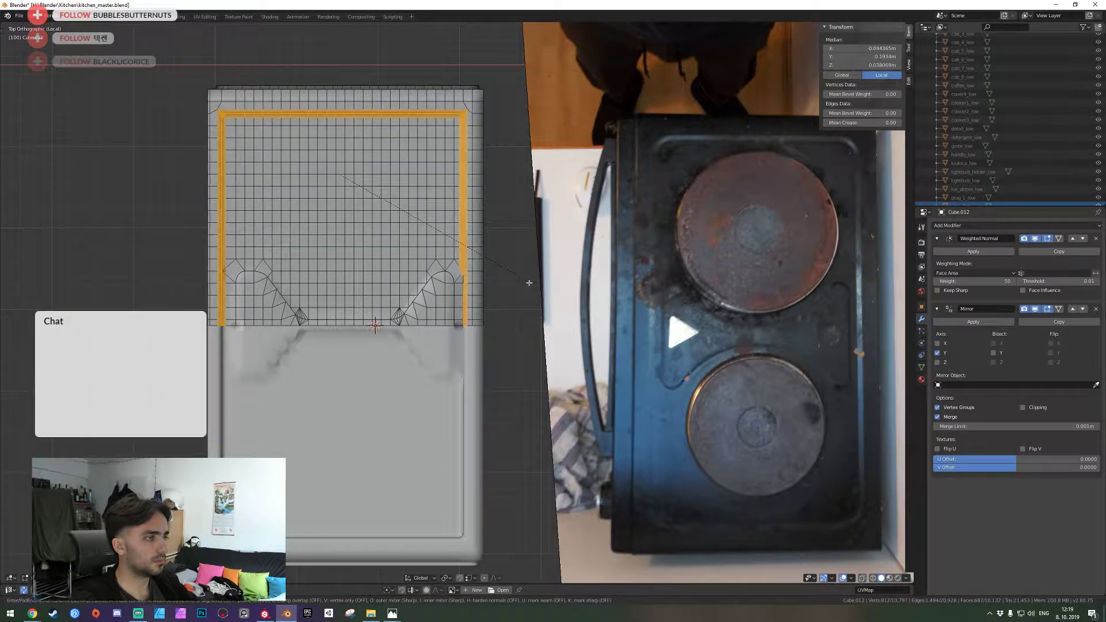
key("Escape")
Bevel the short vertical edges at the recessed top panel's two outer corners with 5 segments
key("shift+grave")
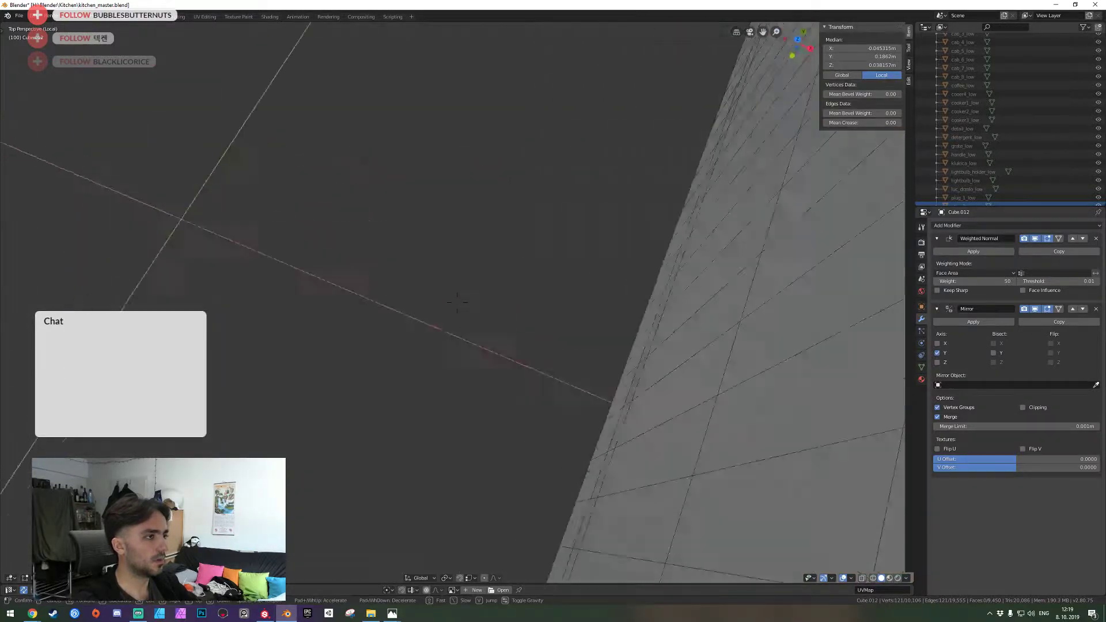
key("e")
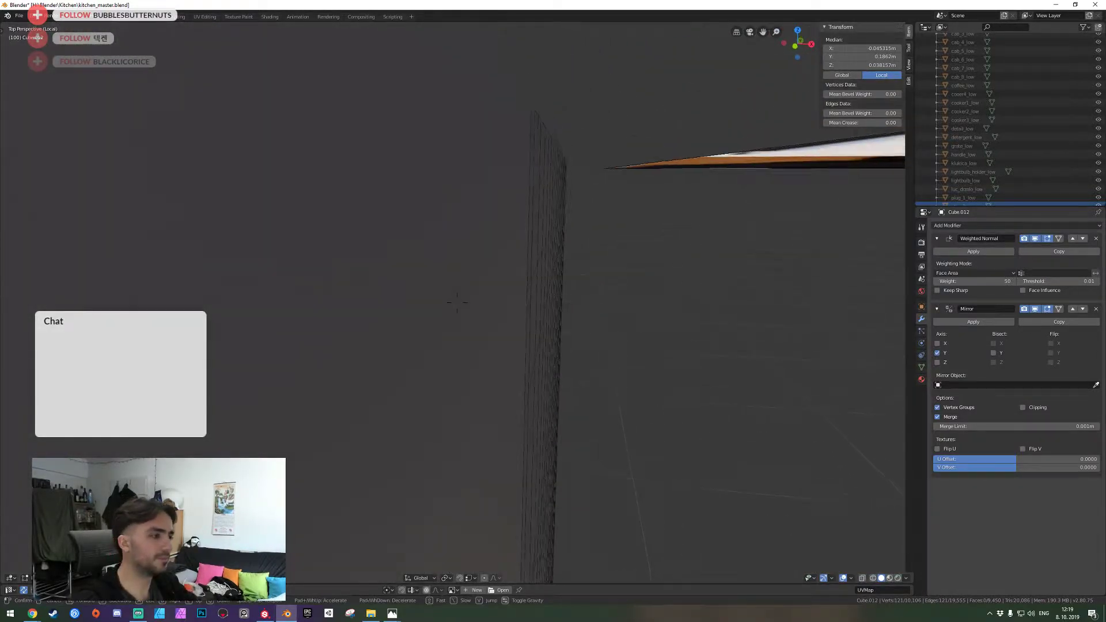
left_click(457, 302)
left_click(482, 315)
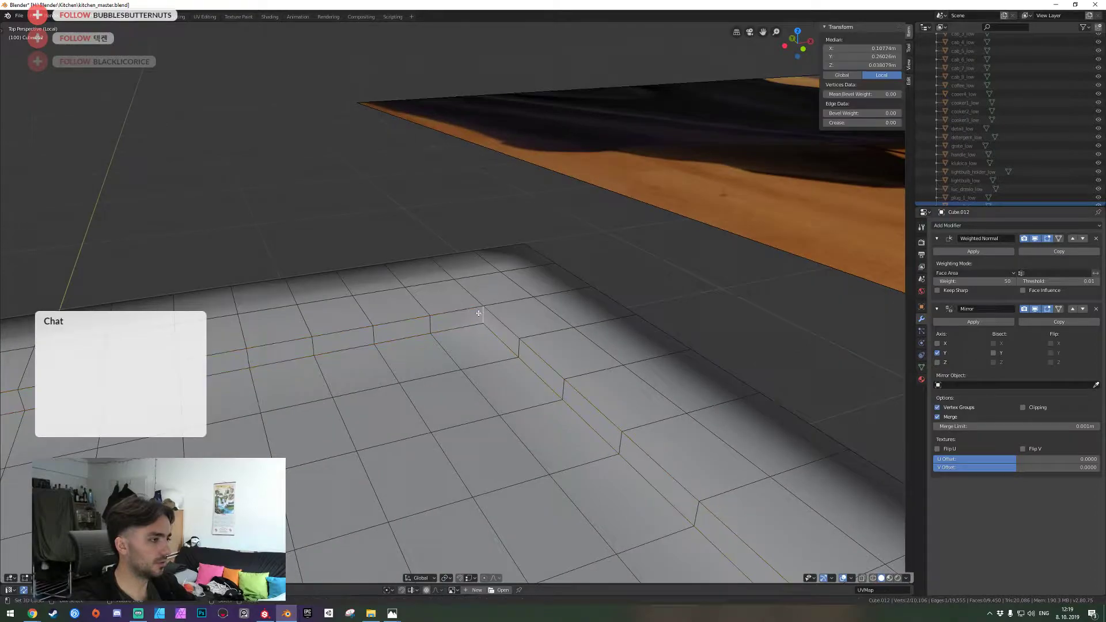
key("shift+grave")
left_click(457, 302)
left_click(464, 366, "shift")
key("shift+grave")
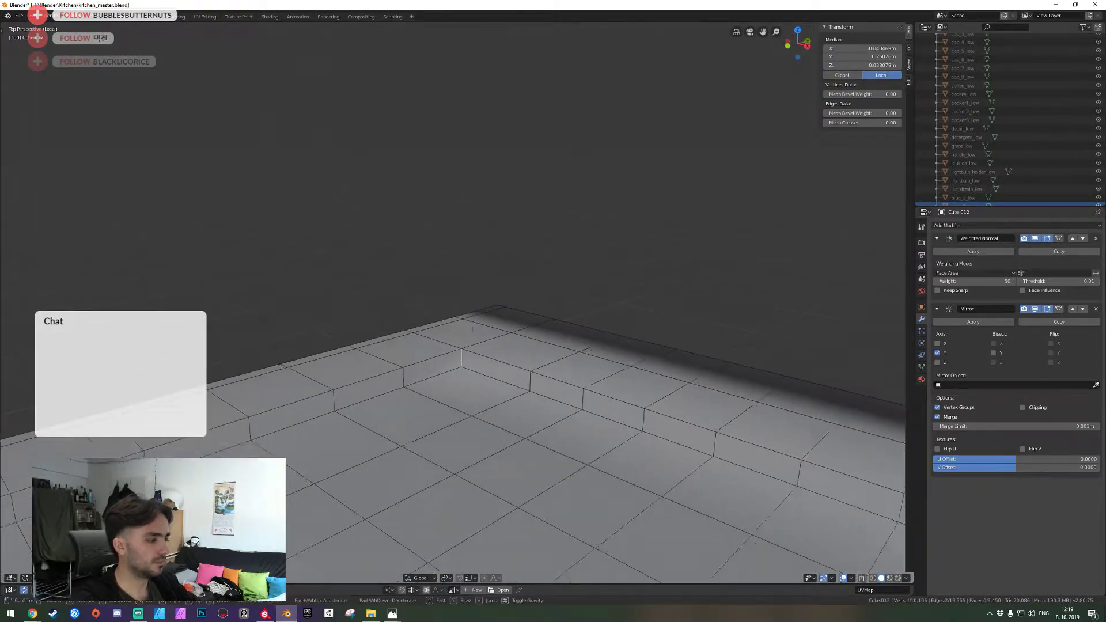
left_click(457, 302)
key("ctrl+b")
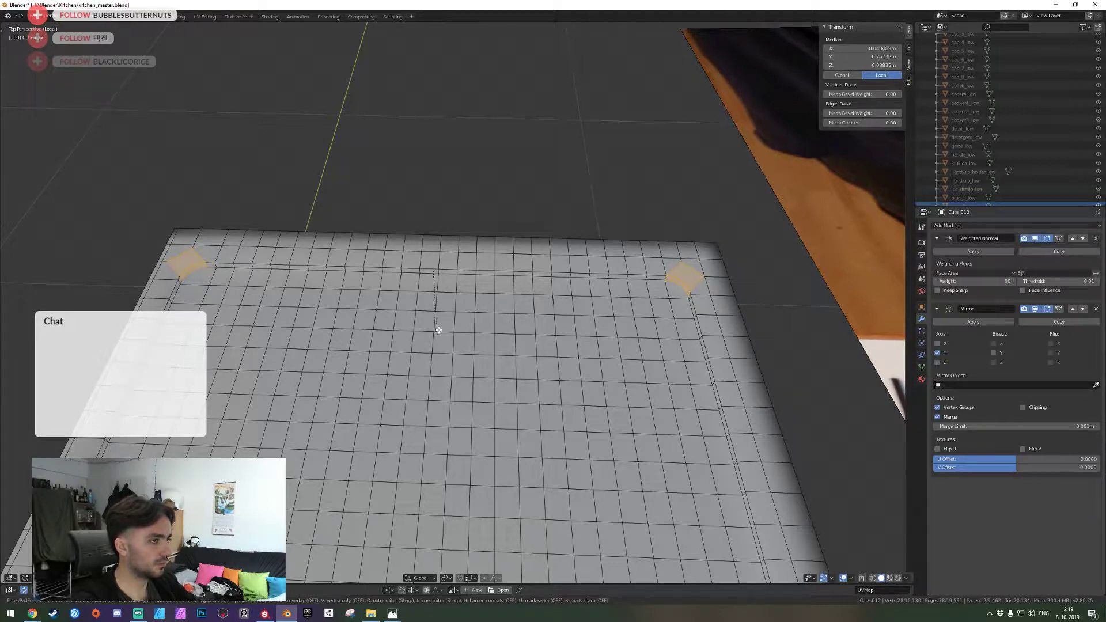
left_click(437, 336)
key("shift+grave")
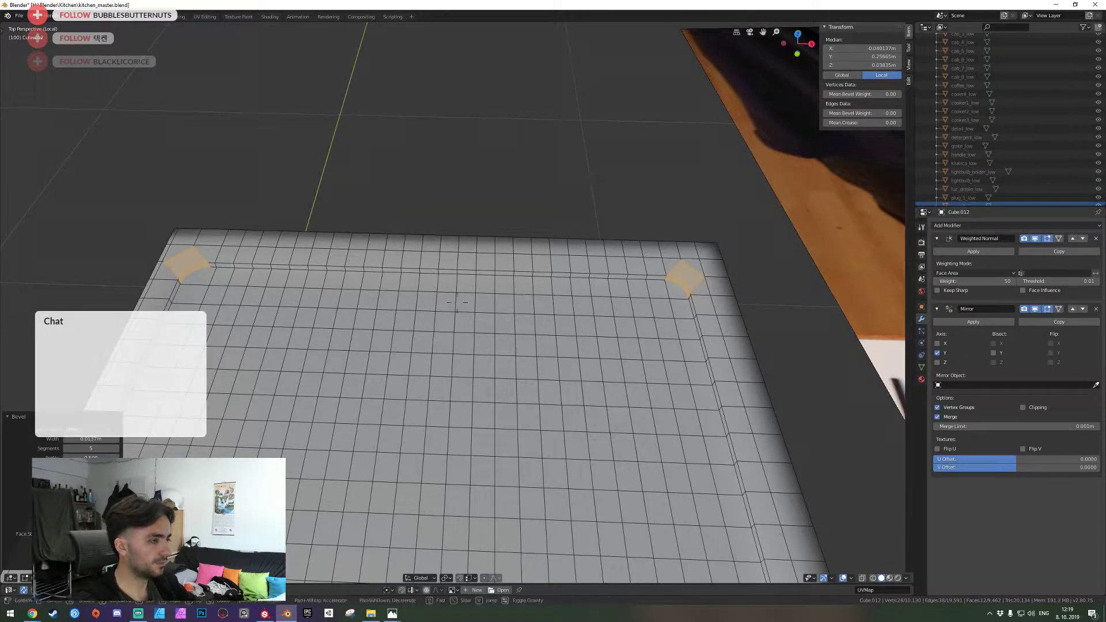
left_click(457, 302)
key("alt+a")
left_click(485, 317, "alt")
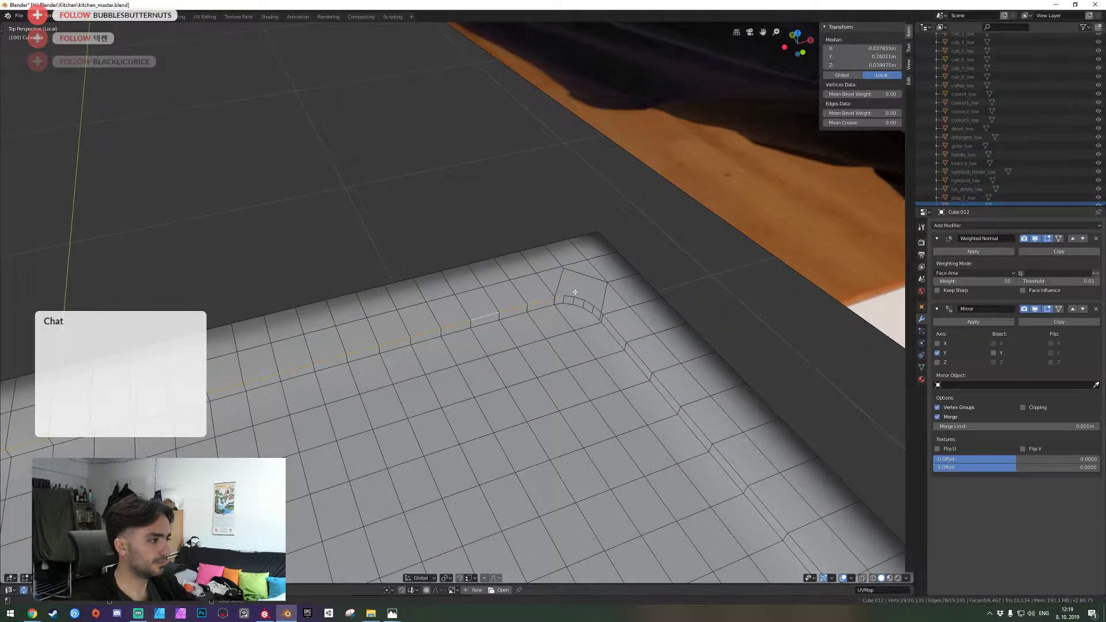
left_click(613, 332, "alt+shift")
Select the entire body mesh and merge its duplicate vertices by distance
key("a")
key("ctrl+v")
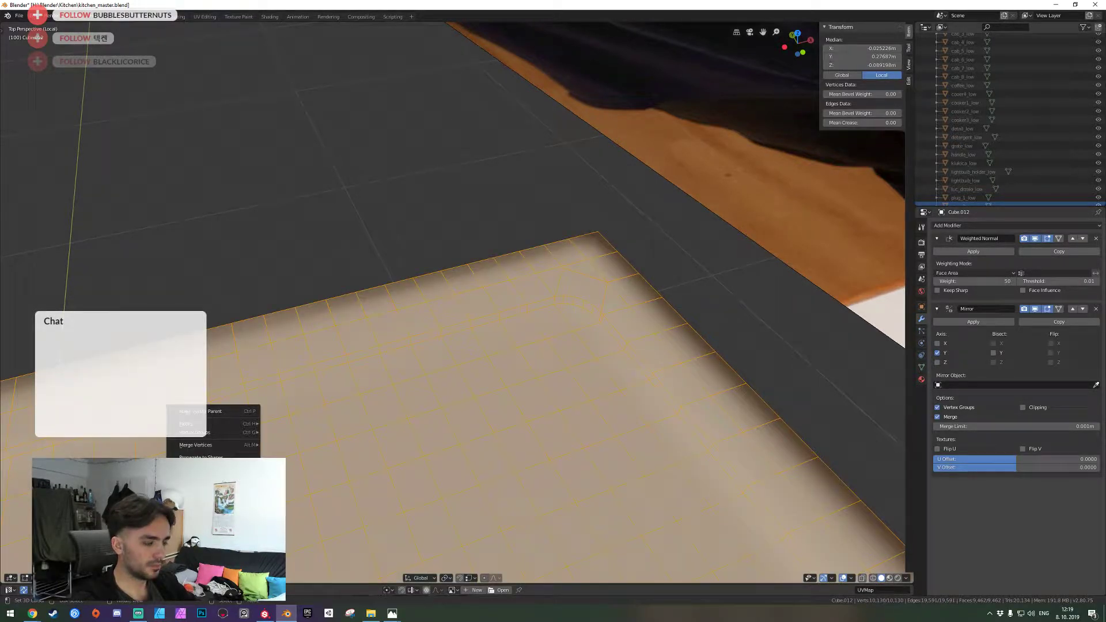
key("alt+m")
left_click(400, 343)
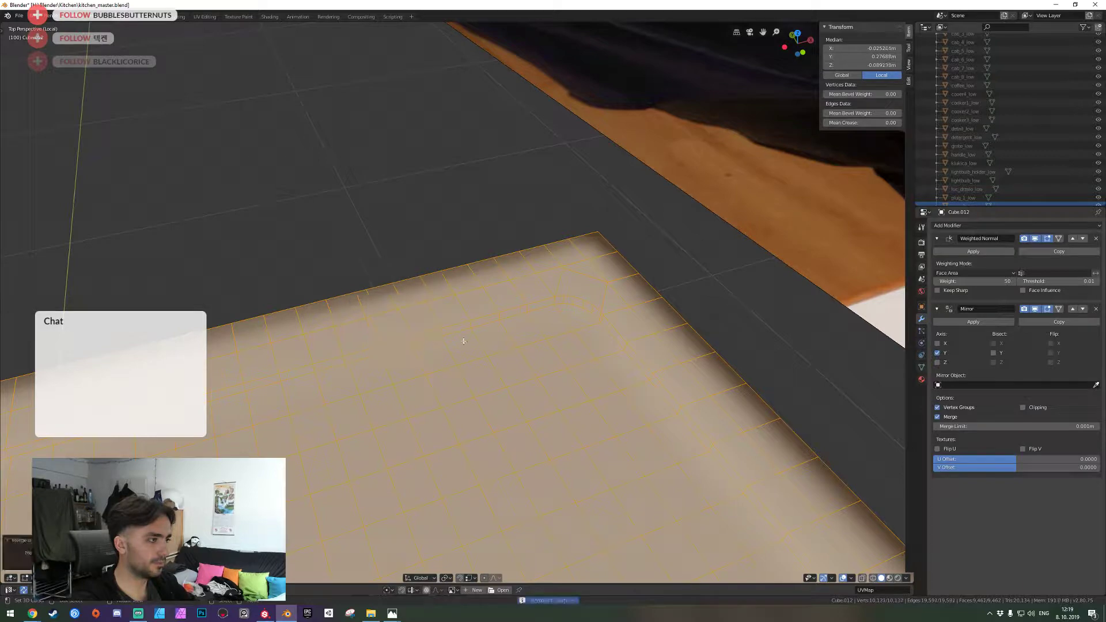
Clear the selection and select the edge loops along the recess's step between its rounded corners
key("alt+a")
right_click(578, 301, "alt")
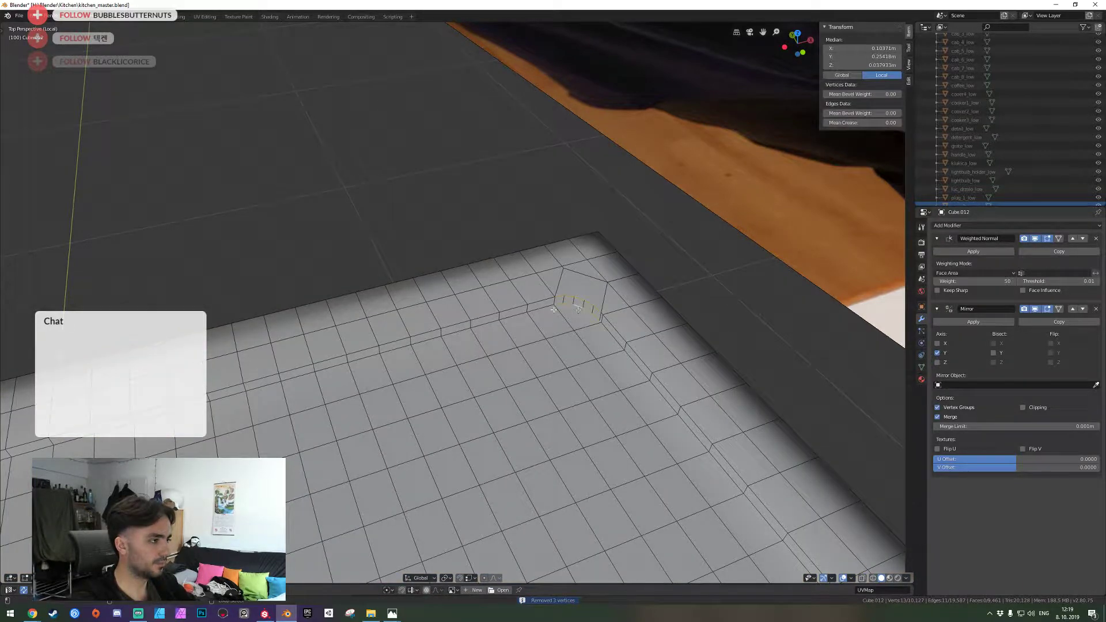
left_click(544, 300, "alt+shift")
middle_click_drag(601, 344, 489, 311)
right_click(461, 286, "alt+shift")
right_click(461, 293, "alt+shift")
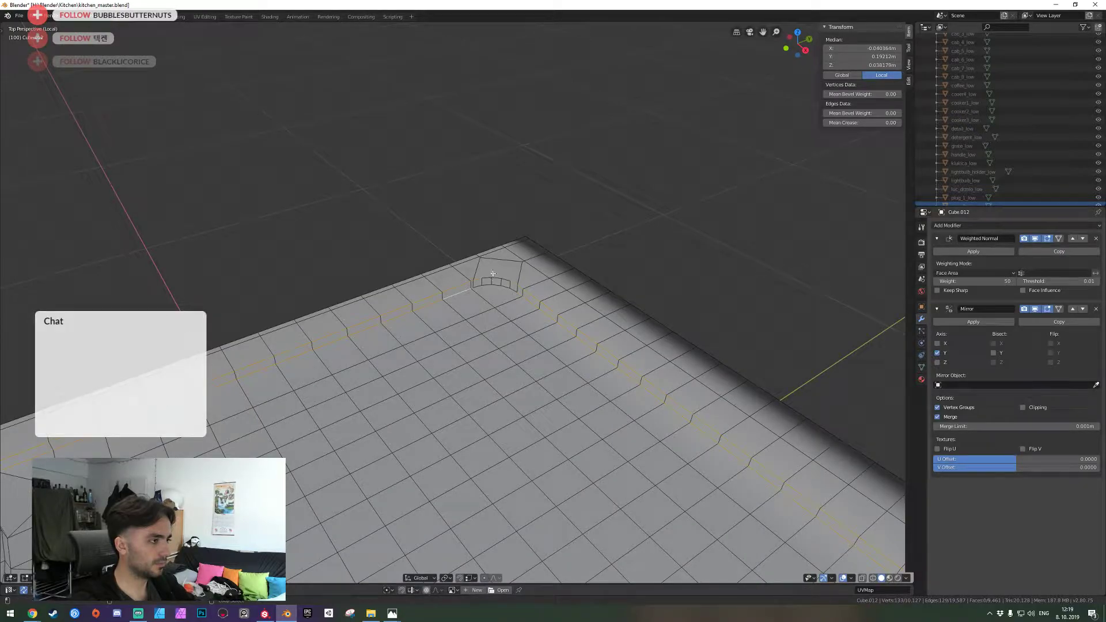
Bevel the selected edges of the rounded rectangular rim groove on the cooker casing's top panel
key("shift+grave")
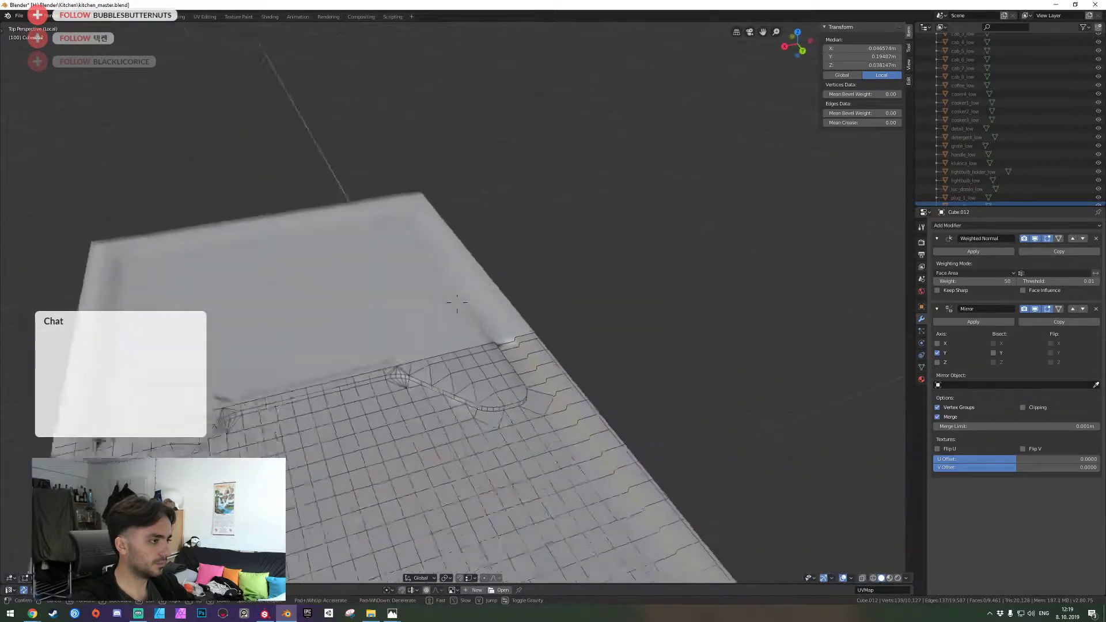
key("w")
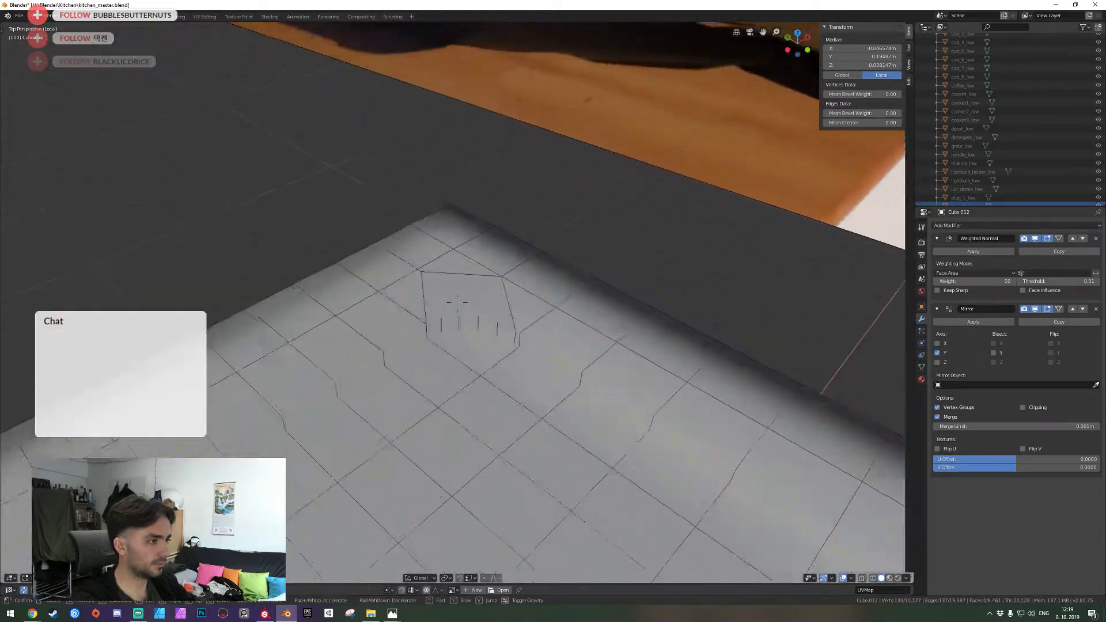
left_click(498, 301)
key("ctrl+b")
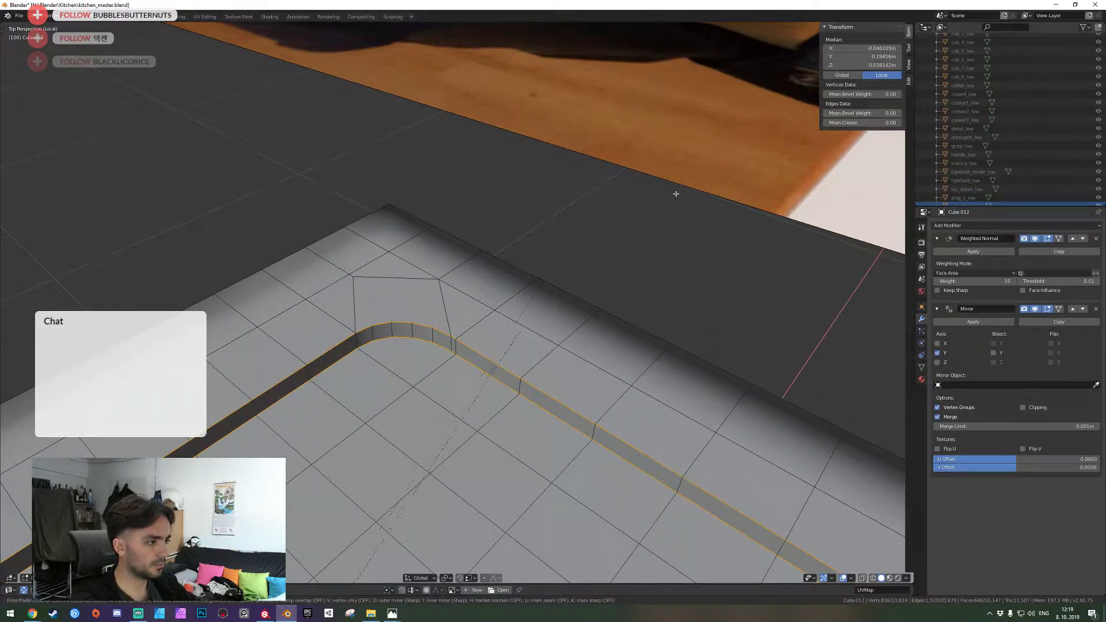
right_click(641, 227)
scroll(478, 297, "down", 5)
middle_click_drag(481, 297, 457, 303)
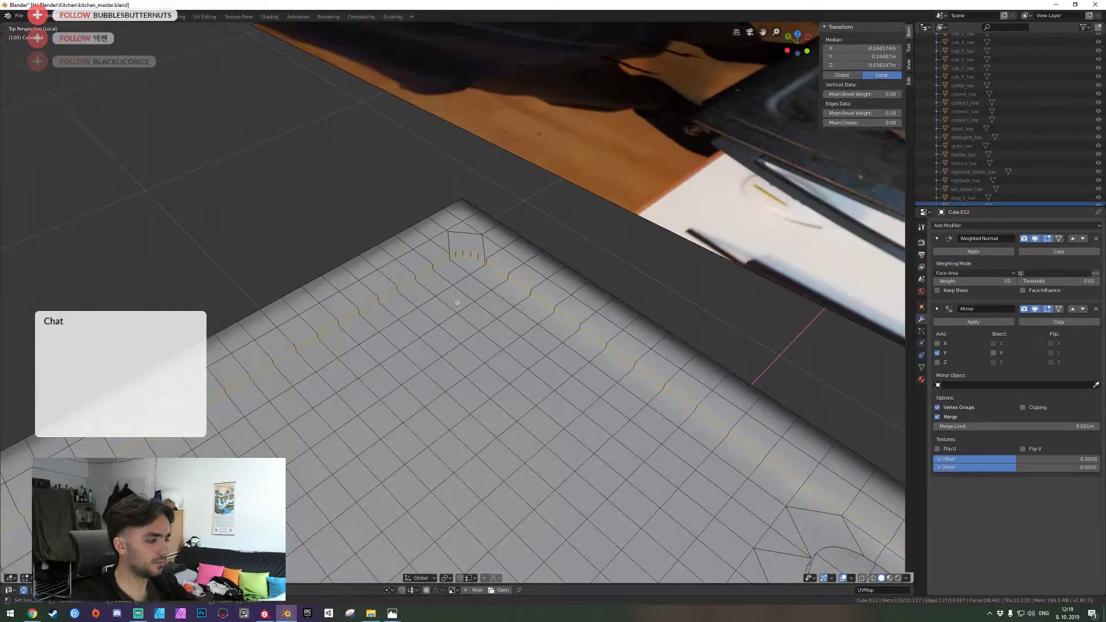
key("ctrl+b")
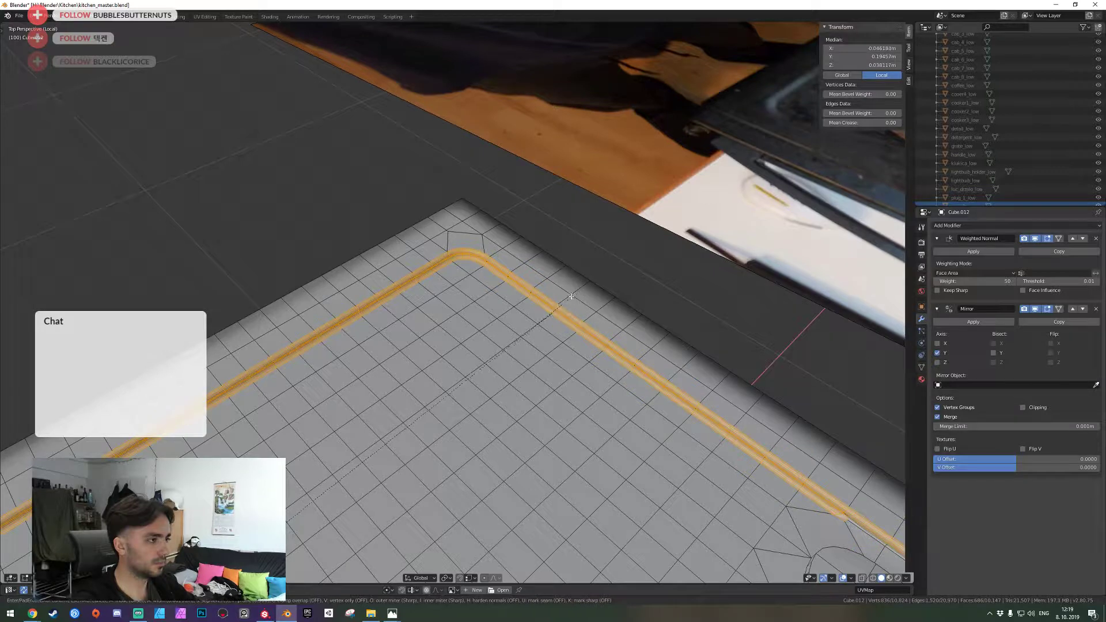
left_click(561, 300)
key("Tab")
Inspect the bevelled rim groove from several angles and save the file
key("shift+grave")
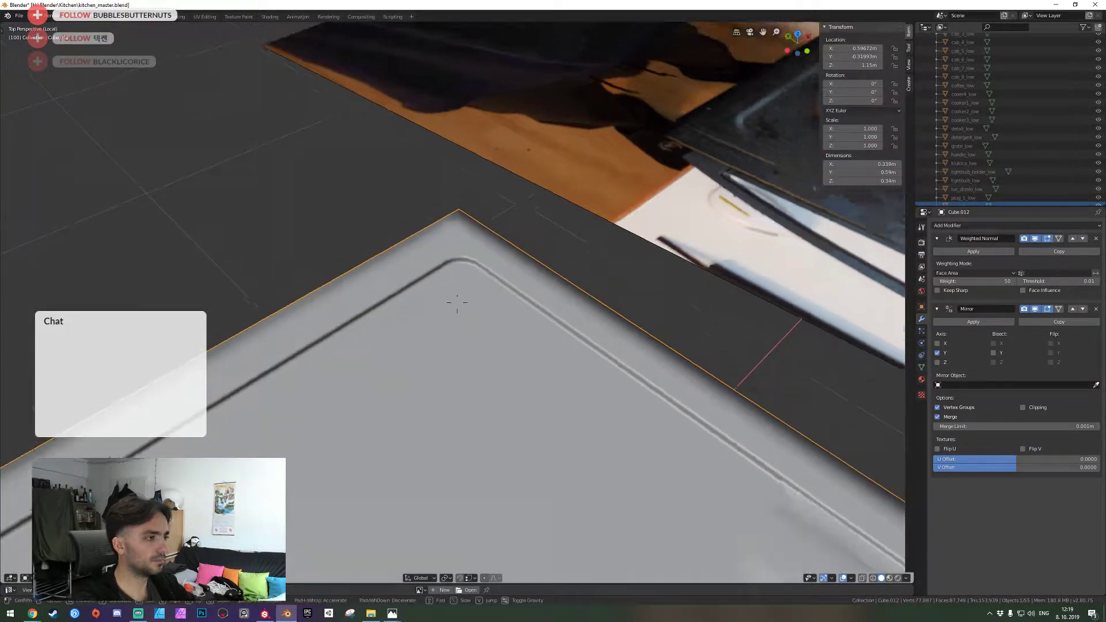
key("s")
key("ctrl+s")
left_click(457, 303)
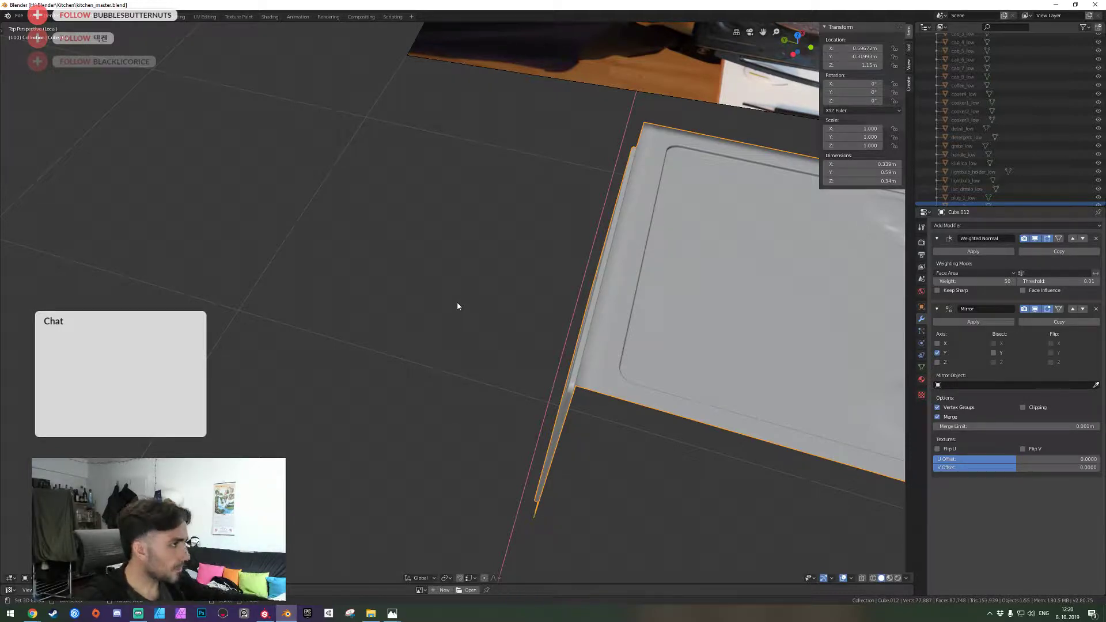
middle_click_drag(374, 307, 408, 412)
key("ctrl+s")
middle_click_drag(480, 334, 458, 304)
scroll(458, 304, "up", 2)
Review the whole casing beside the reference photo and save the file again
key("Tab")
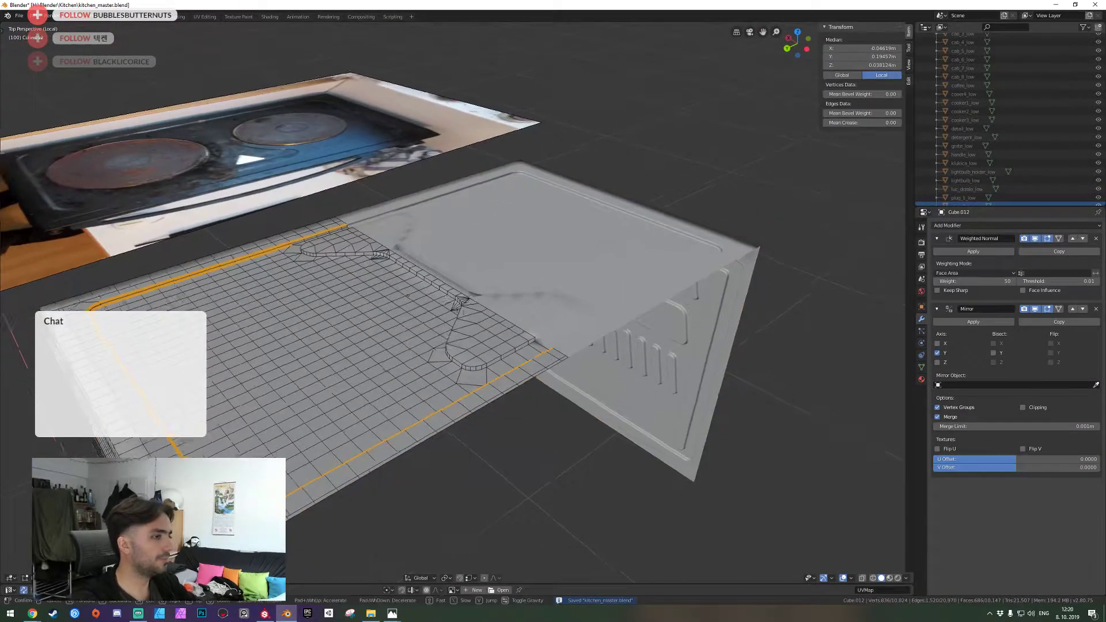
key("Tab")
middle_click_drag(349, 284, 458, 306, "shift")
key("shift+grave")
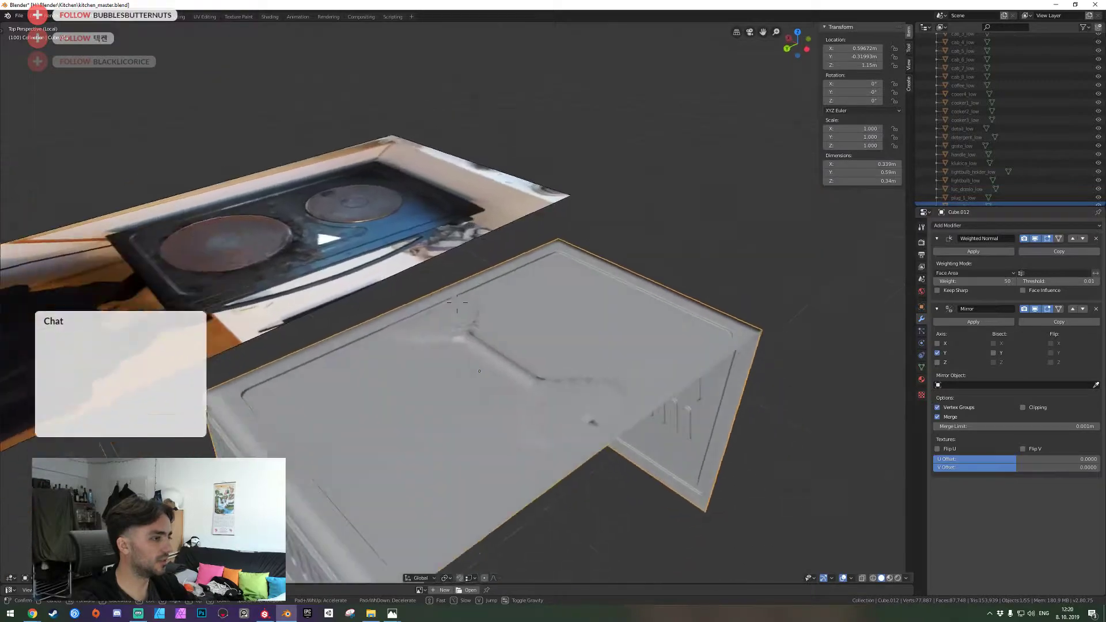
left_click(457, 301)
key("ctrl+s")
key("shift+grave")
key("s")
left_click(458, 302)
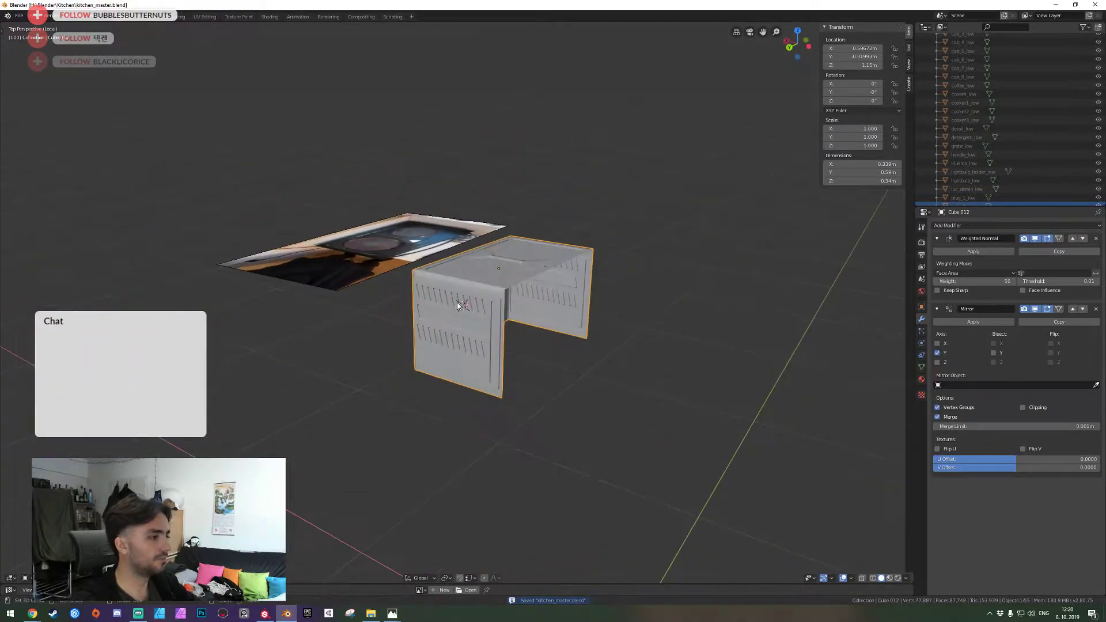
key("alt+a")
key("w")
left_click(458, 302)
Add the edges along both sides of the wavy central groove on the top panel to the selection
key("Tab")
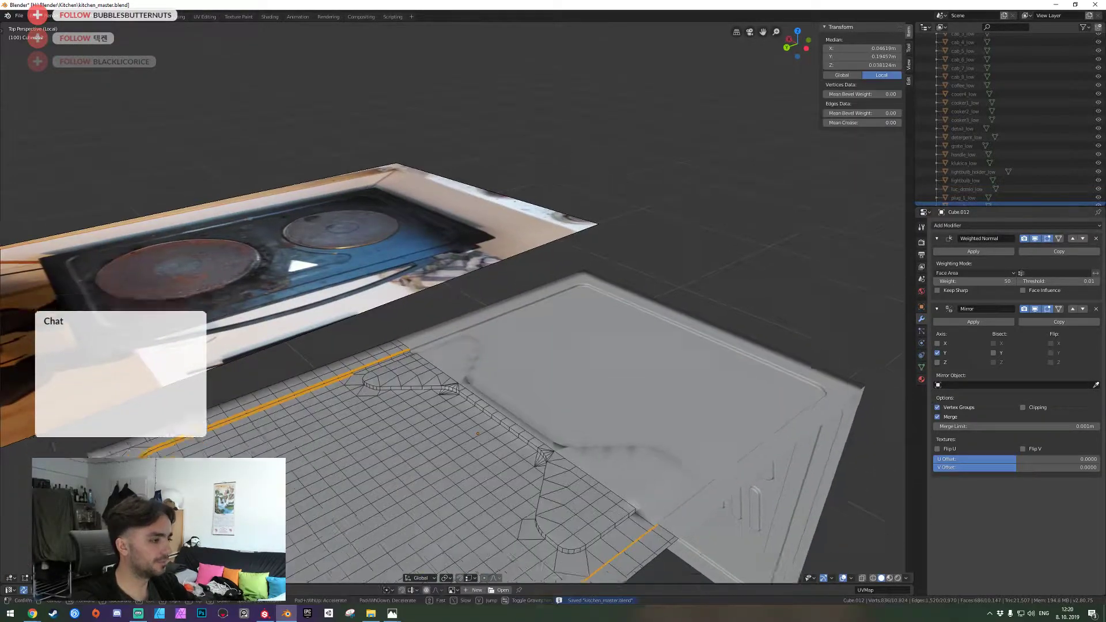
key("shift+grave")
key("w")
left_click(457, 302)
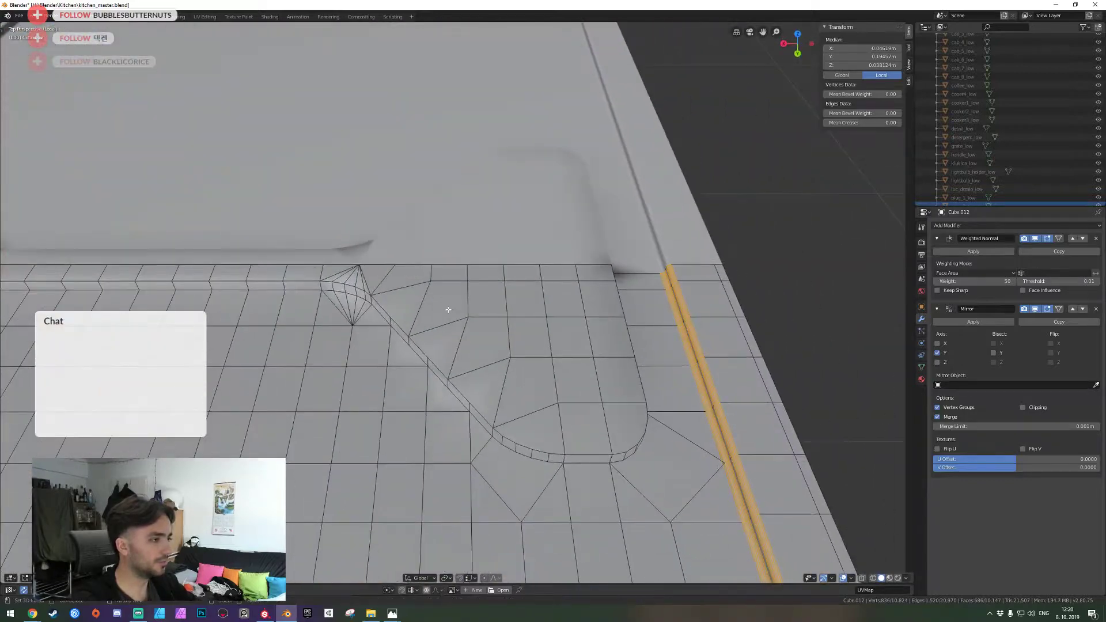
key("shift+grave")
left_click(480, 358)
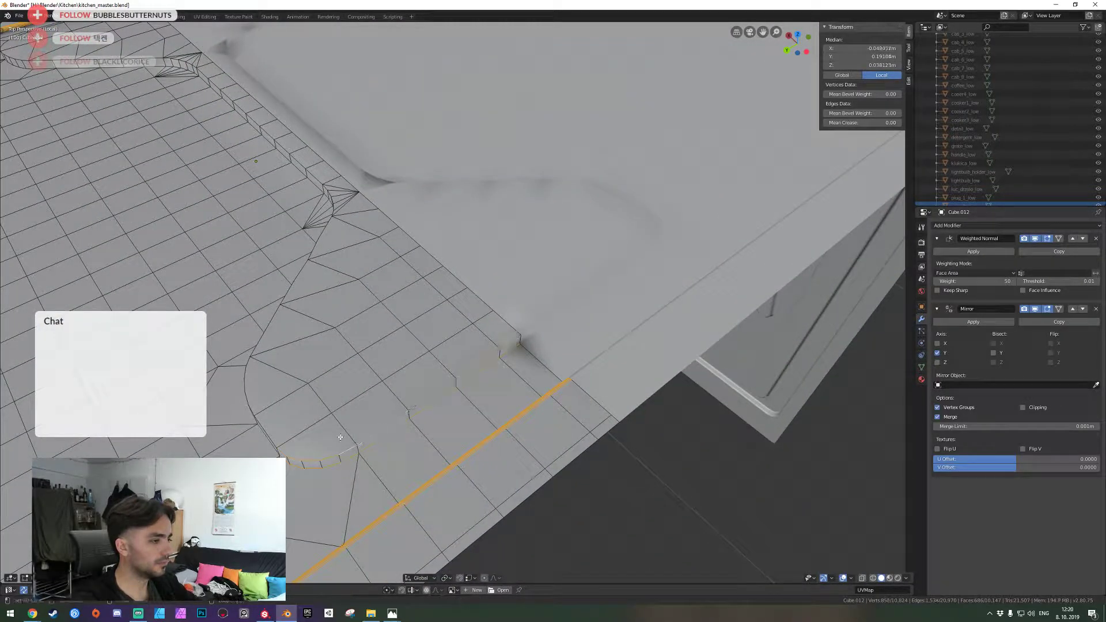
middle_click_drag(341, 438, 489, 296)
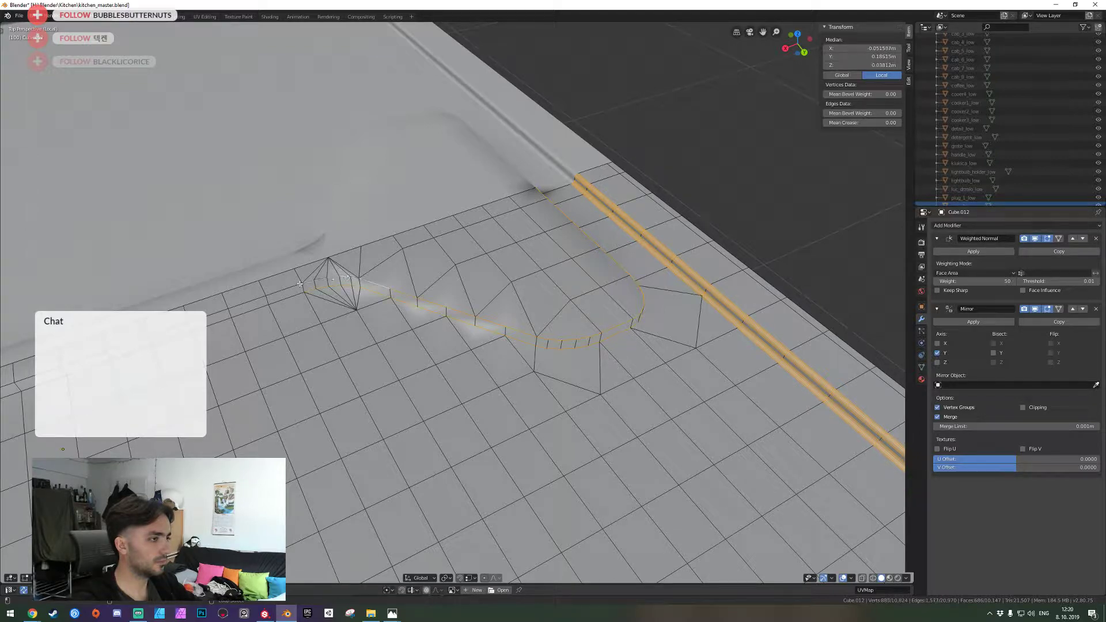
middle_click_drag(290, 298, 450, 317)
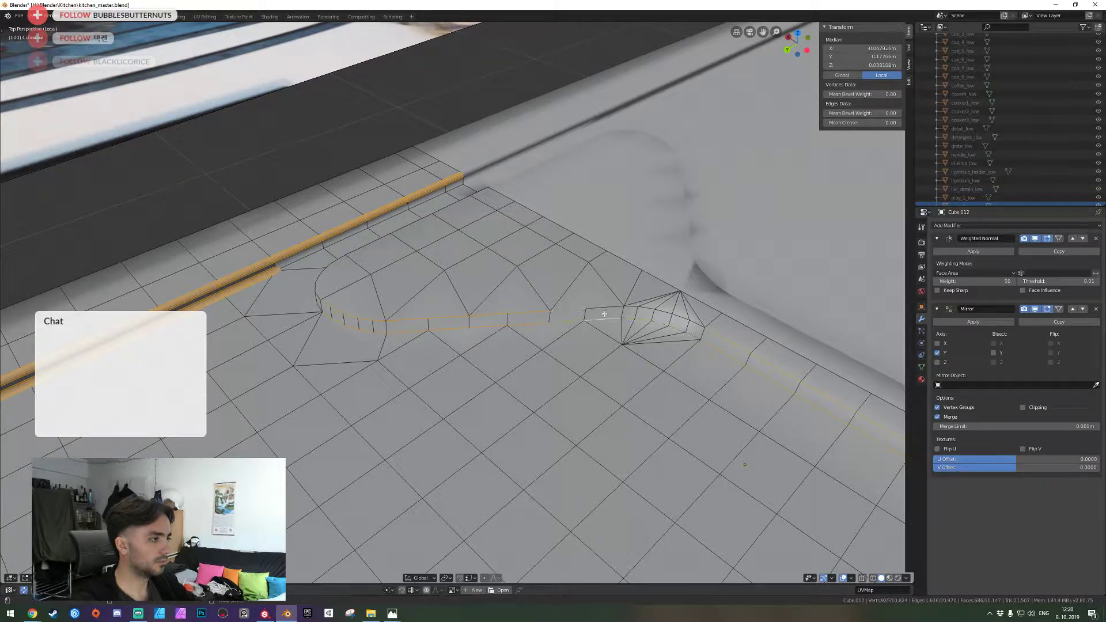
middle_click_drag(636, 313, 417, 336)
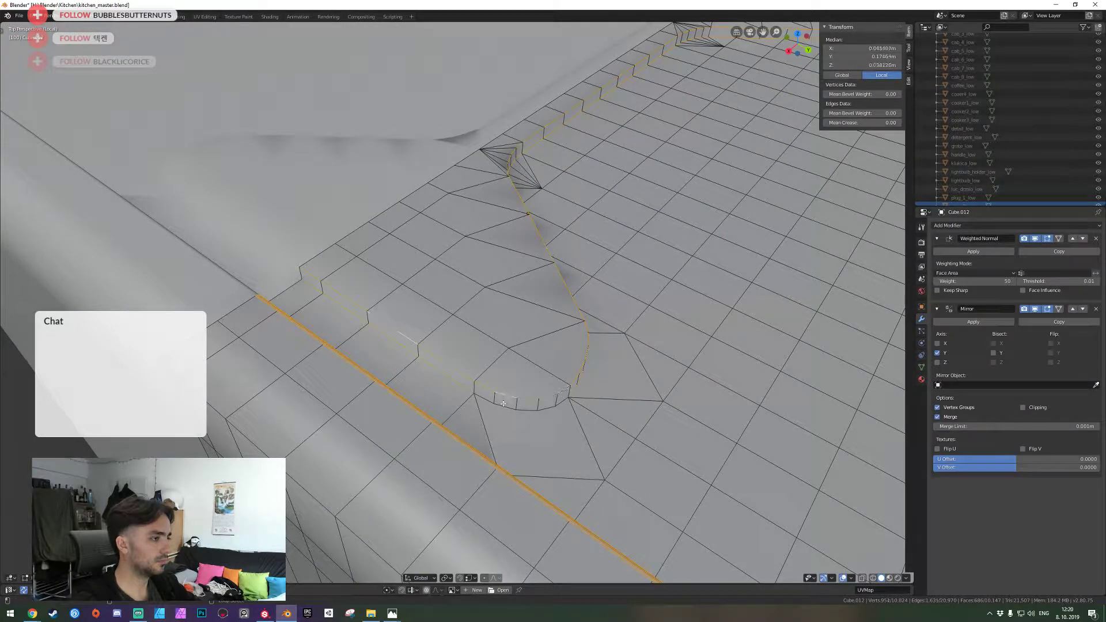
key("shift+grave")
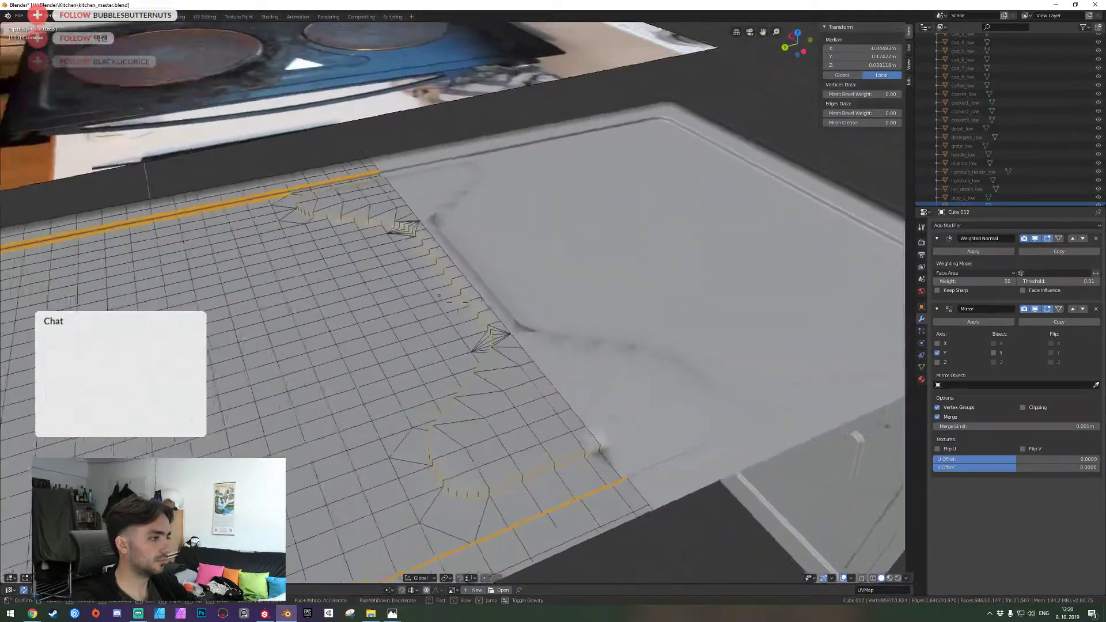
left_click(458, 302)
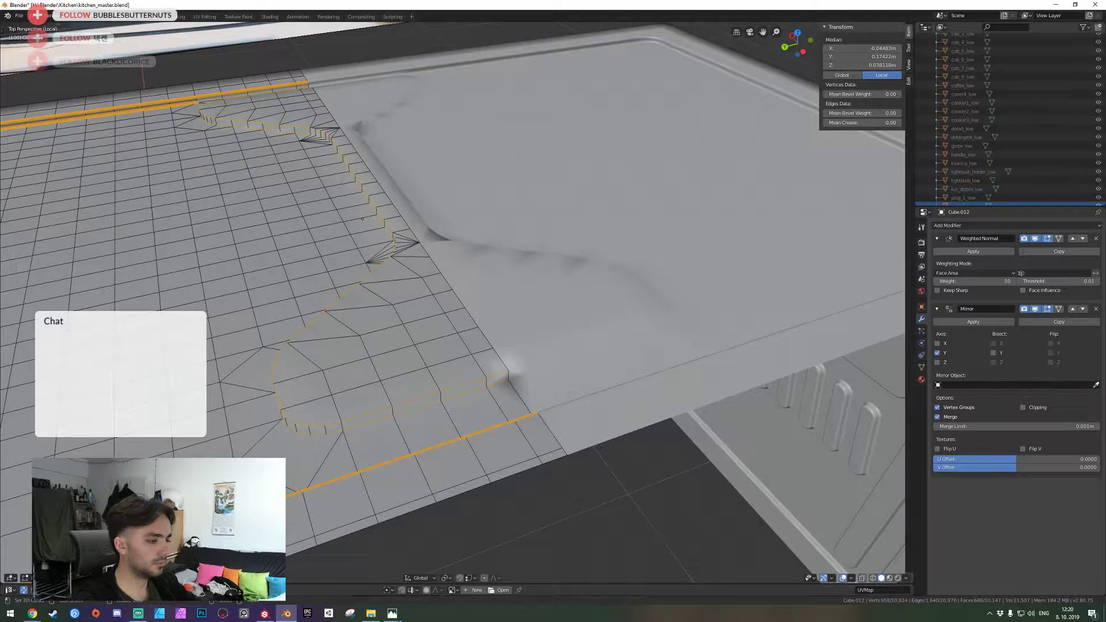
Check the reference photo of the two-plate cooker in the photo viewer and return to Blender
mouse_move(392, 614)
left_click(440, 590)
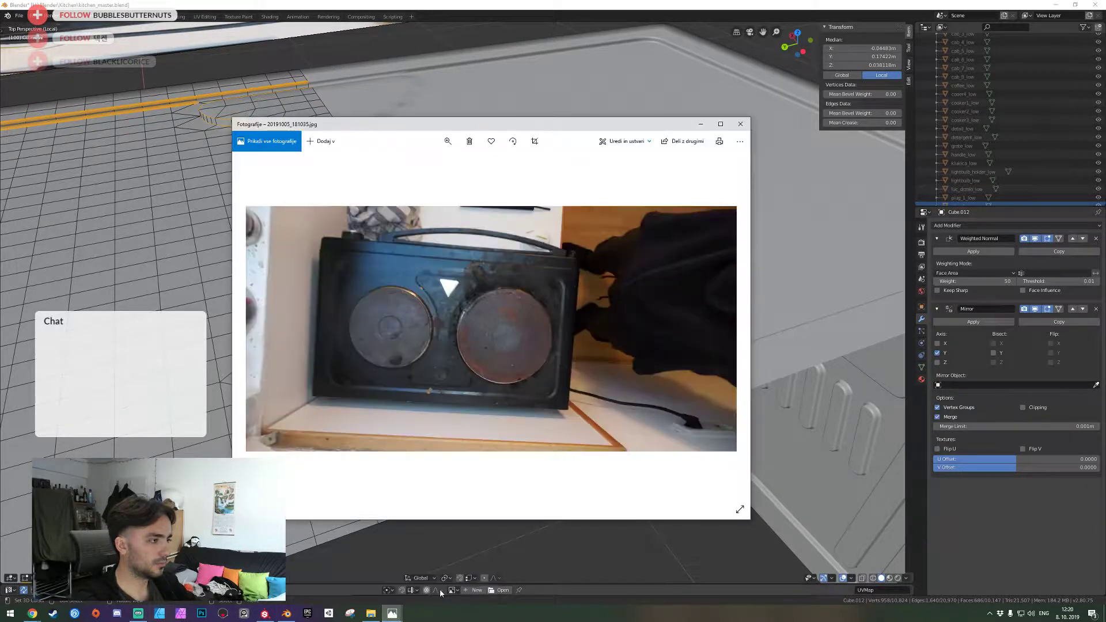
left_click(483, 559)
key("ctrl+b")
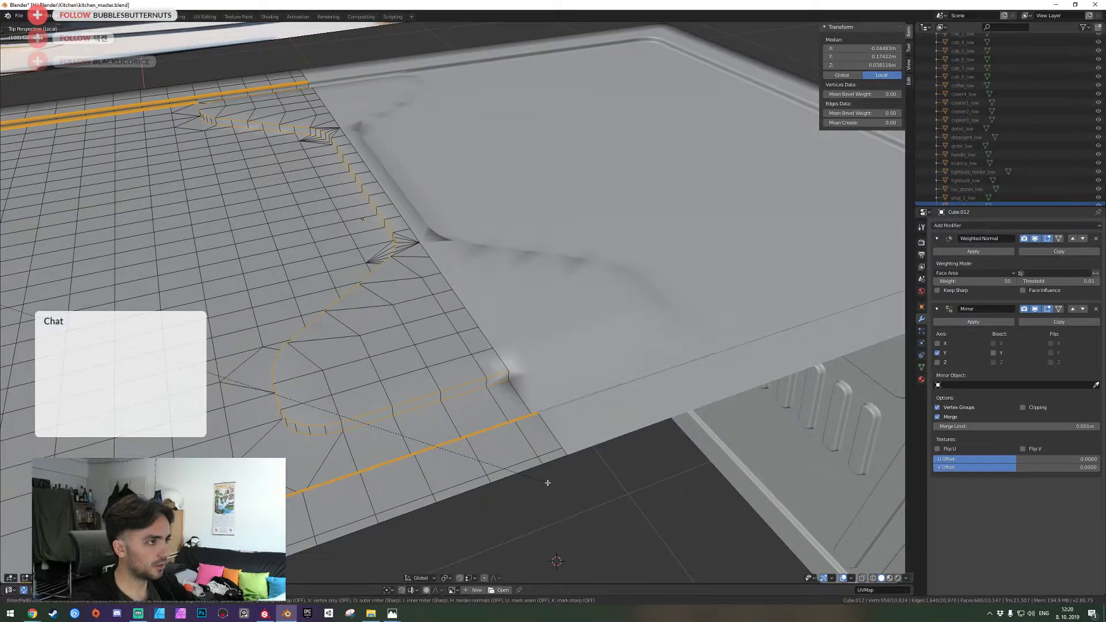
right_click(548, 483)
key("alt+a")
left_click(461, 383, "alt")
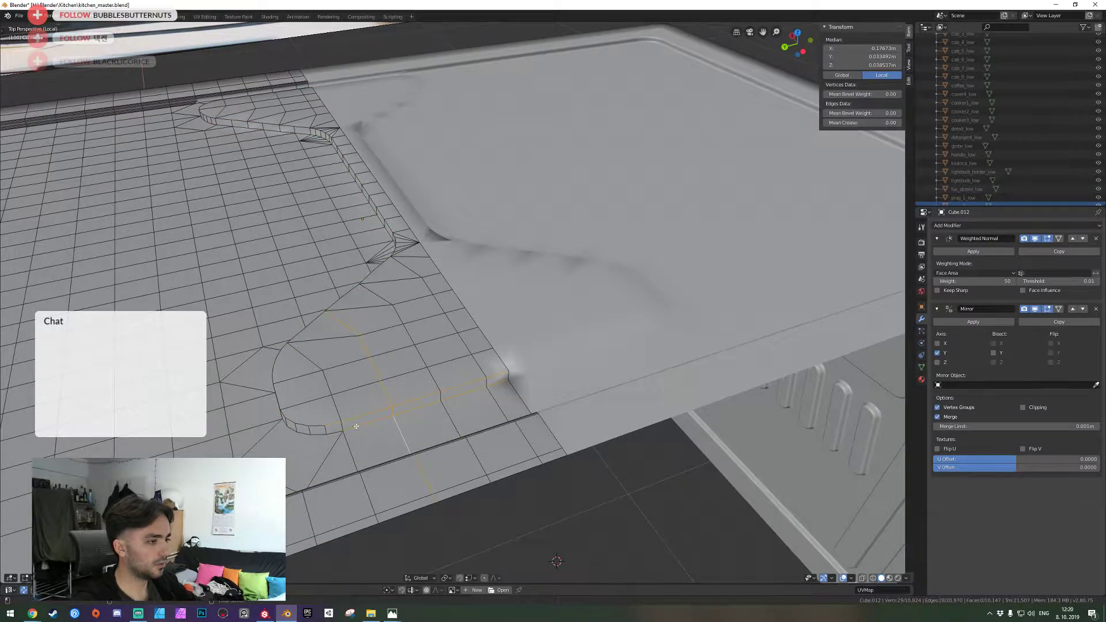
left_click(453, 388, "alt")
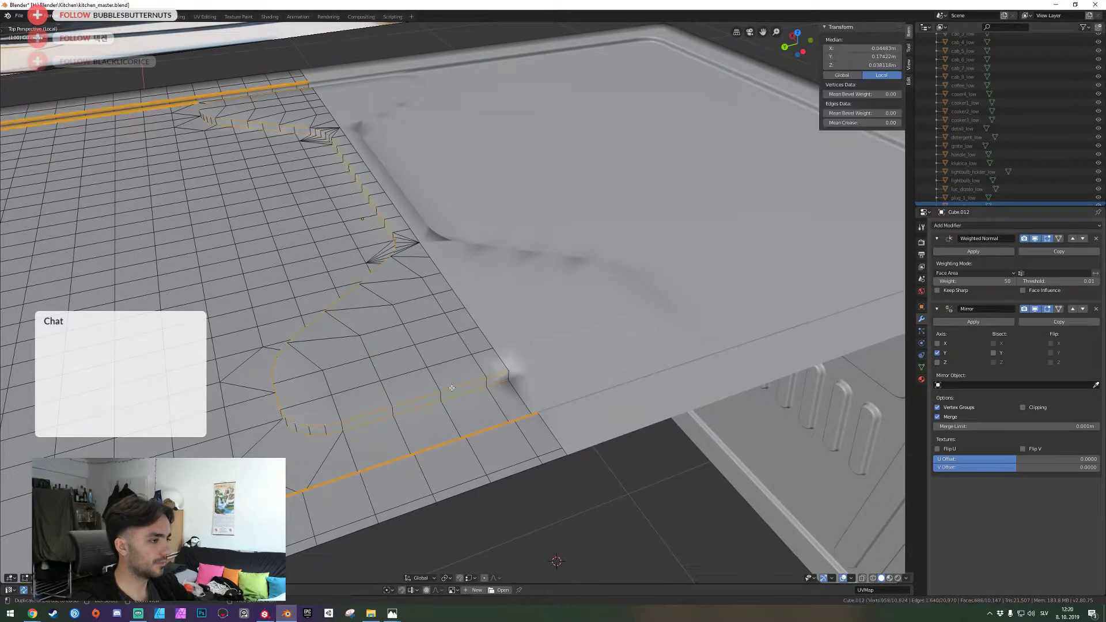
Deselect the rim groove's edges in wireframe display, leaving only the wavy central groove's edges selected
scroll(452, 388, "down", 3)
middle_click_drag(451, 388, 469, 289, "shift")
key("shift+z")
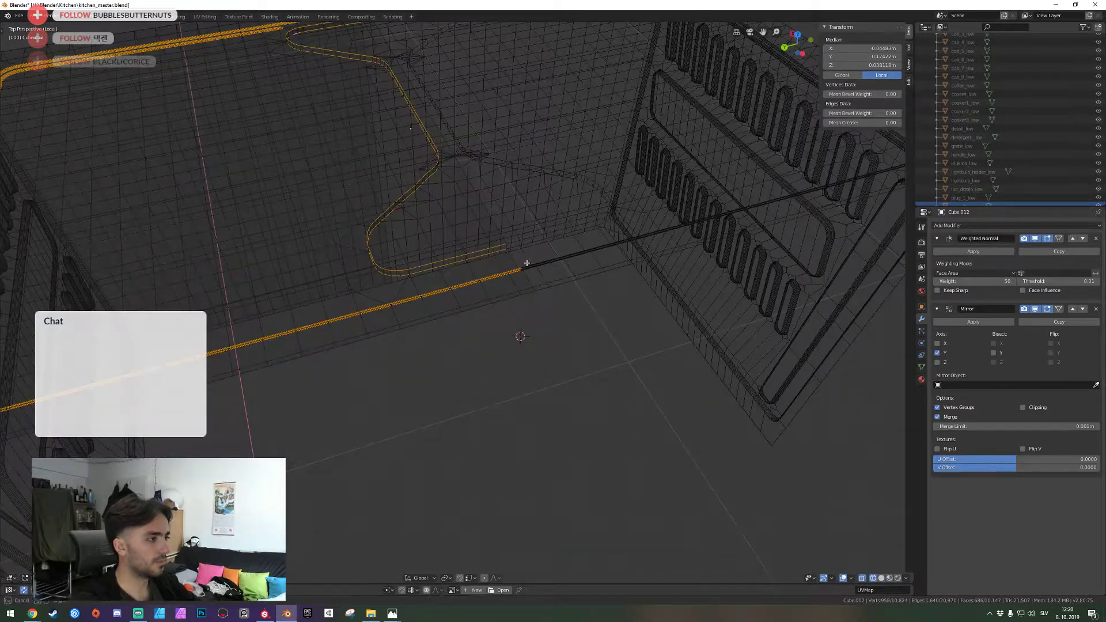
left_click_drag(527, 263, 459, 297, "ctrl")
left_click_drag(482, 273, 398, 310, "ctrl")
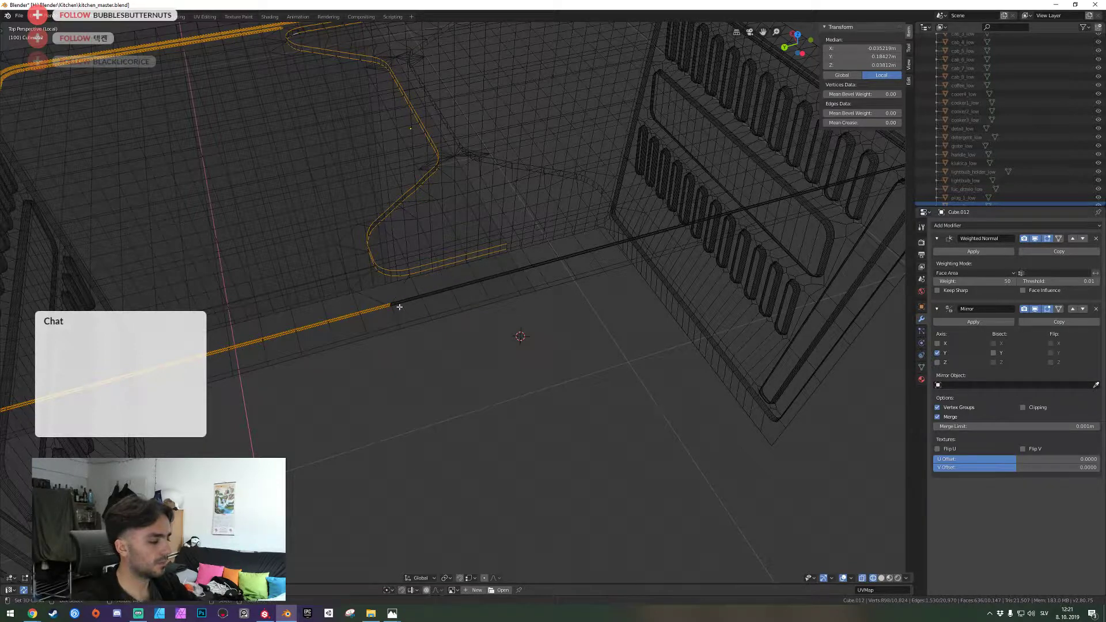
key("KP_7")
middle_click_drag(388, 147, 528, 263, "shift")
left_click_drag(372, 108, 304, 316, "ctrl")
left_click_drag(324, 119, 603, 409, "ctrl")
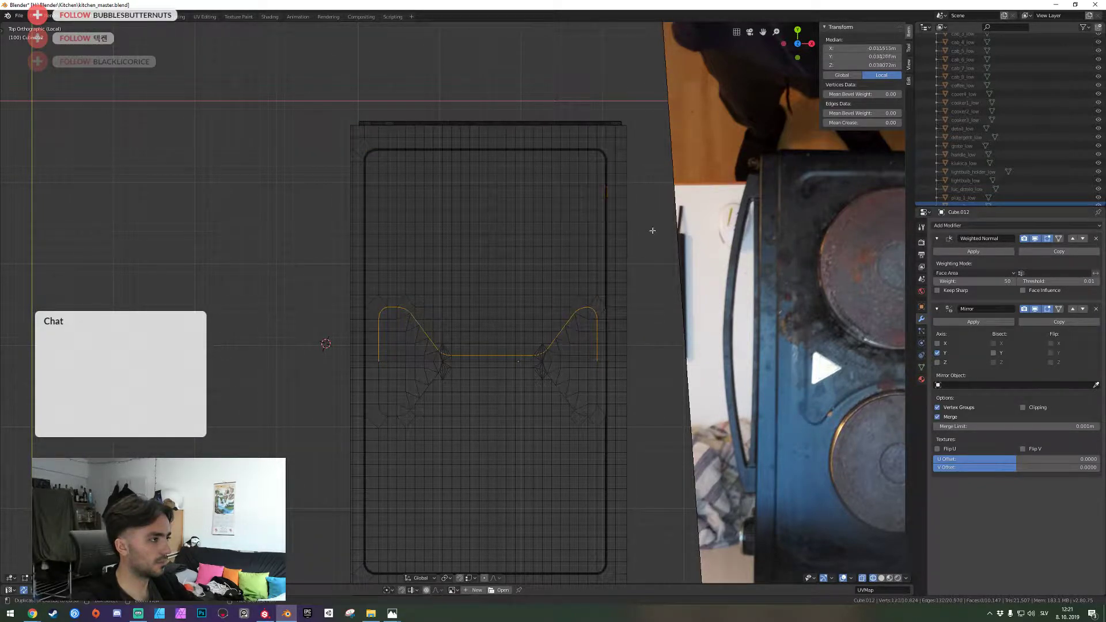
Bevel the wavy groove's edges with additional segments in solid display and save the file
middle_click_drag(410, 313, 457, 304)
key("z")
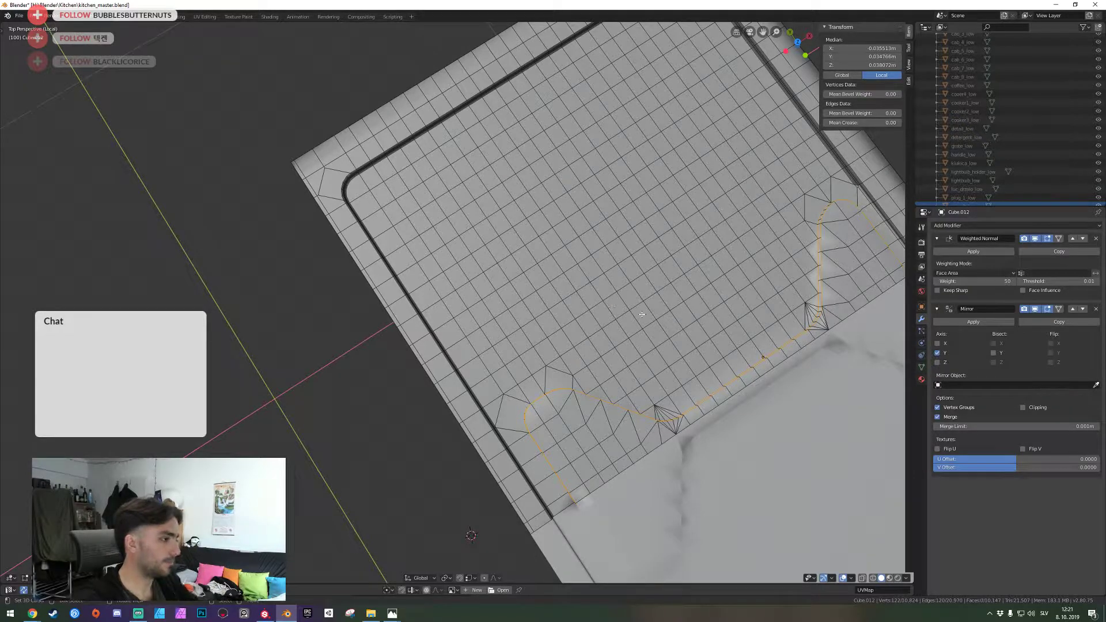
key("shift+grave")
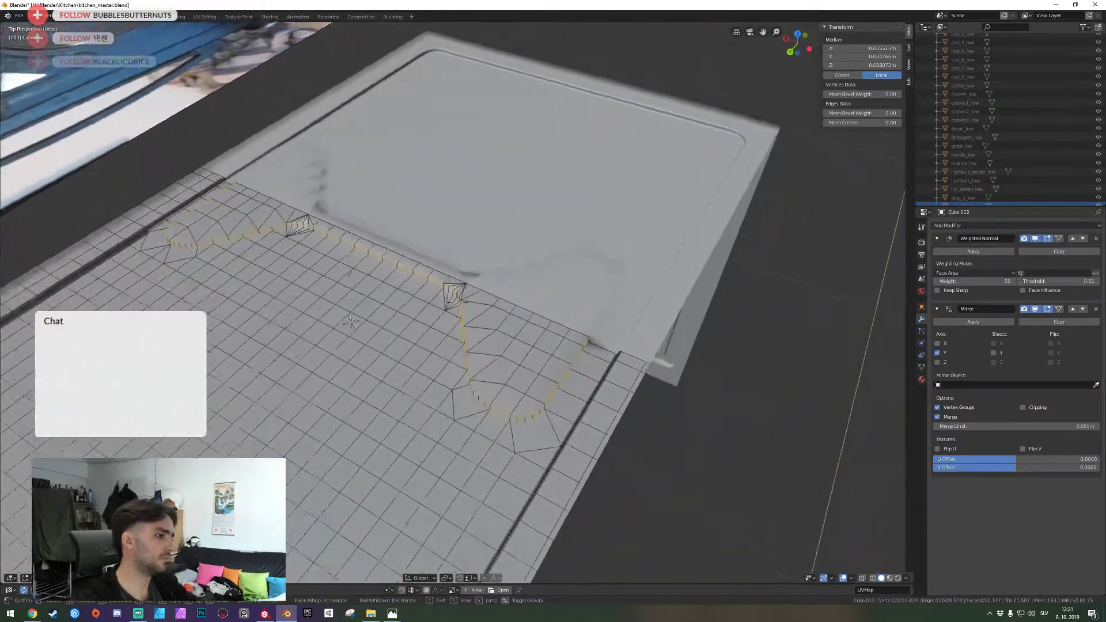
left_click(457, 303)
key("ctrl+b")
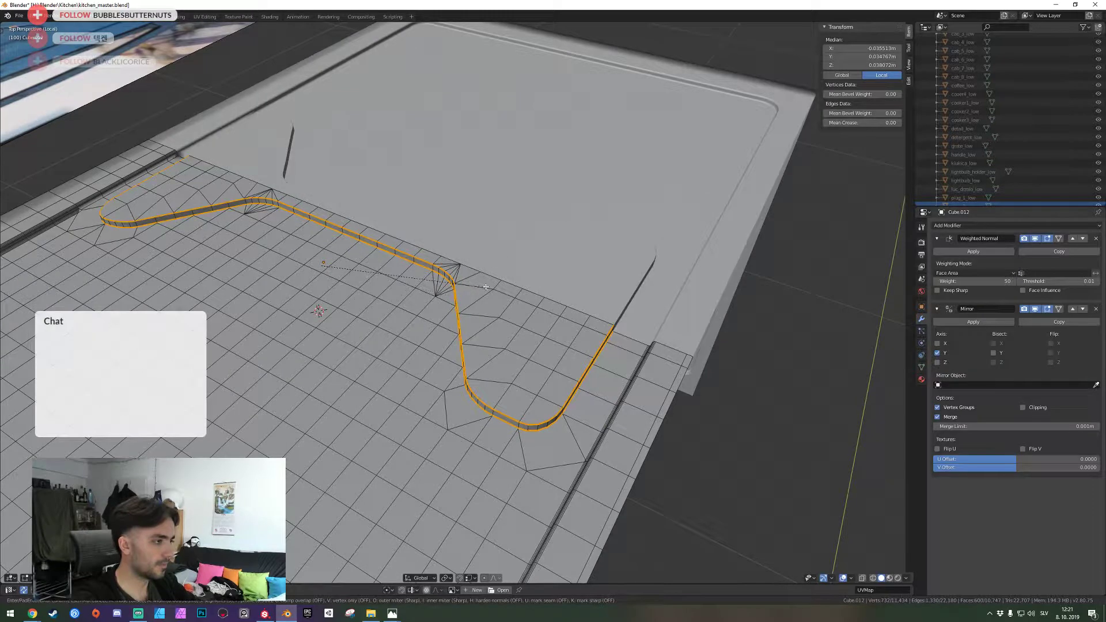
scroll(487, 287, "up", 3)
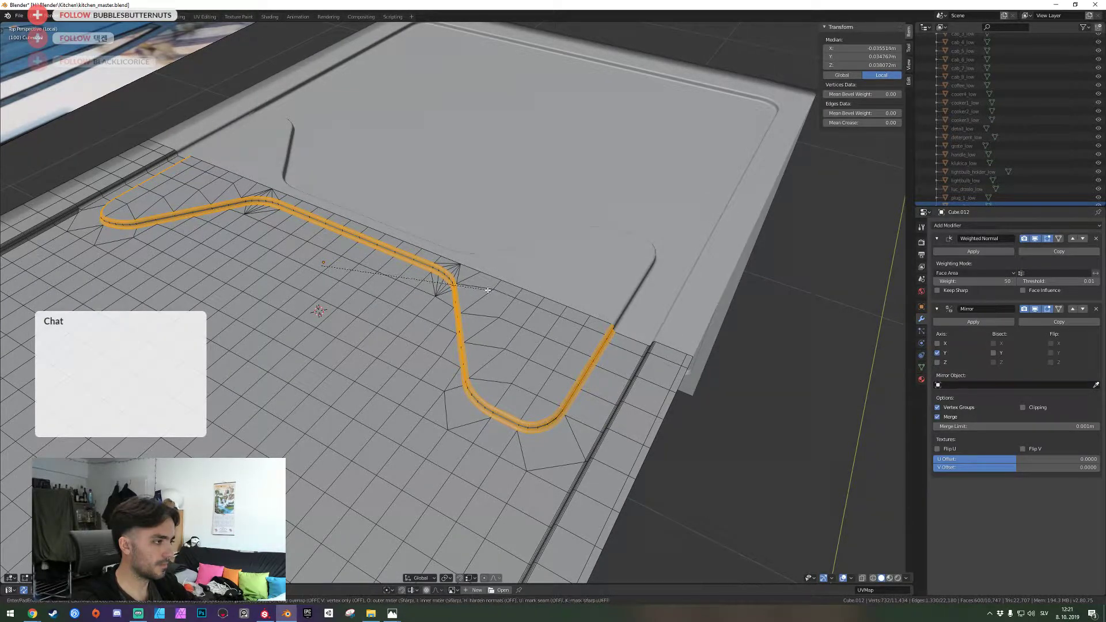
left_click(487, 292)
key("Tab")
key("ctrl+s")
Examine the bevelled wavy groove and its mesh up close around the curved bends
middle_click_drag(483, 299, 451, 312)
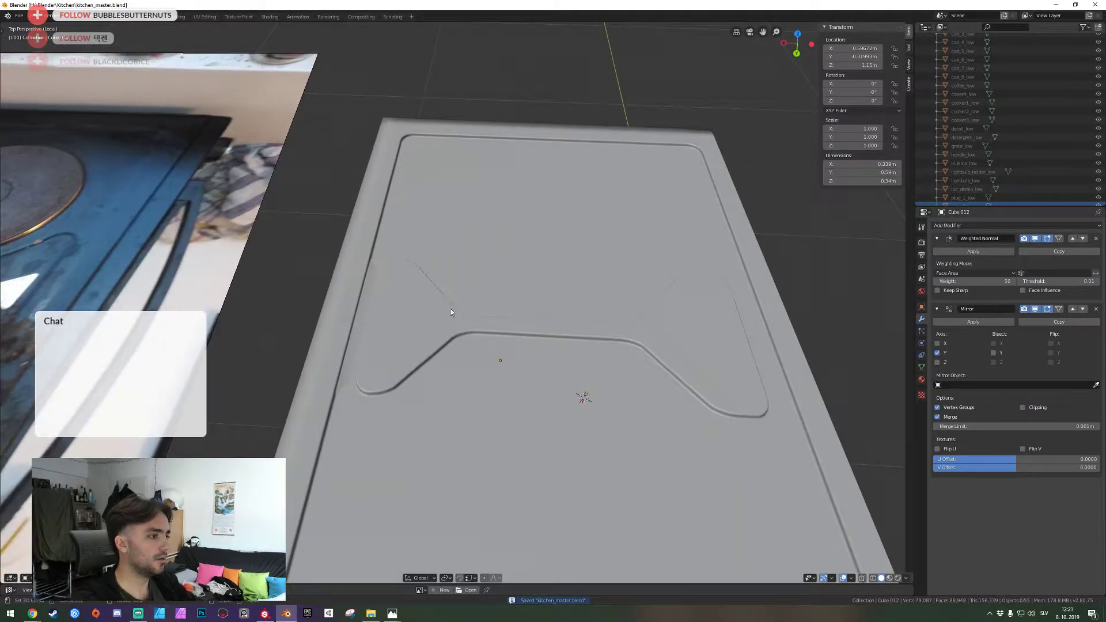
key("shift+grave")
key("w")
left_click(457, 303)
key("Tab")
key("shift+grave")
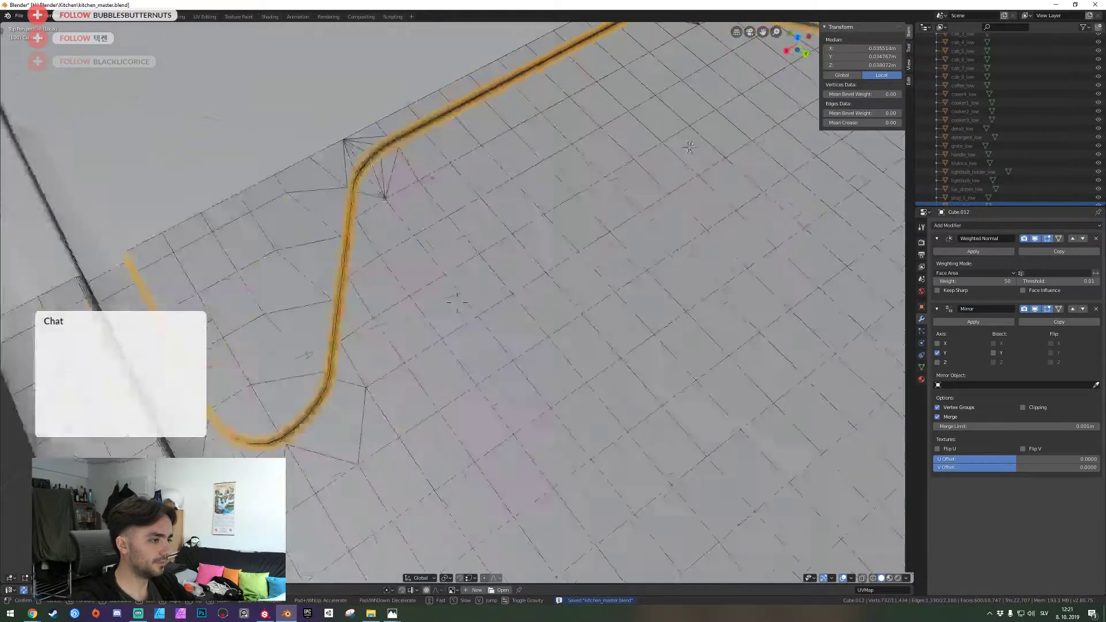
key("w")
key("w")
left_click(457, 303)
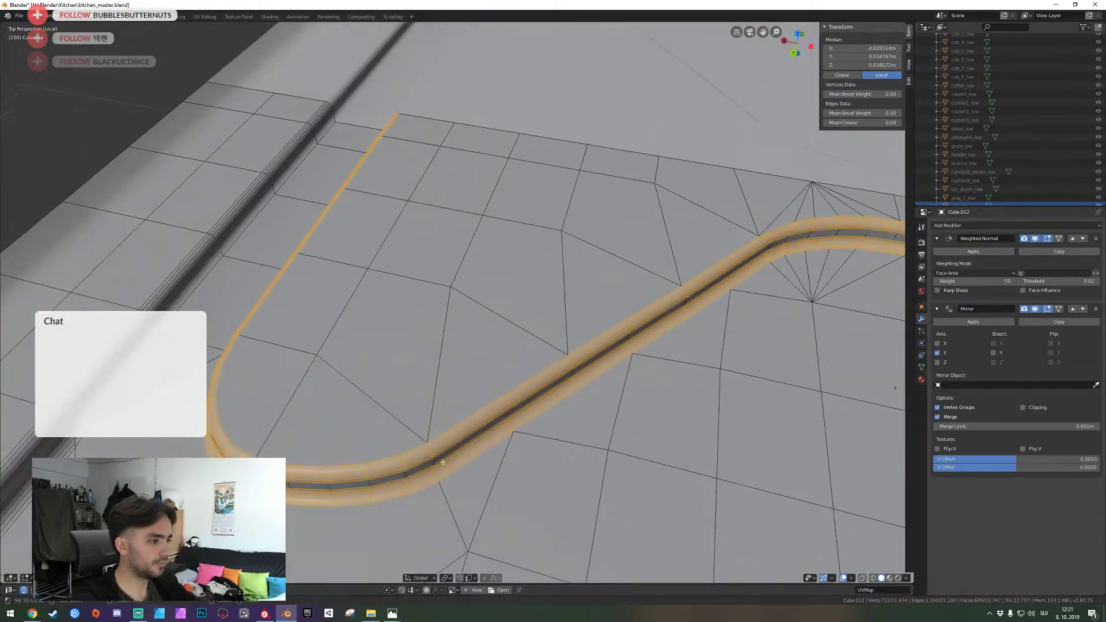
key("alt+a")
right_click(433, 464, "alt")
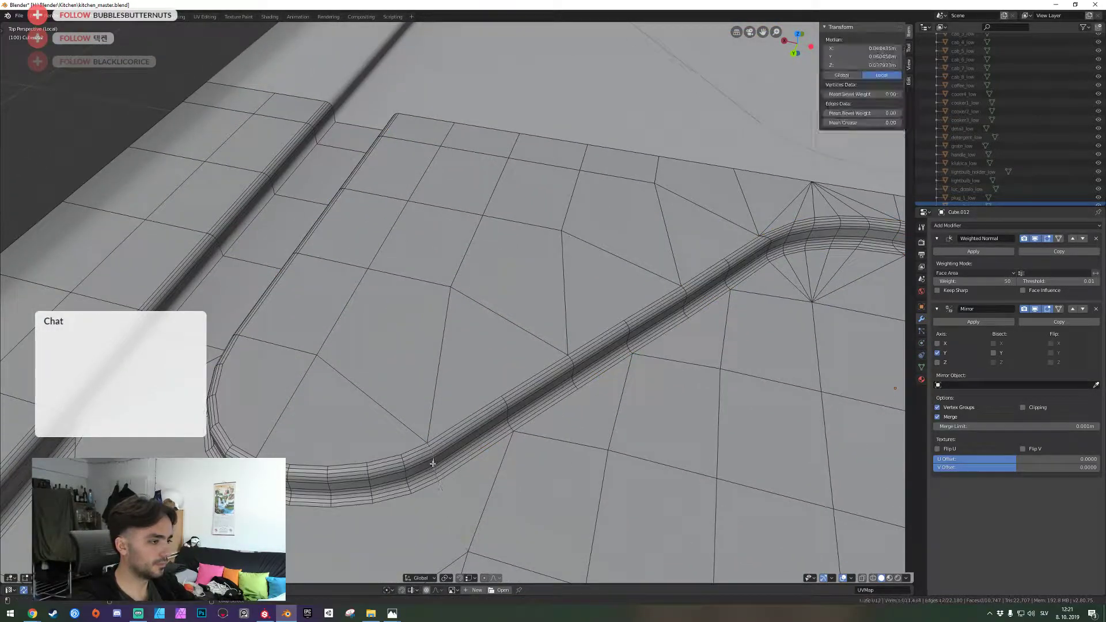
key("ctrl+b")
right_click(501, 466)
key("alt+a")
Bevel the loop crossing the wavy groove where its outer bend meets the straight run with multiple segments, and check its shading
key("shift+grave")
key("w")
left_click(457, 303)
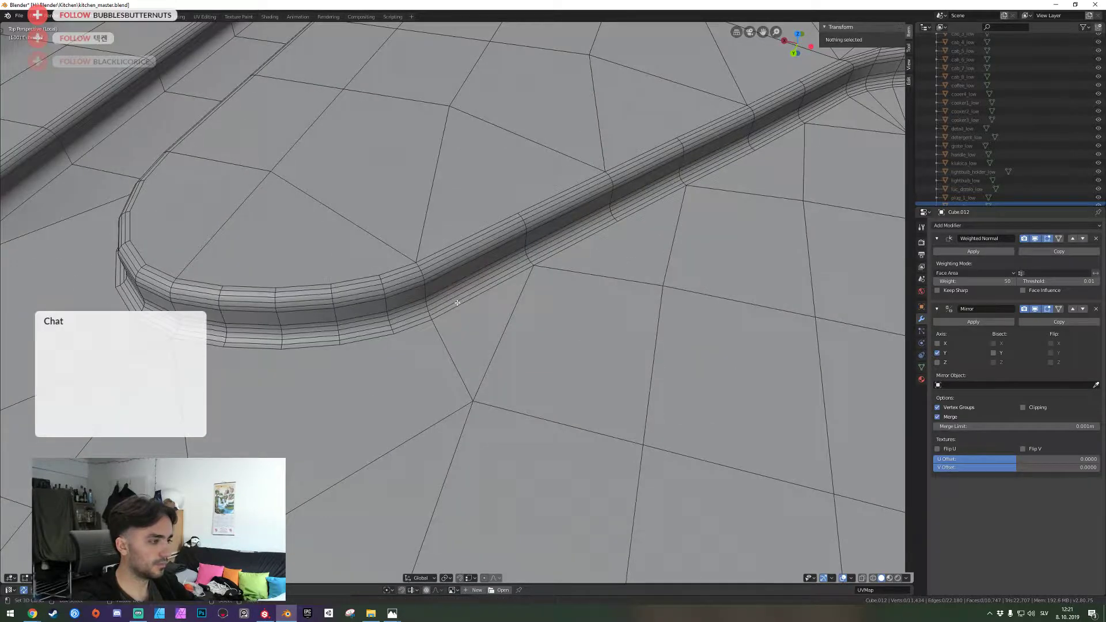
left_click(457, 303)
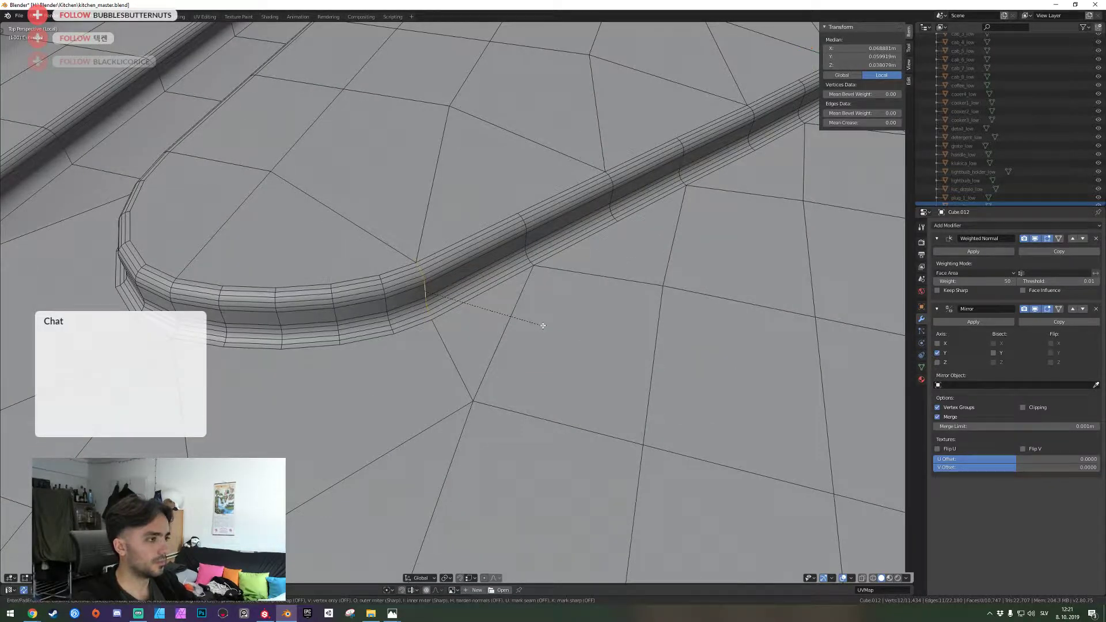
key("ctrl+b")
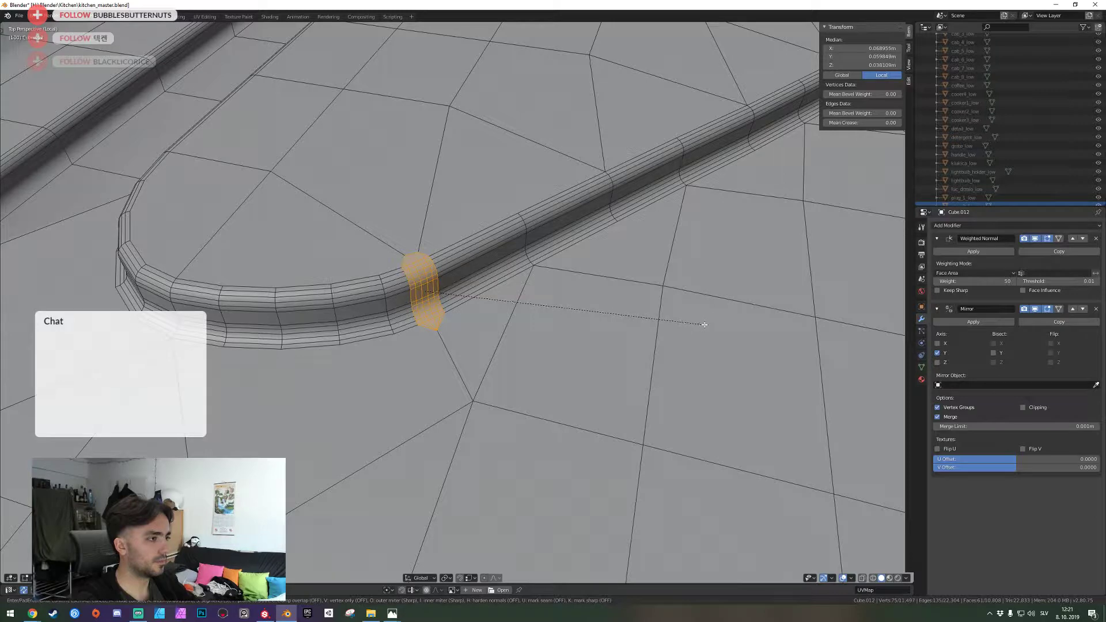
left_click(705, 325)
key("Tab")
key("shift+grave")
key("s")
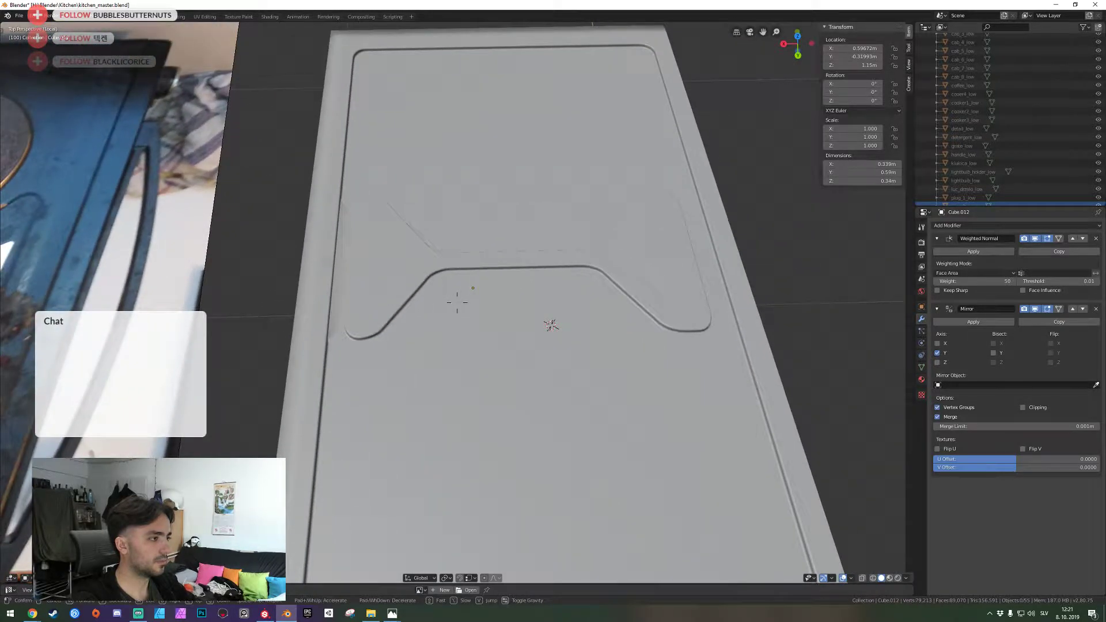
key("w")
left_click(457, 302)
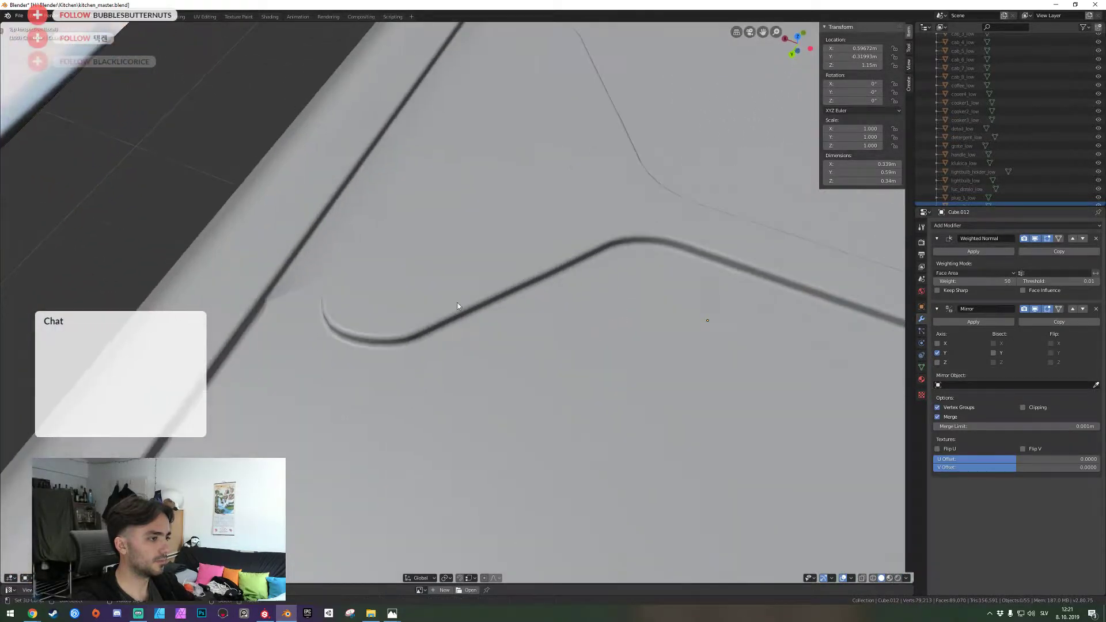
Bevel the adjacent cross loop on the curved side of the wavy groove's outer bend, and check the result in object mode
key("Tab")
key("alt+a")
scroll(453, 302, "up", 4)
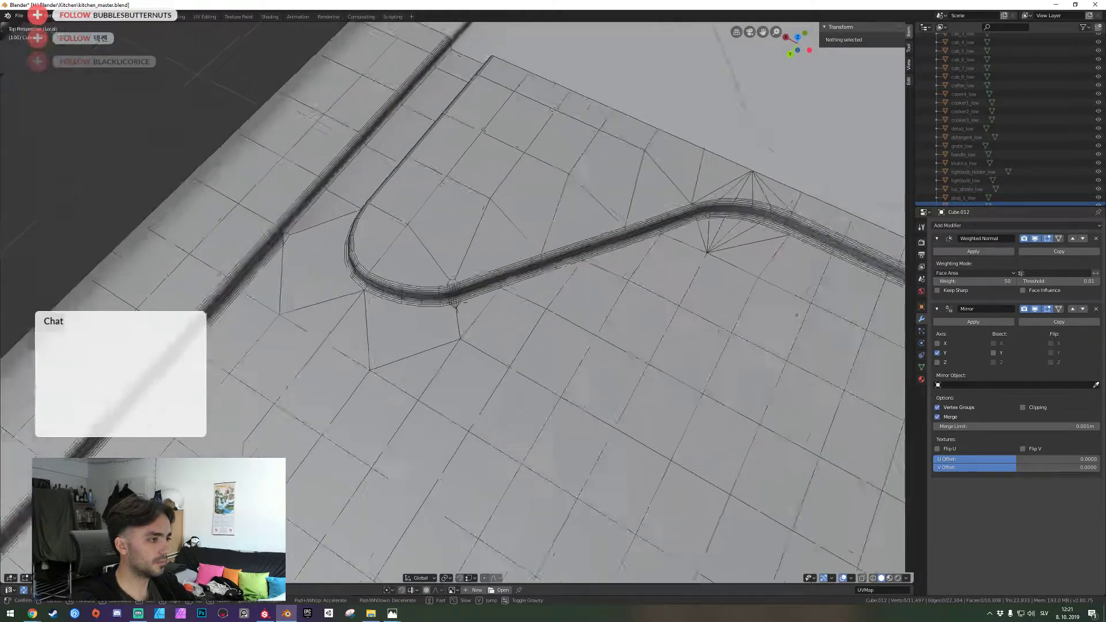
left_click(436, 303, "alt")
key("ctrl+b")
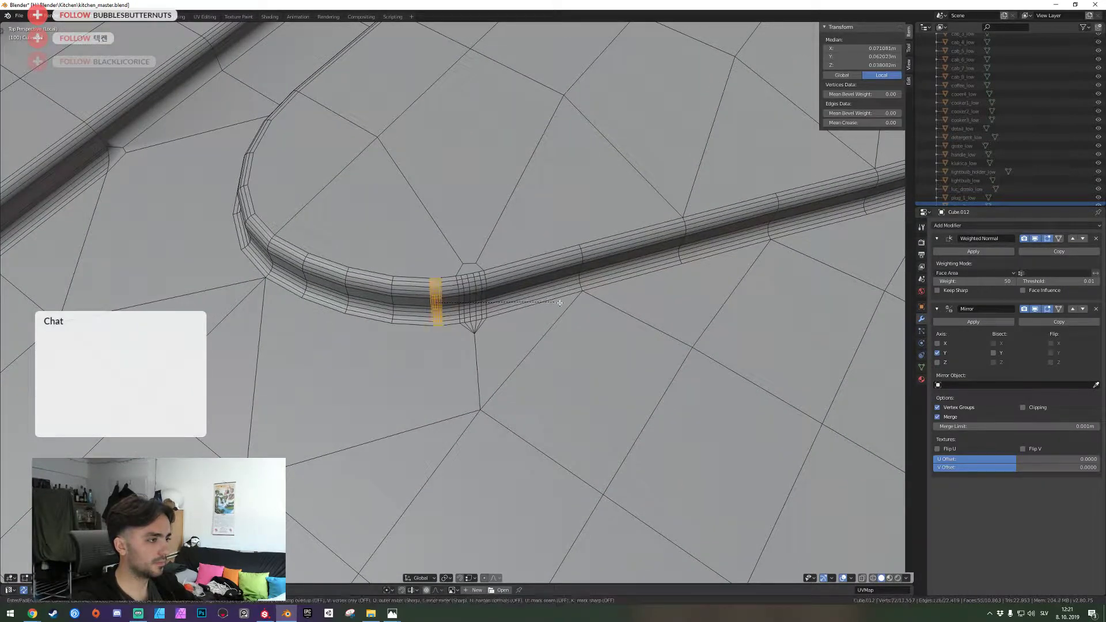
left_click(561, 305)
key("Tab")
key("shift+grave")
key("s")
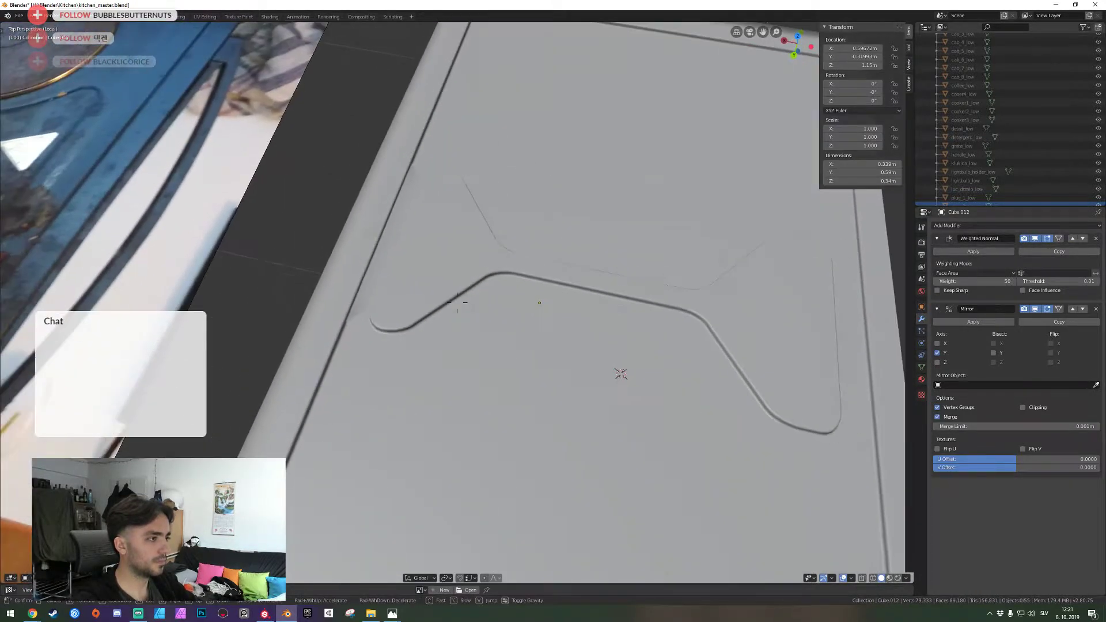
key("w")
left_click(444, 311)
Examine the wavy groove's bends on both mirrored halves of the panel and save the file
key("Tab")
key("shift+grave")
key("w")
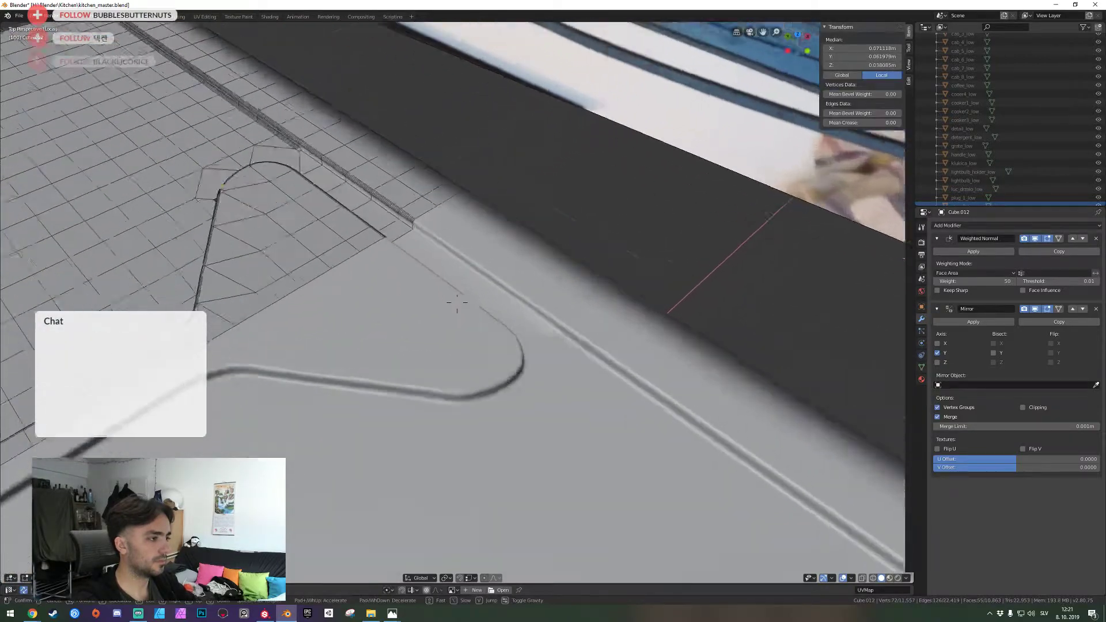
left_click(458, 306)
key("Tab")
key("shift+grave")
key("s")
left_click(457, 302)
key("ctrl+s")
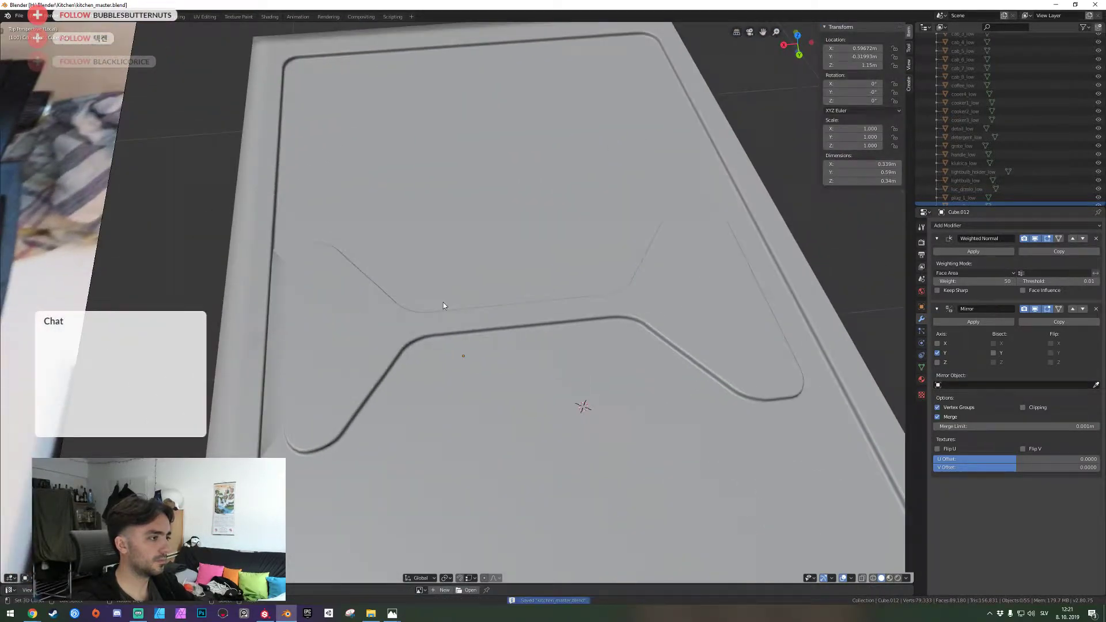
View the whole top panel beside the reference photo, select all objects and save the file again
key("shift+grave")
key("d")
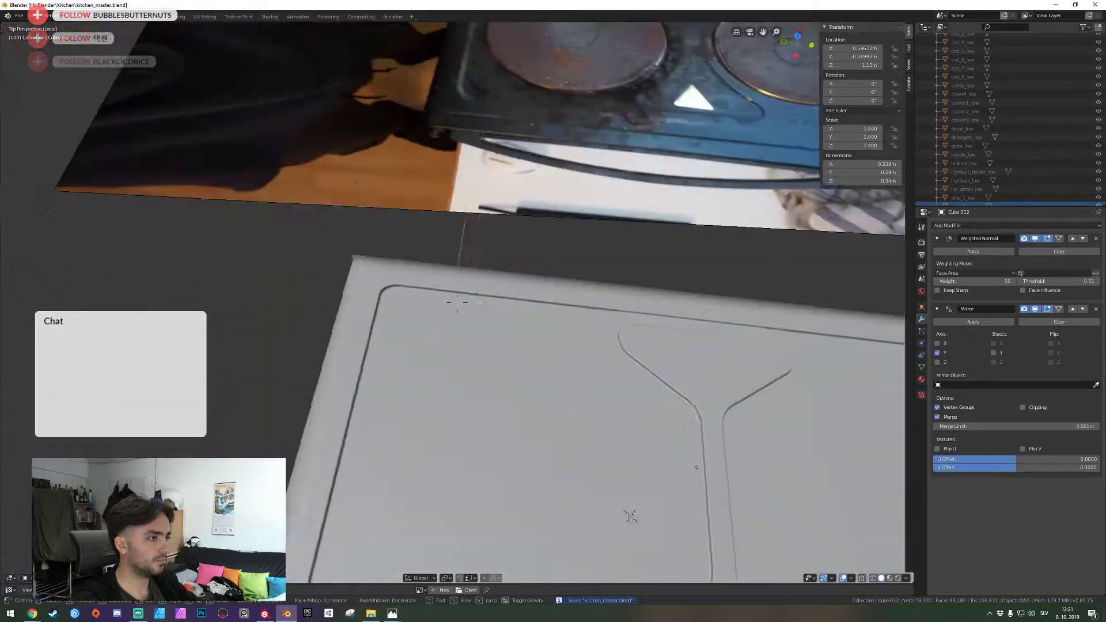
key("s")
left_click(458, 303)
key("a")
key("ctrl+s")
Step back through the undo history to compare the outer bend with and without the second cross bevel, and restore the bevel
key("shift+grave")
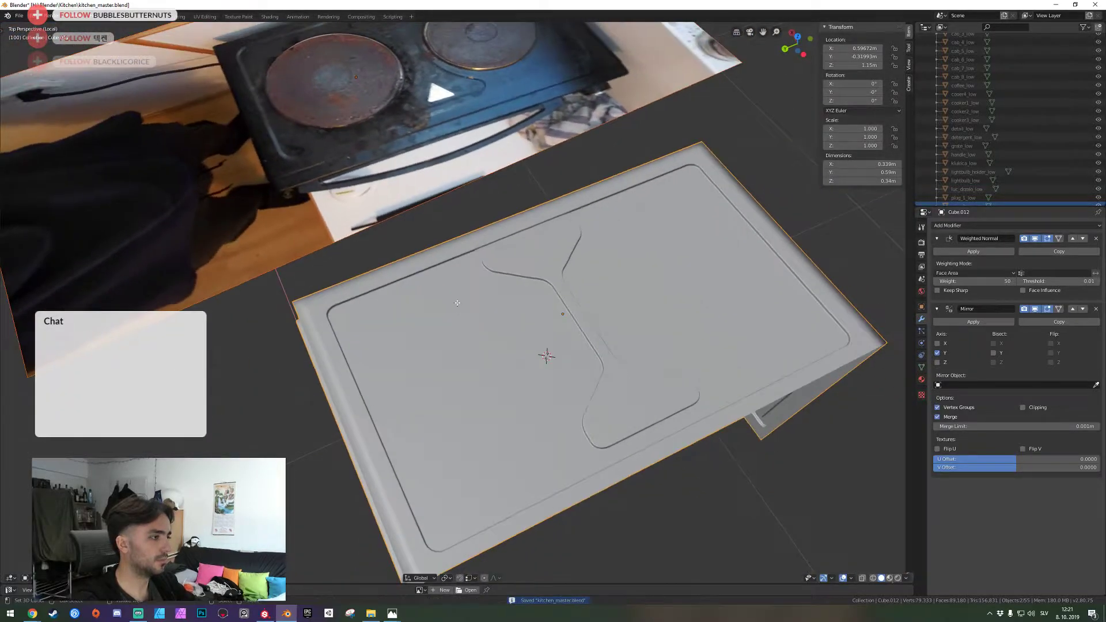
key("Tab")
key("w")
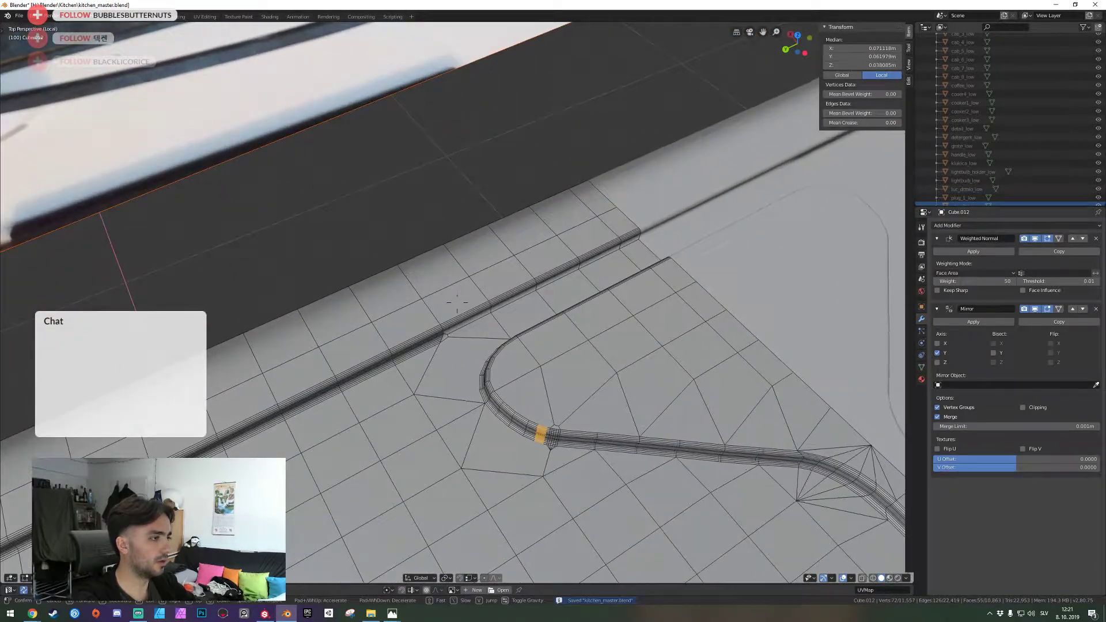
left_click(454, 303)
key("Tab")
key("Tab")
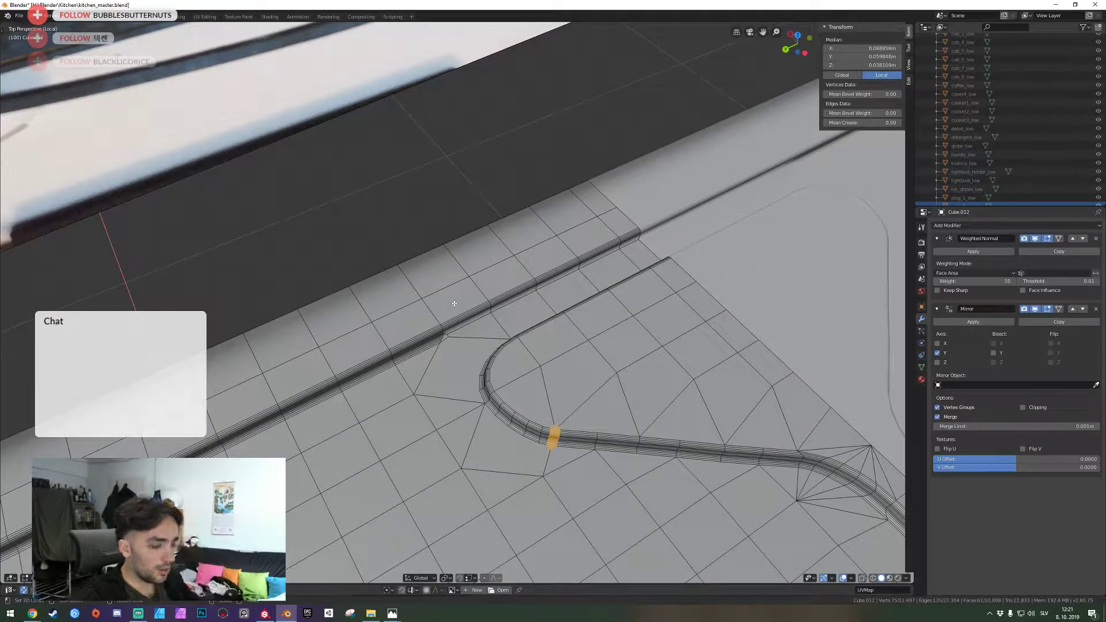
key("ctrl+z")
key("ctrl+z")
key("ctrl+z")
key("Tab")
key("shift+grave")
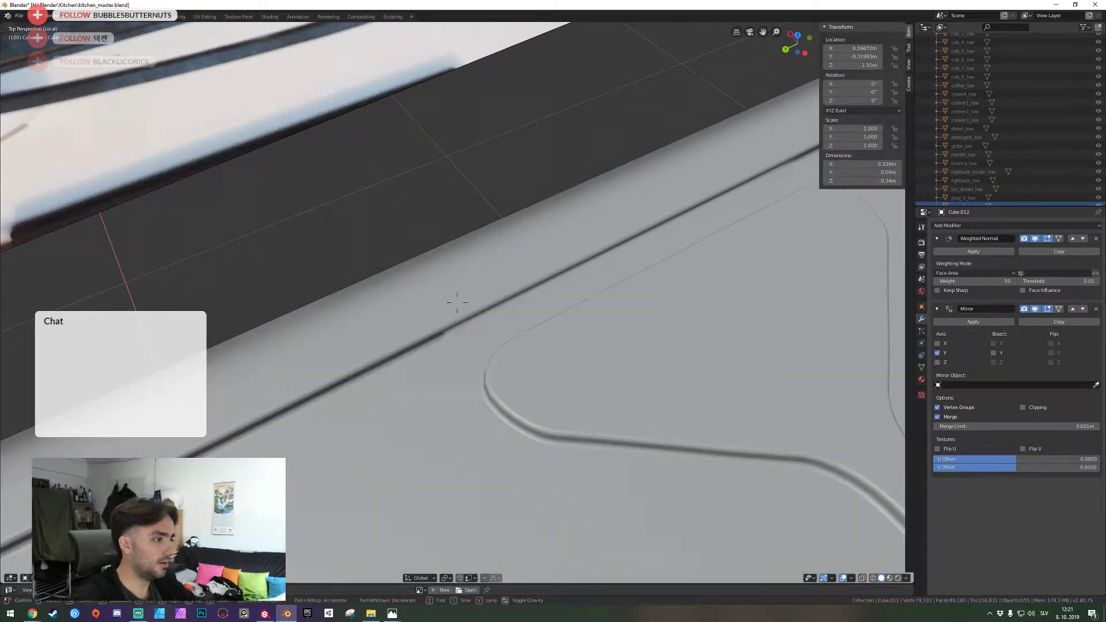
Bevel the rim groove's inner edge loop alongside the wavy groove with 5 segments
left_click(457, 302)
key("Tab")
key("alt+a")
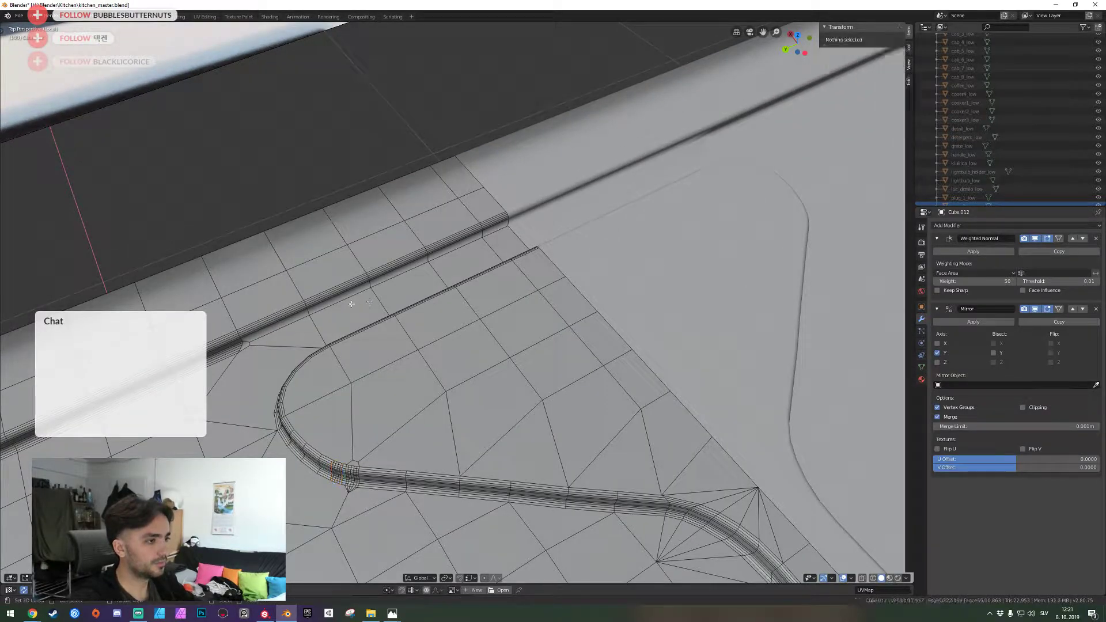
right_click(349, 303, "alt")
key("shift+grave")
key("q")
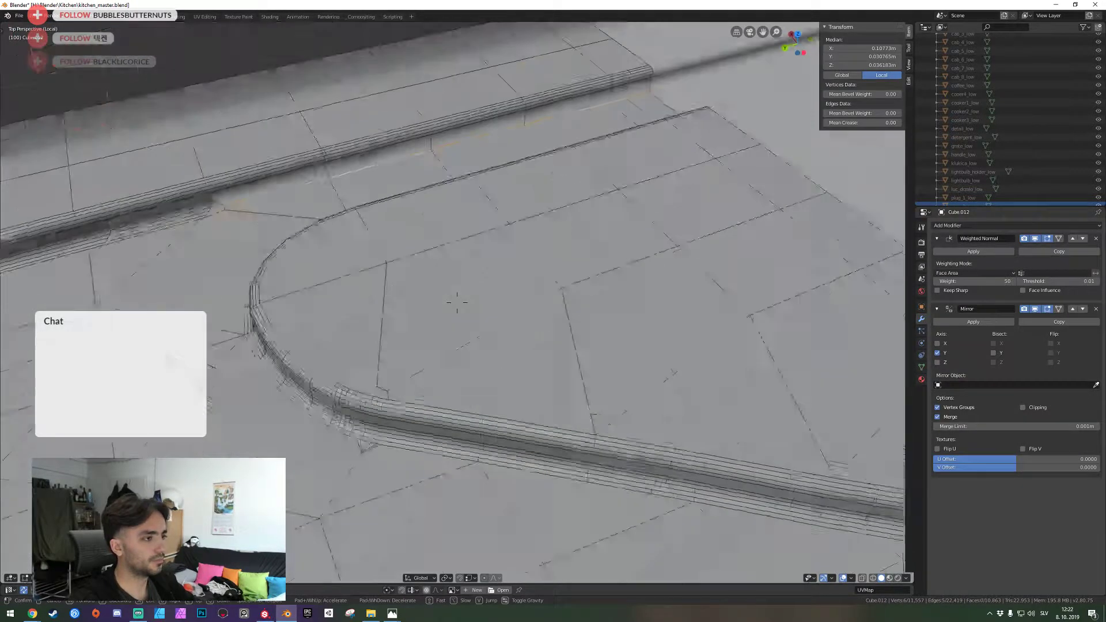
key("w")
key("s")
left_click(457, 302)
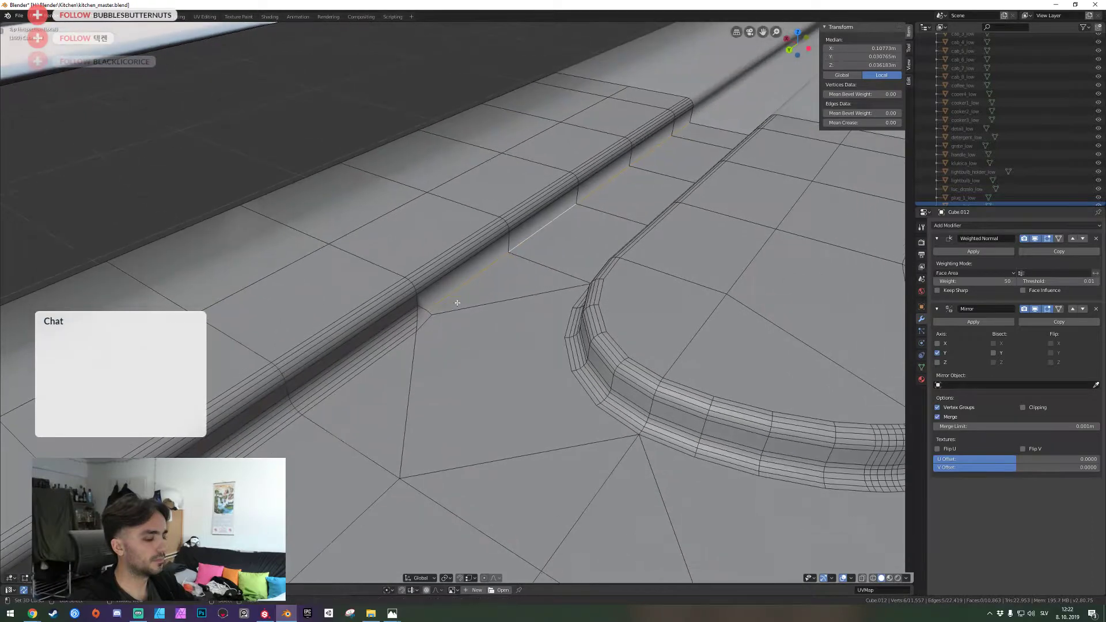
key("ctrl+b")
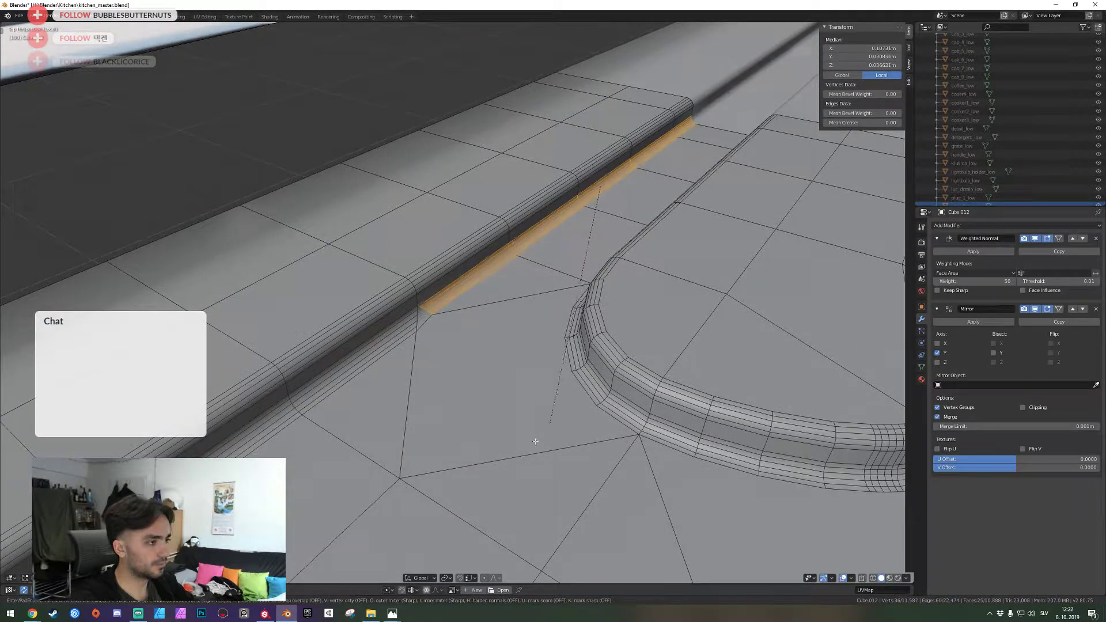
left_click(478, 402)
Examine the end of the rim groove's new bevel near the outer bend and the panel's shading in edit and object mode
key("shift+grave")
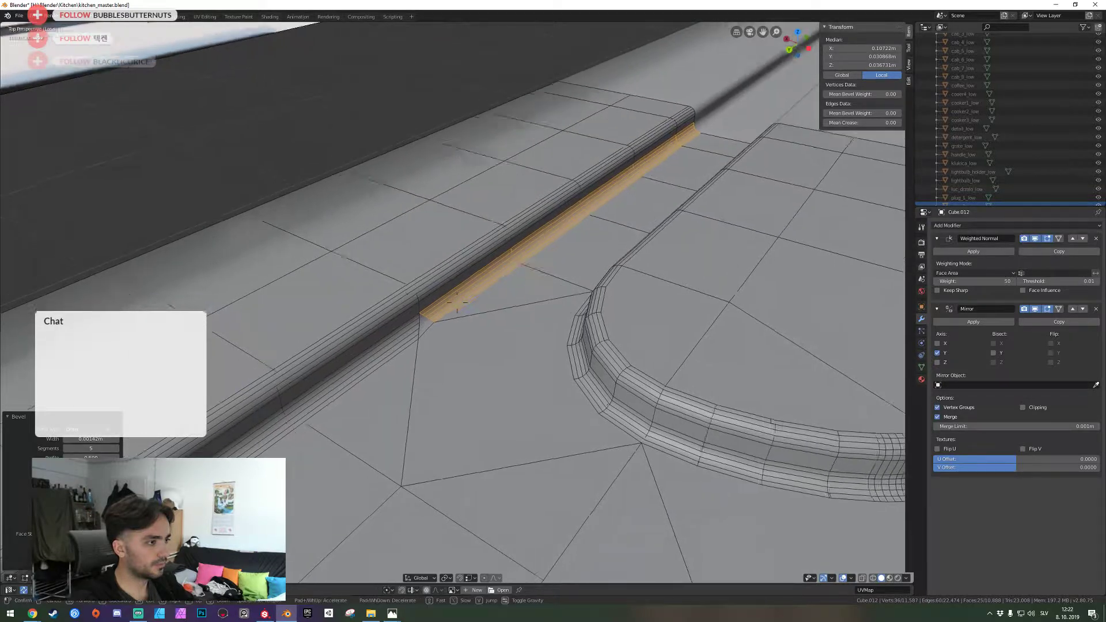
key("w")
left_click(455, 302)
key("1")
right_click(409, 333)
key("shift+grave")
key("s")
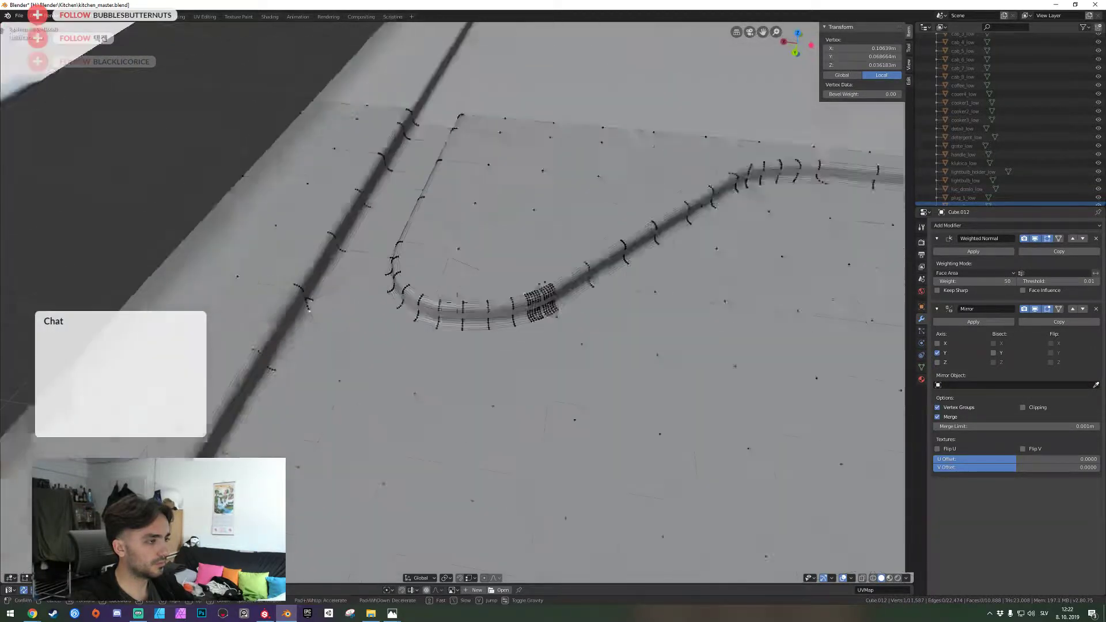
left_click(455, 303)
key("Tab")
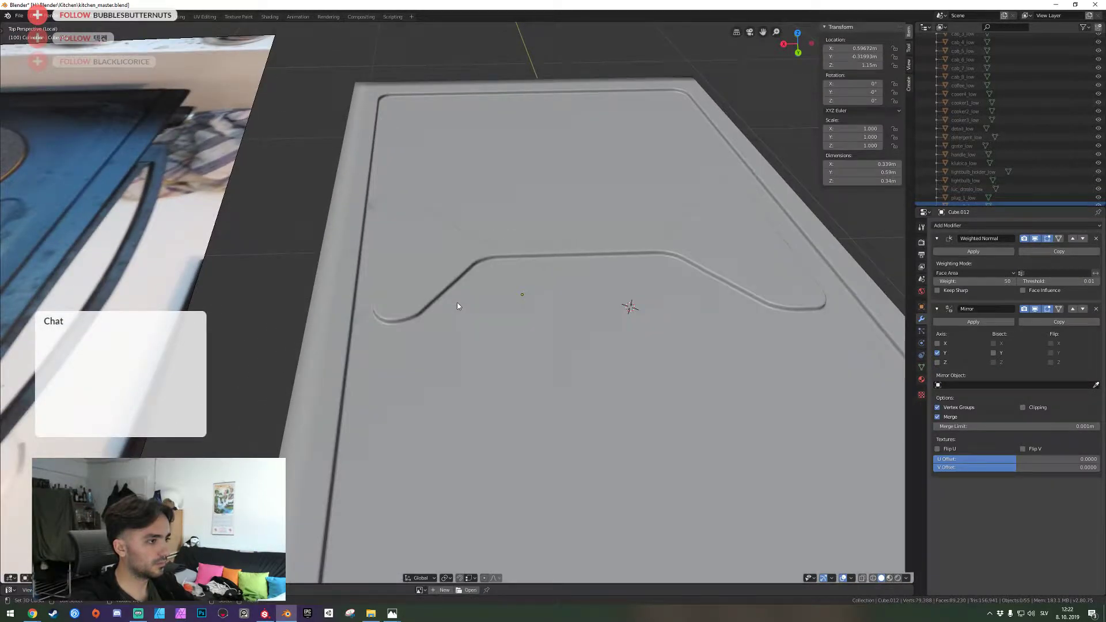
key("Tab")
key("shift+grave")
key("Escape")
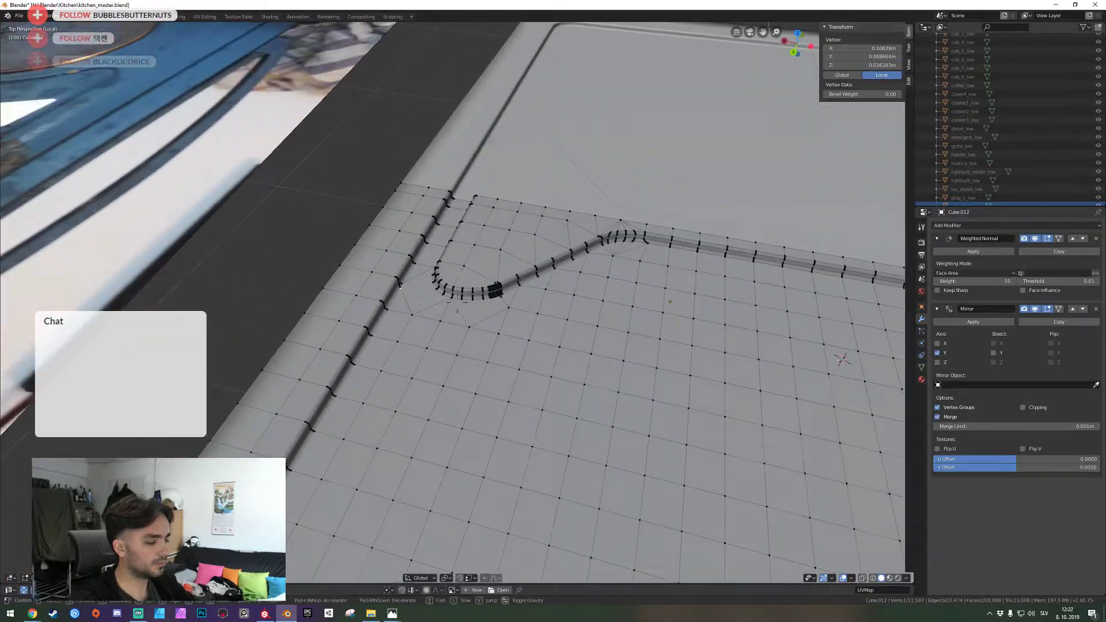
key("Tab")
key("Tab")
key("Tab")
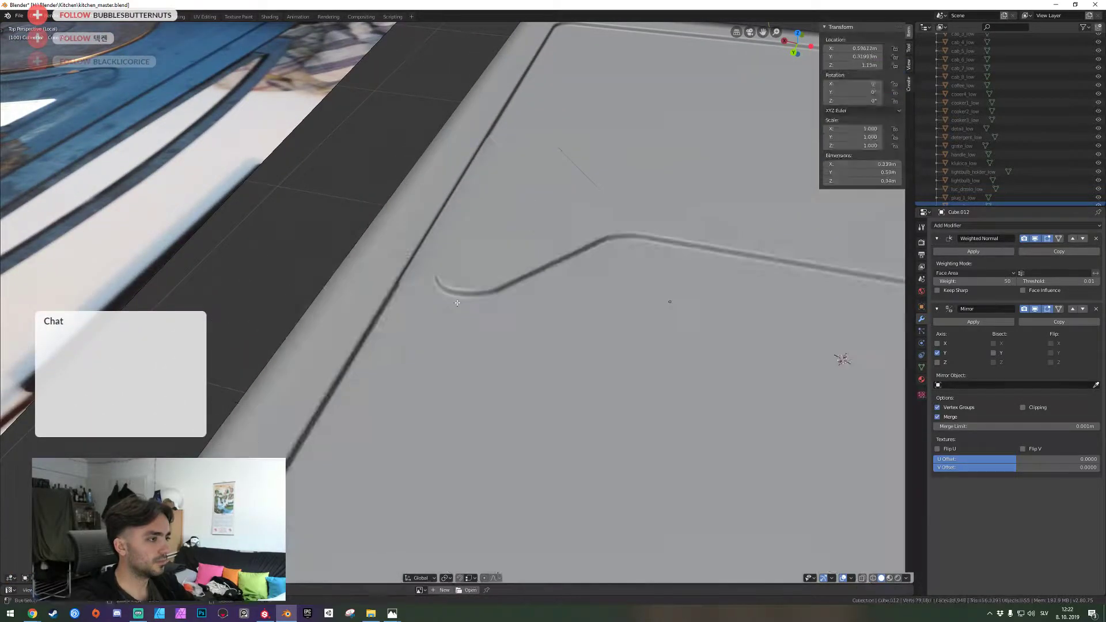
Step back through the undo history to review the panel mesh before the wavy groove's bevel, and restore the latest state
key("Tab")
key("ctrl+z")
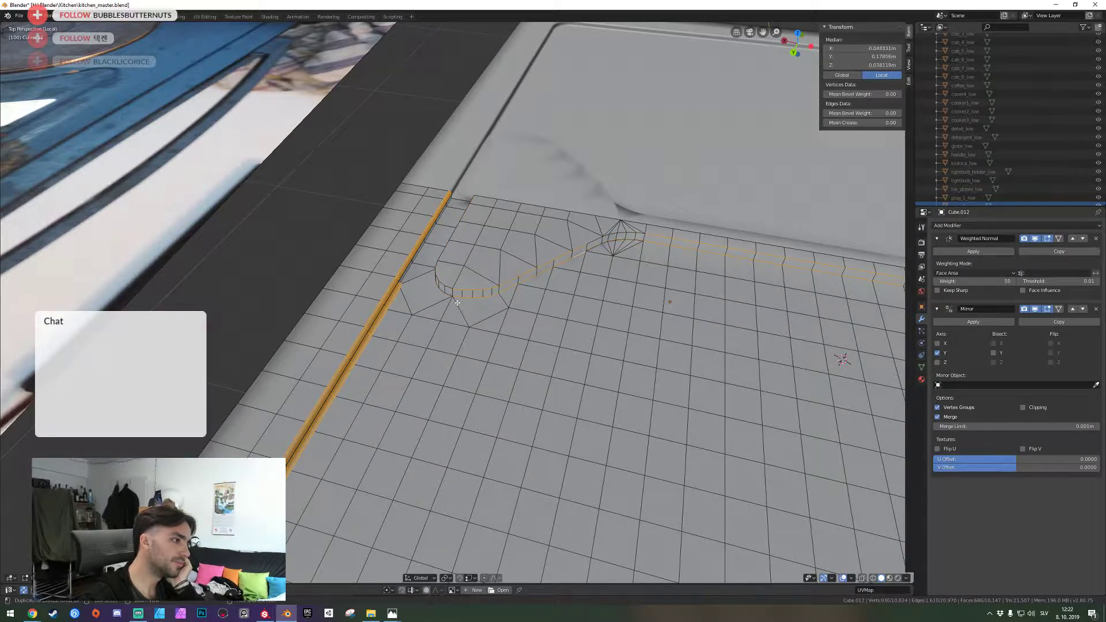
left_click(457, 302, "alt+shift")
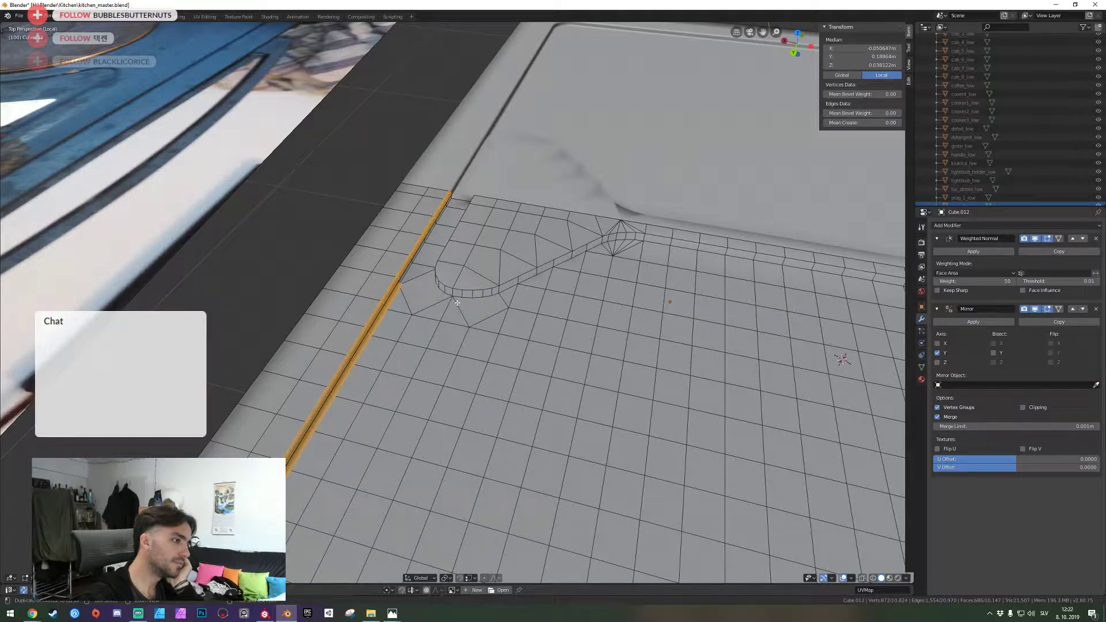
middle_click_drag(457, 302, 457, 302)
scroll(457, 302, "down", 4)
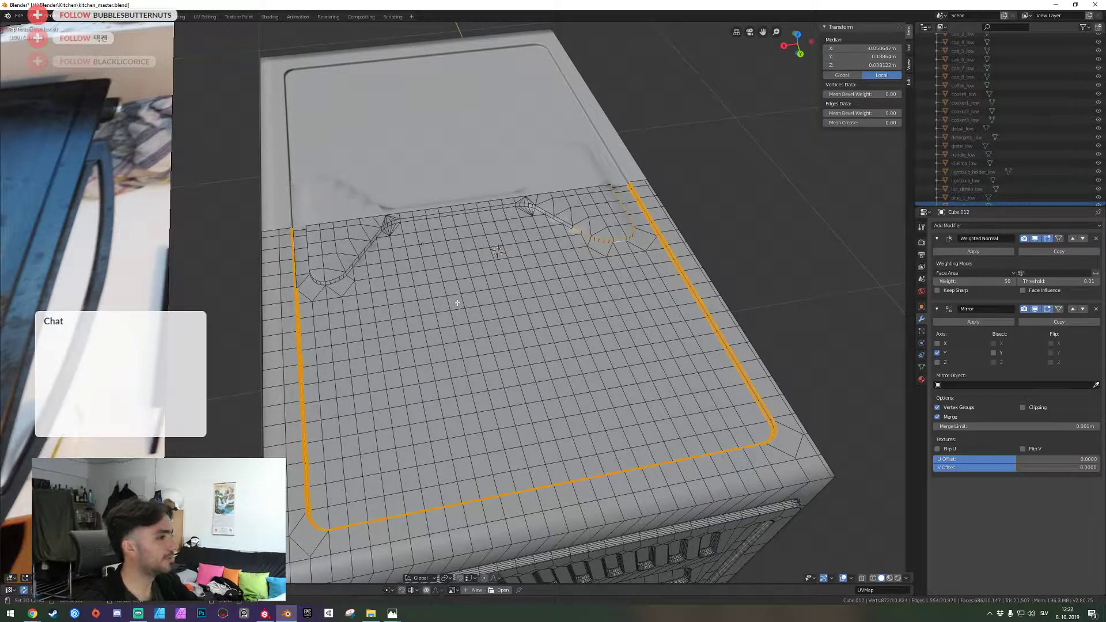
scroll(457, 303, "up", 2)
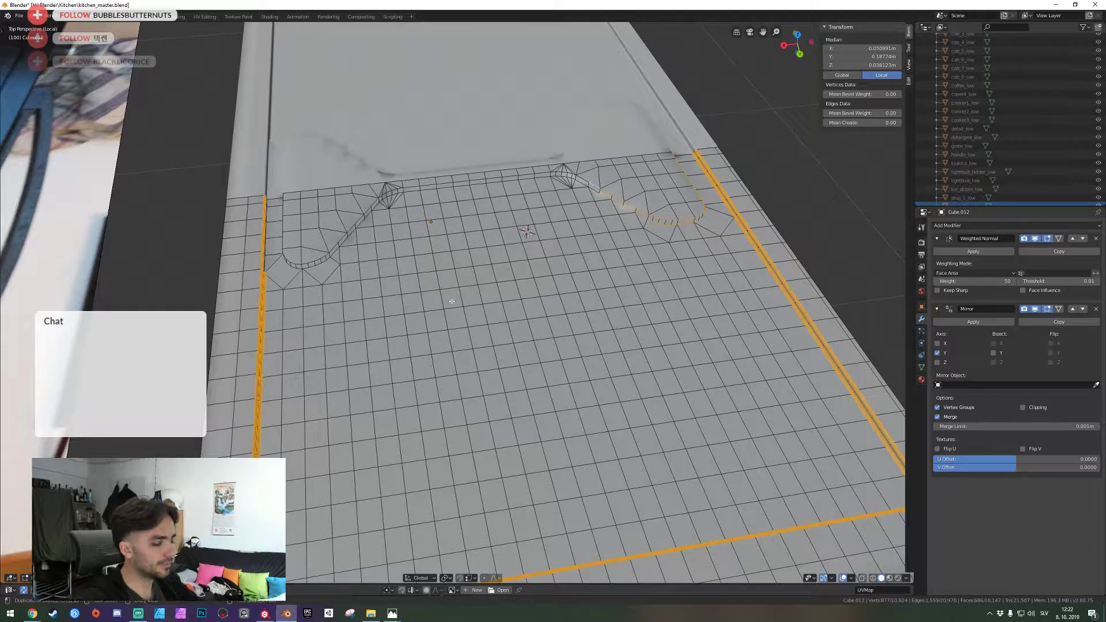
key("ctrl+z")
key("ctrl+z")
key("ctrl+z")
key("ctrl+z")
key("ctrl+z")
key("ctrl+z")
key("ctrl+z")
key("ctrl+z")
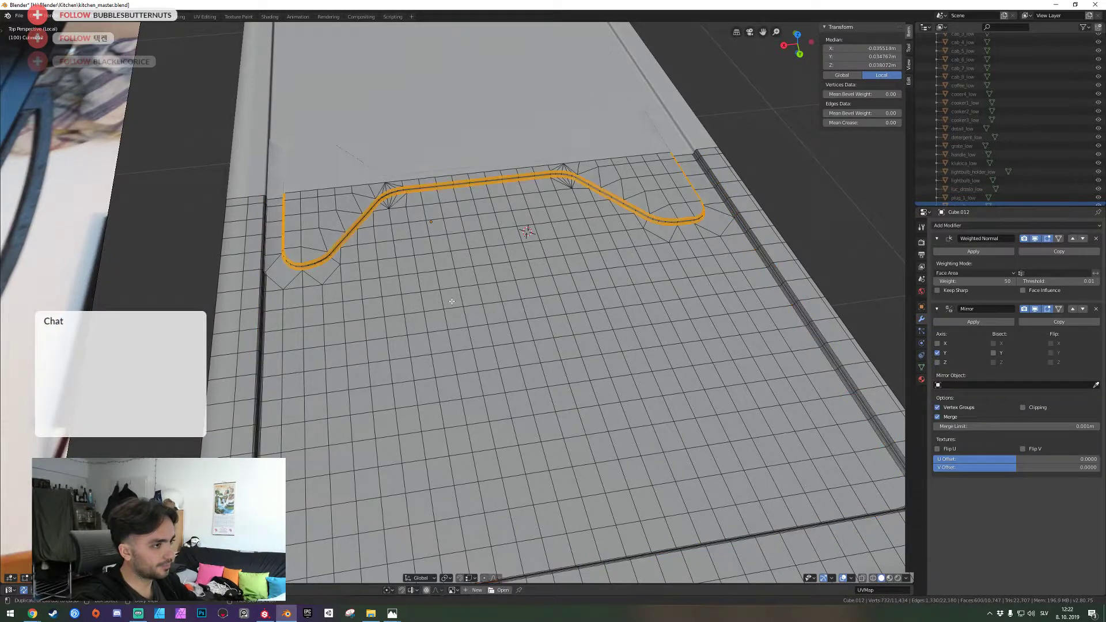
Delete the strip of rim groove faces running alongside the wavy groove's end and refill the opening left in the panel's outer edge
key("shift+grave")
key("w")
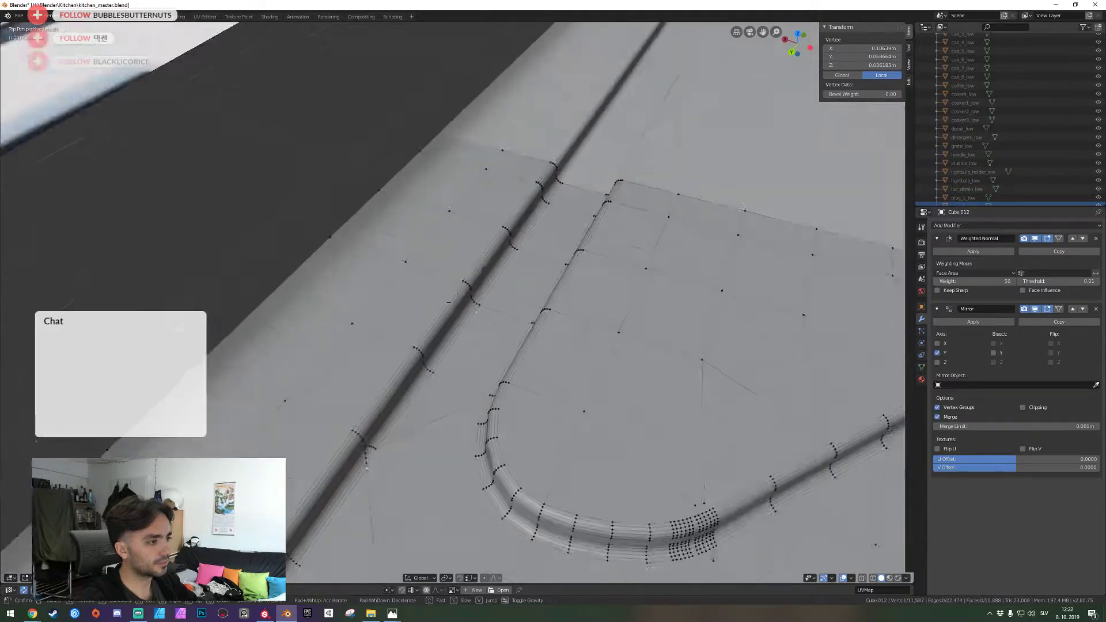
left_click(457, 302)
key("2")
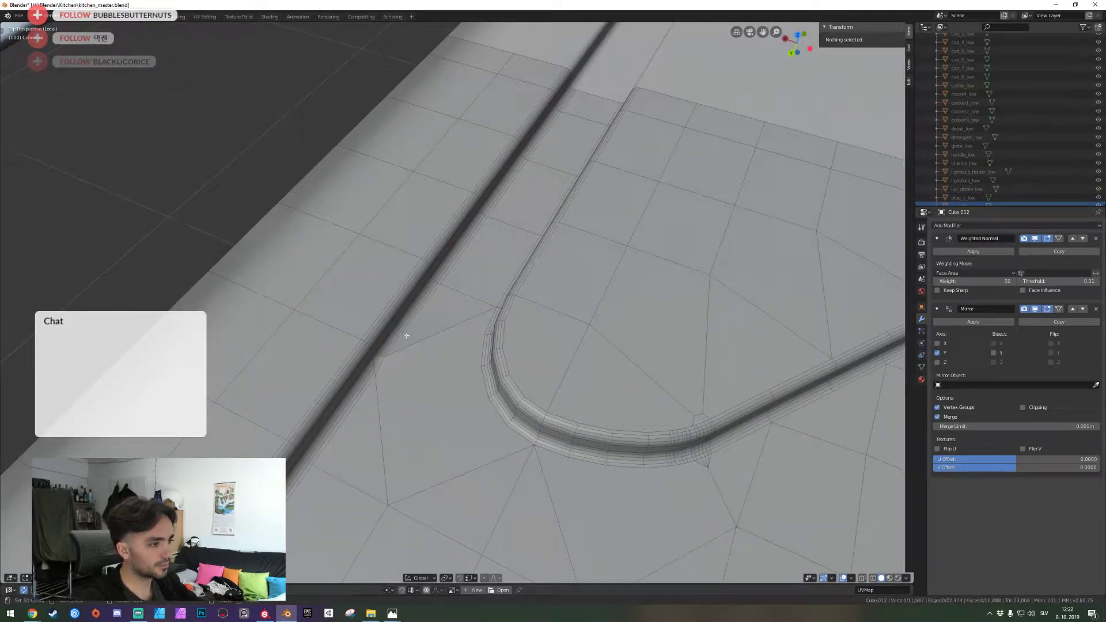
left_click(396, 319, "ctrl+alt")
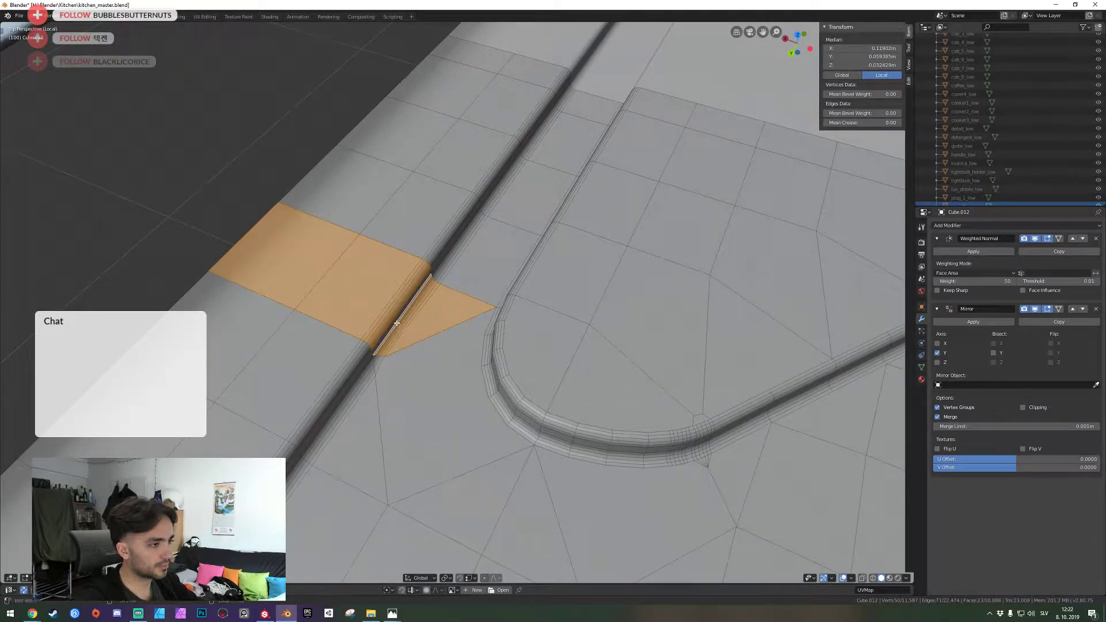
left_click(394, 322, "shift")
left_click_drag(457, 268, 459, 270, "shift")
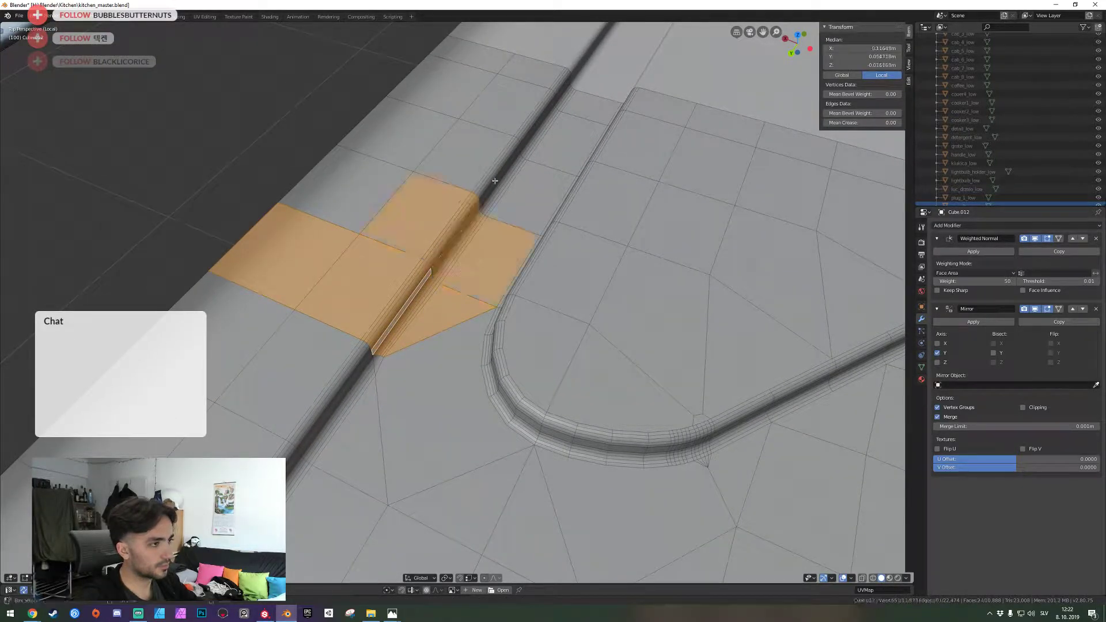
left_click_drag(492, 128, 509, 187, "shift")
left_click_drag(533, 90, 547, 143, "shift")
left_click_drag(567, 105, 568, 110, "shift")
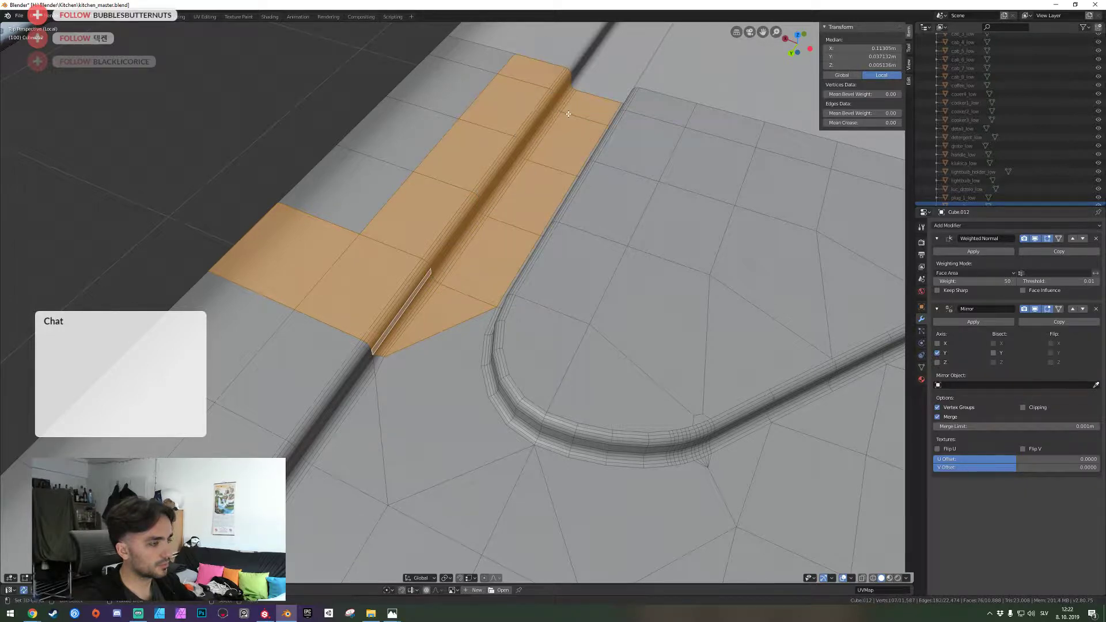
middle_click_drag(474, 268, 459, 302, "ctrl")
key("x")
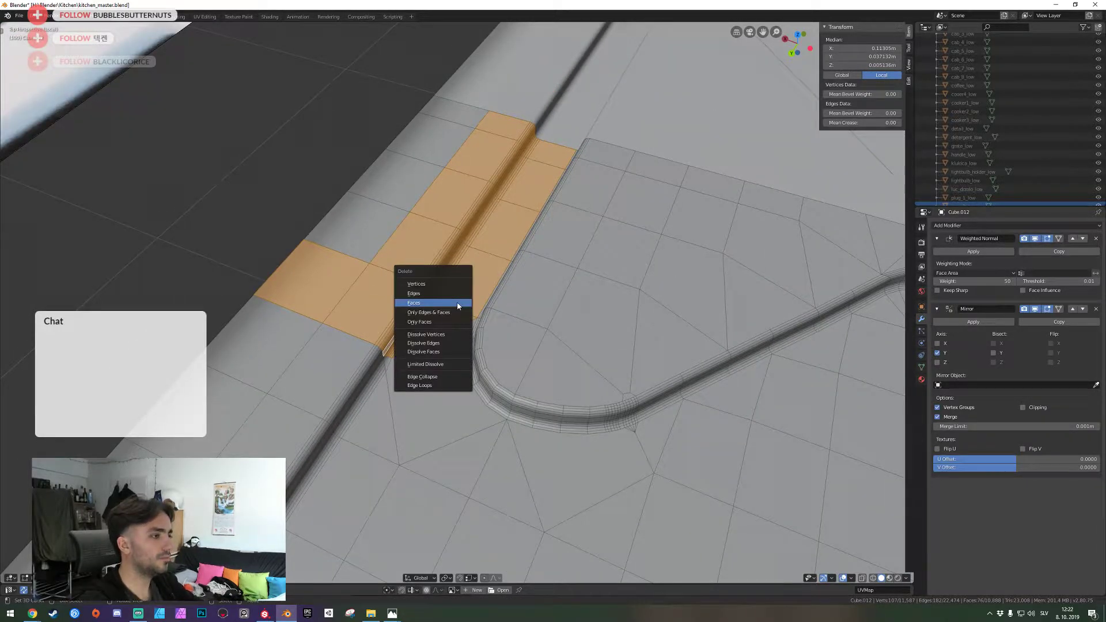
left_click(455, 302)
key("f")
key("alt+a")
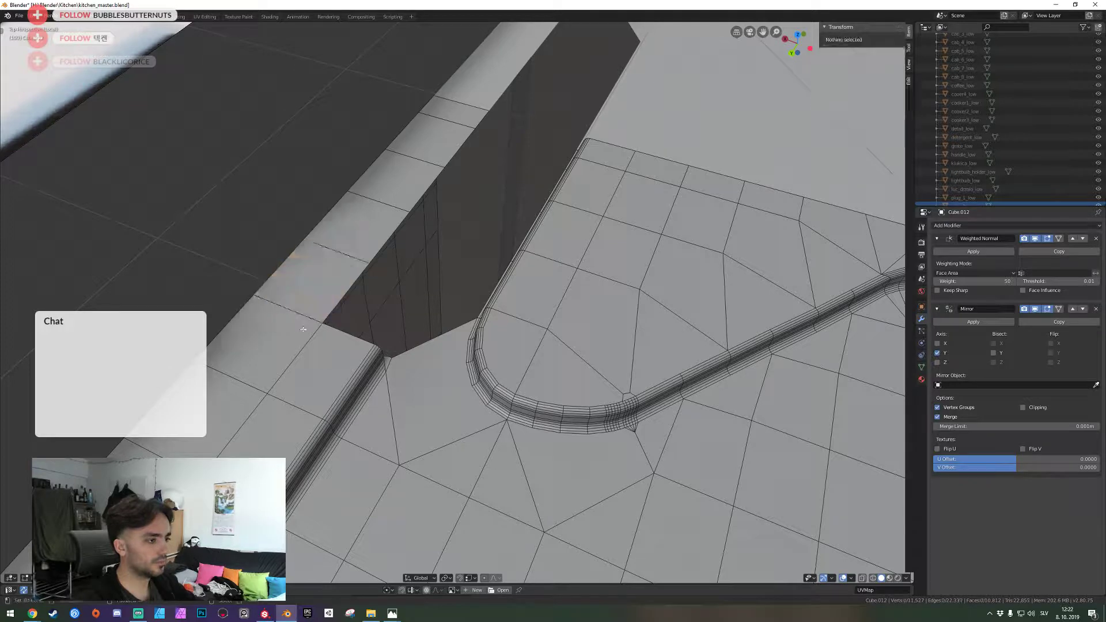
Delete the remaining groove and panel faces at the end of the hole, back to the next cross edge before the wavy groove's bend
middle_click_drag(490, 330, 473, 312)
scroll(457, 318, "up", 4)
left_click(457, 318)
key("x")
left_click(457, 320)
scroll(457, 321, "down", 3)
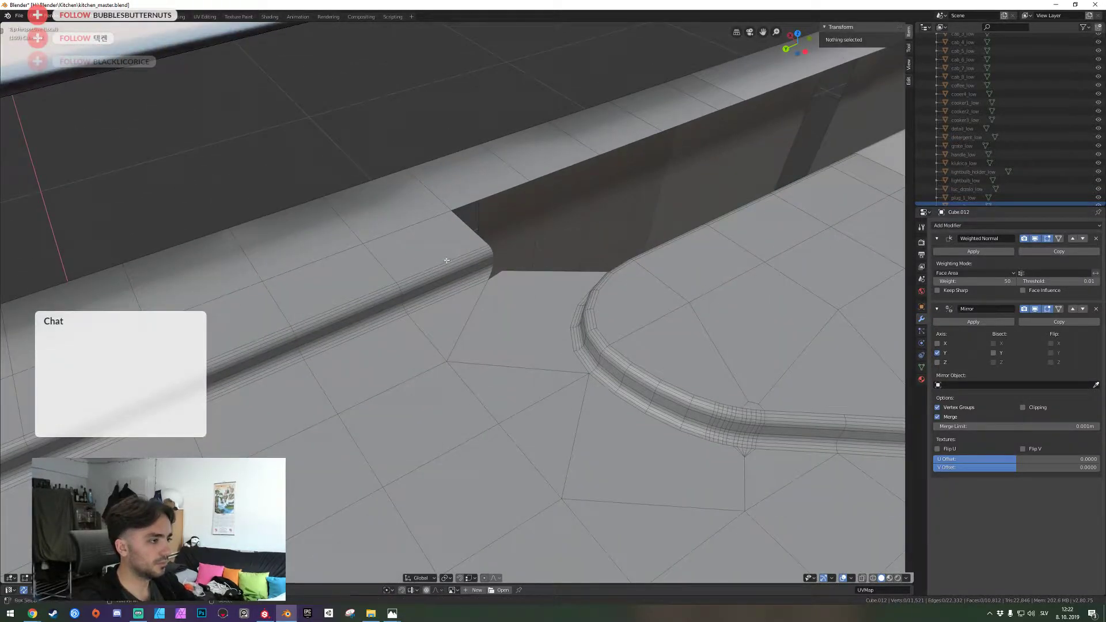
left_click(464, 289, "alt")
left_click(499, 304, "shift")
key("x")
left_click(499, 304)
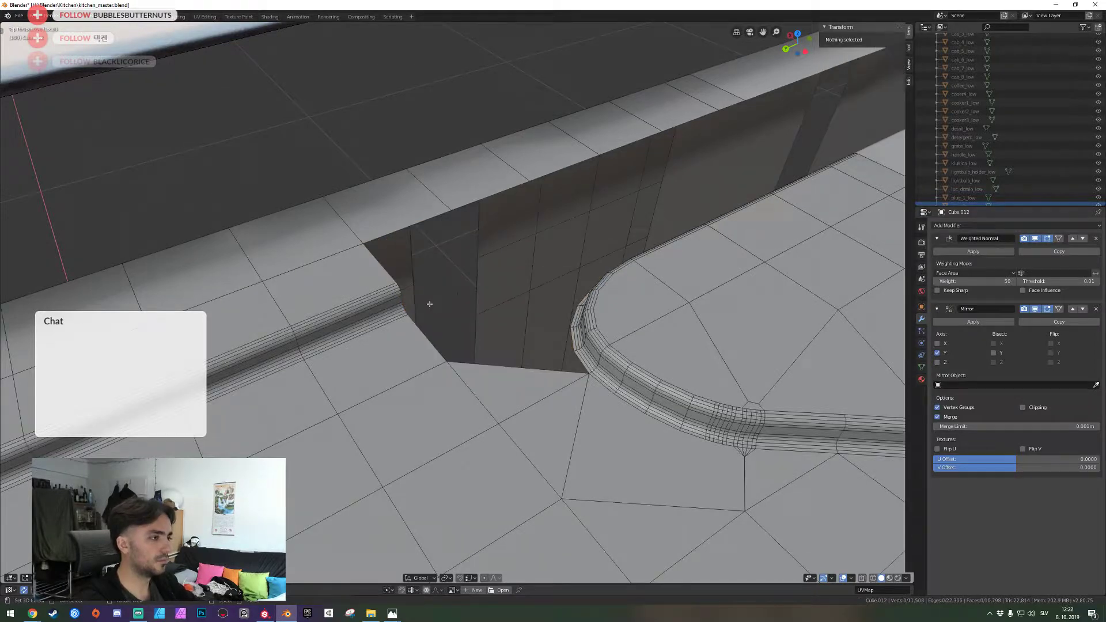
Extrude the rim groove's open cross-section edges along Y across the hole to the mirror centre line
scroll(389, 323, "up", 2)
left_click(381, 317, "alt")
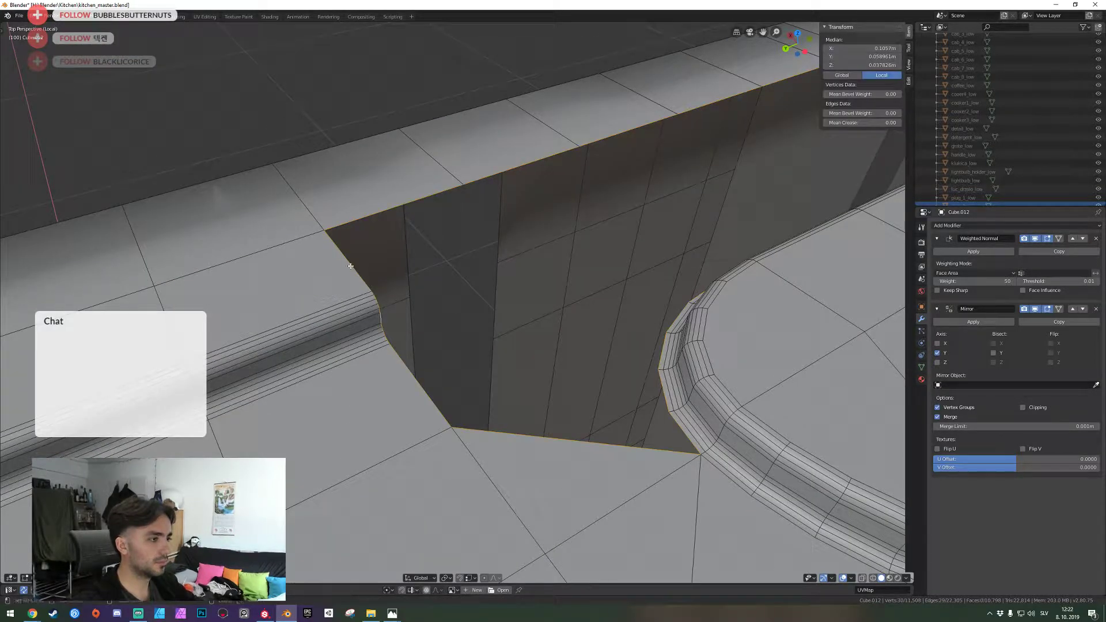
left_click(350, 266)
scroll(351, 265, "up", 3)
left_click(300, 277, "shift")
left_click(303, 283, "shift")
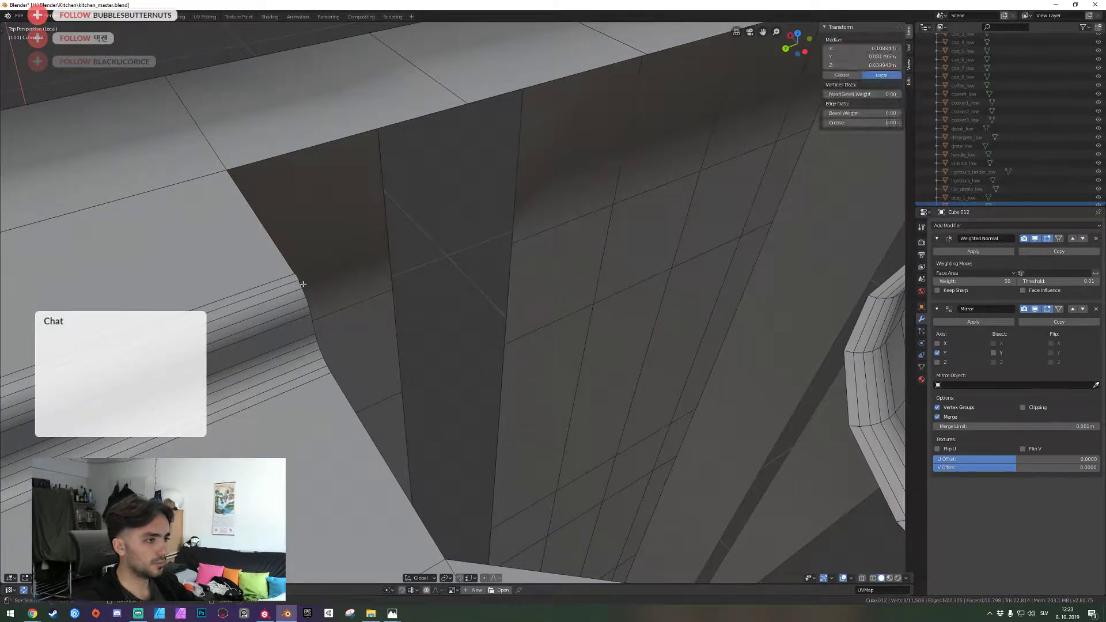
left_click(310, 293, "shift")
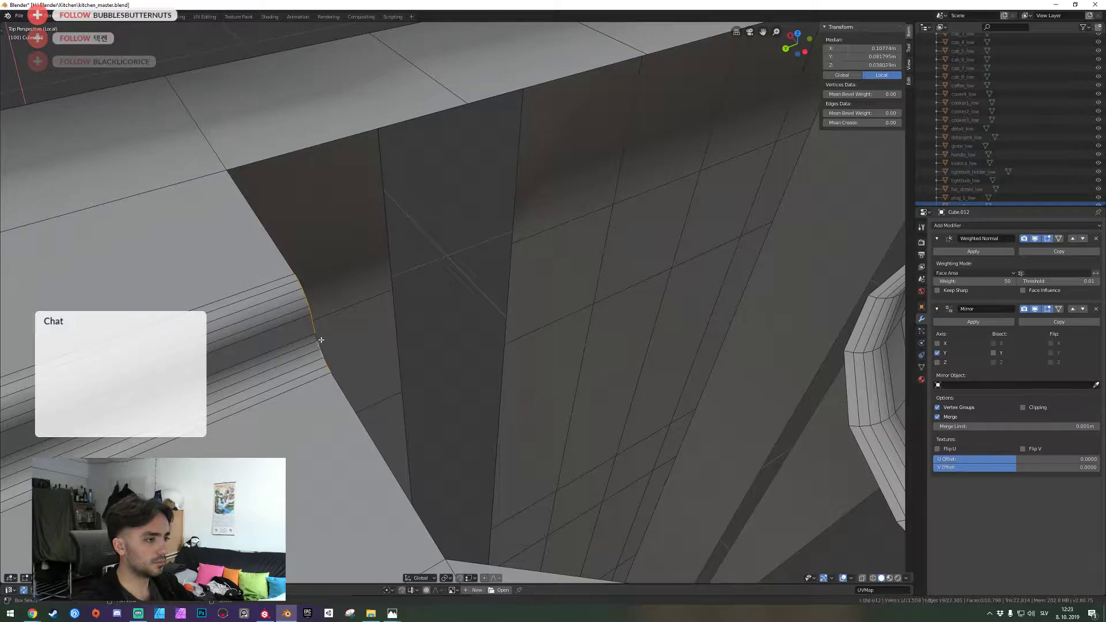
middle_click_drag(321, 336, 448, 332)
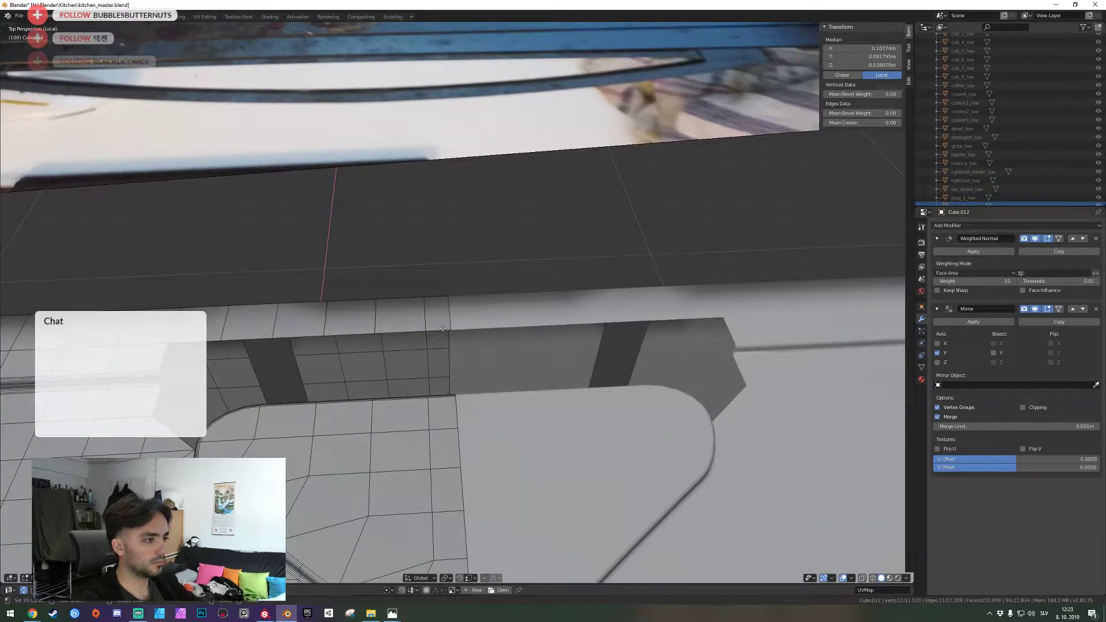
key("e")
key("x")
key("y")
left_click(451, 331)
Add evenly spaced loop cuts across the newly extruded rim groove strip, without sliding them
key("shift+grave")
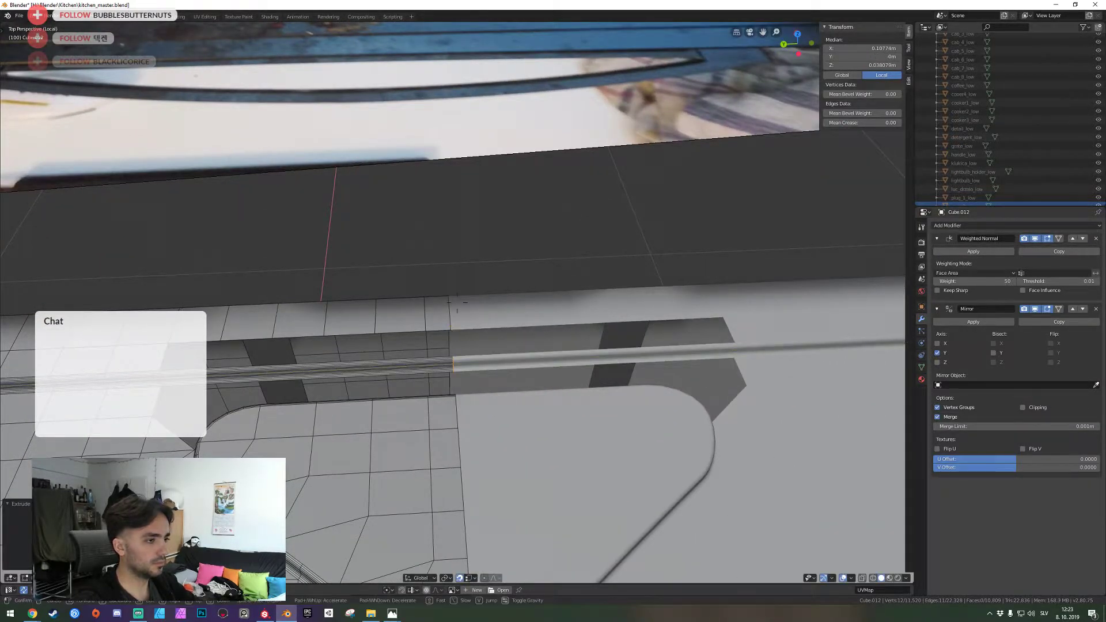
key("a")
key("s")
left_click(457, 302)
key("alt+a")
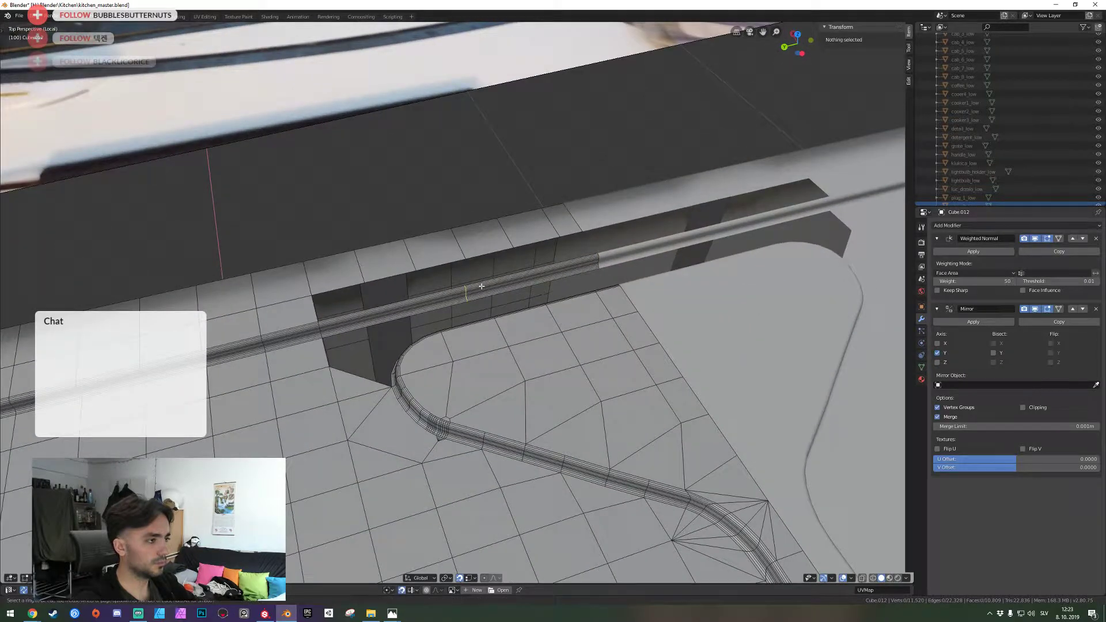
scroll(482, 286, "up", 1)
left_click(482, 286)
right_click(482, 286)
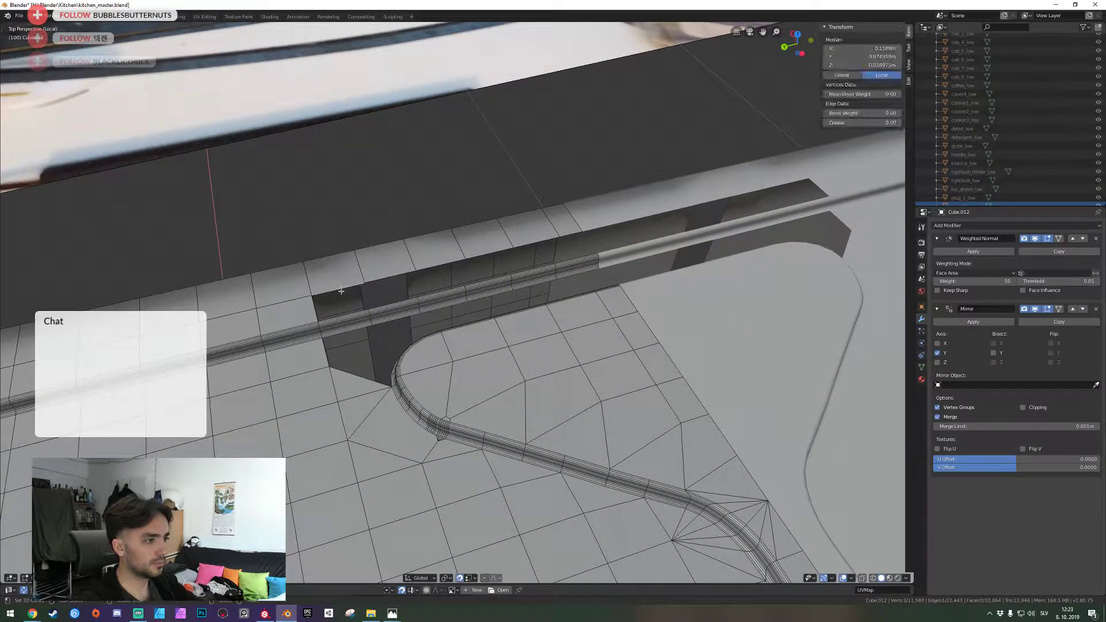
Fill the gap between the extruded rim groove and the panel's outer edge with a row of faces up to the centre line
key("f")
key("f")
key("f")
key("f")
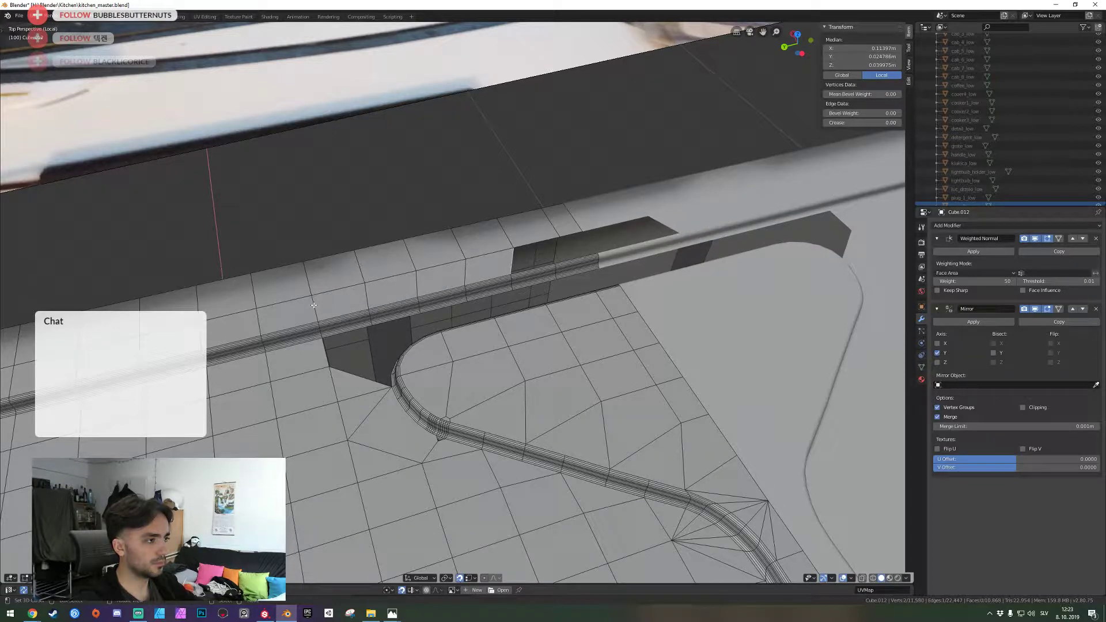
key("f")
key("f")
Fill the remaining gap between the rim groove and the wavy groove with one single face, and save the file
middle_click_drag(417, 267, 484, 299)
scroll(452, 380, "up", 1)
key("alt+a")
right_click(439, 396, "alt")
key("f")
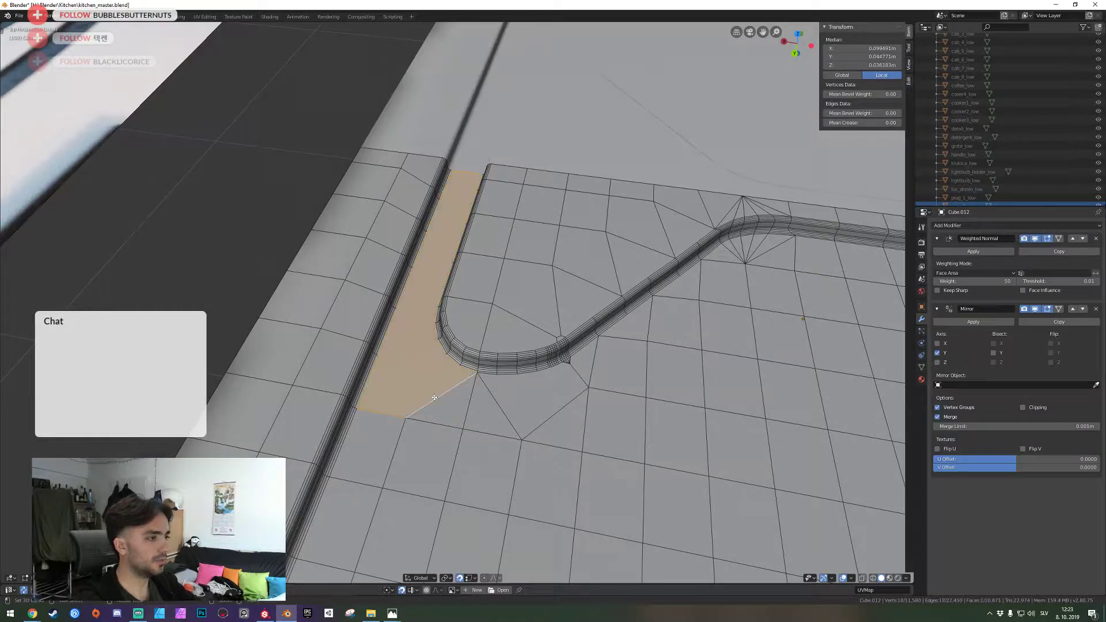
scroll(435, 369, "down", 2)
key("Tab")
key("ctrl+s")
Examine the shading around the rebuilt rim groove in edit and object mode and across the whole casing, saving the file
middle_click_drag(466, 308, 457, 302)
key("Tab")
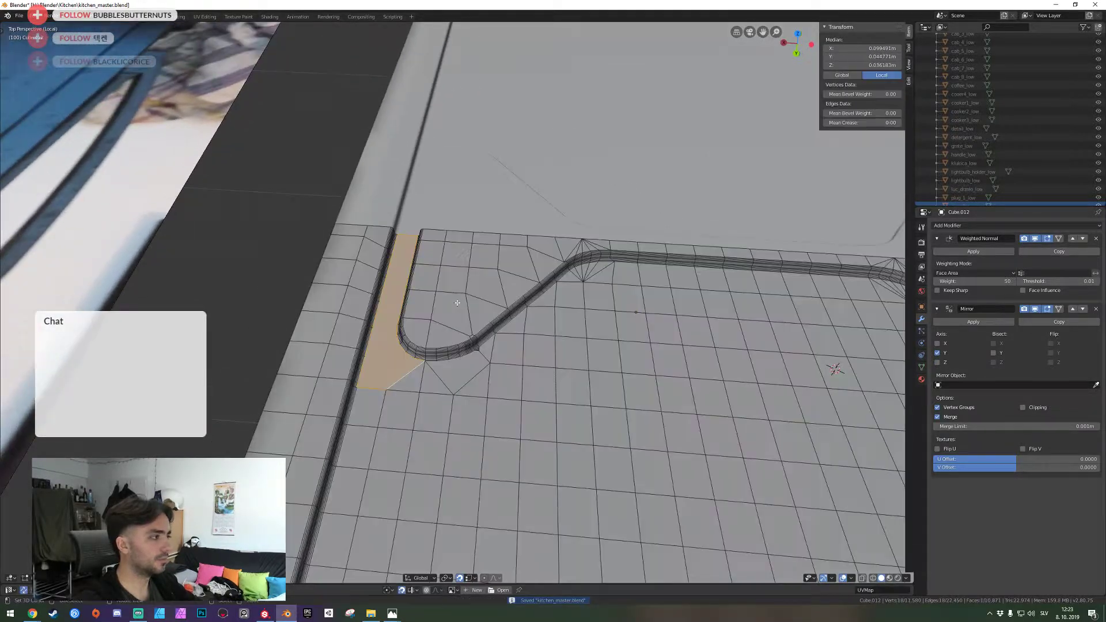
key("shift+grave")
key("a")
left_click(457, 302)
key("Tab")
key("shift+grave")
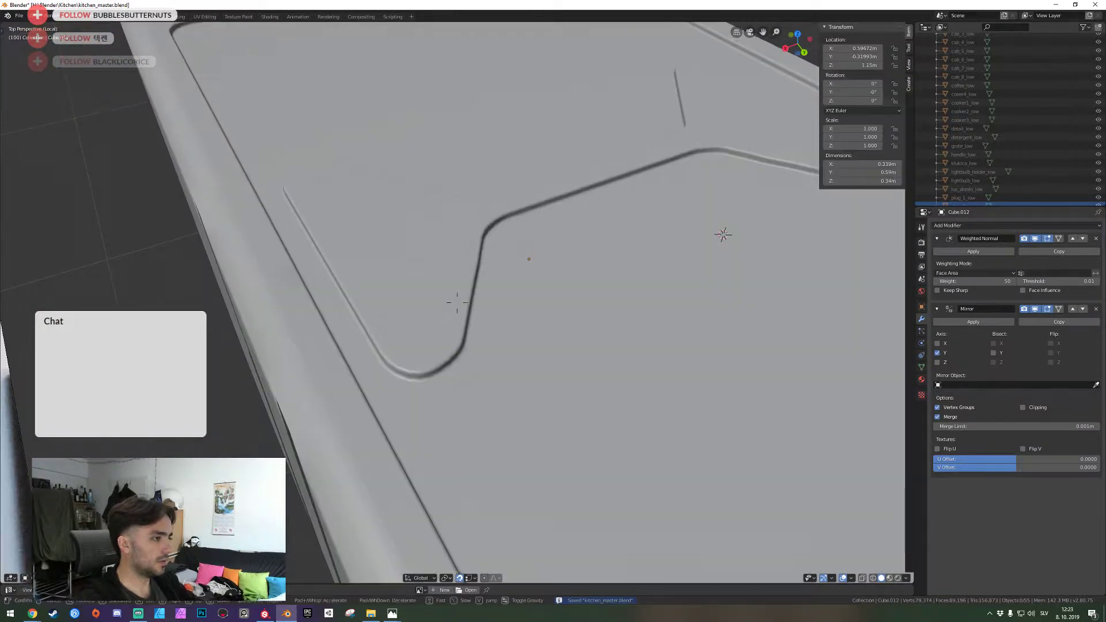
key("d")
key("s")
left_click(457, 302)
key("ctrl+s")
key("shift+grave")
key("s")
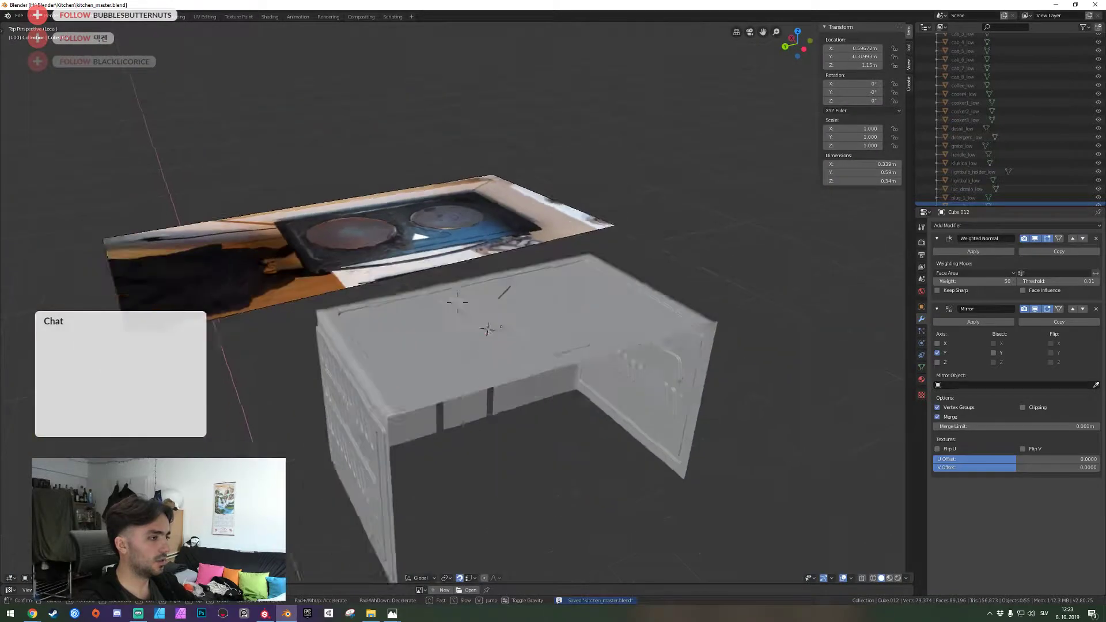
left_click(457, 303)
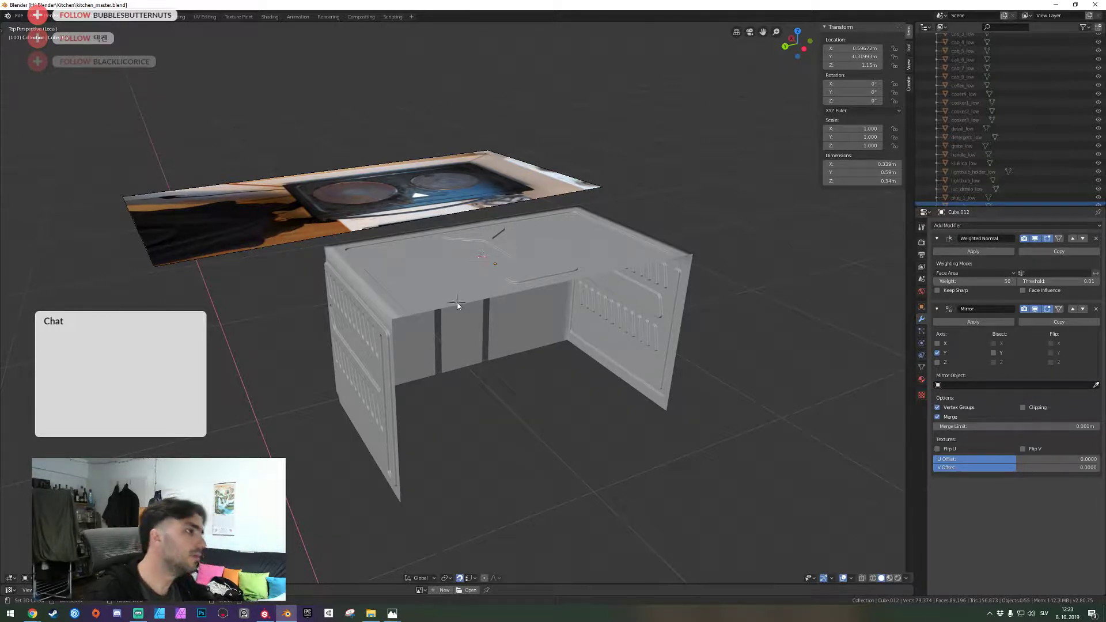
Compare the casing's side and top panels with the cooker reference photo from several angles, and save the file
key("shift+grave")
key("a")
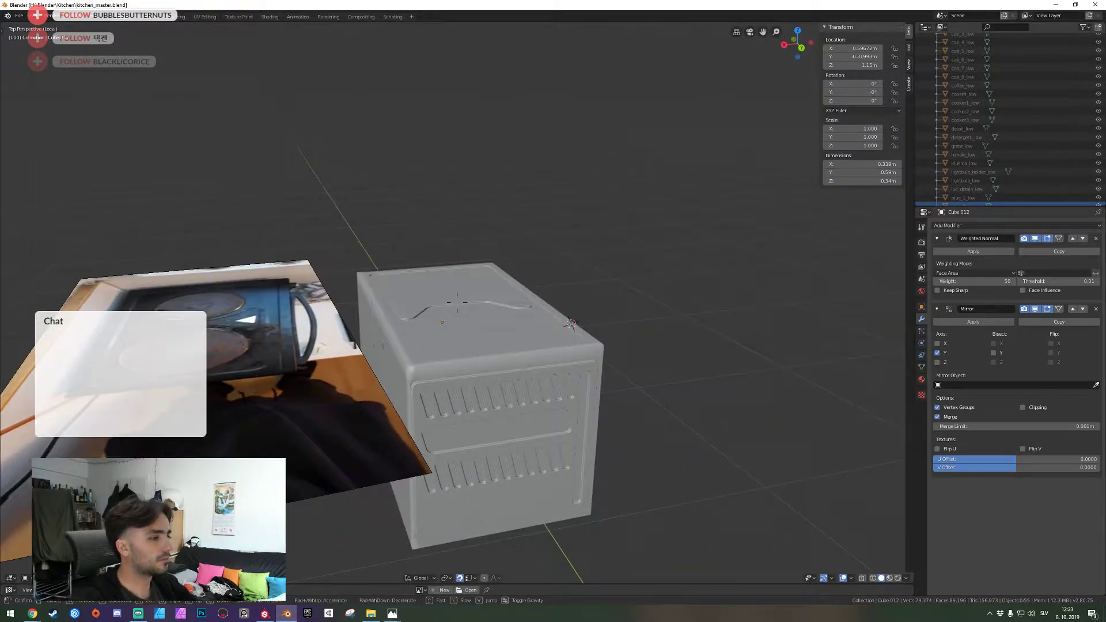
left_click(457, 303)
key("shift+grave")
key("d")
left_click(457, 303)
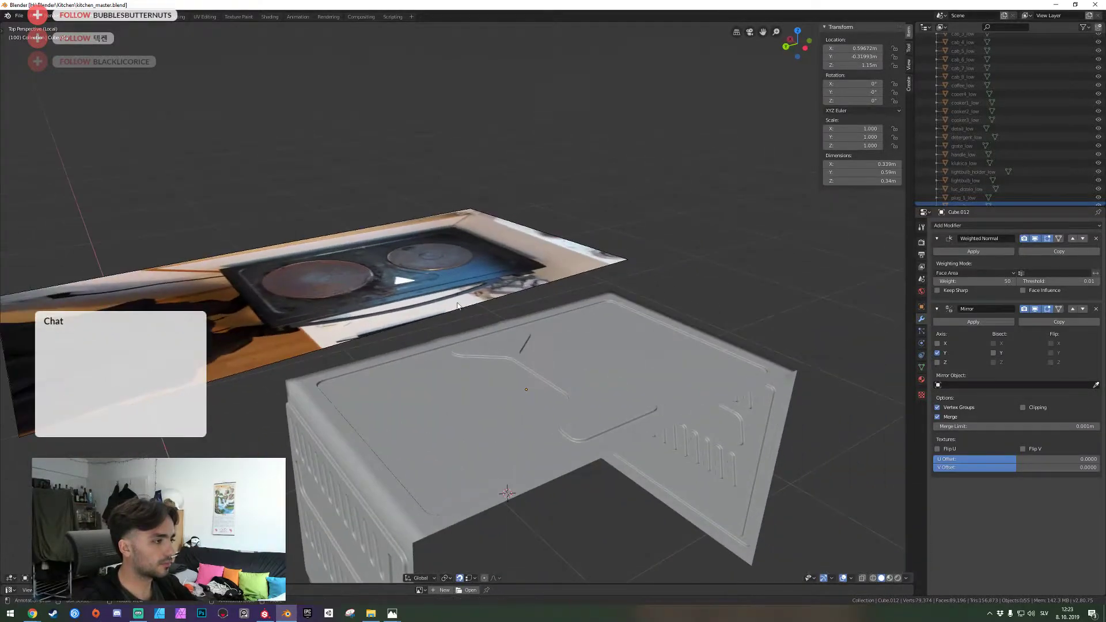
key("shift+grave")
key("w")
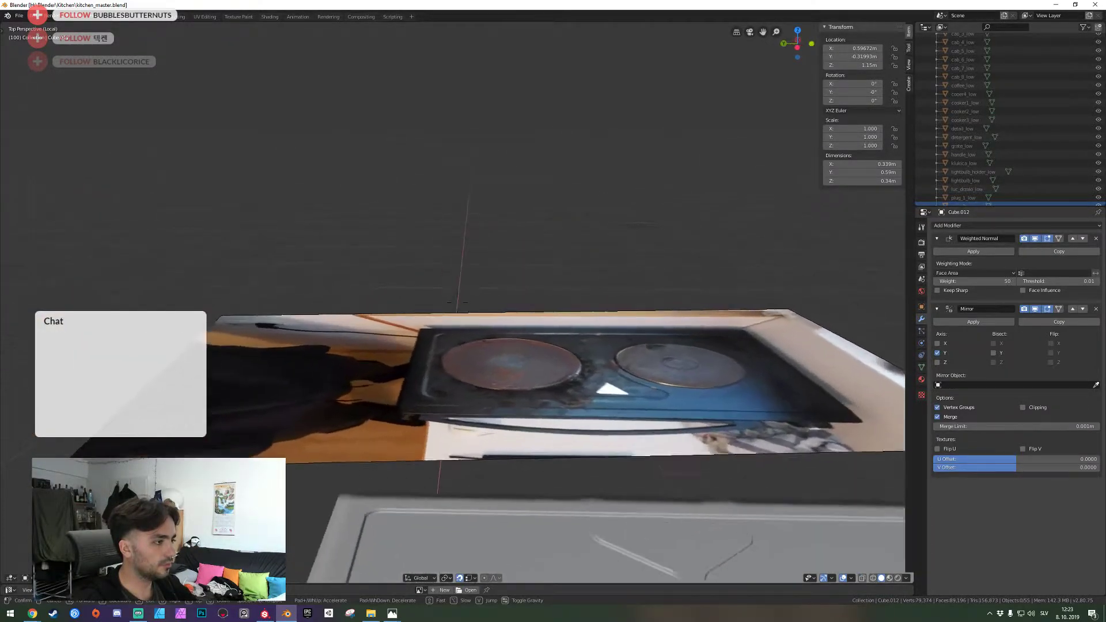
key("d")
left_click(457, 302)
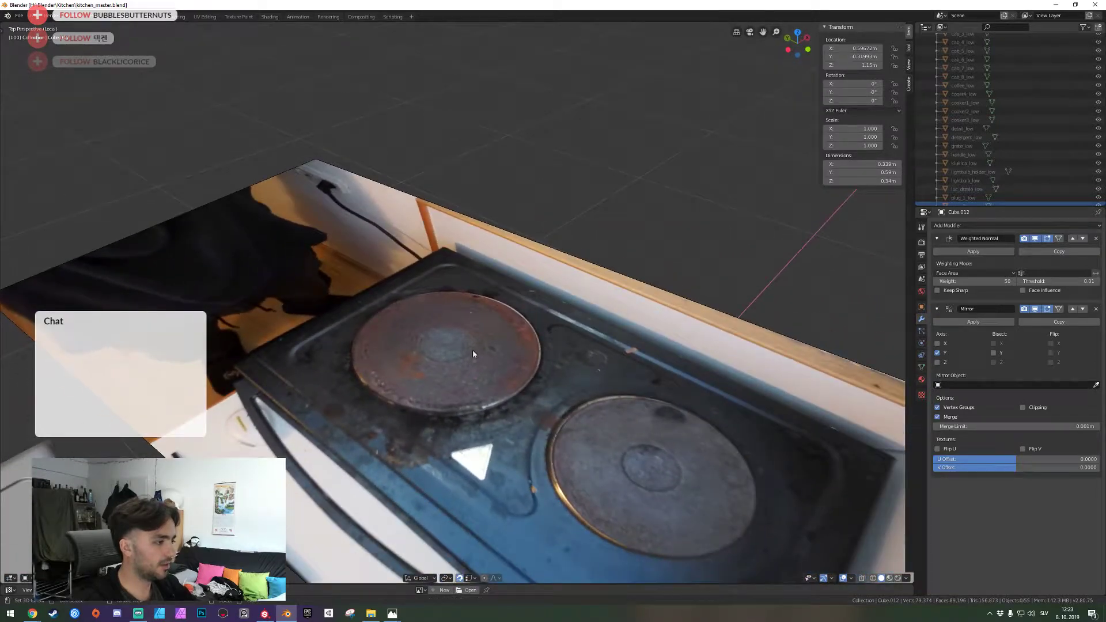
key("shift+grave")
key("a")
left_click(457, 302)
key("ctrl+s")
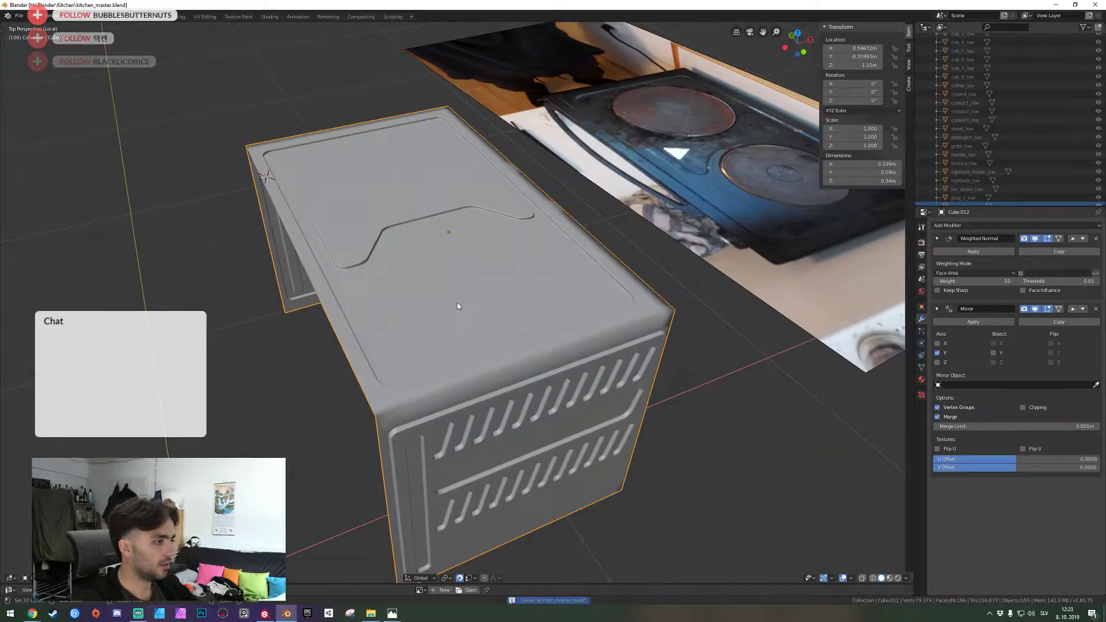
Select a rectangular block of faces inside the rim groove on the casing's top panel, at the larger hotplate's place in the reference photo
key("KP_7")
key("shift+grave")
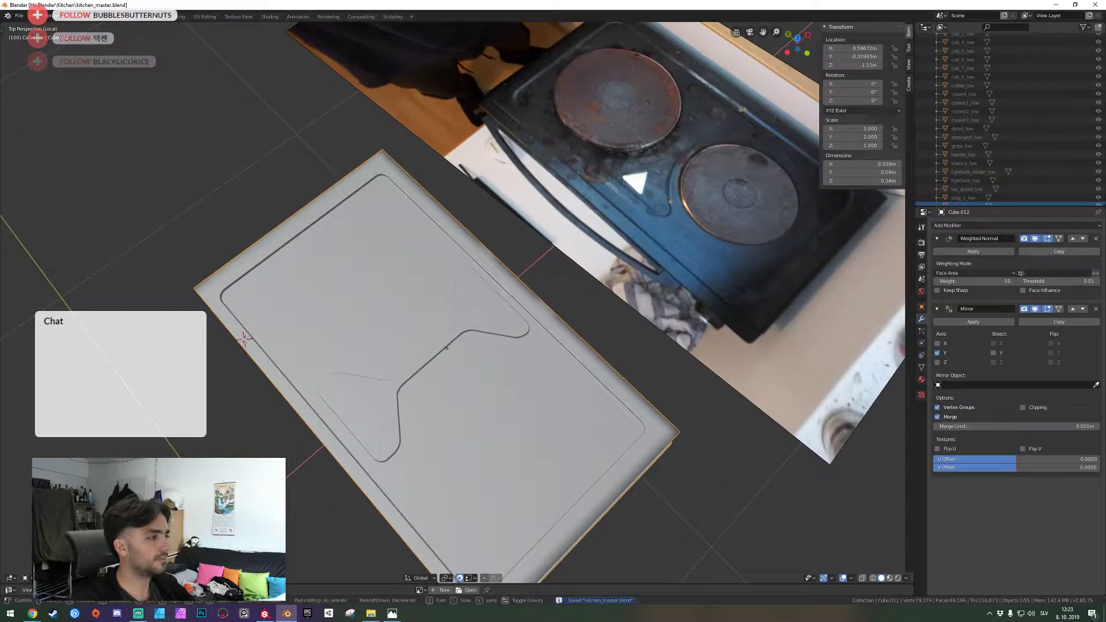
left_click(457, 302)
key("Tab")
key("KP_7")
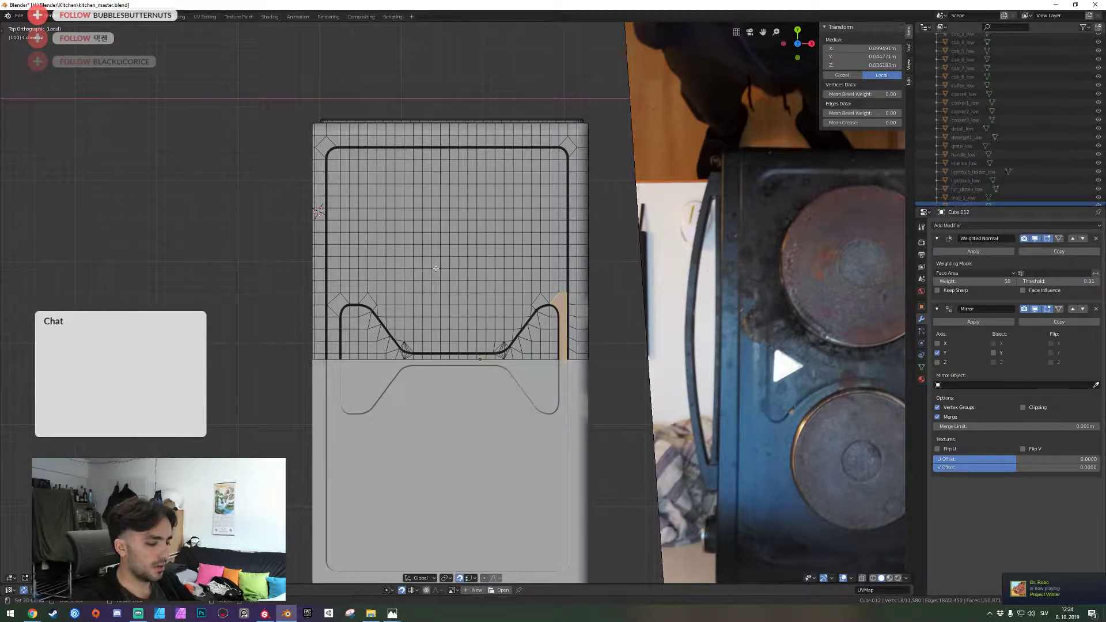
key("alt+a")
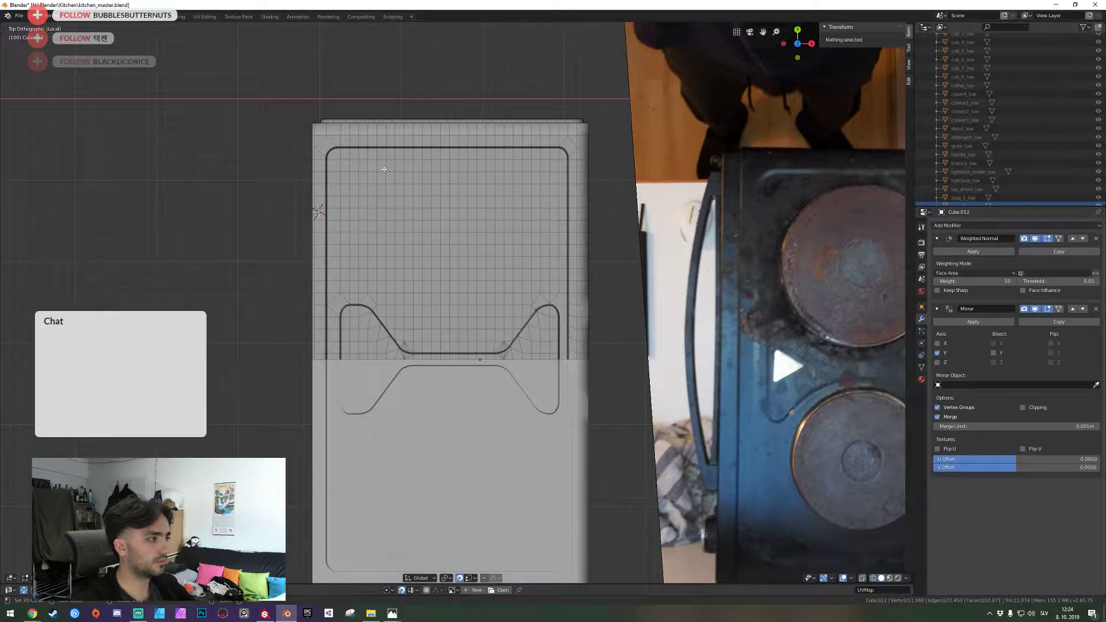
left_click_drag(525, 252, 389, 185)
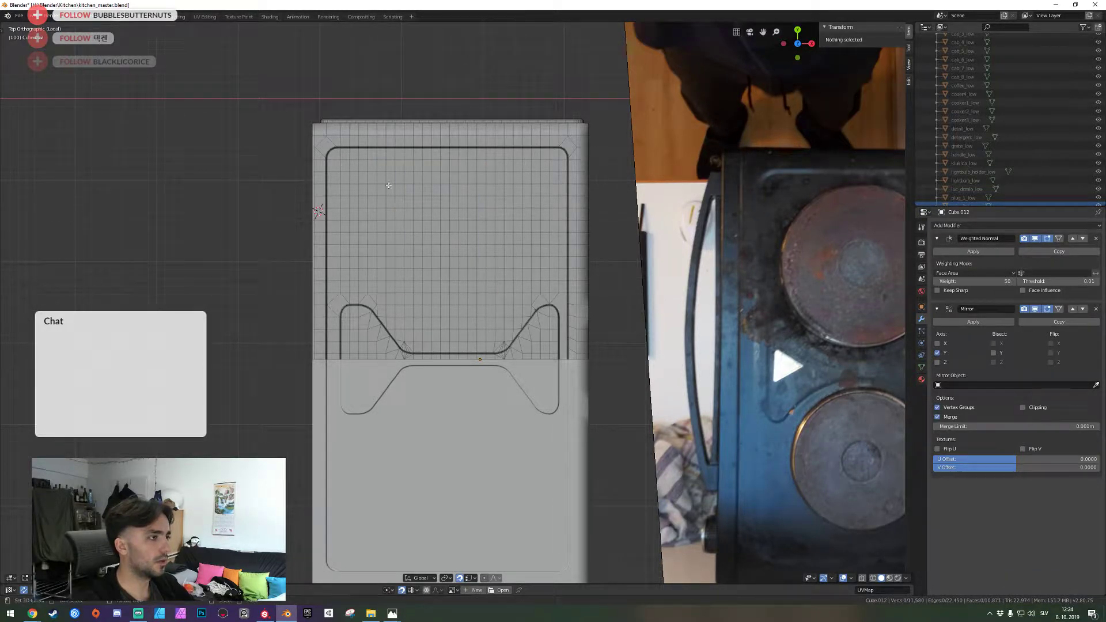
left_click(395, 166)
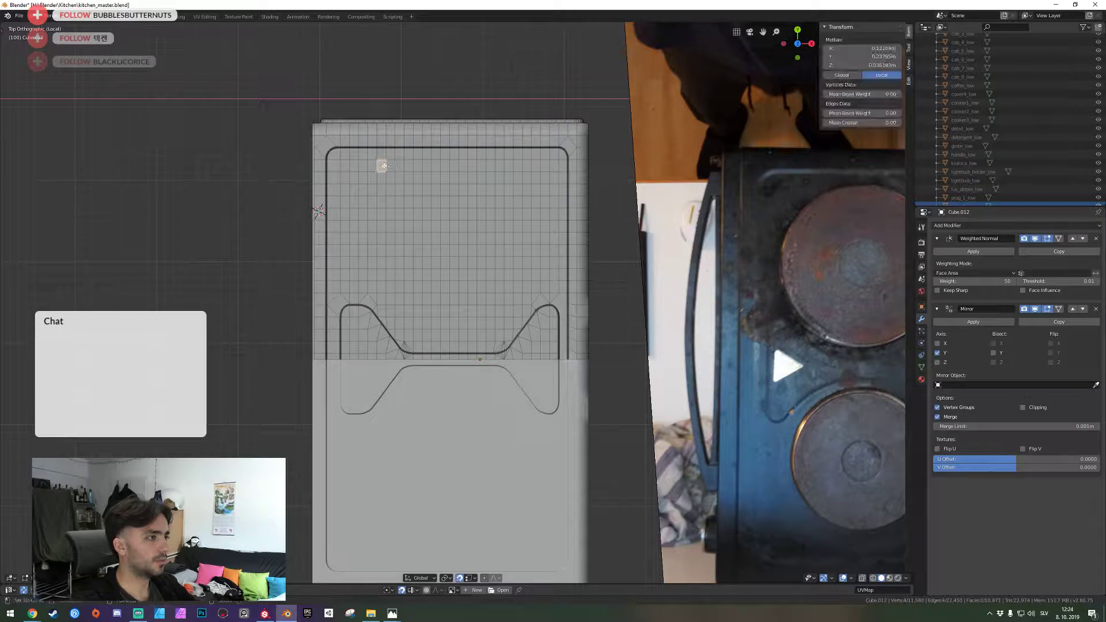
left_click(391, 186)
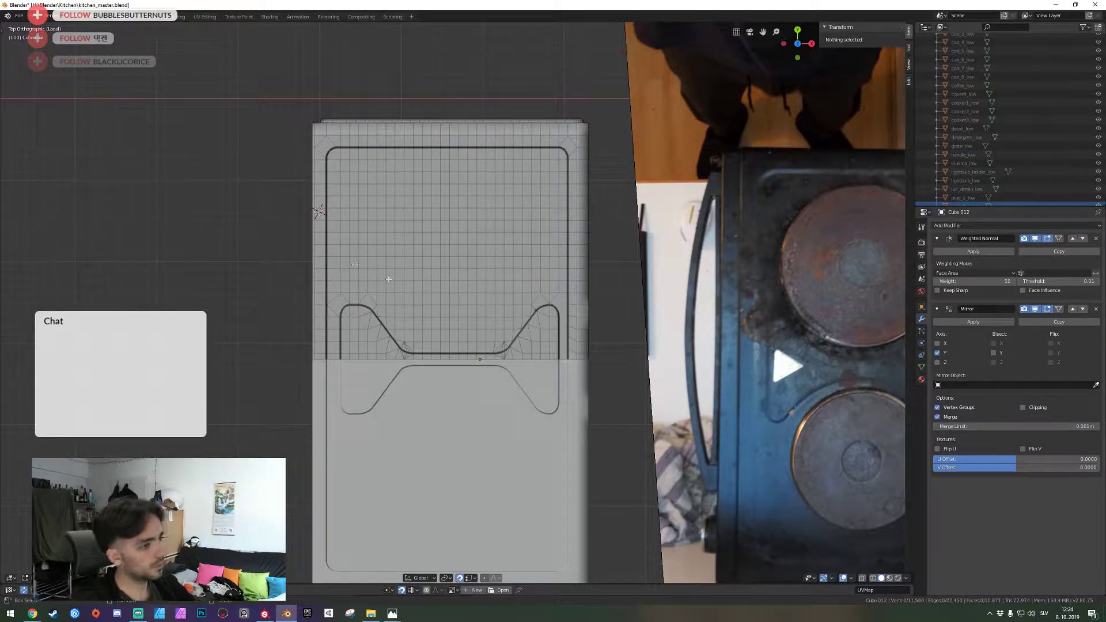
middle_click_drag(832, 330, 729, 323, "shift")
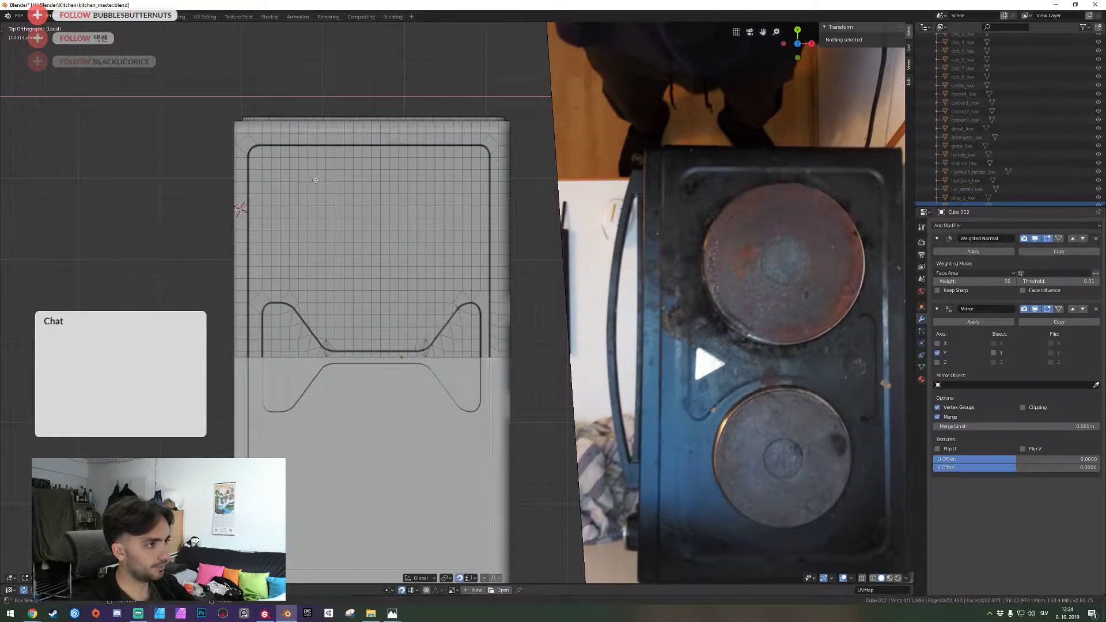
left_click_drag(427, 295, 421, 309)
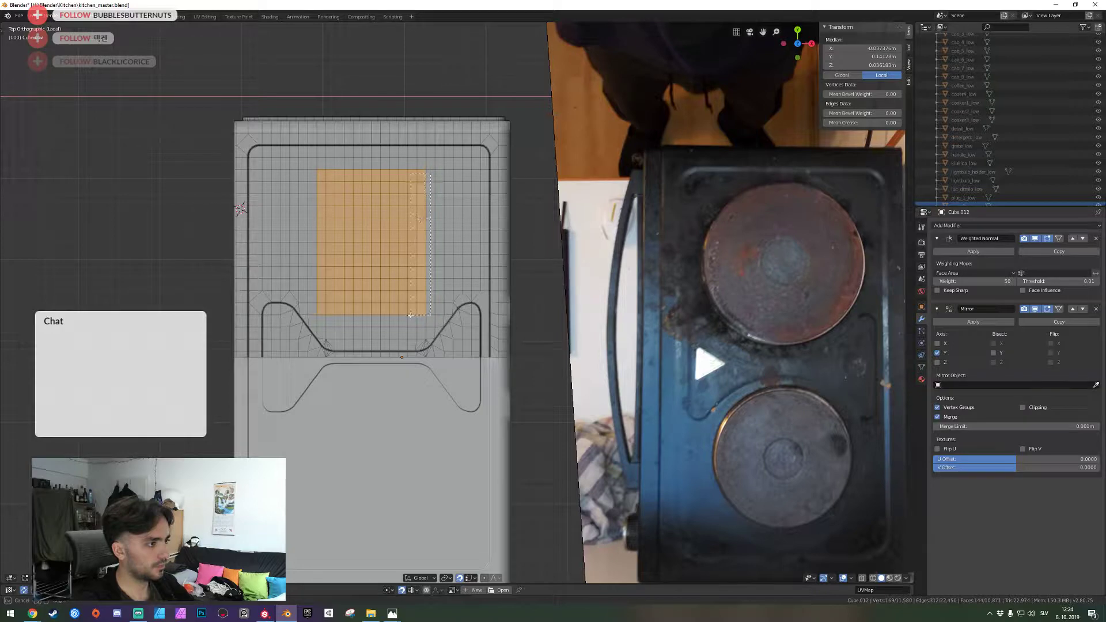
left_click_drag(410, 315, 411, 315, "shift")
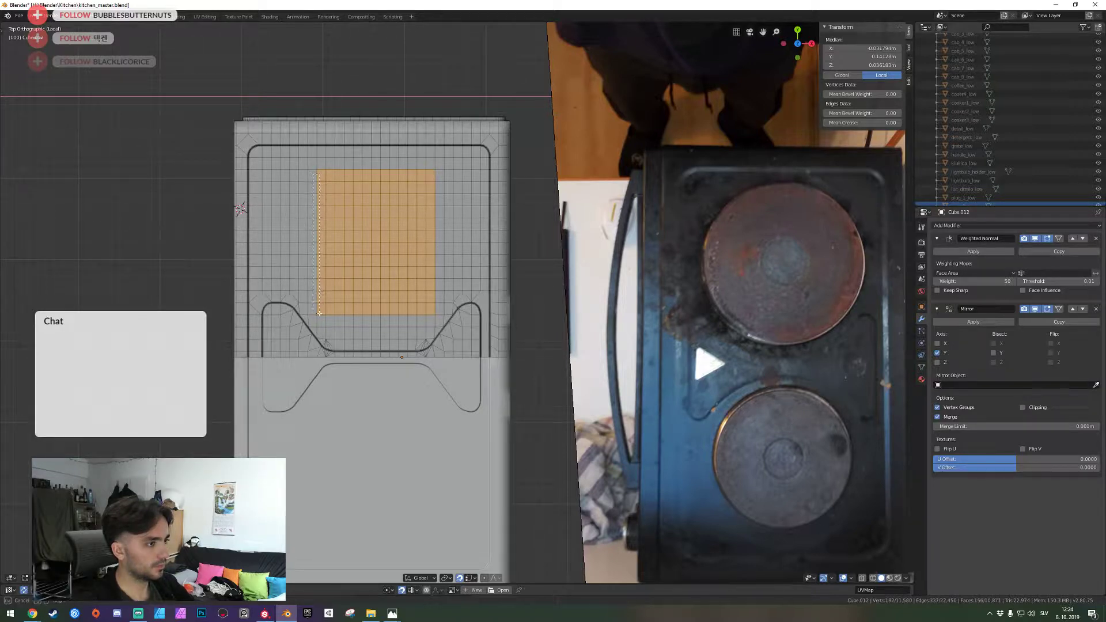
left_click_drag(320, 314, 311, 315, "shift")
Turn the selected face block into a circle with LoopTools and scale it down slightly to fit between the grooves
right_click(548, 287)
mouse_move(547, 287)
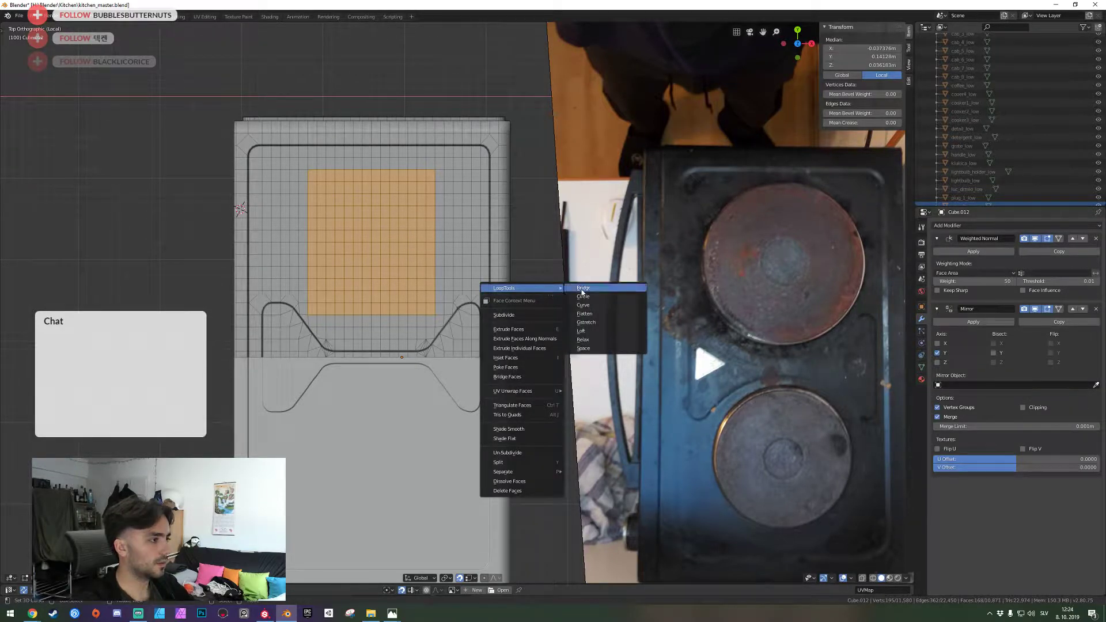
left_click(604, 295)
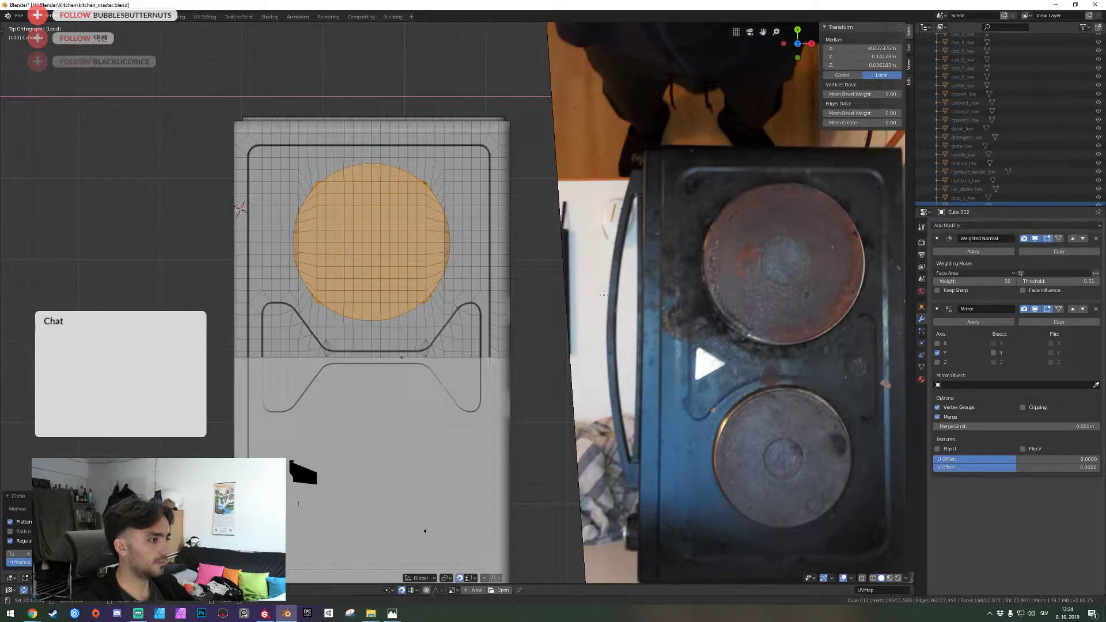
right_click(597, 314)
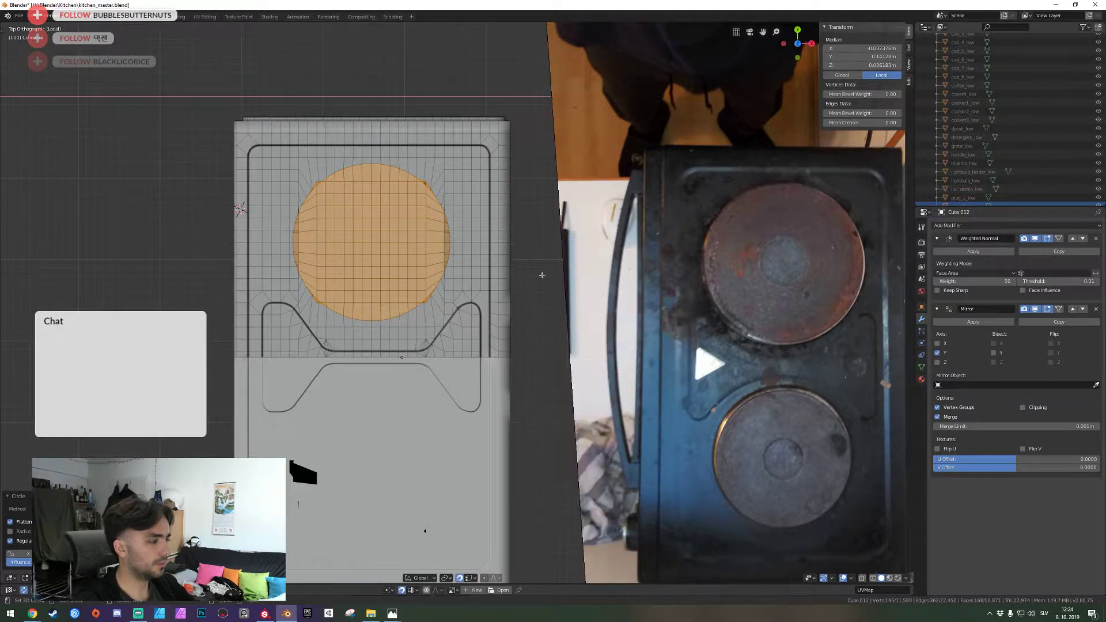
right_click(524, 254)
key("Escape")
key("s")
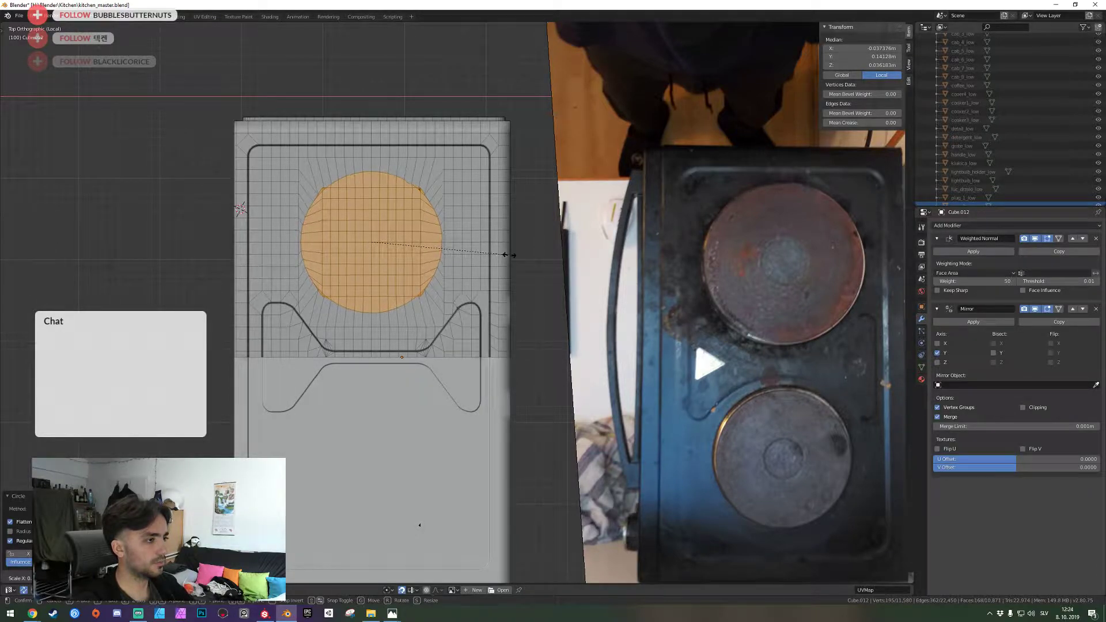
left_click(510, 254)
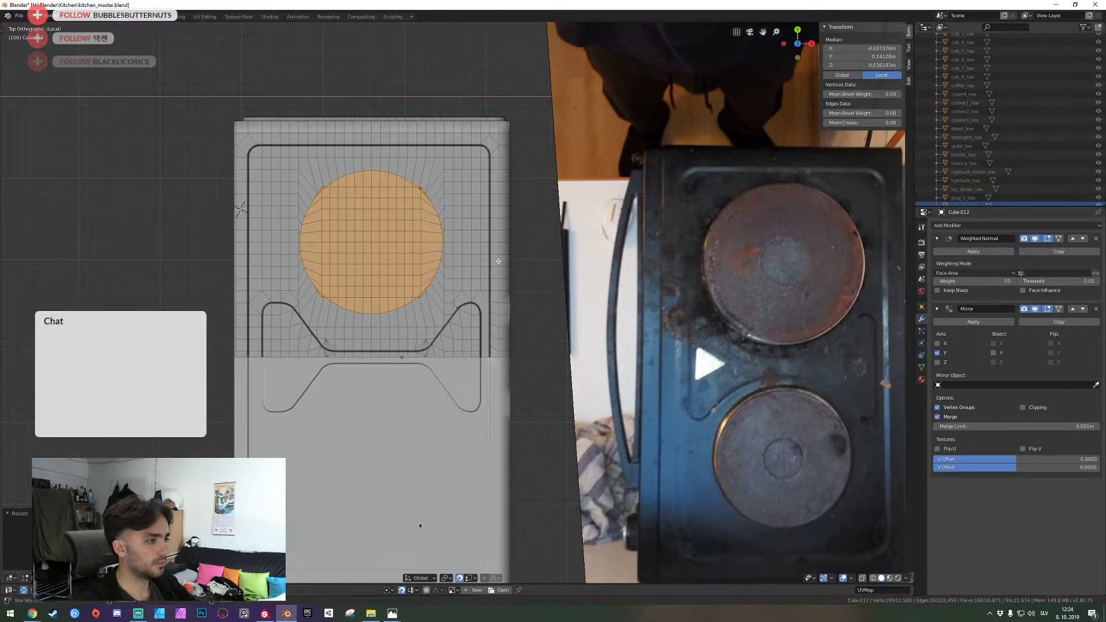
Try to move the round face patch off the top panel, and compare the panel with the reference photo
key("shift+grave")
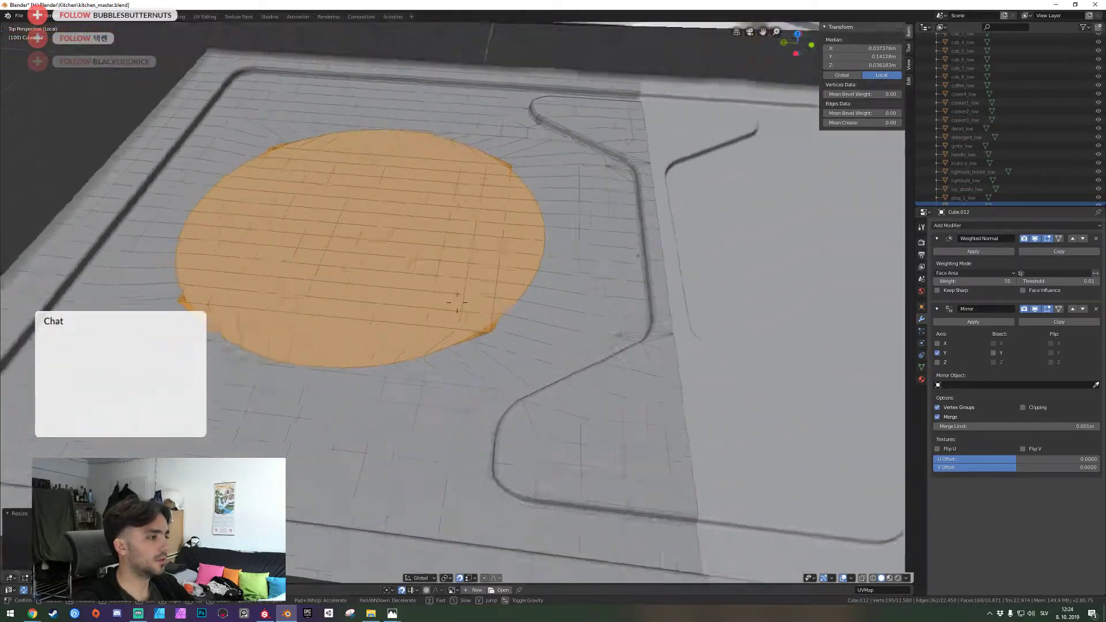
left_click(457, 302)
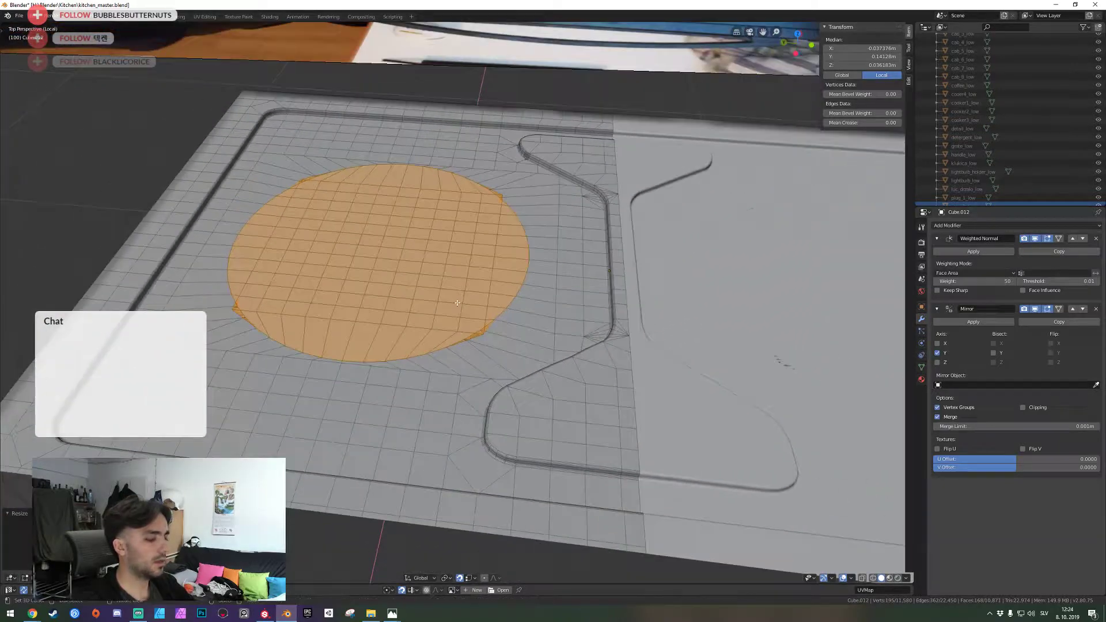
key("g")
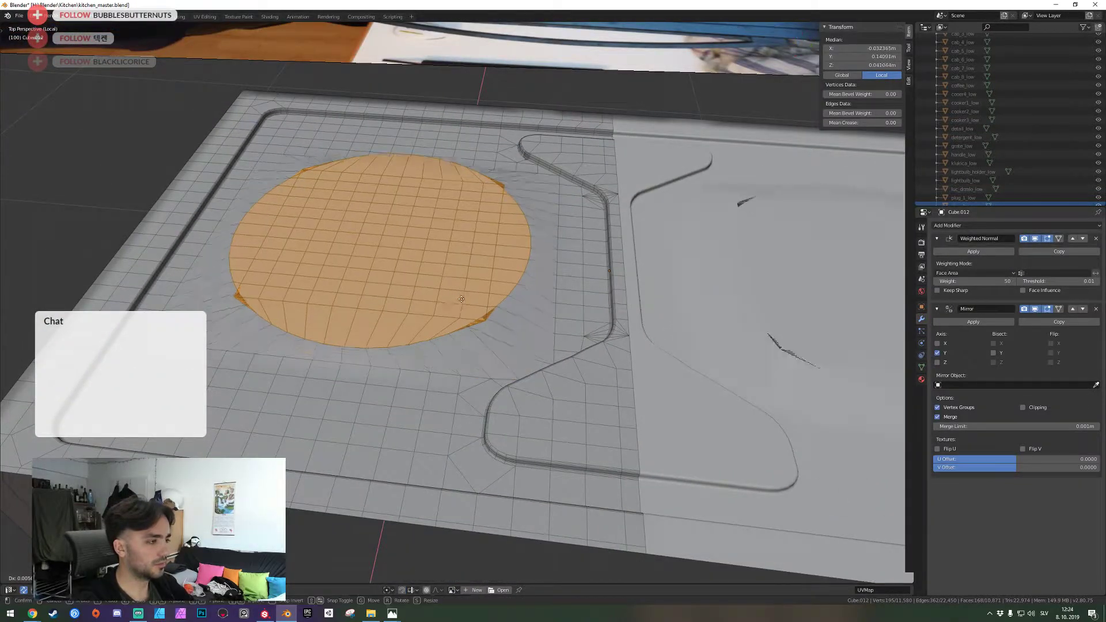
left_click(460, 300)
key("shift+grave")
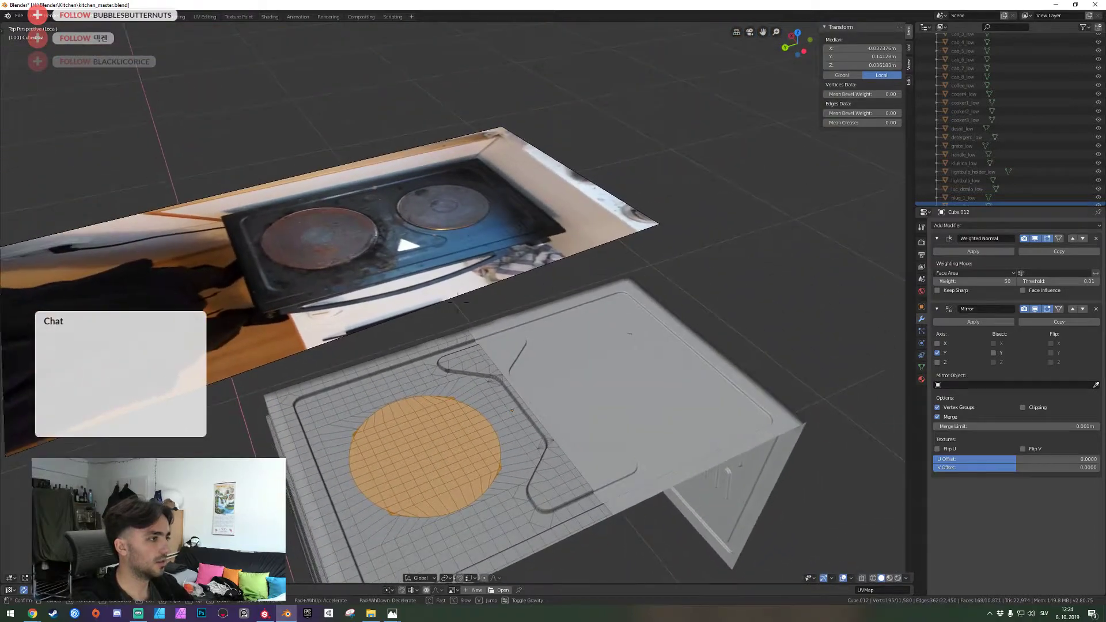
left_click(457, 302)
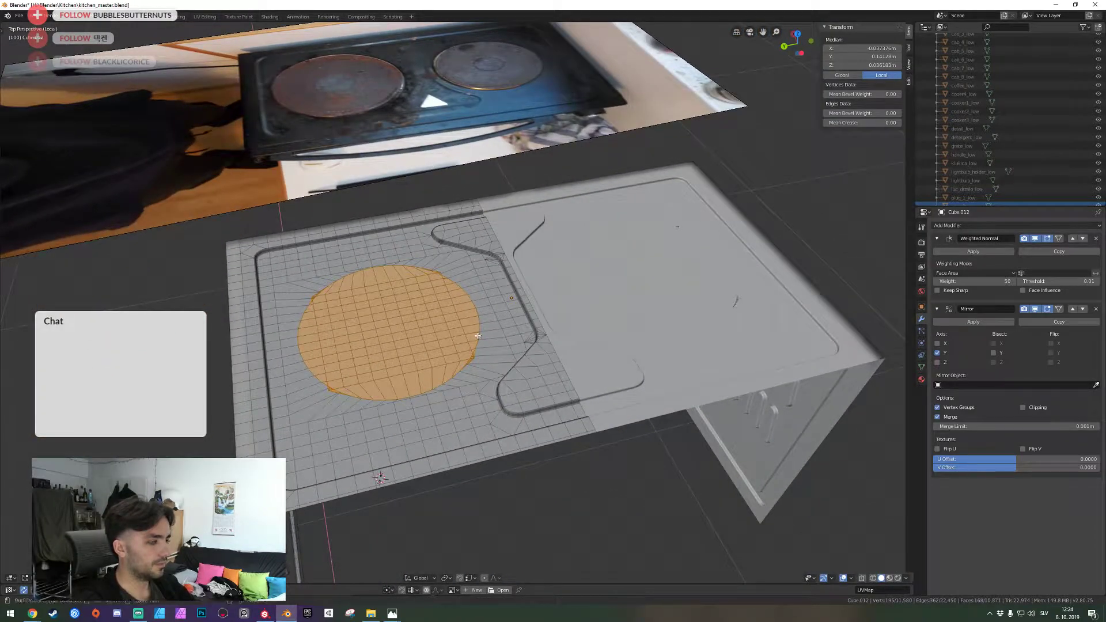
Undo the scaling and the circle conversion of the selected face block
key("ctrl+z")
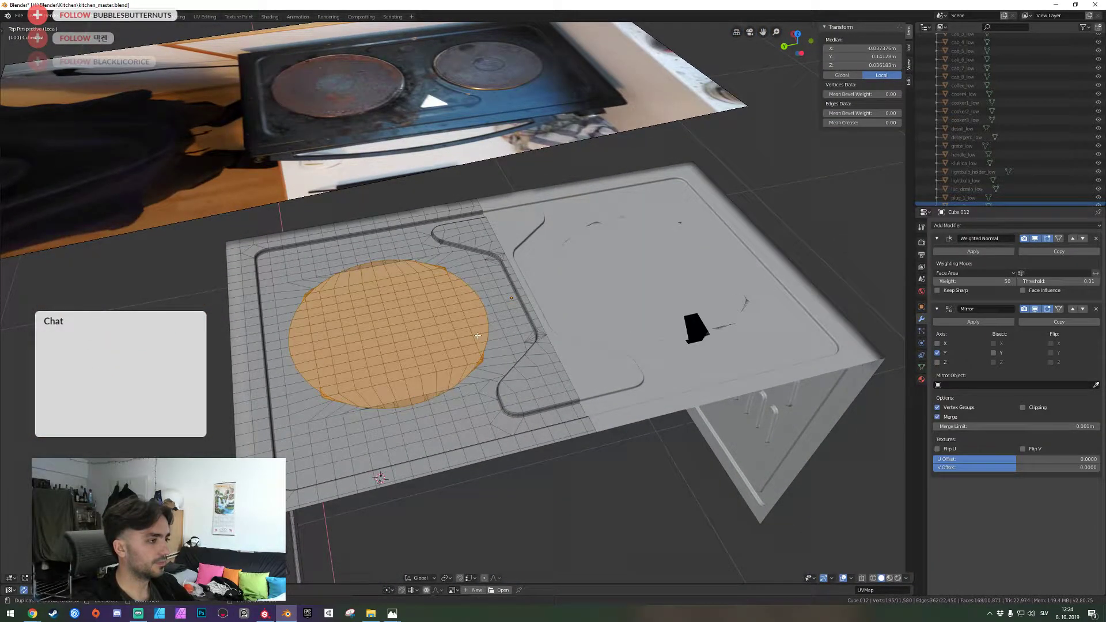
key("ctrl+z")
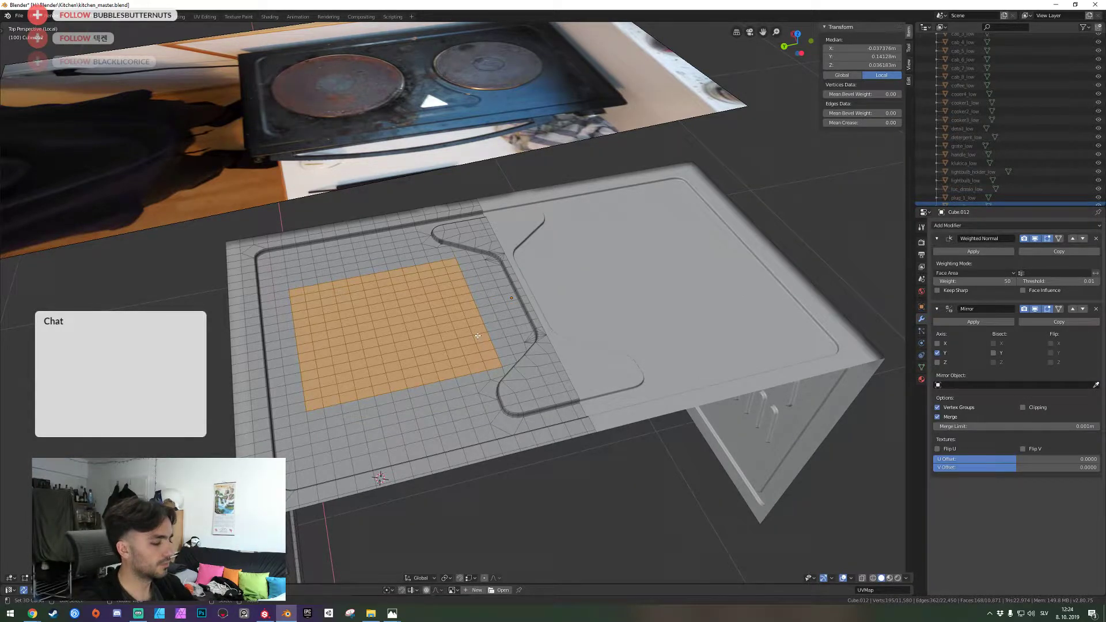
key("KP_7")
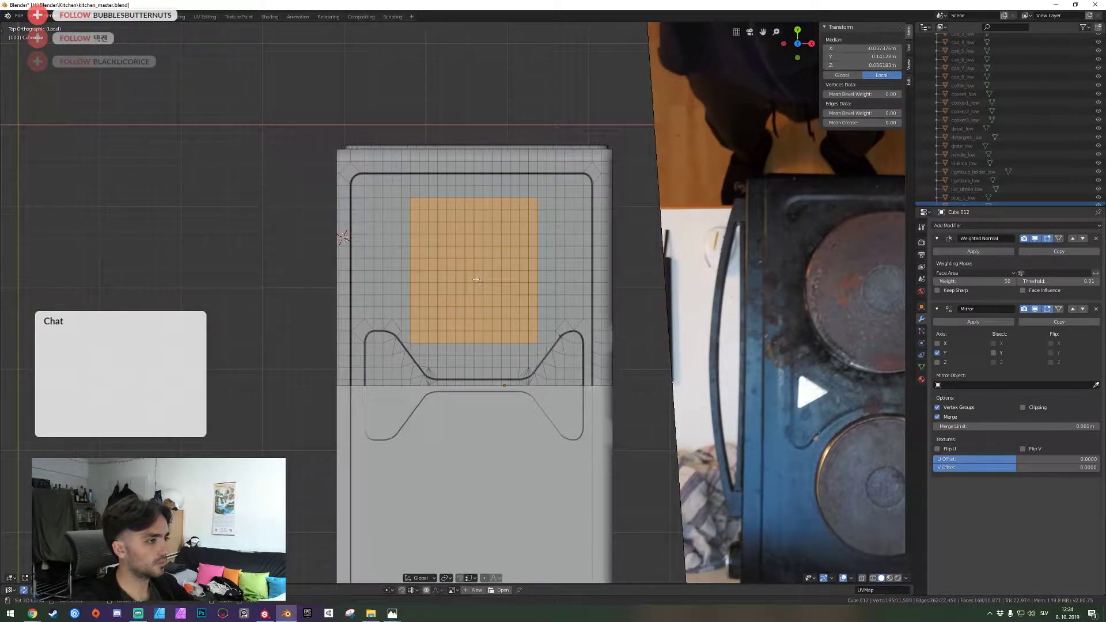
Save the file in object mode and apply the casing's Mirror modifier
key("shift+grave")
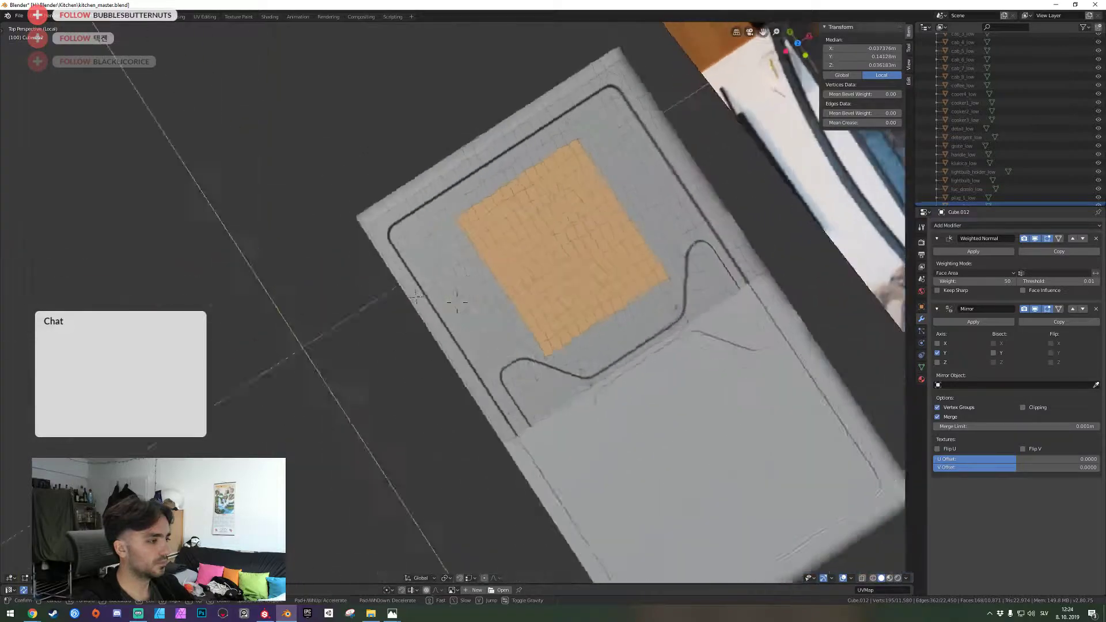
key("a")
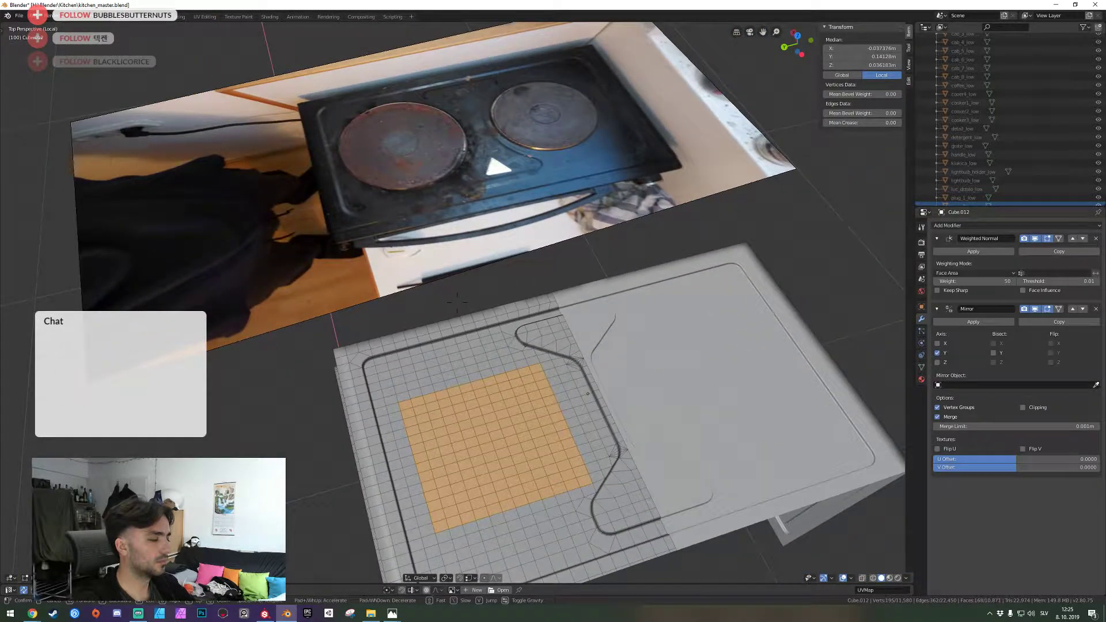
left_click(457, 302)
key("Tab")
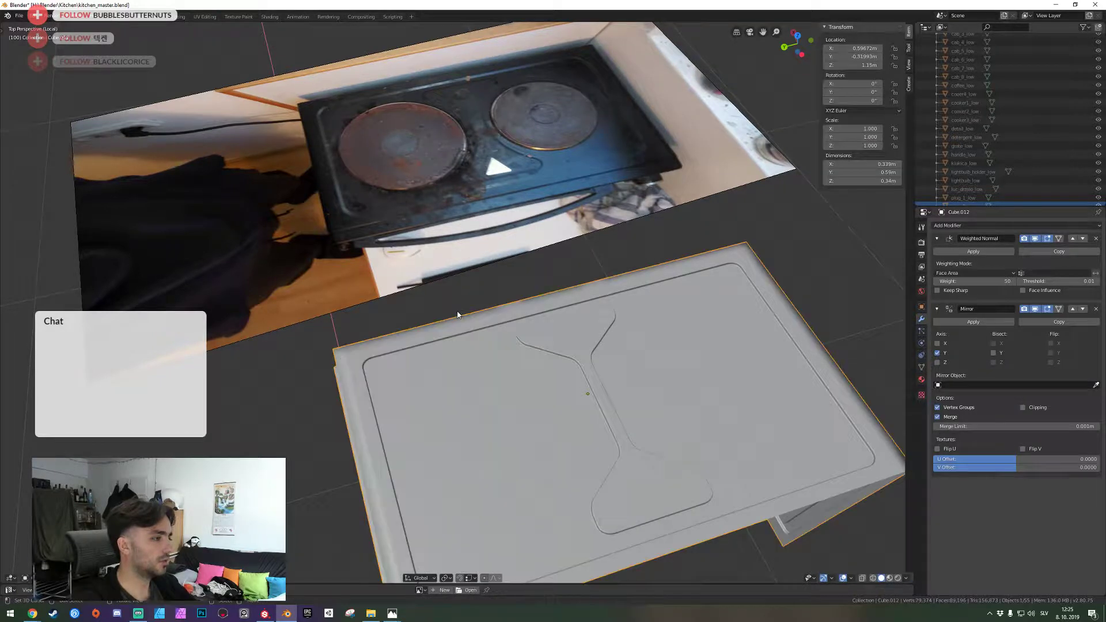
key("ctrl+s")
key("shift+grave")
left_click(457, 302)
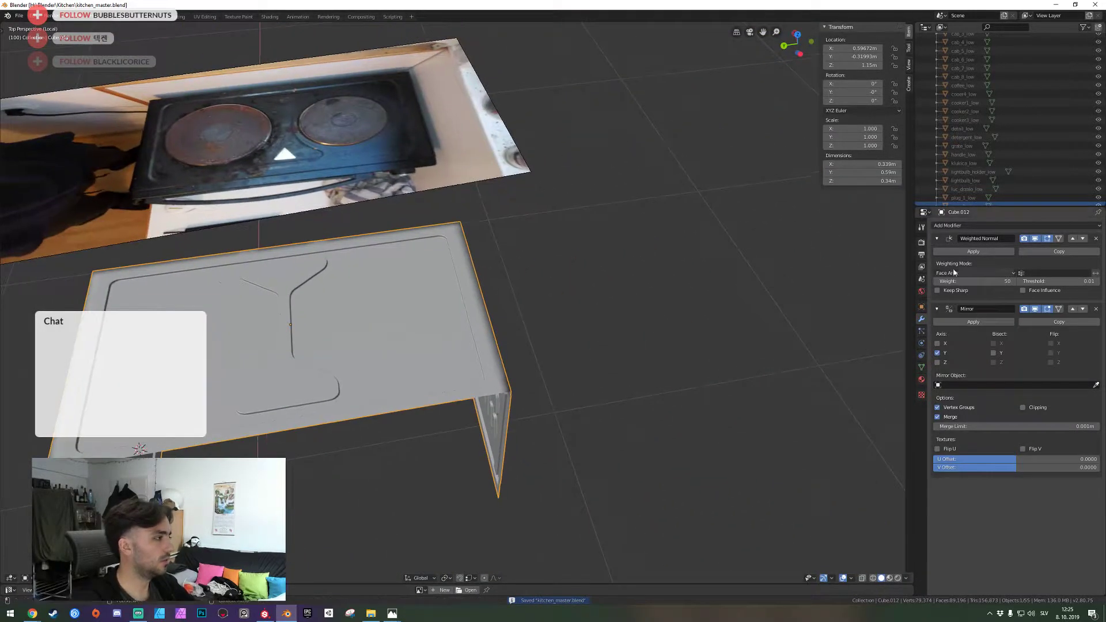
left_click(969, 324)
key("shift+grave")
key("a")
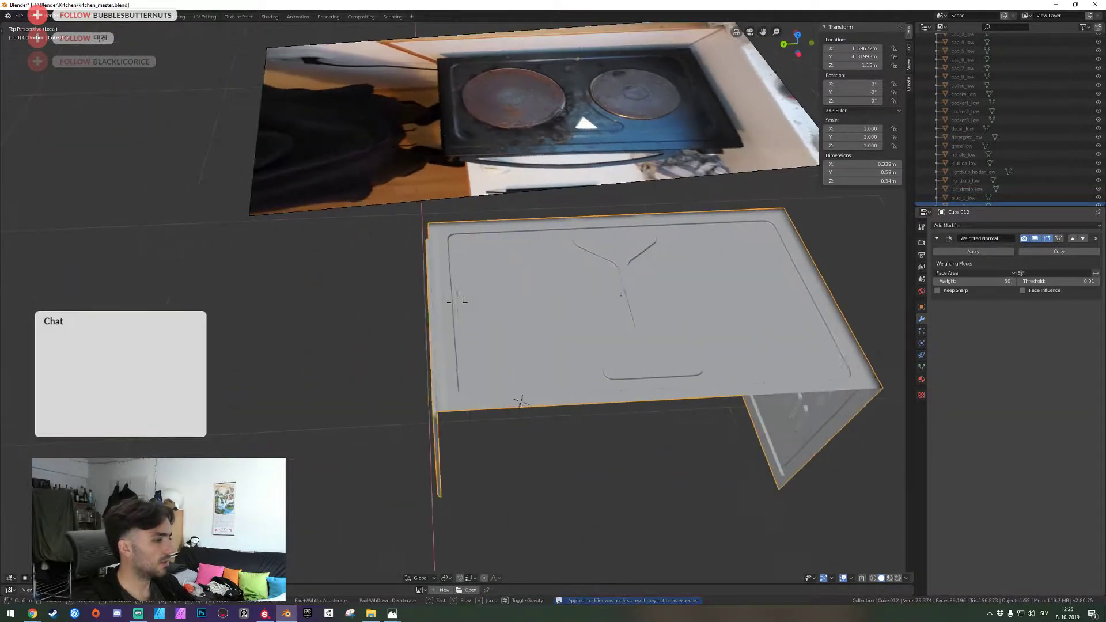
left_click(457, 302)
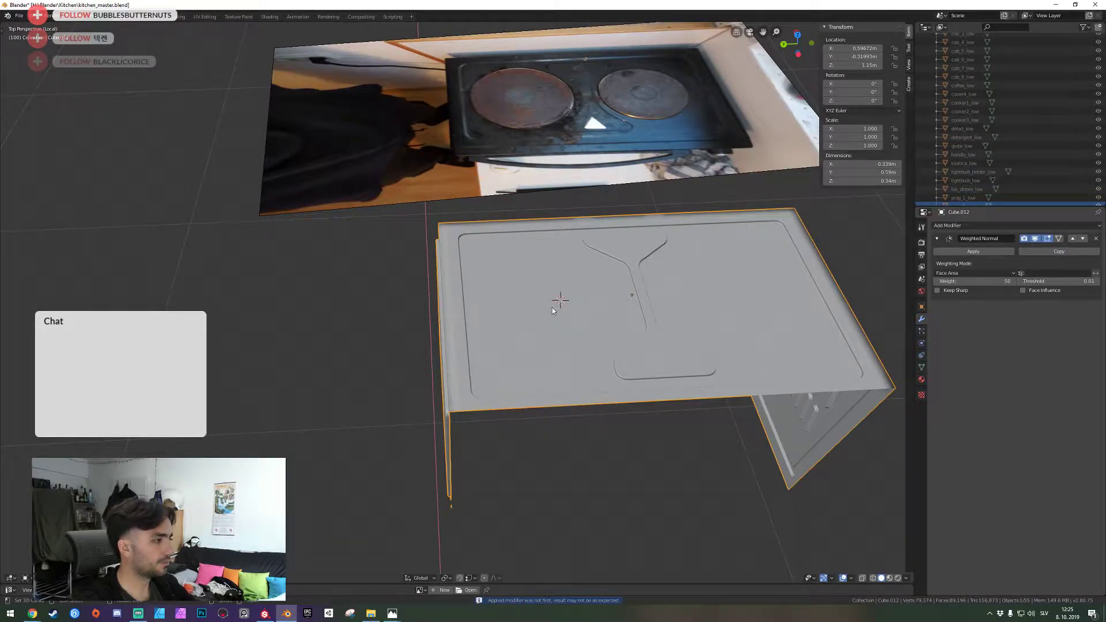
Add a cylinder at the 3D cursor on the top panel and scale it down to about 0.198 m across
key("shift+a")
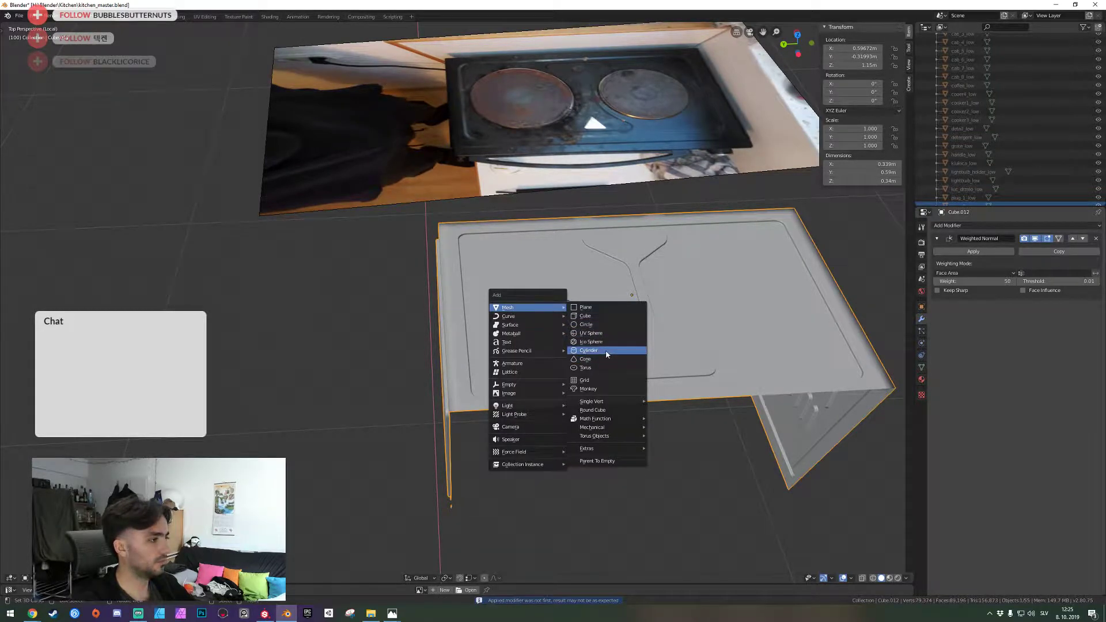
left_click(634, 353)
key("s")
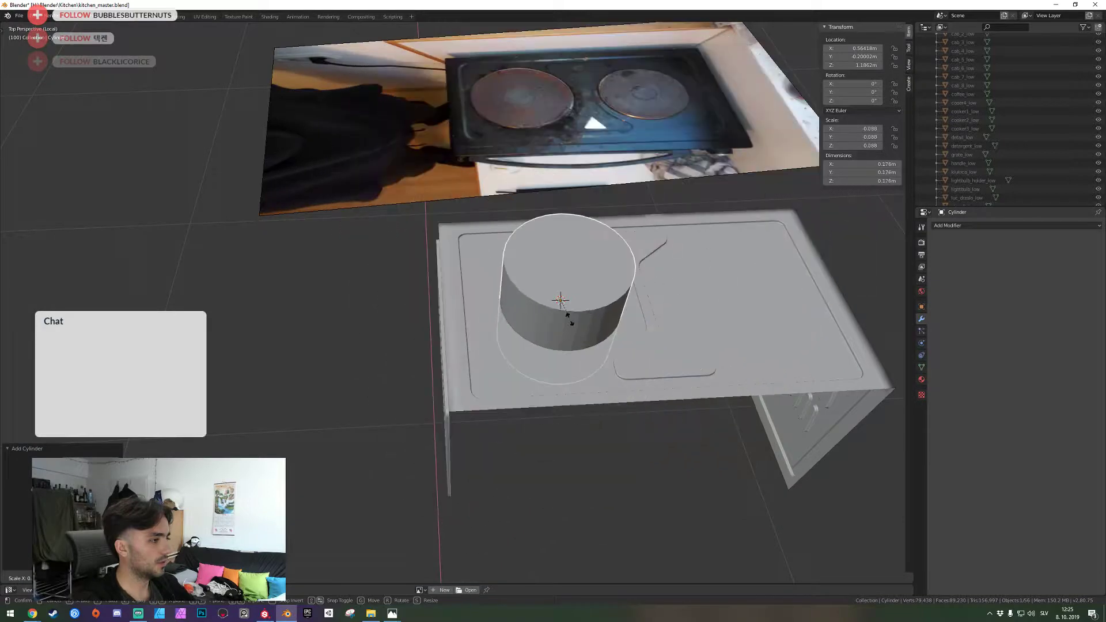
key("Escape")
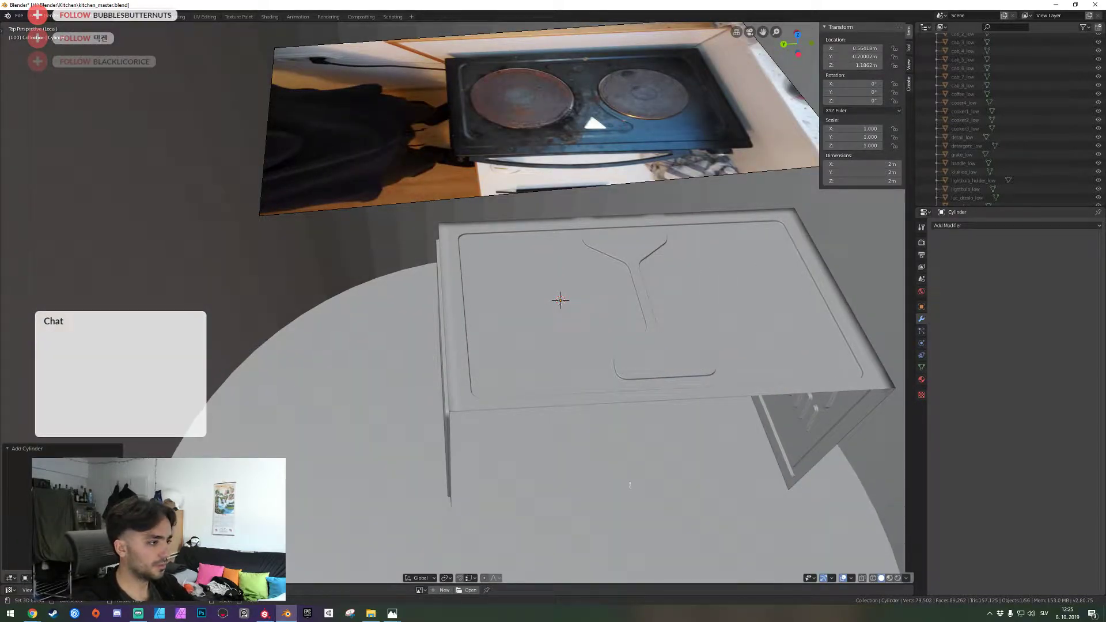
key("s")
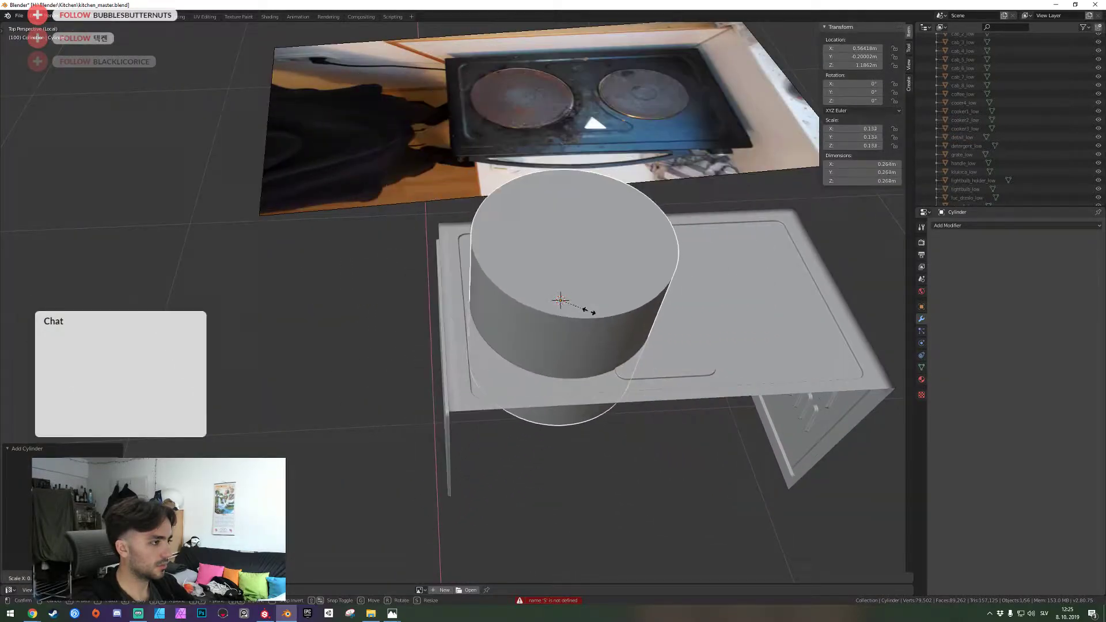
left_click(588, 314)
In top view, move the cylinder towards the panel's near short edge and scale it to about 0.227 m across
key("KP_7")
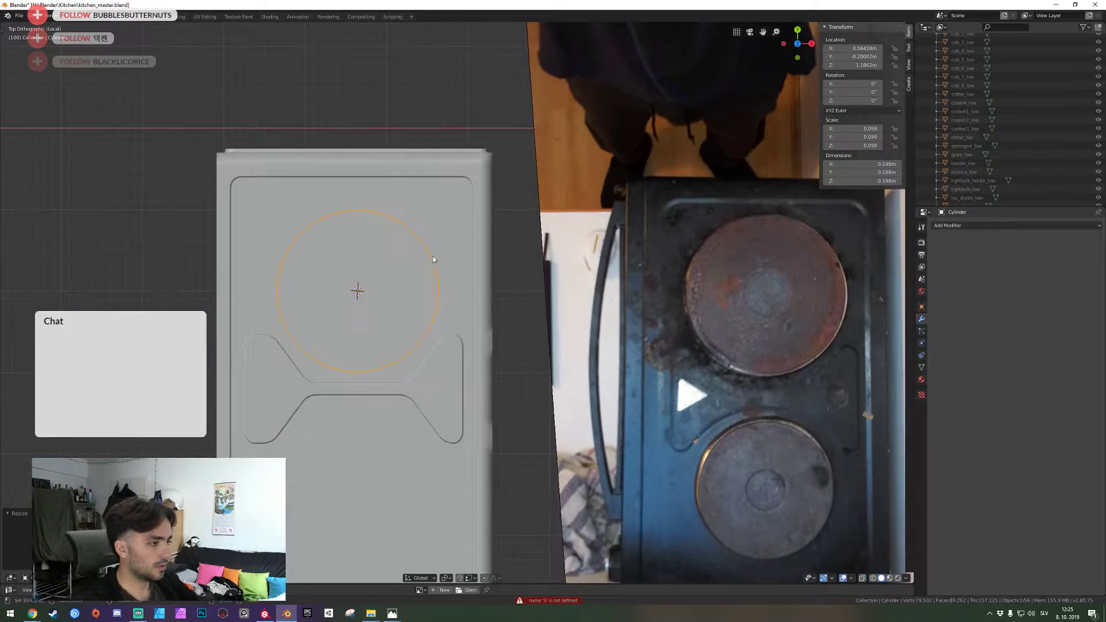
middle_click_drag(427, 285, 451, 282, "shift")
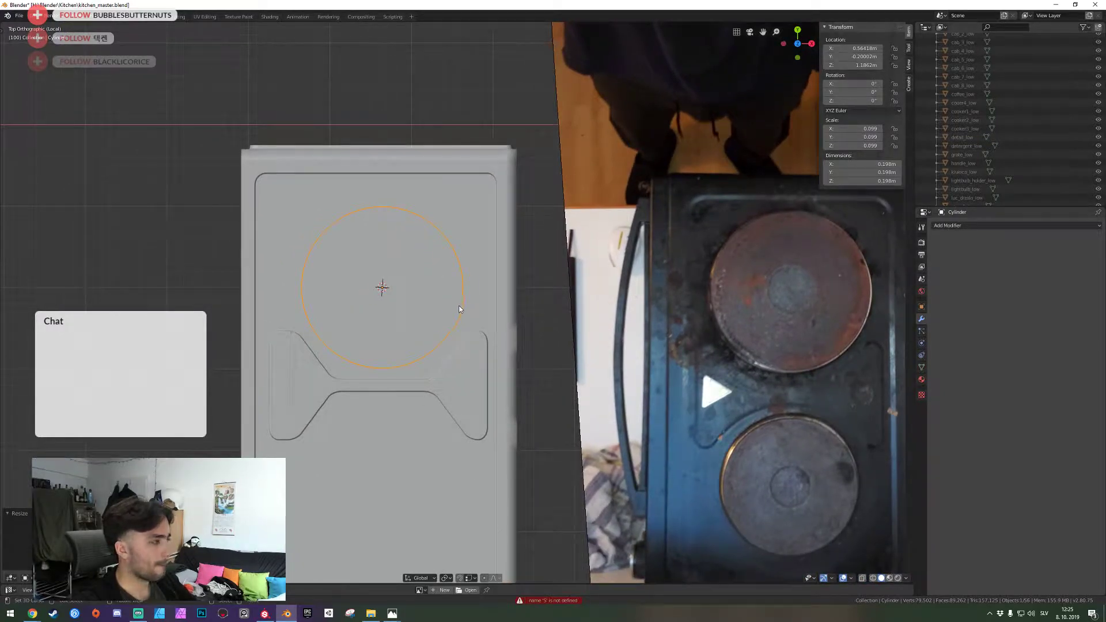
key("g")
left_click(461, 291)
key("s")
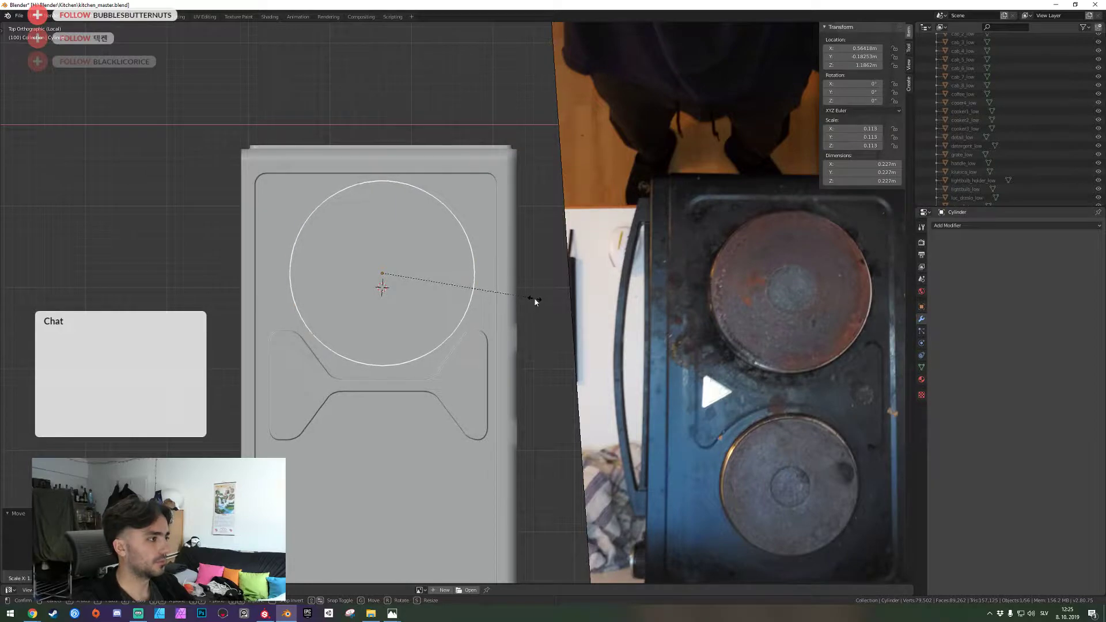
left_click(536, 301)
Set the hotplate cylinder to smooth shading
key("shift+grave")
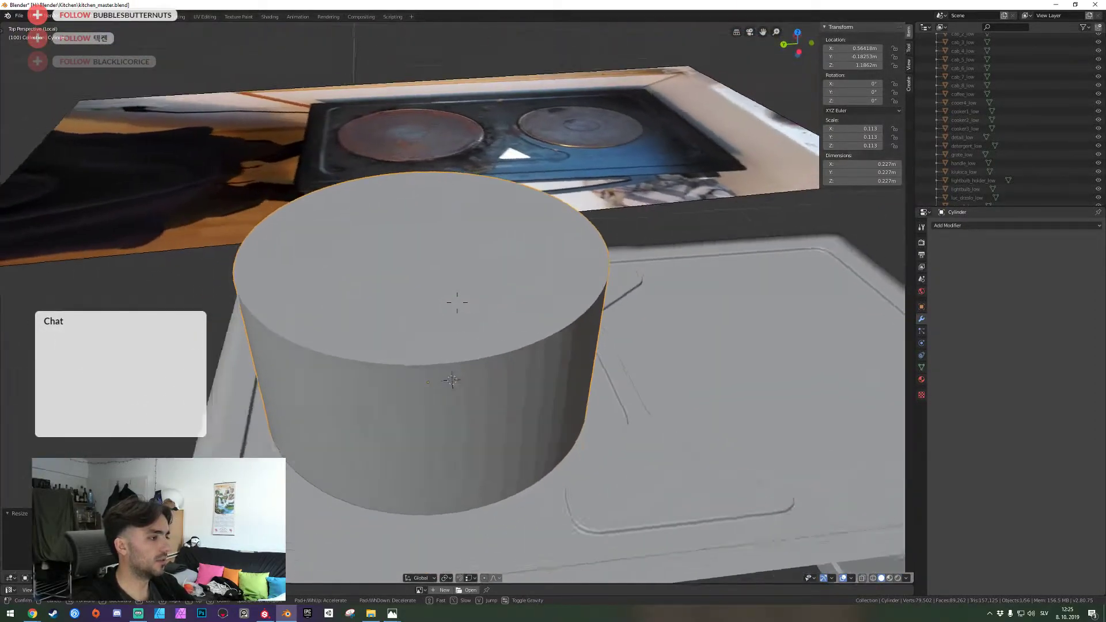
left_click(458, 306)
key("w")
left_click(444, 305)
Flatten the cylinder along Z and scale it down to about 0.212 m across and 0.052 m thick
key("shift+grave")
key("s")
left_click(455, 303)
key("s")
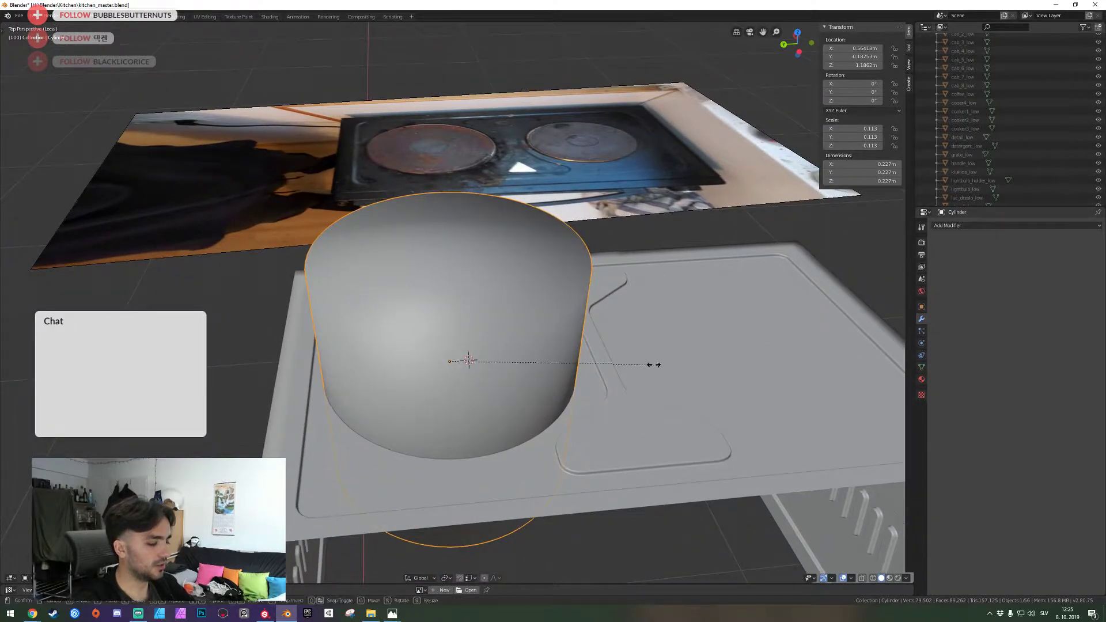
key("z")
left_click(502, 357)
key("s")
left_click(576, 365)
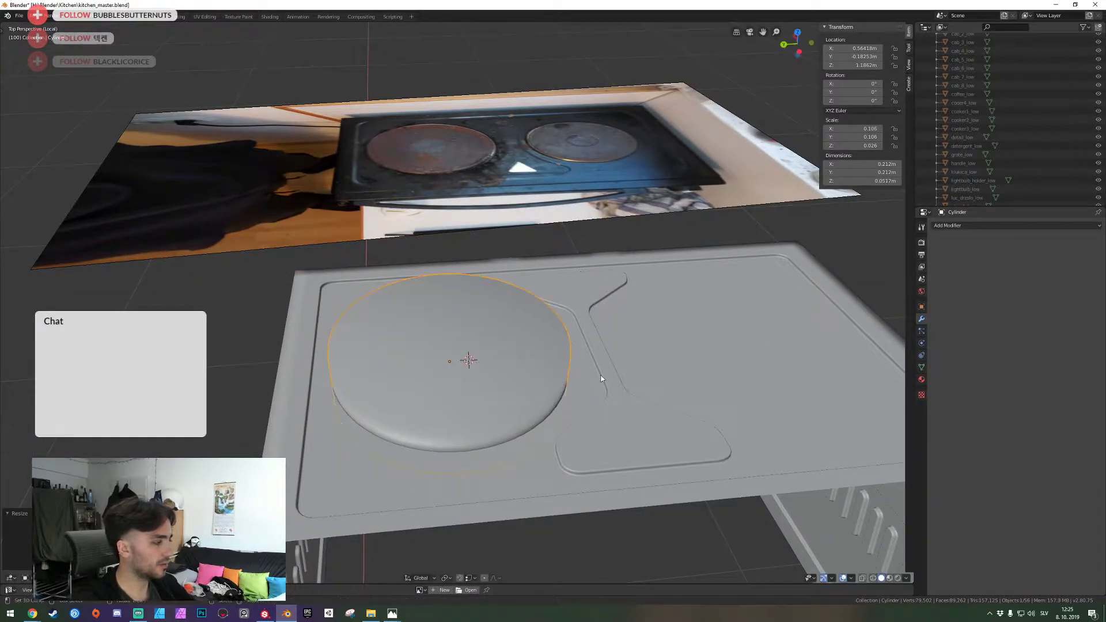
Enable Auto Smooth for the cylinder's normals and add a Weighted Normal modifier
left_click(921, 368)
left_click(947, 249)
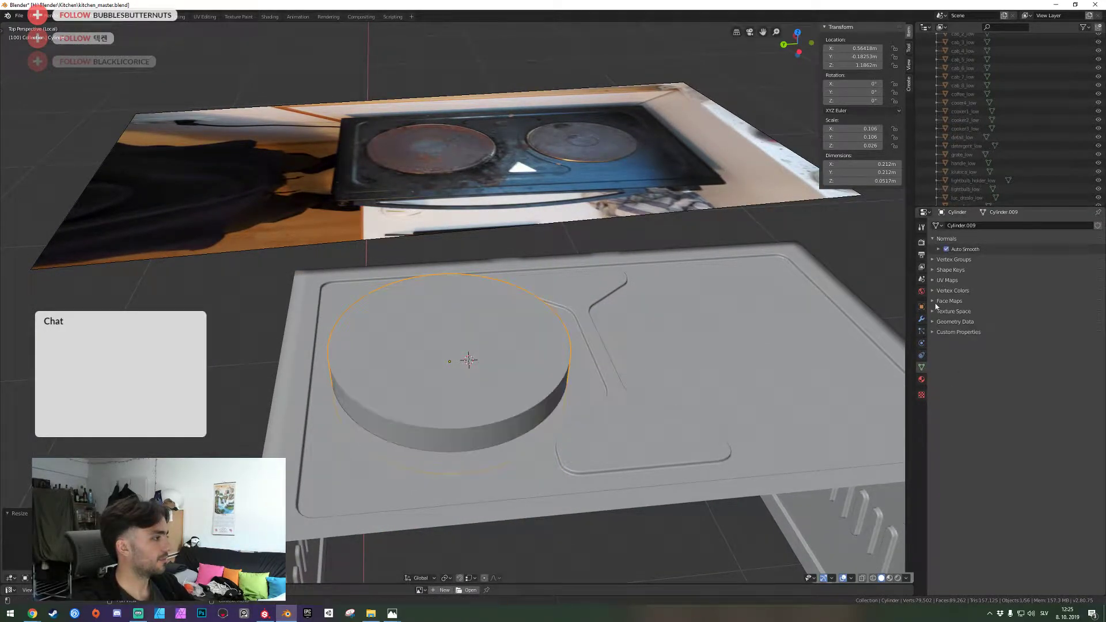
left_click(921, 319)
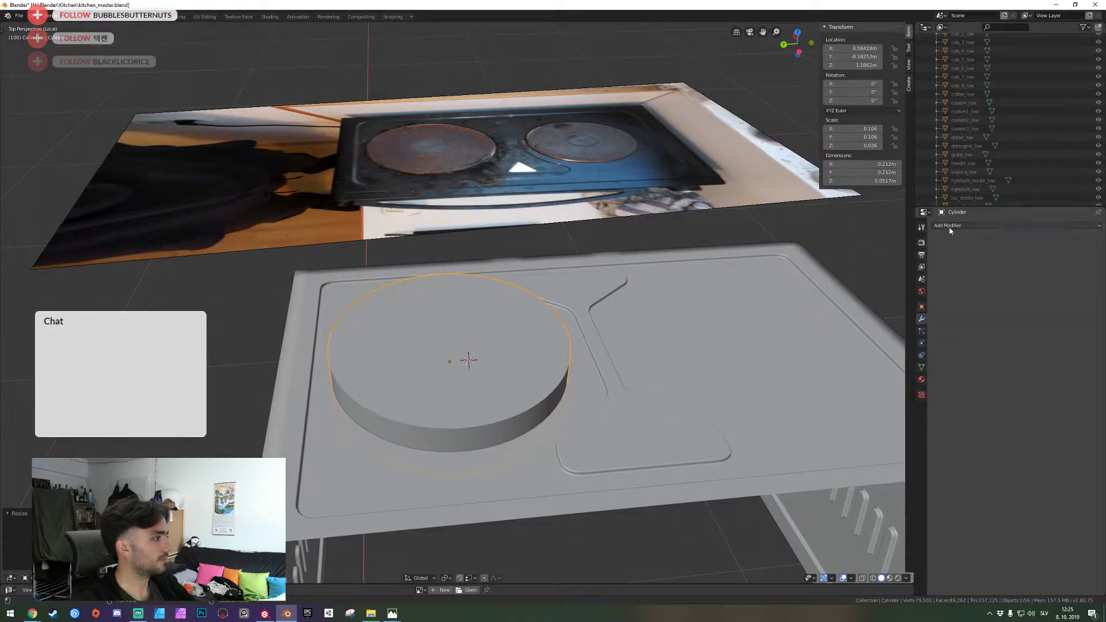
left_click(951, 225)
left_click(863, 283)
Raise all of the cylinder's geometry along Z in edit mode so it sits above the top panel
middle_click_drag(438, 346, 459, 301)
key("Tab")
key("g")
key("z")
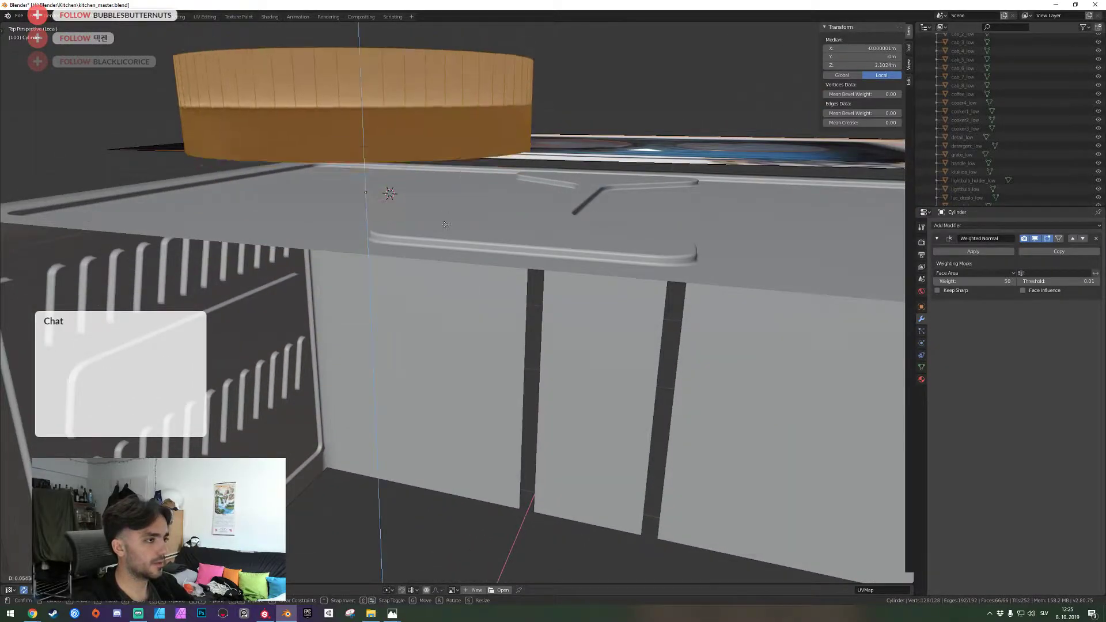
left_click(447, 232)
key("shift+grave")
key("w")
left_click(457, 303)
Lower the cylinder's geometry along Z so its base rests at the top panel's surface
key("shift+grave")
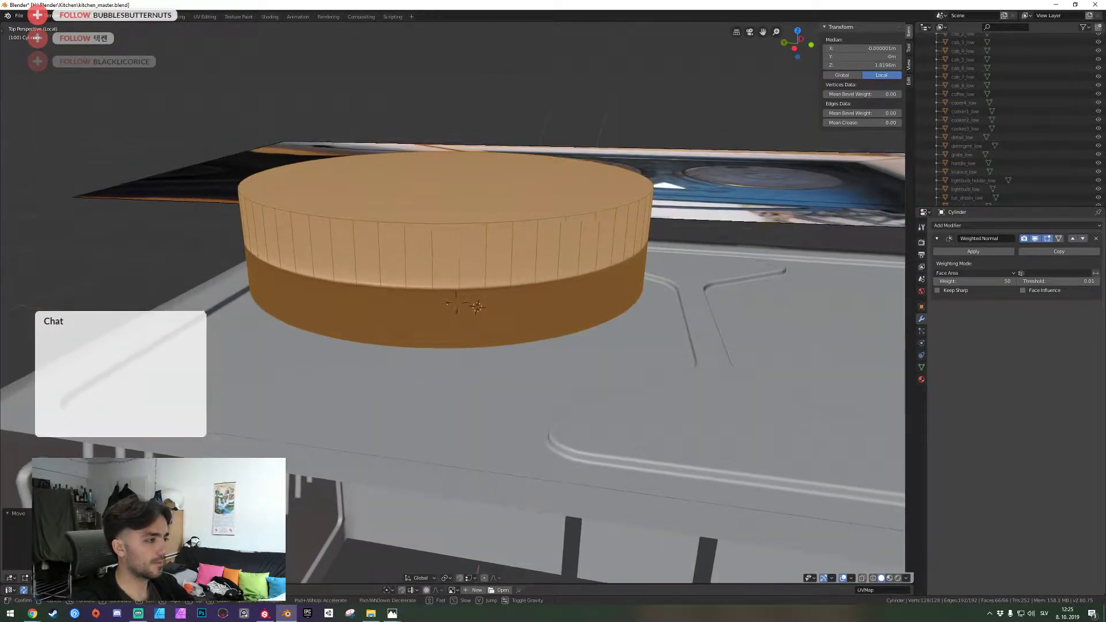
key("q")
key("w")
key("e")
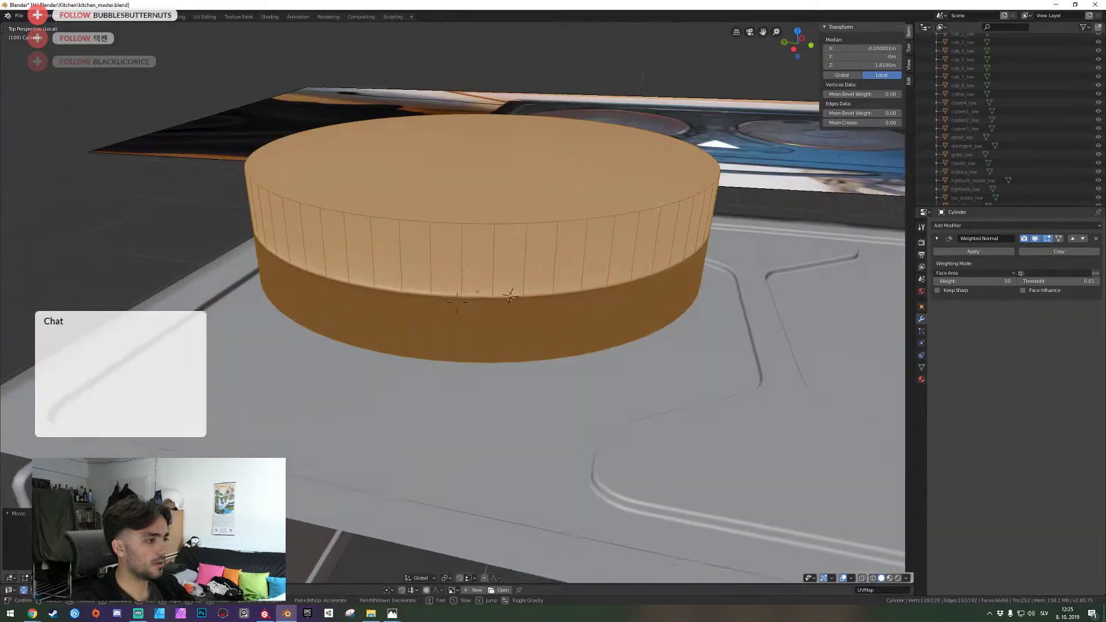
key("q")
key("Escape")
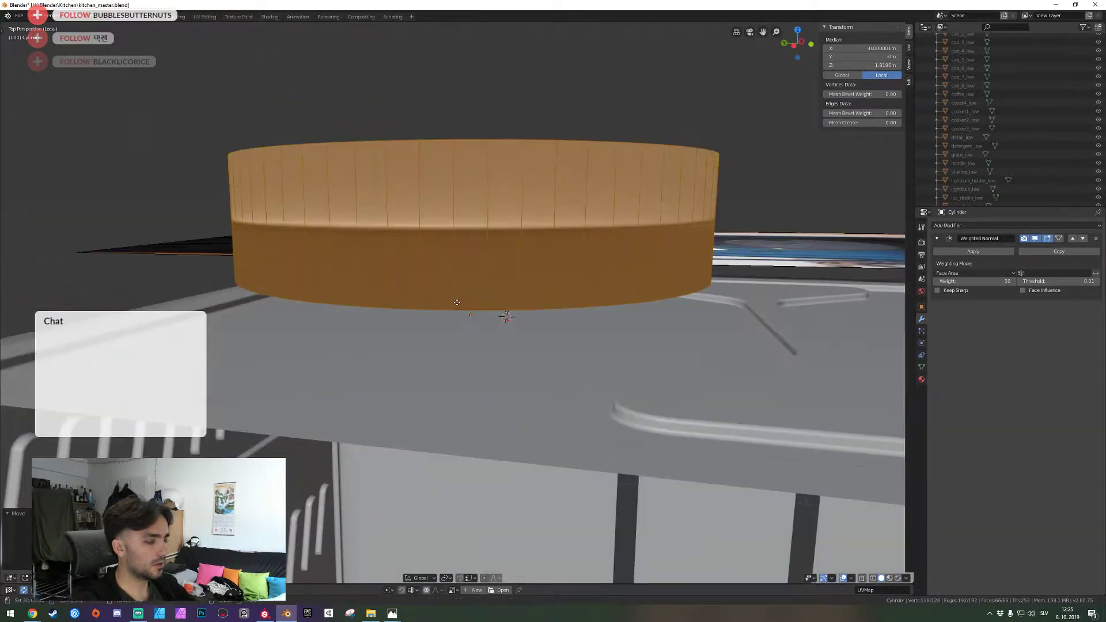
key("g")
key("z")
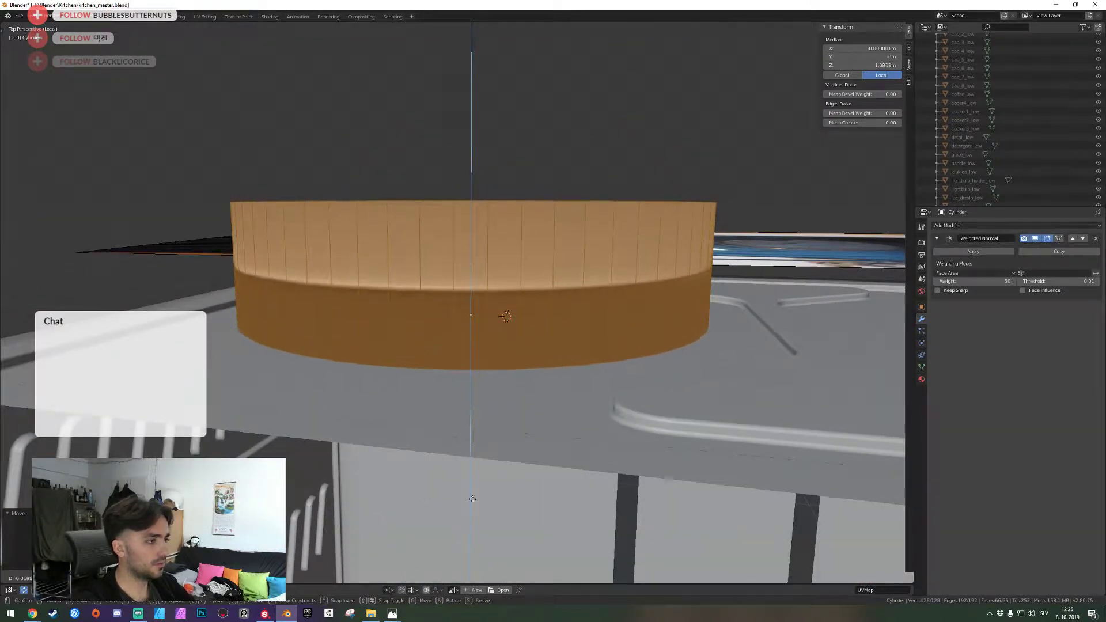
left_click(474, 541)
Lower the cylinder's top face along Z to leave only a thin disc above the panel
middle_click_drag(500, 488, 470, 322)
left_click(467, 292)
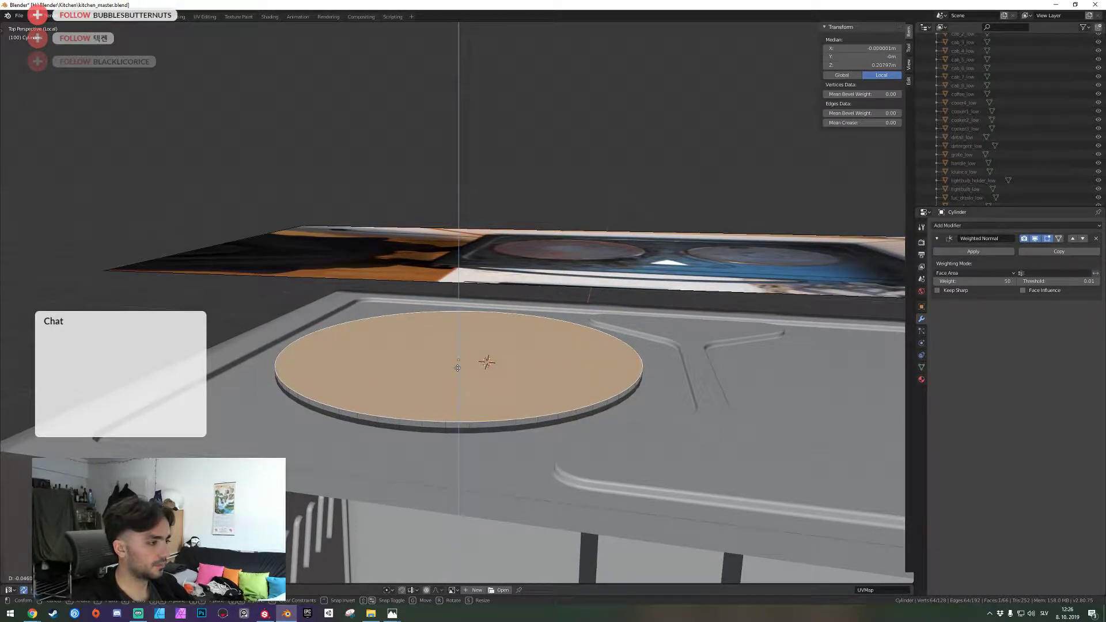
left_click(458, 368)
Extrude the disc's top face in place and scale it in slightly to form a narrow rim
key("shift+grave")
key("s")
key("a")
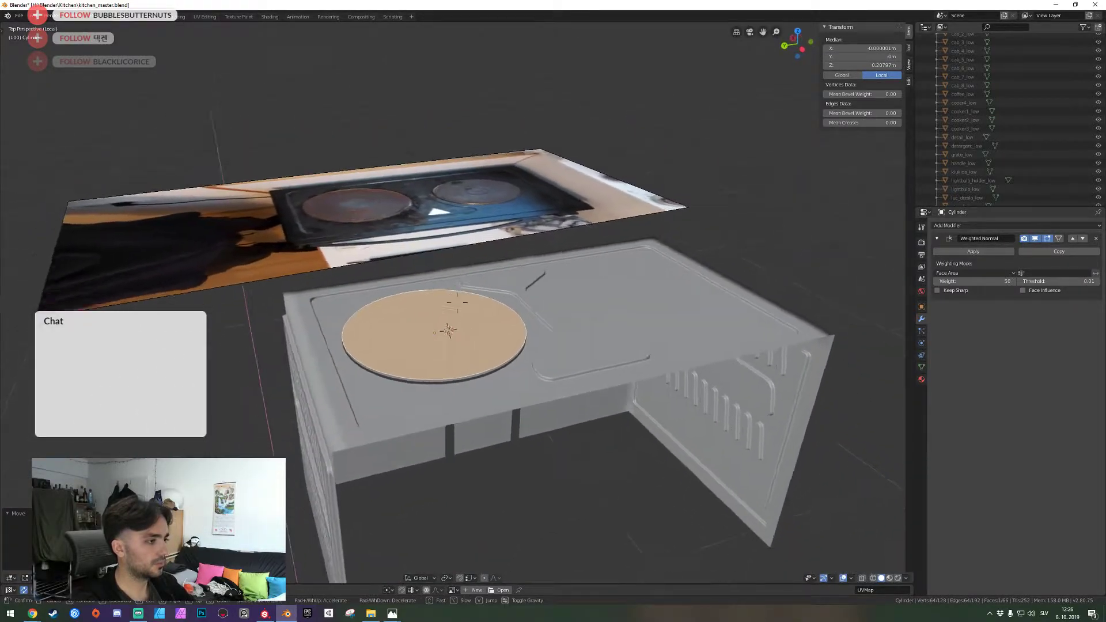
key("w")
left_click(458, 302)
key("e")
right_click(627, 328)
key("s")
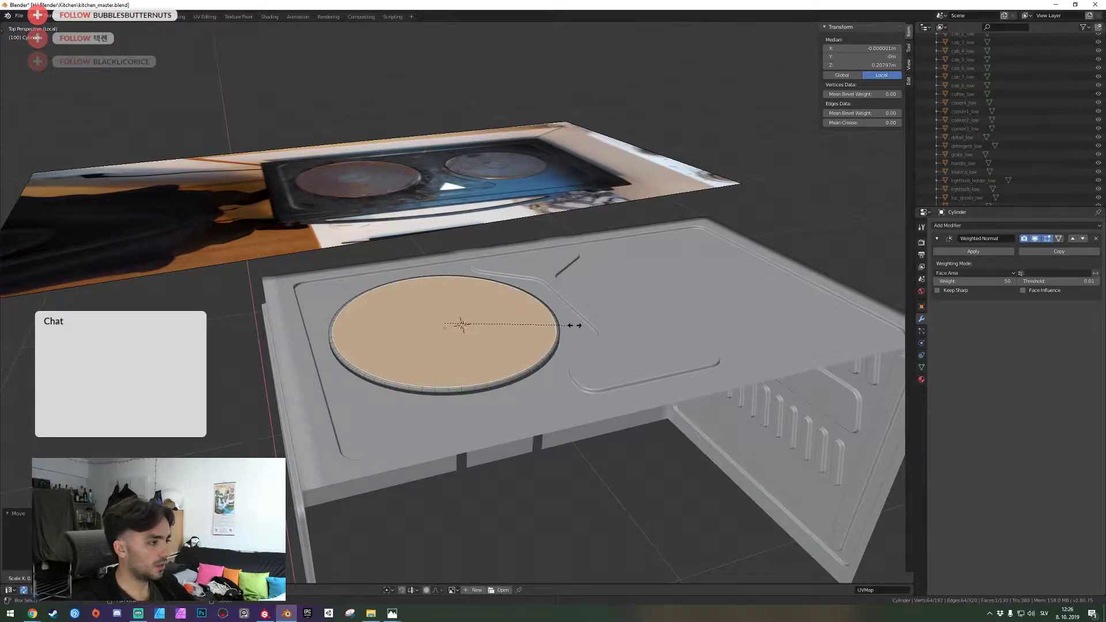
right_click(581, 326)
Extrude the disc's top face upward and scale it in to give the hotplate a sloped side
key("shift+grave")
key("w")
left_click(457, 302)
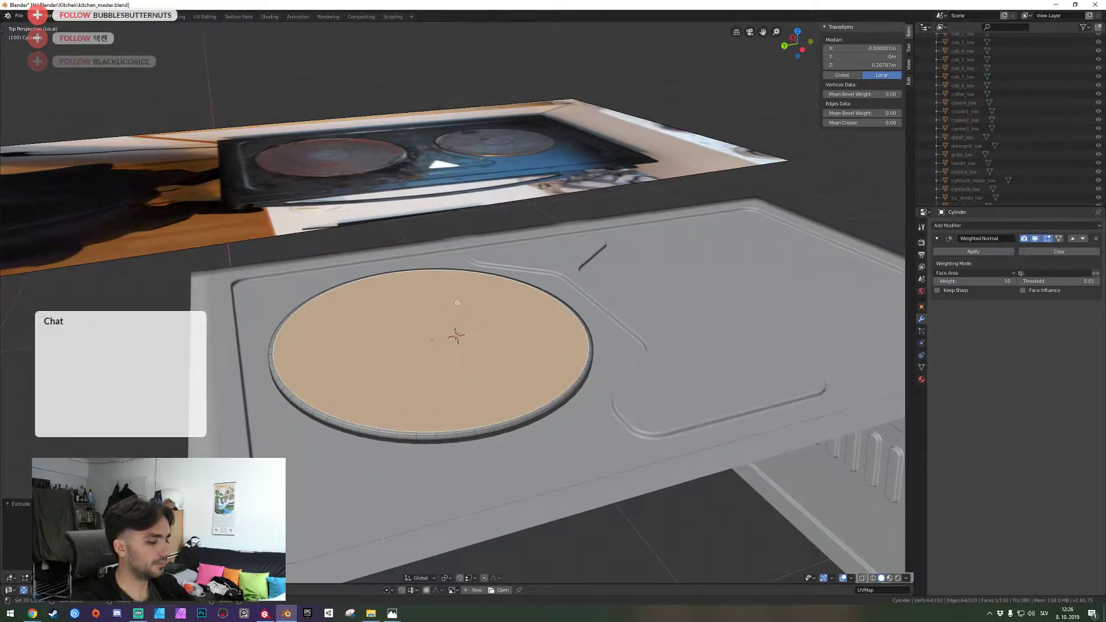
key("e")
left_click(560, 312)
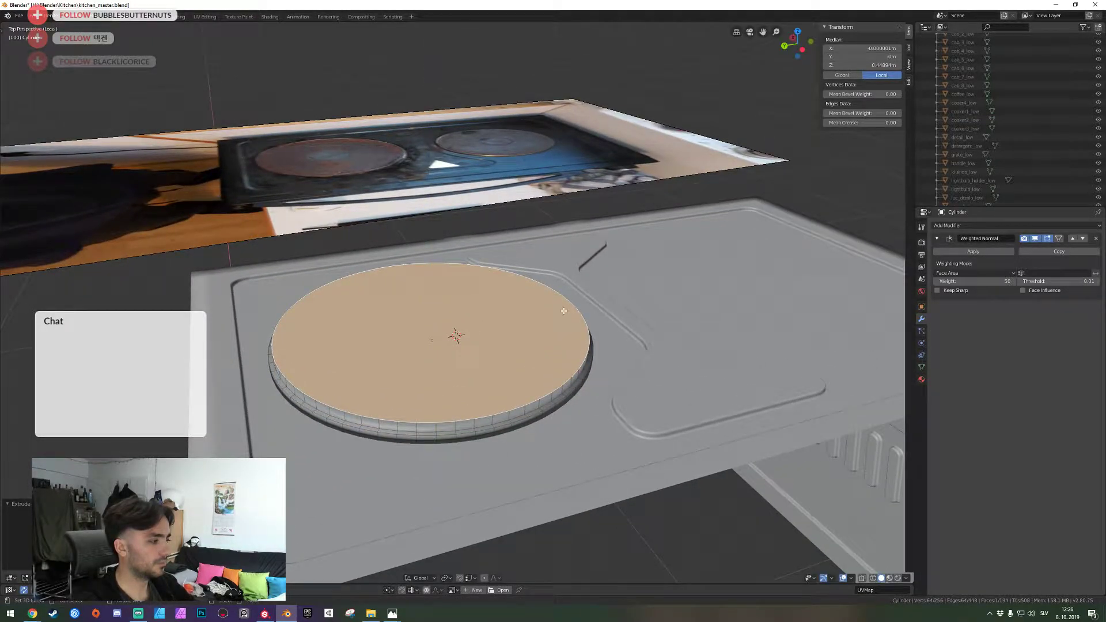
left_click(562, 311)
Select the edge loop around the hotplate's outer rim and apply all transforms to the object
key("shift+grave")
key("w")
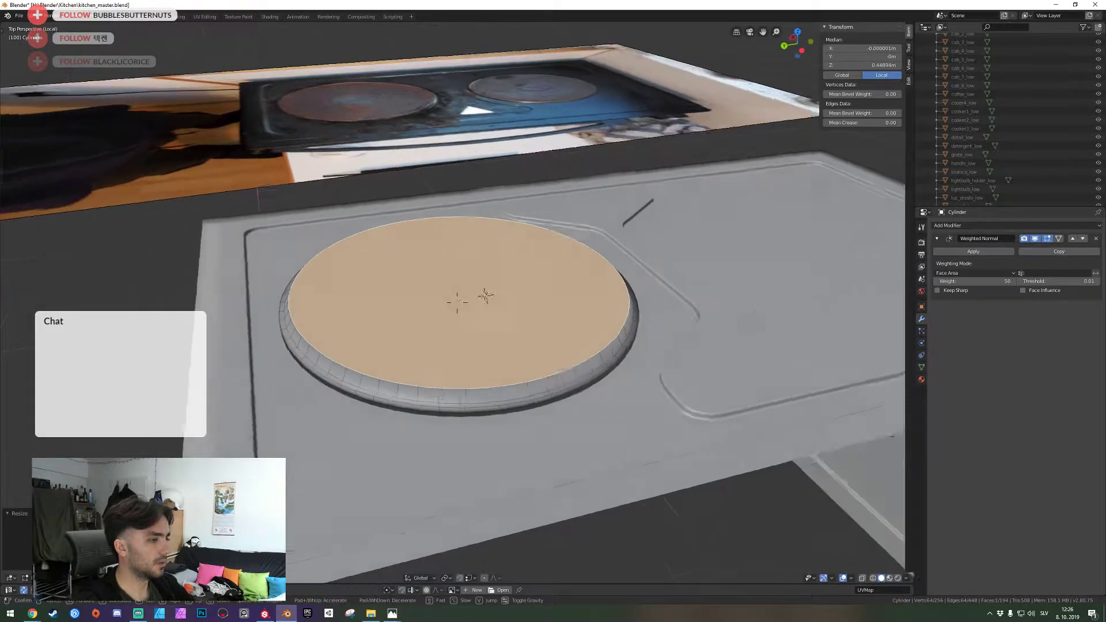
left_click(457, 303)
key("alt+a")
left_click(461, 388, "alt")
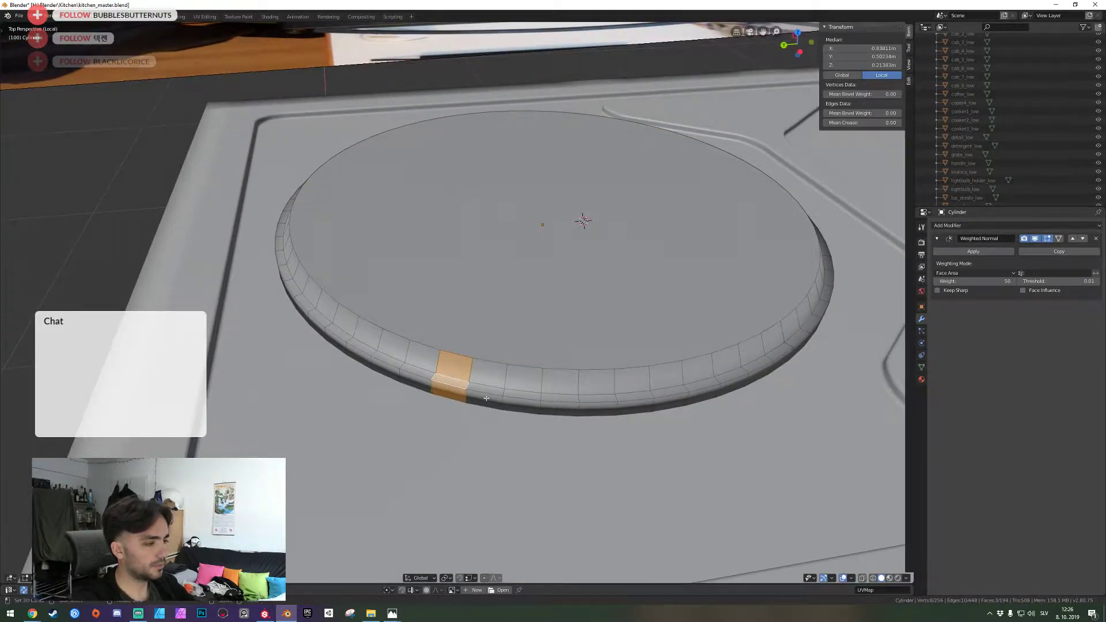
key("2")
left_click(455, 388, "alt")
key("Tab")
key("ctrl+a")
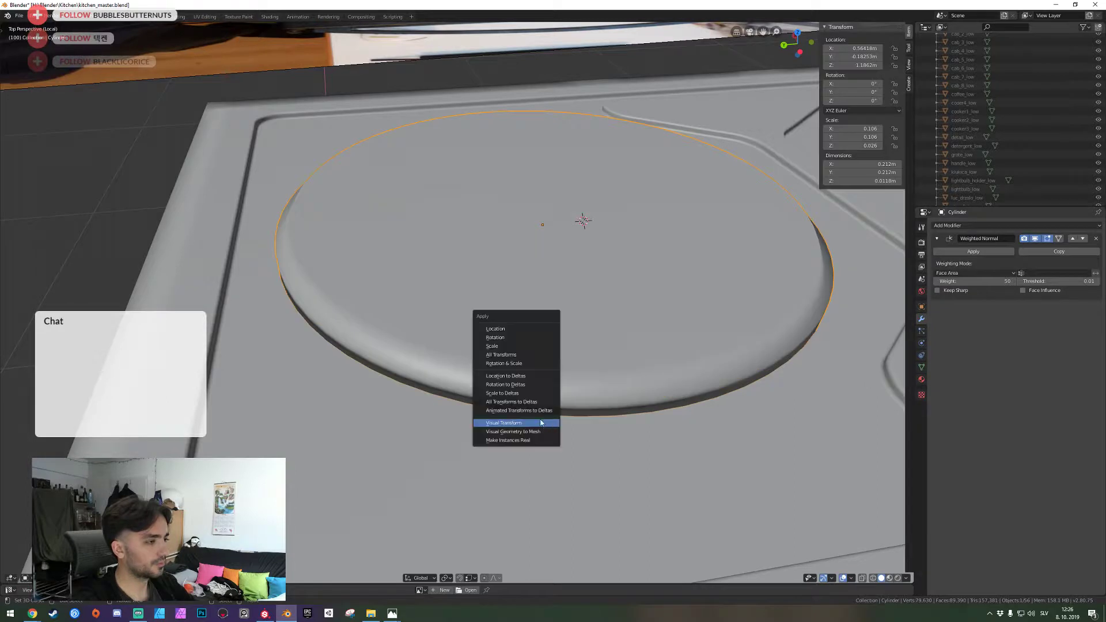
left_click(521, 354)
key("ctrl+a")
key("Escape")
key("Tab")
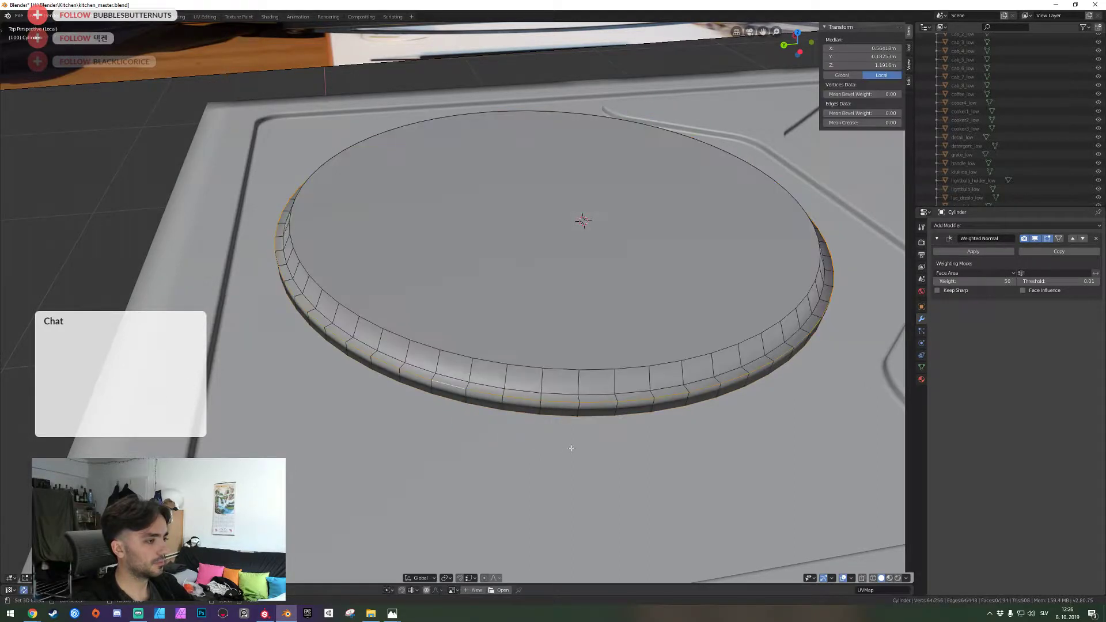
Try to bevel the edge loop around the hotplate's outer rim with 5 segments
key("ctrl+b")
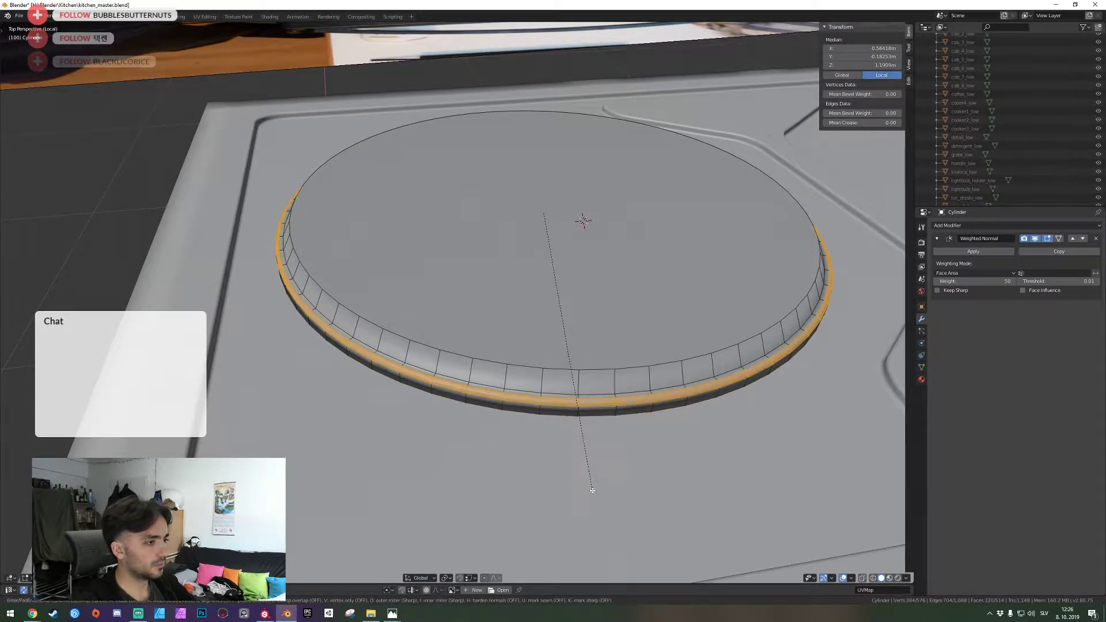
left_click(596, 502)
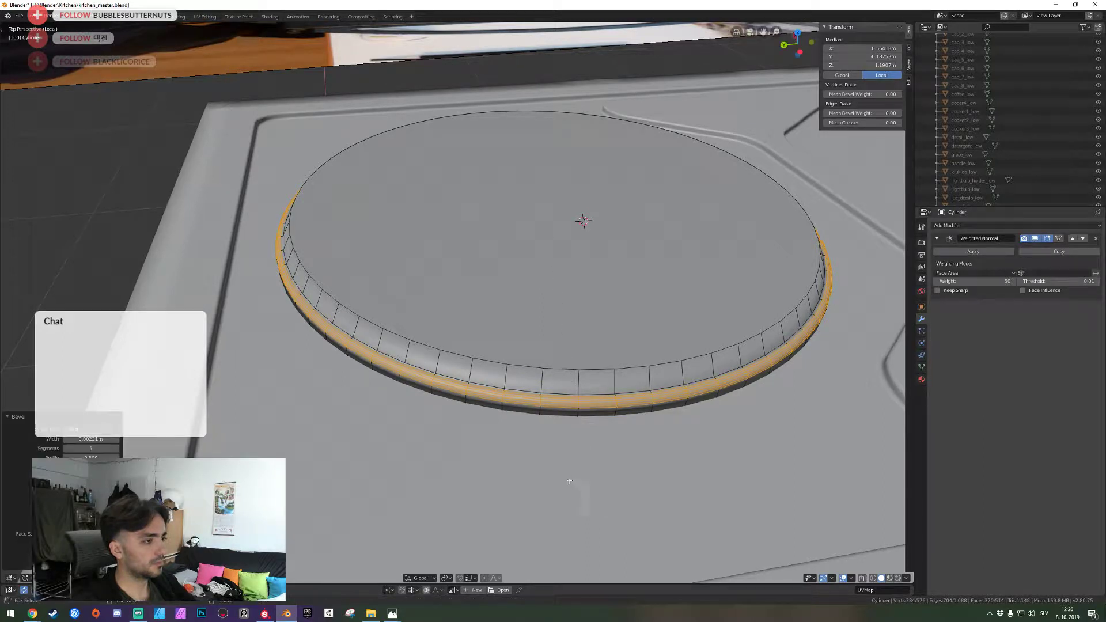
key("ctrl+z")
key("alt+a")
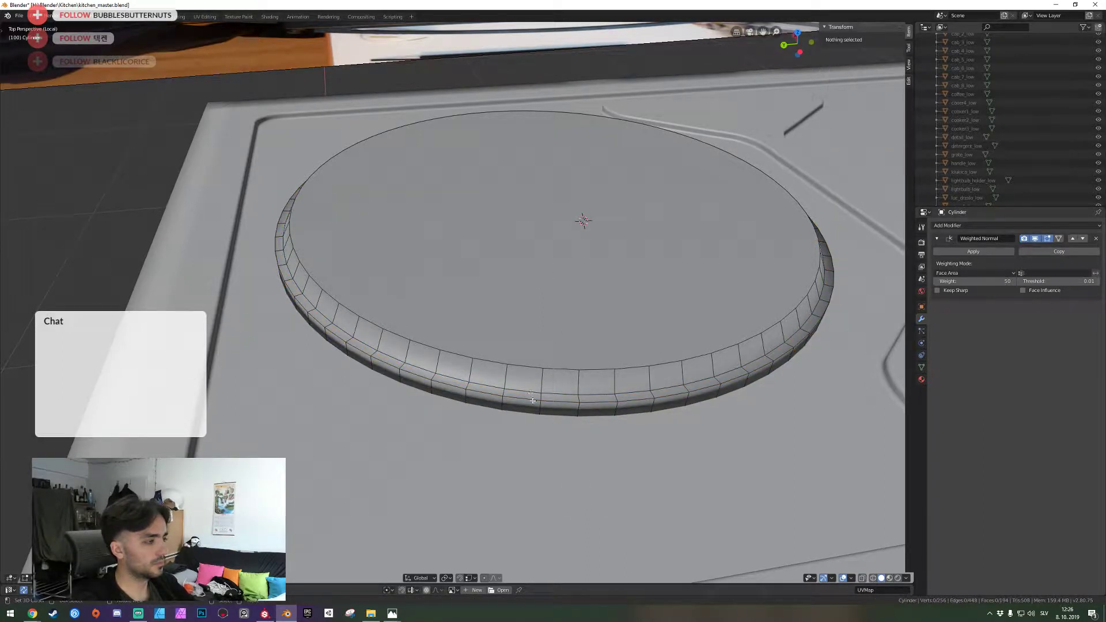
right_click(528, 402, "alt")
key("ctrl+b")
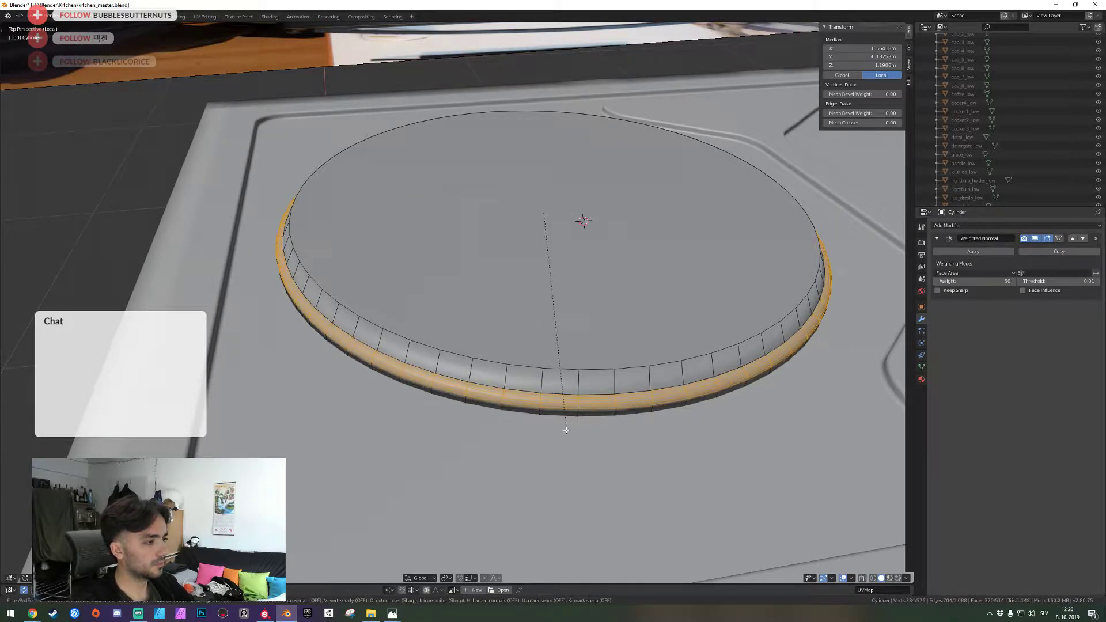
right_click(540, 415)
key("alt+a")
Add a loop cut around the hotplate's narrow rim, close to the foot of the sloped side
middle_click_drag(540, 415, 508, 397)
scroll(459, 322, "up", 4)
middle_click_drag(459, 300, 444, 289)
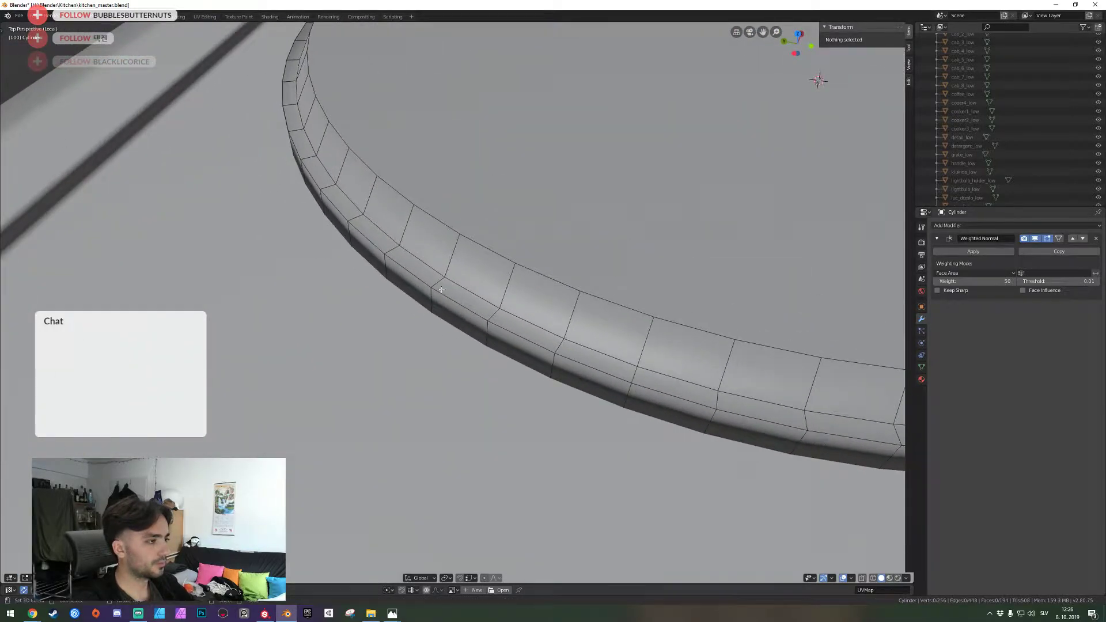
key("ctrl+r")
left_click(441, 282)
left_click(445, 282)
Select the narrow face loop at the foot of the sloped side and extrude it downward as a groove
key("3")
right_click(446, 280)
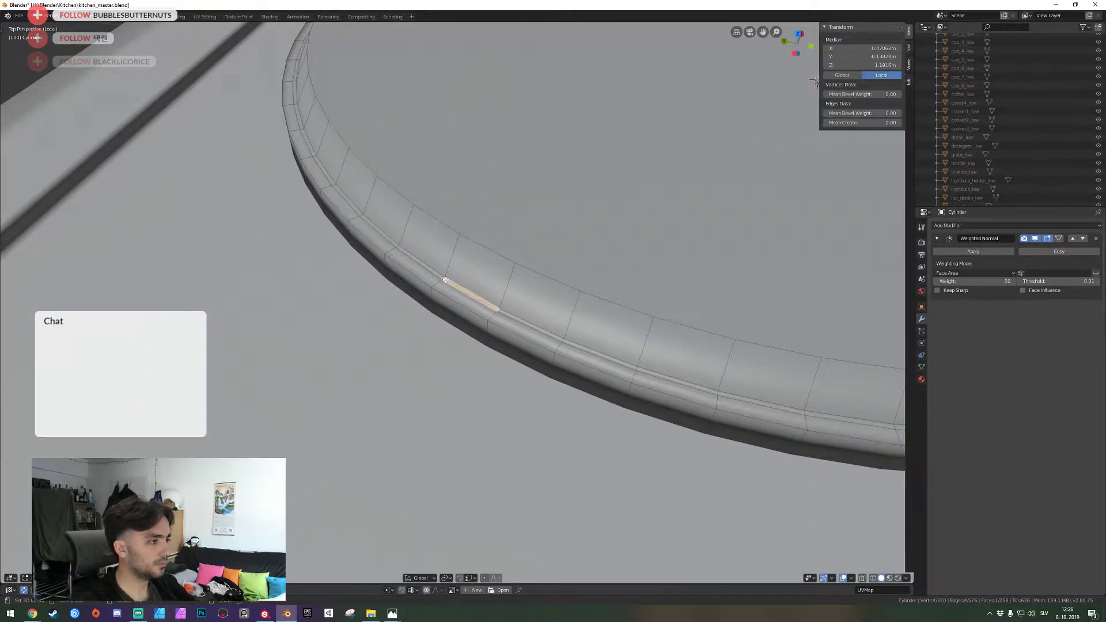
key("alt+a")
right_click(444, 278, "alt")
key("e")
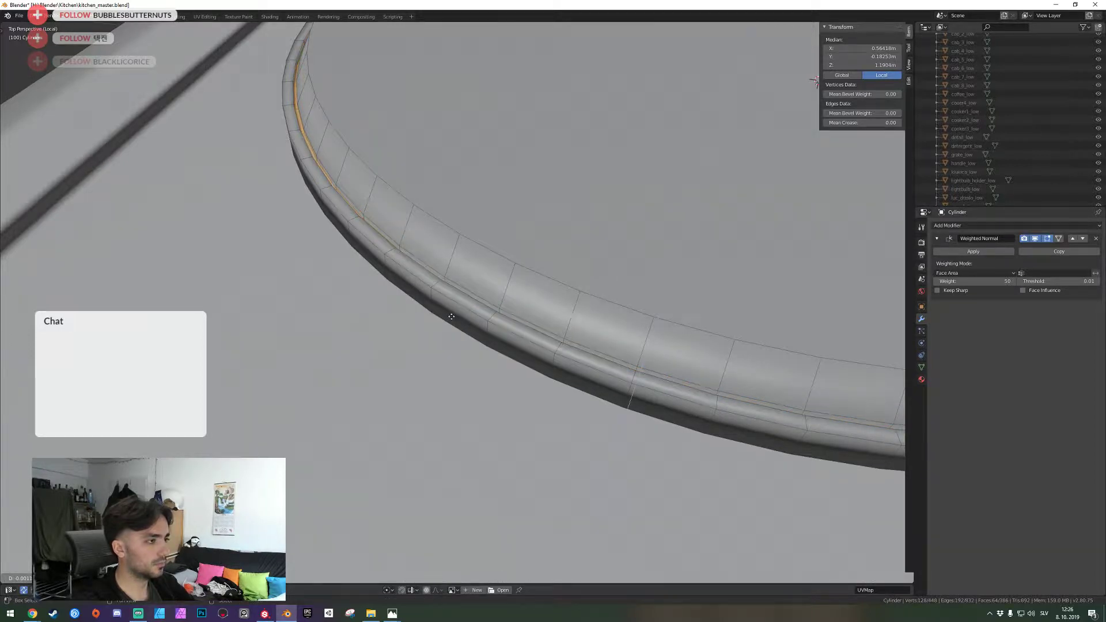
left_click(454, 306)
Dissolve the extra edge loop between the groove and the hotplate's sloped side
key("2")
key("alt+a")
right_click(459, 291, "alt")
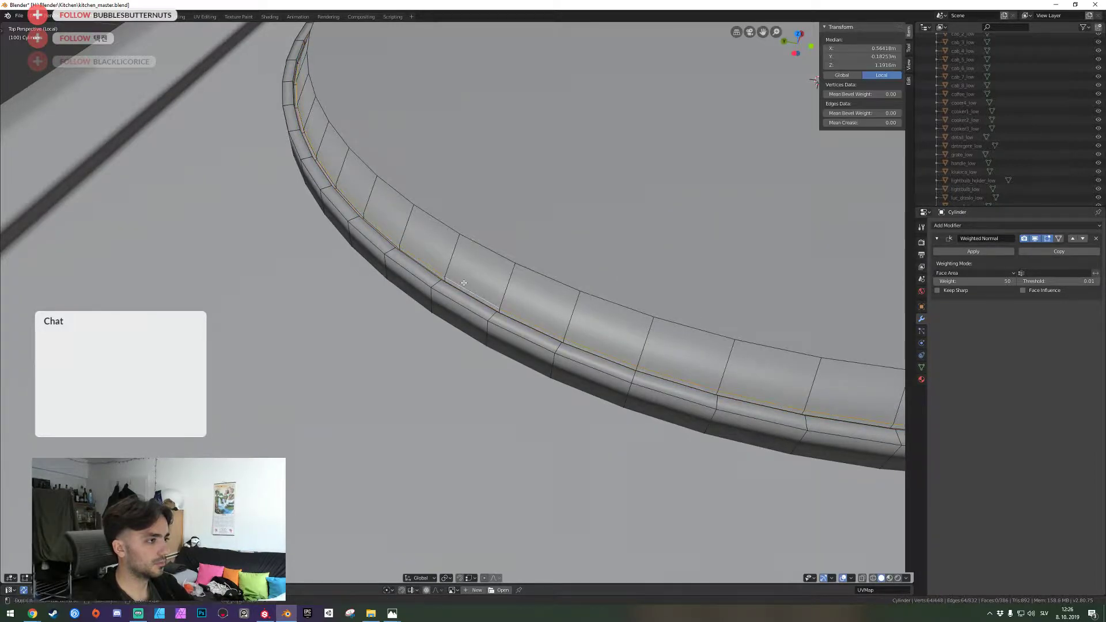
key("ctrl+x")
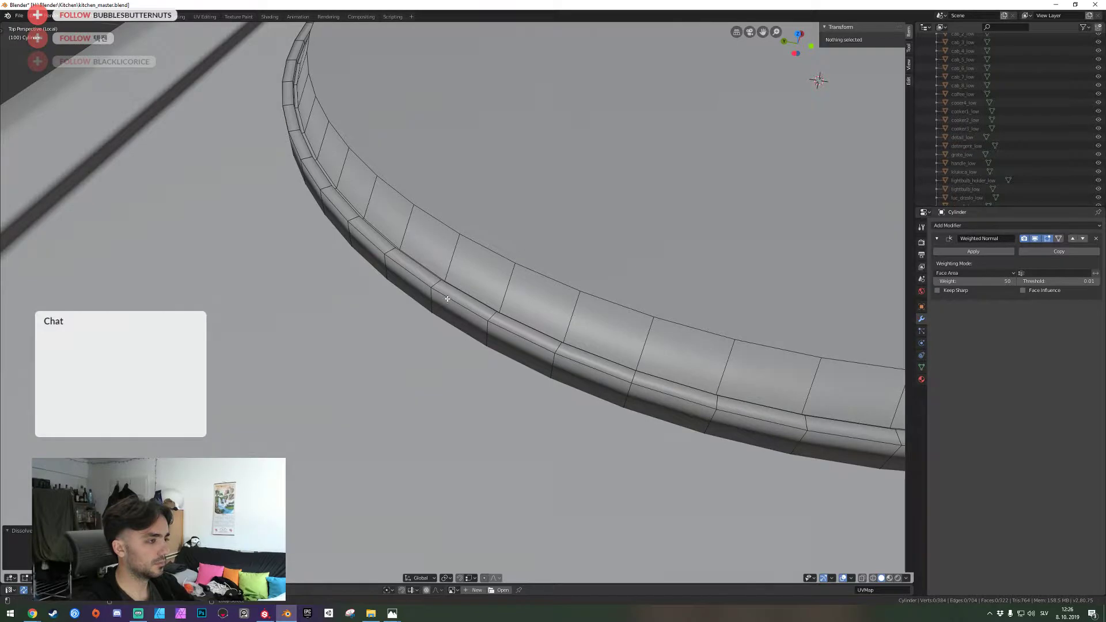
Bevel the upper outer edge loop of the hotplate's rim with 5 segments
left_click(448, 299, "alt")
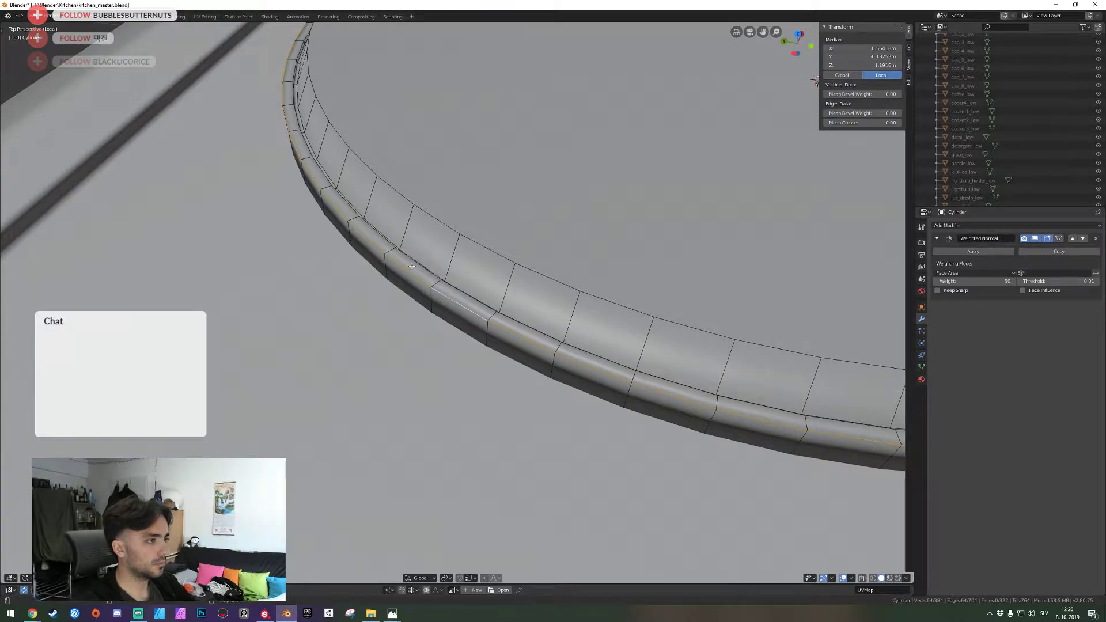
key("ctrl+b")
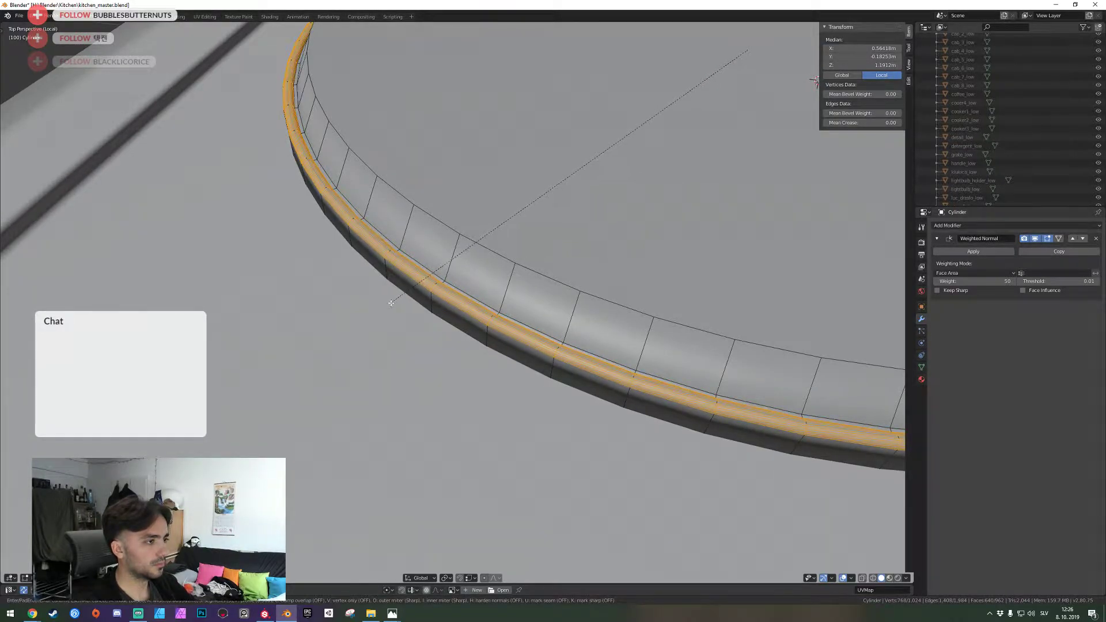
left_click(392, 303)
scroll(457, 302, "up", 3)
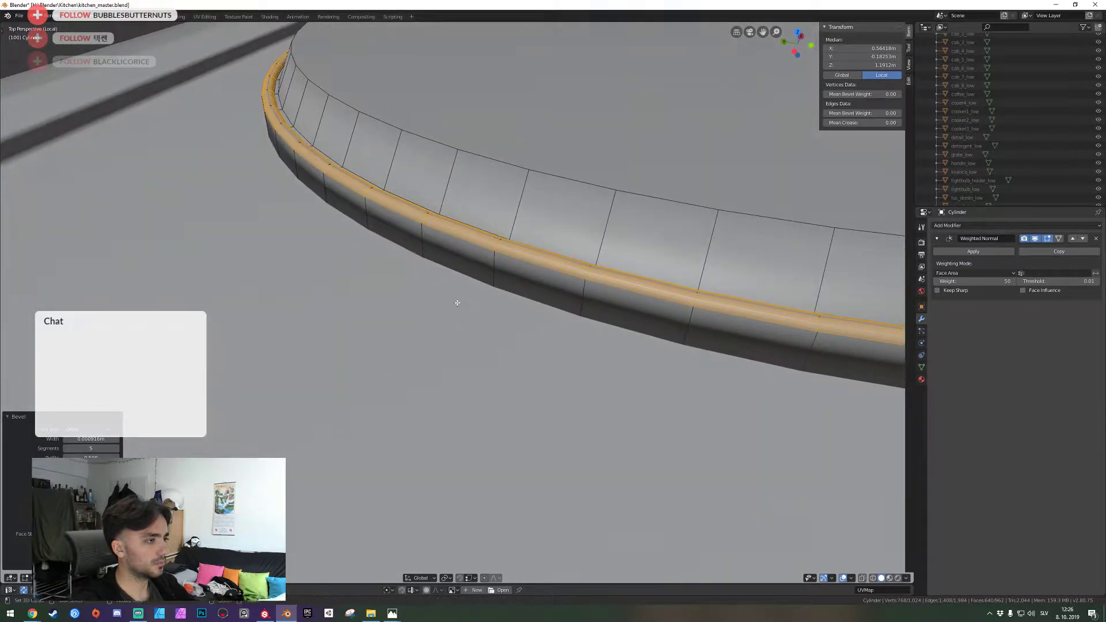
Isolate the hotplate and bevel its bottom outer edge loop, ending with the full scene shown again
key("KP_Divide")
mouse_move(458, 303)
middle_mouse_down()
mouse_move(459, 236)
mouse_move(460, 308)
middle_mouse_up()
key("alt+a")
right_click(462, 331, "alt")
key("ctrl+b")
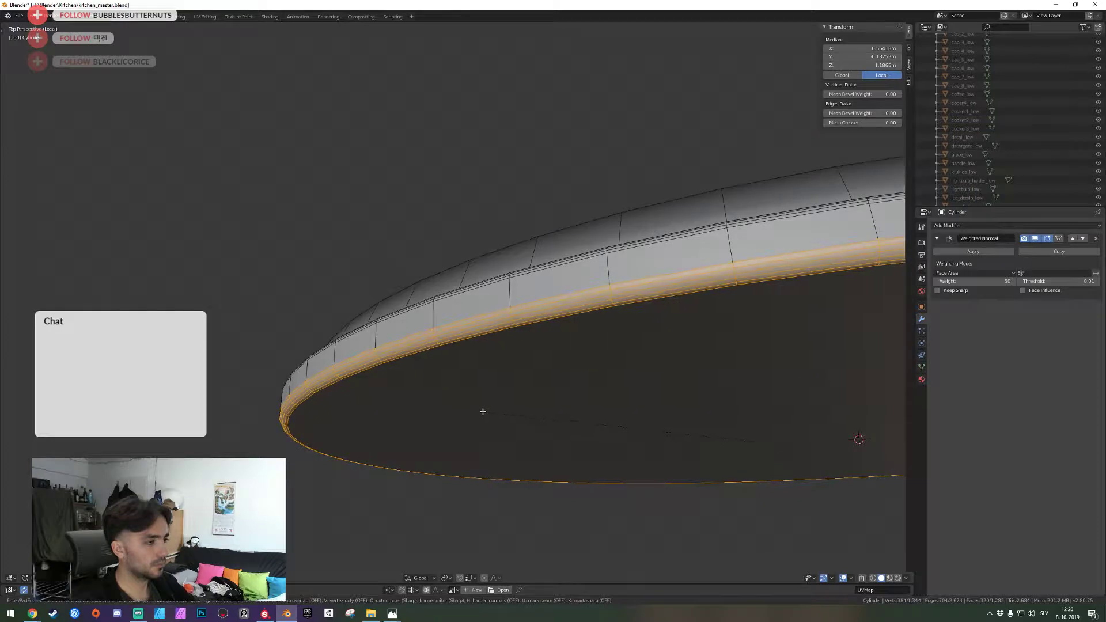
left_click(533, 402)
key("Tab")
key("KP_Divide")
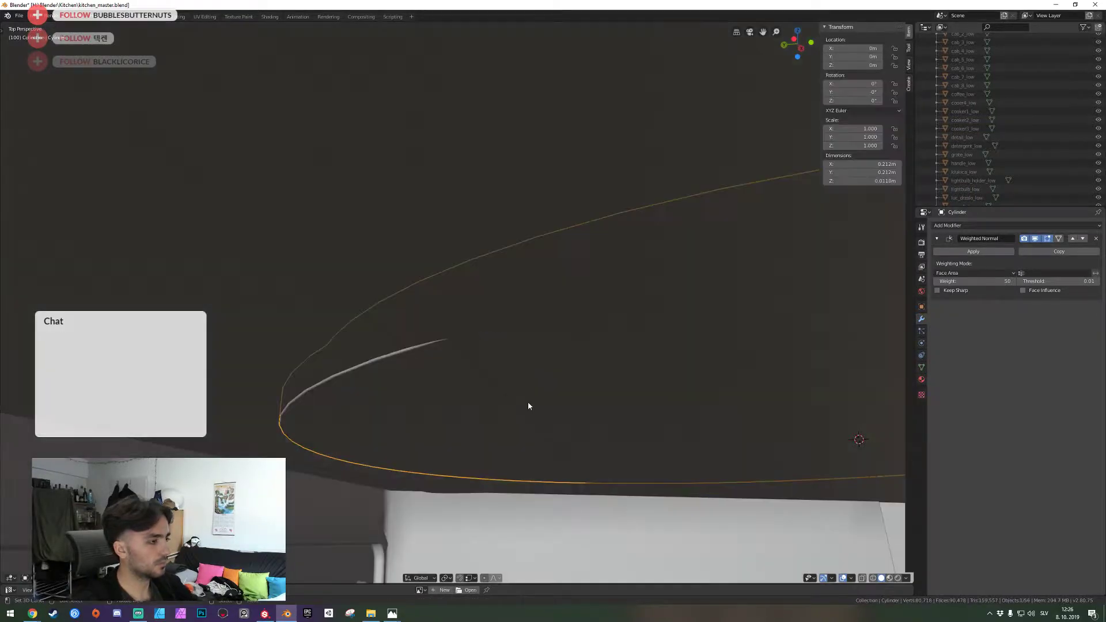
Check the hotplate against the cooker's top and undo the bevels on its rim and base
key("shift+grave")
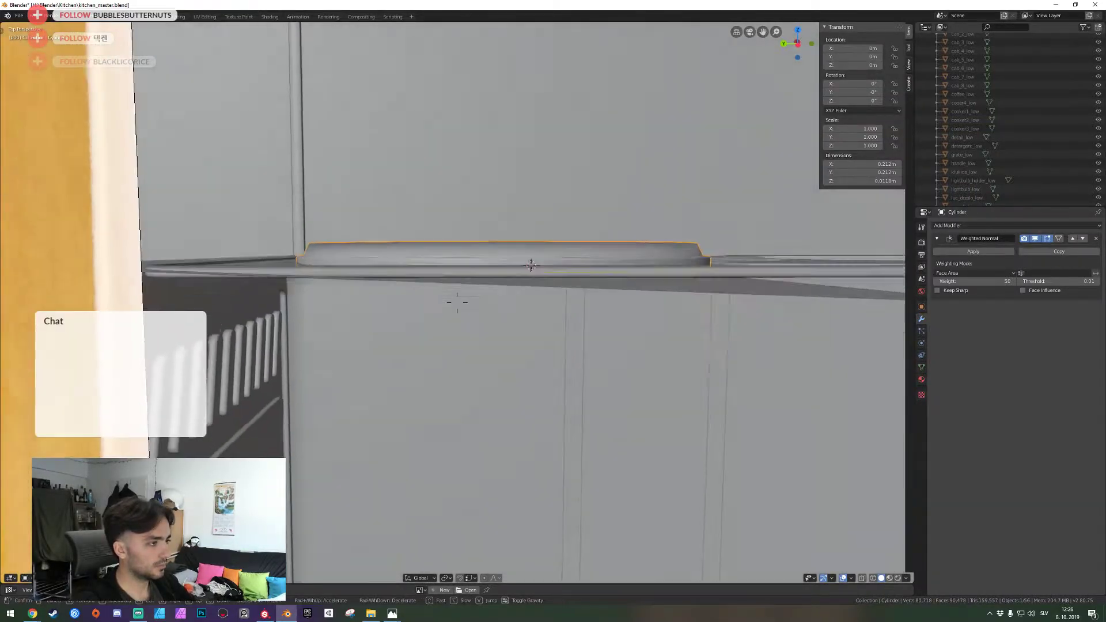
left_click(458, 305)
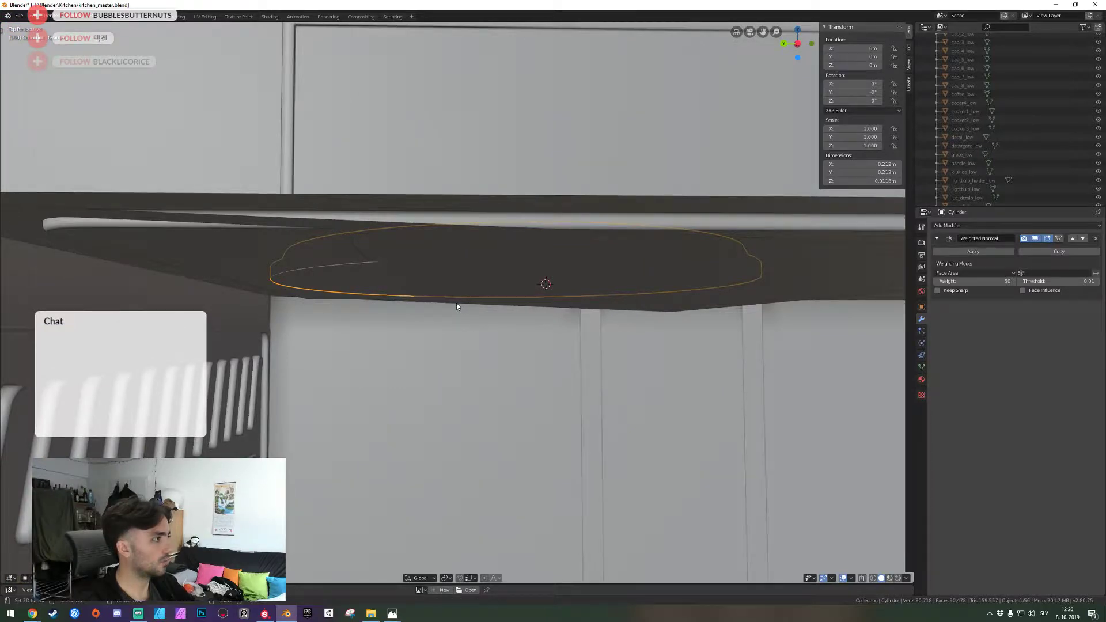
key("shift+grave")
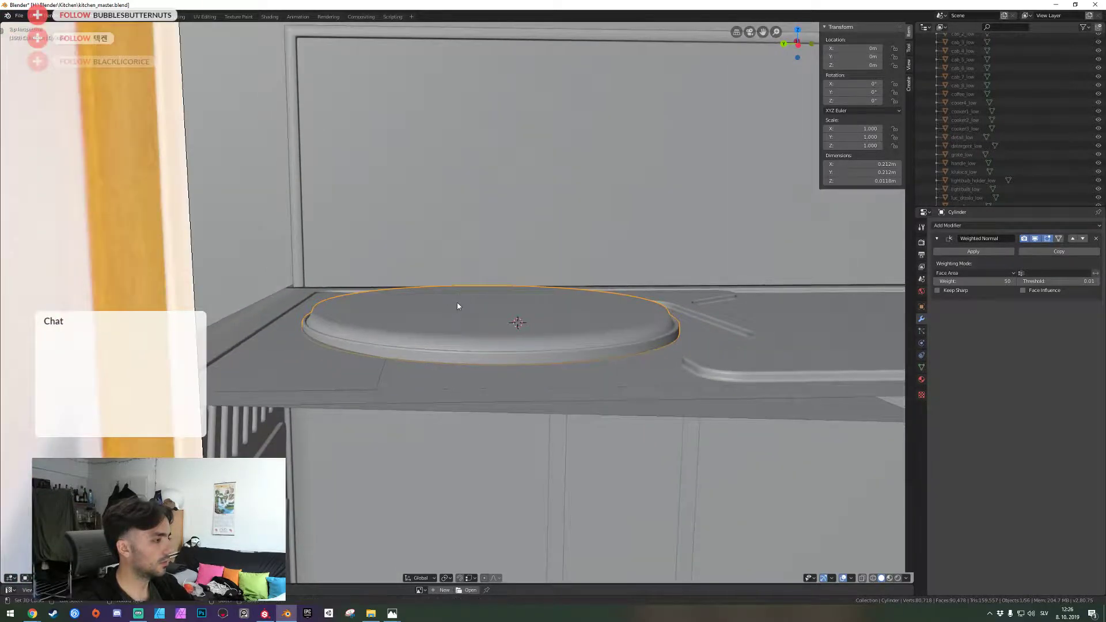
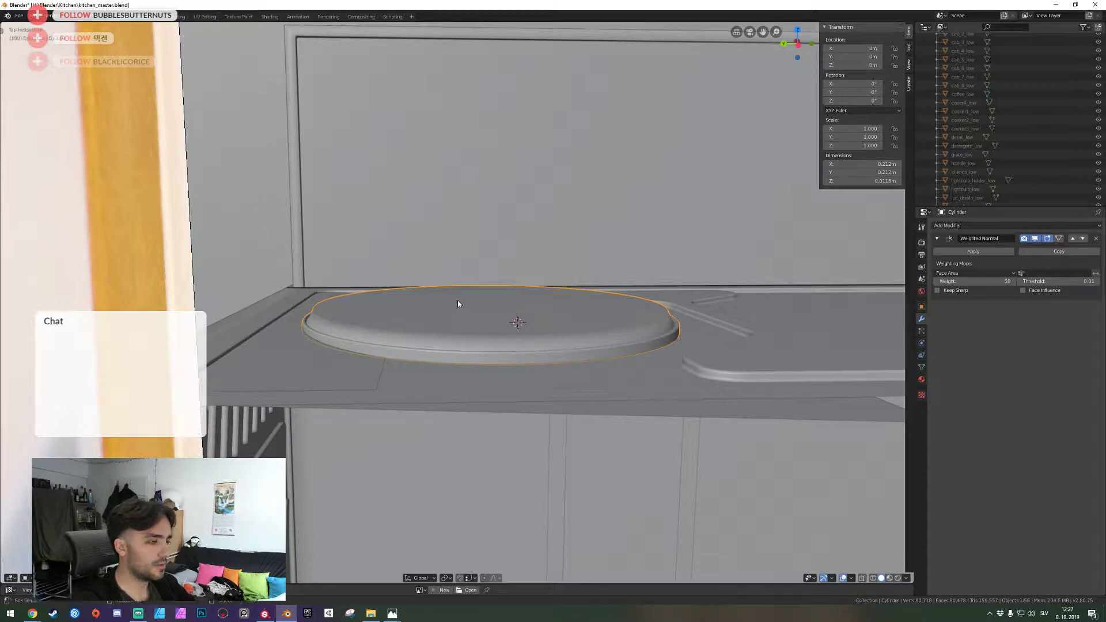
key("Tab")
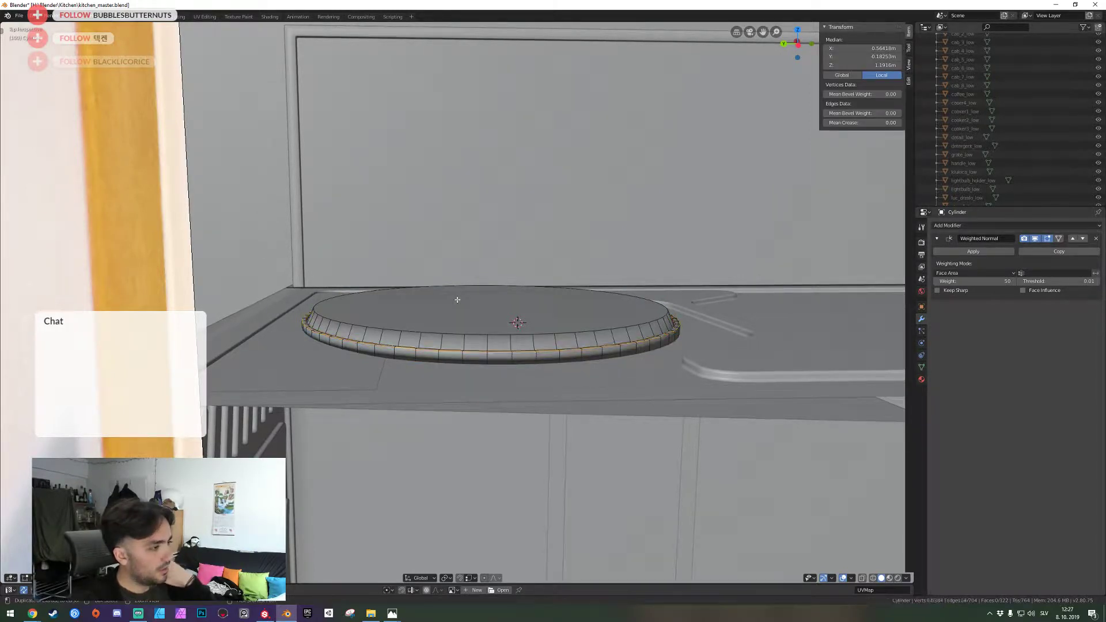
key("Tab")
Isolate the hotplate together with the cooker casing and show them in front orthographic view
left_click(549, 383)
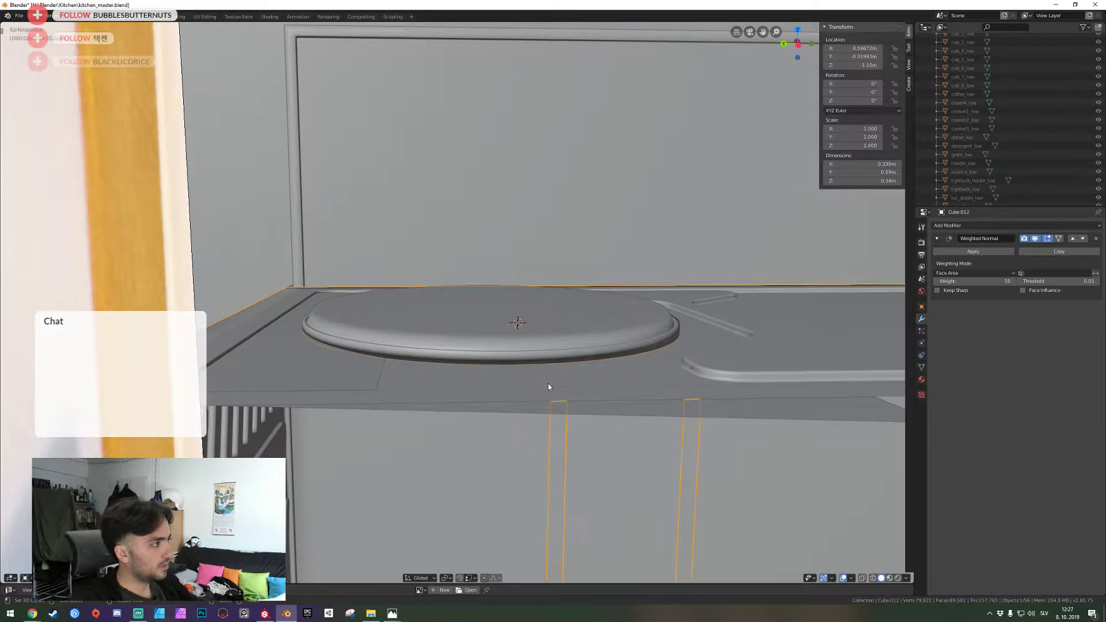
middle_click_drag(548, 382, 458, 306)
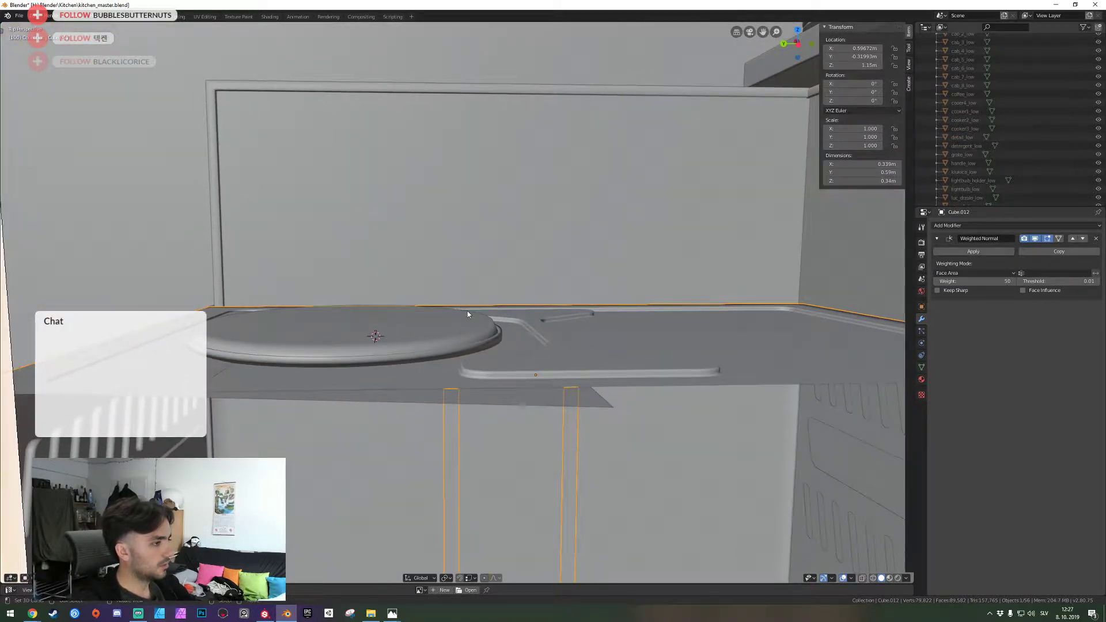
right_click(465, 317)
right_click(410, 386, "shift")
key("KP_Divide")
key("KP_7")
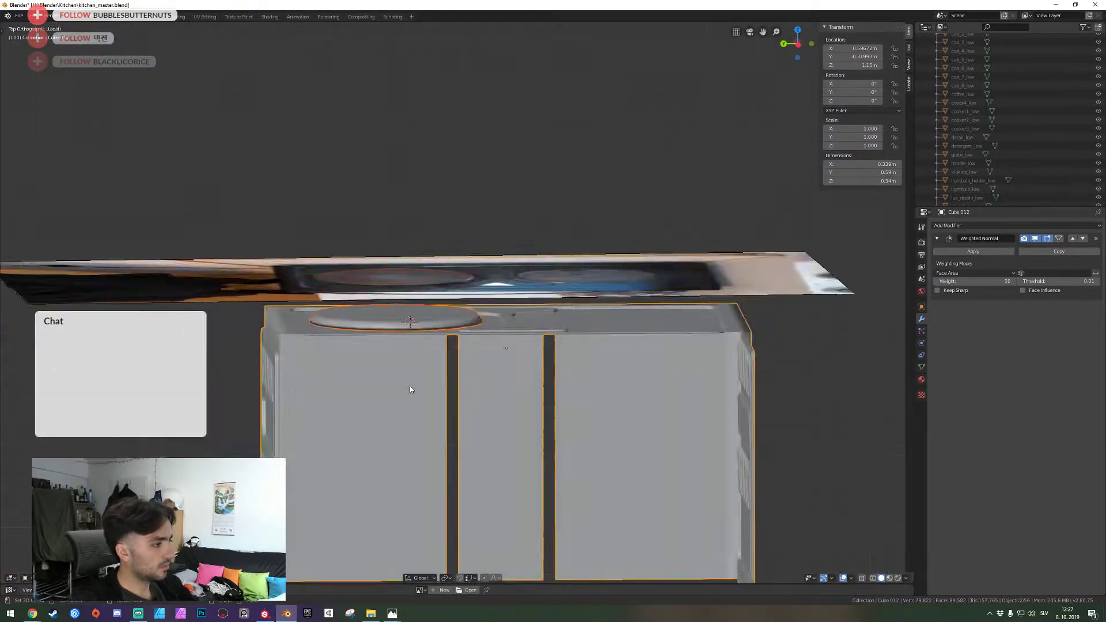
key("KP_1")
middle_click_drag(365, 379, 477, 367, "shift")
scroll(477, 368, "up", 8)
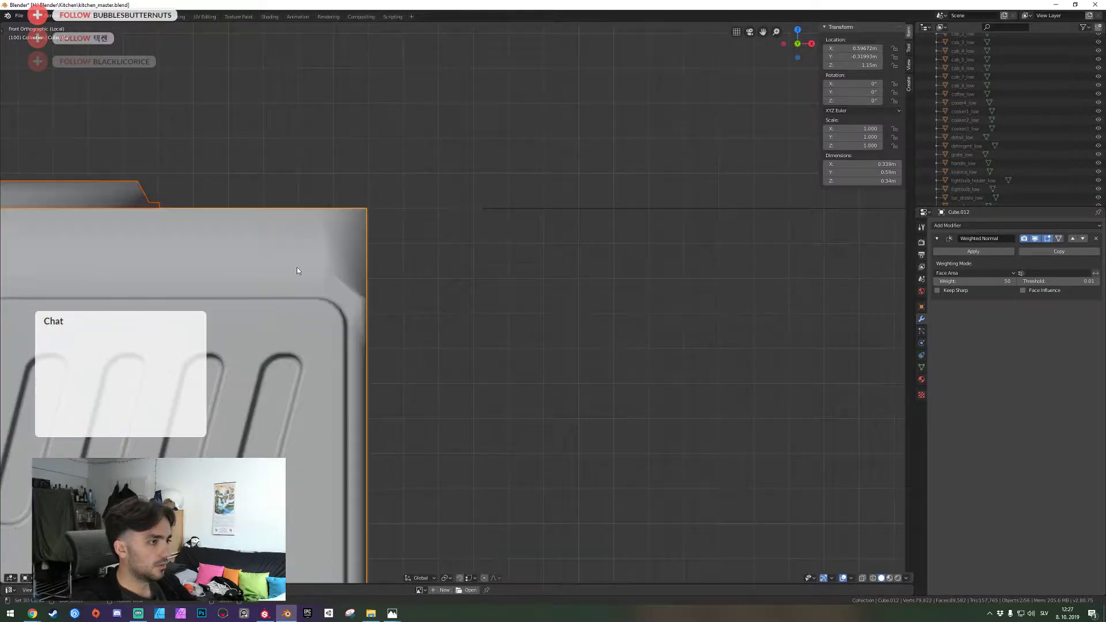
Move the hotplate vertically to Z 0.003847 m so its base rests on the casing's top surface
middle_click_drag(242, 249, 637, 215, "shift")
middle_click_drag(411, 227, 693, 229, "shift")
middle_click_drag(468, 244, 159, 281, "shift")
mouse_move(550, 256)
middle_mouse_down("shift")
mouse_move(459, 258)
mouse_move(676, 250)
middle_mouse_up("shift")
middle_click_drag(438, 237, 678, 231, "shift")
right_click(321, 183)
key("g")
key("z")
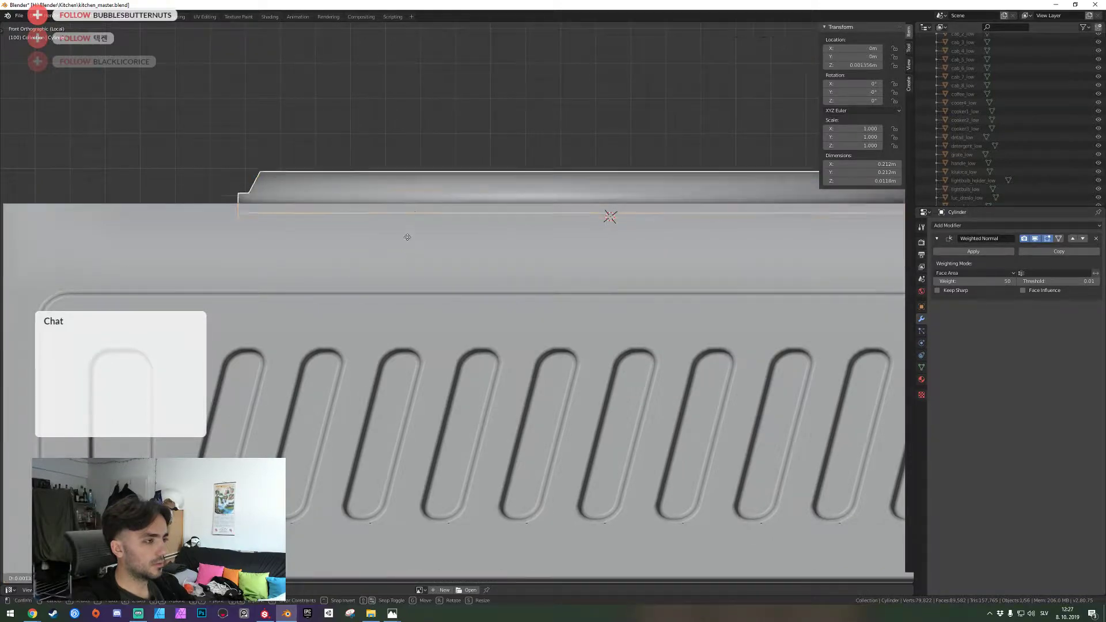
left_click(412, 217)
middle_click_drag(413, 217, 265, 237, "shift")
key("g")
key("z")
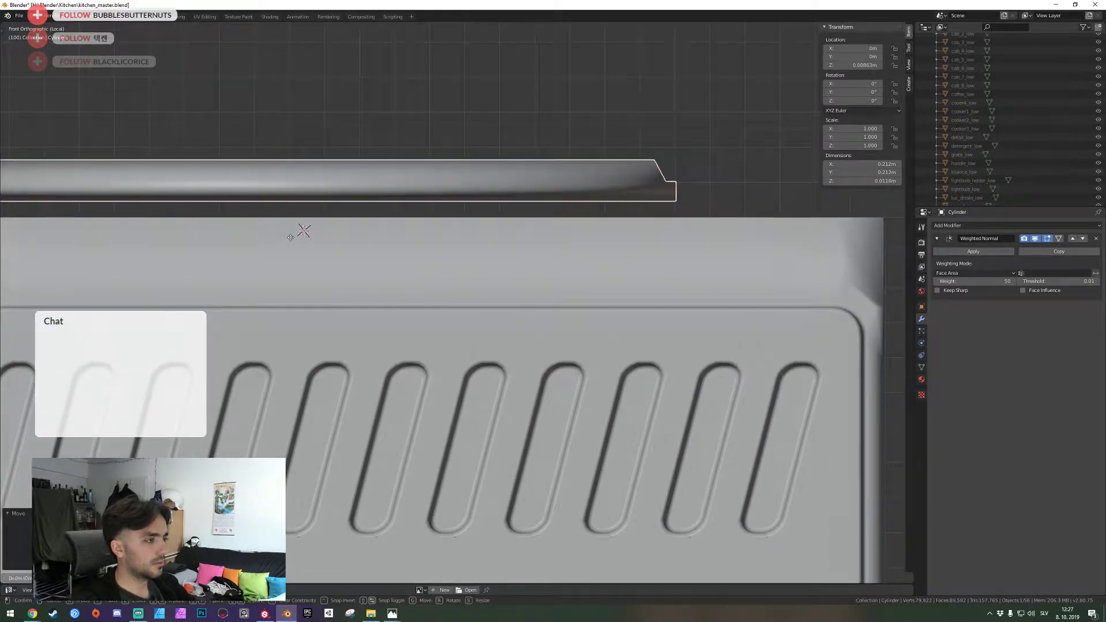
left_click(282, 387)
middle_click_drag(283, 387, 483, 354, "shift")
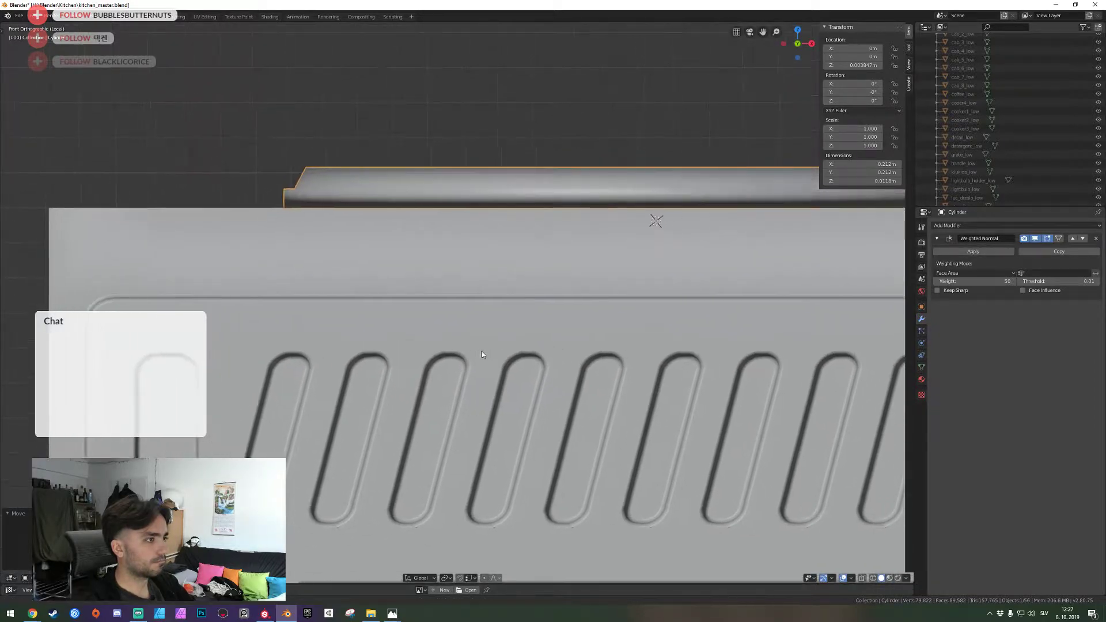
Examine the contact line between the hotplate's base and the casing's top at both ends
scroll(483, 355, "down", 3)
scroll(507, 303, "up", 3)
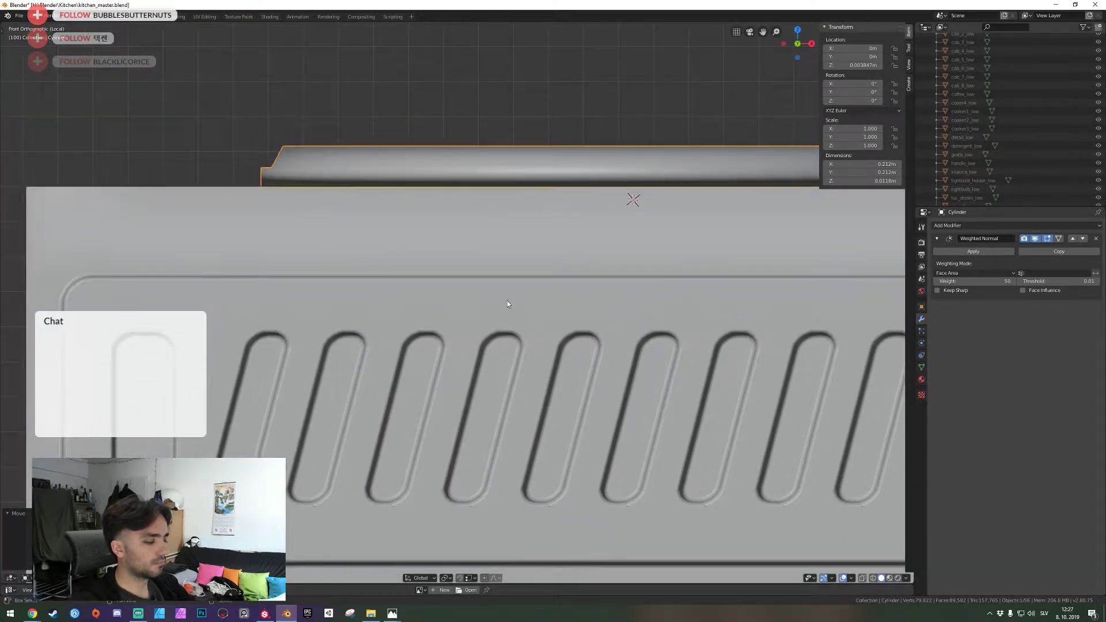
middle_click_drag(507, 301, 431, 304, "shift")
scroll(242, 233, "up", 3)
middle_click_drag(232, 229, 606, 323, "shift")
scroll(345, 188, "up", 4)
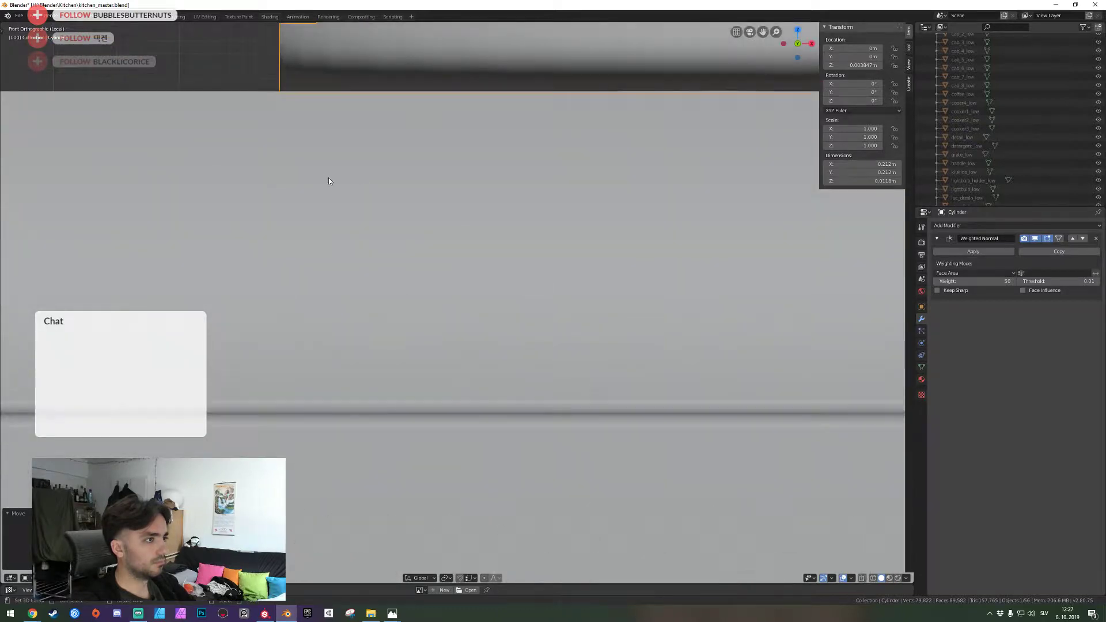
scroll(562, 201, "down", 2)
scroll(477, 231, "up", 3)
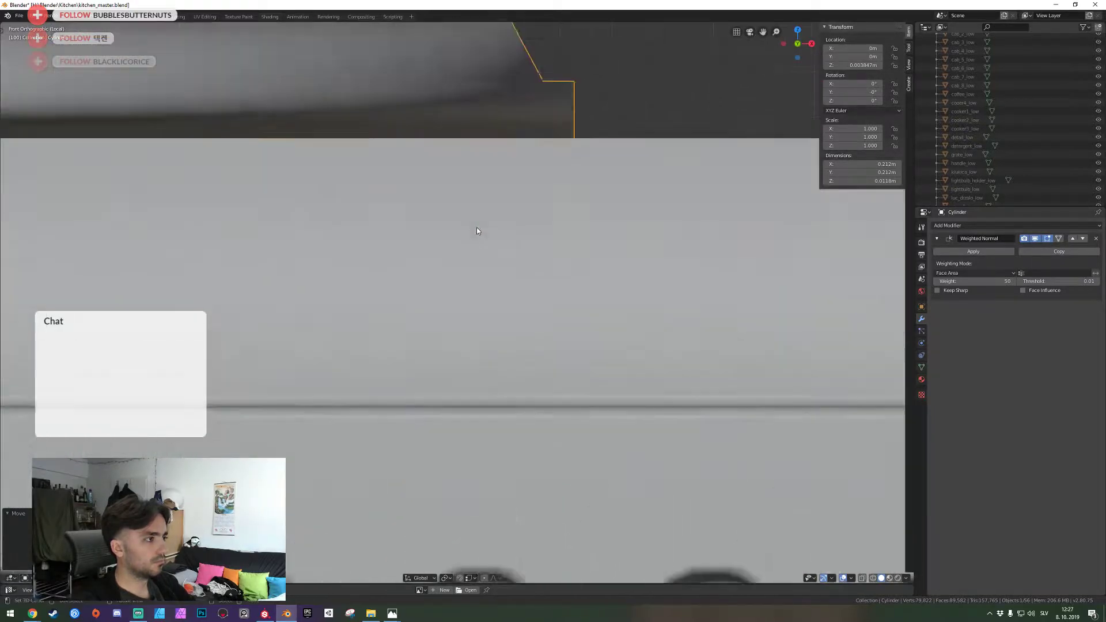
scroll(573, 215, "up", 1)
Bevel the two upper edge loops of the hotplate's rim, the outer one and the one beside the groove
key("shift+grave")
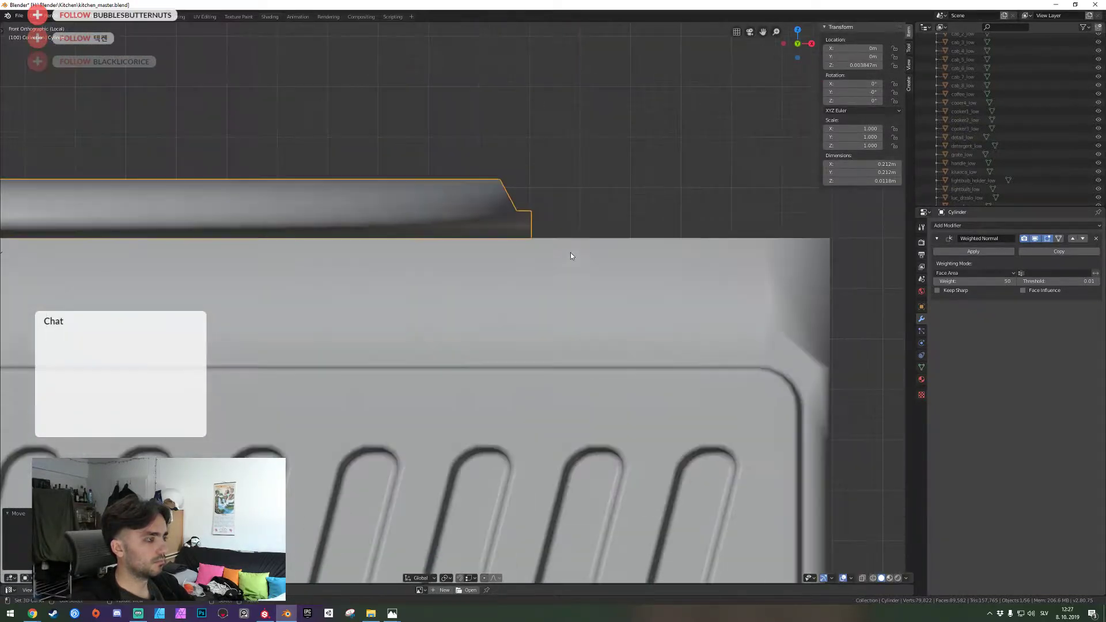
key("e")
key("d")
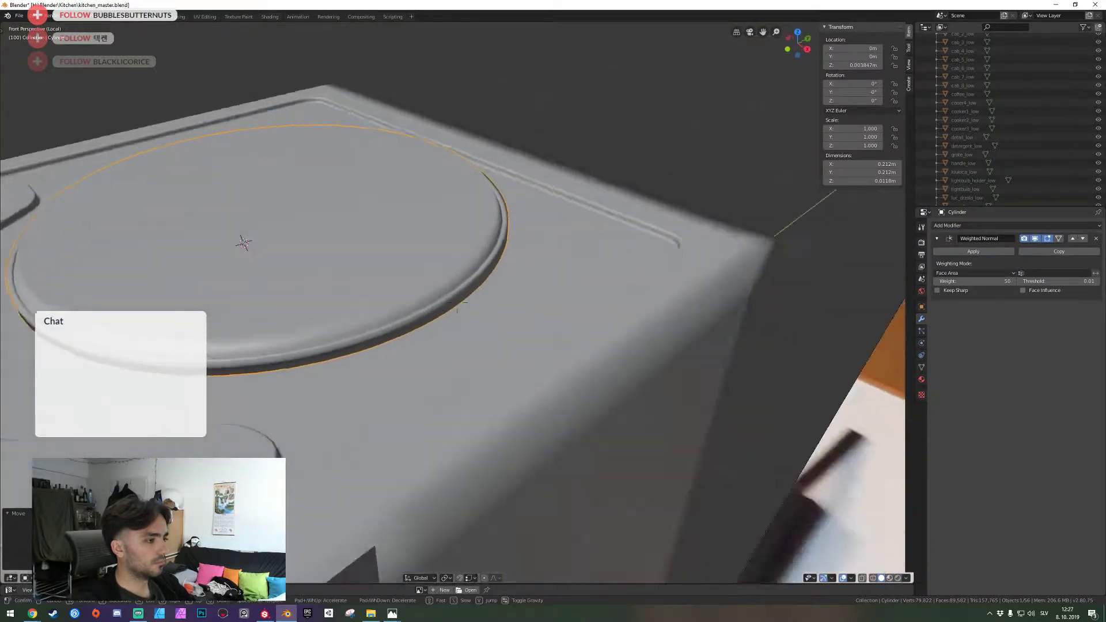
key("a")
left_click(457, 303)
key("Tab")
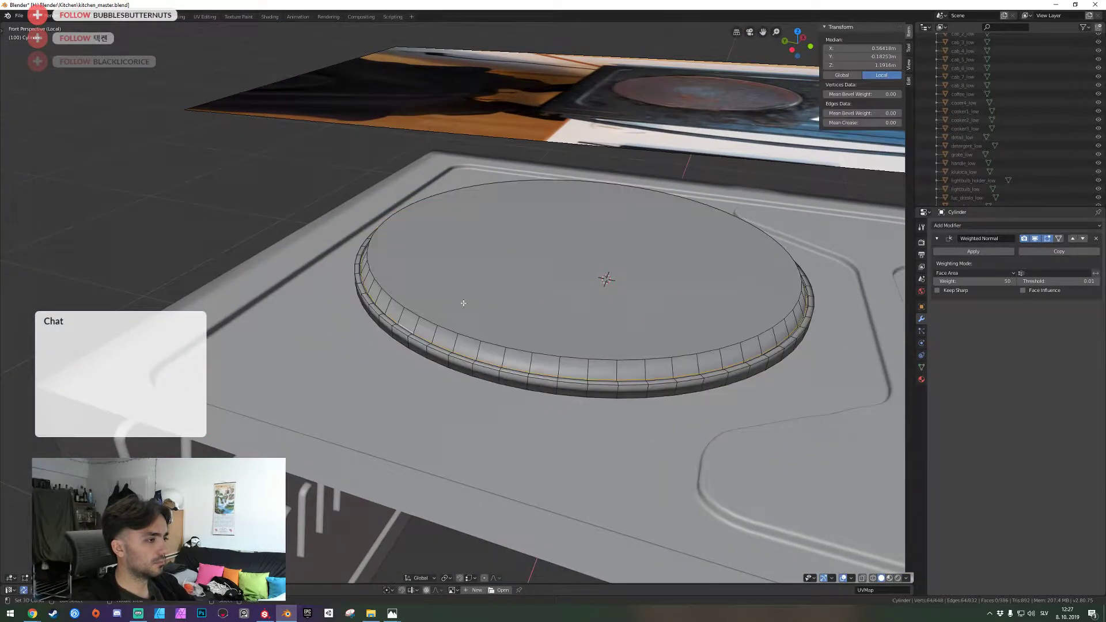
key("shift+grave")
key("w")
left_click(457, 303)
key("alt+a")
left_click(407, 348, "alt")
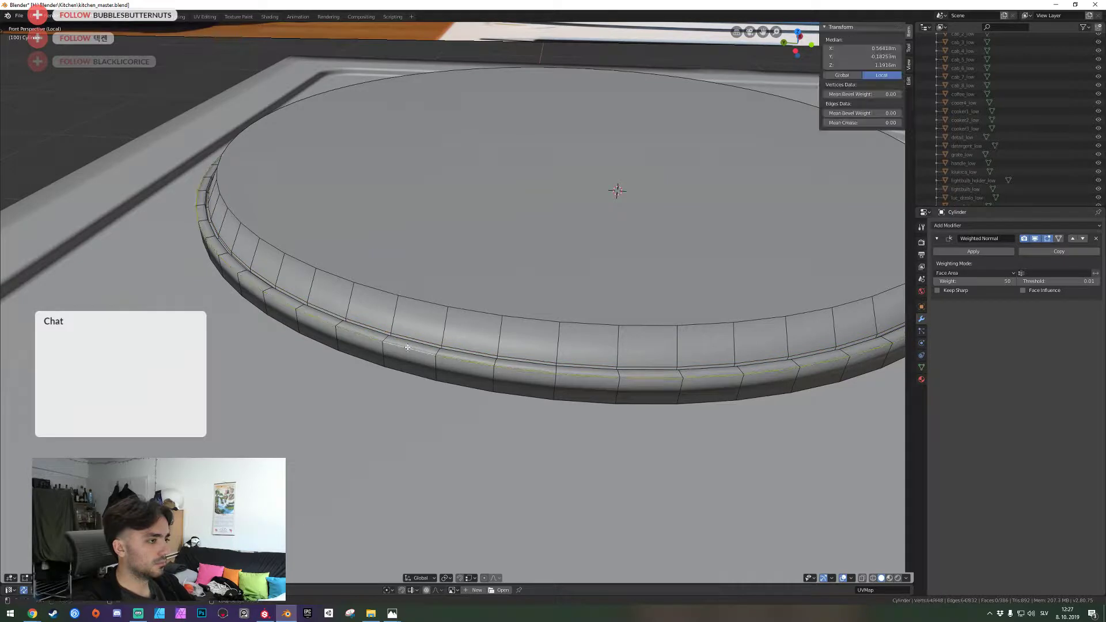
left_click(409, 343, "alt+shift")
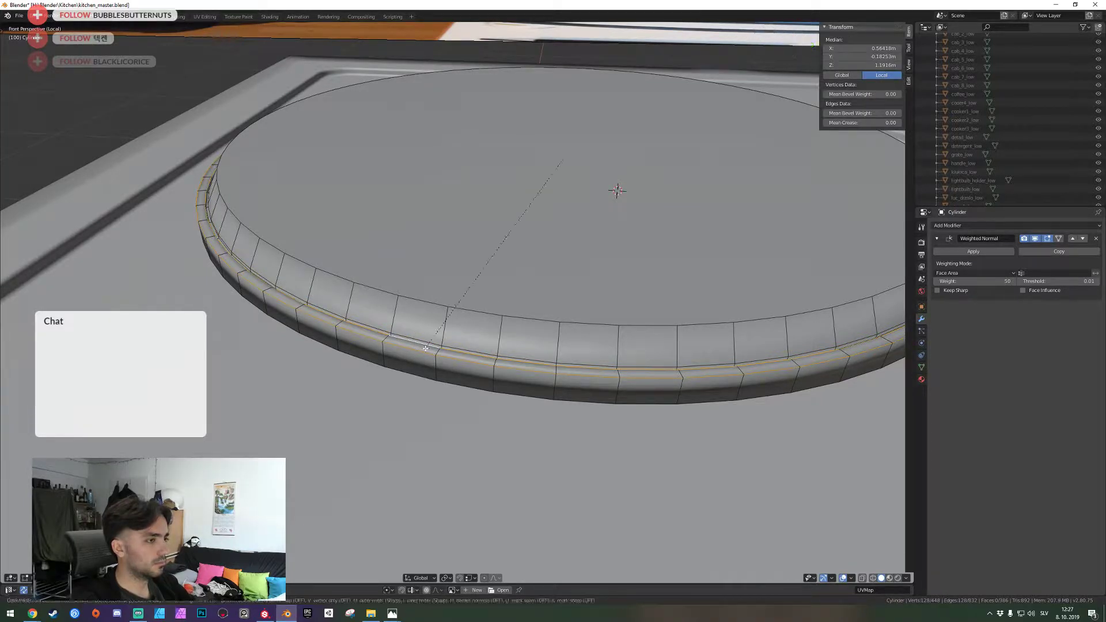
key("ctrl+b")
left_click(393, 363)
key("alt+a")
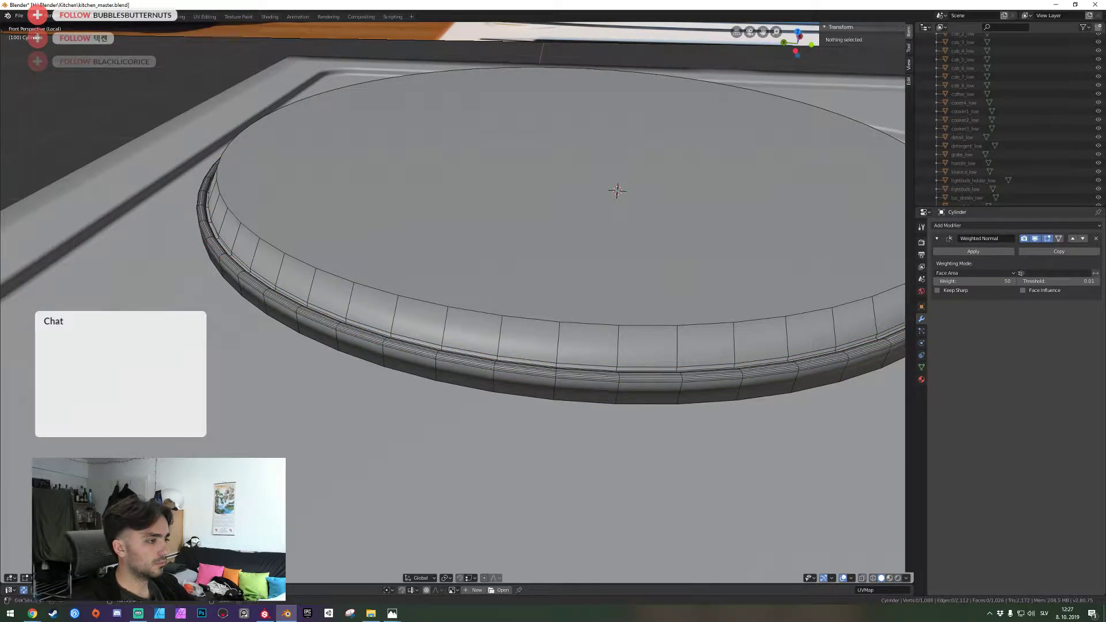
Bevel the hotplate's bottom outer edge loop and return to the full scene in object mode
mouse_move(457, 302)
middle_mouse_down()
mouse_move(458, 173)
mouse_move(461, 291)
middle_mouse_up()
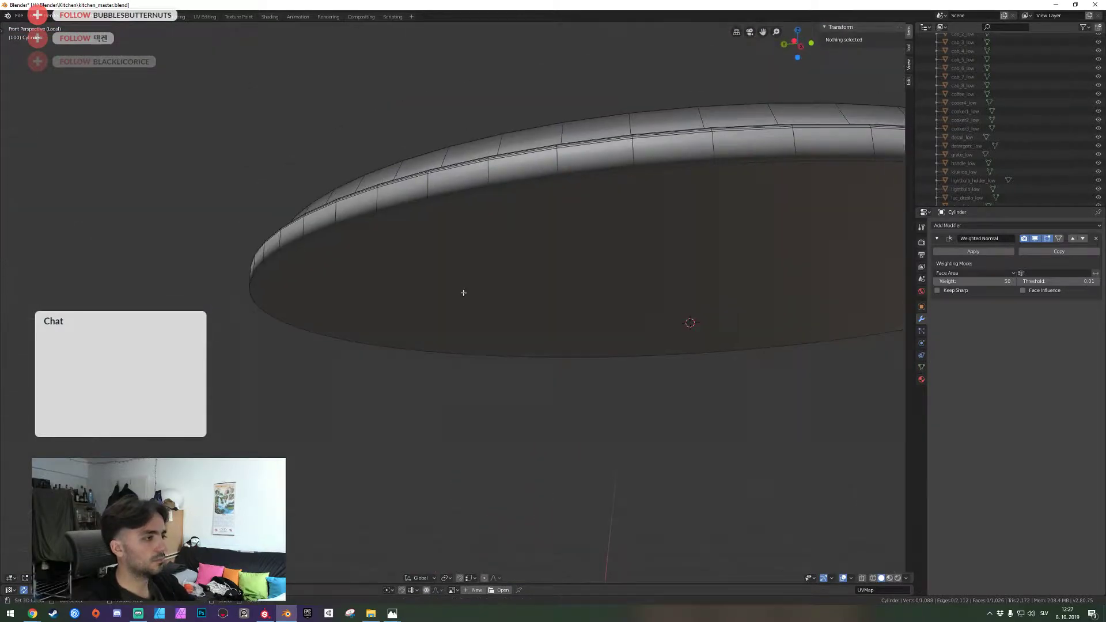
left_click(463, 205)
key("ctrl+b")
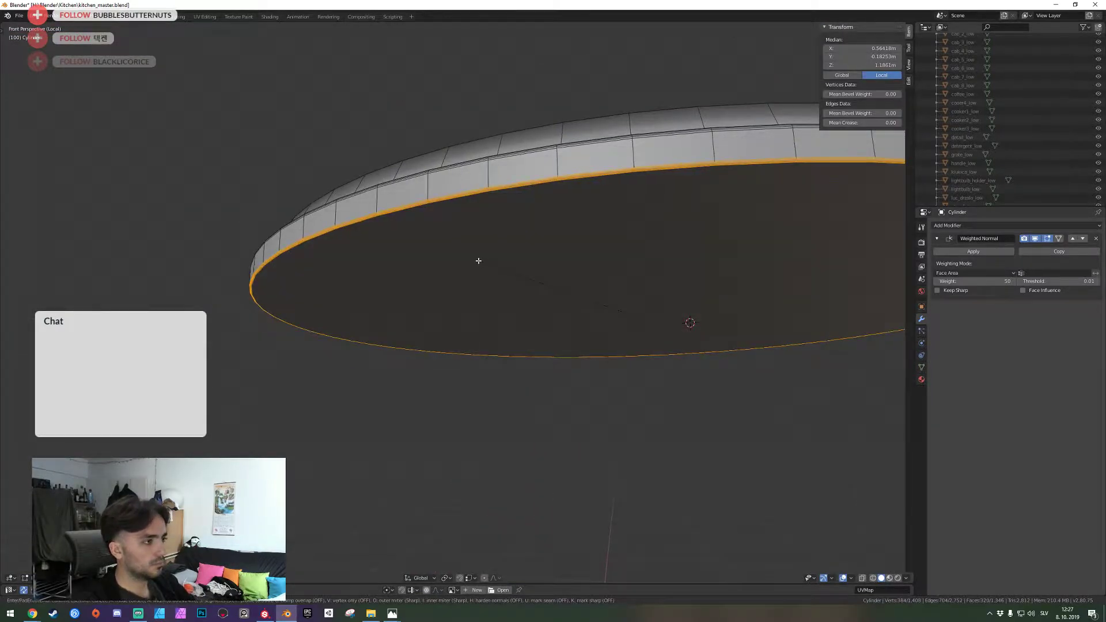
left_click(474, 259)
key("KP_Divide")
key("Tab")
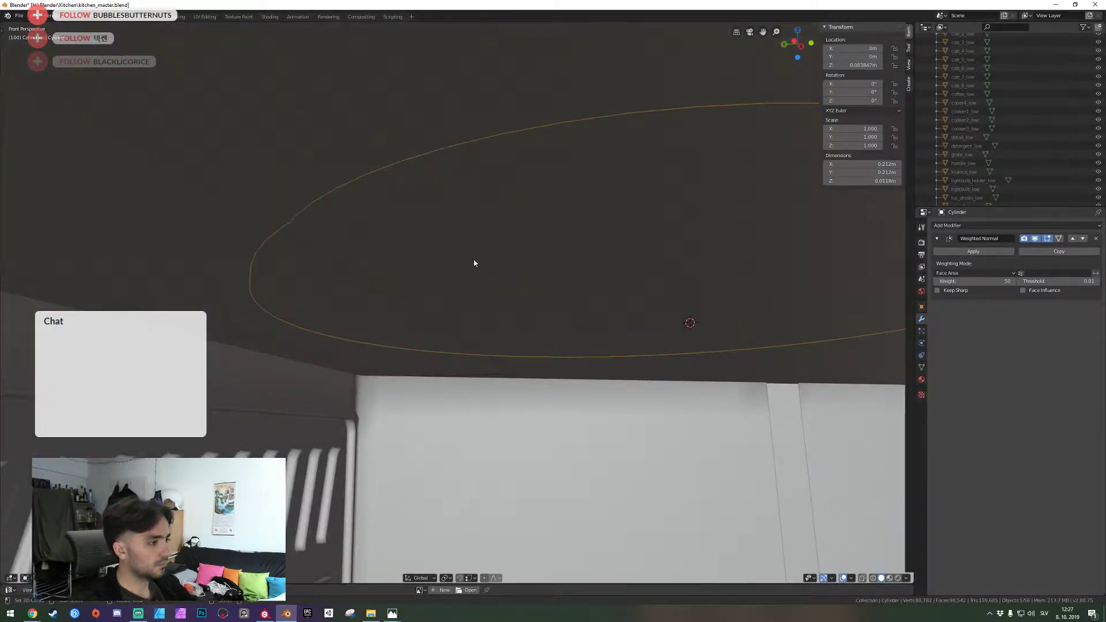
Save the file and review the bevelled hotplate on the cooker's top
key("shift+grave")
key("ctrl+s")
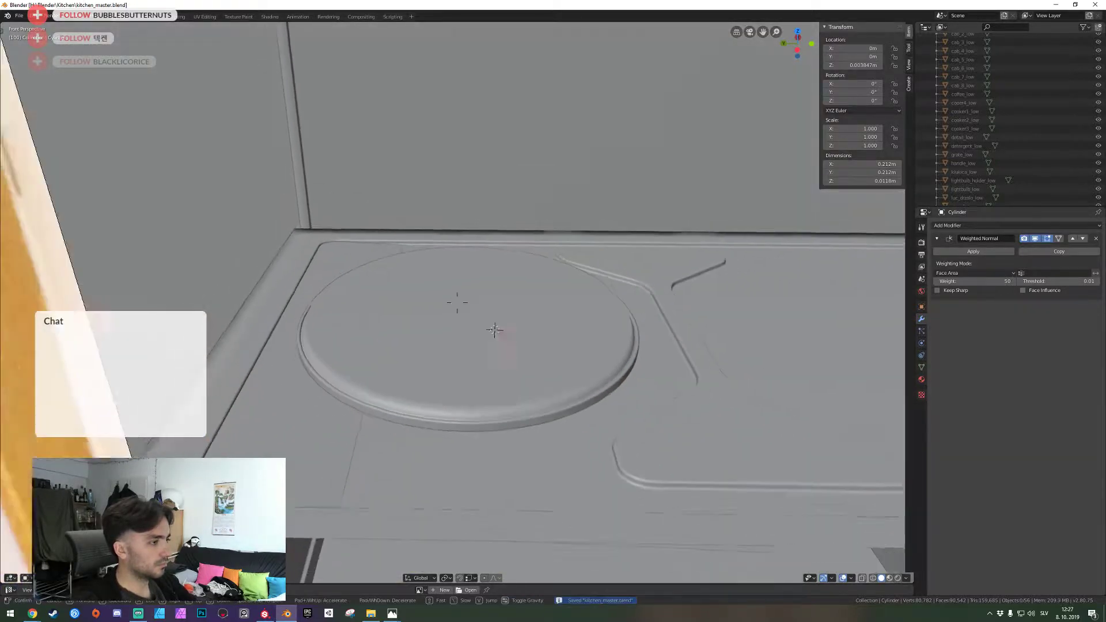
left_click(458, 303)
left_click(458, 303)
key("shift+grave")
left_click(458, 303)
key("shift+grave")
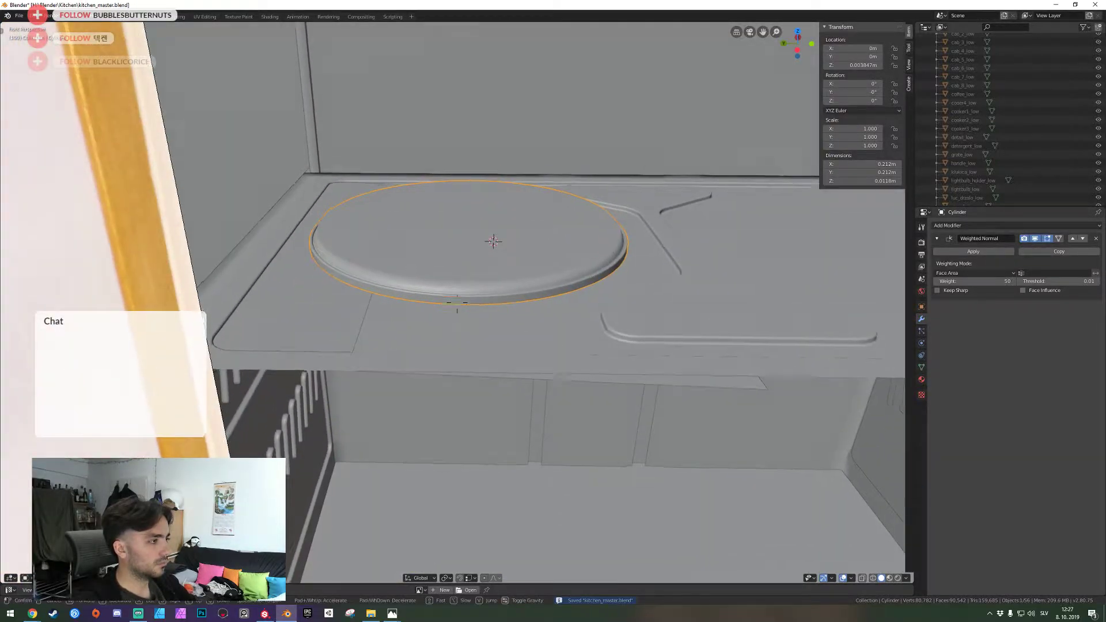
key("q")
left_click(457, 303)
Delete the stray plane overlapping the front of the cooker's top
right_click(658, 267)
key("Delete")
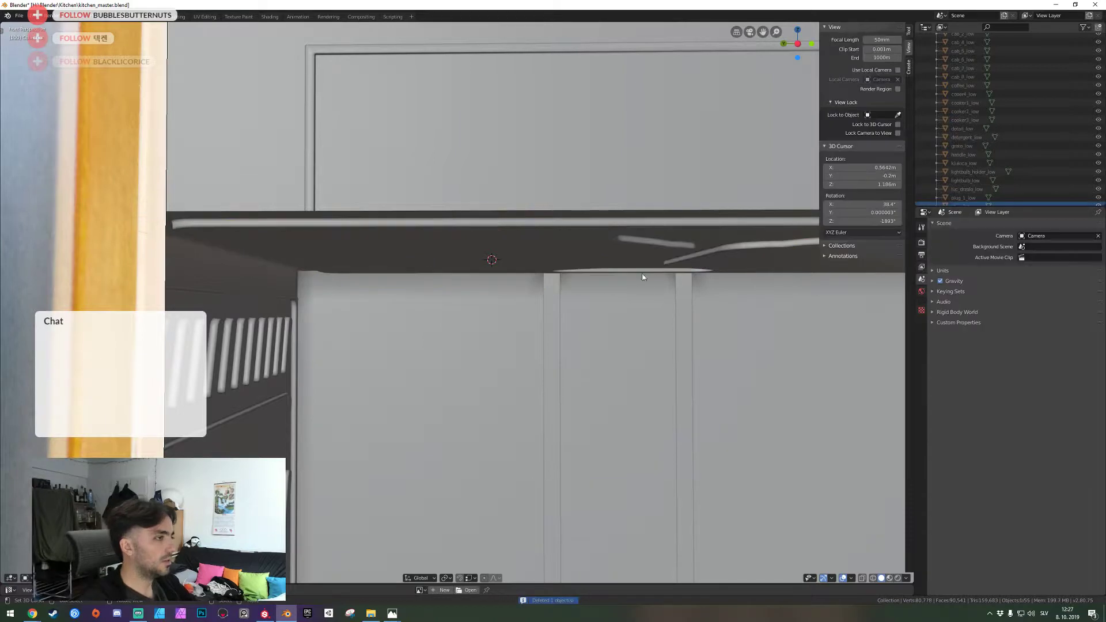
key("ctrl+z")
Examine the hotplate's rim and its seating on the cooker's top from low and high angles
key("shift+grave")
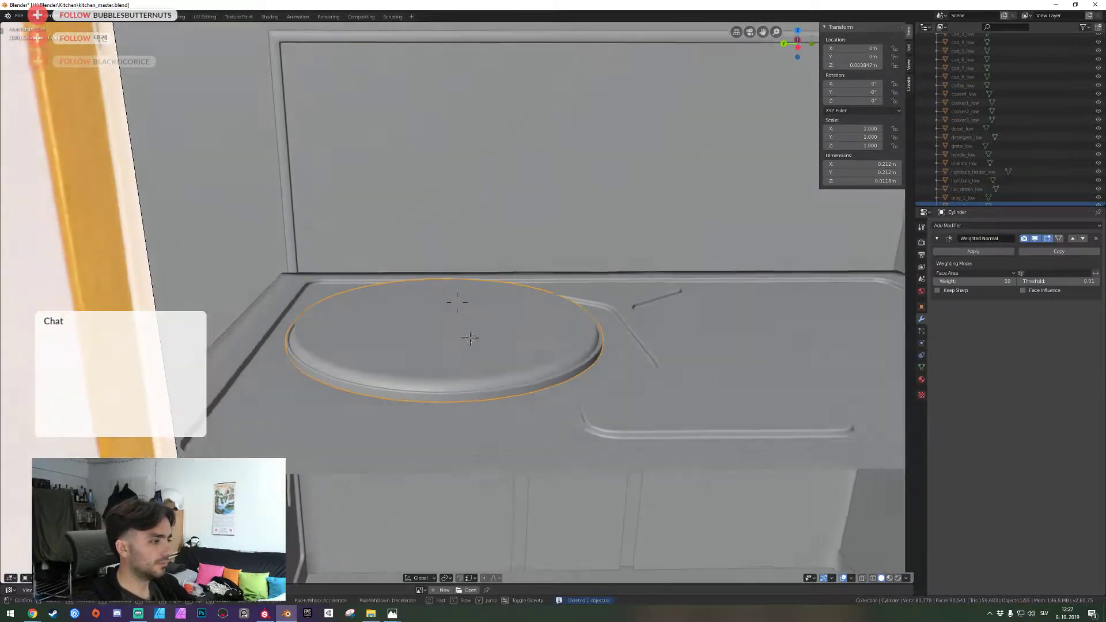
key("q")
left_click(457, 303)
key("Tab")
key("Tab")
key("shift+grave")
key("w")
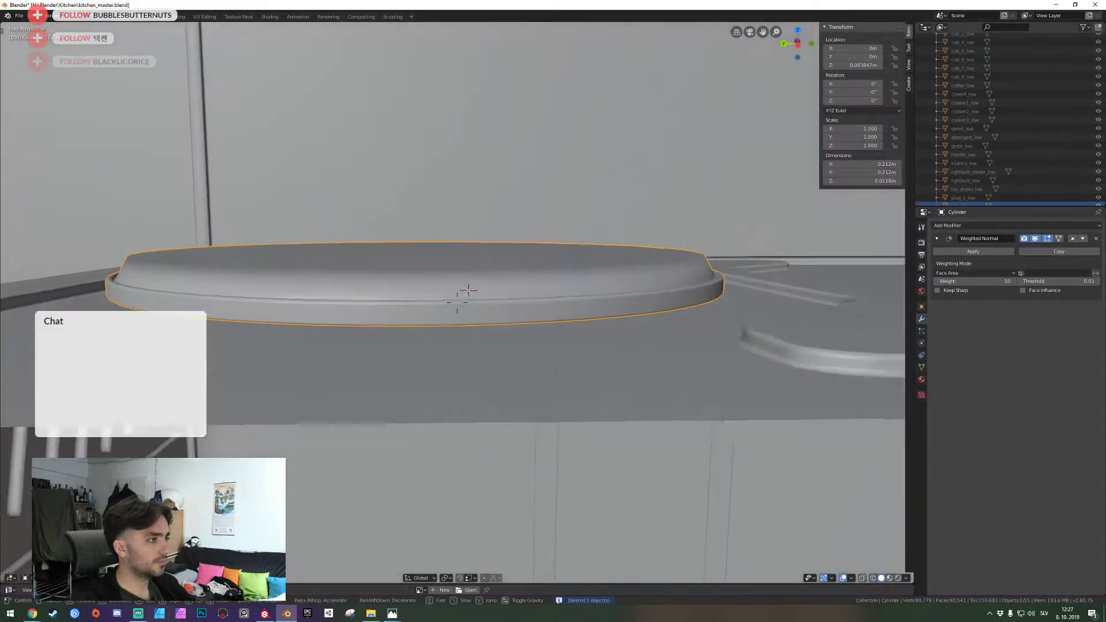
key("e")
key("s")
left_click(457, 302)
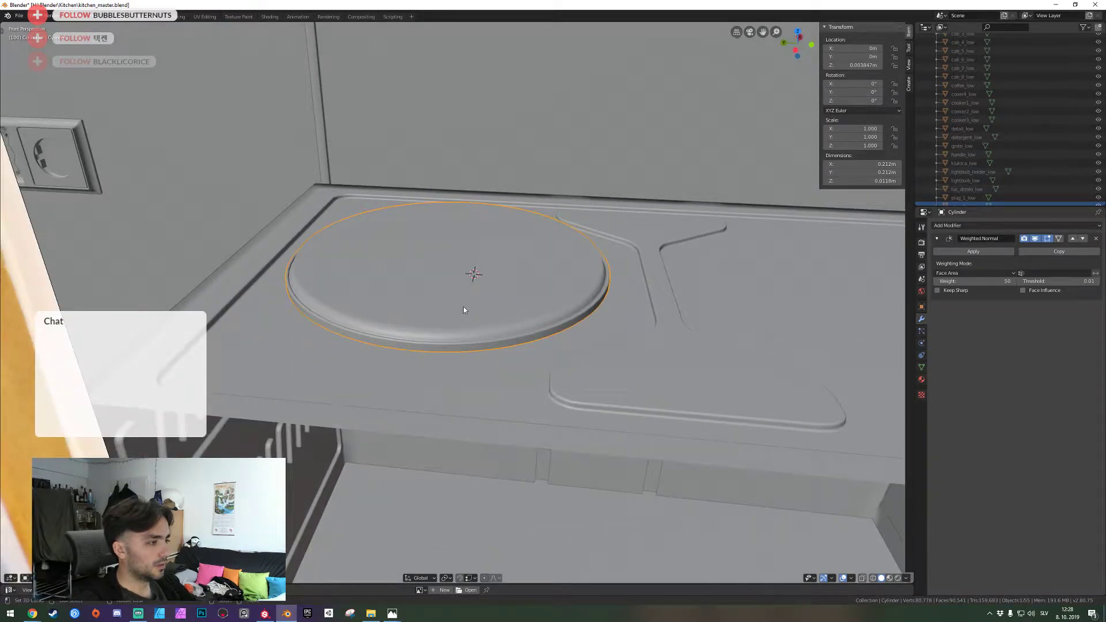
Bevel the edge loop around the hotplate's flat top face
key("Tab")
scroll(455, 315, "up", 2)
key("alt+a")
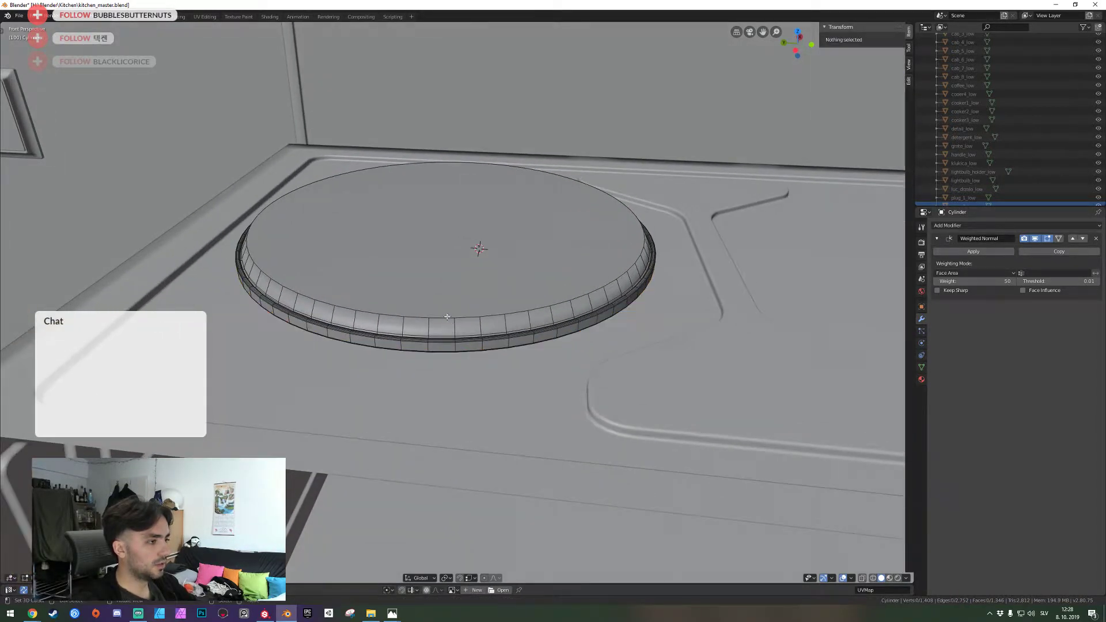
left_click(448, 317)
key("ctrl+b")
left_click(504, 344)
key("Tab")
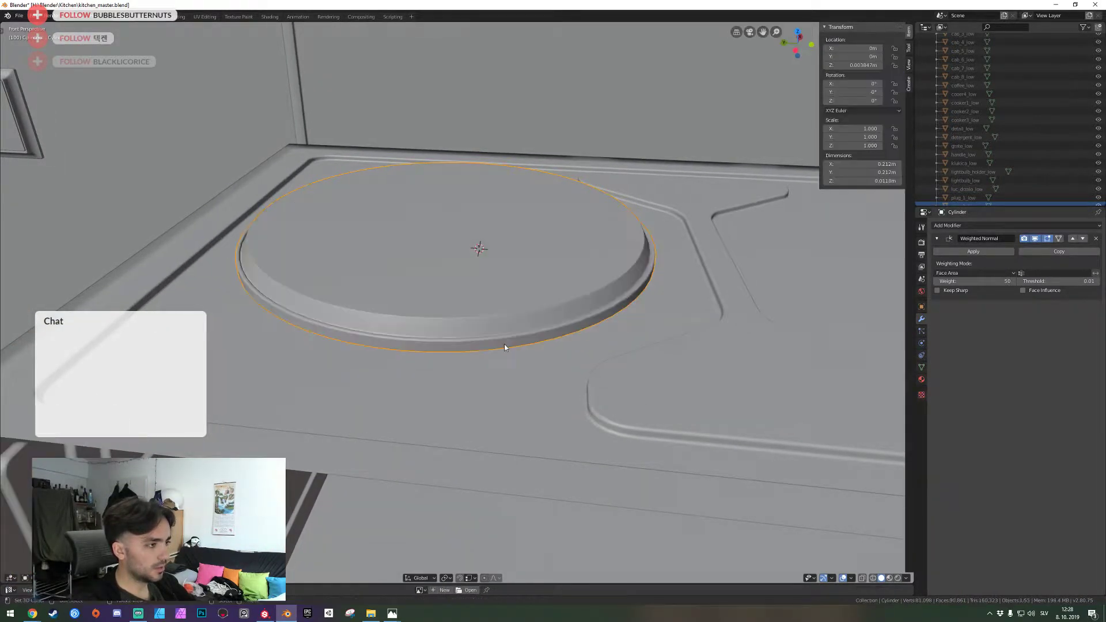
key("shift+grave")
key("s")
key("e")
key("w")
key("s")
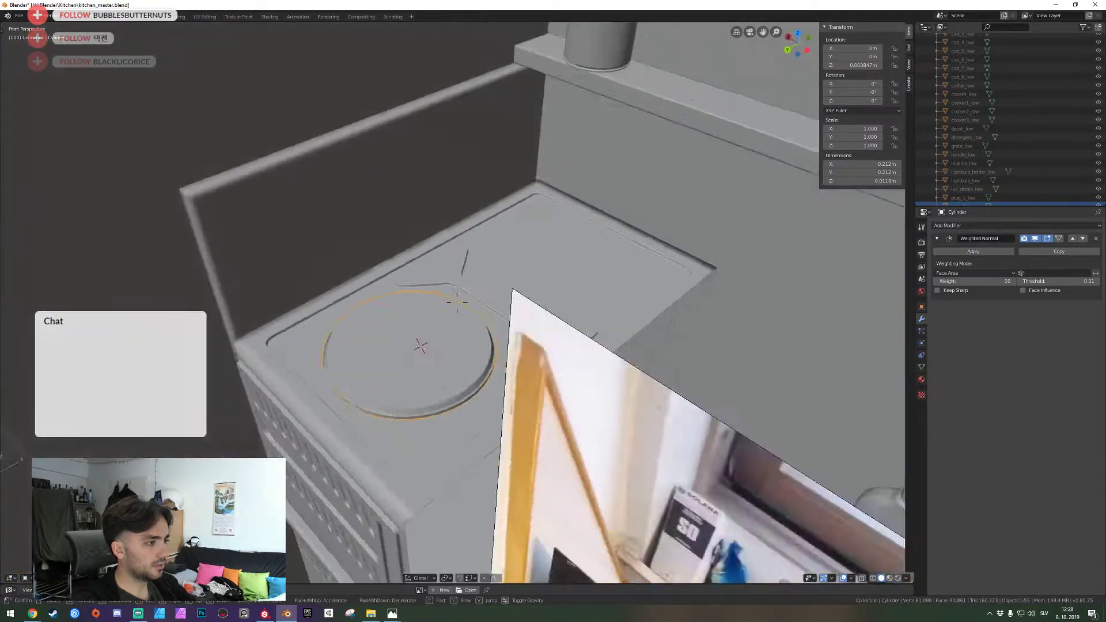
Delete the reference photo plane covering the cooker's front and inspect the hotplate's bevelled rim
left_click(457, 302)
right_click(617, 328)
key("Delete")
key("shift+grave")
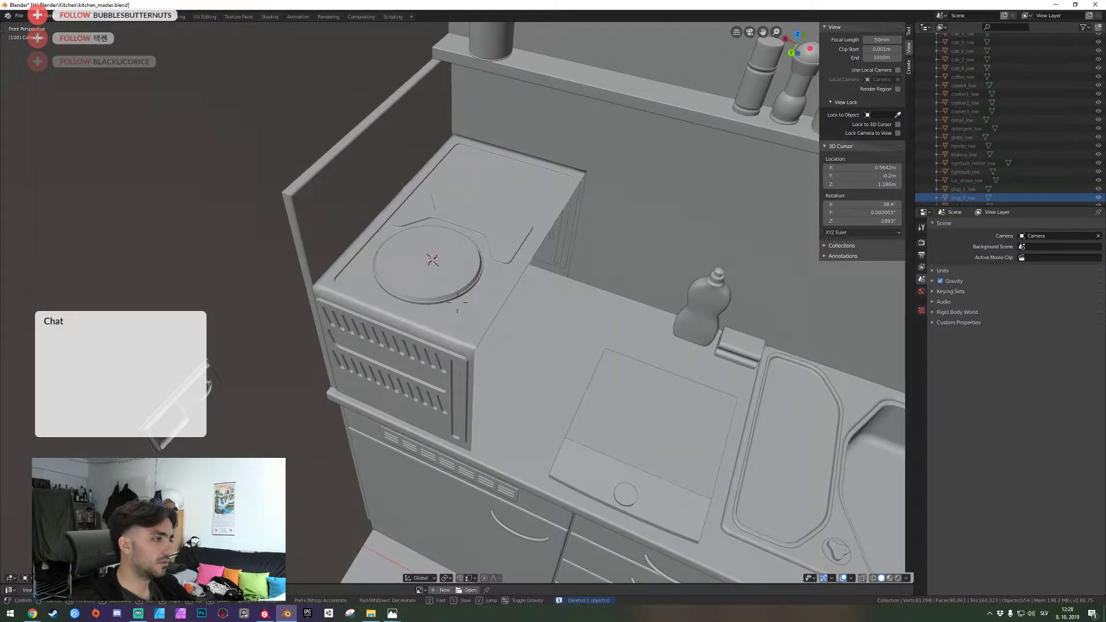
key("w")
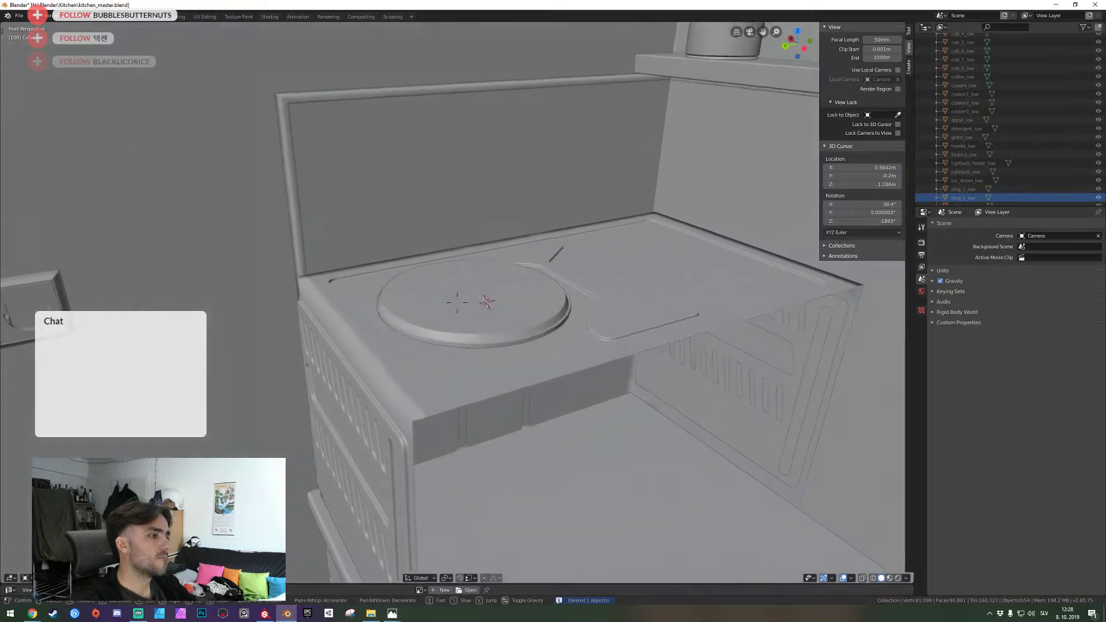
left_click(457, 302)
left_click(459, 306)
Undo the reference plane's deletion and the last bevel, then bevel the edge loop around the hotplate's top face again
key("ctrl+z")
key("ctrl+z")
key("ctrl+z")
key("ctrl+z")
key("ctrl+z")
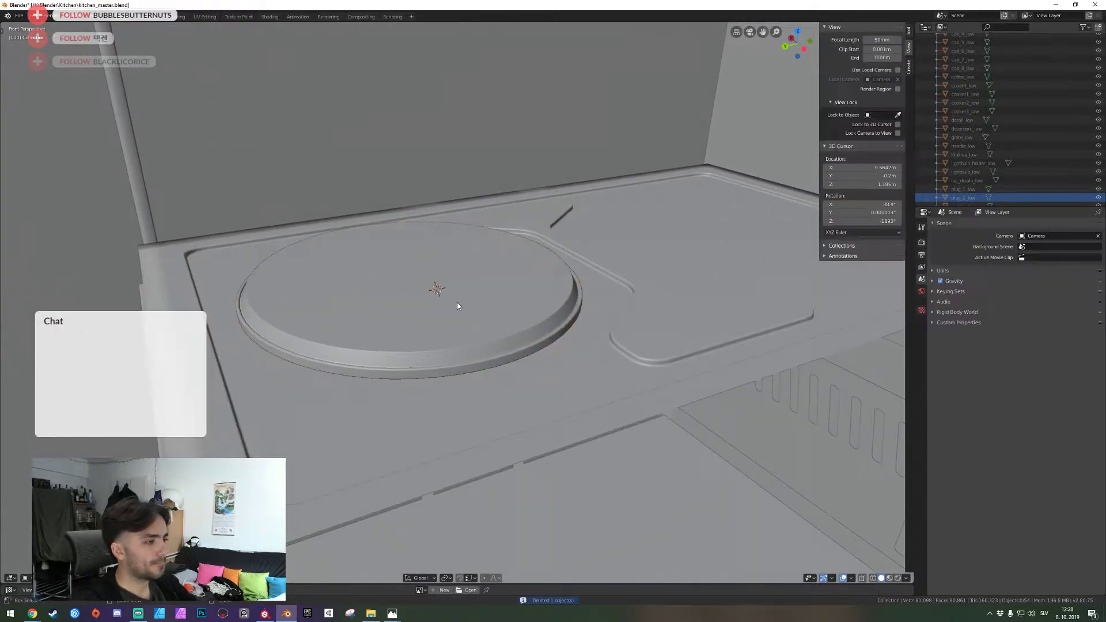
key("s")
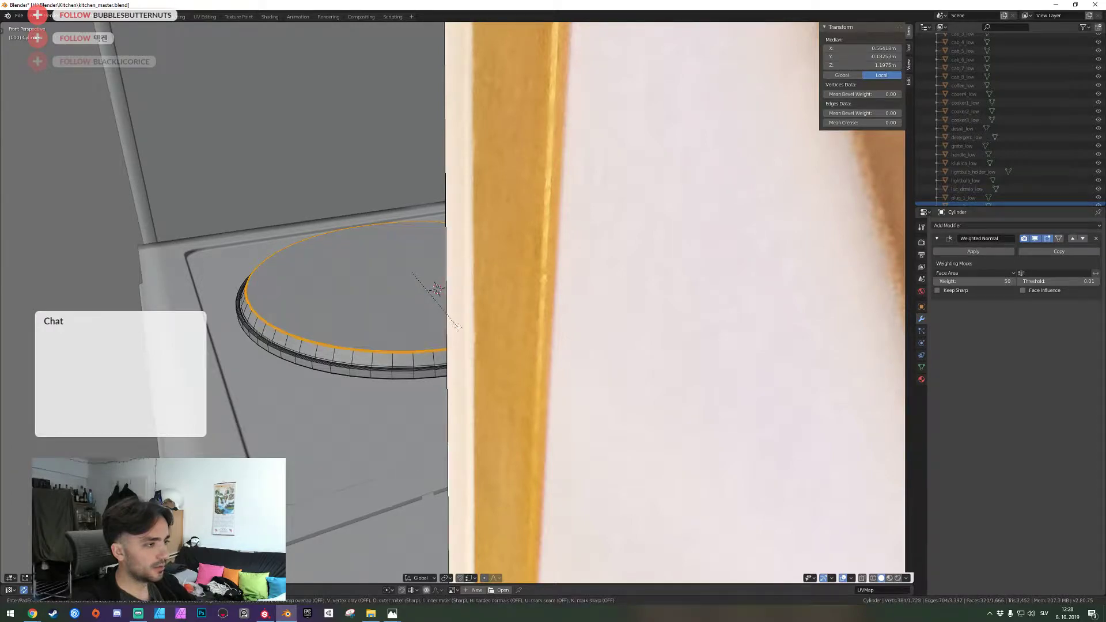
left_click(461, 330)
key("shift+grave")
key("s")
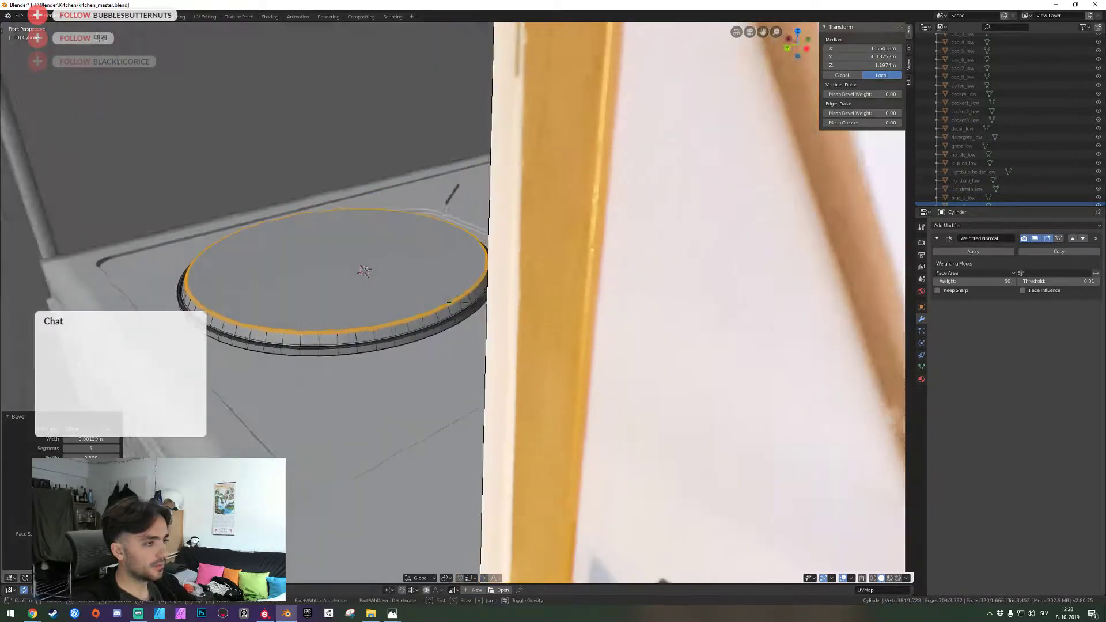
left_click(457, 302)
Leave mesh editing and delete the reference photo plane standing in front of the cooker
key("Tab")
key("shift+grave")
key("s")
left_click(457, 303)
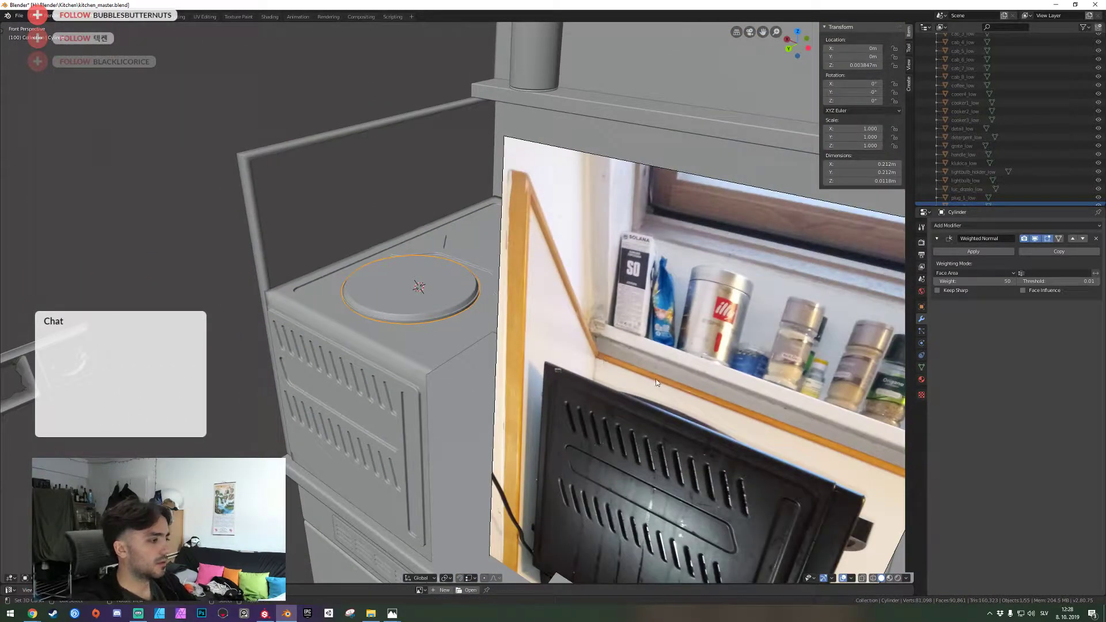
key("Delete")
Extrude the hotplate's flat top face in place and scale it down to a small central disc
left_click(438, 300)
key("Tab")
key("shift+grave")
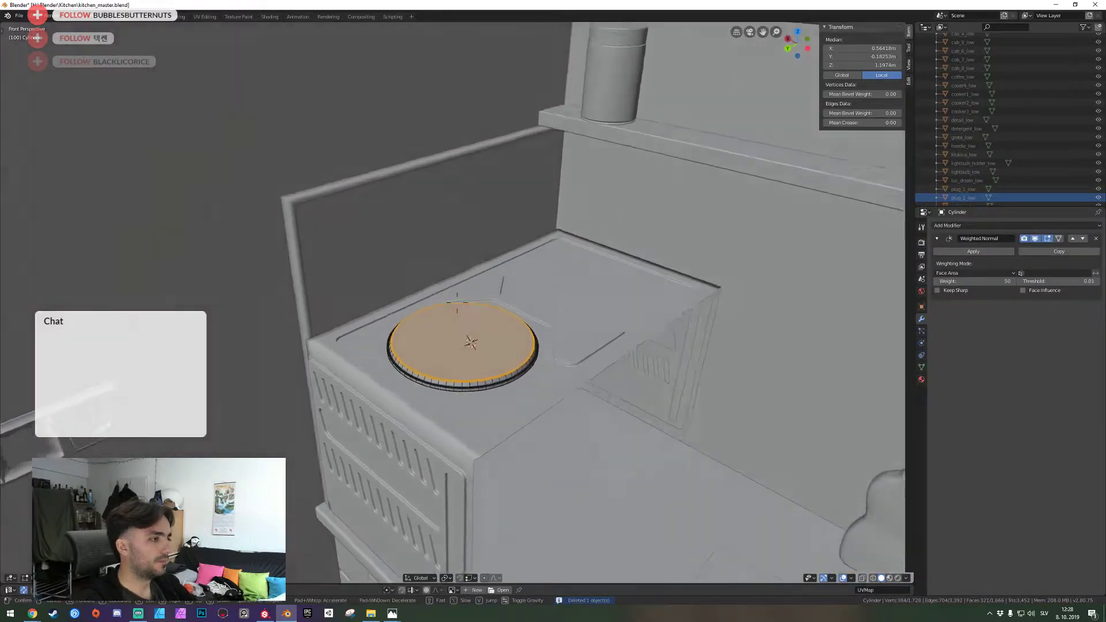
key("Escape")
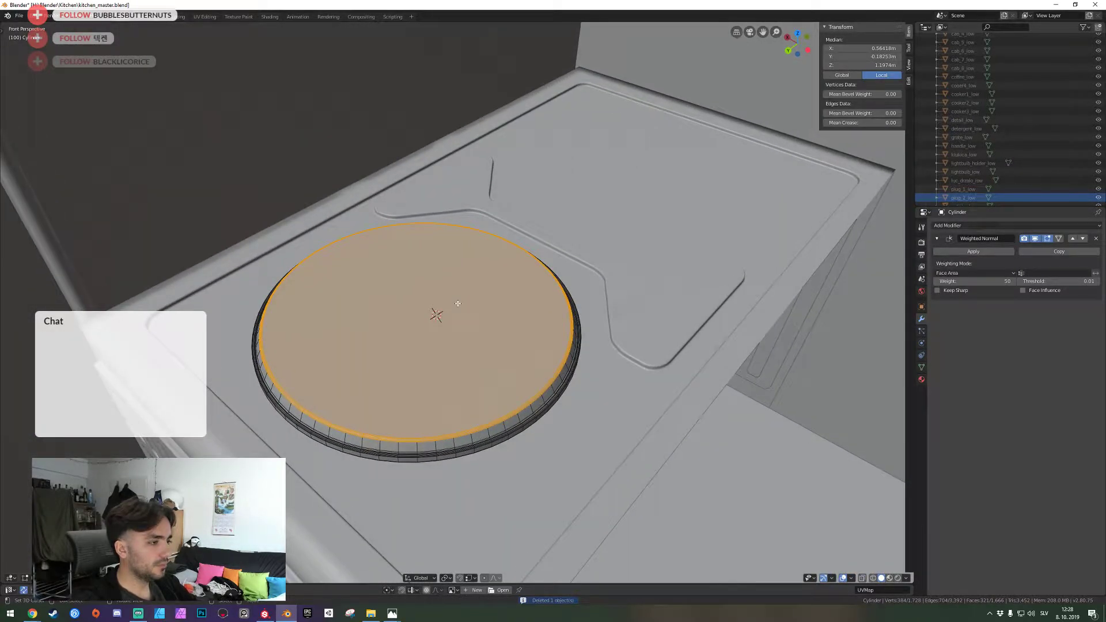
left_click(520, 362)
key("e")
key("s")
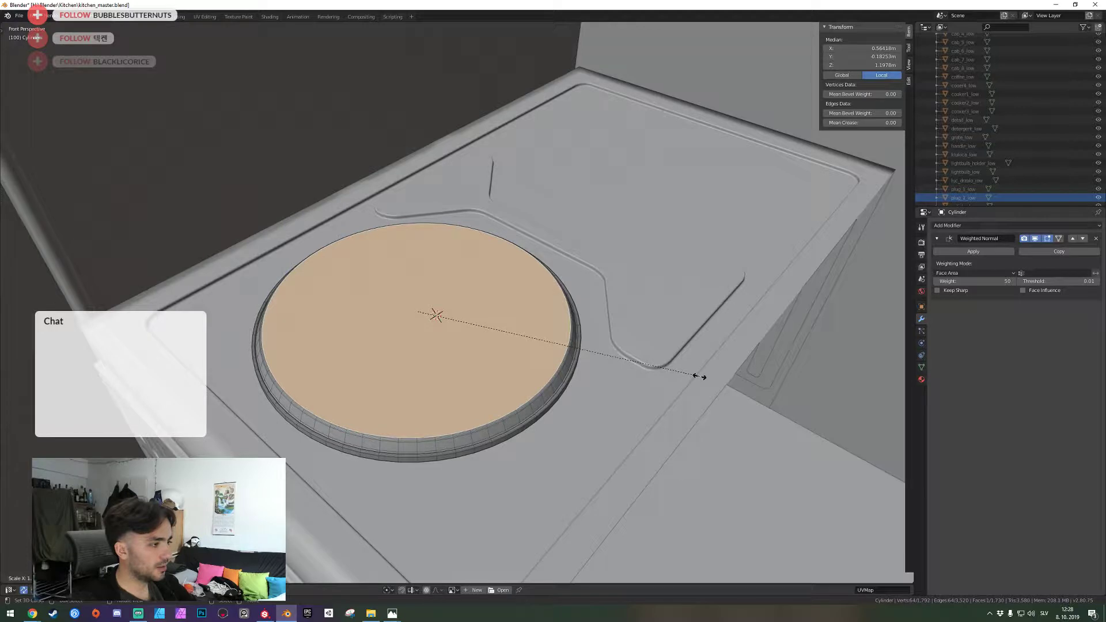
left_click(476, 334)
Check the shape of the hotplates in the reference photo 20191005_181035.jpg in the kuhinja folder
left_click(371, 614)
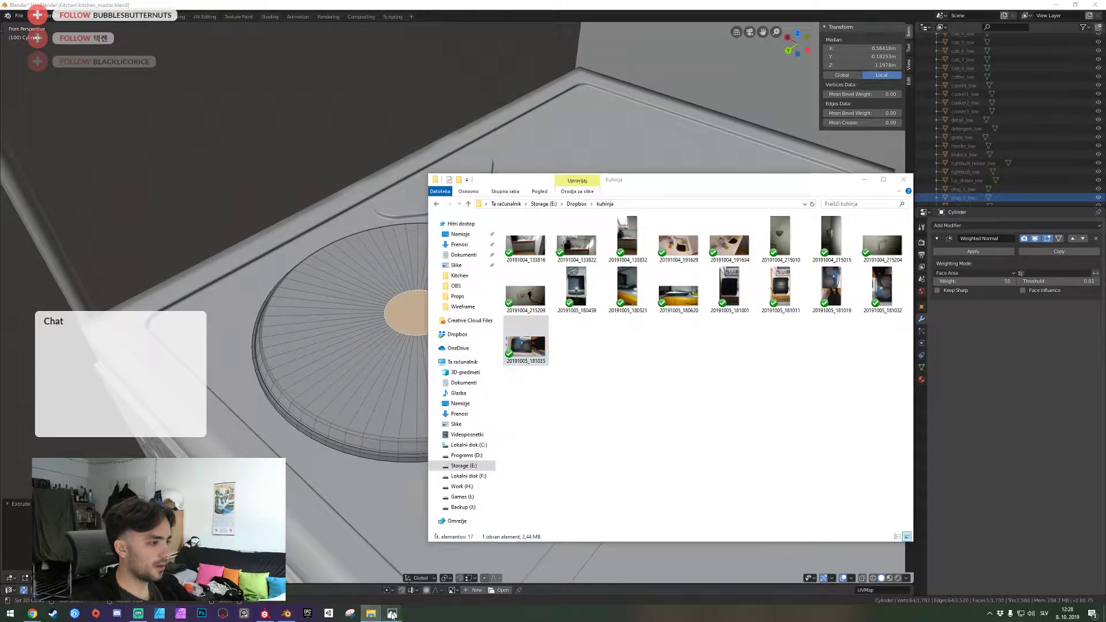
mouse_move(393, 612)
left_click(555, 350)
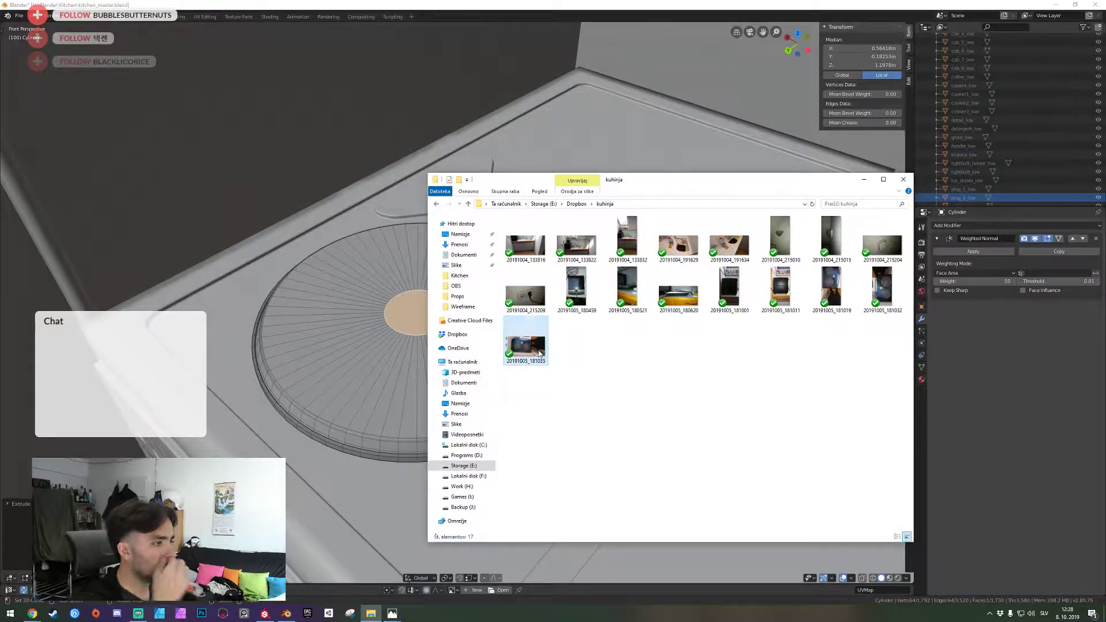
double_click(540, 353)
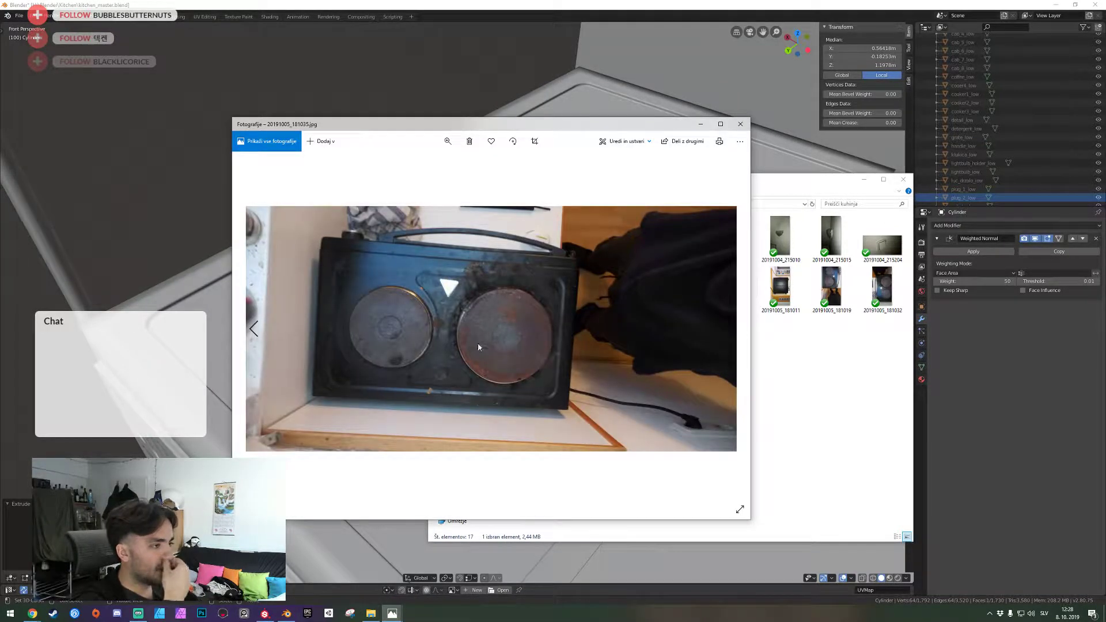
left_click(548, 93)
Add many evenly spaced concentric loop cuts between the hotplate's central disc and its rim
key("KP_7")
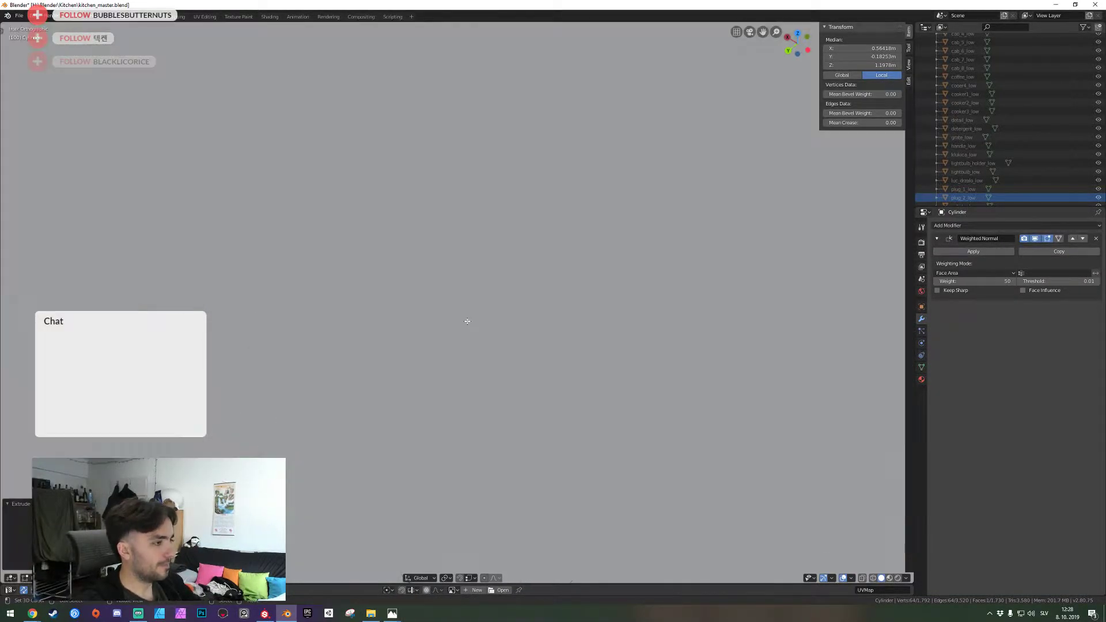
key("KP_Decimal")
scroll(468, 321, "down", 10)
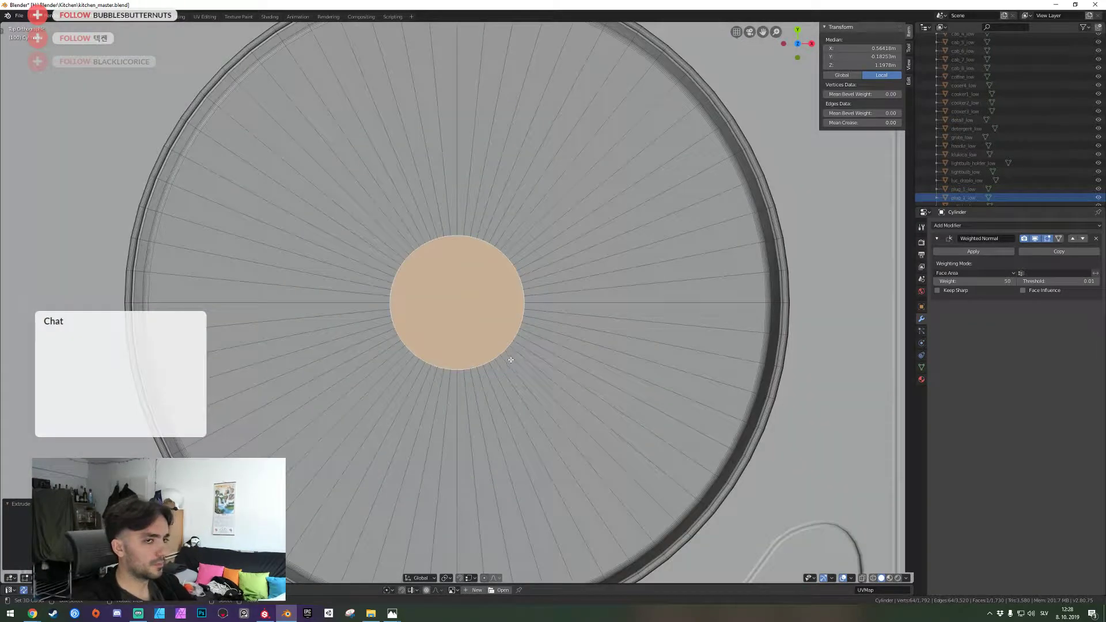
key("alt+a")
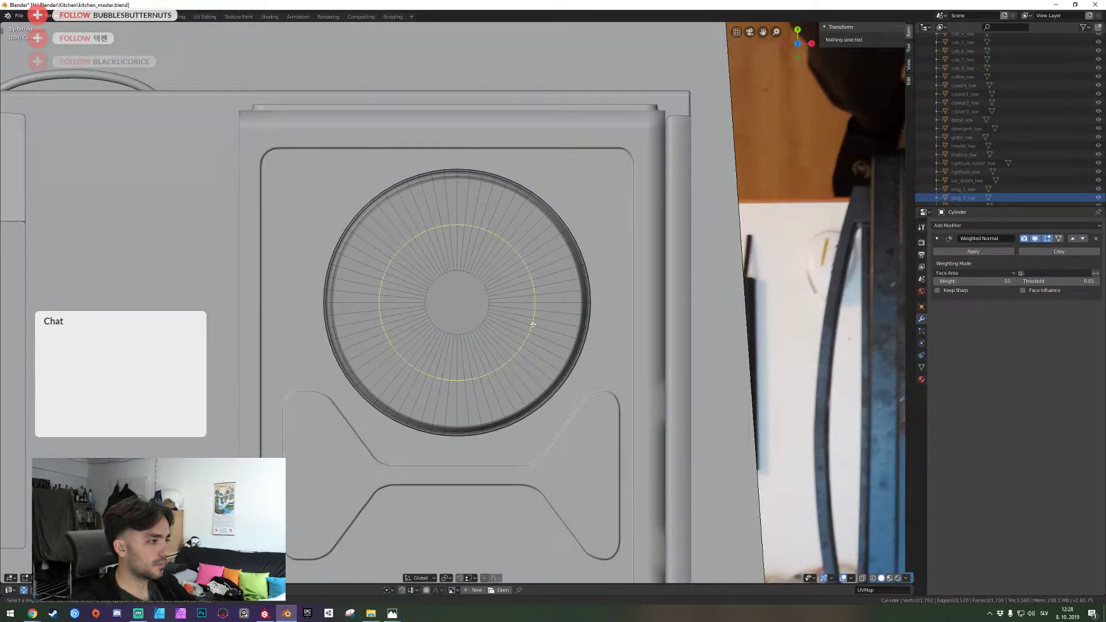
scroll(533, 325, "up", 20)
left_click(528, 325)
right_click(528, 324)
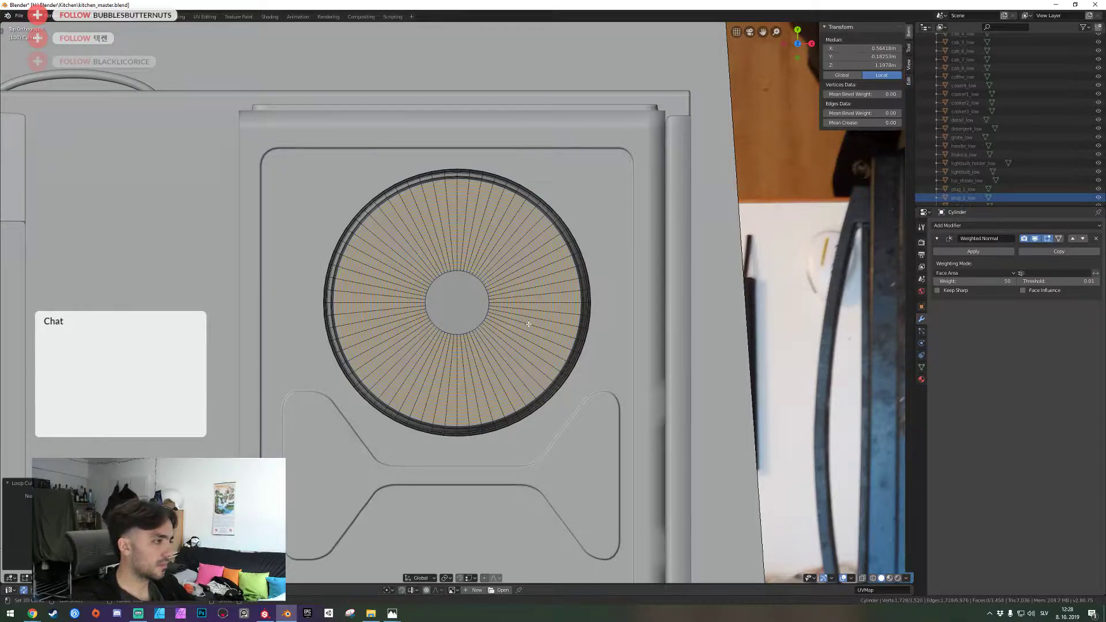
Select every other concentric face ring on the hotplate's top, from the central disc out to the rim
key("shift+grave")
key("w")
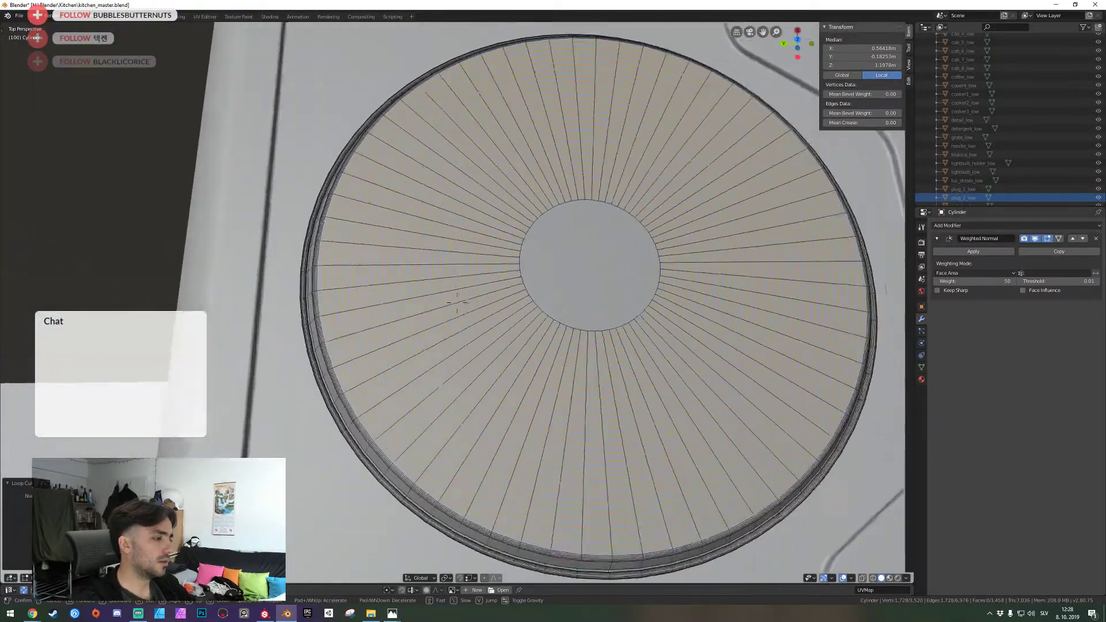
left_click(457, 302)
key("a")
key("alt+a")
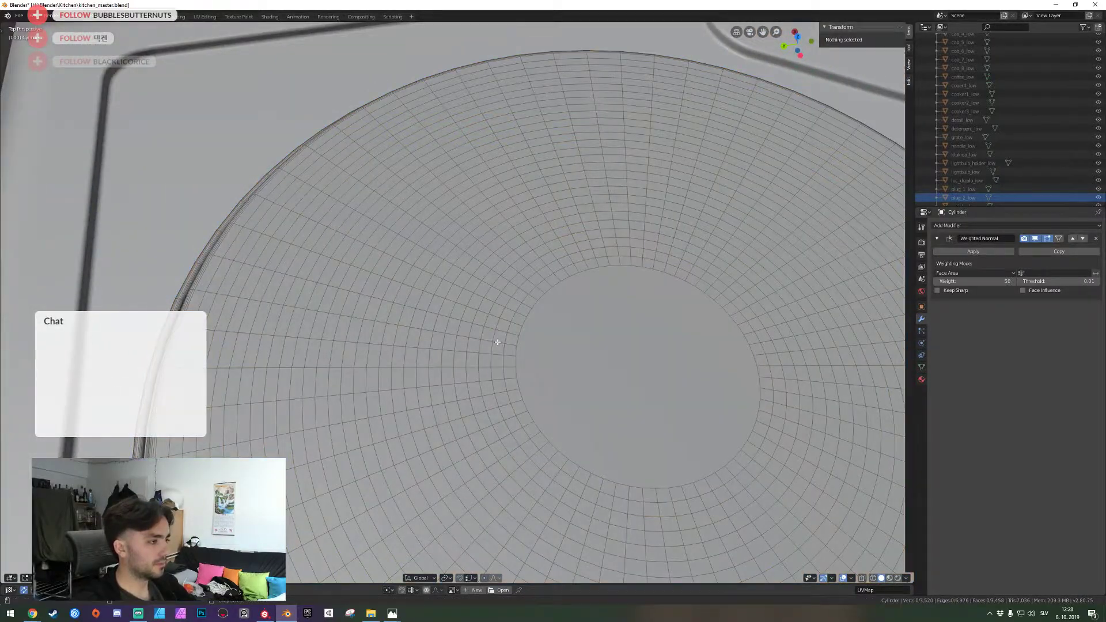
left_click(496, 339, "alt")
left_click(476, 328, "alt+shift")
left_click(453, 333, "alt+shift")
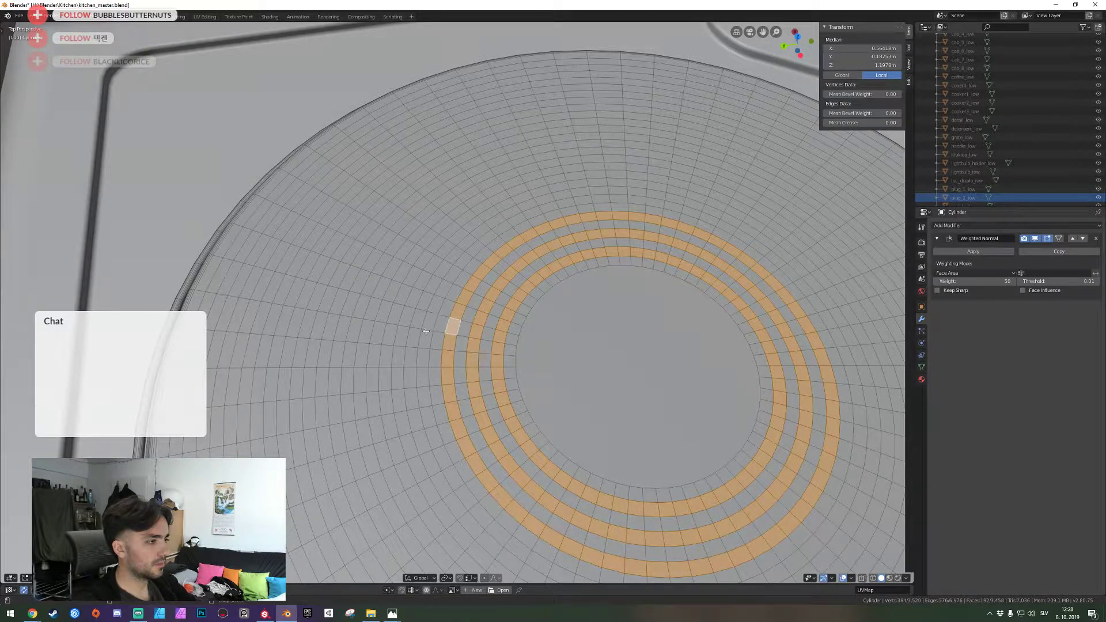
left_click(425, 338, "alt+shift")
left_click(397, 318, "alt+shift")
left_click(376, 327, "alt+shift")
left_click(359, 308, "alt+shift")
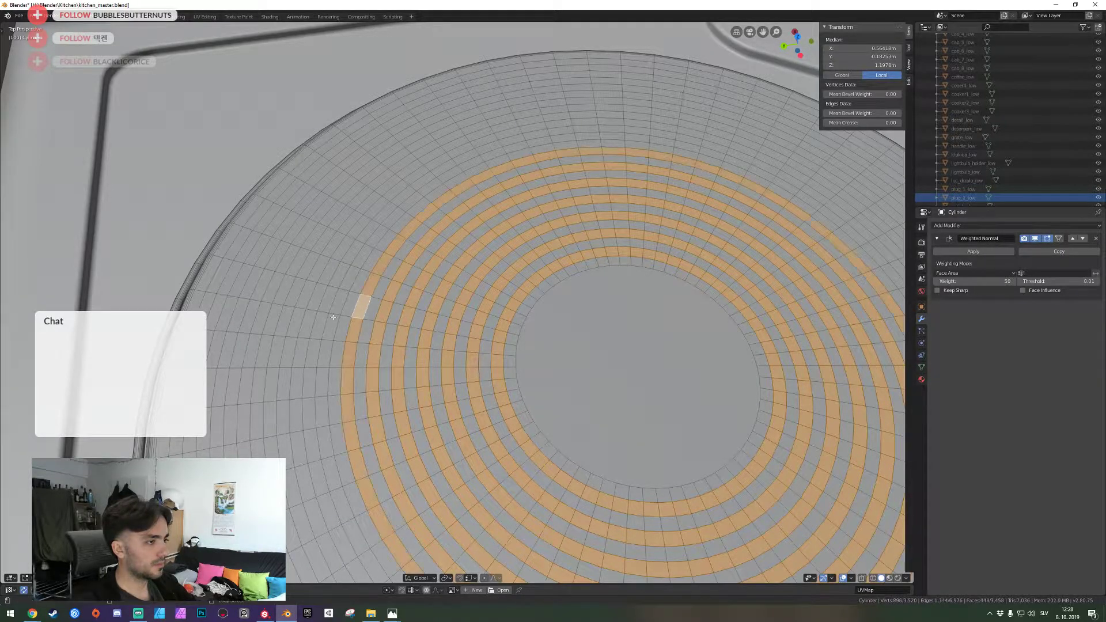
left_click(326, 322, "alt+shift")
left_click(303, 316, "alt+shift")
left_click(286, 299, "alt+shift")
left_click(260, 300, "alt+shift")
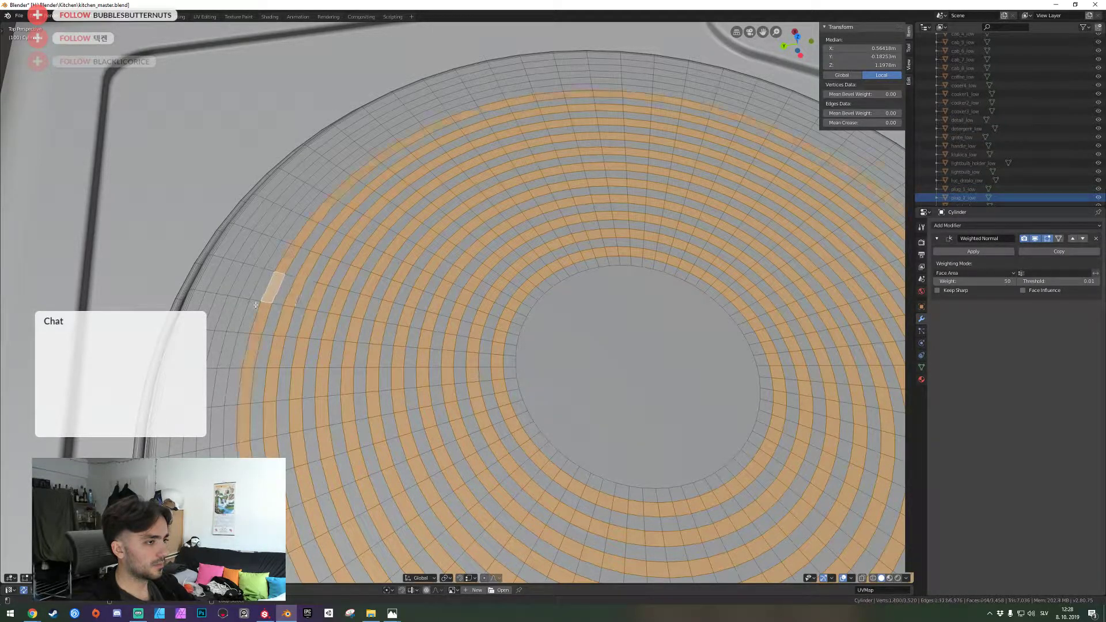
left_click(240, 306, "alt+shift")
left_click(219, 297, "alt+shift")
key("s")
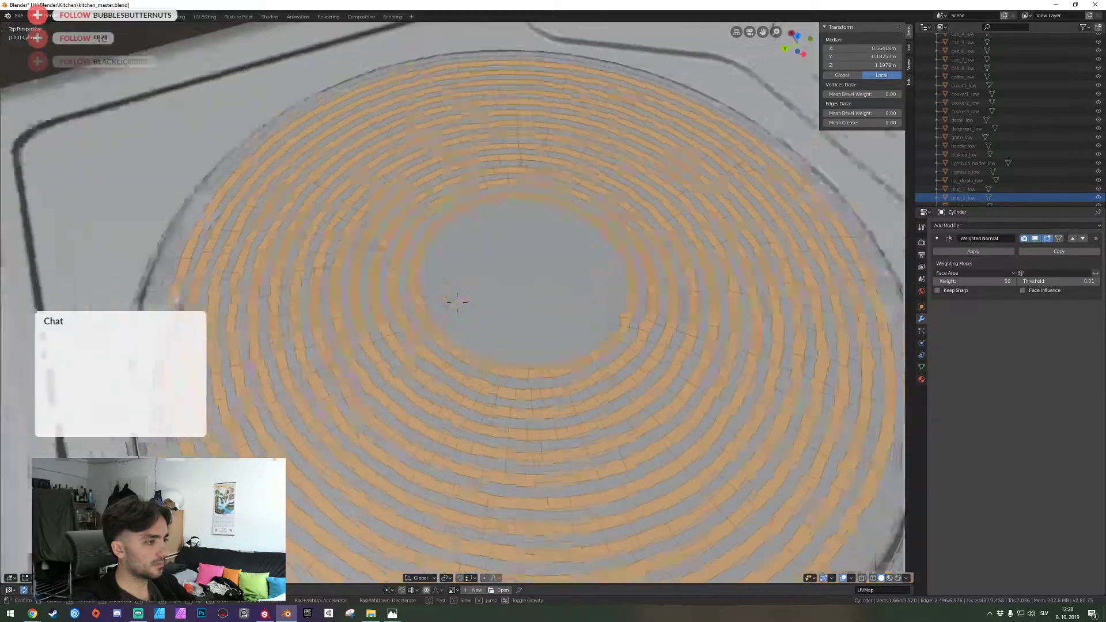
key("w")
left_click(457, 302)
left_click(473, 279, "shift")
key("shift+grave")
key("s")
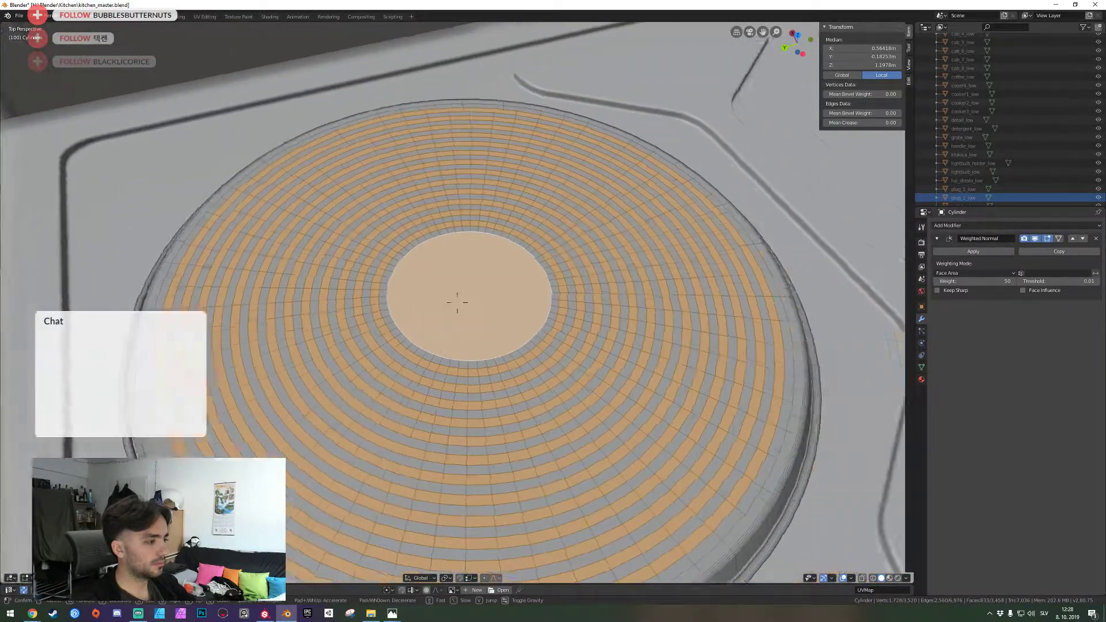
left_click(457, 303)
key("ctrl+z")
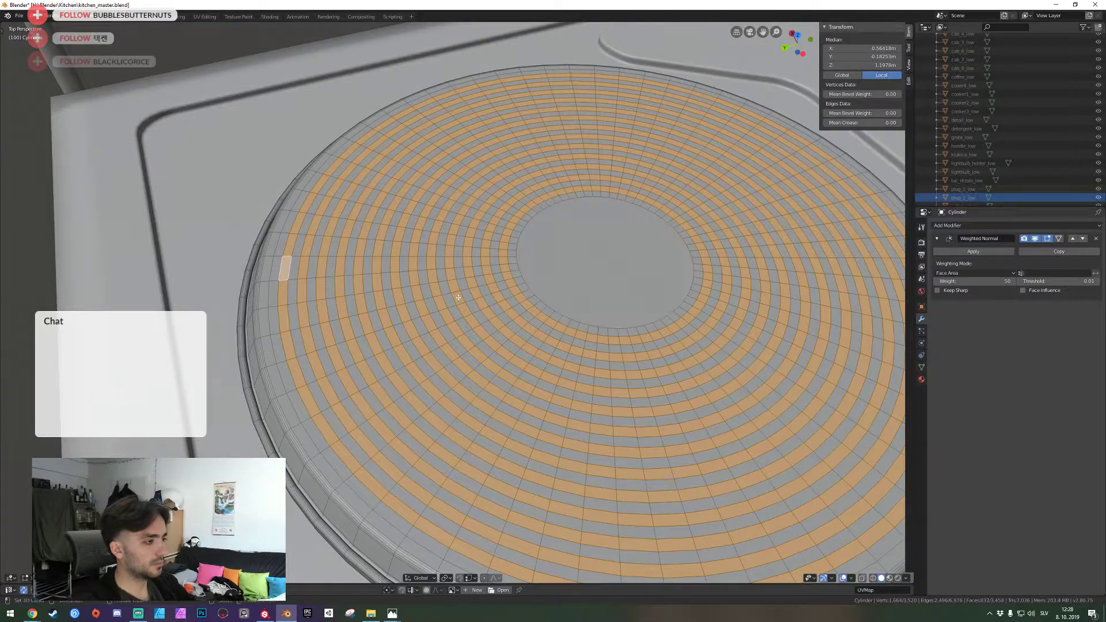
Extrude the selected alternate face rings slightly inward to form concentric grooves in the hotplate
key("e")
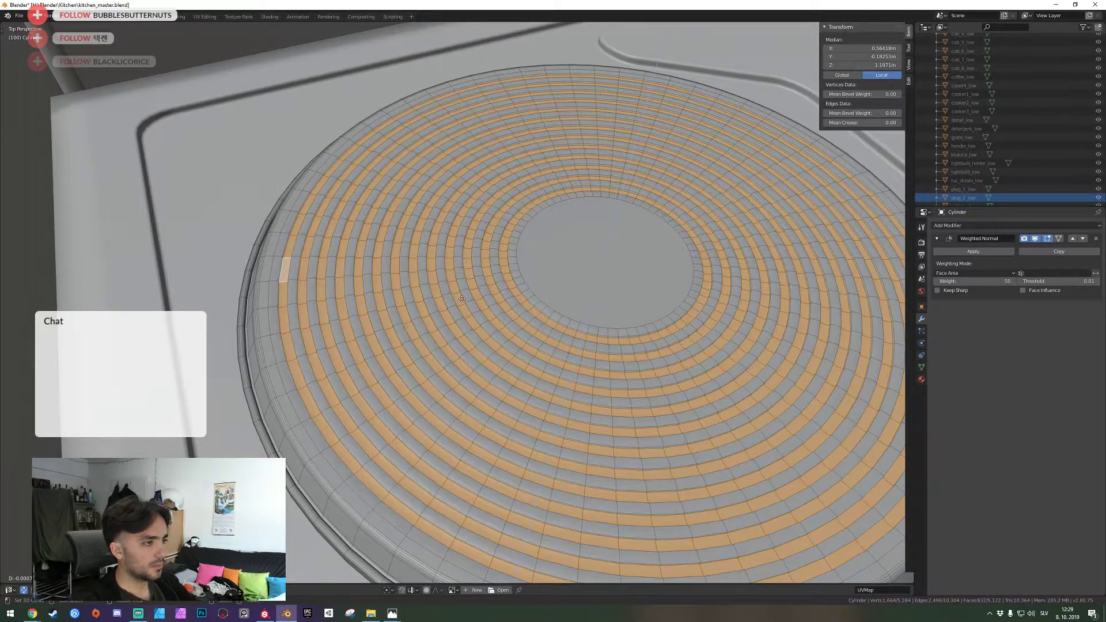
left_click(463, 299)
key("alt+a")
scroll(463, 299, "down", 3)
Extrude the hotplate's central disc face and sink it slightly along the Z axis
middle_click_drag(462, 299, 473, 296)
right_click(473, 297)
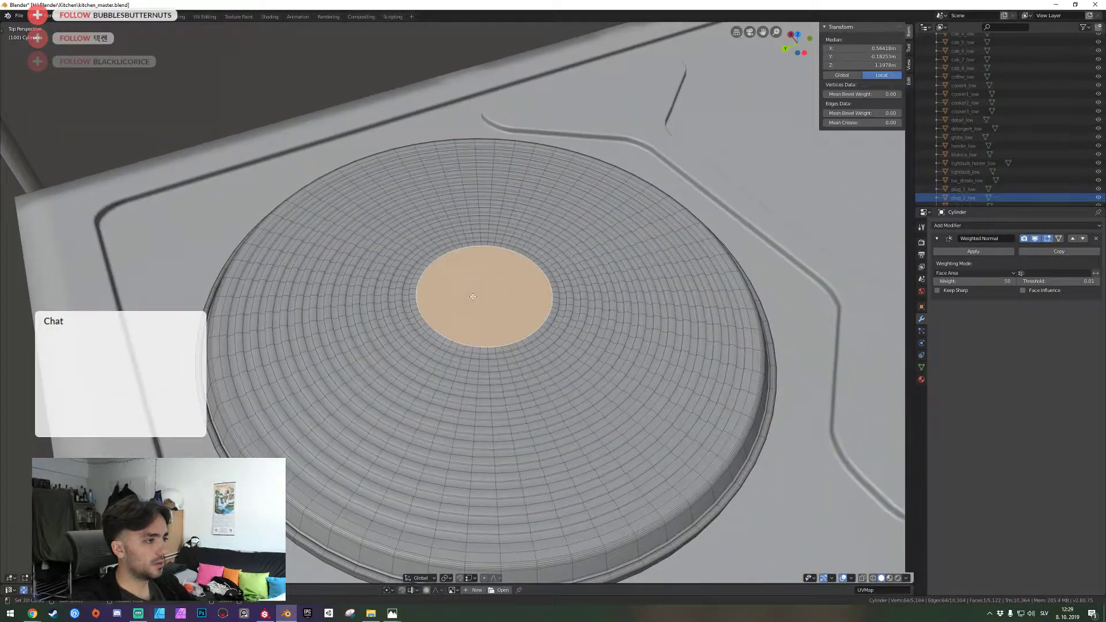
key("e")
left_click(461, 302)
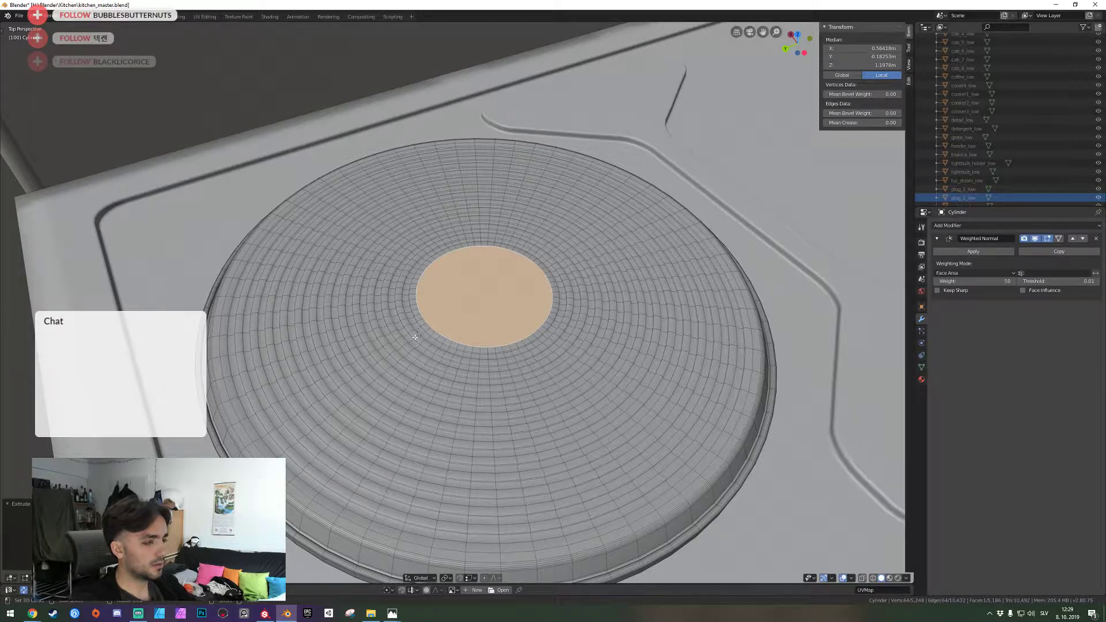
key("e")
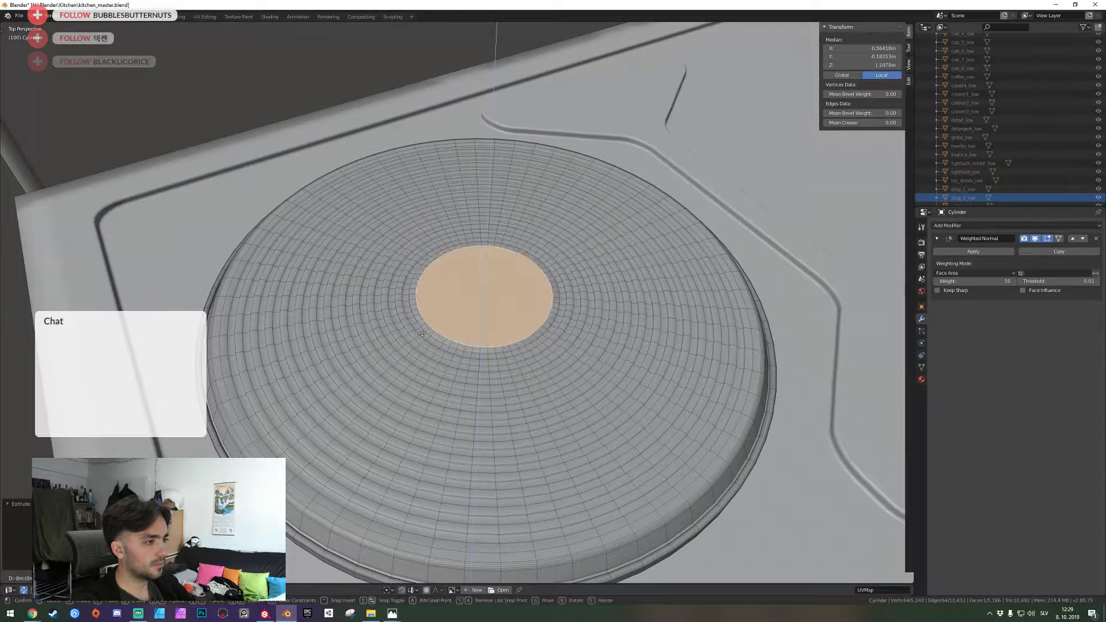
left_click(424, 332)
key("alt+a")
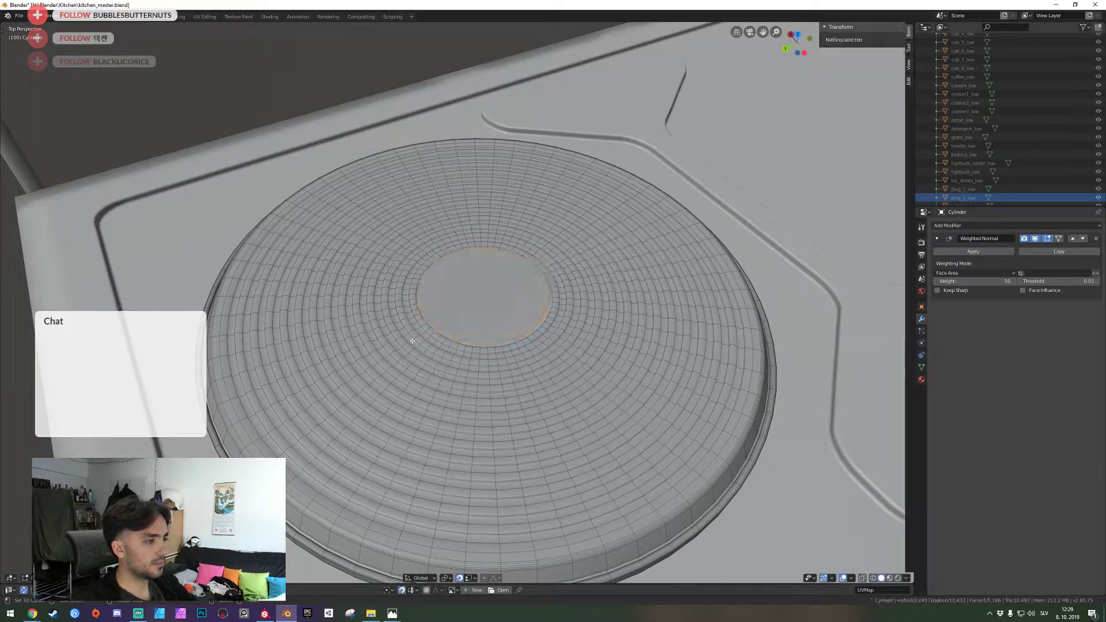
Select the groove edge loops on the hotplate's top, starting near the outer rim and working inward
key("shift+grave")
key("w")
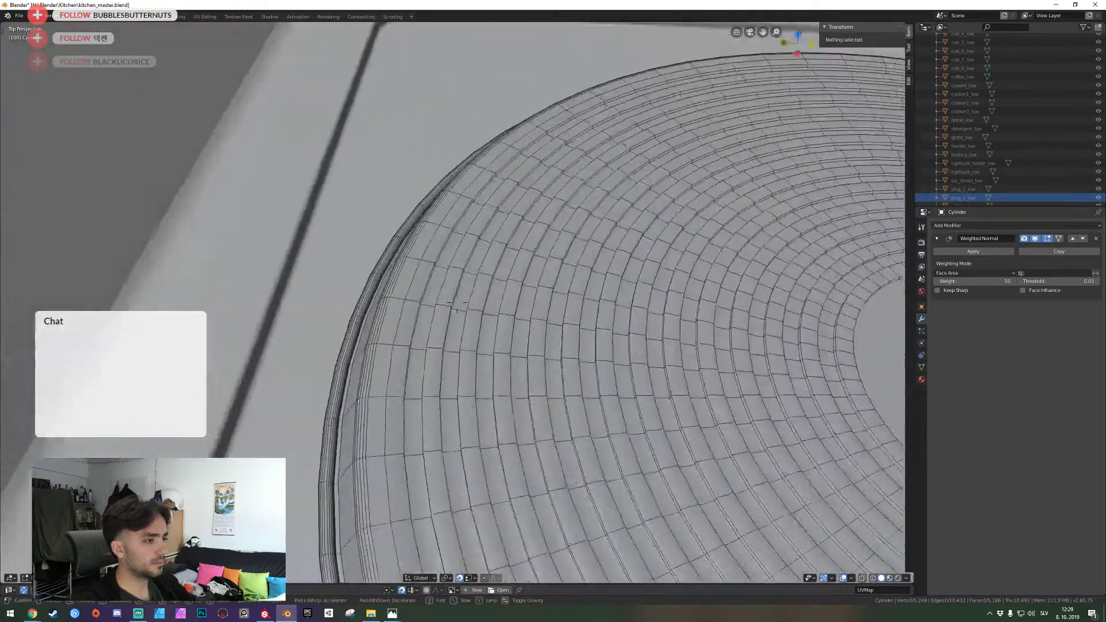
left_click(454, 313)
key("a")
key("alt+a")
left_click(459, 319, "alt")
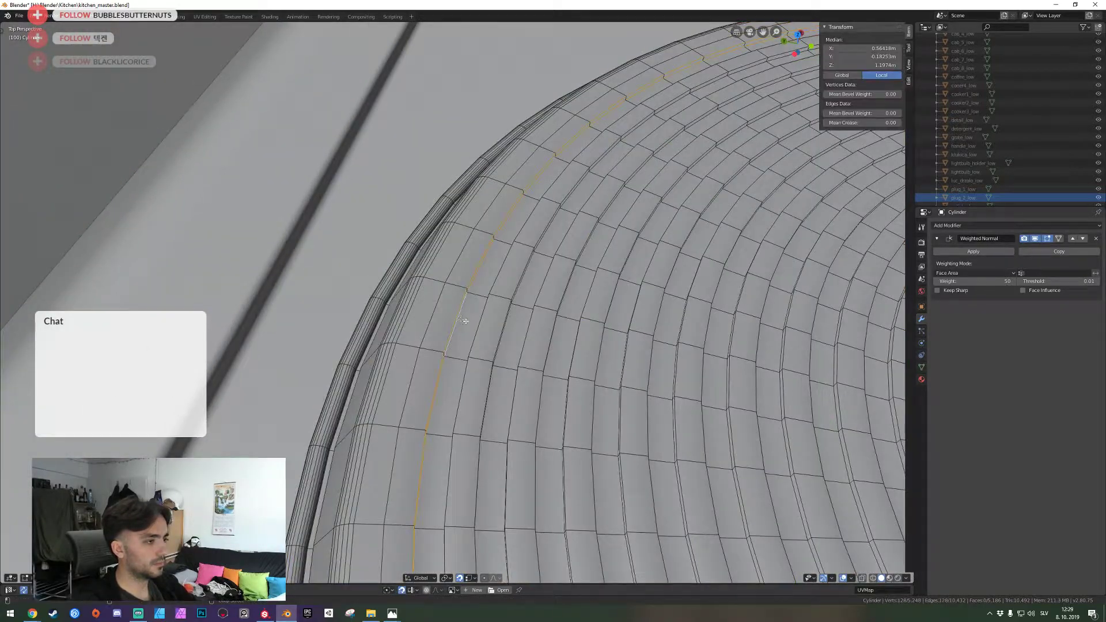
left_click(562, 346, "alt+shift")
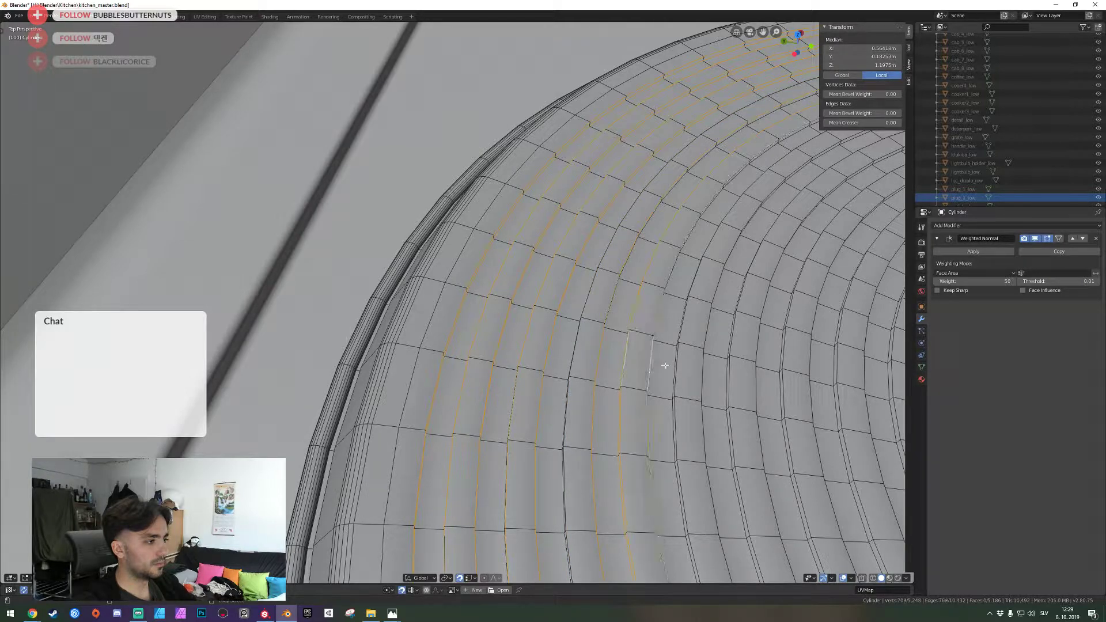
left_click(758, 386, "alt+shift")
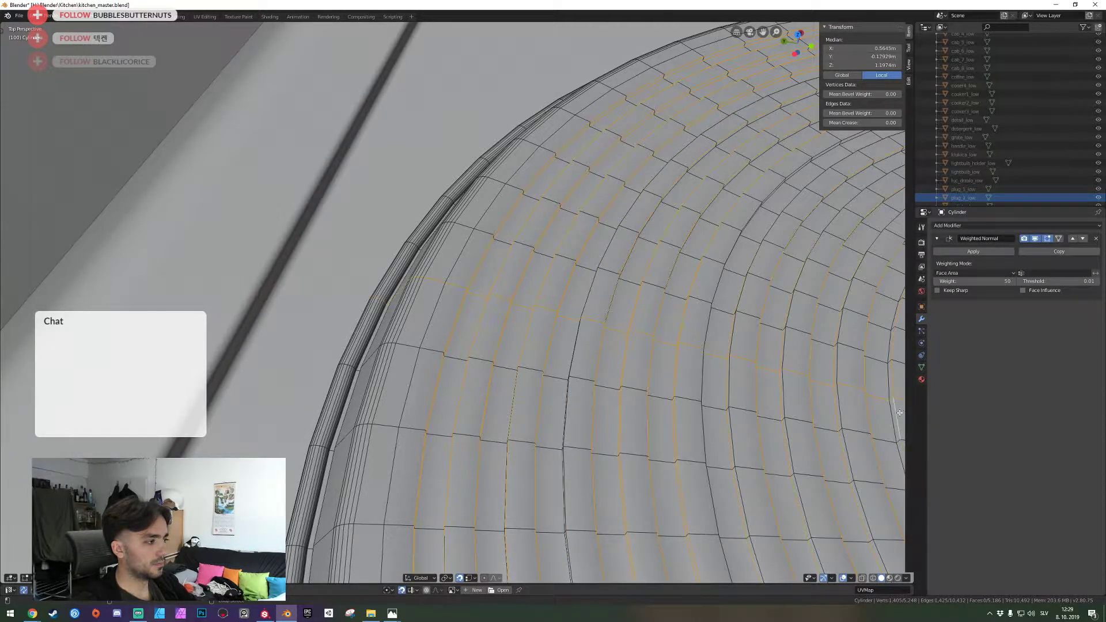
middle_click_drag(874, 398, 360, 381)
left_click(360, 381, "alt+shift")
left_click(460, 233, "alt+shift")
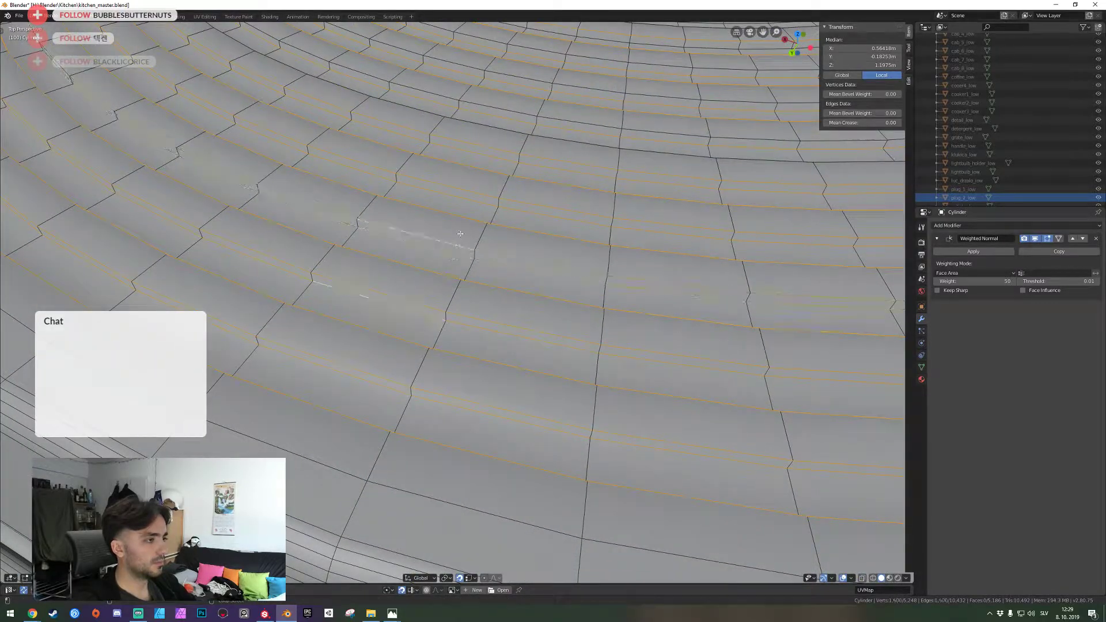
left_click(527, 95, "alt+shift")
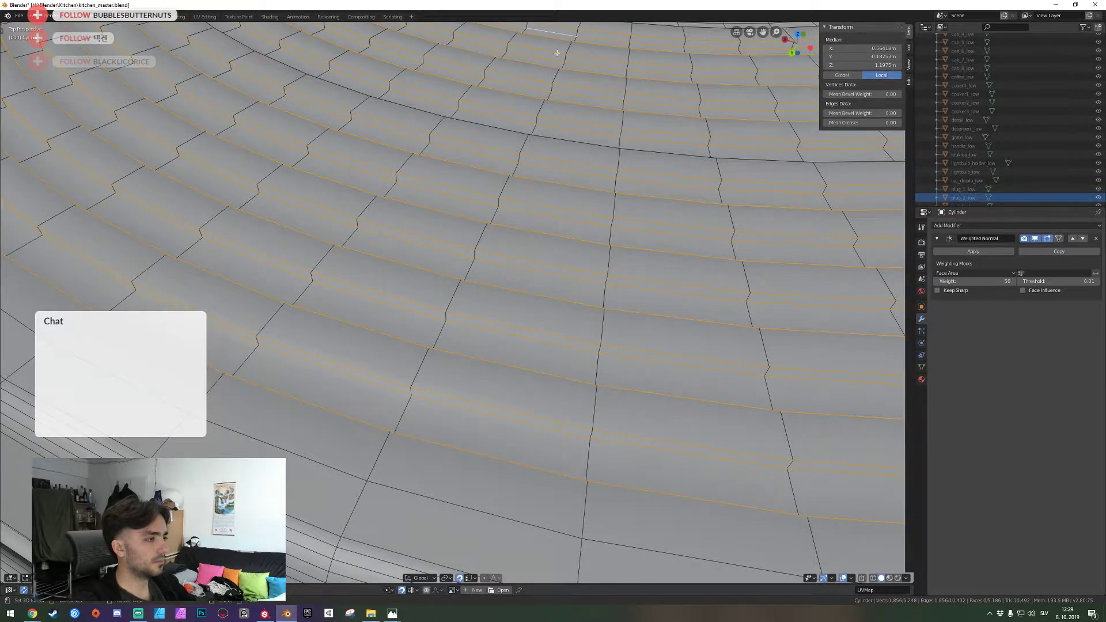
Extend the selection with the inner groove edge loops up to the edge of the hotplate's central disc
scroll(451, 304, "down", 5)
scroll(456, 304, "up", 2)
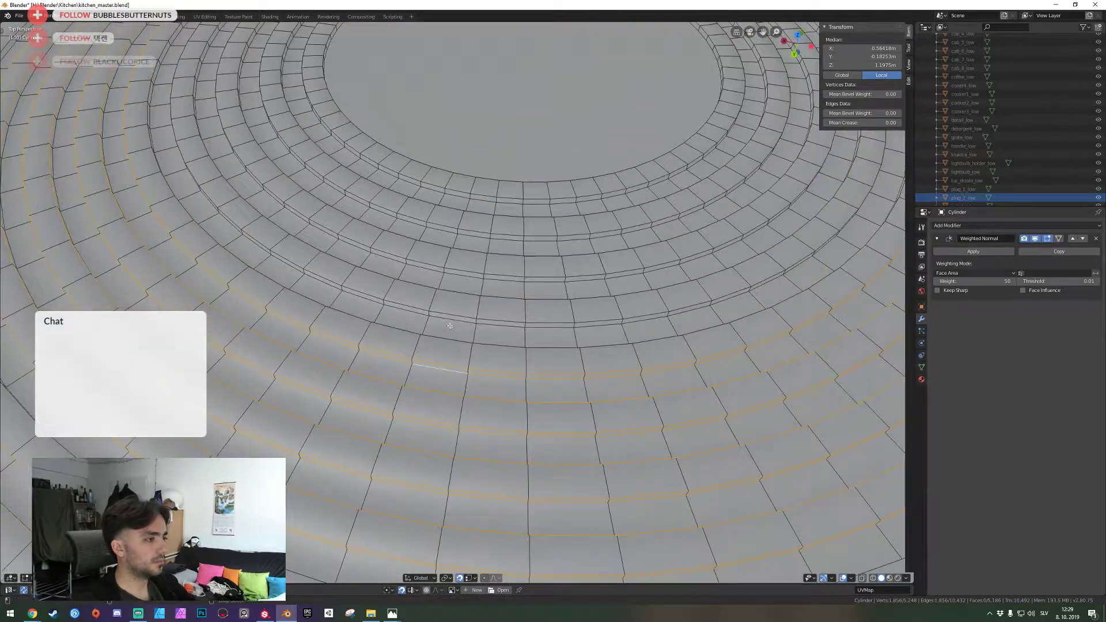
left_click(452, 323, "alt+shift")
left_click(458, 316, "alt+shift")
left_click(457, 295, "alt+shift")
left_click(458, 312, "alt+shift")
left_click(464, 318, "alt+shift")
left_click(475, 276, "alt+shift")
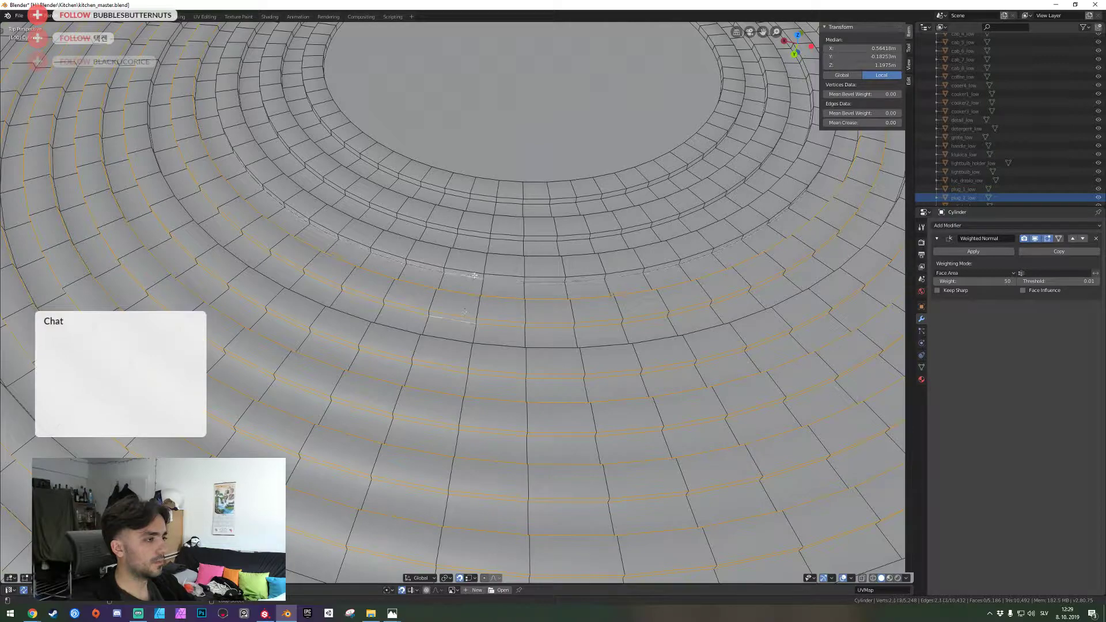
left_click(475, 273, "alt+shift")
left_click(475, 251, "alt+shift")
left_click(476, 236, "alt+shift")
left_click(477, 231, "alt+shift")
left_click(484, 212, "alt+shift")
left_click(488, 195, "alt+shift")
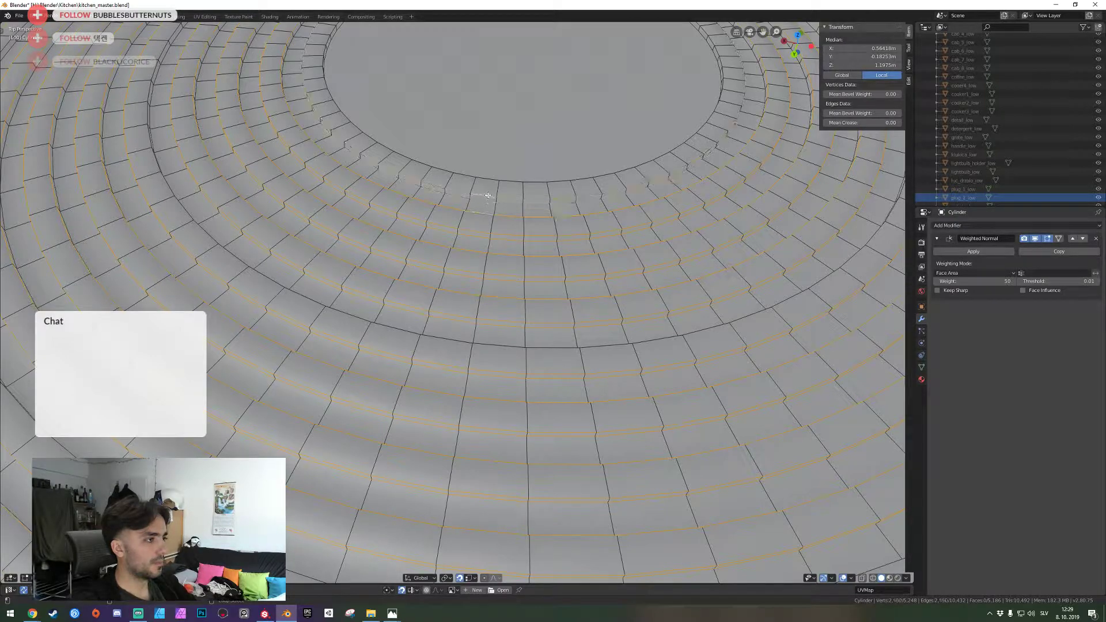
left_click(493, 182, "alt+shift")
Add the edge loop bounding the recessed central disc face to the selection
key("shift+grave")
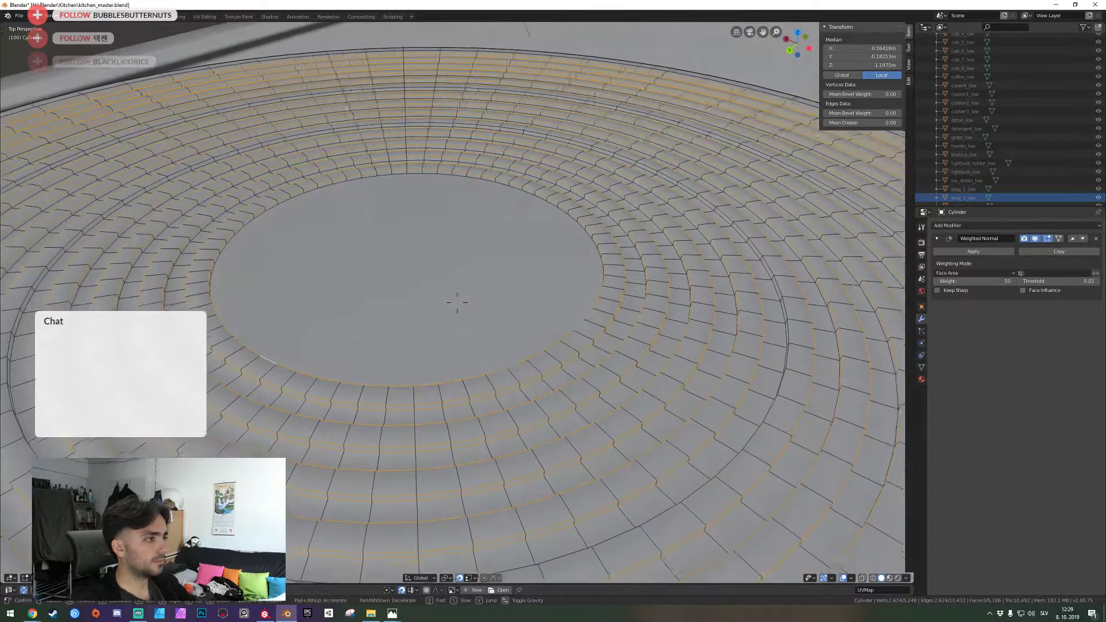
left_click(457, 303)
left_click(384, 199, "alt+shift")
Add the missed groove edge loops between the central disc and the rim to the selection, working outward
key("shift+grave")
key("w")
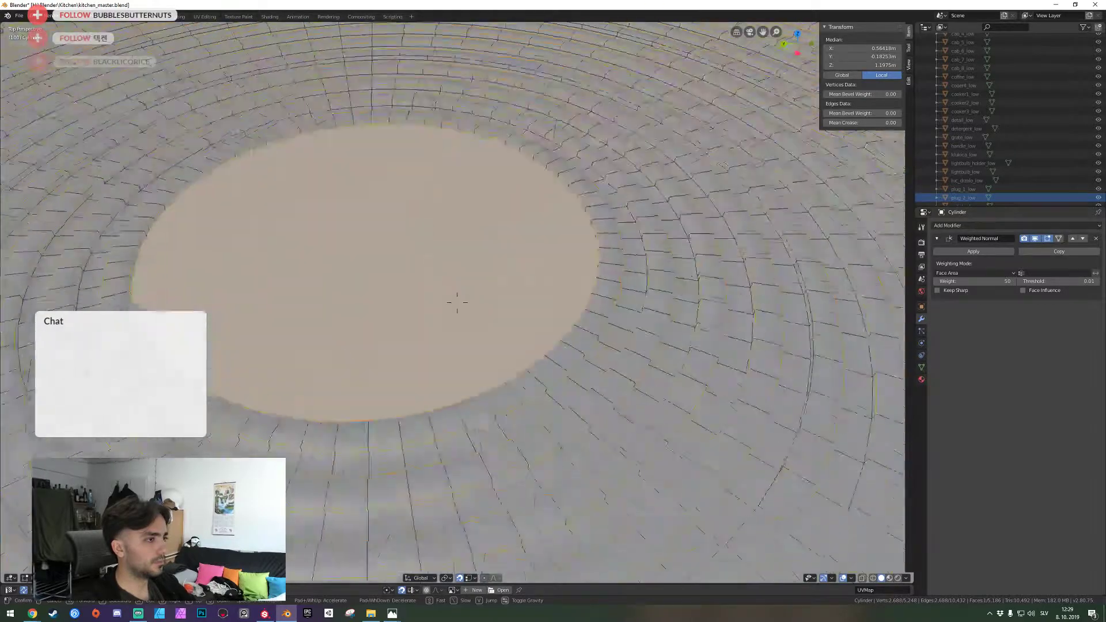
left_click(456, 303)
left_click(456, 303, "alt+shift")
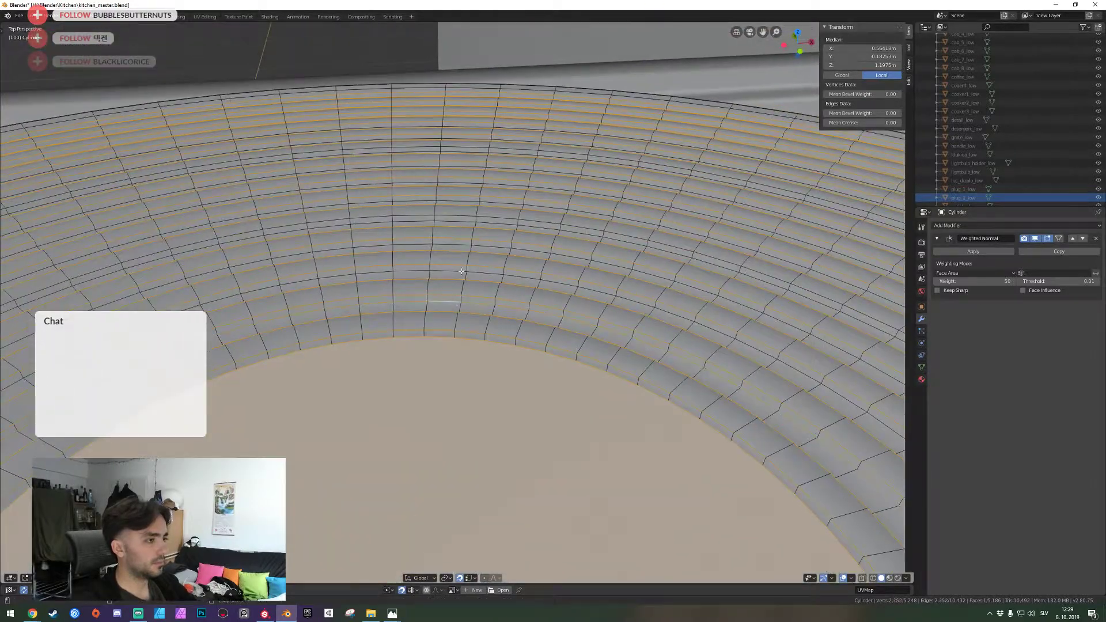
left_click(461, 271, "alt+shift")
left_click(459, 248, "alt+shift")
left_click(465, 223, "alt+shift")
left_click(468, 215, "alt+shift")
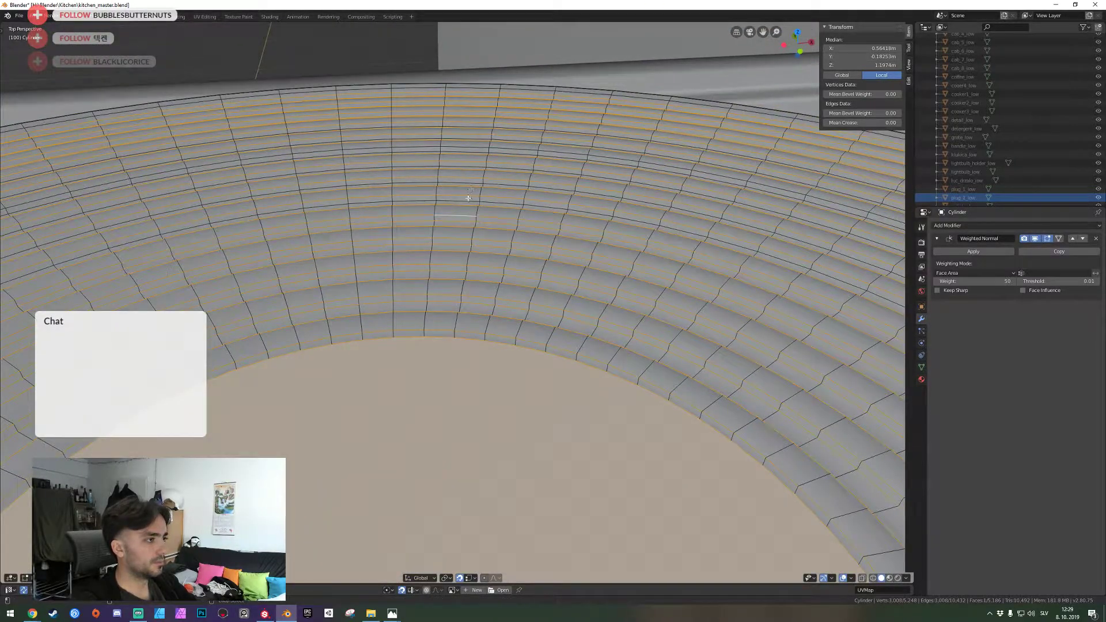
left_click(468, 200, "alt+shift")
left_click(474, 183, "alt+shift")
left_click(479, 166, "alt+shift")
left_click(478, 147, "alt+shift")
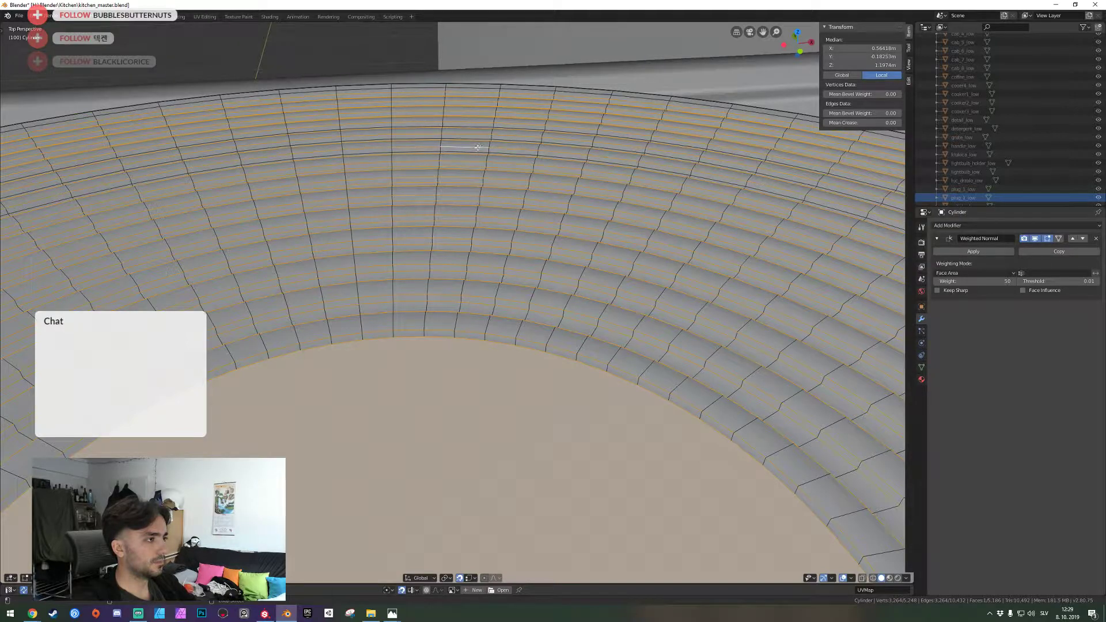
left_click(481, 137, "alt+shift")
left_click(482, 127, "alt+shift")
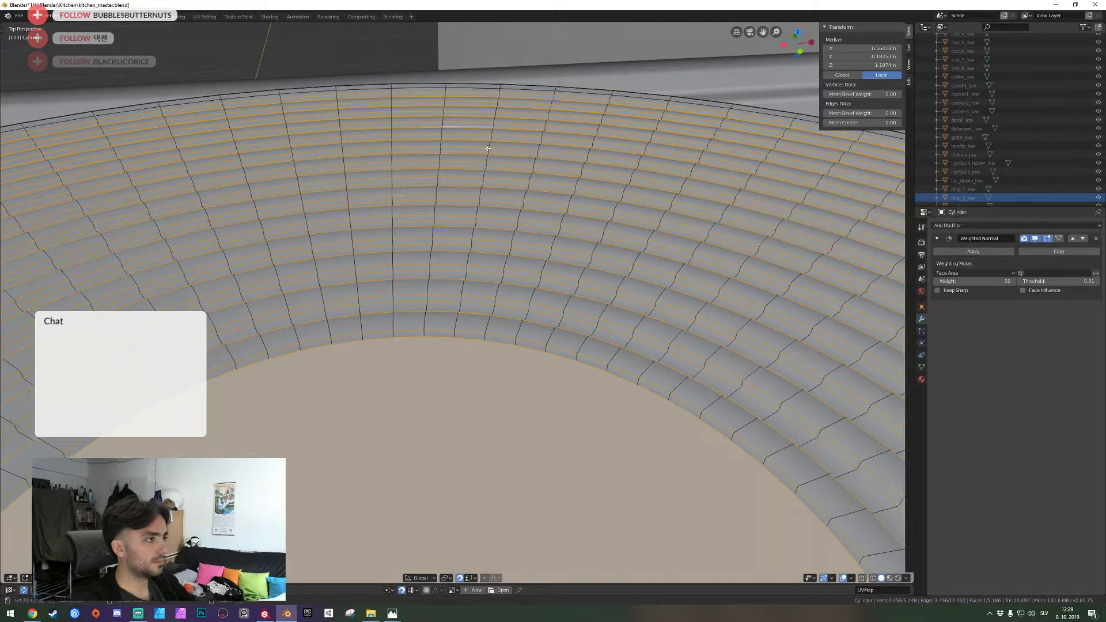
Bevel all selected groove and central disc edge loops by a small amount
key("shift+grave")
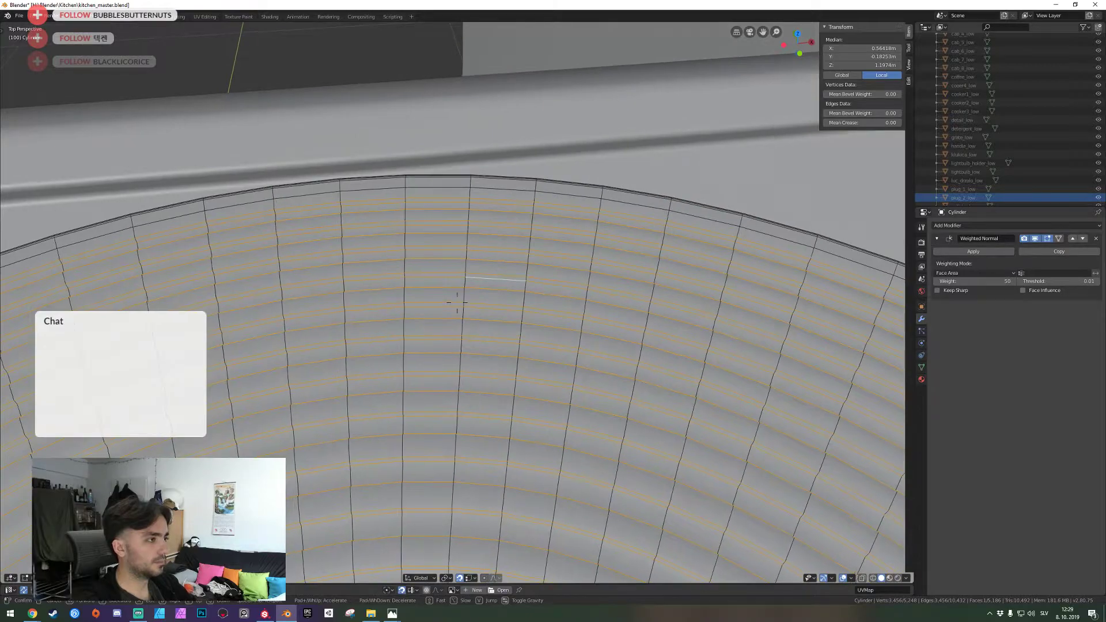
key("s")
key("d")
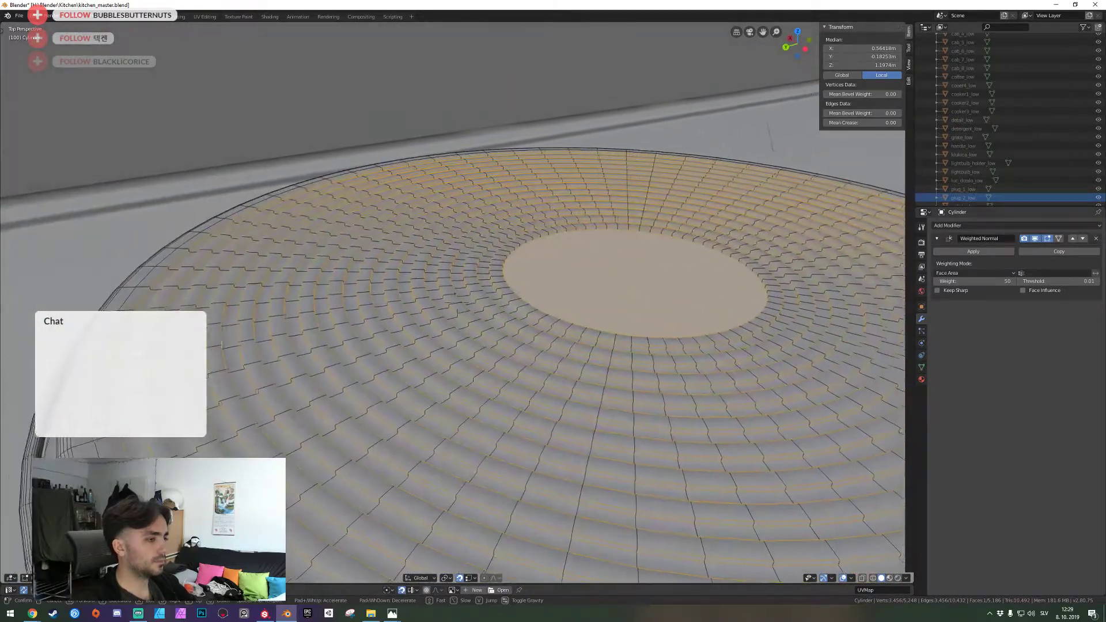
key("w")
left_click(525, 329)
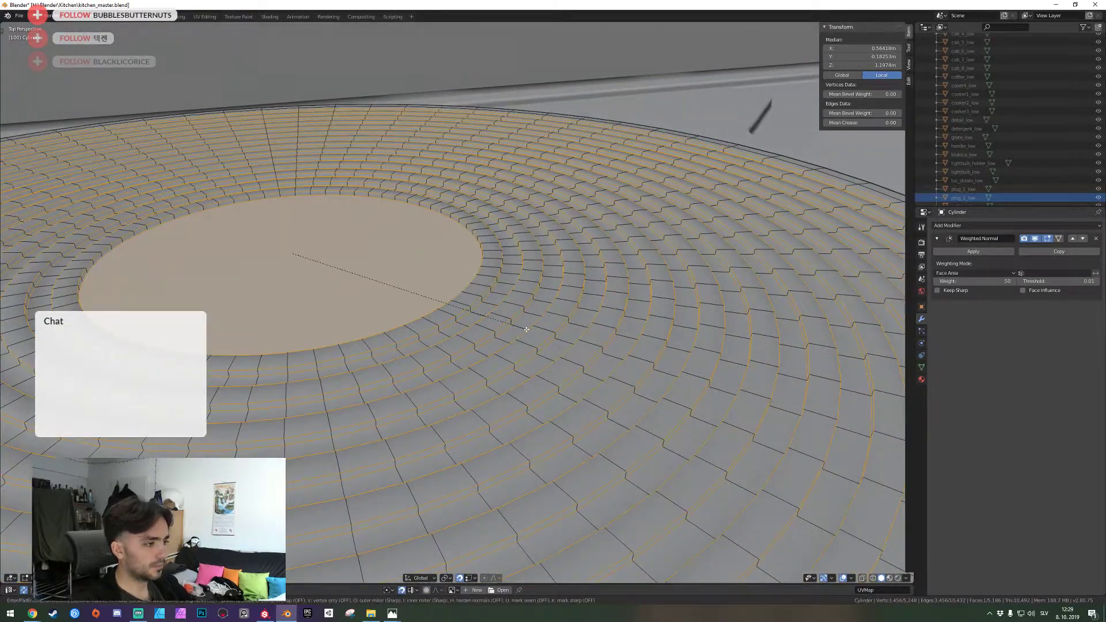
key("ctrl+b")
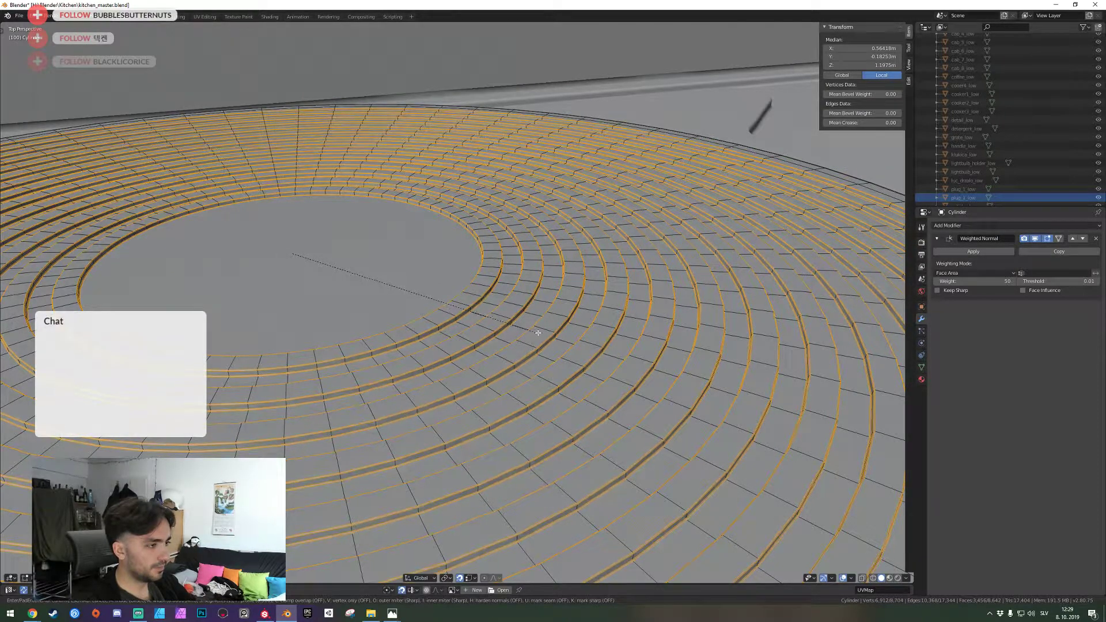
left_click(539, 333)
Return to Object Mode, deselect the hotplate and examine its bevelled grooves from several angles
key("Tab")
key("shift+grave")
key("s")
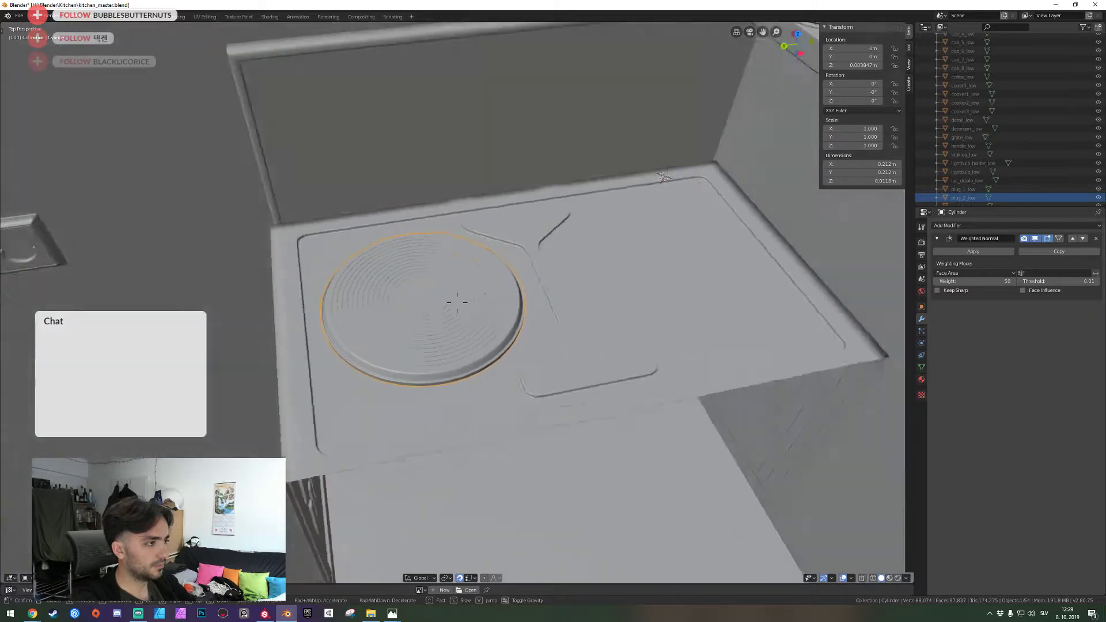
key("a")
left_click(457, 302)
key("alt+a")
key("shift+grave")
key("a")
key("w")
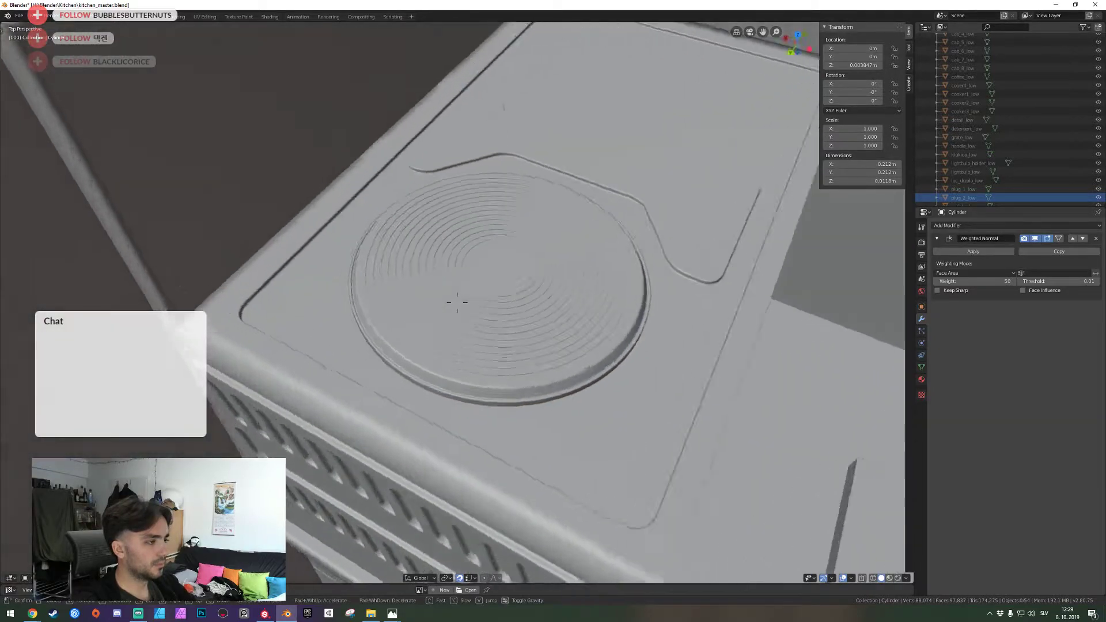
left_click(457, 302)
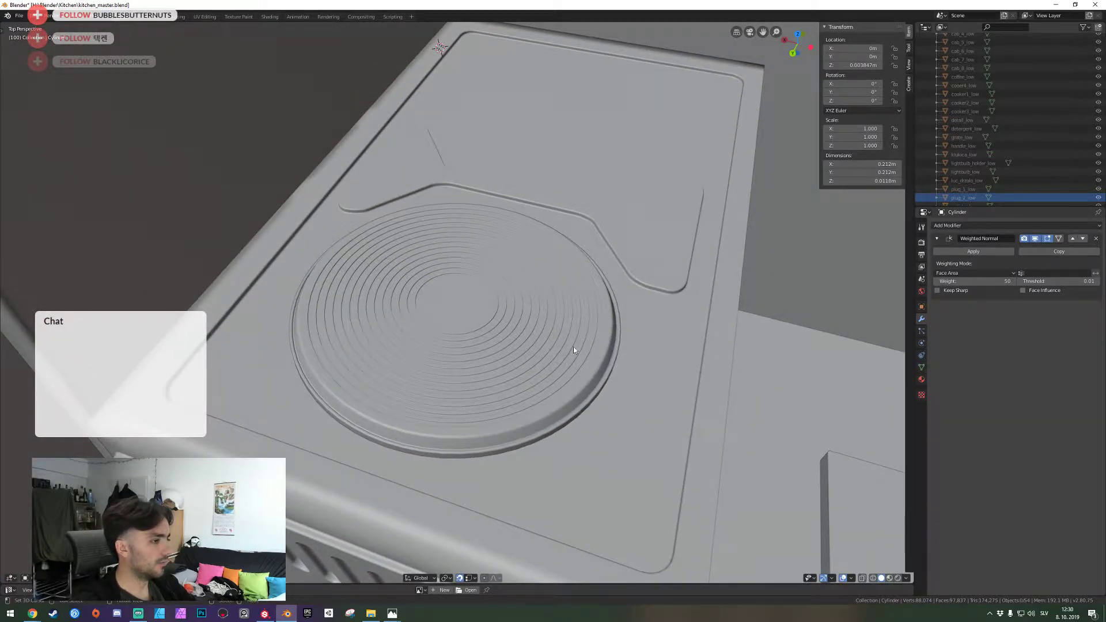
Try a Subdivision modifier with viewport level 1 on the hotplate and remove it
left_click(524, 369)
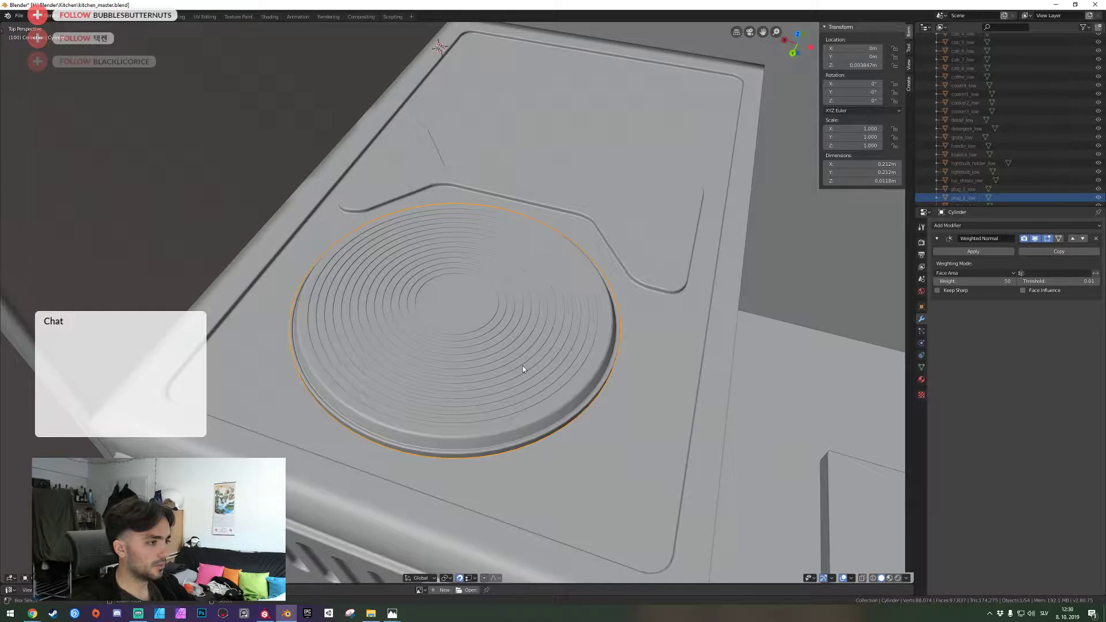
key("ctrl+1")
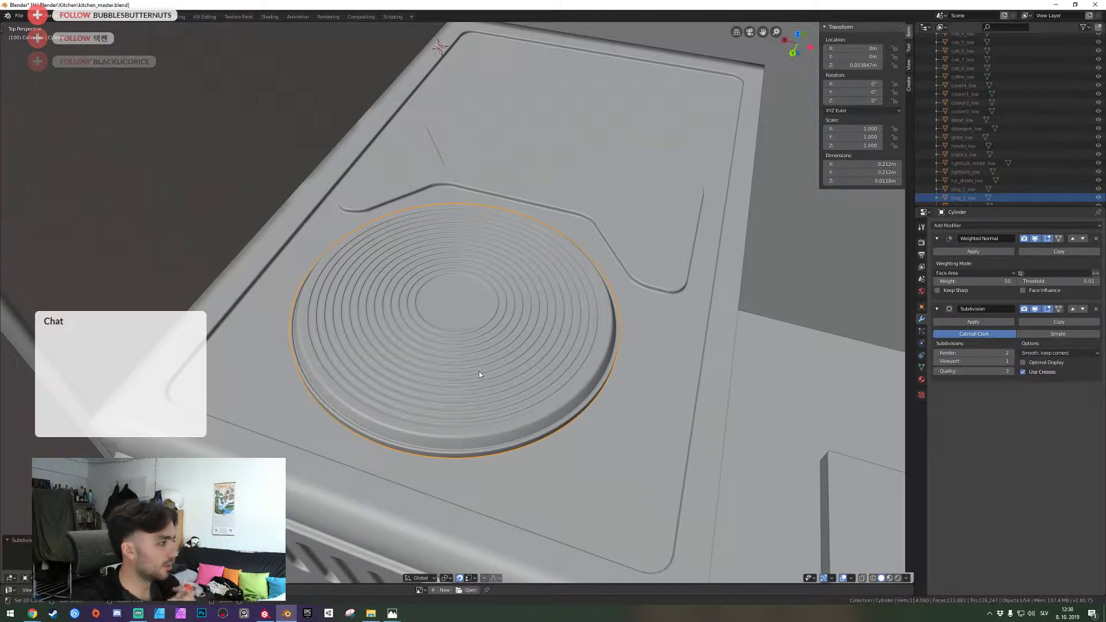
left_click(1097, 309)
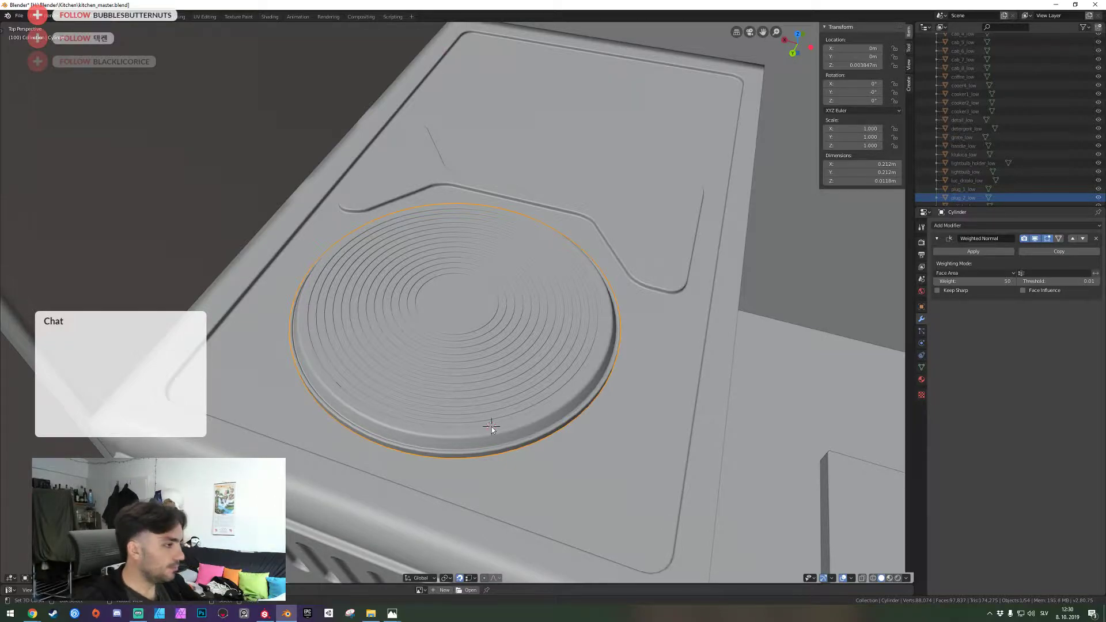
Examine the hotplate's grooves up close, including its mesh in Edit Mode, and deselect it
key("shift+grave")
key("w")
key("d")
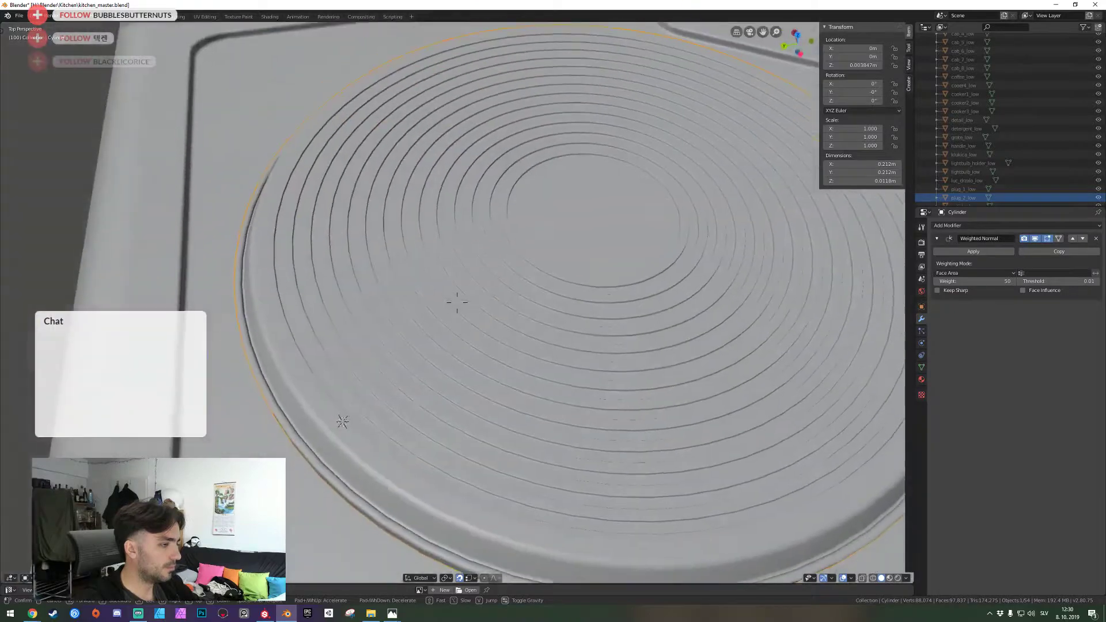
left_click(457, 306)
key("Tab")
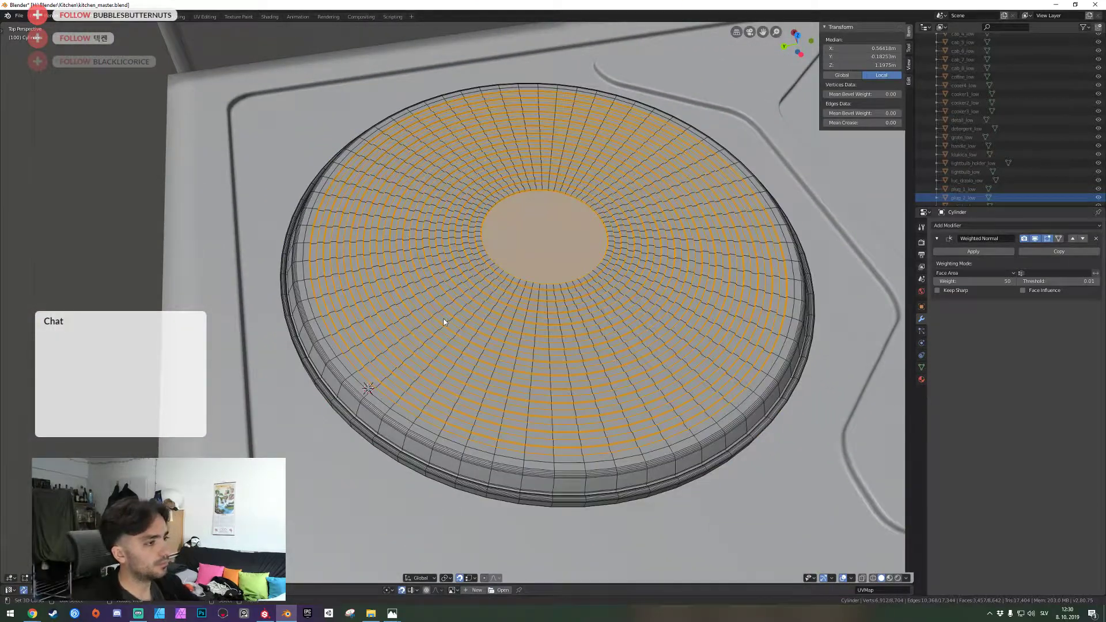
key("Tab")
key("shift+grave")
key("s")
left_click(457, 303)
key("alt+a")
Save the kitchen_master.blend file
key("shift+grave")
key("a")
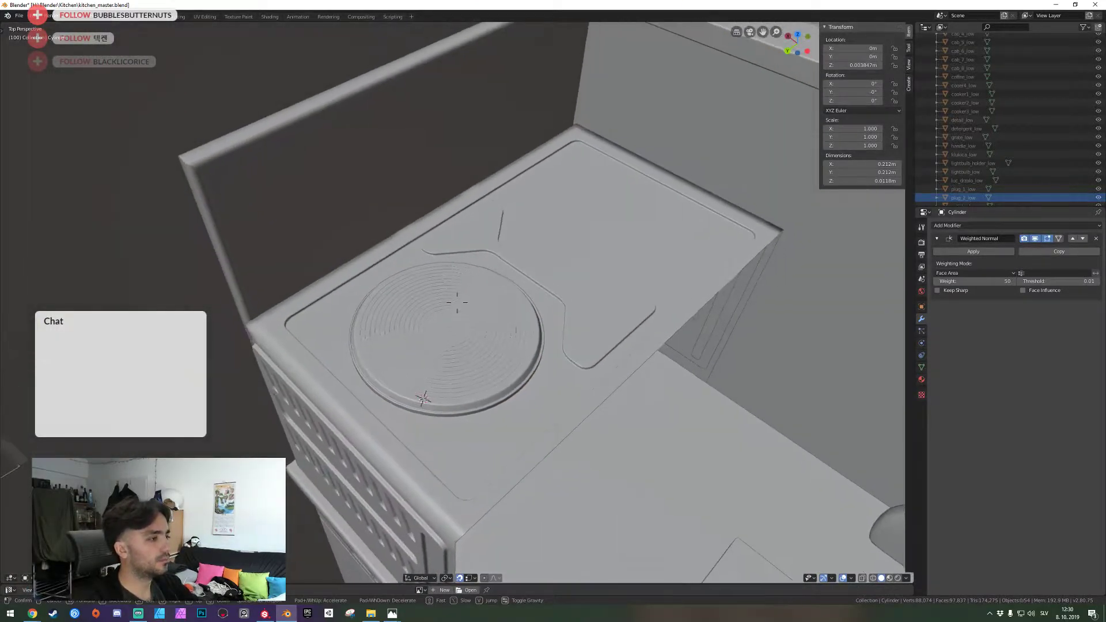
key("ctrl+s")
key("w")
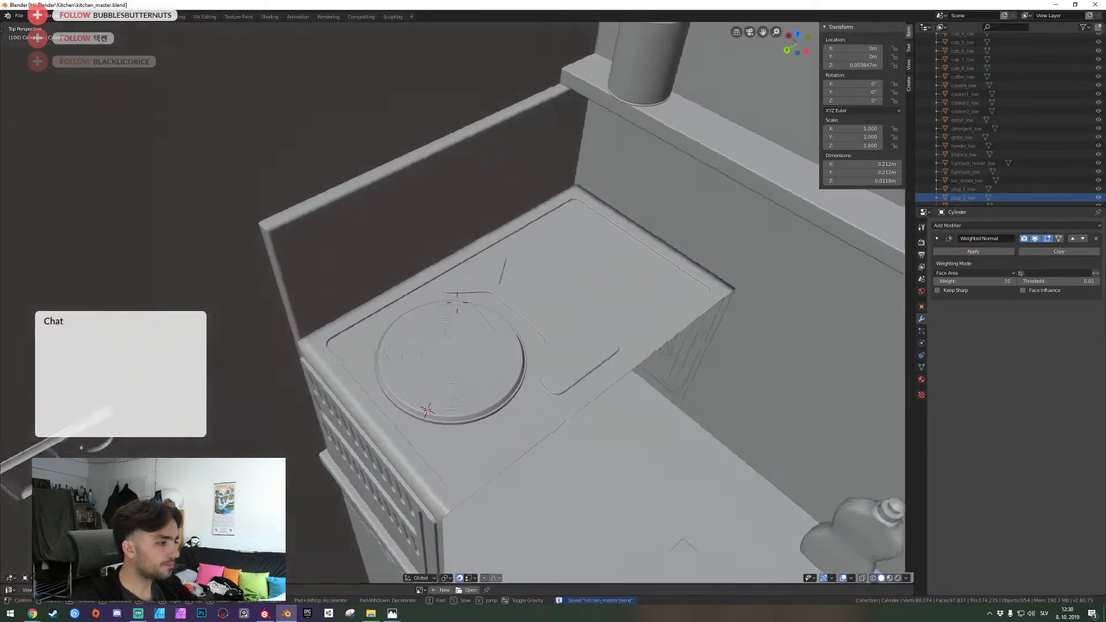
Isolate the hotplate and the cooker casing in local view and show them from the top
left_click(427, 253)
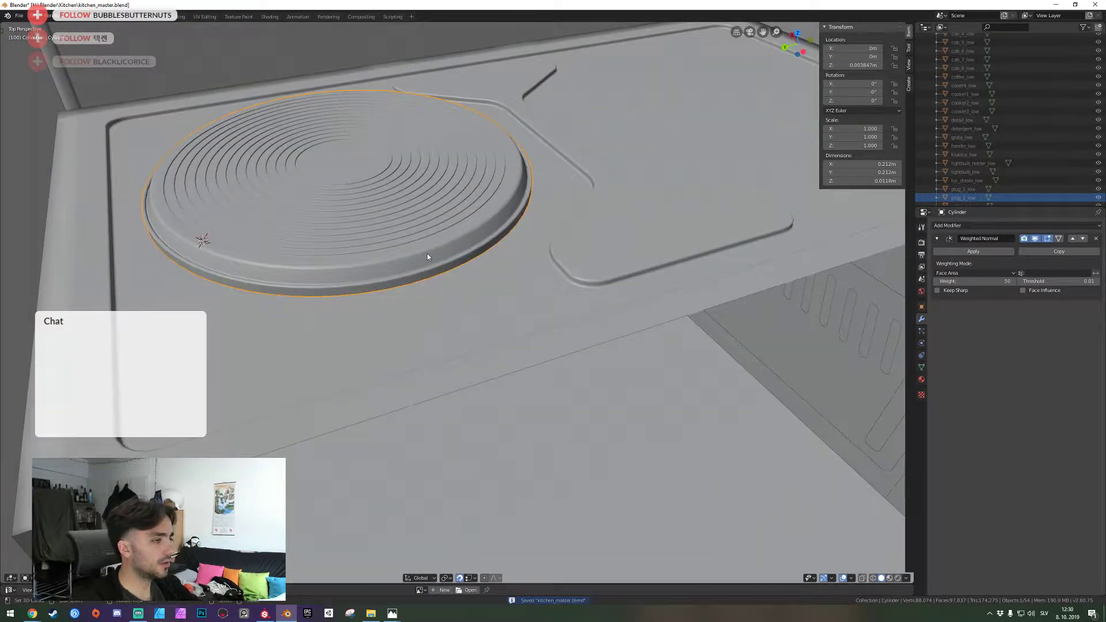
key("shift+grave")
key("s")
left_click(458, 303)
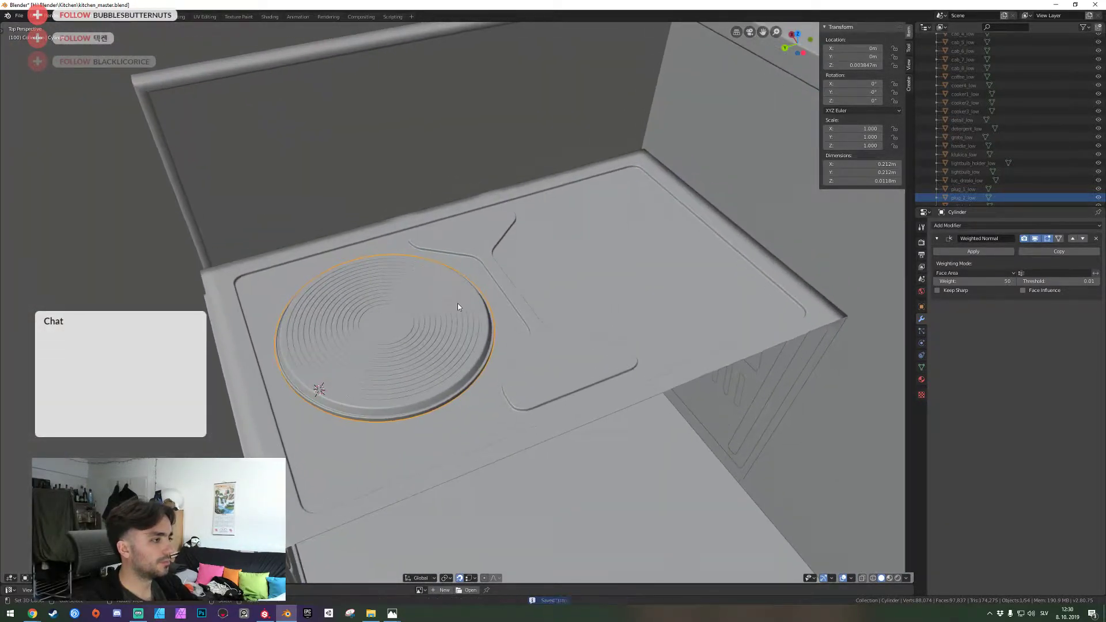
left_click(513, 424, "shift")
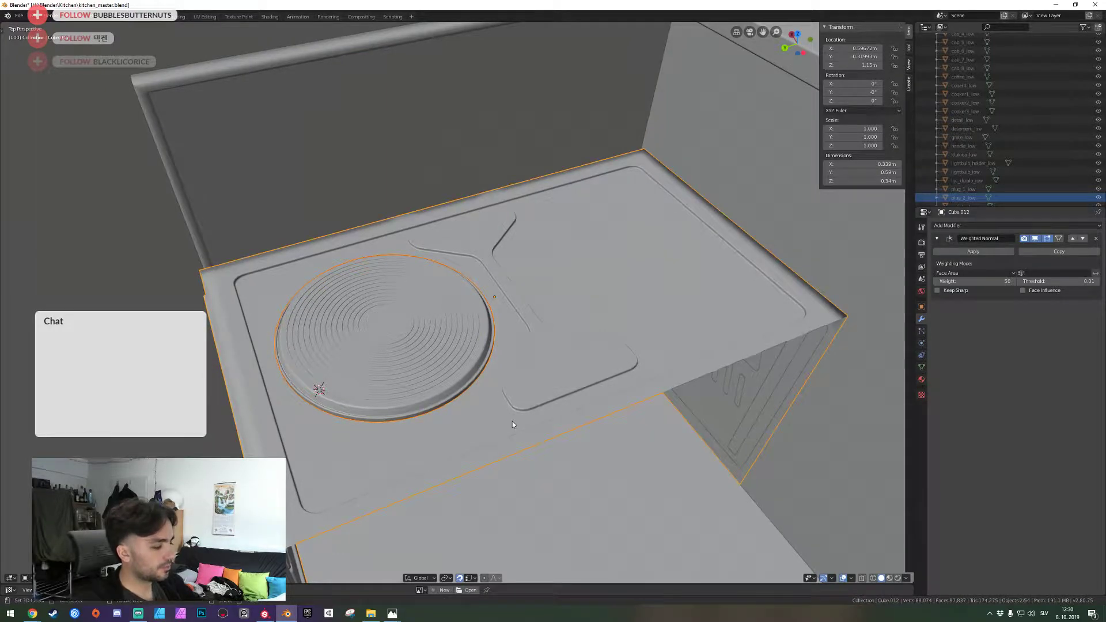
key("KP_Divide")
key("KP_7")
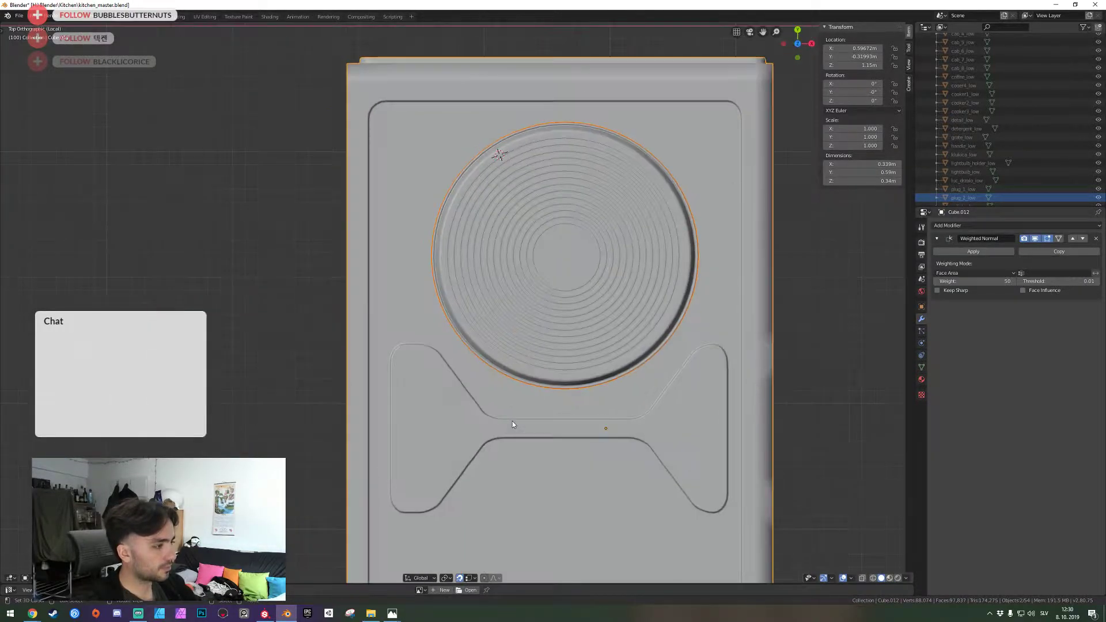
Duplicate the large hotplate and move the copy along Y to the free area at the other end of the casing's top
middle_click_drag(537, 416, 419, 259, "shift")
right_click(448, 170)
scroll(447, 170, "down", 6)
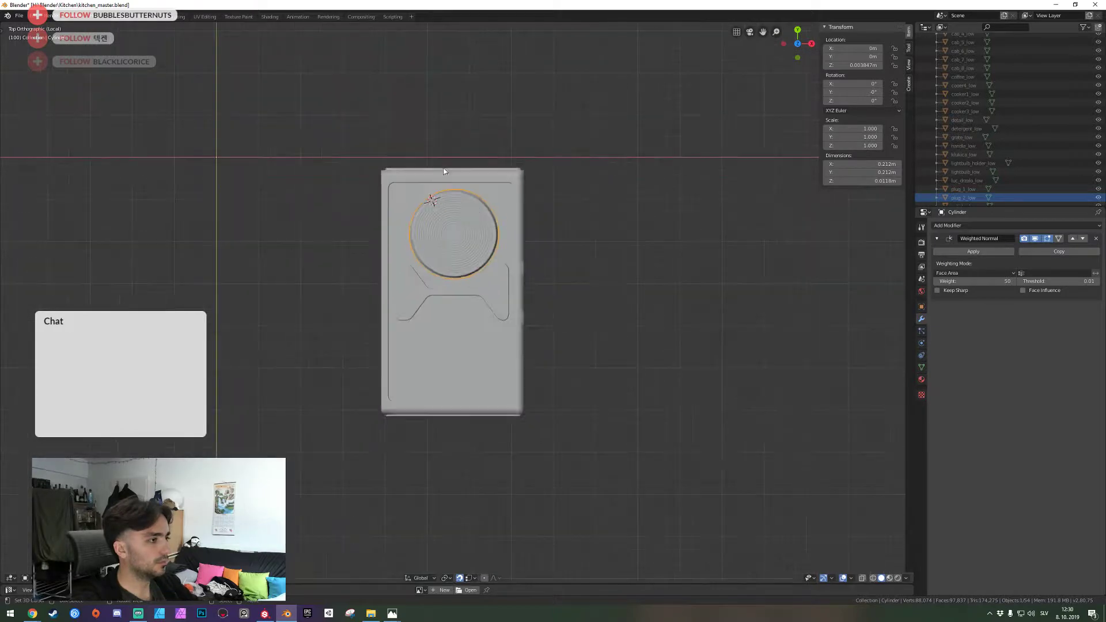
scroll(446, 170, "up", 2)
key("shift+d")
key("y")
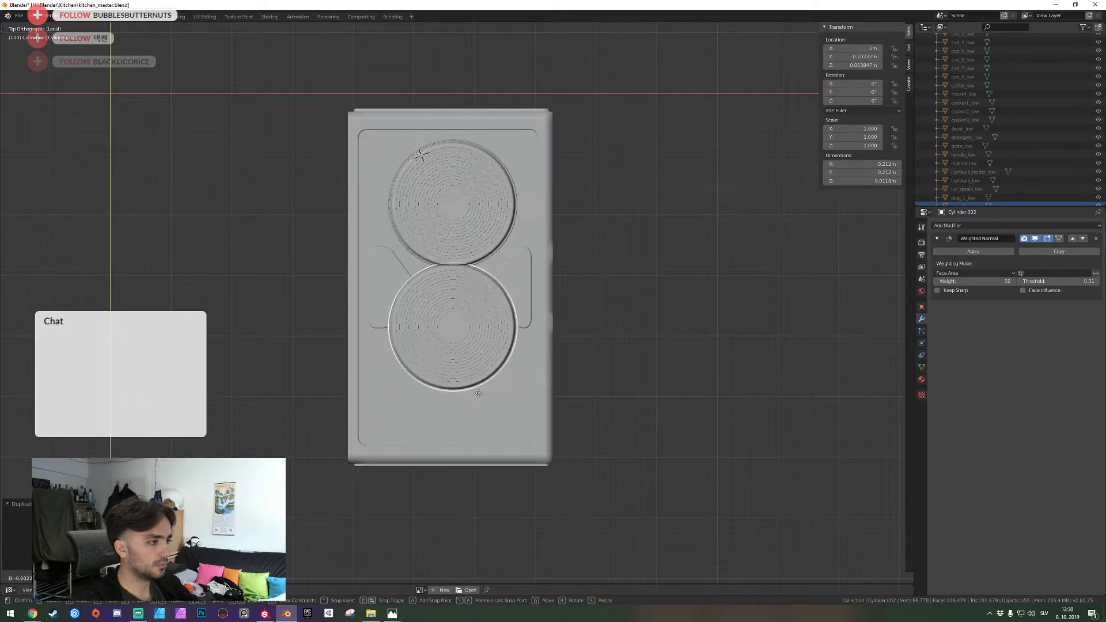
left_click(481, 434)
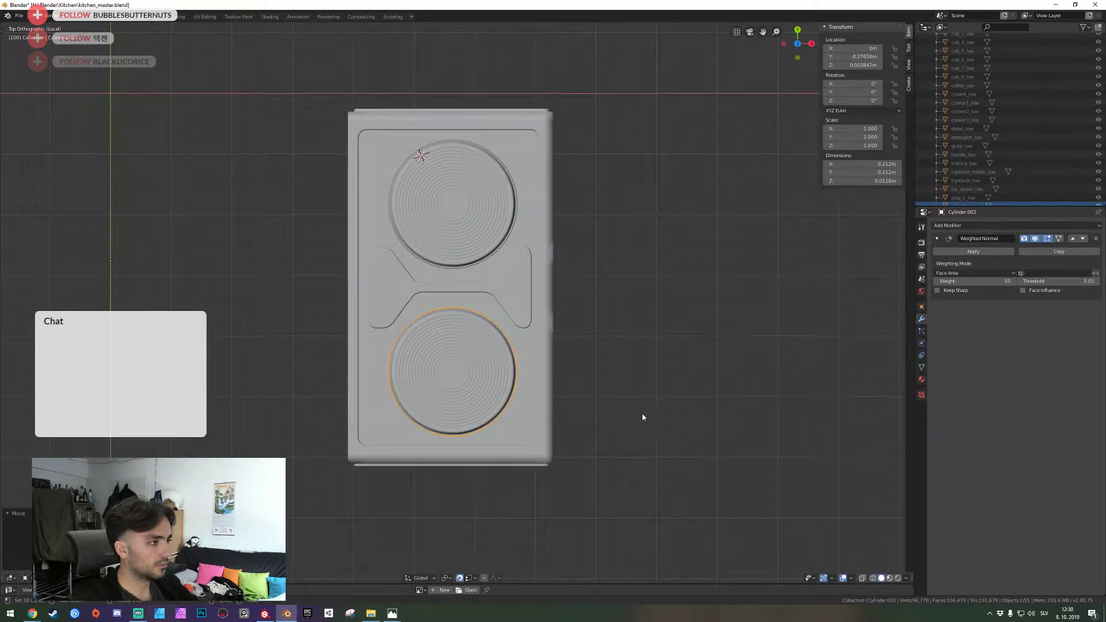
type("s")
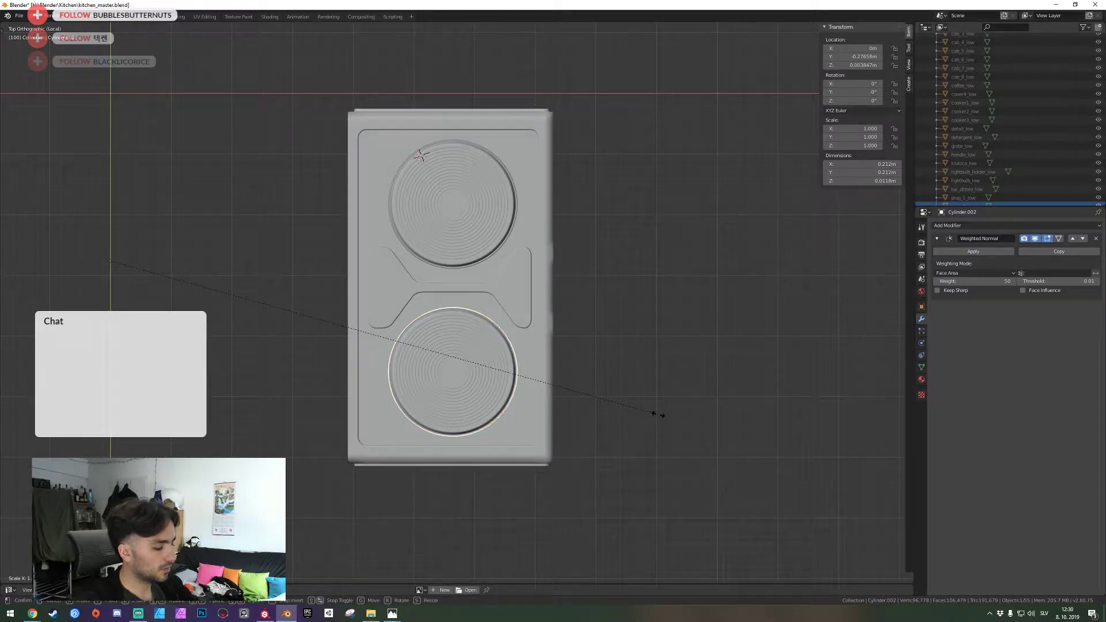
type("0.7")
key("Escape")
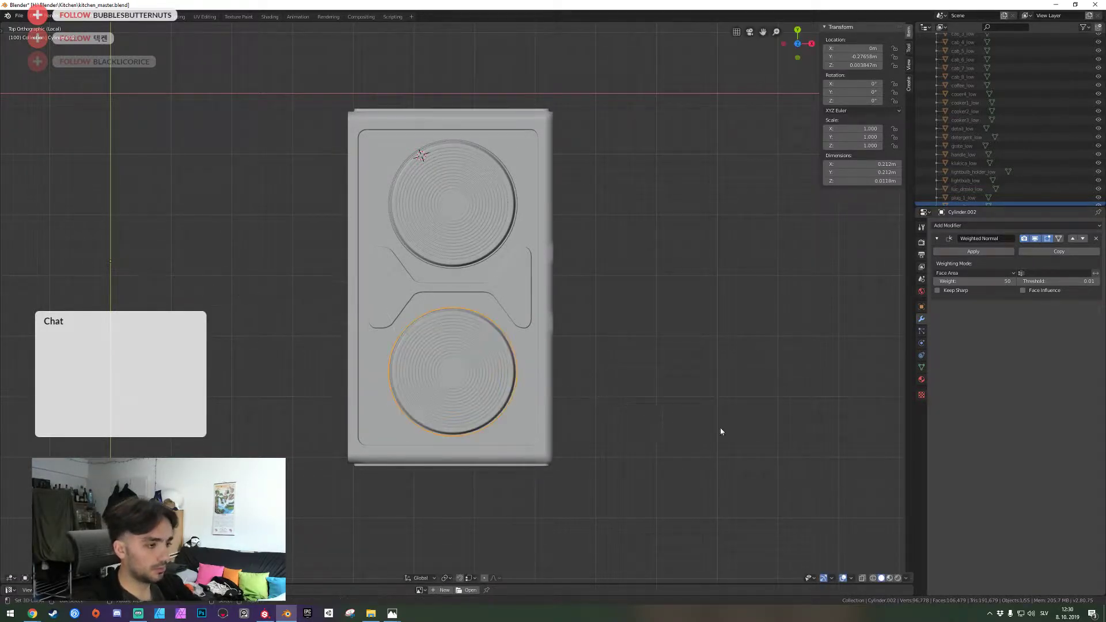
Set the copied hotplate's origin to its own centre and scale it to 0.7 in X and Y, leaving Z out
left_click(133, 578)
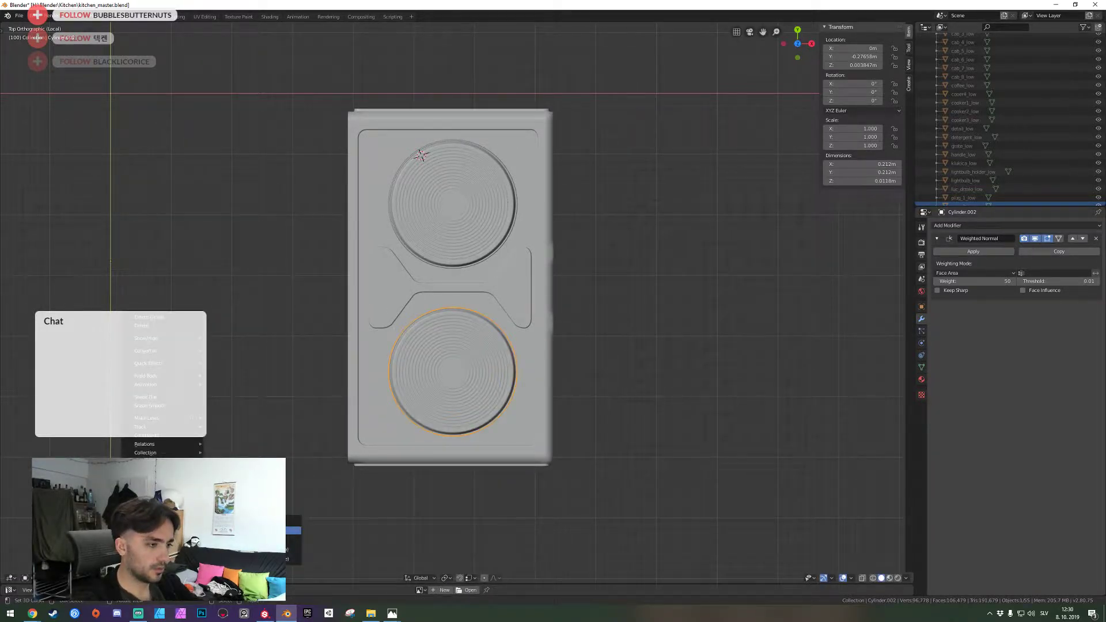
left_click(265, 531)
type("s0")
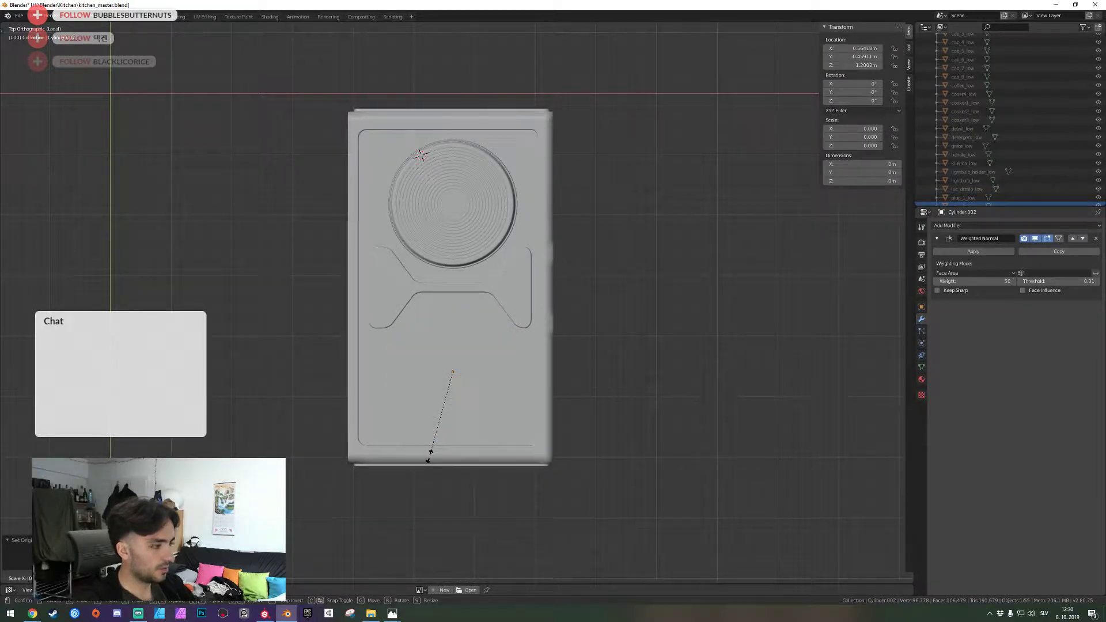
type("x")
key("shift+x")
type(".")
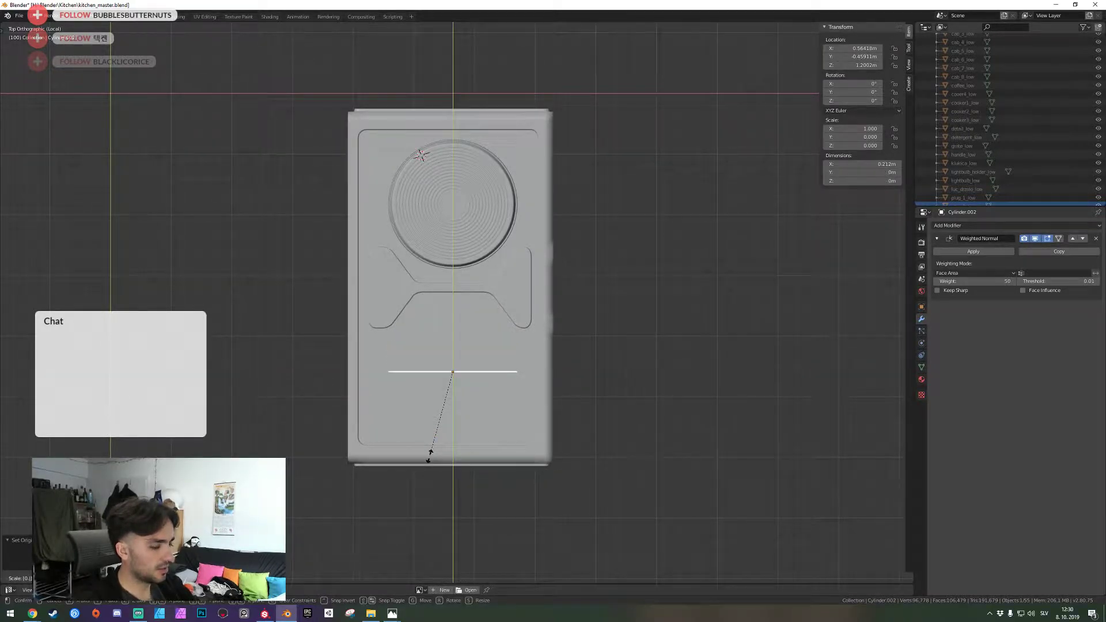
key("shift+z")
type("7")
key("Return")
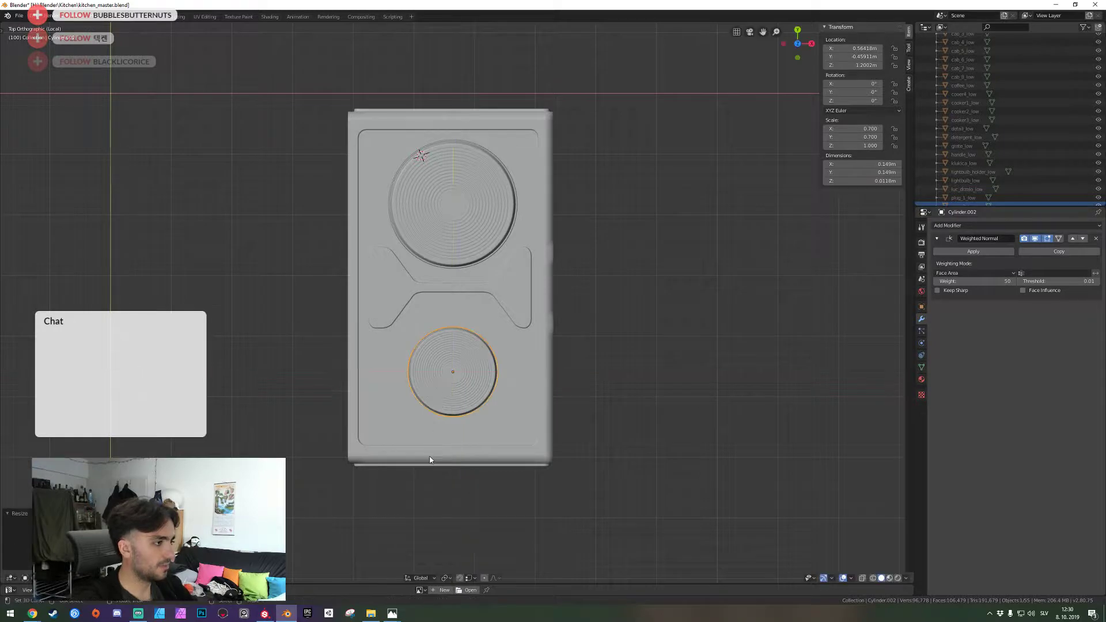
Save kitchen_master.blend and inspect both hotplates and the casing from several sides
middle_click_drag(429, 455, 457, 306)
key("ctrl+s")
key("shift+grave")
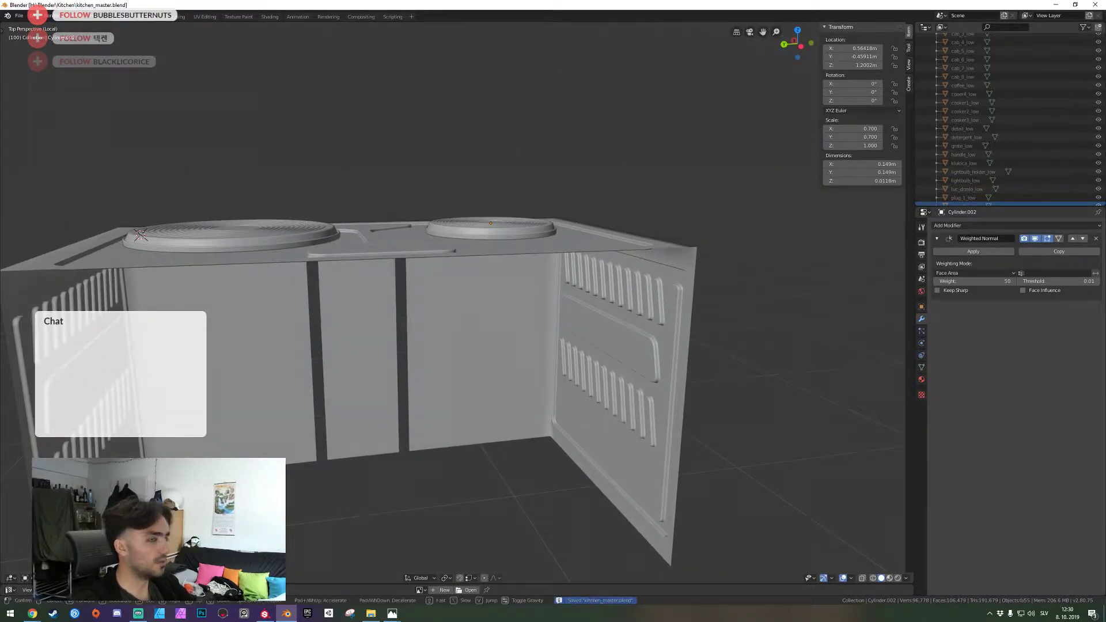
key("w")
key("s")
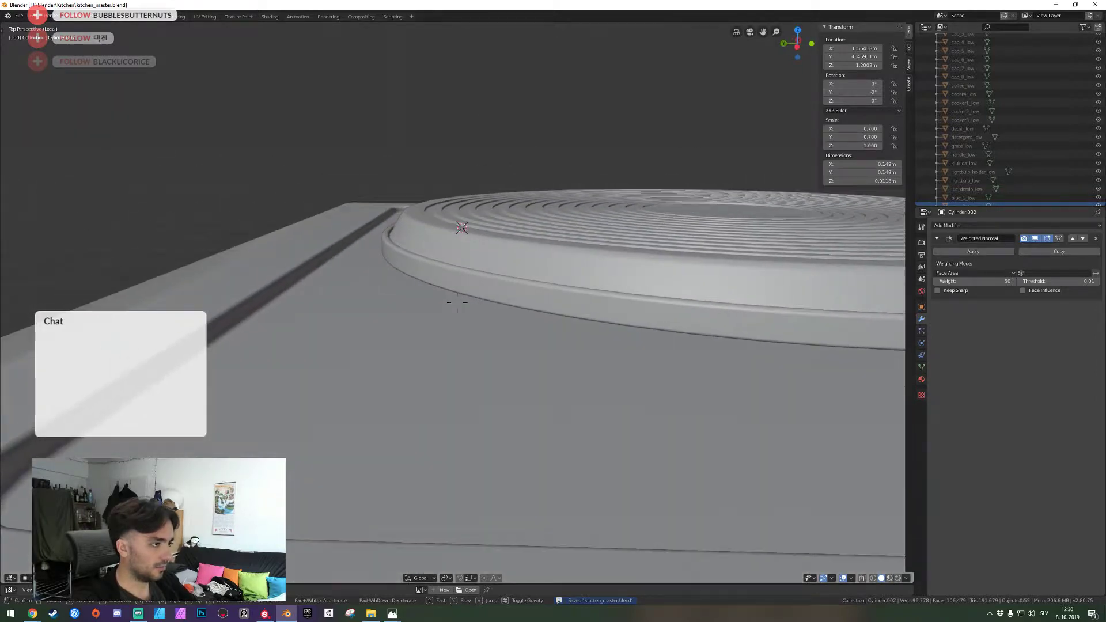
left_click(457, 303)
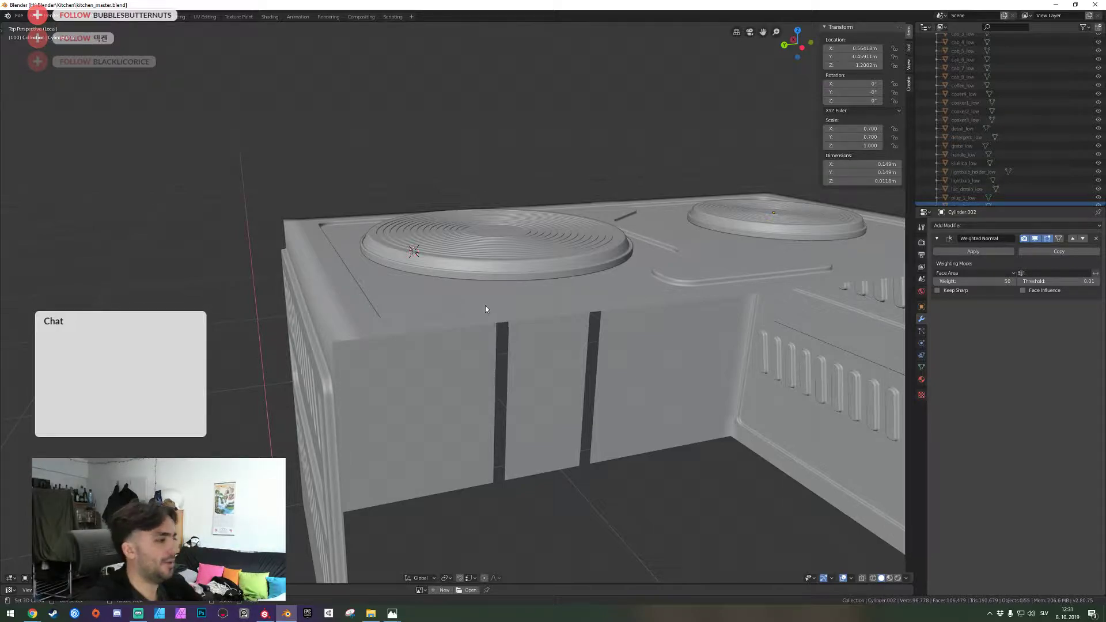
key("shift+grave")
key("a")
left_click(457, 303)
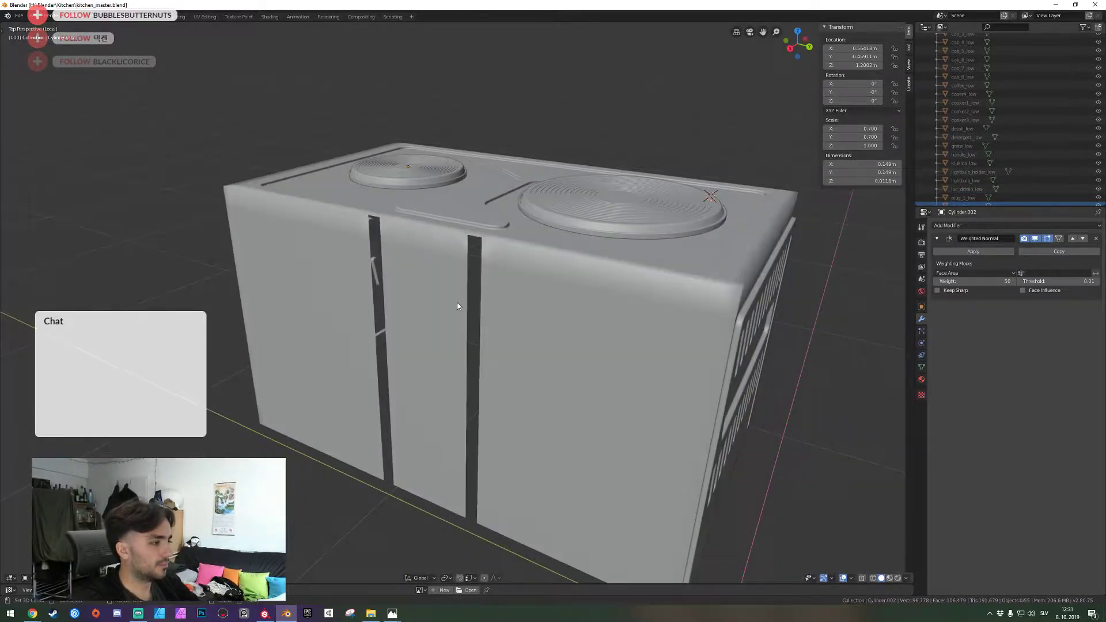
In Edit Mode on the casing, fill the open strip below the large hotplate in the back panel with faces
left_click(458, 303)
key("Tab")
key("shift+grave")
key("w")
key("e")
left_click(457, 302)
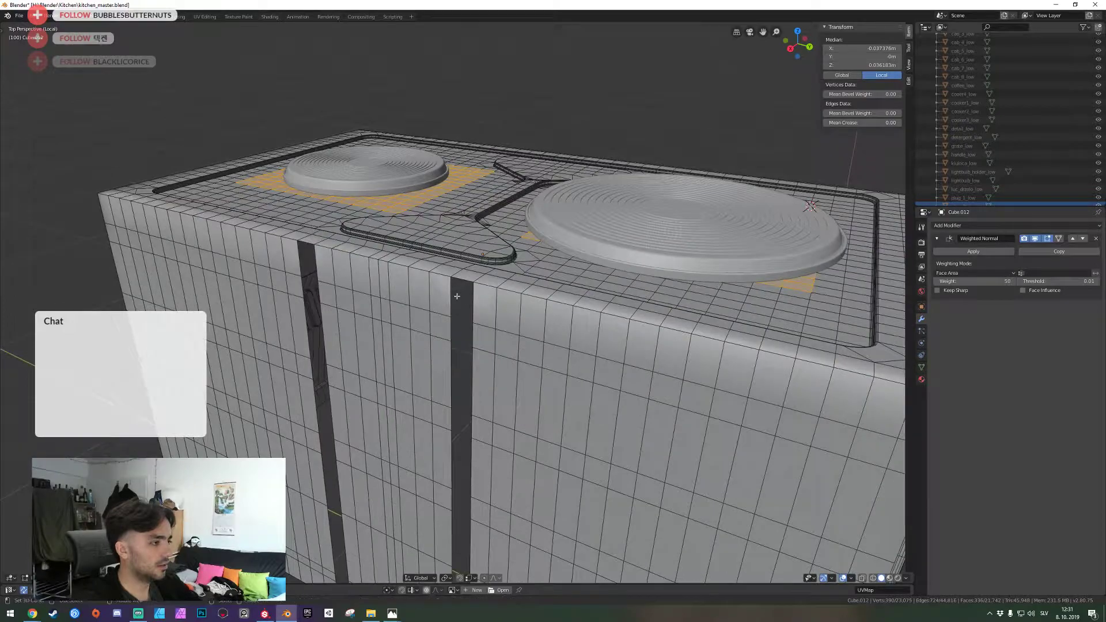
right_click(460, 285)
key("f")
key("f")
key("f")
key("f")
key("f")
key("f")
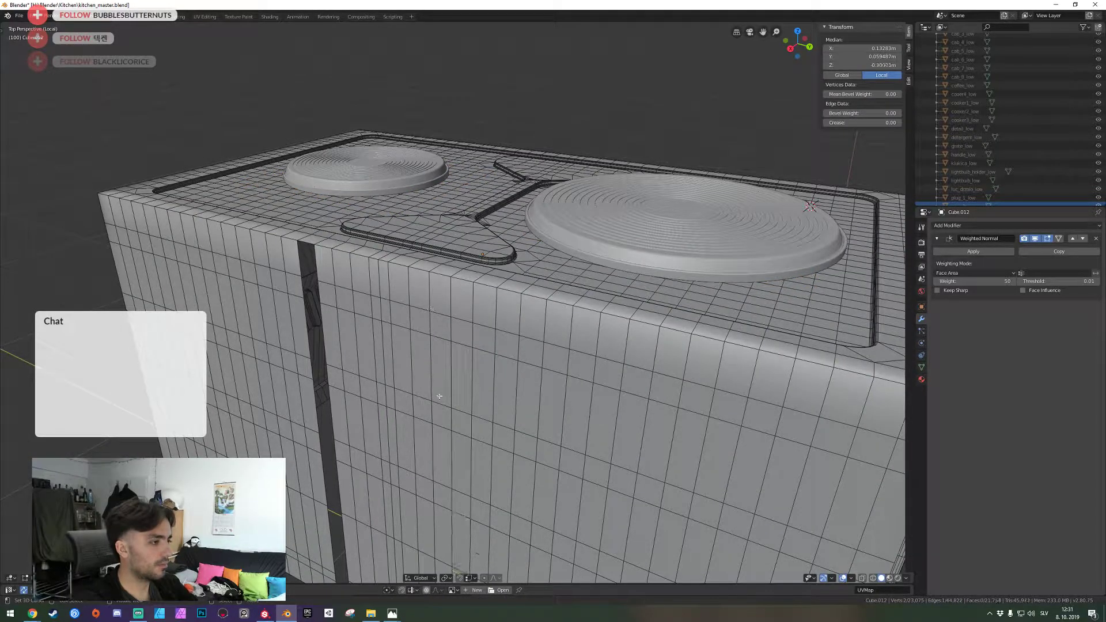
Fill the last hole at the strip's lower end in the back panel and clear the selection
key("shift+grave")
key("w")
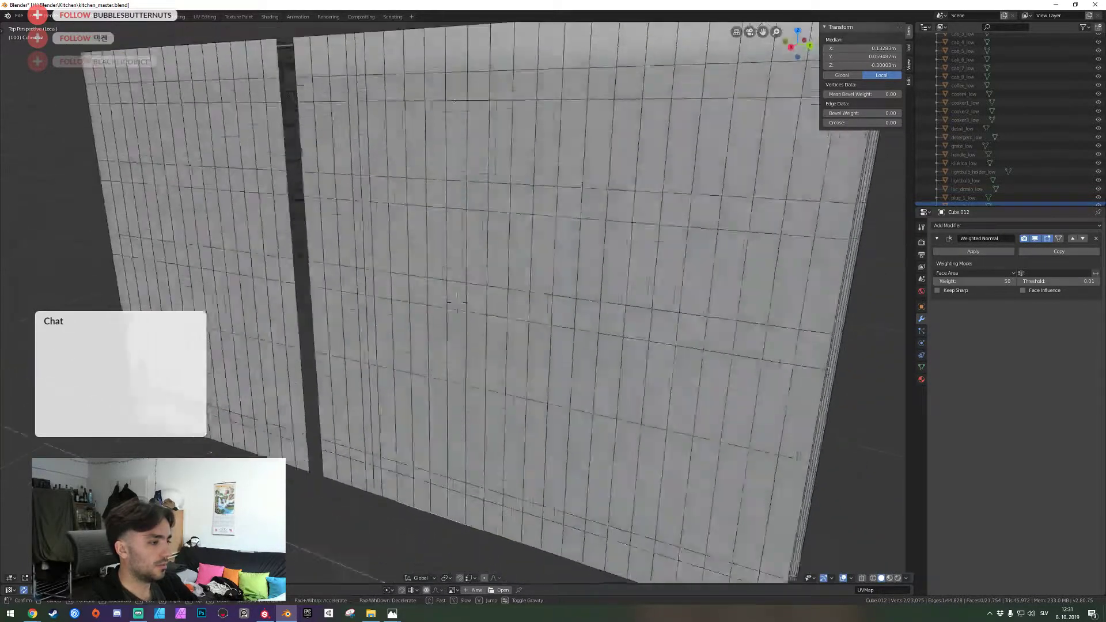
key("q")
key("w")
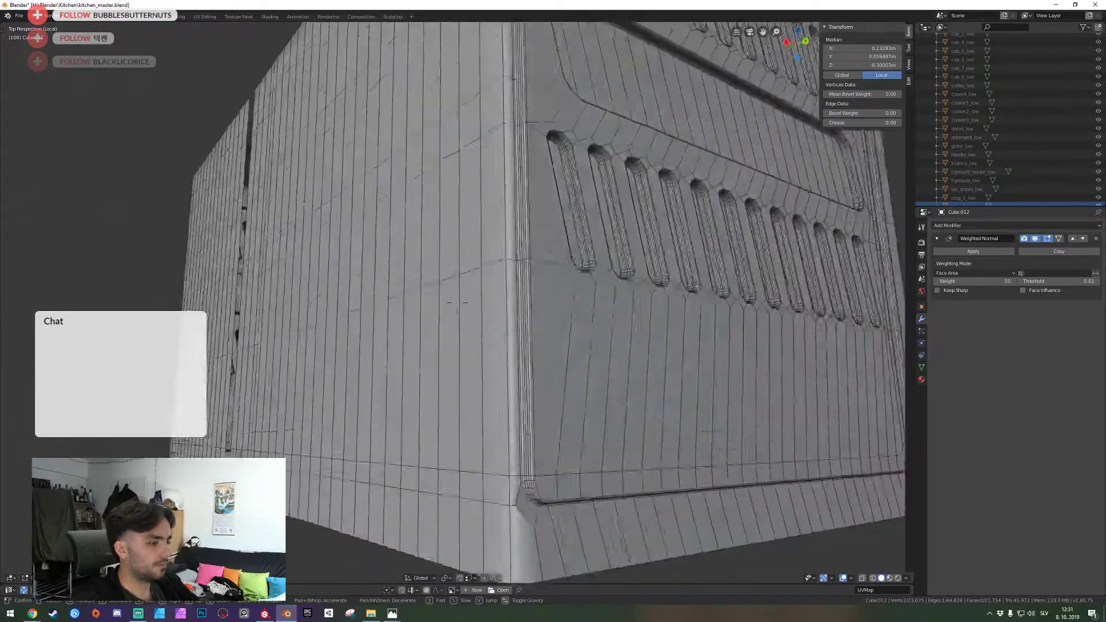
left_click(457, 303)
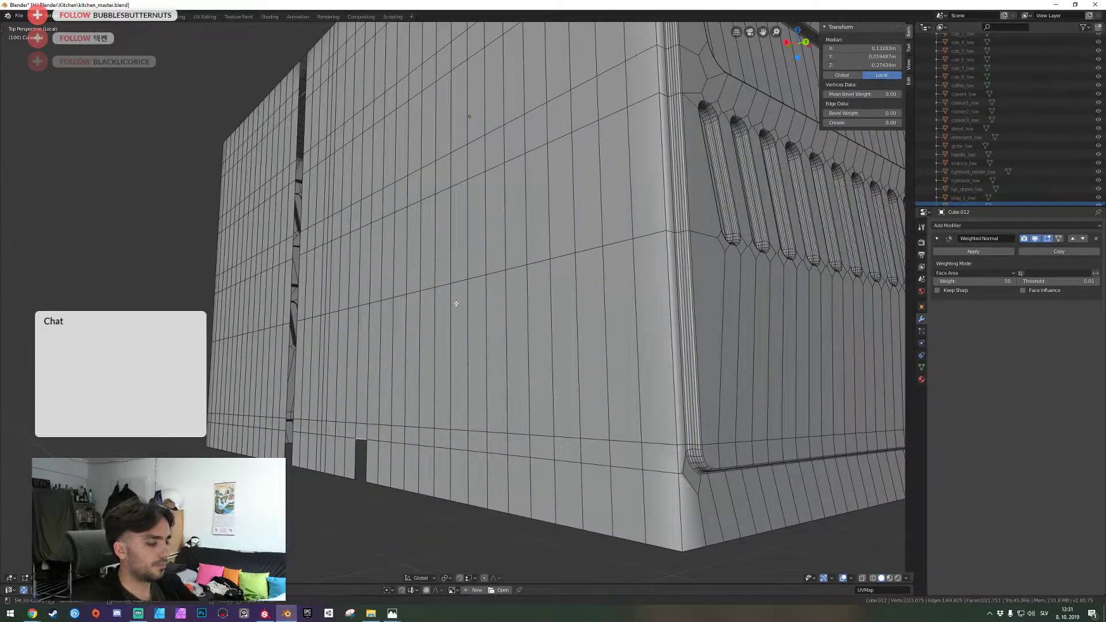
key("f")
key("a")
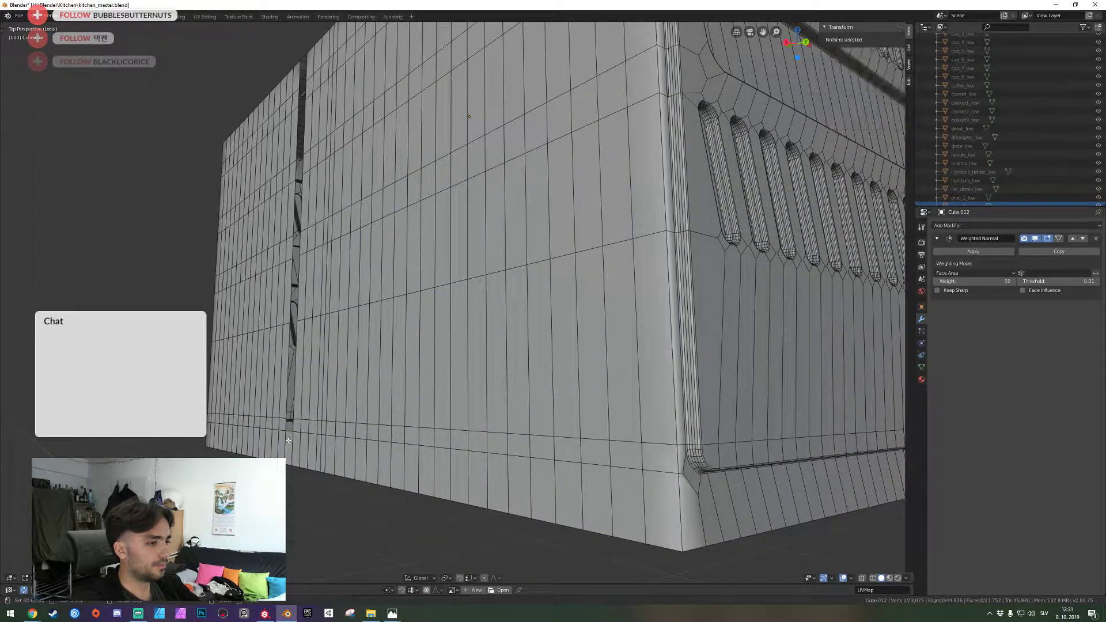
Fill the second open strip in the casing's back panel with faces and save the file
left_click(290, 434)
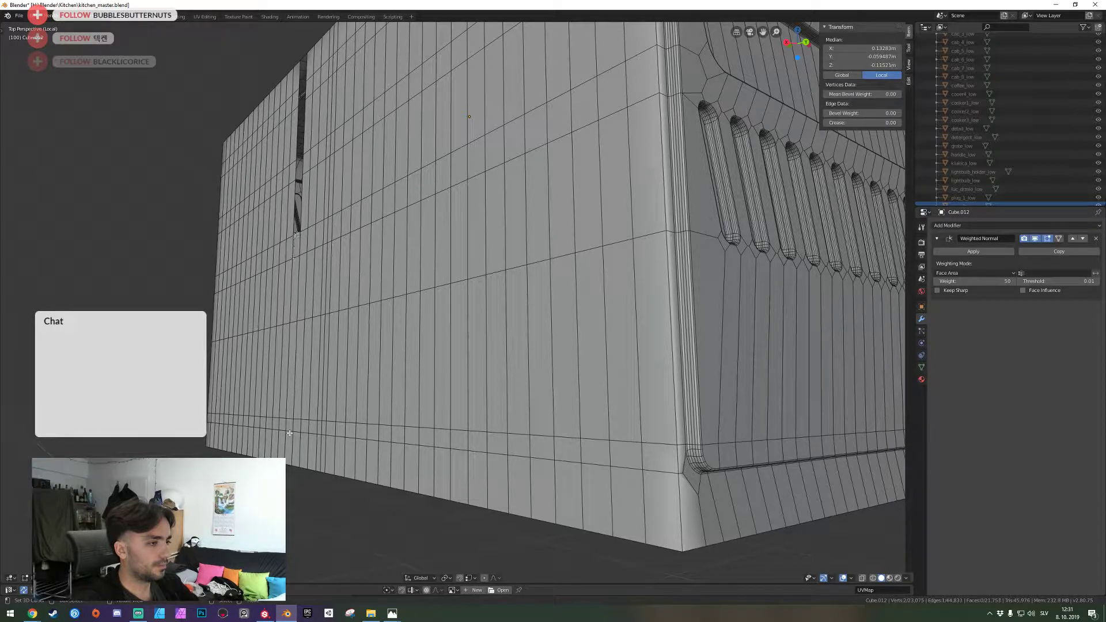
middle_click_drag(290, 433, 449, 345)
key("Tab")
key("ctrl+s")
Examine the casing's mesh in Edit Mode along its rounded upper edges and open front, and clear the edge selection
key("Tab")
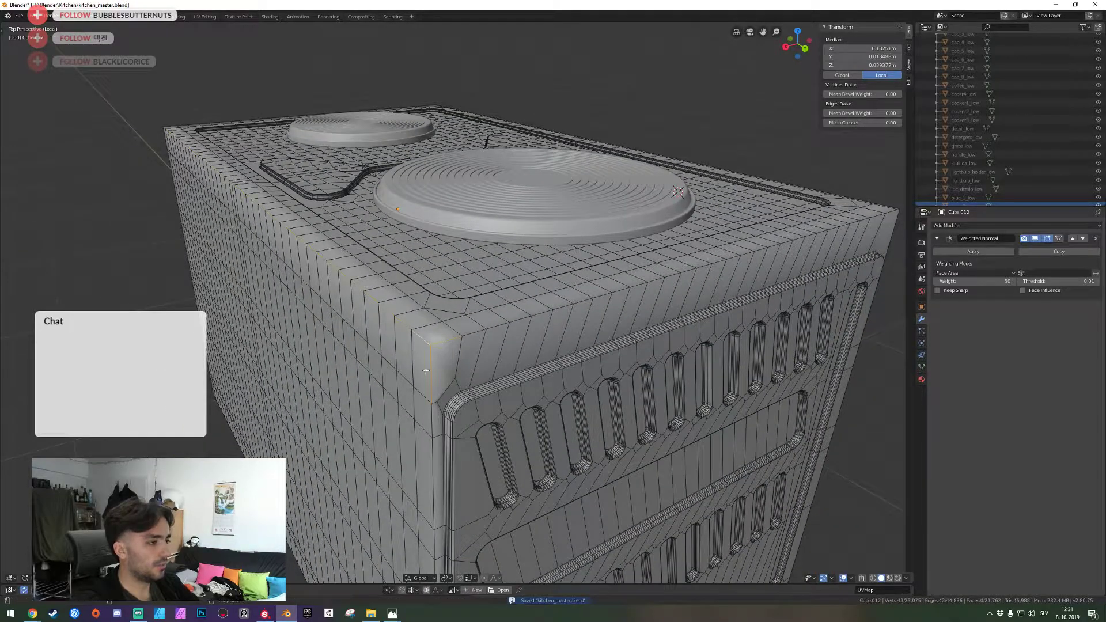
key("shift+grave")
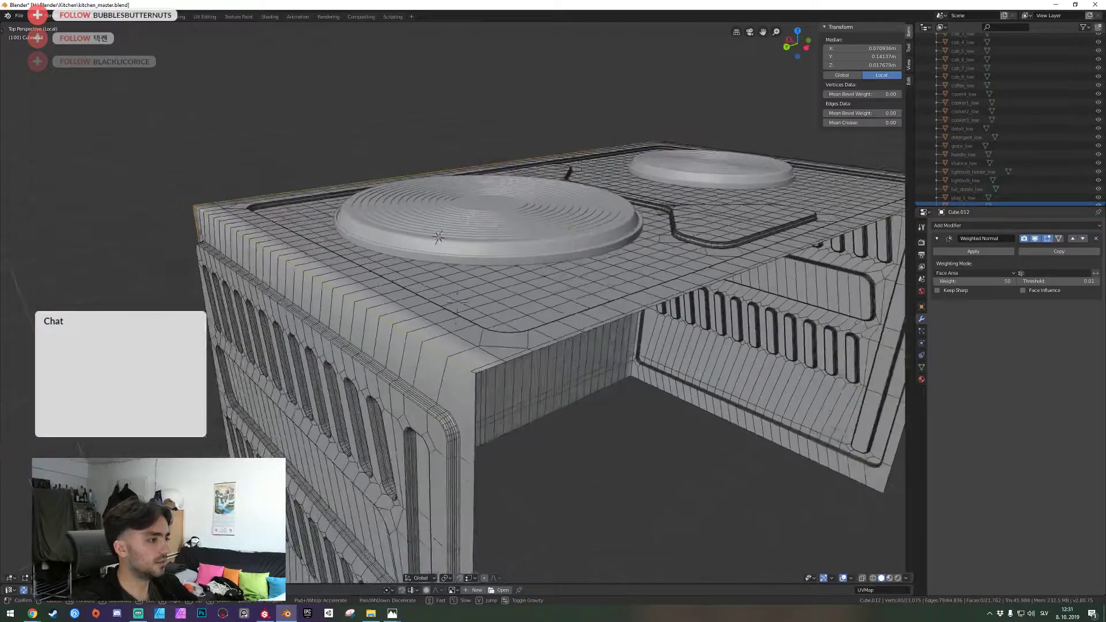
key("s")
left_click(457, 303)
key("alt+a")
key("shift+grave")
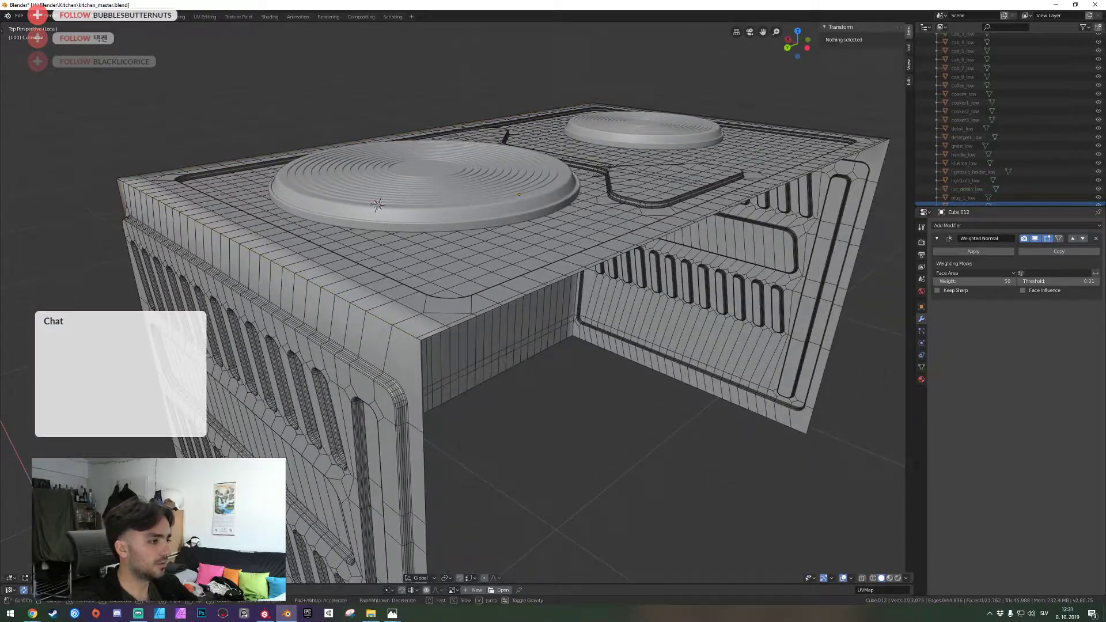
key("w")
key("Escape")
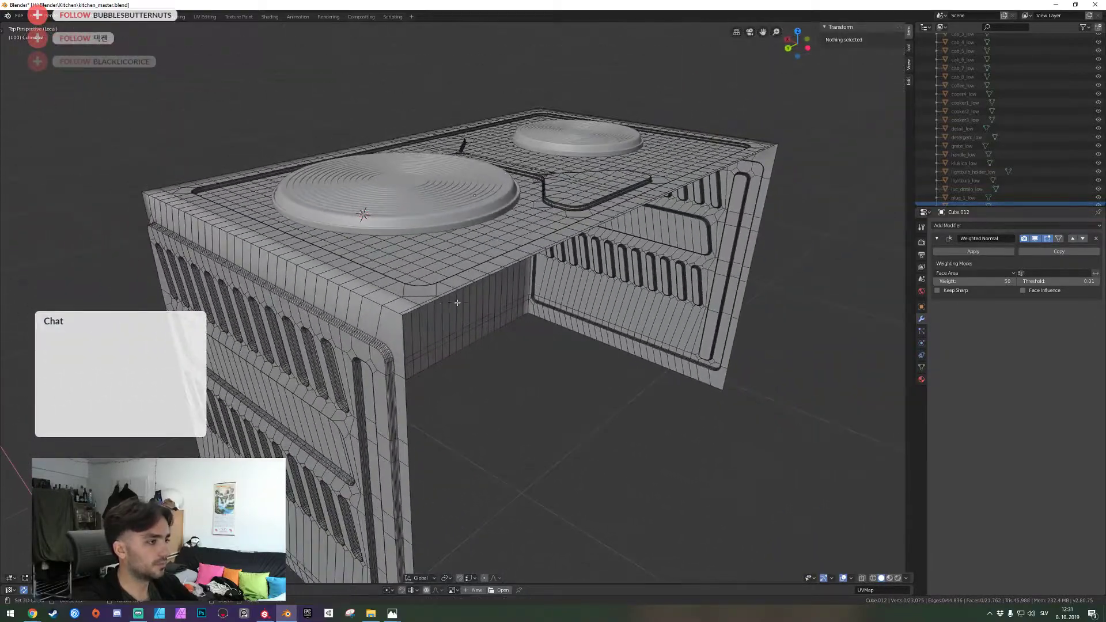
Try to select the vertical boundary edges of the side panel along the casing's open front
key("a")
key("a")
left_click(406, 426, "alt")
key("shift+grave")
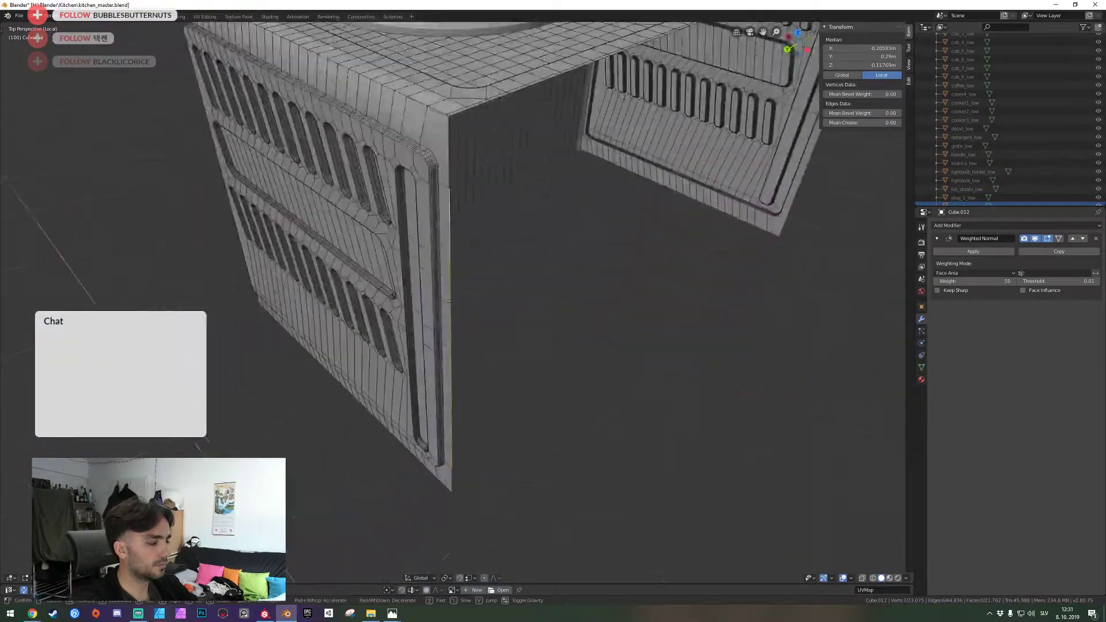
key("w")
key("s")
left_click(457, 303)
left_click(447, 298, "shift")
key("shift+grave")
key("w")
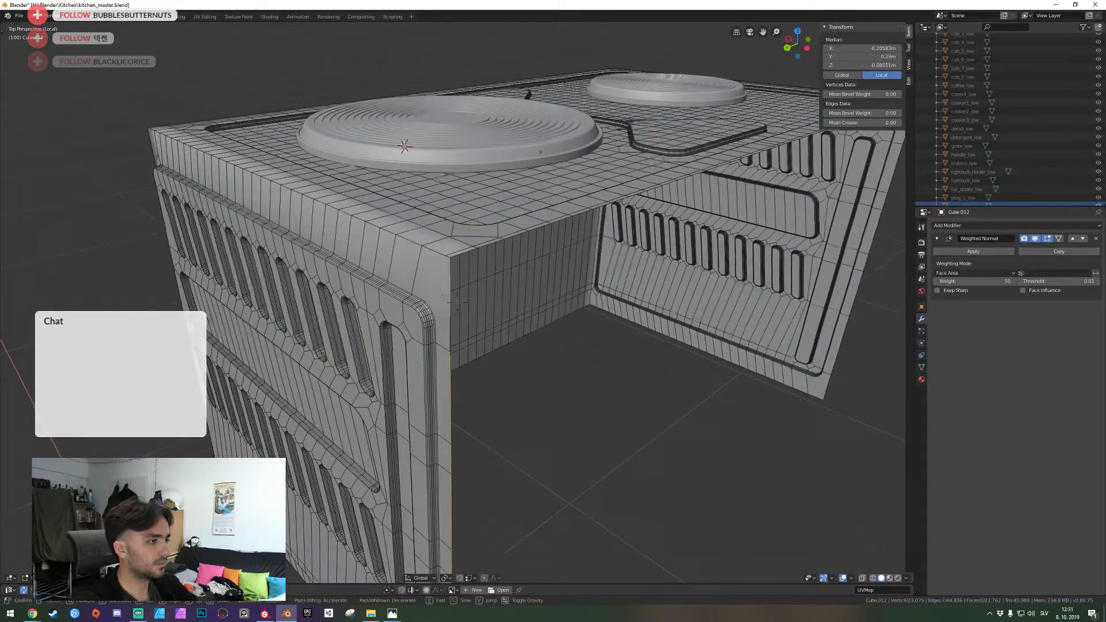
left_click(457, 303)
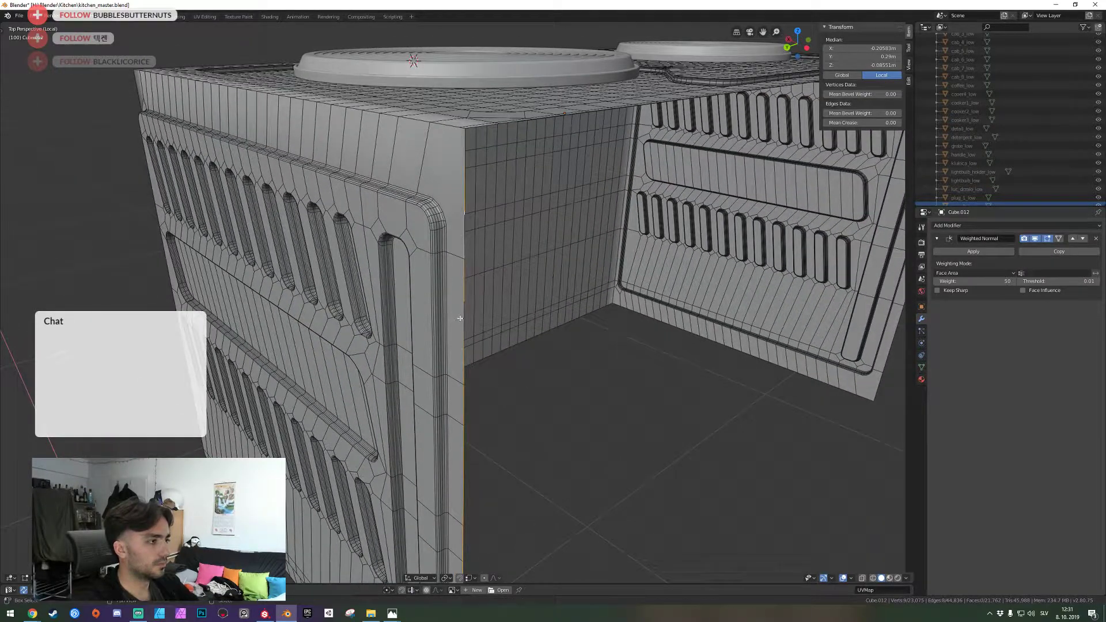
key("shift+grave")
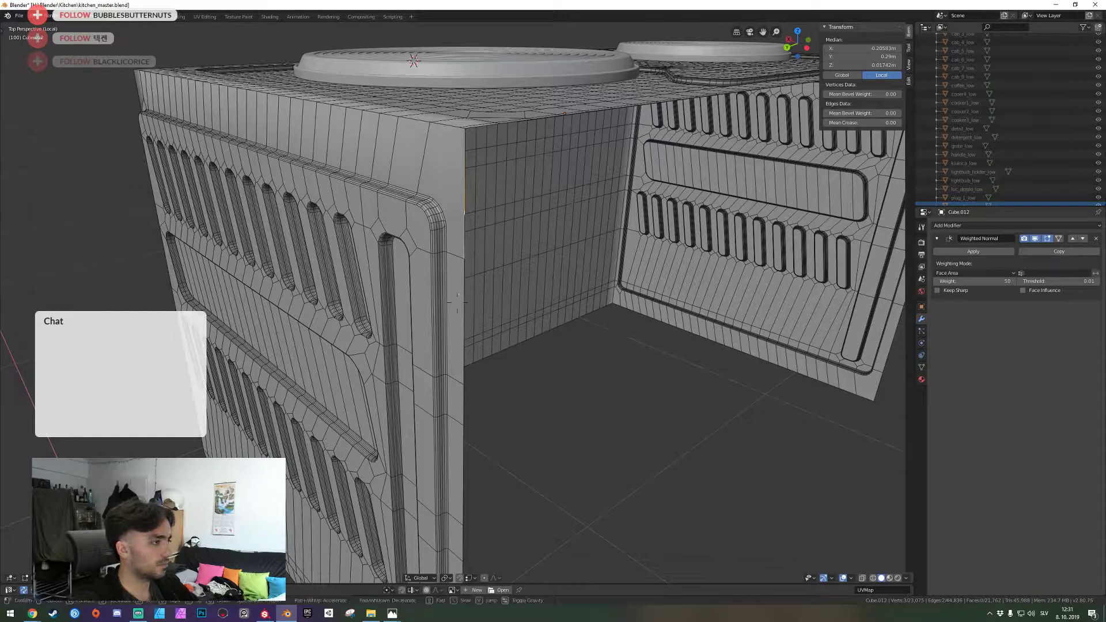
key("w")
left_click(458, 300)
Merge all of the casing's vertices by distance and deselect everything
key("a")
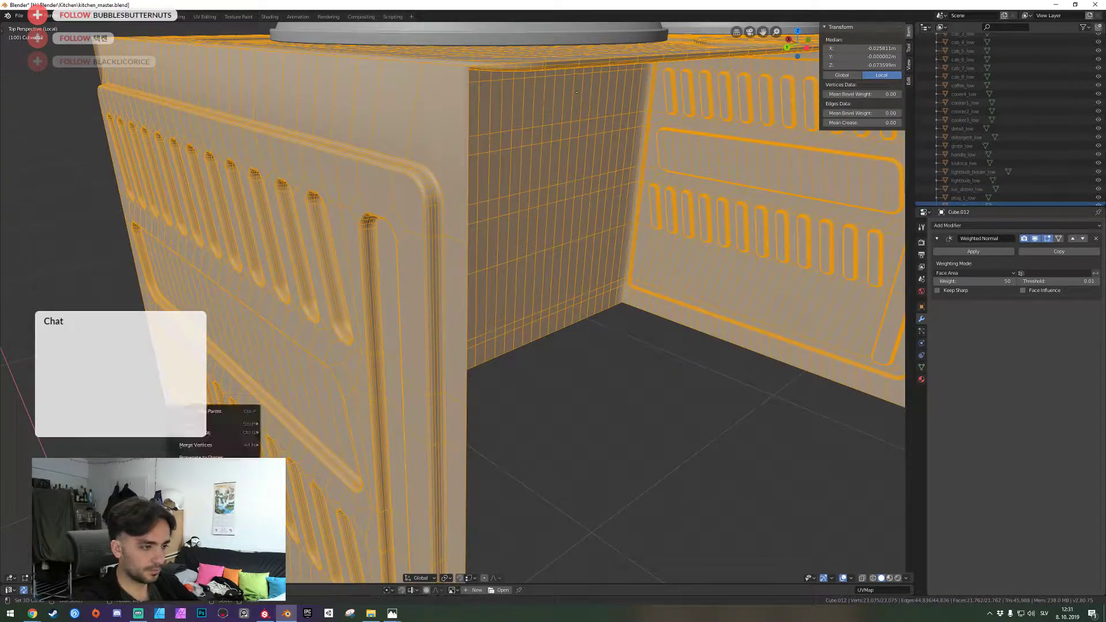
key("alt+m")
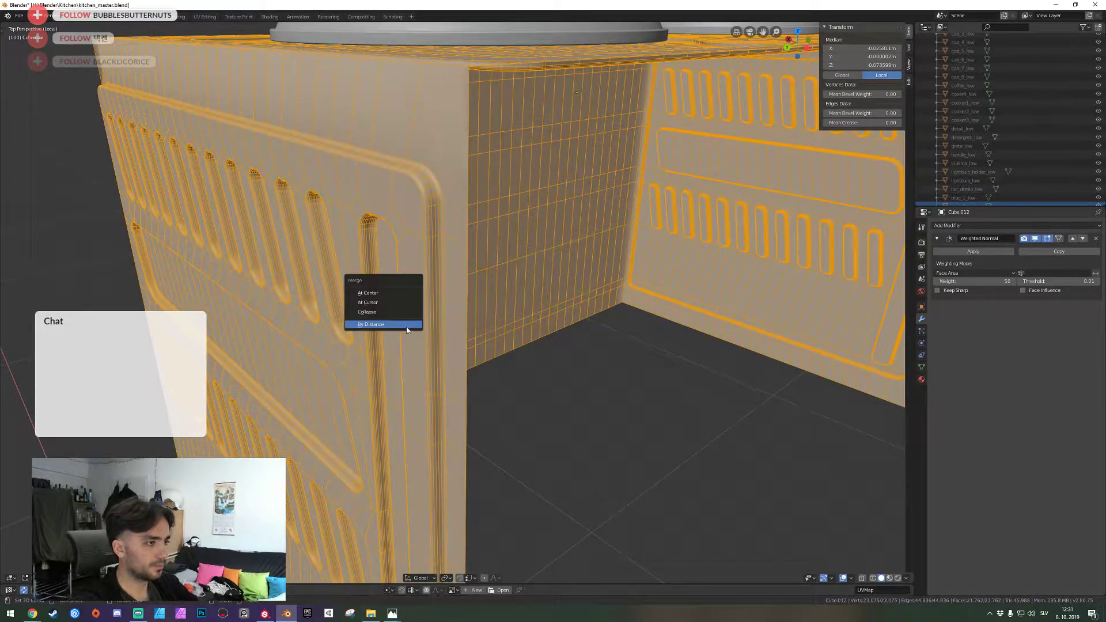
left_click(407, 324)
key("alt+a")
Select the boundary edges of the casing's open front along the first side panel, down to its bottom corner, and along the top
left_click(464, 189, "alt")
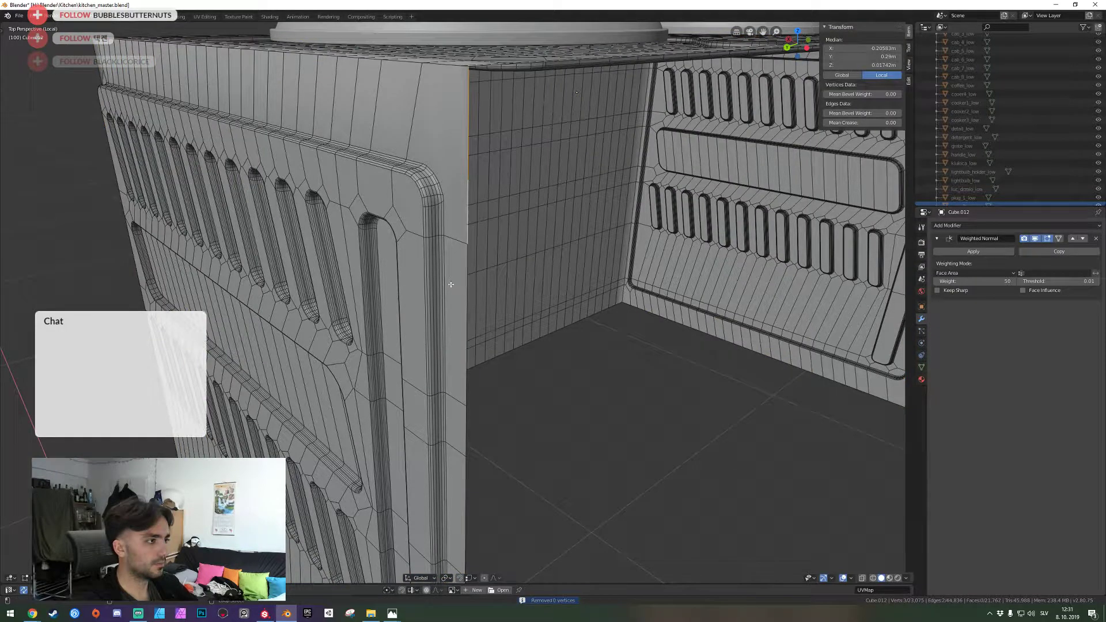
key("shift+grave")
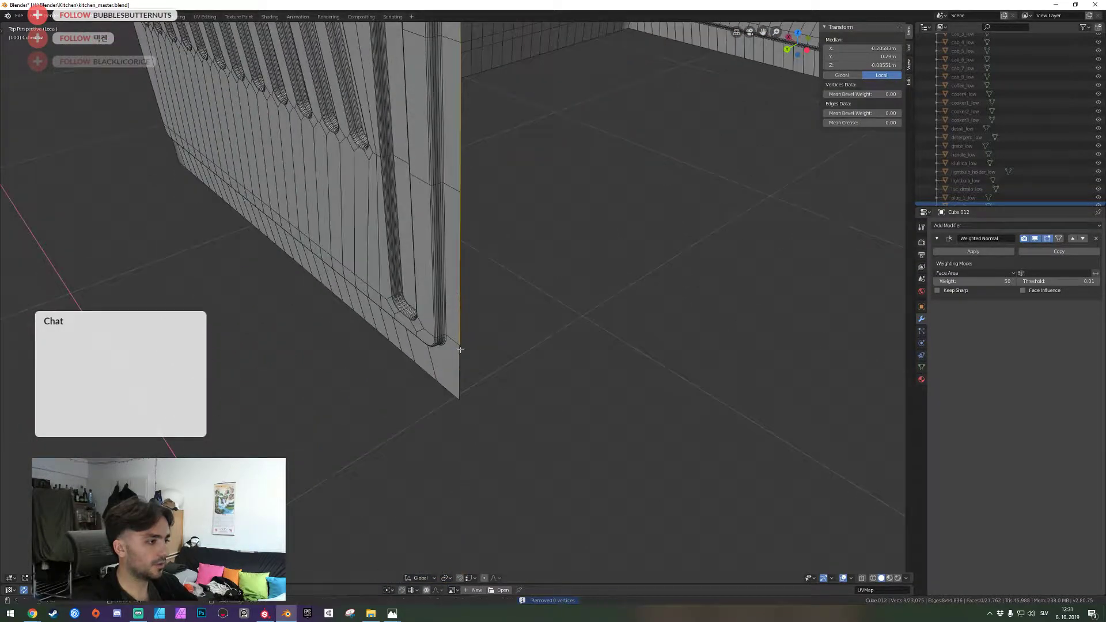
left_click(444, 373)
key("shift+grave")
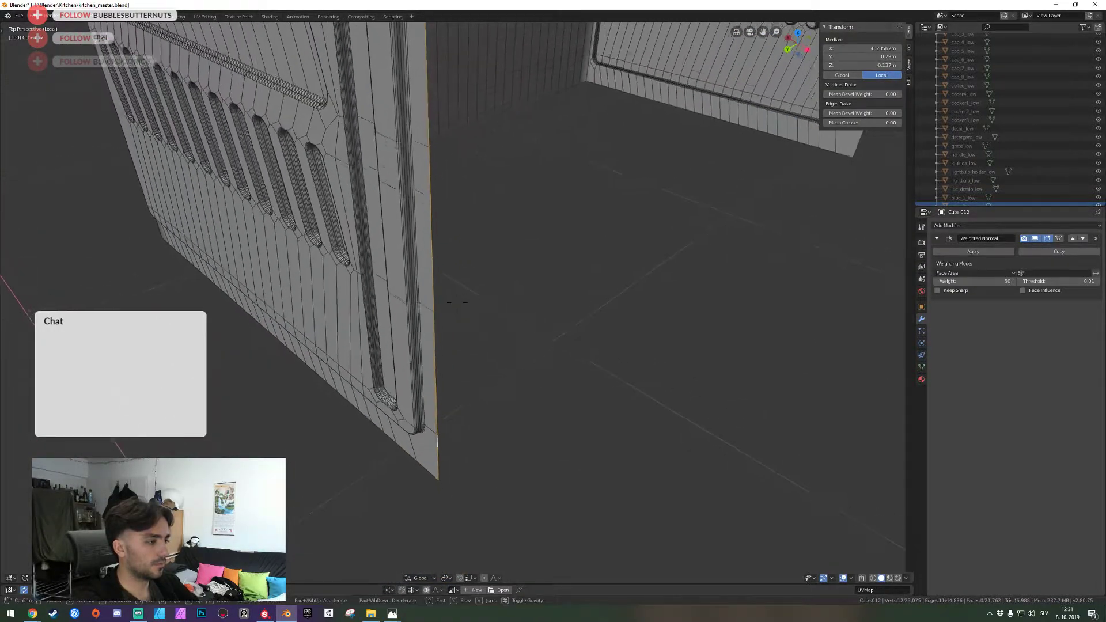
key("w")
left_click(465, 308)
key("shift+grave")
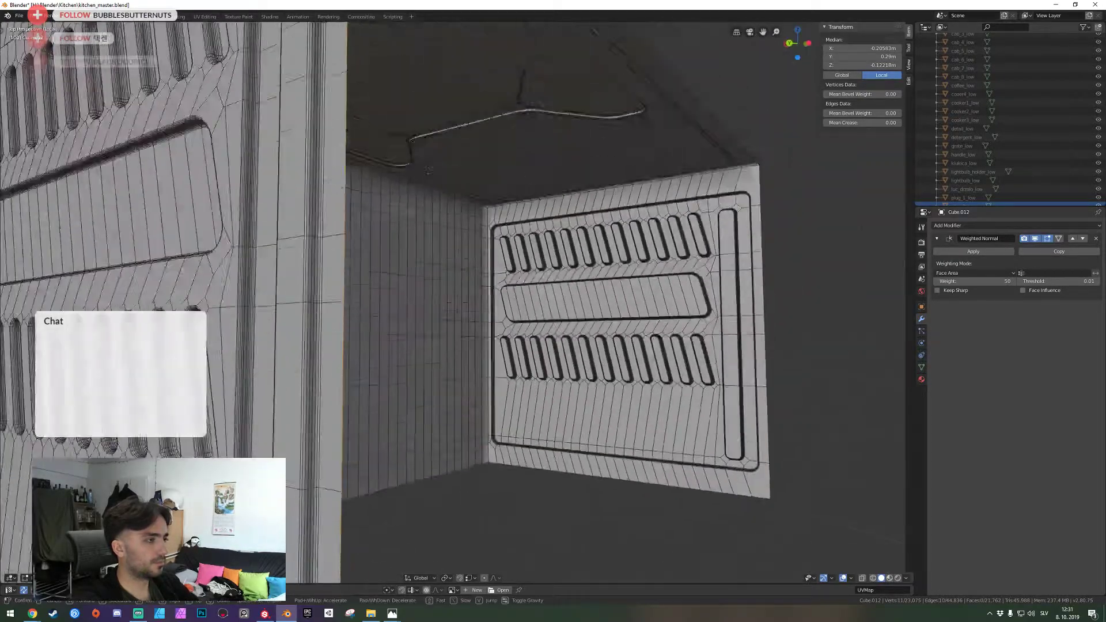
key("e")
left_click(471, 306)
left_click(413, 392, "alt+shift")
Add the opposite side panel's boundary edges, fill the casing's open front with a single face, and clear the selection
key("shift+grave")
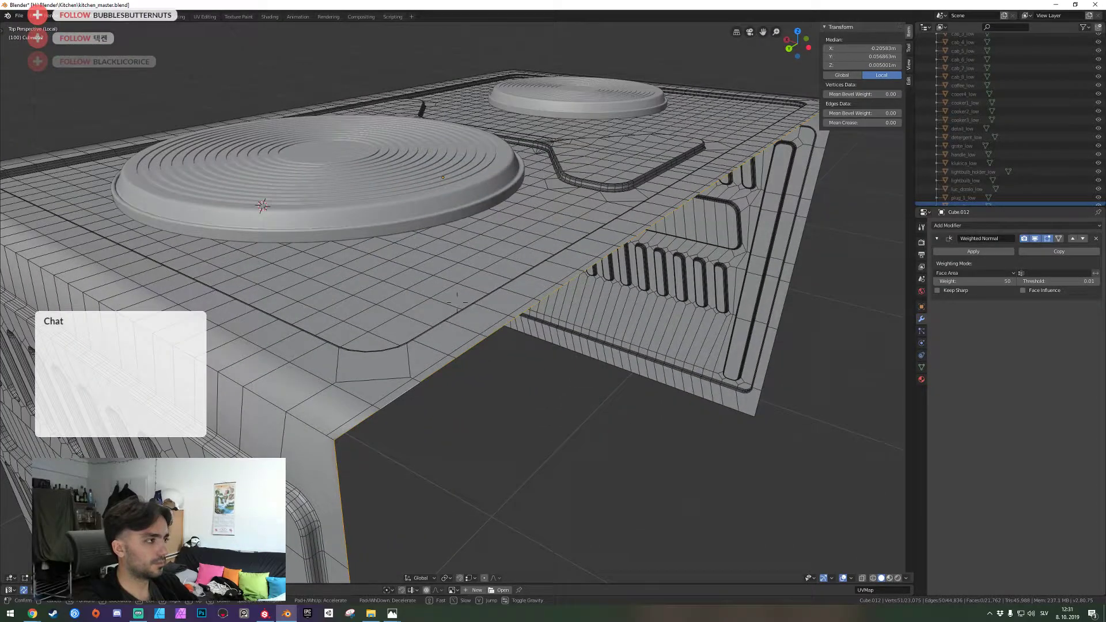
key("d")
key("w")
key("a")
left_click(469, 285)
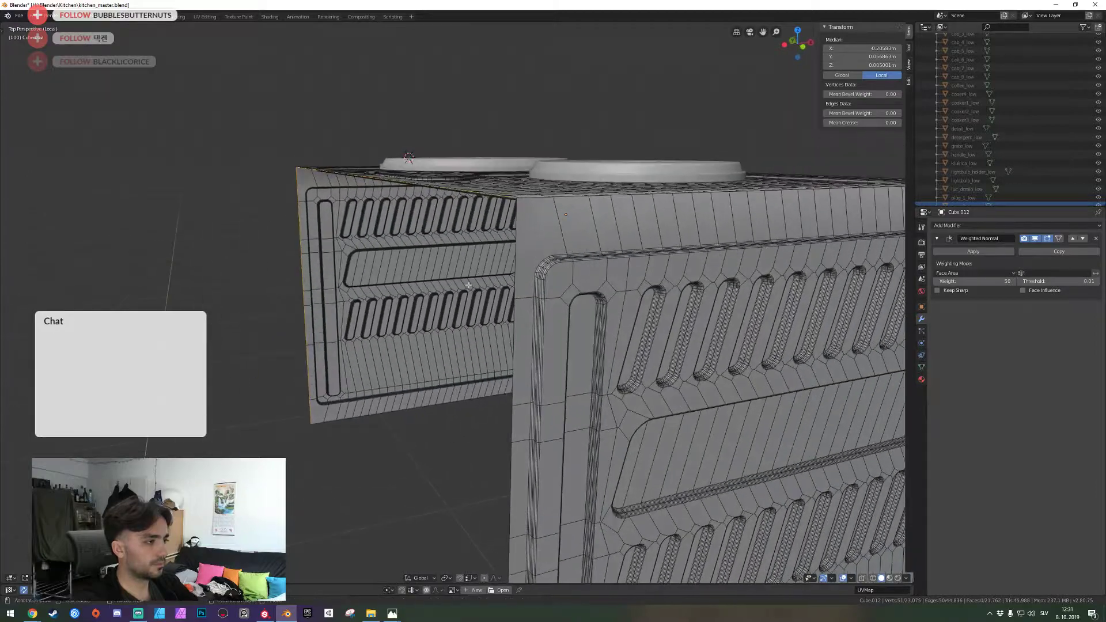
key("shift+grave")
key("q")
left_click(458, 303)
left_click(447, 251, "alt+shift")
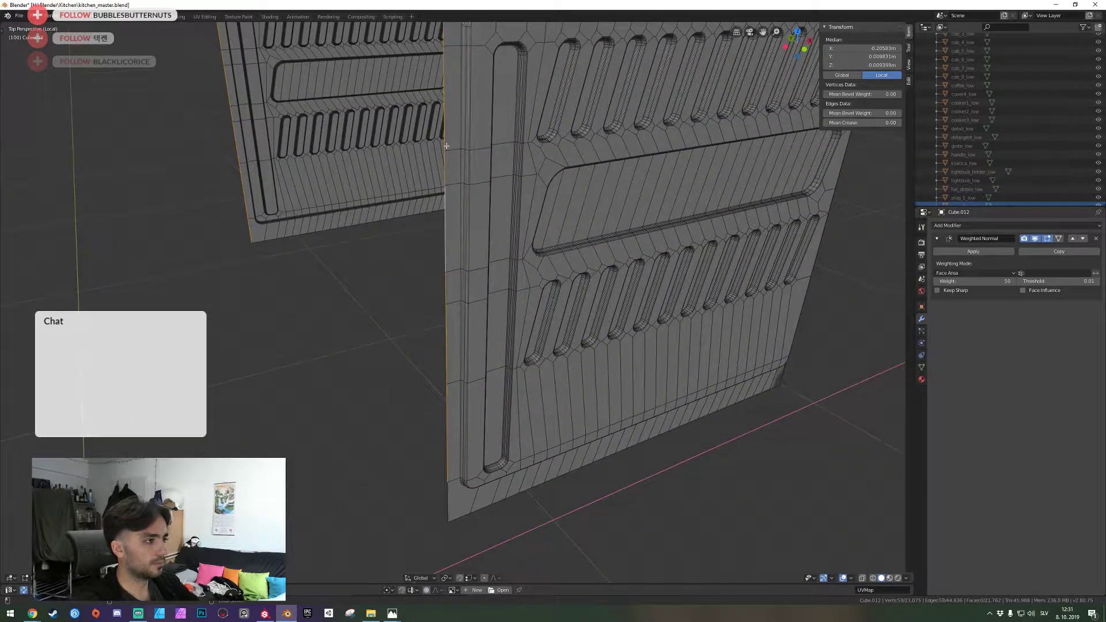
key("shift+grave")
left_click(457, 303)
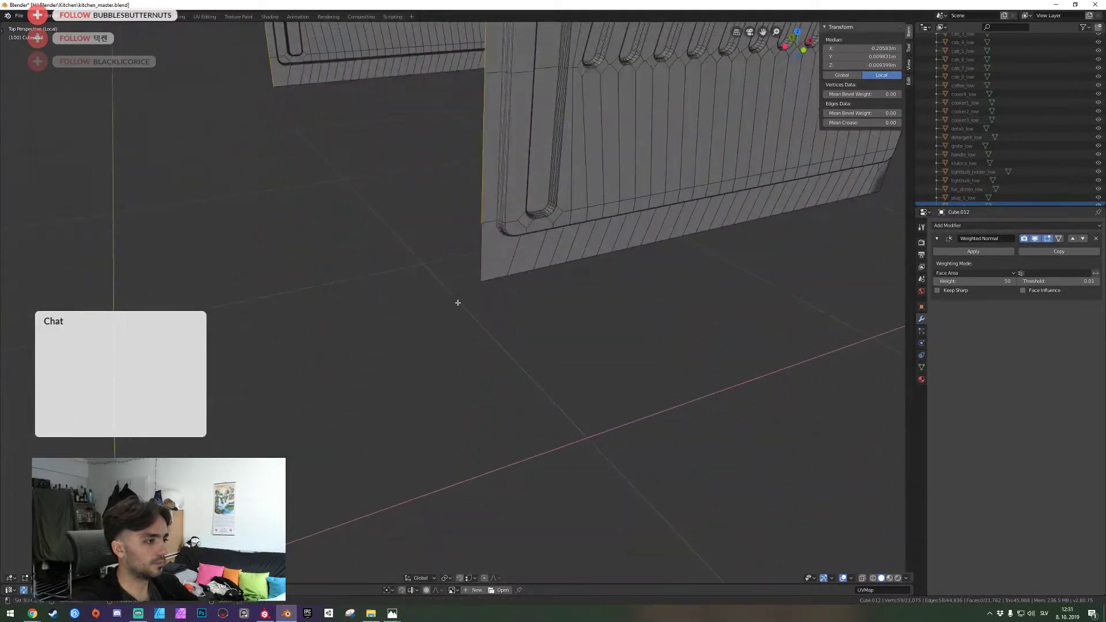
key("shift+grave")
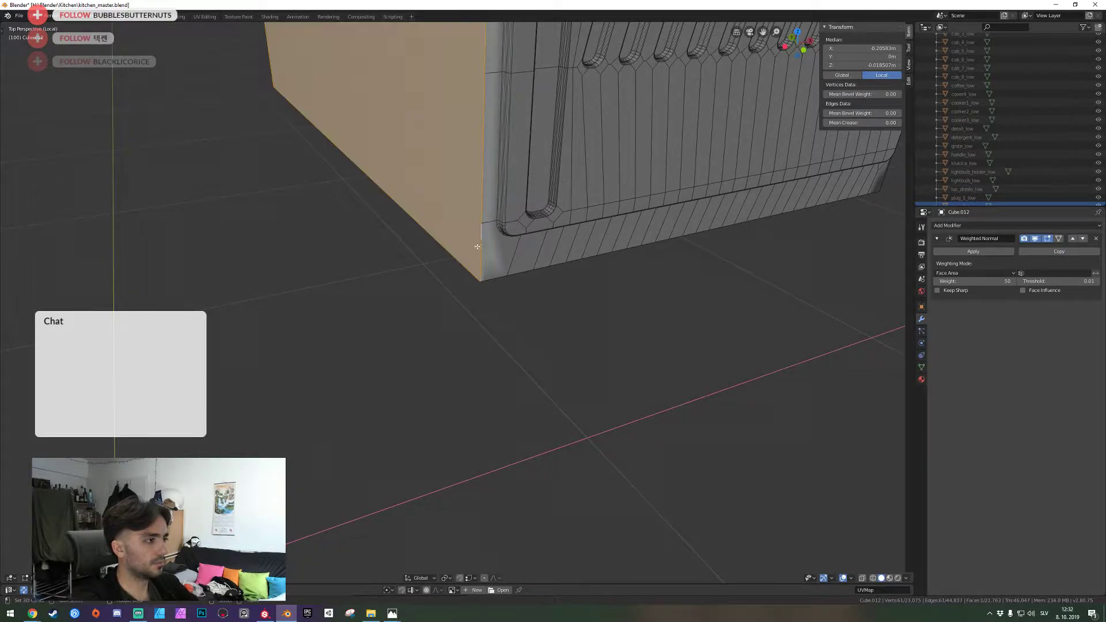
key("s")
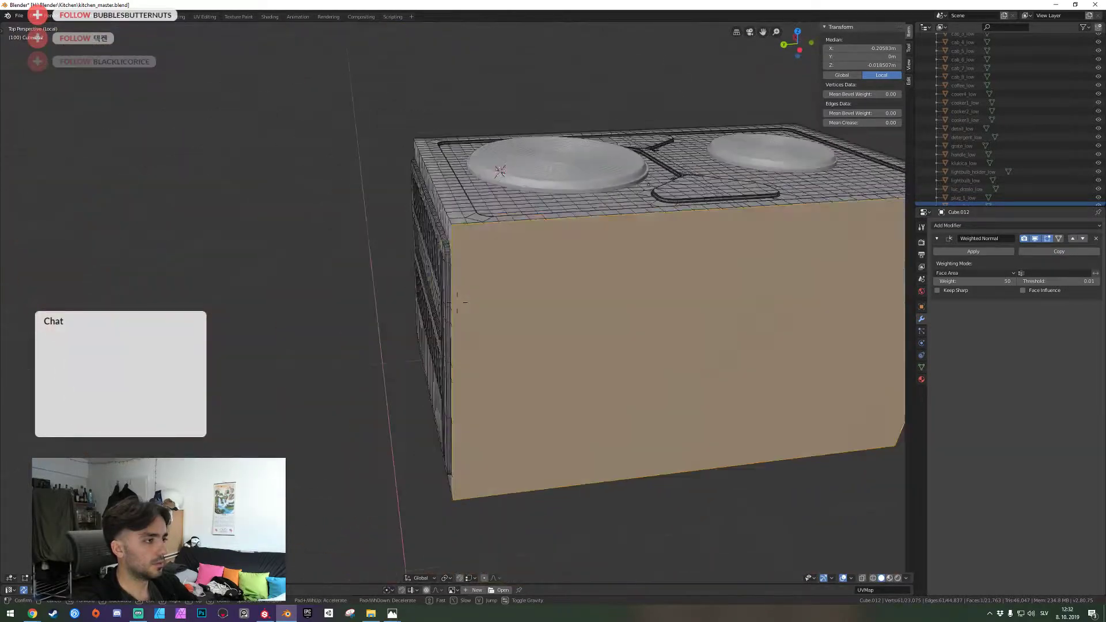
left_click(458, 303)
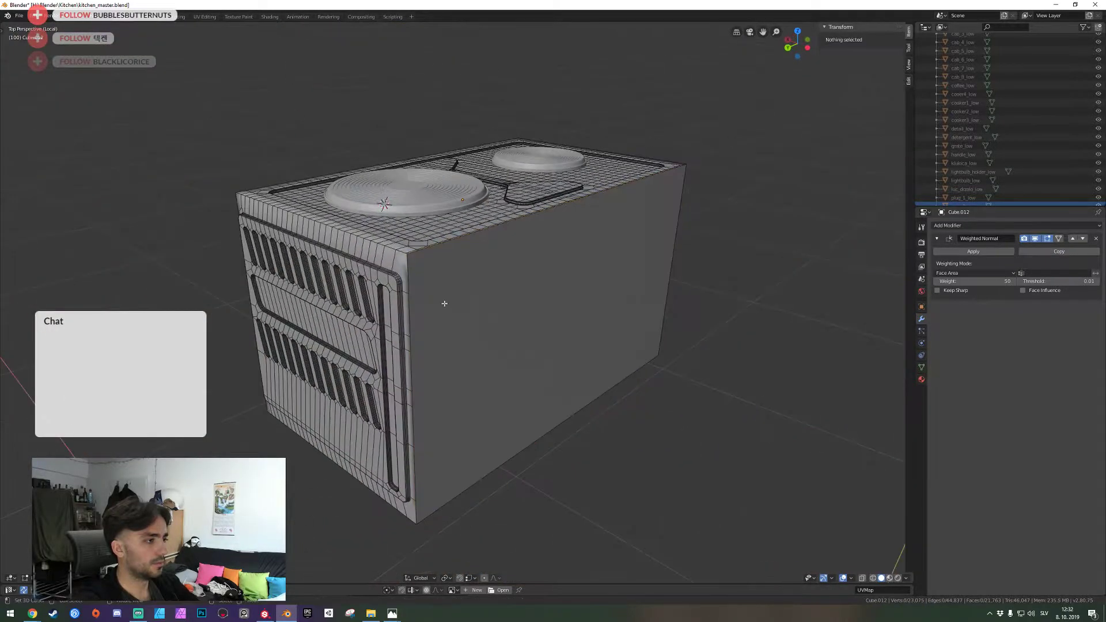
Try to select the outer edges around the casing's front face, side panels and back panel
left_click(427, 279)
key("ctrl+l")
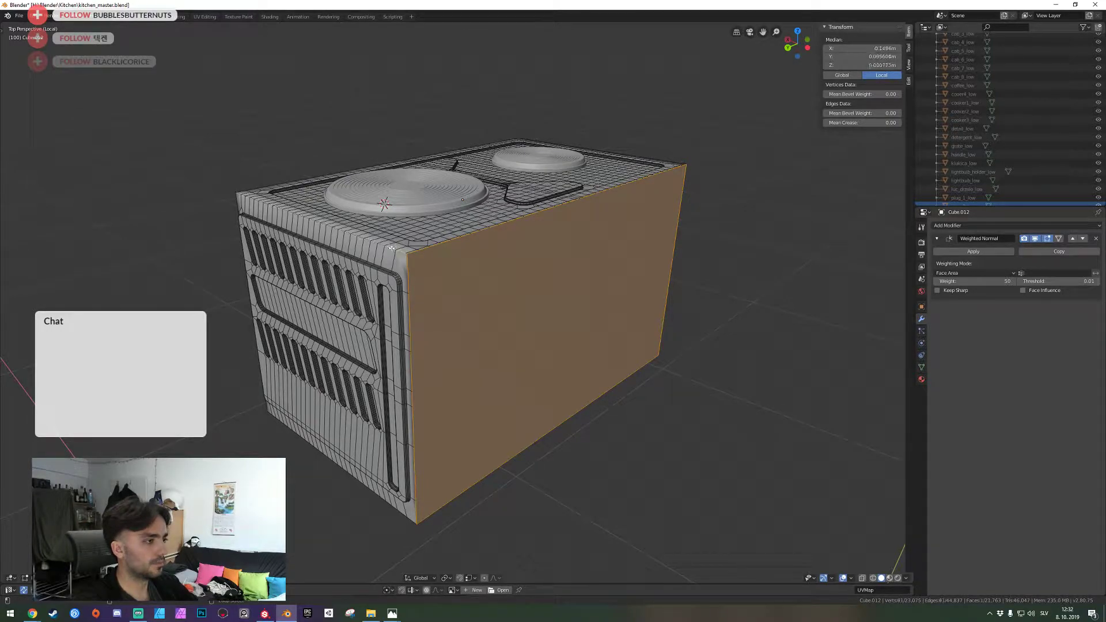
middle_click_drag(403, 530, 478, 290)
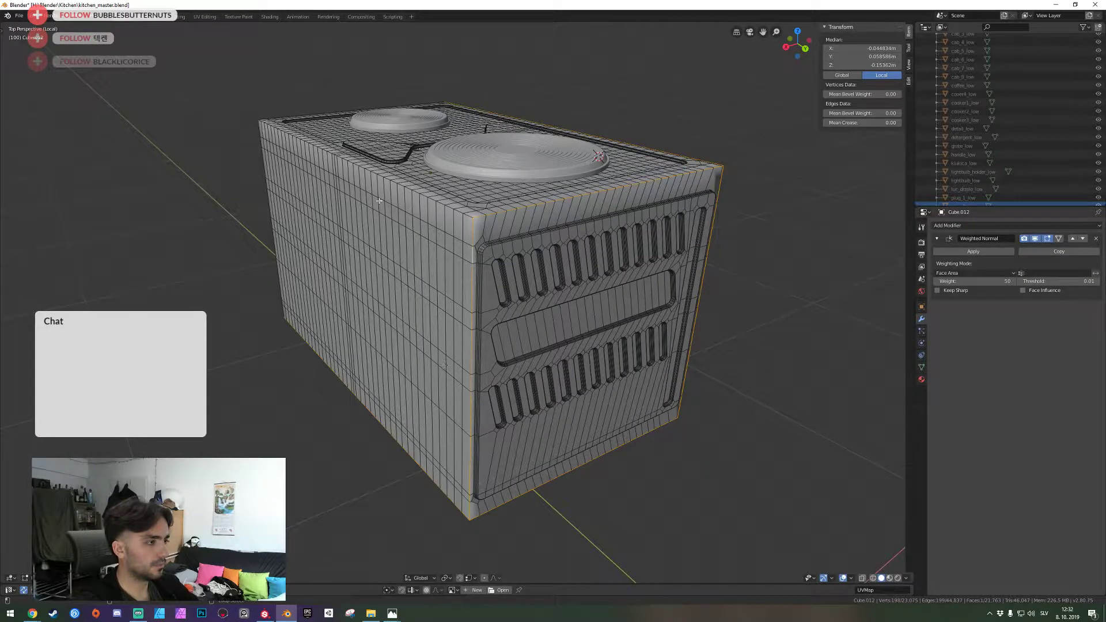
key("shift+grave")
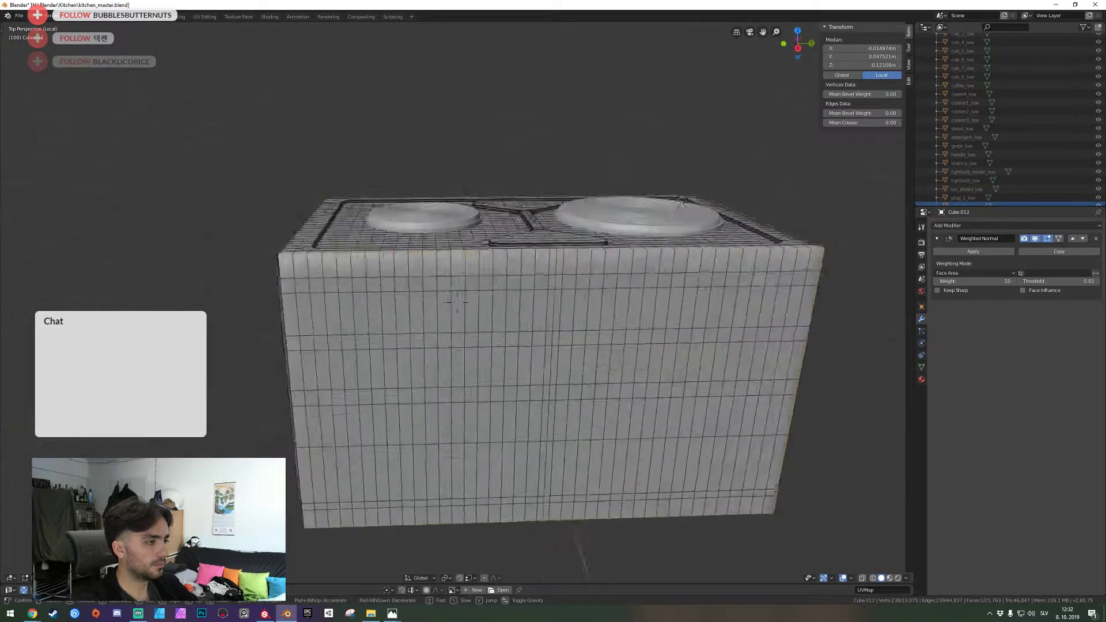
left_click(462, 287)
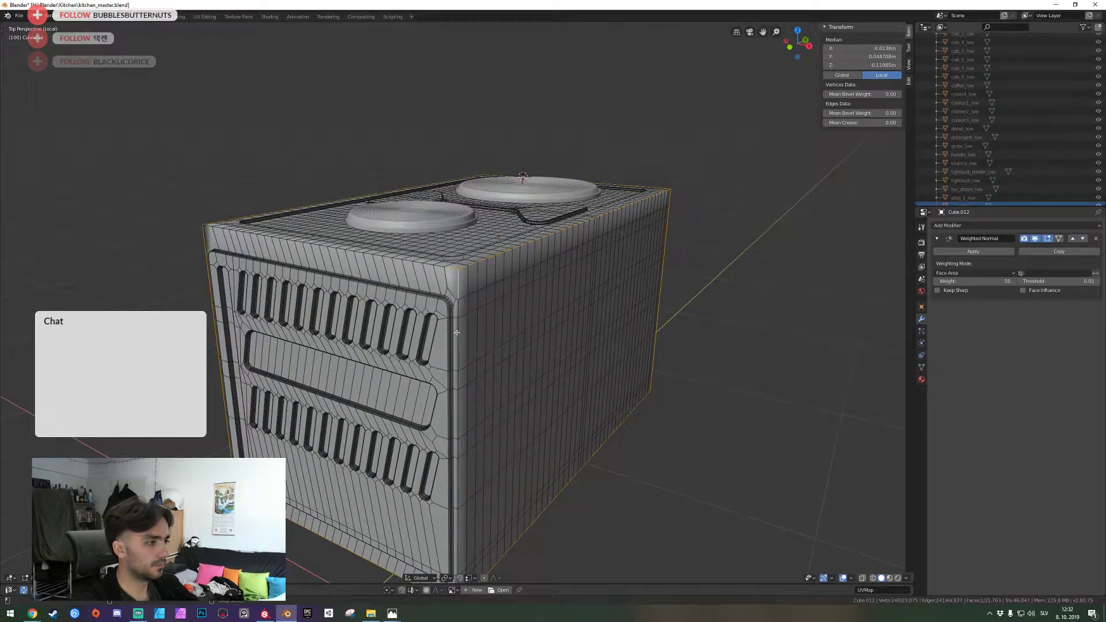
key("shift+grave")
left_click(430, 345)
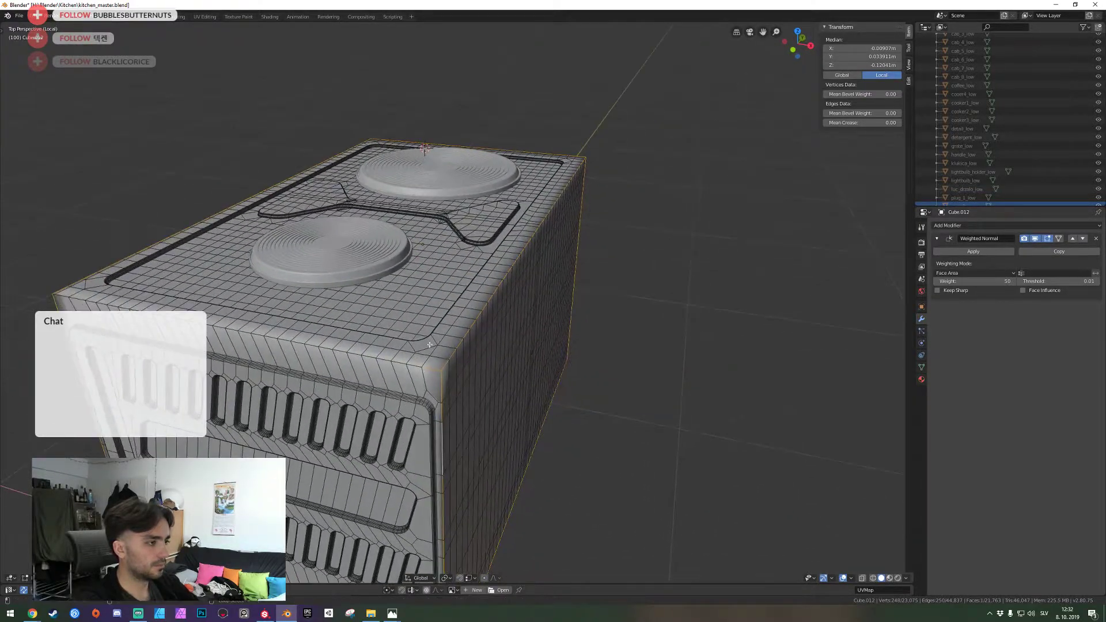
key("shift+grave")
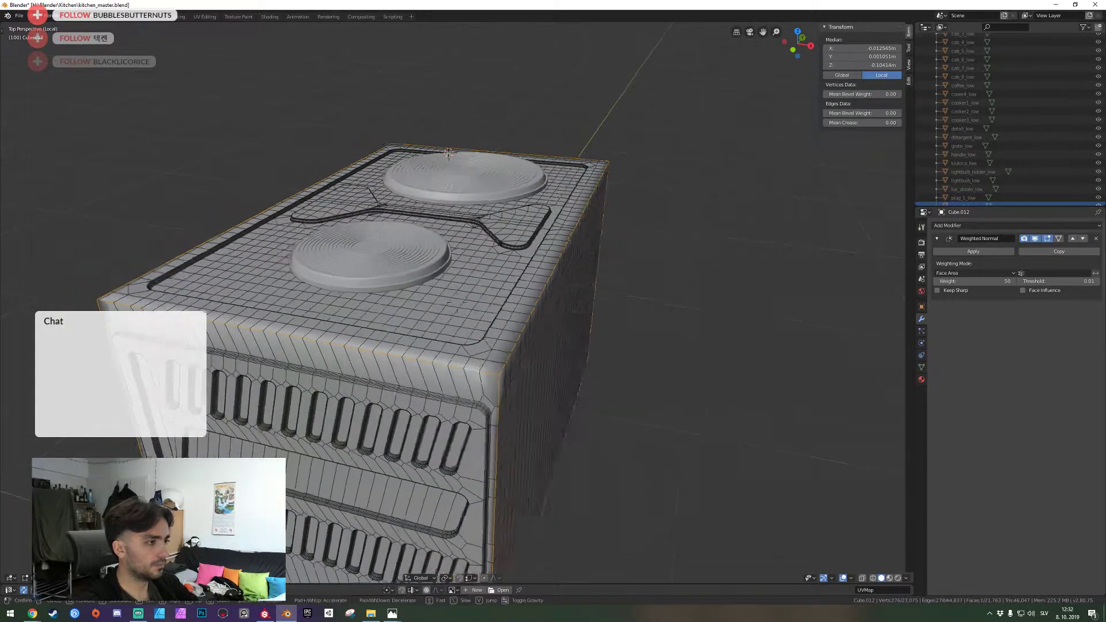
key("a")
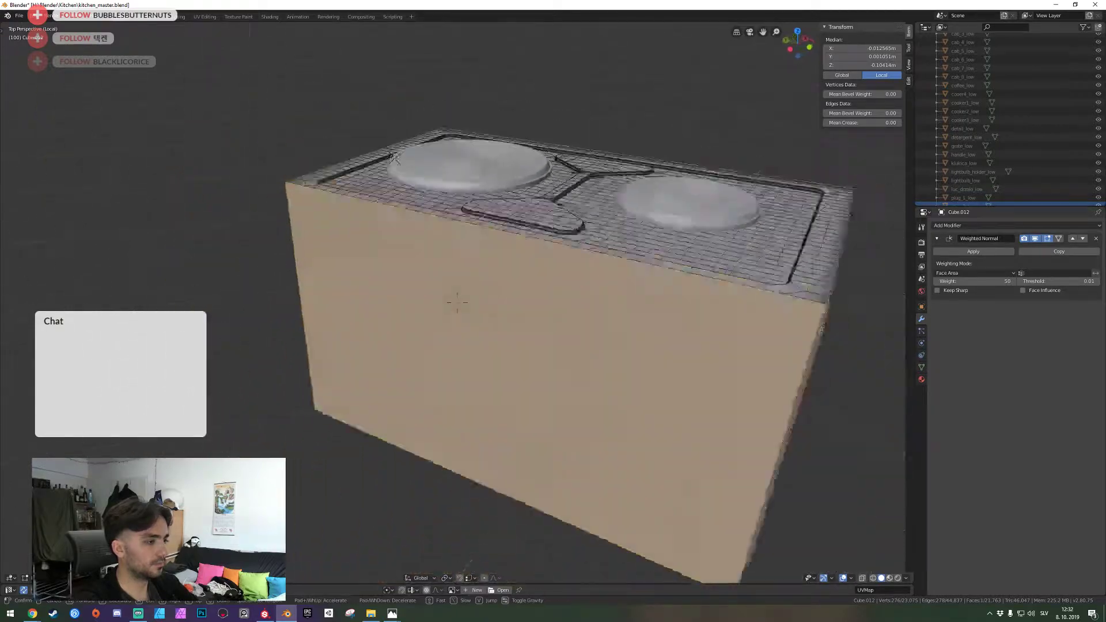
key("w")
left_click(568, 351)
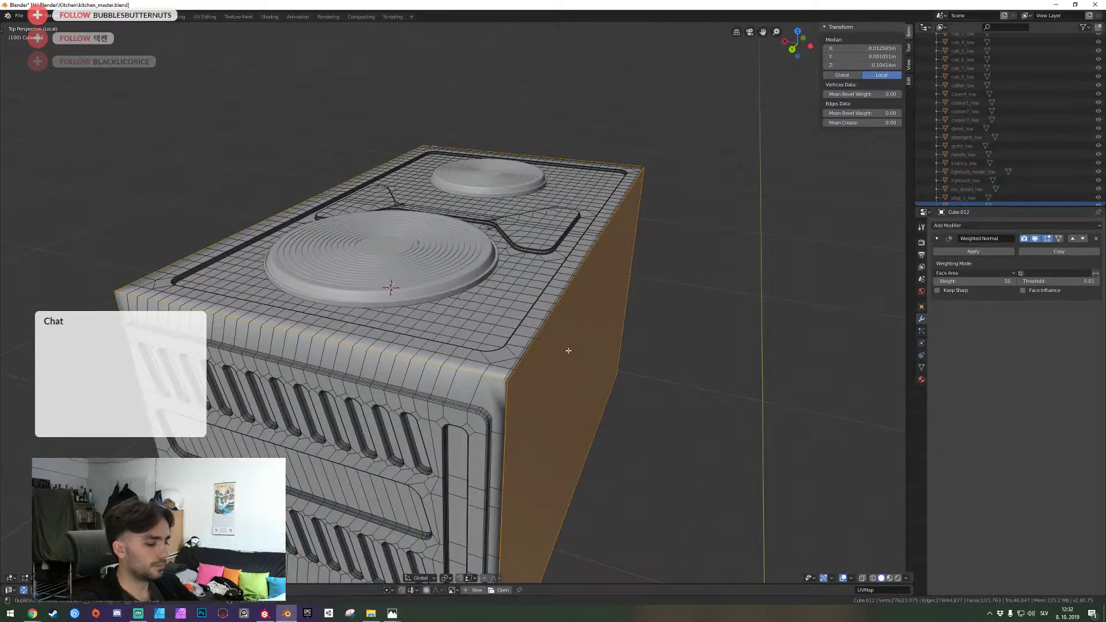
Clear the selection and dissolve the edge loop running along the casing's top front edge
key("shift+grave")
left_click(567, 351)
key("alt+a")
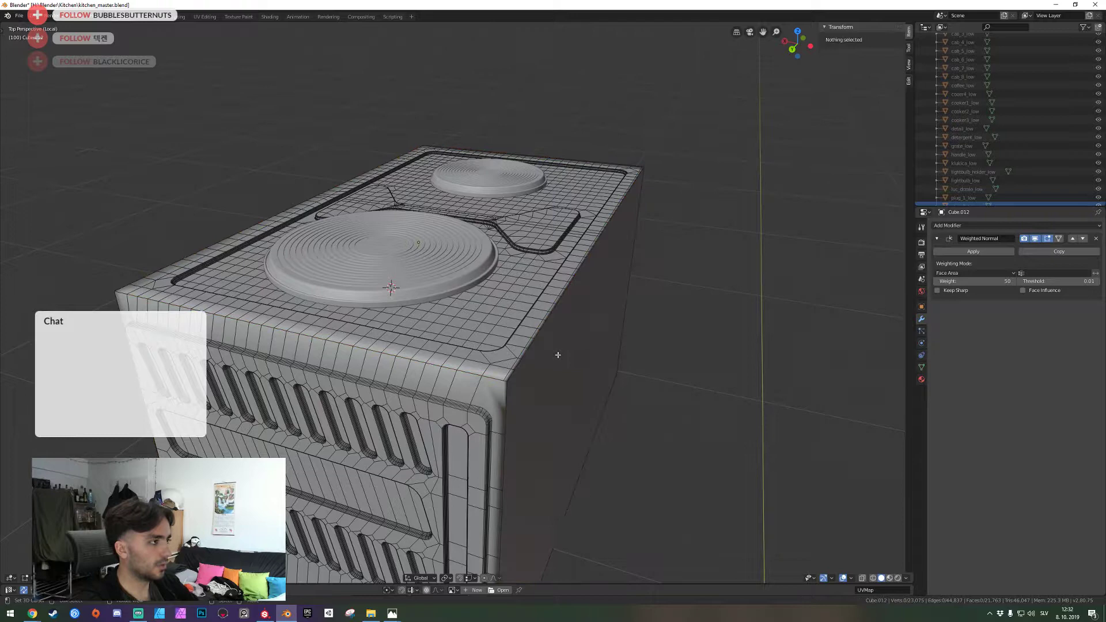
left_click(515, 362)
key("ctrl+x")
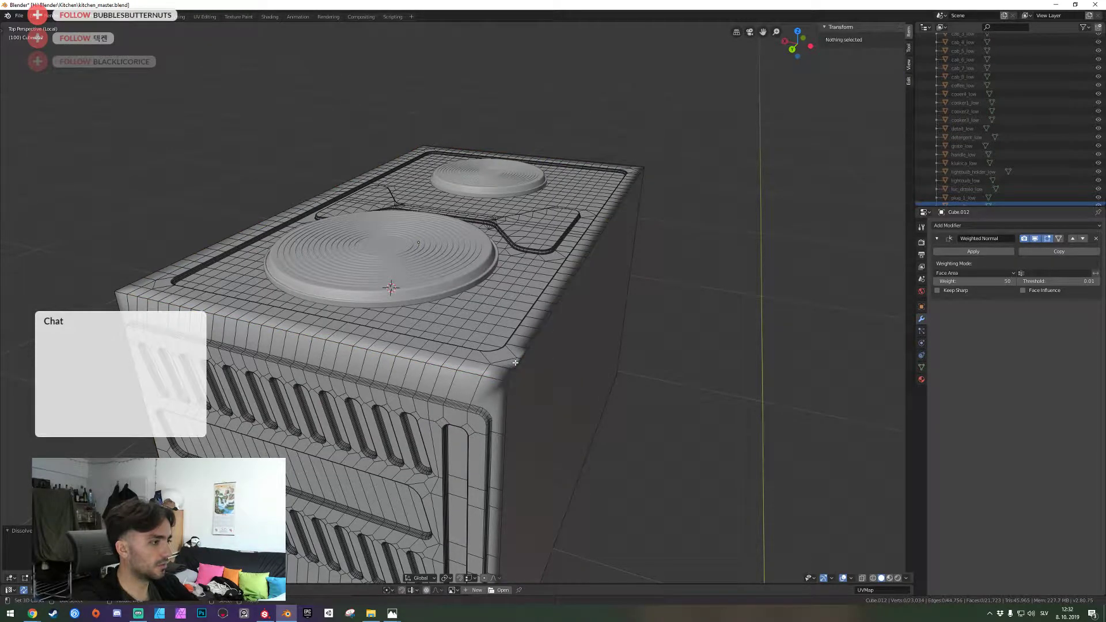
Move the leftover vertices at the top surface's front corners inward along the X axis to about -0.190 m
key("shift+grave")
key("w")
left_click(457, 302)
key("1")
left_click(441, 298)
key("shift+grave")
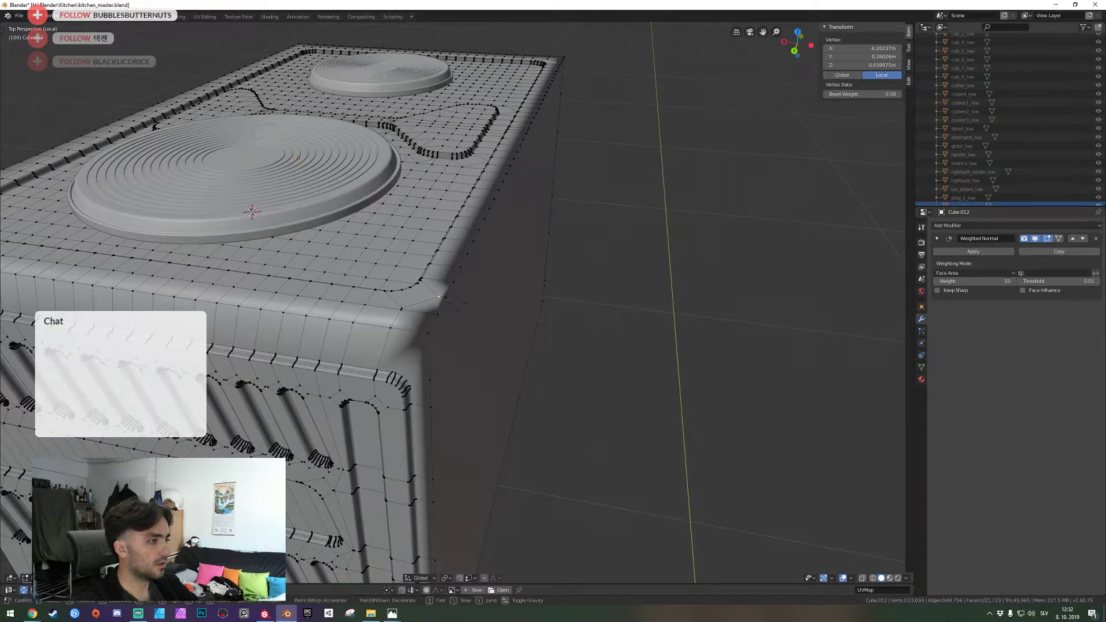
key("e")
key("w")
left_click(457, 303)
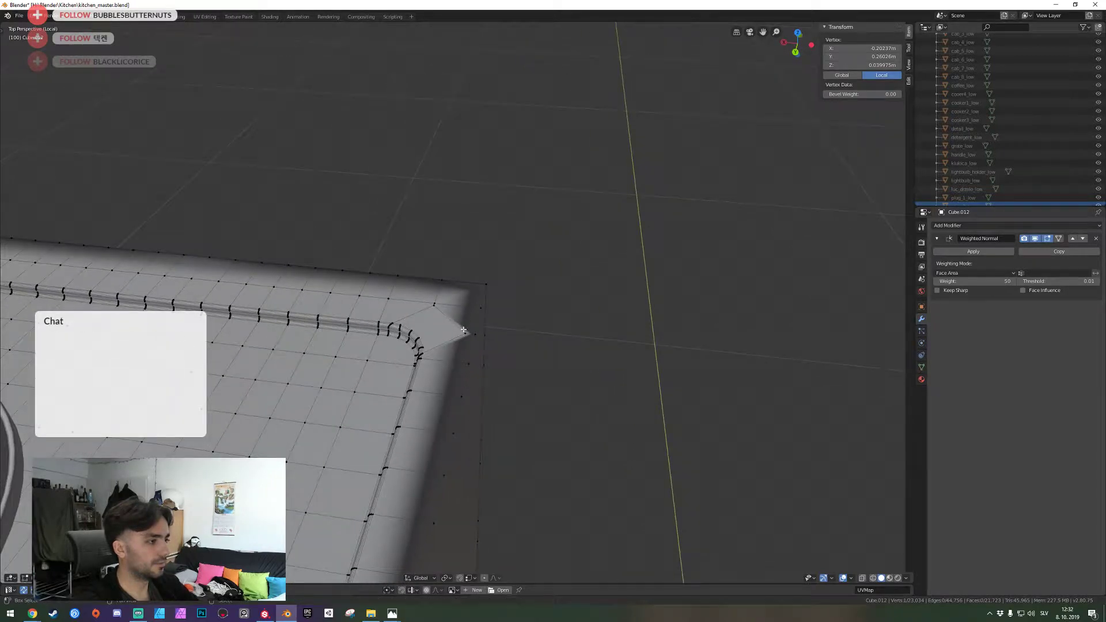
key("g")
key("y")
key("y")
key("y")
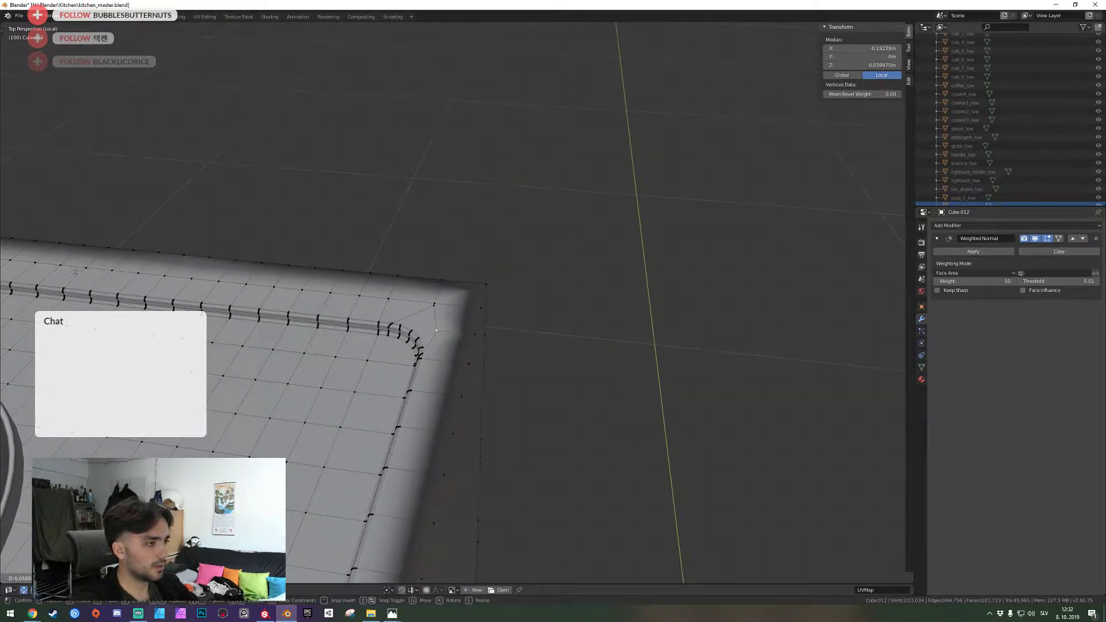
left_click(11, 265)
Leave Edit Mode on the casing and save the file
key("shift+grave")
key("s")
left_click(457, 302)
key("Tab")
key("ctrl+s")
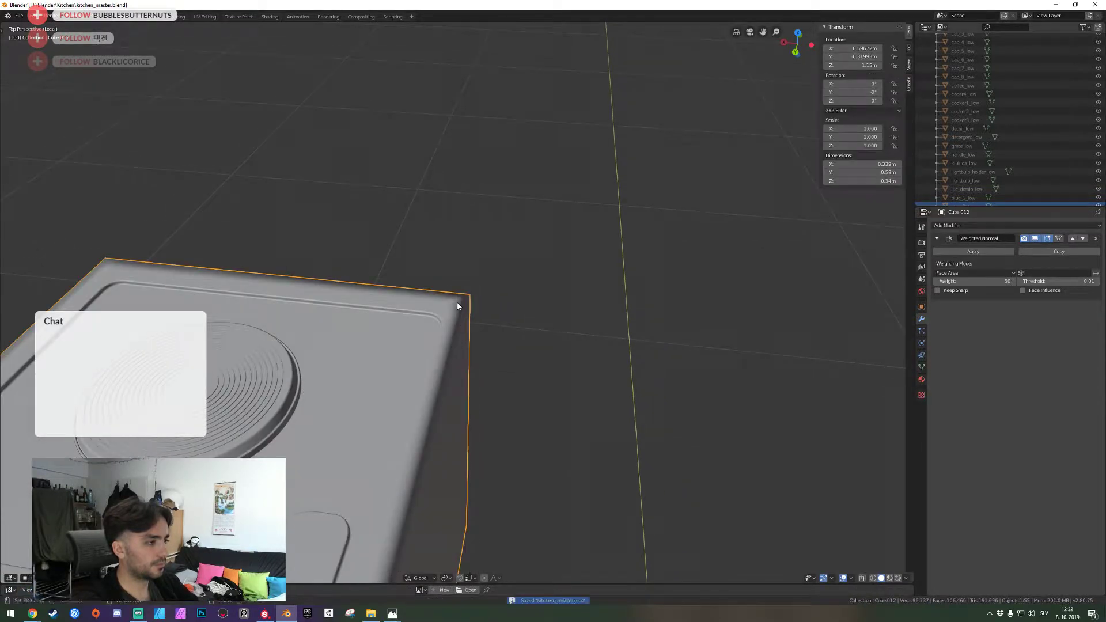
Try to select the casing's outer edges in Edit Mode around the front face and top rim
key("shift+grave")
key("s")
key("Tab")
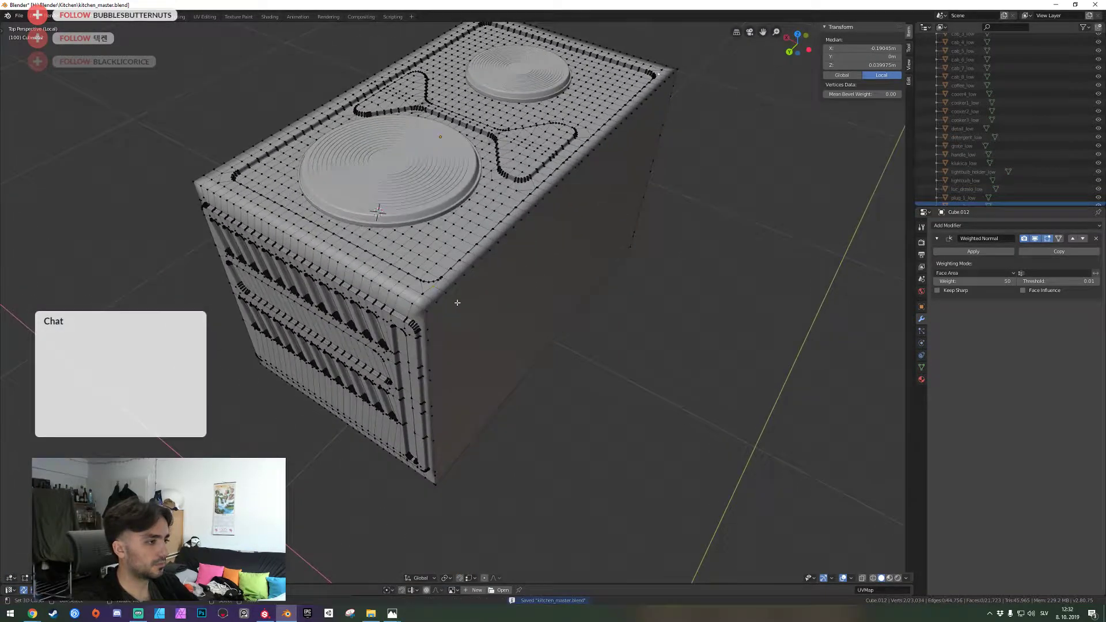
key("w")
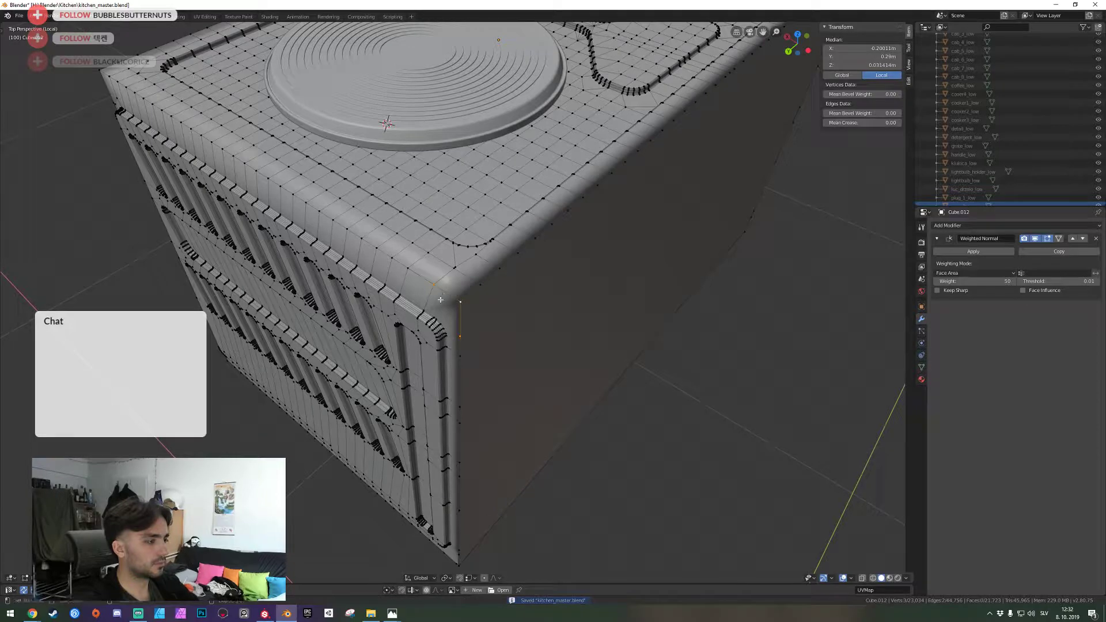
middle_click_drag(440, 299, 408, 299)
key("2")
key("alt+a")
left_click(466, 299, "alt")
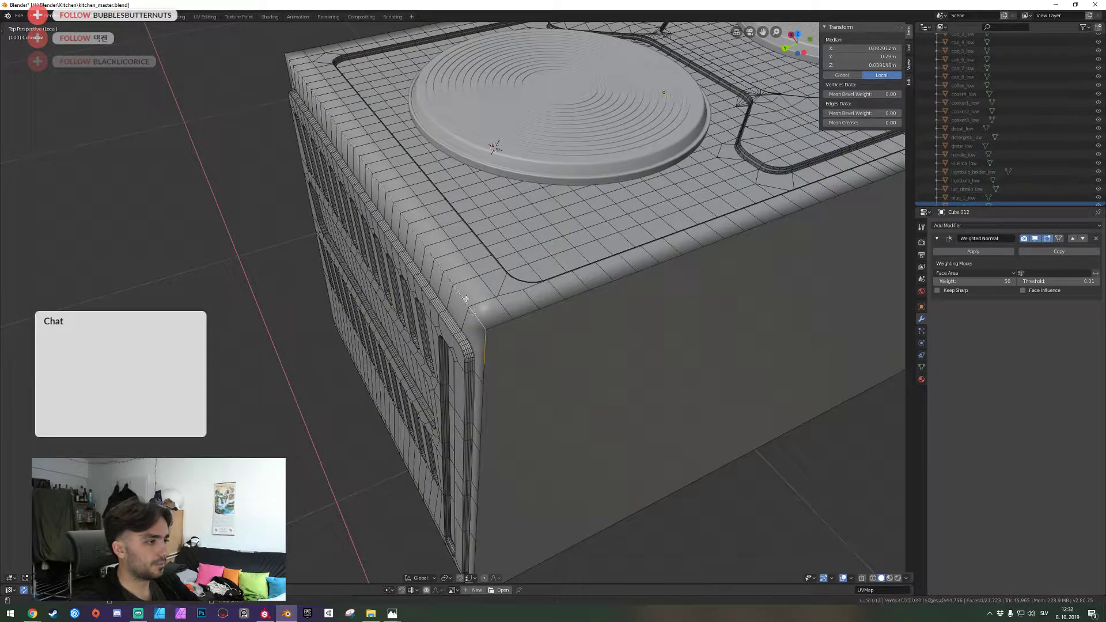
left_click(517, 328, "alt+shift")
middle_click_drag(489, 395, 423, 333)
left_click(453, 421, "alt+shift")
middle_click_drag(398, 368, 457, 303)
left_click(371, 333, "alt+shift")
middle_click_drag(371, 334, 446, 311, "shift")
left_click(454, 302, "shift")
left_click(465, 326, "alt+shift")
Try to add the casing's remaining outer edges at the rear corners and back panel to the selection
key("shift+grave")
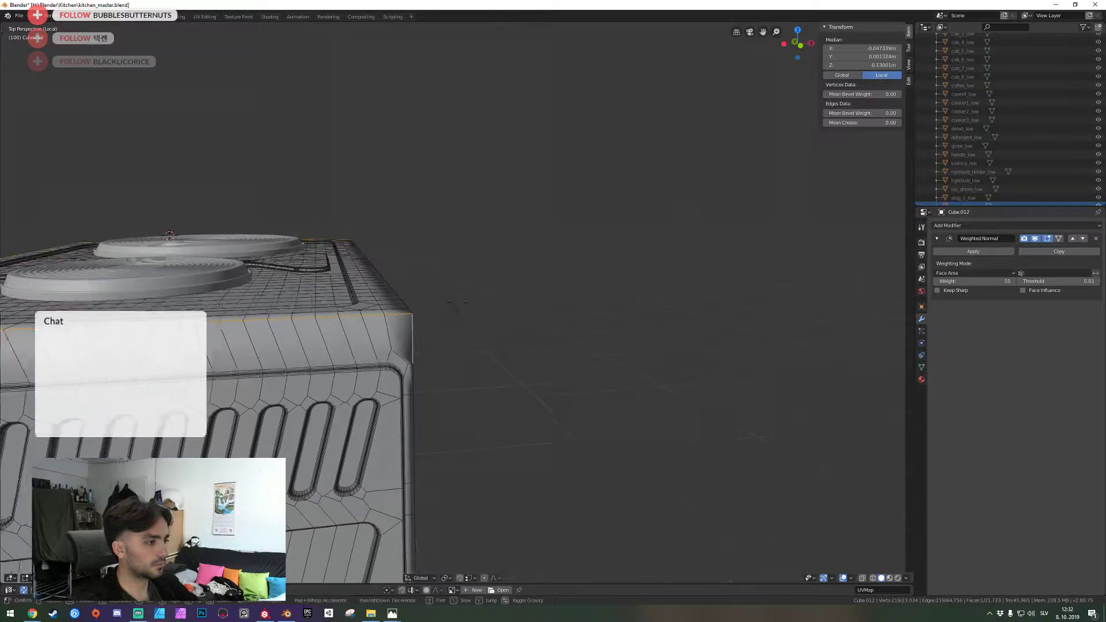
key("s")
left_click(457, 302)
left_click(430, 326, "alt+shift")
key("shift+grave")
key("e")
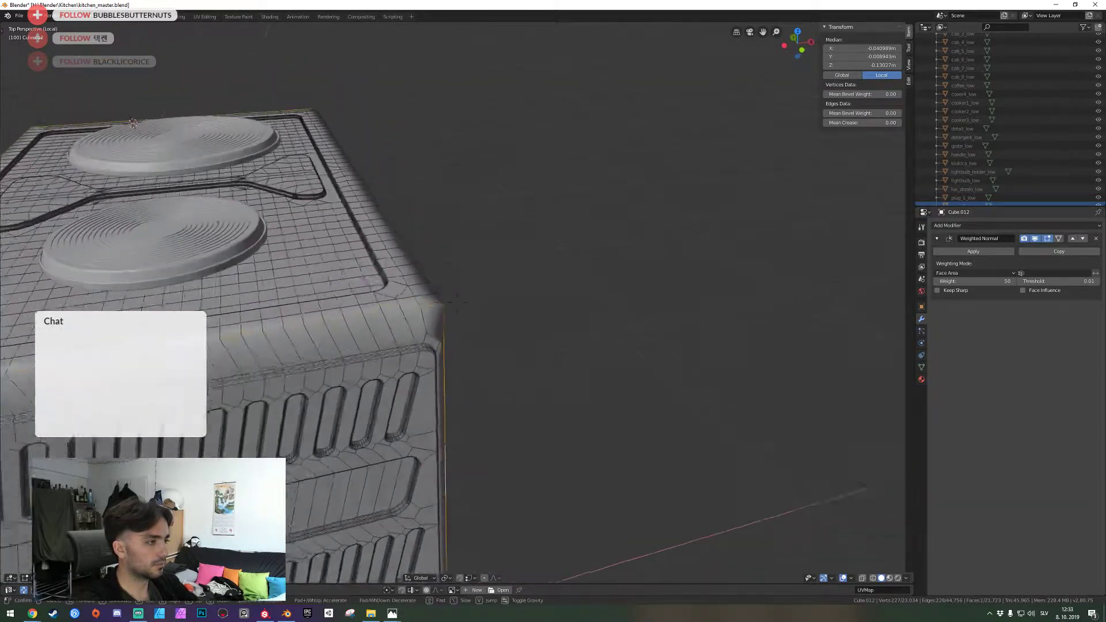
key("w")
left_click(457, 302)
left_click(458, 295, "alt+shift")
key("shift+grave")
key("d")
key("q")
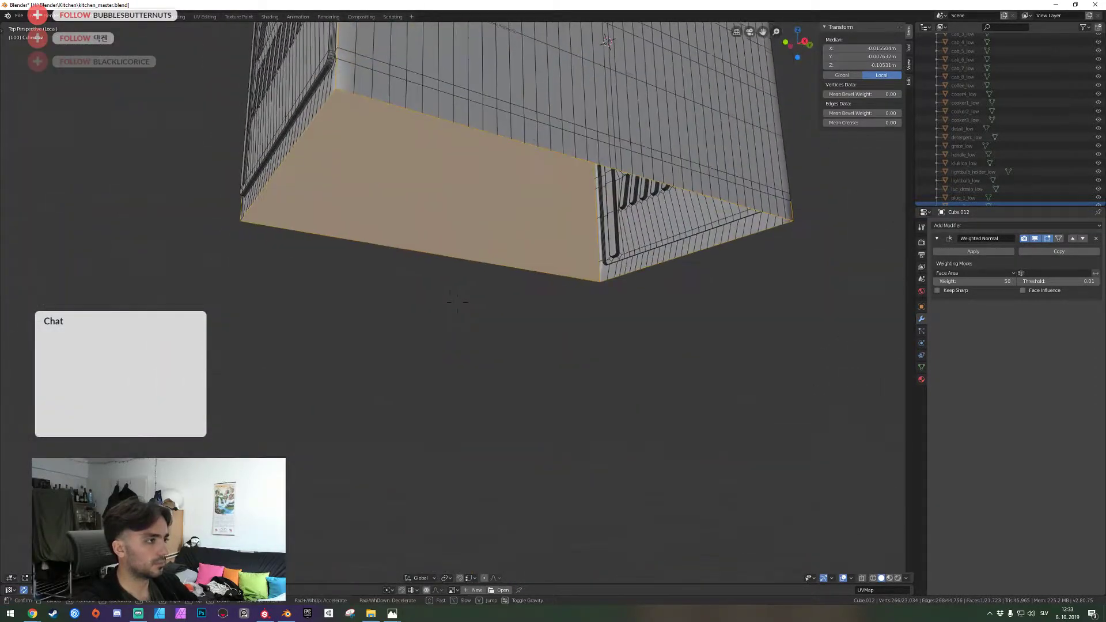
key("e")
key("a")
key("q")
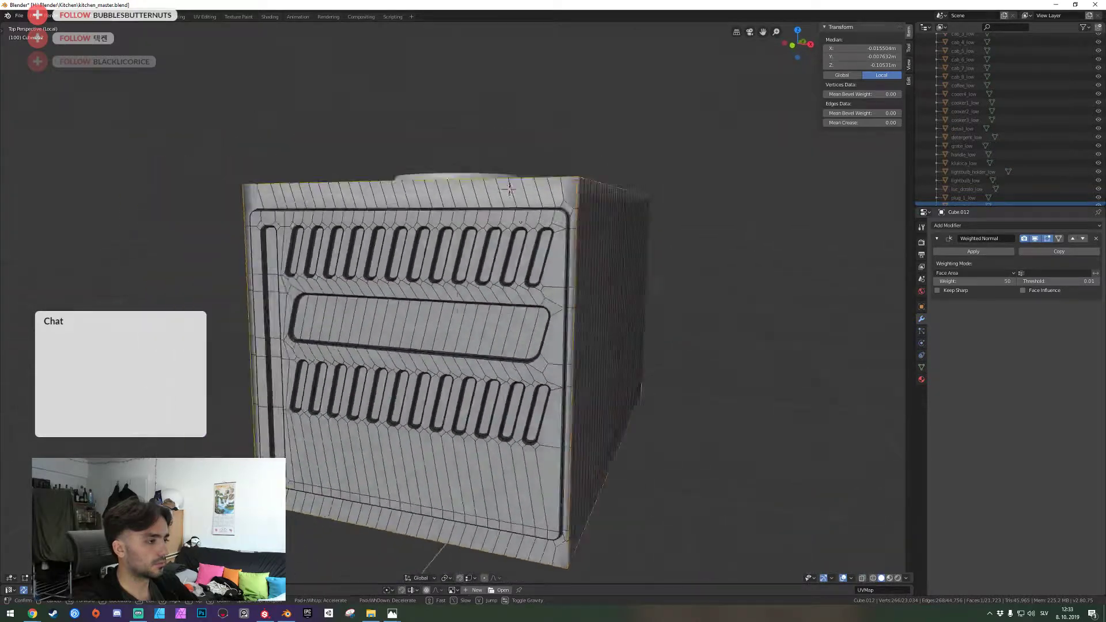
left_click(457, 302)
Select the casing's bottom boundary edges, fill the open underside with a single face, and clear the selection
key("x")
key("f")
right_click(406, 173, "alt+shift")
left_click(574, 229, "alt+shift")
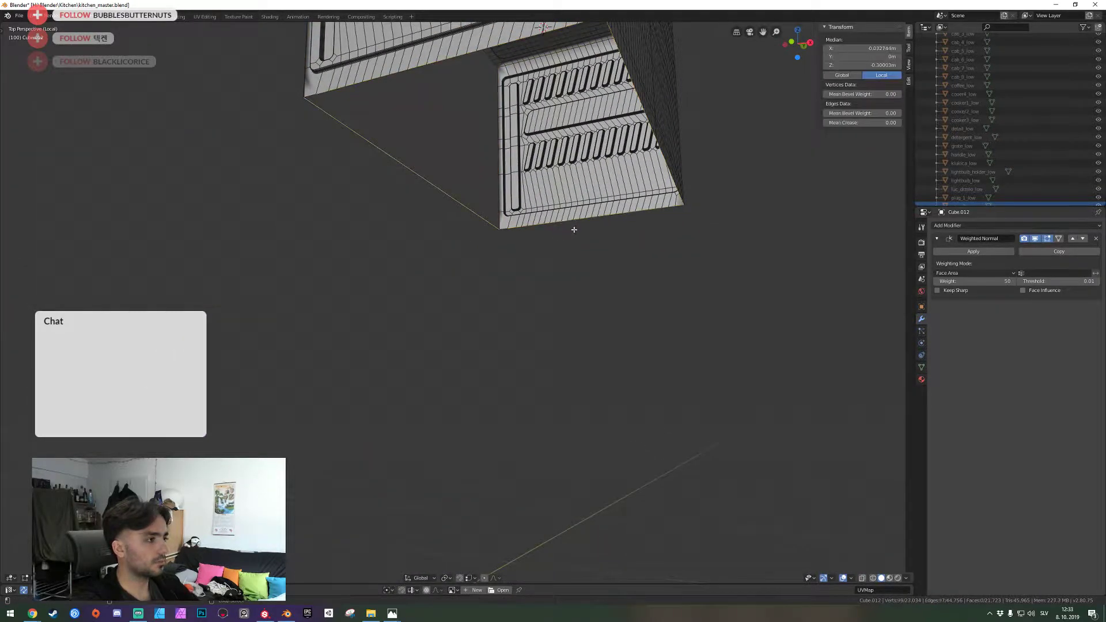
key("f")
key("shift+grave")
key("e")
left_click(457, 302)
key("alt+a")
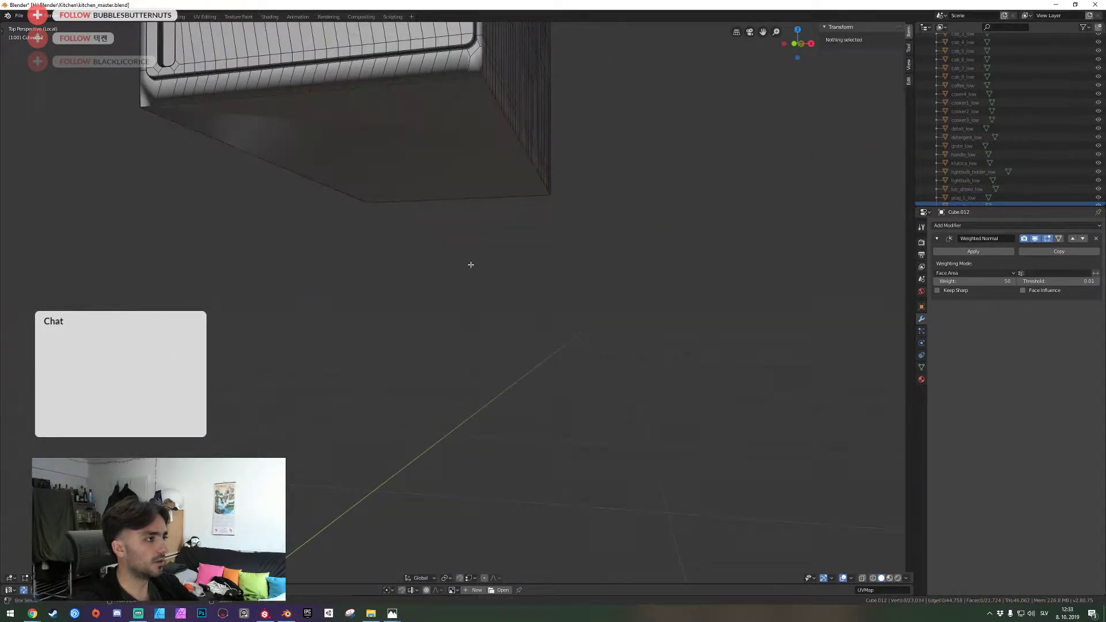
Try to select the casing's bottom boundary edges, removing the unwanted corner face from the selection
key("shift+grave")
key("e")
left_click(458, 303)
left_click(473, 223, "alt")
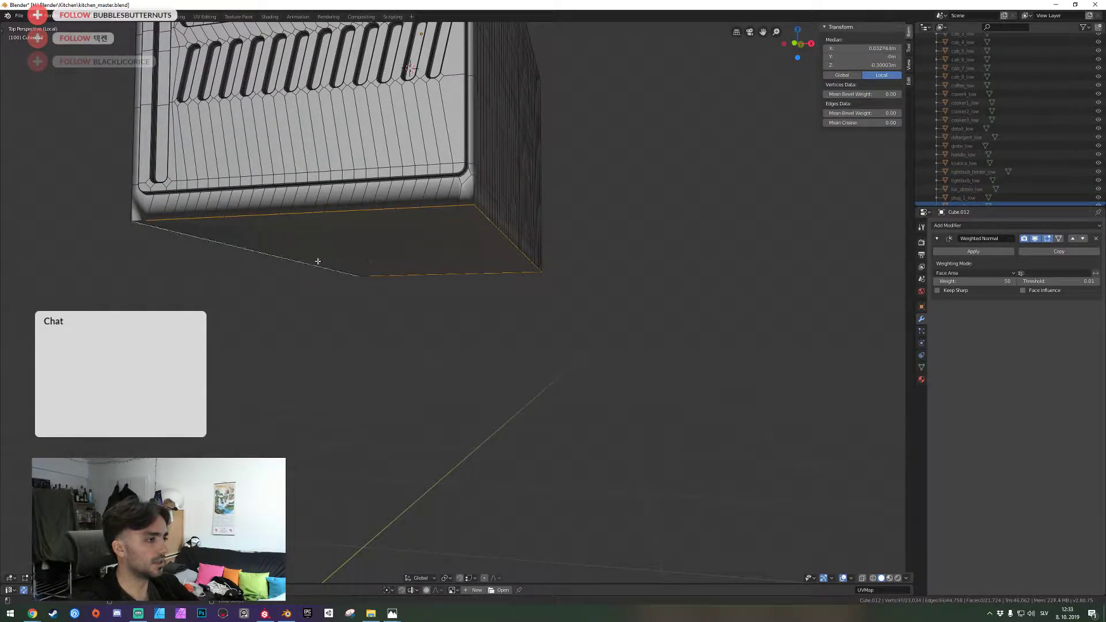
left_click(471, 186, "shift")
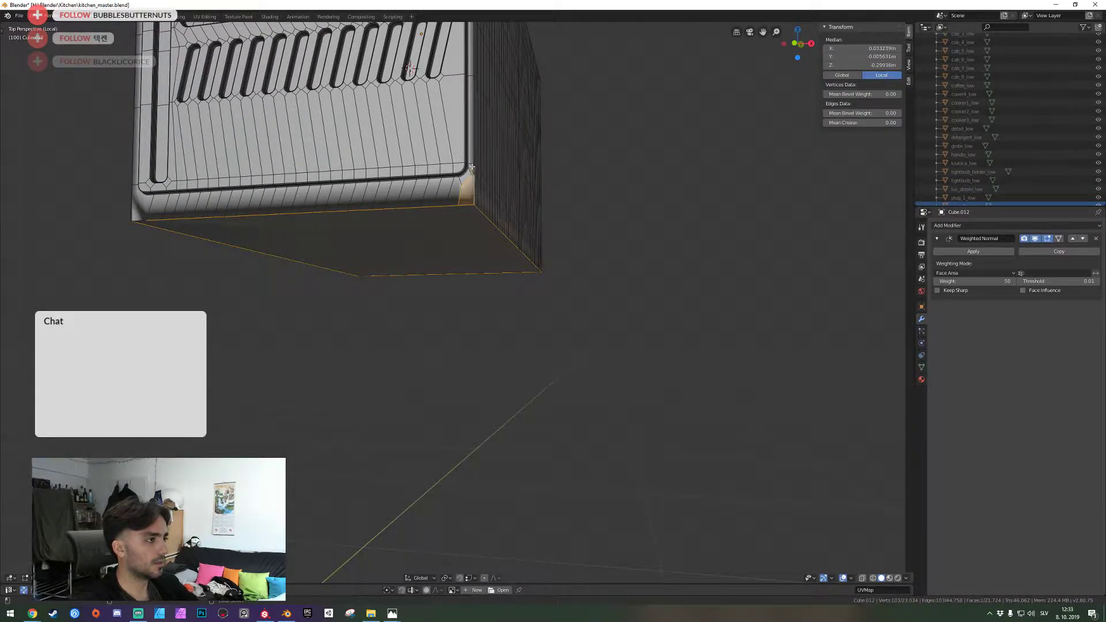
scroll(468, 156, "up", 5)
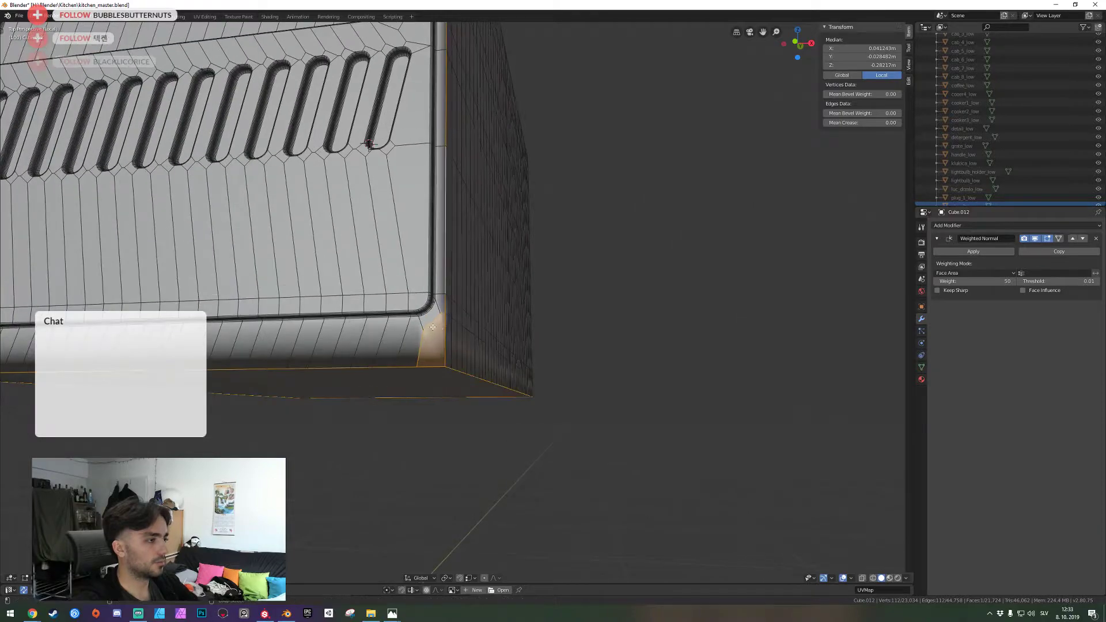
left_click(435, 321, "shift")
left_click(421, 340, "shift")
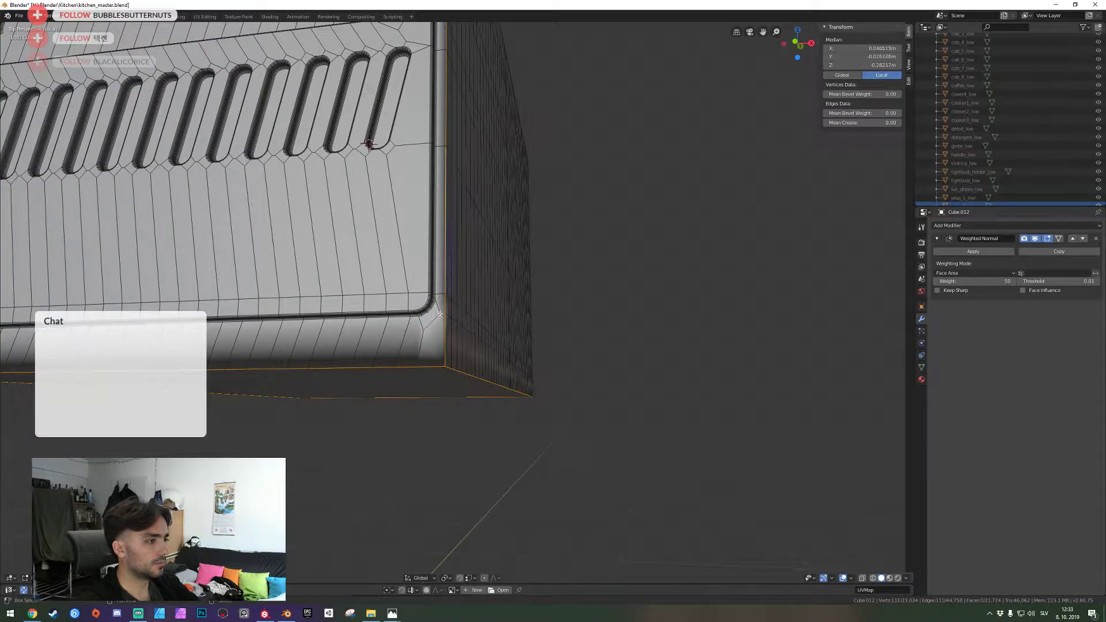
Try to add the casing's vertical corner edges and top rim edges to the selection, checking the lower corner
middle_click_drag(432, 325, 450, 300)
left_click(450, 352, "alt+shift")
middle_click_drag(462, 358, 435, 319)
left_click(434, 317, "alt+shift")
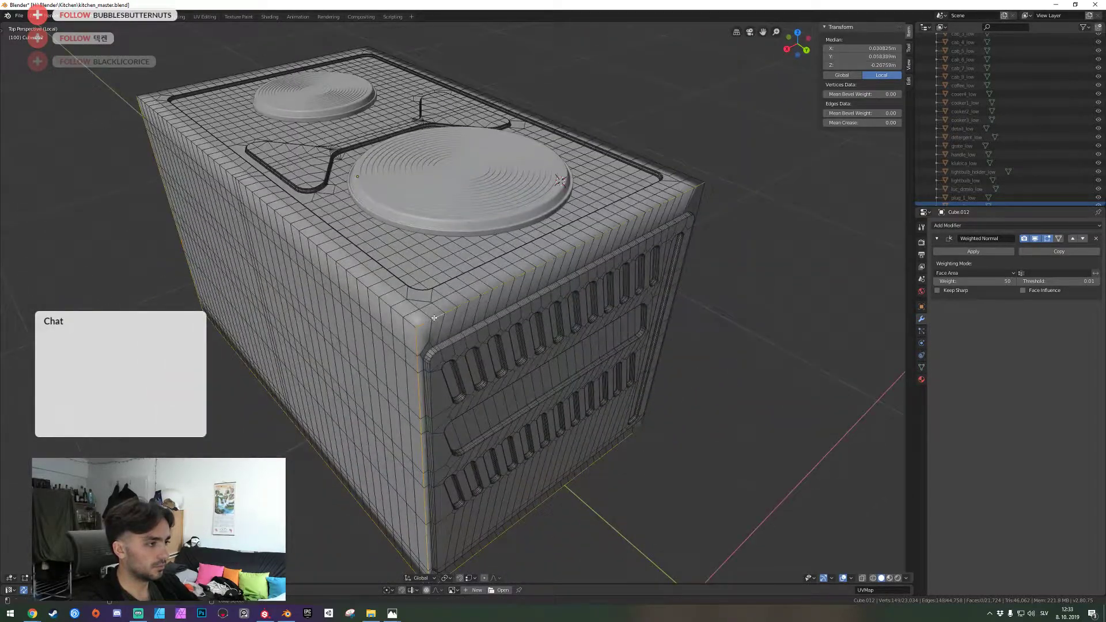
left_click(404, 314, "alt+shift")
key("shift+grave")
key("d")
key("w")
key("q")
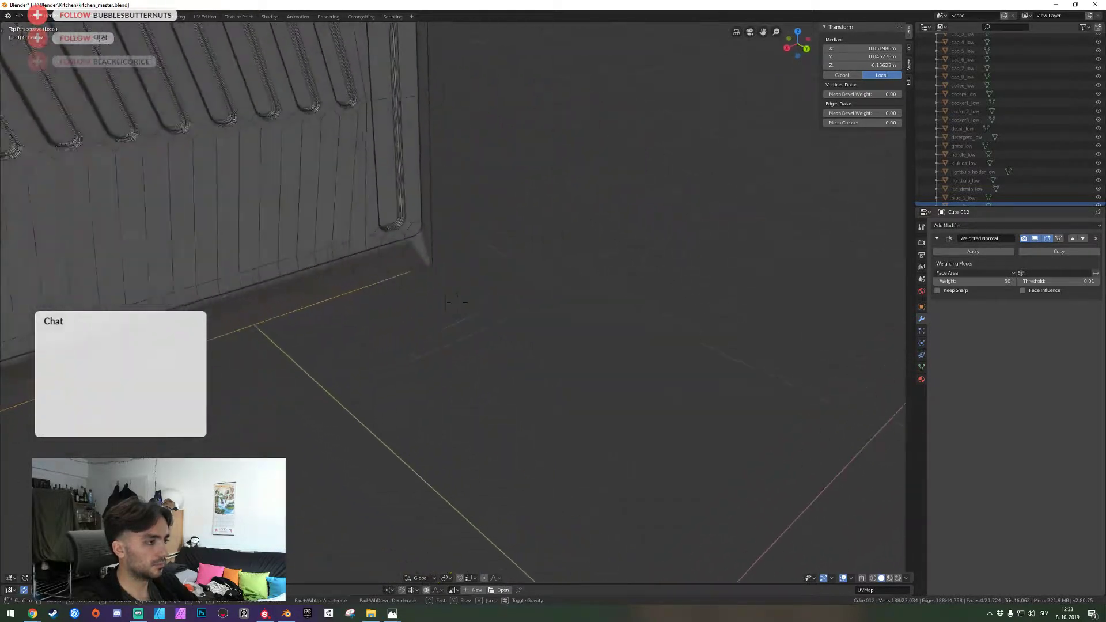
left_click(440, 285)
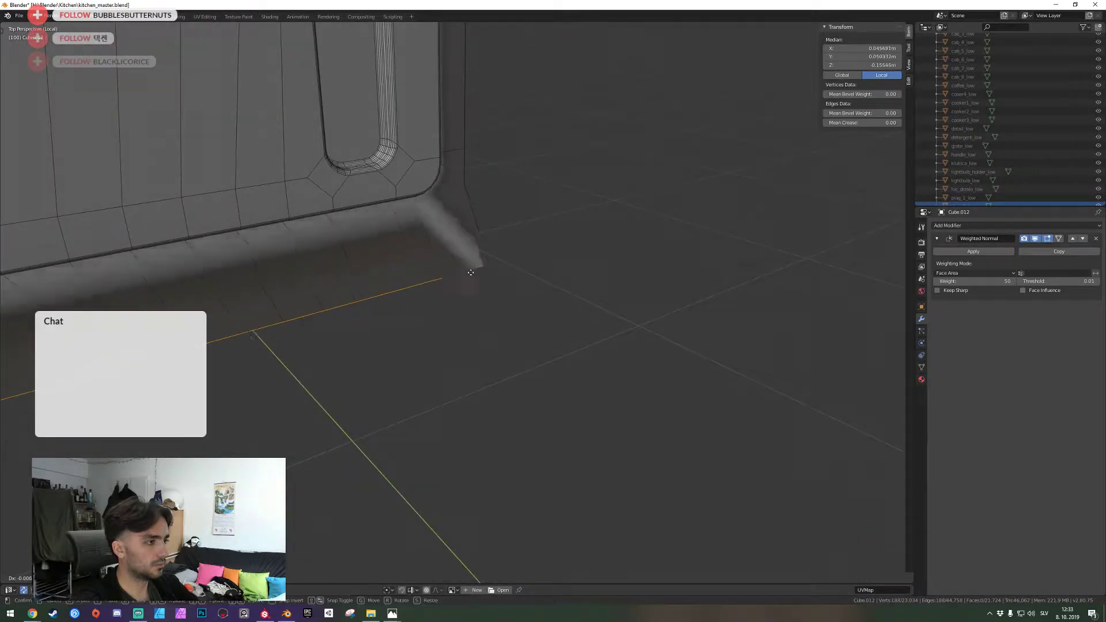
middle_click_drag(437, 282, 447, 304)
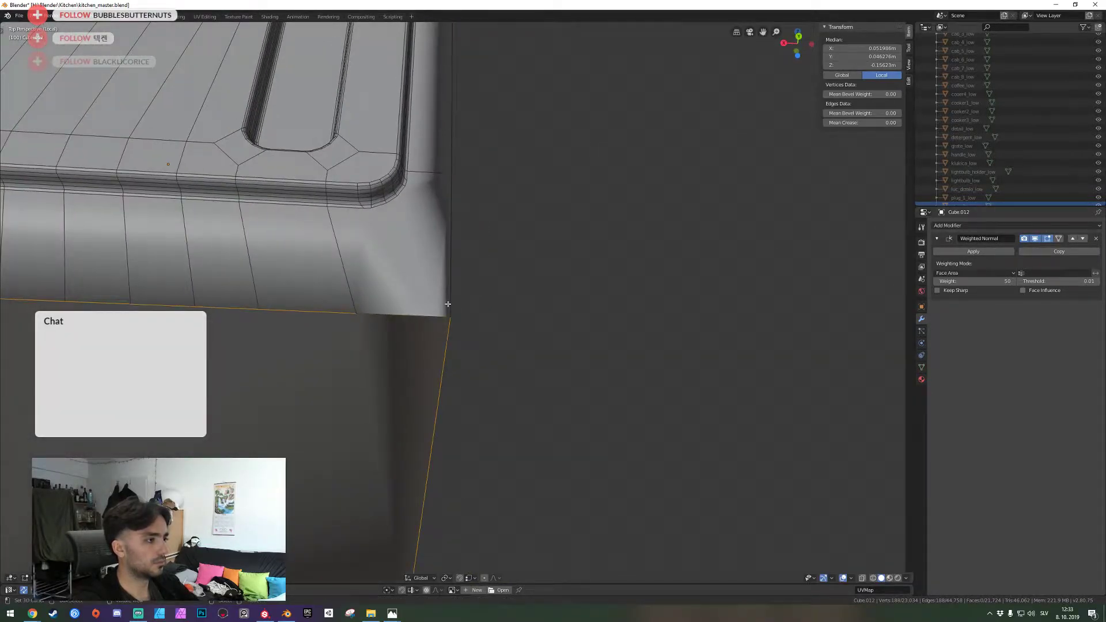
Dissolve the stray edge and its leftover vertex at the casing's lower corner beside the vented panel
left_click(394, 324)
key("g")
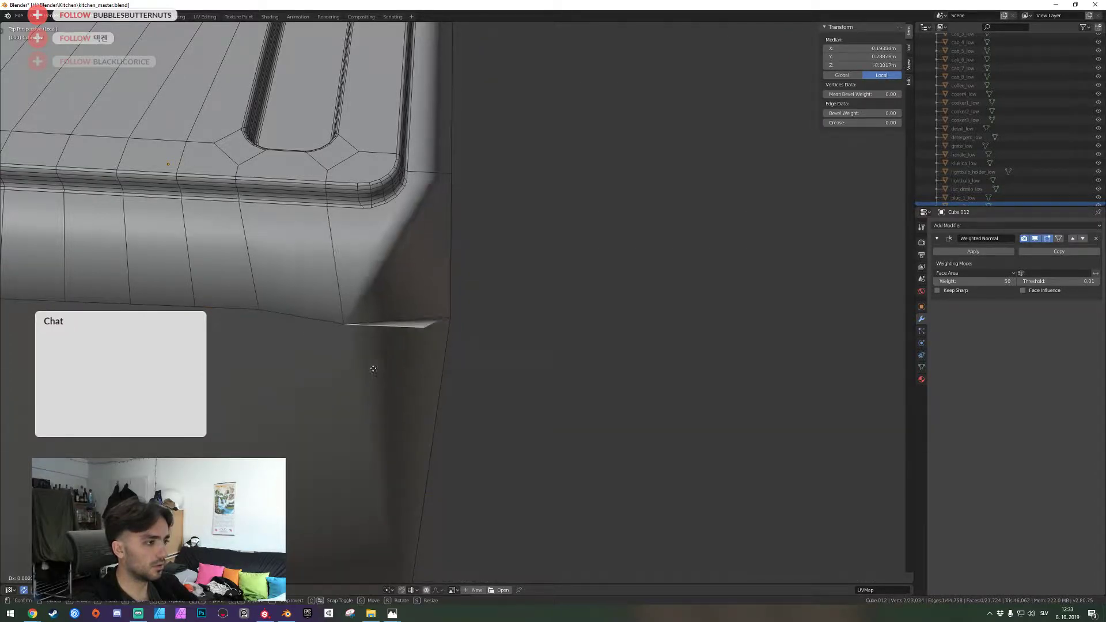
left_click(378, 372)
key("ctrl+x")
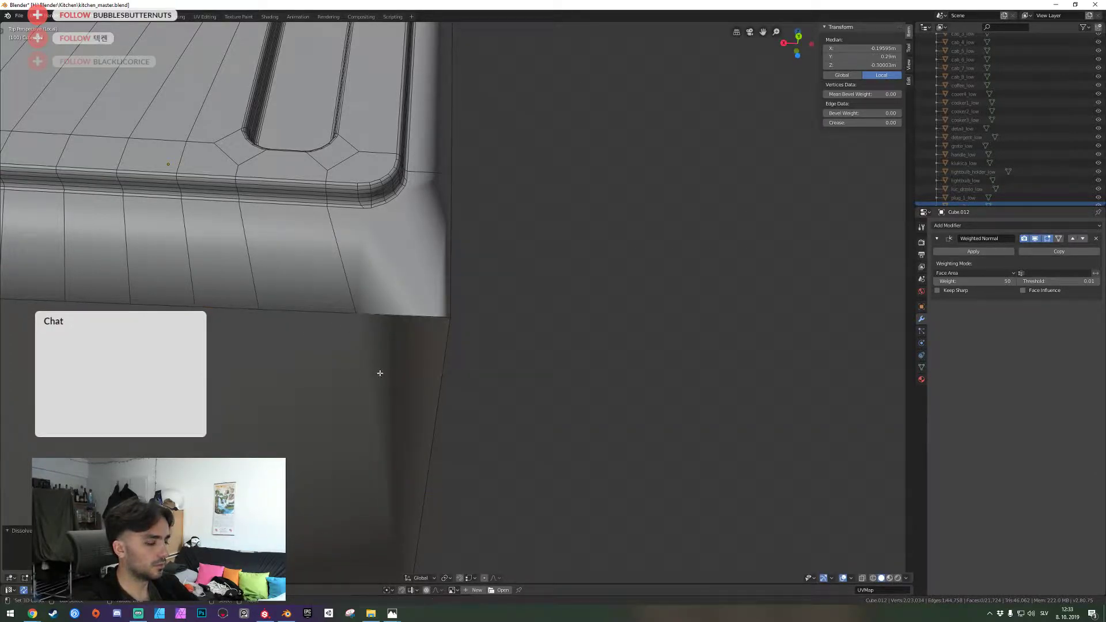
key("g")
right_click(363, 420)
key("1")
key("ctrl+x")
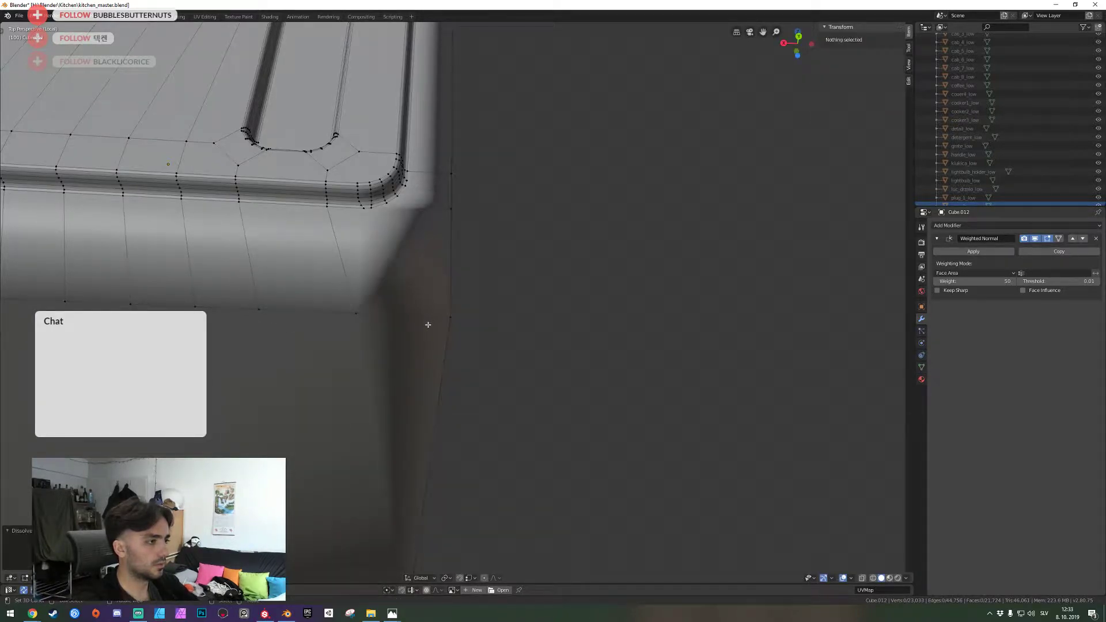
Check the bottom boundary loop and dissolve the stray vertex at the casing's other lower corner
key("2")
right_click(425, 324)
key("alt+a")
right_click(339, 321, "alt")
key("shift+grave")
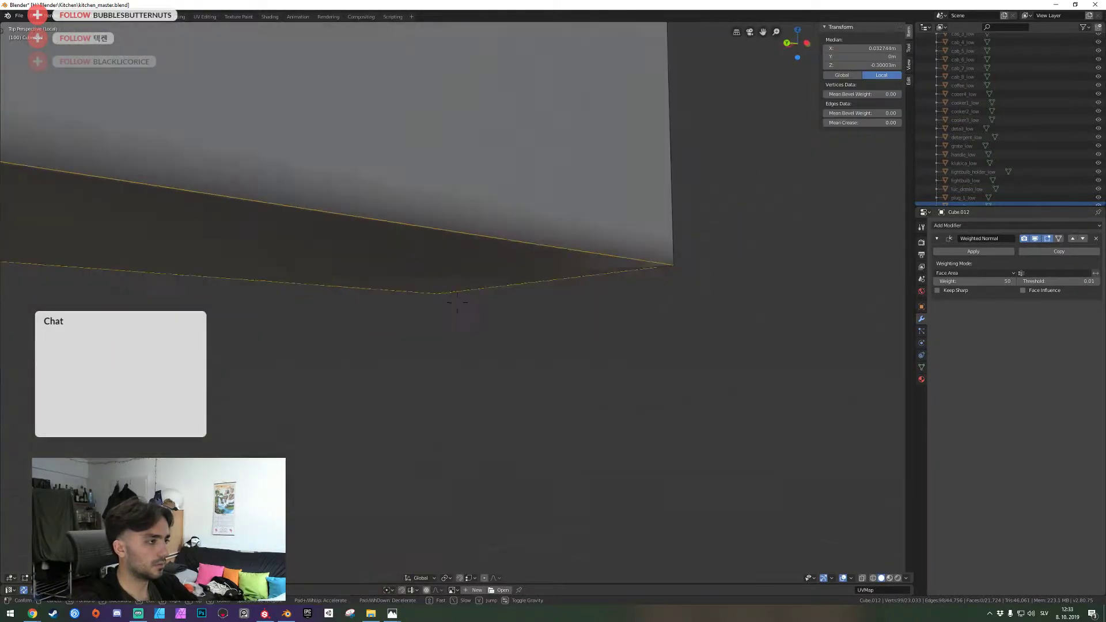
key("d")
left_click(457, 303)
key("1")
middle_click_drag(460, 304, 468, 279)
key("f")
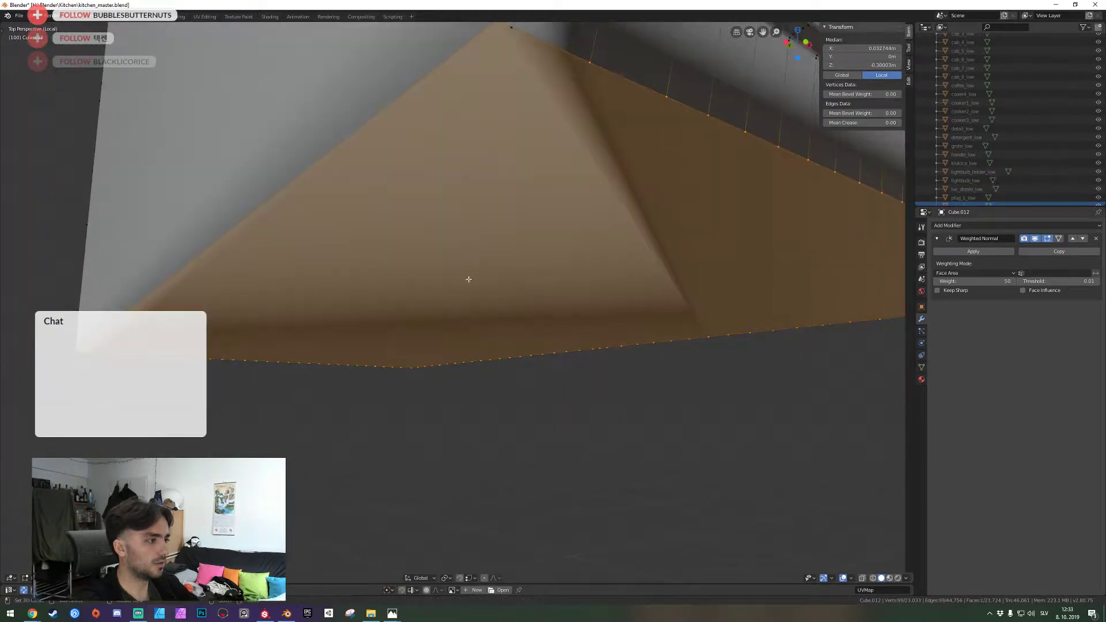
right_click(513, 33)
key("ctrl+x")
middle_click_drag(511, 33, 506, 65)
key("2")
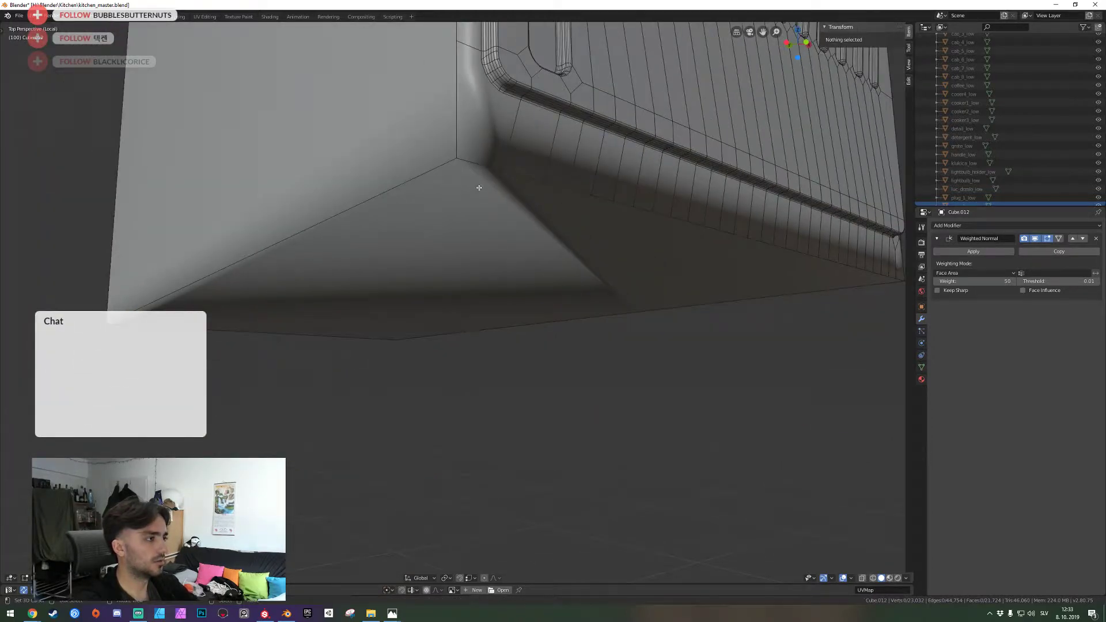
Select the casing's bottom boundary, one vertical corner edge and the top edges along the plain side and vented panel
right_click(479, 179, "alt")
key("shift+grave")
key("e")
left_click(457, 303)
right_click(457, 302, "alt+shift")
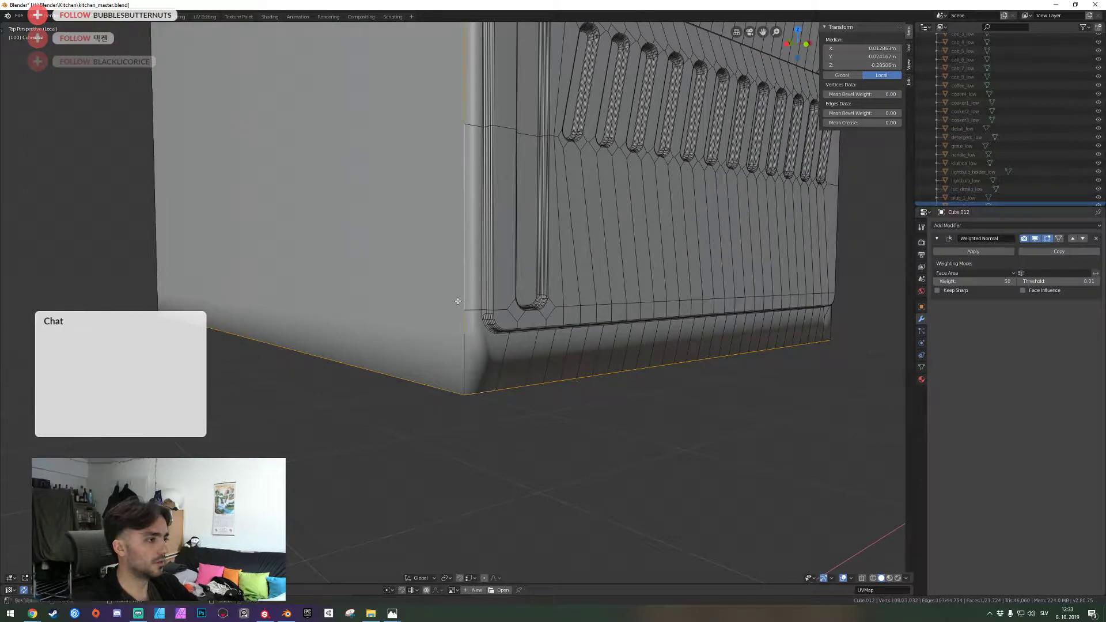
key("shift+grave")
left_click(457, 303)
middle_click_drag(460, 304, 435, 276)
left_click(435, 276, "alt+shift")
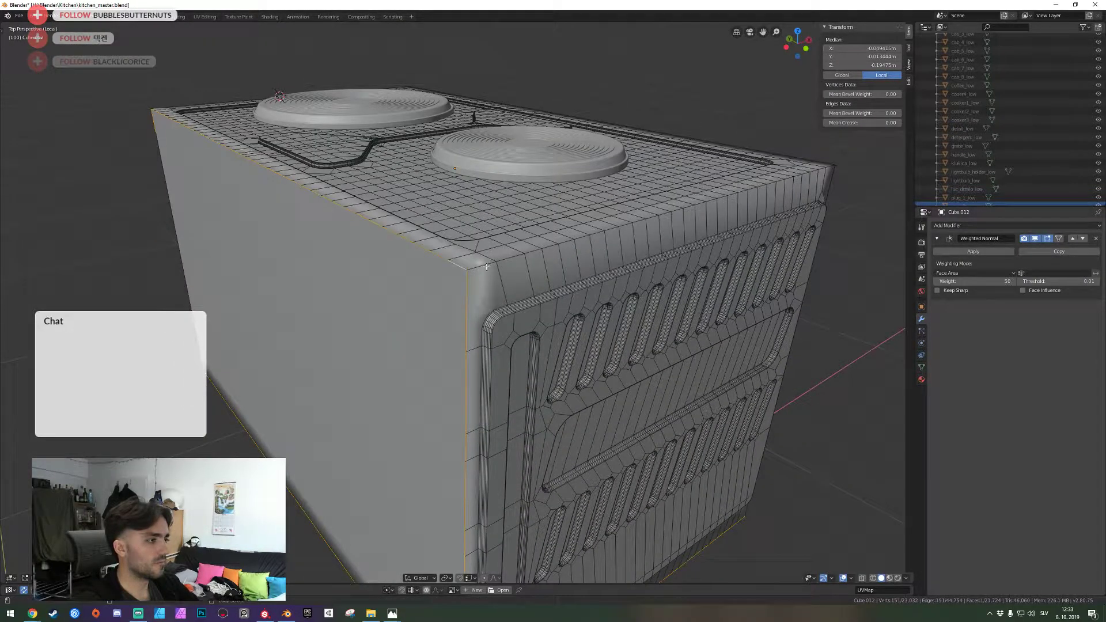
left_click(538, 252, "alt+shift")
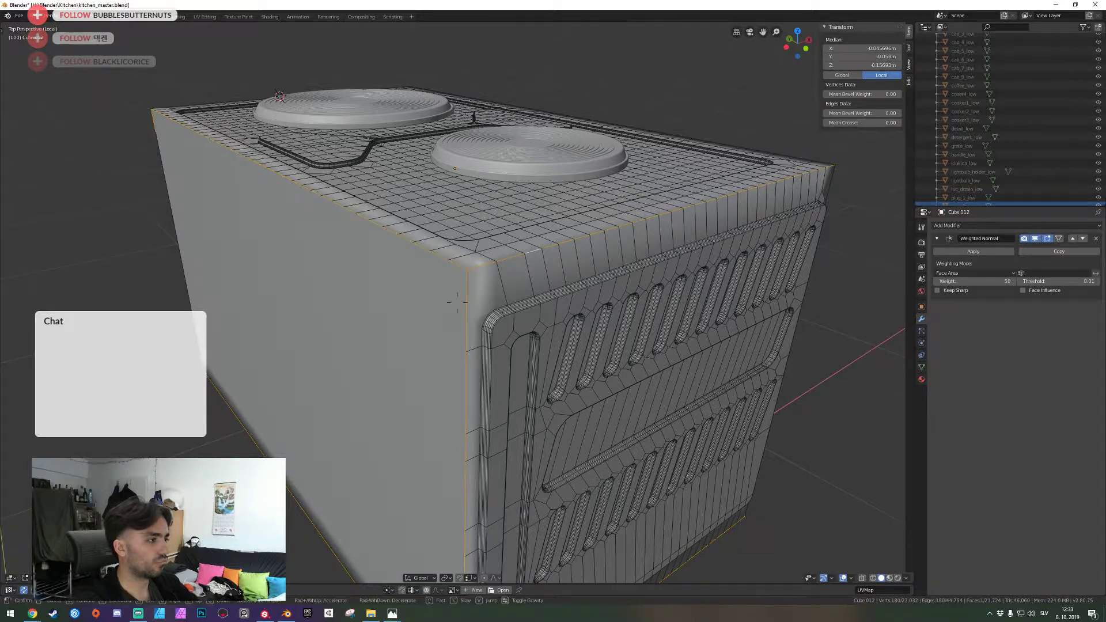
Add the vented panel's other vertical corner edge and the top edges around the opposite corner to the selection
middle_click_drag(538, 253, 412, 291)
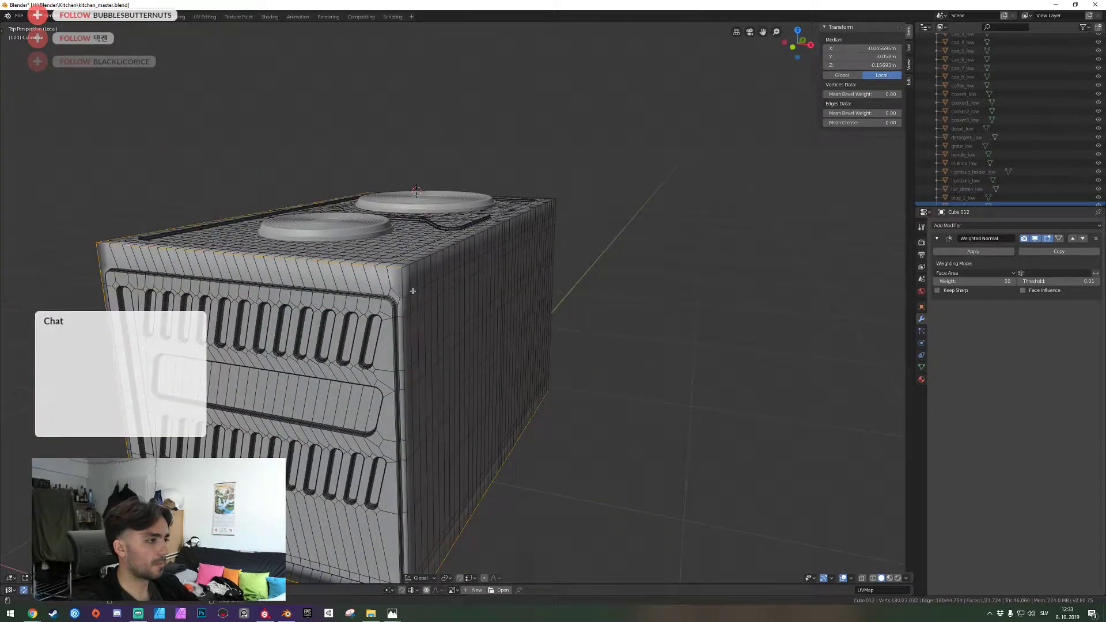
left_click(396, 337, "alt+shift")
key("ctrl+z")
left_click(404, 337, "alt+shift")
key("shift+grave")
key("q")
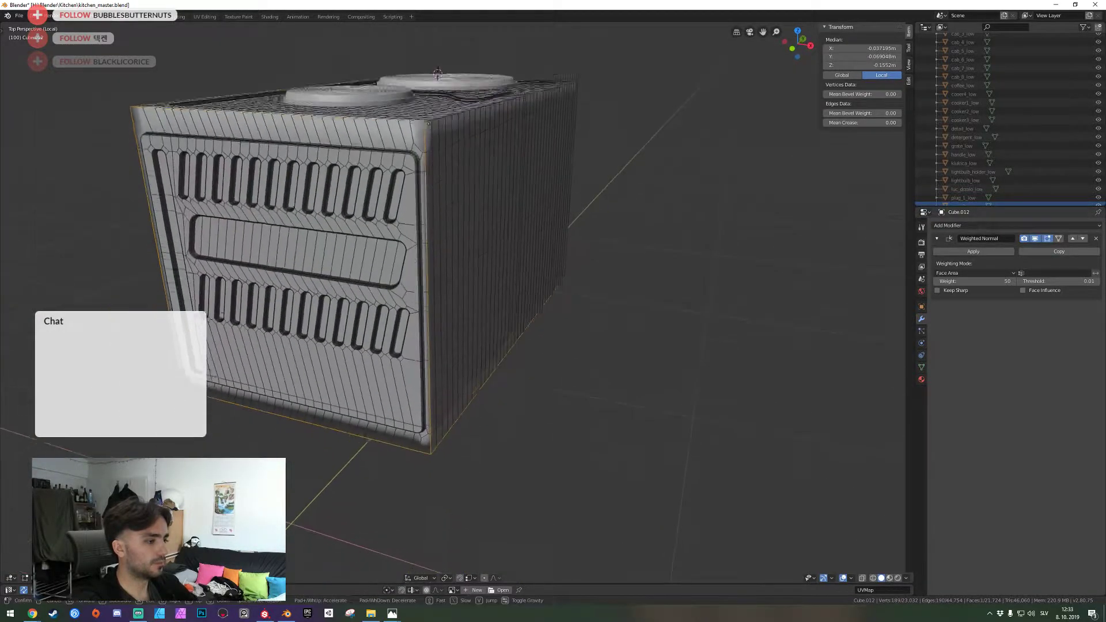
key("d")
key("e")
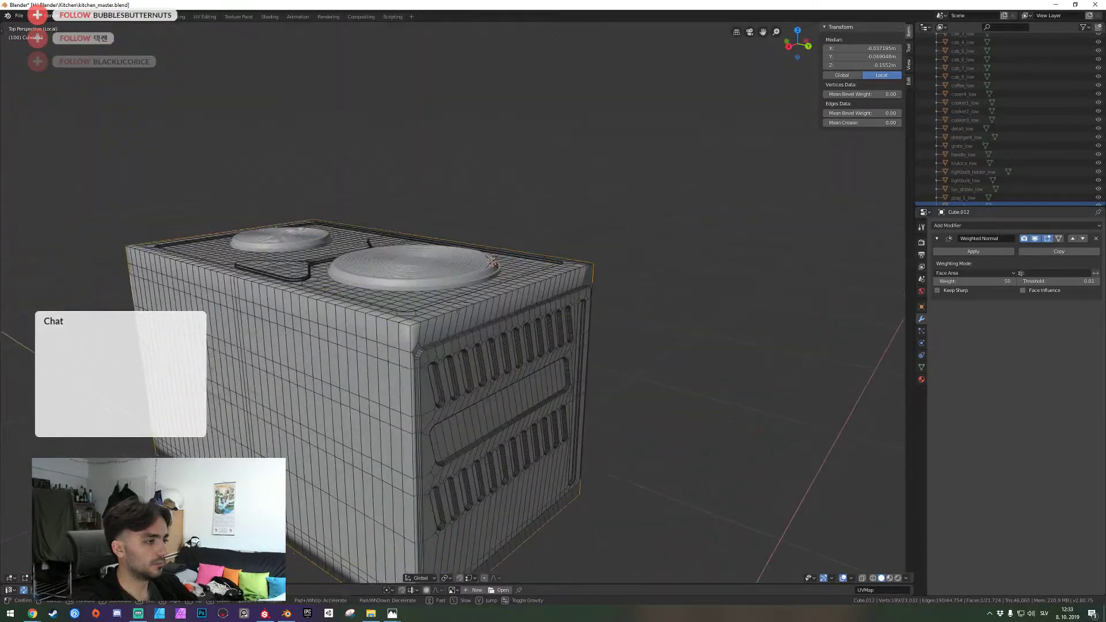
key("w")
left_click(380, 307)
left_click(412, 270, "alt+shift")
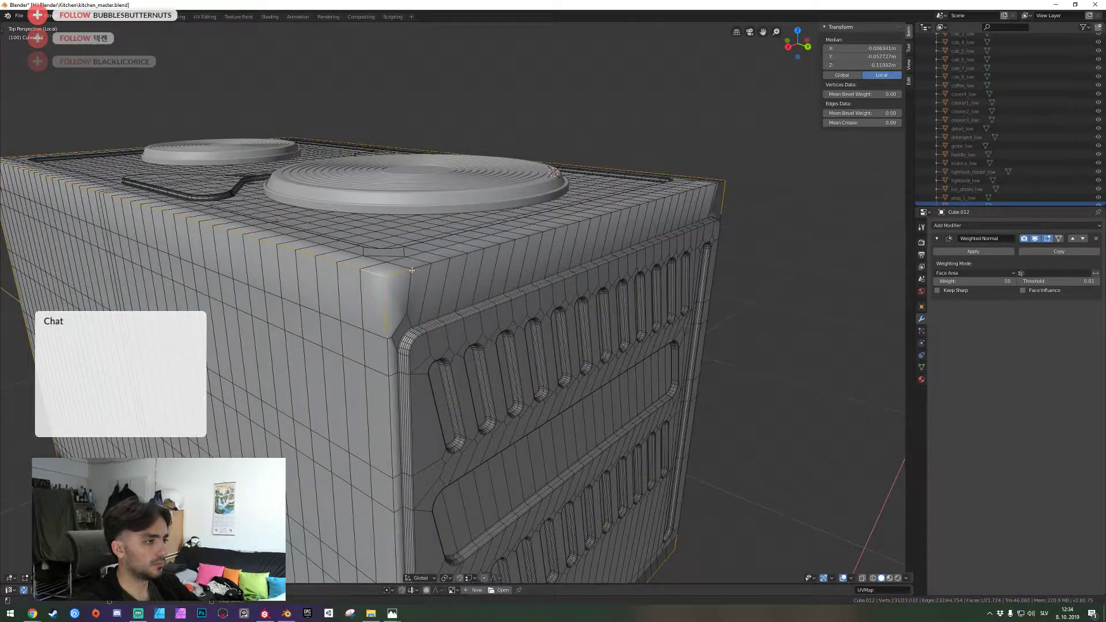
Add the last vertical corner edge so that all of the casing's outer edges are selected
key("shift+grave")
key("s")
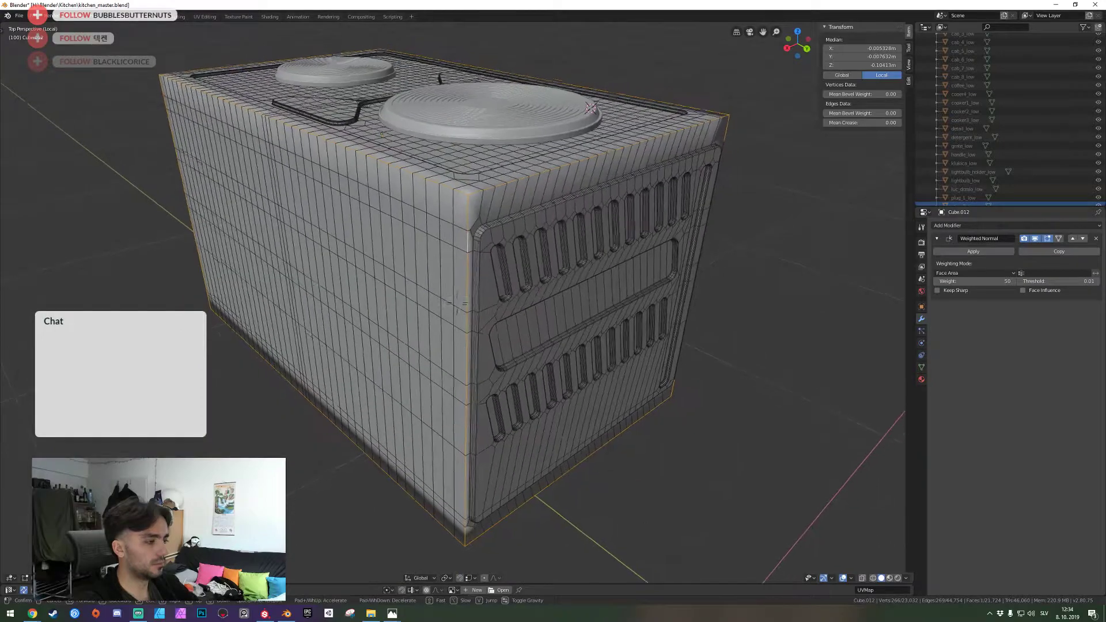
key("d")
left_click(453, 303)
left_click(454, 302, "alt+shift")
Check the edge selection around the casing and bevel all its outer edges with a narrow, multi-segment bevel
key("shift+grave")
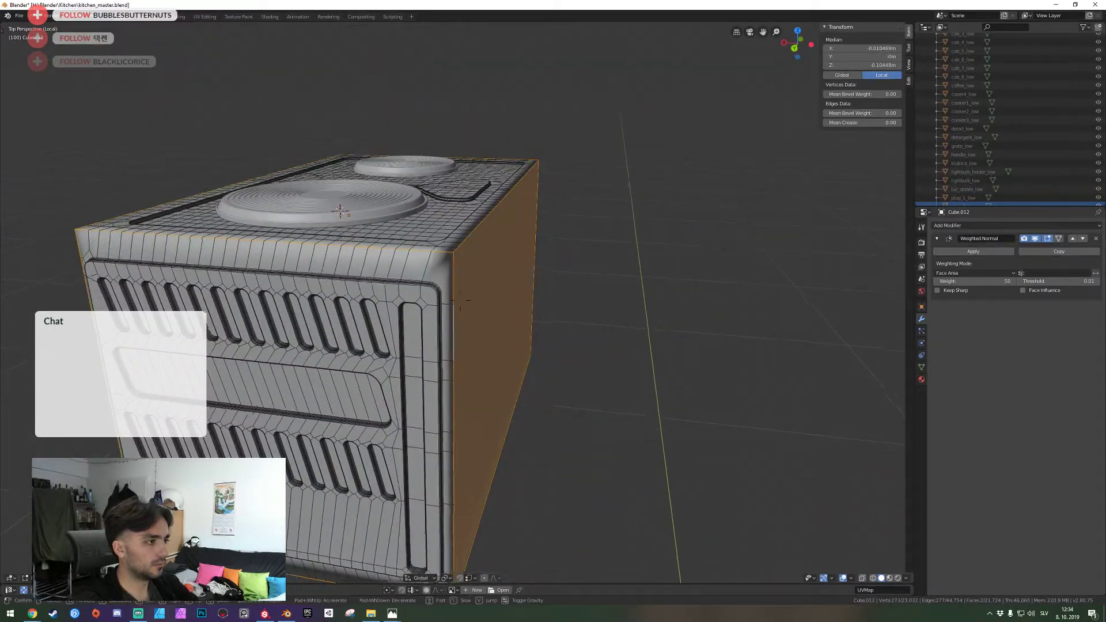
key("a")
key("w")
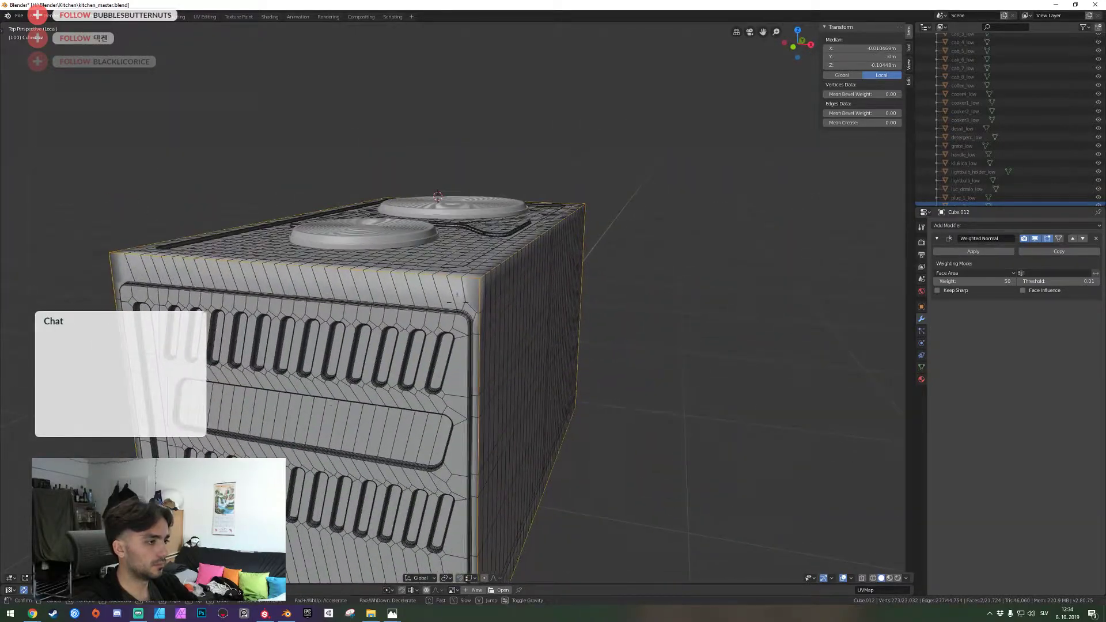
key("a")
key("w")
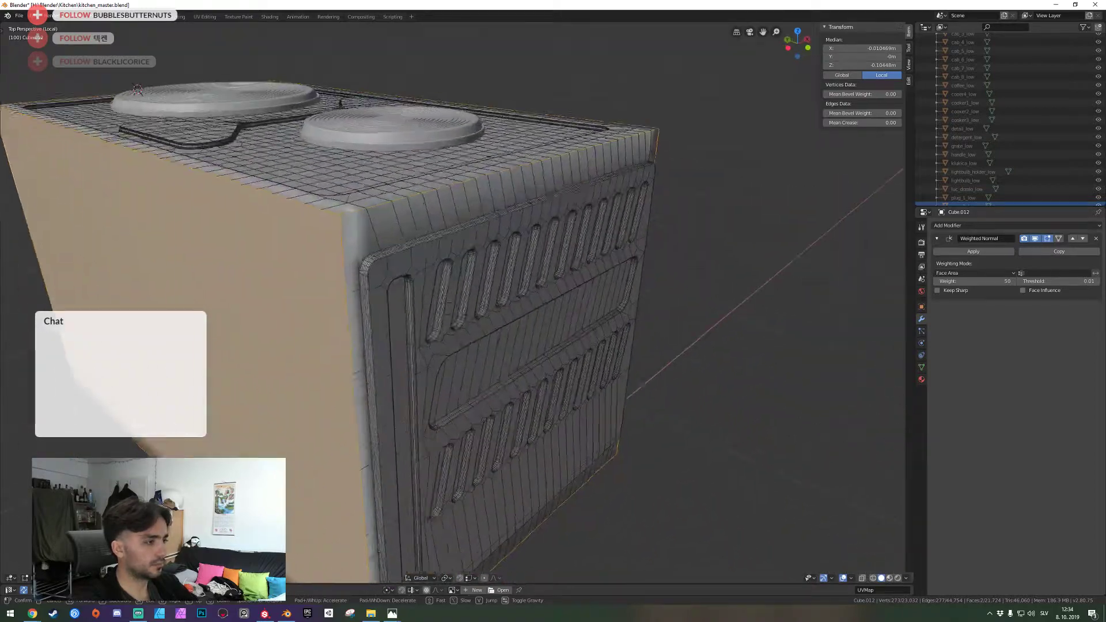
left_click(457, 302)
key("ctrl+b")
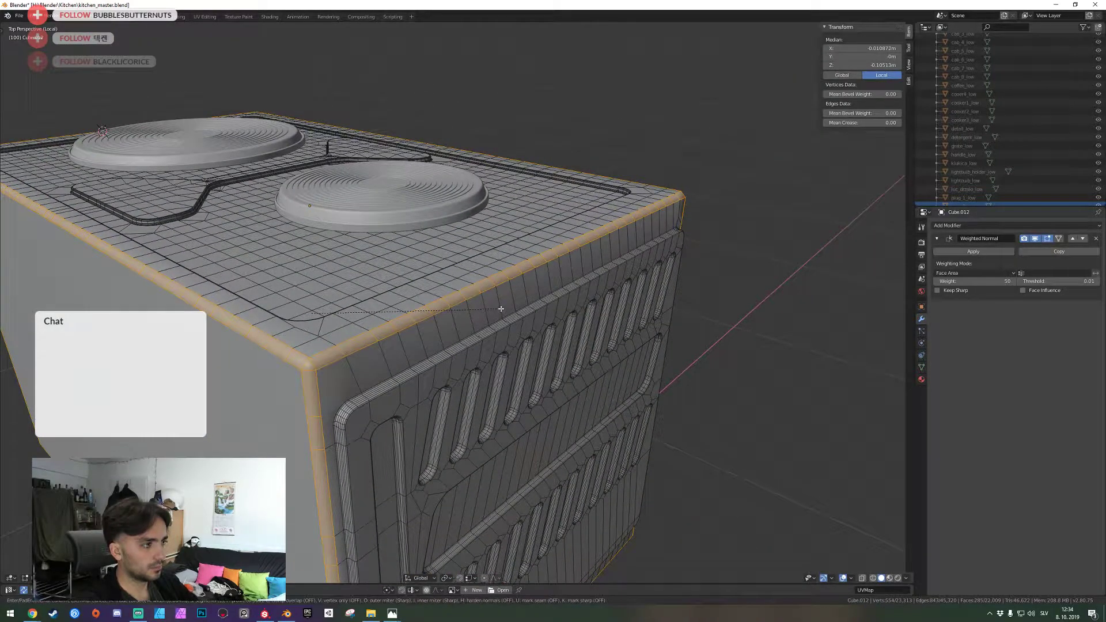
scroll(501, 309, "up", 1)
left_click(496, 304)
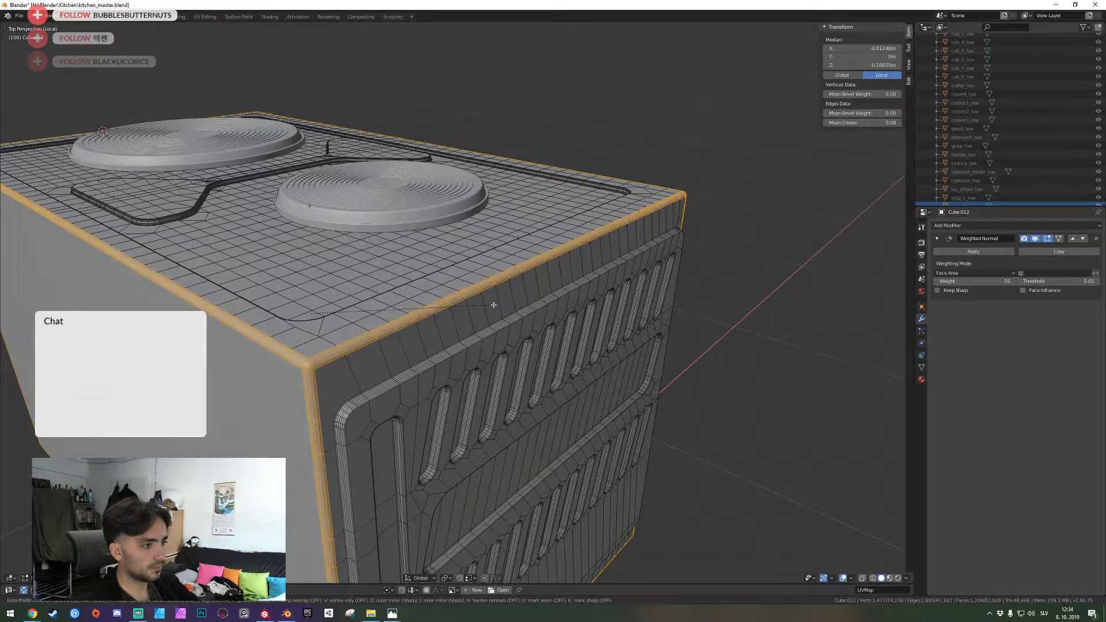
Leave Edit Mode on the casing and save the file with its beveled edges
key("Tab")
key("shift+grave")
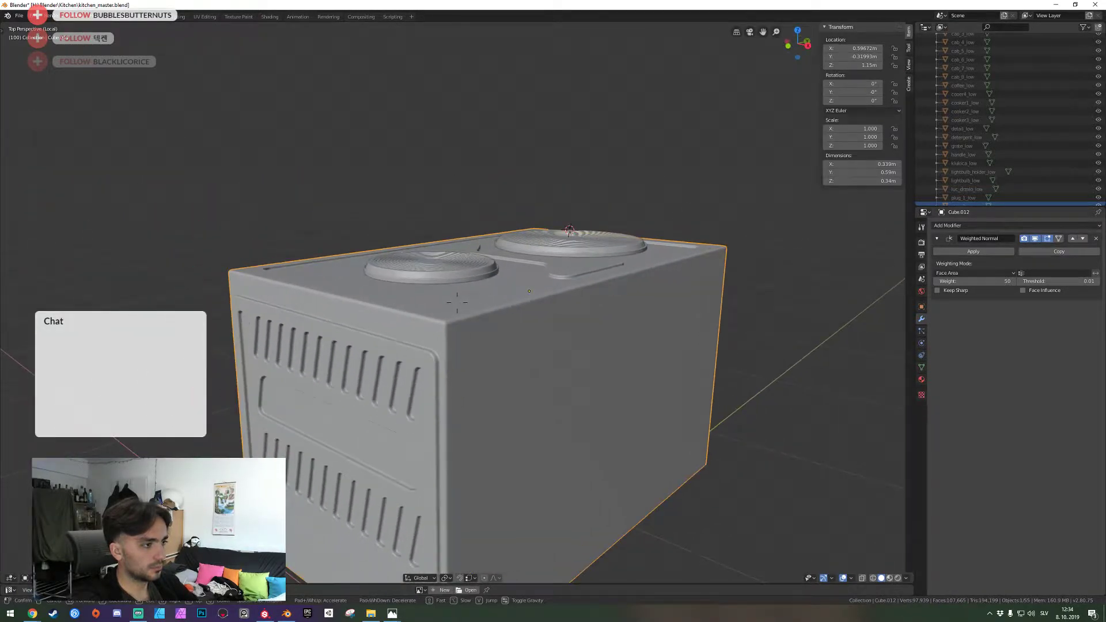
key("ctrl+s")
left_click(457, 303)
Dissolve the vertex causing the shading artifact beside the bevel at the vented panel's upper corner
key("Tab")
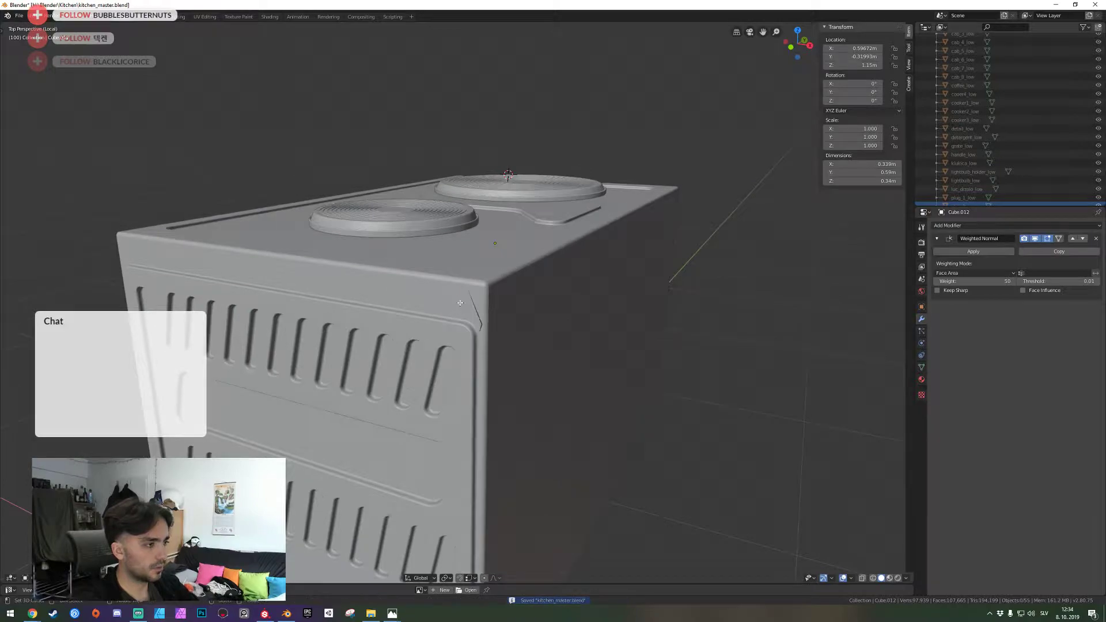
key("shift+grave")
key("w")
left_click(465, 302)
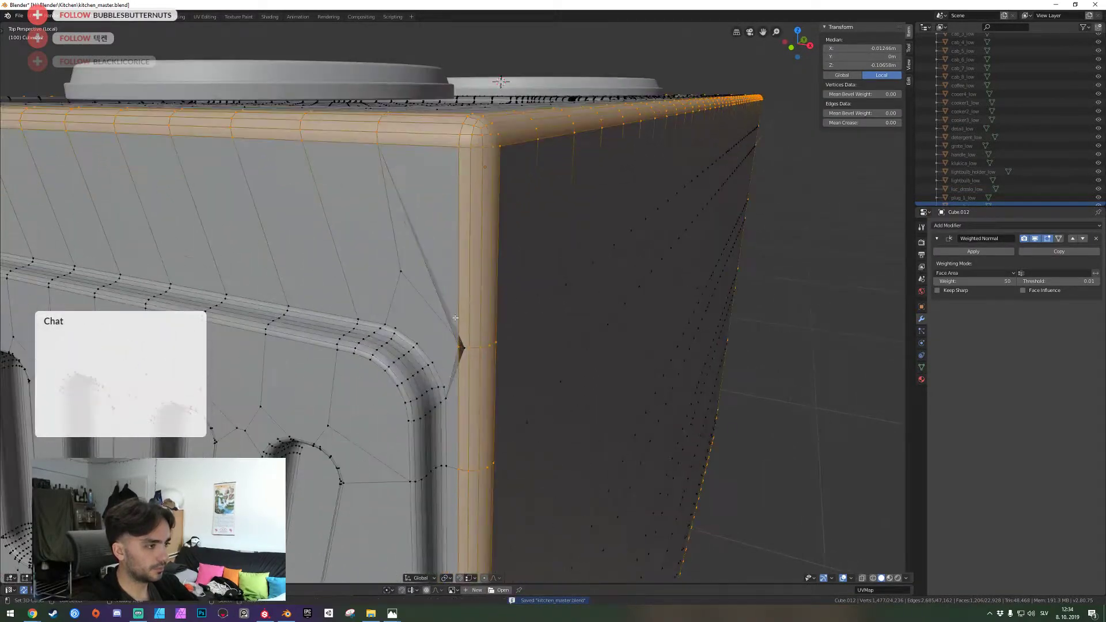
left_click(465, 348)
key("ctrl+x")
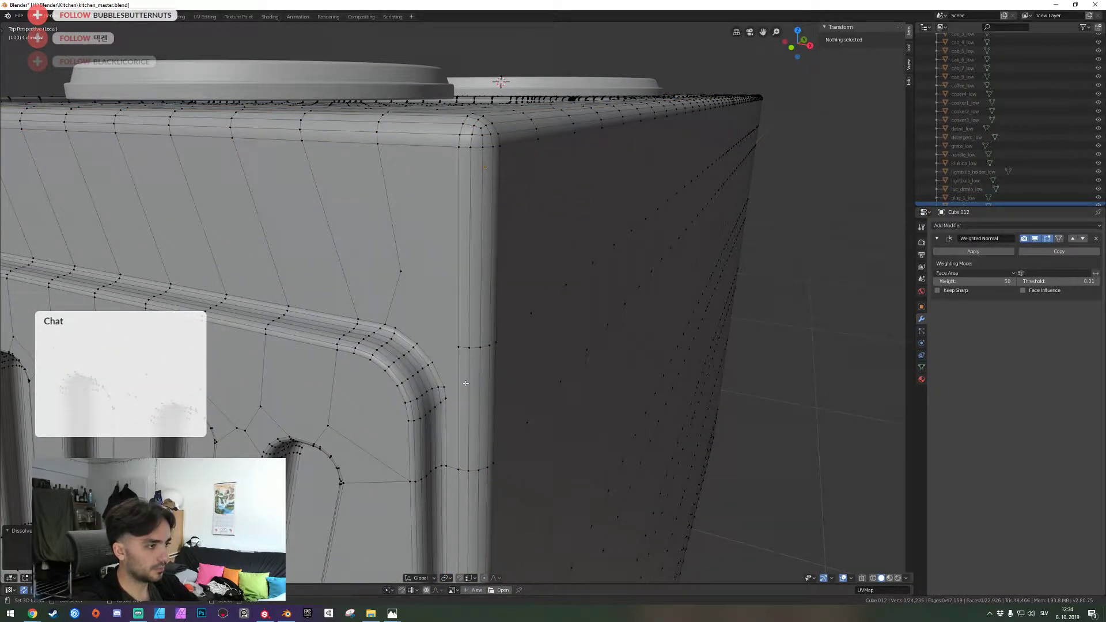
Dissolve the matching stray vertex beside the bevel at the opposite vented panel's upper corner
key("shift+grave")
key("s")
key("d")
key("w")
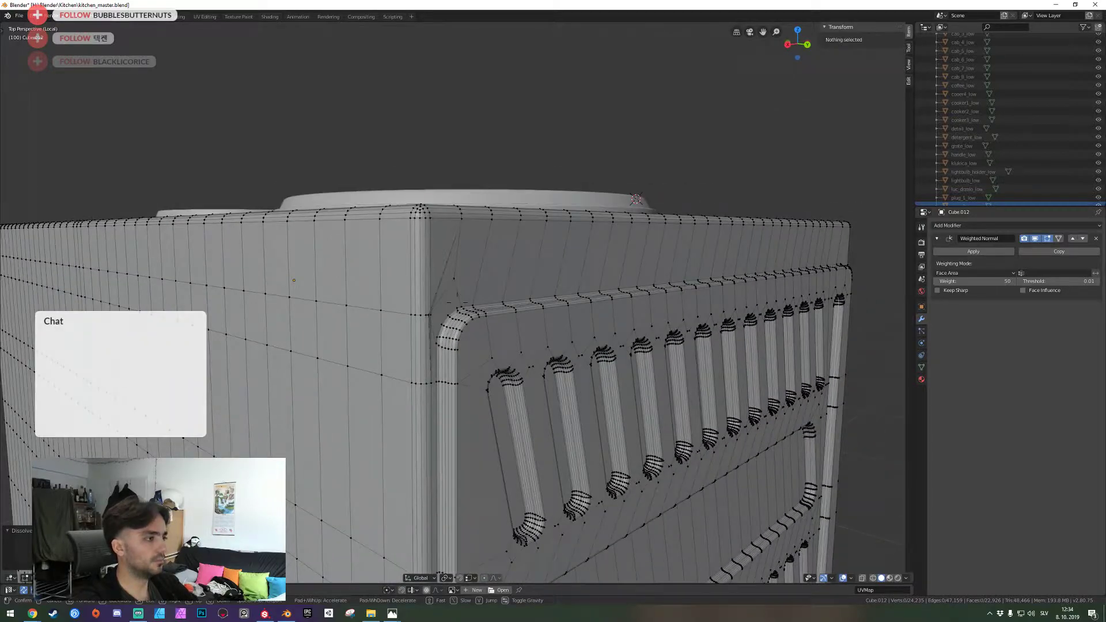
left_click(453, 308)
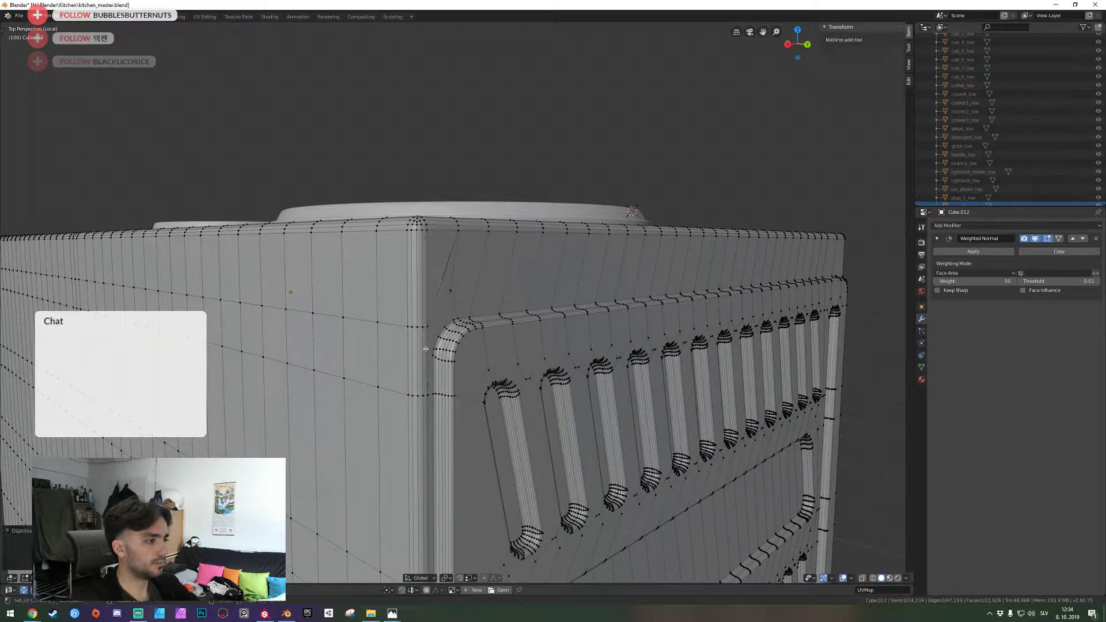
Check the casing's lower part for further artifacts, leave Edit Mode and save the file
key("shift+grave")
key("d")
key("q")
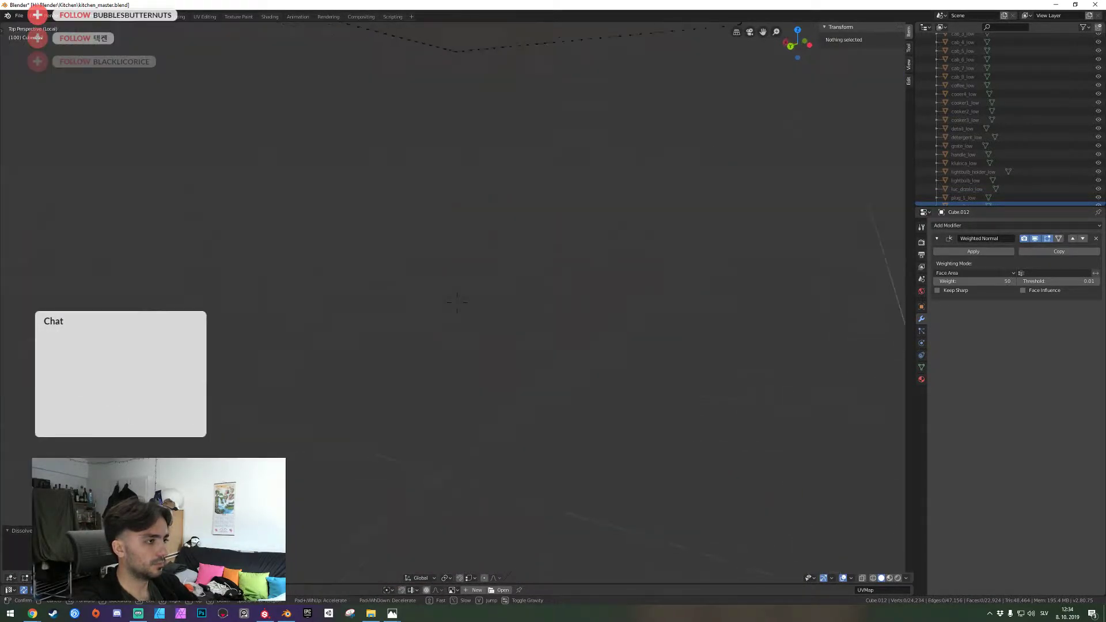
key("a")
key("e")
right_click(457, 302)
key("Tab")
key("ctrl+s")
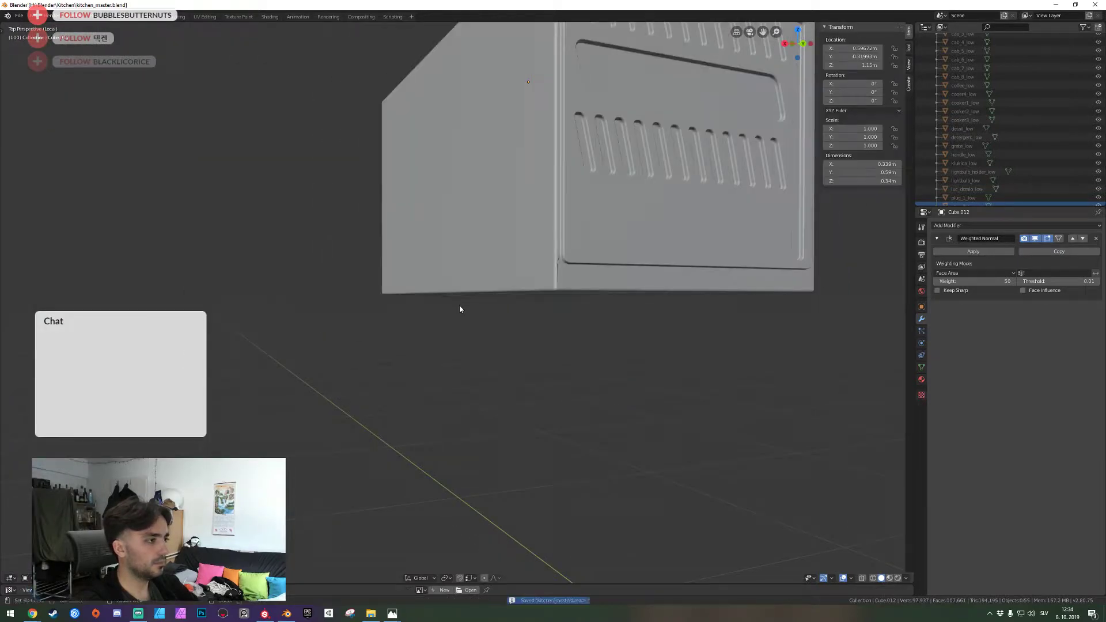
Enter Edit Mode on the casing and dissolve the stray vertex beside the bevel at the vented panel's lower corner
key("shift+grave")
key("e")
key("w")
left_click(457, 302)
key("Tab")
scroll(458, 303, "up", 6)
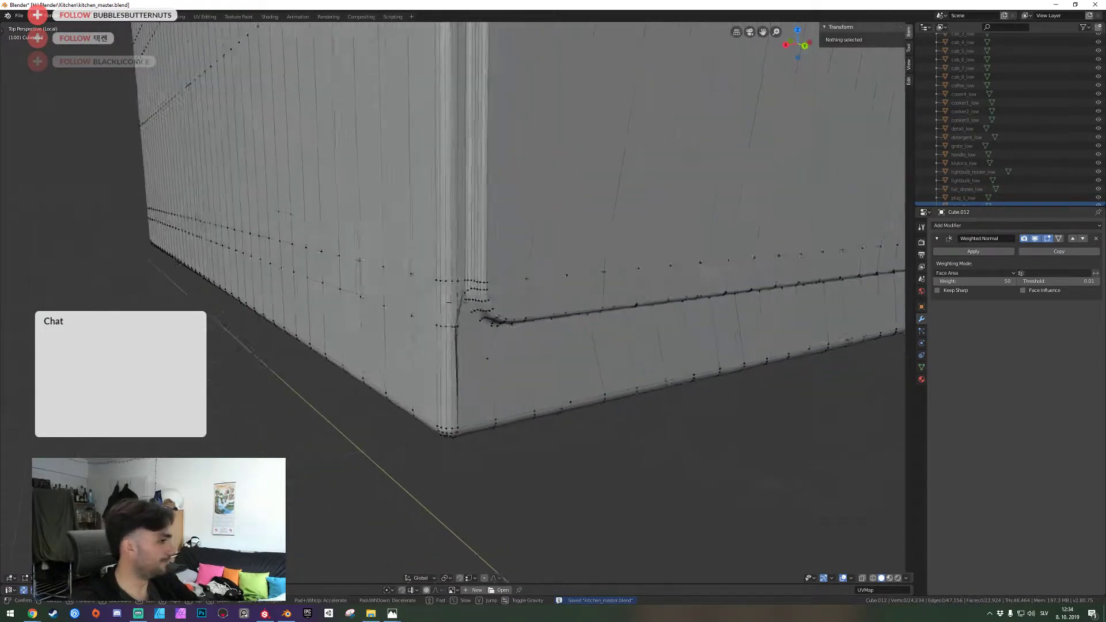
left_click(468, 313)
key("ctrl+x")
Dissolve the matching stray vertex beside the bevel at the opposite lower corner of the vented panel
key("shift+grave")
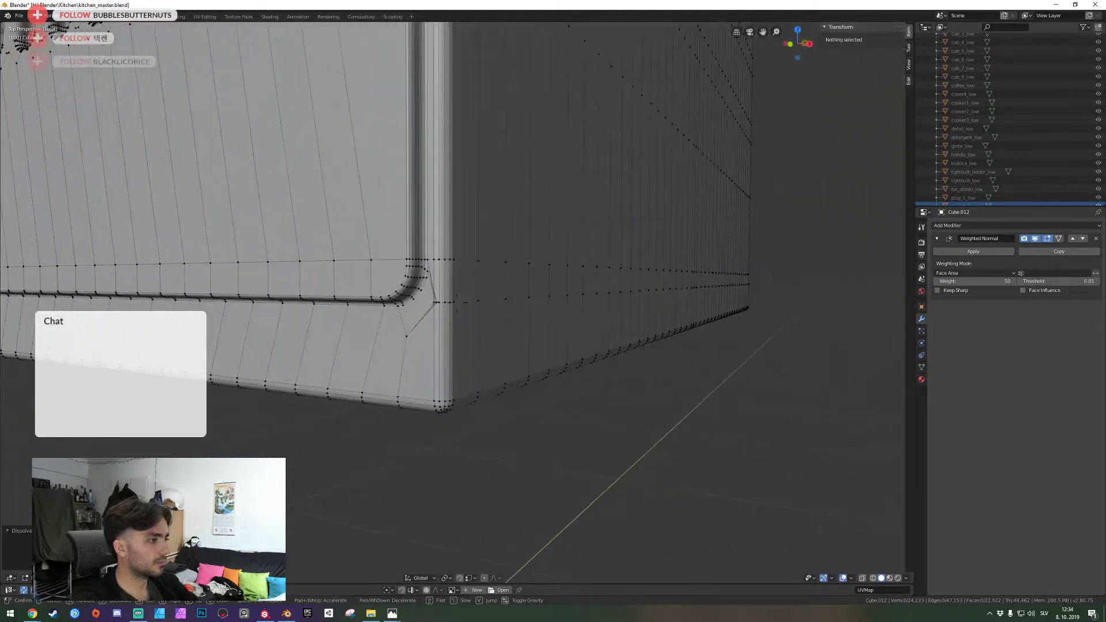
key("w")
left_click(458, 302)
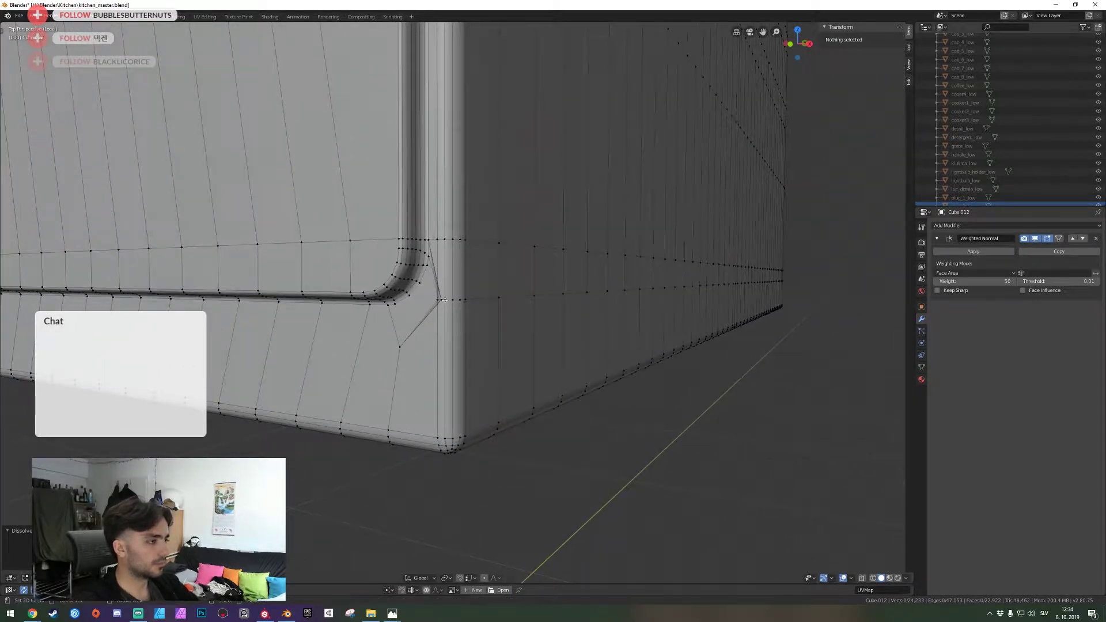
right_click(442, 300)
key("ctrl+x")
Save the file with the cleaned lower corners and leave Edit Mode on the casing
key("shift+grave")
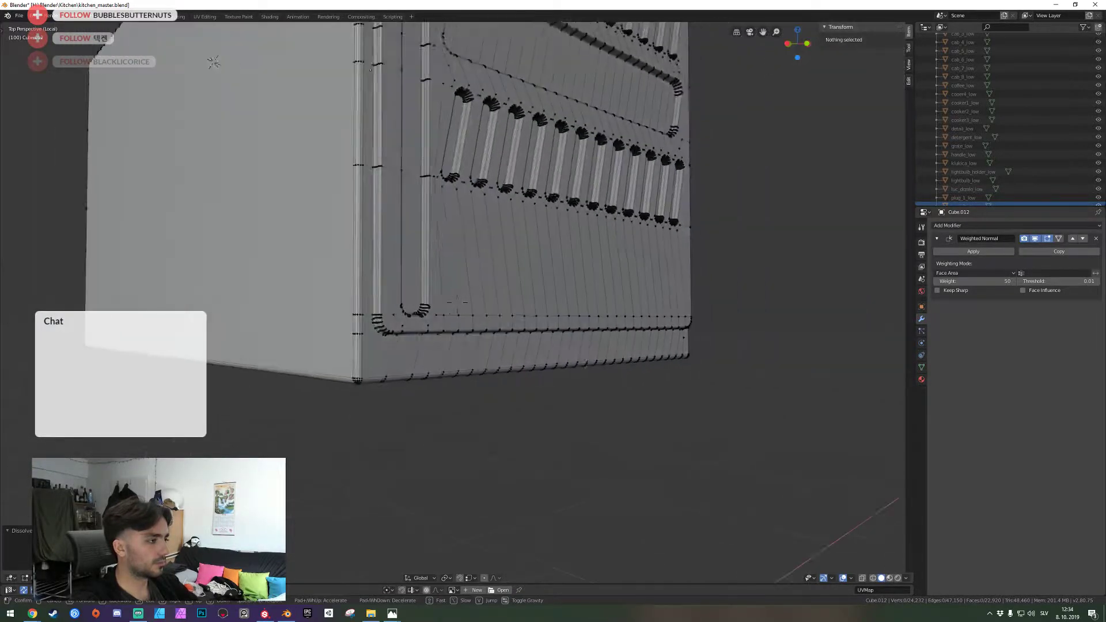
key("ctrl+s")
key("s")
left_click(457, 303)
key("Tab")
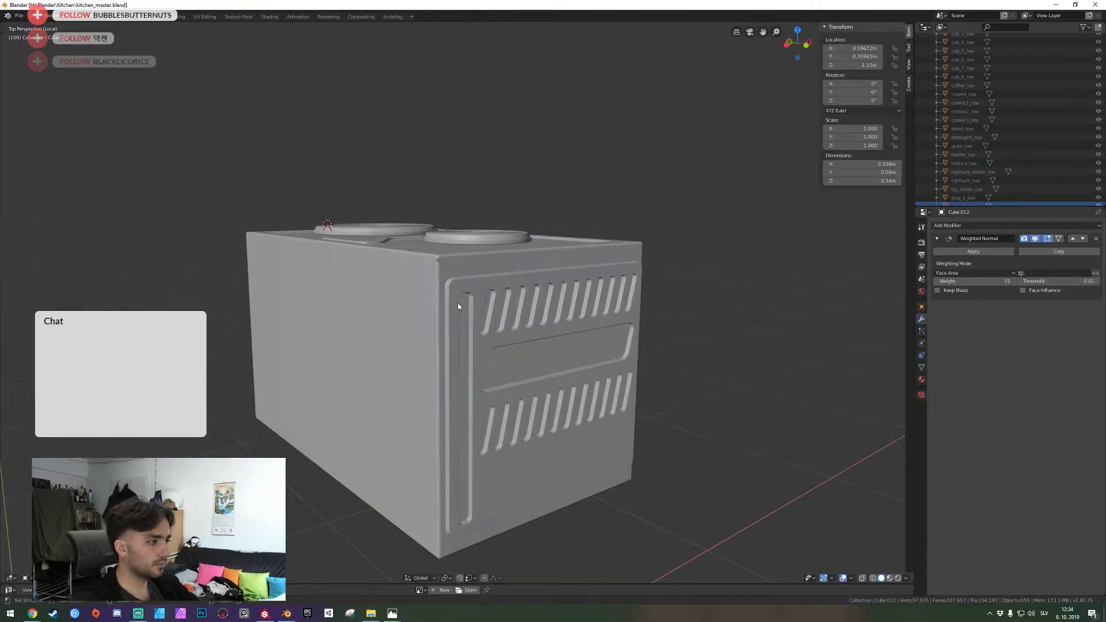
Examine the cooker's hotplates, vented ends and side walls from several angles for remaining shading artifacts
key("shift+grave")
key("d")
key("e")
key("w")
key("a")
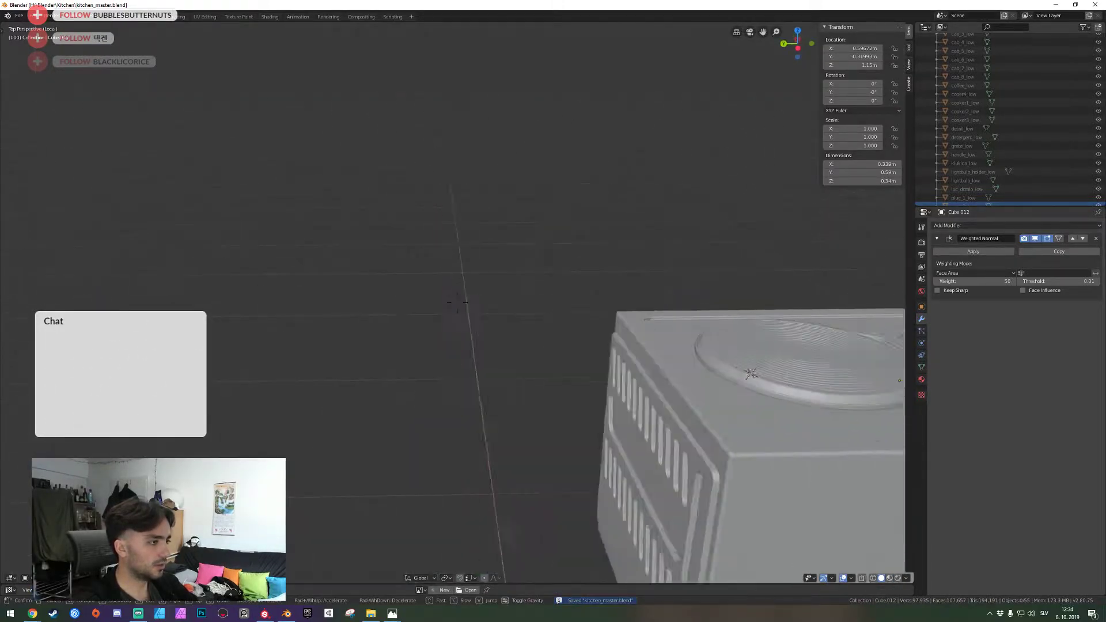
key("s")
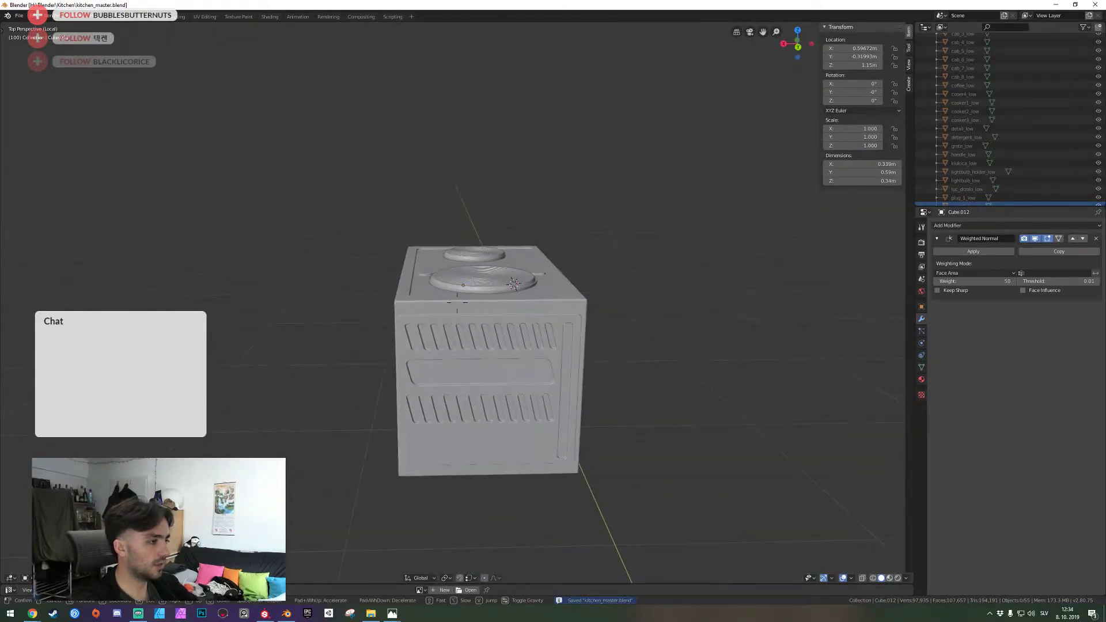
key("w")
key("s")
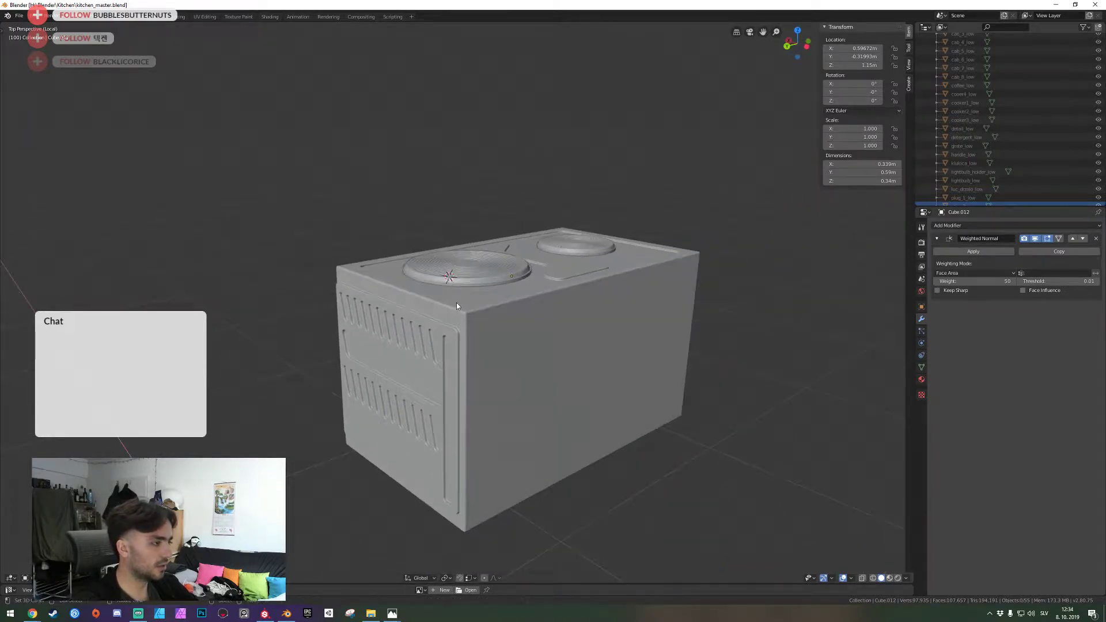
left_click(458, 317)
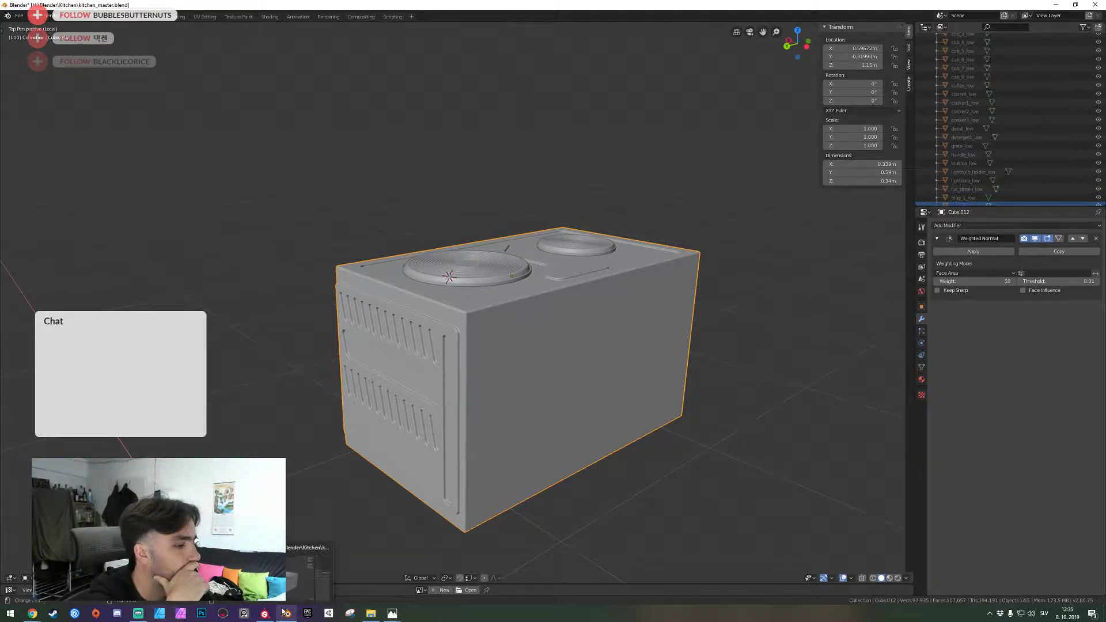
Switch to the photo viewer and look through the reference photos of the cooker's top and sides
mouse_move(283, 612)
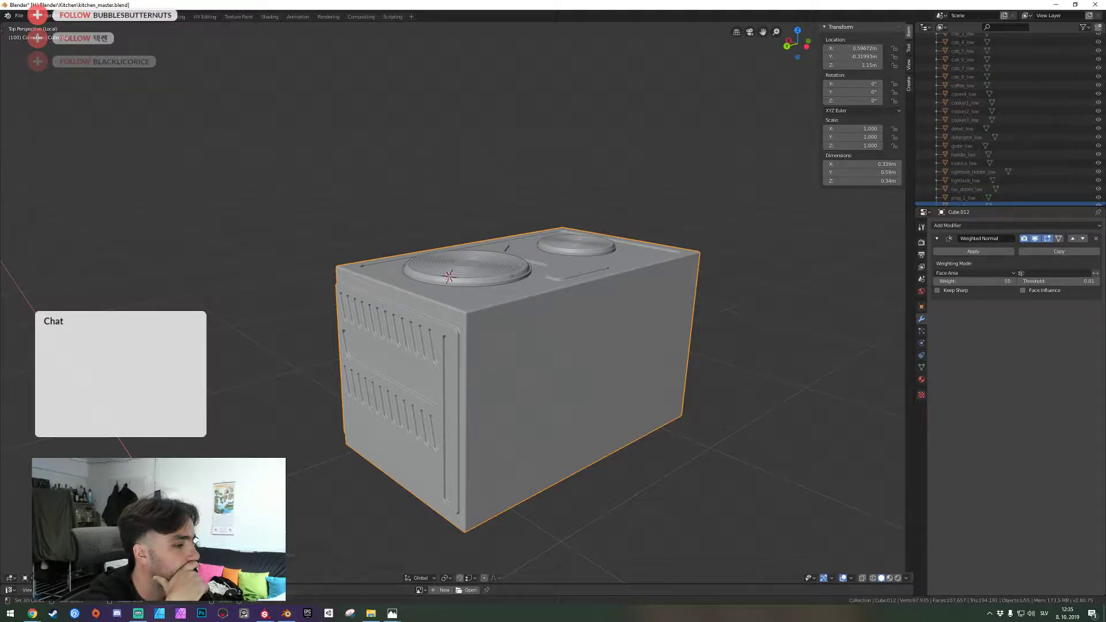
mouse_move(392, 613)
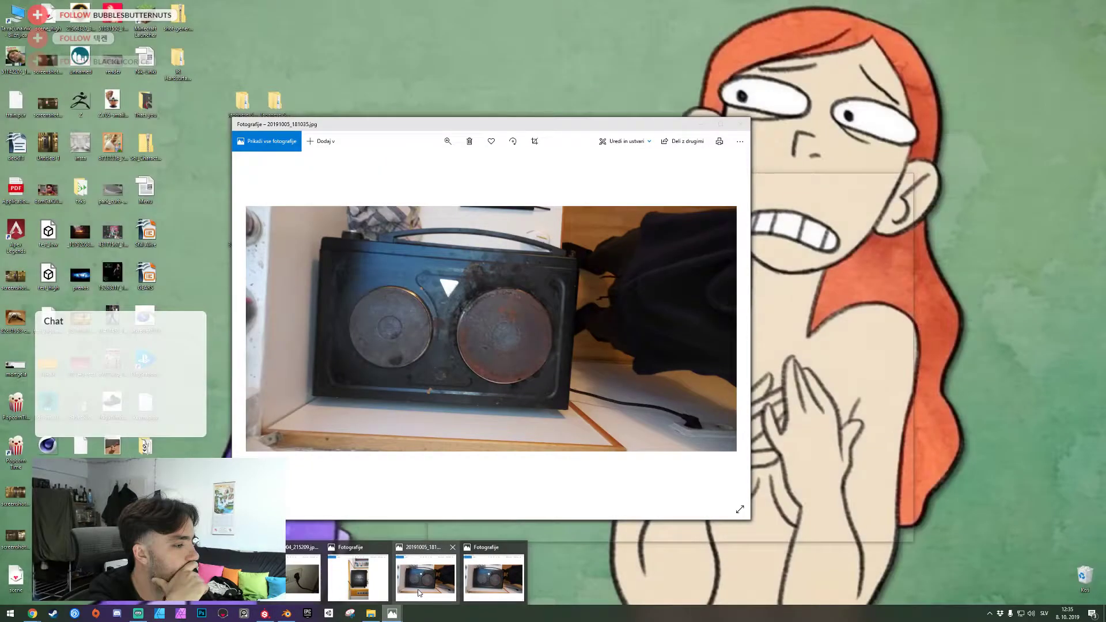
left_click(419, 594)
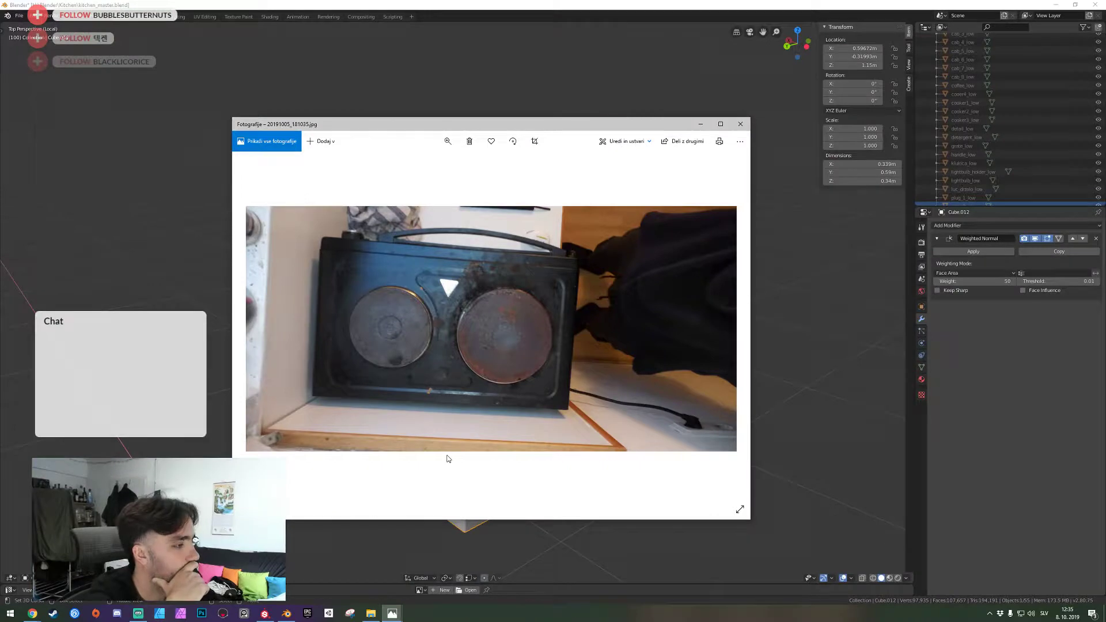
key("Left")
key("Left")
key("Left")
key("Left")
key("Left")
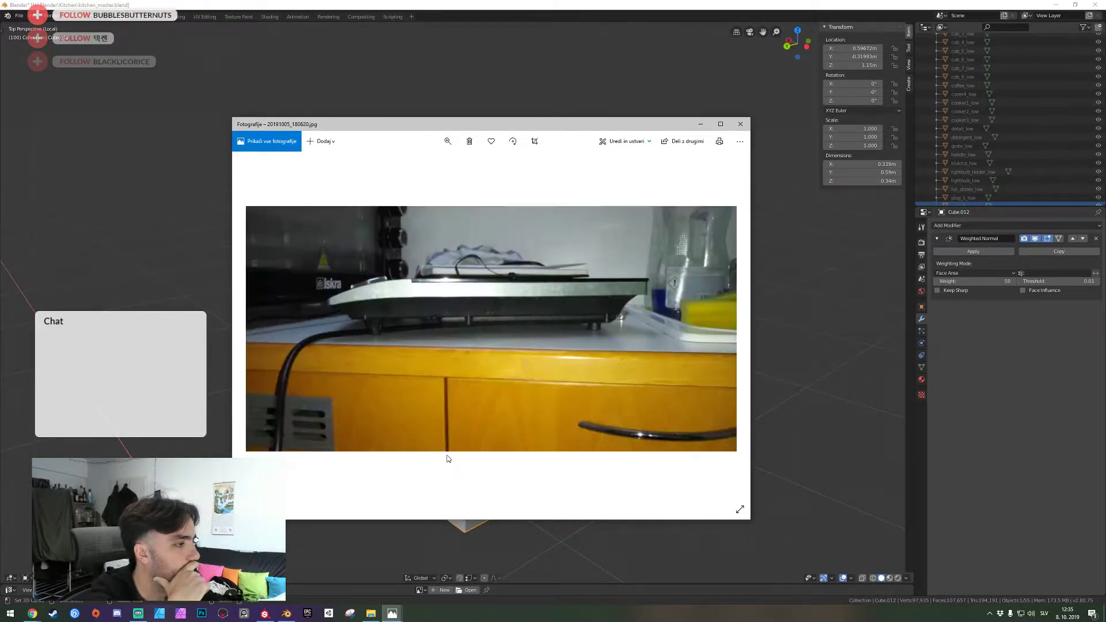
scroll(448, 458, "down", 1)
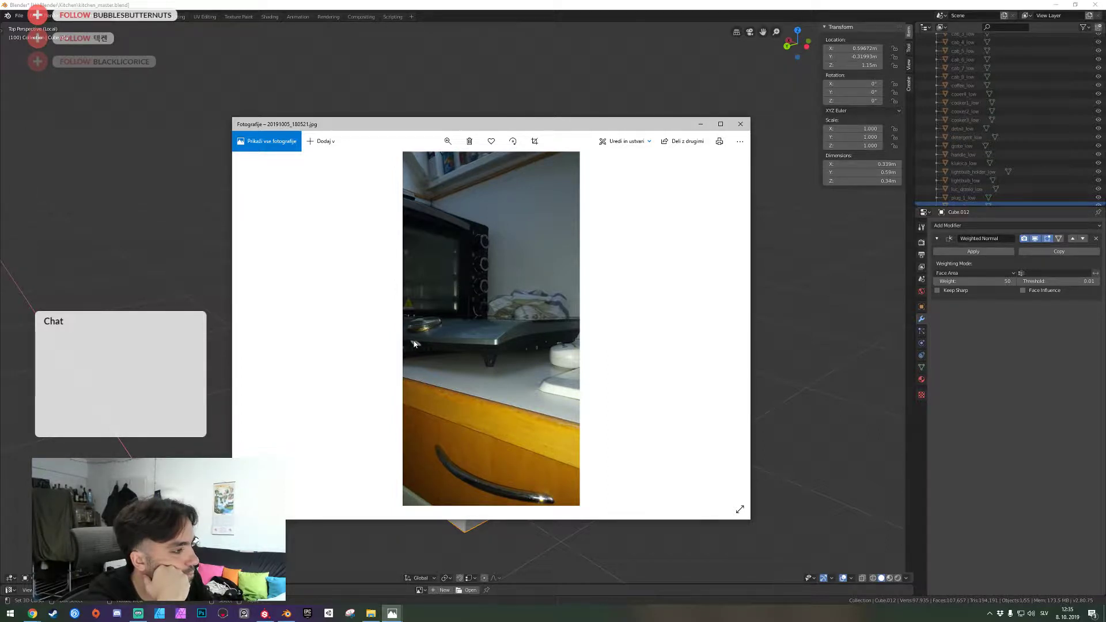
Switch back to Blender, inspect the casing's vented end and hotplates, and save the file
key("alt+Tab")
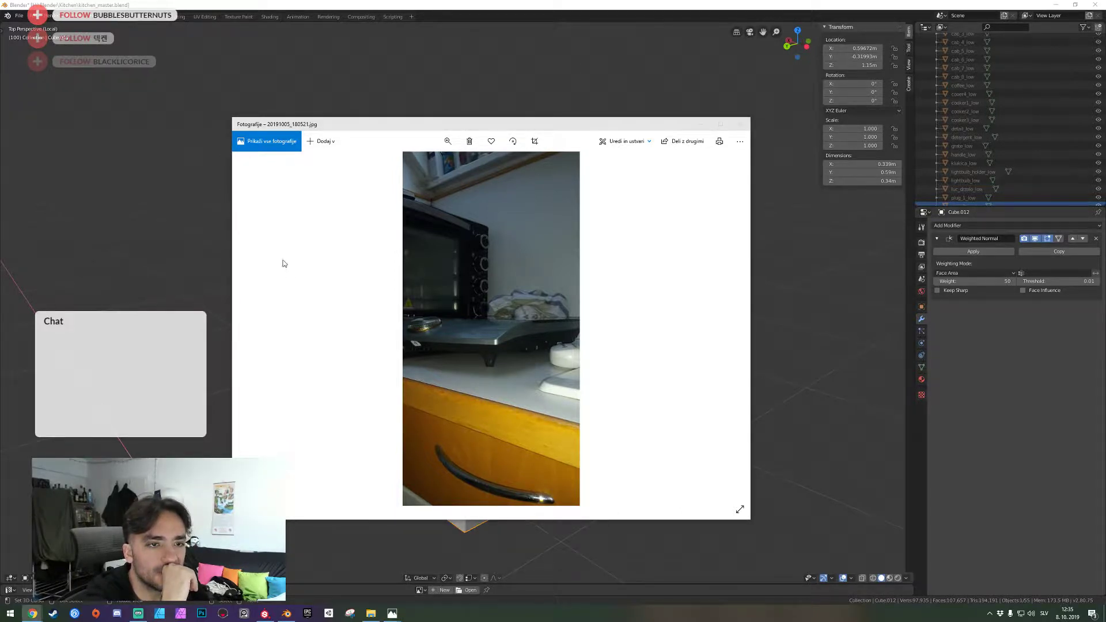
left_click(286, 614)
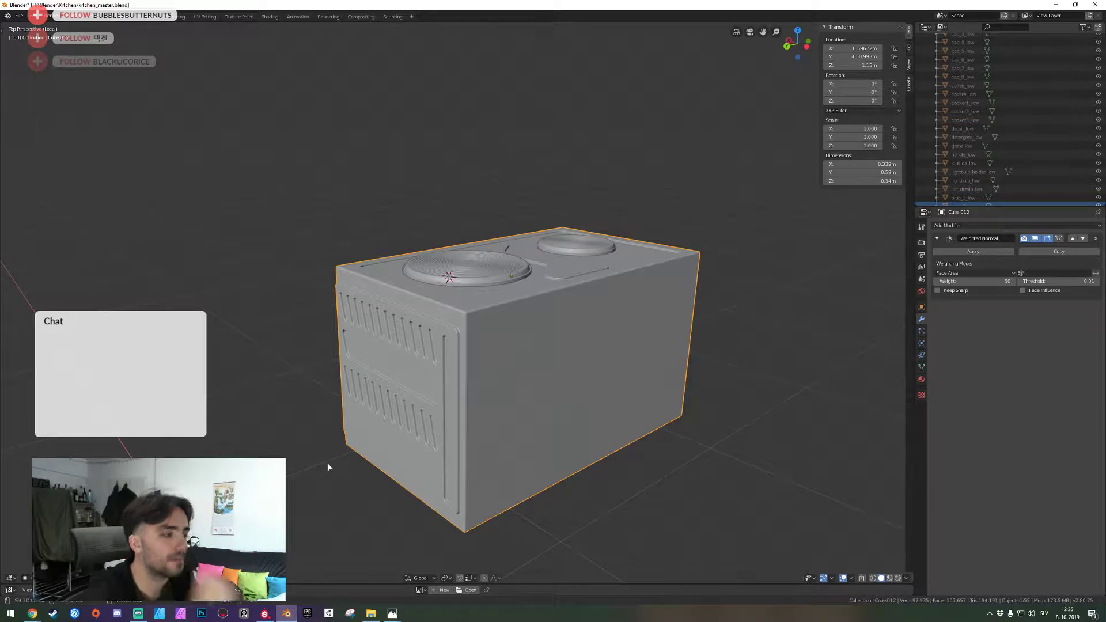
key("shift+grave")
key("w")
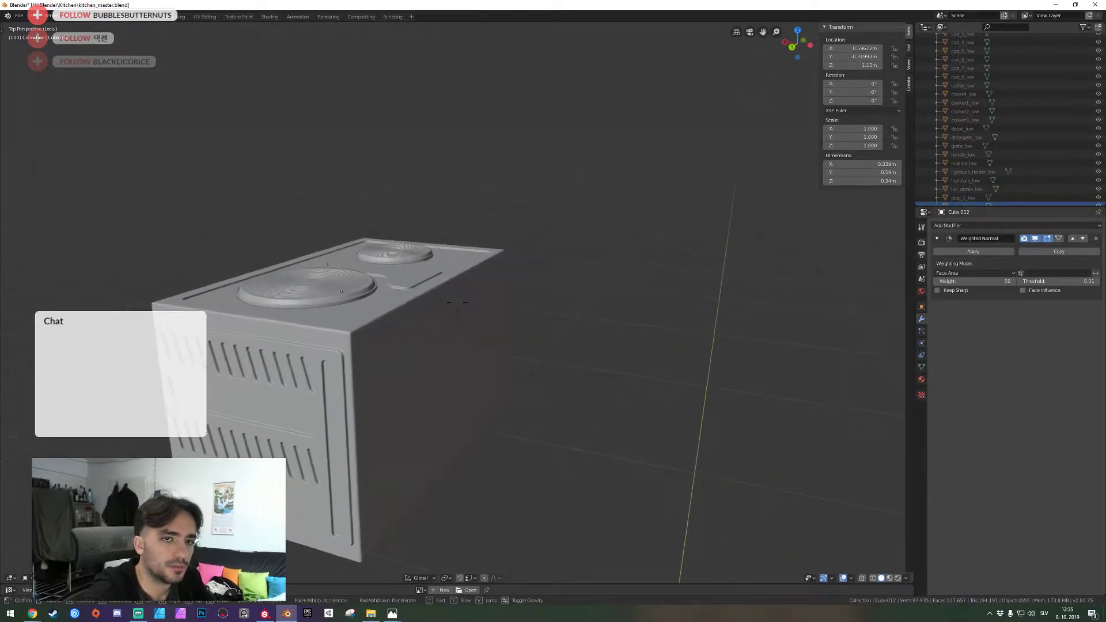
key("a")
key("d")
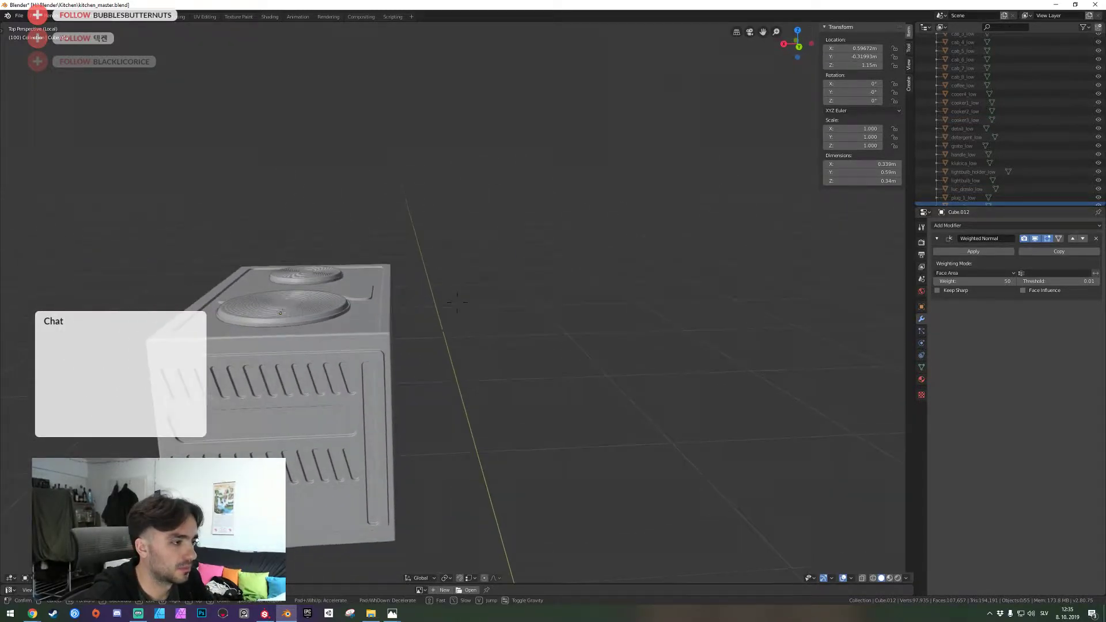
key("w")
key("a")
key("s")
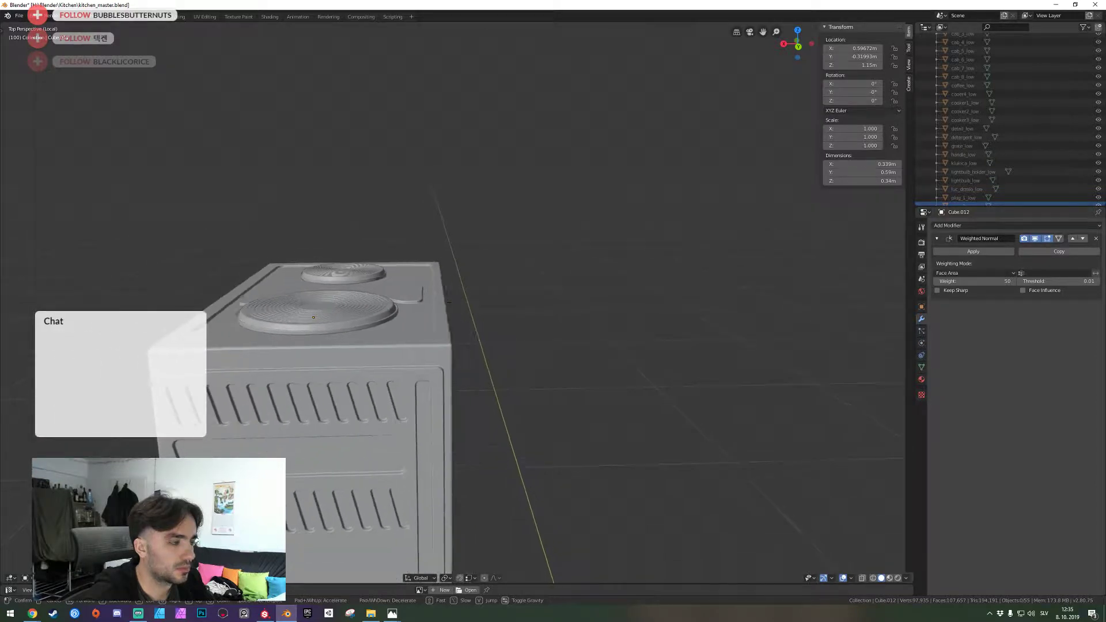
key("ctrl+s")
key("s")
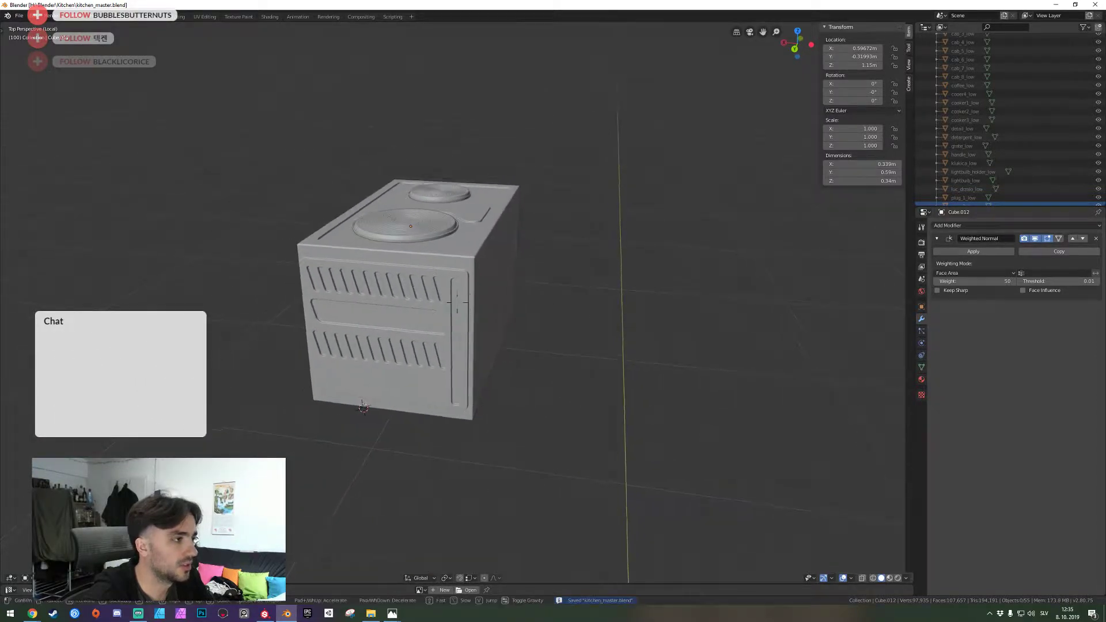
left_click(458, 302)
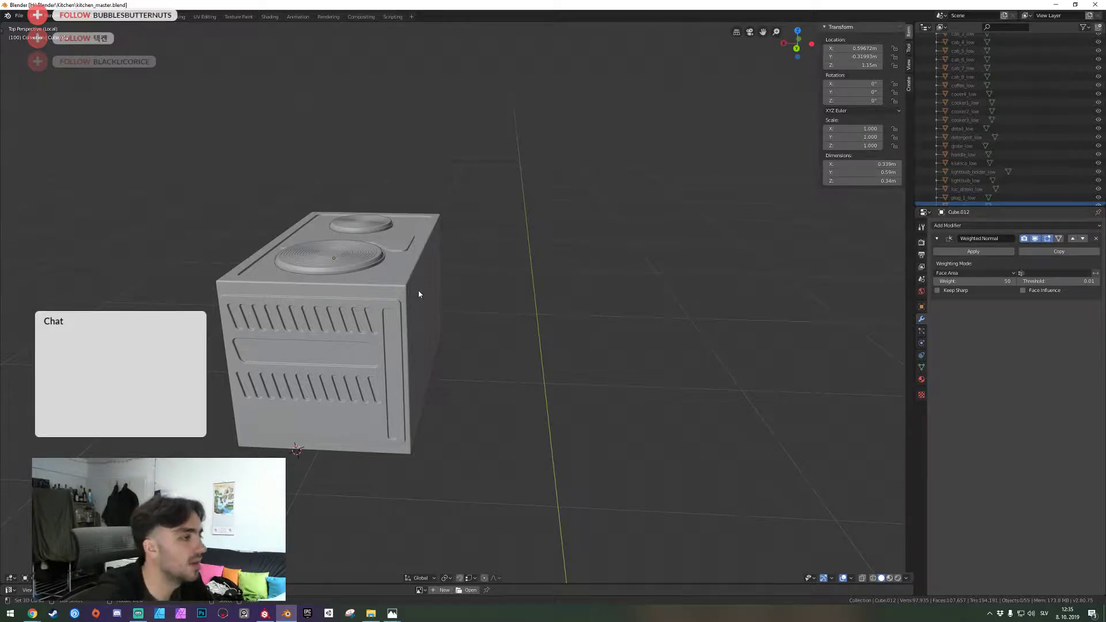
scroll(420, 292, "up", 2)
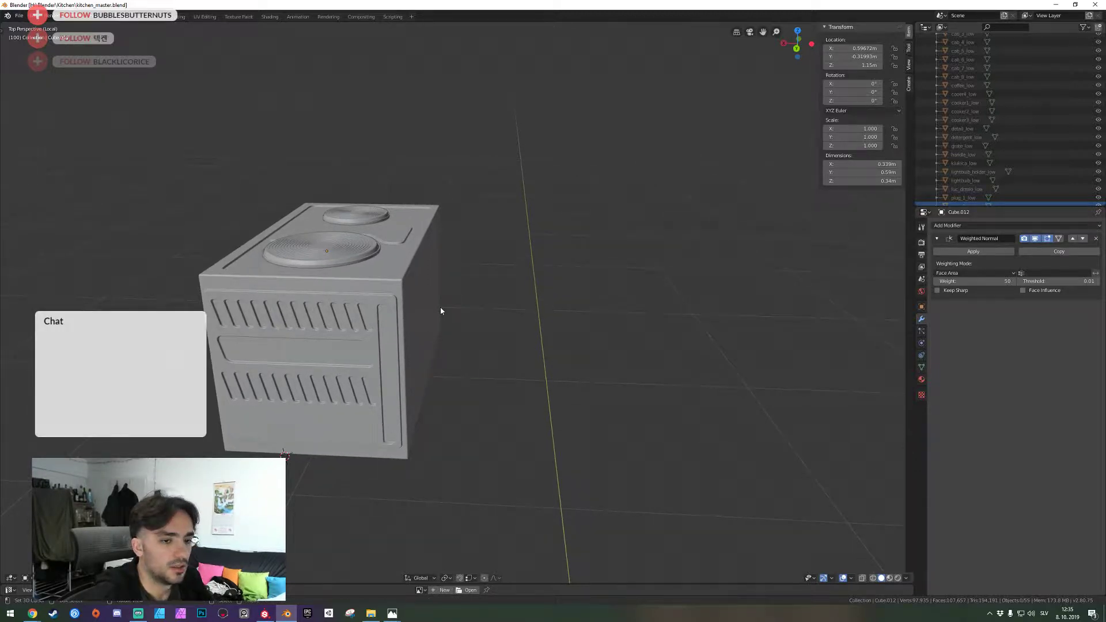
key("ctrl+s")
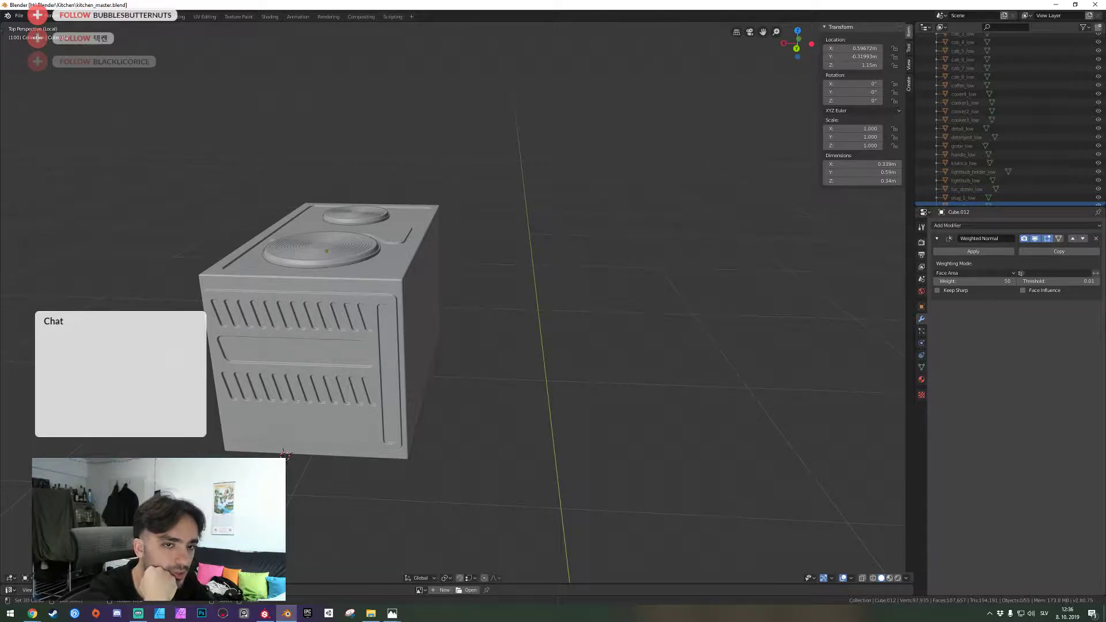
Examine the vented panel and the adjoining side wall of the casing up close and from farther away
key("alt+Tab")
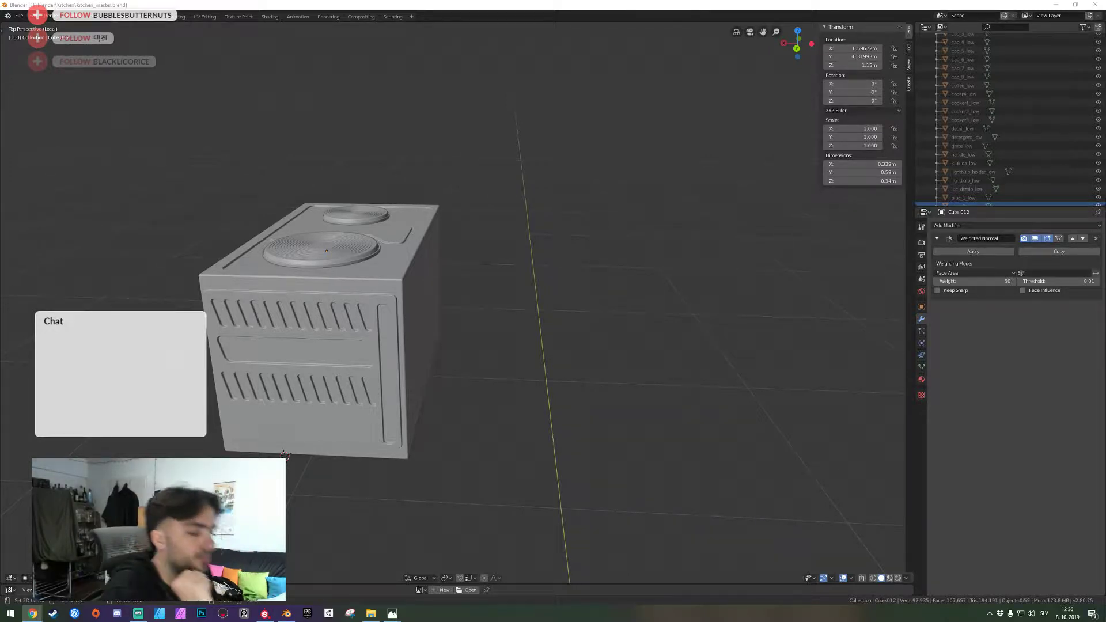
right_click(403, 347, "shift")
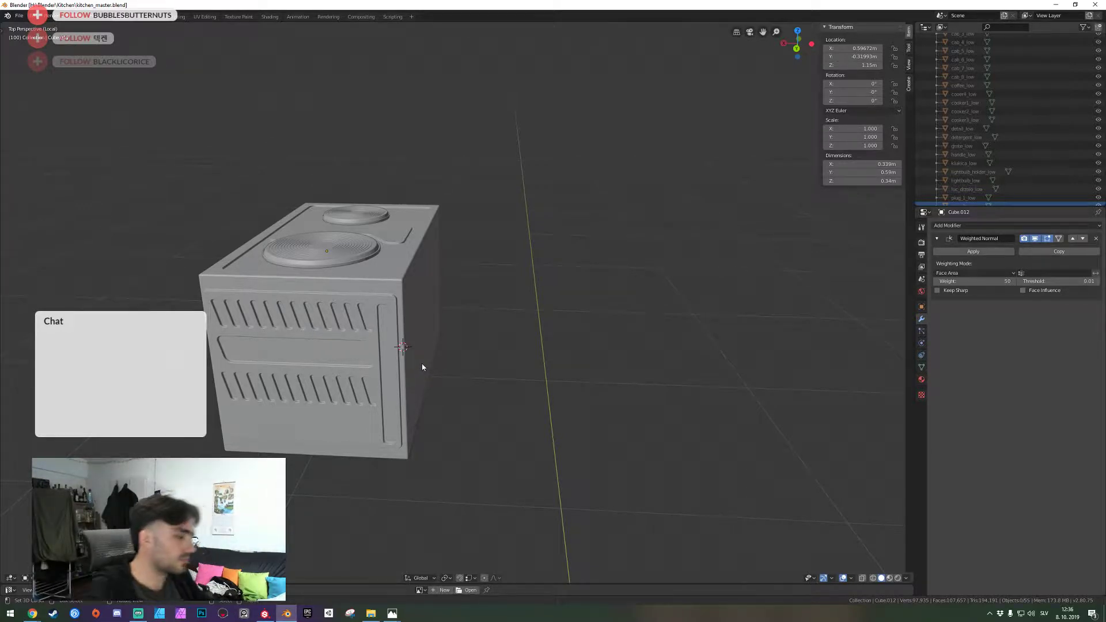
key("shift+grave")
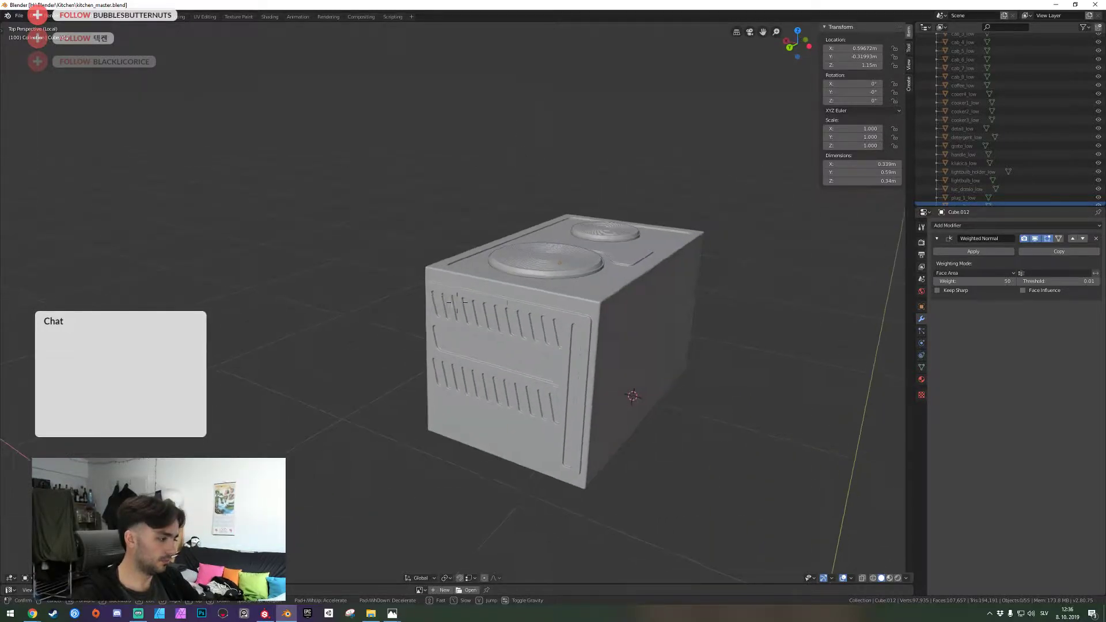
key("w")
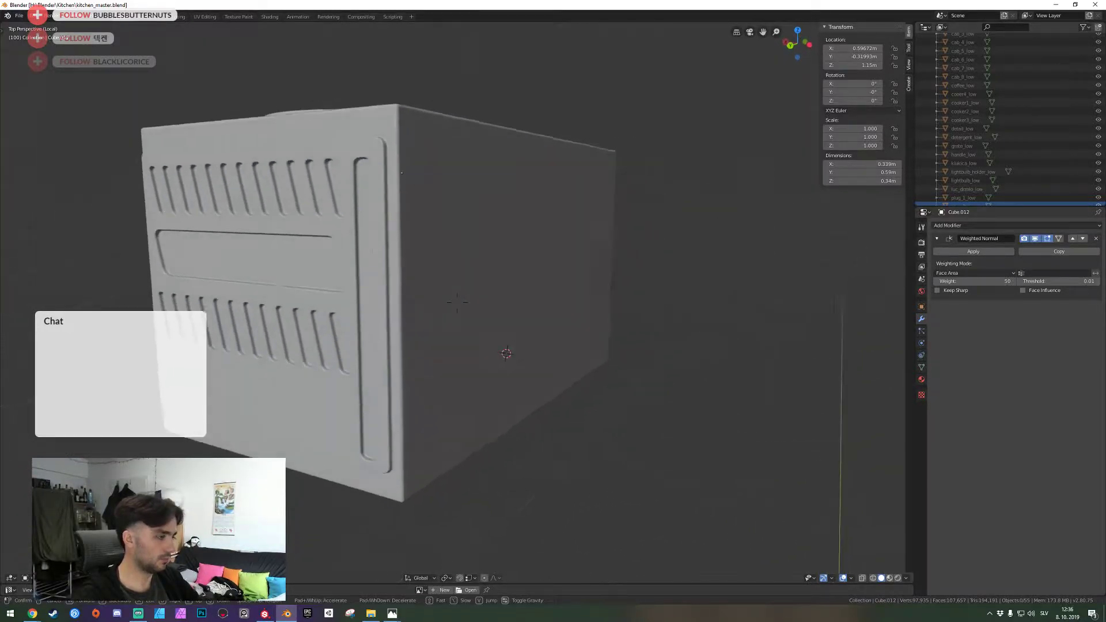
key("s")
key("a")
key("d")
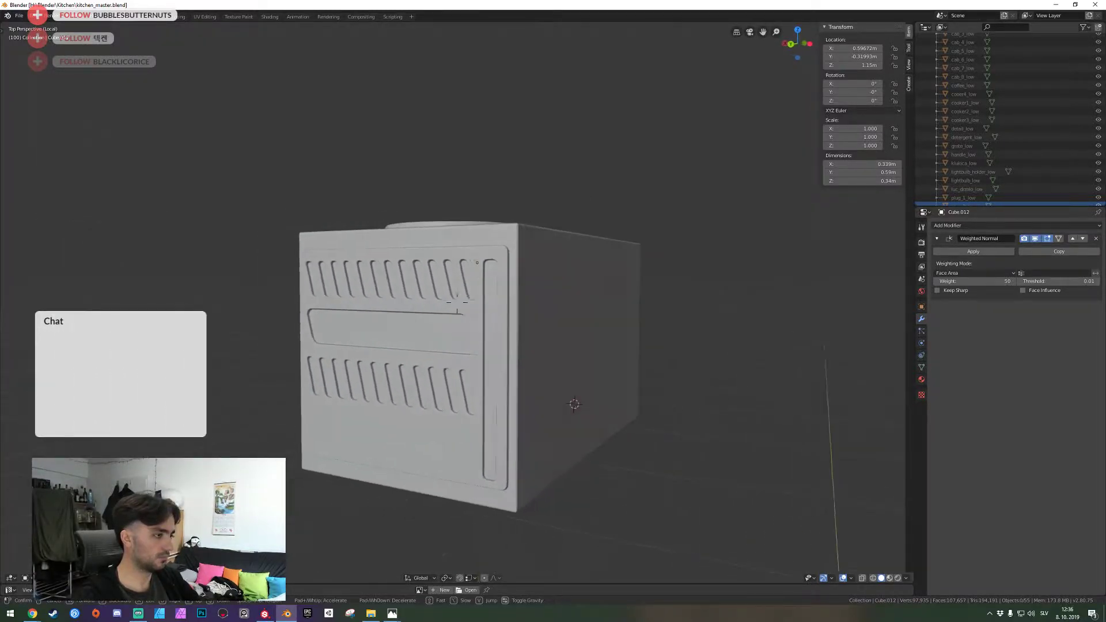
key("s")
key("a")
key("w")
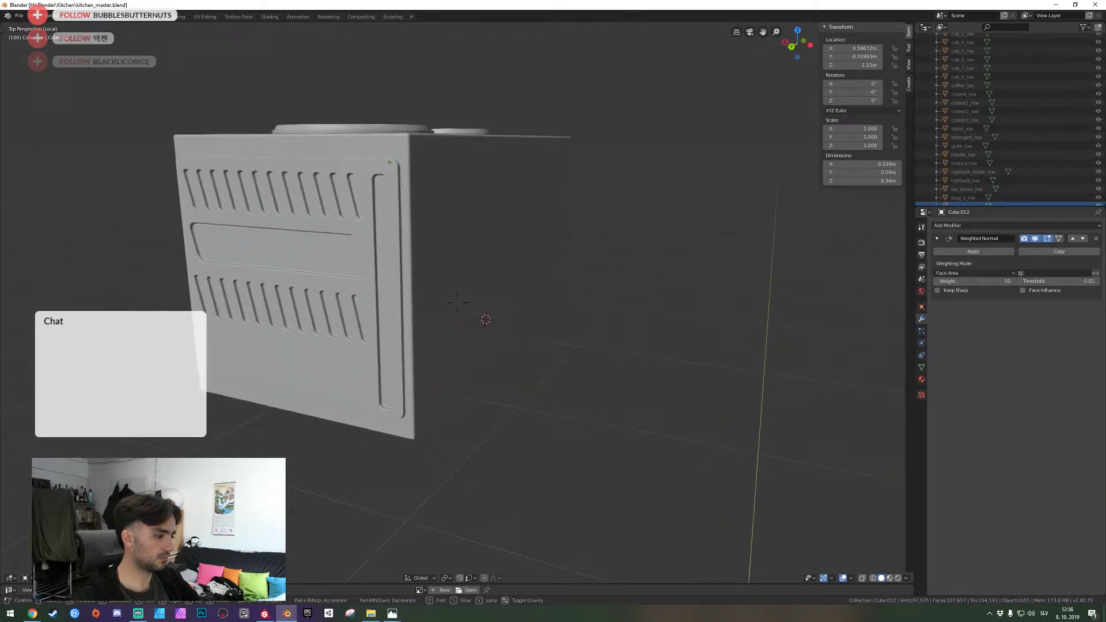
left_click(457, 302)
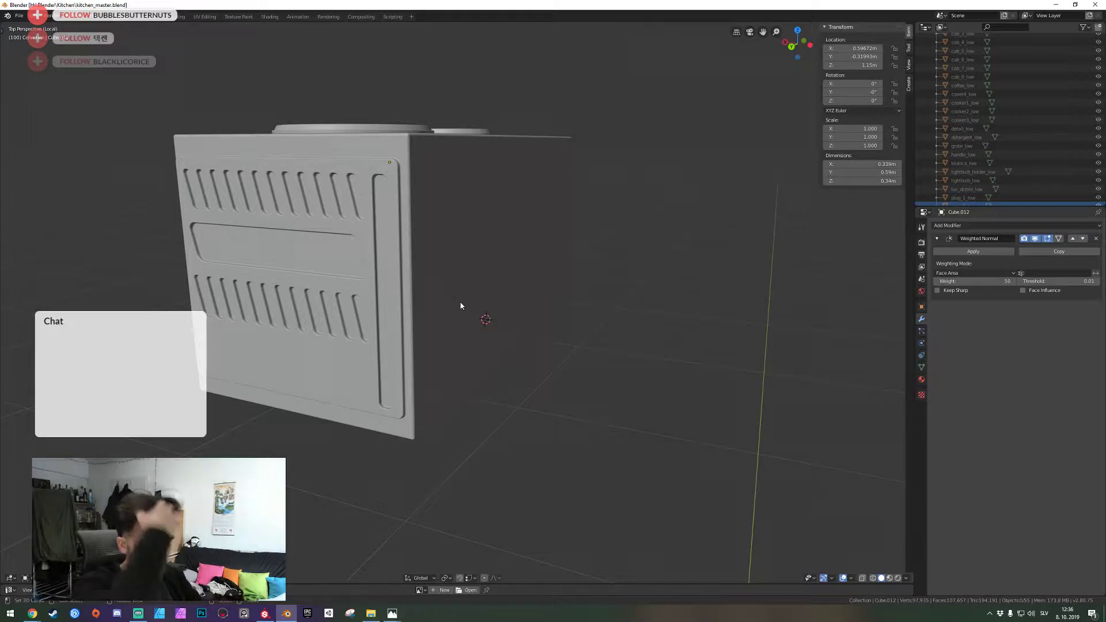
left_click(137, 612)
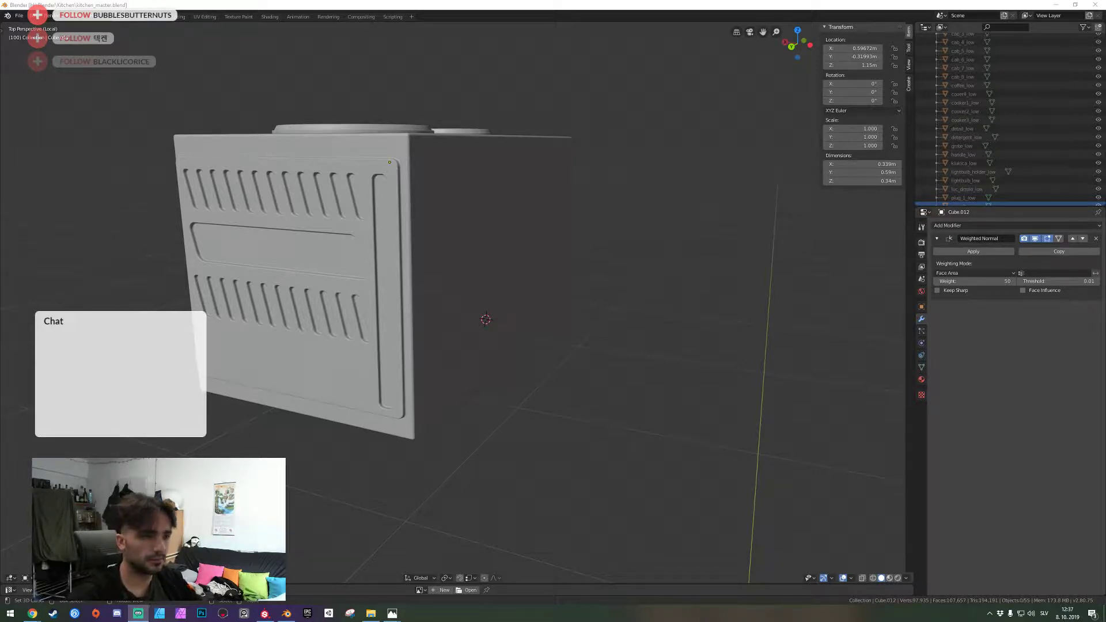
key("alt+Tab")
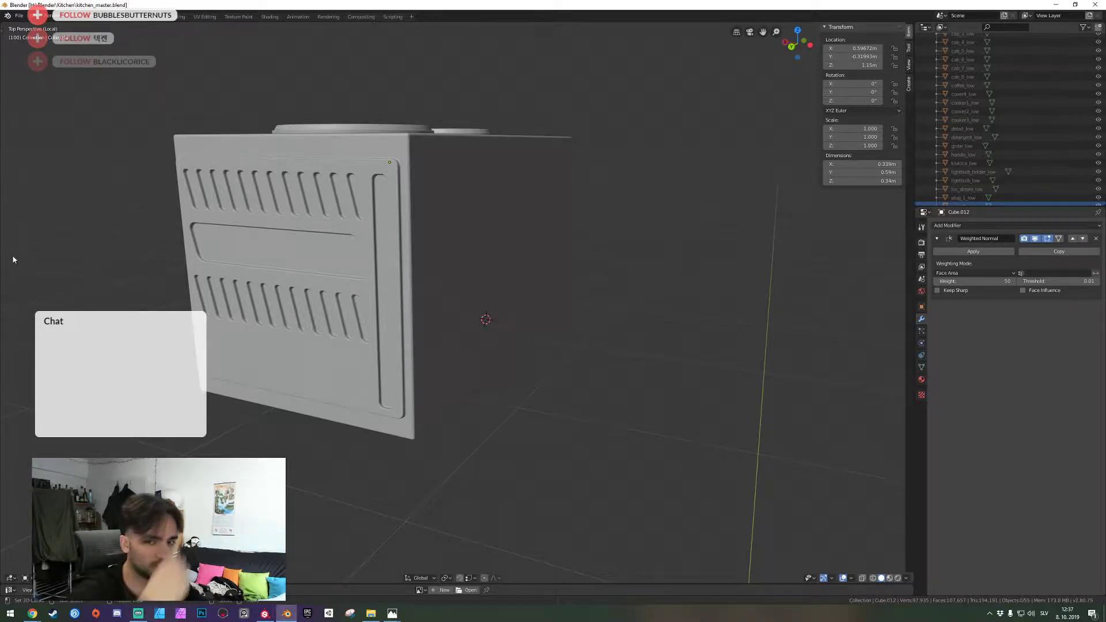
left_click(645, 435)
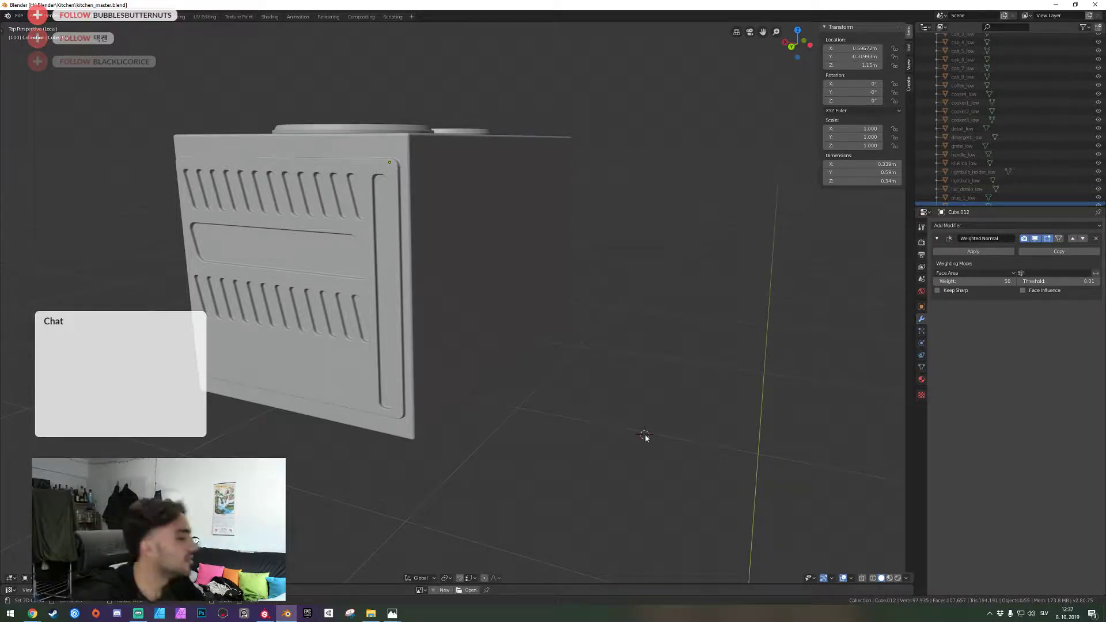
key("a")
key("a")
key("a")
key("a")
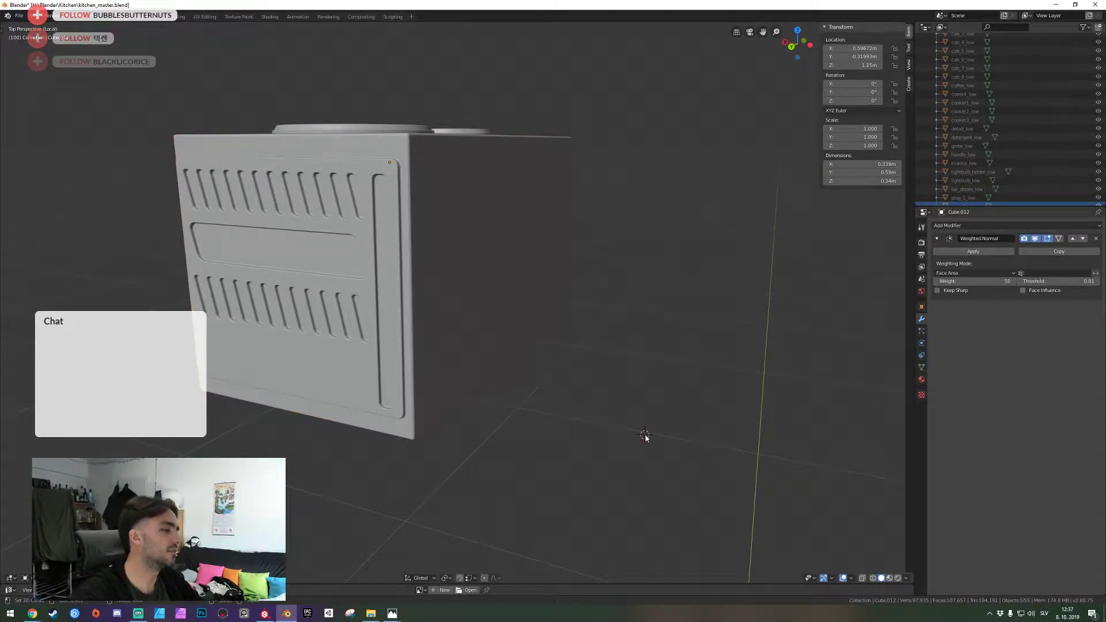
Save the kitchen_master.blend file again and view the vented panel
key("ctrl+s")
key("shift+grave")
key("w")
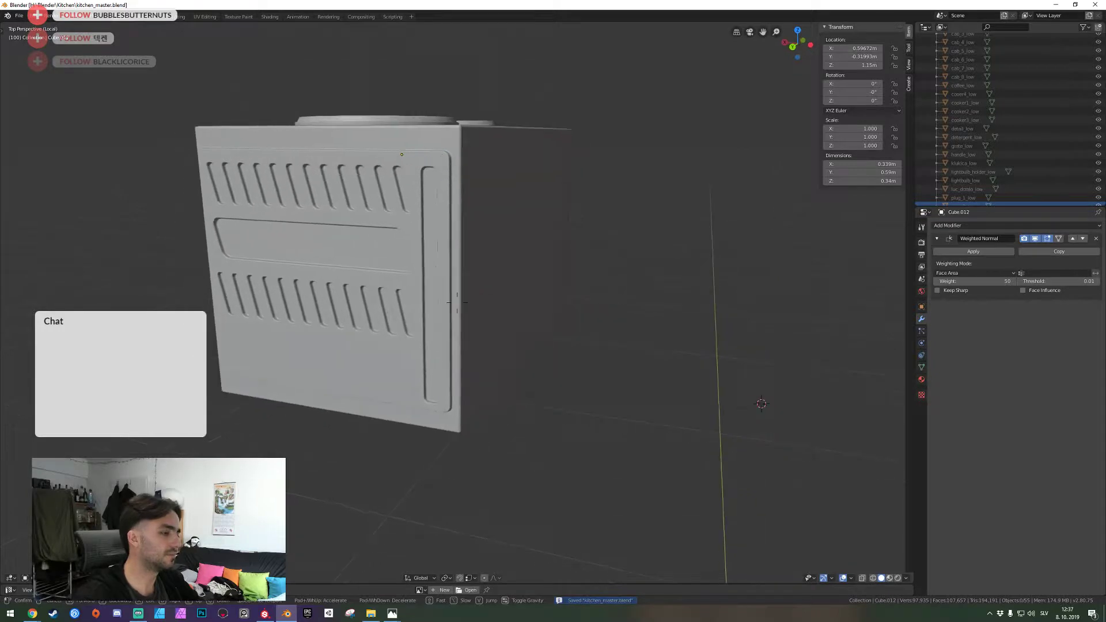
Examine the cooker from several angles and distances, covering the vented panel, the casing's edges and the top with both hotplates
key("s")
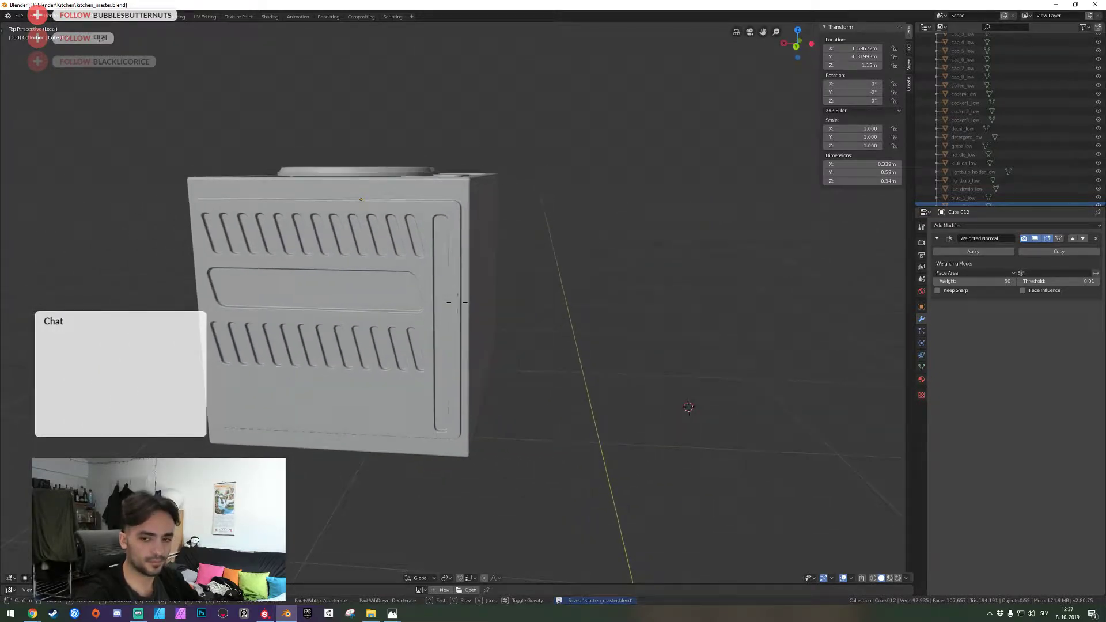
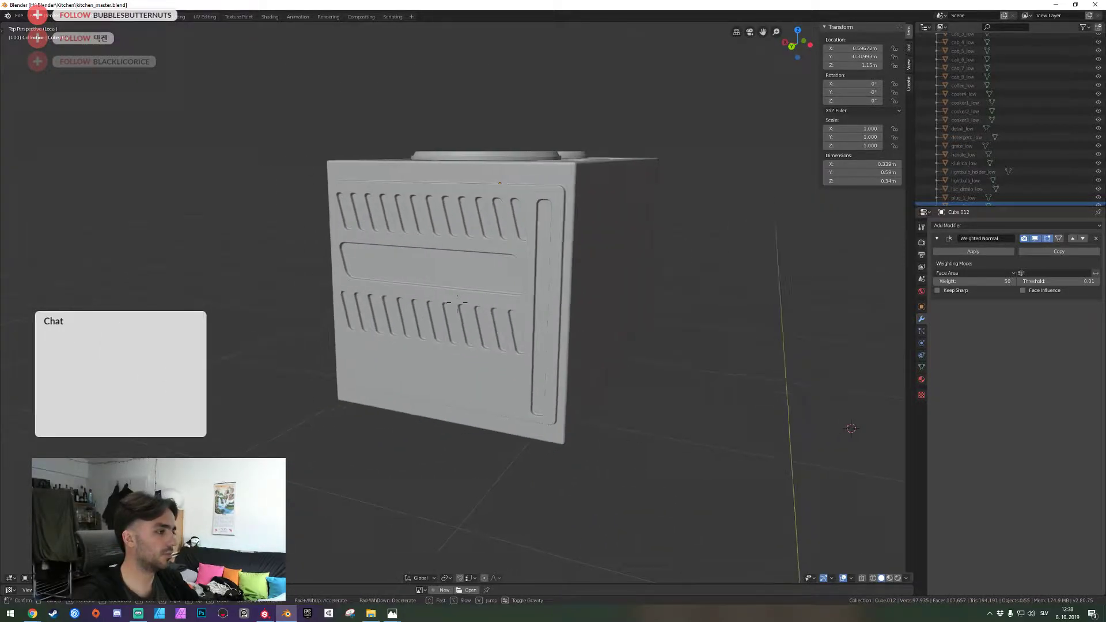
key("e")
key("w")
key("a")
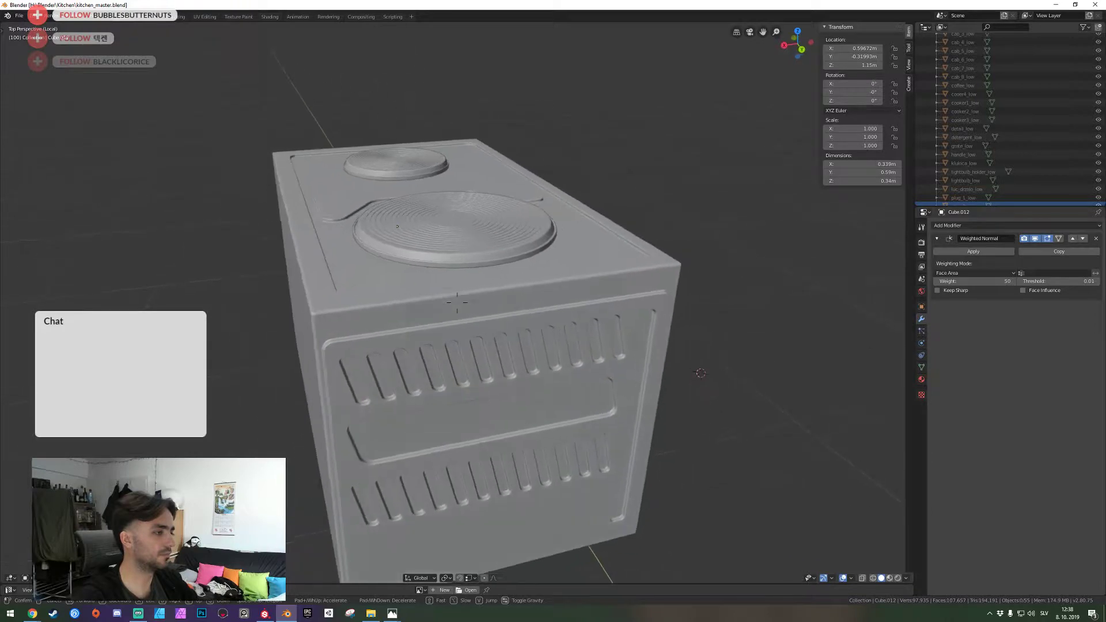
key("d")
key("a")
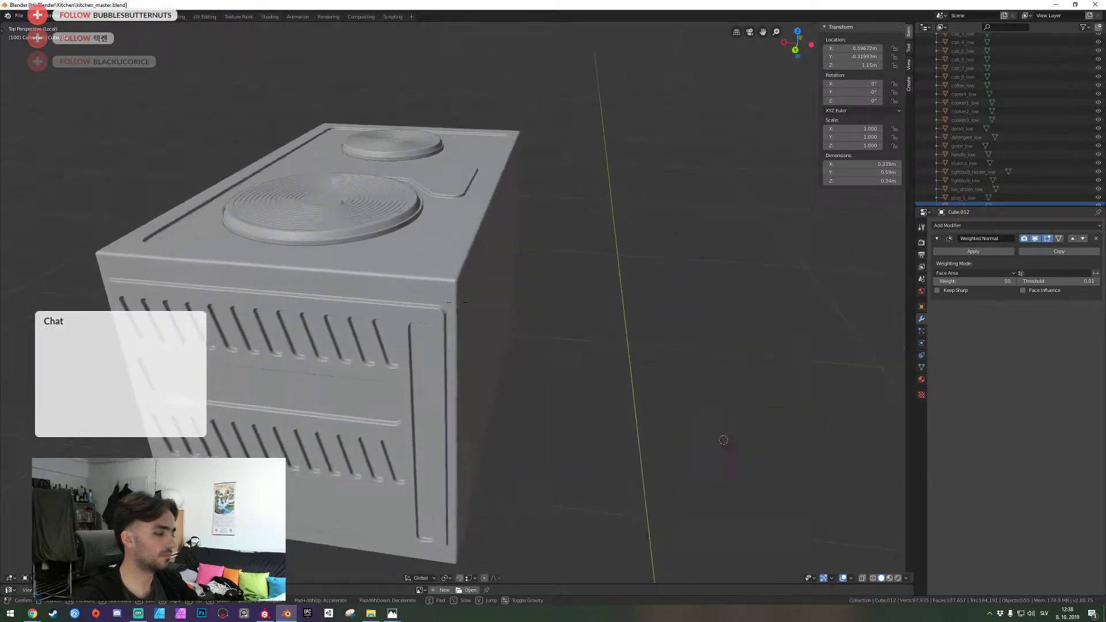
key("a")
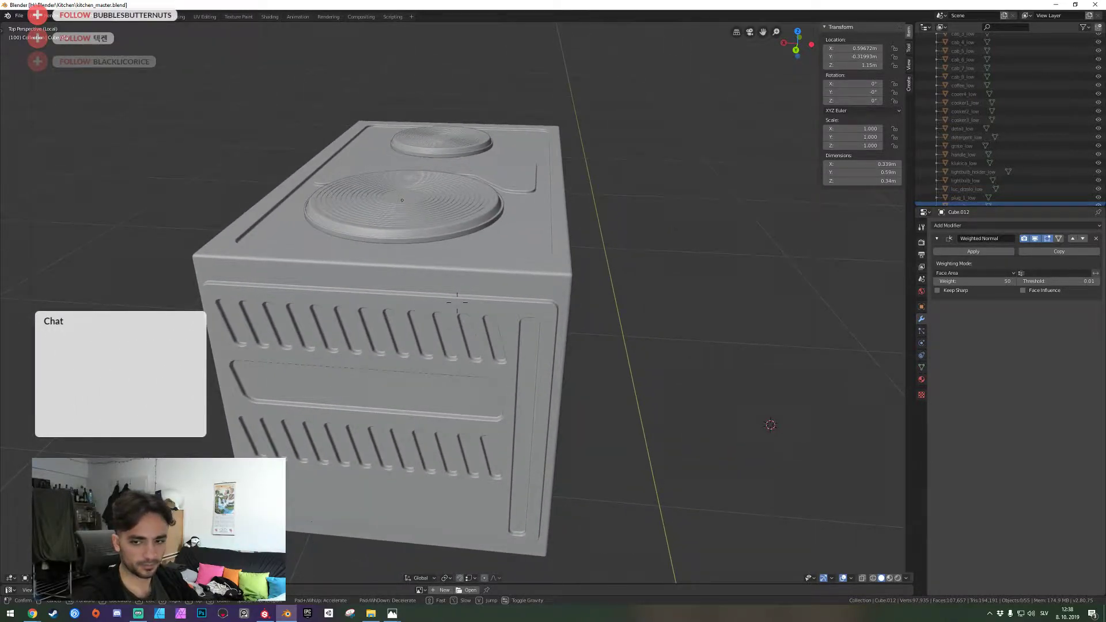
key("s")
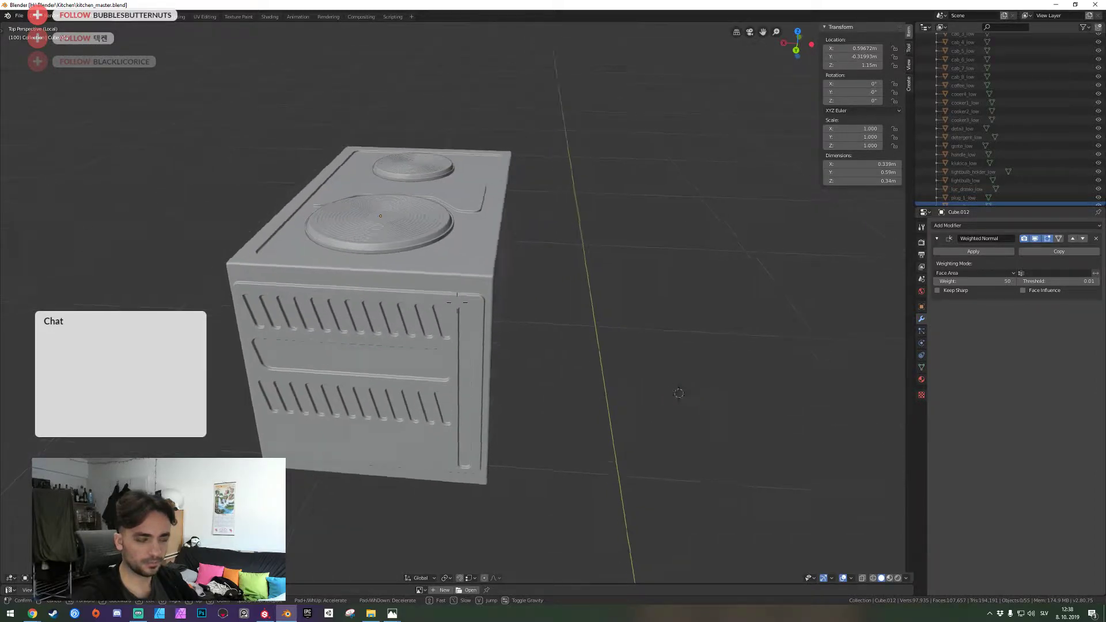
key("d")
key("a")
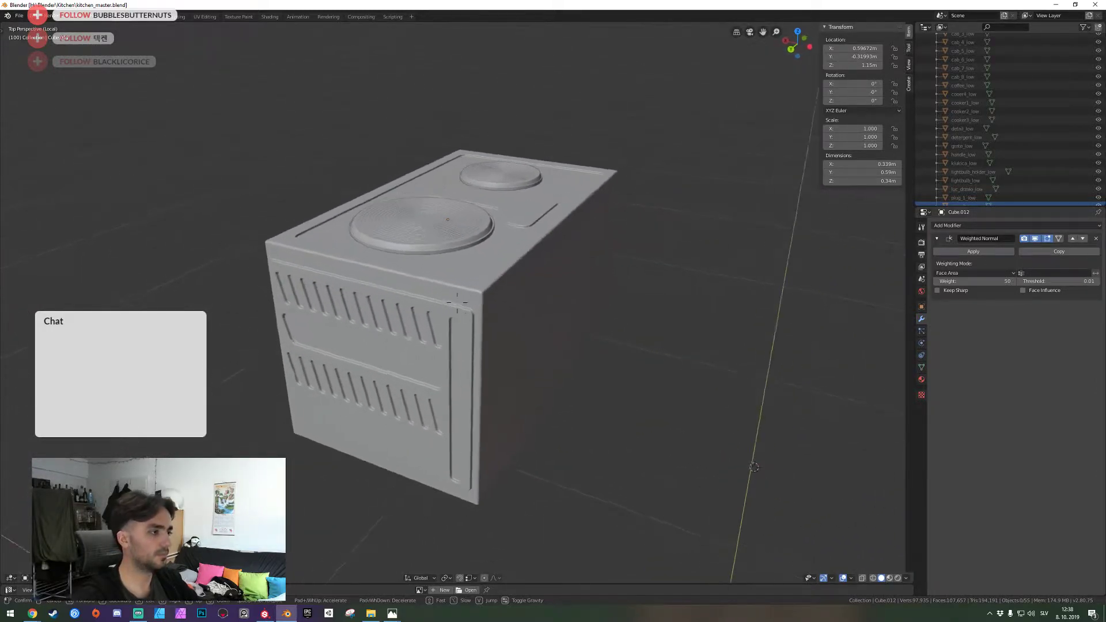
key("w")
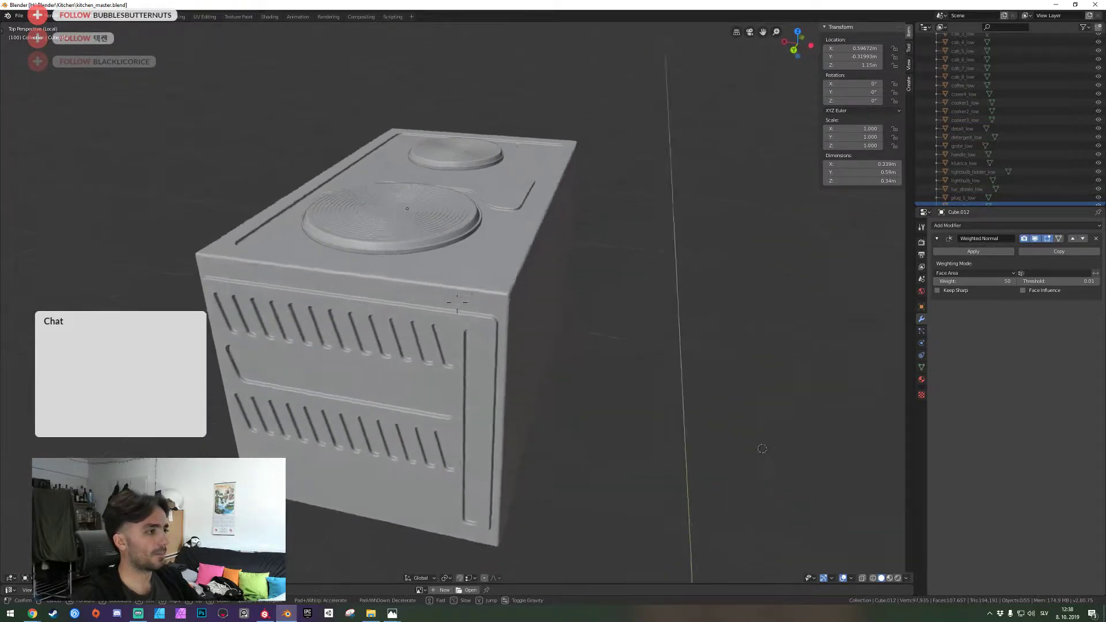
Examine the two-plate cooker's top, slotted front and blank side from several angles
key("s")
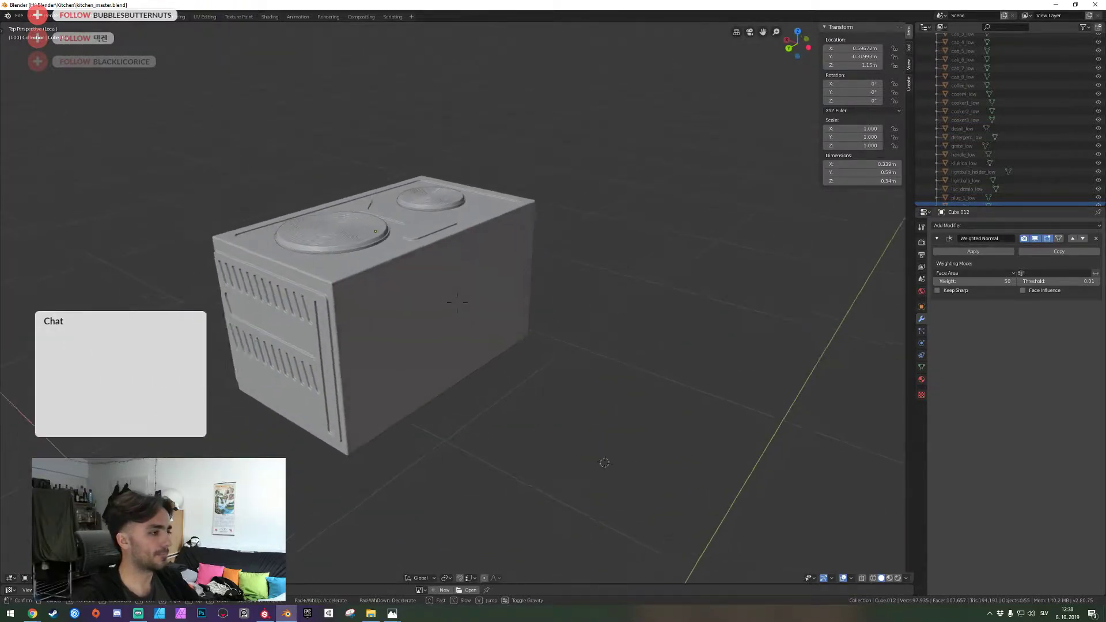
key("w")
left_click(457, 302)
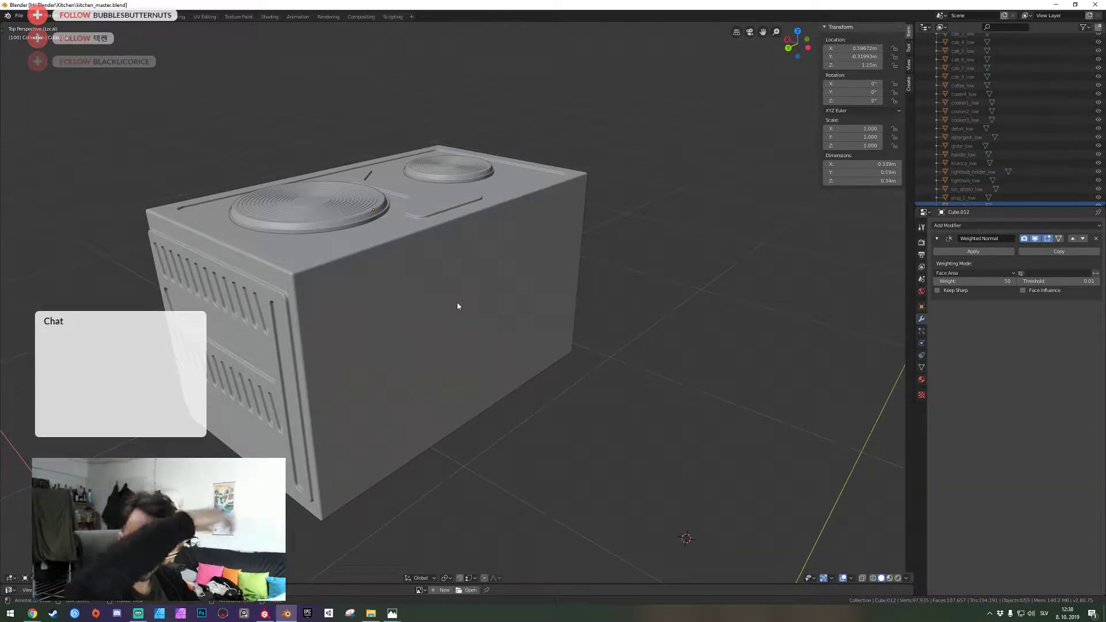
key("alt+Tab")
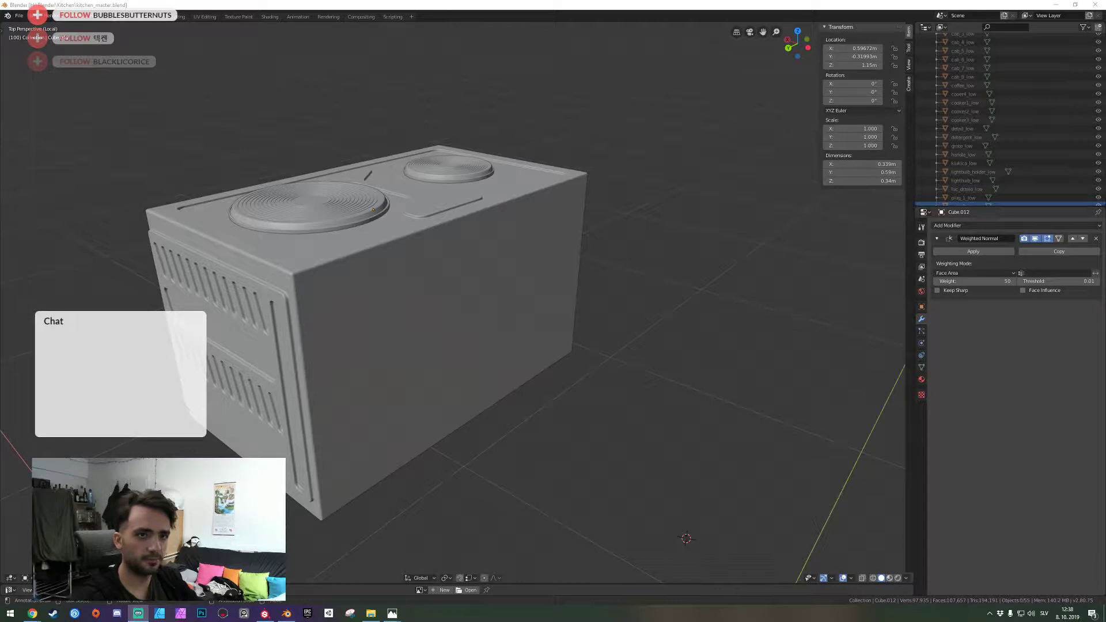
left_click(69, 170)
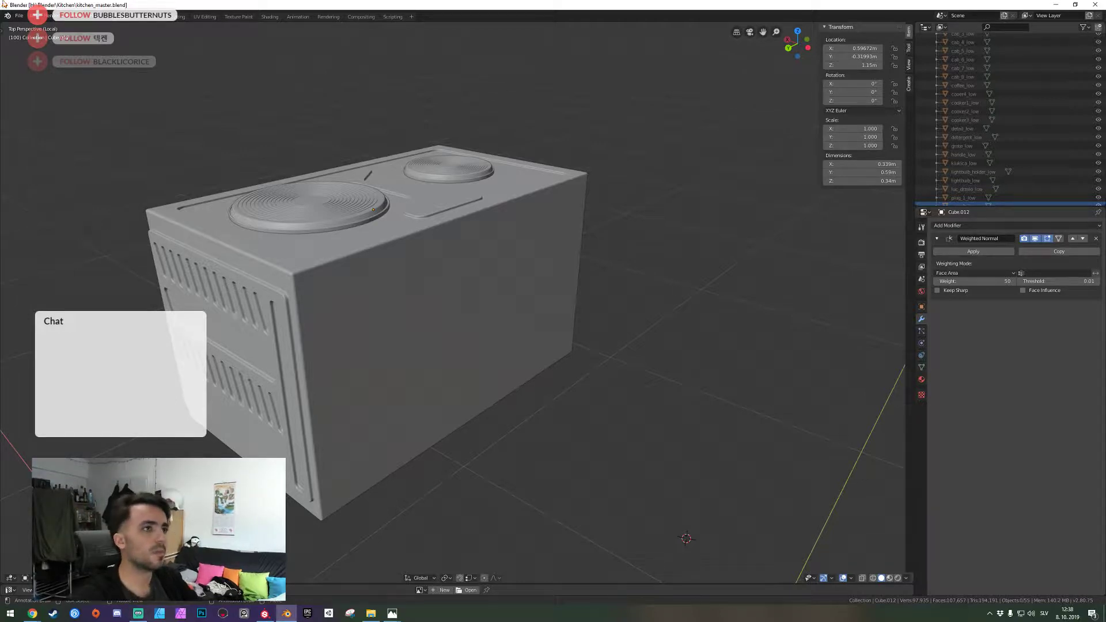
left_click(707, 255)
middle_click_drag(479, 299, 457, 303)
key("a")
key("shift+grave")
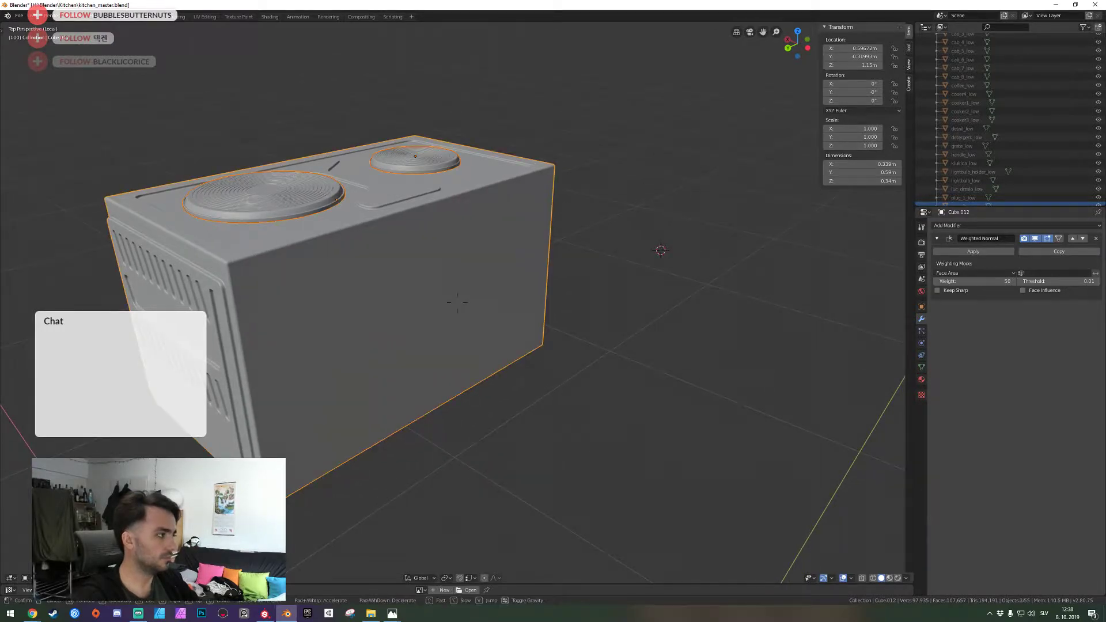
left_click(458, 302)
key("a")
key("a")
key("a")
Save the kitchen_master file and review the cooker's front corner and blank side
key("ctrl+s")
key("shift+grave")
key("a")
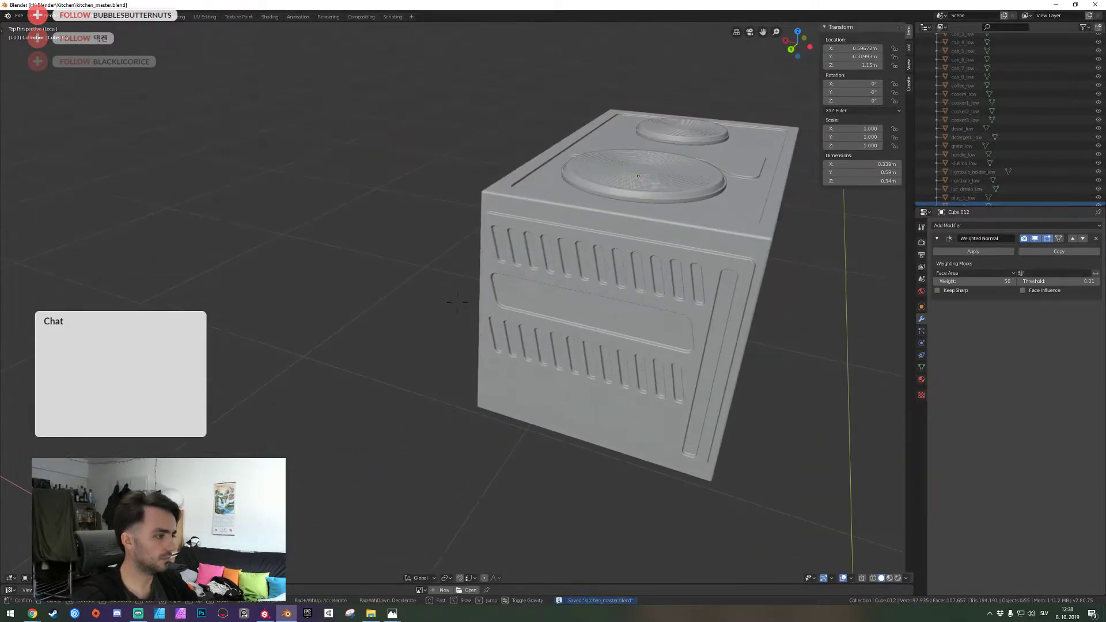
left_click(457, 303)
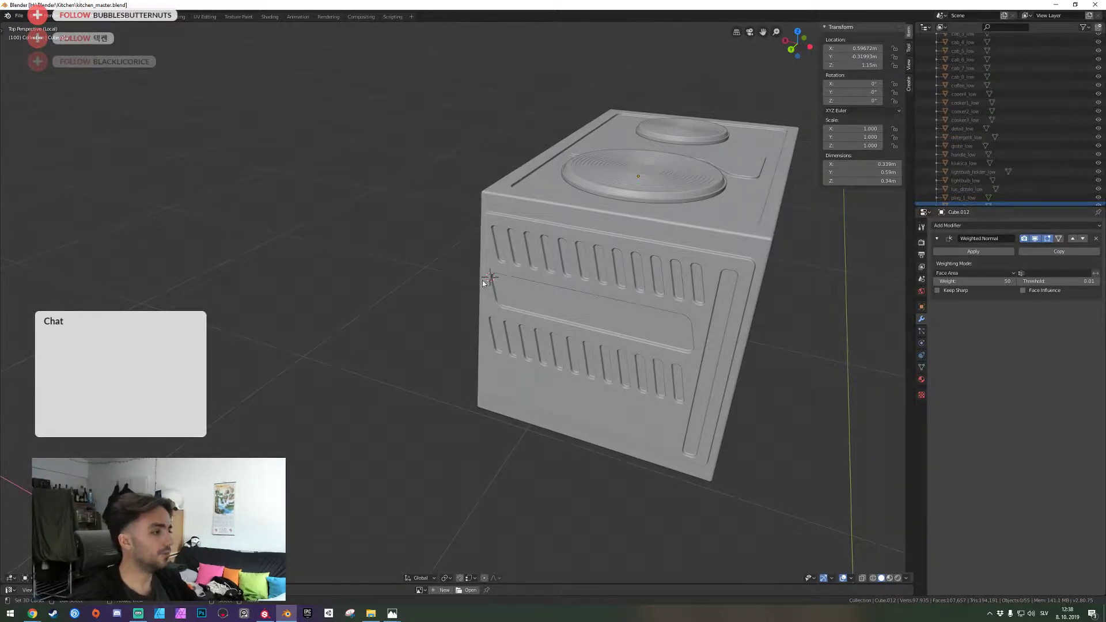
key("shift+grave")
key("w")
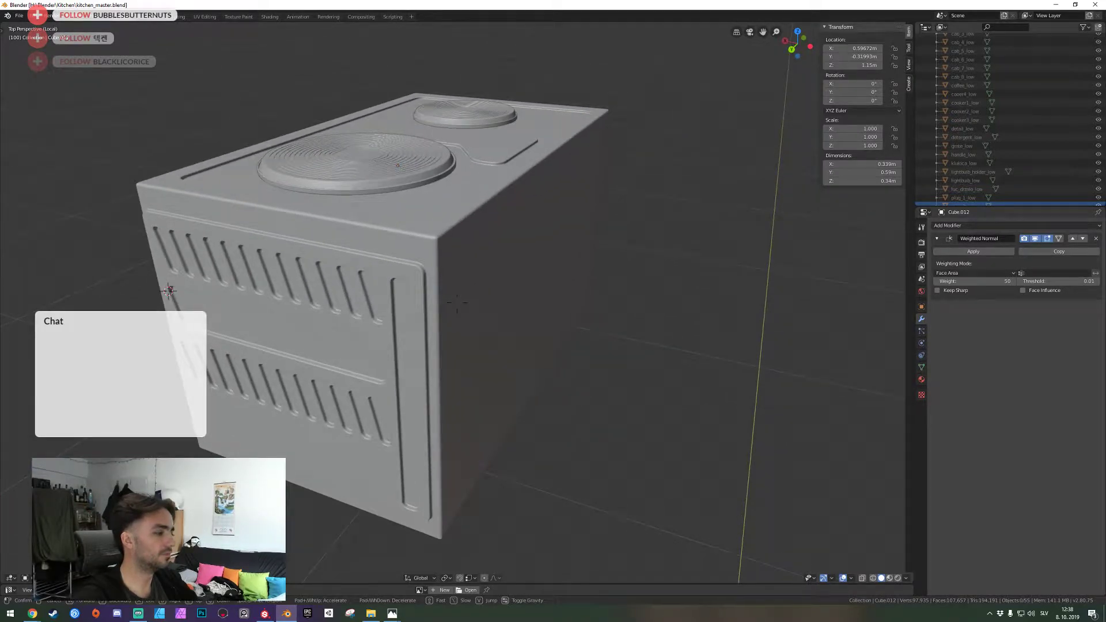
key("a")
key("d")
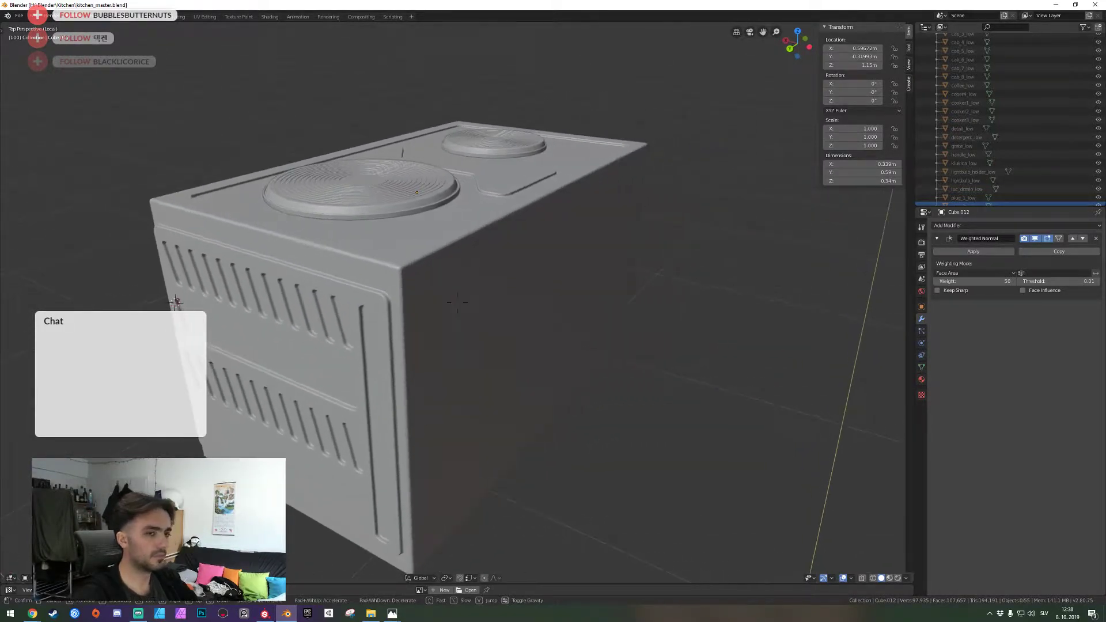
key("a")
key("w")
key("ctrl+s")
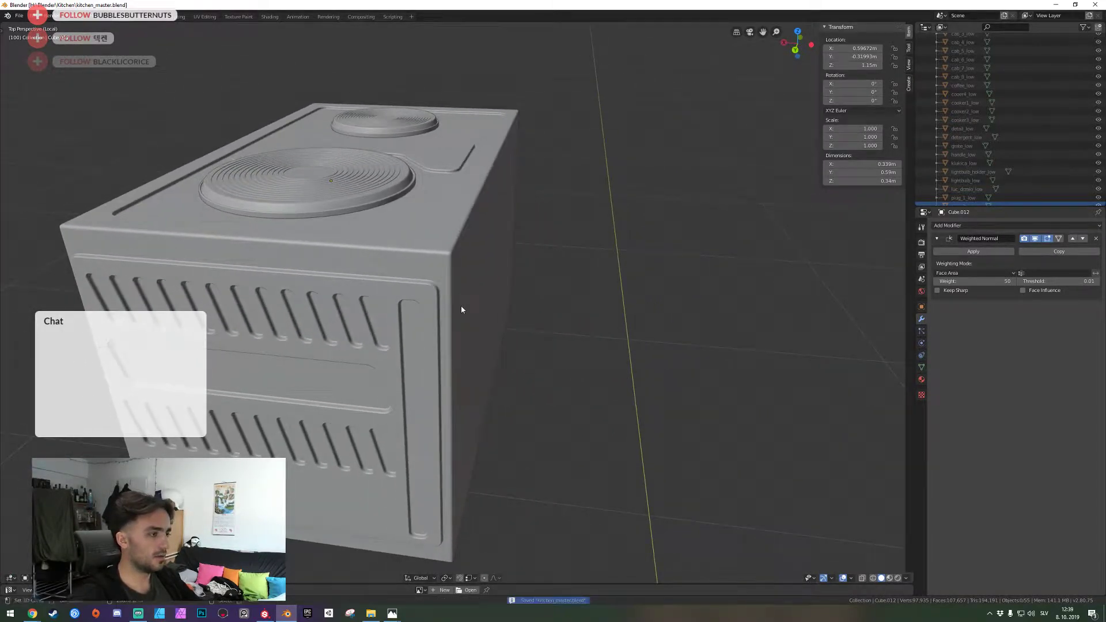
left_click(457, 303)
key("shift+grave")
key("s")
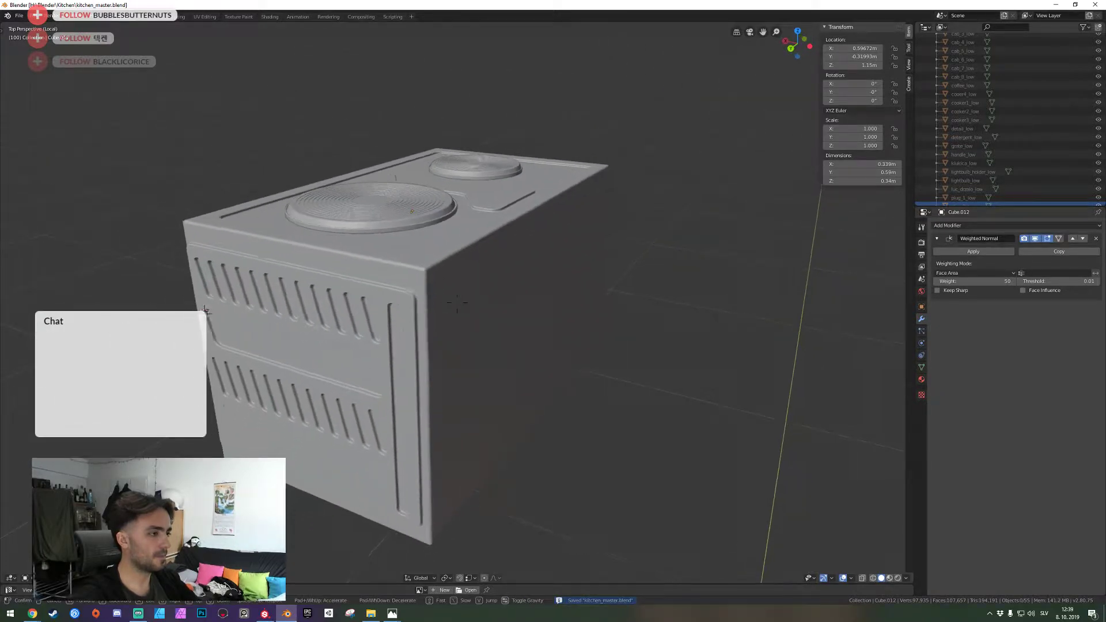
left_click(466, 303)
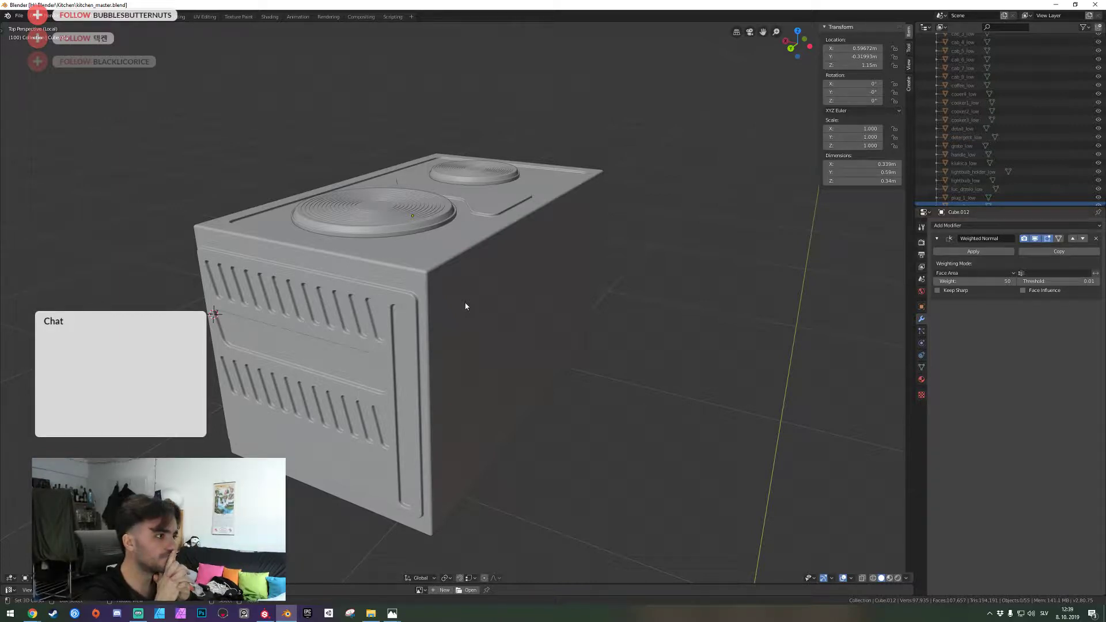
Select the cooker body and open its mesh in Edit Mode around the corner beside the blank side
left_click(466, 306)
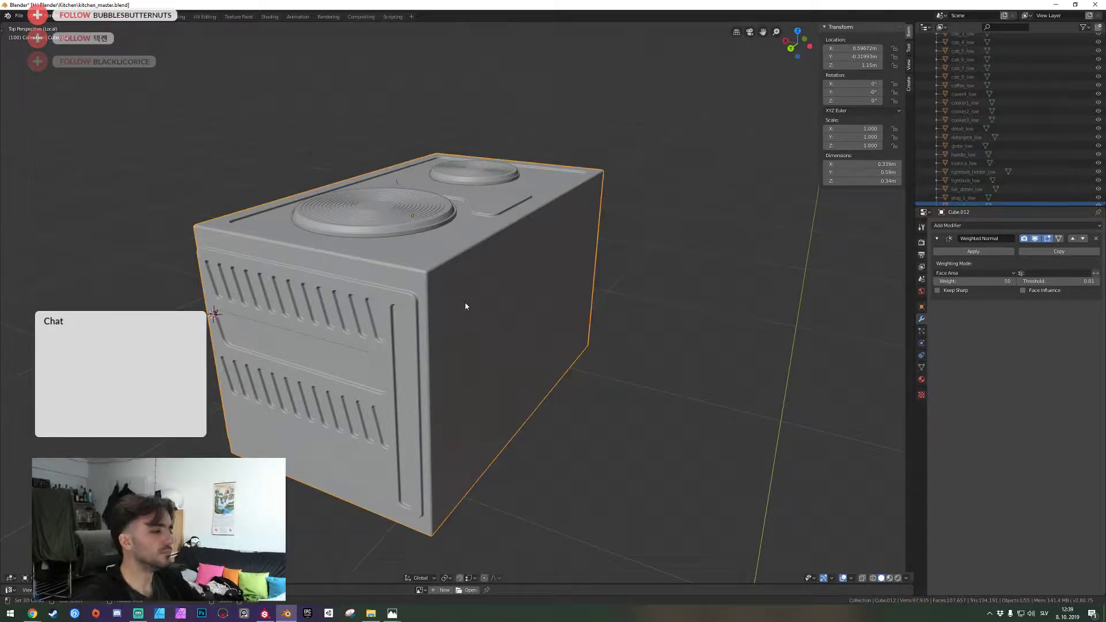
key("shift+grave")
key("w")
left_click(459, 301)
key("shift+grave")
key("w")
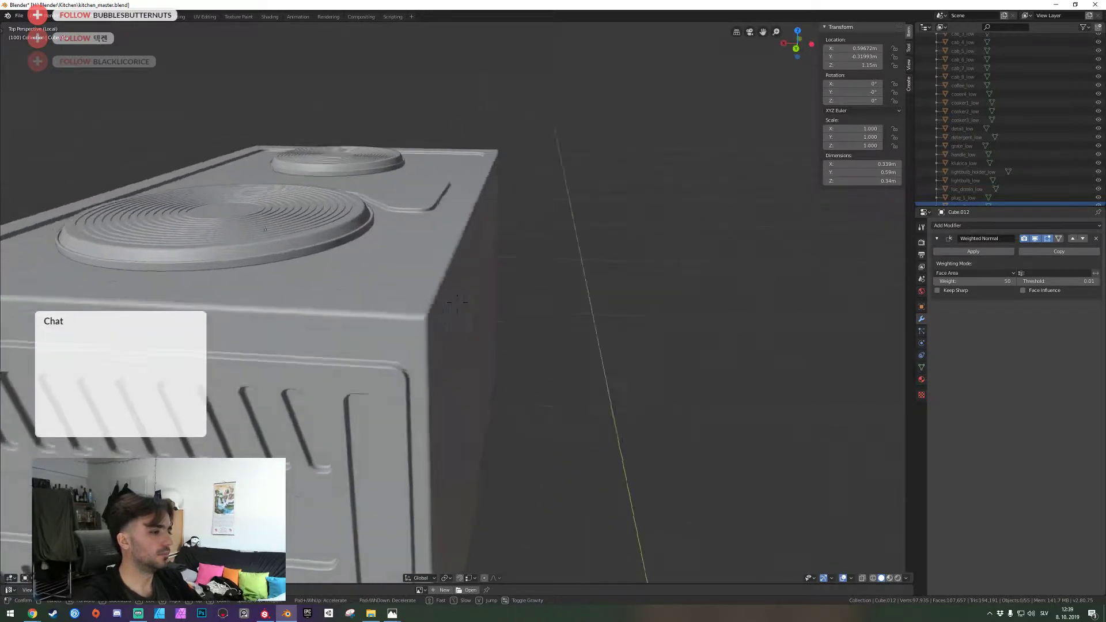
left_click(458, 304)
key("Tab")
key("shift+grave")
key("w")
left_click(460, 302)
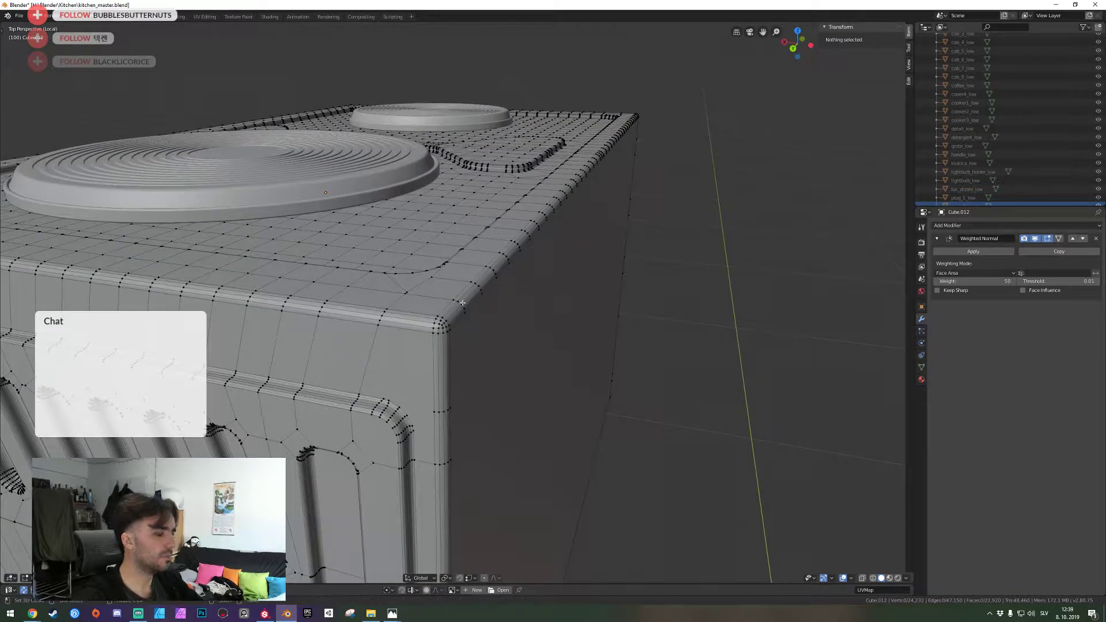
middle_click_drag(445, 357, 459, 302)
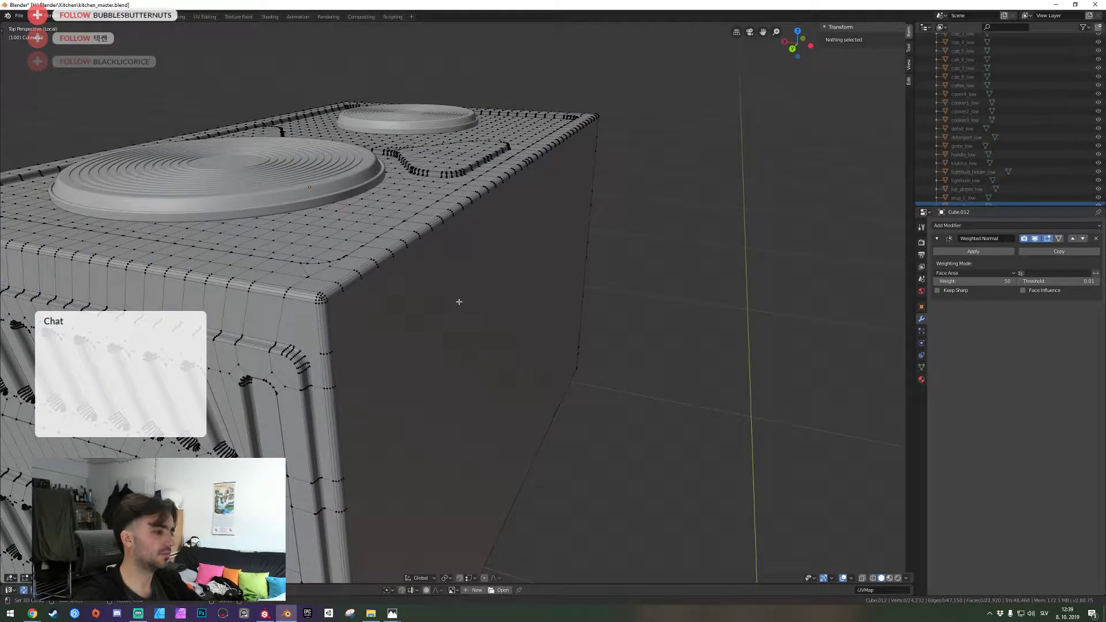
key("shift+grave")
key("s")
left_click(459, 303)
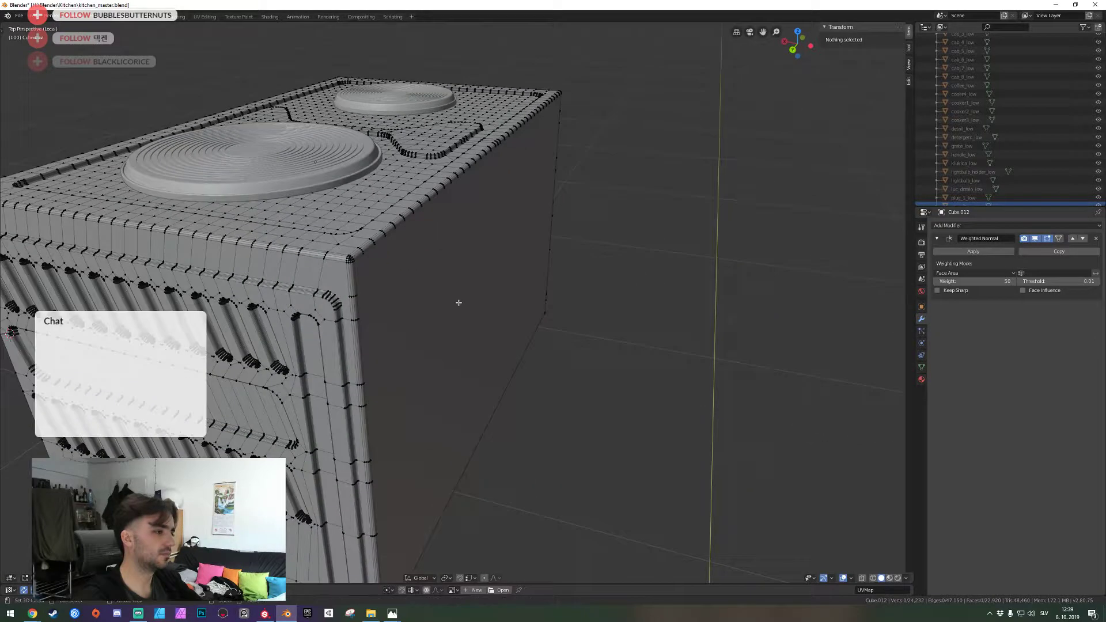
Duplicate the body's large blank side face outward and separate the copy into its own object
key("3")
left_click(458, 302)
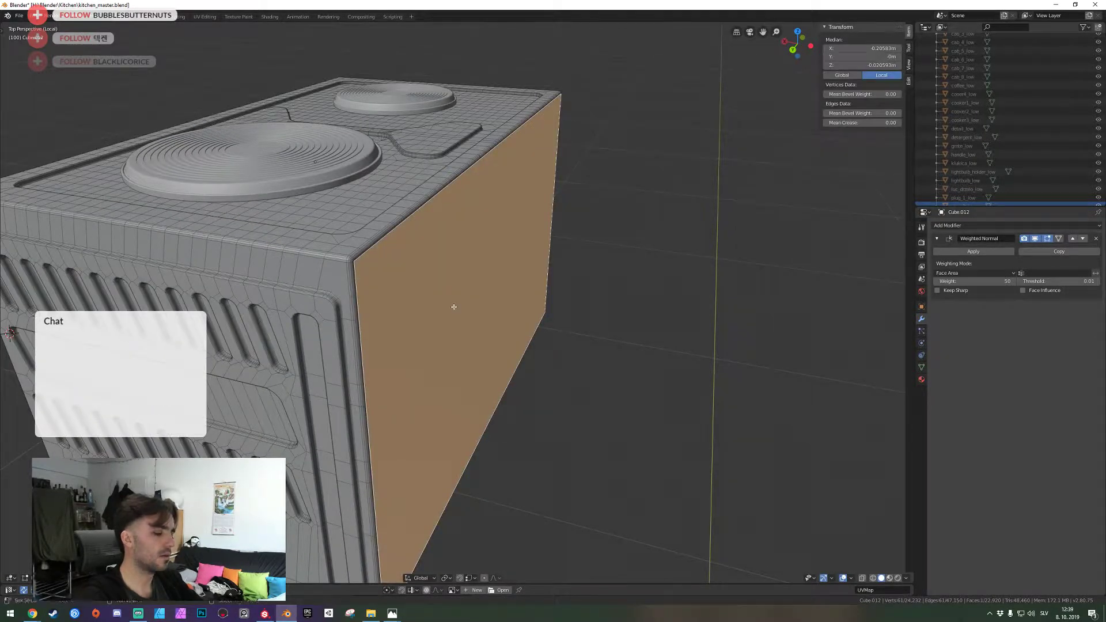
key("shift+d")
left_click(477, 322)
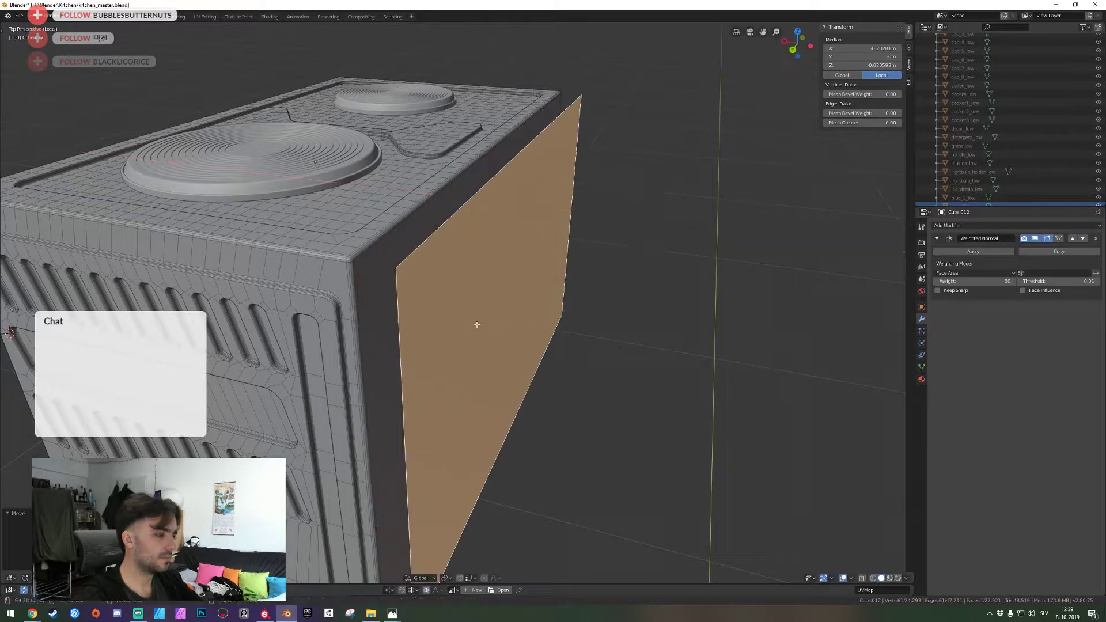
key("p")
left_click(477, 324)
key("Tab")
Move the separated side panel along X and snap it to the cooker body's front corner
right_click(469, 325)
middle_click_drag(469, 327, 490, 331)
key("g")
key("x")
left_click(438, 272)
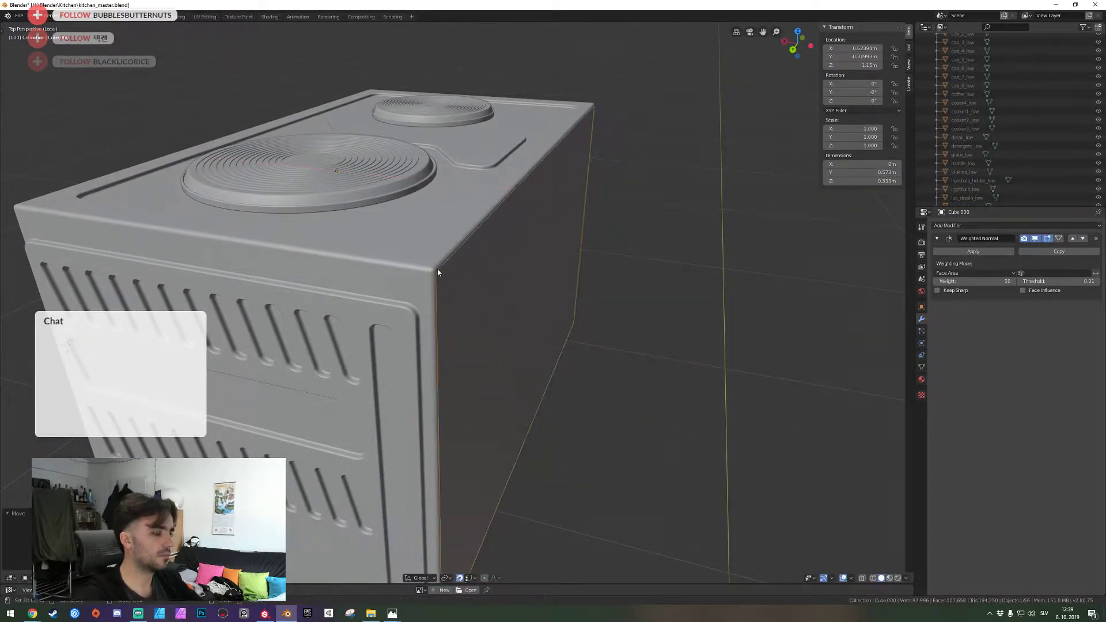
middle_click_drag(452, 274, 372, 281)
left_click(330, 271, "shift")
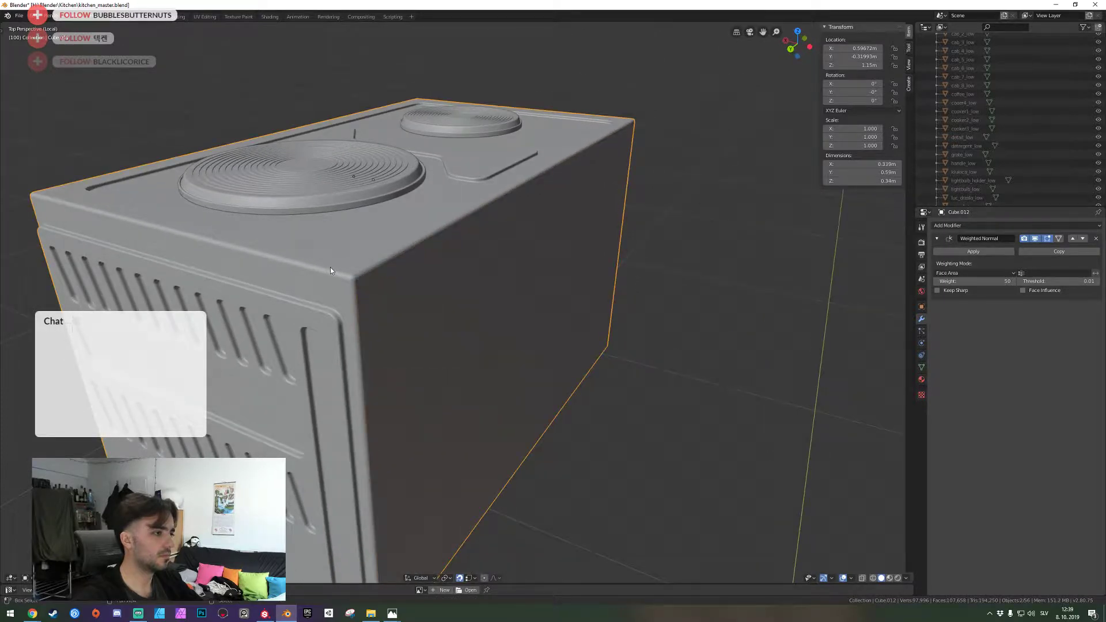
key("KP_1")
key("ctrl+KP_3")
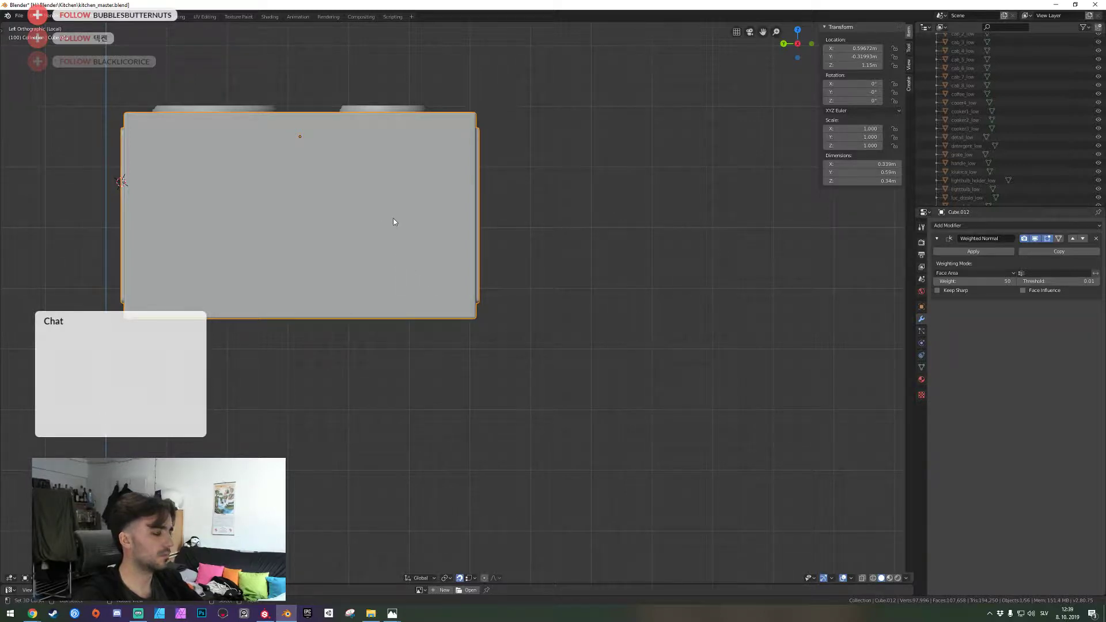
key("KP_3")
key("g")
left_click(548, 206)
middle_click_drag(548, 205, 403, 249, "shift")
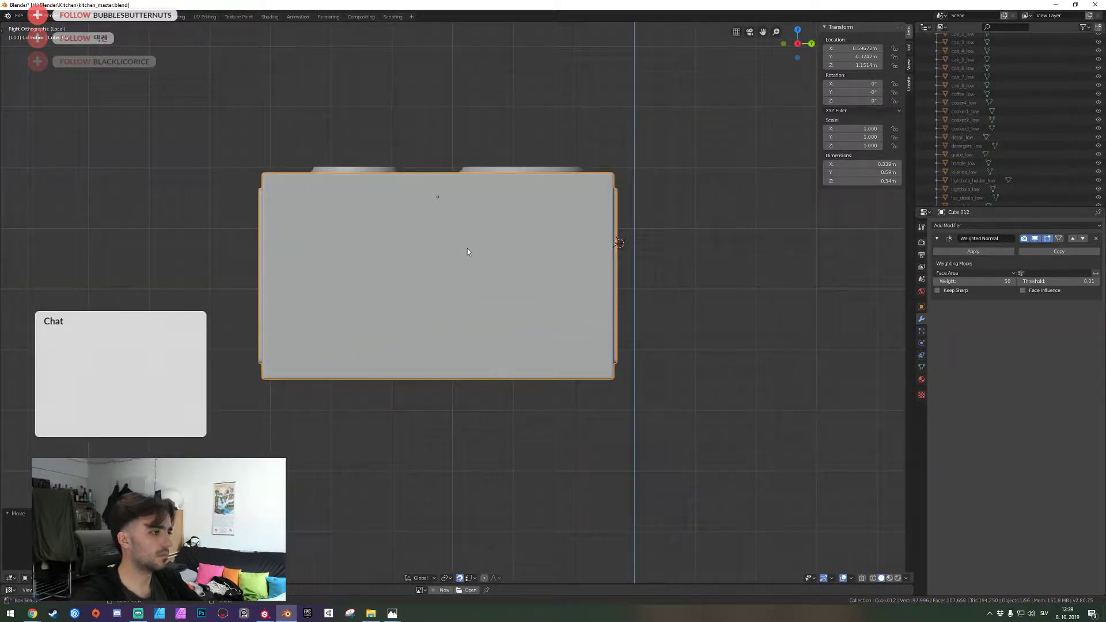
key("ctrl+z")
key("g")
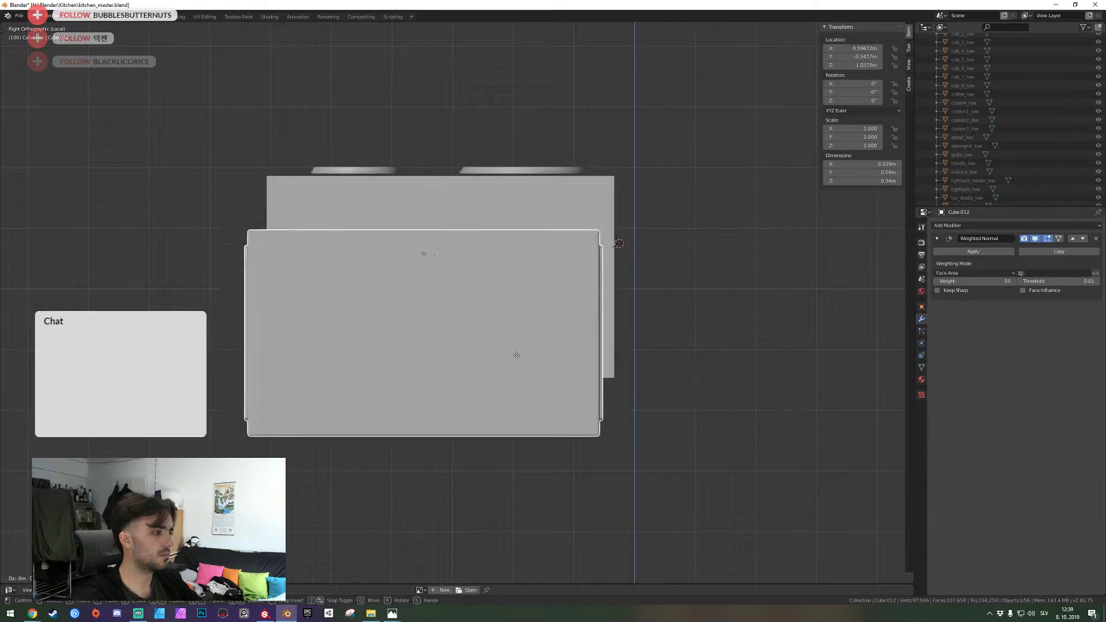
right_click(462, 263)
key("alt+a")
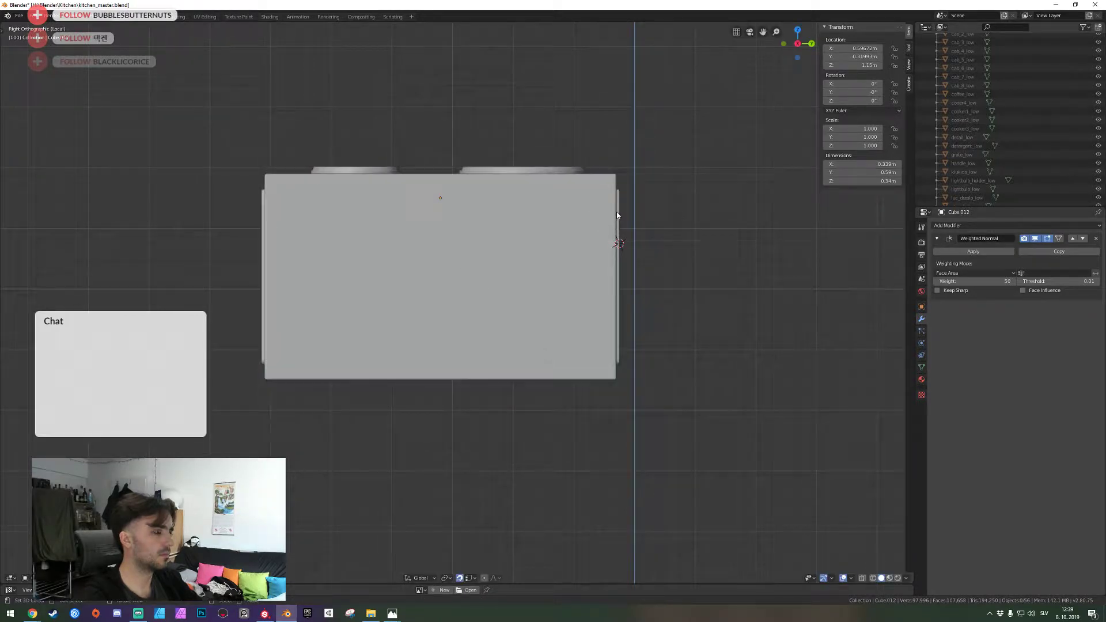
Raise the cooker body 0.1 m along Z
key("ctrl+KP_3")
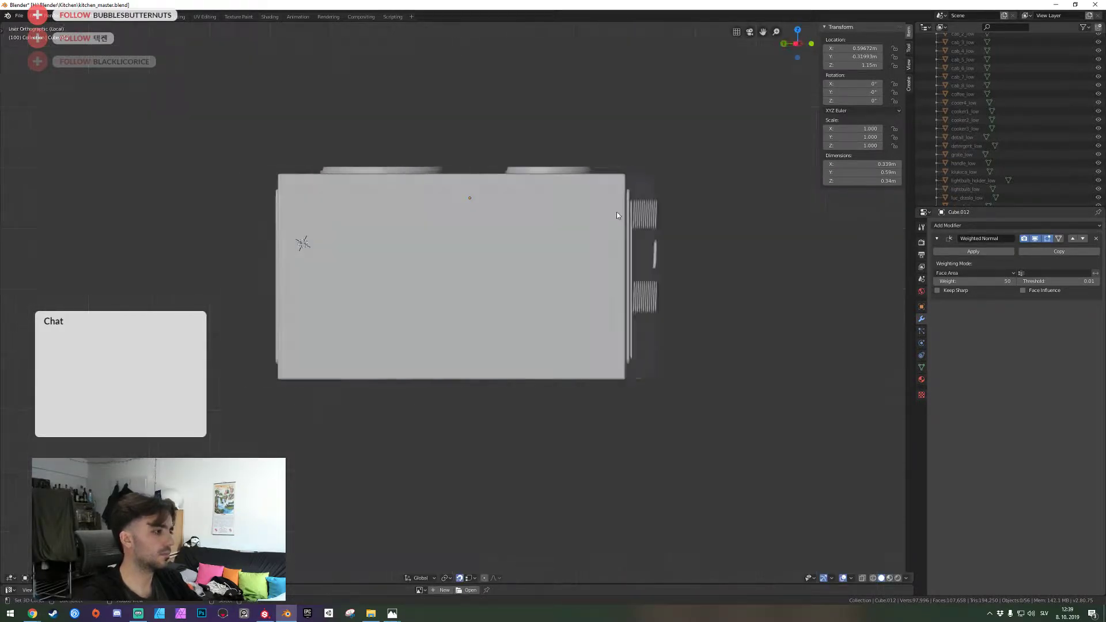
left_click(559, 225)
middle_click_drag(560, 224, 458, 303)
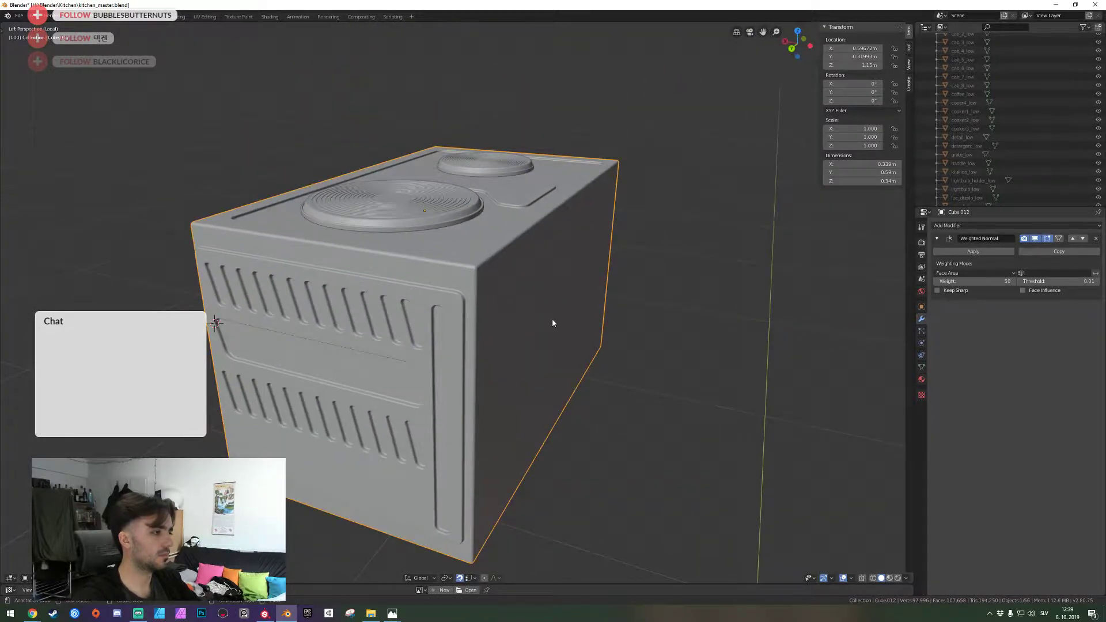
right_click(397, 286)
type("gz")
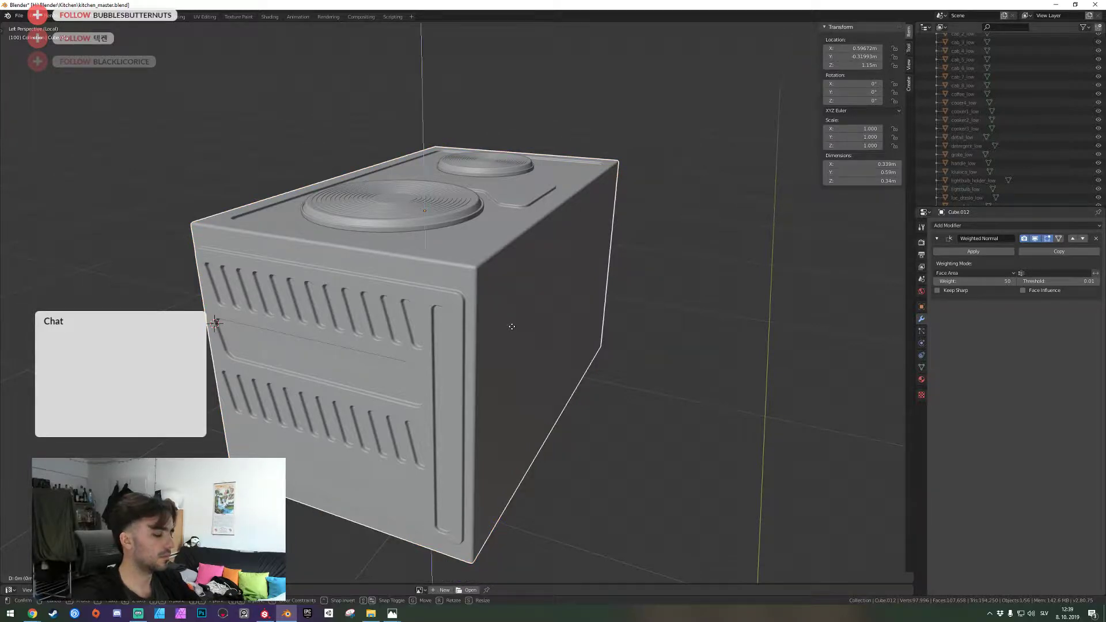
type("0.1")
key("Return")
Move the separated side panel 0.1 m away from the cooker body along X
left_click(513, 491)
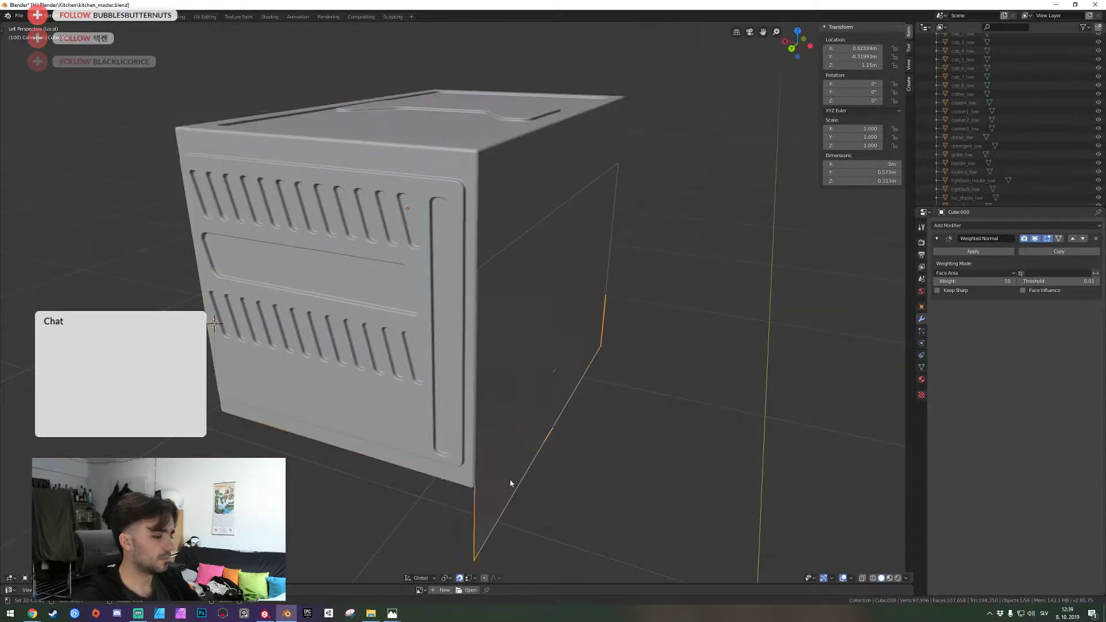
key("g")
key("x")
key("Return")
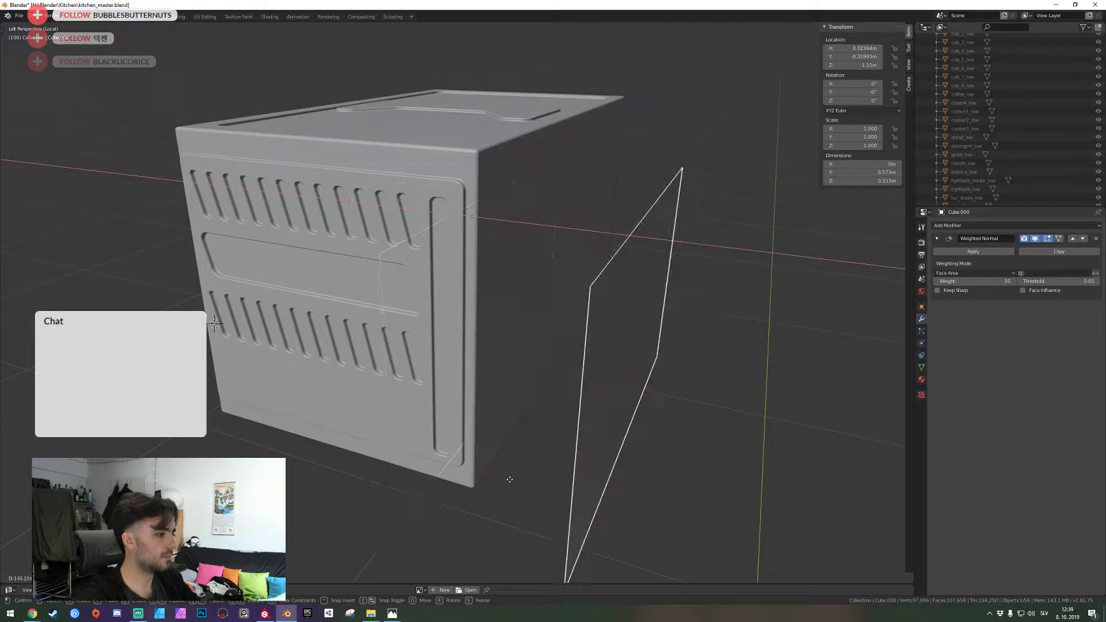
key("alt+a")
key("Tab")
Lower the cooker body 0.1 m along Z and save the file
right_click(473, 425)
type("g")
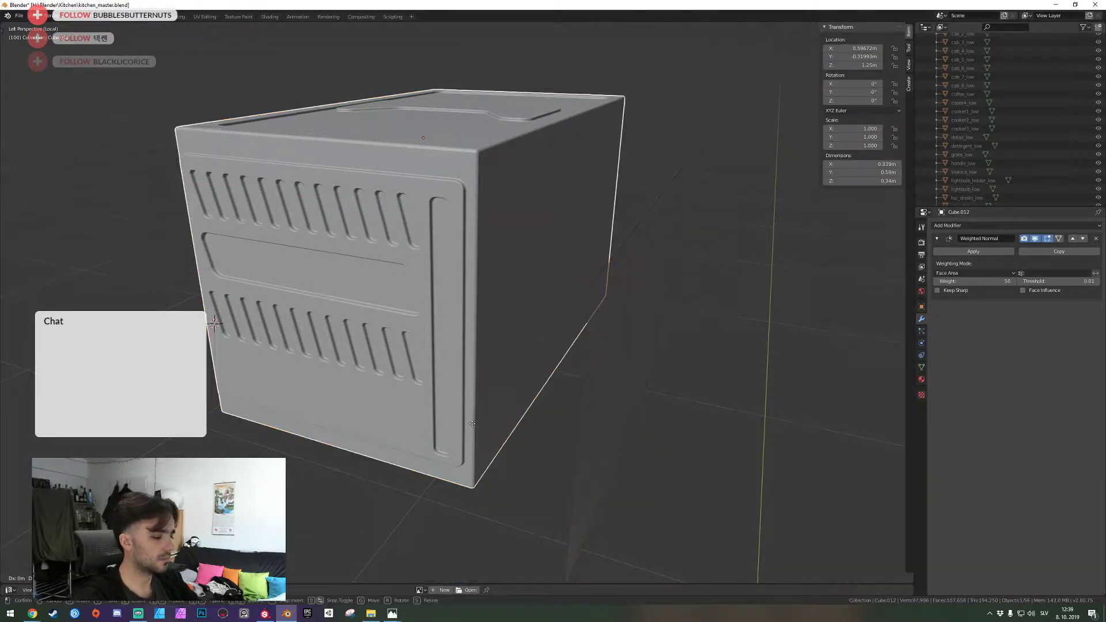
type("z0.1-")
key("Return")
key("alt+a")
key("ctrl+s")
Move the side panel along X and snap it flush against the cooker body's blank side
middle_click_drag(473, 427, 582, 333)
left_click(518, 313)
key("g")
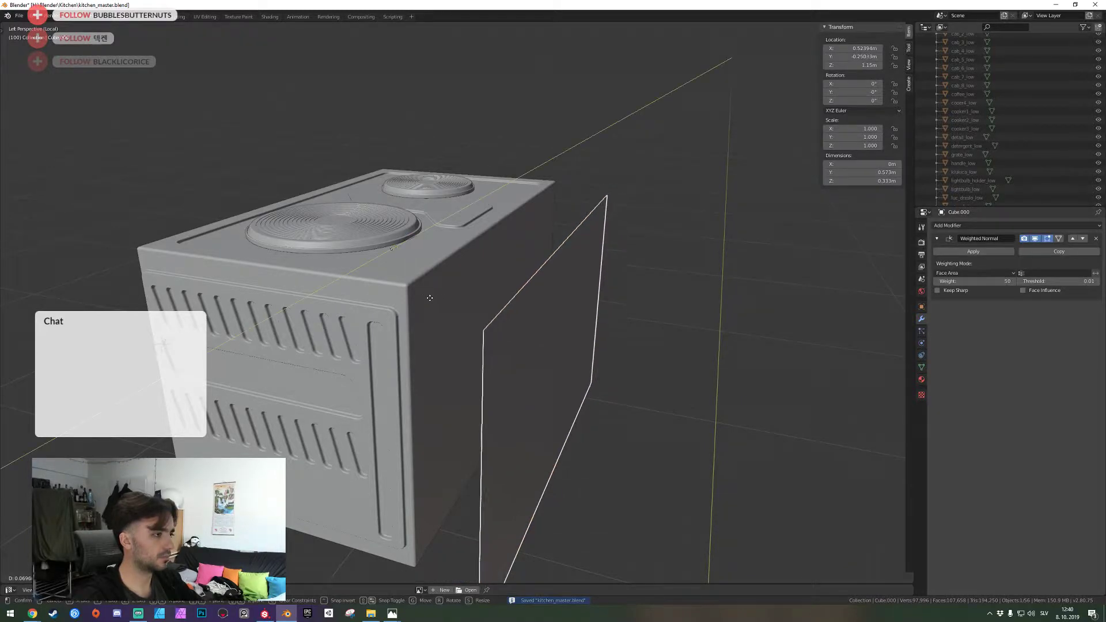
key("x")
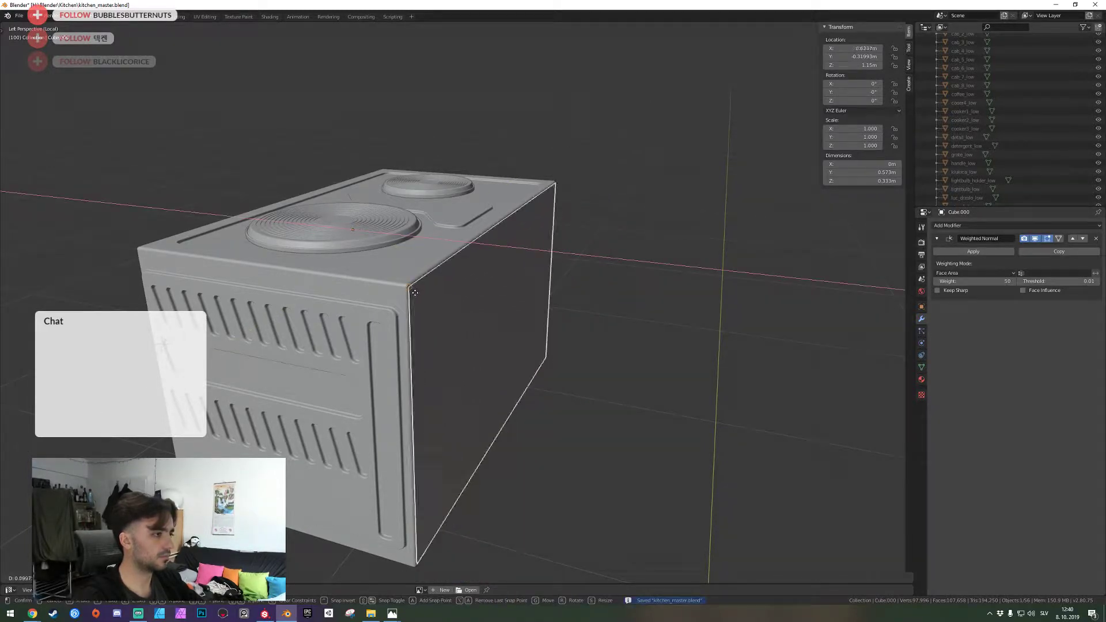
left_click(403, 291)
Extrude the side panel's face outward along X to a thickness of about 0.0192 m and return to Object Mode
middle_click_drag(403, 291, 458, 307)
key("Tab")
left_click(459, 306)
key("g")
key("x")
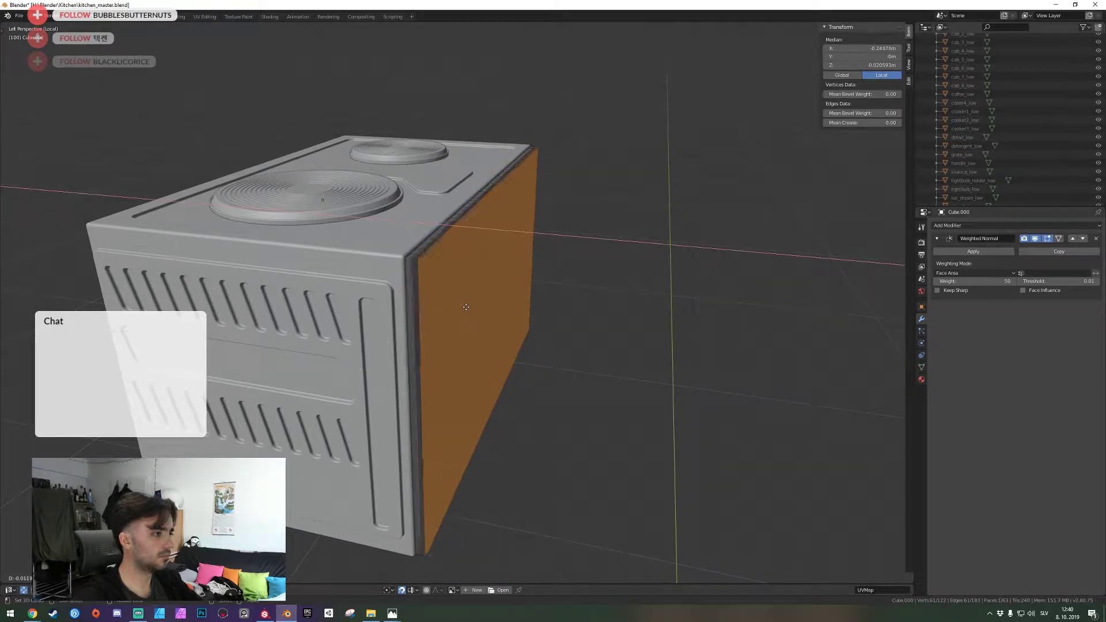
left_click(472, 309)
key("Tab")
key("shift+grave")
key("s")
left_click(457, 302)
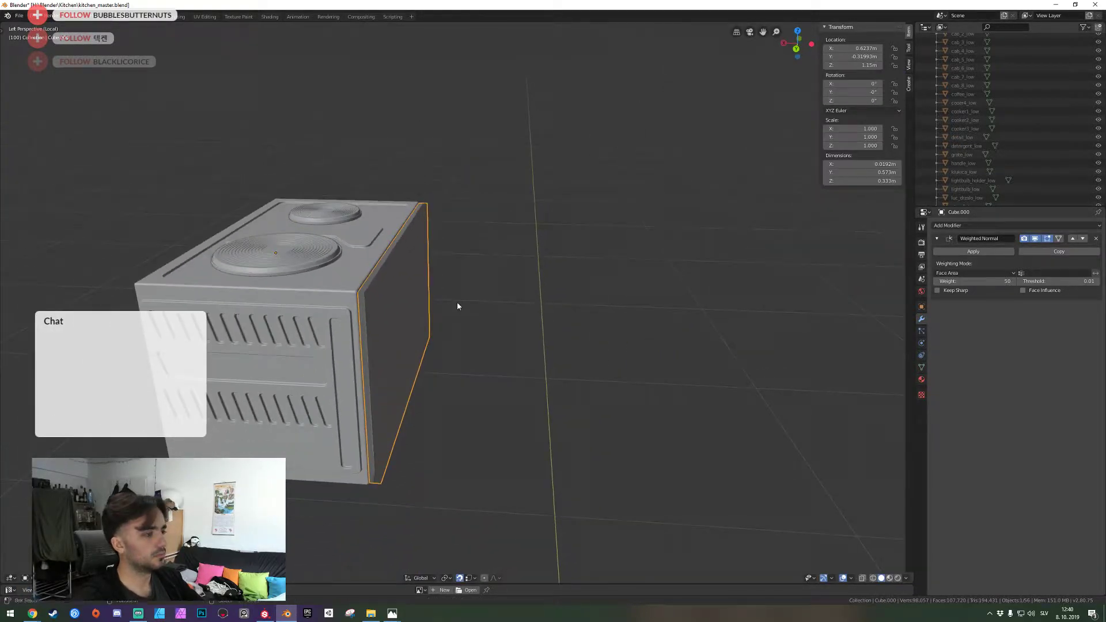
Examine how the side panel sits against the cooker body, both isolated and within the full kitchen scene
key("shift+grave")
key("w")
key("d")
left_click(457, 302)
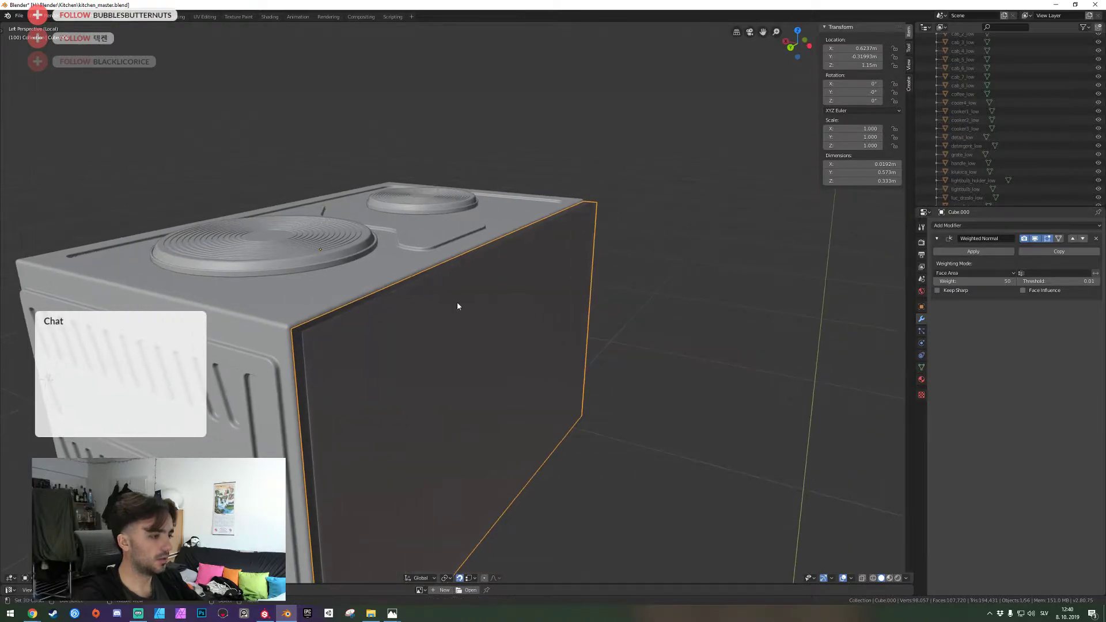
key("shift+grave")
key("a")
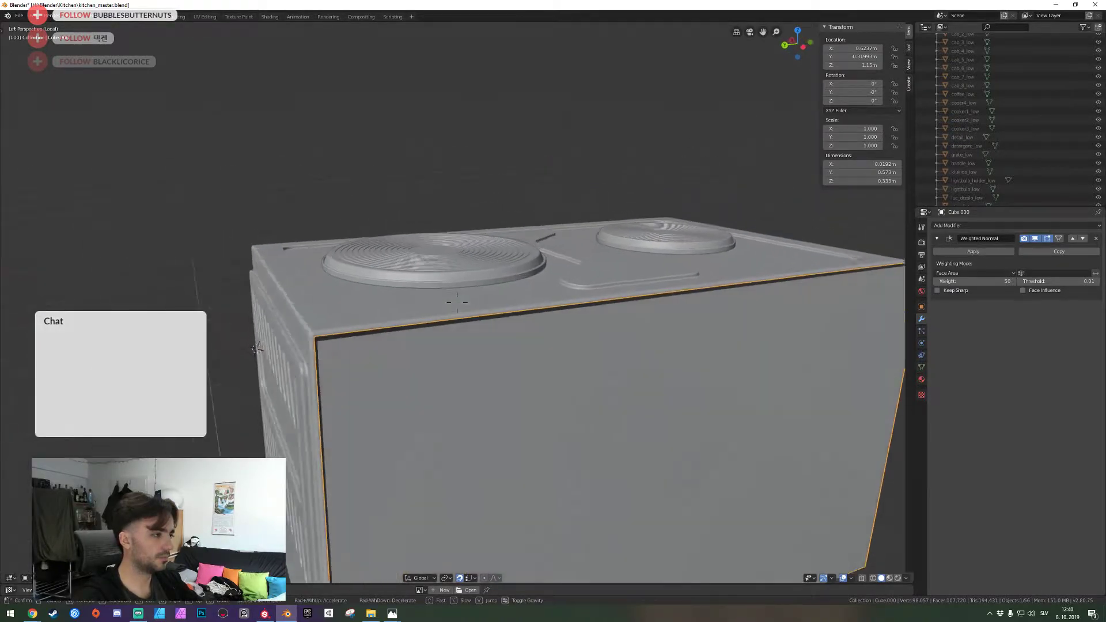
left_click(457, 306)
key("shift+grave")
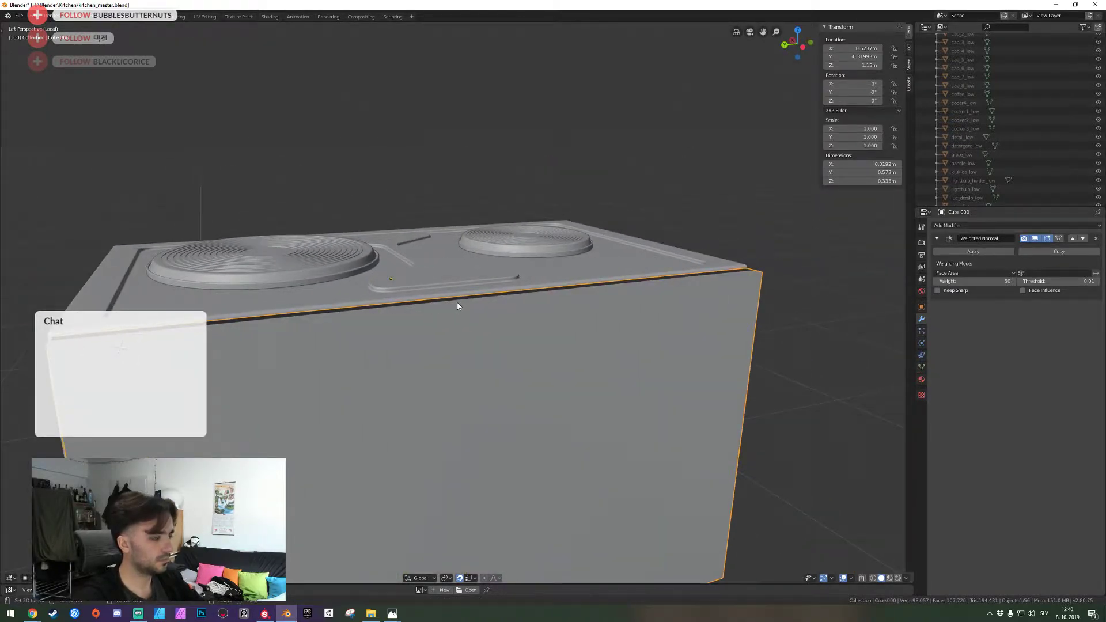
key("s")
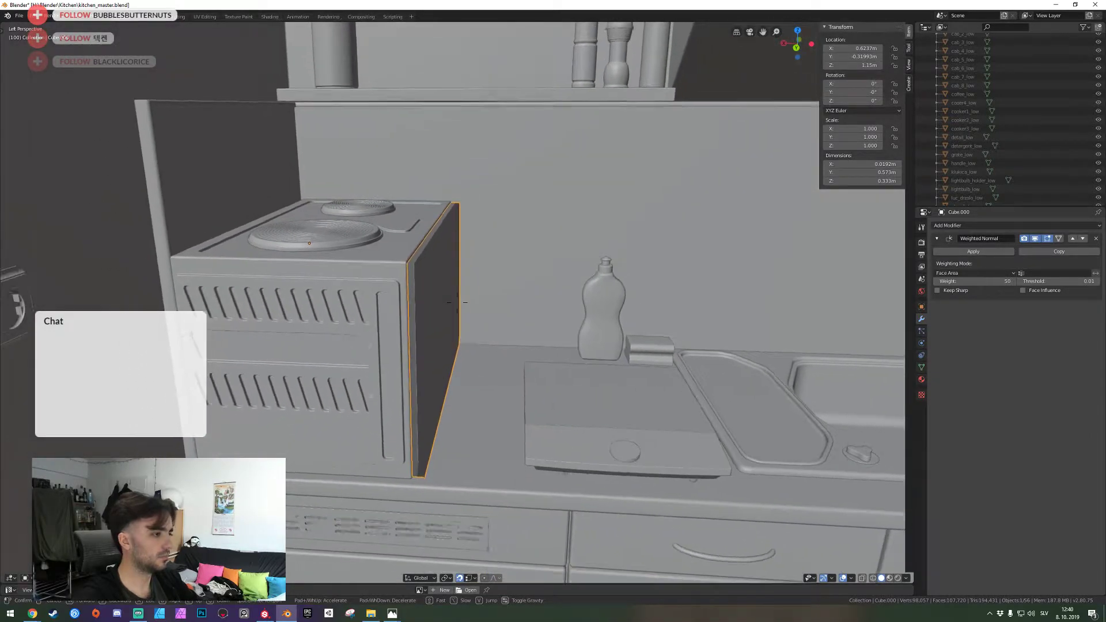
key("w")
left_click(457, 302)
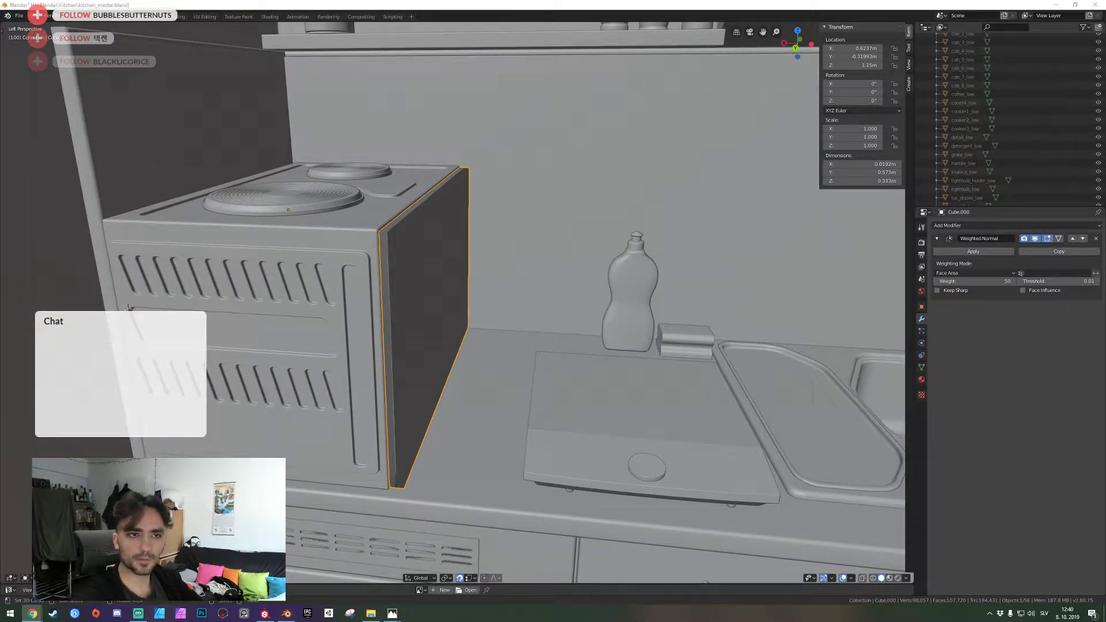
left_click(355, 176)
key("shift+grave")
key("w")
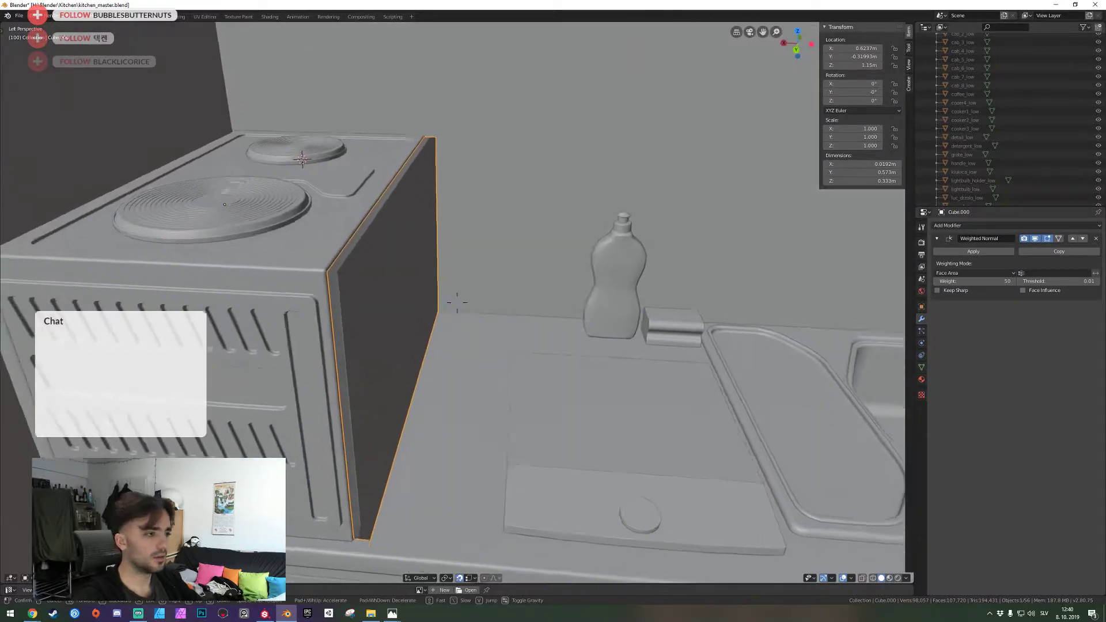
left_click(457, 302)
Open the side panel's mesh in Edit Mode with edge selection, clear the selection and isolate the panel
key("Tab")
key("Tab")
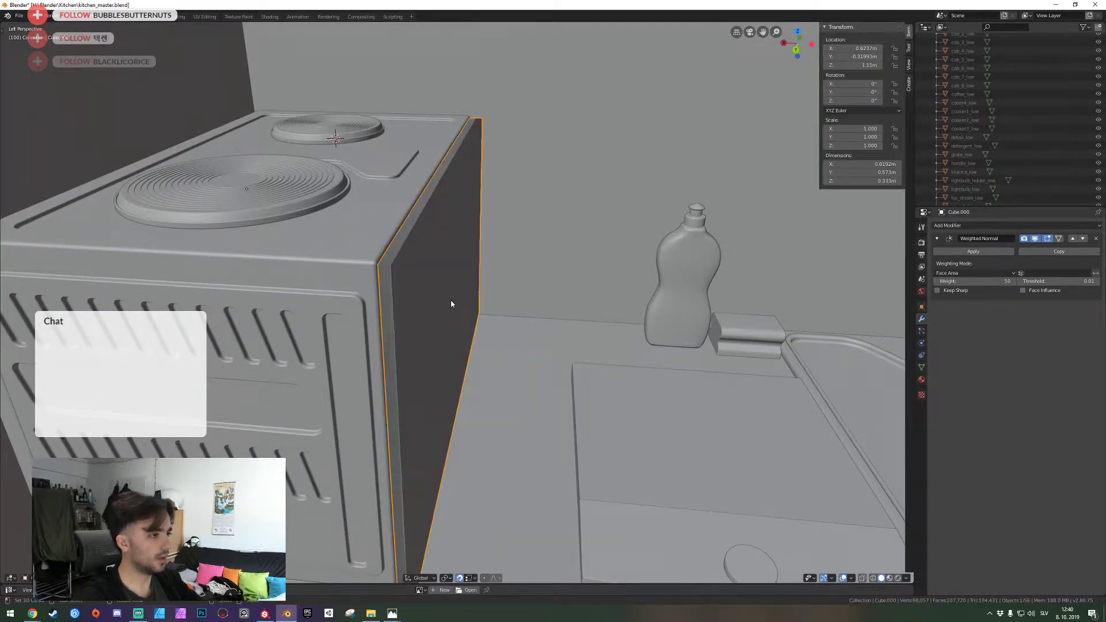
key("Tab")
middle_click_drag(417, 274, 457, 301)
key("2")
key("alt+a")
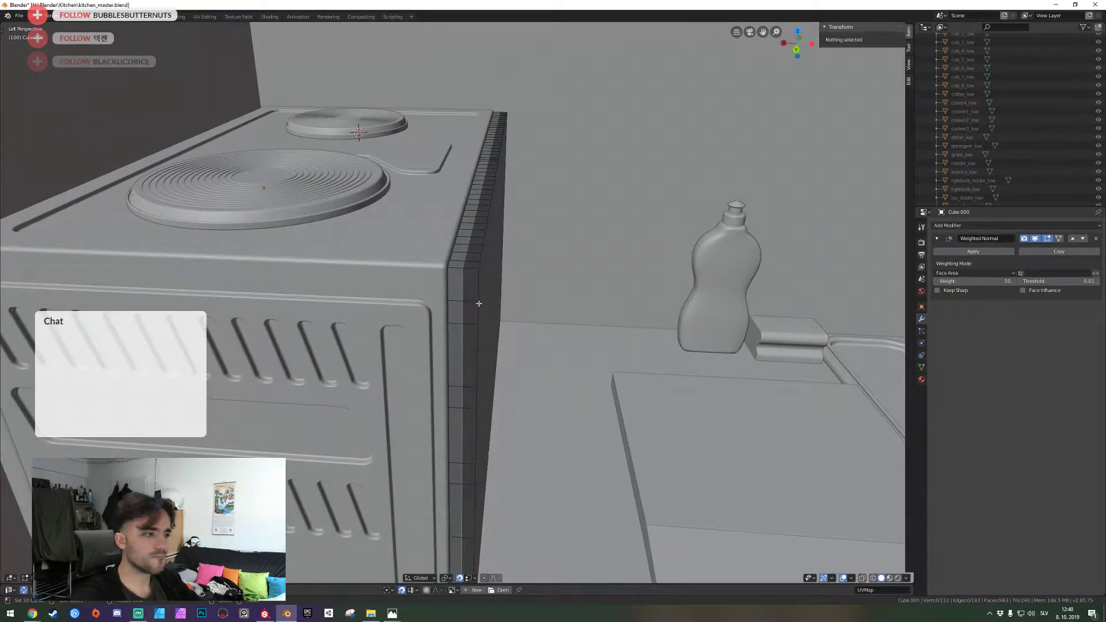
key("KP_Divide")
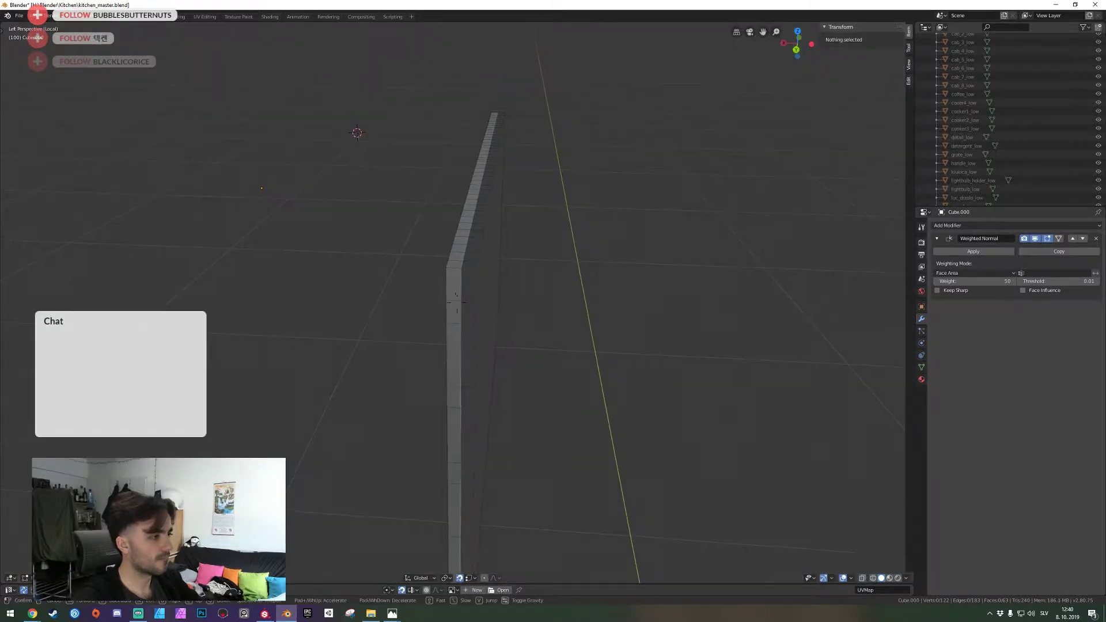
Select the two large opposite faces of the side panel and compare them with the cooker body
middle_click_drag(412, 304, 433, 306)
left_click(404, 307)
key("shift+grave")
left_click(457, 302)
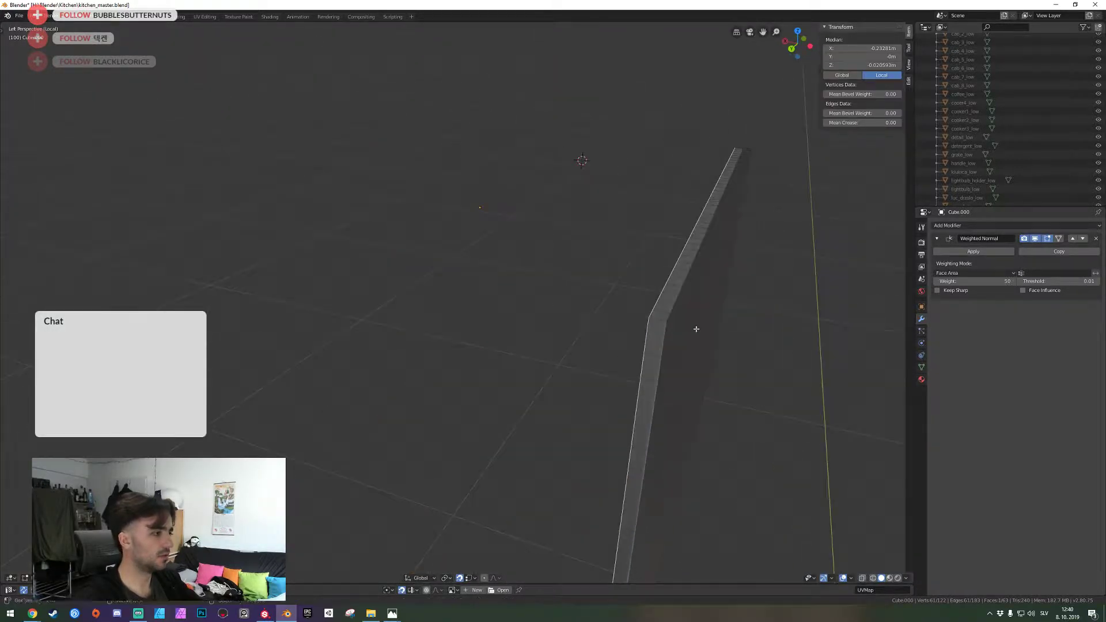
left_click(697, 328, "shift")
key("KP_Divide")
key("shift+grave")
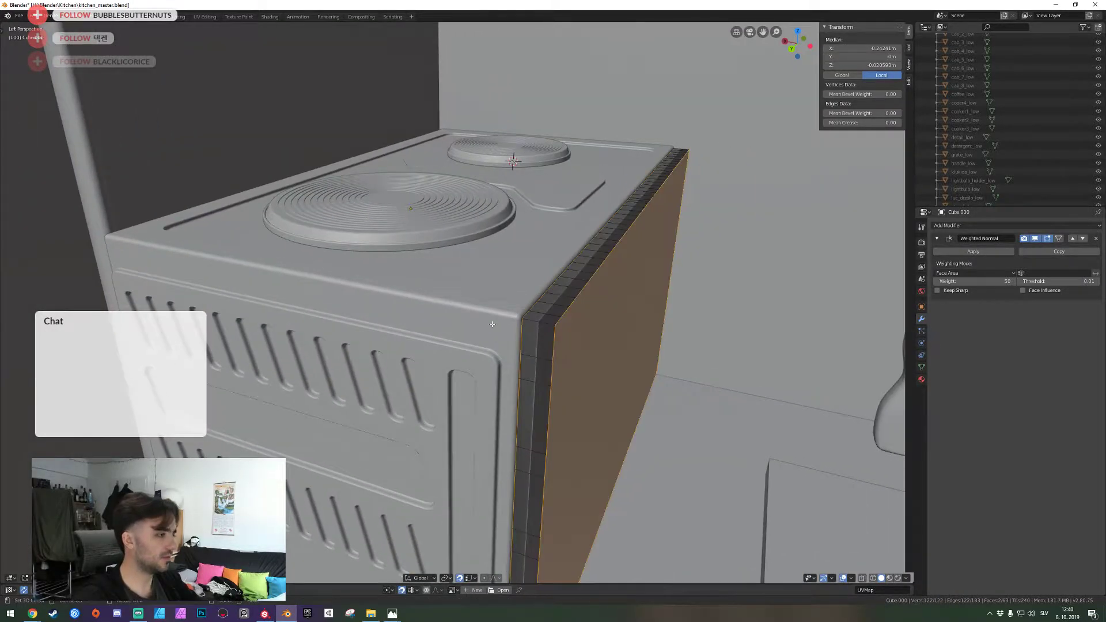
left_click(457, 301)
key("KP_Divide")
Select the four short corner edges across the side panel's thickness, check them against the cooker, and clear the selection
key("2")
left_click(538, 321)
key("shift+grave")
key("q")
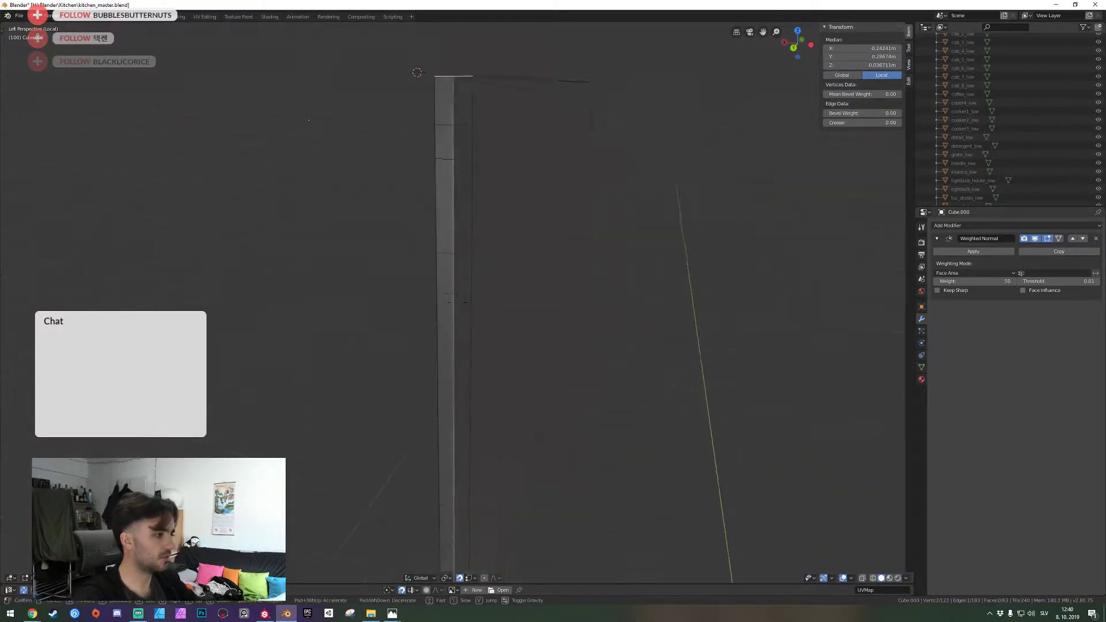
key("shift+grave")
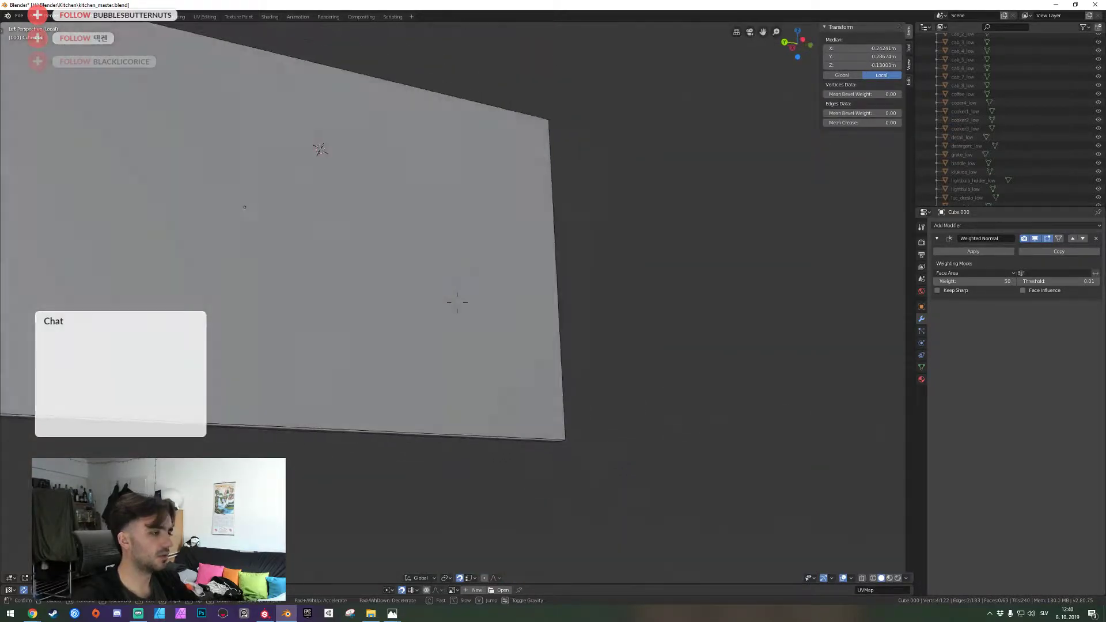
left_click(457, 303)
key("e")
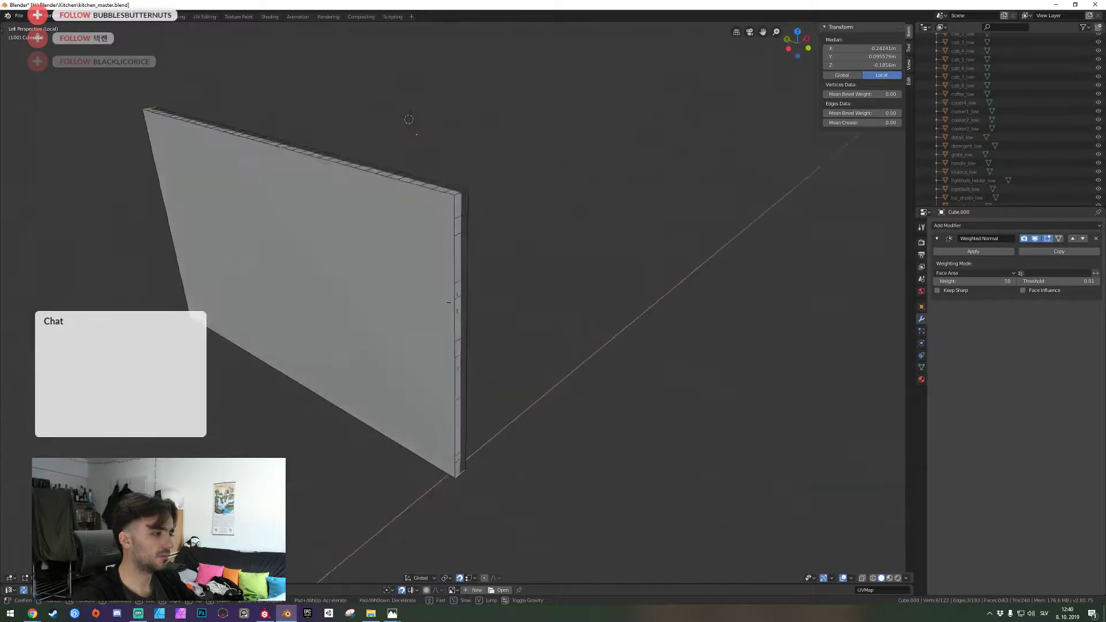
key("w")
left_click(457, 302)
left_click(445, 323, "shift")
key("KP_Divide")
key("shift+grave")
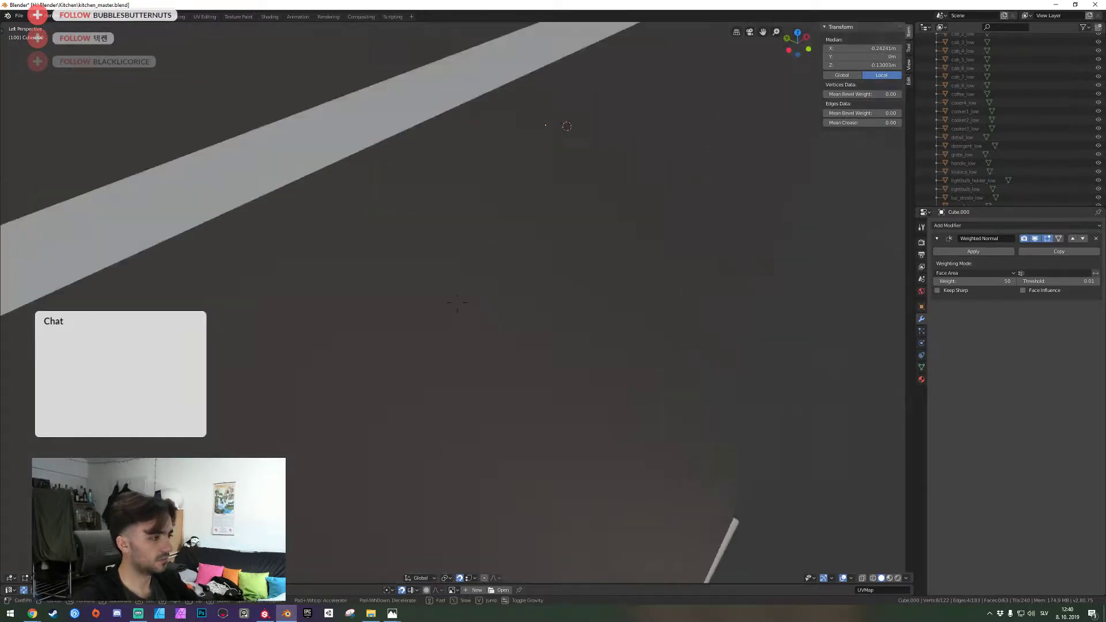
key("d")
key("w")
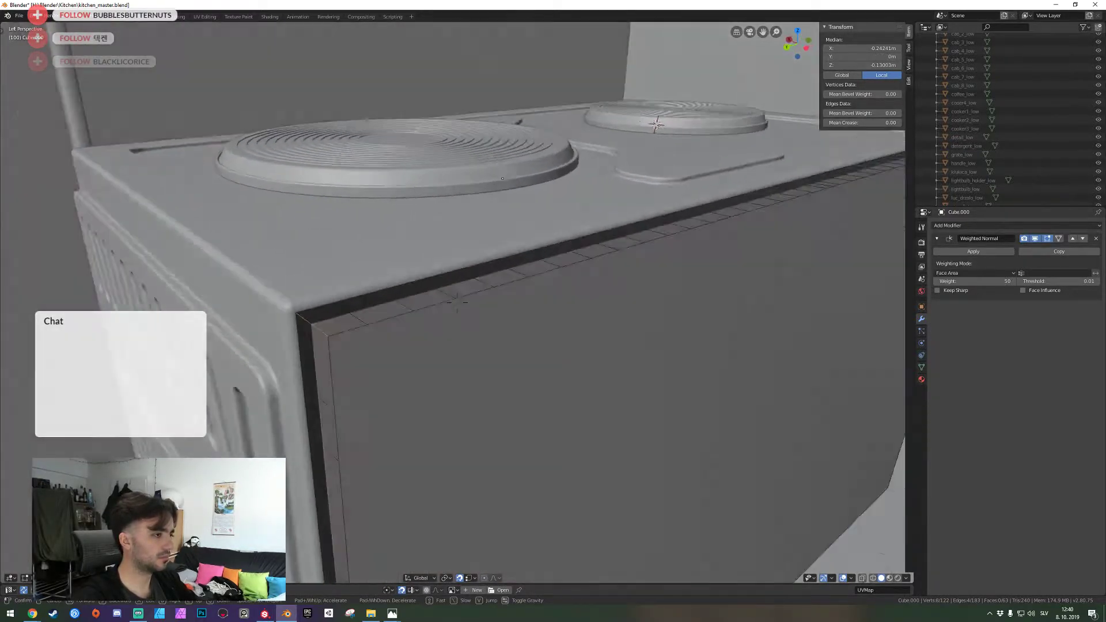
key("a")
key("s")
left_click(457, 302)
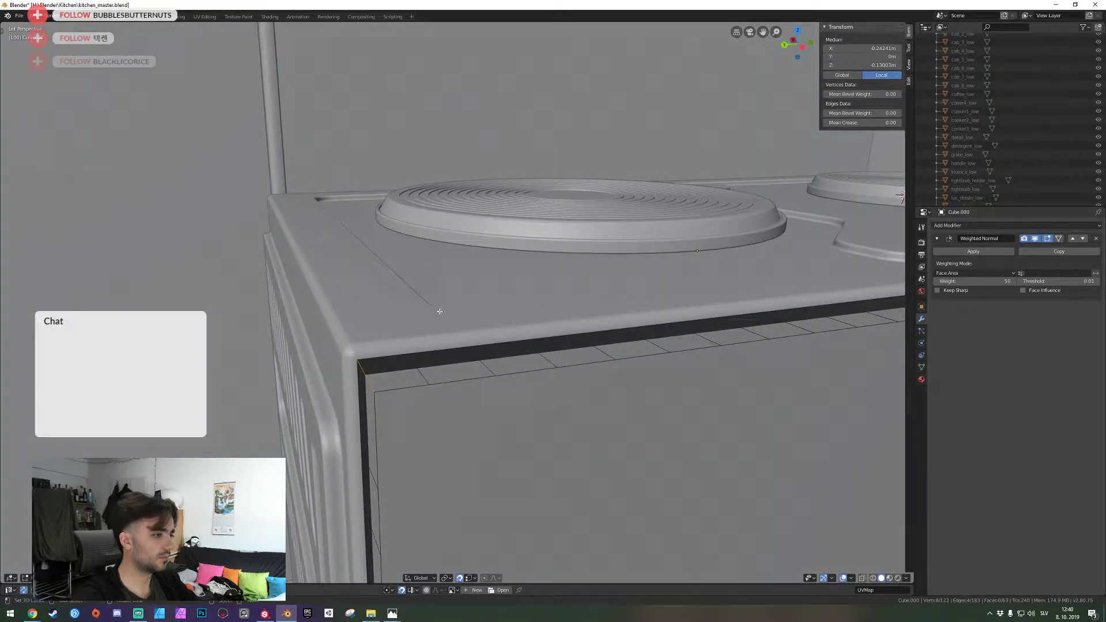
key("alt+a")
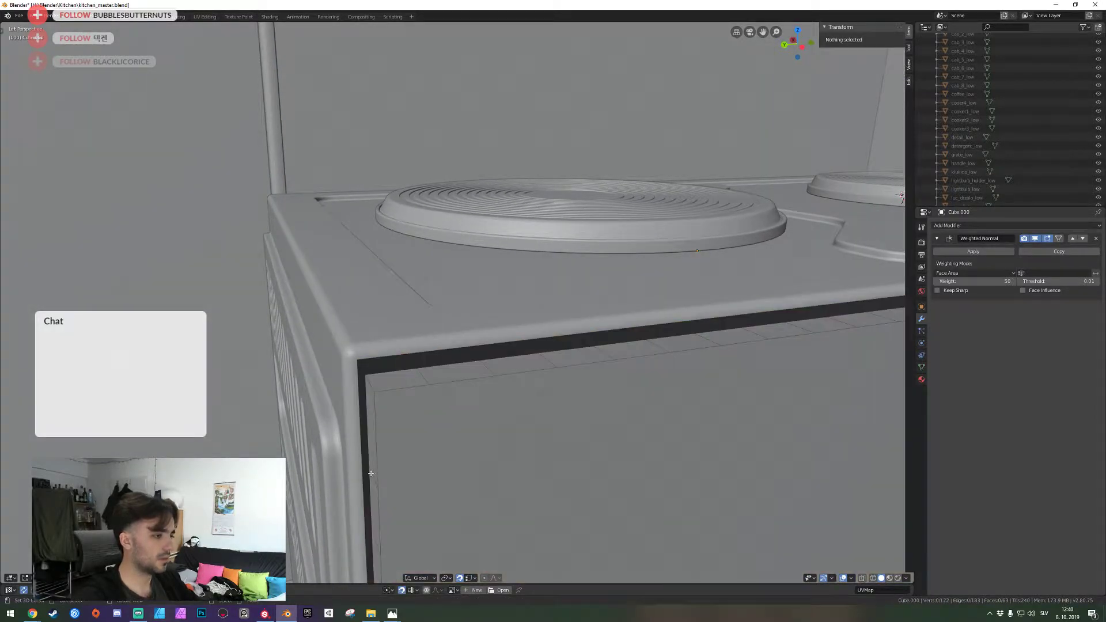
Move the narrow rim faces at the panel's positive-Y end outward along Y by about 0.003 m and return to Object Mode
middle_click_drag(371, 473, 416, 213)
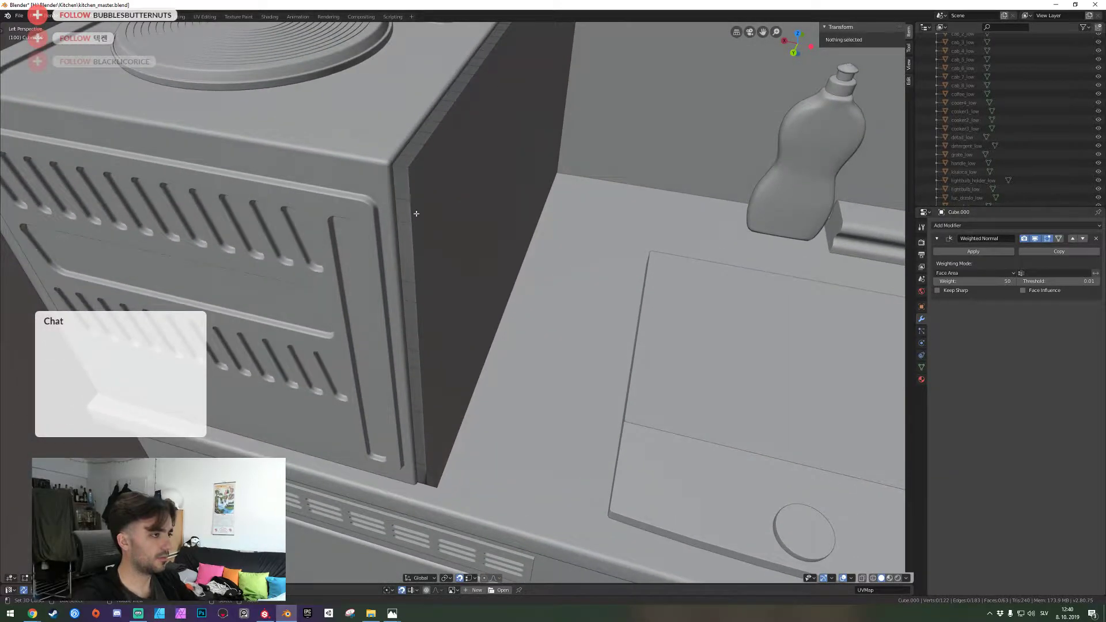
left_click_drag(415, 406, 418, 447)
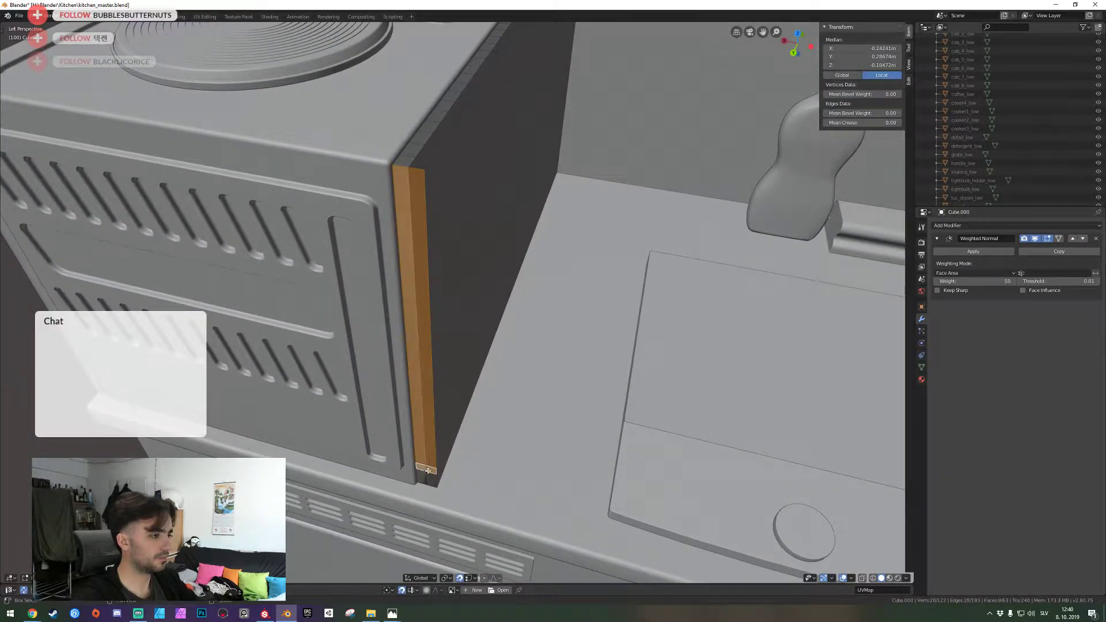
key("shift+grave")
key("d")
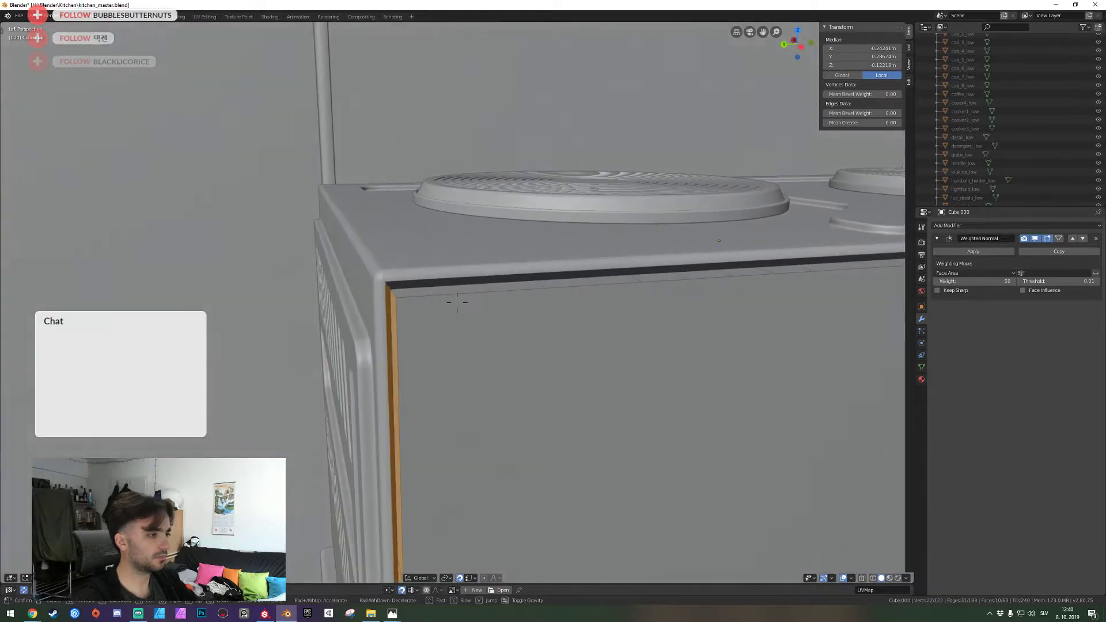
key("g")
key("y")
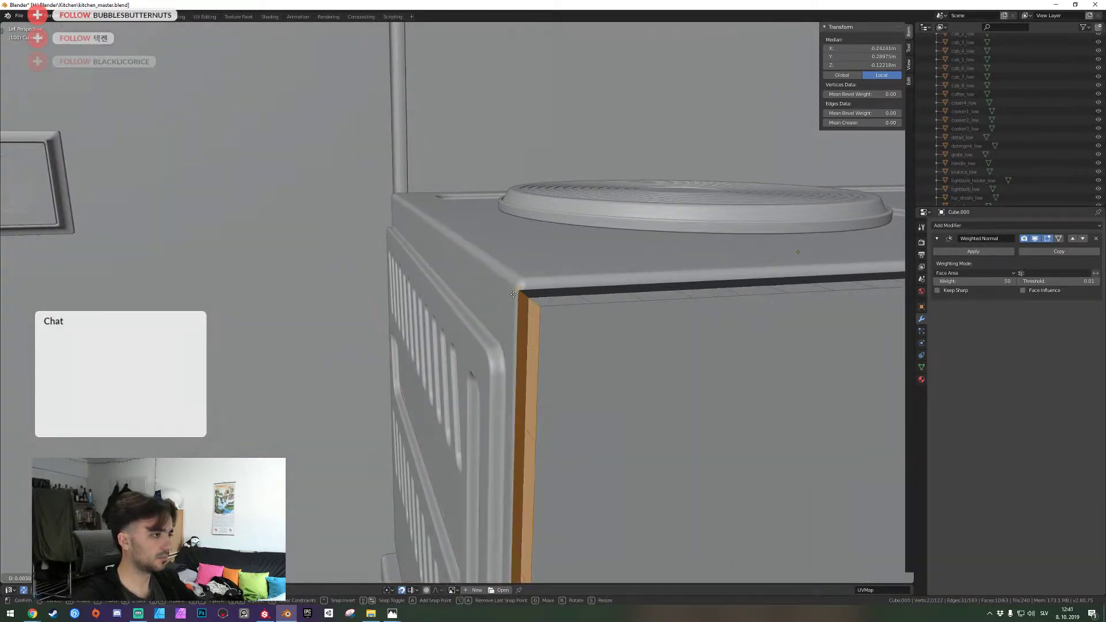
left_click(508, 298)
key("a")
key("e")
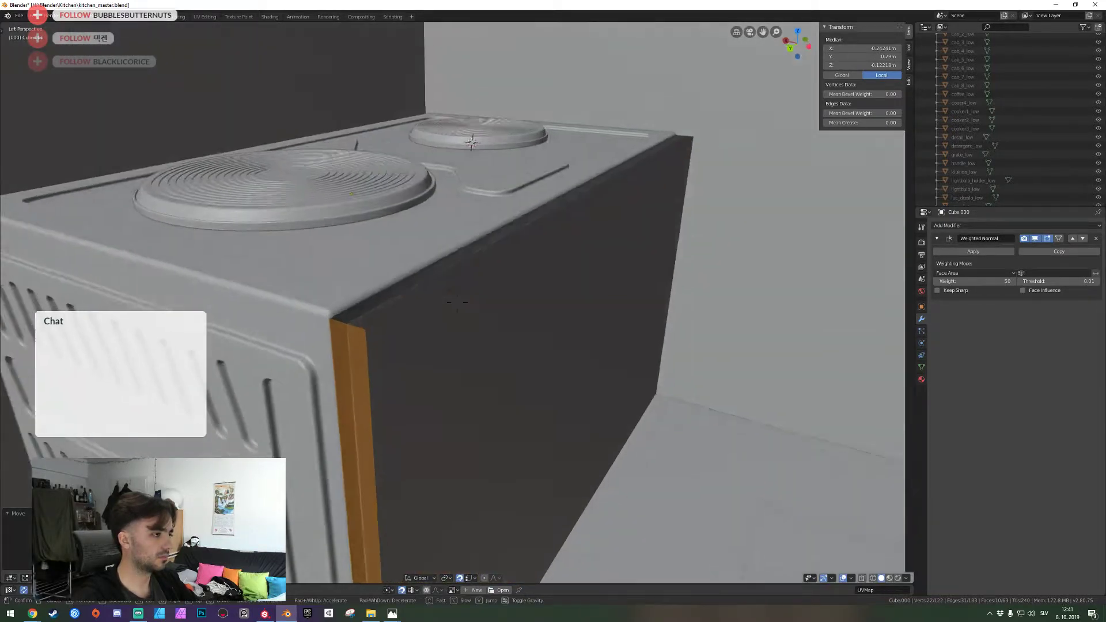
left_click(457, 303)
key("Tab")
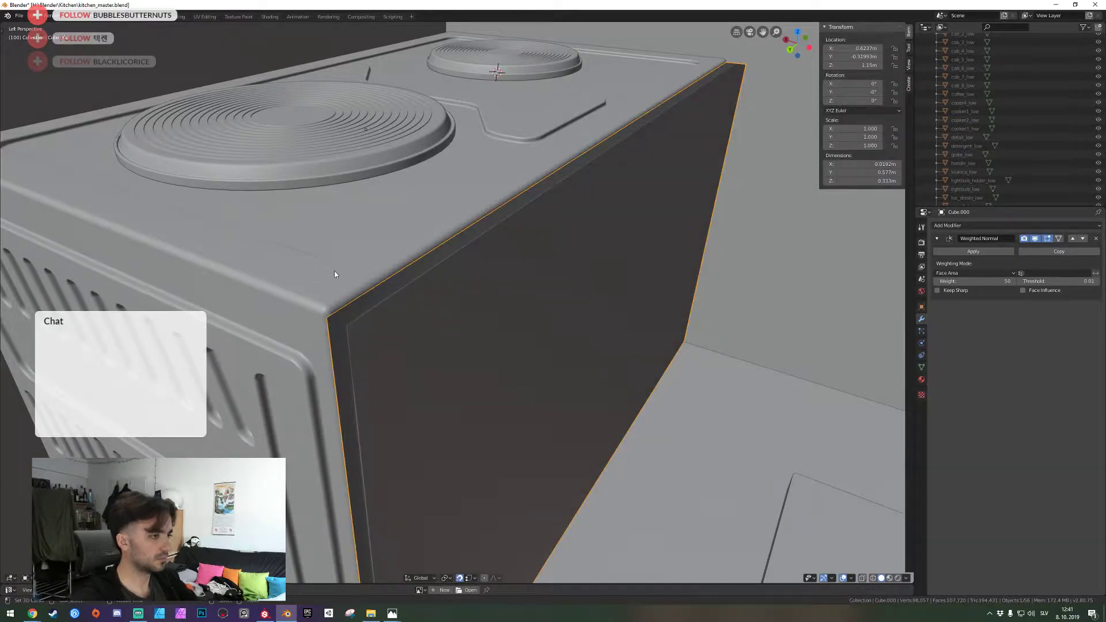
Isolate the side panel together with the cooker body and open the panel's mesh in Edit Mode
right_click(334, 269, "shift")
key("KP_Divide")
key("shift+grave")
key("d")
left_click(457, 306)
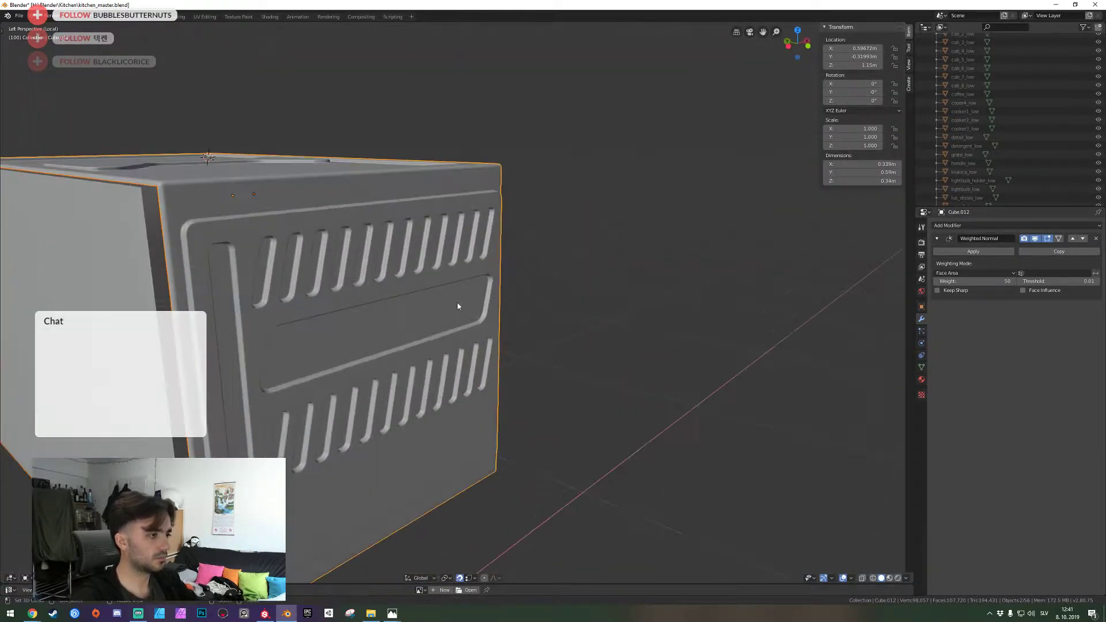
left_click(139, 307)
key("Tab")
Select the whole strip of narrow rim faces at the panel's negative-Y end and move it outward along Y by about 0.003 m
middle_click_drag(136, 311, 337, 233, "shift")
left_click(341, 291, "shift")
left_click(344, 344, "shift")
left_click(346, 383, "shift")
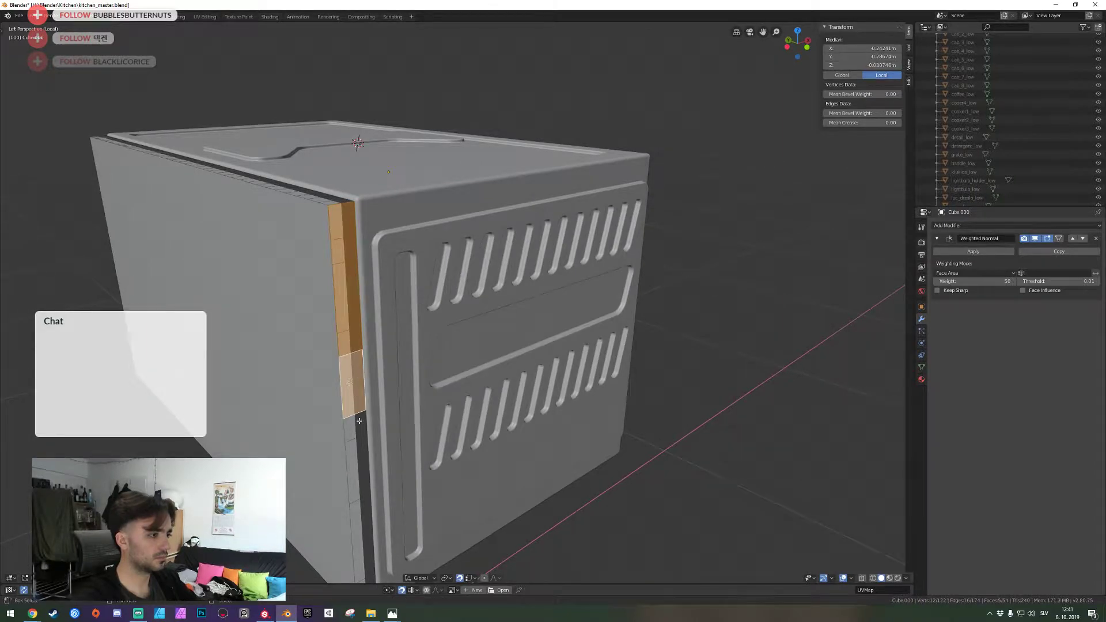
left_click(348, 430, "shift")
left_click(351, 470, "shift")
left_click(350, 527, "shift")
left_click(350, 527, "shift")
left_click(358, 530, "shift")
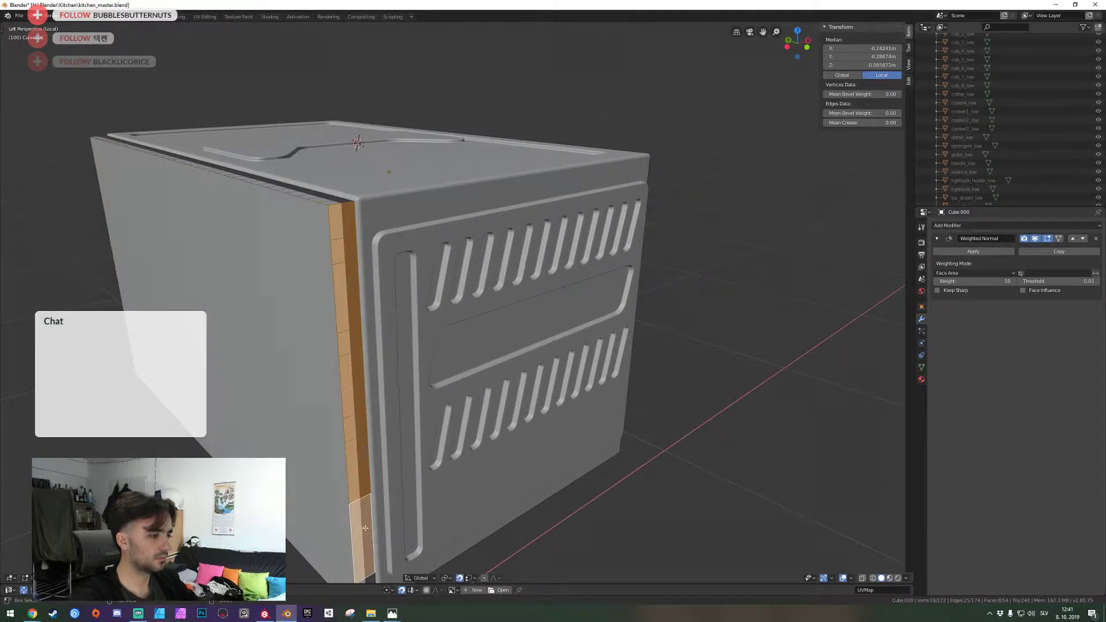
middle_click_drag(358, 531, 435, 288, "shift")
scroll(435, 288, "up", 2)
left_click(437, 355, "shift")
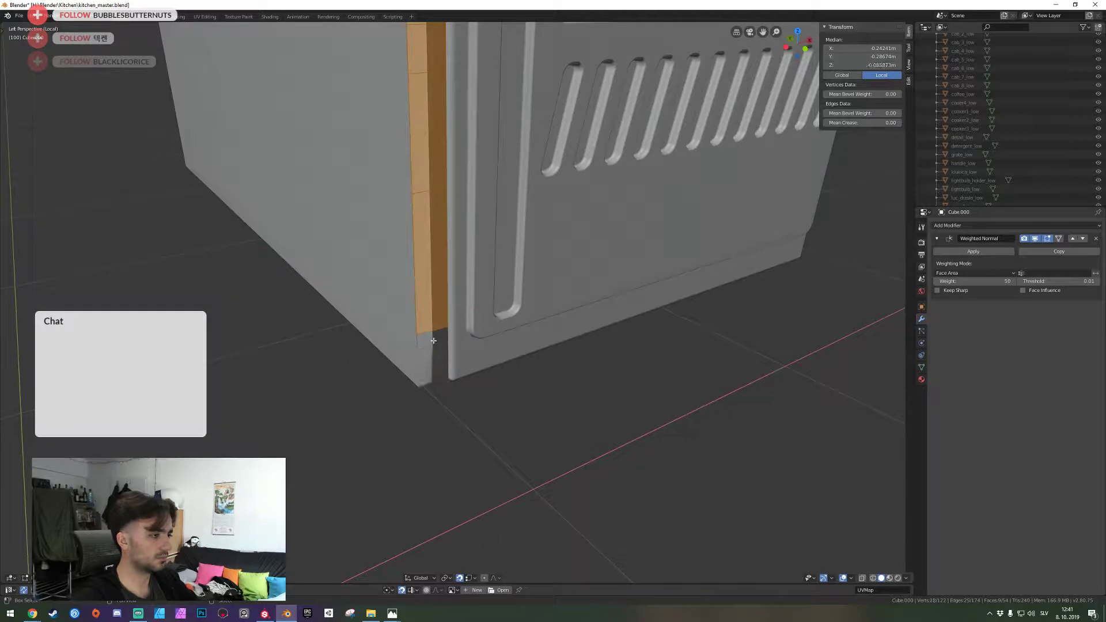
left_click(433, 341, "shift")
key("shift+grave")
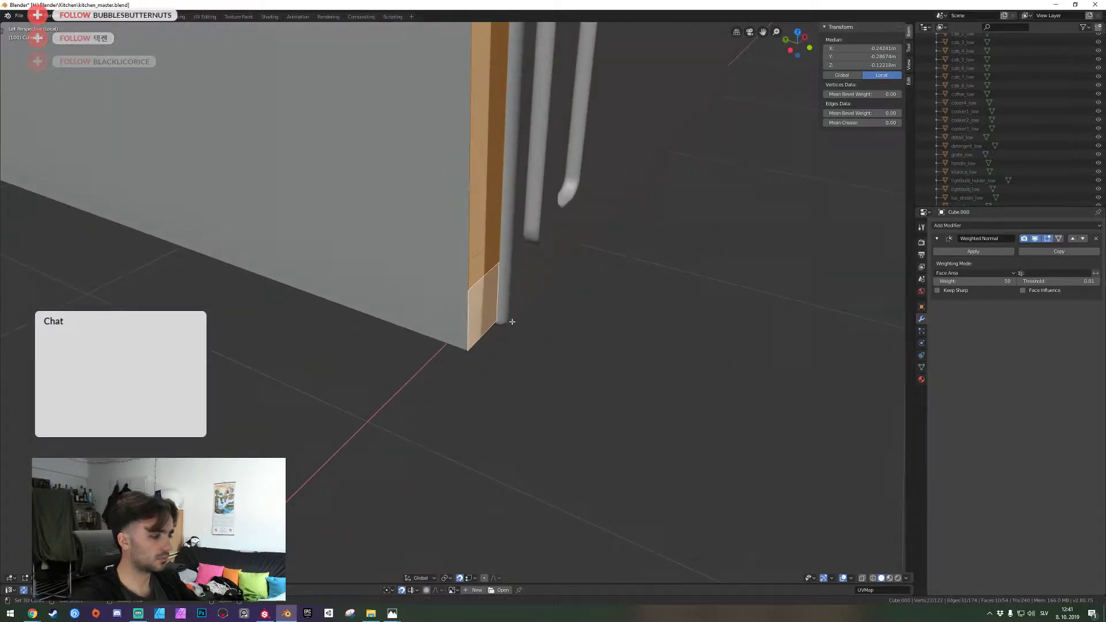
key("g")
key("y")
left_click(512, 323)
key("shift+grave")
key("e")
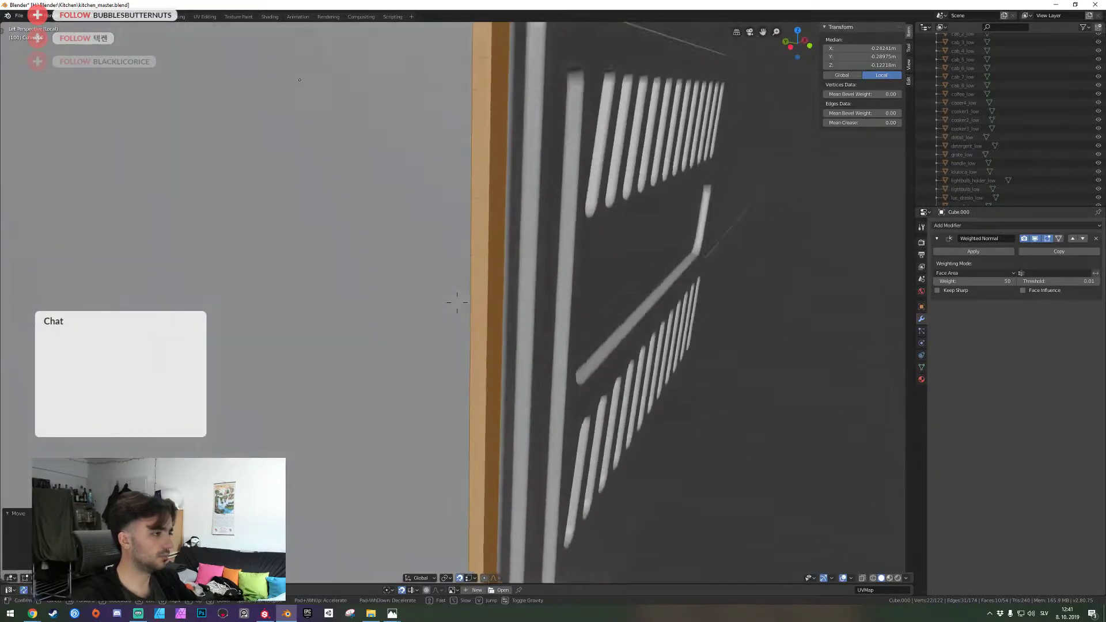
key("s")
left_click(457, 302)
Select the whole strip of narrow rim faces along the side panel's top and move it up along Z by about 0.003 m
key("alt+a")
left_click(444, 308)
left_click(383, 286, "ctrl")
left_click(325, 263, "ctrl")
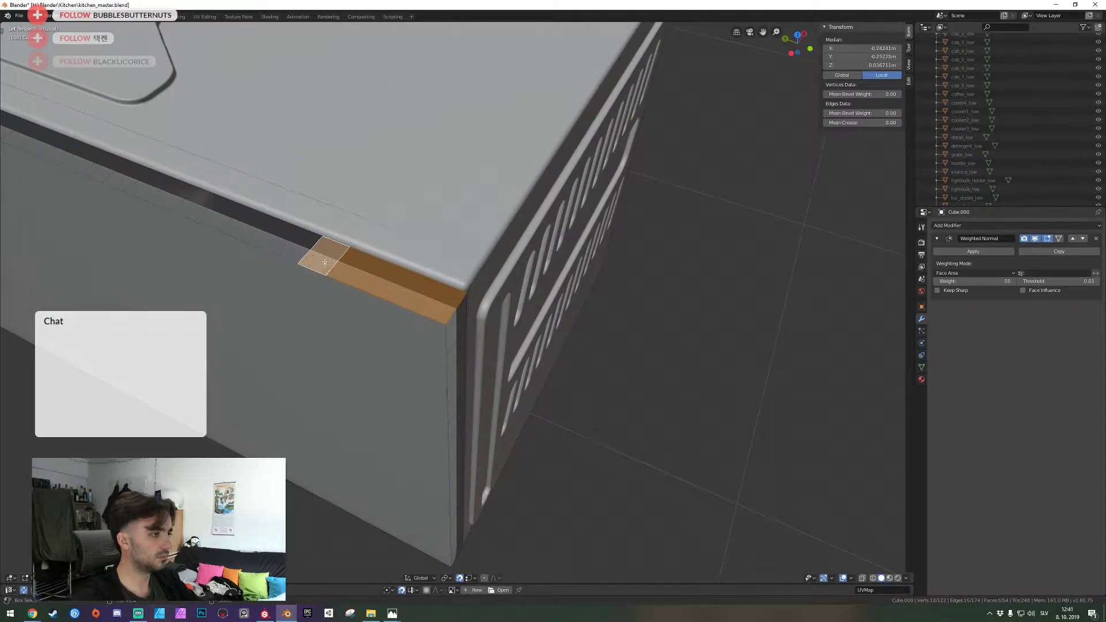
left_click(297, 246, "shift")
left_click(270, 236, "shift")
left_click(244, 225, "shift")
left_click(219, 214, "shift")
left_click(194, 205, "shift")
left_click(170, 195, "shift")
left_click(125, 177, "shift")
left_click(103, 168, "shift")
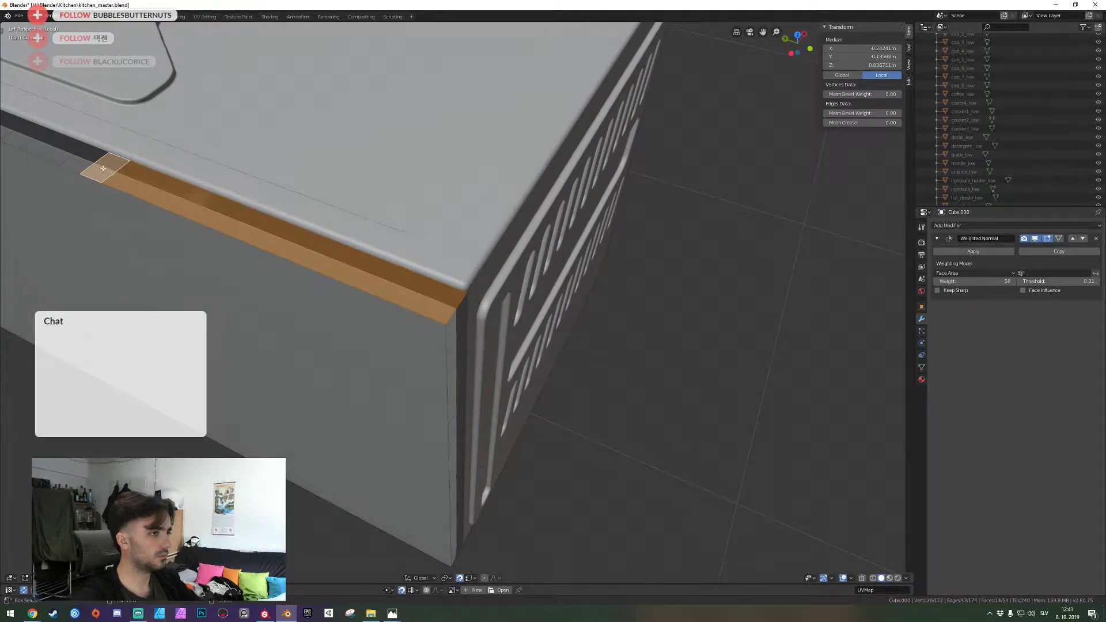
key("a")
left_click(457, 303)
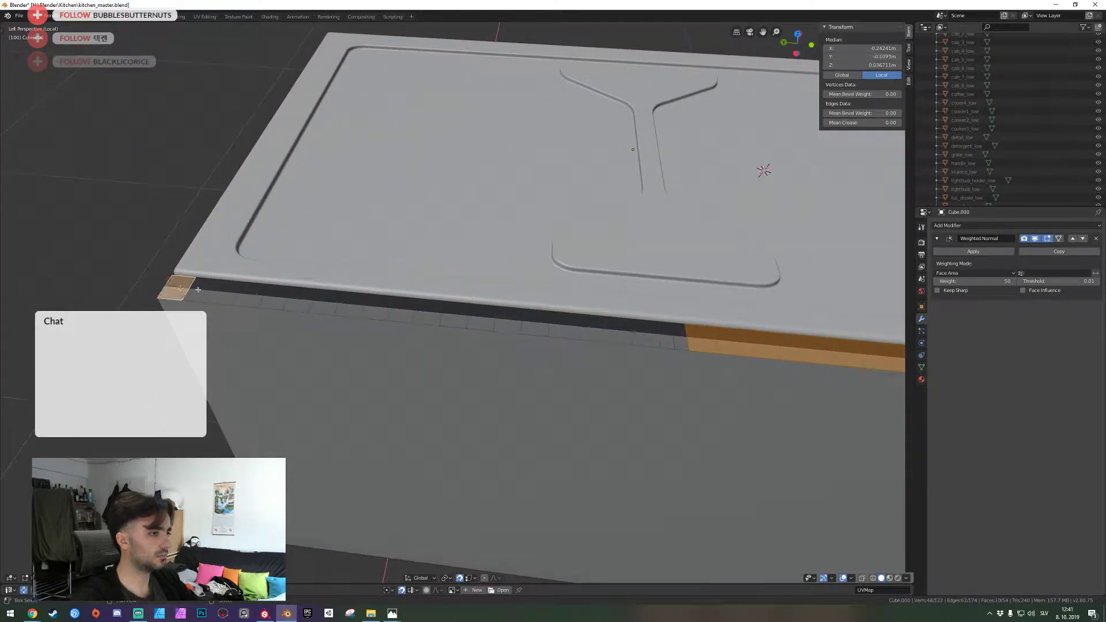
left_click(243, 301, "ctrl")
left_click(395, 312, "ctrl")
left_click(466, 318, "ctrl")
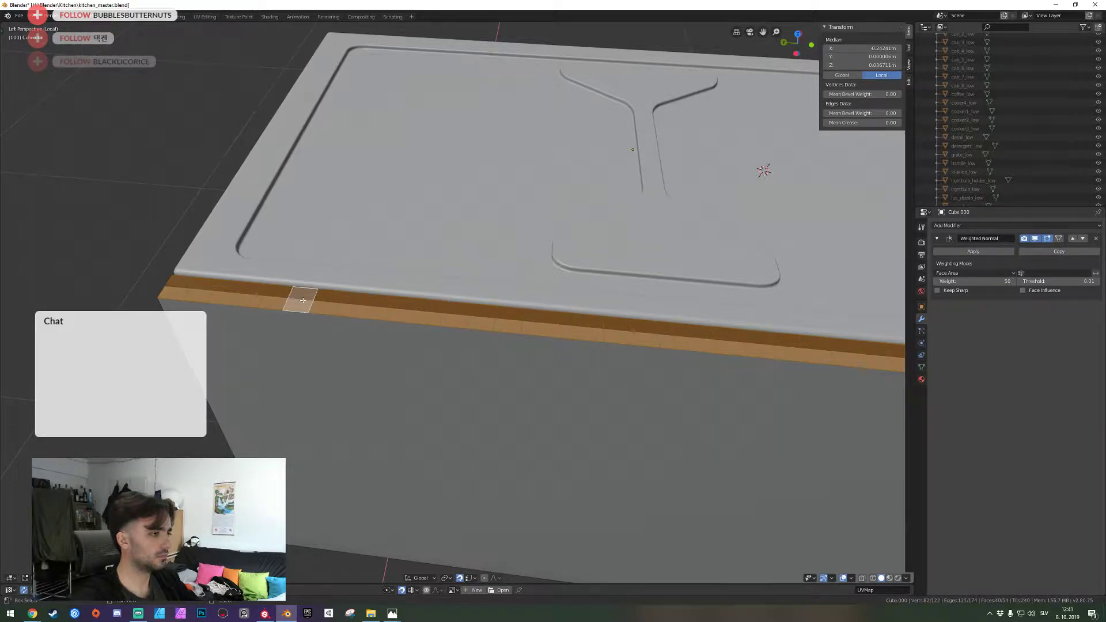
key("shift+grave")
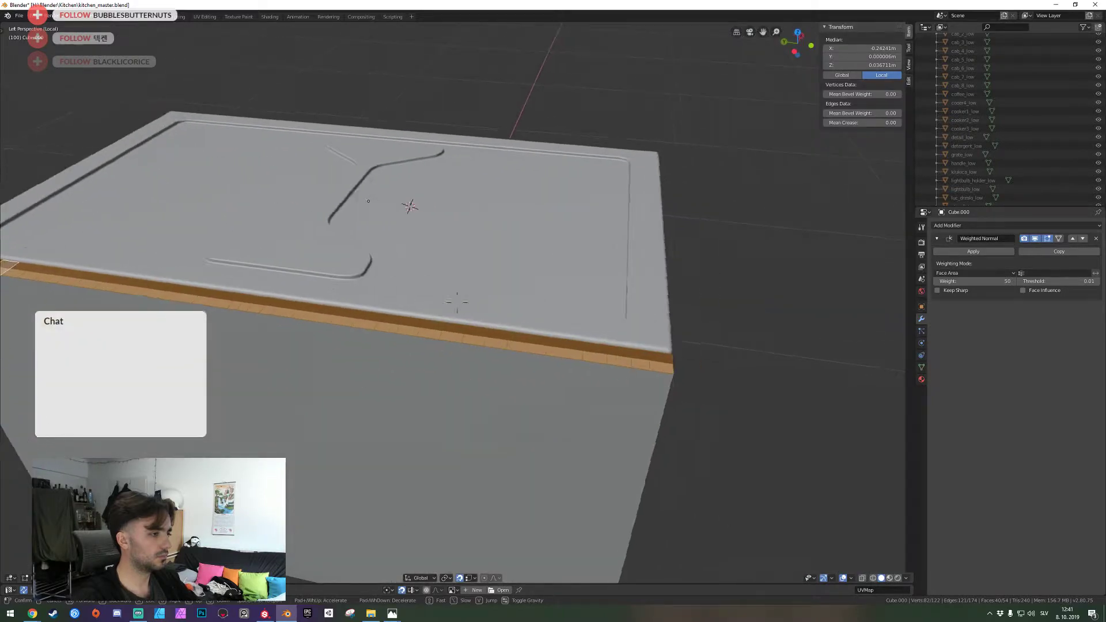
key("d")
left_click(457, 302)
key("g")
key("z")
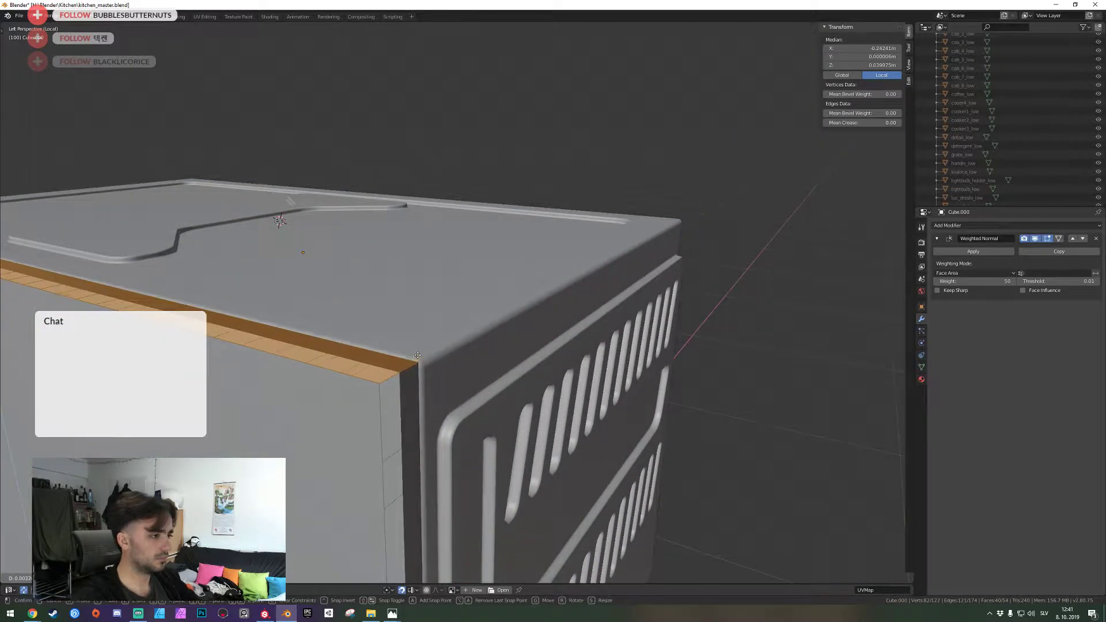
left_click(418, 355)
Move the side panel's bottom rim face along Z to the cooker body's lower edge and return to Object Mode
key("shift+grave")
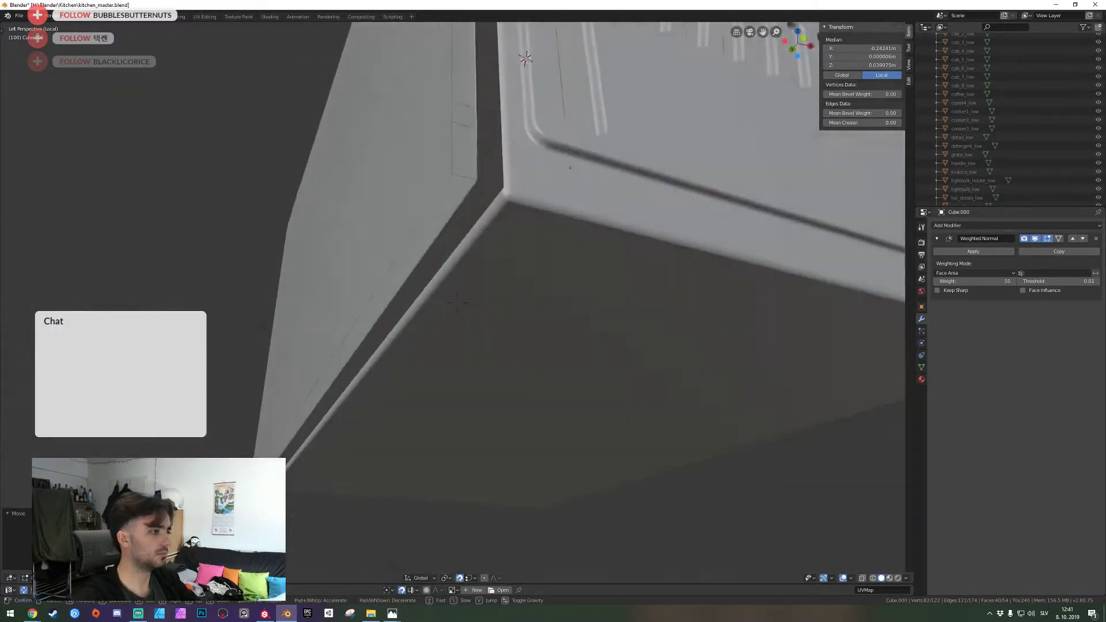
left_click(457, 303)
left_click(432, 348)
middle_click_drag(432, 348, 455, 328)
key("g")
key("z")
left_click(500, 313)
key("Tab")
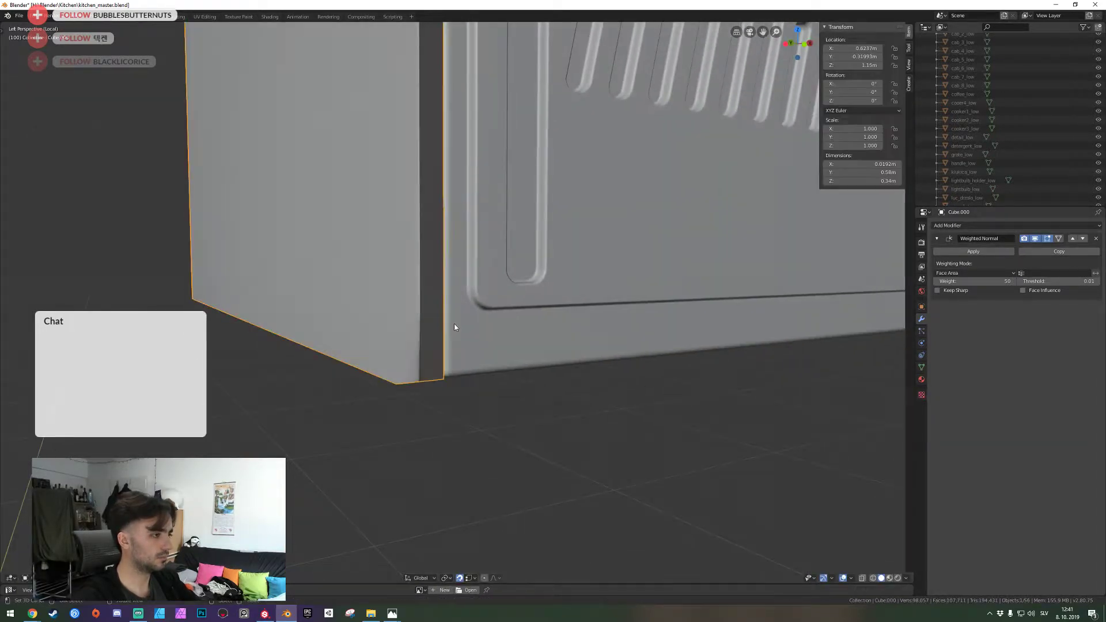
Apply all transforms to the side panel
key("ctrl+a")
left_click(425, 256)
key("ctrl+a")
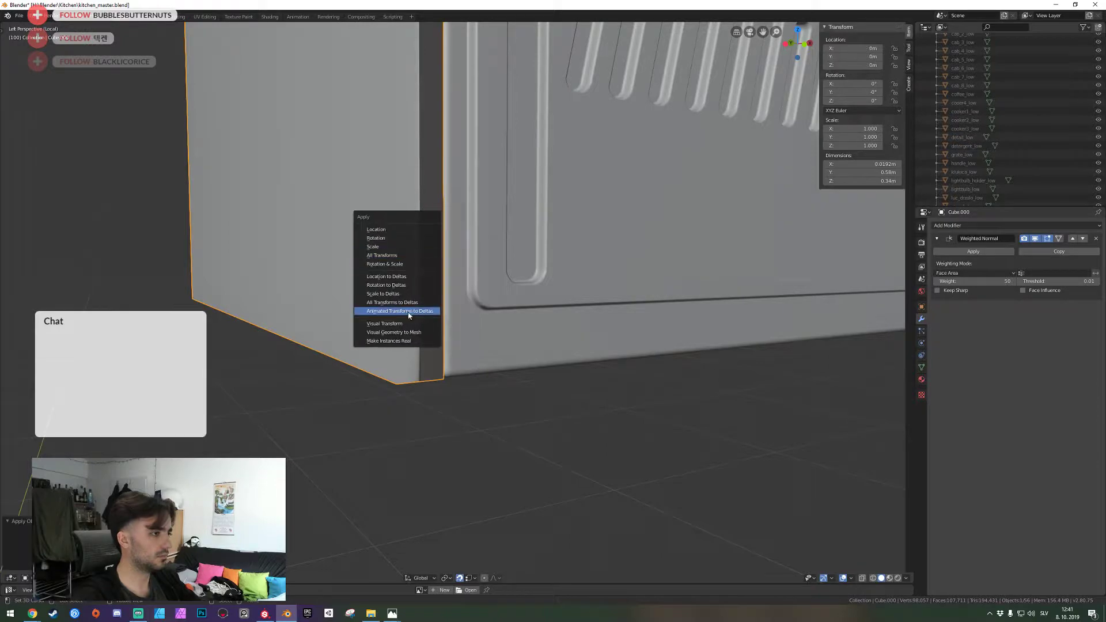
Open the side panel's mesh in Edit Mode and select the four short corner edges across its thickness
key("Tab")
right_click(412, 380)
middle_click_drag(411, 381, 490, 392, "shift")
scroll(457, 301, "down", 4)
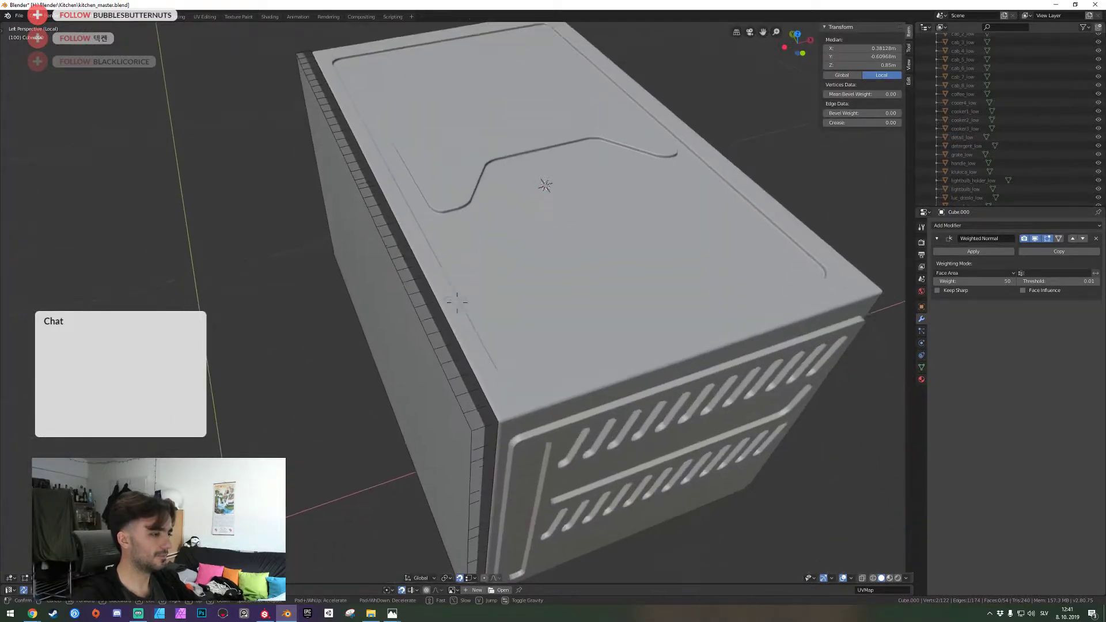
scroll(457, 302, "up", 2)
key("shift+grave")
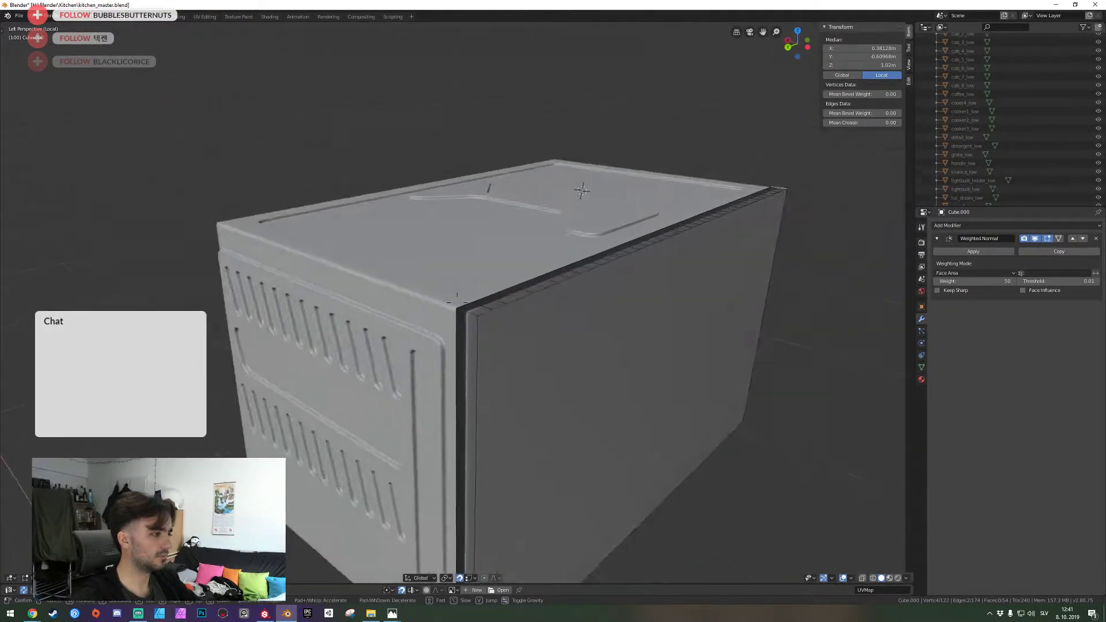
key("q")
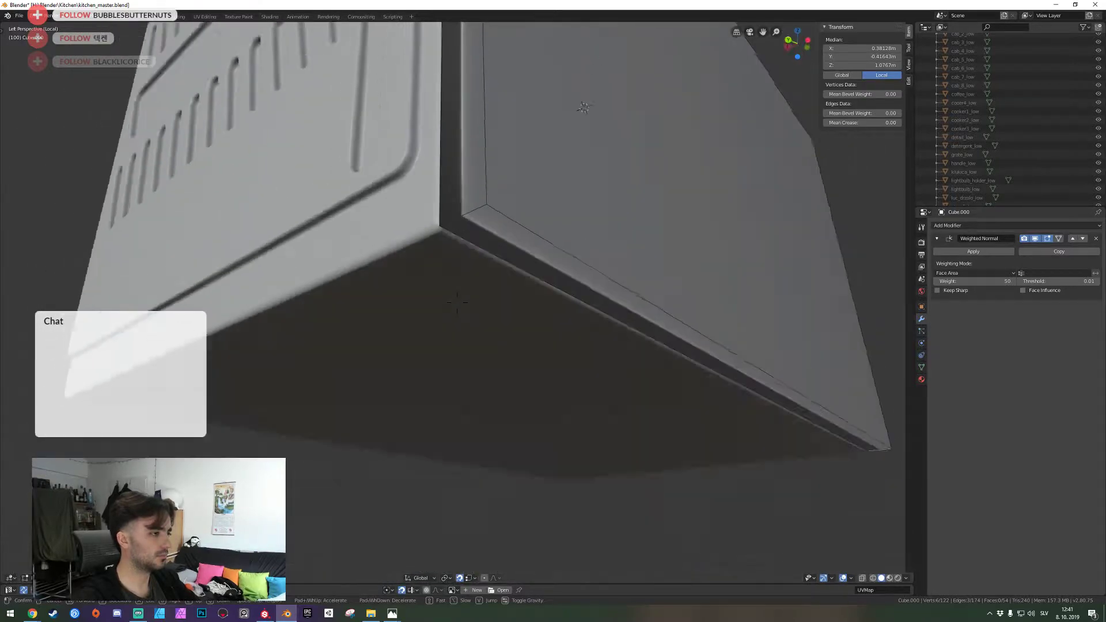
left_click(457, 302)
right_click(461, 276, "shift")
key("shift+grave")
key("w")
key("e")
key("d")
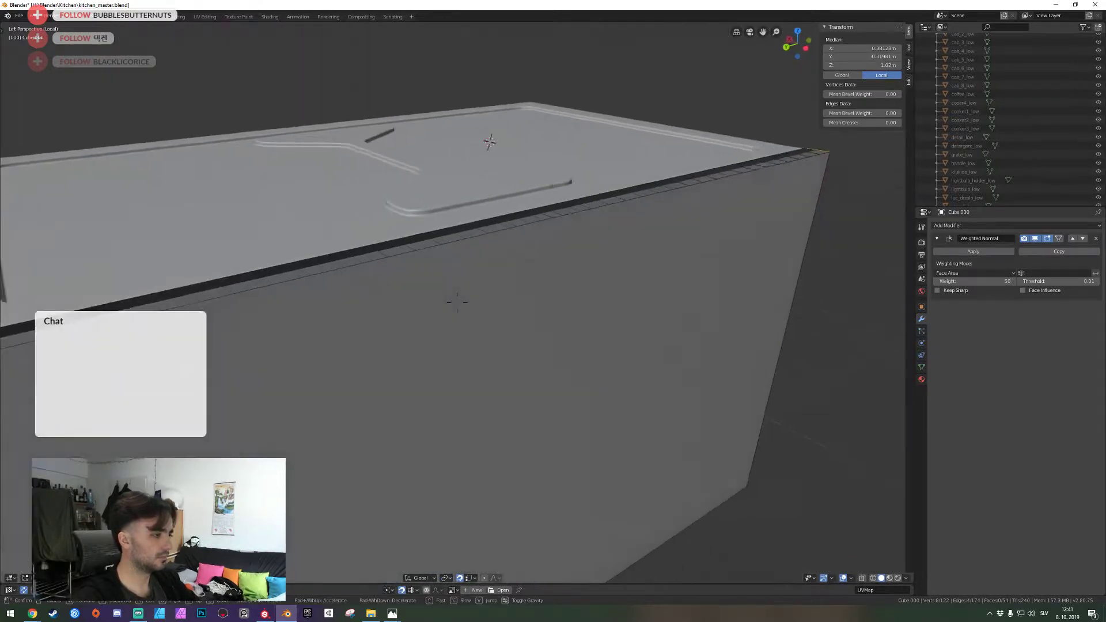
Apply the side panel's visual transform in Object Mode and reopen its mesh in Edit Mode
key("Escape")
key("Tab")
key("ctrl+a")
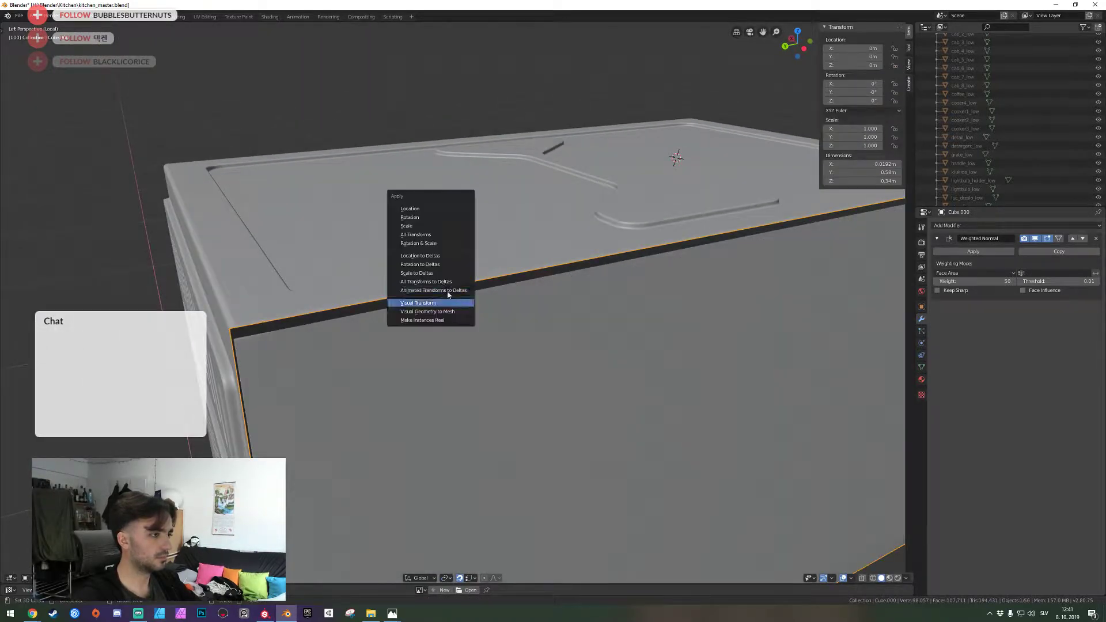
left_click(423, 303)
key("Tab")
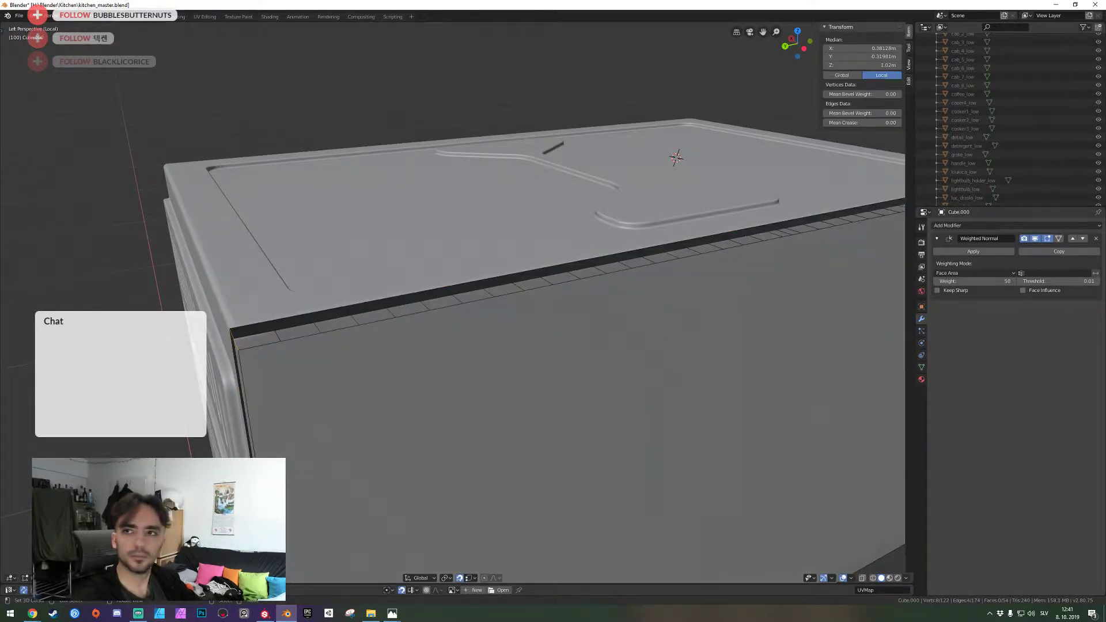
Bevel the panel's four selected corner edges by about 0.004 m with 4 segments, matching the cooker body's corners in the left orthographic view
left_click(239, 306)
key("shift+grave")
key("s")
key("q")
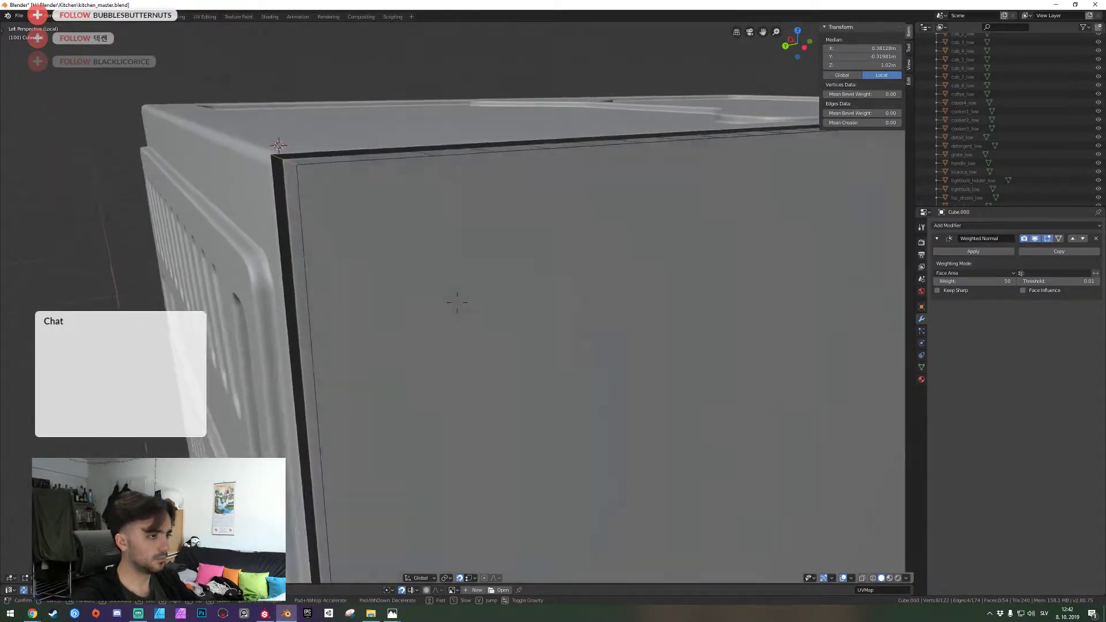
left_click(457, 302)
key("KP_1")
key("KP_3")
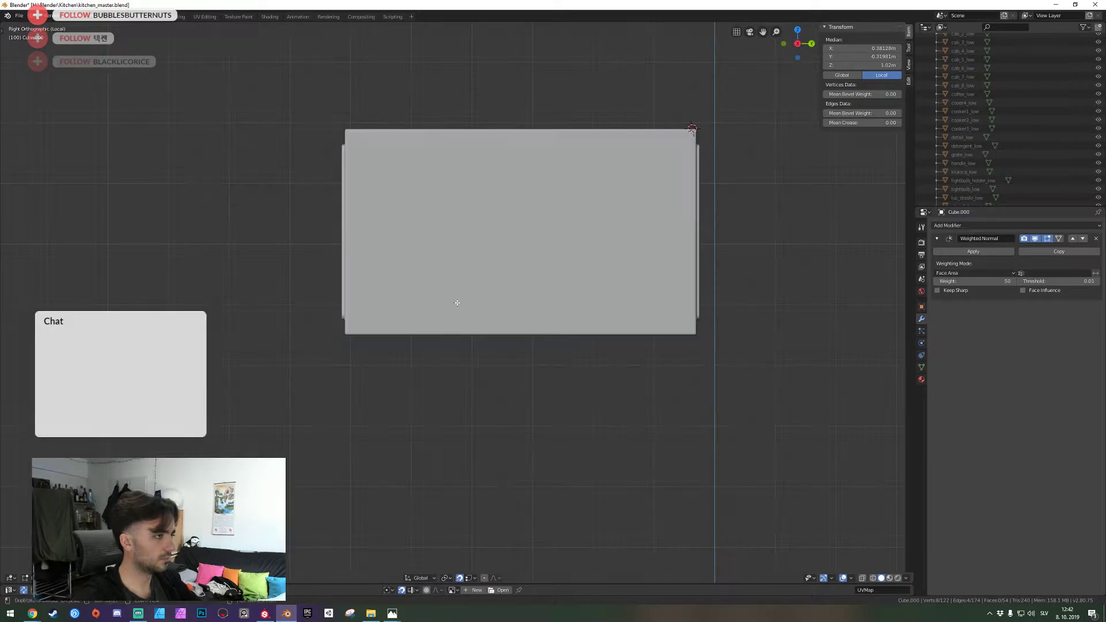
key("ctrl+KP_3")
middle_click_drag(389, 228, 540, 347, "shift")
scroll(540, 347, "up", 7)
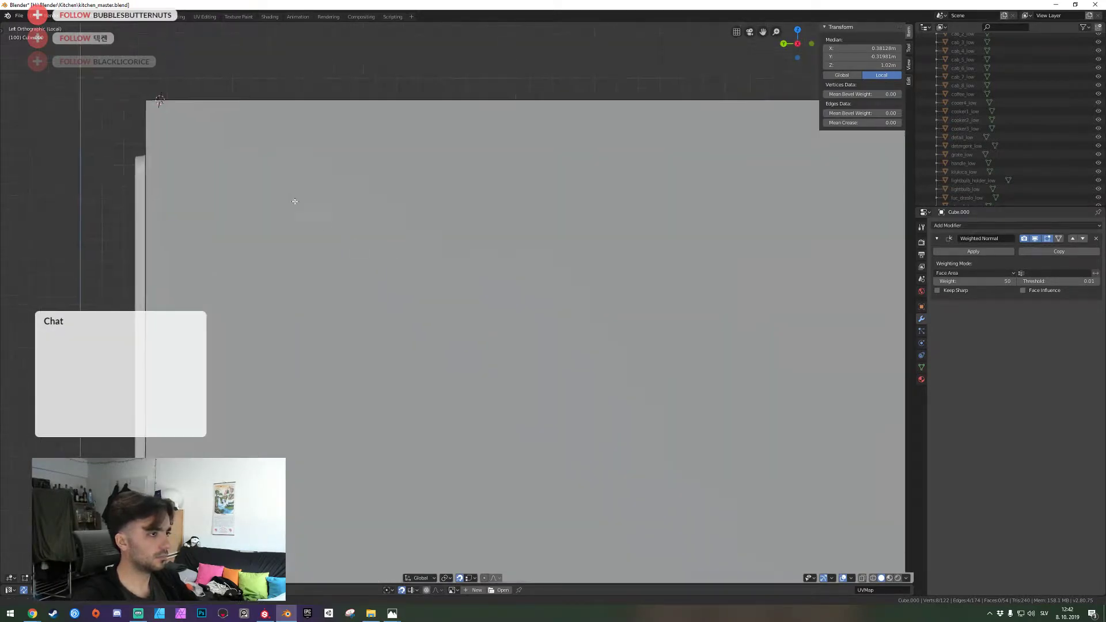
middle_click_drag(294, 202, 409, 262, "shift")
key("ctrl+b")
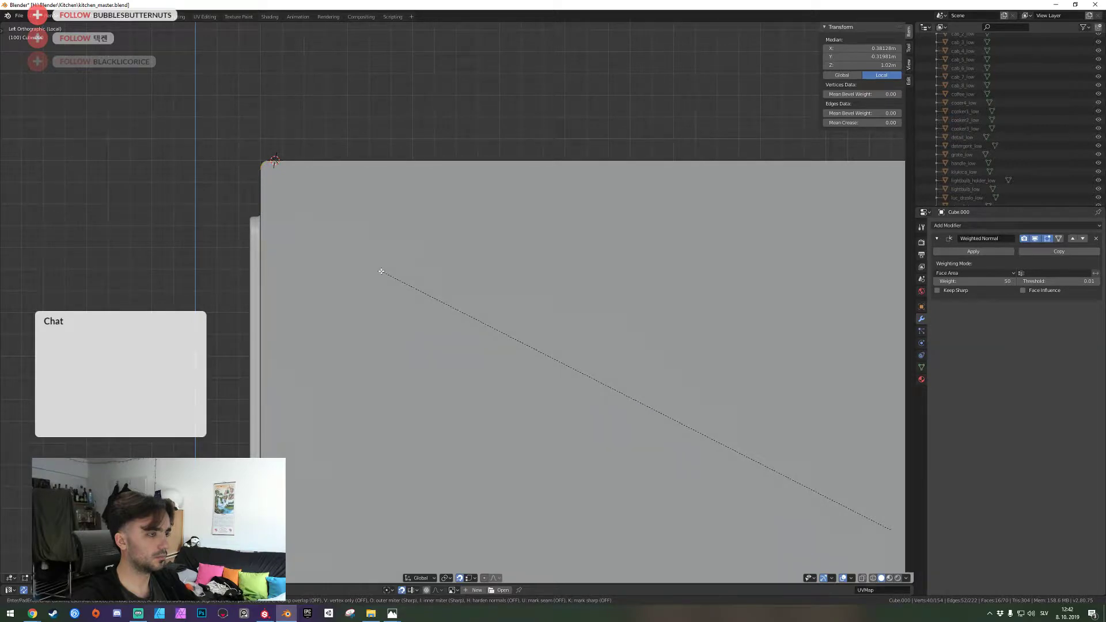
key("Escape")
Inspect the side panel's beveled corners against the cooker, clear the selection, and bring the rest of the kitchen back into view
key("shift+grave")
left_click(457, 302)
key("KP_Decimal")
key("shift+grave")
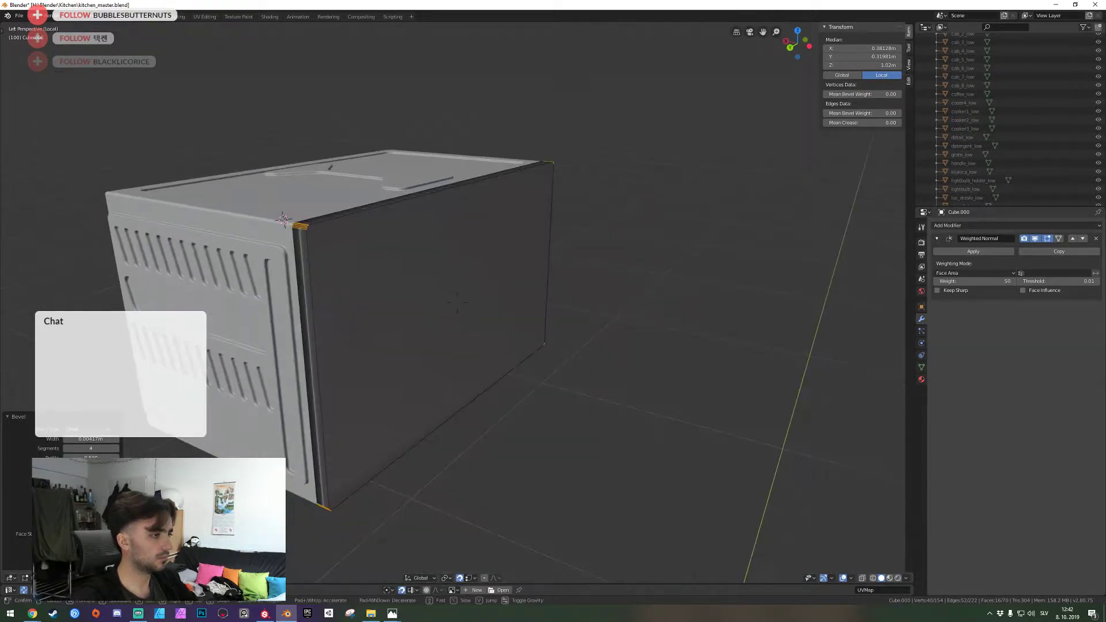
key("a")
left_click(457, 303)
key("alt+a")
key("shift+grave")
left_click(457, 303)
key("KP_Divide")
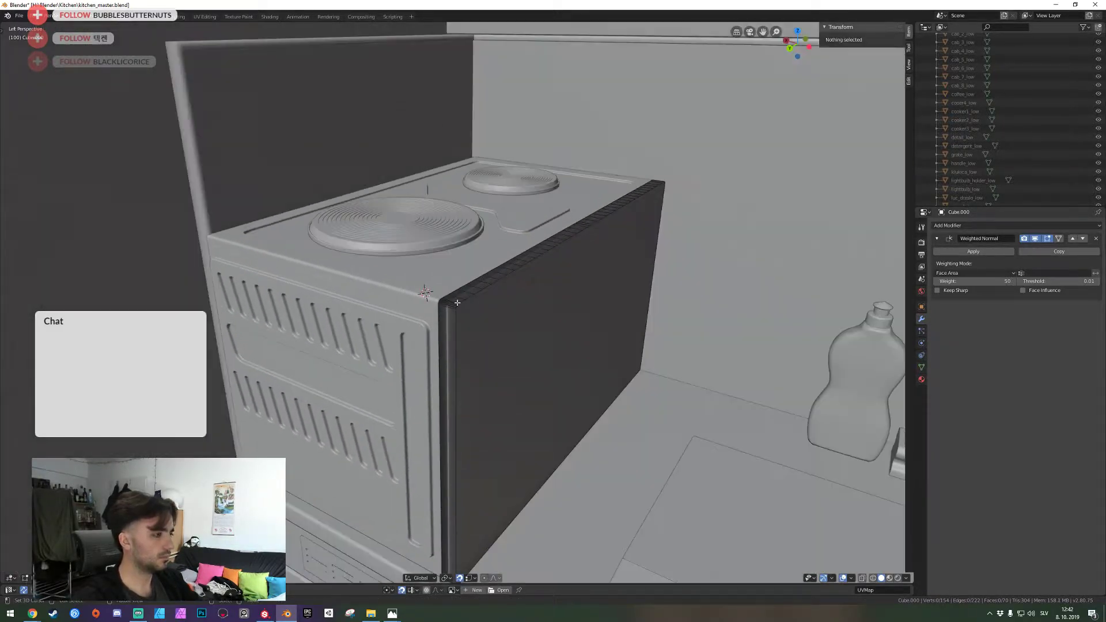
Isolate the side panel and select both of its large flat faces
key("KP_Divide")
key("shift+grave")
key("a")
left_click(457, 303)
left_click(558, 266)
key("shift+grave")
key("d")
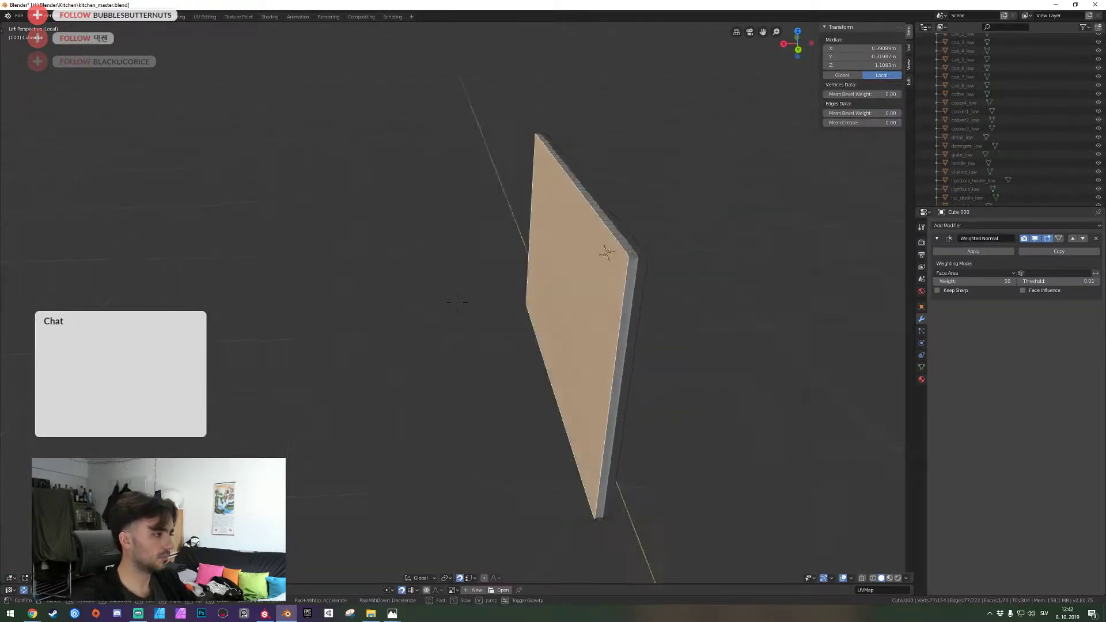
left_click(457, 303)
left_click(549, 439, "shift")
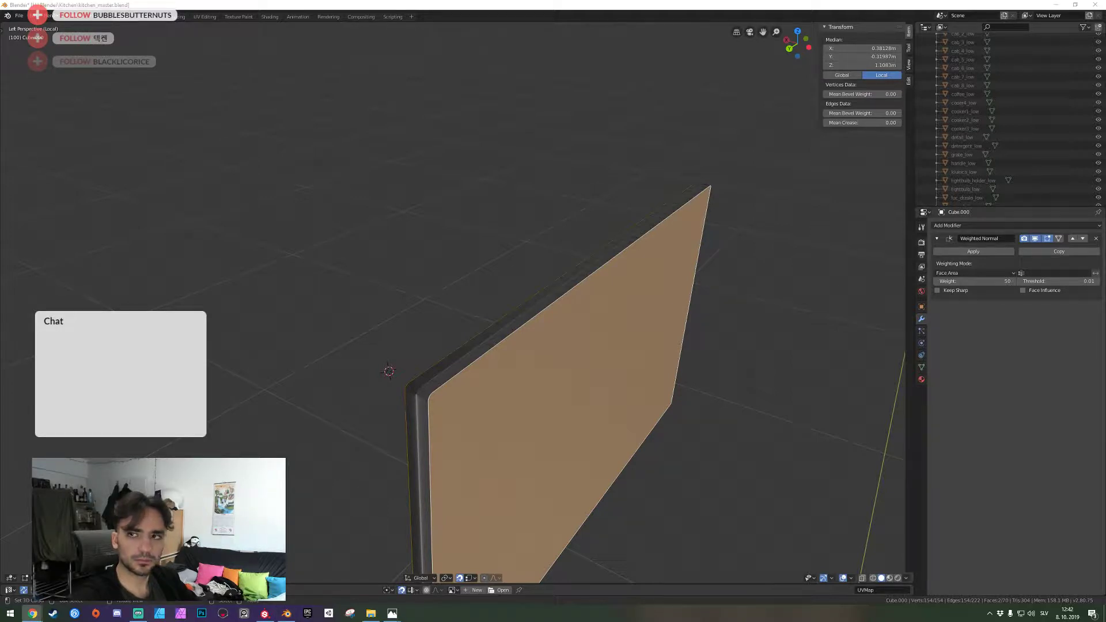
left_click(600, 350)
key("shift+grave")
key("a")
left_click(457, 303)
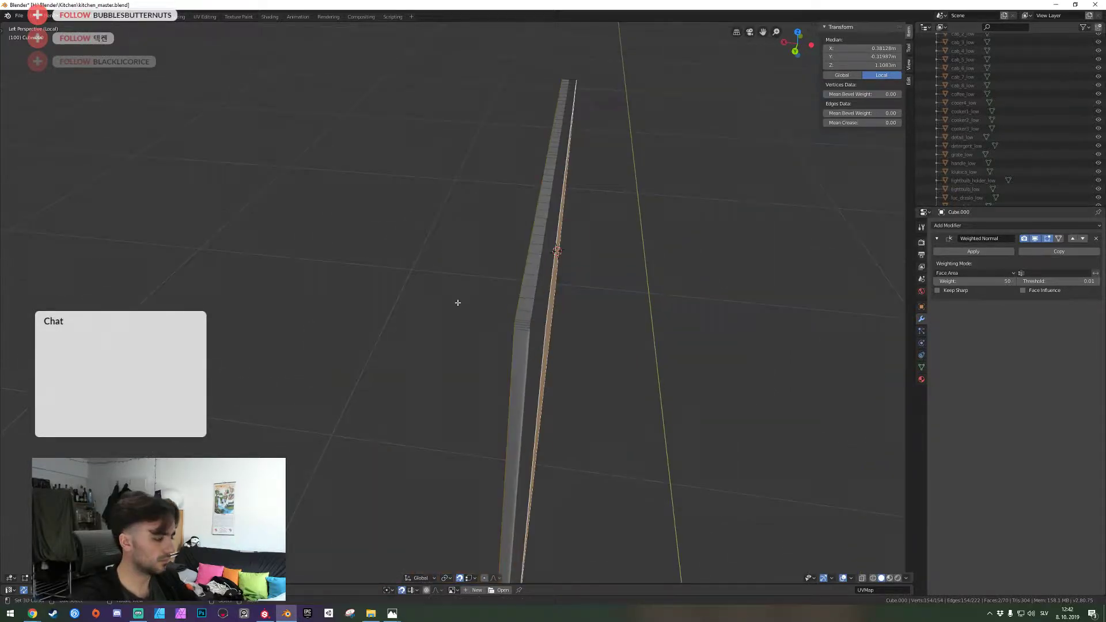
Leave Local View and bring the side panel's upper corner beside the cooker into close view
key("KP_Divide")
key("shift+grave")
key("d")
key("a")
key("w")
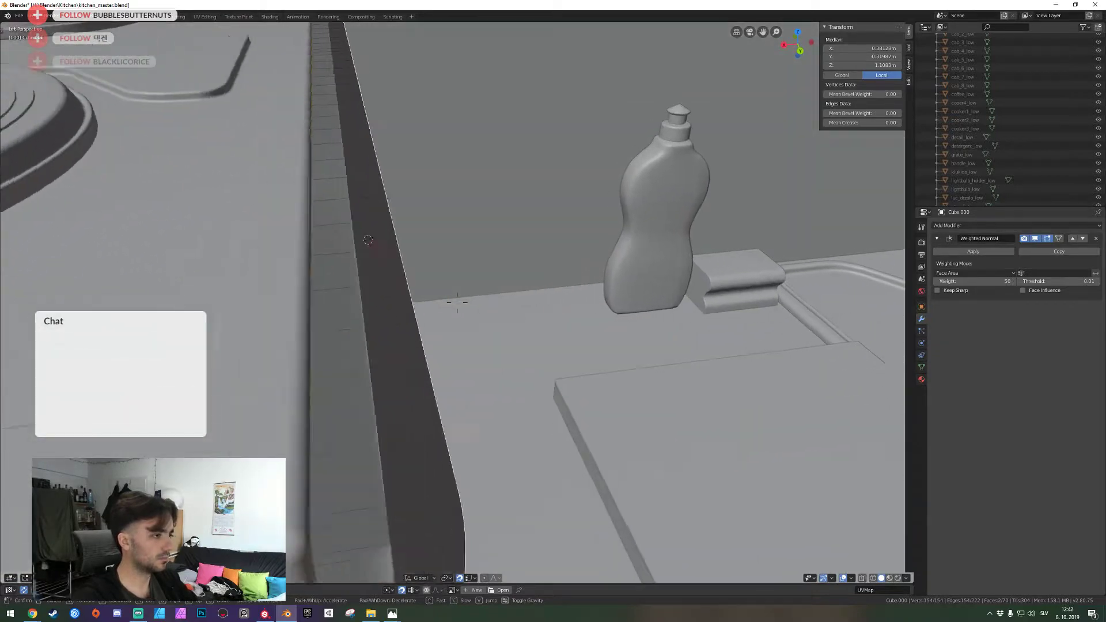
left_click(458, 302)
Select only the panel's large face against the cooker and bevel its surrounding edges
key("alt+a")
right_click(594, 389, "alt")
key("shift+grave")
key("d")
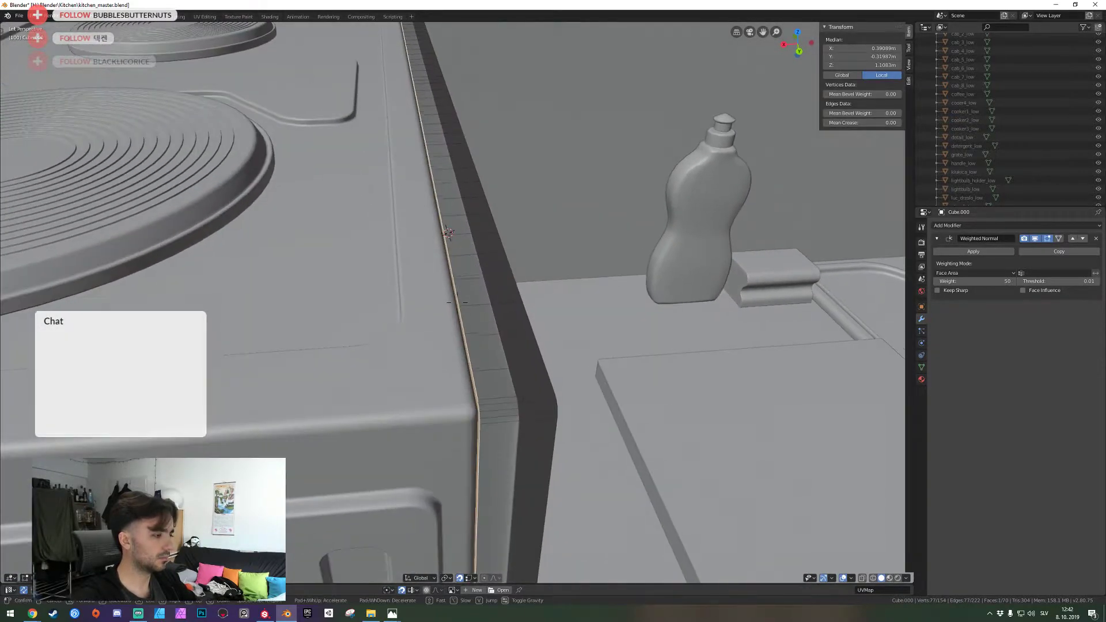
key("a")
left_click(457, 303)
scroll(507, 322, "up", 3)
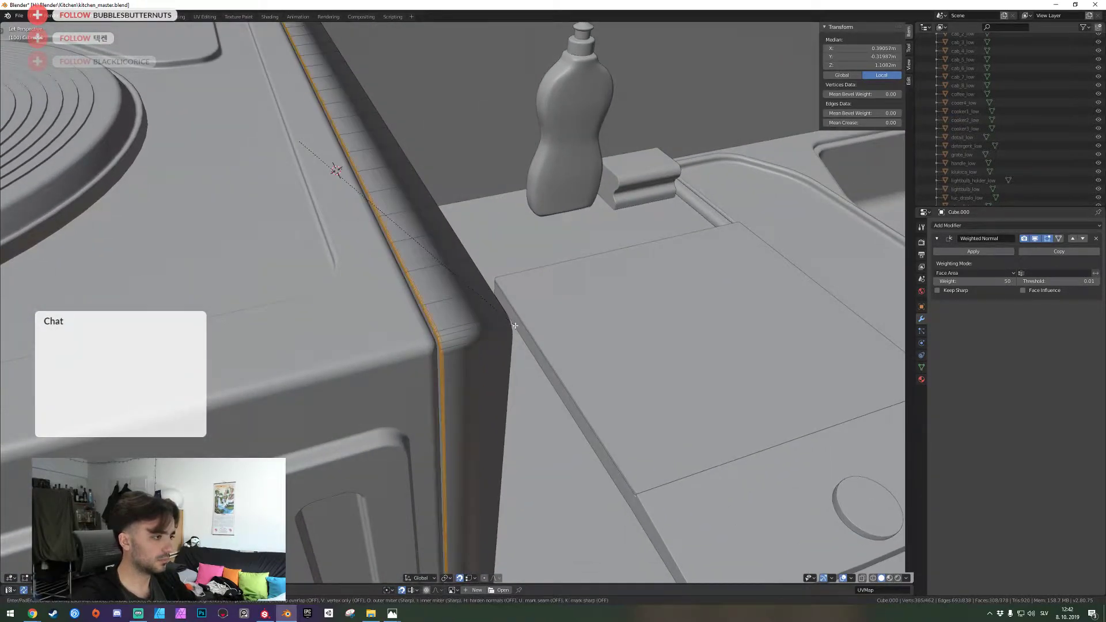
left_click(518, 327)
Try to bevel the edges around the panel's large outer face separately
key("shift+grave")
key("d")
left_click(457, 303)
key("3")
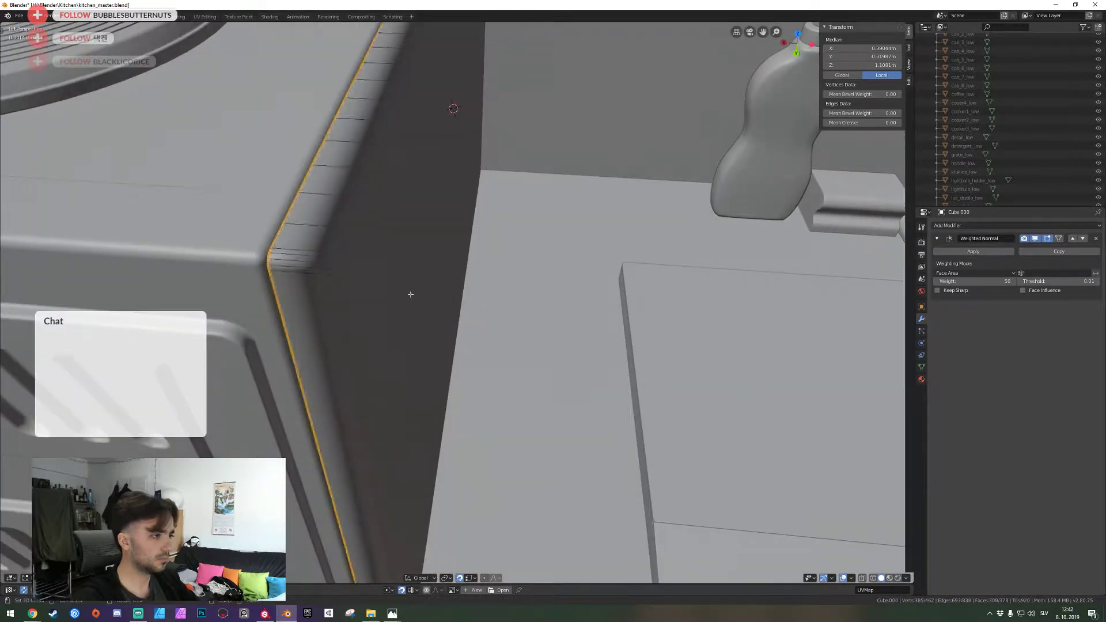
right_click(405, 290)
key("ctrl+b")
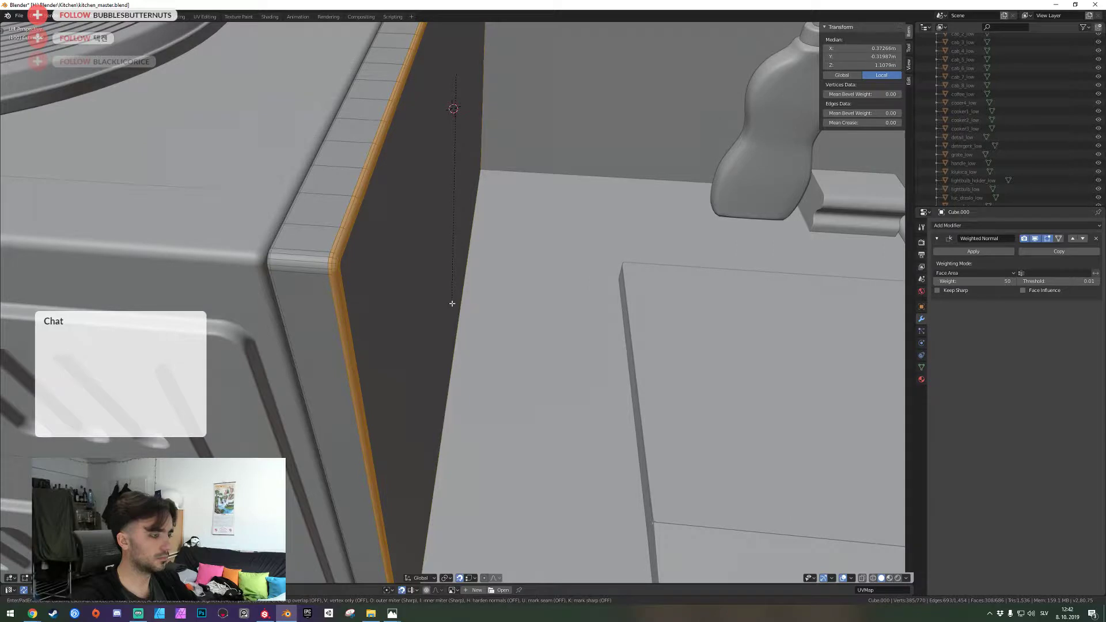
key("Escape")
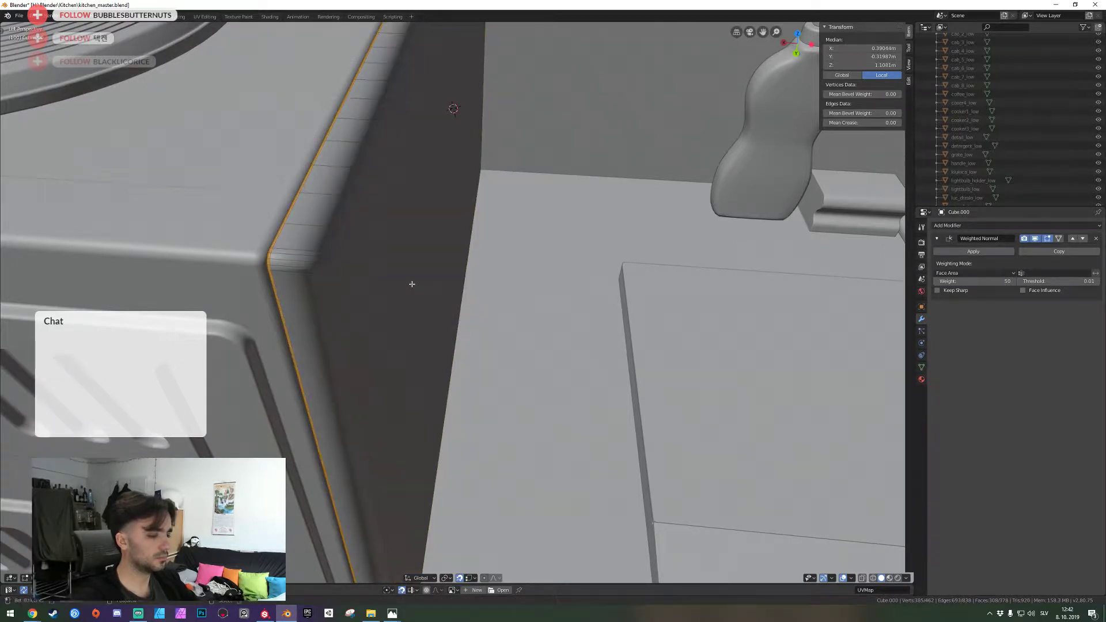
Bevel the edges around both large panel faces together, return to Object Mode, and save the file
left_click(412, 284)
key("ctrl+b")
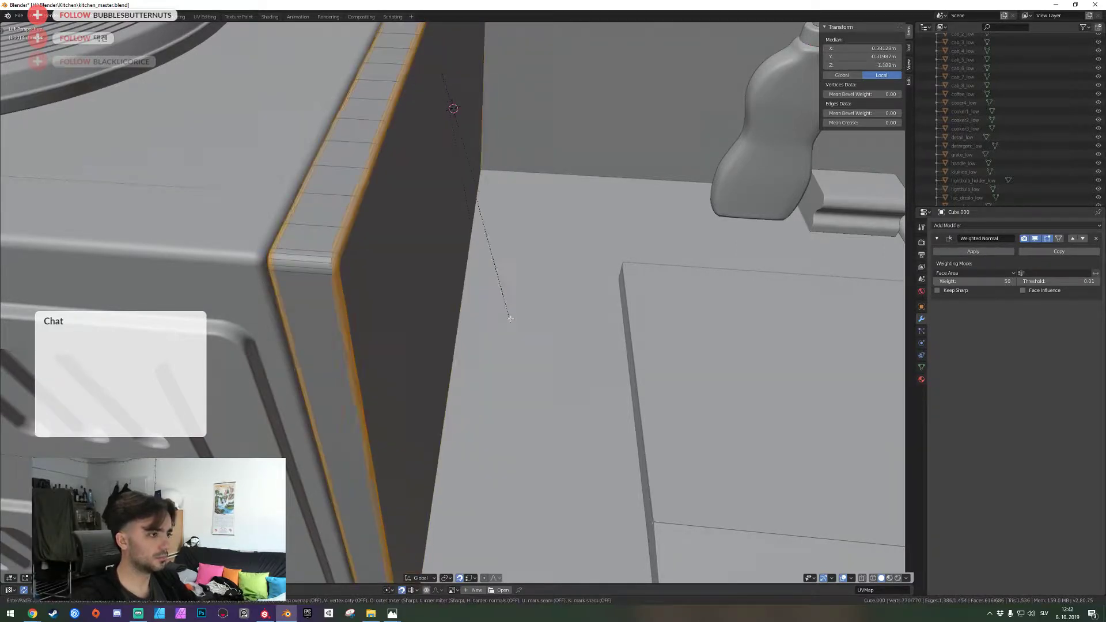
key("Escape")
key("Tab")
key("ctrl+s")
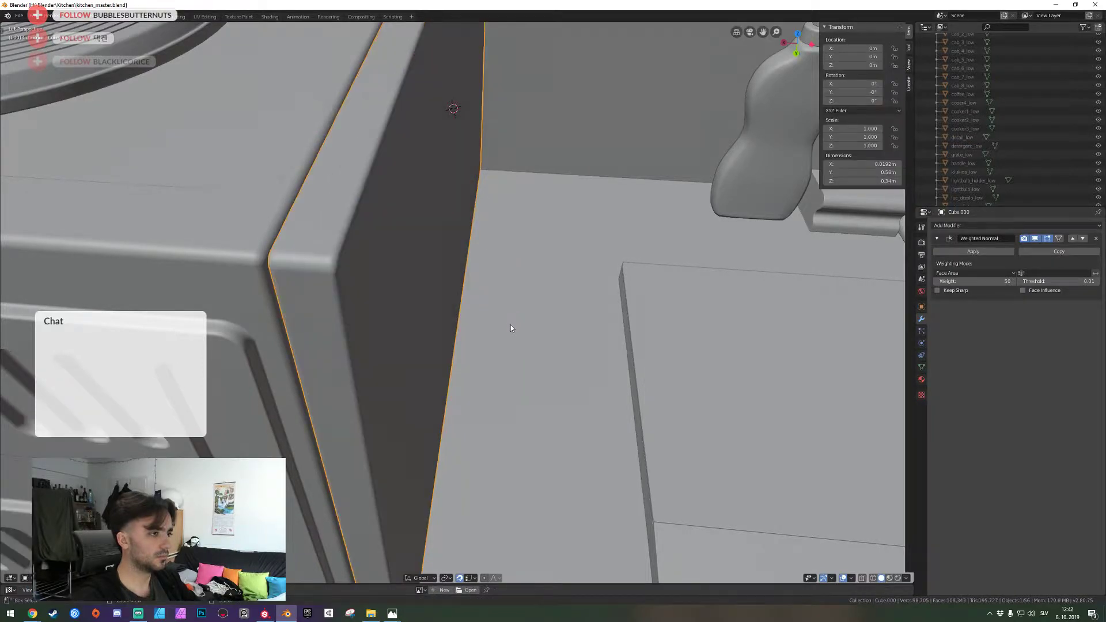
Clear the selection and examine the beveled side panel on the cooker within the whole kitchen scene
key("shift+grave")
key("s")
key("a")
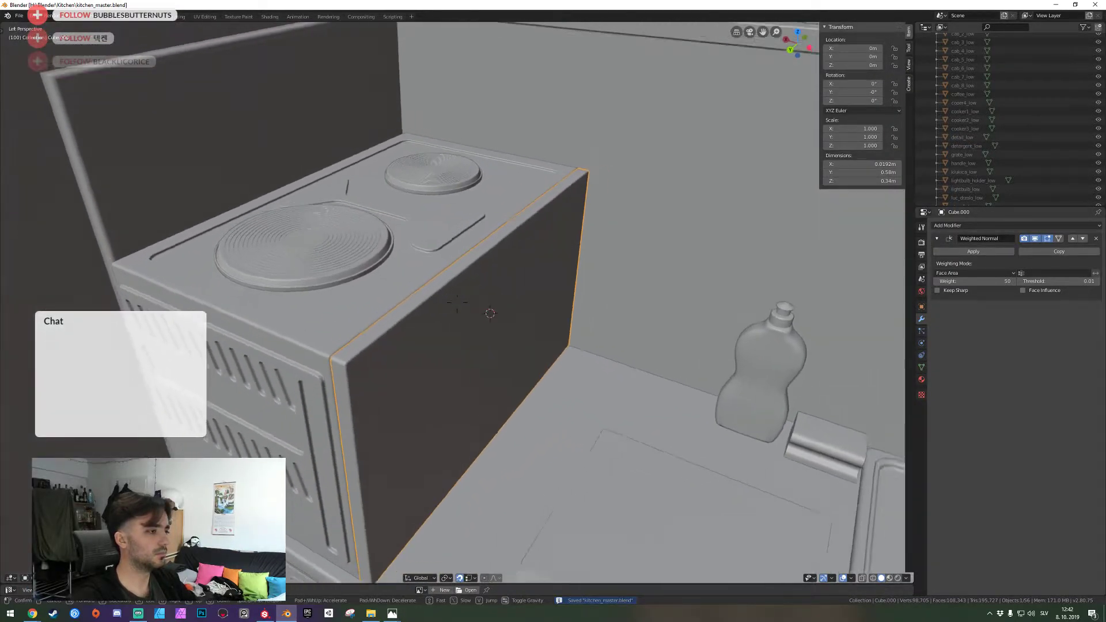
left_click(457, 302)
key("alt+a")
key("shift+grave")
key("d")
left_click(457, 302)
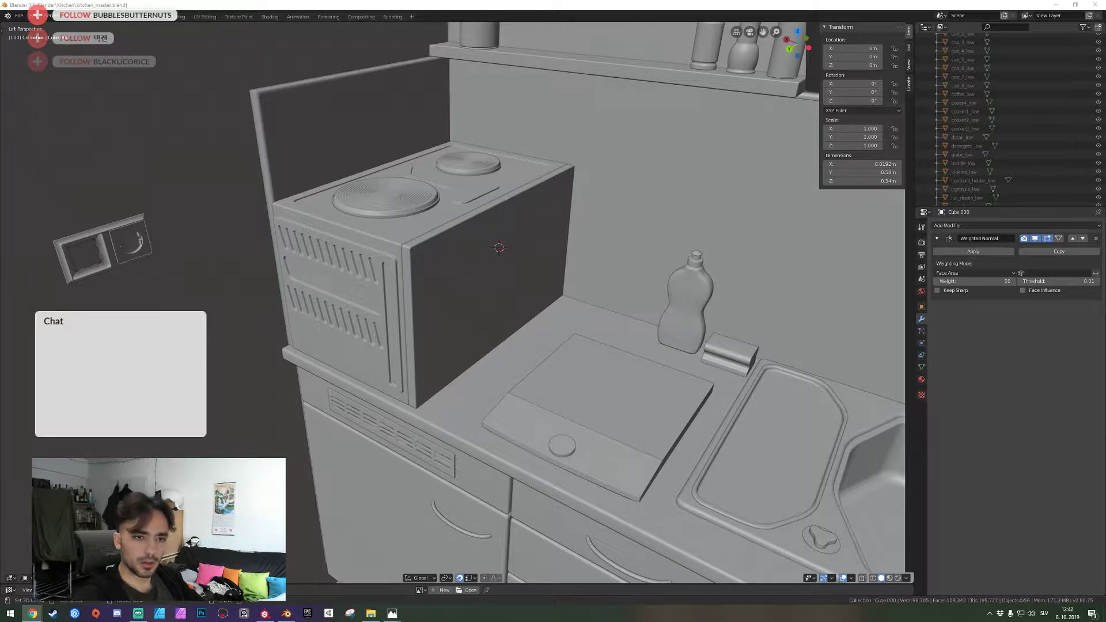
Select the cooker's side panel in the kitchen scene
left_click(521, 349)
middle_click_drag(521, 349, 457, 306)
right_click(457, 306)
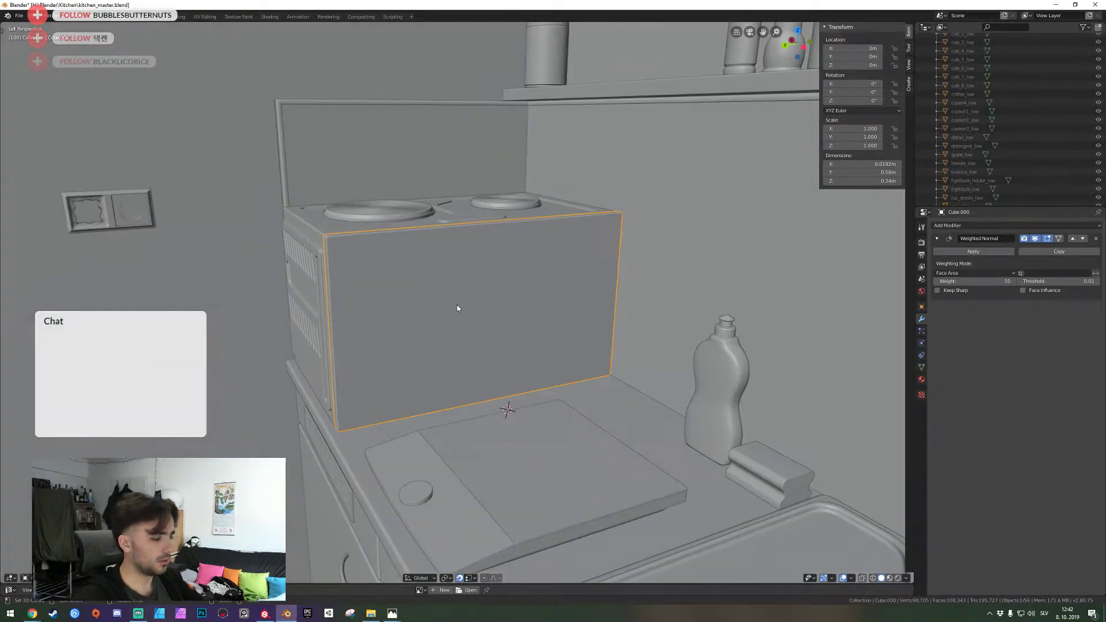
Examine the side panel on its own and where it and the cooker body meet the countertop in the full scene
key("KP_Divide")
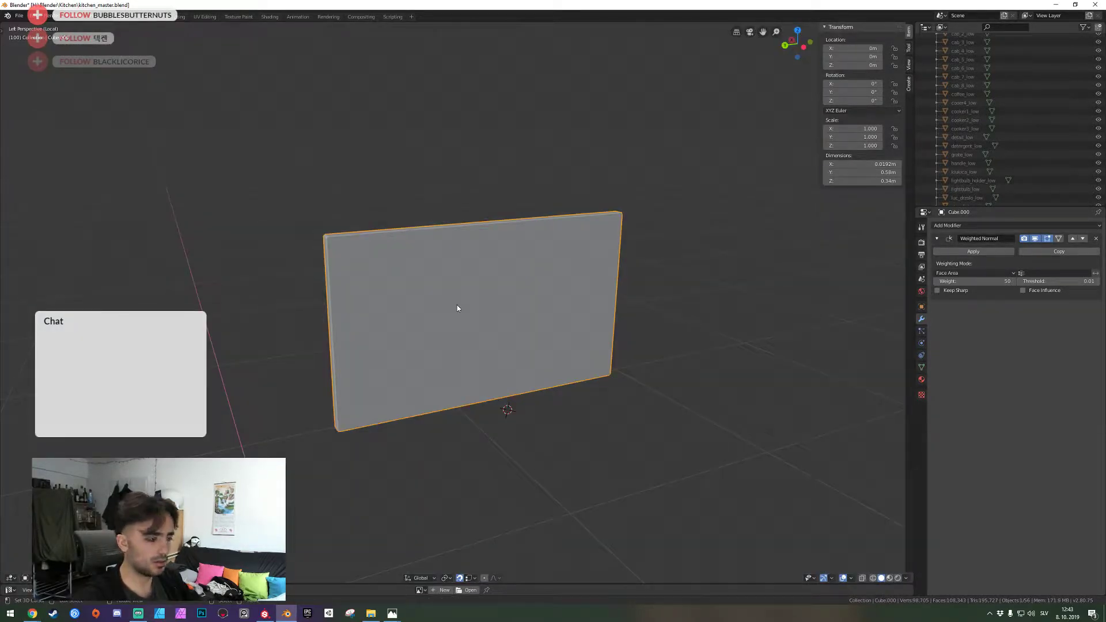
key("KP_Divide")
key("shift+grave")
key("w")
key("a")
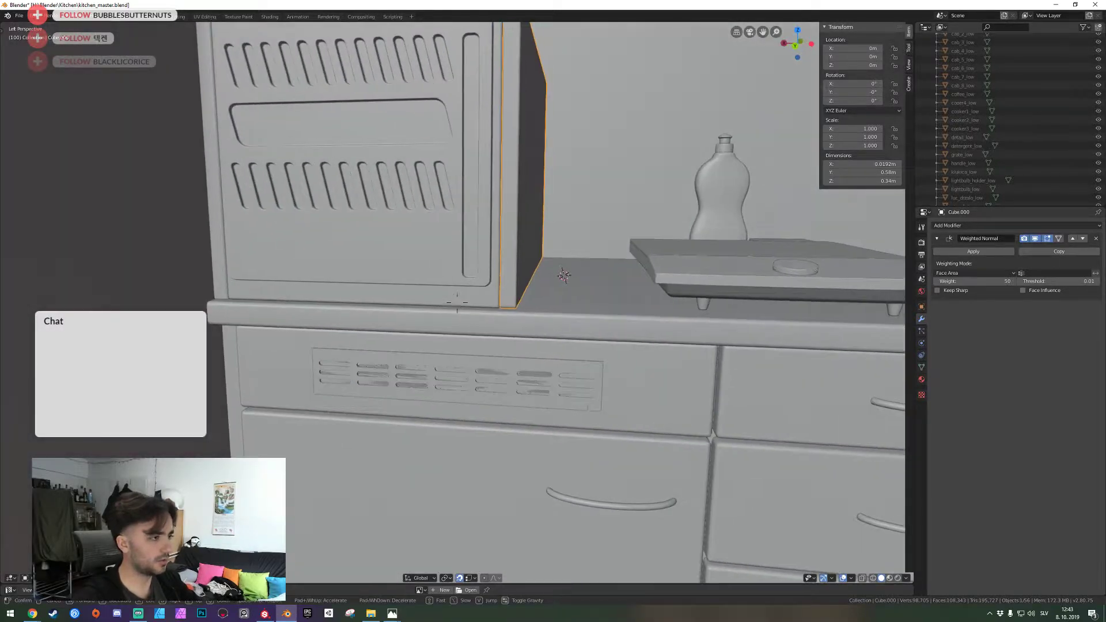
left_click(472, 306)
key("shift+grave")
key("d")
key("w")
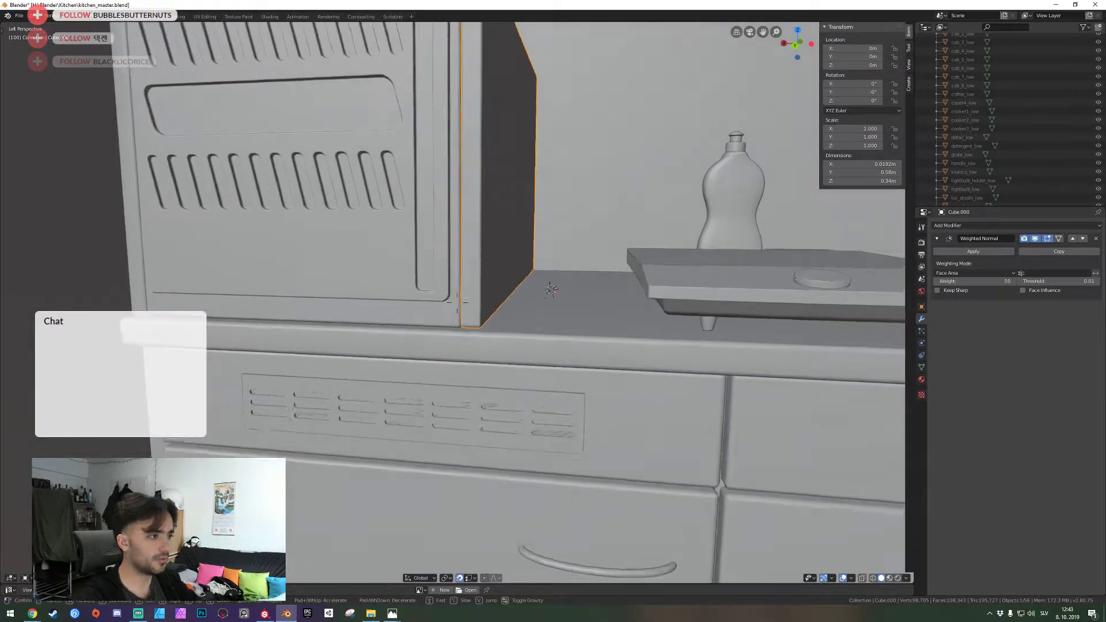
left_click(454, 304)
Isolate the cooker body together with its side panel and open both for mesh editing in a wireframe front view
right_click(432, 321, "shift")
key("KP_Divide")
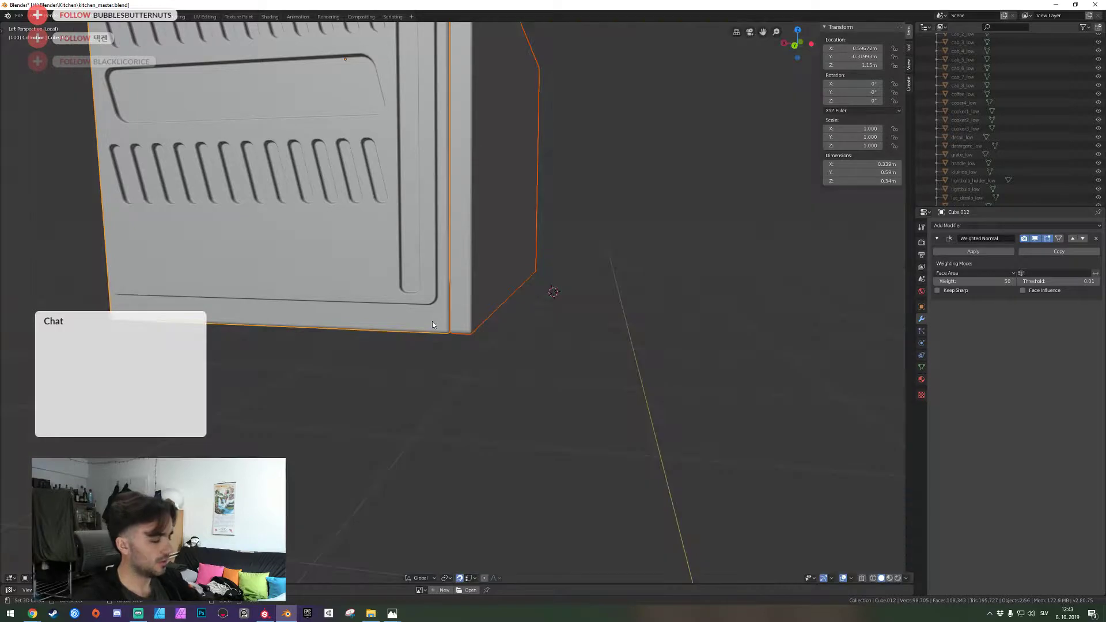
key("KP_1")
key("KP_3")
key("KP_1")
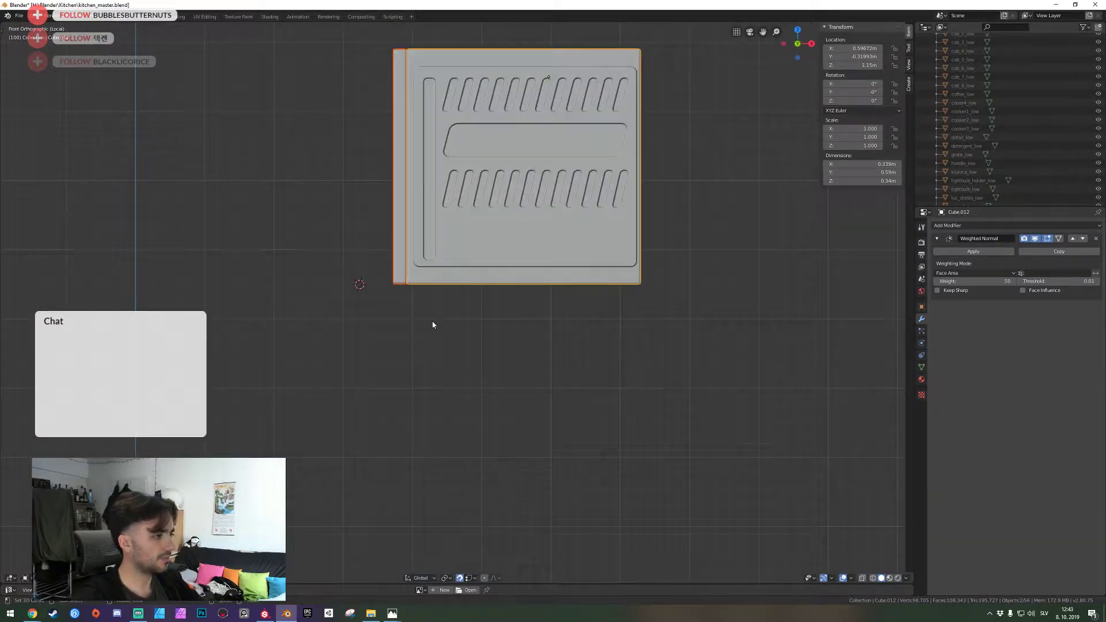
key("Tab")
key("z")
left_click(369, 326)
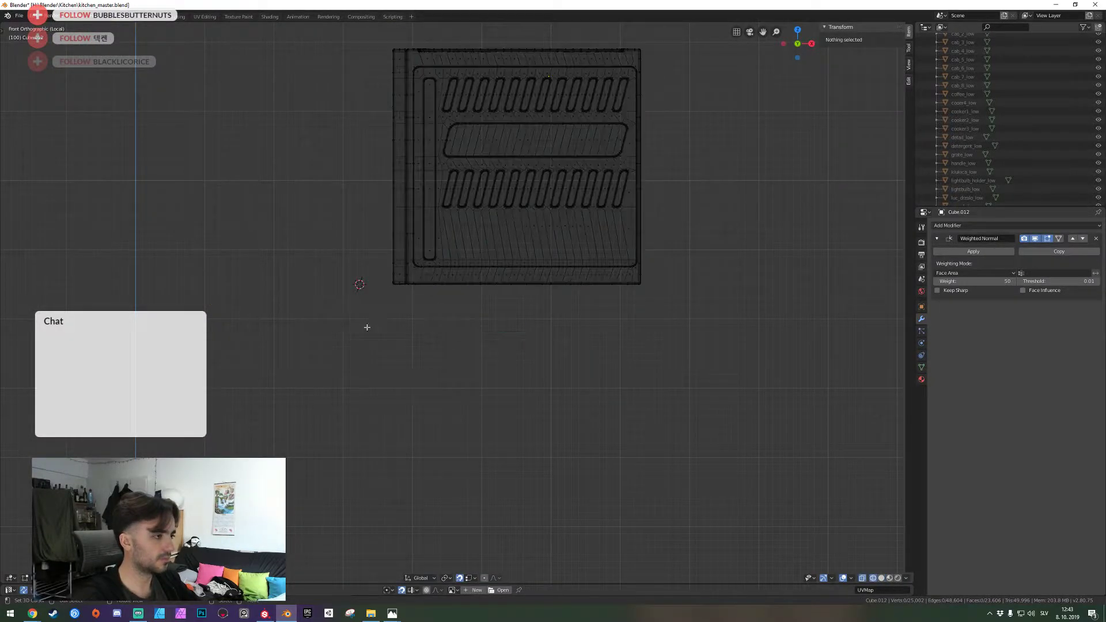
Raise the bottom vertices of the cooker body and side panel along Z, shortening both to about 0.324 m tall
key("a")
key("alt+a")
key("z")
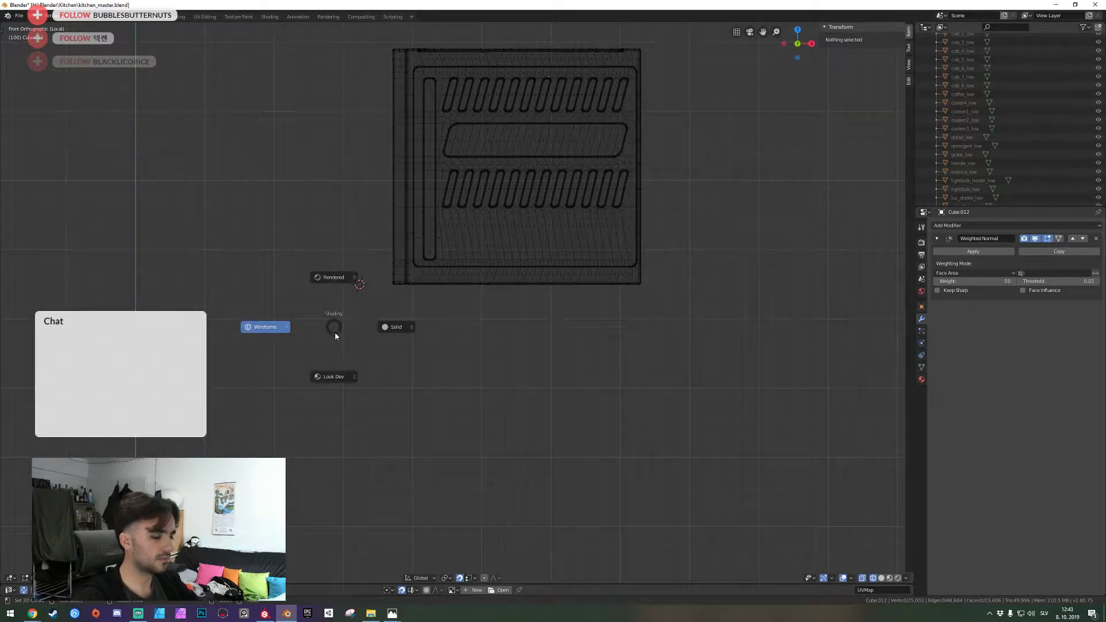
key("Escape")
left_click_drag(318, 393, 726, 271)
key("KP_Decimal")
scroll(656, 348, "up", 2)
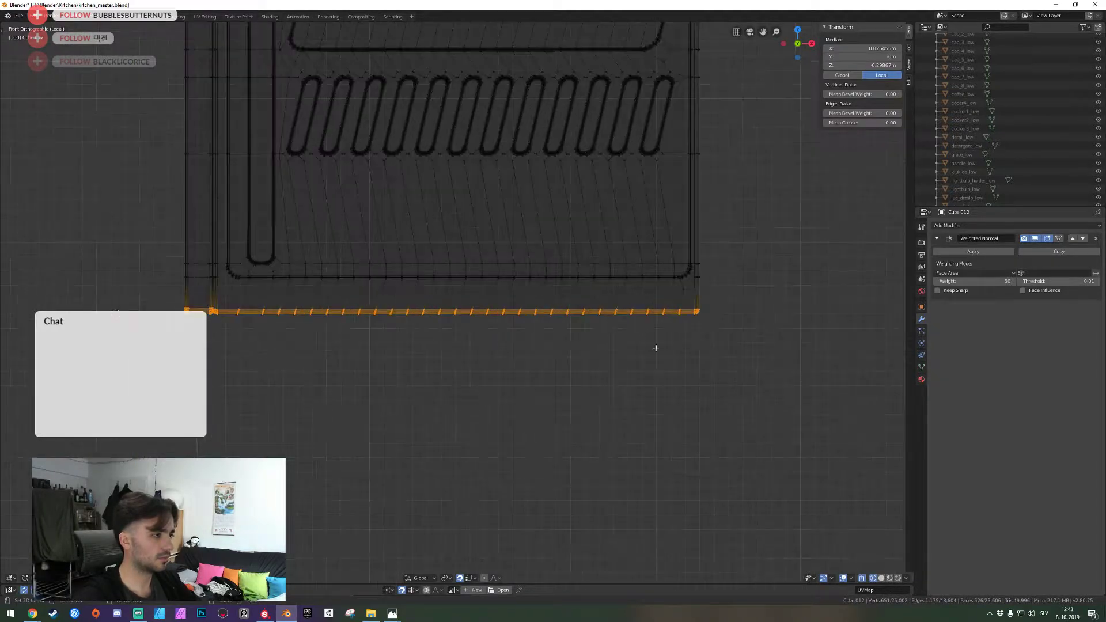
key("z")
right_click(662, 365)
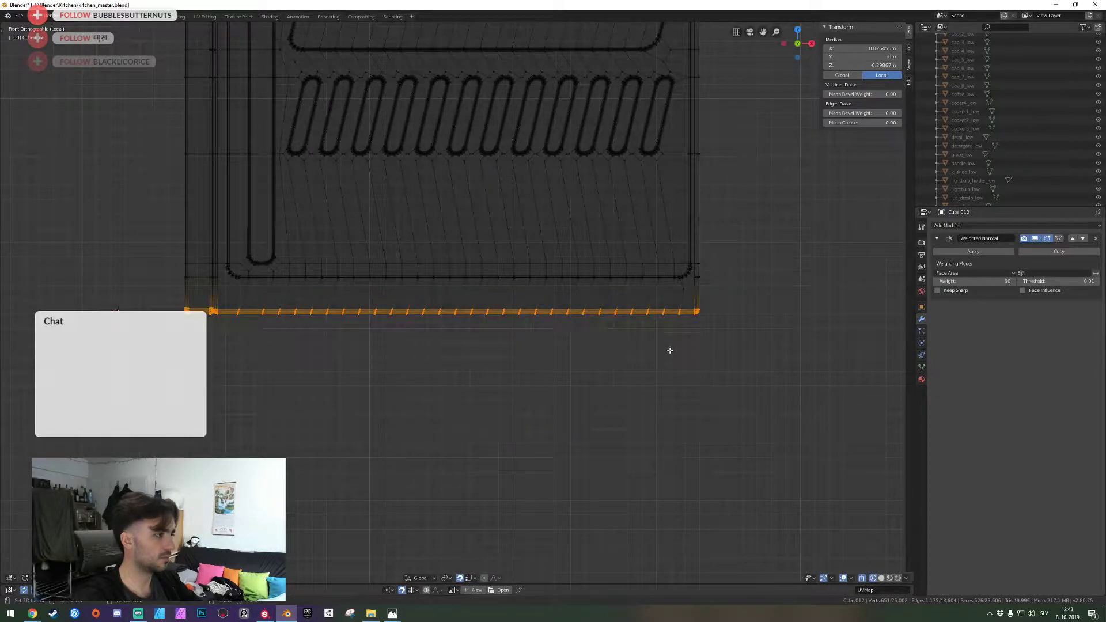
key("g")
key("z")
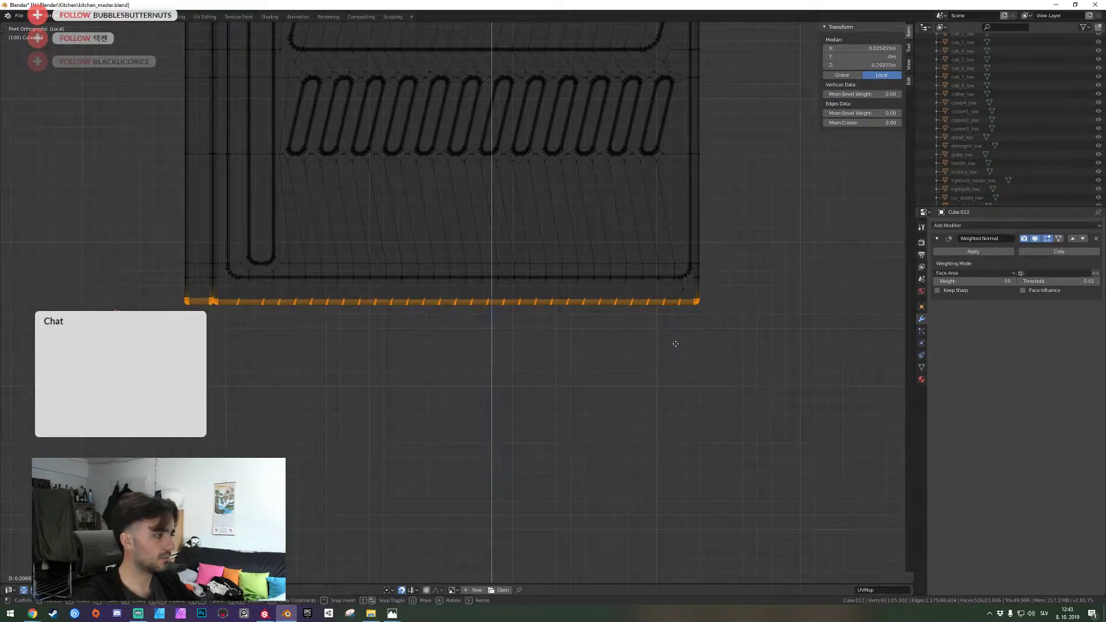
left_click(682, 334)
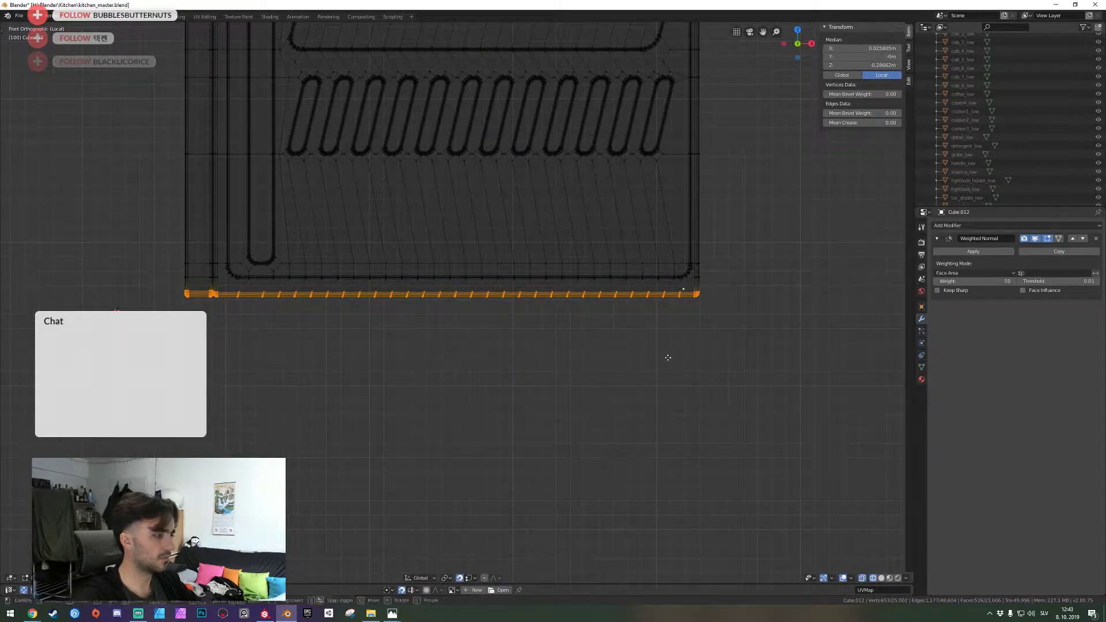
key("z")
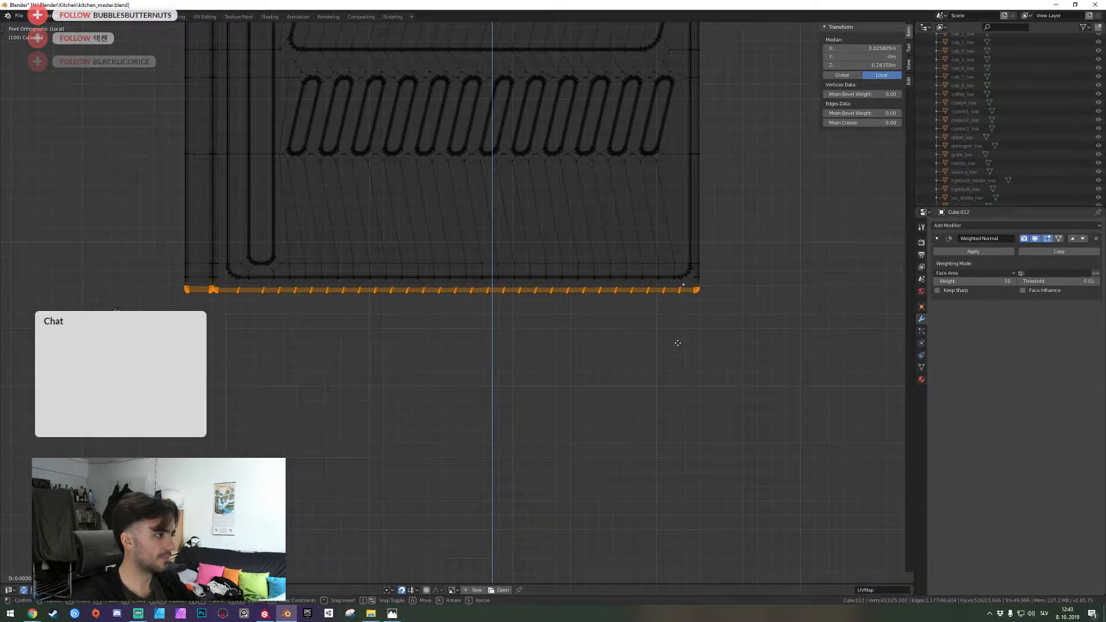
left_click(680, 326)
Restore opaque shading and the full kitchen scene, return the shortened cooker to Object Mode, and save the file
key("alt+z")
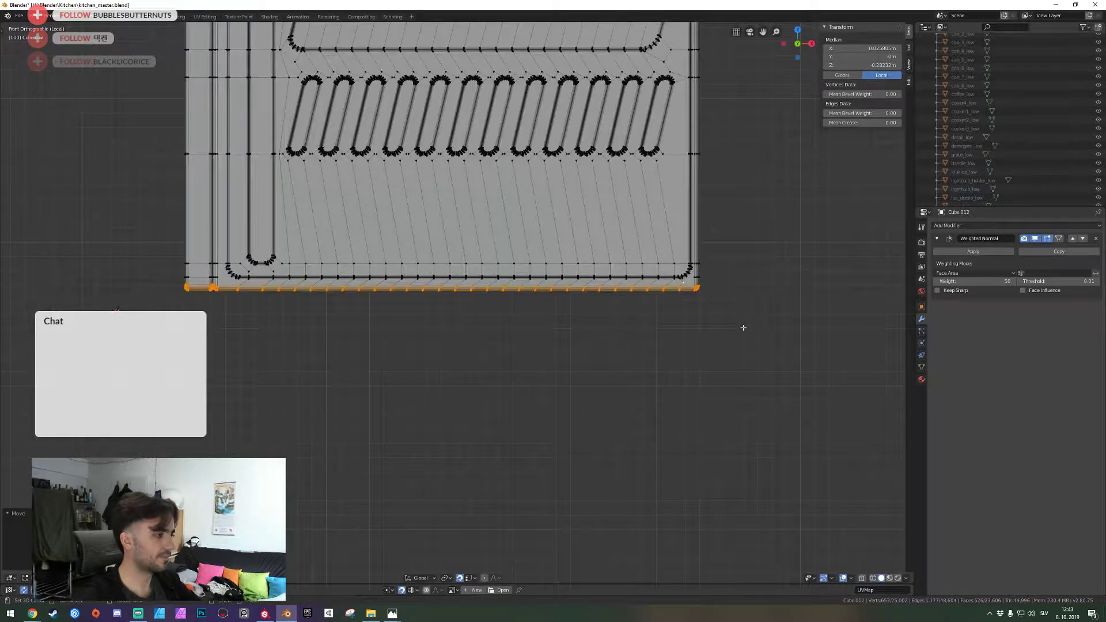
key("shift+grave")
key("KP_Divide")
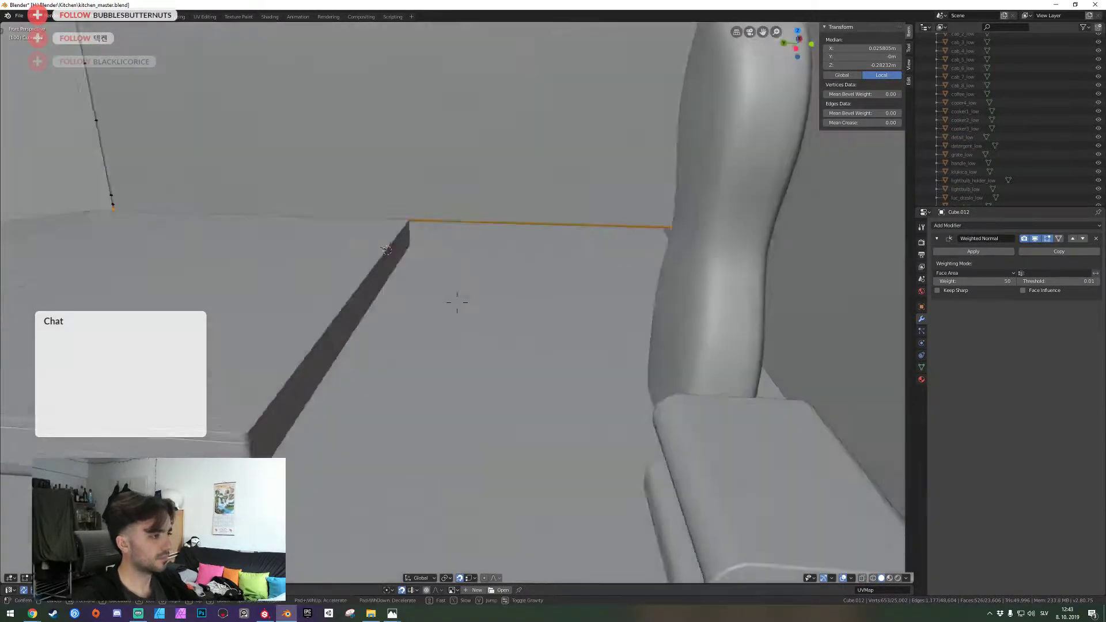
key("alt+a")
key("shift+grave")
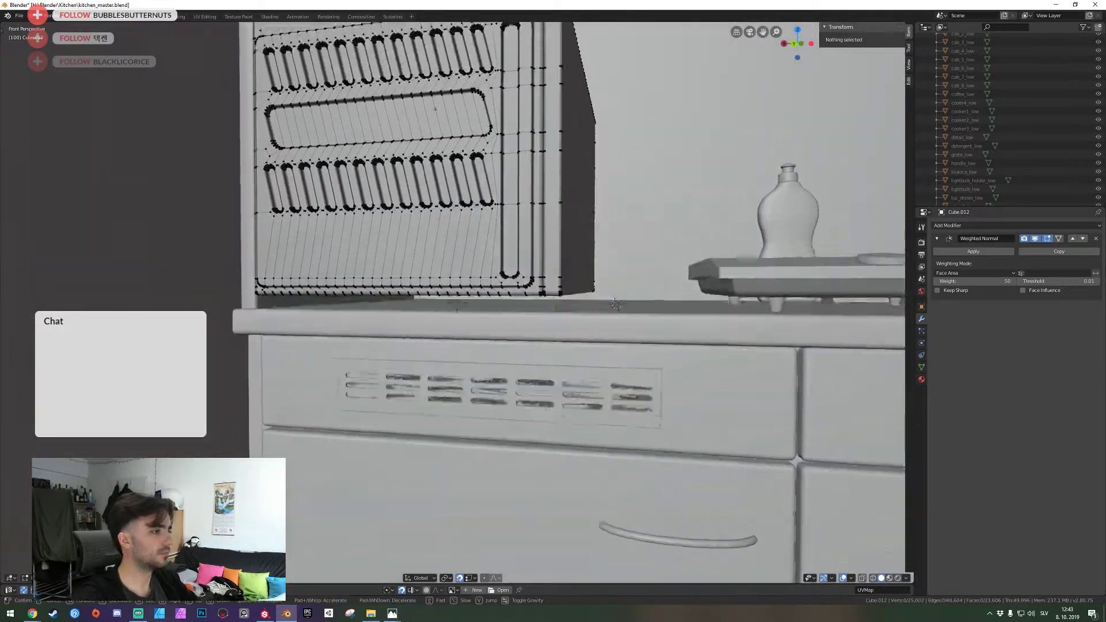
key("e")
left_click(457, 303)
key("Tab")
key("ctrl+s")
Select only the cooker's side panel in the kitchen scene and save the file
key("shift+grave")
key("s")
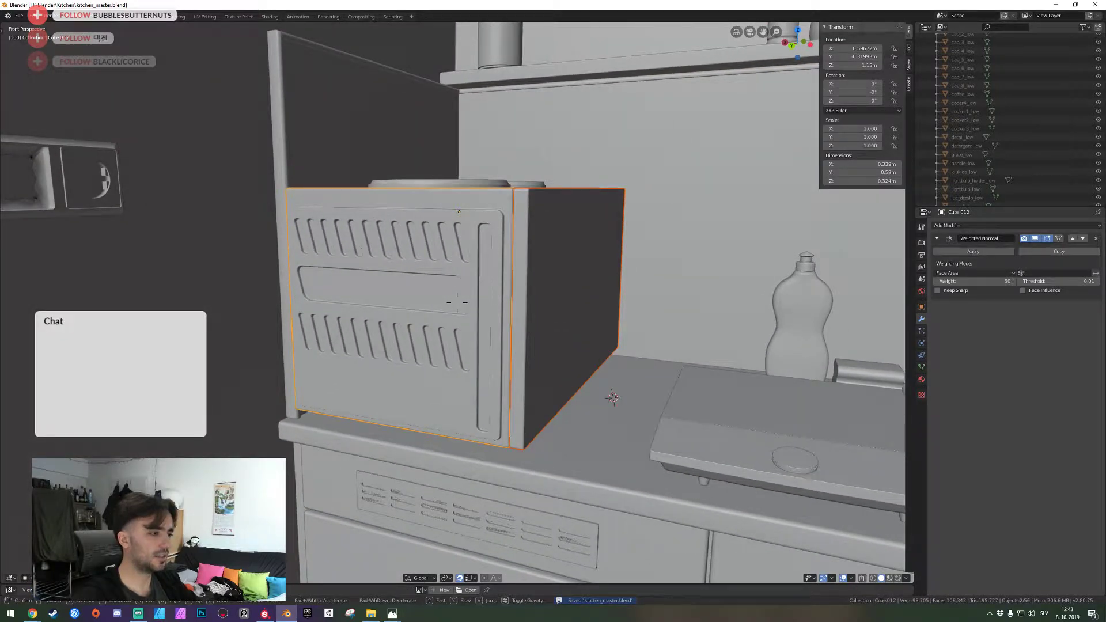
key("d")
key("e")
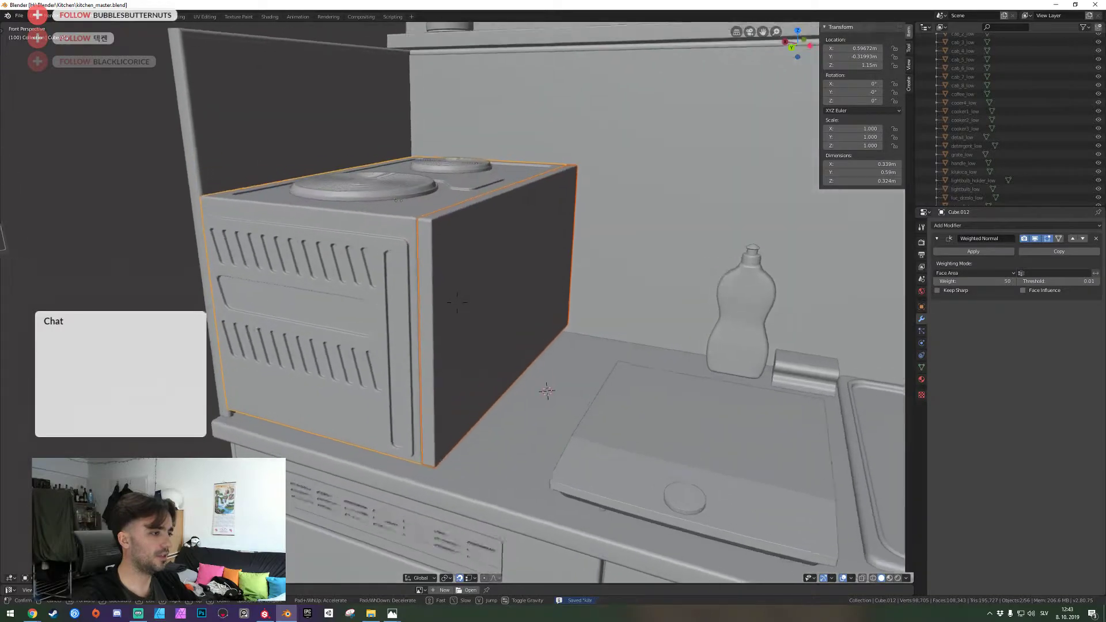
left_click(457, 302)
left_click(459, 305)
key("ctrl+s")
Open the side panel in Edit Mode and isolate it from the rest of the kitchen
key("shift+grave")
key("d")
left_click(457, 303)
key("Tab")
key("shift+grave")
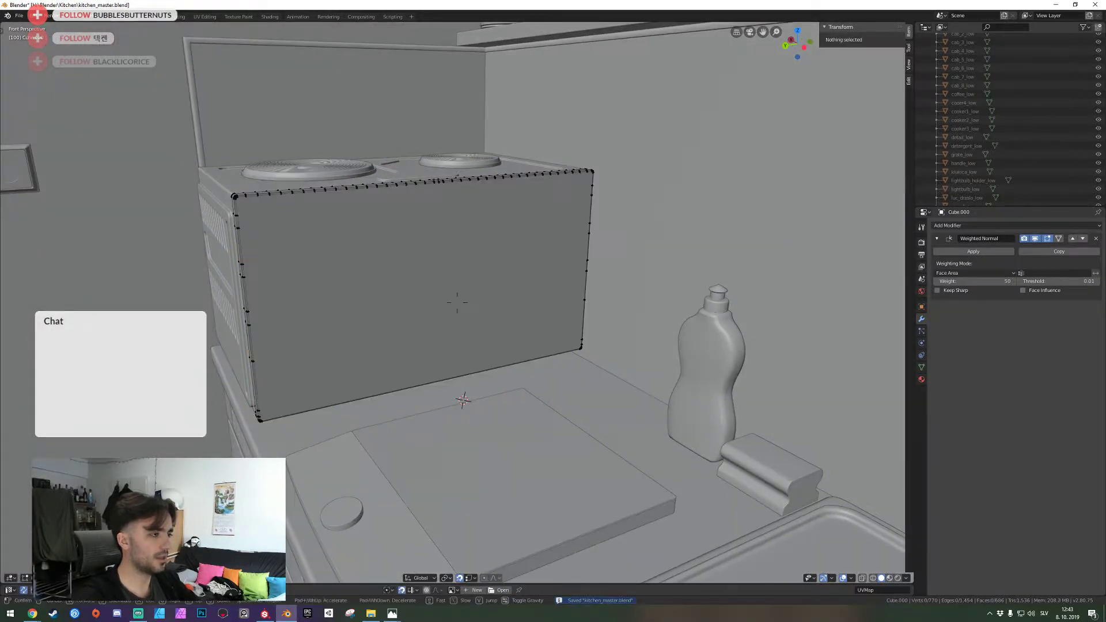
key("d")
key("e")
key("d")
left_click(457, 303)
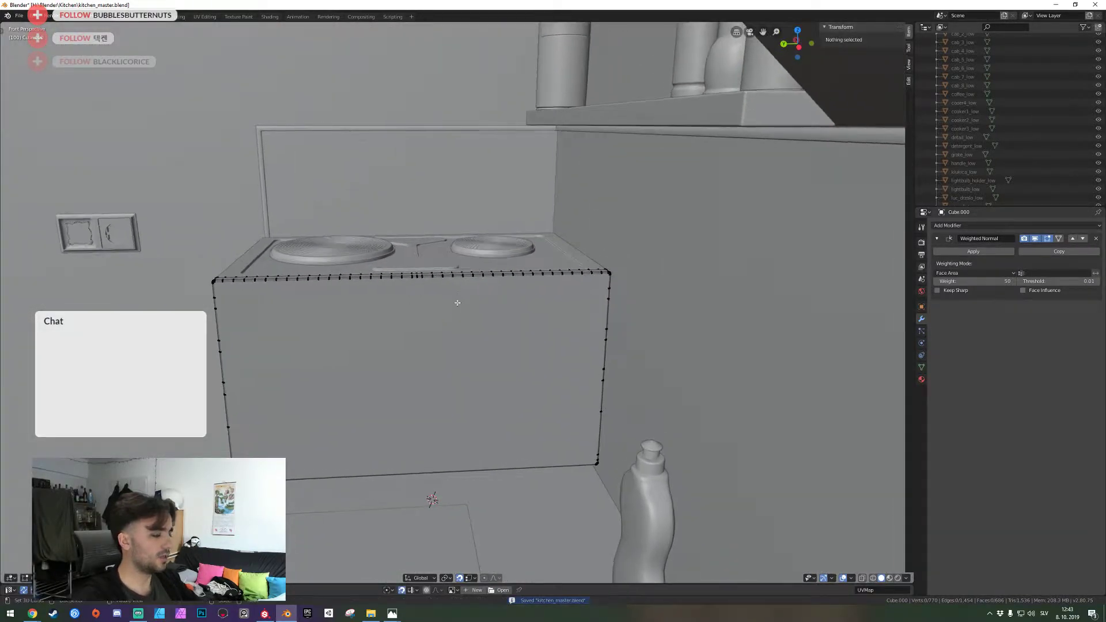
key("KP_Divide")
Dissolve the redundant crosswise edge loops on the panel's top rim, starting from one corner
key("shift+grave")
key("d")
key("q")
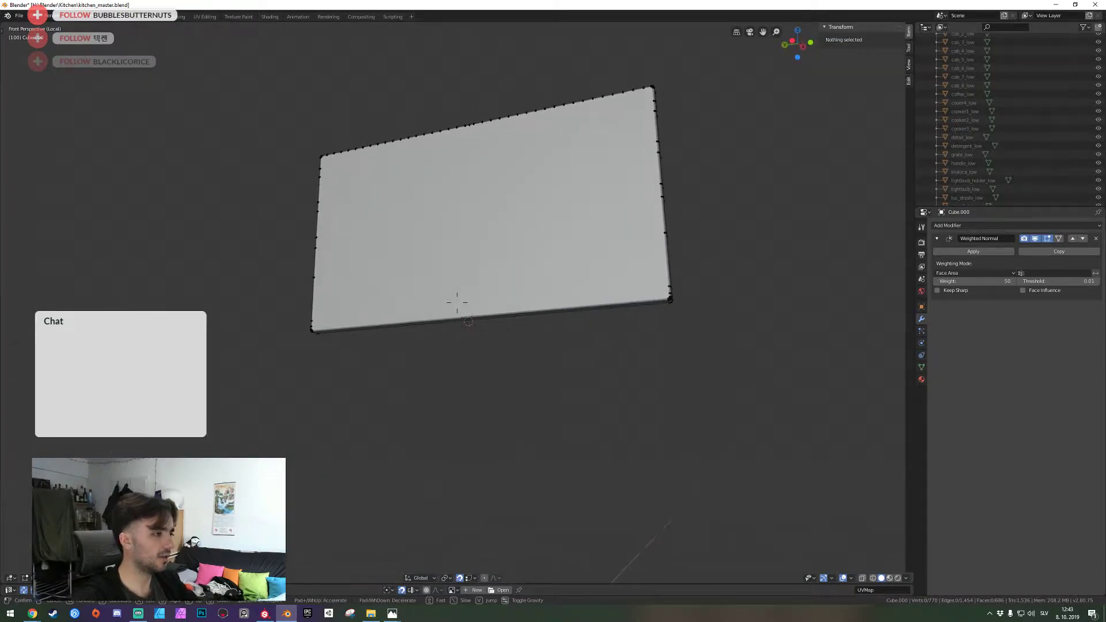
key("d")
key("e")
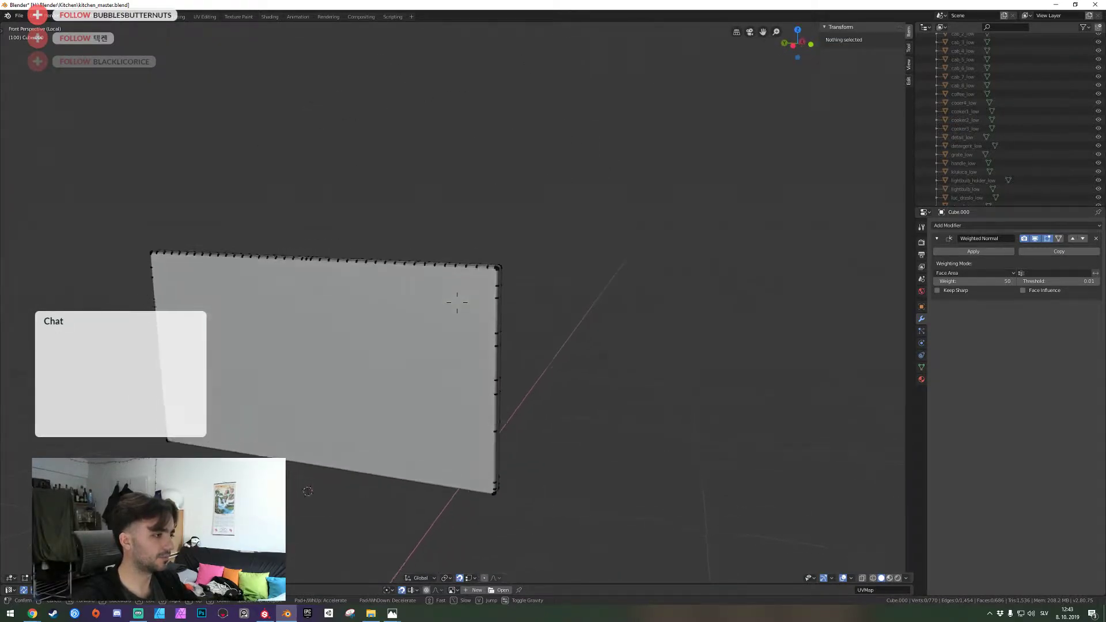
key("w")
left_click(457, 302)
left_click(465, 303, "alt")
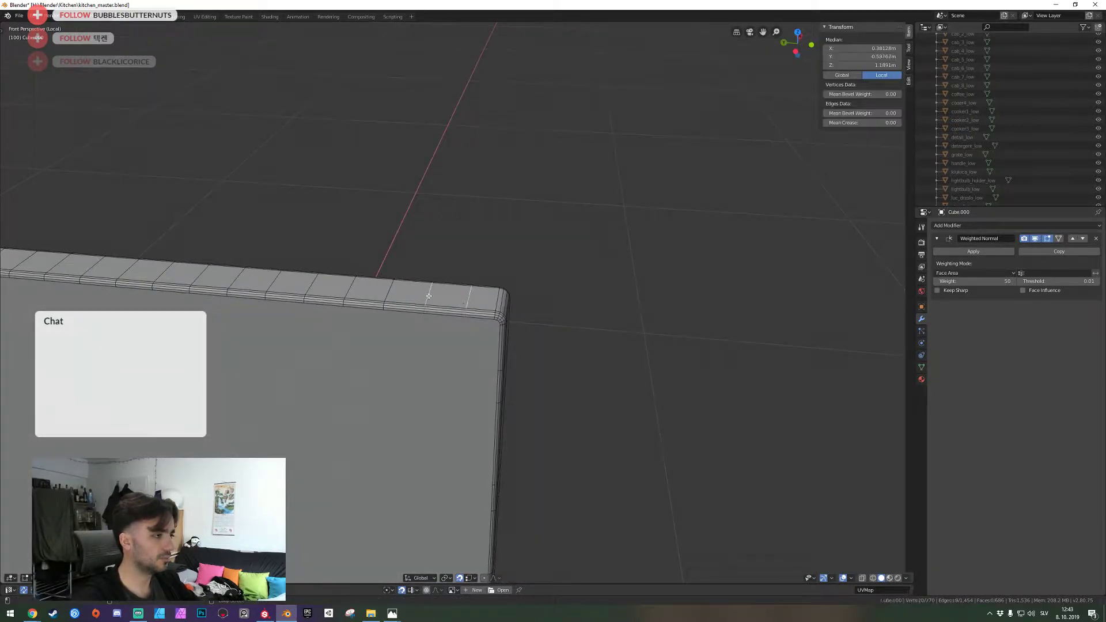
left_click(391, 292, "alt")
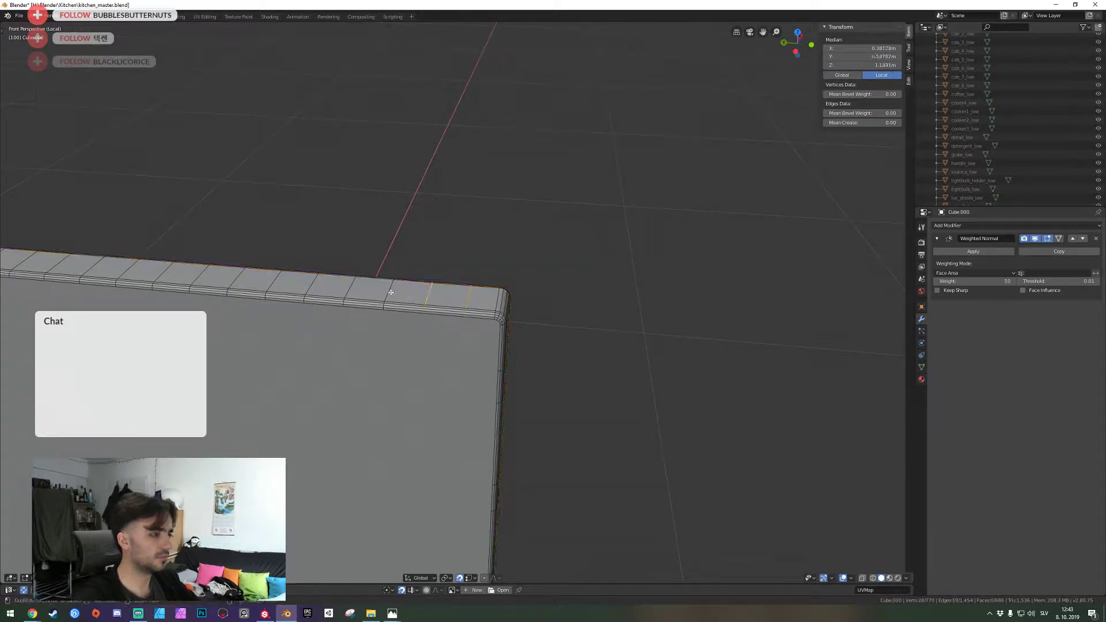
left_click(307, 286, "alt+shift")
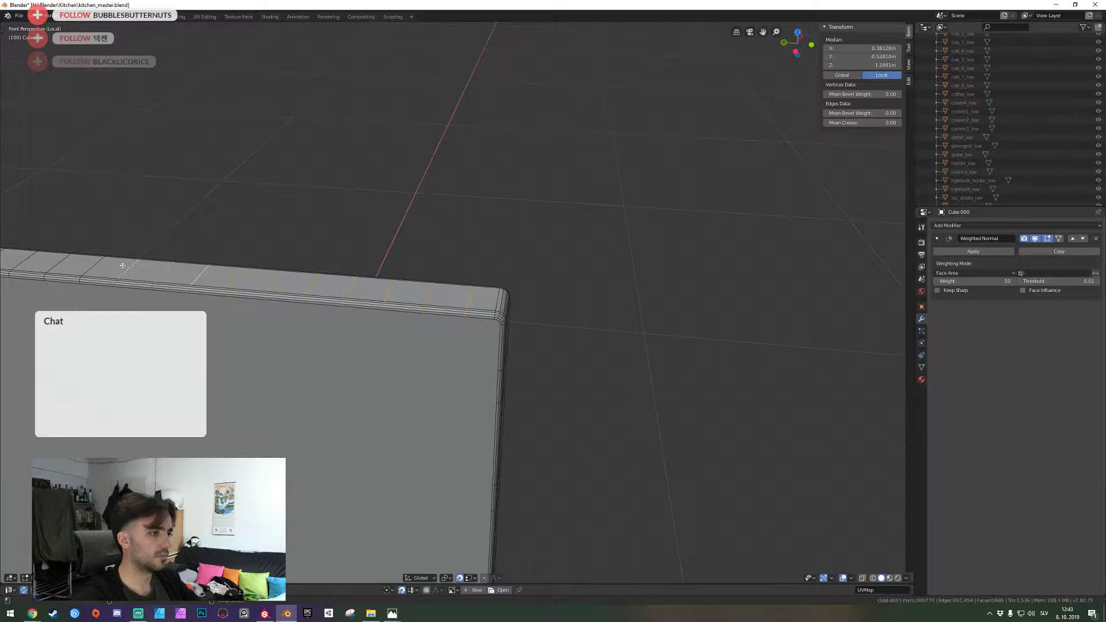
key("ctrl+x")
Dissolve the next run of crosswise edge loops along the middle of the panel's top rim
key("shift+grave")
key("a")
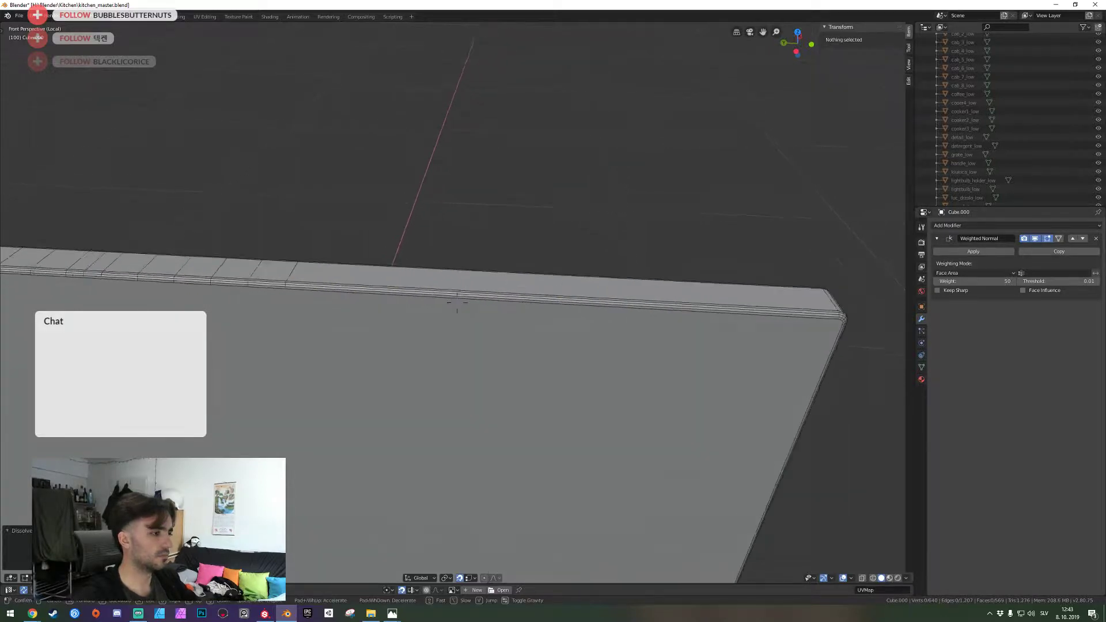
left_click(457, 304)
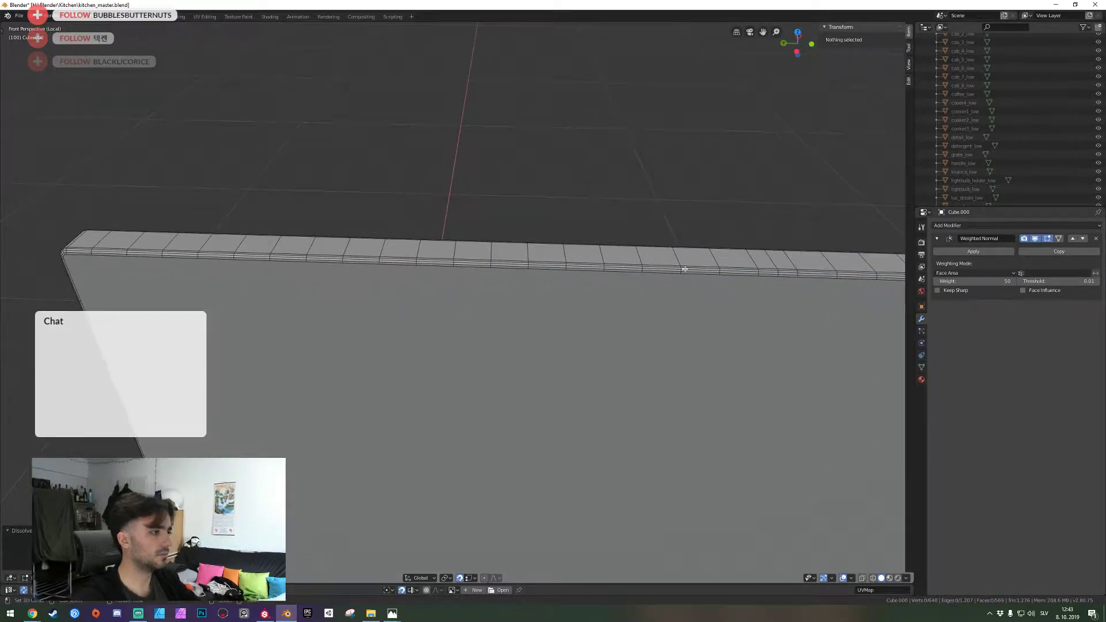
middle_click_drag(685, 269, 458, 302)
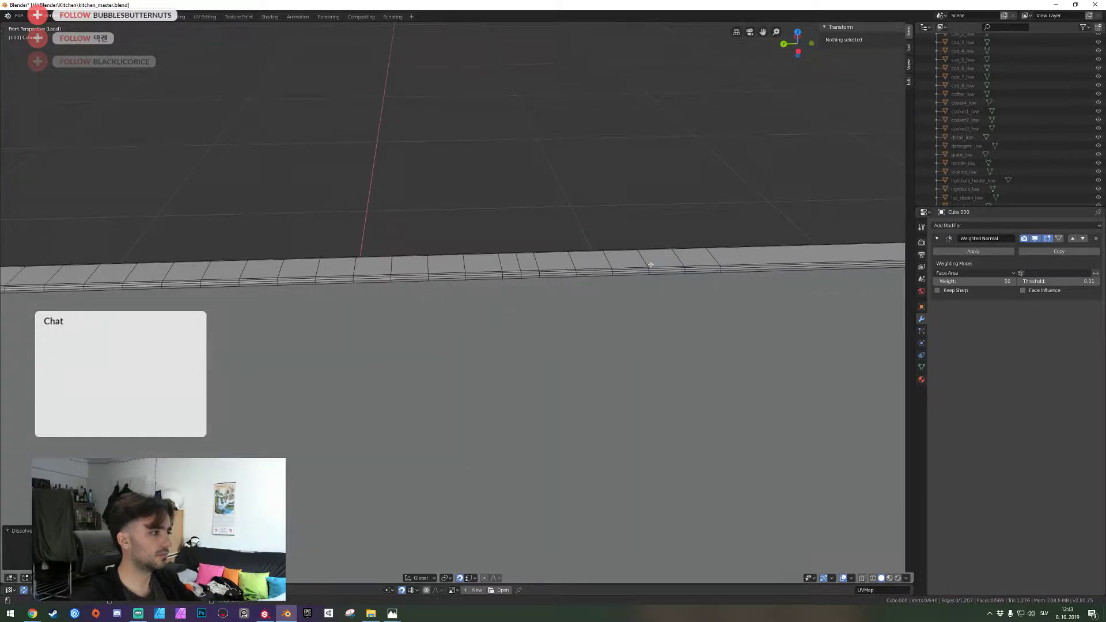
left_click(713, 256, "alt")
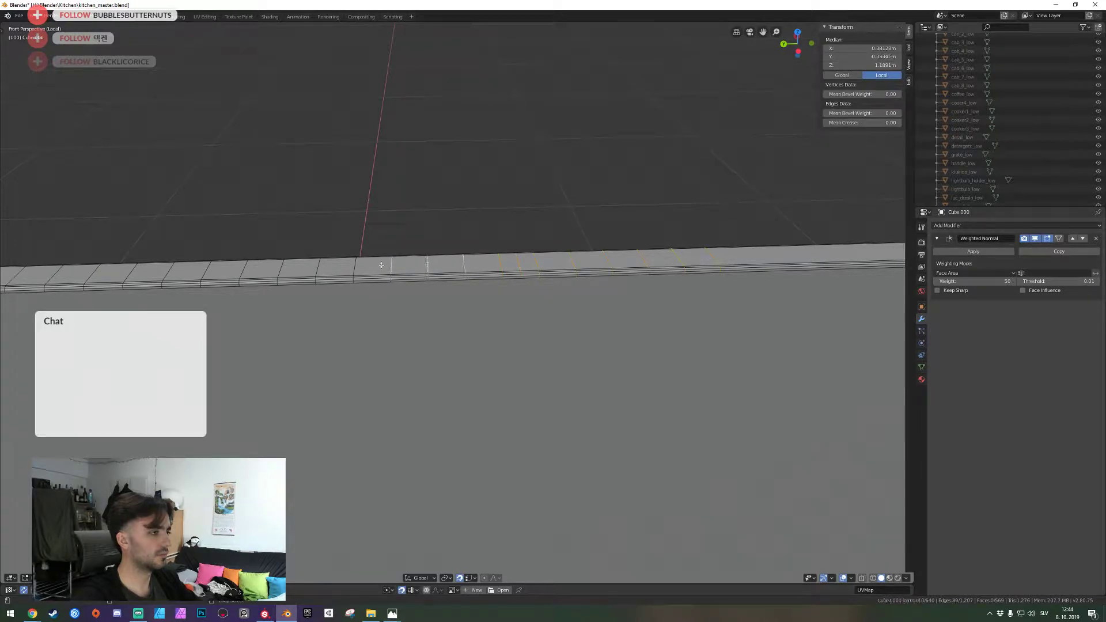
left_click(146, 267, "alt+shift")
key("ctrl+z")
left_click(135, 274, "alt+shift")
left_click(17, 275, "alt+shift")
key("ctrl+x")
Dissolve the remaining crosswise edge loops on the top rim near the panel's far corner
key("shift+grave")
key("a")
left_click(457, 302)
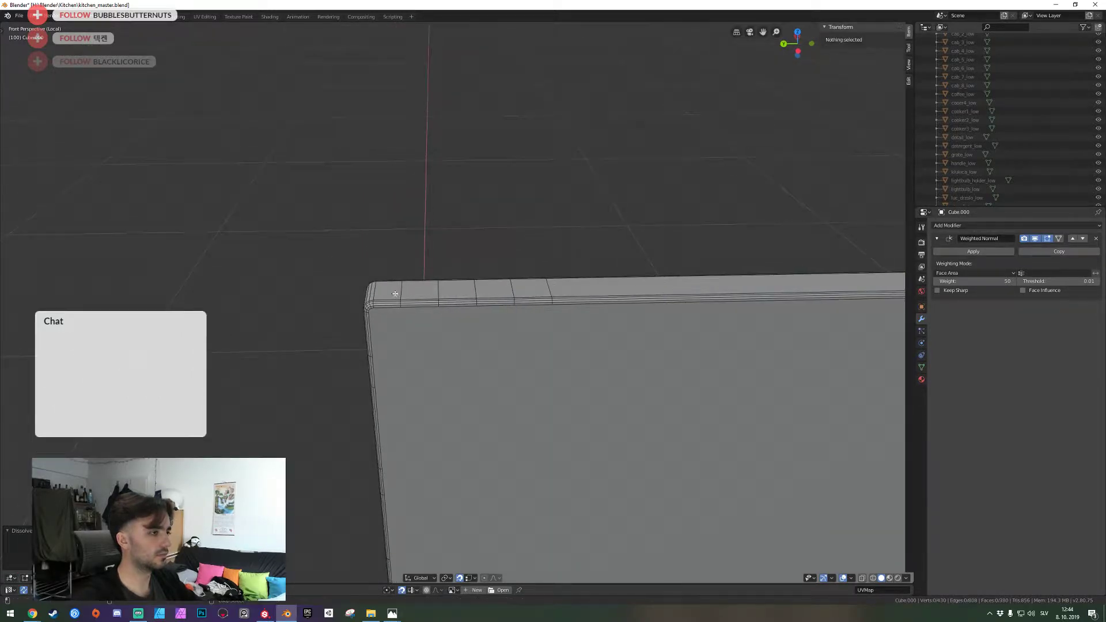
left_click(400, 292)
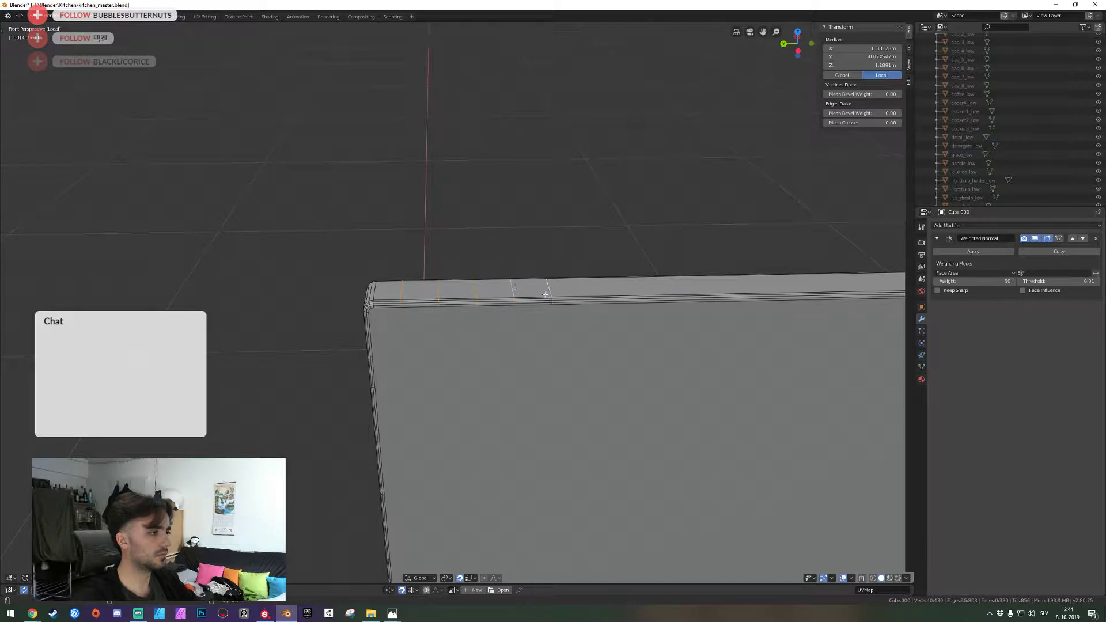
middle_click_drag(546, 294, 458, 302)
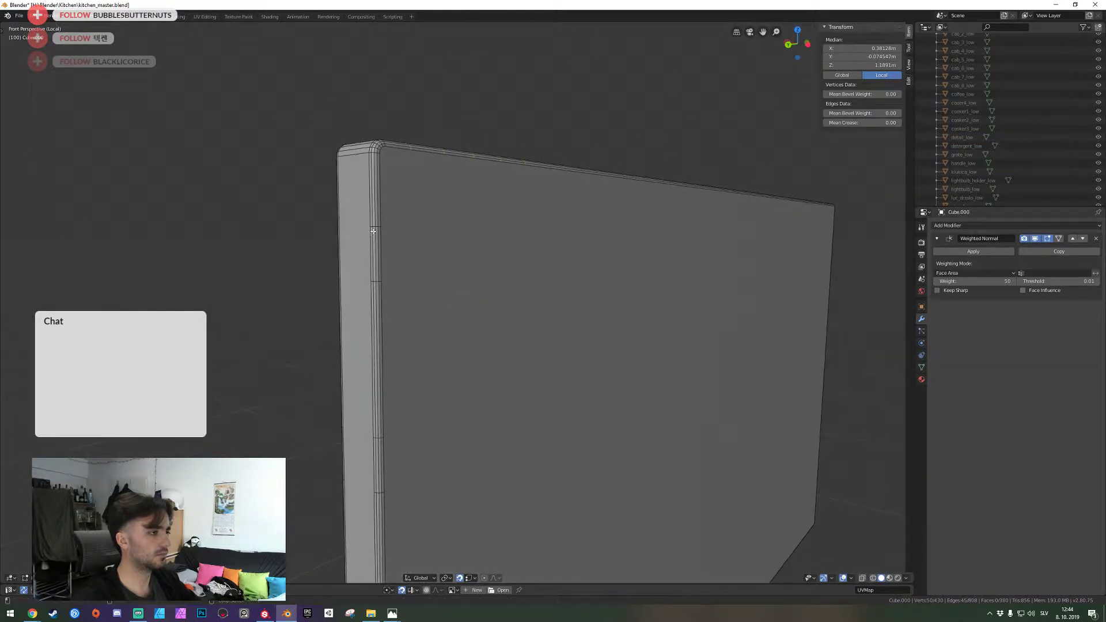
key("ctrl+x")
Switch to face selection and select the top rim's face strips plus a rounded strip down one vertical edge
middle_click_drag(376, 233, 456, 327, "shift")
scroll(459, 291, "up", 3)
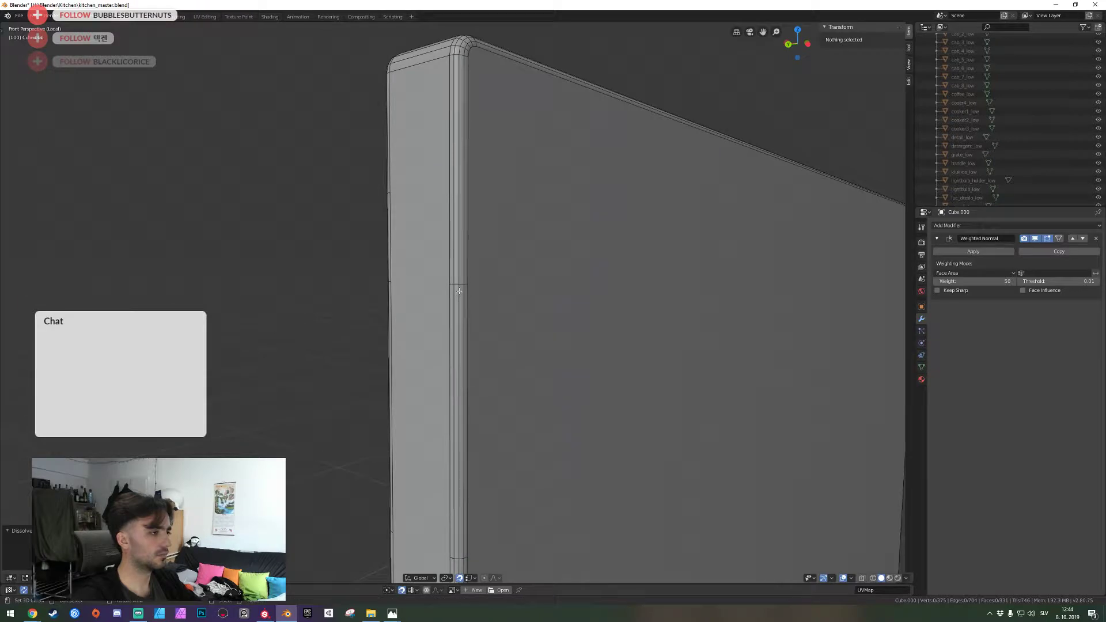
scroll(460, 291, "down", 2)
middle_click_drag(457, 328, 458, 303, "shift")
scroll(458, 303, "up", 3)
key("3")
left_click(464, 247, "alt")
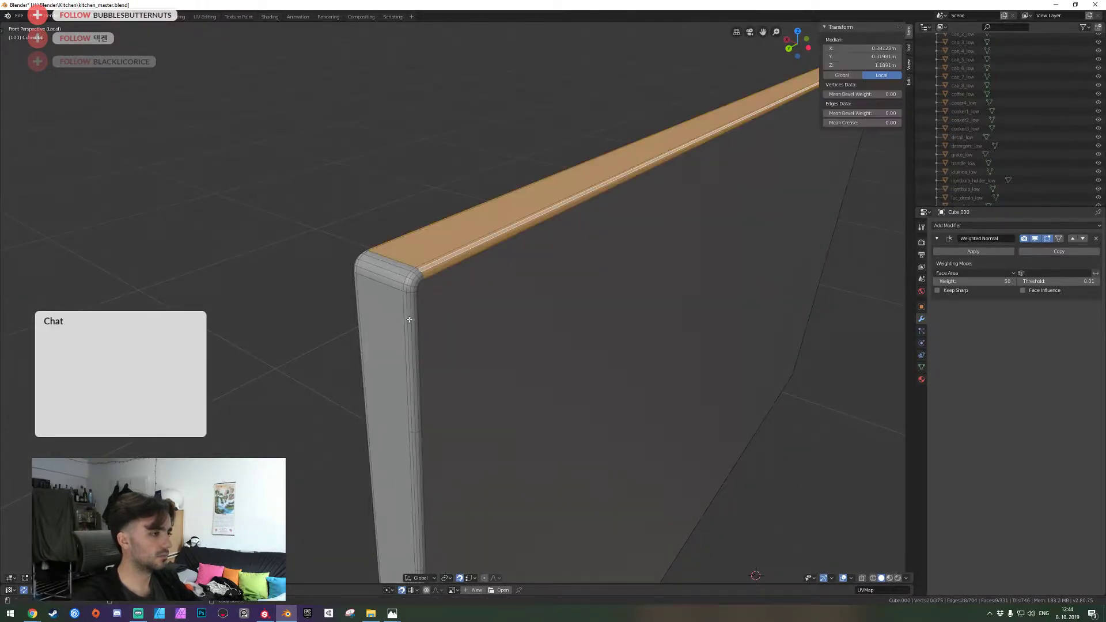
left_click(410, 317, "alt+shift")
Extend the face selection with the flat and rounded strips along the panel's vertical end, down to the lower corner
key("shift+grave")
key("a")
left_click(458, 303)
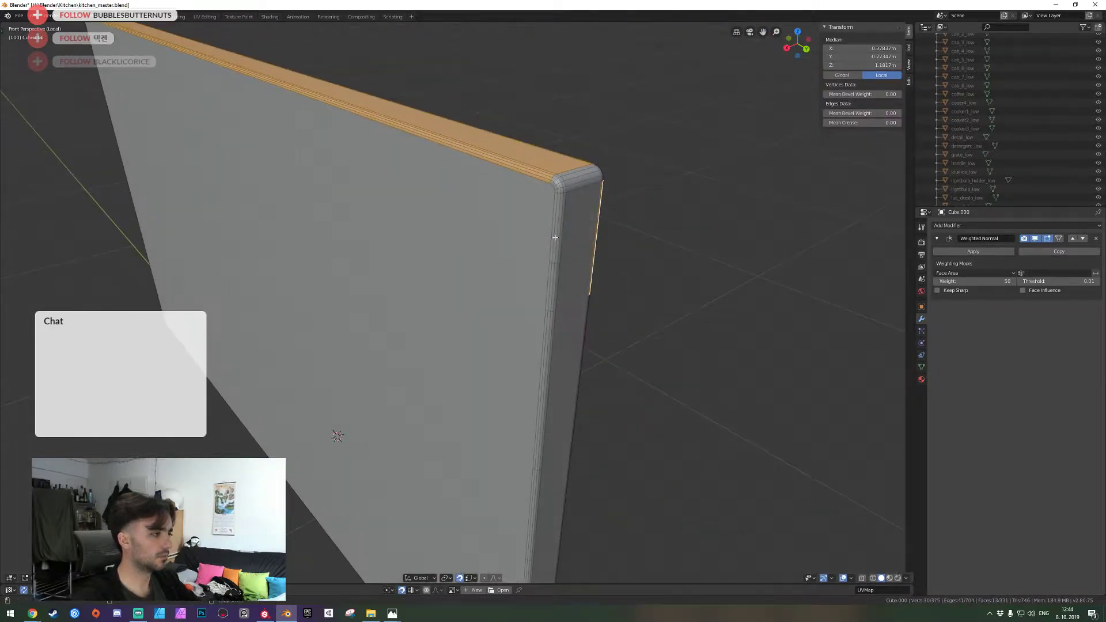
left_click(555, 238, "alt+shift")
left_click(574, 232, "shift")
key("shift+grave")
key("q")
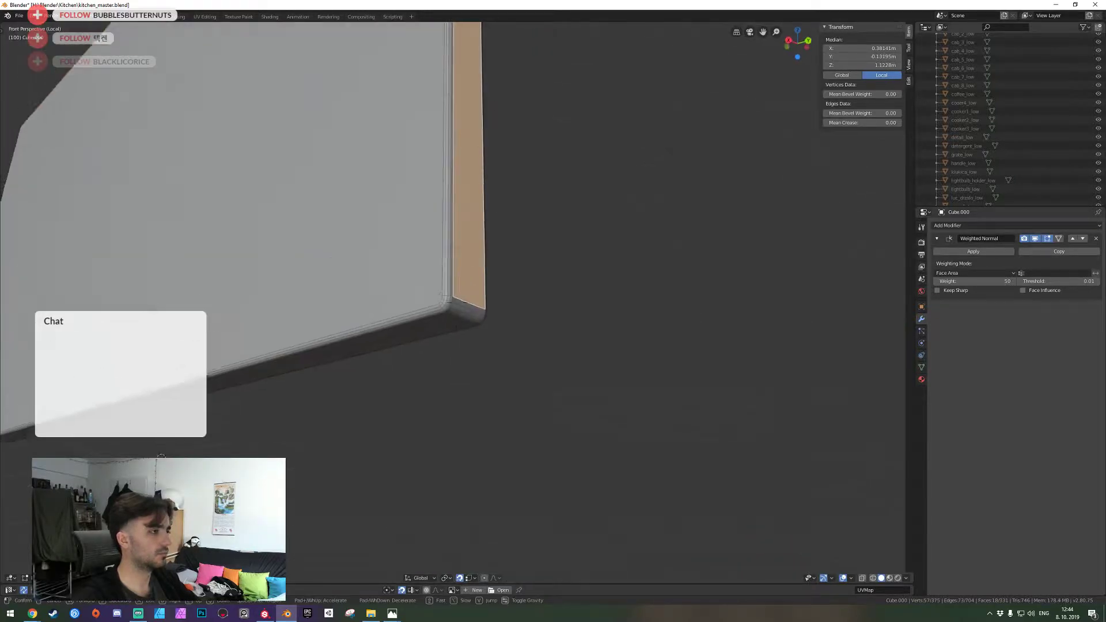
left_click(450, 323)
left_click(450, 323, "shift")
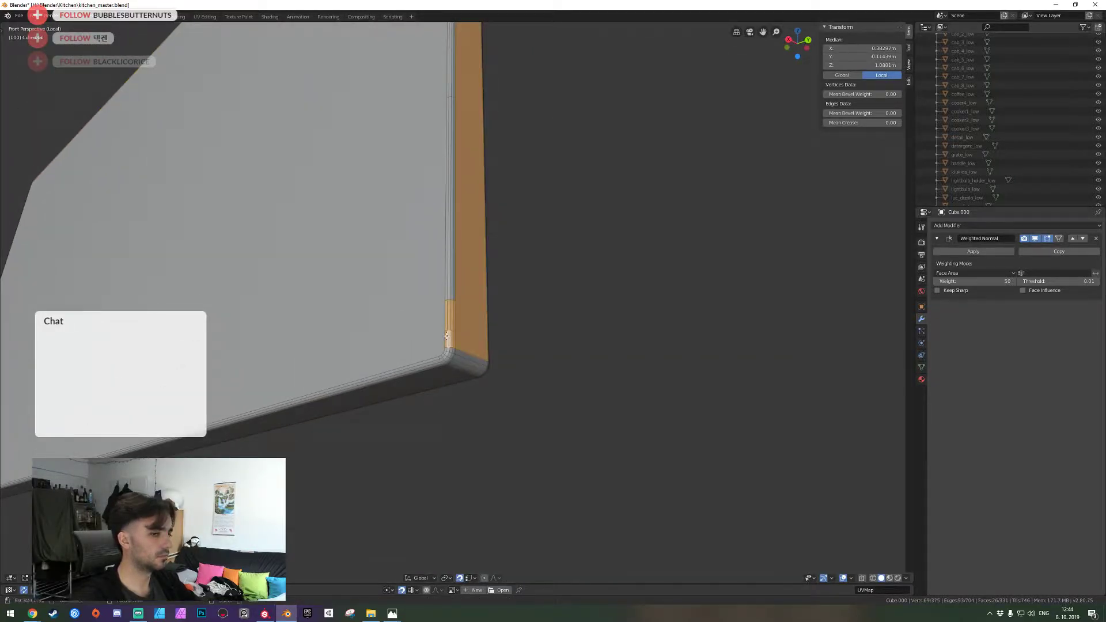
Add the lower corner strips and the face strips along the panel's bottom rim to the selection
key("shift+grave")
left_click(457, 302)
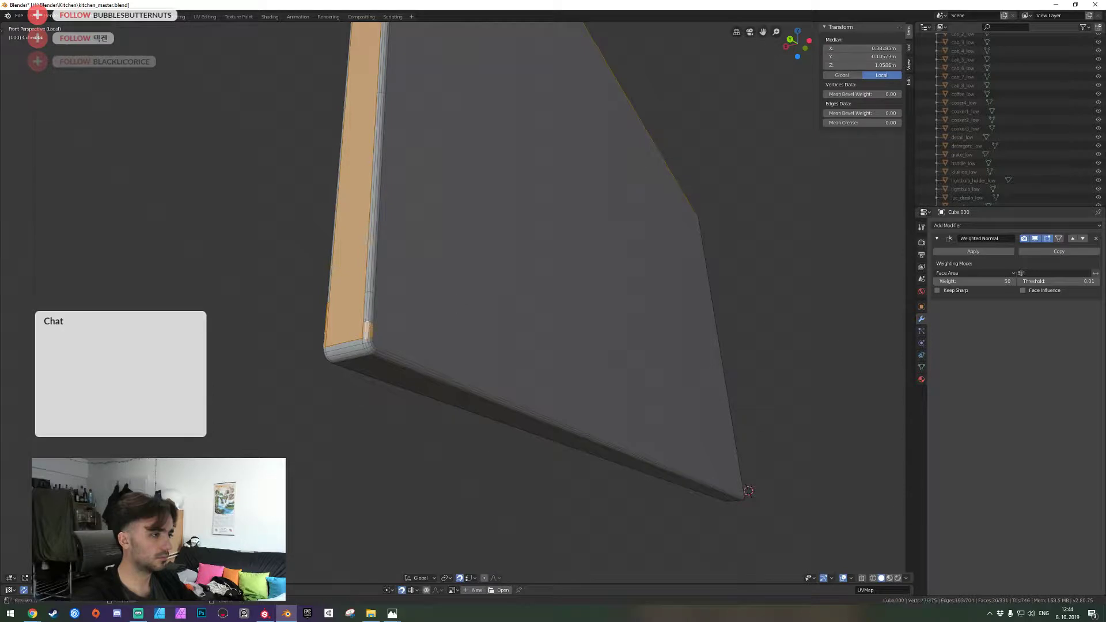
key("shift+grave")
left_click(457, 303)
left_click(393, 399, "alt+shift")
key("shift+grave")
key("d")
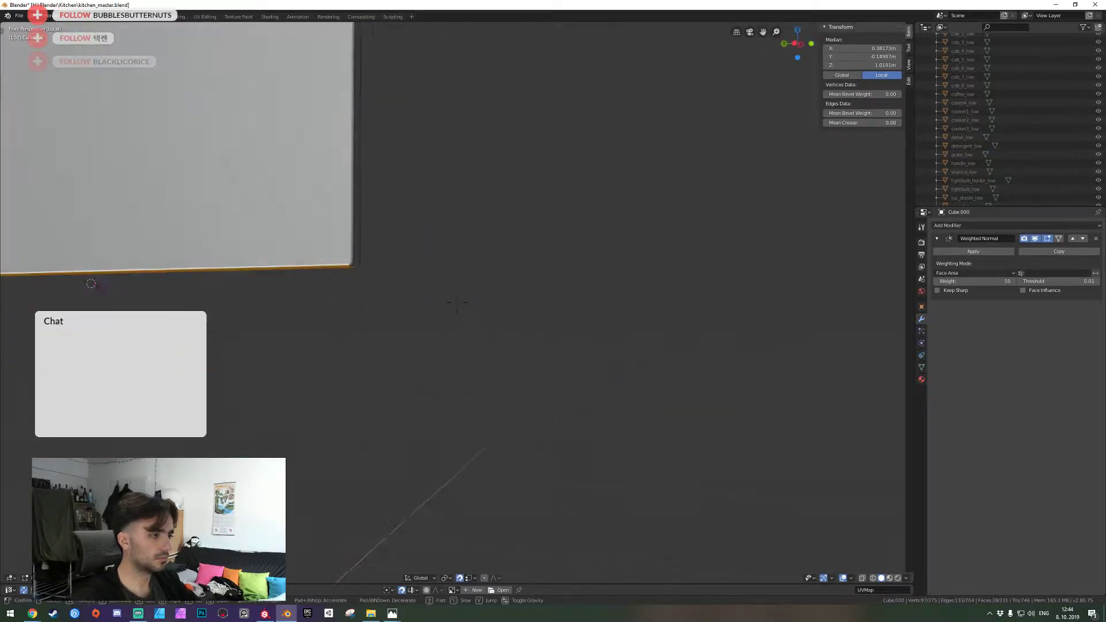
key("w")
left_click(457, 303)
left_click(495, 300, "alt+shift")
key("x")
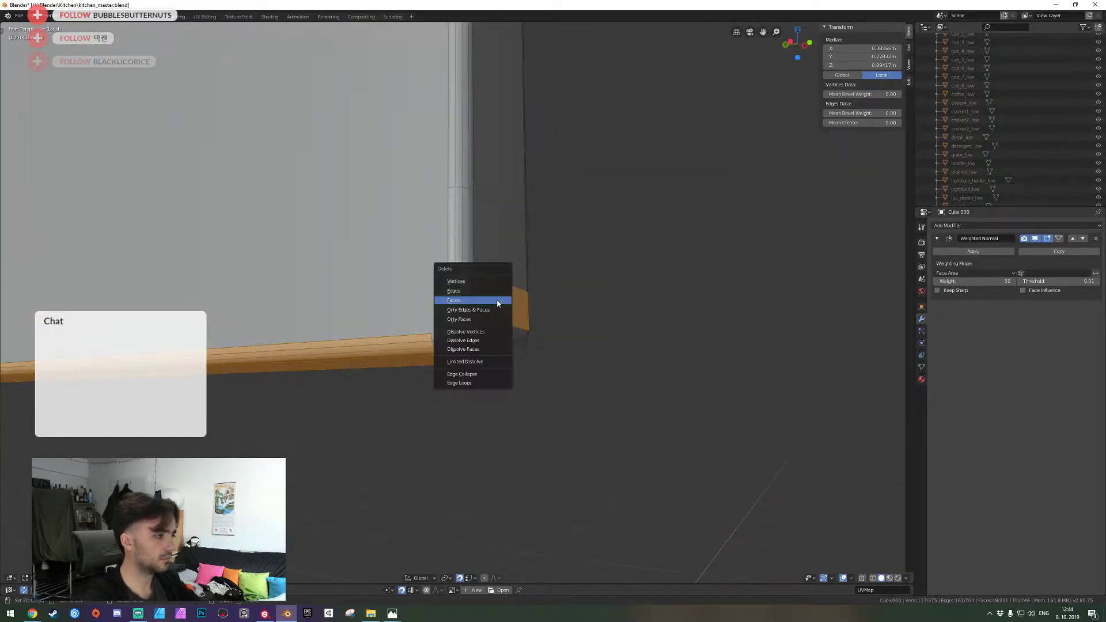
key("Escape")
Add the strip on the panel's opposite vertical end to the selection and delete all selected rim faces
key("shift+grave")
key("e")
key("q")
left_click(457, 302)
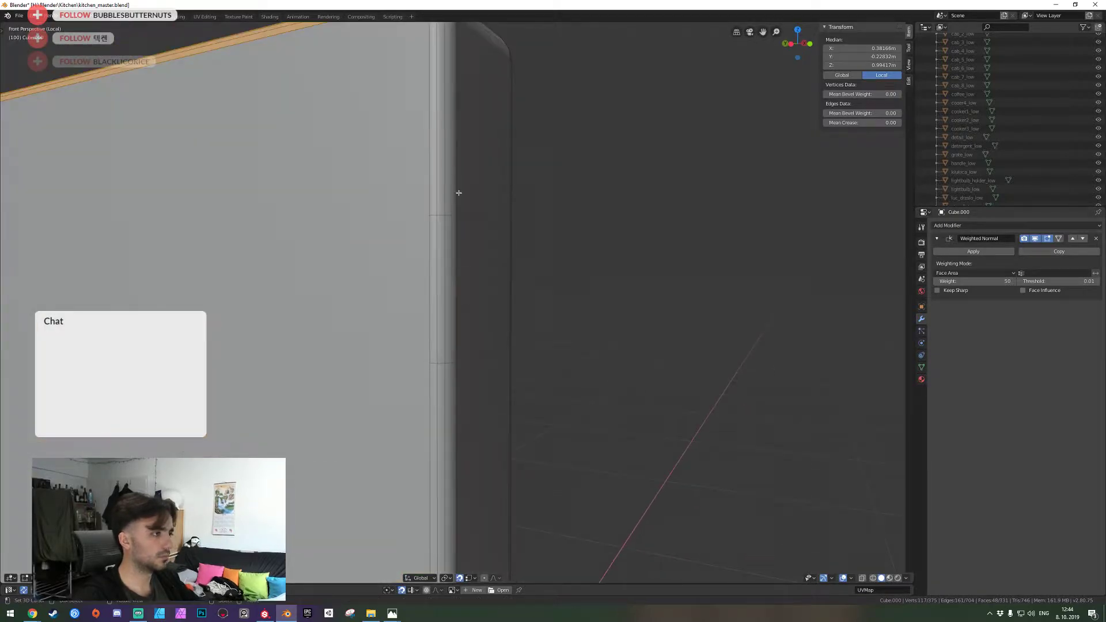
left_click(469, 107, "alt+shift")
key("x")
left_click(470, 107)
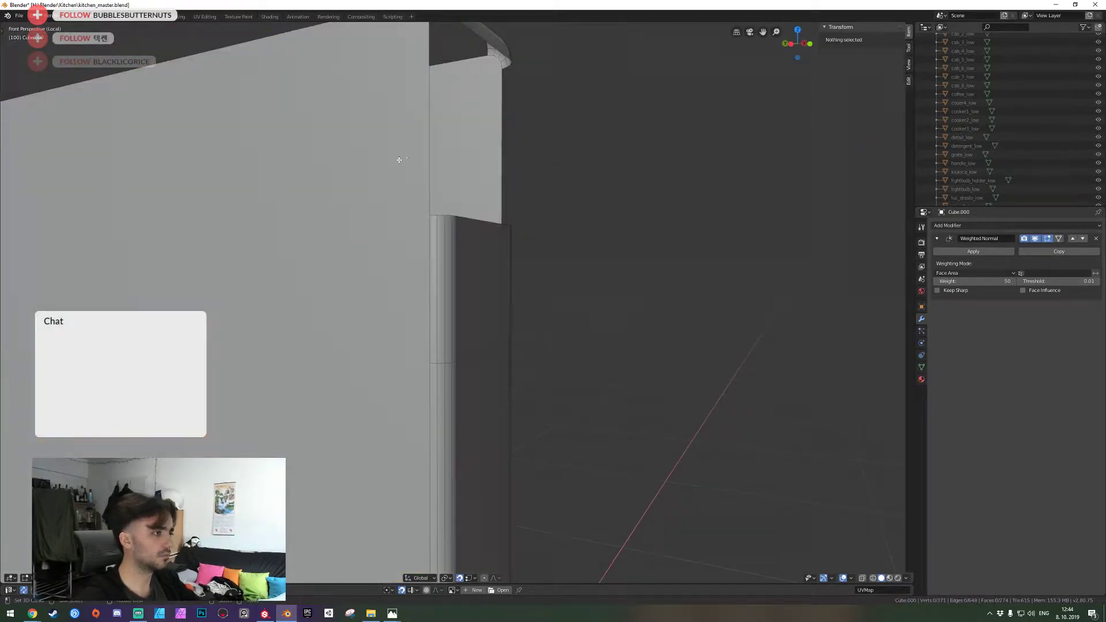
Select both large side faces, invert the selection, and delete all the remaining rim faces
left_click(414, 209)
left_click(468, 164, "shift")
key("ctrl+i")
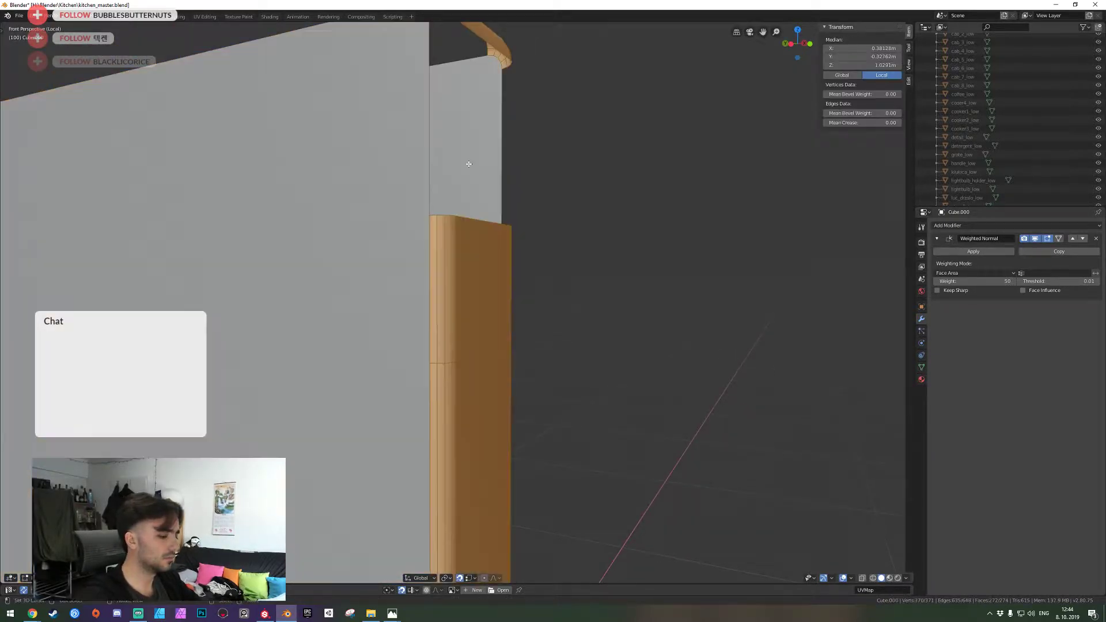
key("x")
left_click(470, 166)
Dissolve the redundant edge and vertices along the upper and middle parts of both side faces' first vertical borders
middle_click_drag(457, 302, 458, 303)
left_click(461, 309)
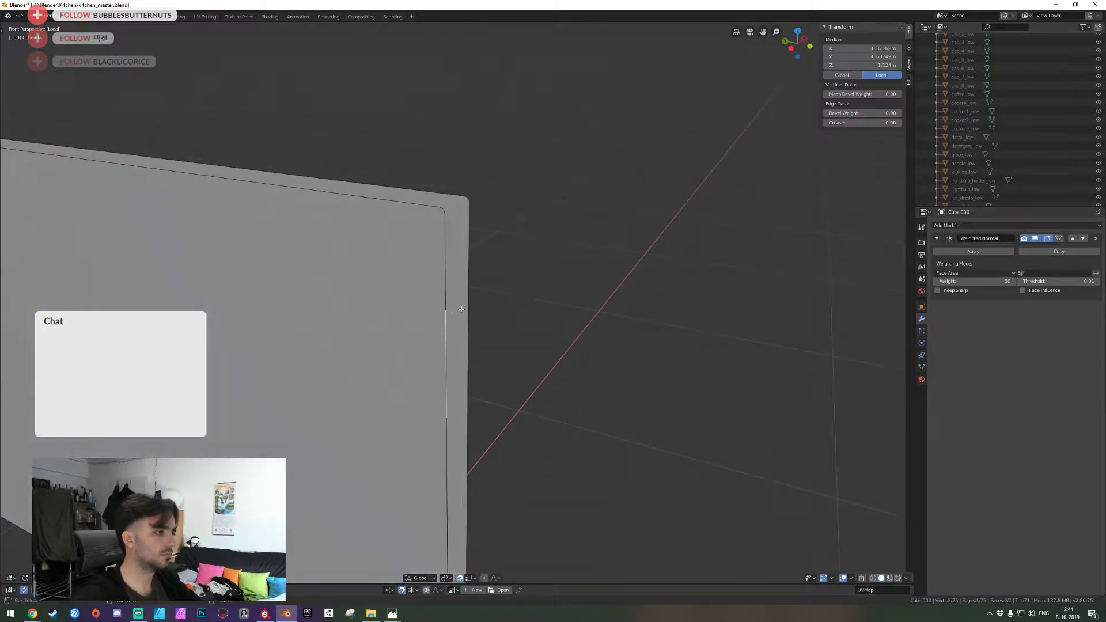
key("ctrl+x")
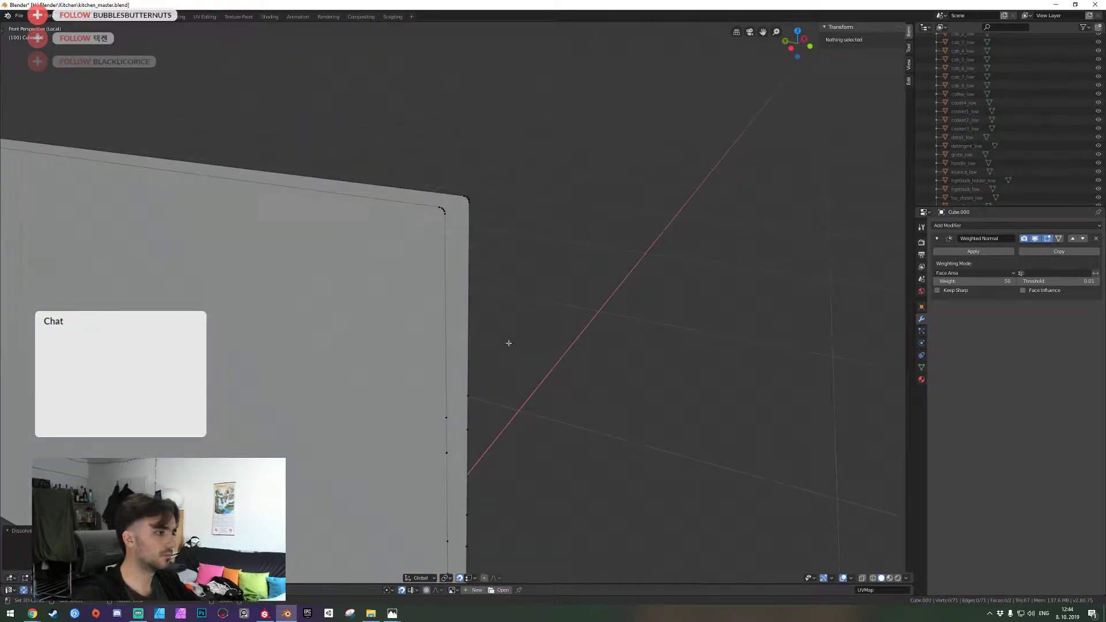
left_click_drag(426, 372, 531, 489)
middle_click_drag(531, 489, 533, 338, "shift")
key("ctrl+x")
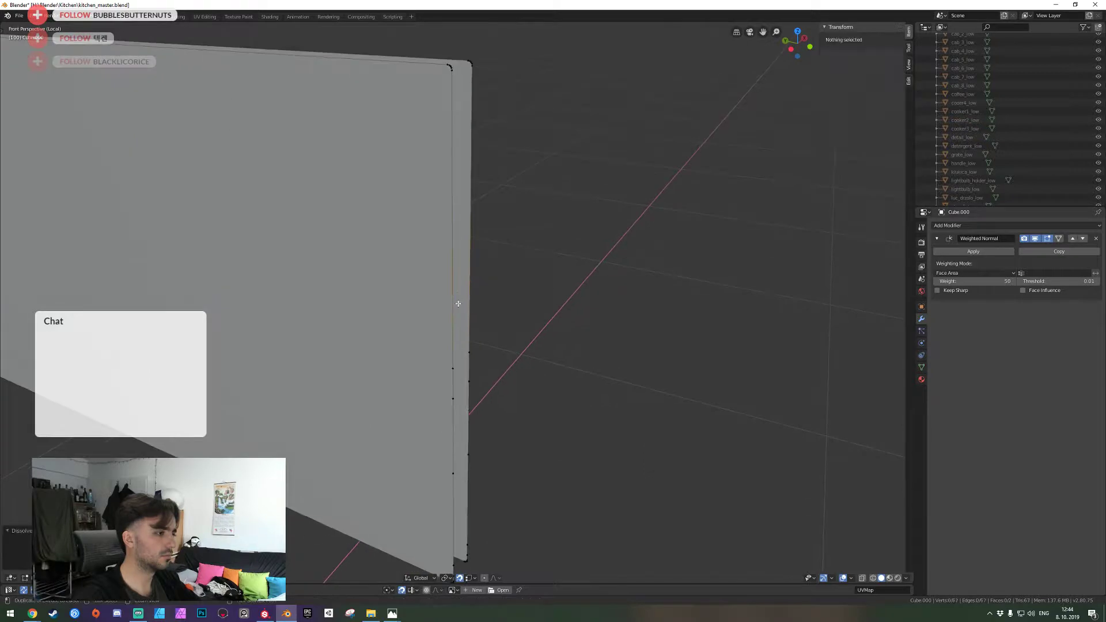
left_click_drag(425, 272, 546, 486)
key("ctrl+x")
Dissolve the leftover vertices near the bottom corner on the same vertical borders of both side faces
middle_click_drag(525, 499, 458, 303, "shift")
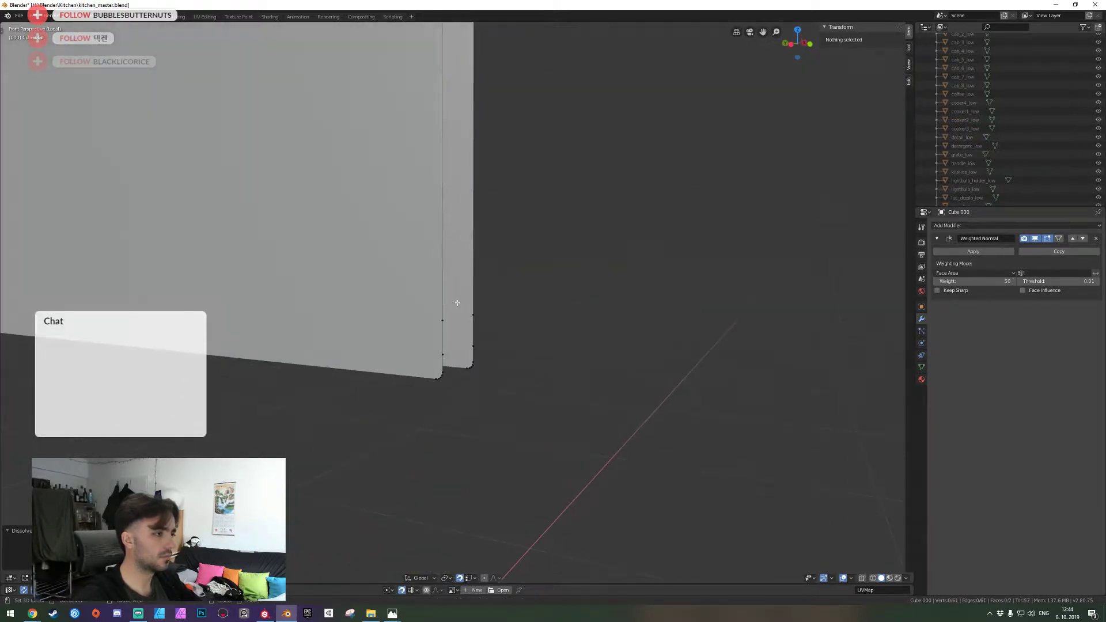
right_click(467, 310)
right_click(447, 321, "shift")
right_click(464, 344, "shift")
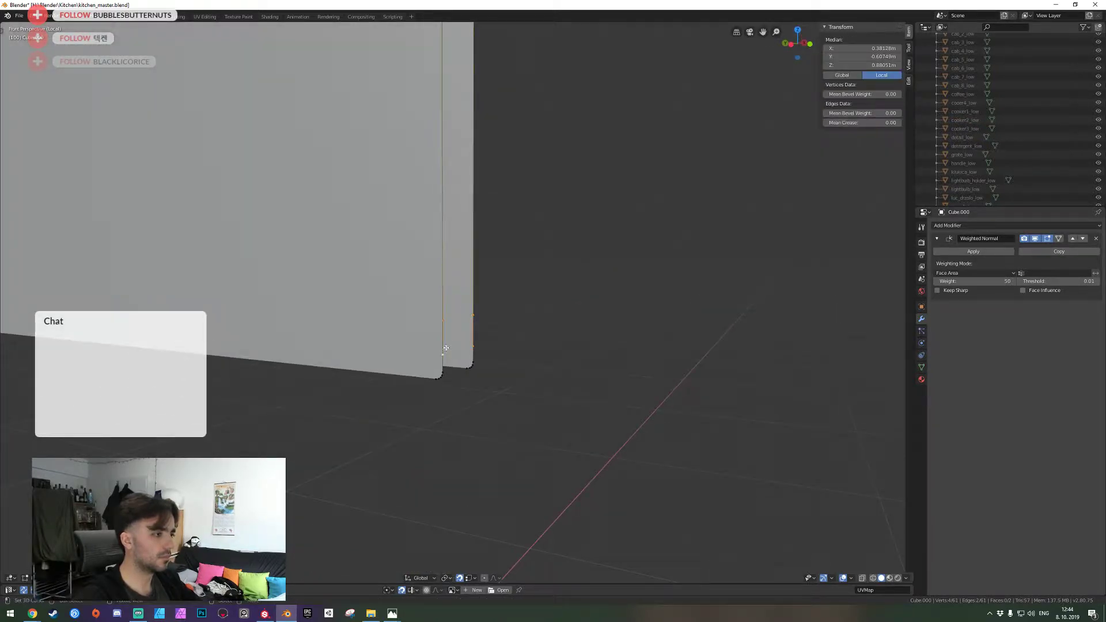
key("ctrl+x")
Dissolve the redundant vertices along the vertical borders at the panel's opposite end on both side faces
middle_click_drag(446, 348, 438, 369)
scroll(438, 369, "up", 2)
left_click_drag(374, 172, 451, 284)
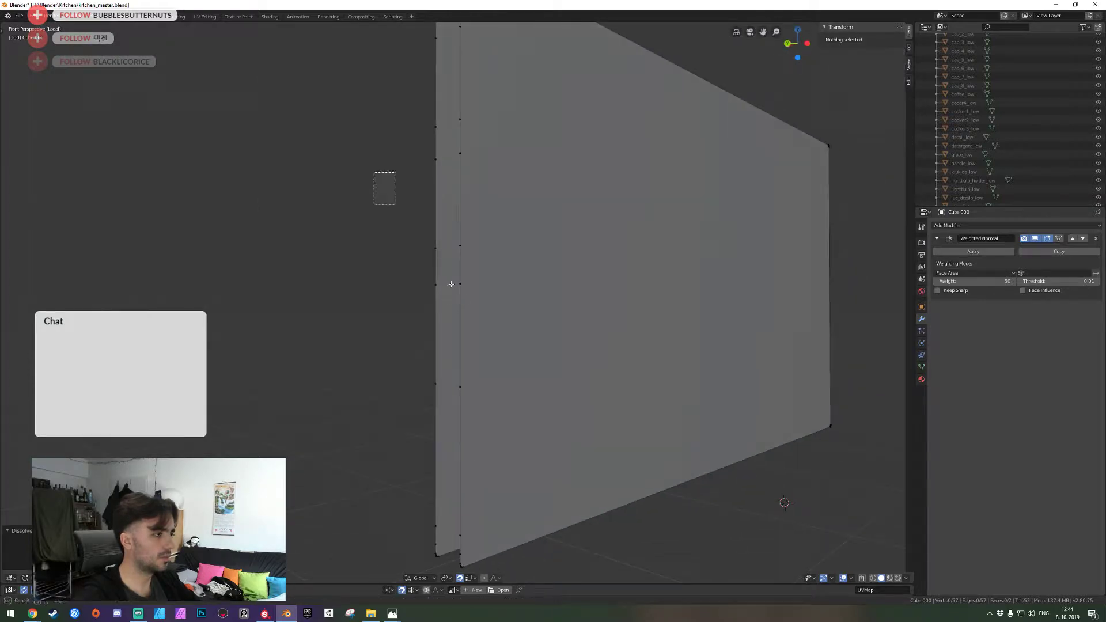
key("ctrl+x")
middle_click_drag(494, 390, 458, 302)
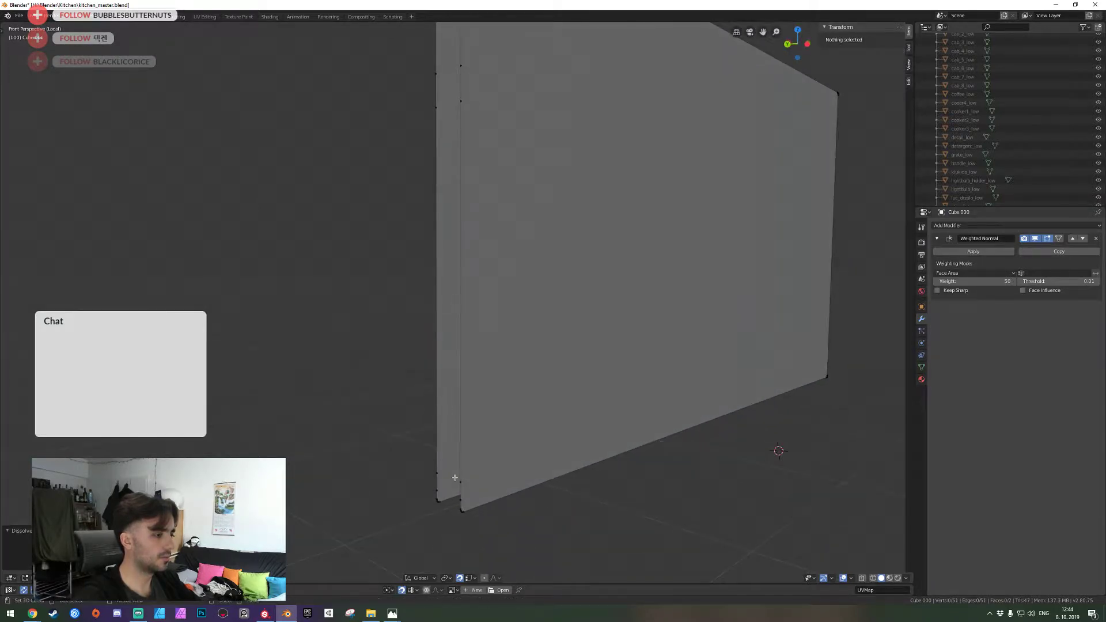
left_click(437, 474)
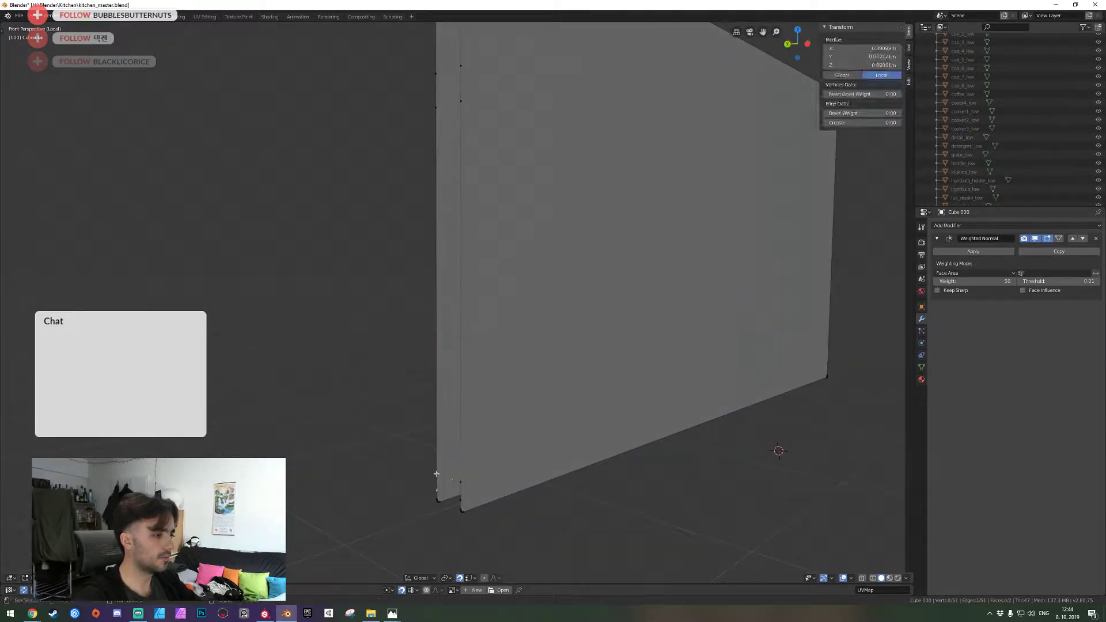
key("ctrl+x")
middle_click_drag(465, 492, 415, 288)
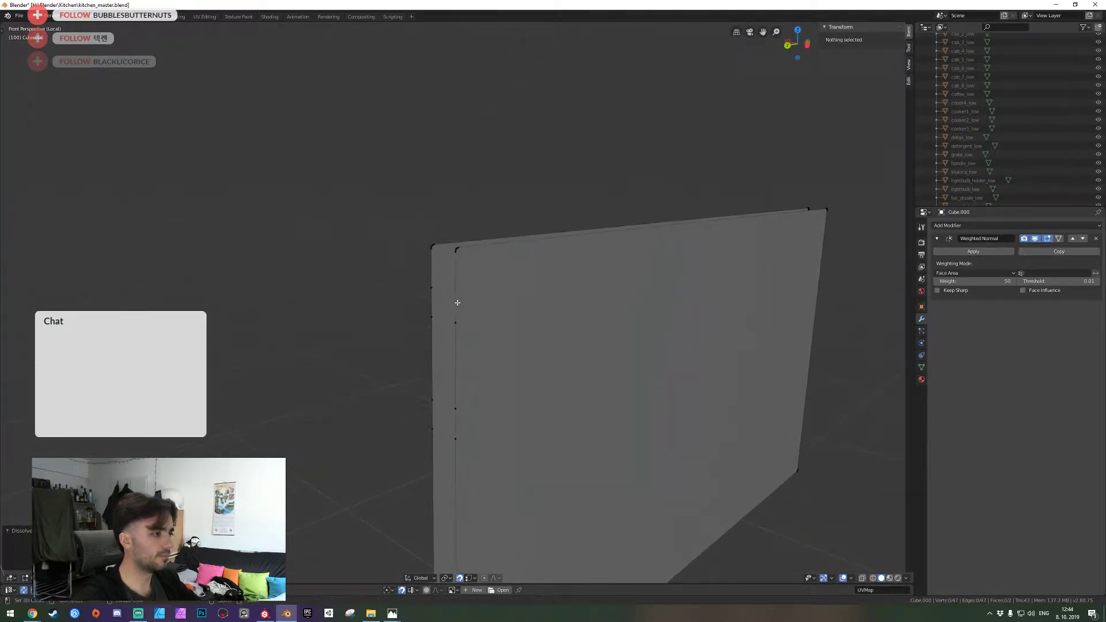
left_click_drag(400, 284, 503, 478)
key("ctrl+x")
Fill faces between the matching border edges of the two side faces, rebuilding the rim all around the panel
key("shift+grave")
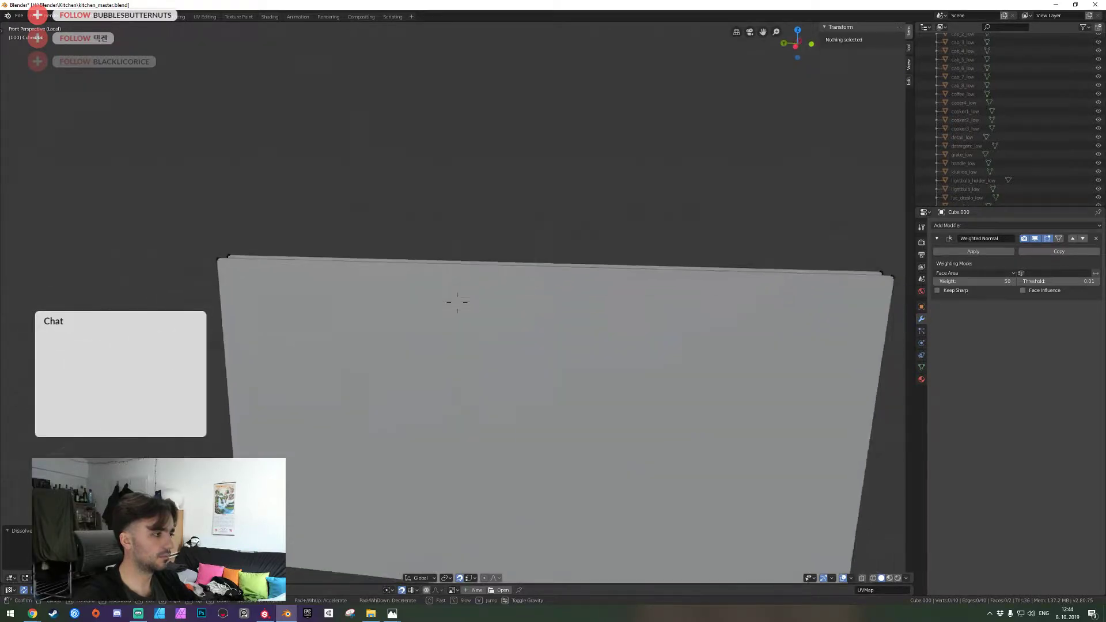
left_click(457, 302)
key("2")
left_click(540, 341)
left_click(565, 346, "shift")
key("f")
key("shift+grave")
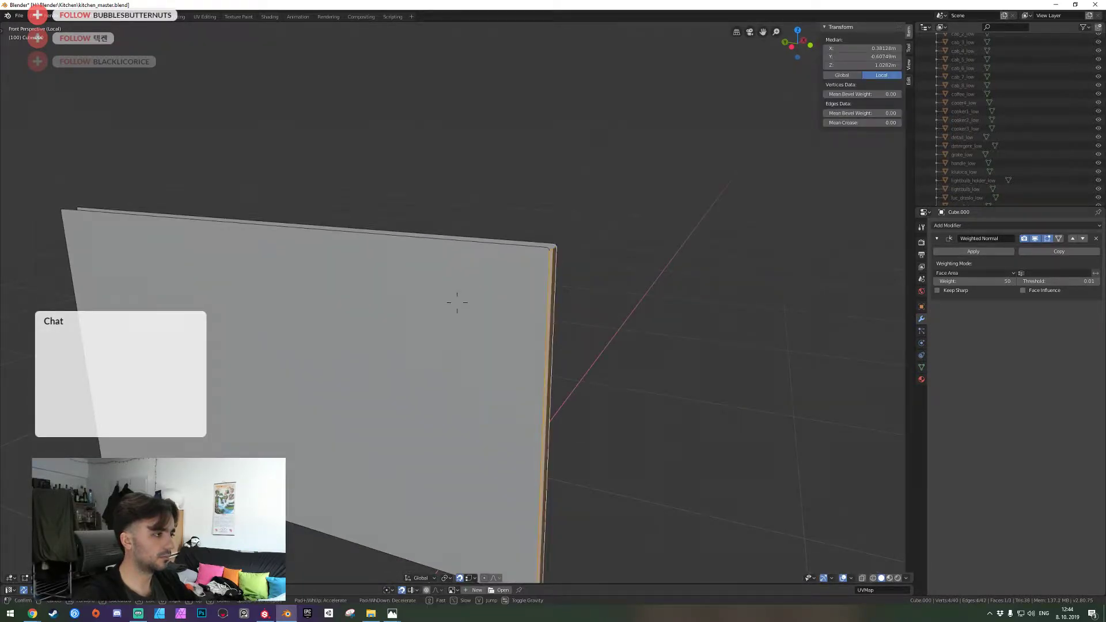
left_click(457, 302)
left_click(414, 239)
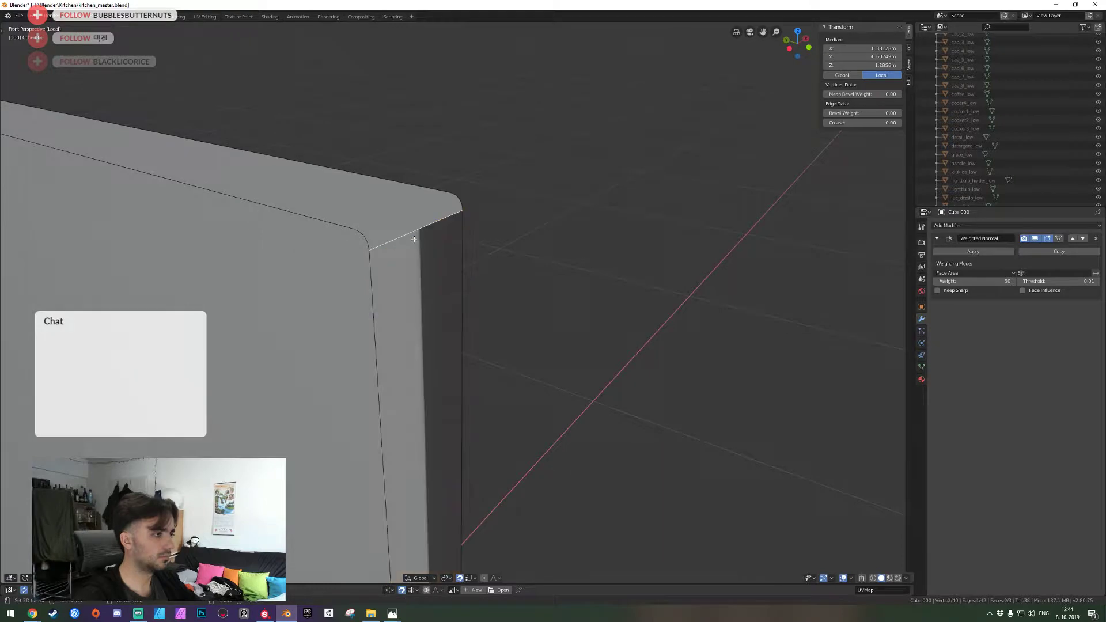
key("ctrl+b")
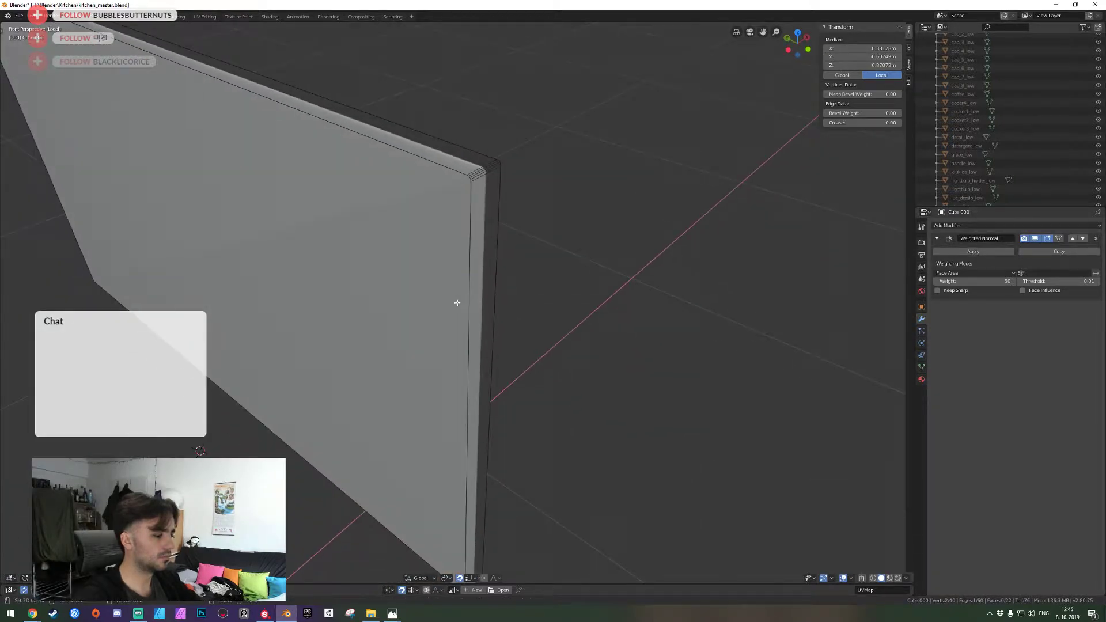
left_click(457, 306)
Leave mesh editing and examine the rebuilt panel against the cooker up close in the full scene
key("Tab")
key("shift+grave")
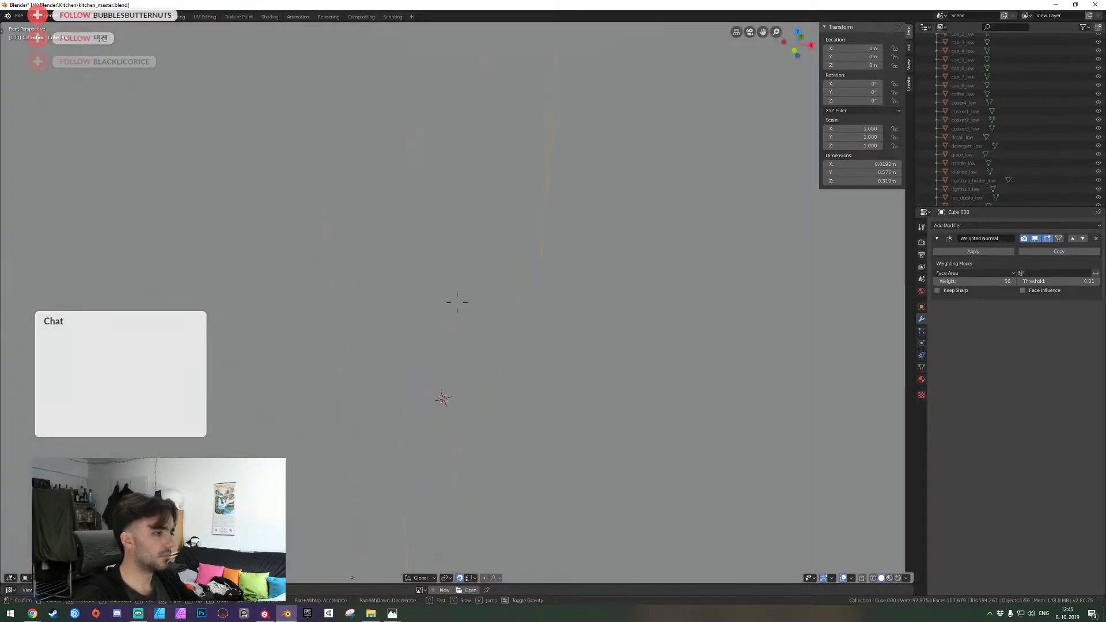
key("s")
key("w")
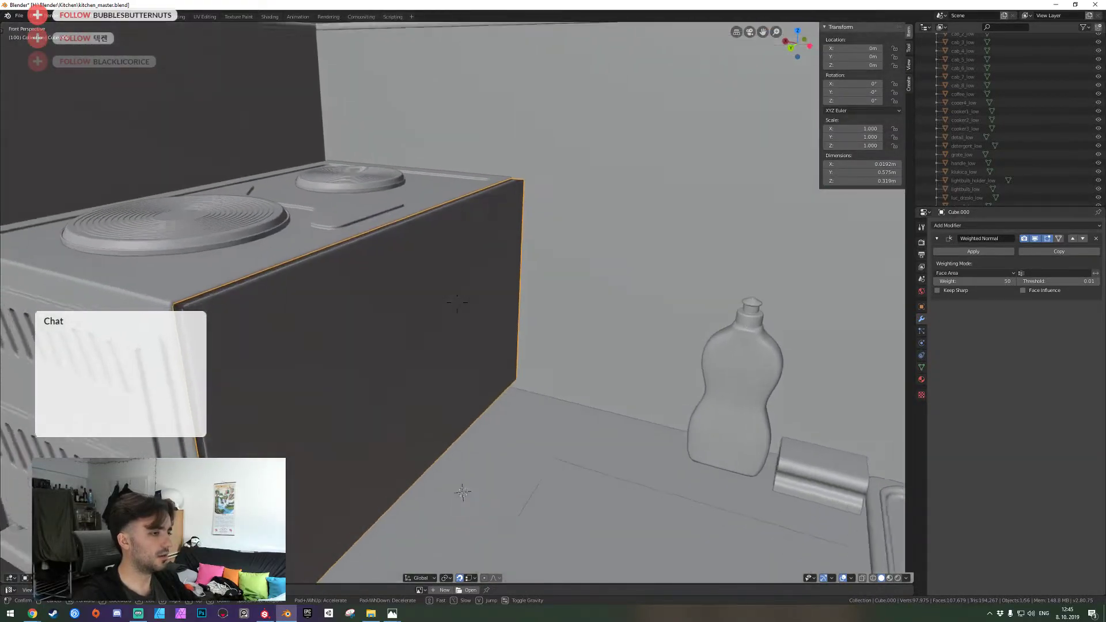
left_click(457, 306)
key("Tab")
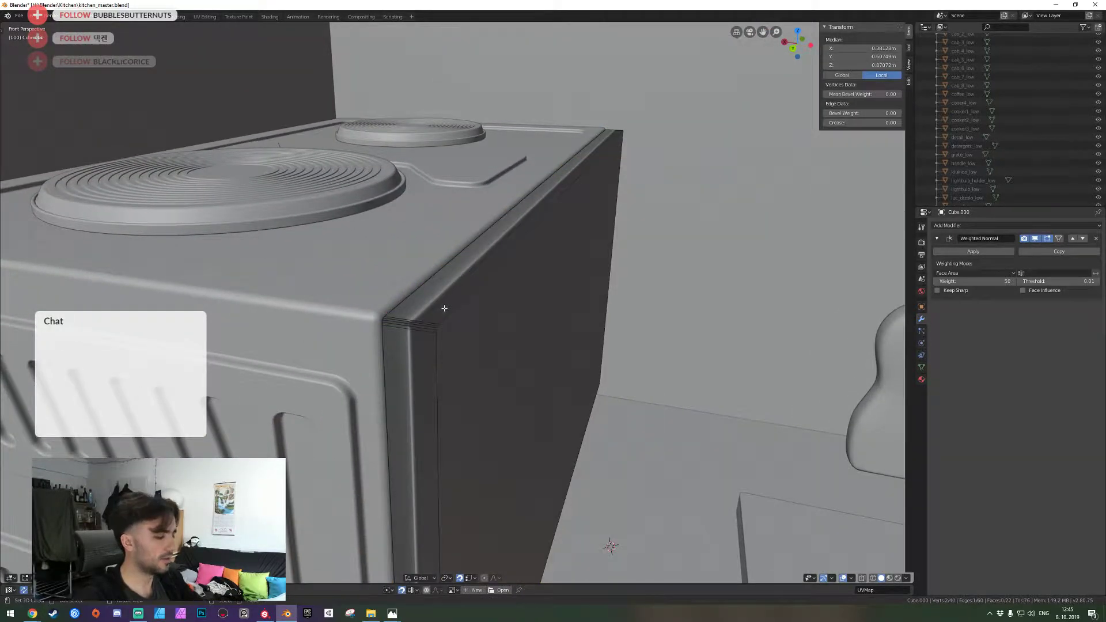
Bevel the border edges around the panel's two large side faces with several segments and save the file
key("KP_Divide")
key("a")
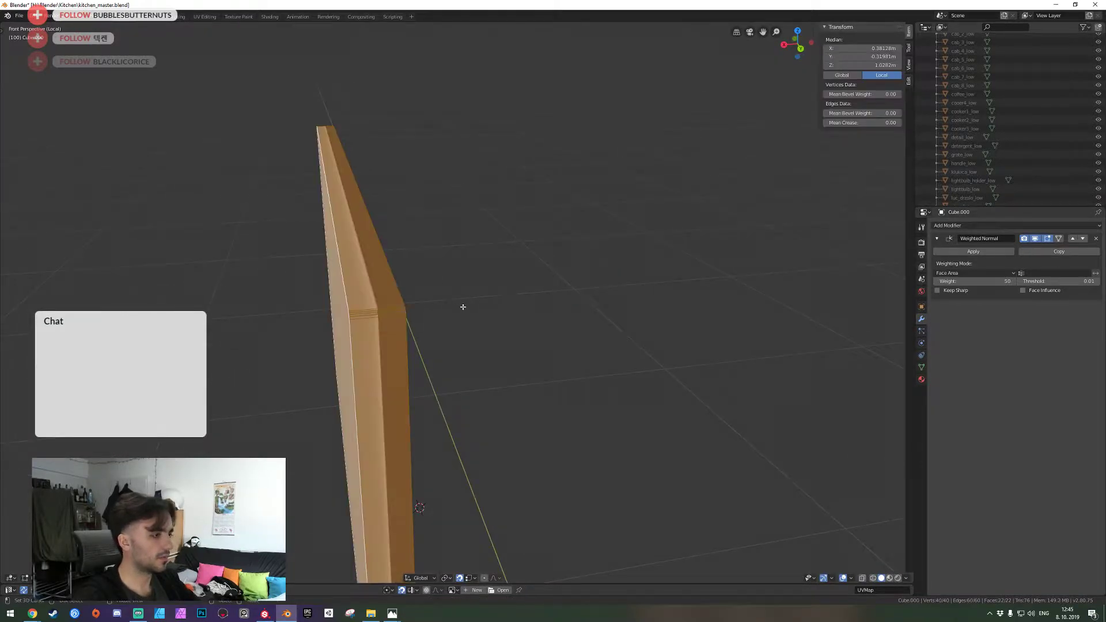
key("alt+a")
key("shift+grave")
key("a")
left_click(453, 305)
right_click(453, 306)
key("shift+grave")
key("d")
left_click(467, 303)
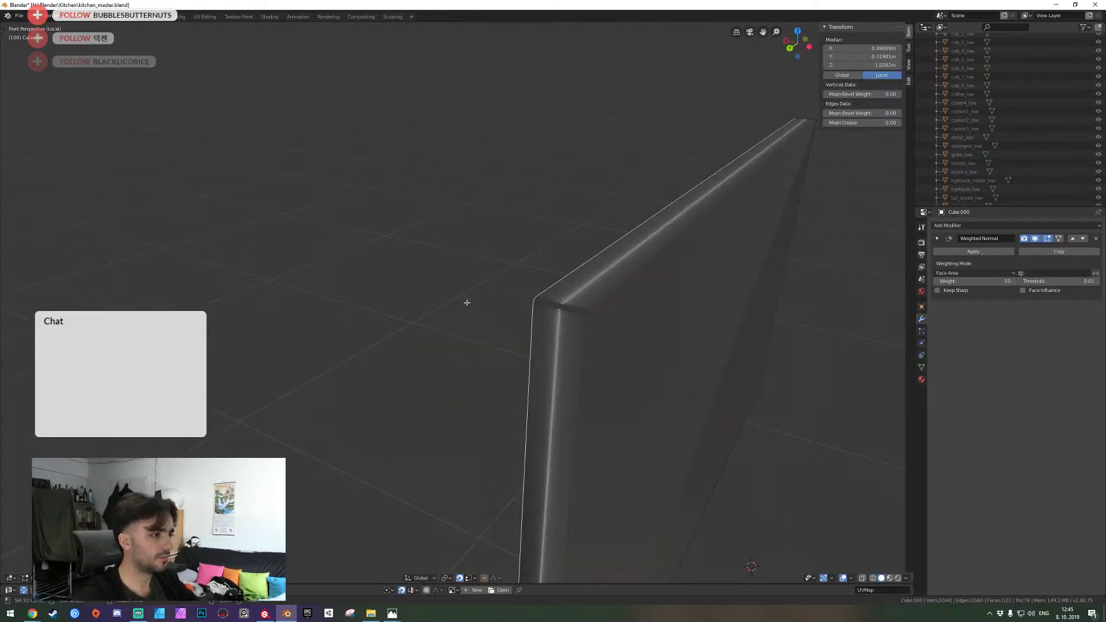
left_click(601, 318, "shift")
key("KP_Divide")
key("ctrl+b")
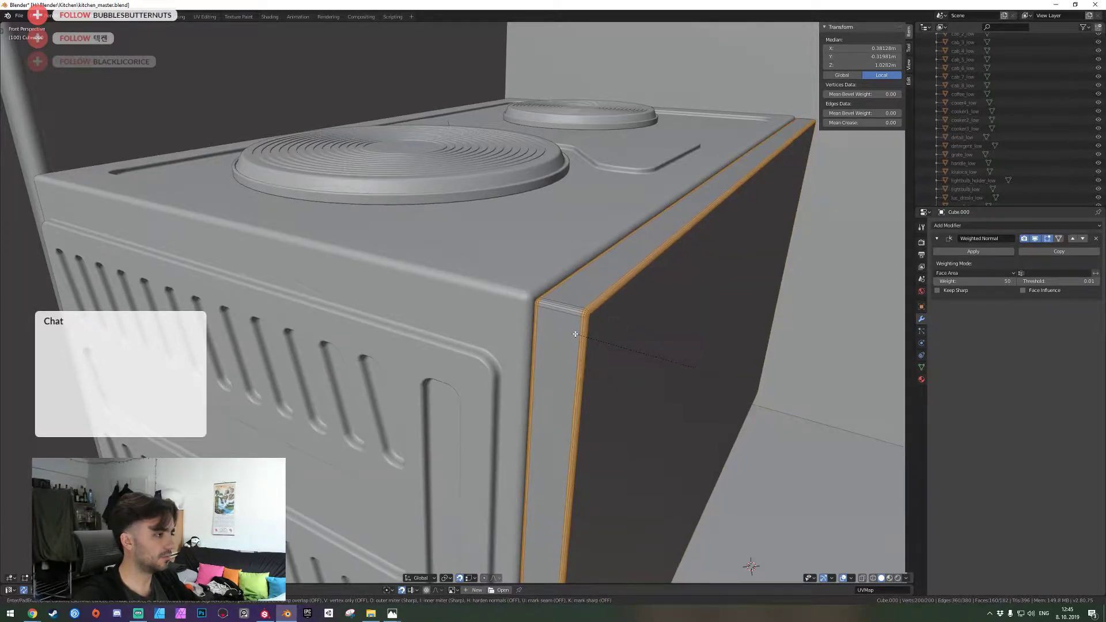
left_click(575, 334)
key("Tab")
key("ctrl+s")
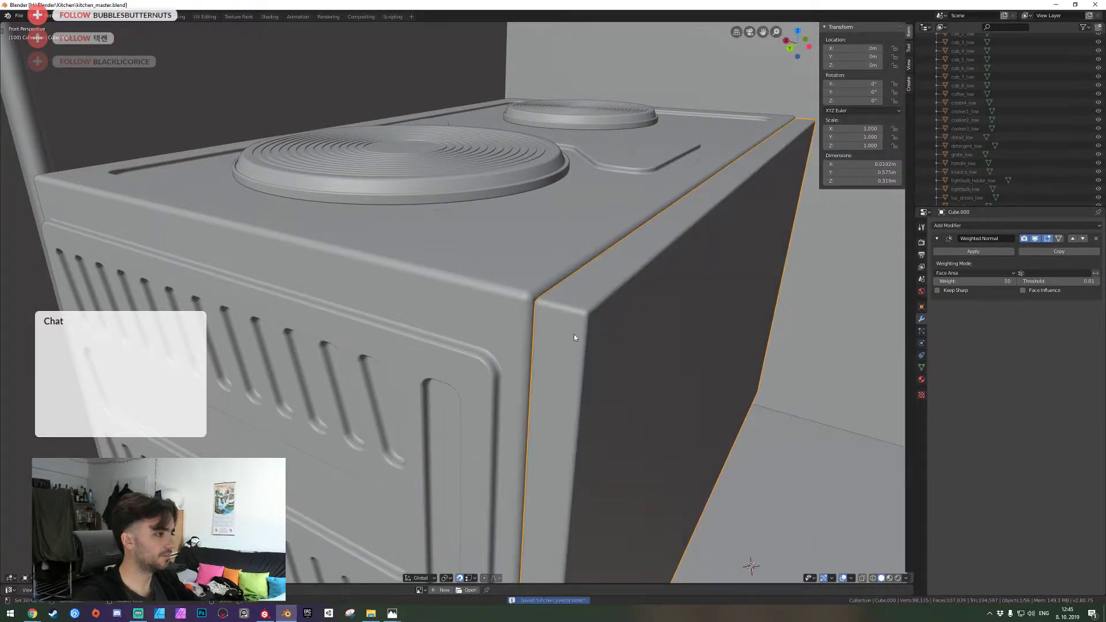
Isolate the panel in edit mode, select its two large side faces, and delete them
middle_click_drag(576, 334, 421, 300)
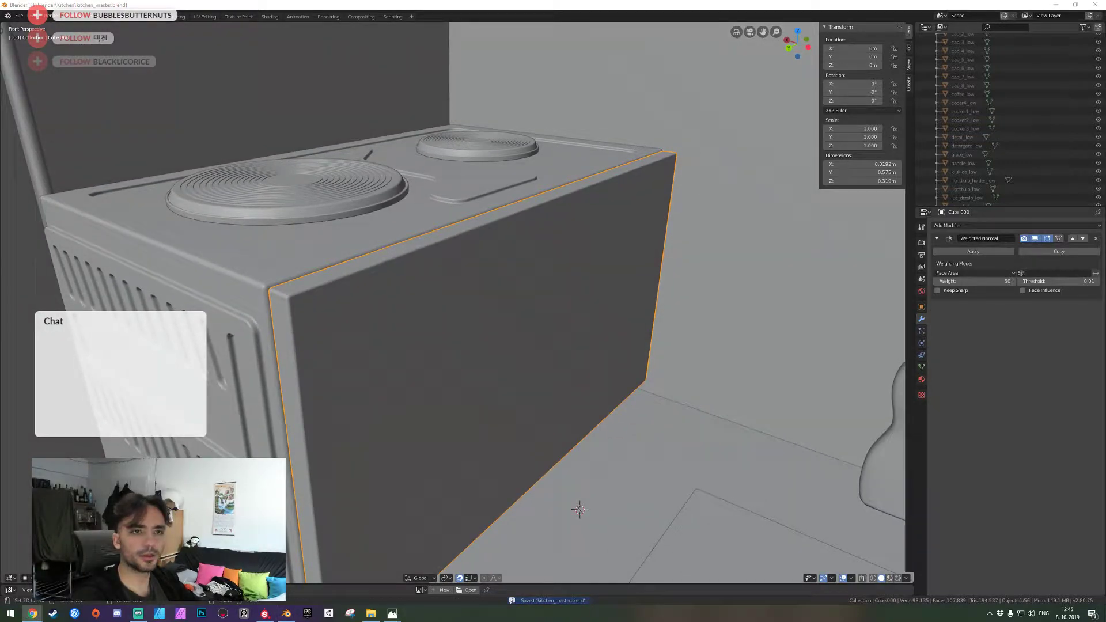
left_click(363, 240)
middle_click_drag(363, 240, 124, 240)
key("slash")
key("Tab")
key("shift+grave")
key("w")
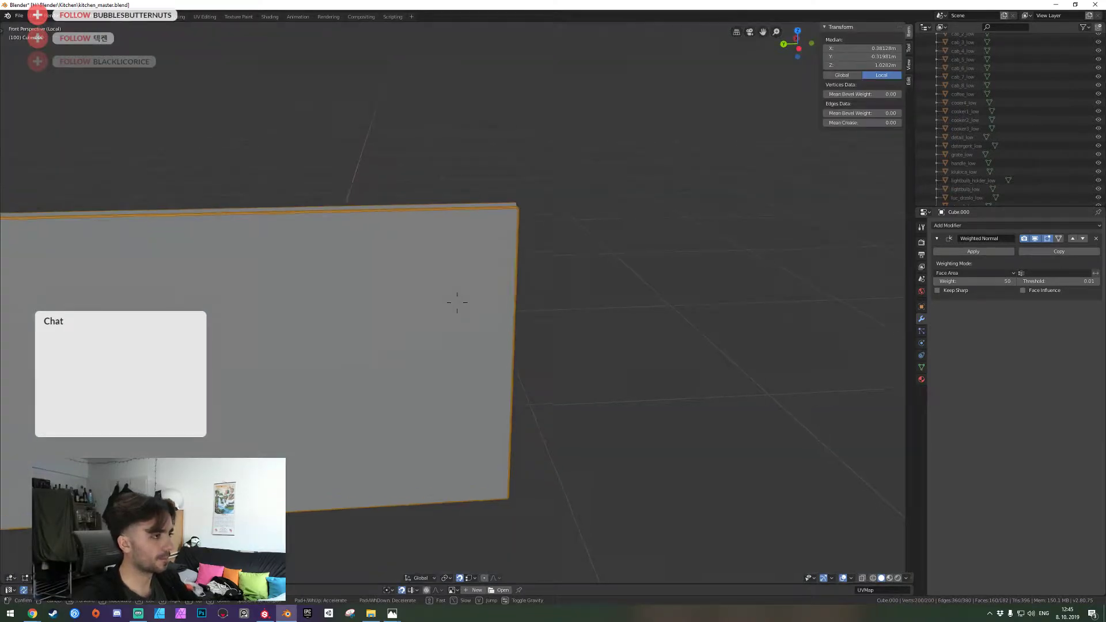
key("d")
key("a")
left_click(457, 302)
left_click(444, 304)
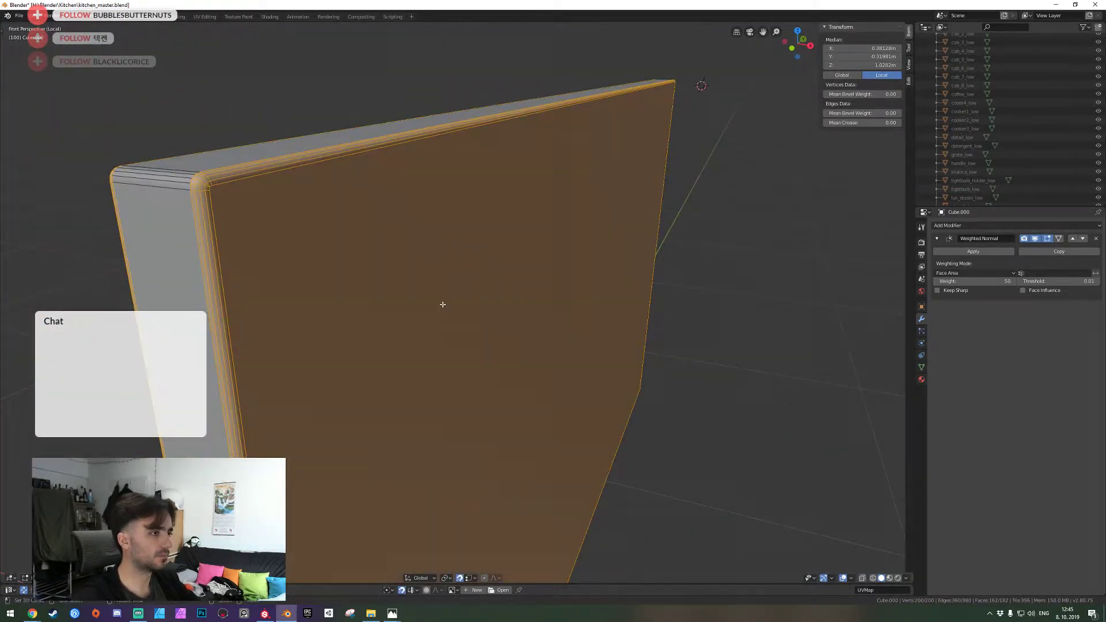
key("shift+grave")
key("a")
left_click(457, 303)
left_click(462, 305, "shift")
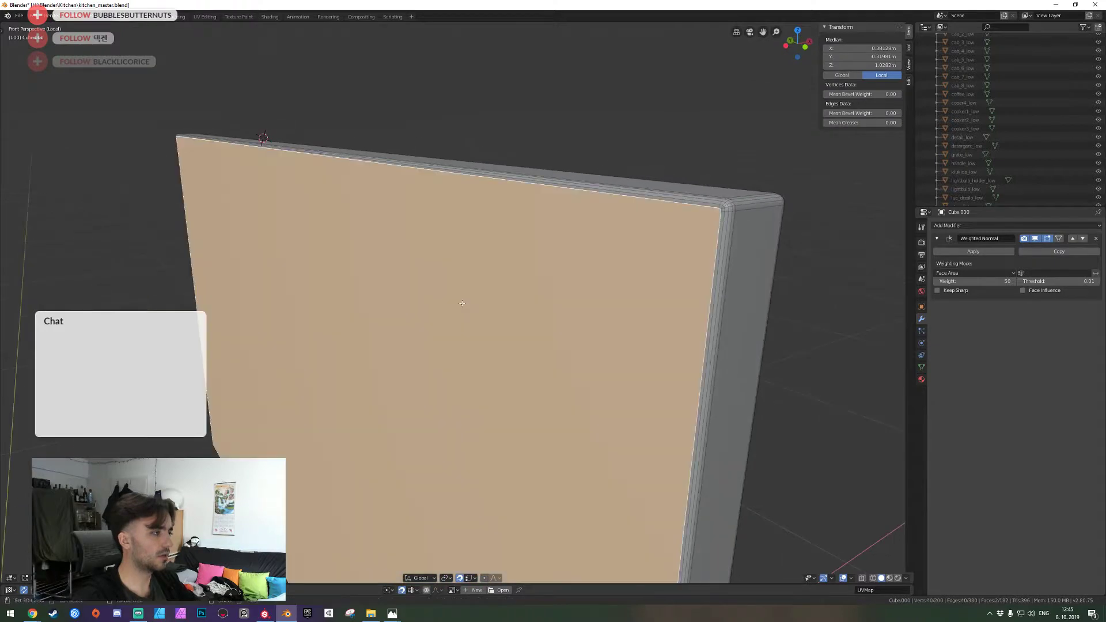
key("x")
left_click(462, 305)
Fill one large side opening with a run of faces, starting from its vertical border edge
left_click(673, 328)
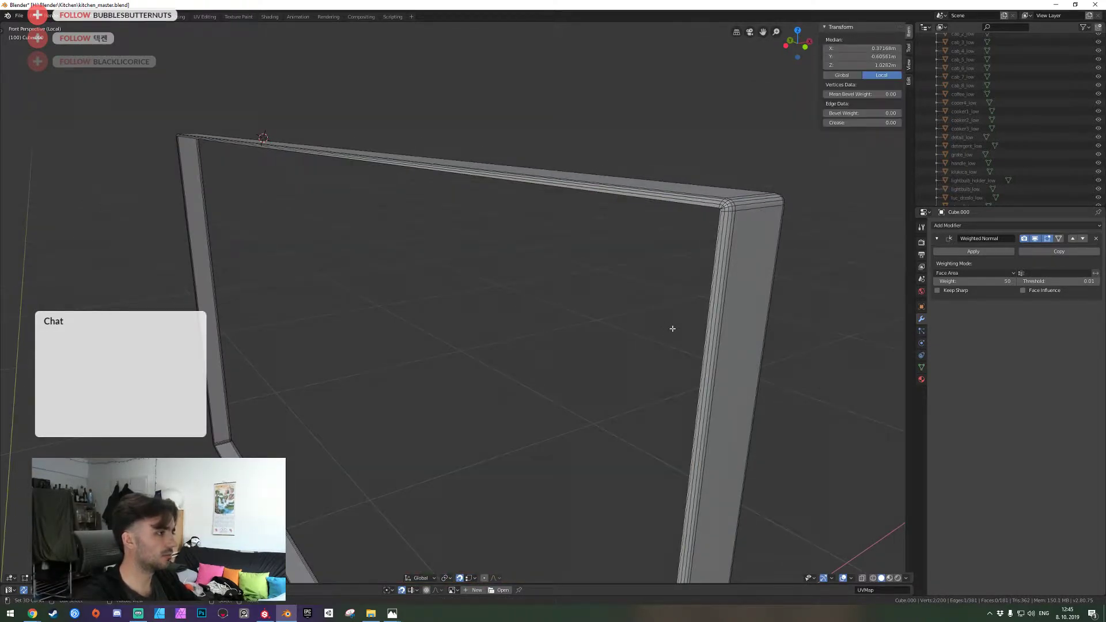
key("f")
key("f")
key("f")
key("f")
key("f")
key("f")
key("f")
key("f")
Fill the opposite large side opening of the panel with faces, starting from its vertical border edge
key("shift+grave")
key("d")
left_click(458, 302)
right_click(393, 300)
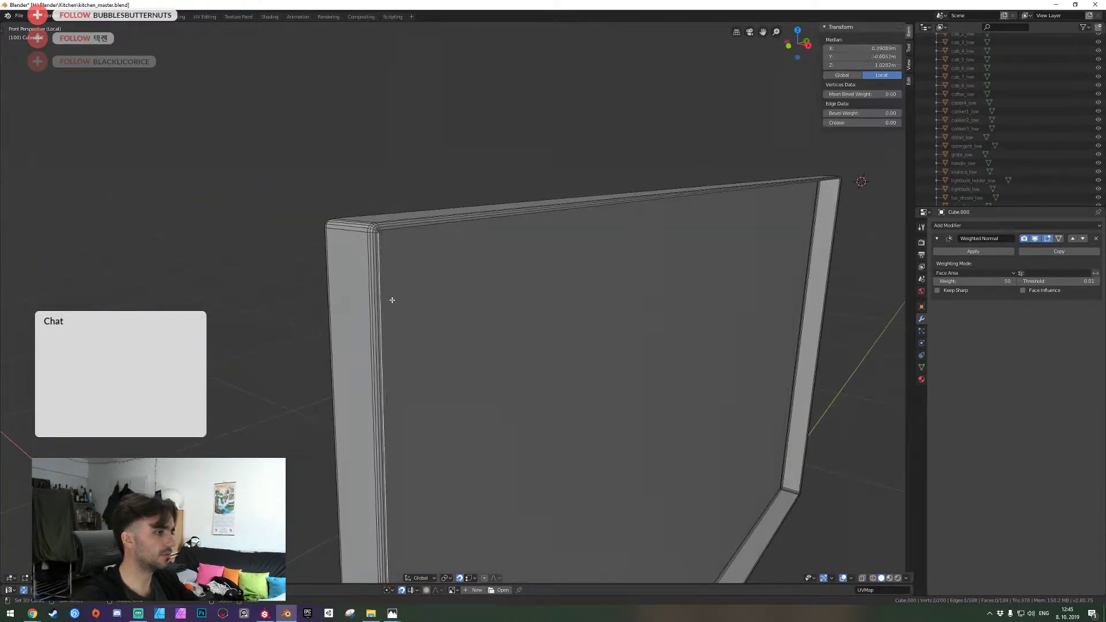
key("f")
Check both refilled sides and the beveled rim of the panel, clear the selection, and save the file
key("shift+grave")
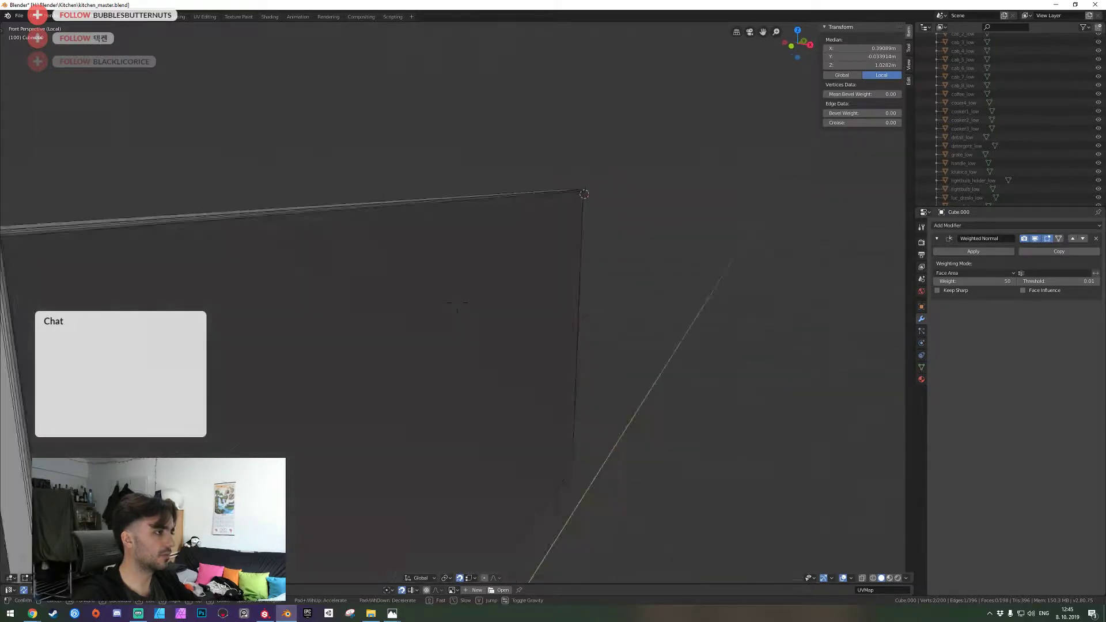
key("w")
key("d")
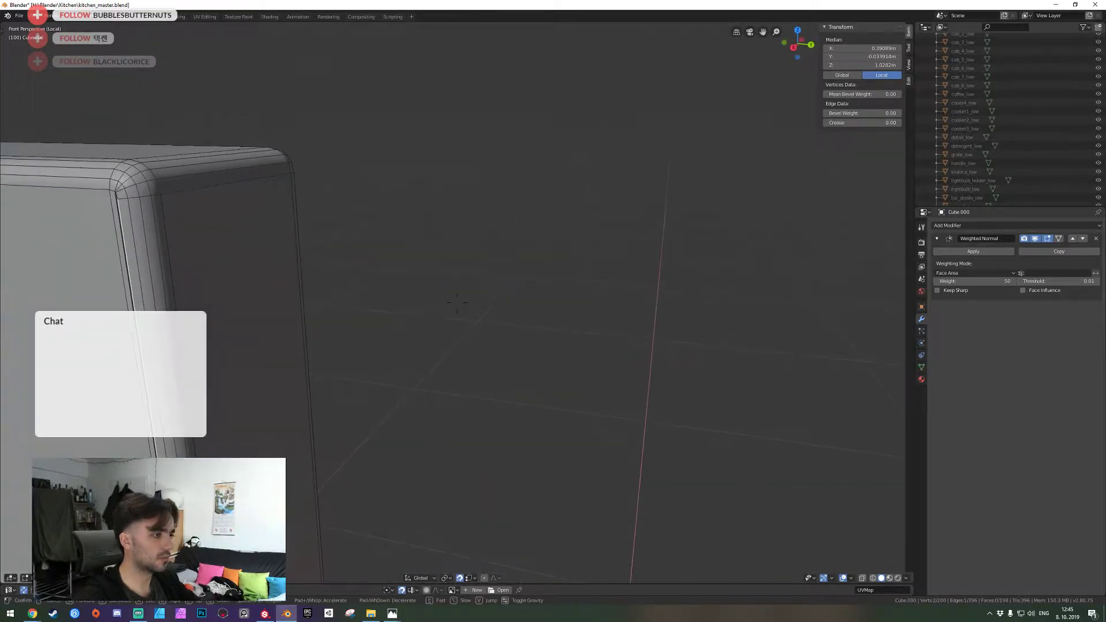
key("a")
left_click(457, 301)
key("shift+grave")
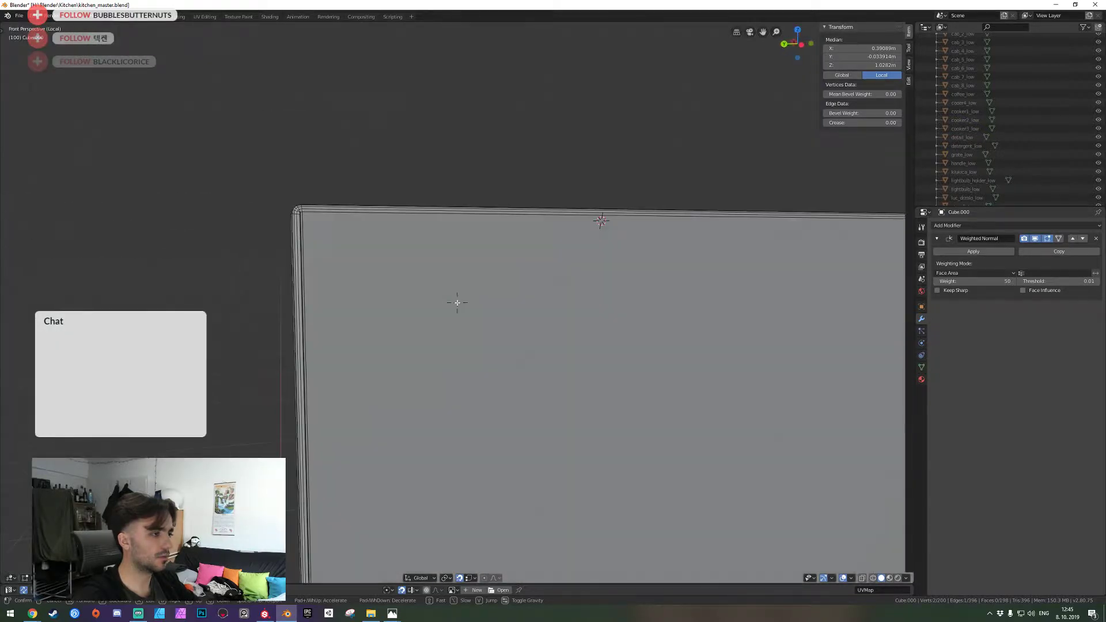
left_click(457, 303)
key("alt+a")
key("ctrl+s")
Add a vertical edge loop around the panel toward its front end and return to the full scene in object mode
key("shift+grave")
left_click(456, 304)
key("shift+grave")
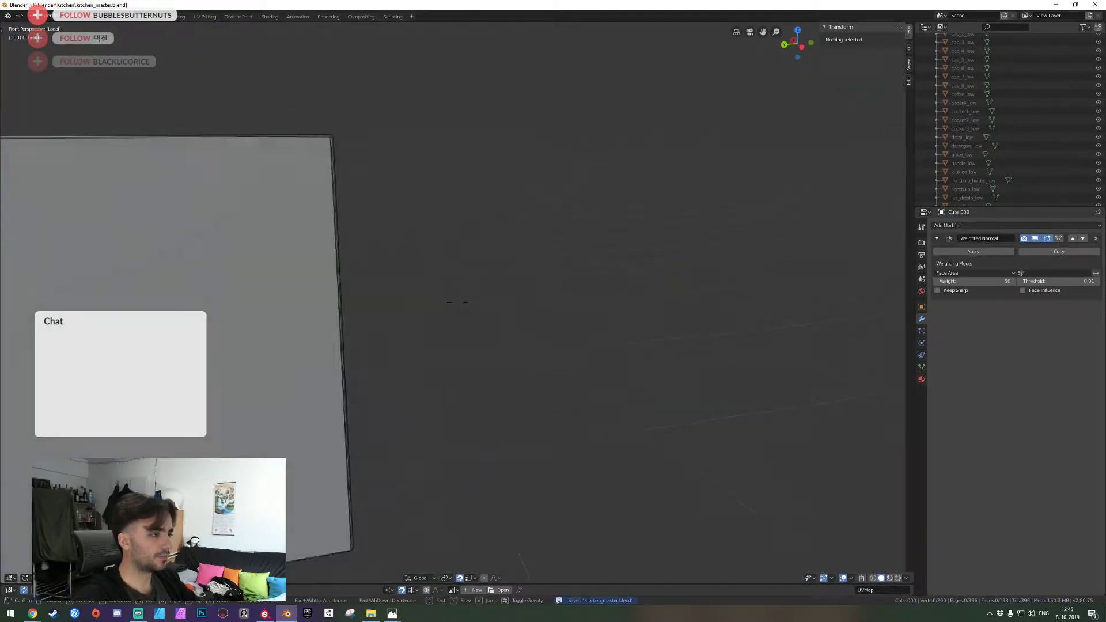
key("s")
left_click(457, 303)
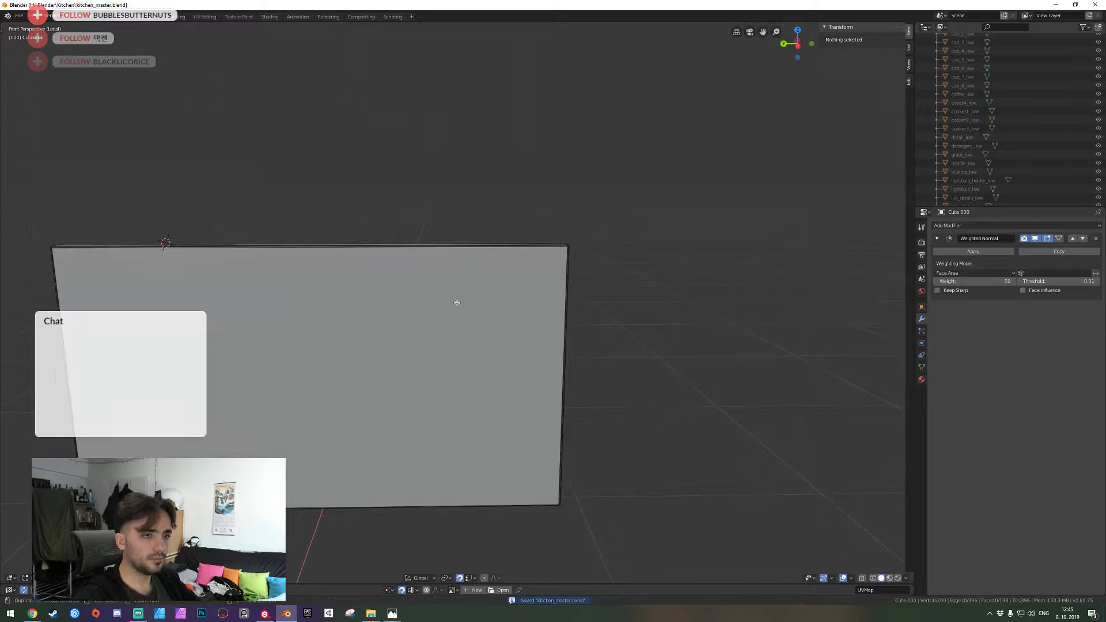
left_click(460, 251)
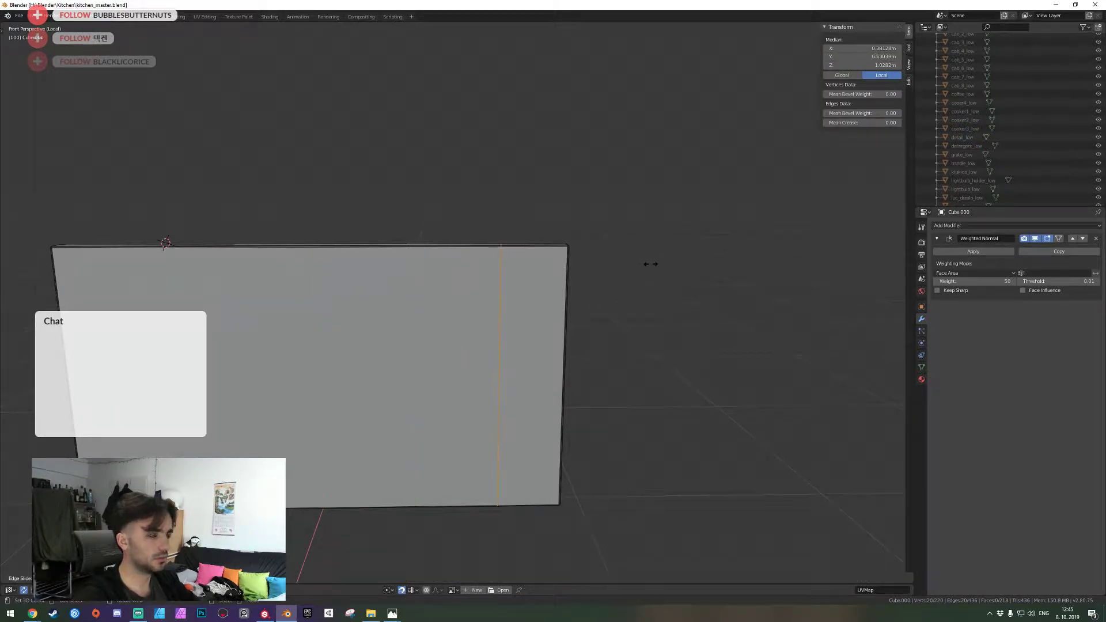
left_click(601, 299)
key("Tab")
key("KP_Divide")
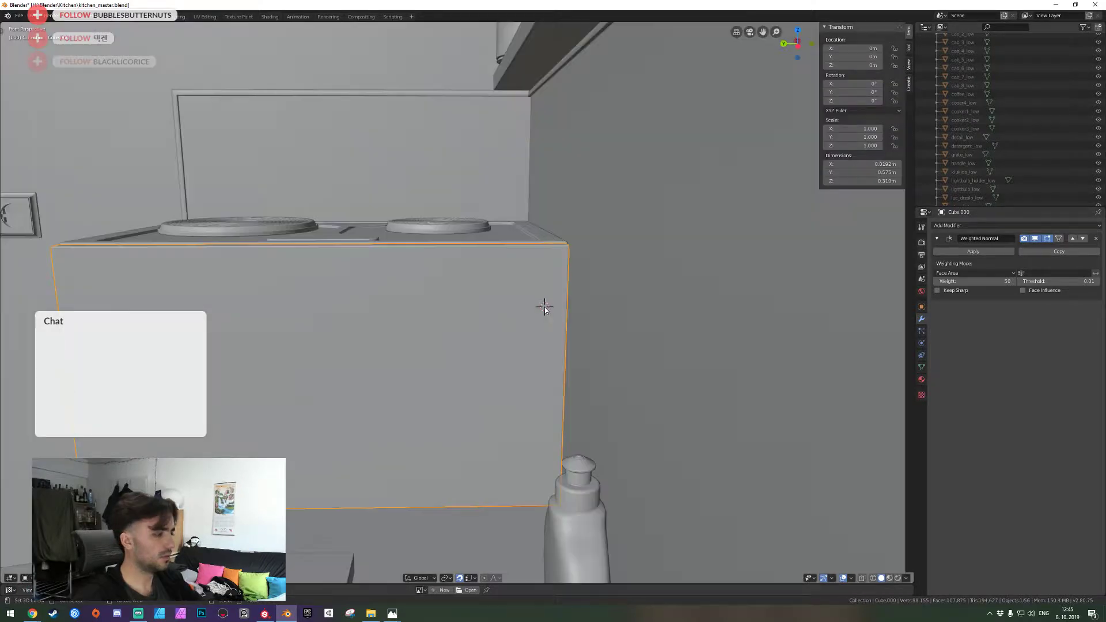
Add a mesh cylinder at the upper front corner of the side panel and scale it down to about 0.06 m
key("shift+a")
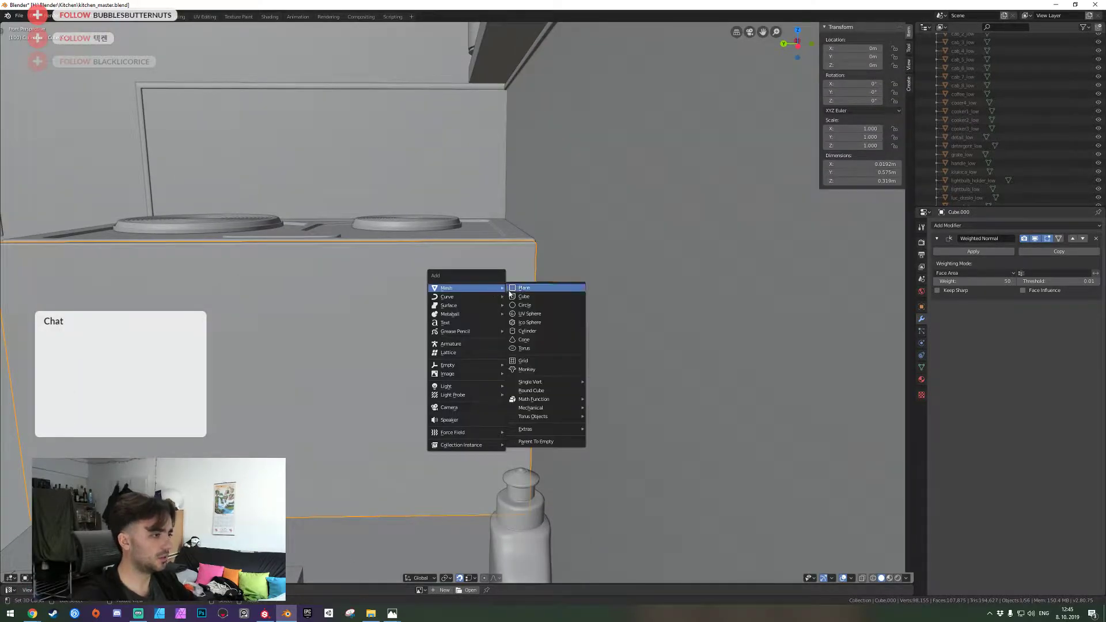
left_click(527, 331)
key("s")
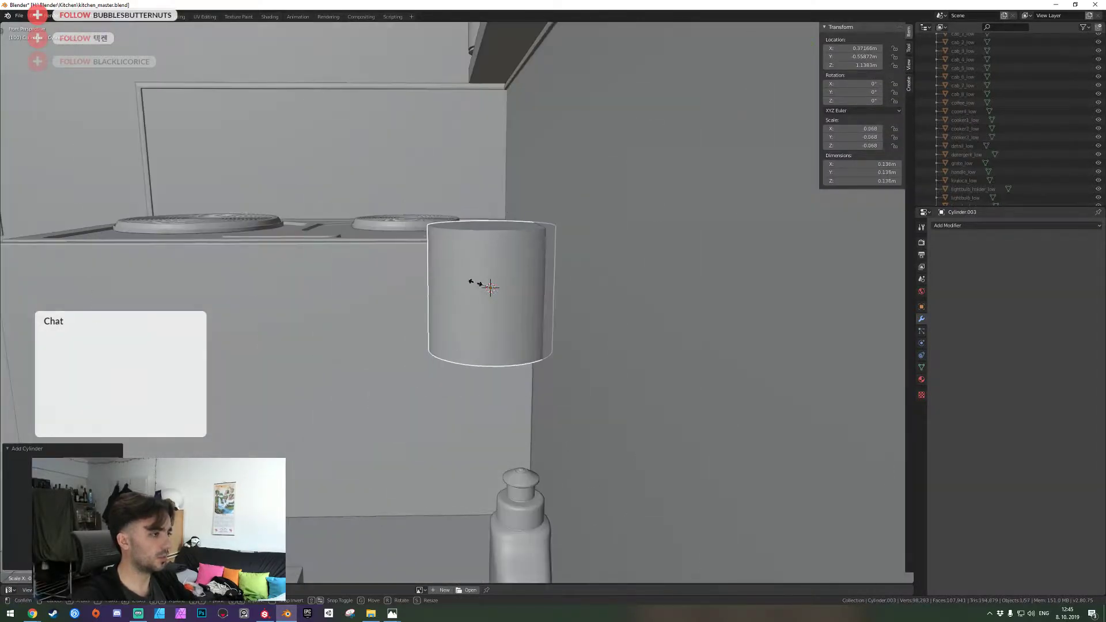
left_click(491, 291)
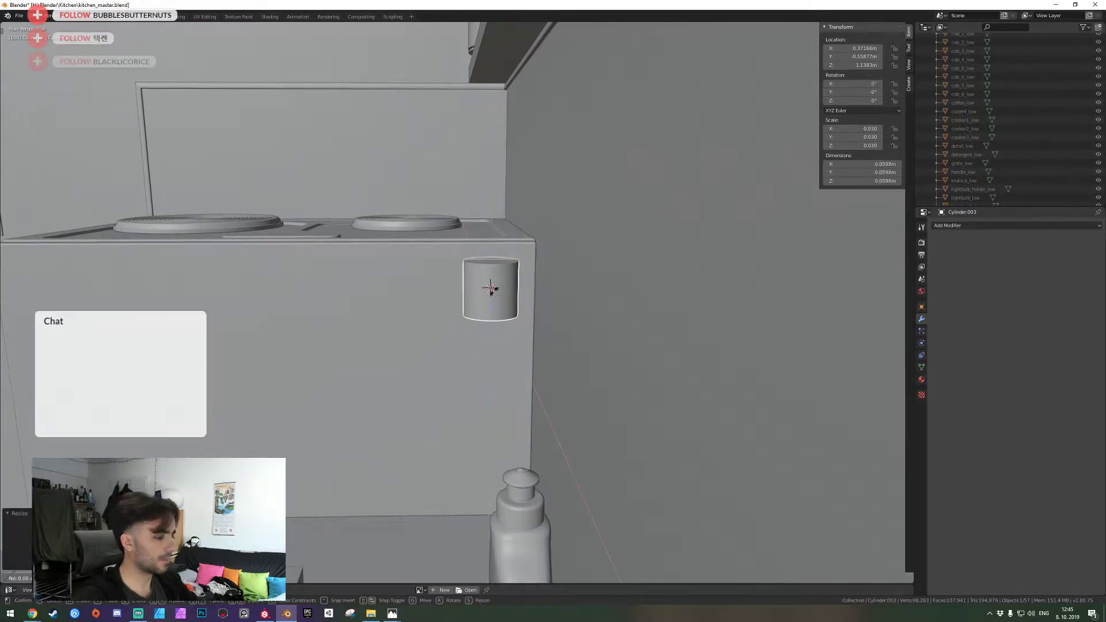
Rotate the cylinder 90° about X and 90° about Z so its round cap faces out from the side panel
type("x90")
key("Return")
type("ry90")
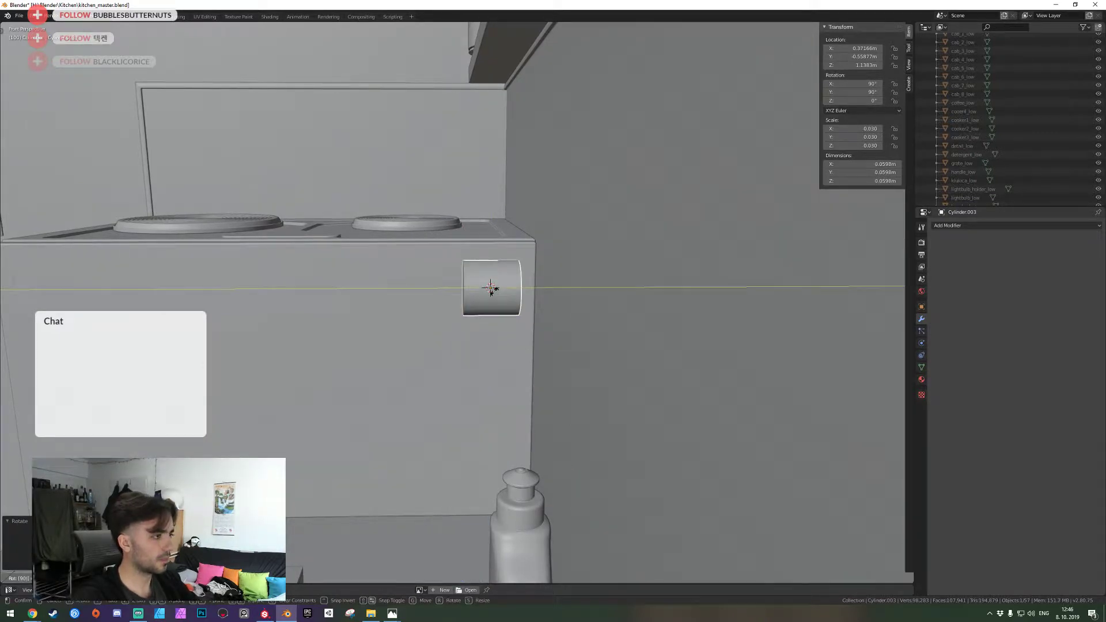
type("z")
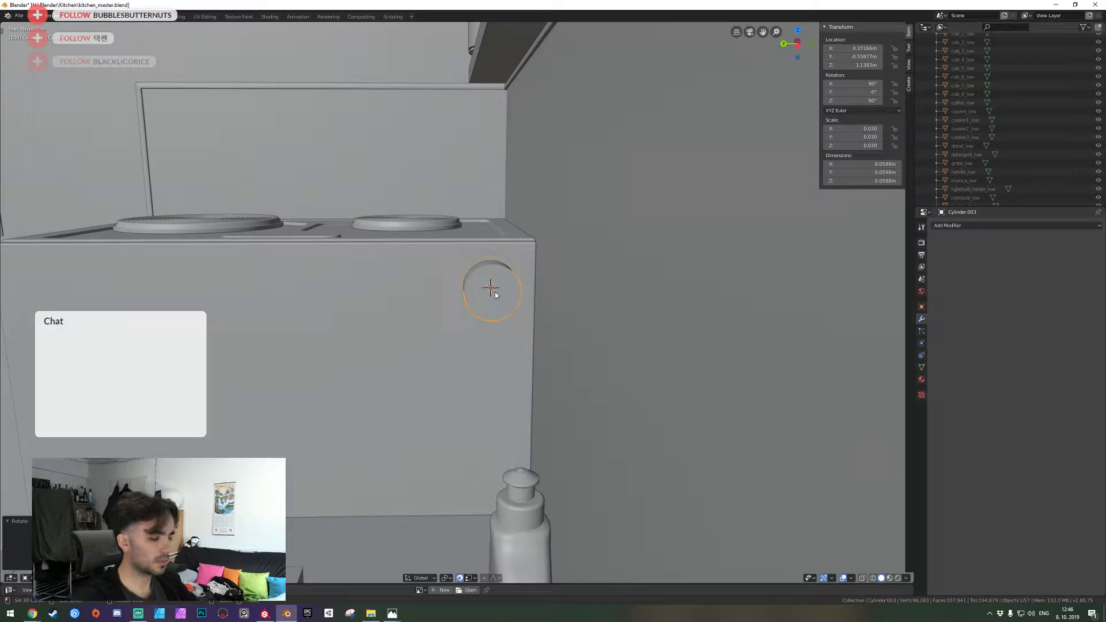
Isolate the cylinder with the side panel and cooker body, and scale the cylinder down to about 0.045 m
middle_click_drag(495, 295, 455, 251)
left_click(455, 251)
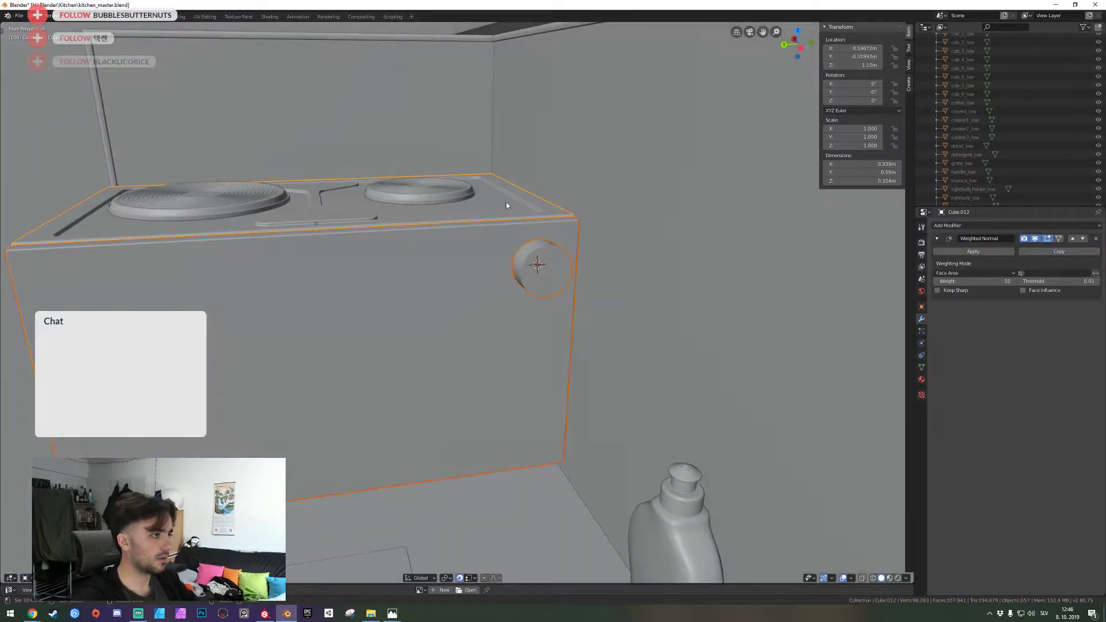
key("KP_Divide")
middle_click_drag(506, 205, 468, 286)
right_click(492, 297)
key("s")
left_click(593, 316)
middle_click_drag(468, 286, 390, 247, "shift")
Add an Array modifier to the cylinder and set its relative X offset to 0
left_click(959, 226)
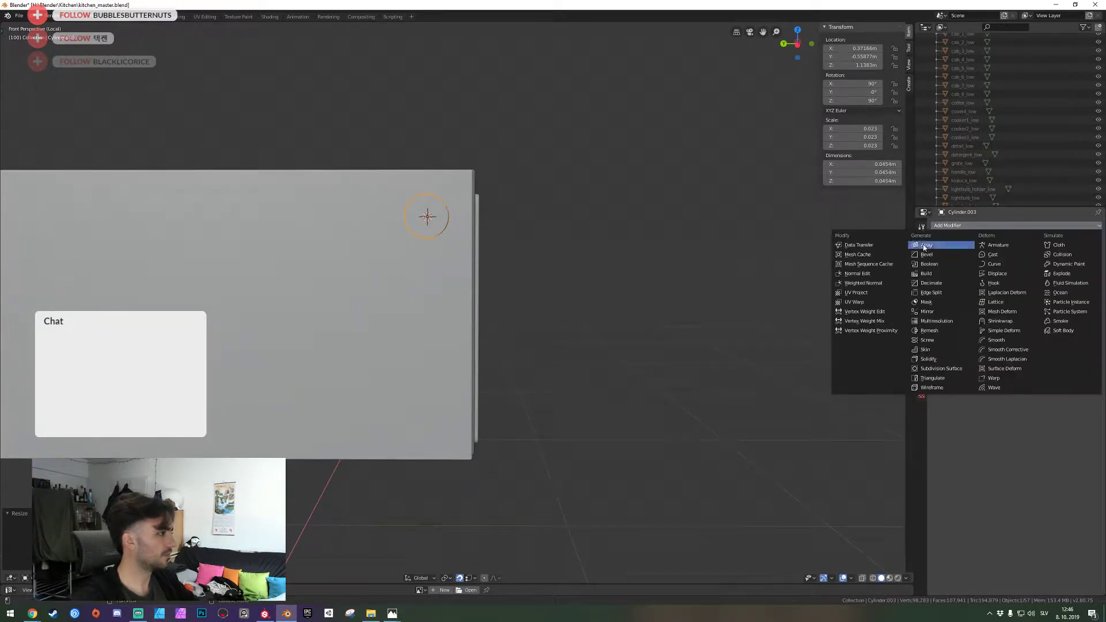
left_click(930, 246)
left_click(1037, 293)
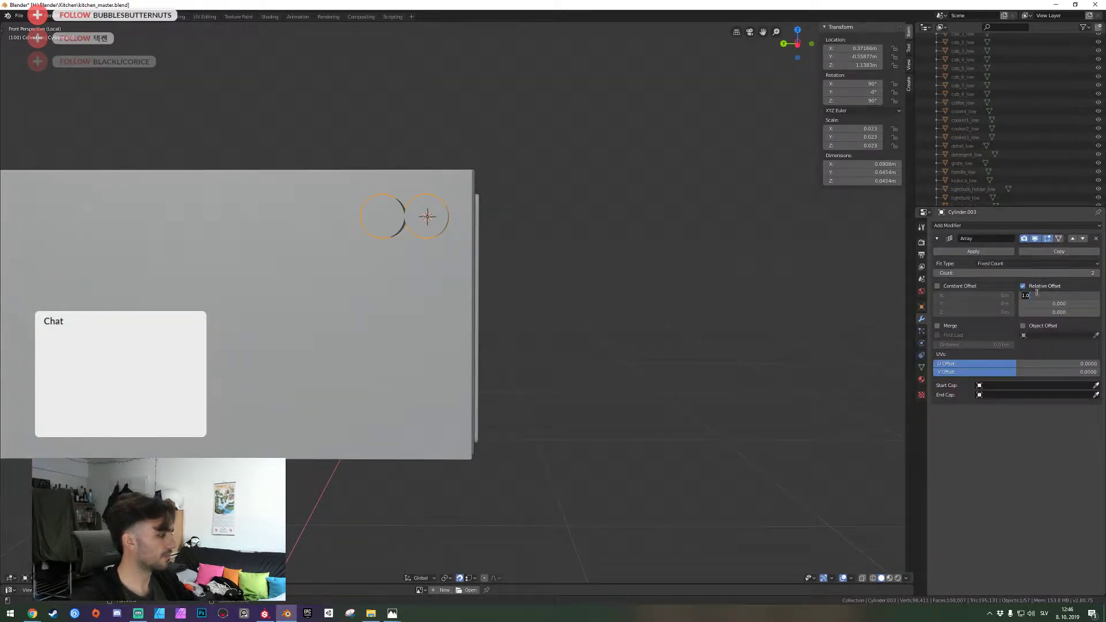
type("0")
key("Return")
Try a relative Z offset of 2 on the cylinder array and reset it to 0
left_click(1045, 304)
type("1")
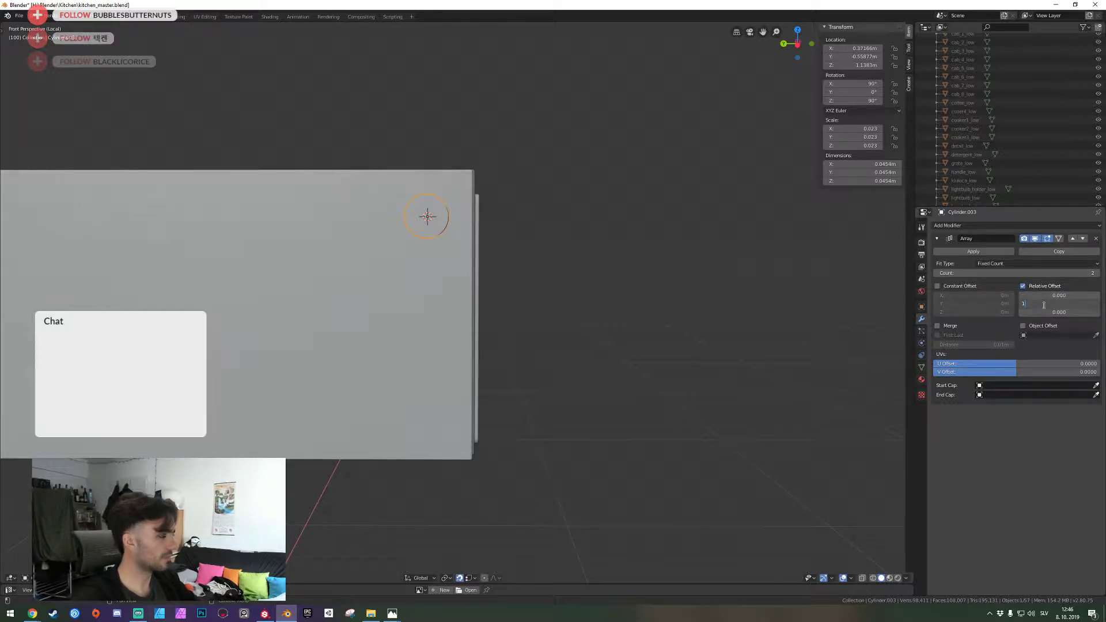
key("Escape")
left_click(1053, 312)
type("0.0")
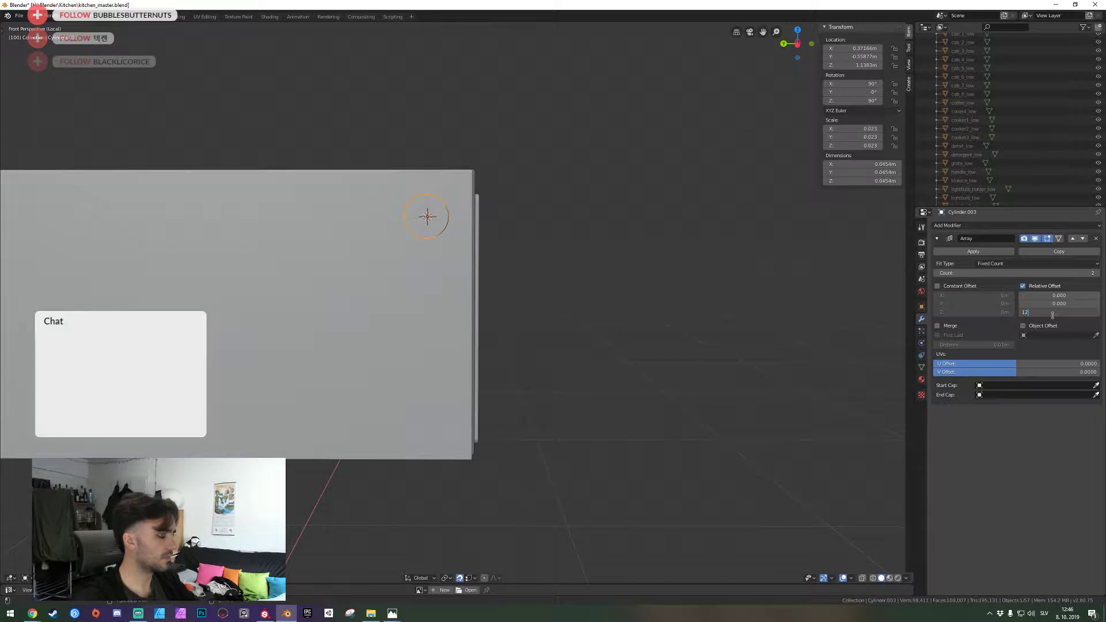
key("Return")
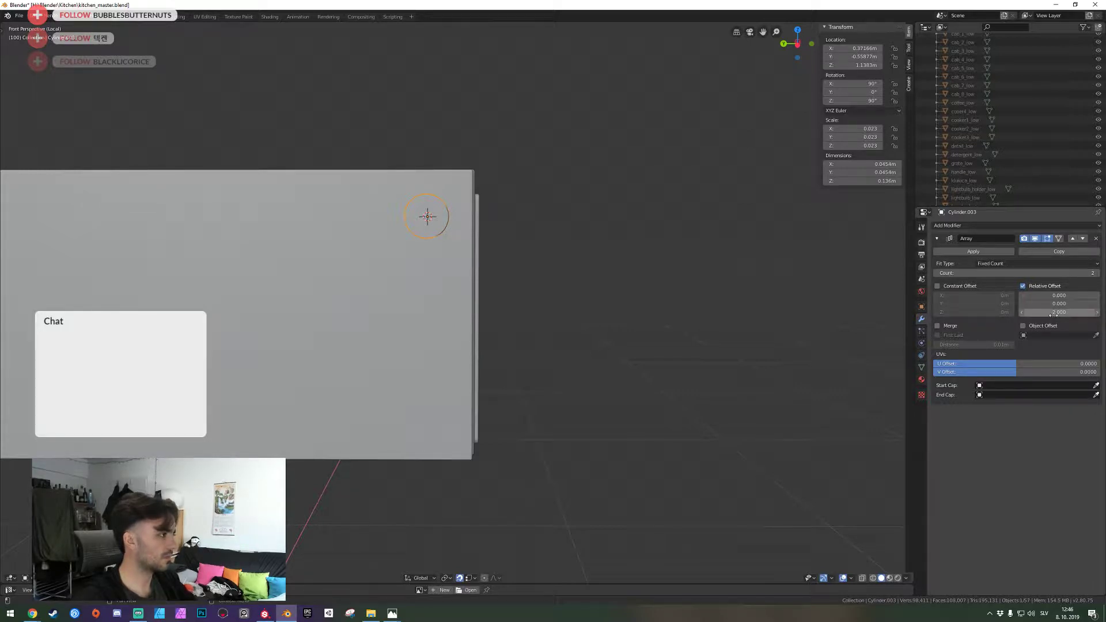
left_click(1054, 312)
type("0")
key("Return")
Try relative Y offsets of 2 and 1.5 on the cylinder array
left_click(1056, 303)
type("0.0")
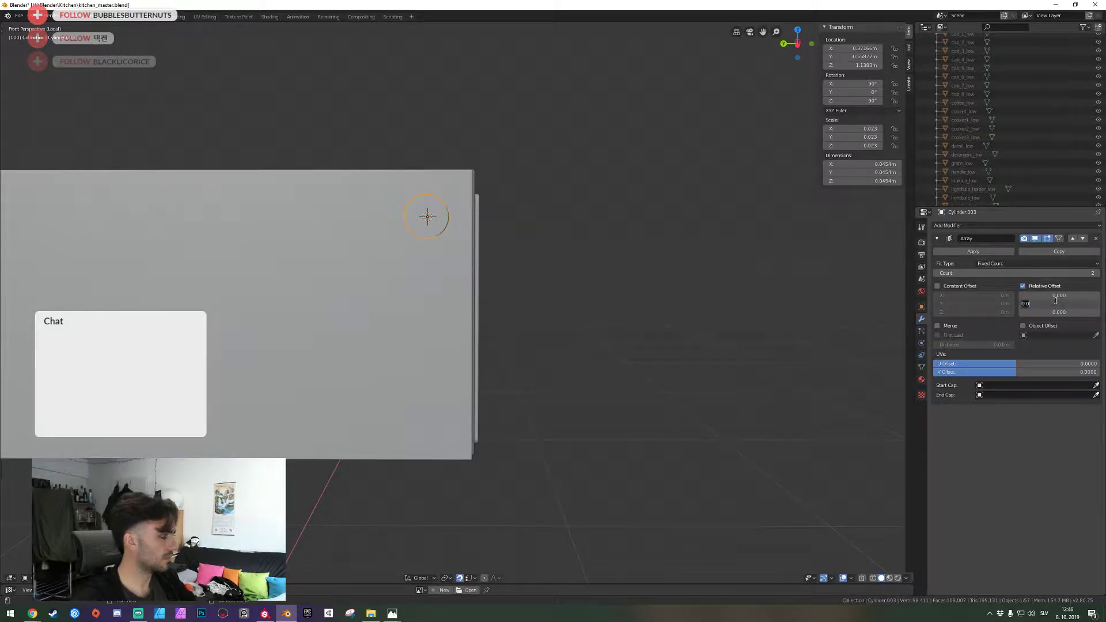
type("2")
key("Return")
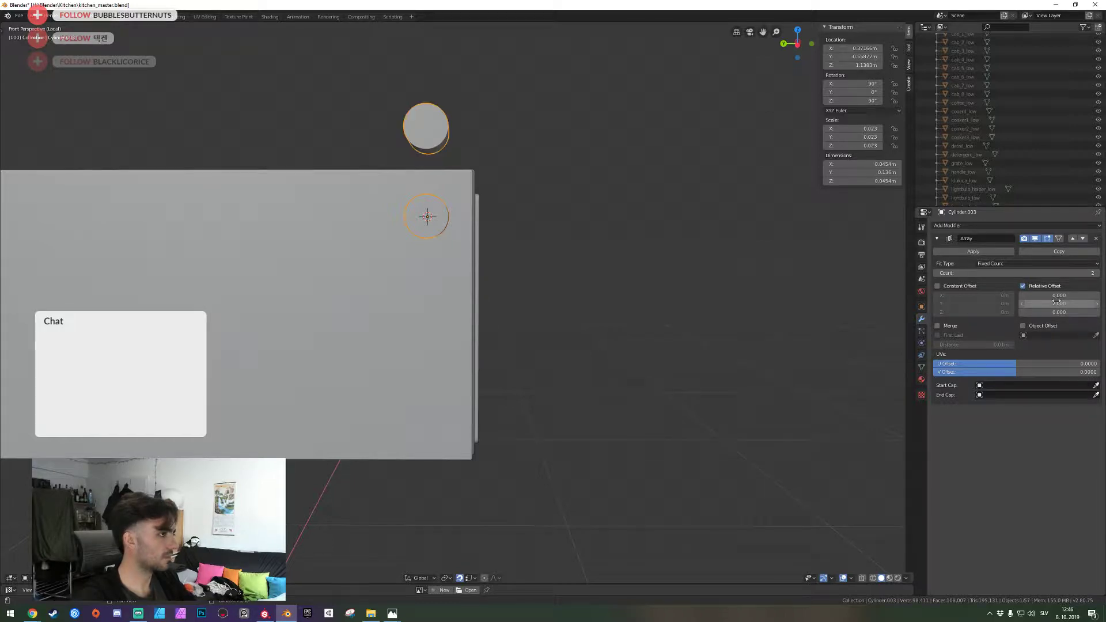
left_click(1057, 303)
type("1.5")
key("Return")
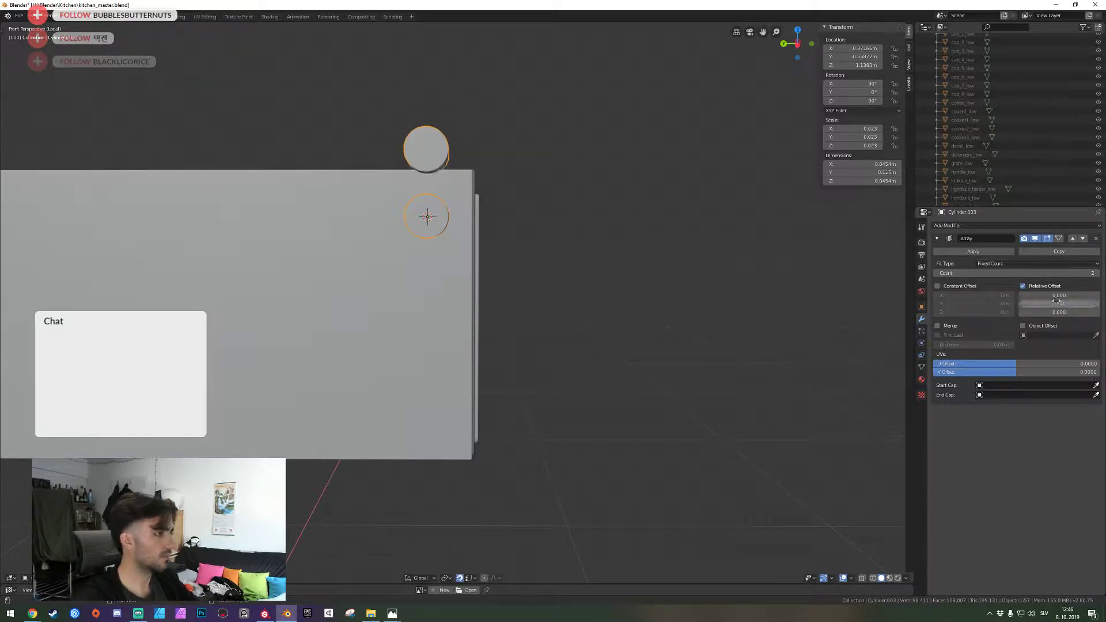
Set the array's relative Y offset to -1.5 and its count to 4 to run the cylinders down the panel
left_click(1057, 302)
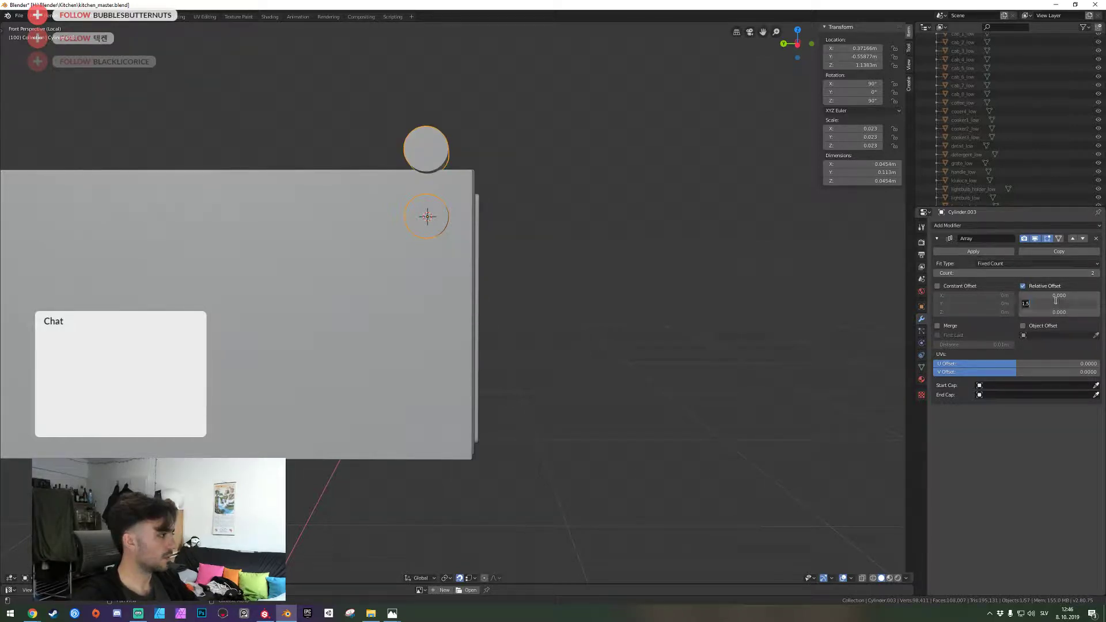
type("-1.5")
key("Return")
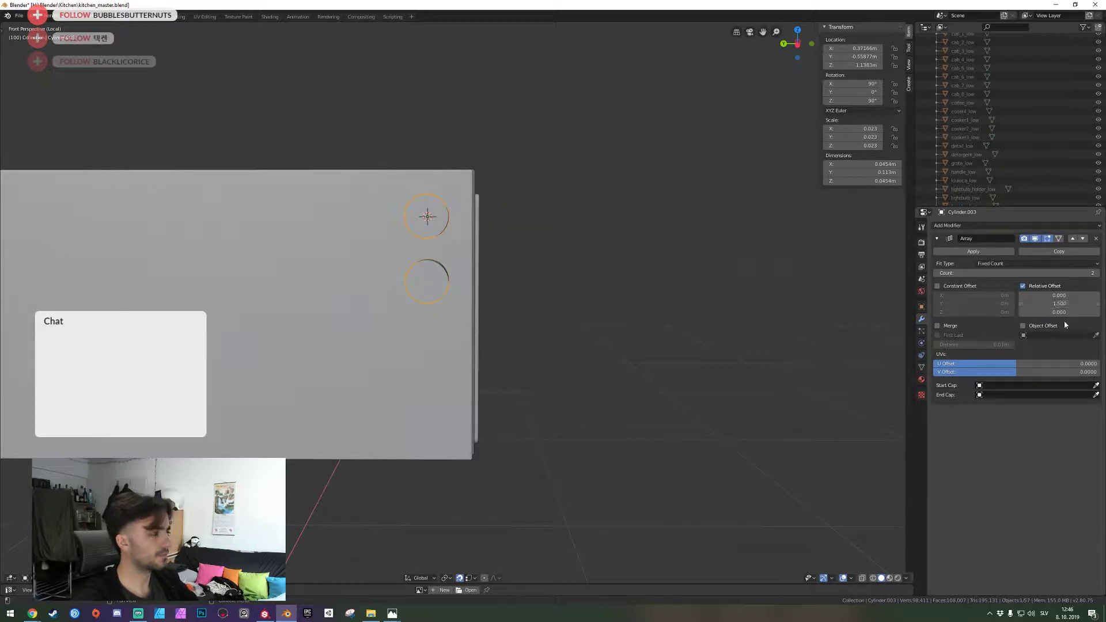
left_click(1079, 273)
type("4")
key("Return")
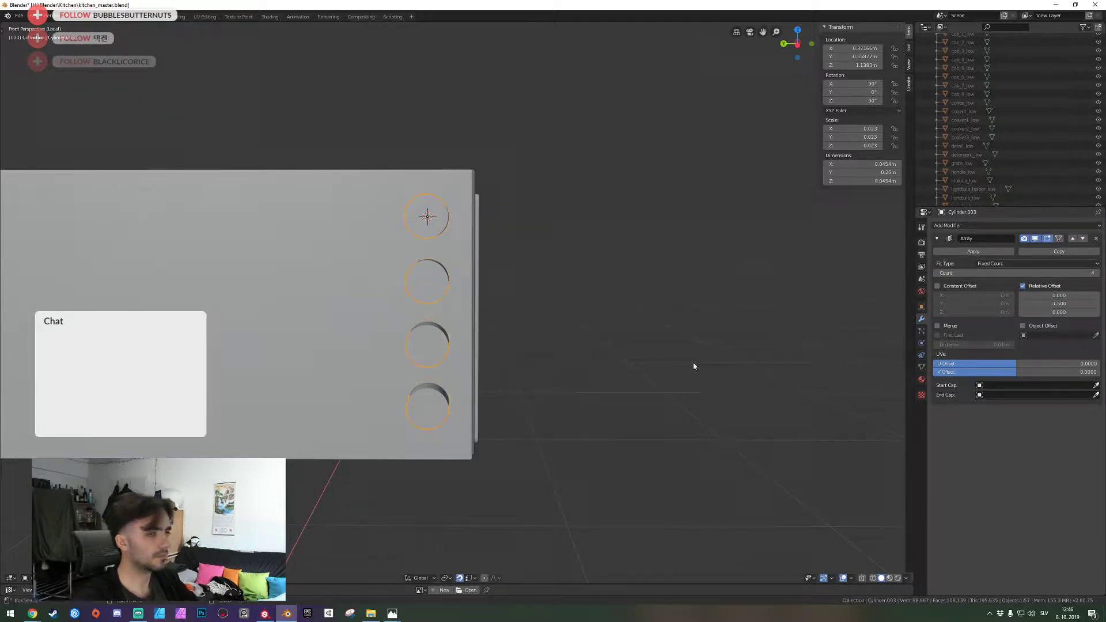
Check the cylinder column against the panel in the left orthographic view and set the array count to 5
left_click(353, 321, "shift")
key("ctrl+KP_3")
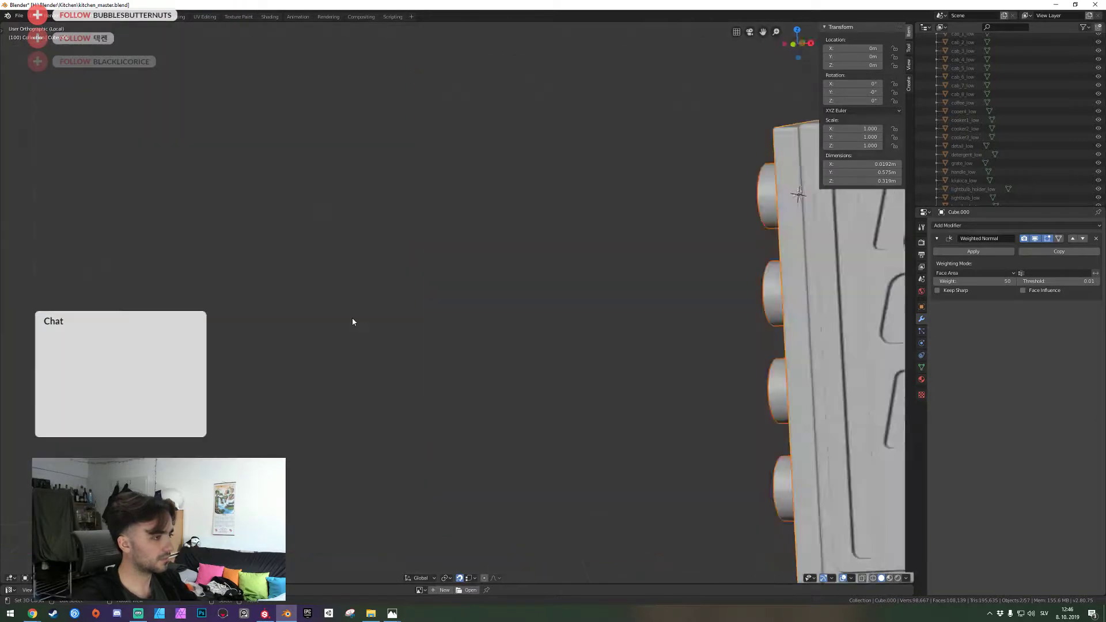
scroll(381, 226, "down", 3, "shift")
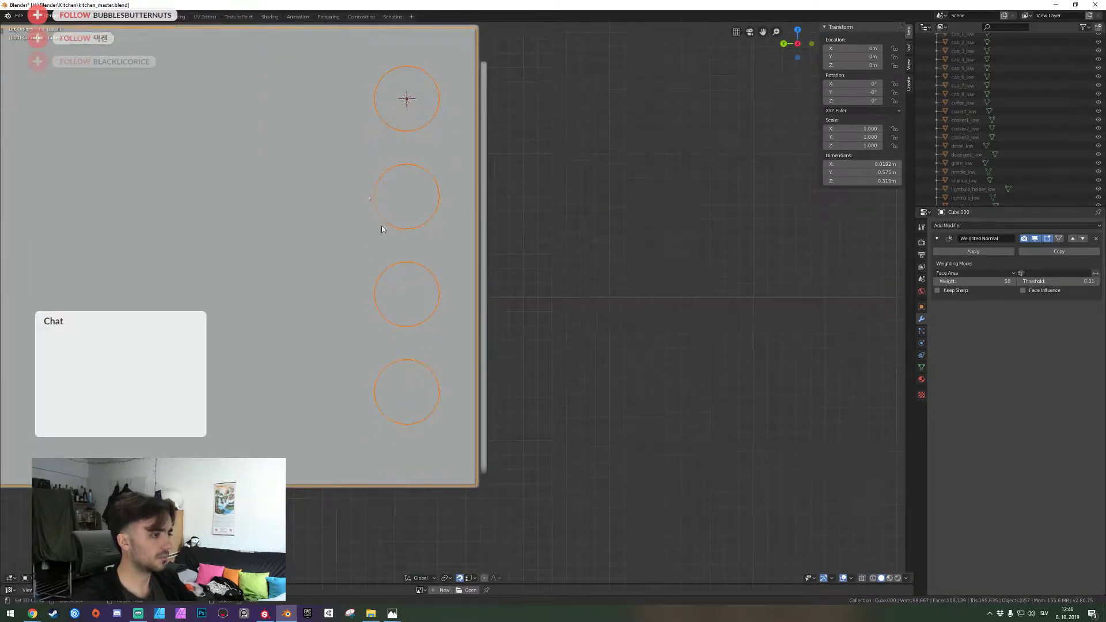
scroll(379, 229, "down", 2)
left_click(429, 368)
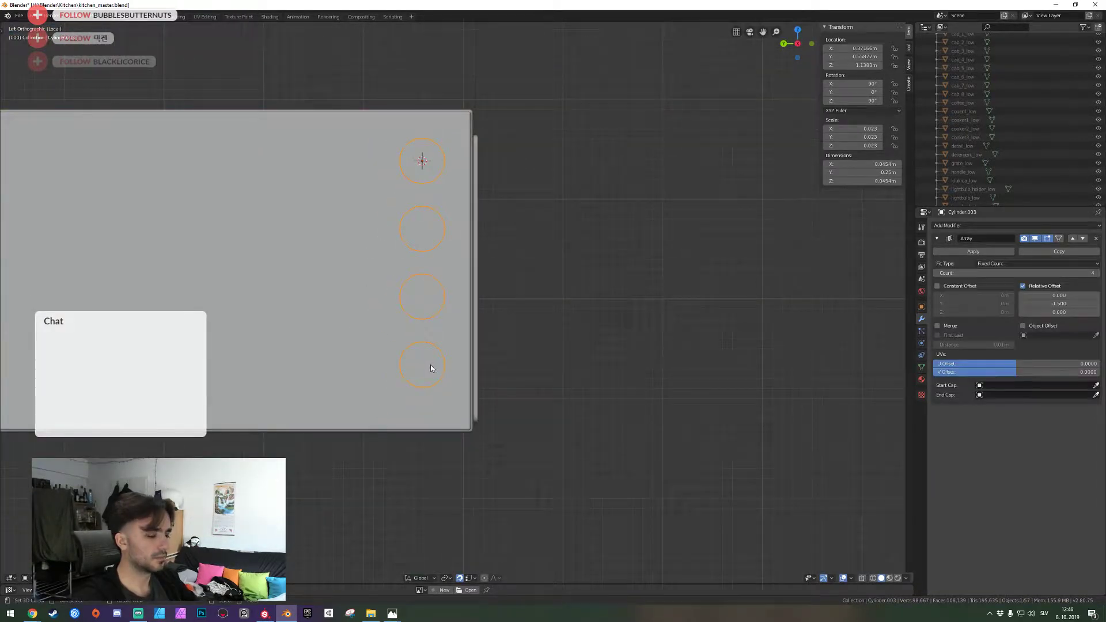
double_click(1062, 273)
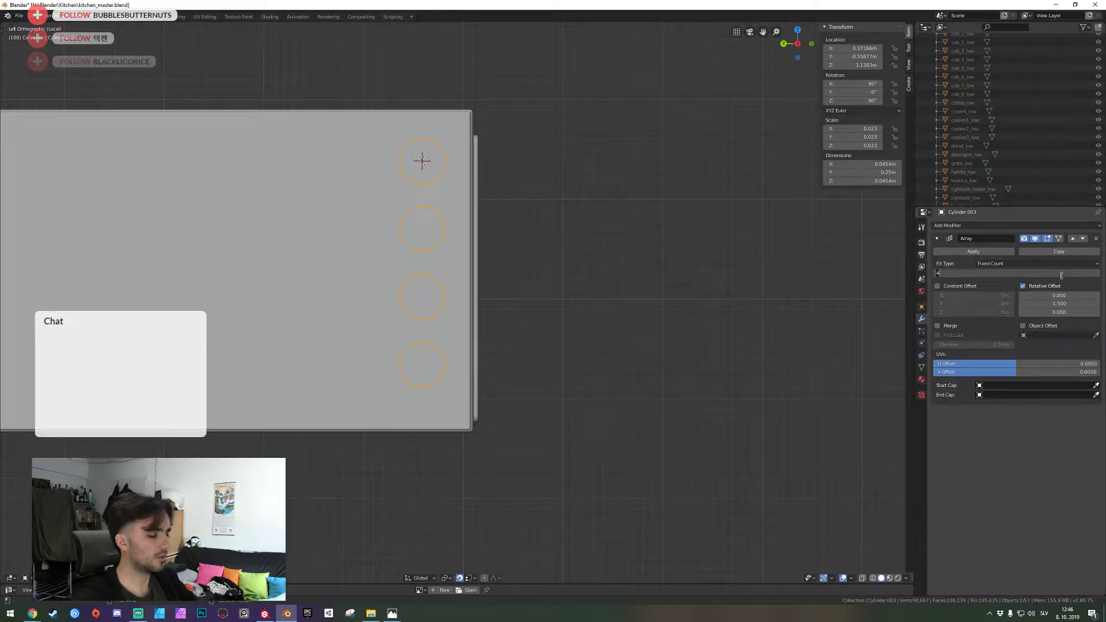
type("5")
key("Return")
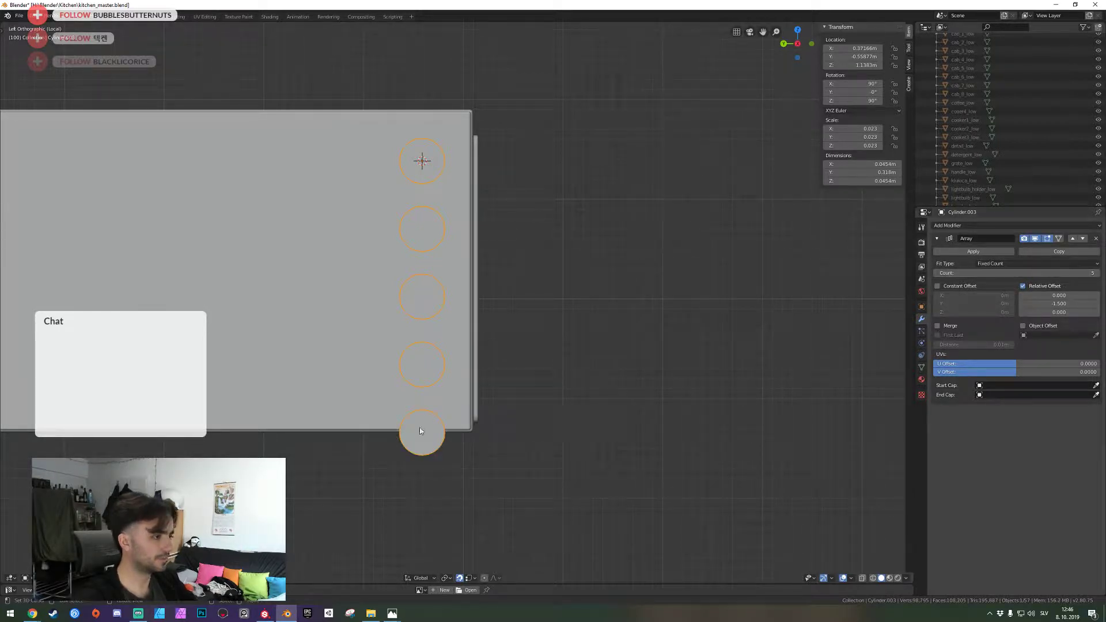
Move the cylinder column up about 0.026 m and about 0.014 m toward the panel's front edge
key("g")
key("z")
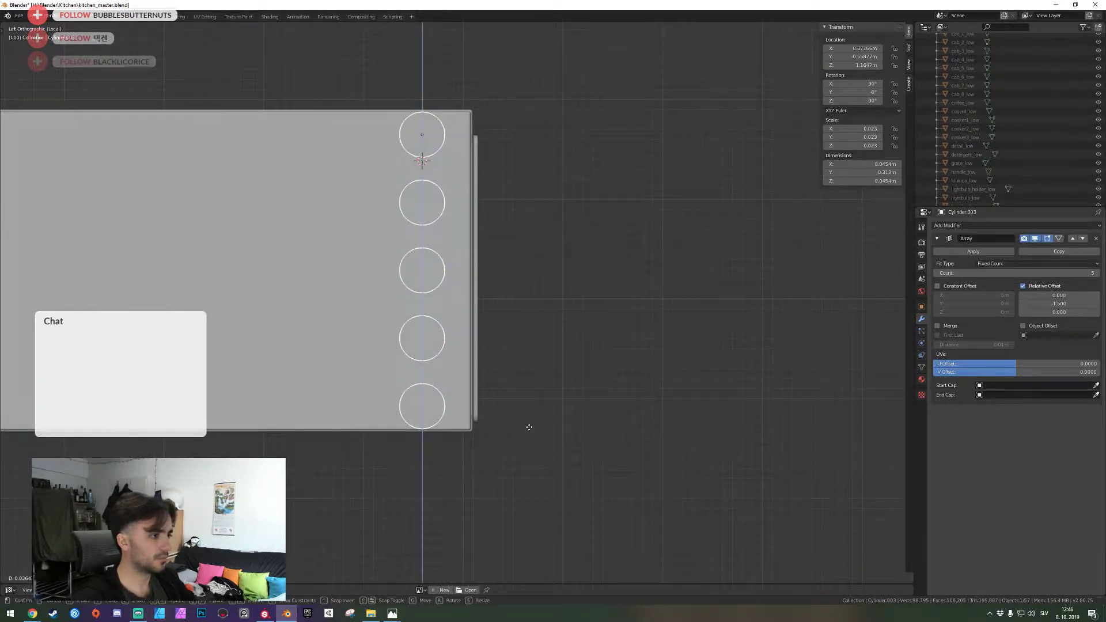
left_click(530, 427)
key("g")
key("y")
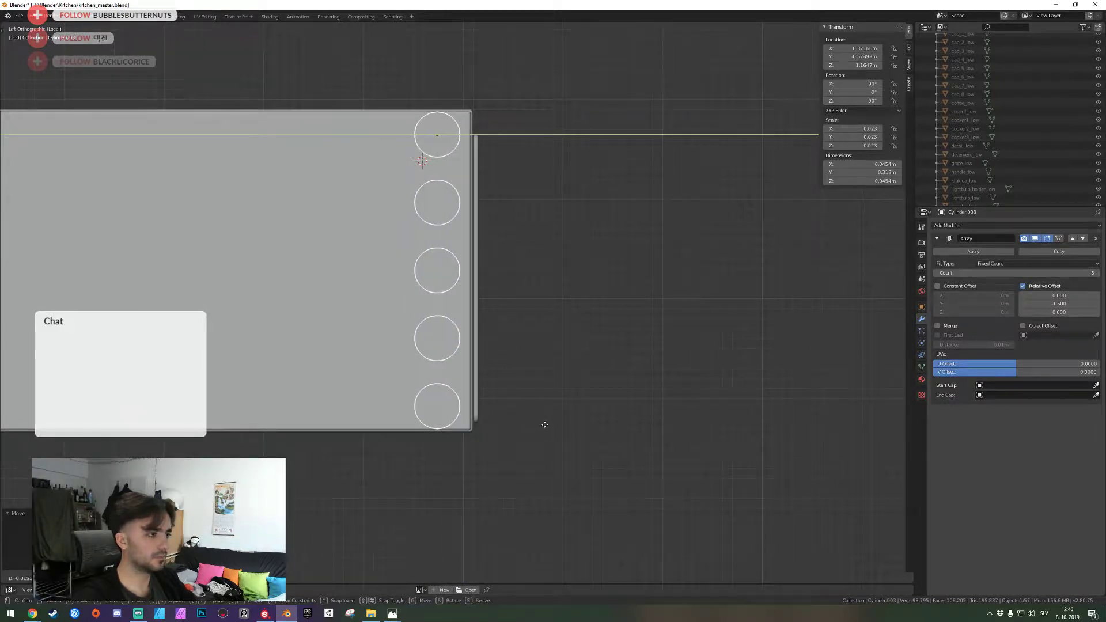
left_click(545, 426)
Set the cylinder array's count to 7 and move the column up about 0.03 m along Z, keeping the array modifier unapplied
left_click(1073, 272)
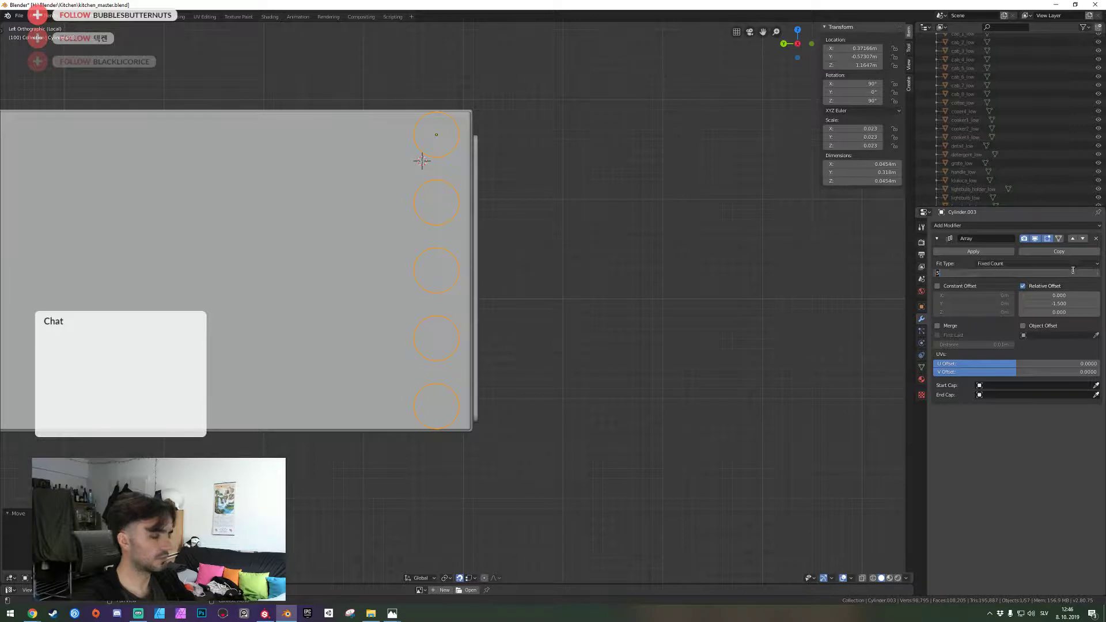
type("7")
key("Return")
key("g")
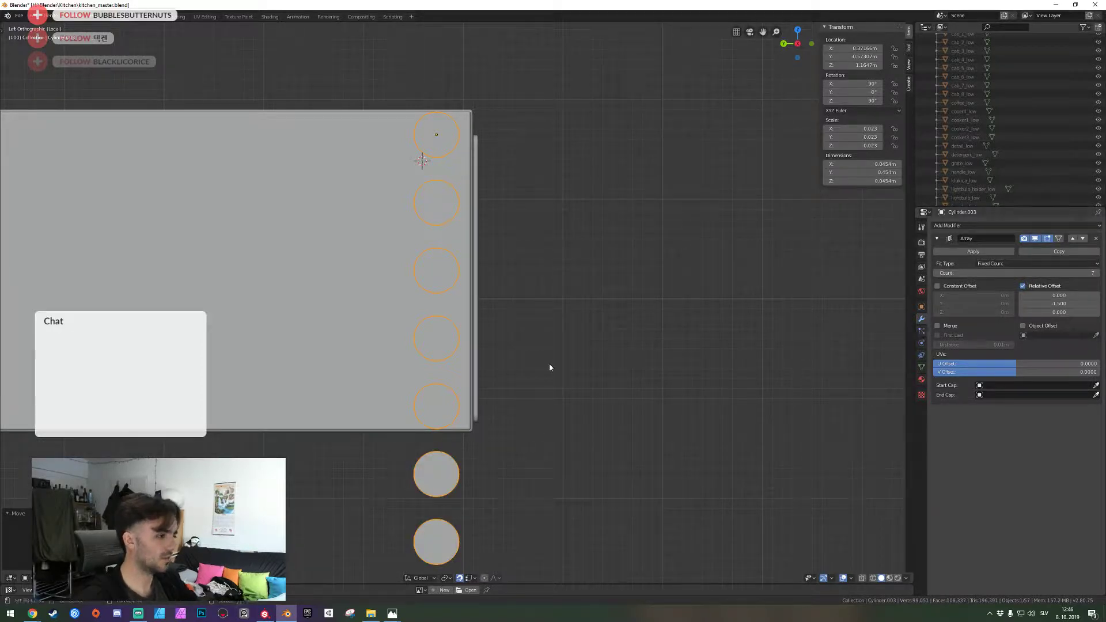
key("z")
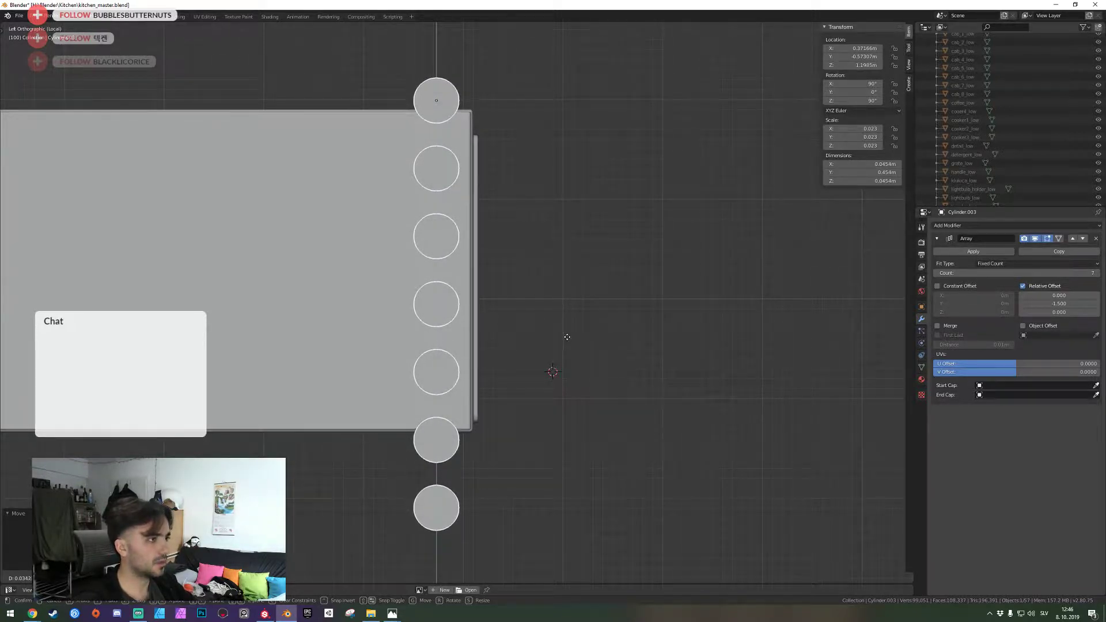
left_click(604, 340)
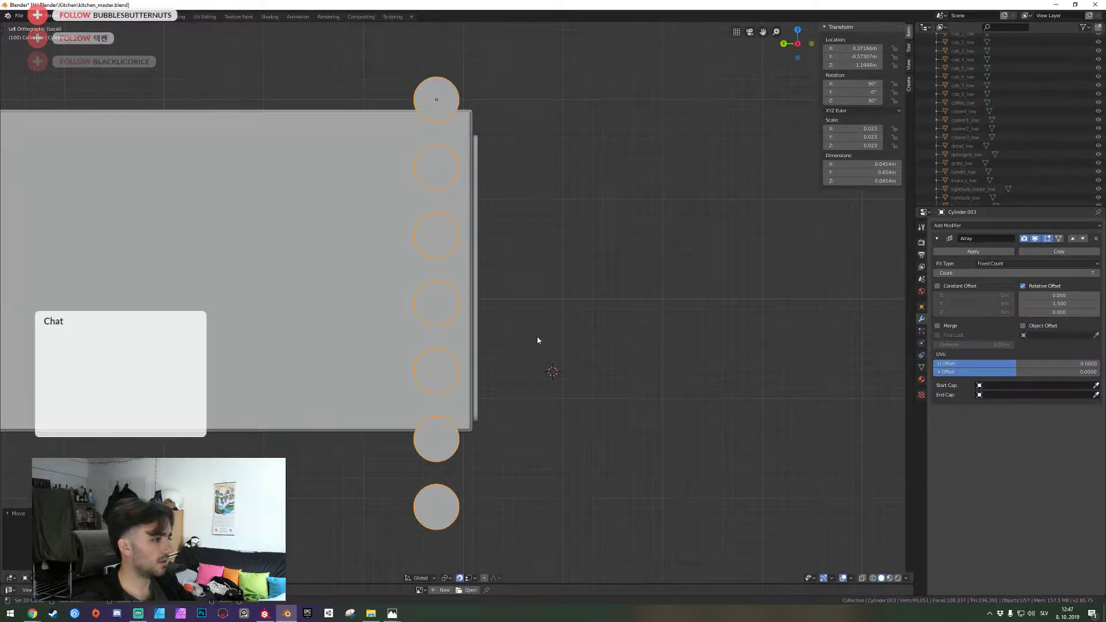
left_click(974, 251)
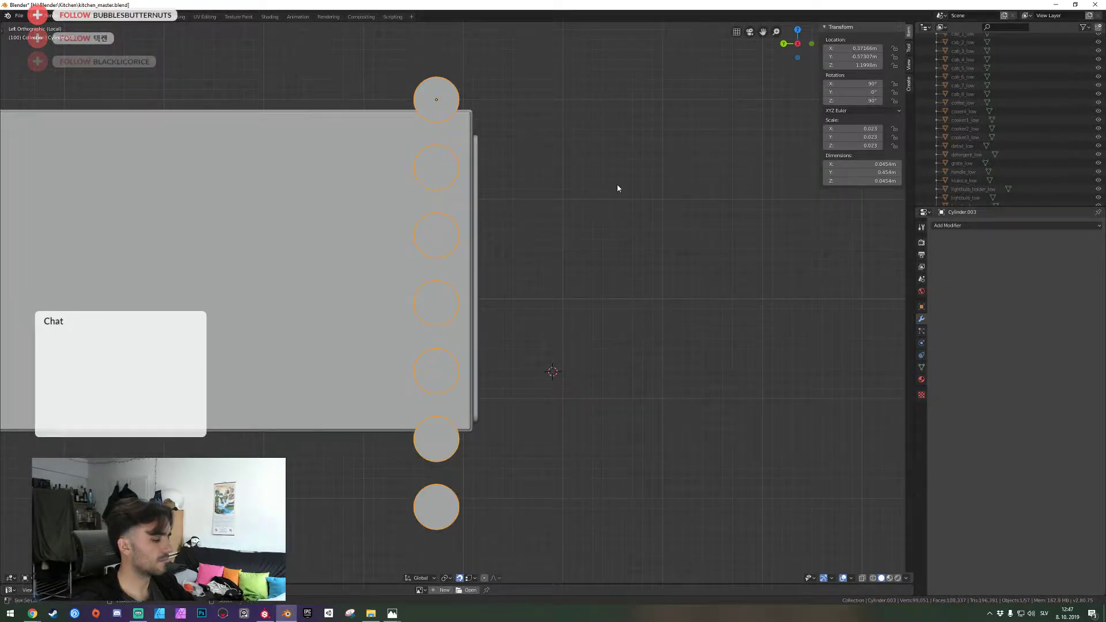
key("ctrl+z")
Shorten the source cylinder by moving its inner end face along X to a local Z of about 0.034 m, and save the file
middle_click_drag(617, 188, 457, 306)
key("Tab")
key("shift+grave")
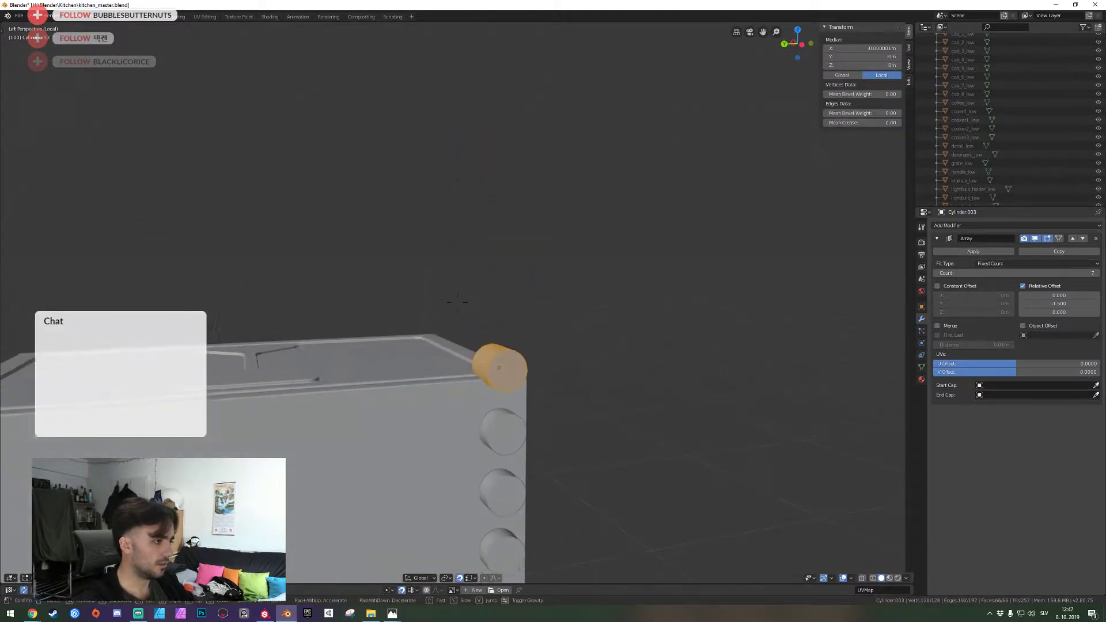
key("w")
key("a")
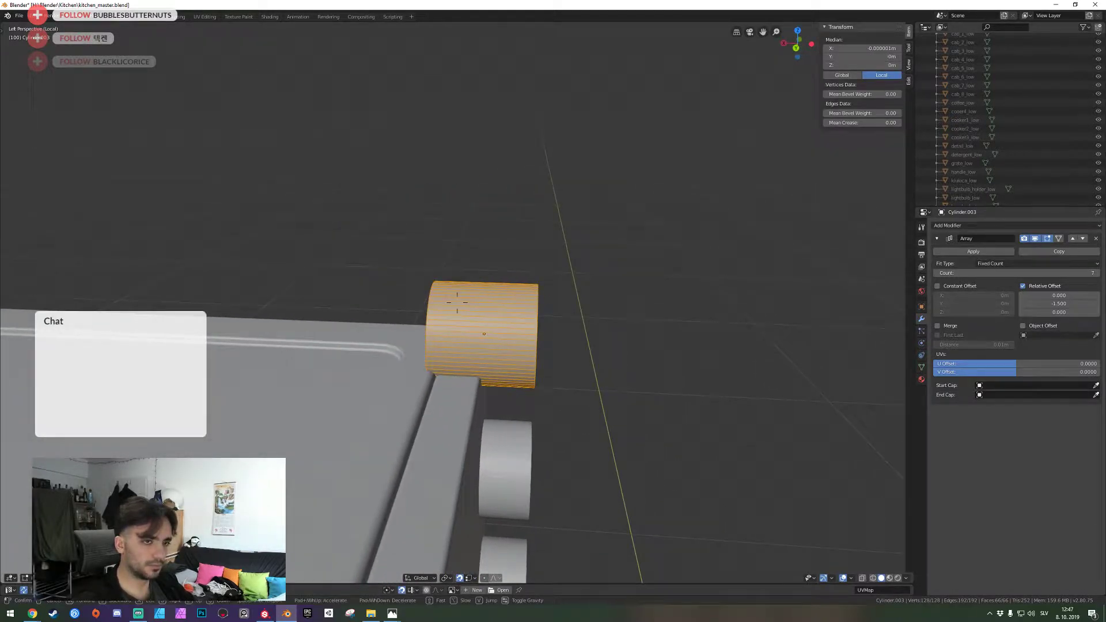
left_click(457, 303)
key("shift+grave")
key("a")
left_click(457, 303)
left_click(435, 311)
key("shift+grave")
key("d")
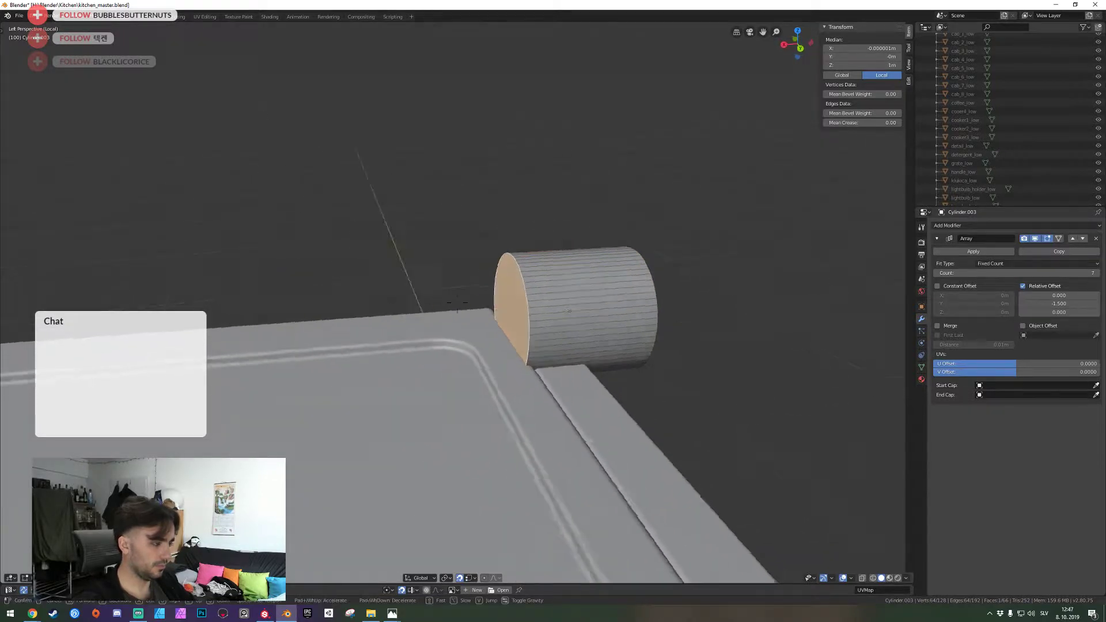
left_click(458, 303)
key("g")
key("y")
key("x")
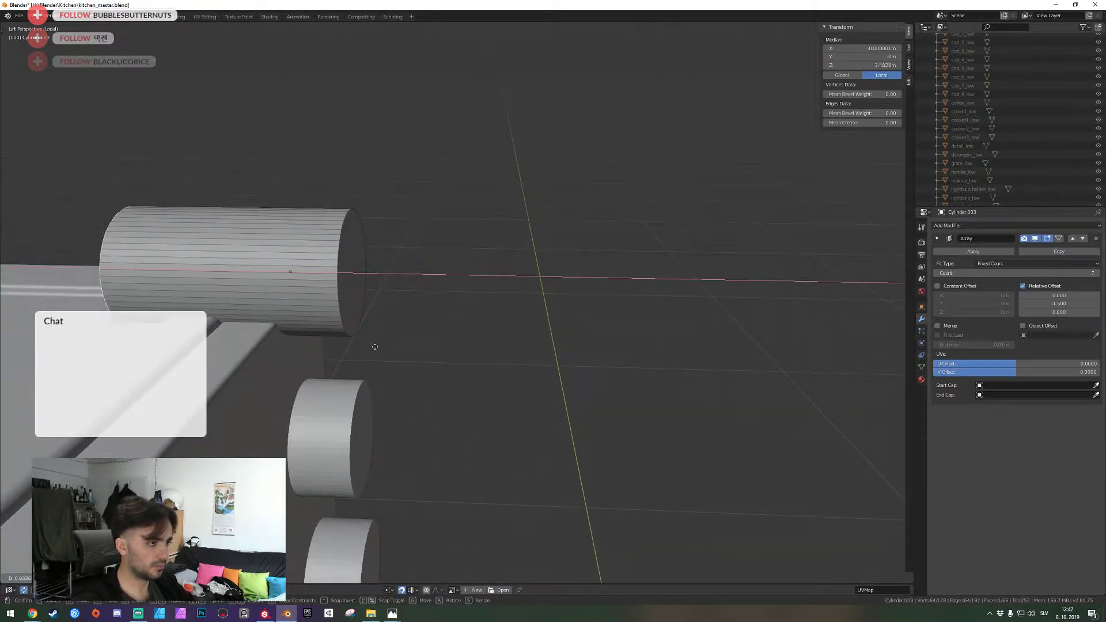
left_click(516, 365)
key("ctrl+s")
Extrude the cylinder's outer end face slightly outward along X to a local Z of about -1.115 m
key("shift+grave")
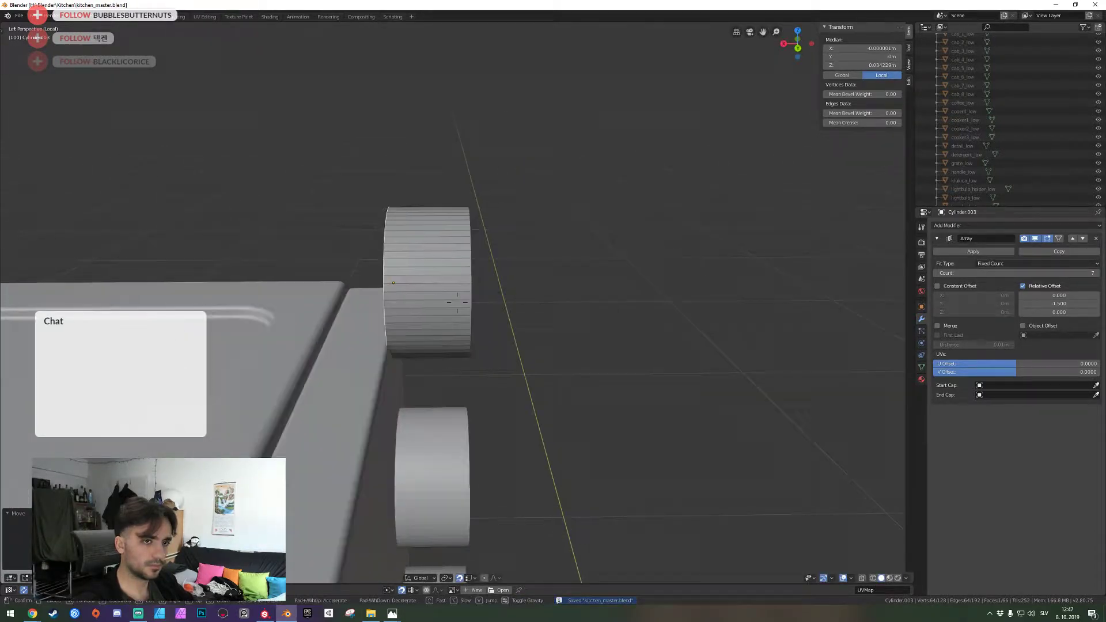
key("w")
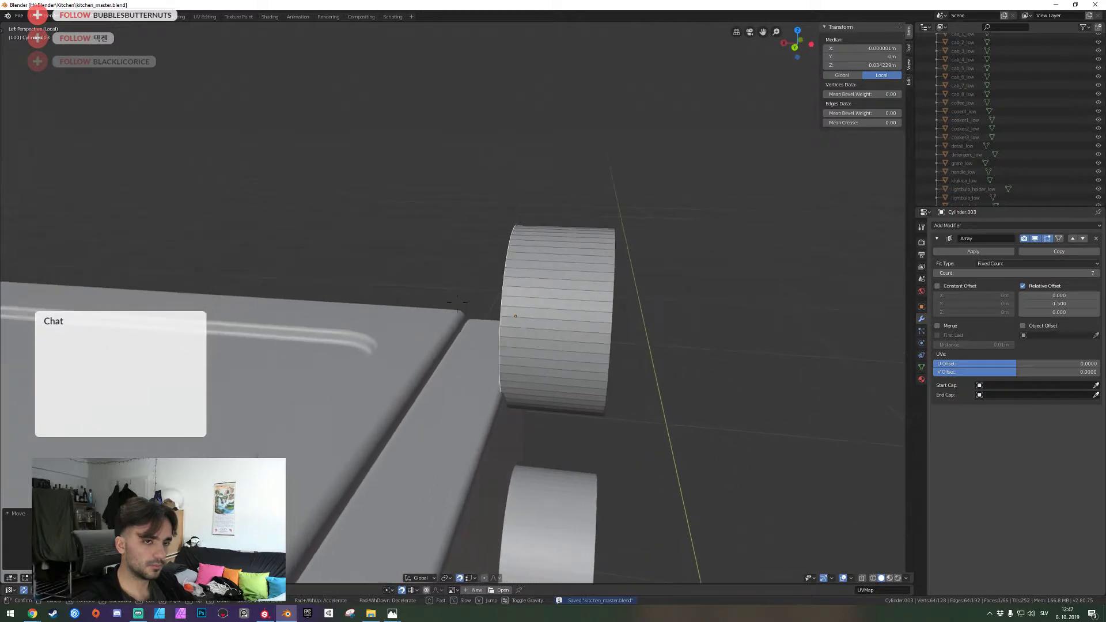
left_click(458, 303)
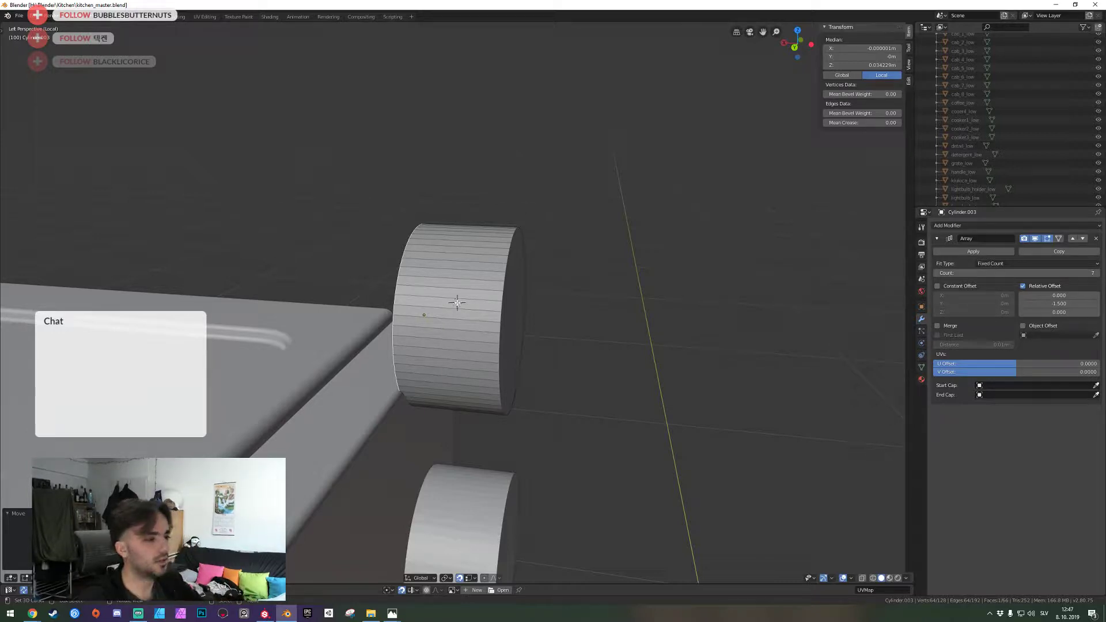
middle_click_drag(457, 303, 409, 322)
left_click(405, 323)
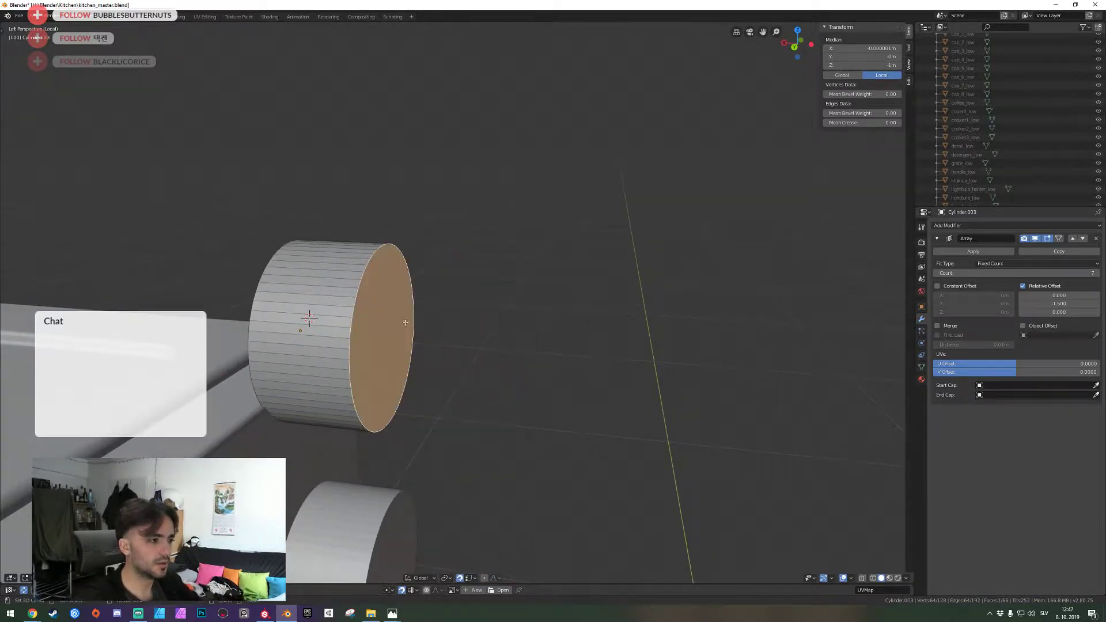
key("e")
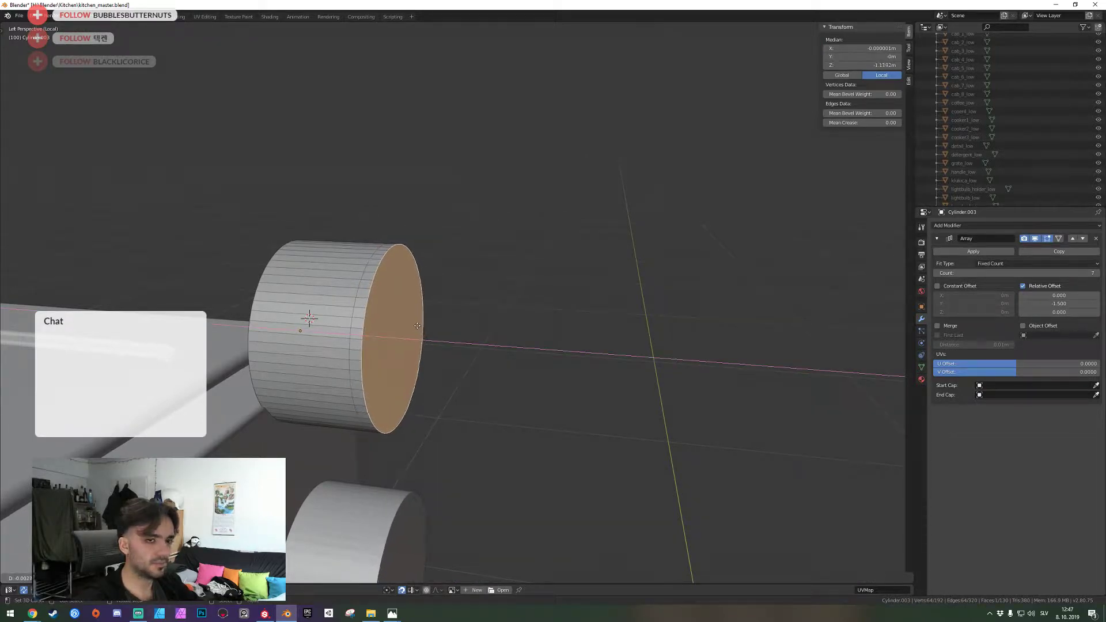
left_click(429, 324)
Extrude the outer end face in place and scale it inward to leave a narrow ring around its edge
middle_click_drag(429, 324, 509, 302)
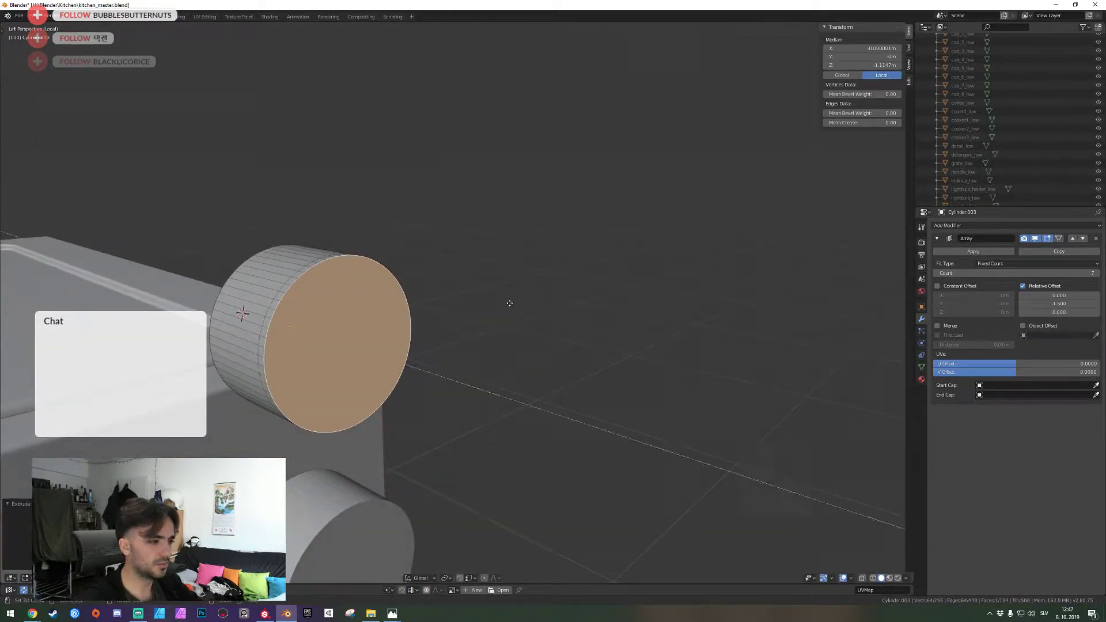
key("e")
key("s")
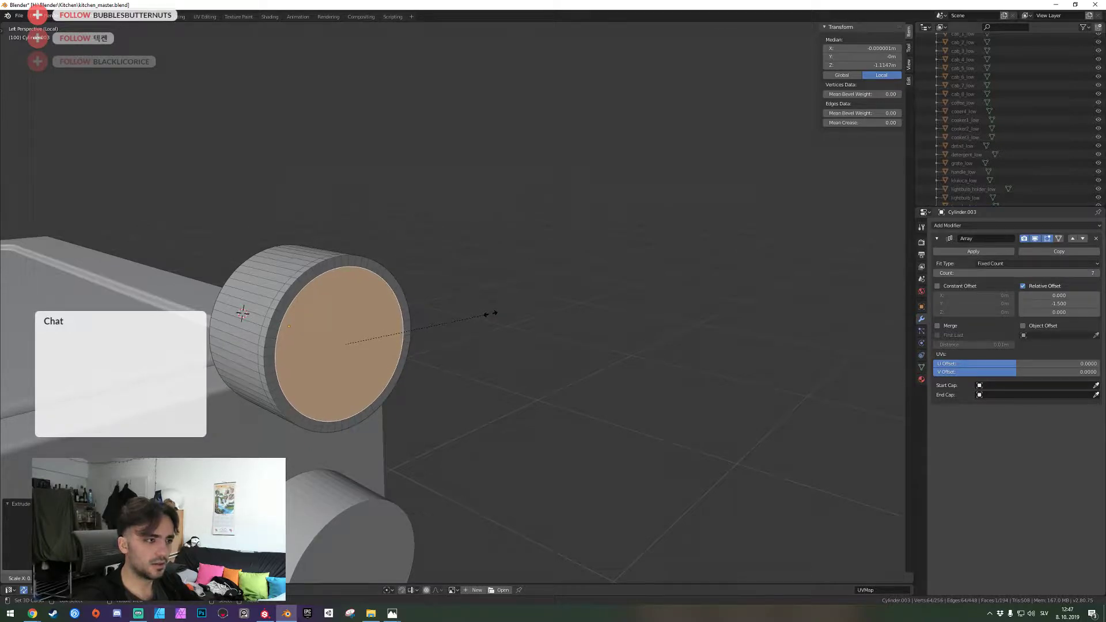
left_click(494, 313)
Add a loop cut around the cylinder's side and slide it close behind the front rim's edge loop
middle_click_drag(404, 318, 456, 304)
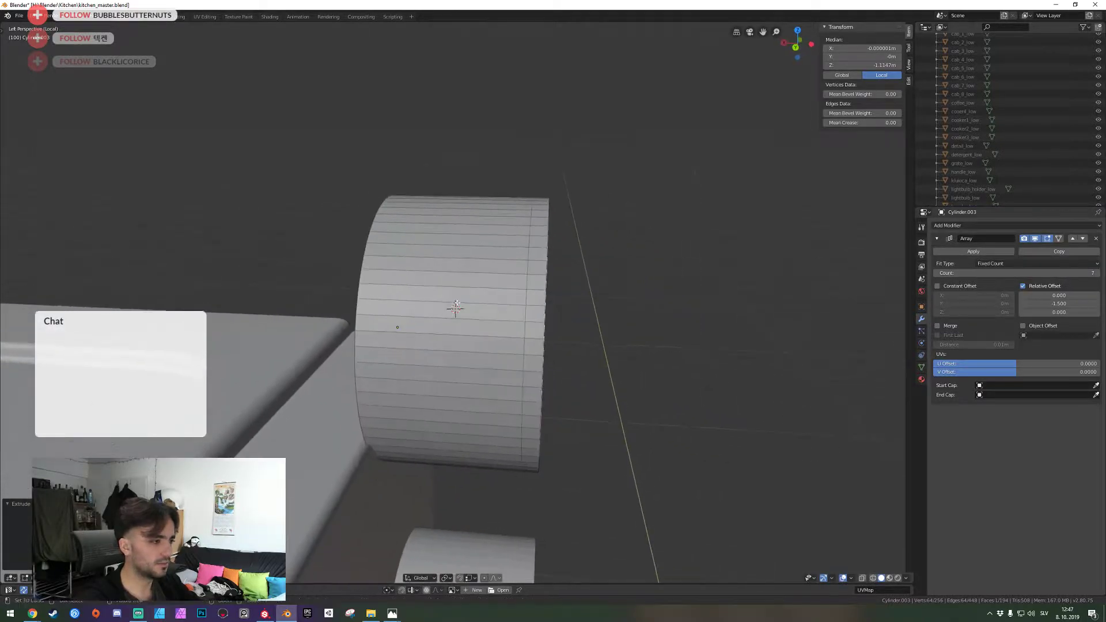
key("ctrl+r")
left_click(511, 316)
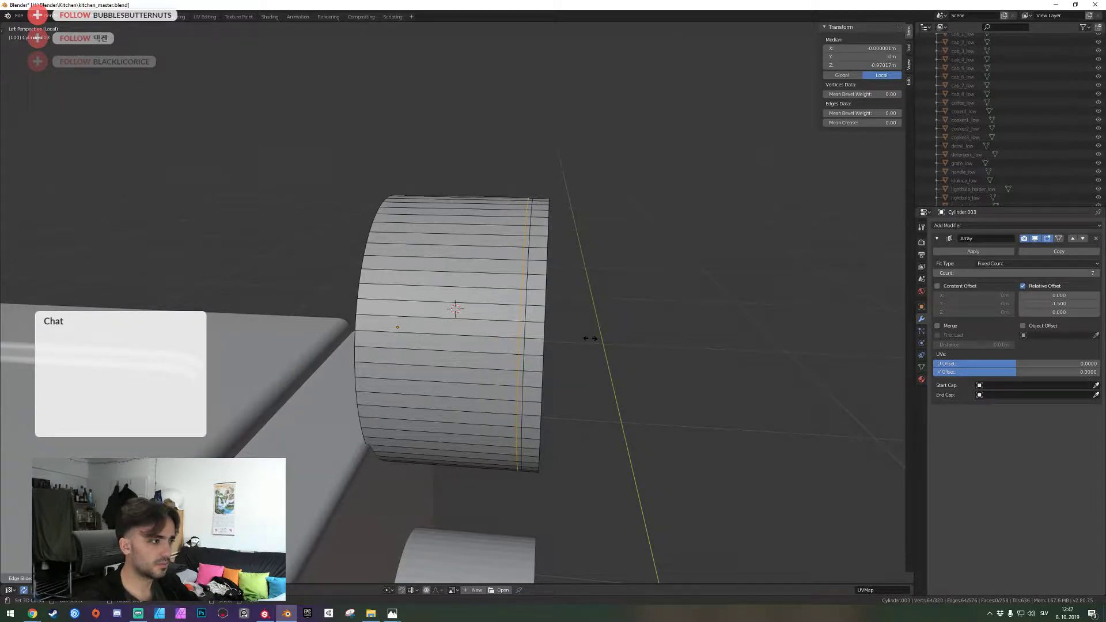
left_click(590, 338)
Extrude the narrow face ring behind the front rim and scale it inward without X to form a thin groove, then save
key("a")
key("alt+a")
left_click(525, 320, "alt")
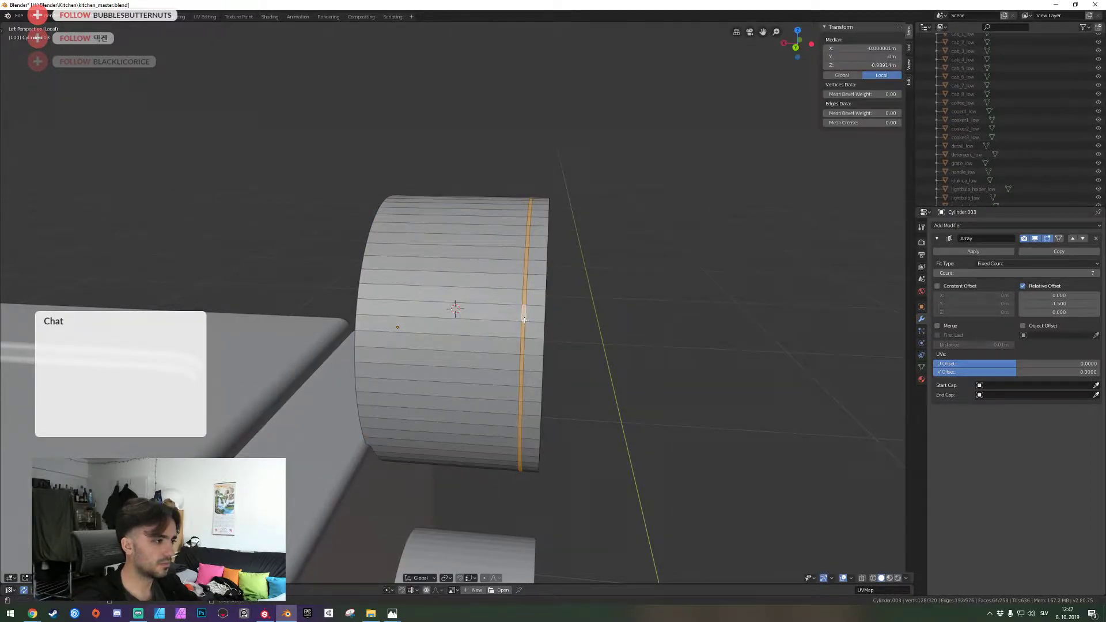
middle_click_drag(525, 320, 458, 303)
key("e")
right_click(459, 303)
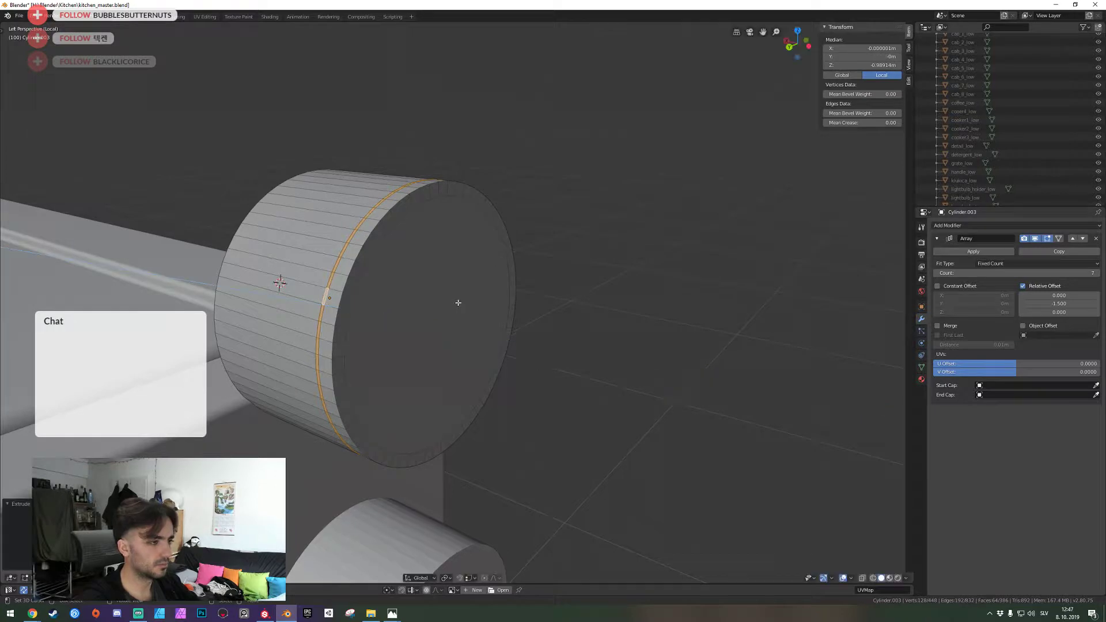
key("s")
key("shift+x")
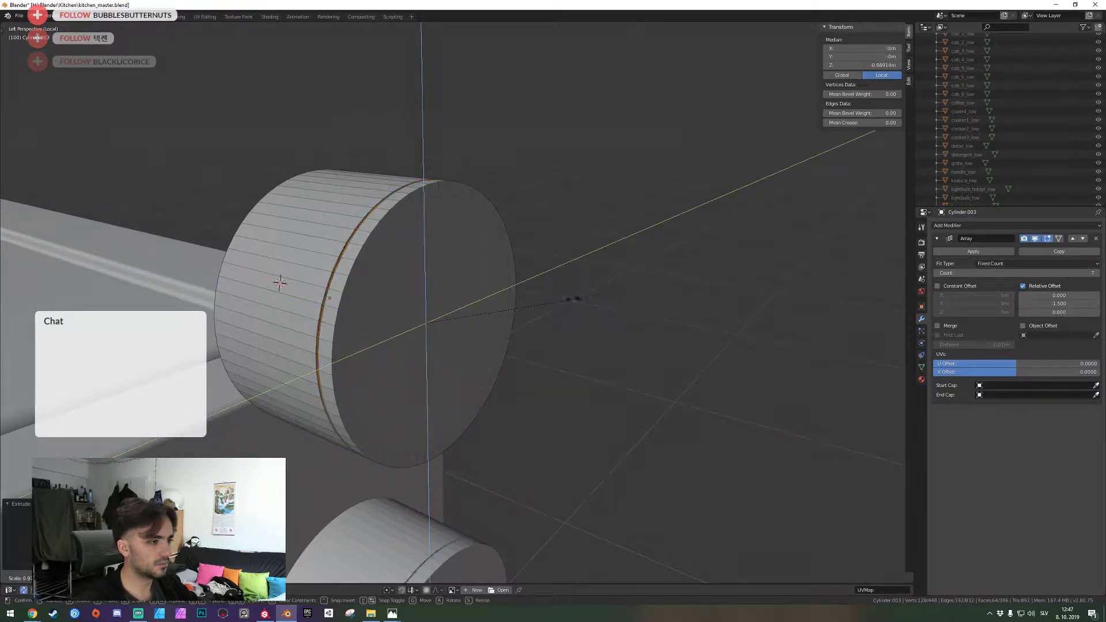
left_click(573, 299)
key("ctrl+s")
Inset the cylinder's outer end face a second time by extruding it in place and scaling it down
middle_click_drag(576, 304, 443, 300)
left_click(444, 300)
key("e")
key("s")
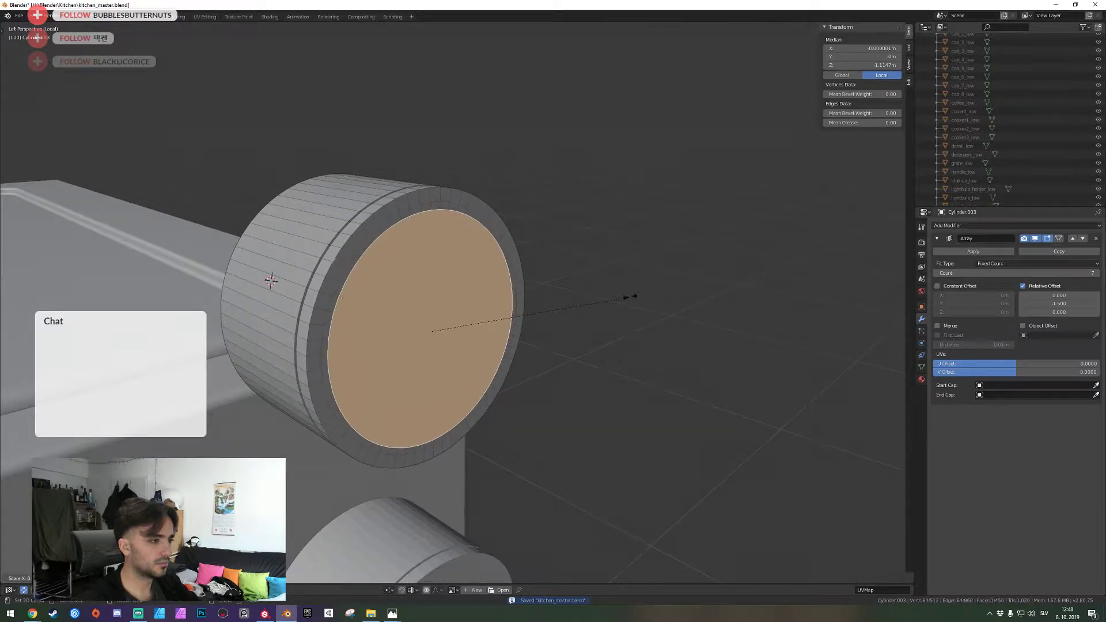
left_click(619, 299)
Examine the cylinder's inset end face and side groove from several angles and save the file
key("shift+grave")
key("w")
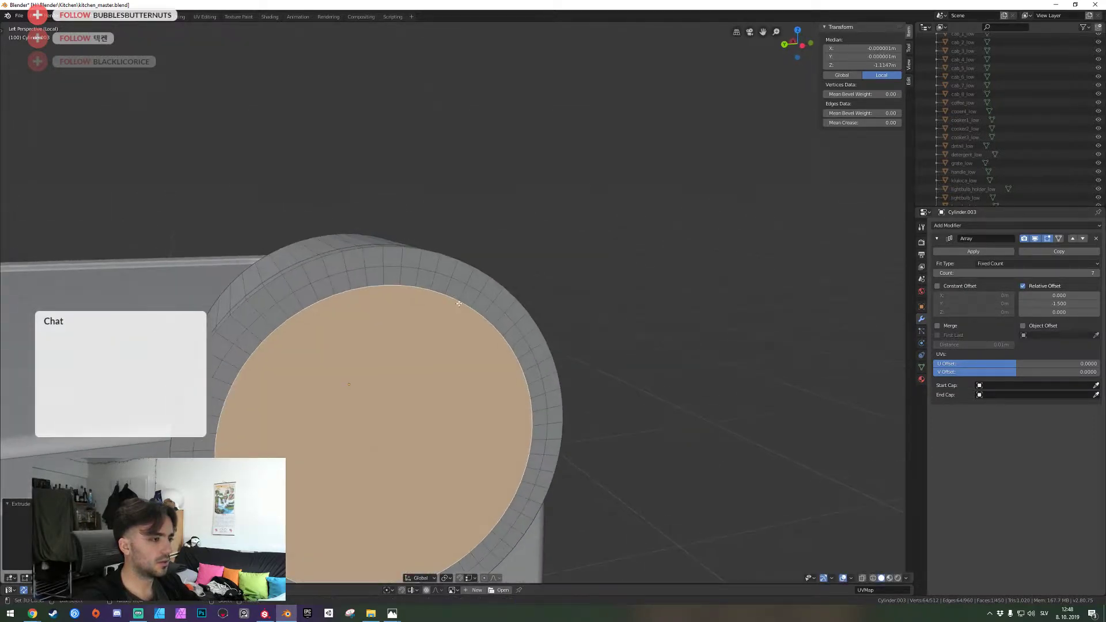
key("a")
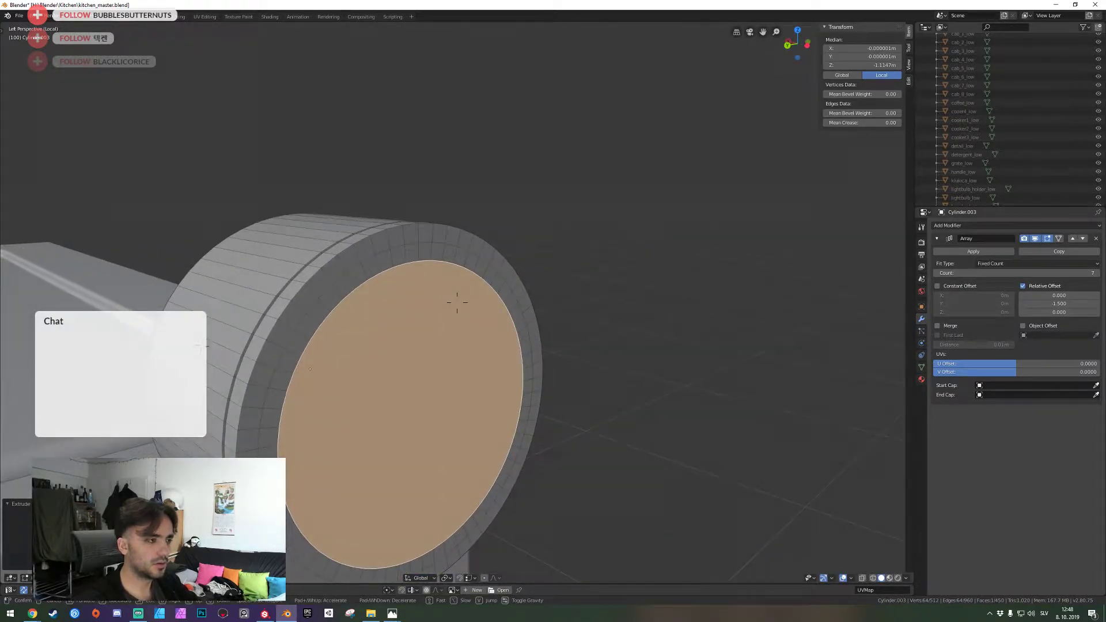
left_click(458, 302)
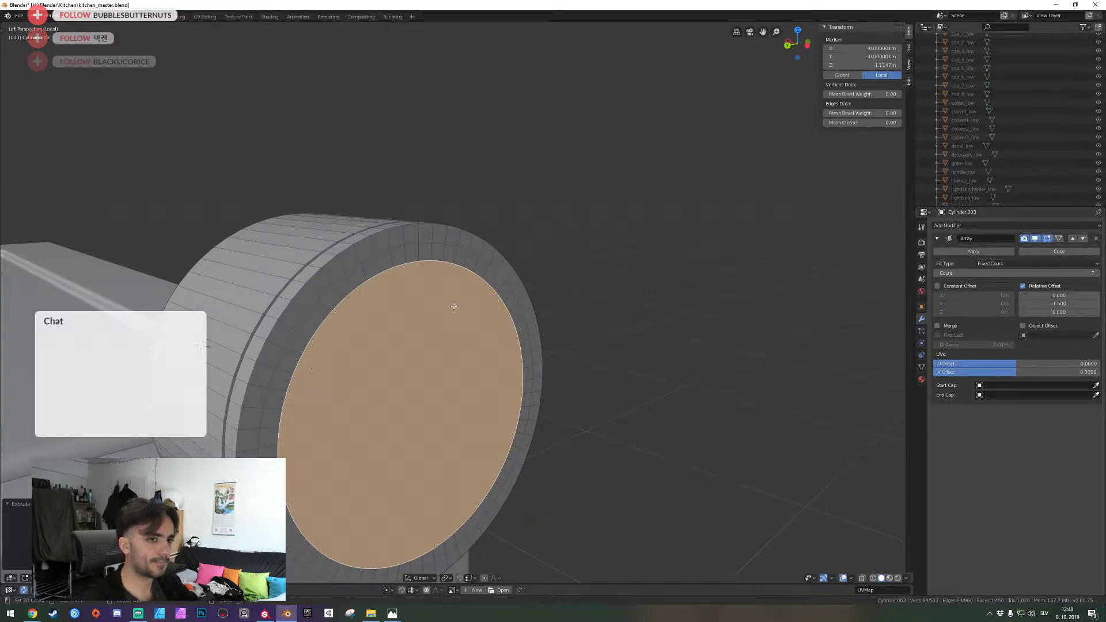
scroll(454, 302, "down", 5)
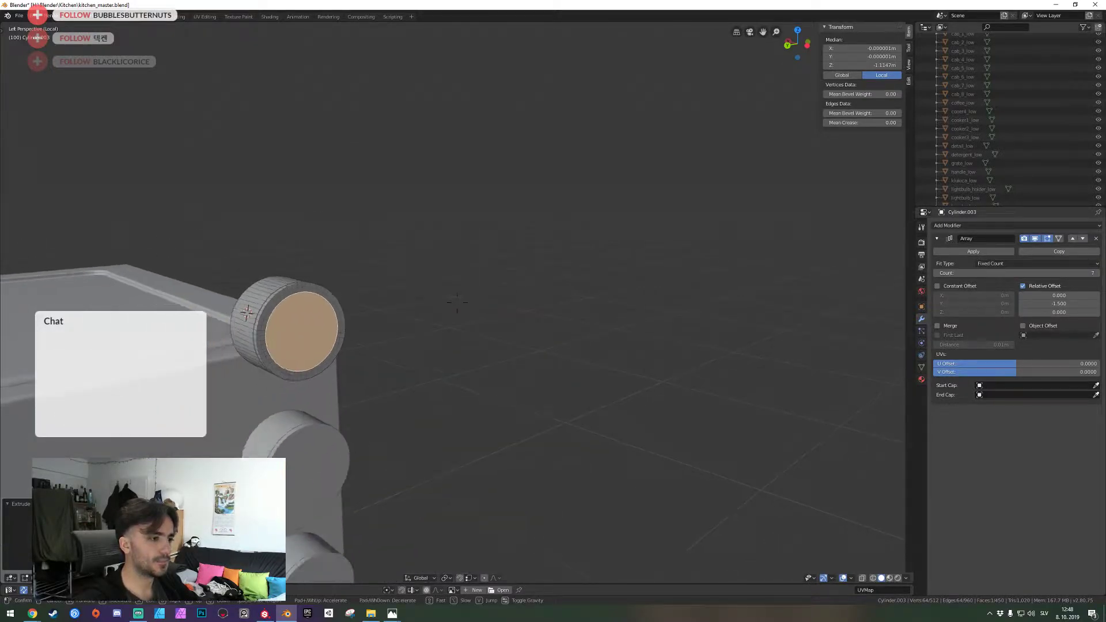
scroll(456, 303, "up", 4)
key("Tab")
key("Tab")
key("ctrl+s")
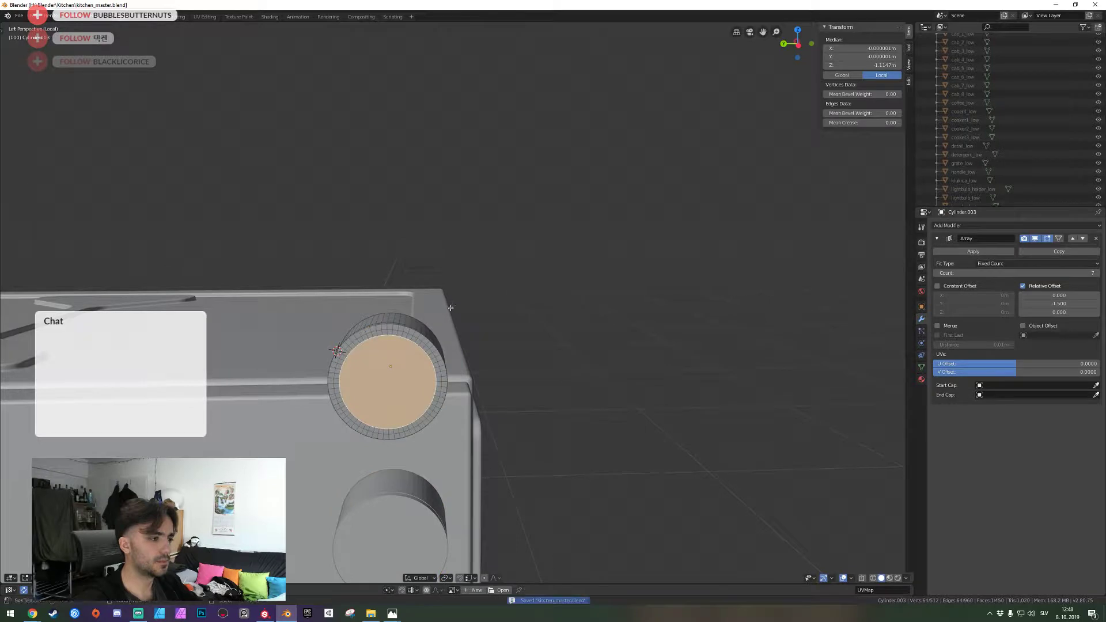
Select the two inner edge loops on the cylinder's end face and scale them inward slightly, excluding the X axis
middle_click_drag(447, 306, 457, 303)
key("w")
mouse_move(458, 303)
key("Escape")
scroll(458, 305, "up", 2)
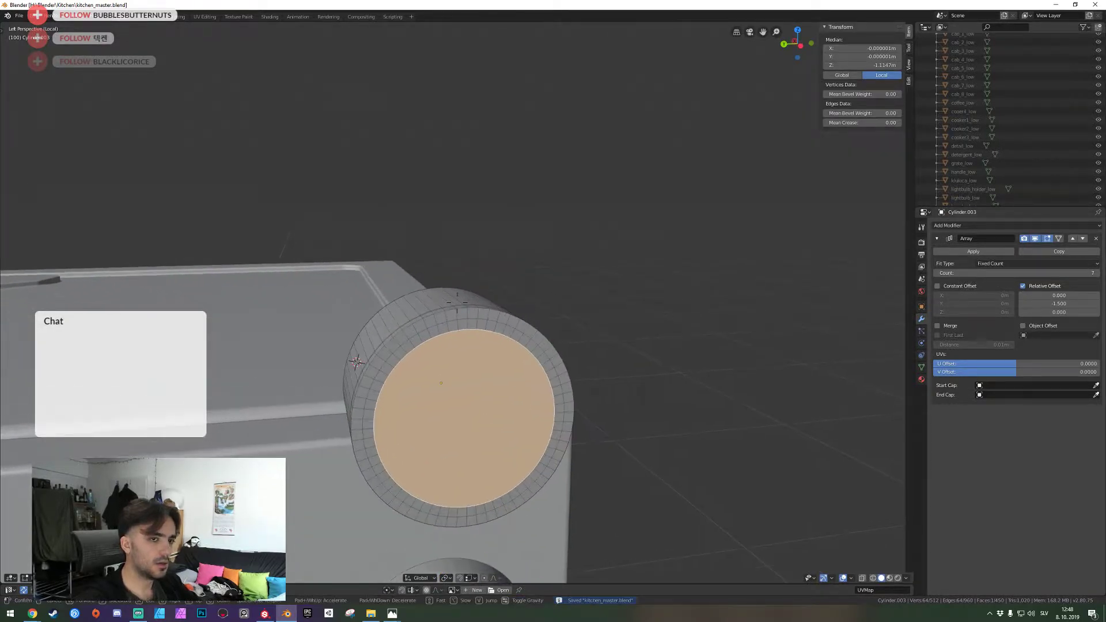
key("2")
left_click(454, 321, "alt")
left_click(453, 331, "alt+shift")
key("s")
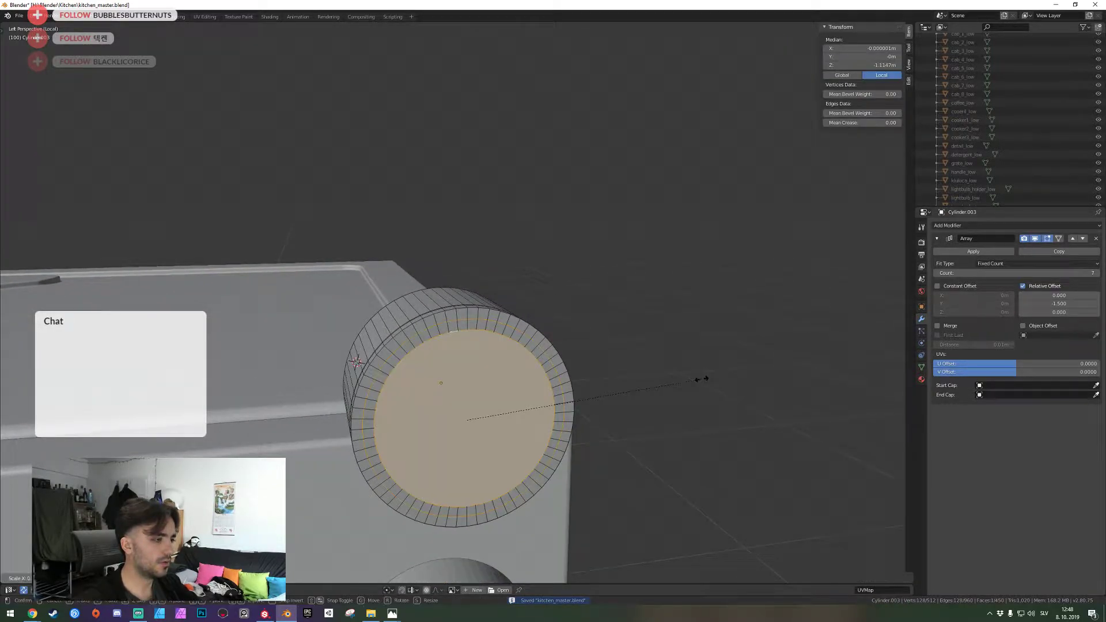
key("shift+x")
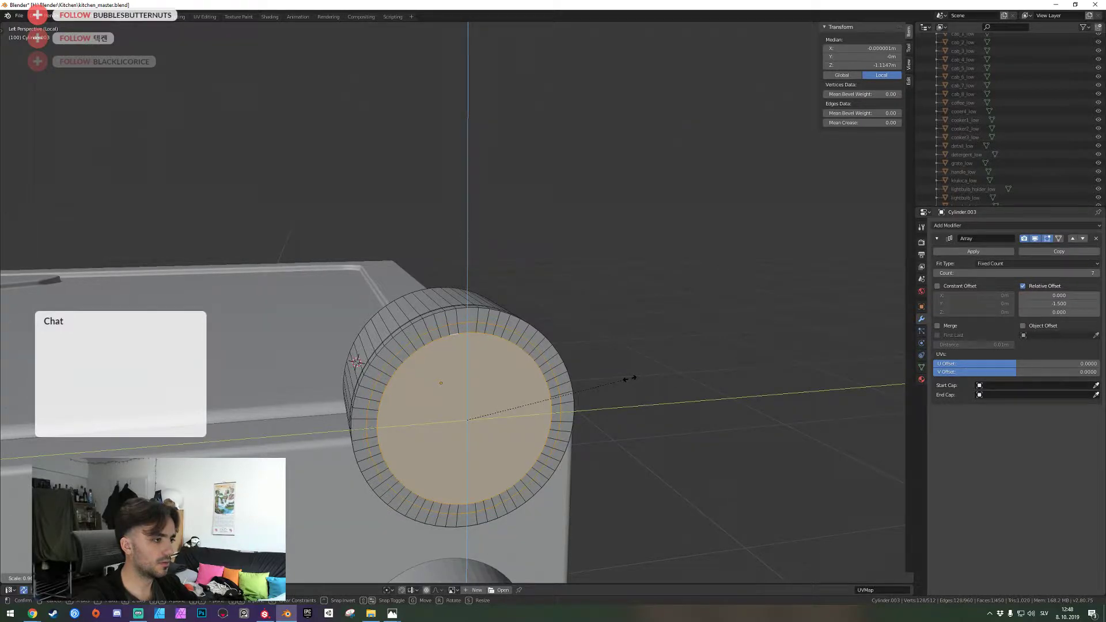
left_click(629, 379)
Scale only the centre face of the cylinder's outer end down slightly, excluding the X axis
key("alt+a")
key("3")
left_click(479, 355)
key("s")
key("shift+x")
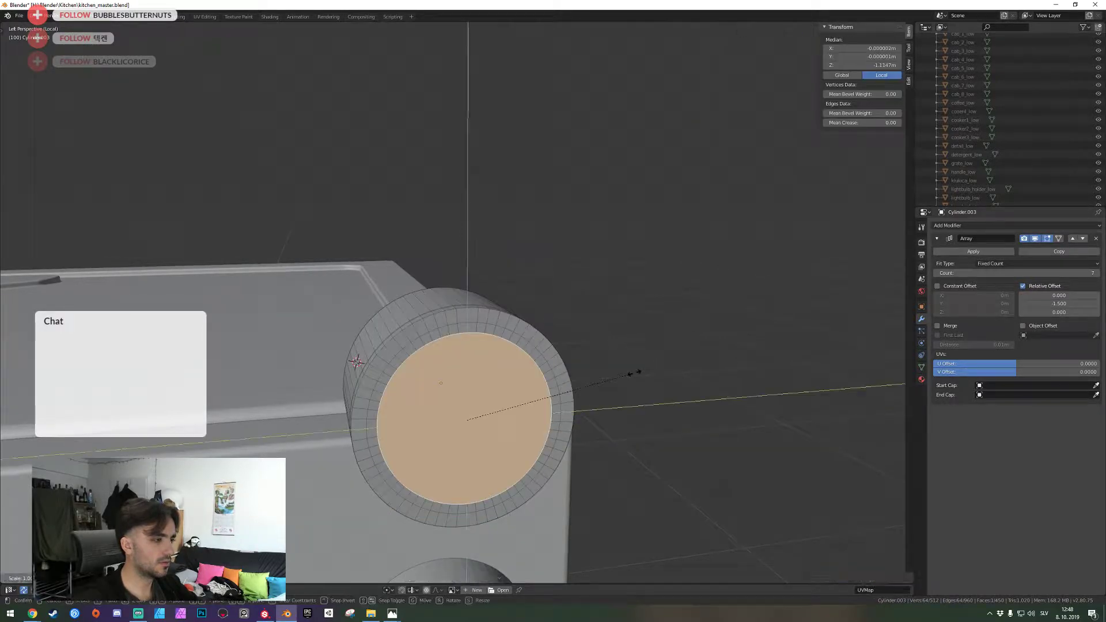
left_click(544, 377)
key("ctrl+x")
Bevel the edge loops at the cylinder's outer rim and beside its groove, leave edit mode and save the file
key("shift+grave")
key("a")
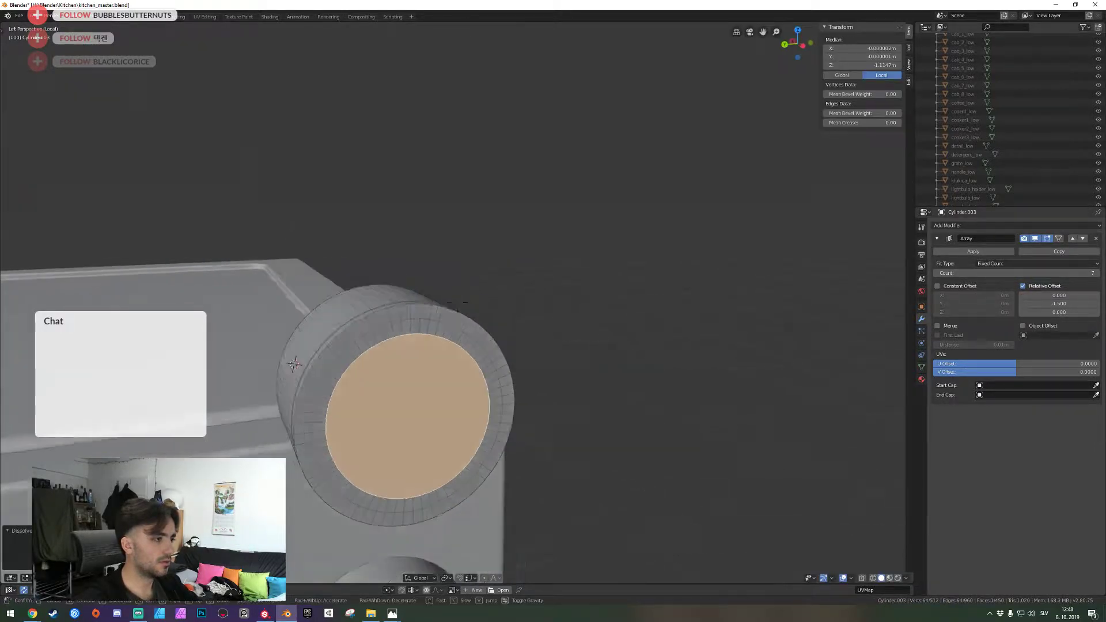
key("w")
left_click(457, 303)
key("alt+a")
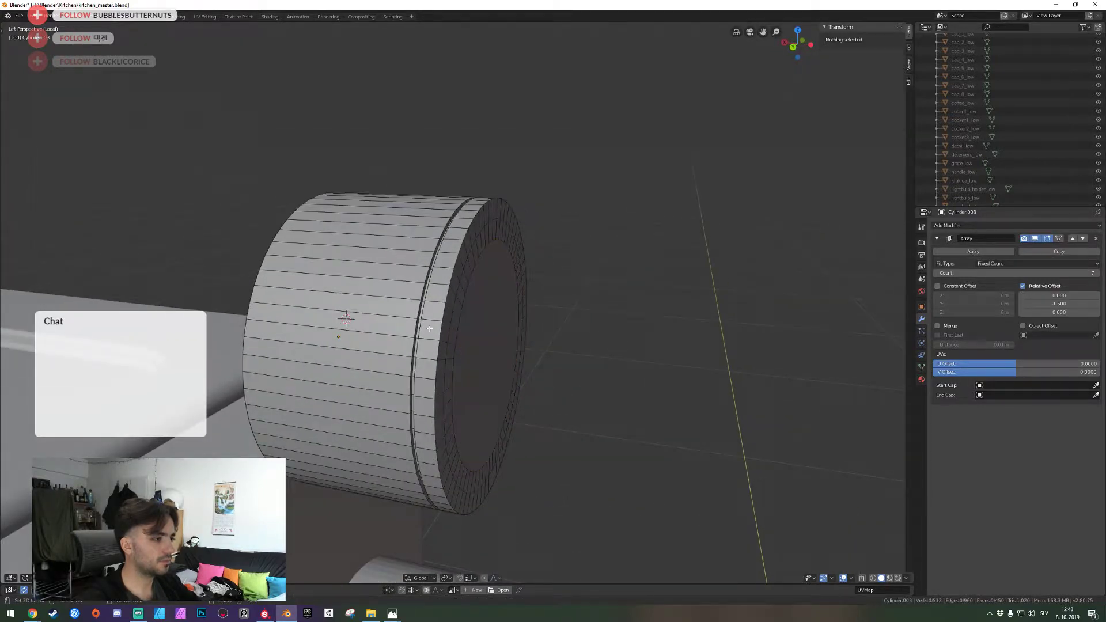
left_click(430, 328, "alt")
key("shift+grave")
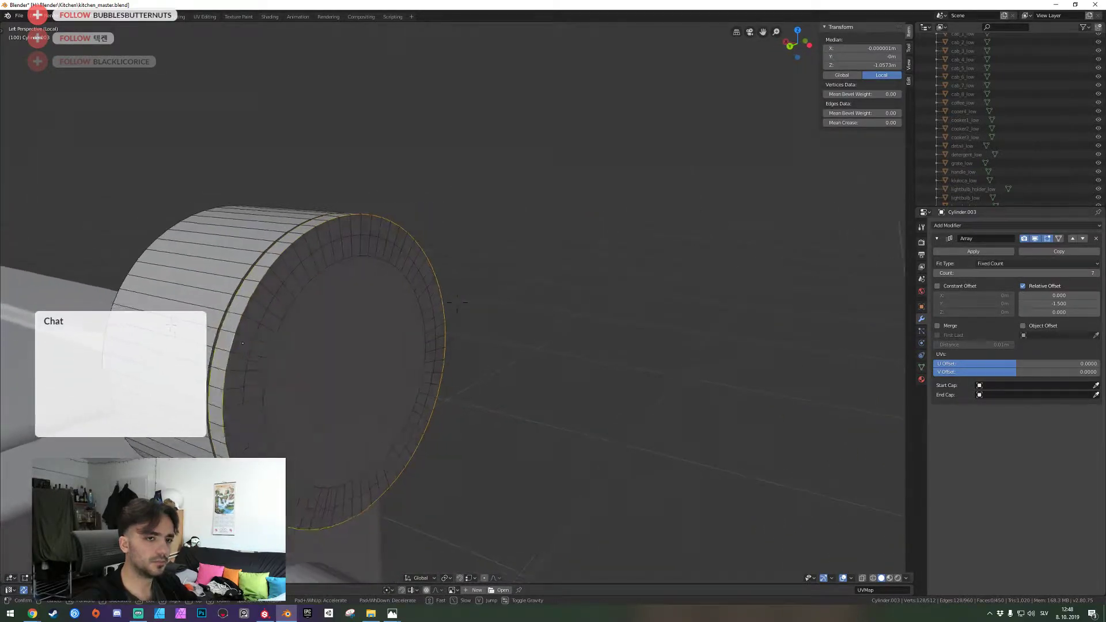
key("a")
key("d")
key("w")
left_click(457, 303)
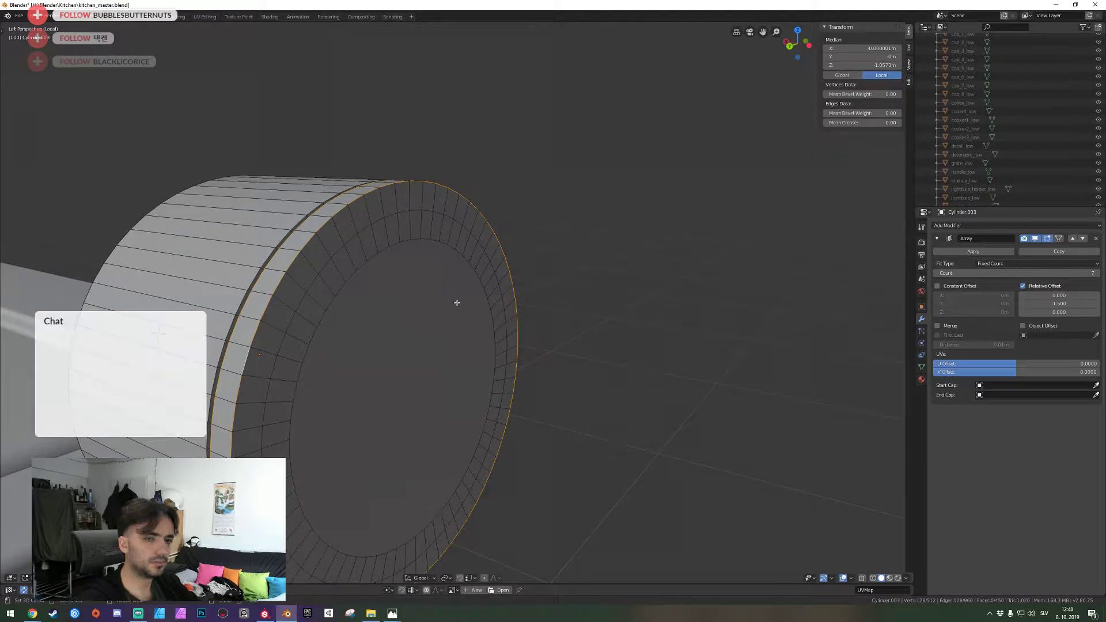
key("i")
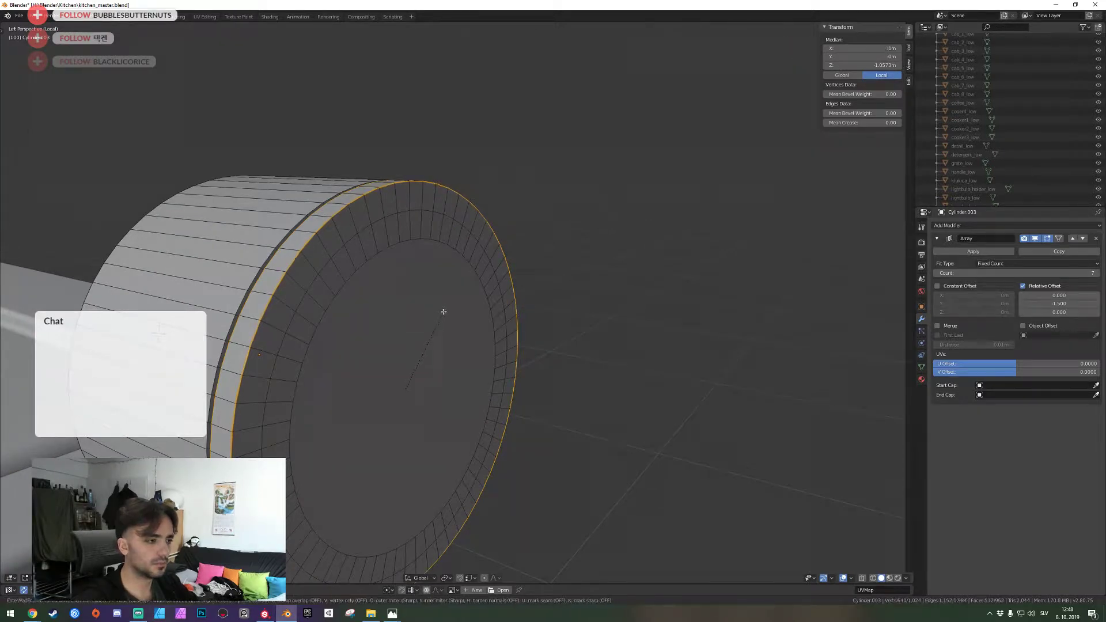
left_click(448, 294)
key("Tab")
key("ctrl+s")
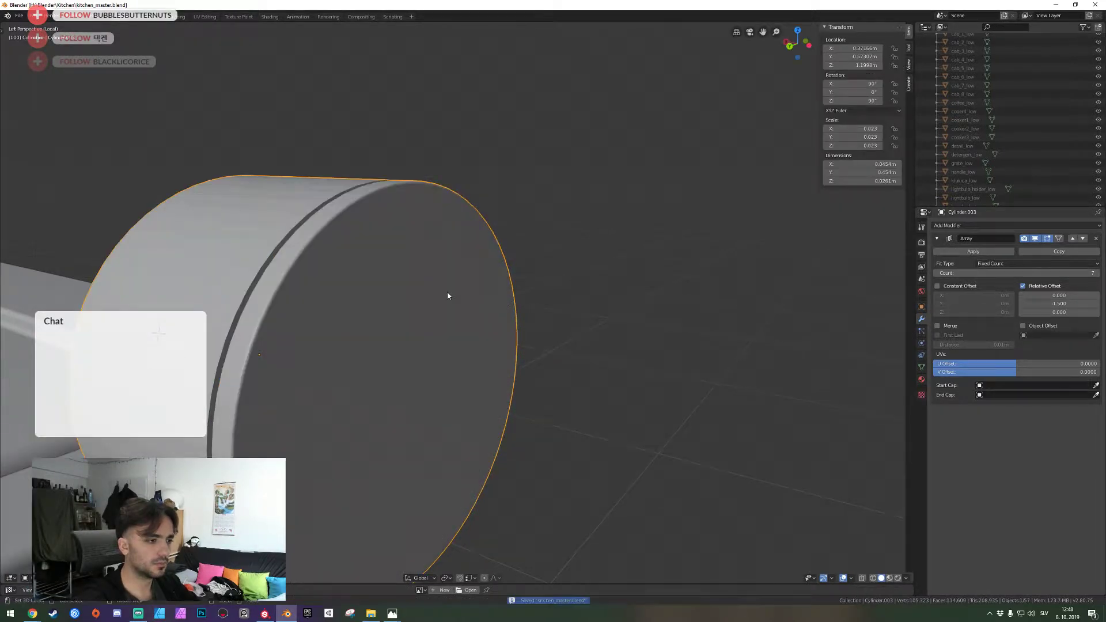
Enable Auto Smooth on the cylinder, add a Weighted Normal modifier after the Array and save the file
scroll(447, 291, "down", 2)
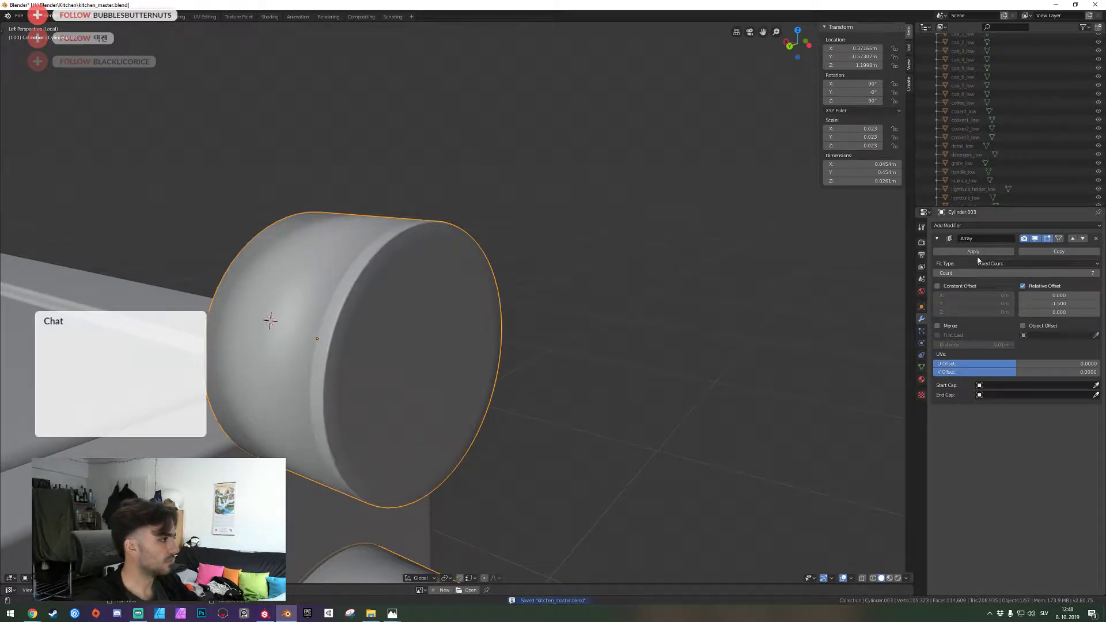
left_click(923, 367)
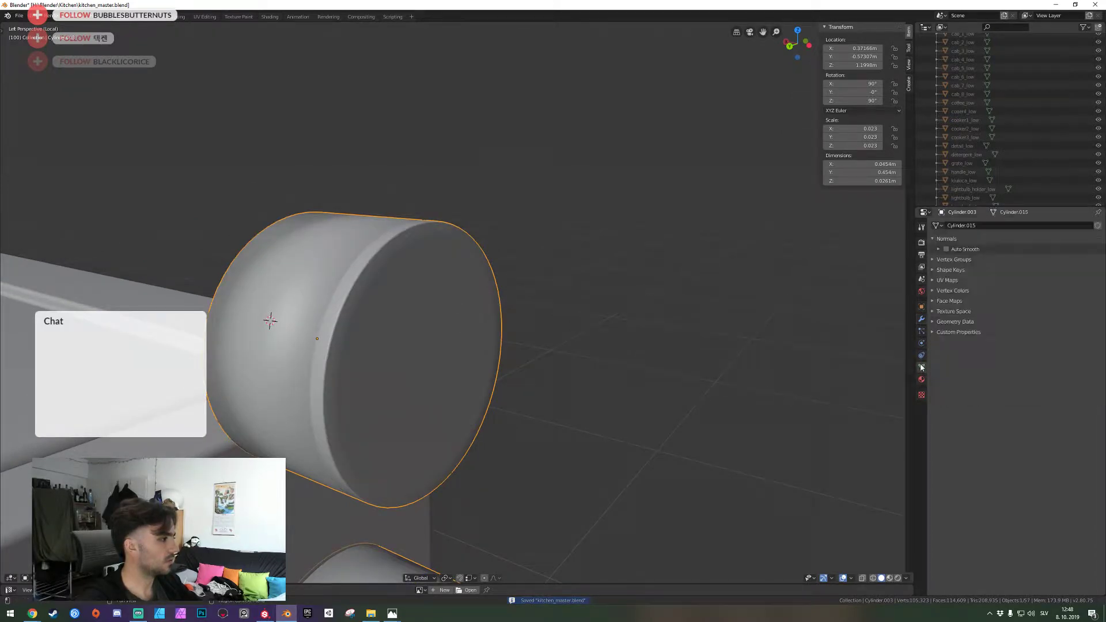
left_click(946, 249)
left_click(923, 318)
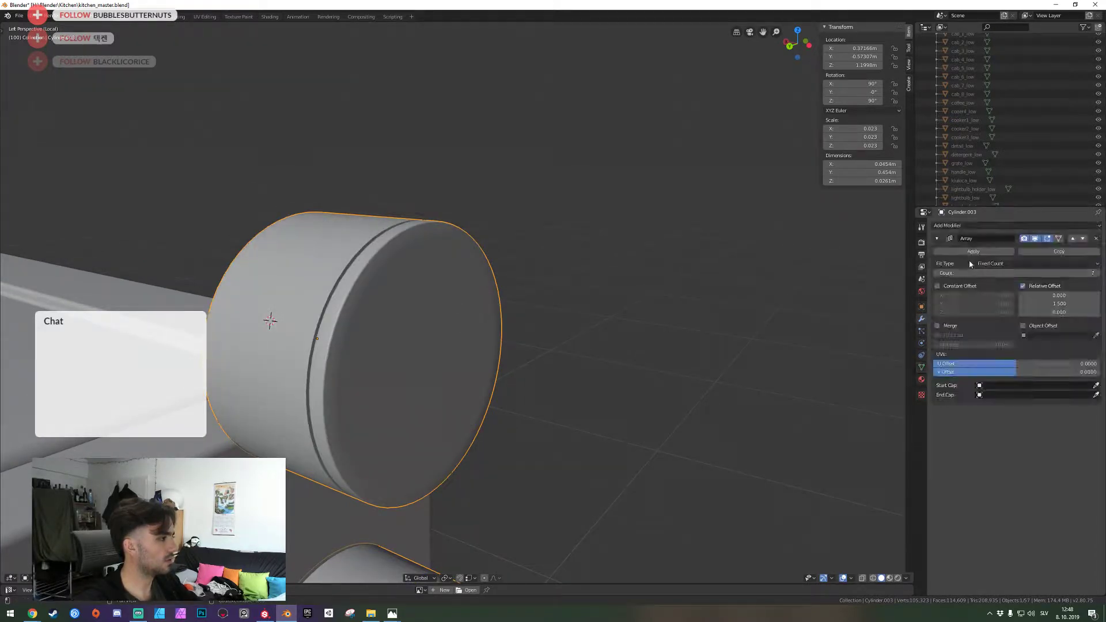
left_click(987, 226)
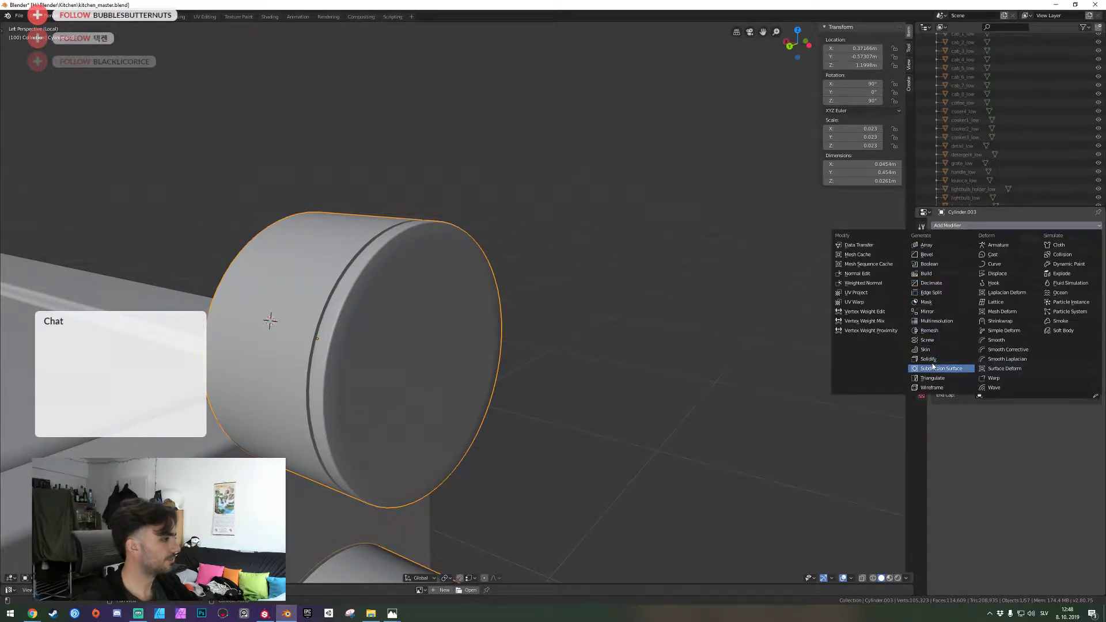
left_click(863, 283)
key("ctrl+s")
Scale only the middle edge loop on the cylinder's end face inward slightly, excluding the X axis
key("shift+grave")
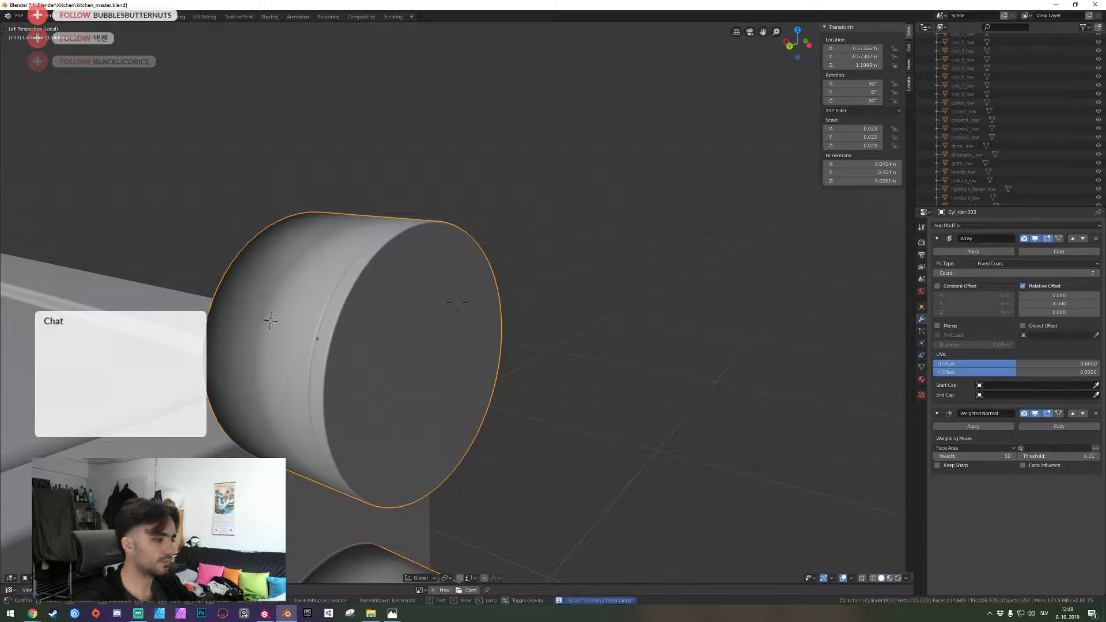
key("s")
key("w")
key("d")
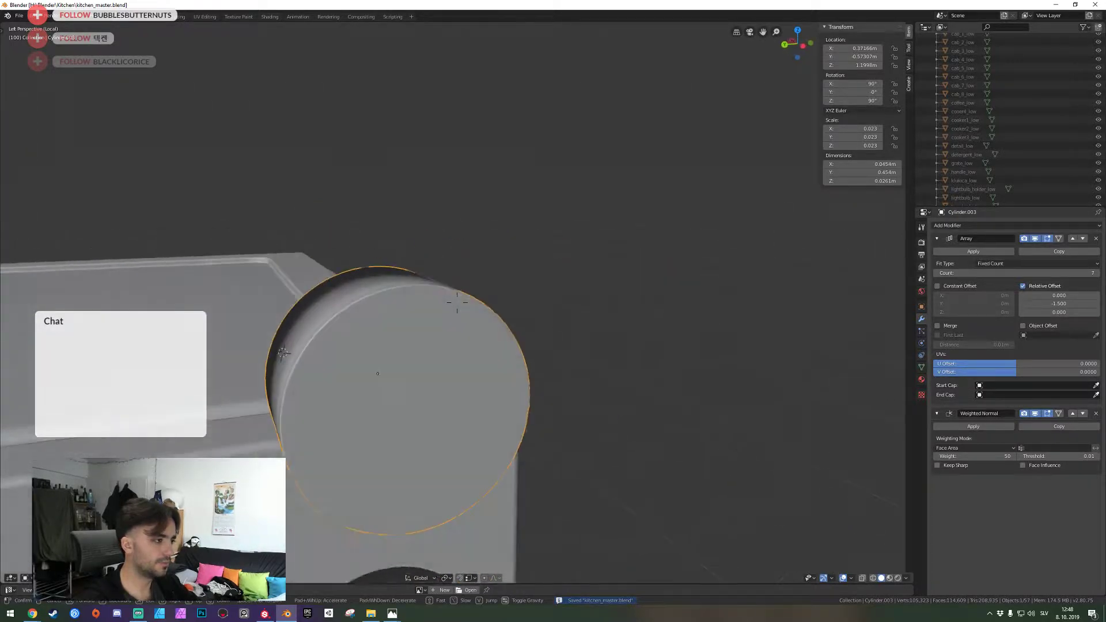
left_click(457, 302)
key("Tab")
scroll(455, 305, "up", 2)
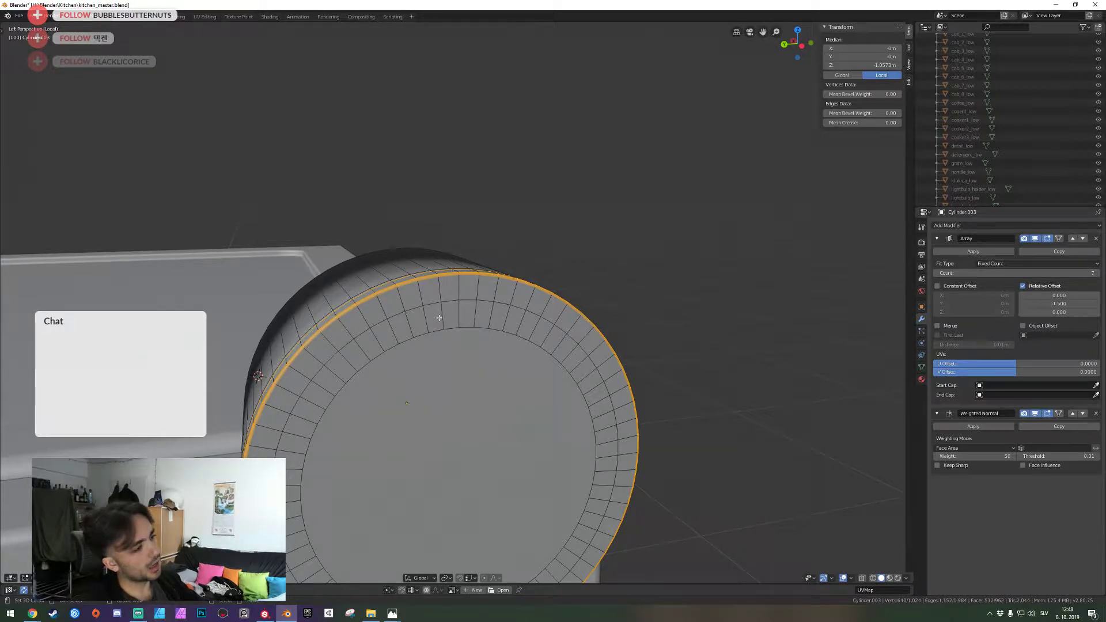
left_click(452, 304, "alt+shift")
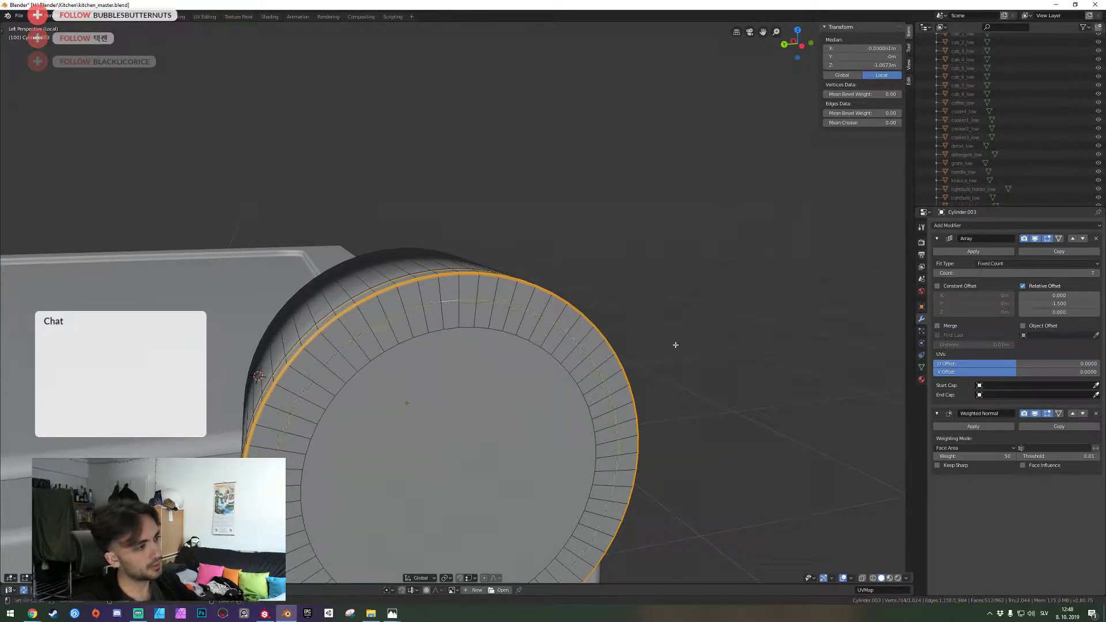
key("s")
right_click(660, 343)
key("alt+a")
left_click(450, 301, "alt")
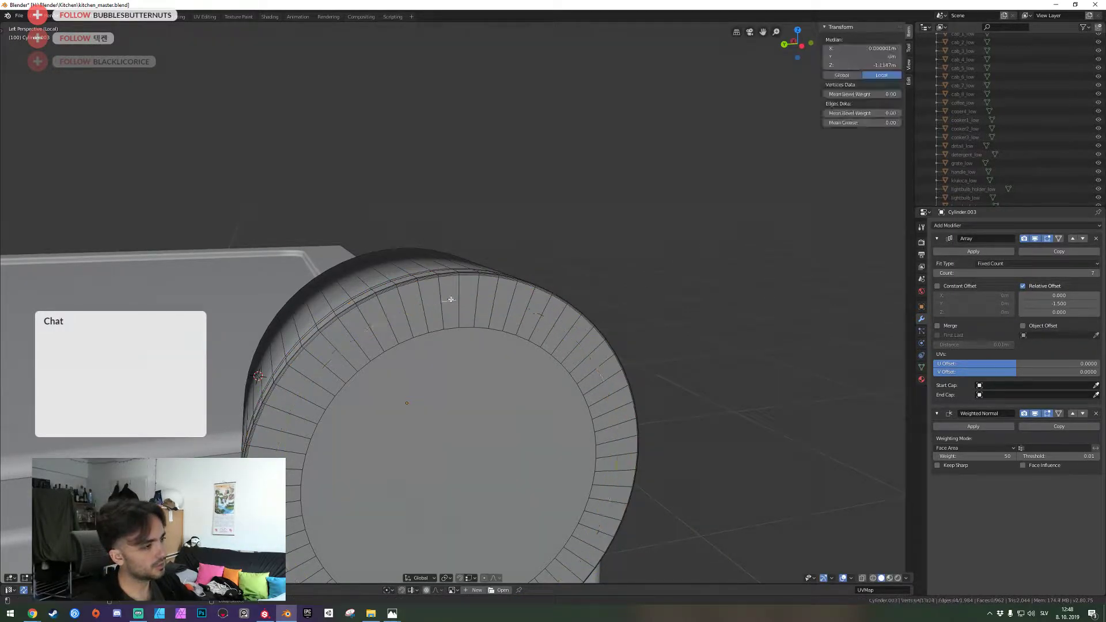
key("s")
key("shift+x")
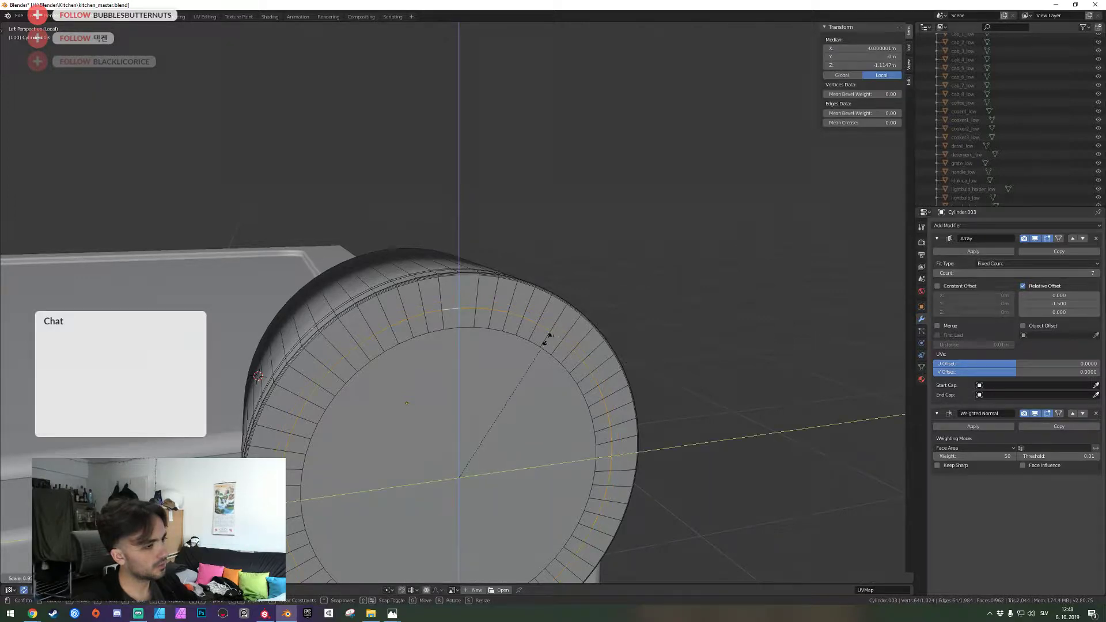
left_click(623, 336)
Scale the inner edge loop around the end face's centre down slightly, excluding the X axis, and clear the selection
key("alt+a")
left_click(483, 330, "alt")
key("s")
key("shift+x")
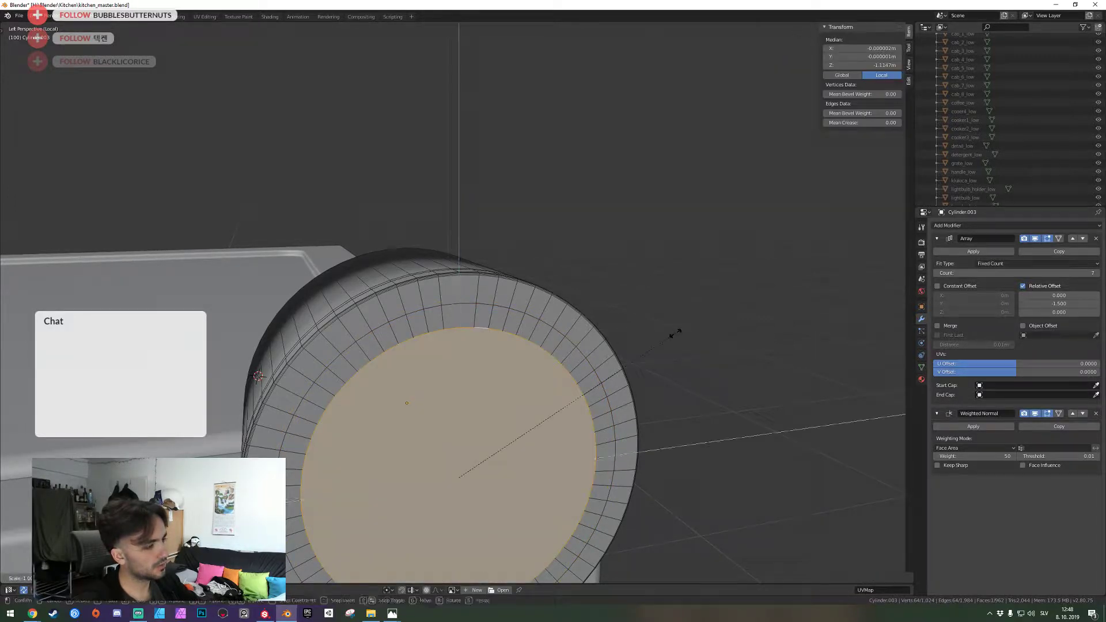
left_click(665, 337)
key("alt+a")
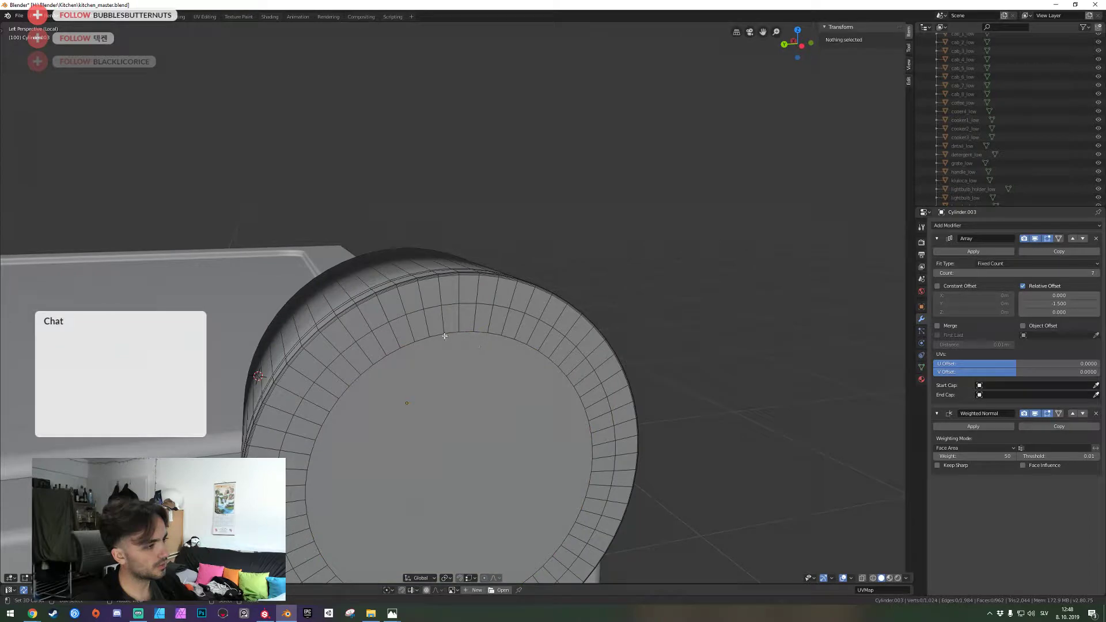
Extrude the end face's centre and inner face ring slightly inward, leaving out two ring faces at the top as a notch
left_click(441, 306, "alt")
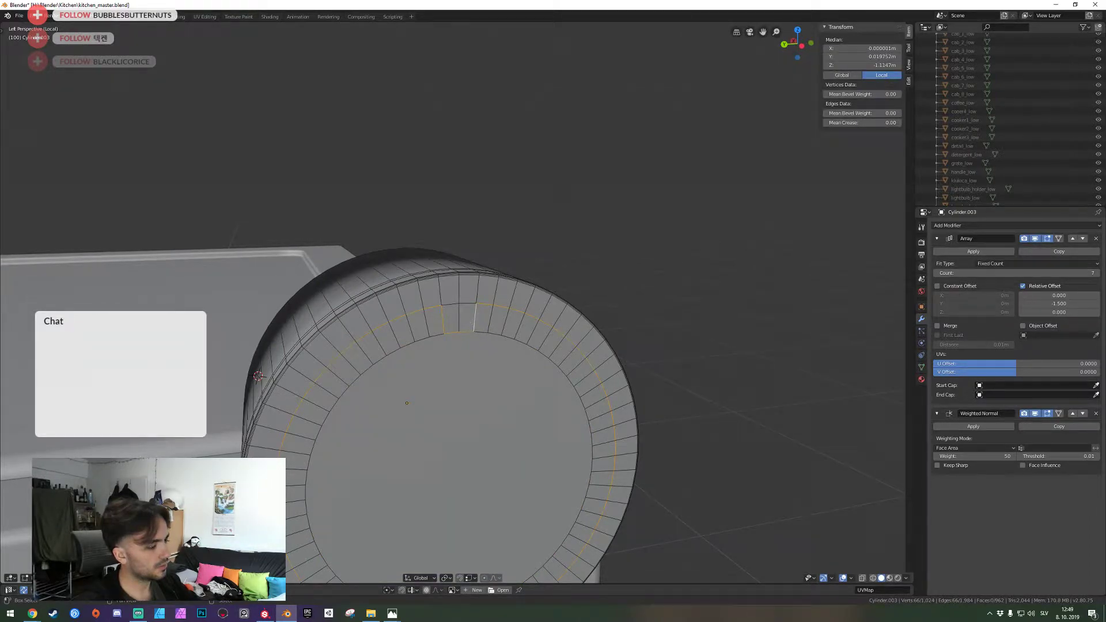
key("shift+grave")
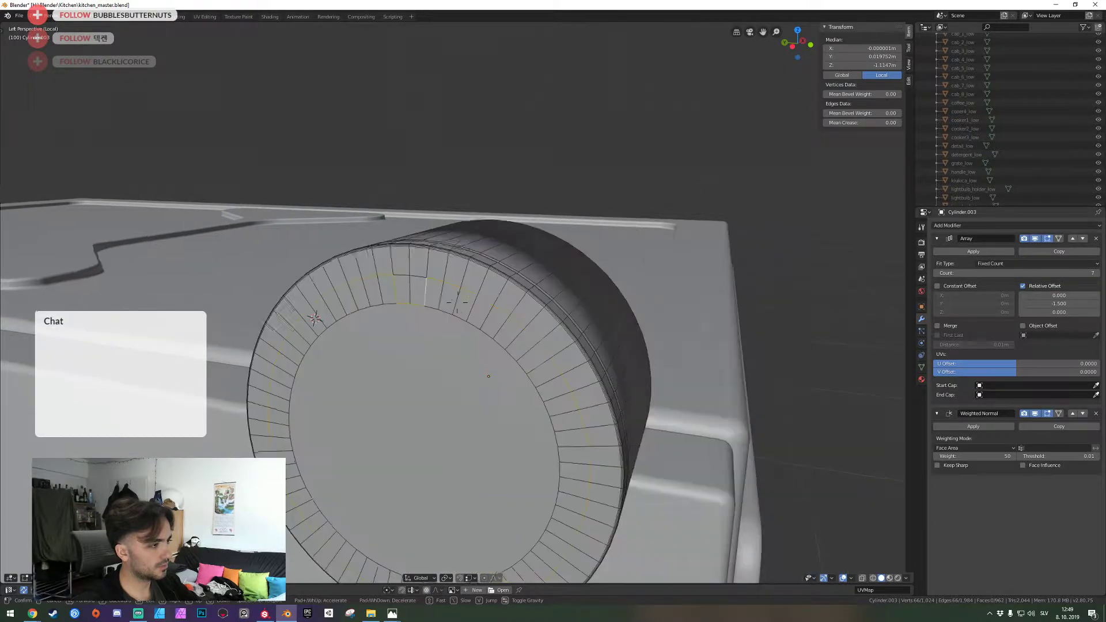
left_click(458, 302)
key("3")
left_click(464, 294, "alt")
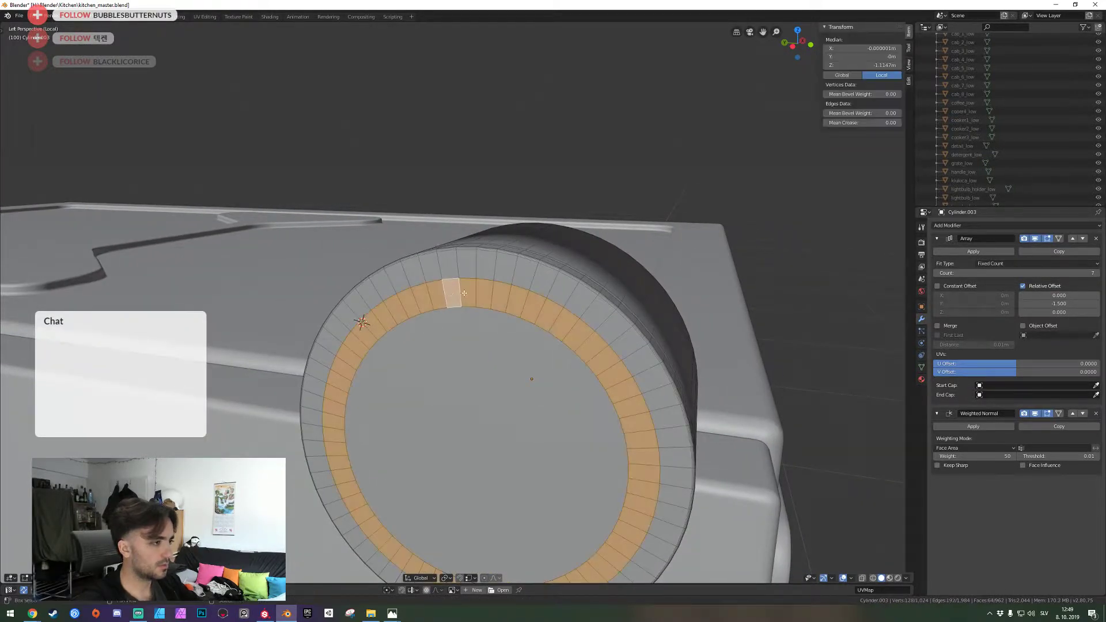
left_click(484, 330, "shift")
key("e")
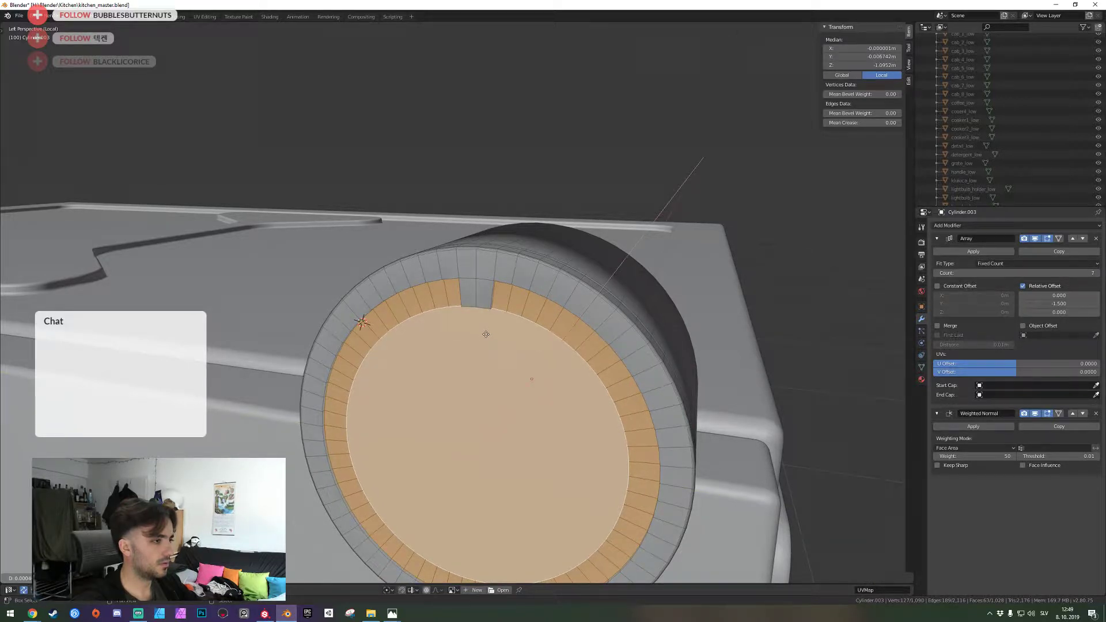
left_click(486, 335)
Deselect everything, examine the recessed end face and its notch from several angles, and save the file
key("shift+grave")
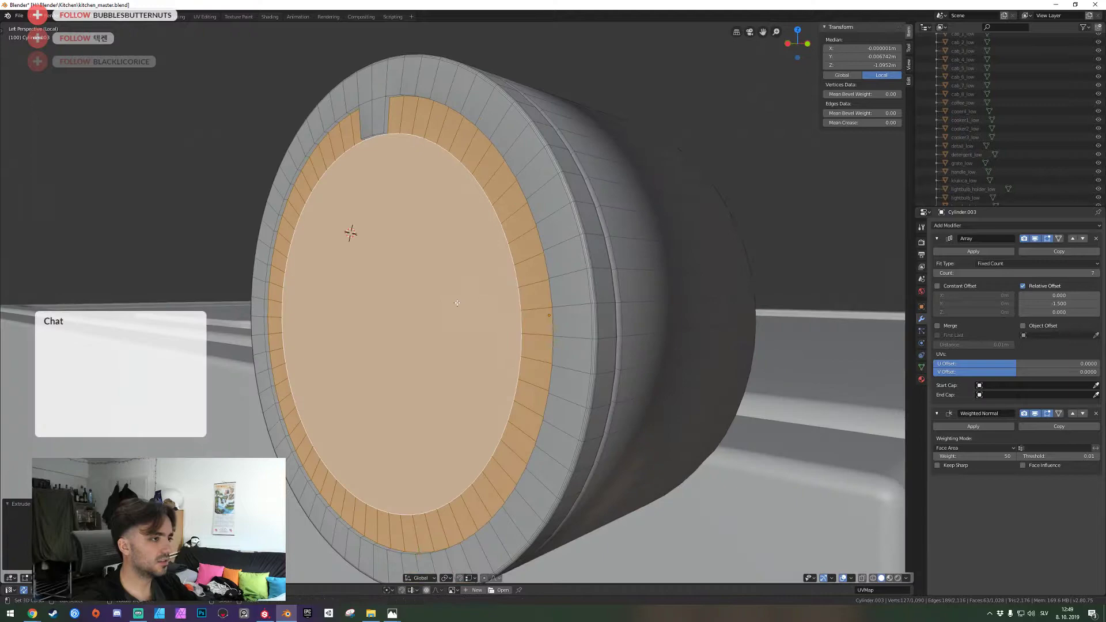
left_click(457, 303)
key("alt+a")
key("shift+grave")
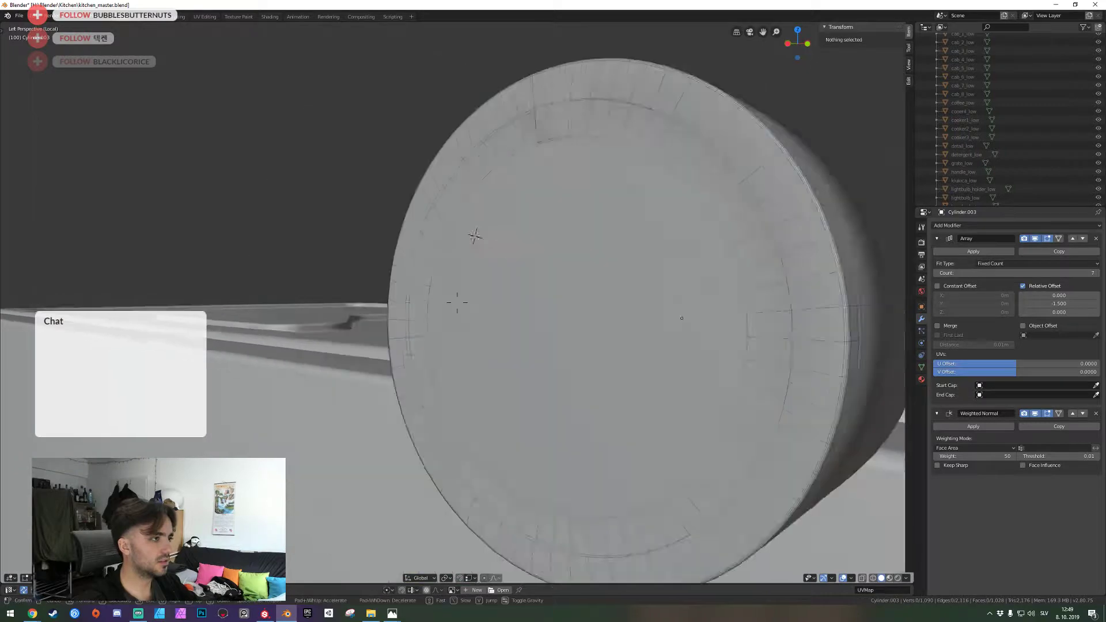
left_click(457, 303)
key("ctrl+s")
key("shift+grave")
left_click(457, 302)
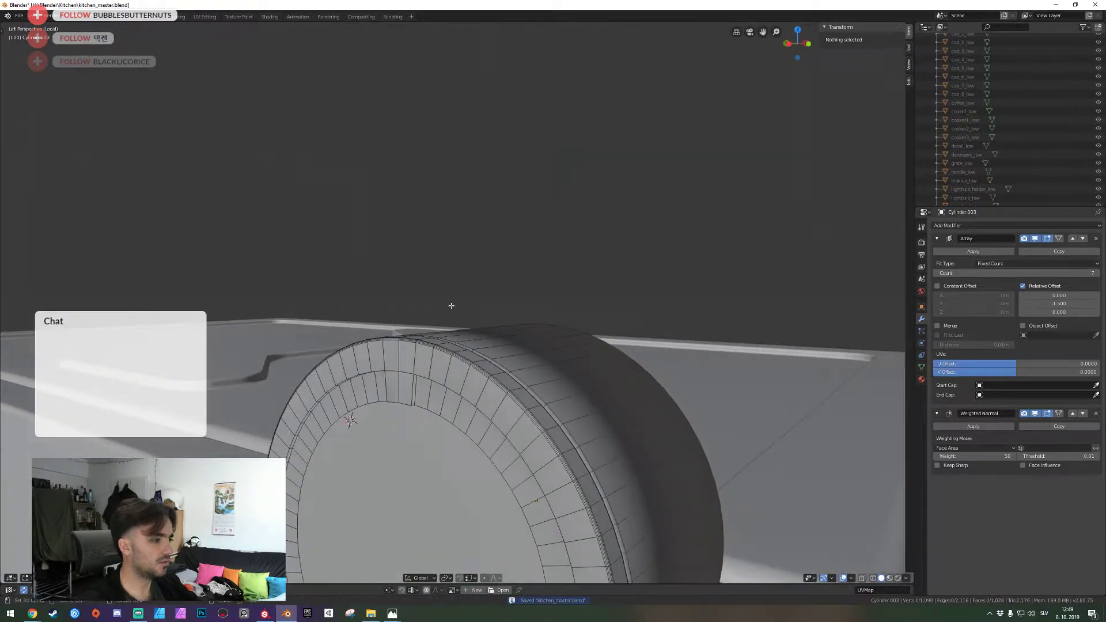
Bevel the edge loop outlining the end face's recess and notch, including the notch corners, and leave edit mode
key("shift+grave")
left_click(457, 302)
right_click(471, 270, "alt")
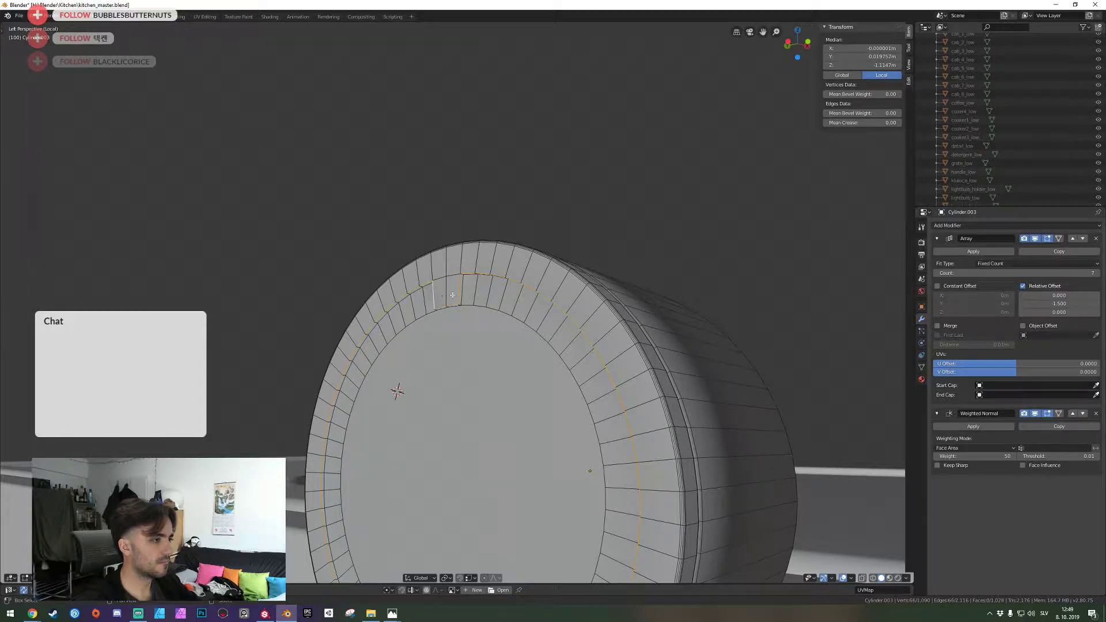
key("shift+grave")
key("w")
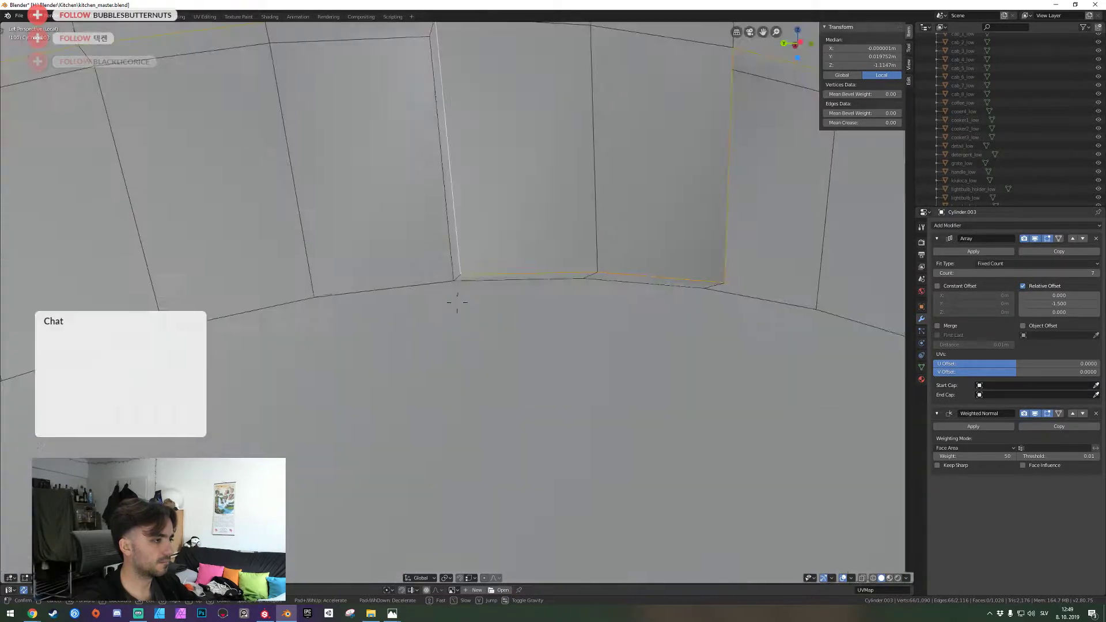
left_click(457, 302)
key("shift+grave")
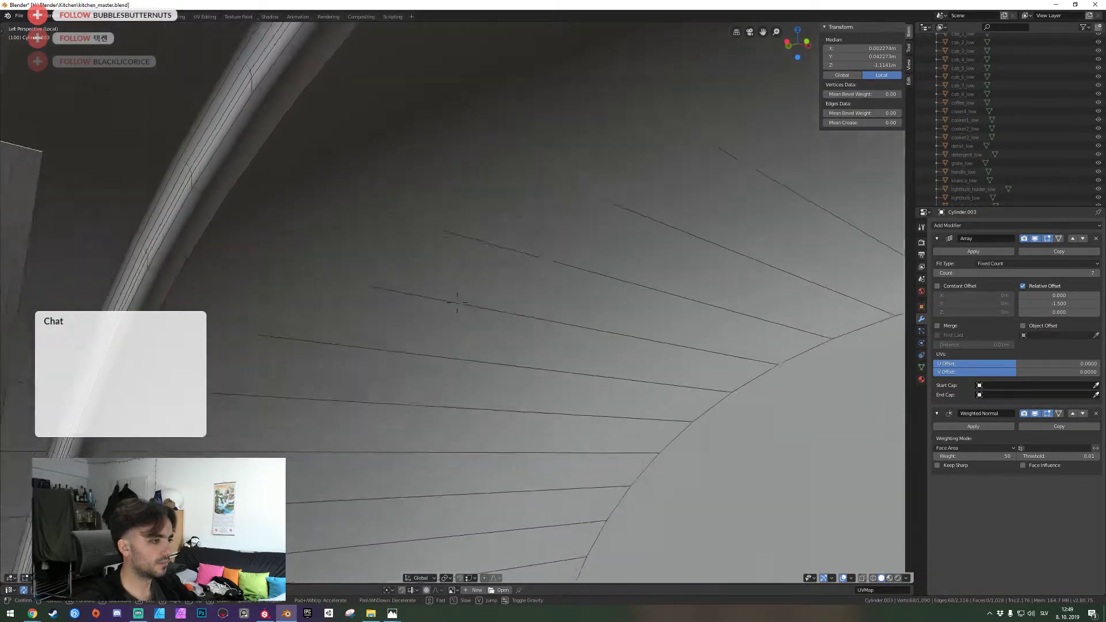
left_click(455, 296)
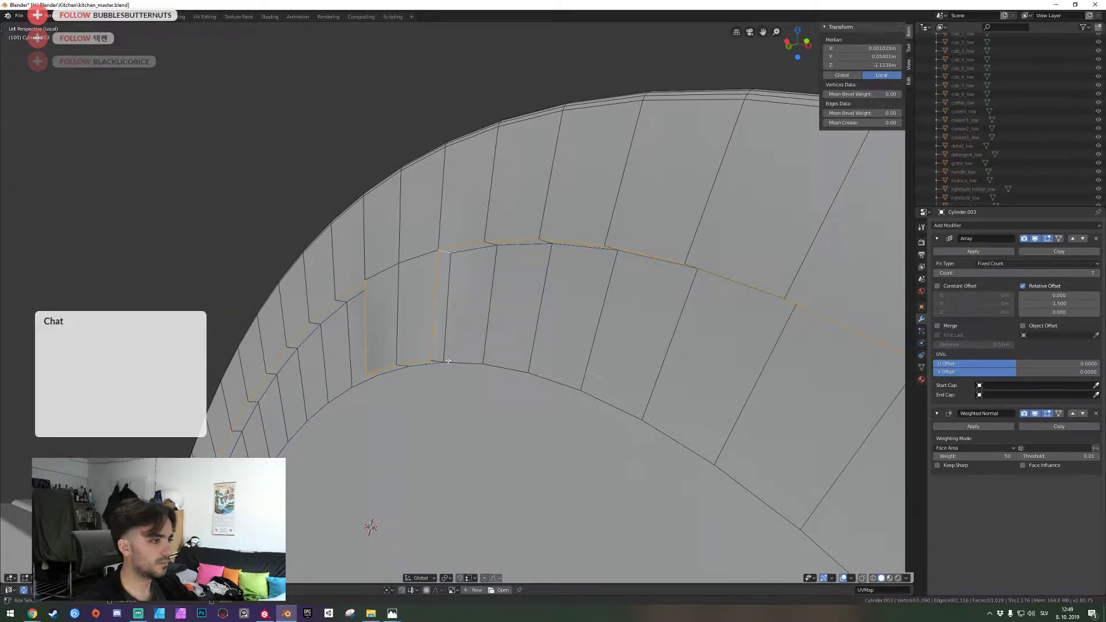
key("ctrl+b")
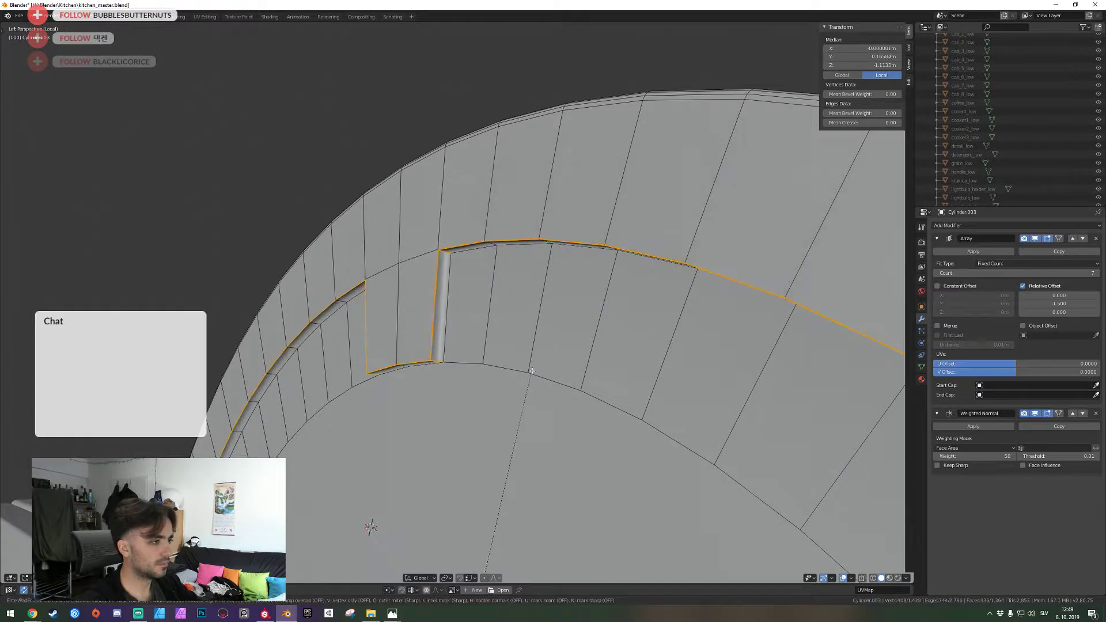
left_click(598, 276)
key("Tab")
Inspect the shading of the bevelled recess and notch from several angles and save the file
key("shift+grave")
key("s")
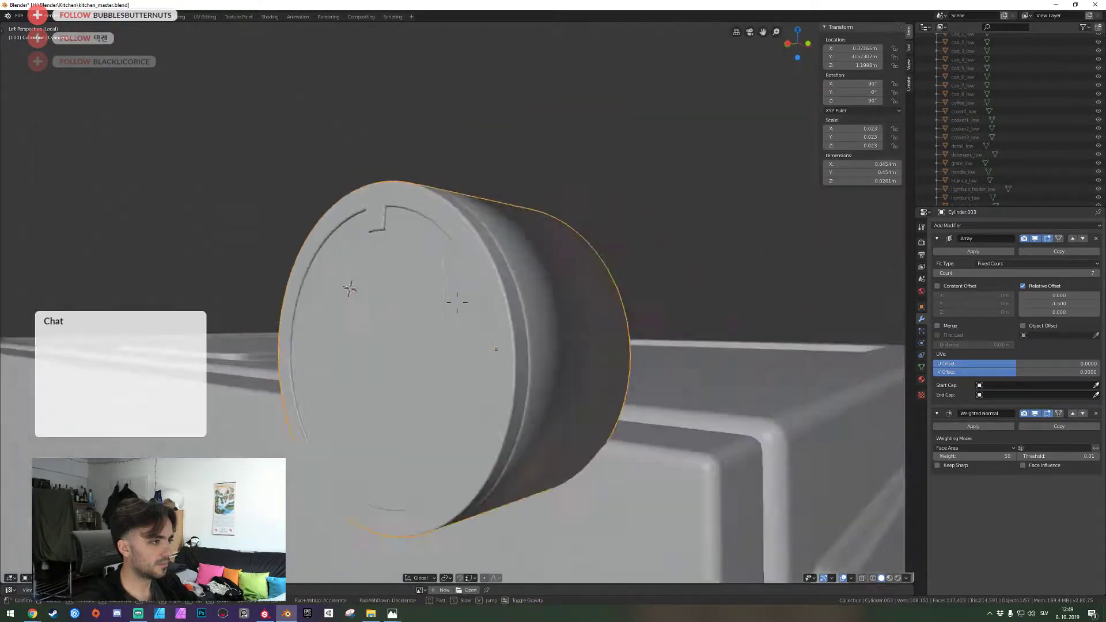
left_click(457, 302)
key("ctrl+s")
key("shift+grave")
key("a")
key("w")
left_click(458, 302)
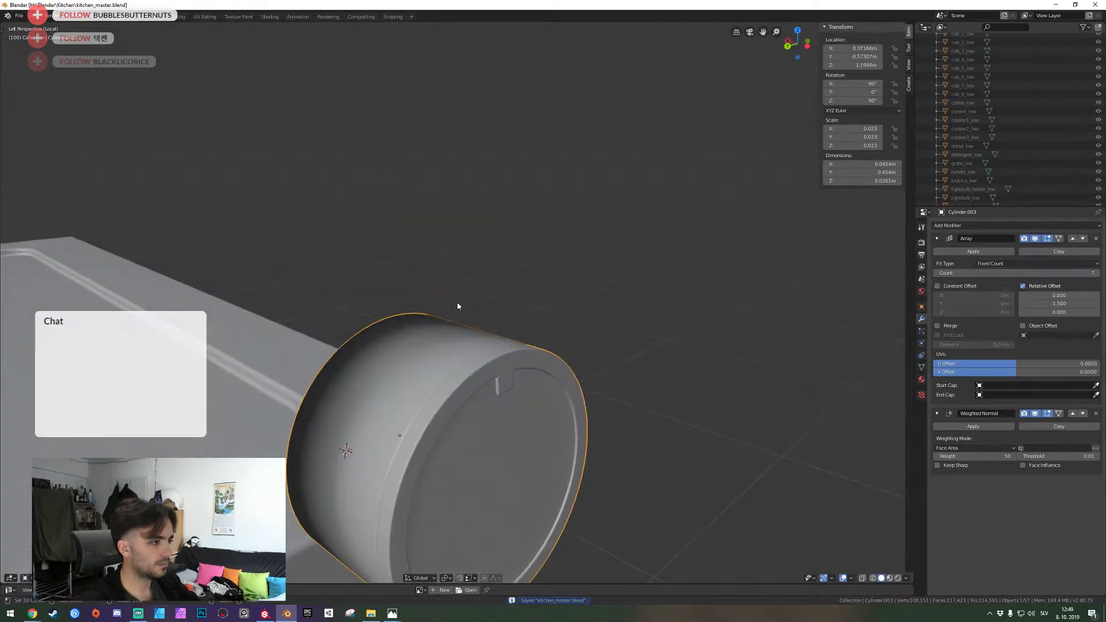
key("Tab")
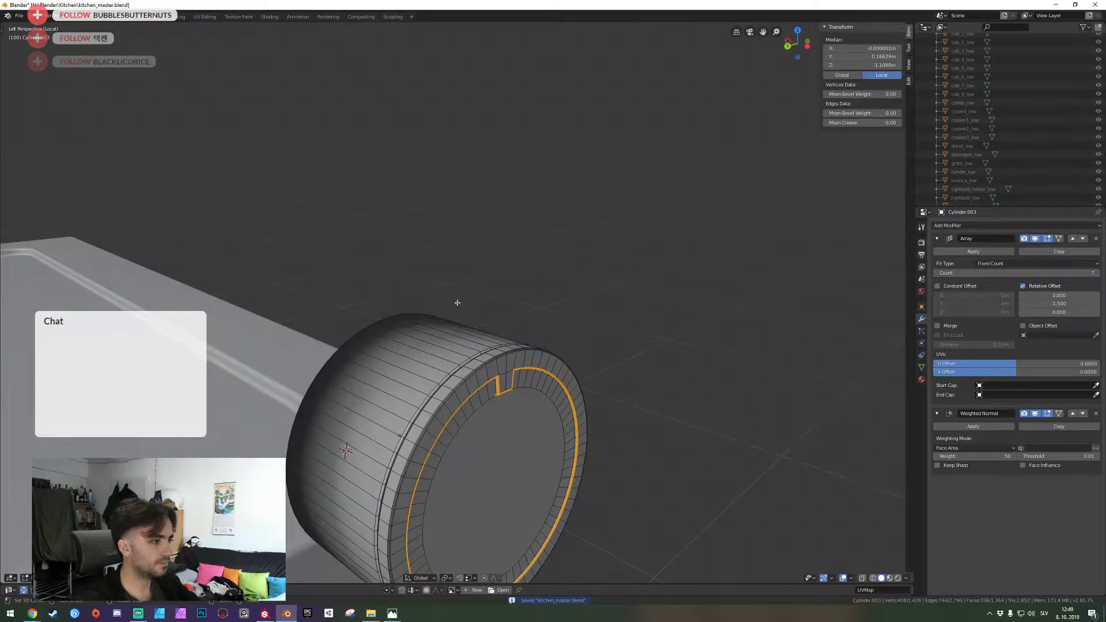
key("Tab")
key("shift+grave")
key("ctrl+s")
key("w")
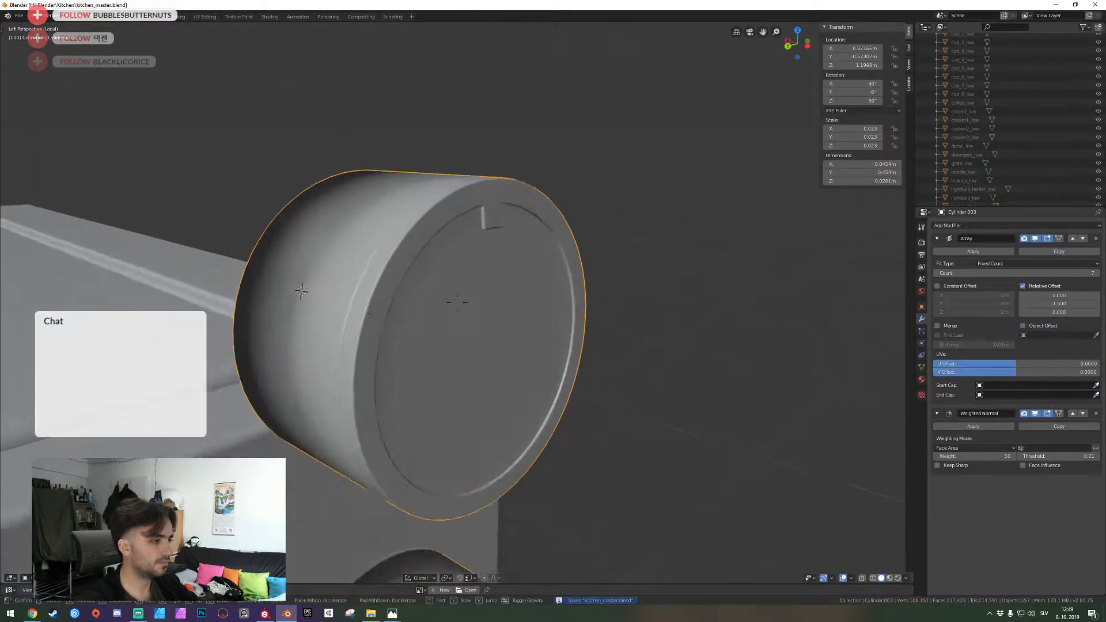
left_click(457, 302)
Examine the bevelled notch up close, comparing its topology in edit mode with its shading in object mode
key("Tab")
key("shift+grave")
key("w")
left_click(458, 302)
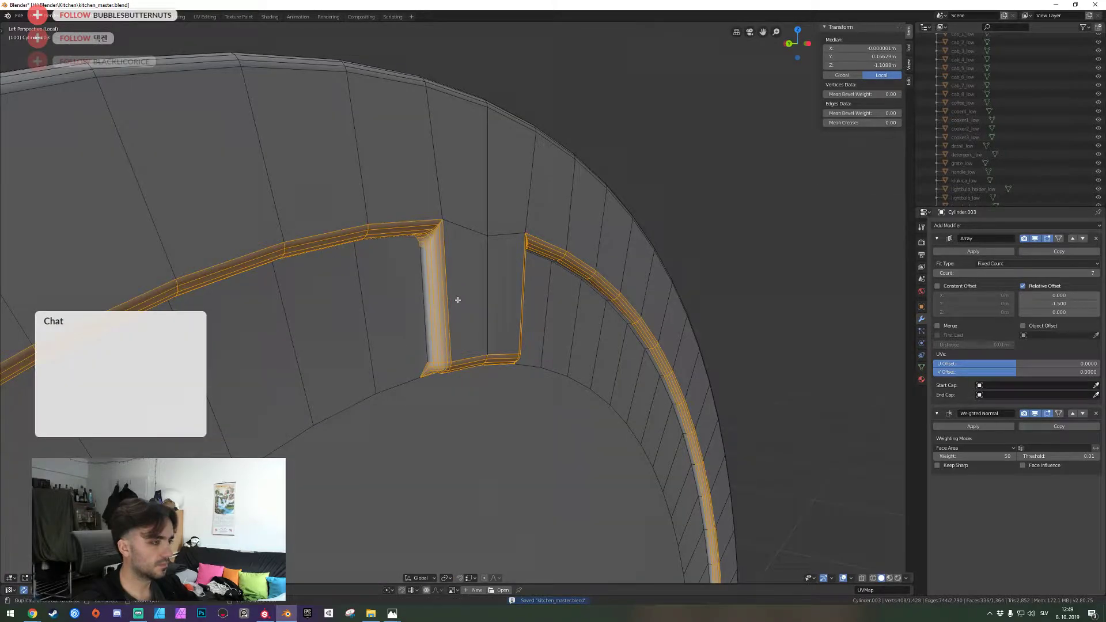
key("Tab")
key("Tab")
key("Tab")
key("Tab")
key("Tab")
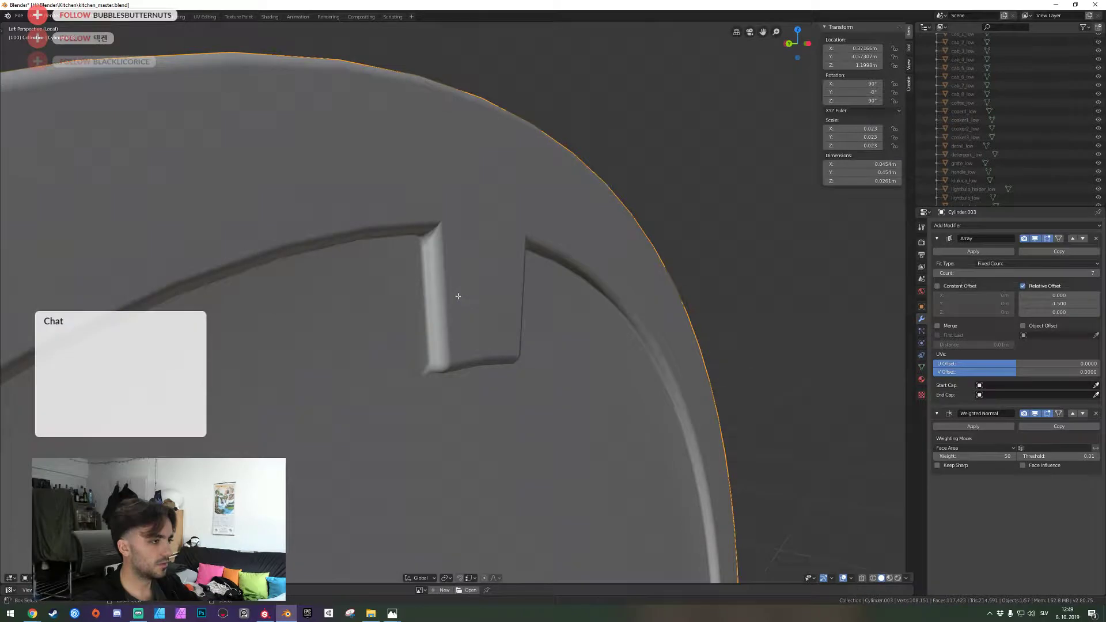
Undo the recess bevel, add the second edge loop and remaining notch edges to the selection, bevel the whole outline and leave edit mode
key("Tab")
right_click(418, 307, "alt+shift")
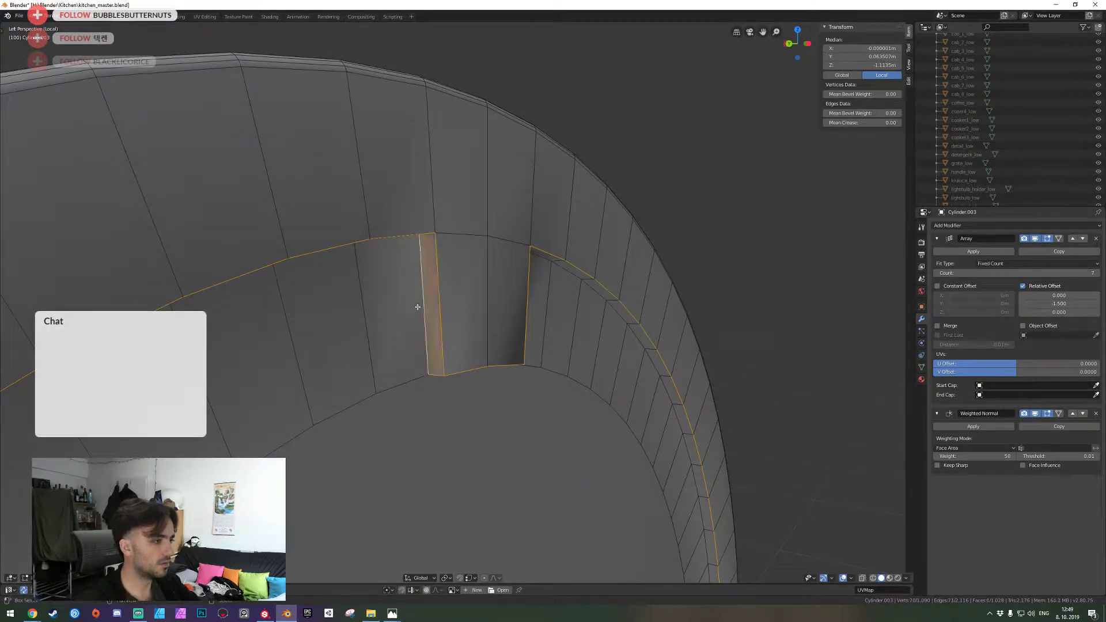
middle_click_drag(417, 308, 458, 303)
left_click(458, 296, "alt+shift")
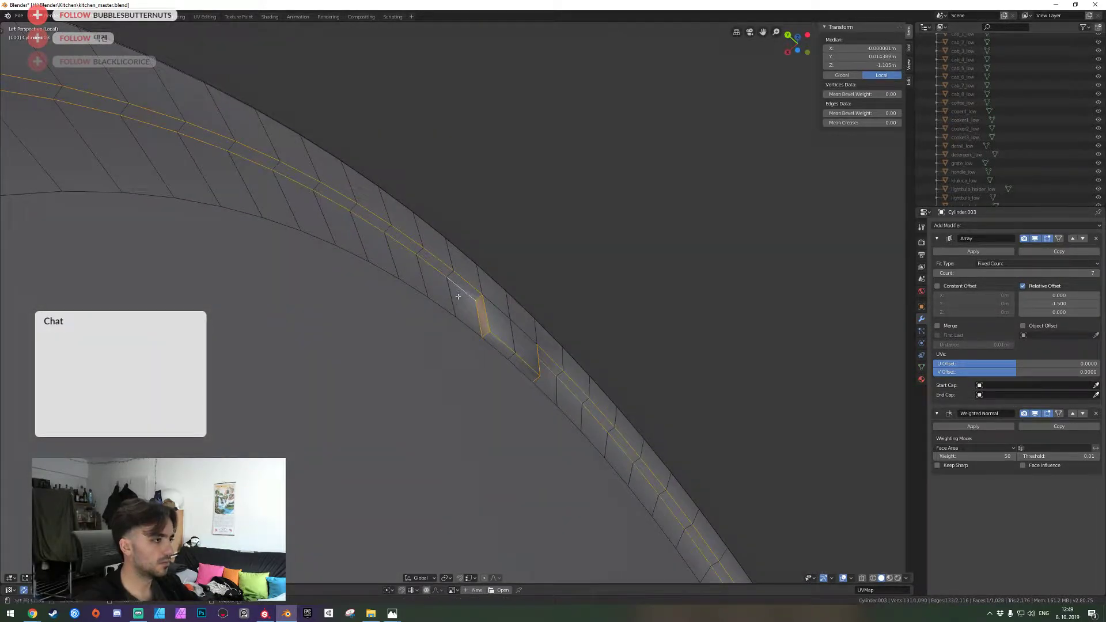
key("d")
left_click(467, 293)
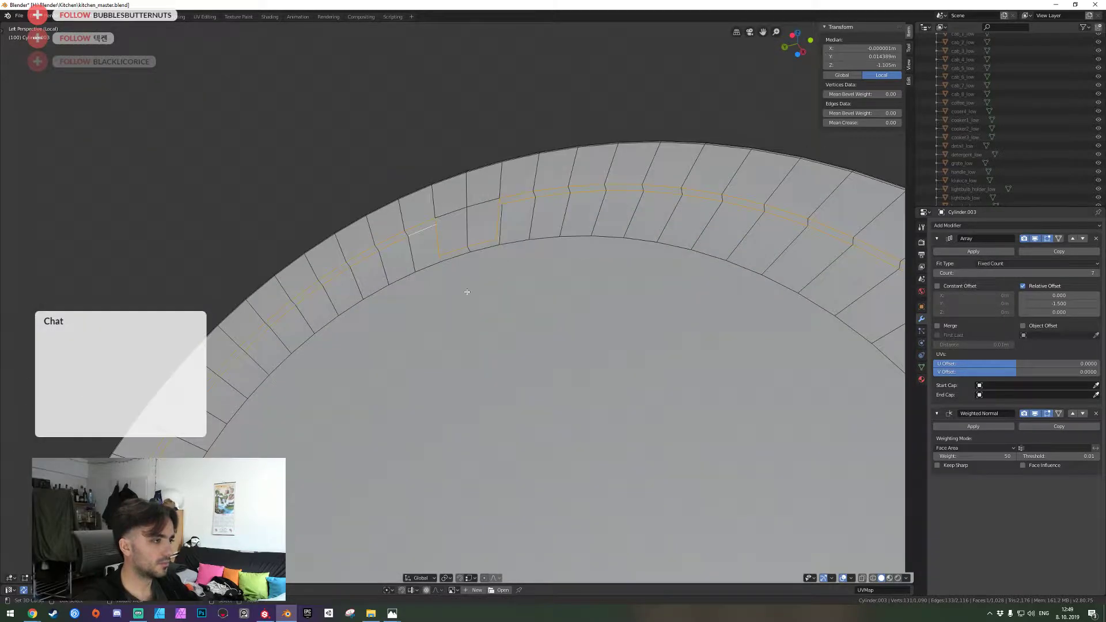
left_click(519, 206, "shift")
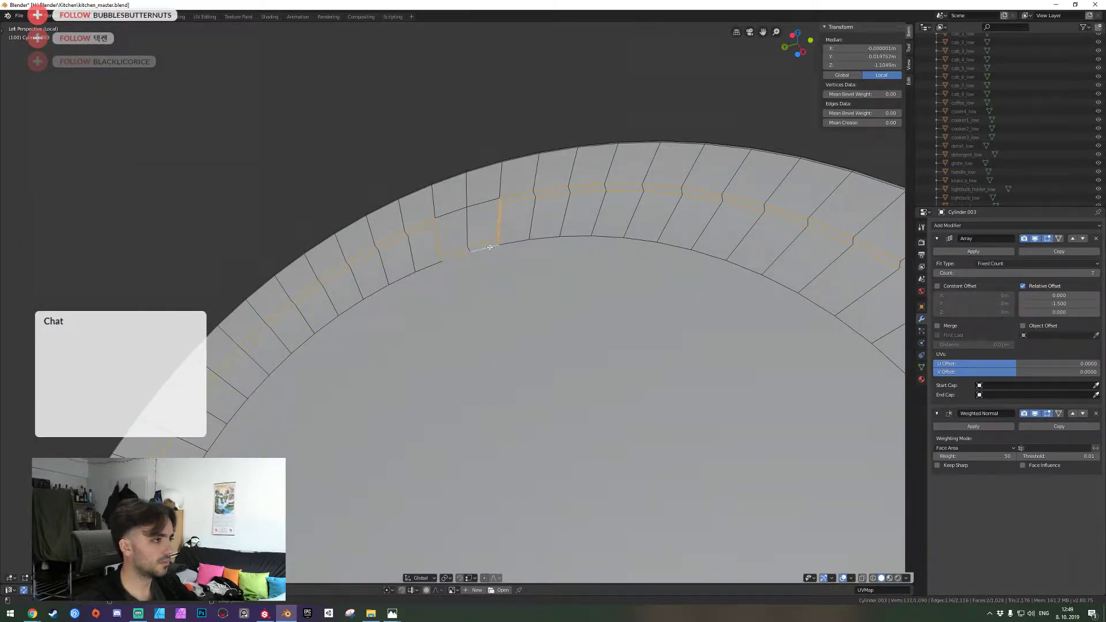
key("shift+grave")
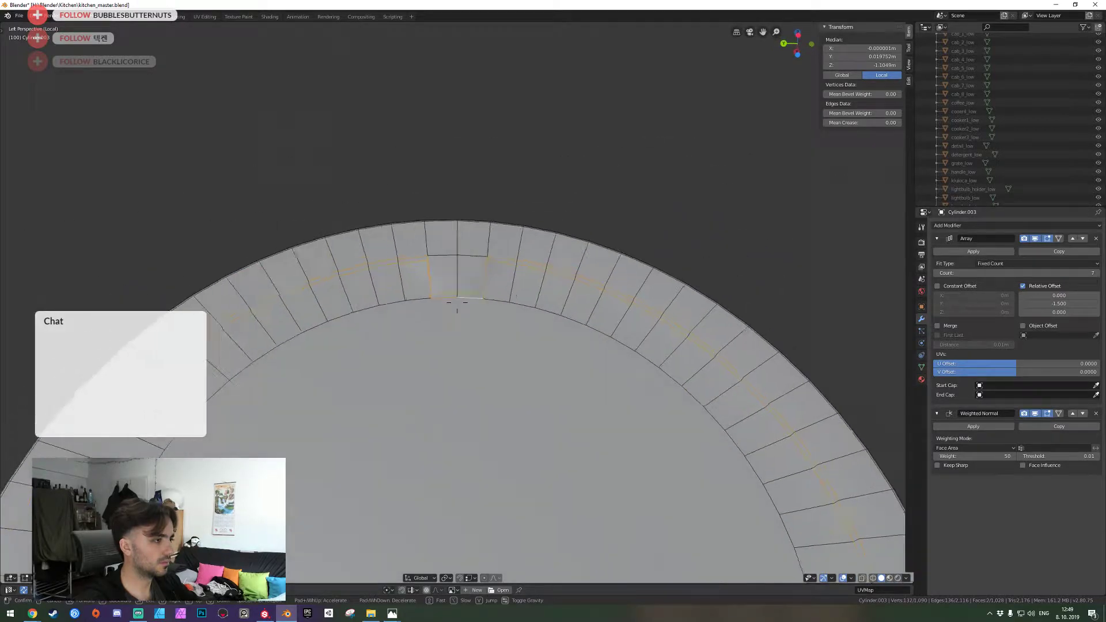
key("w")
key("s")
key("w")
left_click(457, 302)
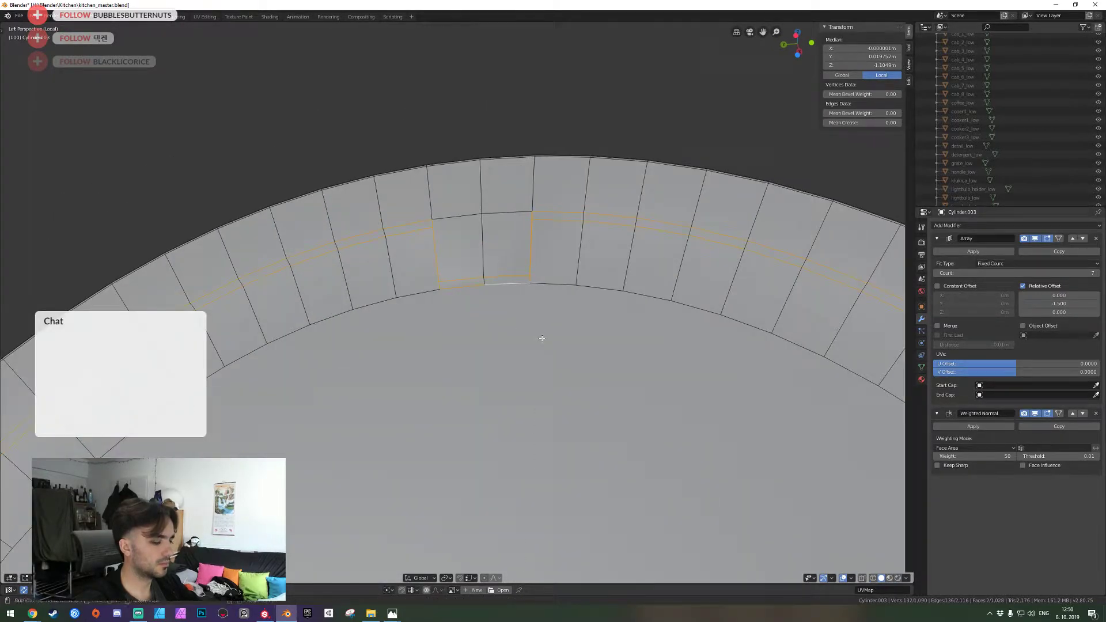
key("ctrl+b")
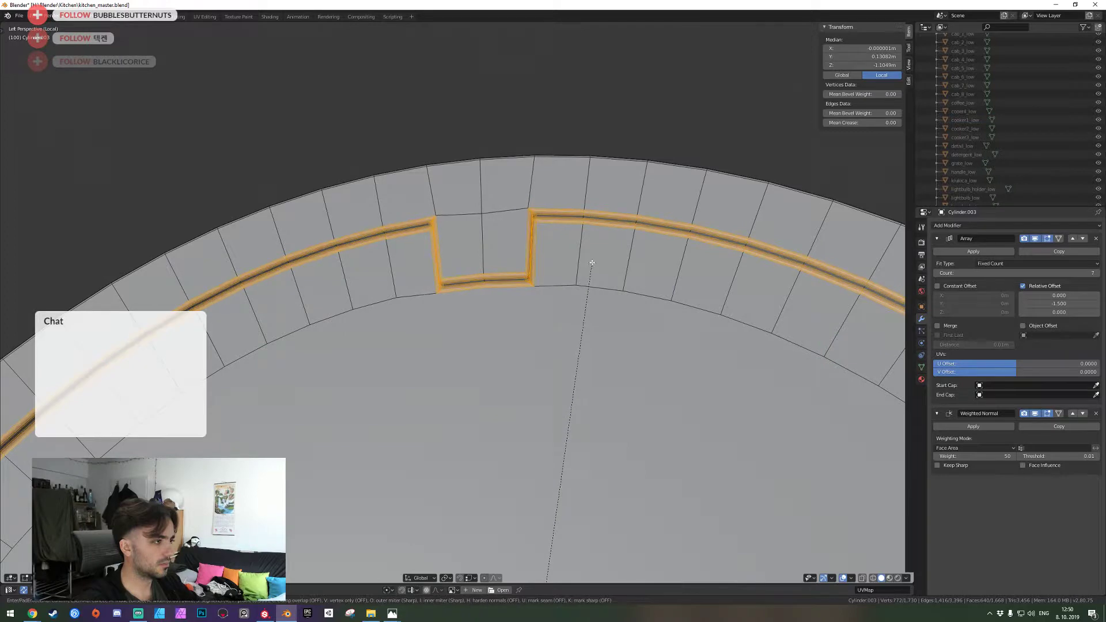
left_click(597, 257)
key("Tab")
Inspect the rebevelled recess and notch from the front and side, and save the file
key("shift+grave")
key("s")
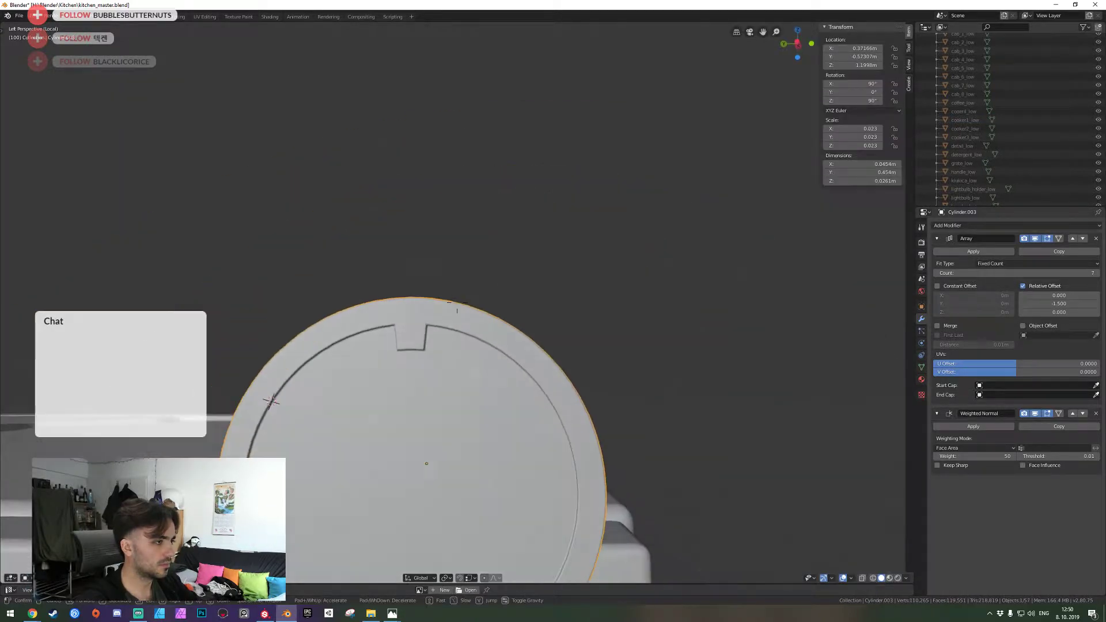
left_click(457, 303)
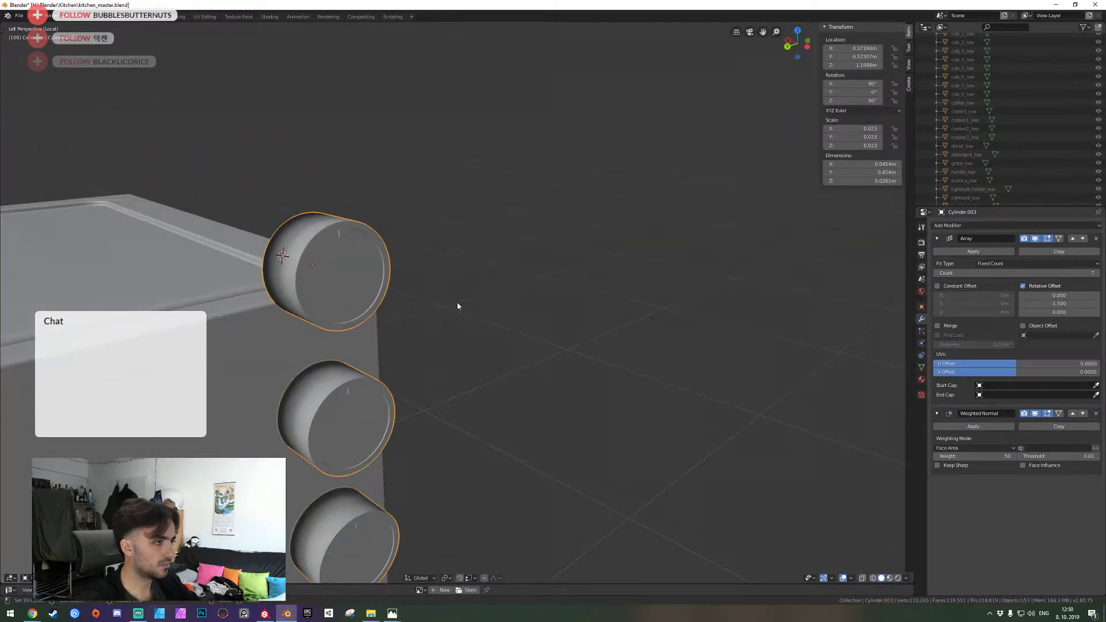
key("ctrl+s")
key("shift+grave")
key("w")
key("s")
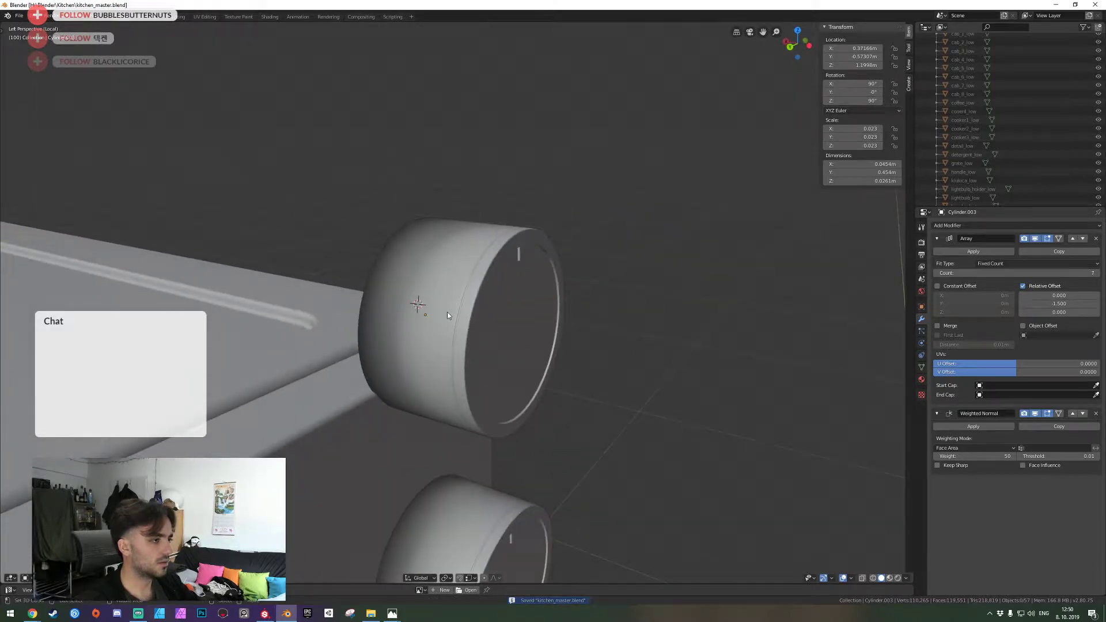
key("a")
key("w")
left_click(457, 302)
Bevel the edge loop around the cylinder's rear rim, where it meets the cooker's panel
key("Tab")
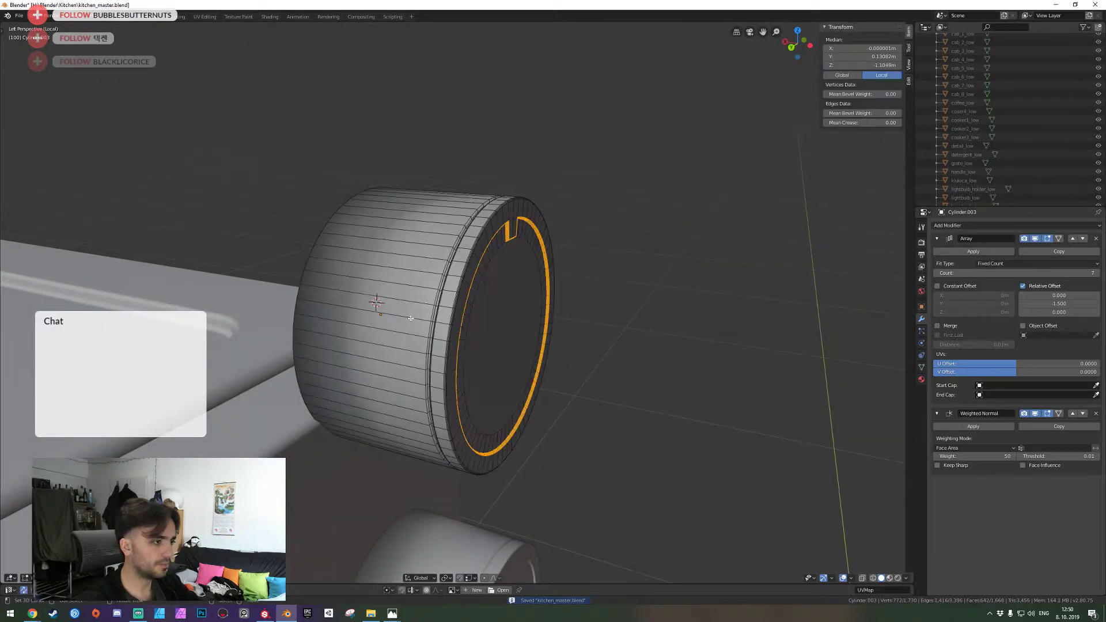
key("shift+grave")
key("a")
left_click(457, 303)
key("alt+a")
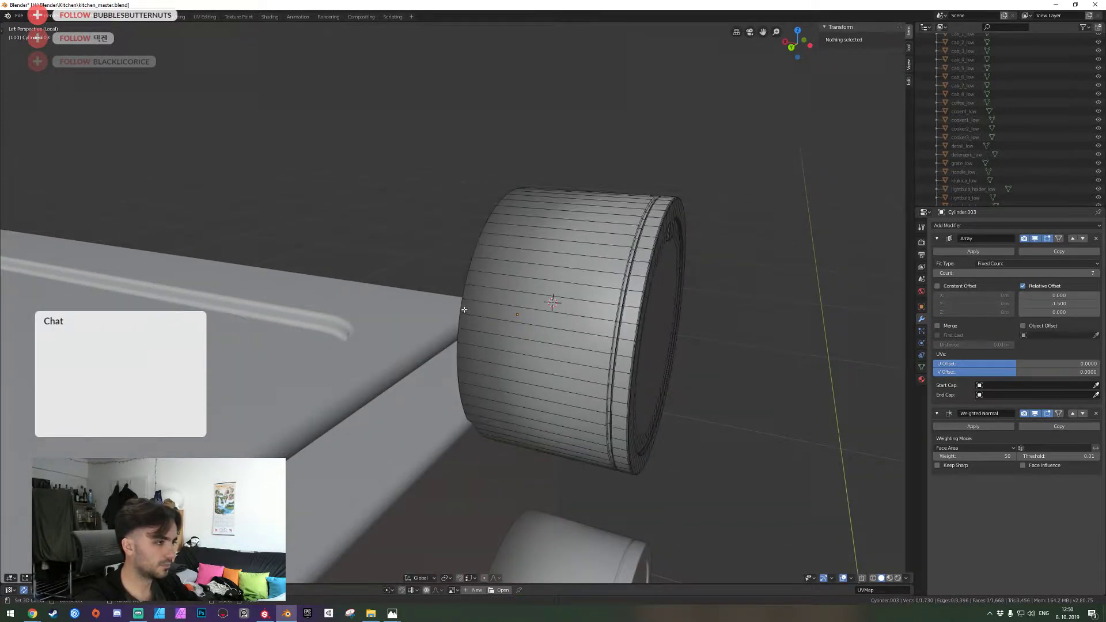
left_click(476, 316, "alt")
key("ctrl+b")
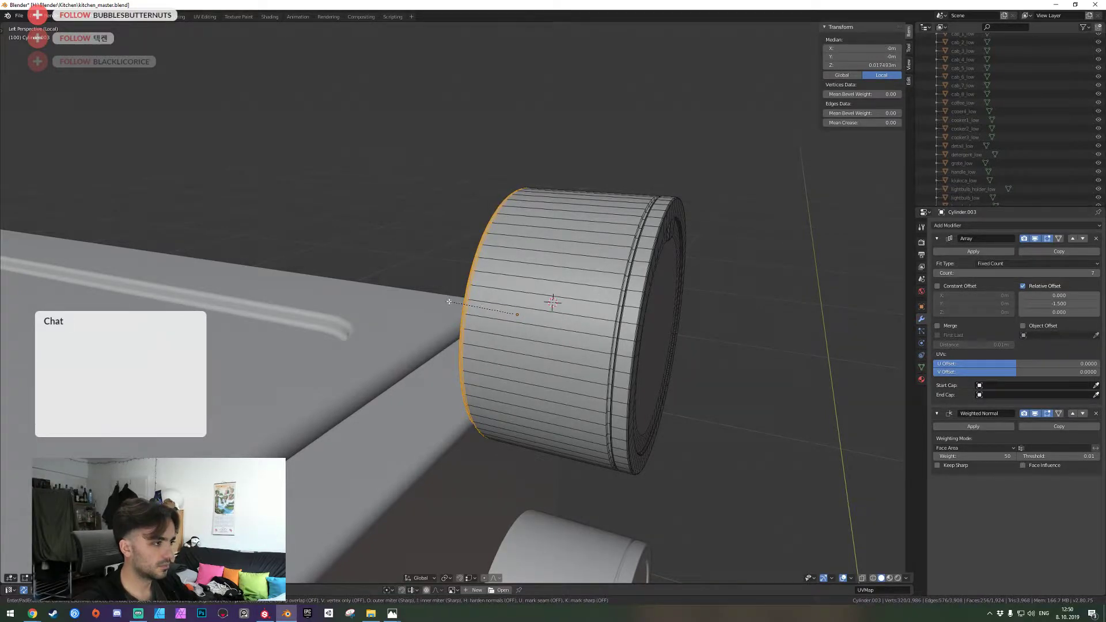
left_click(450, 302)
Keep every other face of the cylinder's side ring selected with Checker Deselect, extrude them and scale them slightly outward, excluding the X axis
key("alt+a")
left_click(520, 321, "alt")
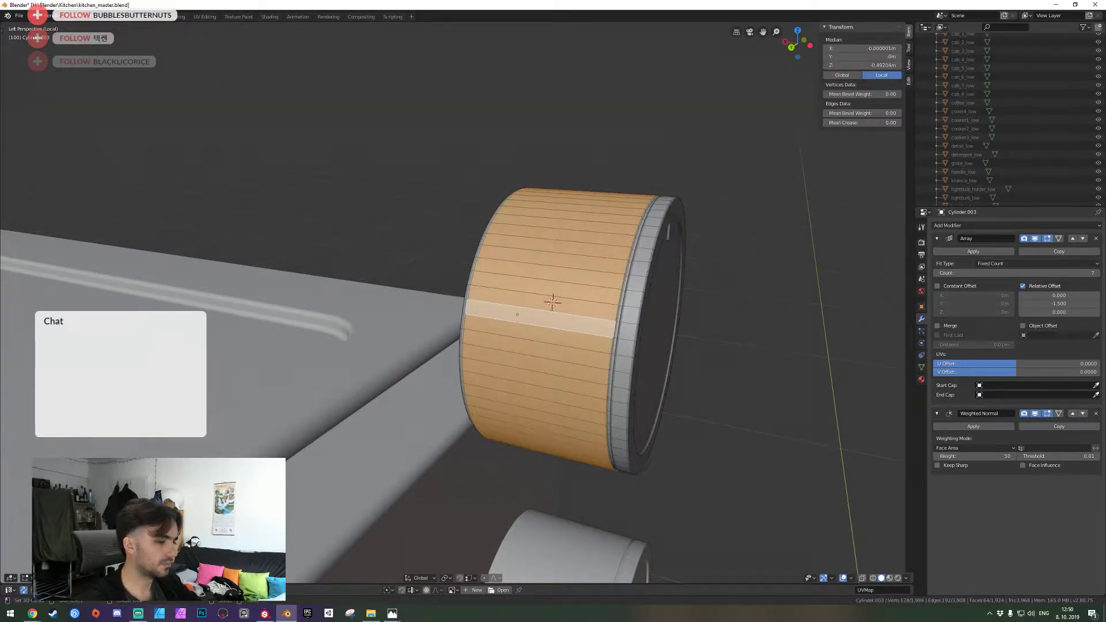
left_click(123, 578)
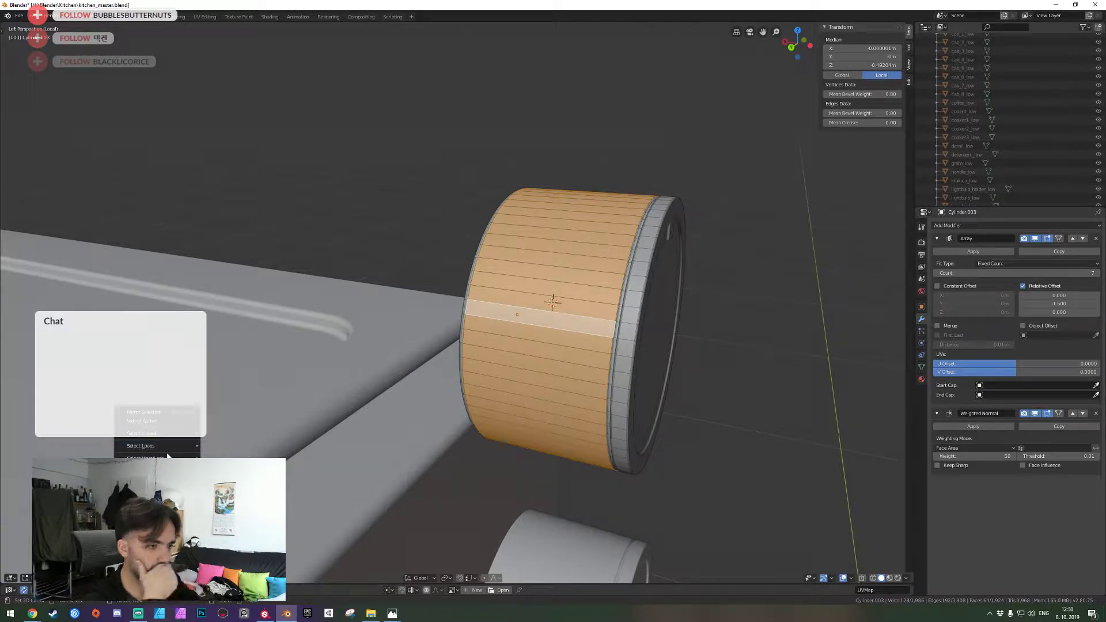
left_click(147, 509)
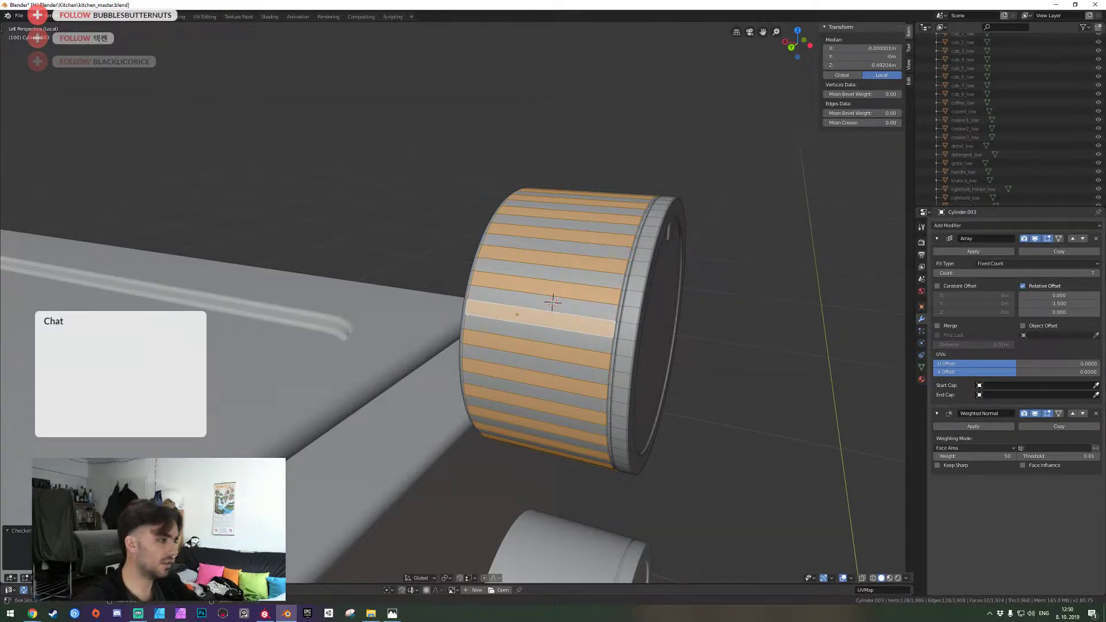
middle_click_drag(651, 314, 615, 316)
key("e")
right_click(615, 315)
key("s")
key("shift+z")
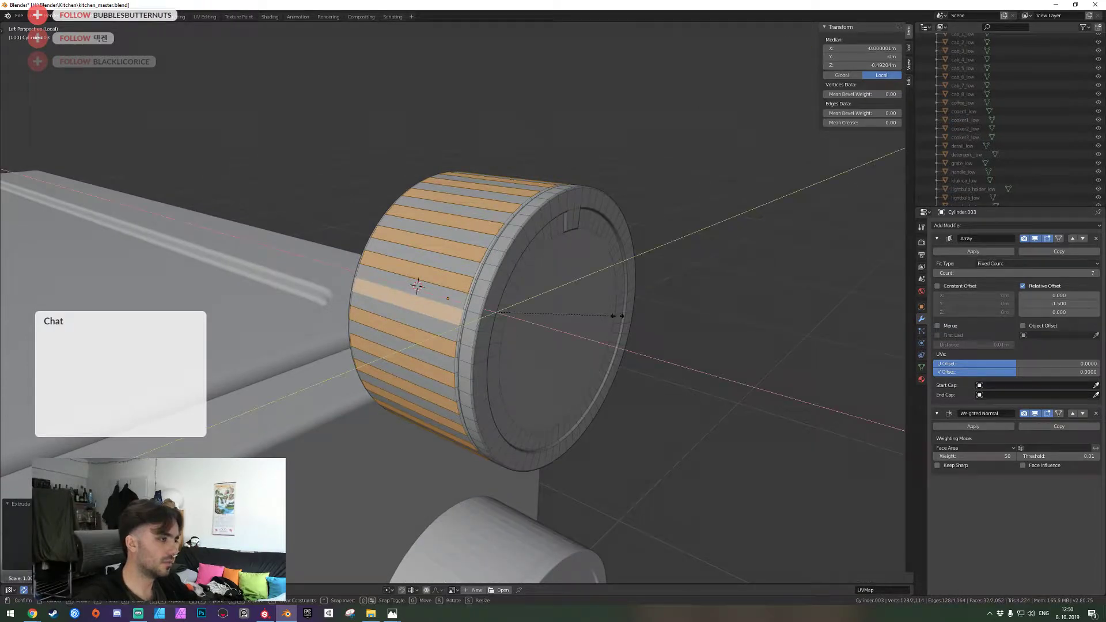
key("z")
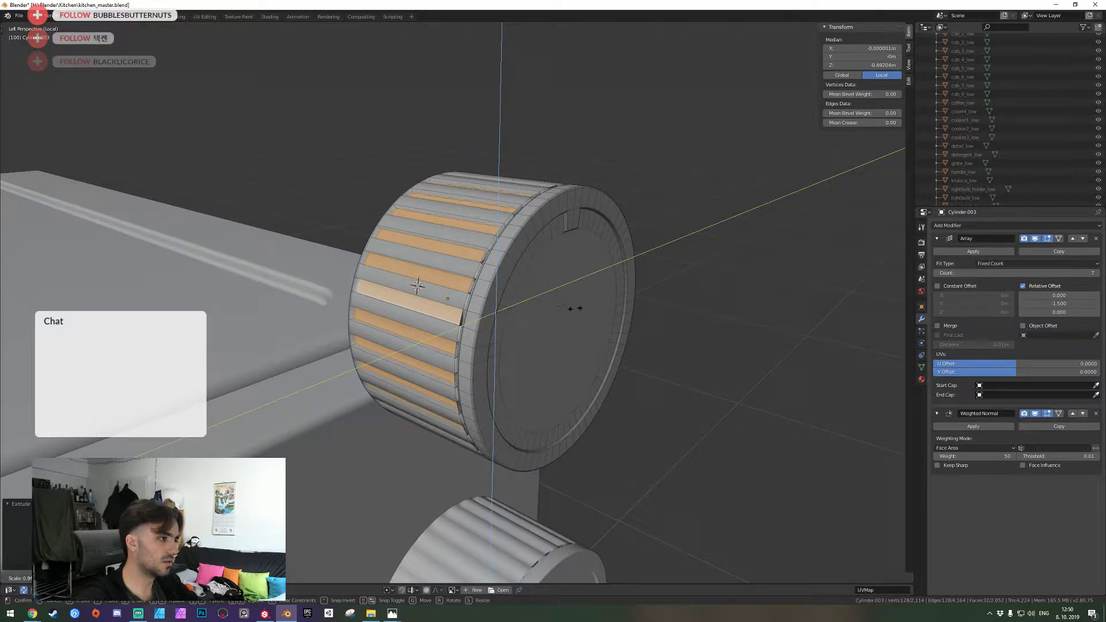
left_click(627, 375)
key("Tab")
Scale the extruded side faces further outward, excluding the X axis, to make the grip ribs more pronounced
key("shift+grave")
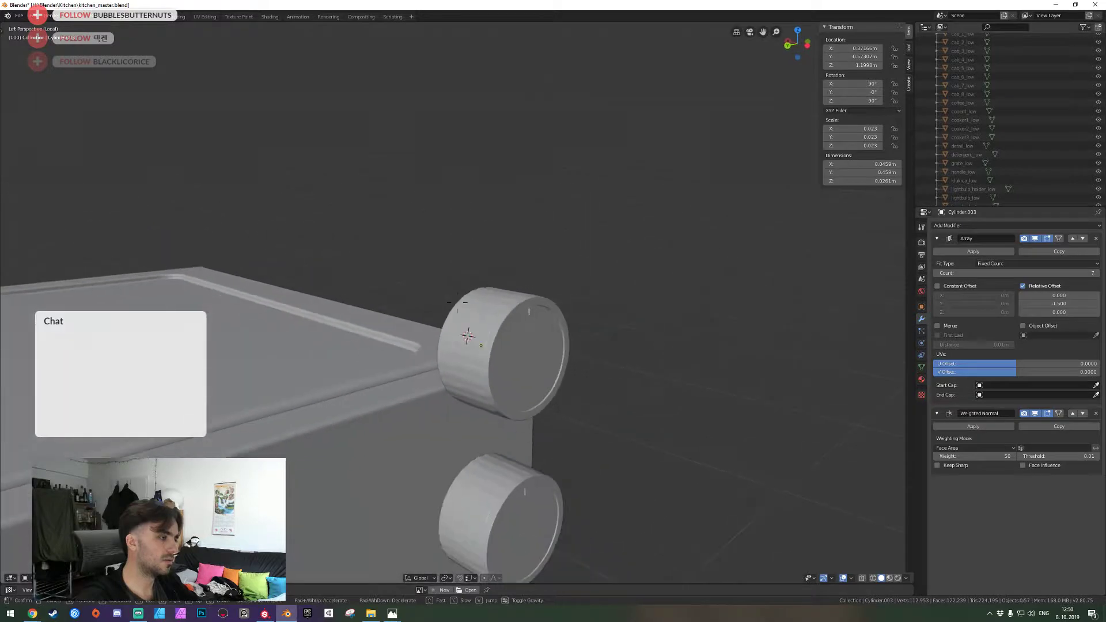
left_click(457, 302)
key("Tab")
scroll(457, 302, "up", 4)
key("s")
key("shift+x")
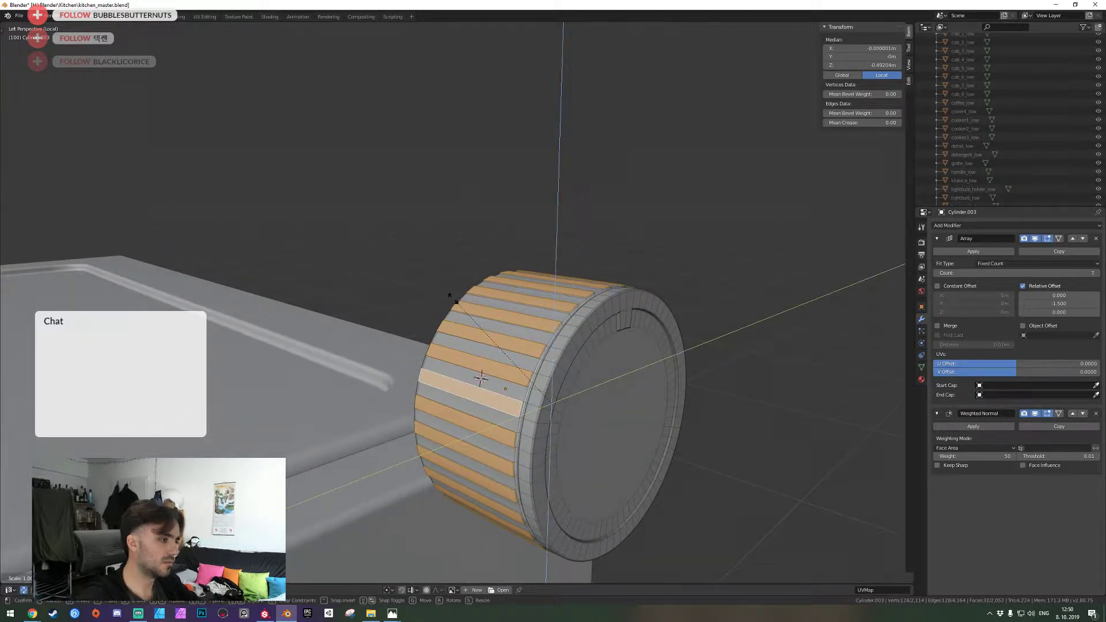
left_click(446, 290)
Bevel the outer edges of the raised grip ribs around the cylinder and leave edit mode
scroll(464, 308, "up", 2)
middle_click_drag(464, 308, 513, 316)
key("Tab")
key("Tab")
key("ctrl+b")
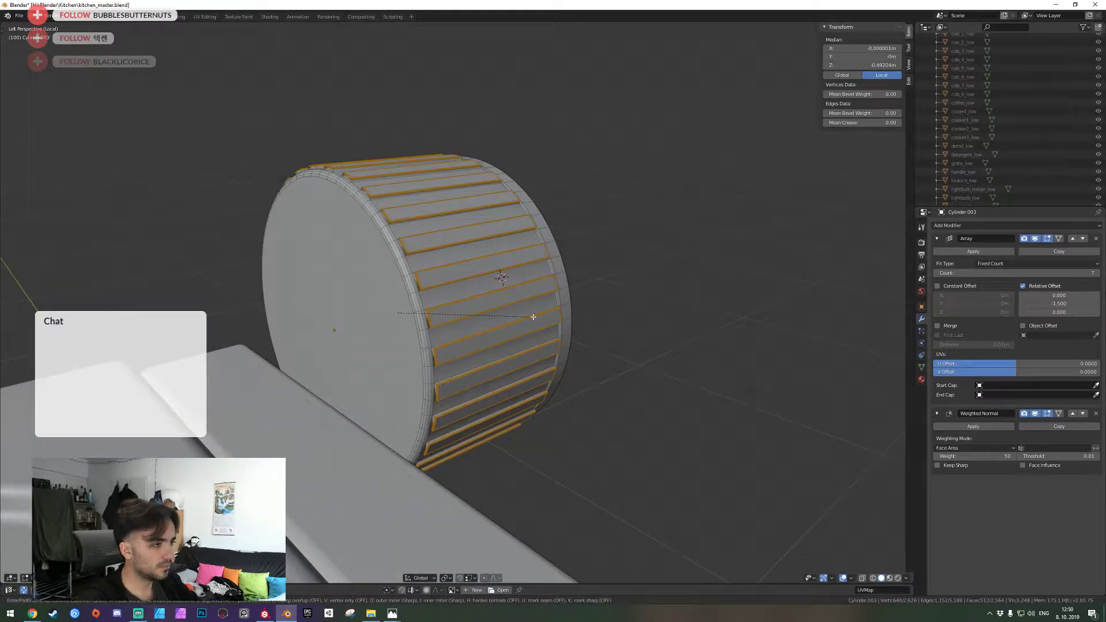
left_click(534, 317)
key("Tab")
Inspect the bevelled ribs up close, test-selecting faces and edges in the gaps between them, and save the file
key("shift+grave")
key("d")
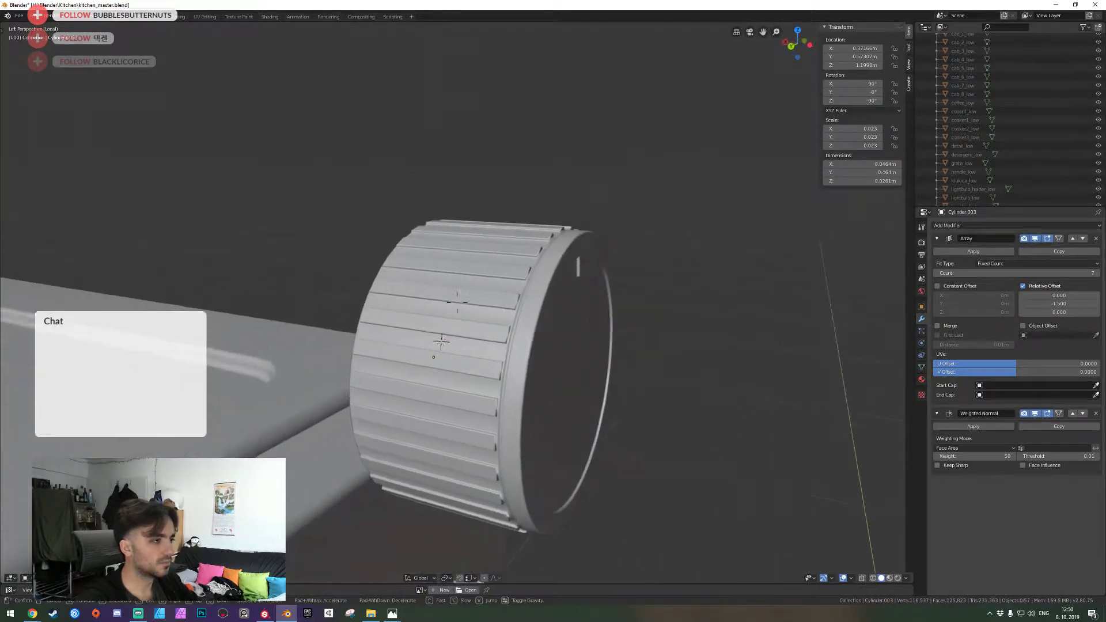
left_click(458, 306)
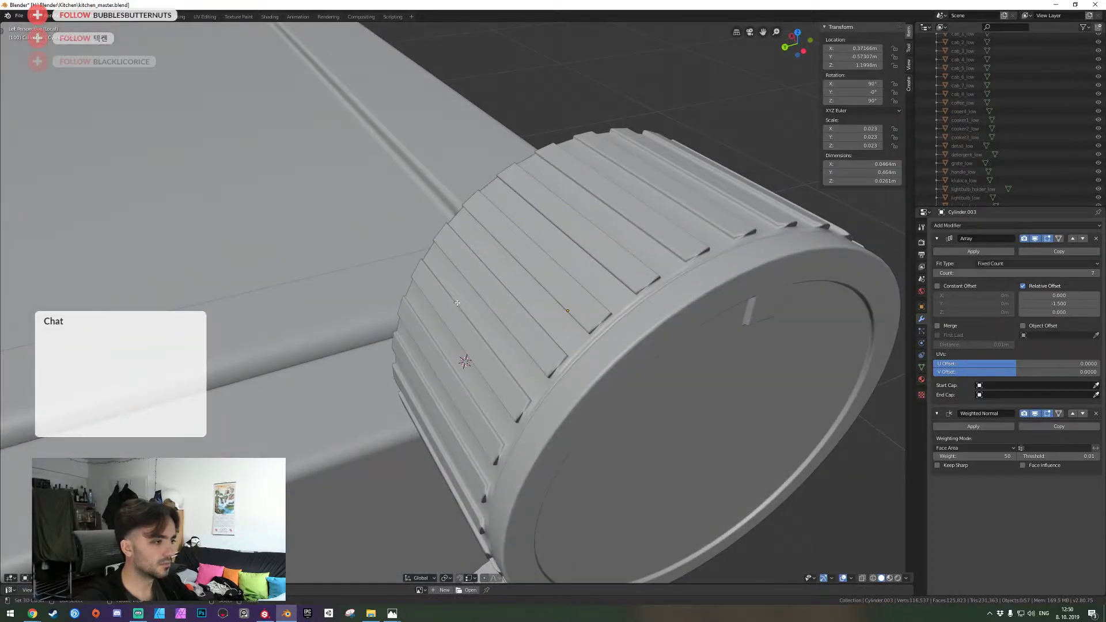
key("Tab")
key("alt+a")
left_click(493, 348)
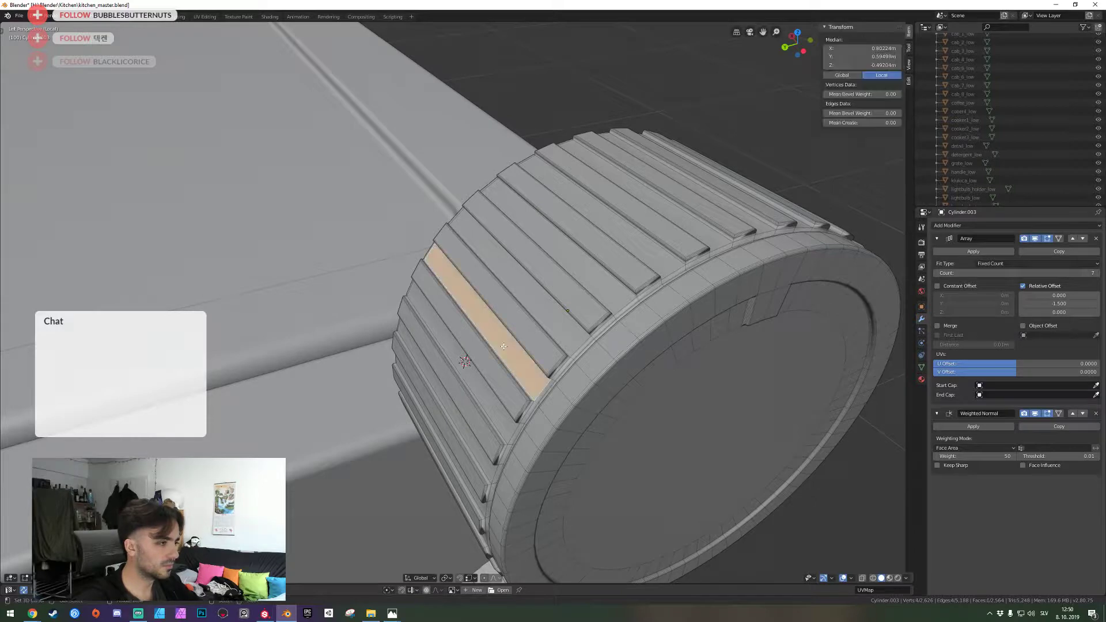
left_click(566, 329, "shift")
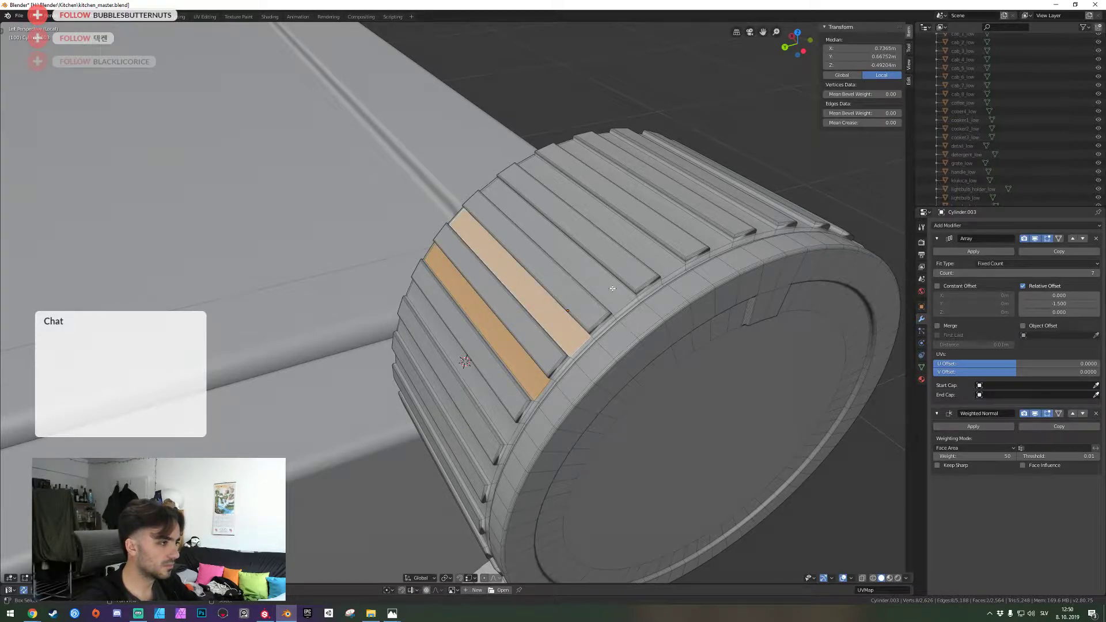
key("2")
left_click(604, 274)
middle_click_drag(452, 281, 461, 303, "shift")
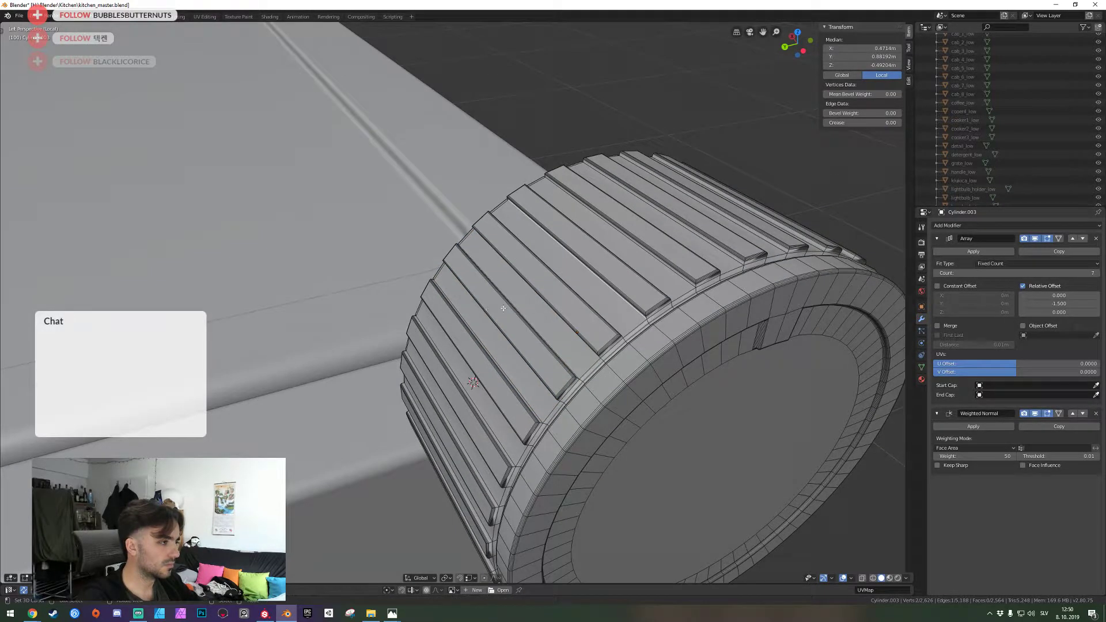
key("alt+a")
left_click(639, 327)
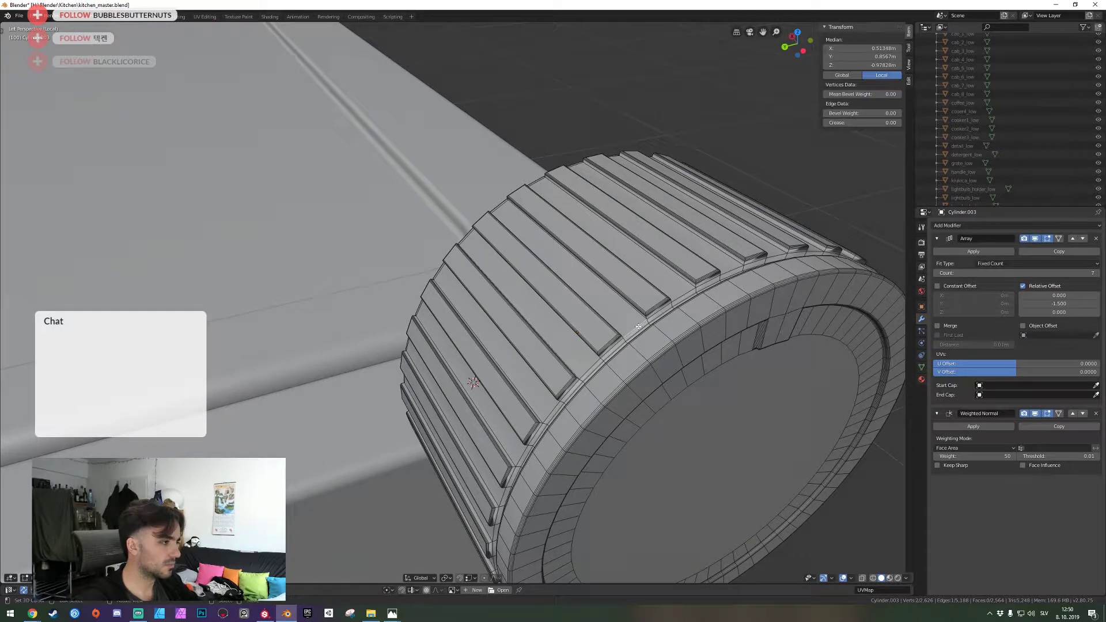
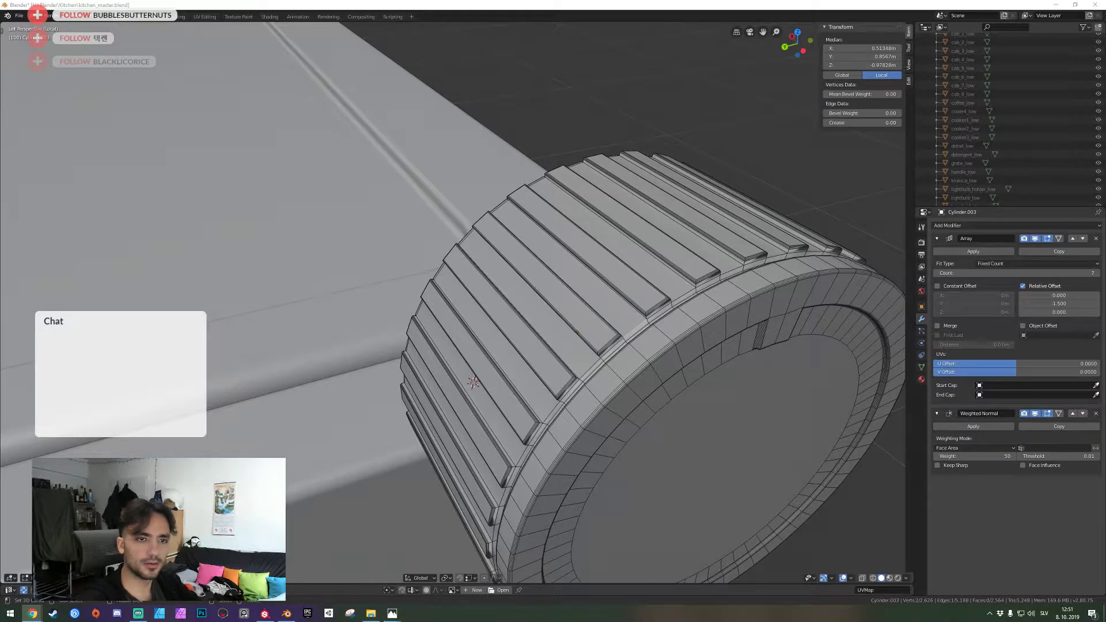
key("ctrl+s")
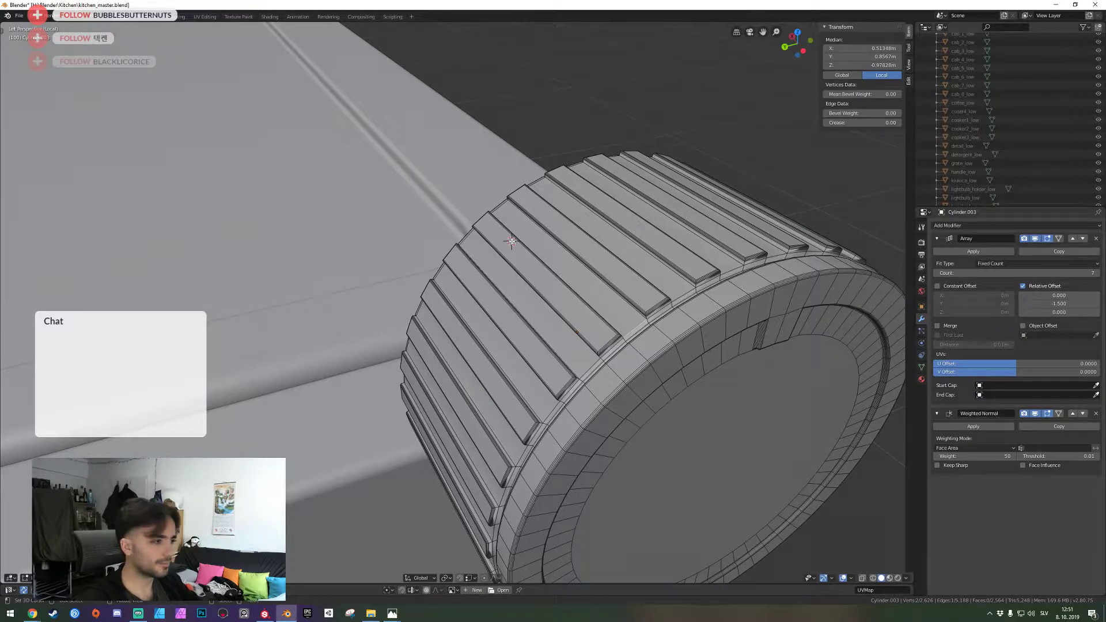
Select the edge along the base of one raised grip rib on the cylinder's side wall
key("shift+grave")
key("w")
left_click(457, 303)
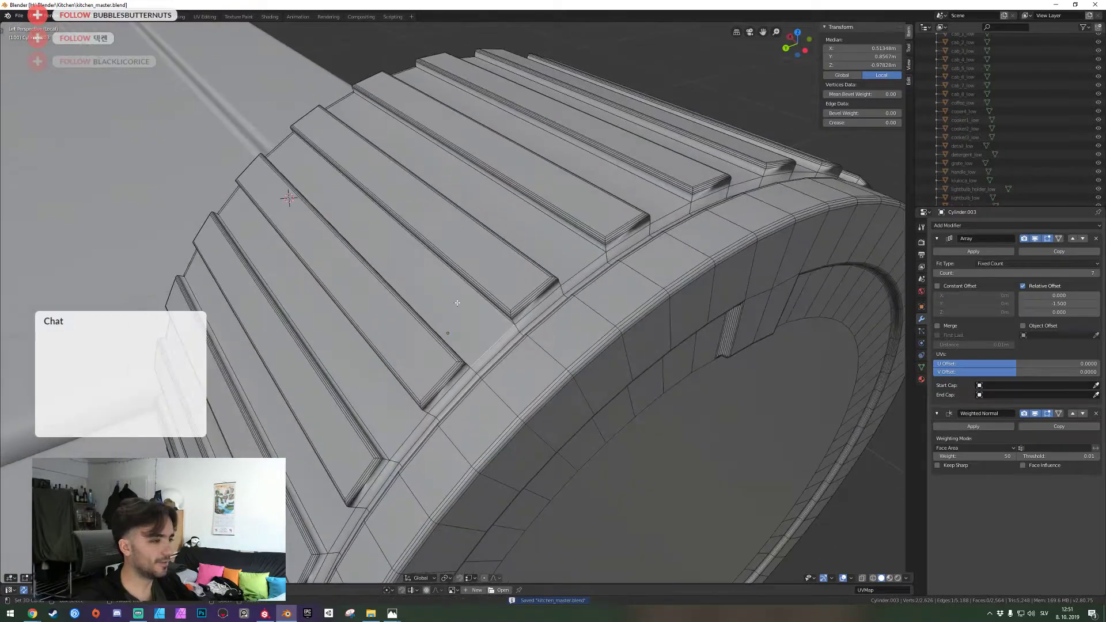
left_click(357, 426, "alt")
key("shift+grave")
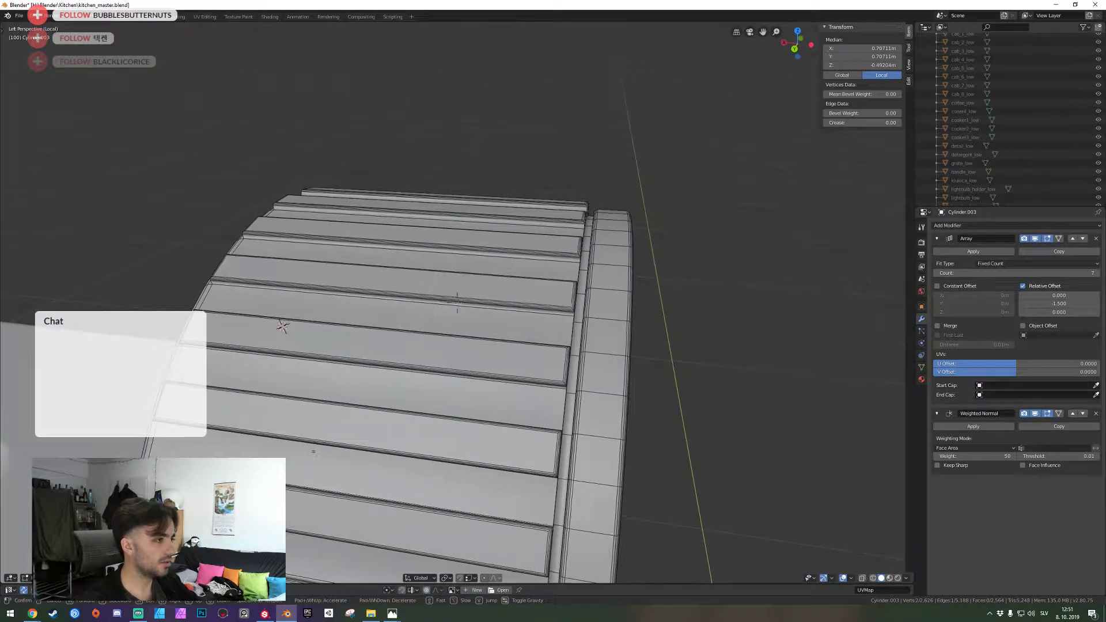
left_click(457, 302)
right_click(459, 306, "shift")
Extend the selection to the matching base edges of the neighbouring grip ribs, four edges in all
key("shift+grave")
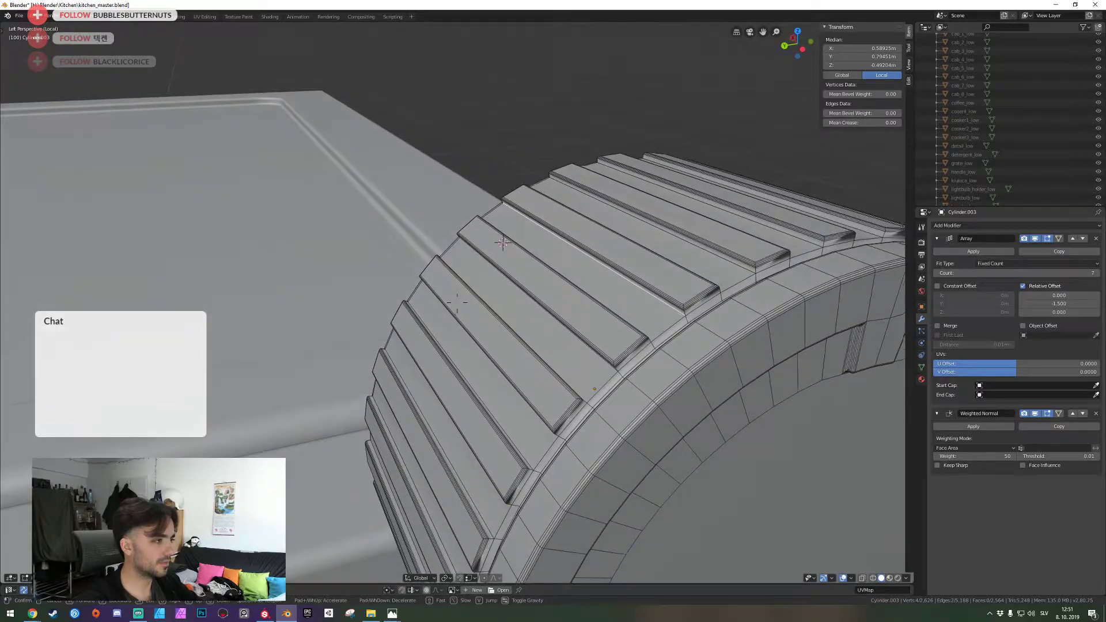
key("w")
left_click(457, 303)
right_click(559, 200, "shift")
key("shift+grave")
key("s")
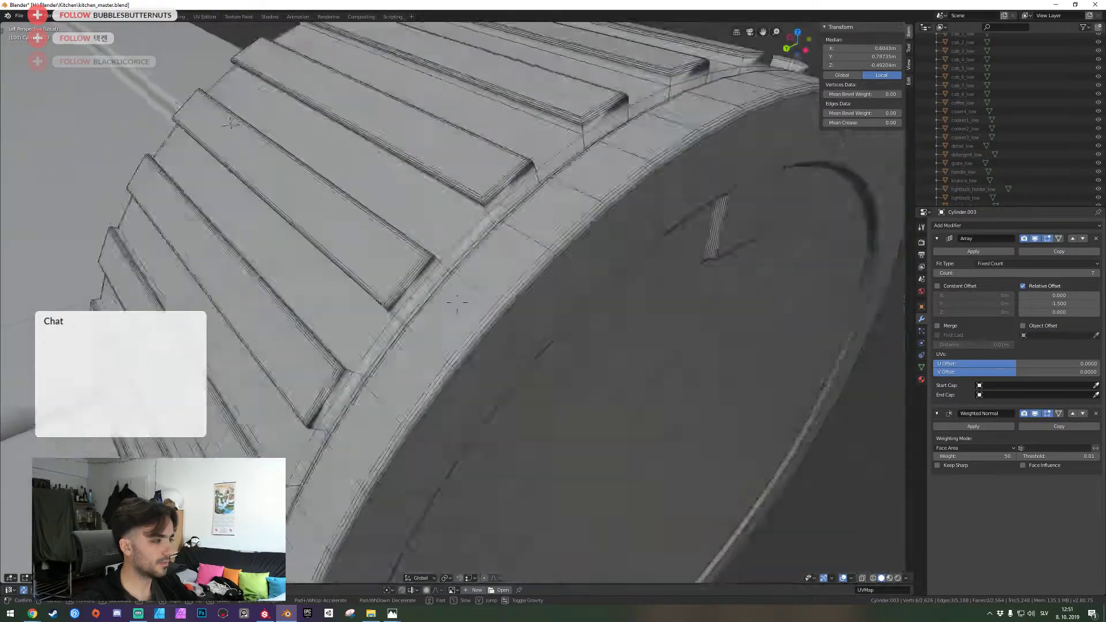
key("w")
key("s")
key("w")
left_click(457, 302)
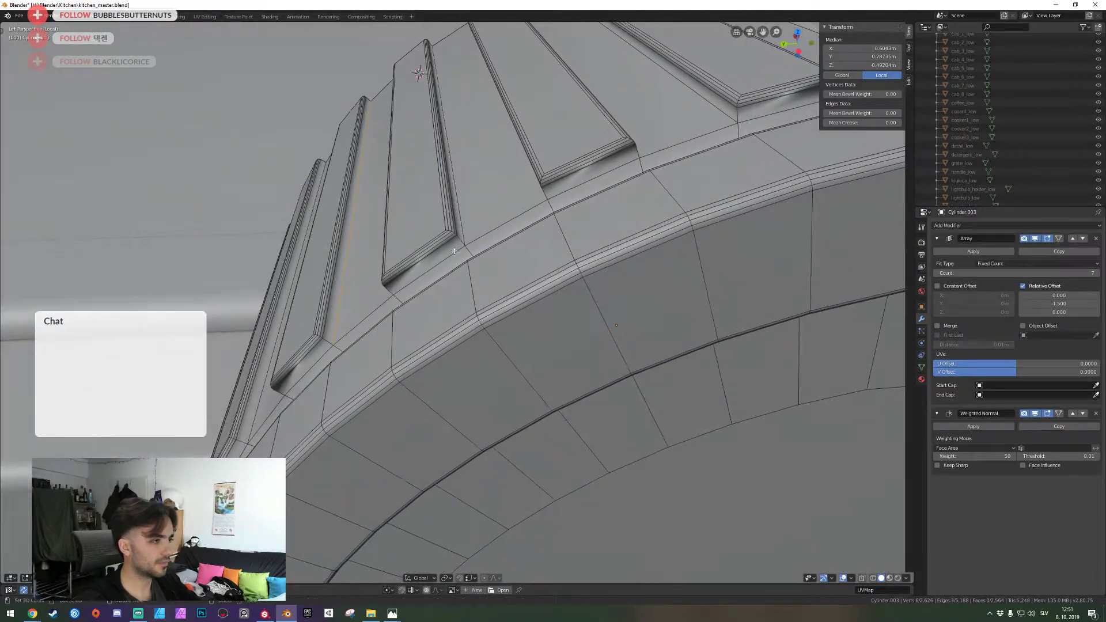
Try a bevel on the four selected rib base edges and check its shading in object mode
key("ctrl+b")
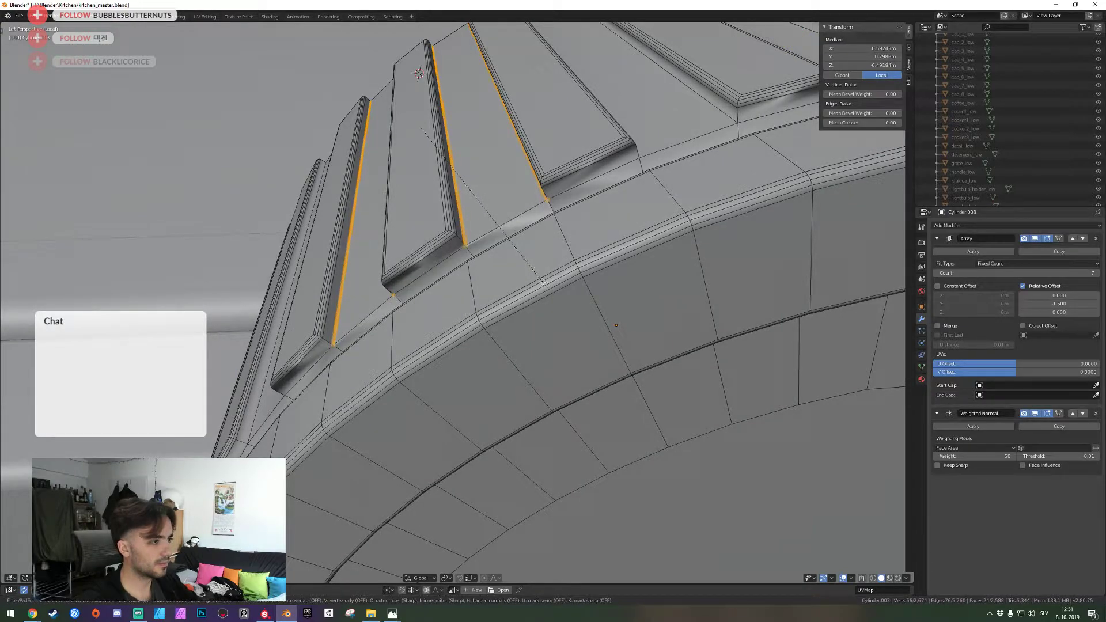
left_click(556, 298)
key("Tab")
key("shift+grave")
key("s")
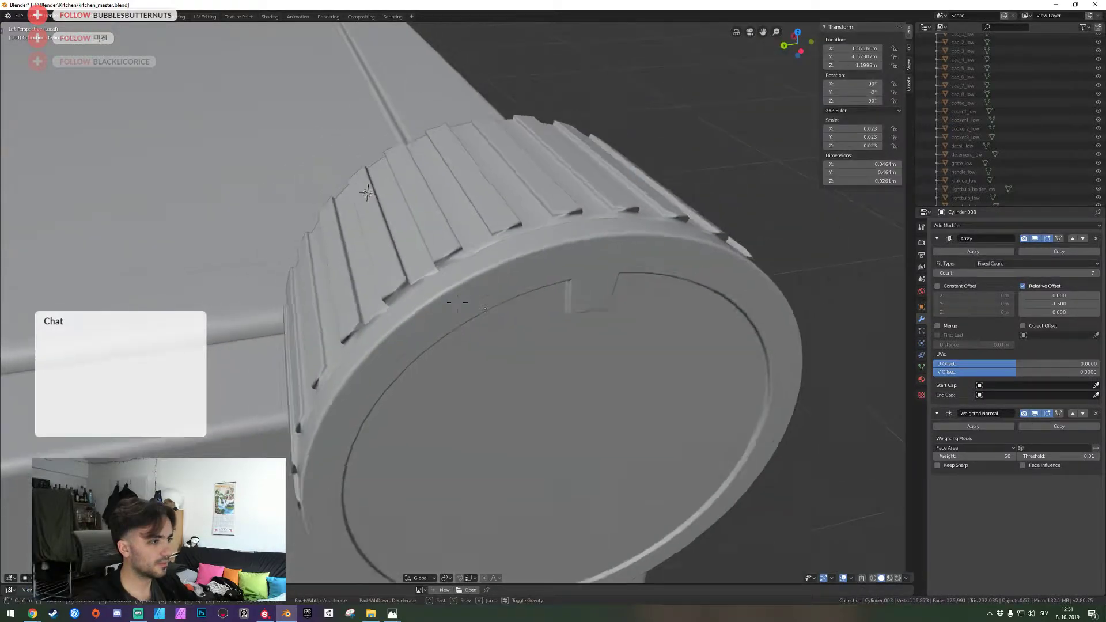
key("w")
left_click(457, 303)
key("Tab")
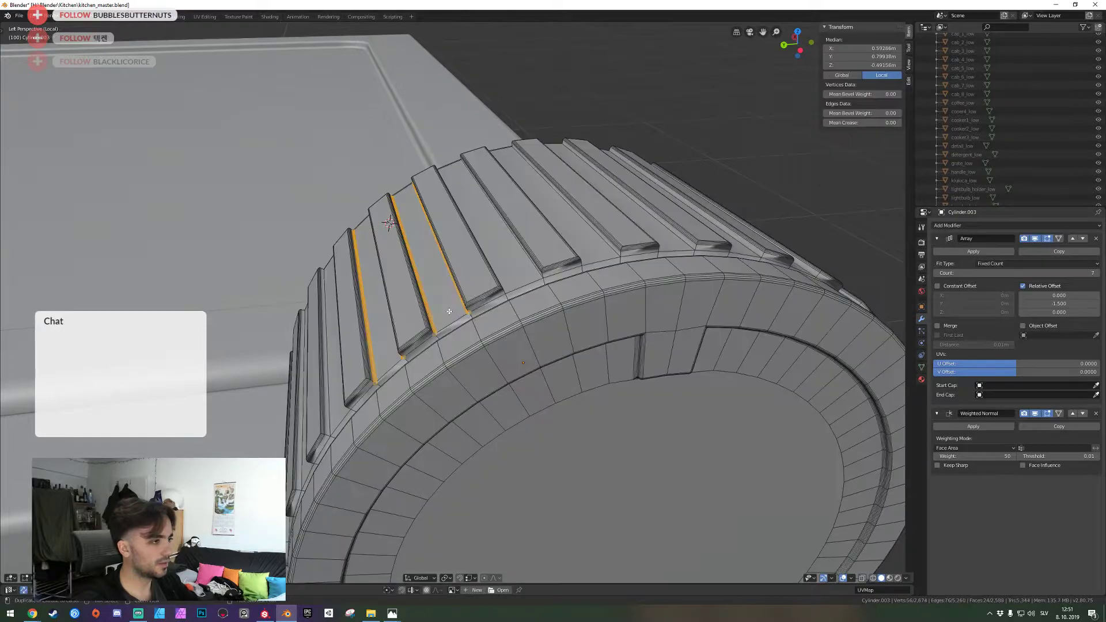
Add the base edges of the next grip ribs along the cylinder's upper side to the selection
key("shift+grave")
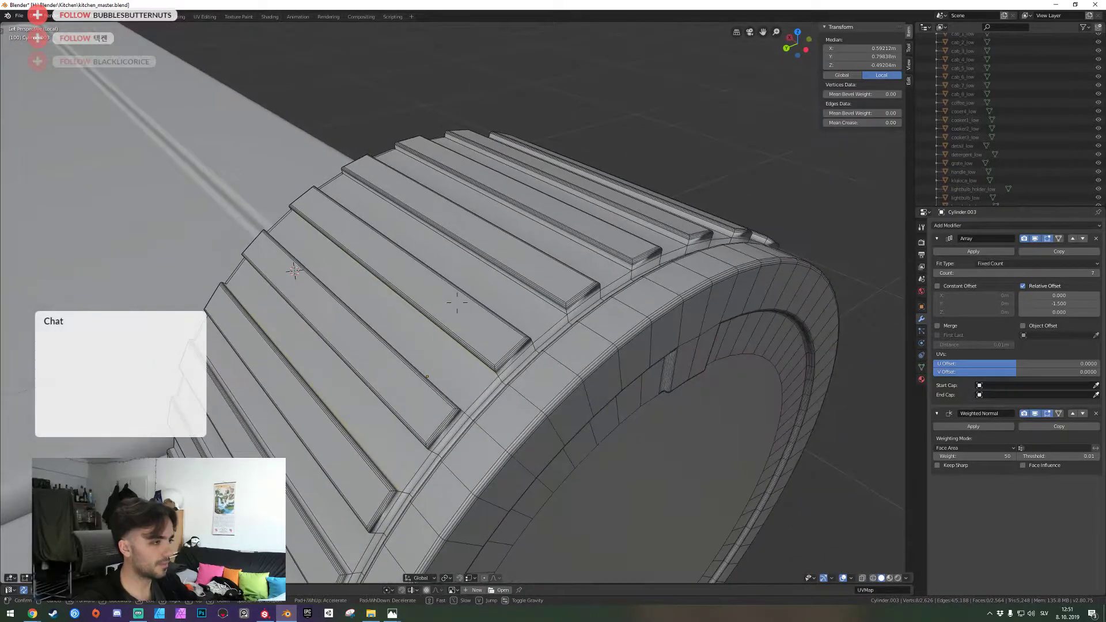
left_click(420, 328)
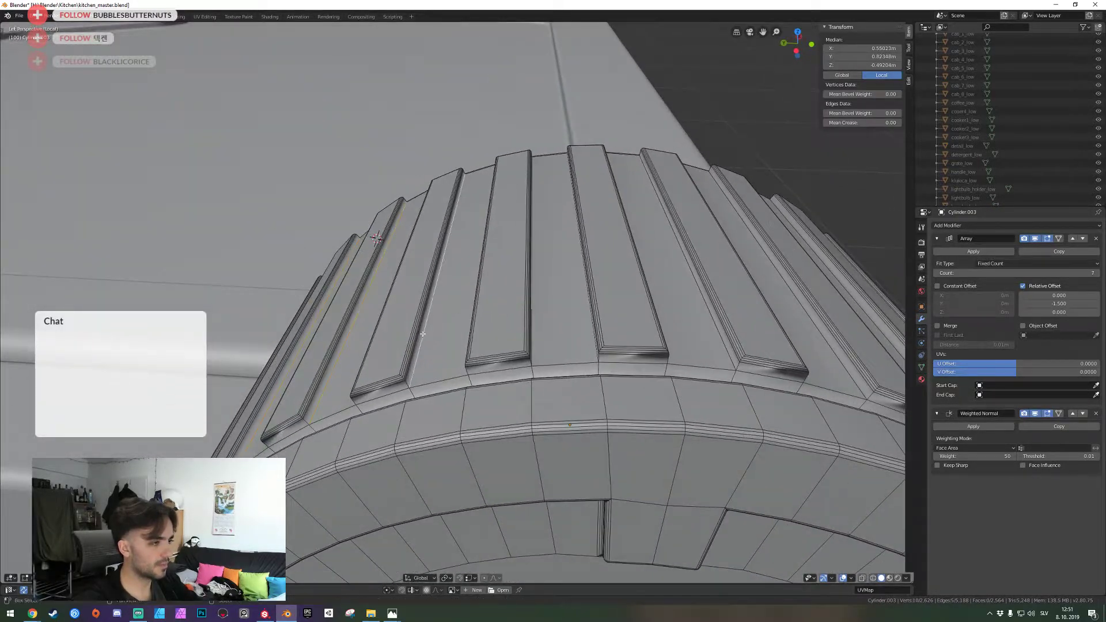
middle_click_drag(423, 335, 479, 315)
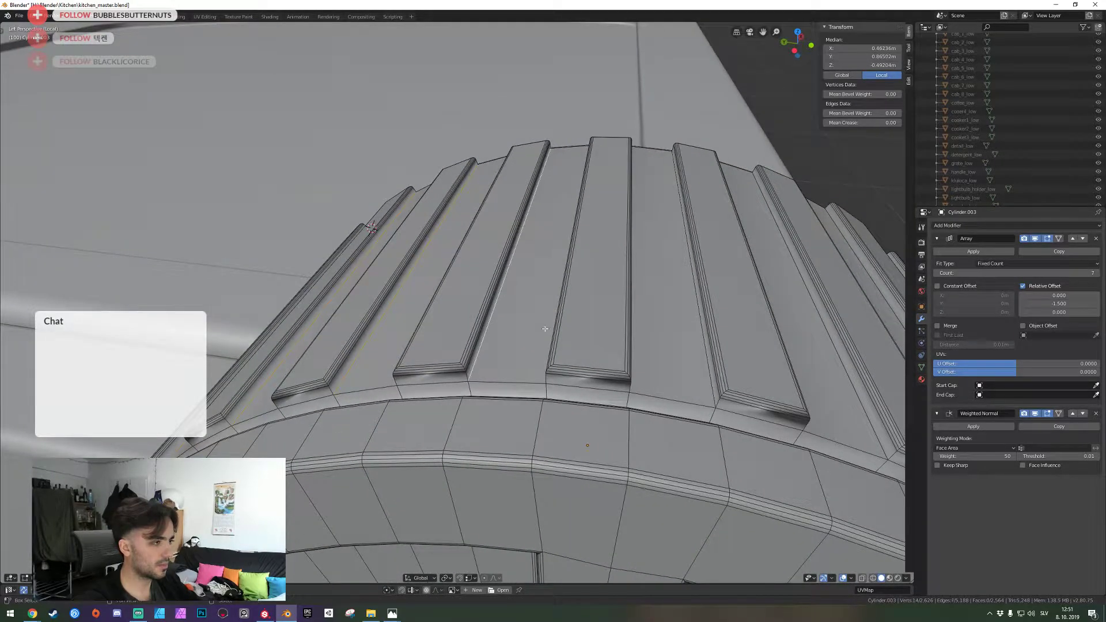
key("shift+grave")
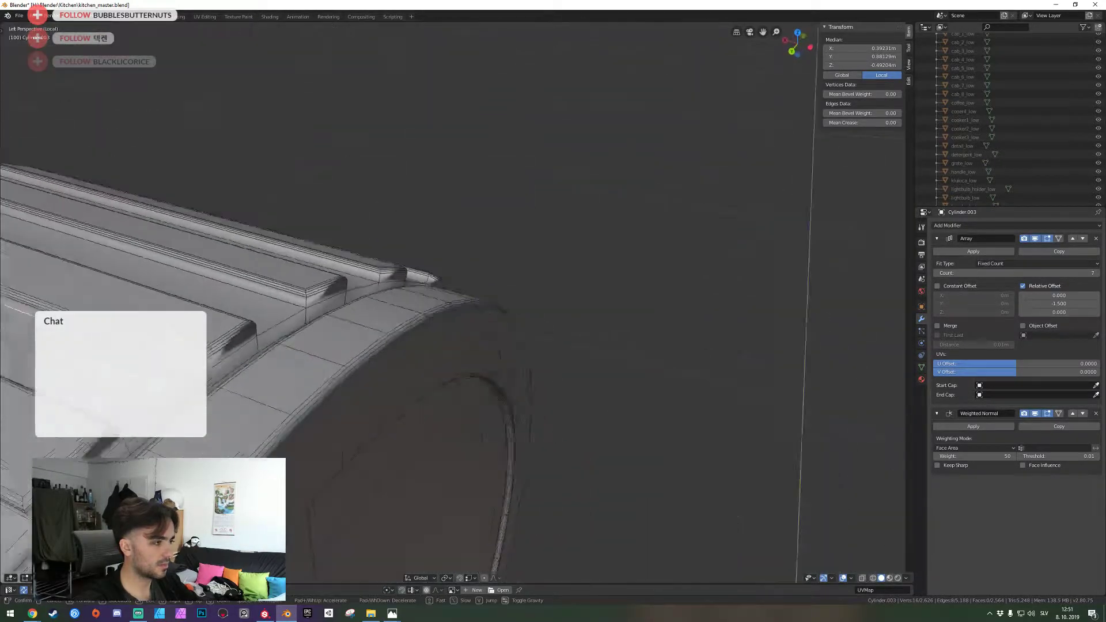
key("a")
left_click(461, 371)
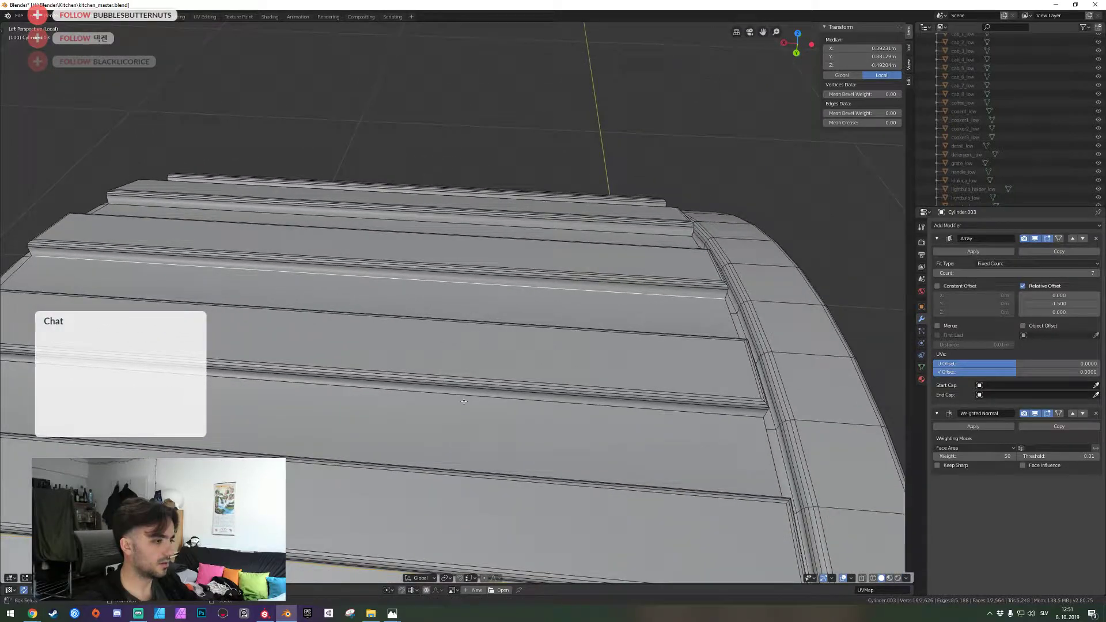
middle_click_drag(464, 402, 474, 394)
left_click(475, 394, "alt+shift")
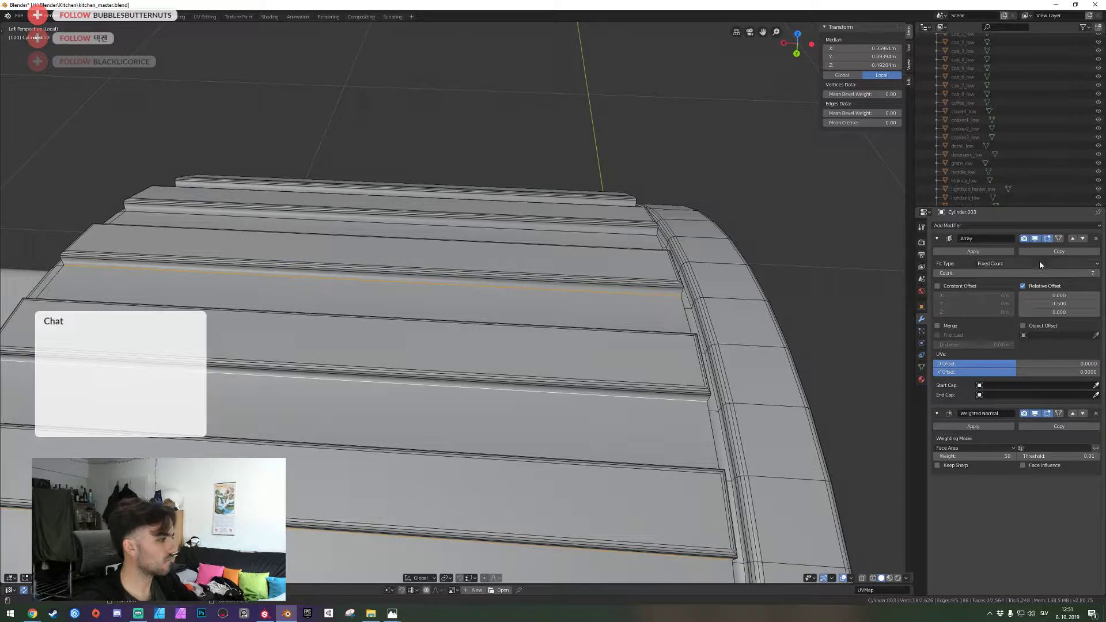
Turn off the Array modifier's viewport display and add the base edges of the following ribs past the top of the cylinder
middle_click_drag(673, 276, 455, 329)
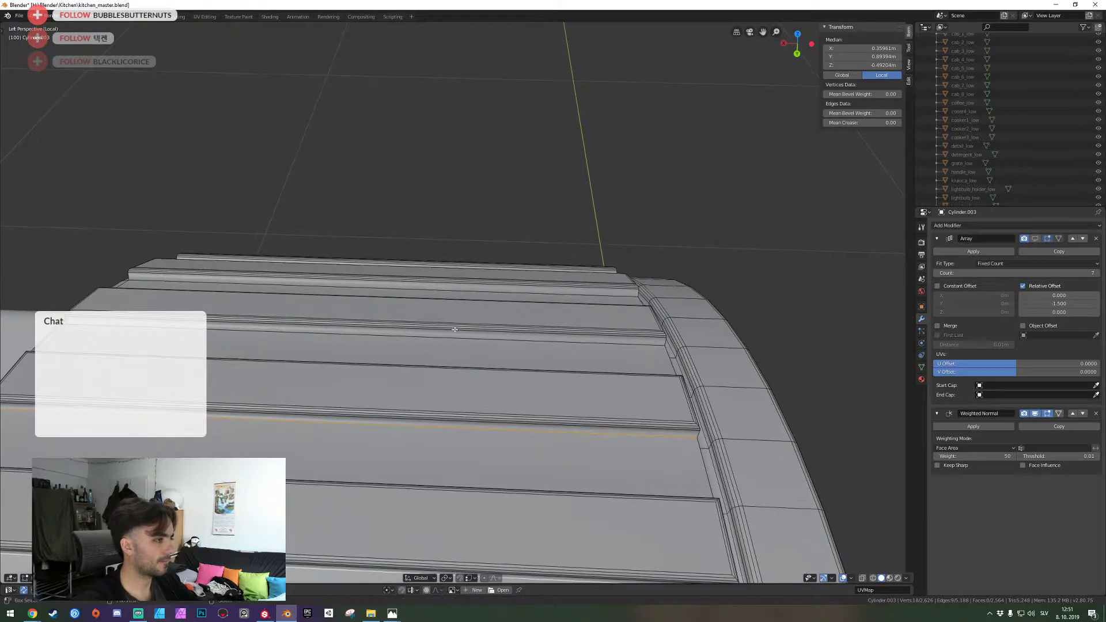
left_click(488, 293, "shift")
key("shift+grave")
key("e")
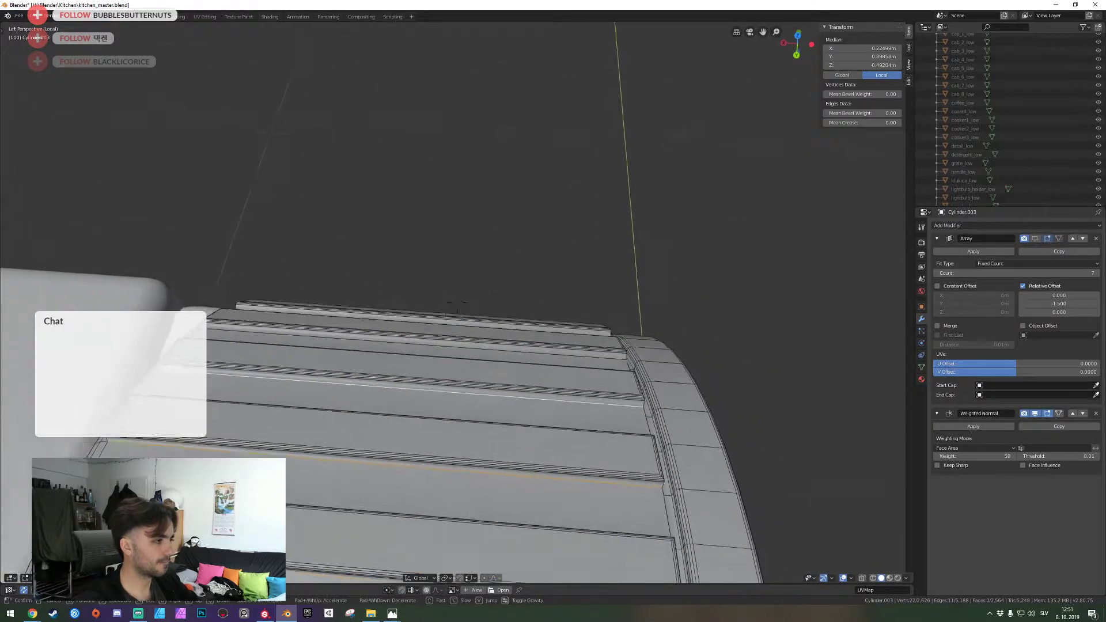
key("w")
left_click(457, 302)
left_click(457, 301, "shift")
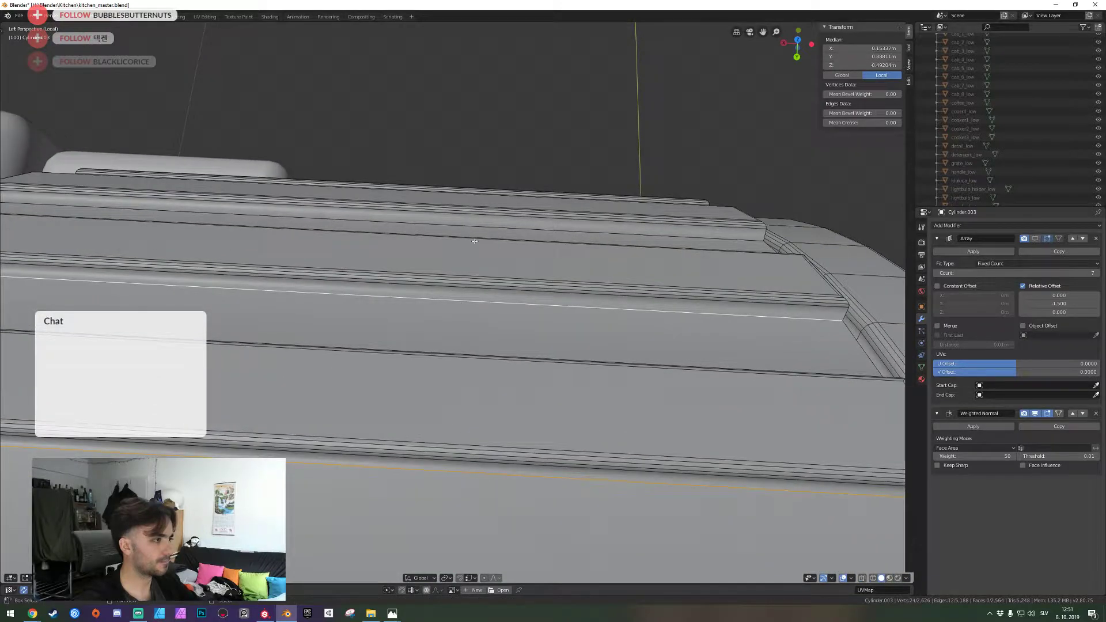
left_click(504, 232, "shift")
key("shift+grave")
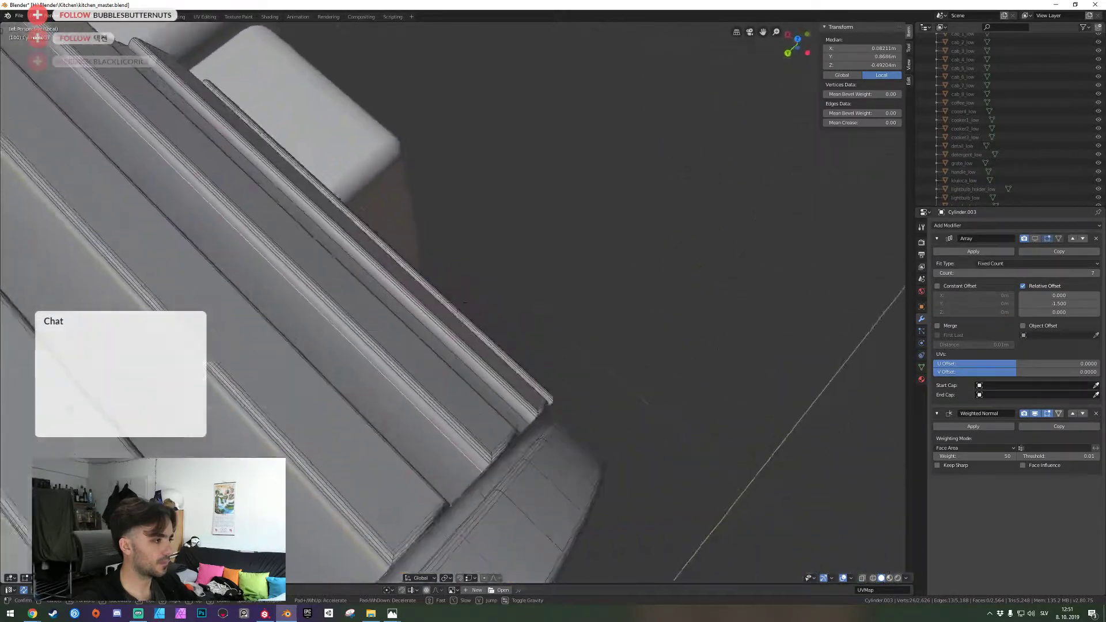
Add the base edges of the ribs curving down toward the cylinder's underside to the selection
left_click(306, 286)
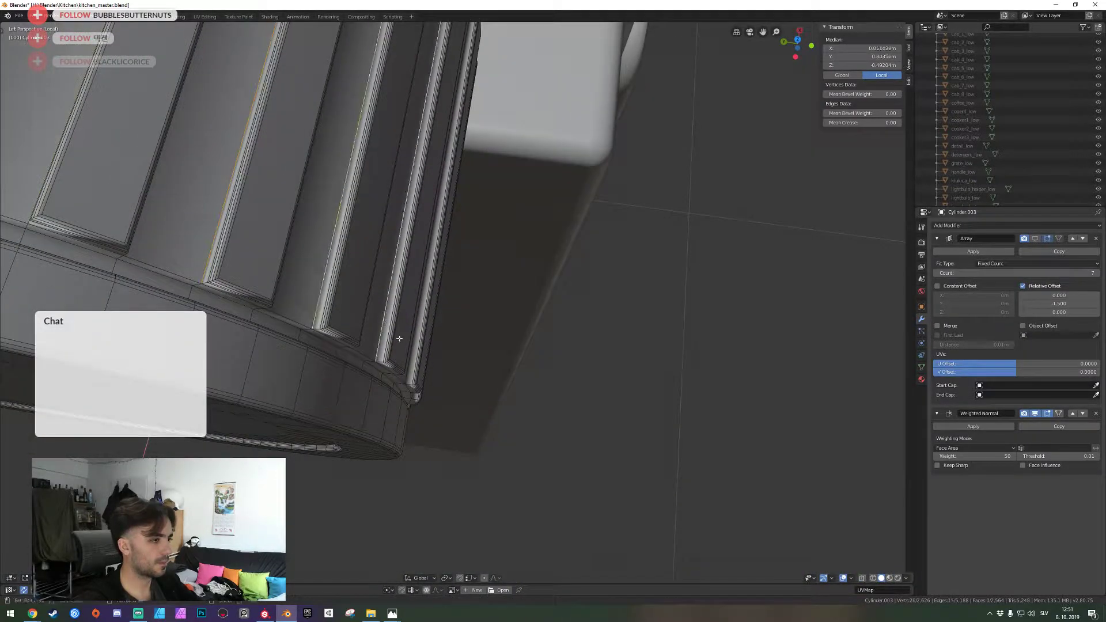
key("shift+grave")
key("w")
left_click(386, 259)
left_click(385, 258, "shift")
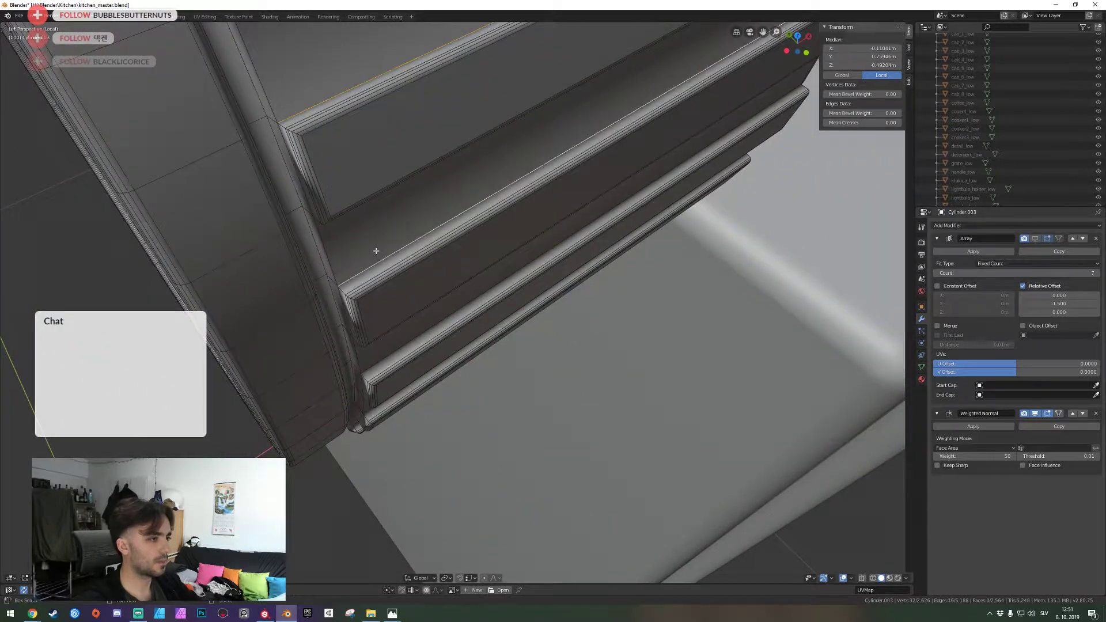
left_click(392, 354, "shift")
middle_click_drag(364, 415, 334, 360)
right_click(438, 326, "shift")
left_click(410, 430, "shift")
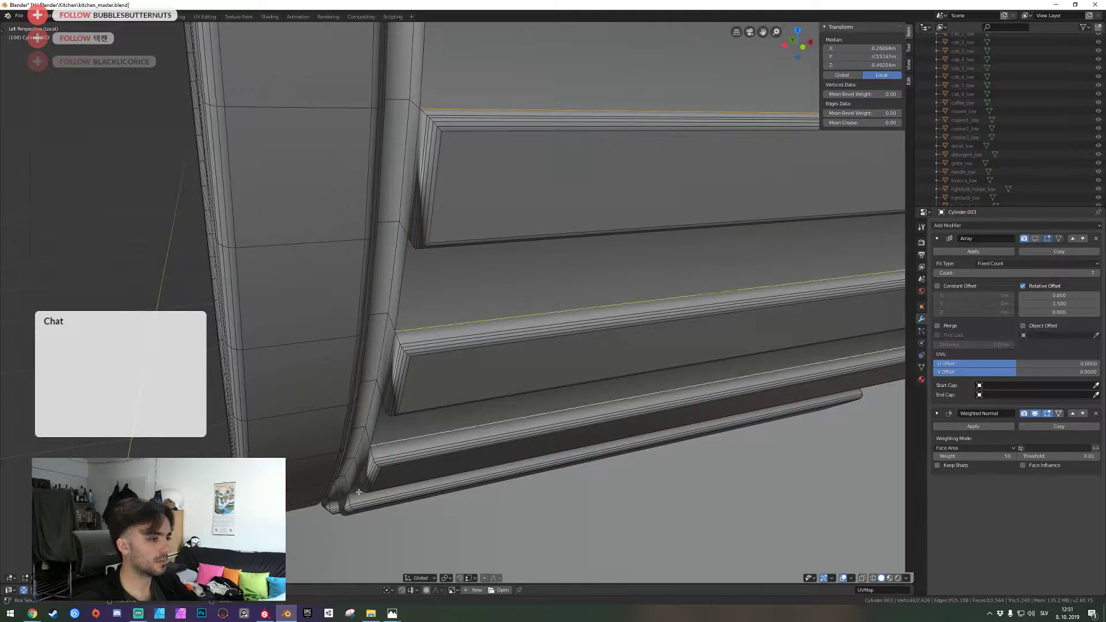
Add the base edges of the ribs around the lowest part of the cylinder to the selection
middle_click_drag(355, 496, 389, 430)
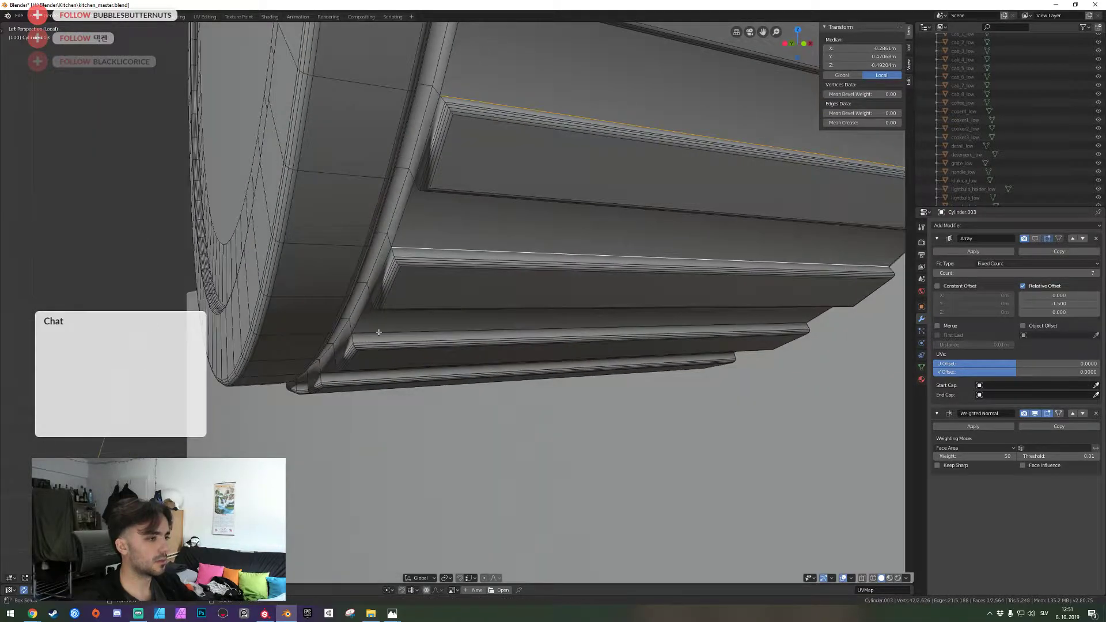
right_click(378, 331, "shift")
middle_click_drag(331, 375, 476, 301)
left_click(428, 342, "shift")
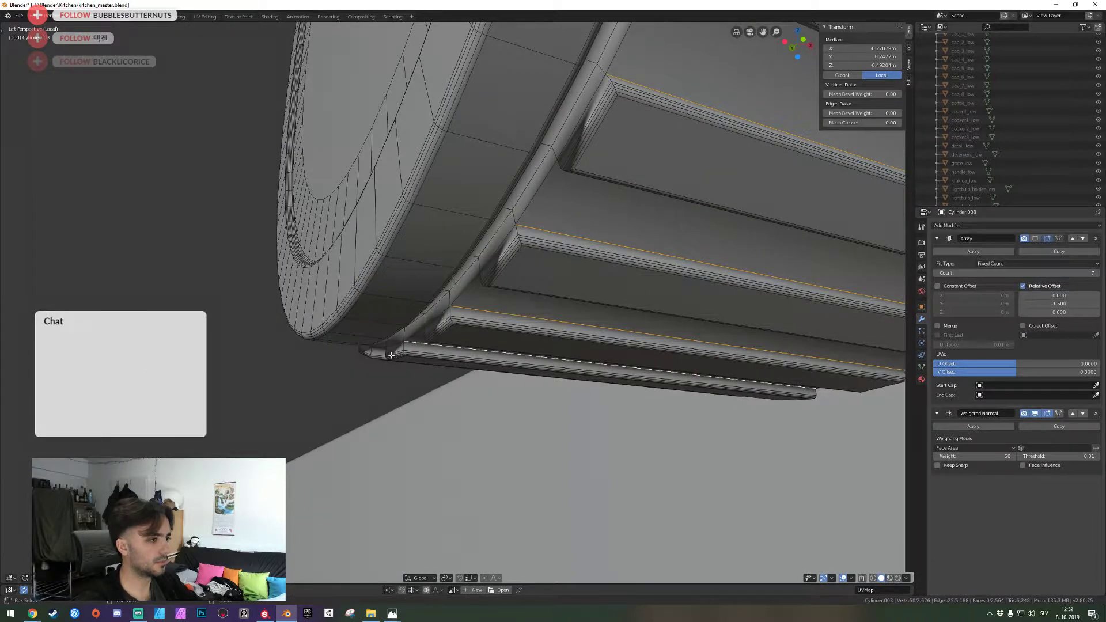
key("shift+grave")
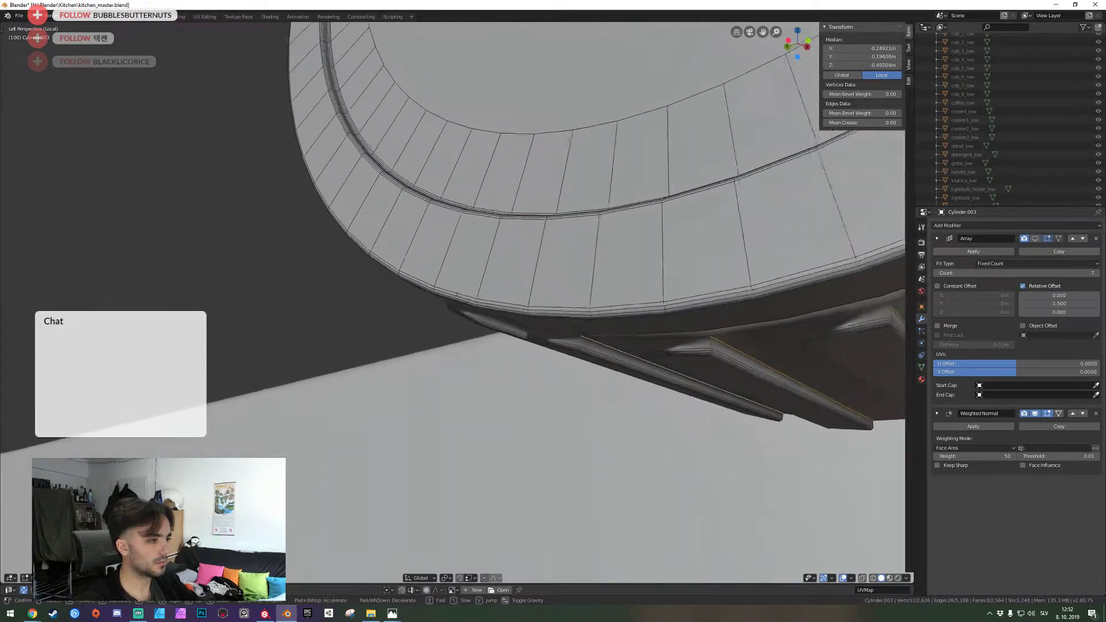
left_click(457, 310)
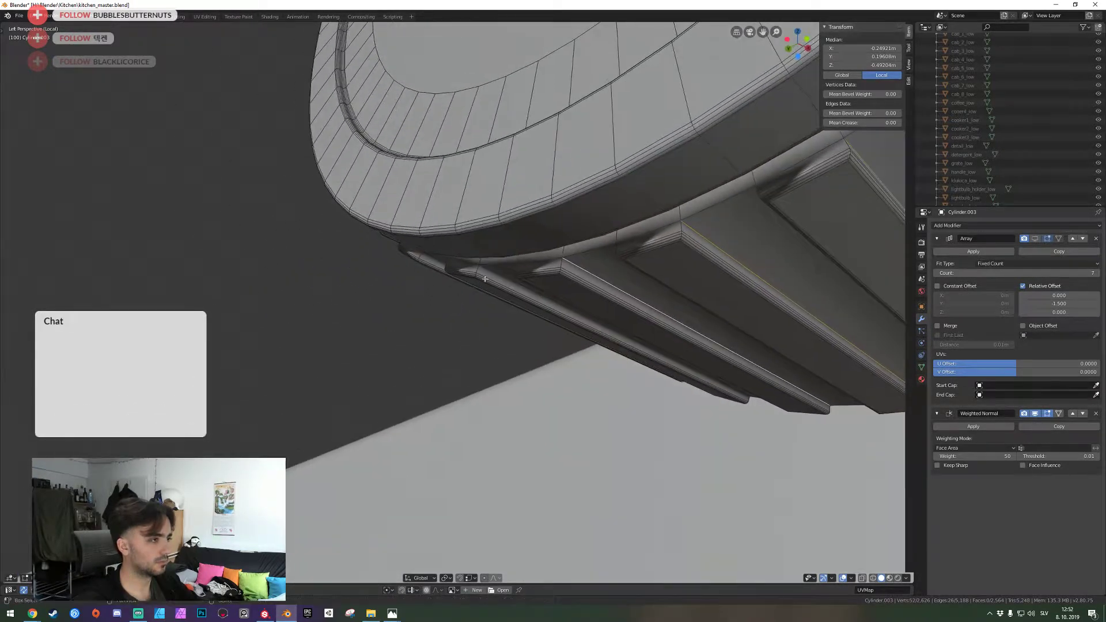
left_click(436, 258, "shift")
Add the rib base edges climbing the opposite side of the cylinder to the selection, undoing the accidental extrusion
key("shift+grave")
left_click(458, 303)
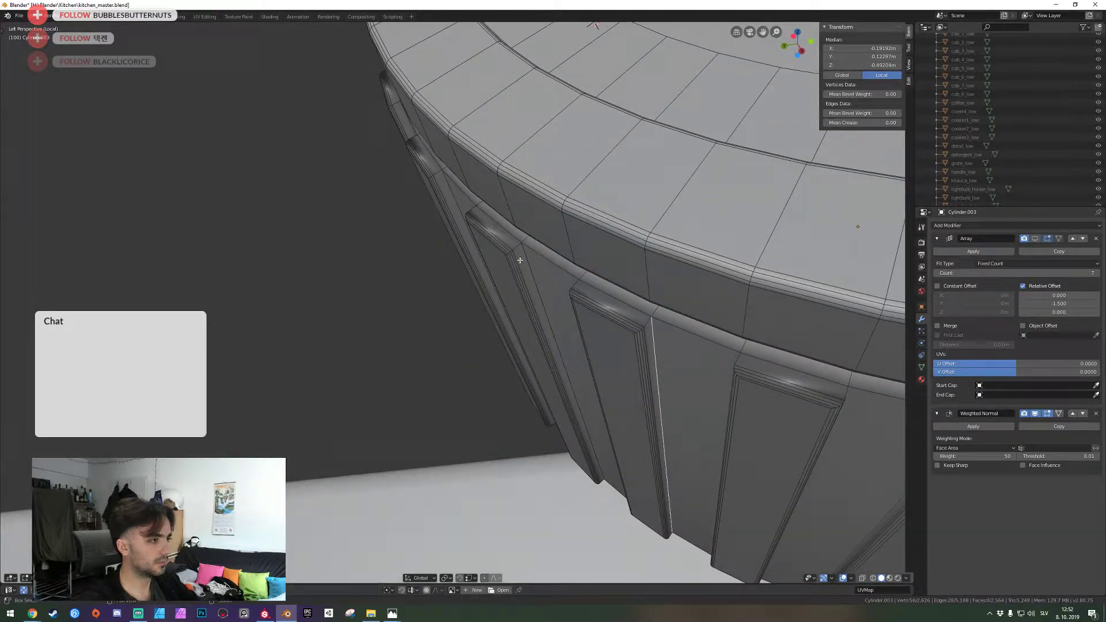
key("shift+grave")
left_click(457, 304)
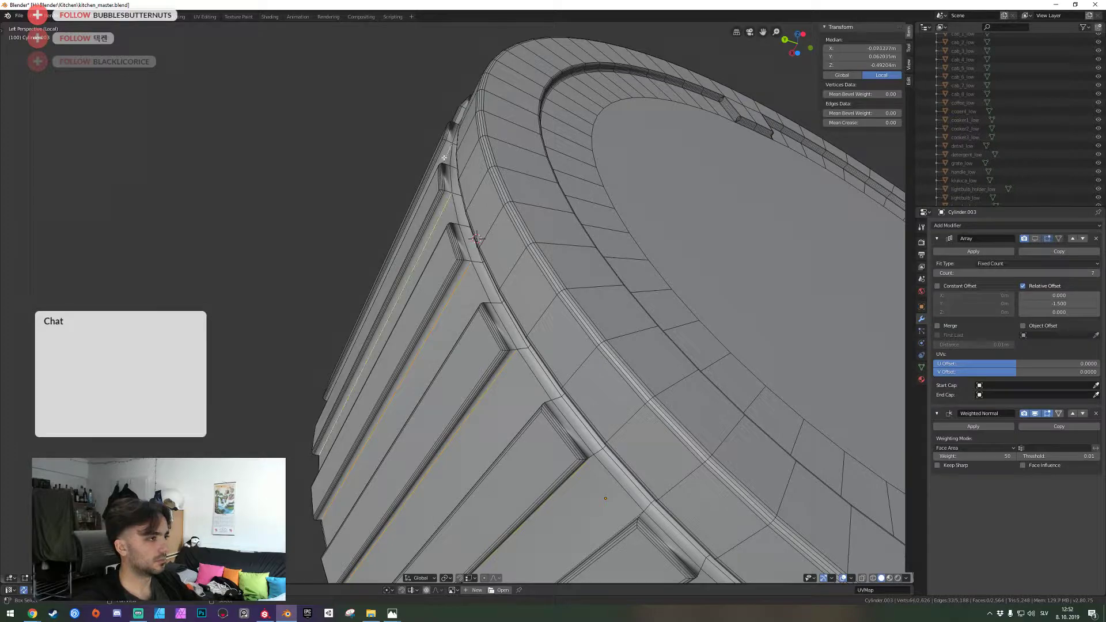
middle_click_drag(444, 157, 469, 283)
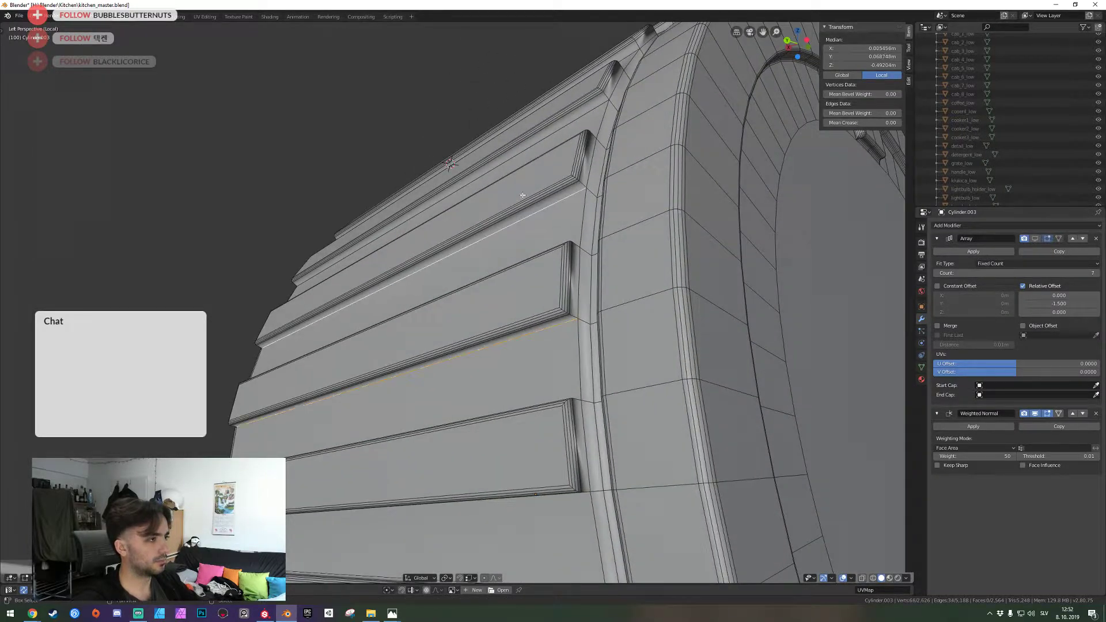
middle_click_drag(573, 122, 490, 279)
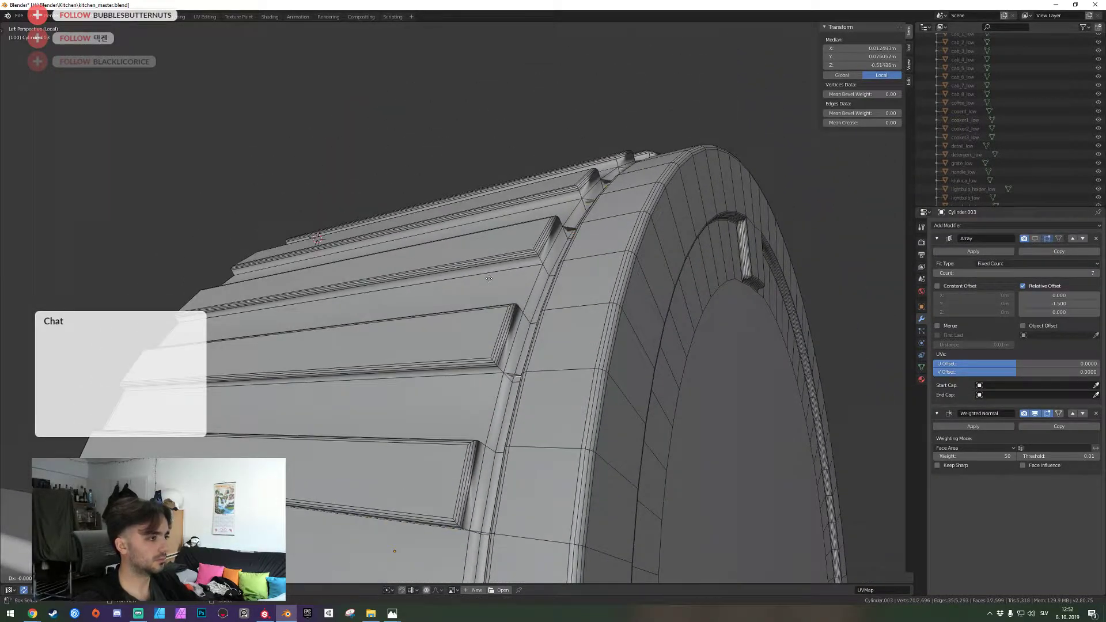
key("e")
key("ctrl+z")
right_click(505, 273, "shift")
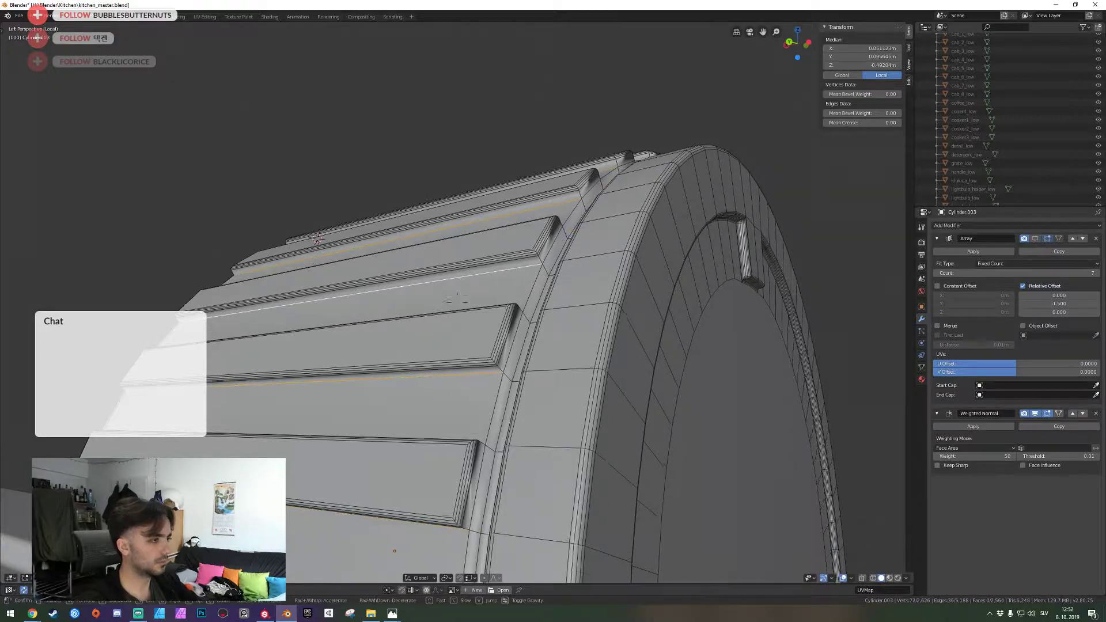
Add the unselected base edges in the narrow gaps between the ribs, working up close beside the rib ends
scroll(505, 274, "up", 6)
middle_click_drag(505, 274, 435, 319)
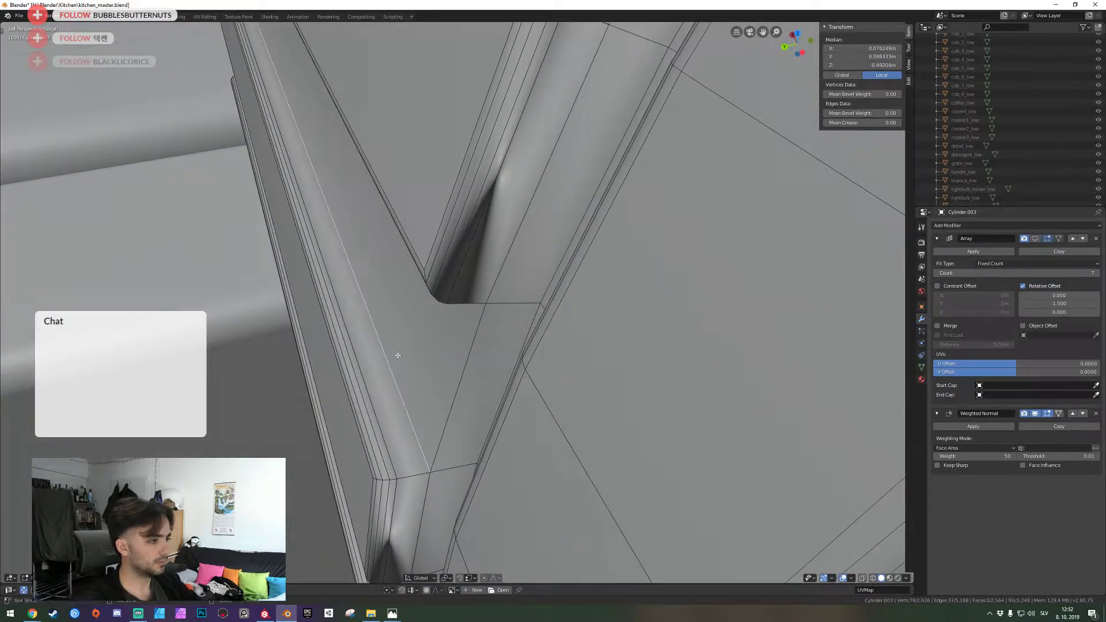
middle_click_drag(398, 356, 477, 316)
scroll(477, 316, "down", 3)
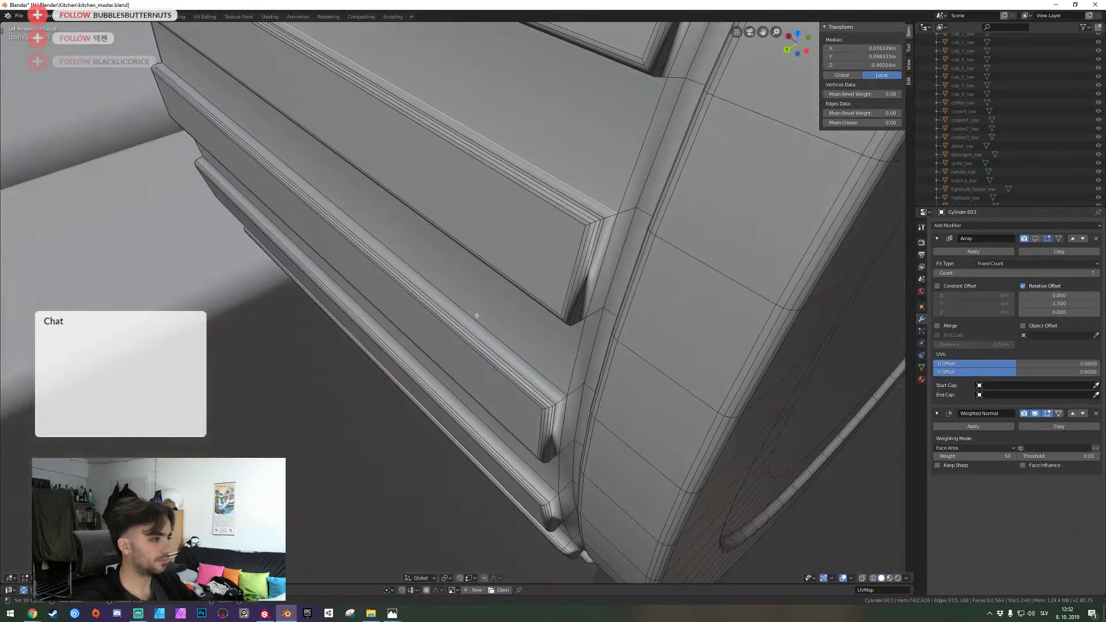
right_click(535, 468, "shift")
middle_click_drag(535, 468, 457, 304, "shift")
left_click(519, 297, "shift")
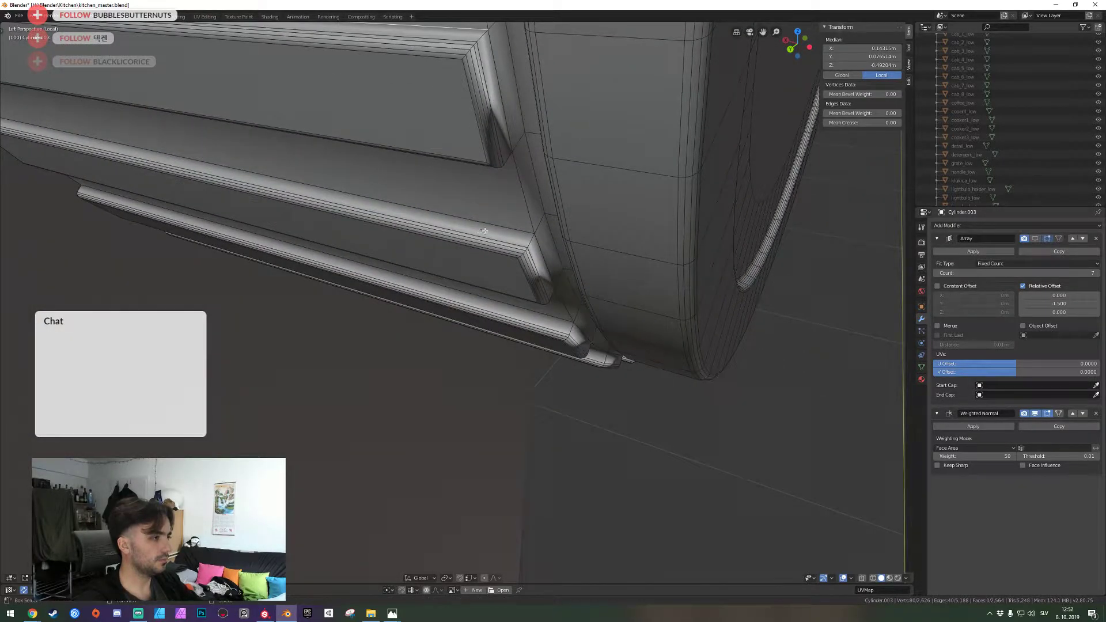
Add the unselected rib base edges in the gaps along the cylinder's underside to the selection
key("shift+grave")
key("q")
left_click(457, 295)
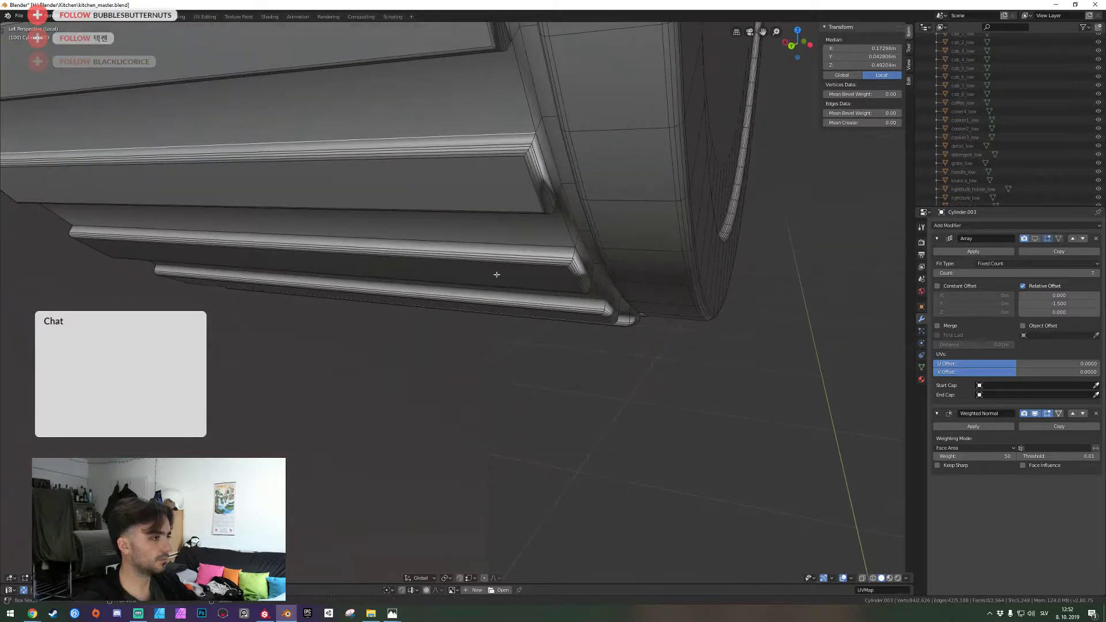
right_click(523, 247, "shift")
key("shift+grave")
key("q")
left_click(457, 295)
right_click(478, 292, "shift")
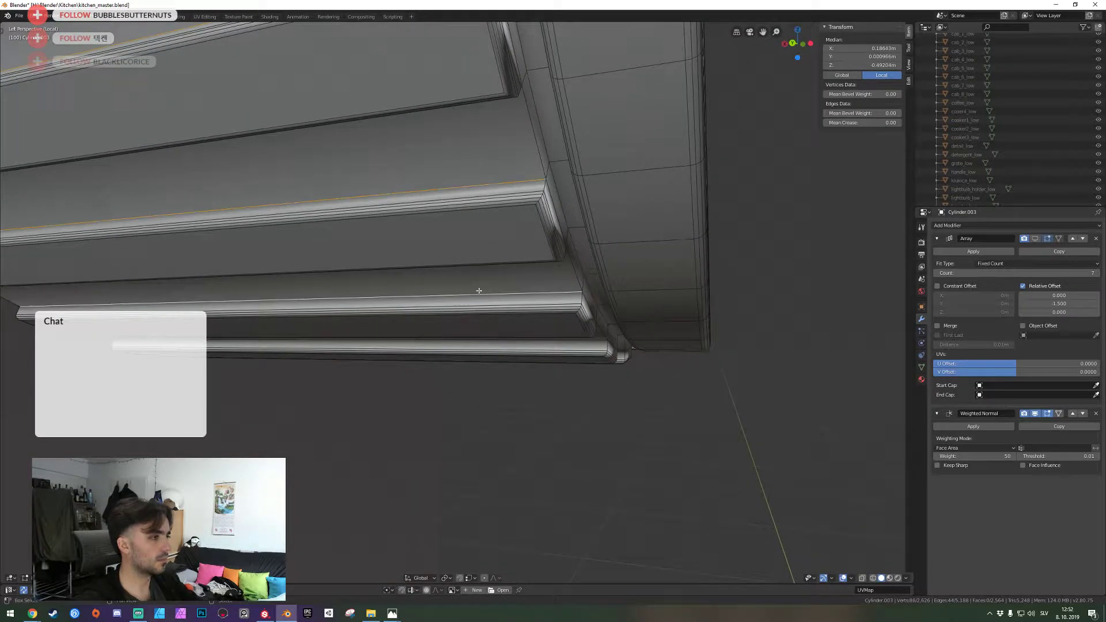
key("shift+grave")
key("q")
left_click(457, 295)
right_click(486, 267, "shift")
Add the base edges of the ribs just past the cylinder's lowest point to the selection
key("shift+grave")
key("q")
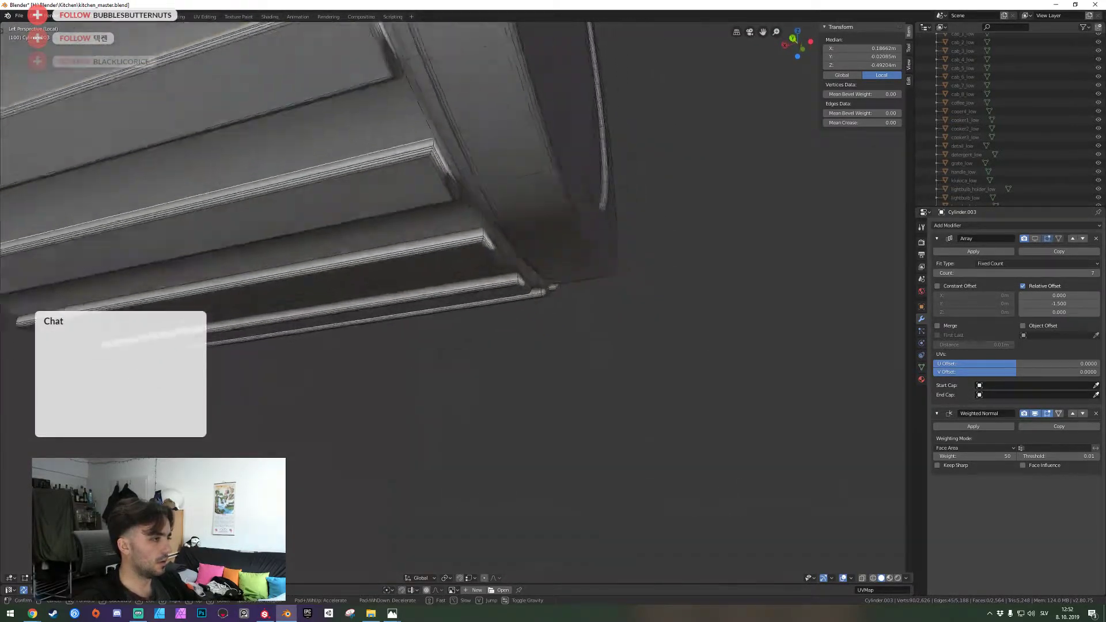
left_click(457, 311)
right_click(456, 257, "shift")
key("shift+grave")
left_click(458, 303)
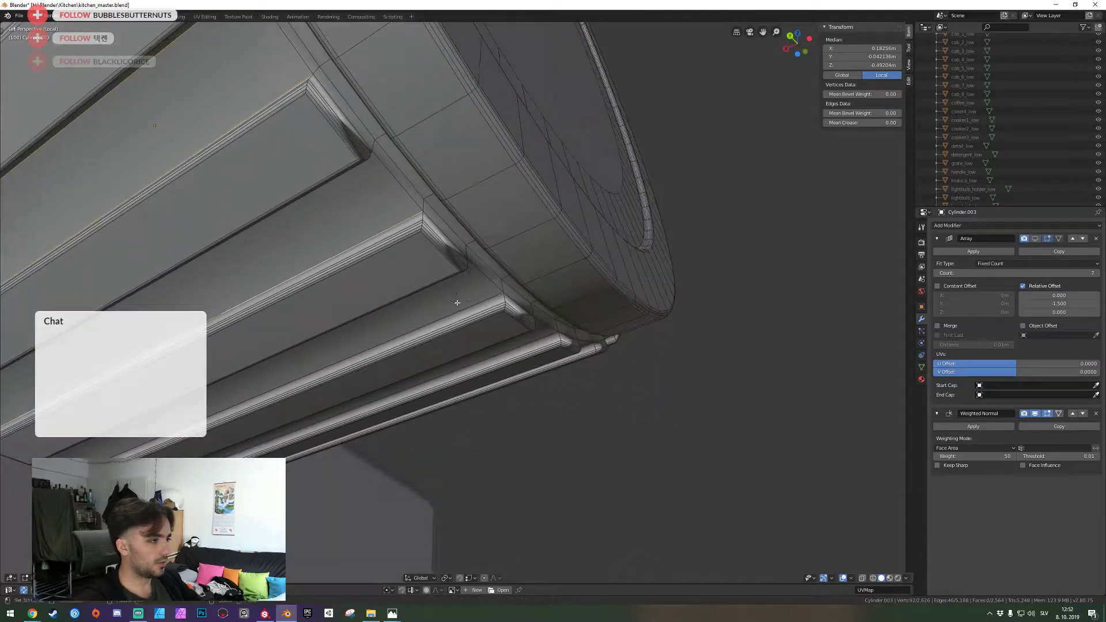
key("w")
left_click(457, 303)
left_click(474, 334, "shift")
key("shift+grave")
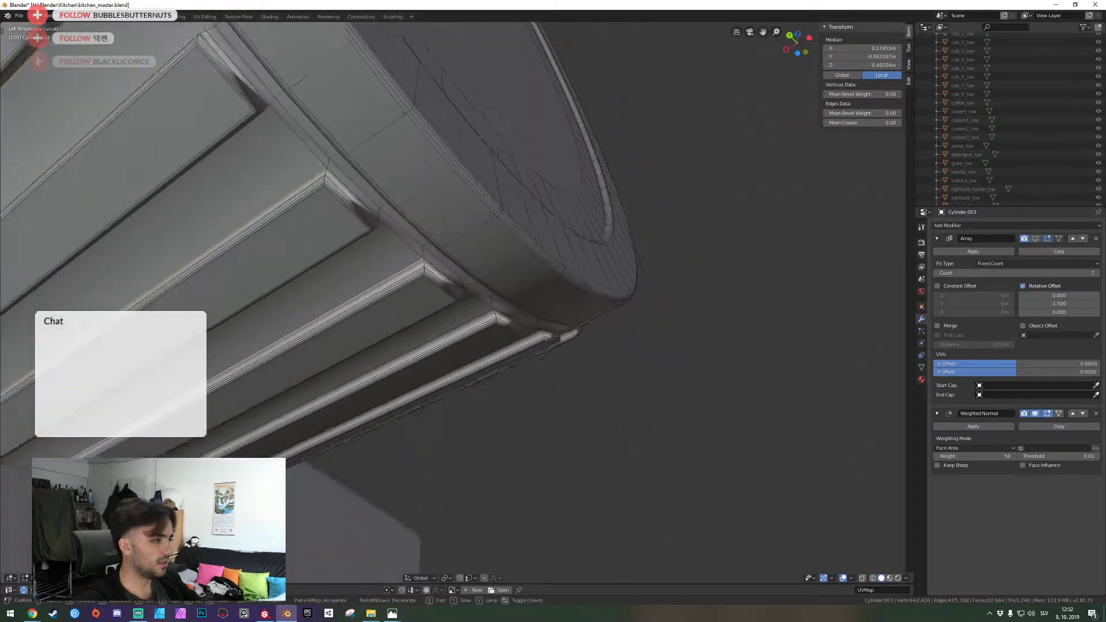
left_click(457, 302)
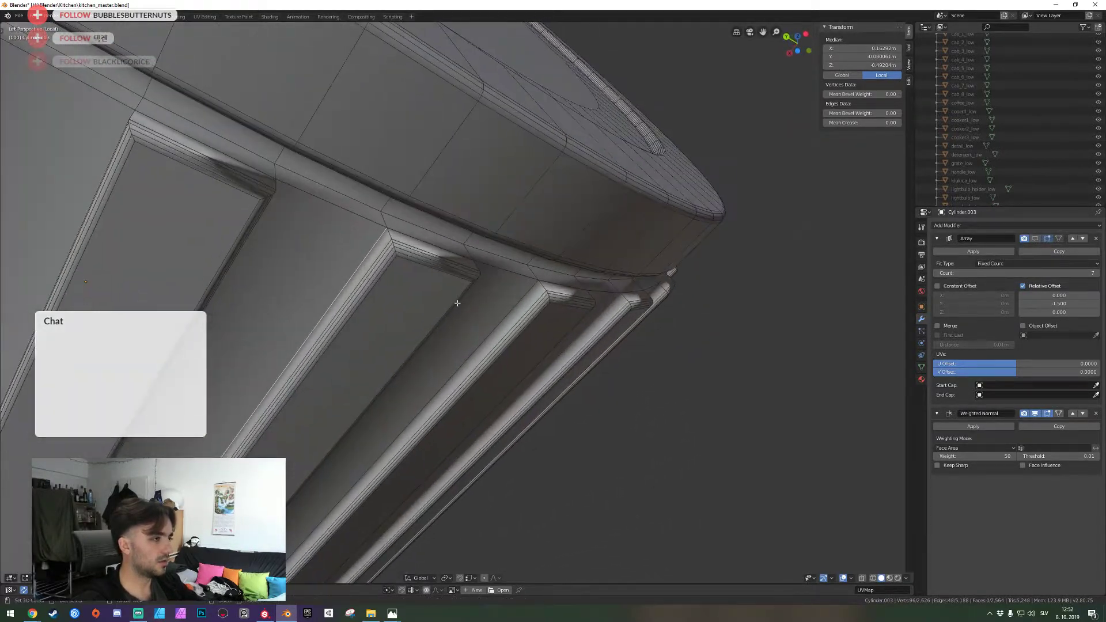
Extend the selection with the base edges of the ribs climbing the cylinder's far side
key("shift+grave")
left_click(457, 302)
left_click(491, 307, "shift")
key("shift+grave")
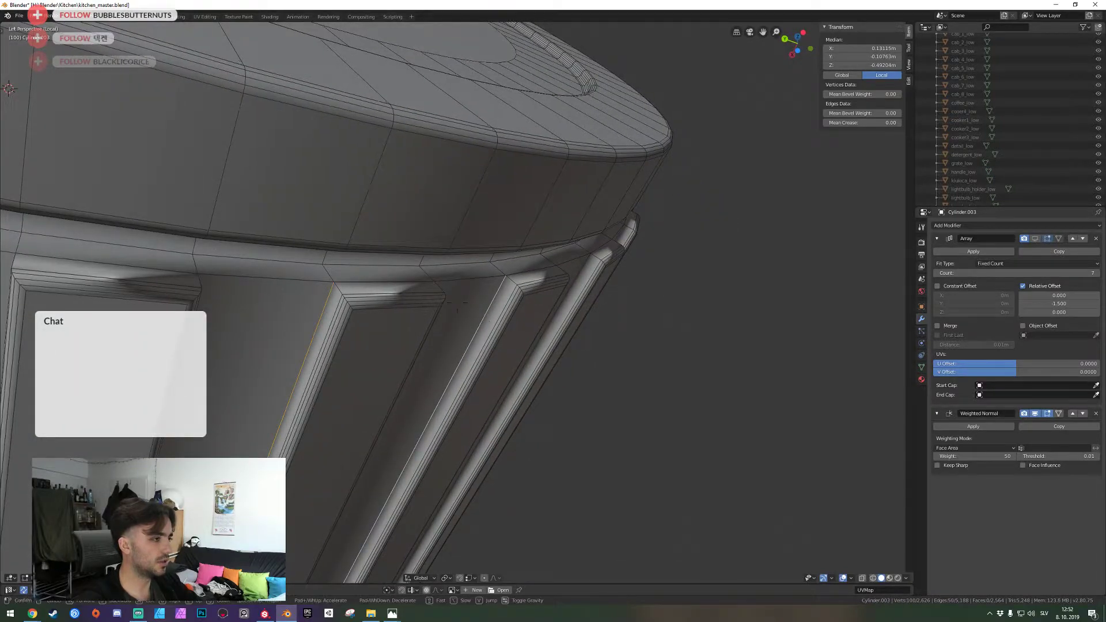
left_click(458, 303)
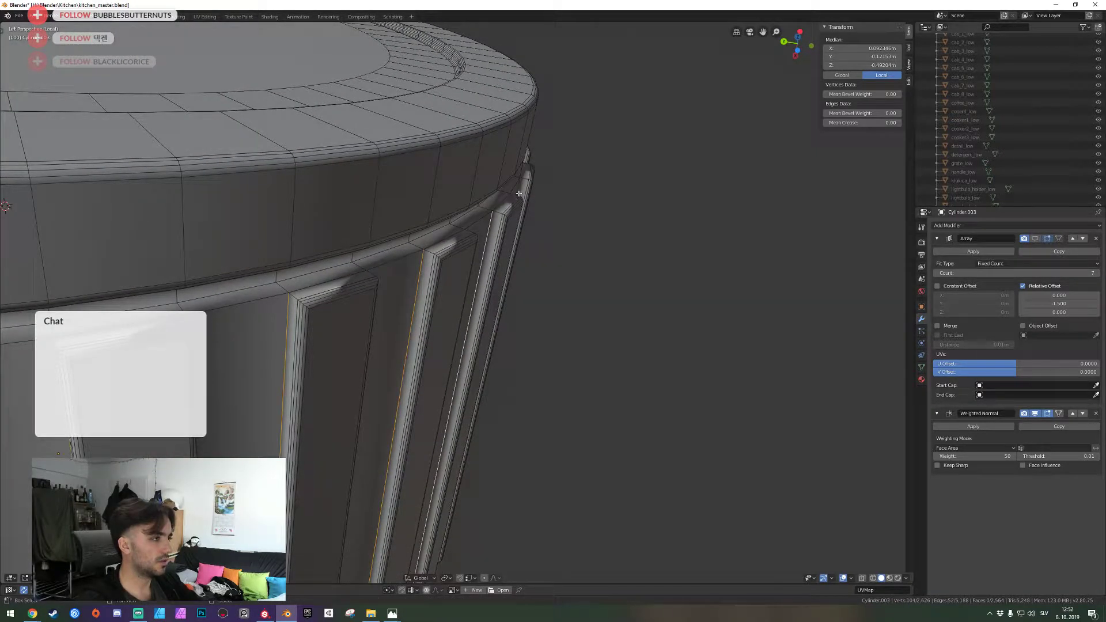
left_click(518, 194, "shift")
key("shift+grave")
left_click(457, 302)
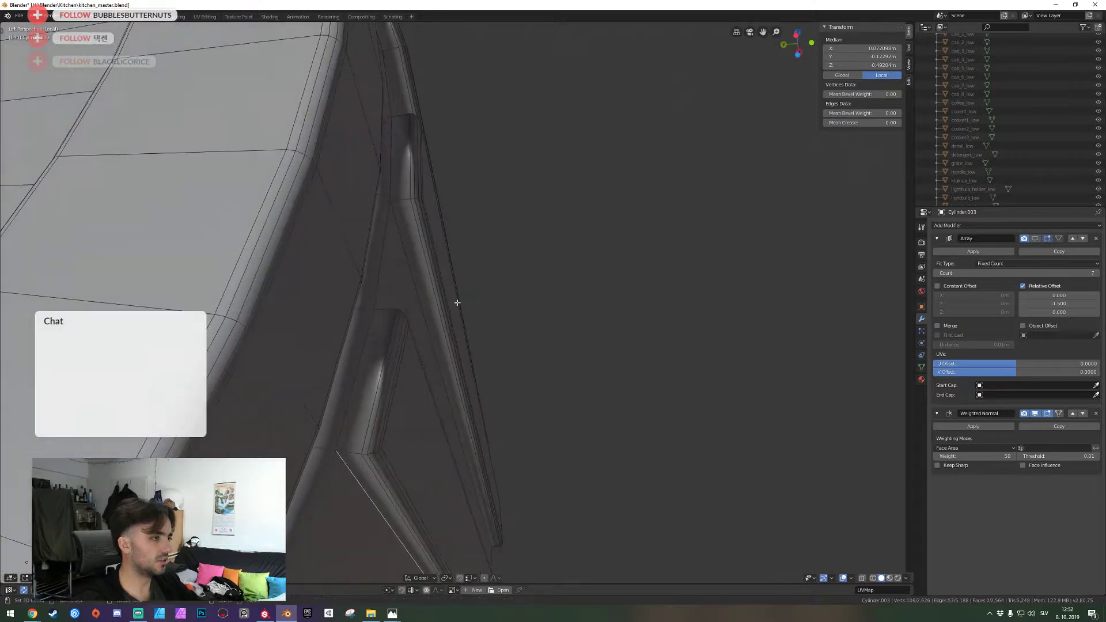
Add the last rib base edges over the upper part of the cylinder, completing the selection around the knob
middle_click_drag(417, 276, 440, 301)
middle_click_drag(396, 338, 396, 389)
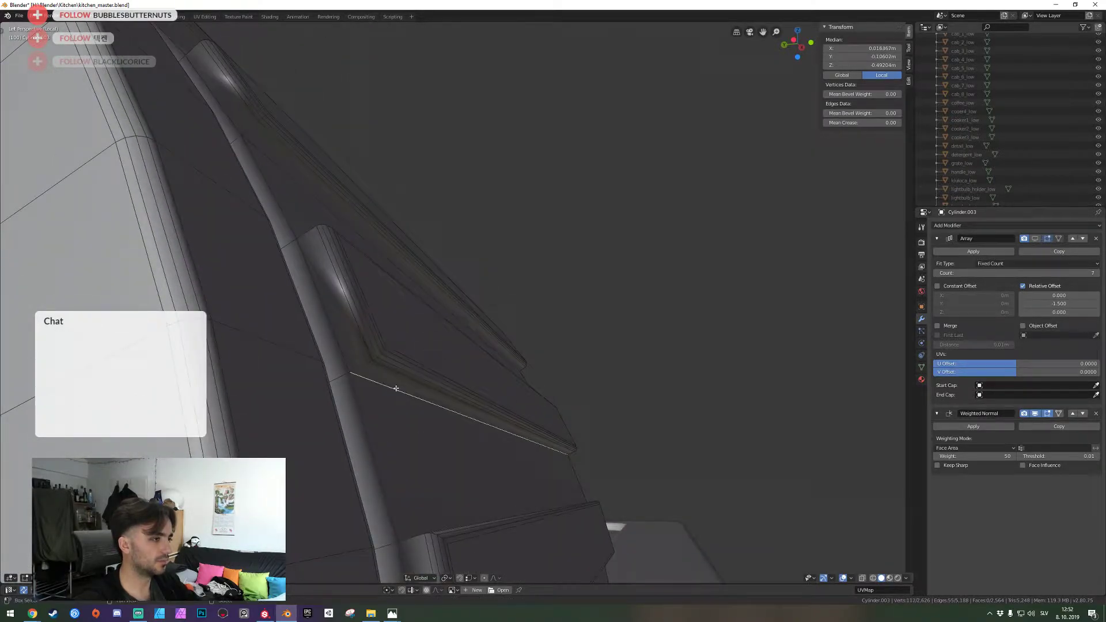
left_click(310, 188, "shift")
middle_click_drag(310, 188, 422, 208)
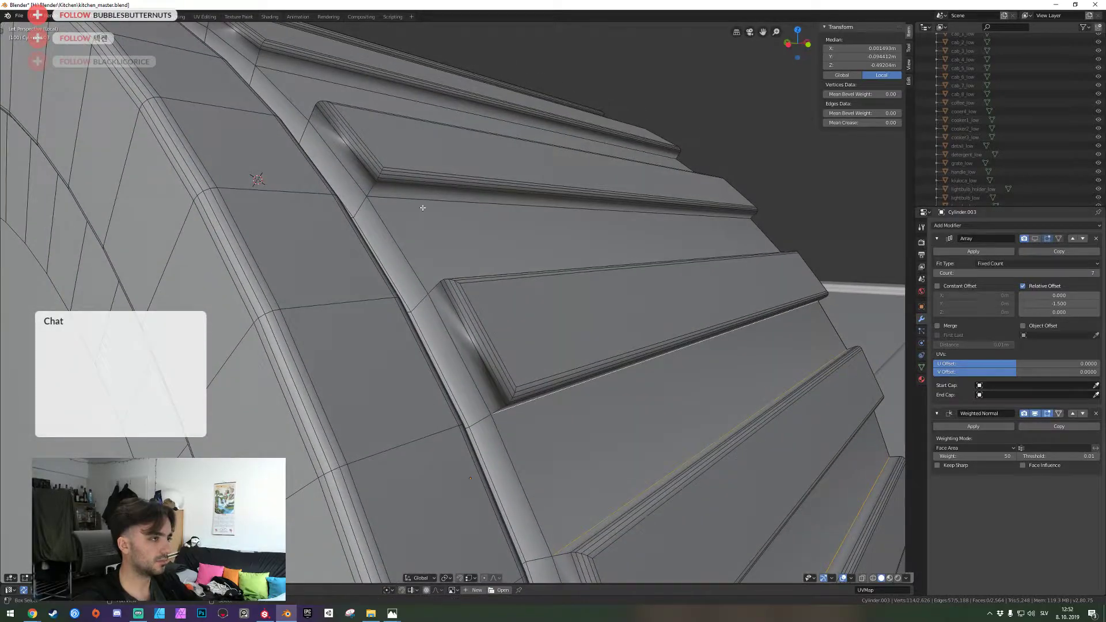
left_click(298, 78, "shift")
middle_click_drag(298, 78, 457, 303)
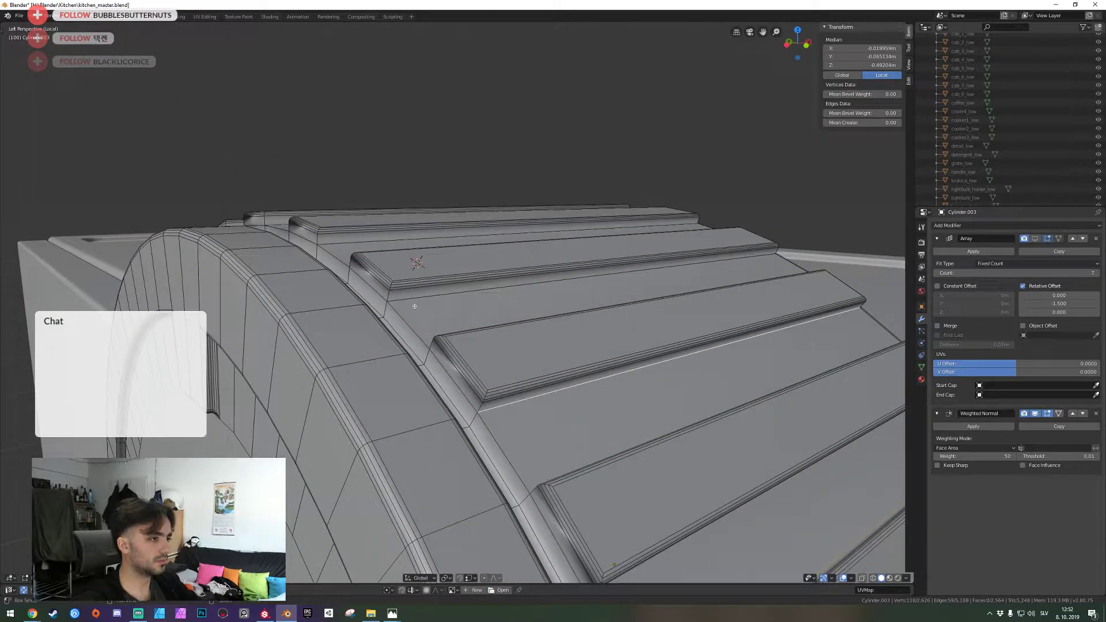
left_click(414, 306, "shift")
left_click(338, 244, "shift")
middle_click_drag(338, 243, 455, 276)
Bevel the selected rib base edges narrowly, return to Object Mode and save the file
key("ctrl+b")
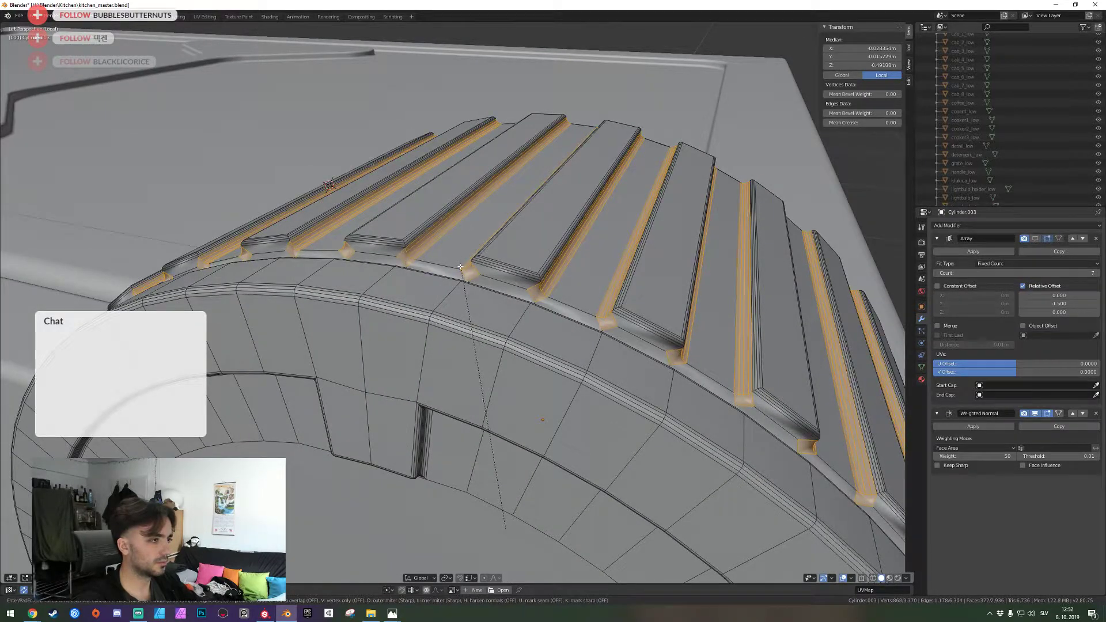
left_click(452, 286)
key("Tab")
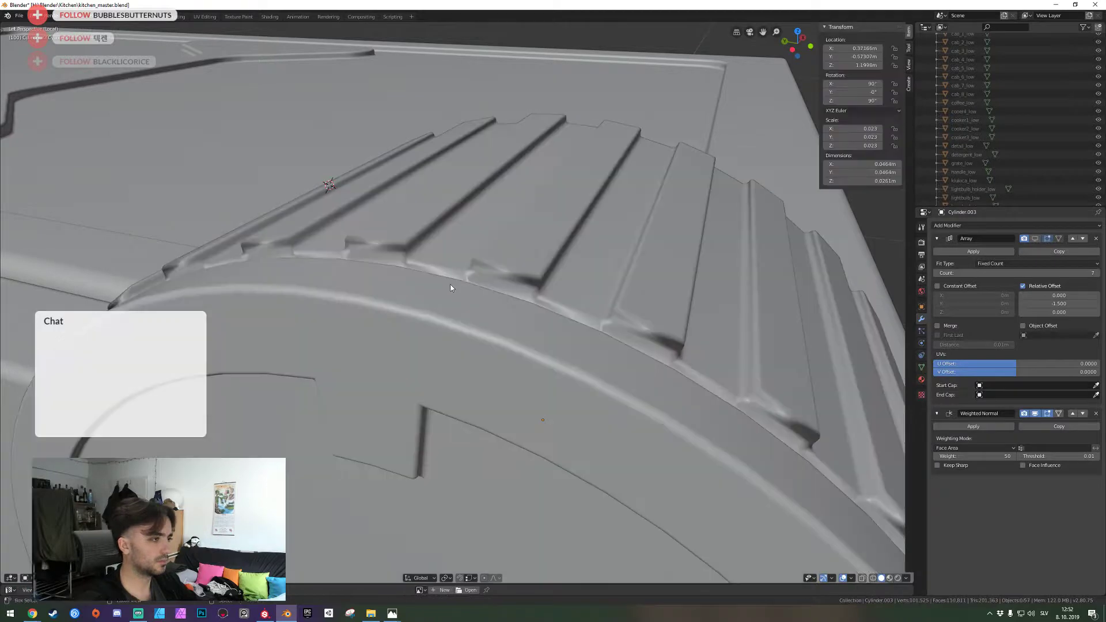
key("ctrl+s")
Examine the bevelled ribs of the knob from the front and from the side
key("shift+grave")
key("s")
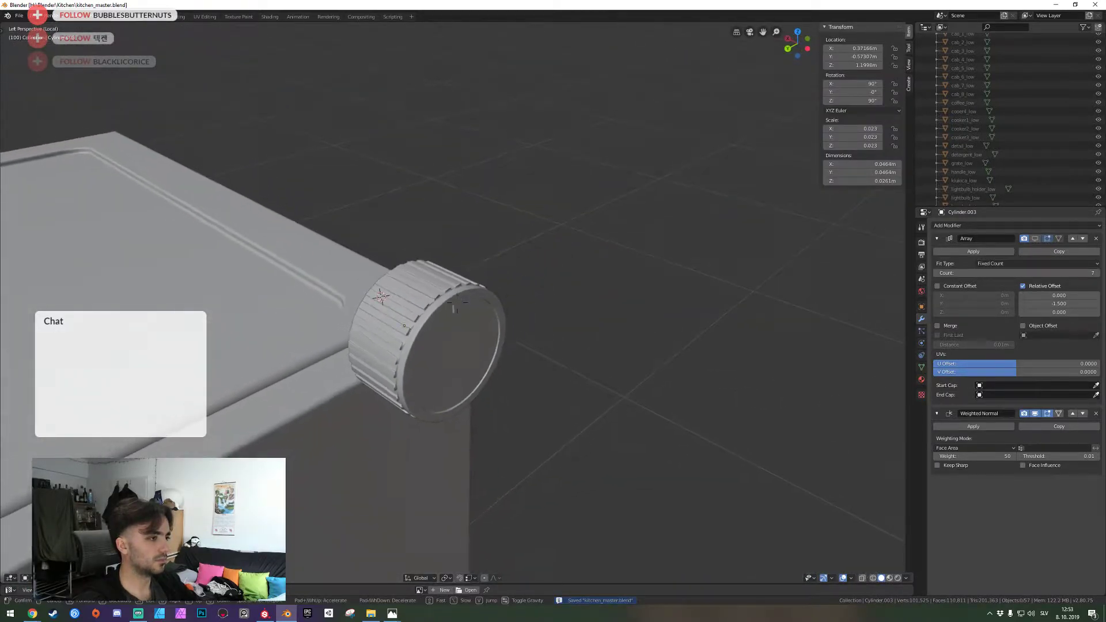
key("q")
left_click(457, 302)
key("a")
key("alt+a")
key("shift+grave")
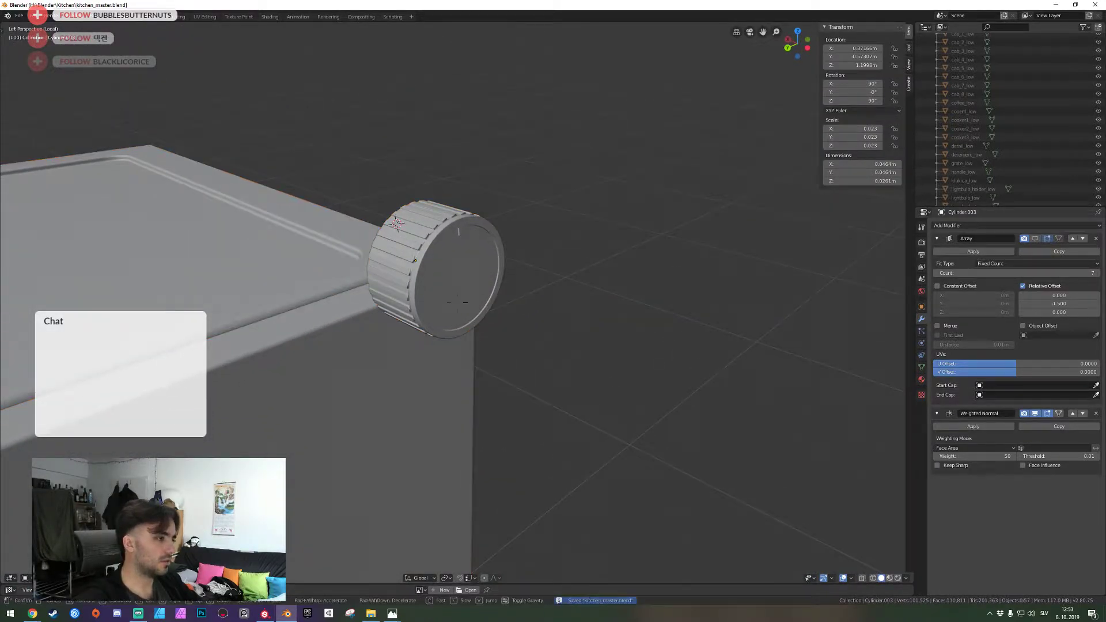
key("a")
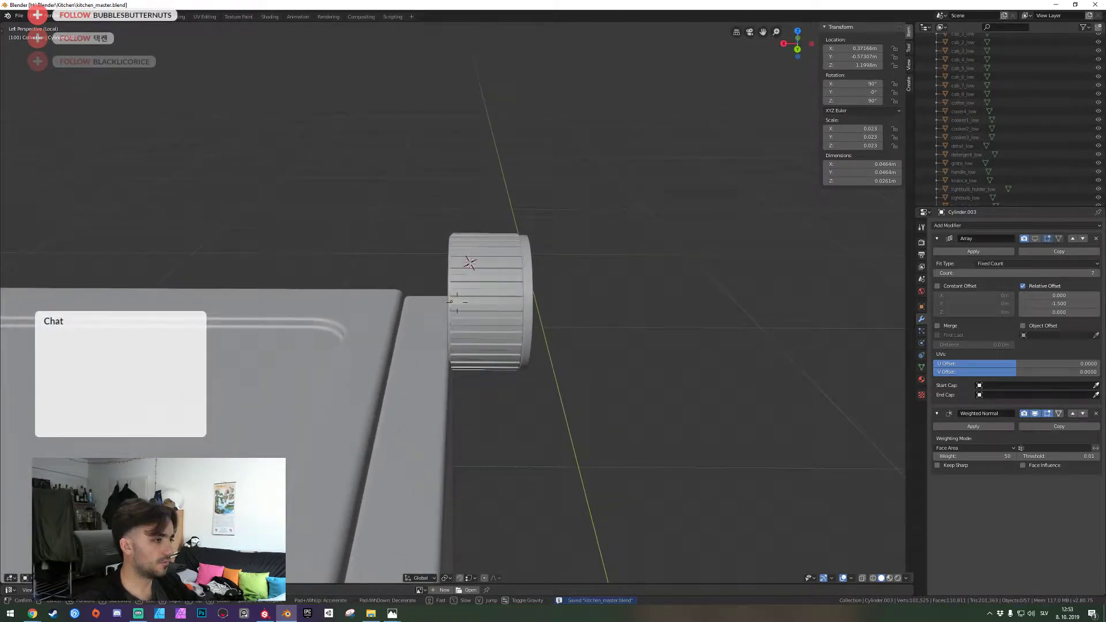
key("d")
left_click(458, 302)
Show the knob's Array modifier in the viewport and apply it
left_click(1036, 239)
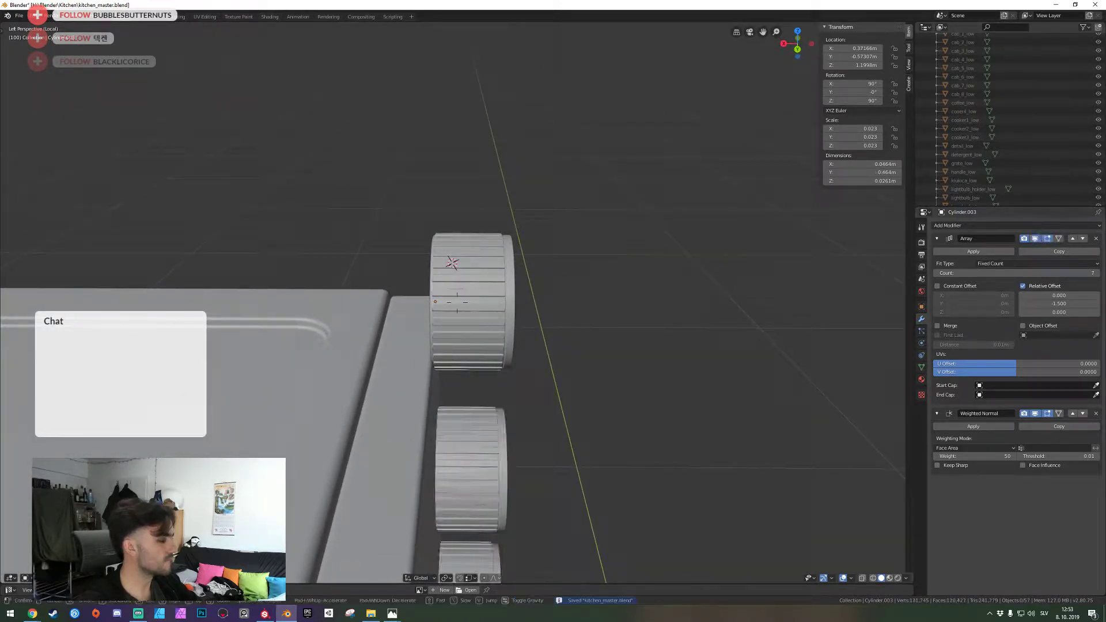
scroll(779, 294, "up", 4)
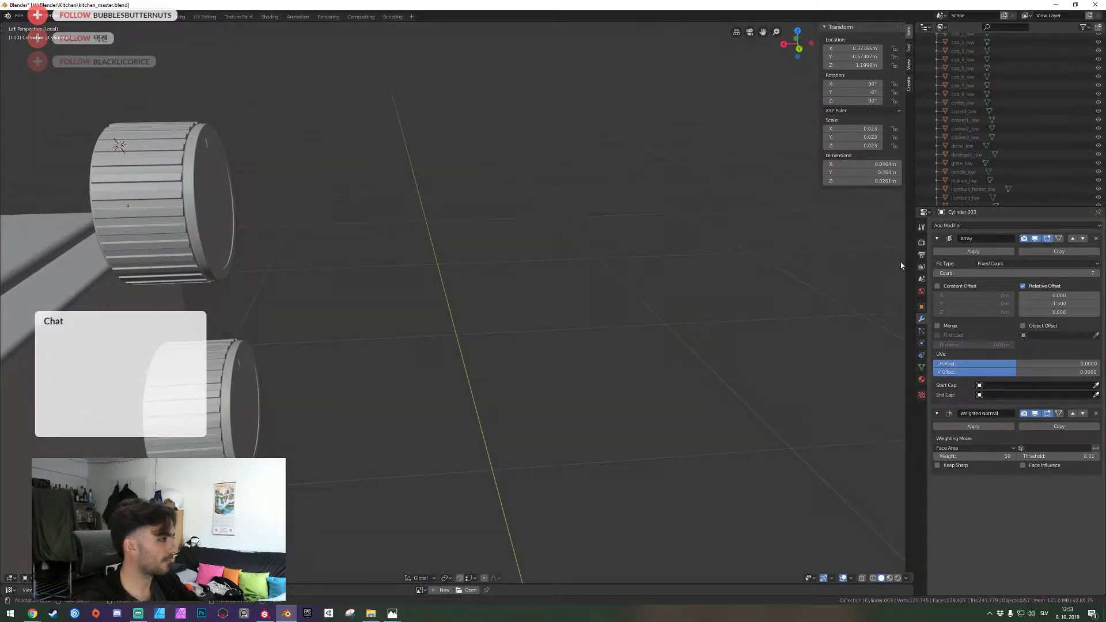
left_click(954, 253)
Delete the topmost knob and the two lowest knobs from the applied array, keeping the four in between
key("shift+grave")
key("d")
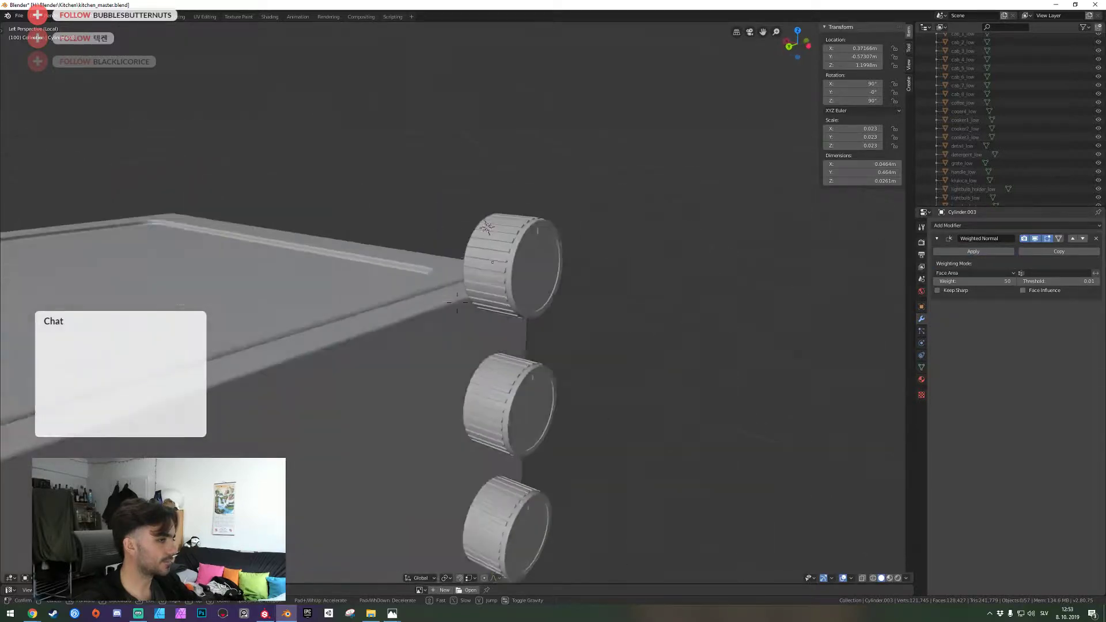
key("s")
left_click(457, 302)
key("Tab")
key("alt+a")
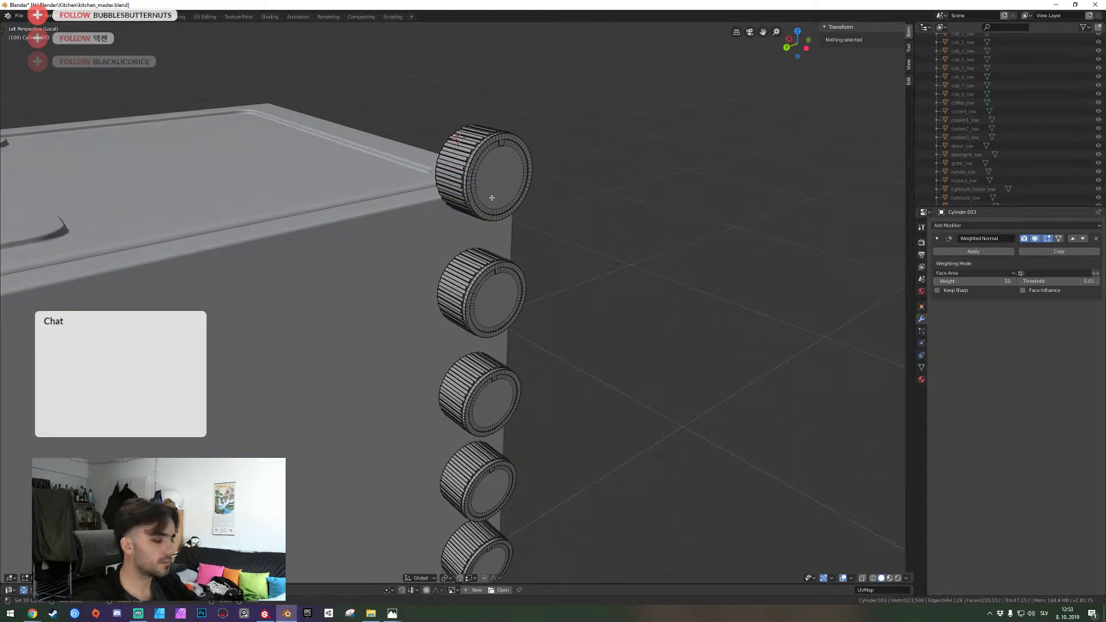
key("l")
key("shift+grave")
key("s")
left_click(458, 309)
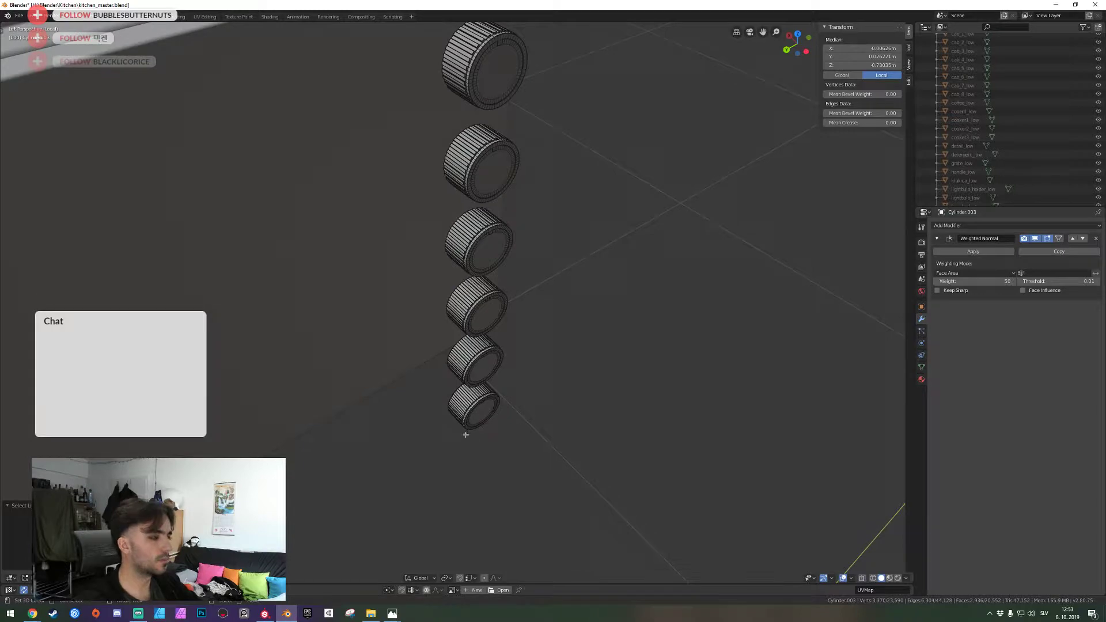
key("l")
key("l")
key("shift+grave")
left_click(457, 303)
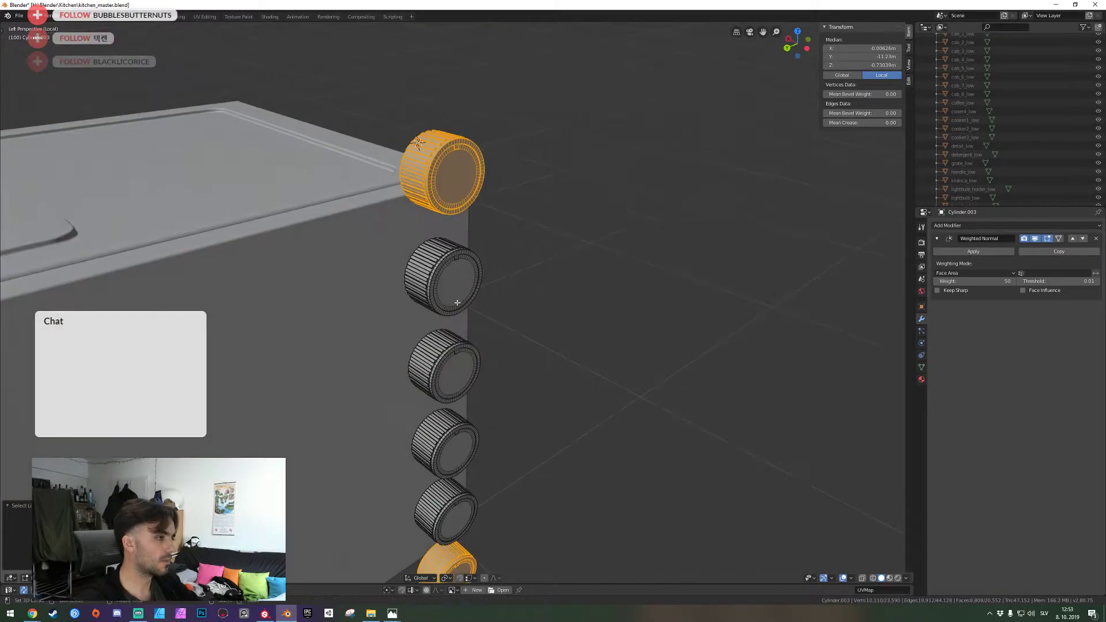
key("x")
left_click(455, 304)
key("Tab")
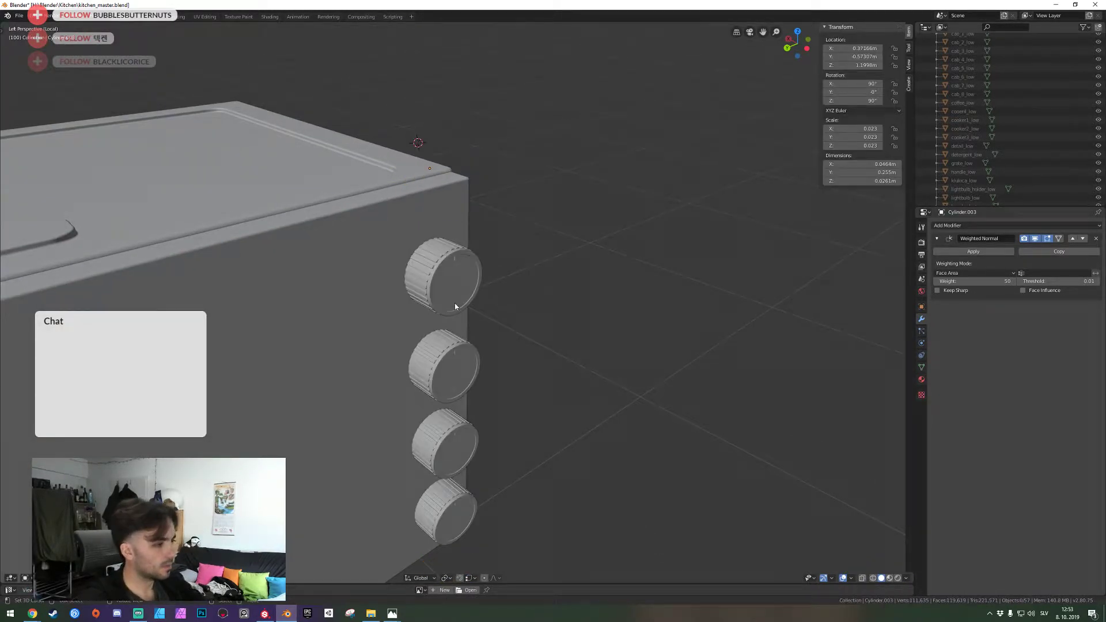
Leave the knobs' isolated view to show the whole cooker and save the file
key("slash")
key("shift+grave")
key("s")
left_click(457, 303)
key("ctrl+s")
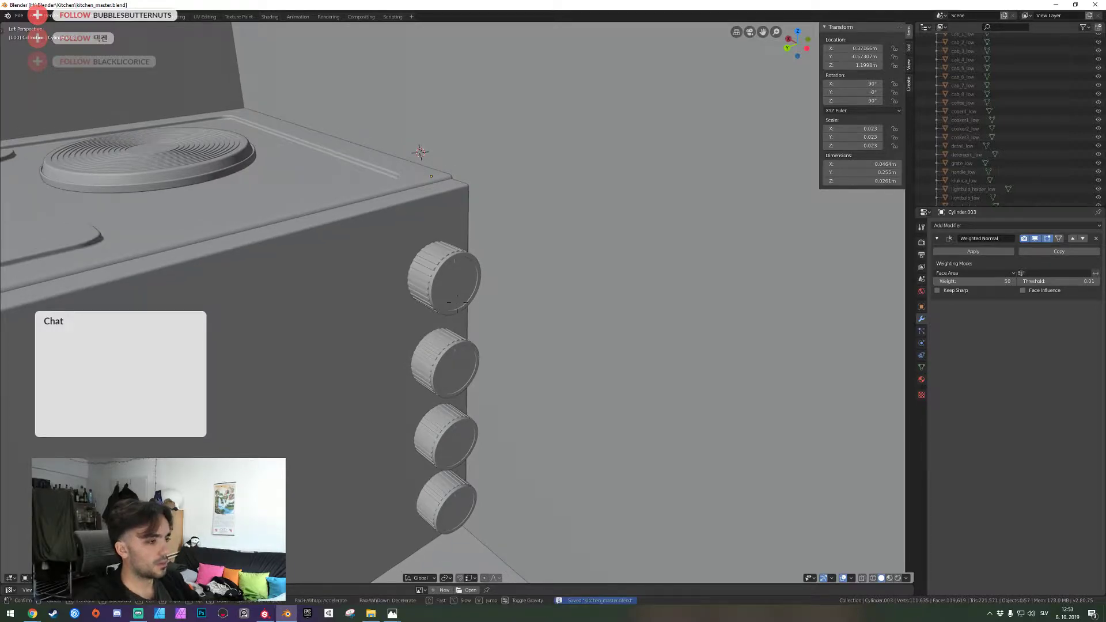
scroll(458, 305, "down", 1)
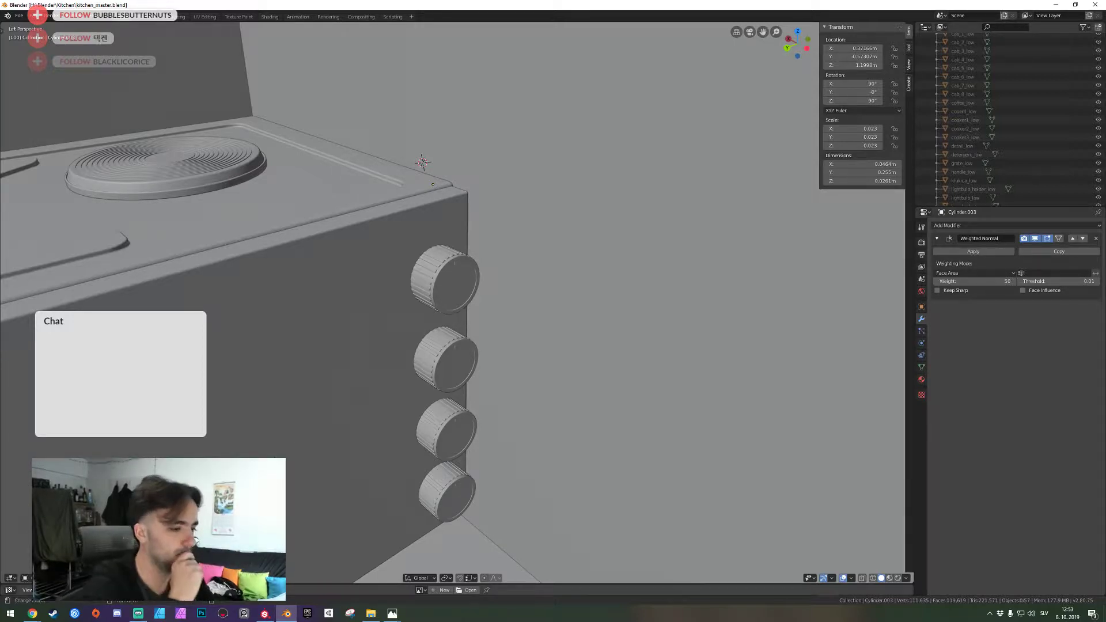
Place the 3D cursor near the cooker top's corner above the knobs and save the file
left_click(137, 615)
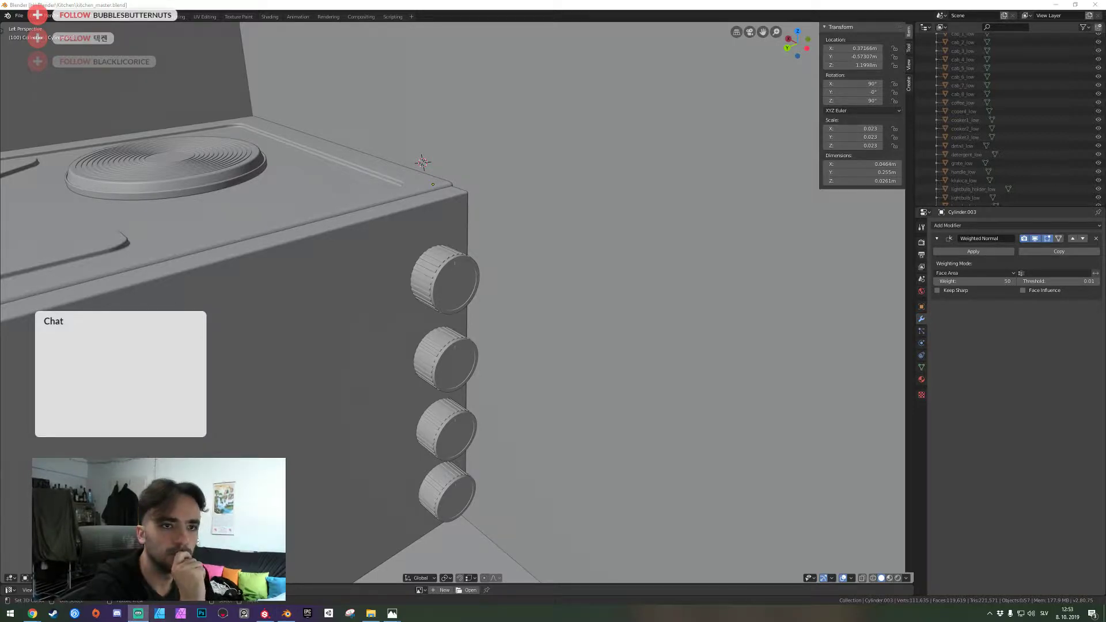
right_click(390, 164, "shift")
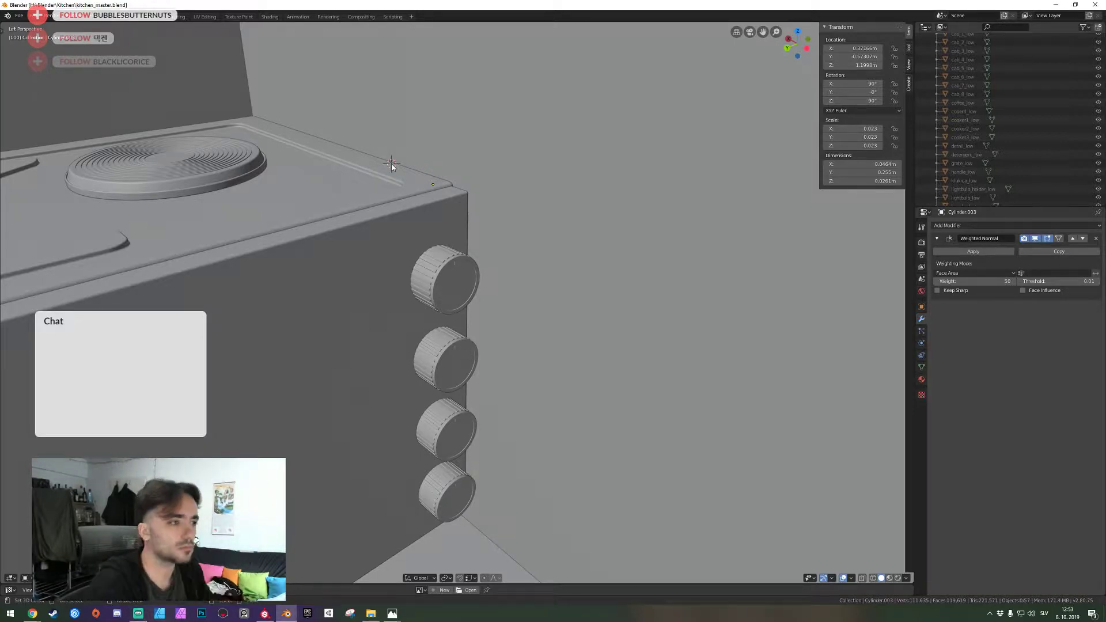
key("shift+grave")
left_click(457, 302)
key("ctrl+s")
Select the cooker's side panel that carries the knobs
key("shift+grave")
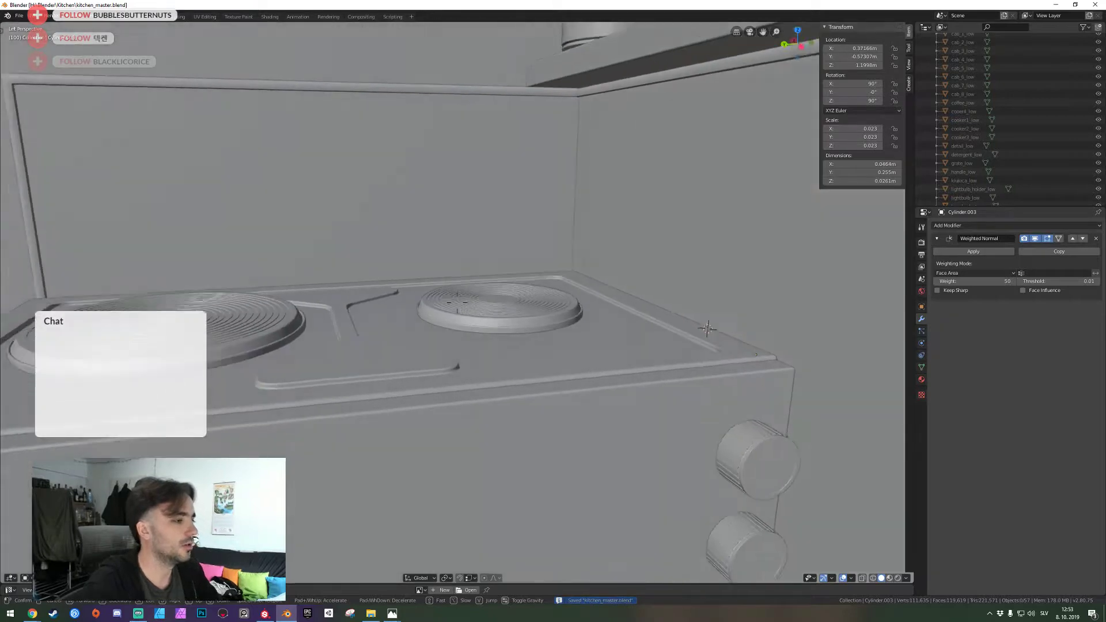
key("s")
left_click(458, 312)
right_click(458, 312)
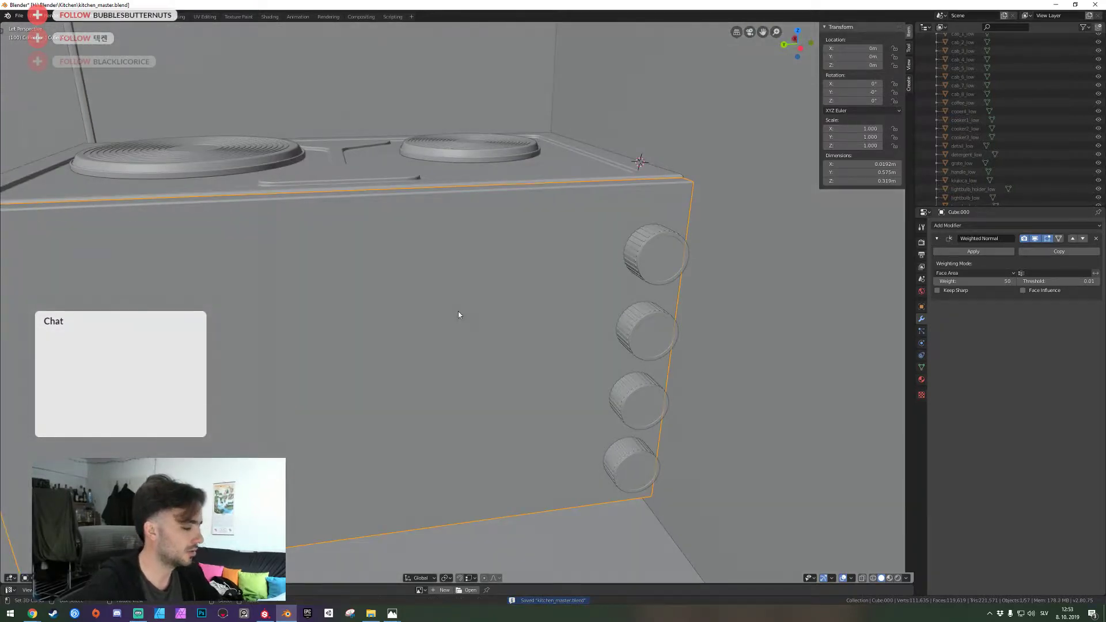
key("KP_Divide")
key("Tab")
key("KP_Divide")
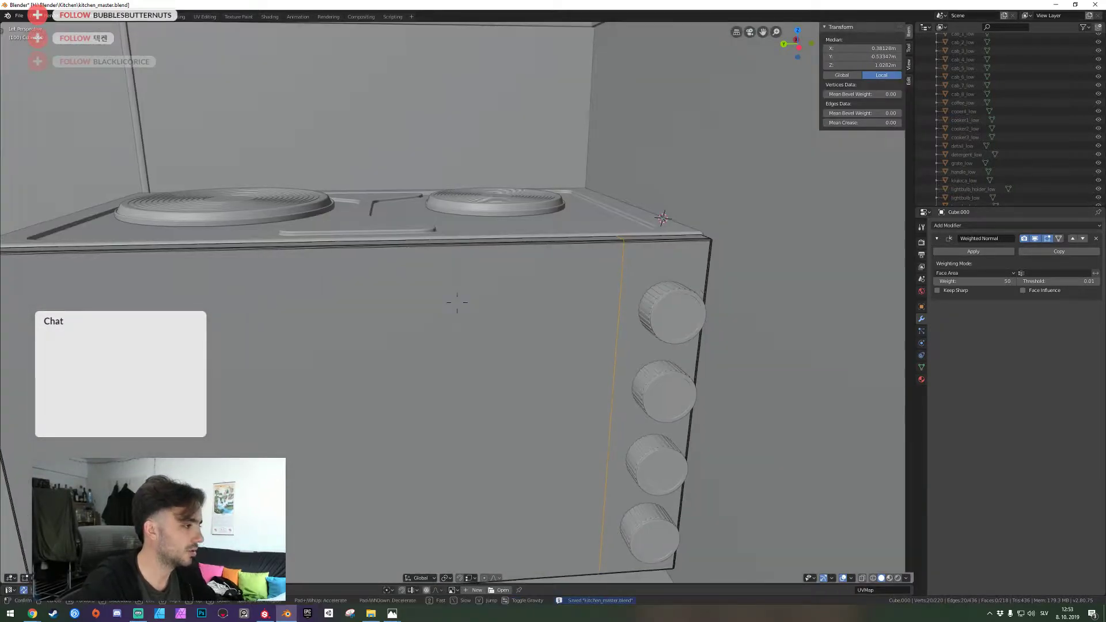
key("Tab")
Add the knobs to the side panel selection, isolate both objects and enter Edit Mode on them
left_click(603, 264, "shift")
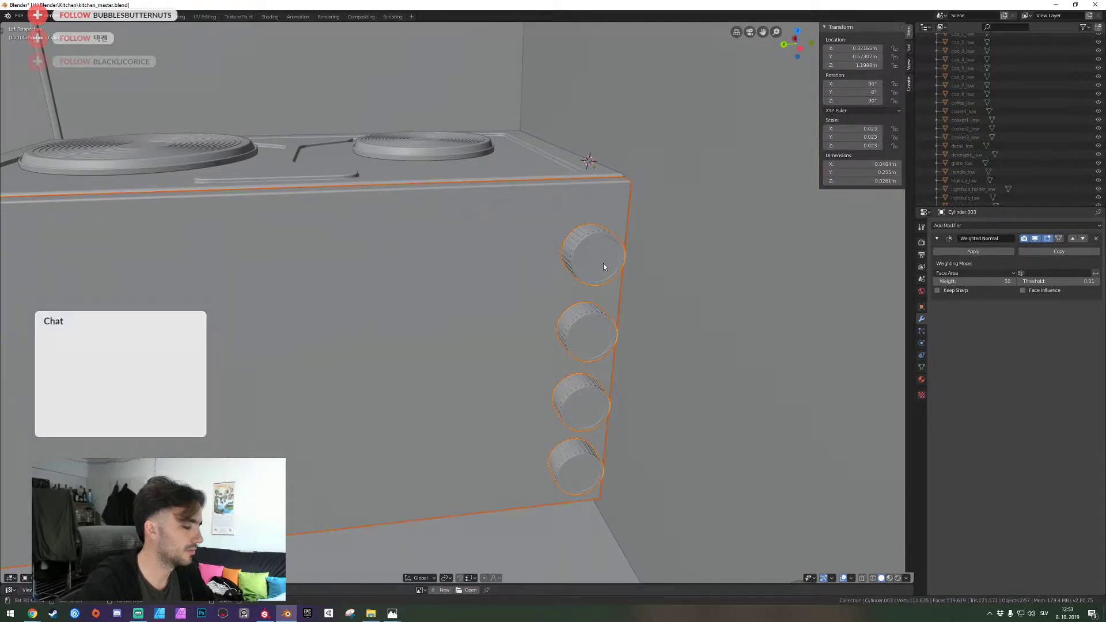
key("KP_Divide")
key("shift+grave")
left_click(457, 302)
key("Tab")
Examine the spacing between the knobs and the panel's vertical edge loop in a straight-on left orthographic view
key("shift+grave")
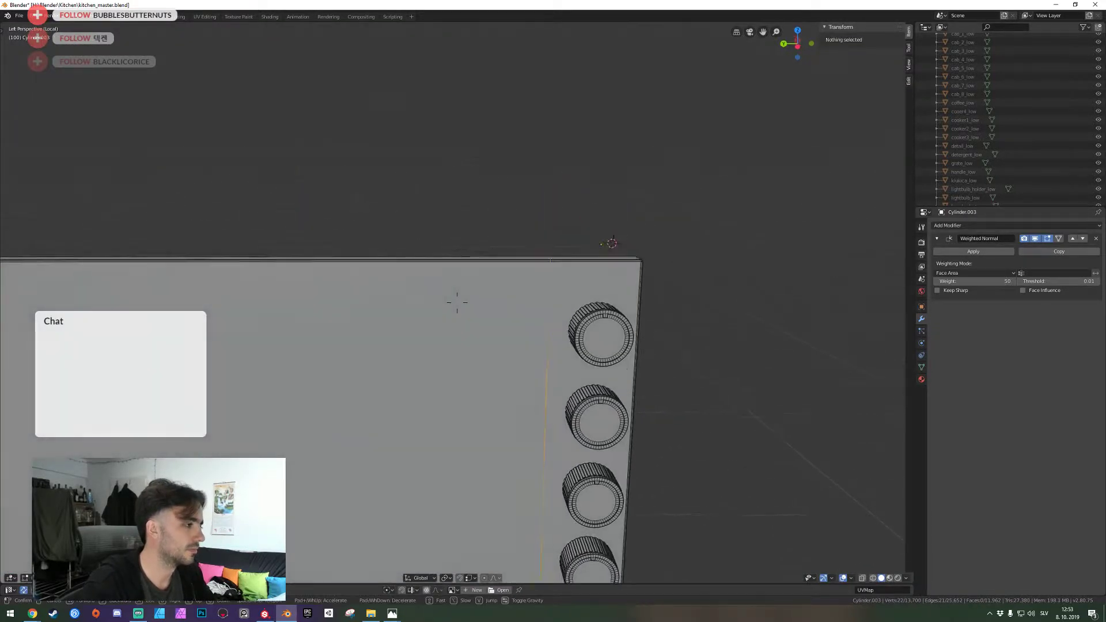
left_click(458, 302)
key("ctrl+KP_3")
key("KP_3")
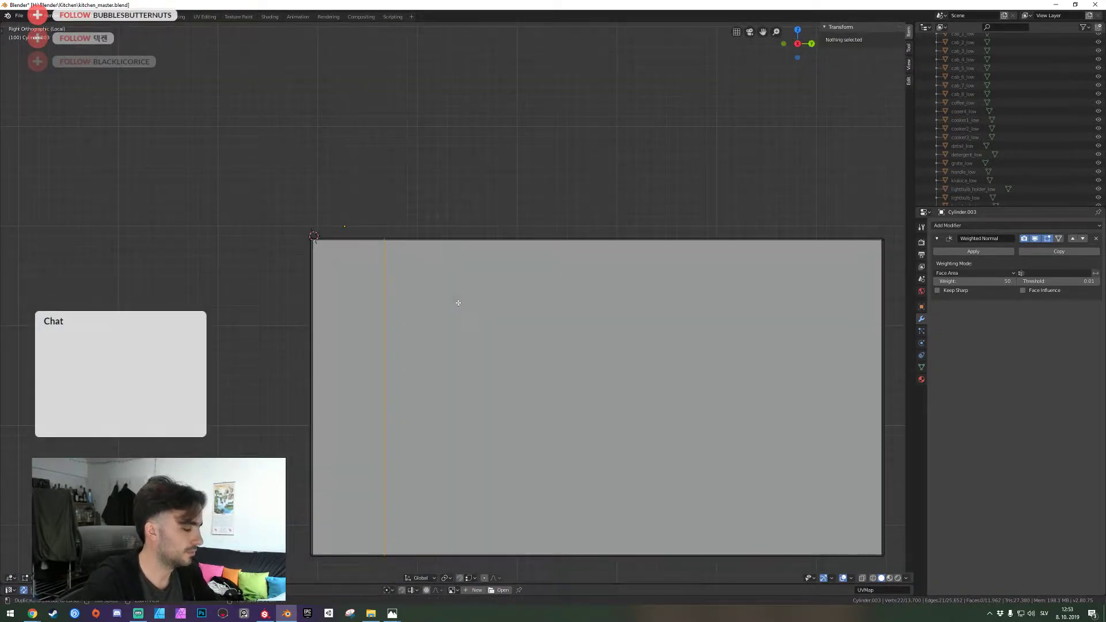
key("ctrl+KP_3")
key("shift+grave")
key("s")
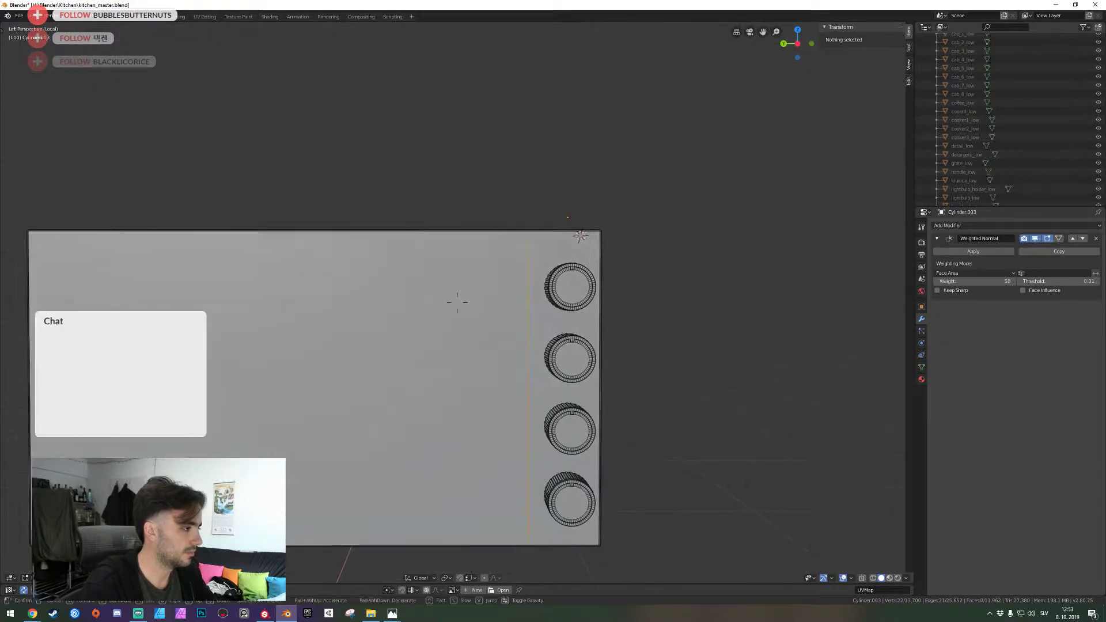
key("a")
key("d")
key("a")
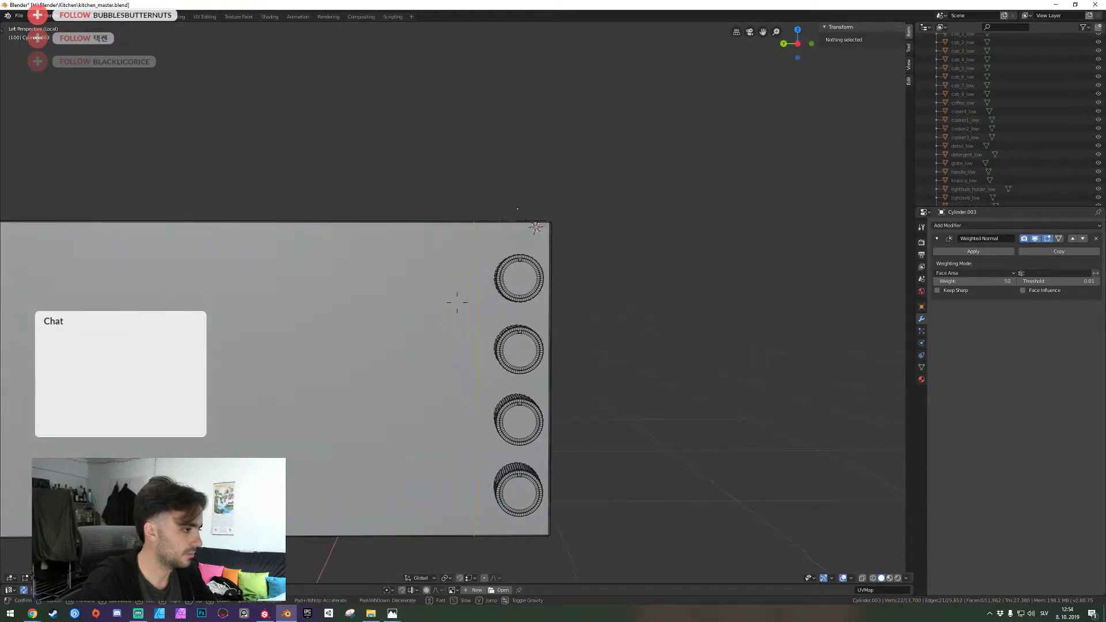
key("d")
left_click(450, 312)
key("KP_5")
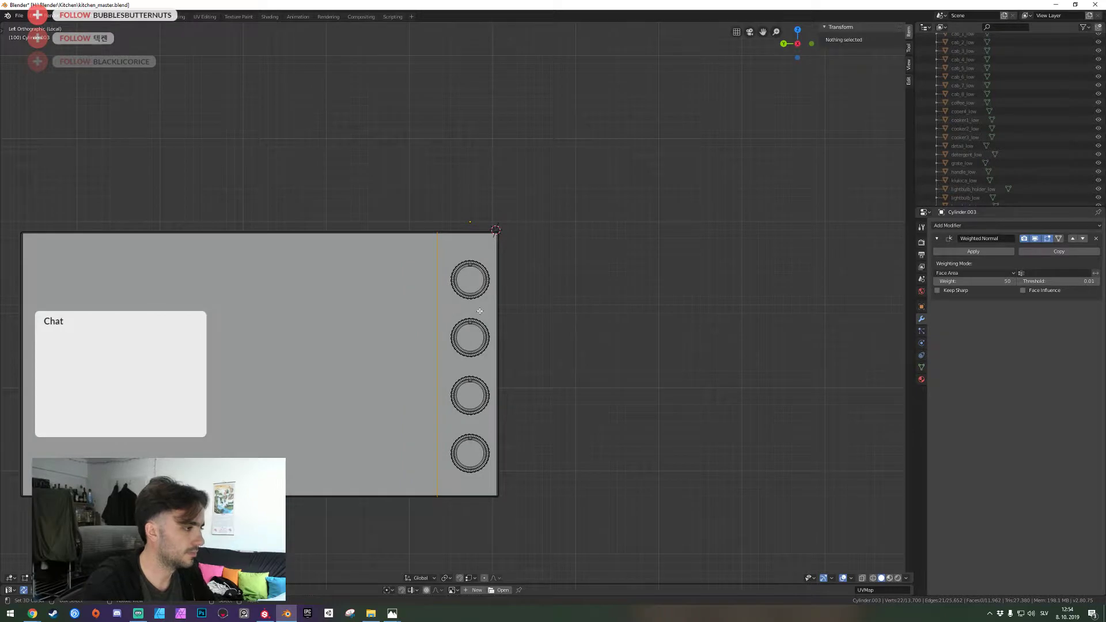
scroll(449, 311, "up", 4)
key("g")
key("y")
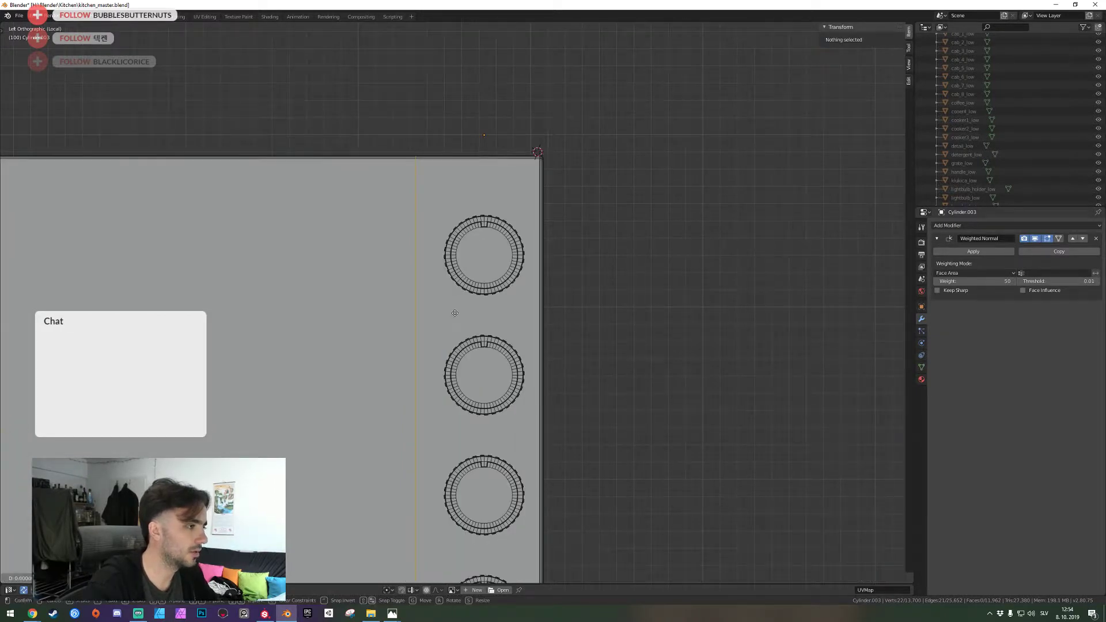
right_click(467, 313)
Select only the panel's vertical edge loop beside the knobs, move it along Y slightly closer to them and save the file
key("alt+a")
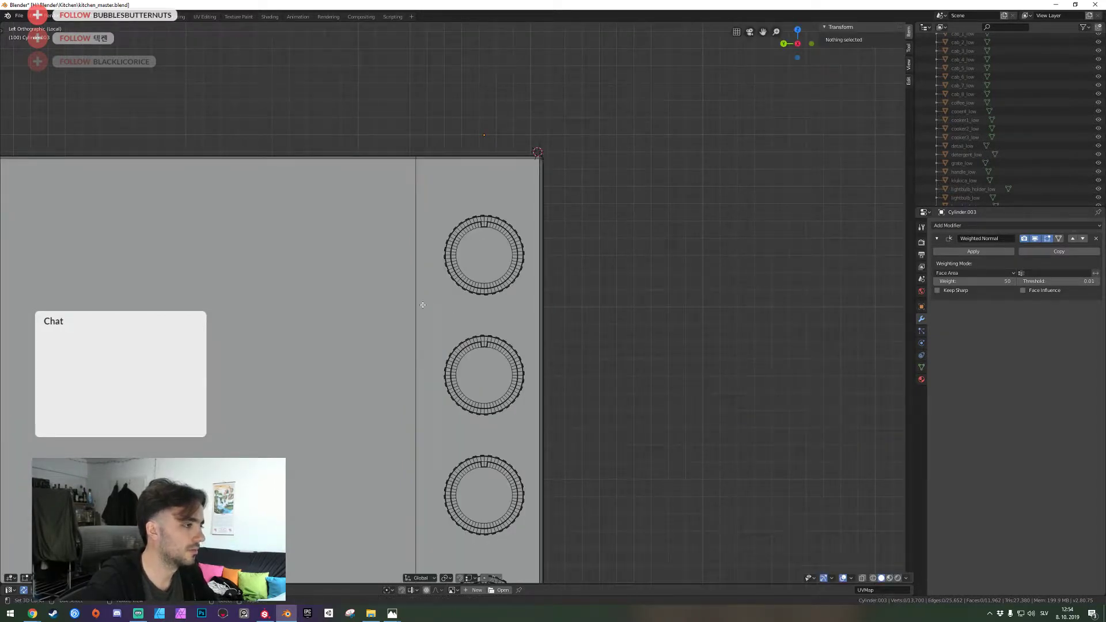
right_click(422, 307, "alt")
key("g")
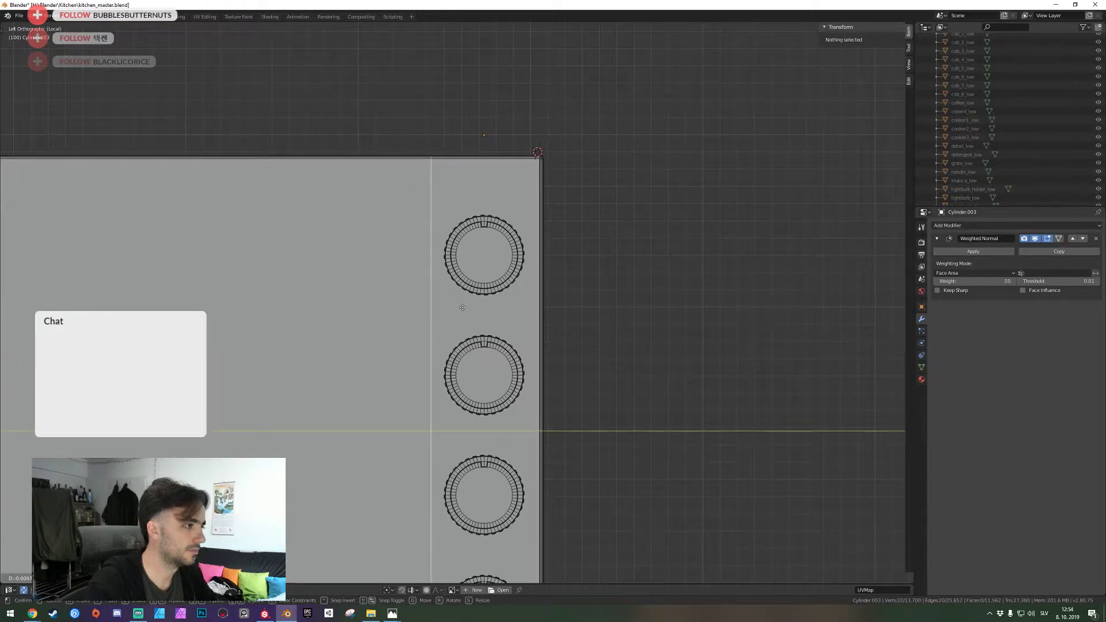
left_click(432, 302)
key("ctrl+s")
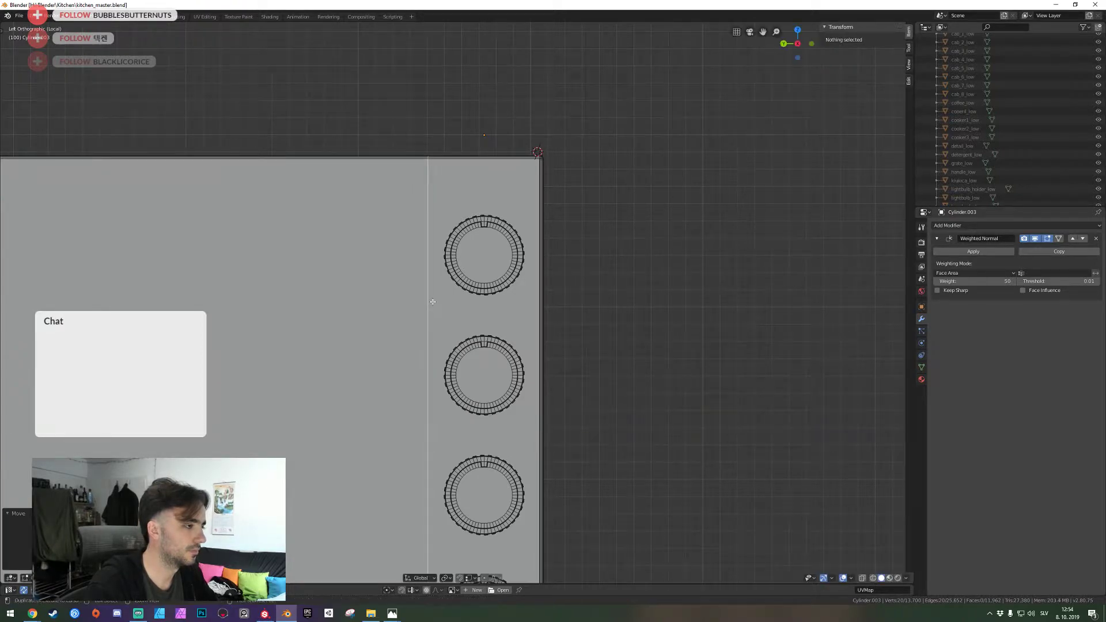
key("shift+grave")
key("Escape")
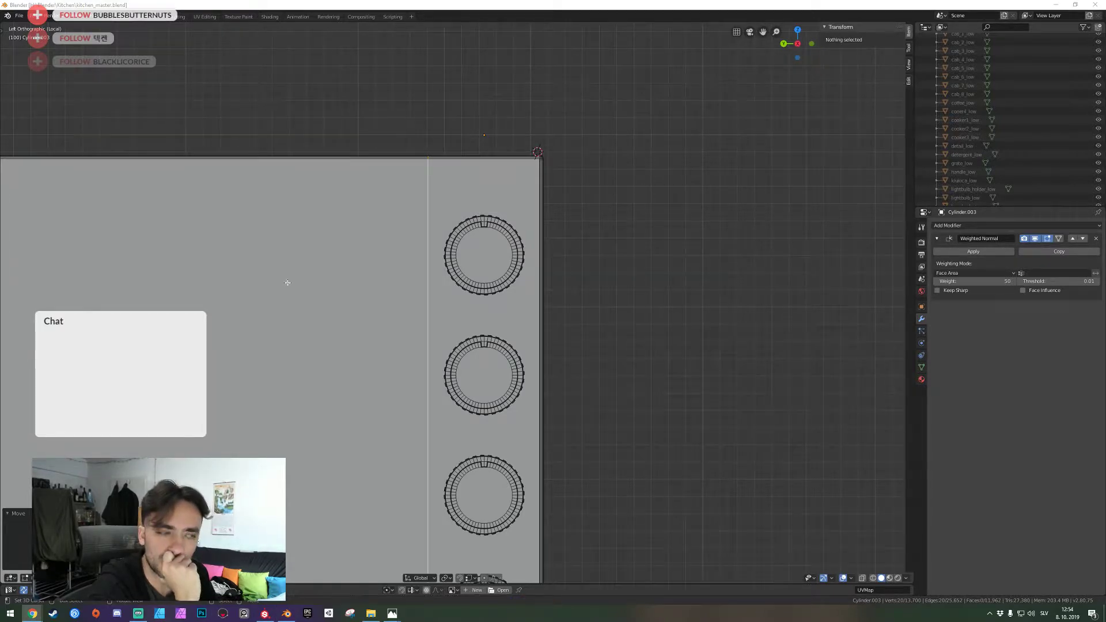
Extrude the panel's large face beside the knob strip and scale it down to leave a frame around it
key("shift+grave")
key("s")
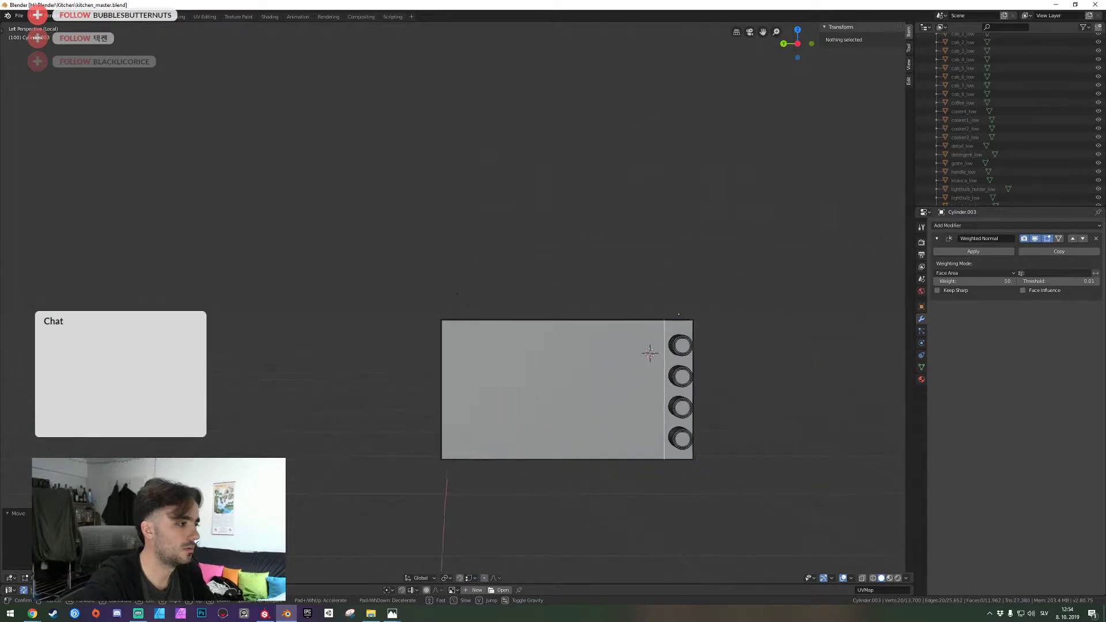
key("d")
key("w")
left_click(457, 303)
left_click(459, 320)
key("shift+grave")
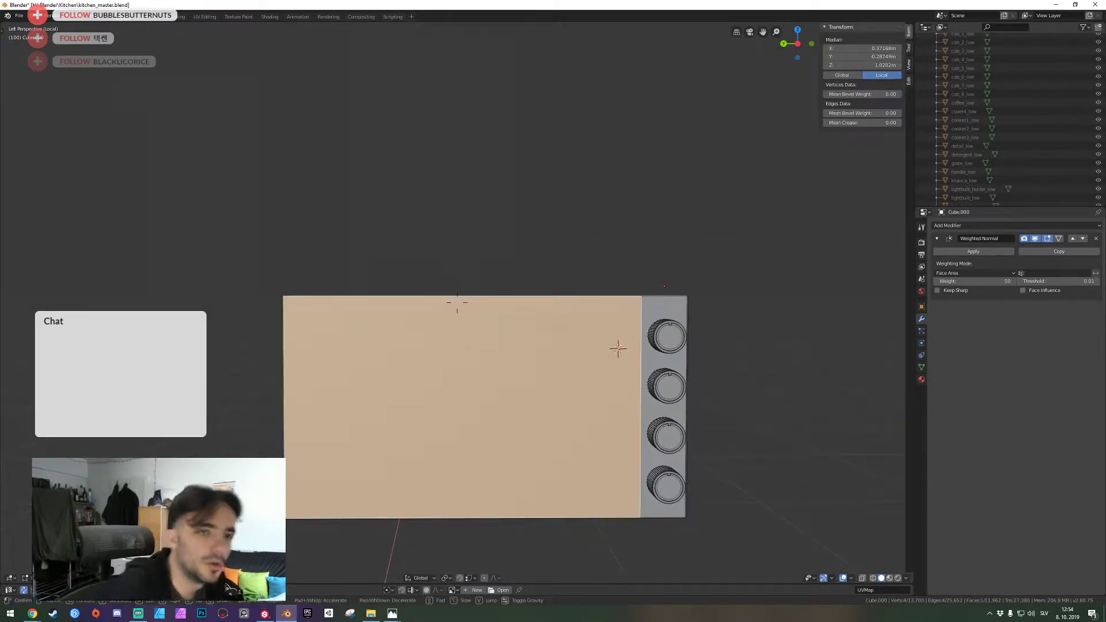
left_click(457, 303)
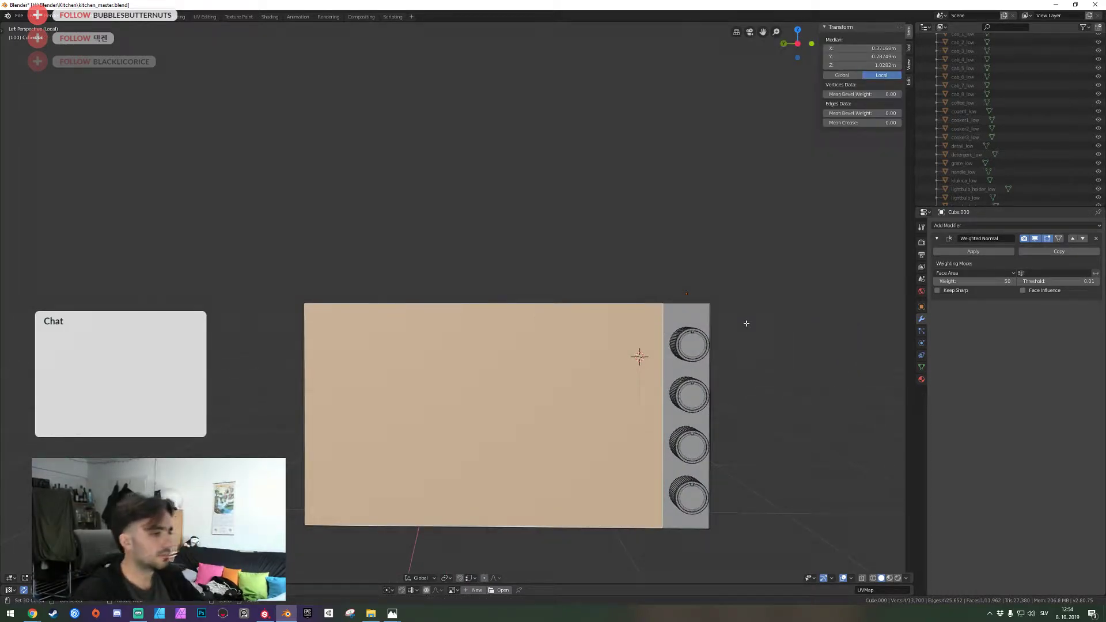
key("s")
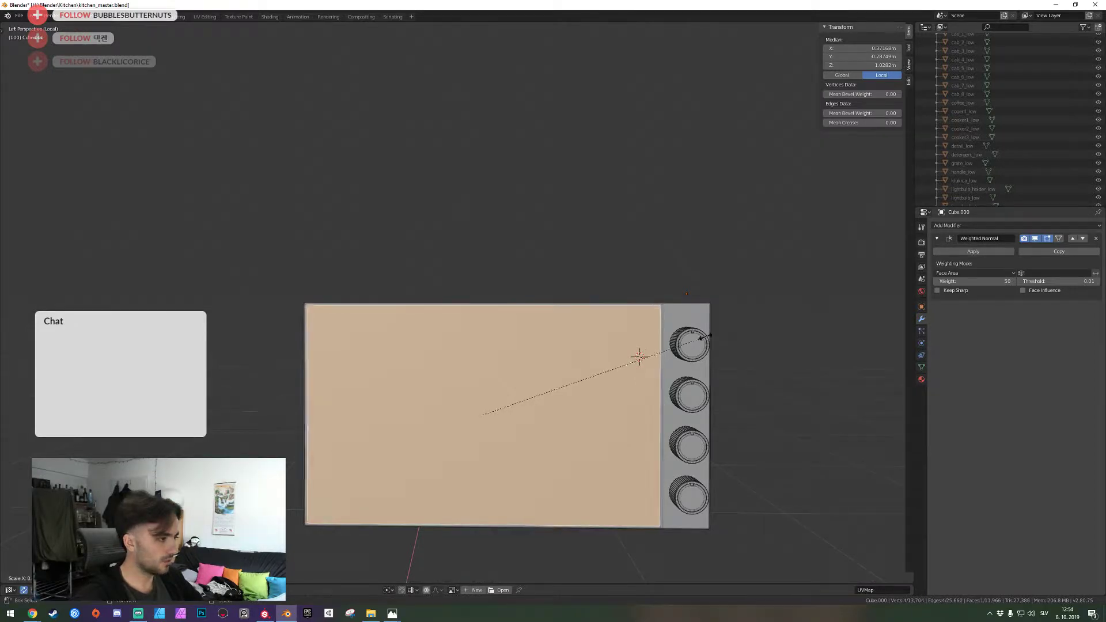
left_click(530, 403)
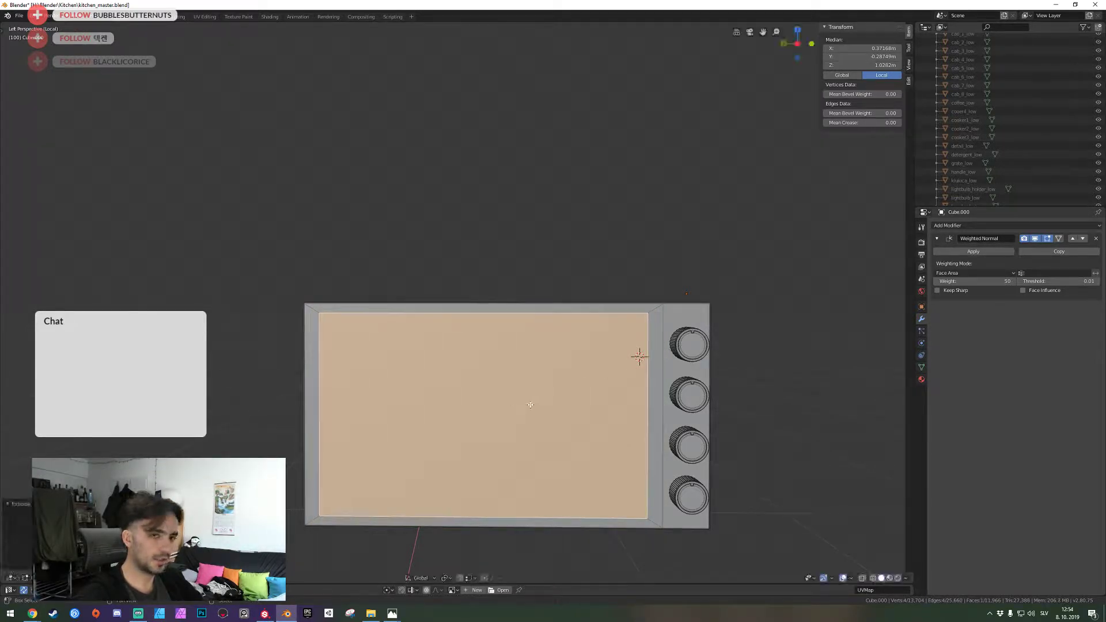
key("s")
key("z")
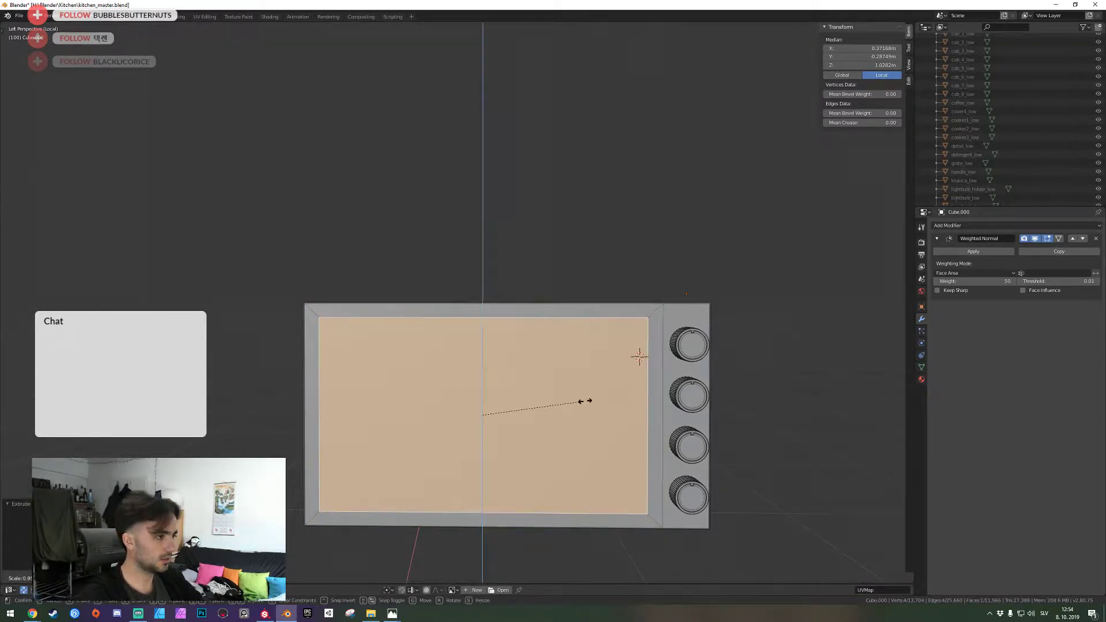
right_click(584, 401)
Scale the inset face up slightly along Y to narrow the frame's vertical sides
key("s")
key("y")
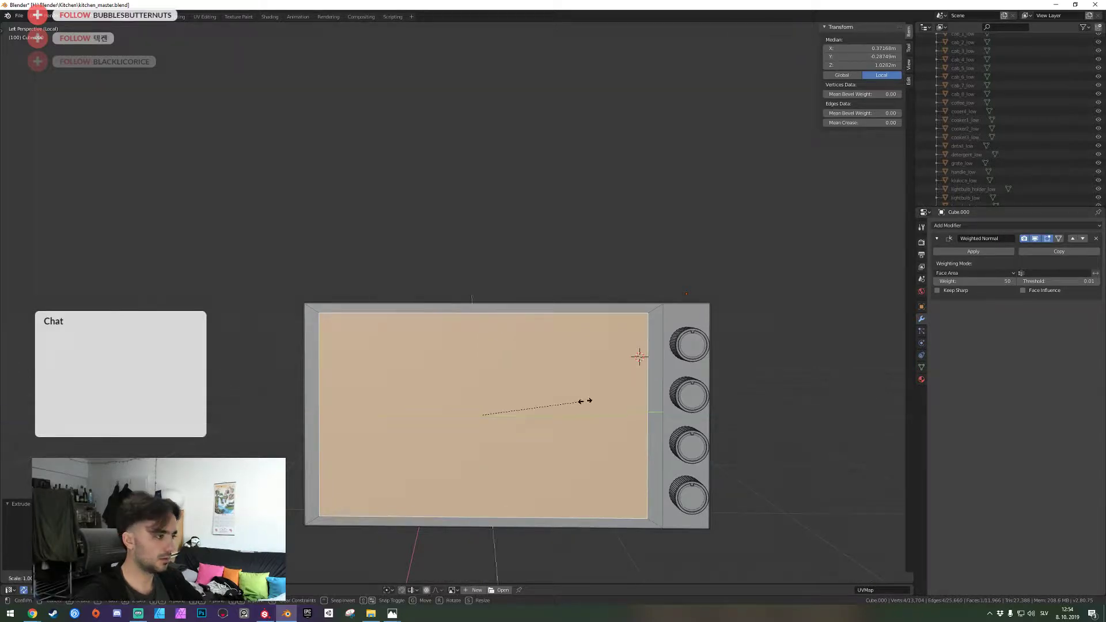
left_click(603, 398)
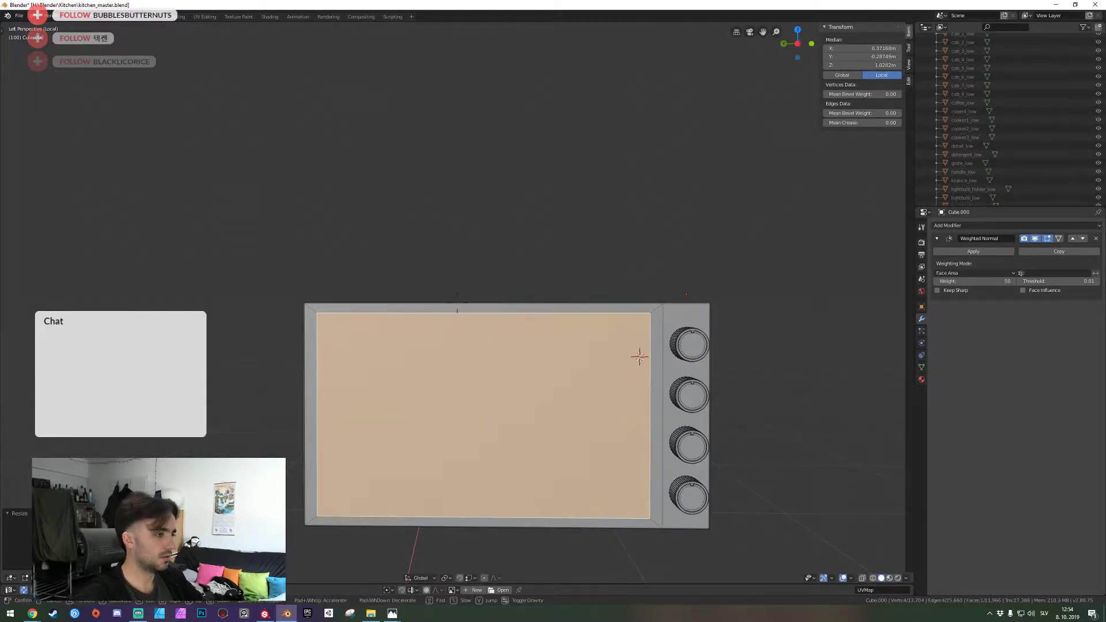
Extrude the inset face again, shrink it slightly to form a thin inner border and adjust its height along Z
key("shift+grave")
left_click(457, 302)
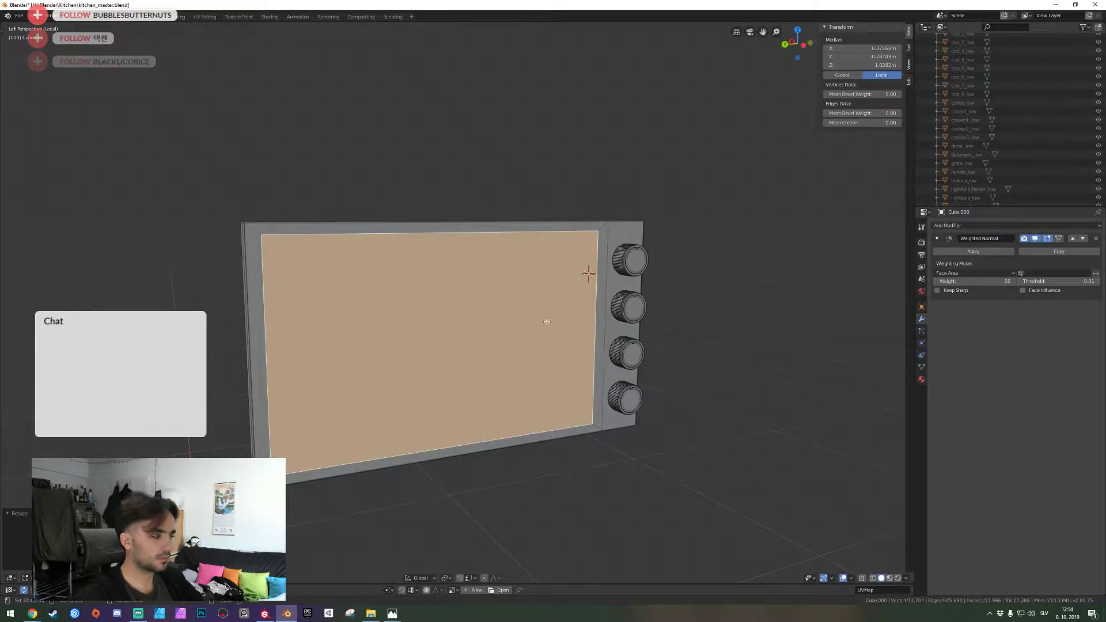
key("ctrl+KP_3")
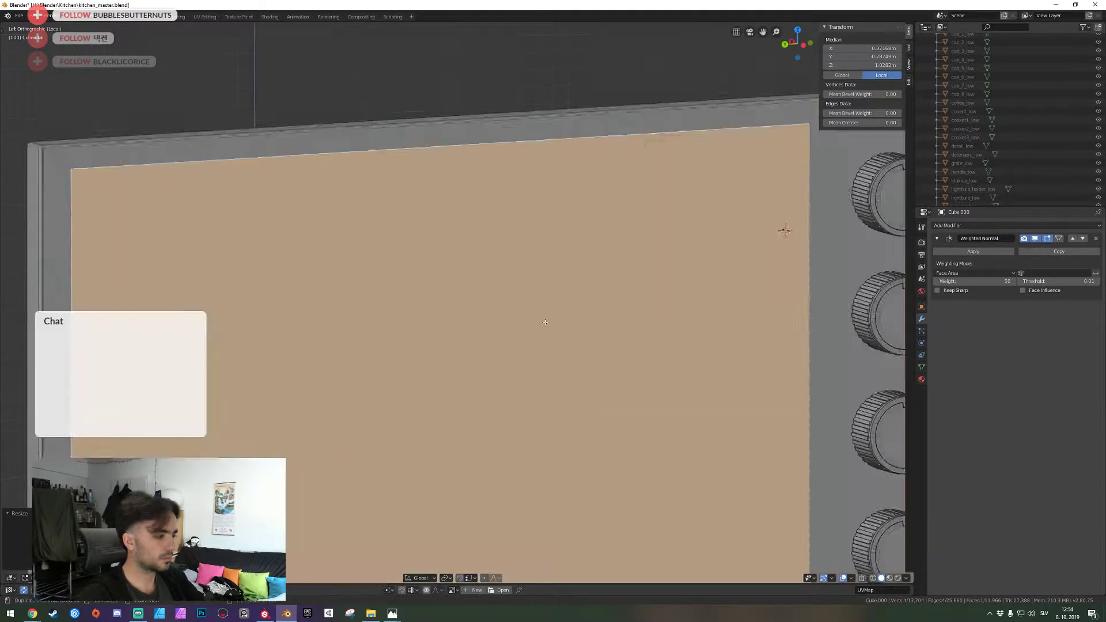
scroll(492, 314, "up", 1)
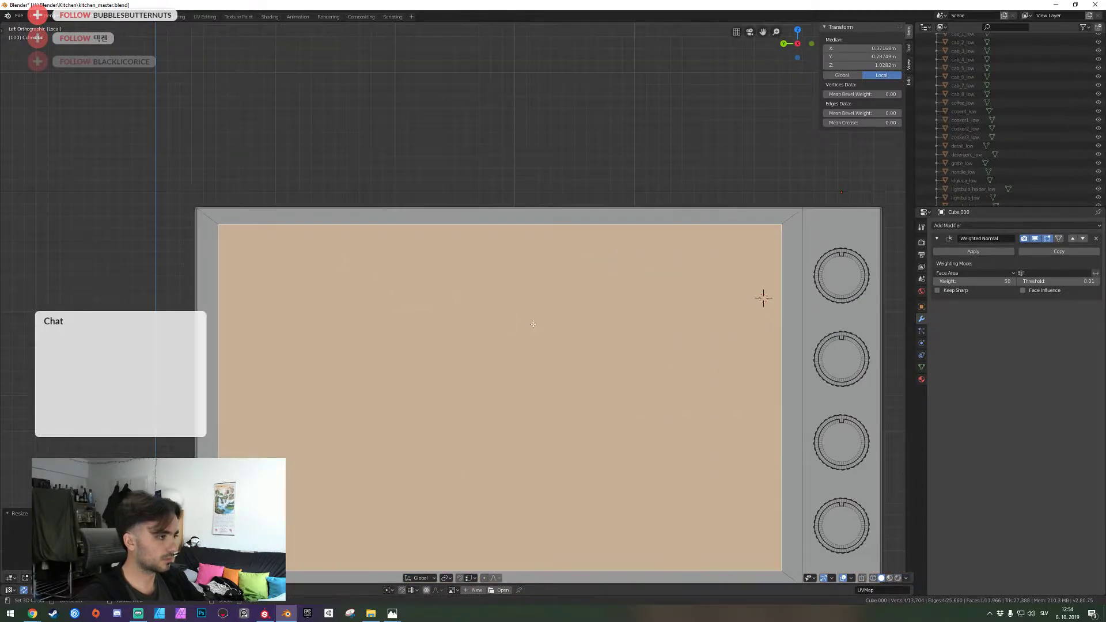
key("e")
key("s")
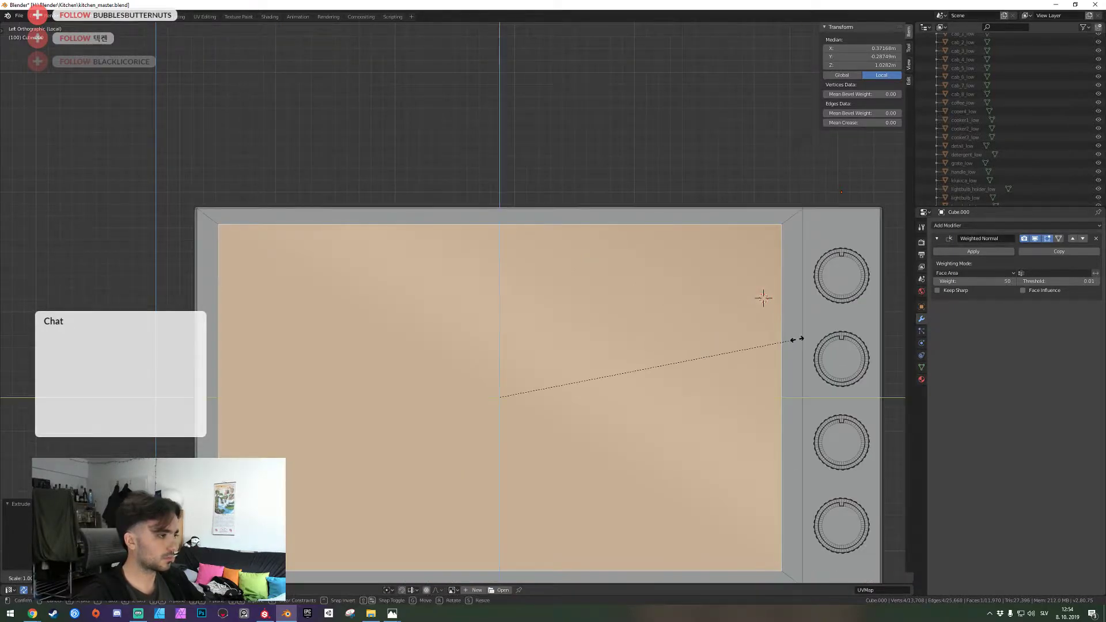
left_click(733, 347)
key("s")
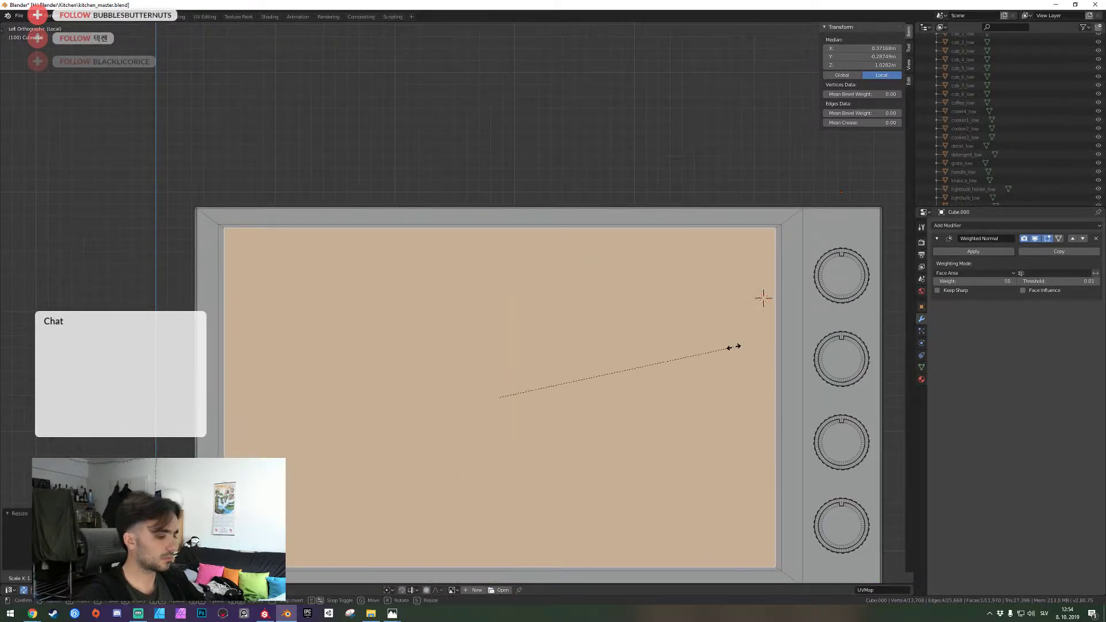
key("z")
left_click(716, 346)
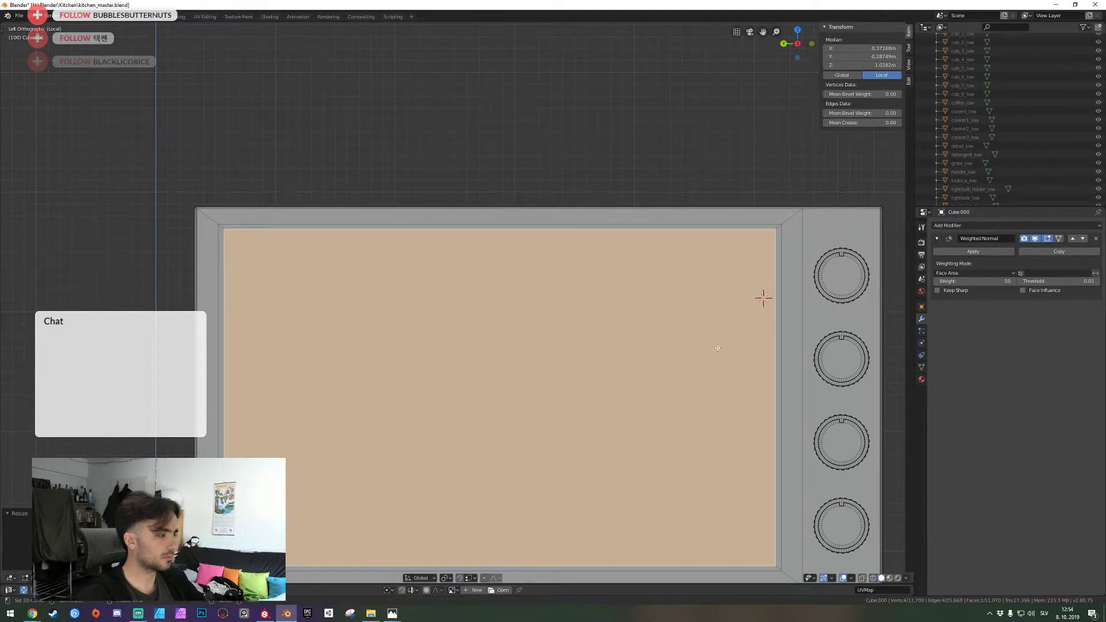
Reselect the innermost panel face and scale it up slightly in Y and Z only, making the thin border narrower
key("shift+grave")
key("a")
key("w")
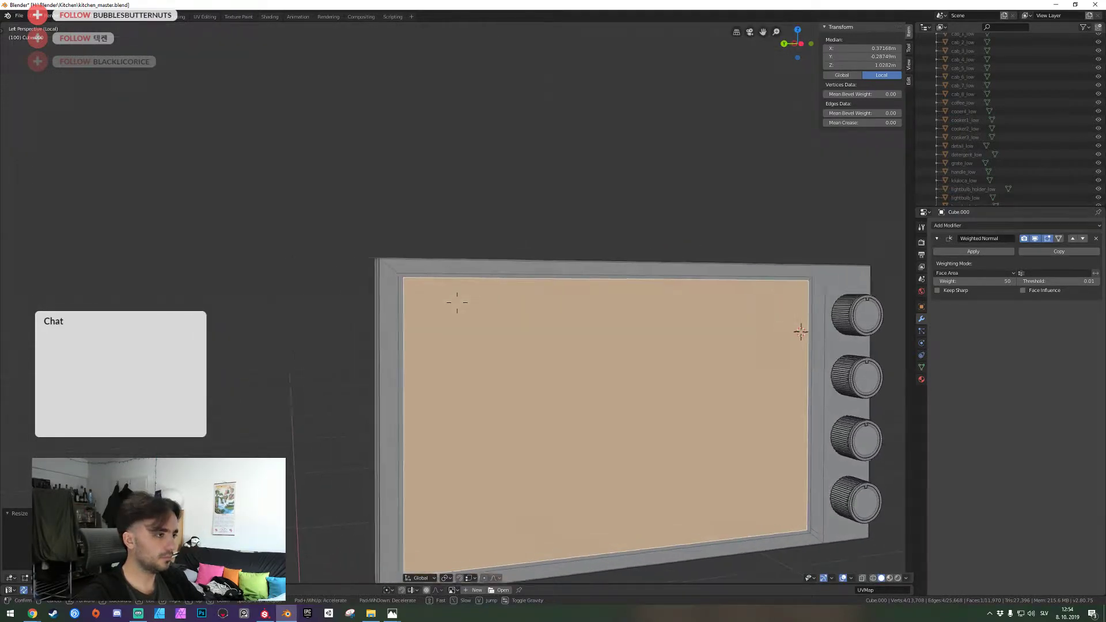
left_click(457, 302)
key("alt+a")
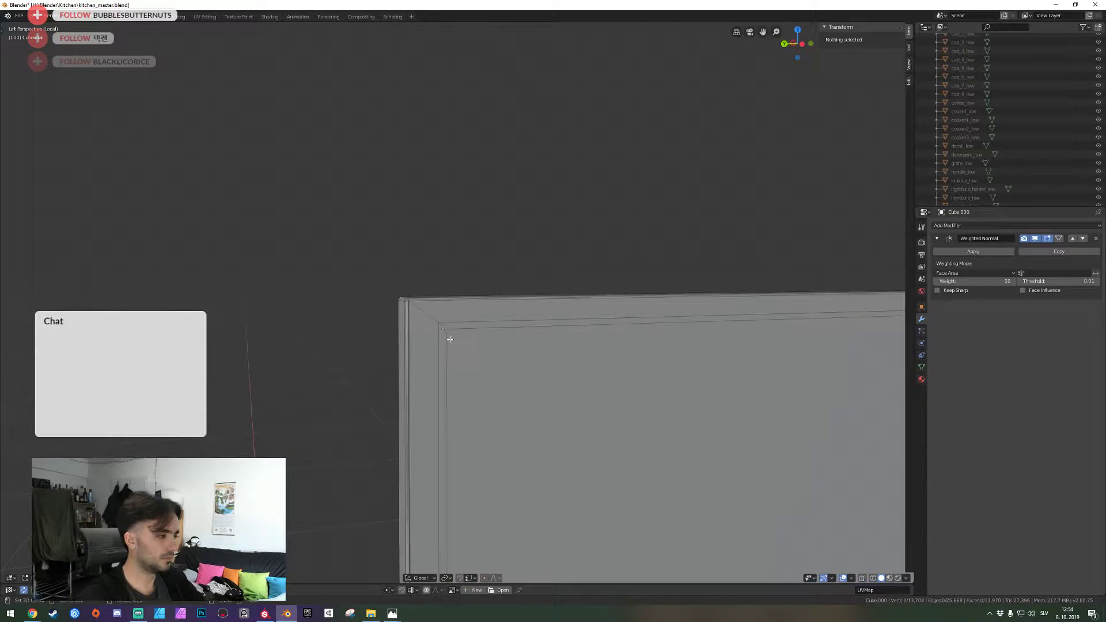
left_click(457, 342)
key("KP_3")
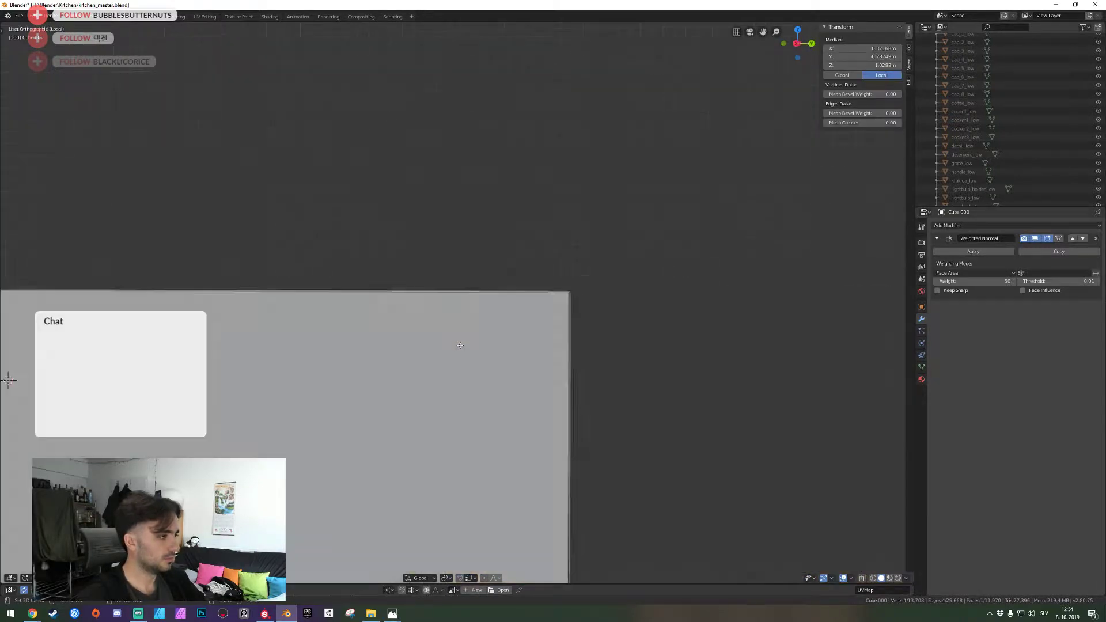
key("ctrl+KP_3")
middle_click_drag(569, 378, 315, 258, "shift")
key("s")
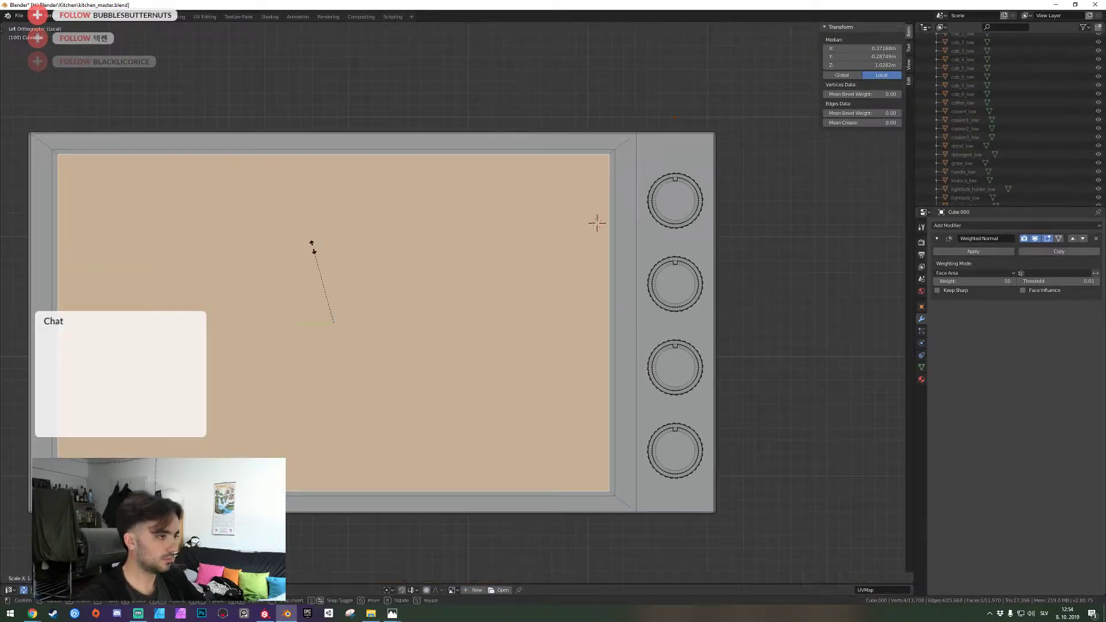
key("shift+x")
left_click(309, 241)
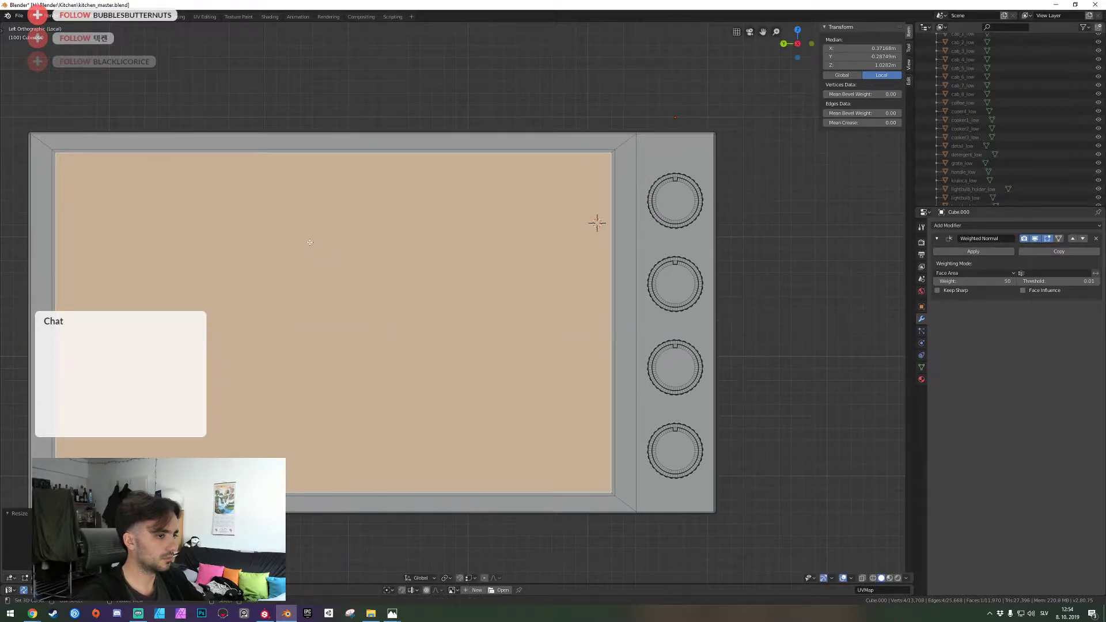
Select the face loop of the thin border around the innermost panel face and extrude it along X
key("shift+grave")
key("a")
key("e")
key("w")
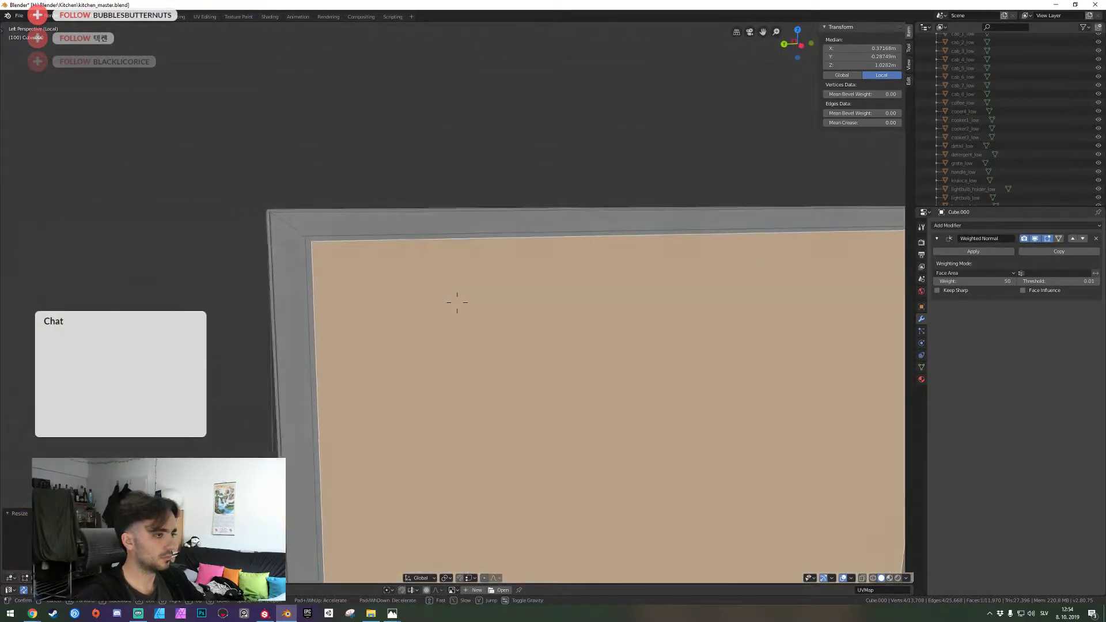
left_click(439, 290)
key("alt+a")
right_click(407, 250, "alt")
middle_click_drag(407, 250, 457, 303)
key("e")
key("y")
key("x")
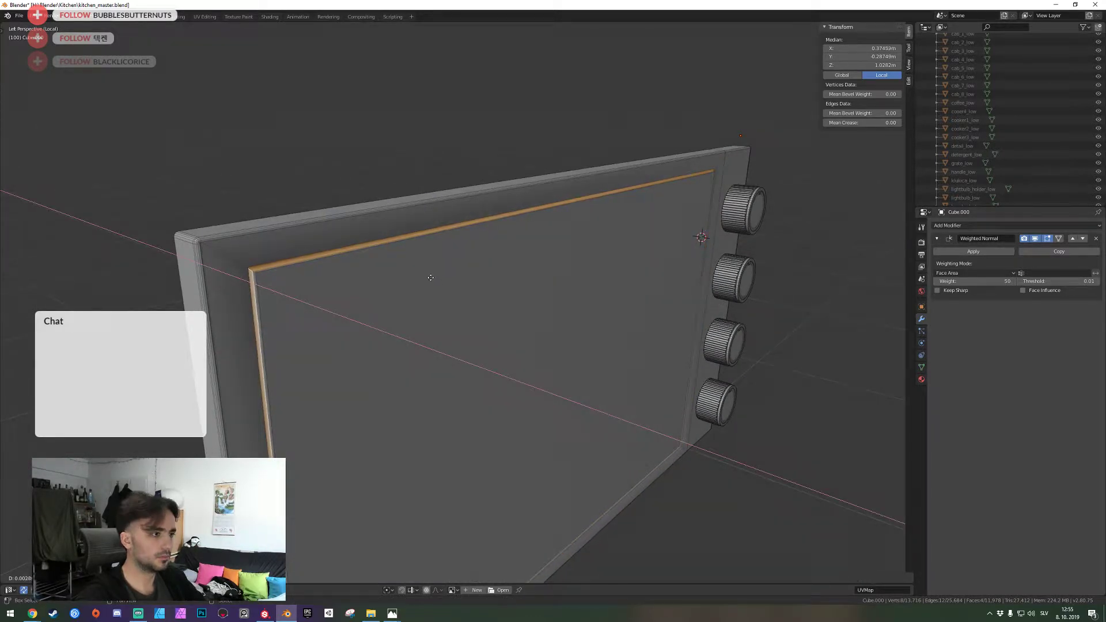
left_click(415, 269)
Clear the selection and examine the corner of the extruded thin border up close
key("shift+grave")
key("w")
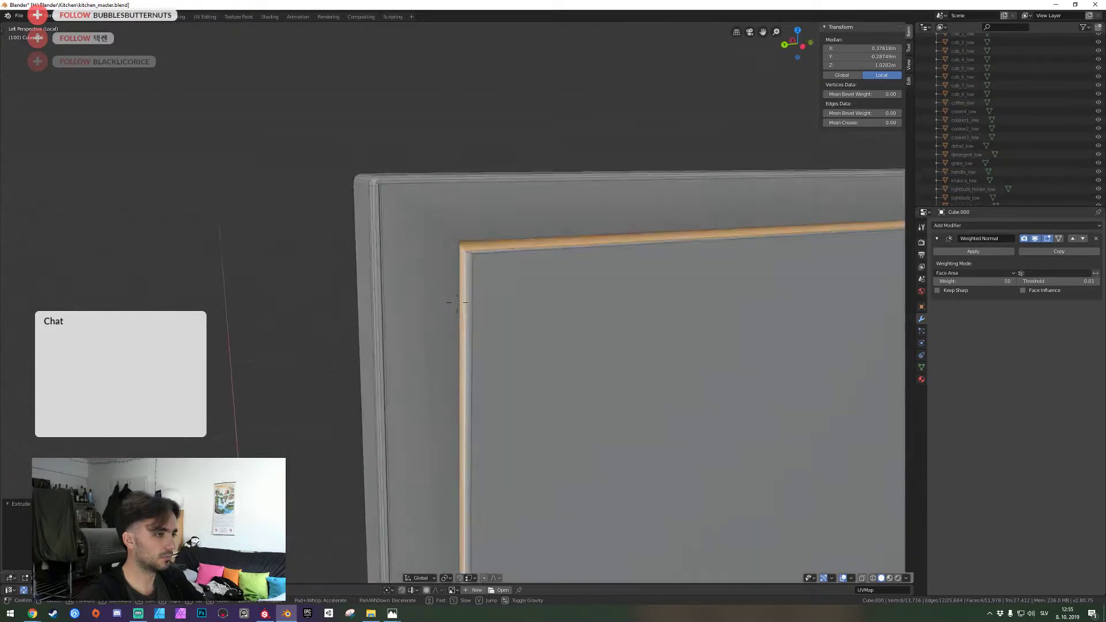
left_click(457, 303)
key("alt+a")
key("shift+grave")
key("s")
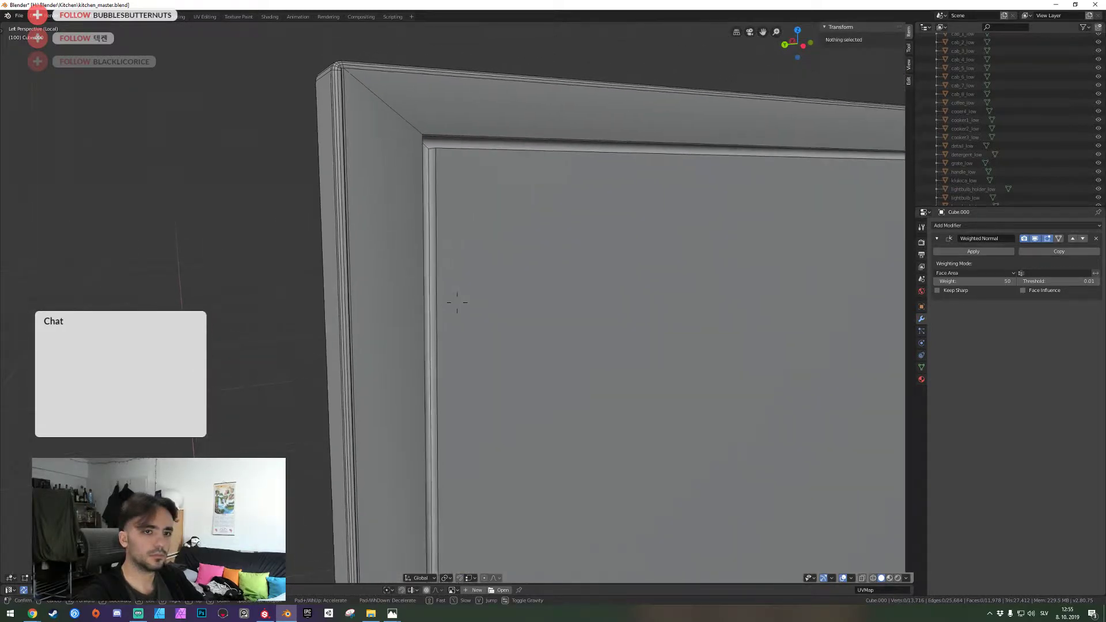
key("w")
left_click(457, 303)
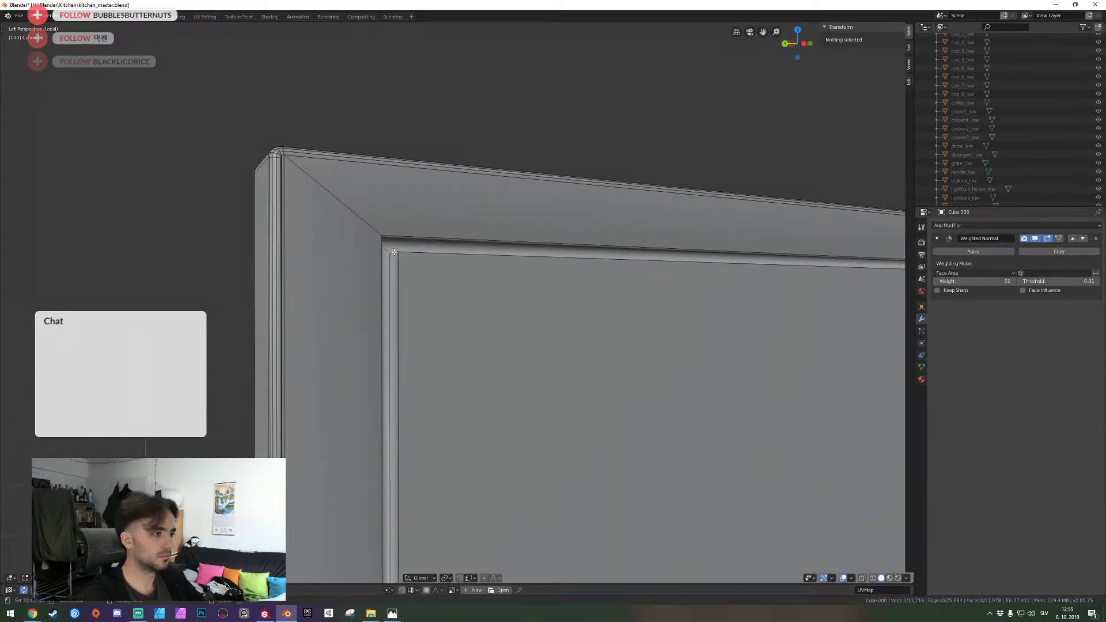
right_click(389, 250, "alt")
key("alt+a")
Select the short diagonal edges at the upper-left corner of the molding around the front panel
key("shift+grave")
key("w")
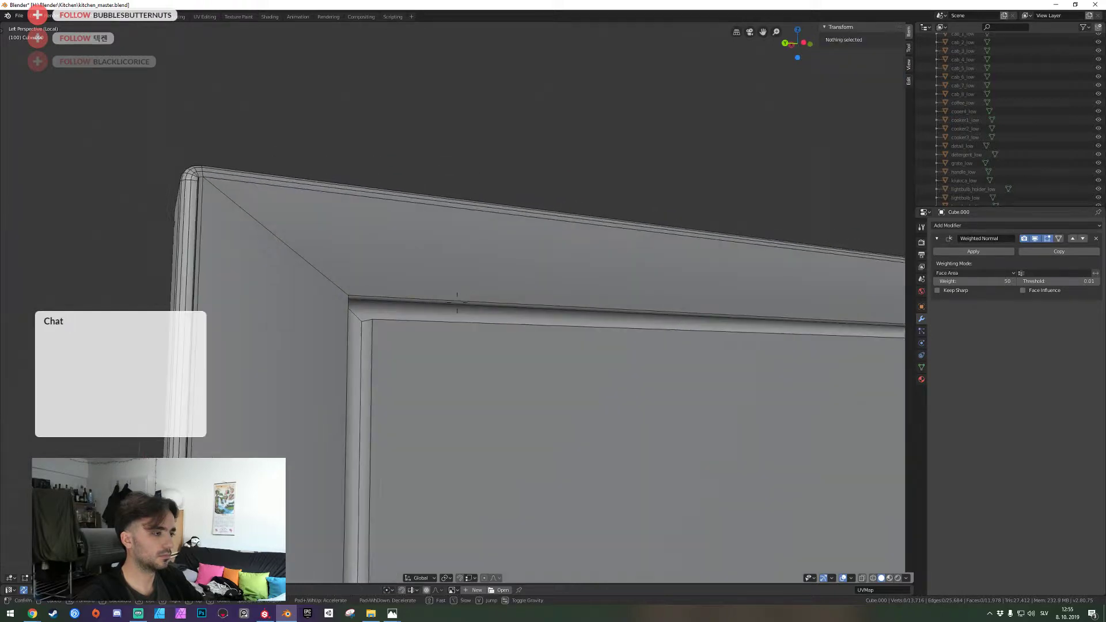
left_click(457, 303)
right_click(446, 340)
right_click(426, 327, "shift")
key("shift+grave")
key("d")
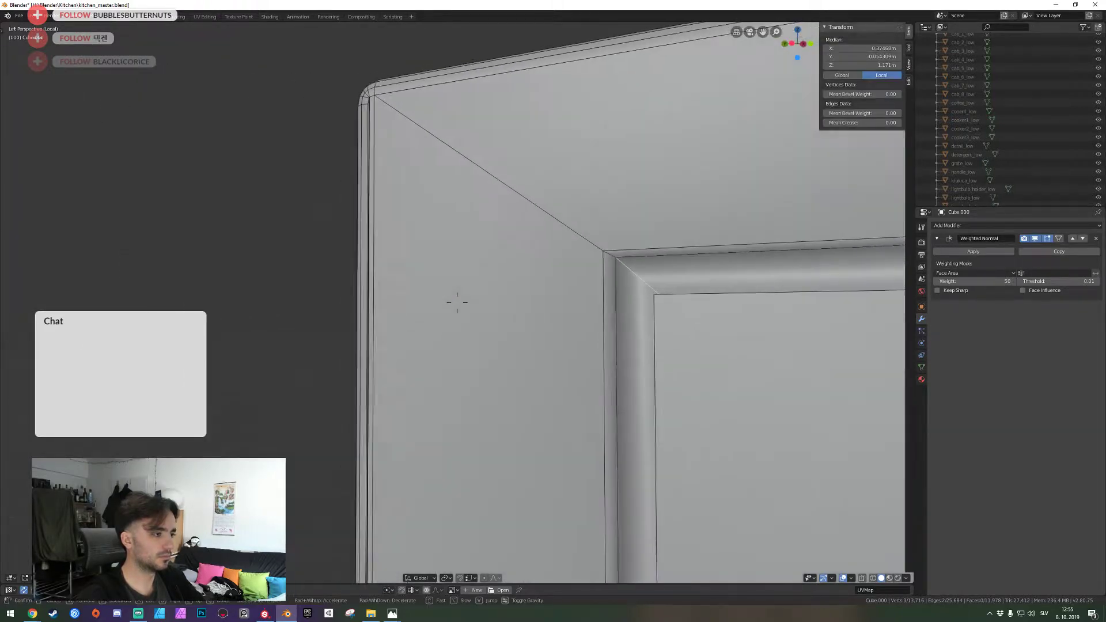
left_click(457, 303)
right_click(364, 280, "shift")
key("shift+grave")
key("a")
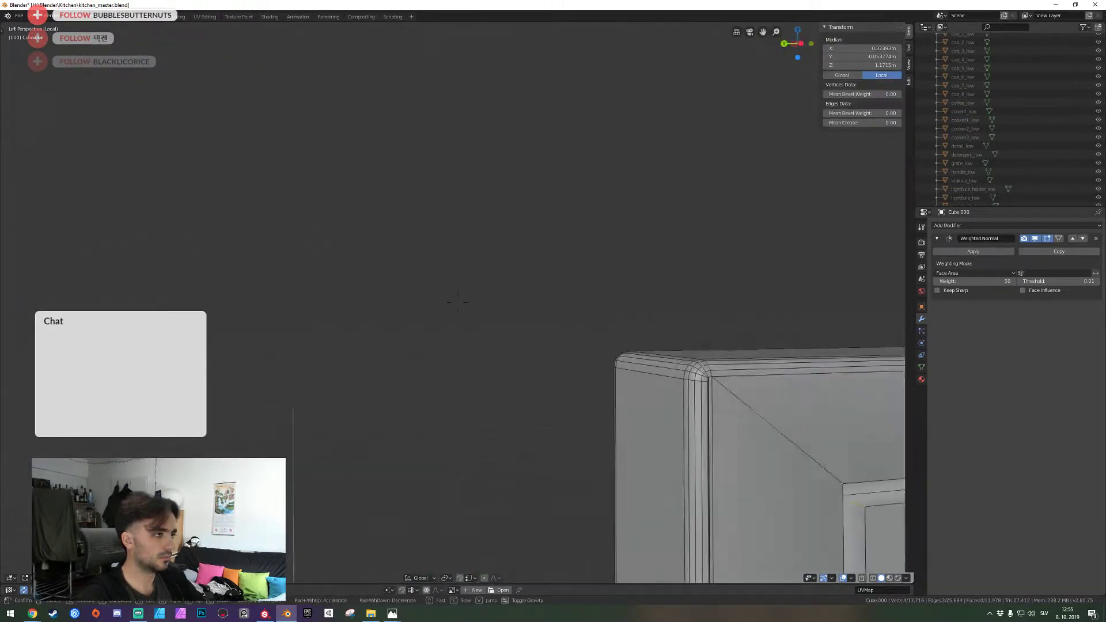
key("w")
left_click(457, 303)
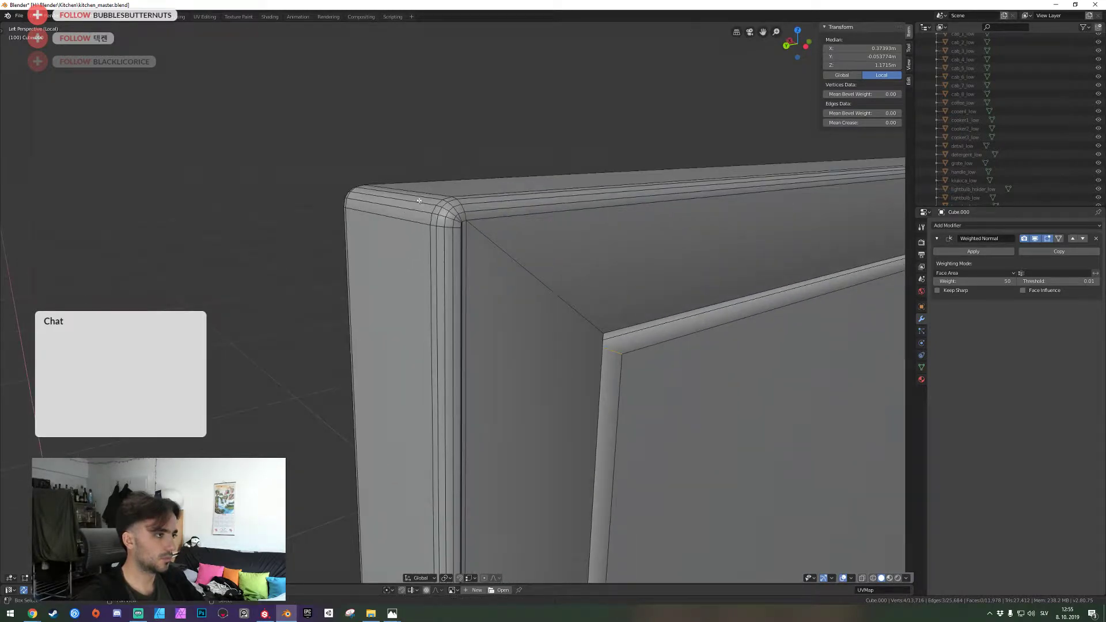
key("shift+grave")
key("w")
left_click(458, 303)
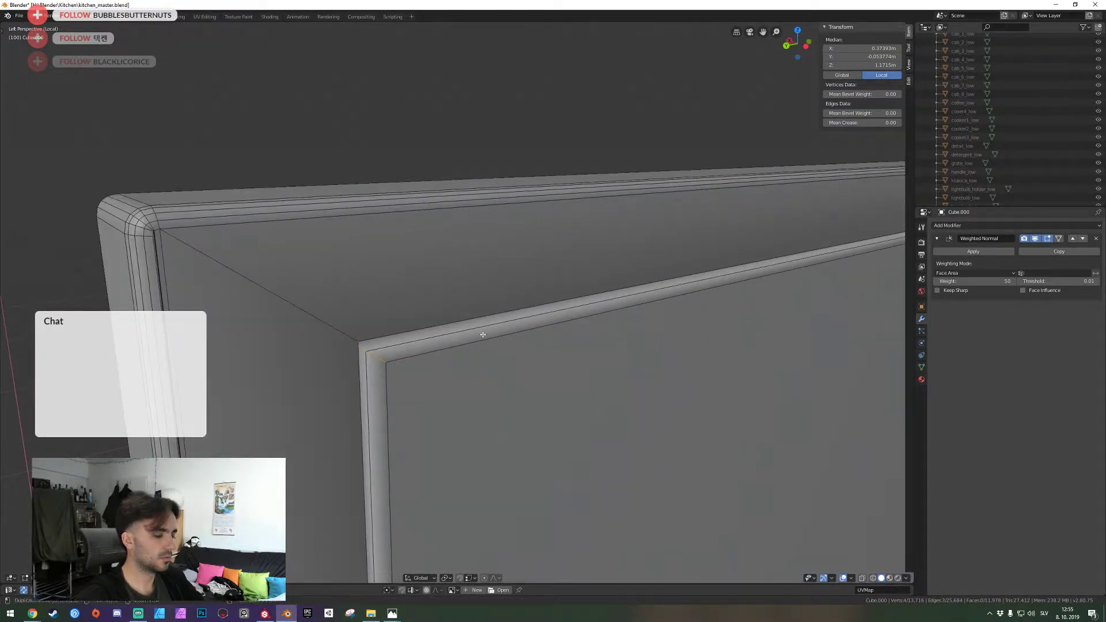
key("ctrl+b")
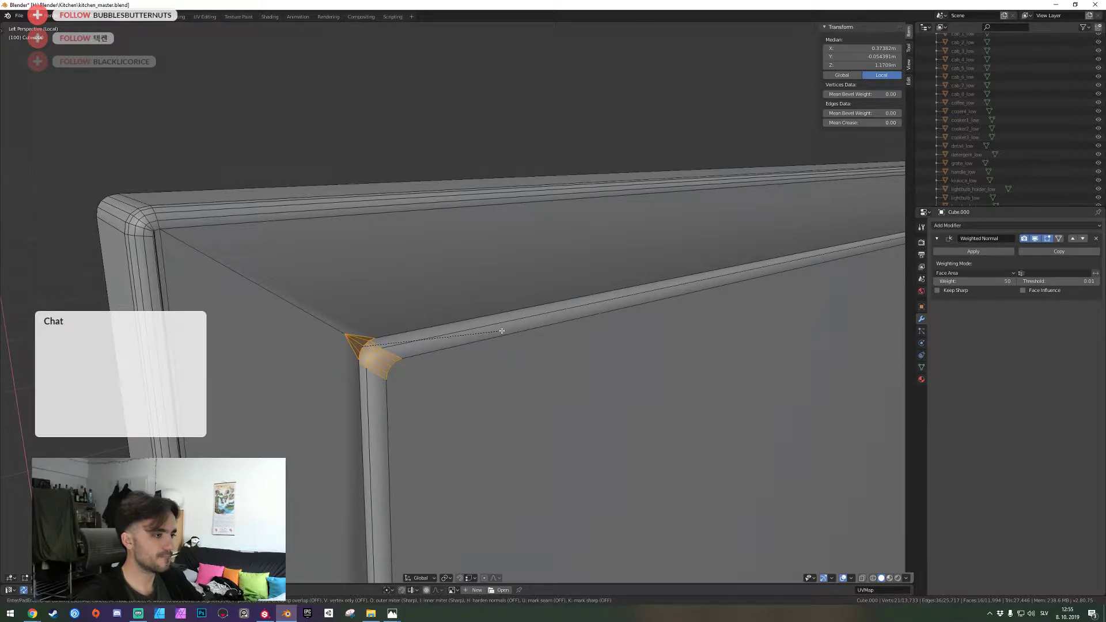
right_click(502, 330)
Add the short diagonal edges at the molding's upper-right corner, beside the knobs, to the selection
key("shift+grave")
key("d")
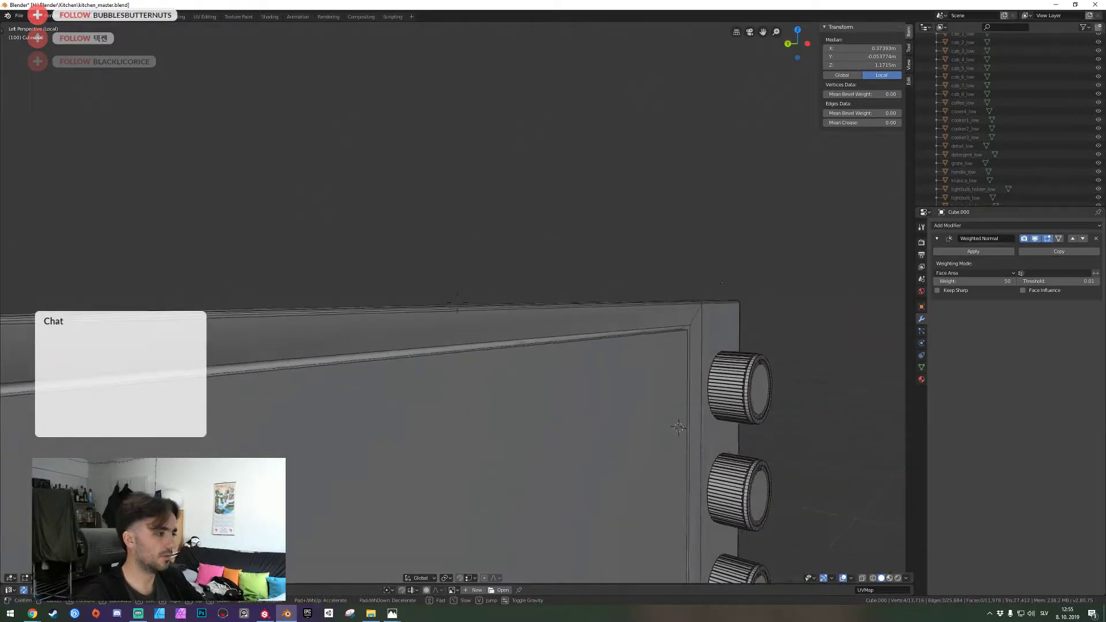
key("w")
key("q")
left_click(457, 303)
left_click(458, 302, "shift")
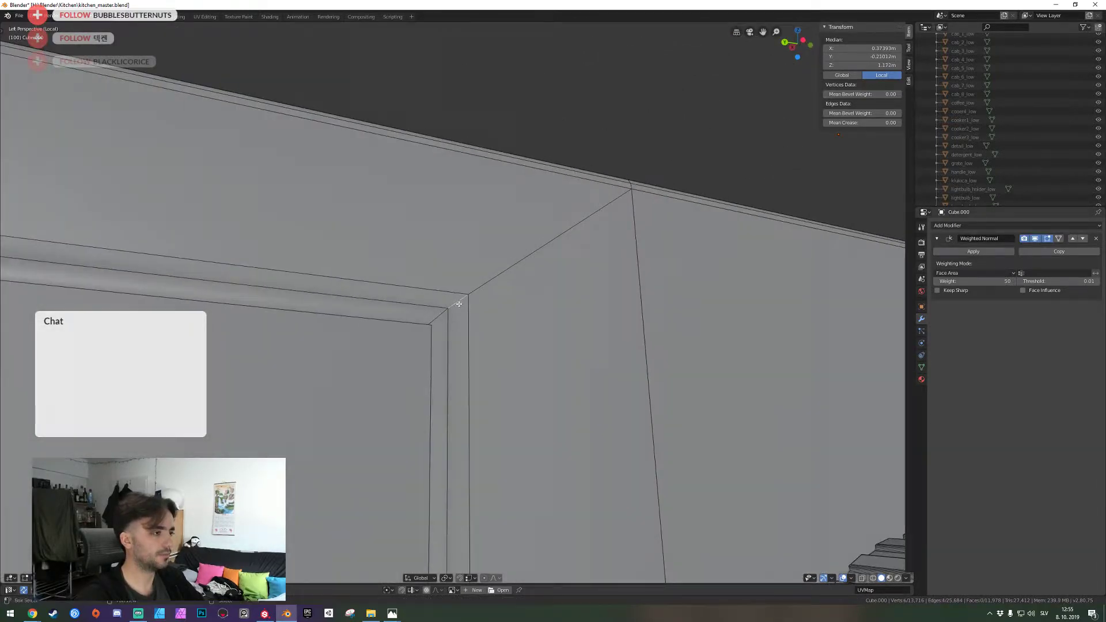
key("shift+grave")
key("w")
left_click(458, 302)
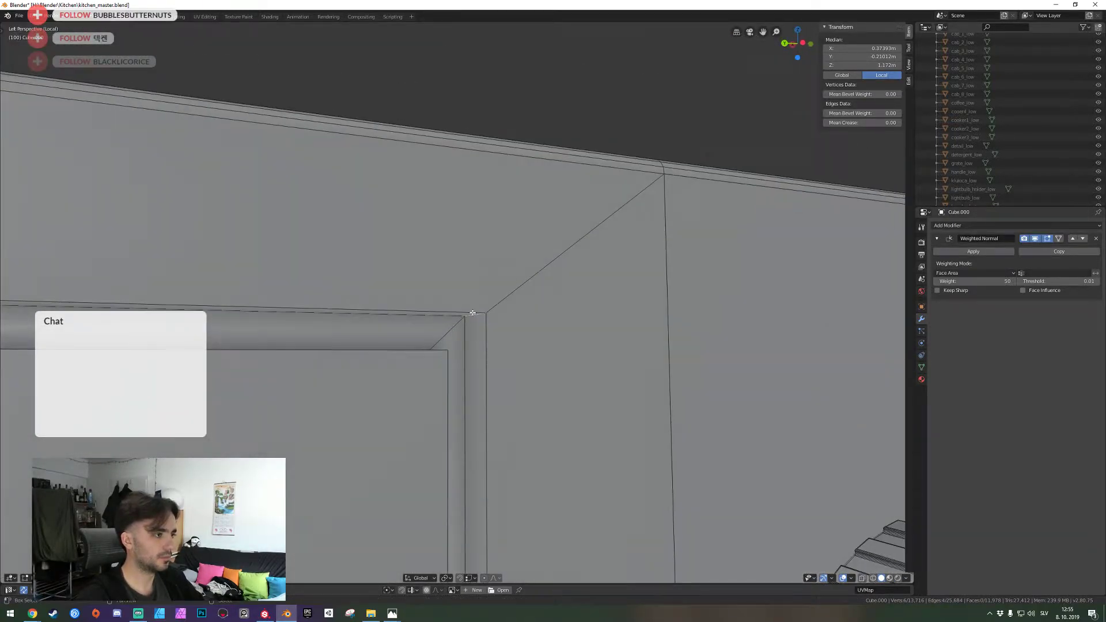
key("shift+grave")
key("d")
left_click(456, 302)
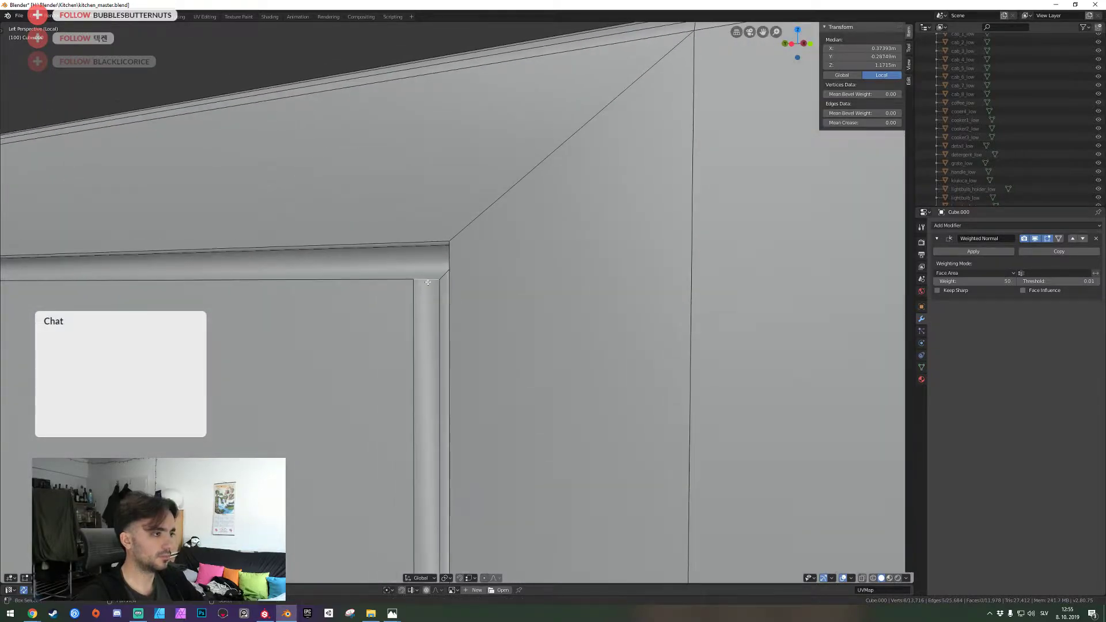
key("shift+grave")
key("a")
key("w")
left_click(454, 295)
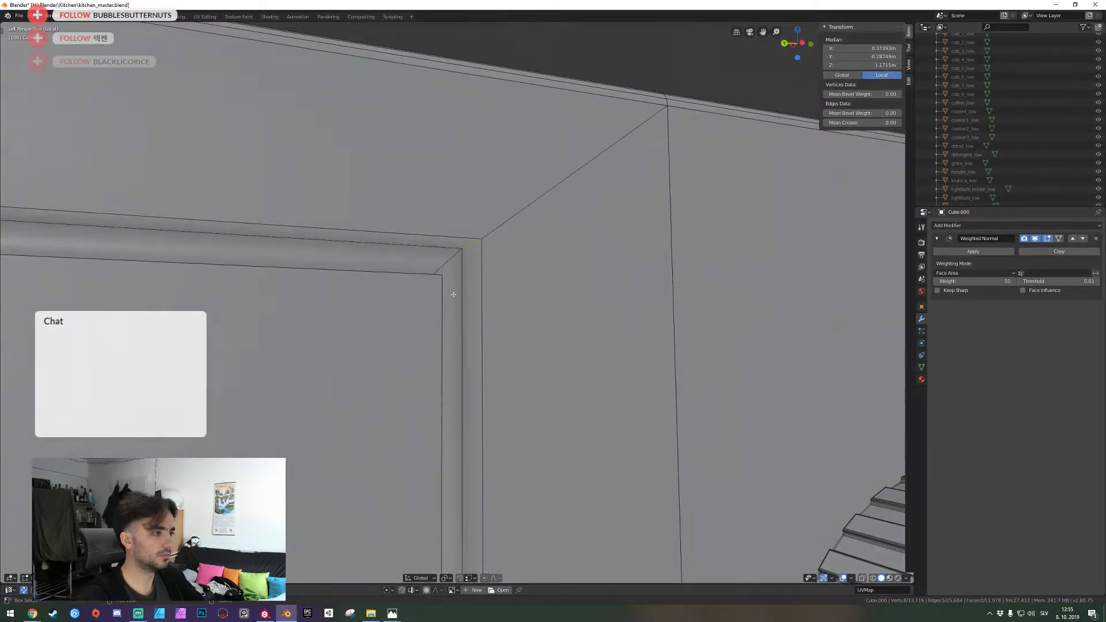
Add the short diagonal edges at the molding's lower-right corner to the selection
key("shift+grave")
key("w")
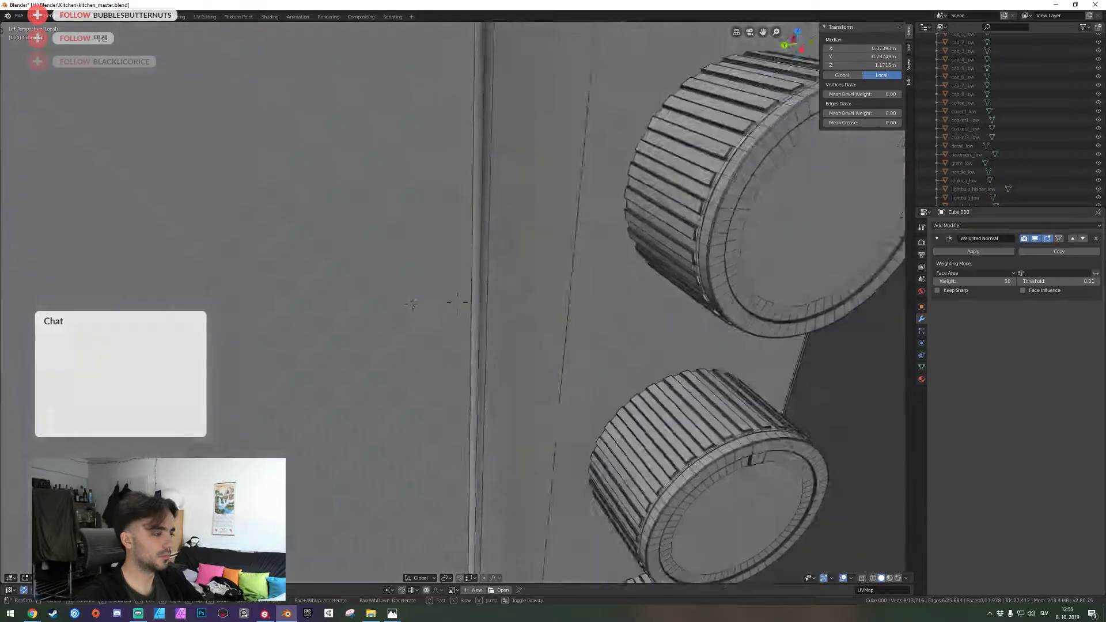
left_click(464, 318)
left_click(463, 318, "shift")
key("shift+grave")
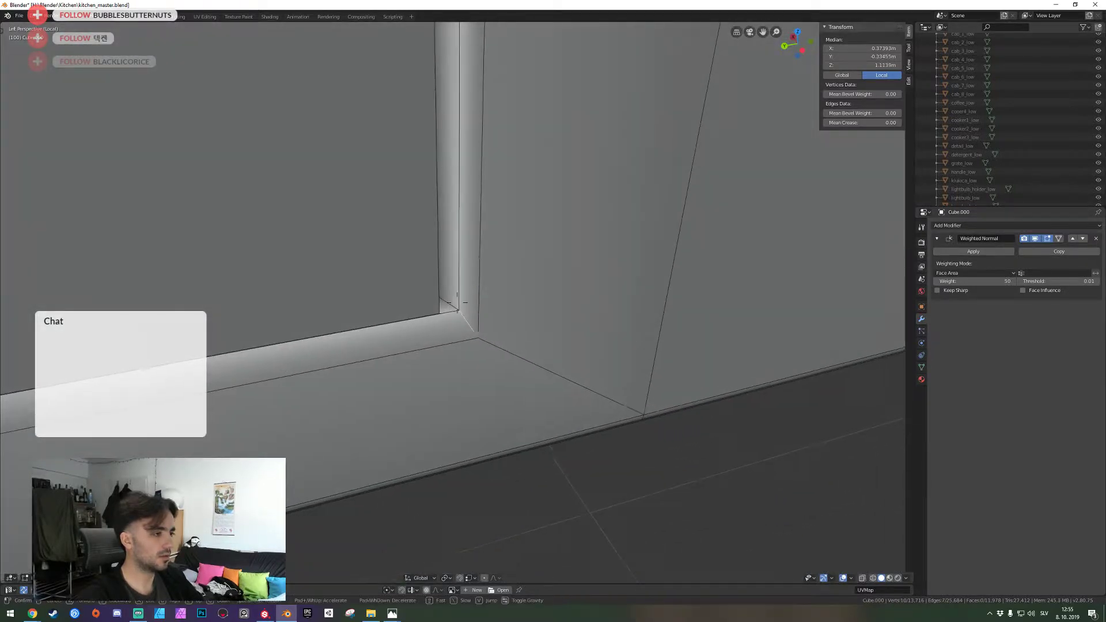
key("q")
left_click(457, 301)
left_click(459, 251, "shift")
left_click(447, 223, "shift")
left_click(447, 223, "alt")
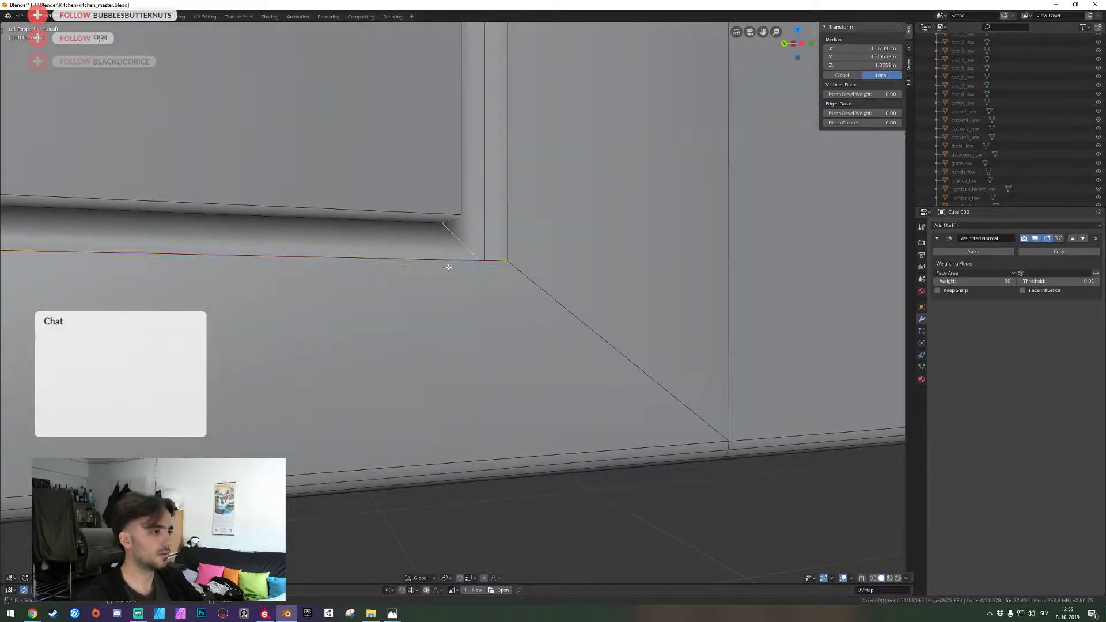
Add the short diagonal edges at the molding's lower-left corner to the selection
key("shift+grave")
key("w")
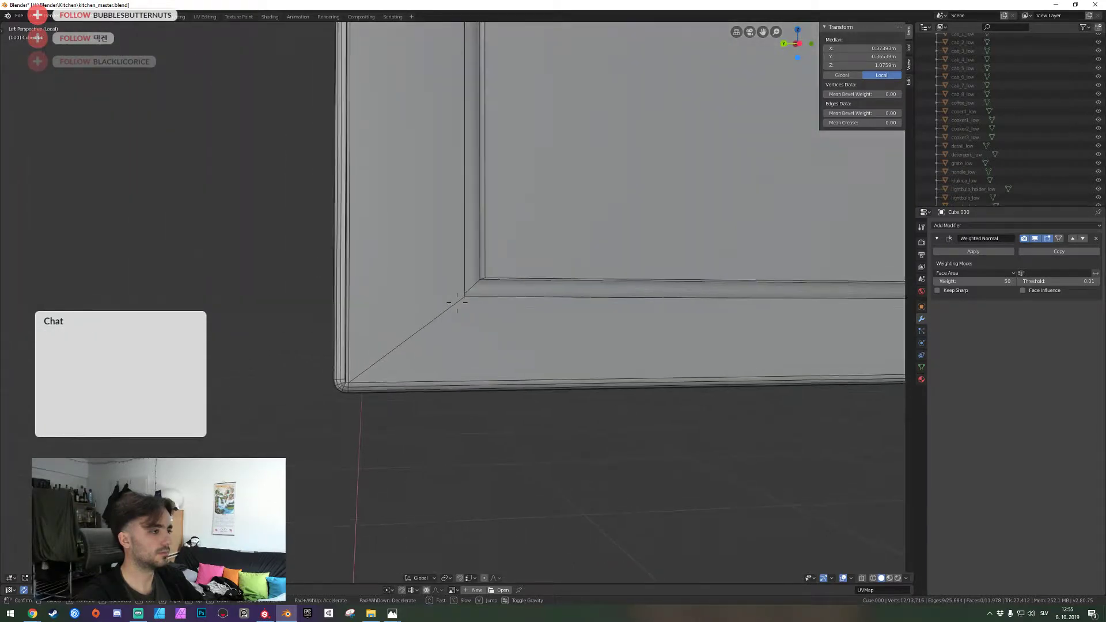
left_click(473, 283)
key("shift+grave")
key("s")
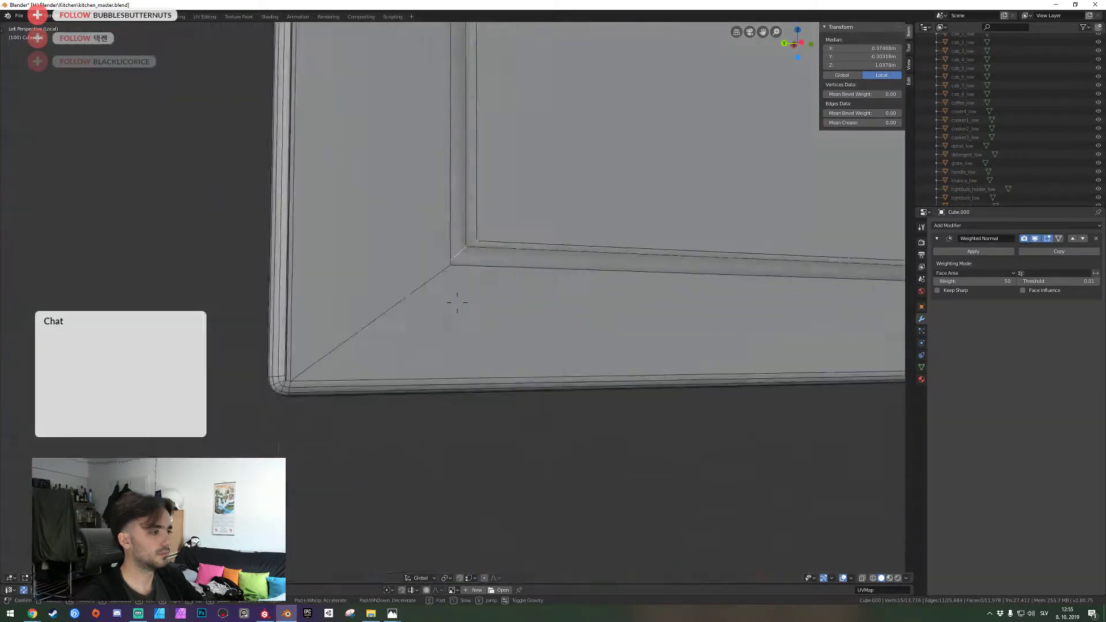
key("e")
key("w")
left_click(456, 302)
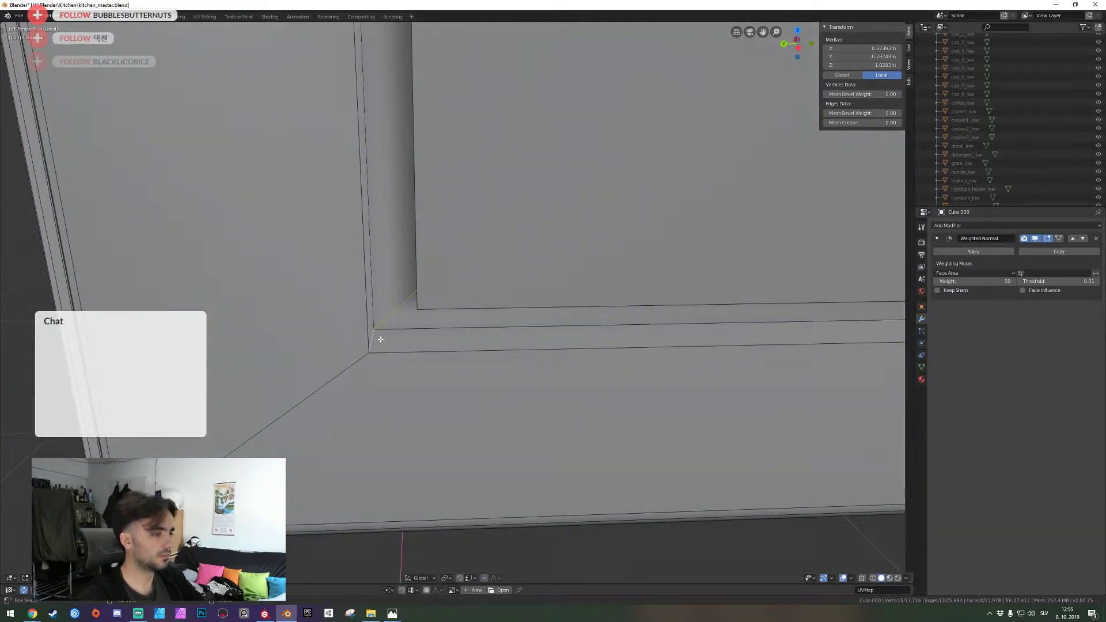
Bevel the selected edges at all four molding corners with 4 segments to round the panel's corners
key("shift+grave")
key("s")
left_click(457, 301)
key("ctrl+KP_3")
middle_click_drag(470, 219, 457, 243, "shift")
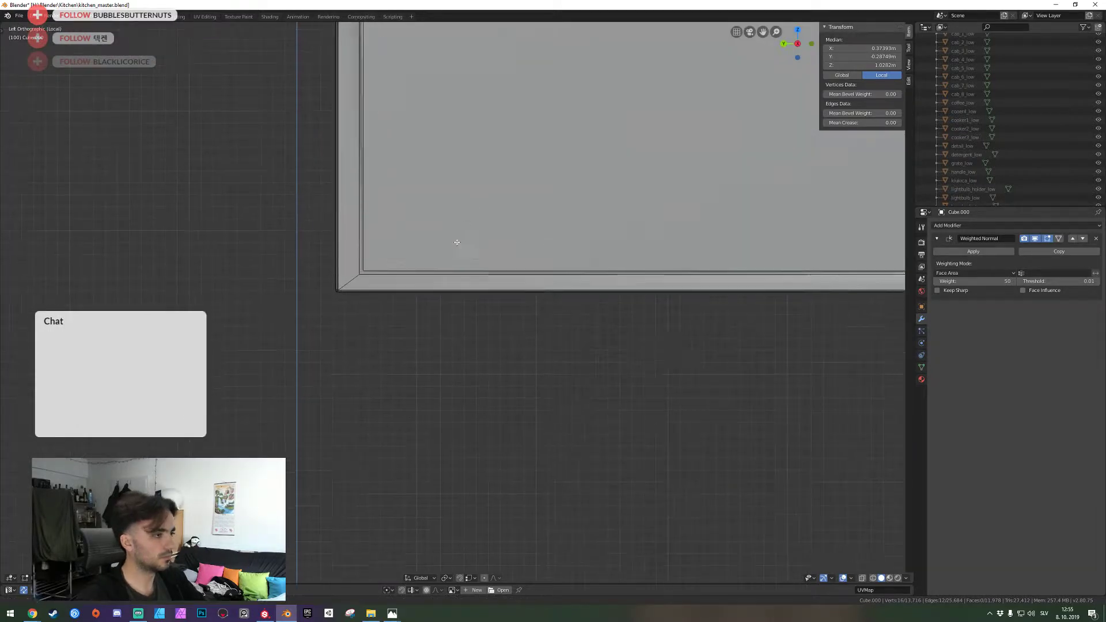
scroll(457, 242, "up", 5)
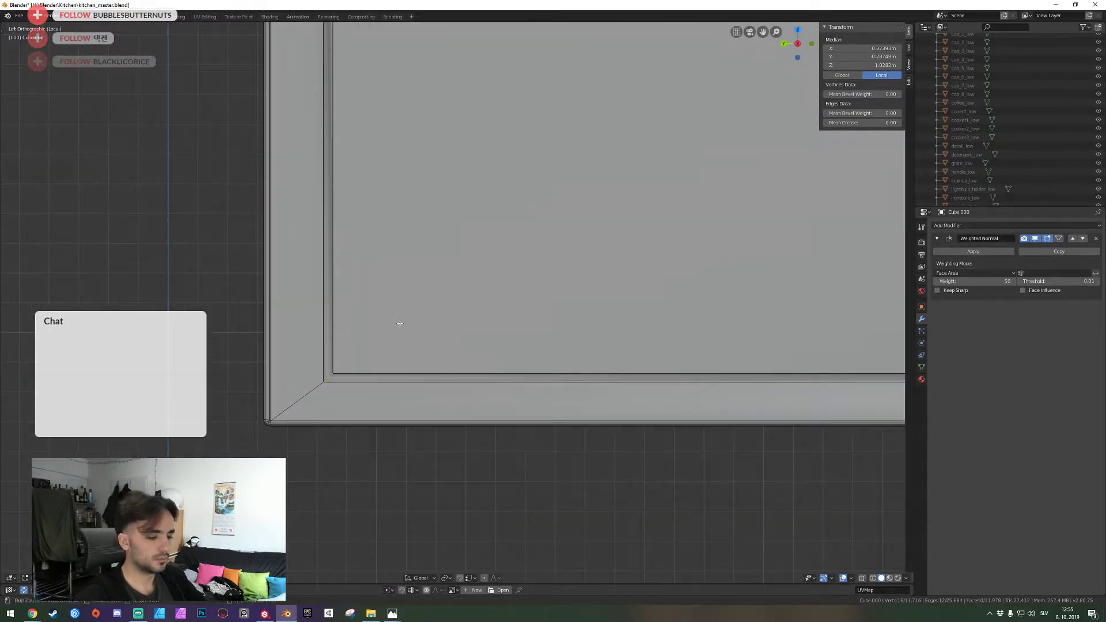
key("ctrl+b")
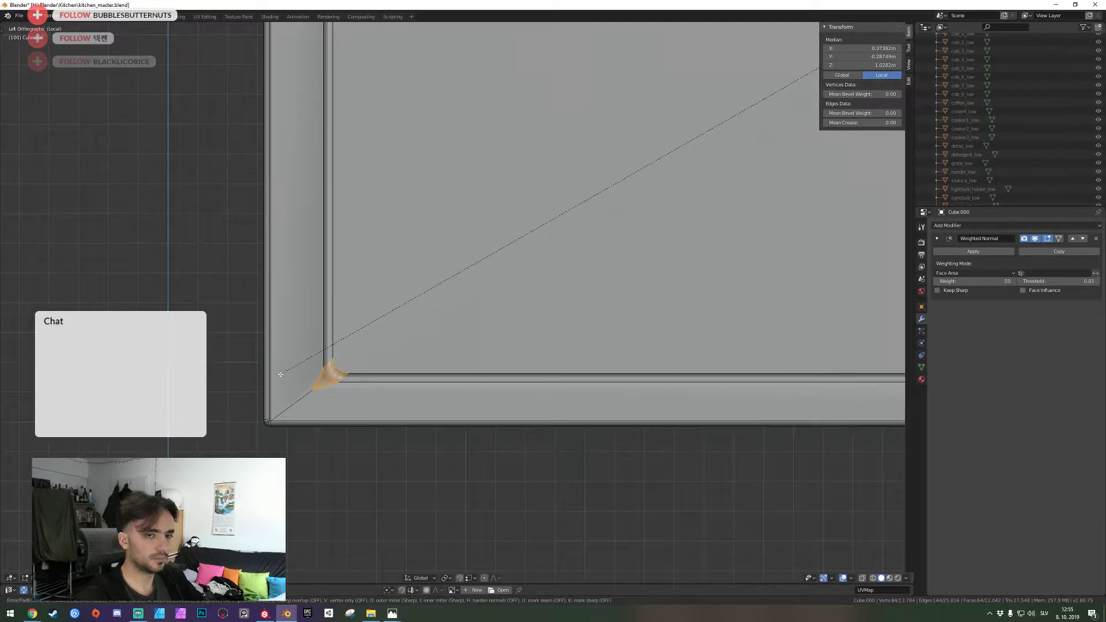
left_click(279, 375)
Switch to face selection and select the large face of the front panel
key("shift+grave")
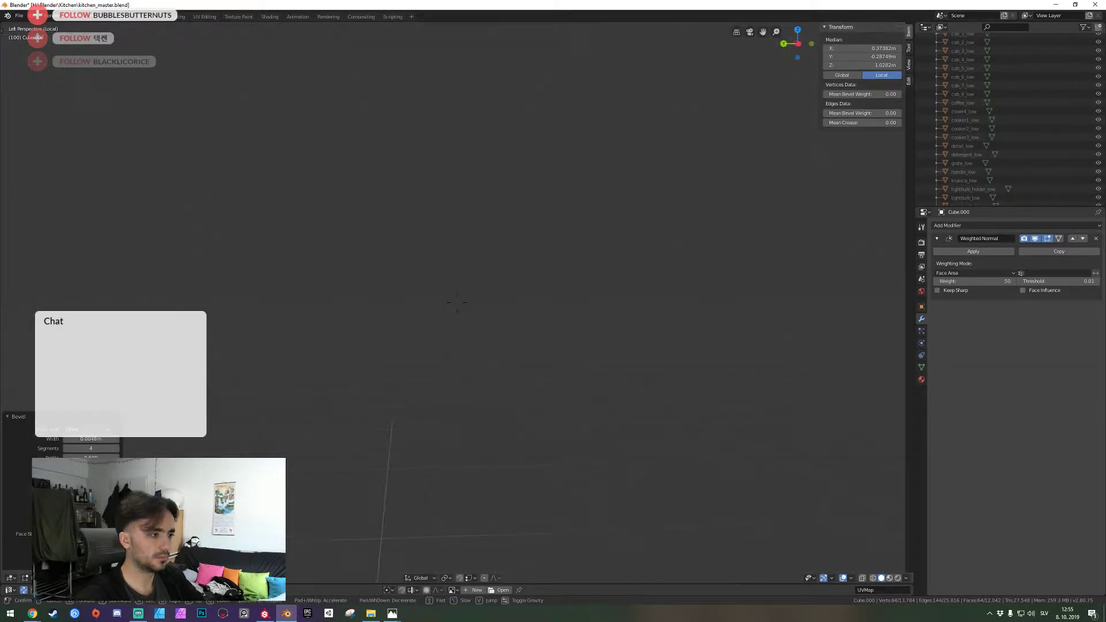
key("w")
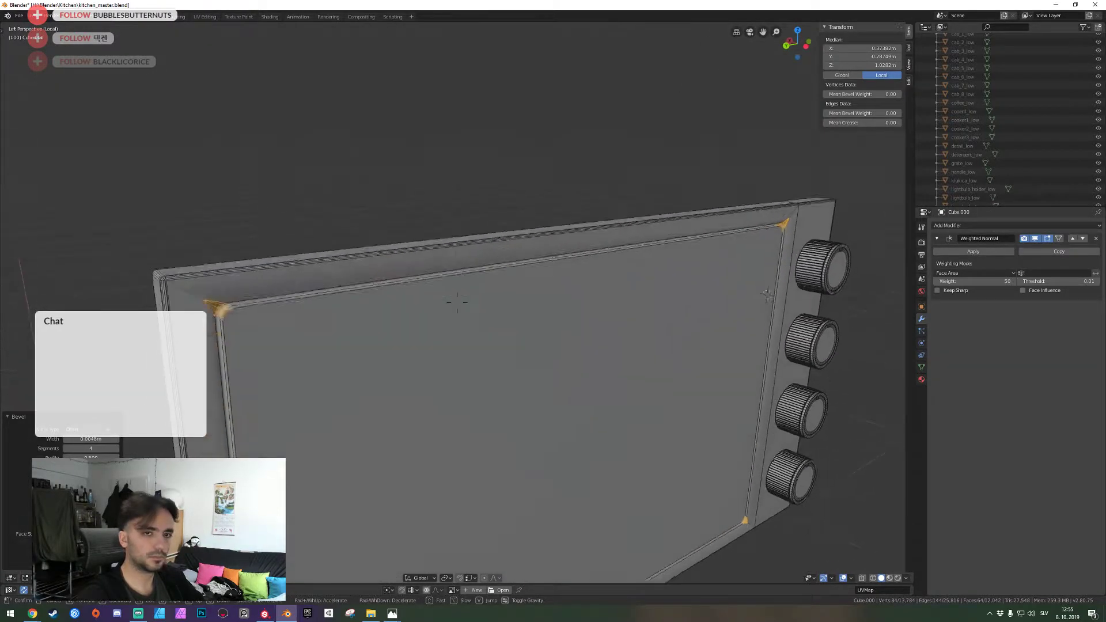
left_click(457, 303)
key("3")
right_click(408, 322)
Try to bevel the border of the selected front panel face
key("ctrl+b")
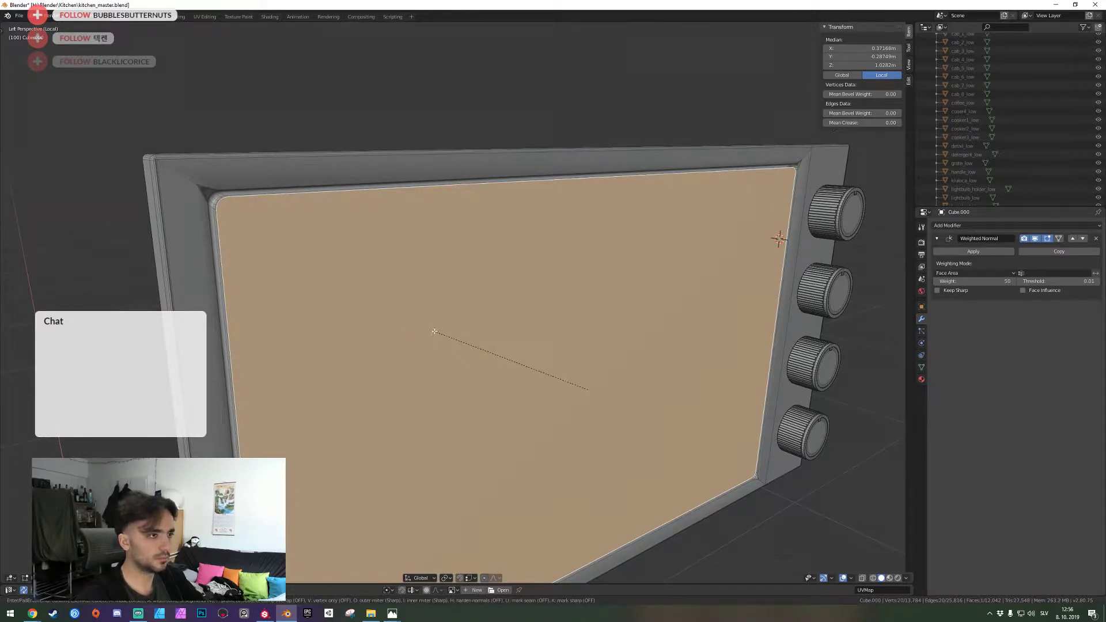
right_click(407, 327)
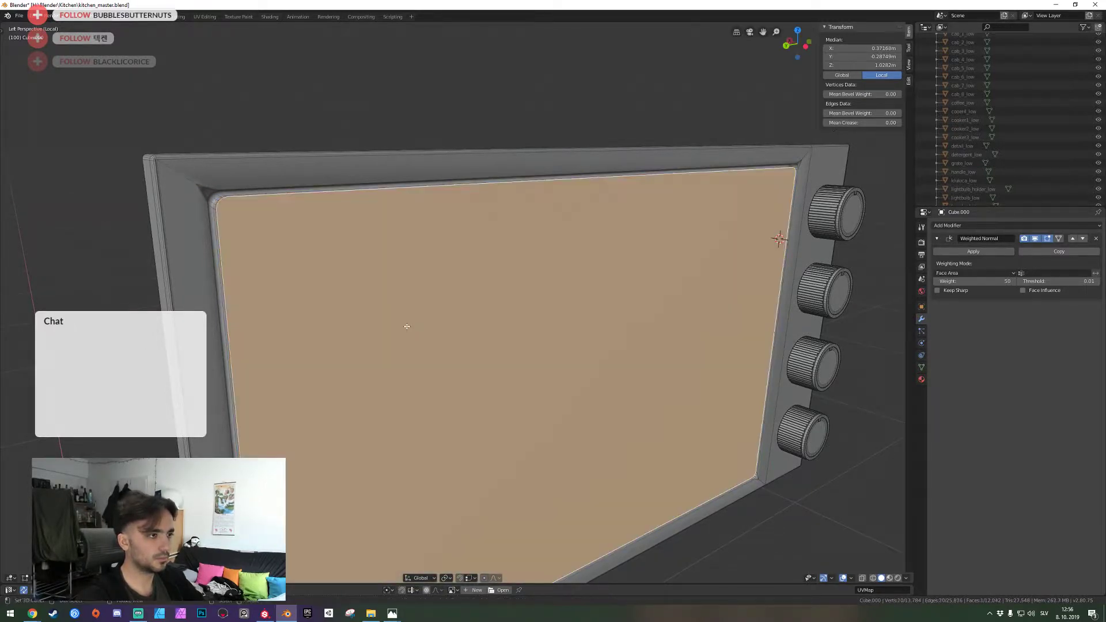
middle_click_drag(271, 215, 457, 303, "shift")
key("ctrl+b")
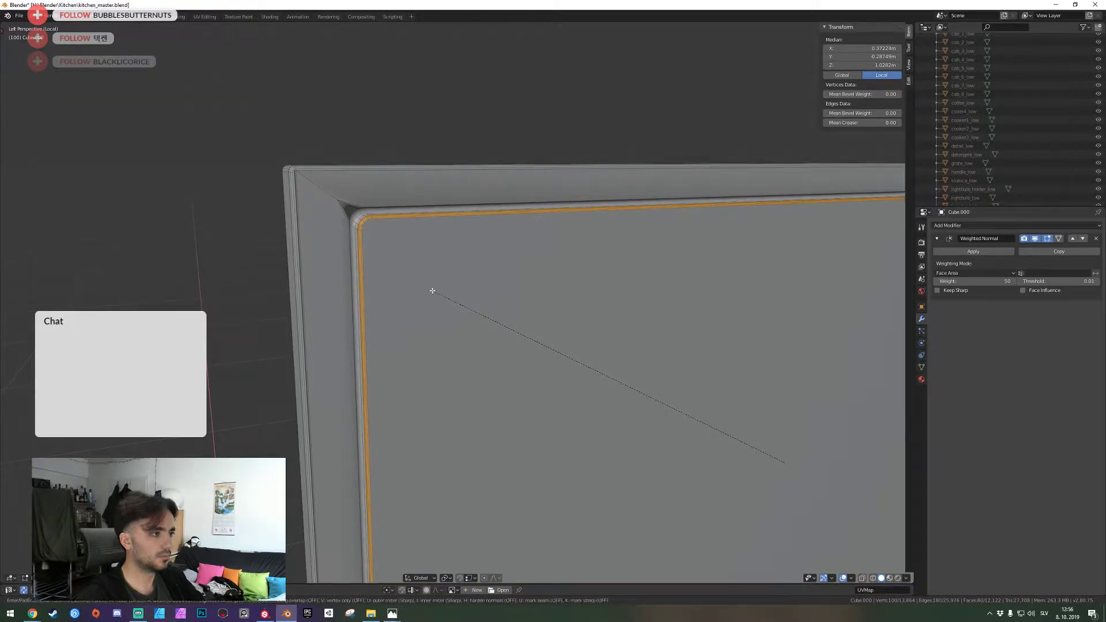
left_click(436, 291)
key("shift+grave")
left_click(457, 303)
key("ctrl+z")
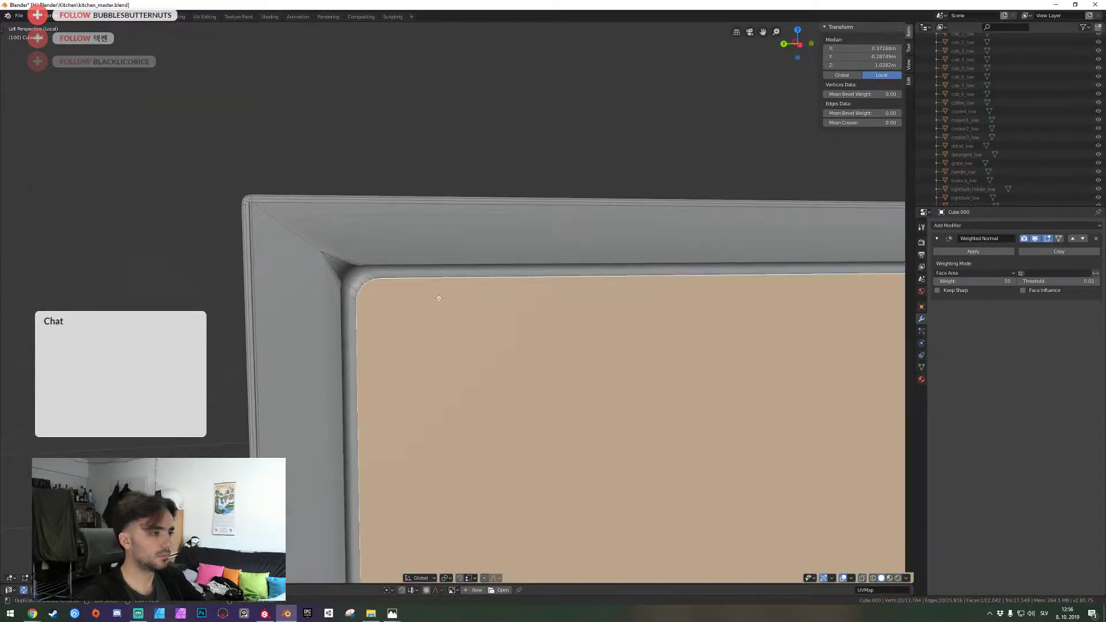
right_click(388, 262, "alt+shift")
key("ctrl+z")
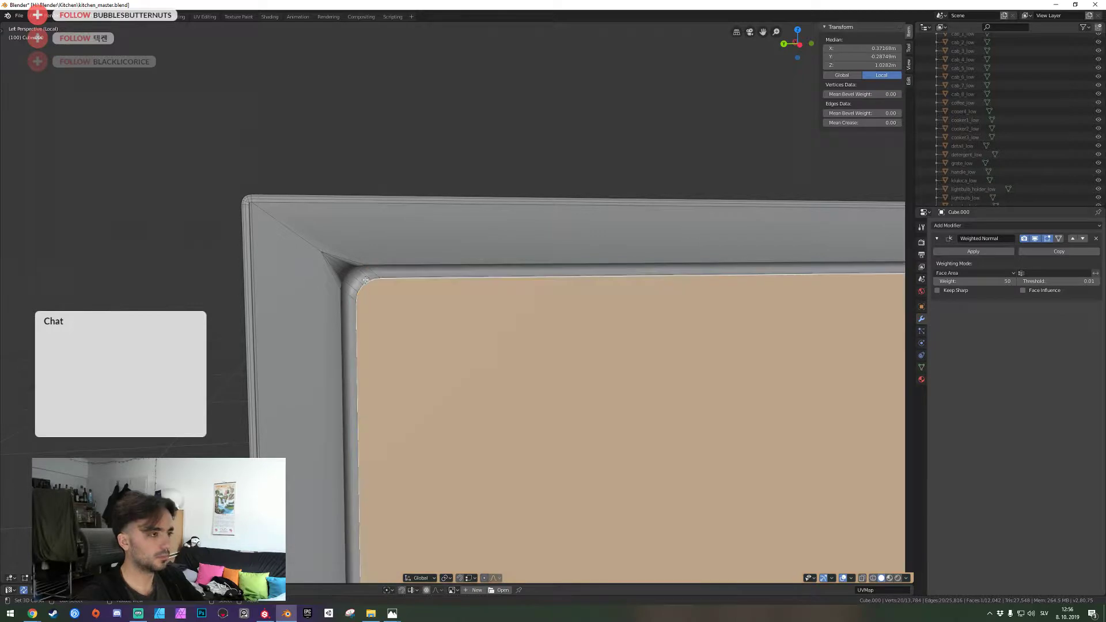
right_click(376, 255, "alt+shift")
key("ctrl+z")
In edge mode, add the molding's outer edge loop to the panel border selection and bevel both loops
key("shift+grave")
left_click(457, 302)
key("2")
key("shift+grave")
left_click(457, 303)
right_click(437, 270, "alt+shift")
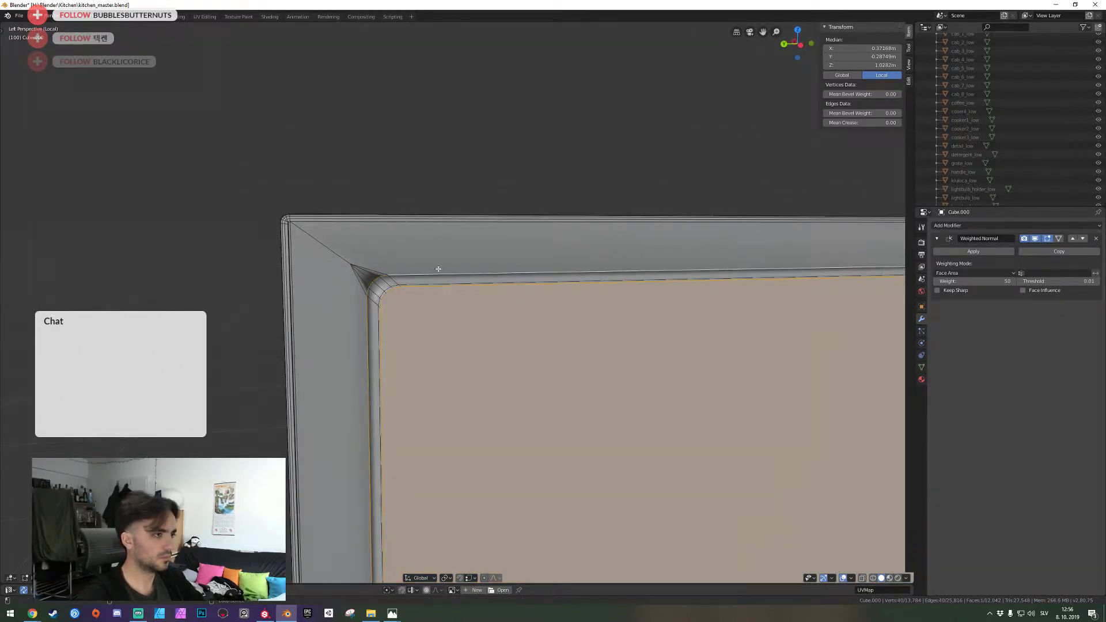
key("shift+grave")
key("s")
key("w")
key("s")
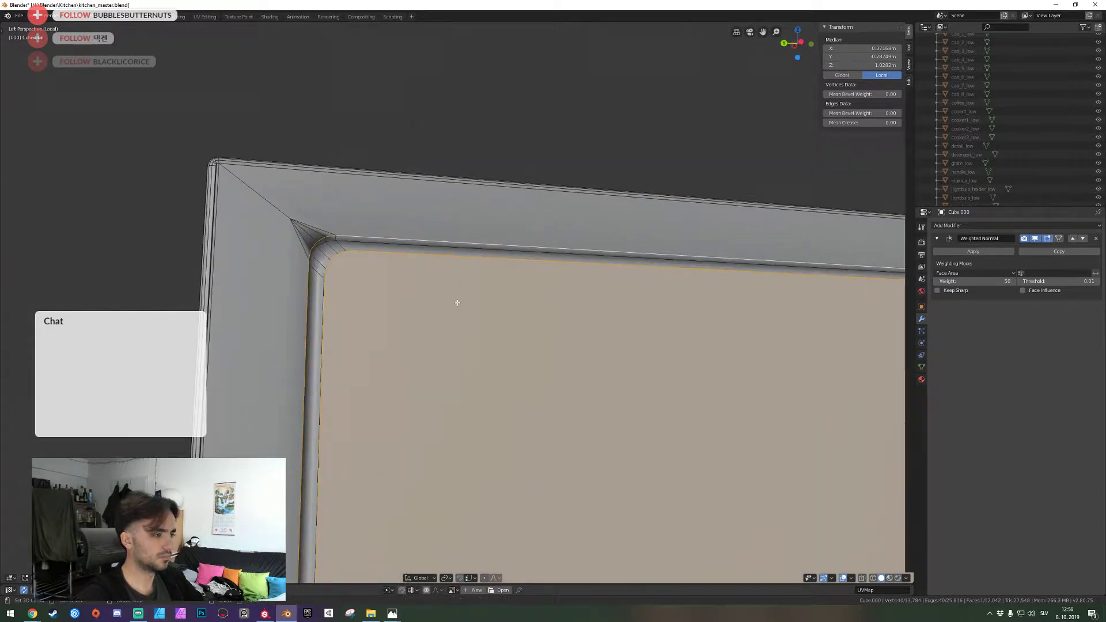
left_click(457, 302)
key("ctrl+b")
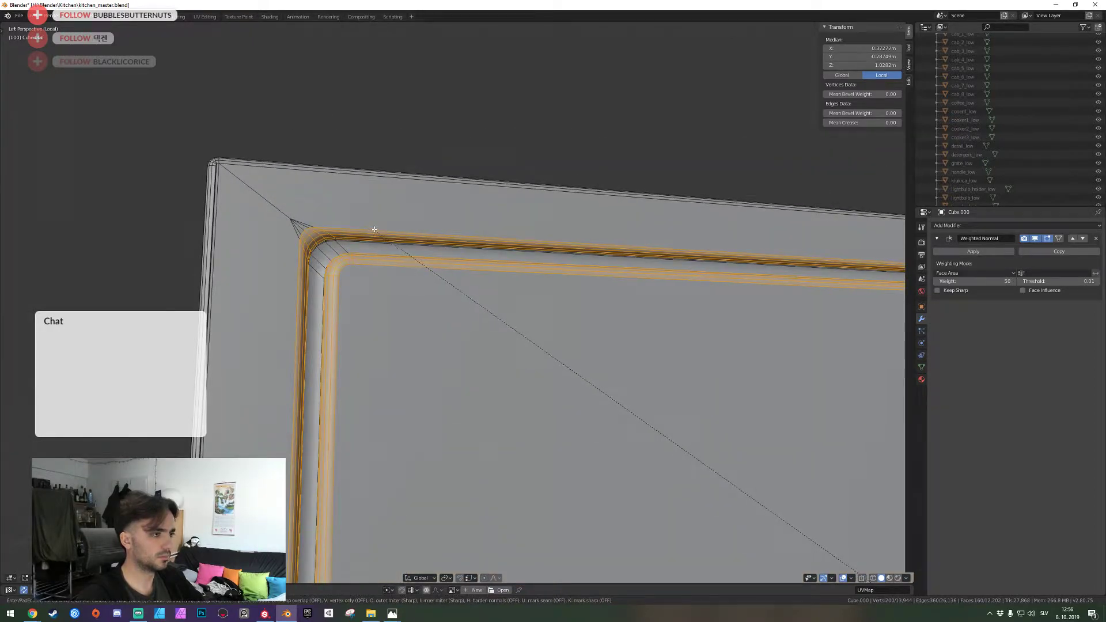
left_click(374, 232)
Try to bevel the two edge loops that bound the flat strip of the molding around the front panel
key("shift+grave")
left_click(457, 302)
key("alt+a")
left_click(357, 260, "alt")
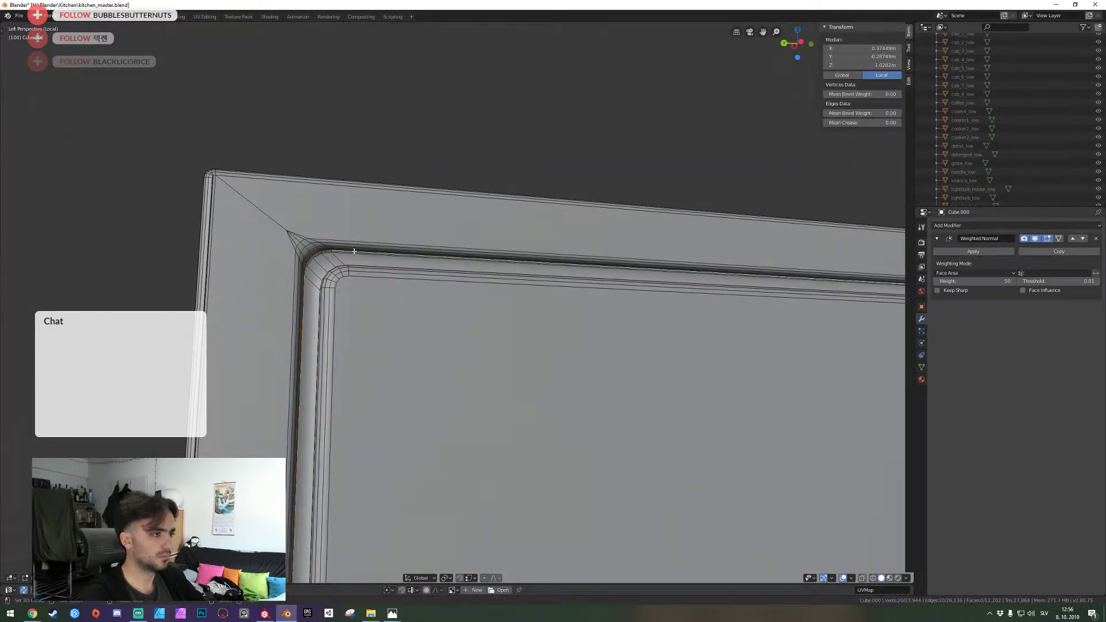
key("shift+grave")
key("w")
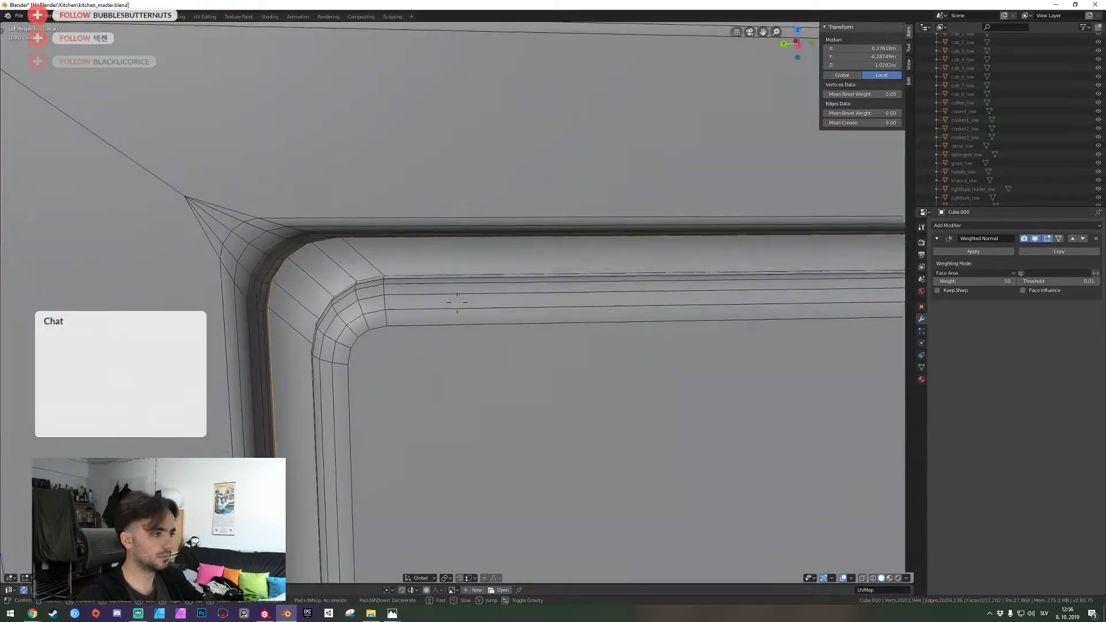
left_click(457, 302)
key("ctrl+b")
scroll(490, 306, "up", 2)
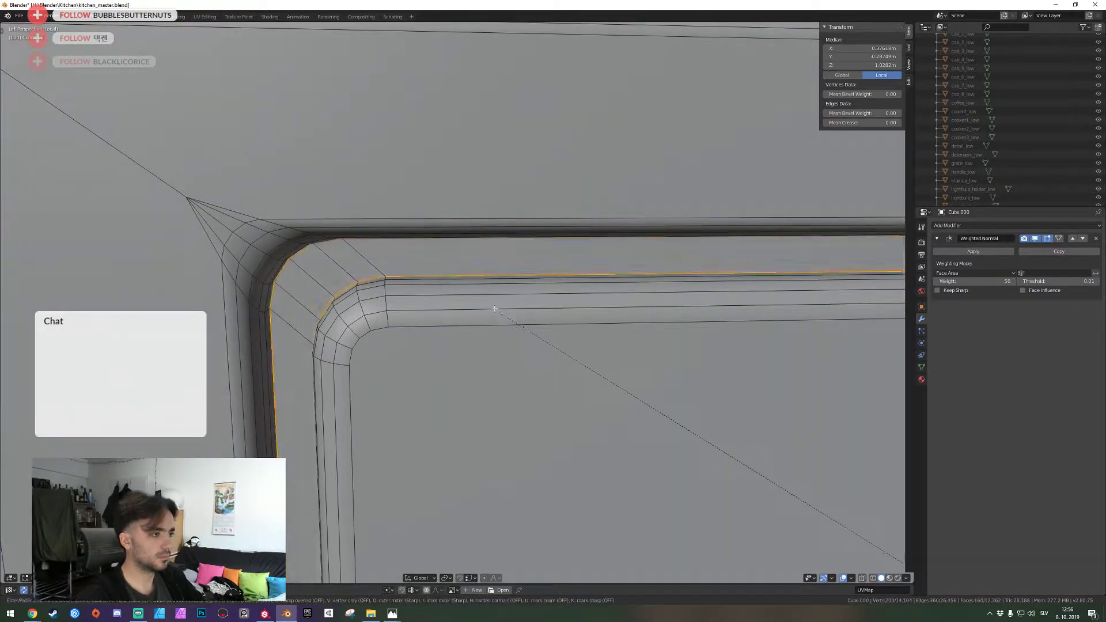
scroll(473, 293, "up", 4)
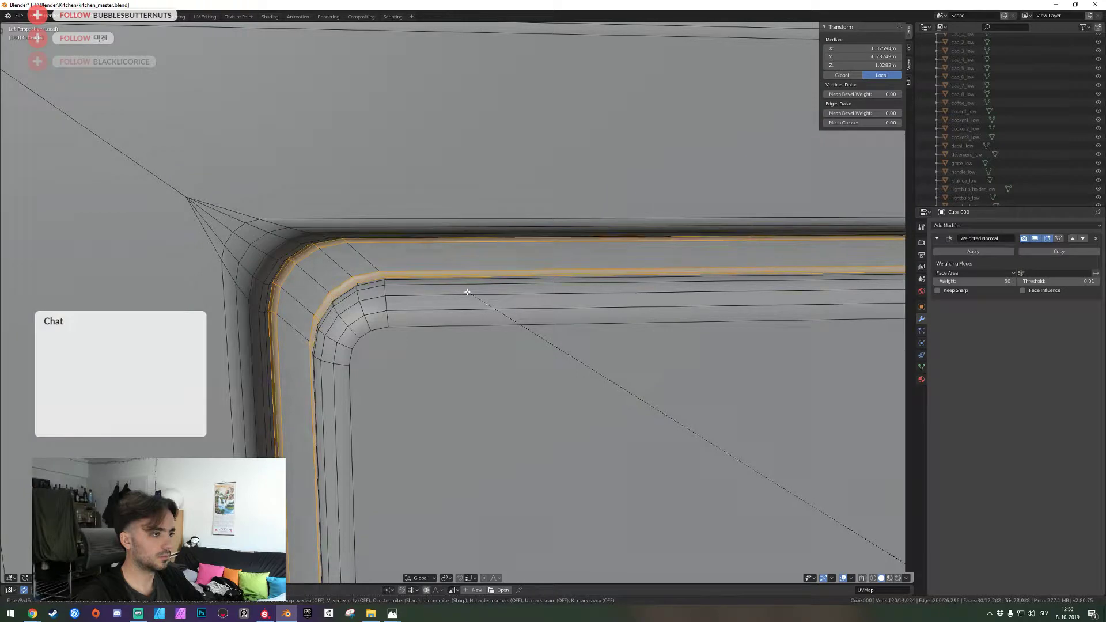
left_click(482, 292)
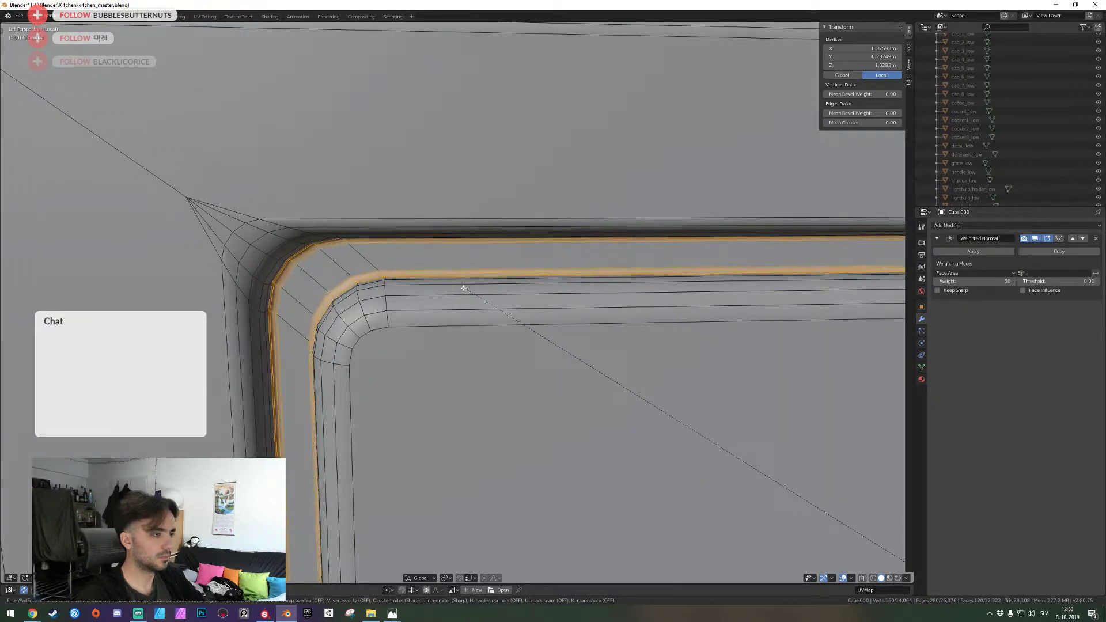
Return to object mode, save the file and deselect the front panel object
key("Tab")
scroll(464, 291, "down", 5)
key("ctrl+s")
scroll(454, 313, "down", 5)
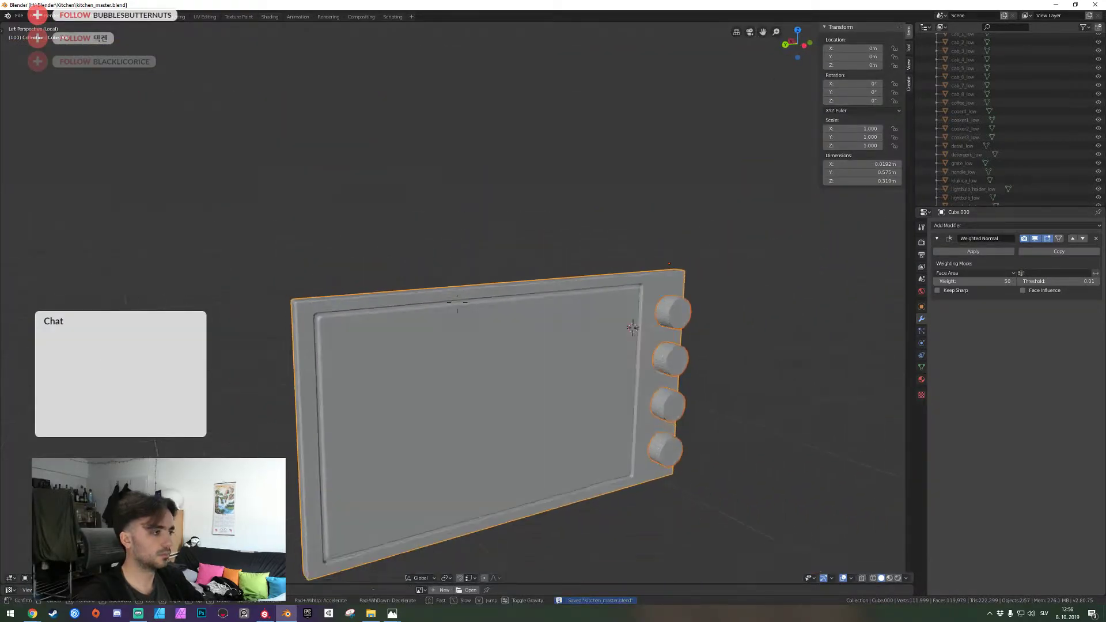
key("alt+a")
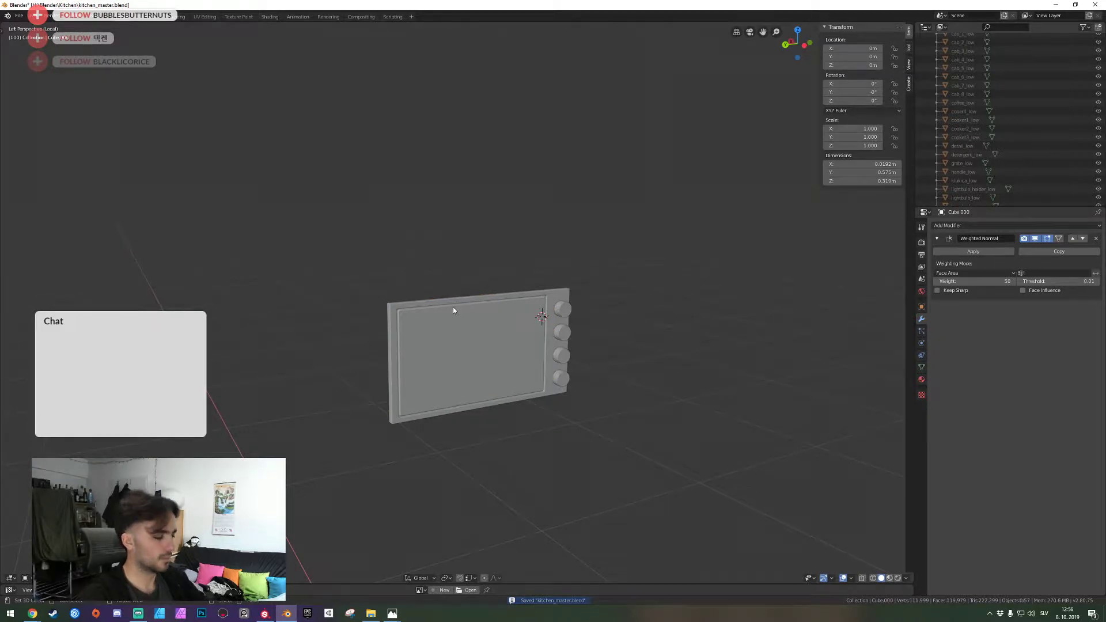
Leave the isolated view to check the appliance within the full kitchen scene, and save the file again
key("KP_Divide")
key("shift+grave")
key("w")
left_click(456, 305)
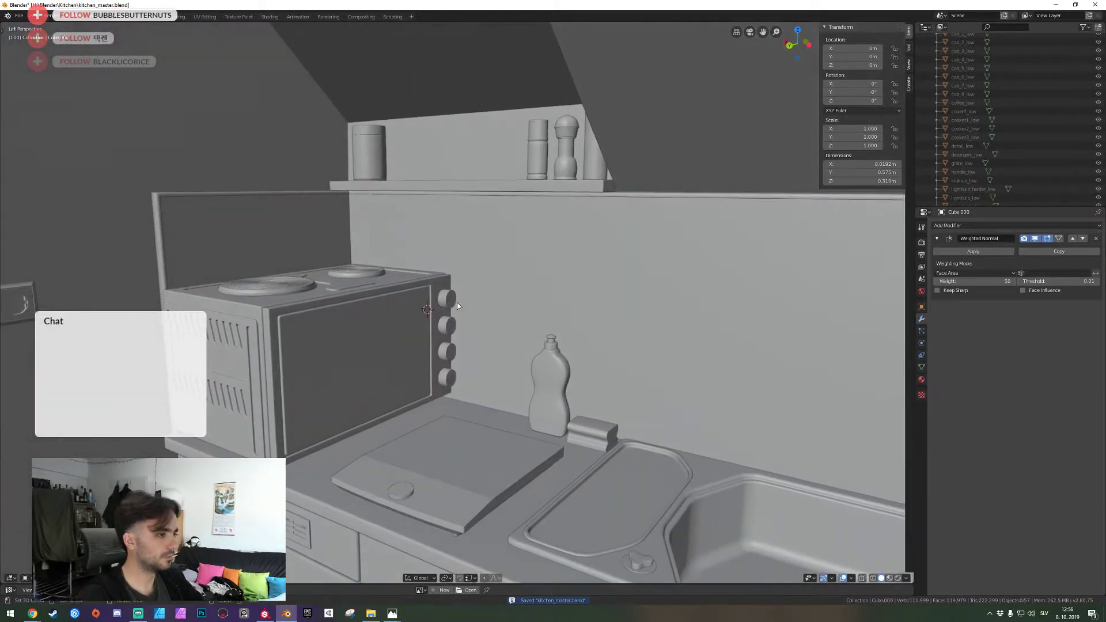
key("ctrl+s")
scroll(455, 306, "up", 2)
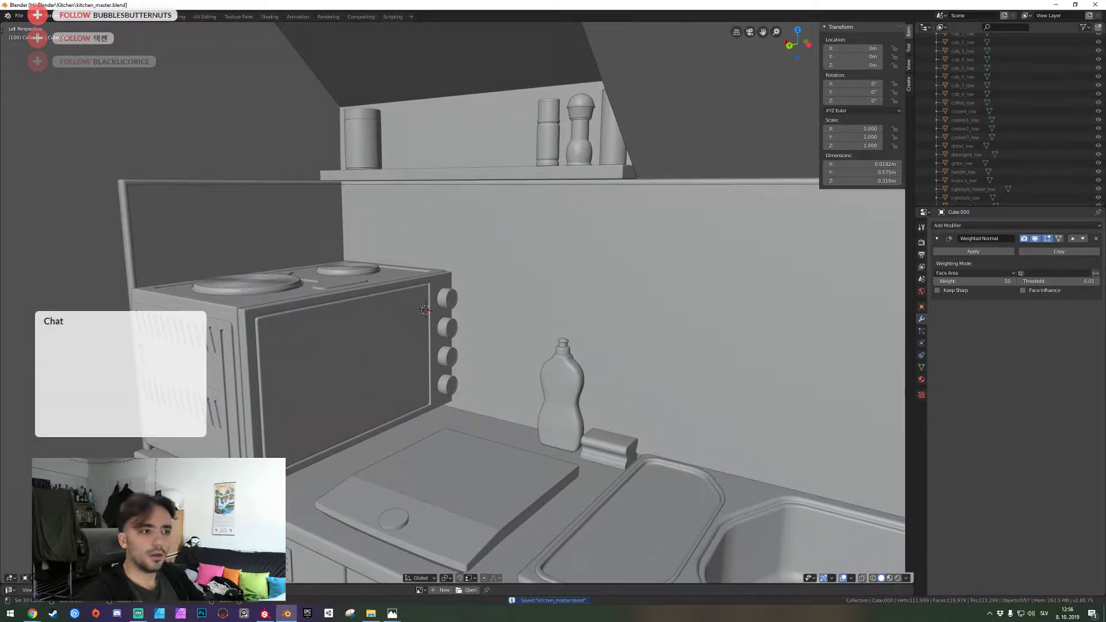
Open the appliance's front panel mesh for editing and undo the molding bevels back to the selected panel face
right_click(257, 365, "shift")
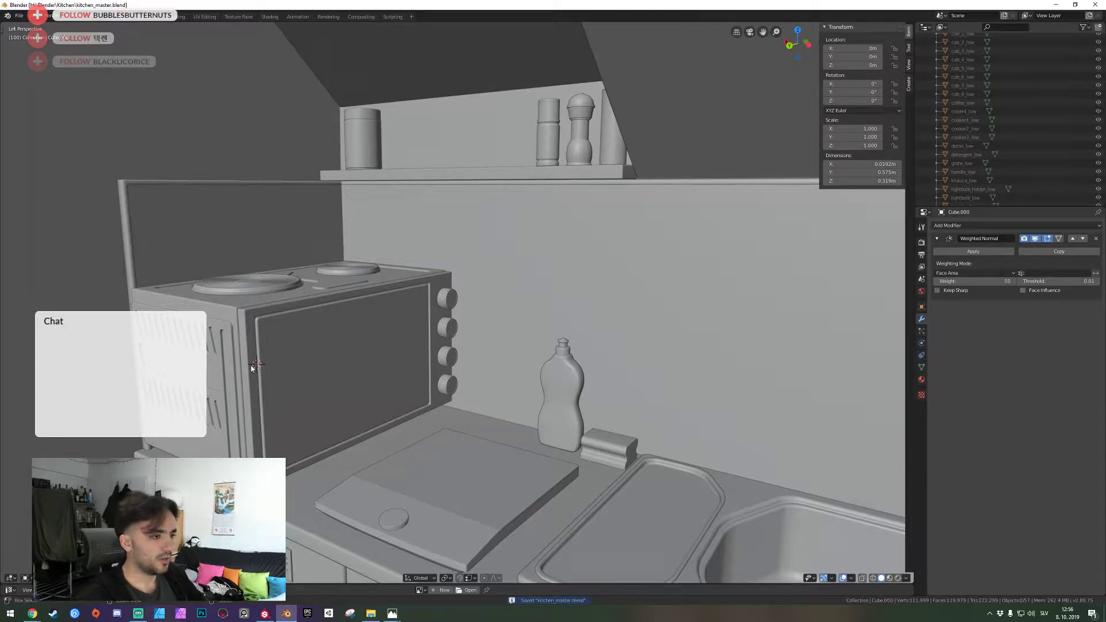
left_click(257, 365)
key("Tab")
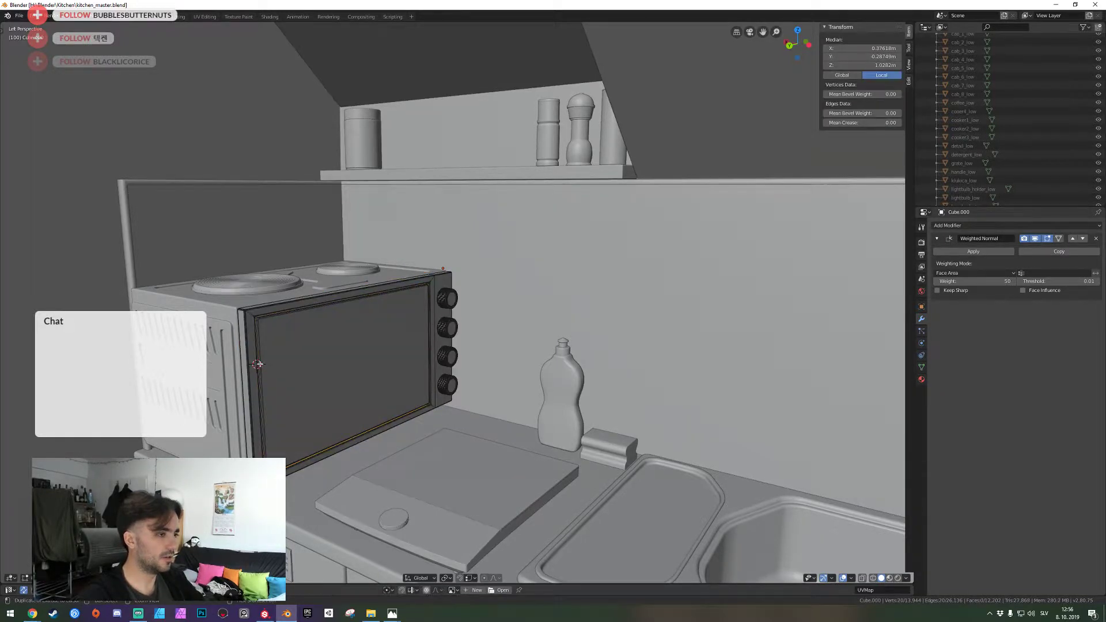
left_click(259, 364, "alt")
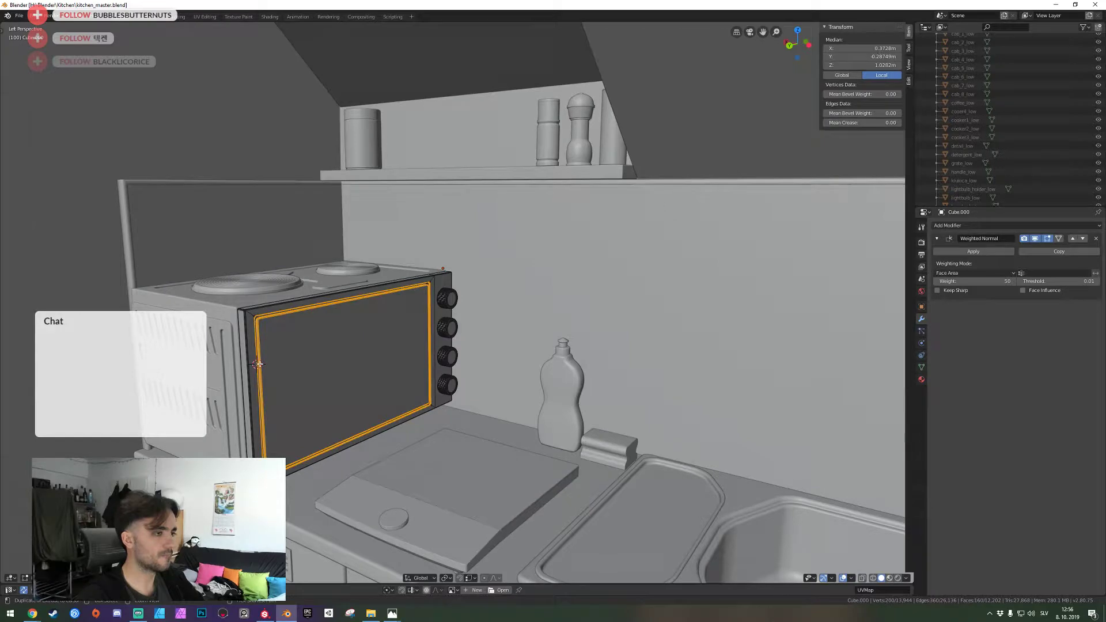
key("ctrl+z")
Try to bevel the selected edge loops around the panel face with 3 segments
key("shift+grave")
key("w")
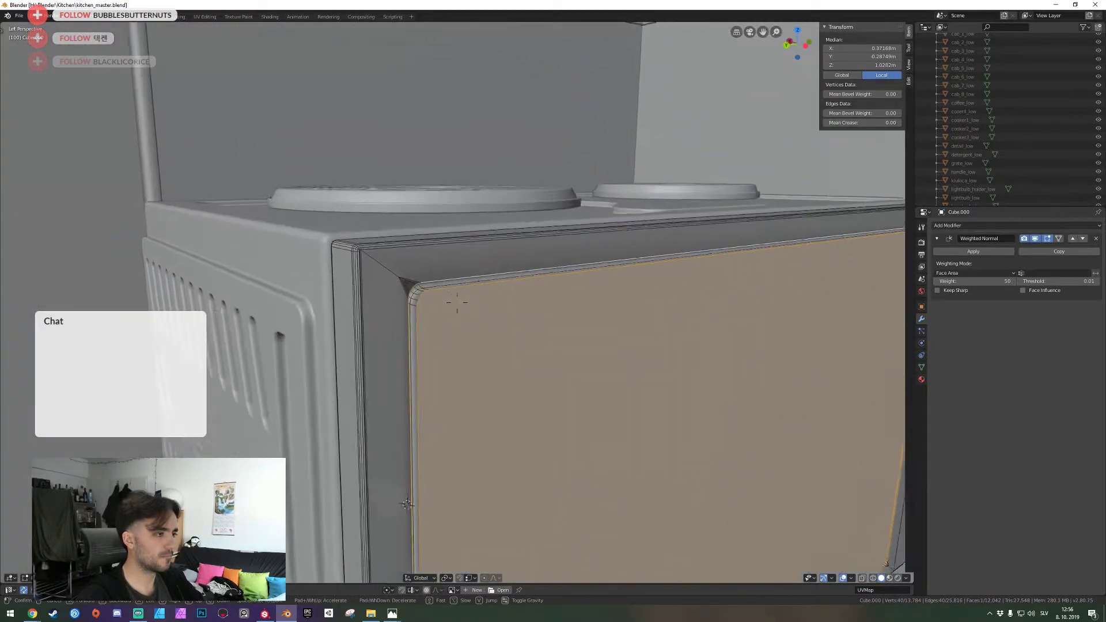
left_click(457, 302)
key("ctrl+b")
left_click(446, 299)
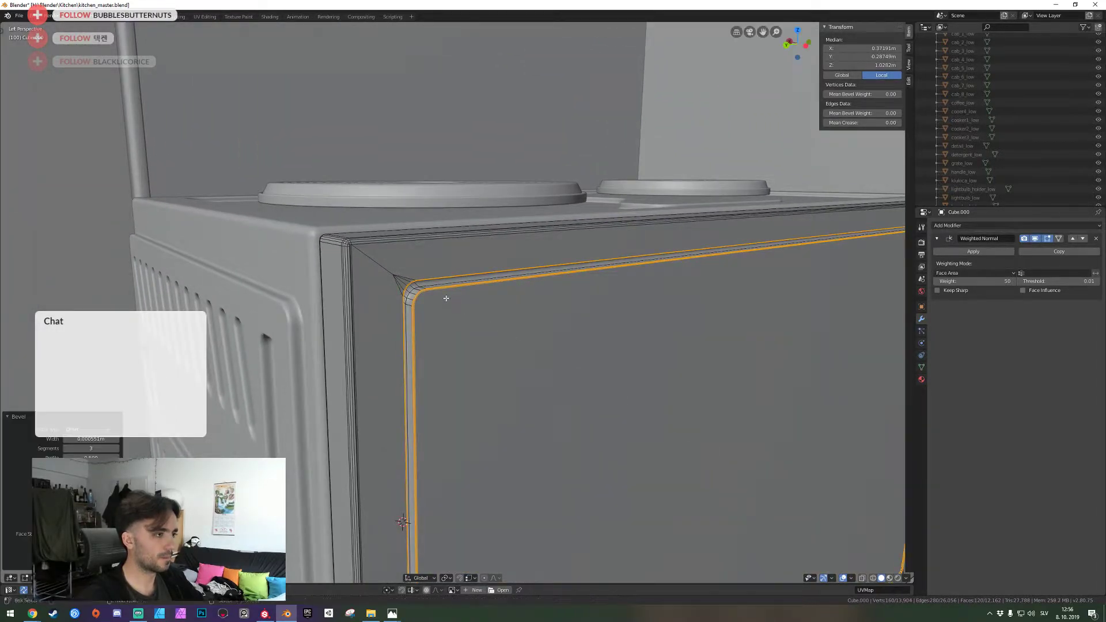
key("shift+grave")
key("w")
left_click(457, 302)
key("ctrl+z")
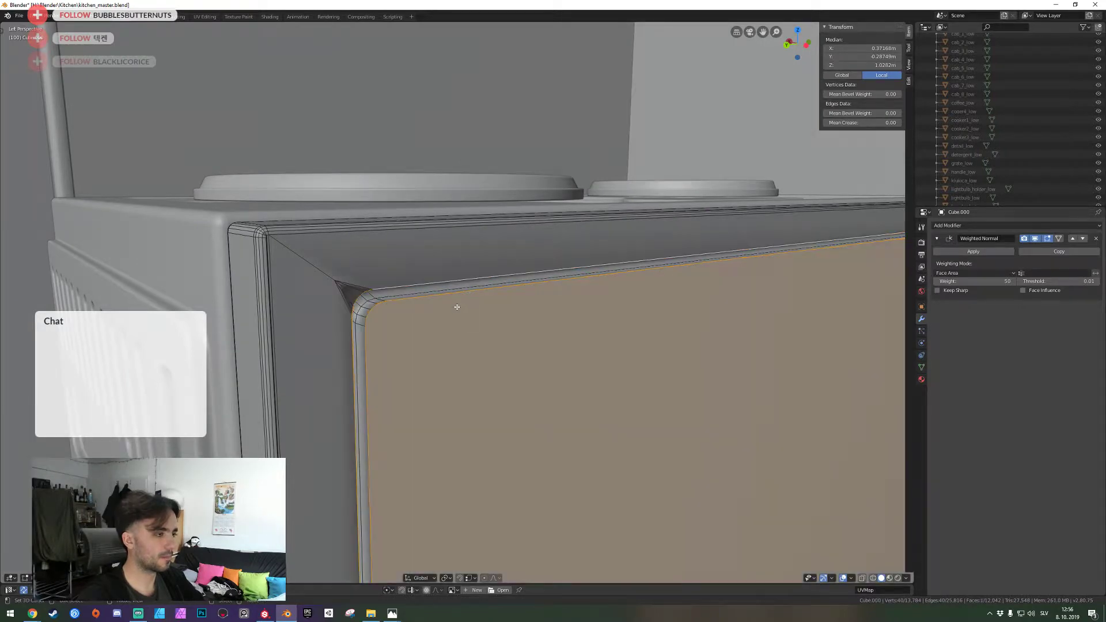
Bevel the inner and outer edge loops of the molding and its groove together with 3 segments
key("shift+grave")
key("w")
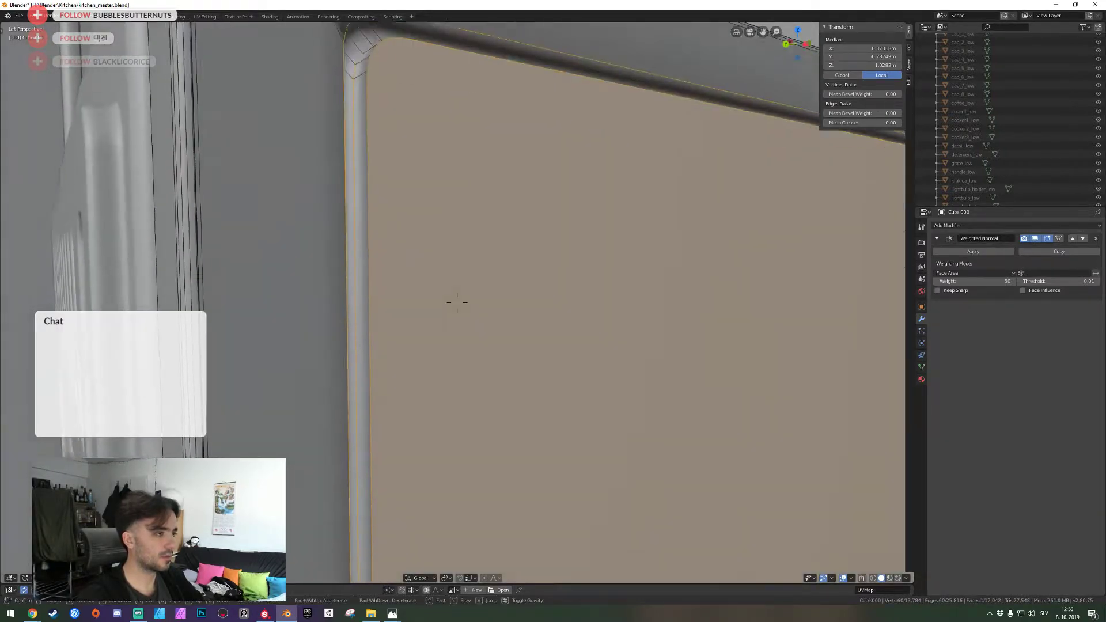
key("s")
left_click(457, 302)
key("ctrl+b")
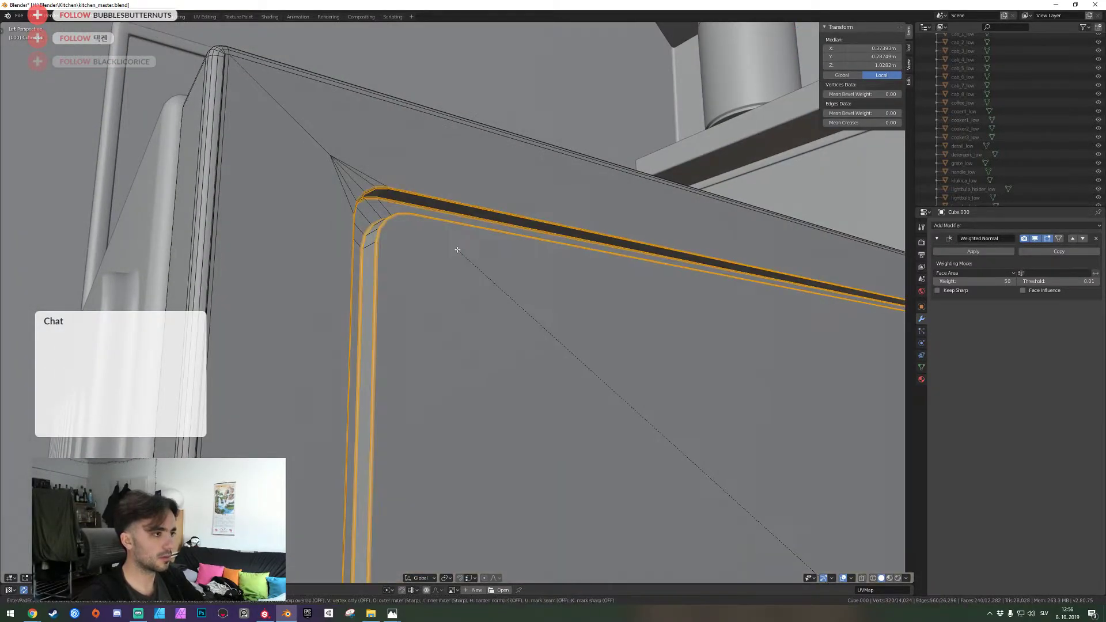
left_click(457, 248)
Return to object mode, save the file and inspect the beveled molding on the front panel
key("shift+grave")
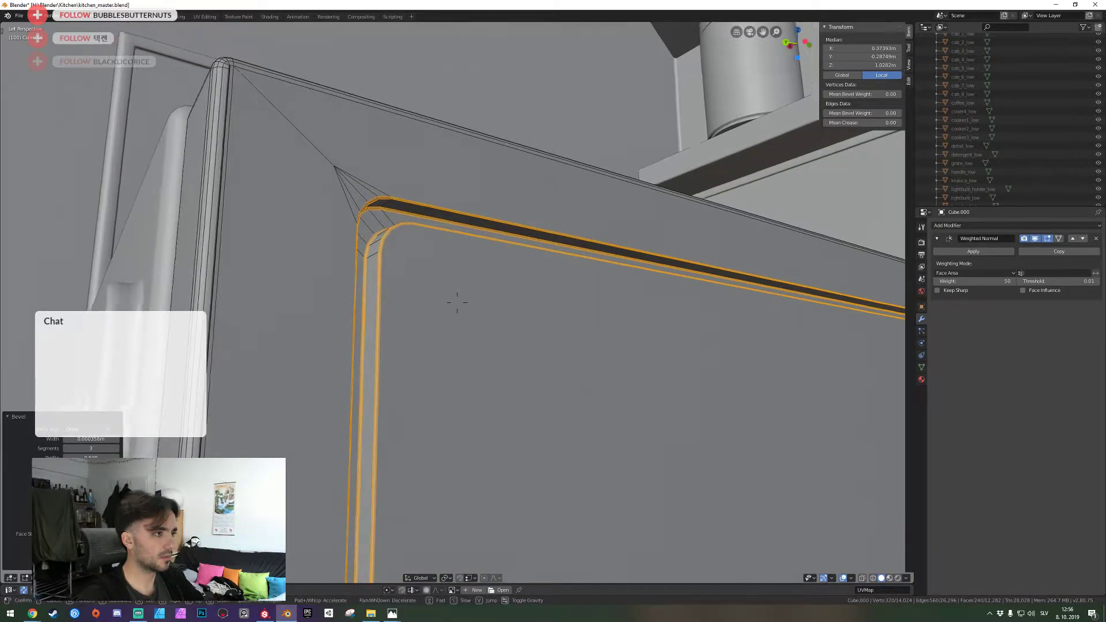
left_click(457, 303)
key("Tab")
key("shift+grave")
key("s")
left_click(457, 303)
key("ctrl+s")
key("shift+grave")
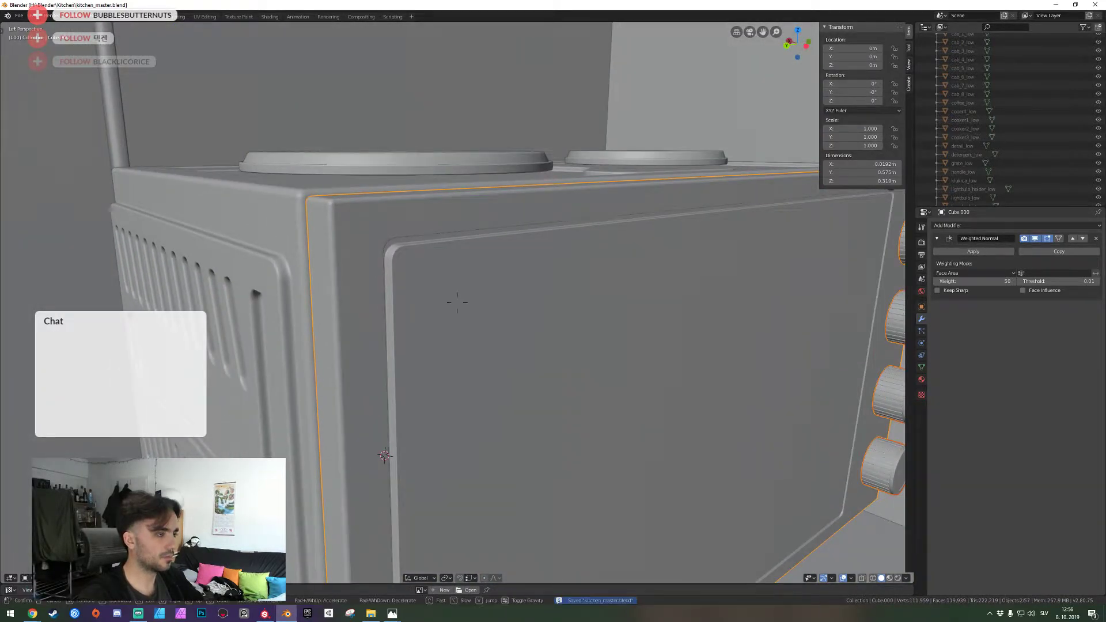
key("d")
left_click(457, 303)
In edit mode, clear the selection and select the molding's flat face loop plus the bevel face loops on both its sides
key("Tab")
key("shift+grave")
key("w")
left_click(457, 302)
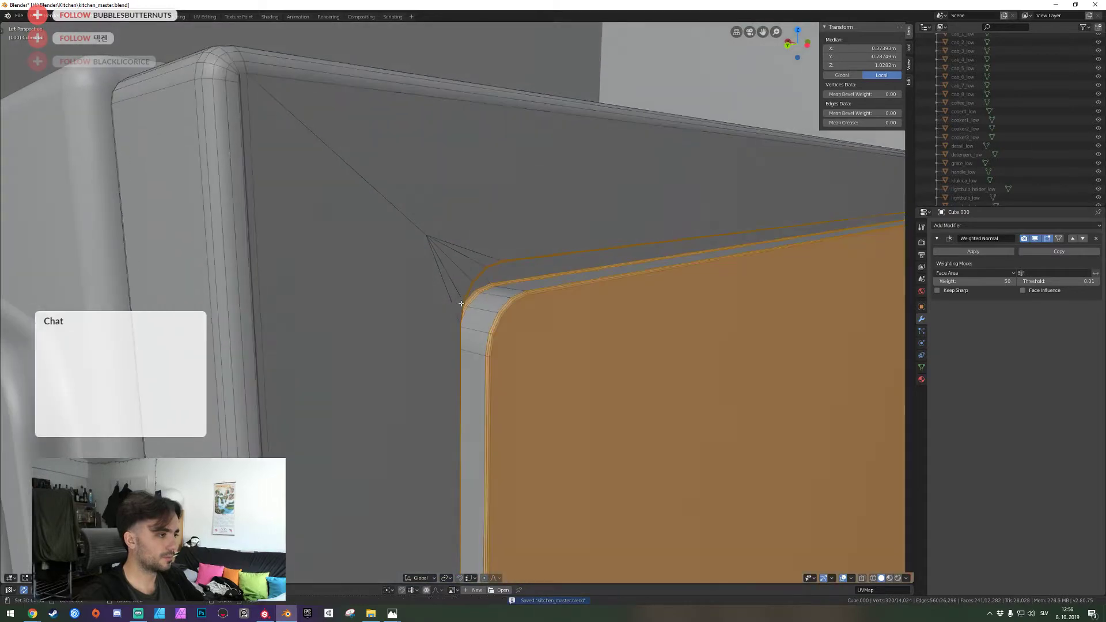
key("alt+a")
key("shift+grave")
key("w")
left_click(457, 302)
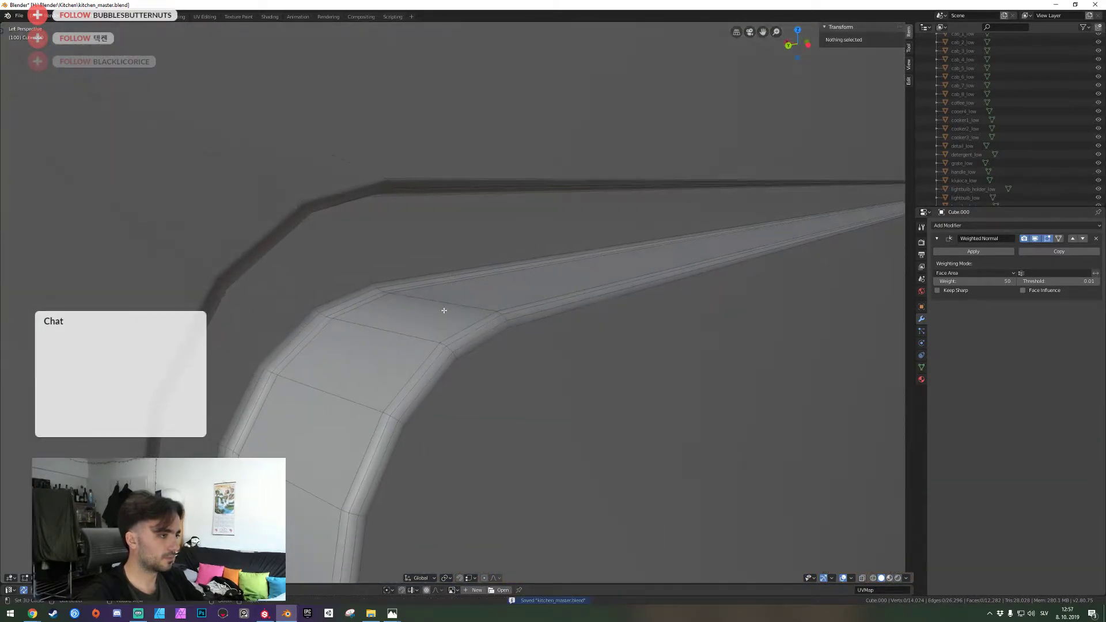
left_click(386, 293, "alt")
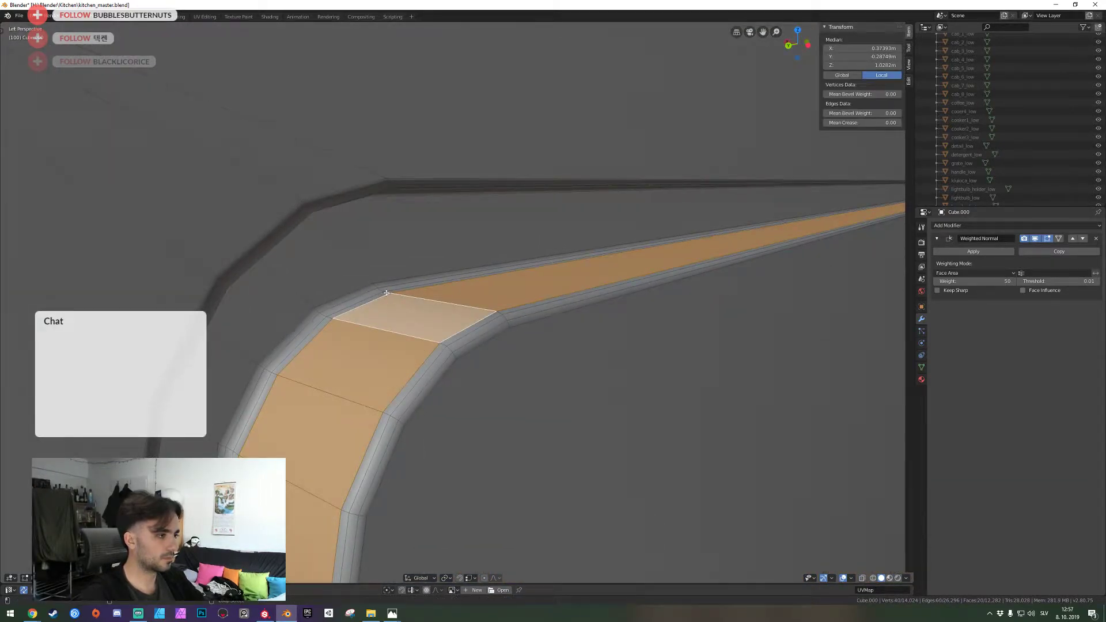
left_click(382, 291, "alt+shift")
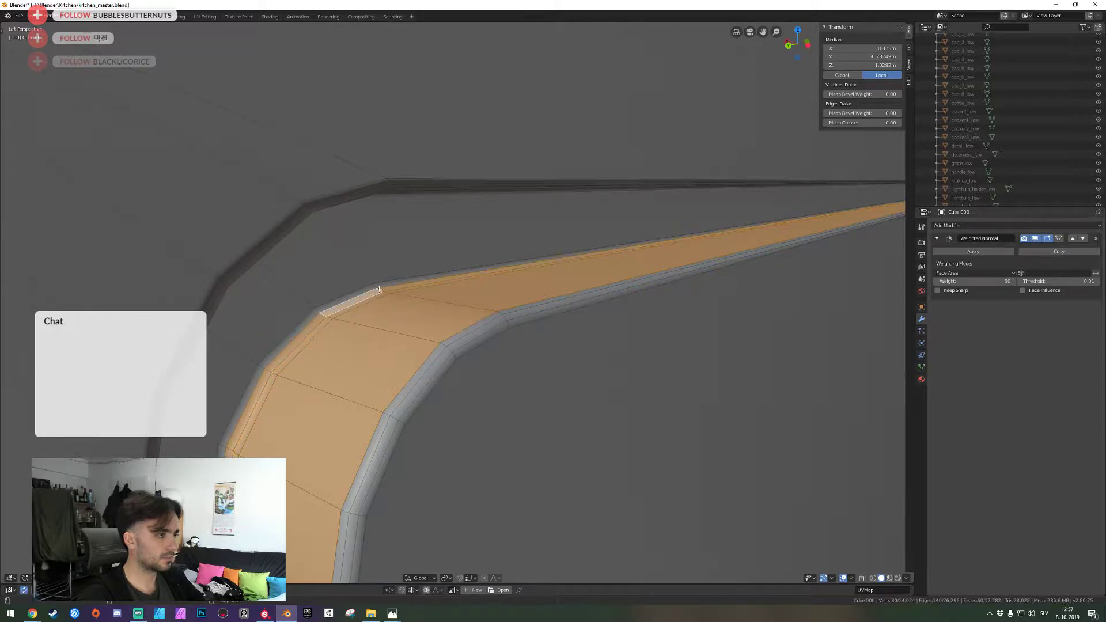
left_click(455, 354, "alt+shift")
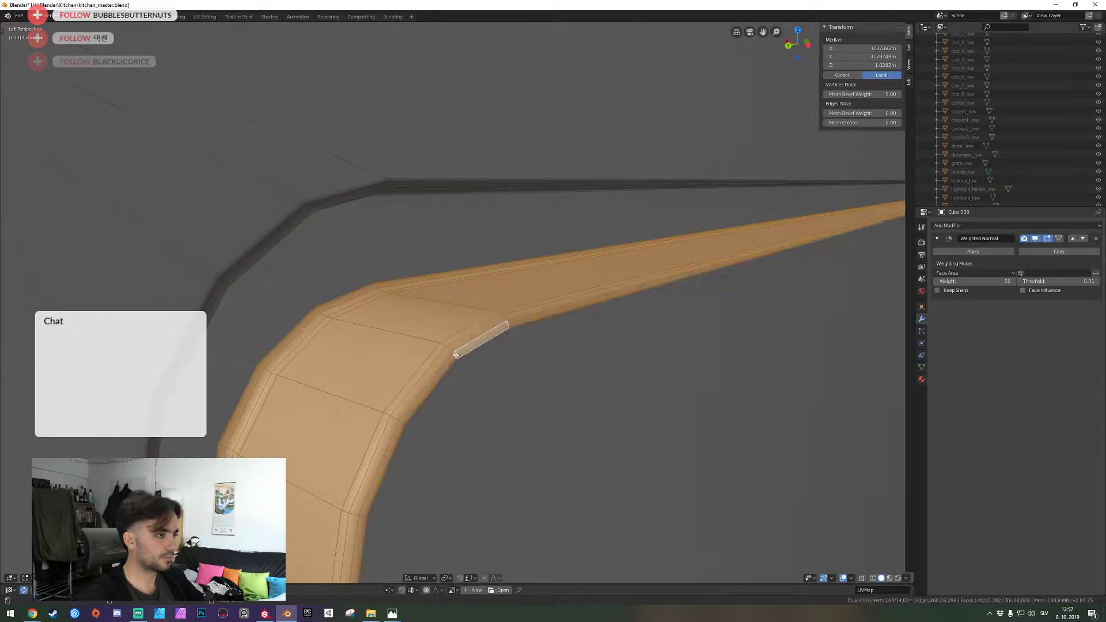
Isolate the panel in left orthographic view and scale the selected molding loops slightly outward to narrow the surrounding groove
scroll(456, 355, "down", 1)
key("KP_Divide")
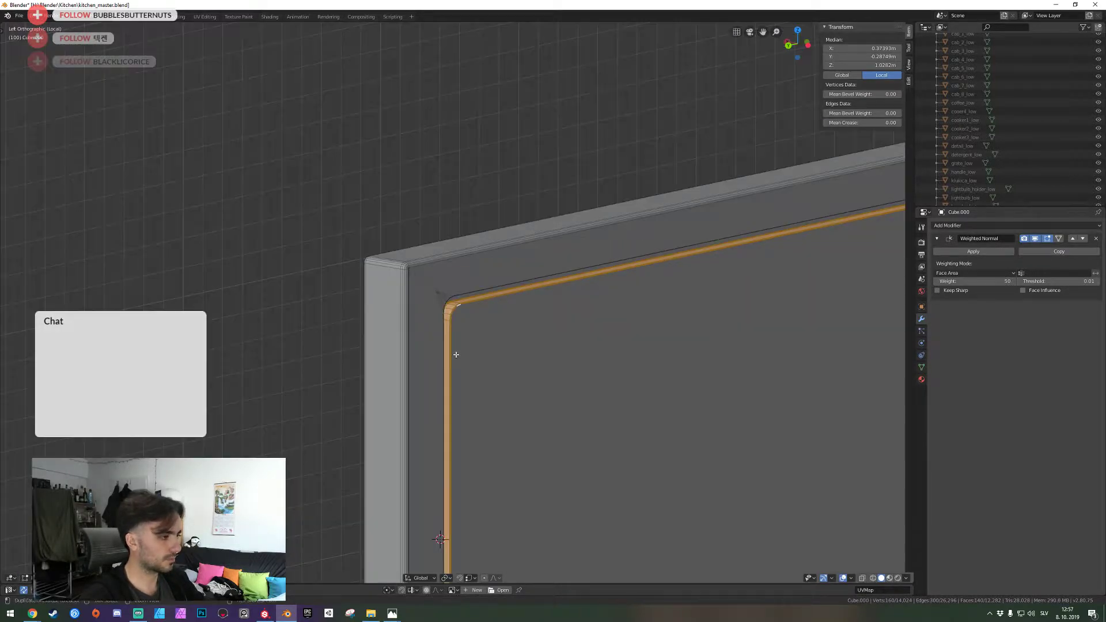
key("ctrl+KP_3")
scroll(306, 303, "down", 2)
key("s")
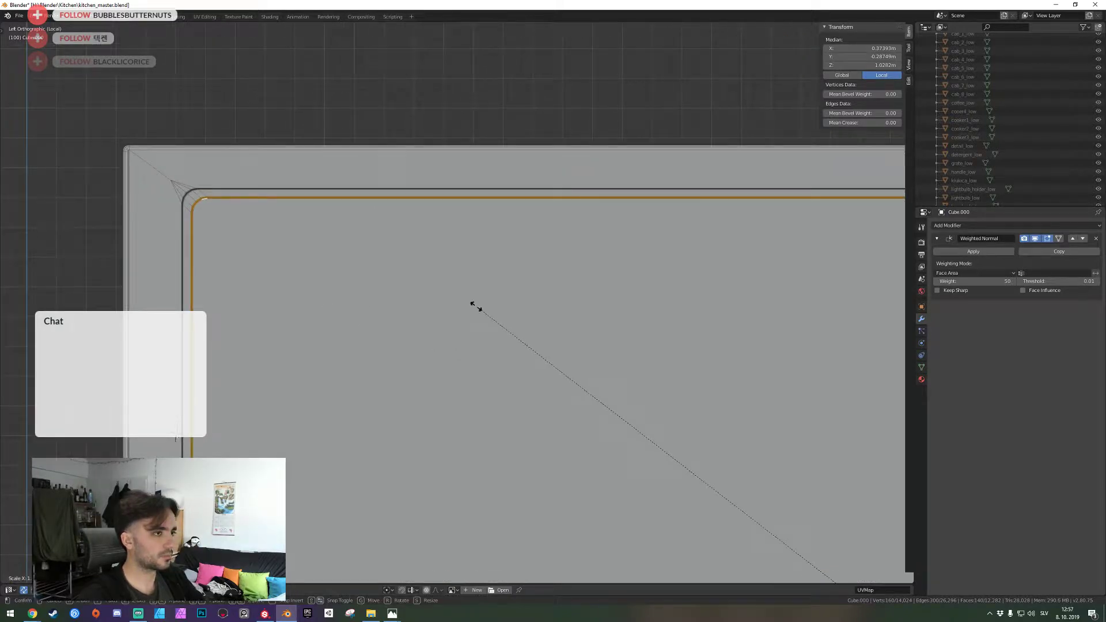
left_click(436, 289)
key("s")
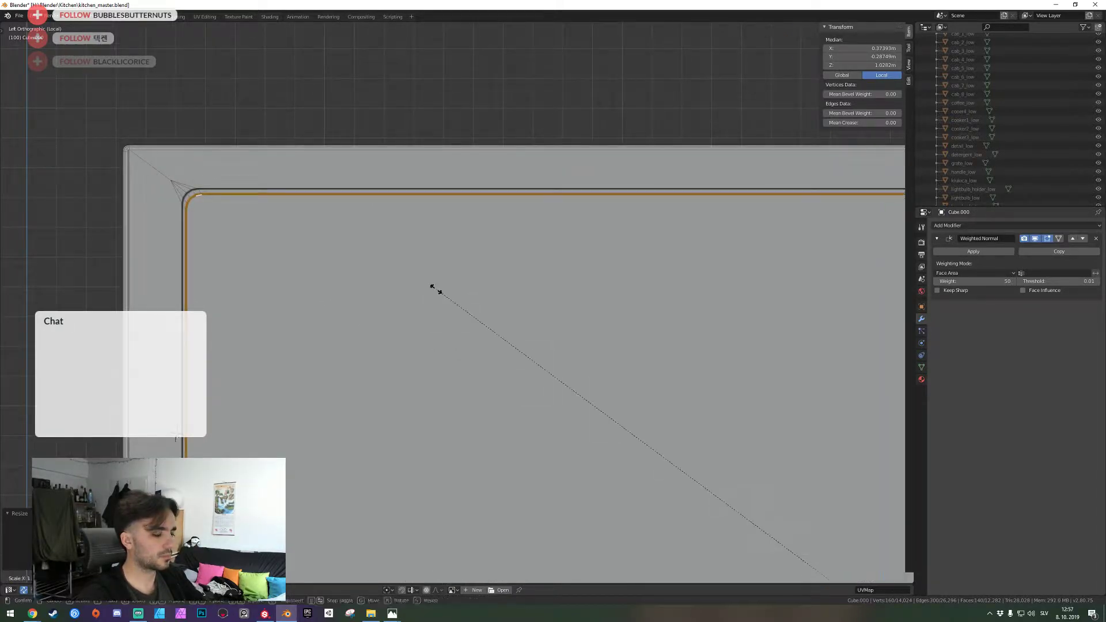
left_click(413, 276)
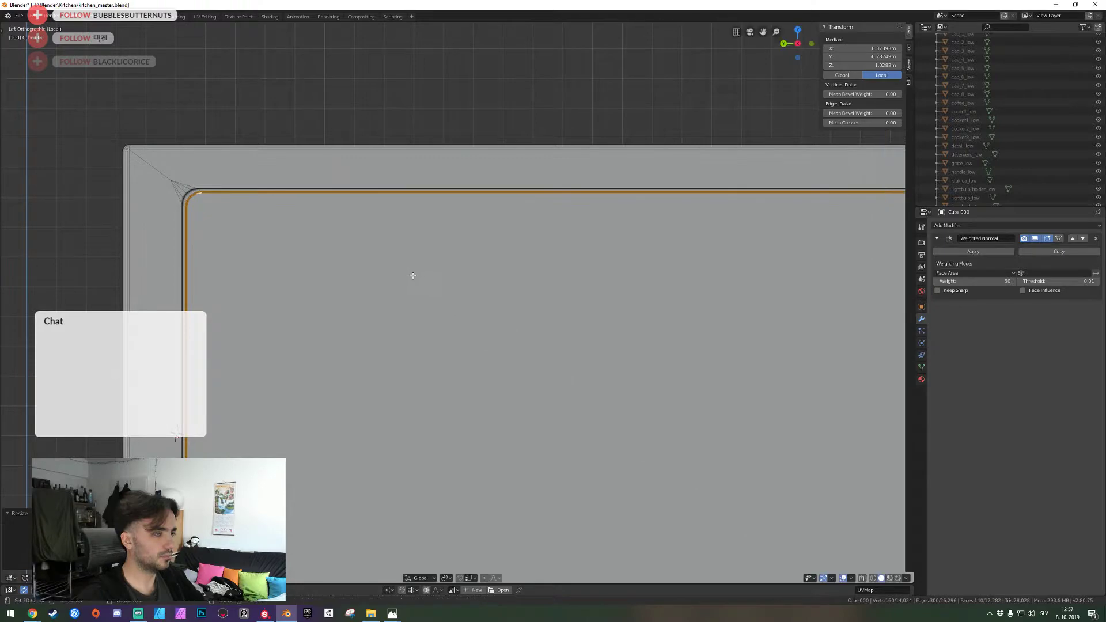
Leave the isolated view and edit mode, save the file and deselect the front panel
key("KP_Divide")
key("Tab")
key("ctrl+s")
key("shift+grave")
key("s")
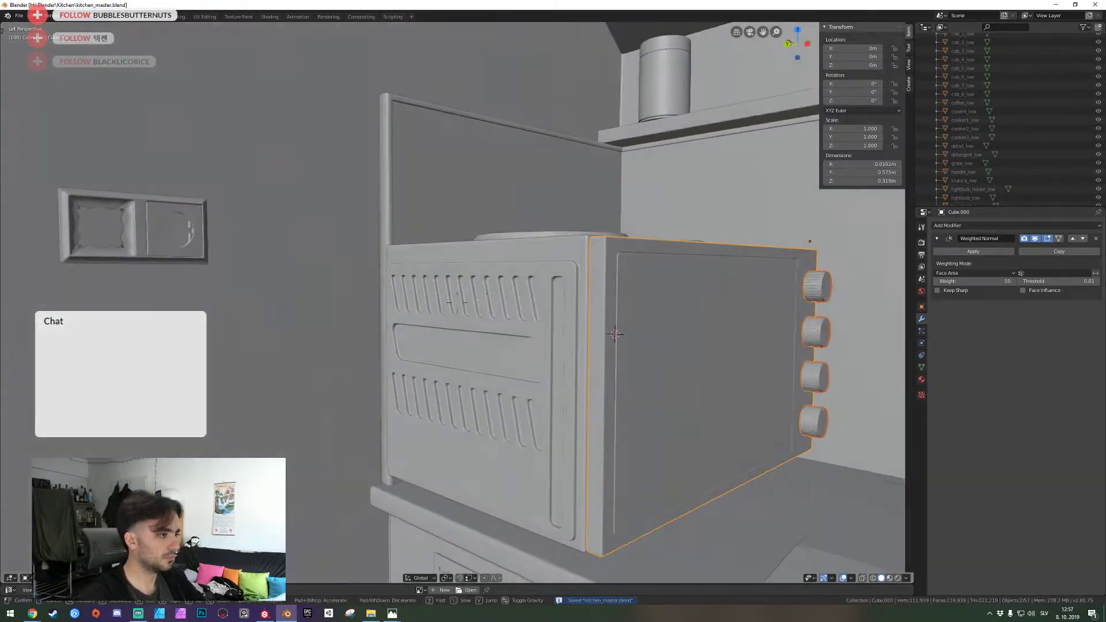
key("d")
left_click(458, 302)
key("alt+a")
key("shift+grave")
key("s")
key("e")
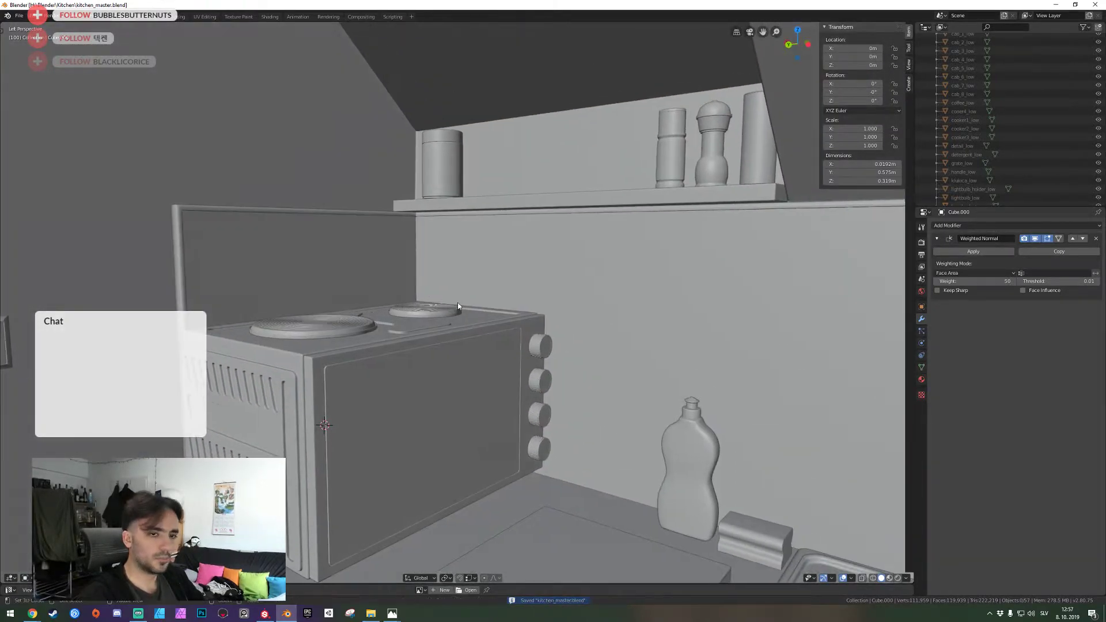
left_click(457, 302)
key("alt+Tab")
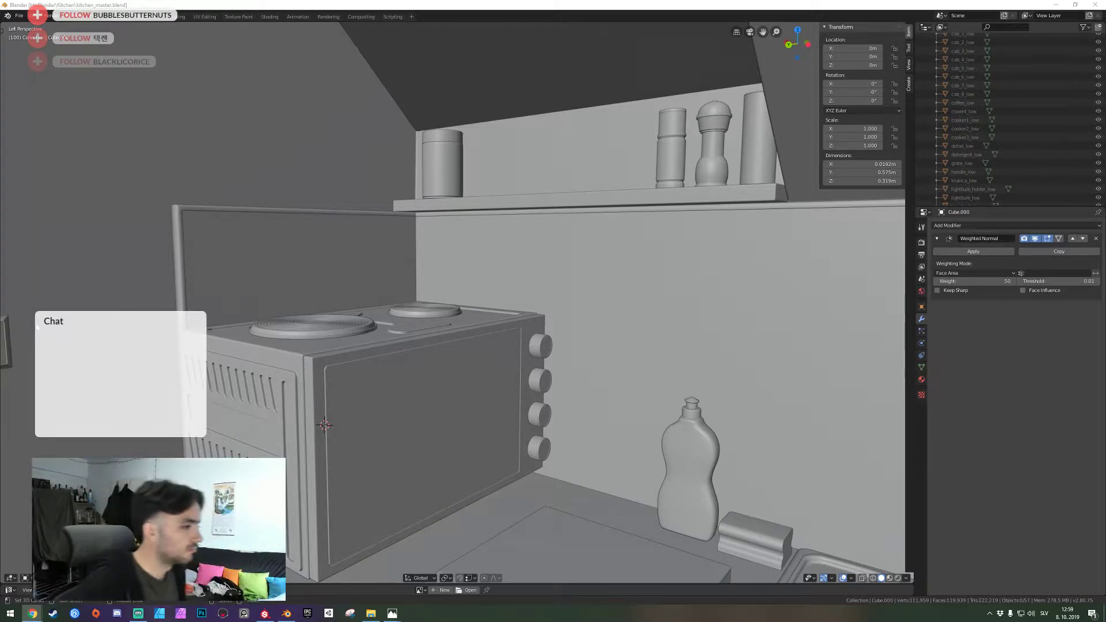
Save the kitchen file with nothing selected and select the appliance's front panel object
right_click(559, 328, "shift")
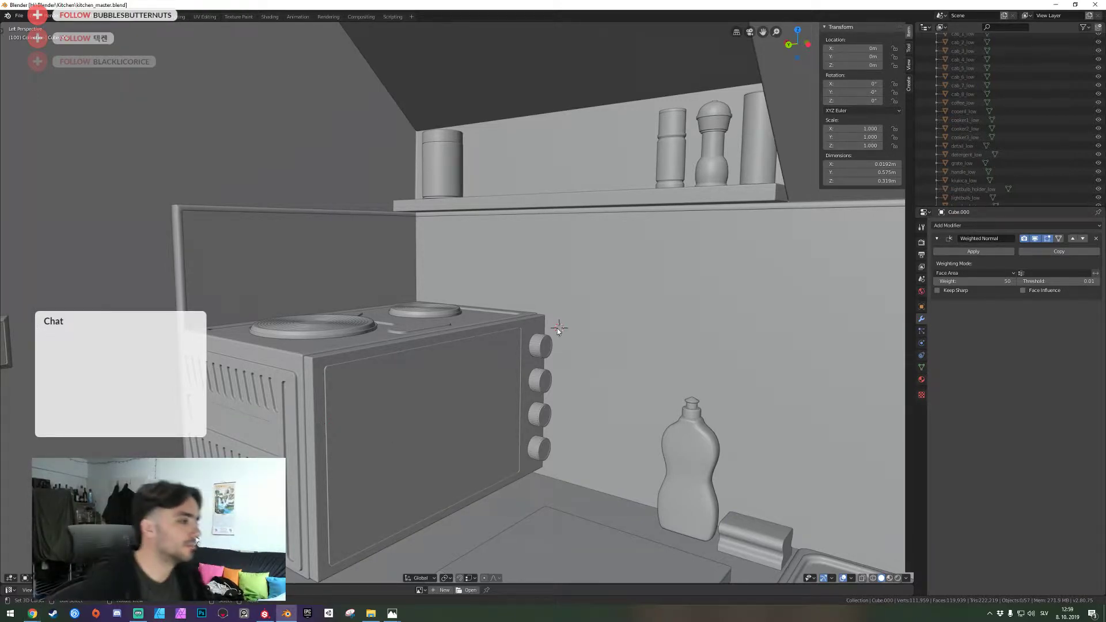
key("ctrl+s")
key("a")
key("alt+a")
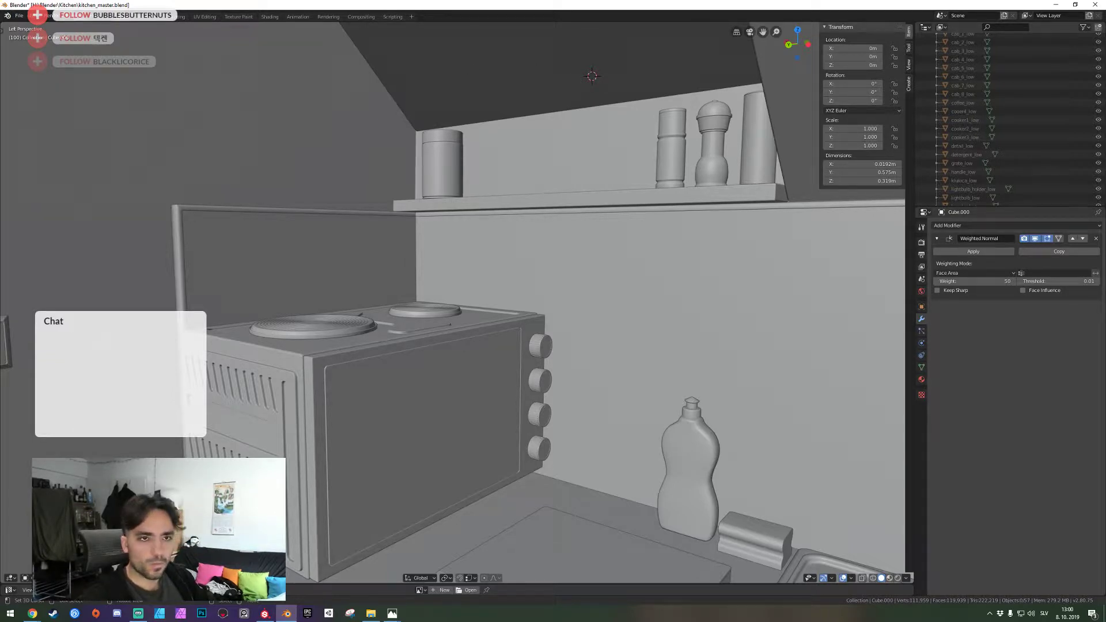
key("alt+Tab")
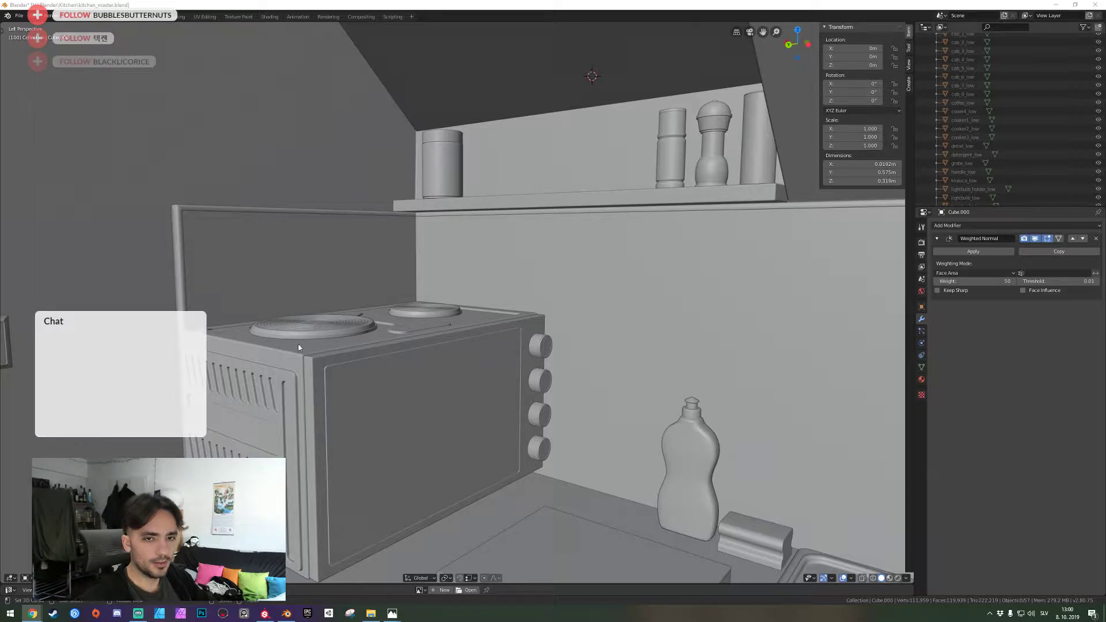
left_click(421, 480)
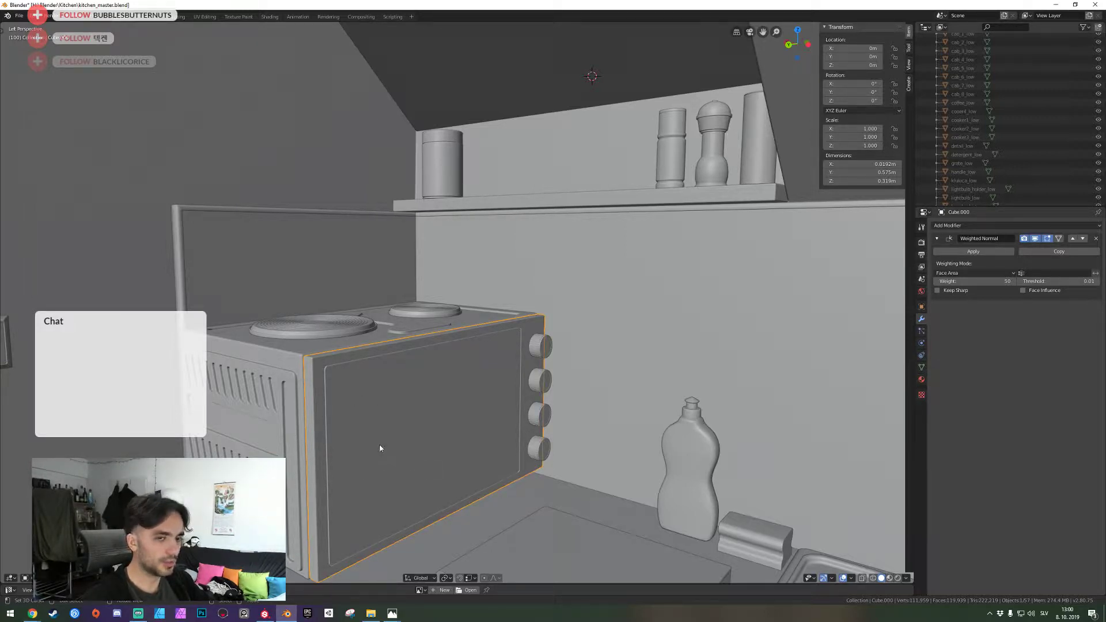
Examine the front panel's molding loops up close in edit mode, including the lower corner
key("Tab")
key("shift+grave")
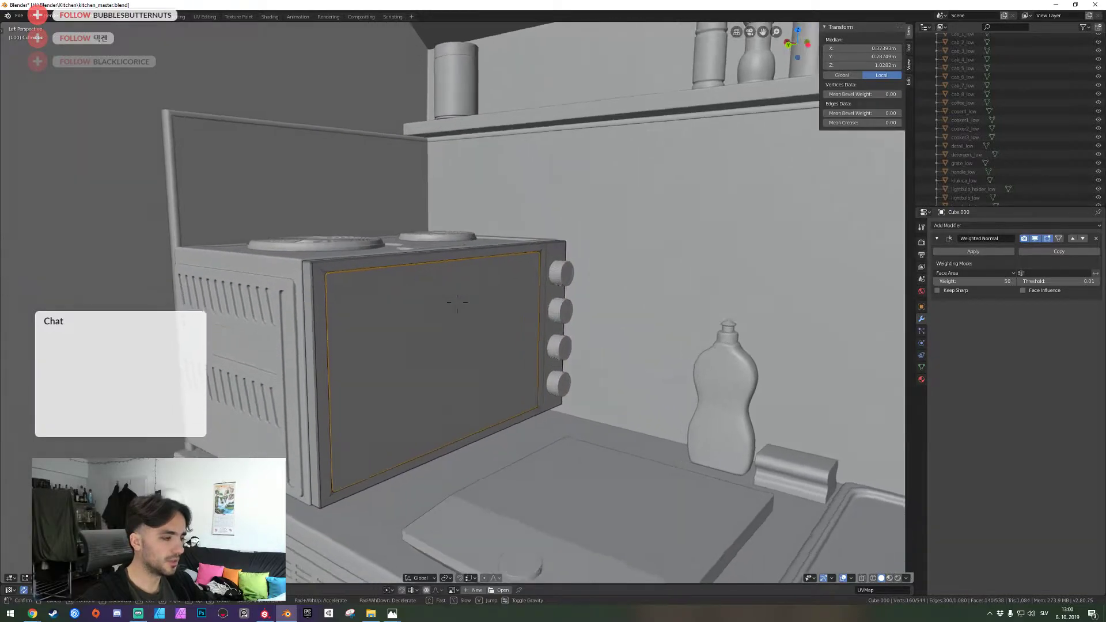
key("w")
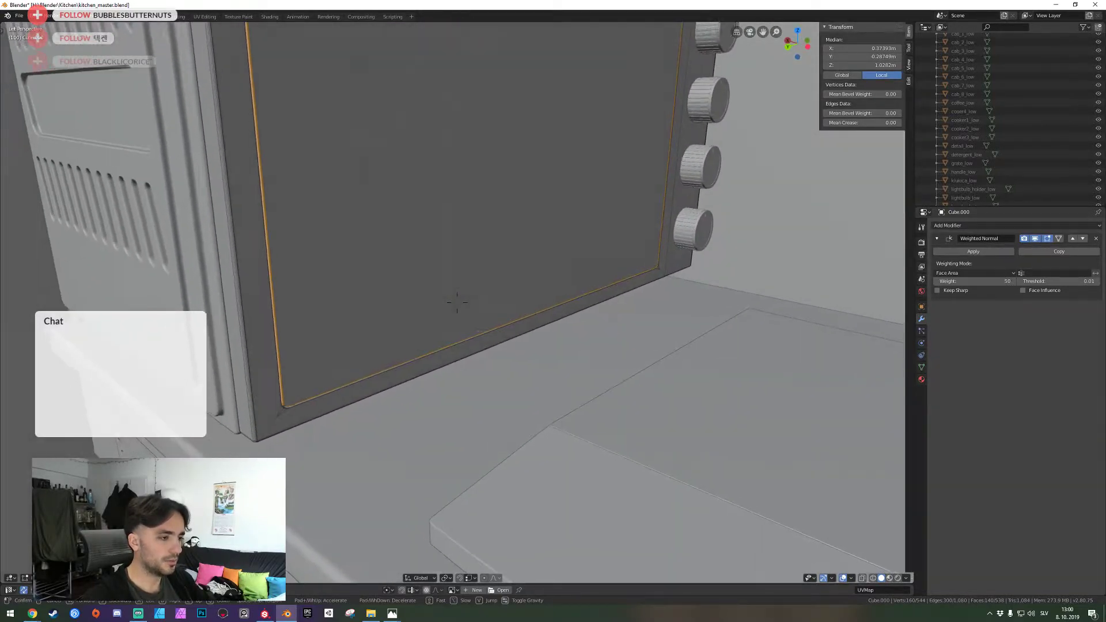
key("w")
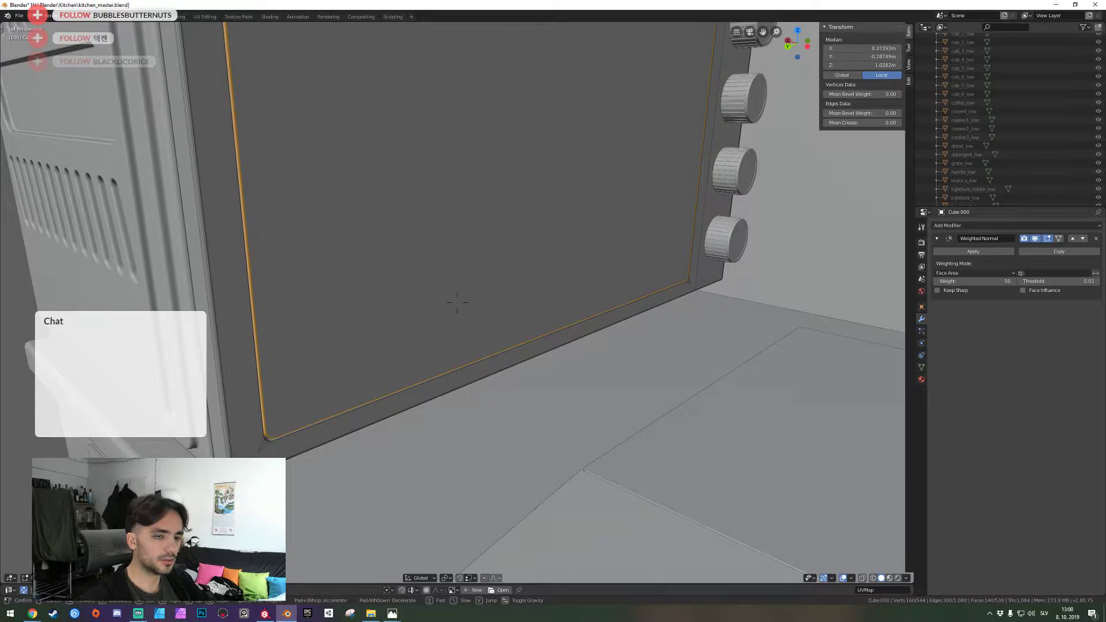
key("s")
left_click(457, 302)
key("Tab")
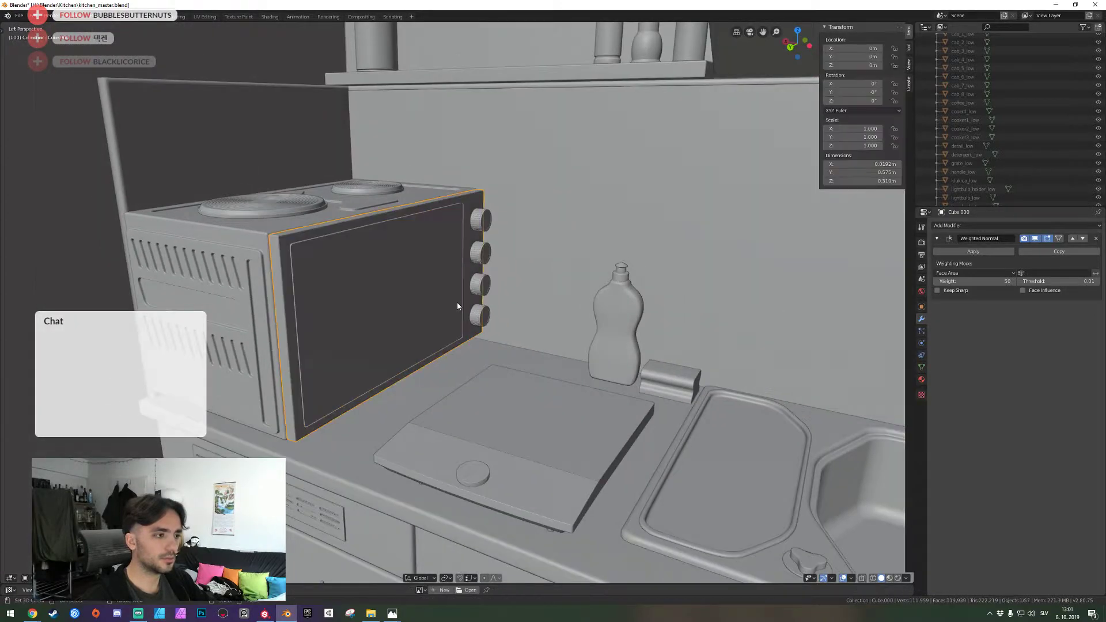
Deselect the front panel and save the kitchen file
key("shift+grave")
key("s")
left_click(457, 302)
key("alt+a")
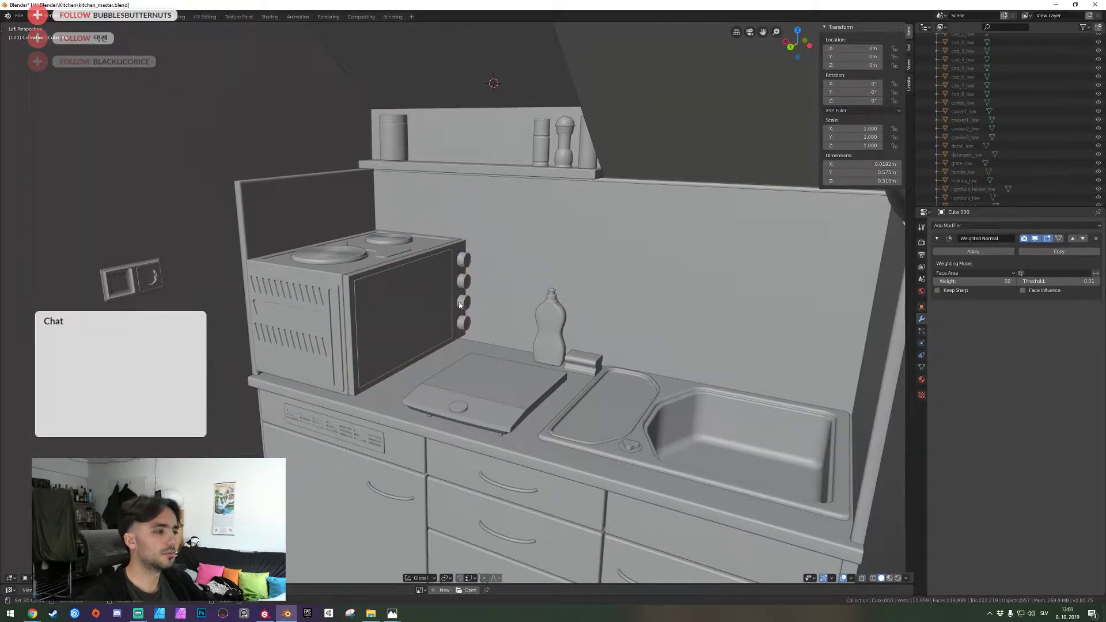
key("shift+grave")
key("ctrl+s")
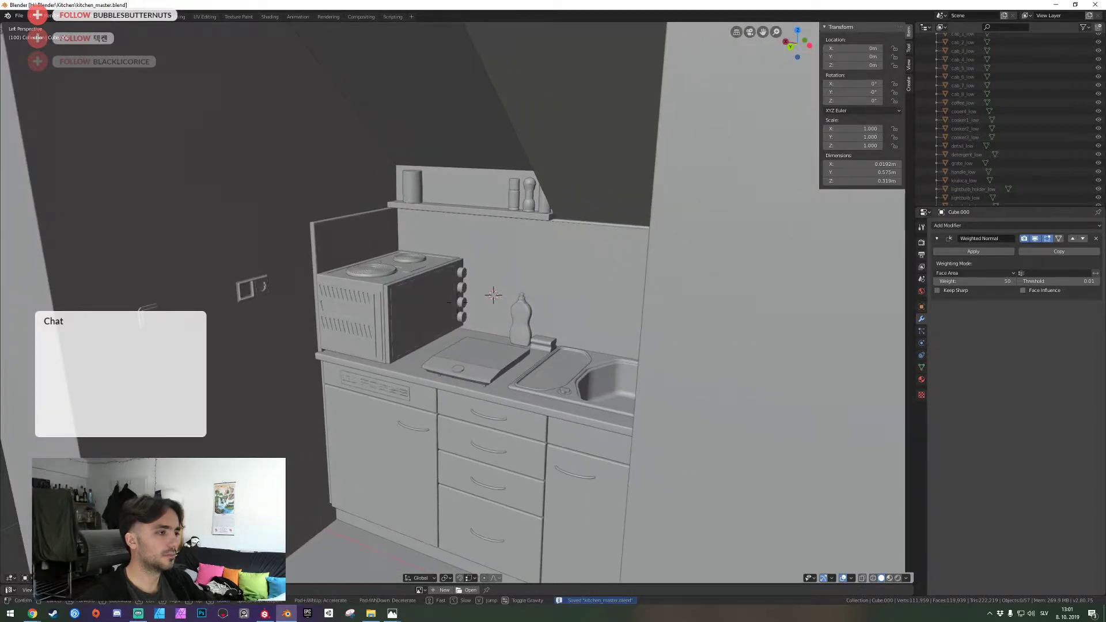
key("w")
left_click(457, 302)
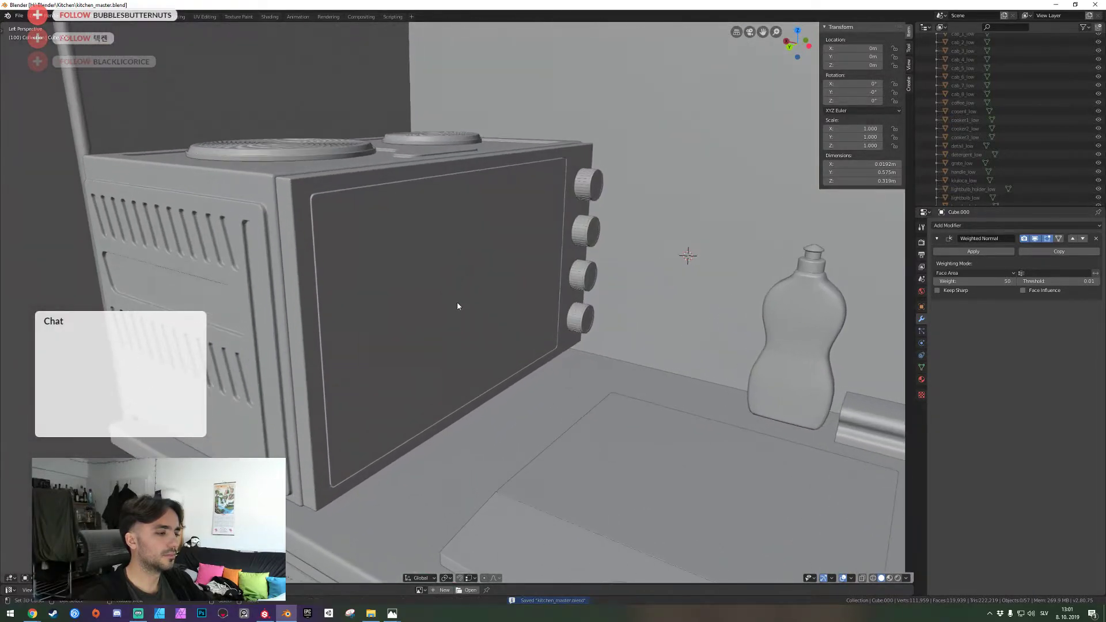
Select the front panel and examine its selected molding loops from close up in edit mode
left_click(457, 303)
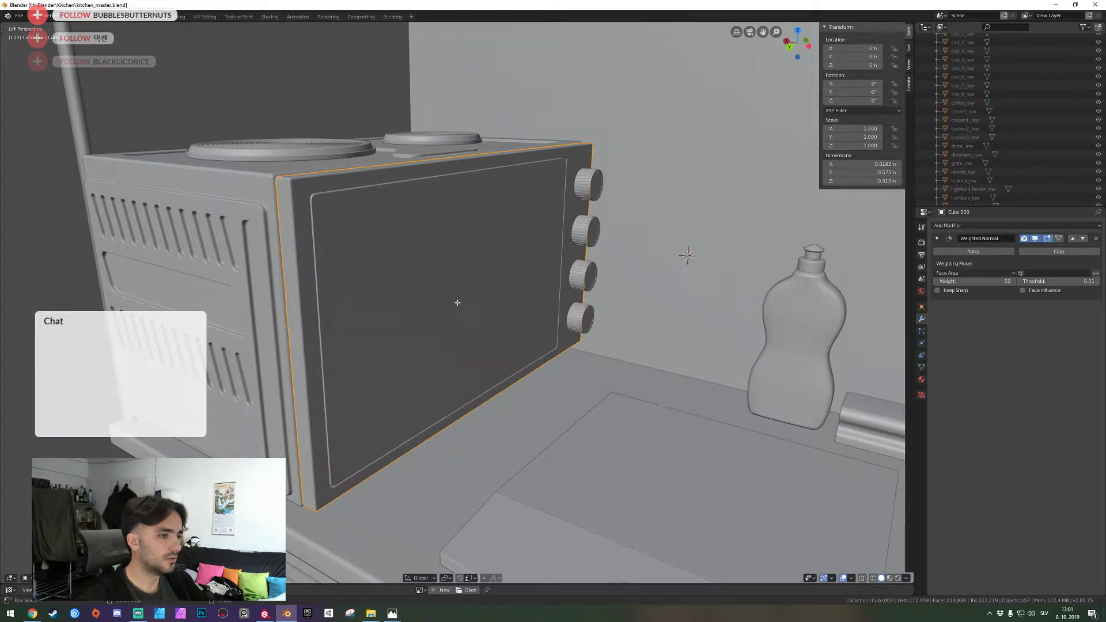
key("Tab")
key("Tab")
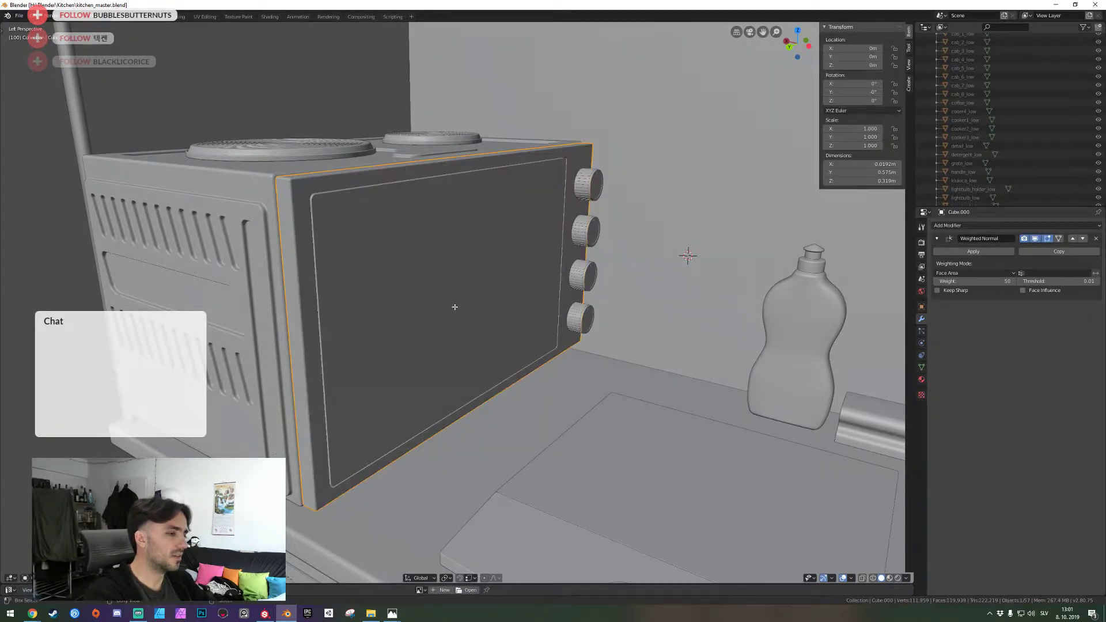
key("alt+a")
left_click(454, 307)
key("Tab")
key("shift+grave")
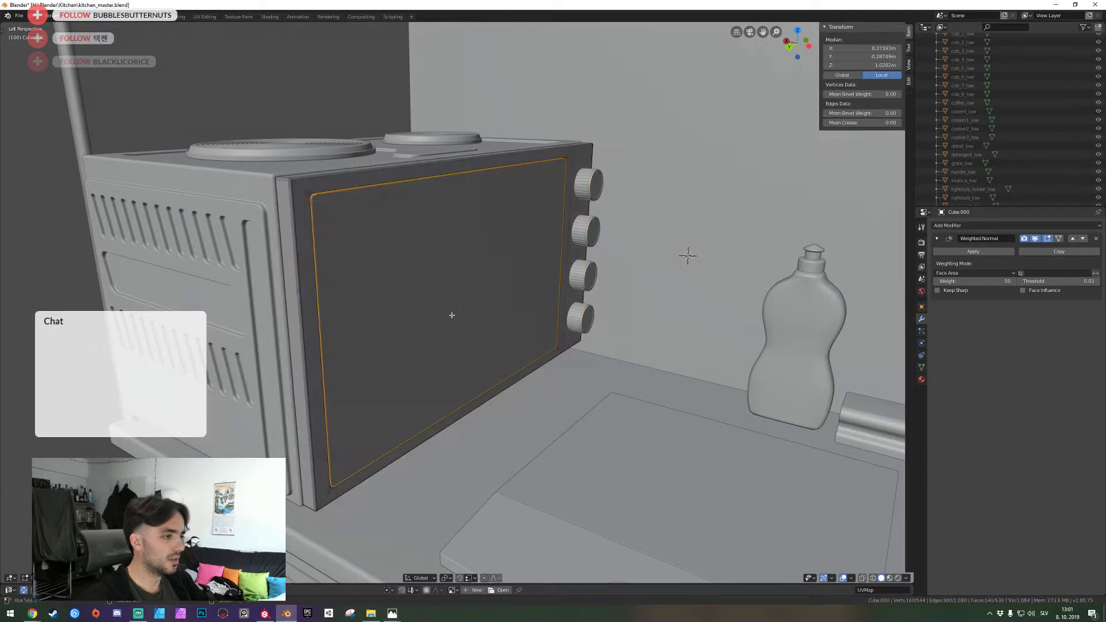
key("w")
key("s")
key("a")
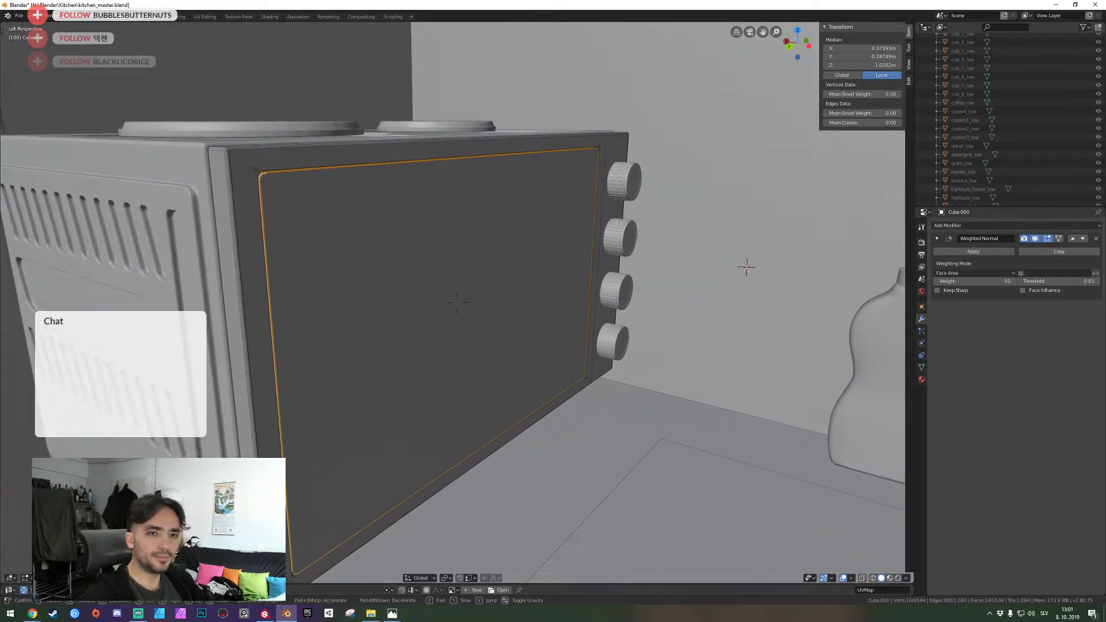
key("d")
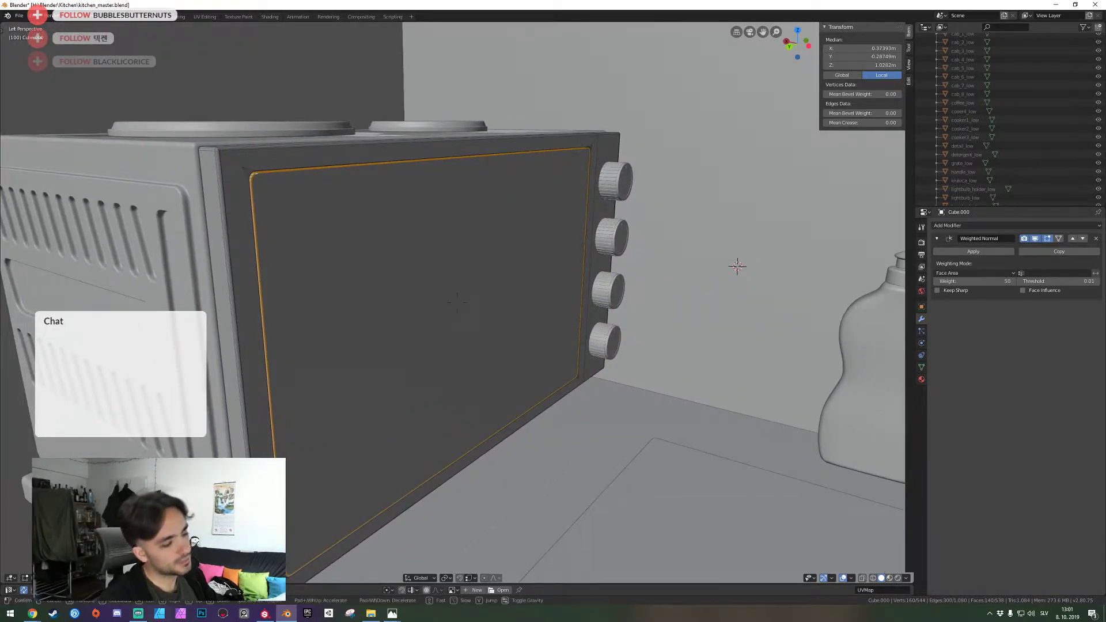
key("s")
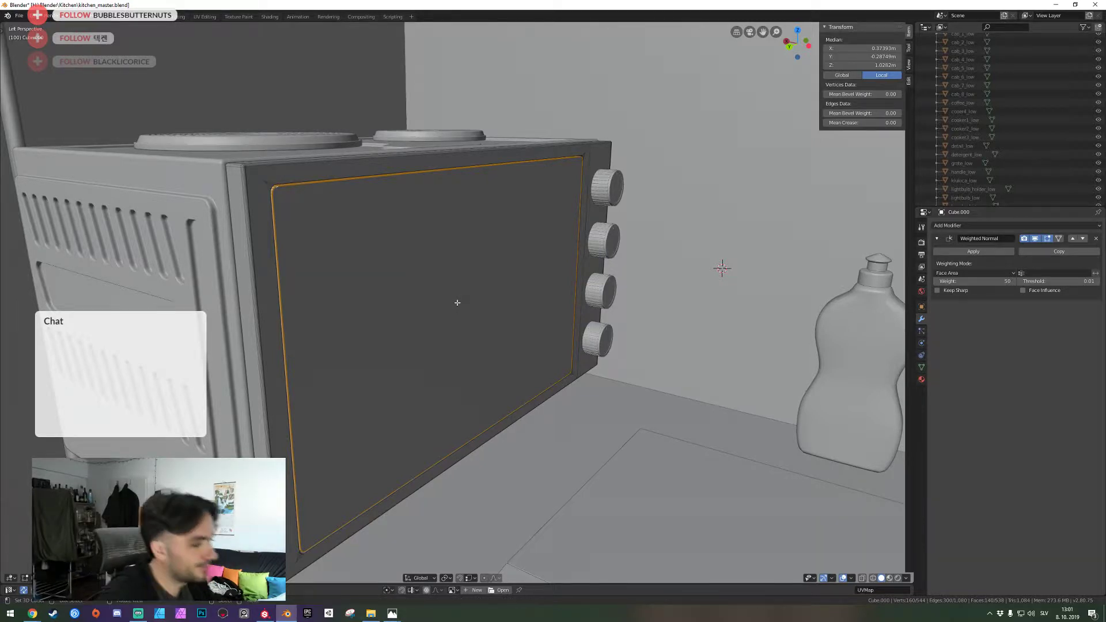
left_click(473, 298)
key("Tab")
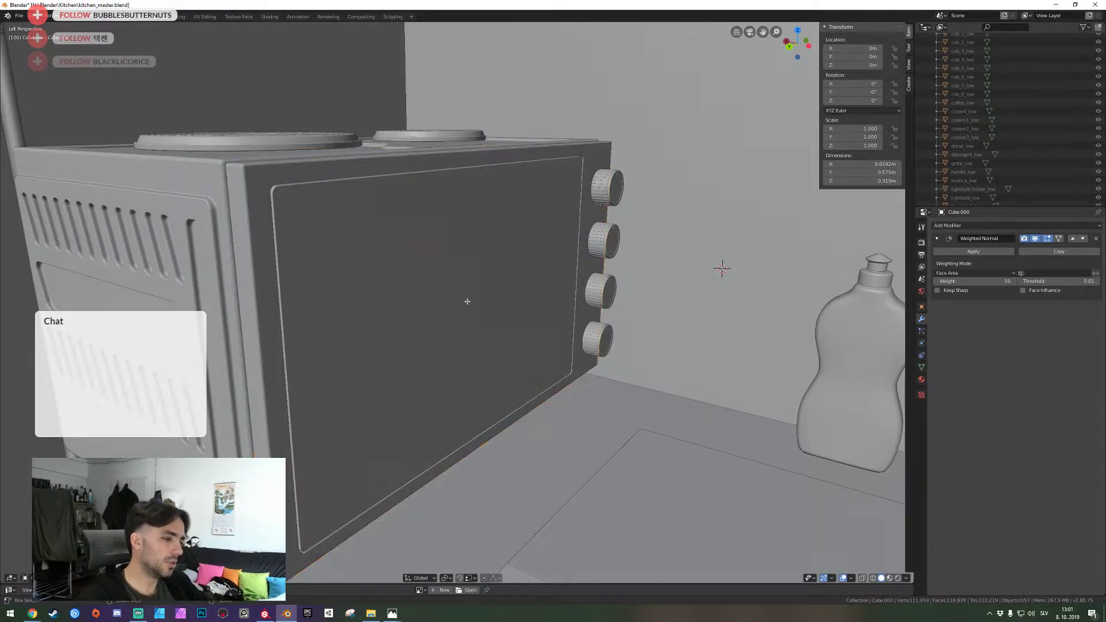
Select the front panel together with the control knobs and enter edit mode for them
key("Tab")
key("Tab")
key("a")
key("a")
key("a")
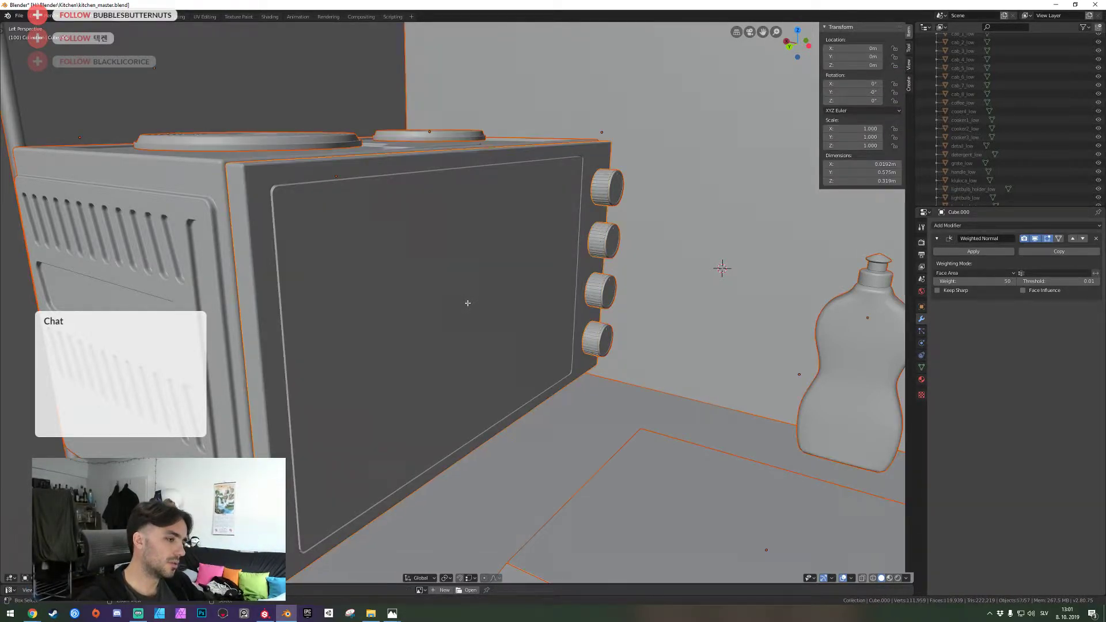
left_click(469, 305)
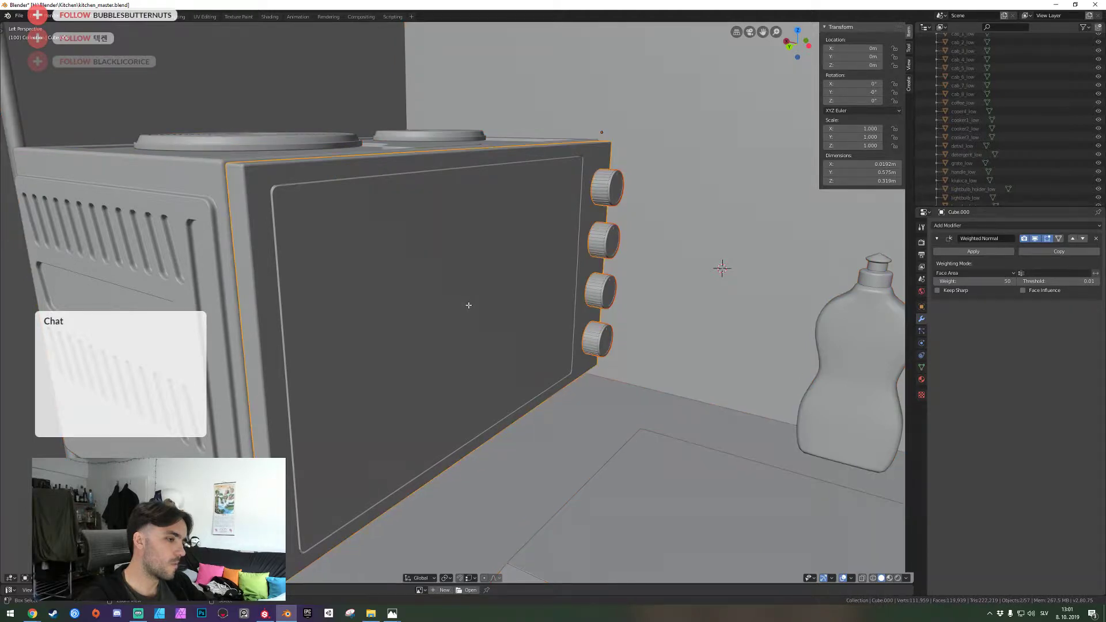
key("Tab")
Undo the last two actions, shrink the molding selection and clear it to inspect the molding's corner
key("ctrl+z")
key("ctrl+z")
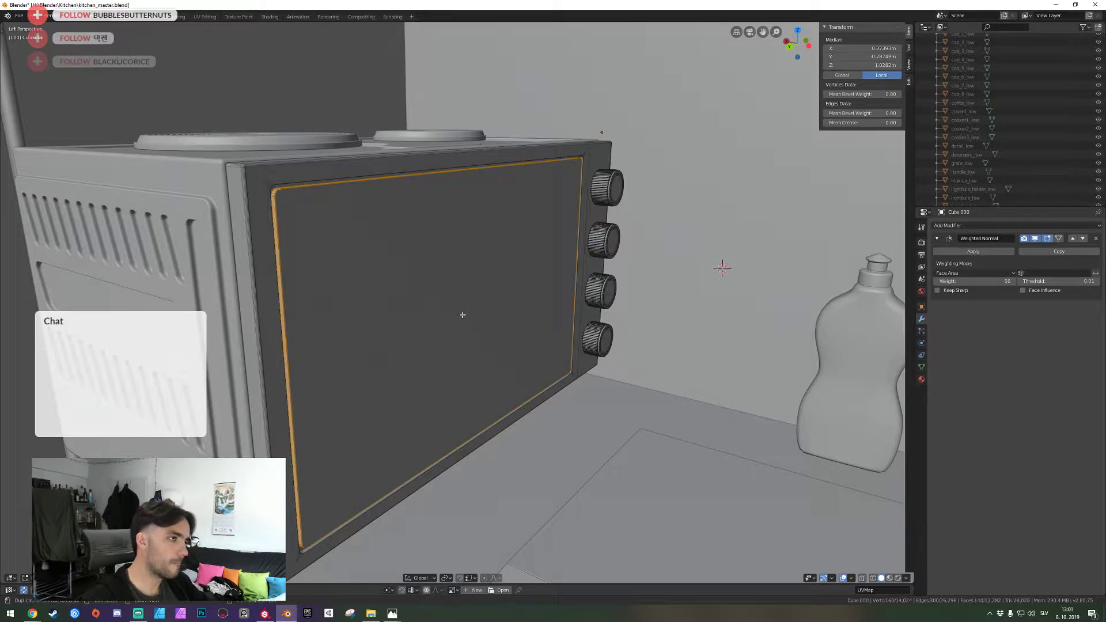
key("ctrl+KP_Subtract")
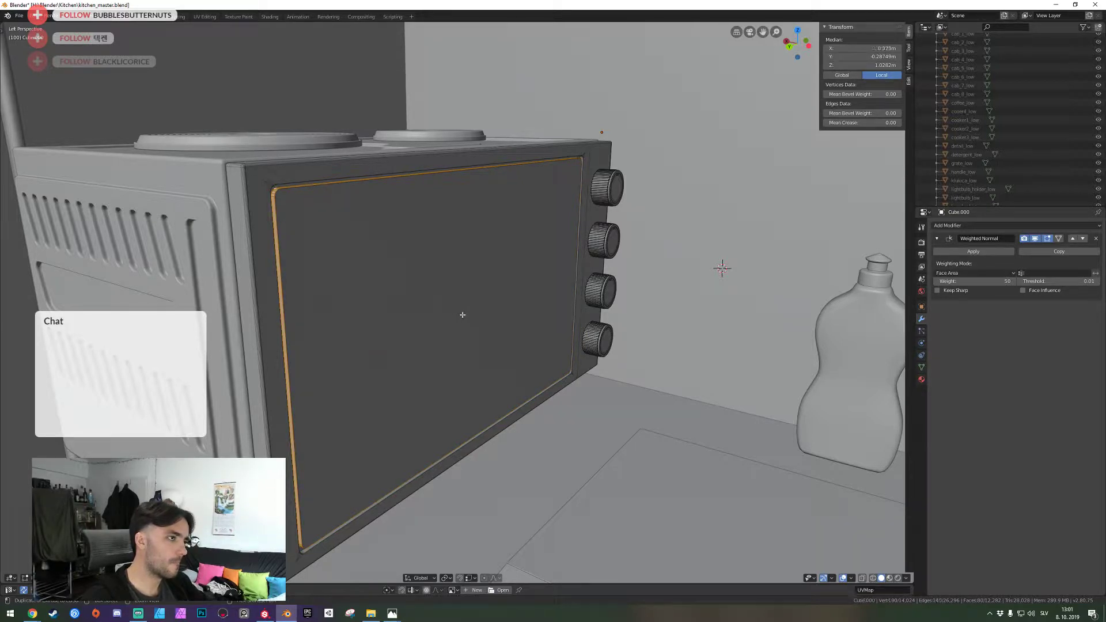
key("alt+a")
key("shift+grave")
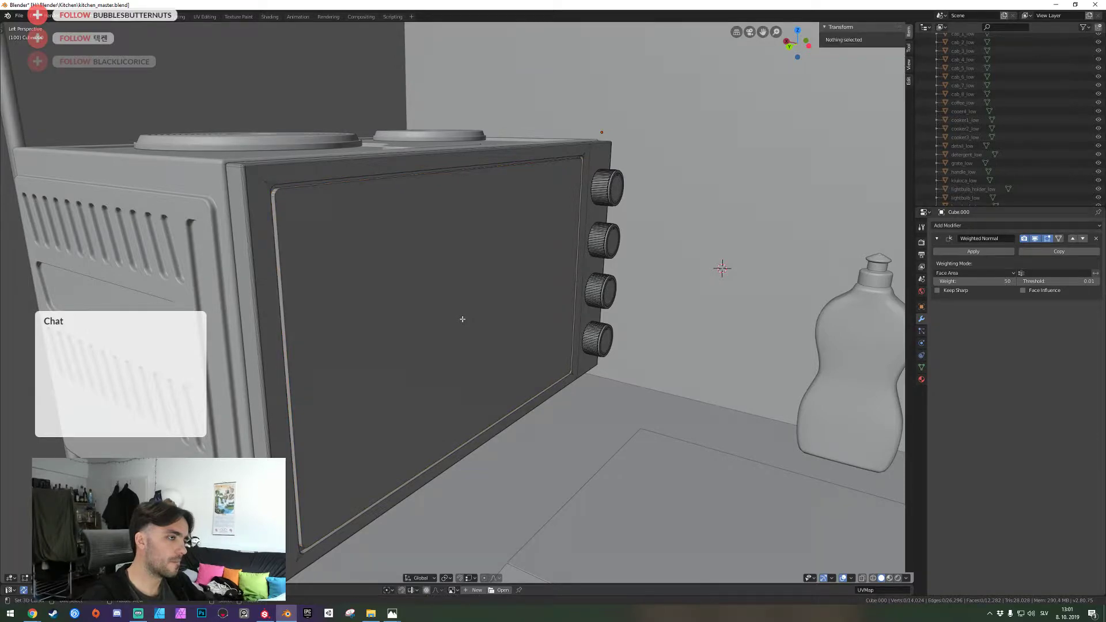
key("w")
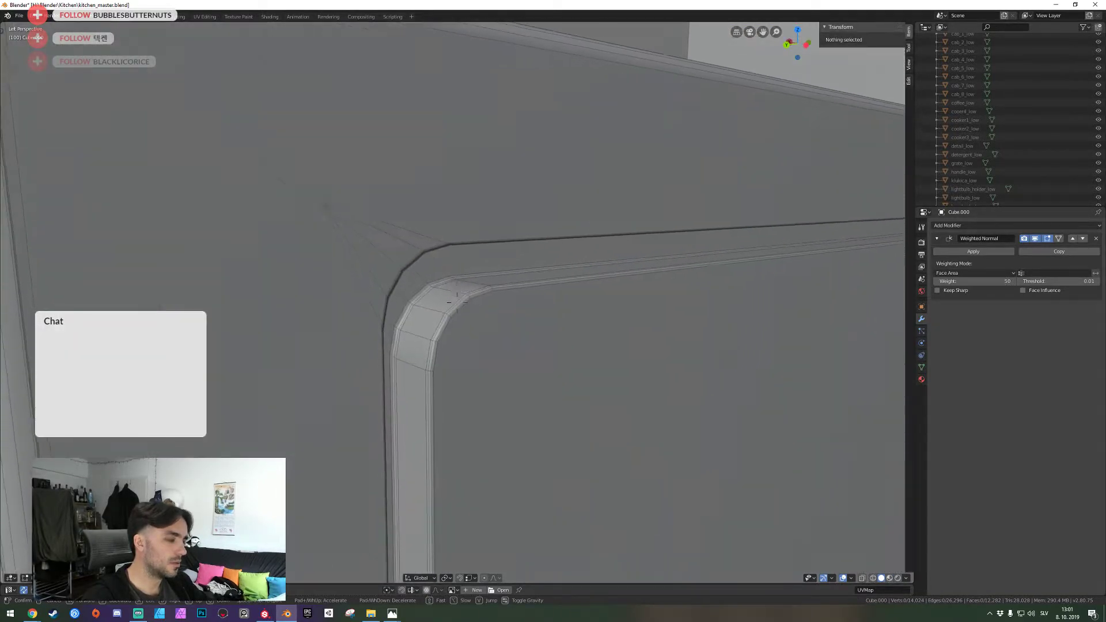
left_click(457, 303)
Undo the narrow bevels on the molding back to its plain rounded profile, clear the selection and save the file
key("ctrl+z")
key("ctrl+z")
key("ctrl+z")
key("ctrl+z")
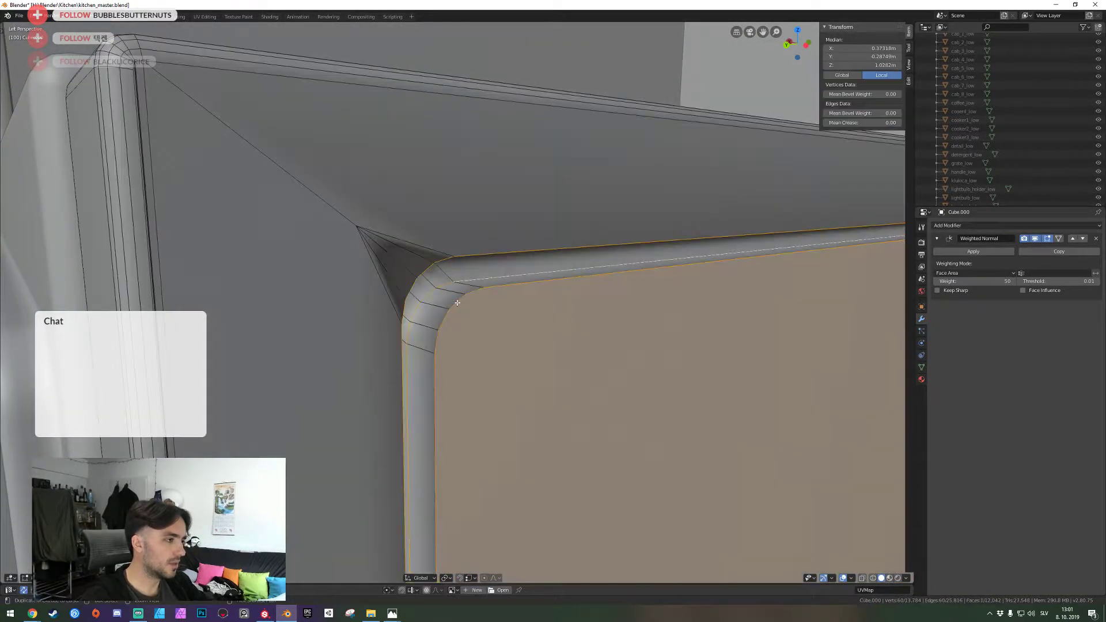
key("alt+a")
scroll(458, 297, "down", 5)
key("ctrl+s")
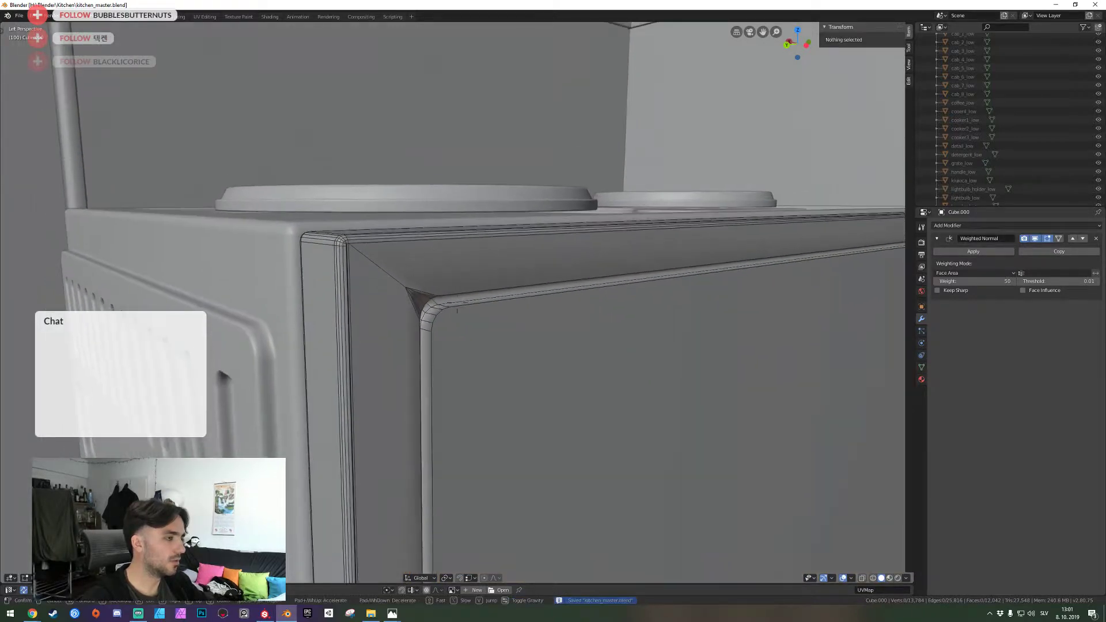
Select the edge loop along the molding groove's outer rim and bevel it with 3 segments
left_click(460, 289, "alt")
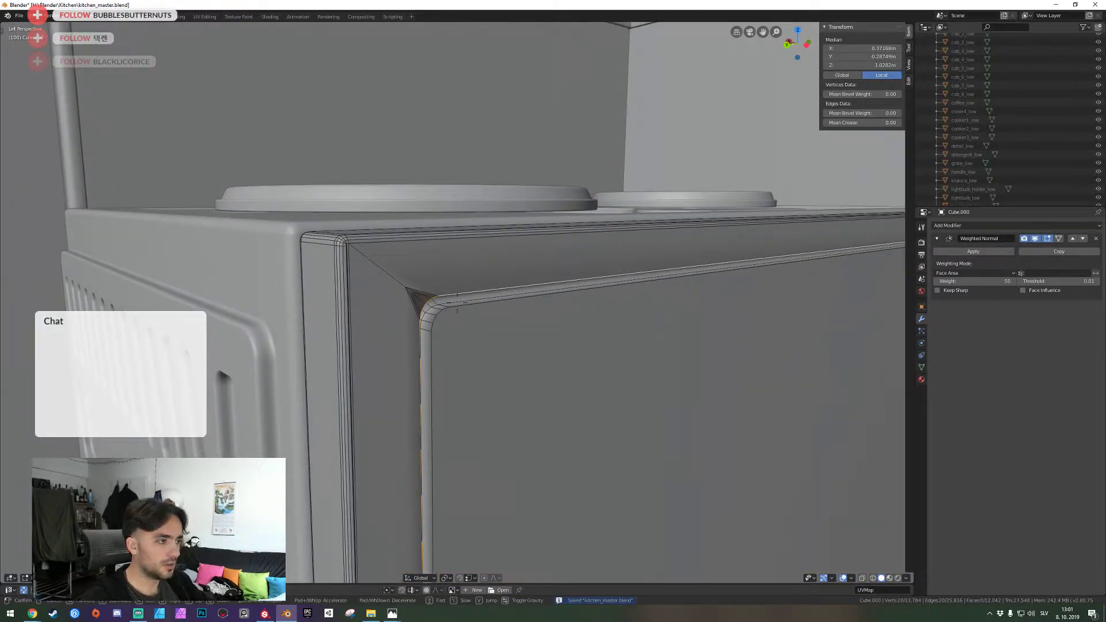
middle_click_drag(461, 287, 457, 301)
key("ctrl+b")
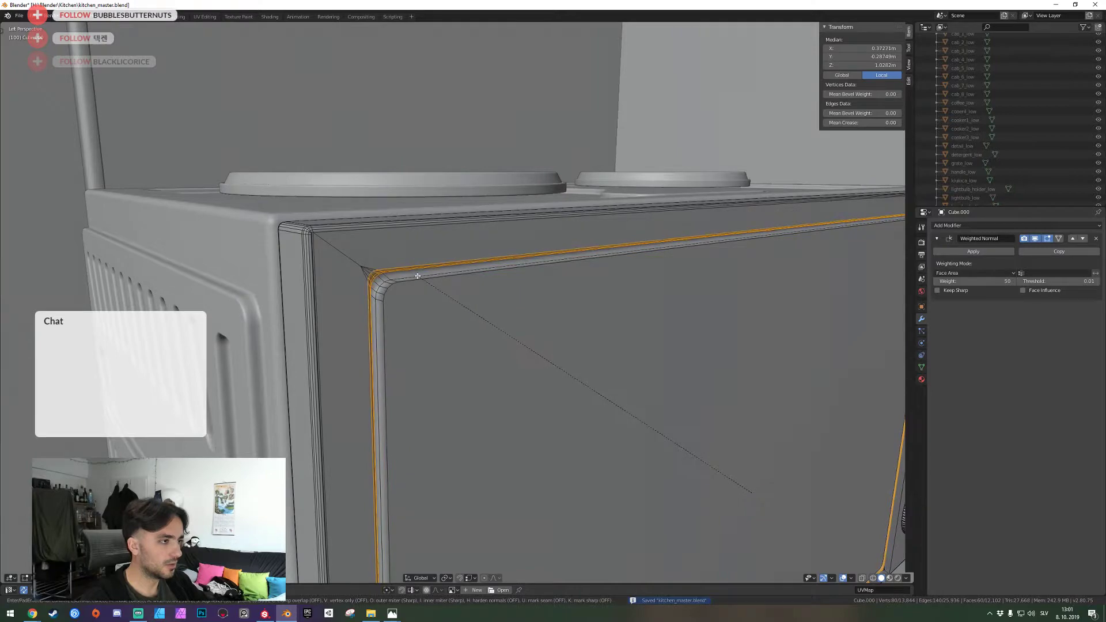
left_click(432, 286)
Inspect the beveled groove rim, leave edit mode and save the kitchen file
key("shift+grave")
key("d")
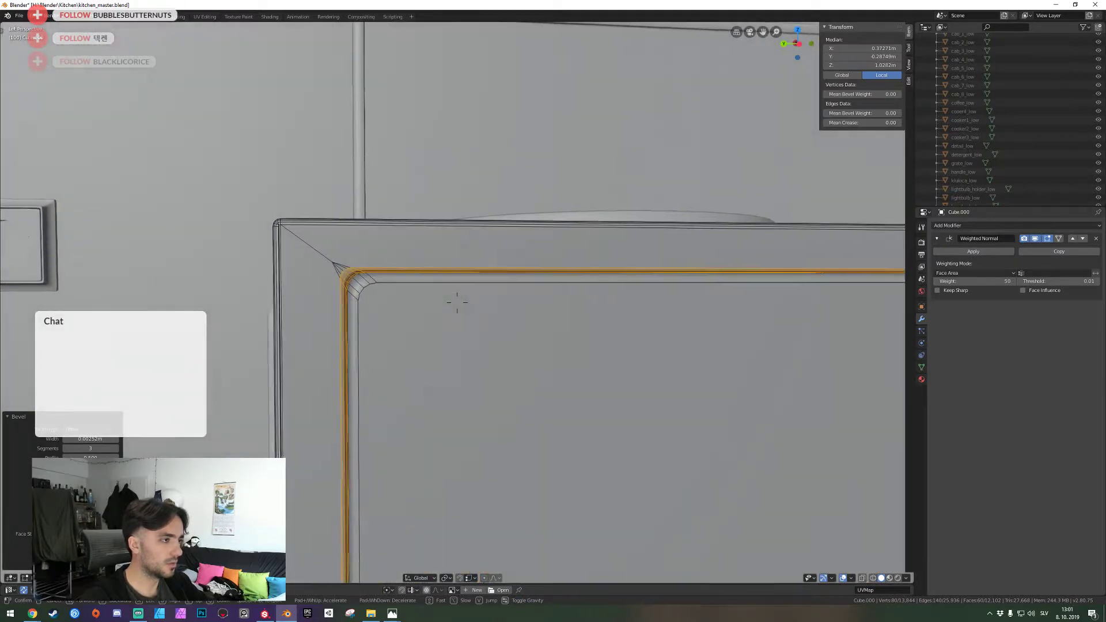
left_click(457, 302)
key("Tab")
key("shift+grave")
key("a")
key("ctrl+s")
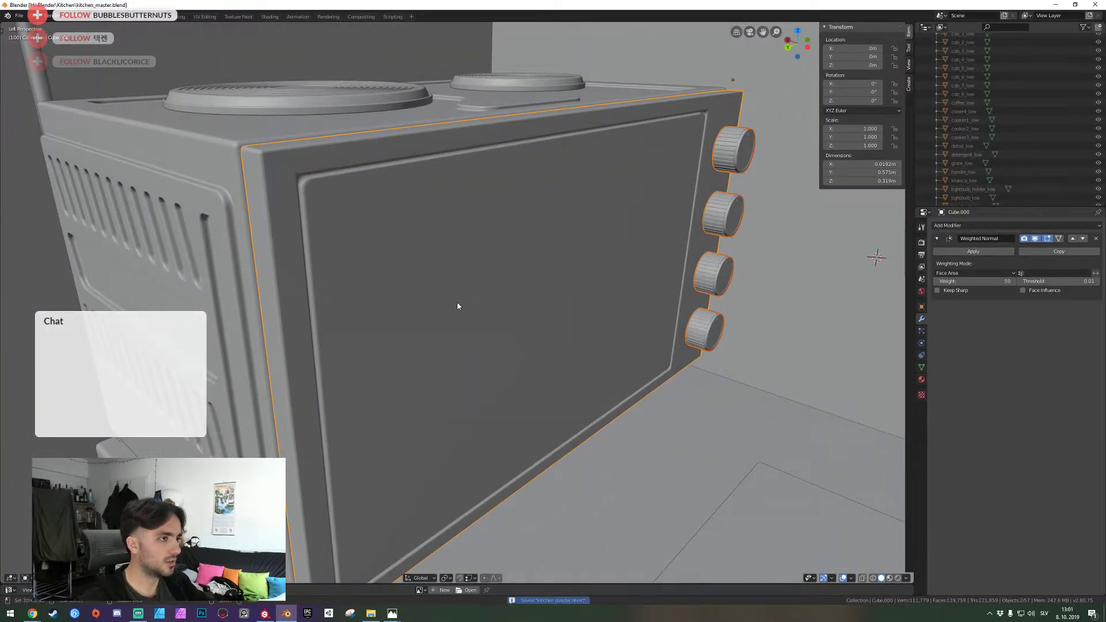
In edit mode, dissolve the stray vertex between the groove's upper-left corner and the panel's outer corner
key("w")
key("Tab")
key("d")
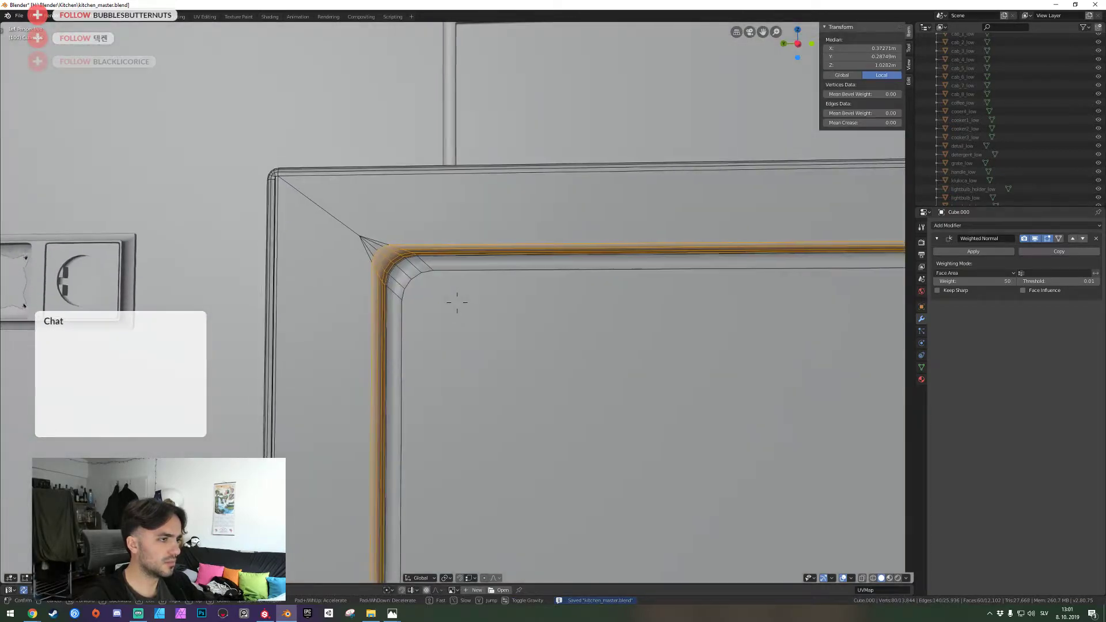
key("w")
key("s")
key("a")
left_click(457, 303)
key("1")
right_click(499, 345)
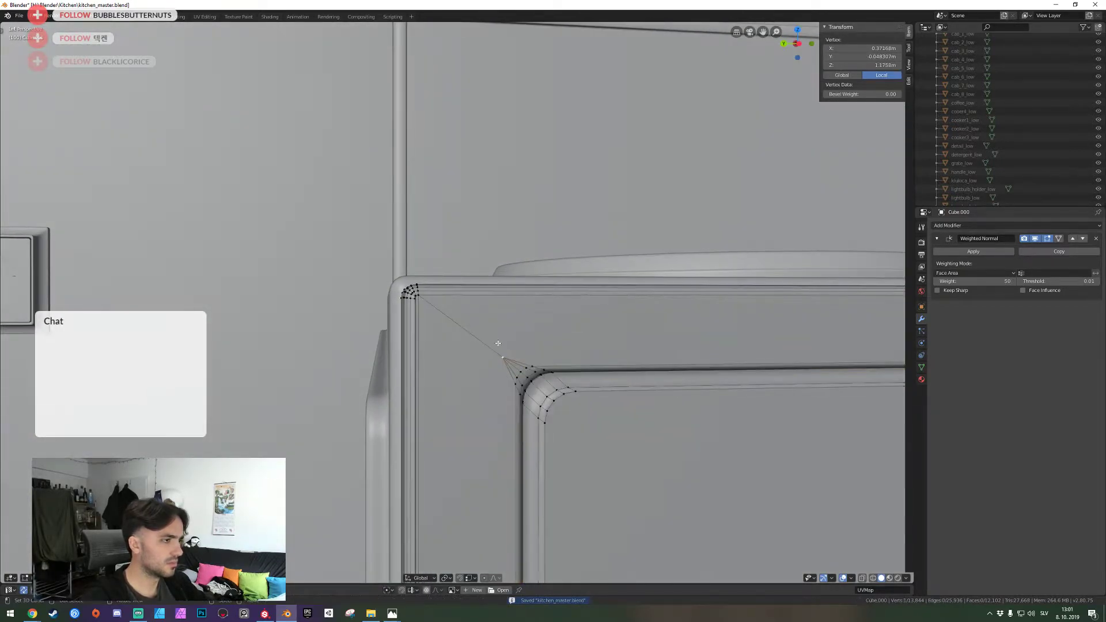
key("ctrl+x")
key("shift+grave")
key("w")
left_click(457, 302)
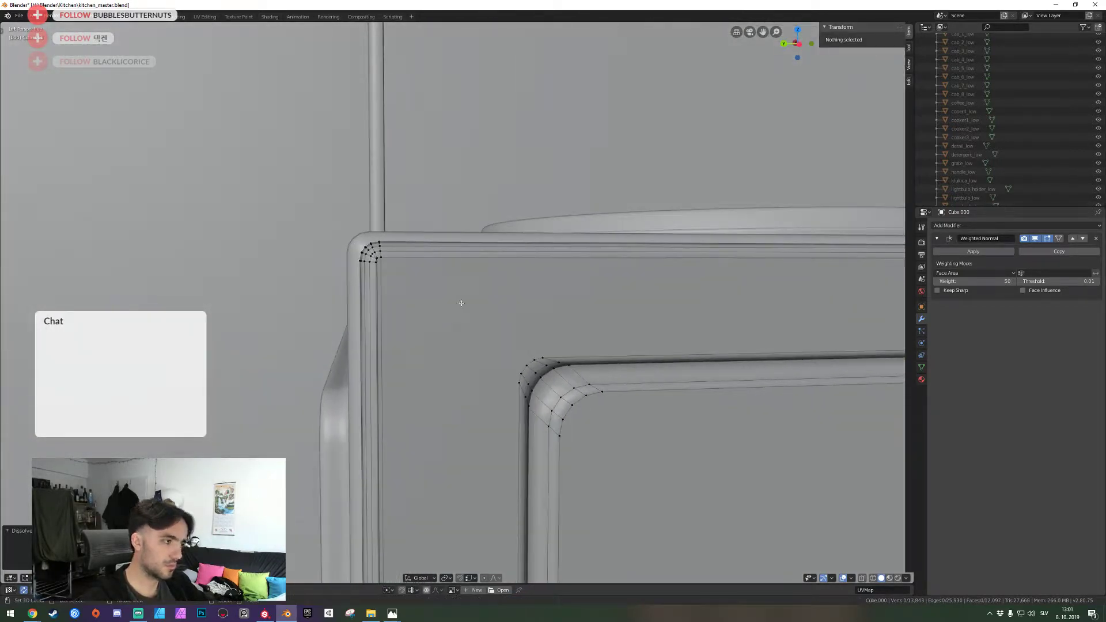
Select the thin sliver faces beside the panel's left bevel plus the large flat frame face, and delete these faces
key("shift+grave")
key("w")
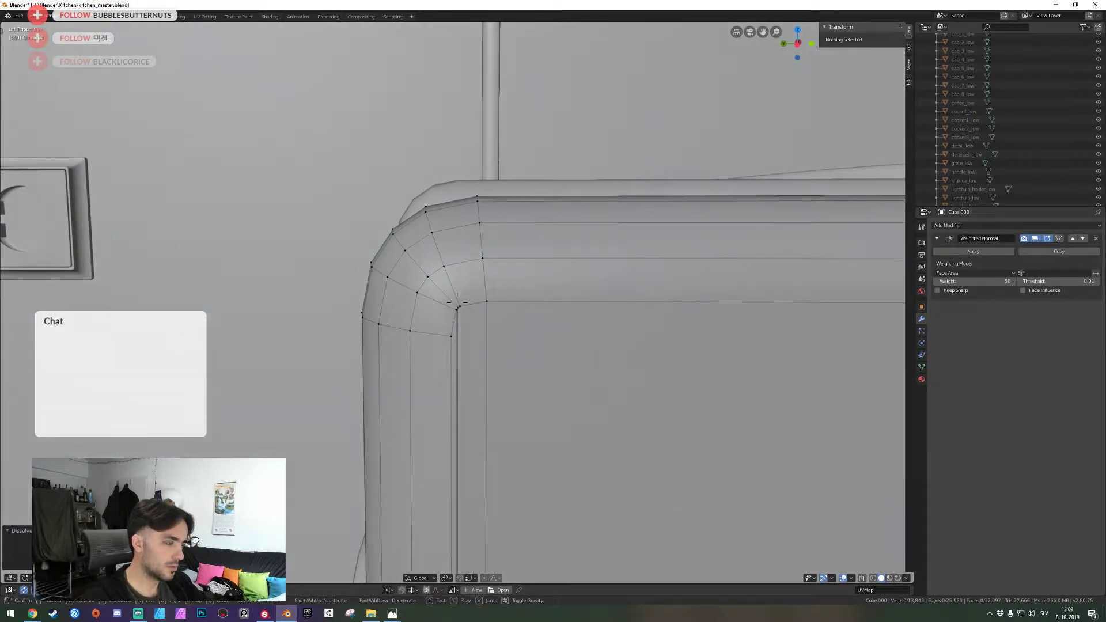
key("s")
left_click(457, 303)
key("2")
scroll(450, 298, "up", 6)
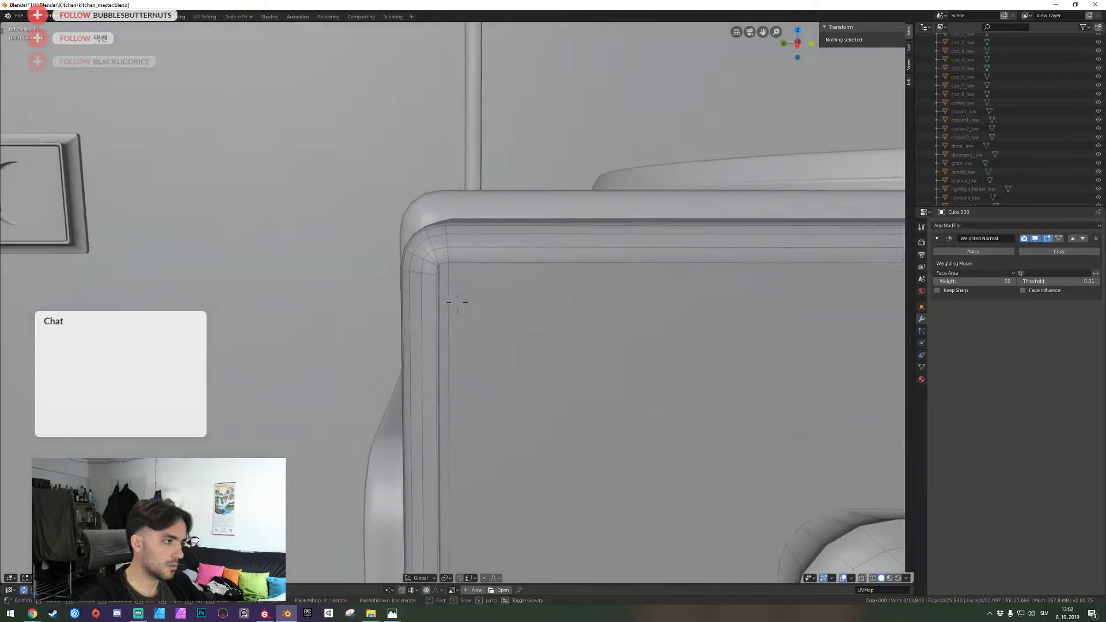
left_click(455, 298)
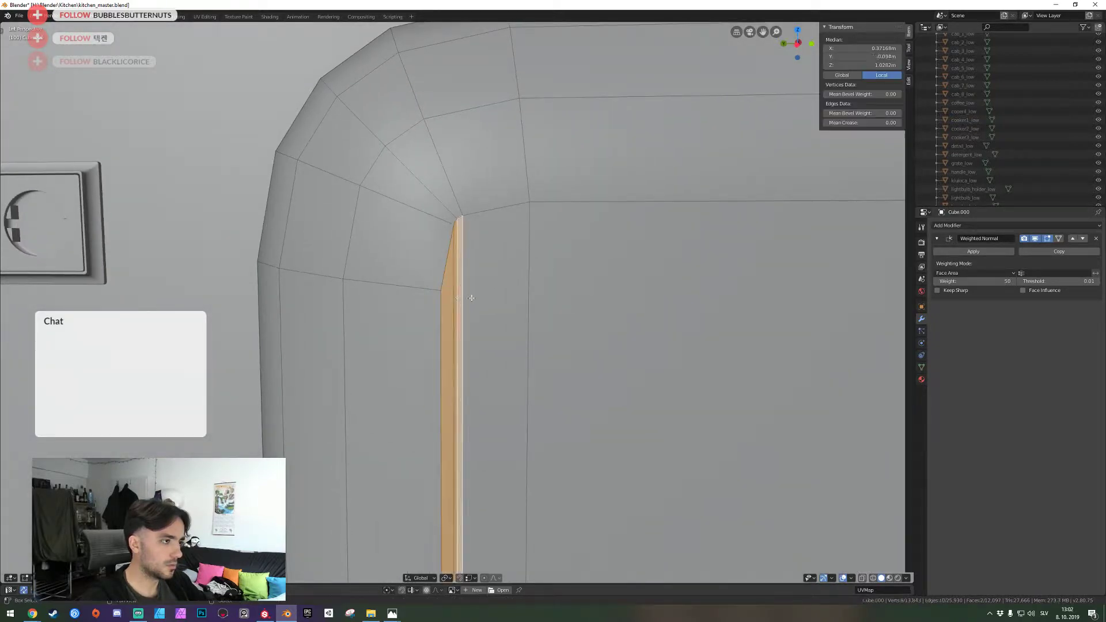
left_click(526, 296, "shift")
key("shift+grave")
left_click(457, 302)
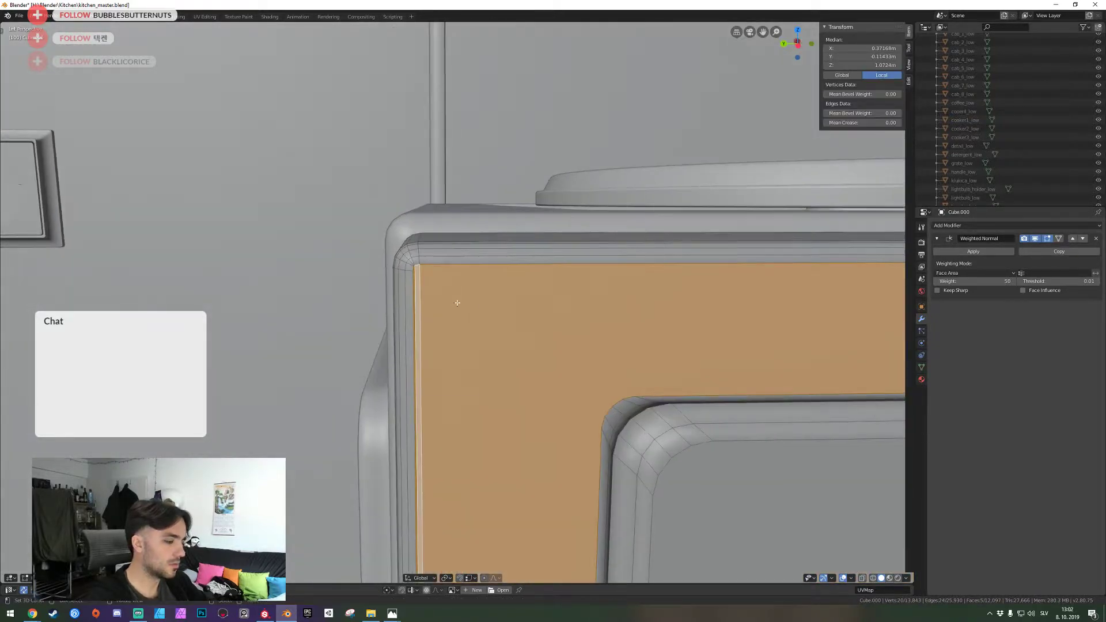
key("x")
left_click(457, 303)
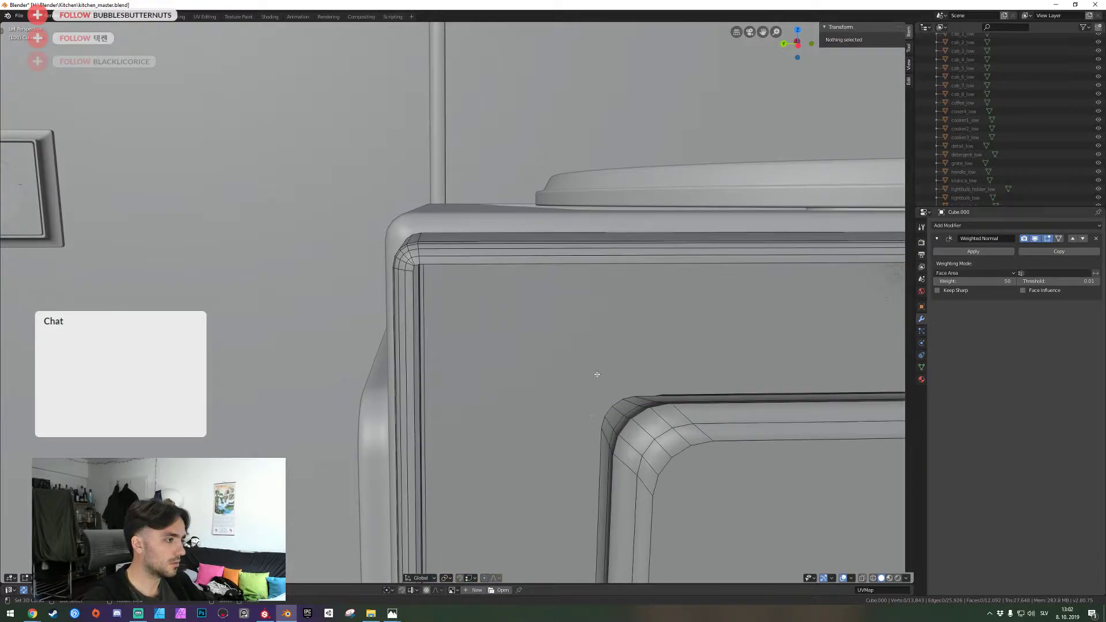
Fill a face between the groove's left edge and the panel's left bevel edge
left_click(599, 435)
key("shift+grave")
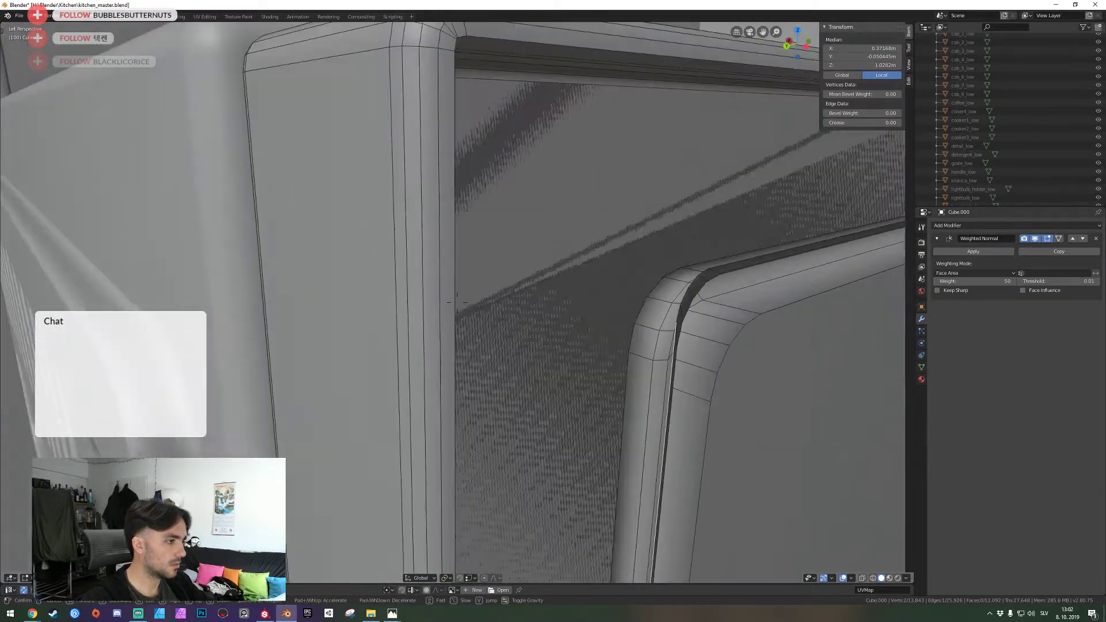
left_click(457, 302)
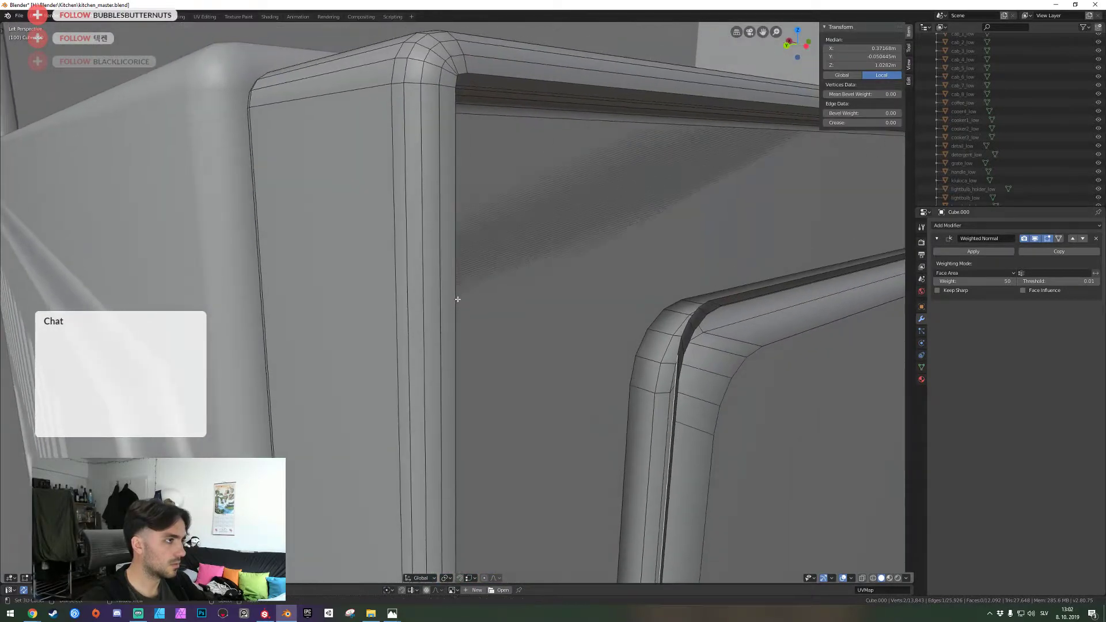
left_click(457, 299, "shift")
key("f")
Isolate the panel in local view and delete the sliver faces at the groove's upper-right corner together with the adjoining frame face
key("shift+grave")
key("w")
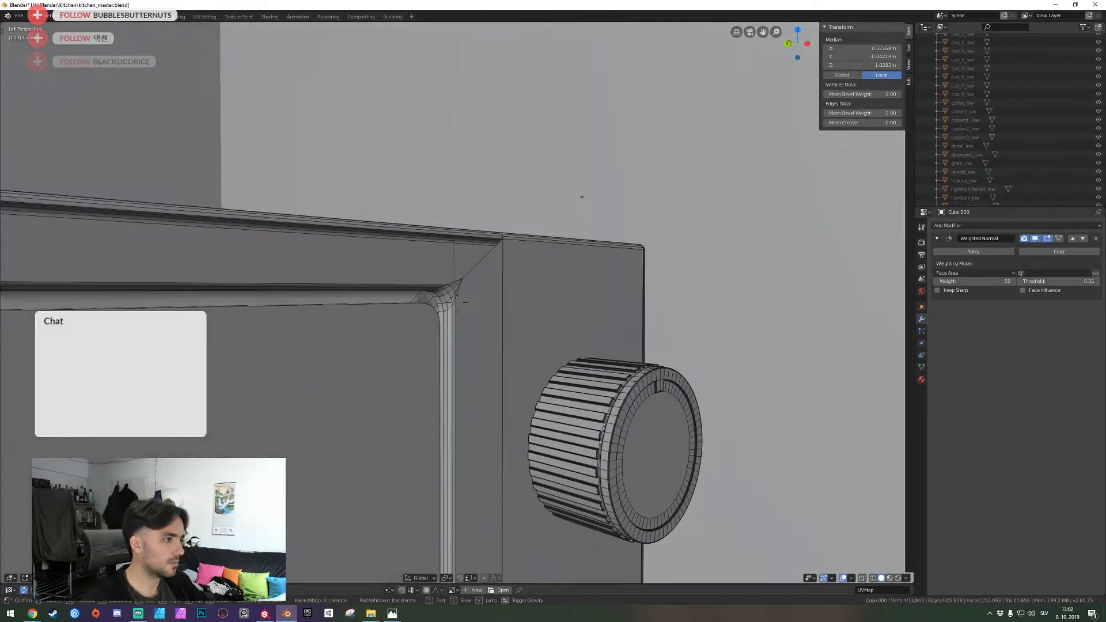
left_click(457, 303)
key("KP_Divide")
key("shift+grave")
key("w")
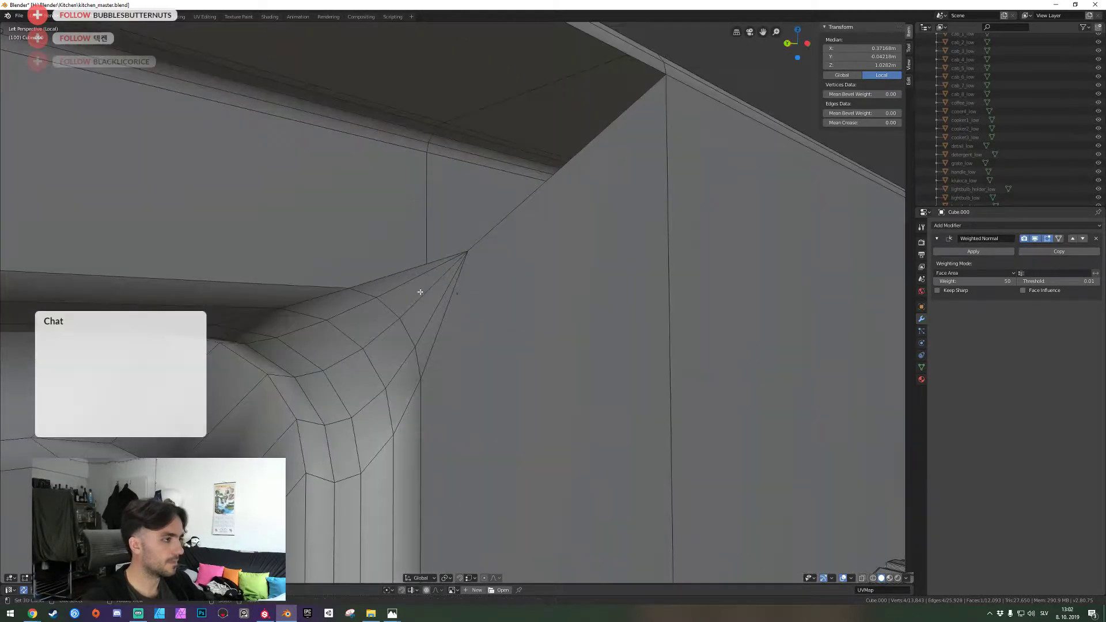
left_click(408, 286)
left_click(425, 326)
right_click(429, 332, "shift")
right_click(398, 301, "shift")
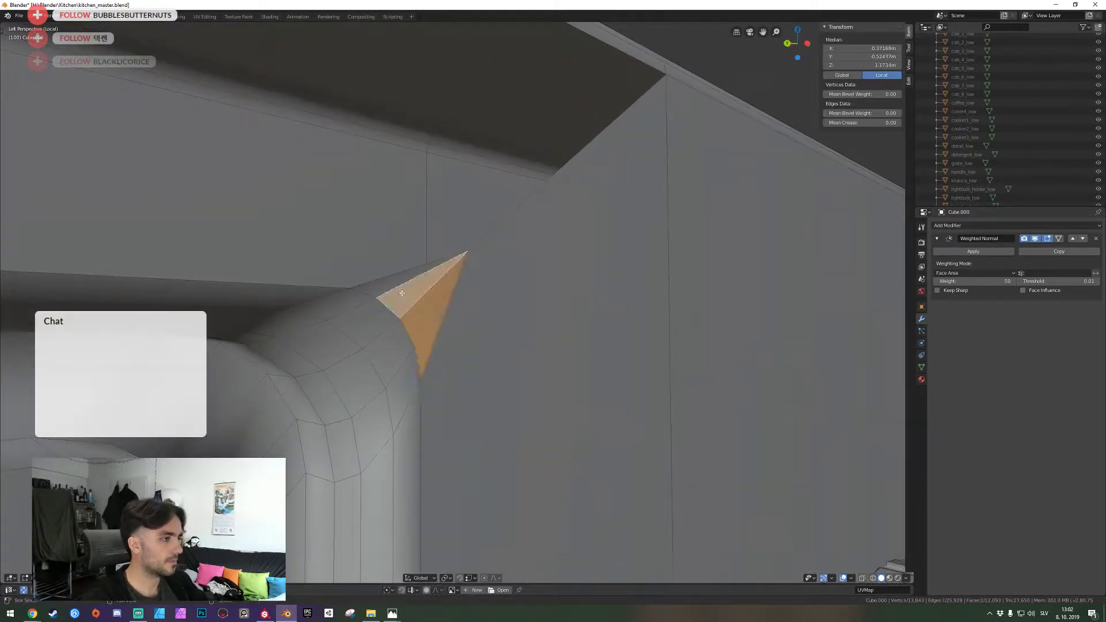
right_click(390, 285, "shift")
right_click(511, 329, "shift")
key("x")
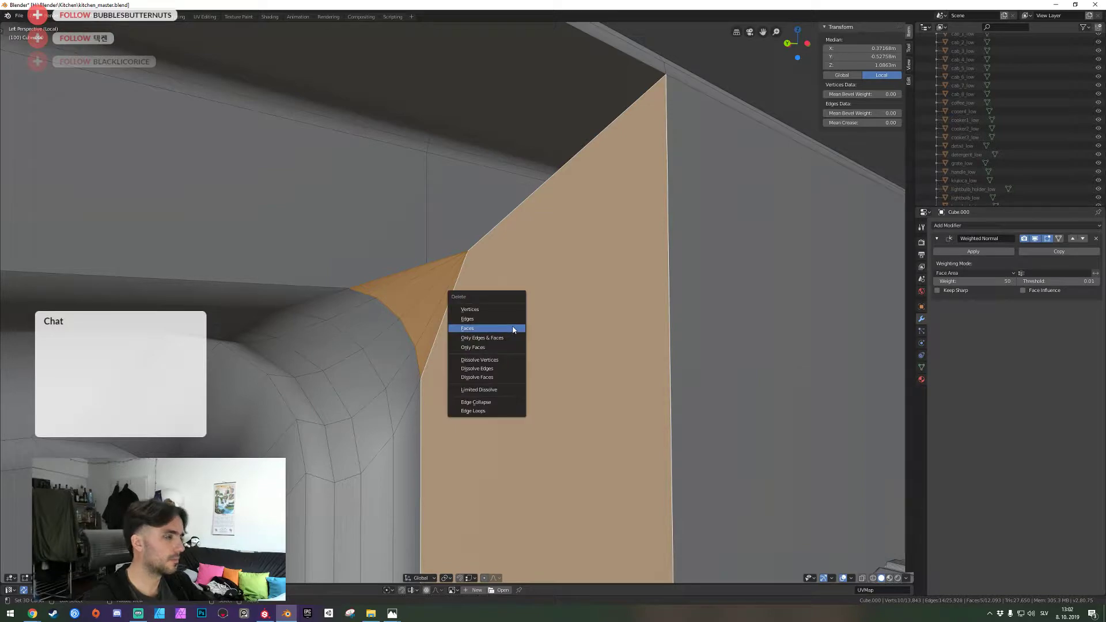
left_click(513, 330)
Select the frame faces beside and below the groove plus the sliver faces at its lower corners, and delete them
key("w")
left_click(457, 303)
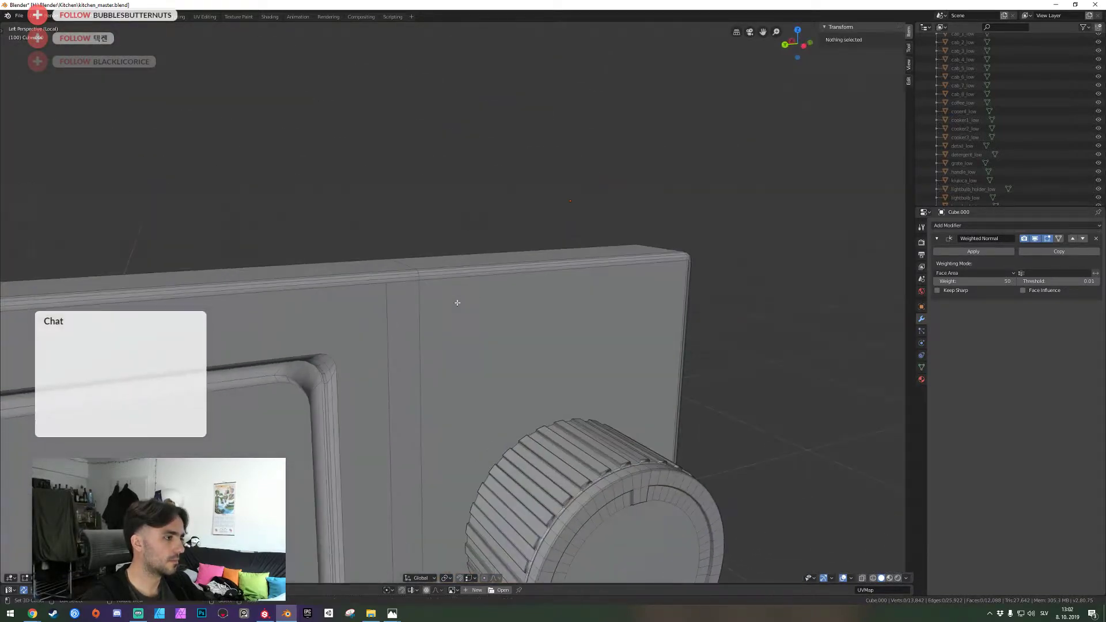
left_click(482, 330)
key("shift+grave")
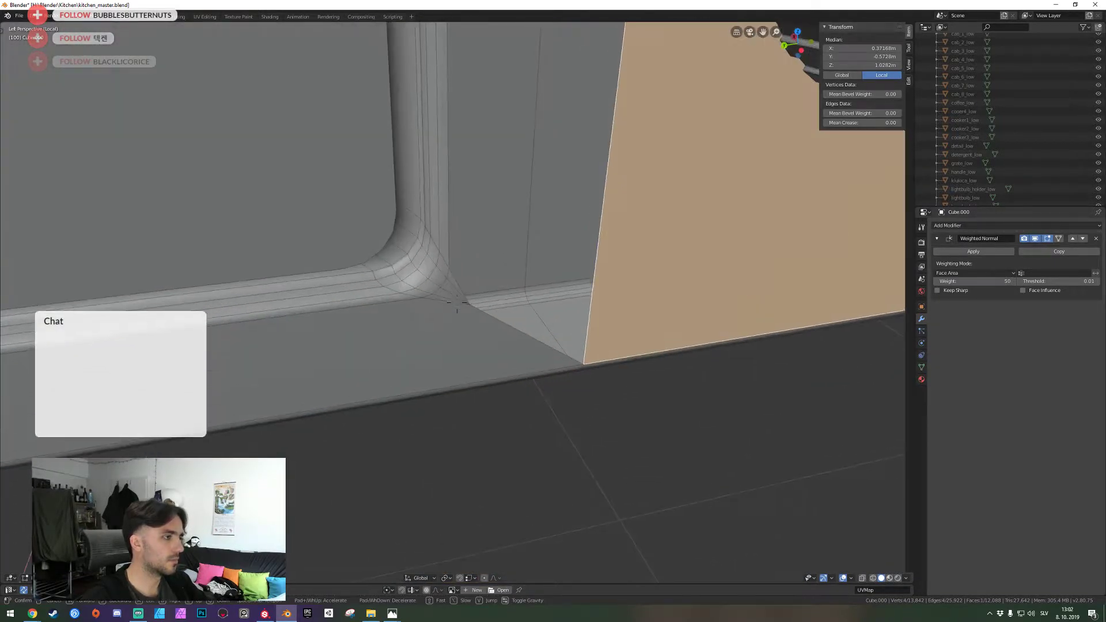
left_click(457, 302)
left_click(450, 288, "shift")
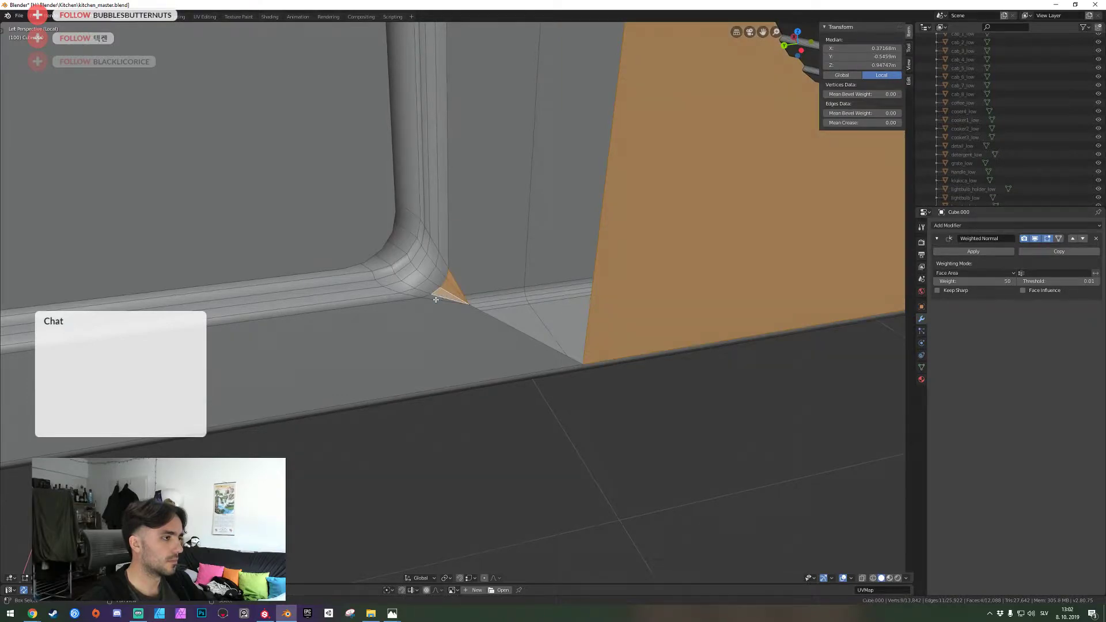
left_click(426, 322, "shift")
key("w")
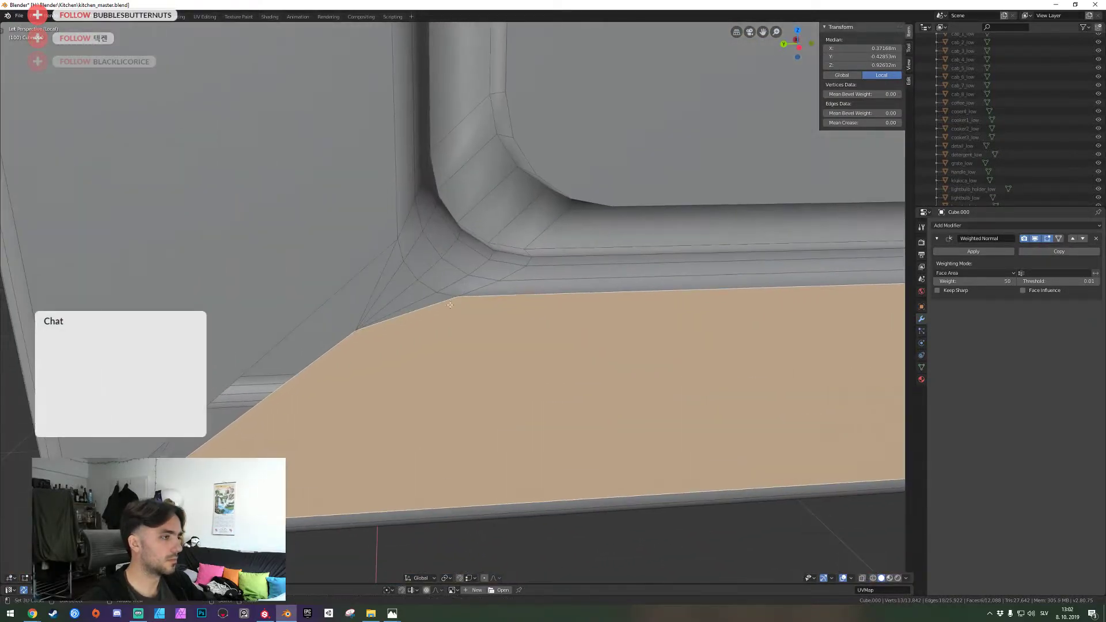
left_click(422, 304)
left_click(423, 304, "shift")
left_click(414, 294, "shift")
left_click(400, 283, "shift")
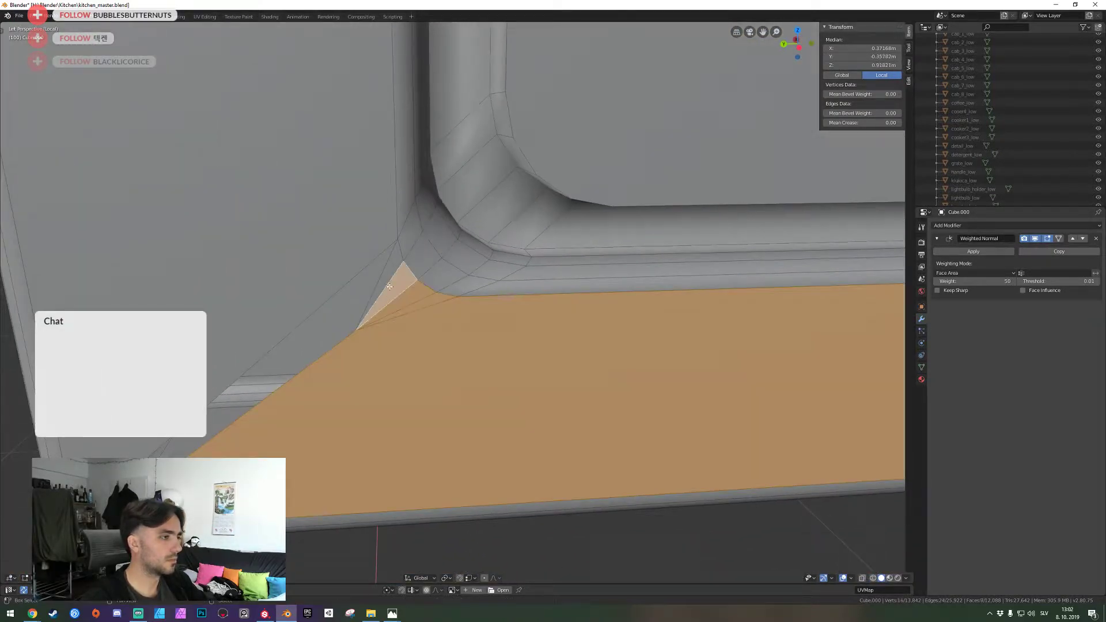
left_click(390, 270, "shift")
left_click(353, 235, "shift")
key("shift+grave")
key("s")
left_click(457, 302)
key("ctrl+z")
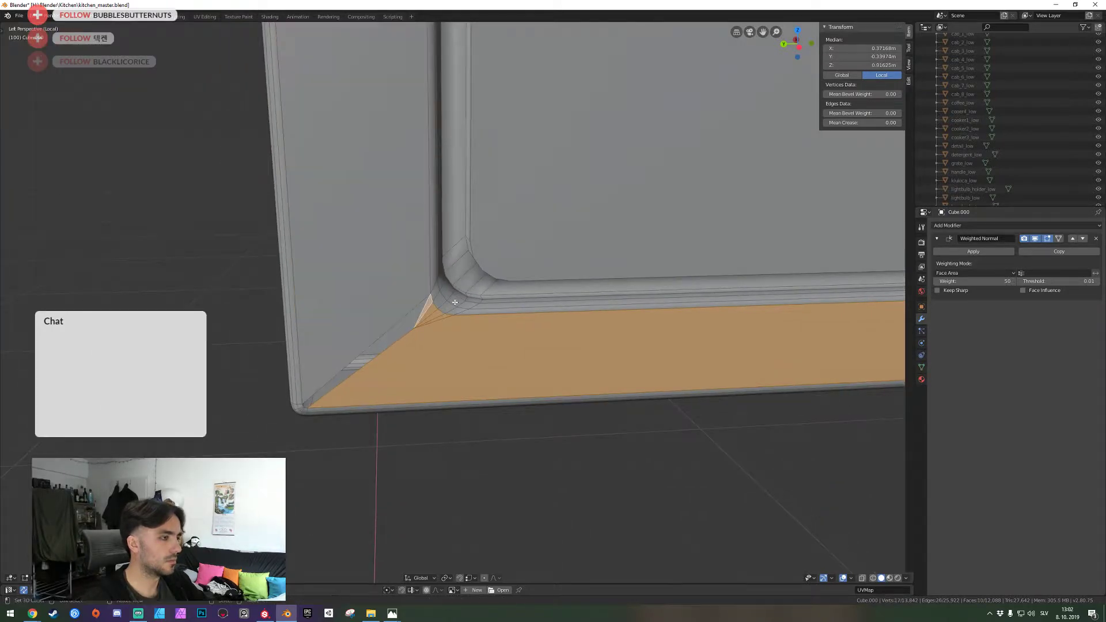
key("x")
left_click(461, 311)
Try to close the openings by repeatedly filling faces from the diagonal edge at the panel's lower-left corner
key("2")
right_click(369, 333)
key("f")
key("f")
key("f")
key("f")
key("f")
key("f")
key("f")
key("f")
key("f")
key("f")
key("f")
key("f")
key("f")
key("f")
key("f")
key("f")
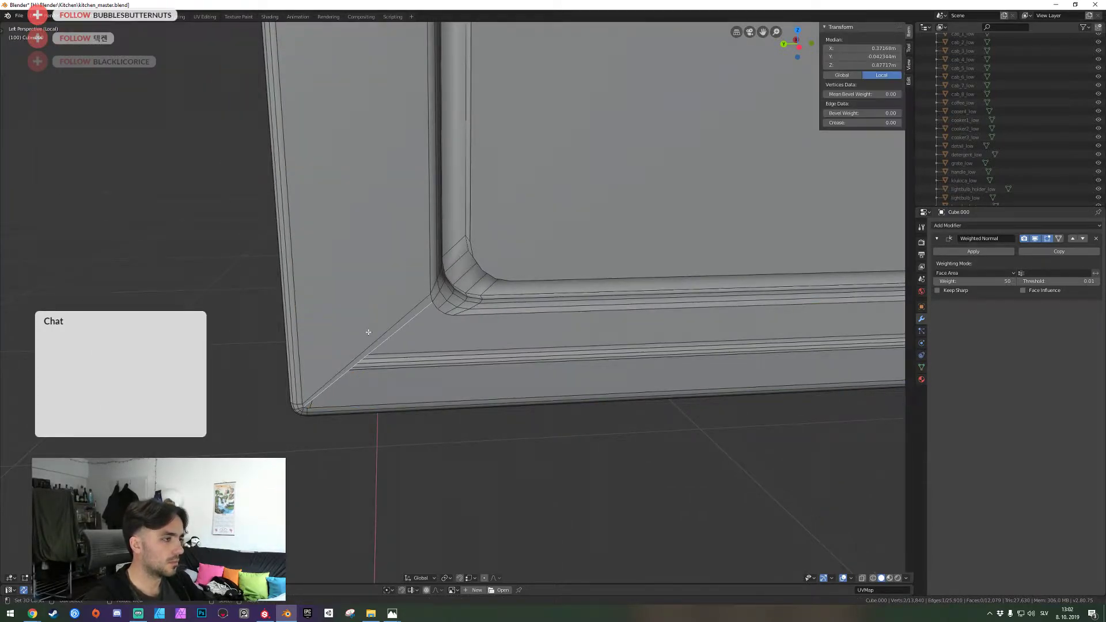
Check the chained face fills around the frame and undo them
key("shift+grave")
key("e")
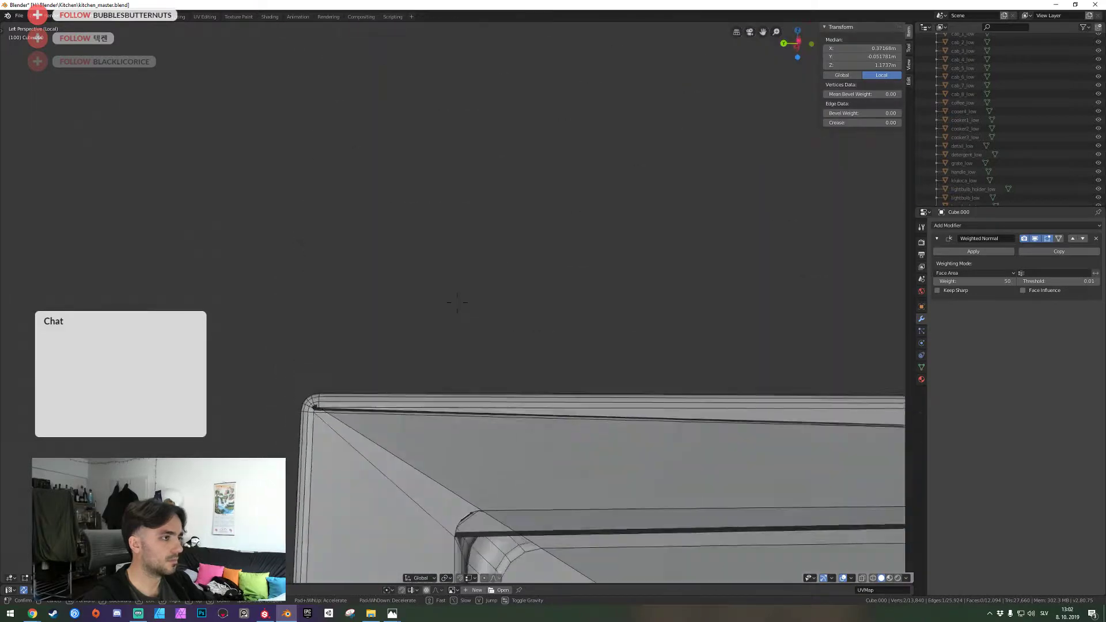
left_click(457, 303)
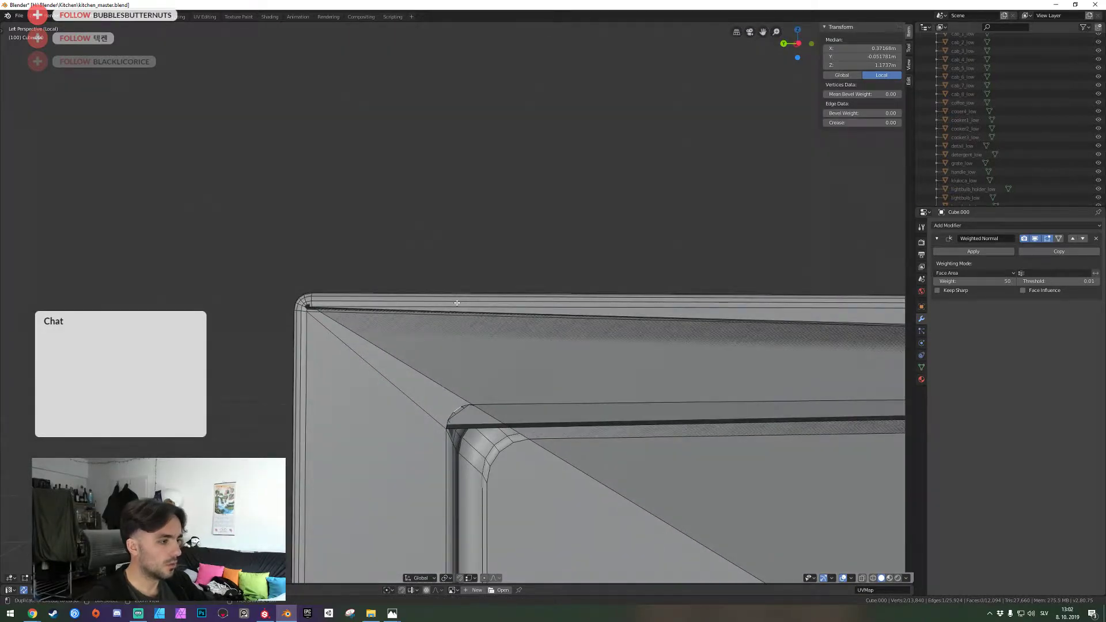
key("ctrl+z")
key("ctrl+z")
key("ctrl+z")
key("ctrl+z")
key("ctrl+z")
key("ctrl+z")
key("ctrl+z")
key("ctrl+z")
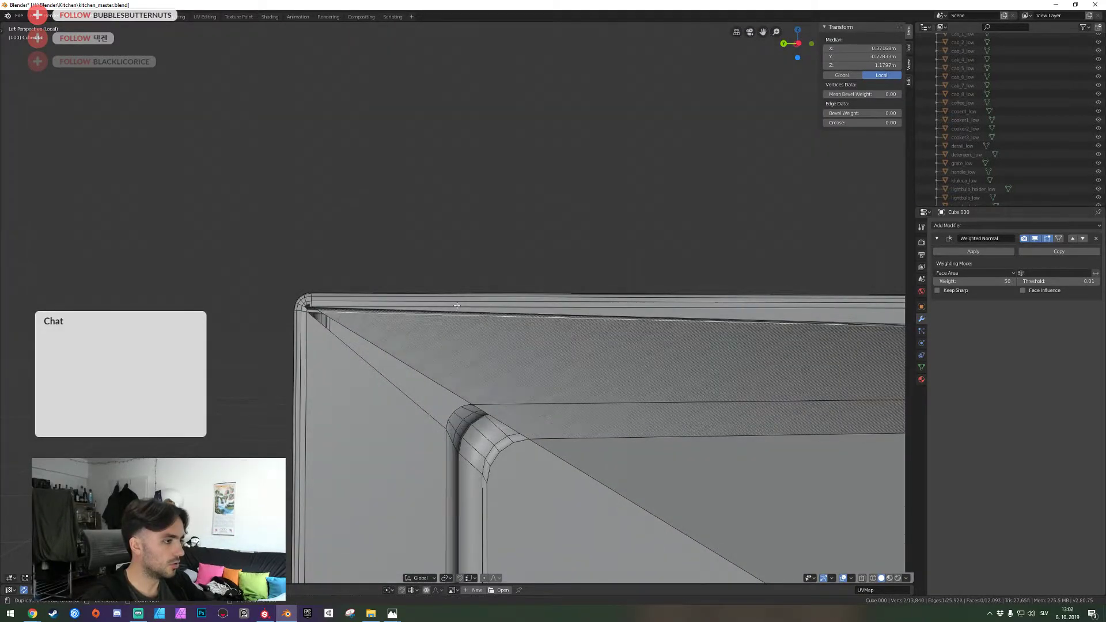
key("ctrl+z")
key("ctrl+z")
key("shift+grave")
key("q")
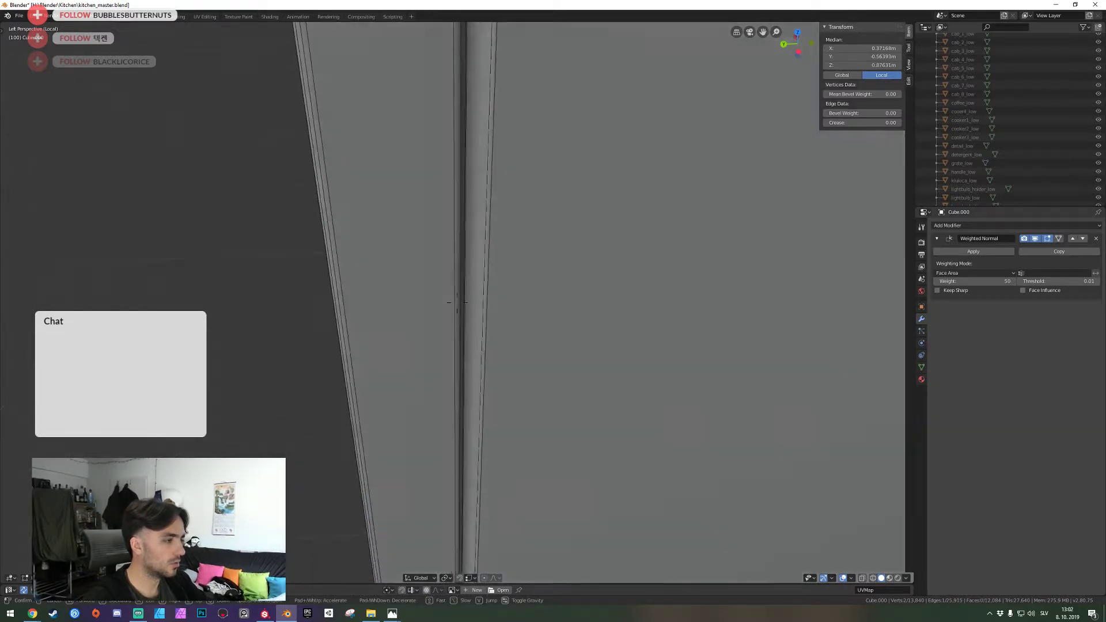
left_click(457, 302)
key("ctrl+z")
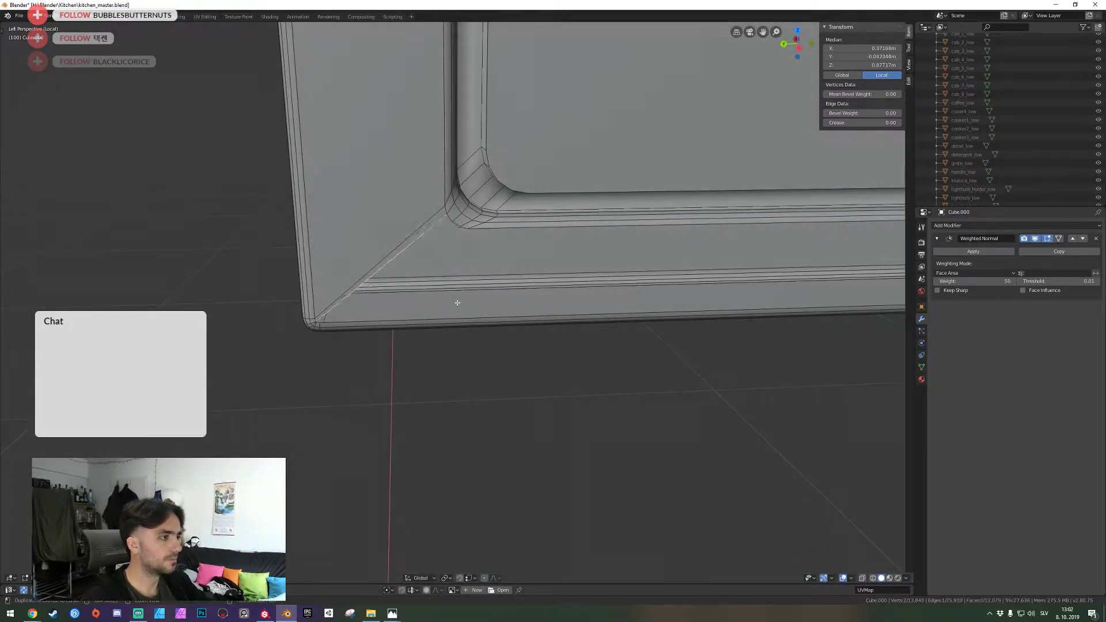
key("ctrl+z")
Fill a face between the groove's lower edge and the panel's lower bevel edge, and close the lower-left corner gaps
left_click(494, 234)
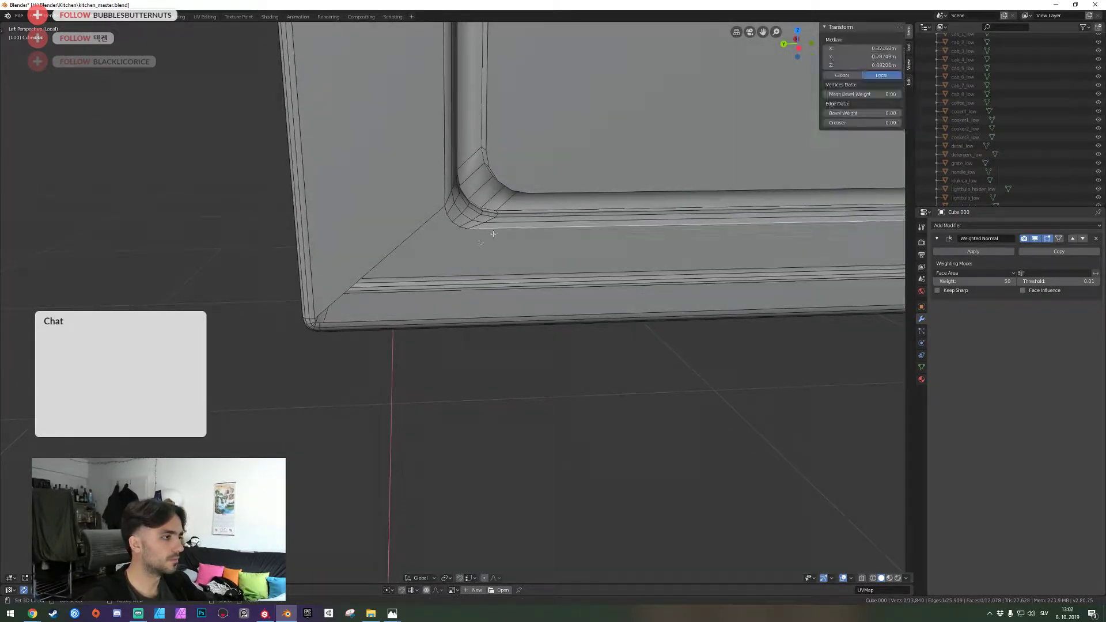
key("q")
key("w")
left_click(457, 302)
left_click(424, 326, "shift")
key("f")
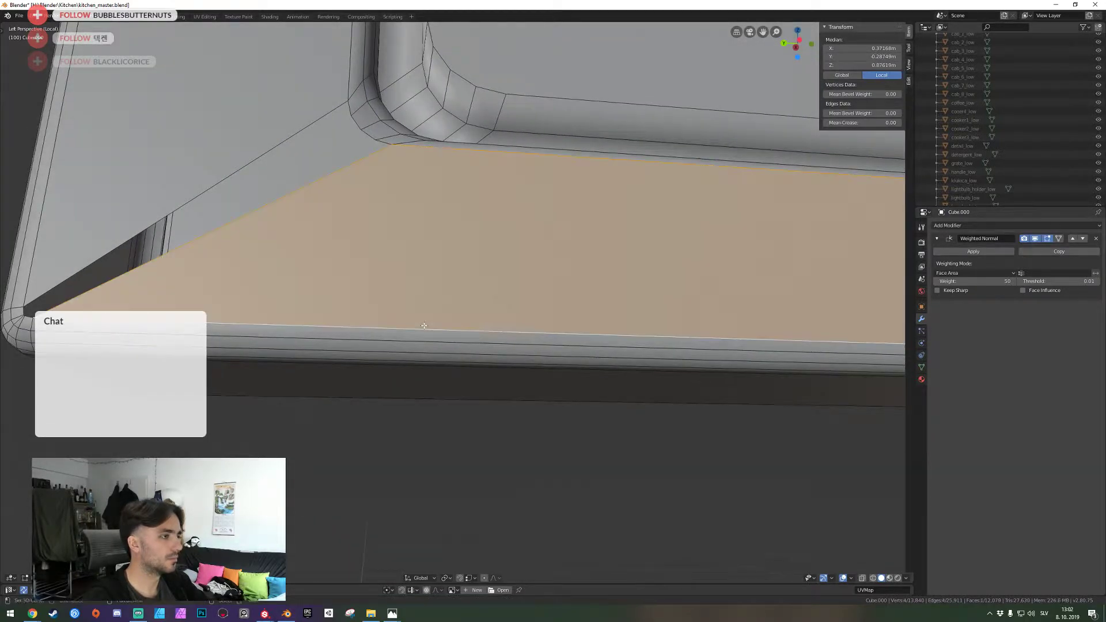
key("shift+grave")
key("s")
left_click(457, 302)
left_click(415, 293)
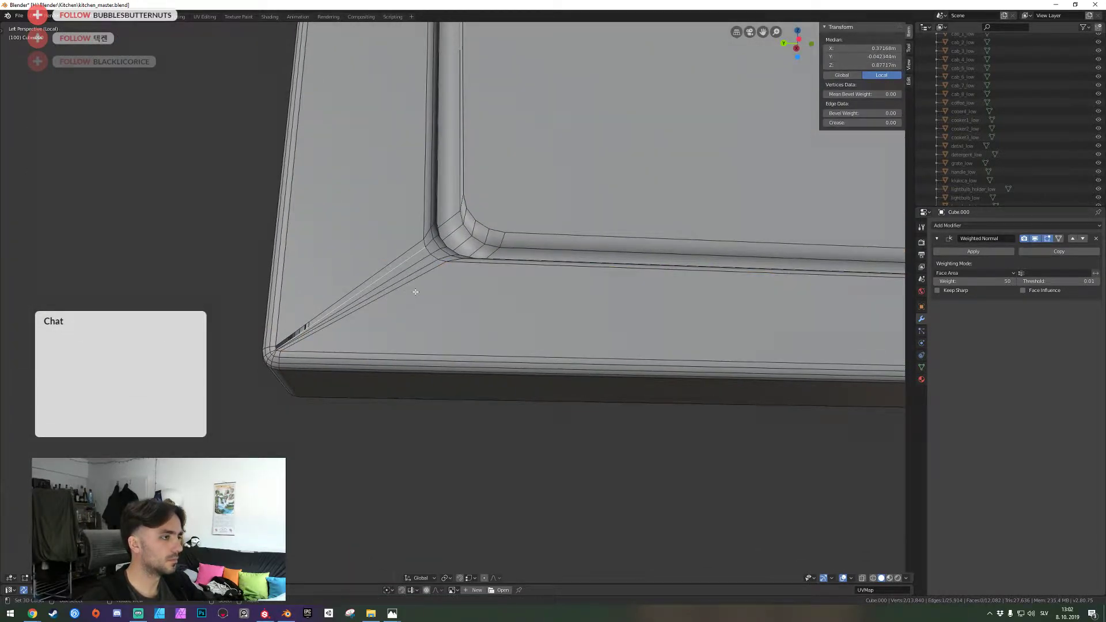
Leave edit mode and inspect the shading of the panel's lower corners
key("shift+grave")
left_click(457, 303)
key("Tab")
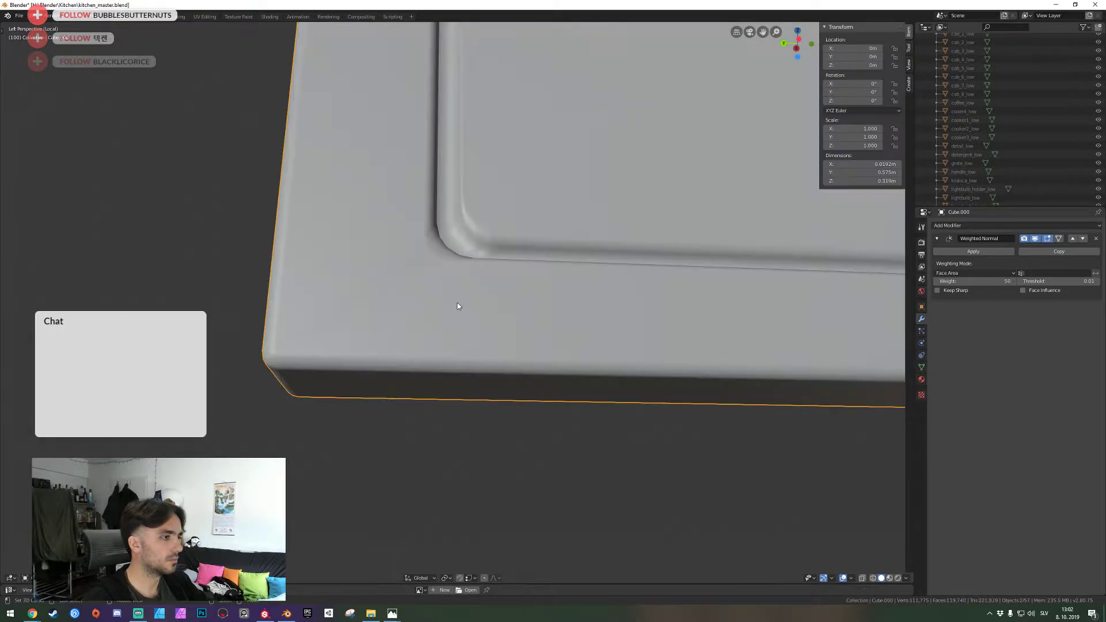
key("shift+grave")
key("d")
key("w")
left_click(457, 303)
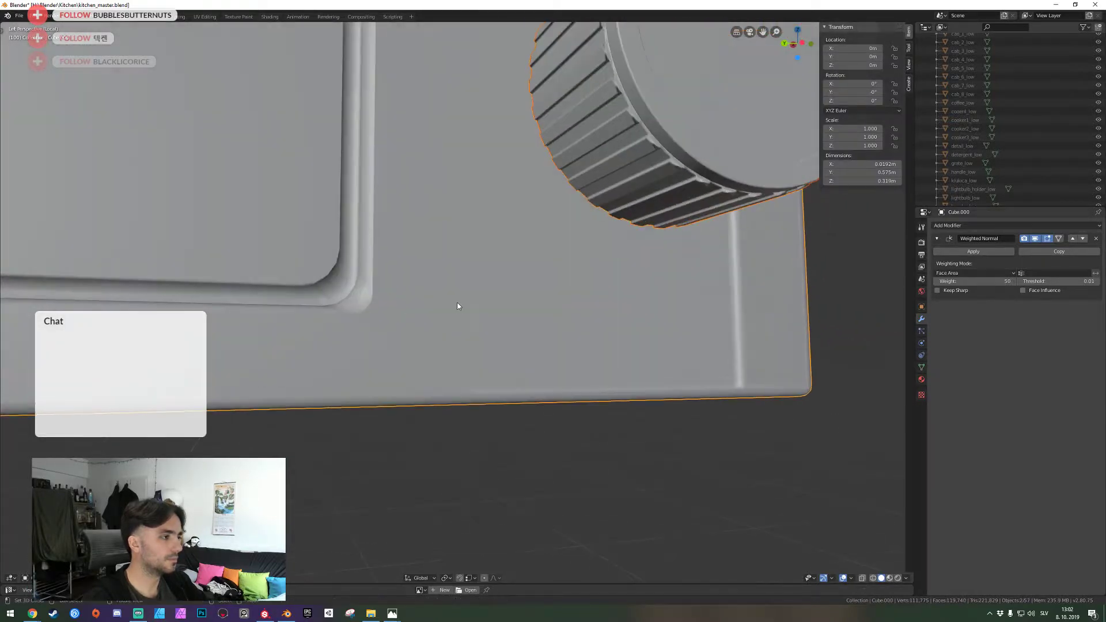
In edit mode, dissolve the stray edge loop between the groove and the knobs, and delete the frame face below the groove
key("Tab")
key("shift+grave")
key("d")
key("q")
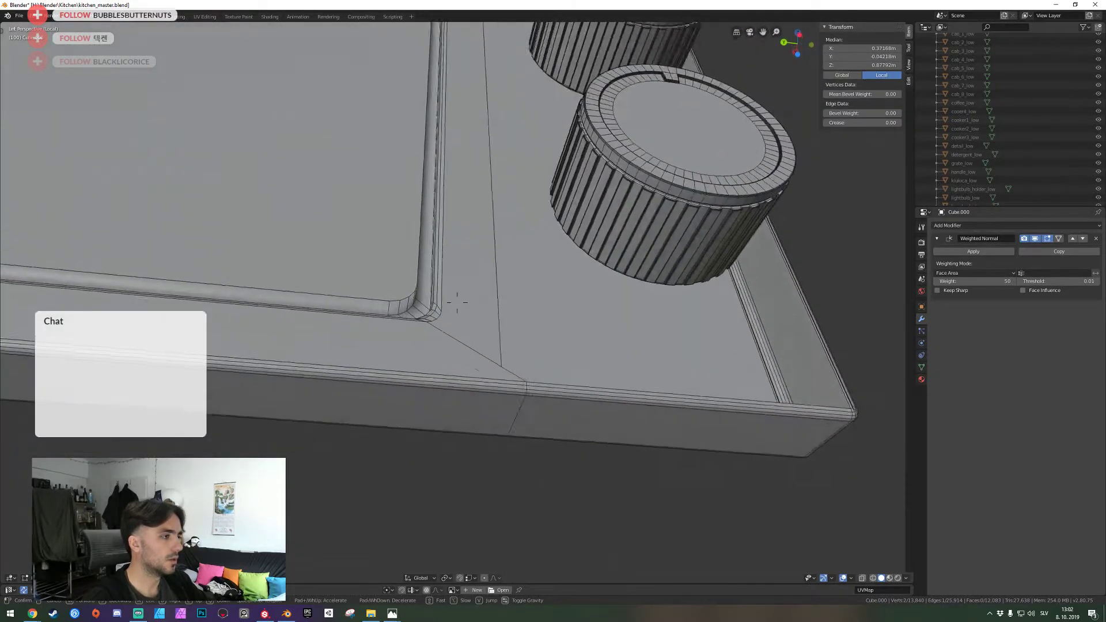
key("s")
left_click(457, 302)
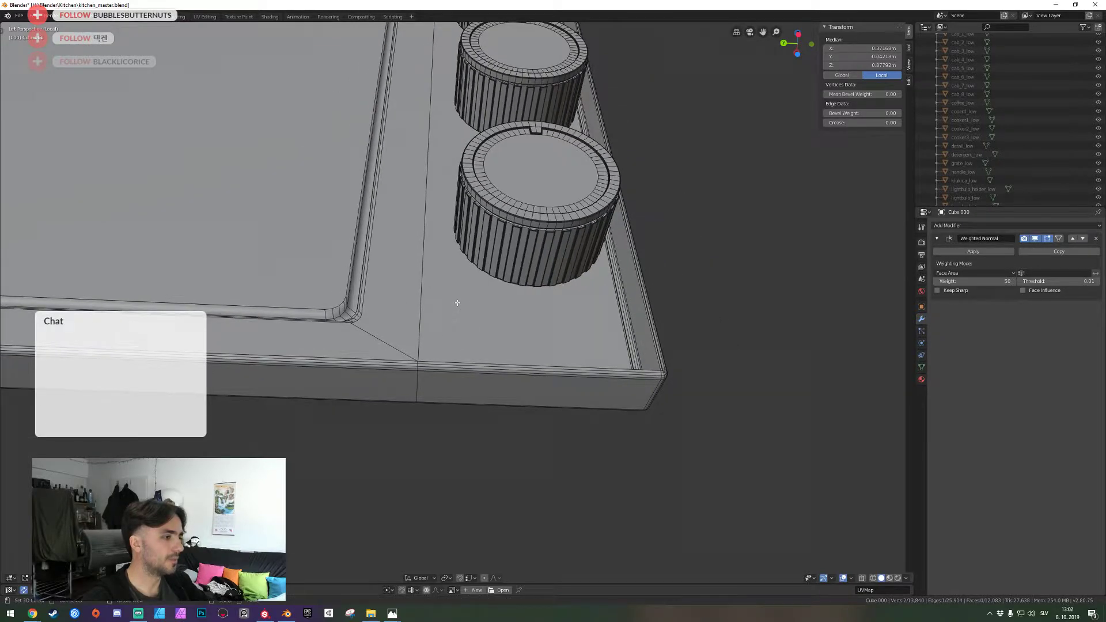
left_click(419, 385, "alt")
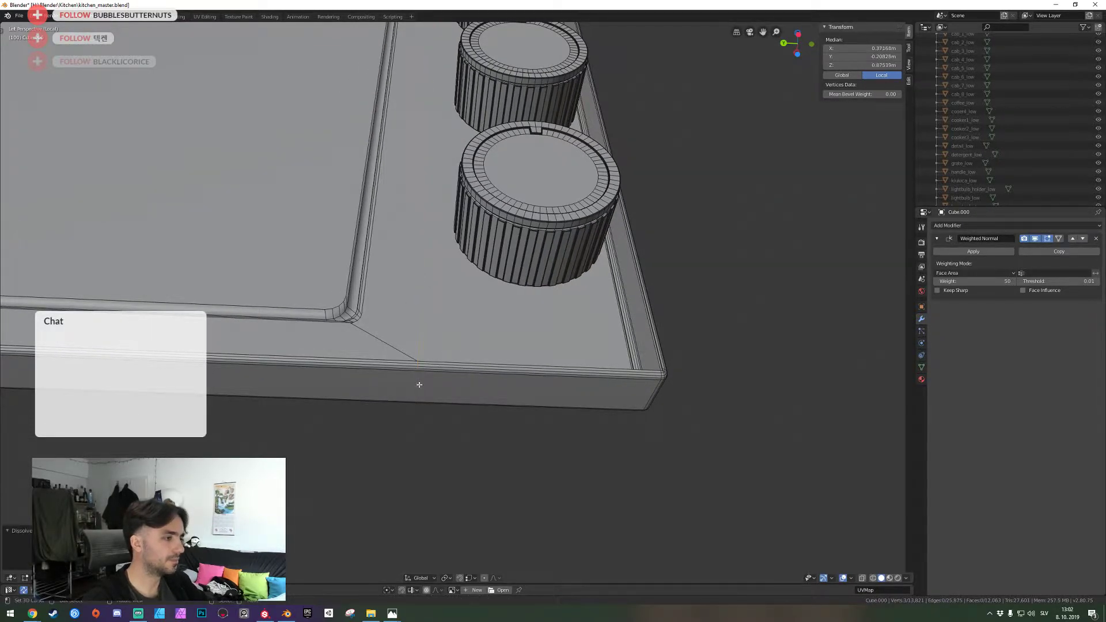
key("ctrl+x")
left_click(346, 341)
key("x")
left_click(348, 346)
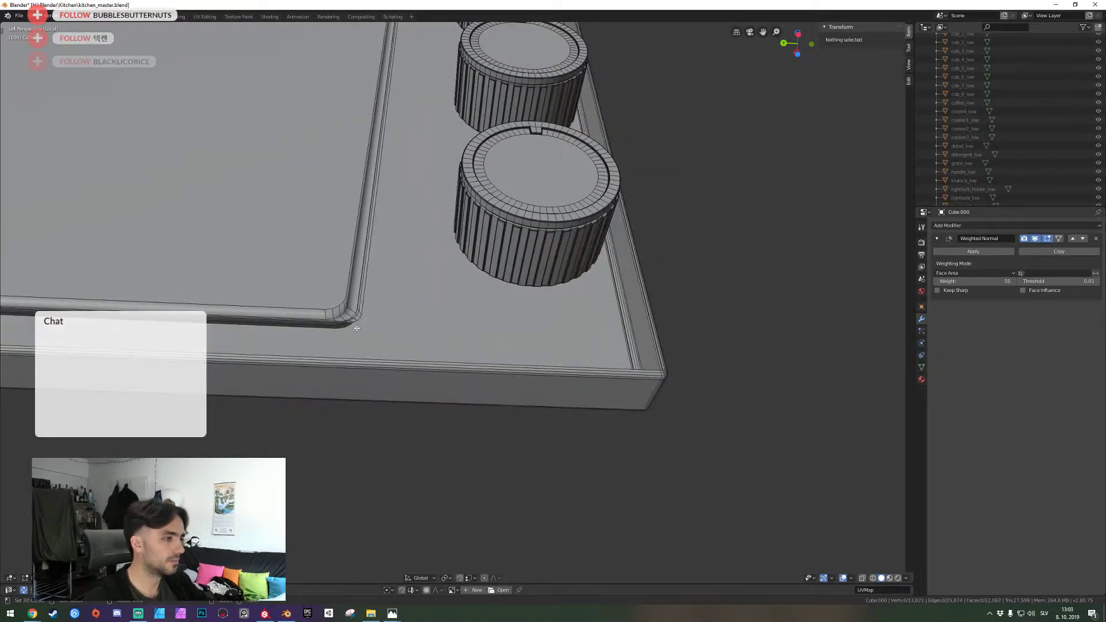
Try to fill a face between the groove's right edge and the panel's right bevel edge, and undo it
key("shift+grave")
key("d")
key("w")
left_click(457, 302)
right_click(404, 281)
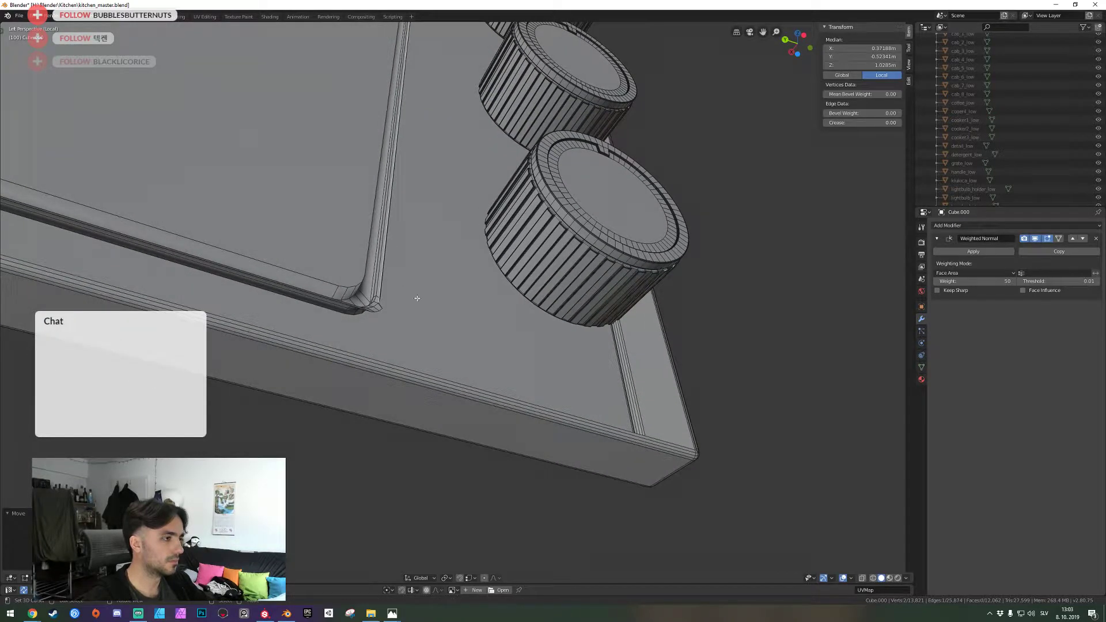
middle_click_drag(416, 303, 460, 329)
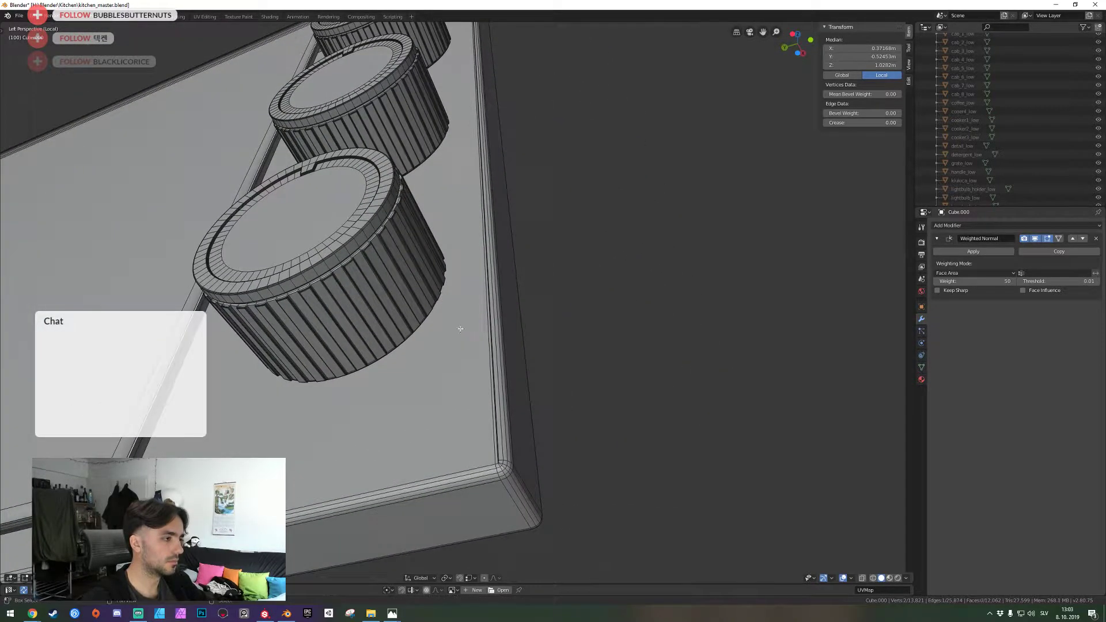
key("d")
key("w")
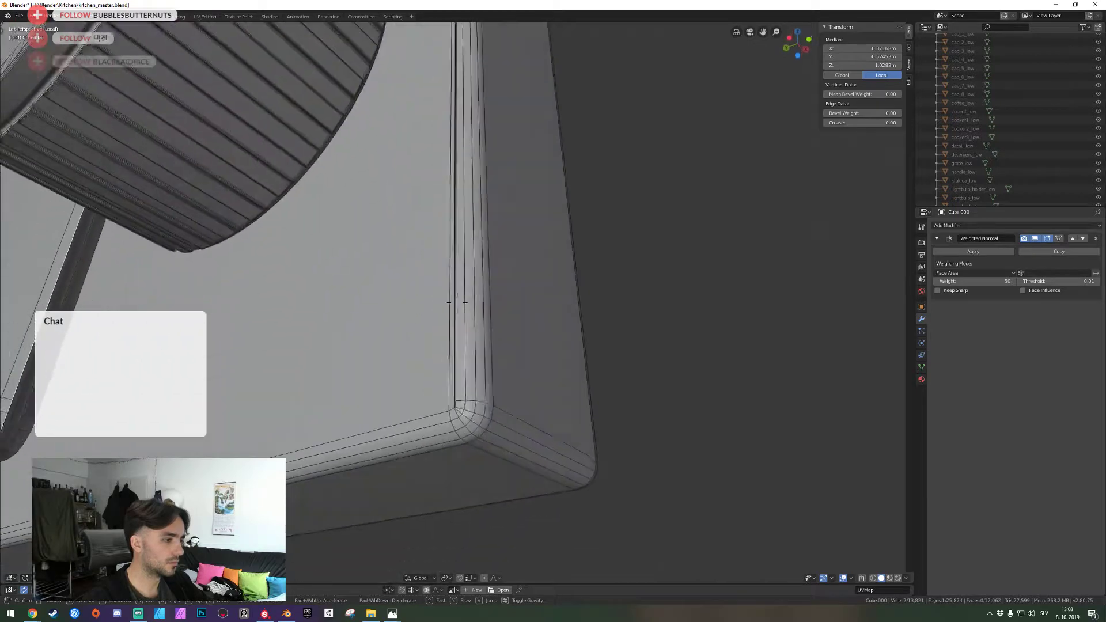
left_click(457, 302)
key("f")
key("shift+grave")
key("a")
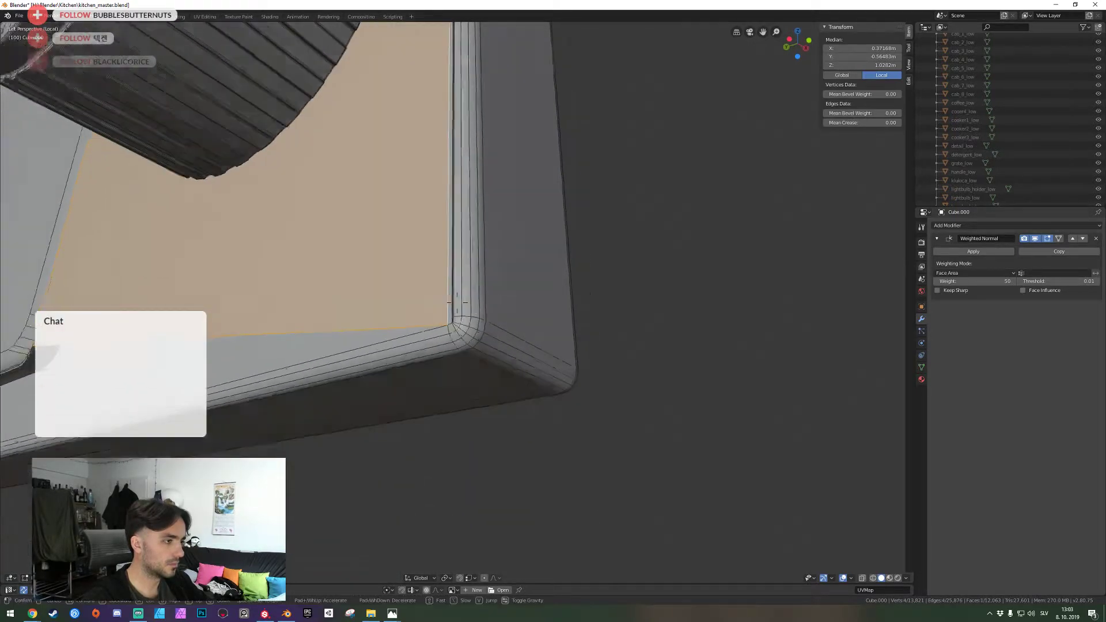
key("s")
left_click(457, 302)
key("ctrl+z")
Select the thin leftover strip faces beside the panel's right bevel and delete them
key("shift+grave")
key("a")
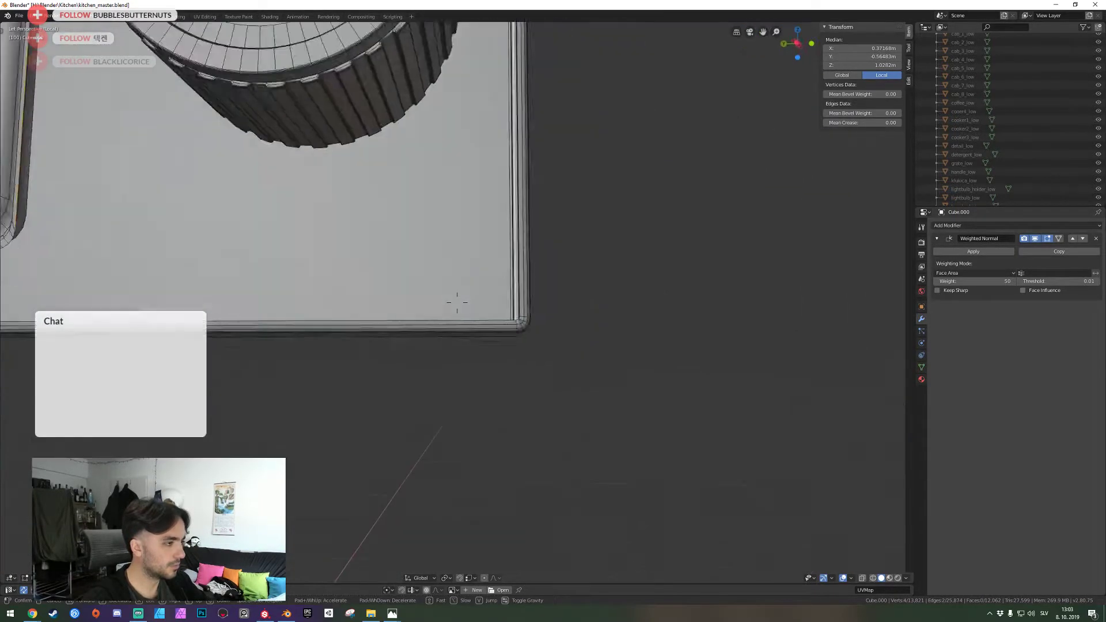
key("w")
left_click(457, 302)
key("alt+a")
key("l")
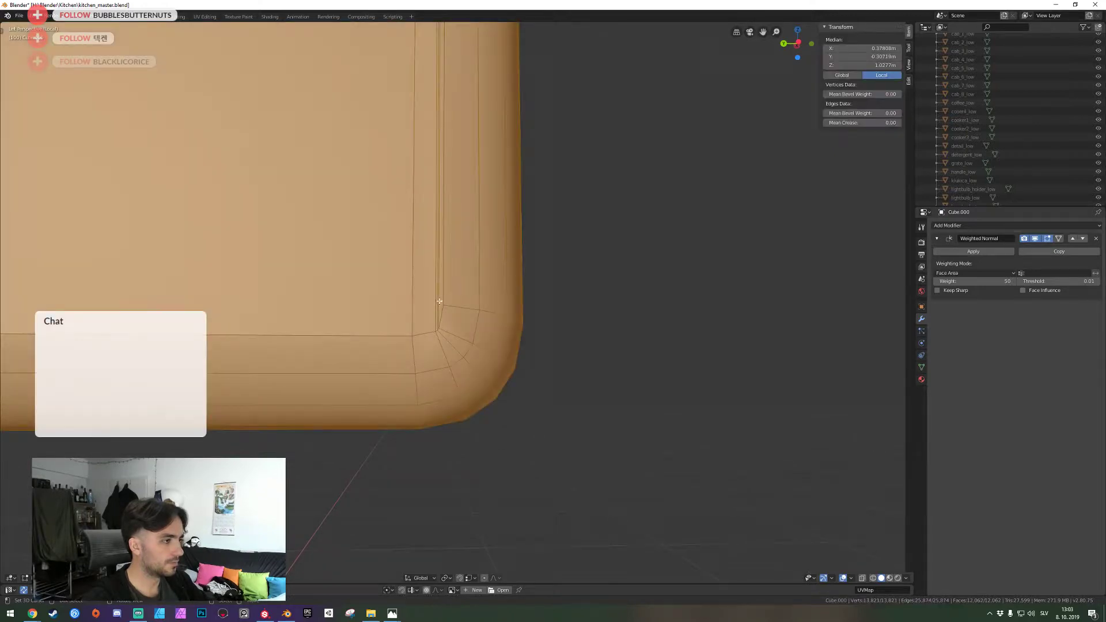
key("alt+a")
key("l")
key("x")
left_click(422, 303)
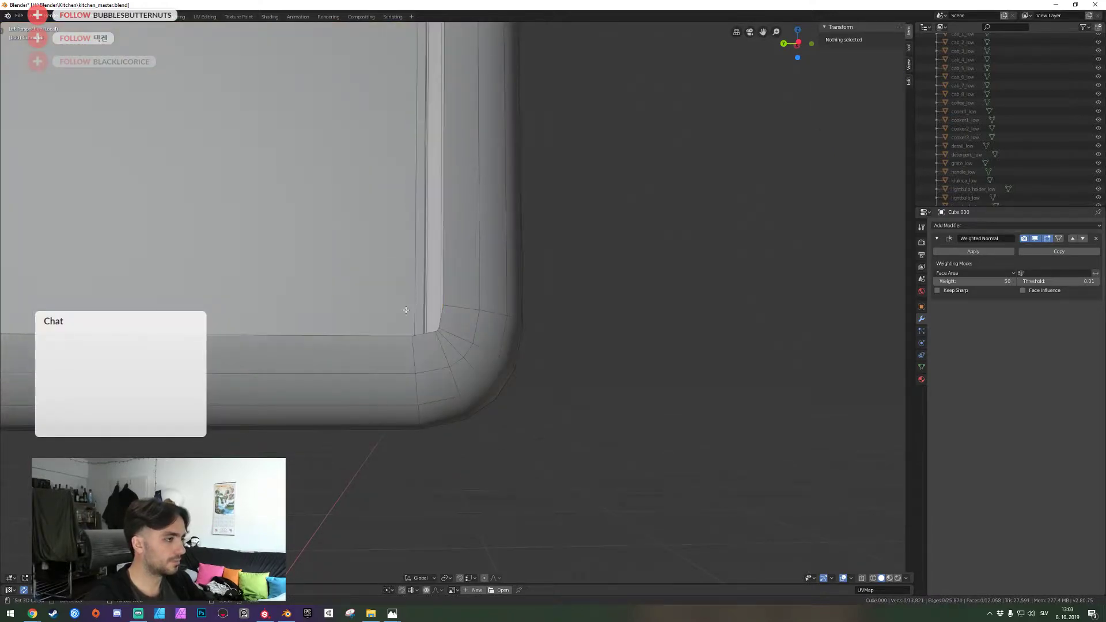
key("w")
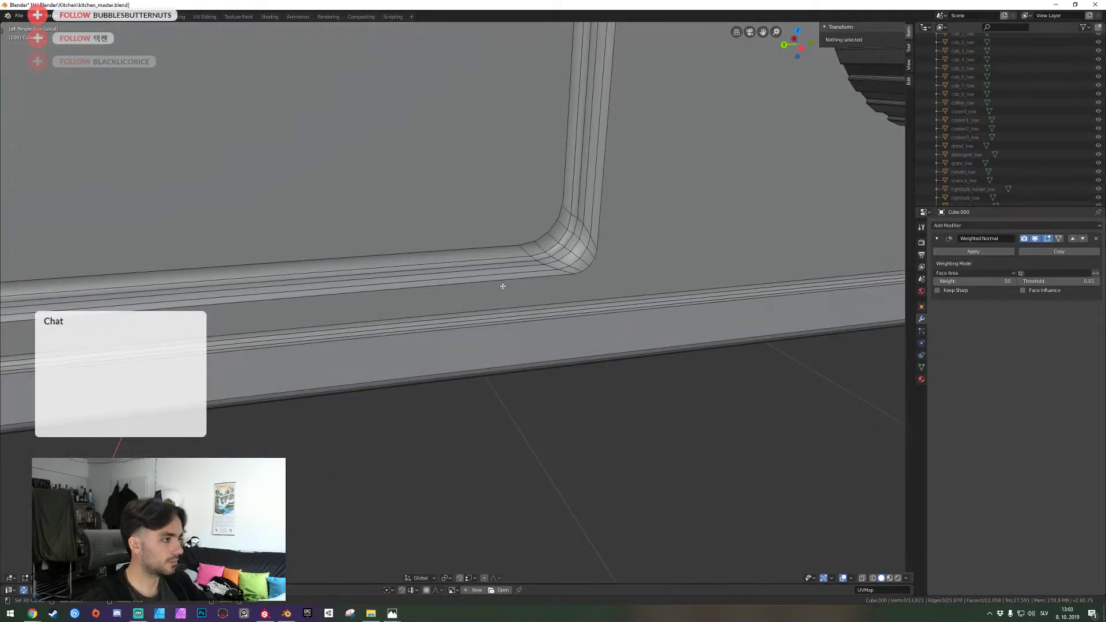
Try to fill a face between the groove's bottom edge and the panel's bottom bevel edge
left_click(457, 303)
key("shift+grave")
left_click(457, 302)
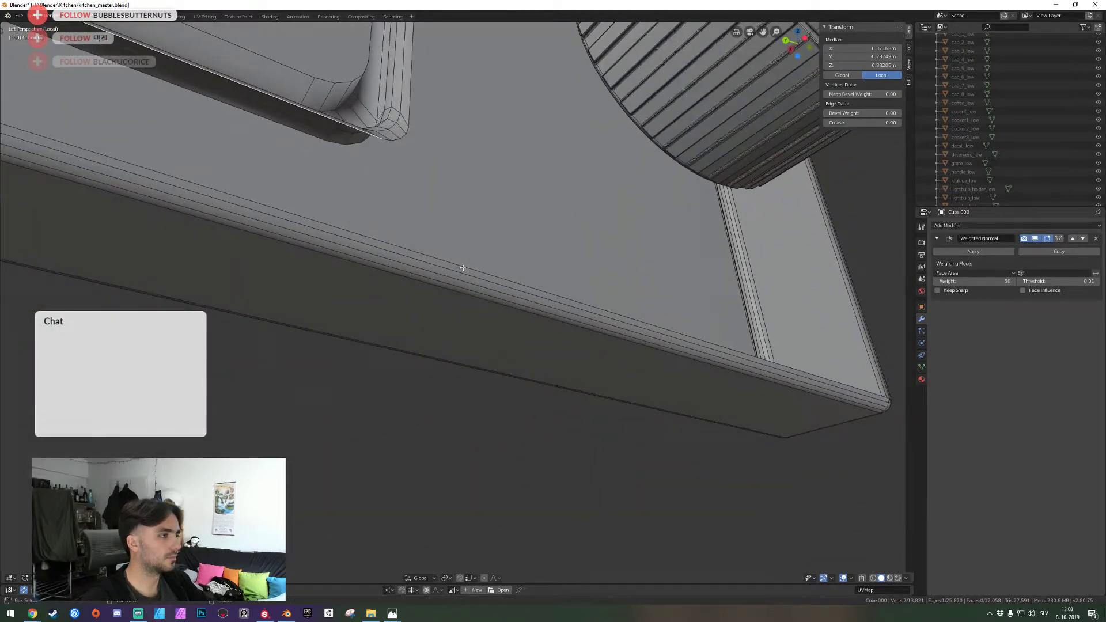
right_click(460, 265, "shift")
key("f")
Try to fill the strip faces between the groove's lower right corner and the panel's lower right corner
middle_click_drag(460, 264, 416, 276)
right_click(406, 263)
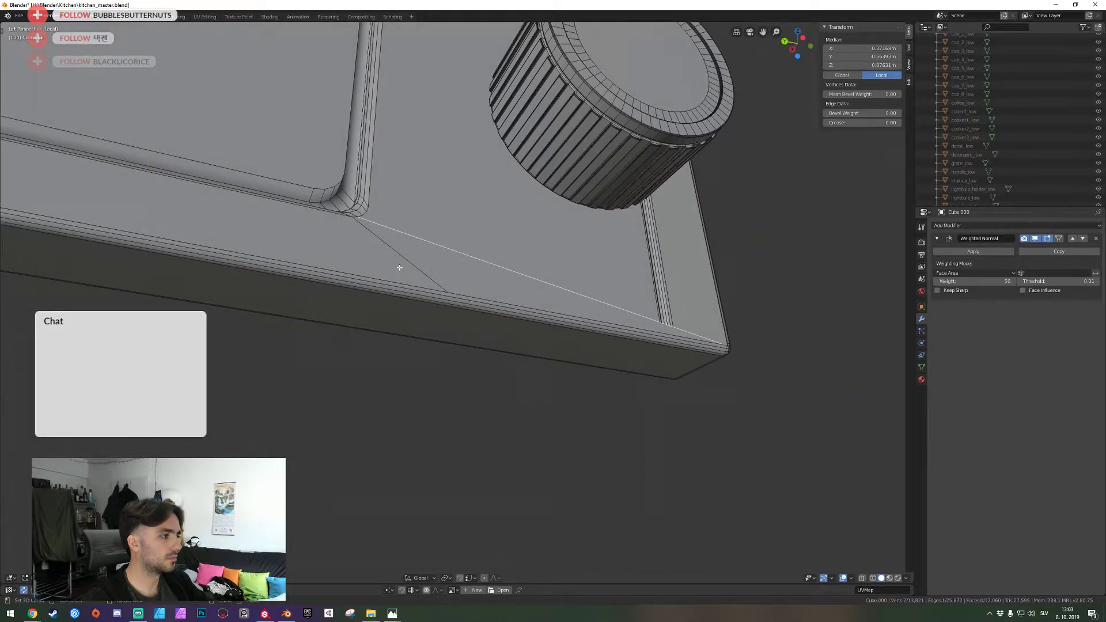
key("f")
key("f")
key("f")
key("f")
key("f")
key("f")
key("f")
key("f")
key("f")
key("f")
key("f")
key("f")
key("f")
key("f")
key("shift+grave")
key("w")
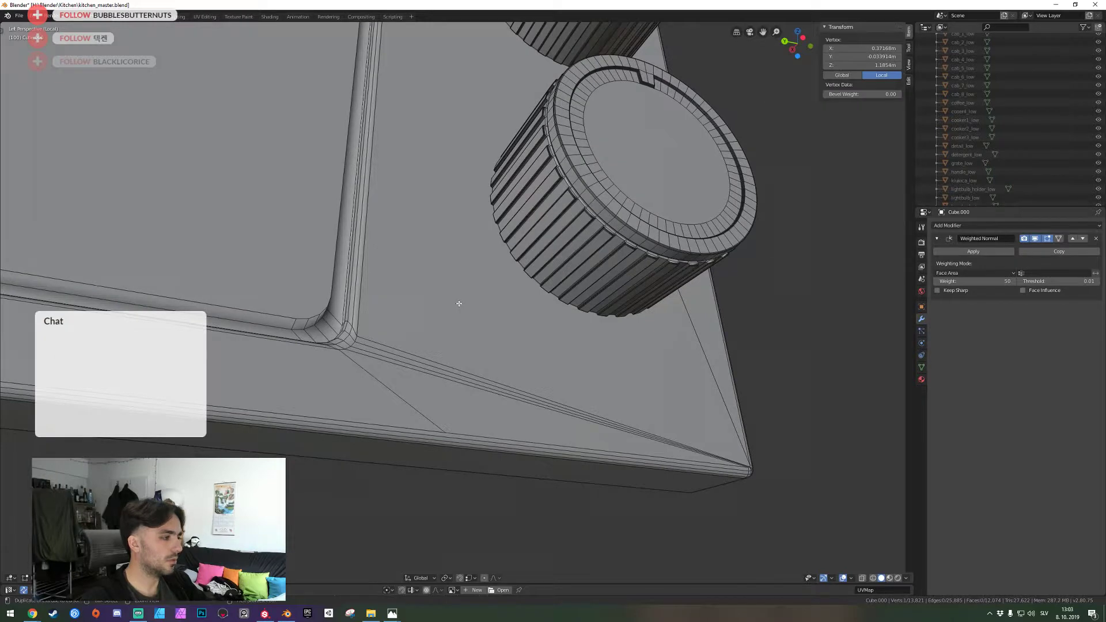
Undo the corner strip fills and the face filled below the groove
key("ctrl+z")
key("ctrl+z")
key("ctrl+z")
key("ctrl+z")
key("ctrl+z")
key("ctrl+z")
key("ctrl+z")
key("ctrl+z")
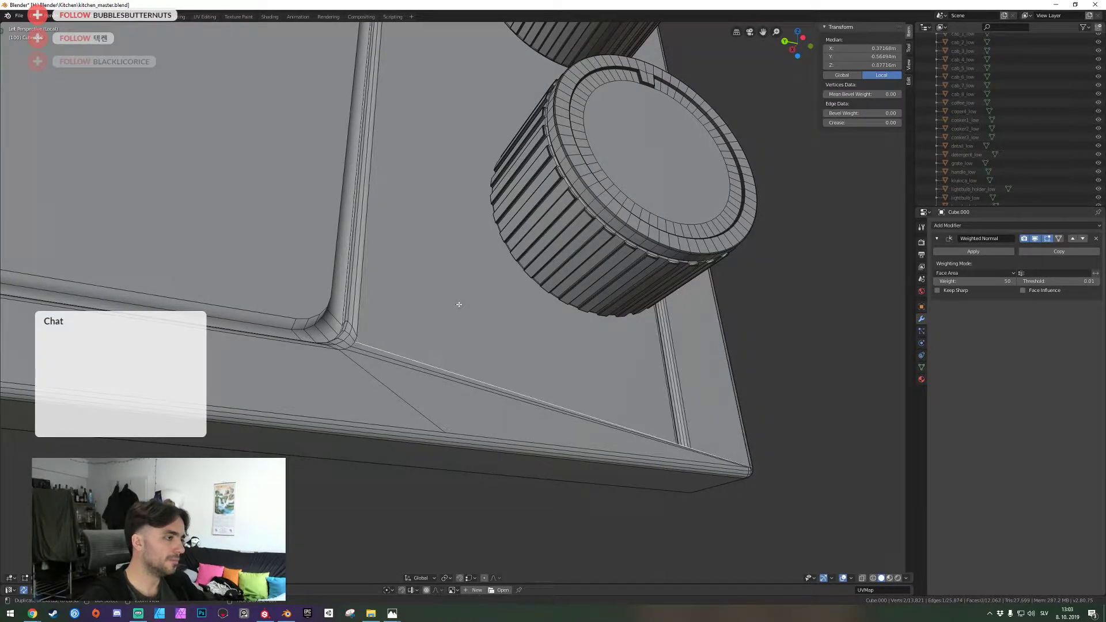
key("shift+grave")
left_click(457, 303)
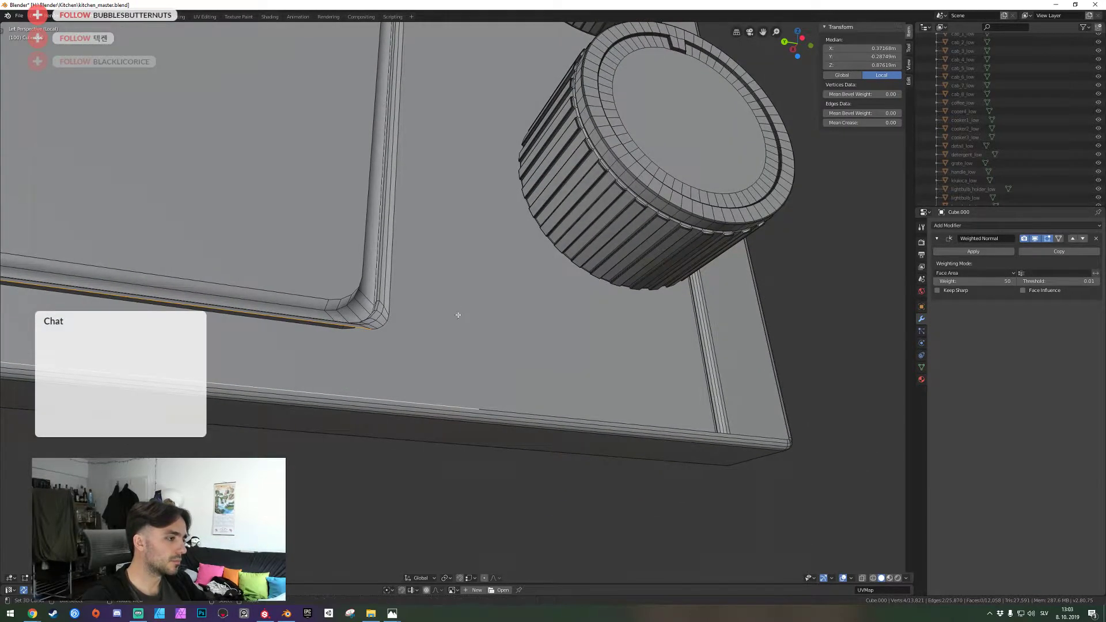
Dissolve the stray vertex on the panel's bottom bevel edge
key("1")
right_click(480, 400)
key("ctrl+x")
key("2")
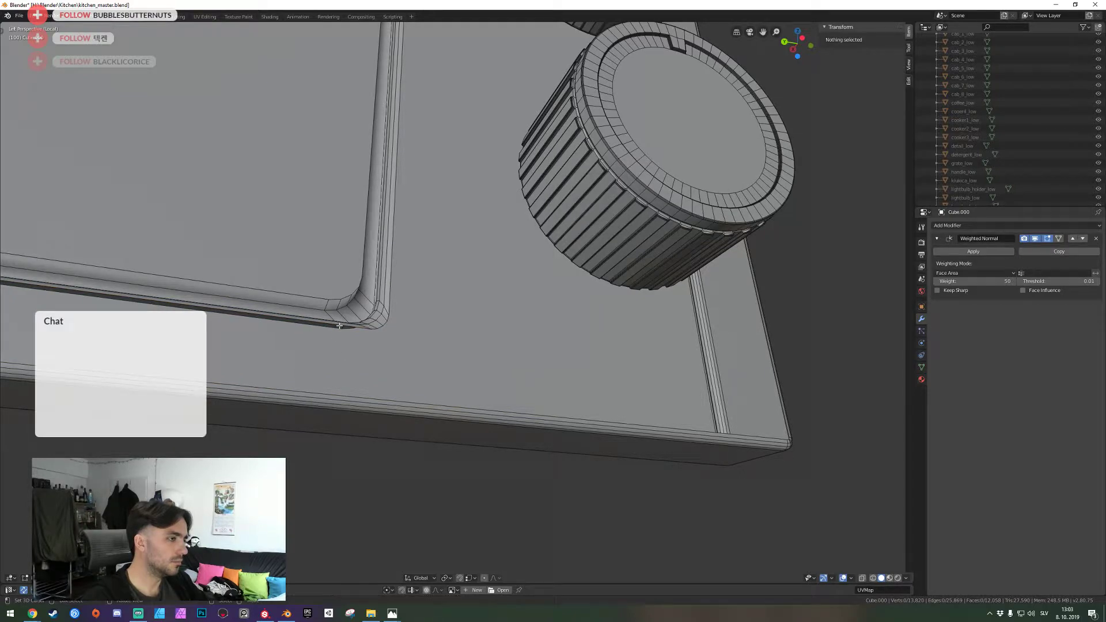
Fill a face between the groove's bottom edge and the panel's bottom bevel edge
left_click(339, 326)
right_click(478, 394, "shift")
key("f")
Fill a face between the groove's right edge and the panel's right bevel edge behind the knobs
key("shift+grave")
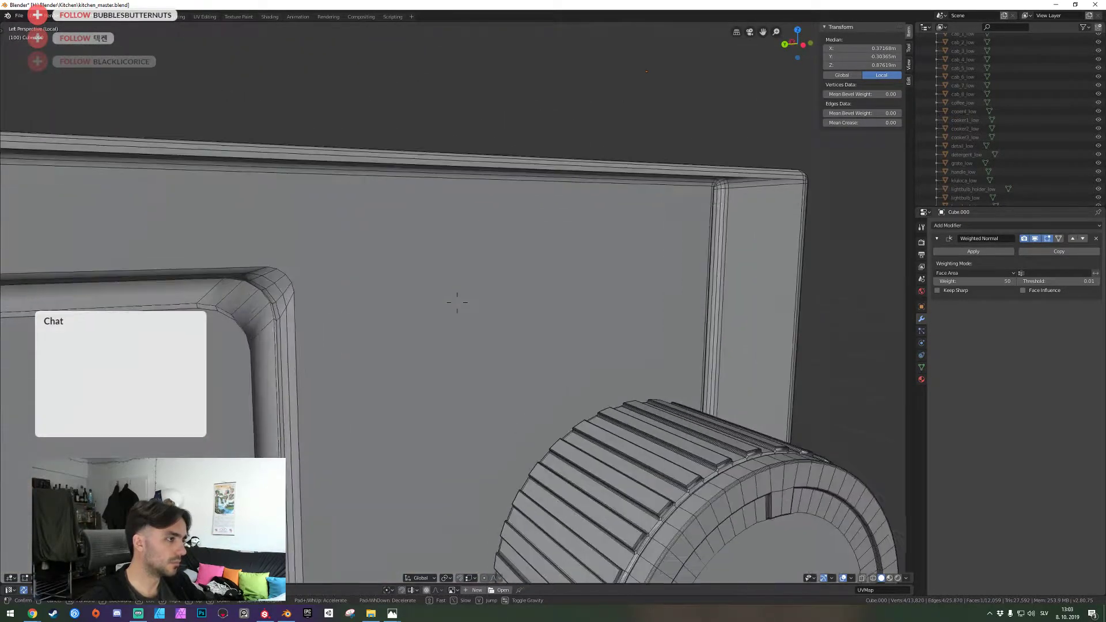
left_click(457, 303)
key("1")
key("shift+grave")
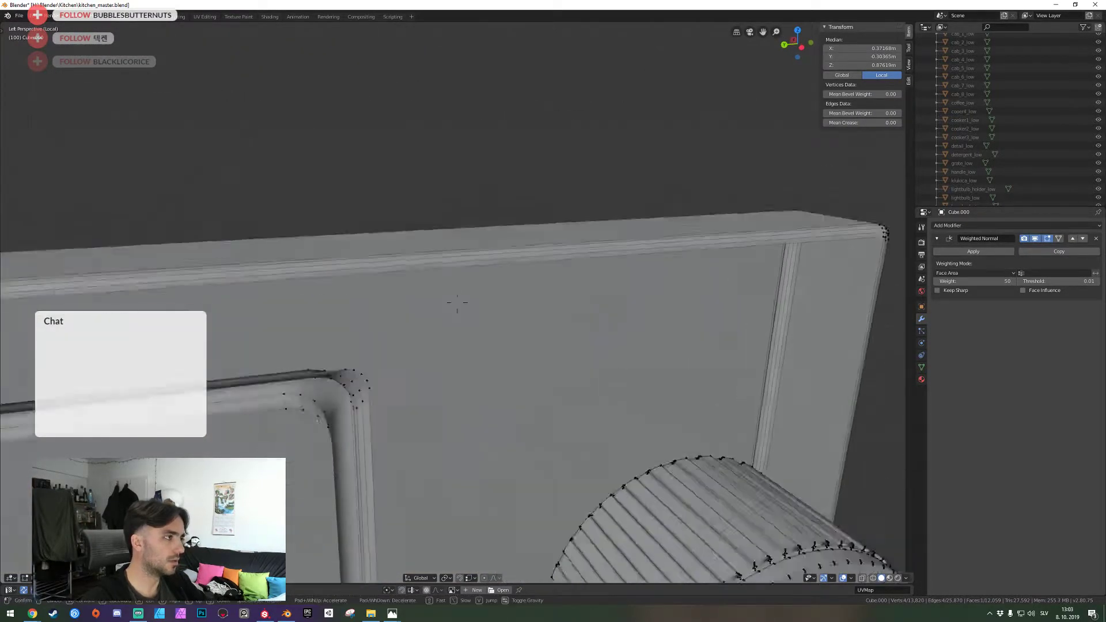
left_click(457, 303)
key("2")
key("shift+grave")
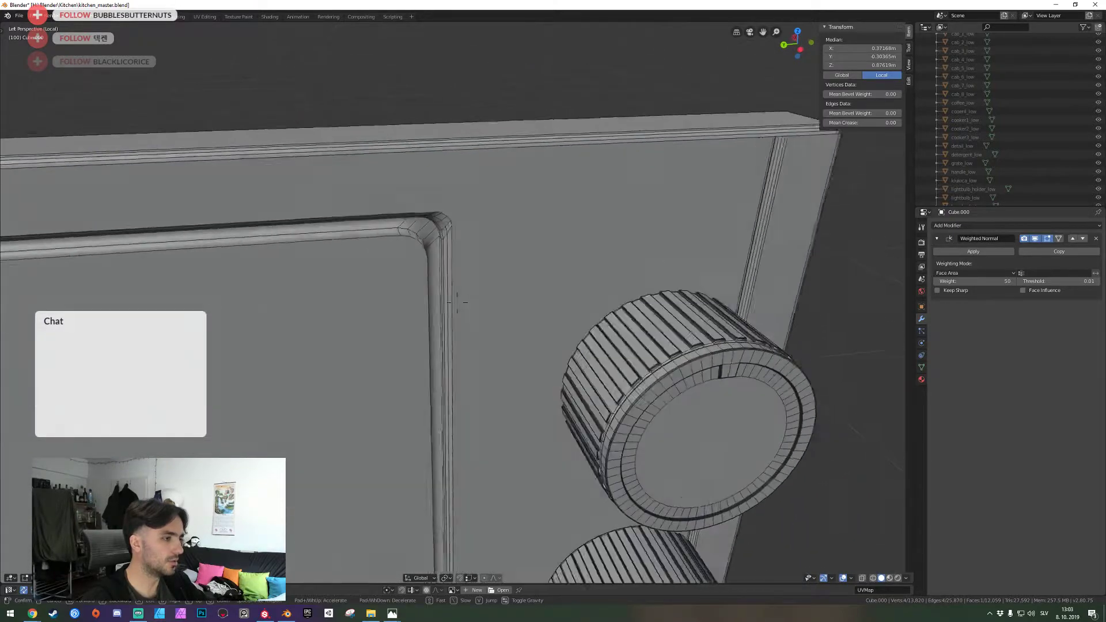
left_click(457, 302)
right_click(441, 284)
key("shift+grave")
key("d")
left_click(457, 302)
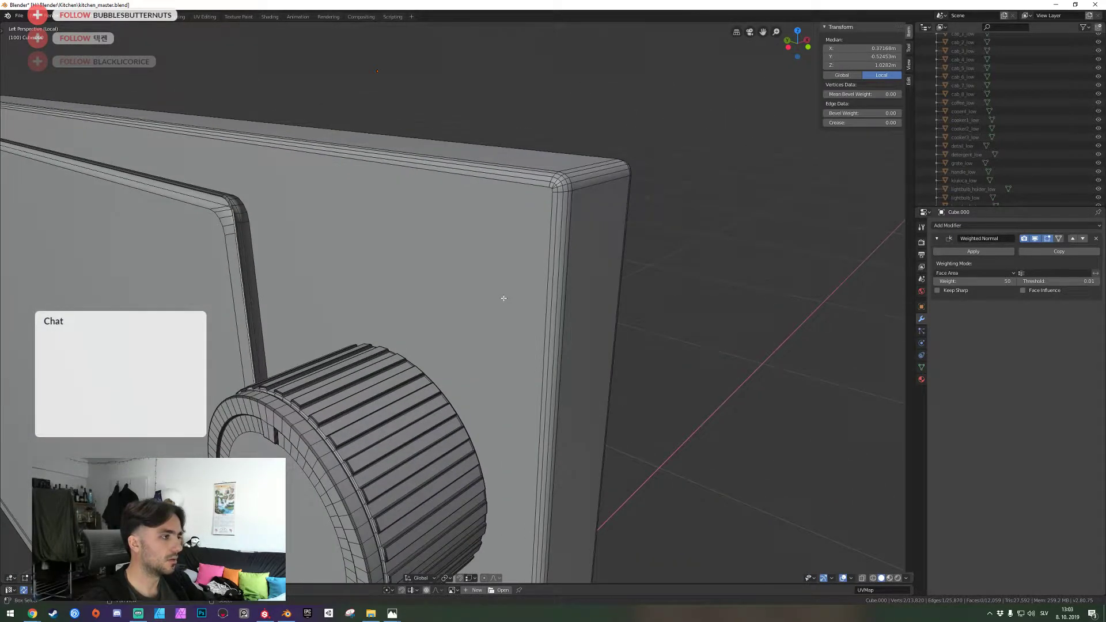
right_click(520, 296, "shift")
key("f")
Fill a face between the panel's top bevel edge and the groove's top edge
key("alt+a")
right_click(376, 170)
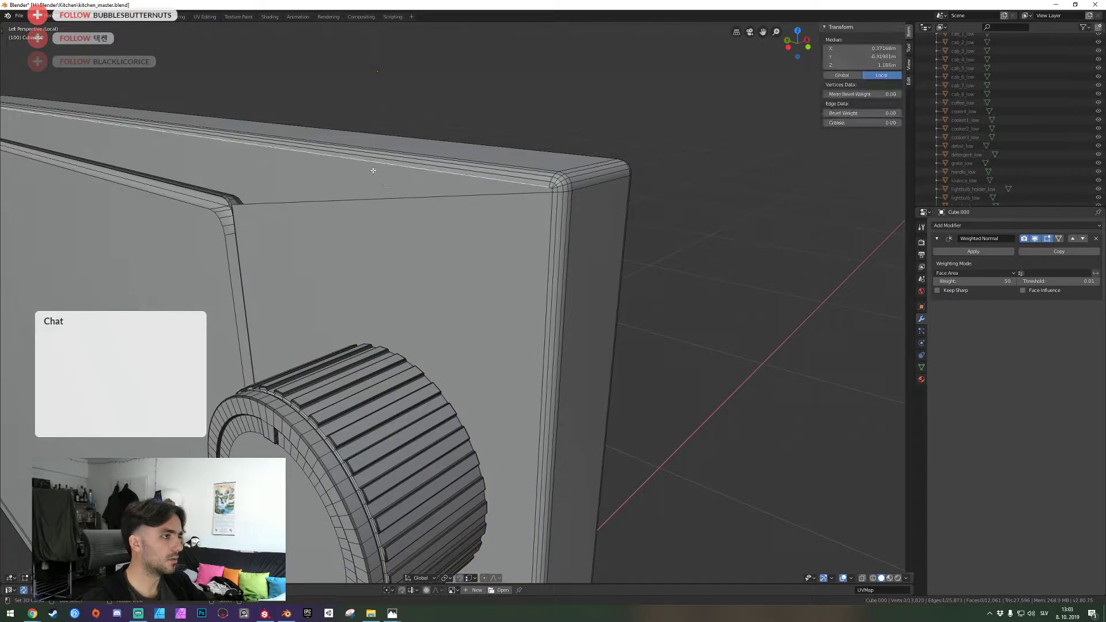
key("shift+grave")
key("a")
left_click(457, 303)
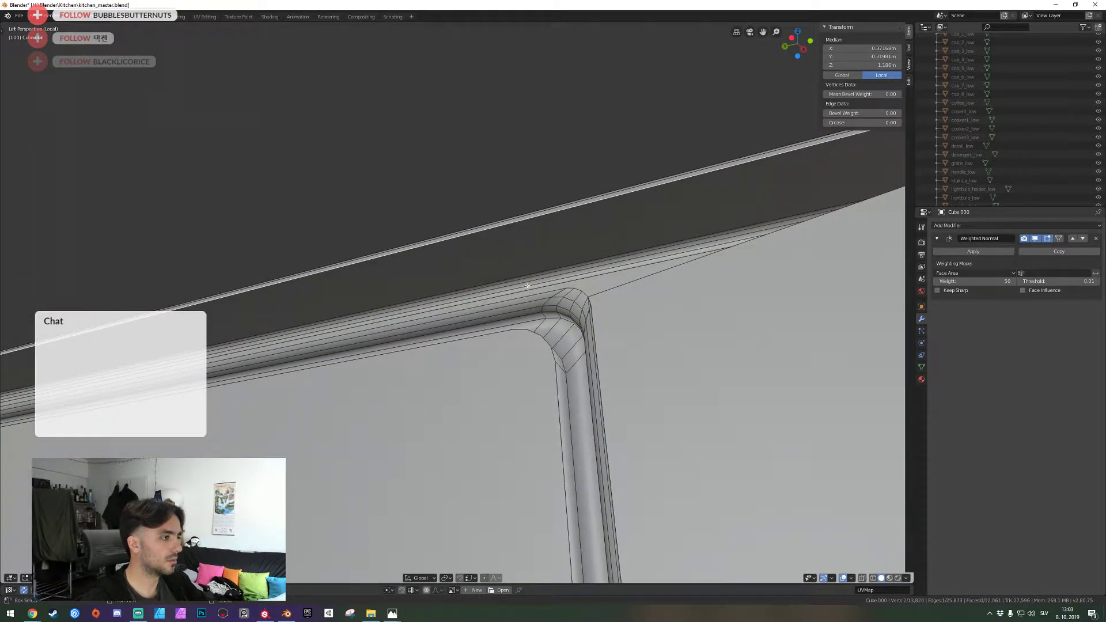
right_click(530, 295, "shift")
key("f")
Fill the strip faces joining the groove's upper right corner to the panel's upper right corner
key("shift+grave")
key("d")
left_click(457, 302)
key("alt+a")
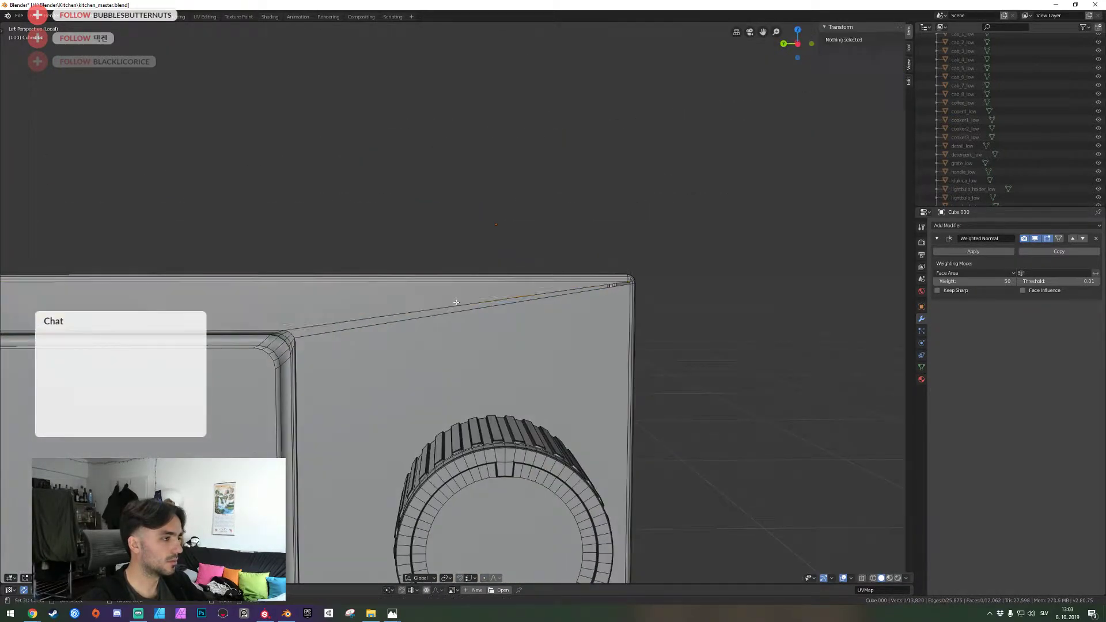
right_click(457, 303)
left_click(456, 302)
Fill the strip faces joining the groove's lower right corner to the panel's lower right corner
key("shift+grave")
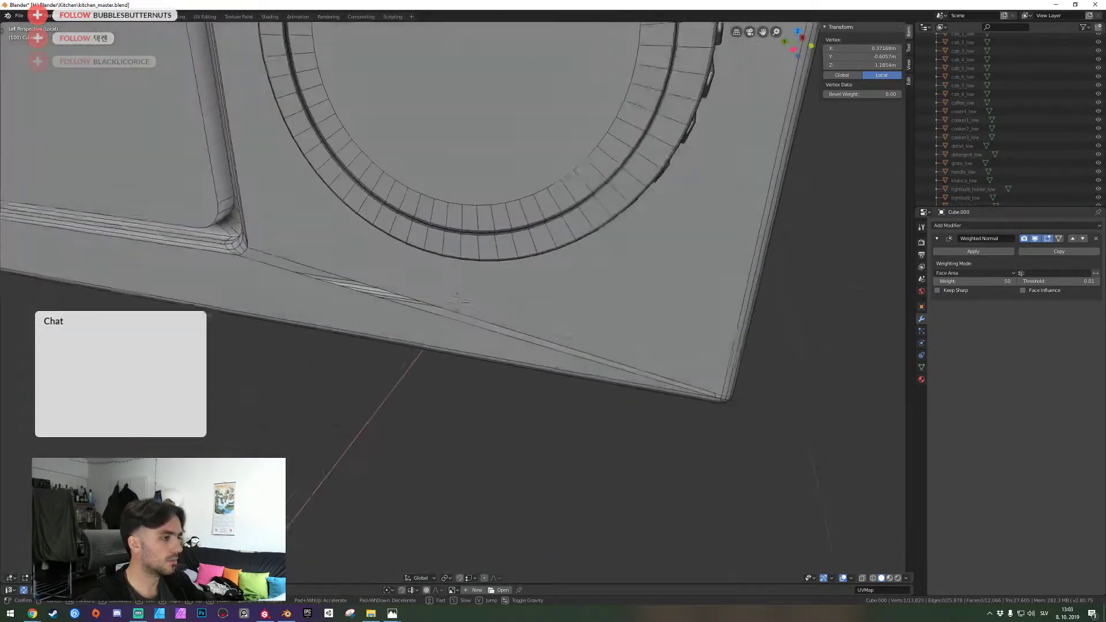
left_click(458, 304)
key("ctrl+z")
key("ctrl+z")
key("ctrl+z")
key("ctrl+z")
key("ctrl+z")
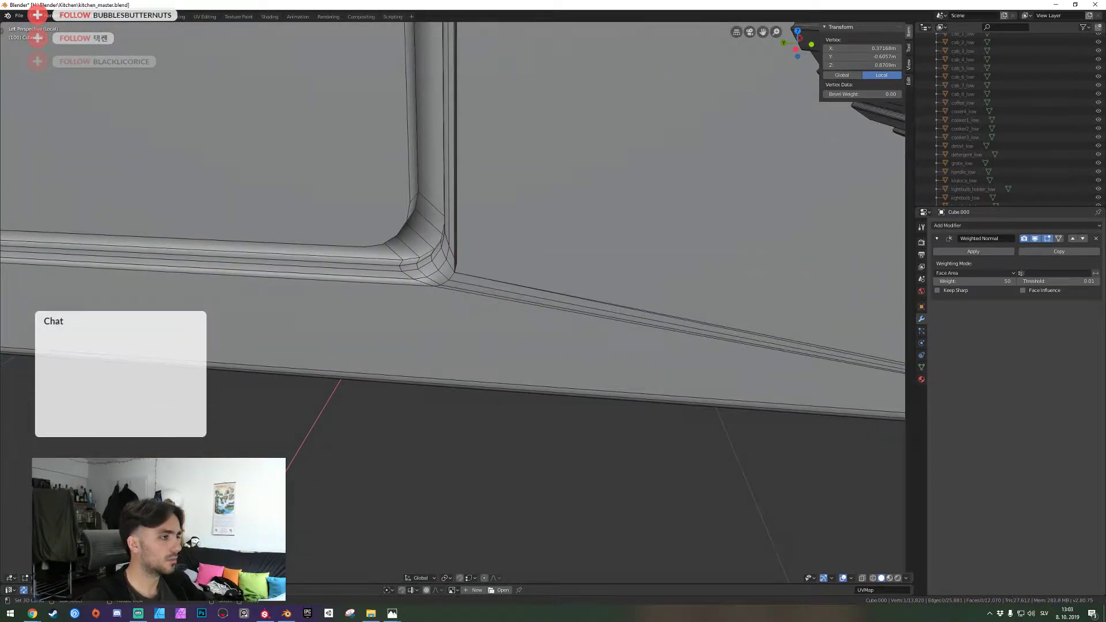
Fill the remaining strip face between the groove's lower left corner and the panel's lower left corner
key("shift+grave")
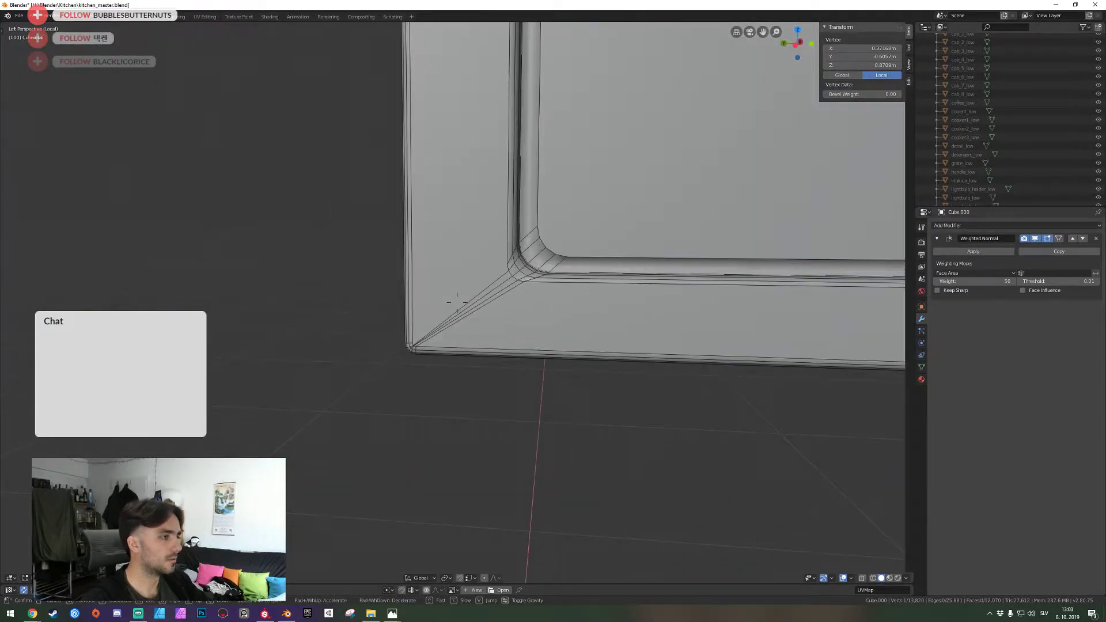
key("a")
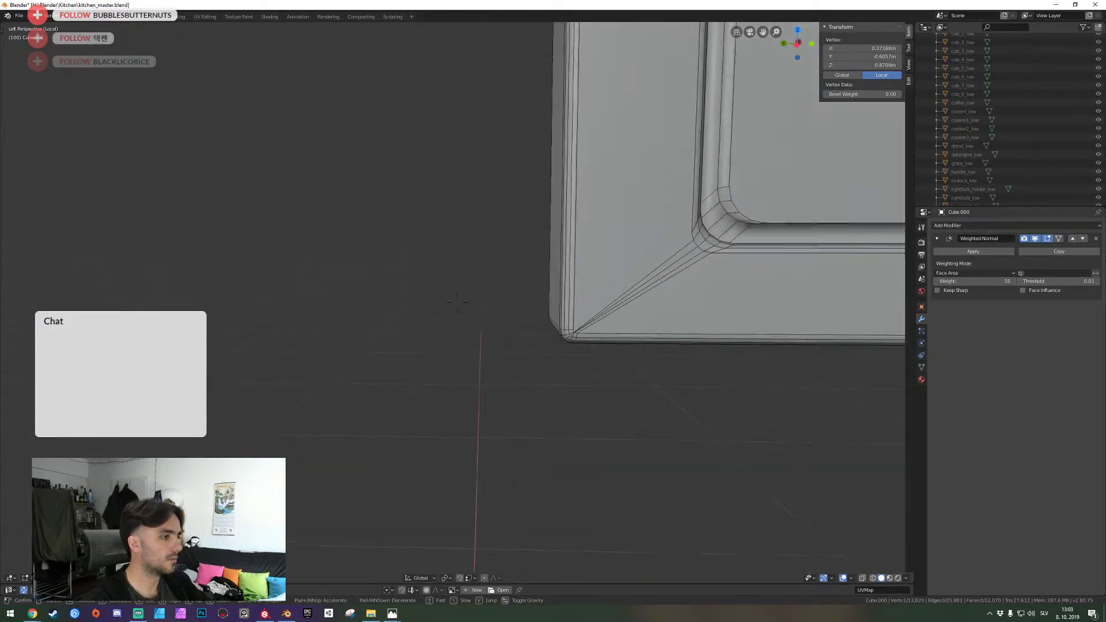
left_click(520, 240)
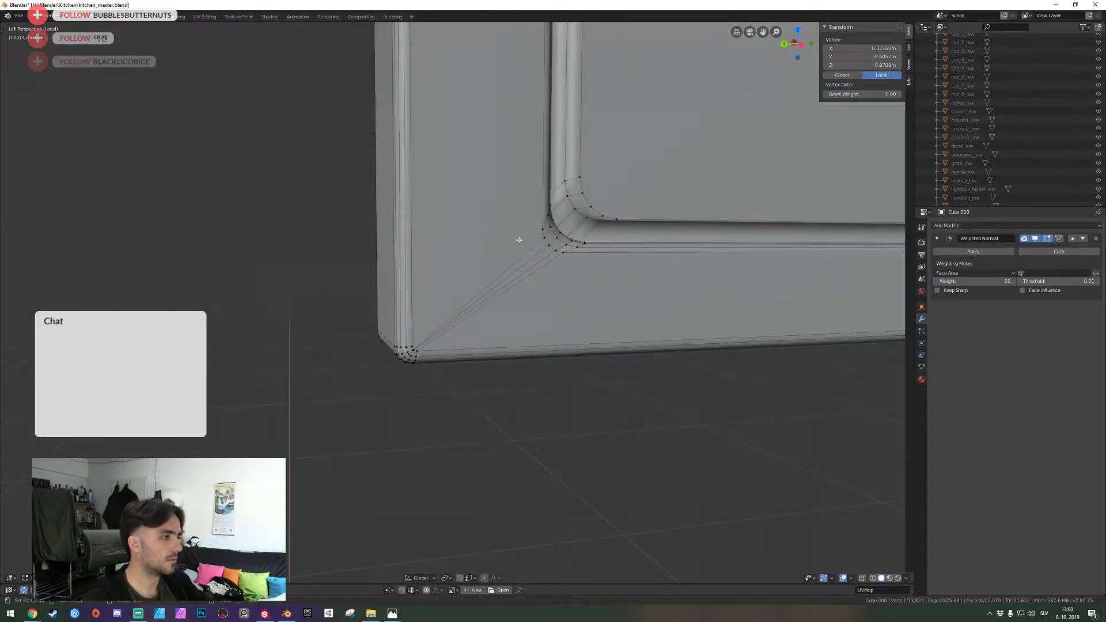
left_click(412, 344, "shift")
key("shift+grave")
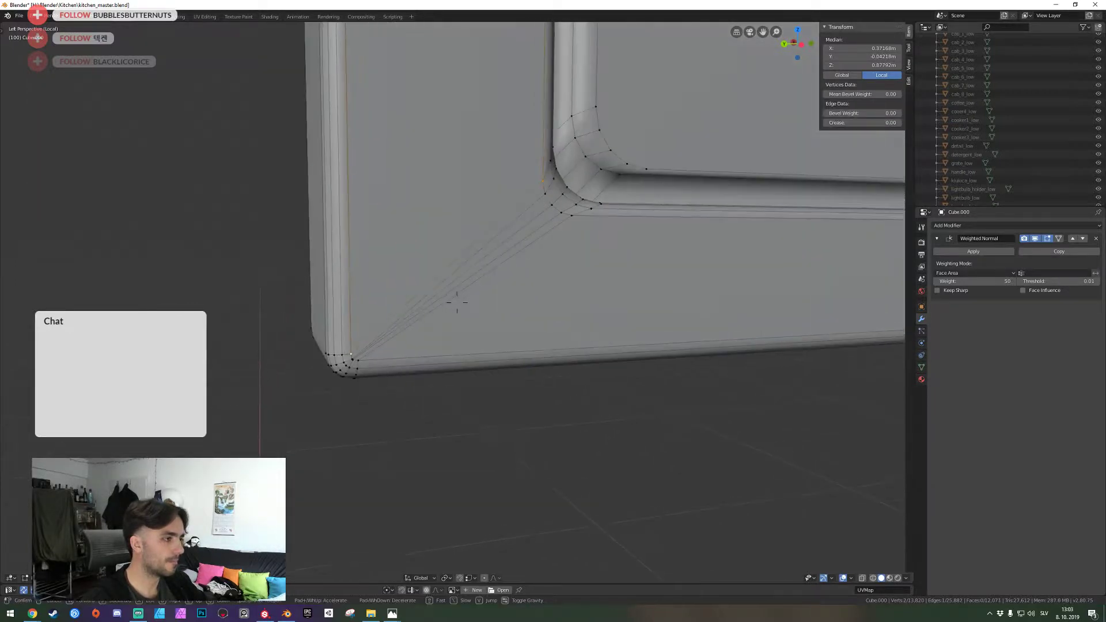
Fill the strip faces joining the groove's upper left corner to the panel's upper left corner
key("s")
key("e")
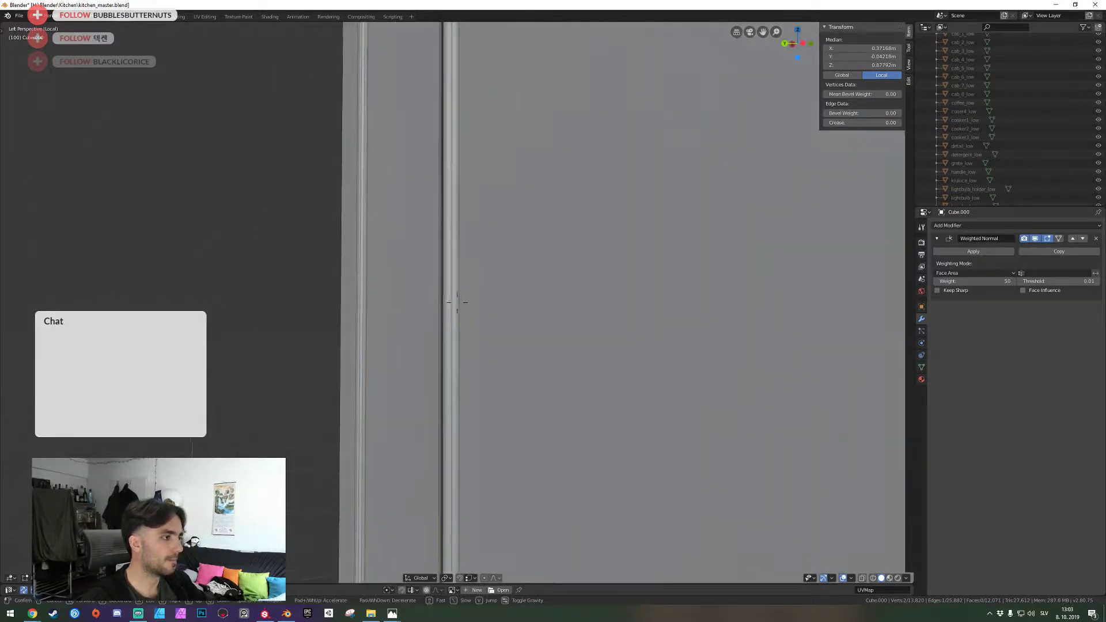
key("w")
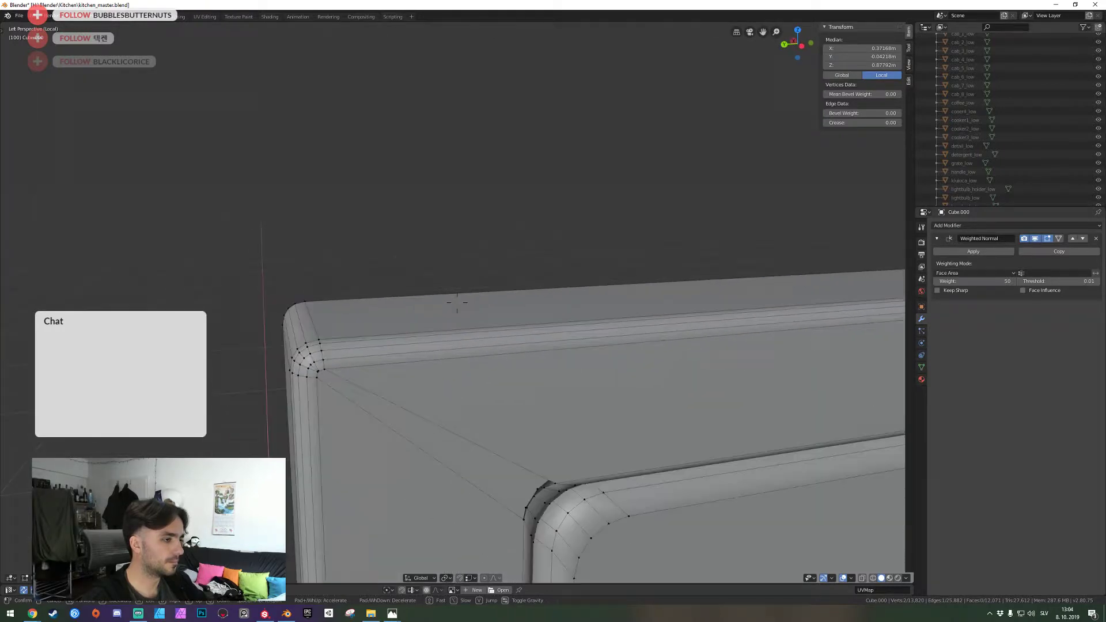
key("q")
left_click(462, 278)
key("2")
left_click(462, 278)
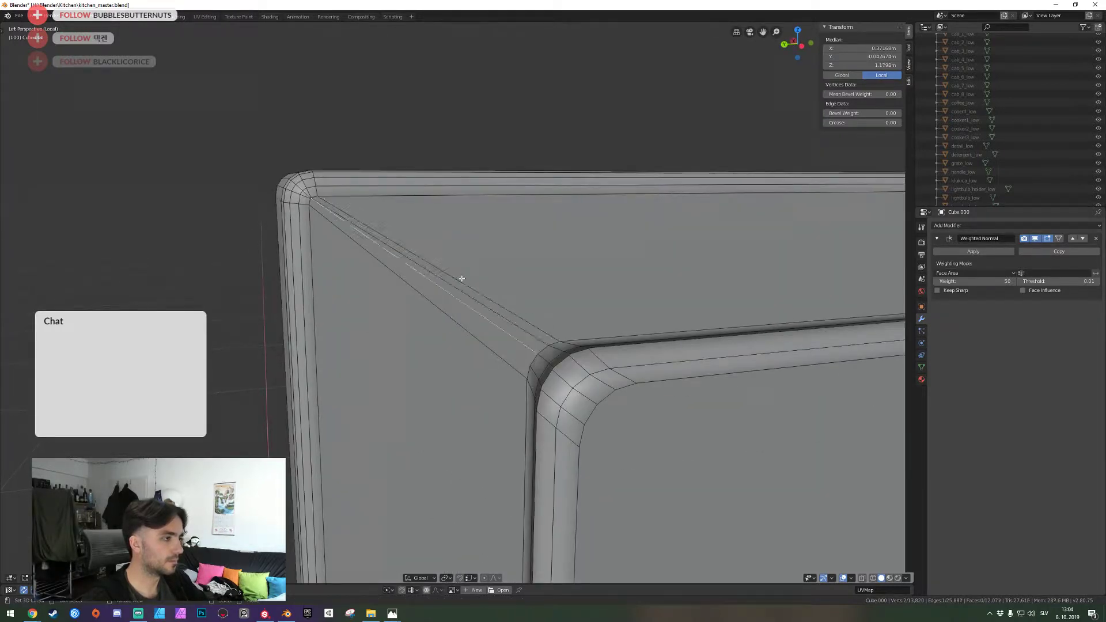
Check the filled upper corners and delete the large frame face between the groove and the panel's right bevel
key("shift+grave")
key("s")
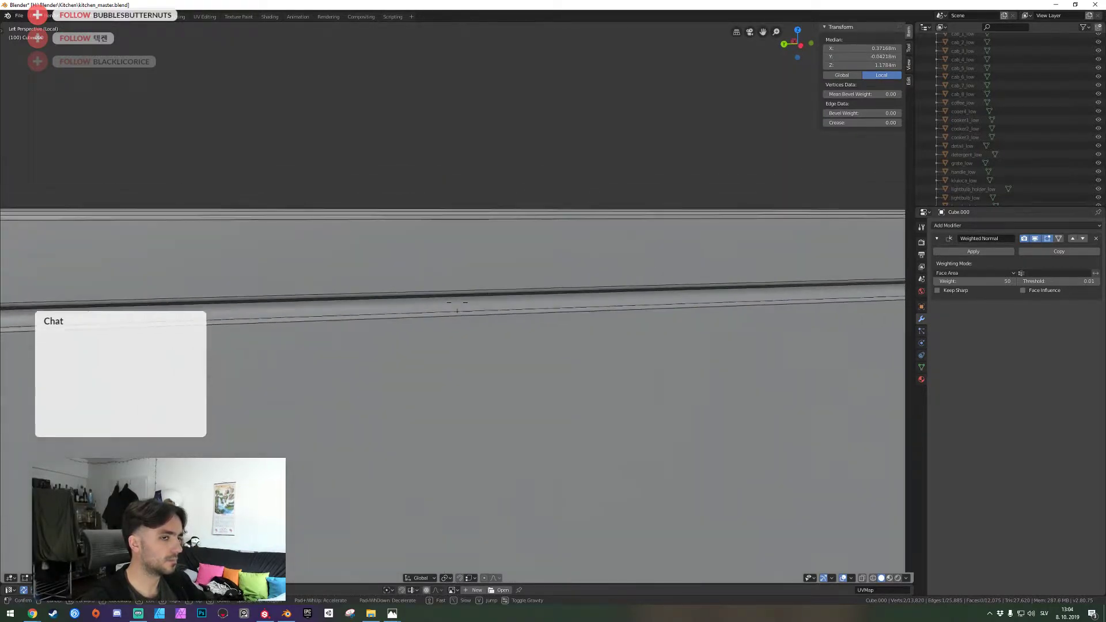
key("w")
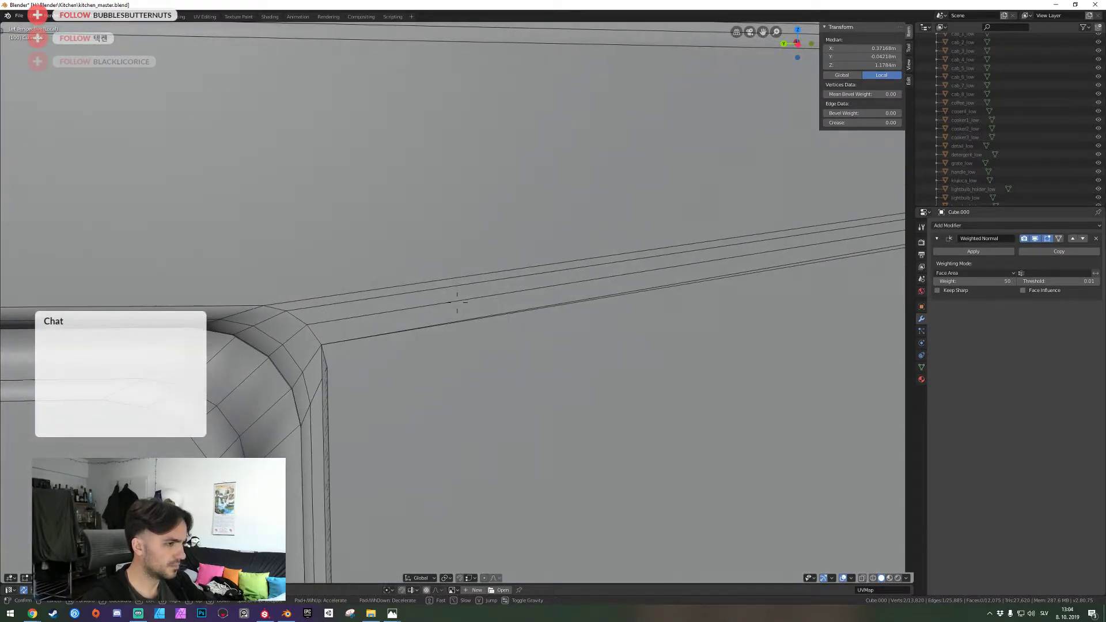
key("s")
left_click(457, 302)
left_click(436, 305)
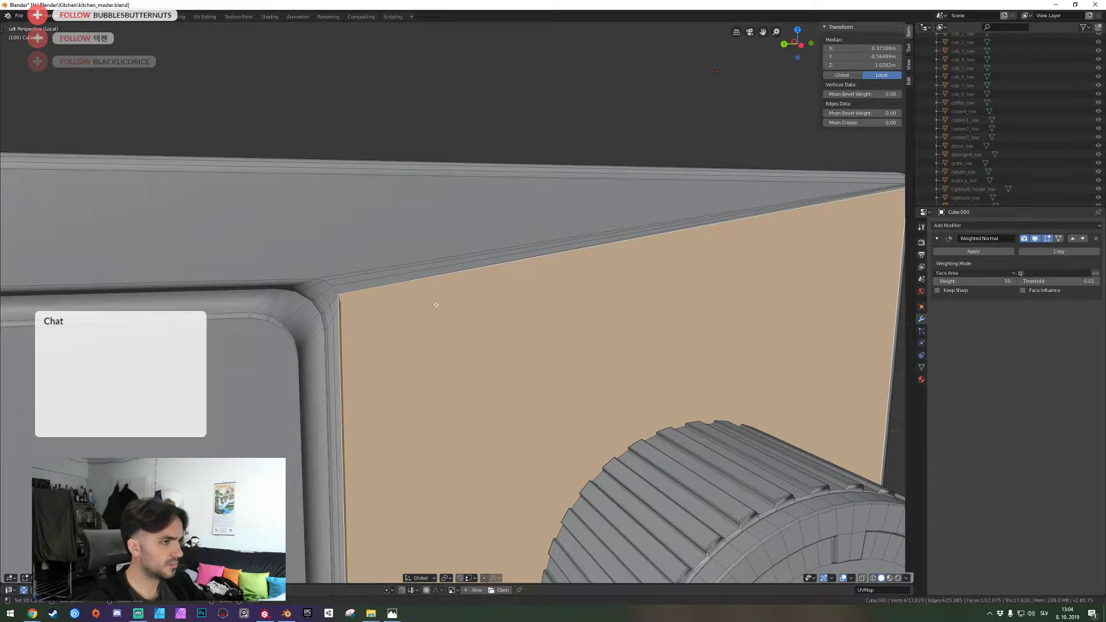
key("x")
left_click(437, 306)
Delete the extra face left behind the opening beside the groove's right edge
key("shift+grave")
key("w")
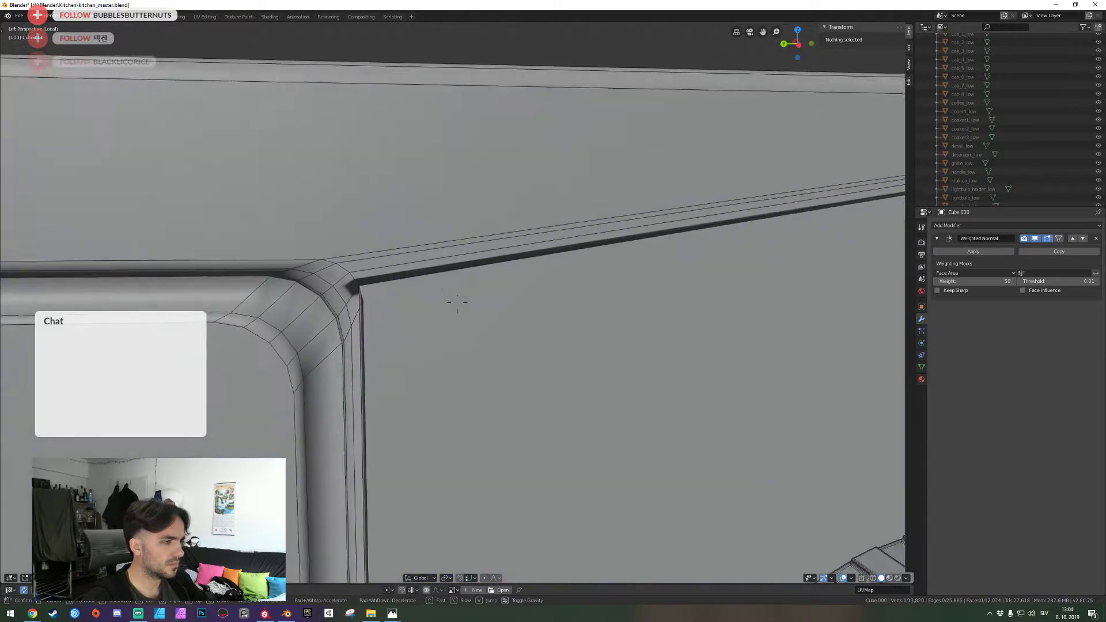
left_click(457, 302)
right_click(393, 320)
key("x")
left_click(393, 321)
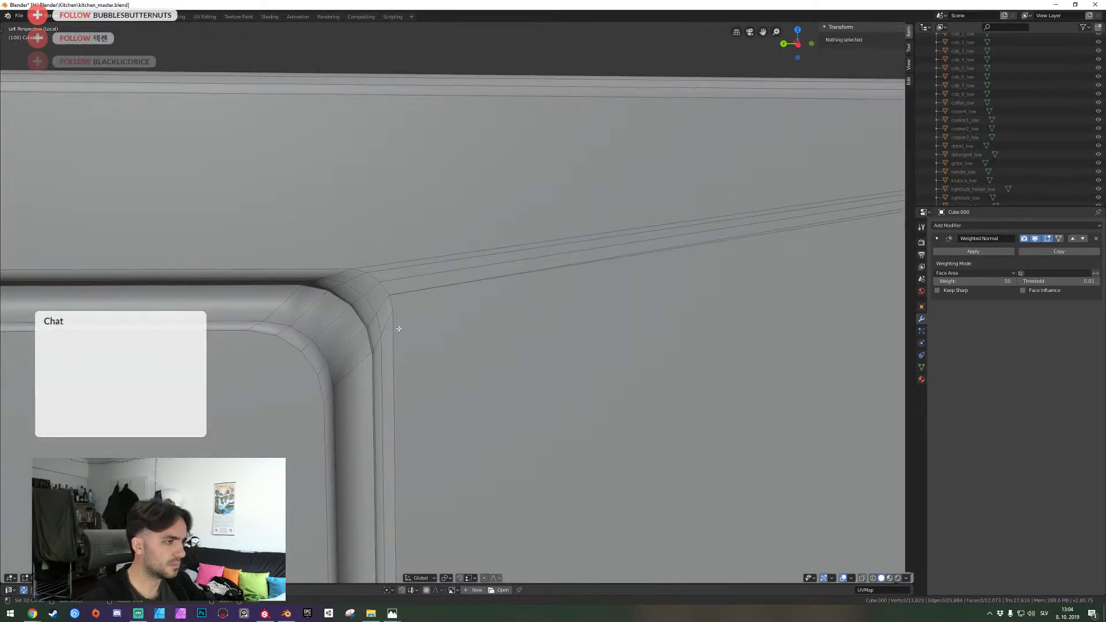
Delete the lower diagonal strip edges at the panel's upper right corner, keeping only the top face's border edge
left_click(393, 304)
key("d")
left_click(457, 303)
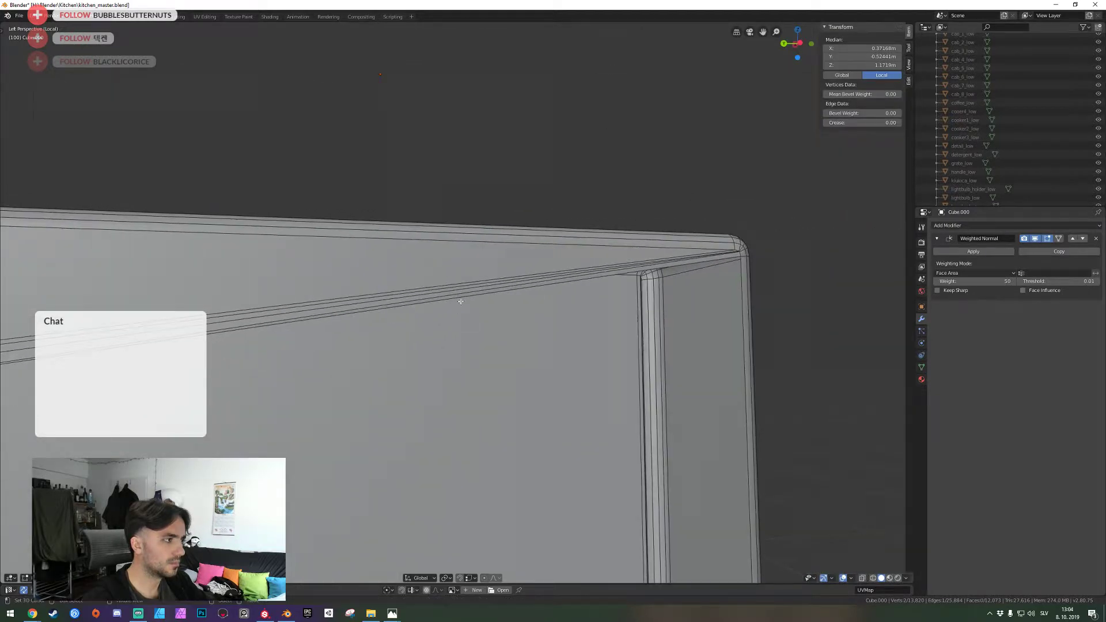
left_click(583, 272, "shift")
left_click(582, 272, "shift")
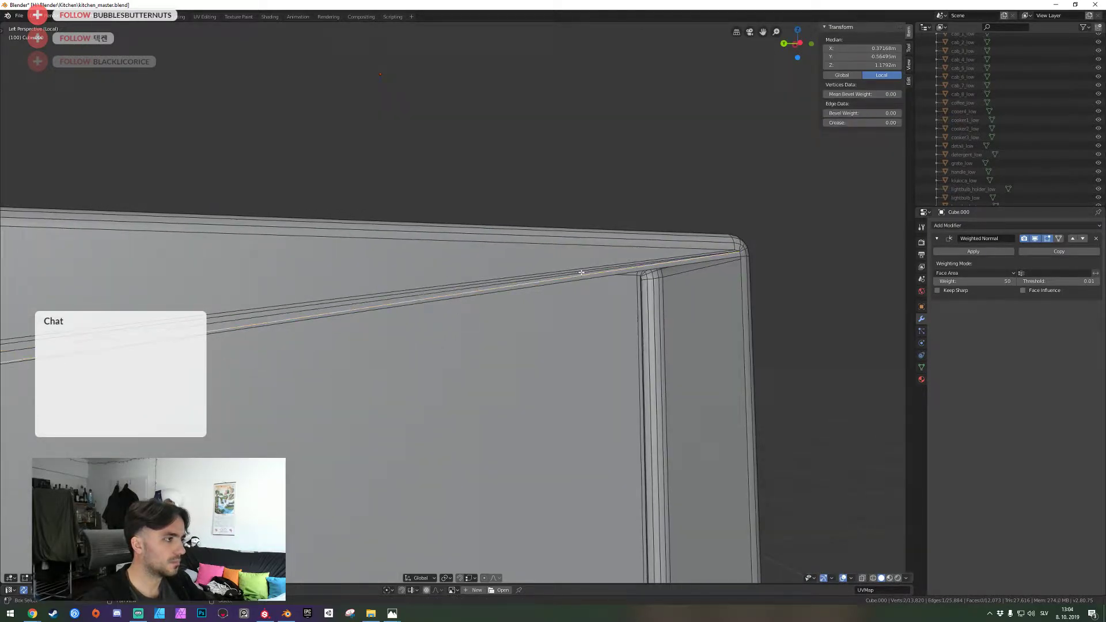
left_click(581, 269, "shift")
left_click(580, 273, "shift")
key("x")
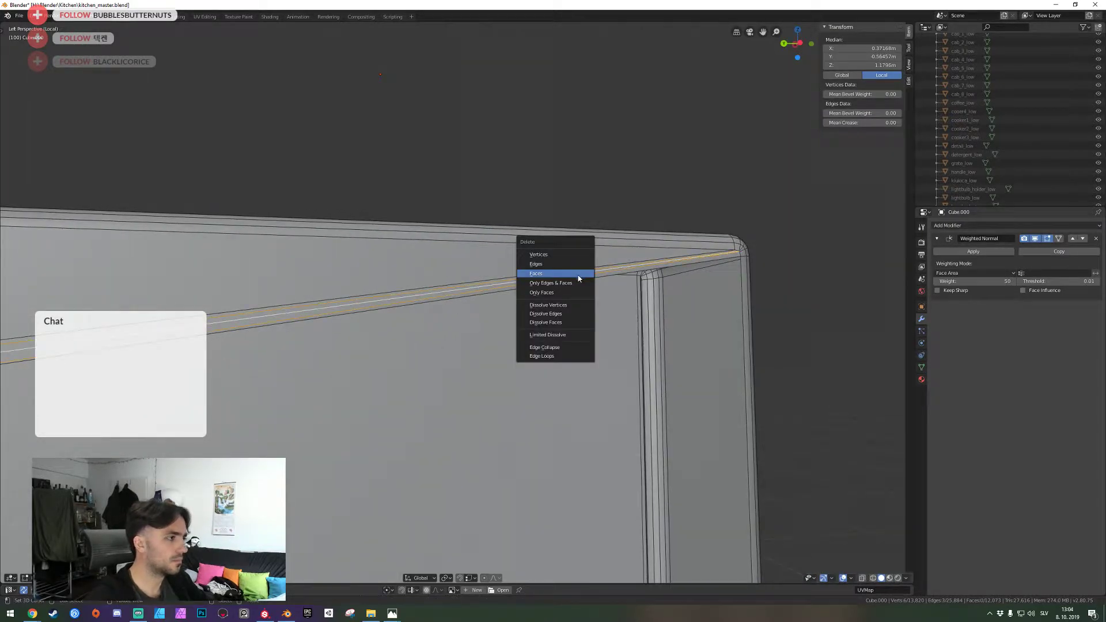
left_click(580, 265)
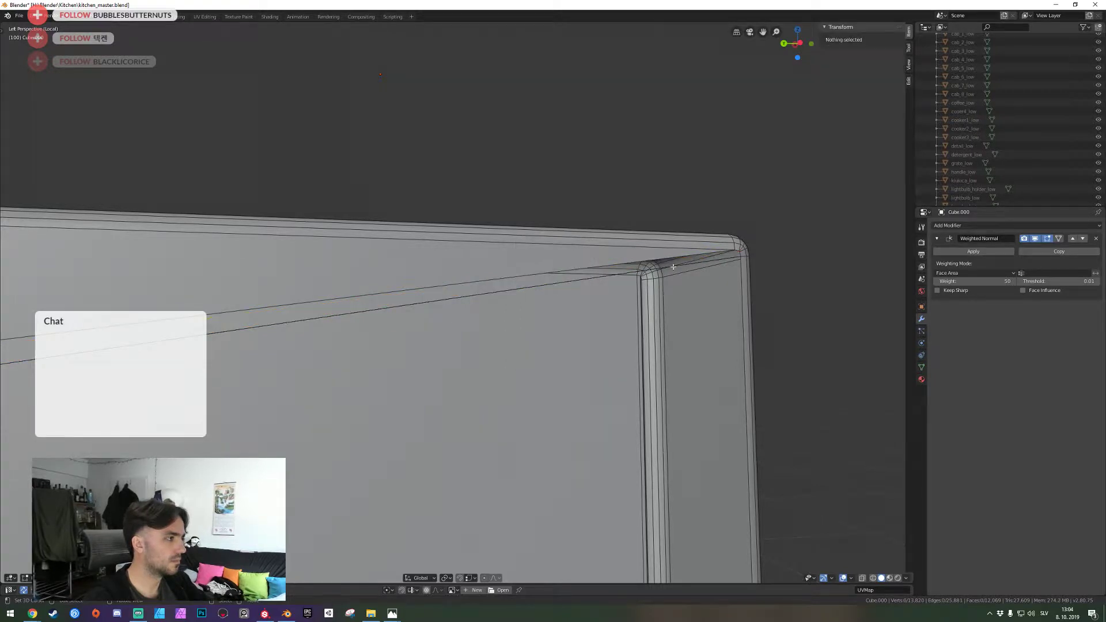
left_click(553, 287)
key("x")
left_click(549, 288)
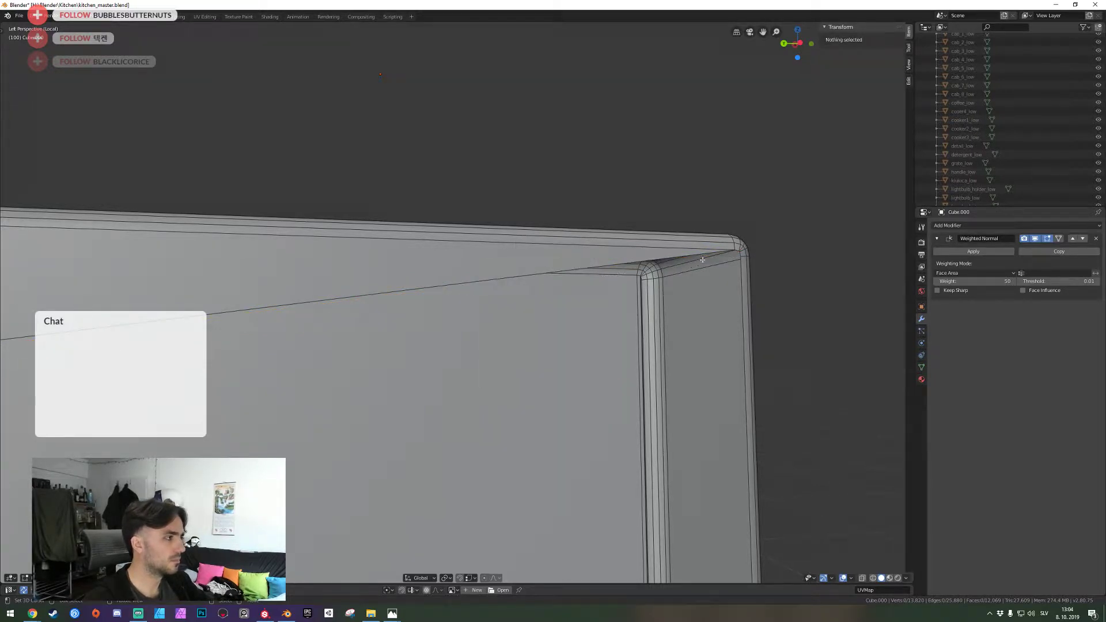
Refill the strip faces from the panel's upper right corner to the groove's upper right corner
left_click(739, 254)
key("shift+grave")
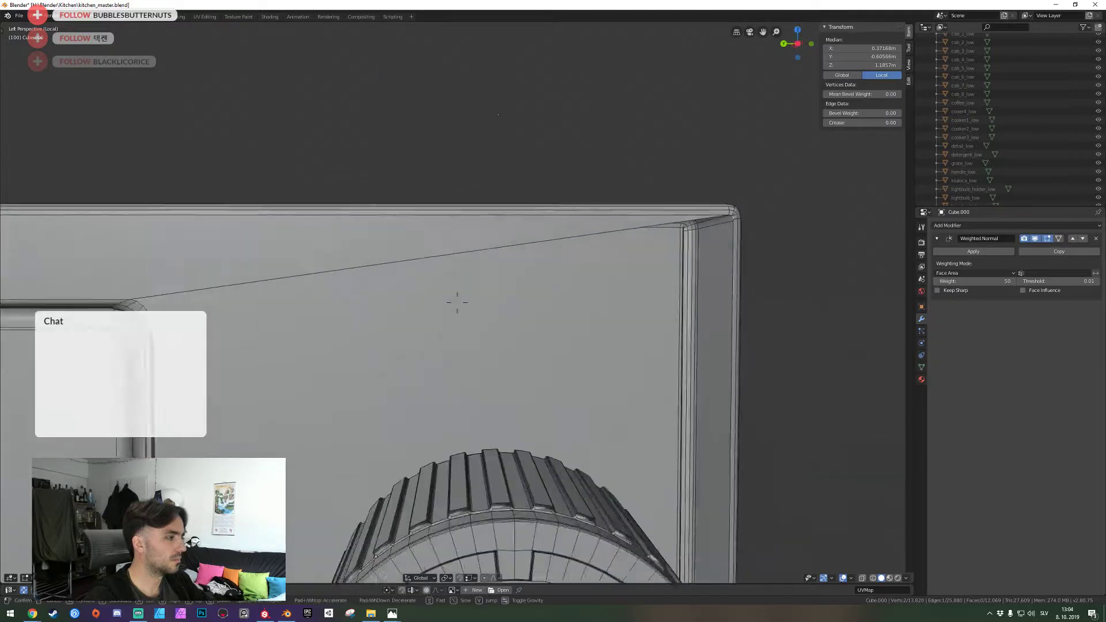
key("a")
left_click(451, 299)
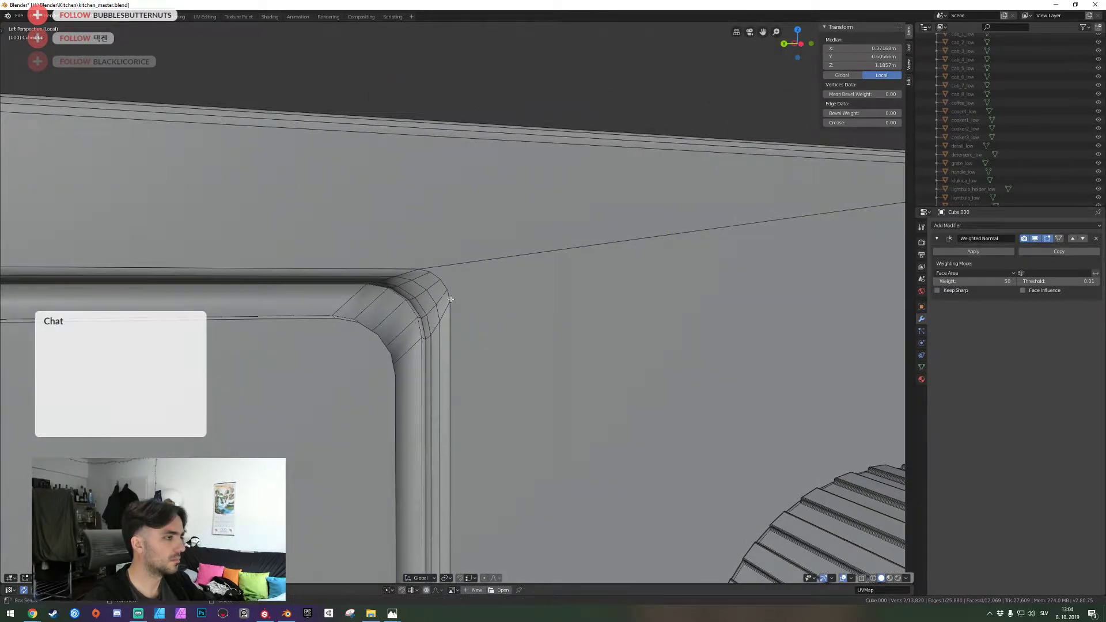
key("f")
key("f")
key("f")
key("f")
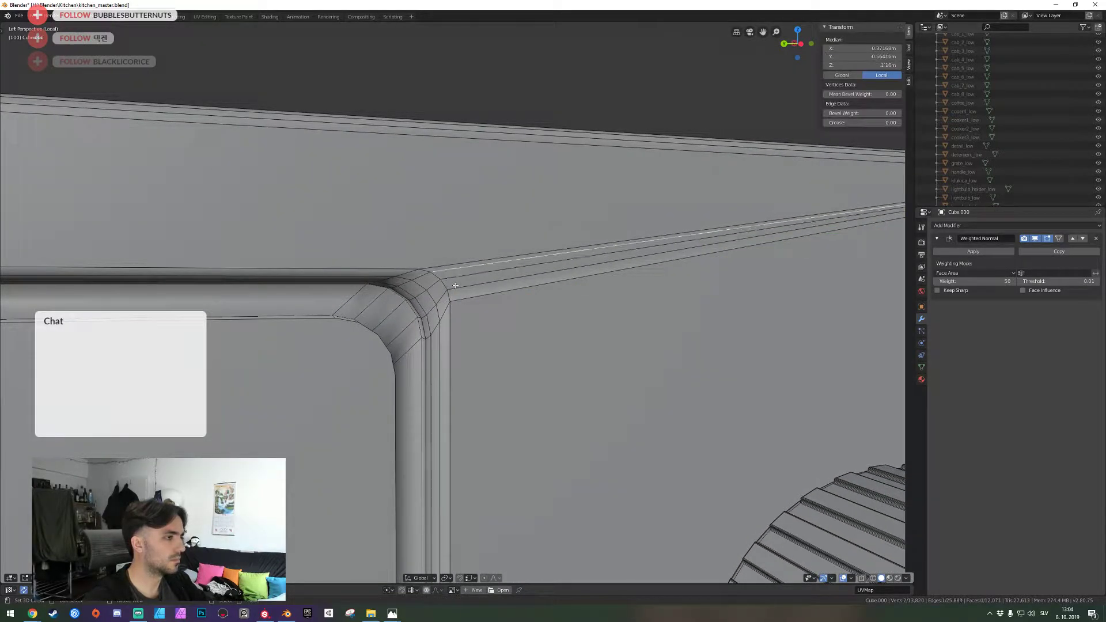
Fill the large frame face between the groove's right edge and the panel's right bevel
key("shift+grave")
key("d")
key("w")
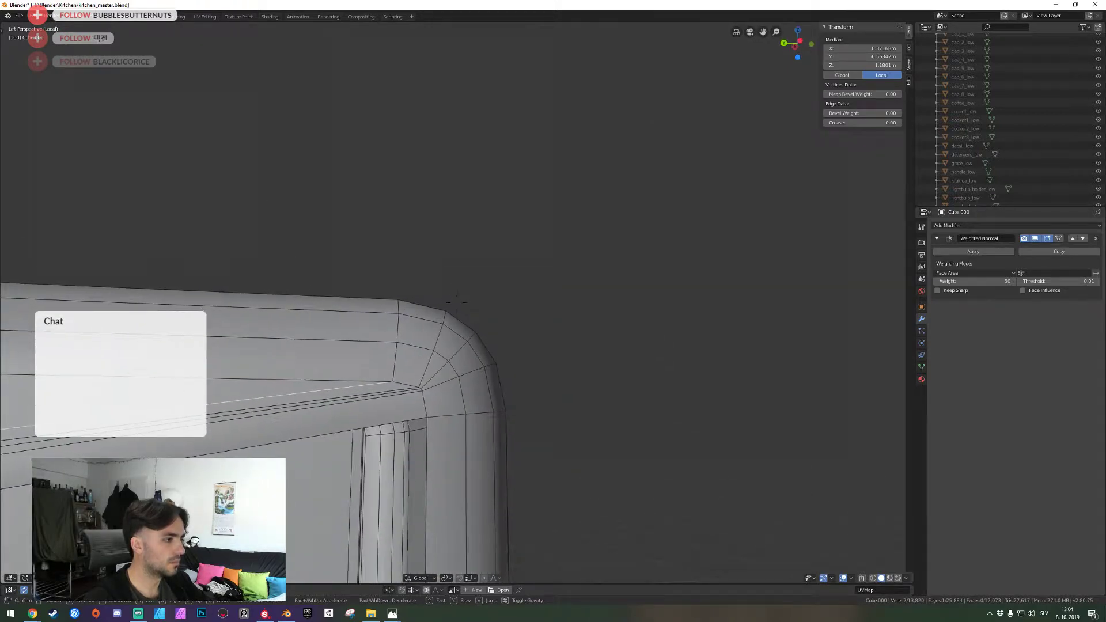
key("s")
left_click(457, 303)
key("f")
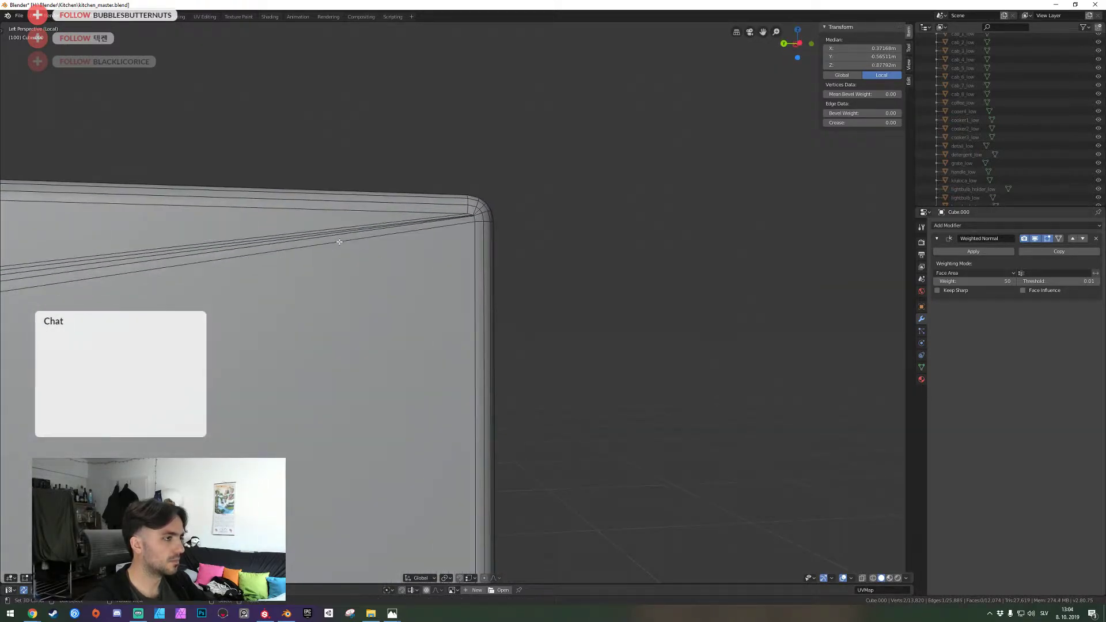
Examine the strip faces running from the groove's lower right corner to the panel's lower right corner
key("shift+grave")
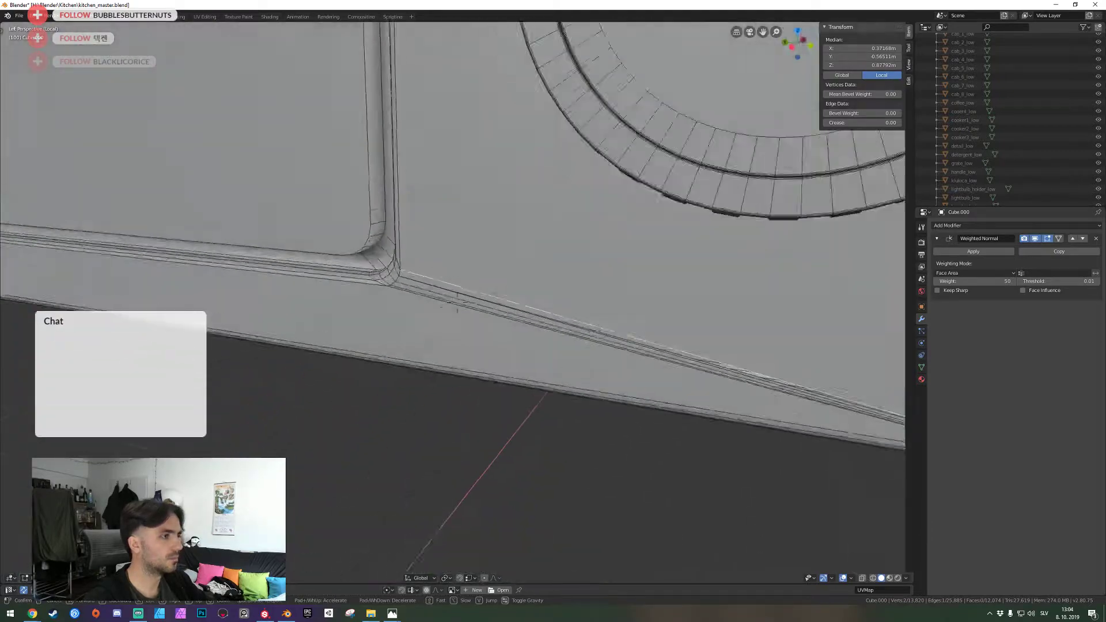
key("w")
left_click(457, 303)
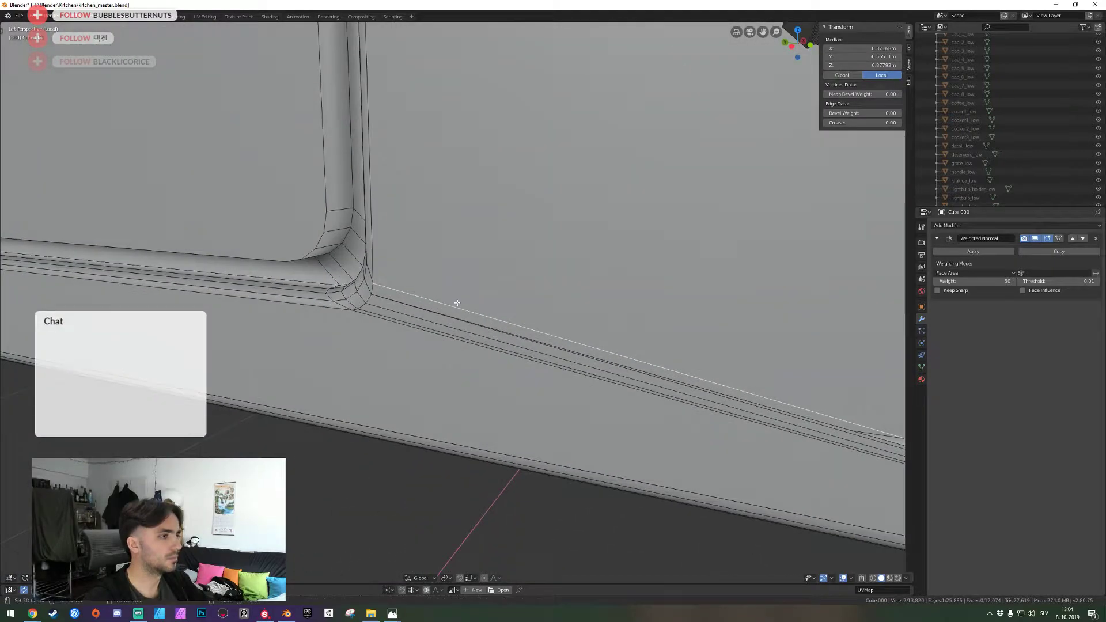
key("d")
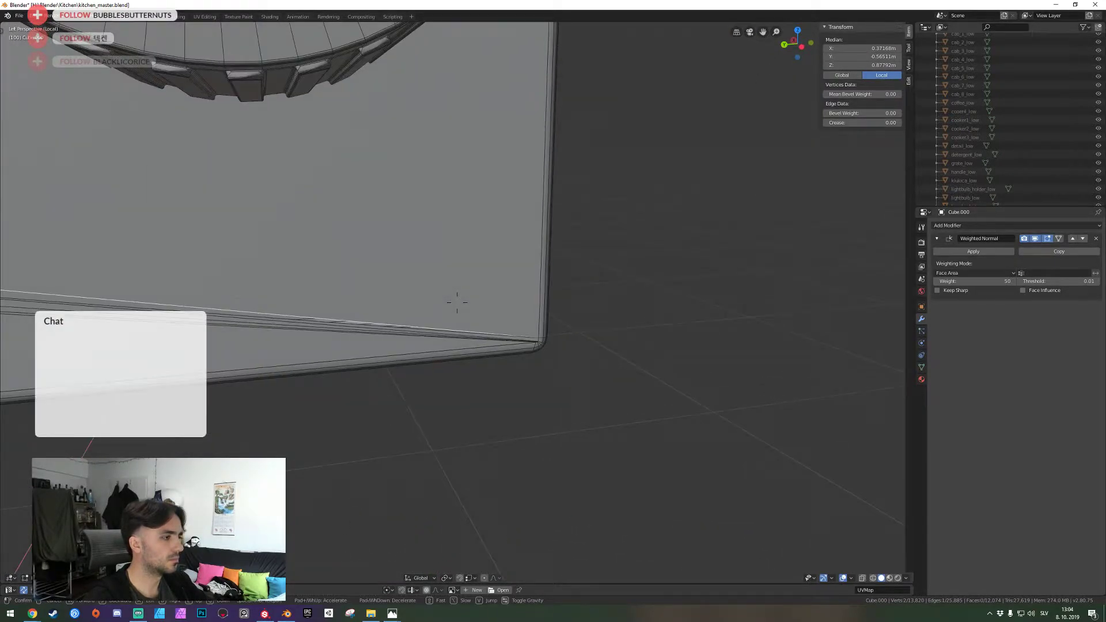
key("a")
key("w")
key("d")
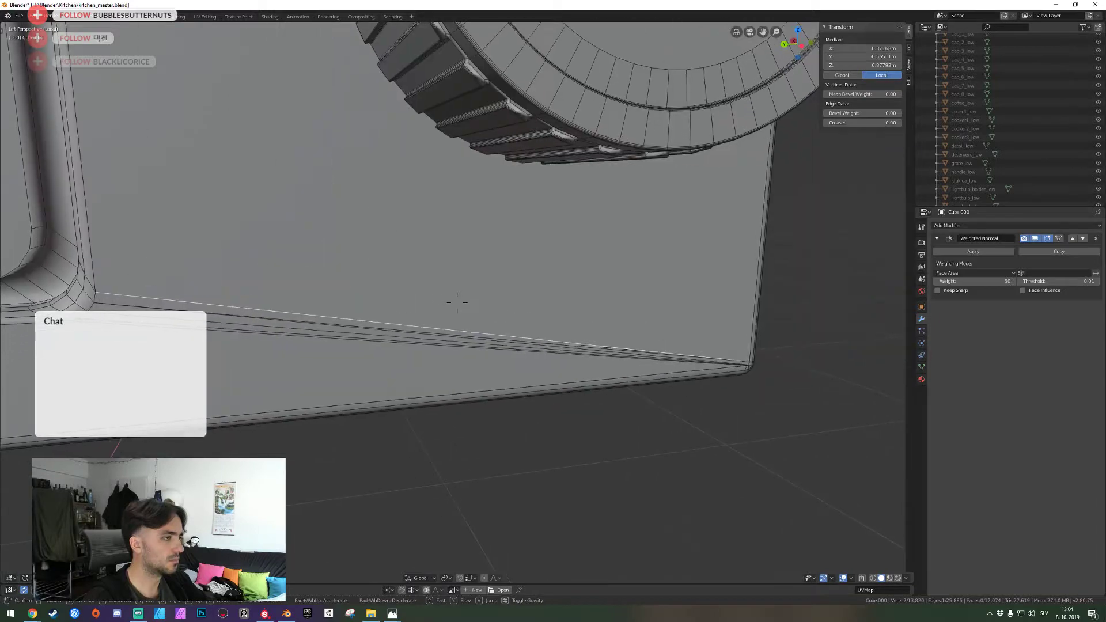
key("q")
key("e")
key("e")
left_click(457, 302)
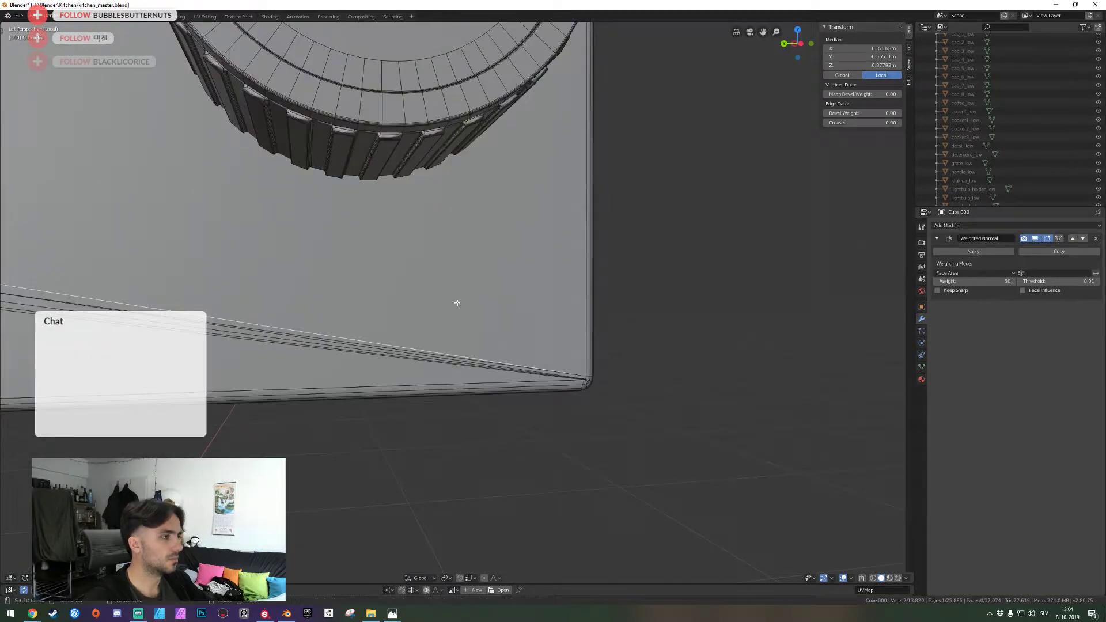
Delete the strip faces between the groove's lower right corner and the panel's lower right corner
key("alt+a")
key("shift+grave")
key("w")
key("a")
left_click(457, 302)
left_click(363, 335, "alt")
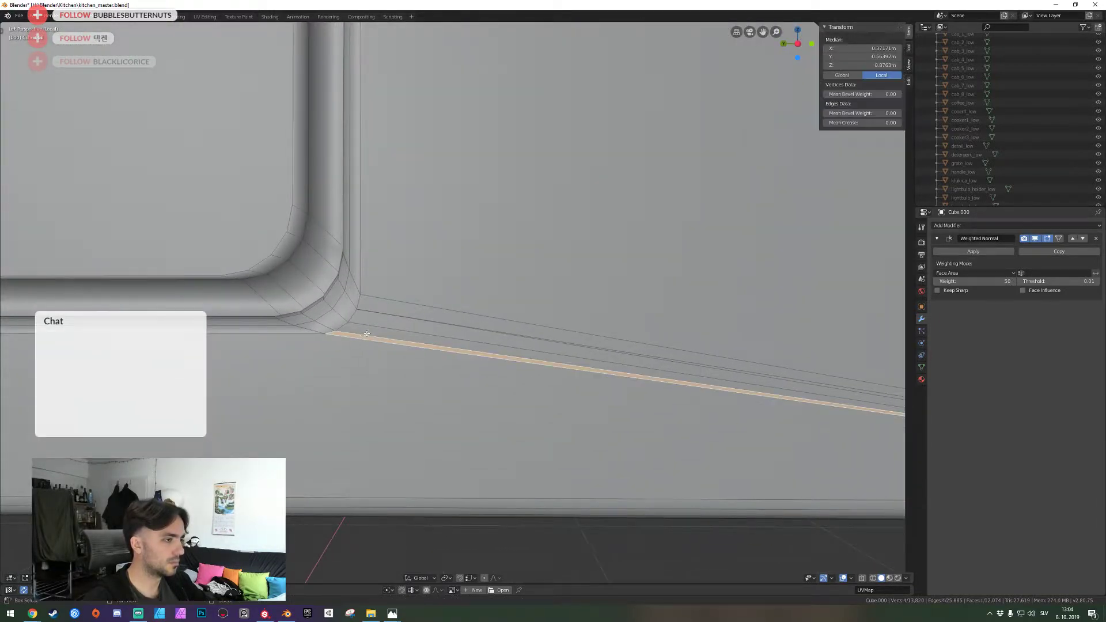
left_click(381, 310, "alt+shift")
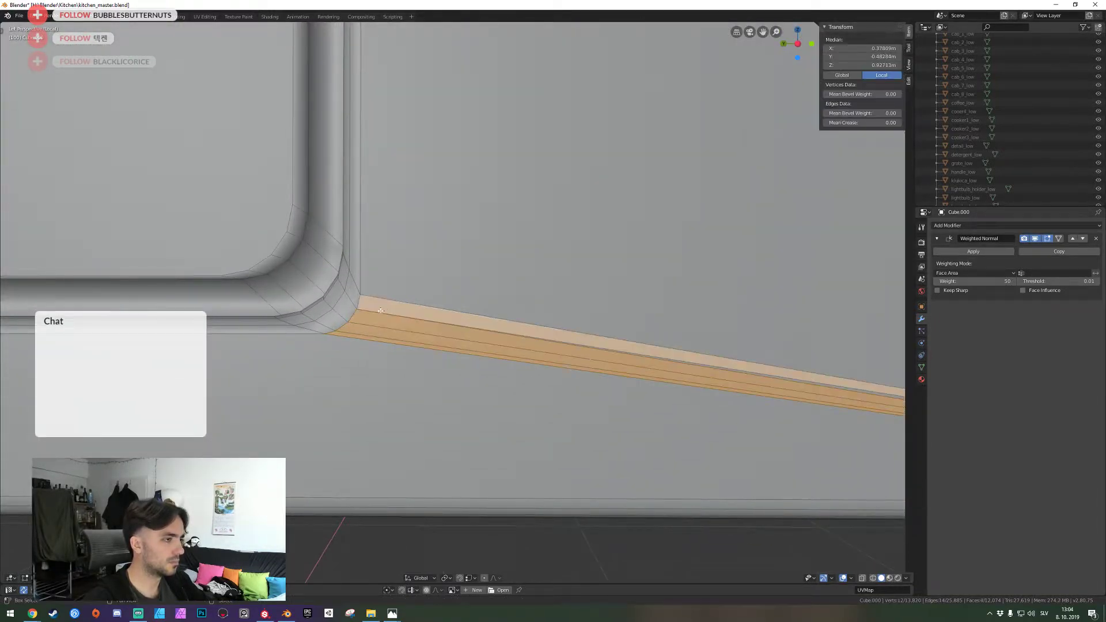
left_click(626, 353, "alt+shift")
left_click(629, 353, "alt+shift")
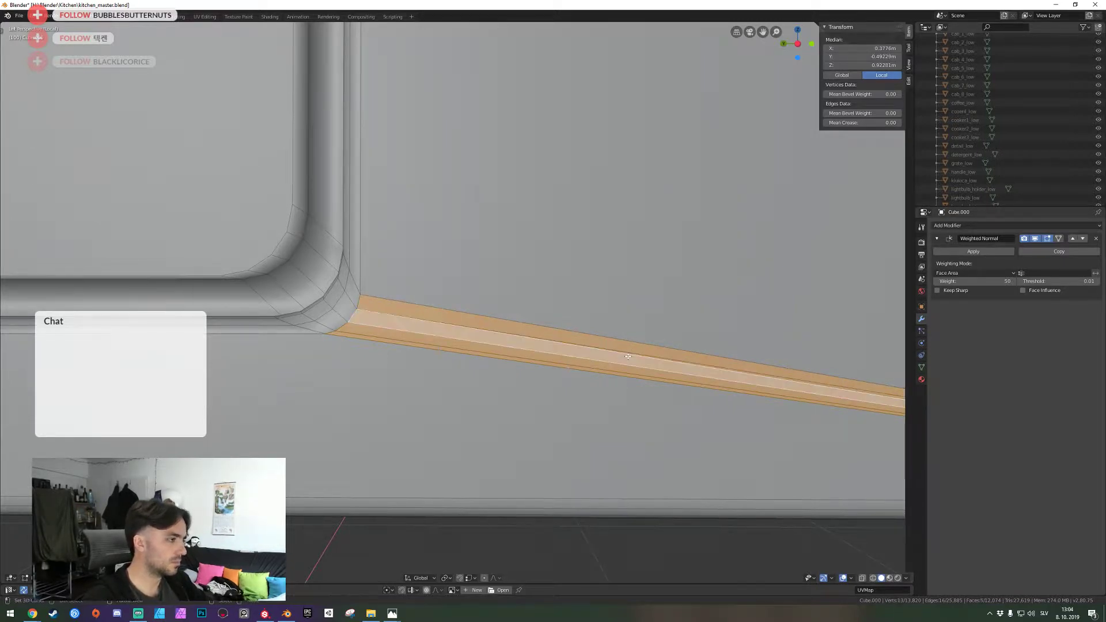
key("x")
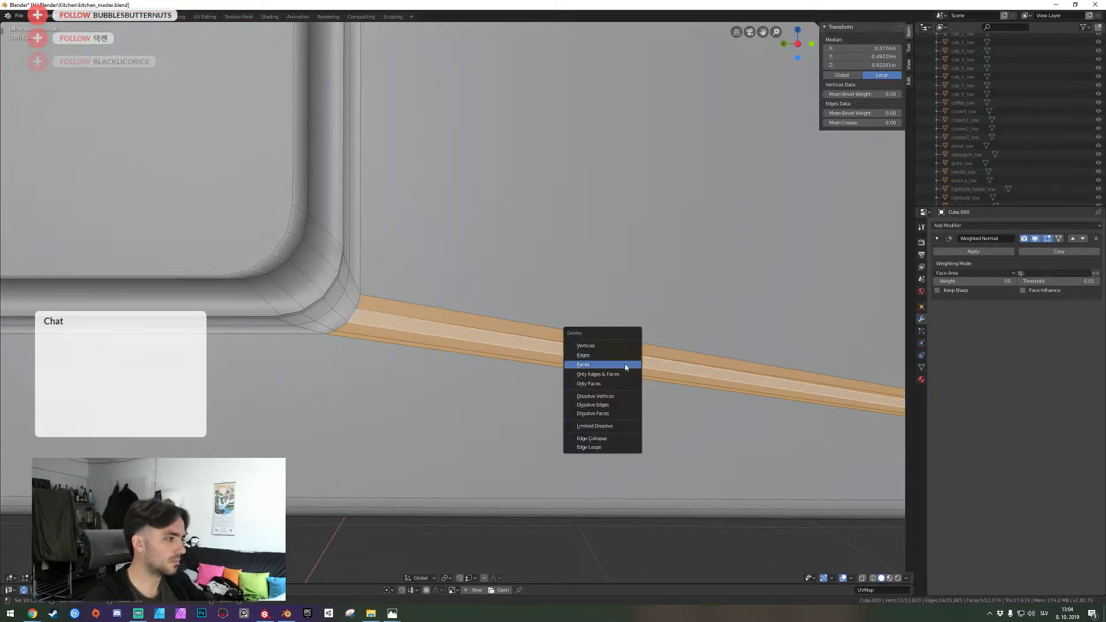
left_click(630, 365)
Refill the strip faces from the panel's lower right corner to the groove's lower right corner
key("f")
key("f")
key("f")
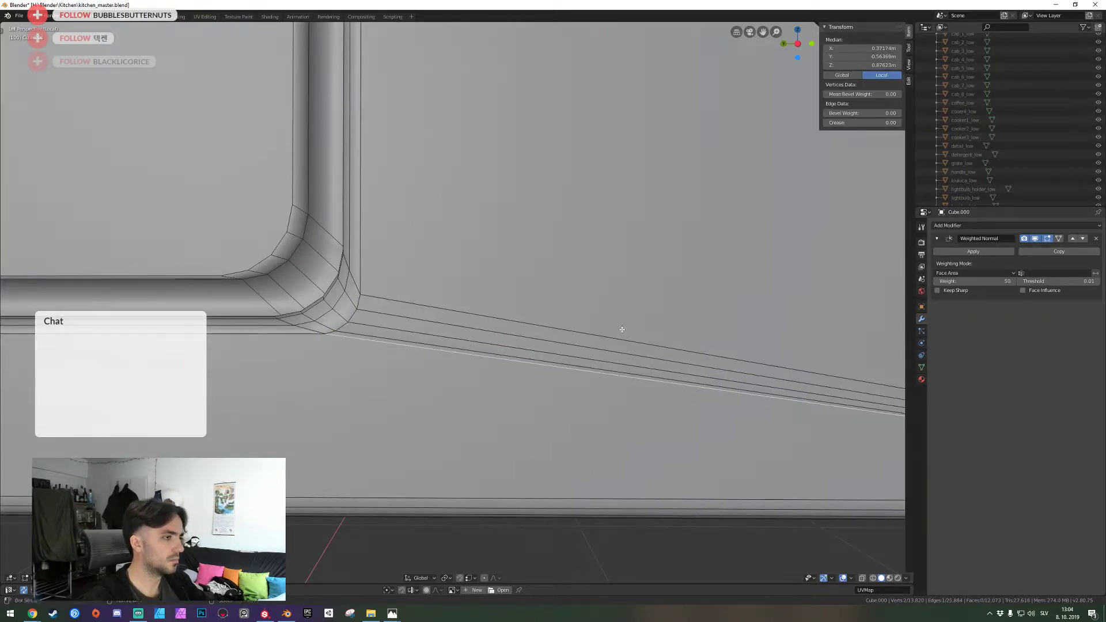
Check the refilled lower right corner in Object and Edit Mode, ending in Object Mode with the whole panel in view
scroll(457, 303, "down", 8)
key("Tab")
scroll(457, 304, "down", 2)
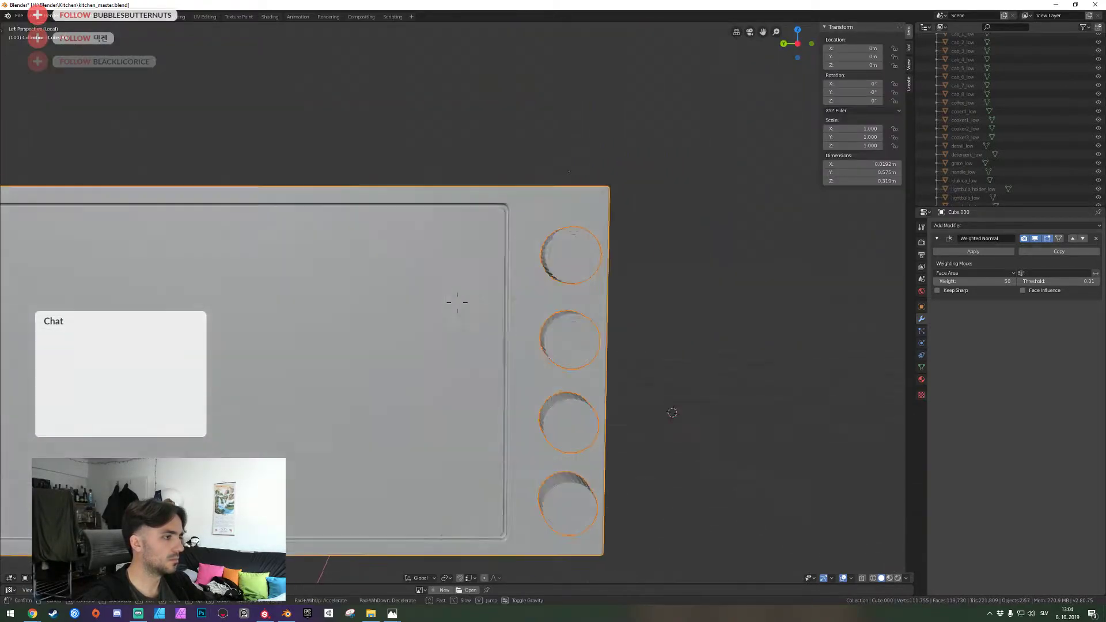
scroll(457, 303, "up", 6)
key("Tab")
key("shift+grave")
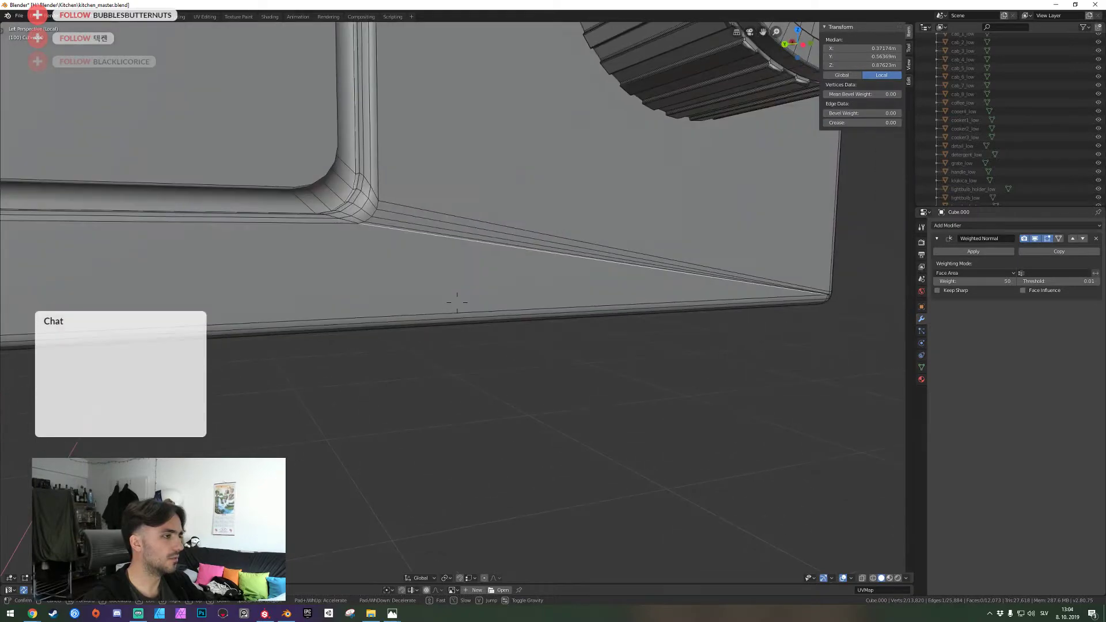
key("w")
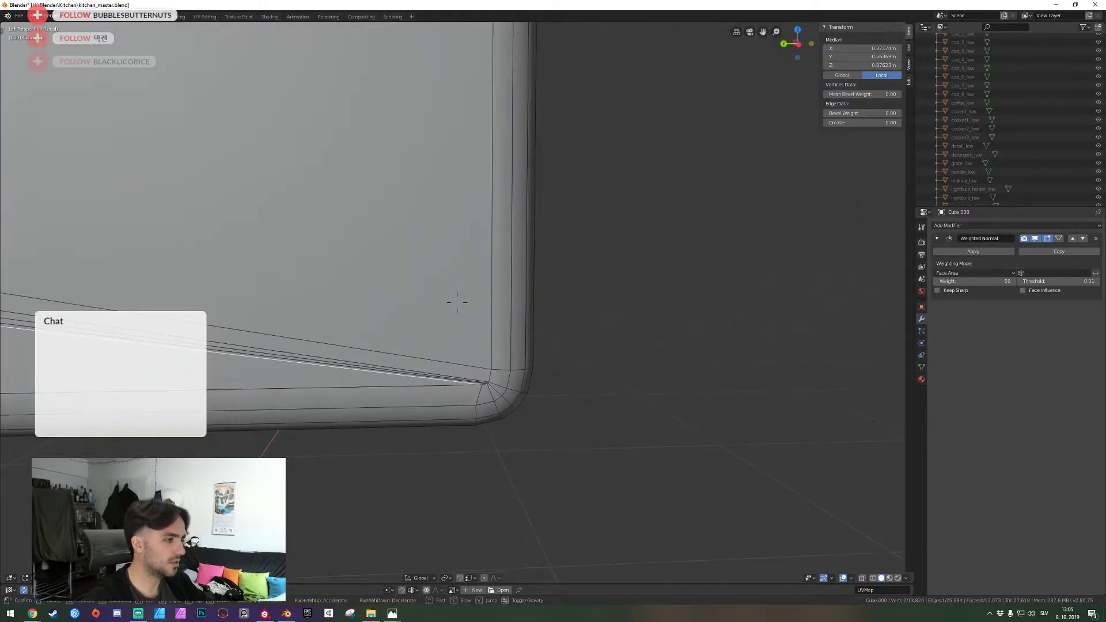
key("w")
key("s")
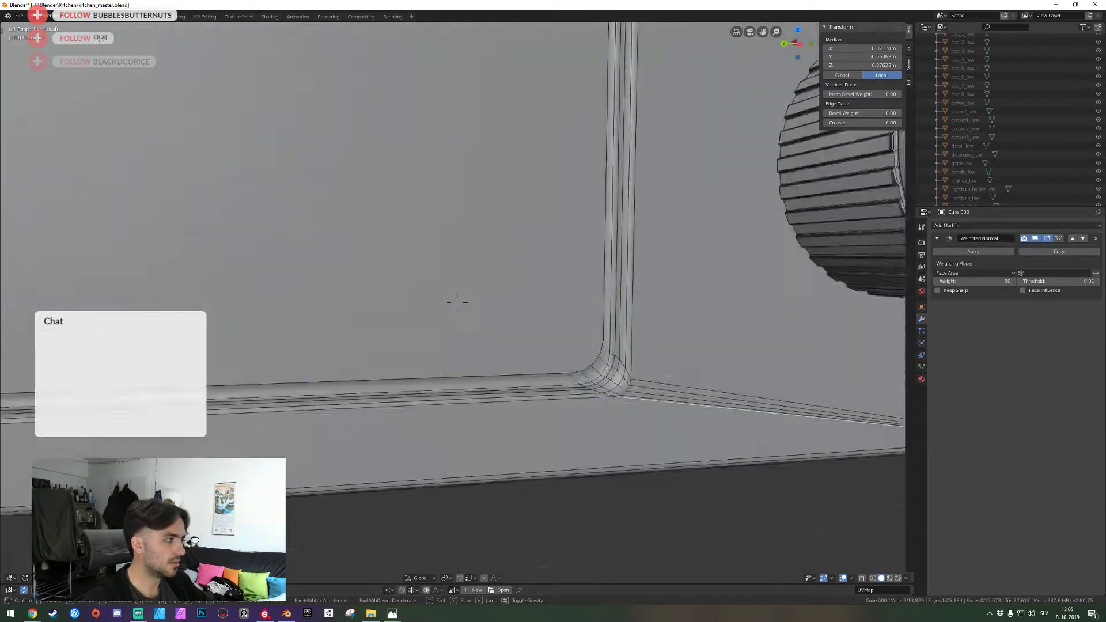
left_click(457, 302)
key("Tab")
key("shift+grave")
key("s")
key("Escape")
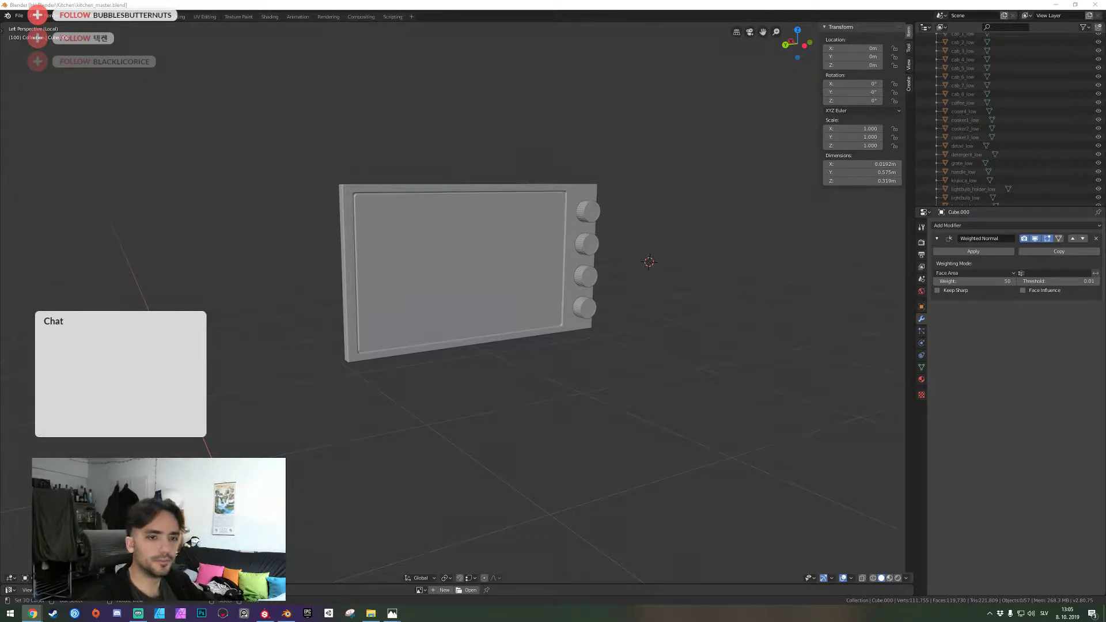
Save the kitchen_master.blend file and exit local view to show the whole kitchen
left_click(334, 238)
key("shift+grave")
key("w")
left_click(457, 303)
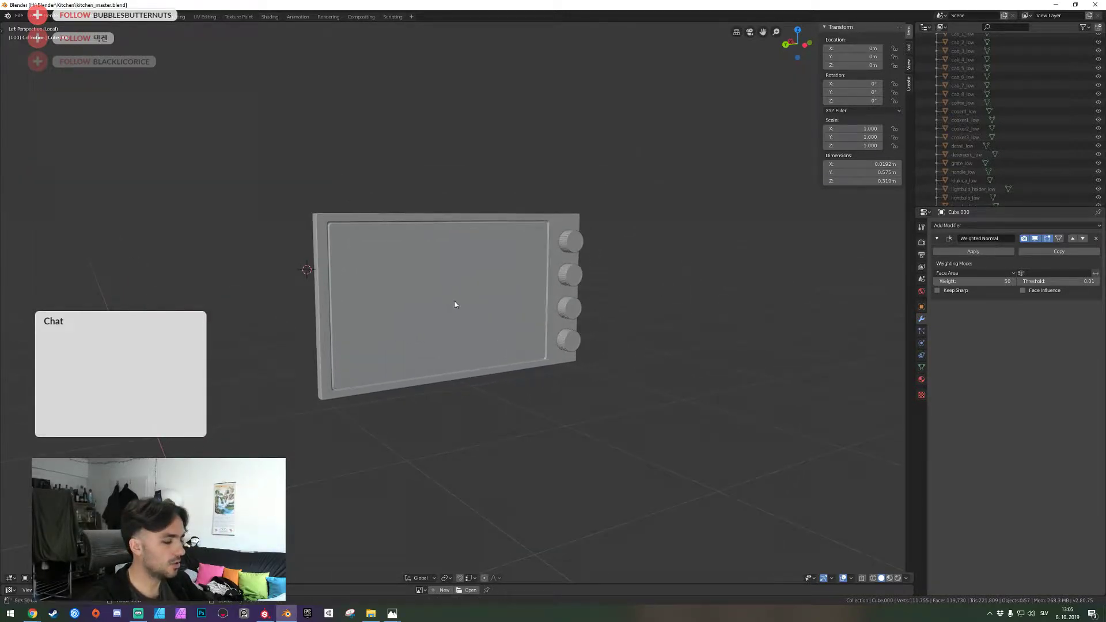
key("KP_Divide")
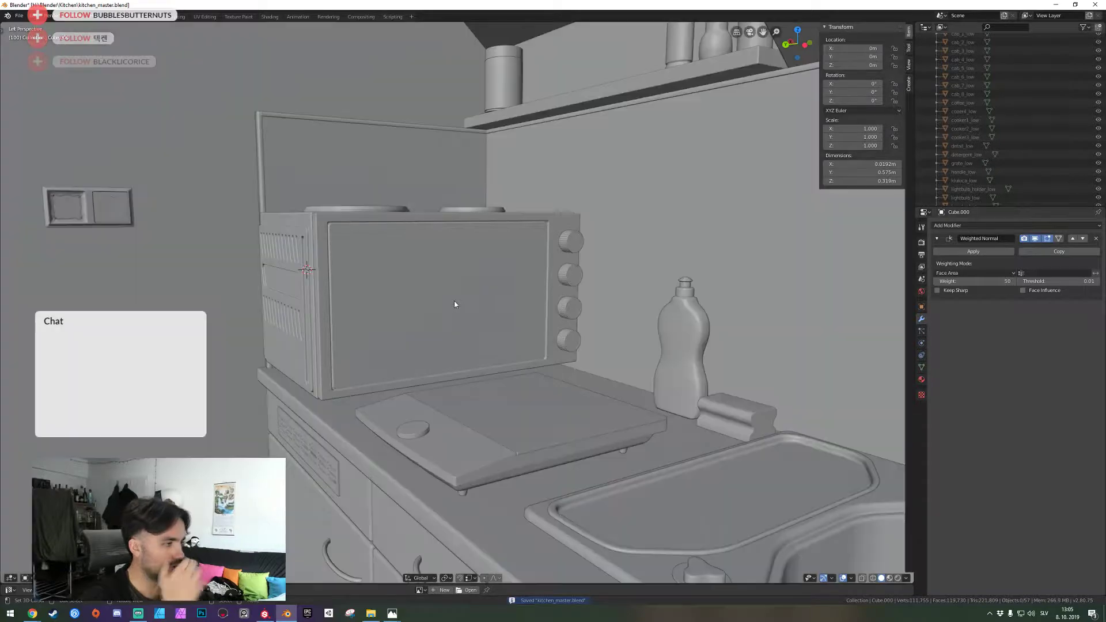
Put the cooker's front panel in Edit Mode with nothing selected and examine its left-hand frame corners
left_click(444, 300)
key("shift+grave")
key("w")
left_click(457, 303)
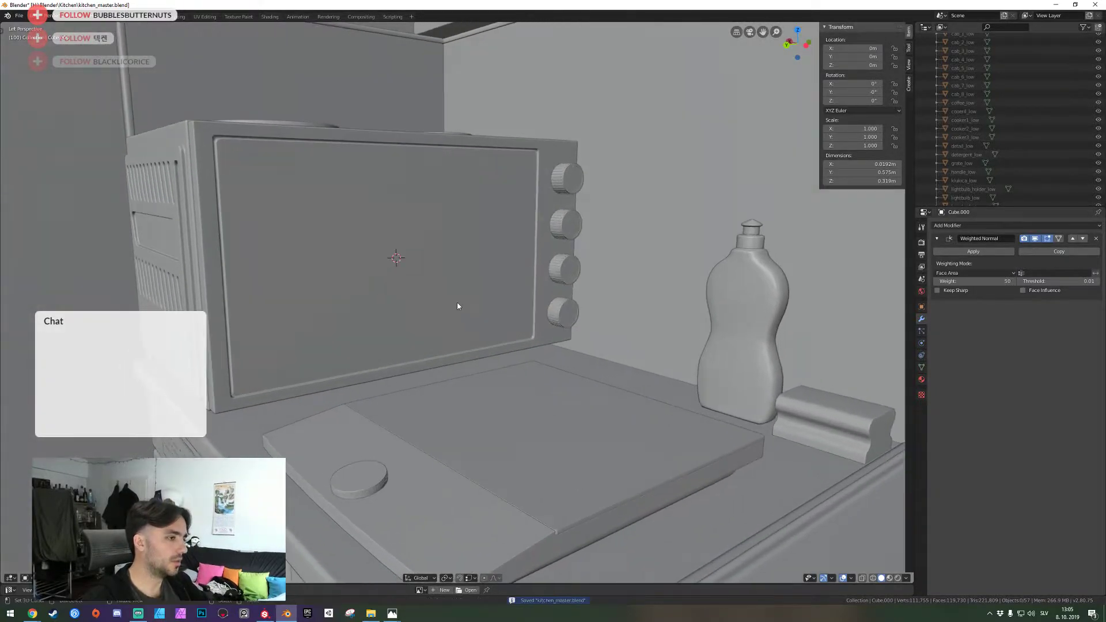
key("Tab")
key("shift+grave")
key("w")
left_click(457, 303)
key("alt+a")
key("shift+grave")
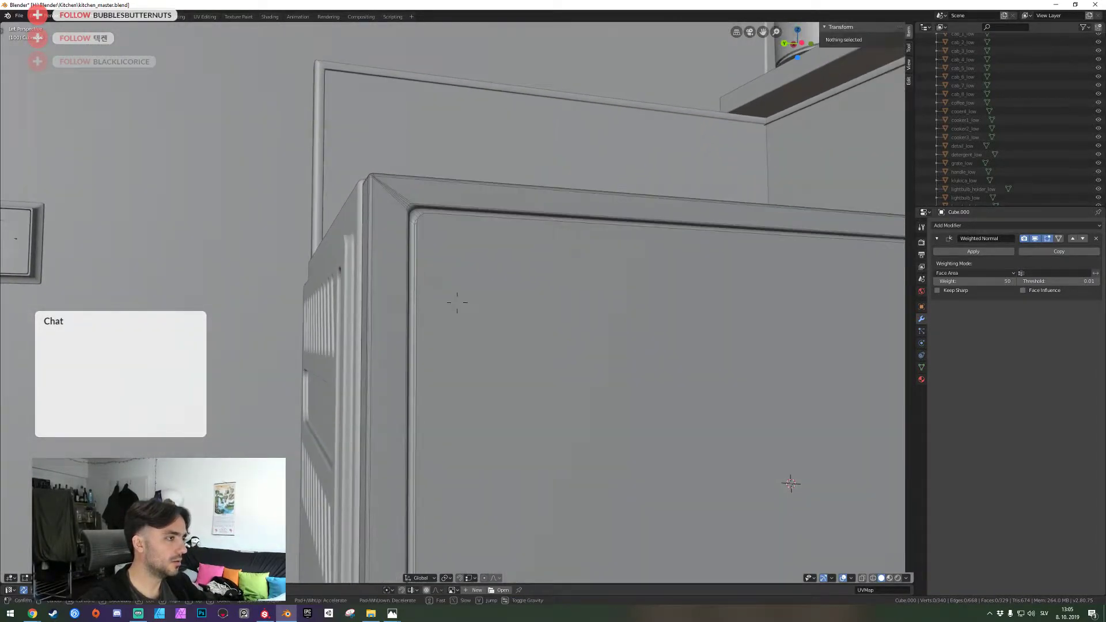
key("s")
left_click(457, 303)
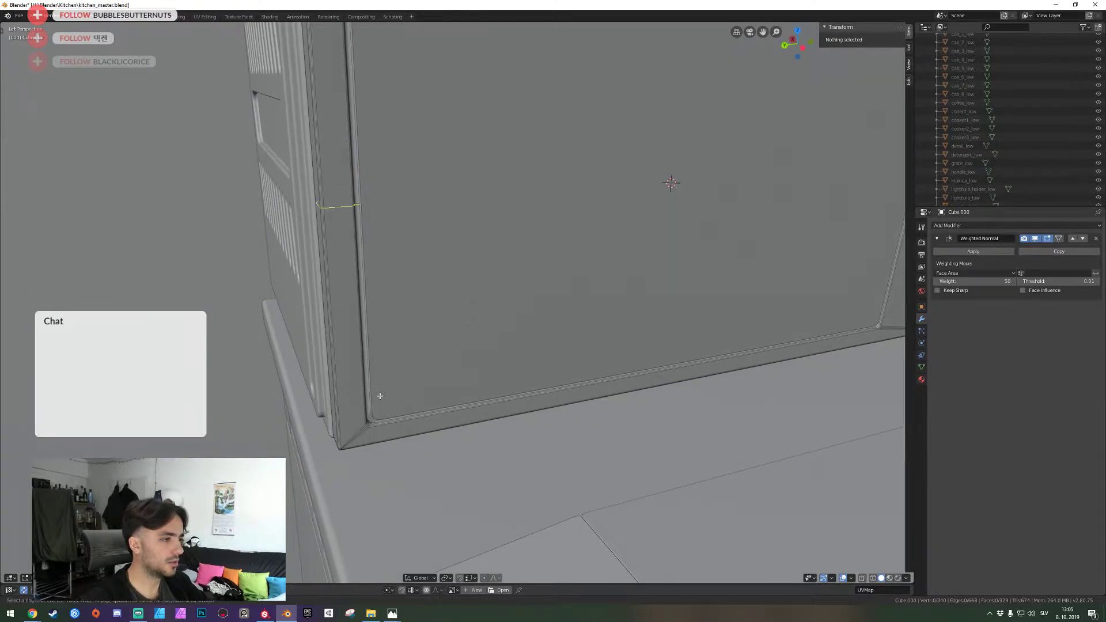
key("w")
left_click(457, 303)
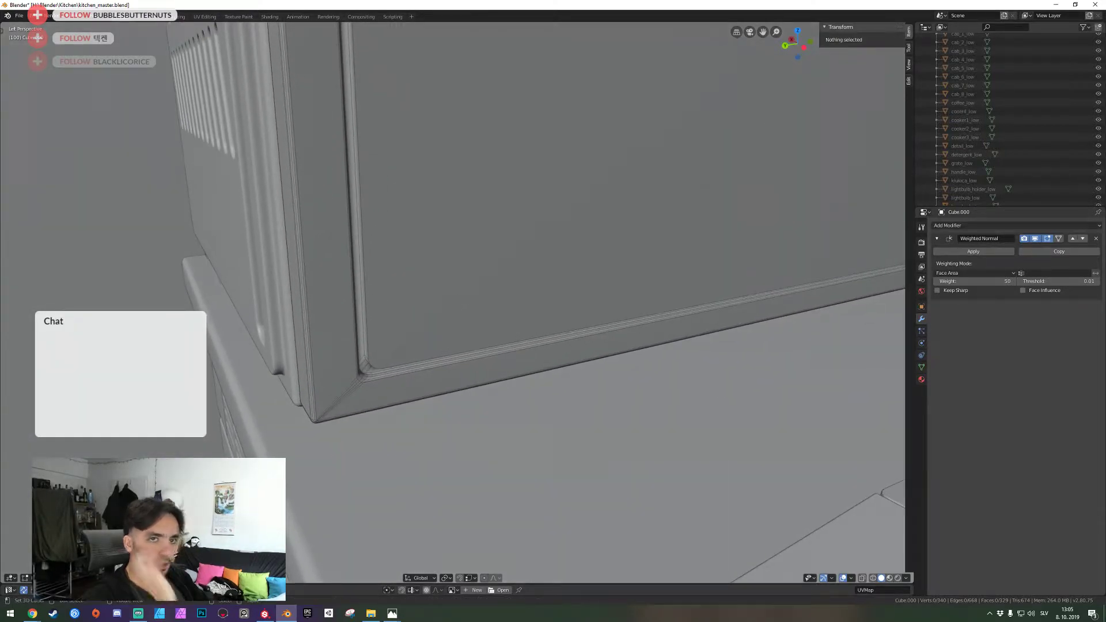
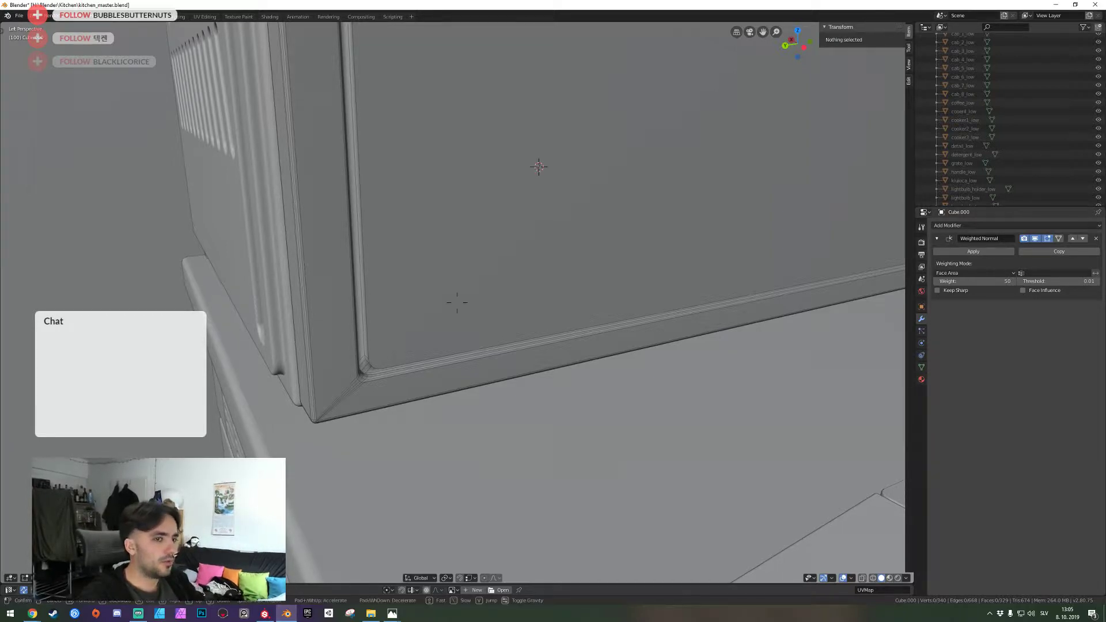
Add a loop cut across the right side of the panel's frame, between the top knob and the upper corner
key("shift+grave")
key("e")
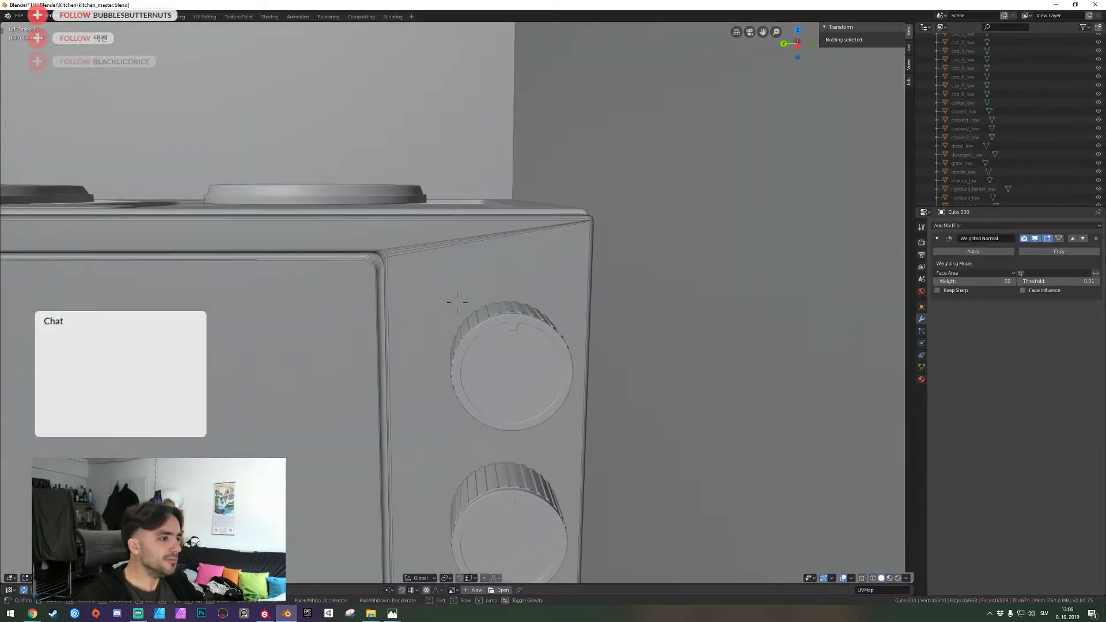
left_click(444, 297)
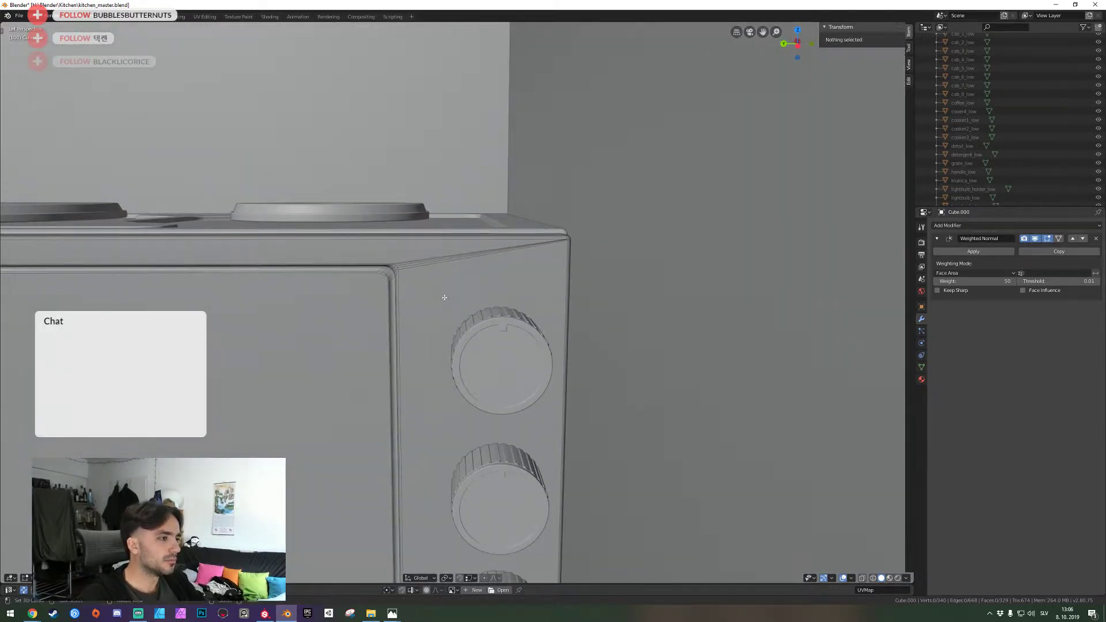
left_click(402, 298)
left_click(439, 86)
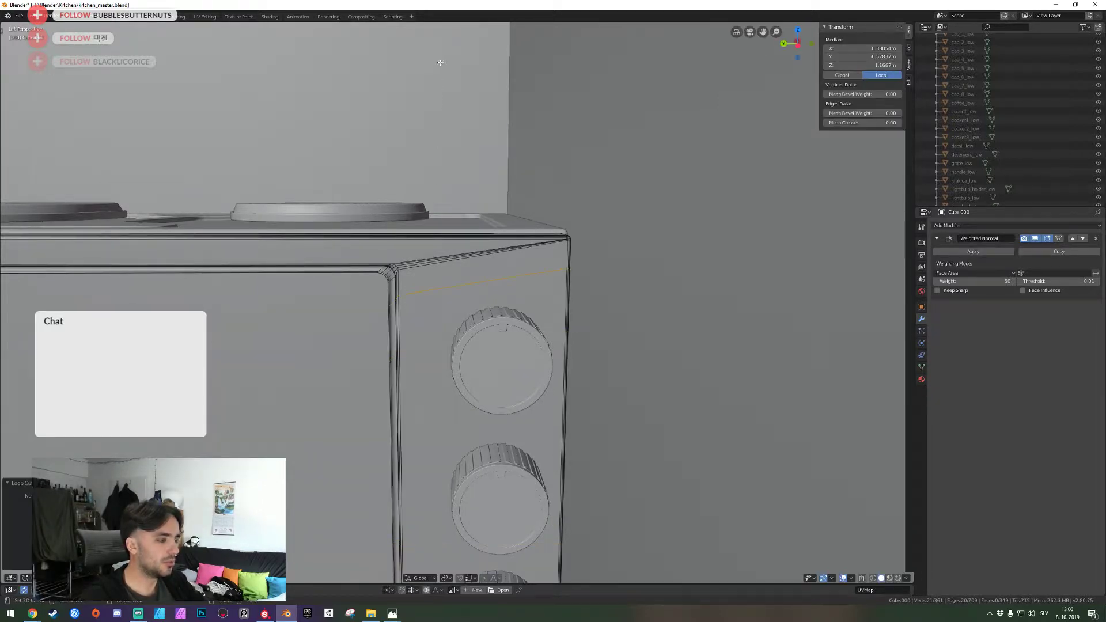
Flatten the new loop by scaling it to 0 on Z, and lower it to a median Z of about 1.164 m
key("s")
key("z")
key("0")
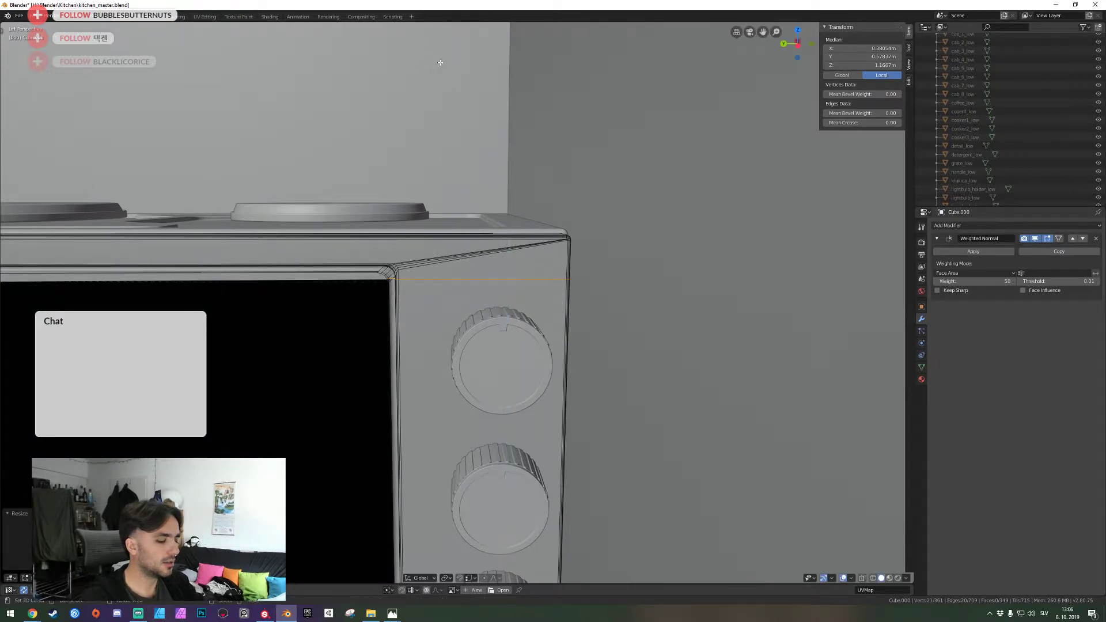
key("BackSpace")
left_click(437, 79)
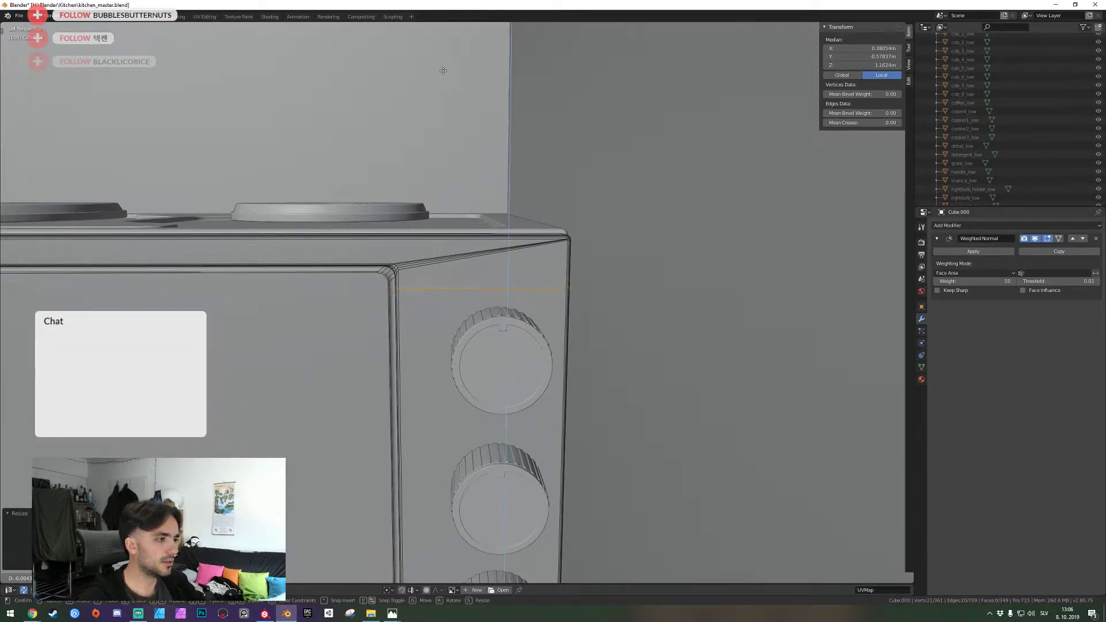
left_click(441, 82)
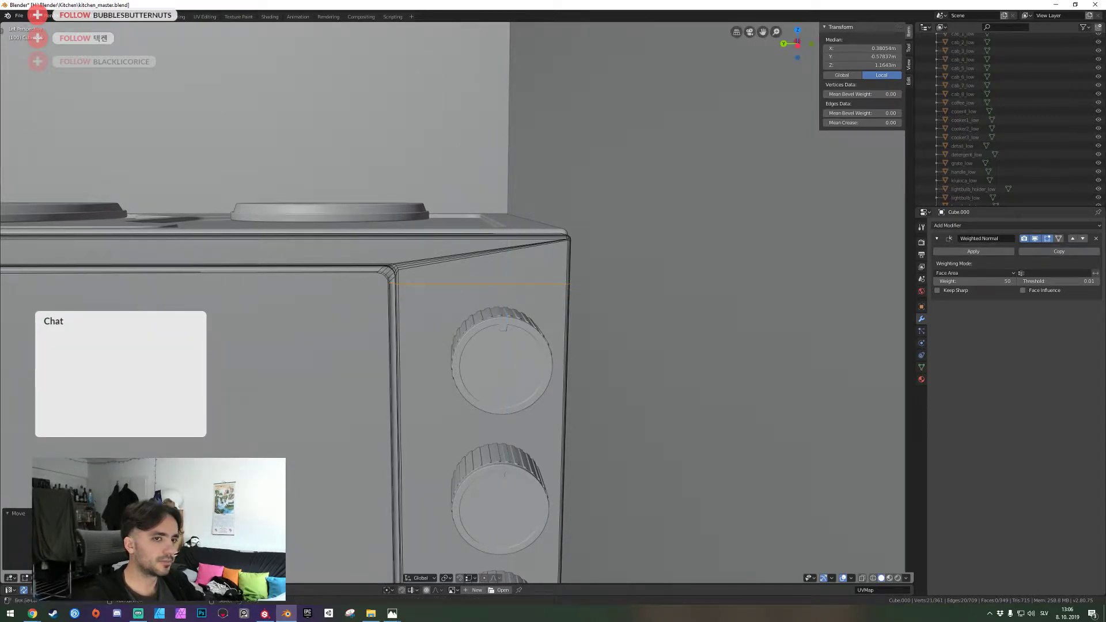
Lower the flattened loop along Z to a median height of about 1.162 m, clear of the groove's rounded corner
key("shift+grave")
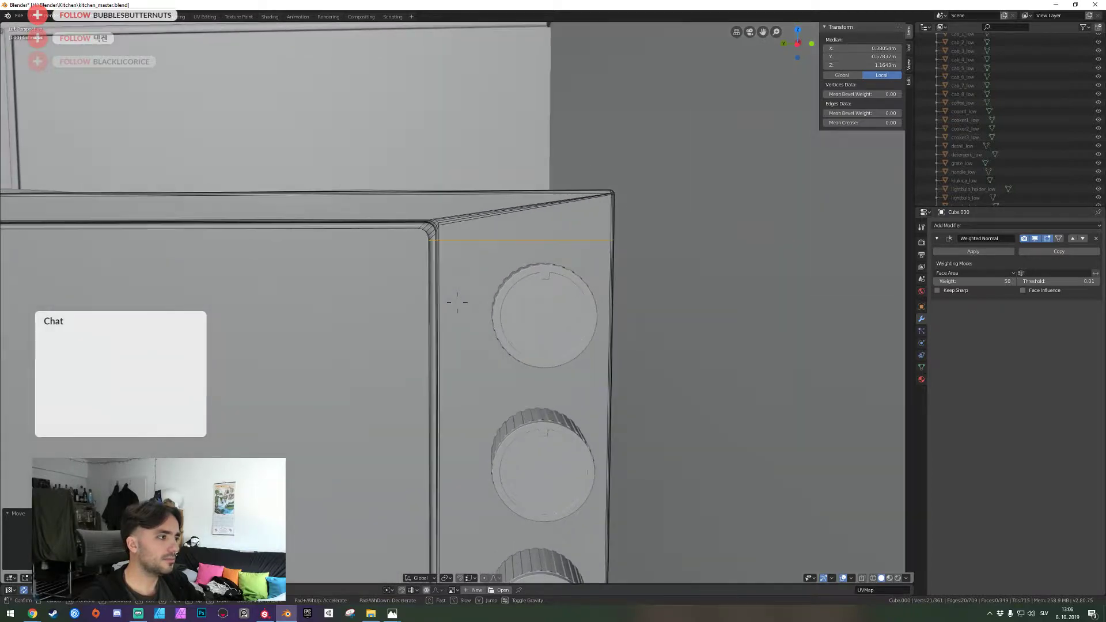
key("s")
key("e")
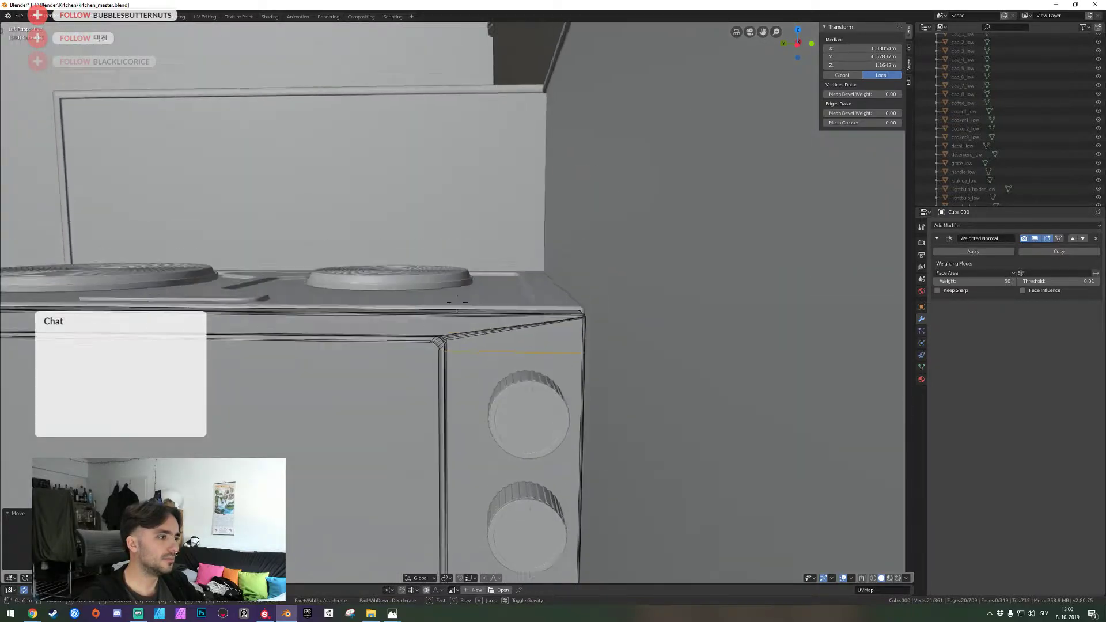
key("w")
key("s")
key("q")
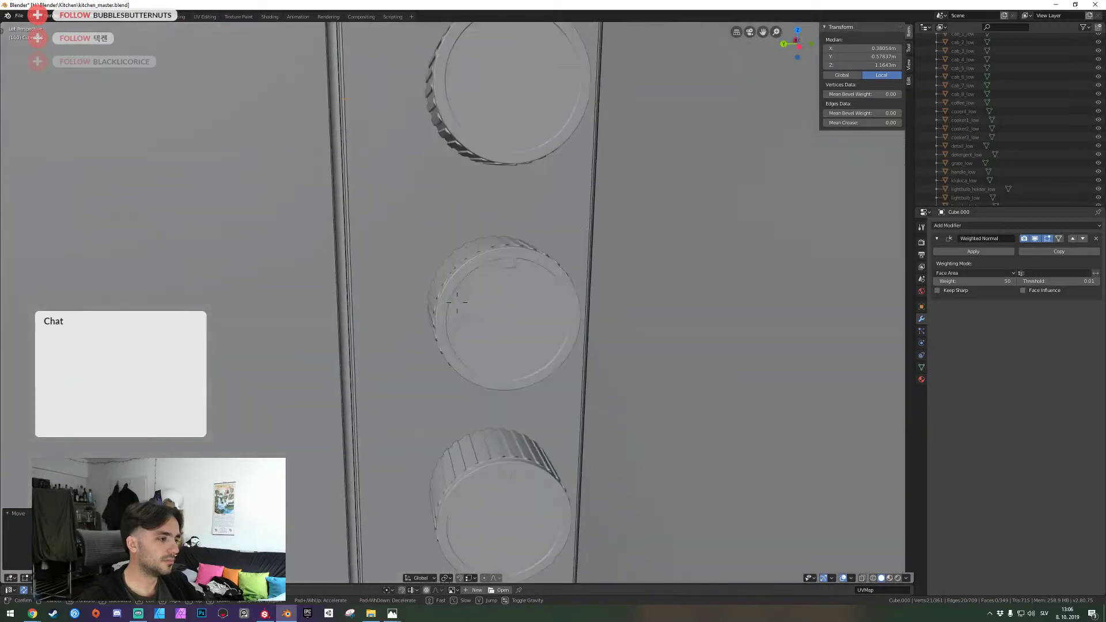
key("e")
key("w")
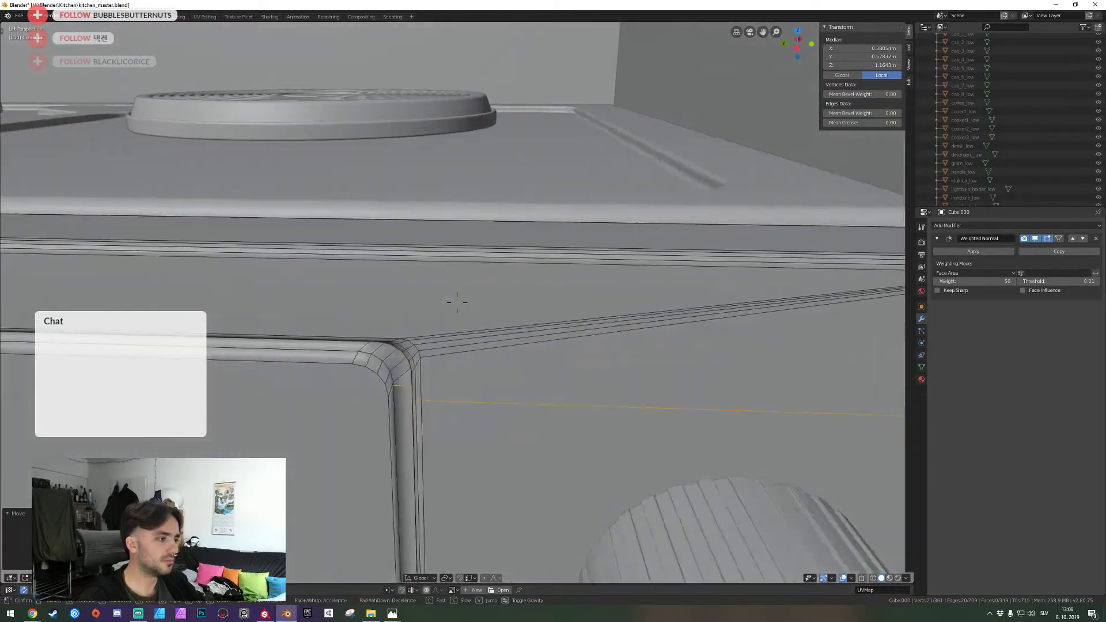
key("q")
left_click(457, 302)
key("g")
key("z")
left_click(464, 317)
key("shift+grave")
key("s")
key("q")
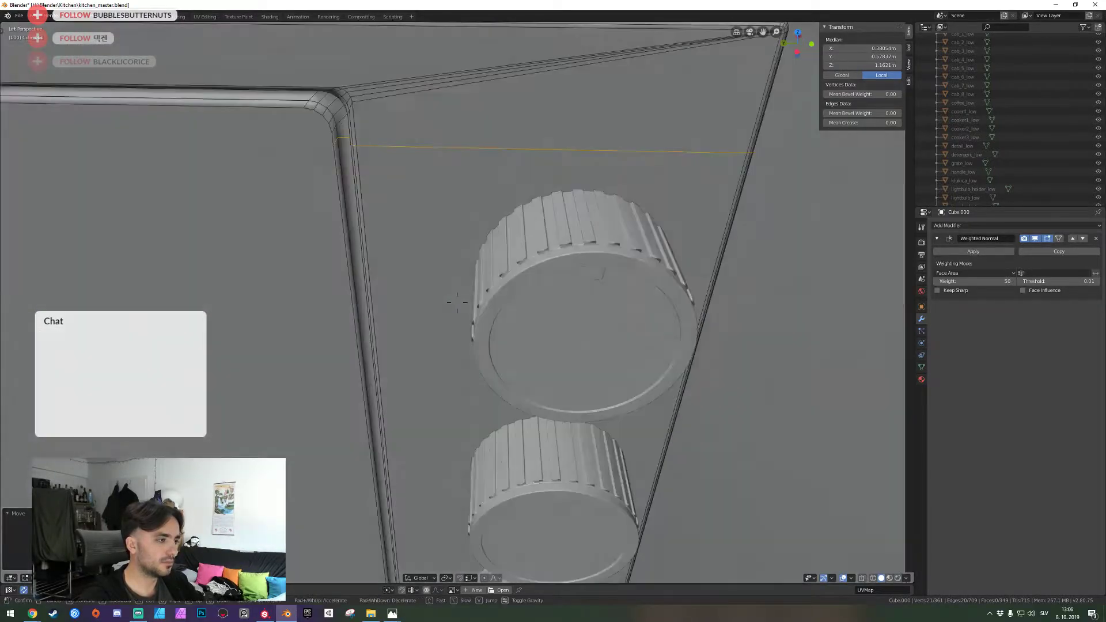
Add a loop cut across the right side of the cooker panel's frame, between the second and third knobs, without sliding it
key("w")
left_click(457, 301)
key("alt+a")
key("ctrl+r")
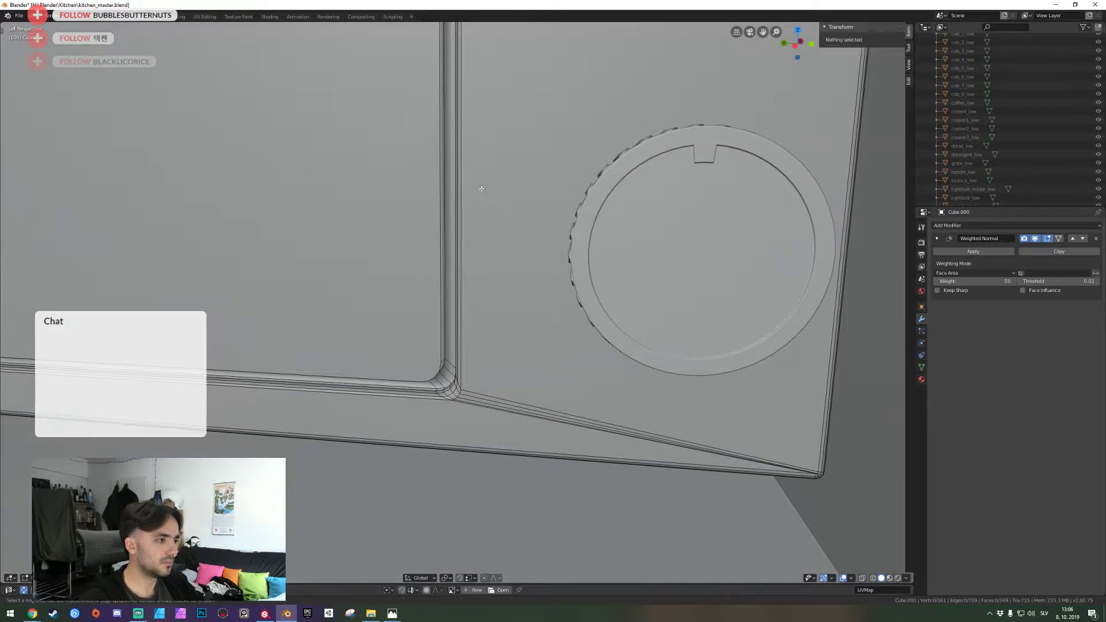
key("z")
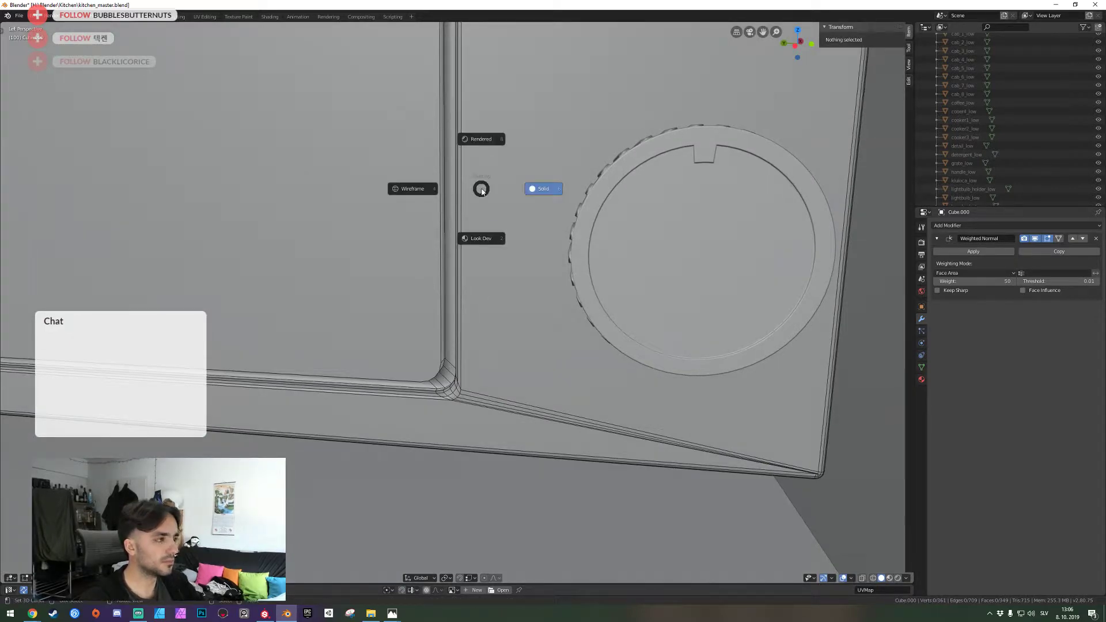
key("Escape")
key("shift+grave")
key("s")
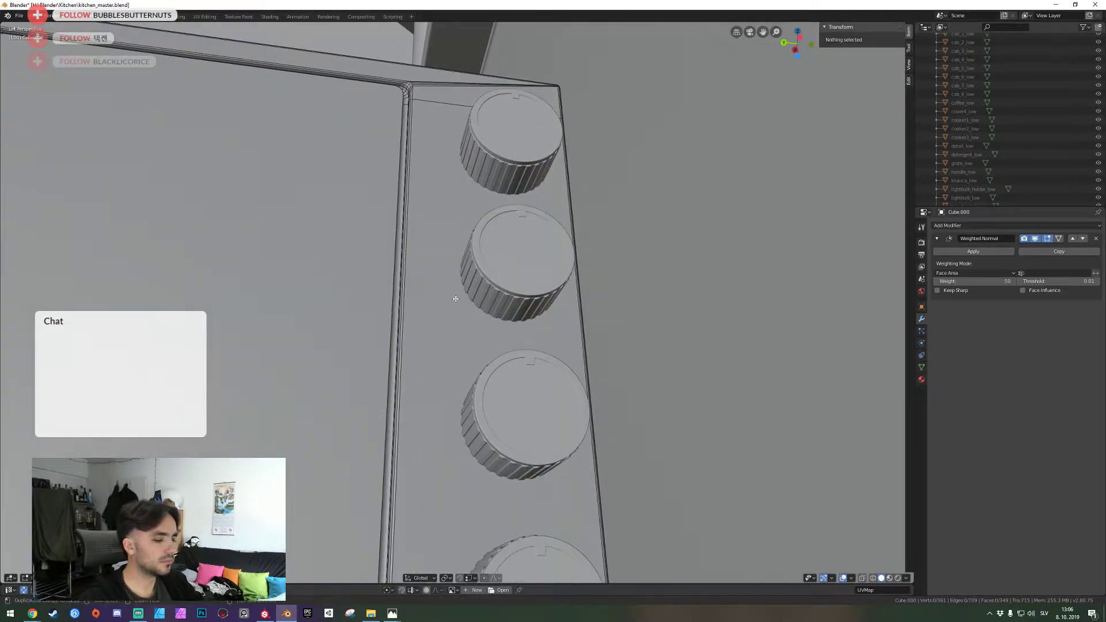
left_click(448, 300, "alt")
key("ctrl+r")
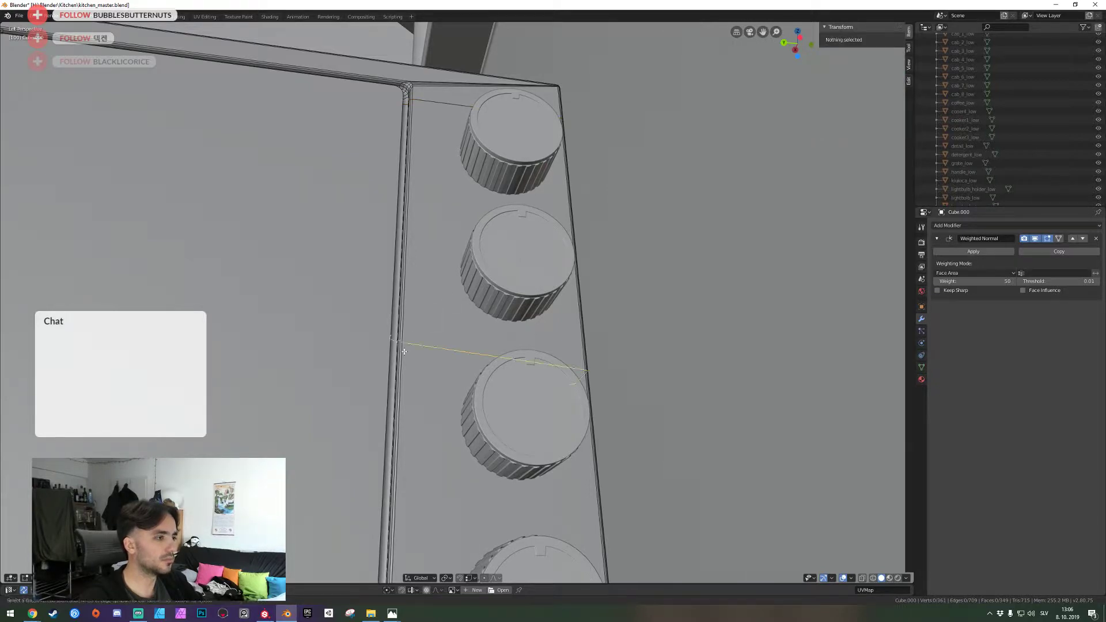
left_click(408, 348)
right_click(408, 348)
Flatten the new loop by scaling it to 0 on Z, and lower it to a median Z of about 0.893 m, below the bottom knob
key("shift+grave")
left_click(453, 303)
key("s")
key("z")
left_click(457, 303)
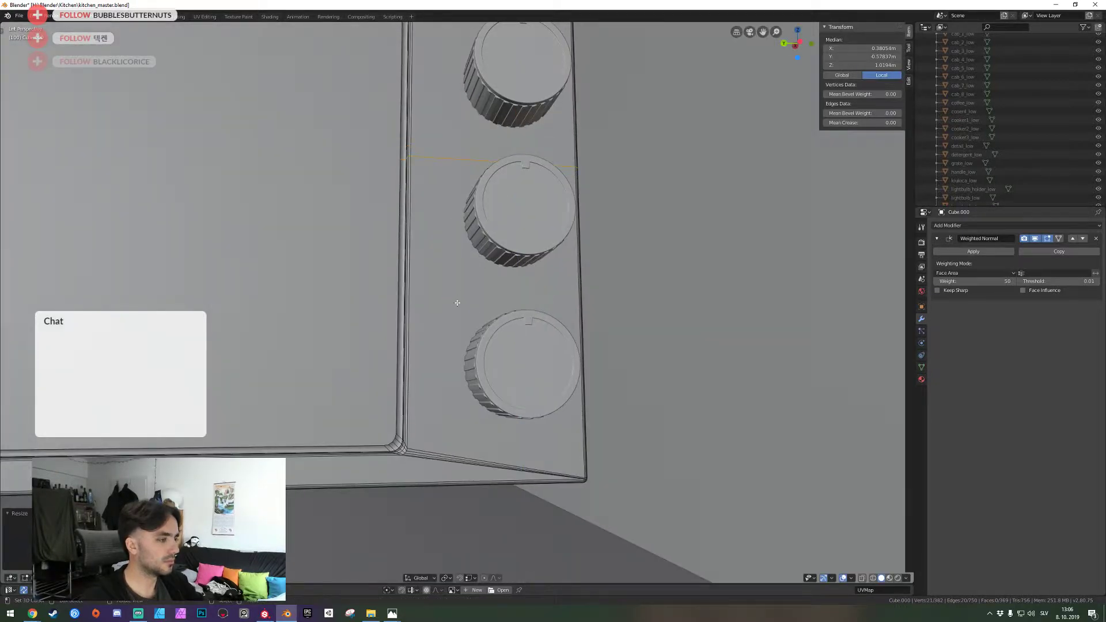
key("g")
key("z")
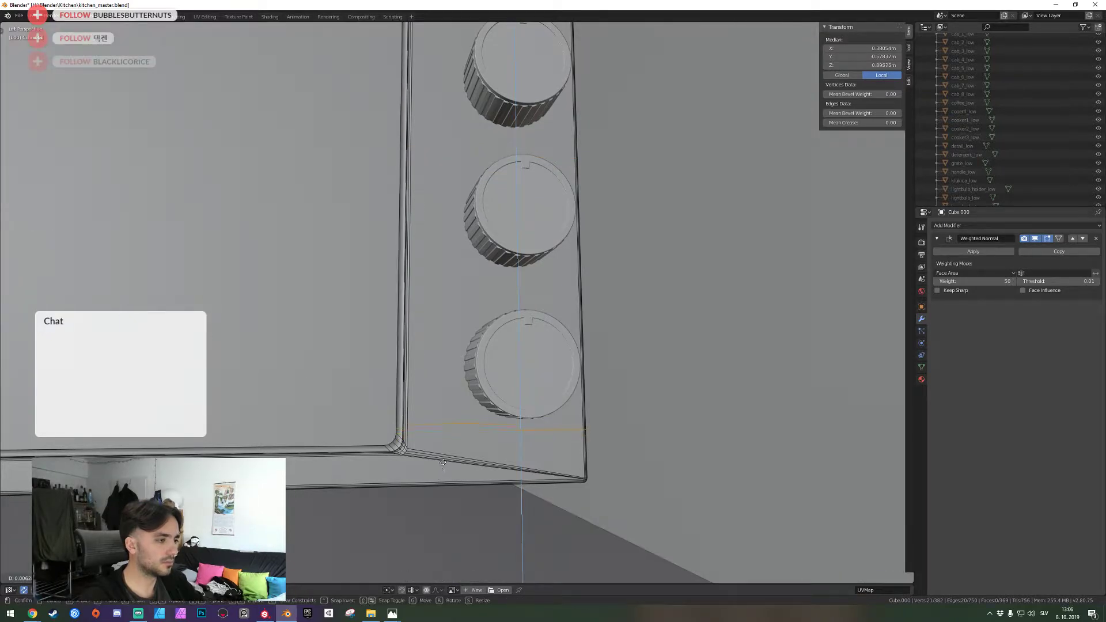
left_click(444, 459)
key("shift+grave")
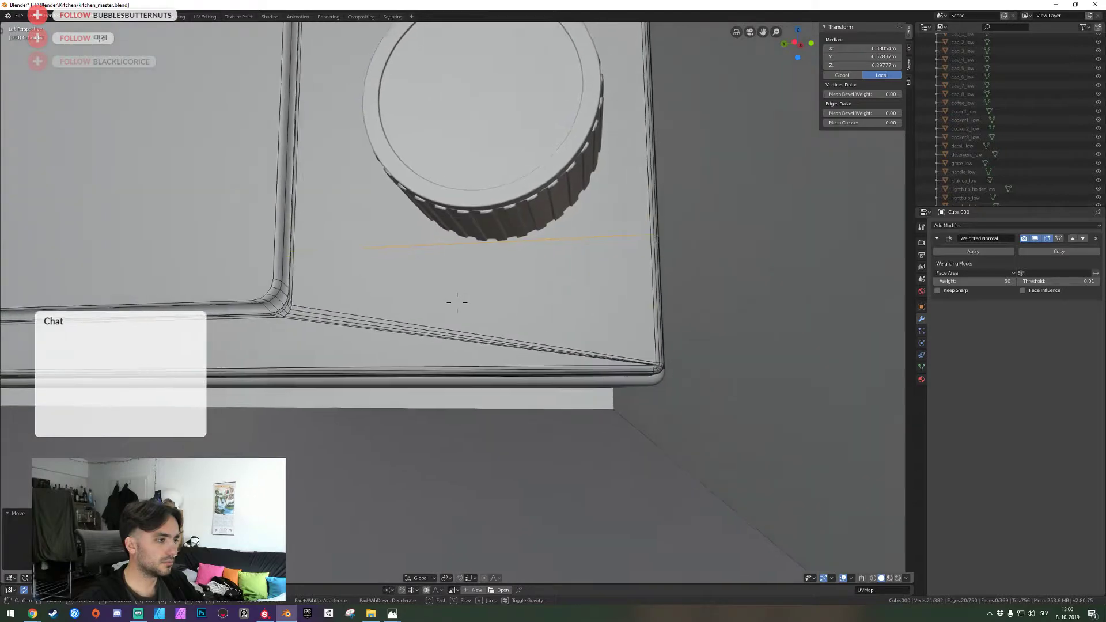
left_click(457, 302)
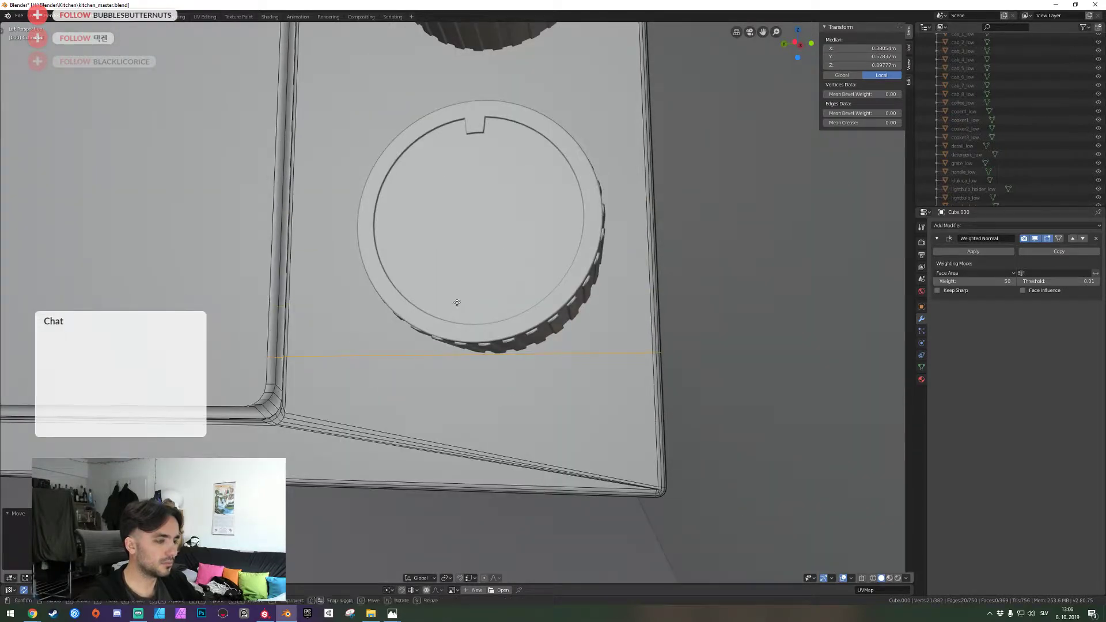
Add the upper edge loop to the selection and raise both loops along Z with snapping enabled, to a median Z of about 1.030 m
key("shift+grave")
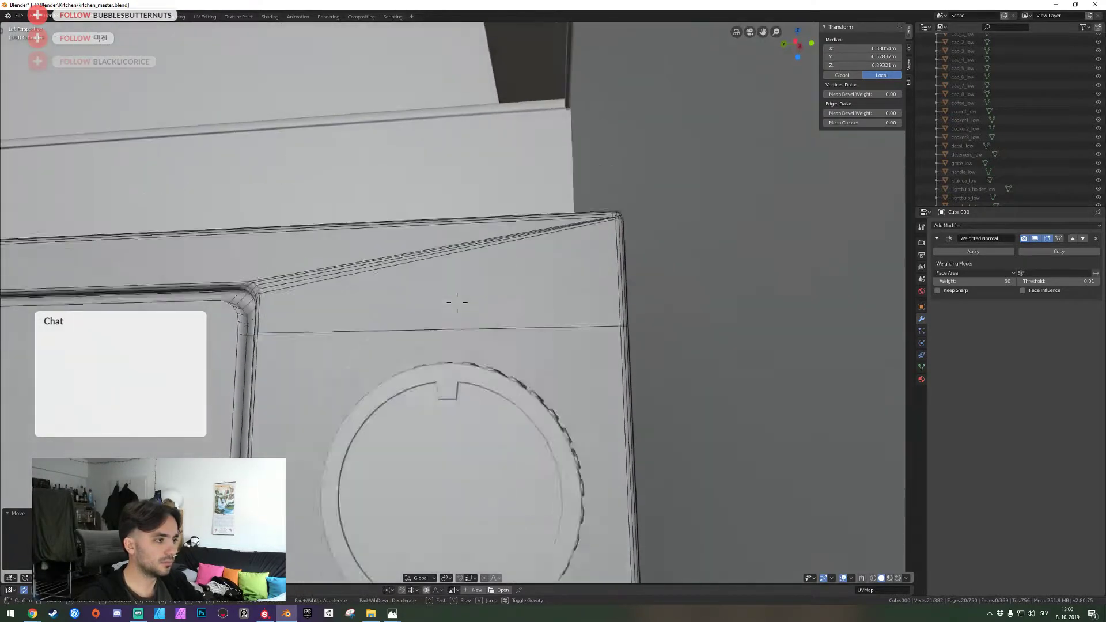
left_click(457, 302)
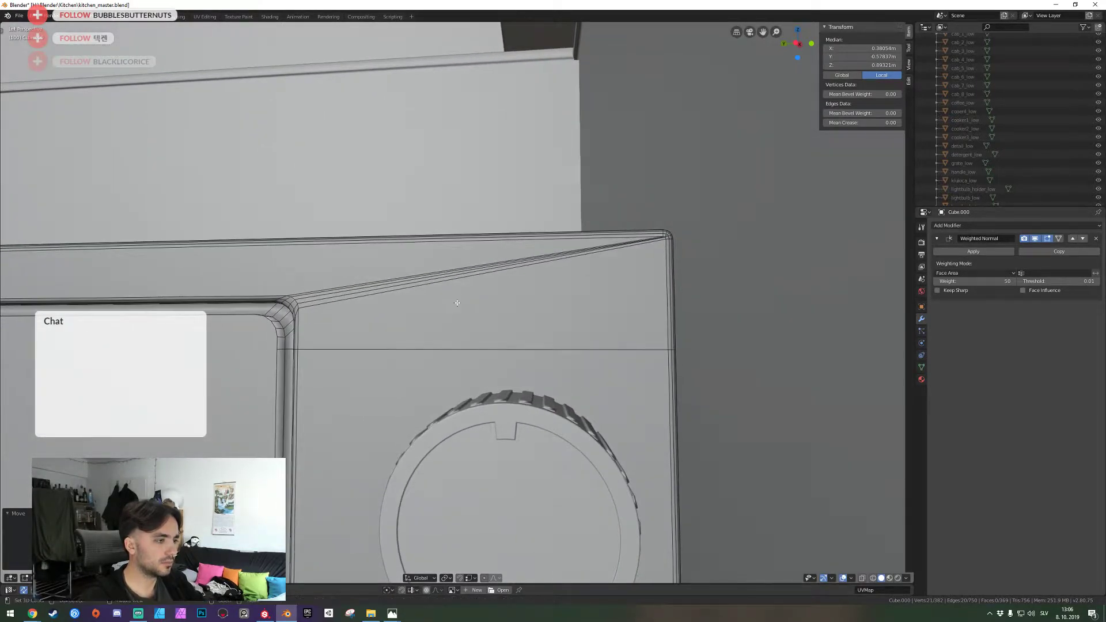
right_click(402, 346, "alt+shift")
key("g")
key("z")
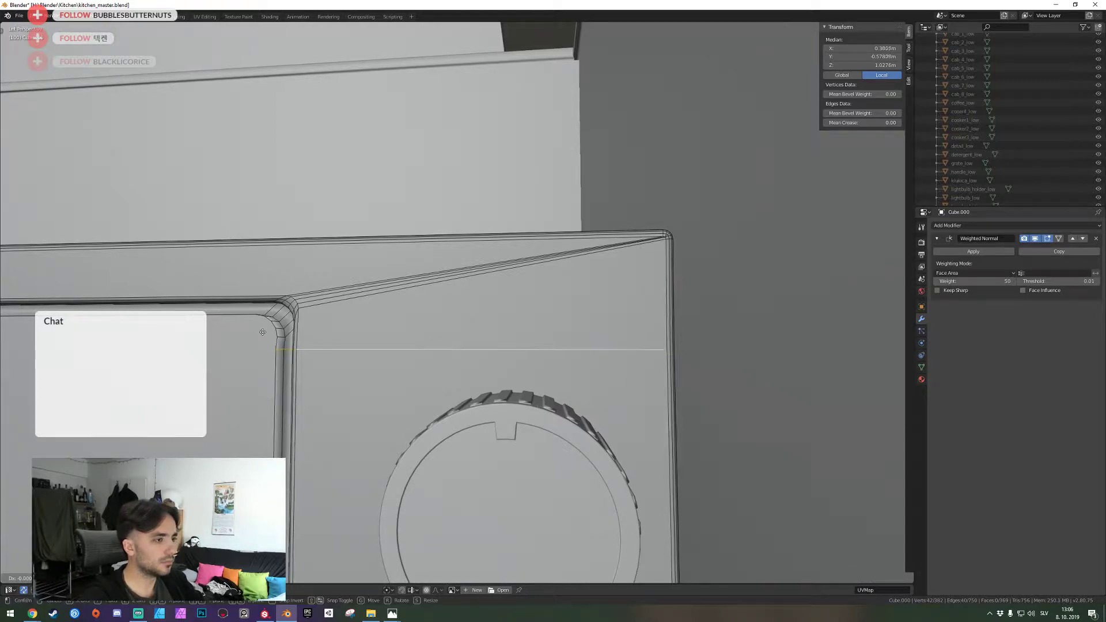
key("shift+Tab")
left_click(285, 338)
Select only the lower edge loop and lower it with snapping to a median Z of about 0.891 m, level with the groove's lower rounded corner
key("shift+grave")
key("w")
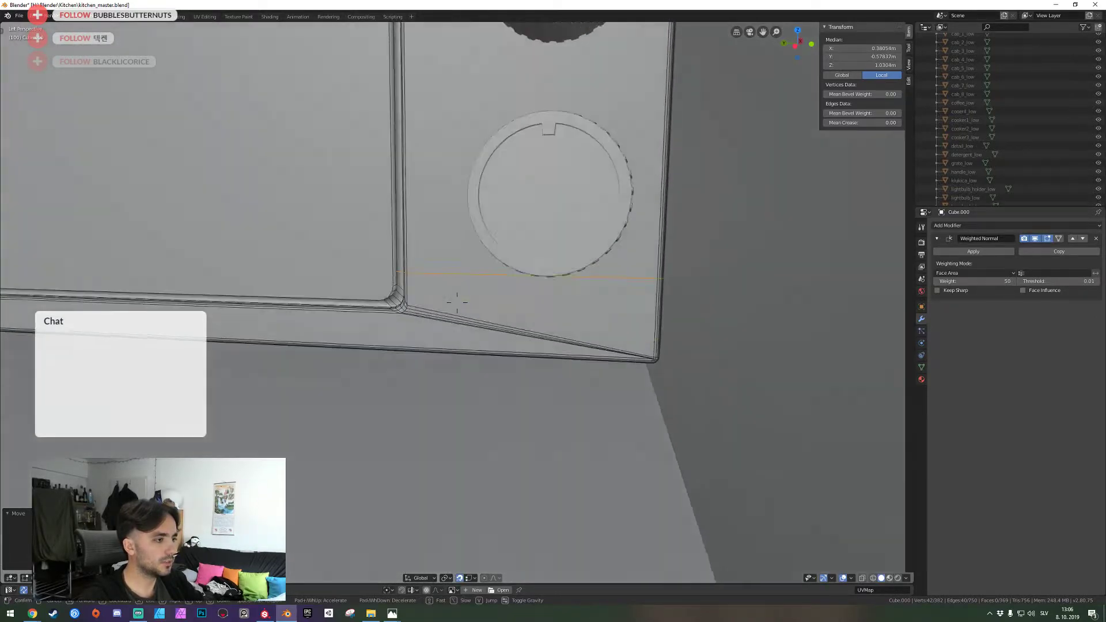
left_click(457, 302)
right_click(475, 308)
left_click(453, 312, "alt")
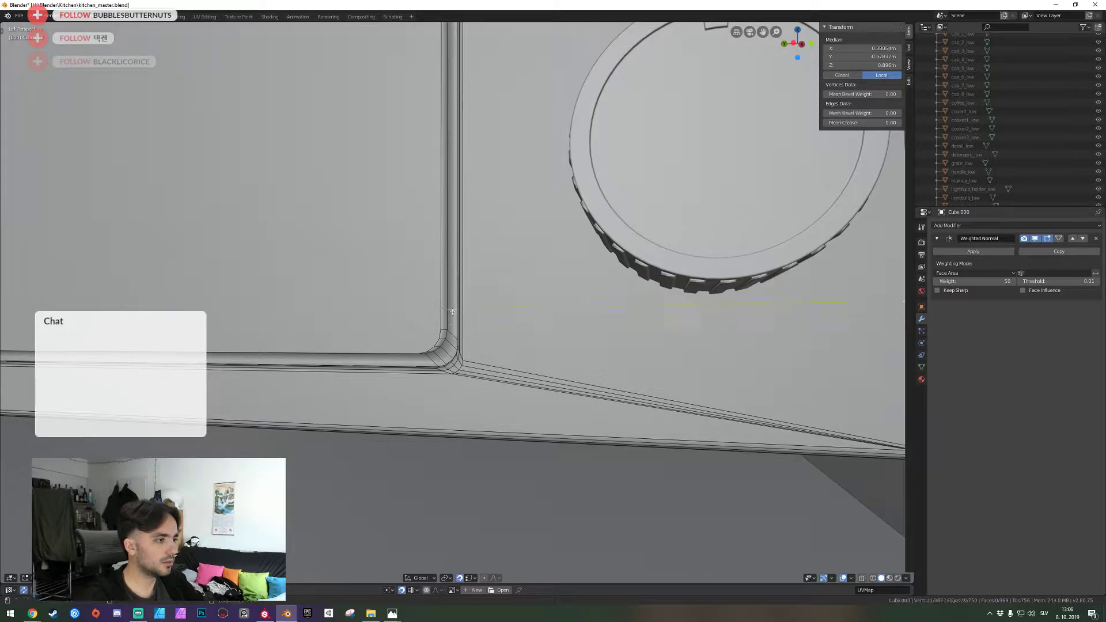
key("g")
key("z")
left_click(448, 331)
Leave Edit Mode and isolate the cooker's front panel together with its knobs in Local View, seen in Left orthographic view
key("shift+grave")
key("s")
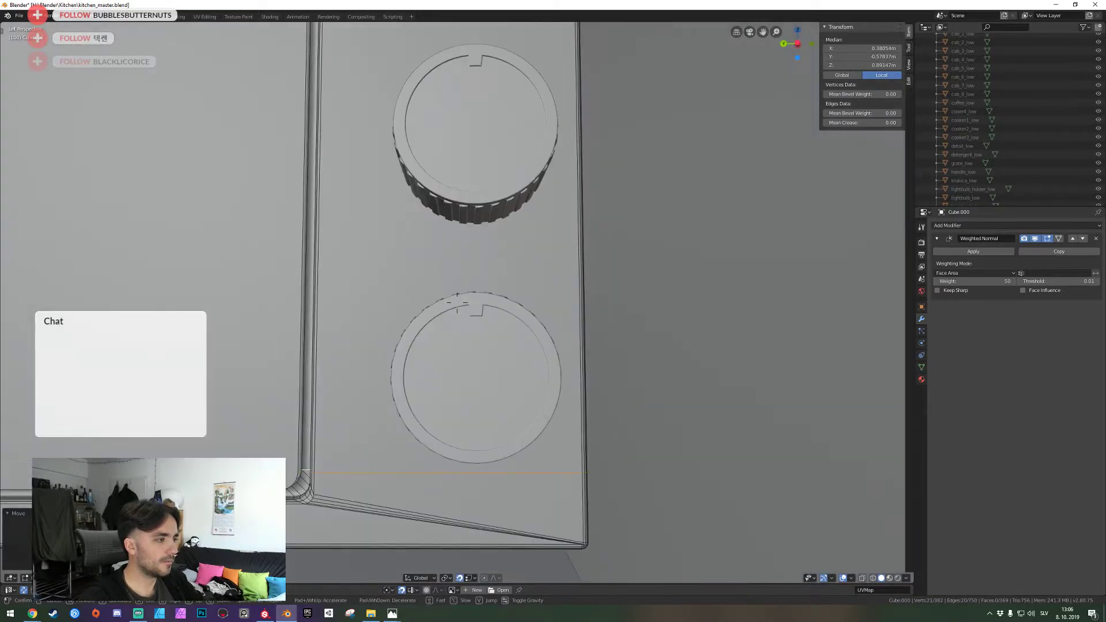
left_click(436, 316)
key("Tab")
left_click(455, 342)
key("KP_Divide")
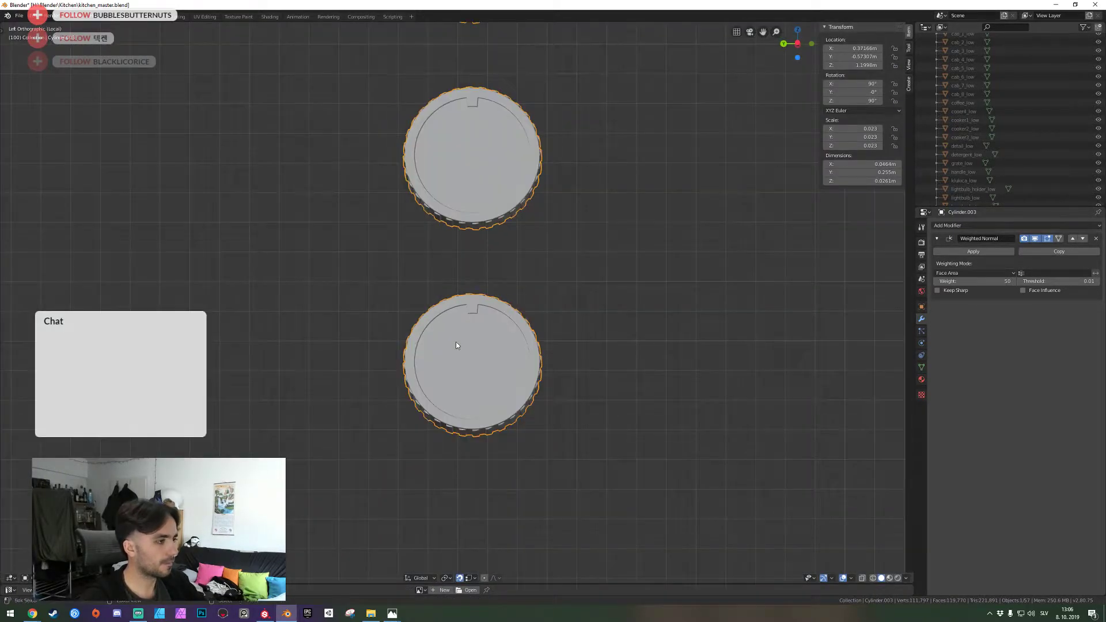
key("KP_Divide")
middle_click_drag(456, 342, 457, 306)
right_click(431, 313)
right_click(480, 329, "shift")
key("KP_Divide")
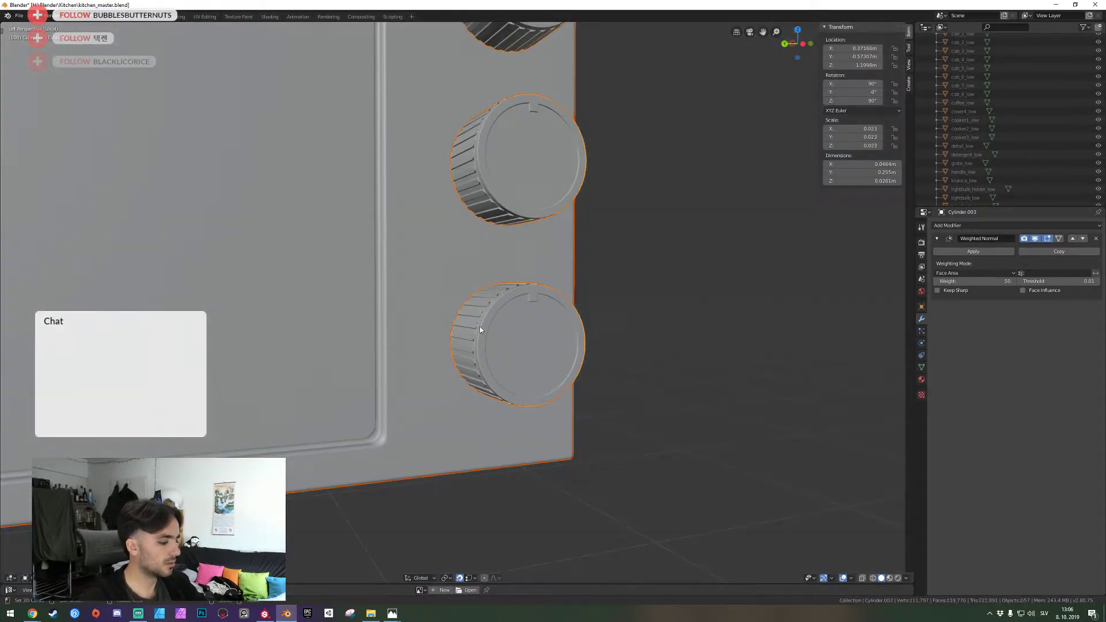
key("ctrl+KP_3")
Try lowering the knobs along Z to a Z location of about 1.197 m, checking their spacing against the panel's edge loops
left_click(520, 347)
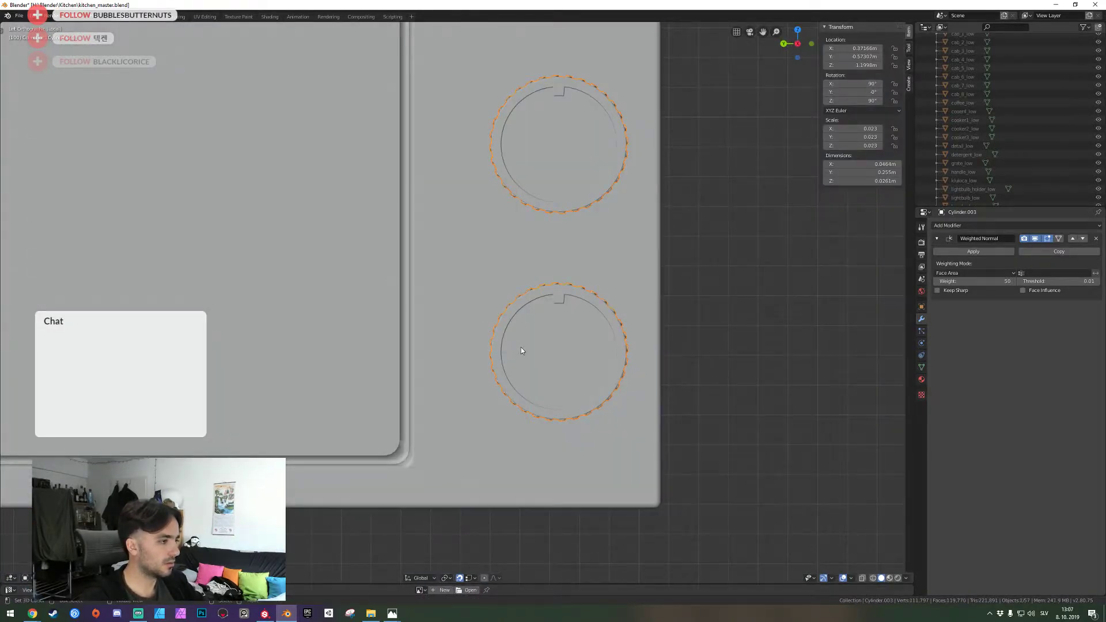
scroll(523, 353, "down", 5)
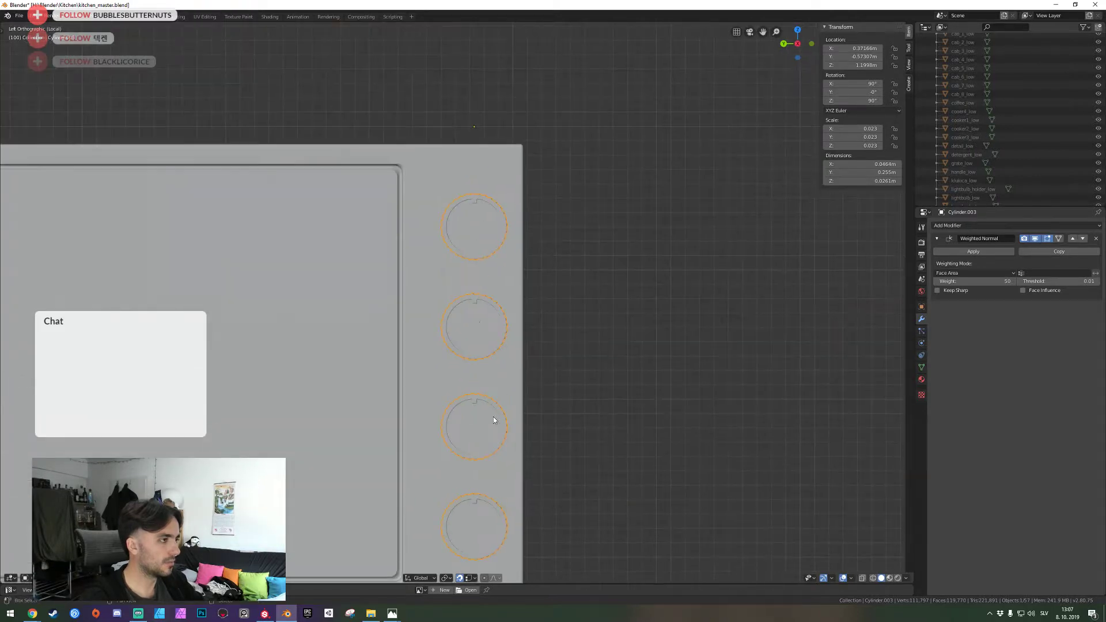
scroll(479, 276, "up", 4)
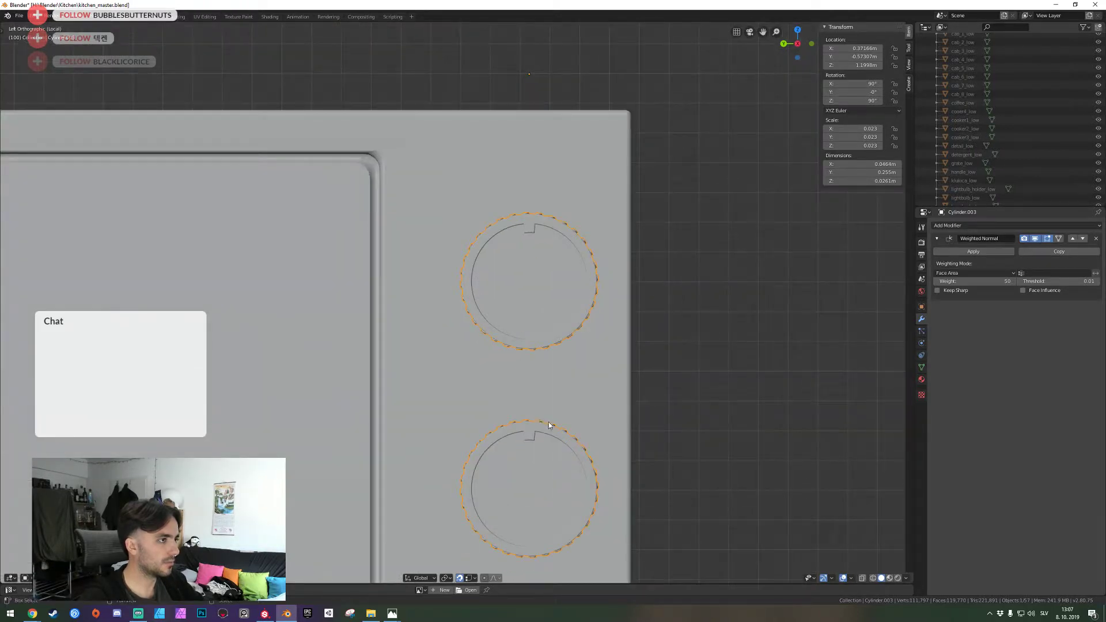
middle_click_drag(549, 422, 504, 461, "shift")
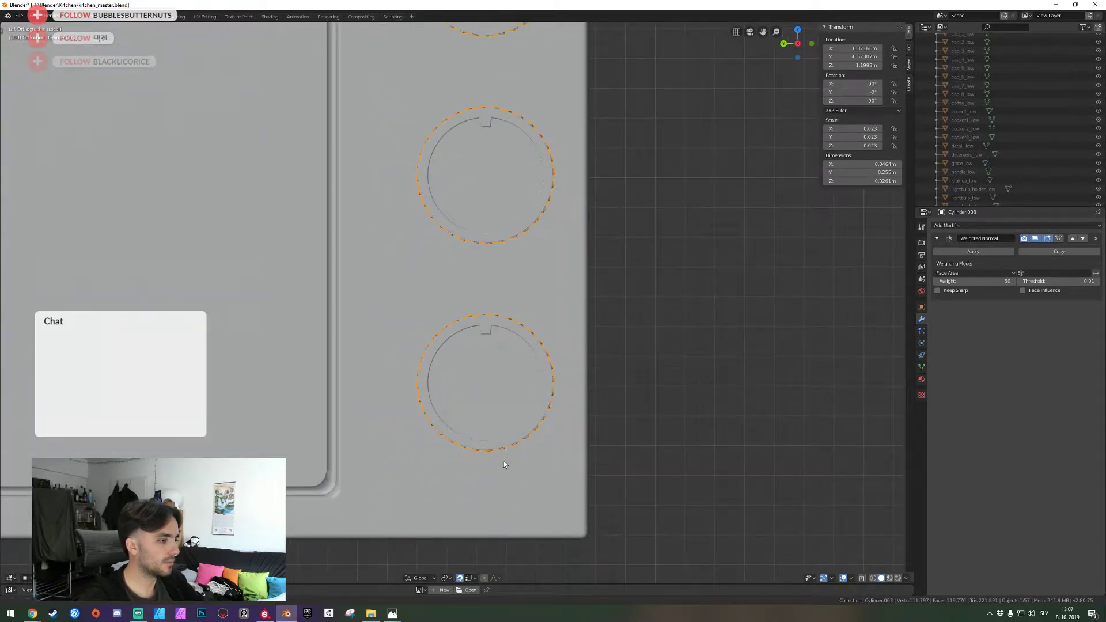
key("g")
key("z")
left_click(478, 484)
right_click(423, 483)
key("Tab")
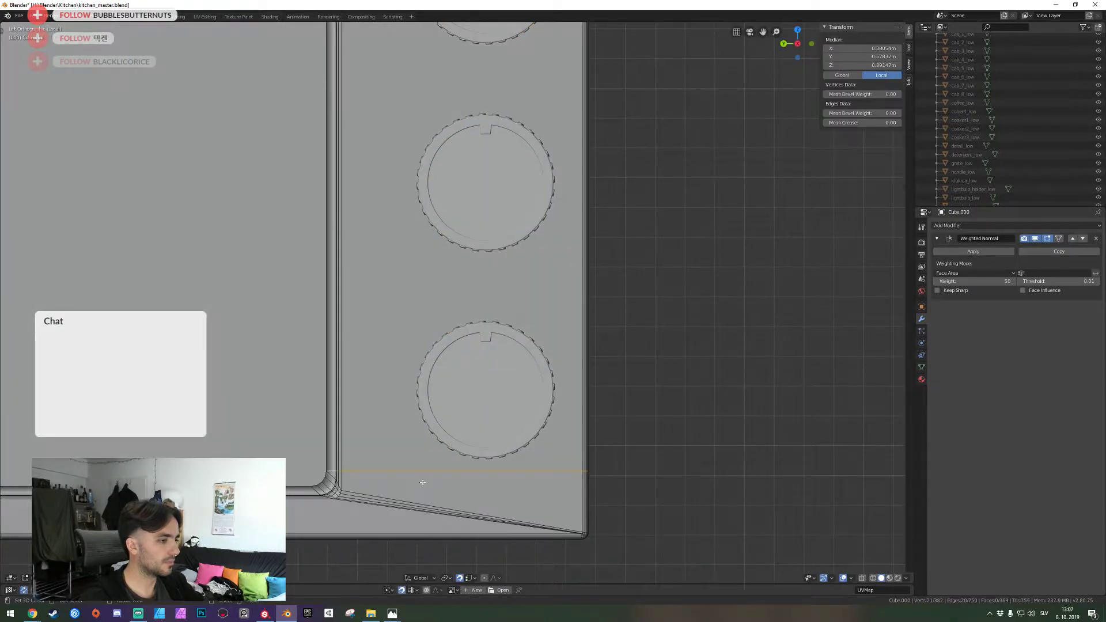
middle_click_drag(442, 329, 460, 343, "shift")
key("Tab")
left_click(476, 323)
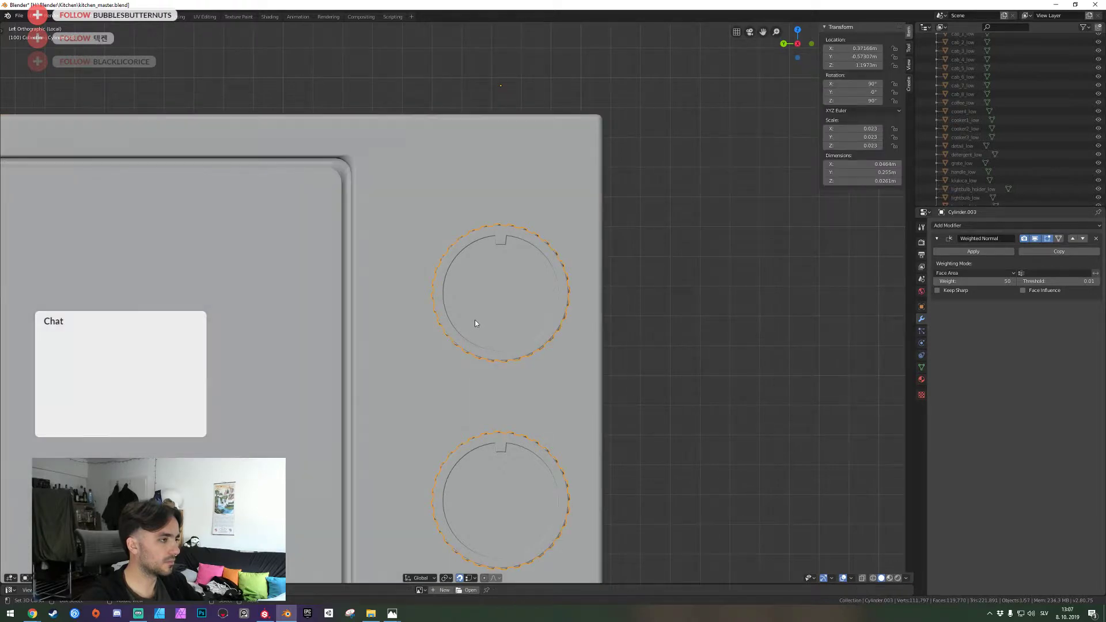
Undo the lowering of the knobs
key("ctrl+z")
key("ctrl+z")
key("ctrl+z")
key("ctrl+z")
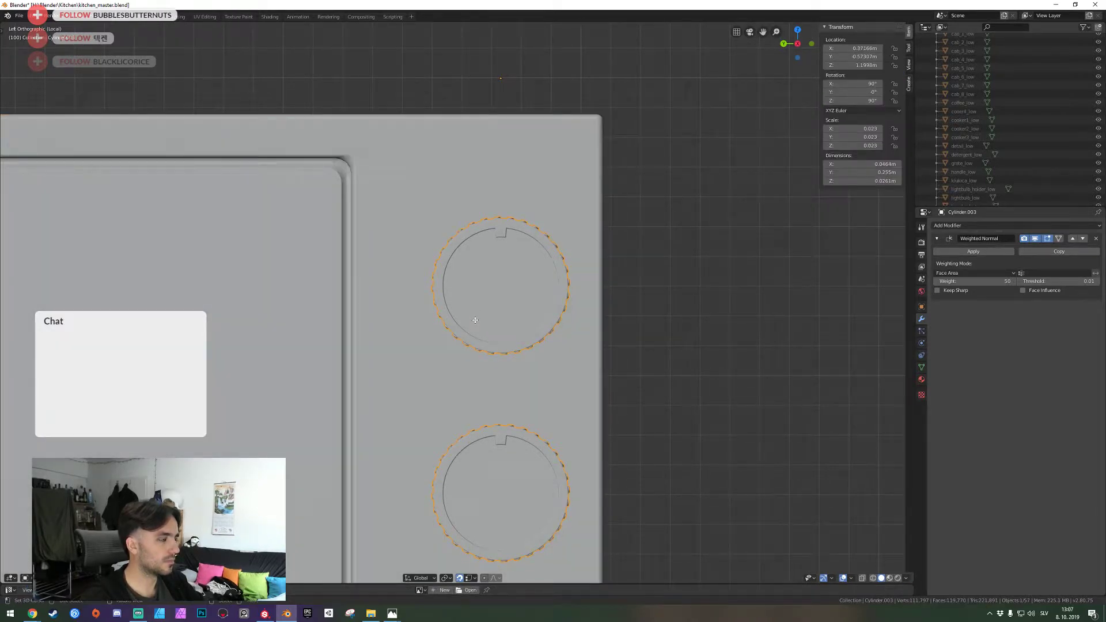
Compare the knobs with the panel's upper and lower edge loops, and raise them along Z to a Z location of about 1.202 m
key("Tab")
key("Tab")
left_click(427, 334)
key("Tab")
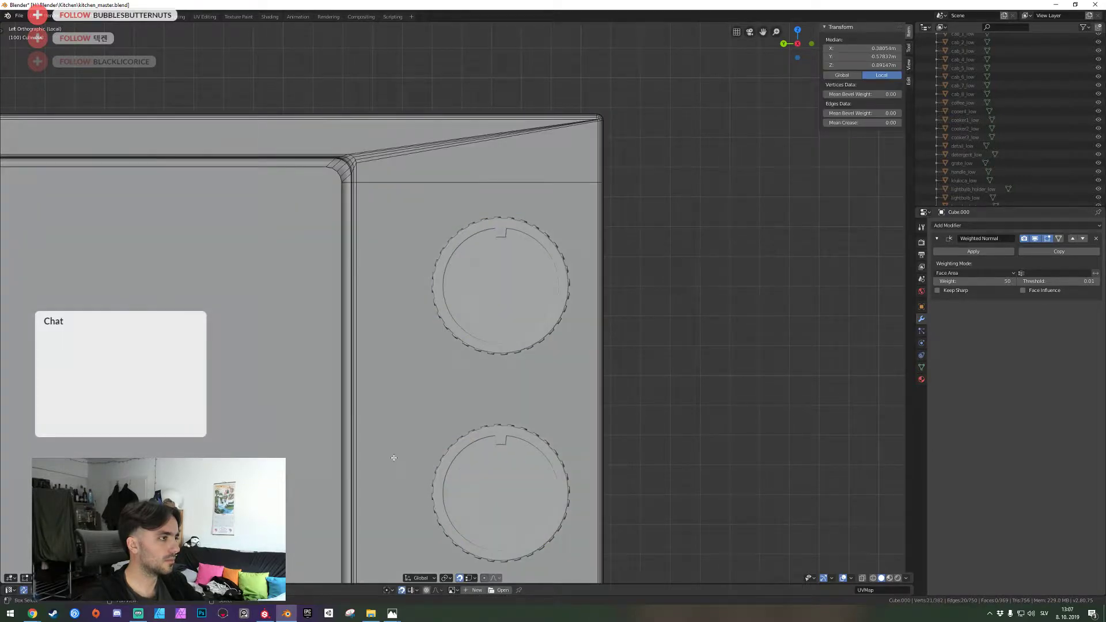
middle_click_drag(394, 458, 414, 113, "shift")
middle_click_drag(490, 391, 456, 87, "shift")
middle_click_drag(477, 274, 494, 428, "shift")
key("Tab")
right_click(495, 426)
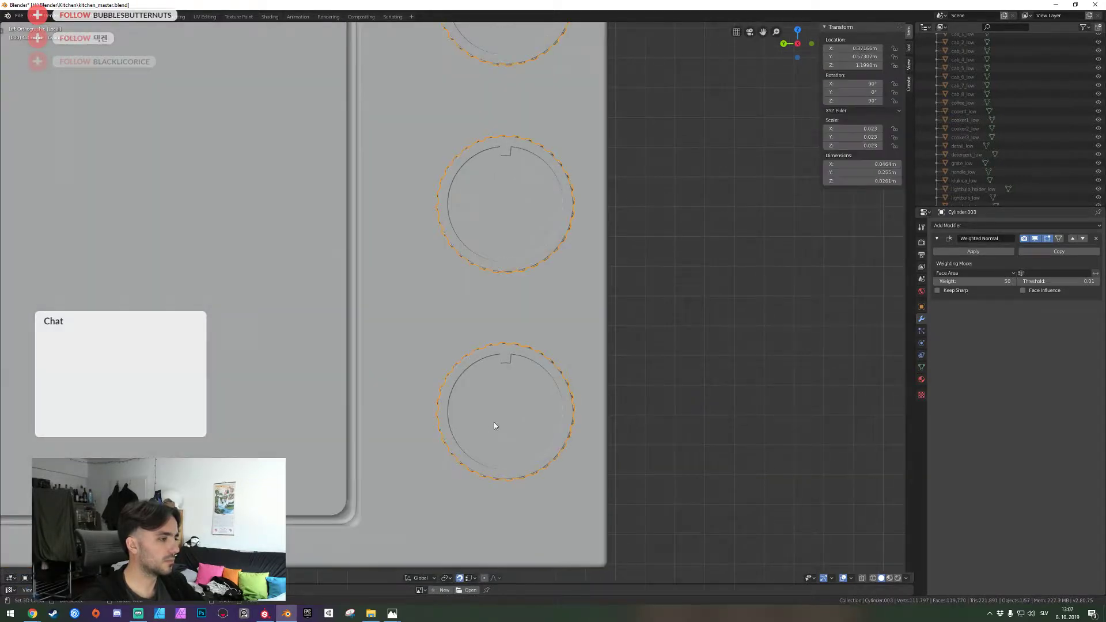
key("g")
key("z")
left_click(500, 372)
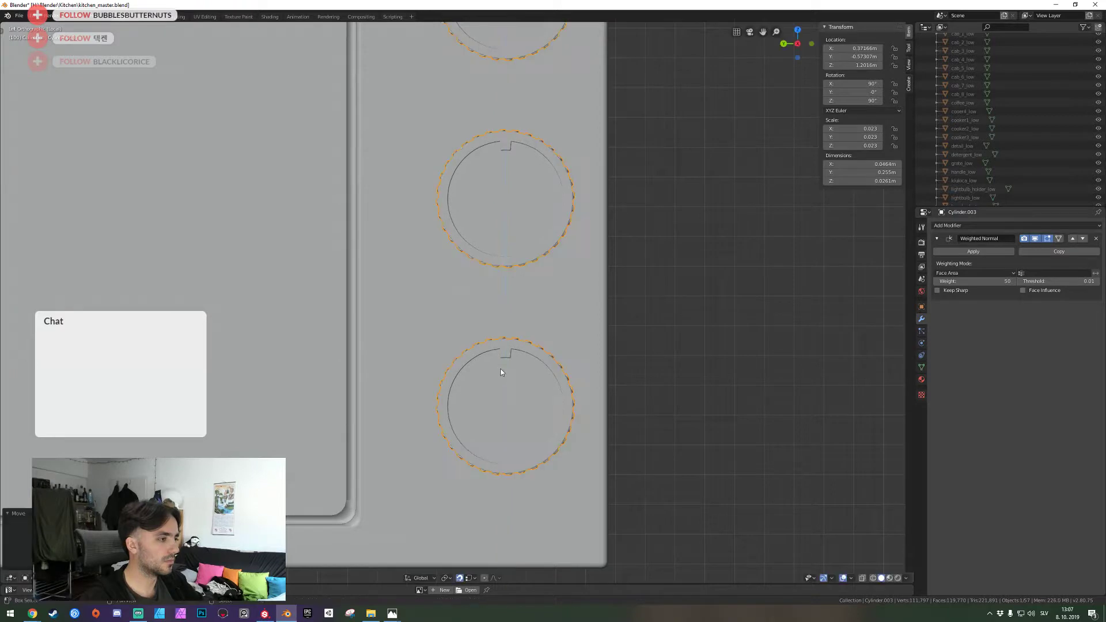
Check the raised knobs' spacing against the panel's edge loops in Edit Mode, and save the file from Object Mode
left_click(403, 392)
key("Tab")
middle_click_drag(420, 308, 461, 564, "shift")
middle_click_drag(487, 55, 458, 303, "shift")
key("Tab")
key("ctrl+s")
Inspect the cooker's shaded front panel and knobs within the full kitchen scene, and save the file again
key("shift+grave")
key("s")
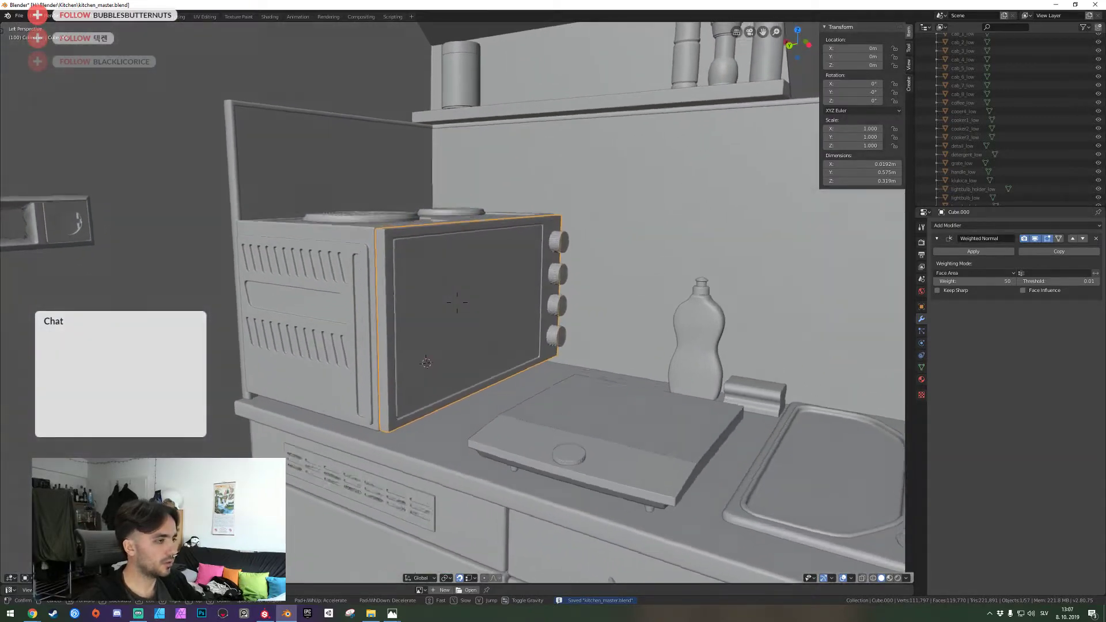
key("w")
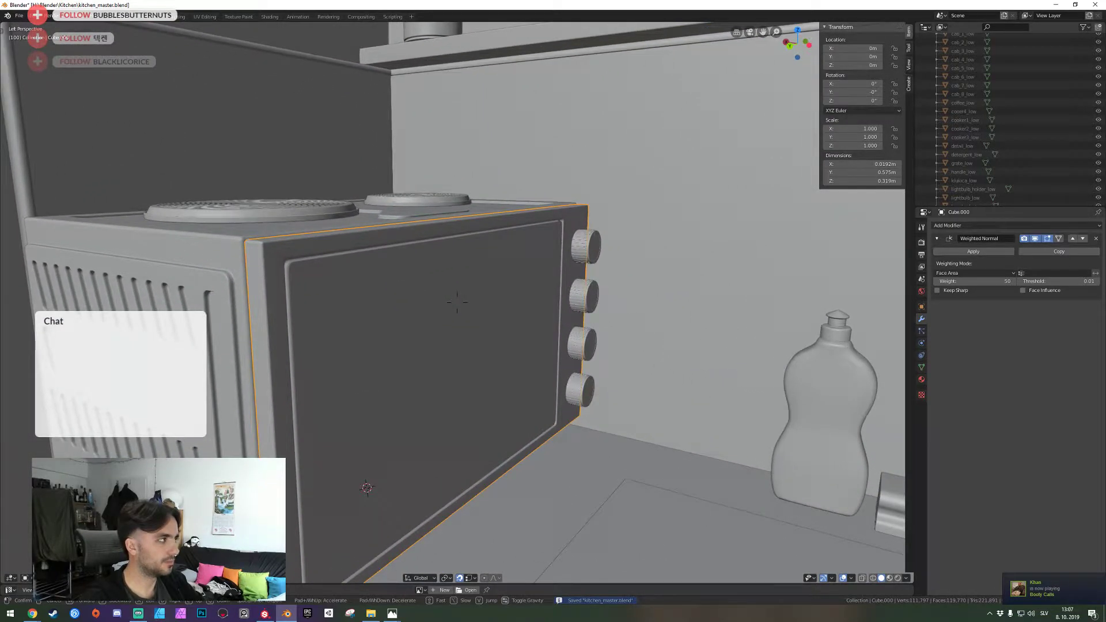
left_click(457, 303)
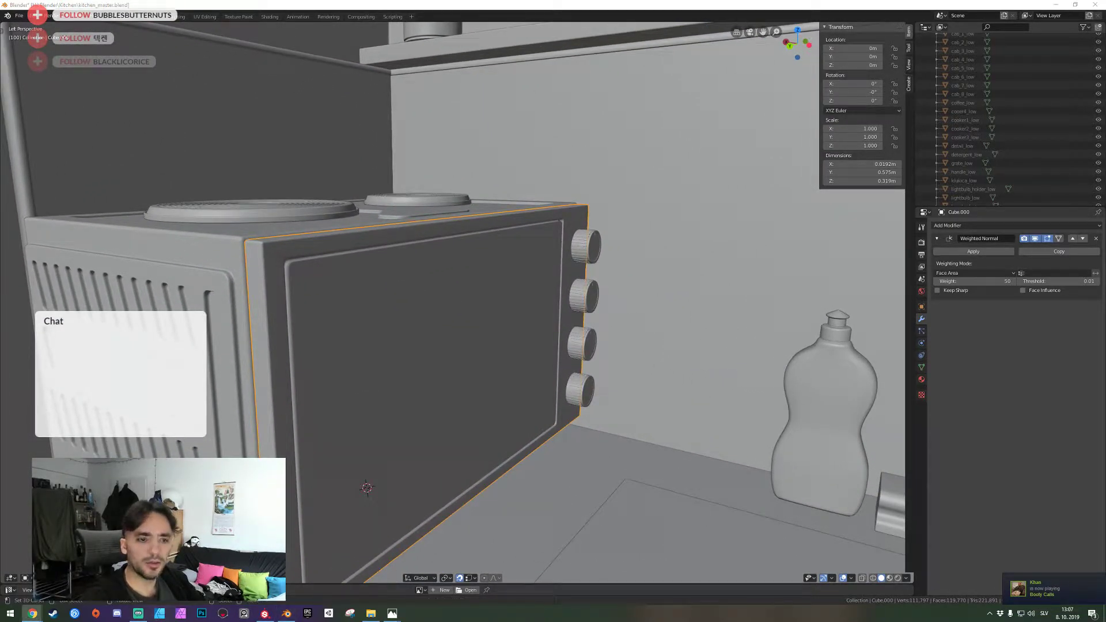
key("shift+grave")
key("s")
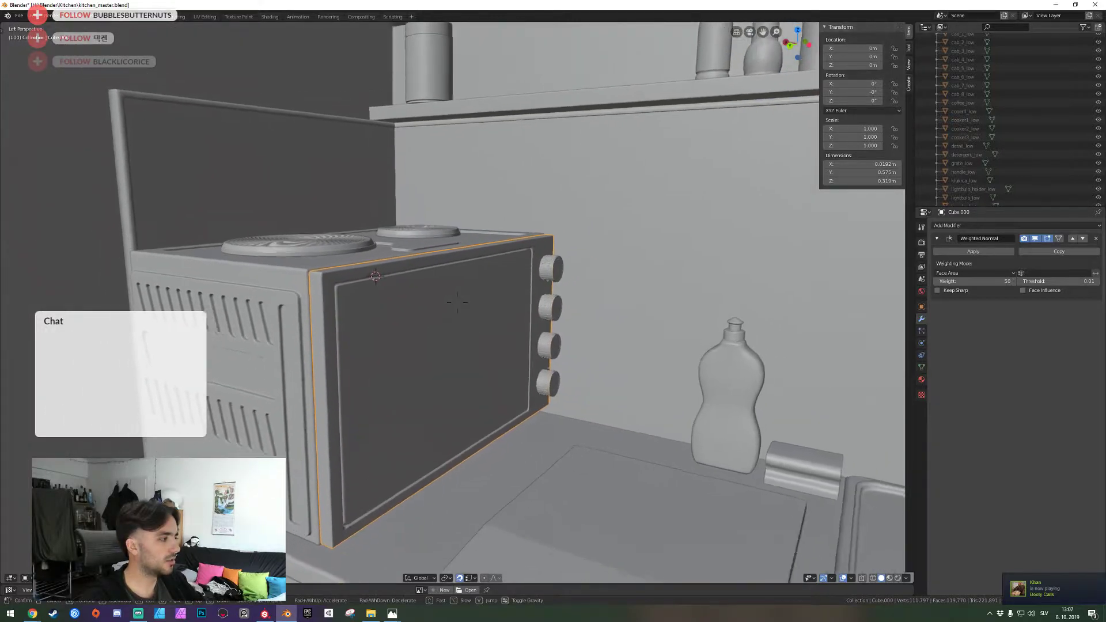
key("w")
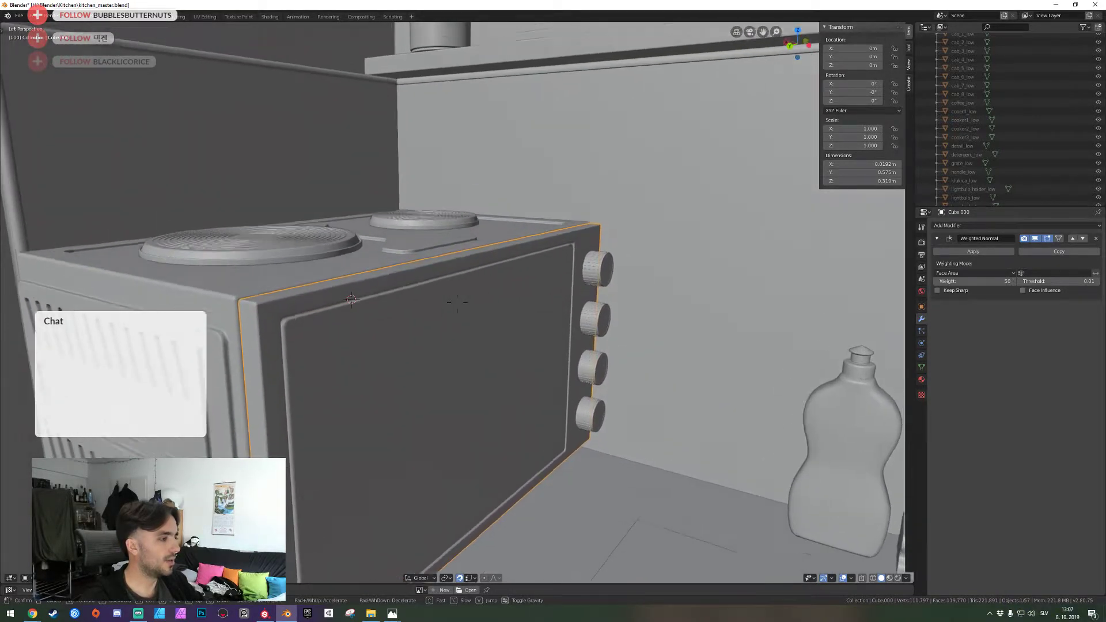
left_click(457, 306)
key("ctrl+s")
Inspect the cooker front panel's groove and corner topology up close in Edit Mode, and compare it with the shading in Object Mode
key("Tab")
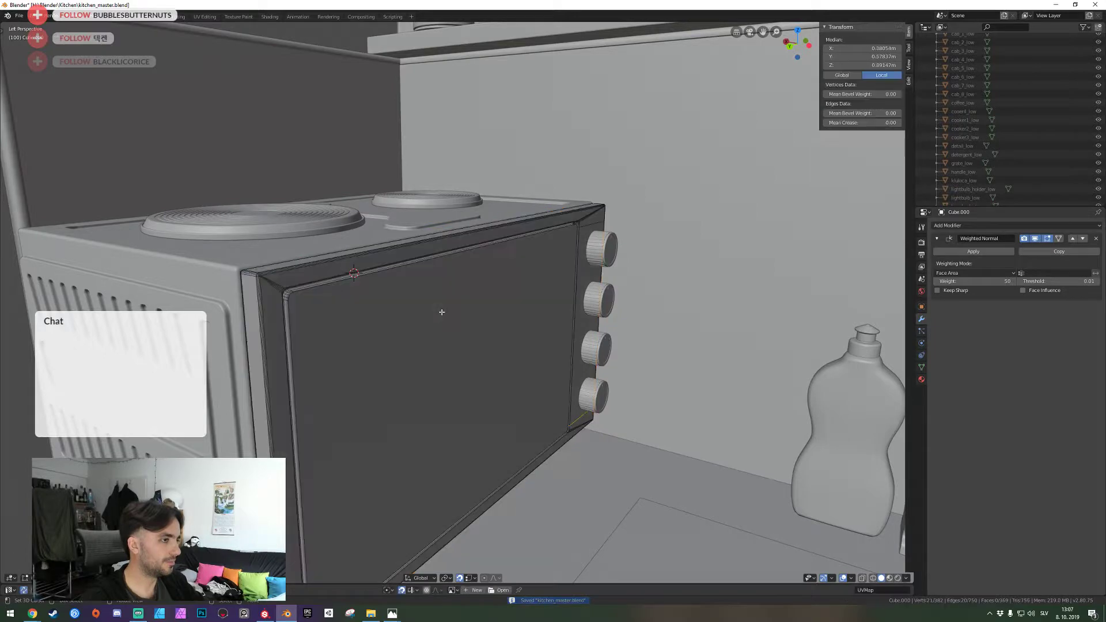
key("shift+grave")
key("w")
key("Tab")
key("shift+grave")
key("s")
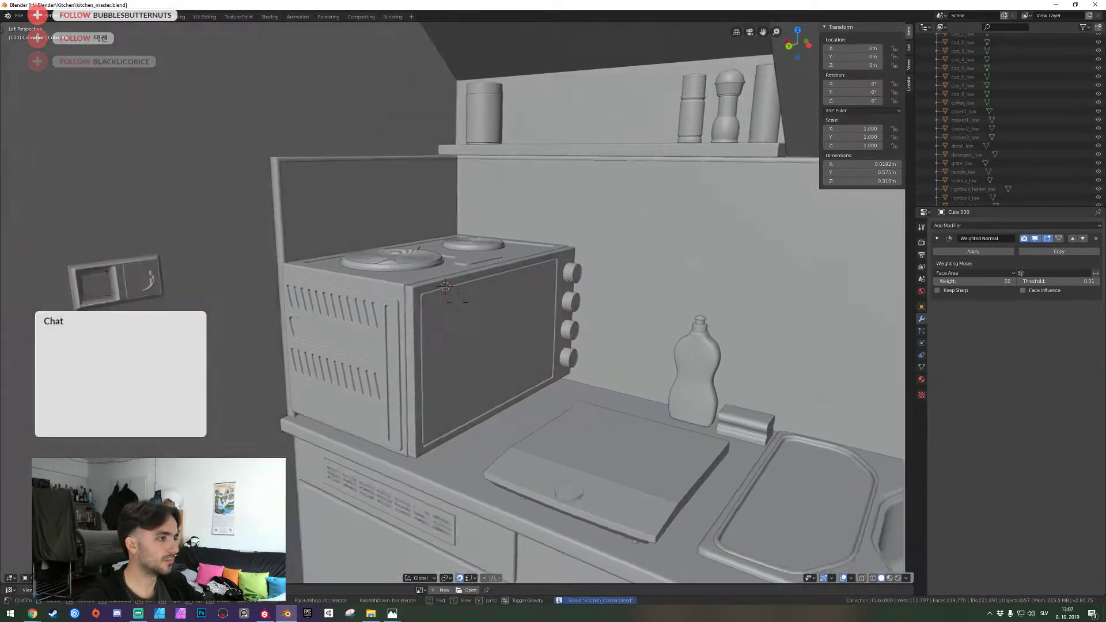
key("w")
left_click(458, 303)
key("Tab")
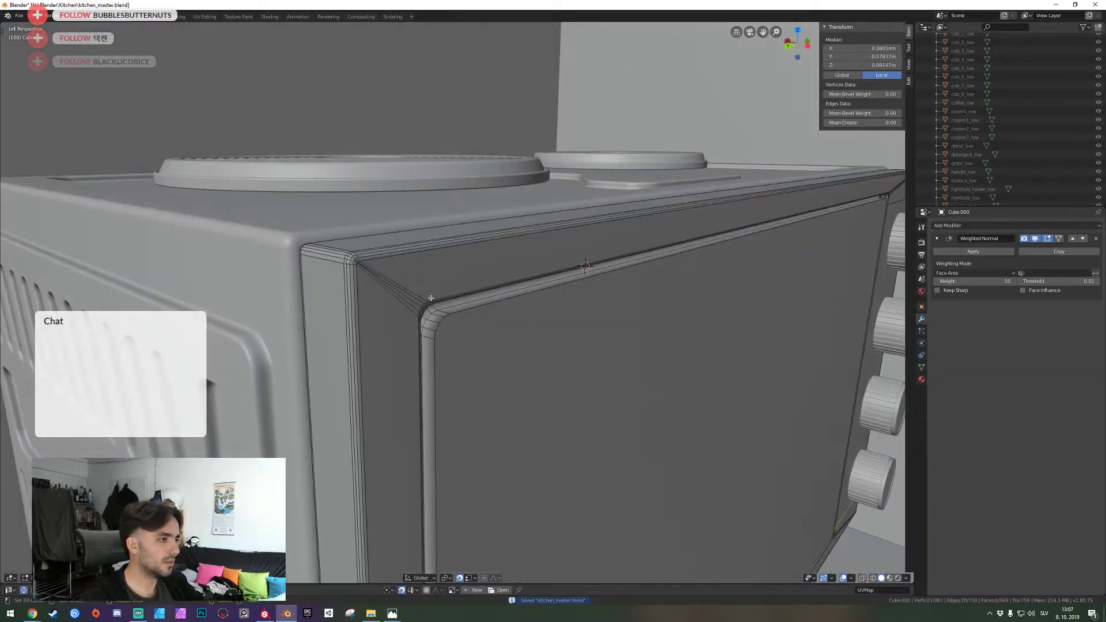
key("shift+grave")
key("w")
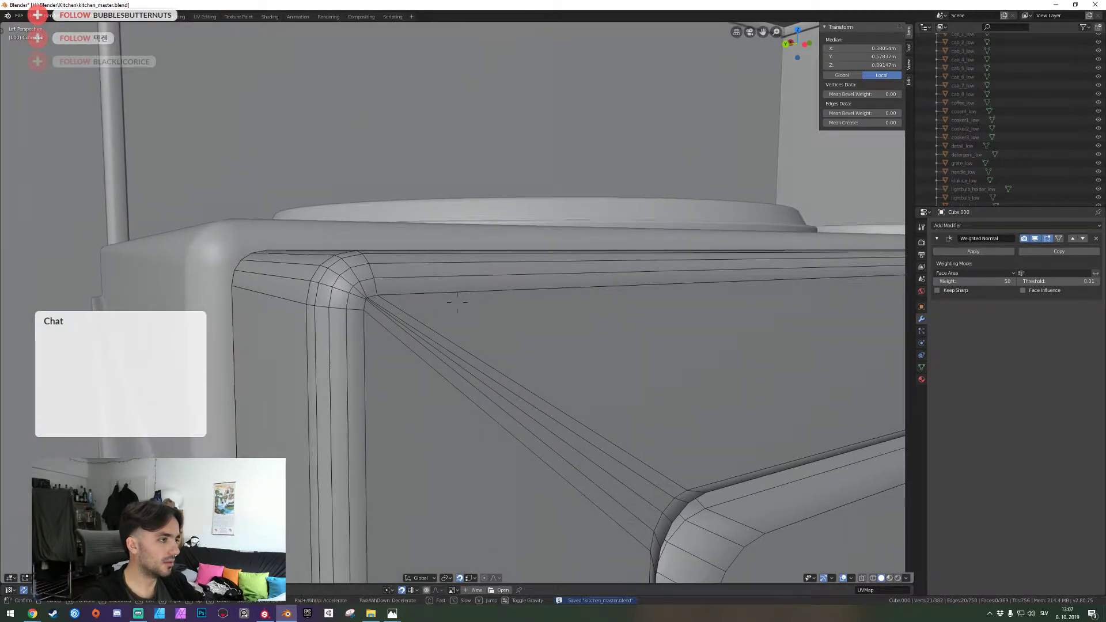
key("s")
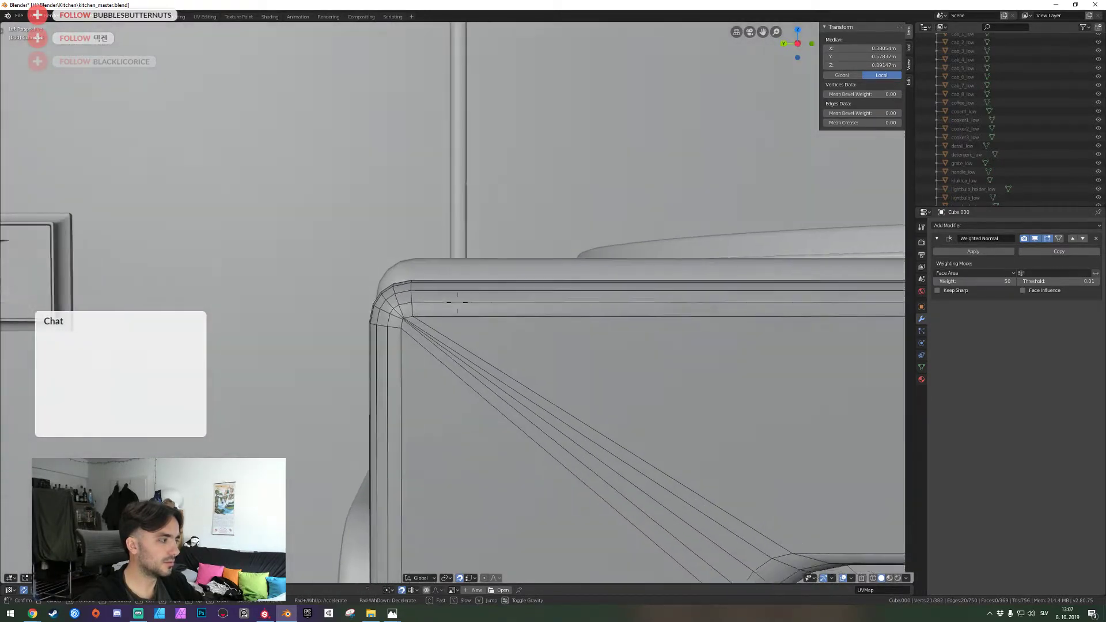
key("a")
left_click(457, 303)
key("Tab")
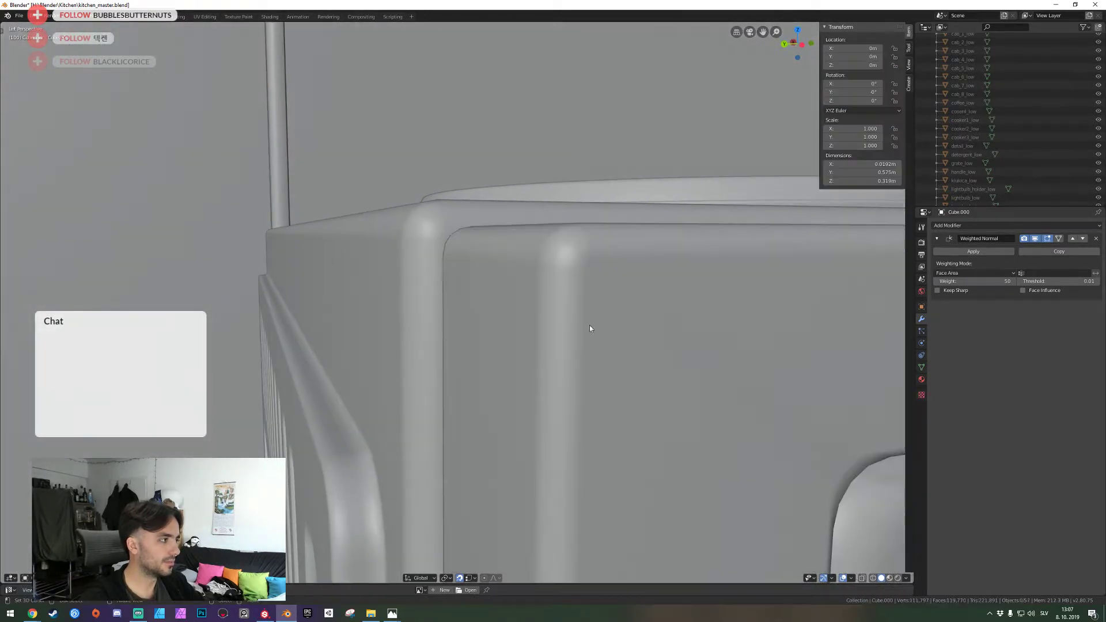
Check the effect of the Weighted Normal modifier's viewport display on the front panel's corner shading
left_click(1037, 239)
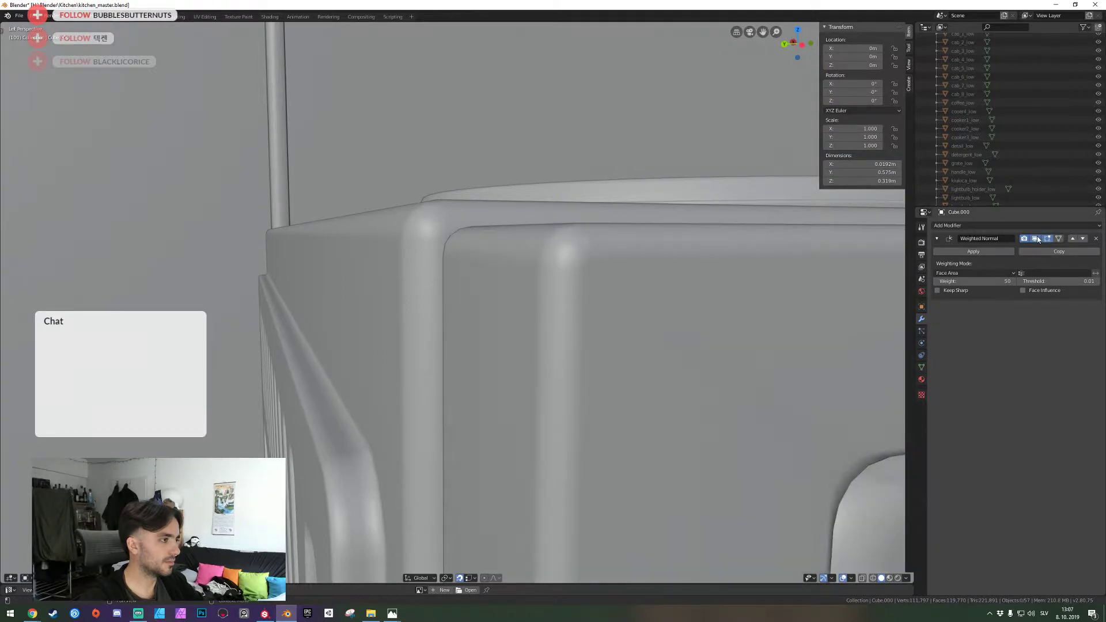
key("shift+grave")
key("s")
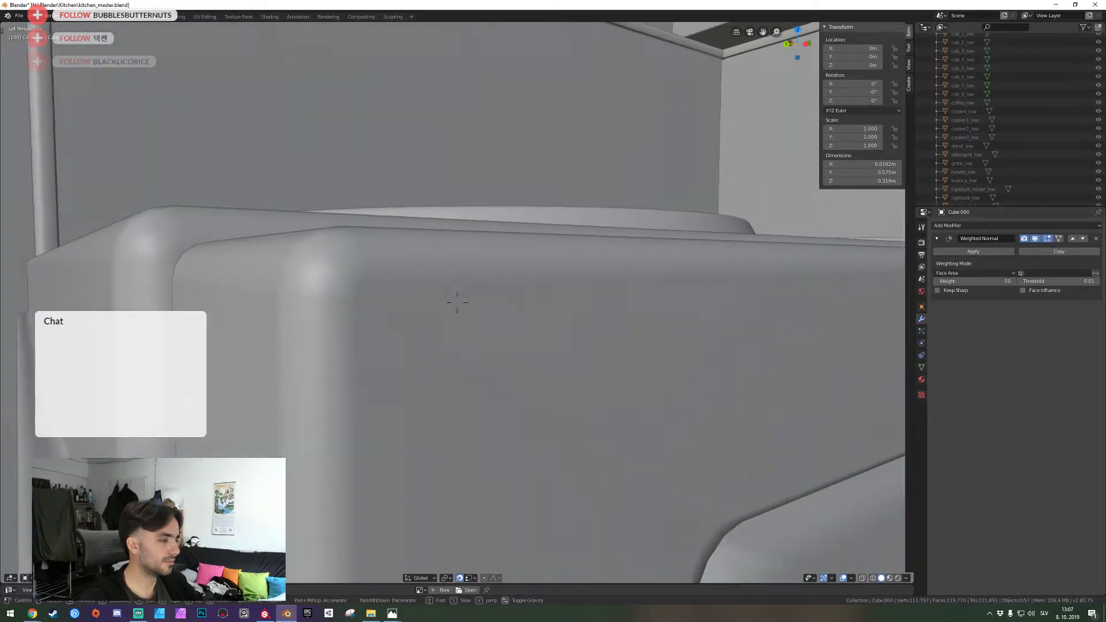
left_click(457, 302)
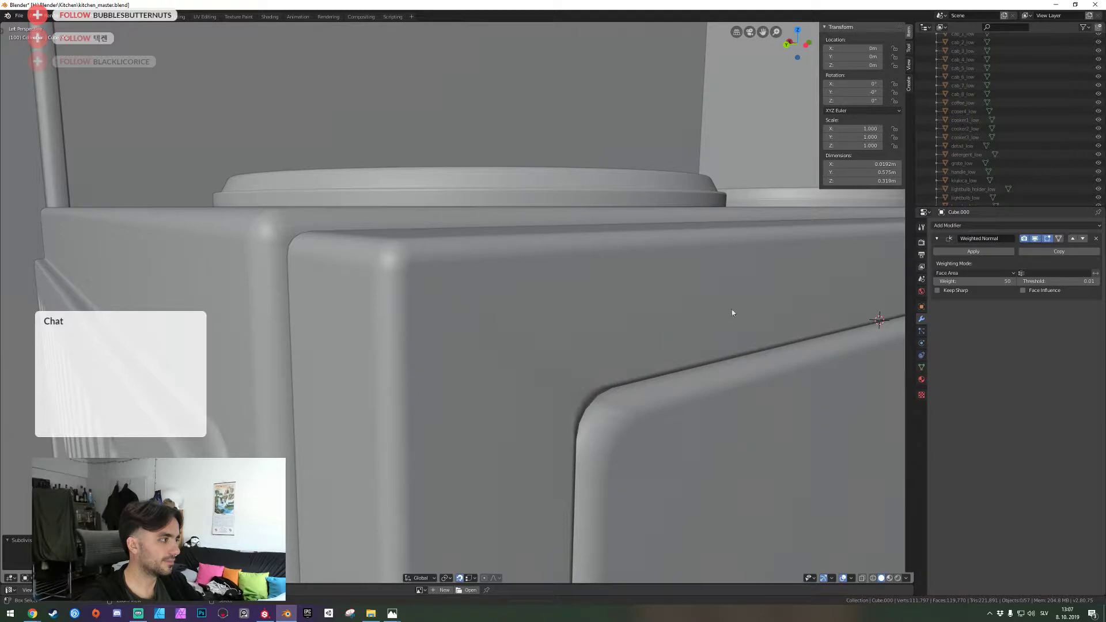
Try a level 1 Subdivision modifier on the cooker's front panel, and remove it
left_click(568, 316)
key("ctrl+1")
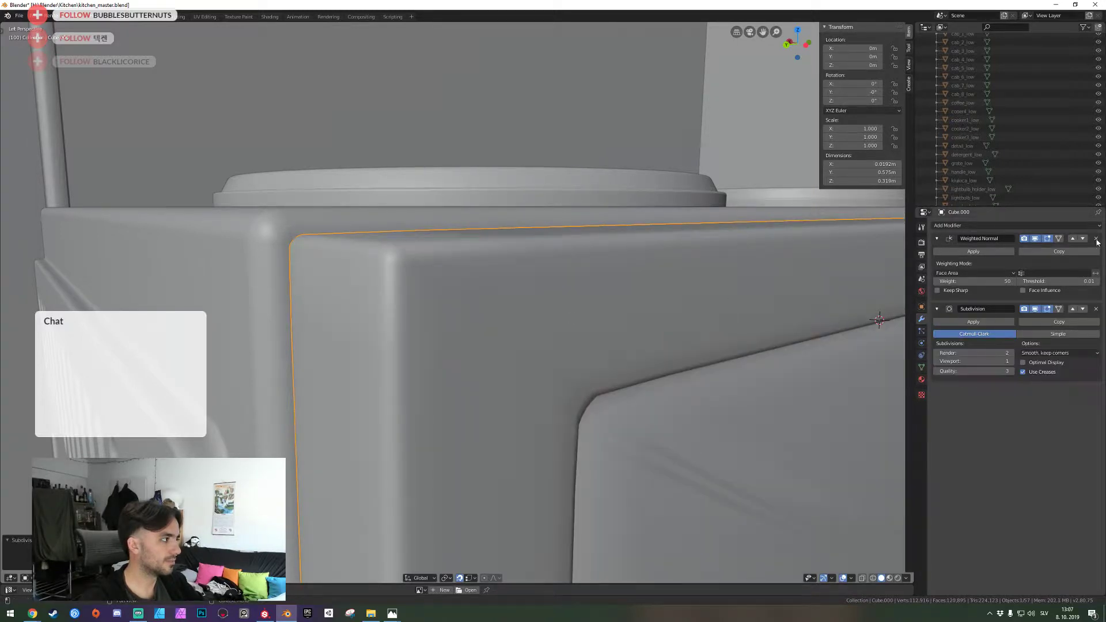
left_click(1097, 310)
Check the front panel's corner shading, save the file, and look over the whole cooker
key("shift+grave")
key("s")
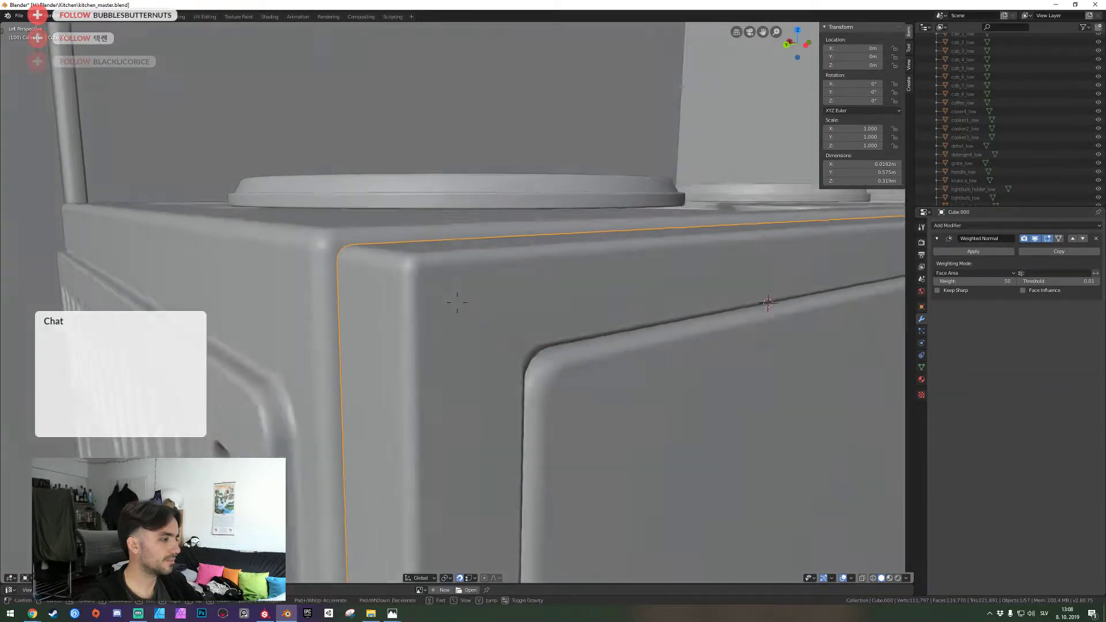
left_click(457, 303)
key("Tab")
key("Tab")
key("ctrl+s")
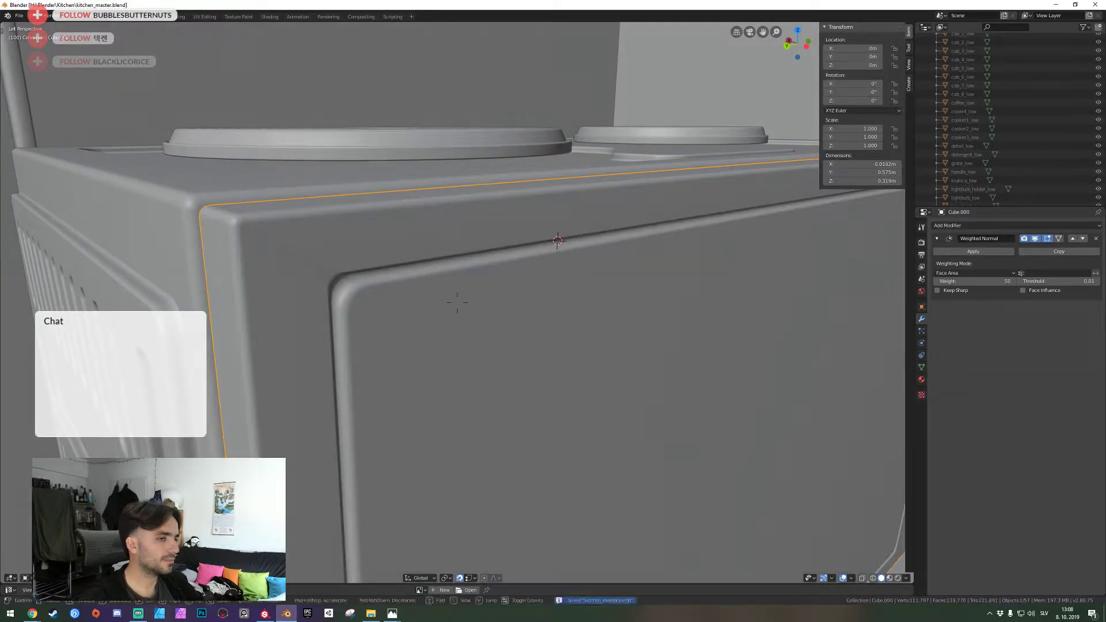
key("shift+grave")
key("s")
key("a")
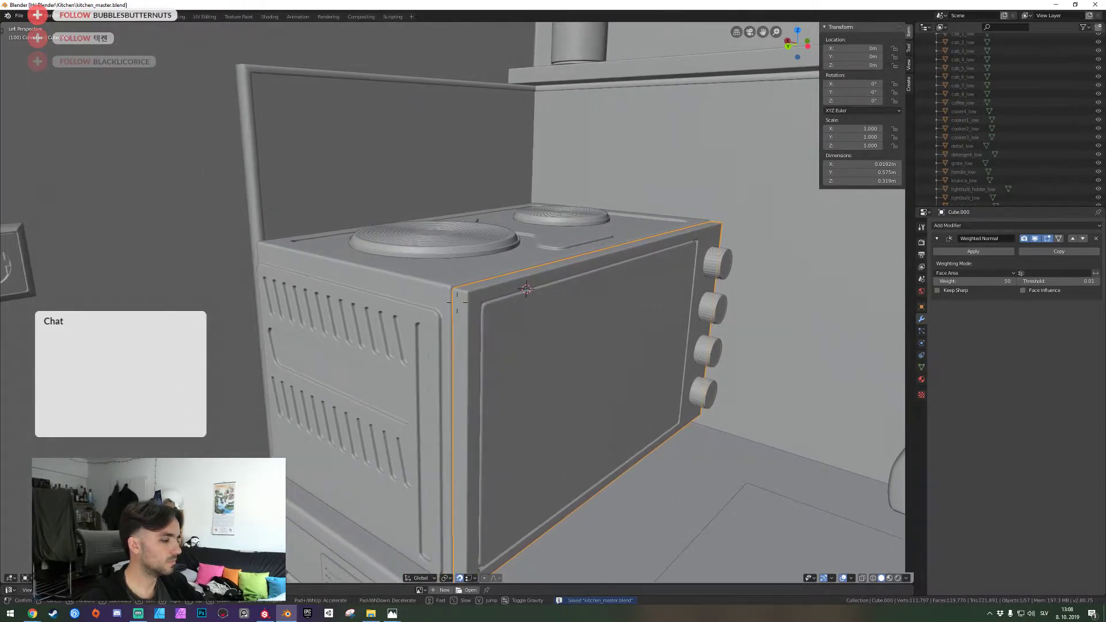
key("d")
key("a")
left_click(458, 306)
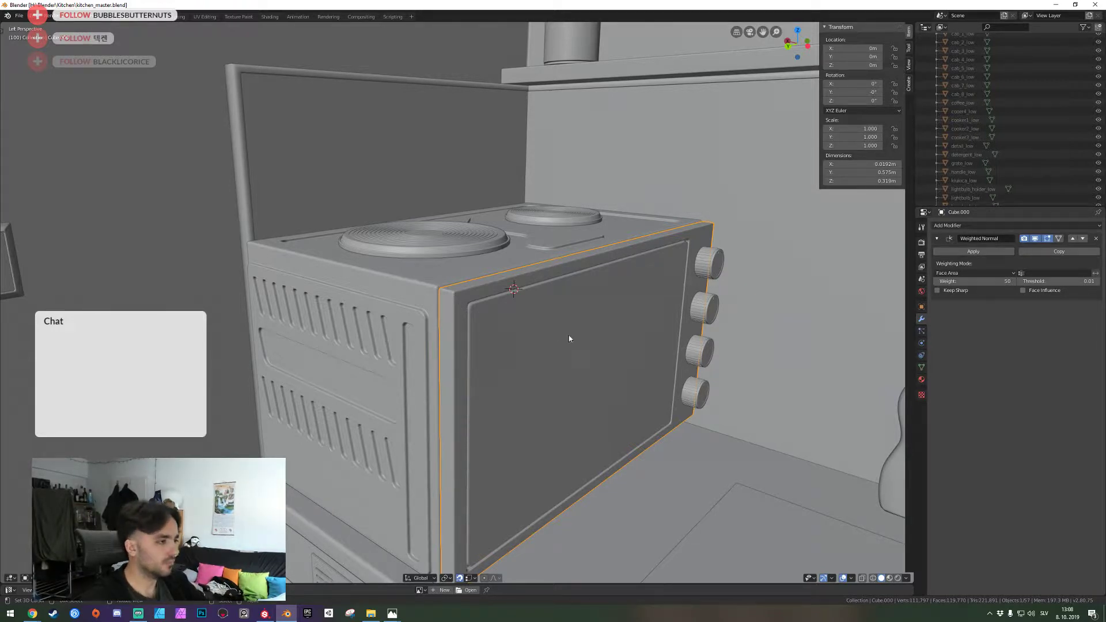
Enter Edit Mode on the front panel and select the edge loop bounding the large inner face inside the groove
left_click(569, 335)
key("shift+grave")
key("w")
left_click(458, 306)
key("Tab")
scroll(457, 306, "up", 4)
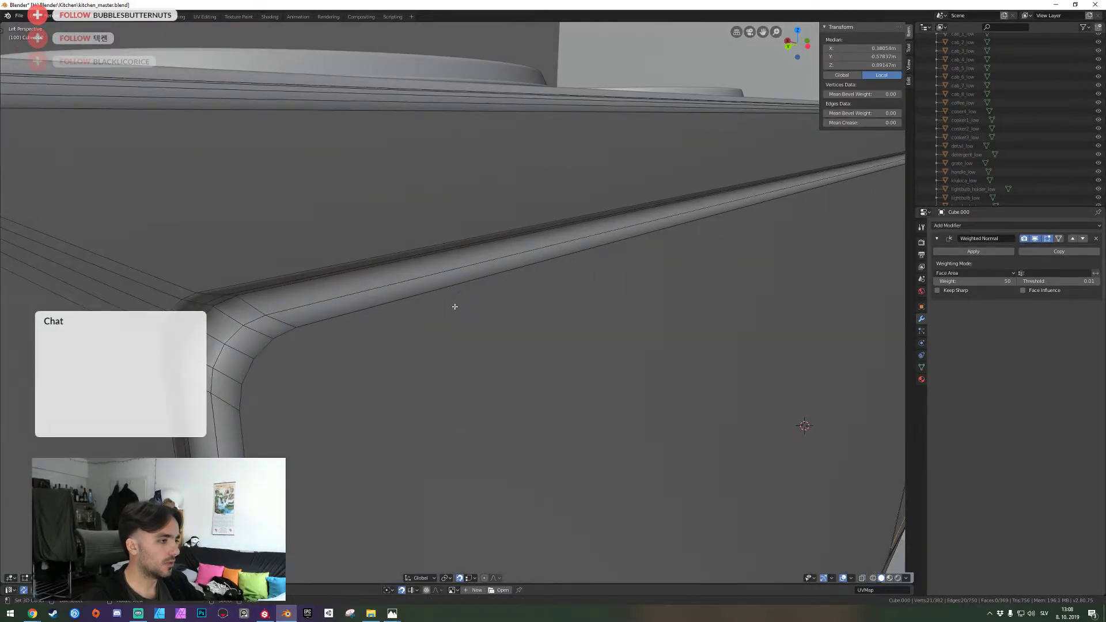
left_click(342, 327, "alt")
key("alt+a")
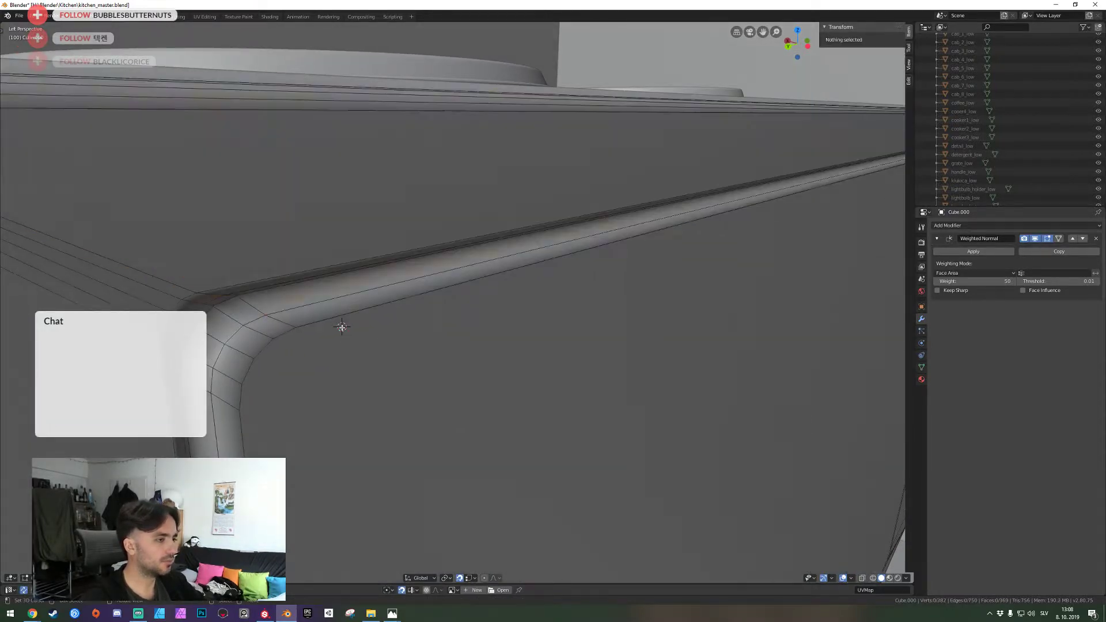
left_click(342, 327)
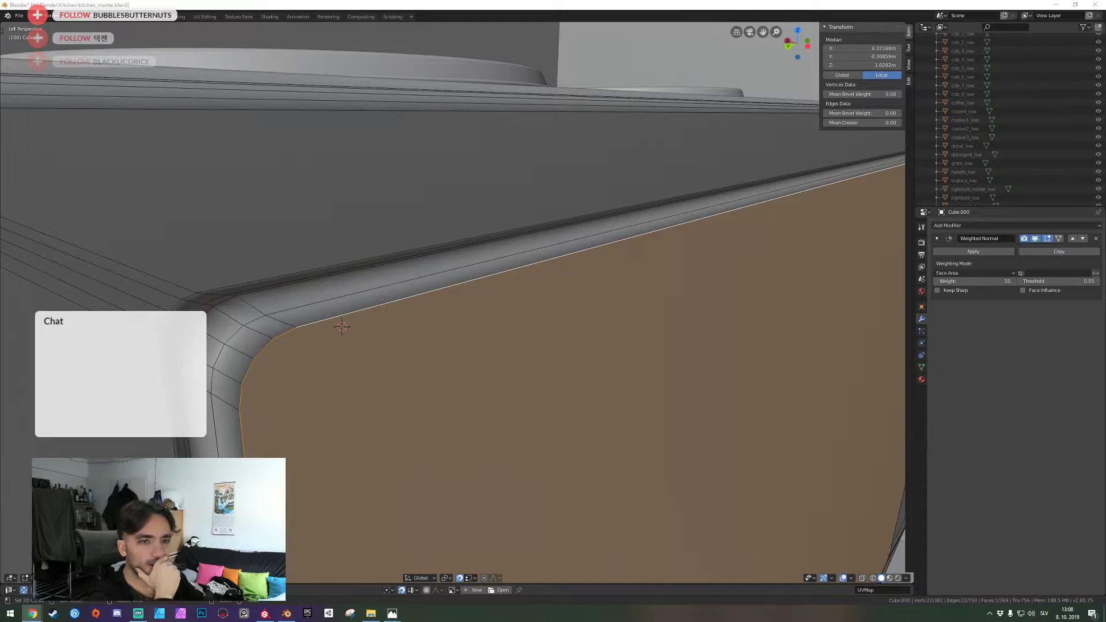
Review the front panel from a distance with the inner face's boundary selected, and save the file
key("shift+grave")
key("s")
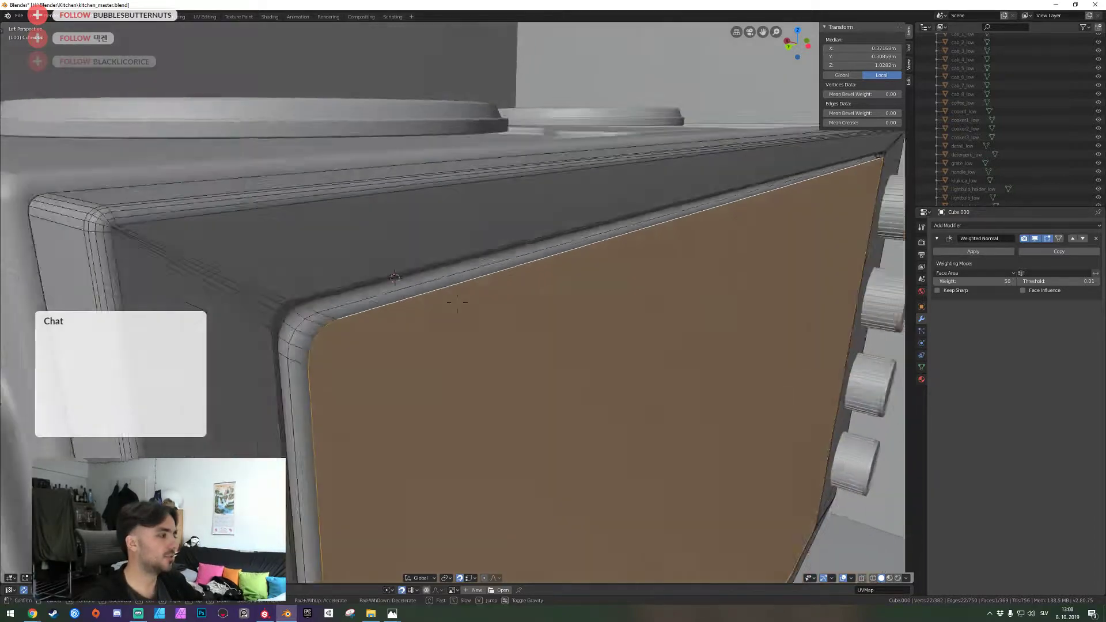
key("s")
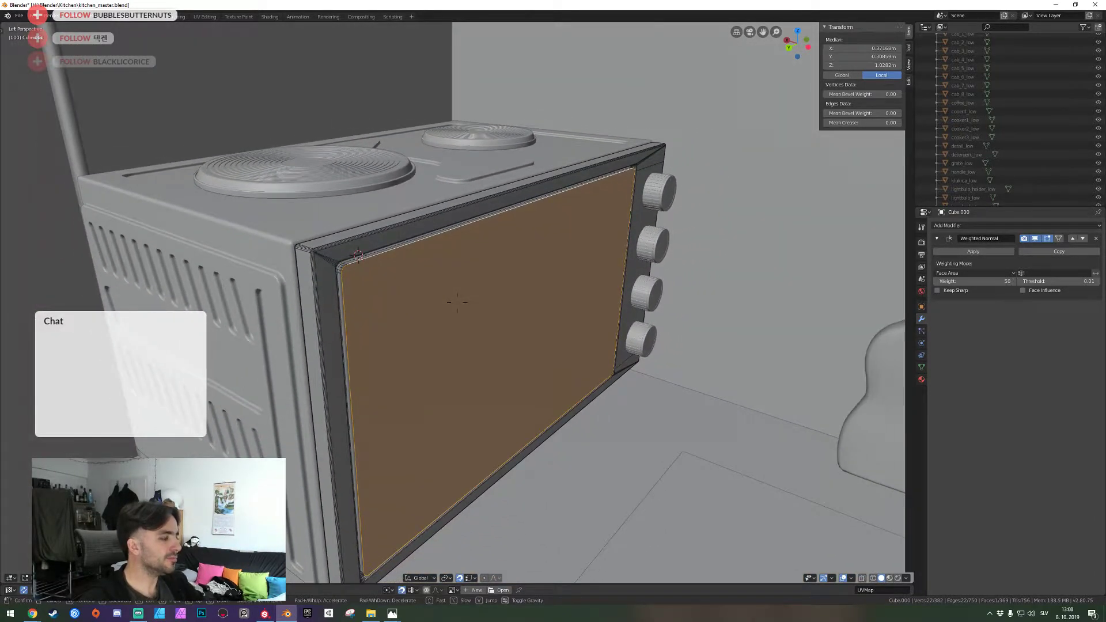
key("w")
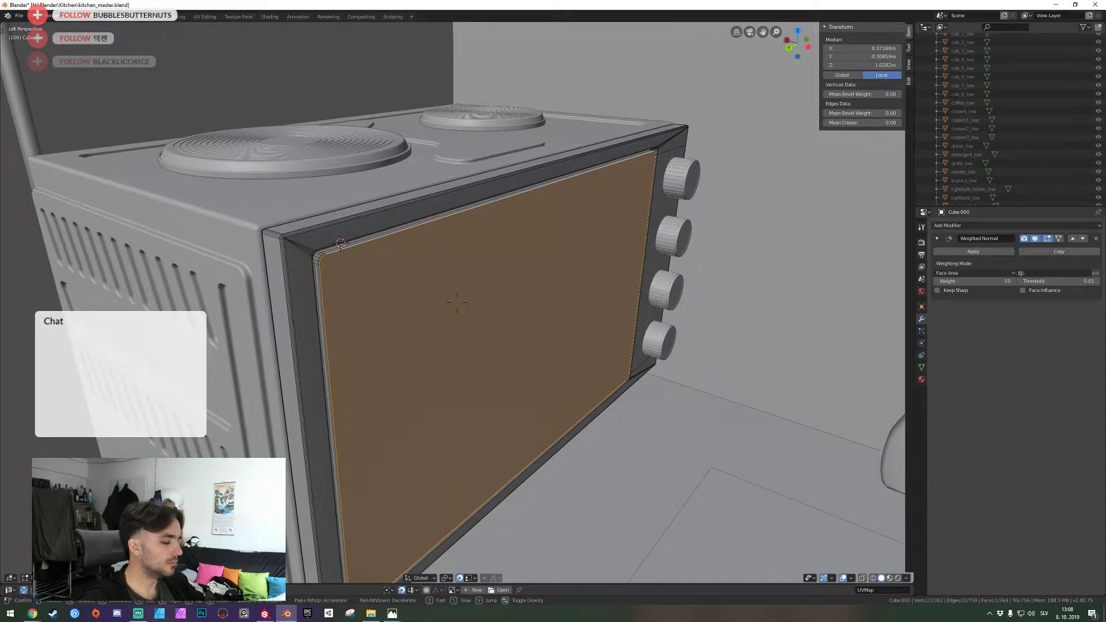
left_click(457, 302)
key("ctrl+s")
key("shift+grave")
key("q")
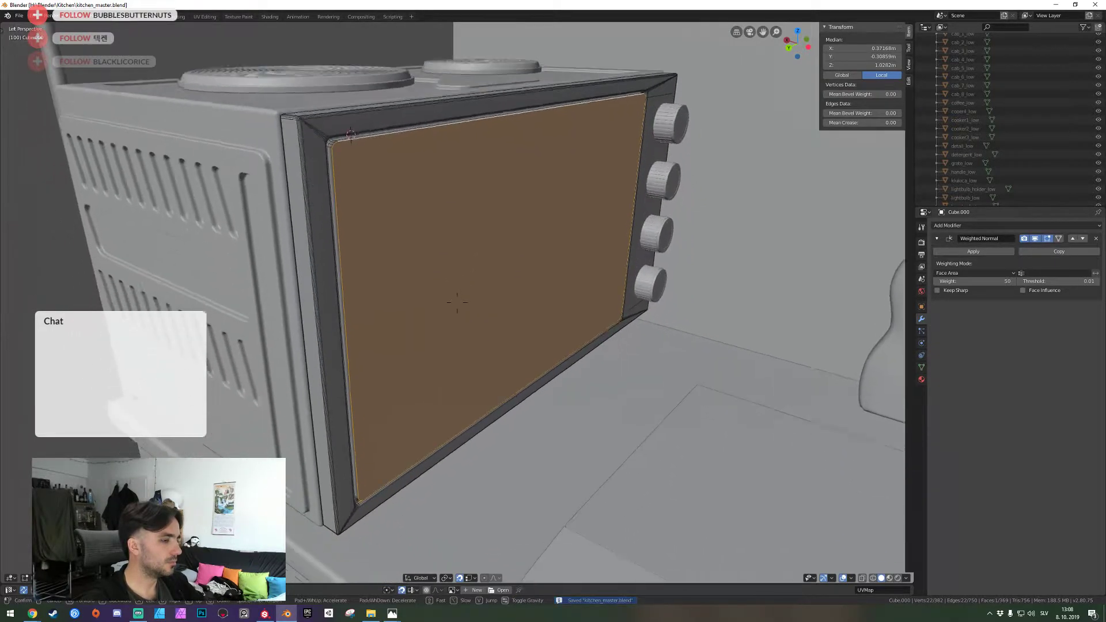
key("w")
key("q")
key("e")
key("s")
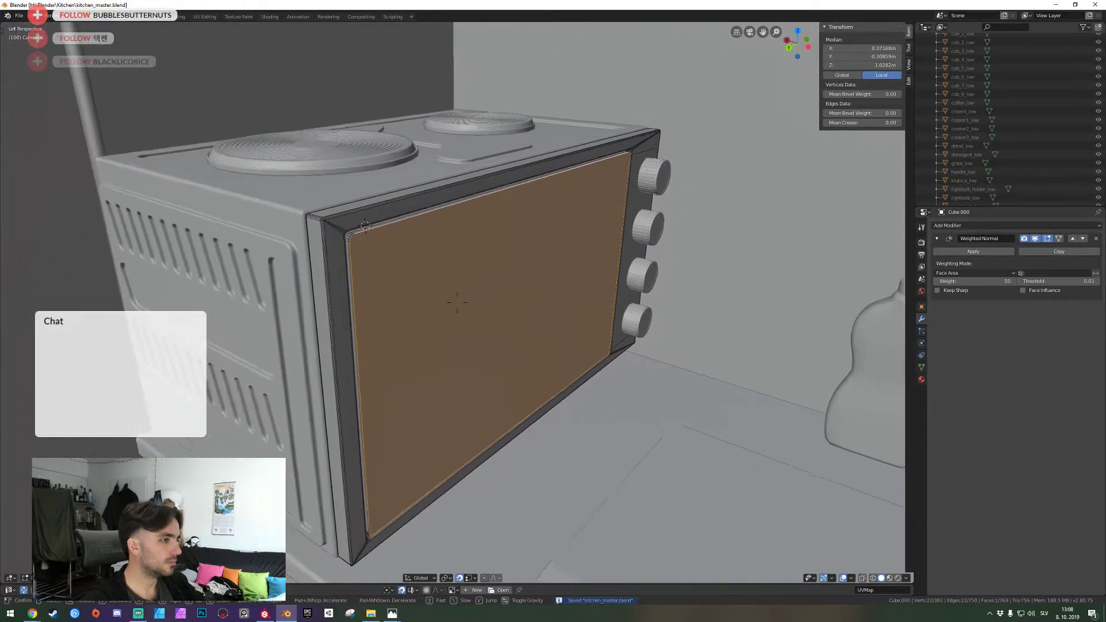
key("w")
left_click(457, 302)
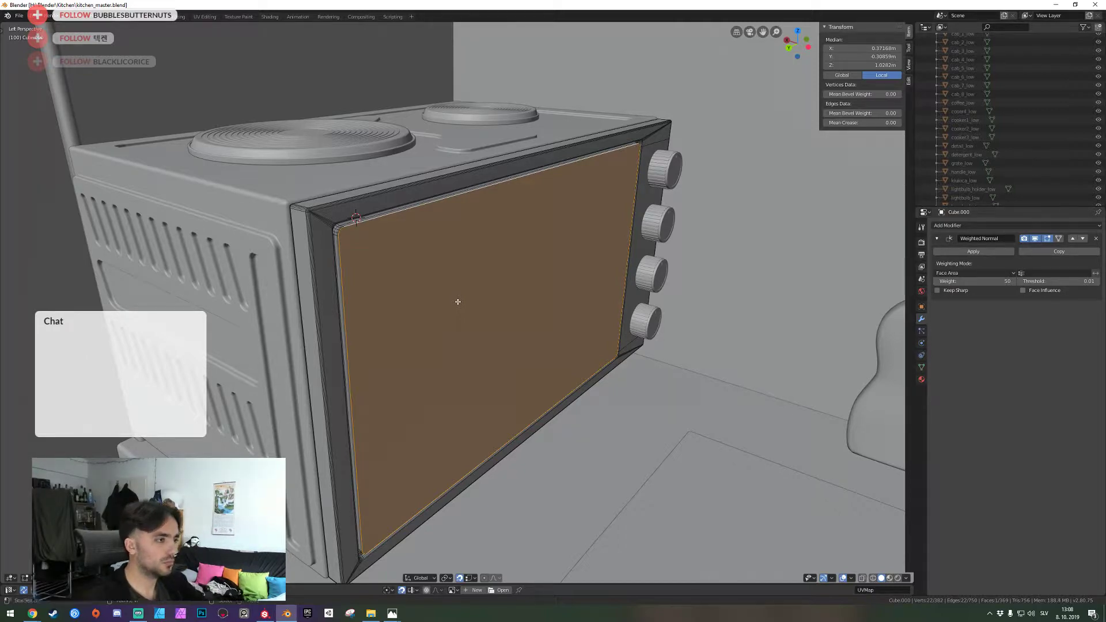
Bevel the inner and outer edge loops of the groove's inner rim with 3 segments and a width of about 0.000128 m
middle_click_drag(458, 302, 446, 304)
middle_click_drag(334, 224, 454, 345, "shift")
scroll(454, 344, "up", 7)
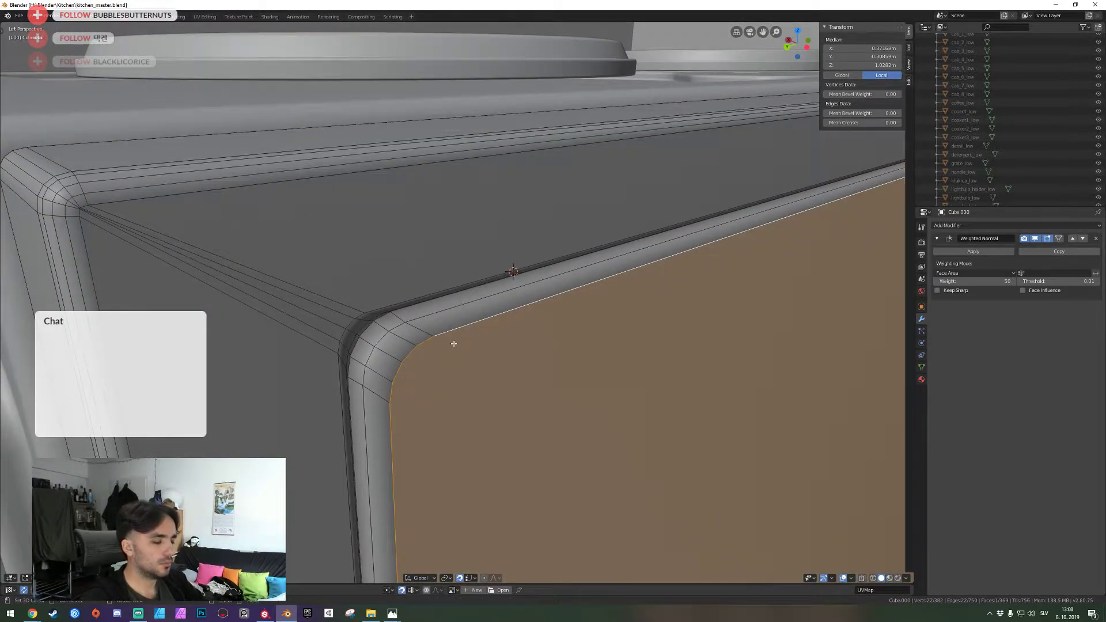
key("shift+grave")
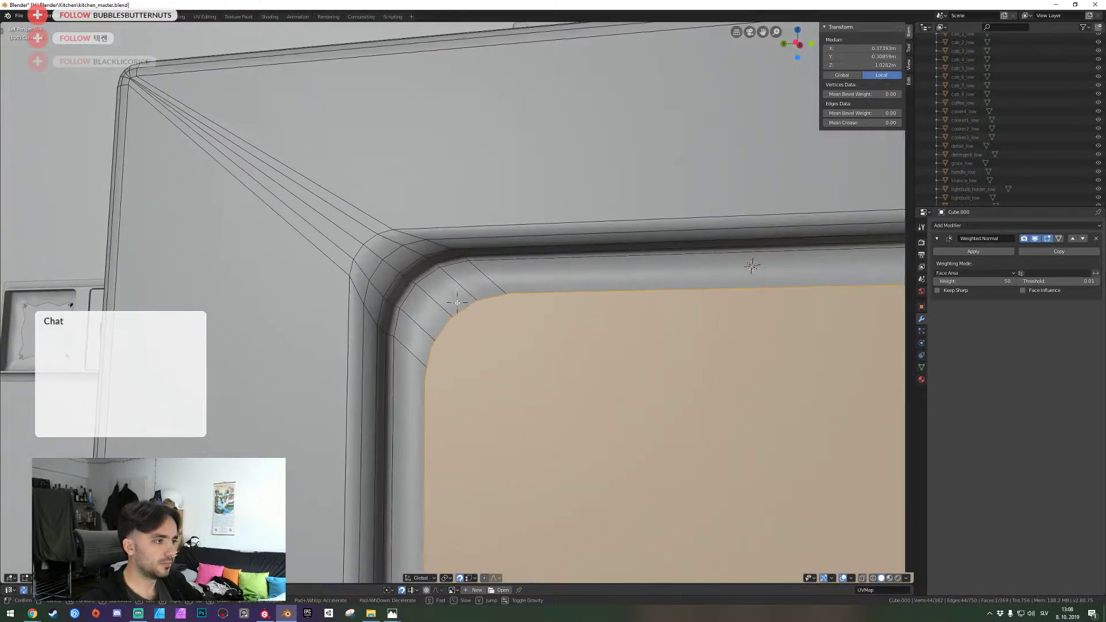
left_click(457, 303)
key("ctrl+b")
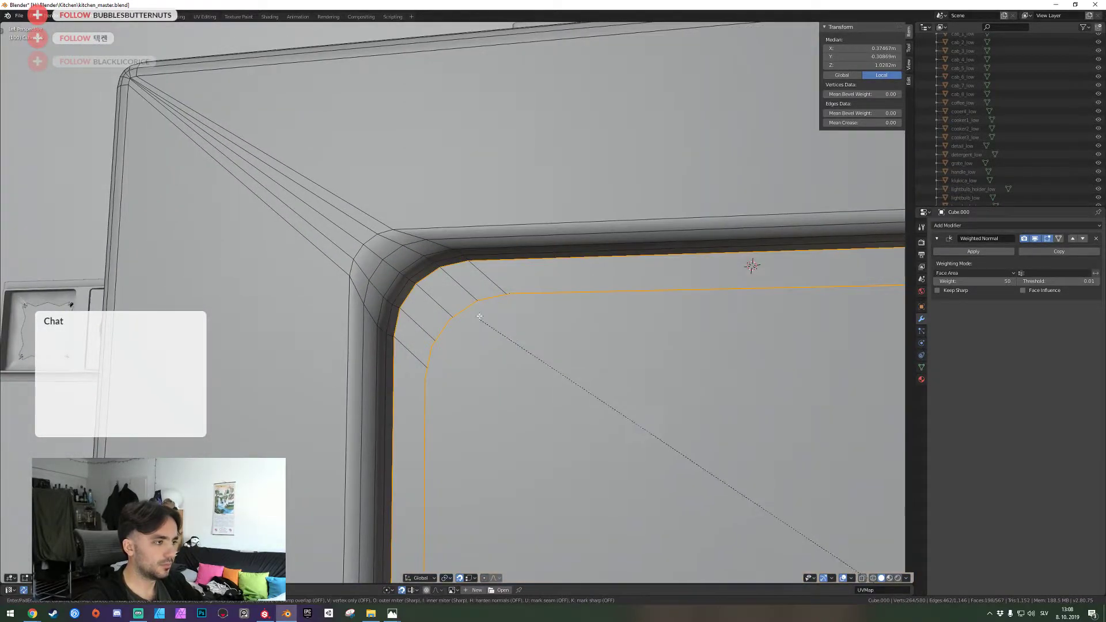
left_click(572, 383)
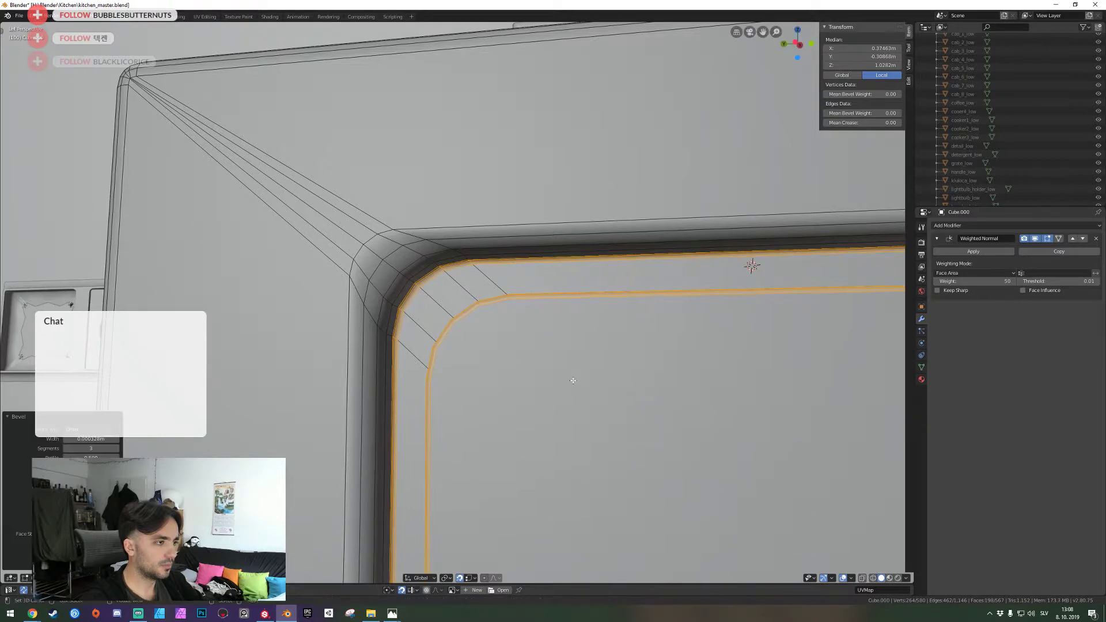
Examine the newly beveled inner rim up close and on the shaded cooker within the kitchen scene
key("shift+grave")
left_click(457, 303)
key("alt+a")
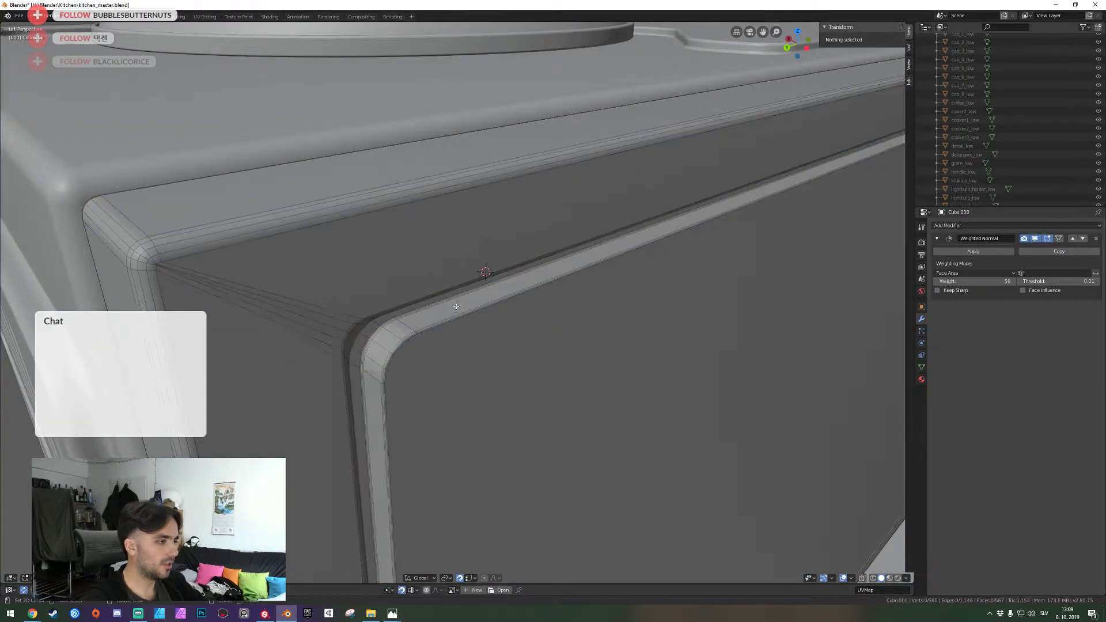
key("shift+grave")
left_click(457, 302)
key("Tab")
key("shift+grave")
key("s")
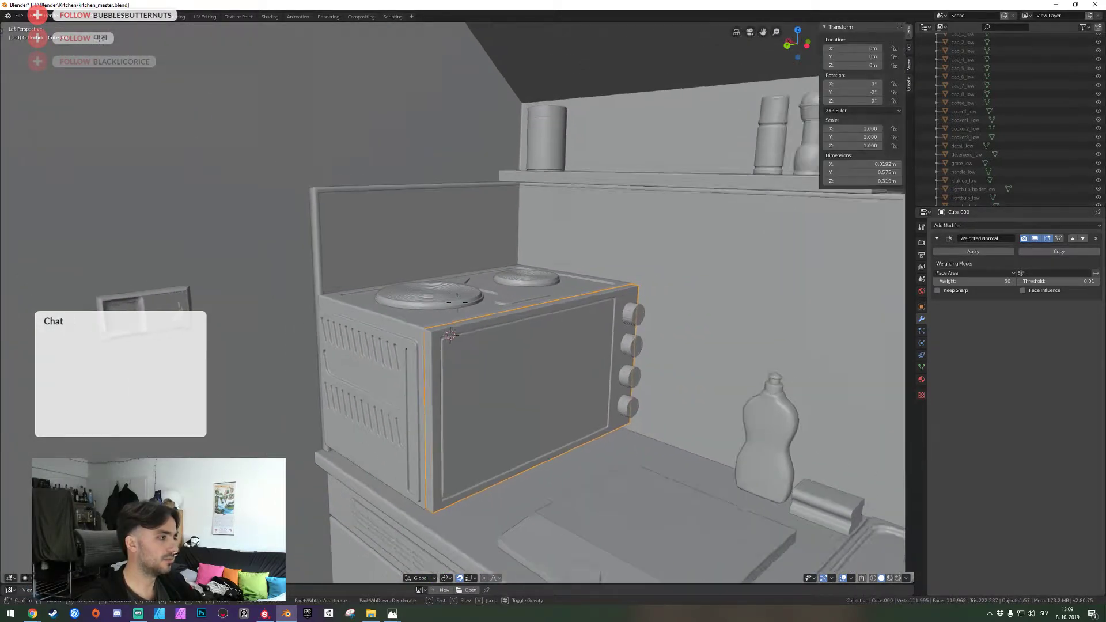
key("w")
left_click(458, 302)
key("Tab")
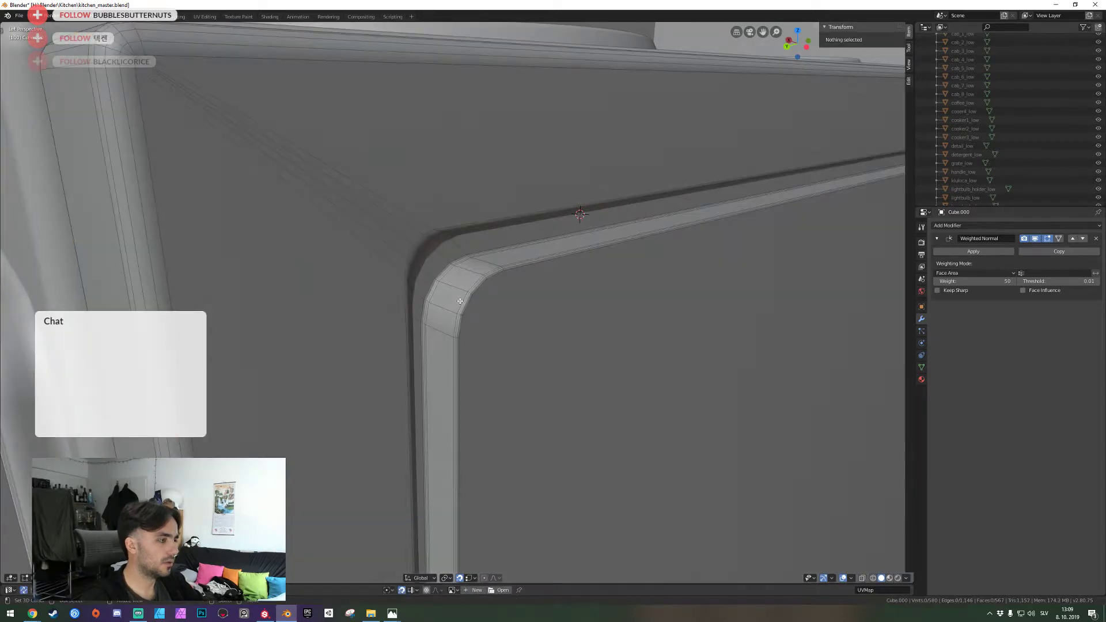
Select all face loops of the inner rim, including both bevels, and isolate the front panel in a left orthographic local view
scroll(460, 301, "up", 5)
left_click(454, 324, "alt")
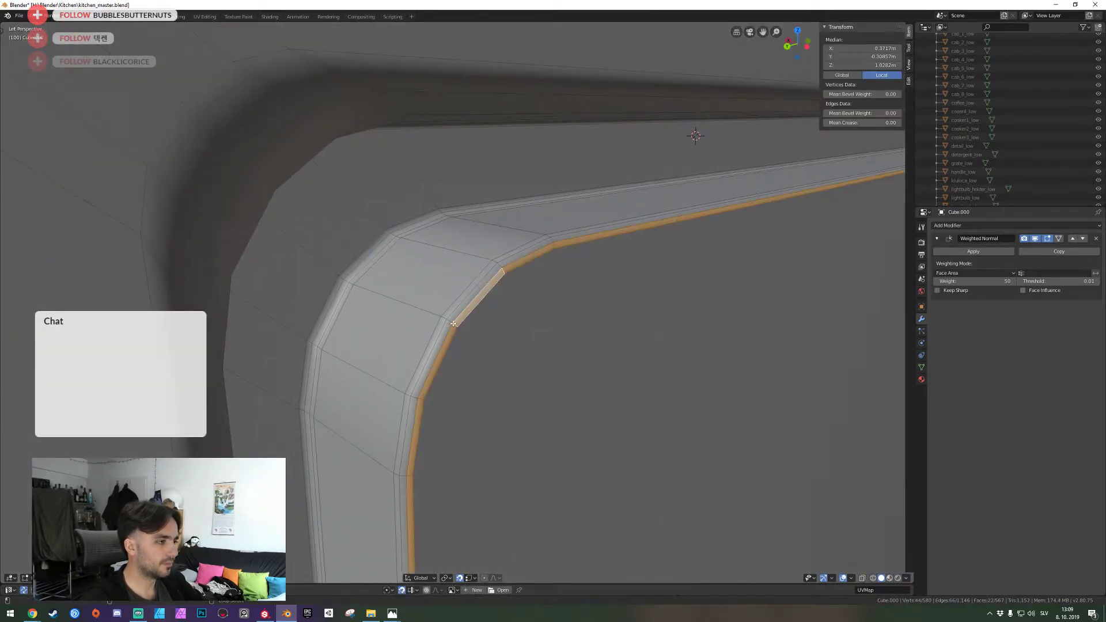
left_click(450, 320, "alt+shift")
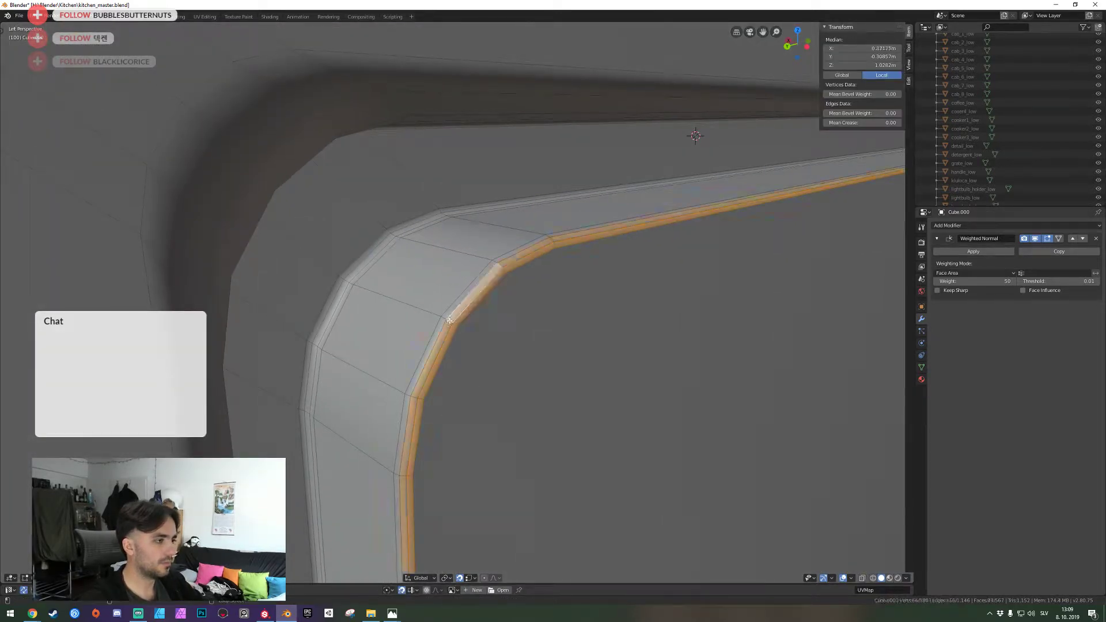
left_click(357, 295, "alt+shift")
left_click(344, 283, "alt+shift")
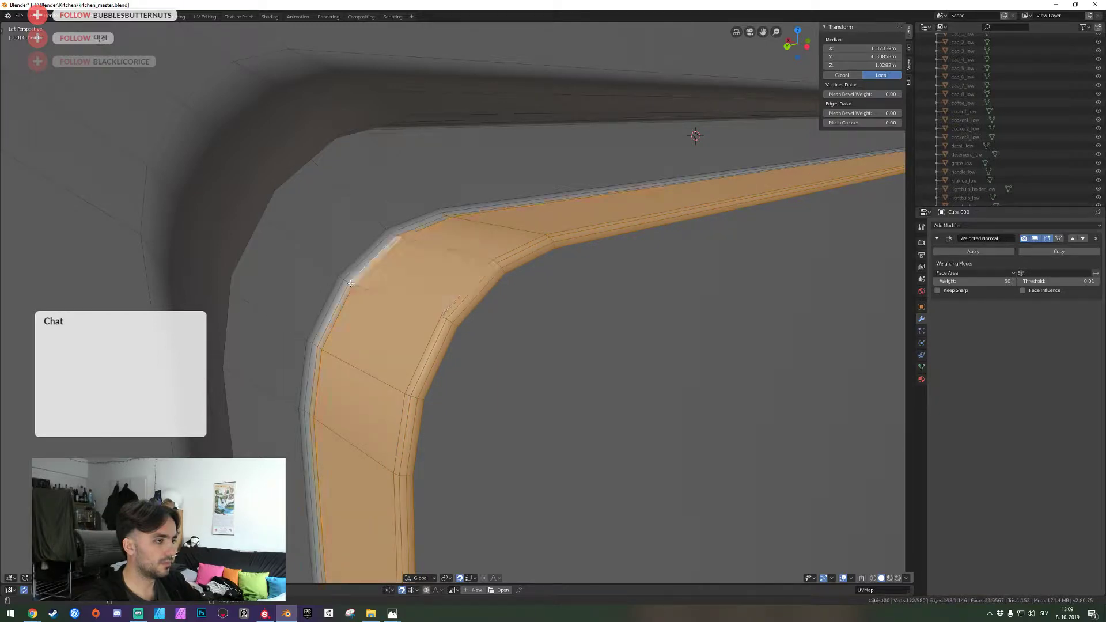
left_click(344, 279, "alt+shift")
scroll(457, 302, "down", 5)
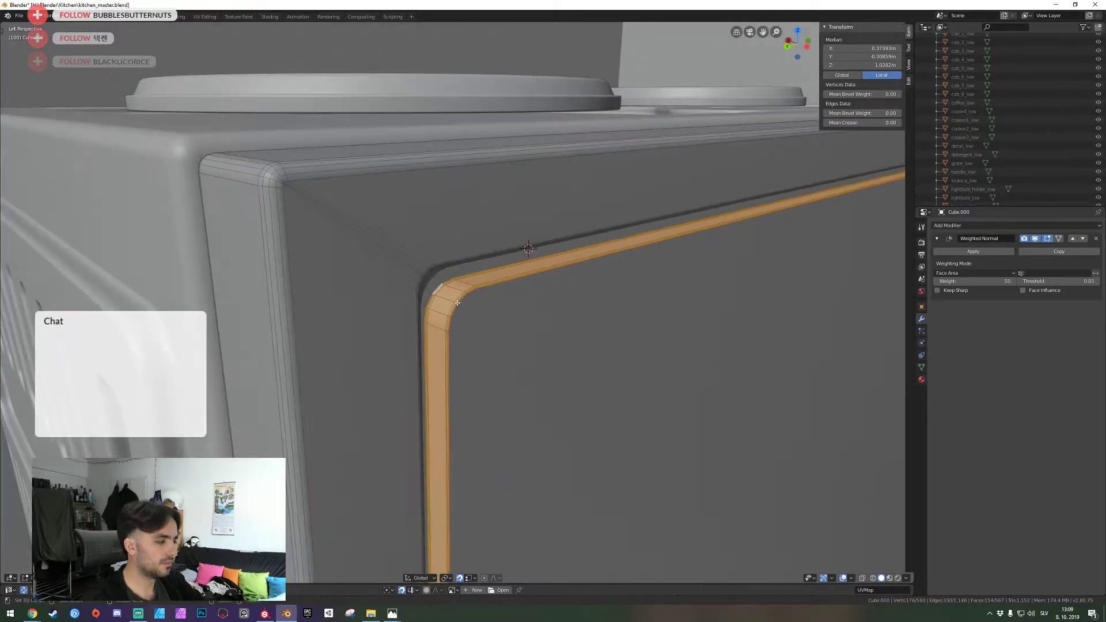
key("KP_Divide")
key("ctrl+KP_3")
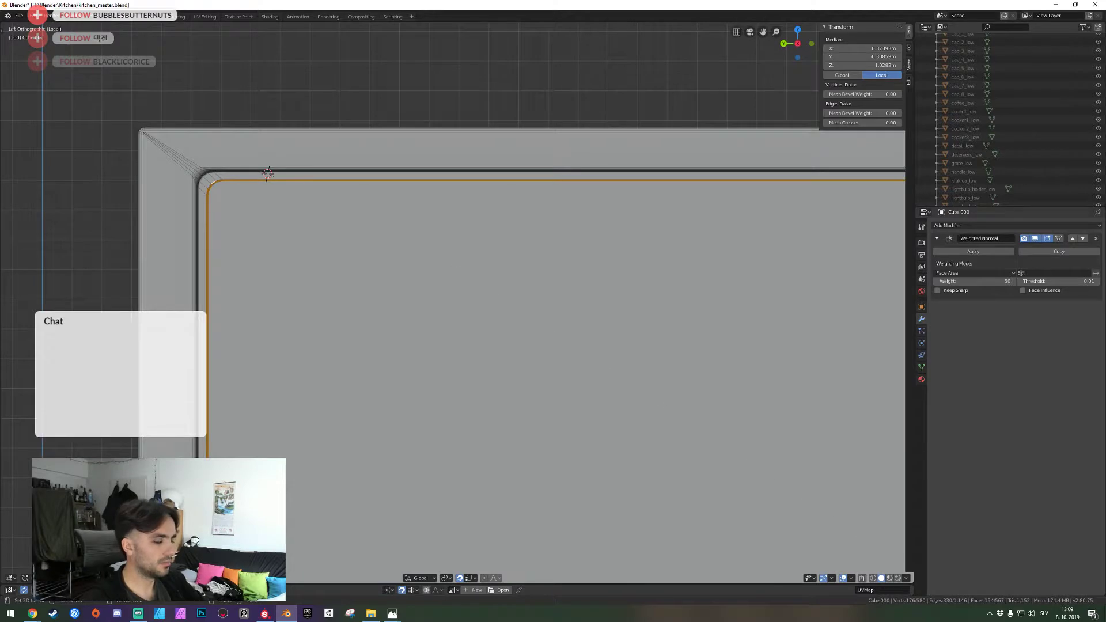
Scale up the selected inner rim loops slightly in three passes to bring them closer to the groove's outer edge
key("s")
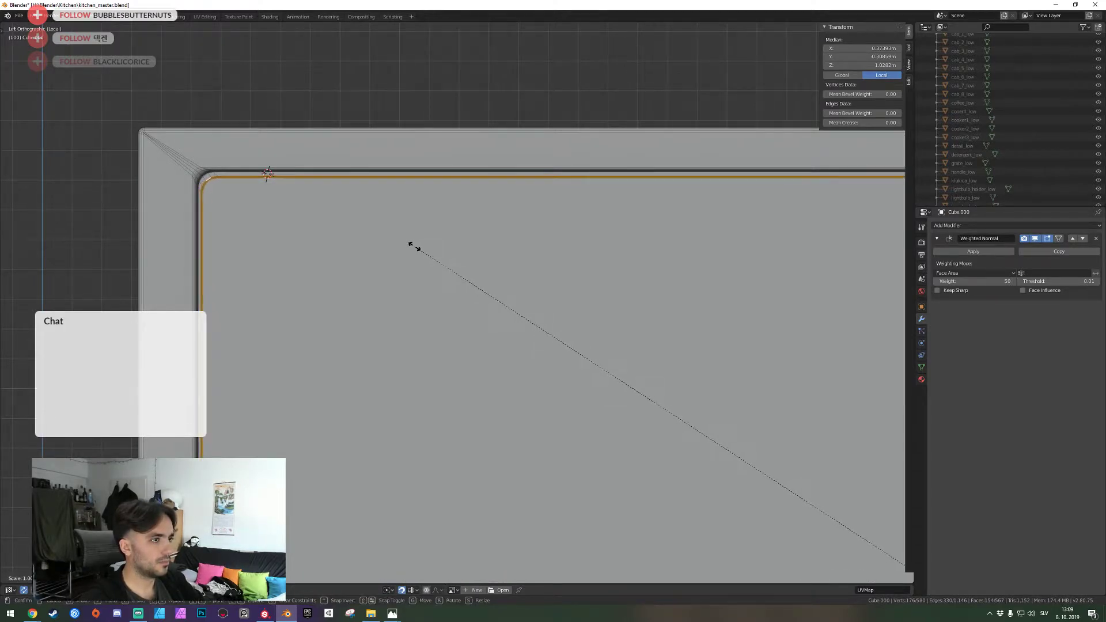
left_click(413, 247)
key("s")
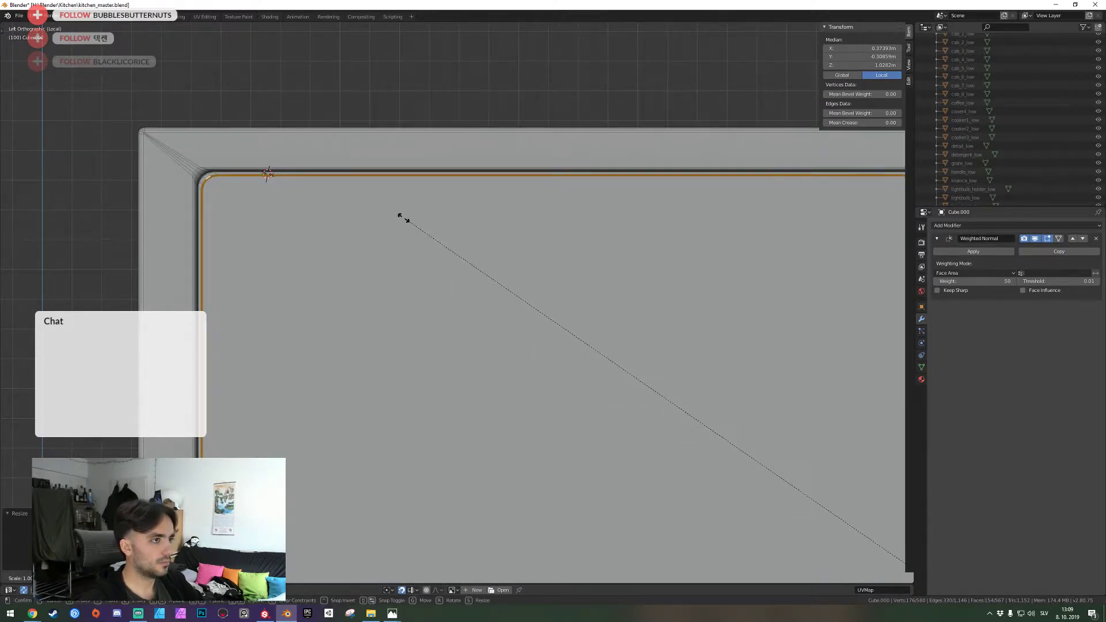
left_click(403, 216)
key("s")
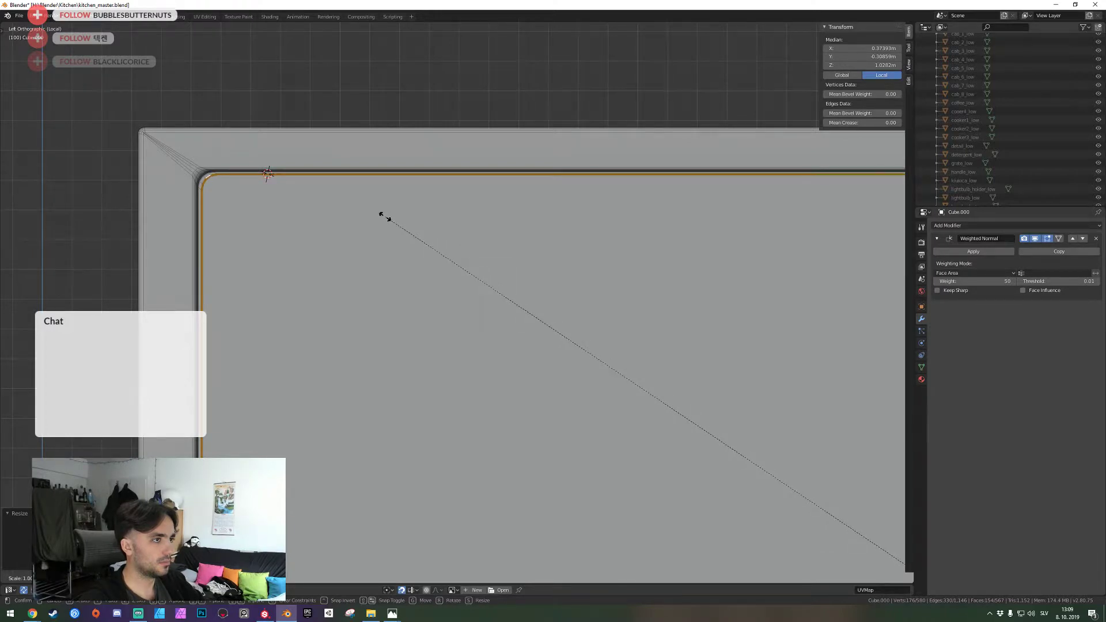
left_click(386, 217)
Finish editing the front panel, return it to the full kitchen scene, save the file and examine the rim on the cooker
middle_click_drag(438, 237, 457, 301)
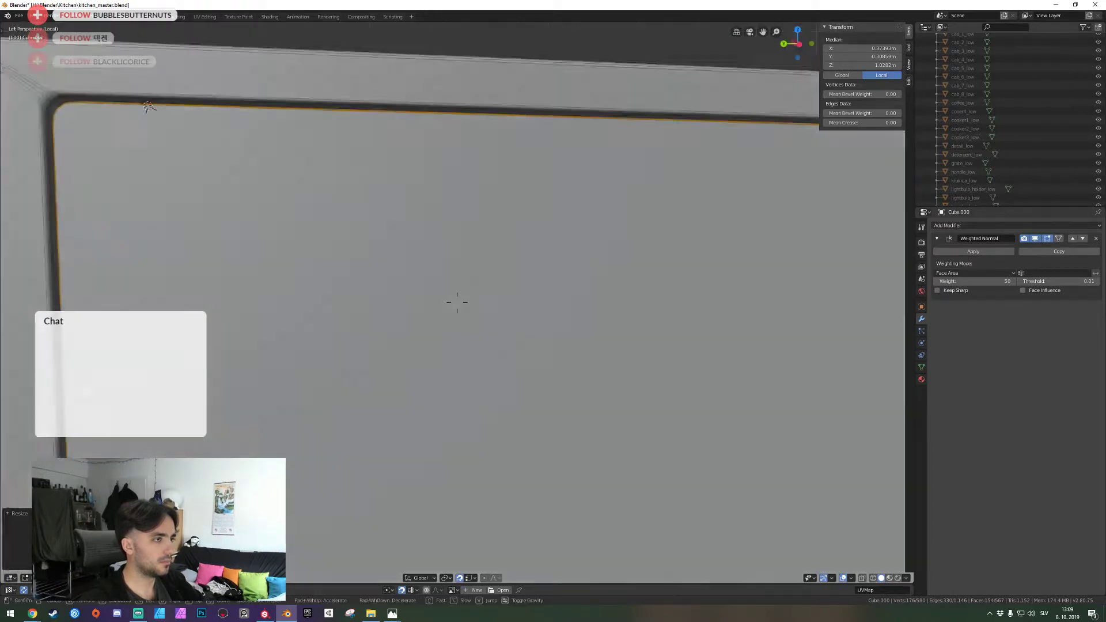
scroll(458, 304, "down", 7)
key("Tab")
key("KP_Divide")
key("ctrl+s")
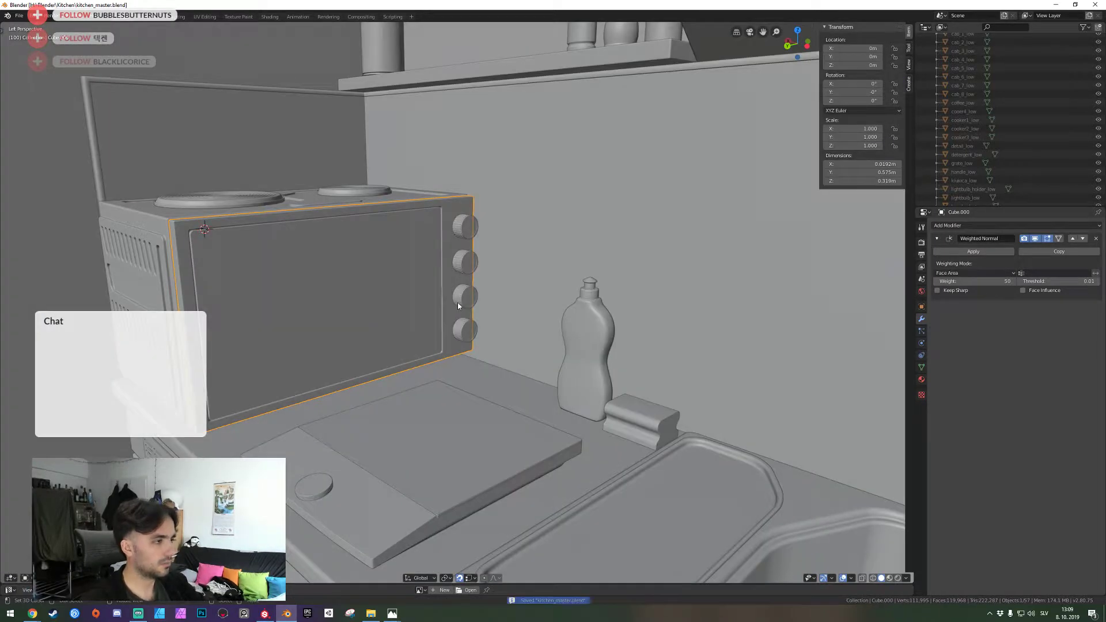
key("KP_Decimal")
scroll(457, 308, "up", 3)
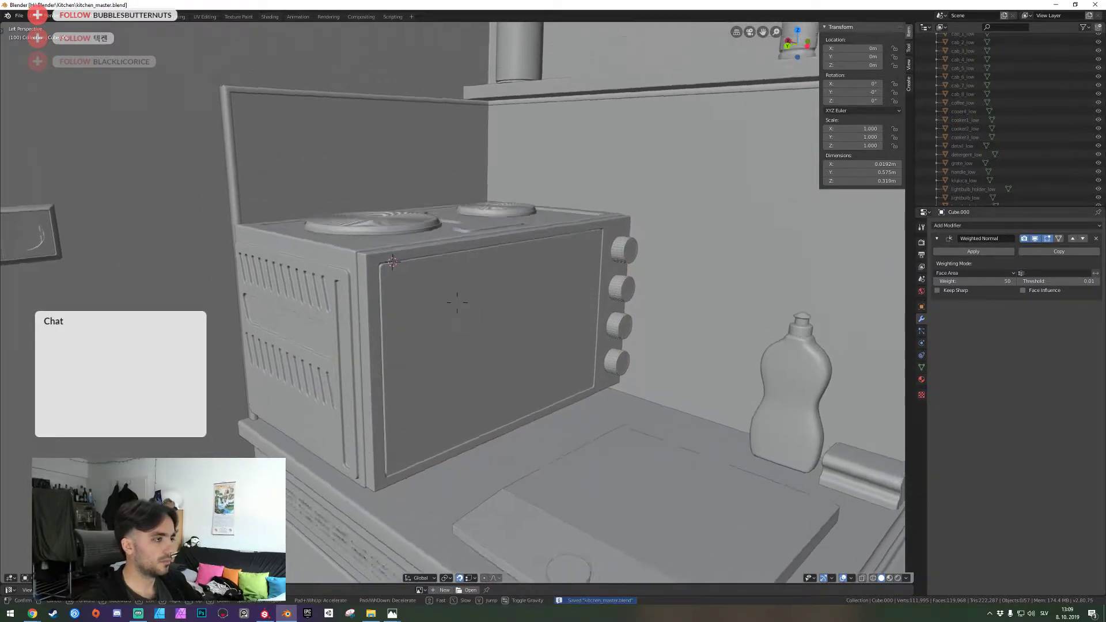
scroll(458, 306, "up", 2)
right_click(457, 304)
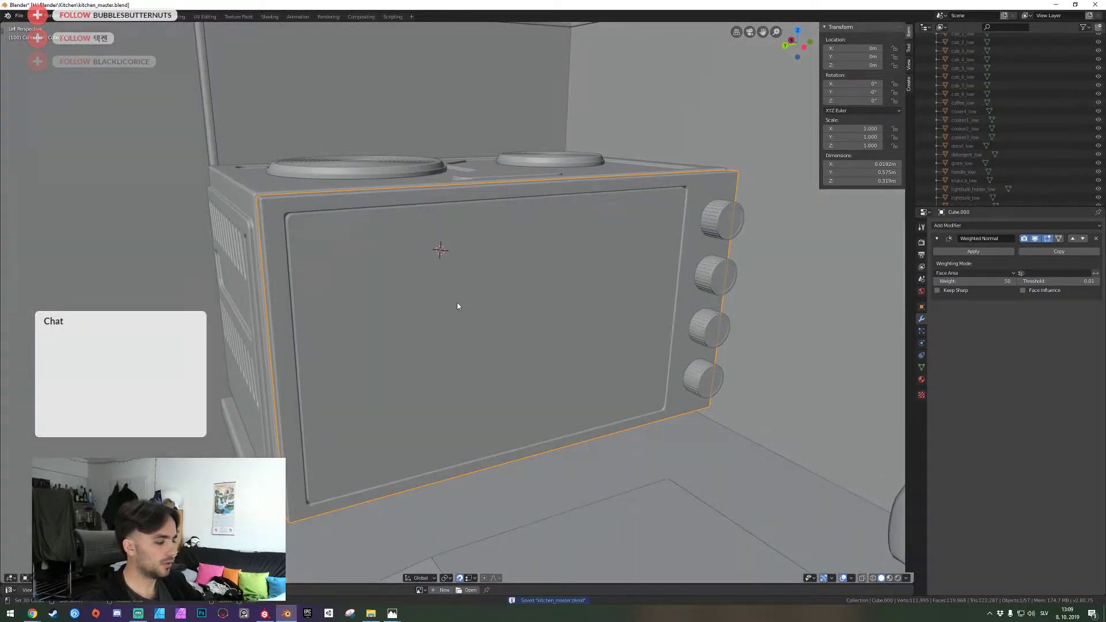
Isolate the front panel, add a cube near the upper middle of its inner face and scale it to about 0.0224 m
key("KP_Divide")
key("ctrl+KP_3")
middle_click_drag(643, 379, 286, 245, "shift")
scroll(472, 280, "down", 6)
key("shift+grave")
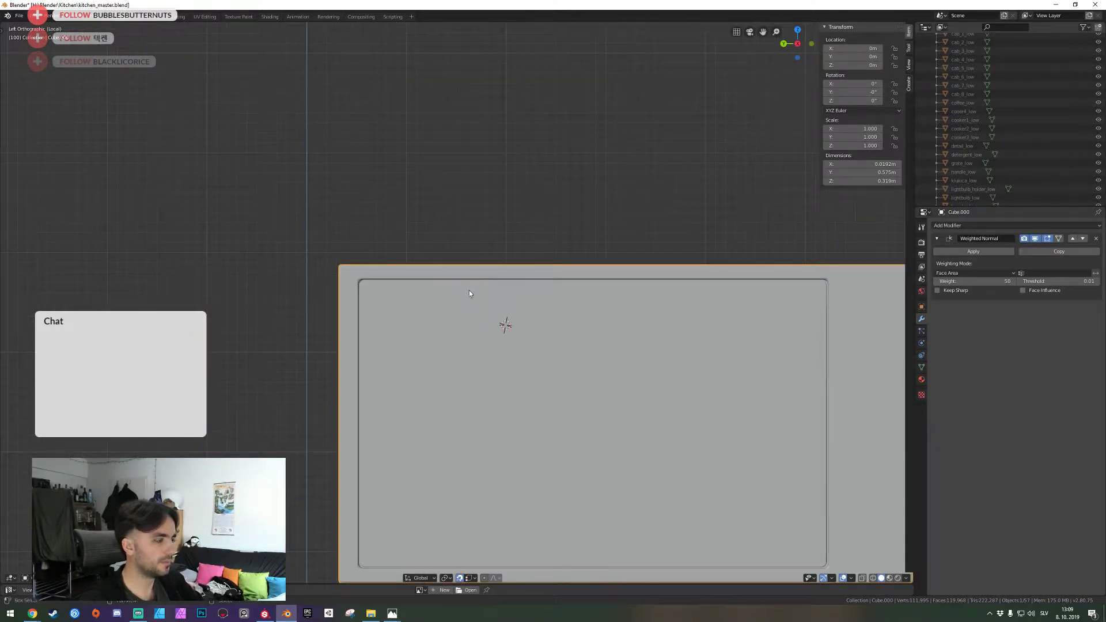
left_click(457, 304)
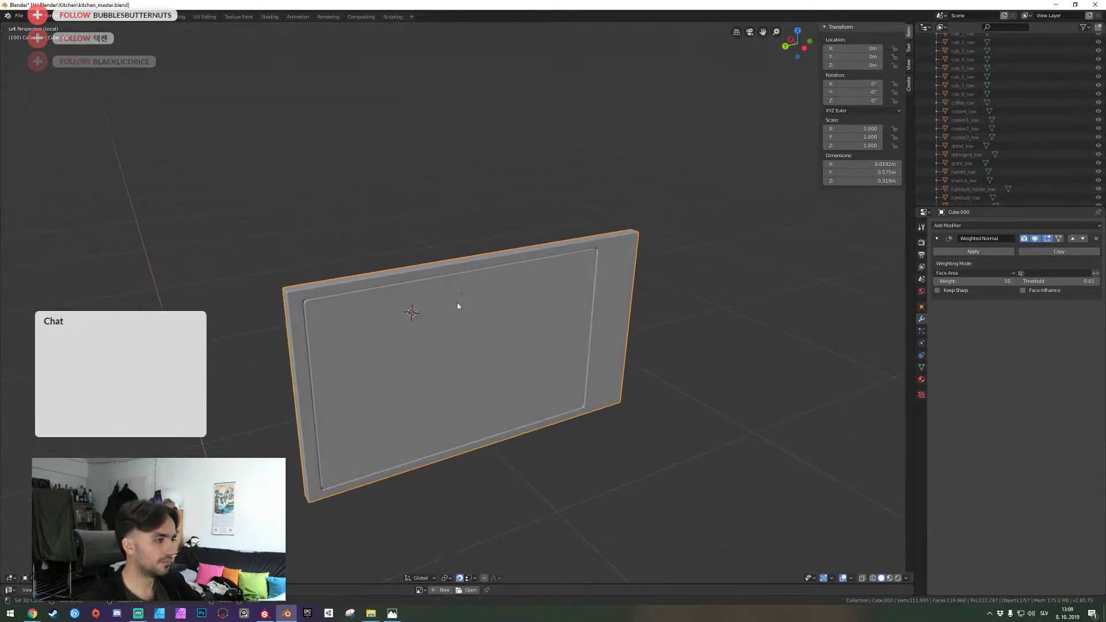
key("shift+a")
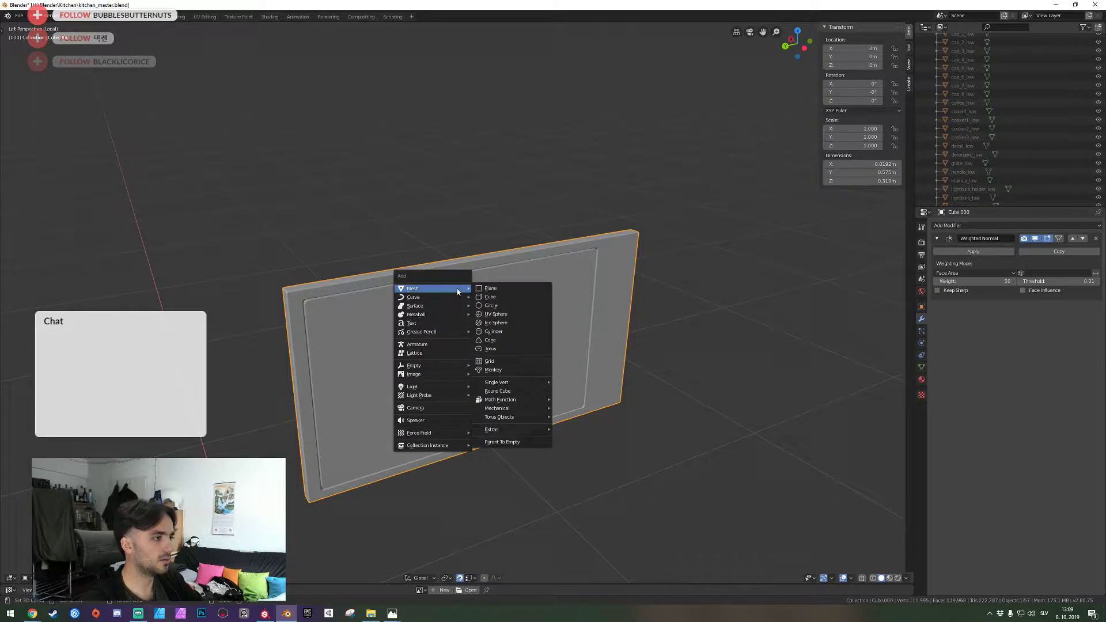
left_click(490, 296)
type("s0.03")
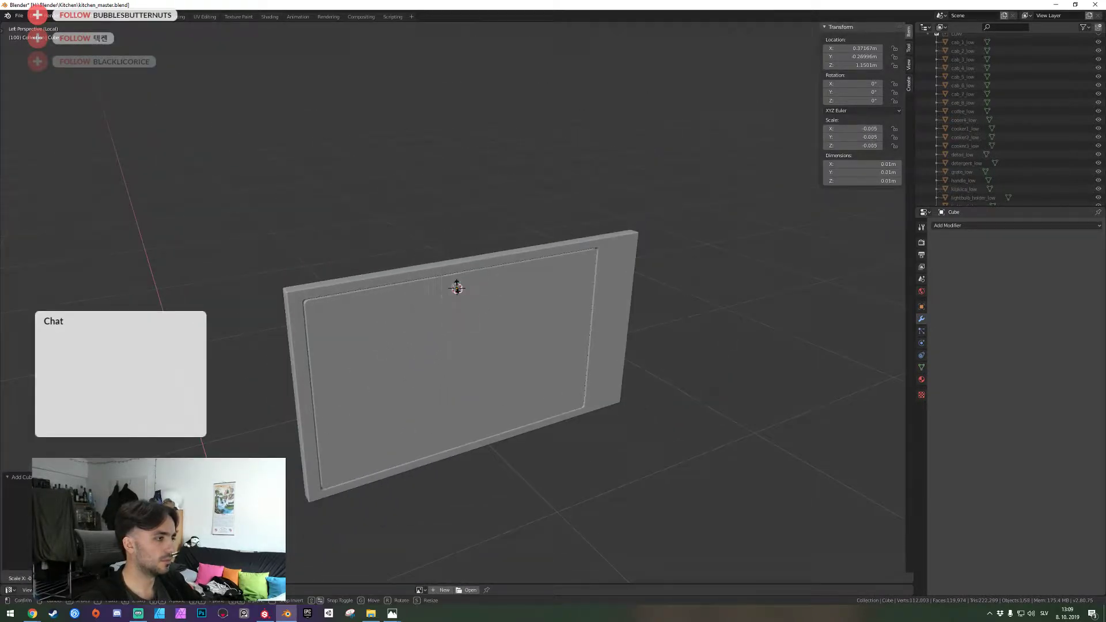
left_click(466, 292)
Raise the small cube along Z to about 1.157 m and stretch it along Y to about 0.394 m
key("shift+grave")
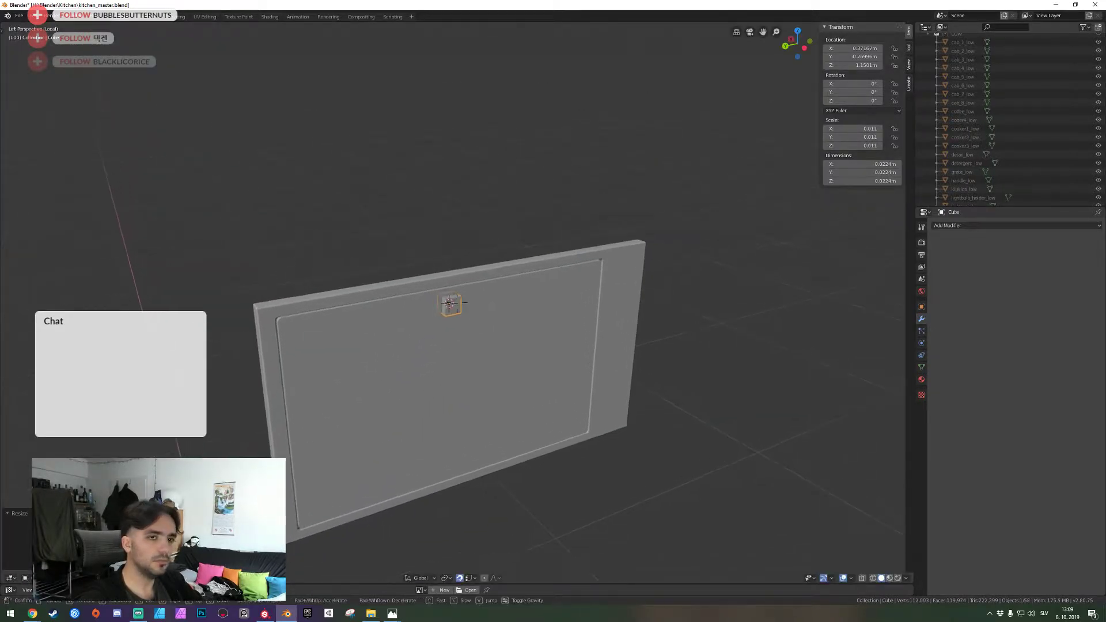
key("w")
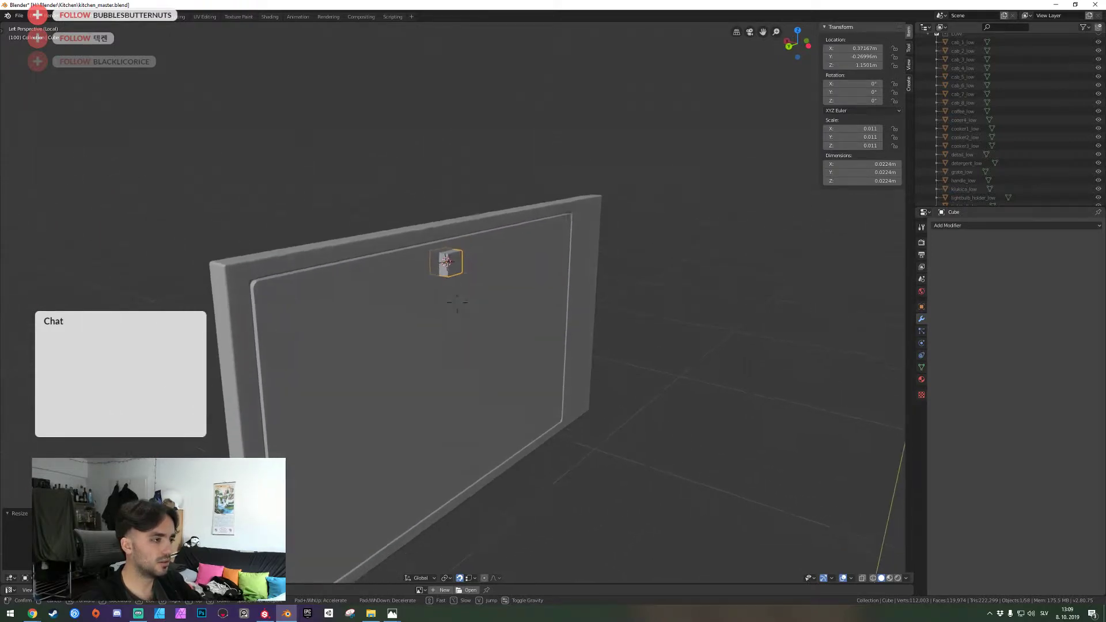
left_click(492, 330)
key("Delete")
key("z")
key("Escape")
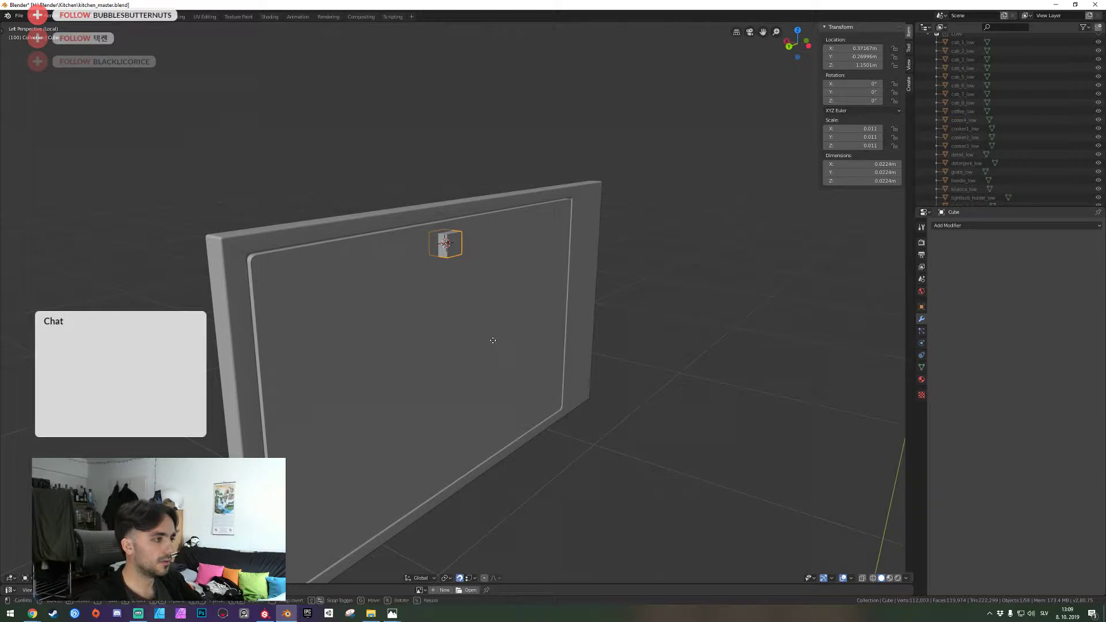
key("z")
left_click(499, 274)
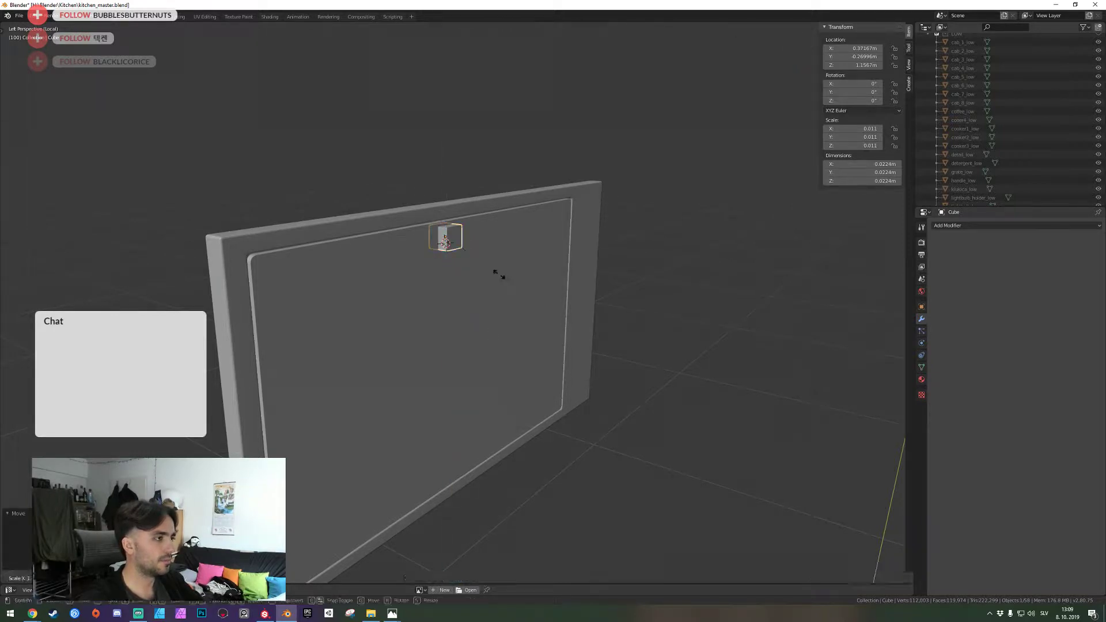
key("s")
key("y")
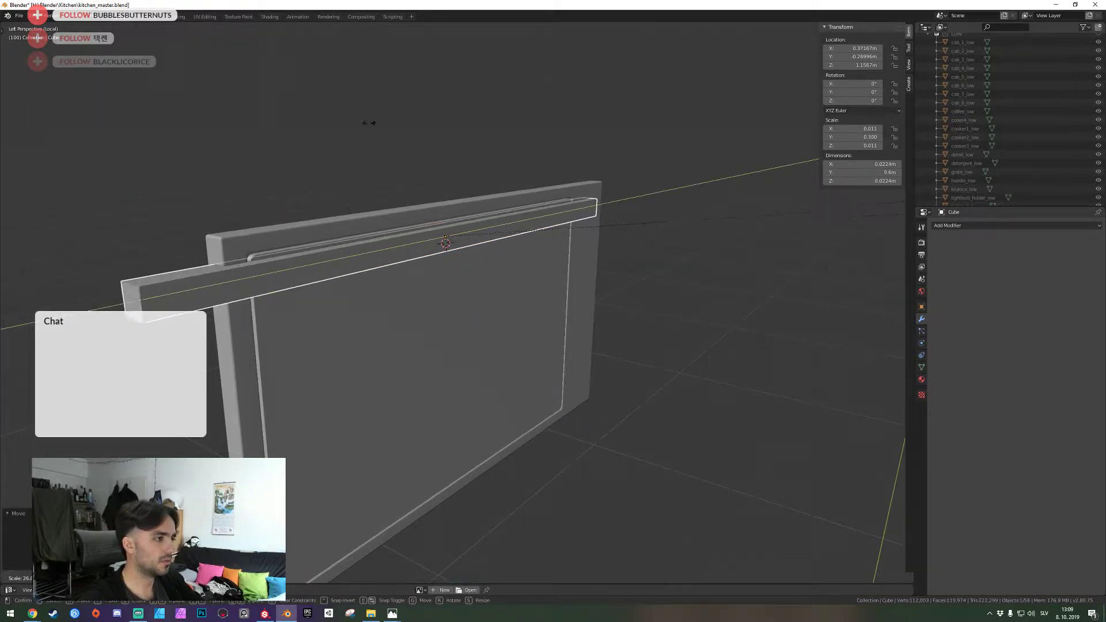
left_click(685, 332)
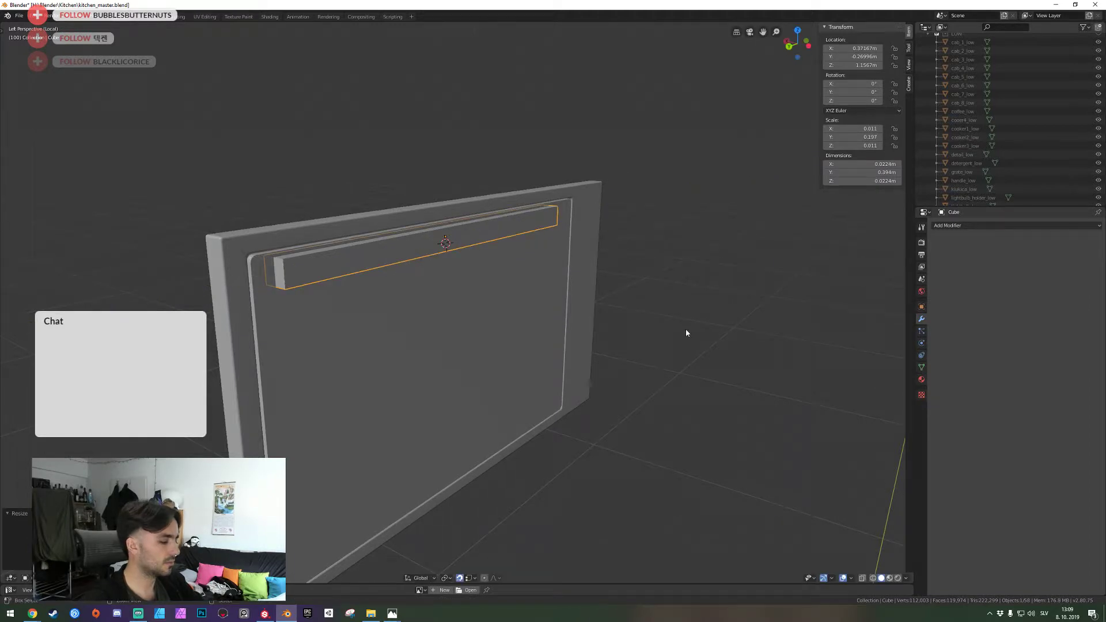
In left orthographic view, lengthen the bar along Y to about 0.451 m and centre it between the groove's sides
key("ctrl+KP_3")
key("s")
key("y")
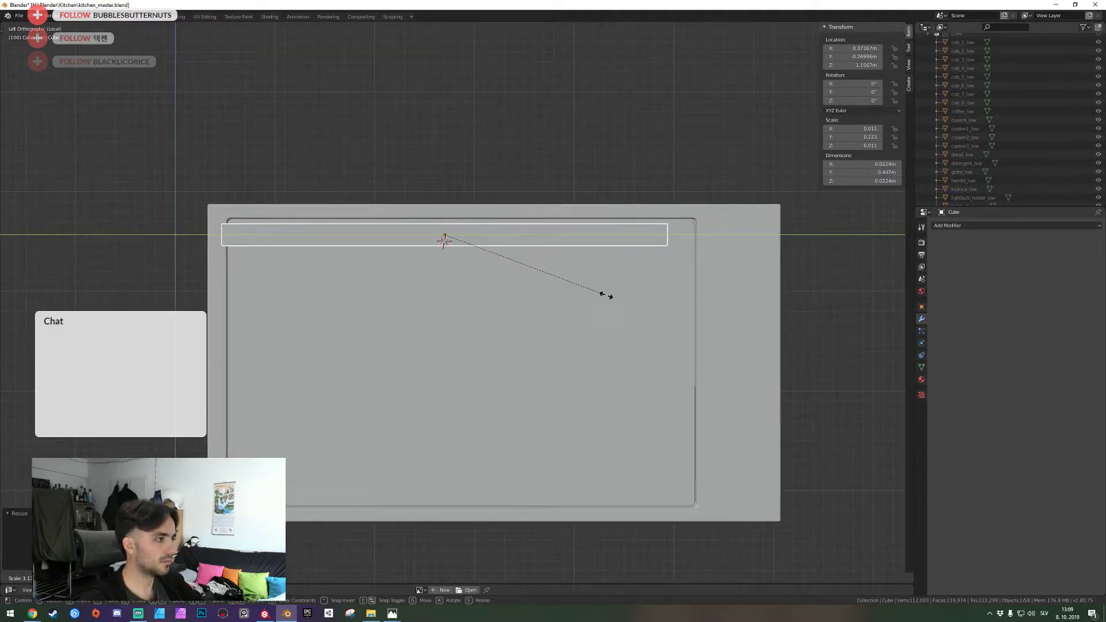
left_click(608, 295)
key("g")
key("y")
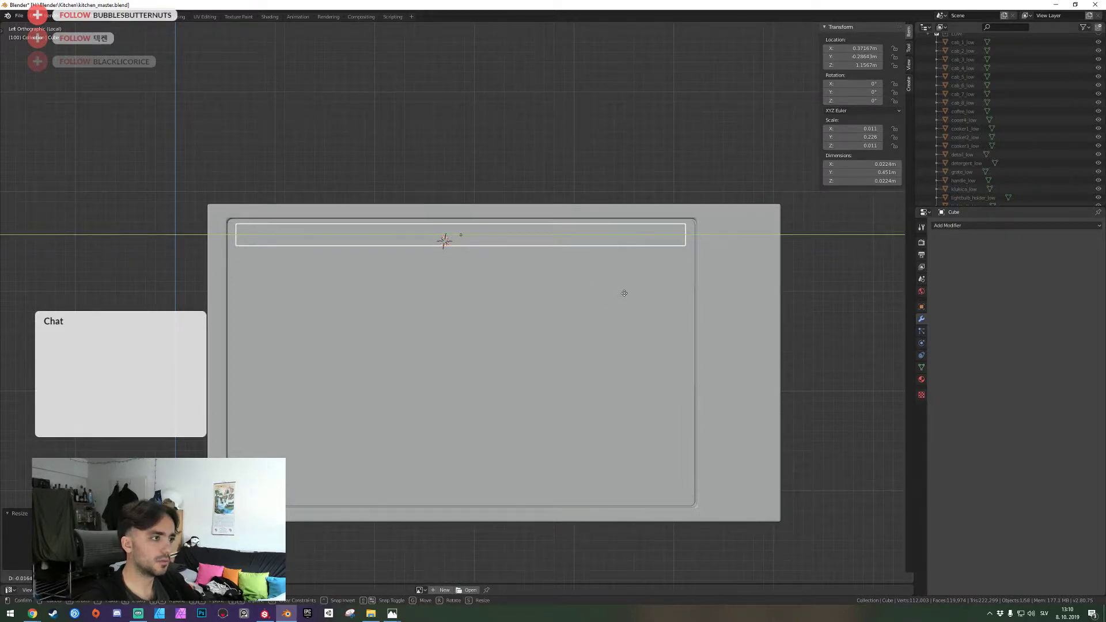
left_click(625, 293)
Move the bar about 0.012 m outward along X so that its back meets the panel's inner face
key("shift+grave")
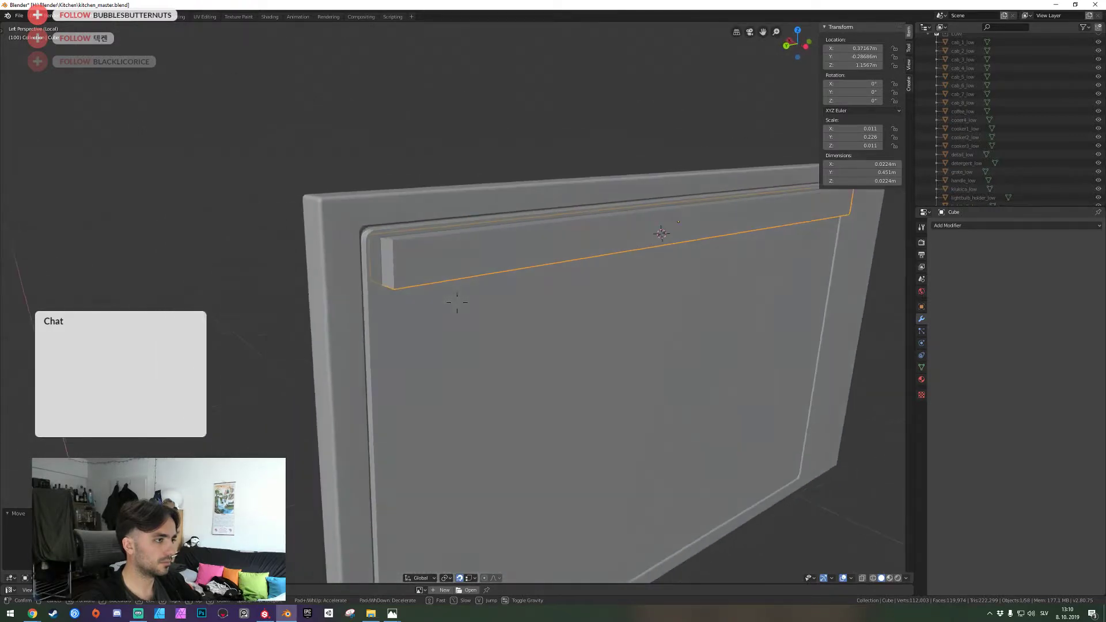
left_click(457, 302)
key("g")
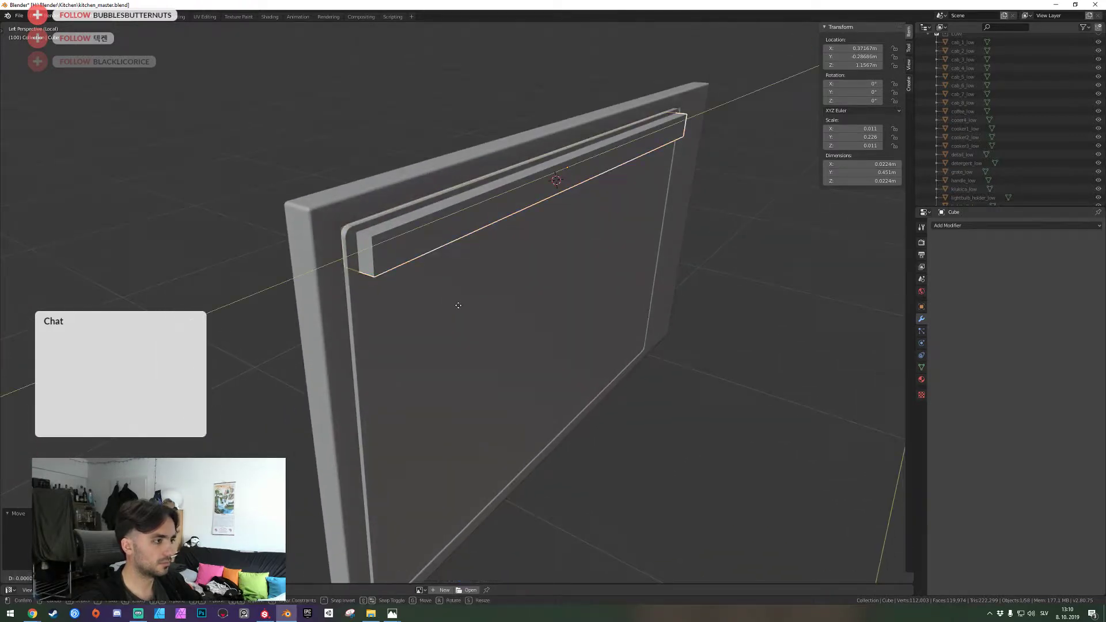
key("x")
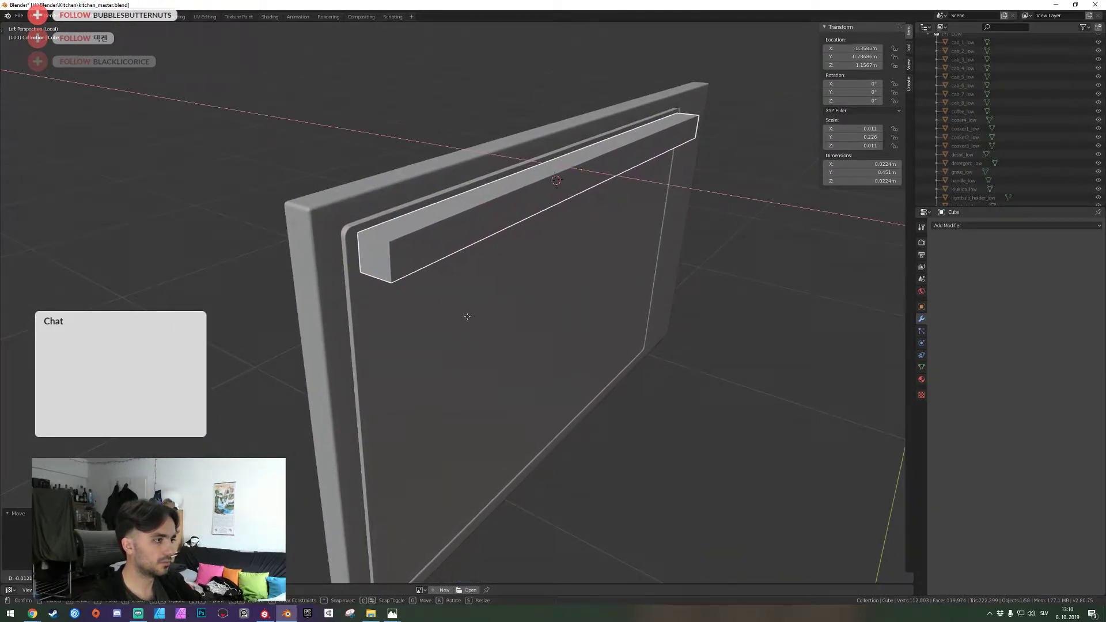
left_click(466, 315)
key("shift+grave")
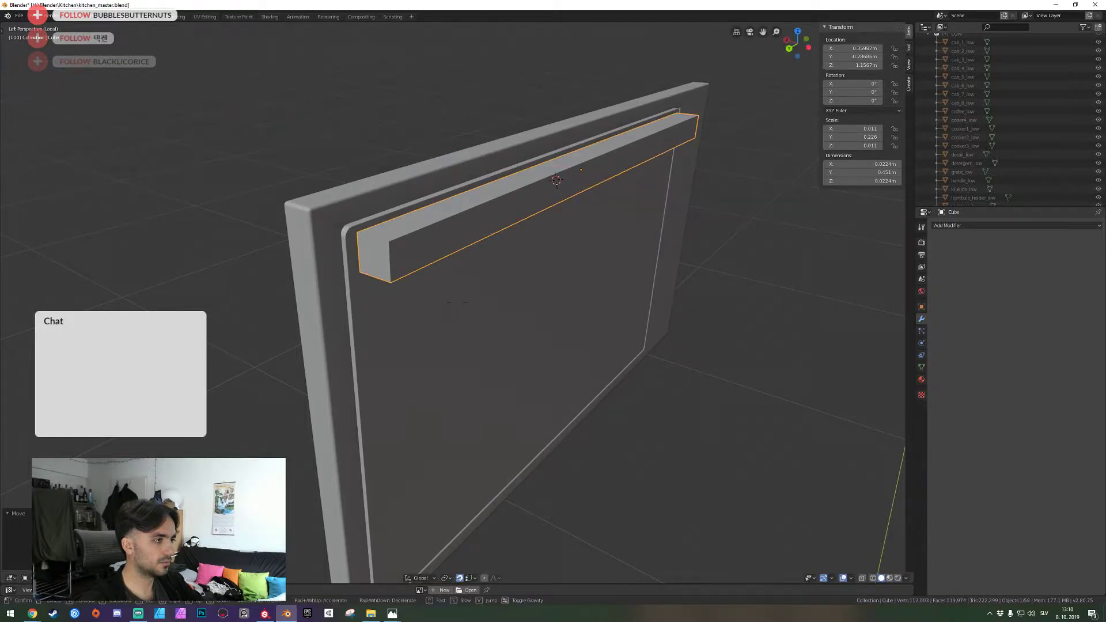
left_click(460, 307)
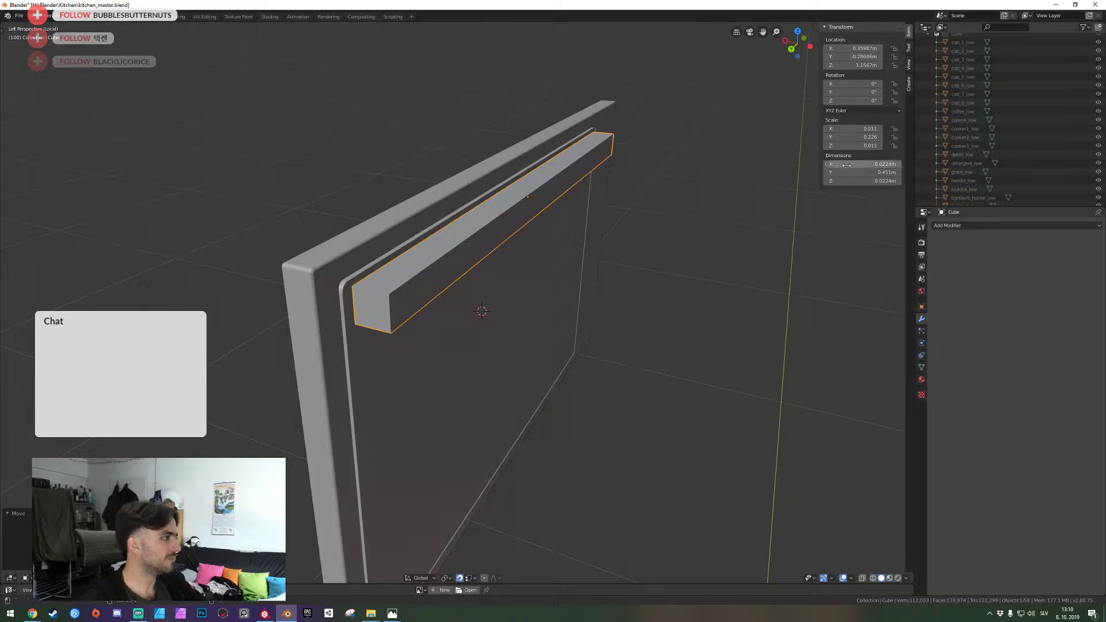
key("s")
key("y")
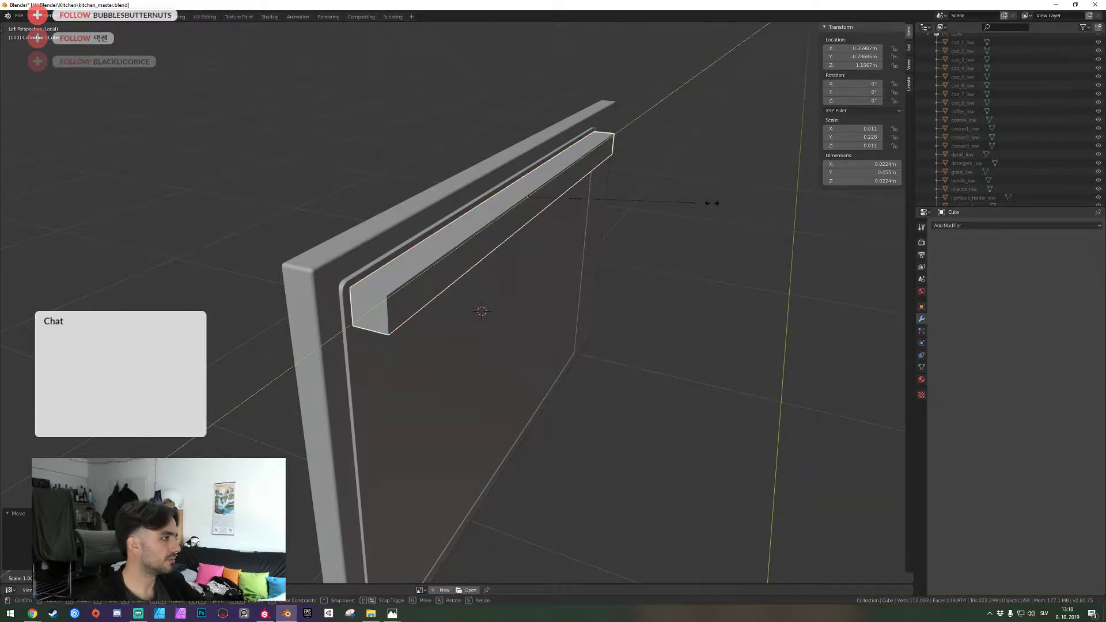
key("x")
key("y")
key("x")
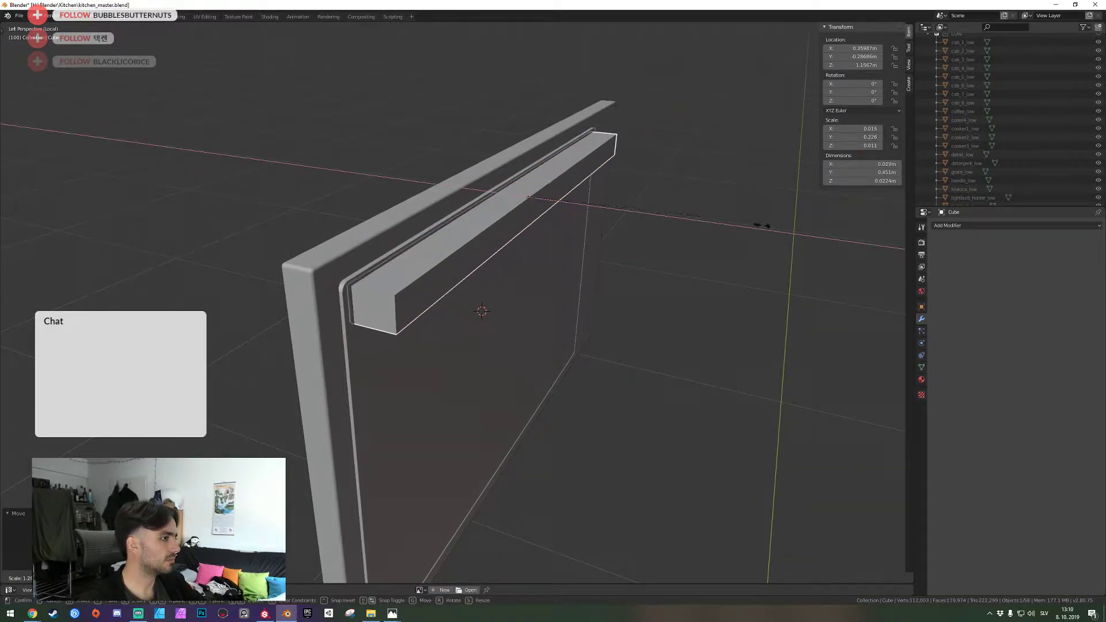
key("Escape")
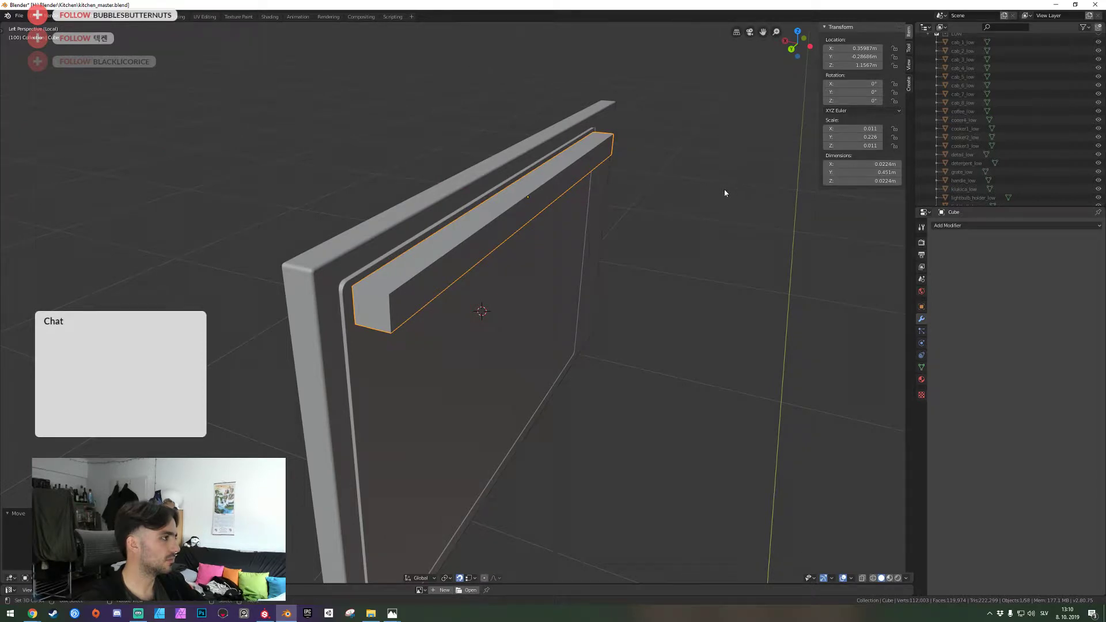
Try an X dimension of 0.05 m for the bar with an outward move along X, and undo both changes
left_click(849, 165)
type("0.05")
key("Return")
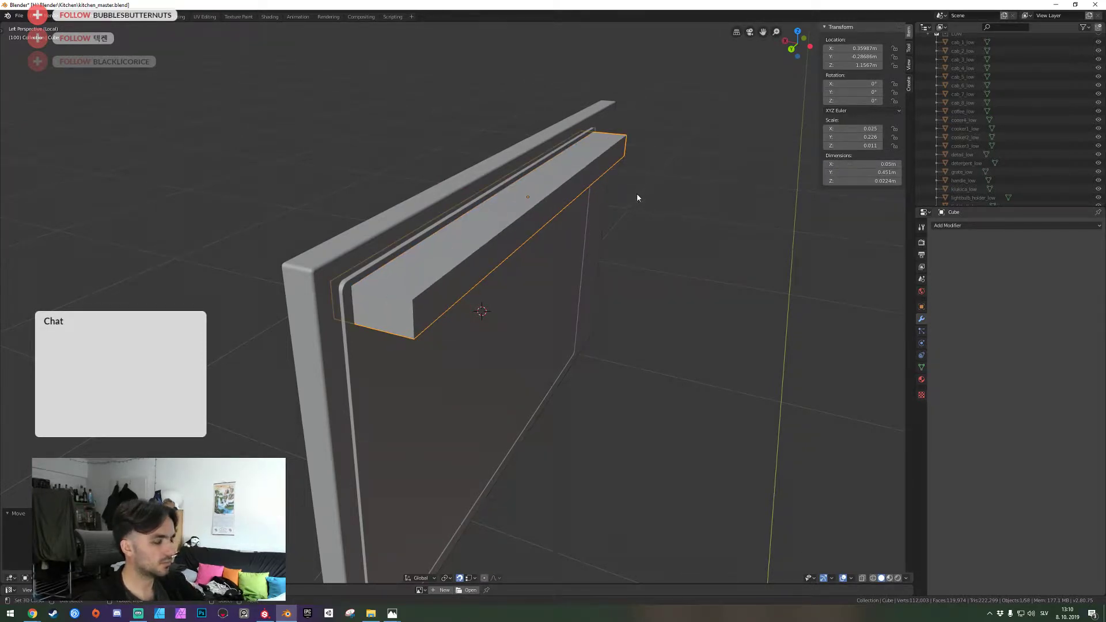
key("g")
key("x")
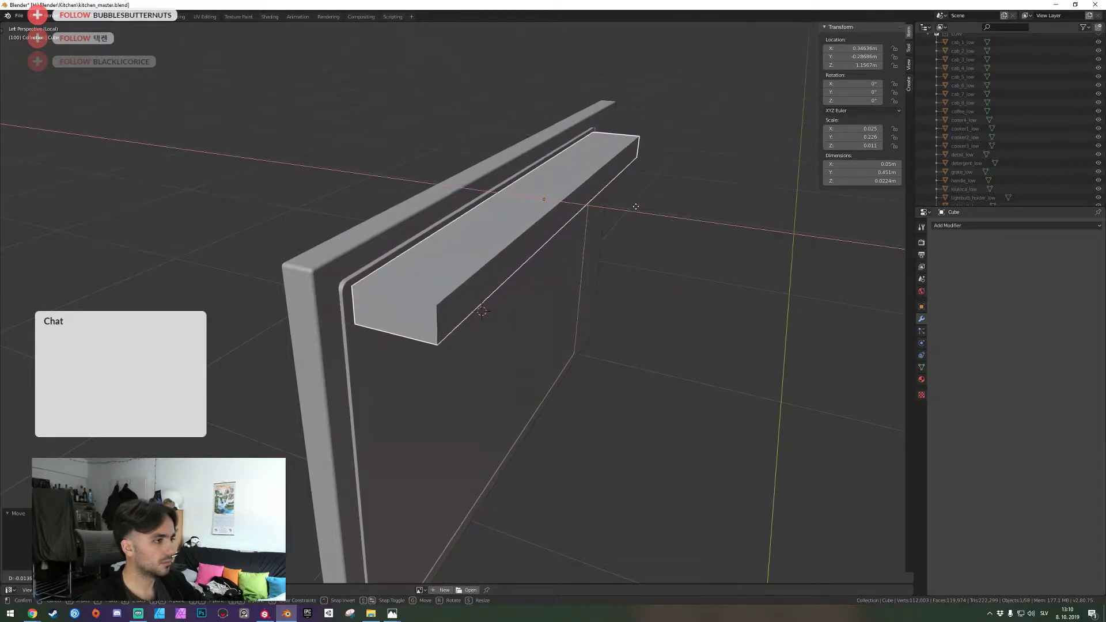
left_click(633, 207)
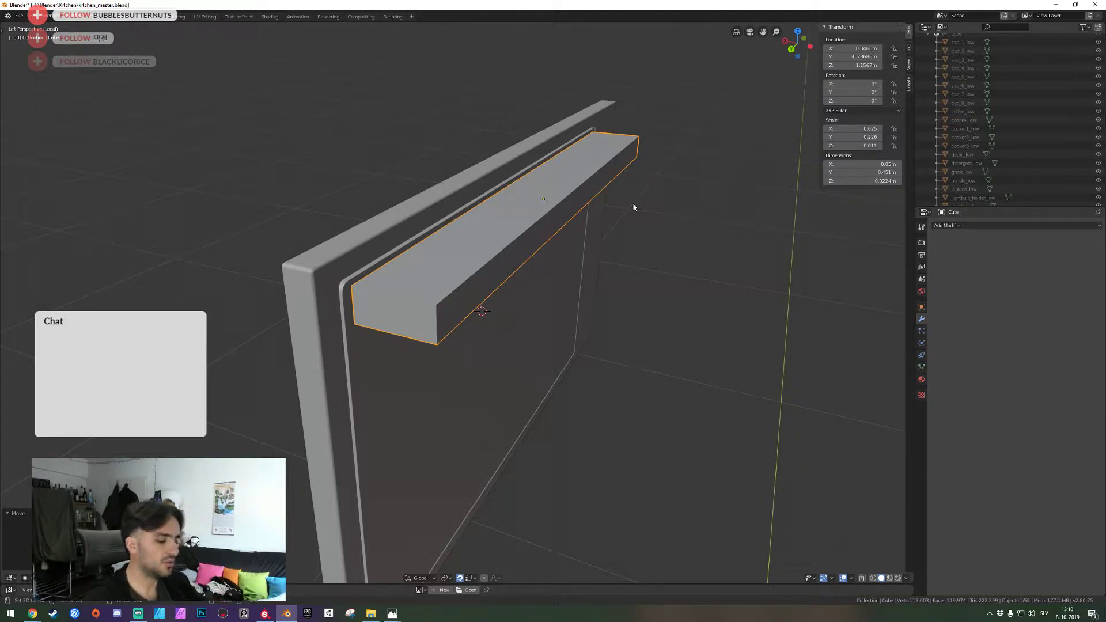
key("ctrl+z")
key("ctrl+z")
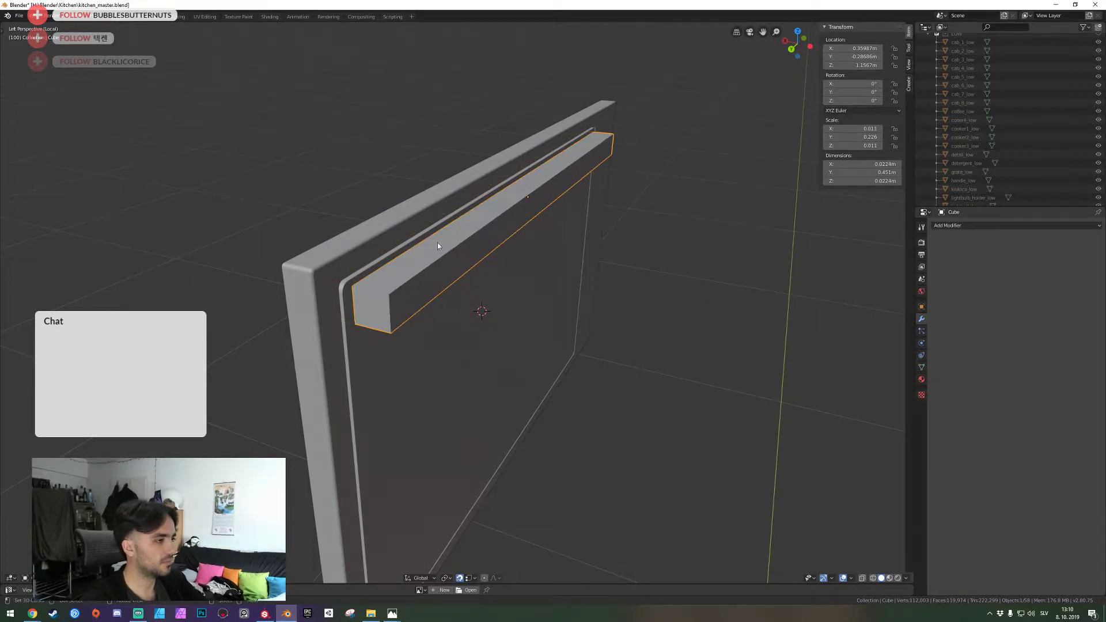
Extrude the bar's front face outward along X
key("Tab")
left_click(444, 264)
key("g")
key("x")
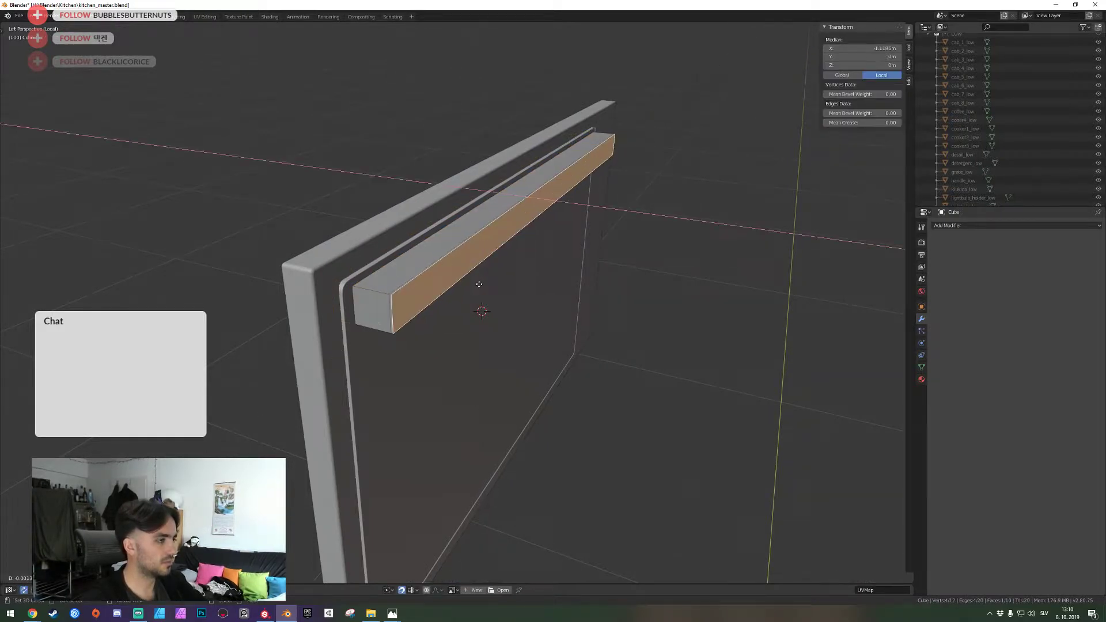
left_click(480, 287)
key("shift+grave")
key("w")
key("d")
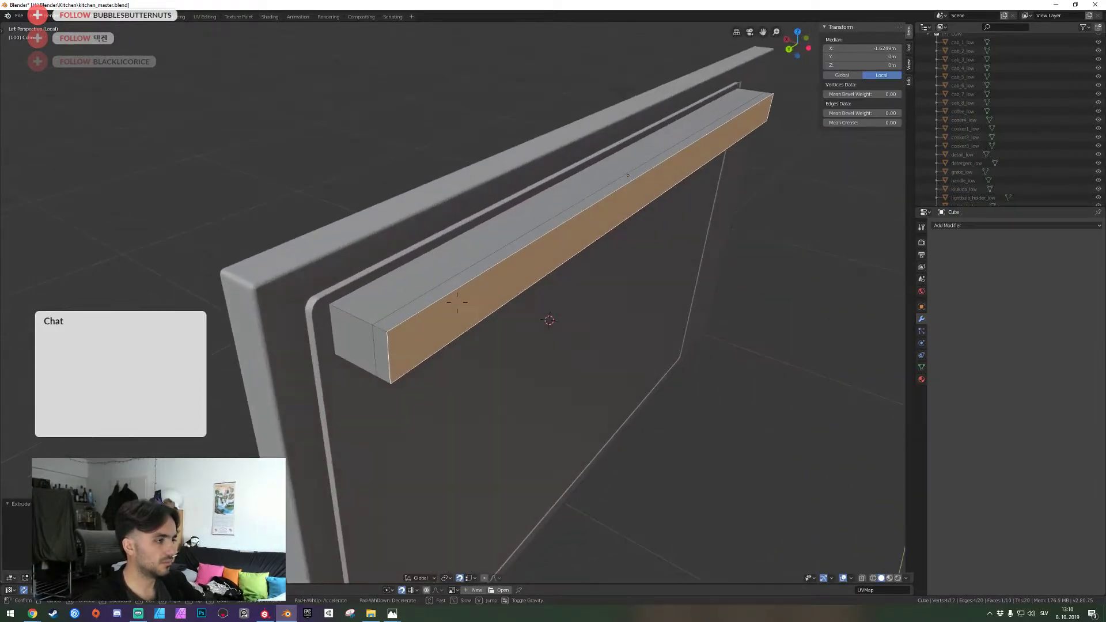
left_click(457, 302)
Try a single loop cut across the middle of the bar and dissolve it
middle_click_drag(457, 304, 447, 336)
key("alt+a")
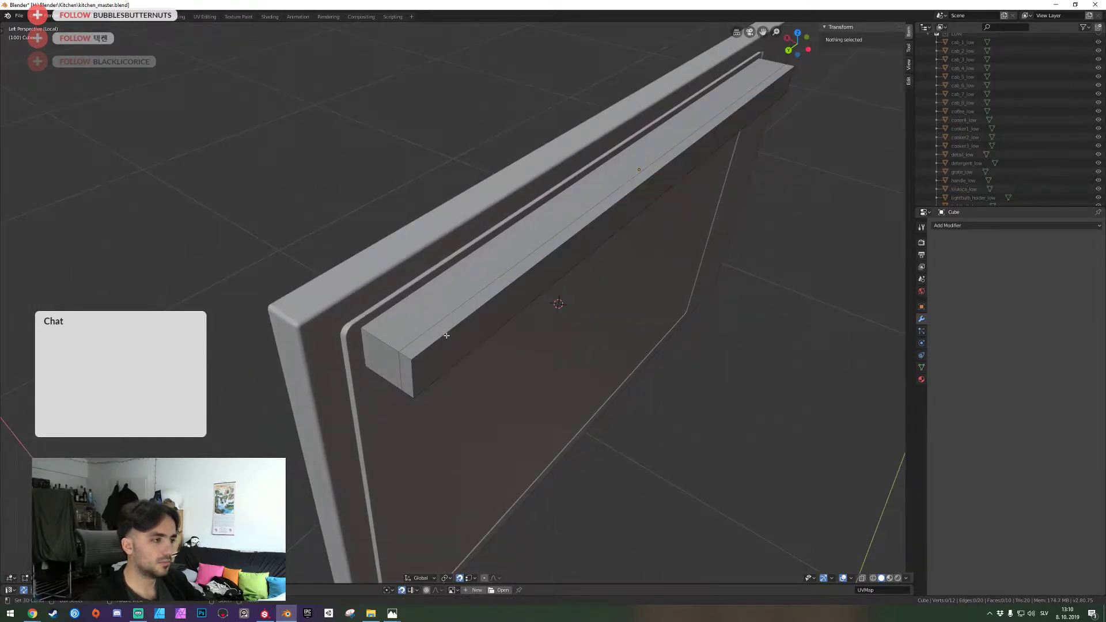
left_click(447, 336)
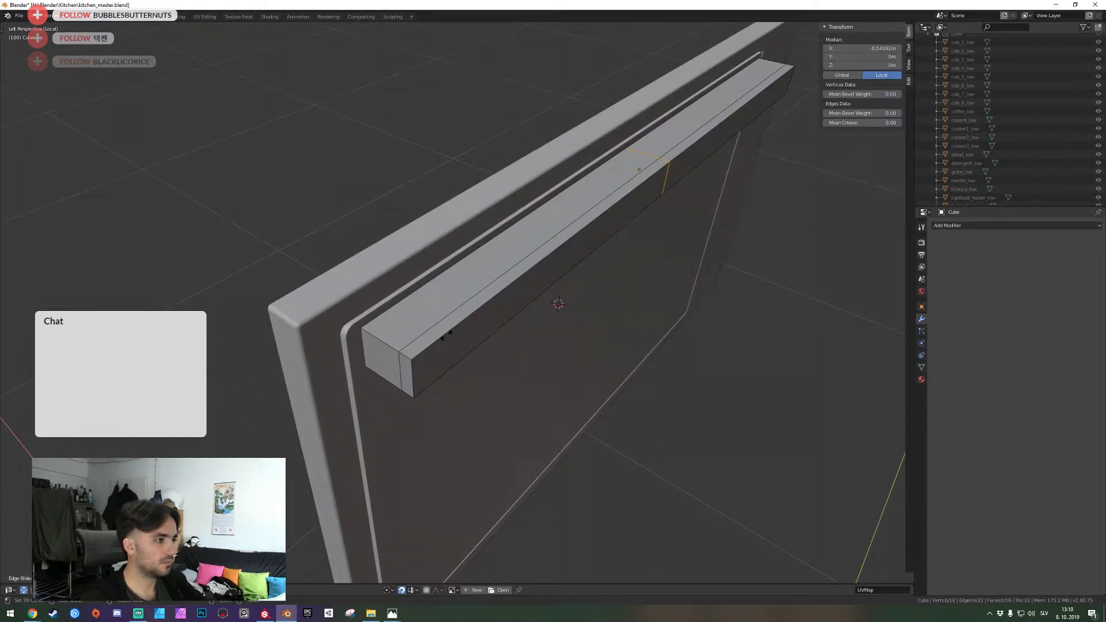
right_click(447, 334)
key("ctrl+x")
Add two loop cuts across the bar and spread them along Y until they sit close to its ends
key("shift+grave")
key("s")
key("d")
left_click(454, 302)
key("ctrl+r")
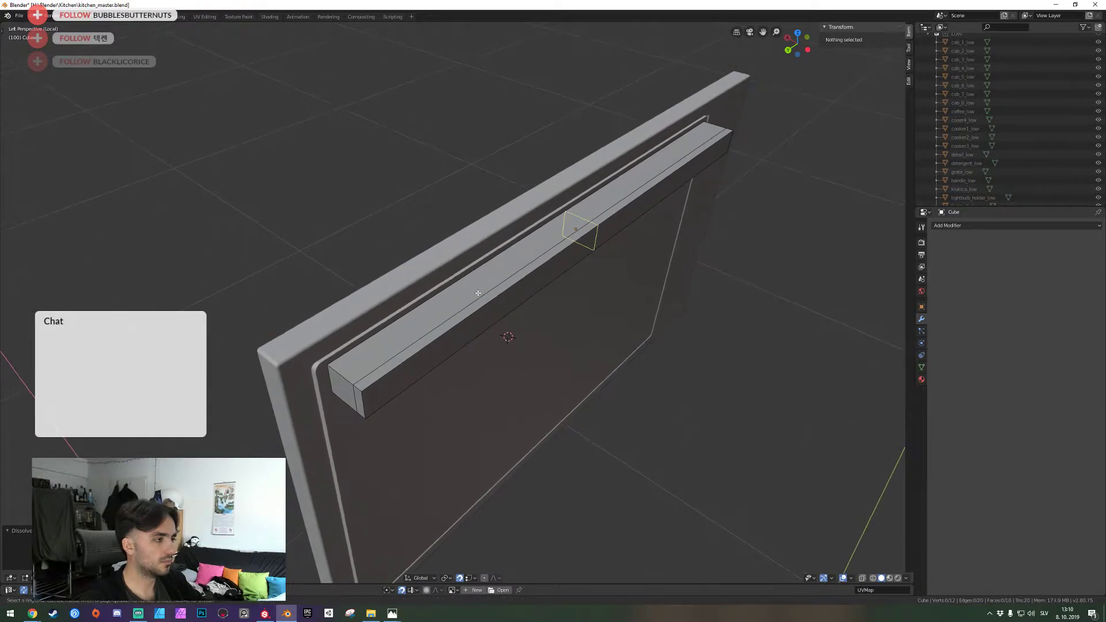
left_click(478, 292)
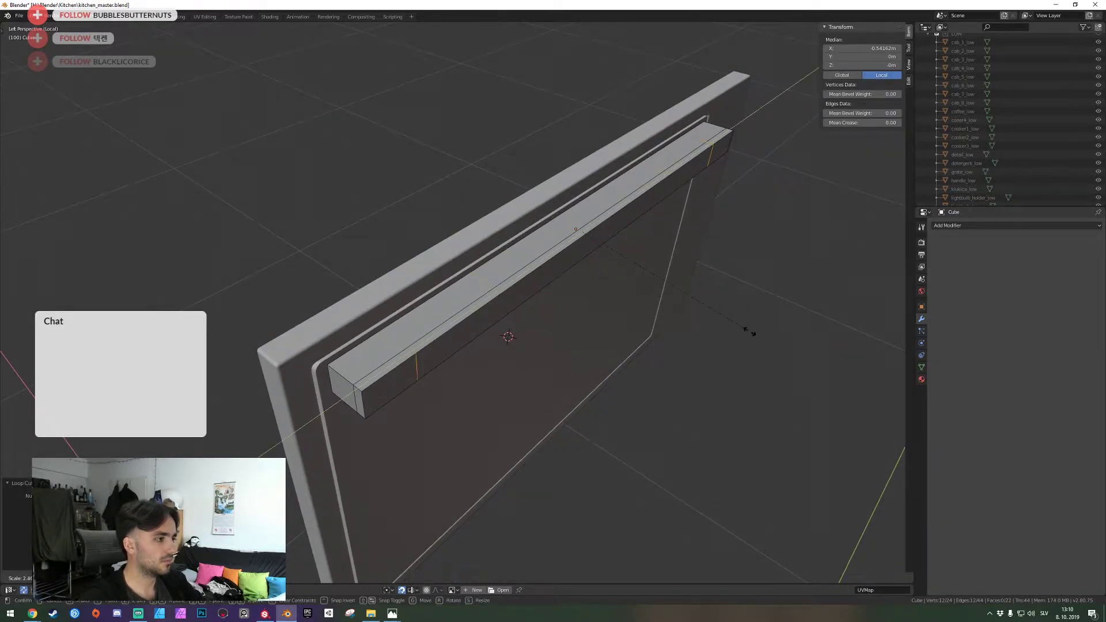
left_click(778, 328)
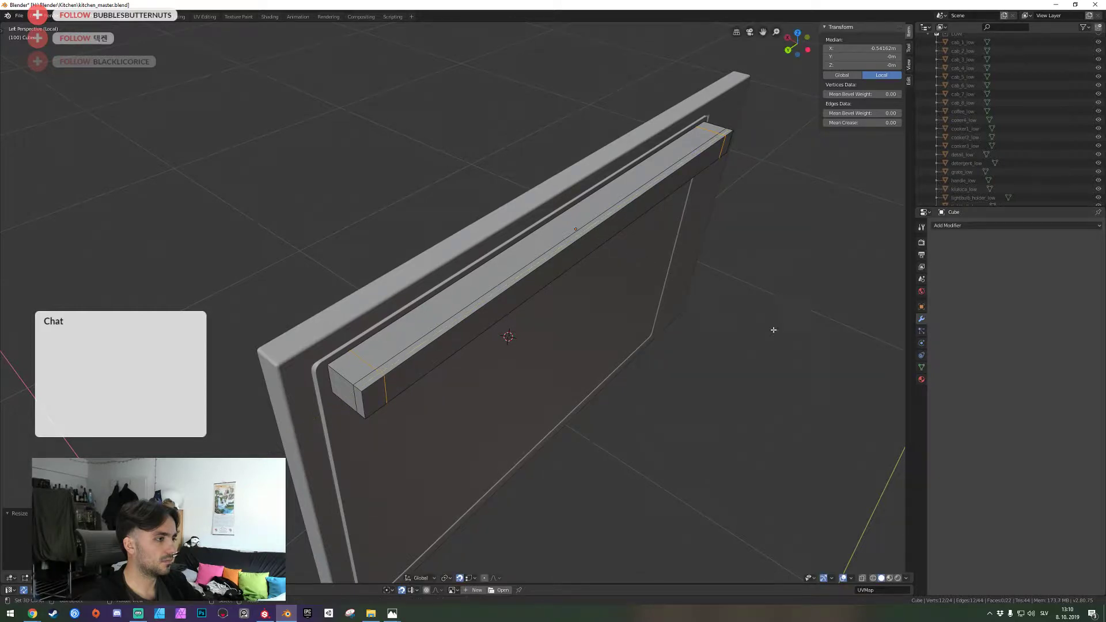
Delete the bar's rear top, back and bottom faces between the two end cuts, leaving the front strip and two end blocks
key("shift+grave")
key("a")
left_click(456, 270)
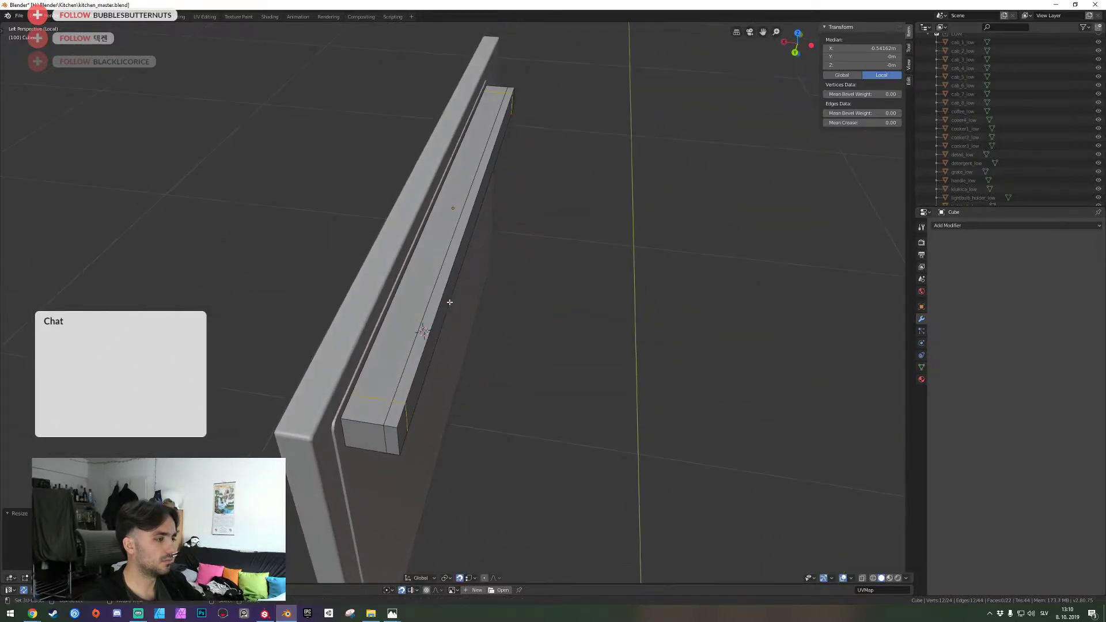
left_click(424, 300)
key("x")
left_click(422, 301)
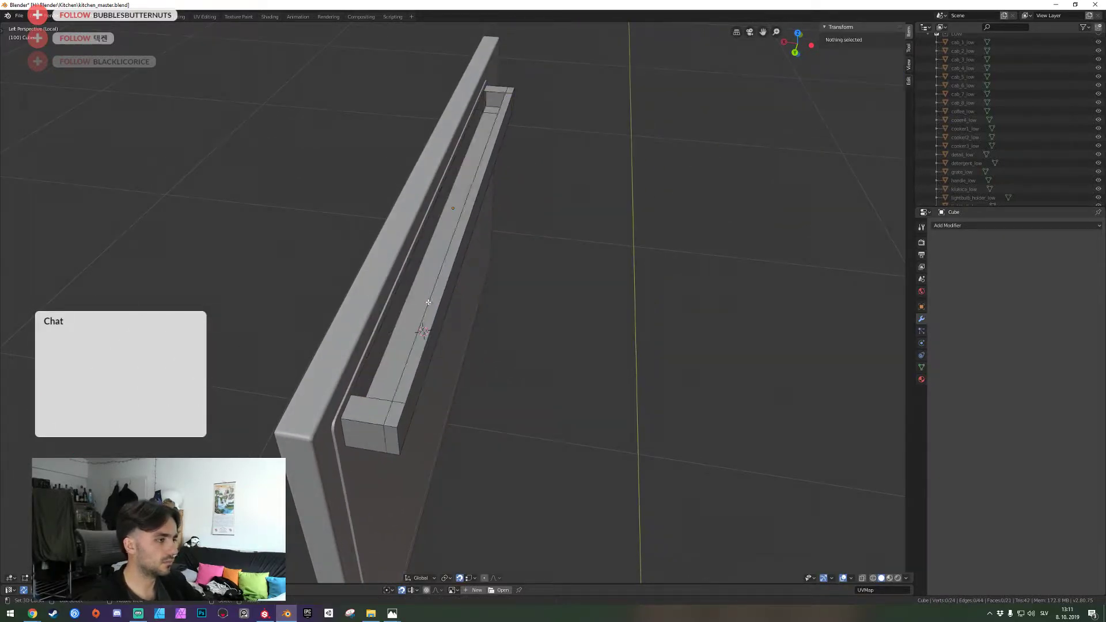
left_click(415, 304)
key("x")
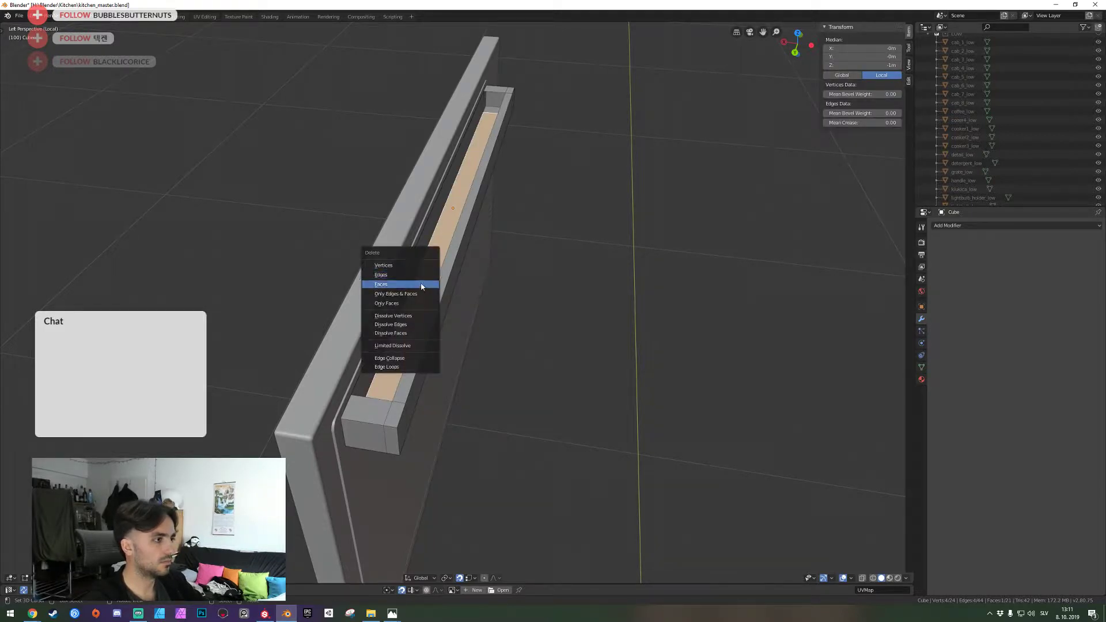
left_click(422, 286)
left_click(410, 264)
key("x")
left_click(412, 267)
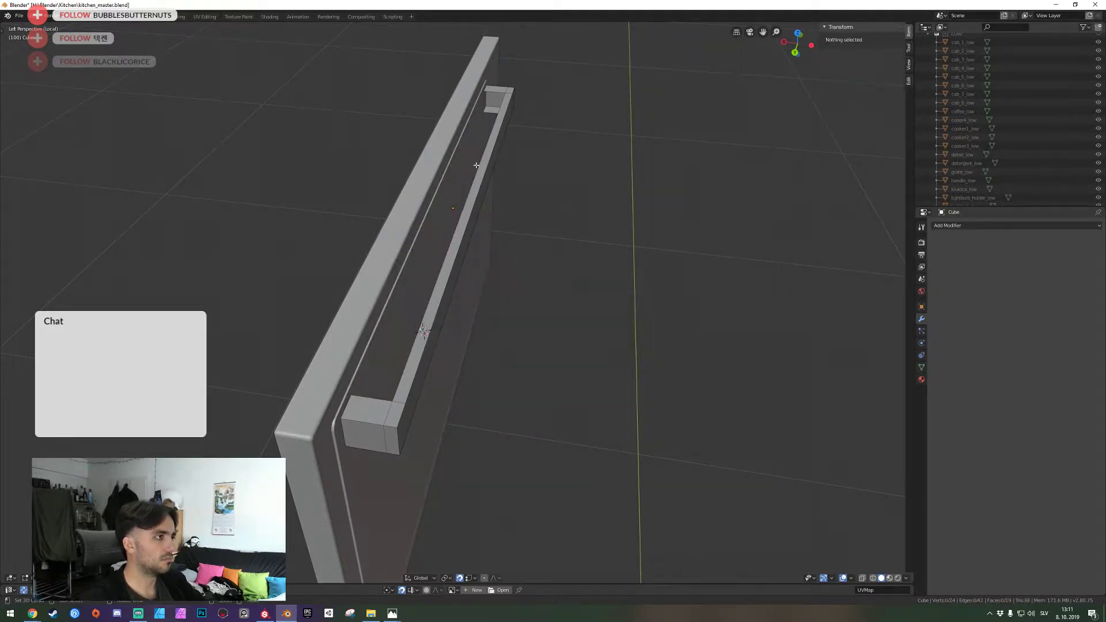
Fill the open inner sides of the handle's front strip and end blocks with faces
left_click(486, 101)
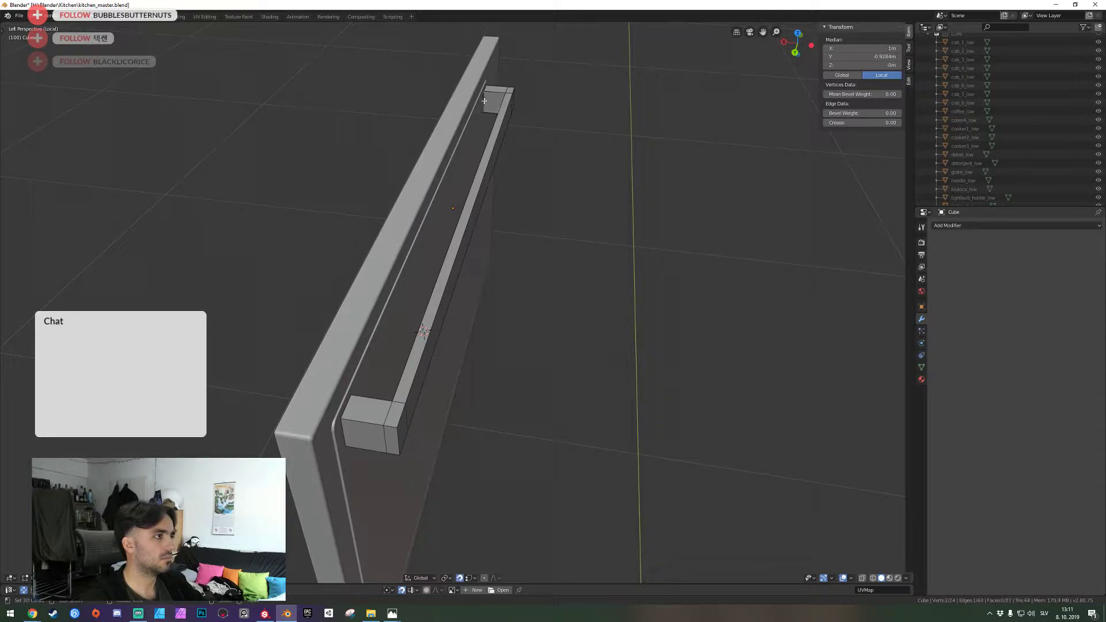
key("shift+grave")
left_click(458, 303)
Leave mesh editing and the isolated view to show the handle on the whole cooker, and save the file
key("Tab")
key("ctrl+s")
key("shift+grave")
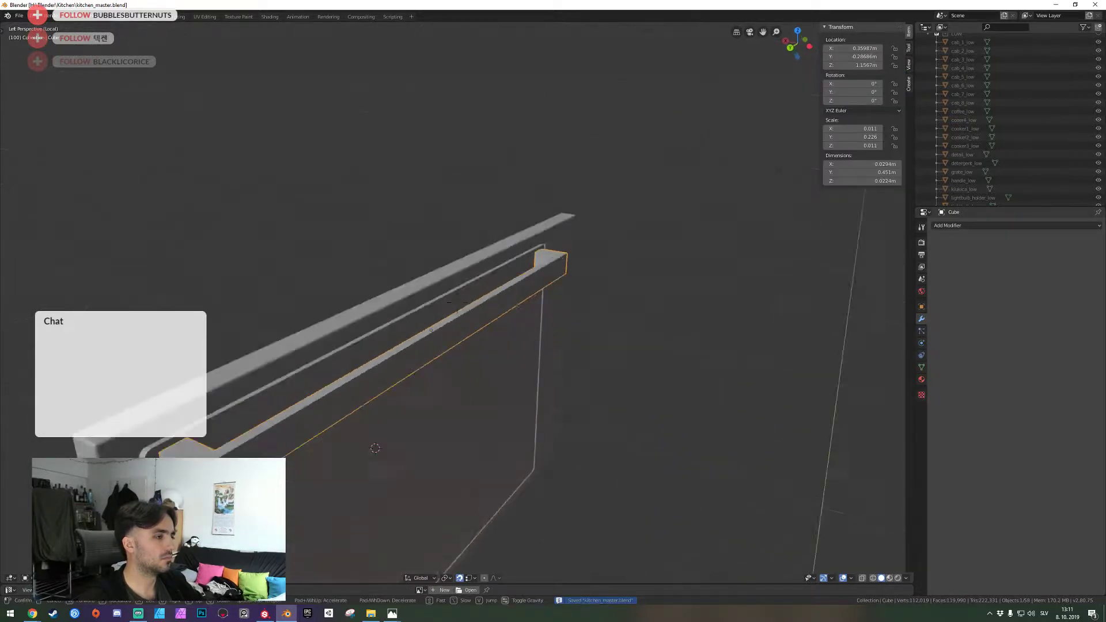
key("s")
key("Escape")
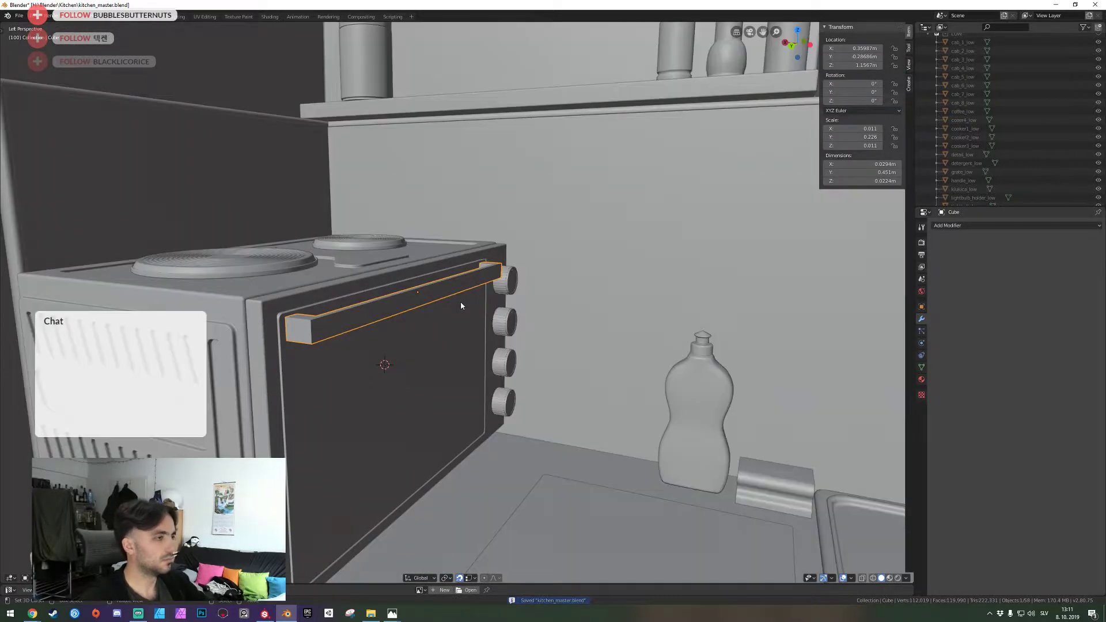
key("ctrl+s")
Lower the handle along Z to a location of about 1.1505 m
key("shift+grave")
key("d")
key("a")
key("w")
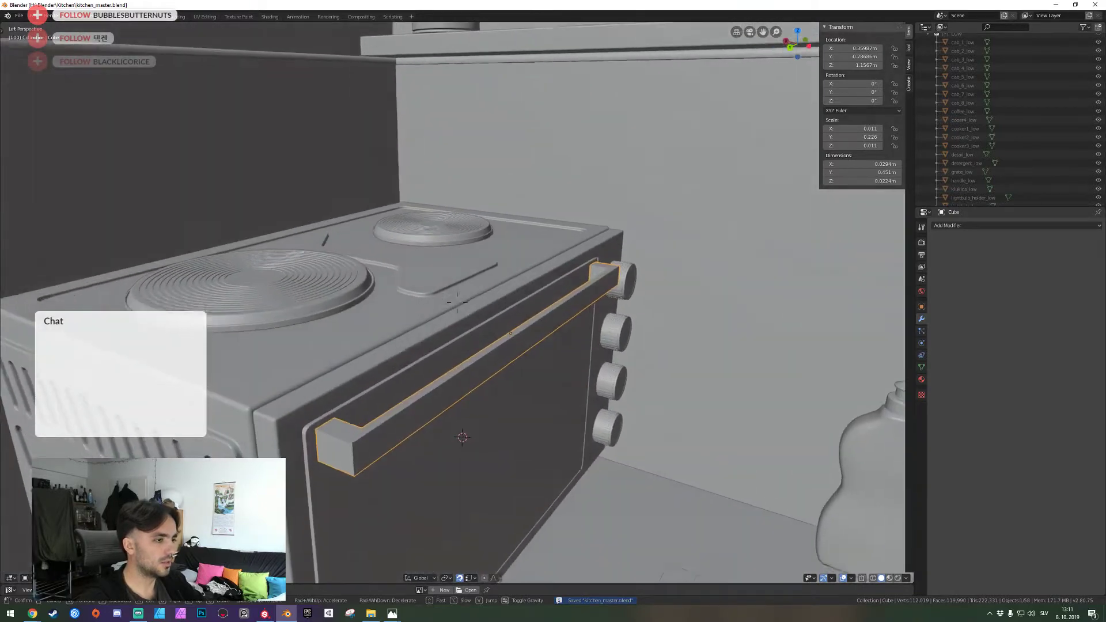
left_click(457, 302)
key("g")
key("z")
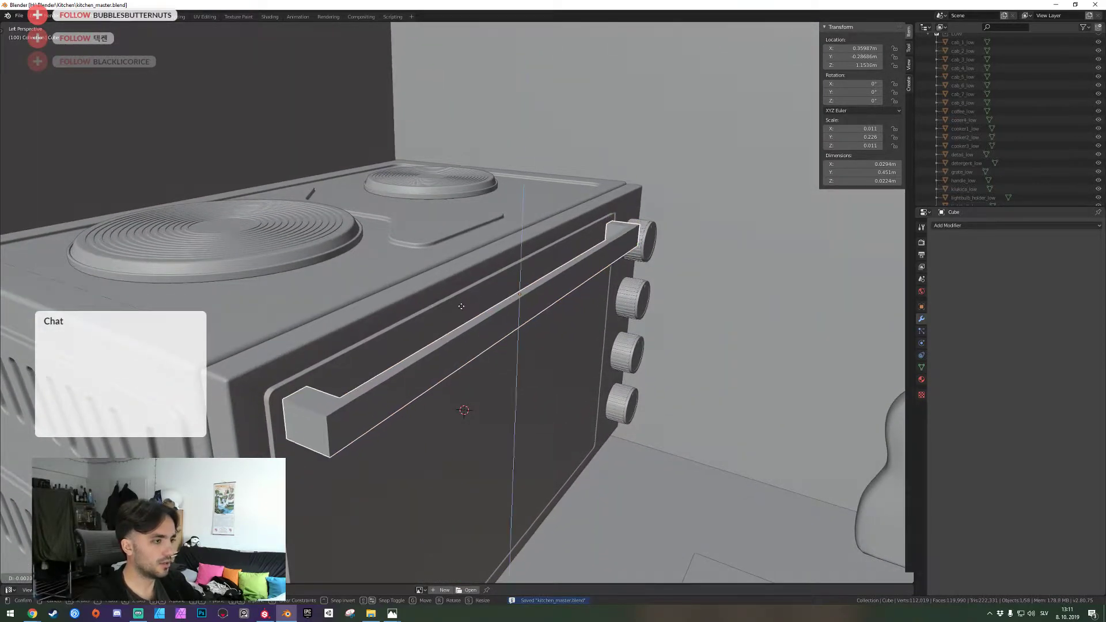
left_click(467, 310)
Examine the handle's height and fit on the cooker door from several angles
key("shift+grave")
key("s")
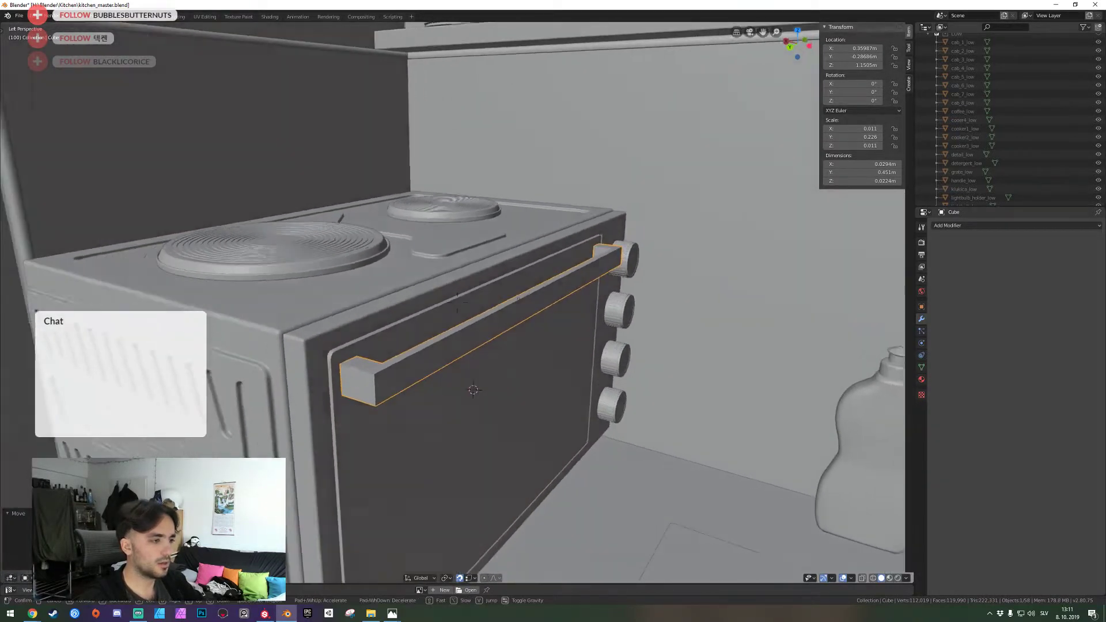
left_click(457, 302)
key("alt+a")
key("shift+grave")
key("d")
key("a")
key("s")
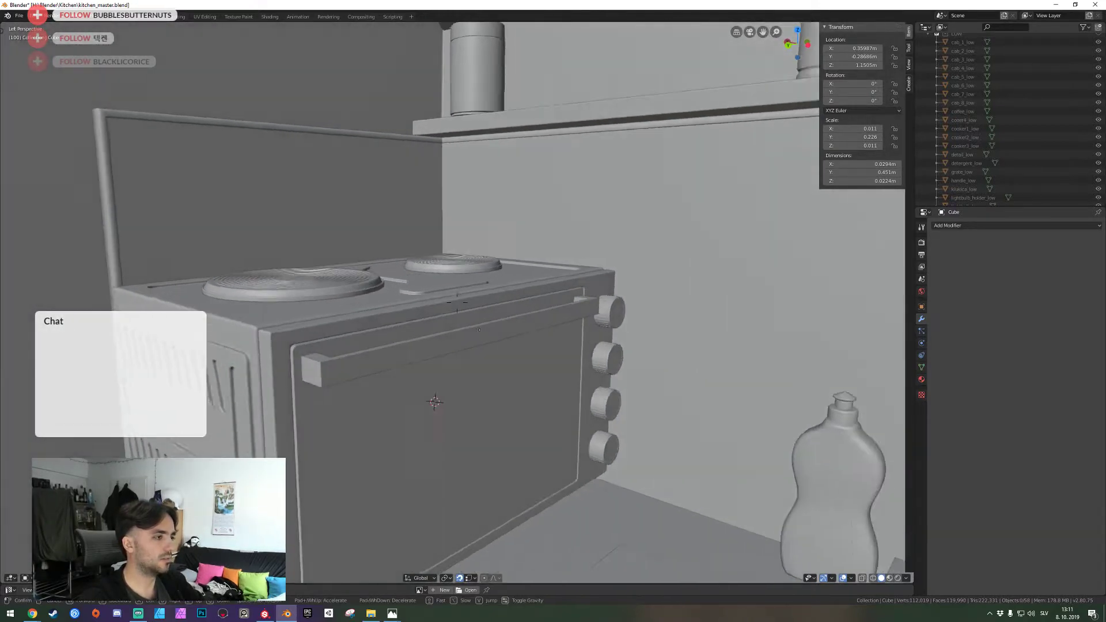
key("w")
left_click(458, 302)
Isolate the front panel and handle, and in left orthographic view raise the handle along Z to about 1.1574 m
right_click(250, 367)
left_click(249, 367, "shift")
key("KP_Divide")
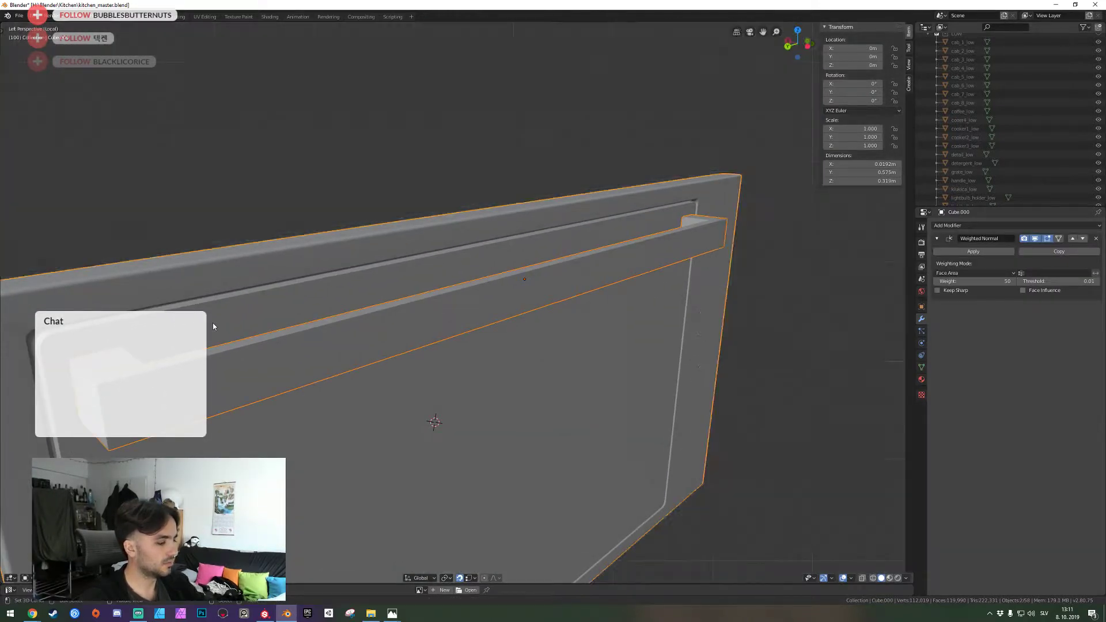
key("ctrl+KP_3")
middle_click_drag(321, 257, 382, 350, "shift")
left_click(376, 310)
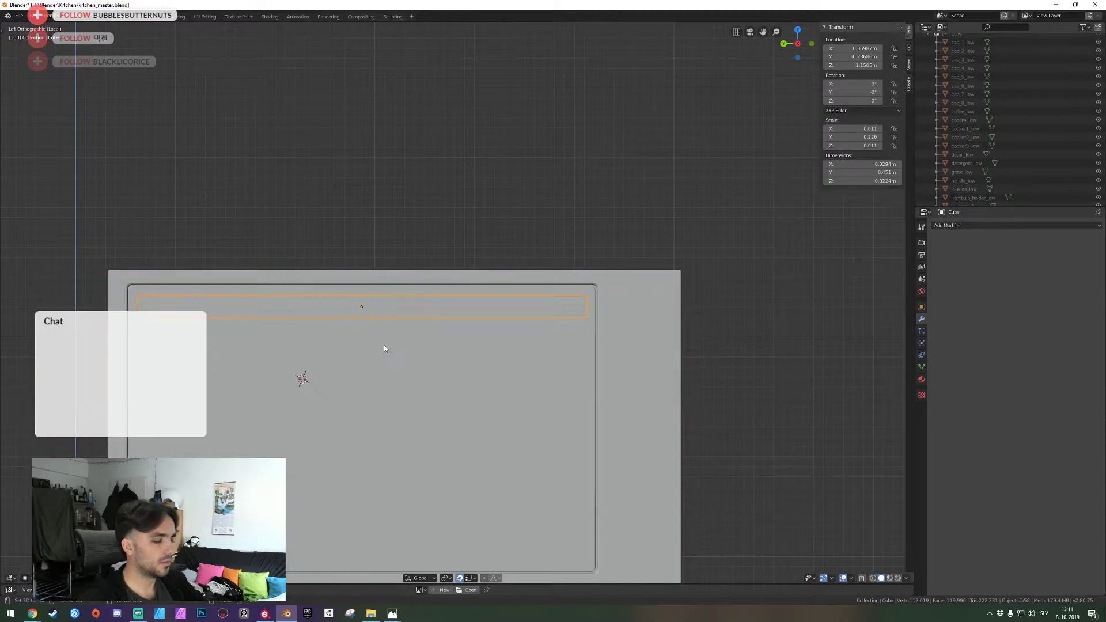
key("g")
key("z")
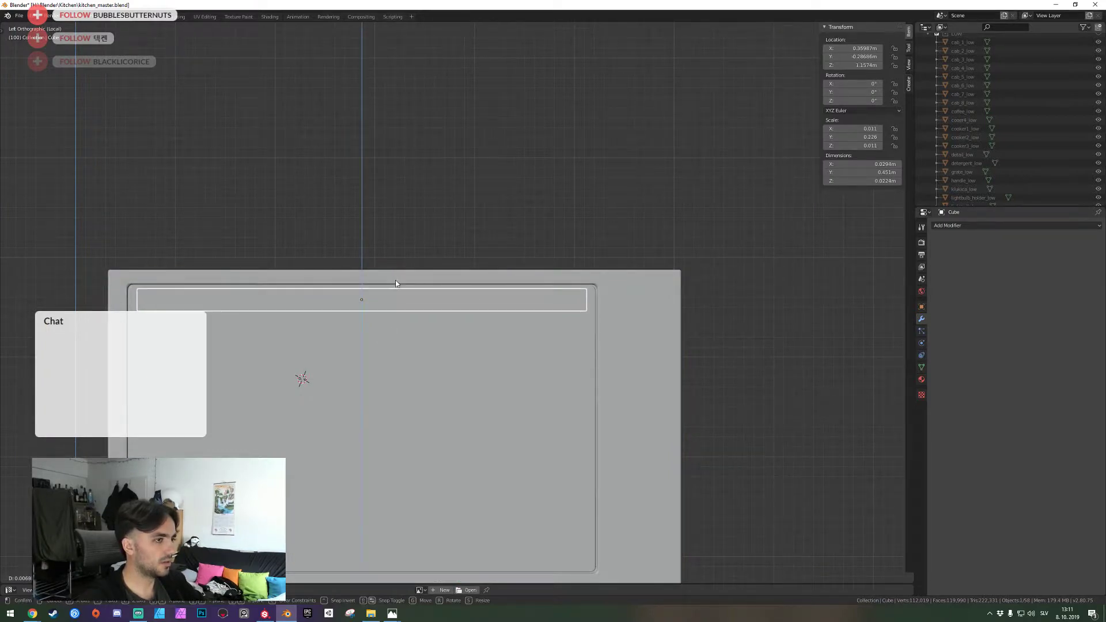
left_click(396, 284)
Try to move the handle's end block nearest the groove's outer side along Y in vertex mode
key("Tab")
middle_click_drag(293, 299, 376, 316, "shift")
key("1")
left_click_drag(173, 240, 298, 355)
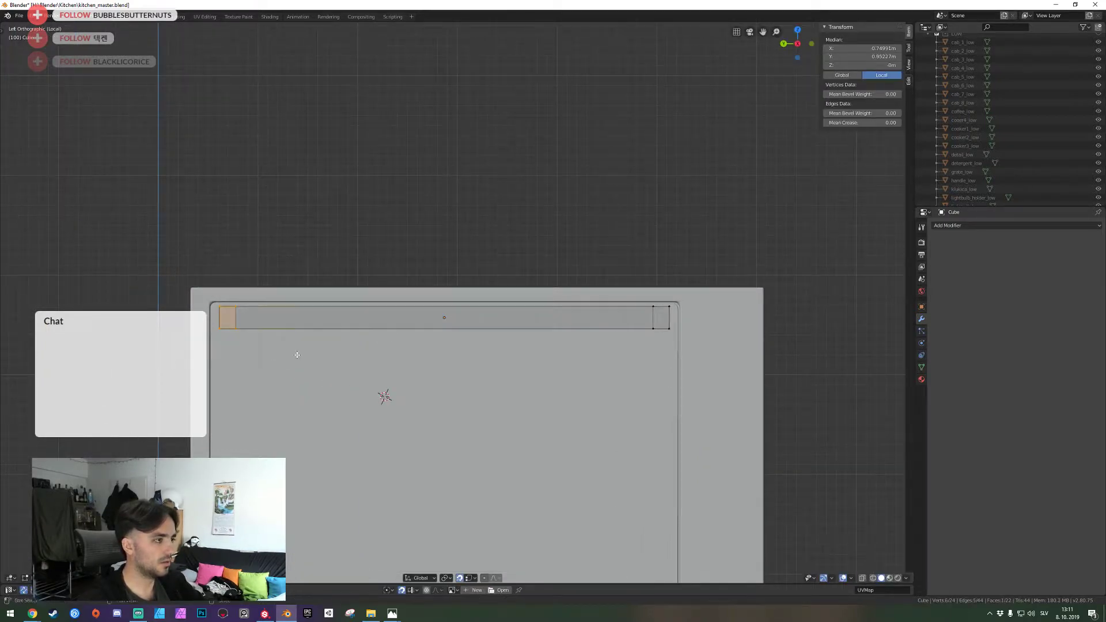
key("g")
key("y")
left_click(293, 353)
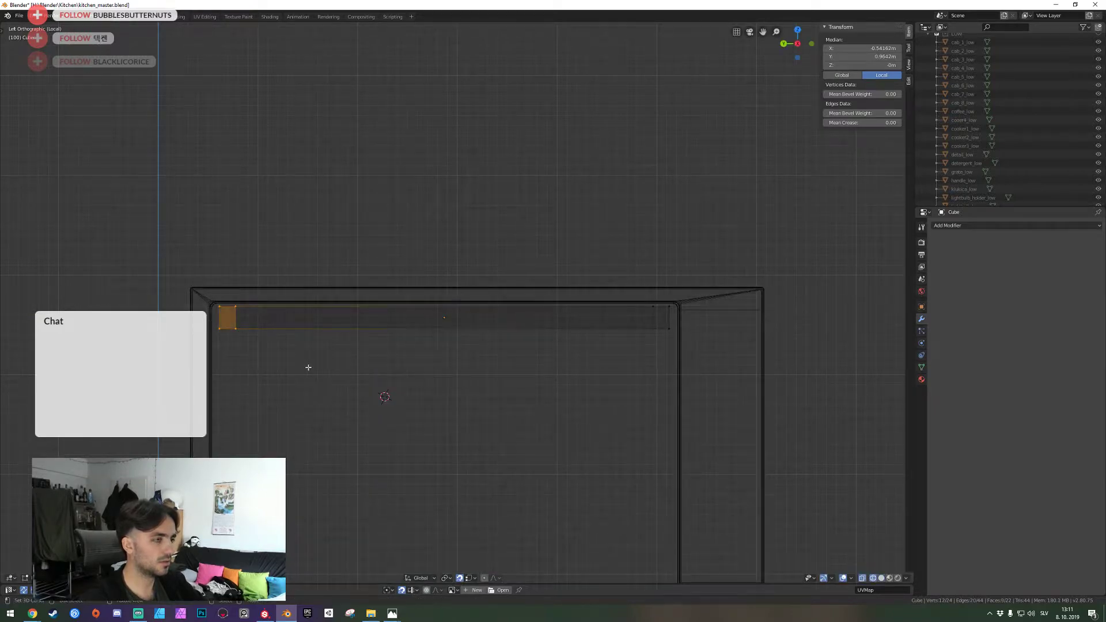
Scale the whole handle mesh along Y to a length of about 0.459 m and save the file
key("a")
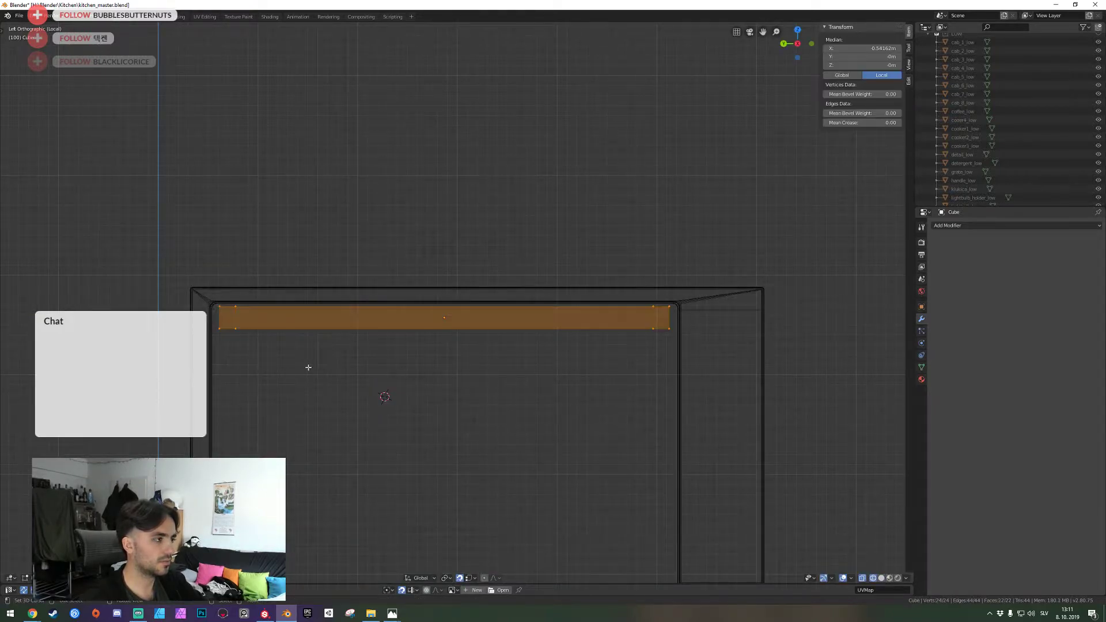
key("s")
key("y")
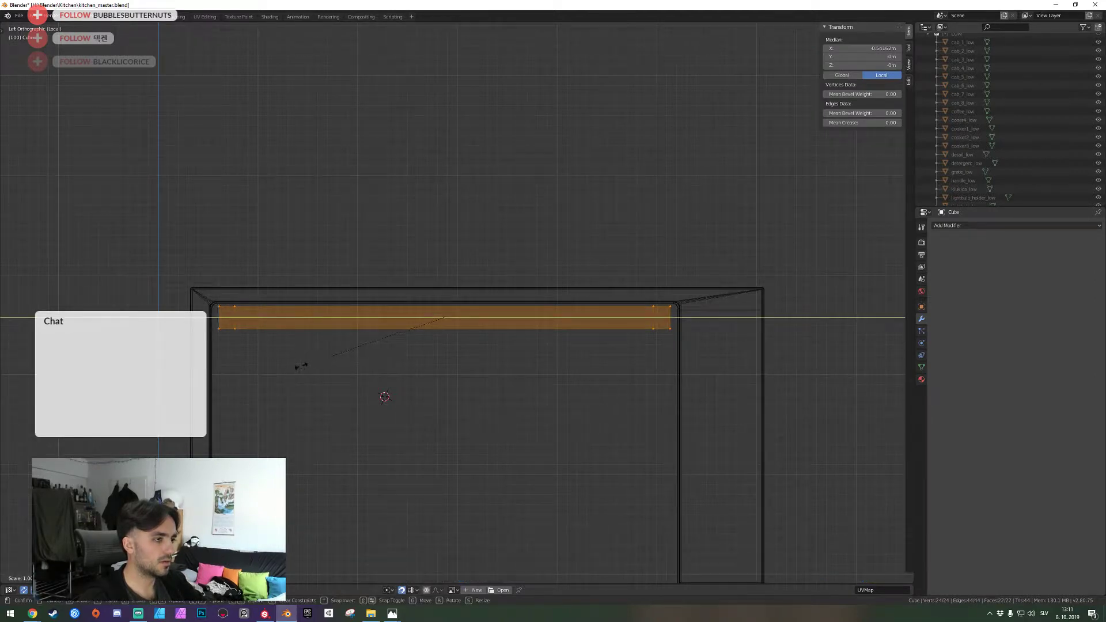
left_click(275, 364)
middle_click_drag(279, 363, 720, 305)
key("ctrl+s")
Leave mesh editing and apply all transforms to the handle
middle_click_drag(440, 305, 457, 304)
key("Tab")
key("ctrl+a")
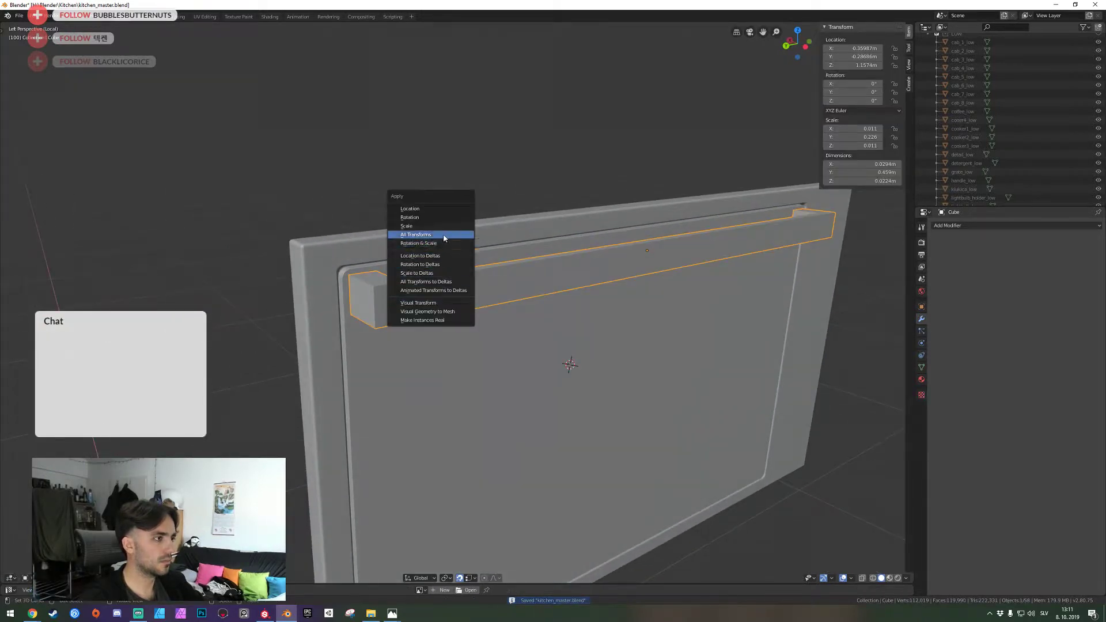
left_click(445, 237)
key("ctrl+a")
left_click(414, 301)
middle_click_drag(412, 302, 394, 307)
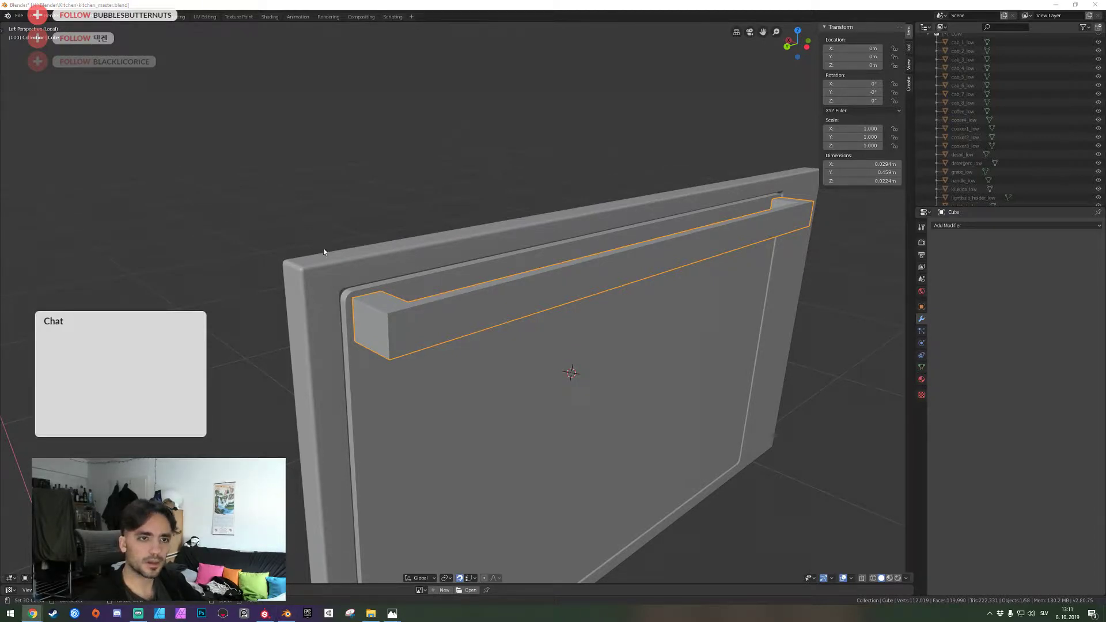
Place the 3D cursor at the groove's upper corner beside the handle's end block
left_click(353, 288)
key("shift+grave")
key("w")
key("a")
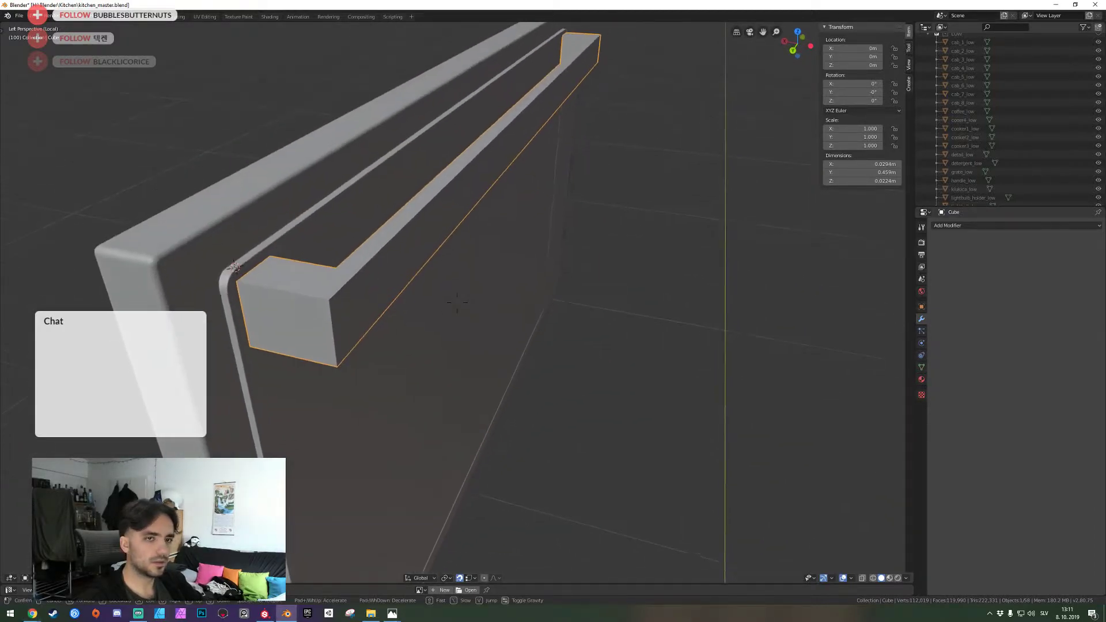
left_click(457, 302)
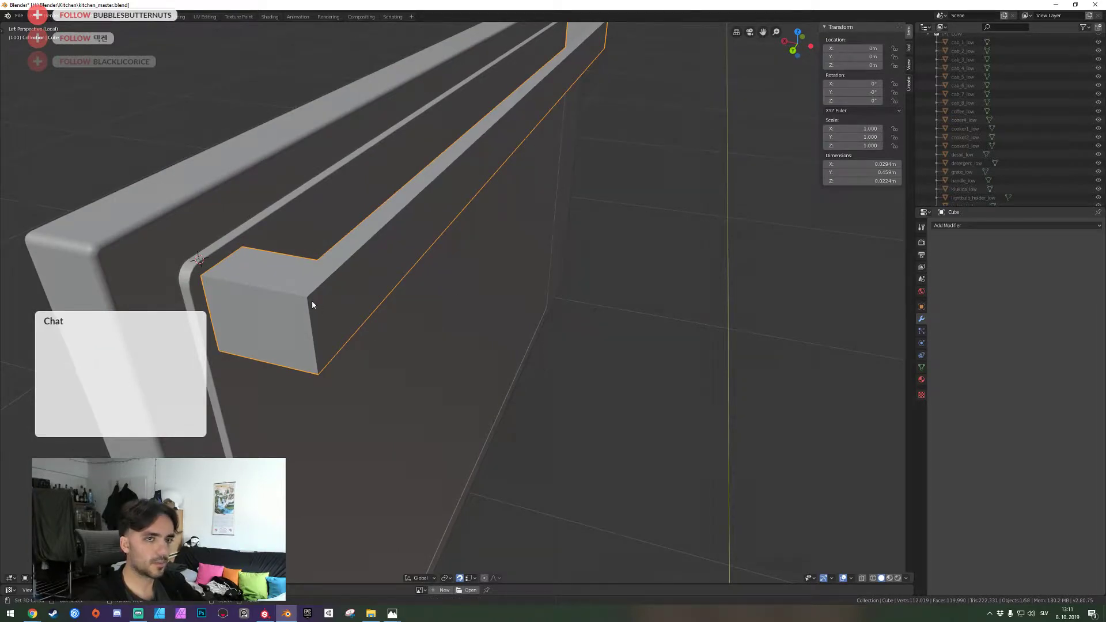
middle_click_drag(307, 307, 459, 306)
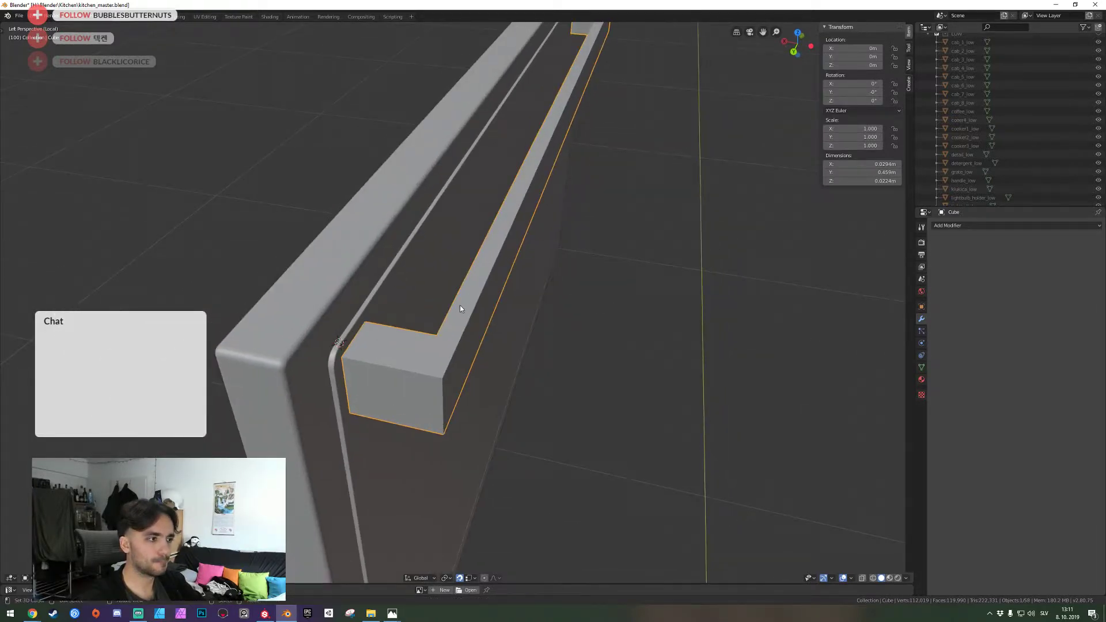
Try a loop cut around the near end block, slid close to the front strip, and dissolve it
key("Tab")
key("alt+a")
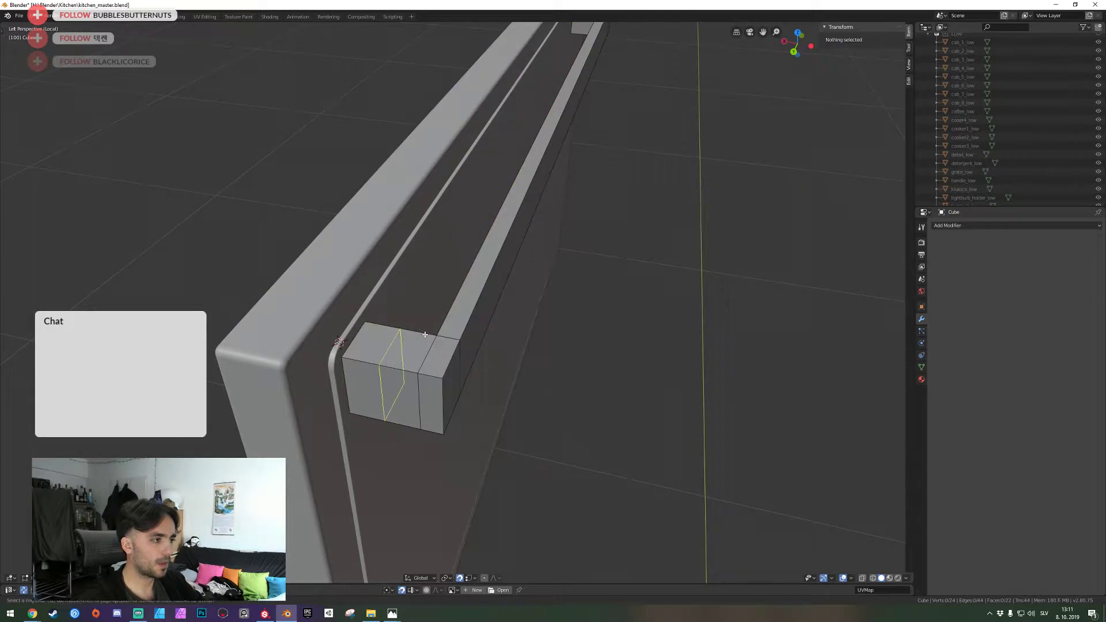
left_click(425, 335)
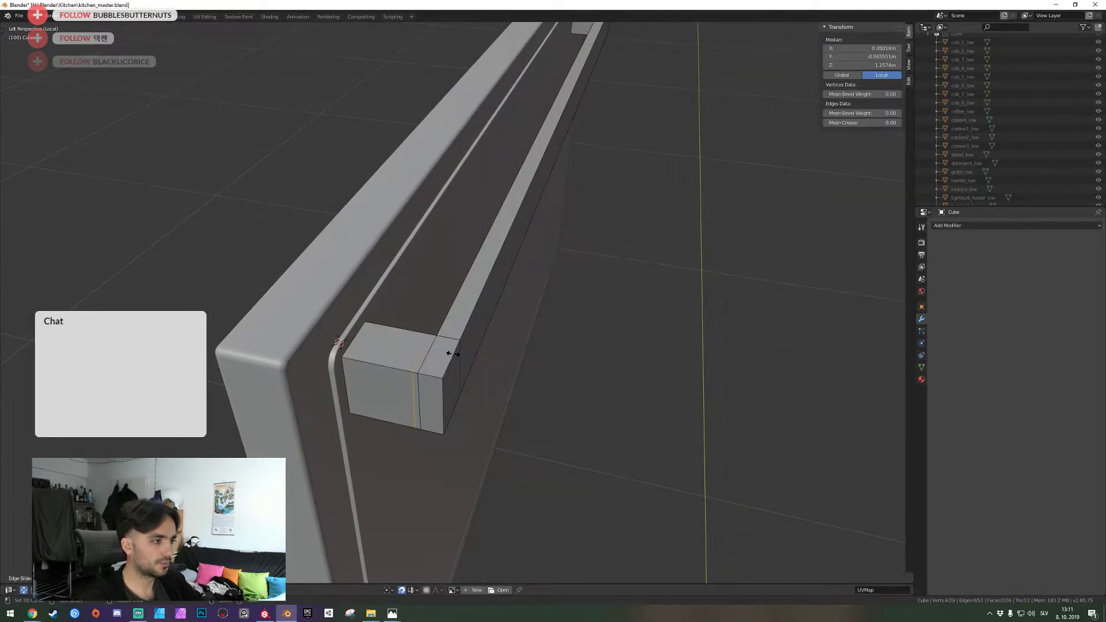
left_click(453, 353)
middle_click_drag(453, 354, 461, 346)
middle_click_drag(461, 288, 340, 329, "shift")
key("ctrl+e")
right_click(457, 303)
key("ctrl+x")
Add a centred loop cut around each of the handle's two end blocks
key("ctrl+r")
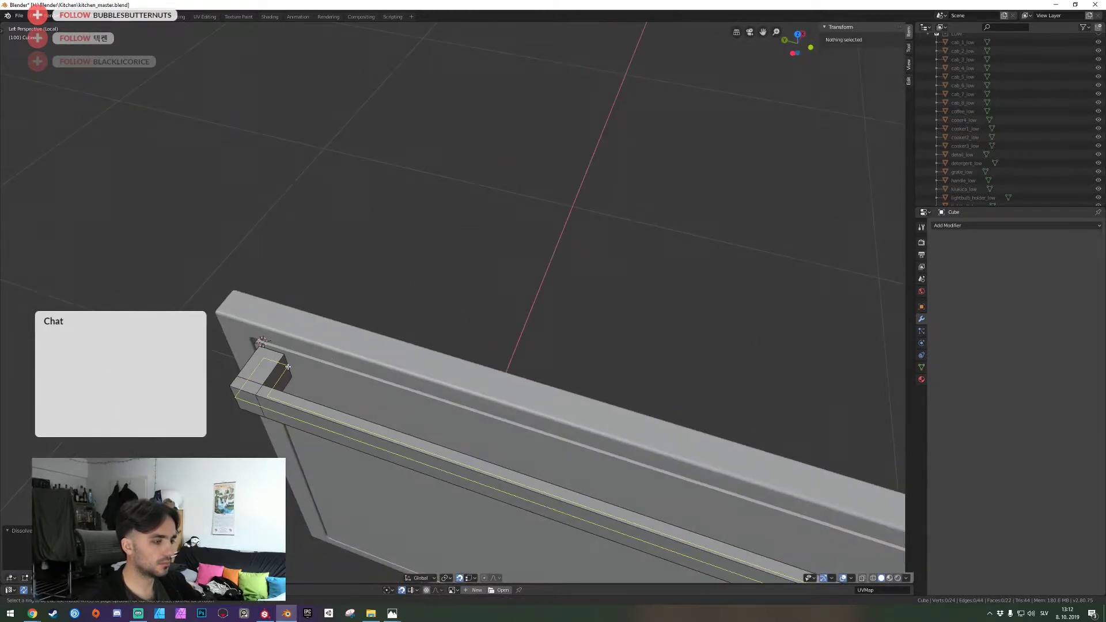
left_click(287, 368)
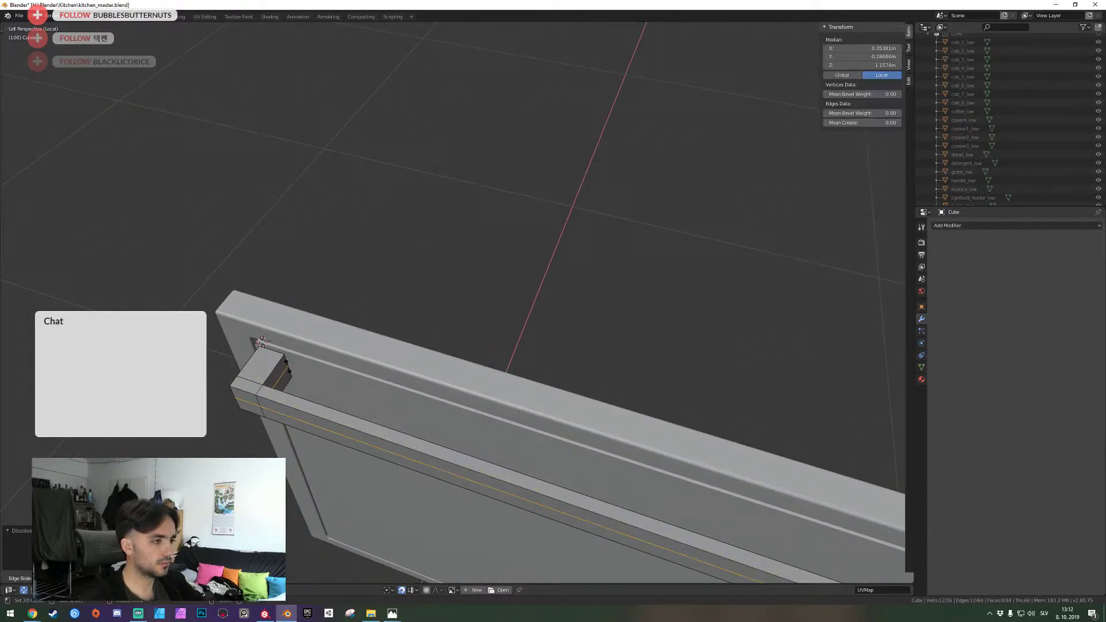
left_click(270, 367)
middle_click_drag(271, 367, 374, 358)
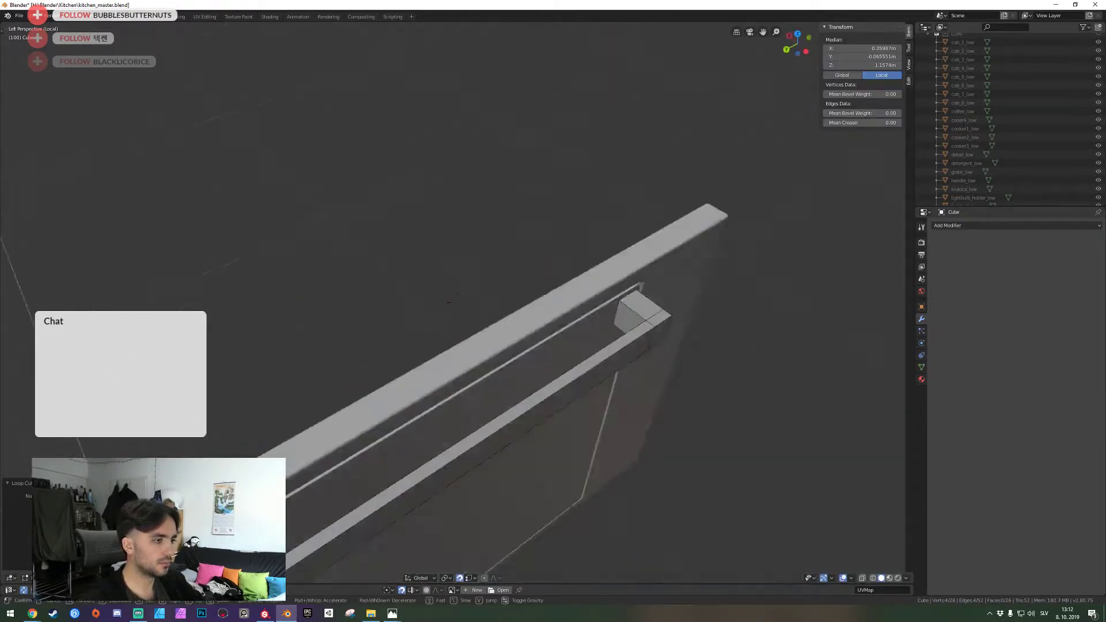
middle_click_drag(640, 315, 503, 326, "shift")
key("ctrl+r")
left_click(503, 326)
left_click(503, 325)
Move the centred edge loops of both end blocks along X until they sit close to the front loops
key("shift+grave")
key("d")
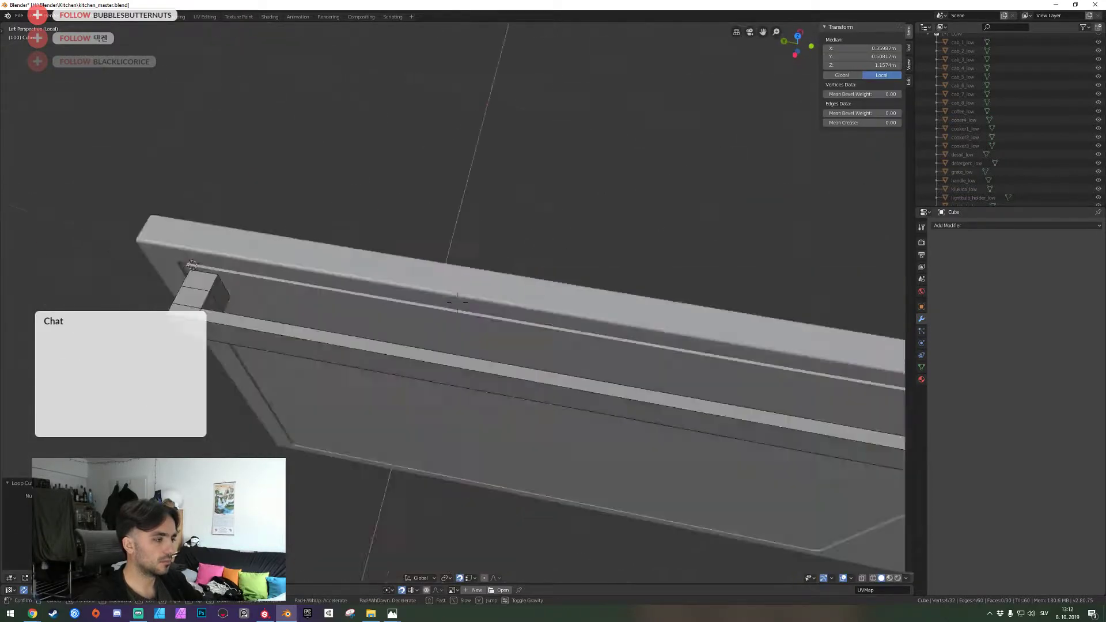
left_click(457, 303)
left_click(395, 348, "alt+shift")
key("shift+grave")
key("w")
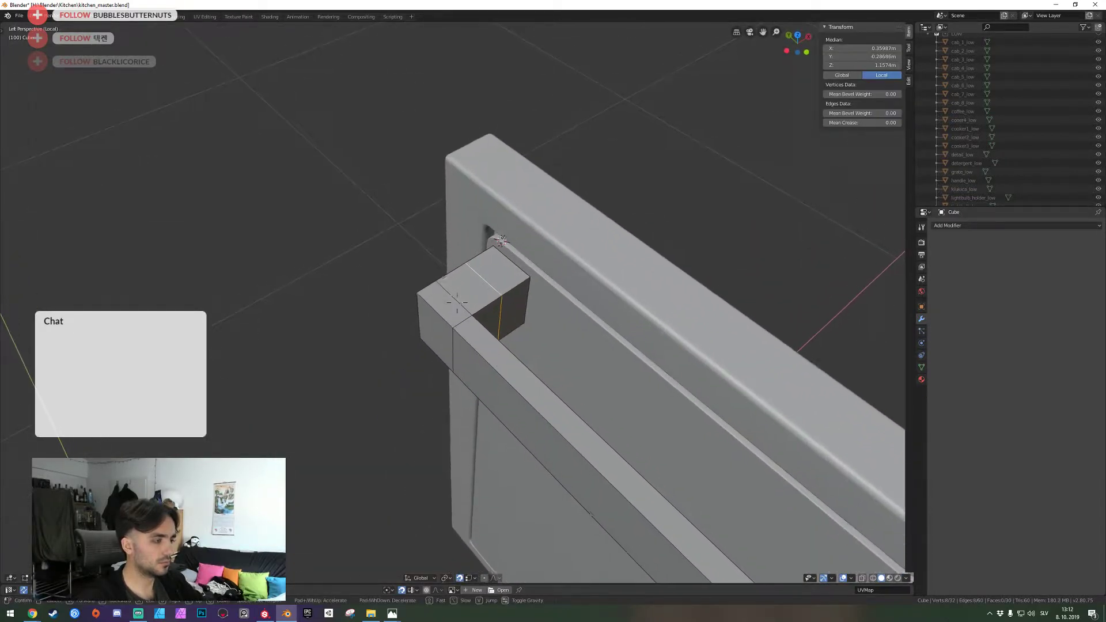
left_click(457, 303)
key("g")
key("y")
key("x")
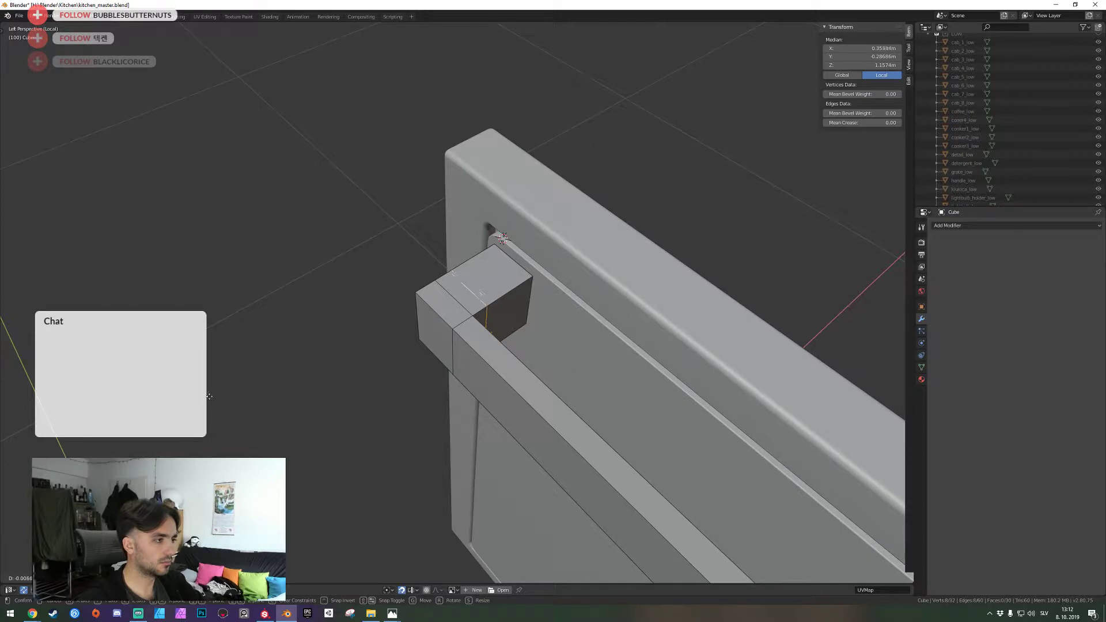
left_click(860, 463)
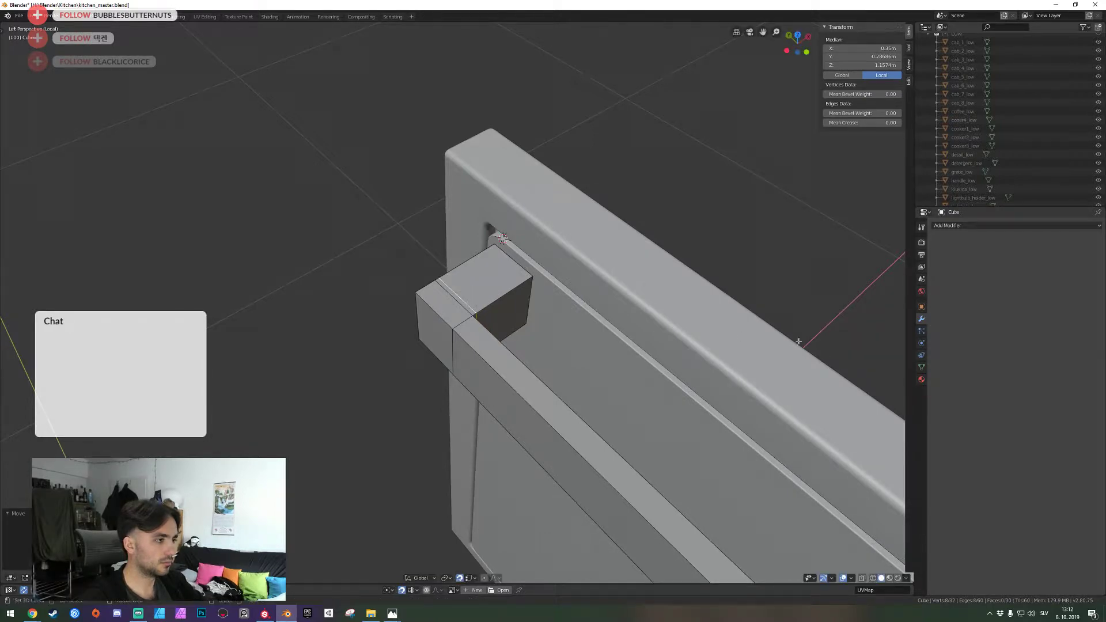
Extrude the narrow face band around the first end block in place and scale it inward on all axes except X
key("shift+grave")
key("w")
left_click(457, 304)
key("3")
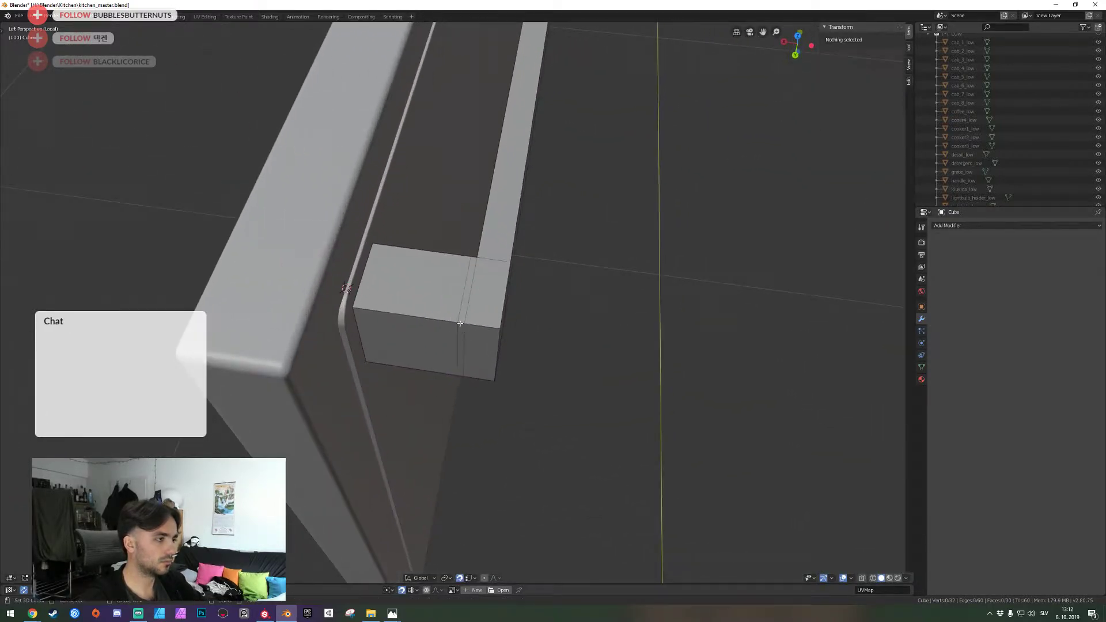
key("a")
key("a")
right_click(460, 324, "alt")
key("shift+grave")
key("e")
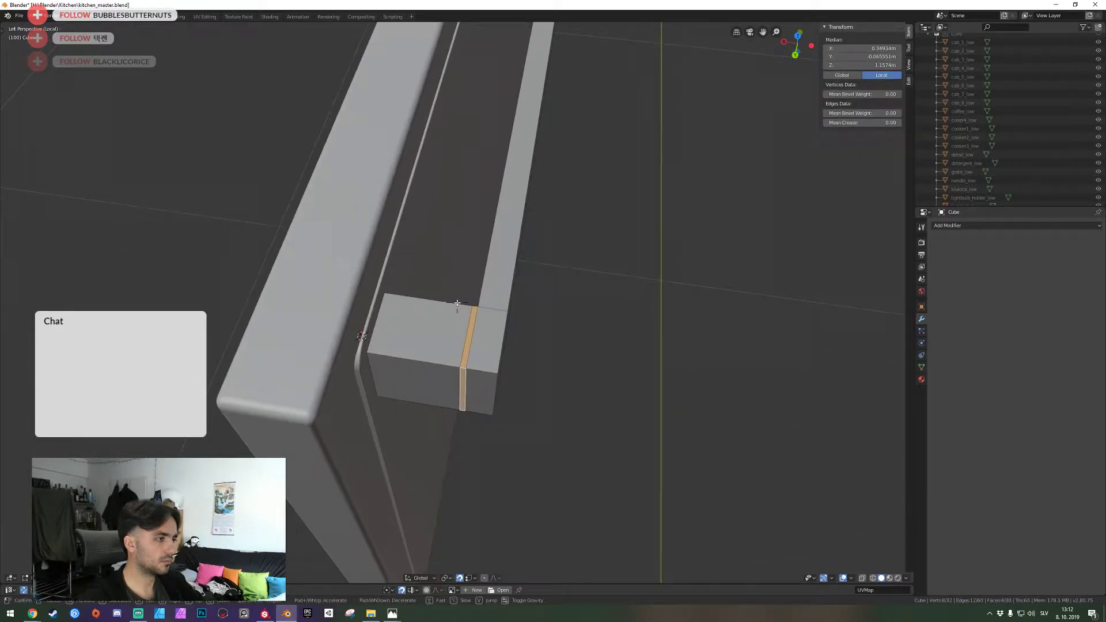
left_click(457, 303)
key("e")
right_click(516, 301)
key("s")
key("shift+x")
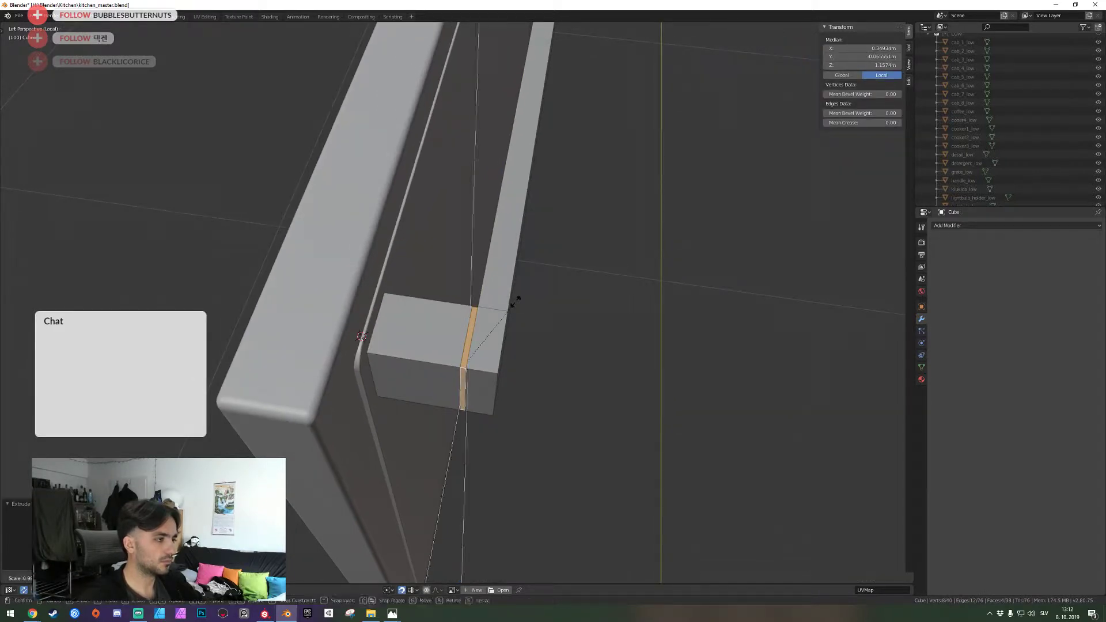
key("0")
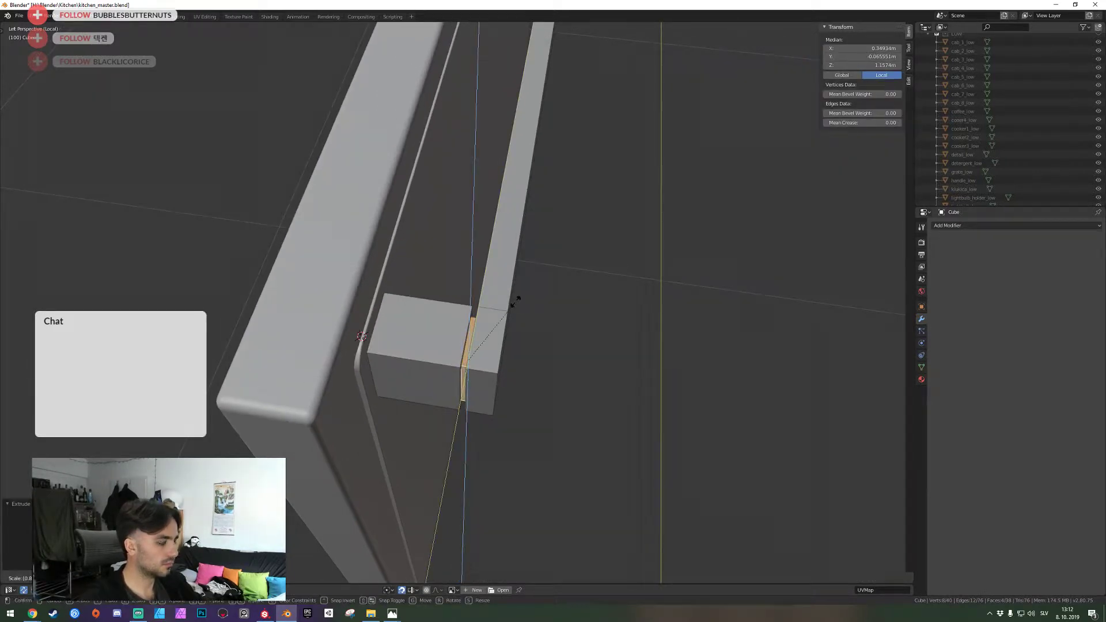
key("Return")
Extrude the narrow face band around the other end block in place and scale it inward to 0.9
key("shift+grave")
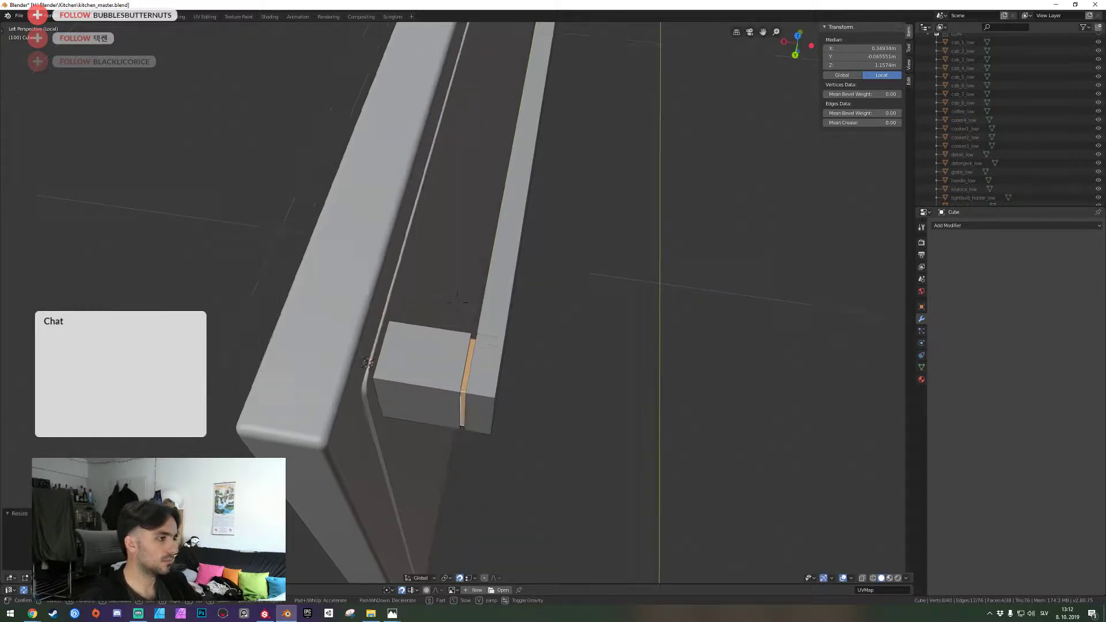
key("s")
left_click(457, 302)
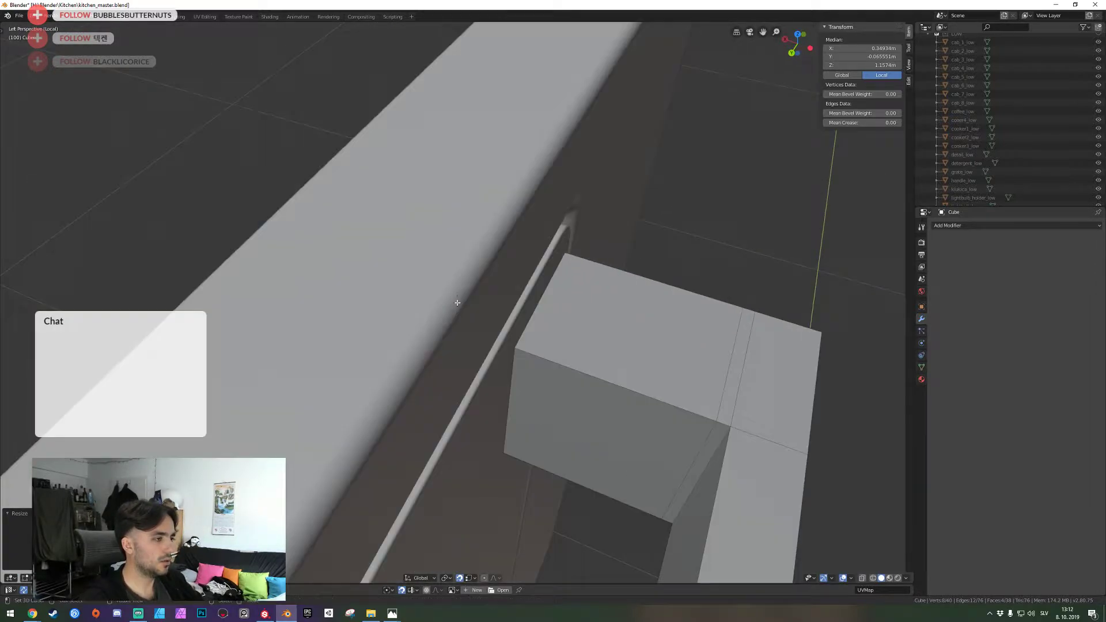
key("a")
key("a")
key("a")
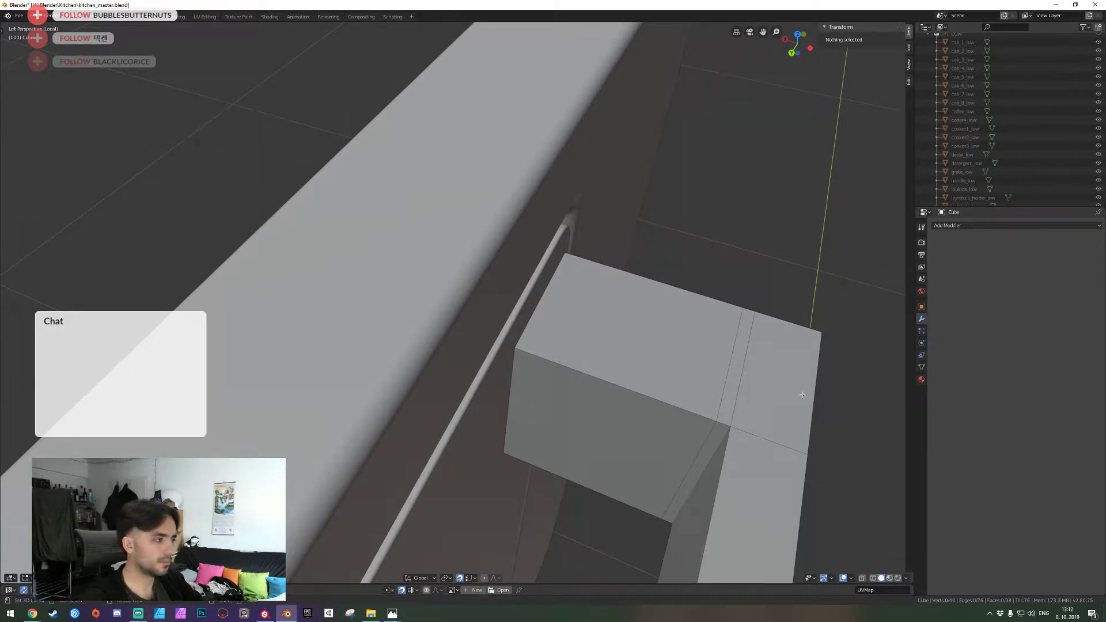
left_click(722, 426, "alt")
type("e")
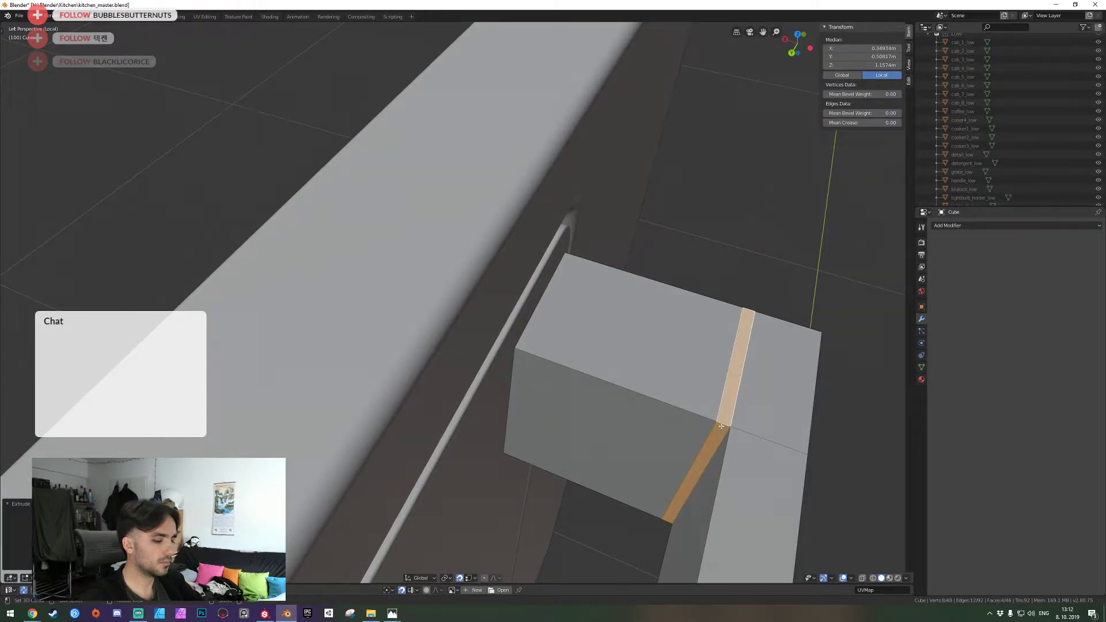
type("0.9")
key("Return")
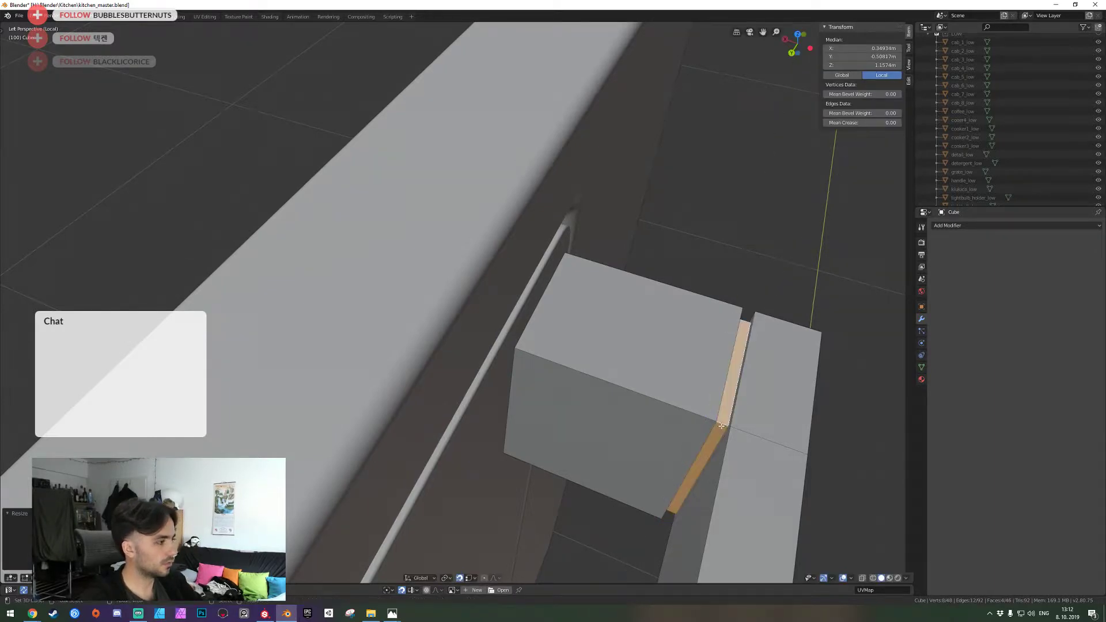
Leave local view and examine the new grooves in the handle's end blocks against the cooker
key("shift+grave")
key("s")
key("d")
left_click(457, 302)
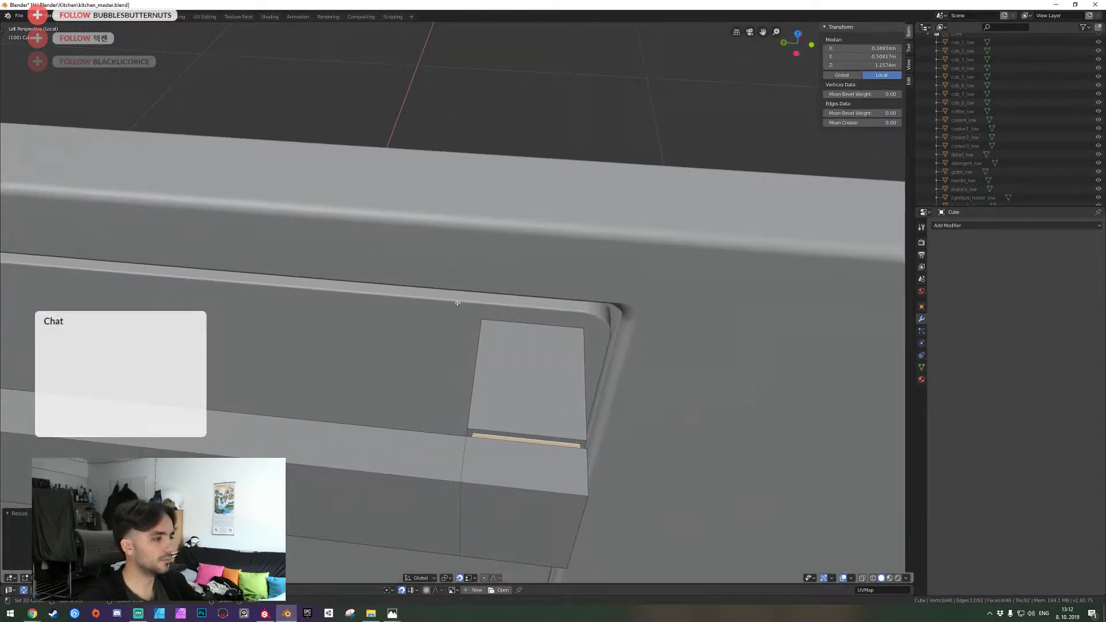
key("ctrl+z")
key("shift+grave")
key("d")
left_click(457, 302)
key("KP_Divide")
key("shift+grave")
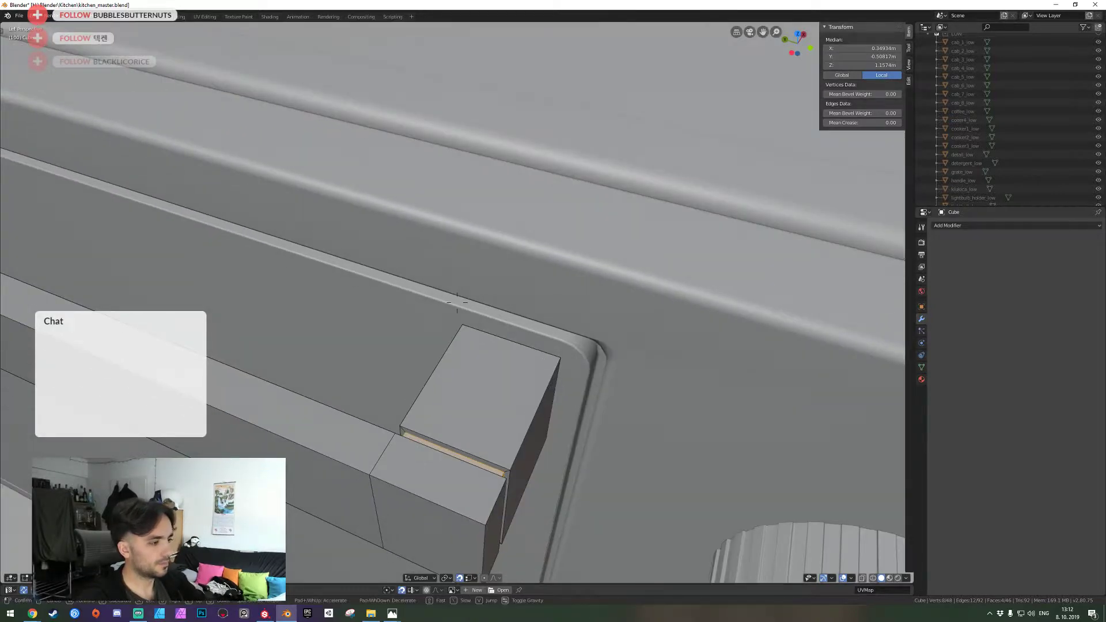
key("d")
key("s")
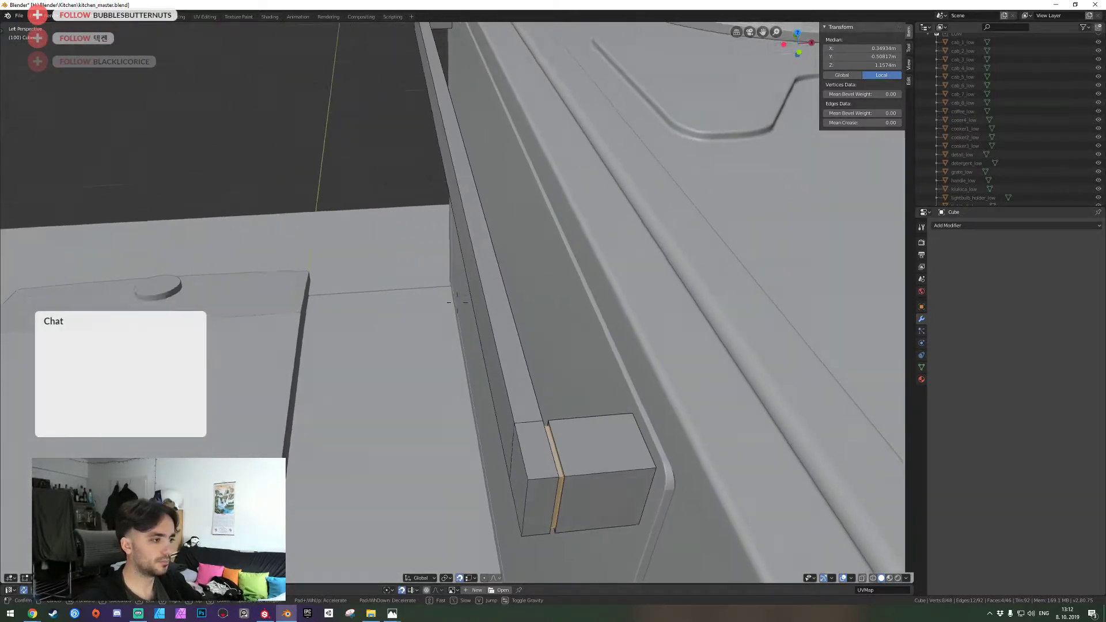
left_click(458, 303)
Bevel the outer vertical corner edges at both ends of the handle into multi-segment rounded corners
key("alt+a")
right_click(514, 469)
key("w")
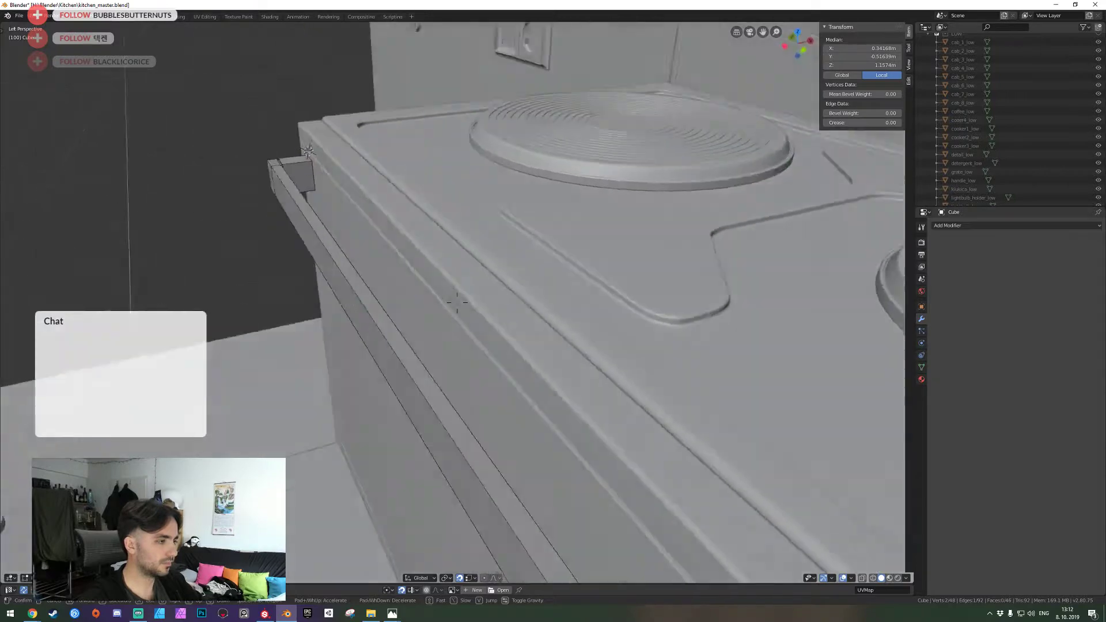
key("a")
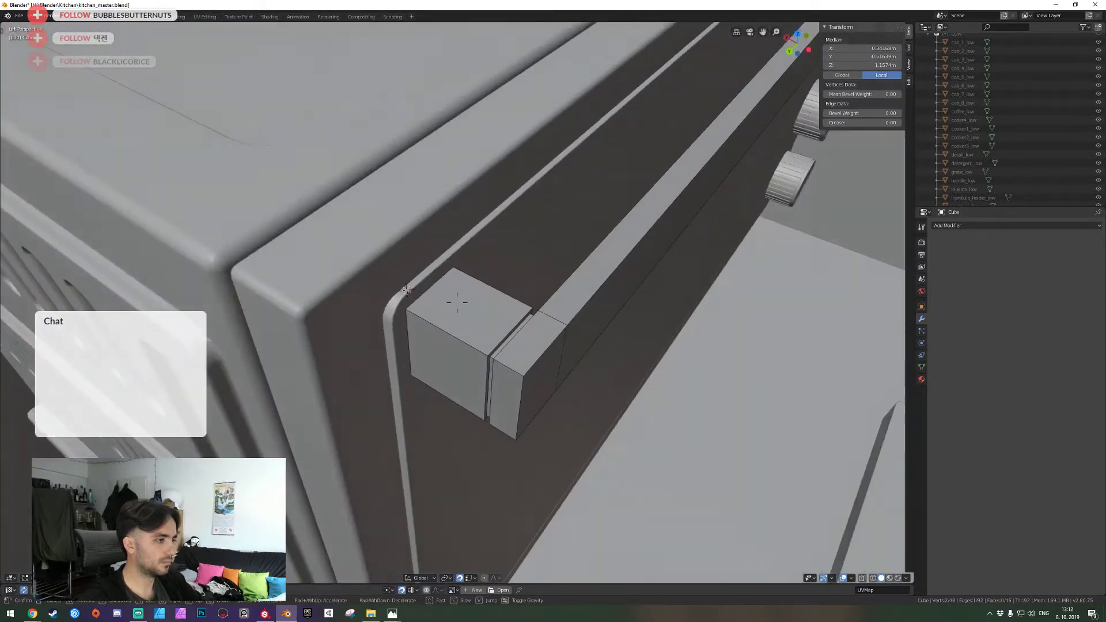
left_click(482, 326)
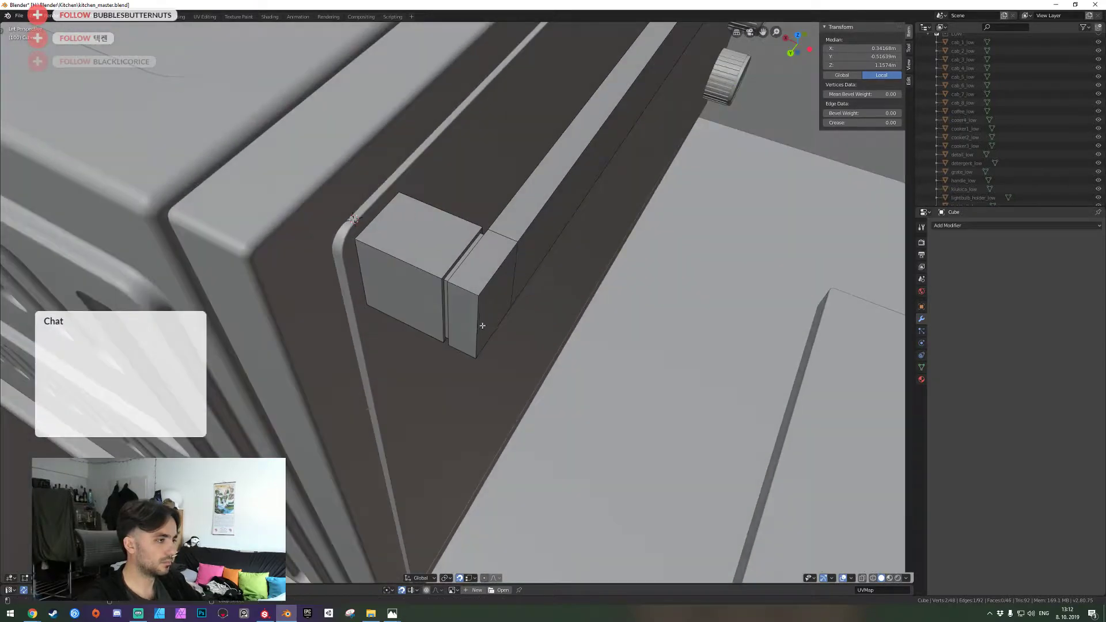
key("ctrl+b")
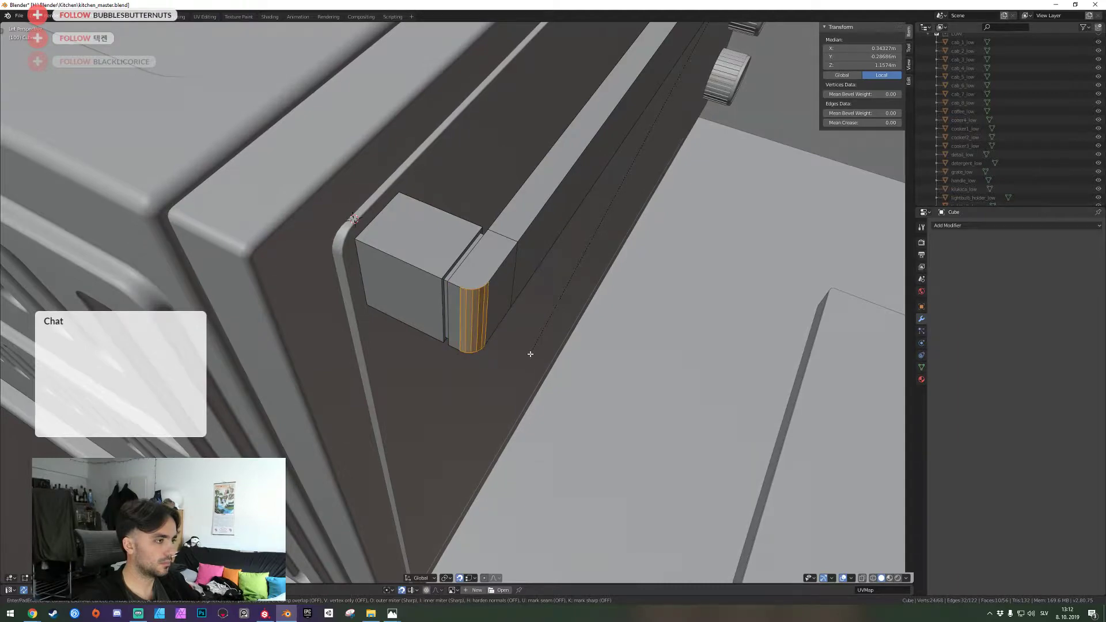
left_click(526, 356)
Select the top and bottom faces of one rounded corner plus the bar's long lower edge
left_click(505, 272)
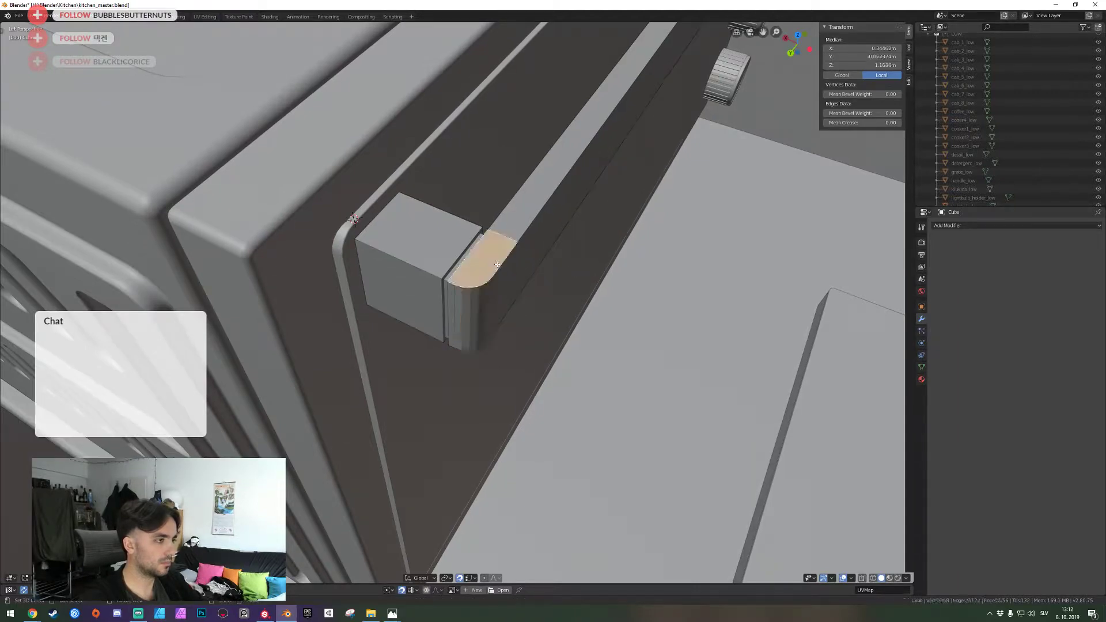
middle_click_drag(504, 272, 447, 307)
left_click(383, 335, "shift")
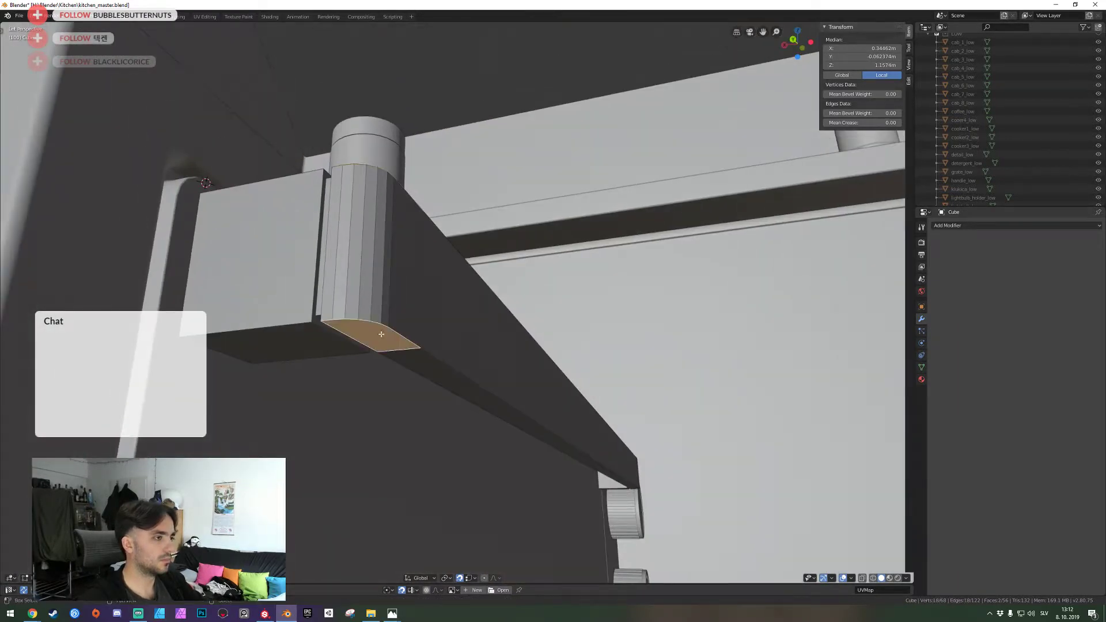
left_click(426, 367, "shift")
key("shift+grave")
key("e")
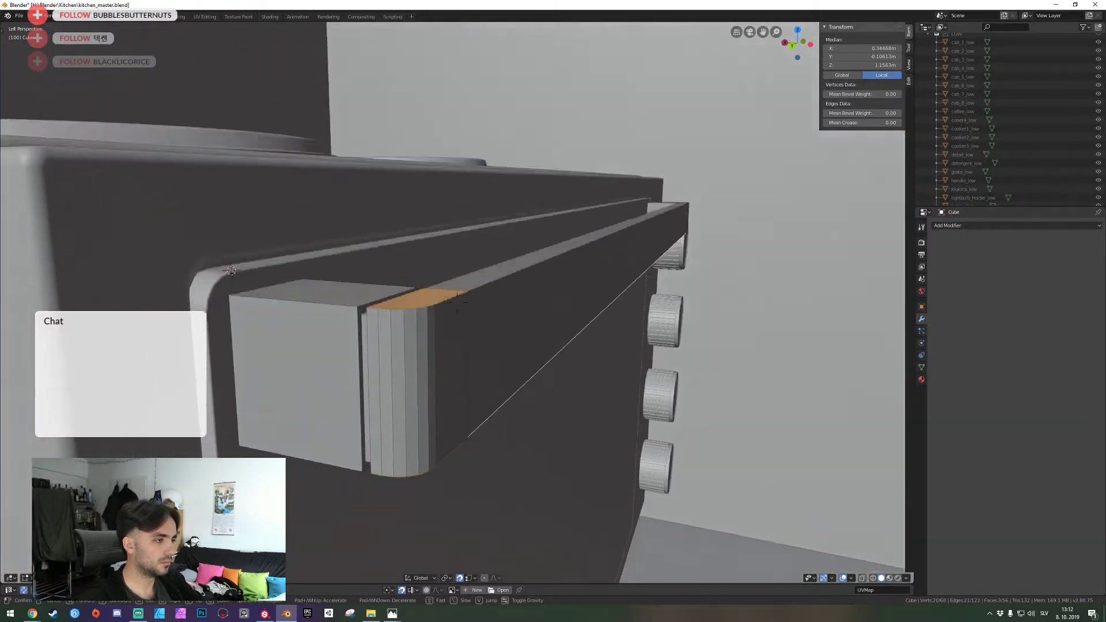
key("e")
left_click(460, 307)
Isolate the handle in local view and add the bar's upper inner long edge to the selection
key("shift+grave")
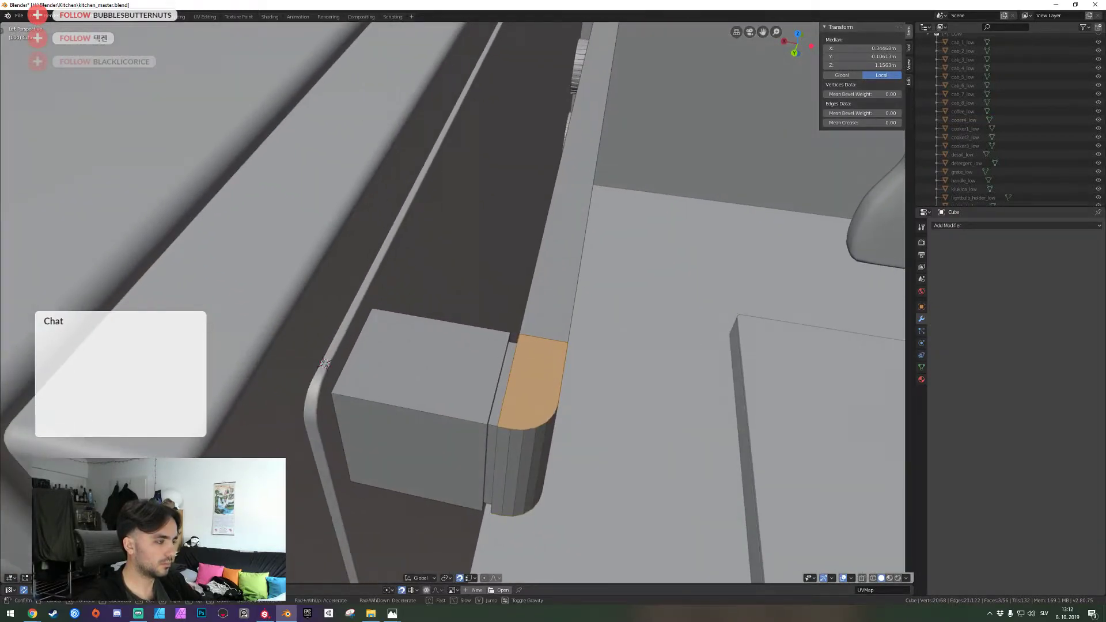
key("a")
left_click(458, 302)
key("KP_Divide")
key("shift+grave")
key("a")
left_click(457, 302)
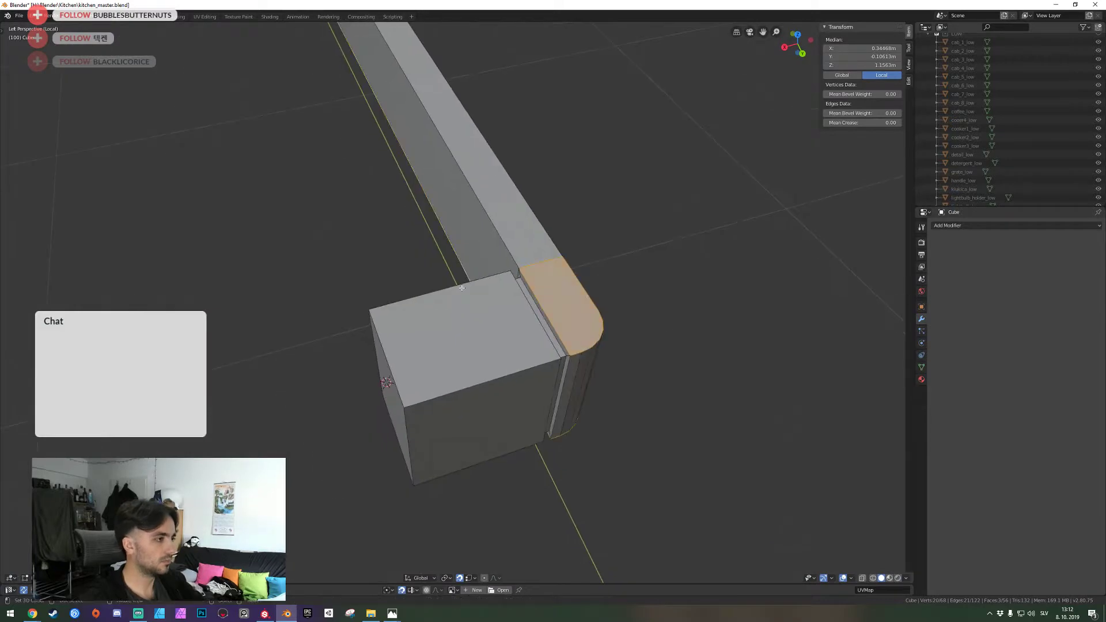
left_click(483, 240, "shift")
Add the edges on both sides of the groove and the end block's outer top and side edges to the selection
key("shift+grave")
key("d")
left_click(457, 303)
left_click(323, 304, "shift")
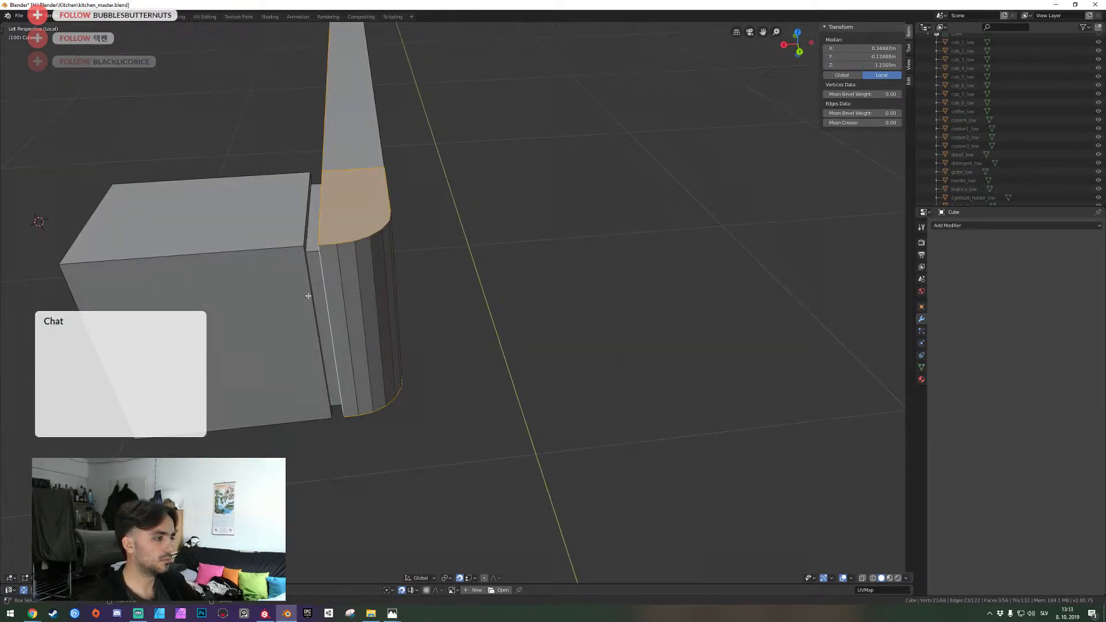
left_click(309, 295, "shift")
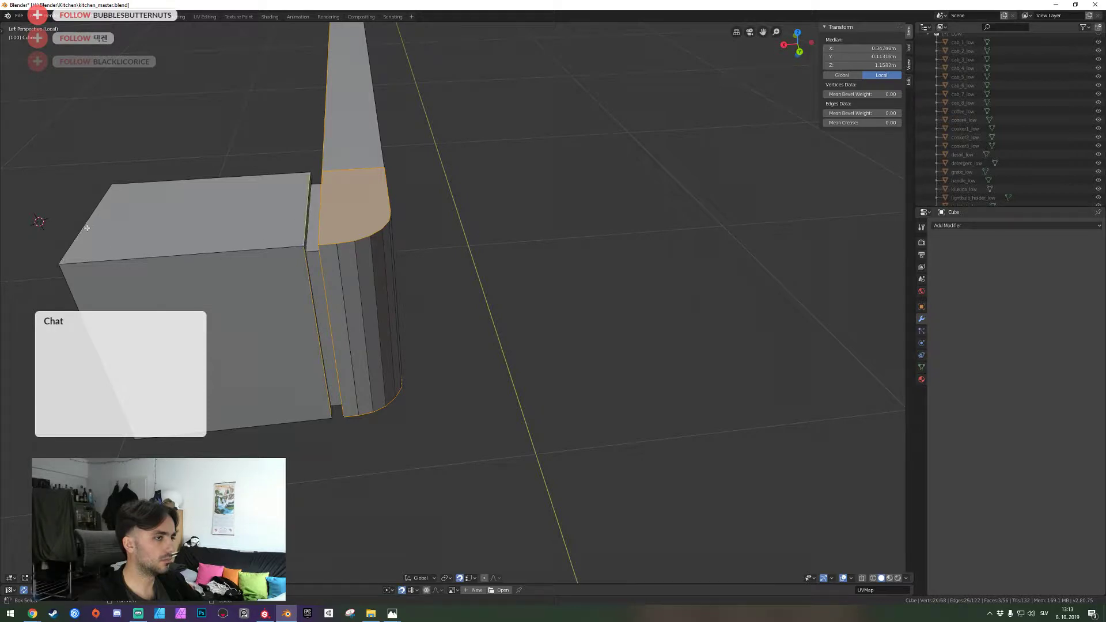
left_click(239, 247, "shift")
left_click(264, 179, "shift")
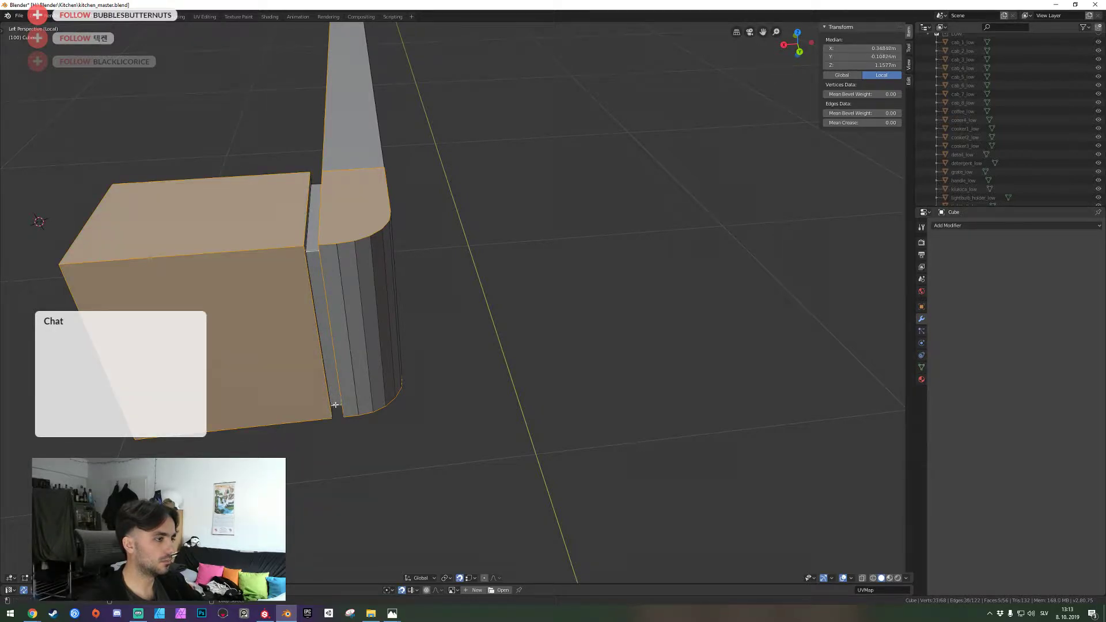
left_click(316, 183, "alt+shift")
Add the bar's upper outer long edge to the selection and deselect the cross edges where the bar meets the rounded corner
middle_click_drag(688, 327, 457, 302)
left_click(457, 303, "shift")
left_click(292, 313, "shift")
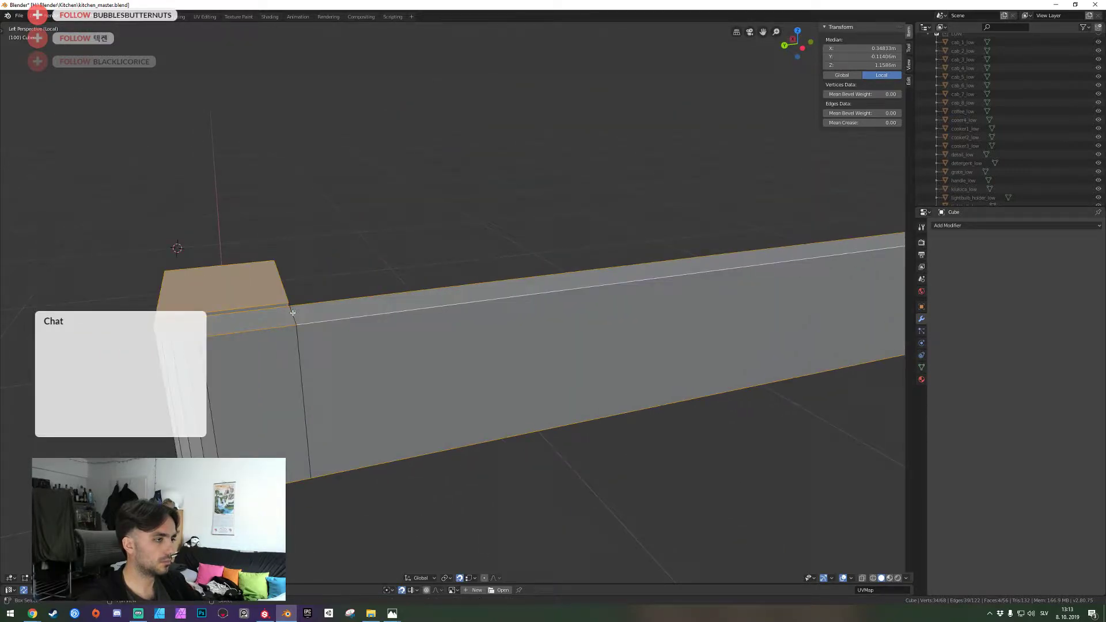
middle_click_drag(293, 313, 383, 253)
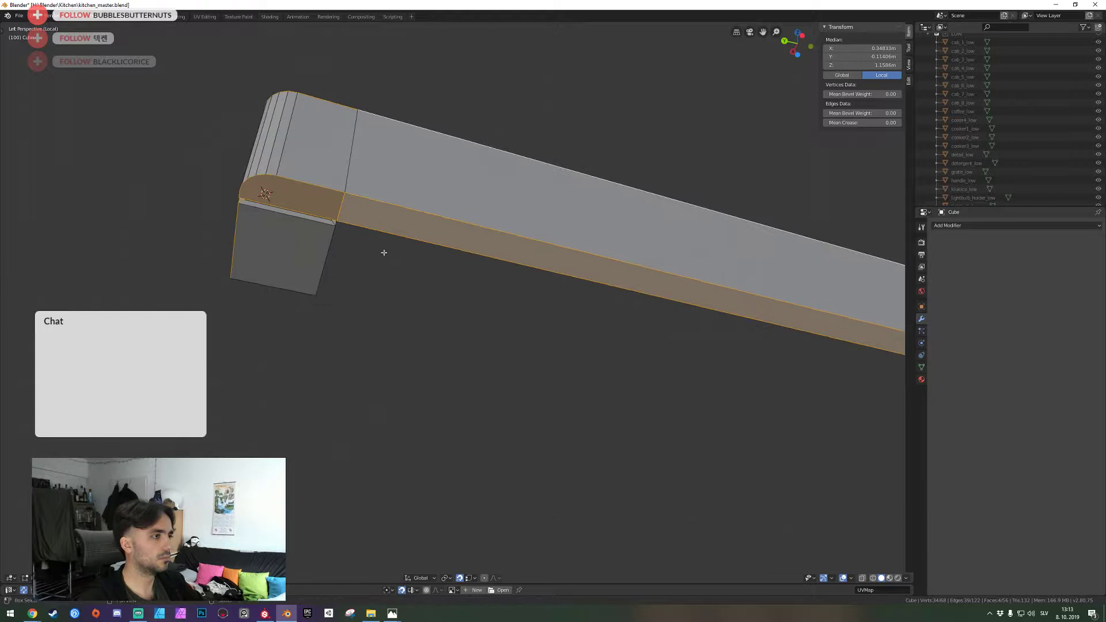
left_click(343, 211, "shift")
Add the inner-side top and bottom edges of the end block to the edge selection
key("shift+grave")
key("d")
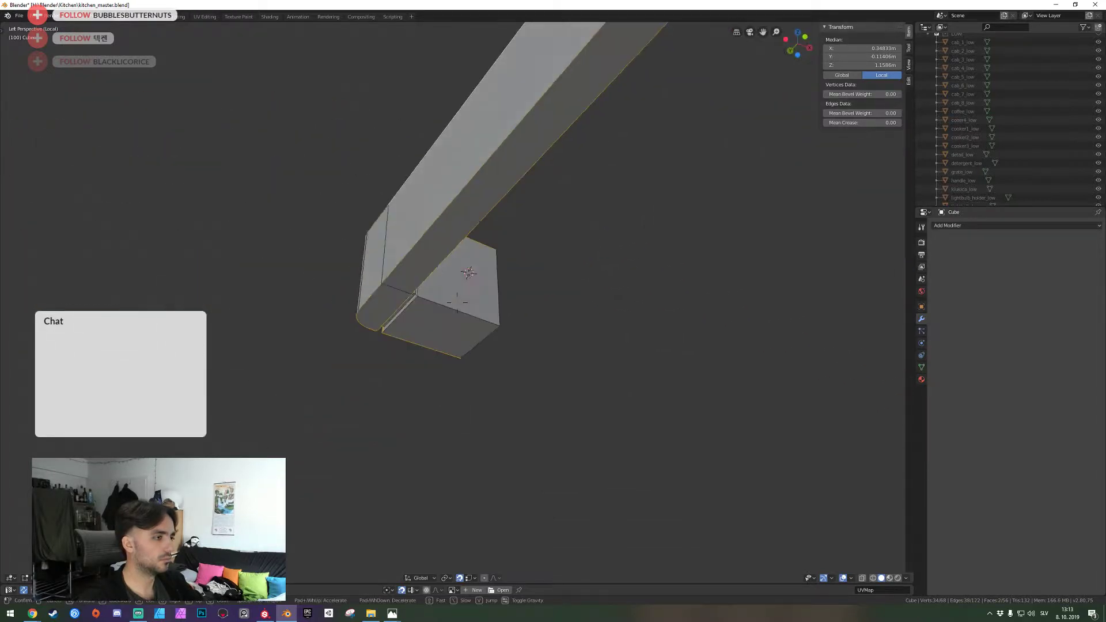
key("w")
left_click(457, 302)
right_click(559, 329, "alt+shift")
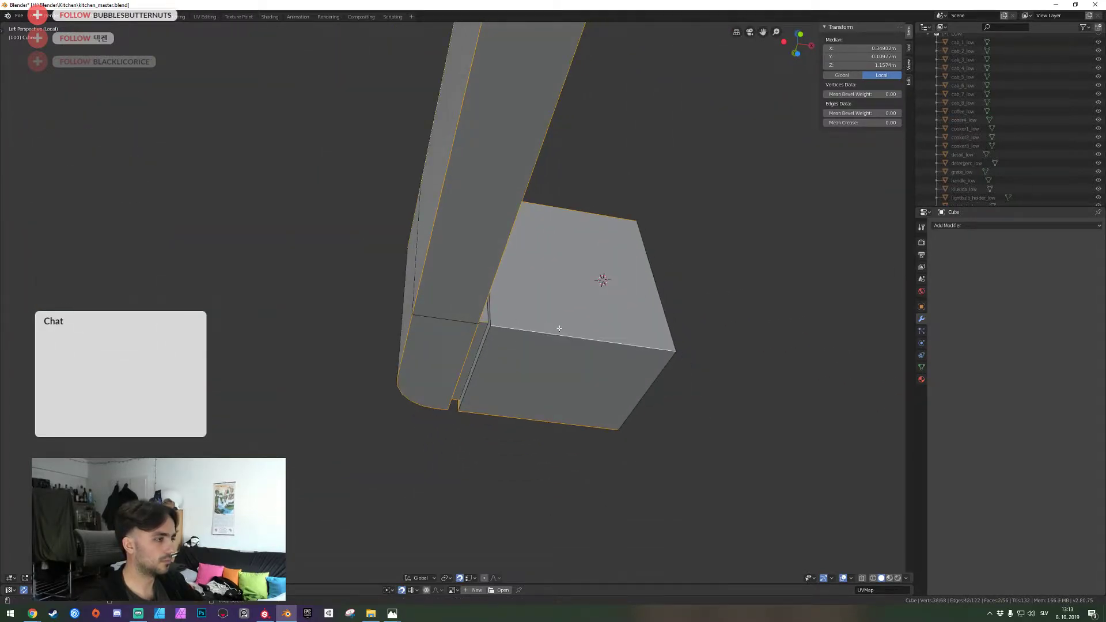
key("shift+grave")
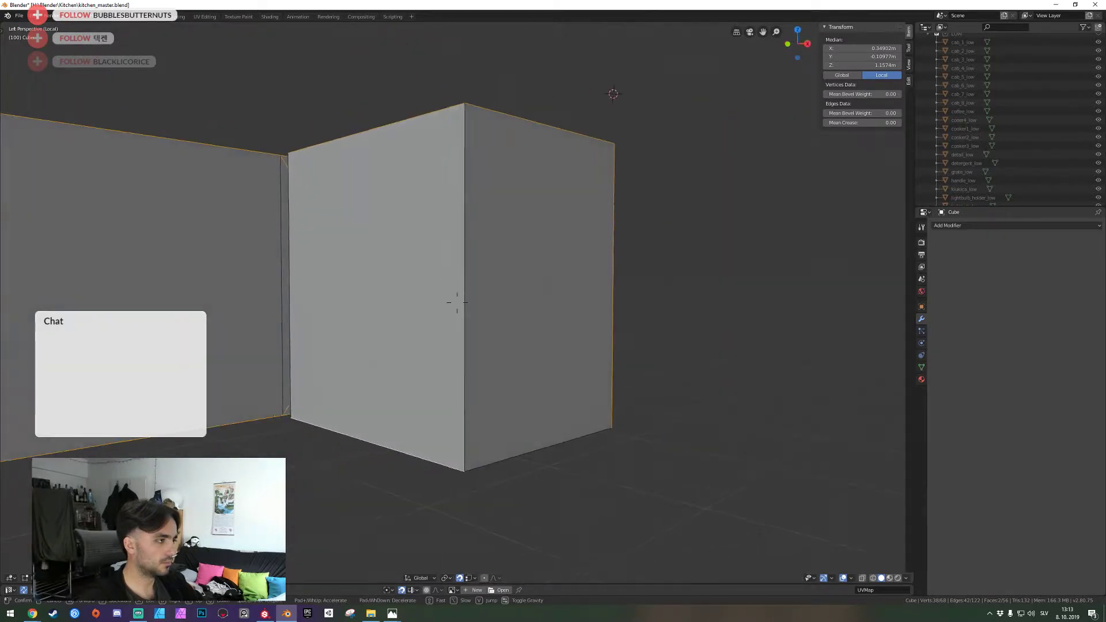
key("e")
left_click(457, 303)
left_click(419, 369, "shift")
At the handle's opposite end, add the rounded corner's upper edge and the end block's top edges to the selection
key("shift+grave")
key("w")
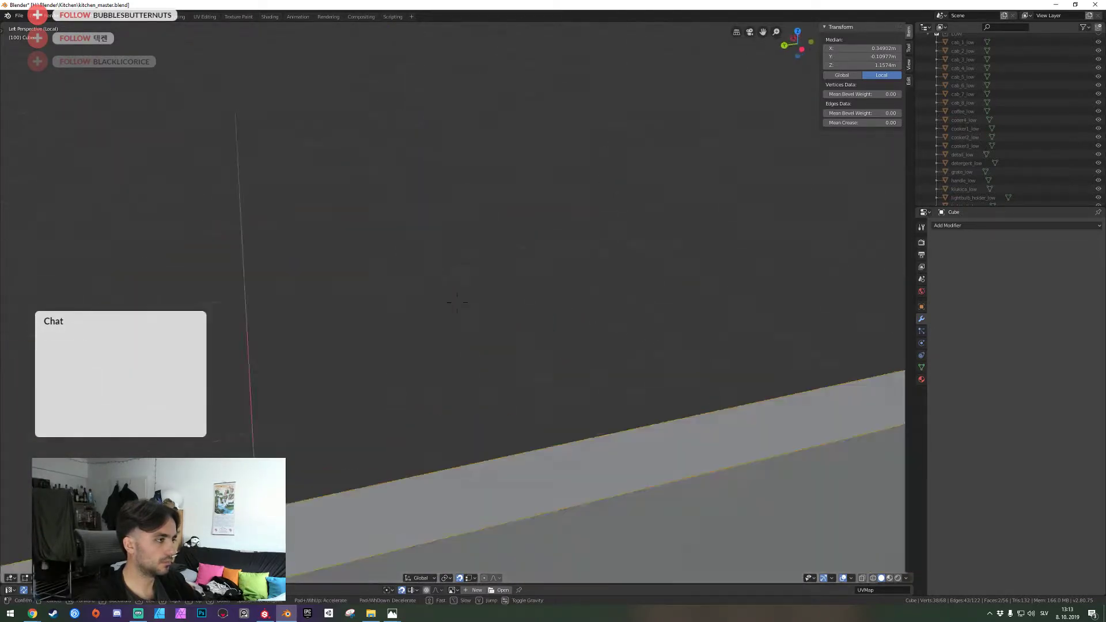
key("w")
key("e")
key("a")
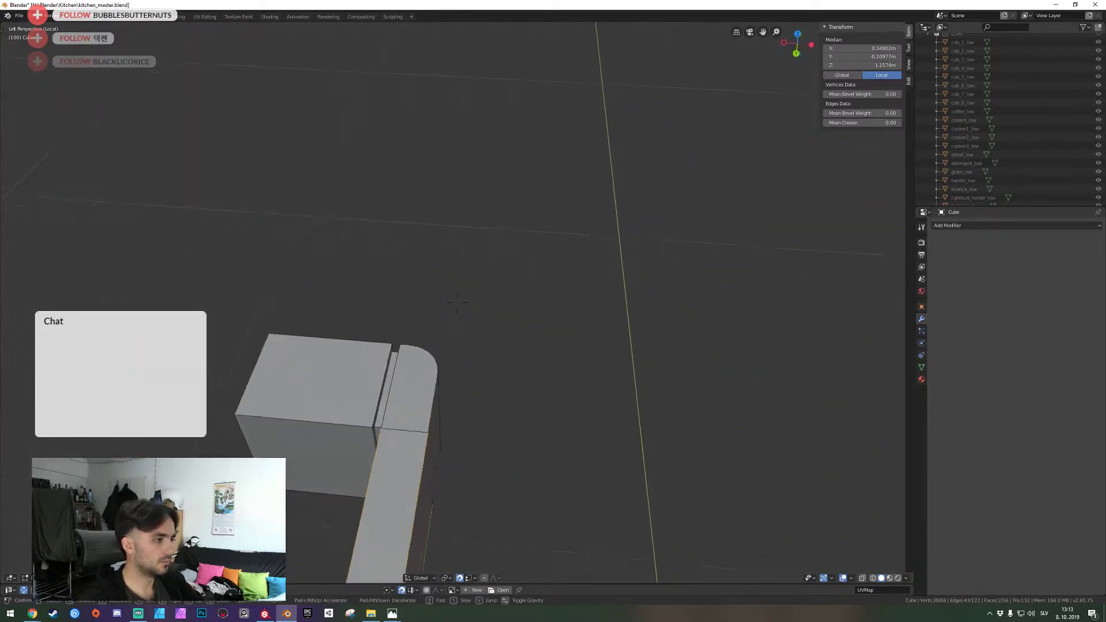
left_click(439, 293)
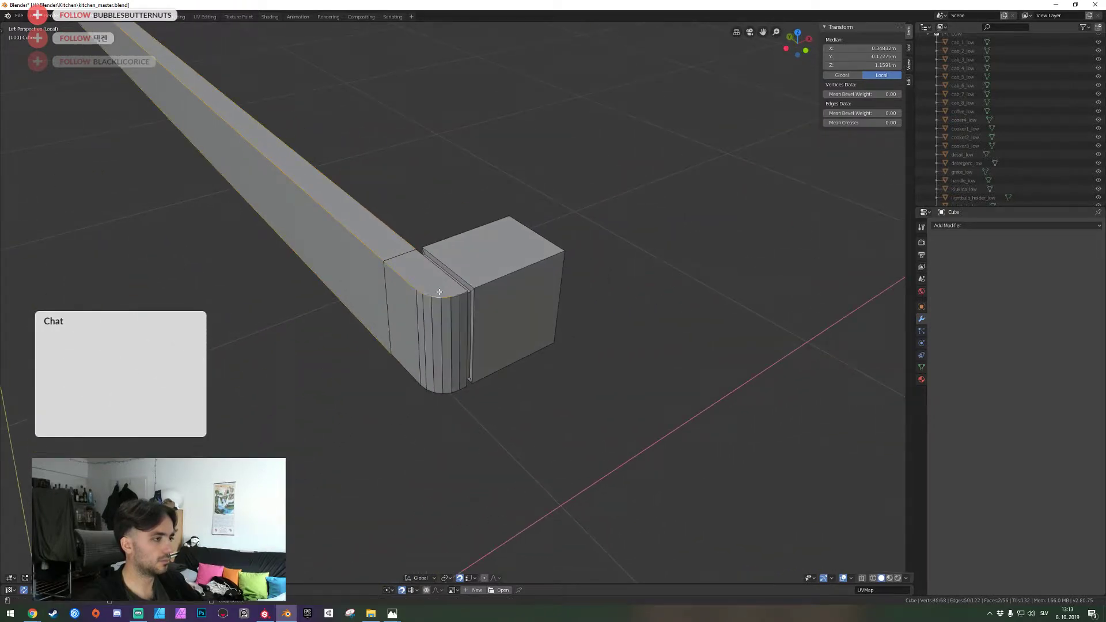
right_click(486, 378, "alt+shift")
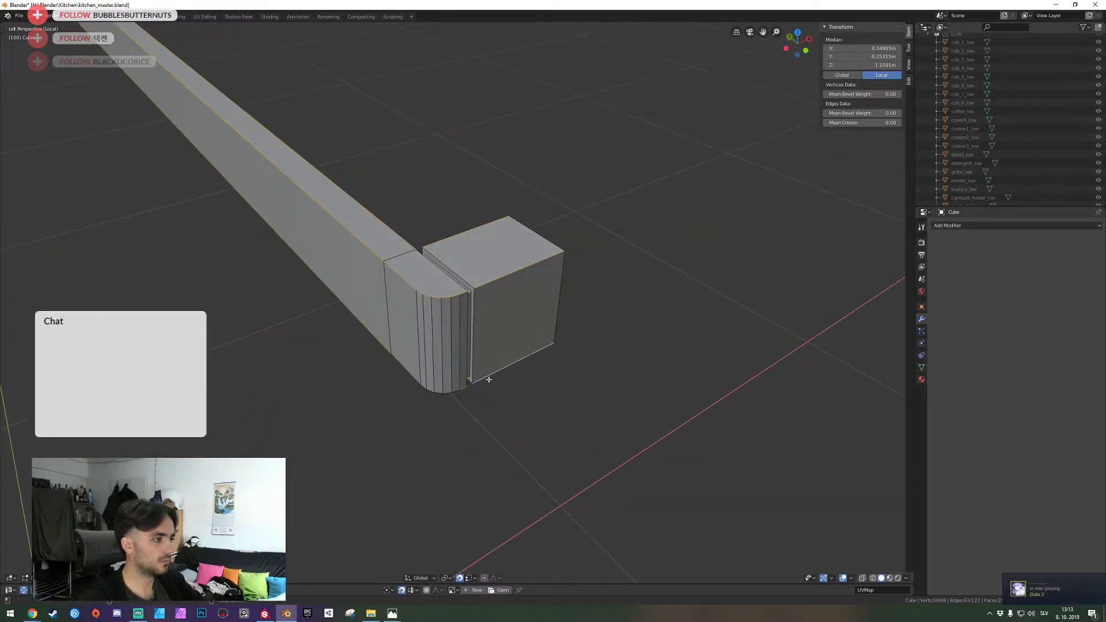
Deselect the cross edge under the bar and add the groove edges and the end block's inner bottom edge to the selection
key("shift+grave")
key("w")
key("q")
left_click(447, 232)
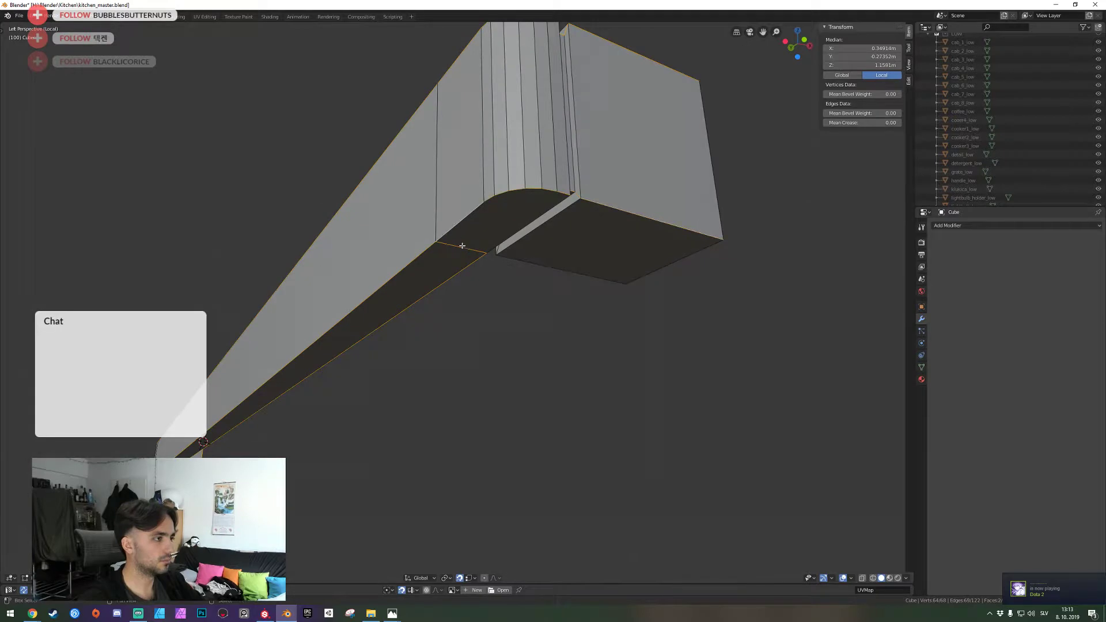
left_click(534, 234, "alt+shift")
left_click(548, 213, "alt+shift")
left_click(540, 215, "alt+shift")
left_click(540, 229, "alt+shift")
left_click(552, 266, "alt+shift")
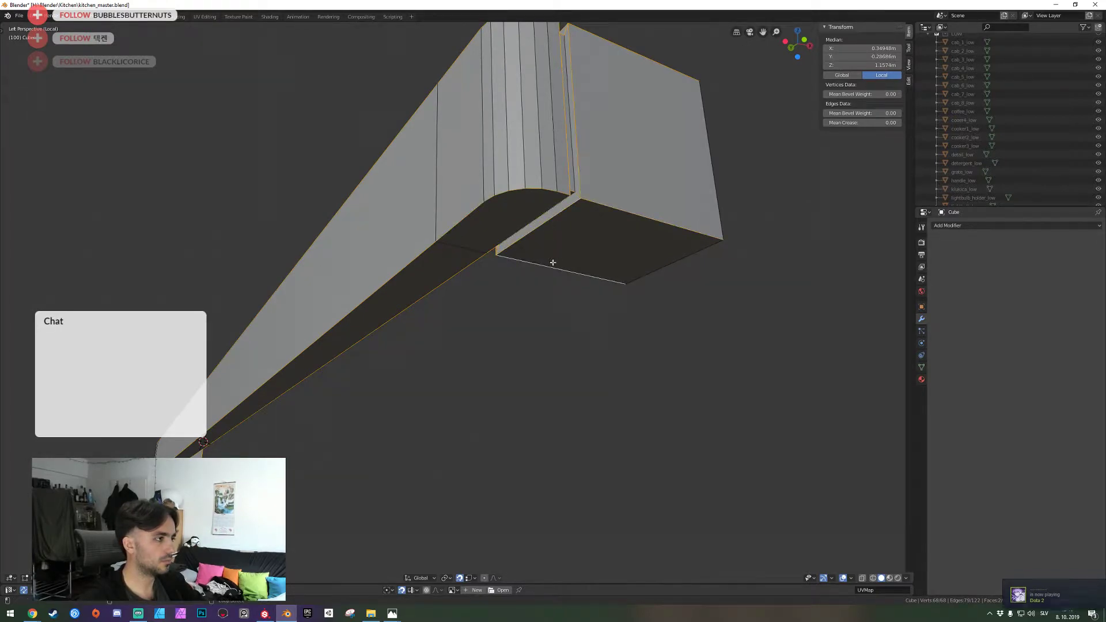
Add the remaining vertical and back-face edges of this opposite end block to the selection
key("shift+grave")
key("d")
key("e")
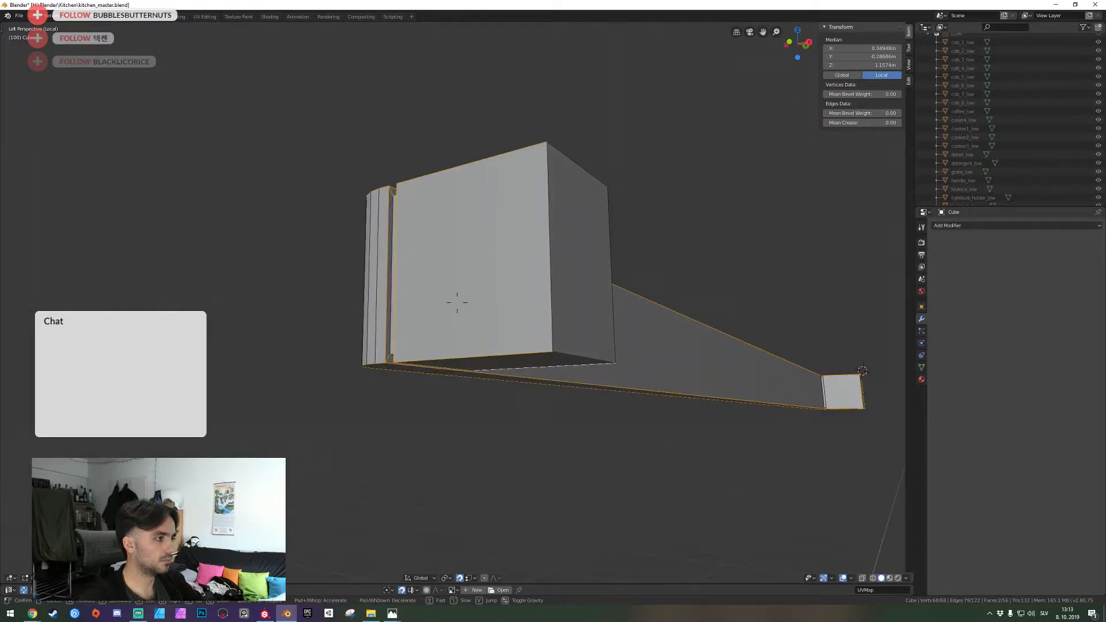
left_click(454, 301)
left_click(596, 359, "alt+shift")
left_click(553, 325, "alt+shift")
right_click(608, 314, "shift")
right_click(595, 173, "shift")
Add the groove edges beside the rounded corner at this end to the selection
key("shift+grave")
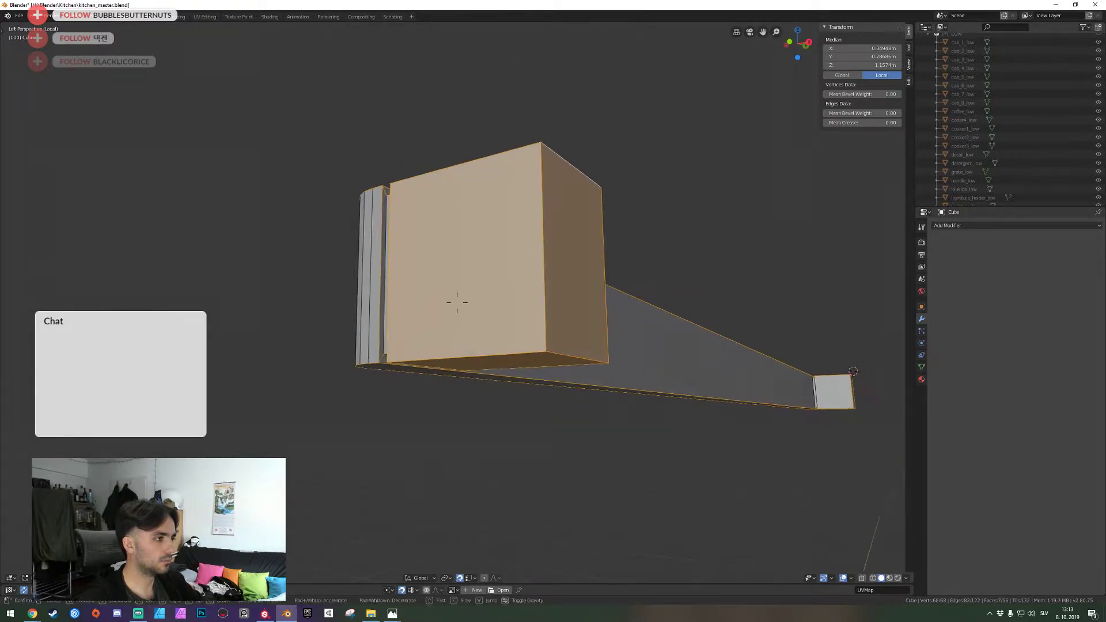
key("e")
key("e")
key("w")
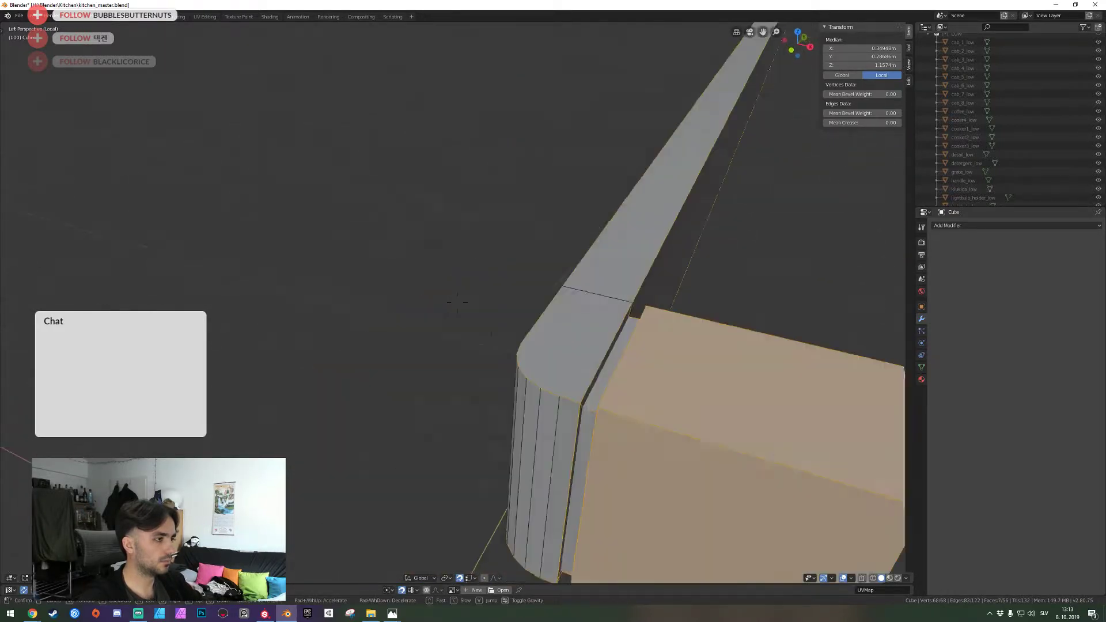
key("s")
left_click(457, 303)
left_click(401, 305, "alt+shift")
Add the remaining edges inside the groove between the end block and the rounded corner to the selection
key("shift+grave")
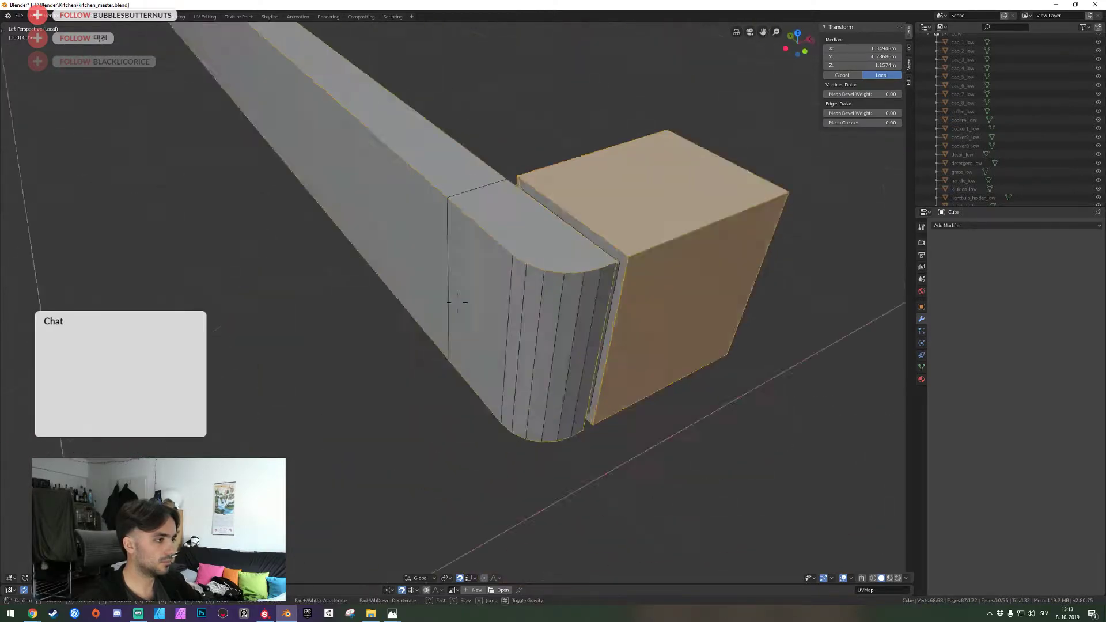
key("w")
key("s")
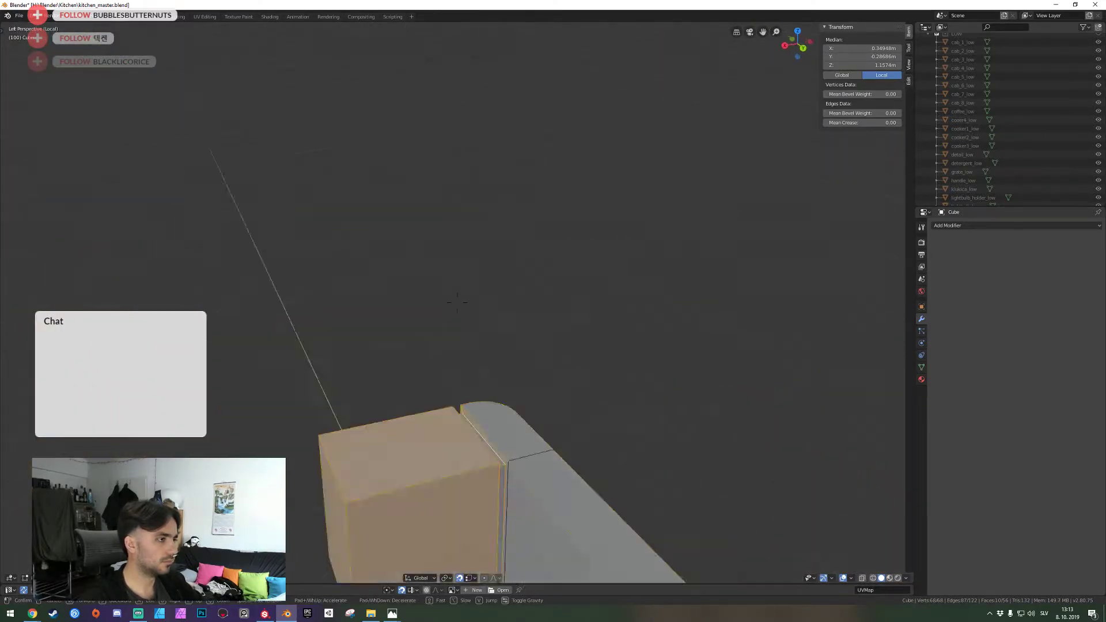
key("w")
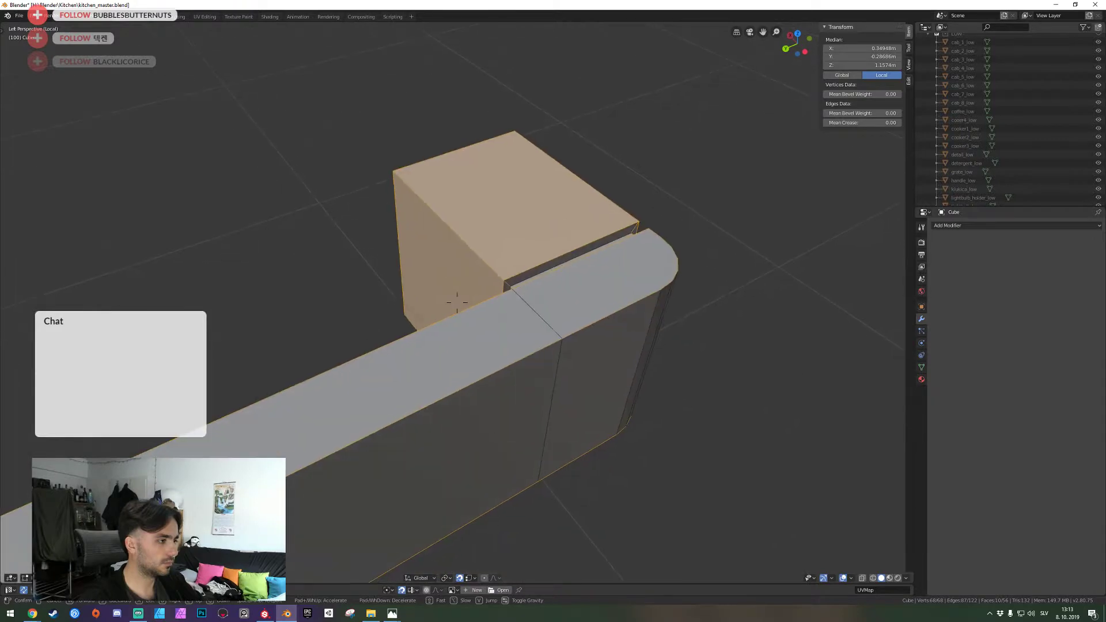
left_click(457, 302)
left_click(420, 316, "alt+shift")
key("shift+grave")
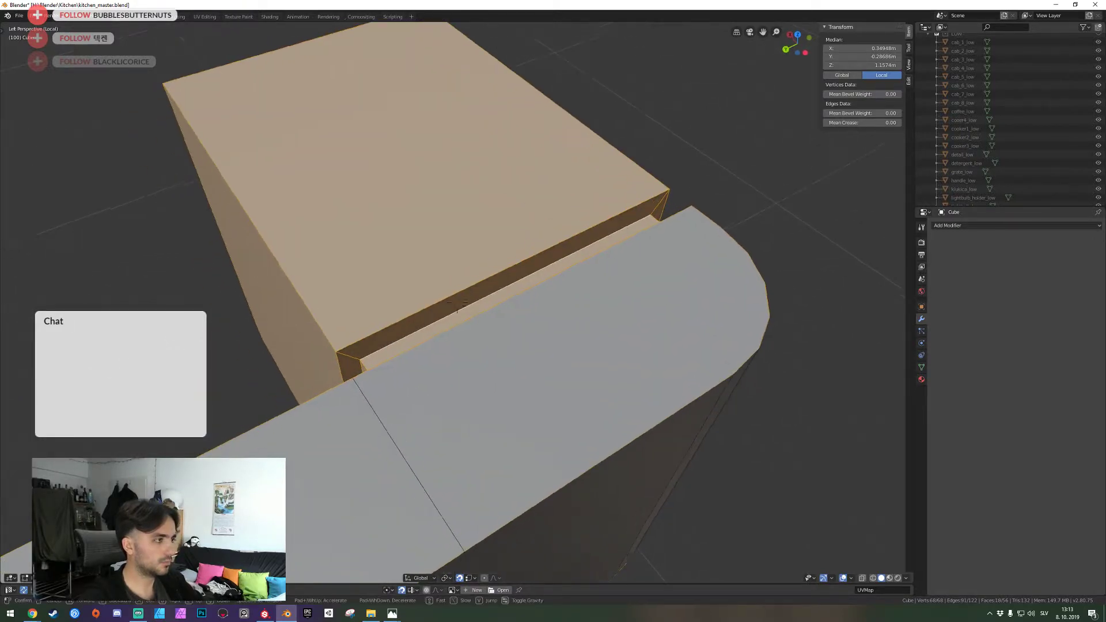
key("w")
key("w")
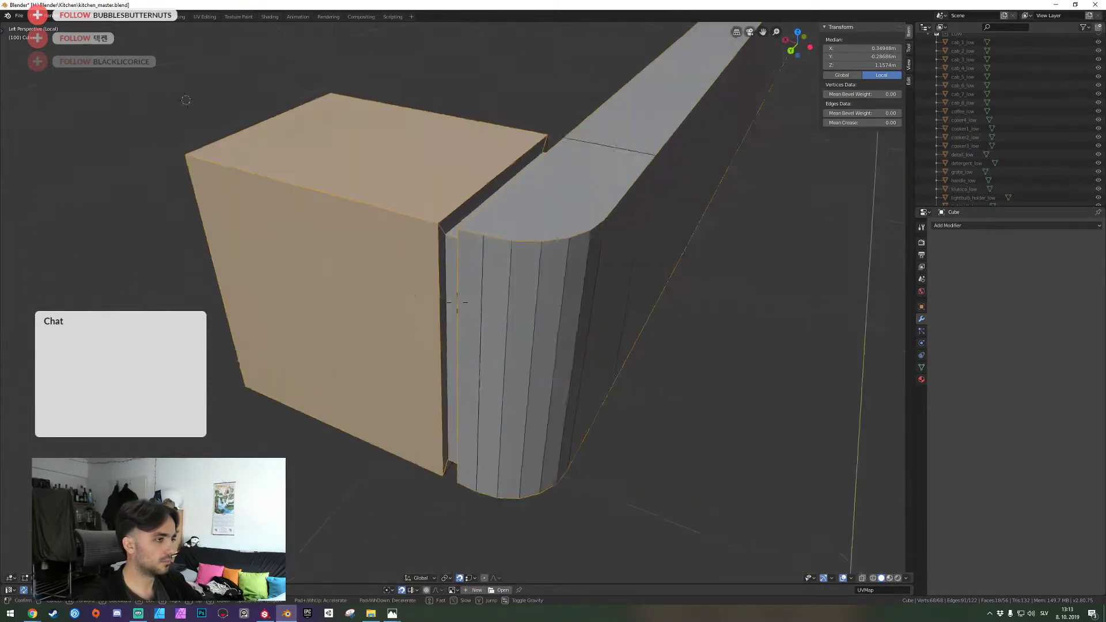
left_click(431, 265)
right_click(419, 255, "alt+shift")
Return to the first end block and add its unselected inner, vertical and back edges to the selection
key("shift+grave")
key("w")
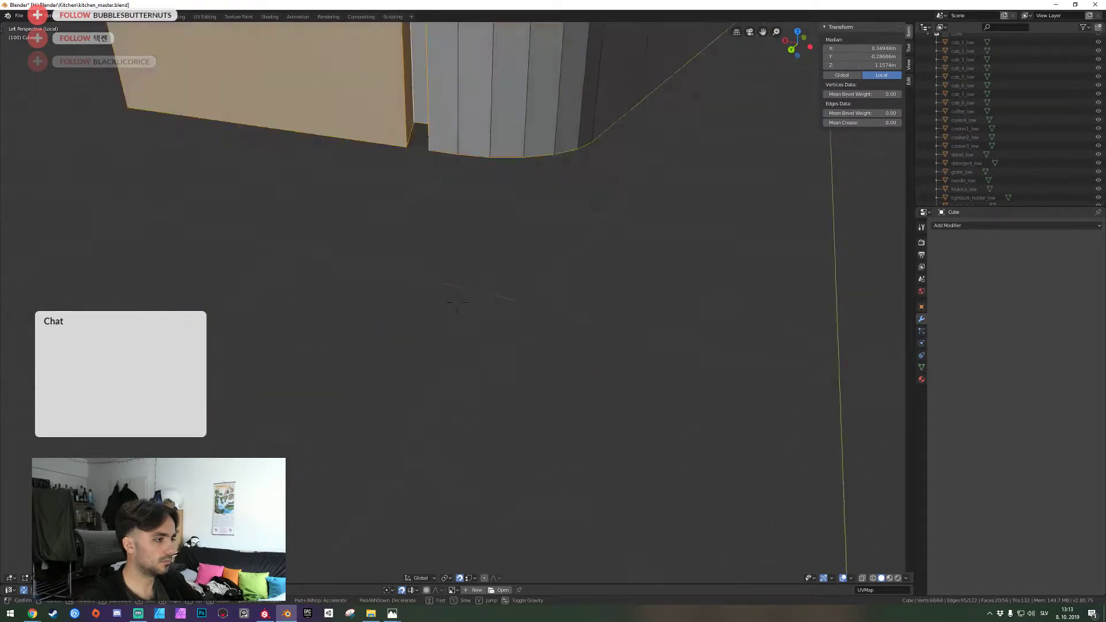
left_click(469, 303)
key("shift+grave")
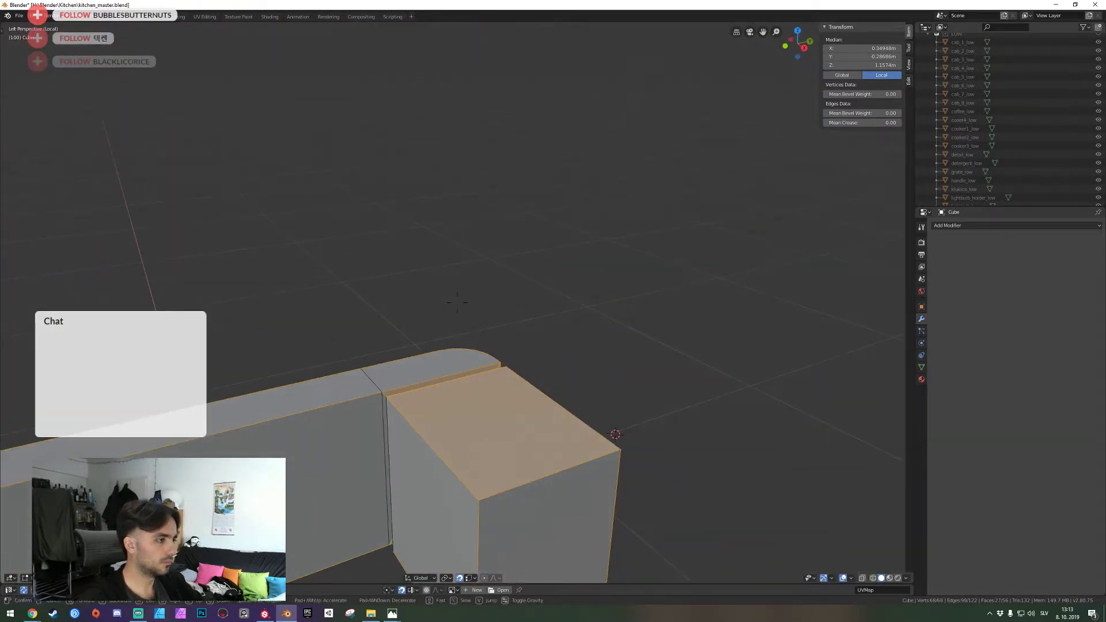
left_click(442, 312)
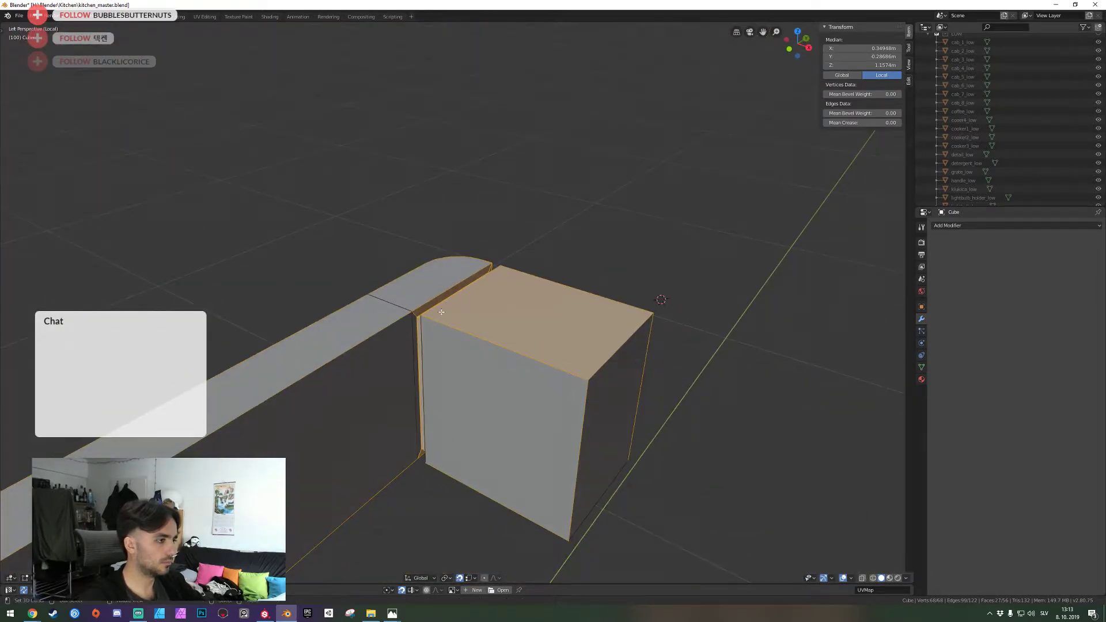
right_click(438, 333, "shift")
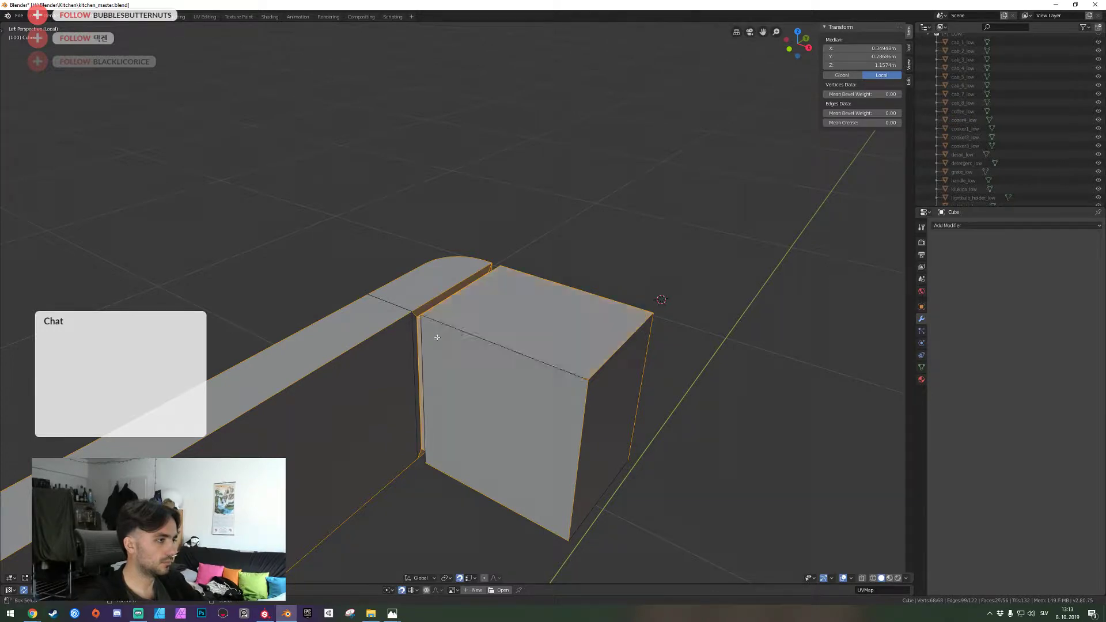
right_click(429, 338, "shift")
right_click(459, 333, "shift")
key("shift+grave")
key("d")
left_click(437, 307)
left_click(437, 306, "shift")
Leave local view, bevel the selected handle edges with a narrow bevel, and switch back to Object Mode
key("shift+grave")
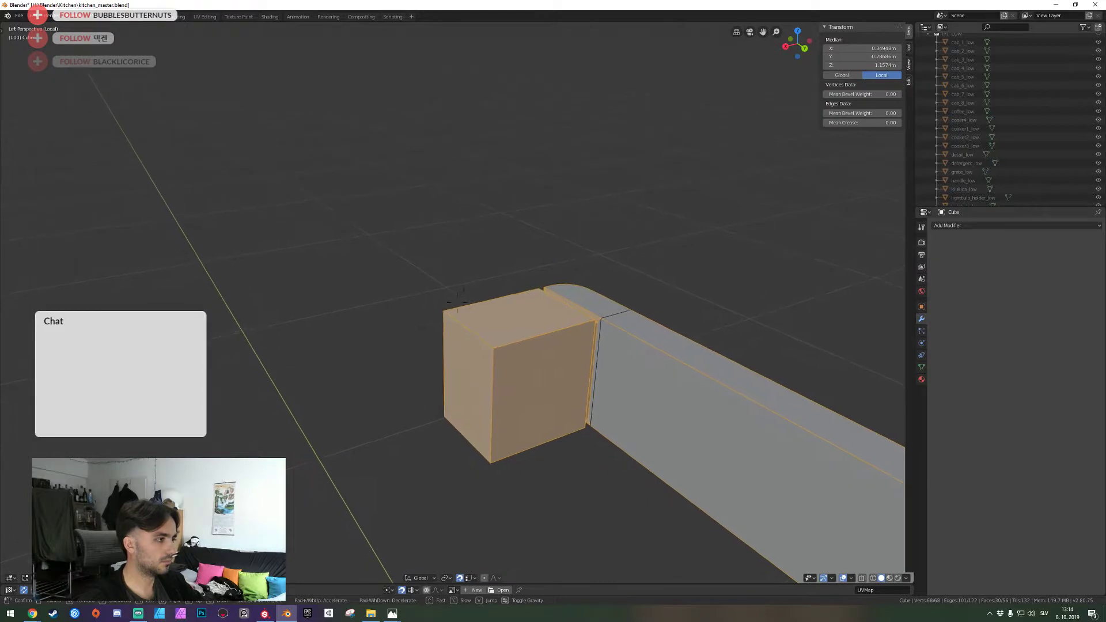
left_click(432, 296)
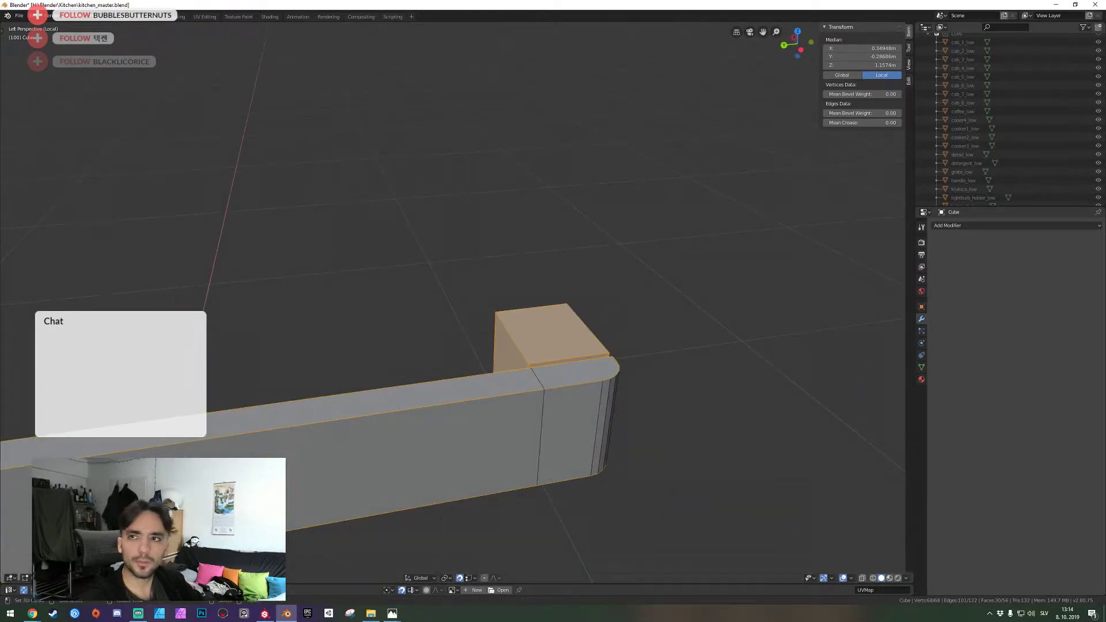
key("shift+grave")
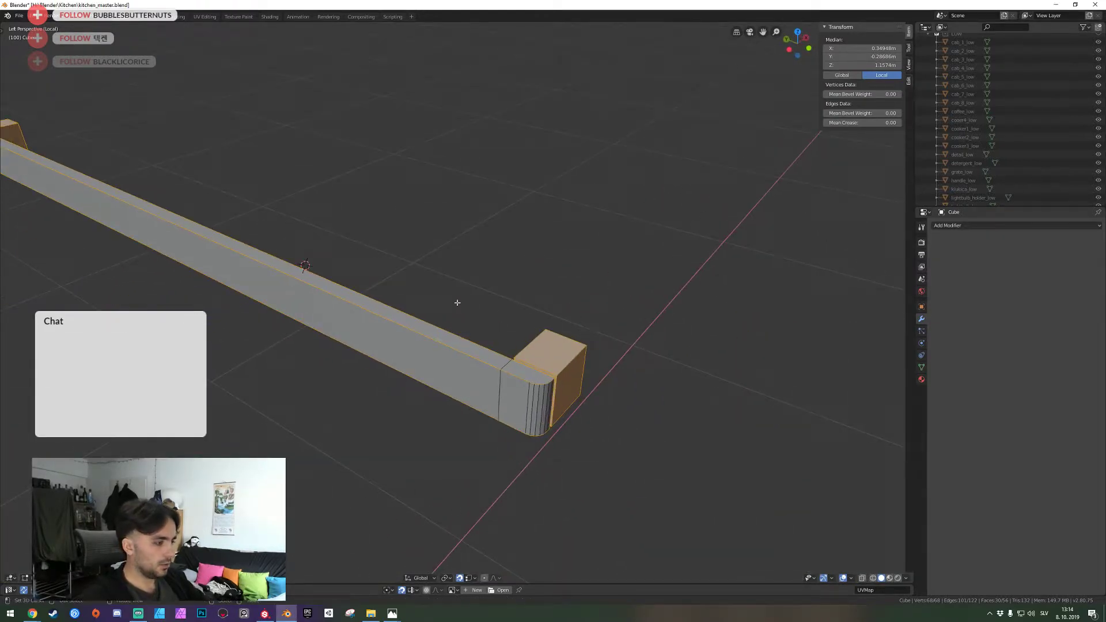
key("KP_Divide")
key("shift+grave")
key("w")
left_click(457, 302)
key("ctrl+b")
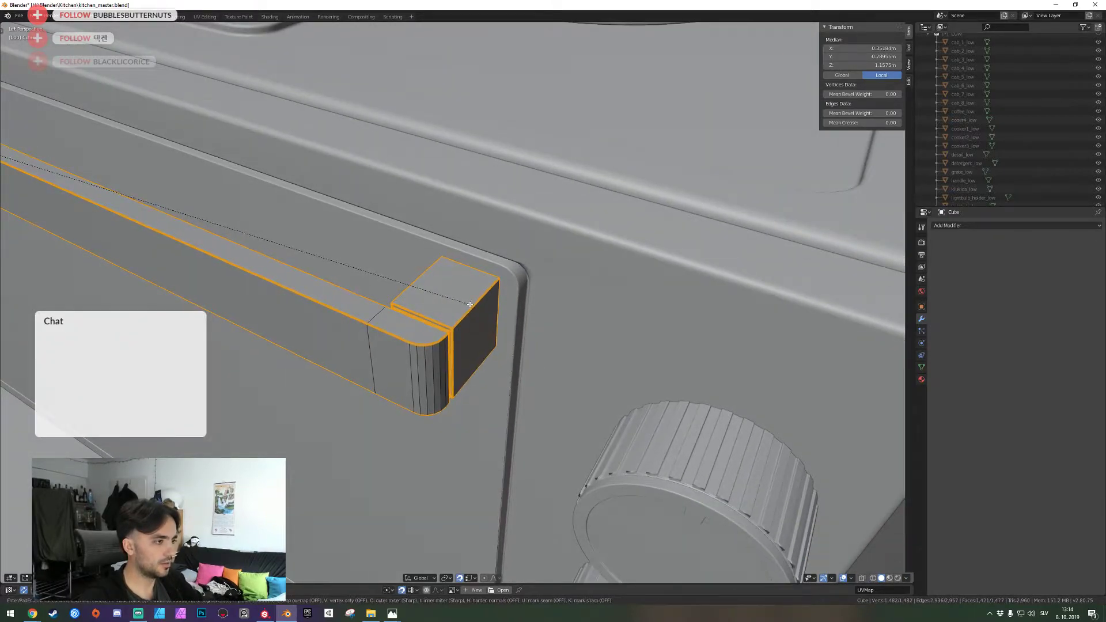
left_click(469, 305)
key("Tab")
key("shift+grave")
key("s")
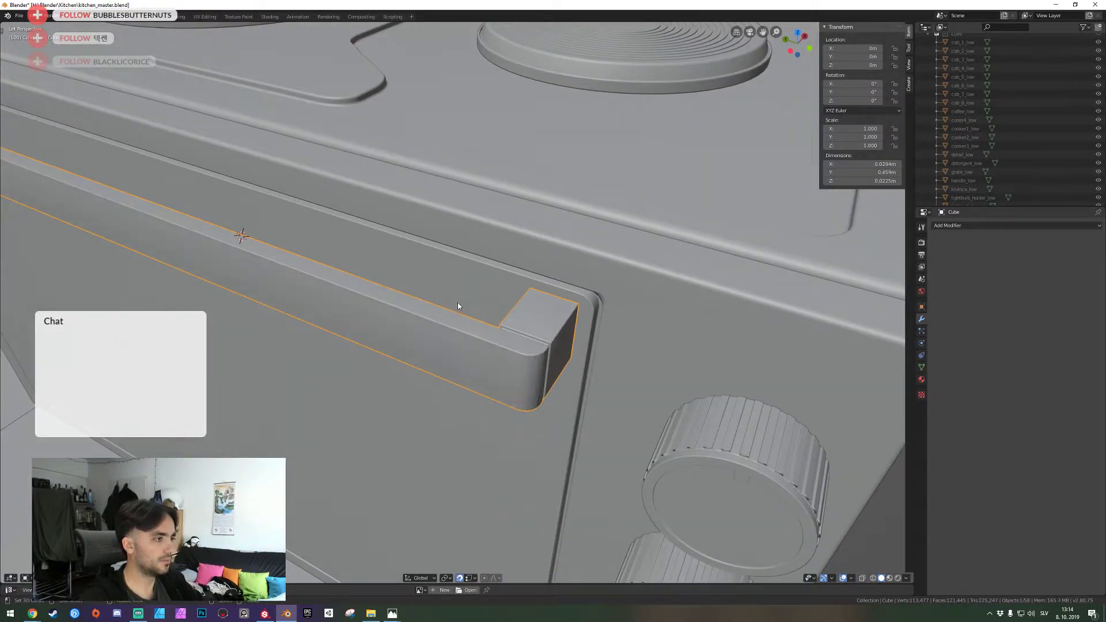
Enable Auto Smooth on the oven door handle, add a Weighted Normal modifier to it, and save the file
left_click(922, 367)
left_click(946, 250)
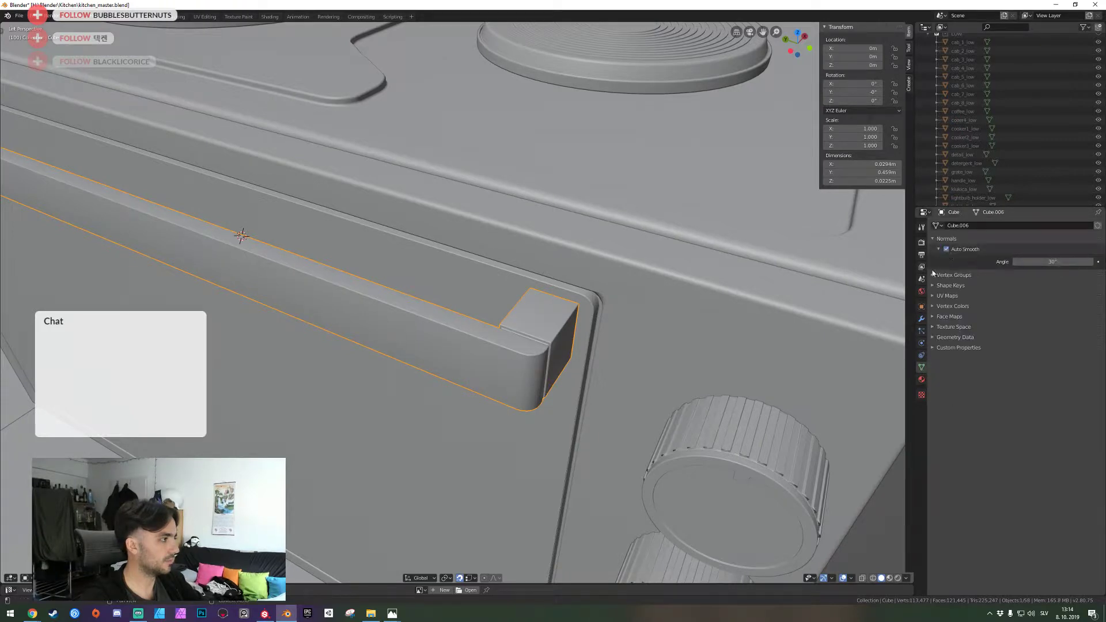
left_click(922, 319)
left_click(948, 226)
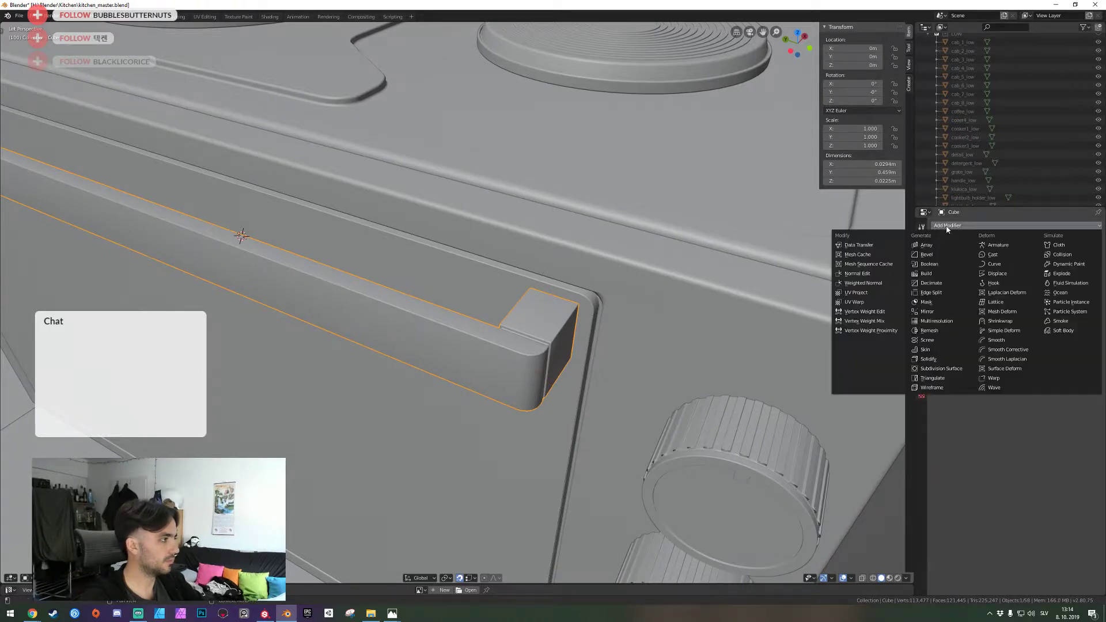
left_click(870, 286)
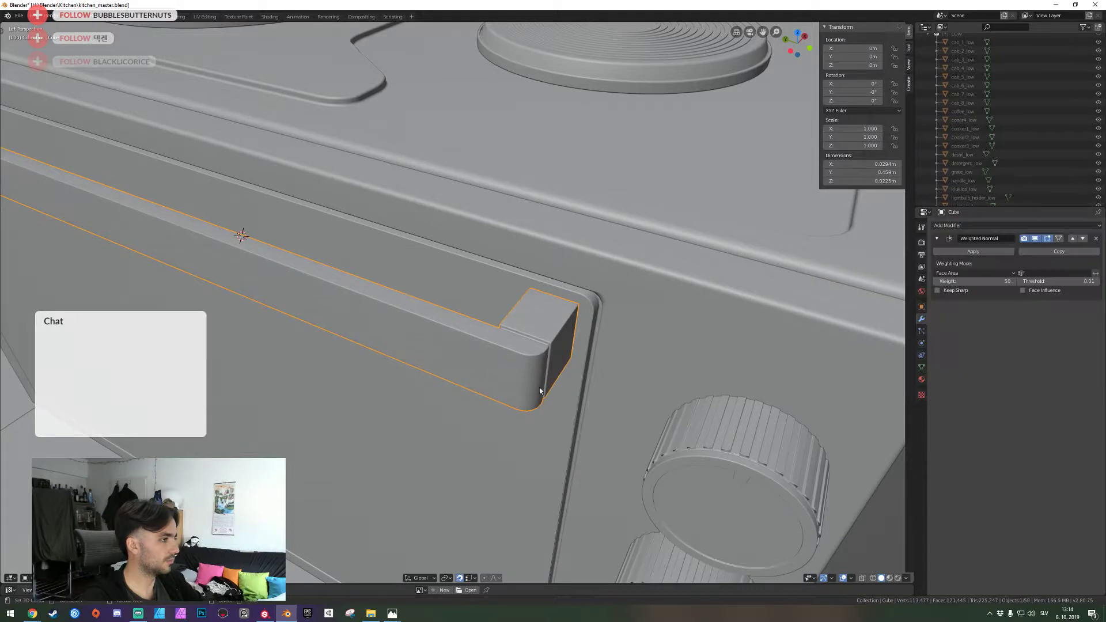
key("ctrl+s")
middle_click_drag(526, 396, 458, 306)
key("alt+a")
Inspect the oven's handle, knobs and vented side up close and from across the kitchen counter
key("shift+grave")
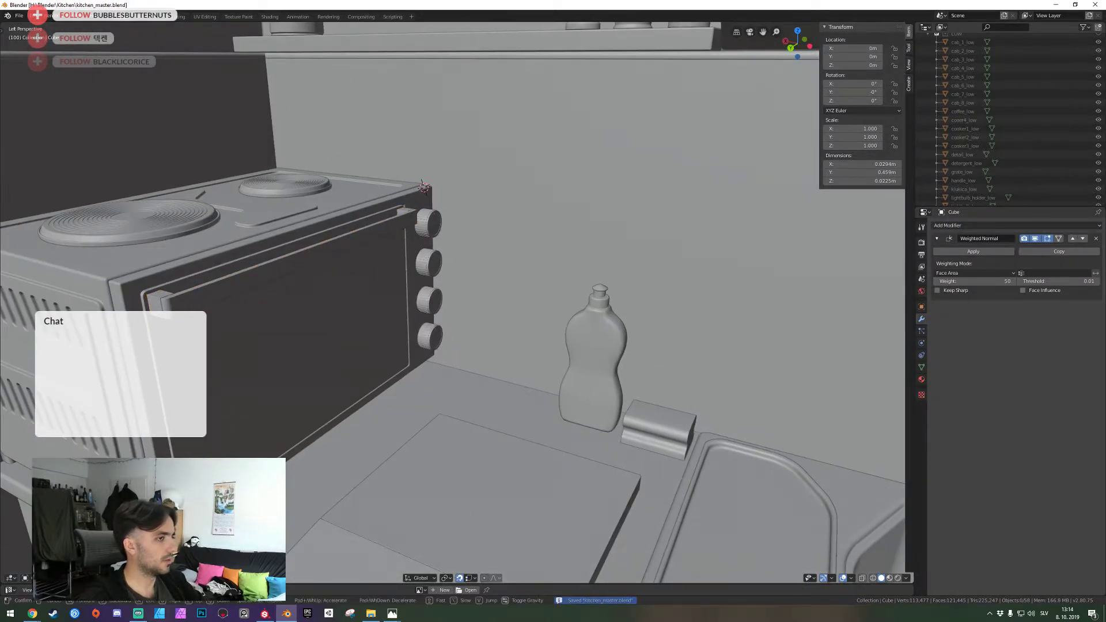
key("s")
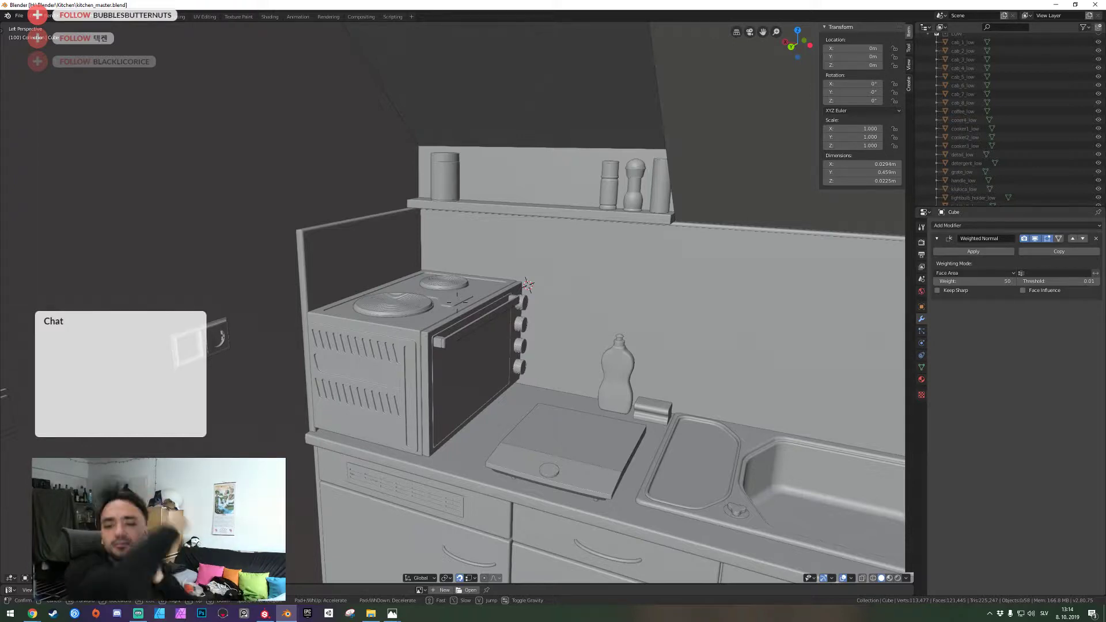
key("s")
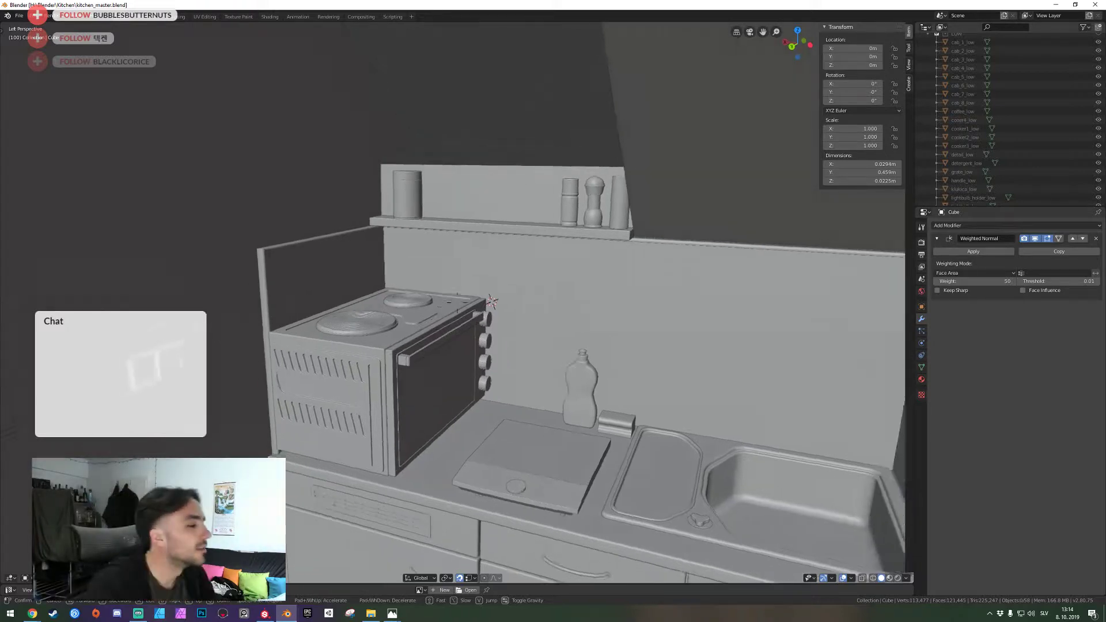
left_click(458, 301)
key("ctrl+s")
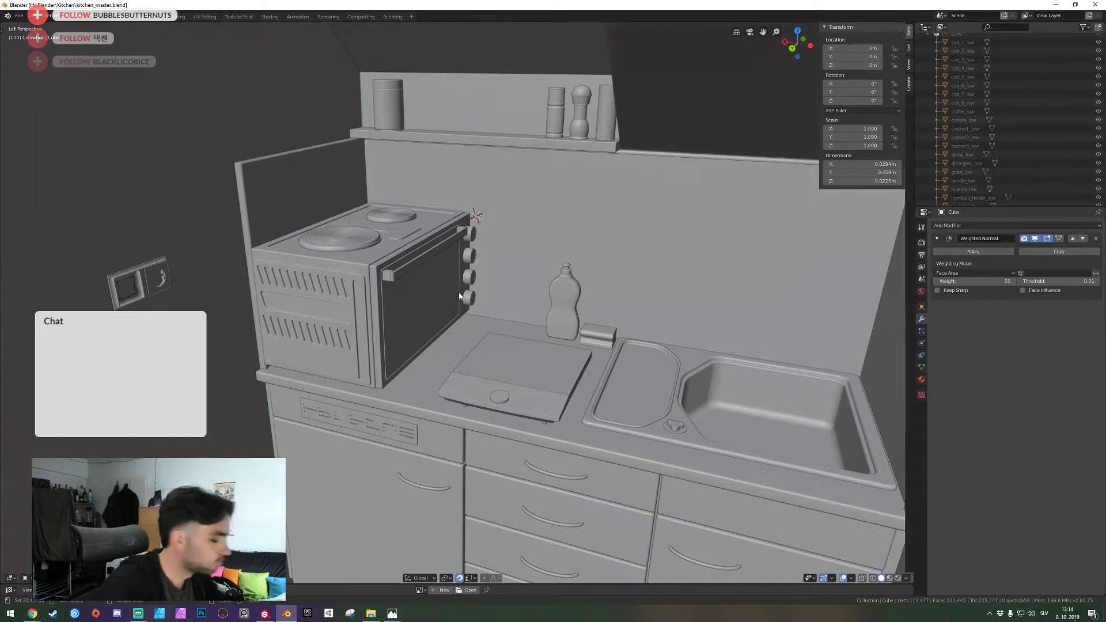
key("shift+grave")
key("w")
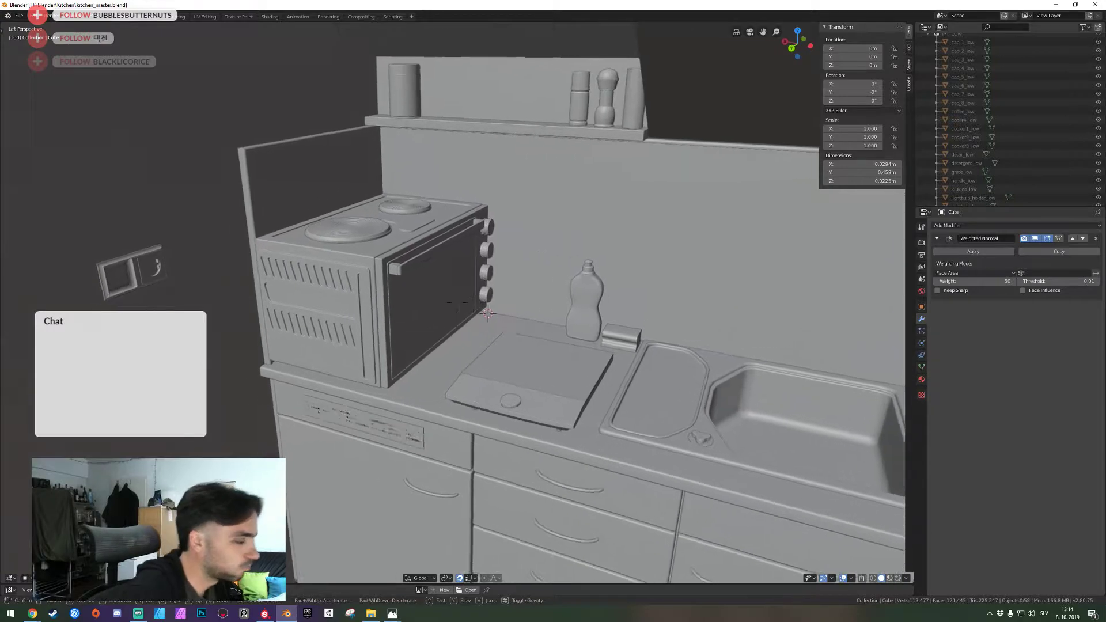
key("w")
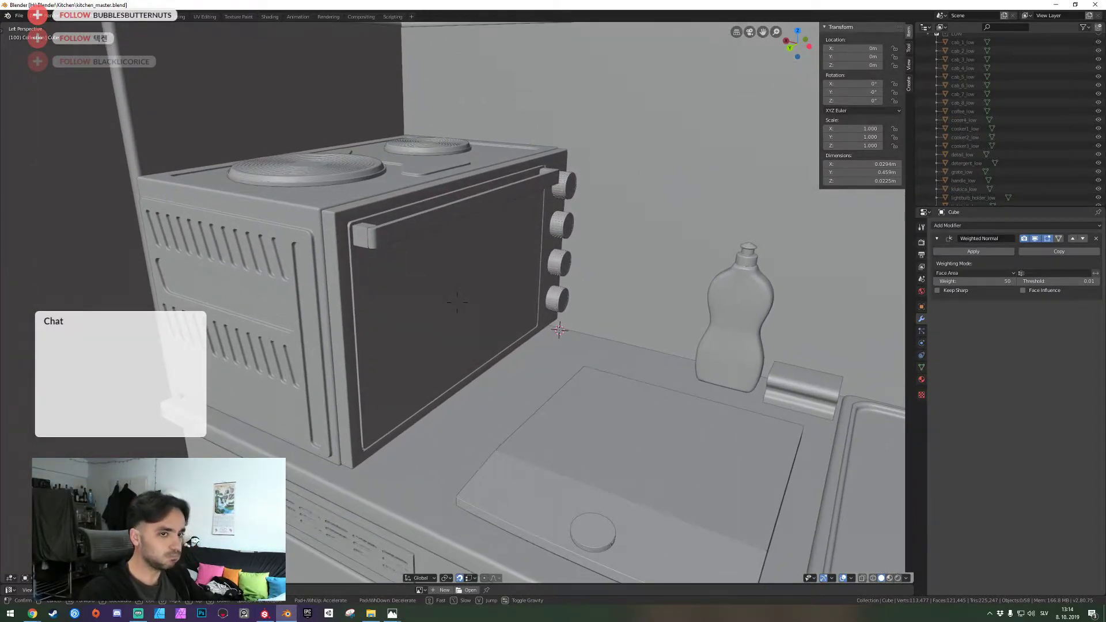
key("w")
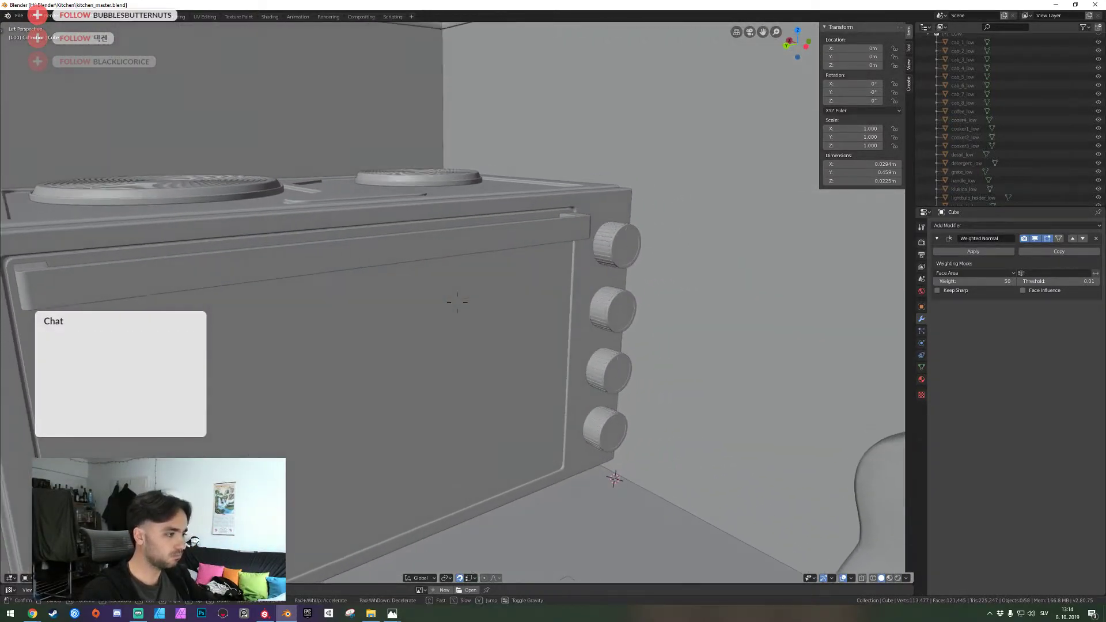
key("s")
key("a")
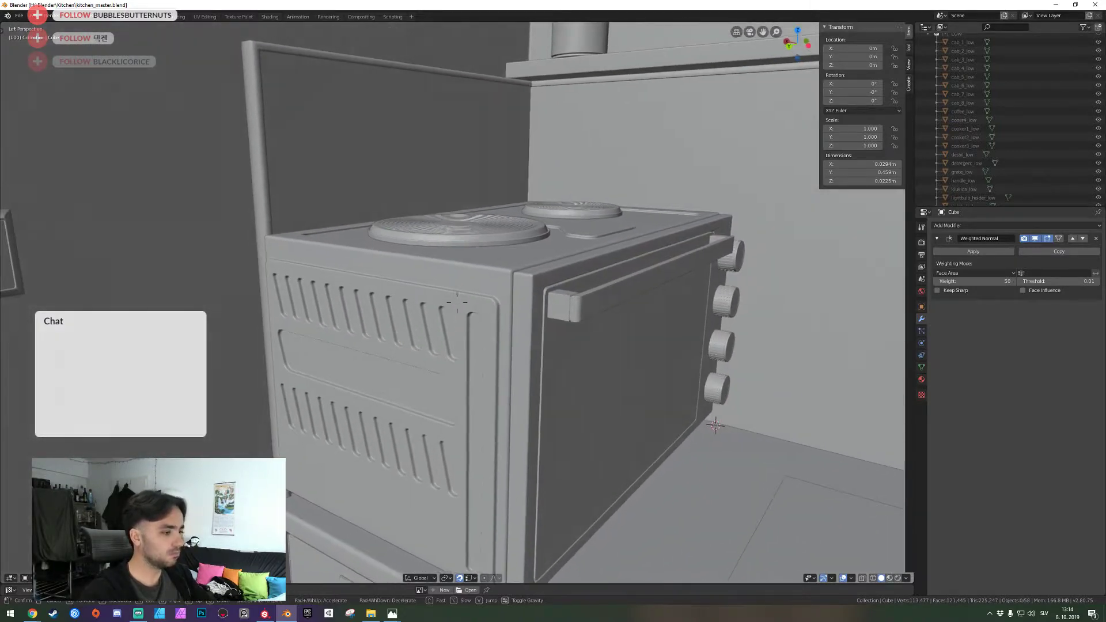
key("d")
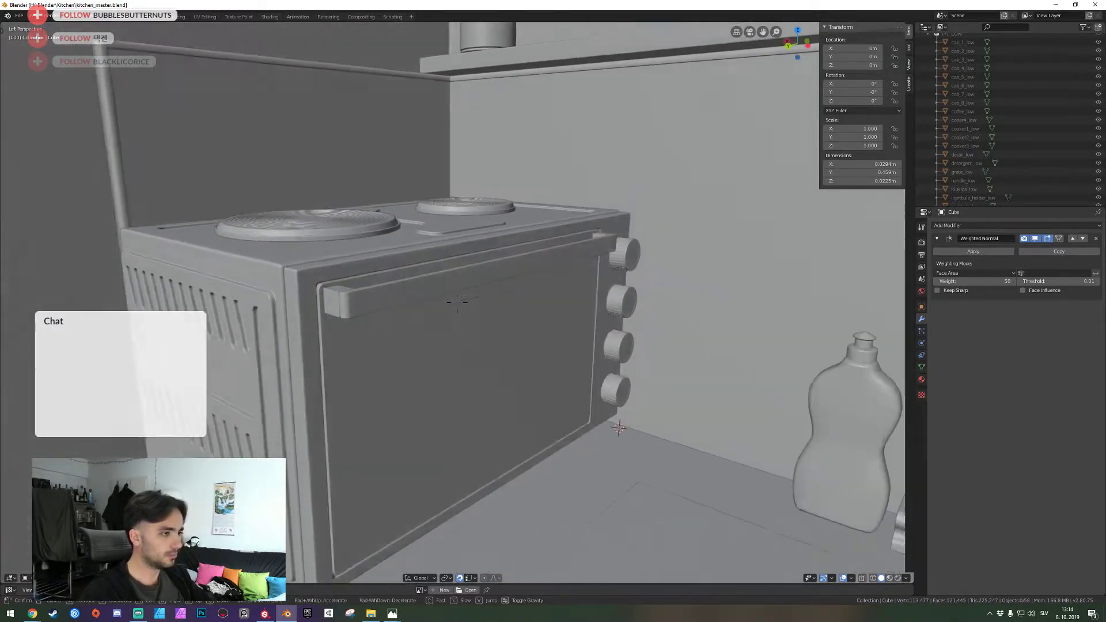
key("ctrl+s")
key("a")
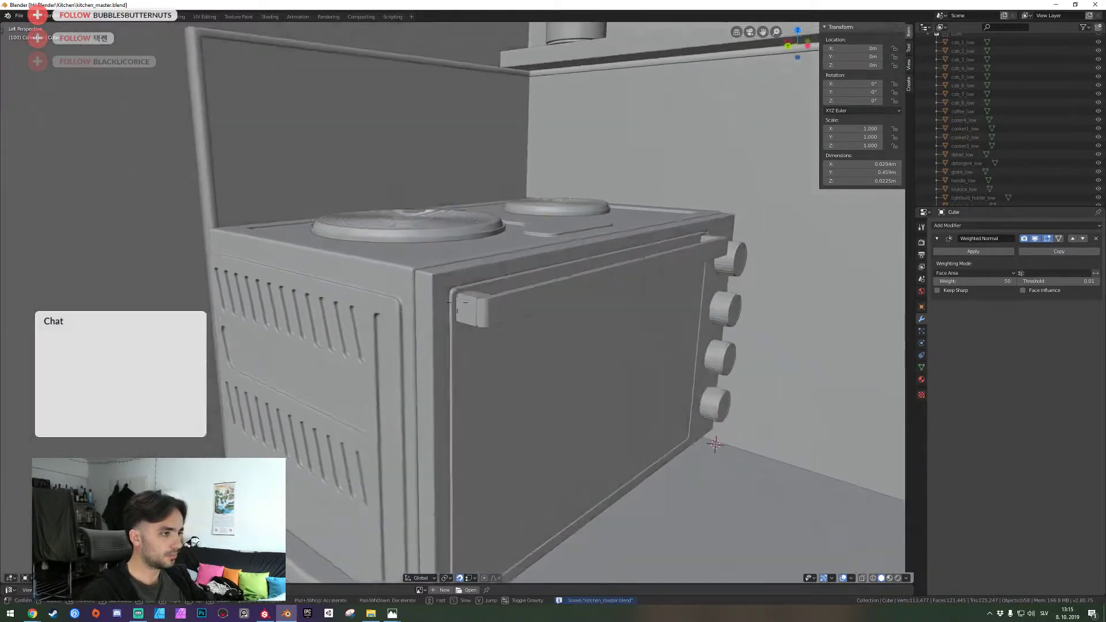
key("w")
left_click(458, 302)
Examine the corner topology of the oven's front frame in Edit Mode and save the file
left_click(452, 300)
key("Tab")
key("shift+grave")
key("w")
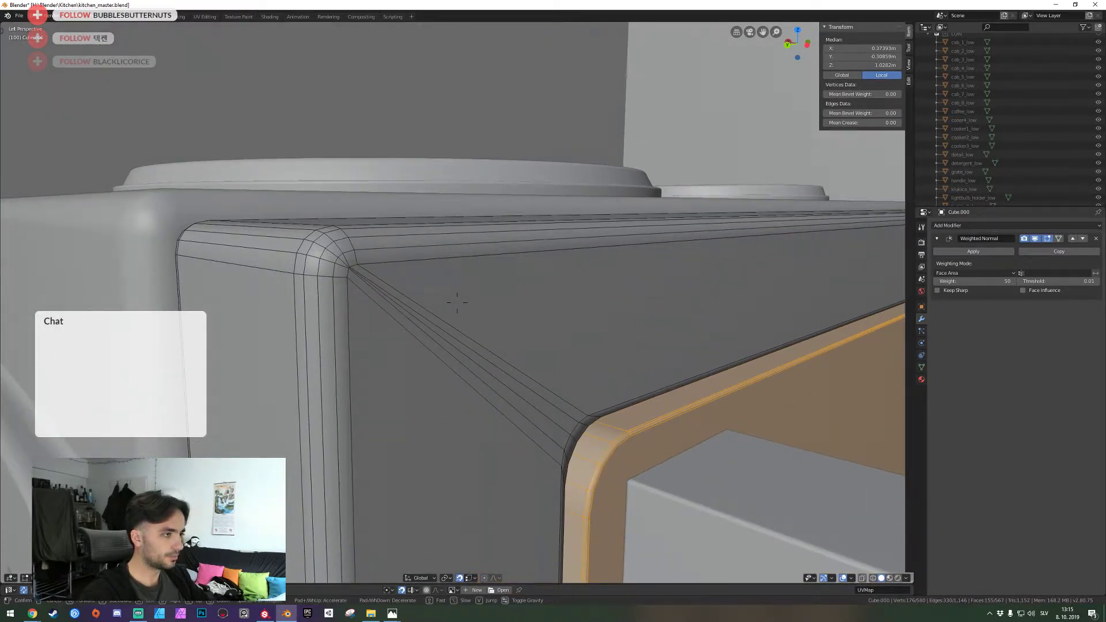
key("s")
left_click(458, 302)
key("Tab")
key("ctrl+s")
Deselect everything, review the complete oven and its cooktop from several angles, and save the file
key("shift+grave")
key("s")
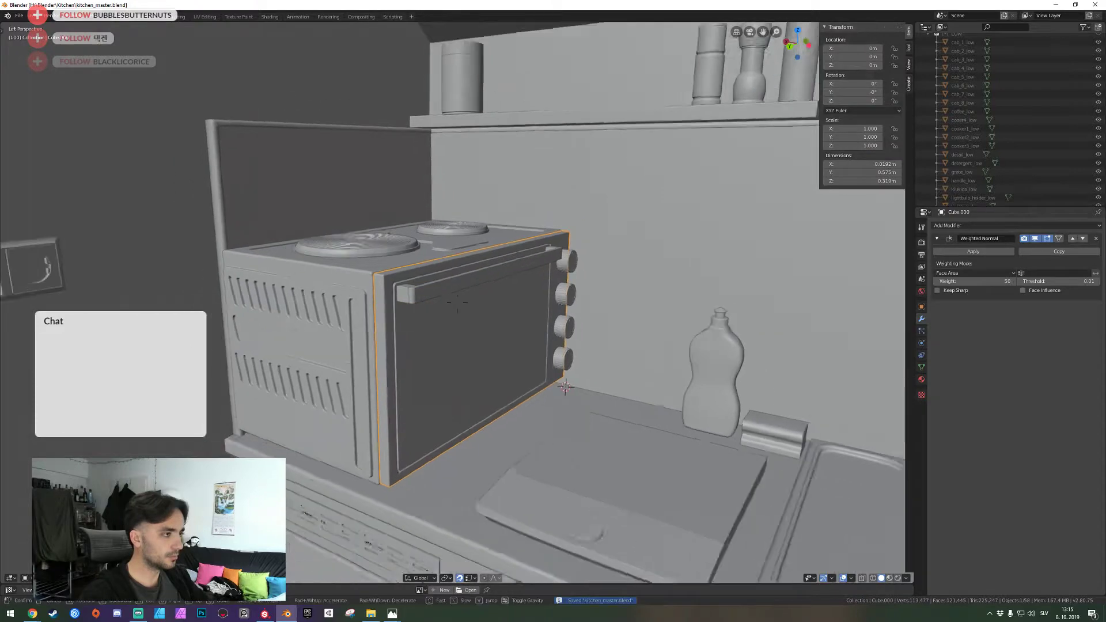
left_click(457, 303)
key("alt+a")
scroll(458, 303, "down", 2)
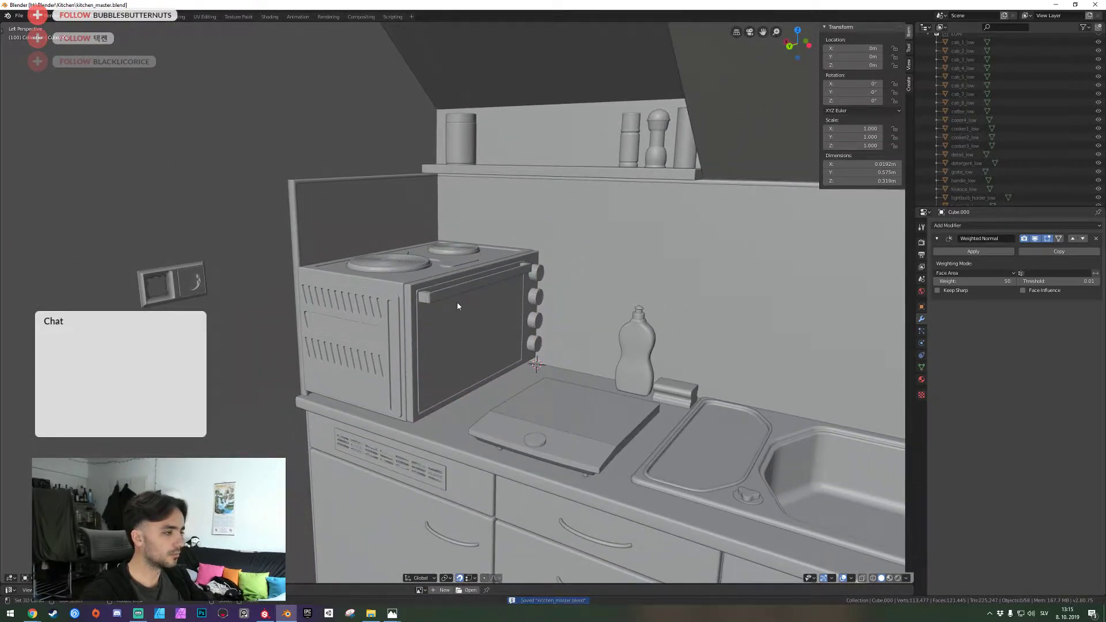
key("shift+grave")
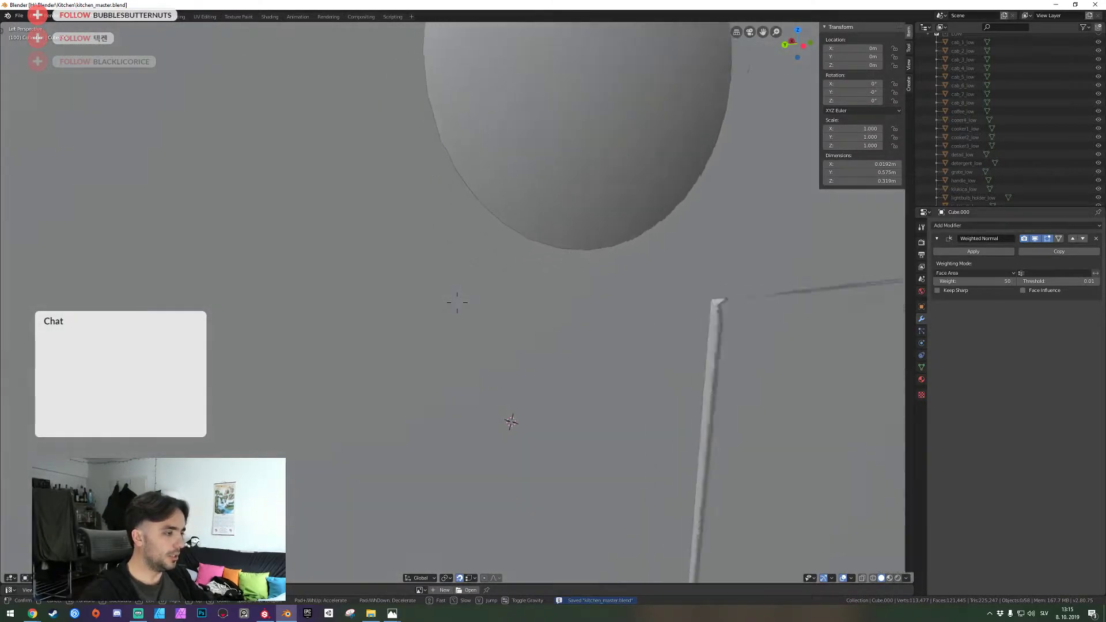
key("w")
key("a")
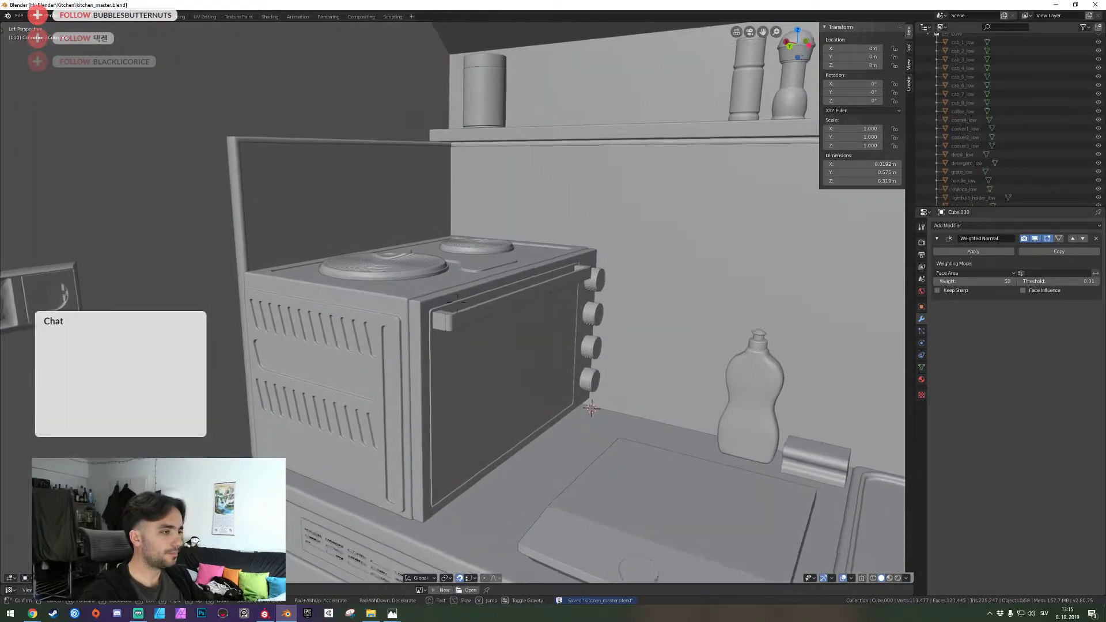
left_click(458, 303)
scroll(458, 306, "down", 2)
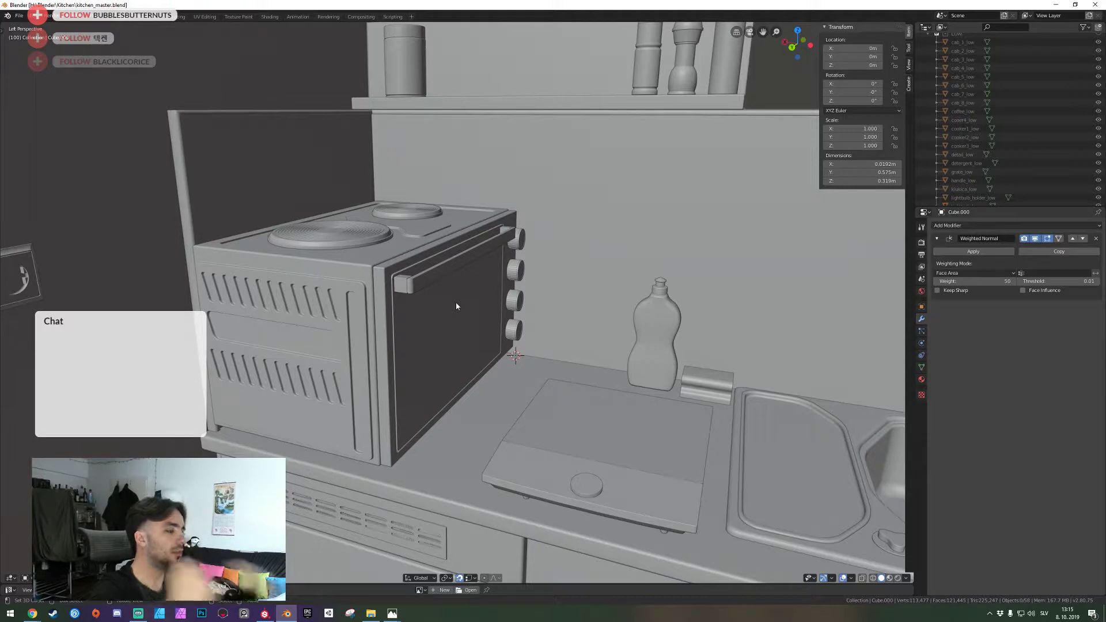
key("shift+grave")
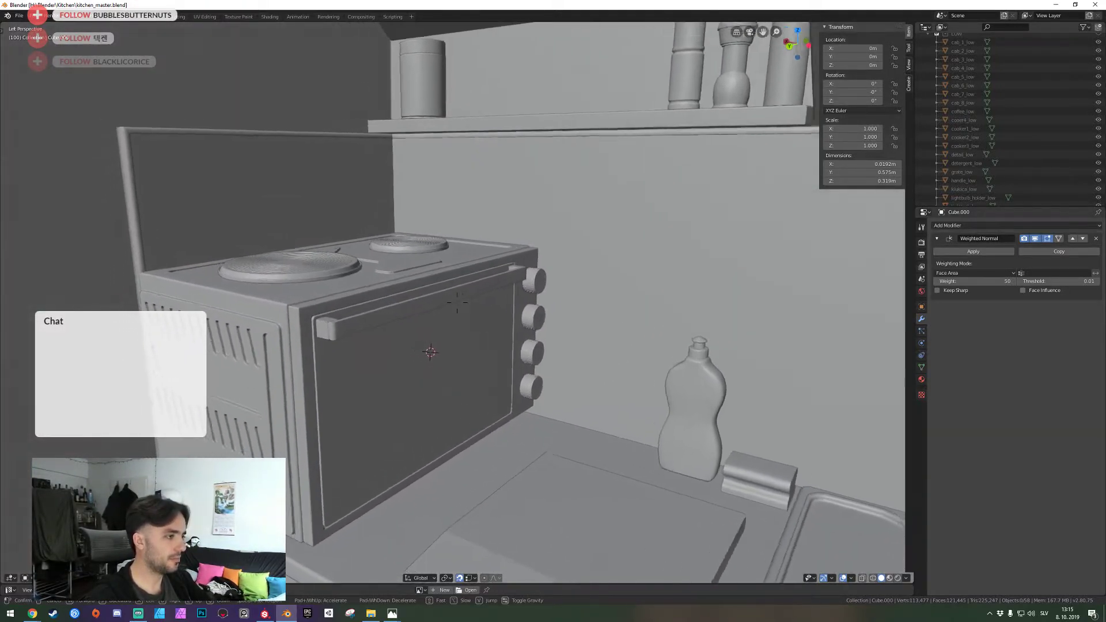
left_click(455, 306)
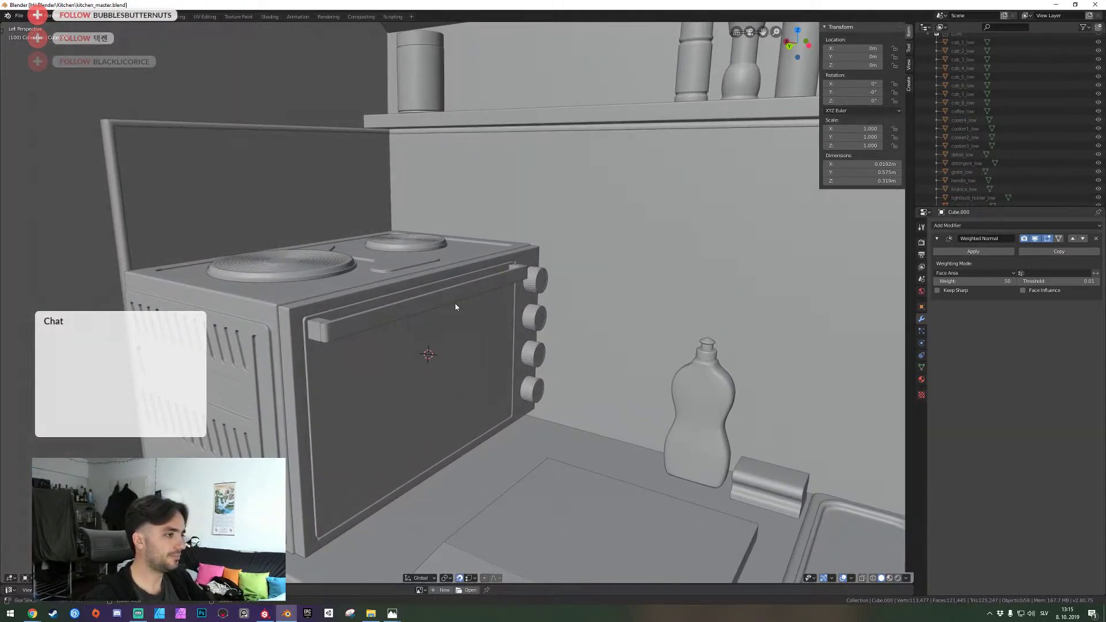
key("ctrl+s")
key("shift+grave")
key("w")
key("e")
left_click(455, 306)
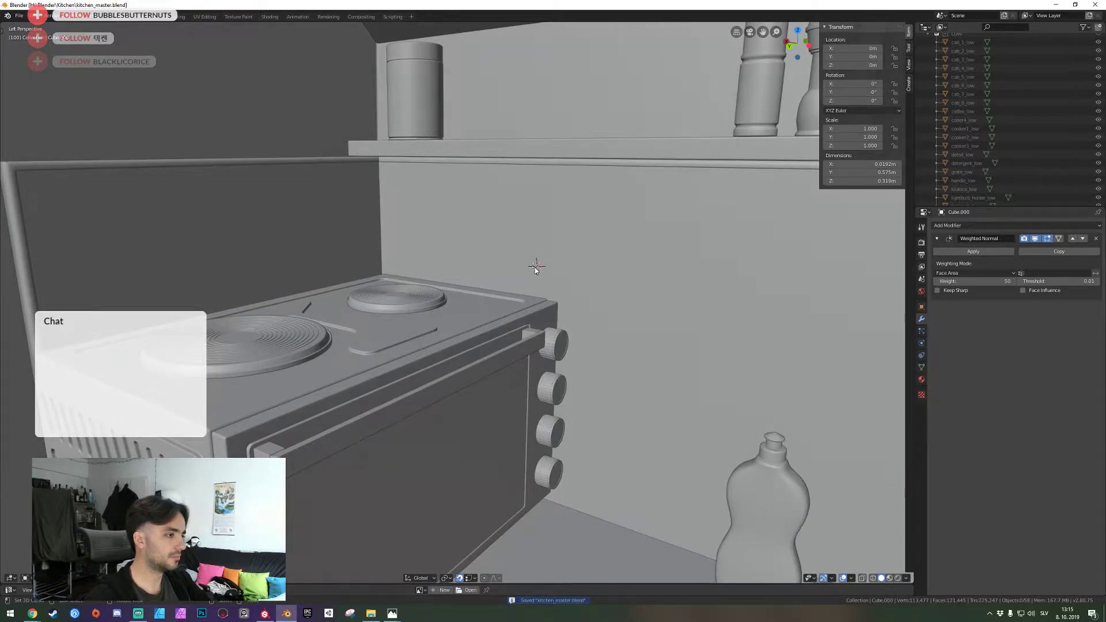
middle_click_drag(536, 269, 427, 334)
Select the oven's main body and rename it oven_1_high
left_click(427, 335)
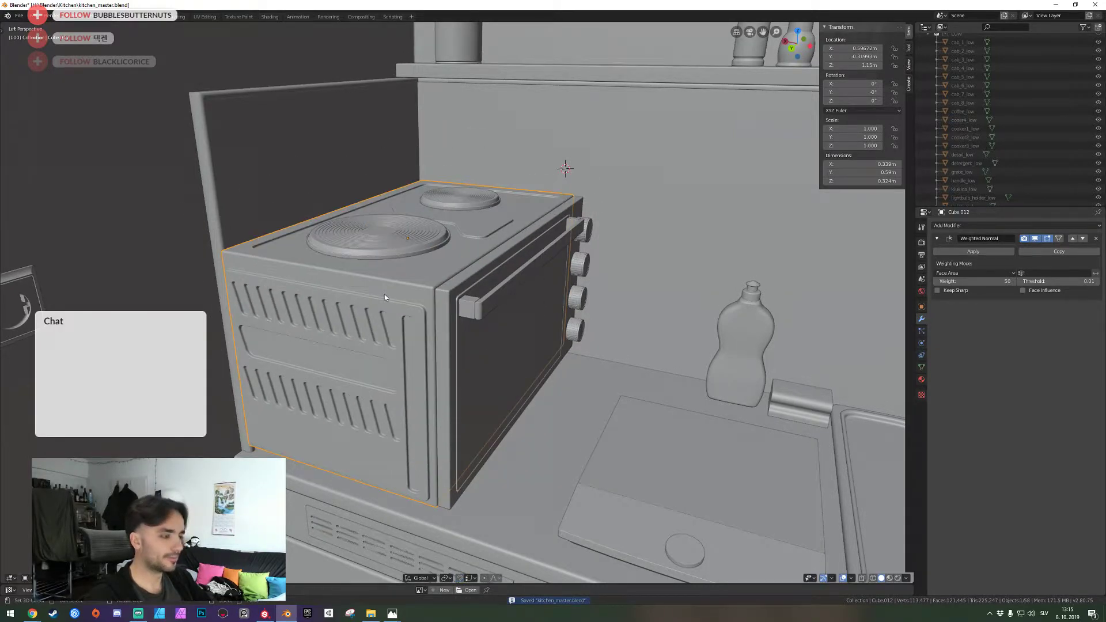
key("shift+grave")
key("Return")
scroll(1032, 146, "up", 10)
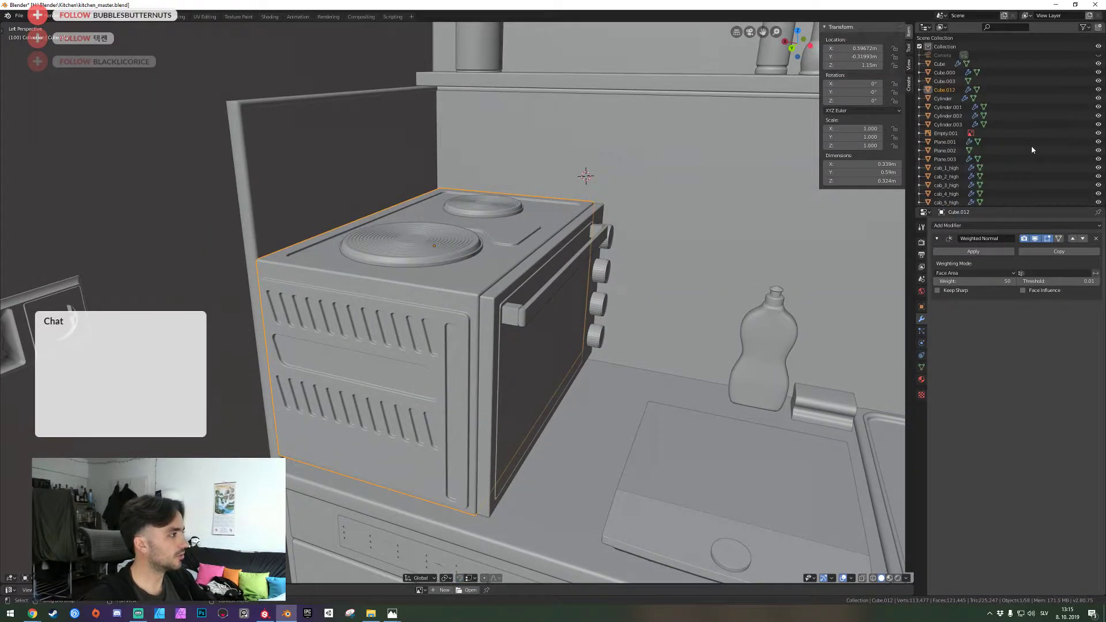
double_click(956, 90)
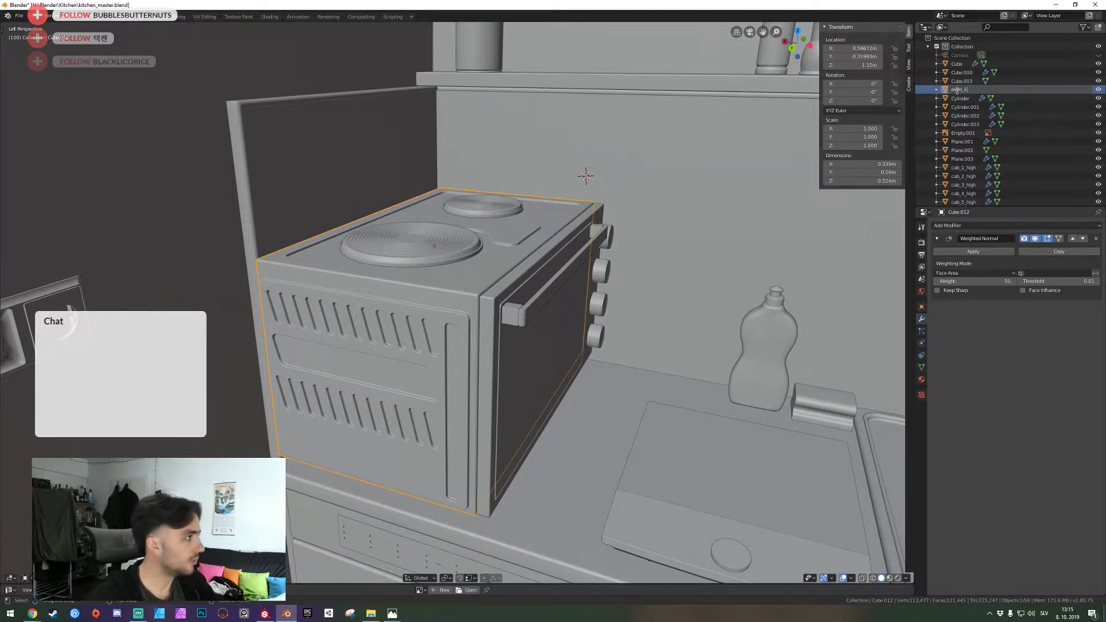
type("oven_1_high")
key("Return")
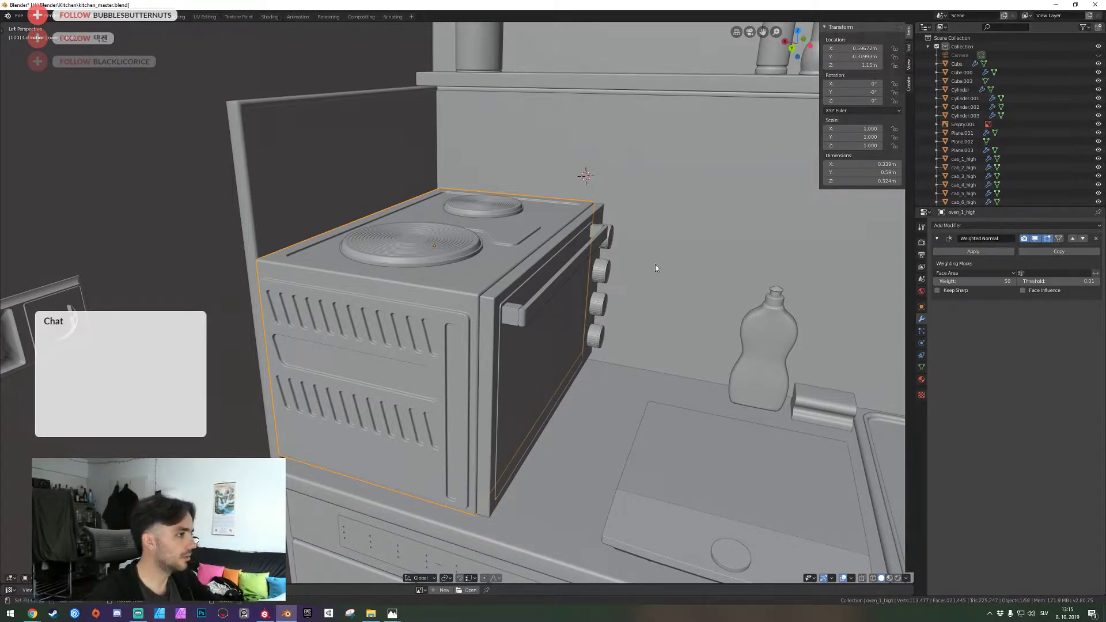
key("shift+d")
right_click(656, 268)
key("Delete")
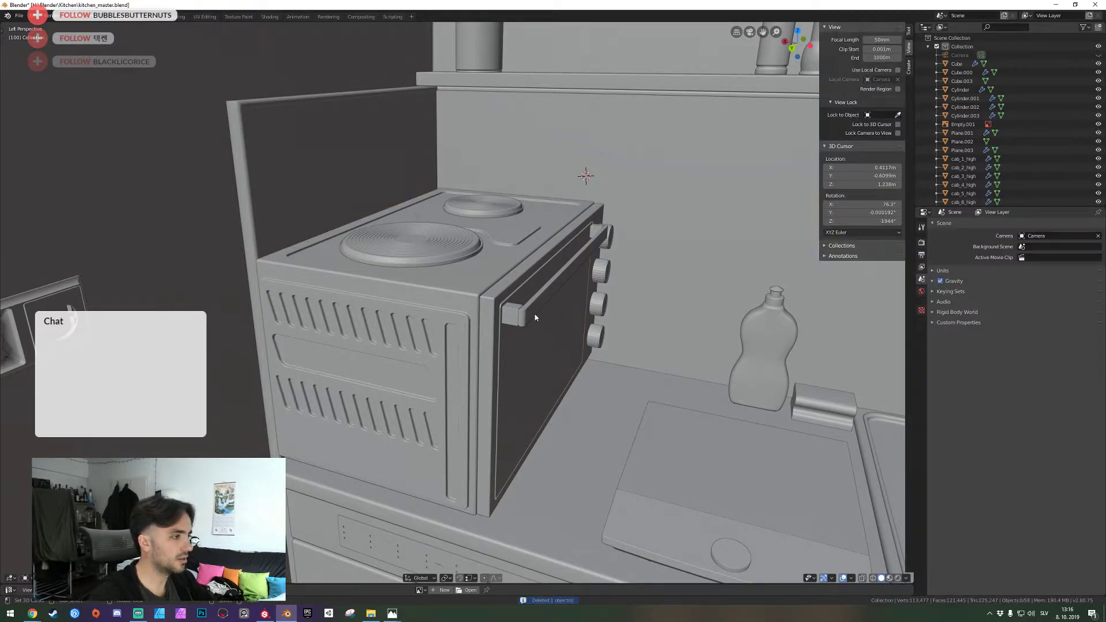
Rename the oven handle as oven_2_high and the oven's front frame as oven_3_high
left_click(519, 314)
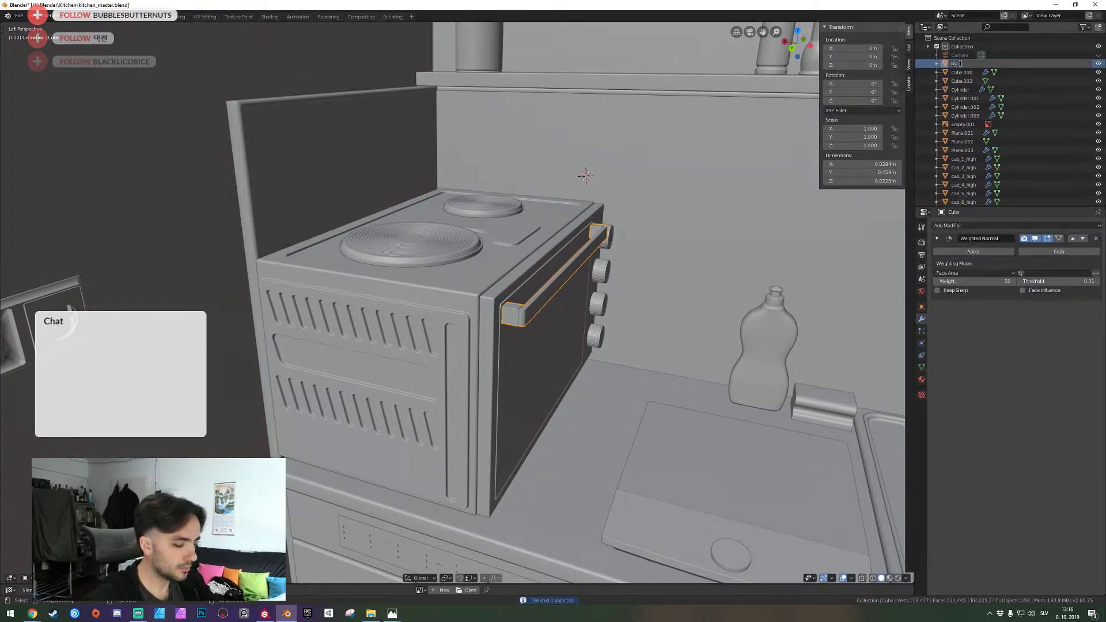
key("Return")
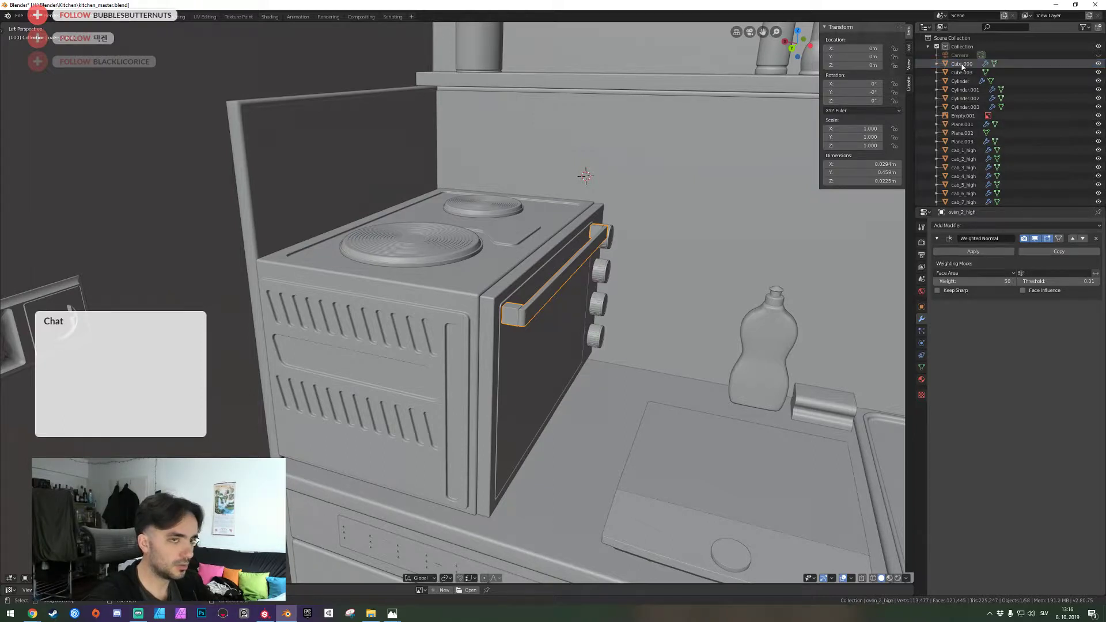
left_click(512, 289)
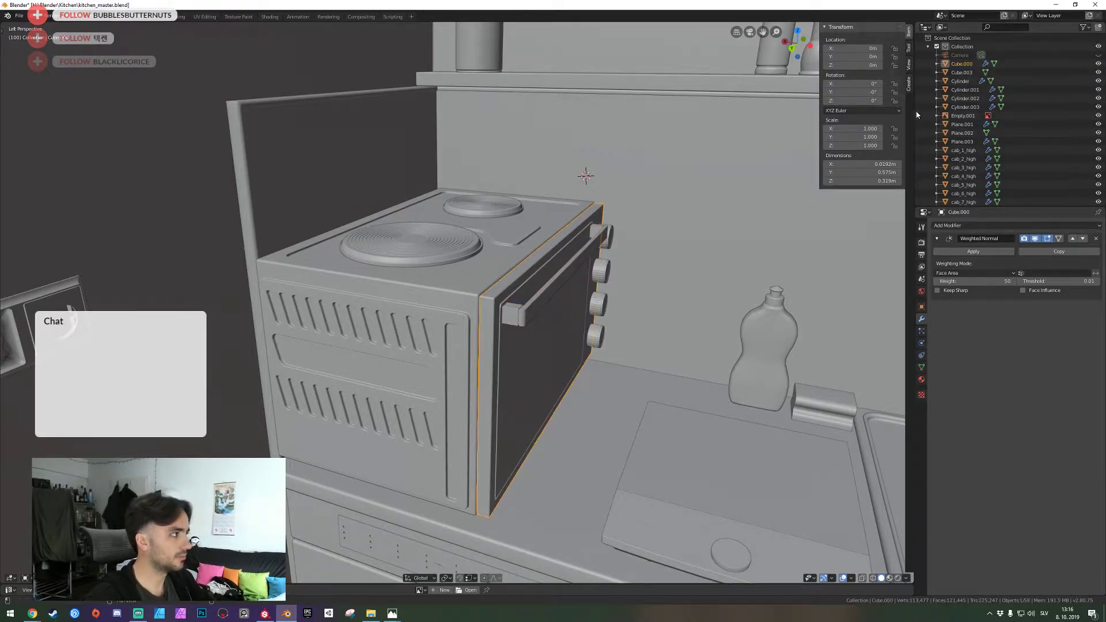
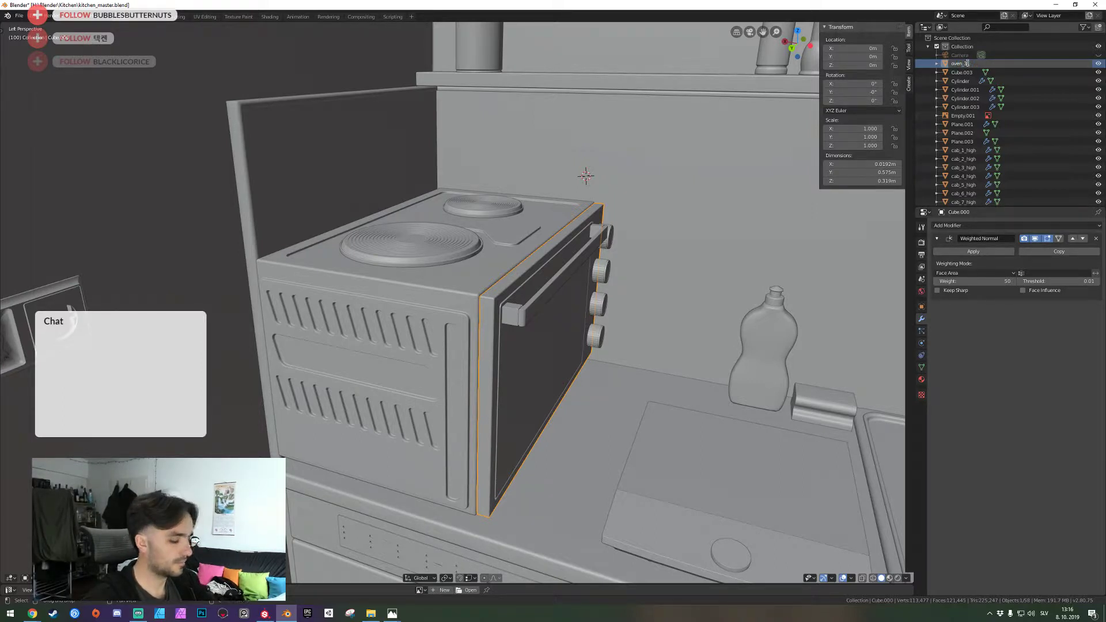
key("Return")
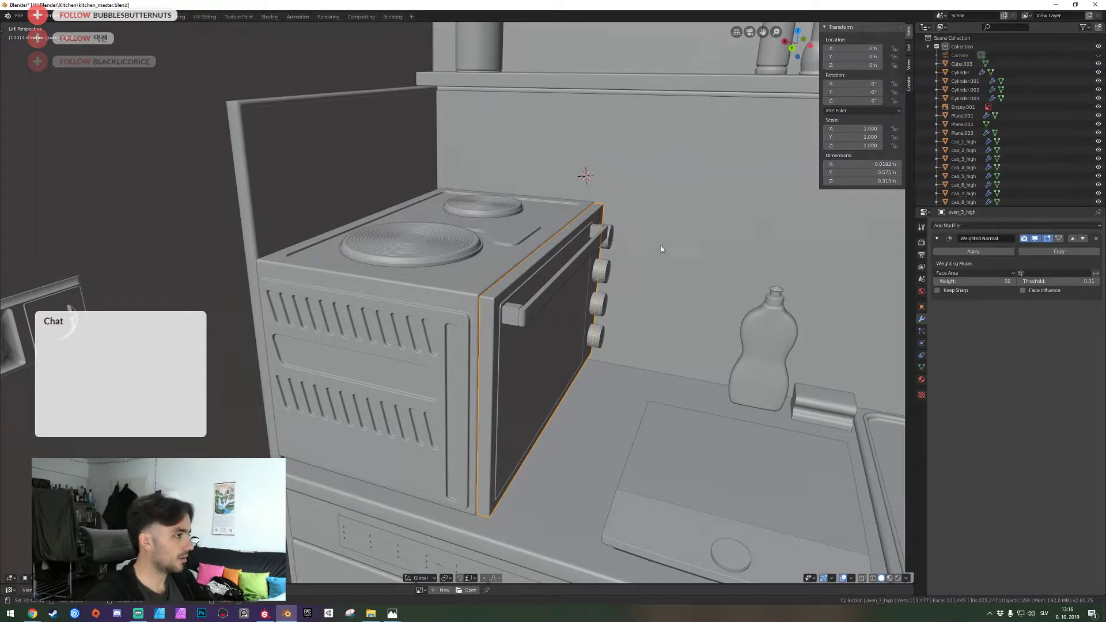
Rename the large cooktop burner as oven_4_high and the small one as oven_5_high
left_click(451, 257)
double_click(969, 74)
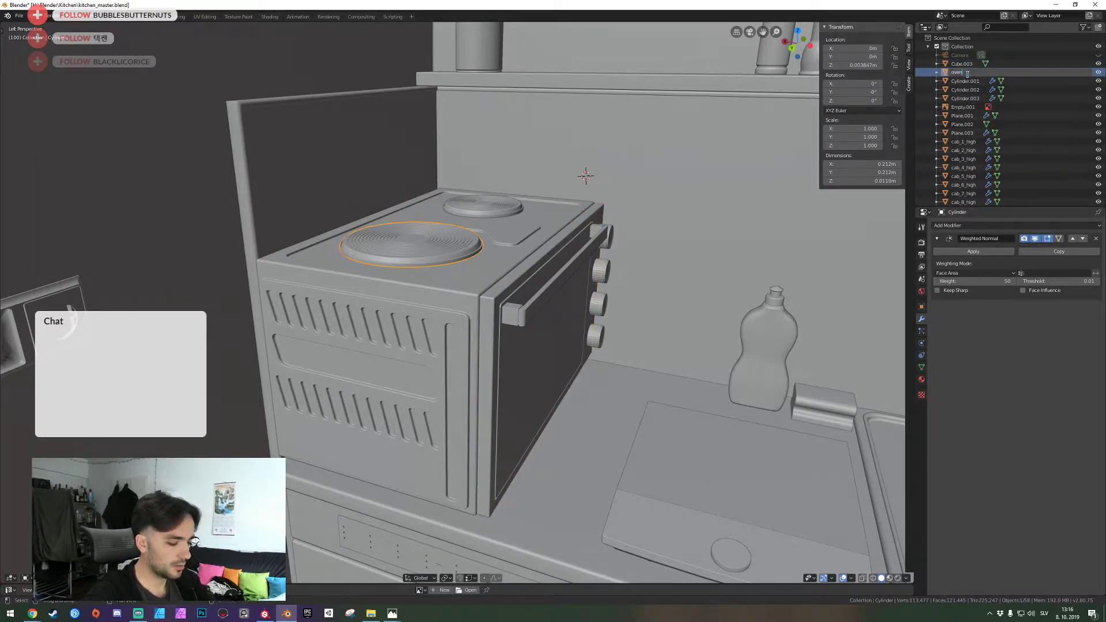
type("oven_4_high")
key("Return")
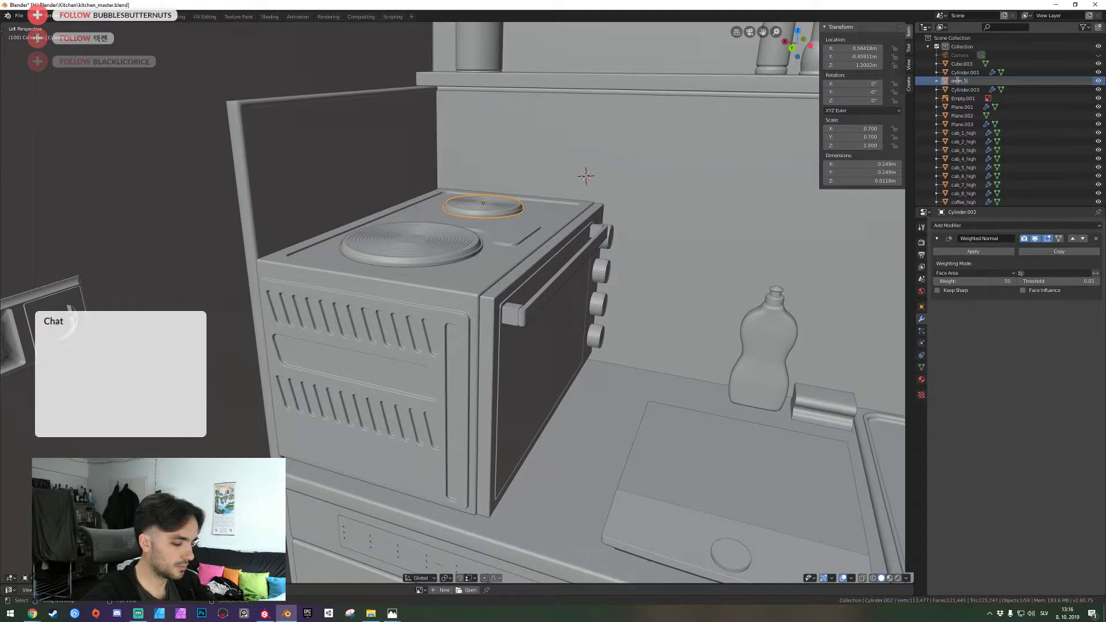
left_click(958, 80)
type("oven_5_high")
key("Return")
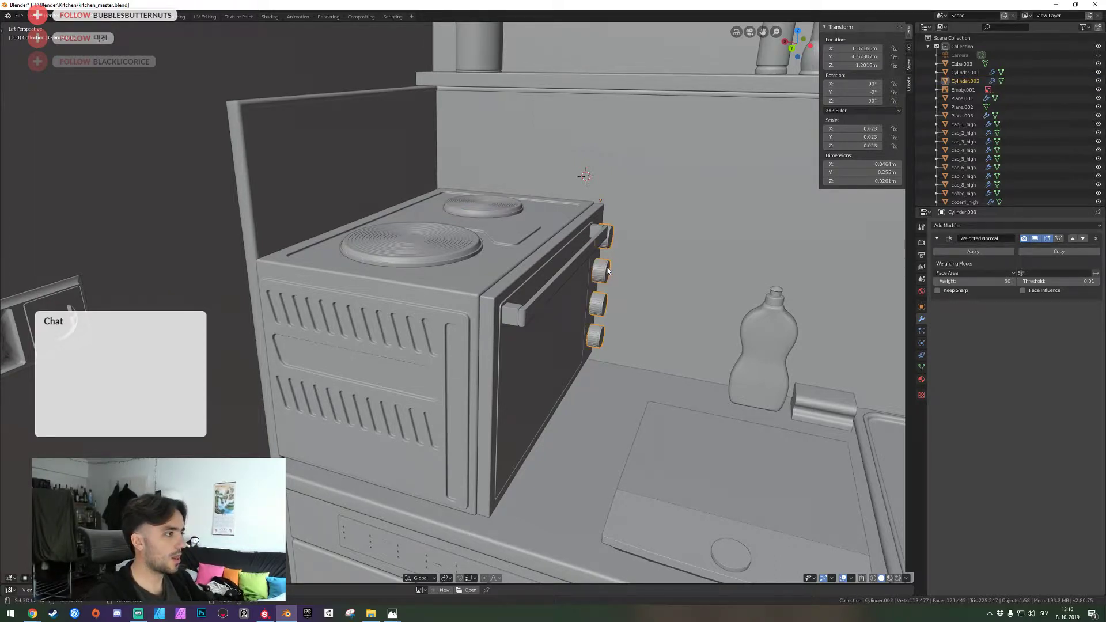
Separate the topmost oven knob from the shared knob mesh into its own object and select it
key("Tab")
key("shift+grave")
key("w")
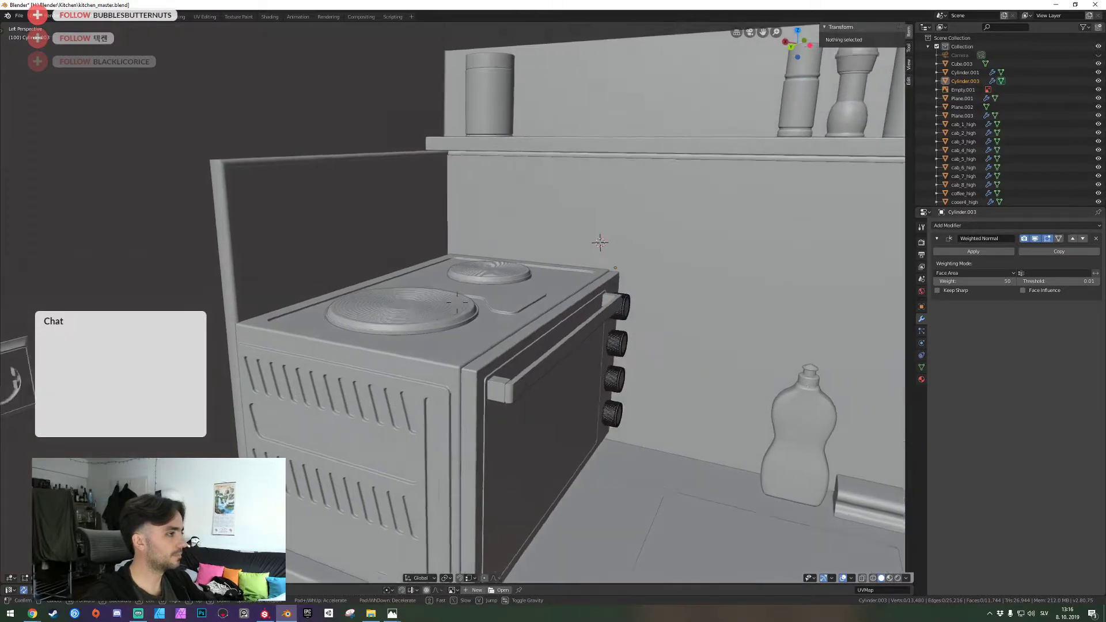
left_click(457, 303)
key("a")
key("alt+a")
key("l")
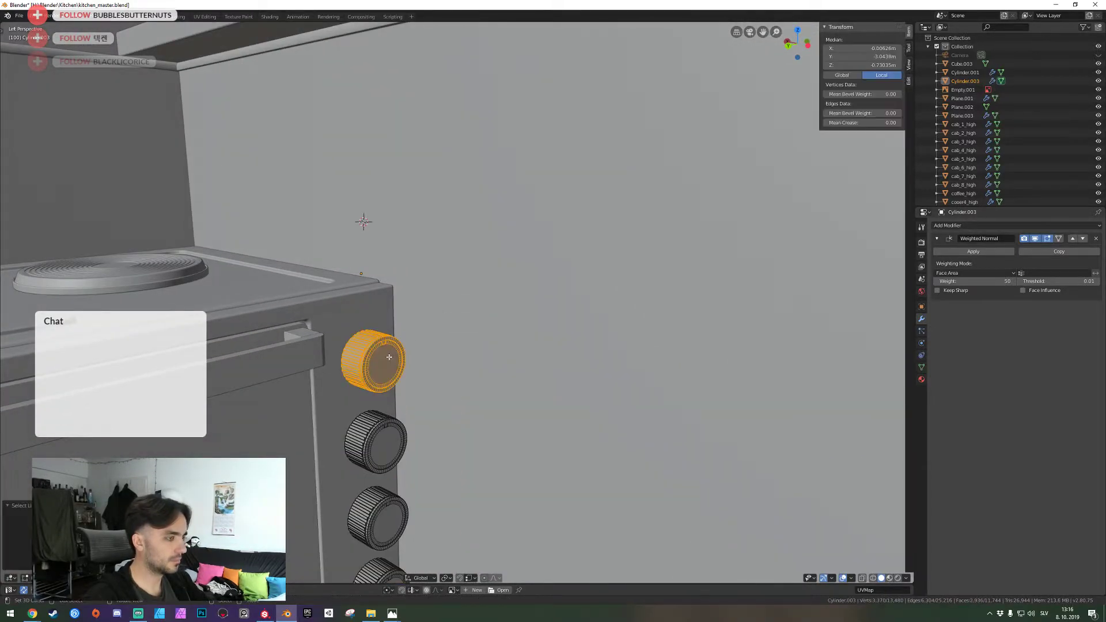
key("p")
left_click(389, 360)
key("Tab")
left_click(389, 361)
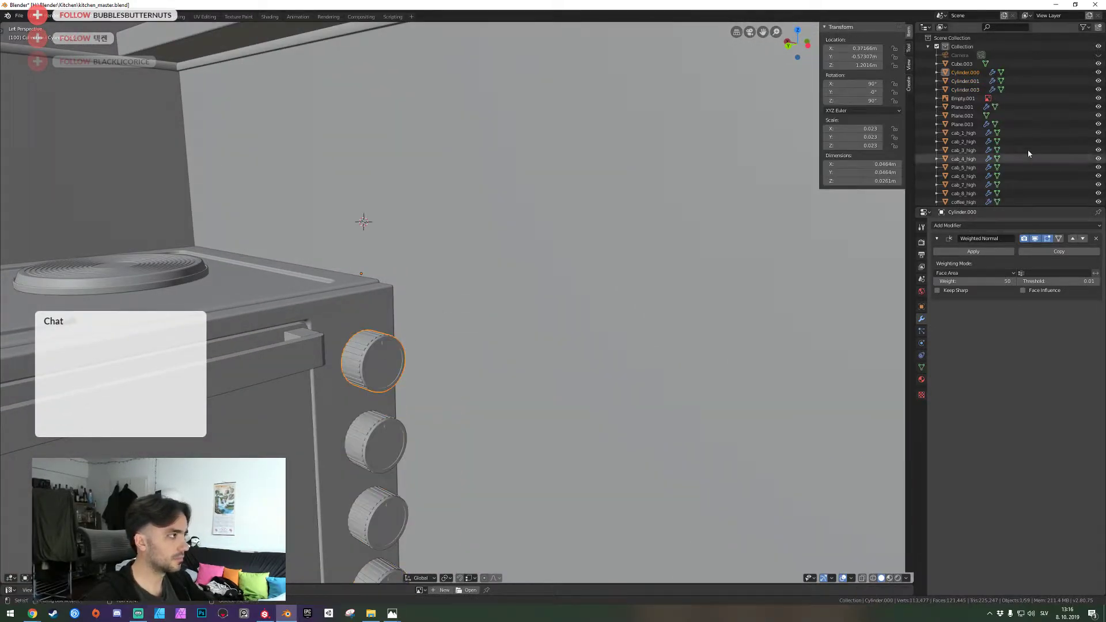
Rename the separated top knob as oven_6_high
key("ctrl+c")
double_click(969, 72)
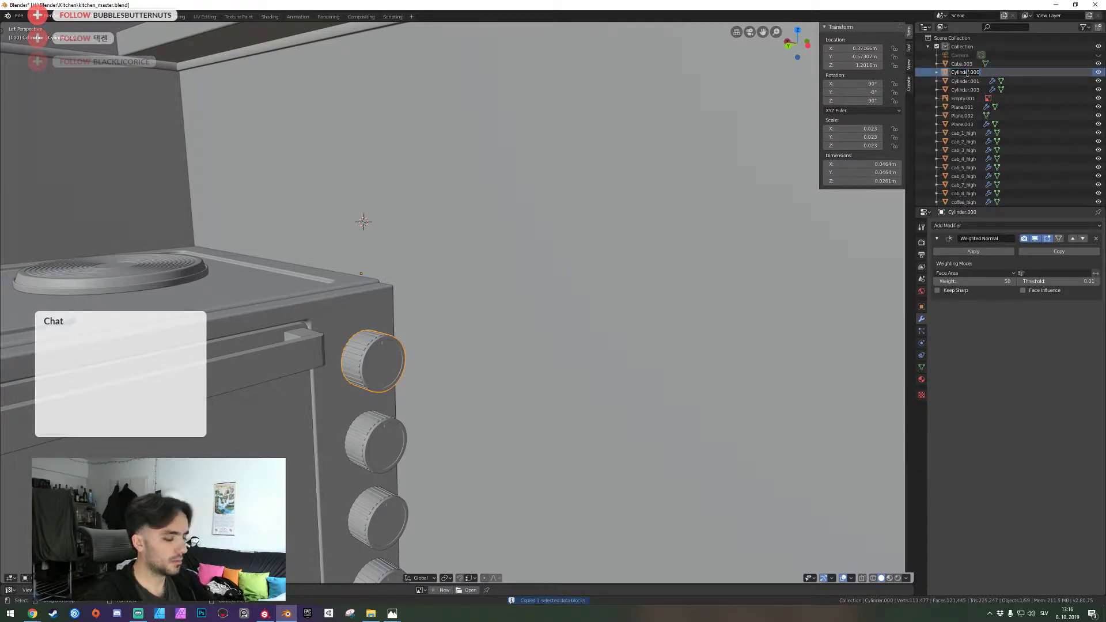
type("oven_6_h")
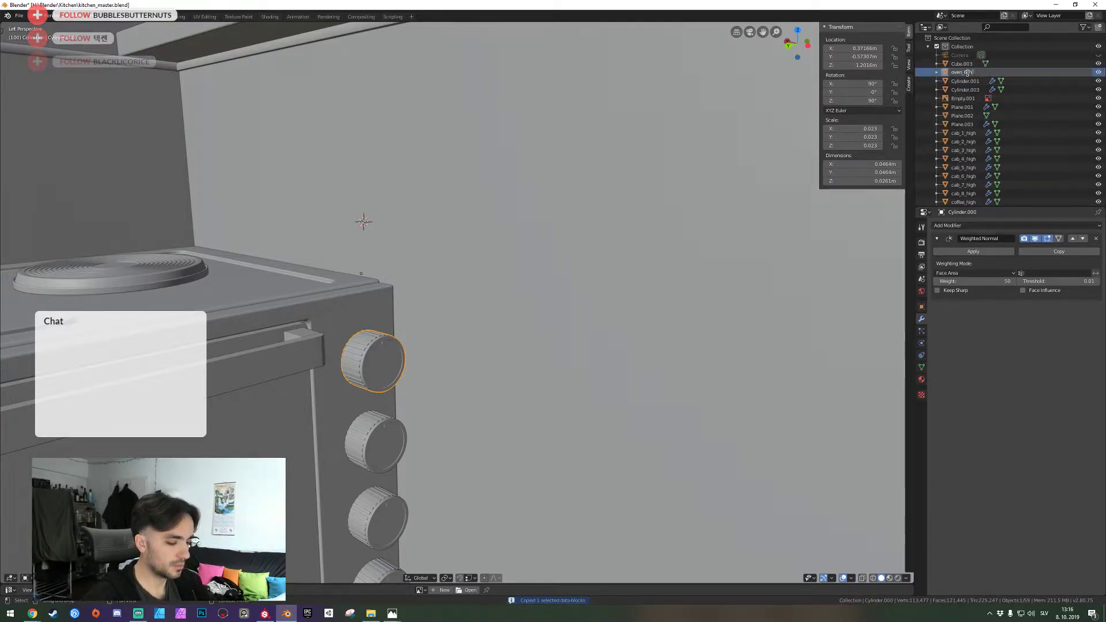
type("igh")
key("Return")
Examine the oven's front, its lower edge on the countertop and the foot under the neighbouring cooker
key("shift+grave")
key("s")
left_click(459, 301)
right_click(418, 444)
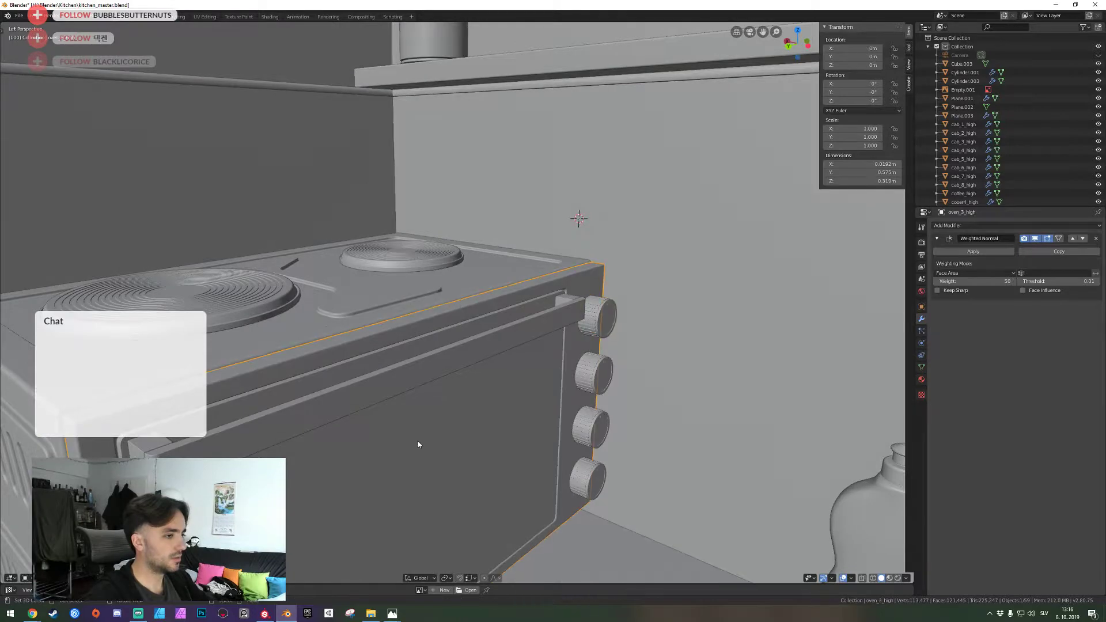
middle_click_drag(418, 448, 457, 305)
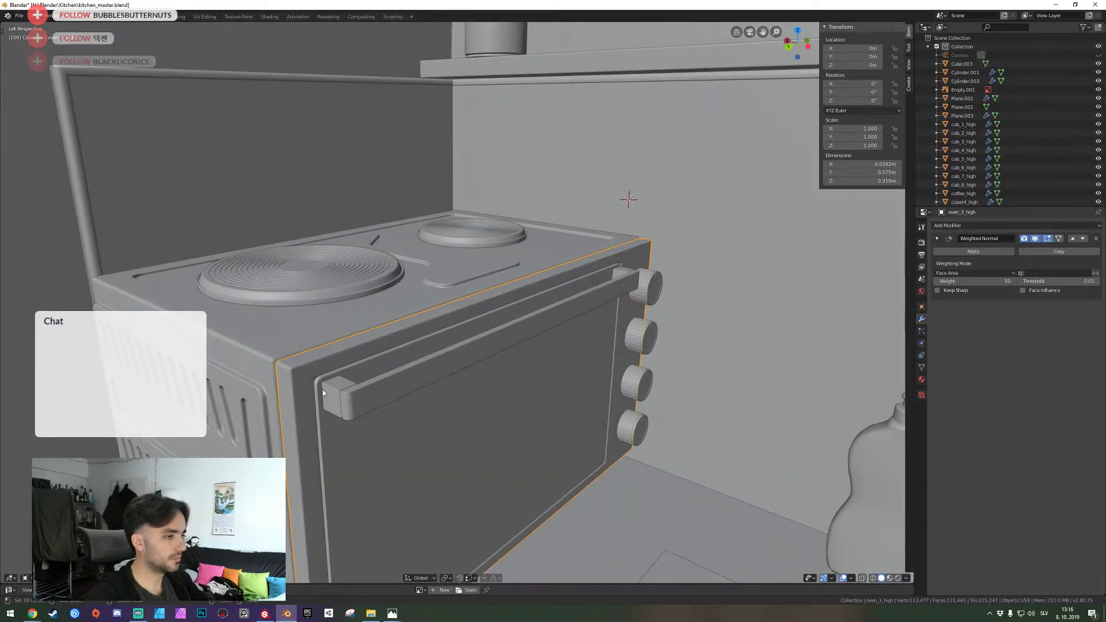
key("shift+grave")
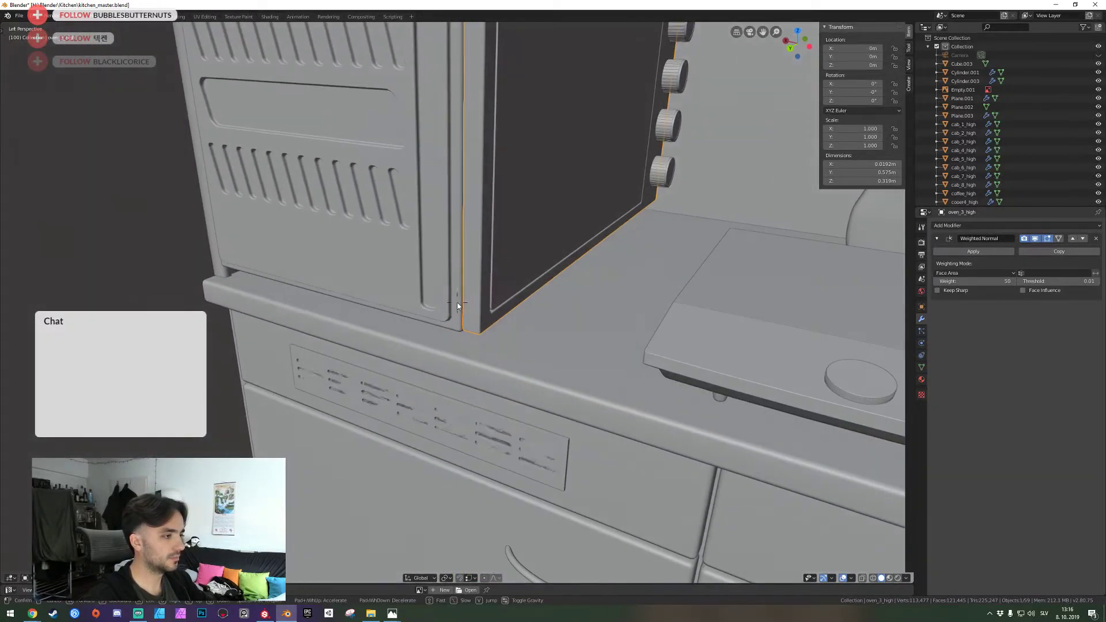
key("s")
key("q")
key("w")
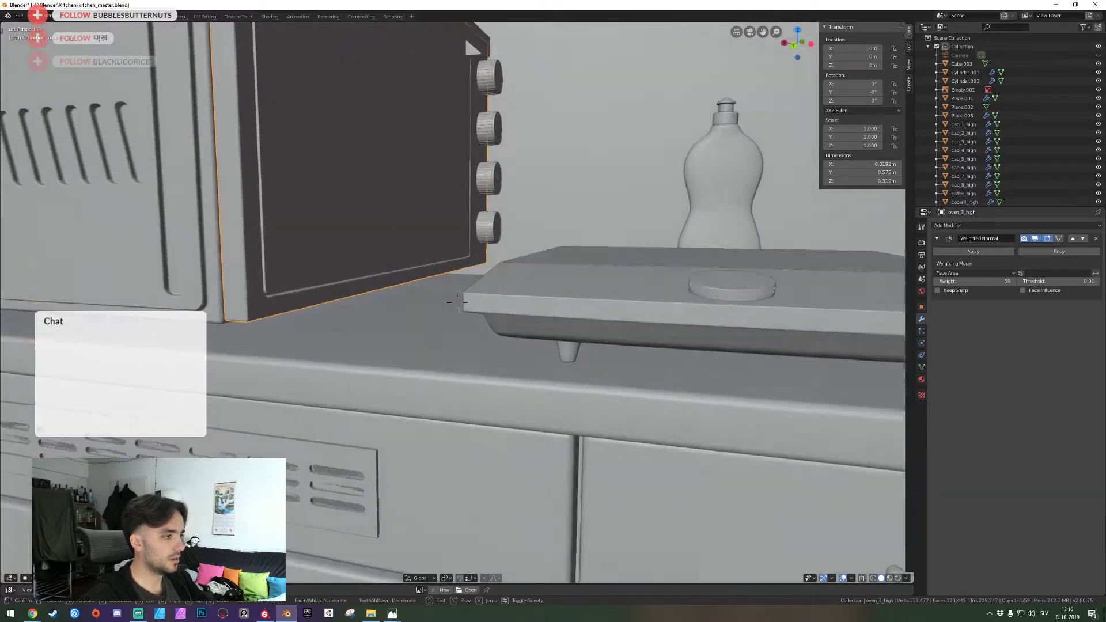
left_click(457, 301)
left_click(675, 321)
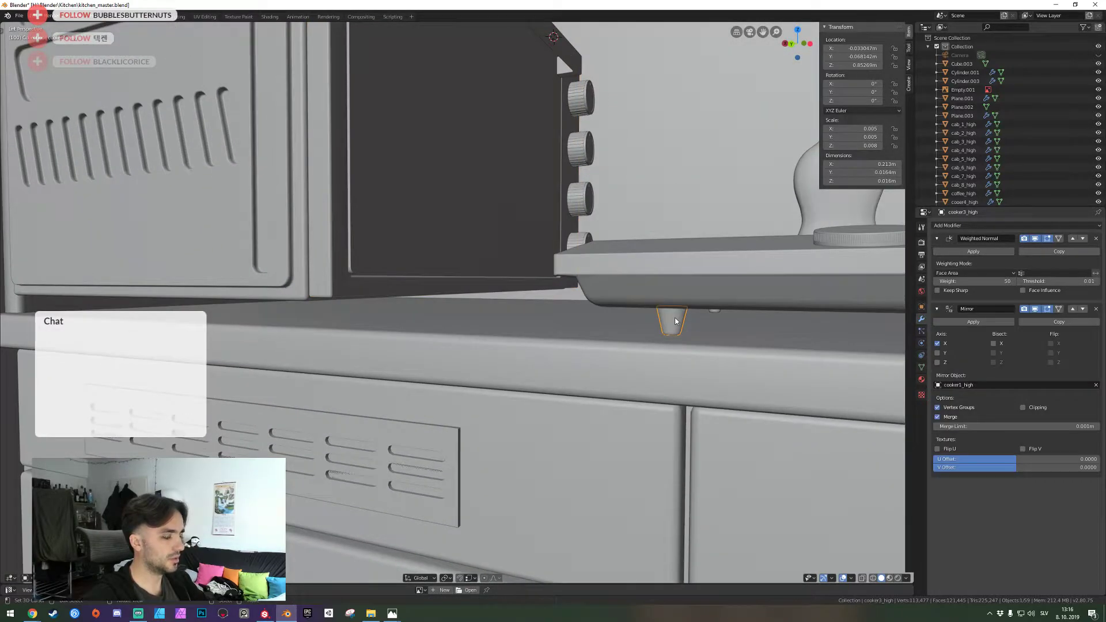
key("g")
key("x")
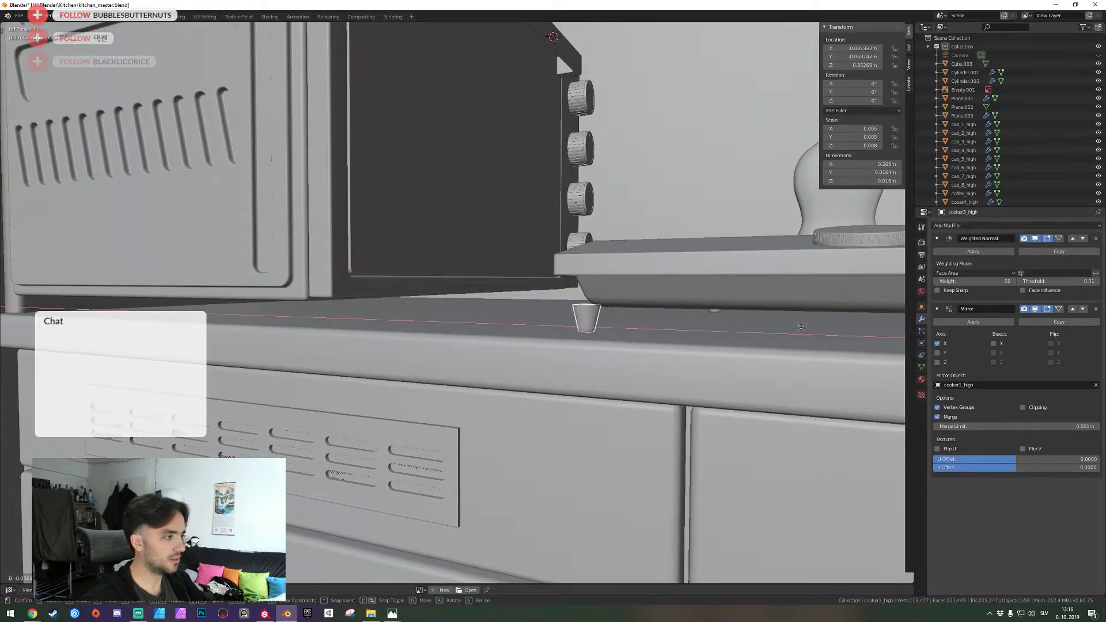
right_click(652, 289)
Deselect everything and save the file
key("shift+grave")
key("s")
left_click(457, 302)
key("alt+a")
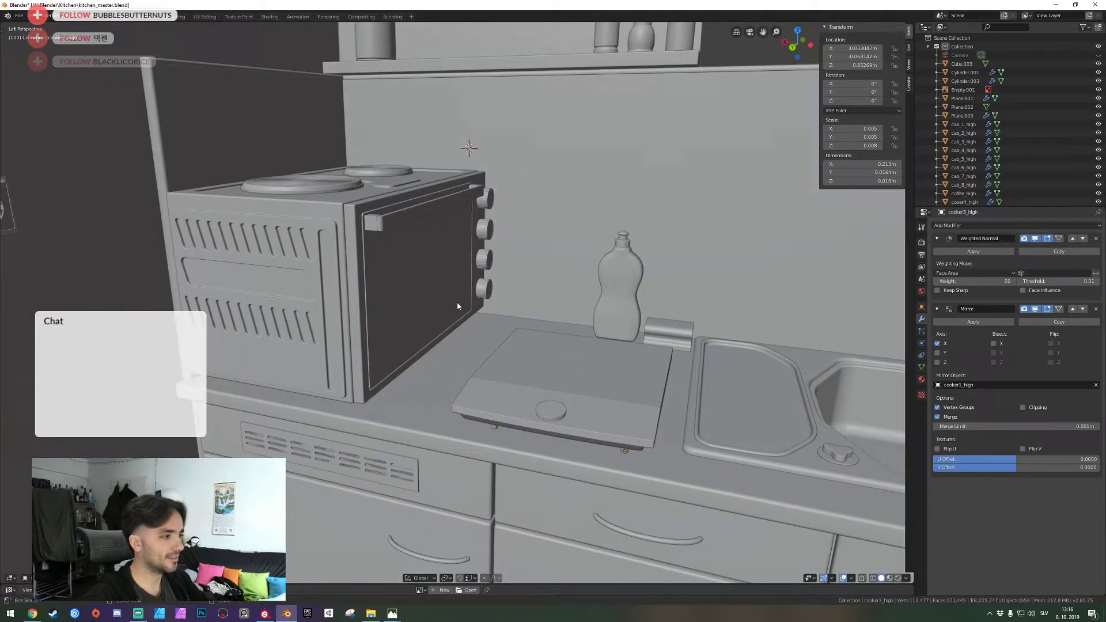
key("ctrl+s")
Select all the renamed oven parts, including both burners, body, front frame, handle and top knob, and locate them in the object list
key("shift+grave")
key("e")
key("w")
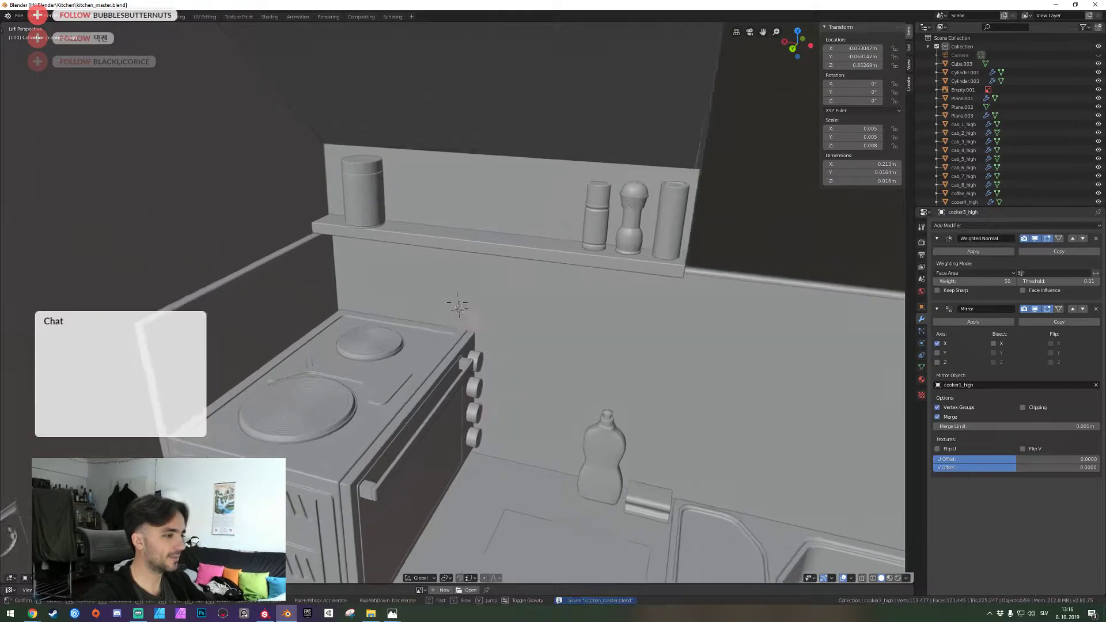
key("s")
left_click(457, 302)
left_click(354, 337)
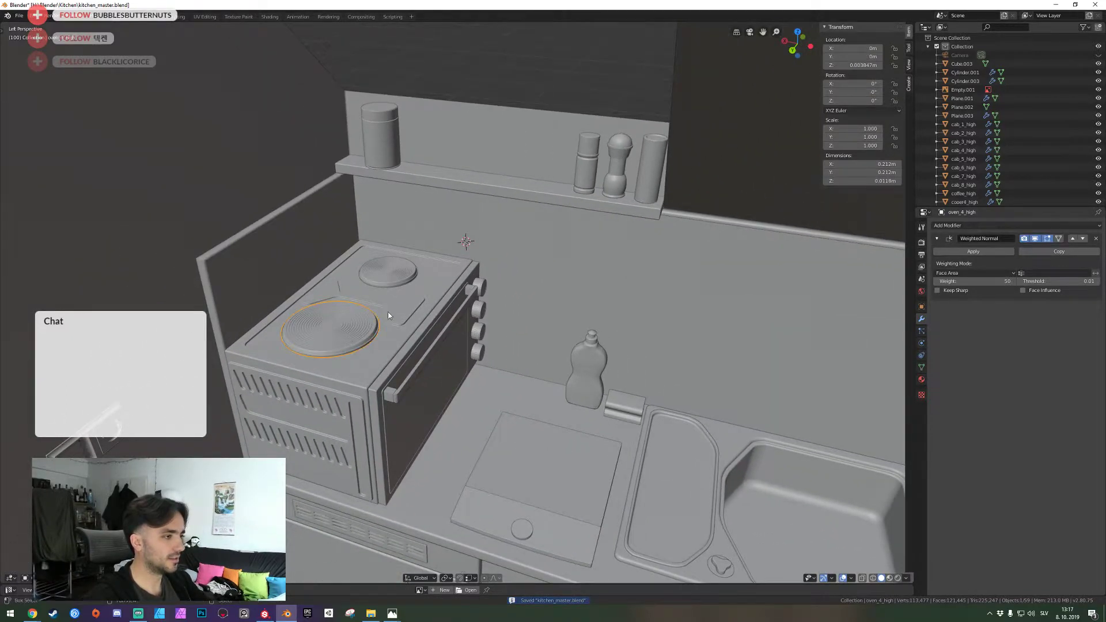
left_click(404, 390, "shift")
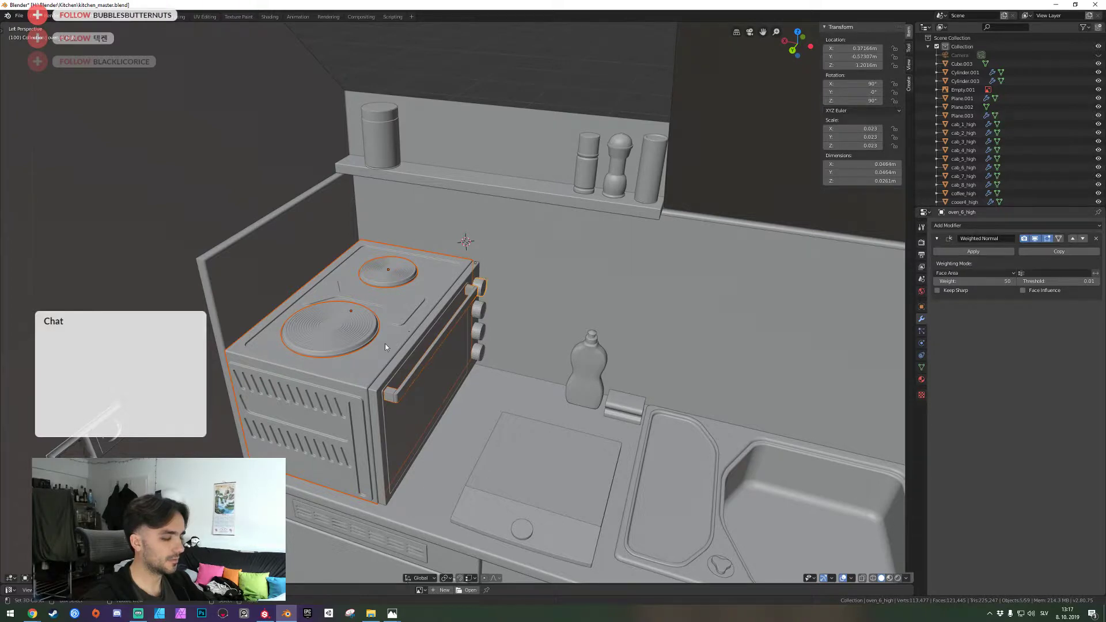
key("g")
right_click(353, 344)
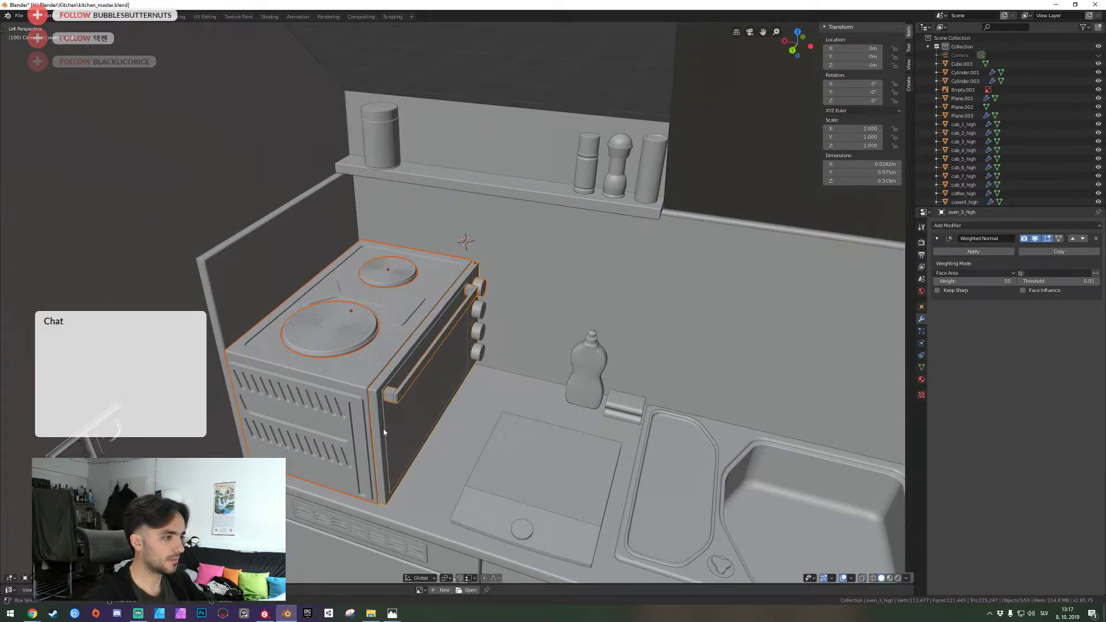
key("KP_Decimal")
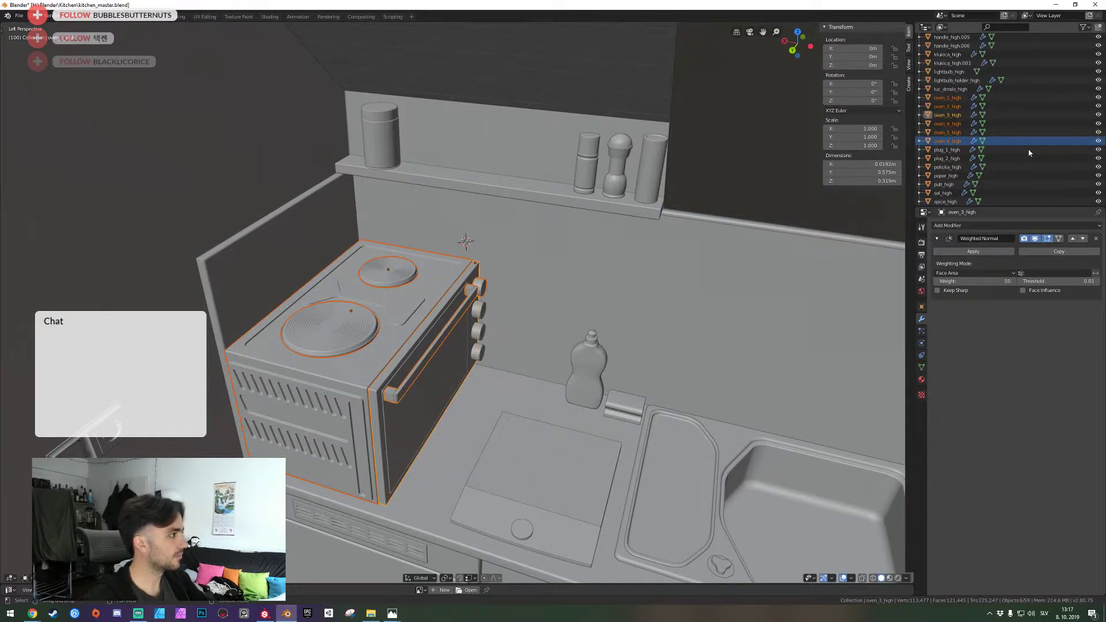
Duplicate the selected oven parts in place, move the copies into the LOW collection, and save the file
key("shift+d")
key("Escape")
key("m")
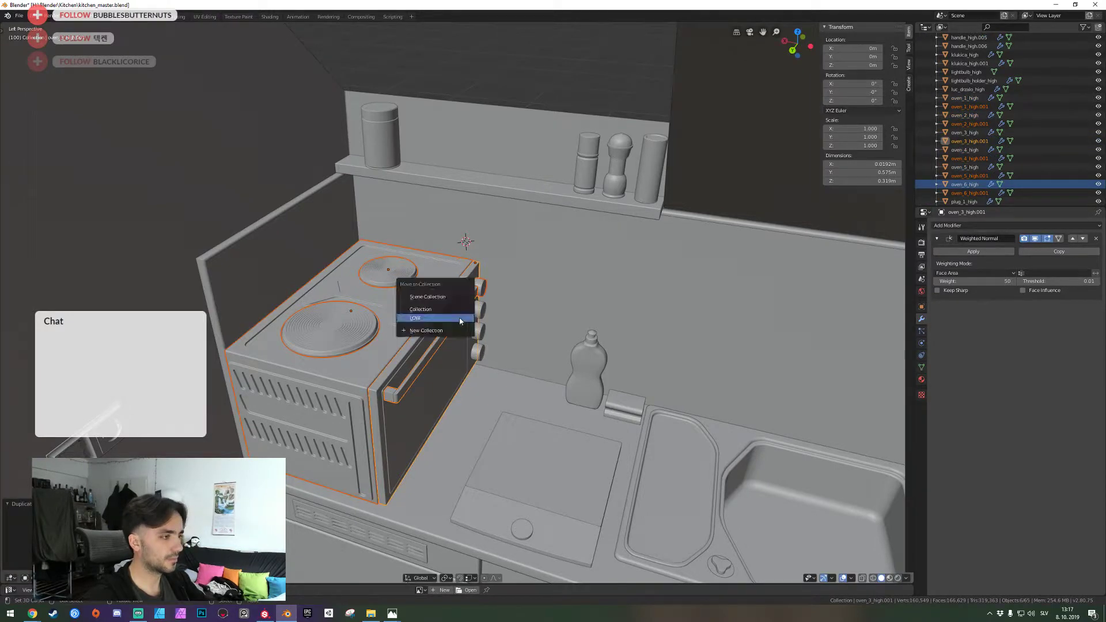
left_click(462, 319)
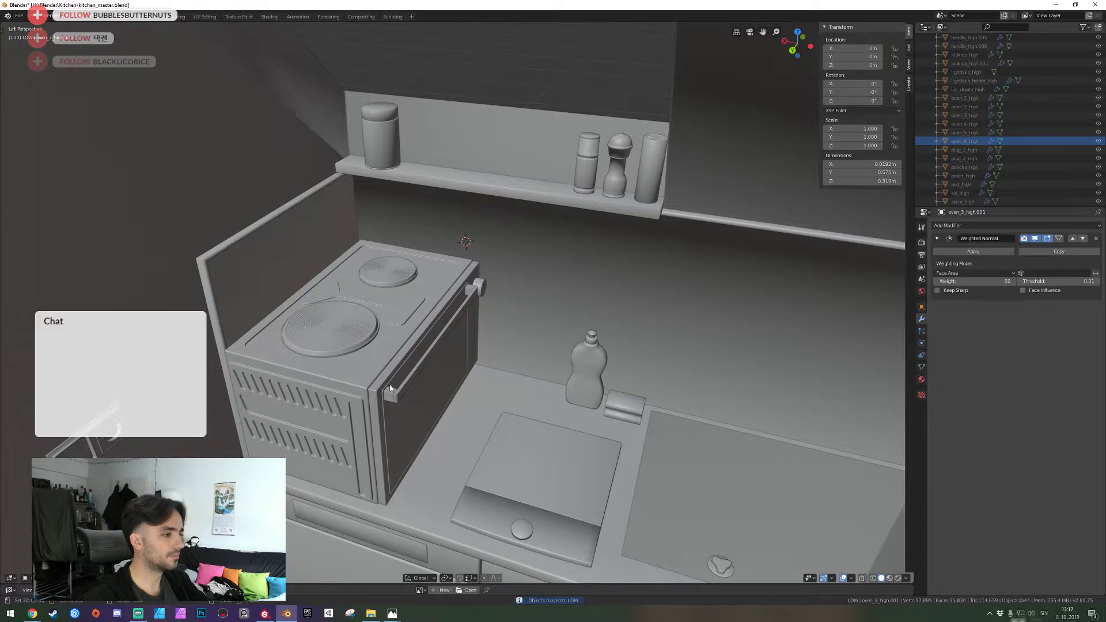
key("ctrl+s")
Isolate the large burner's copy, remove its Weighted Normal modifier, turn off Auto Smooth, and save
key("KP_Decimal")
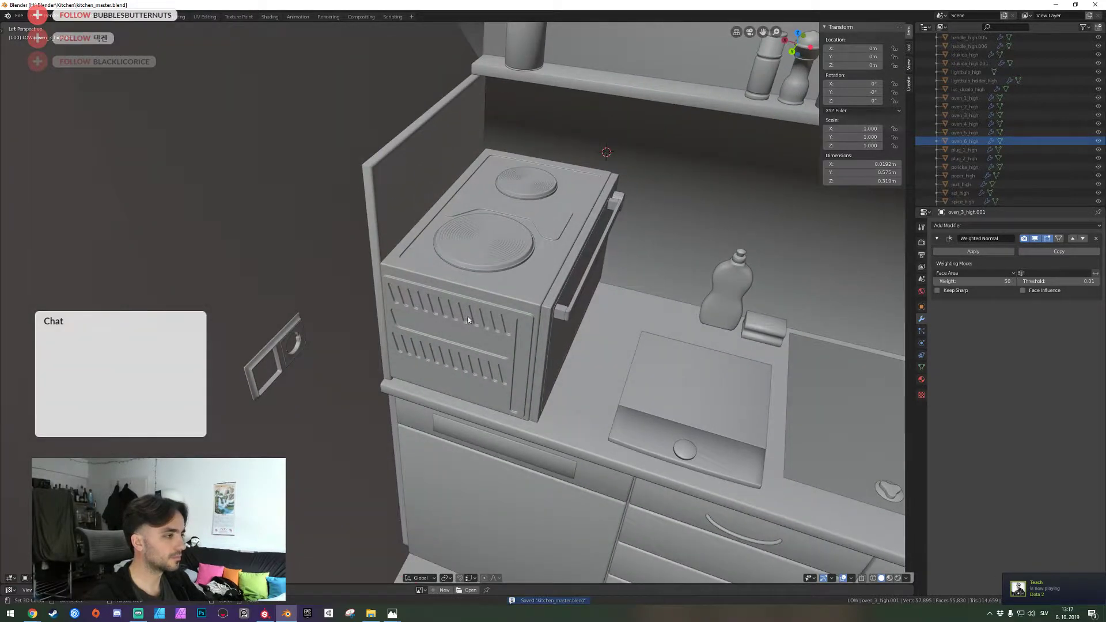
key("KP_Divide")
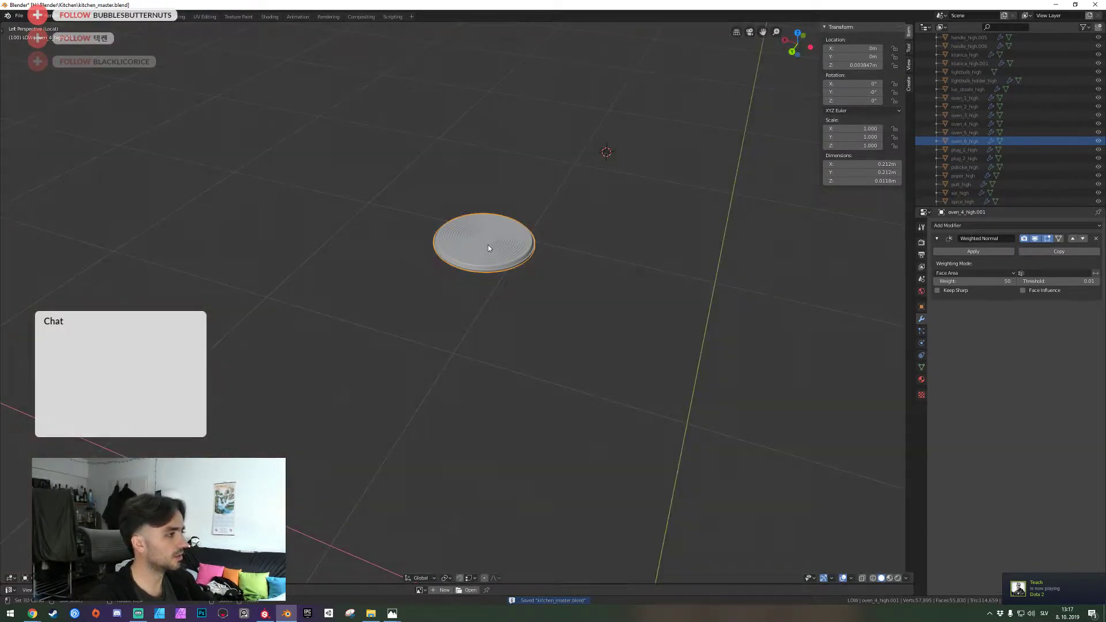
left_click(1097, 238)
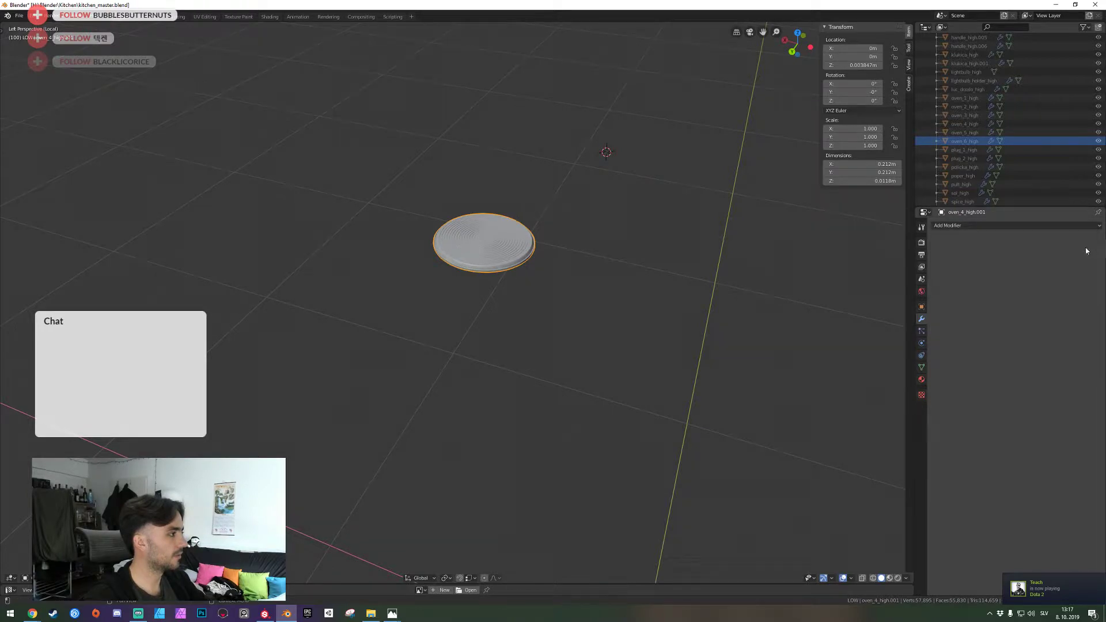
left_click(922, 367)
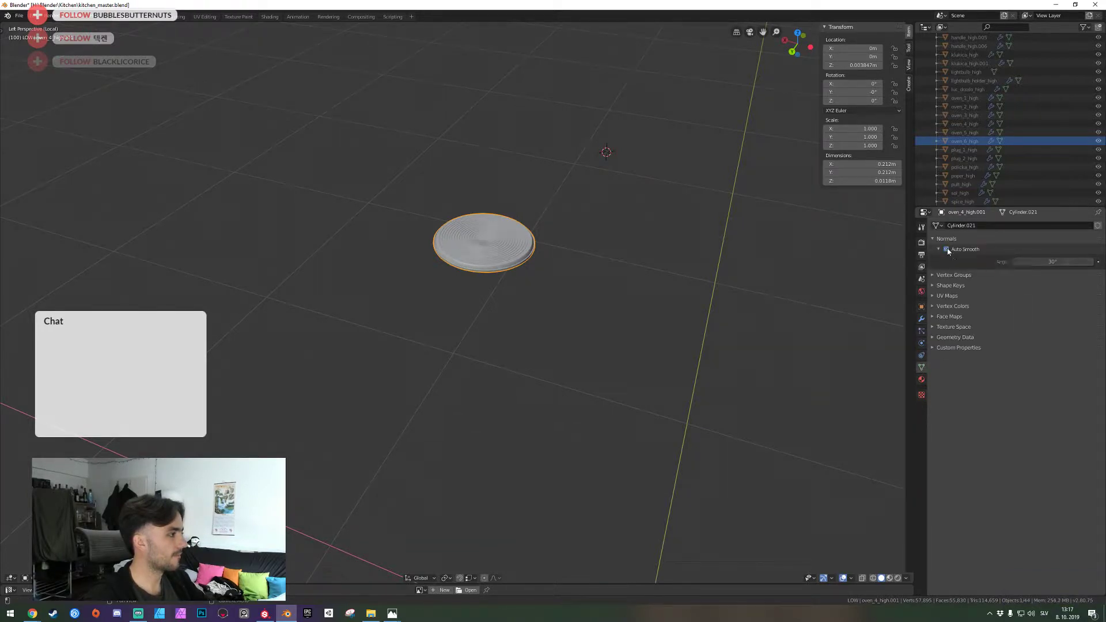
key("ctrl+s")
Dissolve the extra bevel edge loops on the outer side of the large burner's raised rim
key("shift+grave")
key("w")
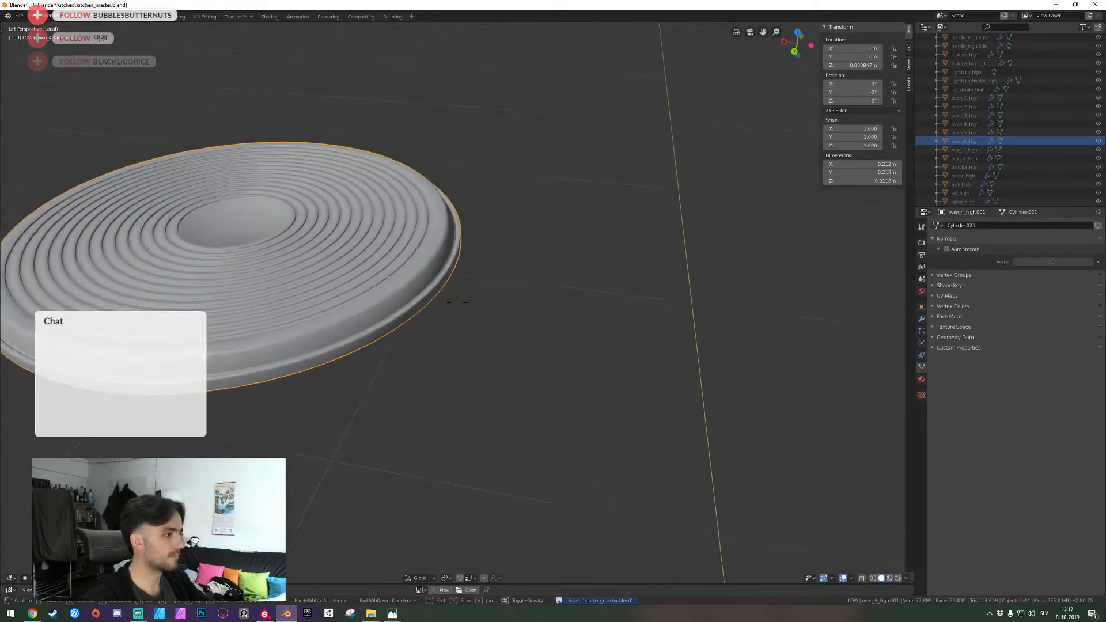
key("Tab")
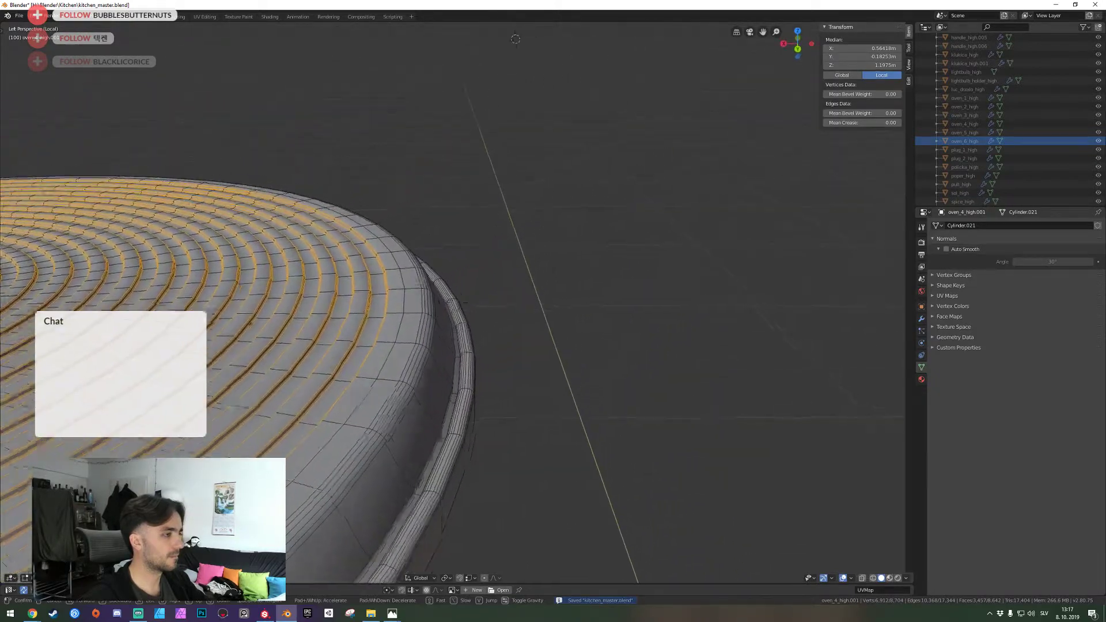
left_click(451, 310)
key("shift+grave")
key("w")
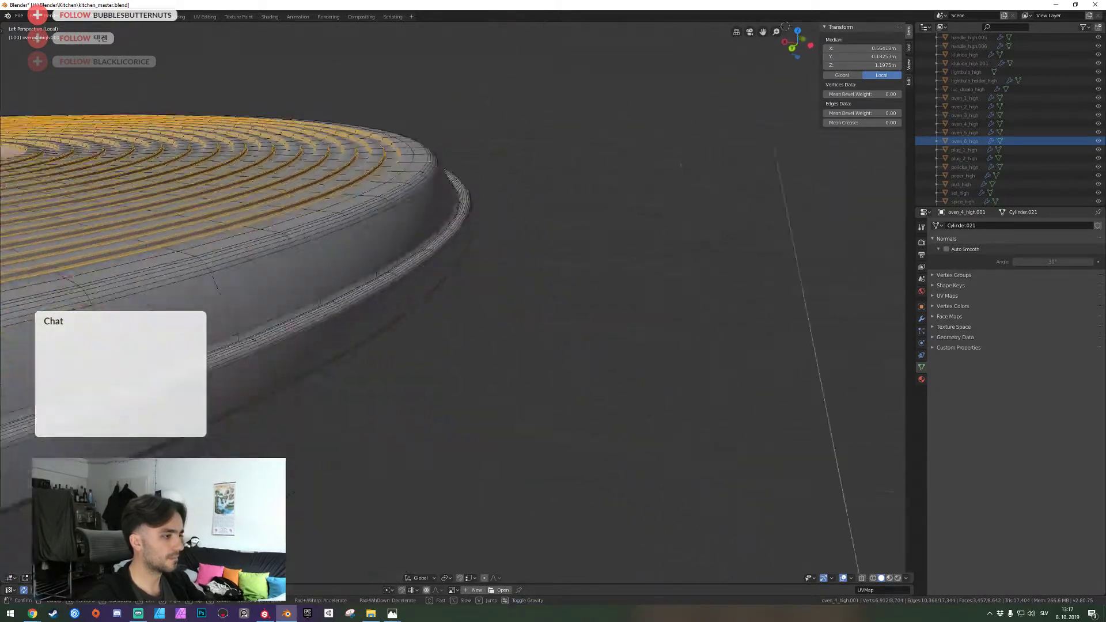
left_click(457, 302)
scroll(459, 317, "up", 2)
key("alt+a")
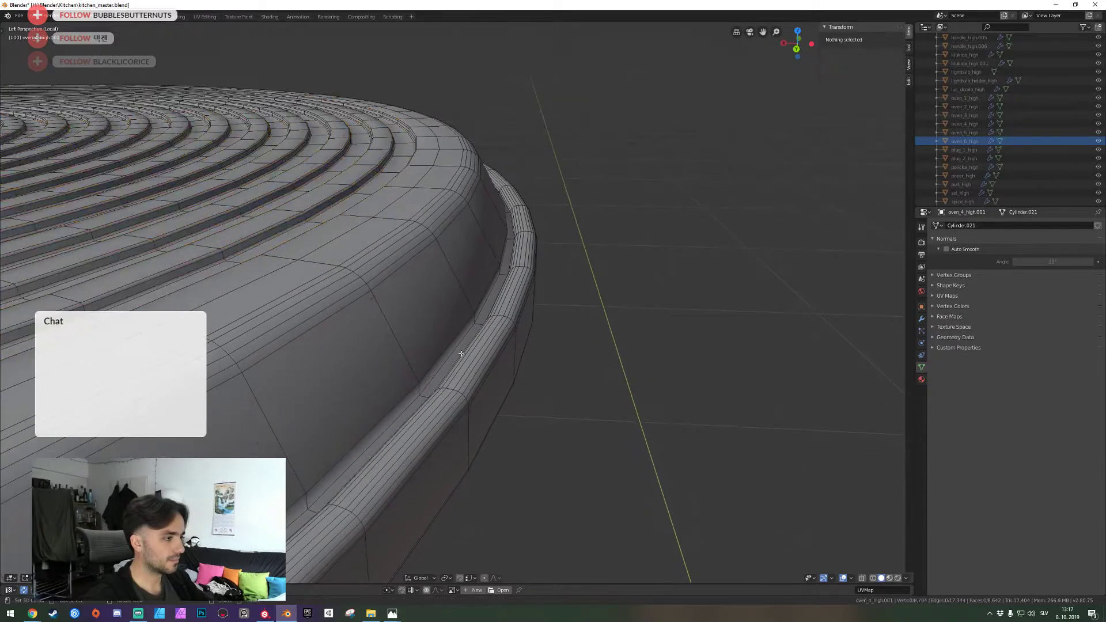
left_click(458, 411, "alt")
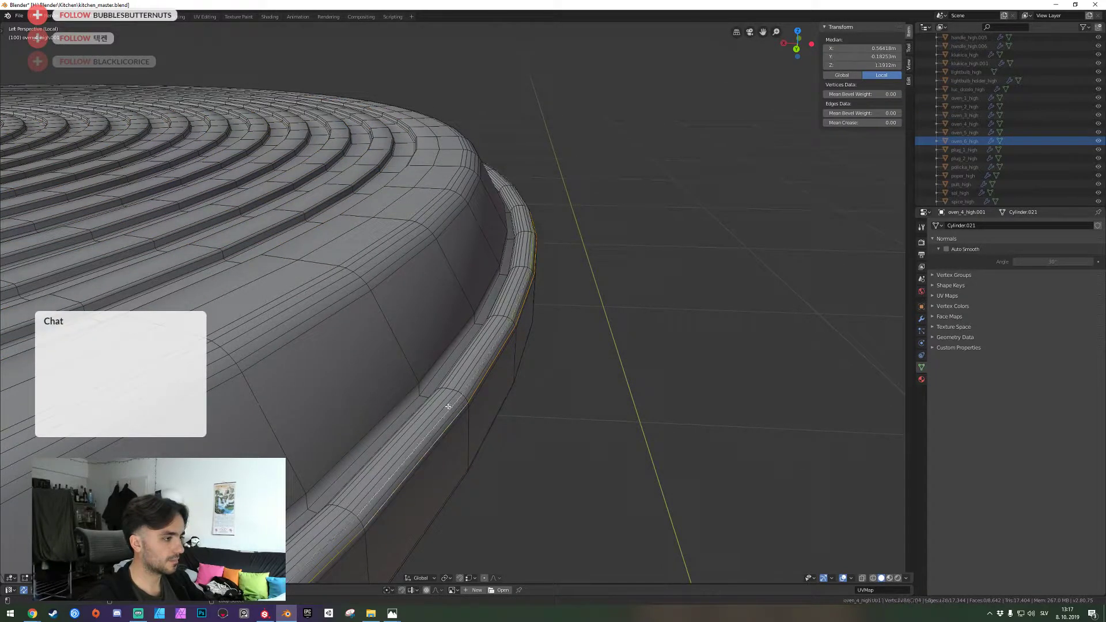
key("ctrl+x")
Dissolve the extra bevel edge loops on the inner side of the burner's raised rim
key("shift+grave")
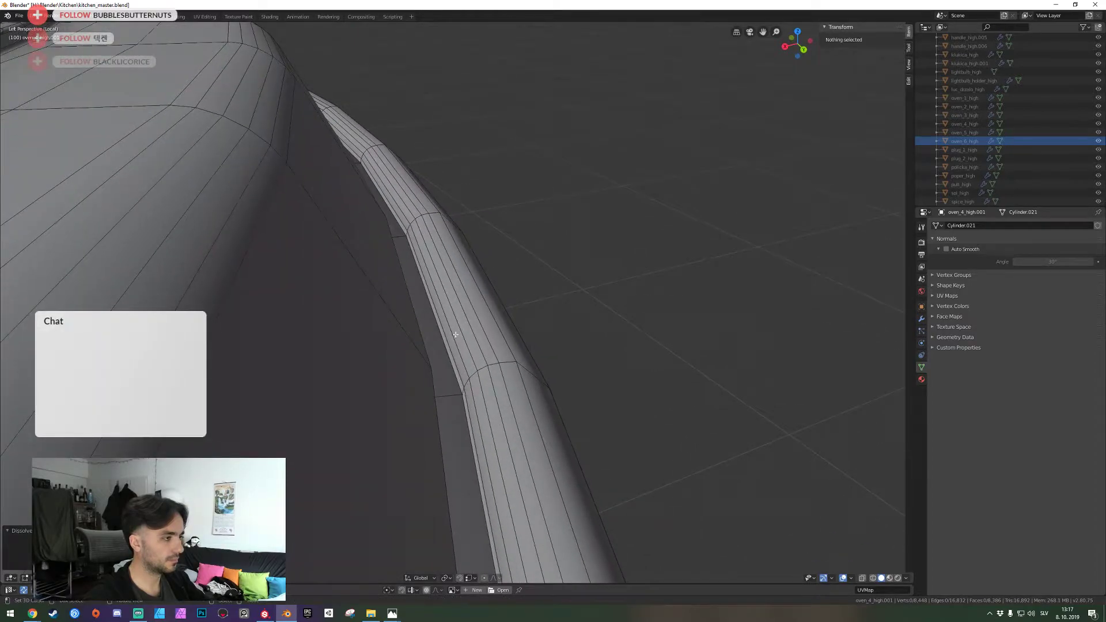
left_click(455, 349)
left_click(455, 350, "alt")
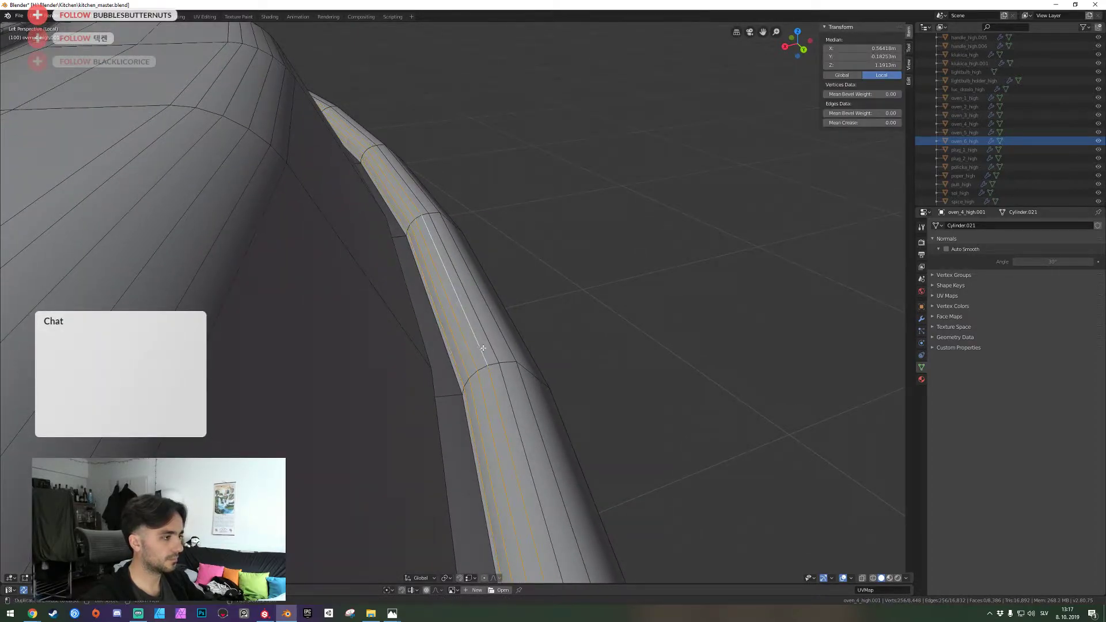
key("ctrl+x")
Dissolve the intermediate bevel edge loops around the upper outer edge of the burner plate
key("shift+grave")
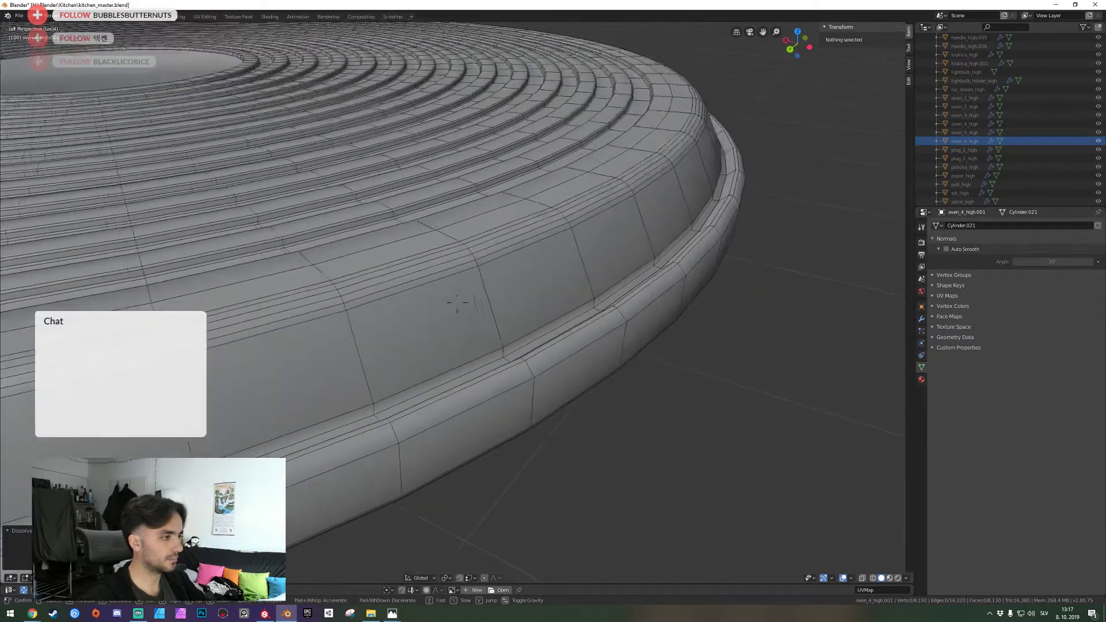
left_click(458, 302)
left_click(413, 284, "alt")
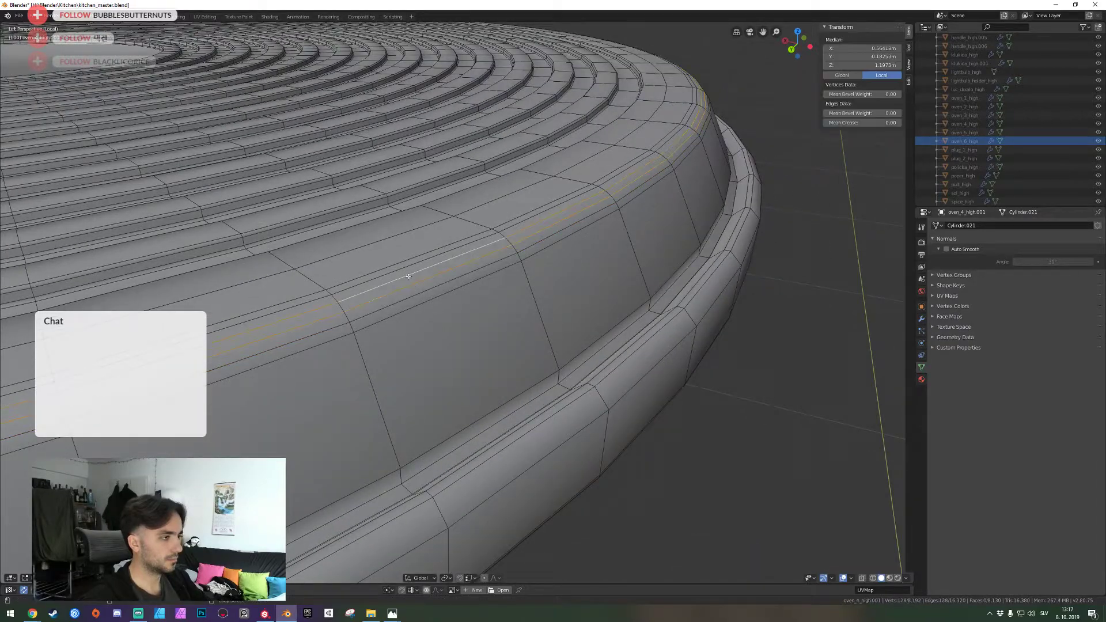
left_click(410, 278, "alt")
left_click(408, 274, "alt+shift")
left_click(403, 269, "alt+shift")
key("ctrl+x")
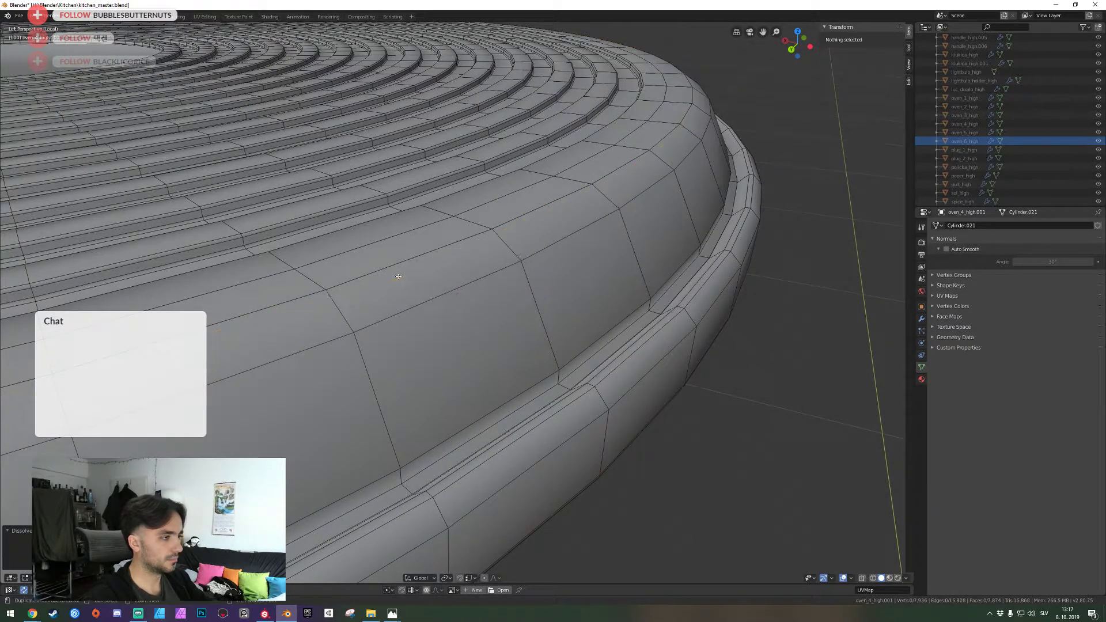
Delete the outermost and innermost face loops of the grooved area on the large burner's top surface
middle_click_drag(398, 277, 483, 284)
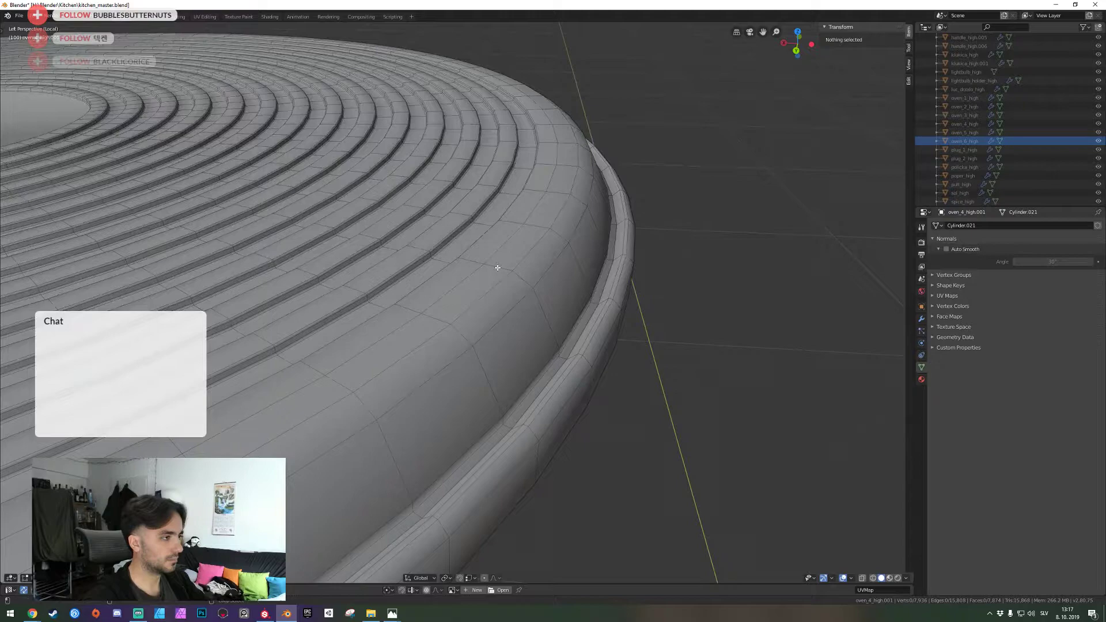
left_click(498, 268, "alt")
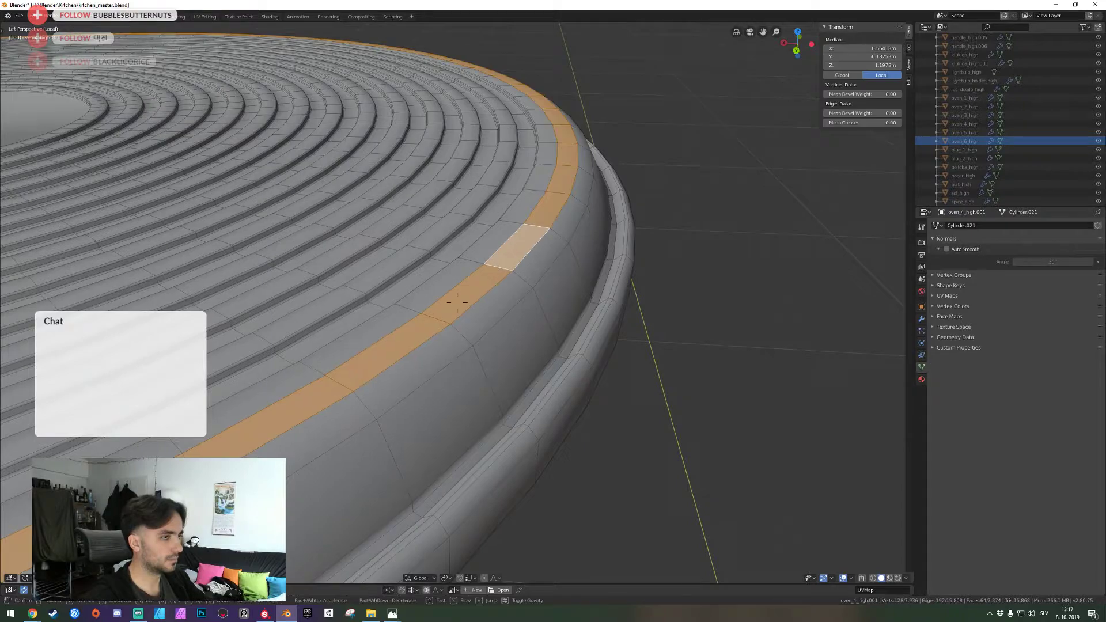
key("shift+grave")
left_click(457, 302)
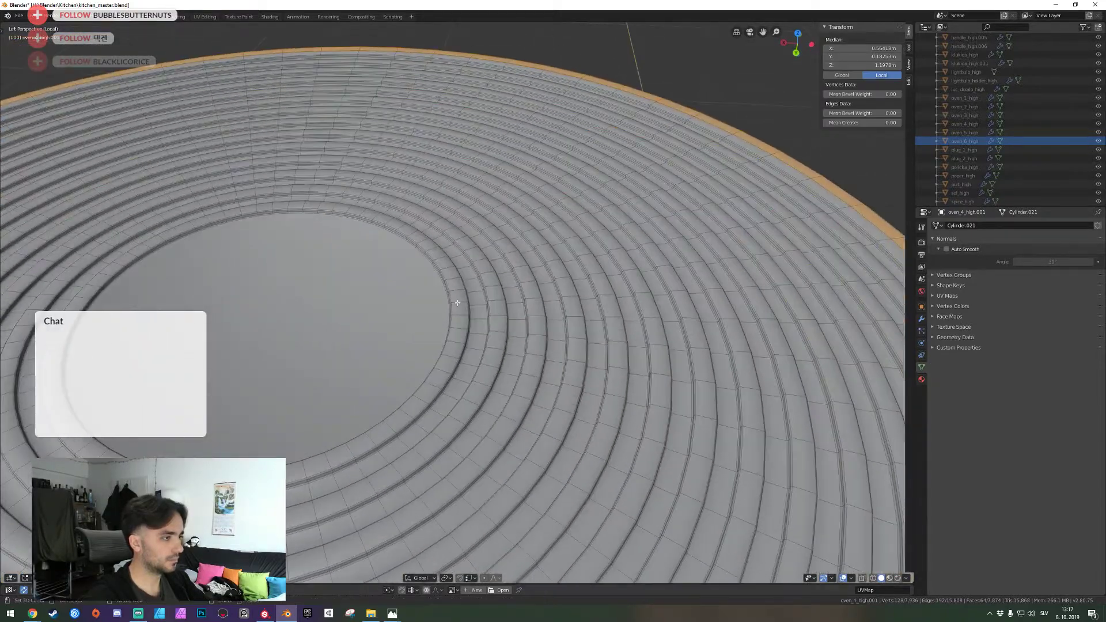
left_click(459, 315, "alt+shift")
key("x")
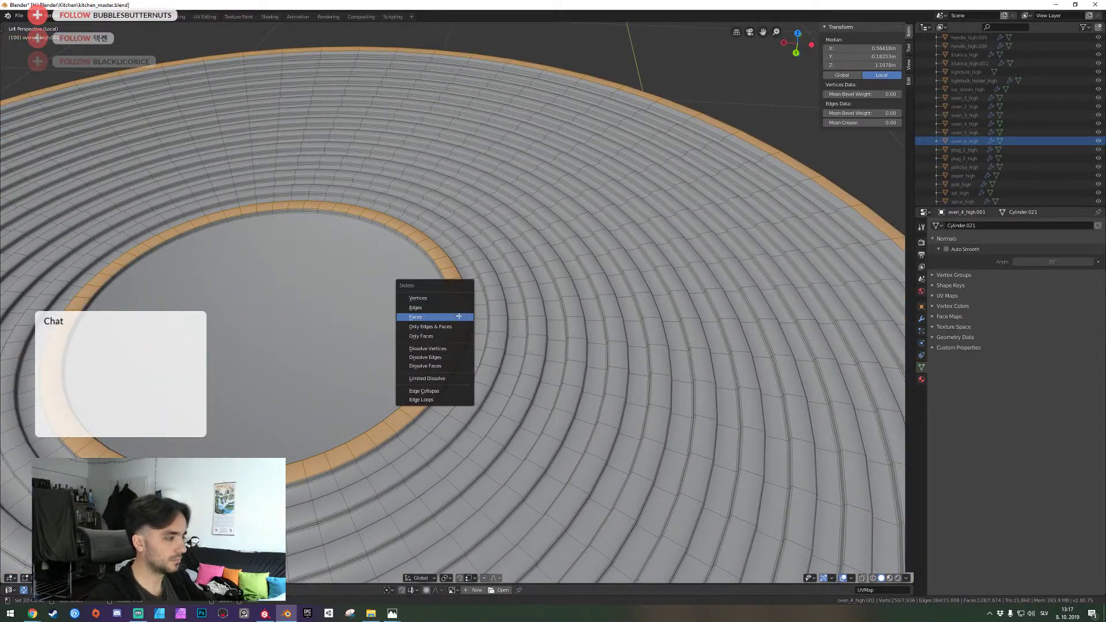
left_click(459, 317)
Select the whole detached grooved ring section on the burner's top and delete its faces
key("shift+grave")
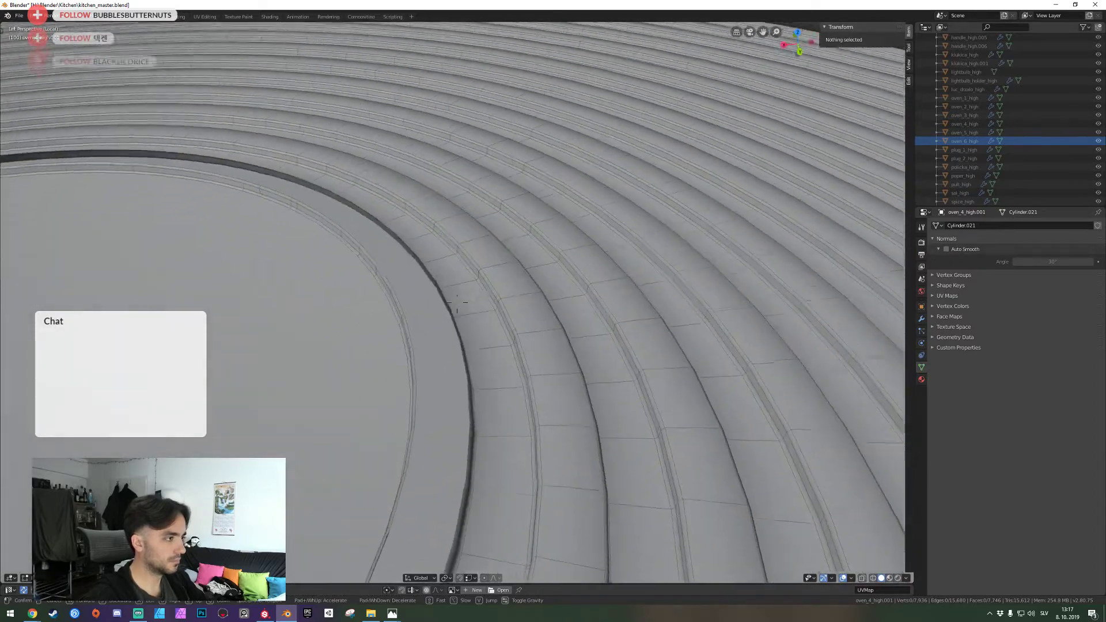
key("s")
left_click(457, 303)
key("a")
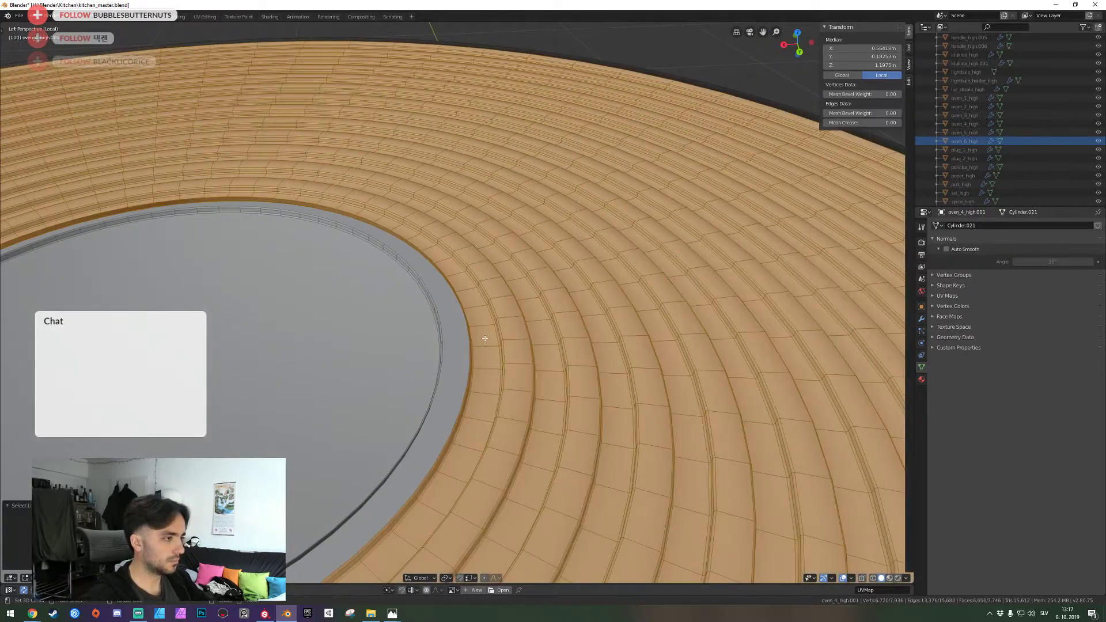
key("x")
left_click(476, 345)
Create a face between one edge of the central disc and the matching edge of the burner's outer border
key("2")
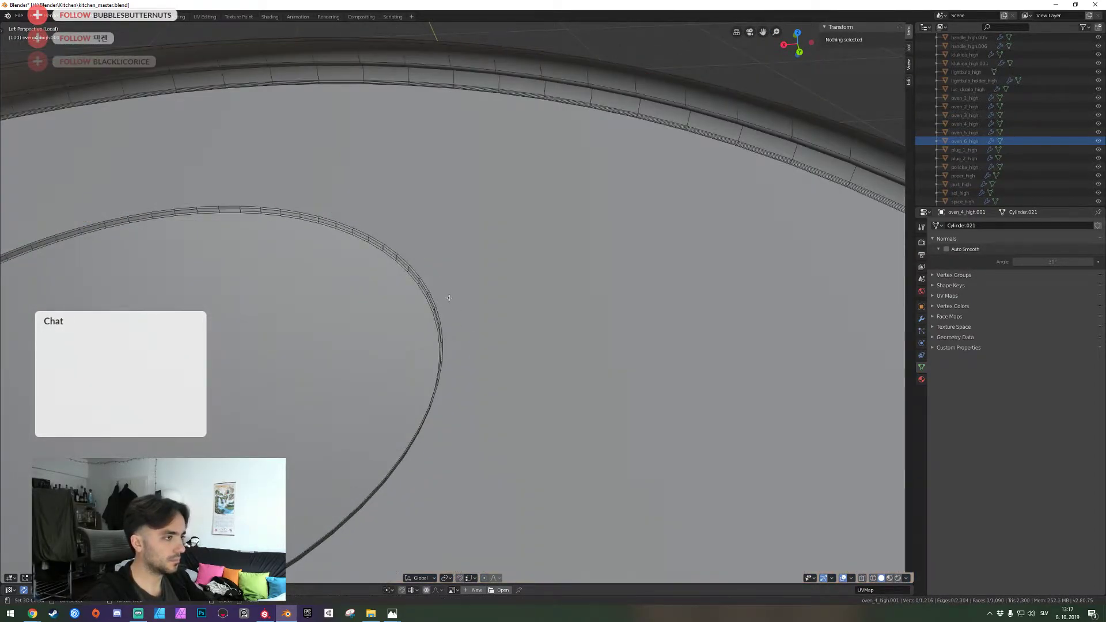
key("shift+grave")
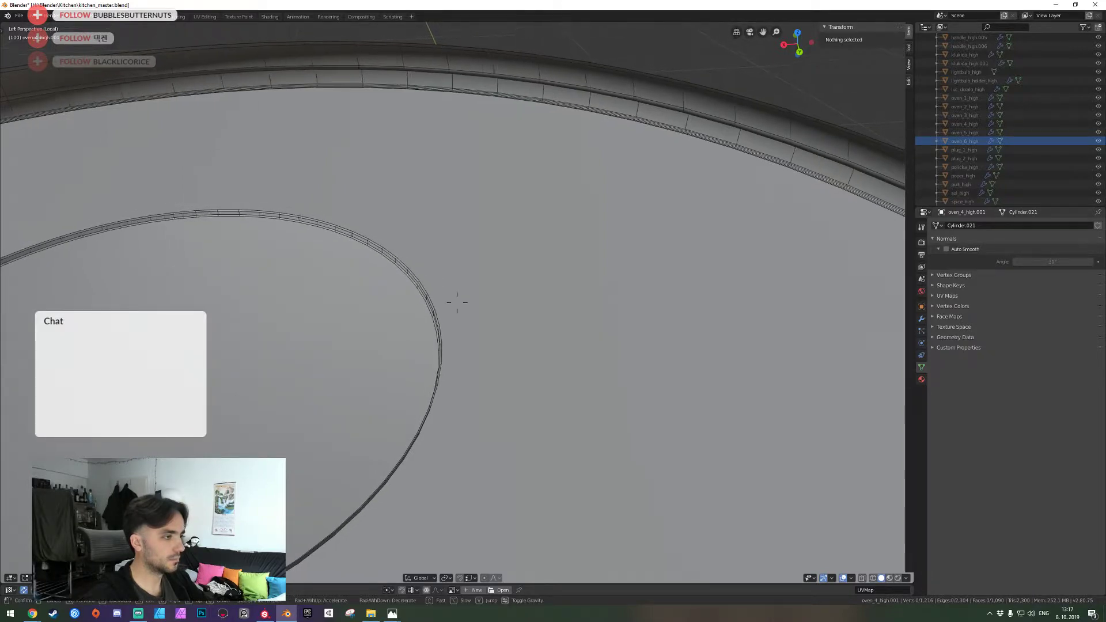
left_click(457, 302)
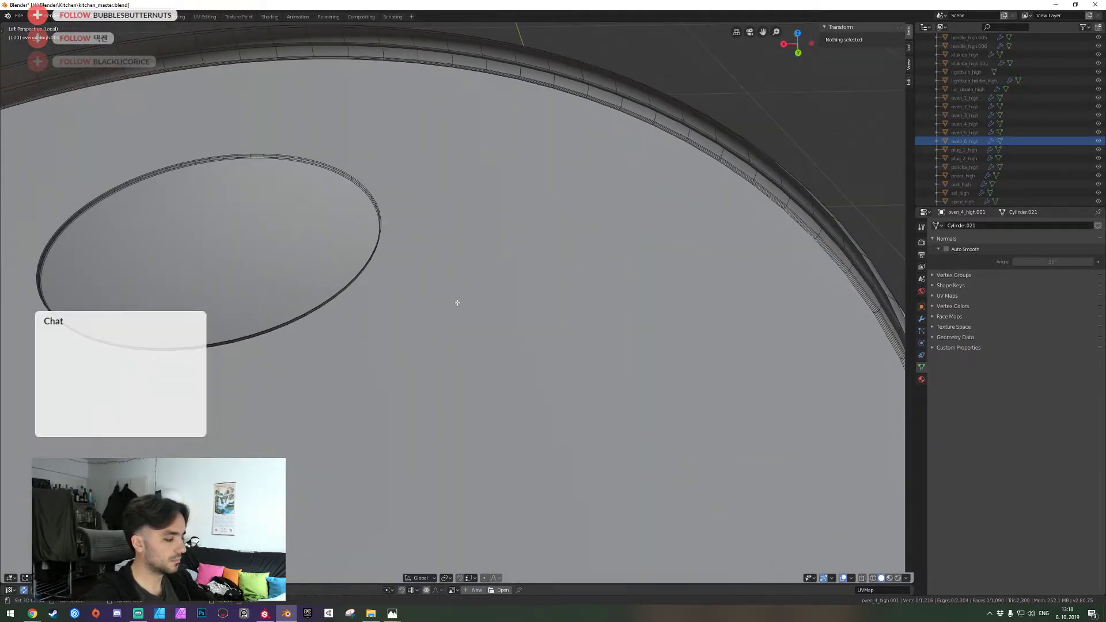
key("KP_7")
middle_click_drag(457, 301, 544, 386, "shift")
middle_click_drag(559, 217, 544, 329, "shift")
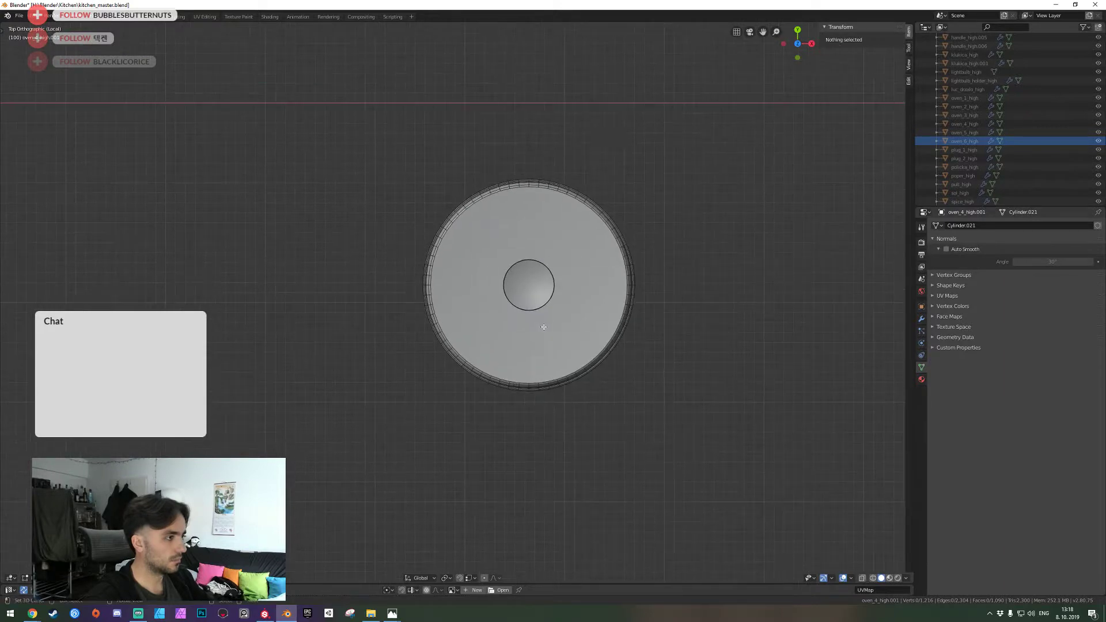
scroll(545, 329, "up", 9)
middle_click_drag(662, 358, 374, 347, "shift")
scroll(570, 364, "up", 4)
scroll(569, 363, "up", 2)
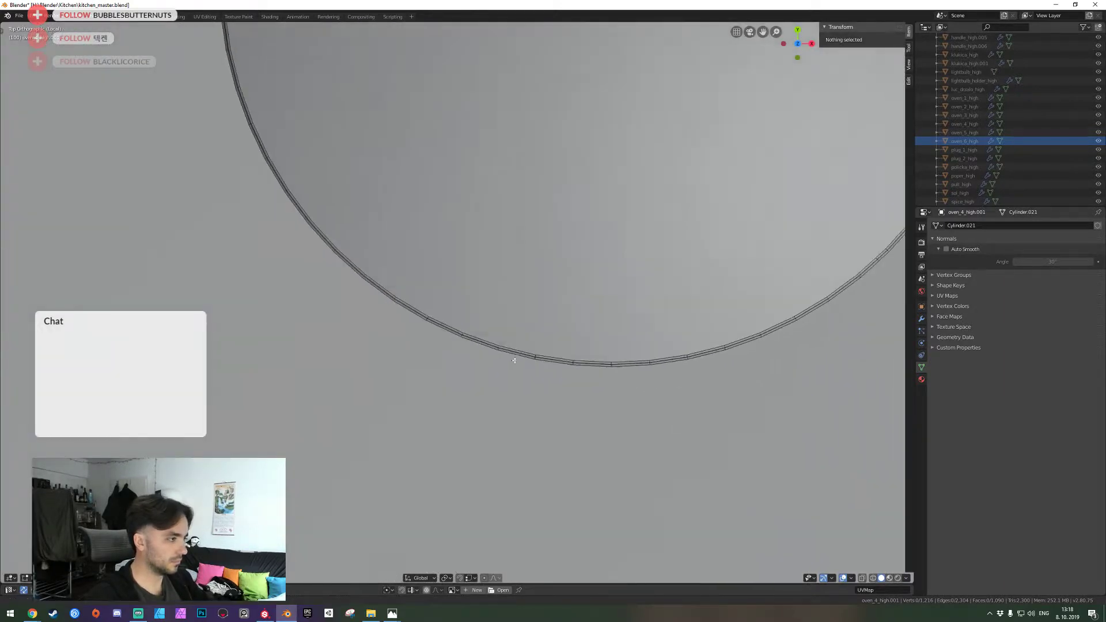
left_click(530, 367)
scroll(538, 159, "up", 3)
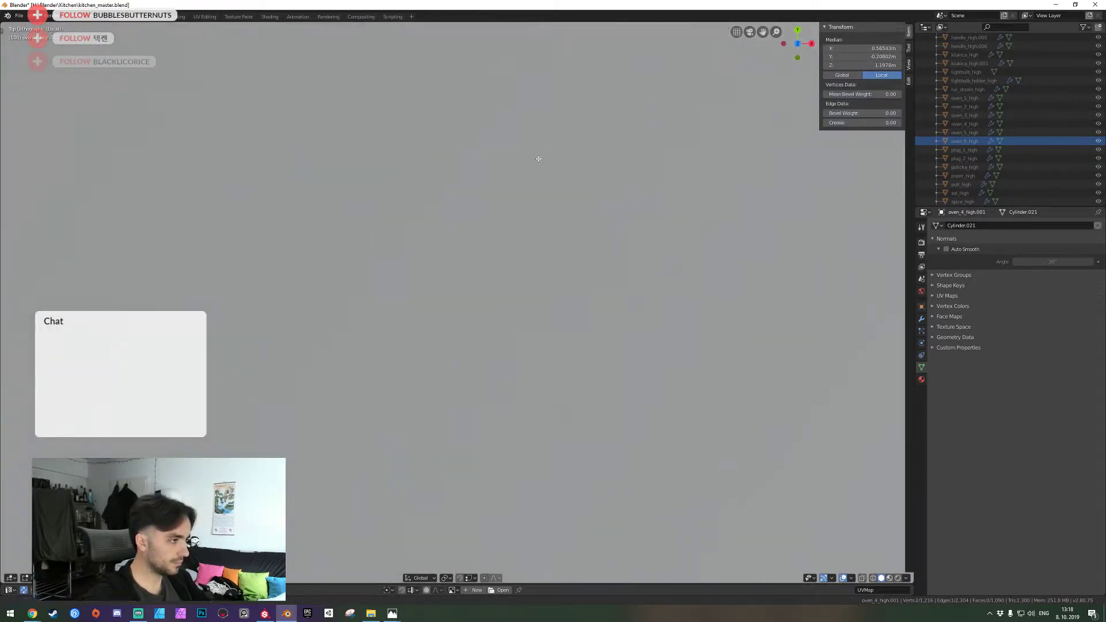
middle_click_drag(599, 302, 596, 173, "shift")
middle_click_drag(548, 469, 565, 311, "shift")
right_click(556, 378, "shift")
key("f")
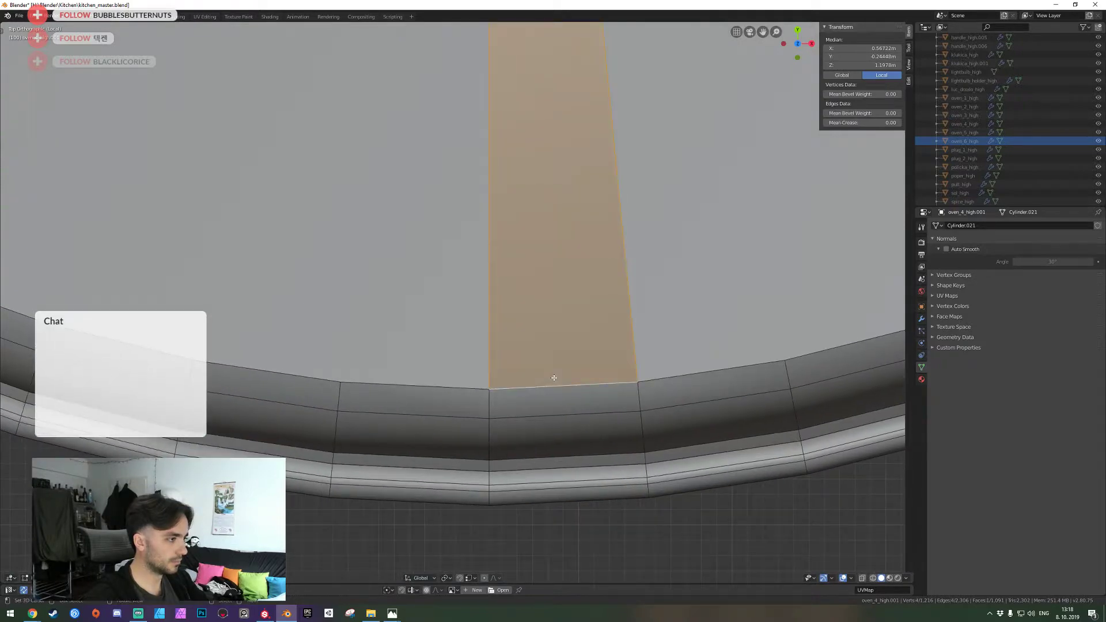
Fill the rest of the gap between the central disc and the outer border with faces all the way around
right_click(609, 326)
key("f")
scroll(608, 324, "down", 5)
key("f")
key("f")
key("f")
key("f")
key("f")
key("f")
key("f")
key("f")
key("f")
key("f")
key("f")
key("f")
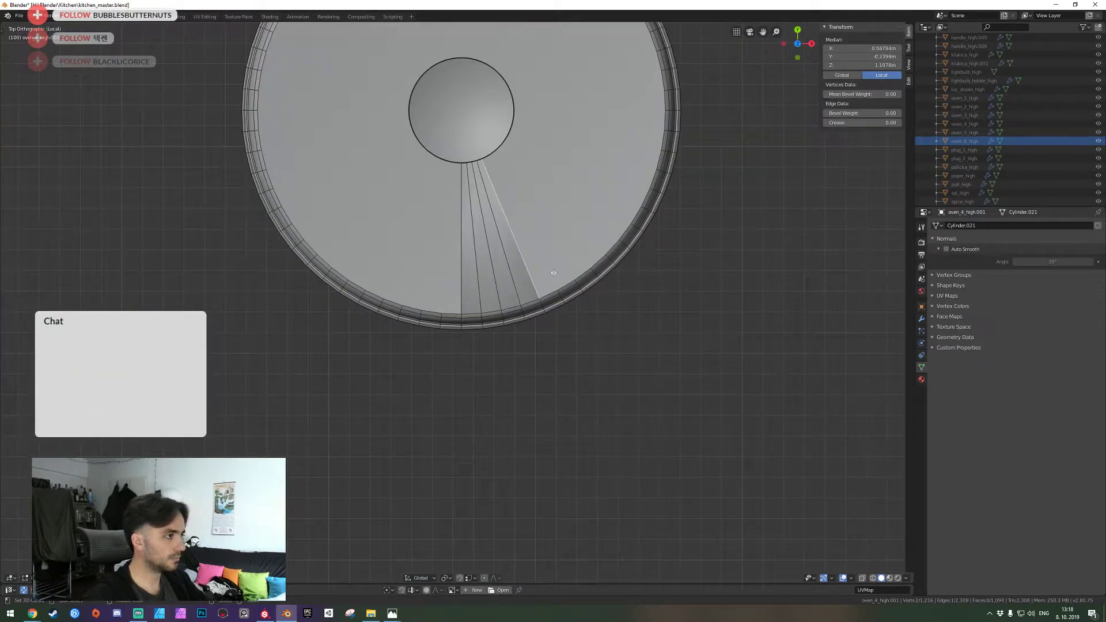
key("f")
key("f")
key("f")
key("f")
key("f")
key("f")
key("f")
key("f")
key("f")
key("f")
key("f")
key("f")
key("f")
key("f")
key("f")
key("f")
key("f")
key("f")
key("f")
key("f")
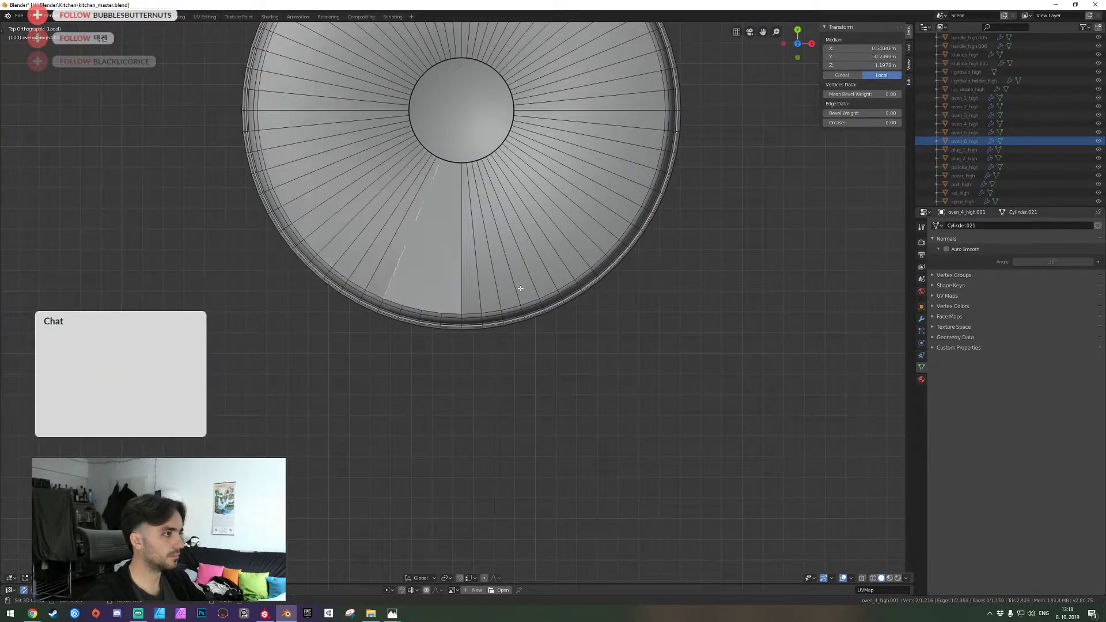
Rip the central disc's boundary edge loop apart from the new radial faces, leaving it in place
middle_click_drag(497, 157, 522, 256, "shift")
scroll(522, 256, "up", 11)
middle_click_drag(629, 75, 454, 358, "shift")
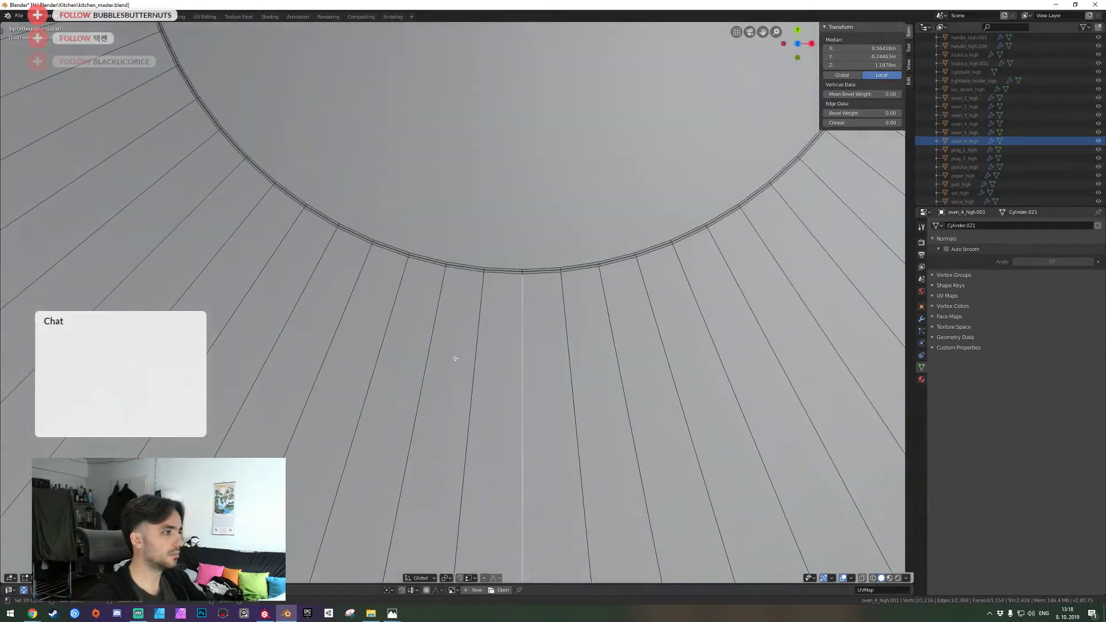
key("alt+a")
right_click(507, 281, "alt")
key("v")
right_click(507, 280)
Delete the separated central disc from the burner's top surface
scroll(505, 280, "down", 9)
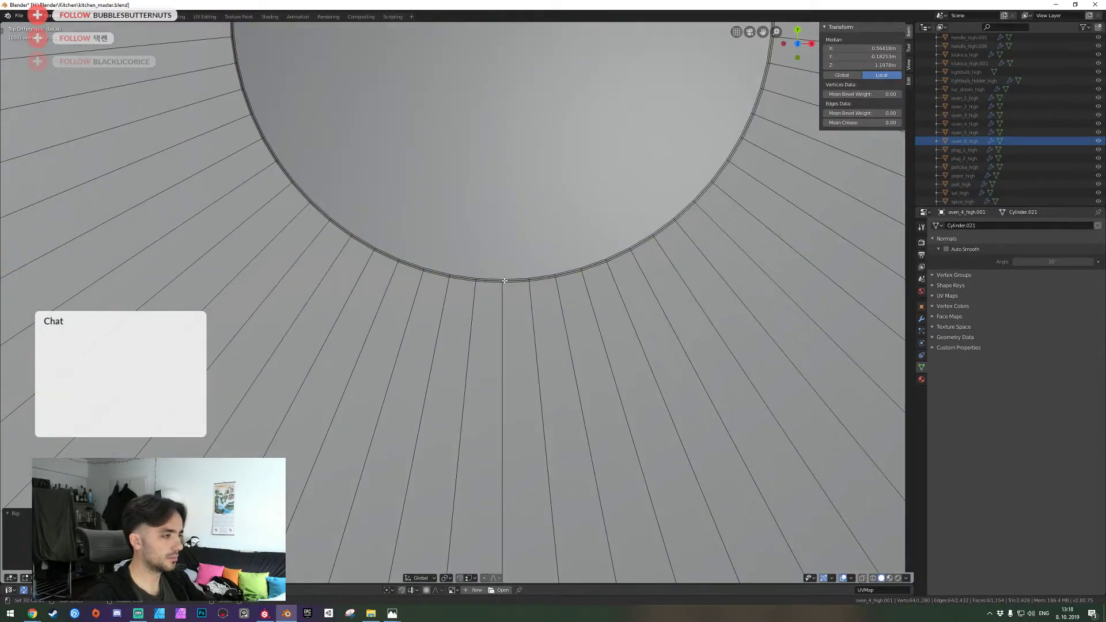
key("shift+grave")
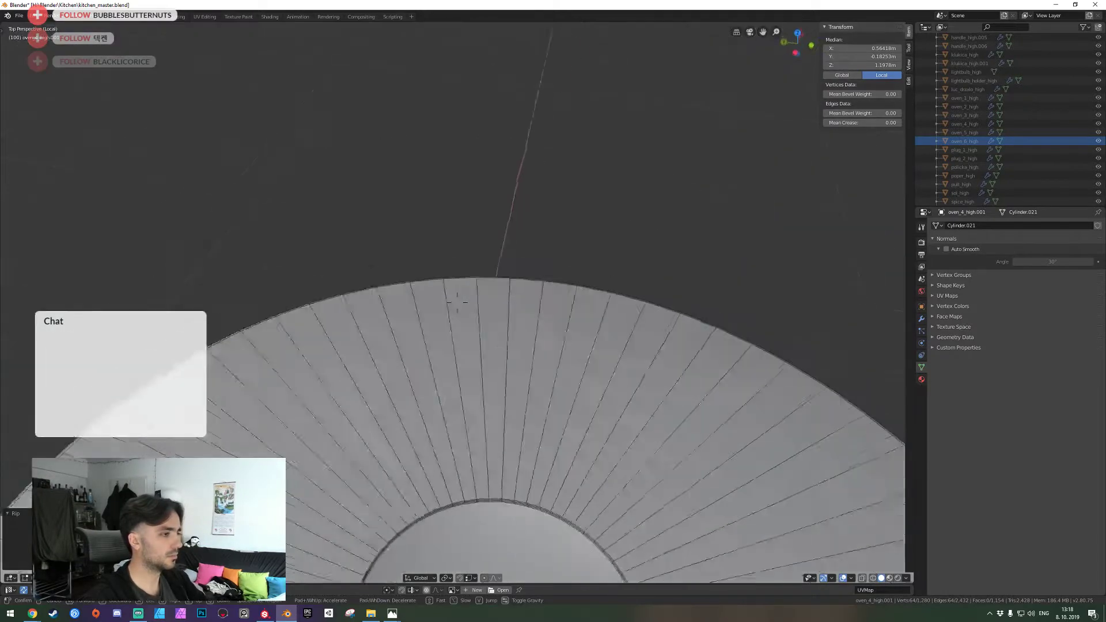
left_click(458, 302)
key("l")
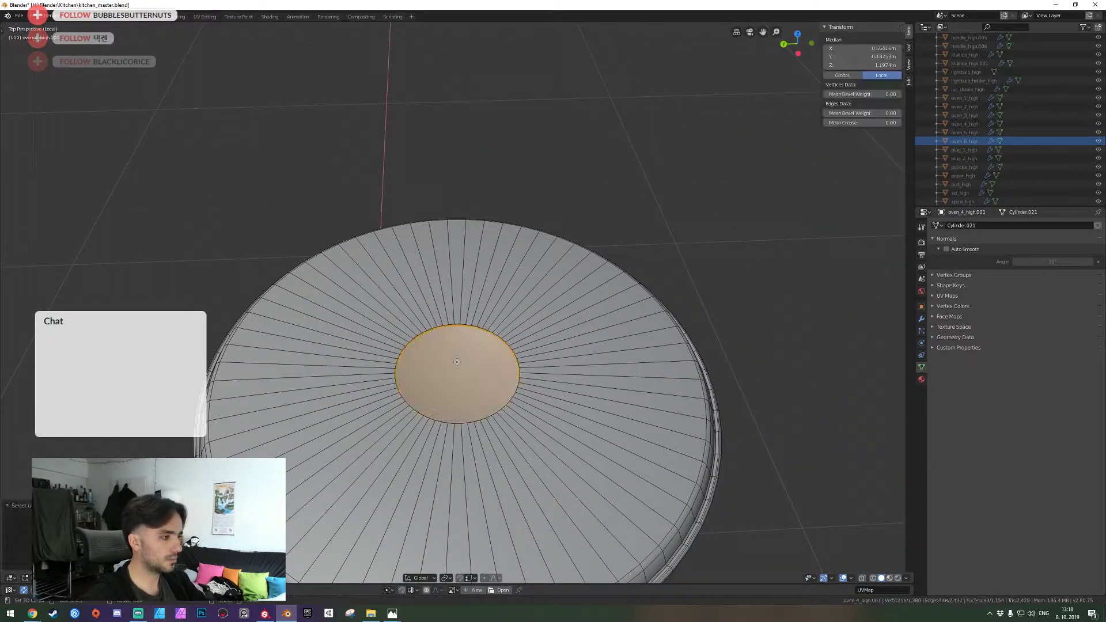
key("x")
left_click(458, 363)
Collapse the center hole's edge loop into a single vertex, leave Edit Mode, and save the file
left_click(492, 402, "alt")
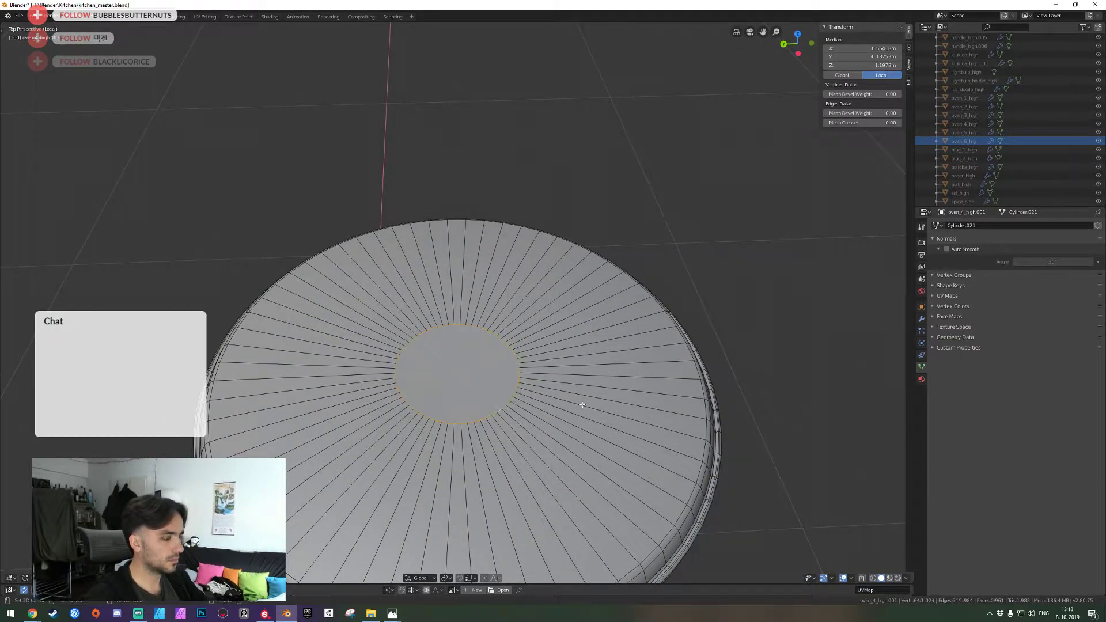
key("F3")
key("Escape")
key("m")
left_click(583, 406)
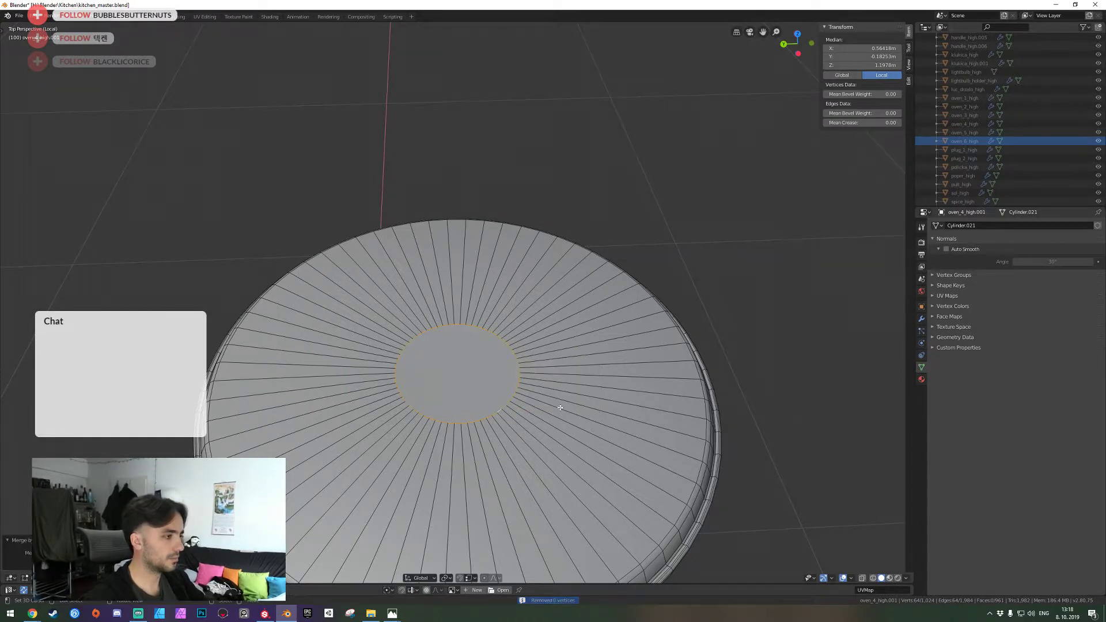
key("alt+m")
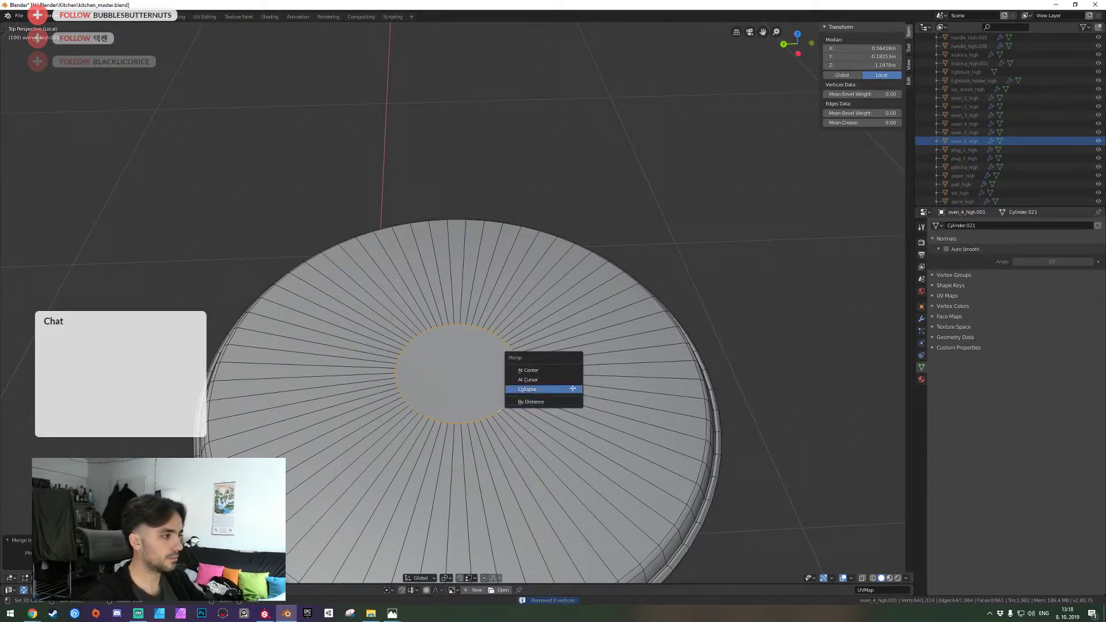
left_click(573, 389)
key("Tab")
Dissolve the extra edge loop in the groove beside the burner's raised rim and save the file
key("shift+grave")
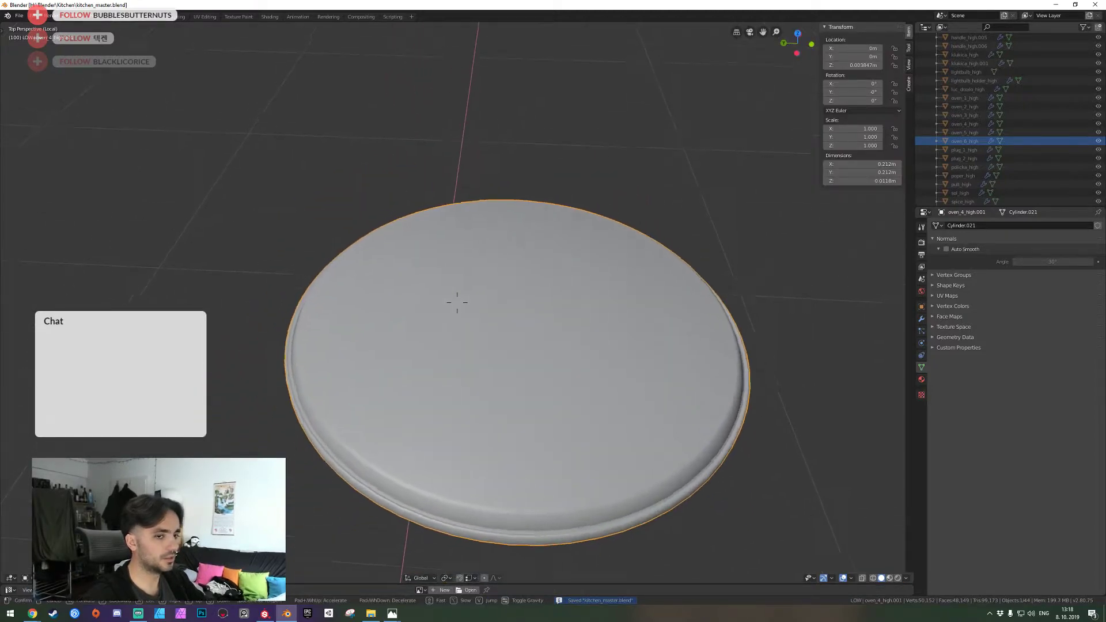
key("w")
key("Tab")
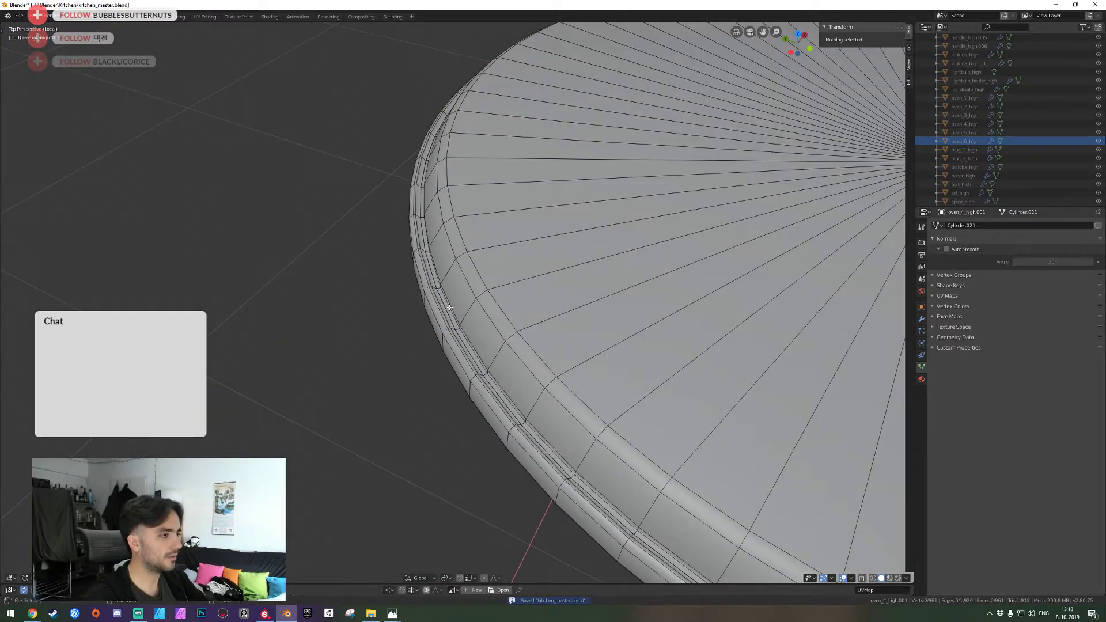
key("s")
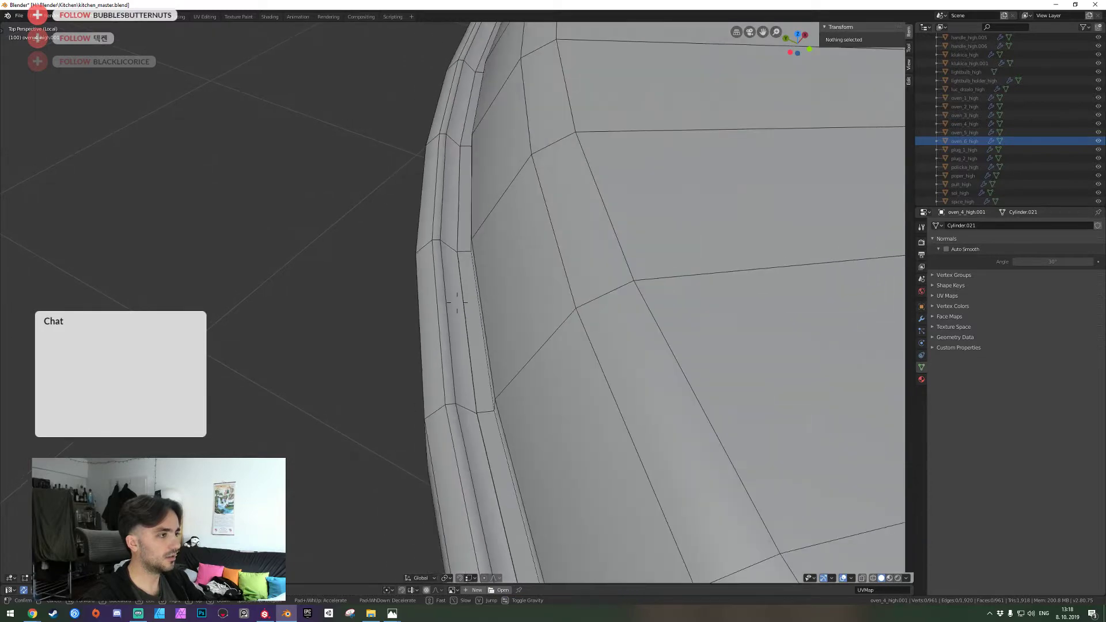
key("w")
key("w")
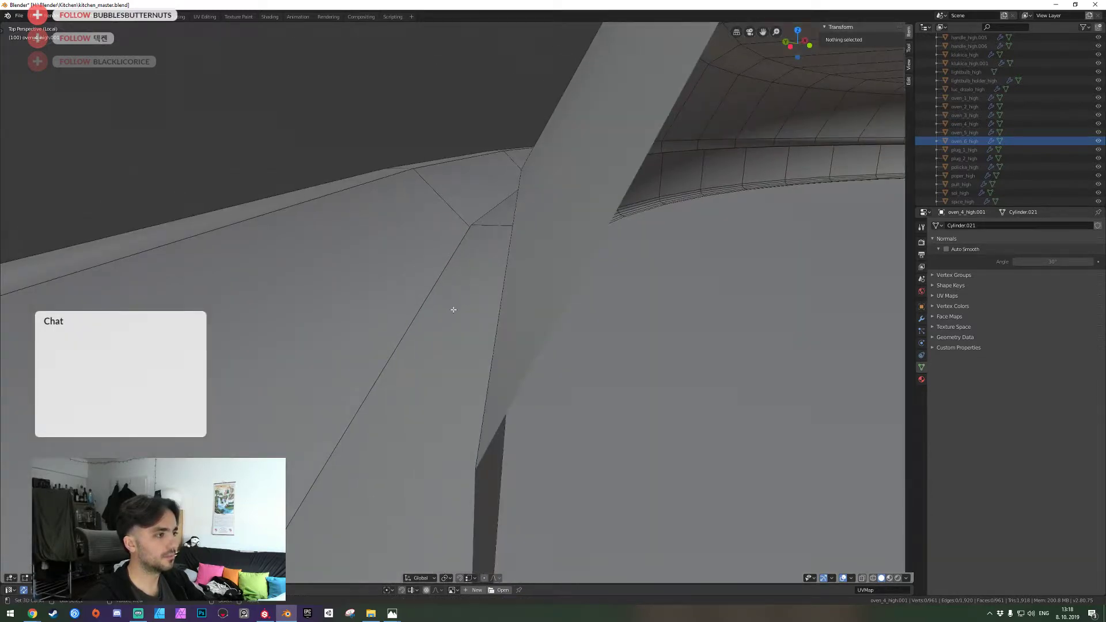
key("shift+grave")
key("s")
key("w")
left_click(468, 312)
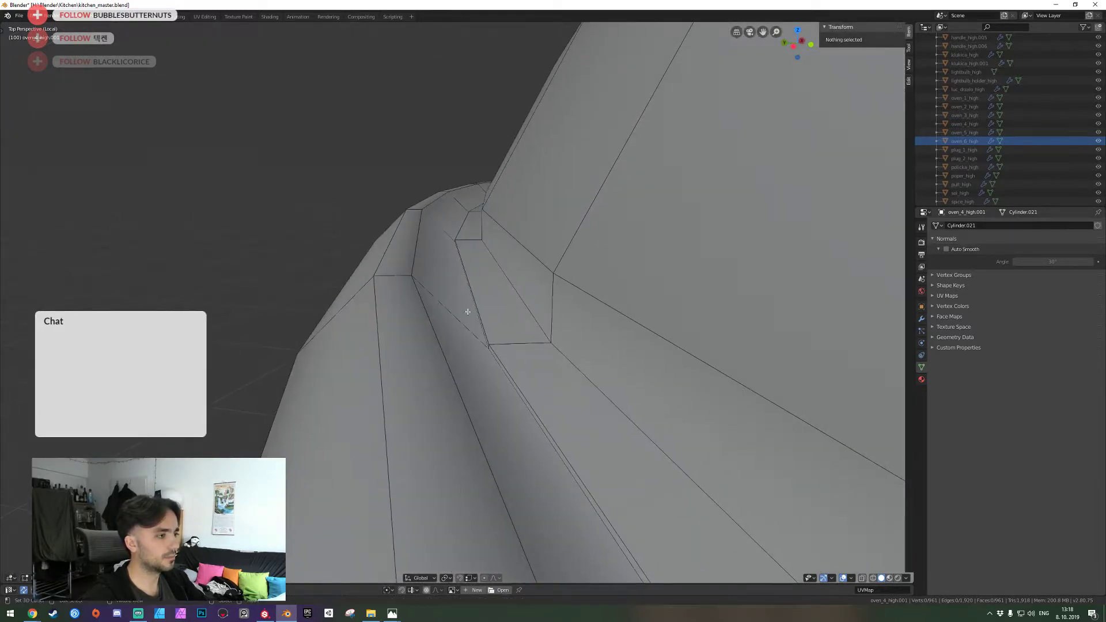
right_click(509, 356, "alt")
key("ctrl+x")
key("shift+grave")
key("s")
left_click(458, 304)
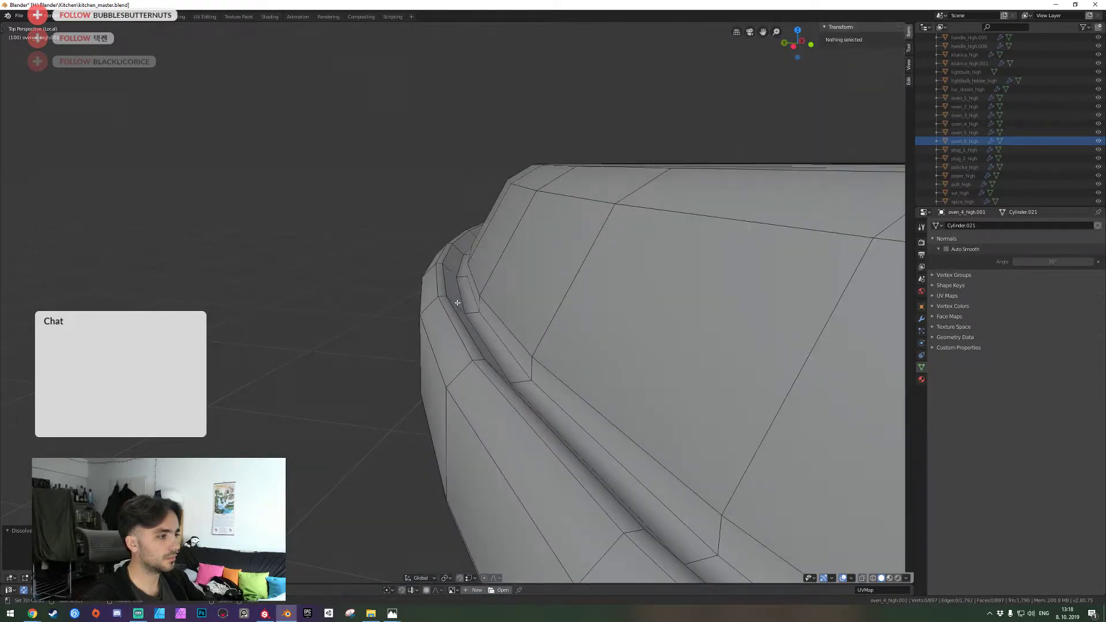
key("ctrl+s")
Select the edge loop at the base of the burner plate's side, where it meets the groove
key("s")
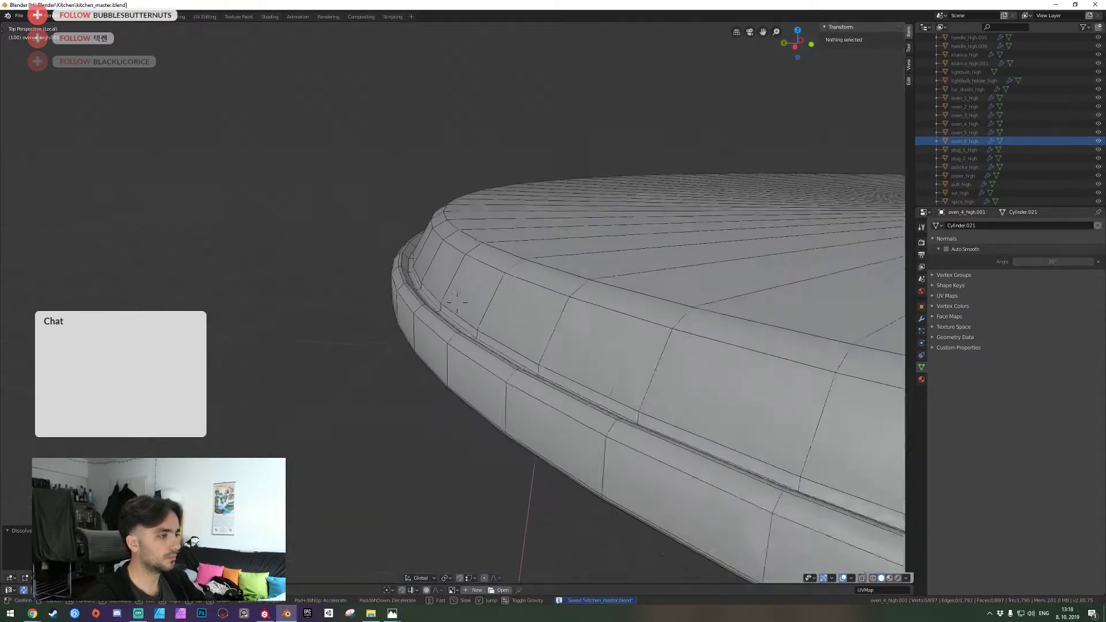
key("w")
left_click(458, 303)
left_click(455, 334, "alt")
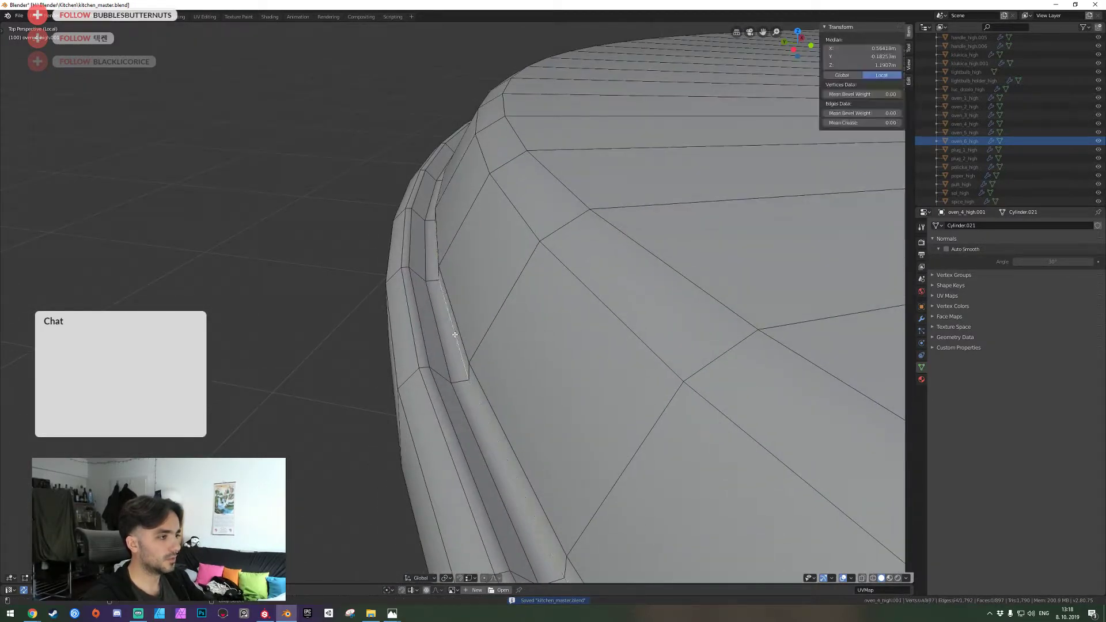
key("shift+grave")
key("s")
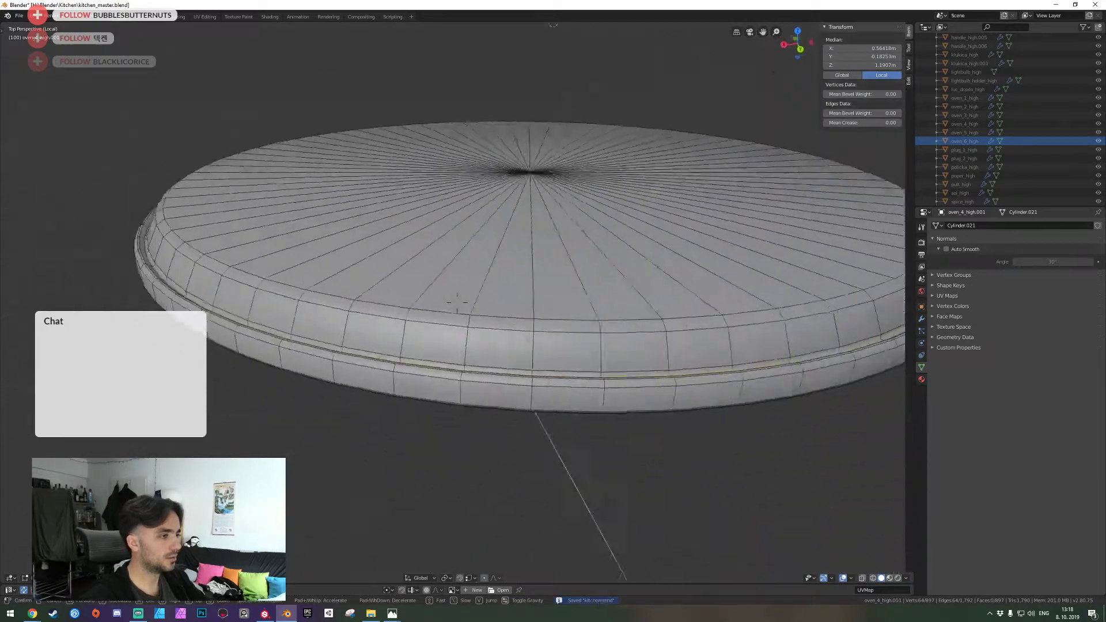
key("w")
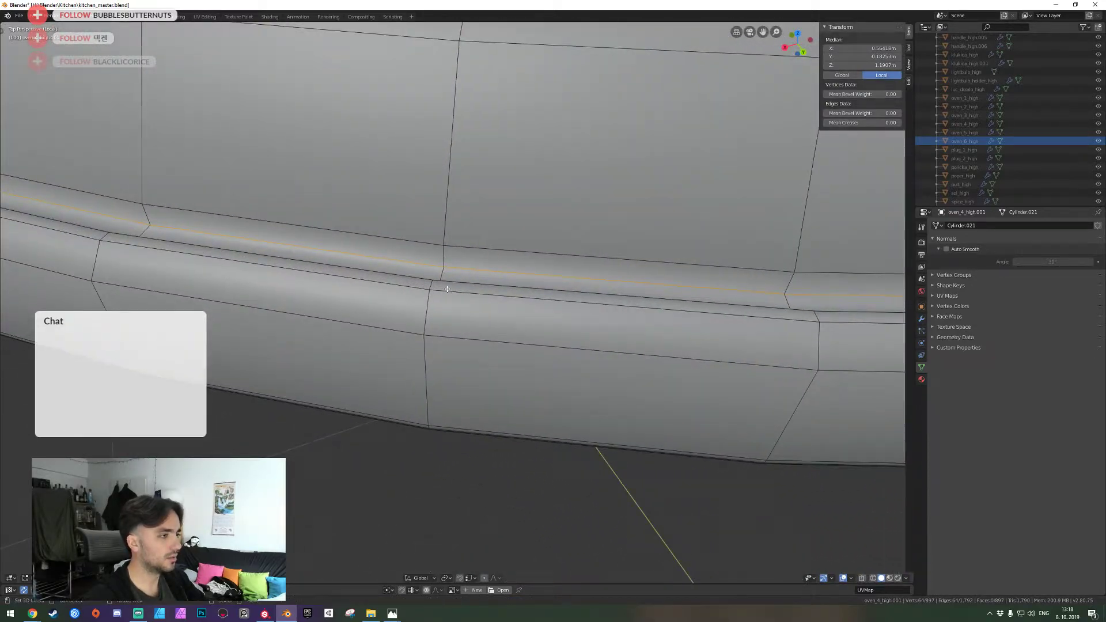
Add the edges running across the groove and down the rim's outer side to the selected loop and mark them all as a seam
key("shift+grave")
key("s")
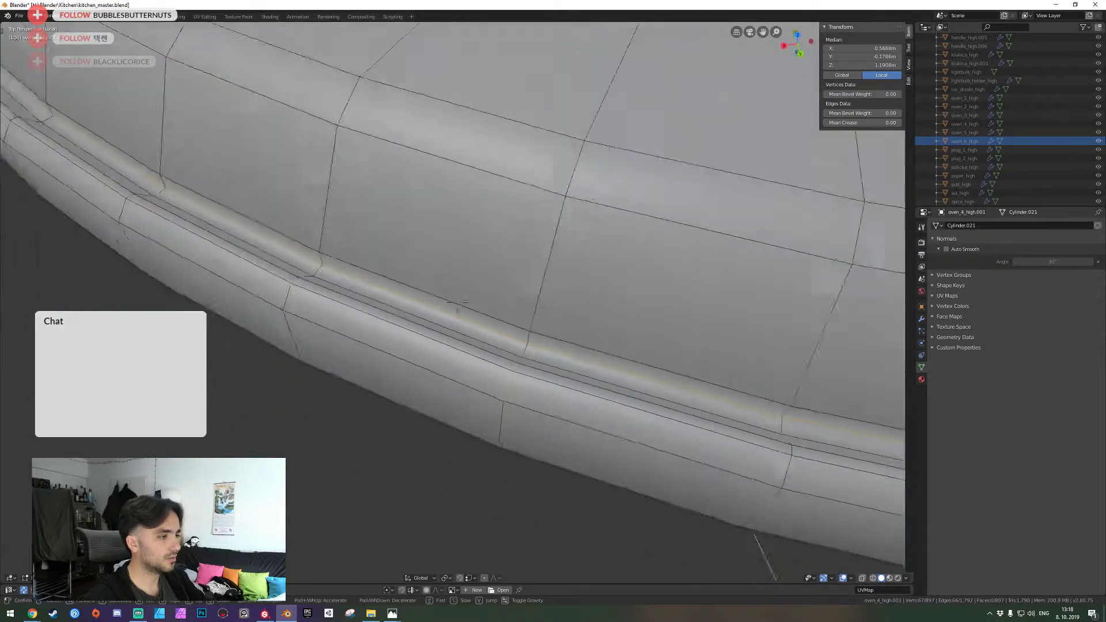
key("w")
left_click(454, 301)
left_click(403, 277, "shift")
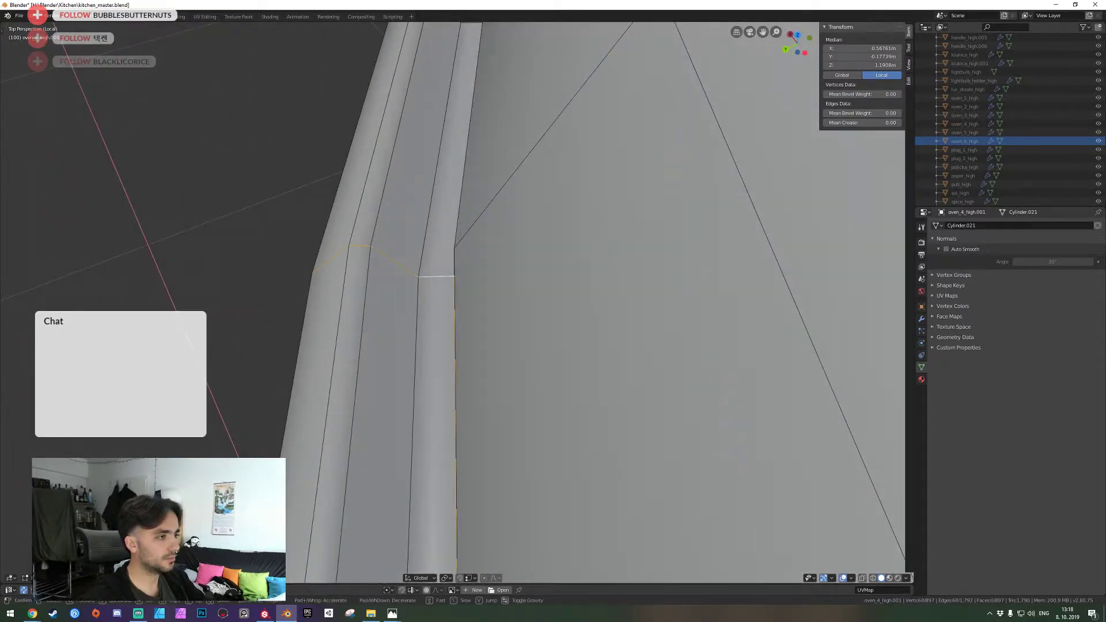
key("s")
key("w")
left_click(458, 303)
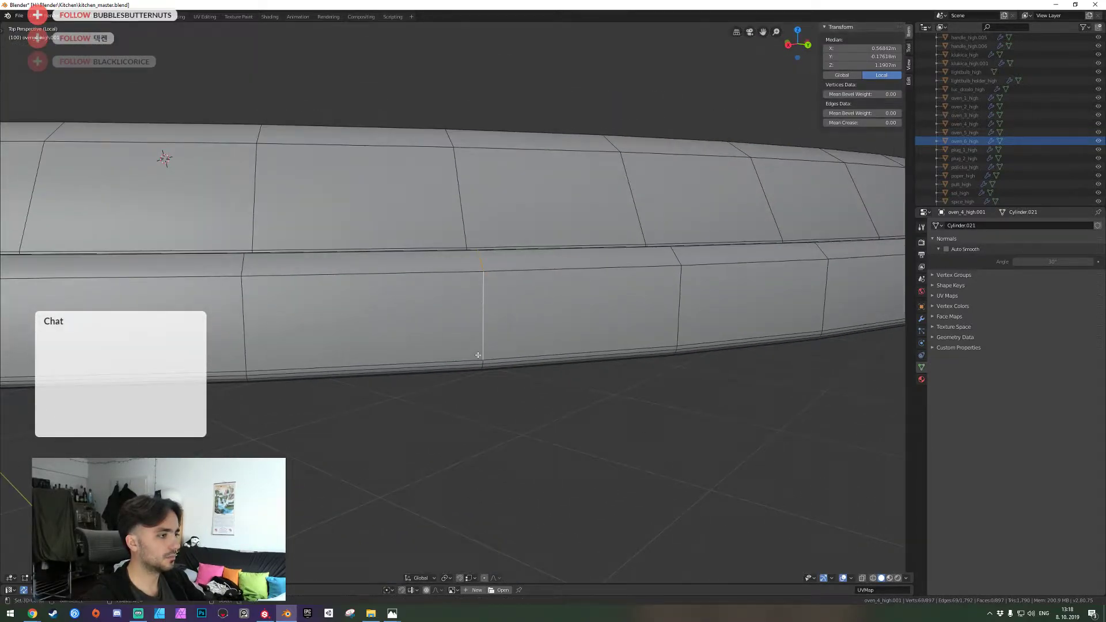
key("shift+grave")
key("s")
key("w")
left_click(453, 302)
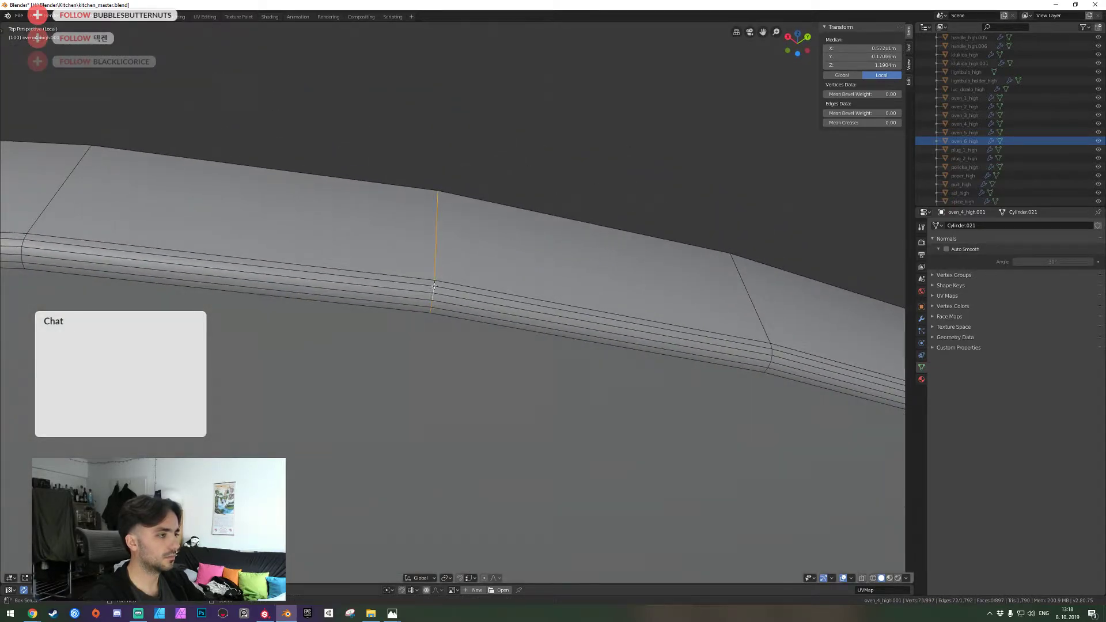
right_click(433, 285)
left_click(438, 288)
Dissolve the extra bevel edge loops along the lower edge of the burner's rim
left_click(448, 297, "alt")
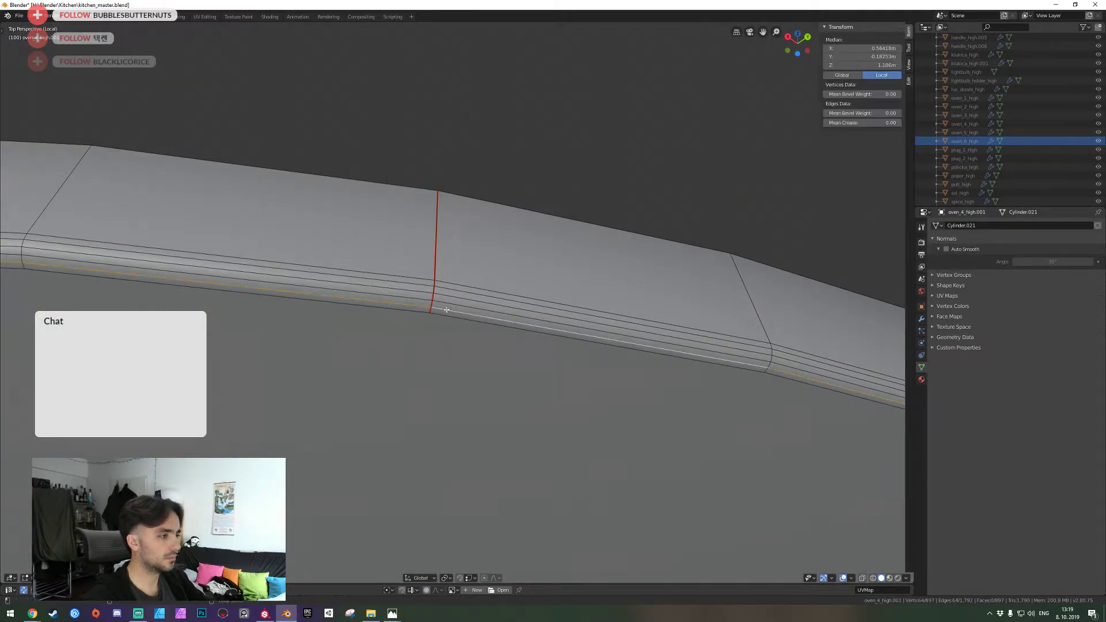
right_click(448, 296, "alt+shift")
right_click(446, 291, "alt+shift")
right_click(447, 295, "alt+shift")
key("ctrl+x")
Delete the large face closing the underside of the burner
key("shift+grave")
key("s")
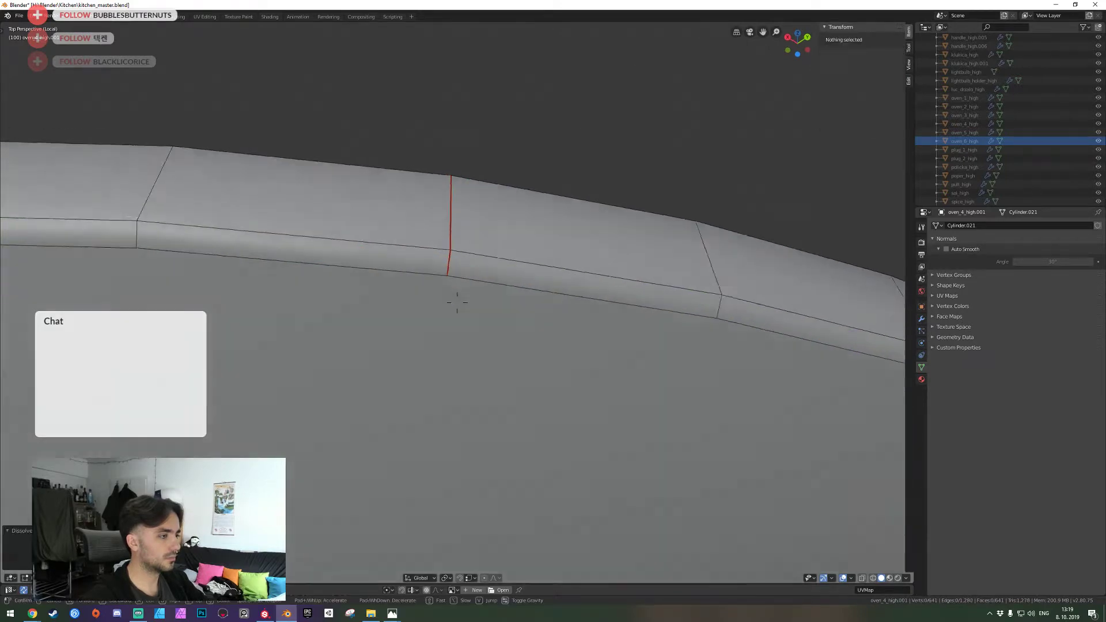
left_click(457, 303)
key("3")
right_click(457, 303)
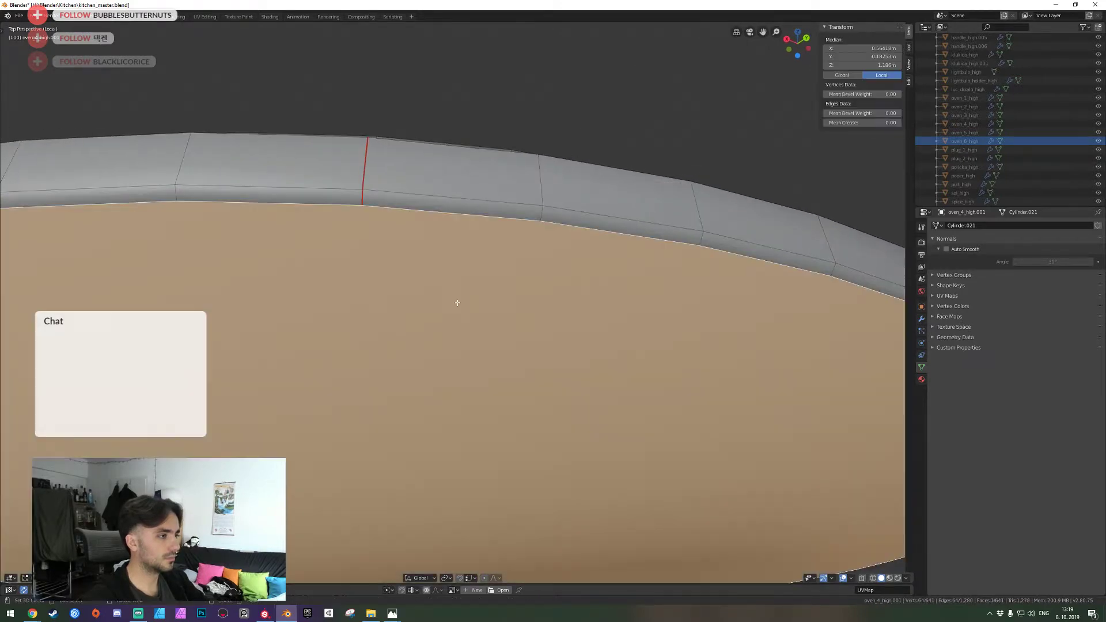
key("x")
left_click(457, 302)
Unwrap the entire burner mesh, then leave Edit Mode and return to the full scene
key("shift+grave")
key("s")
key("e")
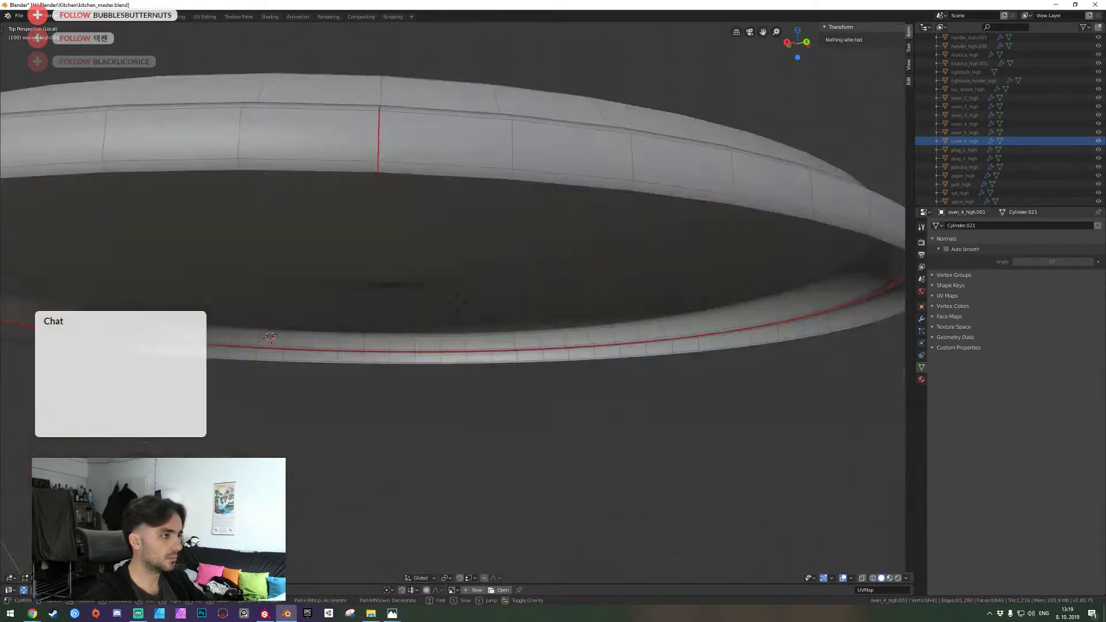
left_click(457, 302)
key("a")
key("u")
left_click(457, 302)
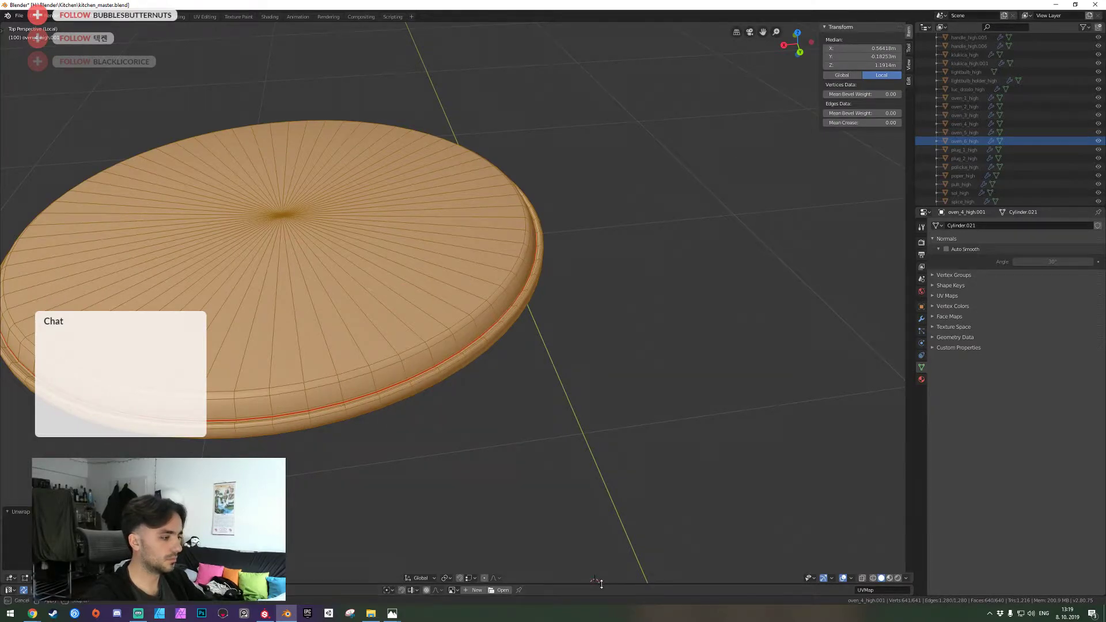
left_click_drag(601, 584, 489, 602)
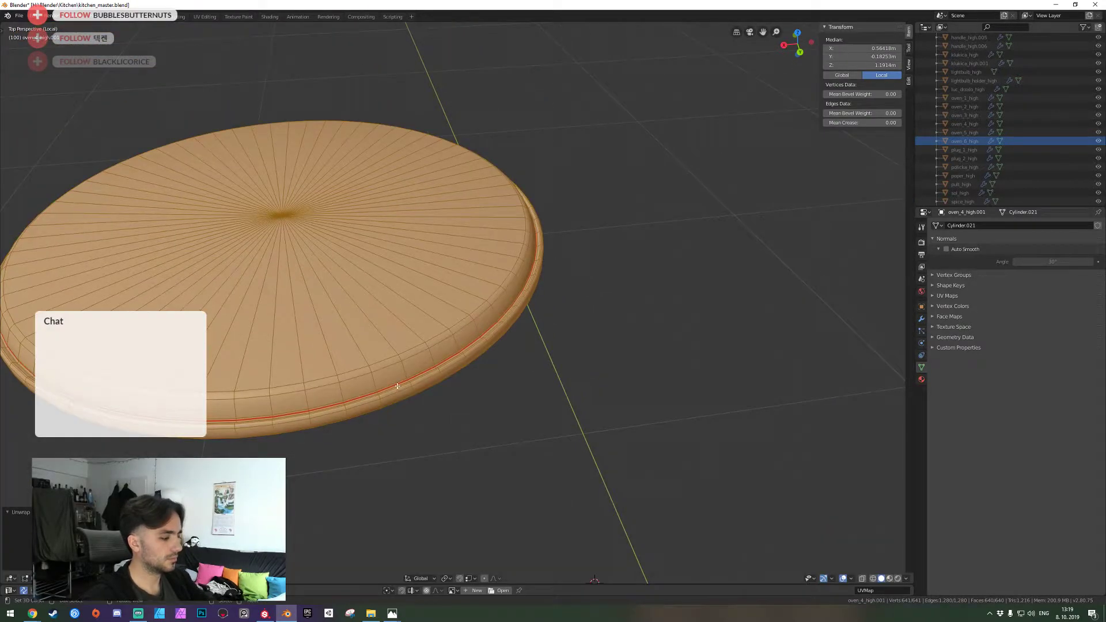
key("KP_Divide")
key("Tab")
Delete the small ribbed burner copy oven_5_high.001 from the stovetop and save the file
left_click(475, 351)
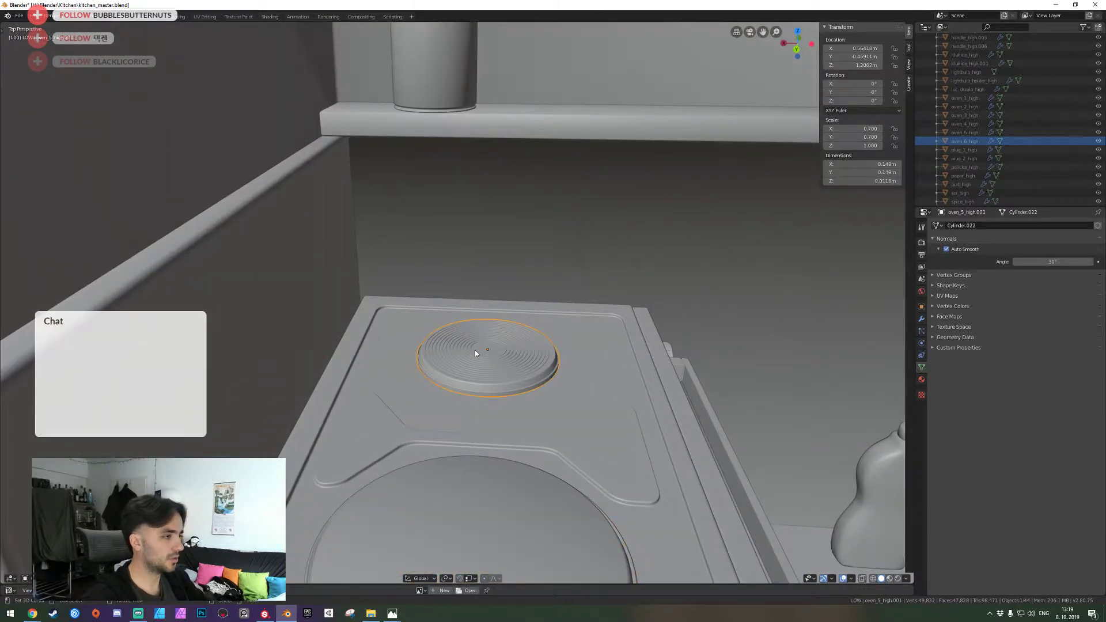
key("Delete")
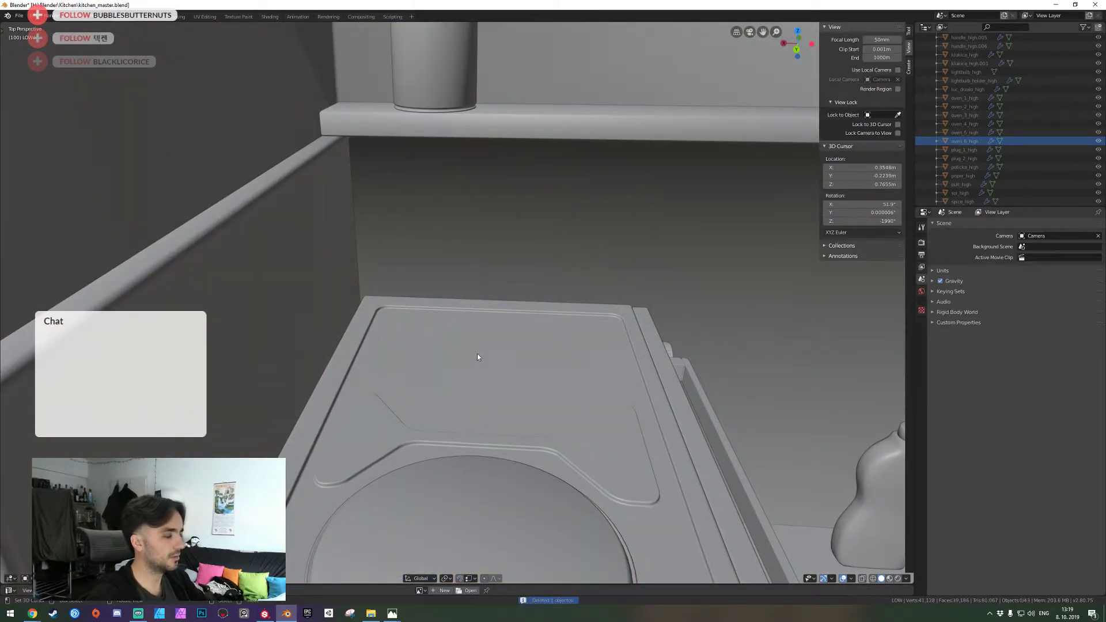
key("shift+grave")
key("s")
left_click(457, 303)
key("ctrl+s")
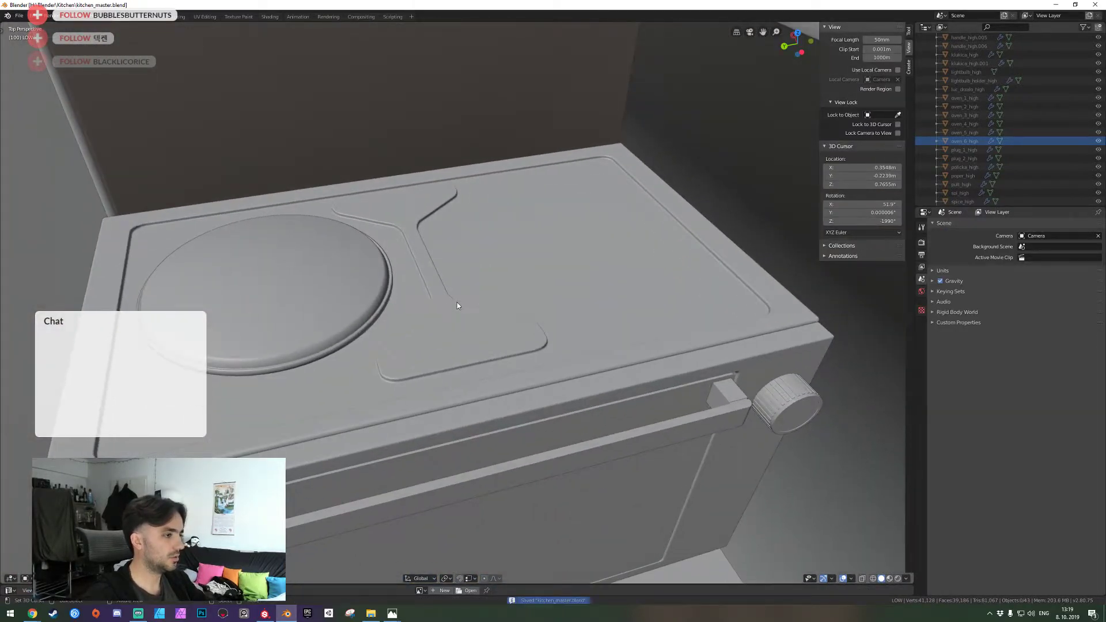
Compare the stovetop in the high-poly collection with its version in the LOW collection
key("shift+grave")
left_click(455, 303)
right_click(453, 304)
key("1")
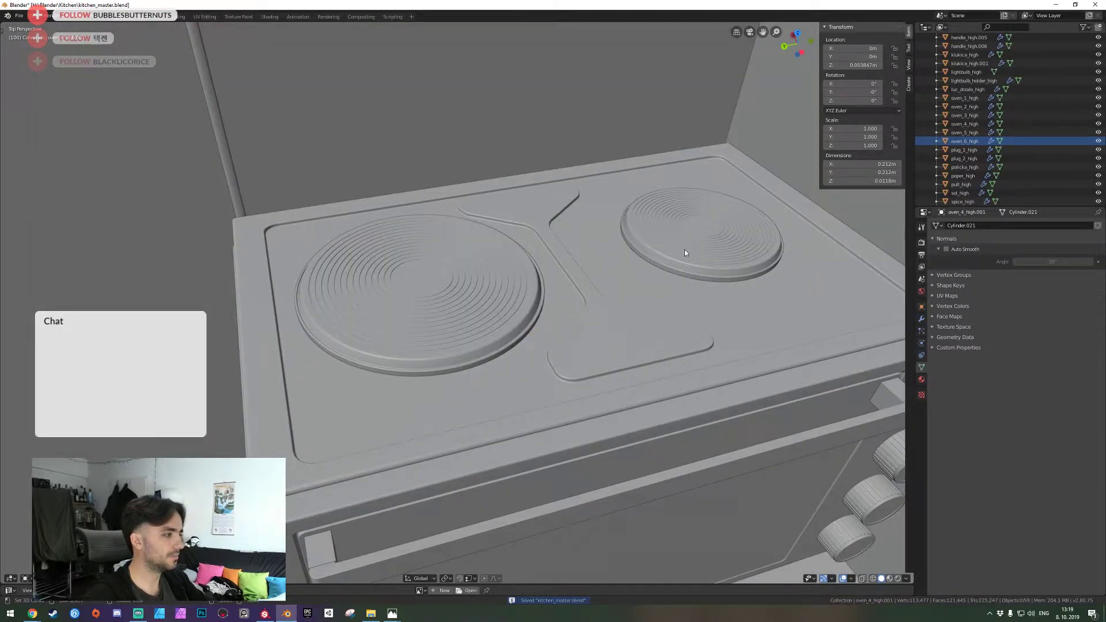
key("shift+grave")
left_click(457, 302)
key("2")
key("shift+grave")
key("s")
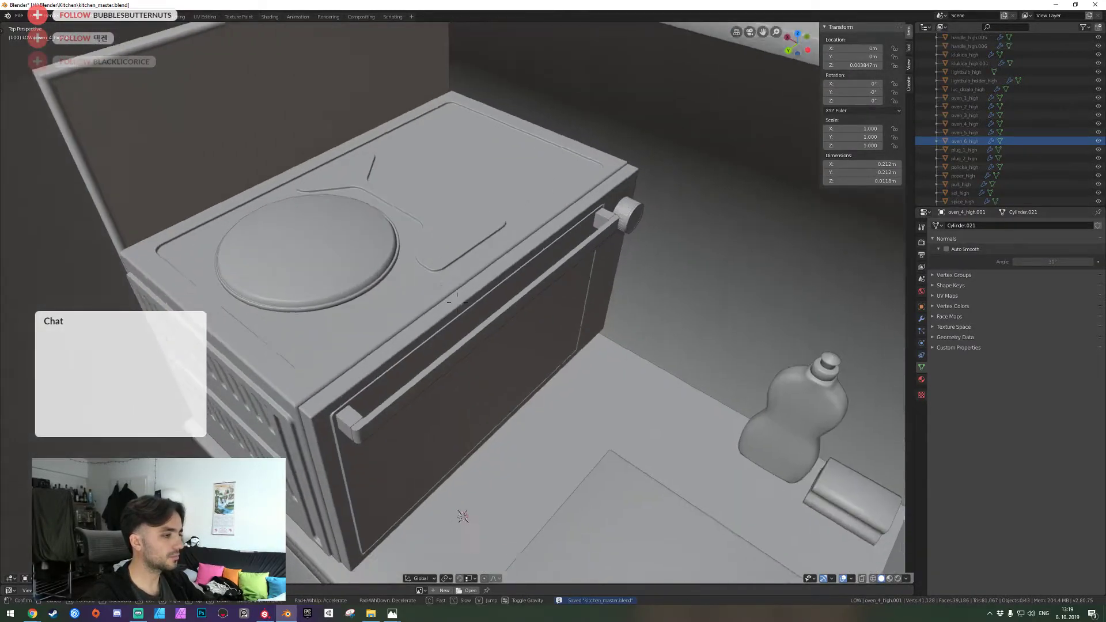
left_click(457, 298)
Examine the oven door handle's mesh in isolation and return to the full scene
left_click(350, 344)
key("Tab")
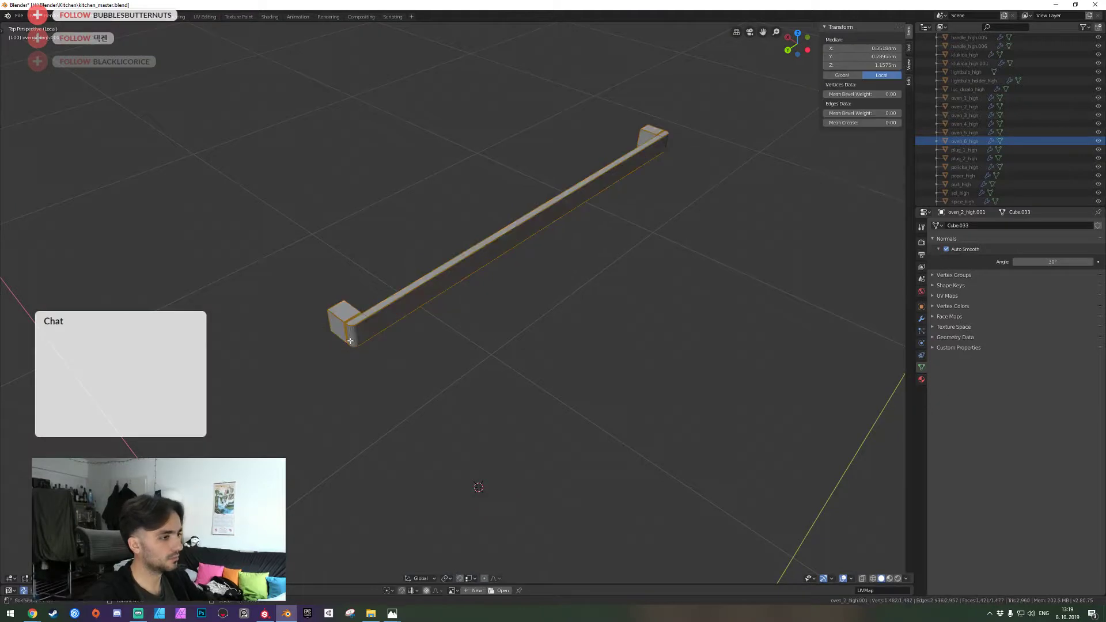
key("shift+grave")
key("Tab")
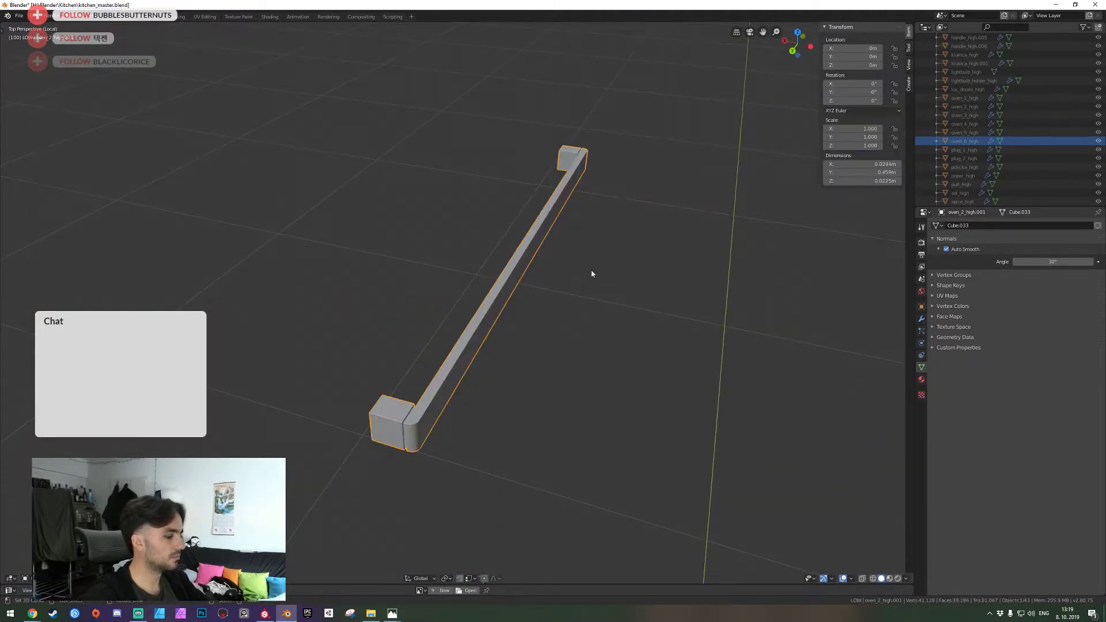
key("KP_Divide")
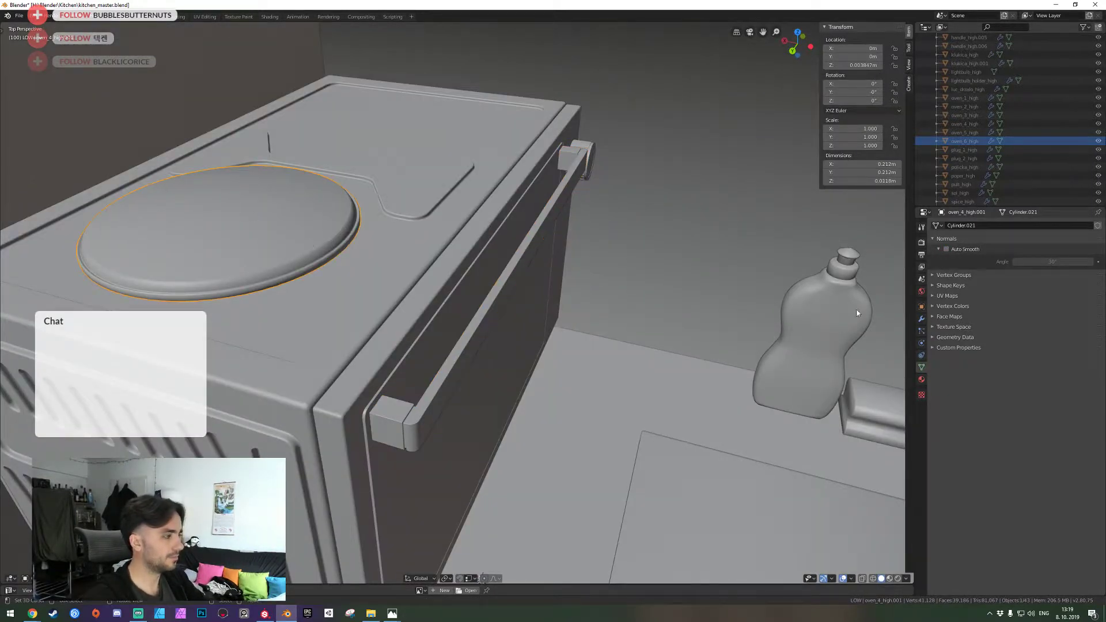
Rename the large burner's copy as oven_4_low
right_click(847, 326)
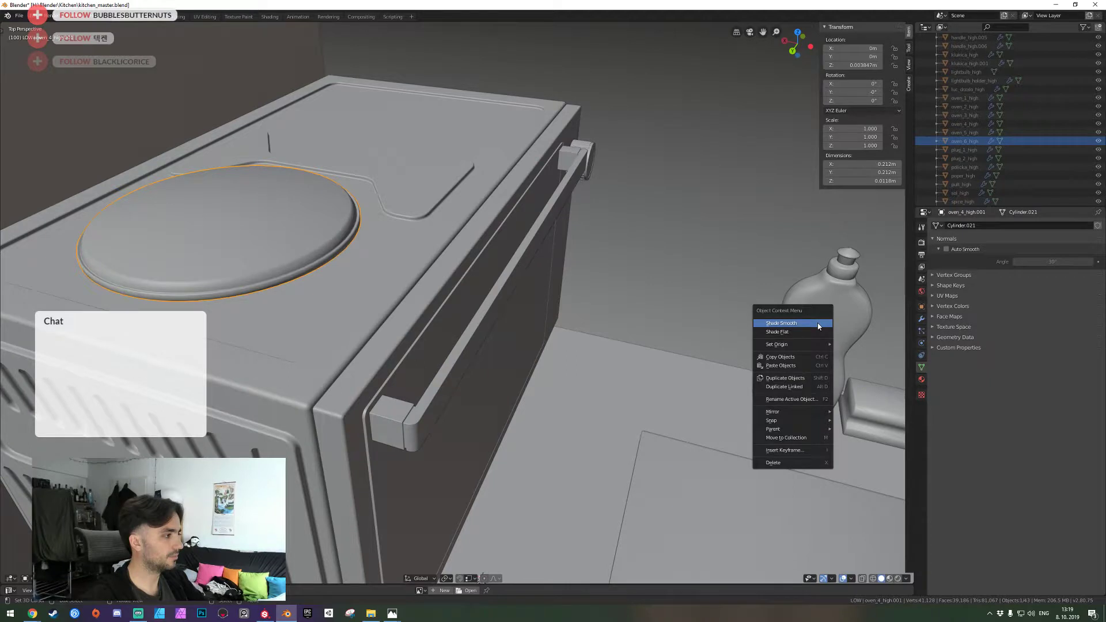
left_click(922, 319)
scroll(963, 161, "down", 8)
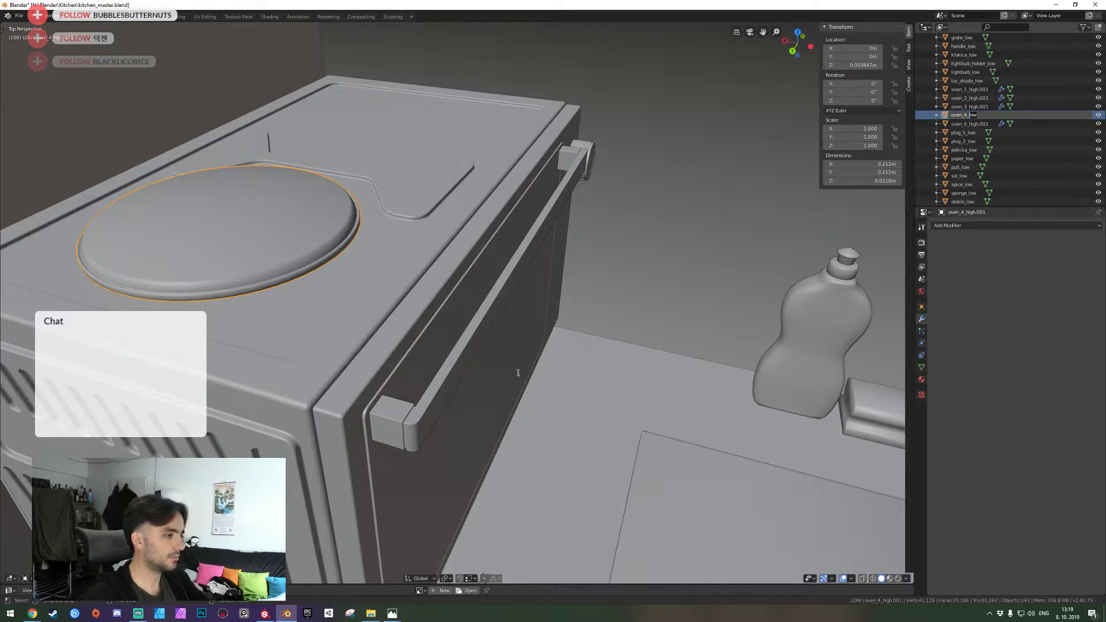
Rename the door handle's copy as oven_2_low, with its modifier removed and Auto Smooth turned off
left_click(459, 385)
left_click(1096, 238)
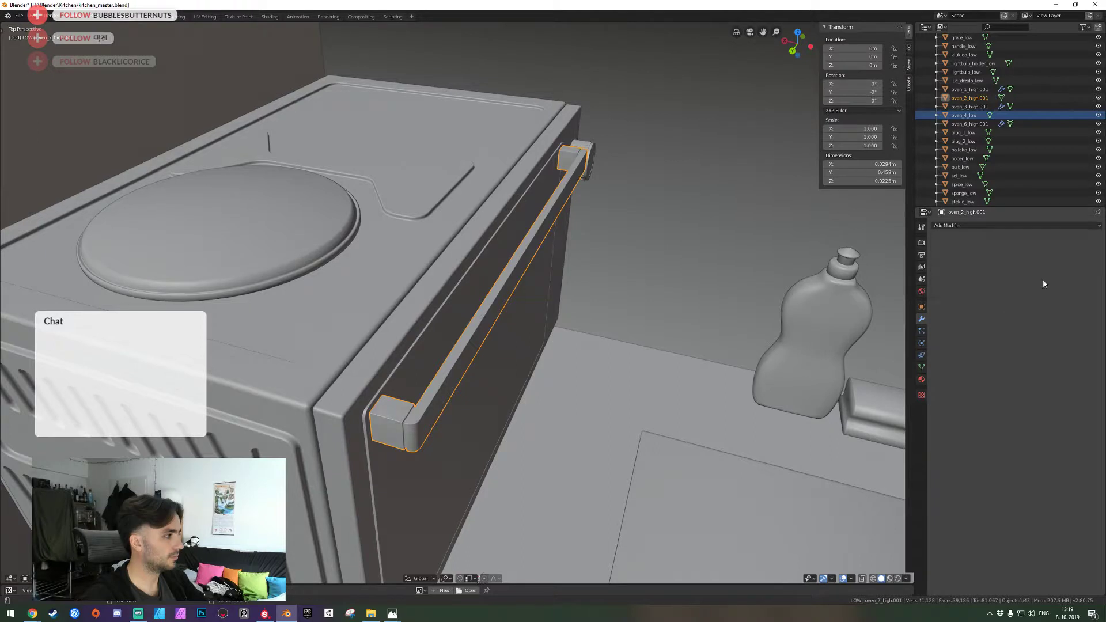
left_click(922, 368)
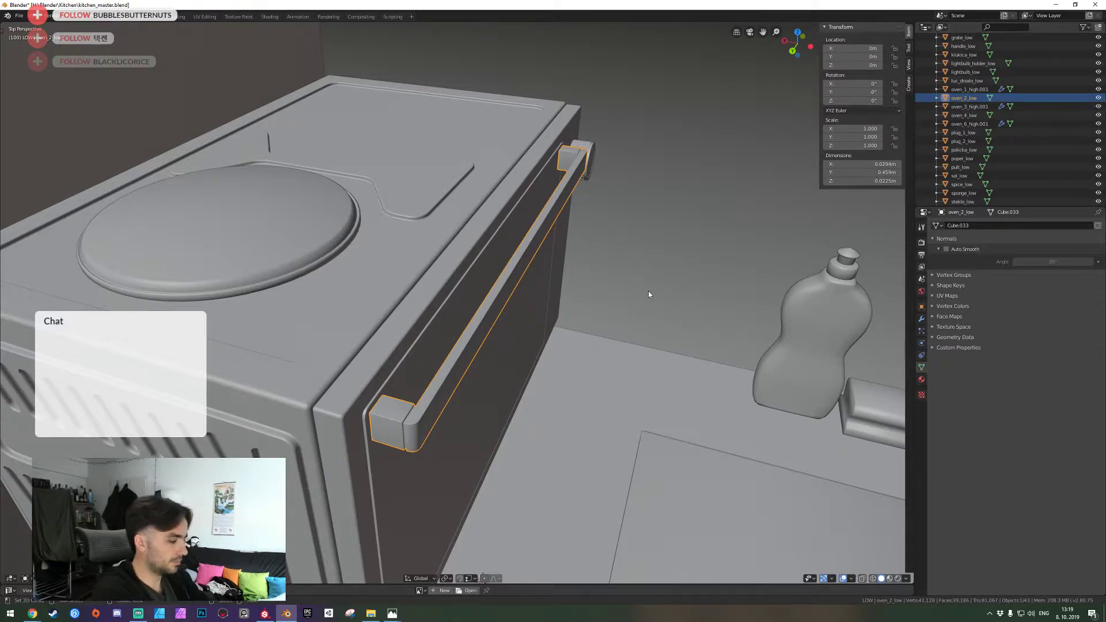
Isolate the door handle in Edit Mode with nothing selected and save the file
key("KP_Divide")
key("Tab")
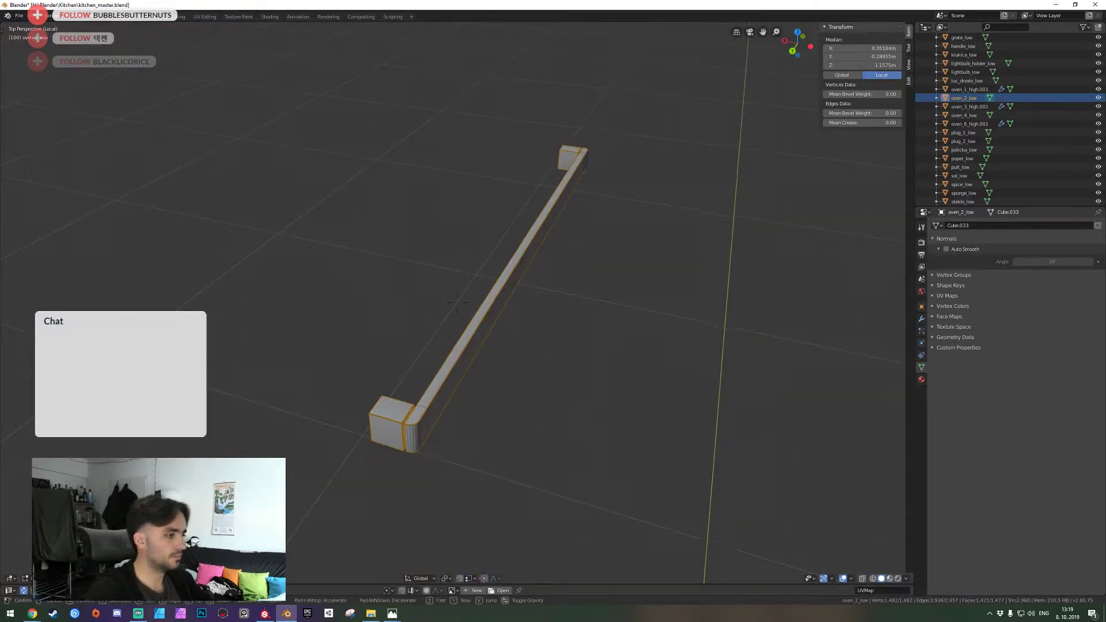
key("w")
key("shift+grave")
left_click(457, 303)
key("alt+a")
Select the inner bevel loops around the handle's bar and end block and try dissolving them
key("shift+grave")
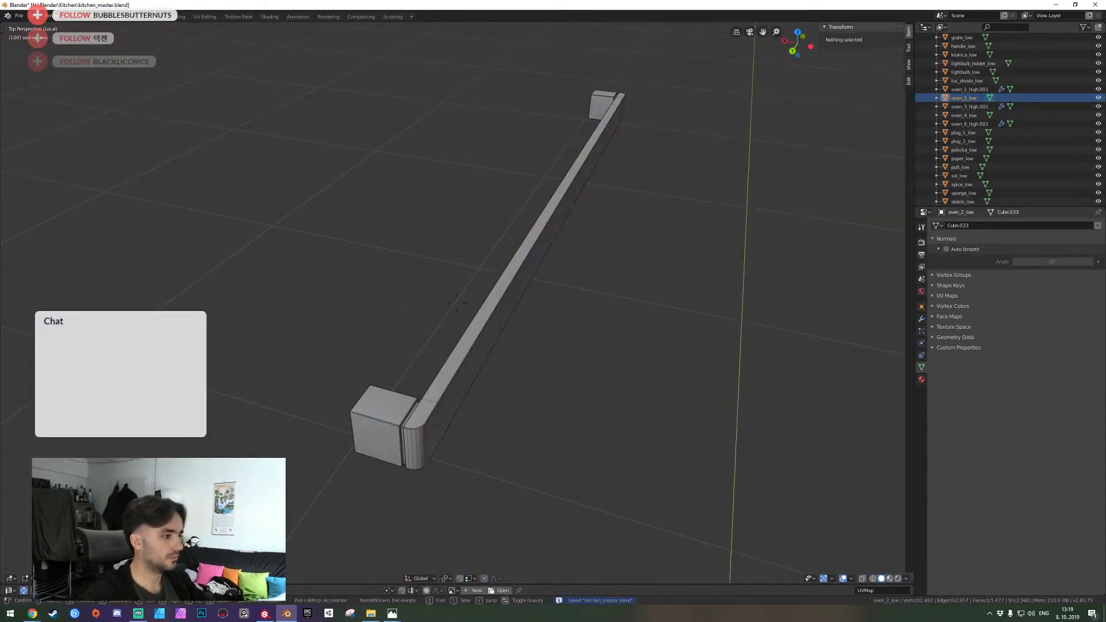
key("w")
key("a")
key("w")
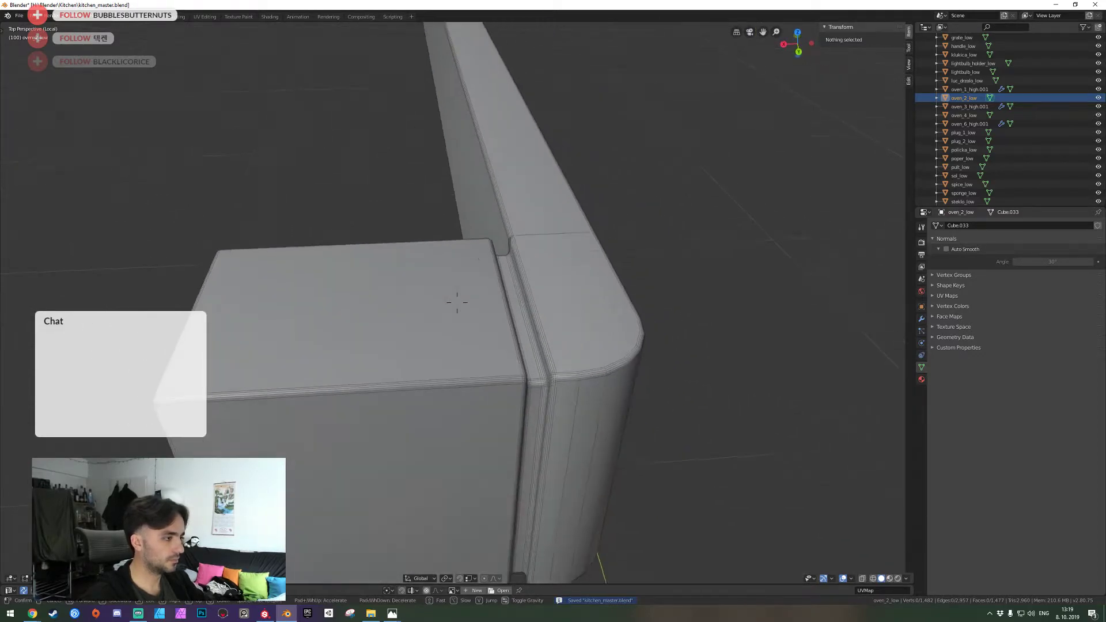
key("d")
key("w")
left_click(466, 258)
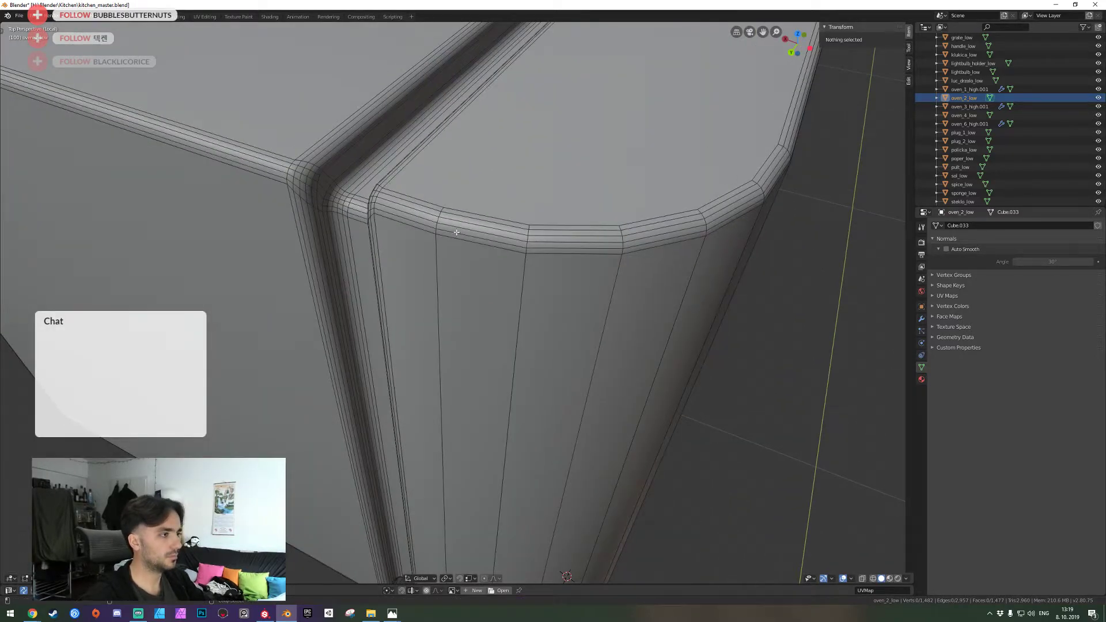
left_click(454, 233, "alt")
key("ctrl+x")
Undo the dissolve, add the bevel loops in the groove behind the bar to the selection, and dissolve all selected loops
key("shift+grave")
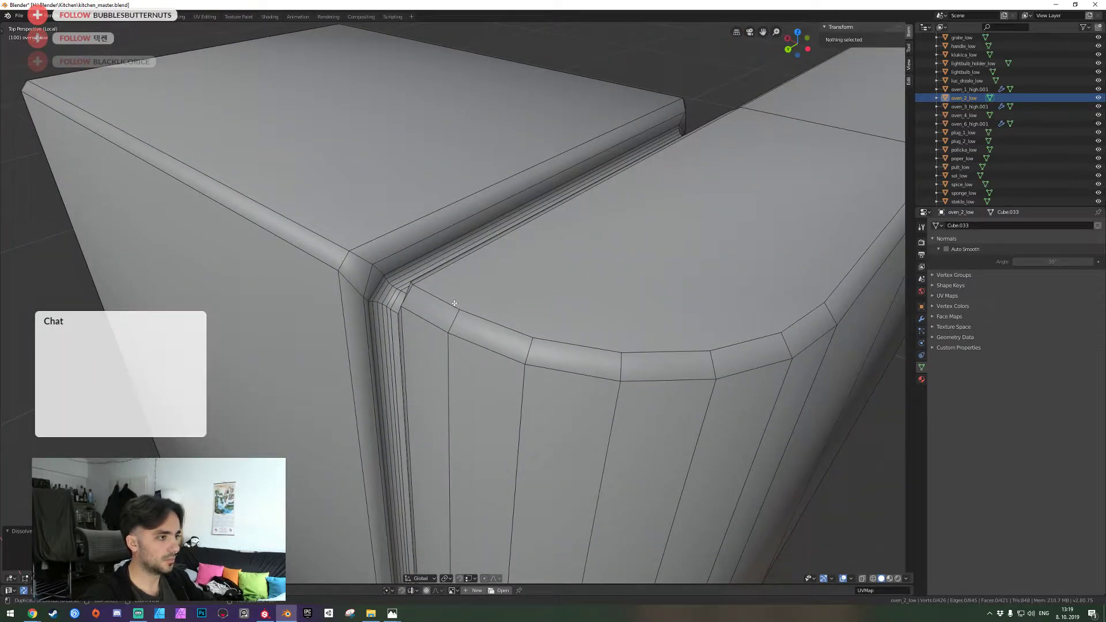
left_click(455, 303, "ctrl+alt")
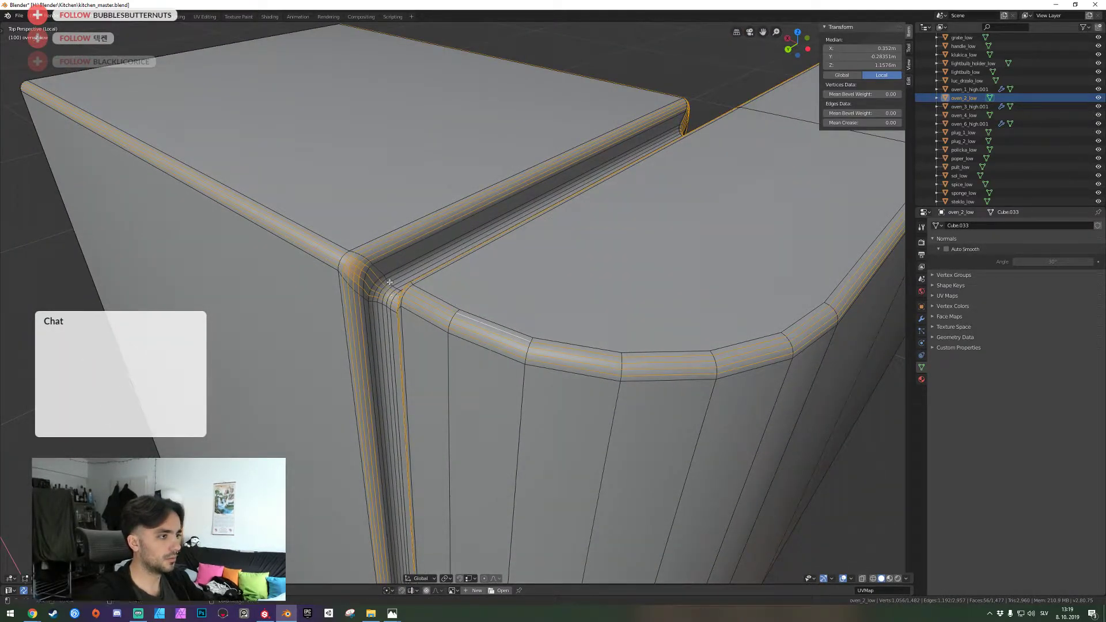
middle_click_drag(401, 284, 459, 307)
key("a")
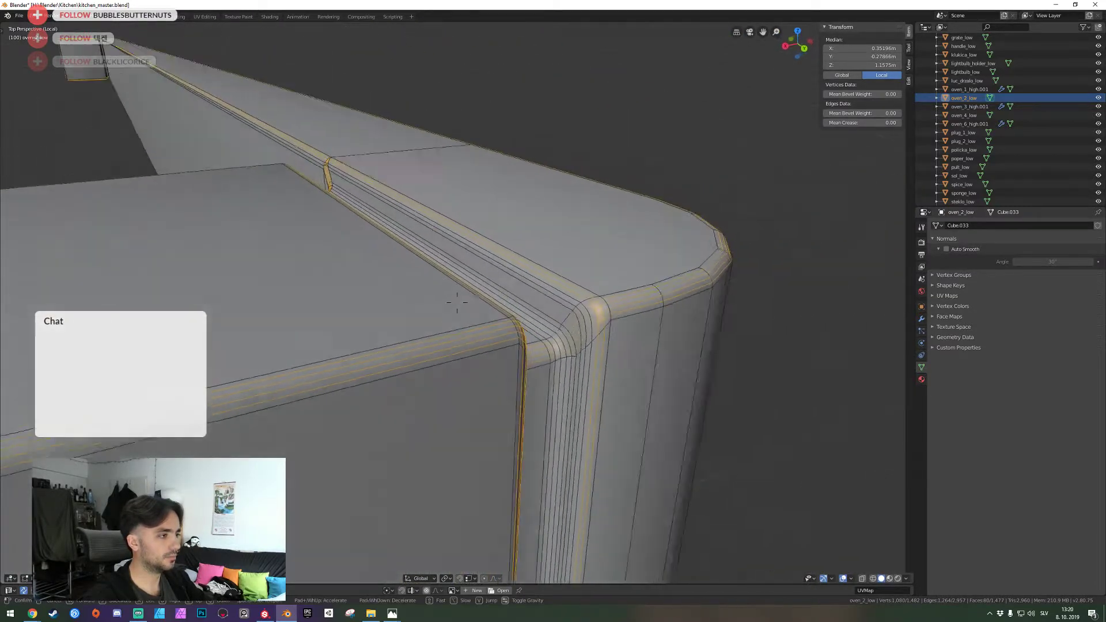
left_click(457, 303)
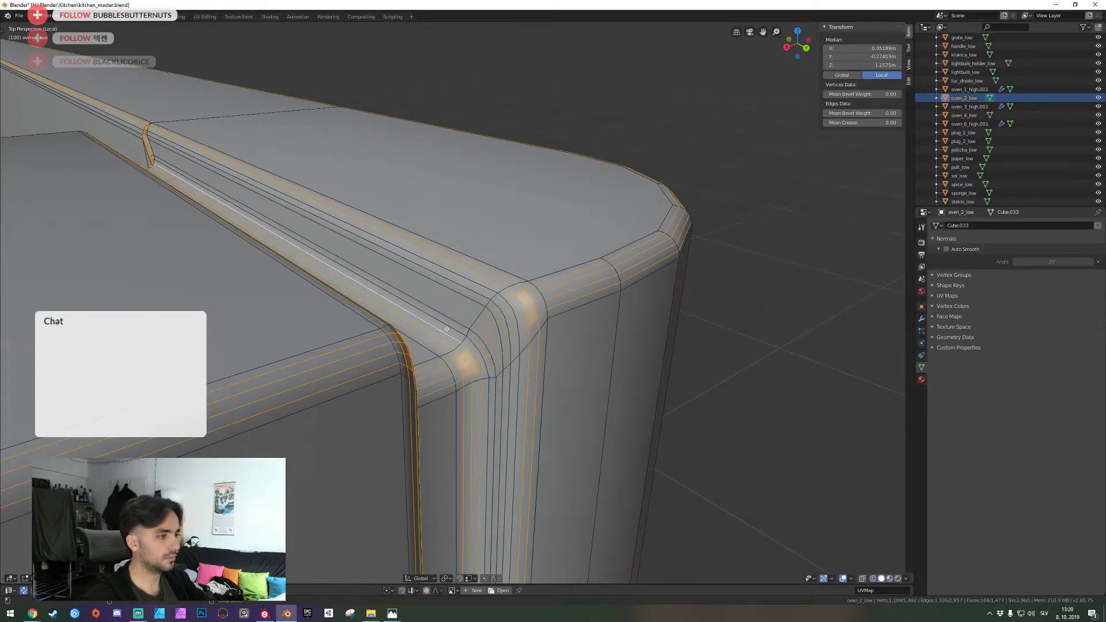
key("ctrl+x")
Dissolve the redundant edge loop along the bar's edge facing the groove
left_click(480, 296, "alt")
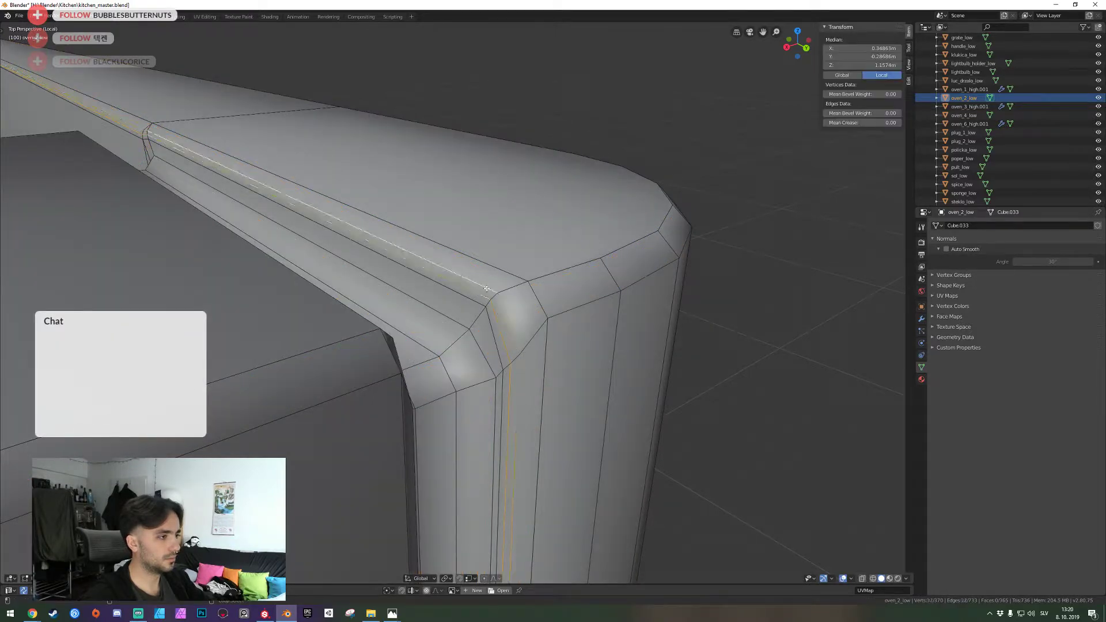
key("ctrl+x")
key("shift+grave")
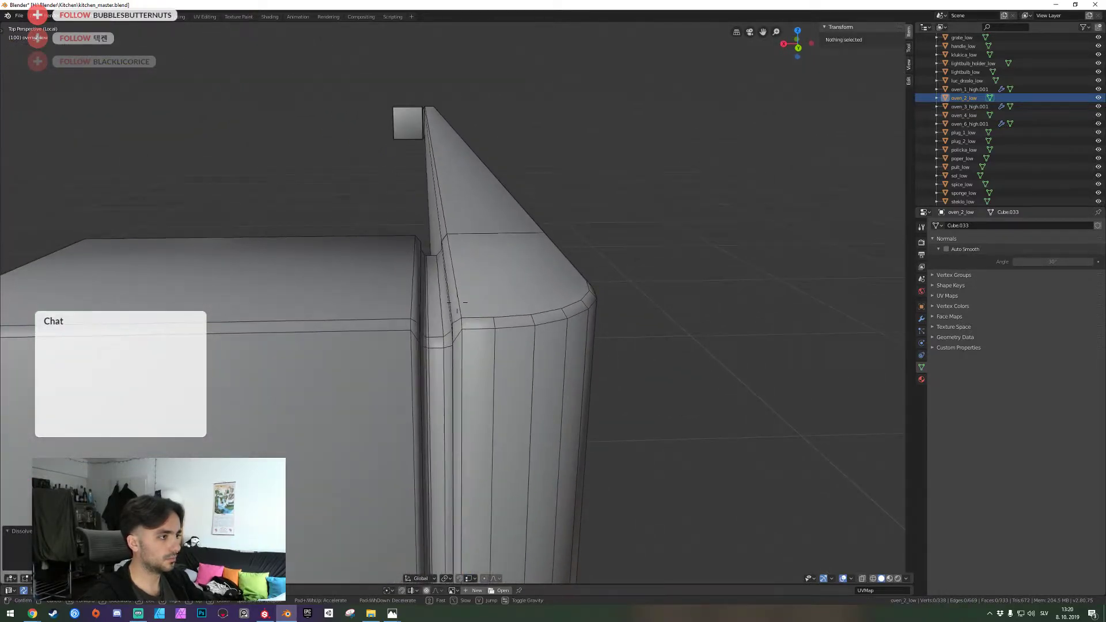
Dissolve the redundant edge loops in the gap between the handle's end block and the bar
key("w")
left_click(457, 304)
left_click(450, 312, "alt")
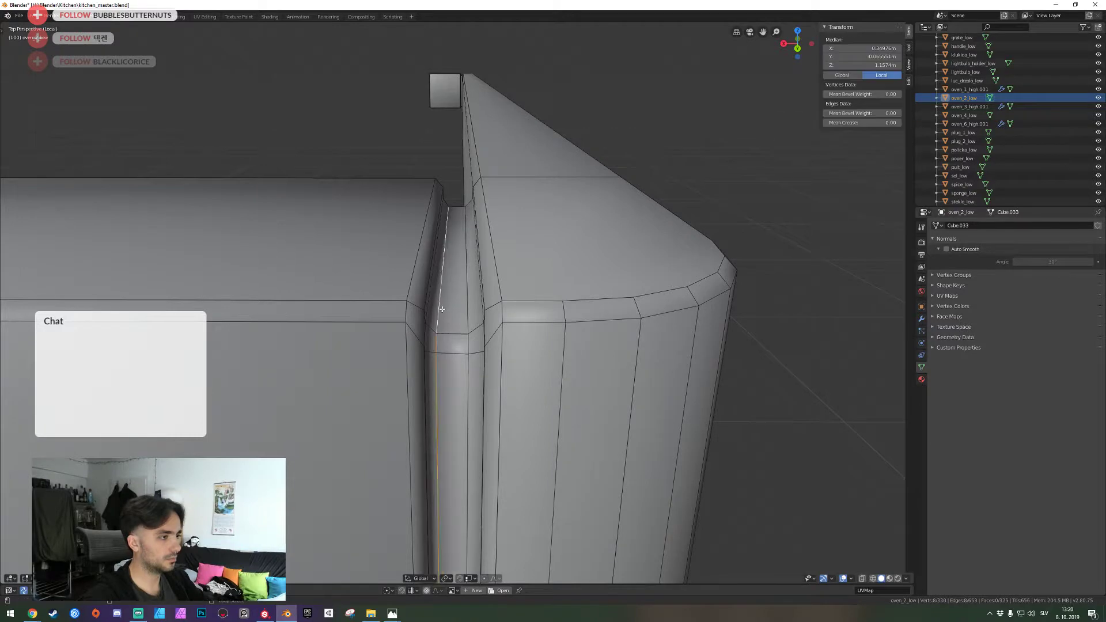
key("ctrl+x")
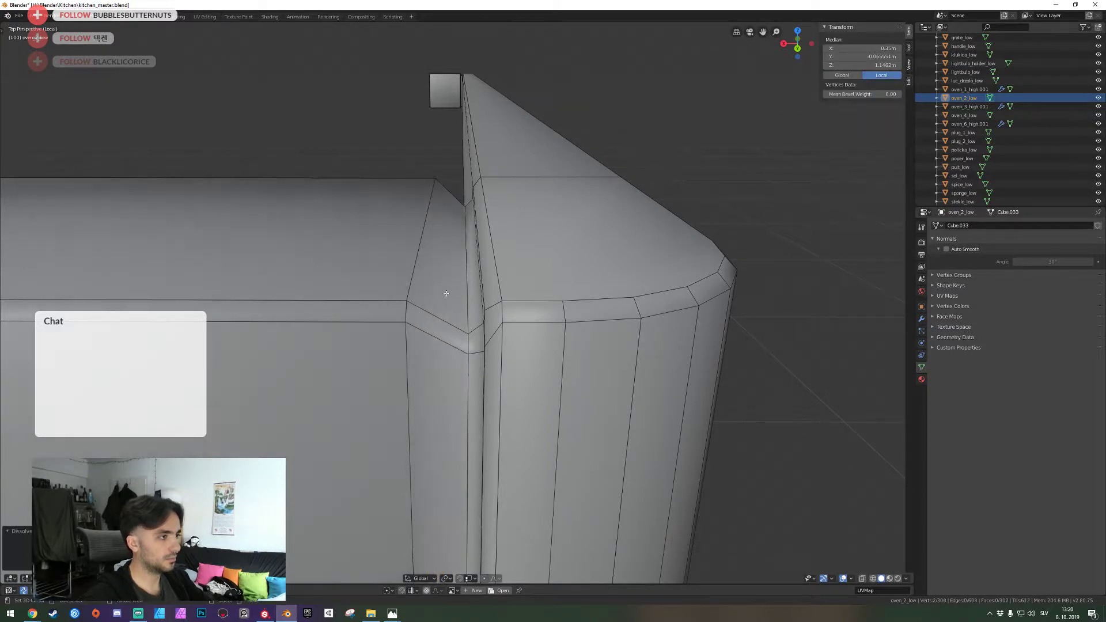
key("ctrl+x")
key("shift+grave")
key("a")
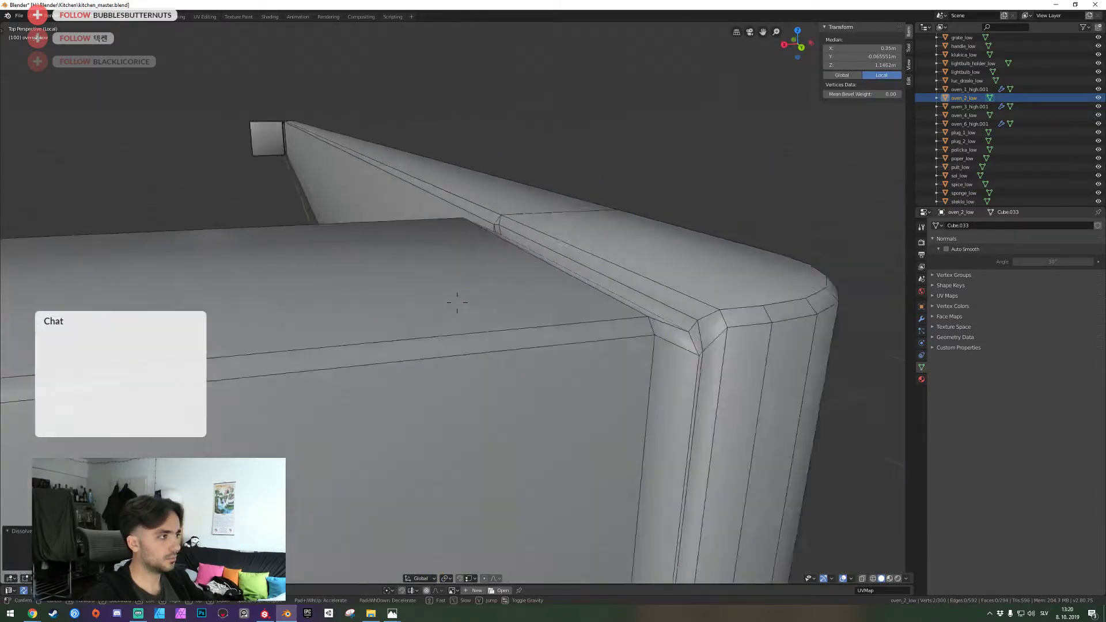
Dissolve the thin duplicate edge loop where the groove meets the bar's rounded corner
left_click(455, 303)
key("ctrl+x")
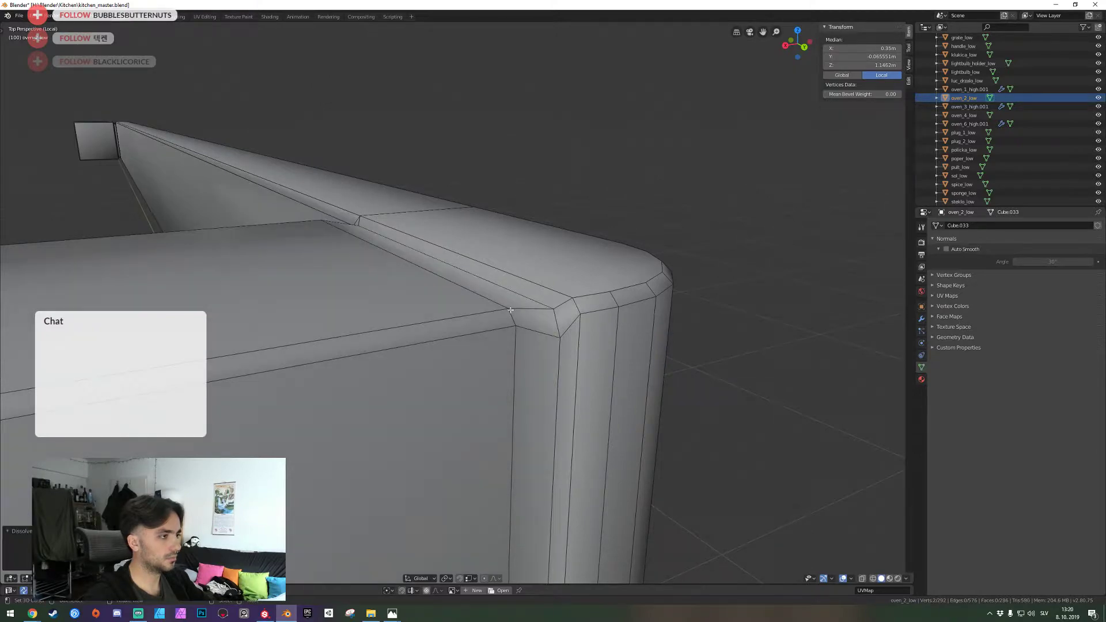
Dissolve the edge loop along the bottom of the shallow groove between the end block and the bar's rounded corner
key("shift+grave")
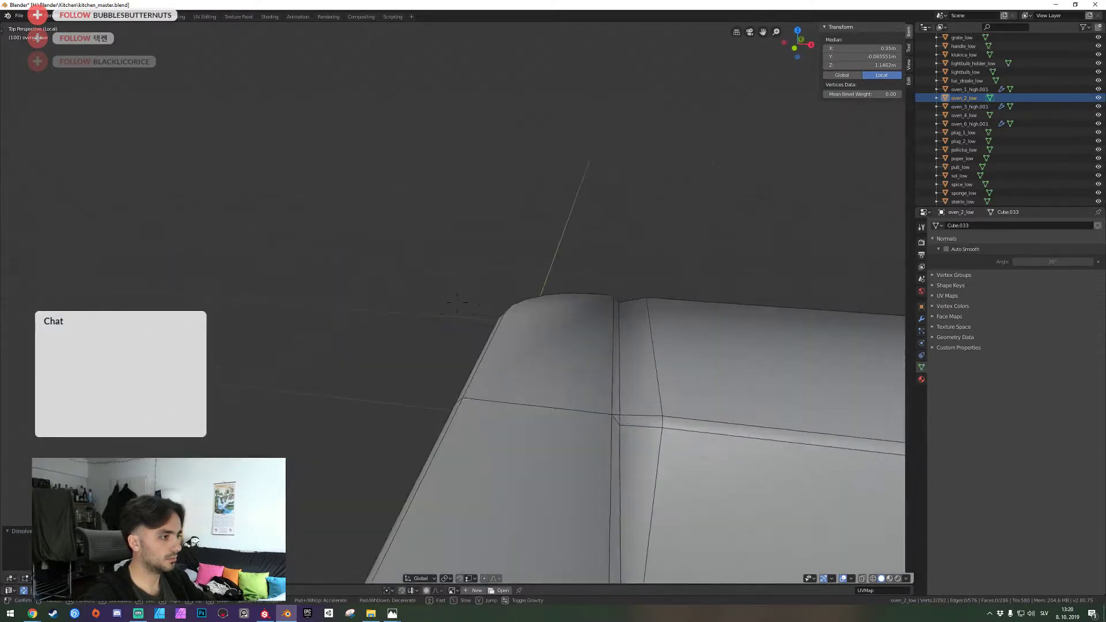
key("w")
left_click(457, 302)
key("shift+grave")
key("d")
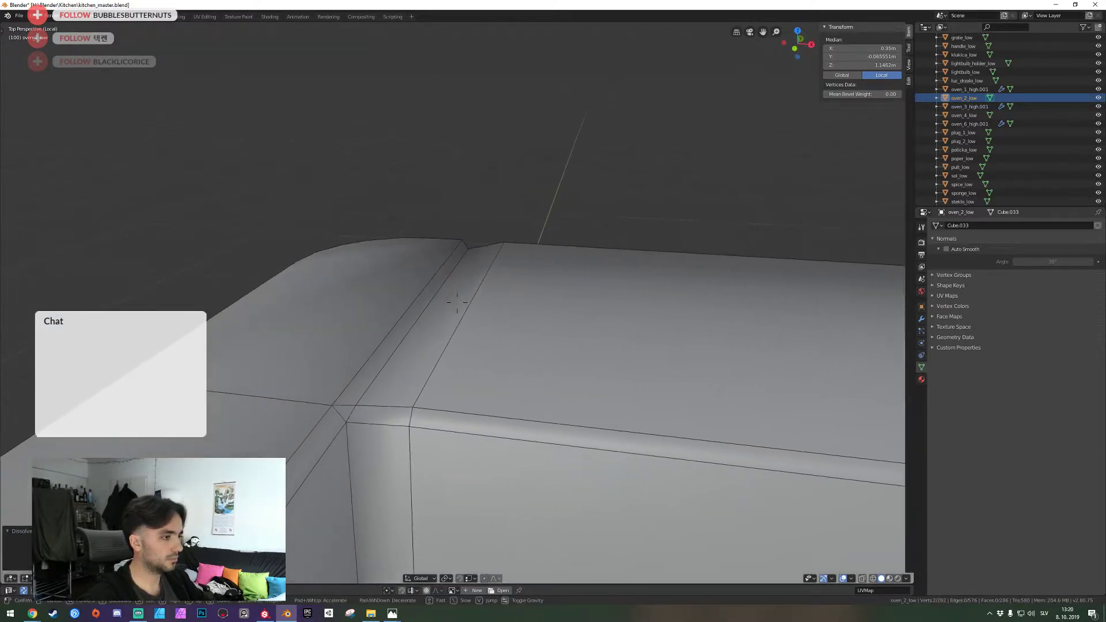
key("d")
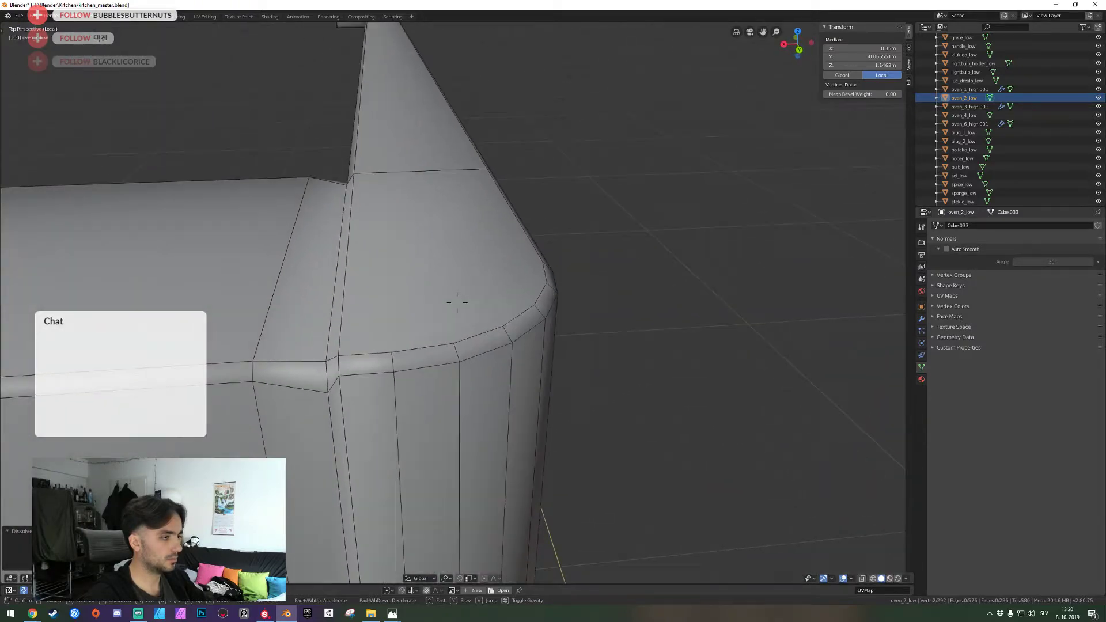
key("a")
key("d")
key("s")
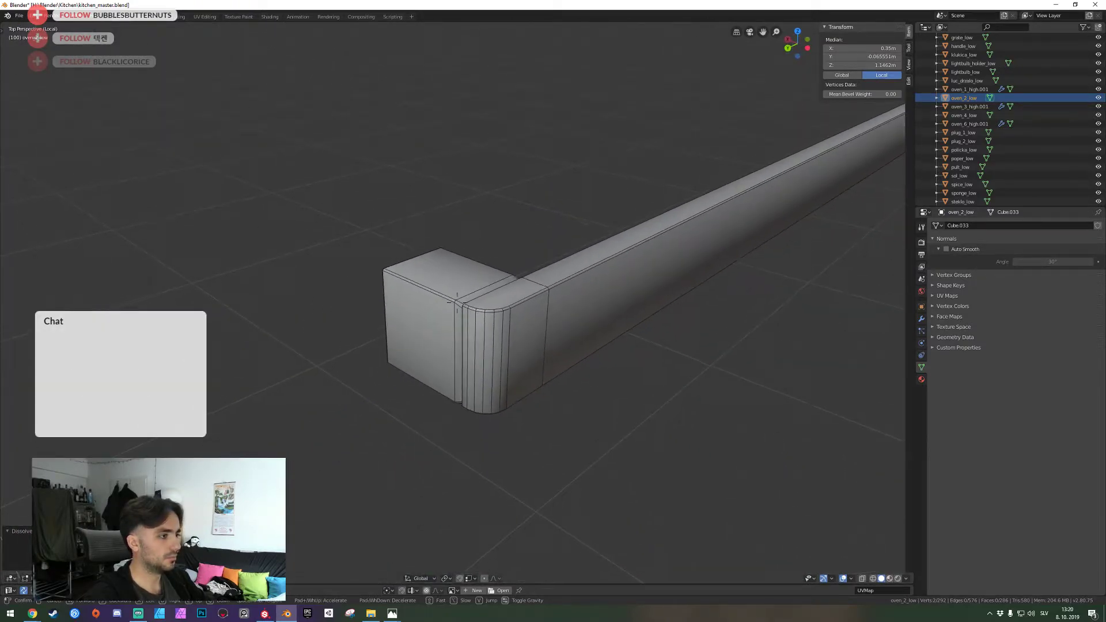
key("w")
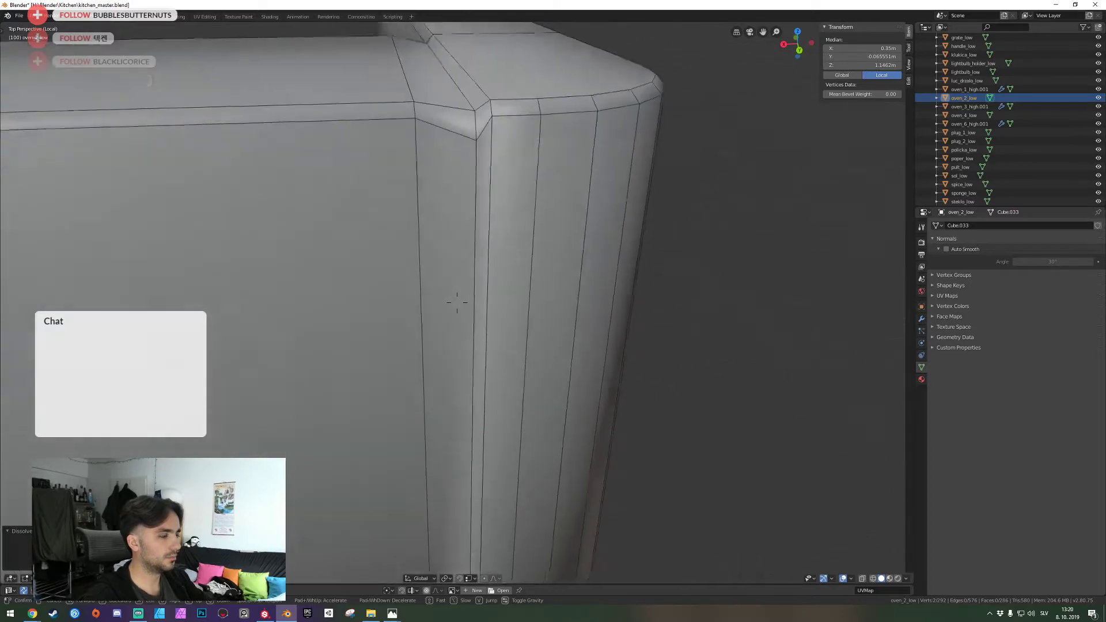
key("s")
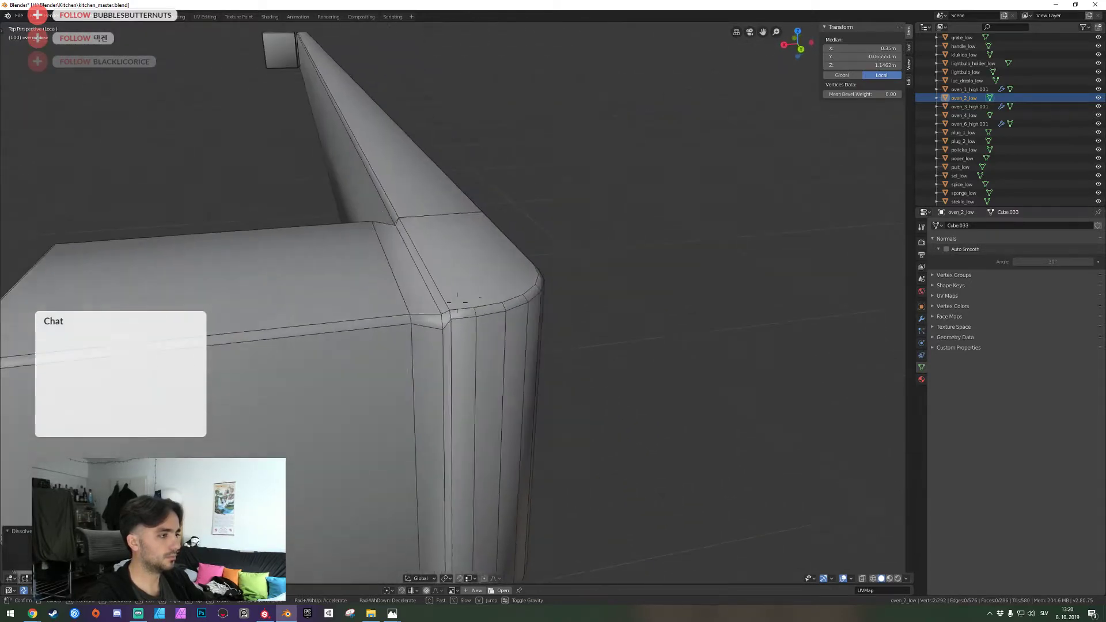
left_click(455, 302)
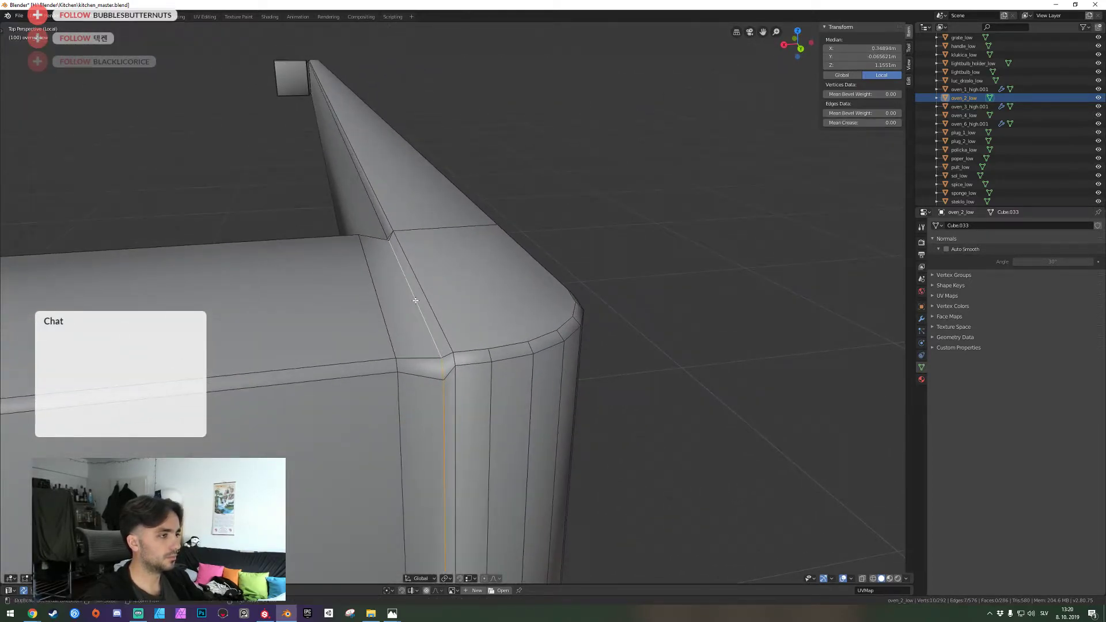
key("ctrl+x")
Dissolve the remaining edge loop running around the end block close to the bar
key("shift+grave")
key("w")
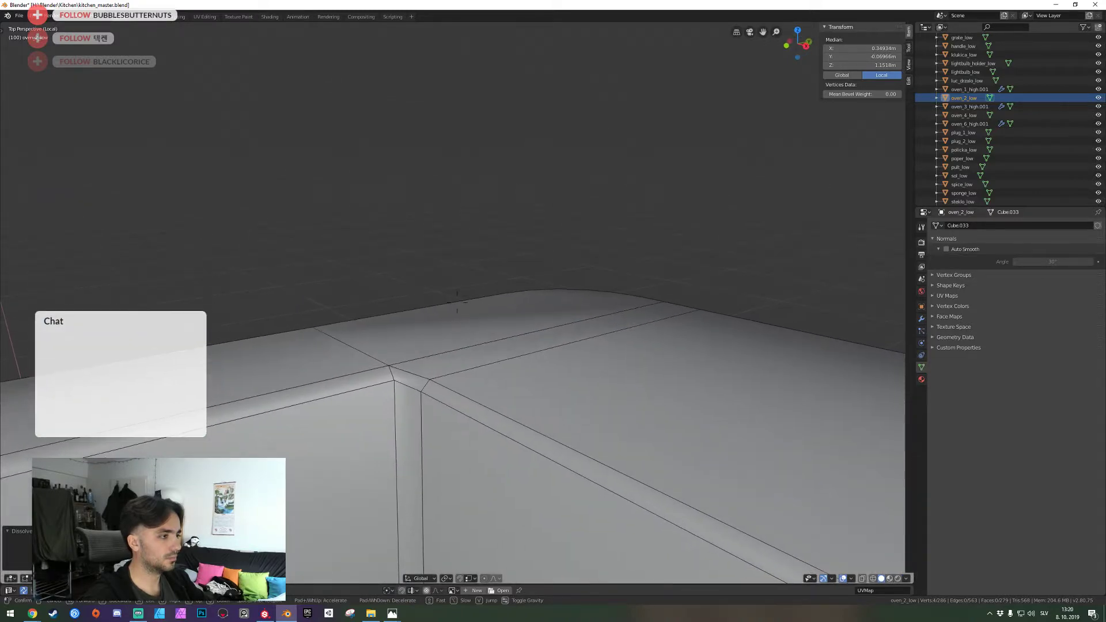
key("s")
left_click(457, 302)
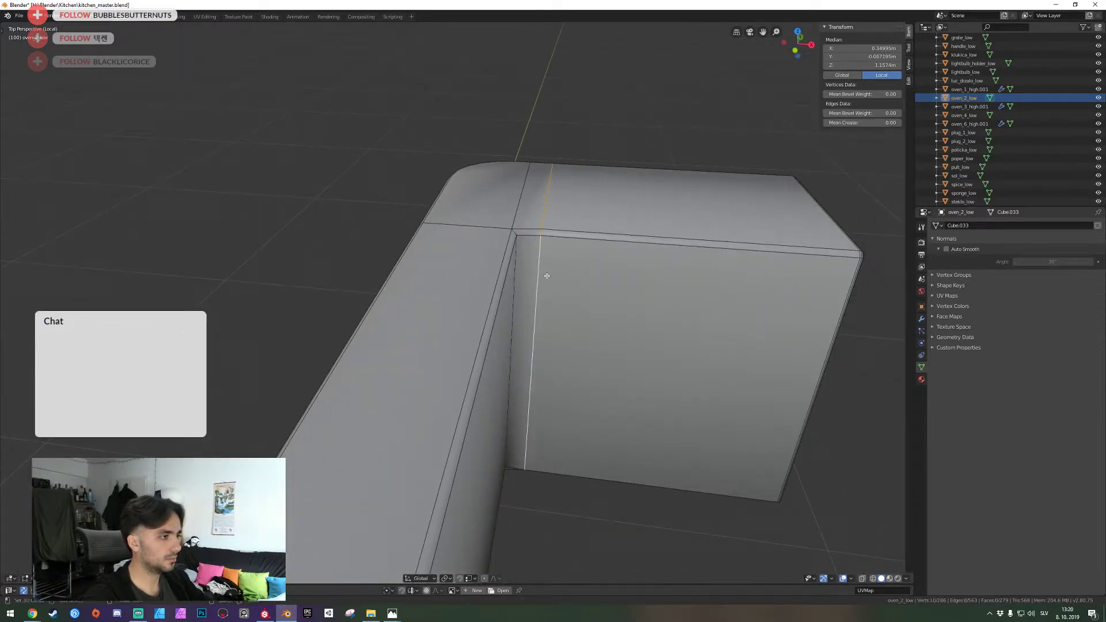
key("ctrl+x")
At the handle's opposite end, select the bevel loops rounding the end block's edge toward the gap and dissolve them
key("shift+grave")
key("w")
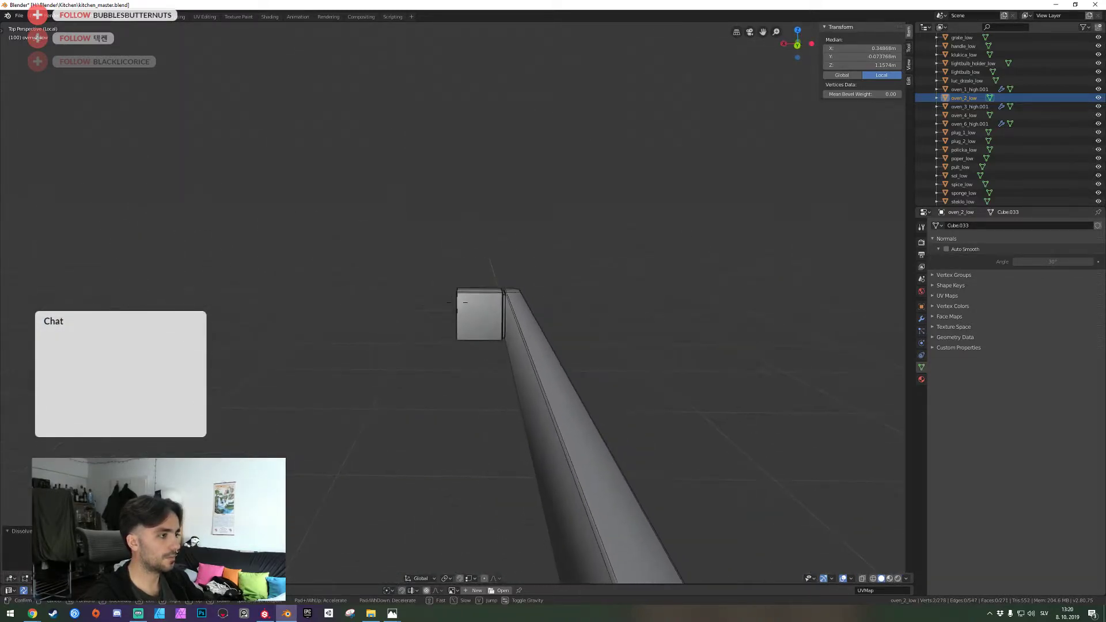
key("w")
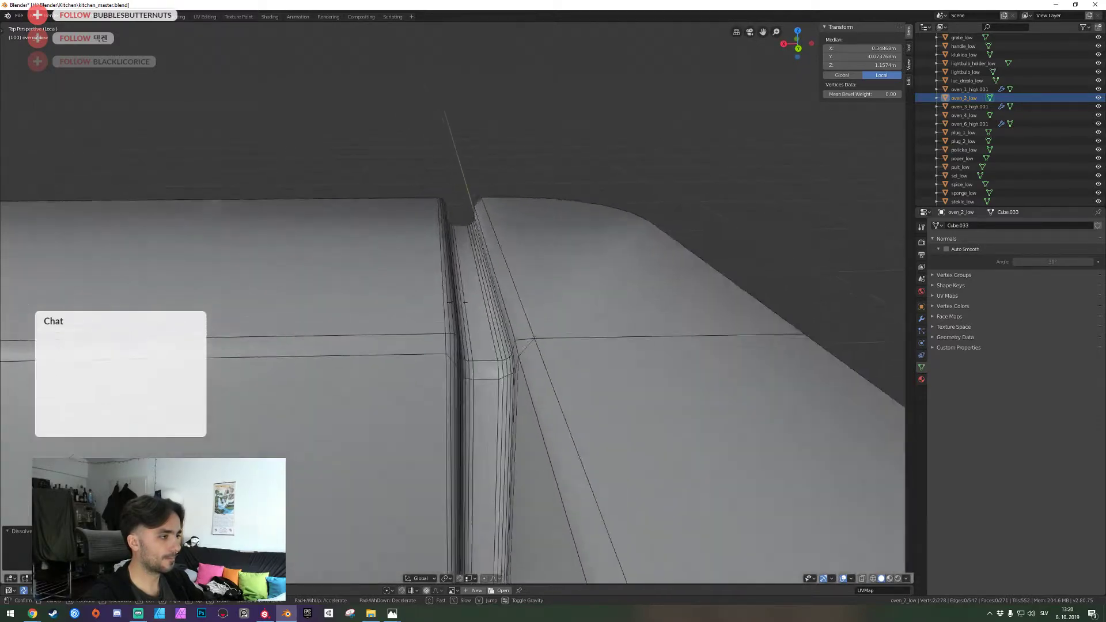
key("s")
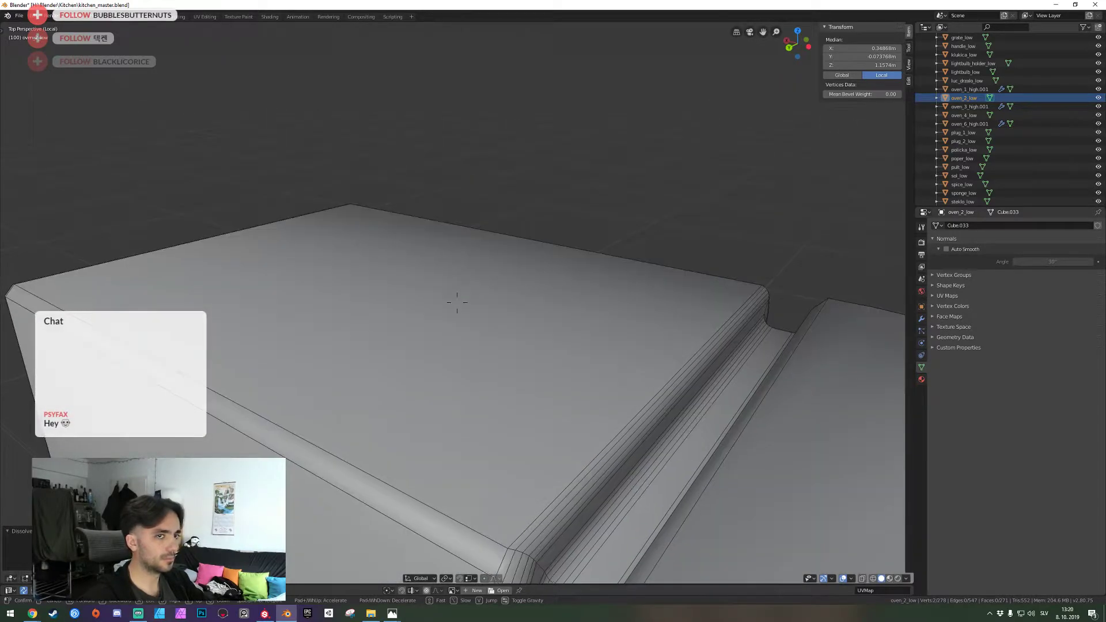
left_click(458, 309)
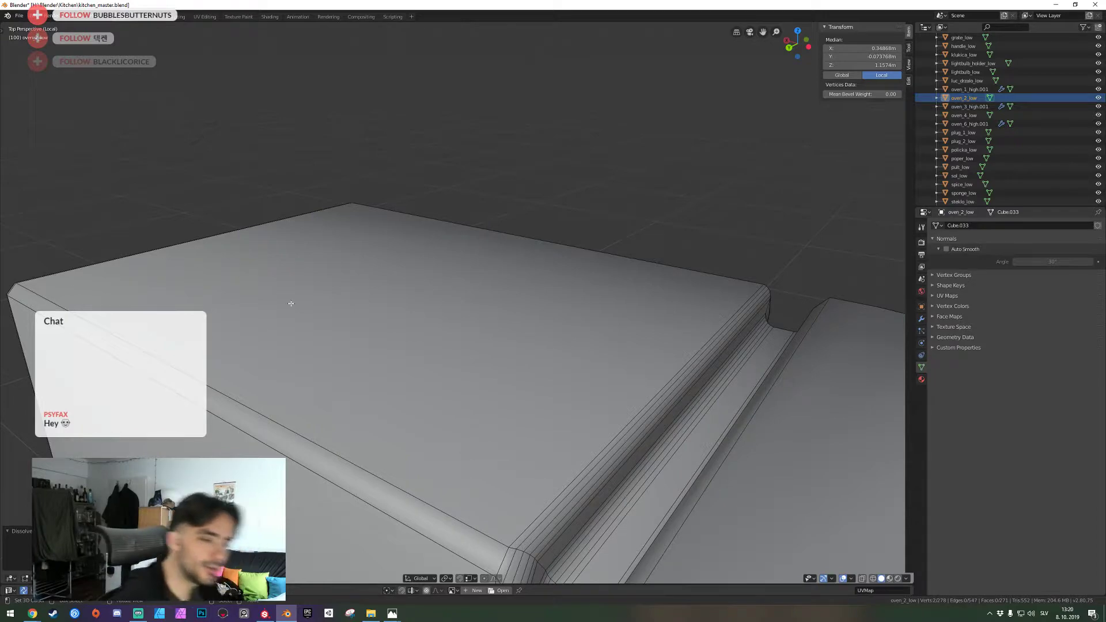
key("shift+grave")
key("s")
key("w")
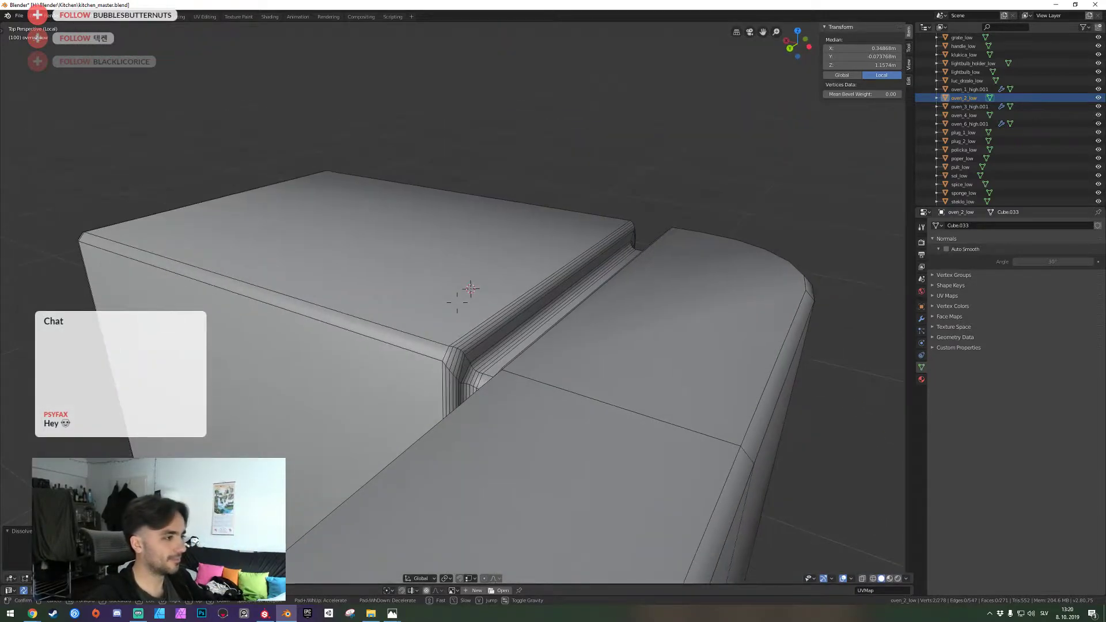
key("w")
key("w")
left_click(457, 302)
left_click(464, 301, "alt")
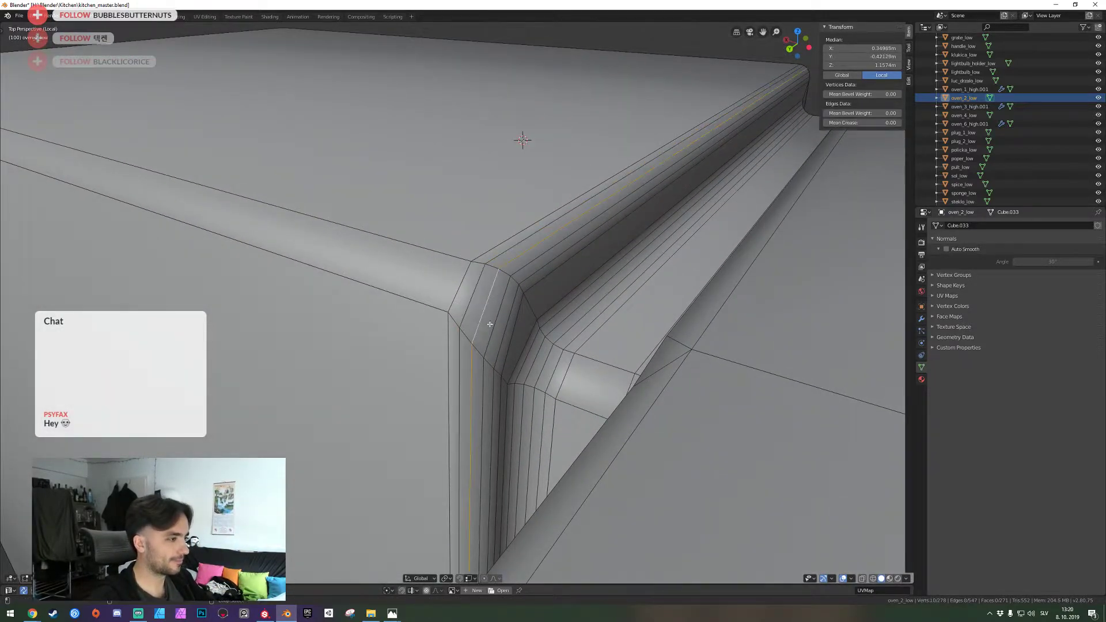
key("ctrl+x")
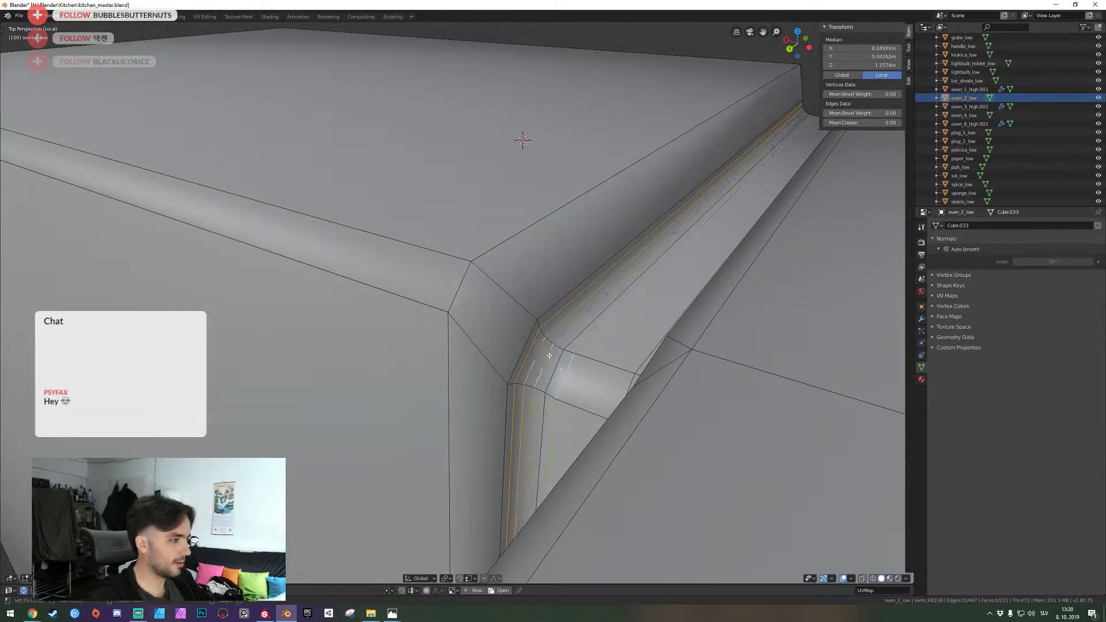
Dissolve the remaining bevel loops on both sides of the gap between that end block and the bar
key("ctrl+x")
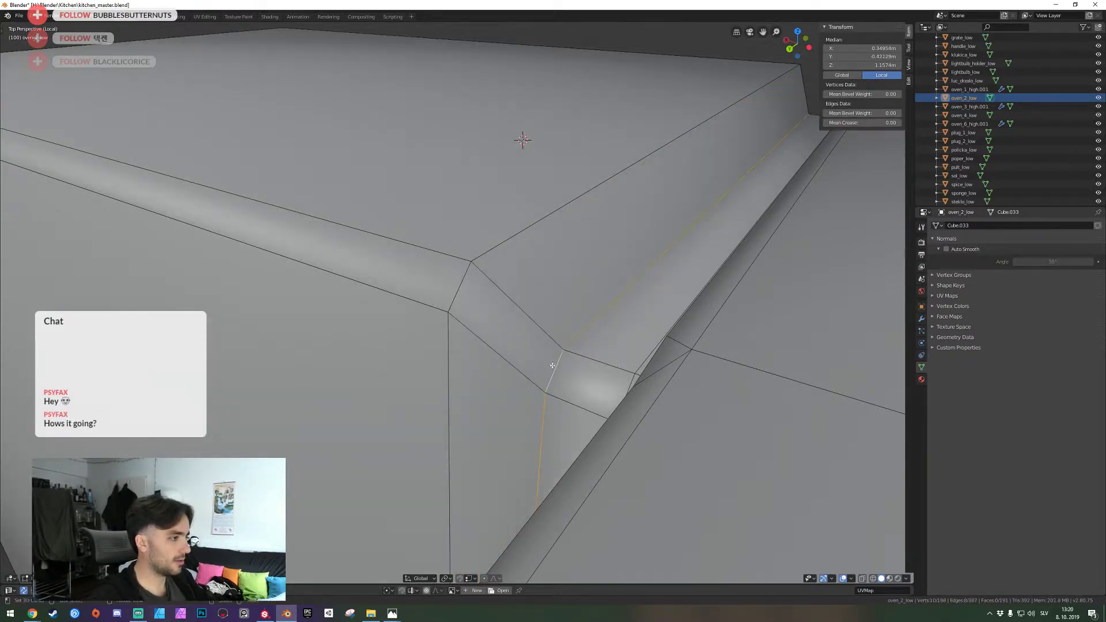
key("ctrl+x")
key("w")
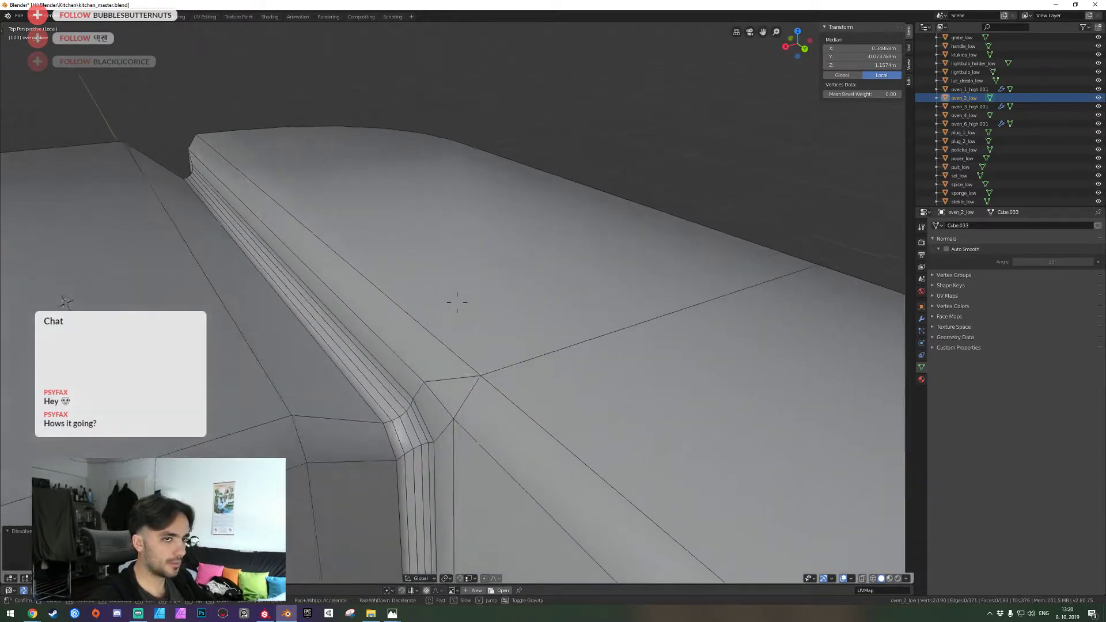
left_click(353, 411)
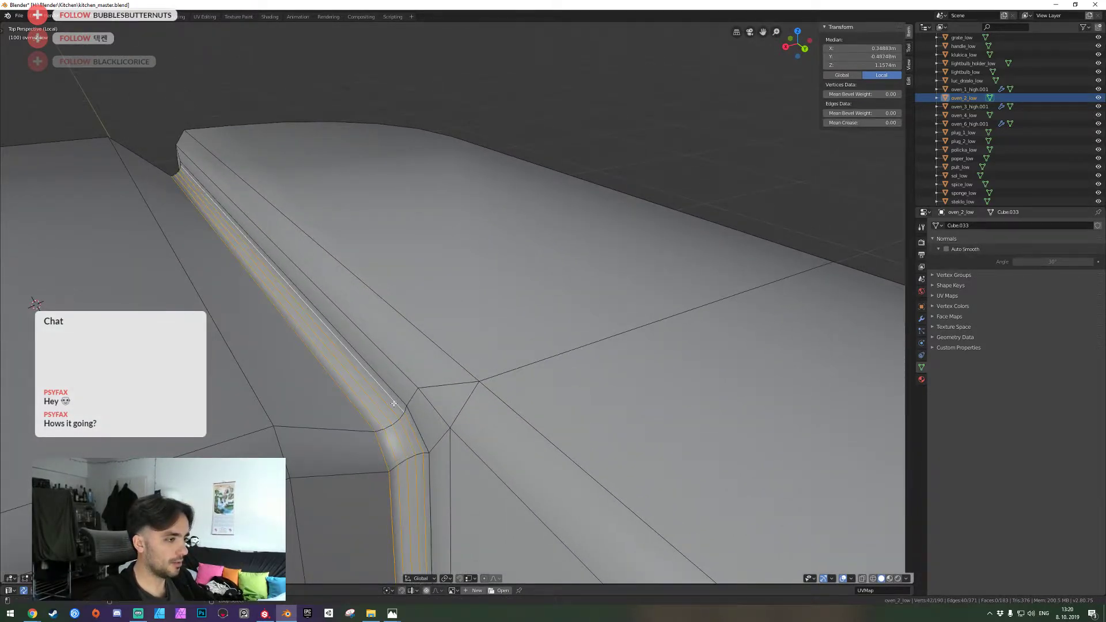
key("ctrl+x")
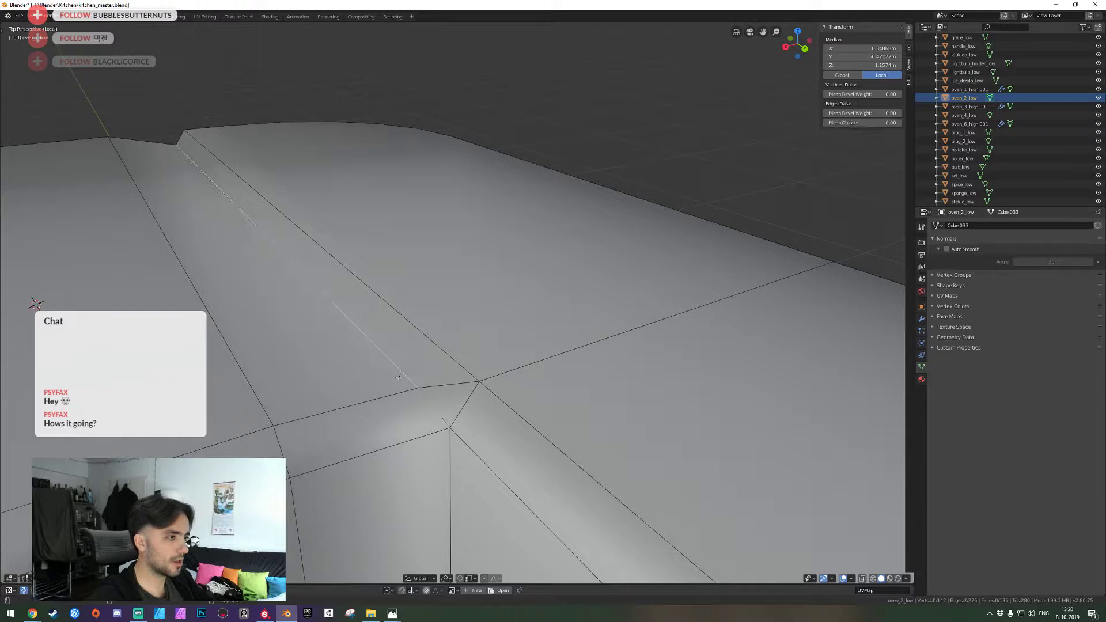
key("ctrl+x")
middle_click_drag(399, 377, 448, 336)
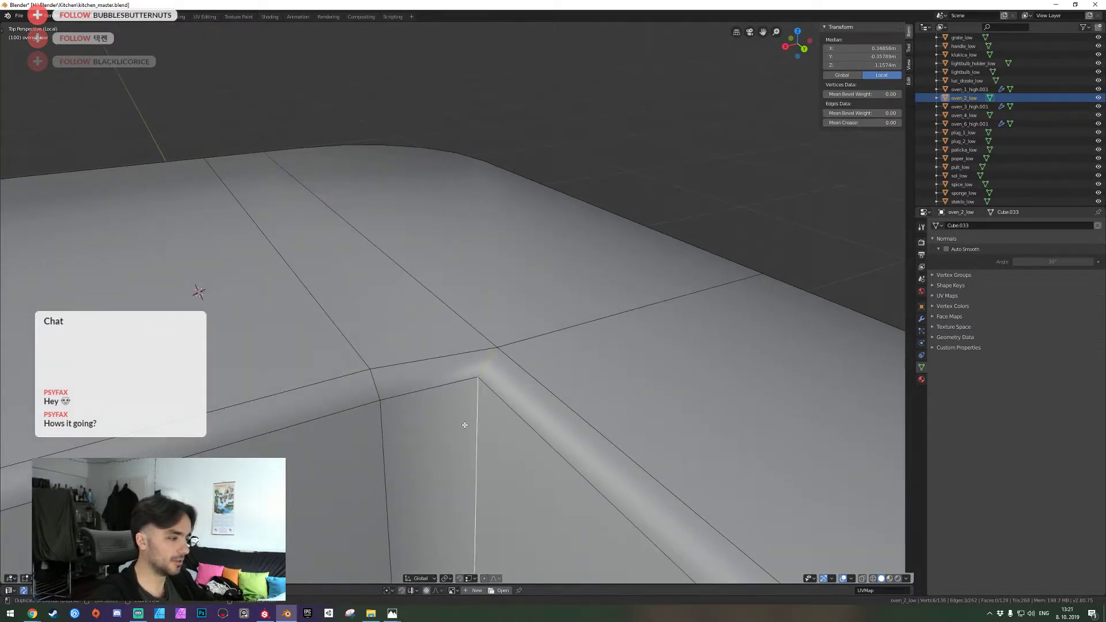
key("ctrl+x")
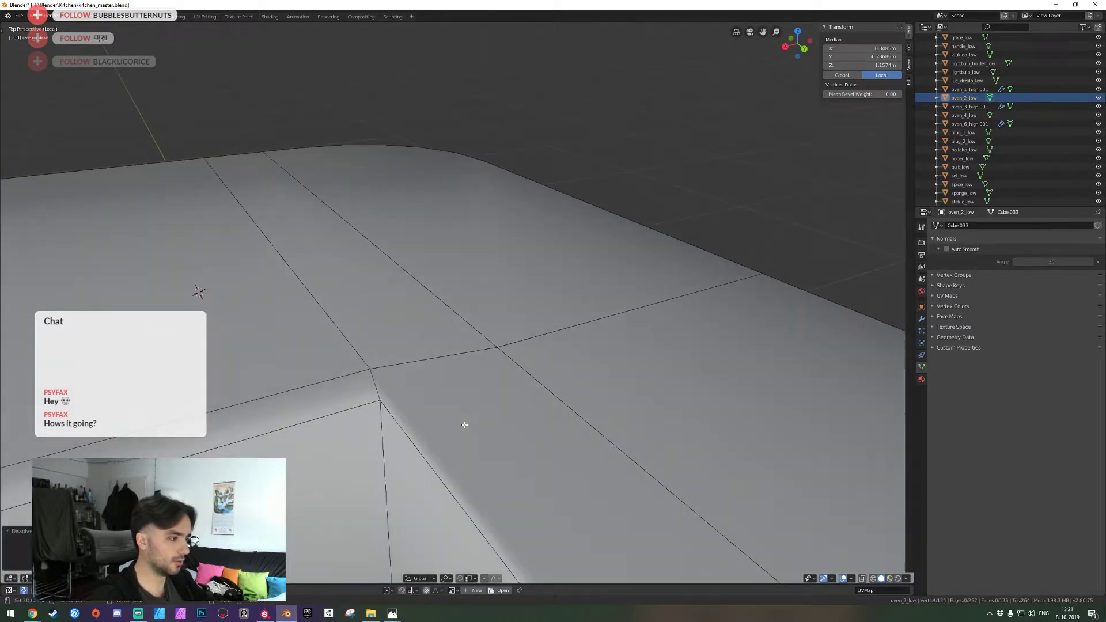
middle_click_drag(465, 425, 457, 303)
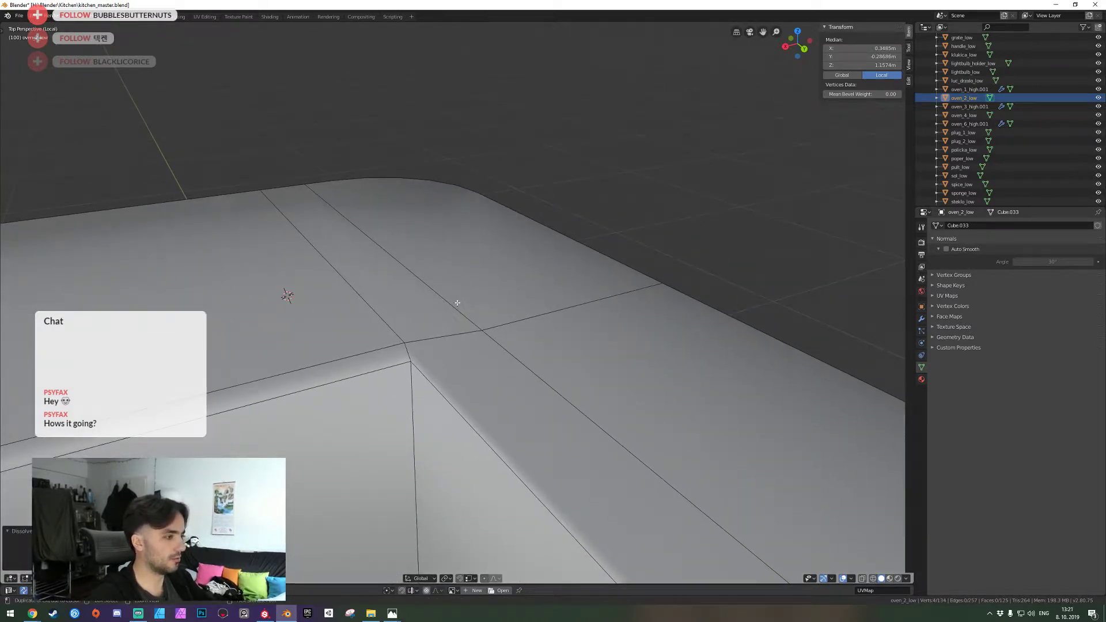
key("ctrl+z")
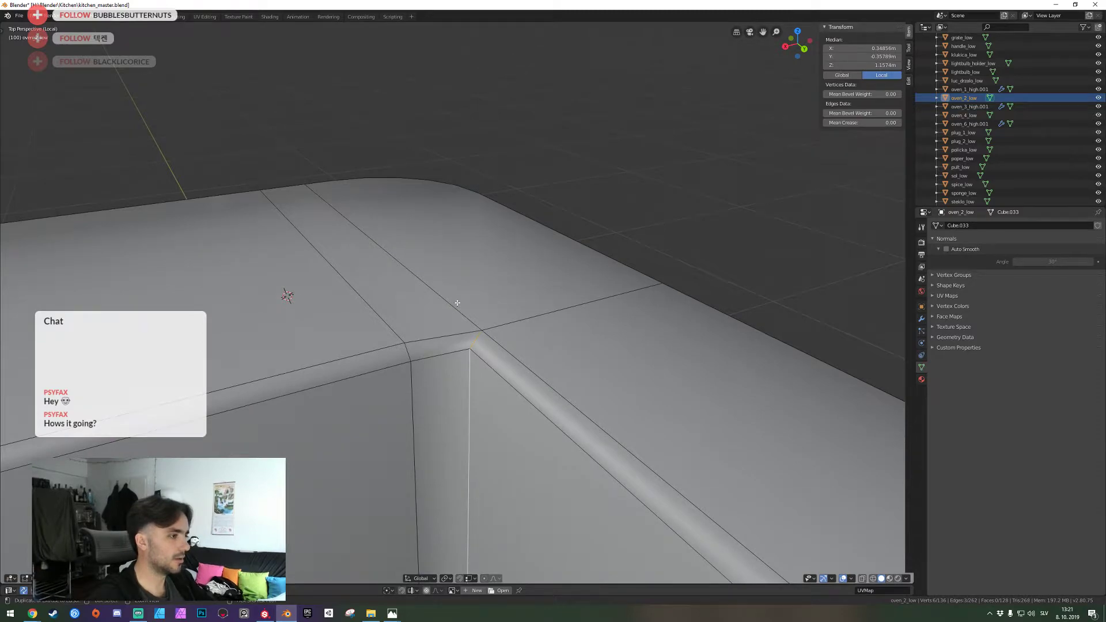
Dissolve the edge loop around the opposite end block beside the inner corner, keeping the loop at the corner itself
key("ctrl+x")
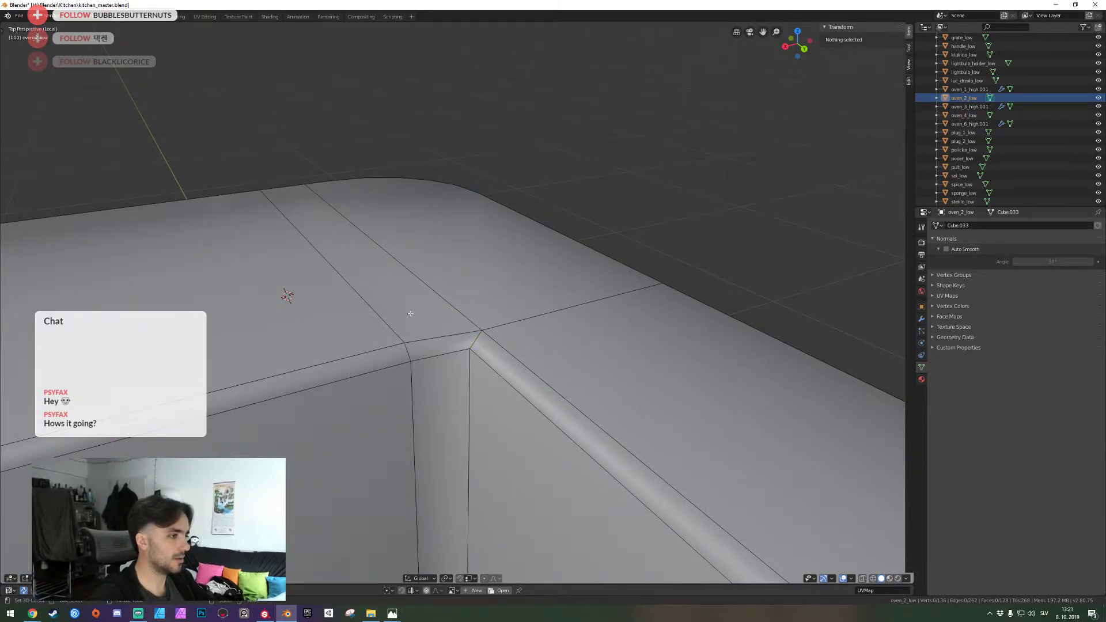
key("shift+grave")
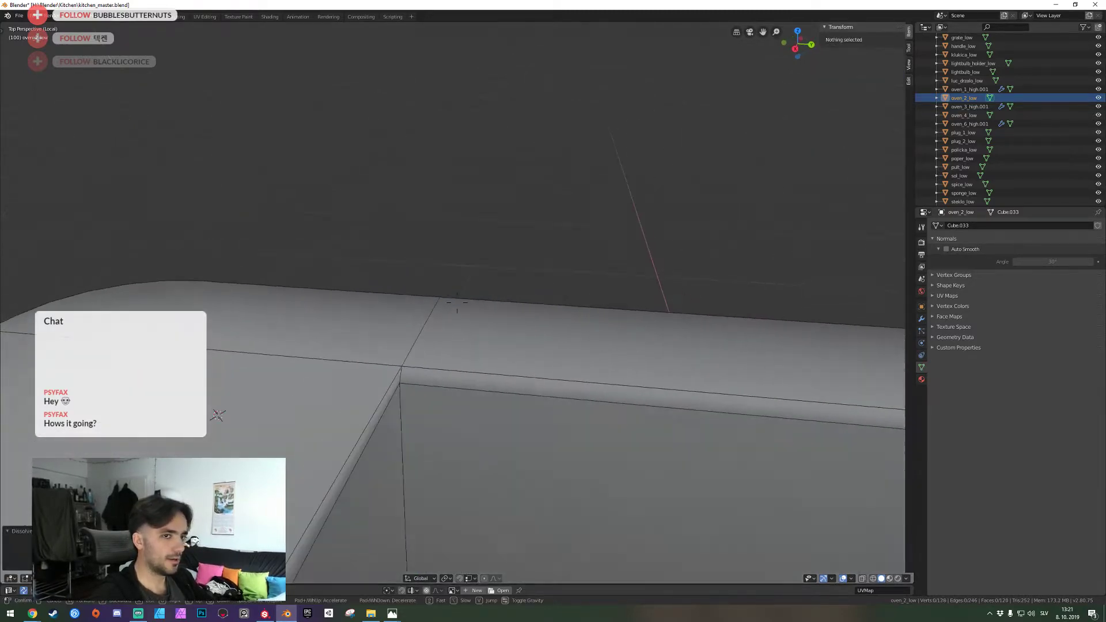
key("a")
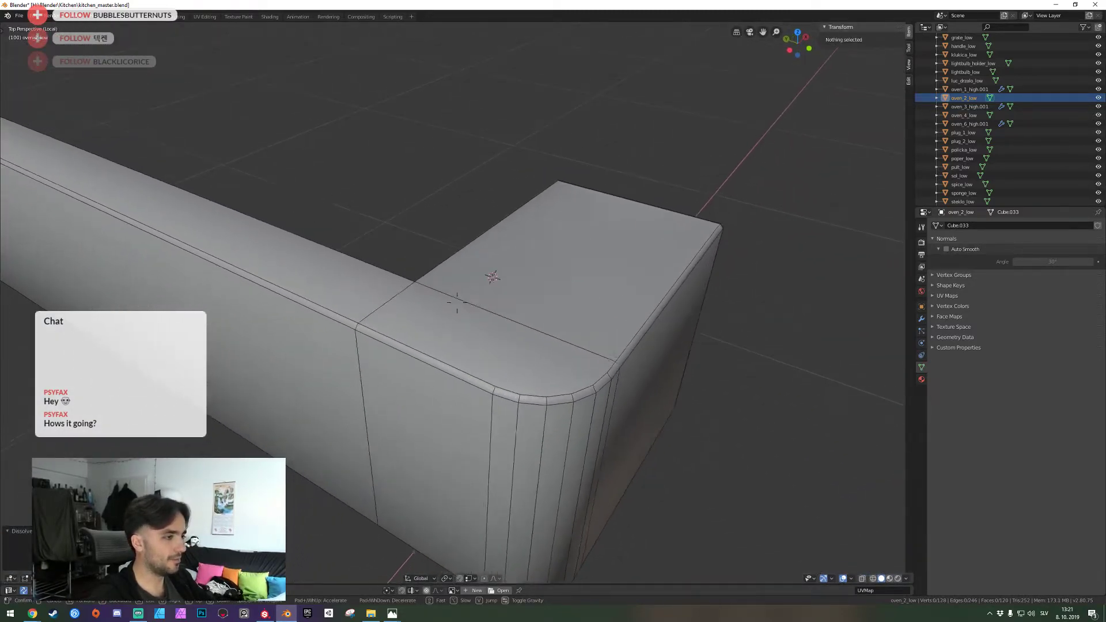
key("d")
key("s")
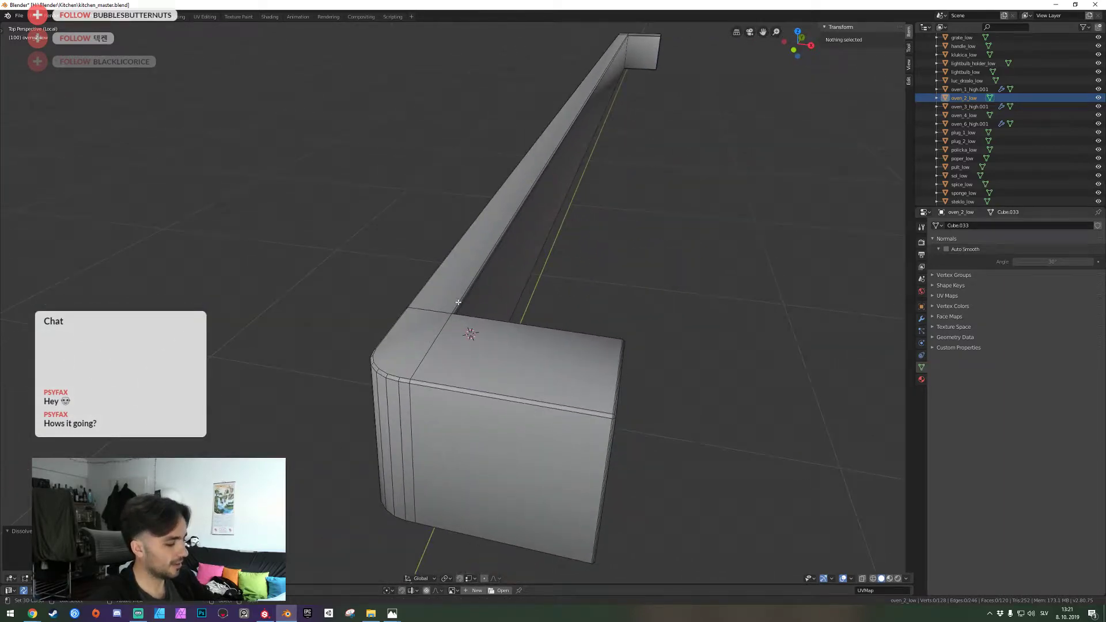
Leave the handle's isolated view and Edit Mode, and display the high-poly kitchen objects in place of the LOW collection
key("KP_Divide")
key("shift+grave")
key("a")
key("s")
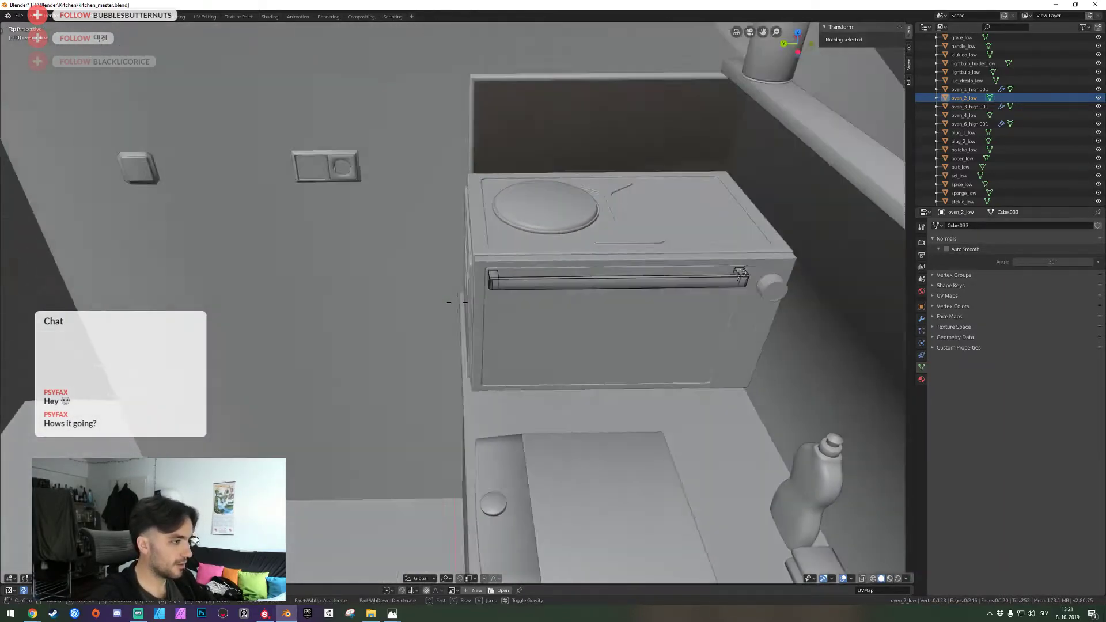
key("s")
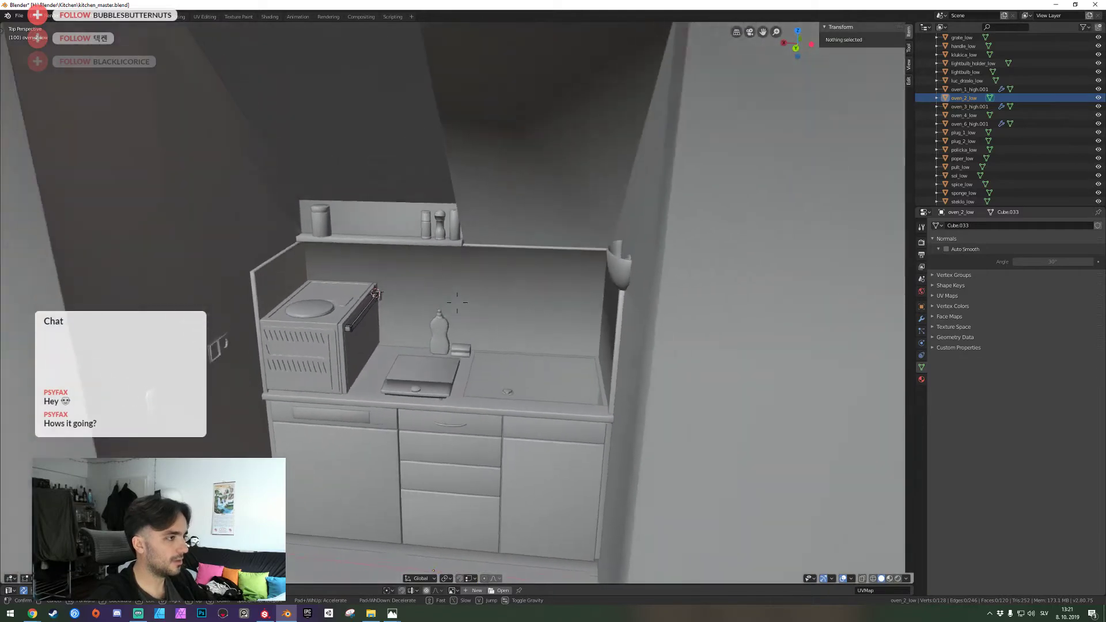
key("a")
left_click(458, 303)
key("Tab")
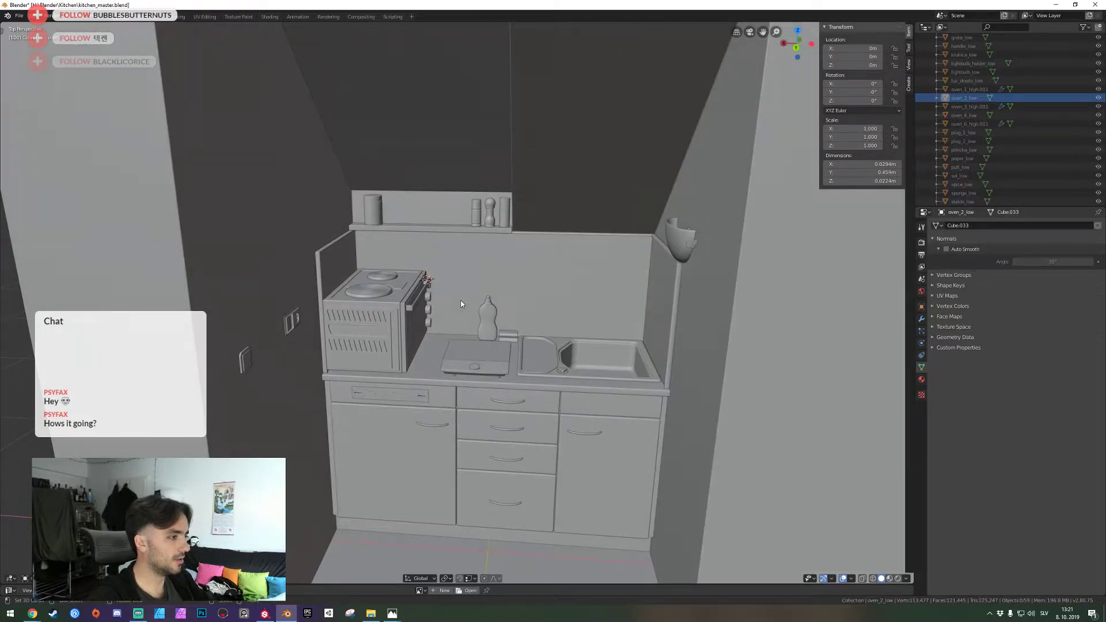
Show only the LOW collection again, isolate the oven door handle, and enter Edit Mode on it
key("2")
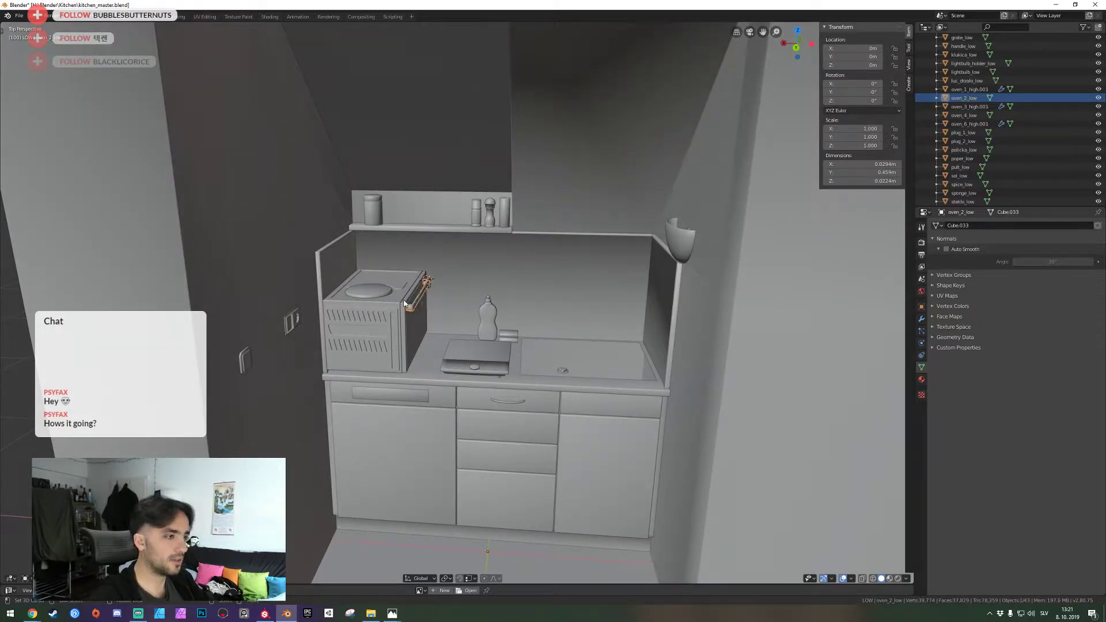
key("KP_Decimal")
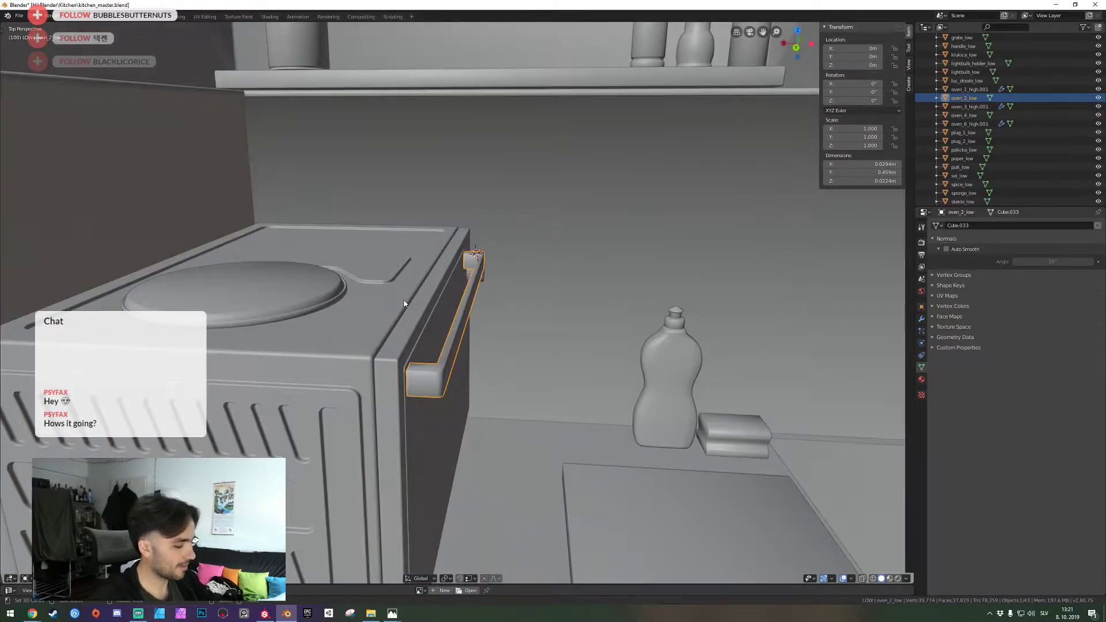
key("KP_Divide")
key("shift+grave")
key("w")
left_click(457, 303)
key("Tab")
key("shift+grave")
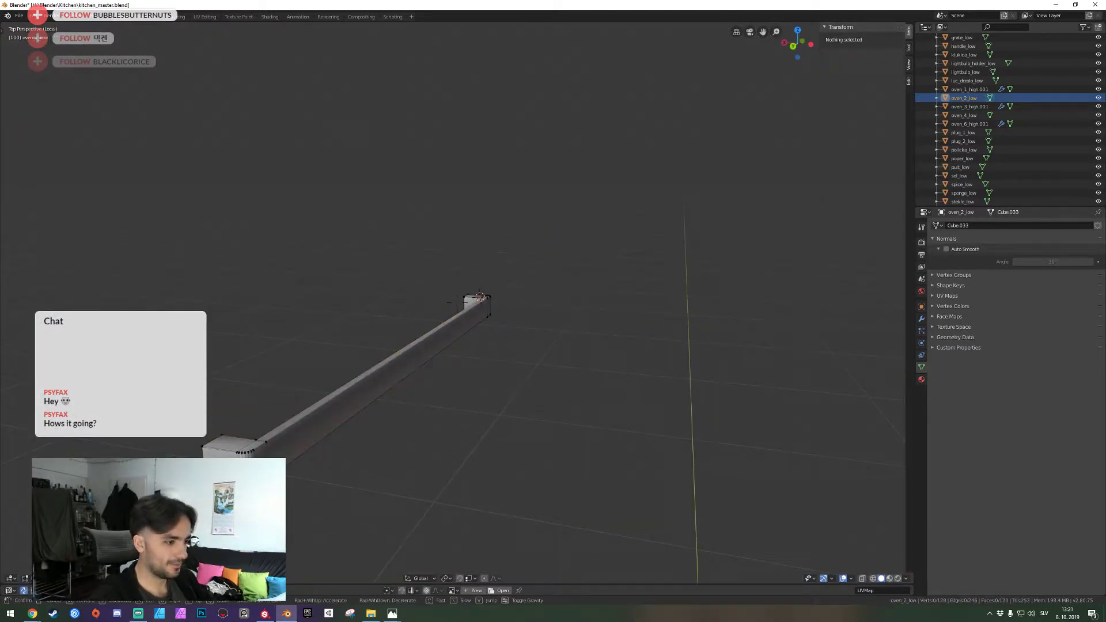
Dissolve the extra bevel edge loop around the rear end face of one of the handle's end blocks
key("w")
key("d")
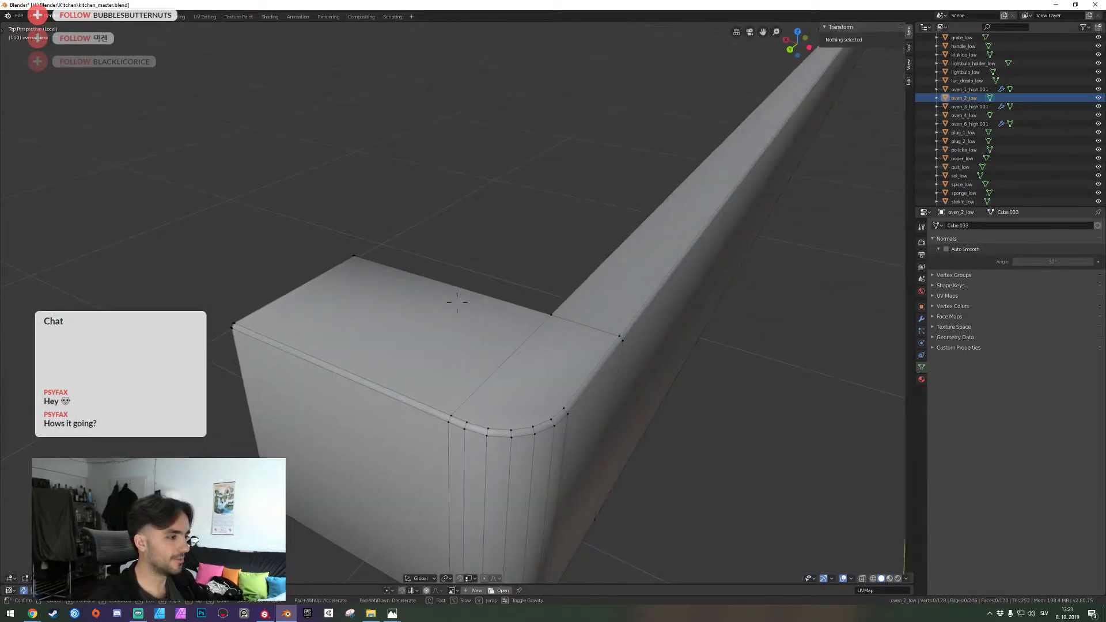
left_click(457, 303)
key("shift+grave")
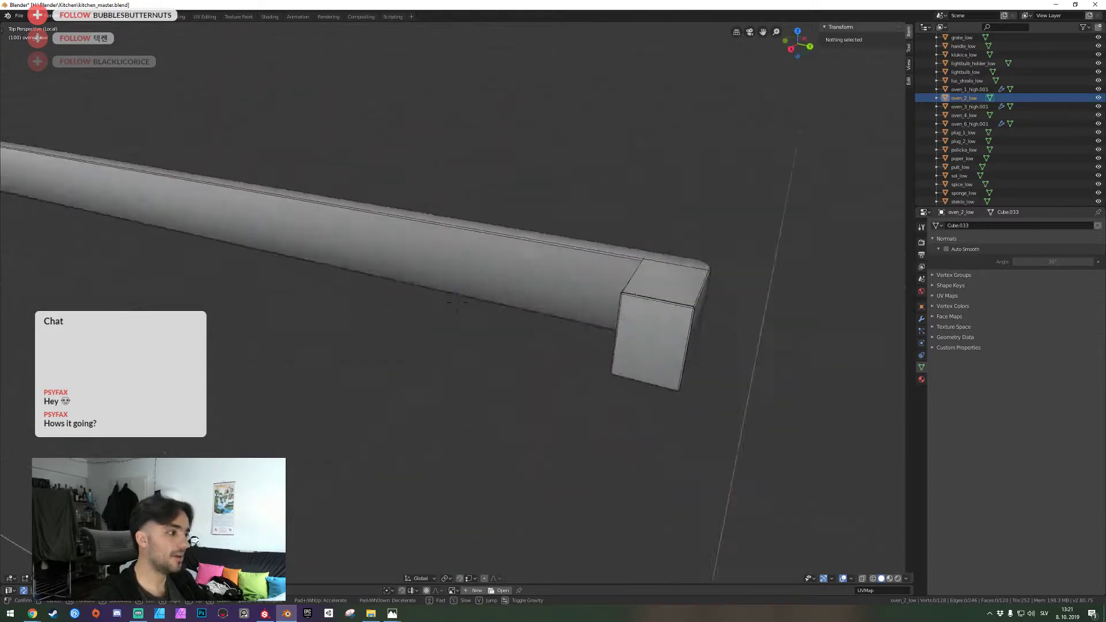
left_click(457, 303)
key("shift+grave")
key("w")
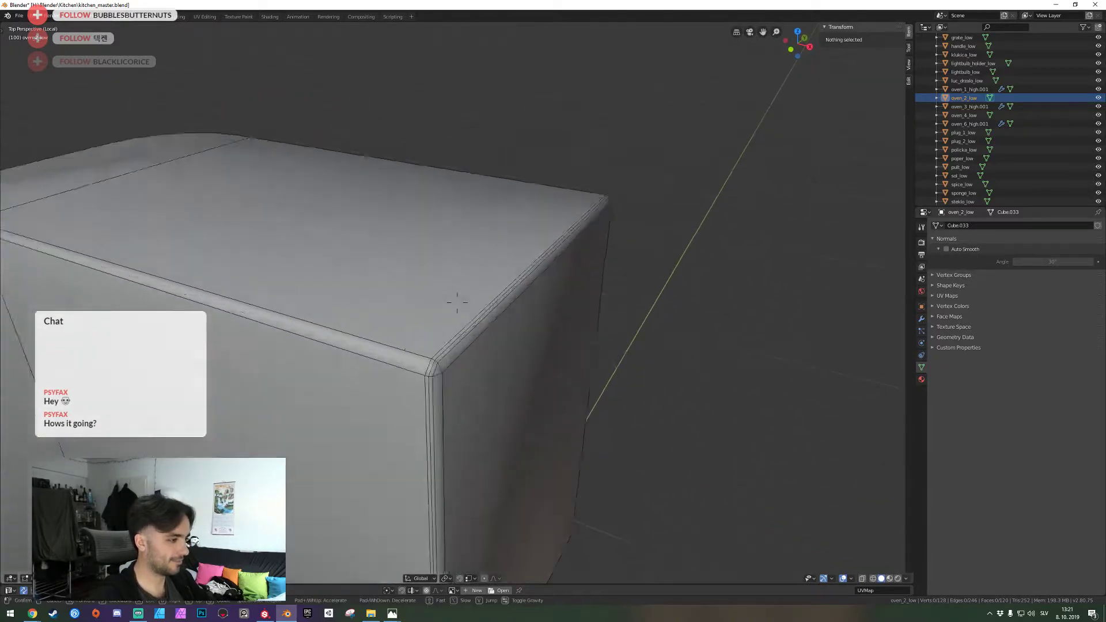
left_click(457, 302)
left_click(462, 351, "alt")
key("ctrl+x")
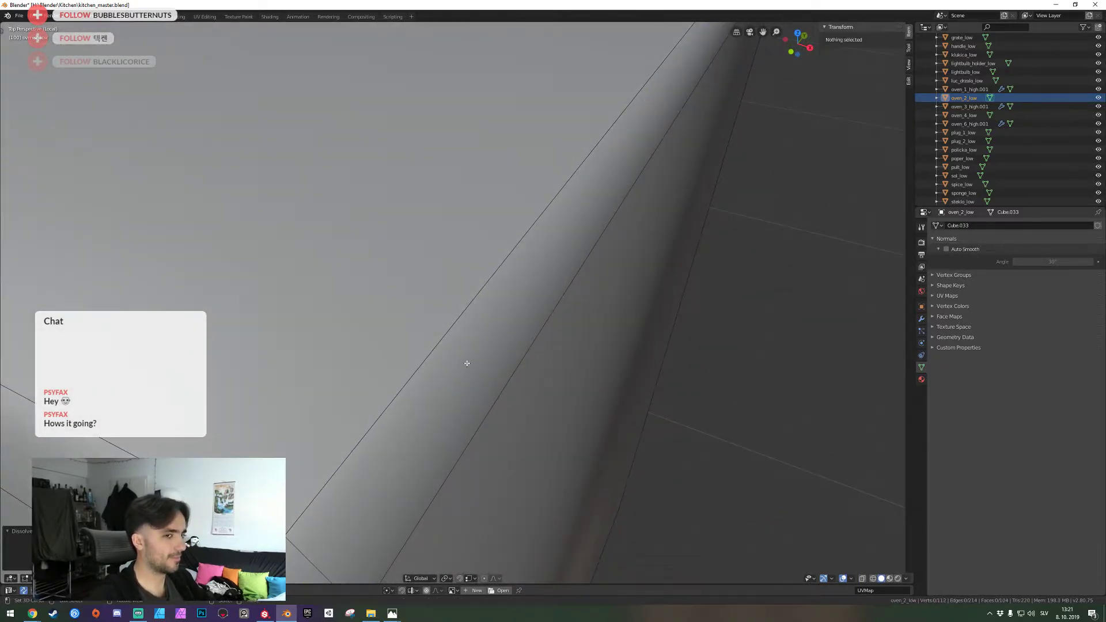
scroll(457, 303, "down", 5)
Delete the rear end face of that end block, leaving the block open
left_click(267, 364)
key("shift+grave")
key("a")
key("w")
left_click(457, 302)
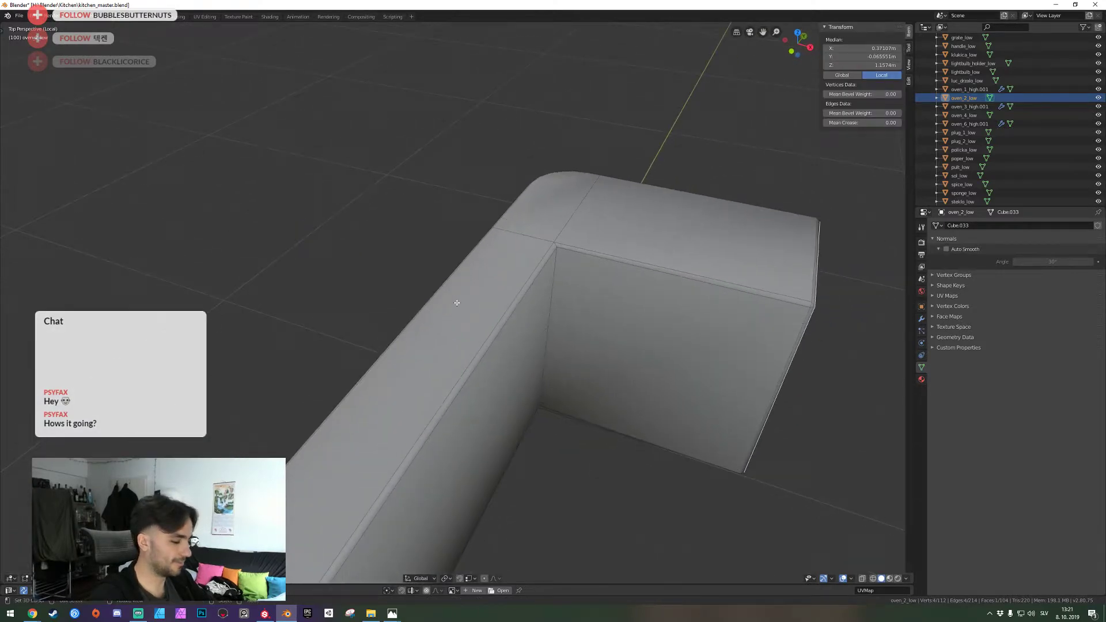
key("x")
left_click(457, 303)
Delete the matching rear end face of the end block at the handle's opposite end
key("shift+grave")
key("w")
key("d")
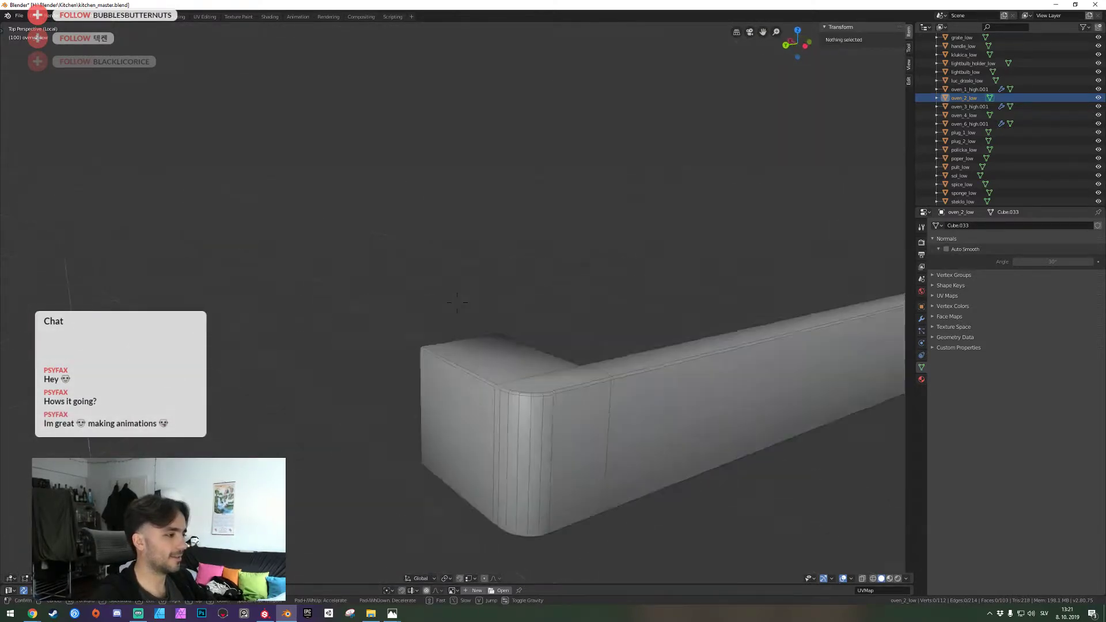
key("w")
key("s")
key("w")
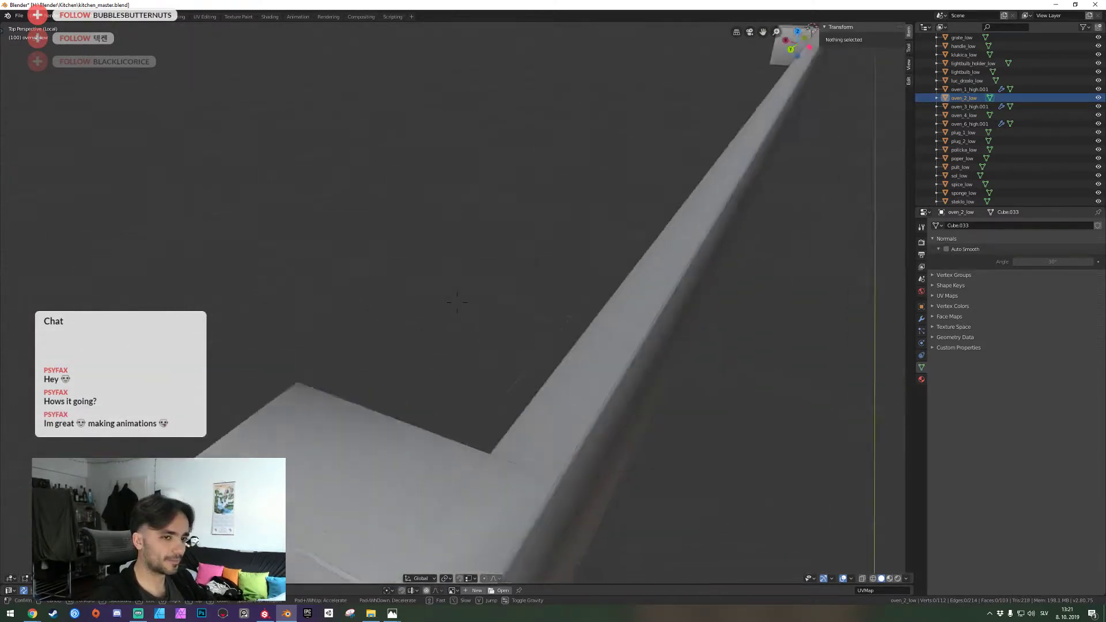
key("w")
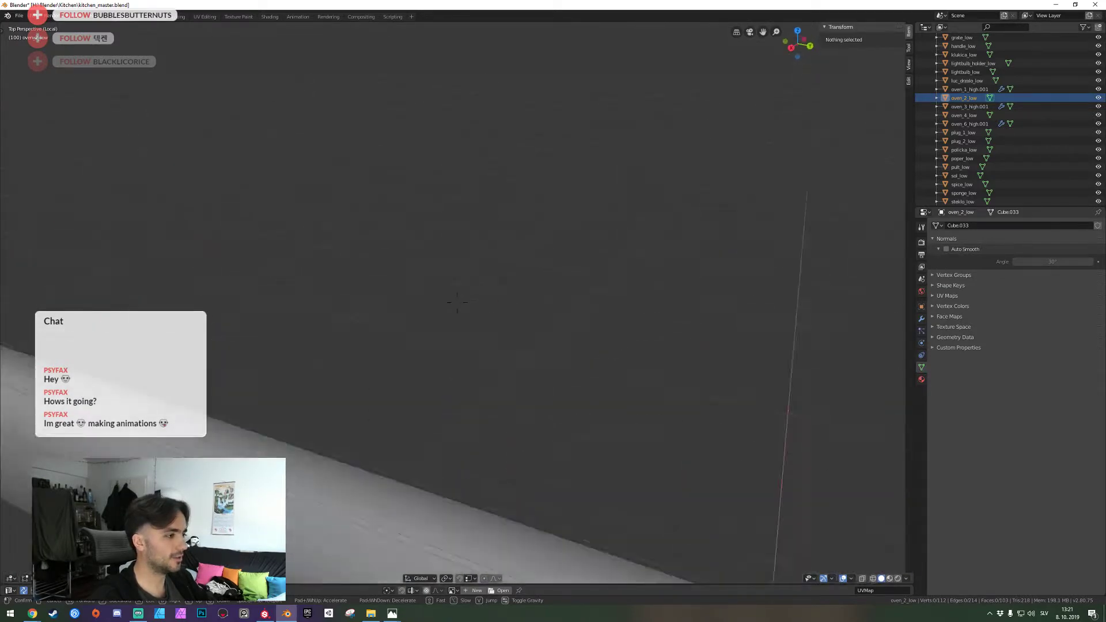
key("s")
key("w")
key("w")
left_click(458, 301)
right_click(379, 468)
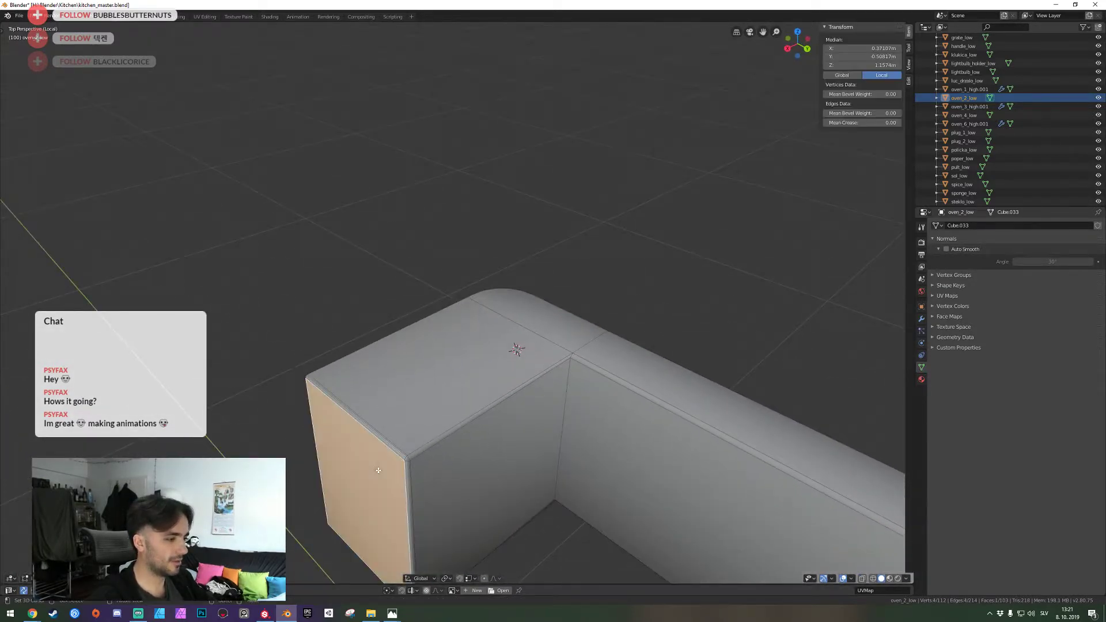
key("x")
left_click(378, 470)
Dissolve the extra bevel edge loop around the open rear rim of this opposite end block
key("shift+grave")
key("w")
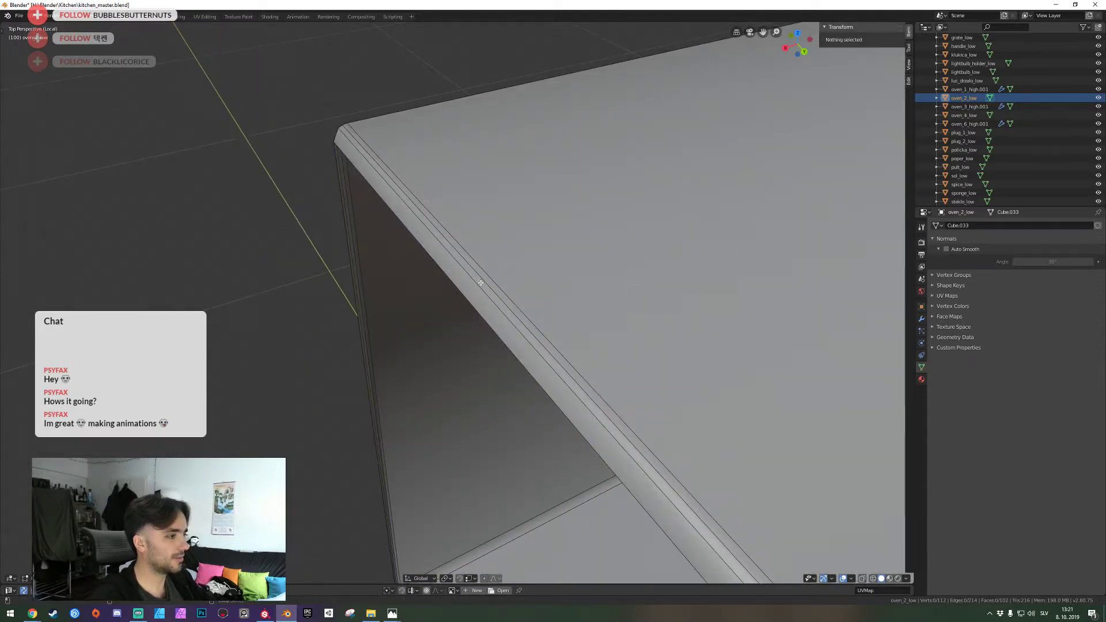
left_click(481, 282, "alt")
key("ctrl+x")
Connect the first pair of matching rounded-corner vertices at the handle's two ends with an edge along the top surface
key("shift+grave")
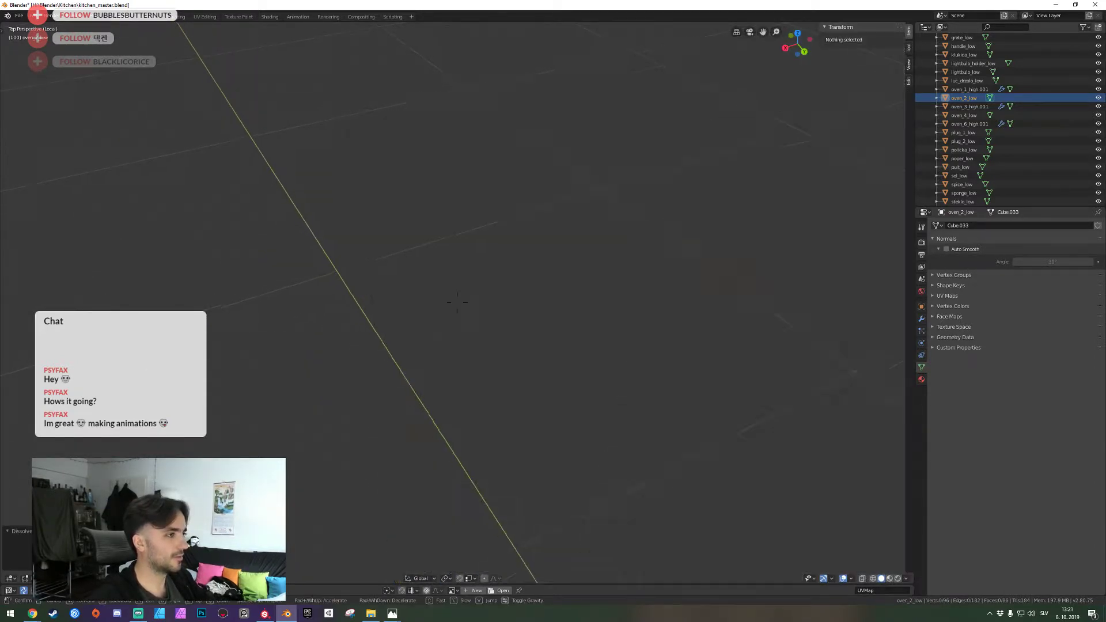
key("w")
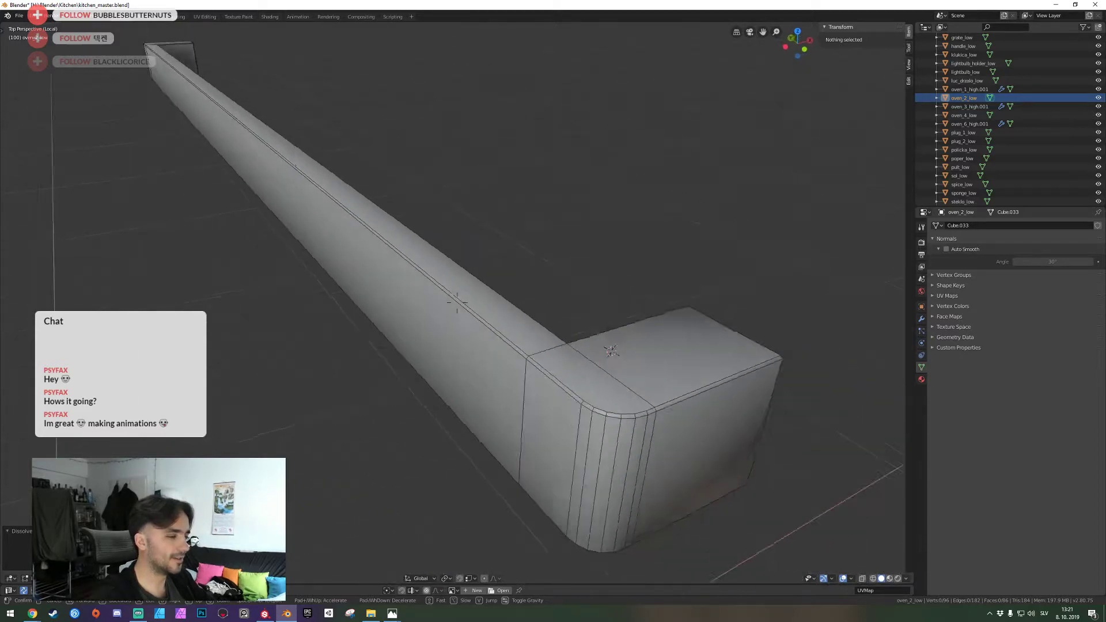
key("s")
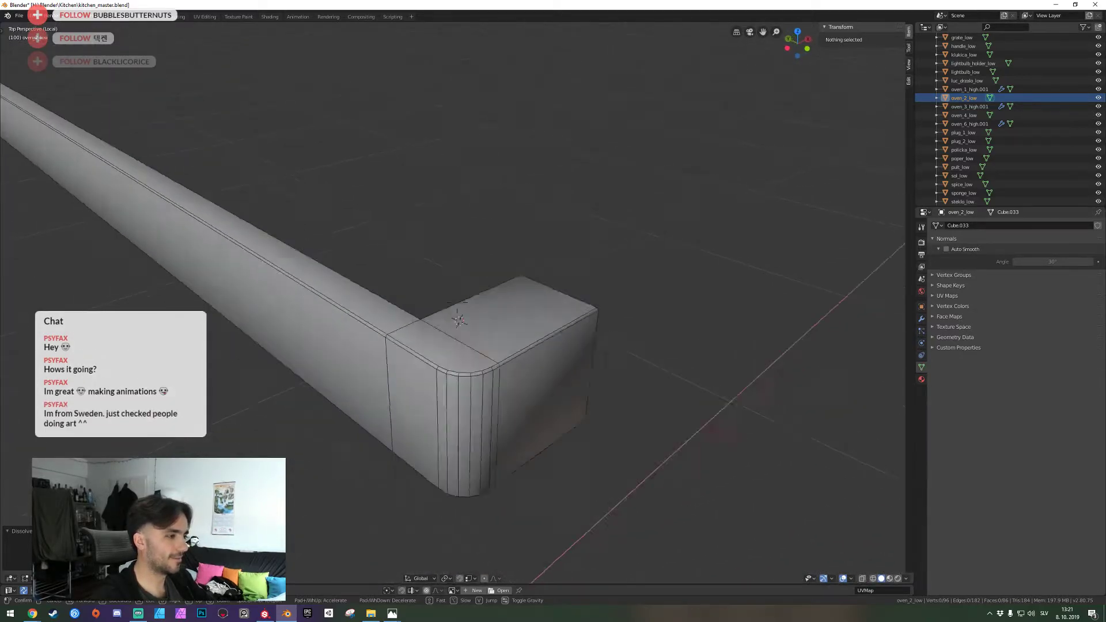
key("w")
left_click(457, 303)
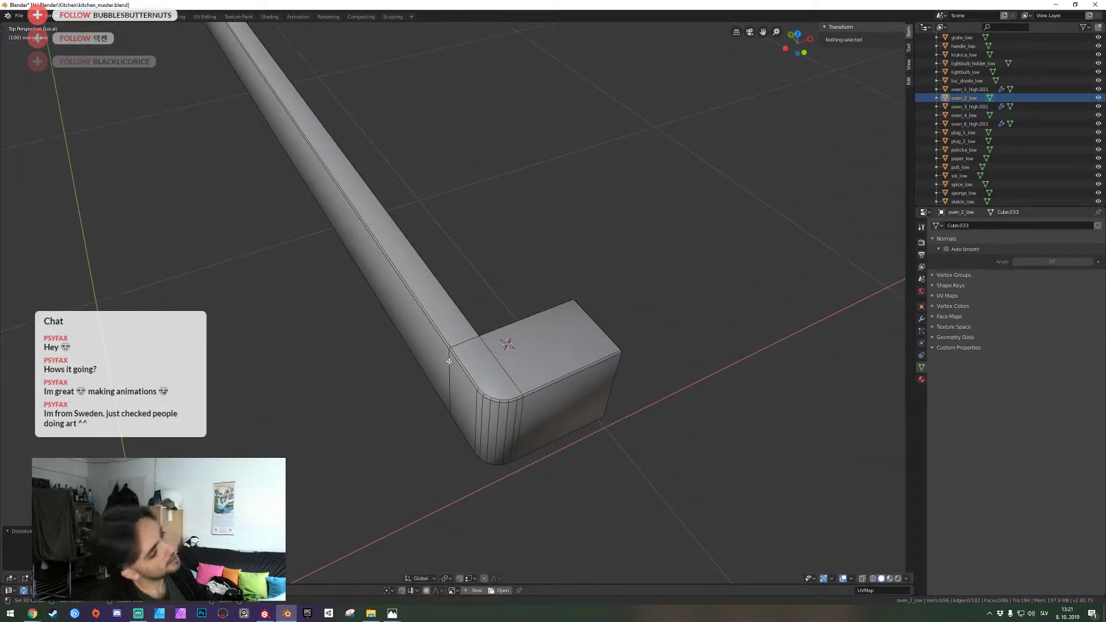
key("a")
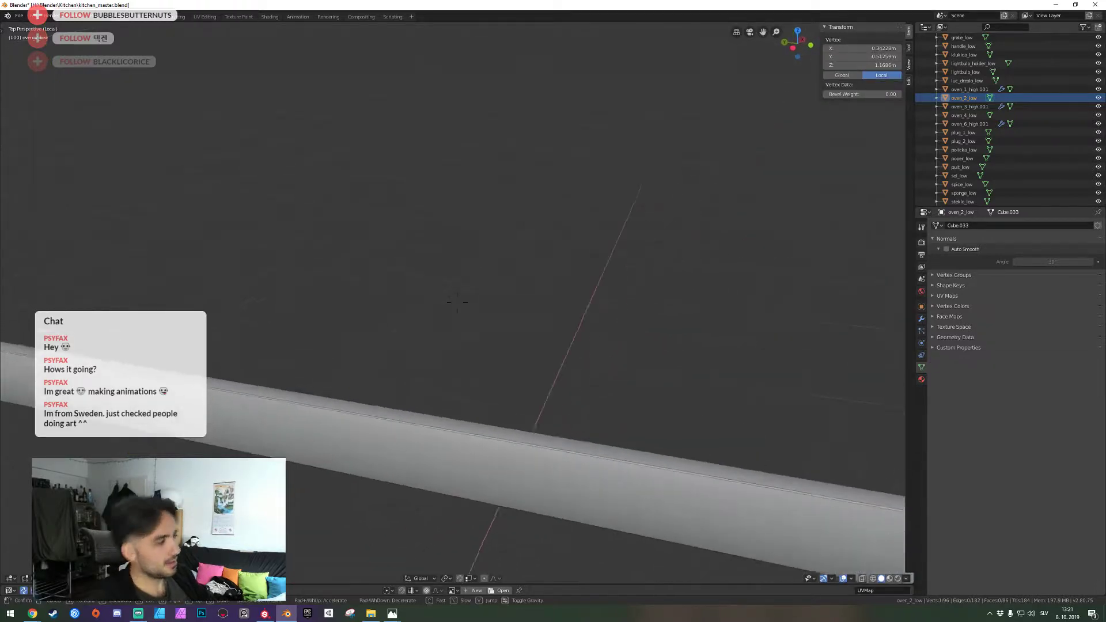
key("w")
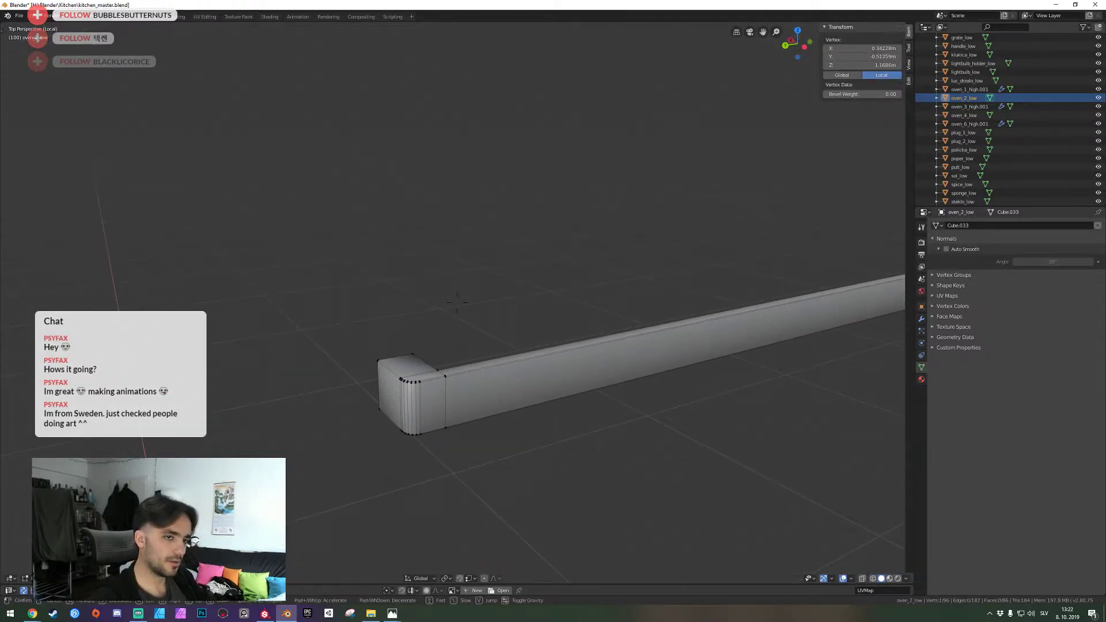
left_click(478, 355)
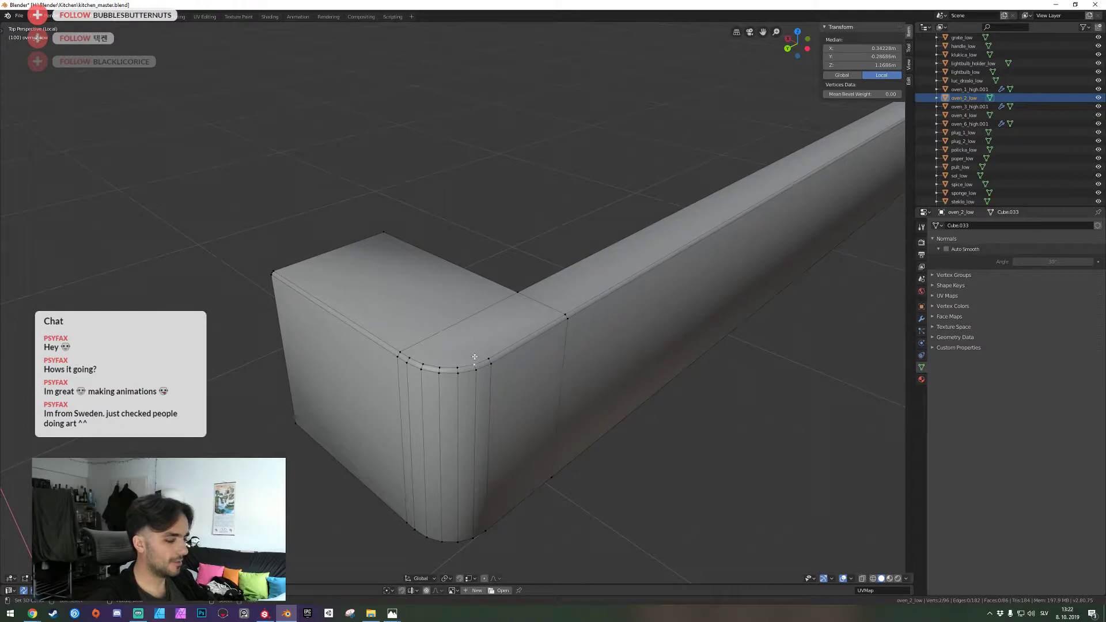
Connect the second and third pairs of matching rounded-corner vertices across the handle's top surface
key("shift+grave")
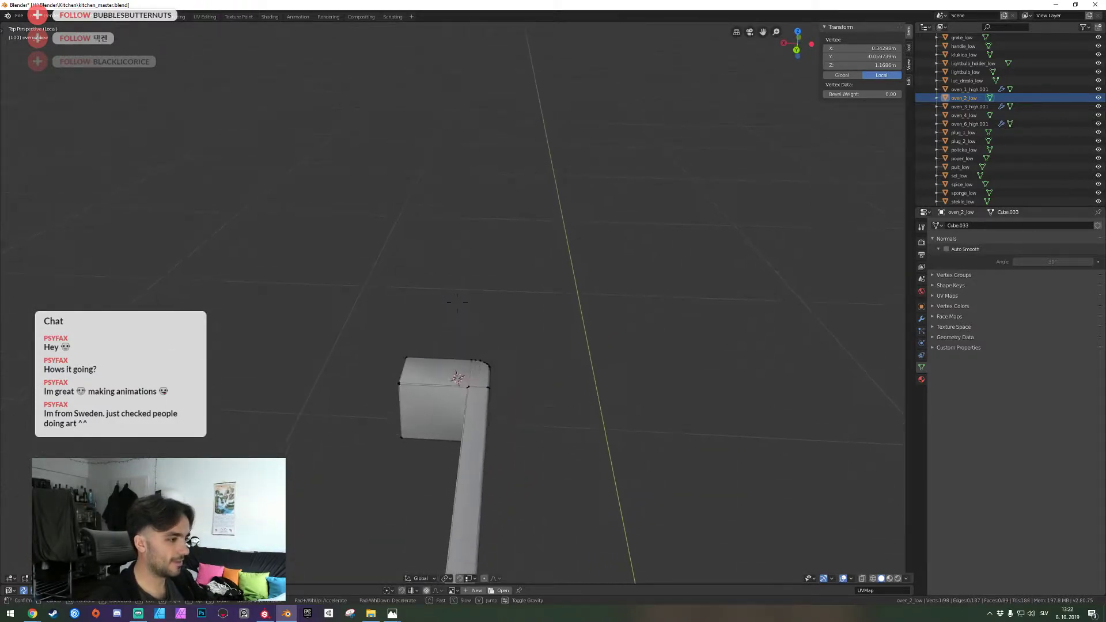
key("d")
left_click(439, 286)
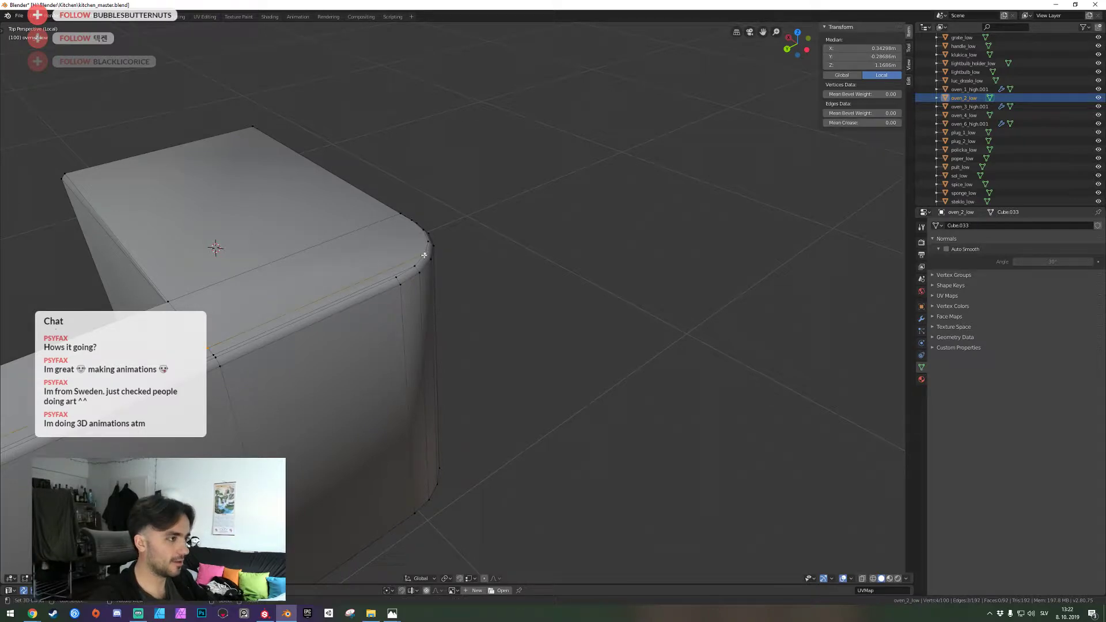
key("a")
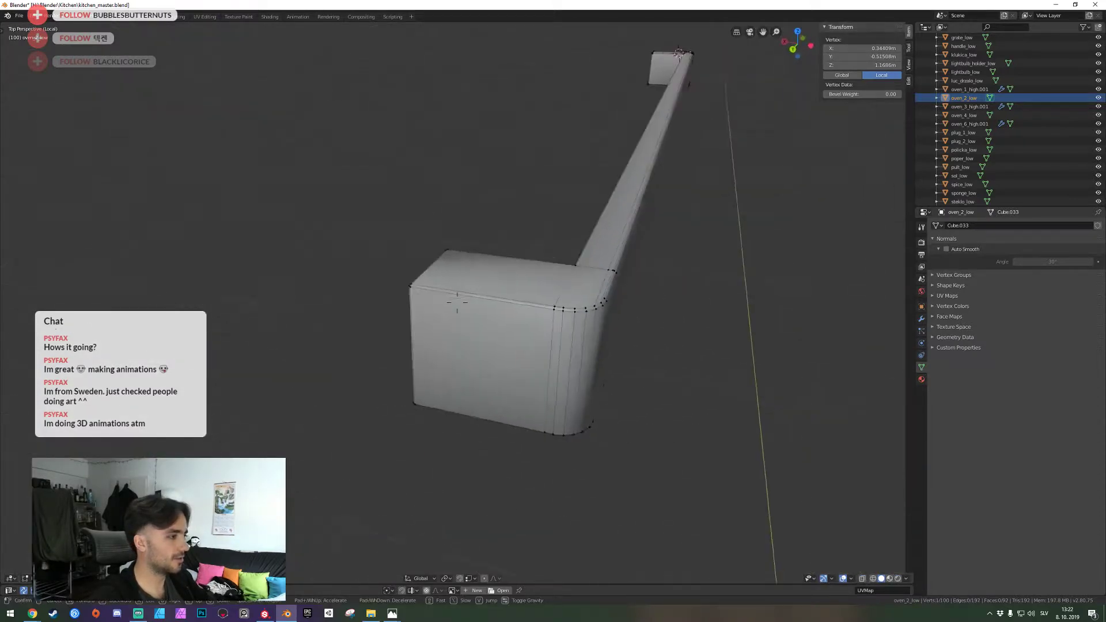
key("w")
key("s")
left_click(457, 302)
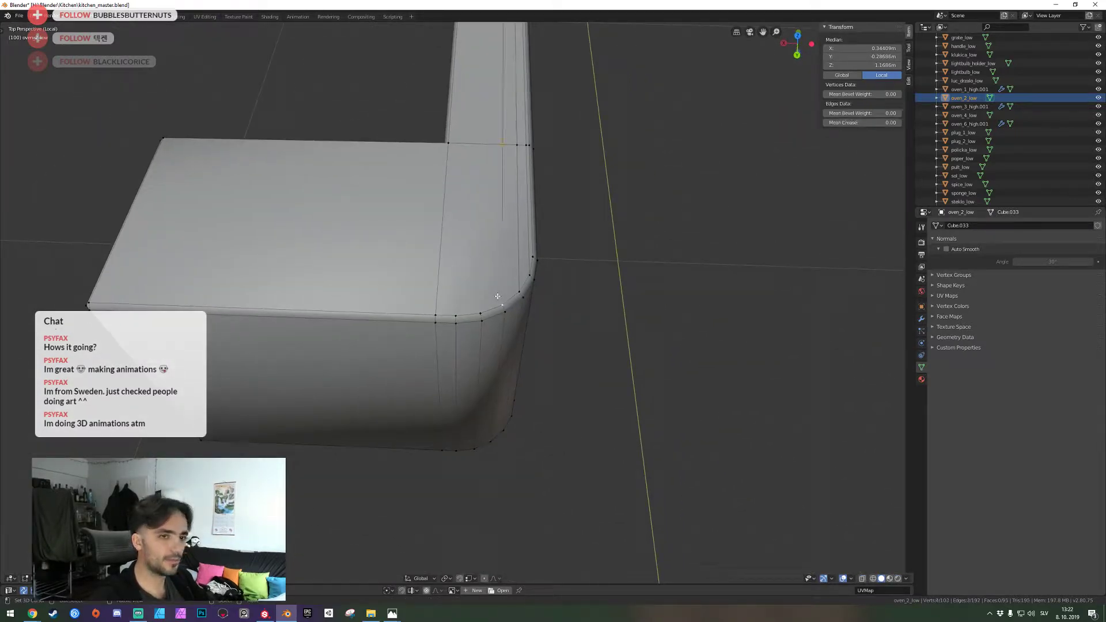
Clear the selection and connect the fourth pair of matching rounded-corner vertices along the handle's top
key("shift+grave")
key("s")
left_click(457, 303)
key("alt+a")
right_click(476, 319)
key("shift+grave")
key("s")
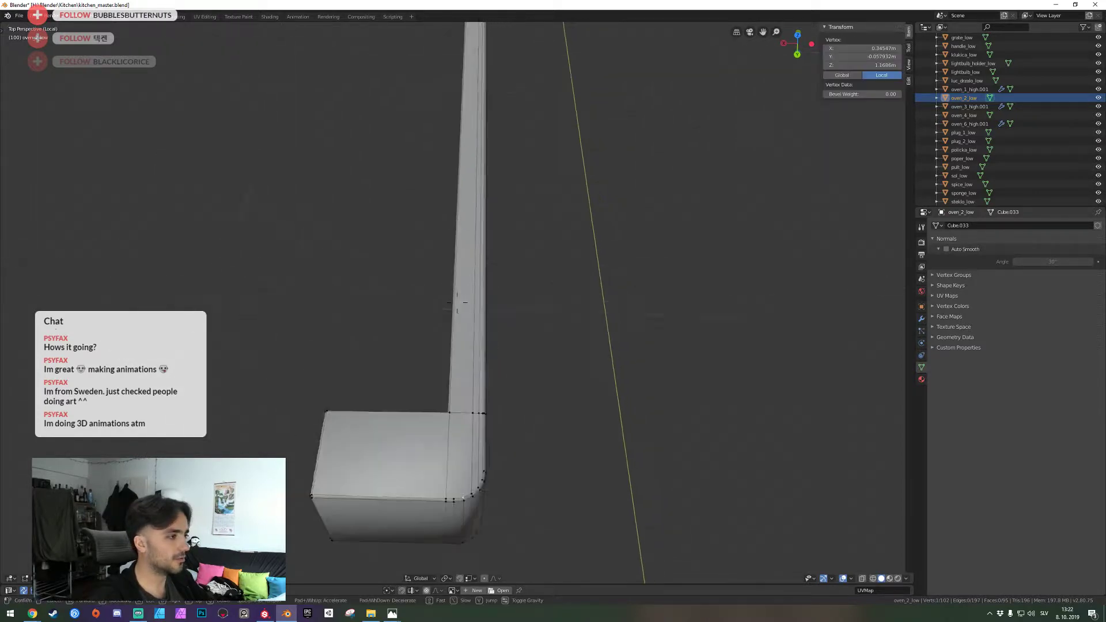
key("w")
left_click(457, 302)
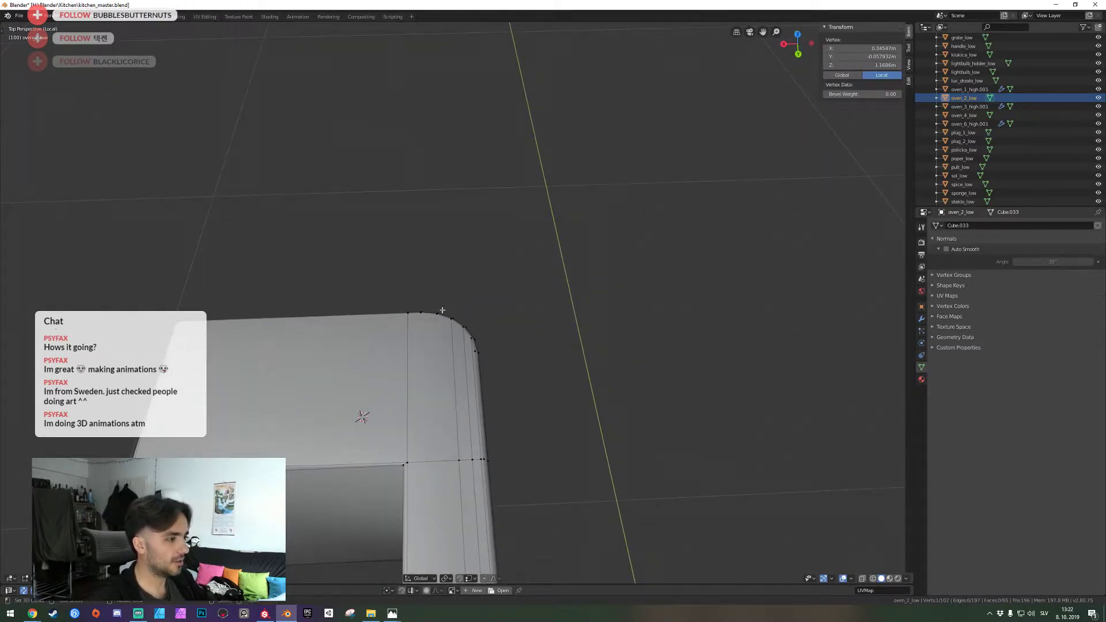
Connect the fifth pair of matching rounded-corner vertices along the handle's top and save the file
key("shift+grave")
key("s")
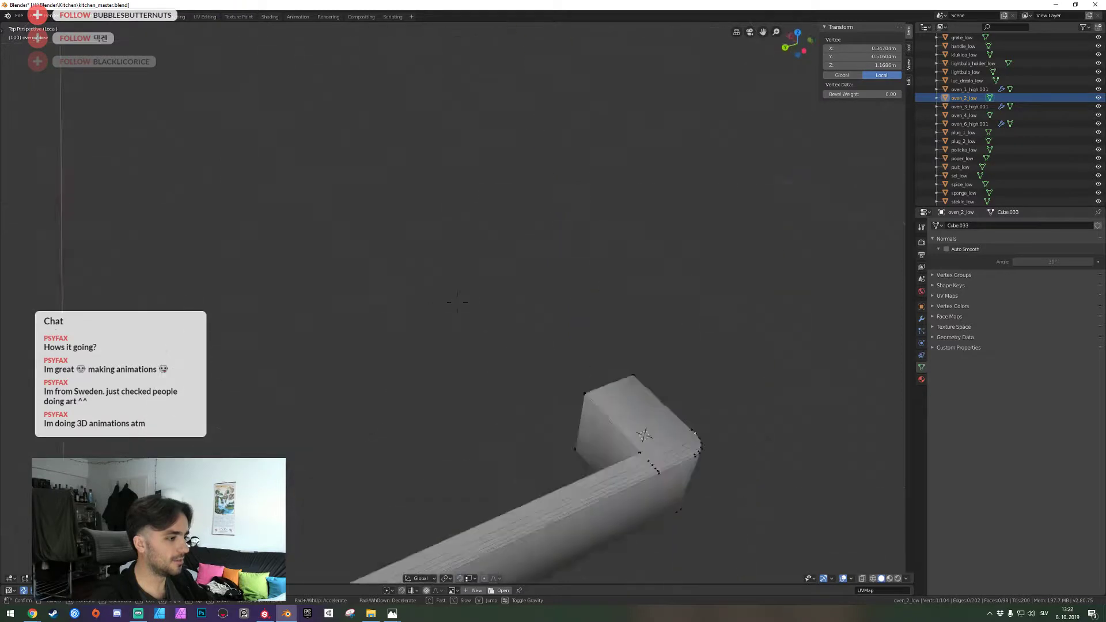
key("w")
key("w")
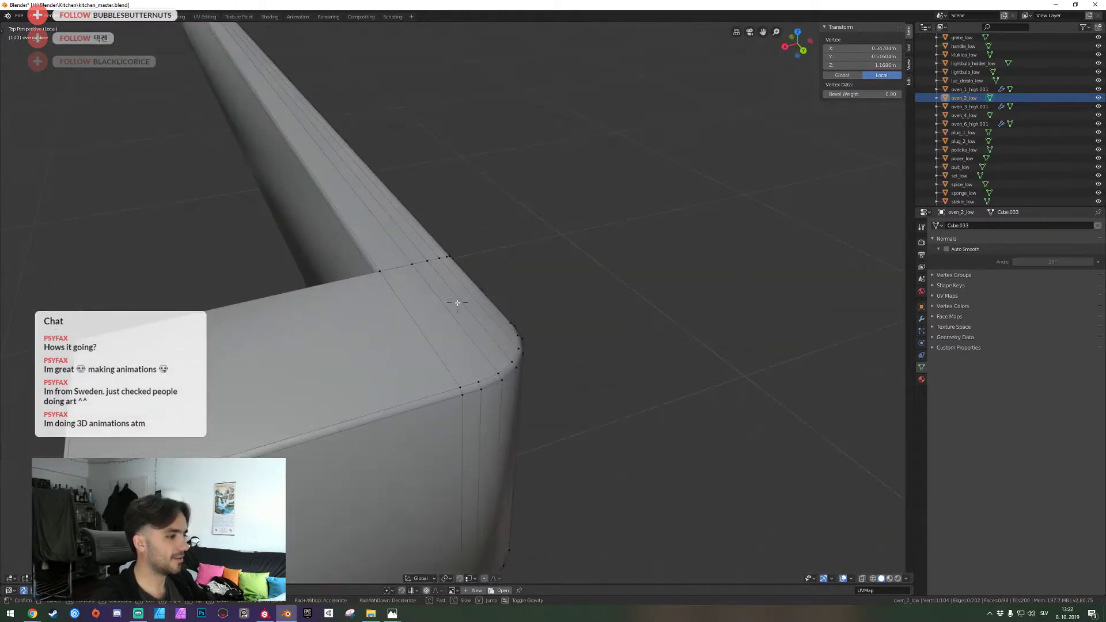
key("shift+grave")
key("s")
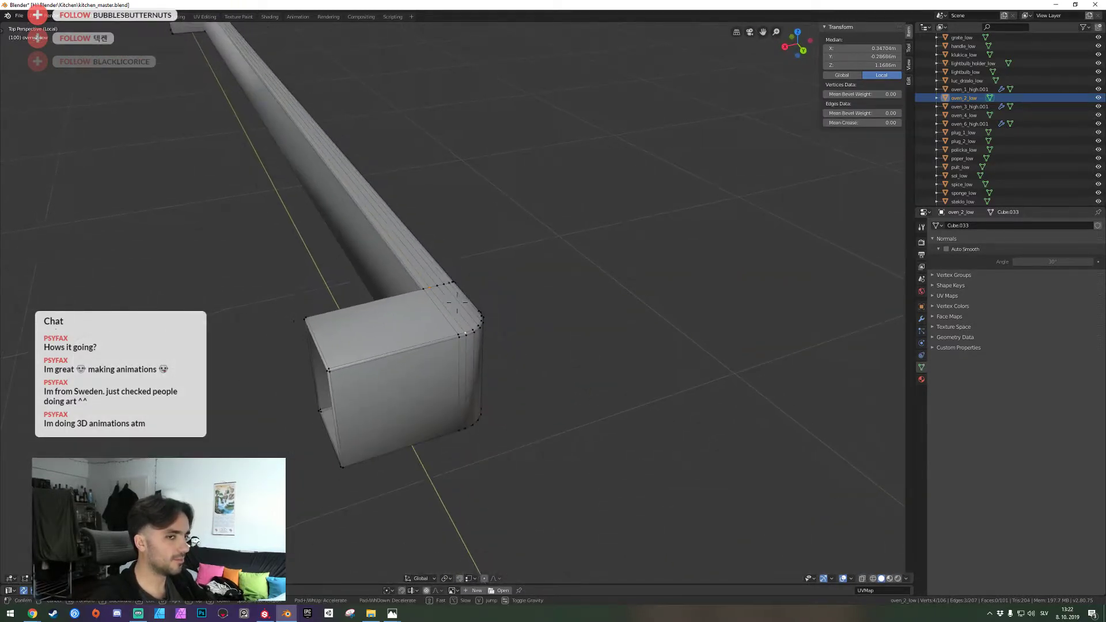
Mark the upper and lower edge loops around the handle's outer side as UV seams
key("shift+grave")
key("w")
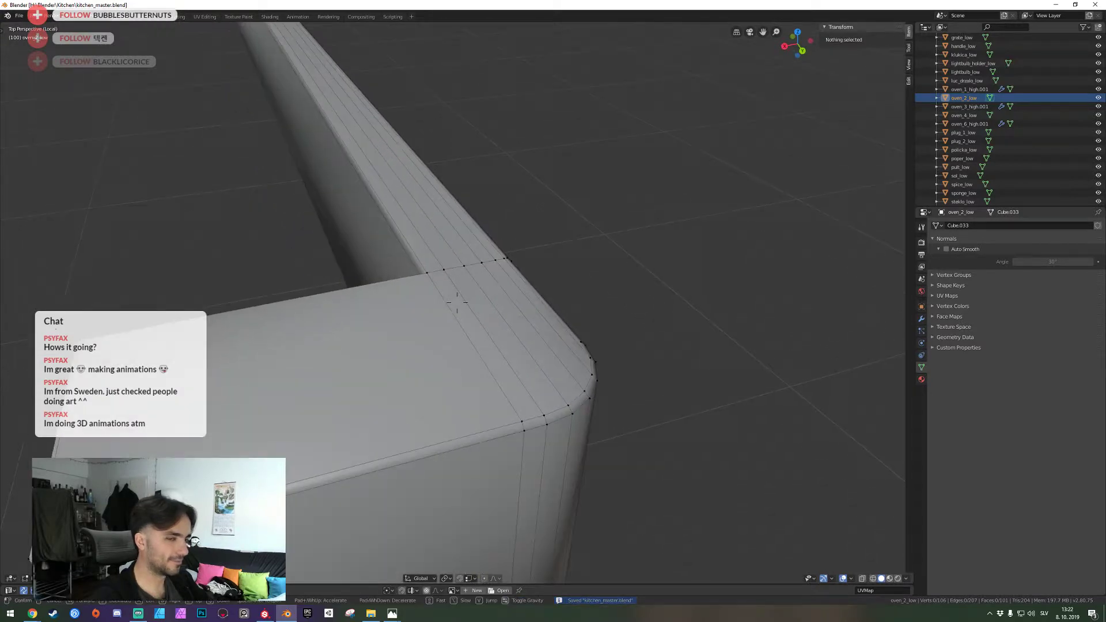
key("s")
key("a")
key("d")
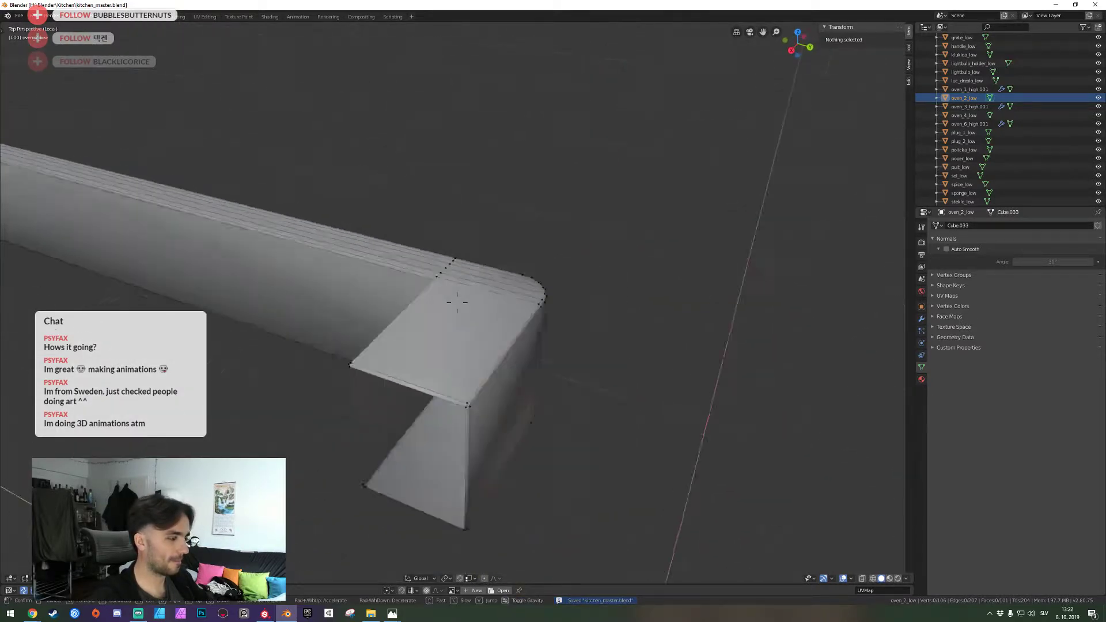
left_click(458, 302)
key("2")
right_click(428, 366, "alt")
key("shift+grave")
key("q")
left_click(457, 303)
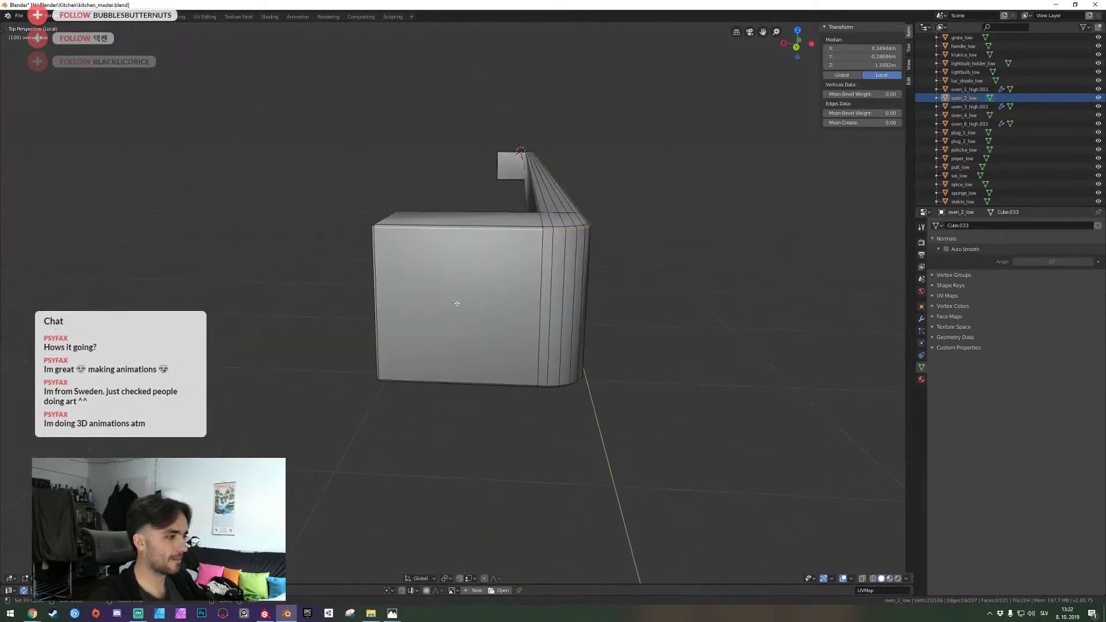
right_click(468, 379)
left_click(468, 378)
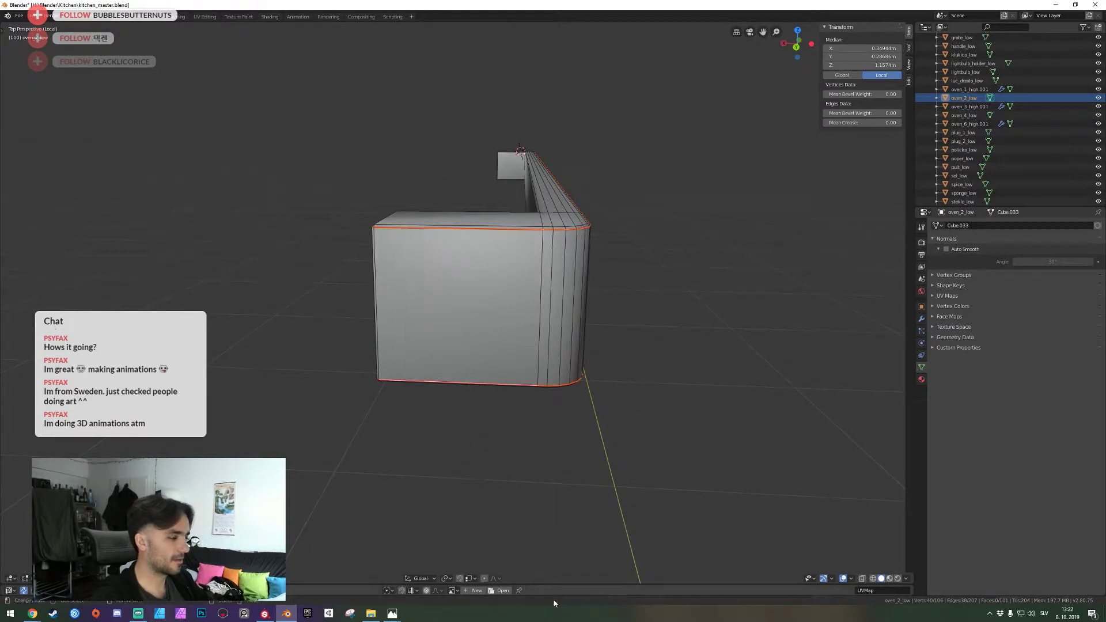
Enlarge the UV Editor to show the handle's UV layout
left_click_drag(558, 585, 536, 223)
scroll(211, 290, "up", 4)
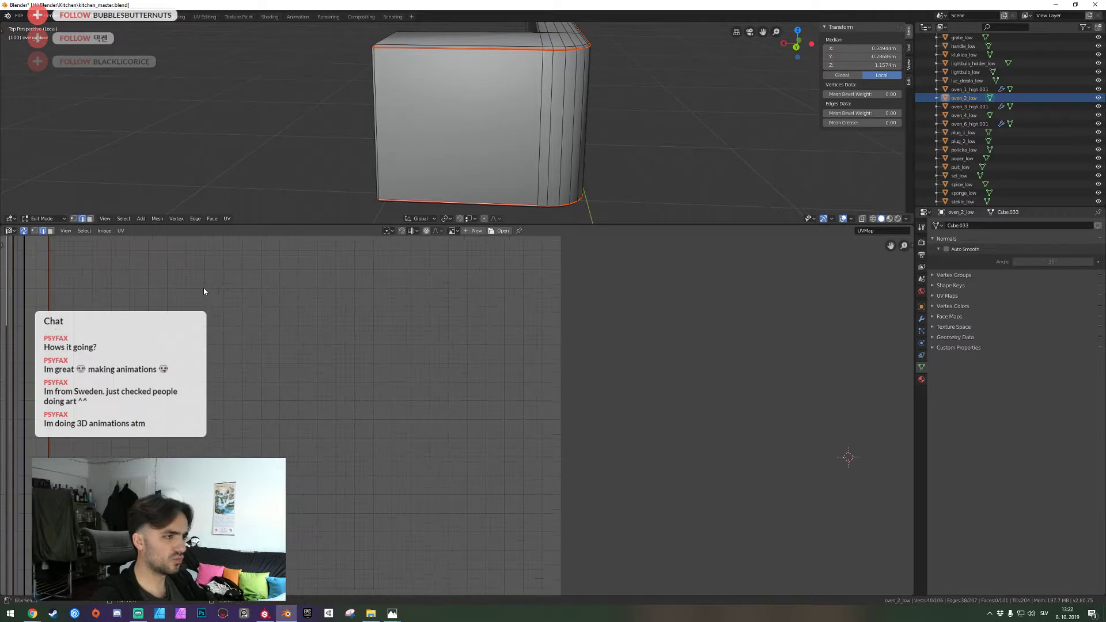
middle_click_drag(205, 290, 325, 388)
Mark the upper and lower edge loops along the handle's inner side, including the end blocks, as UV seams
key("shift+grave")
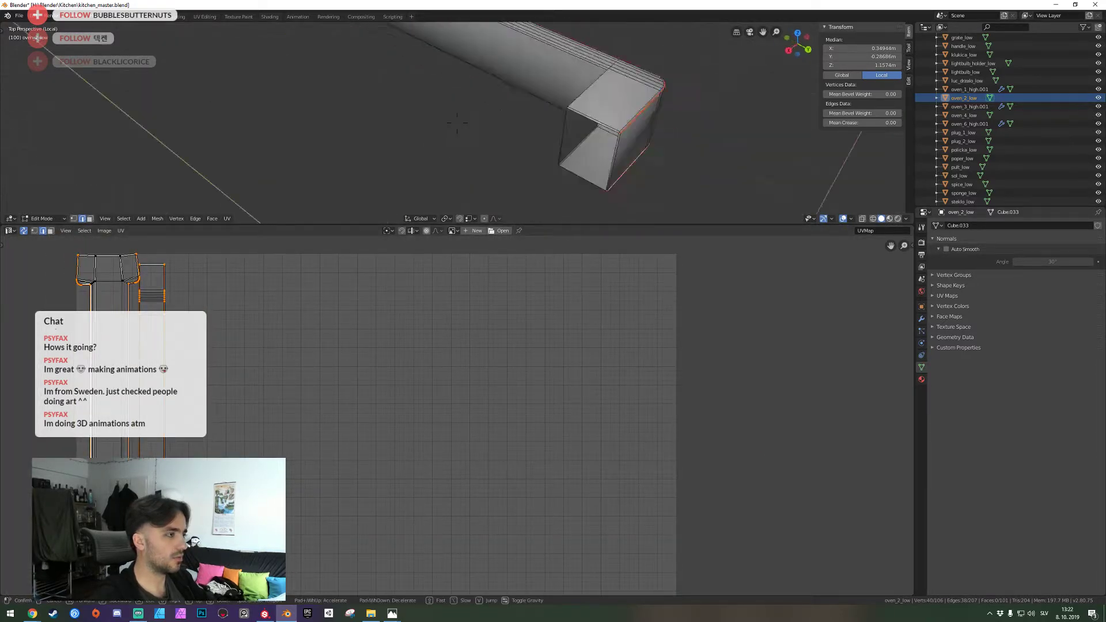
left_click(457, 123)
key("alt+a")
right_click(468, 93, "alt")
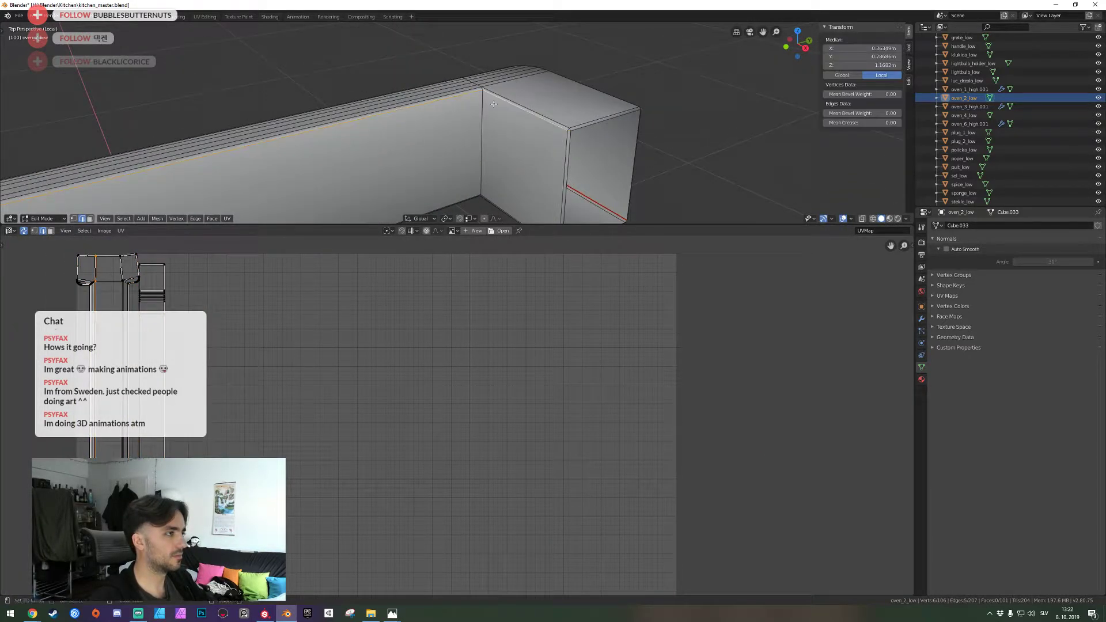
key("shift+grave")
left_click(457, 123)
key("shift+grave")
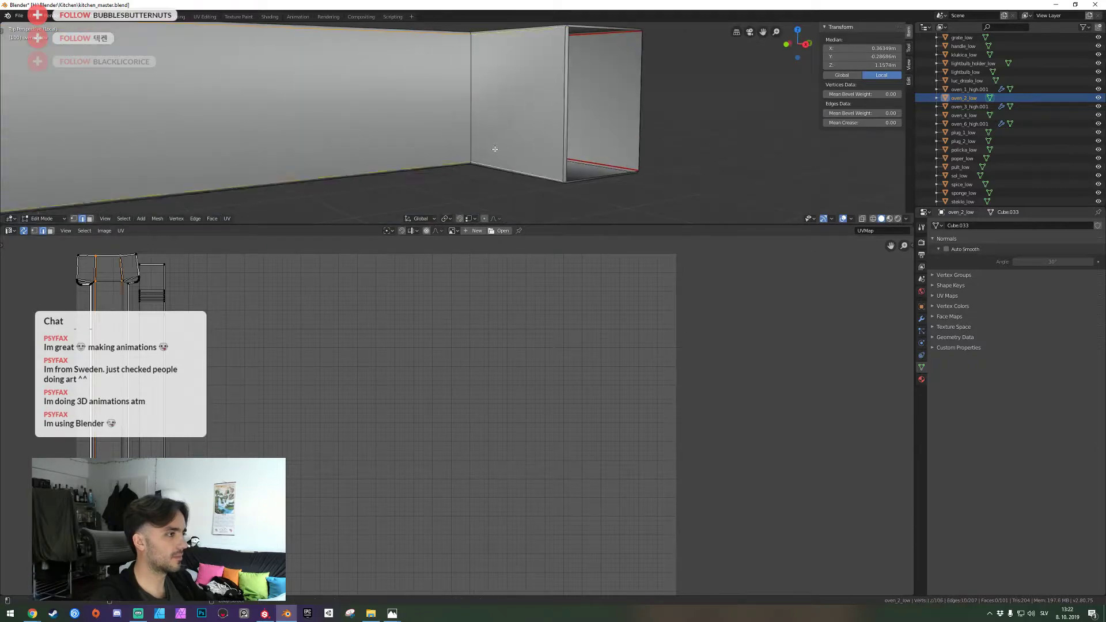
right_click(495, 149)
left_click(495, 149)
scroll(455, 336, "up", 4)
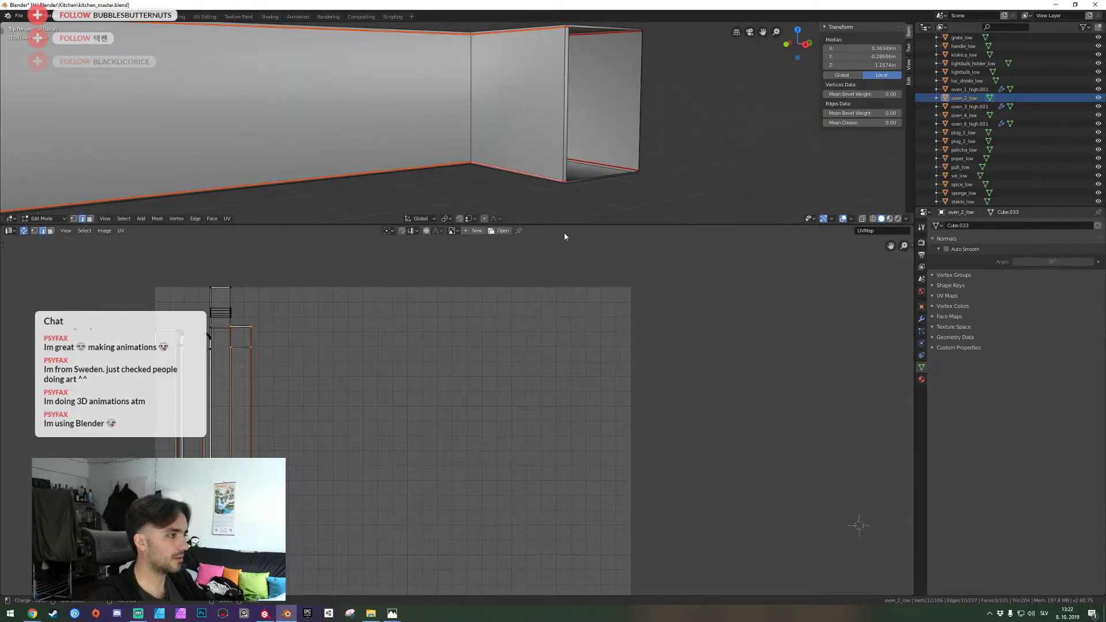
Minimize the UV Editor, return the handle to Object Mode in the full scene, and save the file
left_click_drag(569, 225, 569, 588)
key("KP_Divide")
key("Tab")
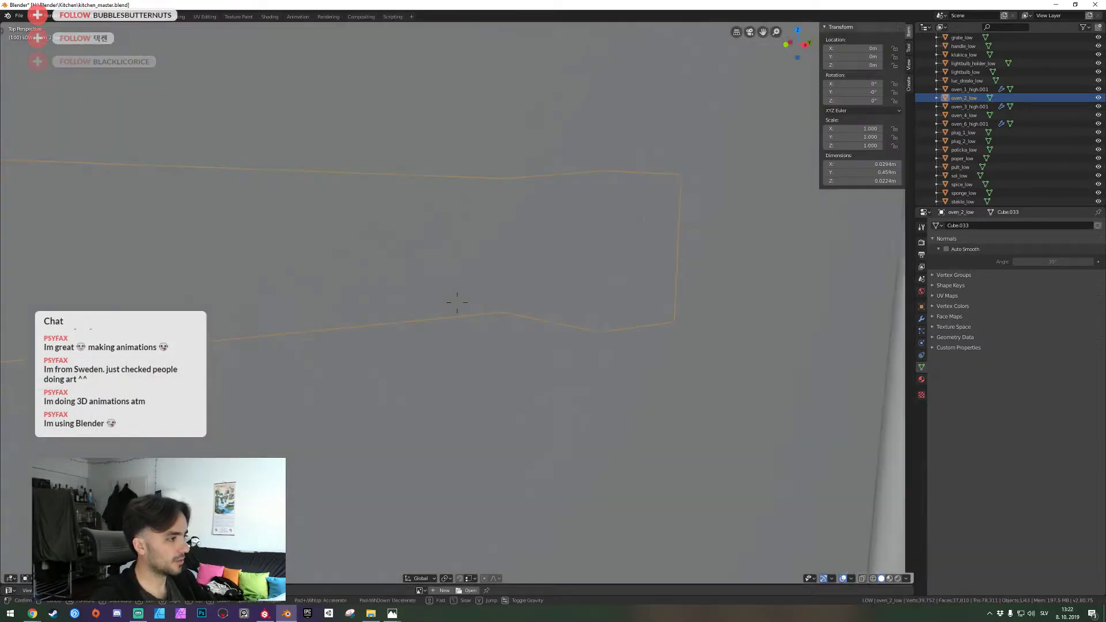
scroll(557, 384, "down", 10)
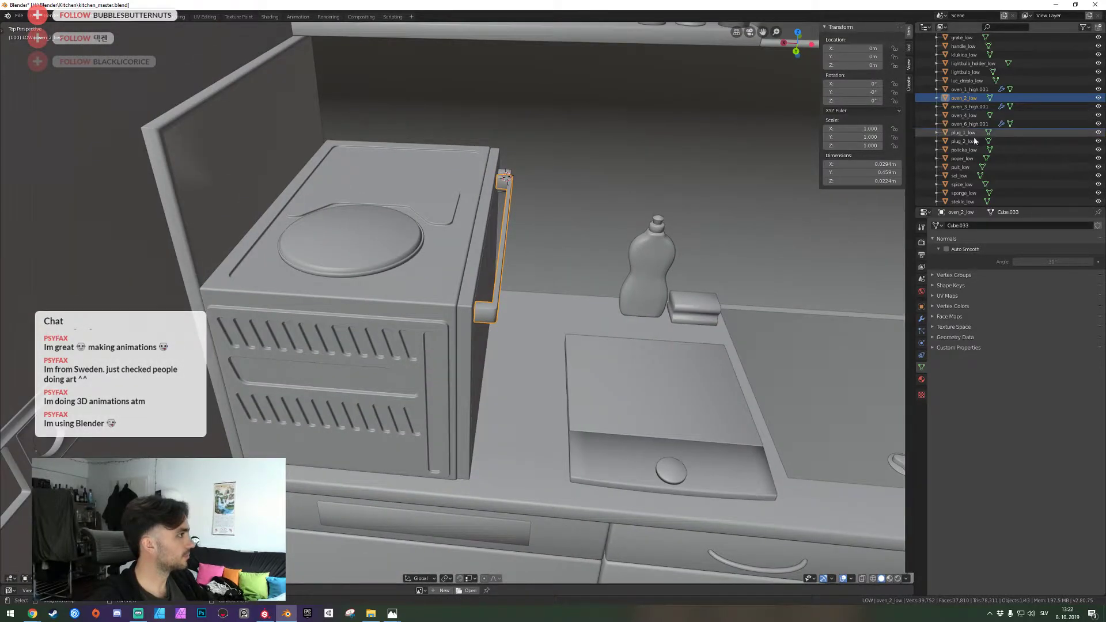
key("shift+grave")
key("w")
left_click(457, 303)
key("ctrl+s")
key("shift+grave")
left_click(458, 303)
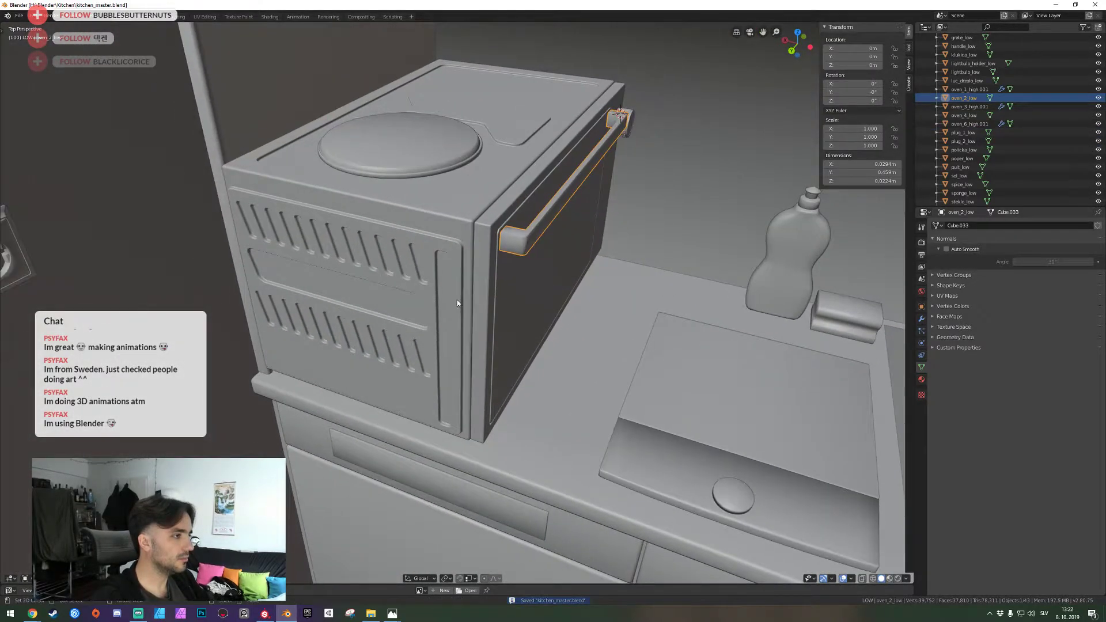
Isolate the oven door in local view for mesh editing and save the file
left_click(496, 280)
key("KP_Divide")
key("Tab")
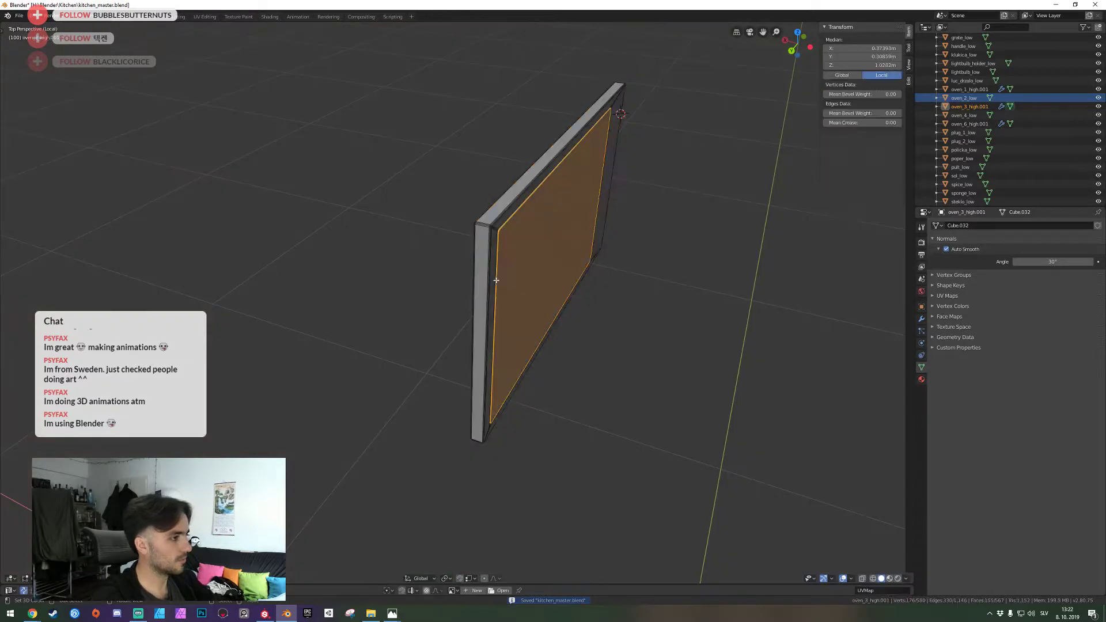
key("shift+grave")
left_click(458, 303)
key("ctrl+s")
Delete the large flat face of the door's inset front panel
key("shift+grave")
key("d")
key("w")
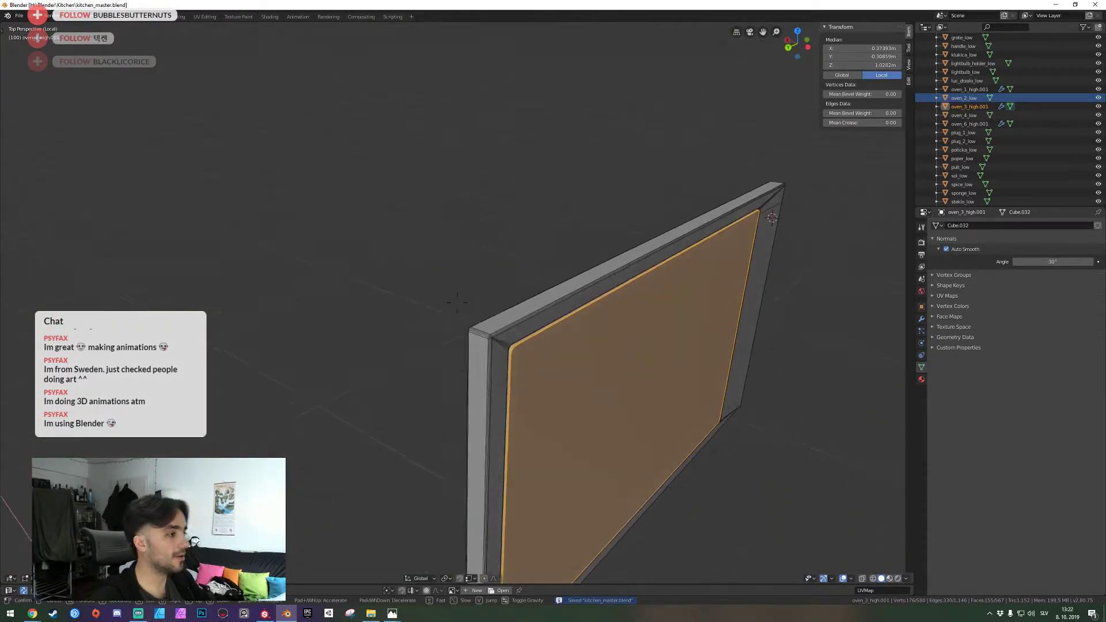
key("a")
key("d")
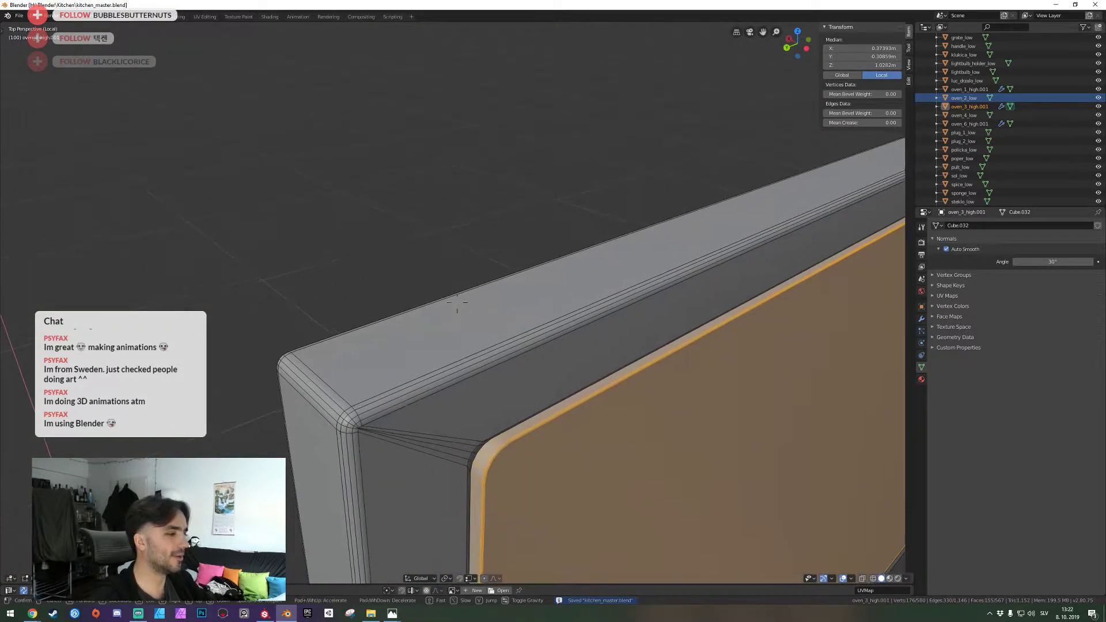
key("d")
left_click(458, 303)
right_click(456, 306)
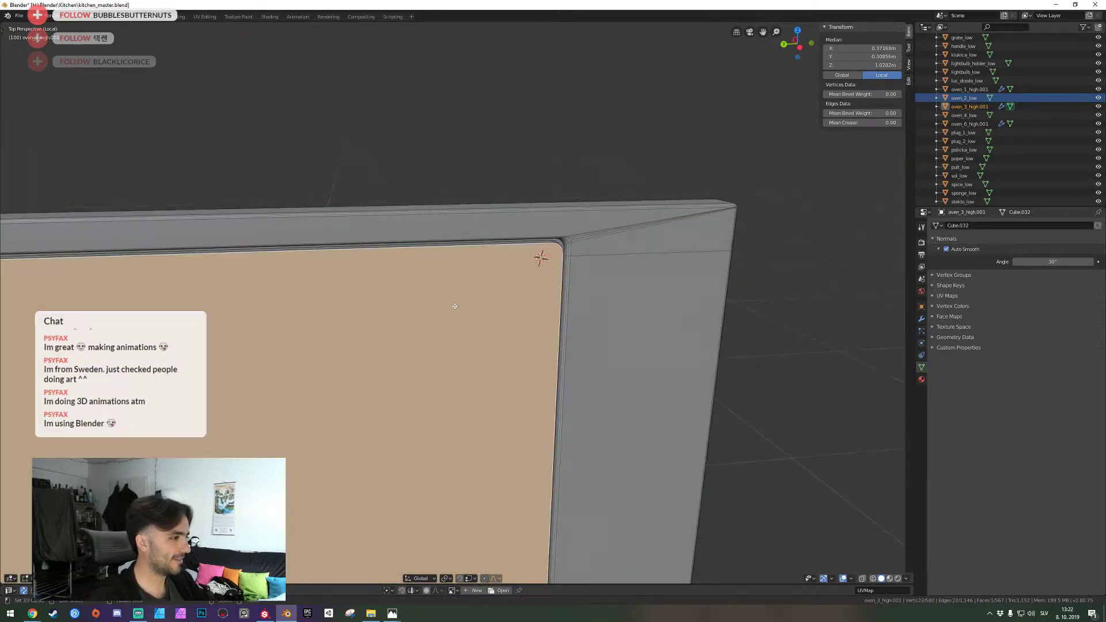
key("x")
left_click(450, 314)
Fill faces across the panel opening starting from its upper edge, and undo the last two fills
key("shift+grave")
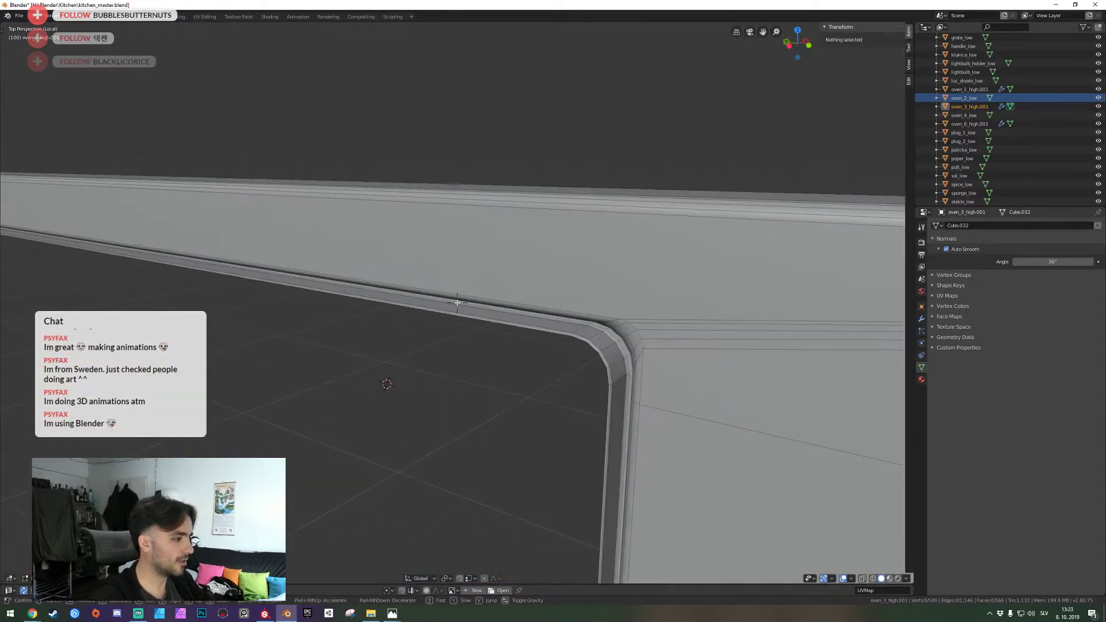
left_click(457, 301)
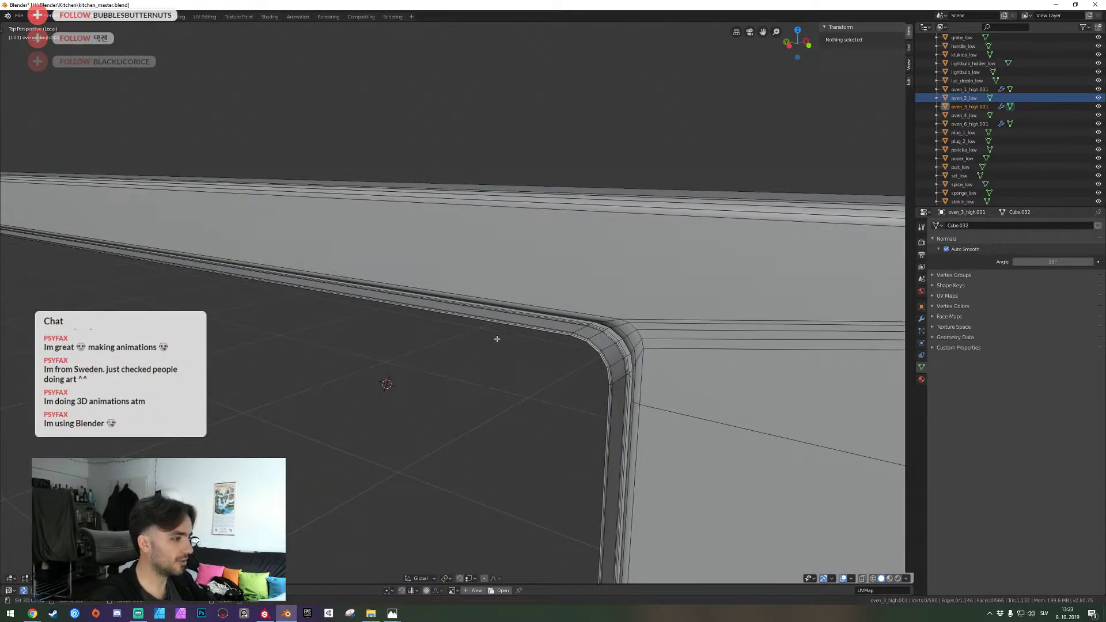
left_click(498, 334)
key("f")
key("f")
key("f")
key("f")
key("f")
key("shift+grave")
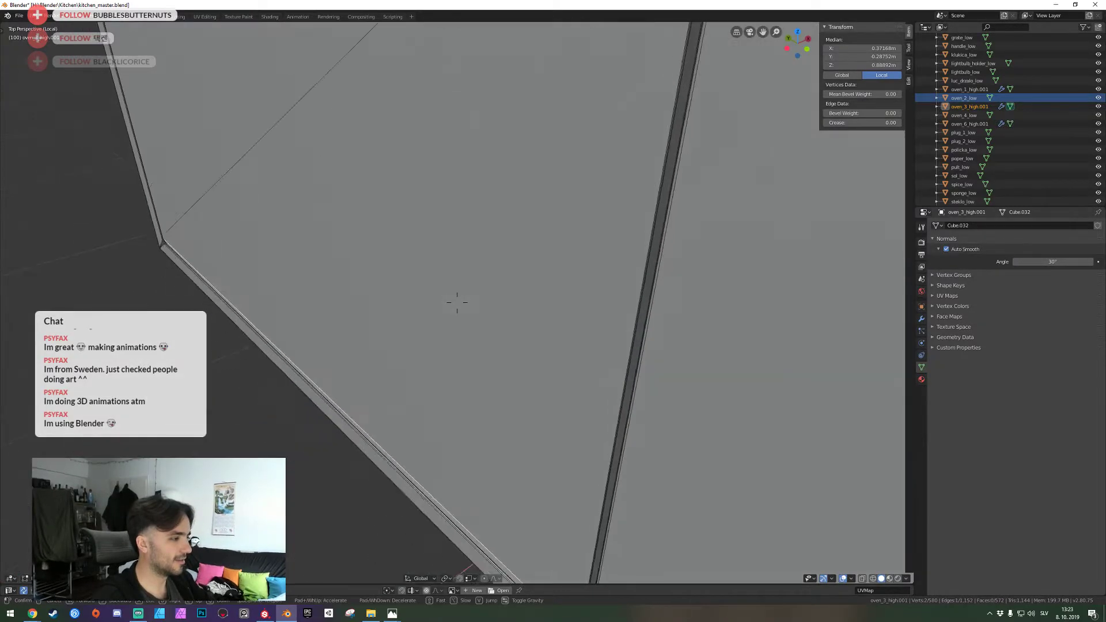
left_click(457, 303)
key("ctrl+z")
key("ctrl+z")
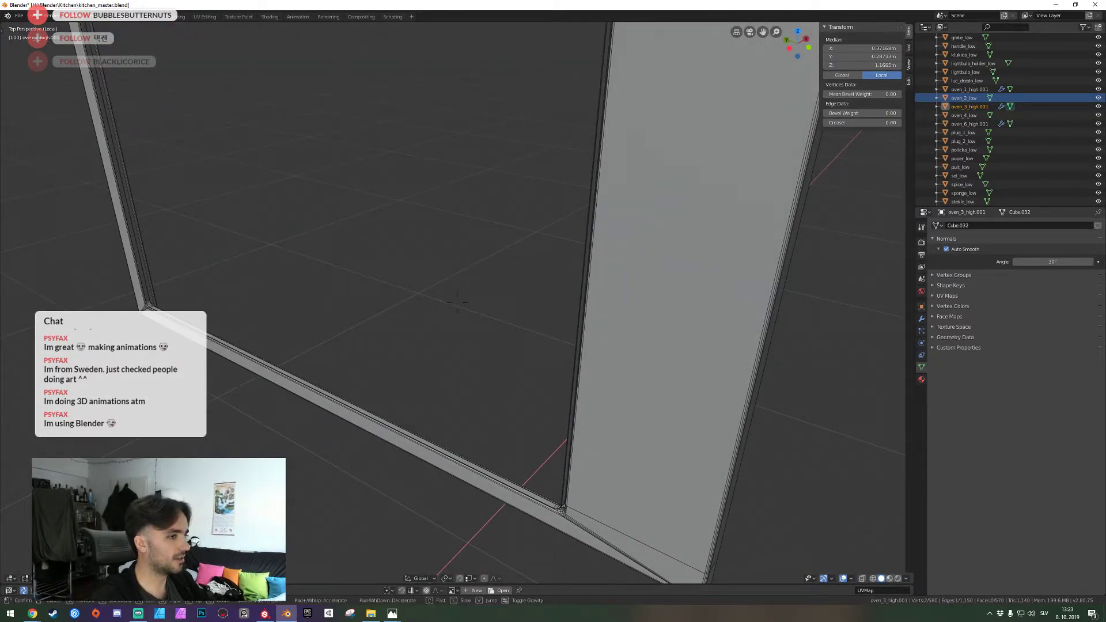
Fill the narrow face strips between the lower rounded corners of the panel opening
key("w")
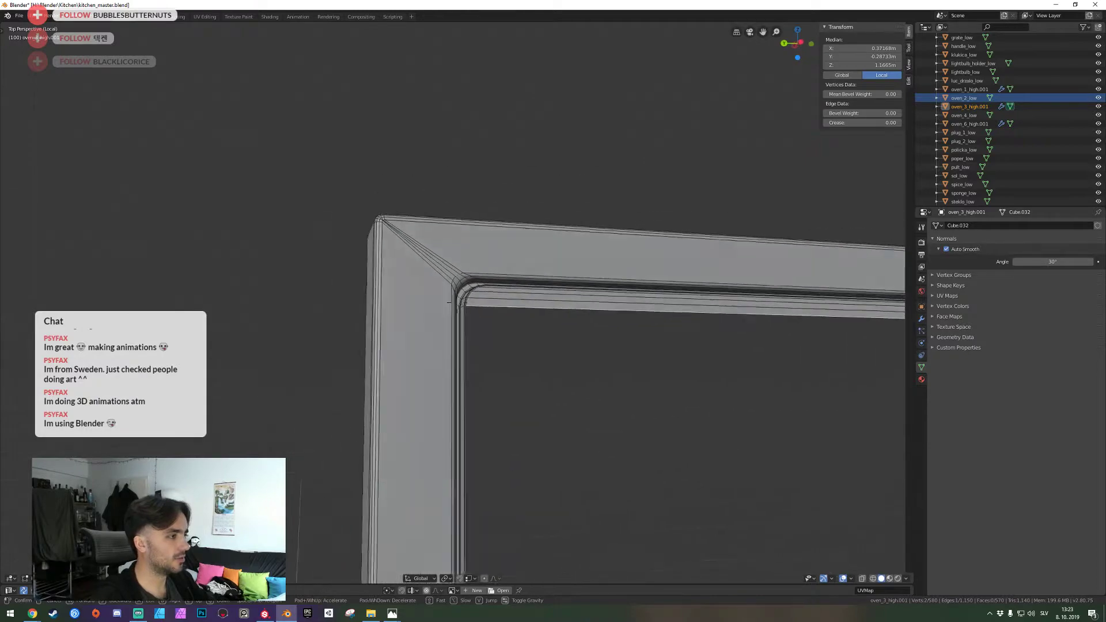
key("q")
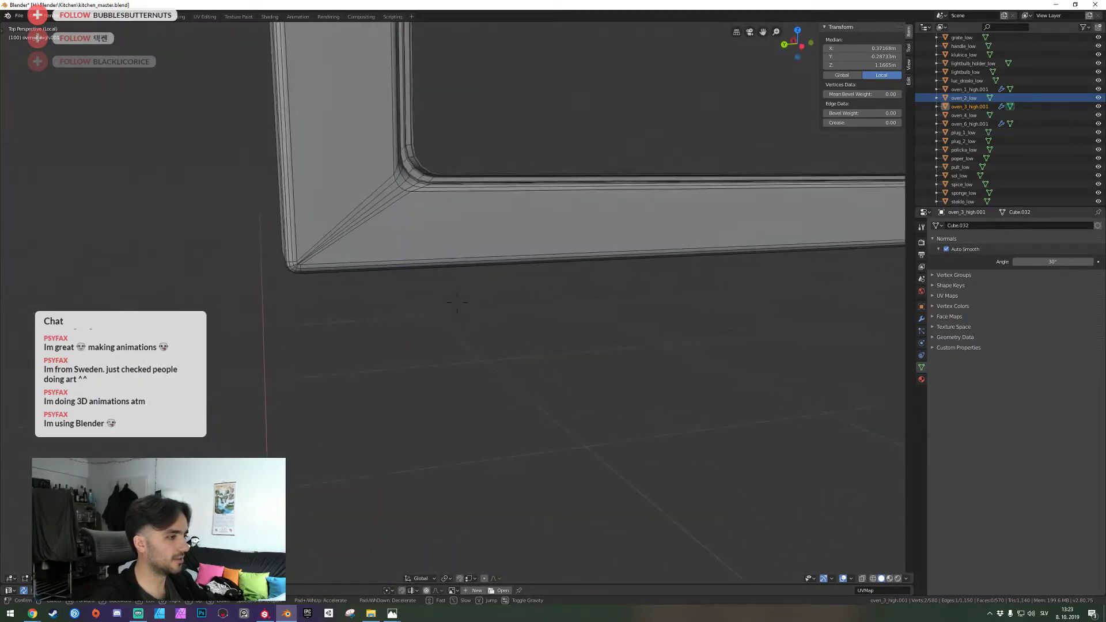
key("w")
left_click(457, 303)
right_click(432, 256)
key("f")
key("f")
key("f")
key("f")
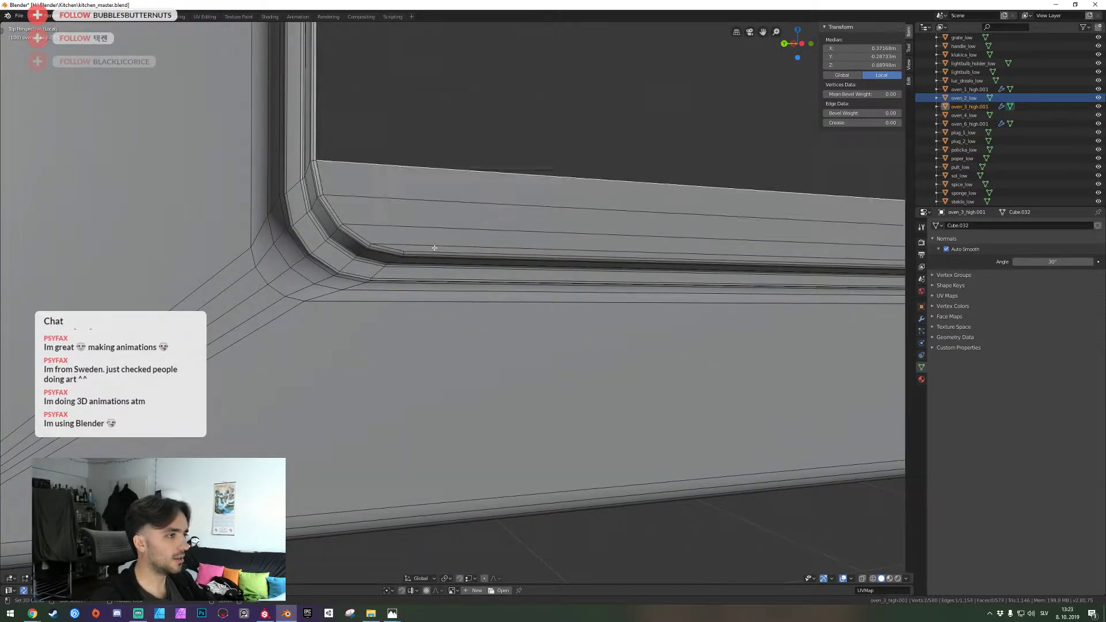
key("shift+grave")
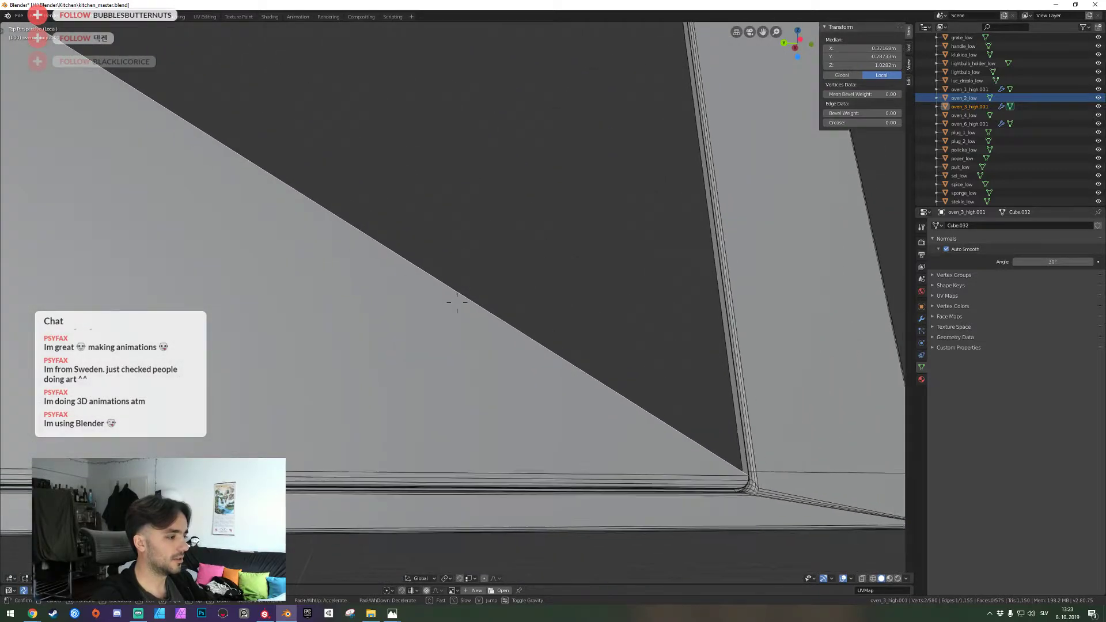
left_click(457, 302)
Close the remaining middle of the panel opening with one face between its upper and lower edges
key("w")
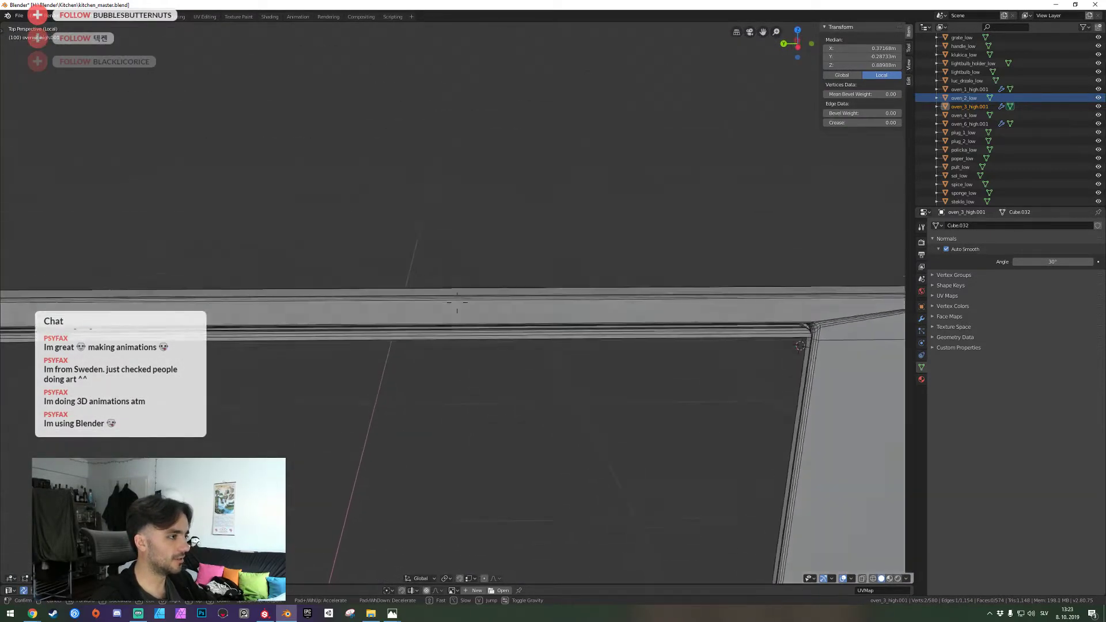
left_click(457, 302)
right_click(658, 222, "shift")
key("f")
key("shift+grave")
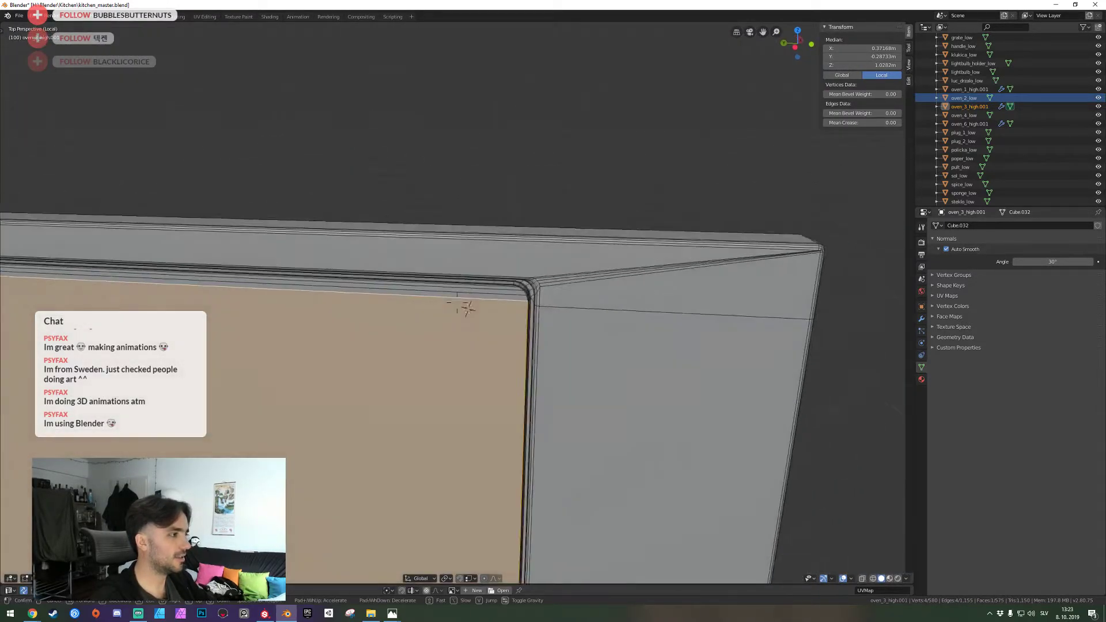
key("w")
left_click(457, 302)
Dissolve the redundant edge loops around the rounded rim of the door's inset panel
key("shift+grave")
key("w")
left_click(457, 302)
key("alt+a")
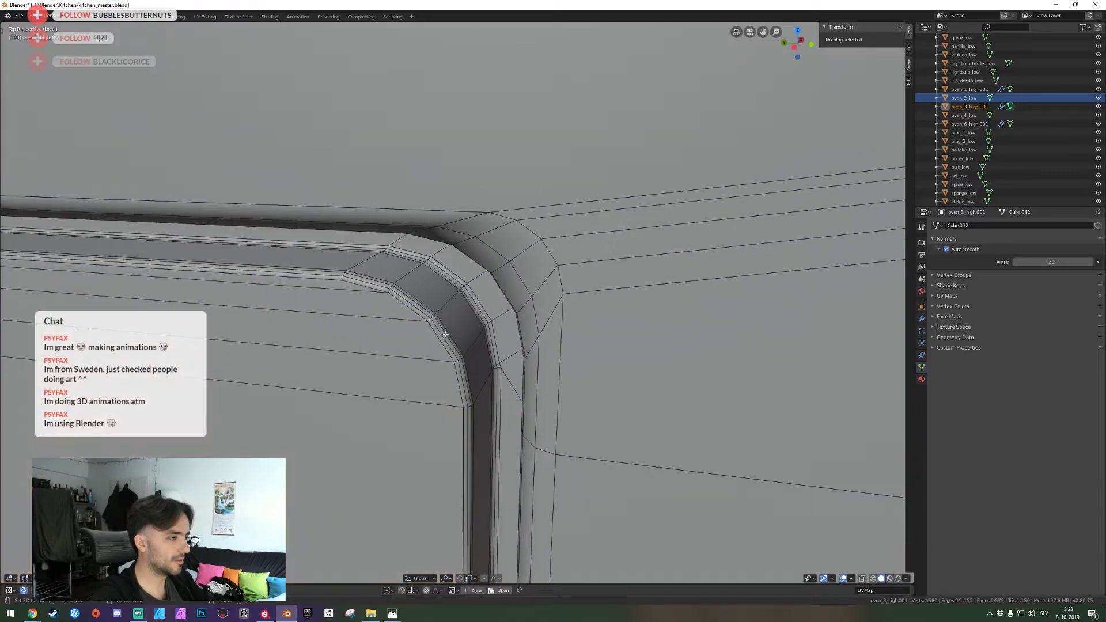
right_click(450, 341, "alt")
key("alt+a")
left_click(448, 346, "alt")
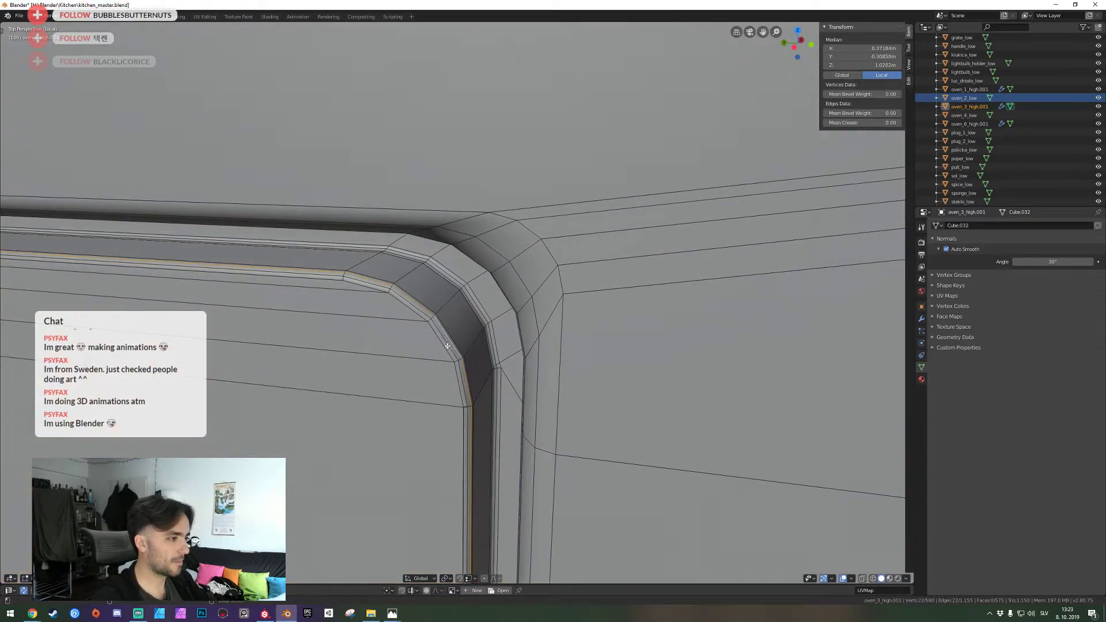
key("ctrl+x")
right_click(476, 312, "alt")
right_click(475, 312, "alt+shift")
key("ctrl+x")
Examine the door's front corners in wireframe detail and its overall shape in Object Mode
key("shift+grave")
key("s")
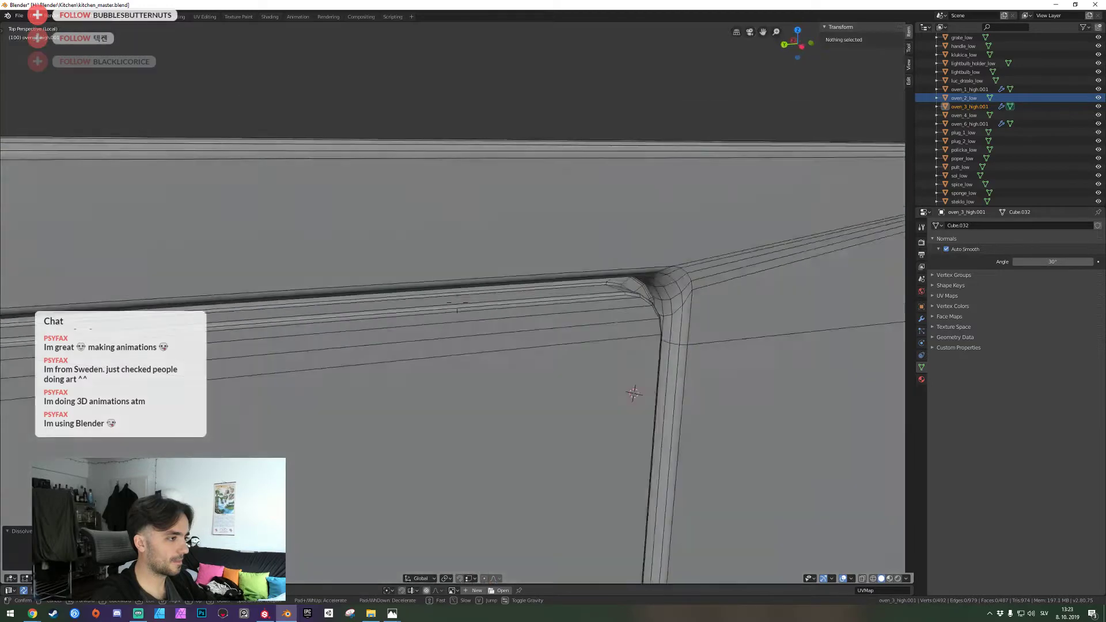
key("w")
left_click(457, 303)
key("shift+grave")
key("s")
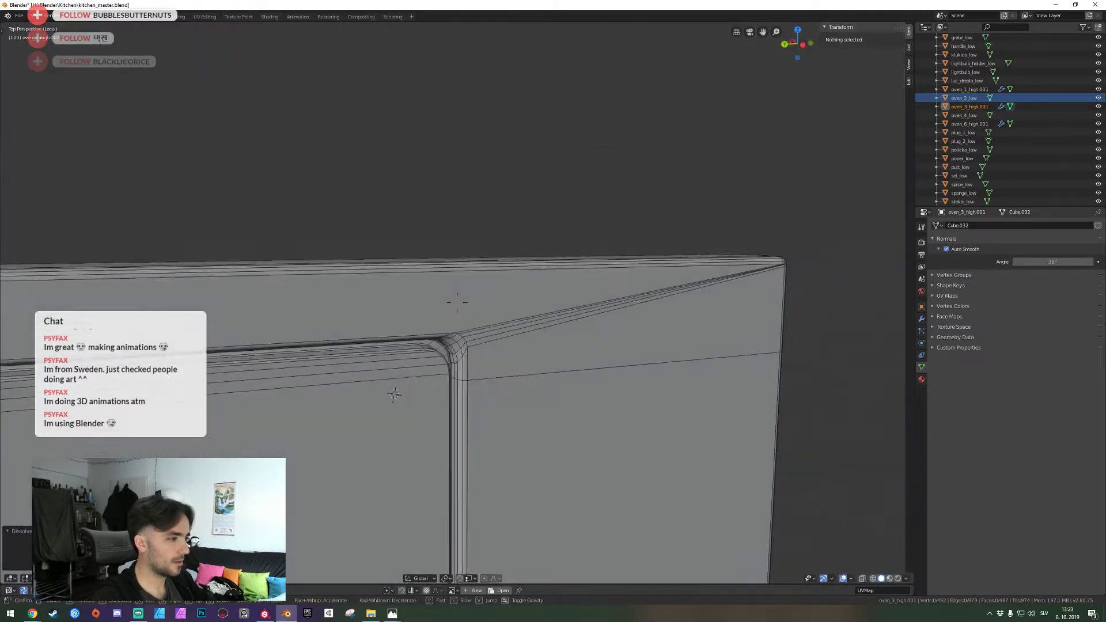
key("w")
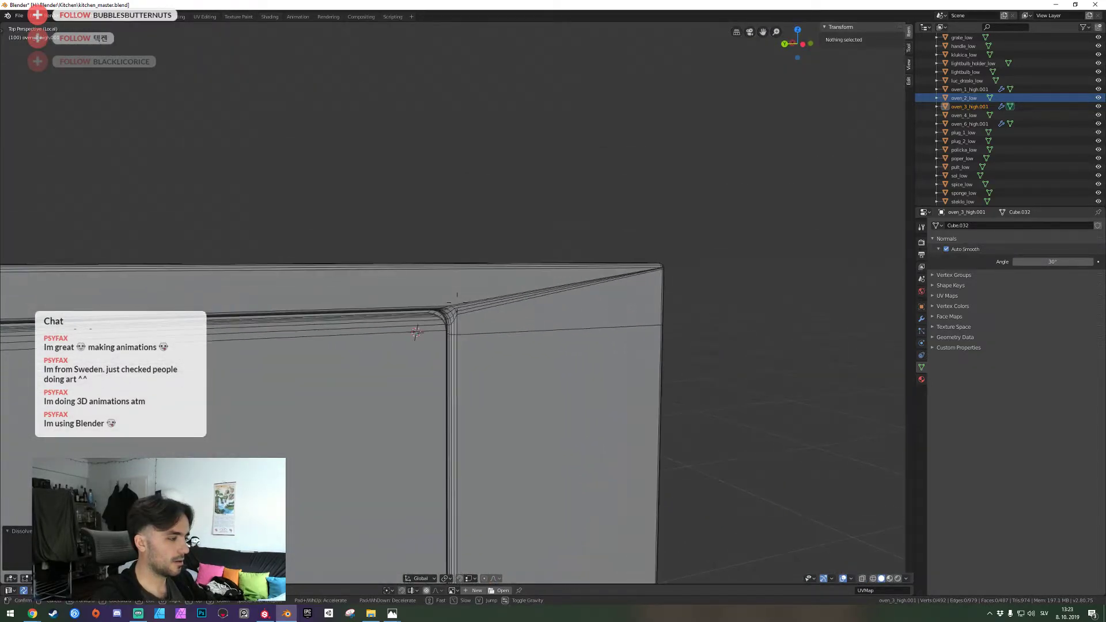
key("d")
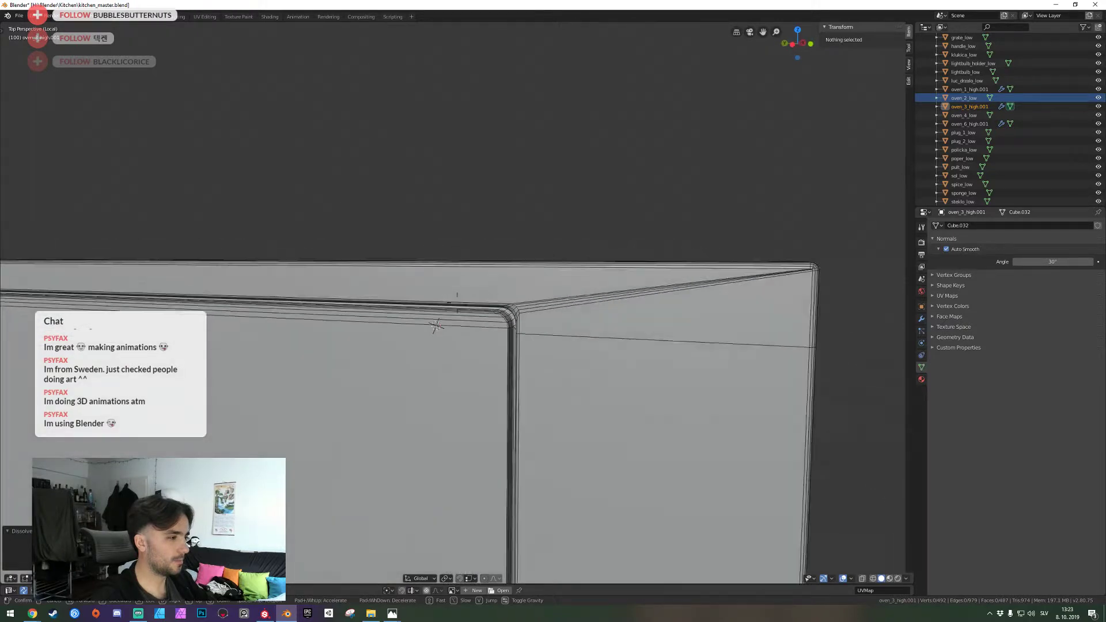
key("s")
left_click(458, 302)
key("Tab")
key("shift+grave")
key("a")
key("s")
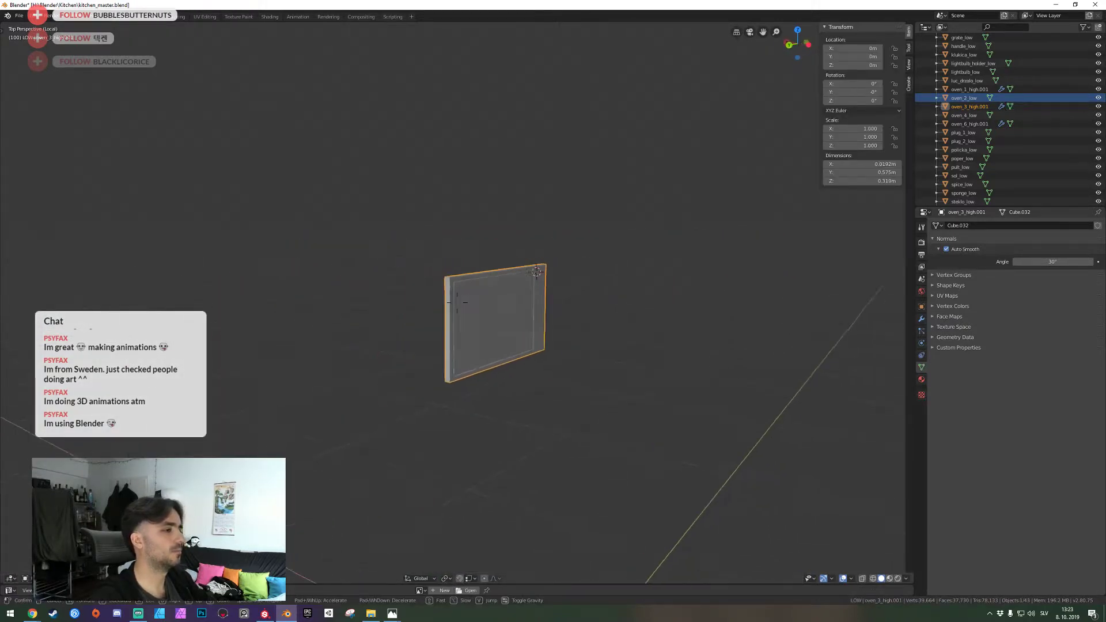
key("w")
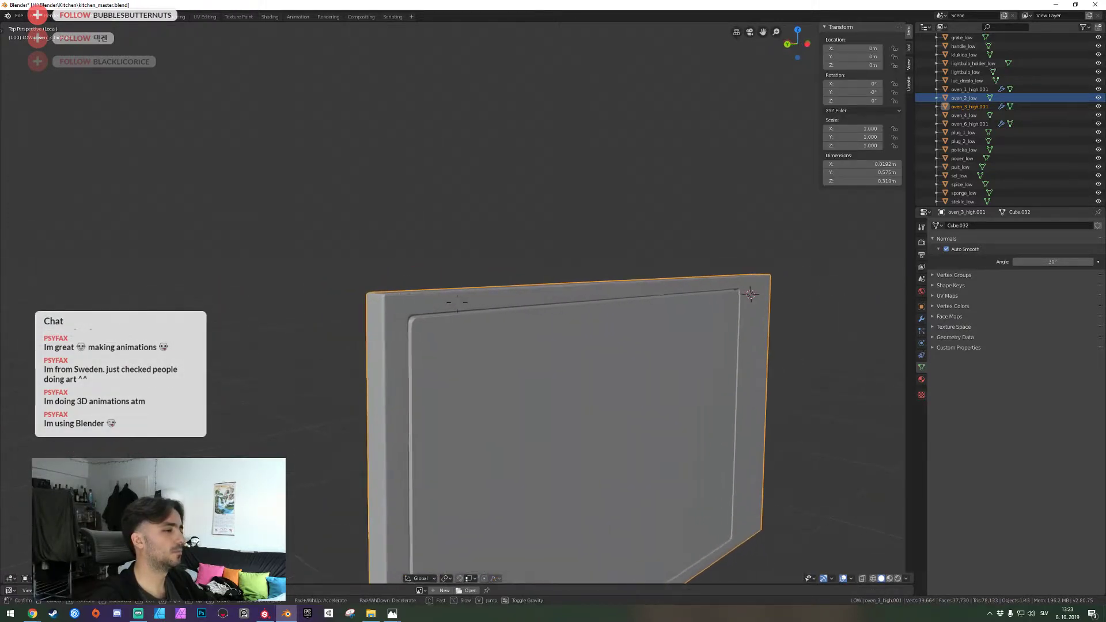
key("w")
Delete the flat frame faces surrounding the inset panel on the door's front
key("Tab")
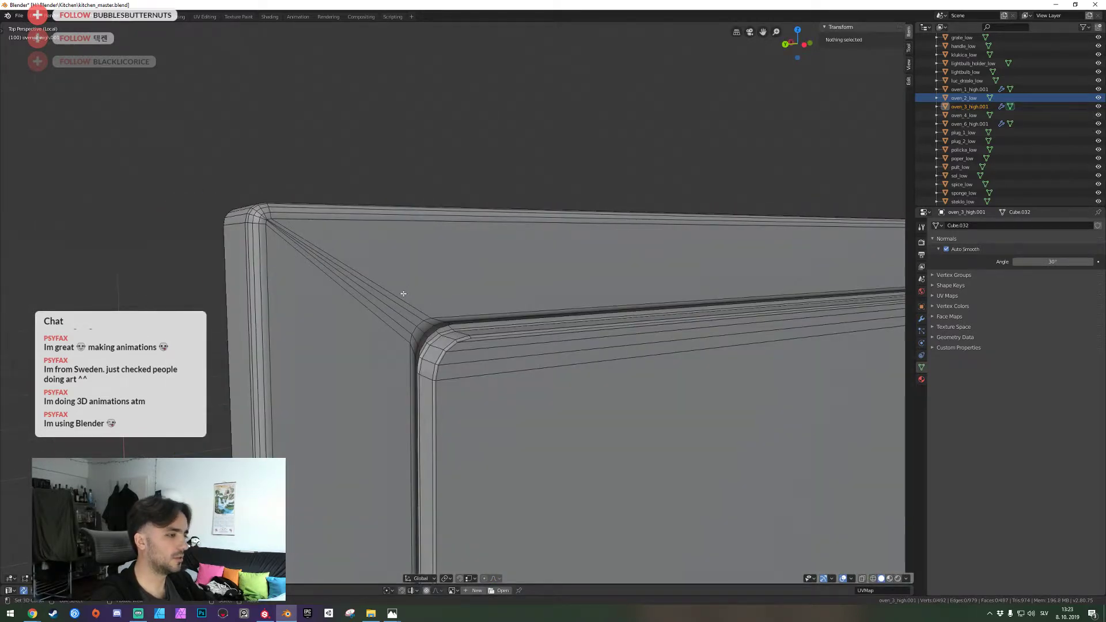
key("l")
key("x")
left_click(378, 321)
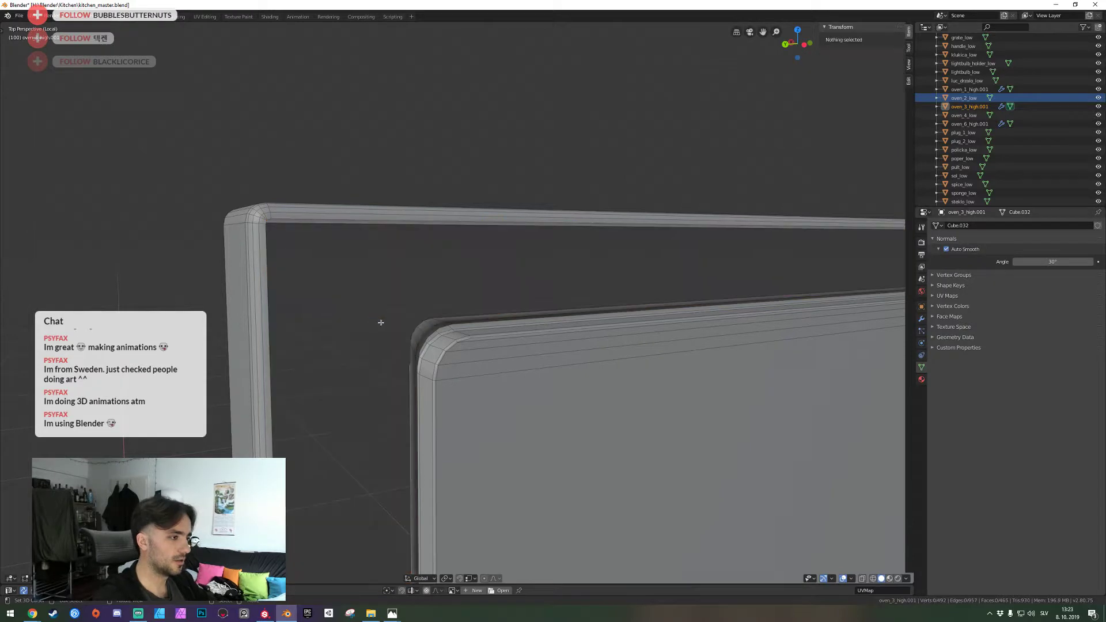
Delete the detached inset panel geometry inside the door's outer rim
key("l")
middle_click_drag(463, 353, 276, 340, "shift")
middle_click_drag(403, 322, 455, 307)
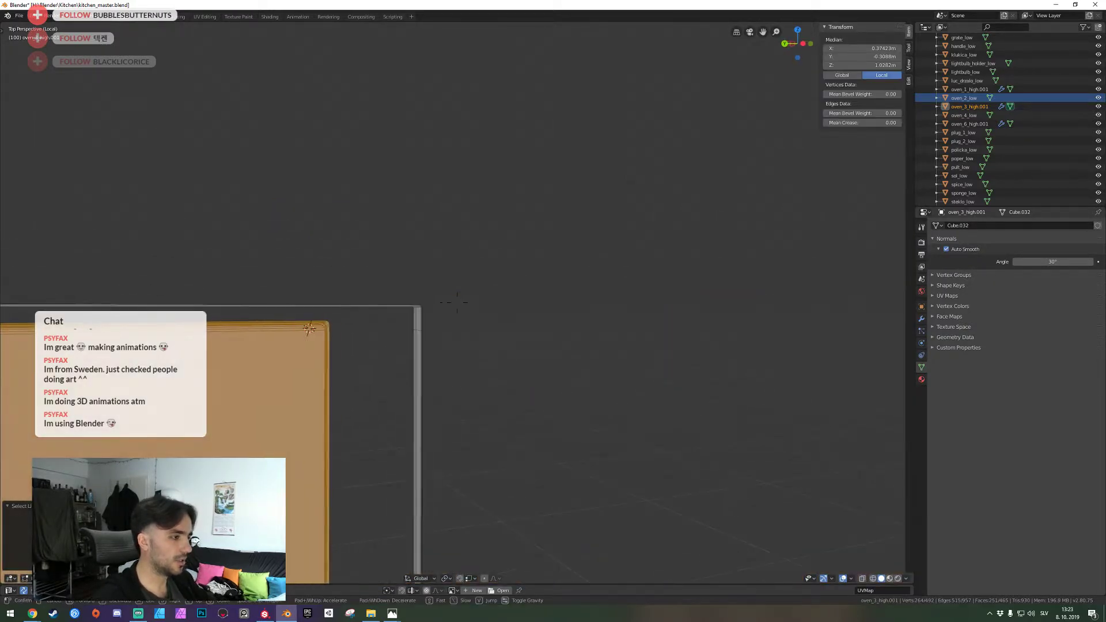
key("x")
left_click(459, 302)
Dissolve two redundant bevel edge loops around the door's outer rim
key("shift+grave")
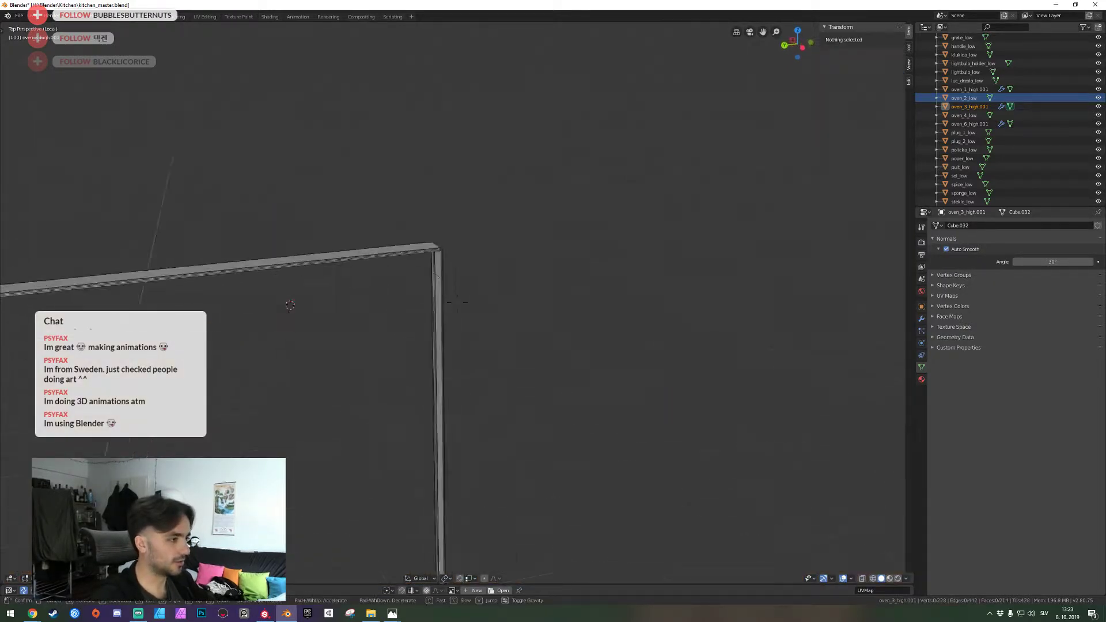
left_click(457, 303)
left_click(230, 340, "alt")
key("ctrl+x")
key("shift+grave")
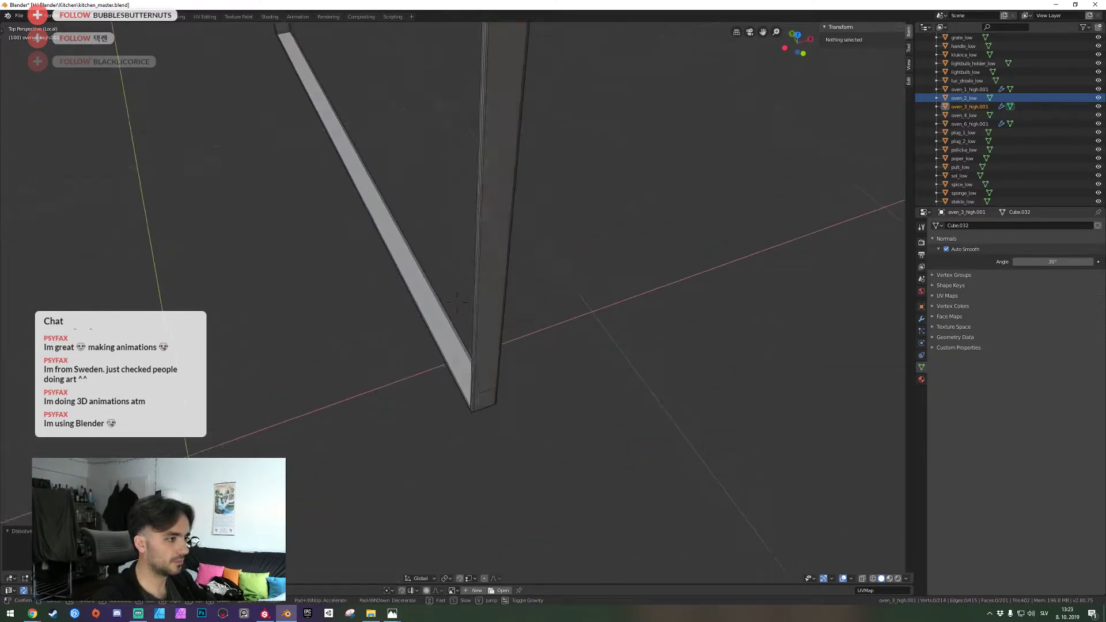
left_click(458, 303)
left_click(493, 368, "alt")
key("ctrl+x")
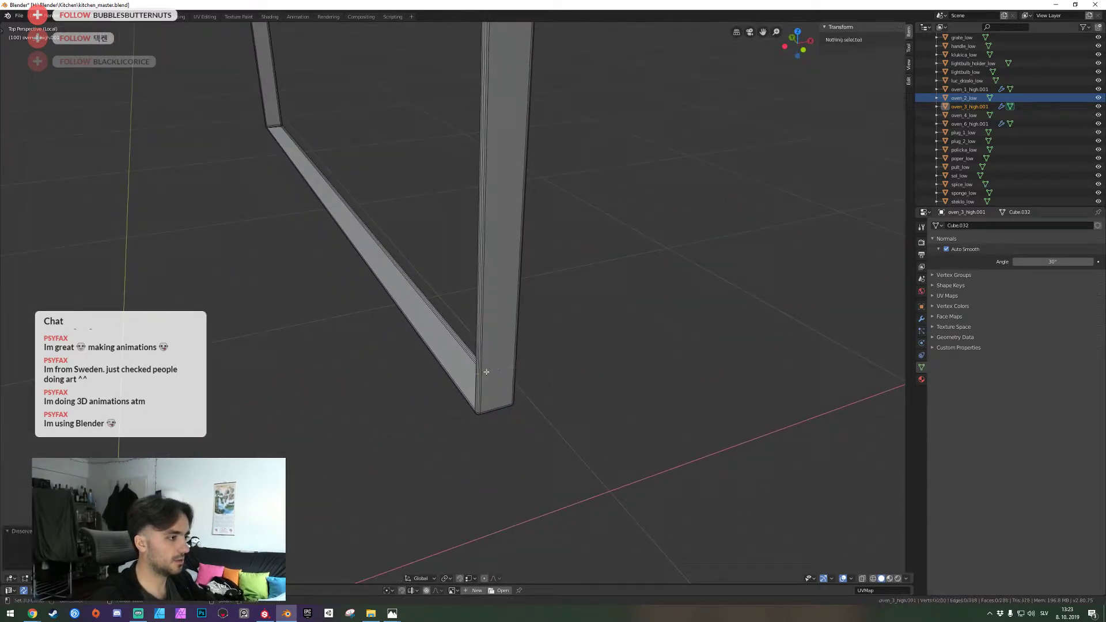
Fill the large opening inside the door's bevelled rim with faces, starting from an edge at its corner
key("shift+grave")
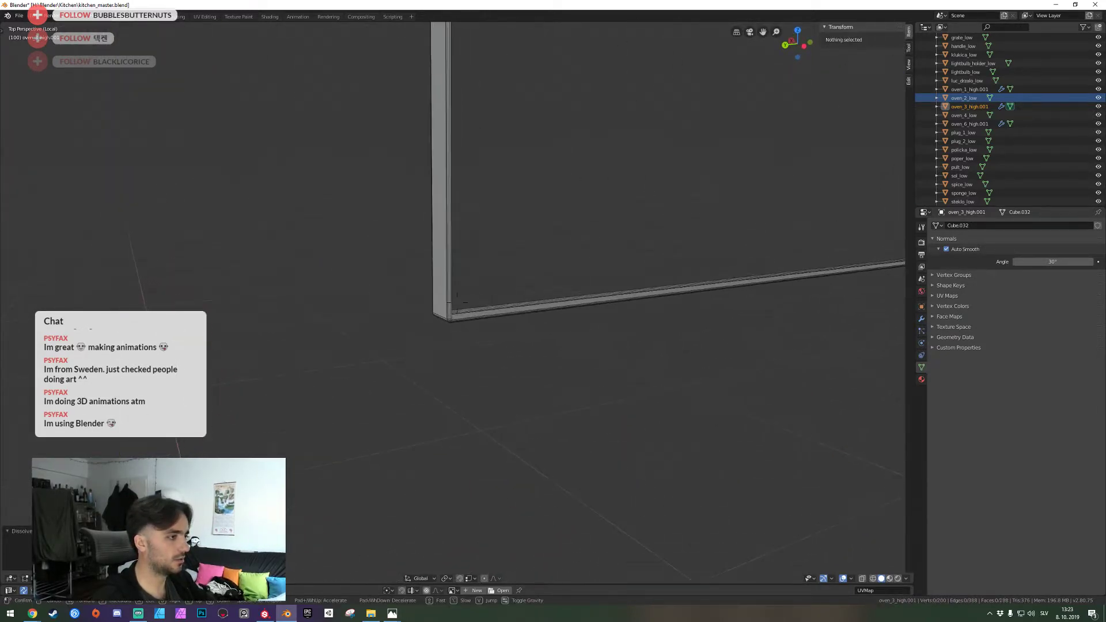
key("w")
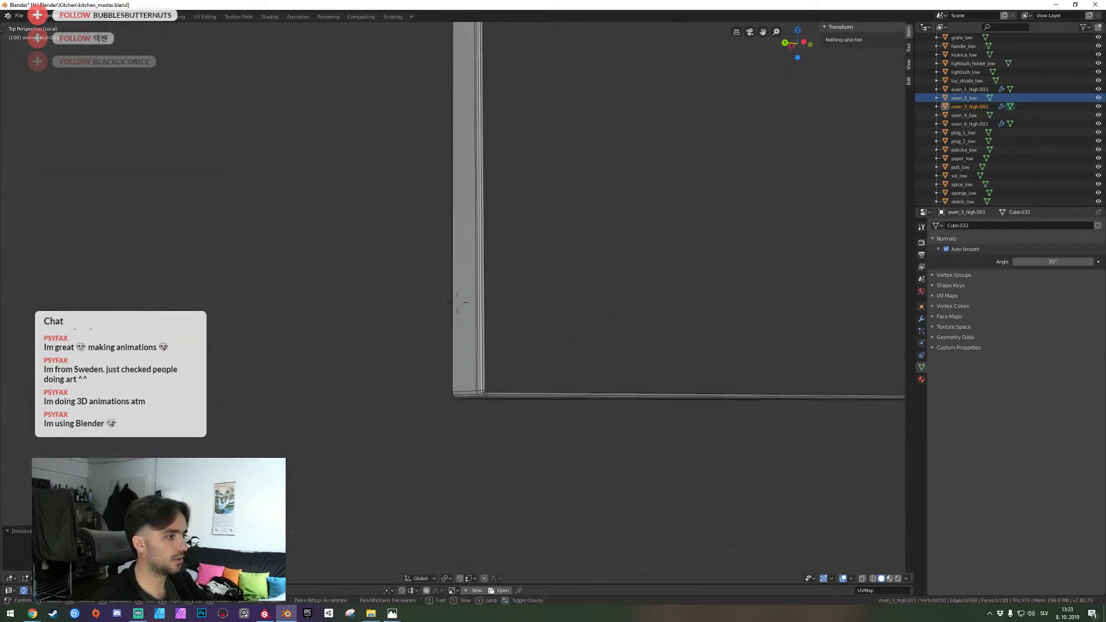
key("e")
key("w")
left_click(458, 303)
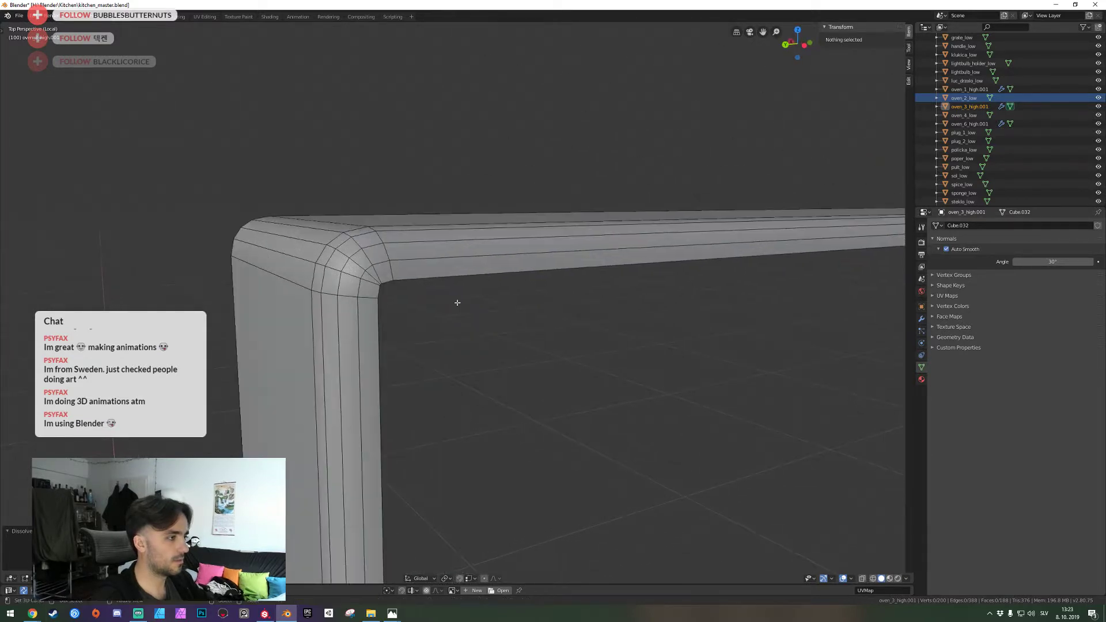
right_click(460, 281)
key("f")
key("f")
key("f")
key("f")
key("f")
key("f")
Try to dissolve the three middle edge loops of the bevel around the door's rim
key("shift+grave")
key("s")
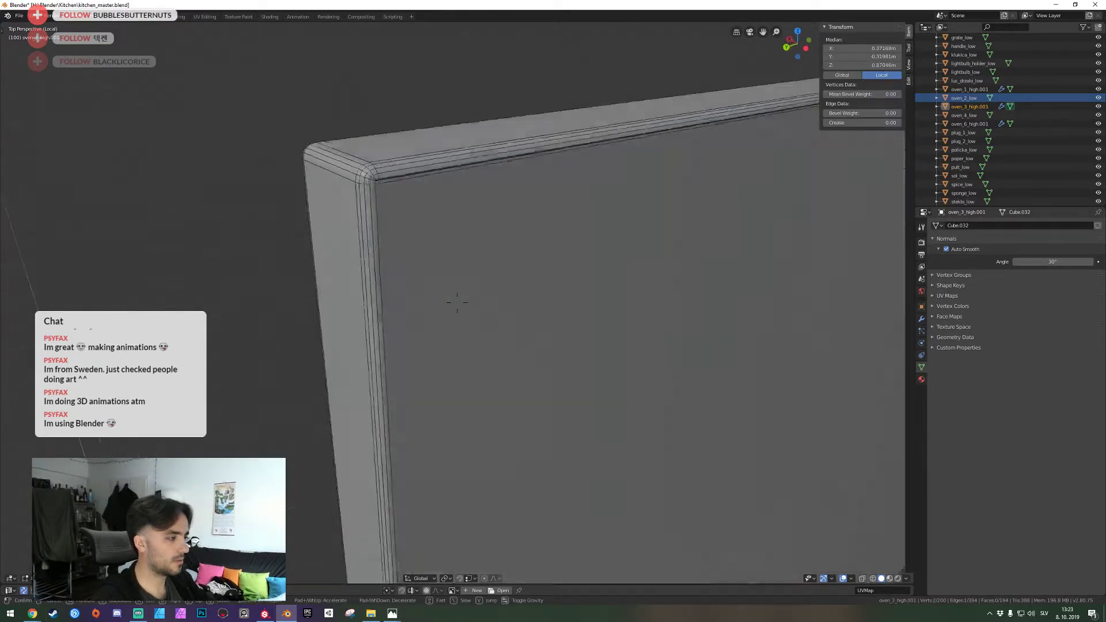
key("shift+grave")
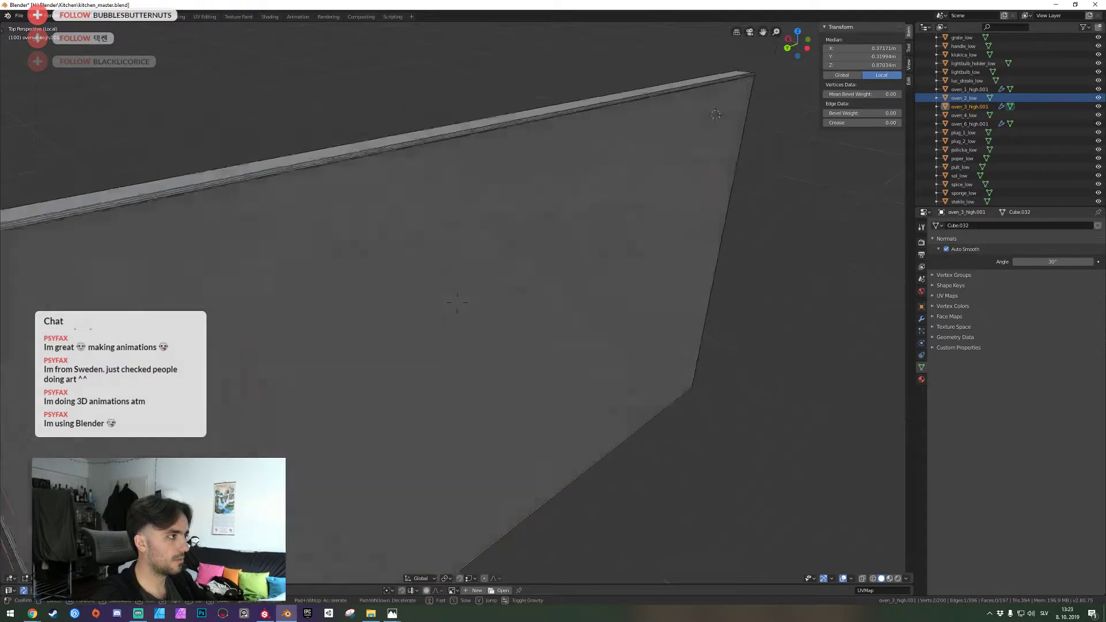
key("s")
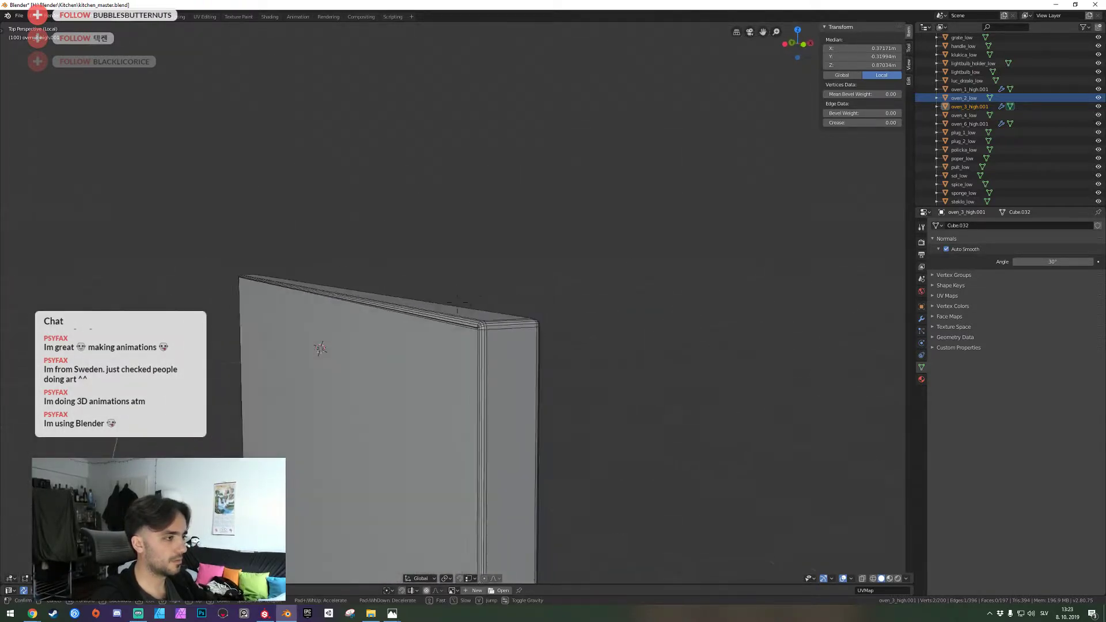
key("w")
left_click(458, 303)
right_click(483, 283, "alt")
left_click(490, 285, "alt+shift")
left_click(502, 288, "alt+shift")
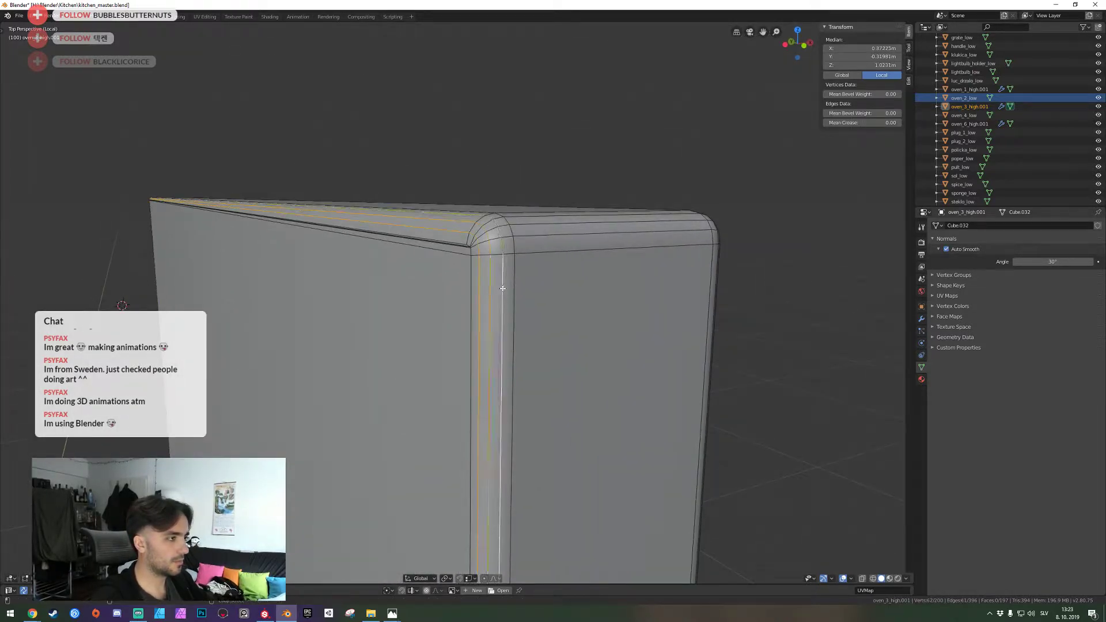
key("ctrl+x")
Examine the door's simplified bevel and corner shading in both Object Mode and Edit Mode
key("shift+grave")
key("d")
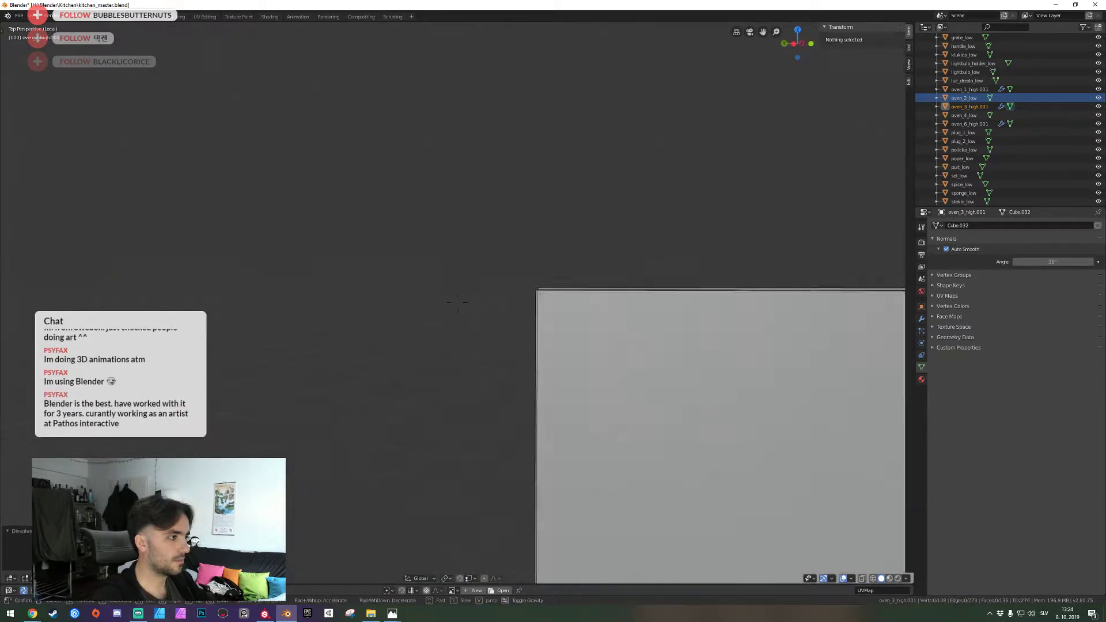
key("s")
left_click(457, 302)
key("Tab")
key("shift+grave")
key("e")
key("w")
key("a")
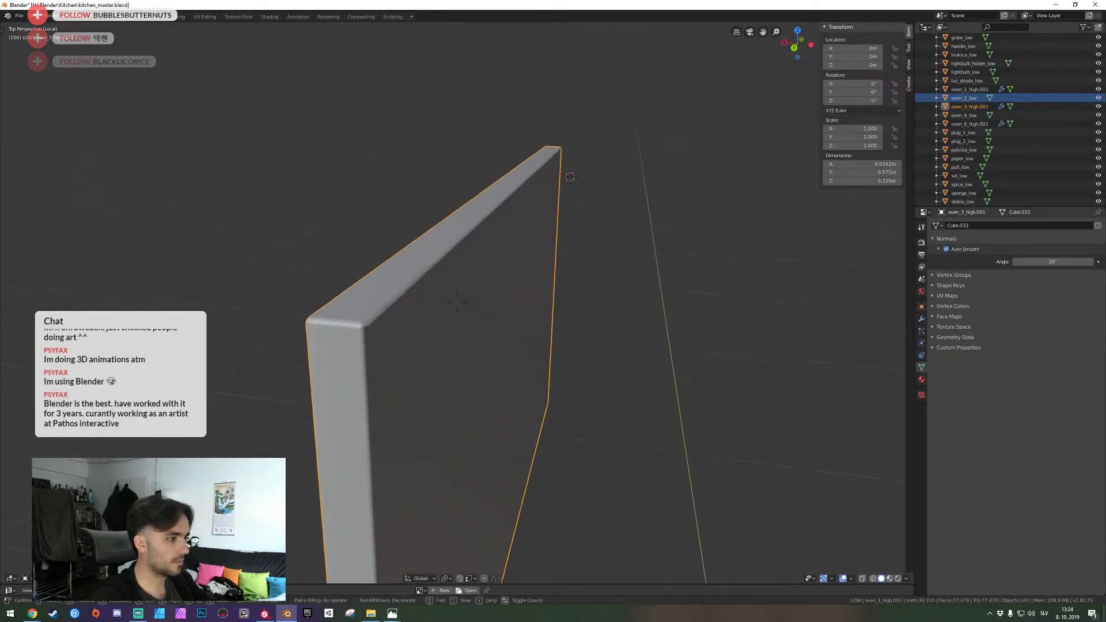
key("d")
key("Tab")
key("s")
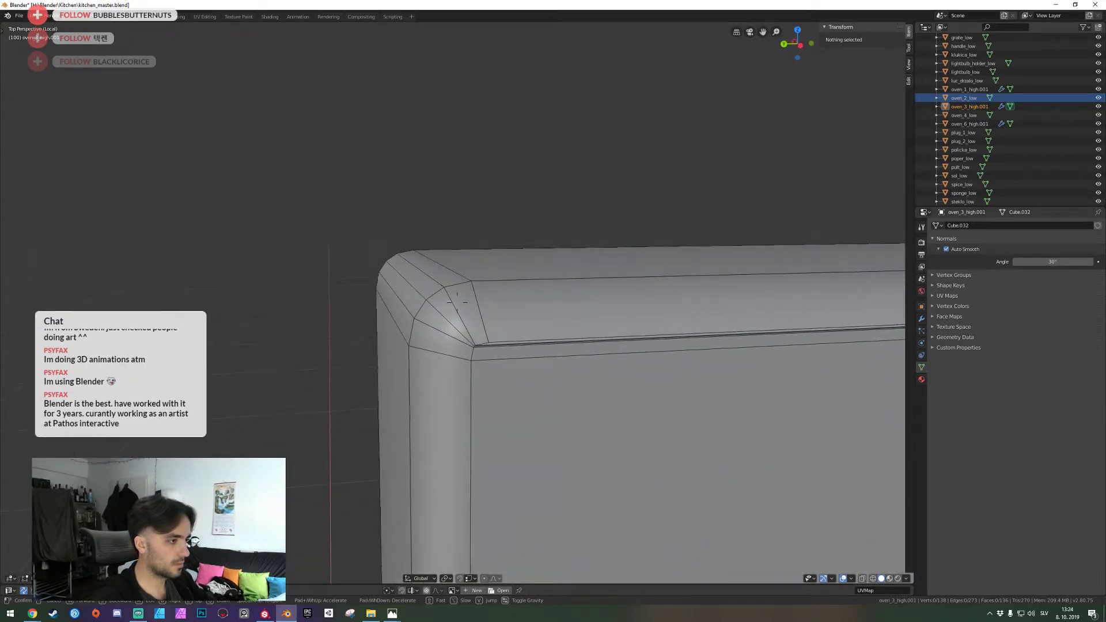
left_click(457, 302)
key("Tab")
Undo the dissolve of the bevel edge loops and clear their selection
key("ctrl+z")
key("ctrl+z")
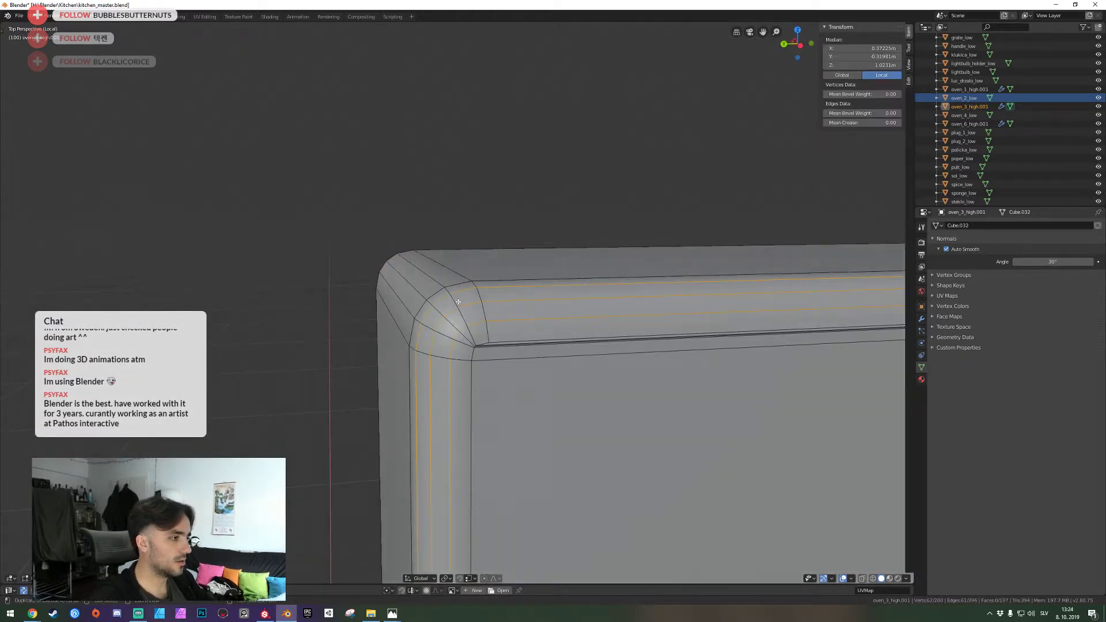
key("ctrl+z")
key("shift+grave")
key("s")
left_click(457, 302)
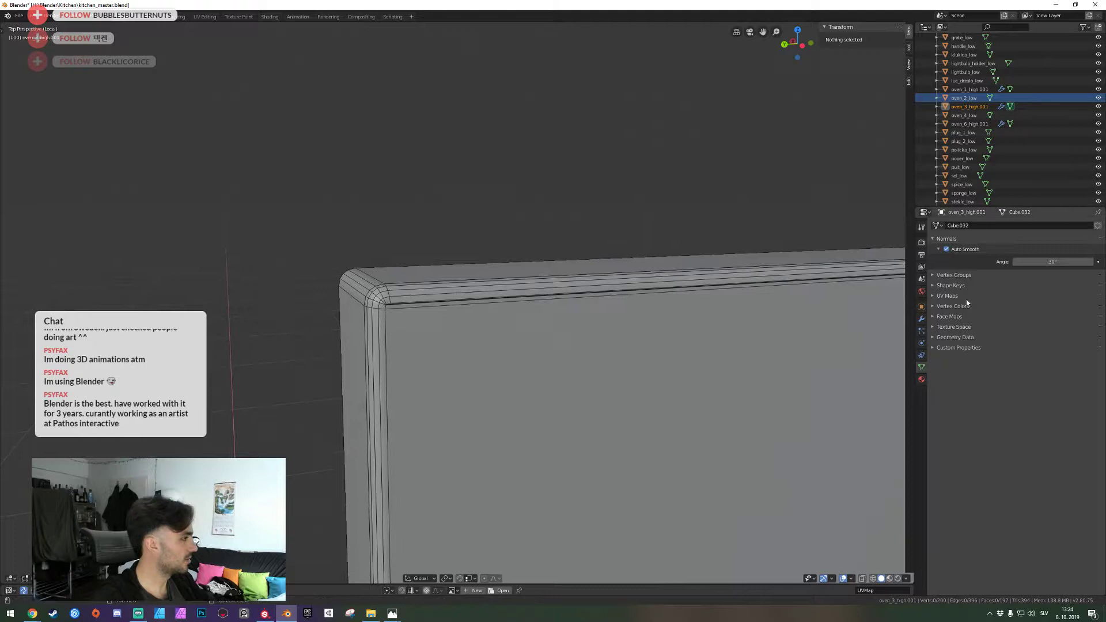
Turn off Auto Smooth for the door mesh and remove its Weighted Normal modifier
left_click(951, 249)
left_click(922, 319)
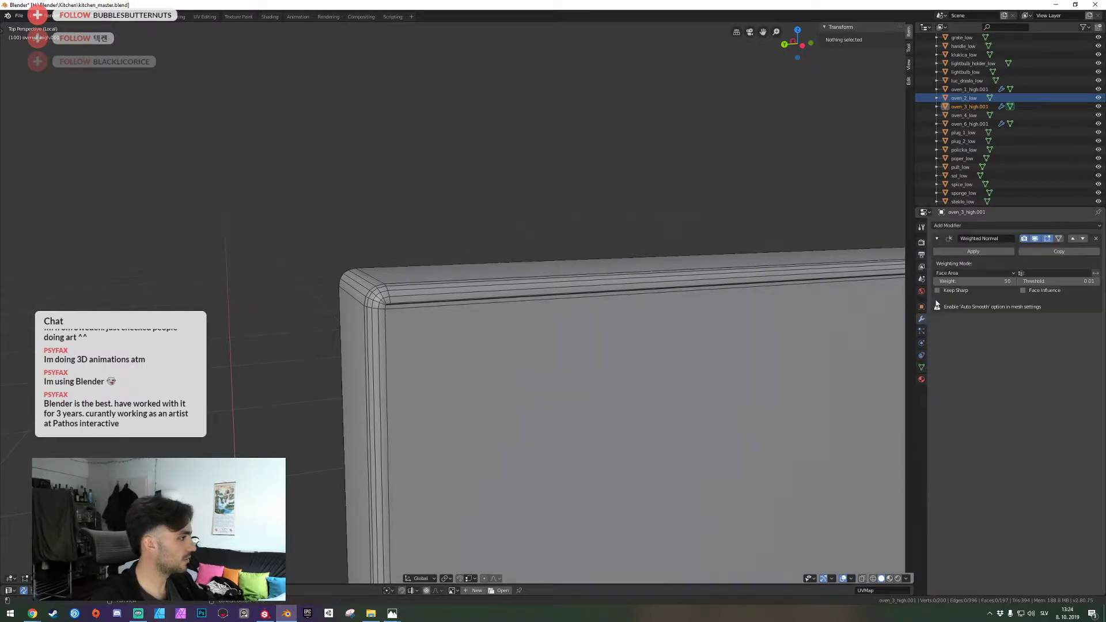
left_click(1098, 240)
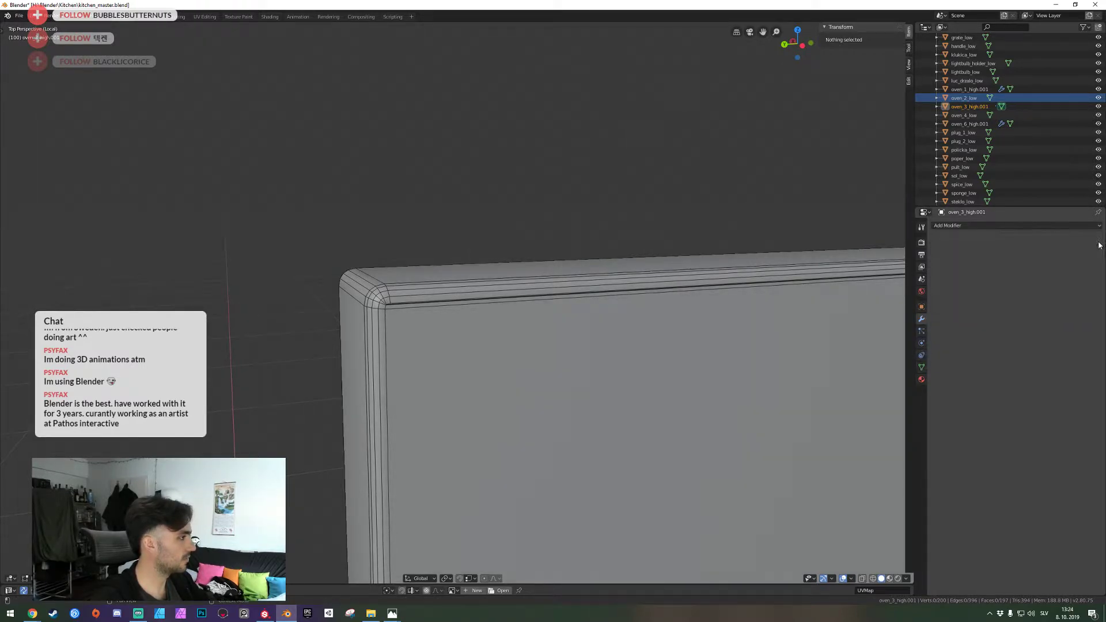
Rename the door object oven_3_low and save the file
double_click(979, 107)
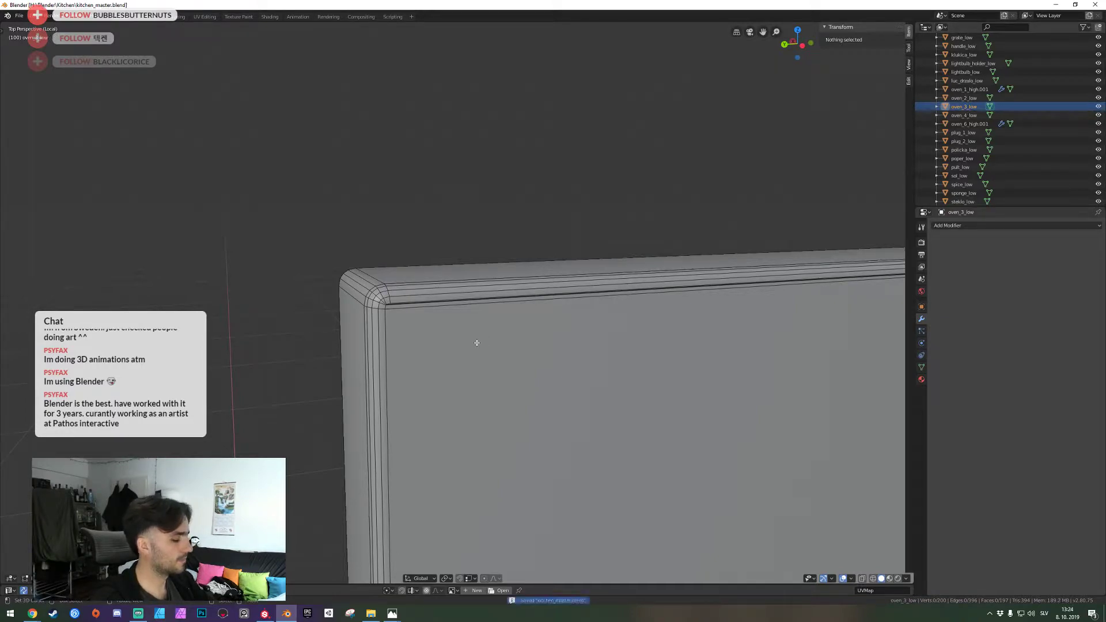
Check the door against the rest of the oven, isolate it again, and save the file
key("KP_Divide")
scroll(473, 322, "up", 4)
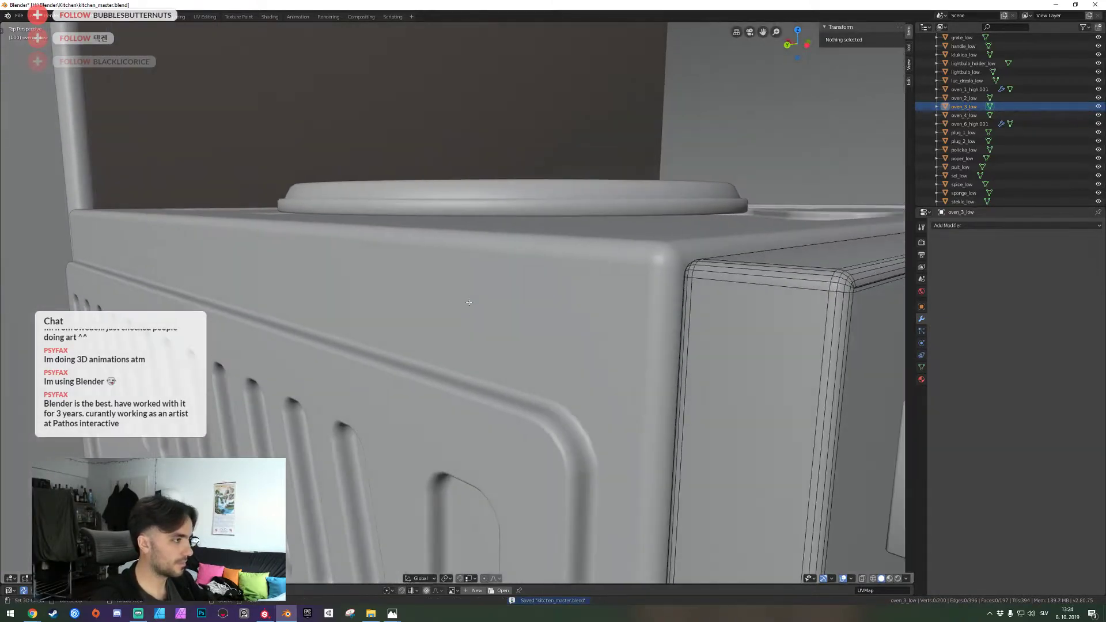
key("shift+grave")
key("s")
left_click(457, 303)
middle_click_drag(457, 302, 484, 303)
key("KP_Divide")
key("shift+grave")
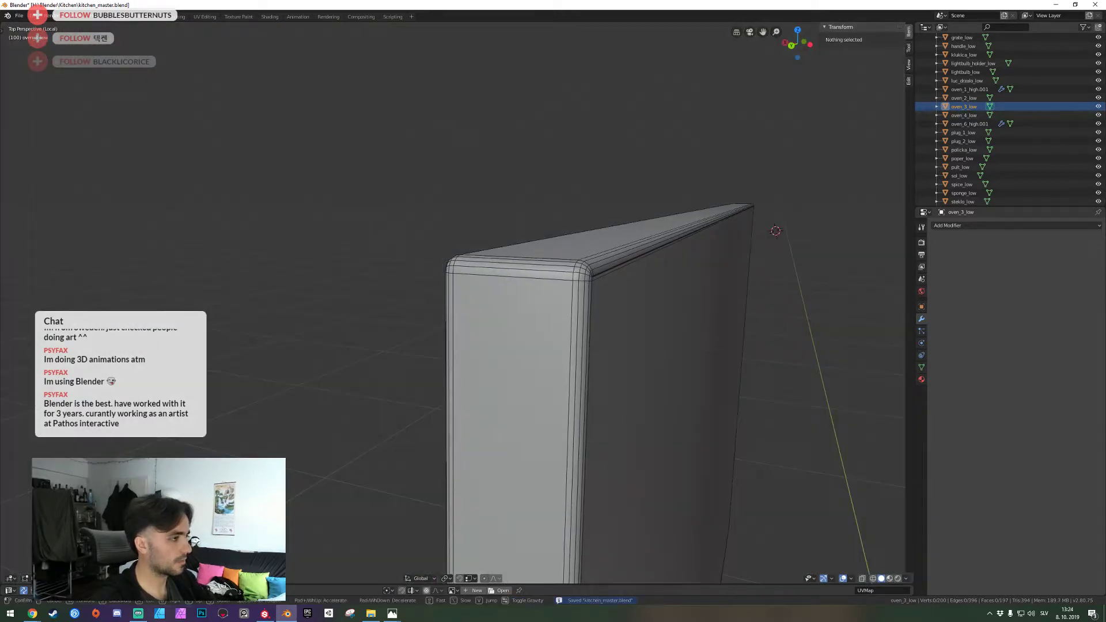
left_click(458, 303)
scroll(468, 308, "up", 2)
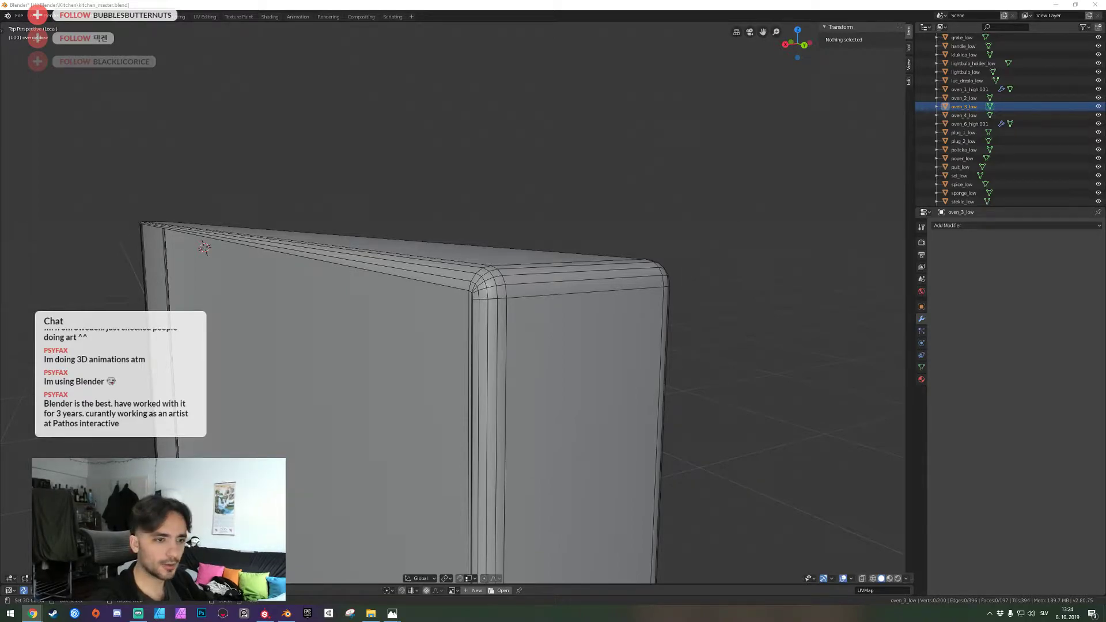
key("ctrl+s")
Examine the bevelled corners and edge flow around the door's rim from several angles
key("shift+grave")
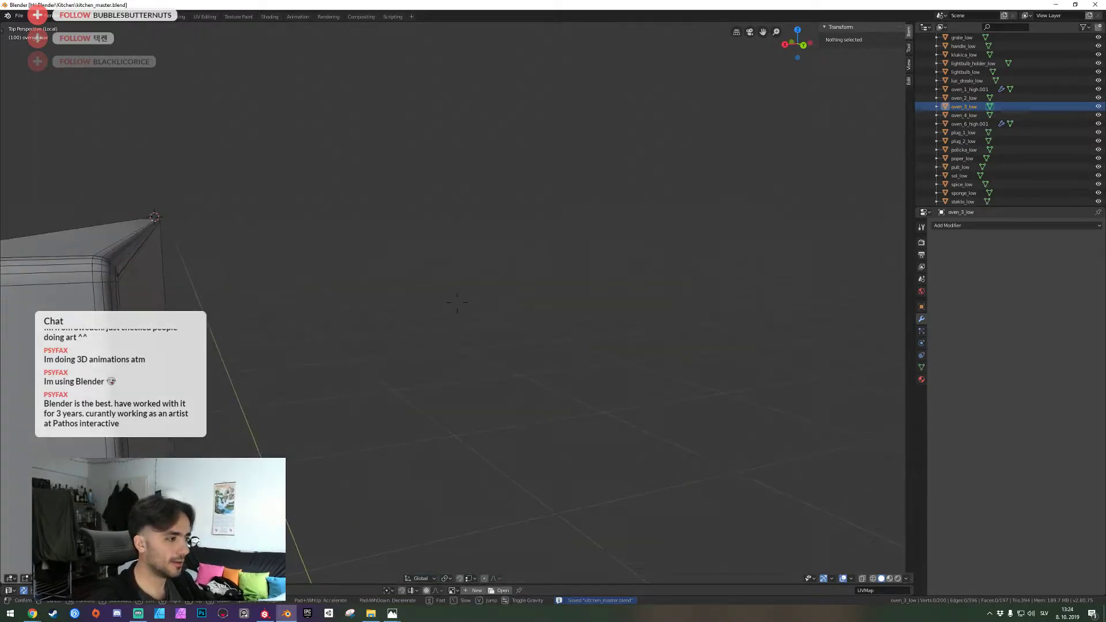
key("d")
key("a")
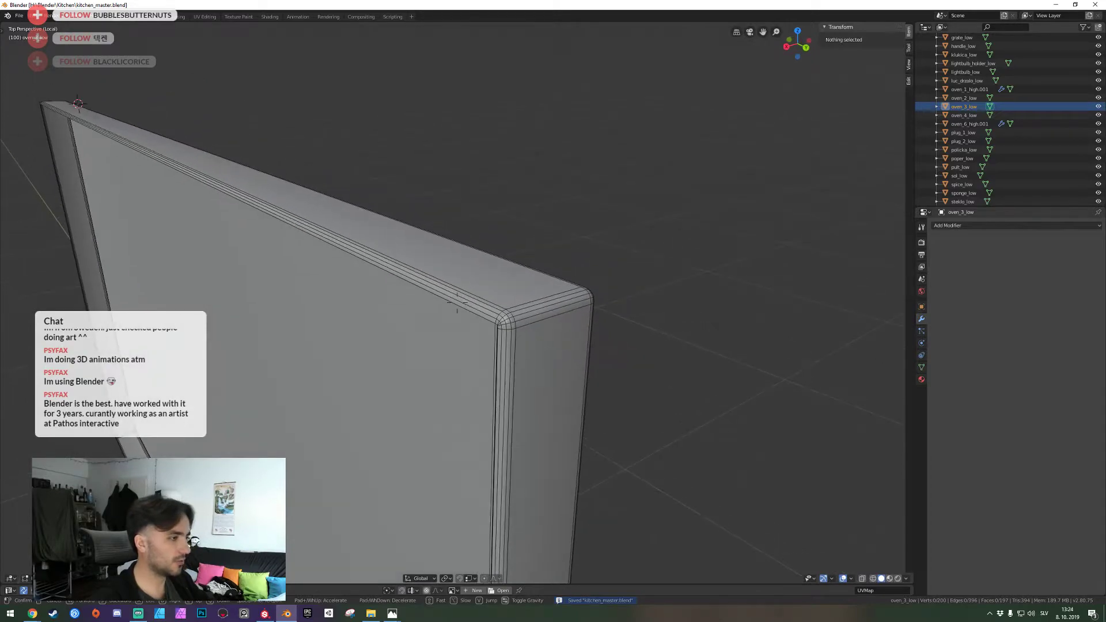
key("d")
key("a")
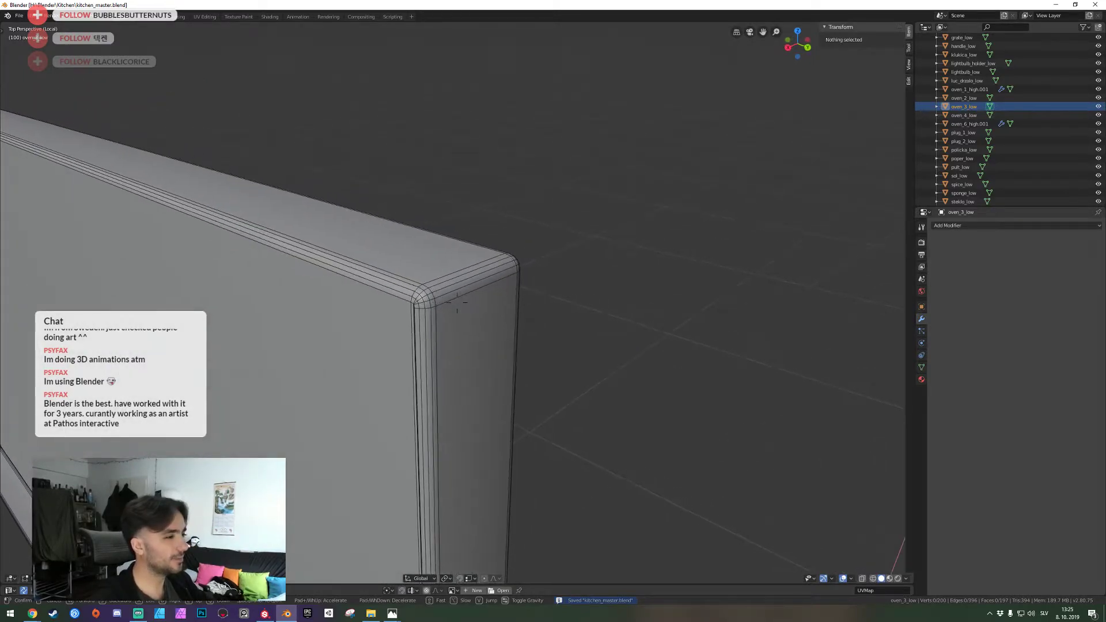
key("d")
key("a")
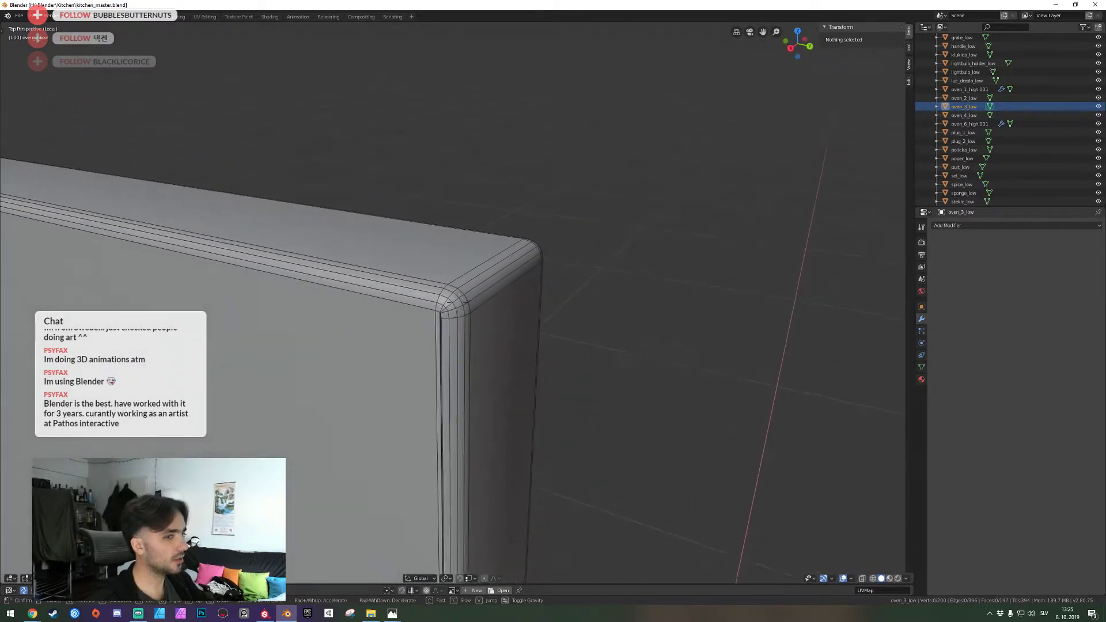
key("w")
key("s")
key("w")
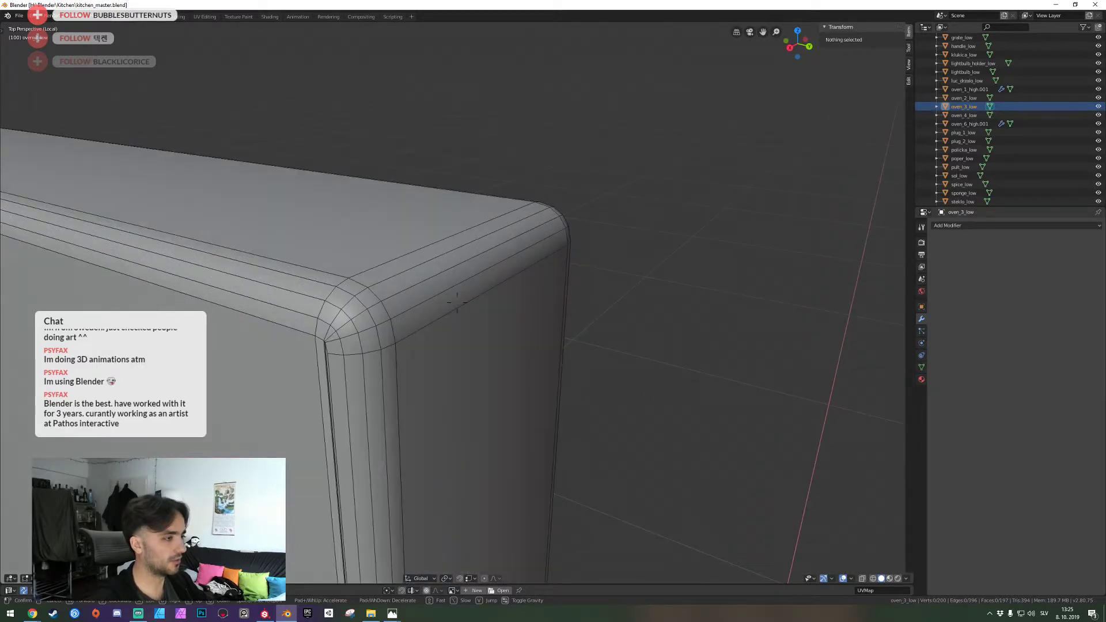
key("a")
key("d")
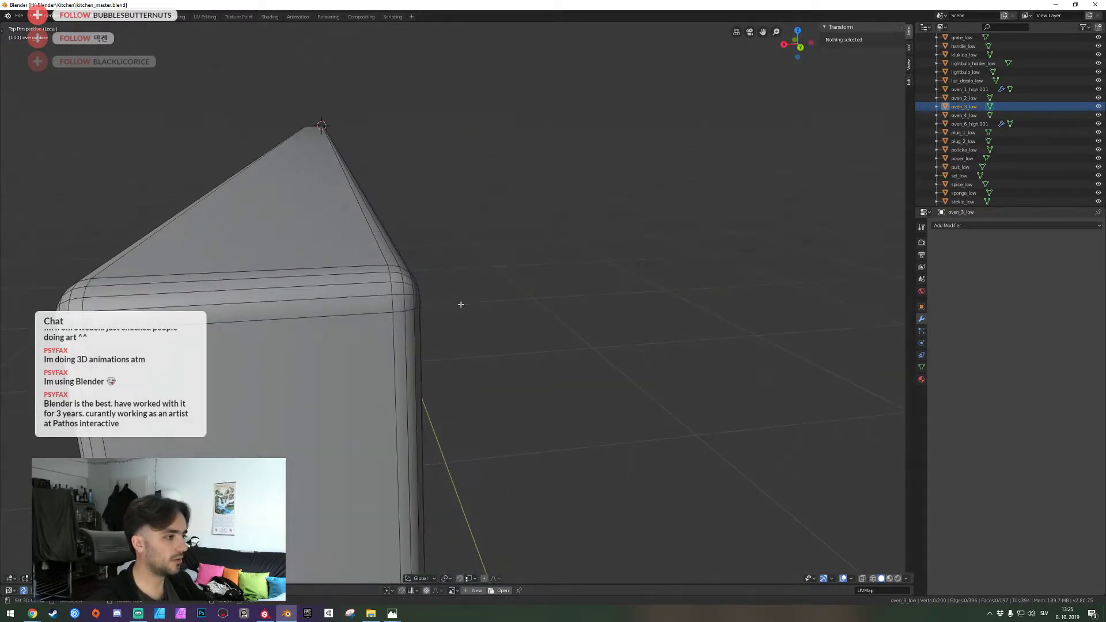
key("w")
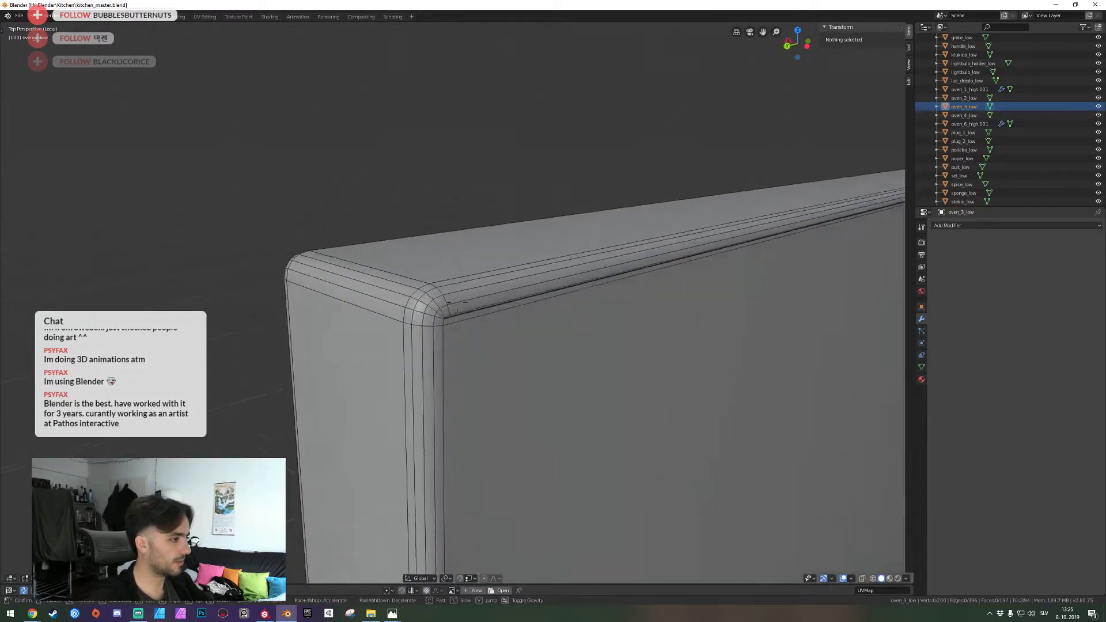
left_click(457, 301)
left_click(361, 374, "alt")
key("shift+grave")
key("a")
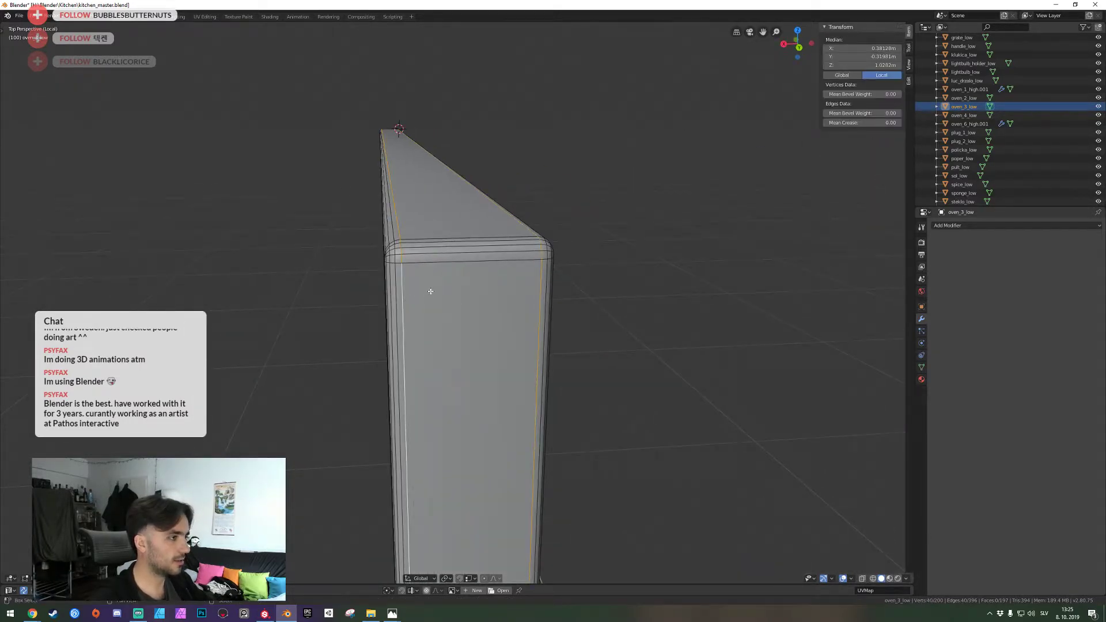
key("shift+grave")
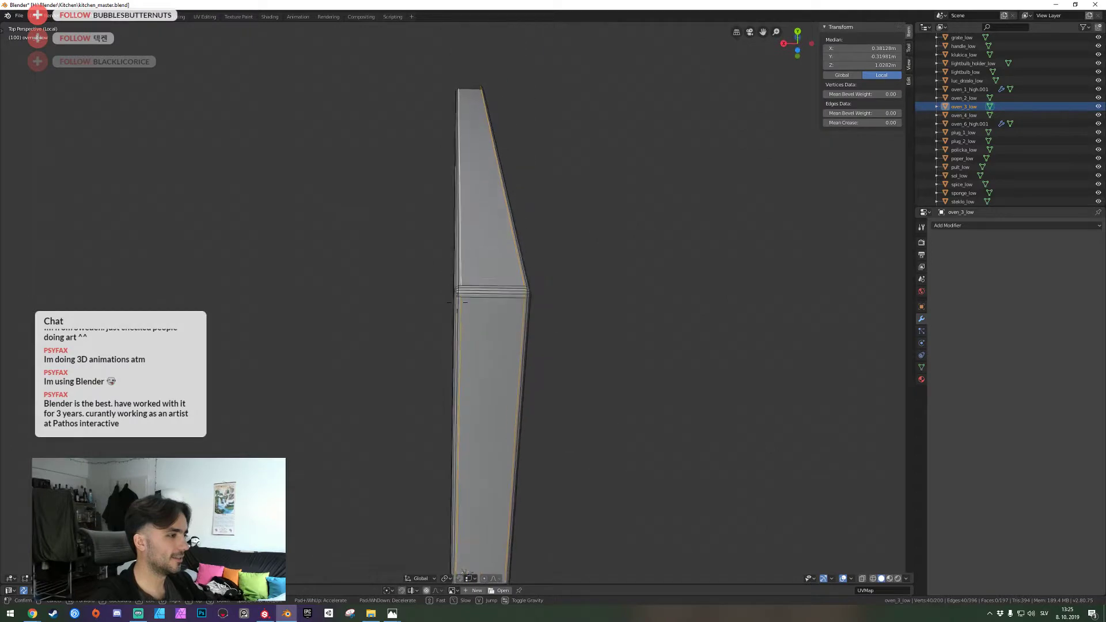
left_click(458, 304)
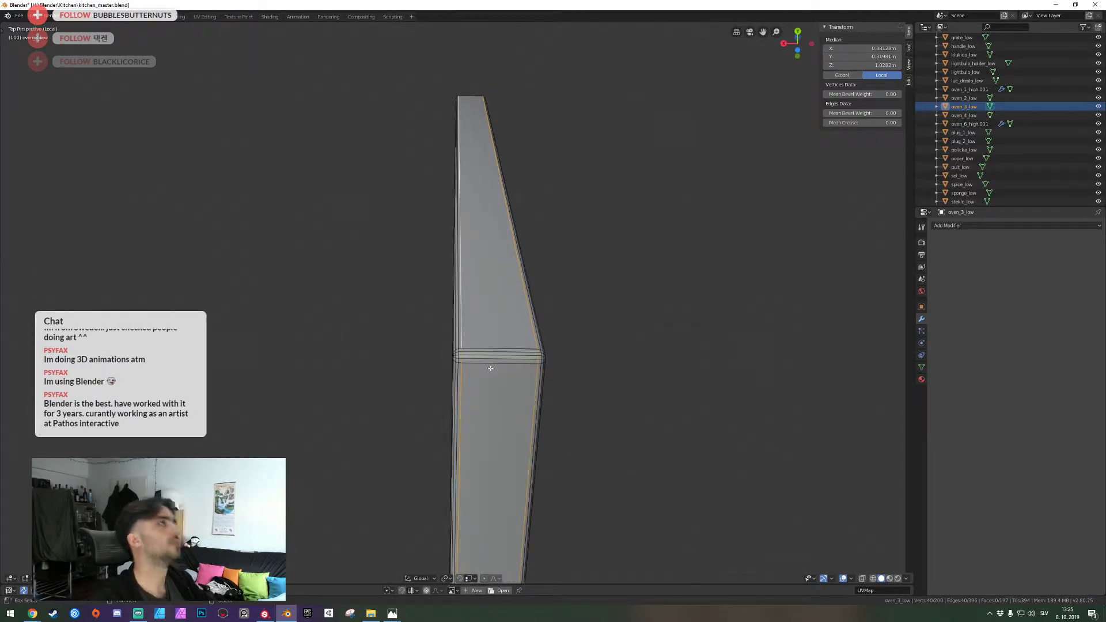
key("alt+a")
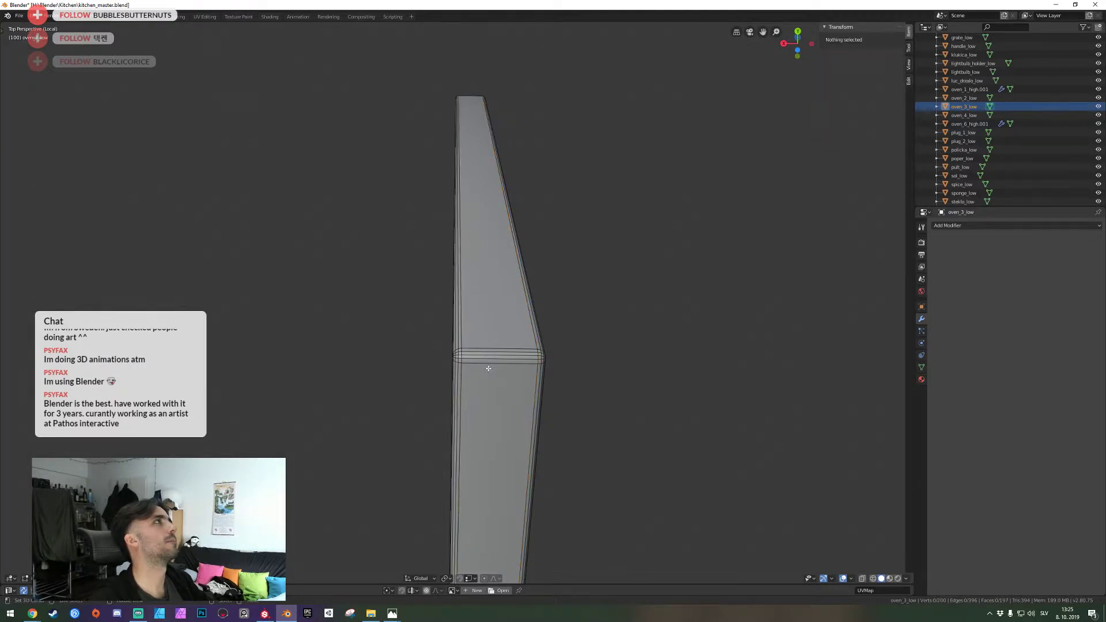
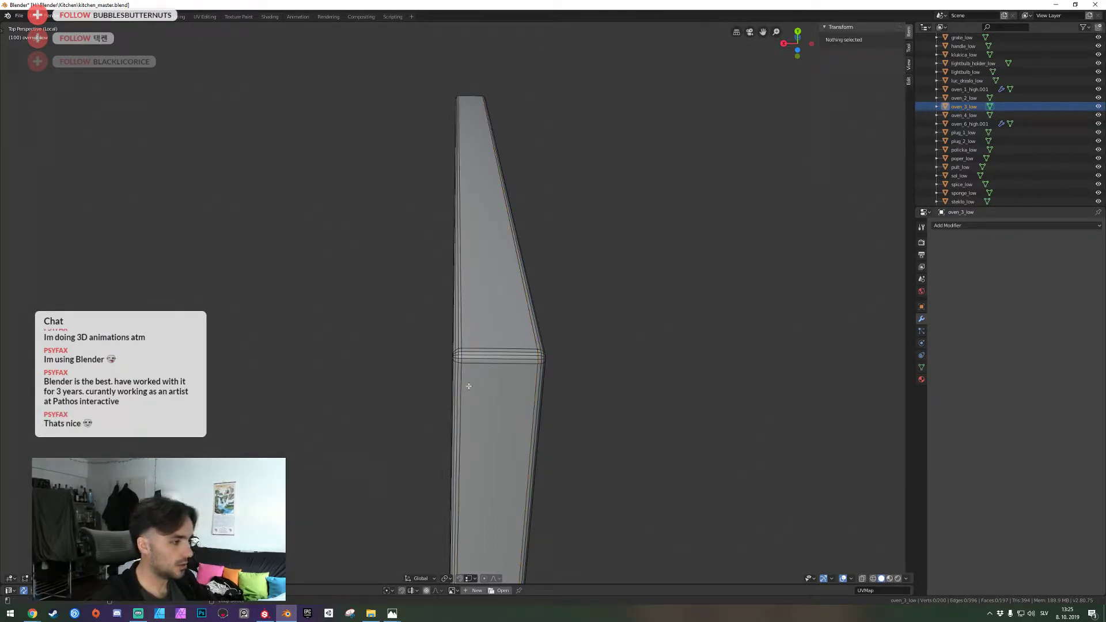
Select the two edge loops bordering the flat outer rim of the door and mark them as seams
left_click(469, 386, "alt")
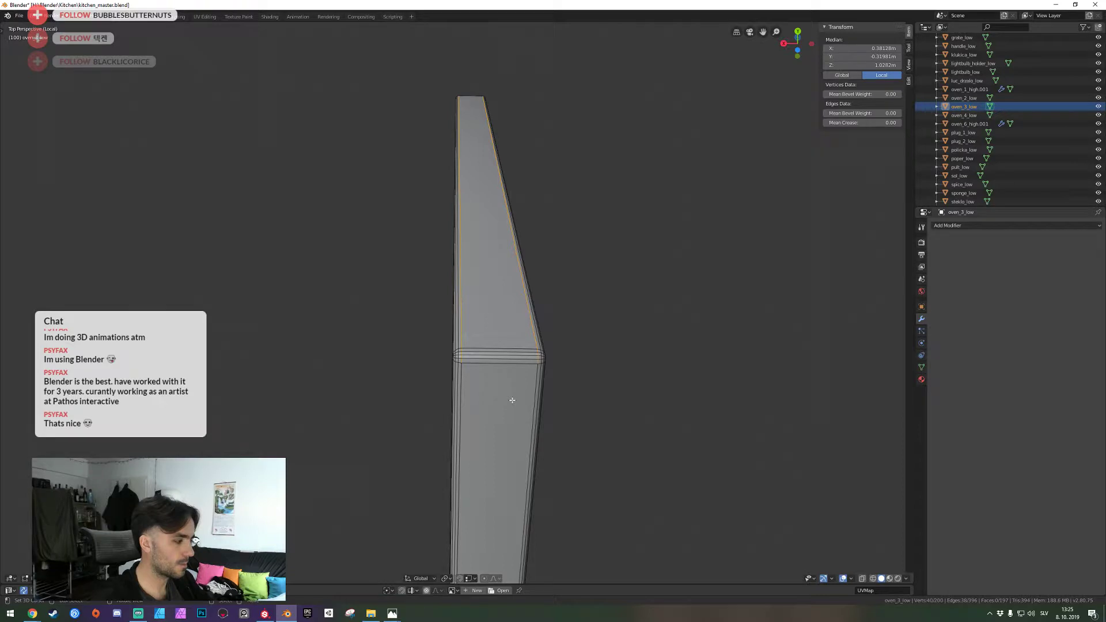
middle_click_drag(512, 400, 476, 382)
key("shift+grave")
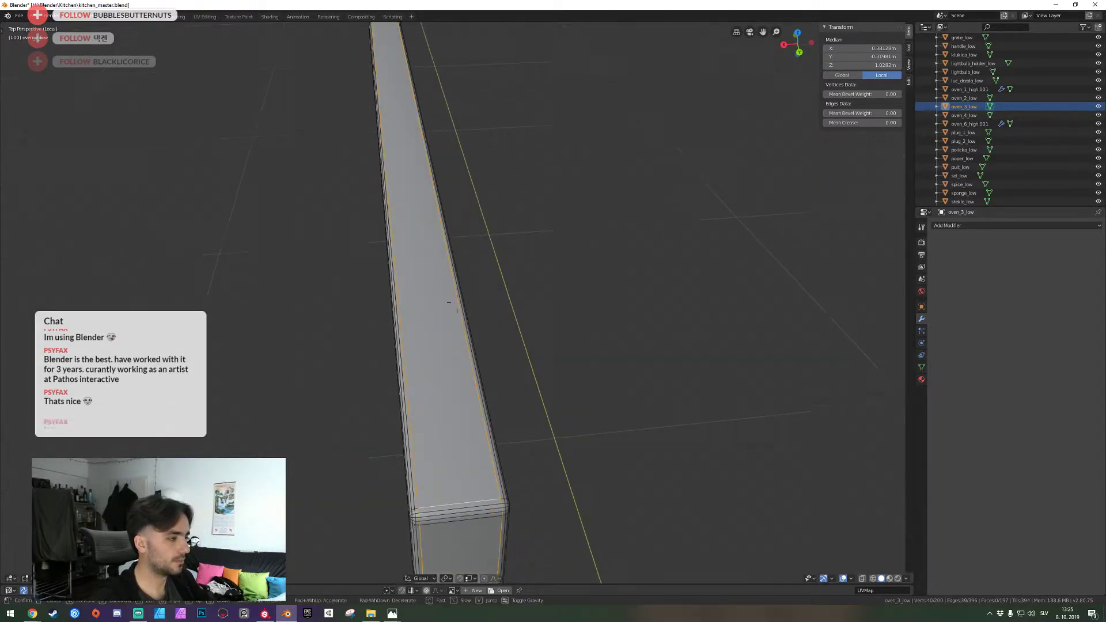
key("w")
key("a")
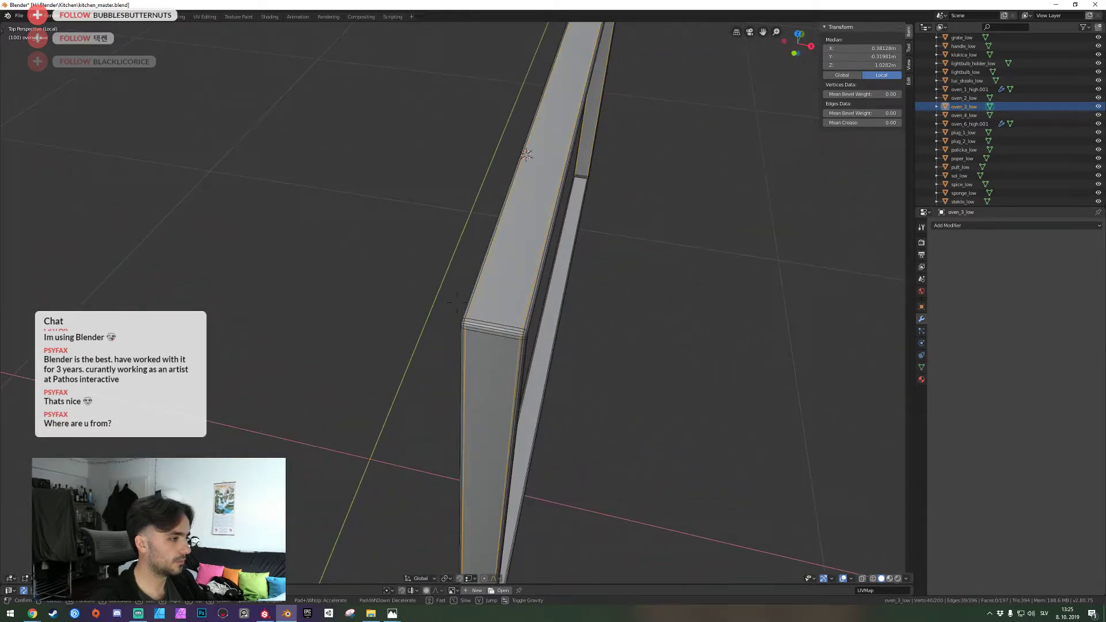
right_click(486, 319, "shift")
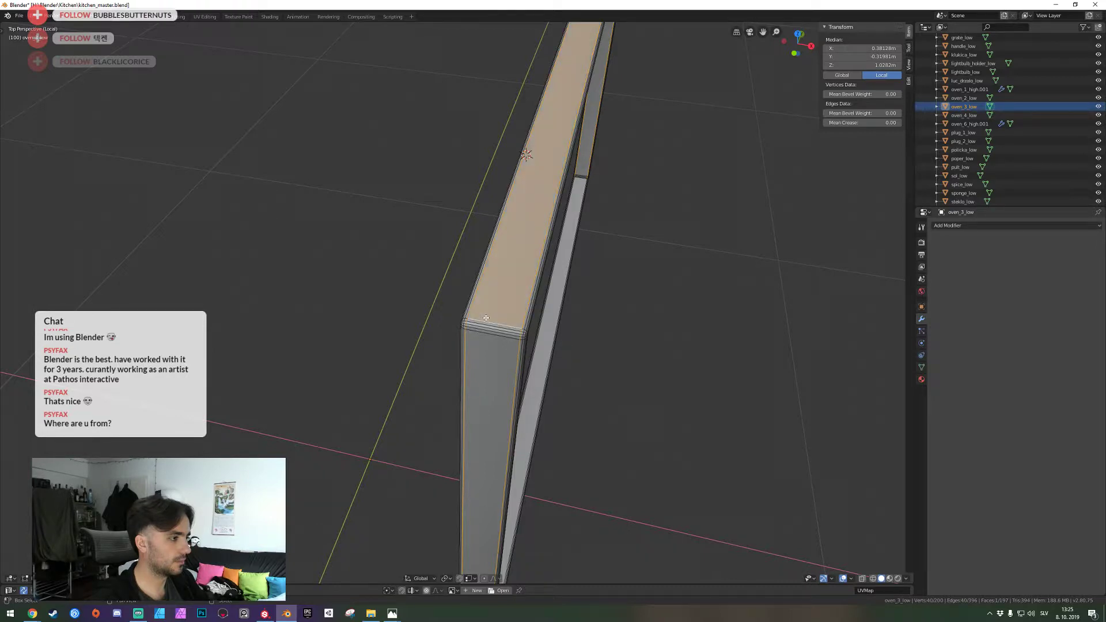
key("ctrl+z")
key("shift+grave")
key("w")
key("a")
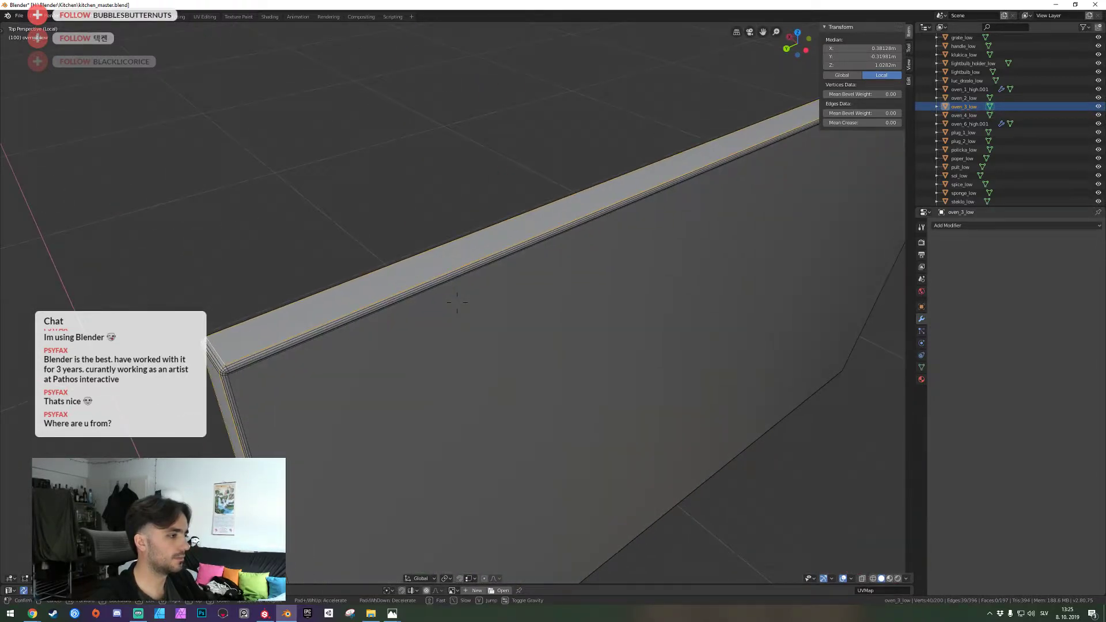
left_click(457, 302)
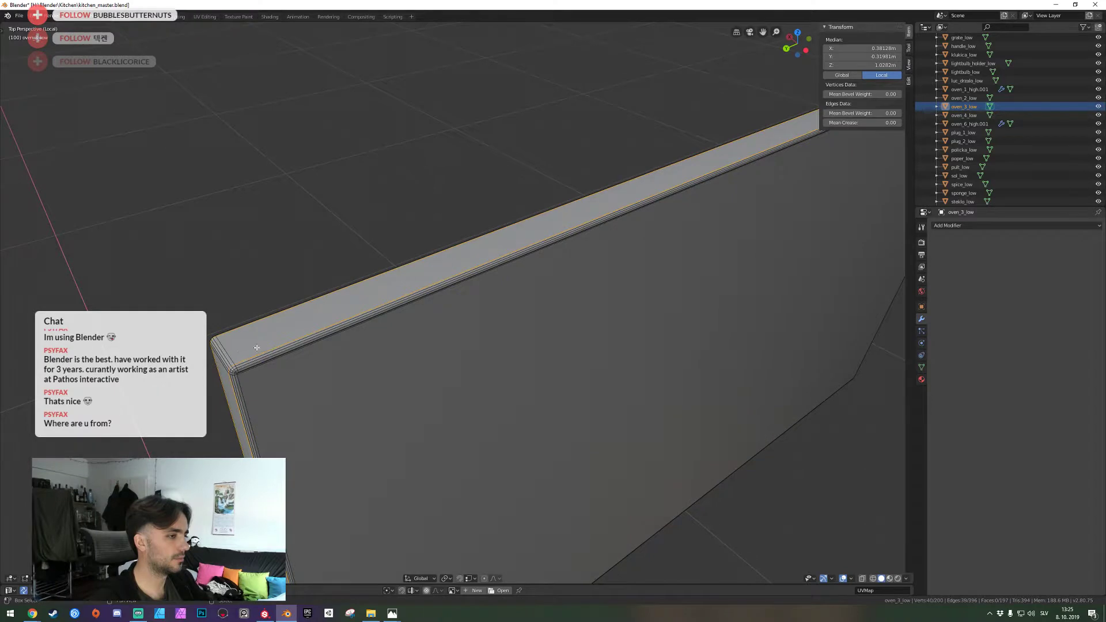
key("shift+grave")
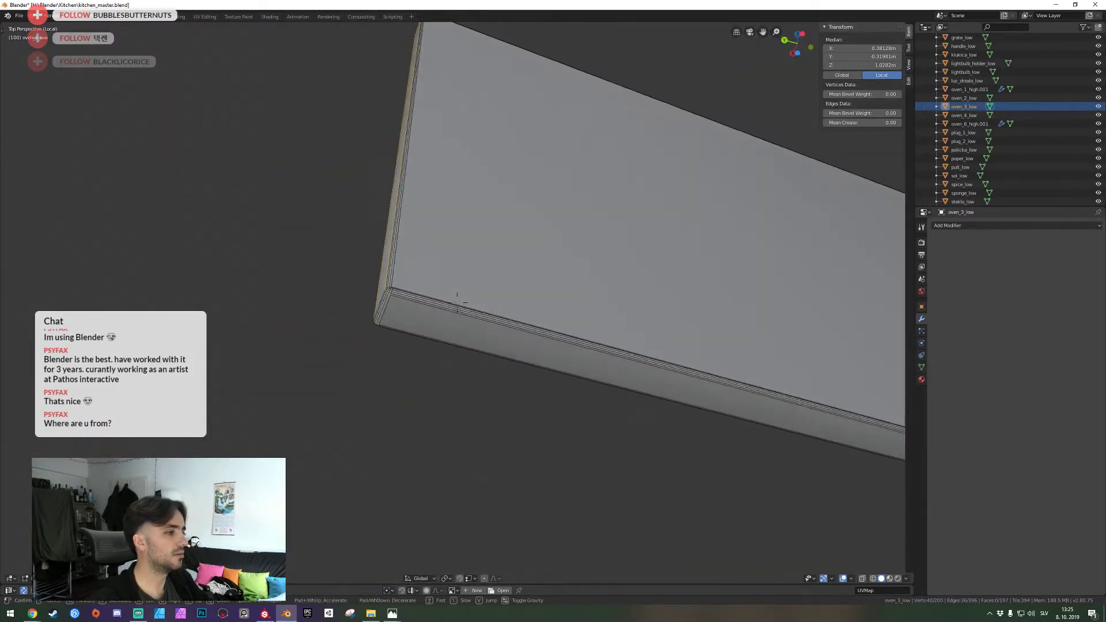
left_click(418, 320)
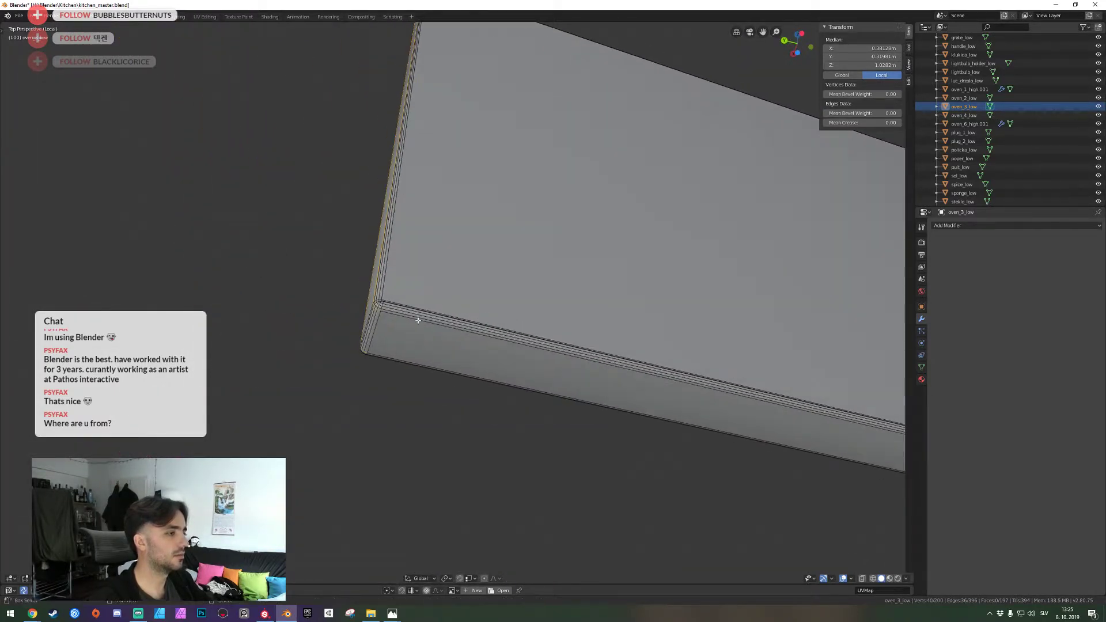
left_click(413, 349, "shift")
key("ctrl+e")
left_click(413, 350)
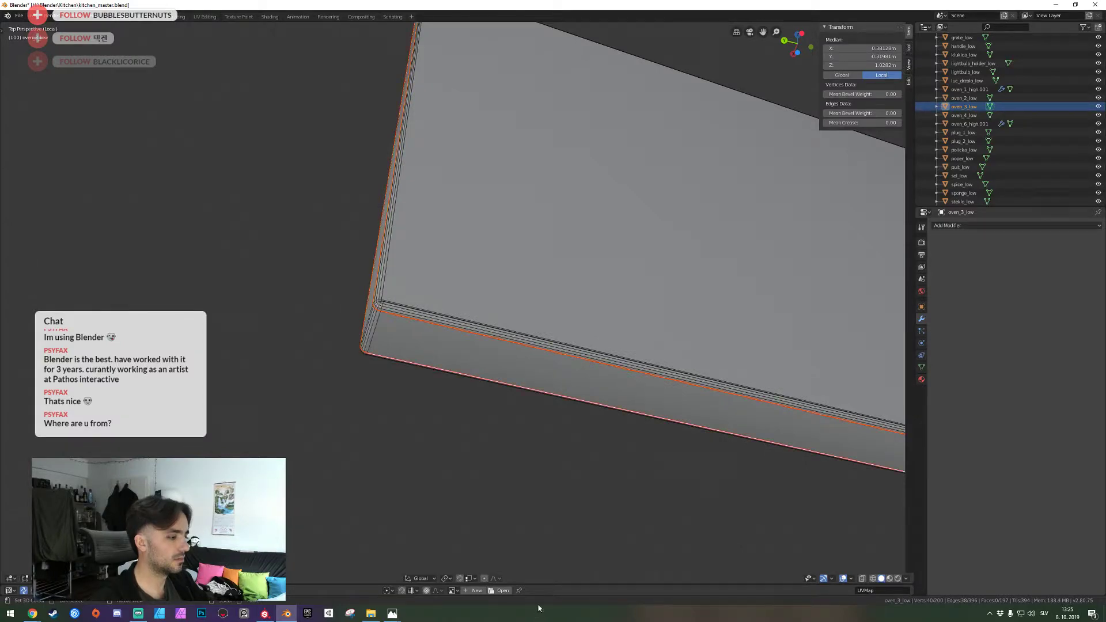
Review the door's UV layout around the rim corners and save the file
left_click_drag(543, 583, 542, 225)
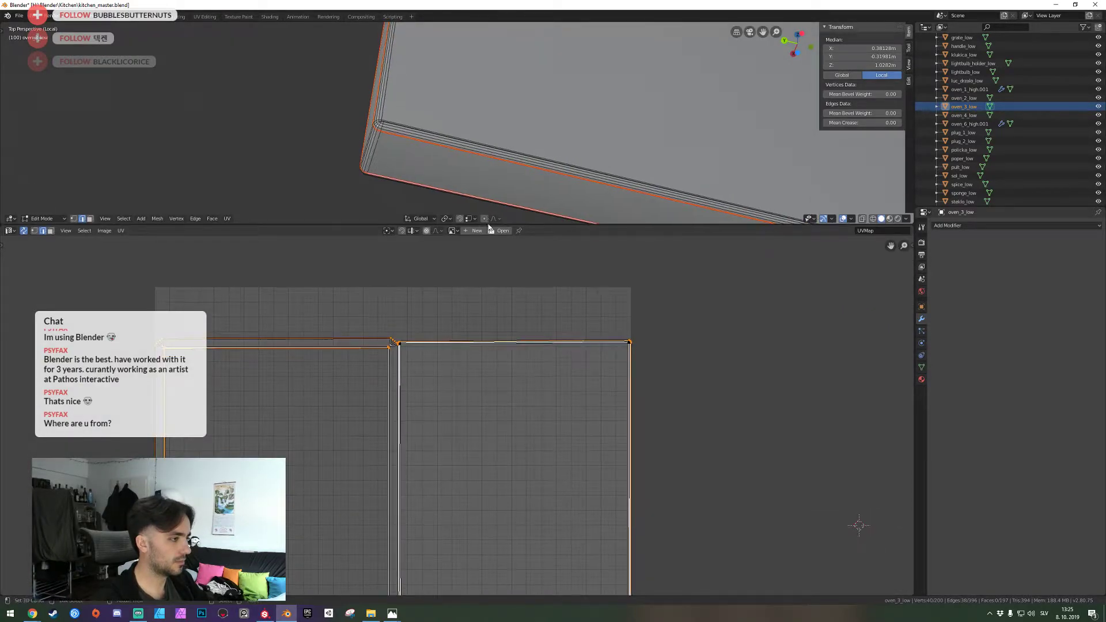
scroll(361, 331, "down", 6)
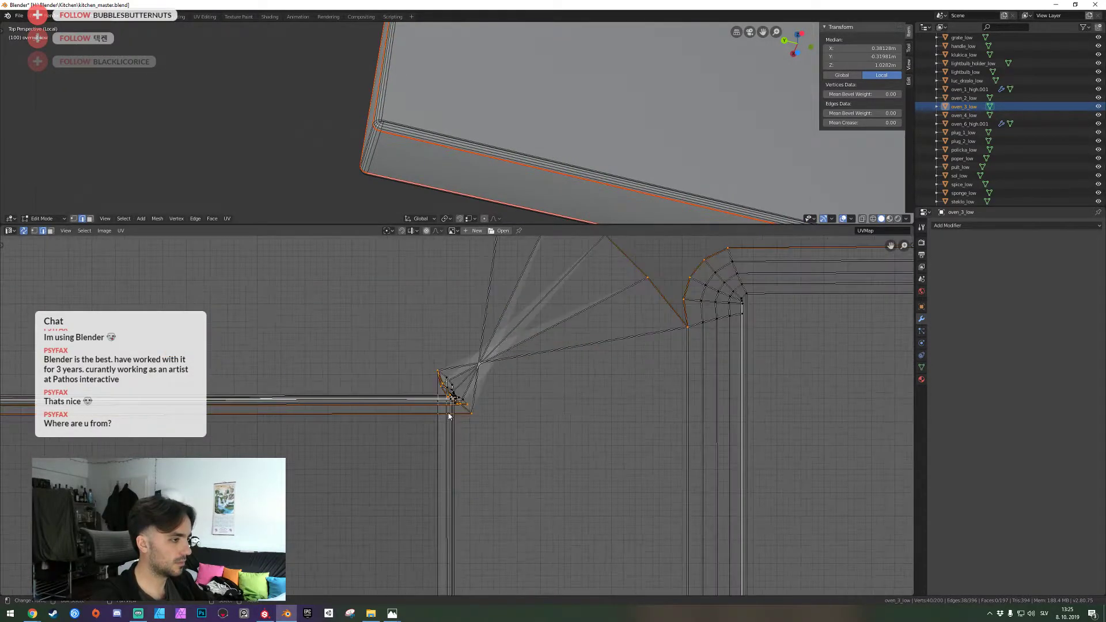
scroll(448, 413, "down", 8)
left_click_drag(594, 225, 588, 585)
middle_click_drag(509, 368, 457, 302)
key("ctrl+s")
Clear the selection and examine the seams and edge flow around the door's rounded corners
key("shift+grave")
key("w")
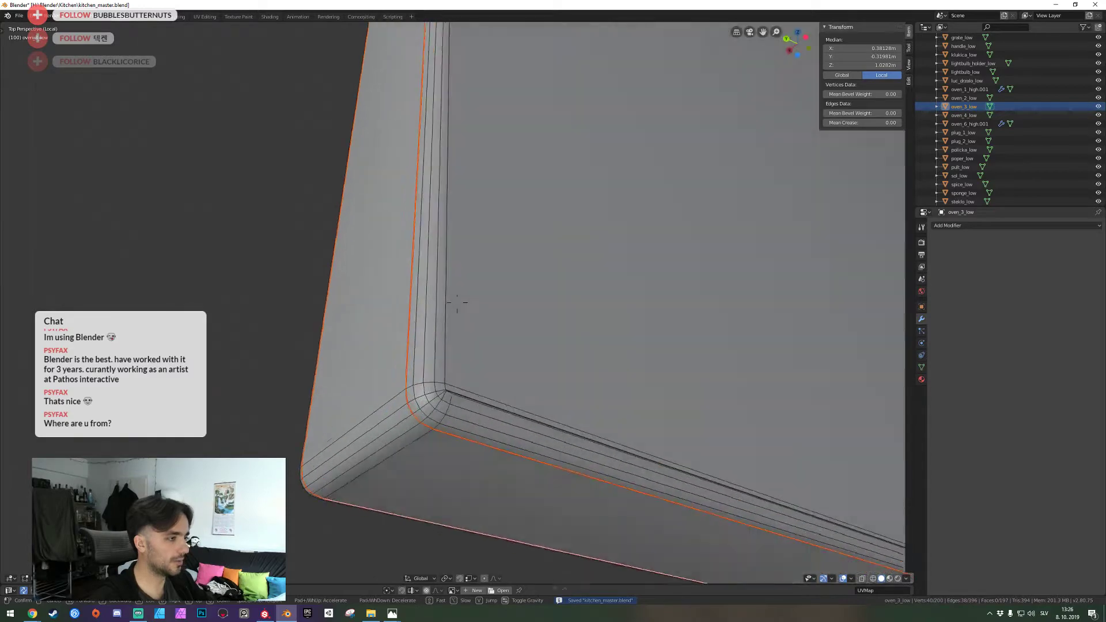
key("w")
key("s")
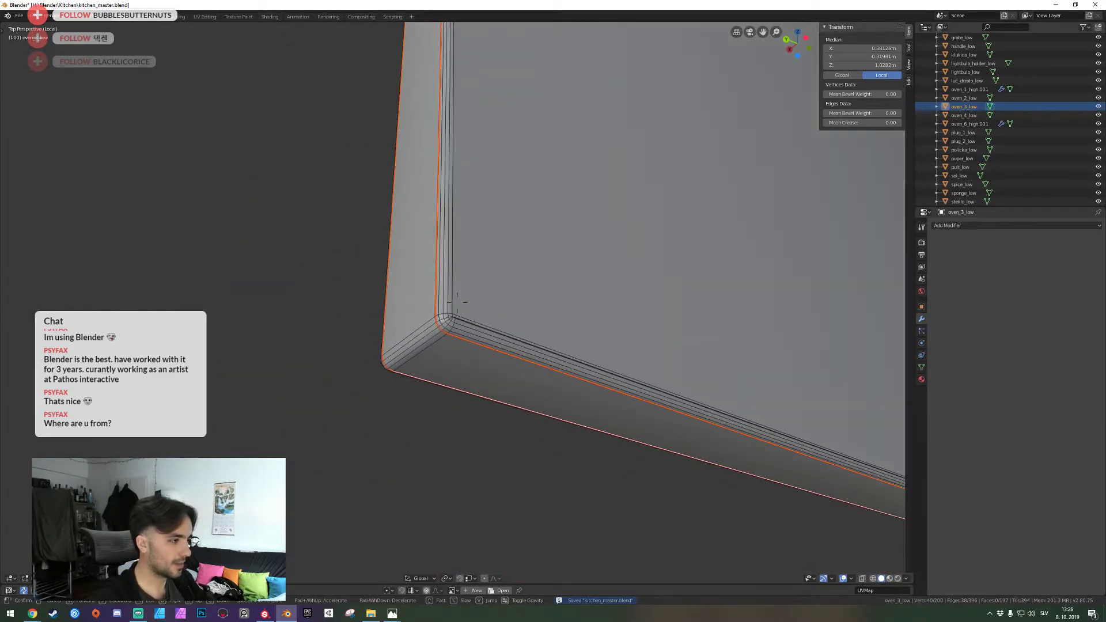
key("alt+a")
key("shift+grave")
key("w")
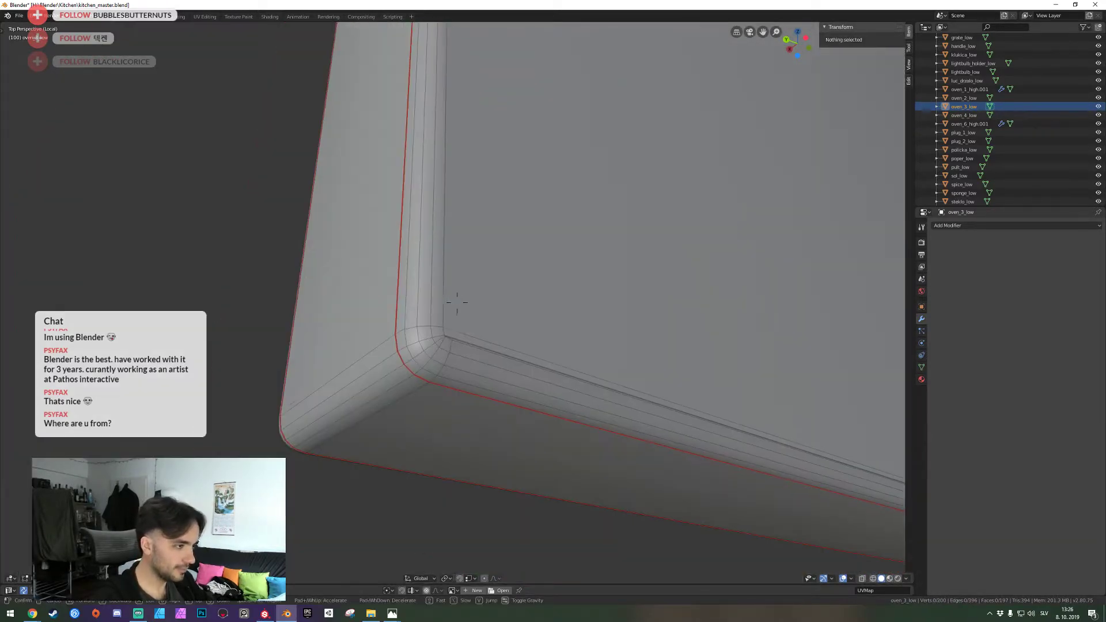
key("a")
key("d")
key("a")
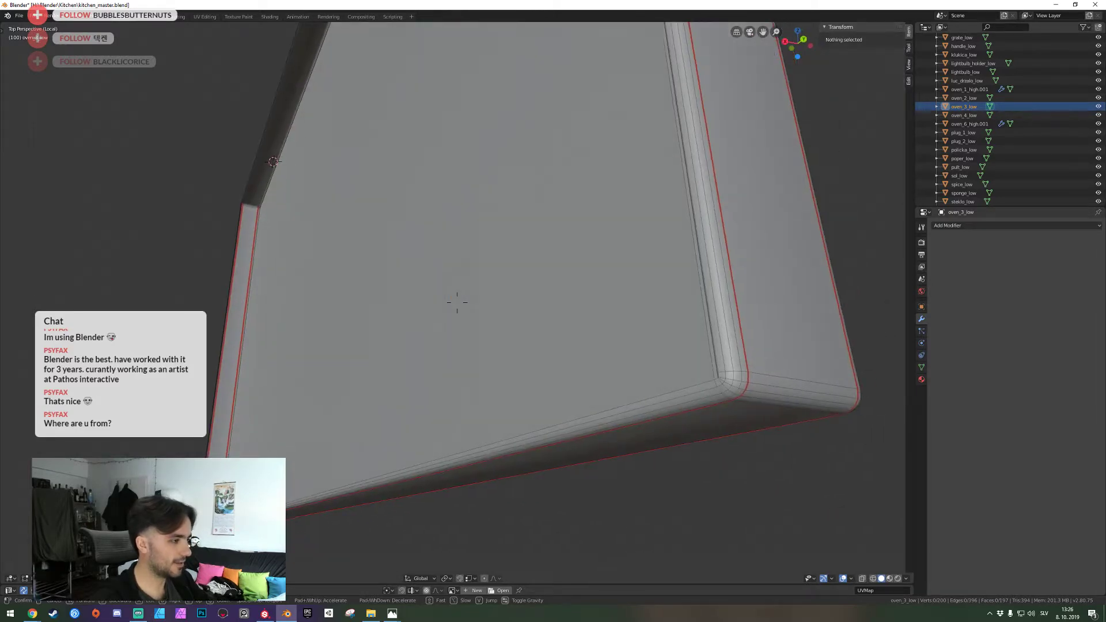
left_click(457, 302)
key("shift+grave")
key("w")
left_click(457, 302)
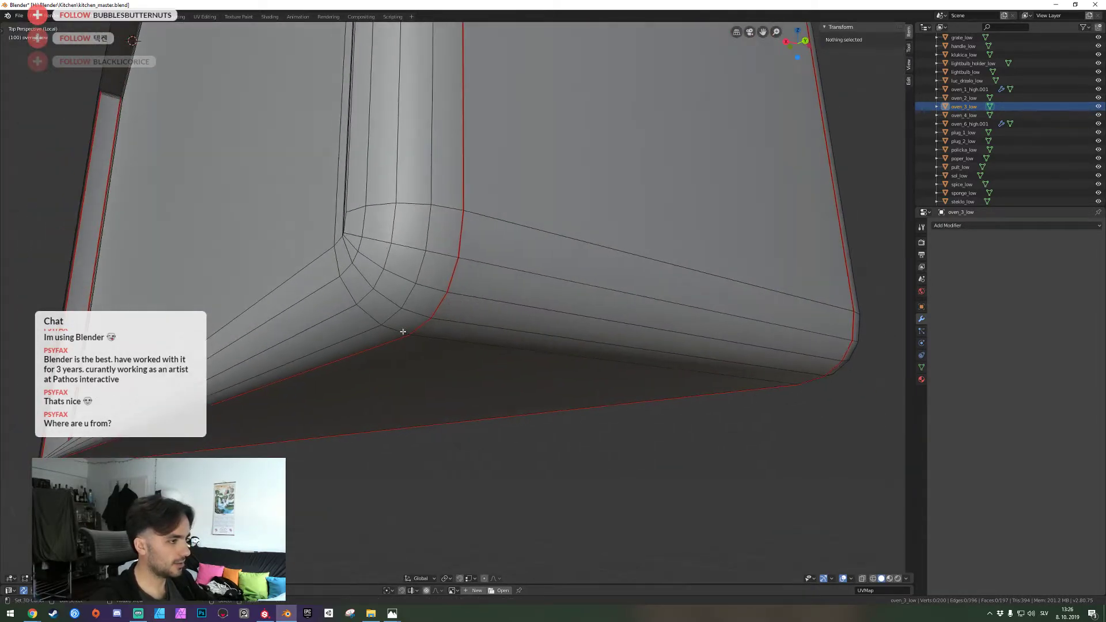
Select the short edges crossing the front bevel at a lower corner of the door and the upper corner above it
scroll(402, 333, "down", 3)
key("w")
key("Escape")
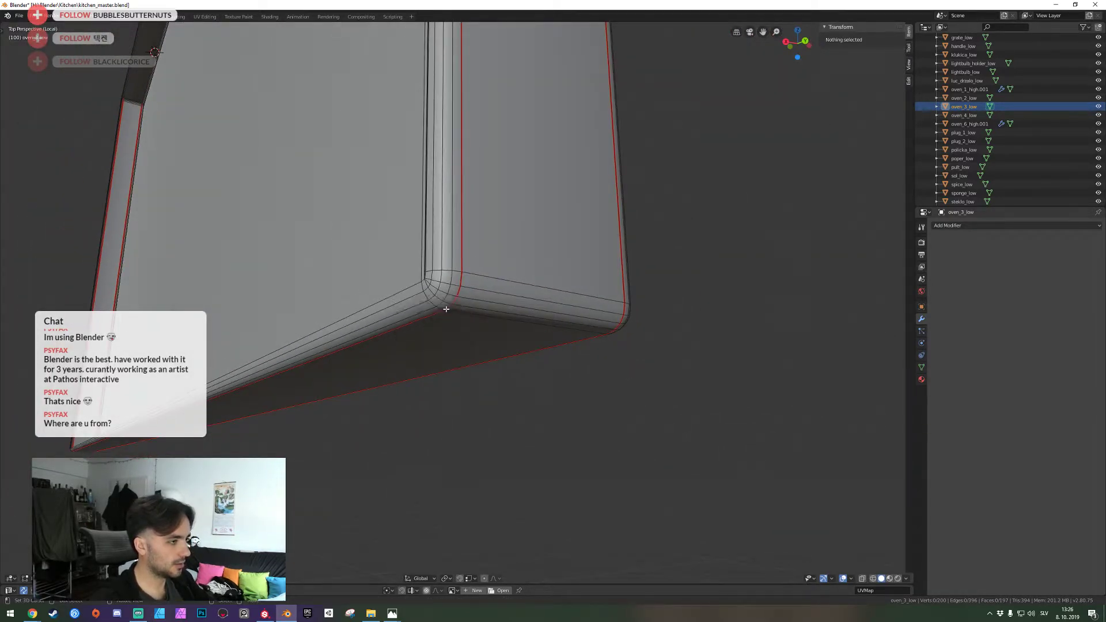
scroll(444, 311, "up", 2)
left_click(429, 302)
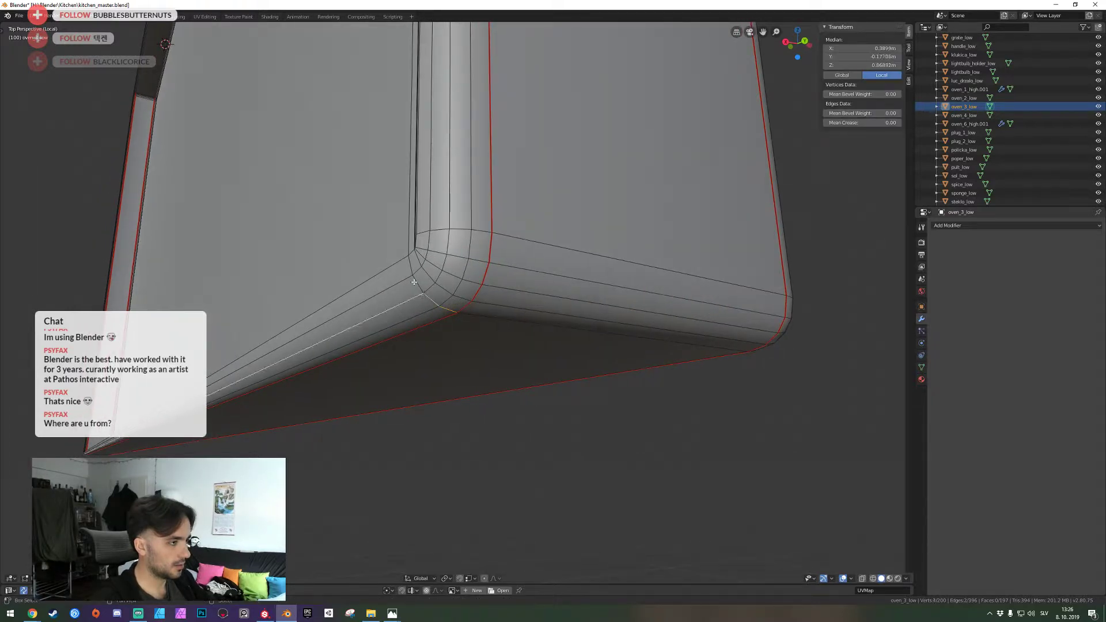
key("s")
key("a")
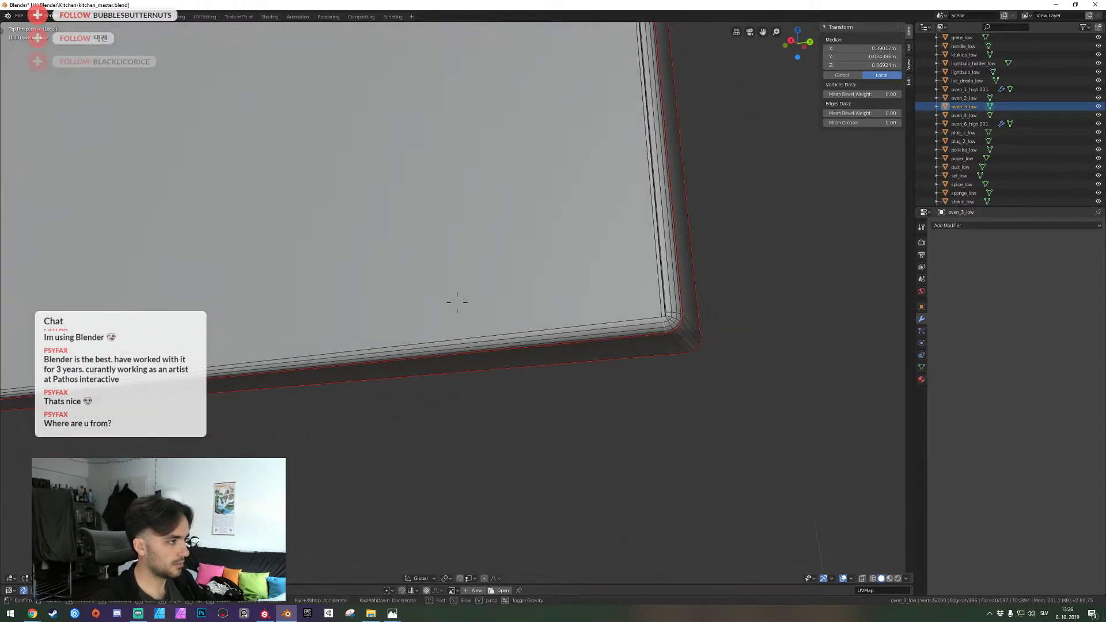
key("d")
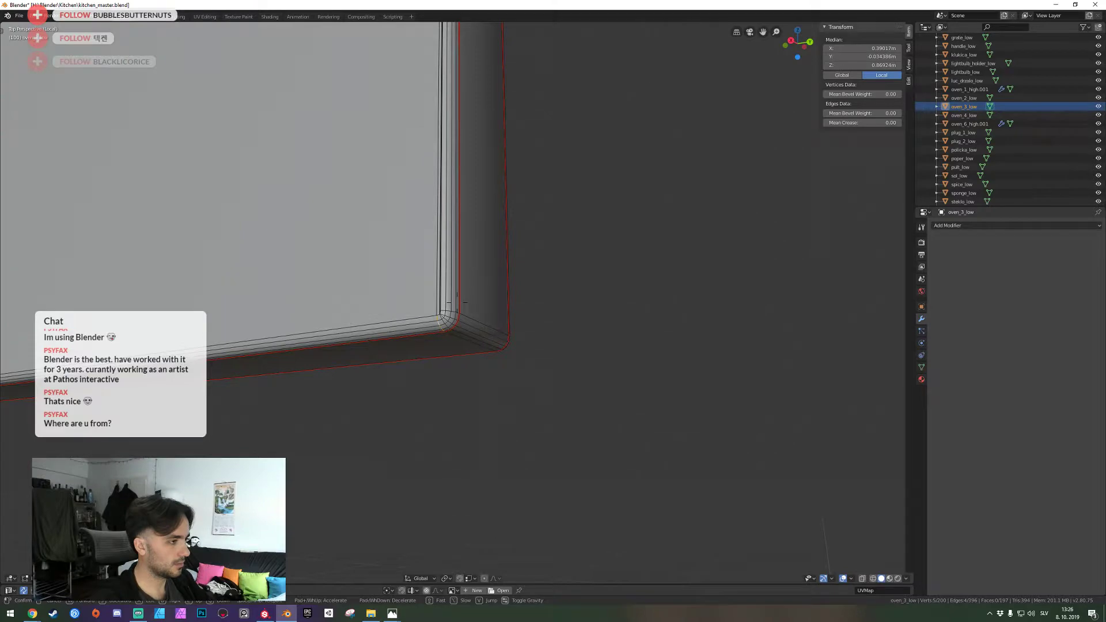
key("e")
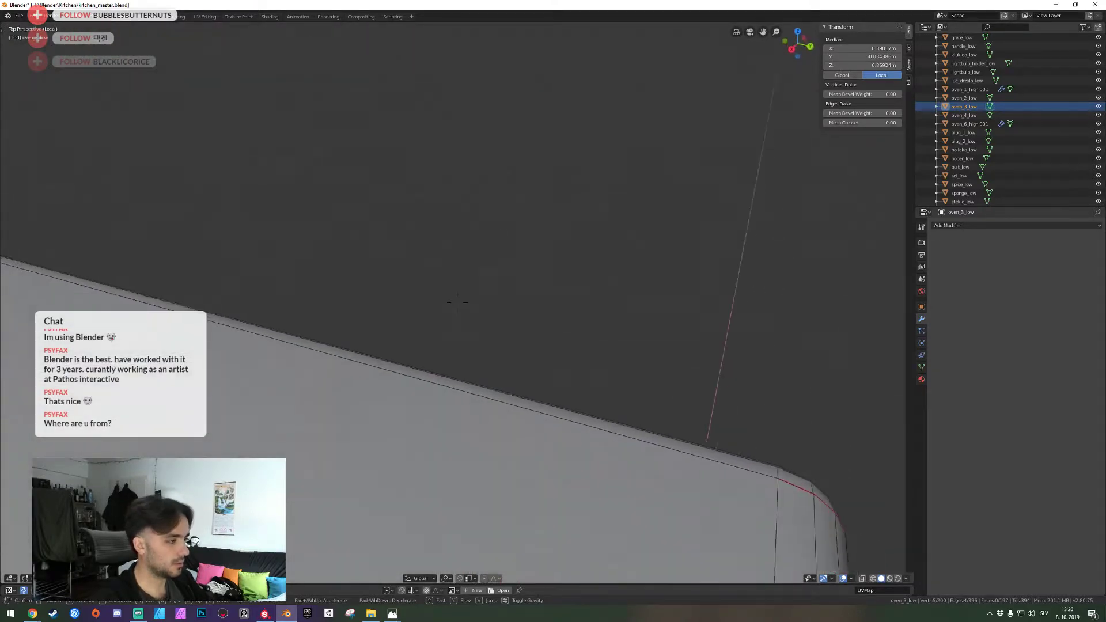
key("s")
key("w")
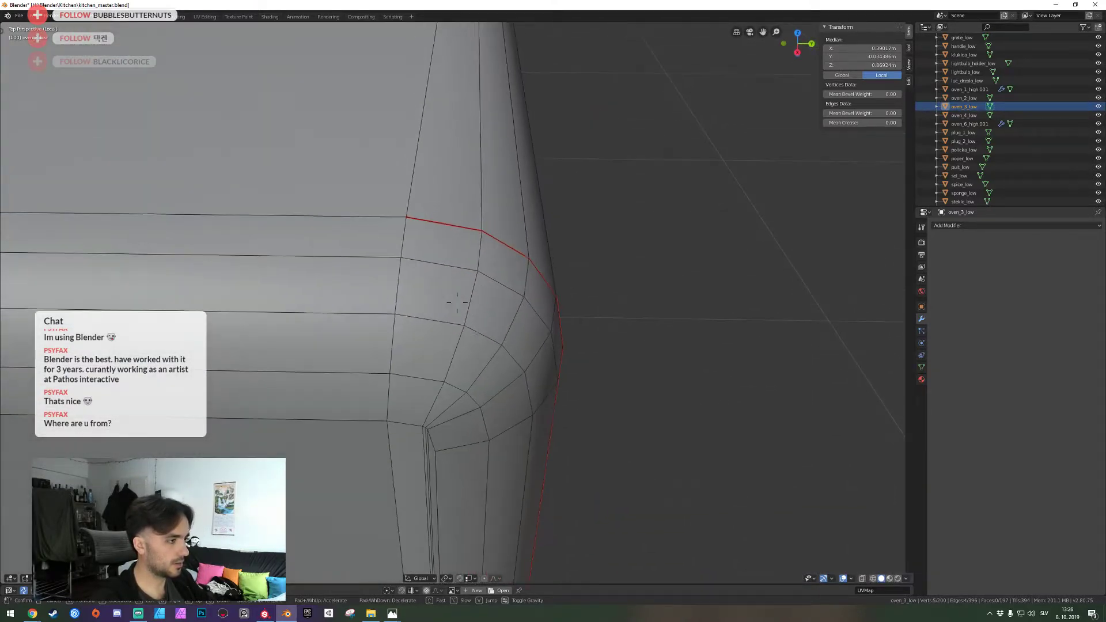
left_click(457, 303)
right_click(392, 242, "shift")
Add the matching bevel-crossing edges at the door's other two corners and mark all four sets as seams
key("shift+grave")
key("a")
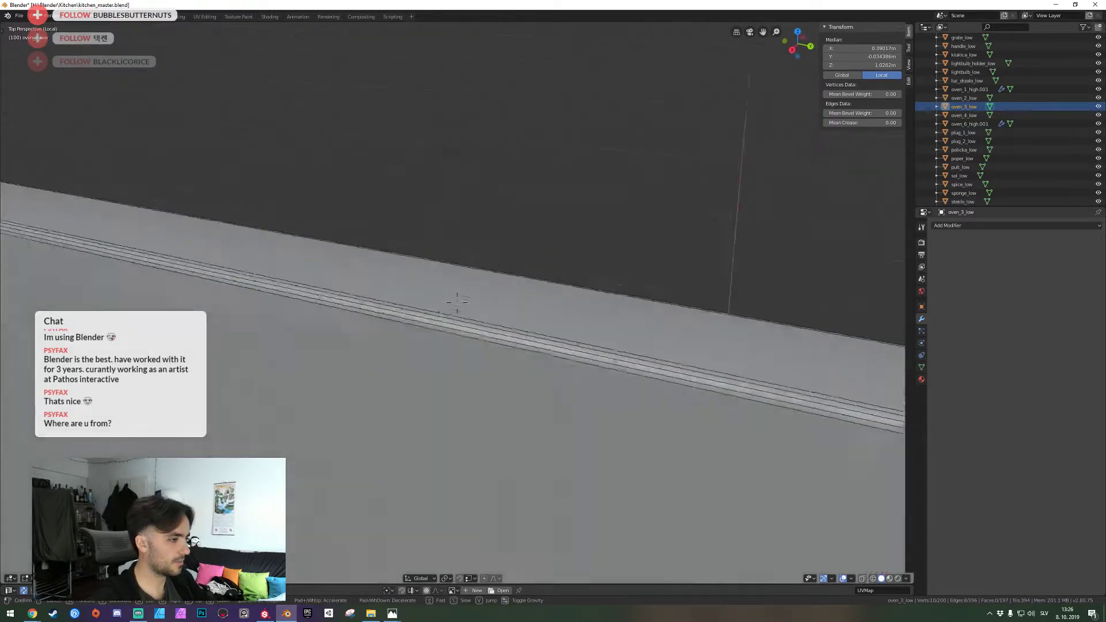
key("w")
key("w")
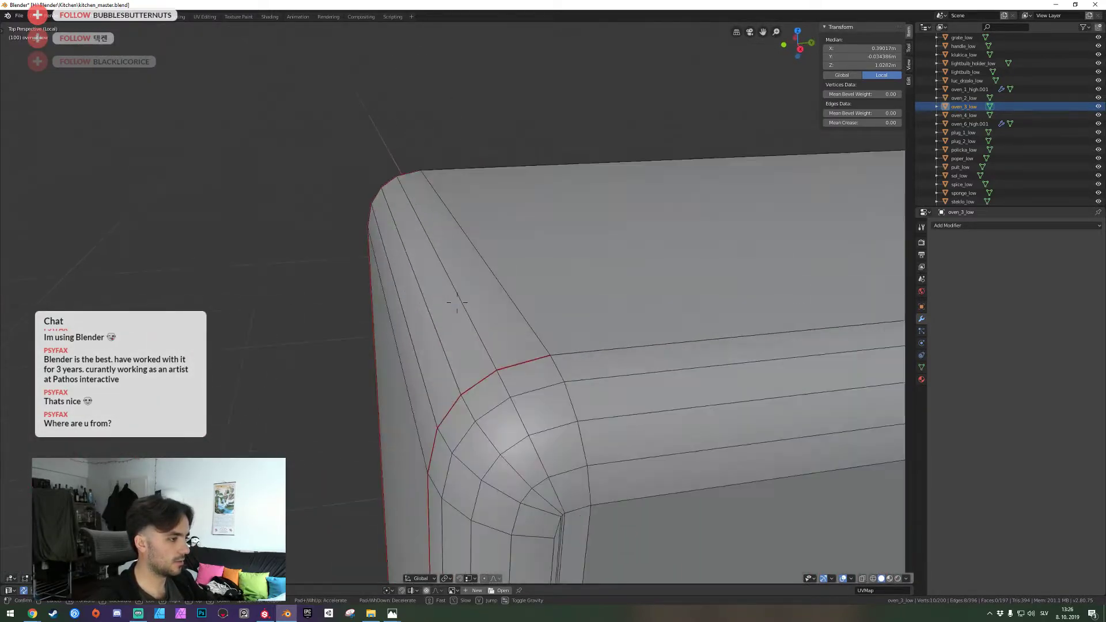
left_click(457, 302)
left_click(521, 372, "shift")
left_click(550, 444, "shift")
key("shift+grave")
key("s")
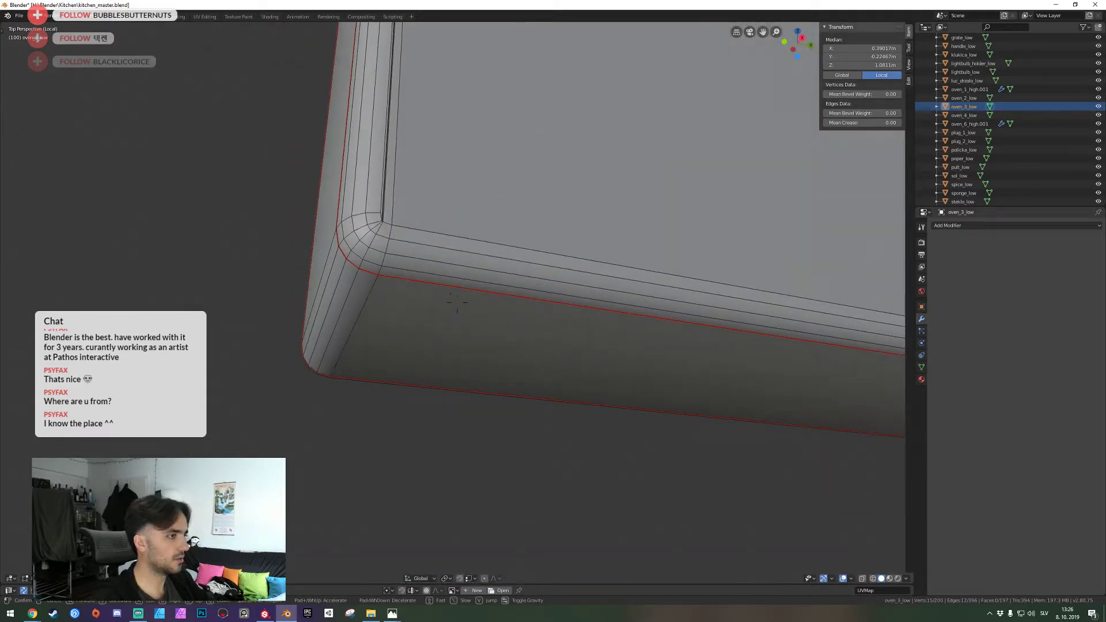
key("a")
key("w")
left_click(457, 302)
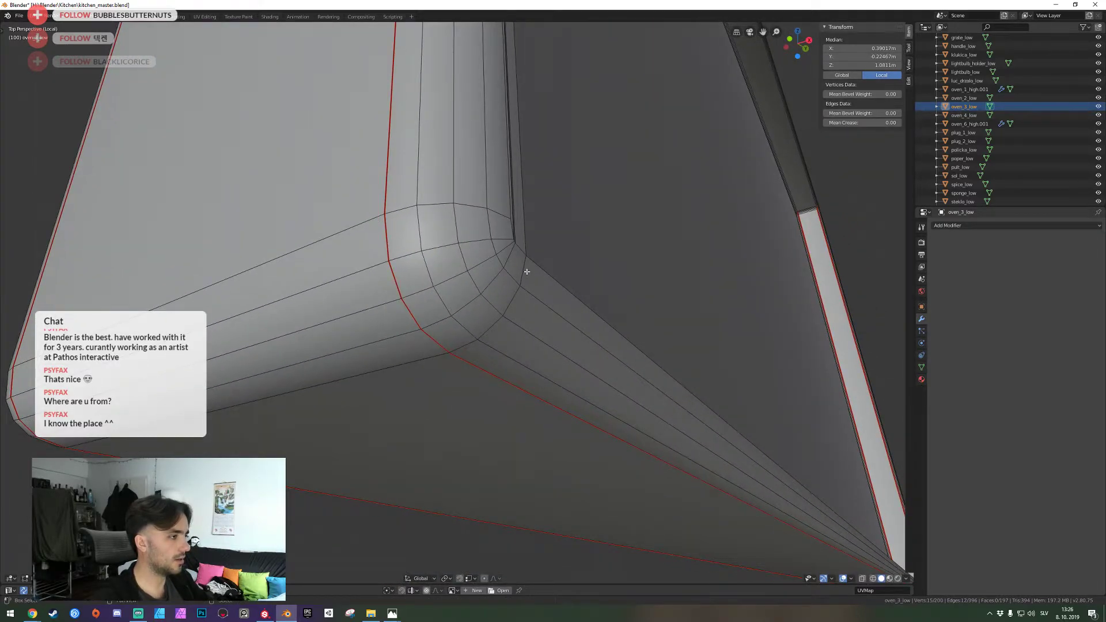
key("ctrl+e")
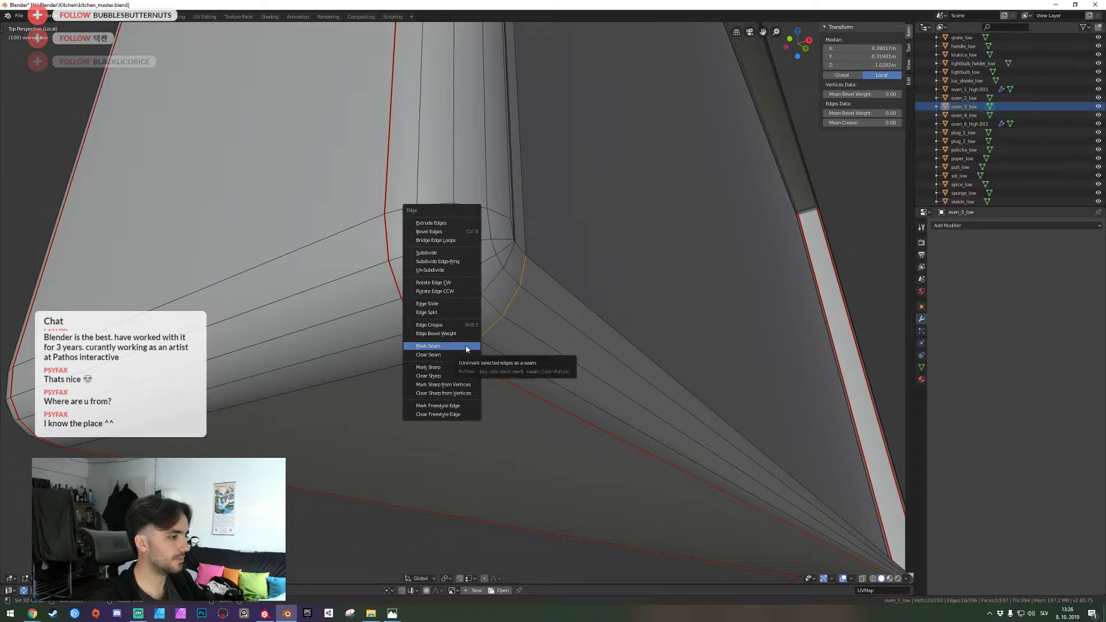
left_click(467, 349)
Inspect the new corner seam and the thin strip along the panel's inner edge with the whole mesh selected
key("shift+grave")
key("w")
key("a")
key("s")
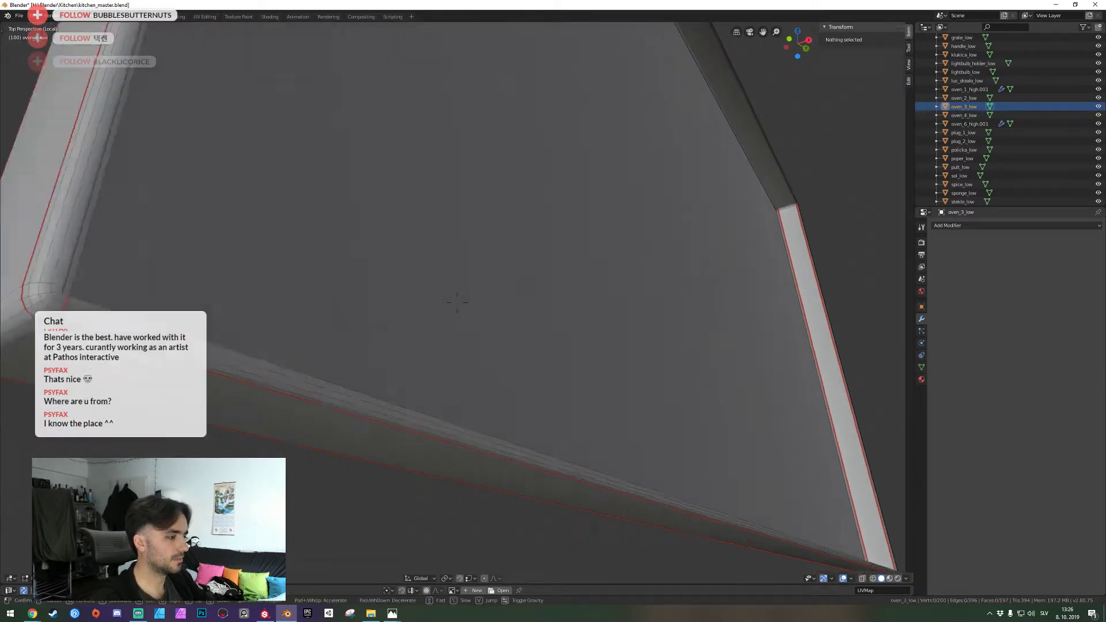
left_click(457, 301)
key("a")
key("shift+grave")
key("w")
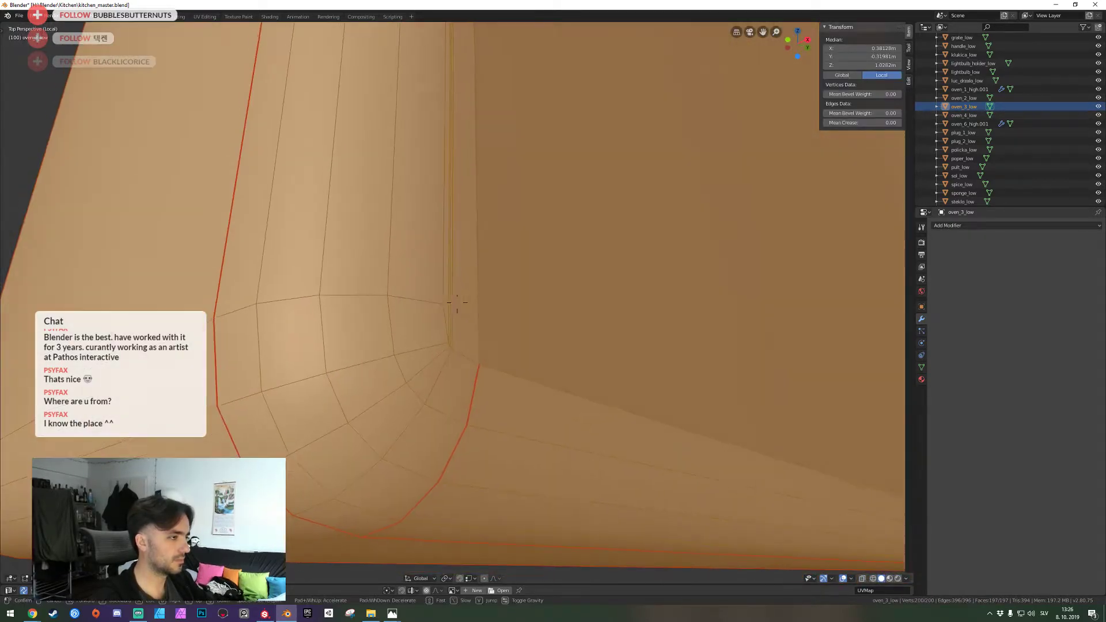
left_click(457, 301)
Select the linked thin face strips along the inner edge of the door's front bevel and delete their faces
key("alt+a")
key("l")
key("shift+grave")
key("s")
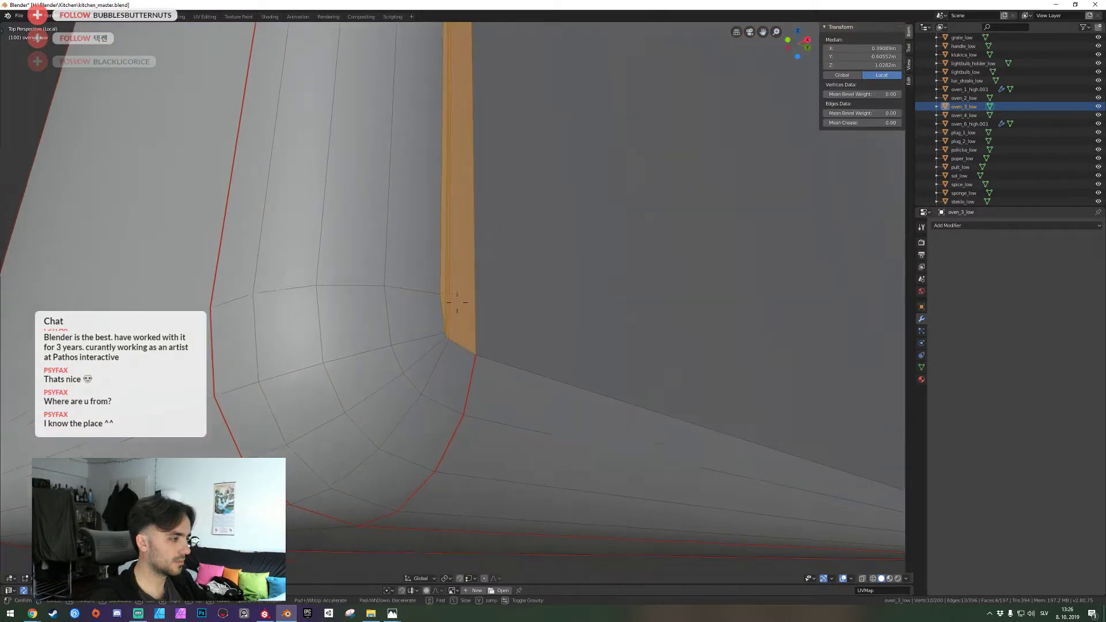
key("w")
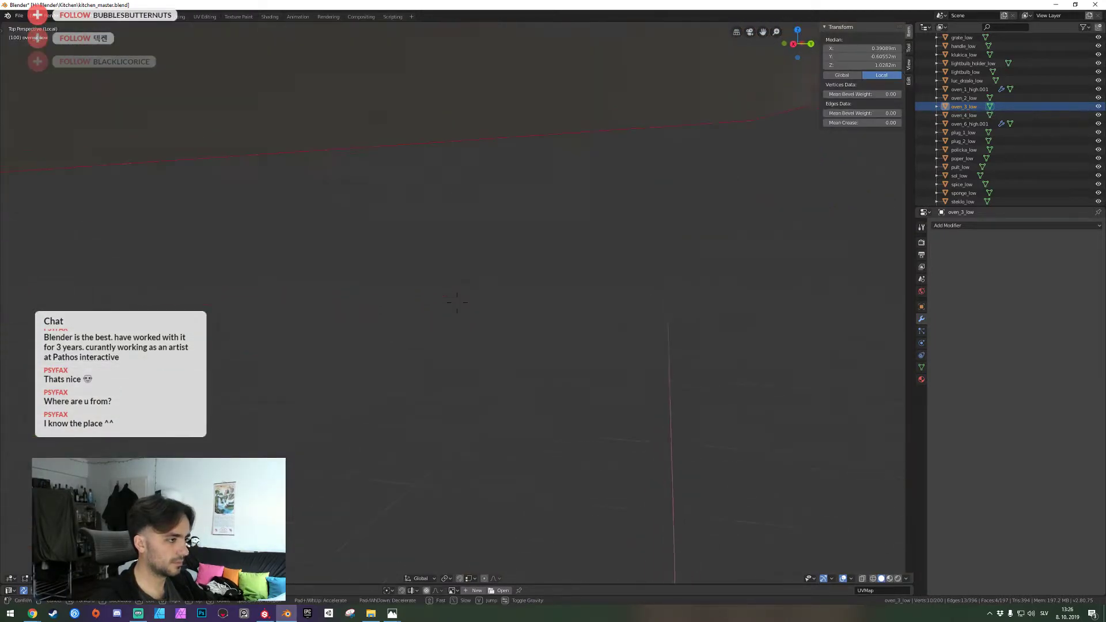
key("w")
left_click(457, 303)
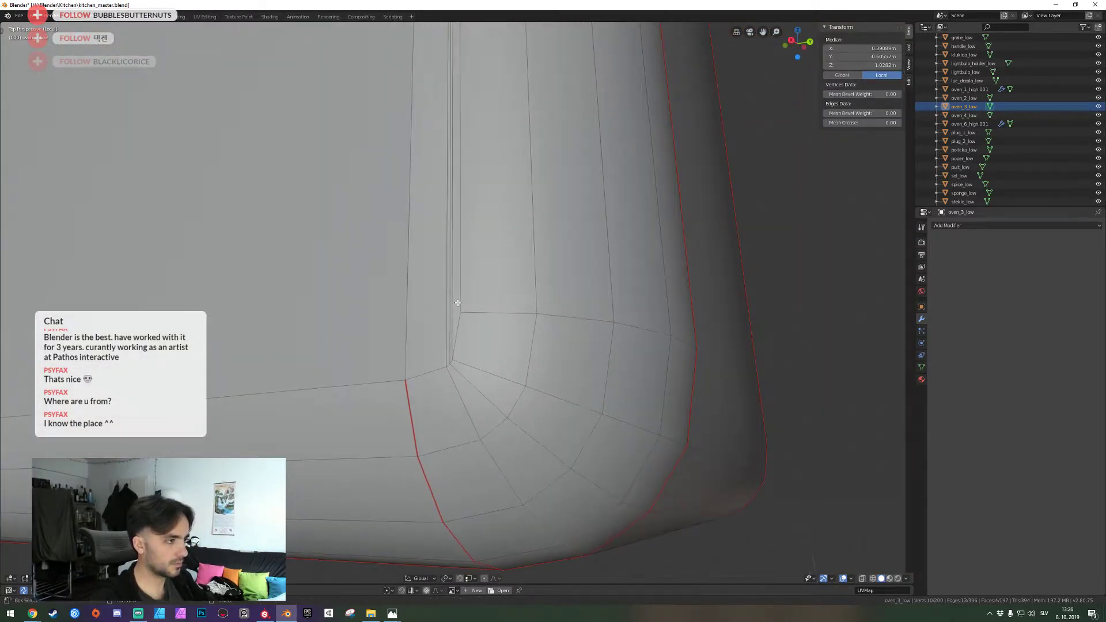
key("x")
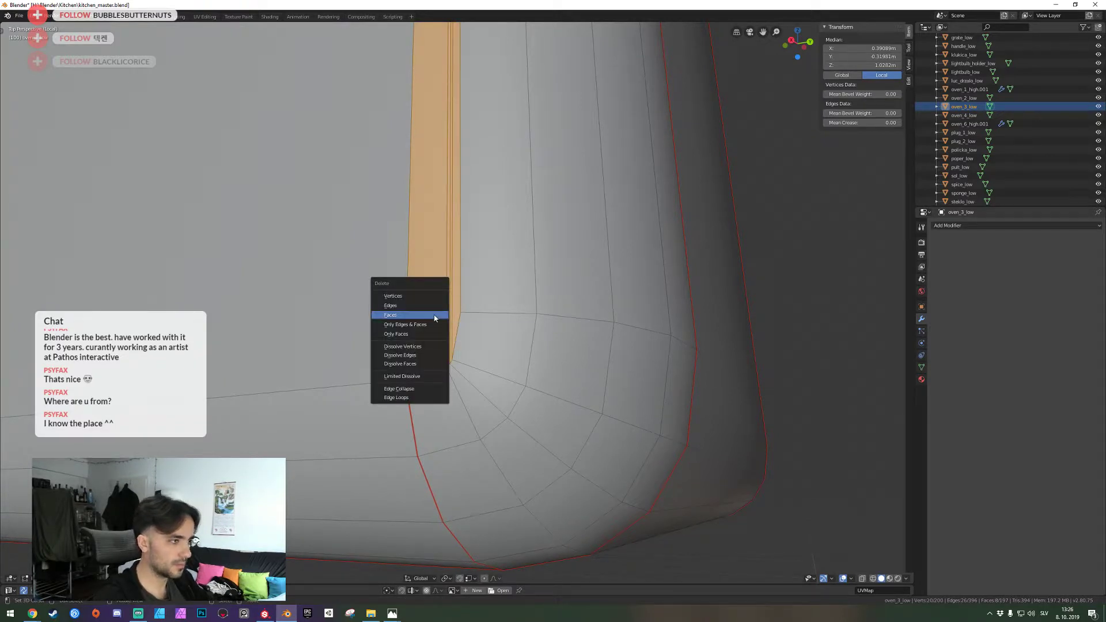
left_click(434, 318)
Examine the whole mesh's UV layout, focusing on the thin strips and the bevel corner fan
key("shift+grave")
key("s")
left_click(454, 304)
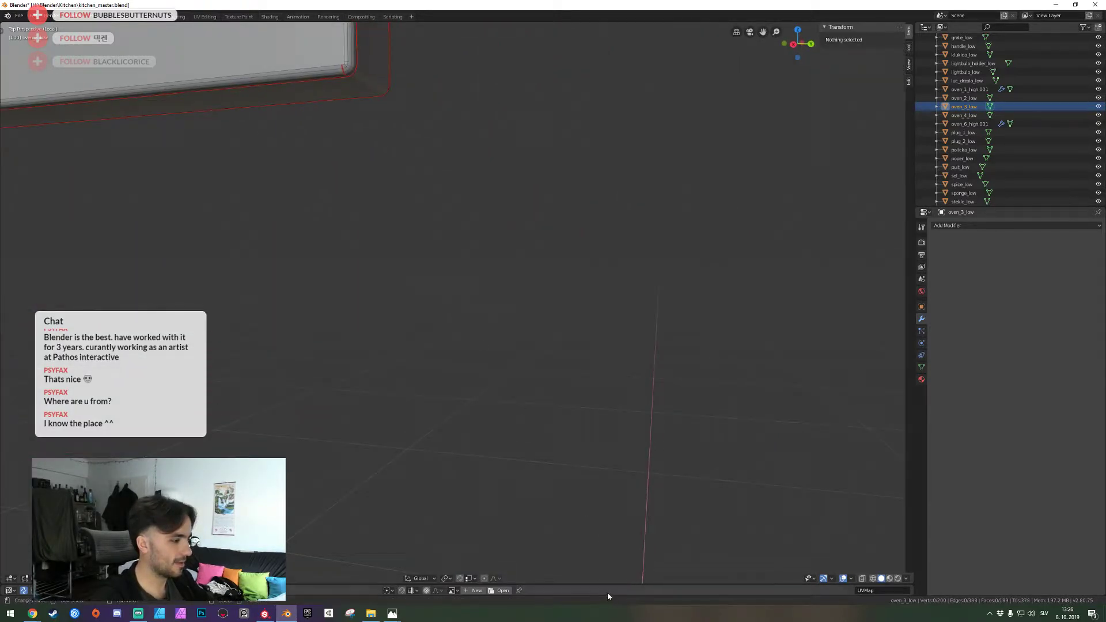
left_click_drag(607, 585, 608, 244)
key("a")
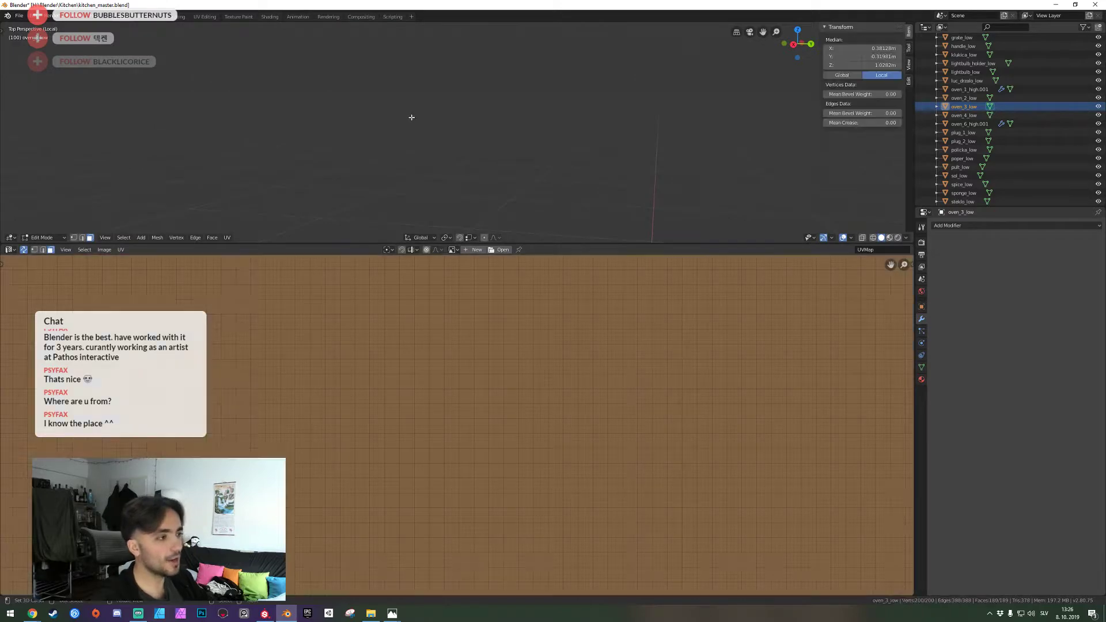
scroll(427, 372, "down", 5)
scroll(504, 389, "up", 8)
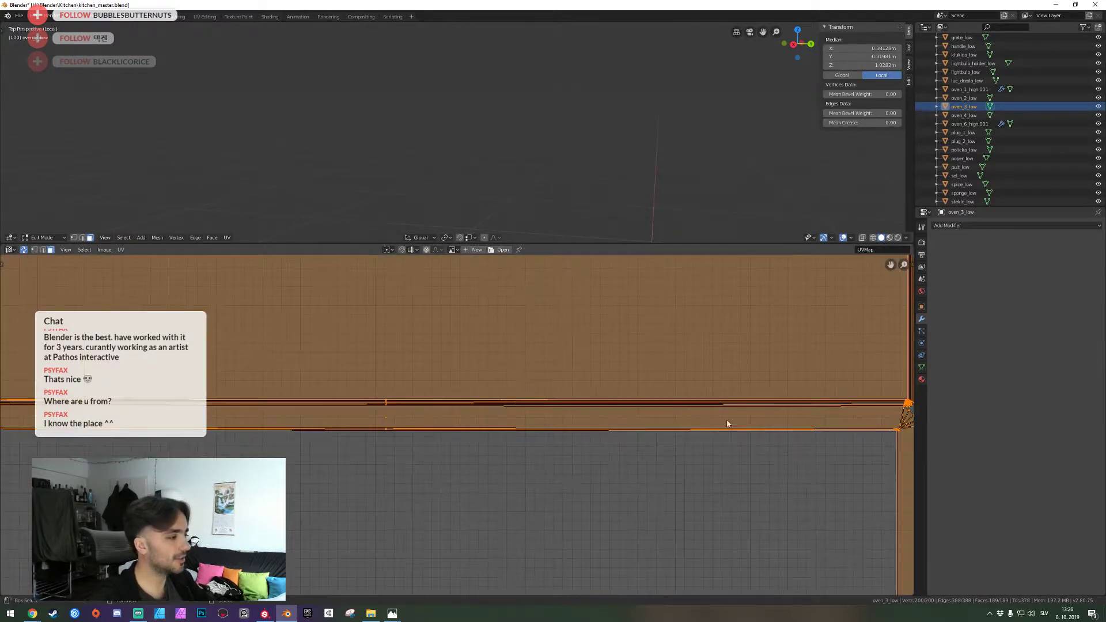
middle_click_drag(728, 424, 492, 421)
scroll(614, 433, "up", 4)
middle_click_drag(697, 420, 519, 403)
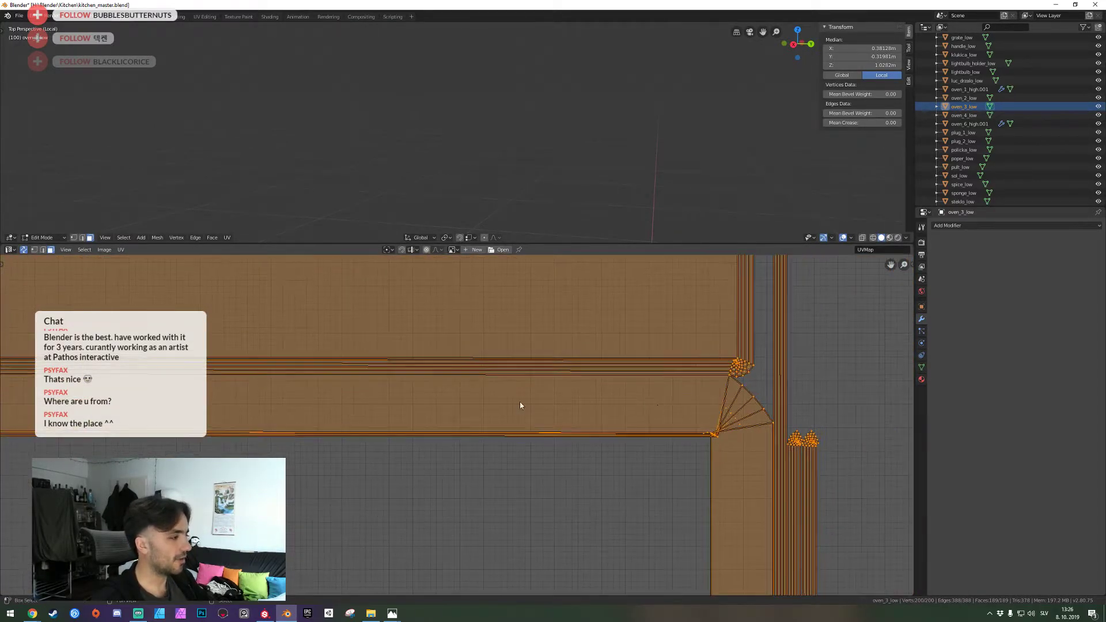
left_click_drag(541, 244, 519, 585)
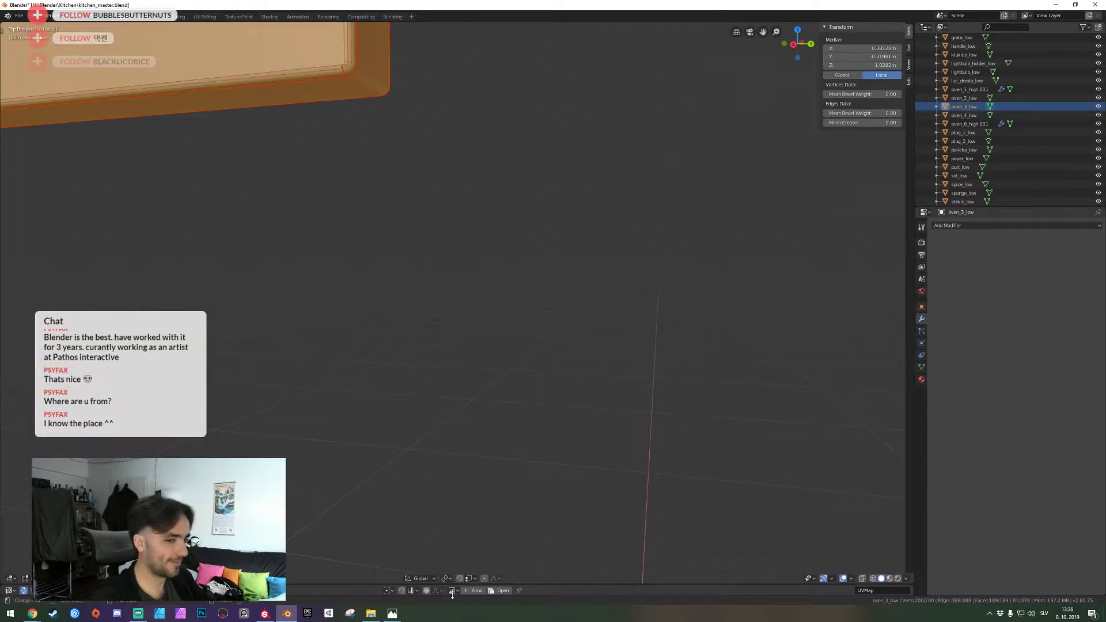
Collapse the tightly clustered vertices at one lower front corner of the door's inner bevel into a single vertex
scroll(459, 306, "up", 4)
key("alt+a")
key("shift+grave")
key("w")
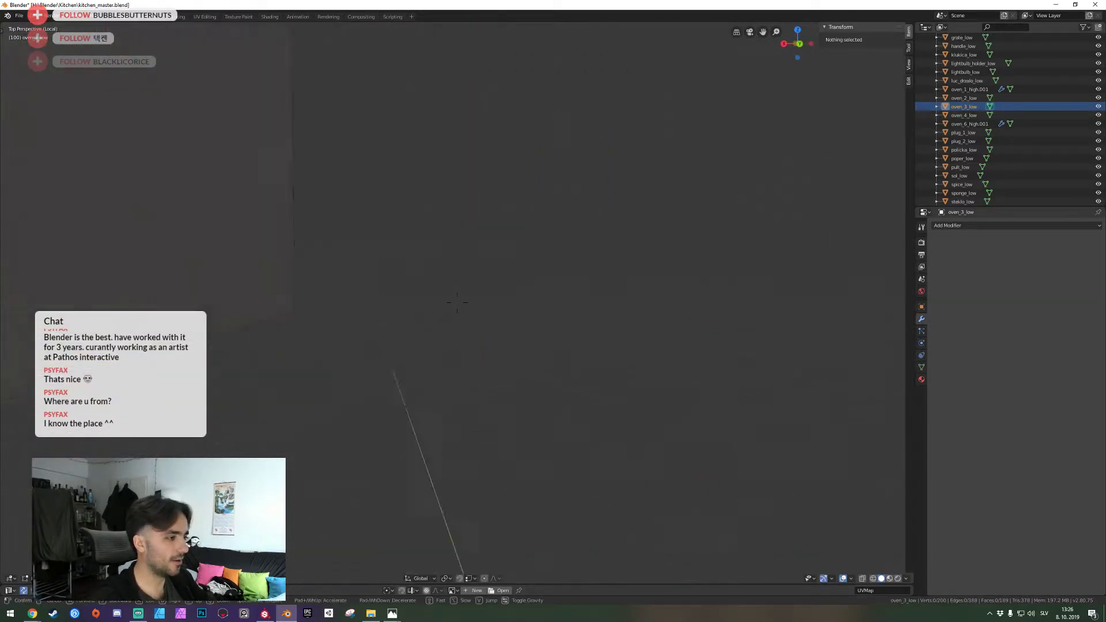
key("w")
key("w")
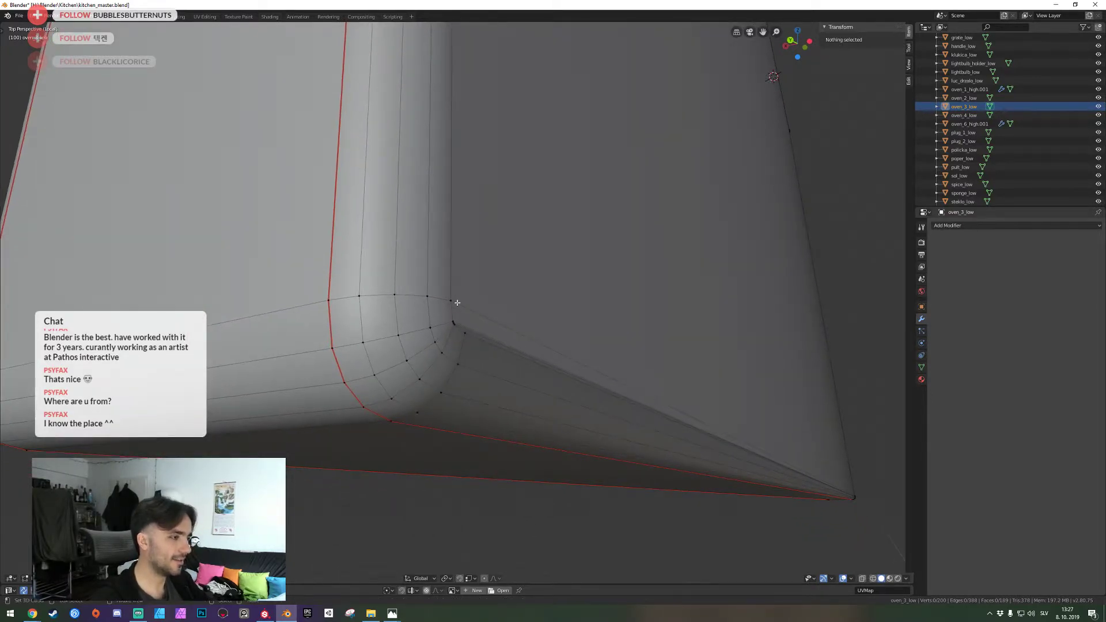
key("shift+grave")
key("d")
key("w")
key("s")
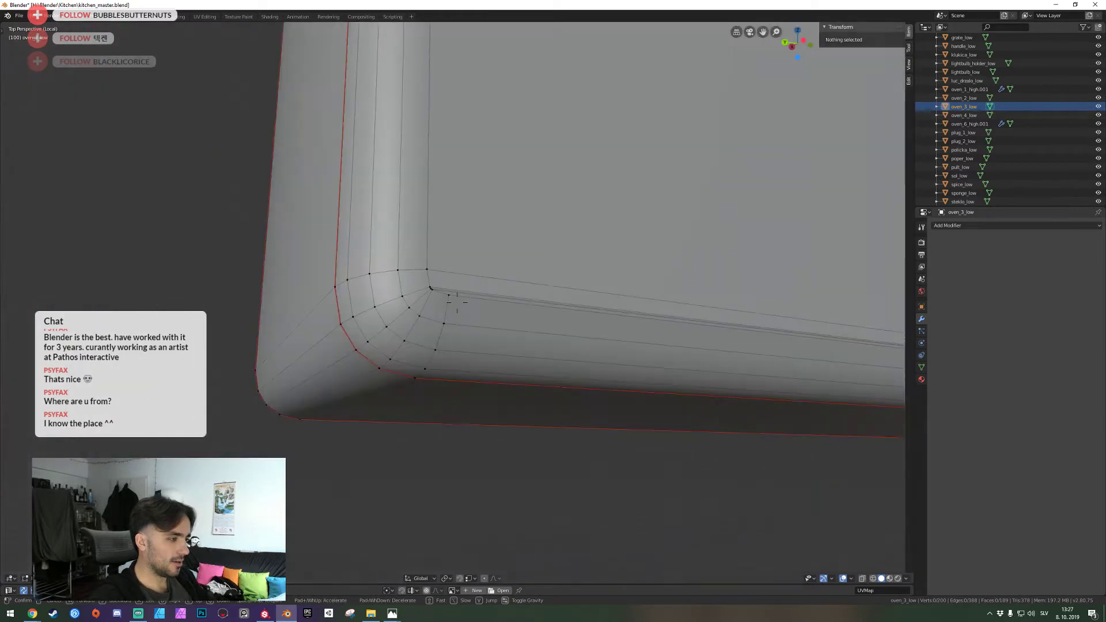
left_click_drag(431, 292, 435, 297)
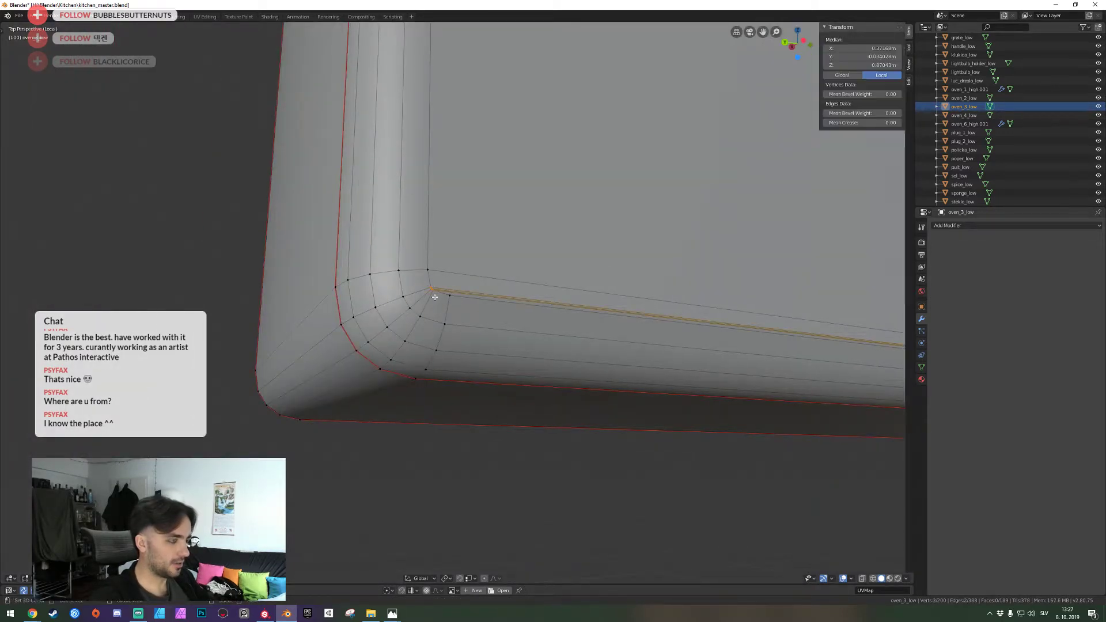
key("m")
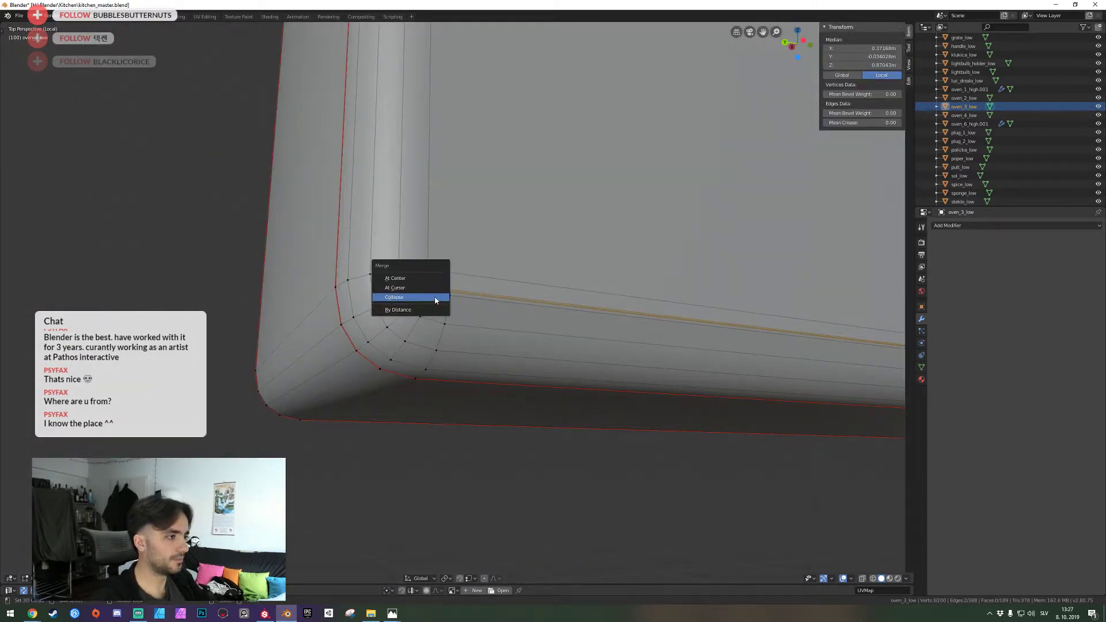
left_click(434, 297)
Collapse the clustered bevel vertices at the upper front corner directly above into a single vertex
key("shift+grave")
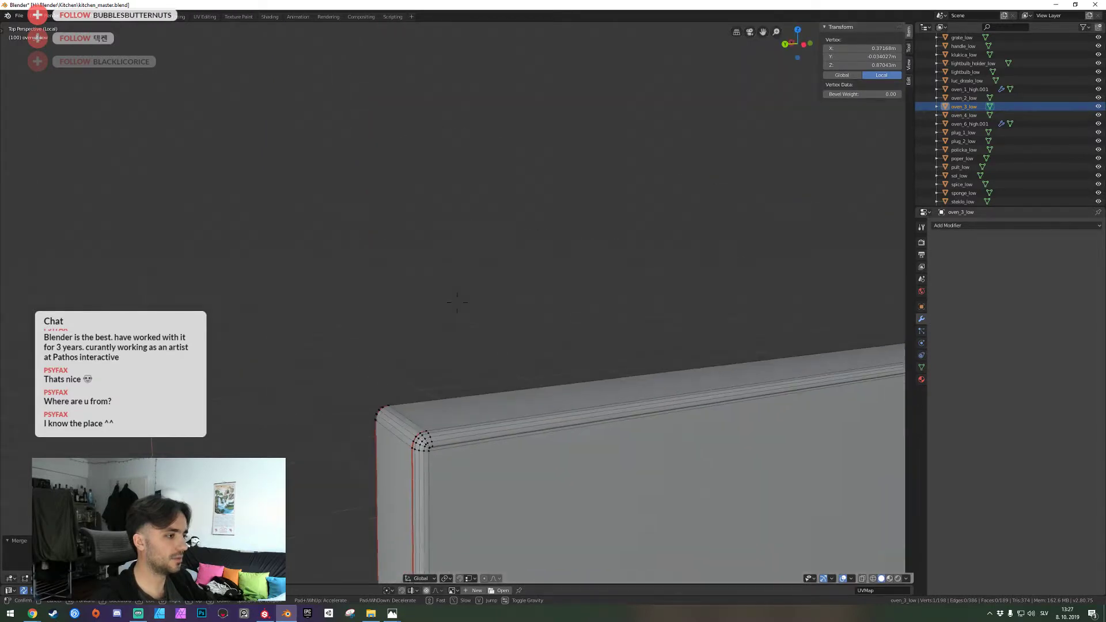
key("w")
left_click(457, 301)
key("alt+a")
left_click_drag(531, 239, 562, 273)
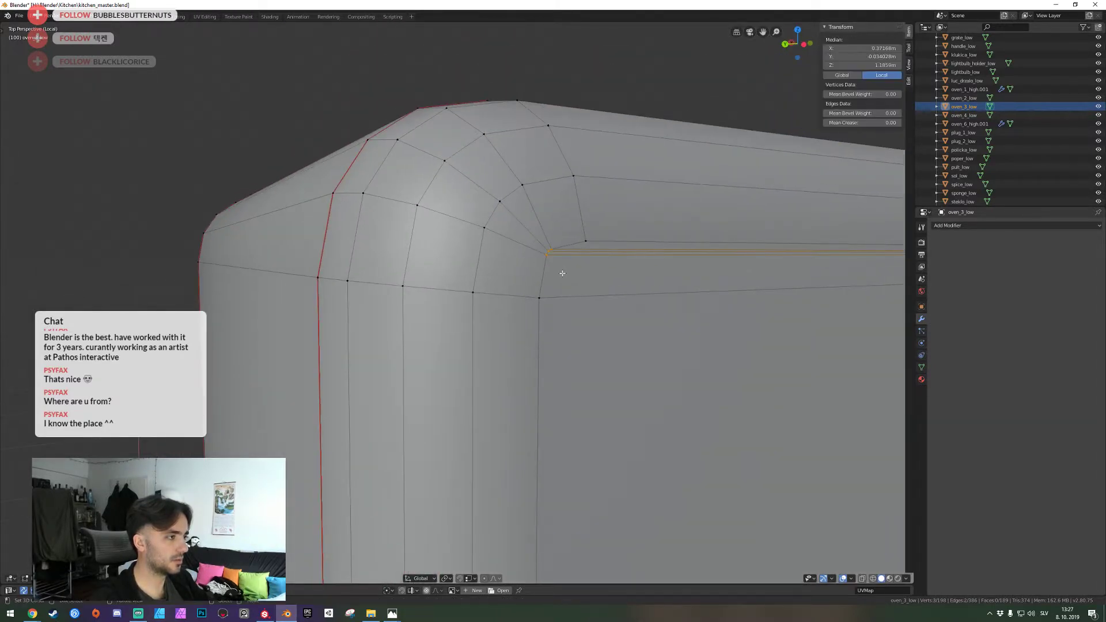
key("m")
left_click(563, 274)
Collapse the clustered bevel vertices at the opposite upper front corner of the door into a single vertex
key("shift+grave")
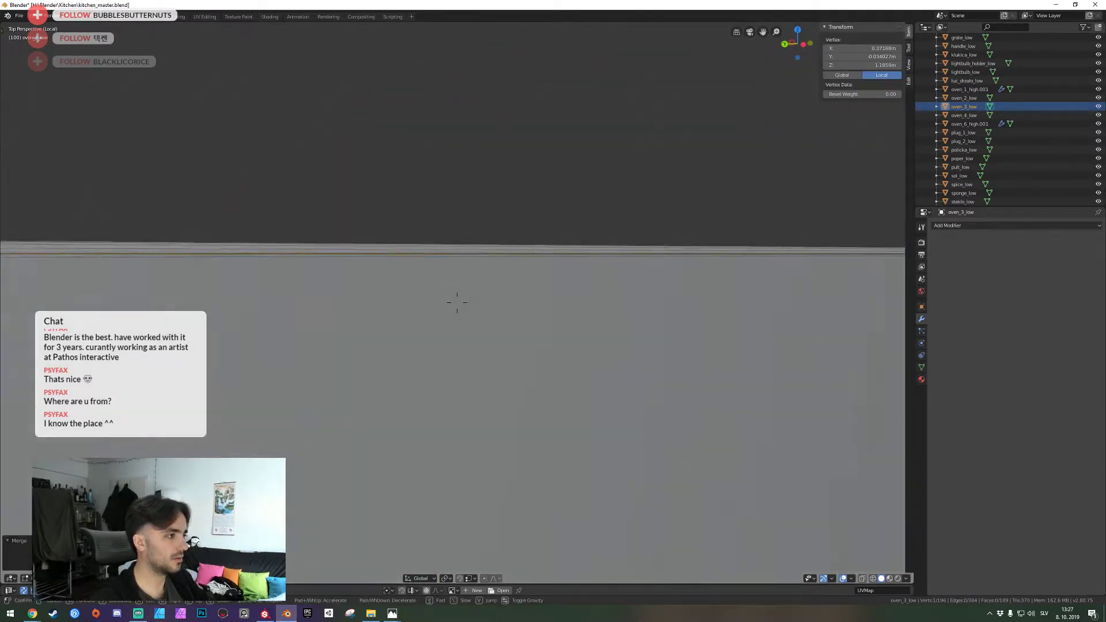
key("w")
key("s")
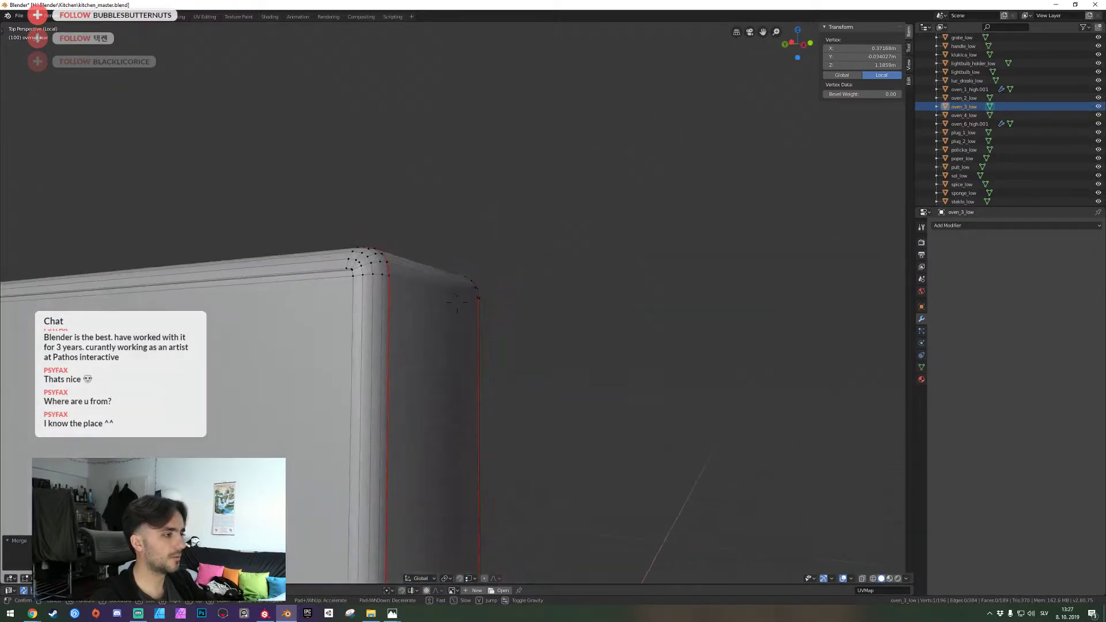
key("w")
left_click(457, 301)
key("alt+a")
right_click(466, 314, "alt")
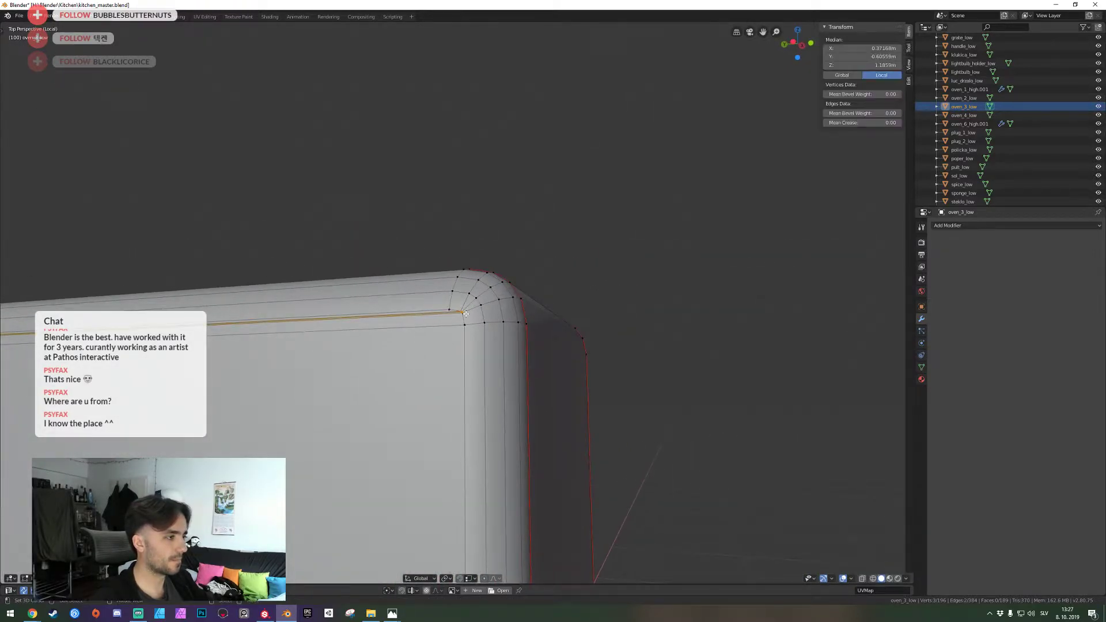
key("m")
left_click(466, 313)
Collapse the clustered bevel vertices at the remaining lower front corner into a single vertex and save the file
key("shift+grave")
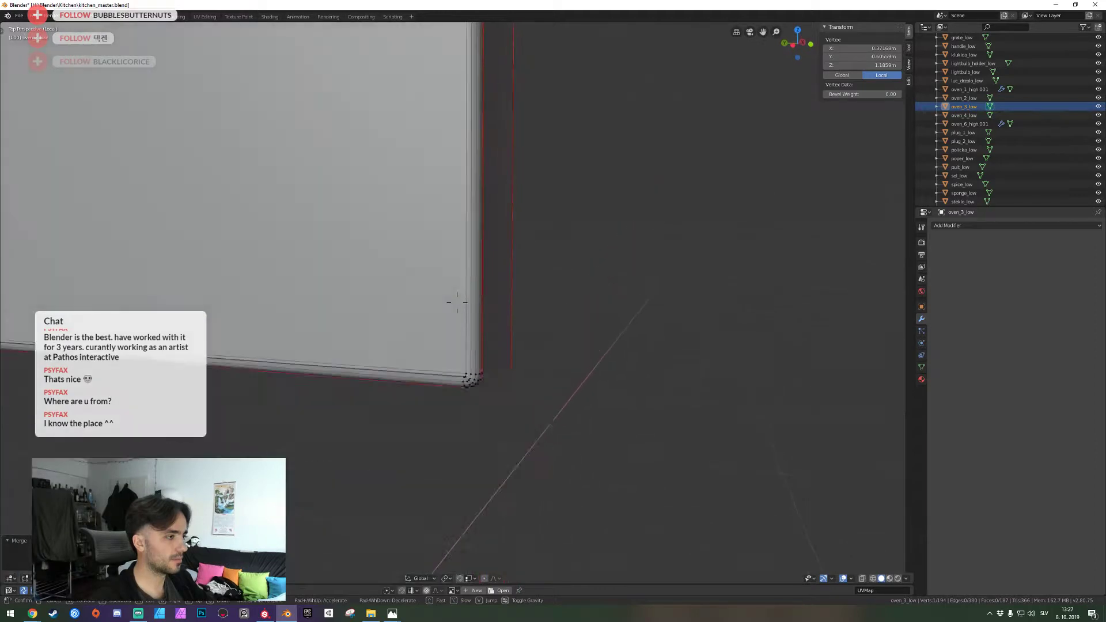
key("w")
left_click(457, 303)
key("alt+a")
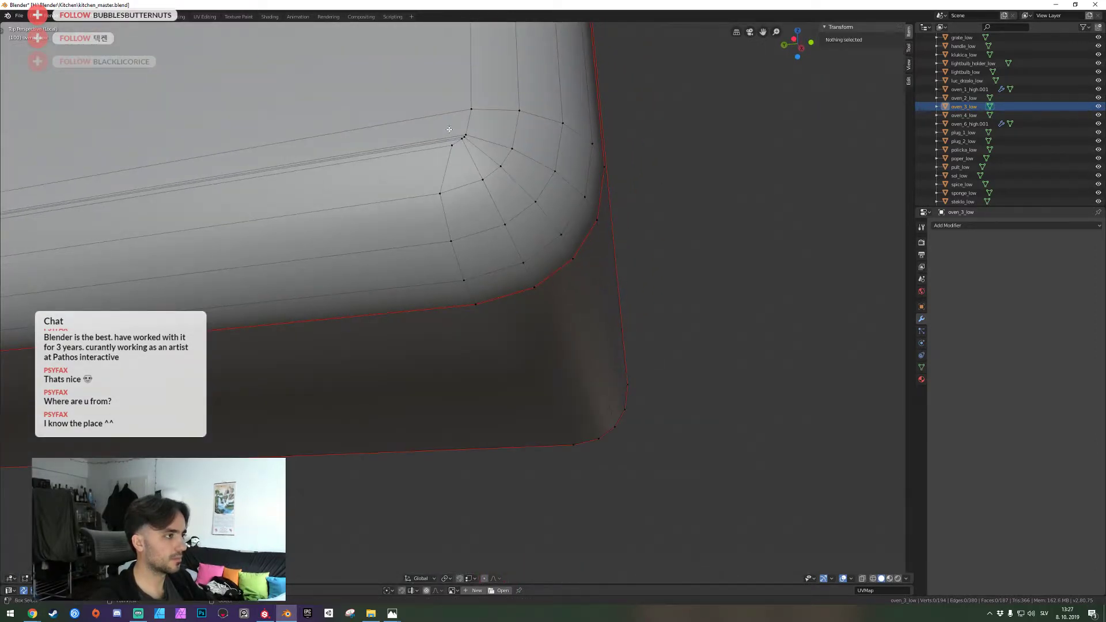
left_click_drag(478, 142, 481, 143)
key("alt+m")
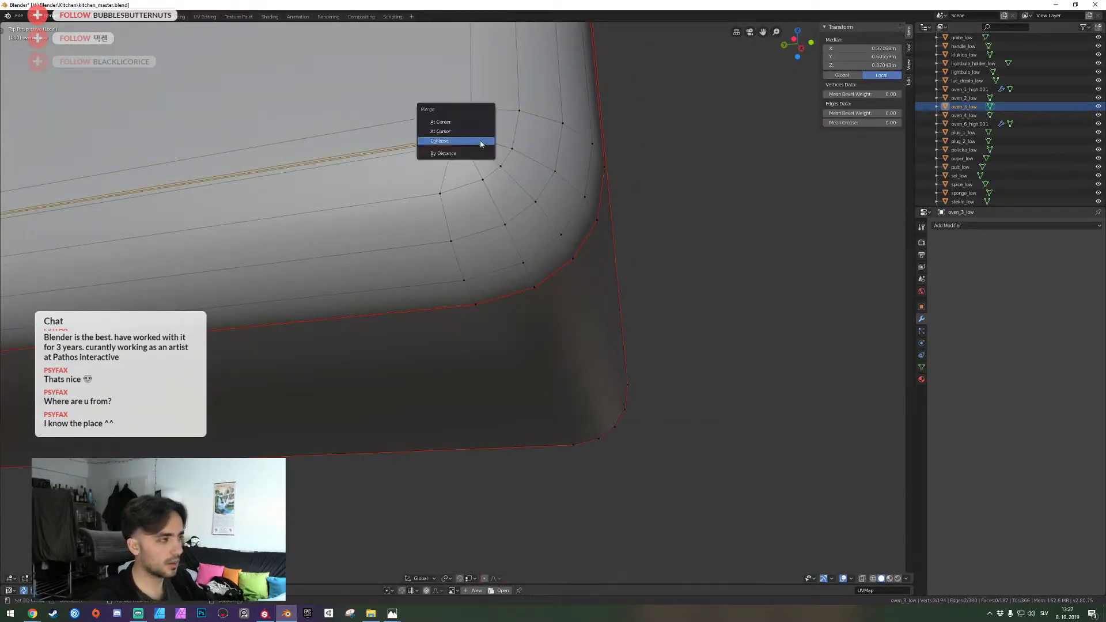
left_click(482, 142)
key("shift+grave")
key("shift+grave")
key("s")
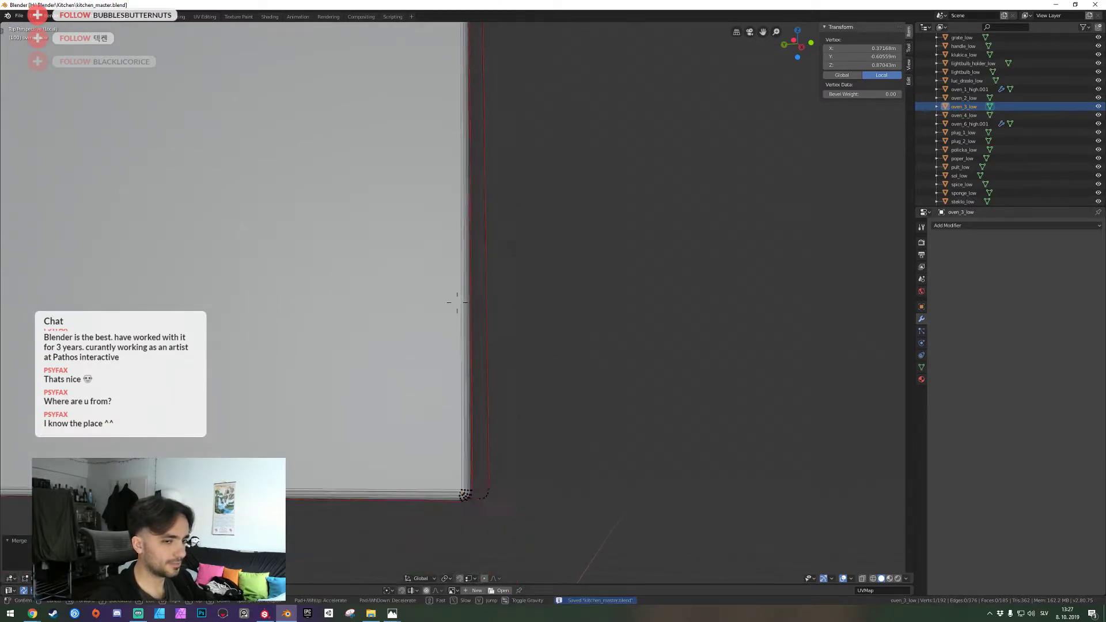
Examine the UV layout around the corner fan, selecting one of its faces and locating it on the door
left_click(457, 303)
key("alt+a")
key("shift+grave")
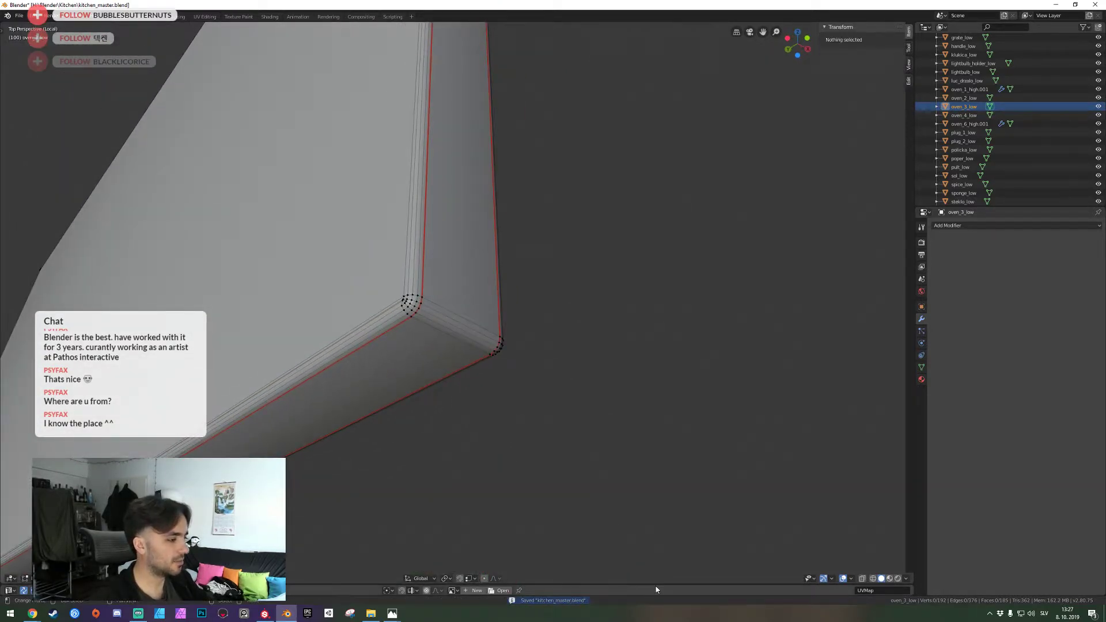
left_click_drag(657, 584, 625, 228)
scroll(516, 375, "down", 4)
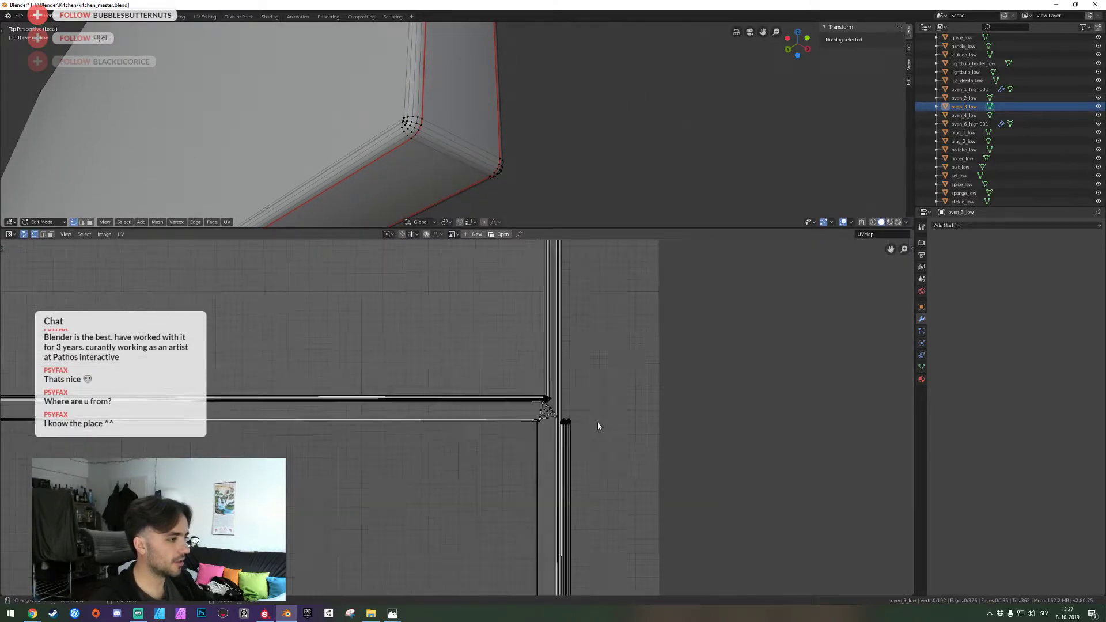
scroll(617, 429, "up", 5)
left_click(849, 436)
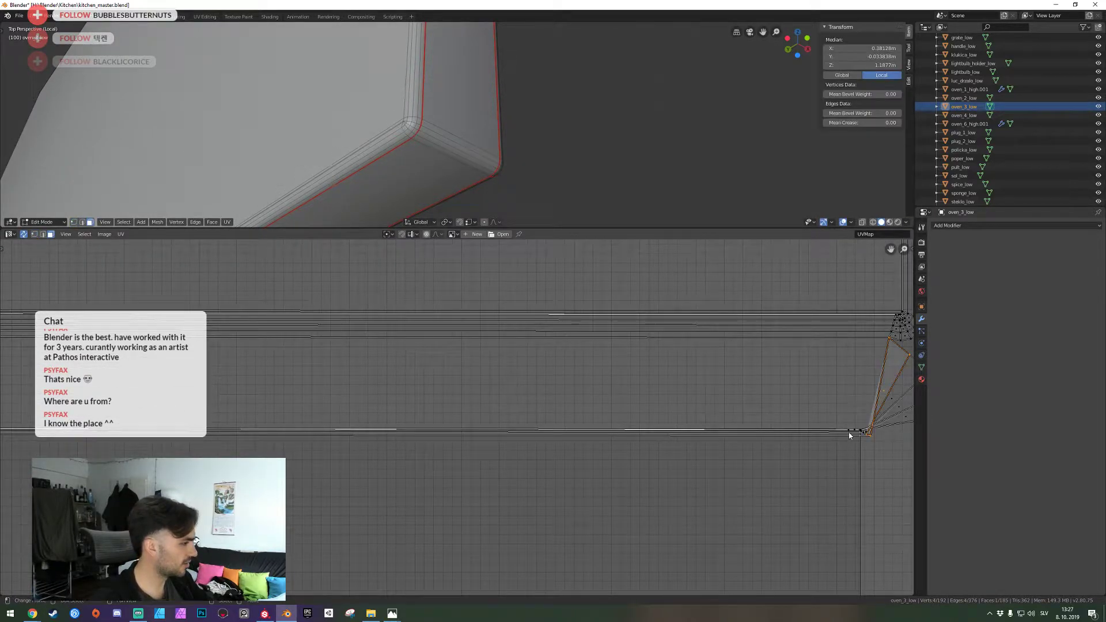
scroll(613, 111, "down", 5)
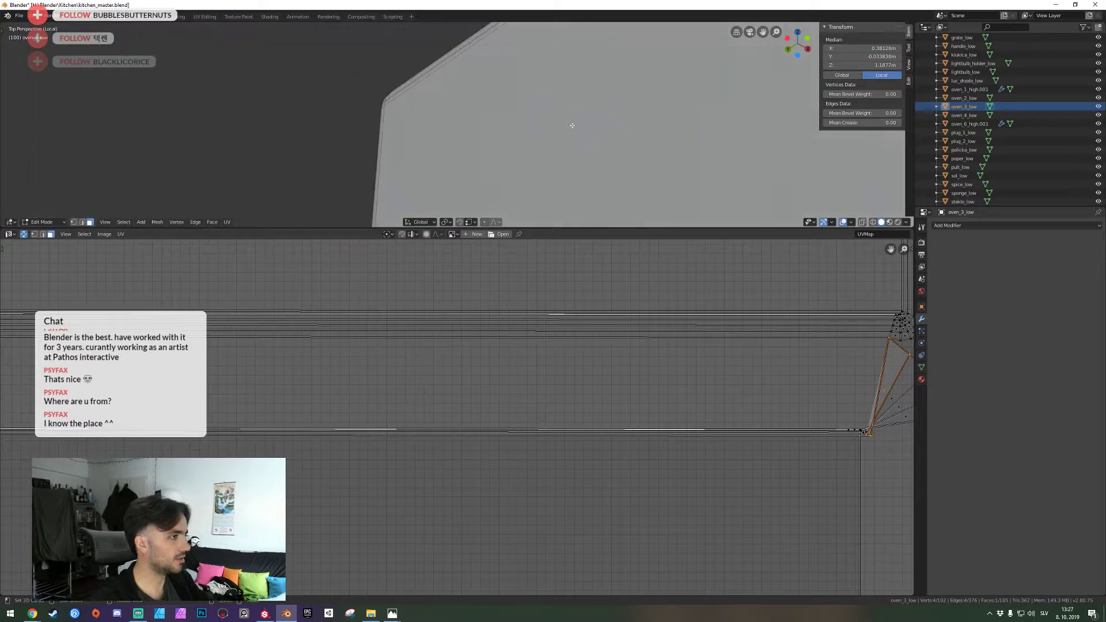
left_click_drag(543, 229, 543, 585)
key("shift+grave")
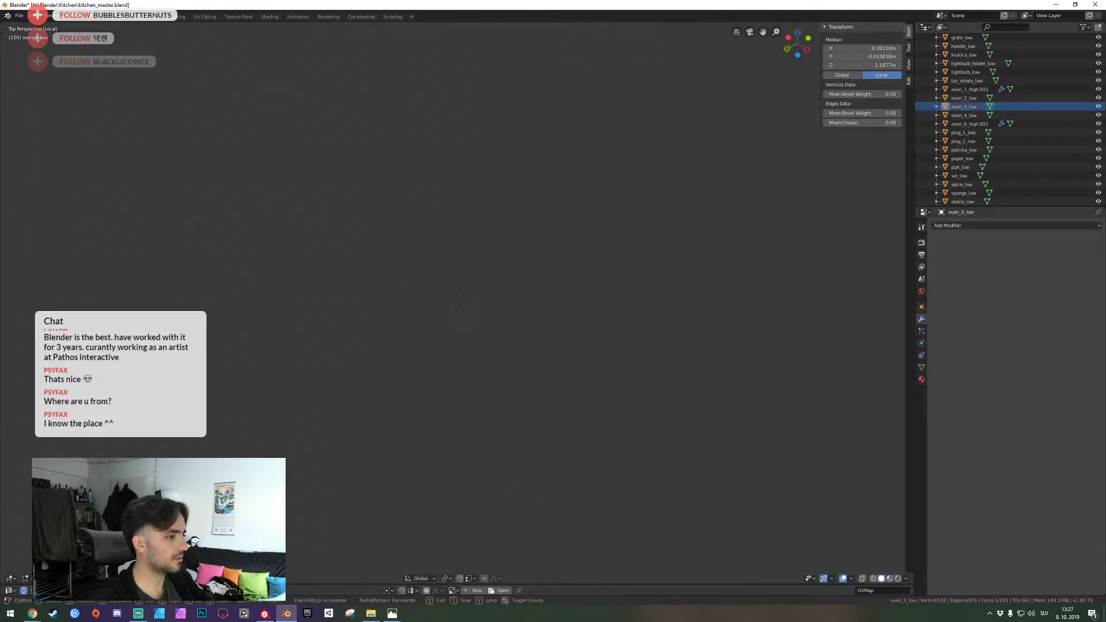
key("w")
key("a")
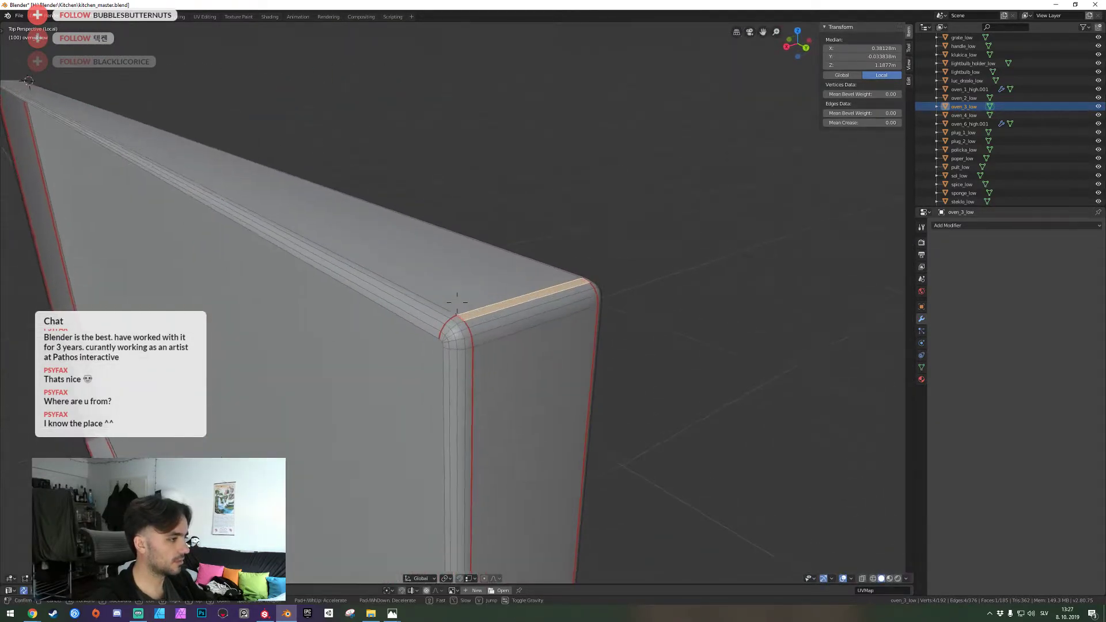
Clear the seams from all edges of the oven_3_low mesh
key("alt+a")
key("shift+grave")
key("a")
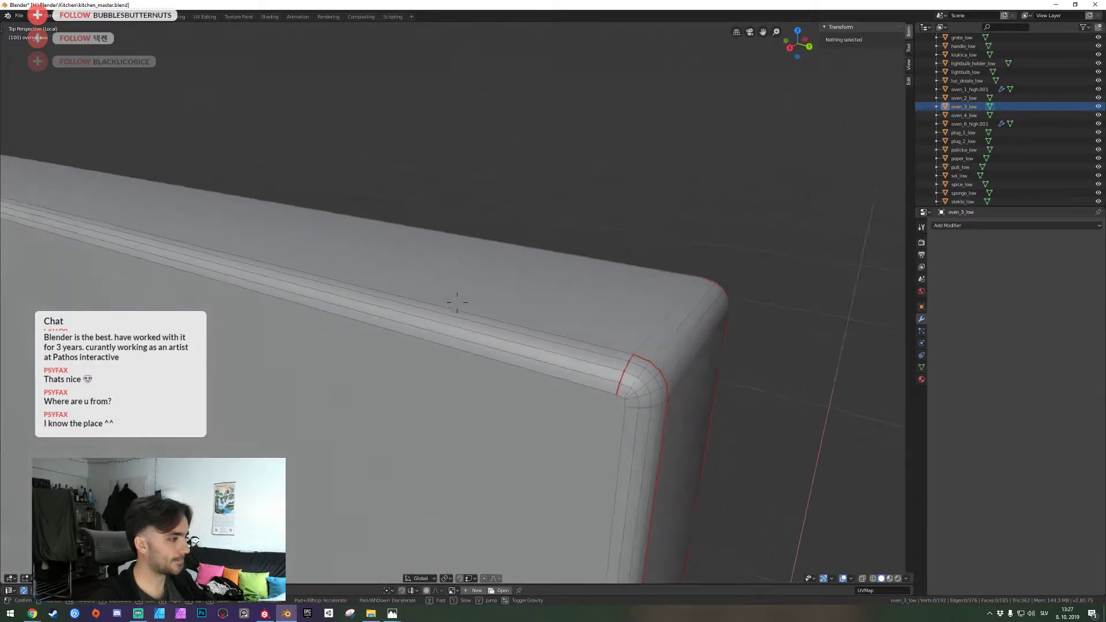
key("d")
left_click(457, 302)
key("a")
key("ctrl+e")
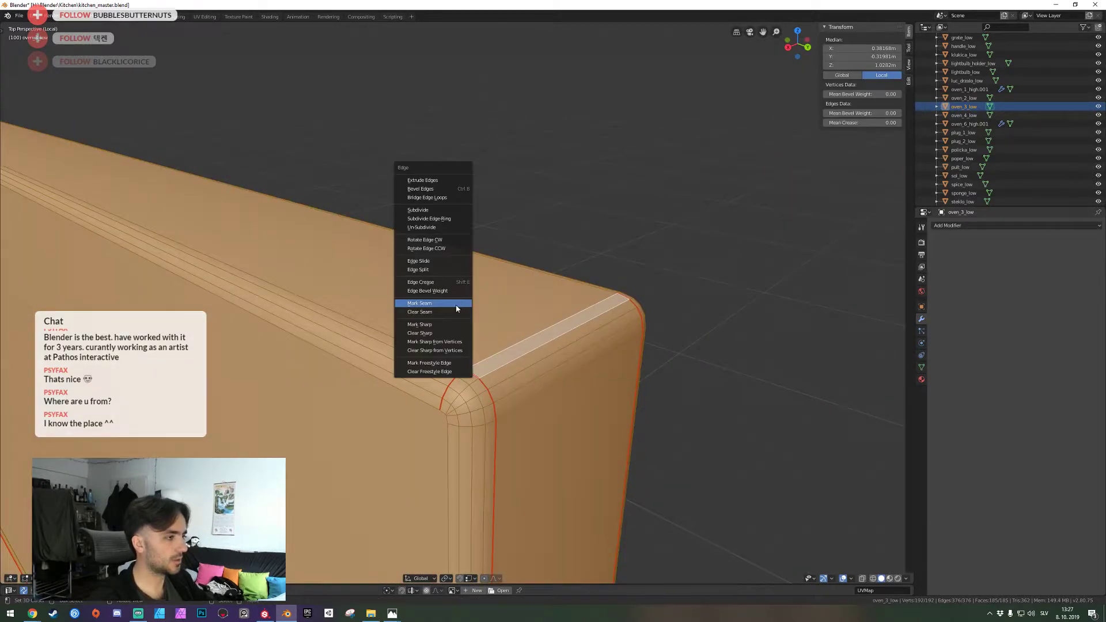
left_click(451, 312)
Select the edges bounding the rounded bevel at an upper front corner of the door
key("alt+a")
left_click(541, 405, "alt")
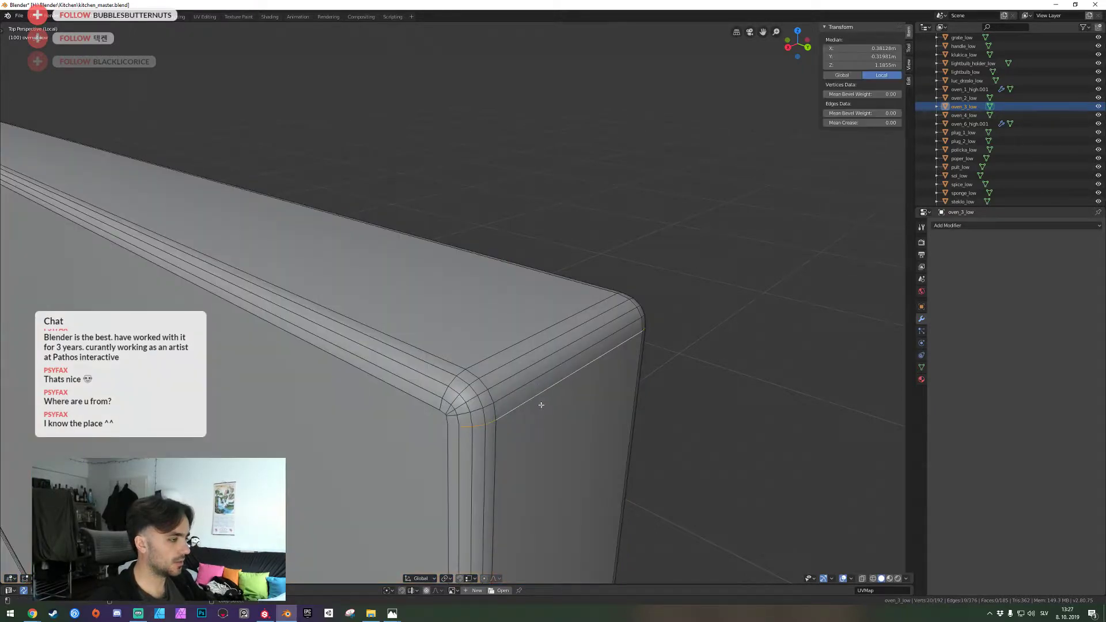
key("shift+grave")
key("d")
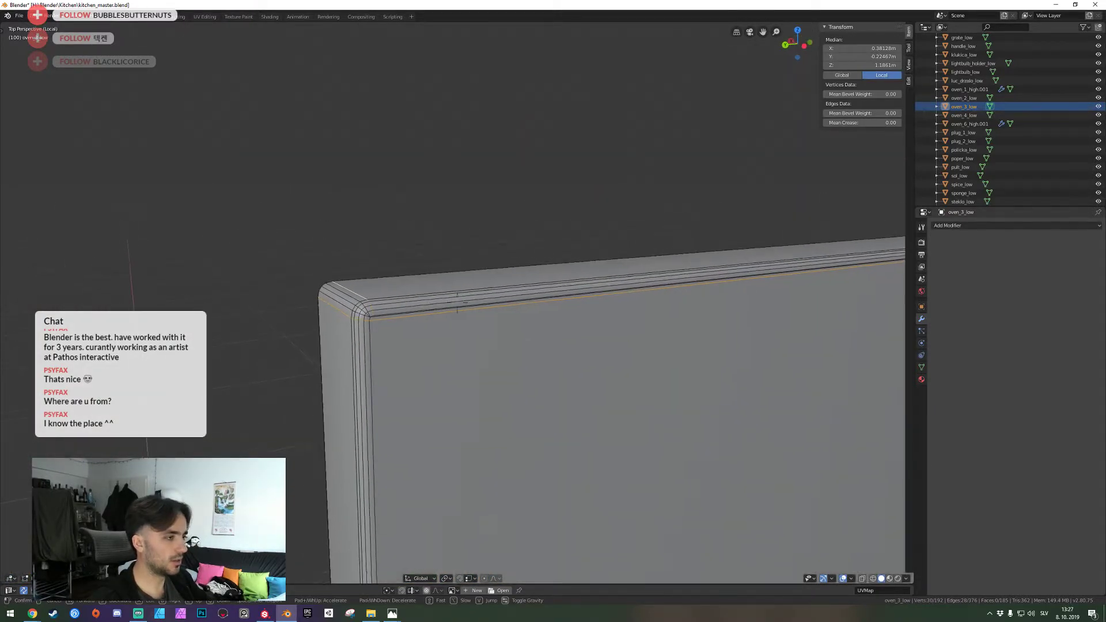
left_click(457, 302)
key("shift+grave")
key("w")
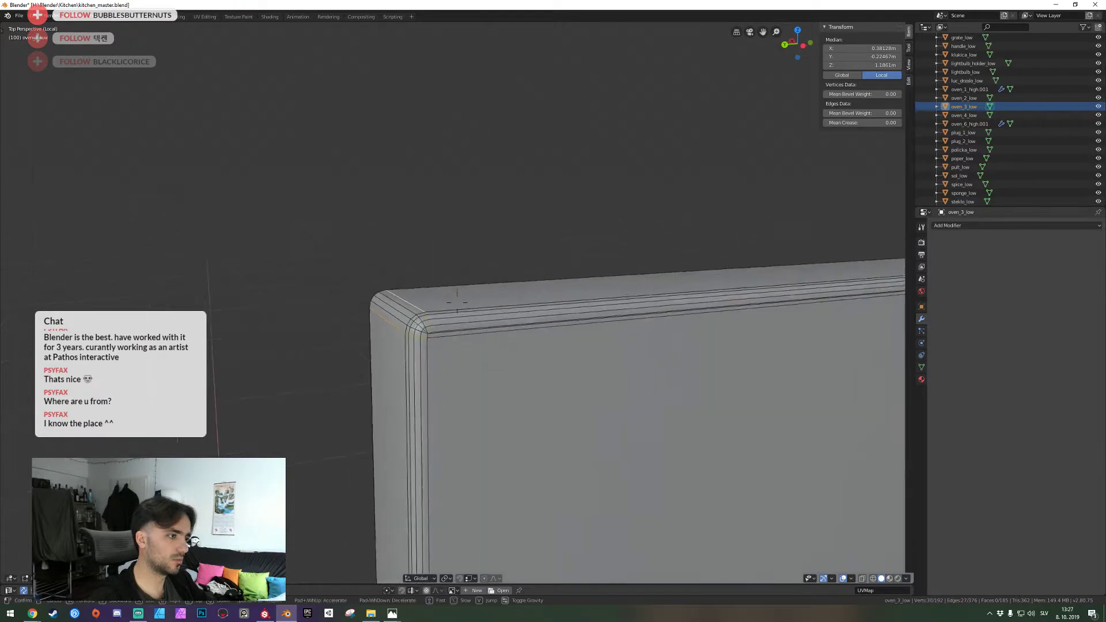
left_click(457, 303)
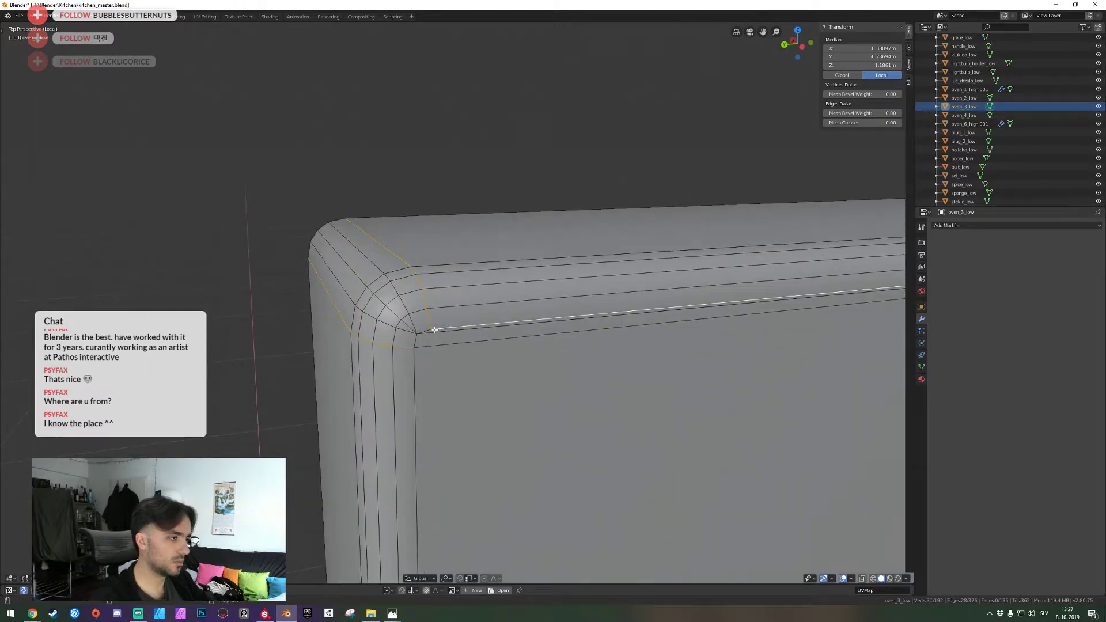
Add the edges bounding the rounded bevels at the two lower front corners of the door to the selection
key("shift+grave")
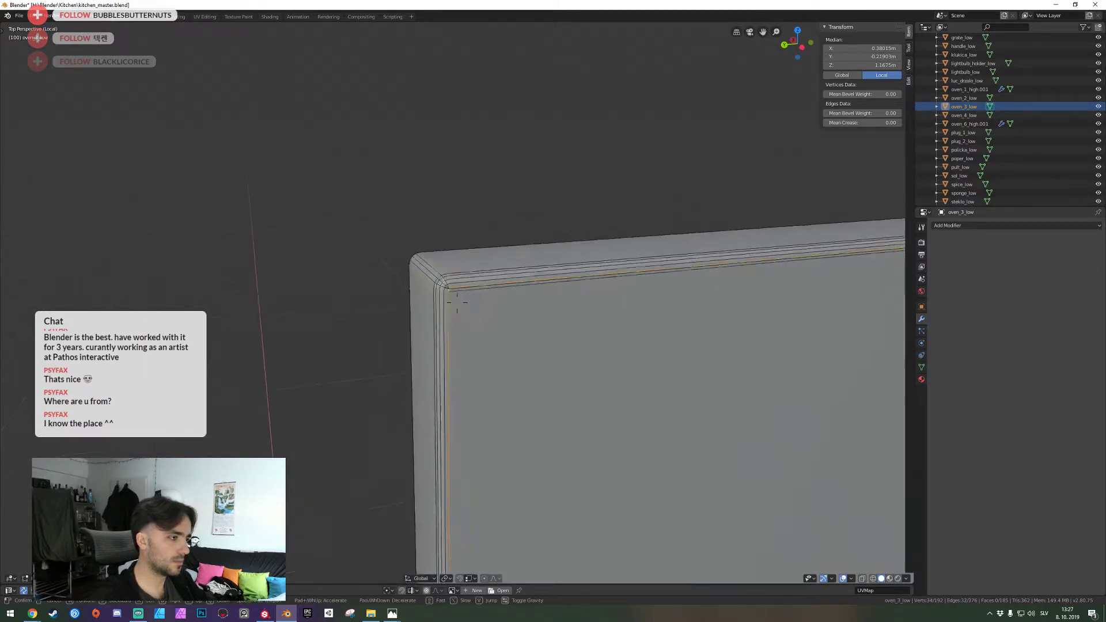
key("w")
key("q")
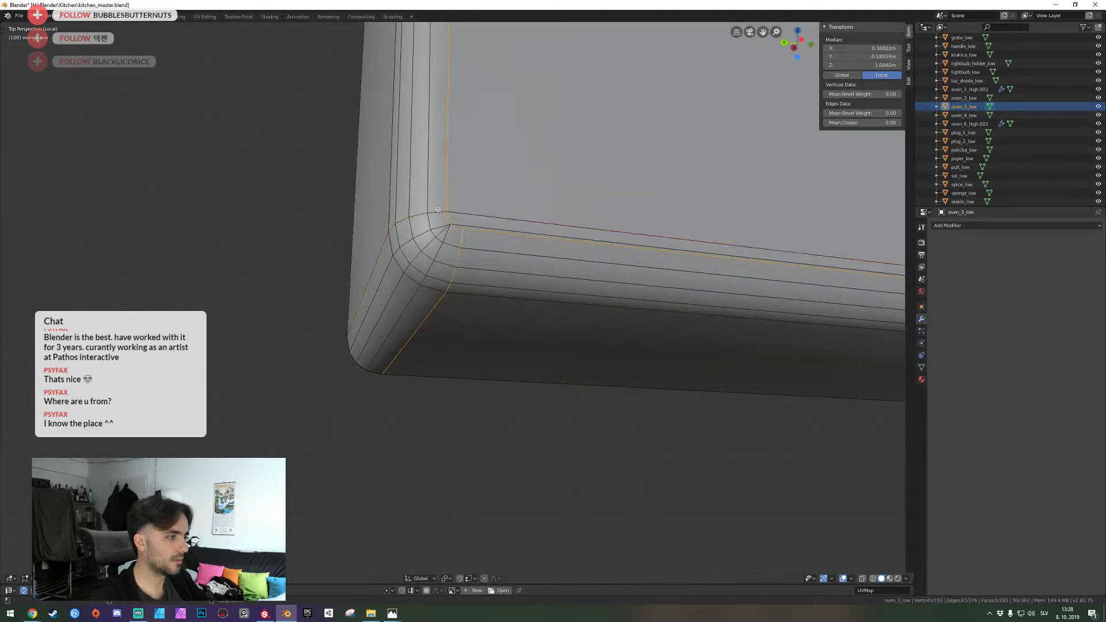
key("shift+grave")
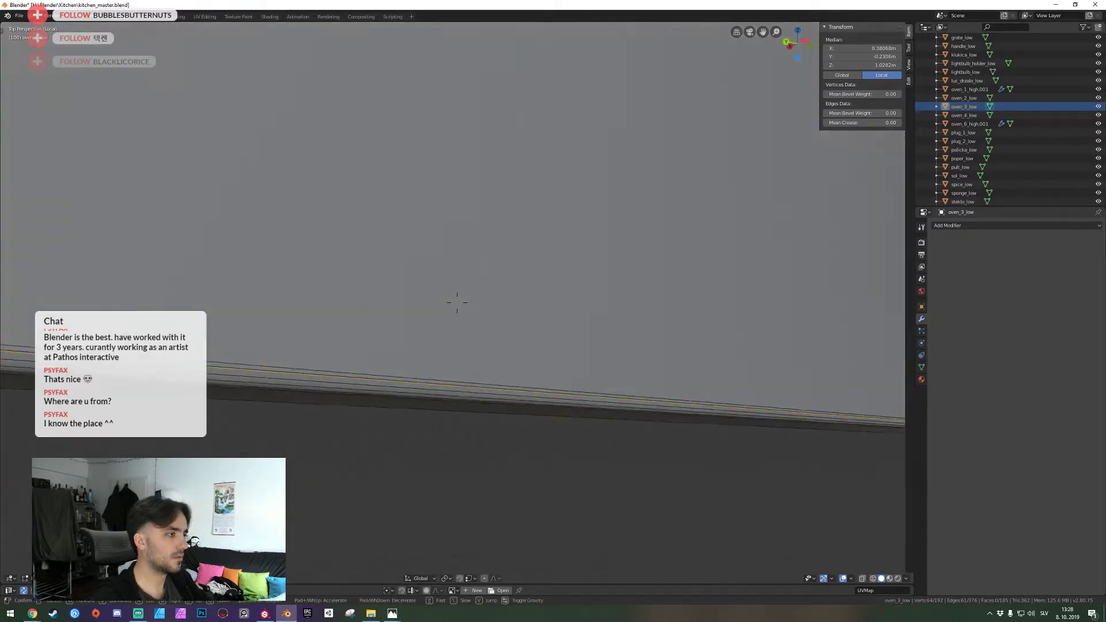
key("w")
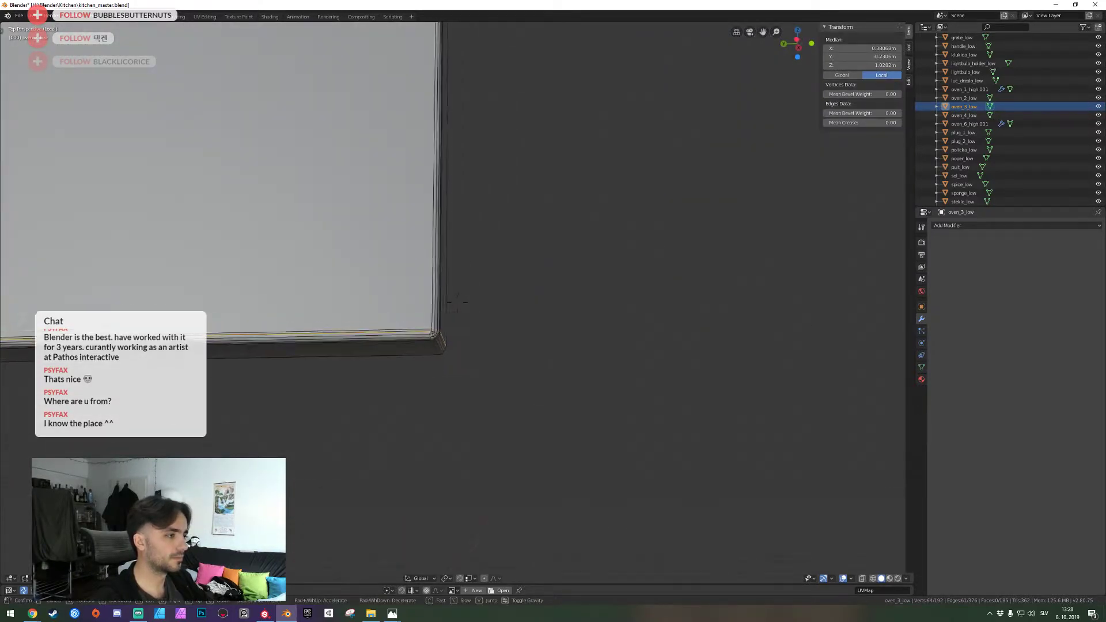
left_click(457, 302)
left_click(482, 307, "alt+shift")
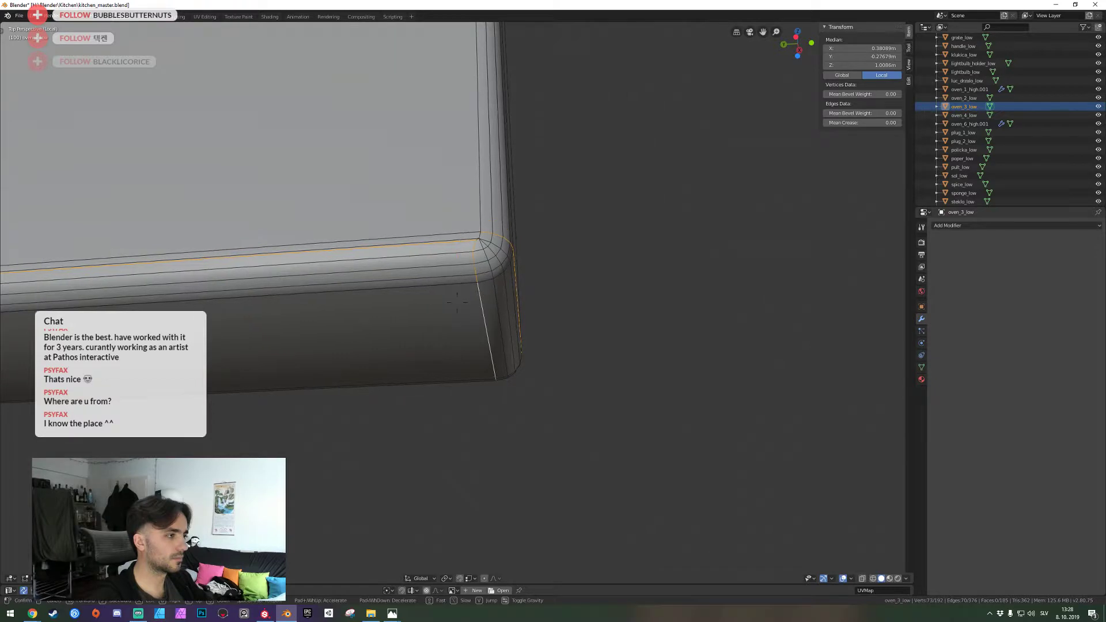
Add the bevel boundary edges at the remaining upper front corner to the selection and mark all selected edges as seams
key("shift+grave")
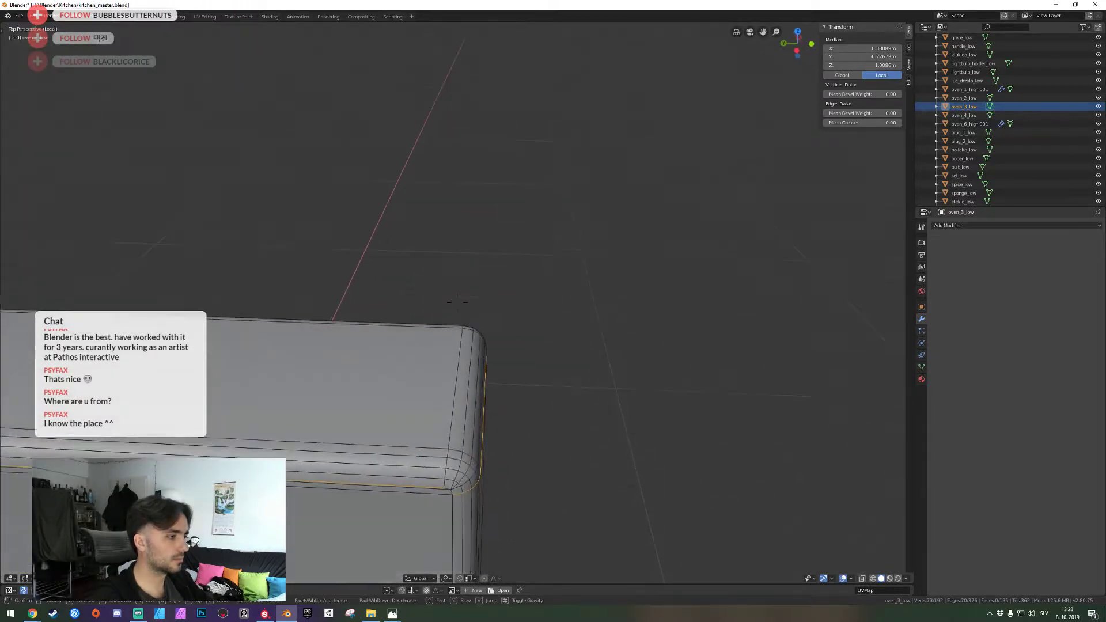
left_click(453, 393)
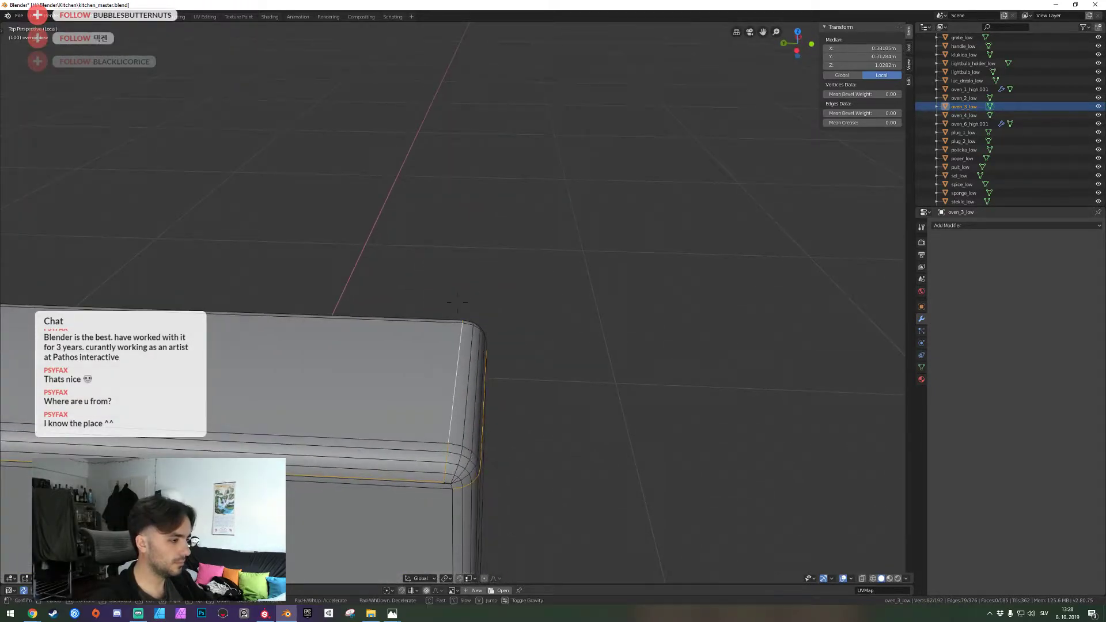
left_click(455, 320)
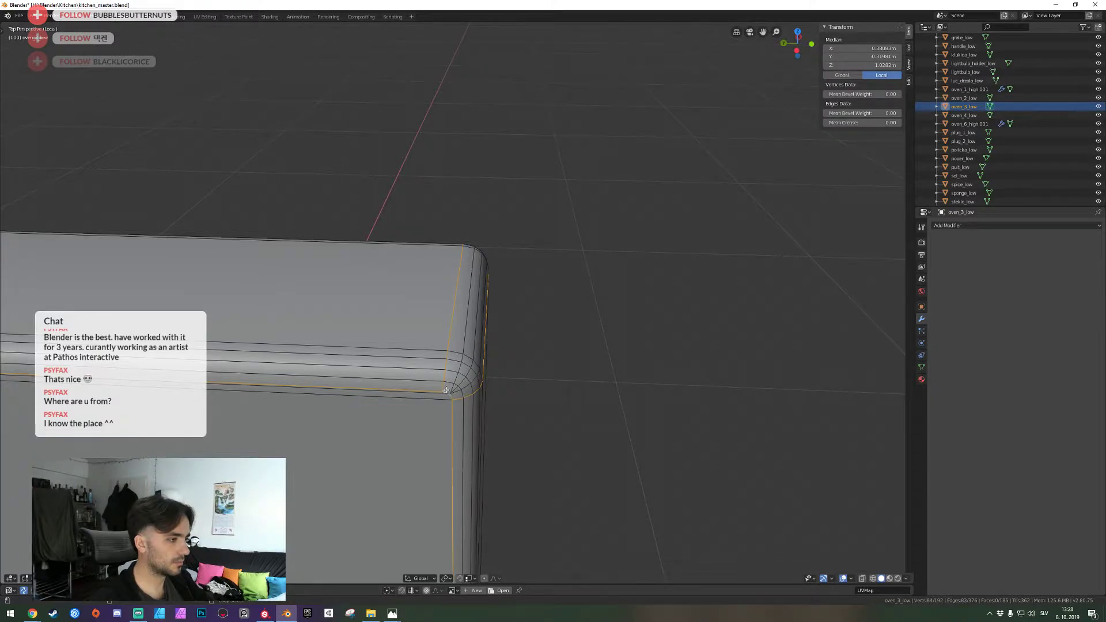
key("shift+grave")
key("d")
key("w")
left_click(454, 305)
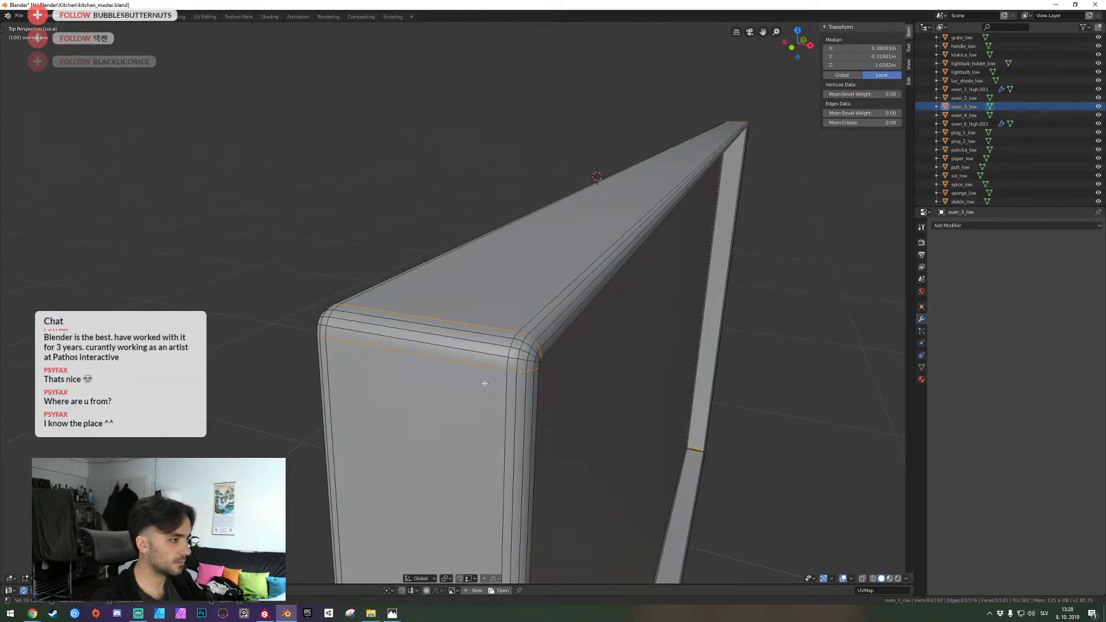
key("ctrl+e")
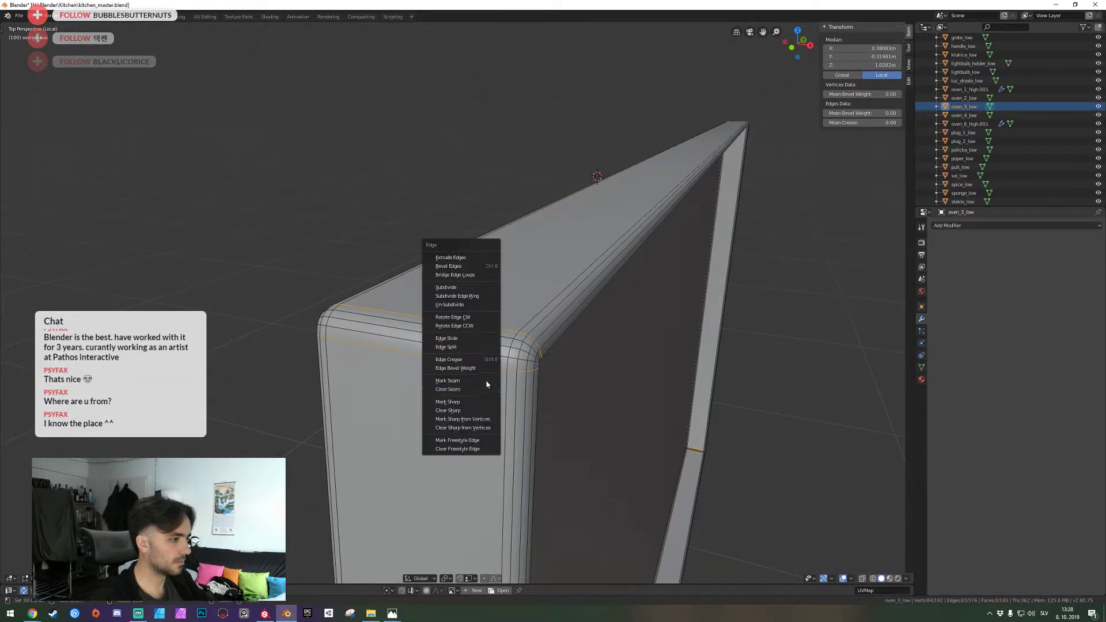
left_click(486, 381)
Examine the current UV layout of oven_3_low in an enlarged UV editor
left_click_drag(565, 584, 562, 203)
scroll(510, 444, "down", 4)
scroll(501, 431, "up", 3)
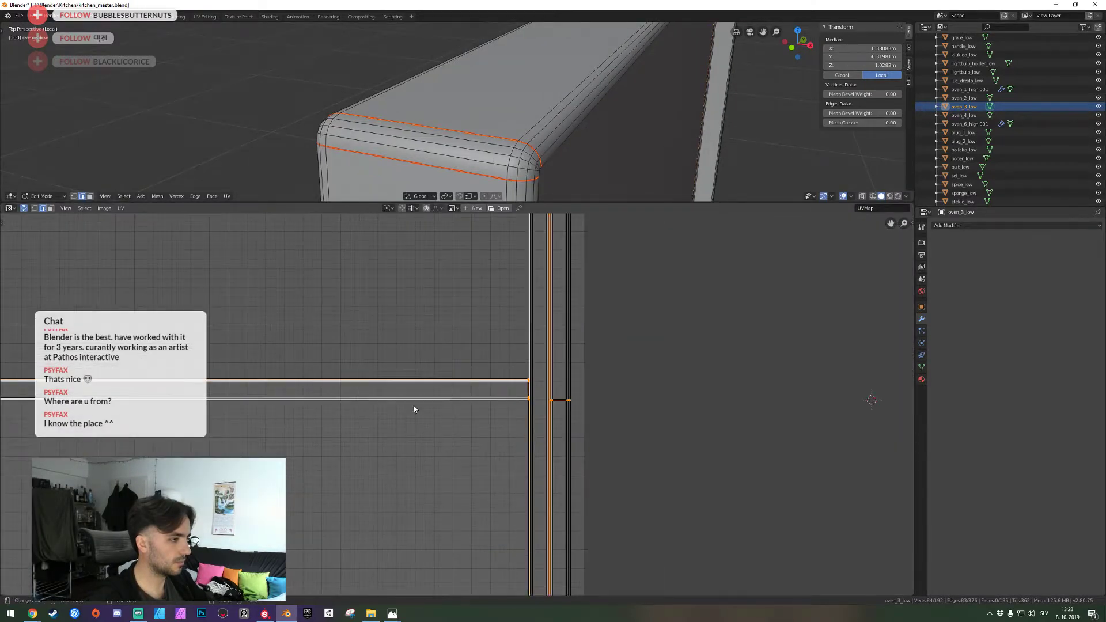
middle_click_drag(414, 406, 697, 387)
scroll(524, 374, "up", 9)
scroll(535, 373, "down", 6)
scroll(536, 375, "down", 7)
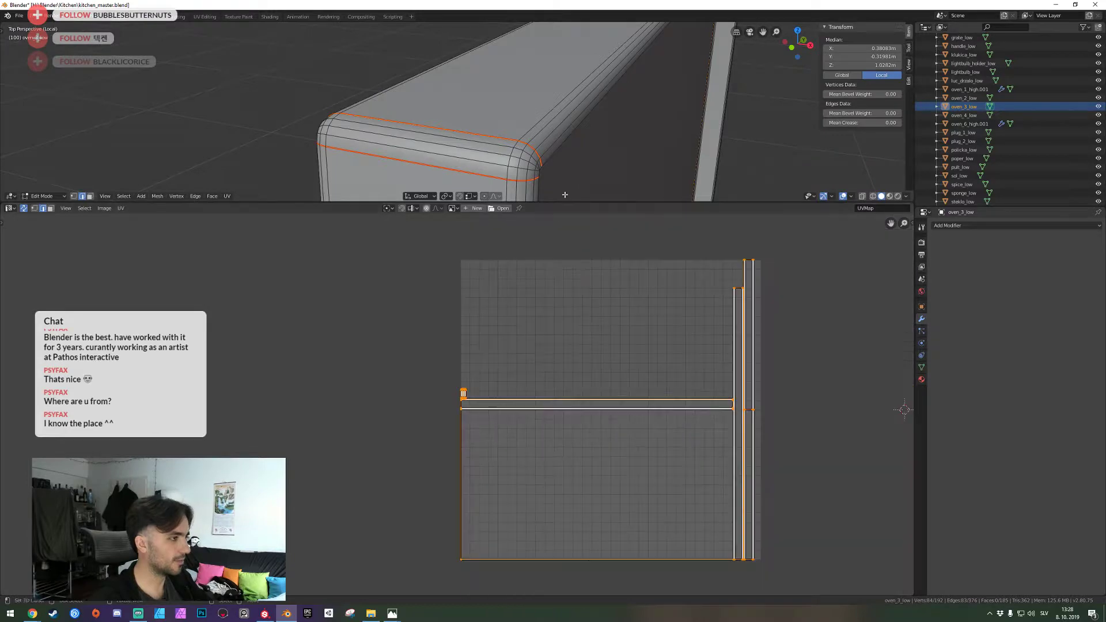
left_click_drag(565, 202, 601, 614)
Apply the object transforms of oven_3_low in Object Mode
key("Tab")
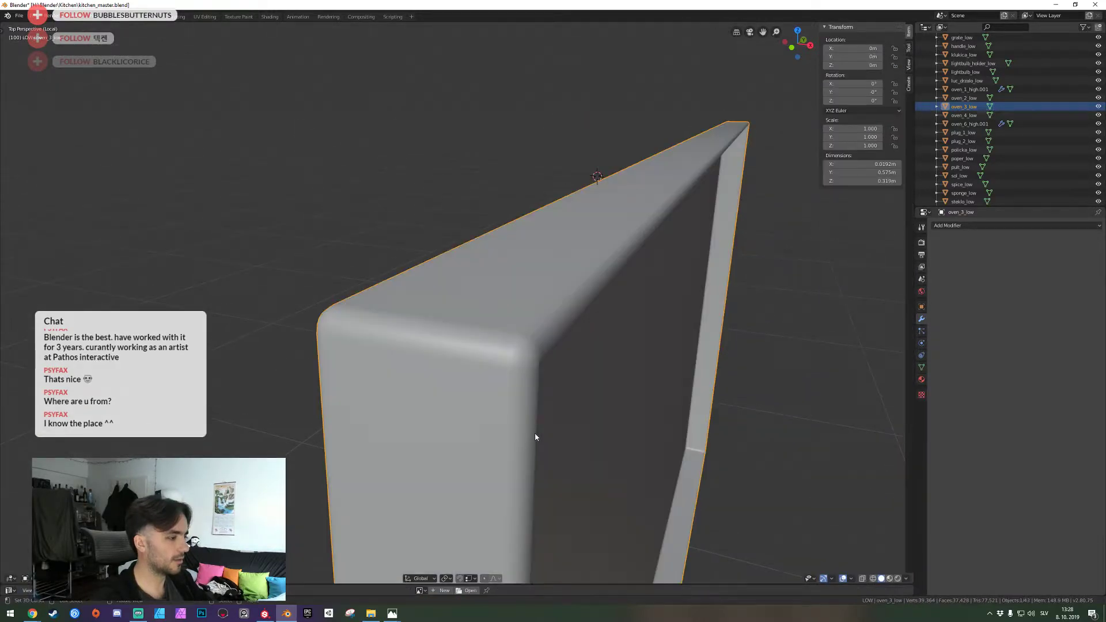
key("Tab")
key("Tab")
key("ctrl+a")
left_click(502, 371)
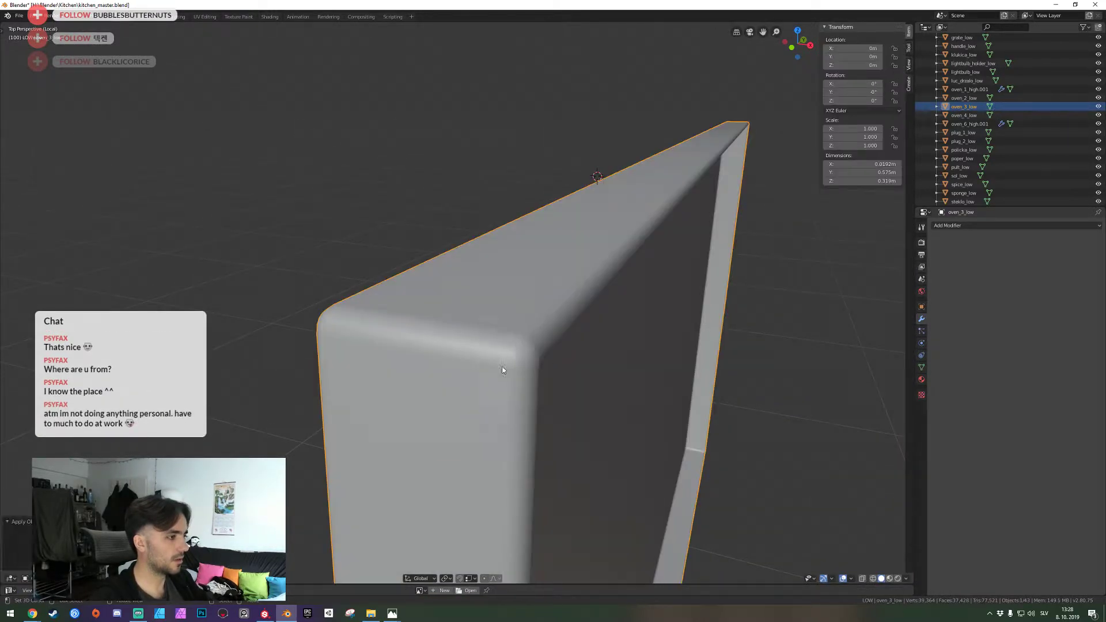
key("ctrl+a")
left_click(466, 440)
Select the entire oven_3_low mesh and unwrap it along the new seams
key("Tab")
key("a")
key("a")
key("a")
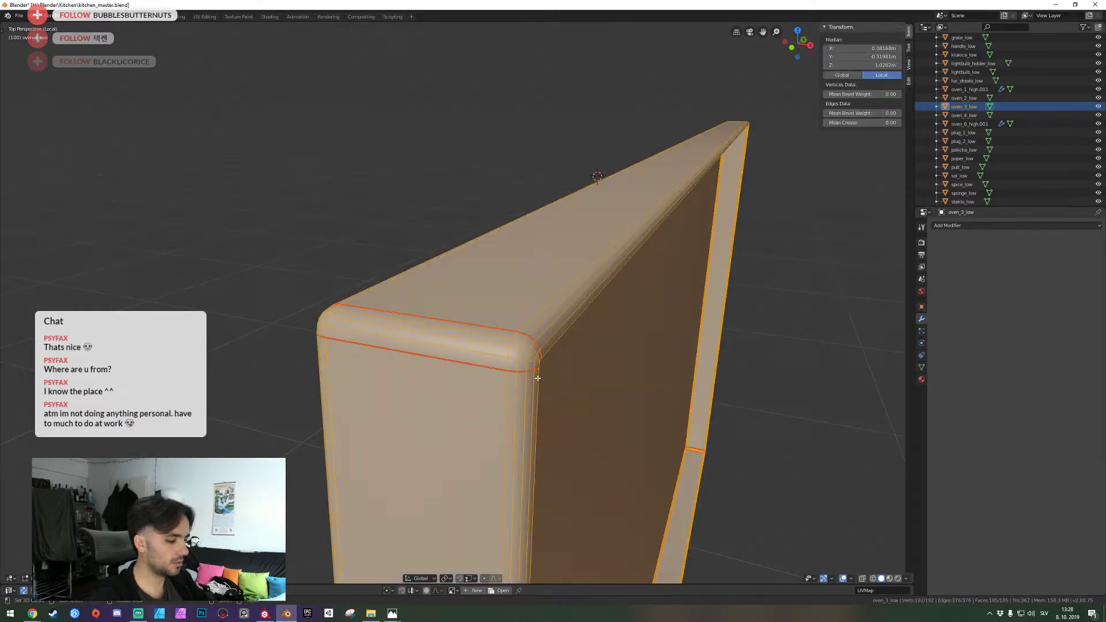
key("u")
left_click(537, 378)
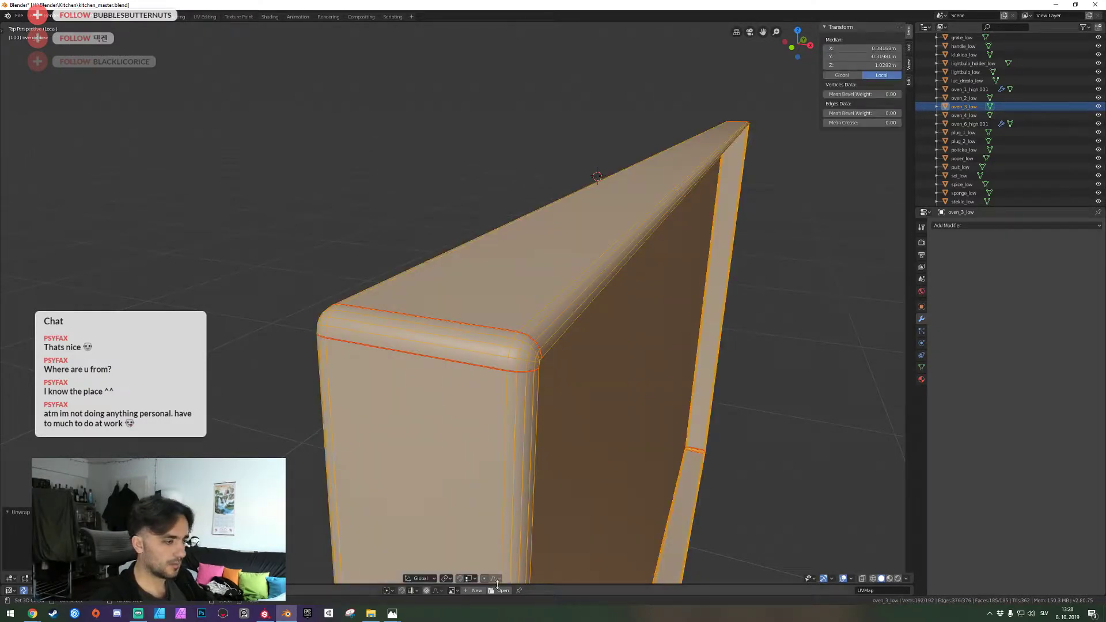
mouse_move(507, 584)
left_mouse_down()
mouse_move(526, 48)
mouse_move(518, 584)
left_mouse_up()
Finish editing oven_3_low, return to the full kitchen scene and save the file
key("Tab")
key("shift+grave")
key("s")
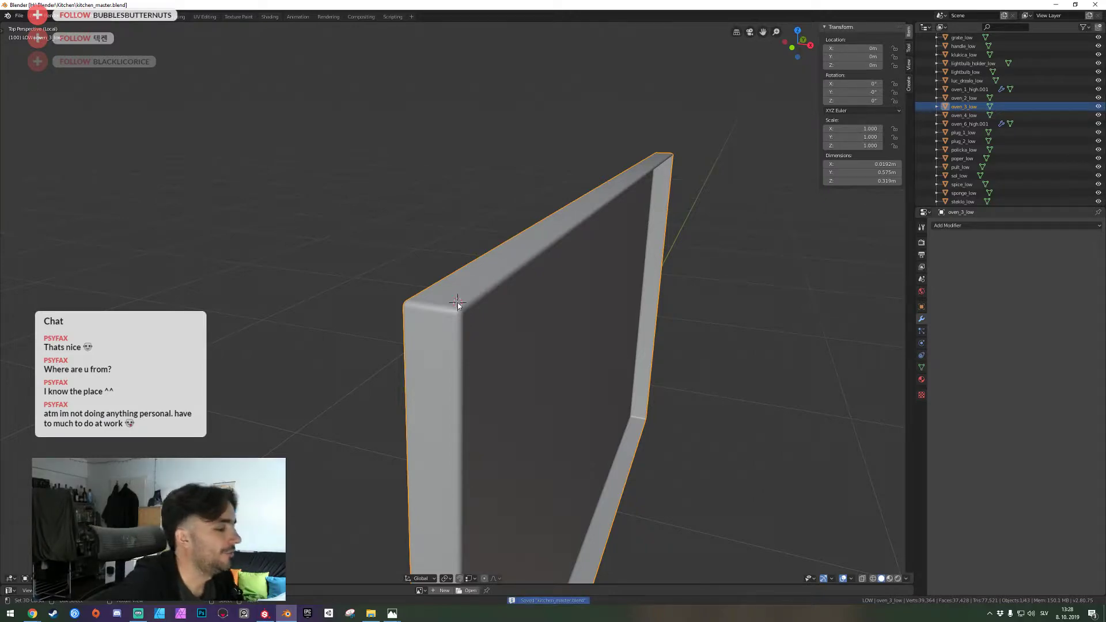
key("KP_Divide")
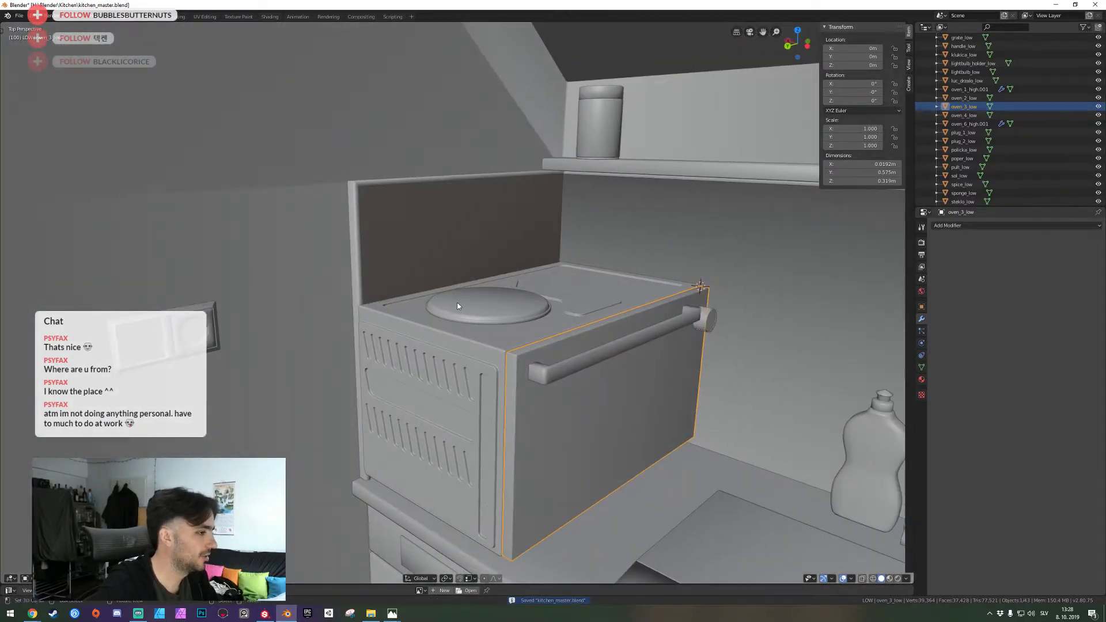
key("ctrl+s")
Select the oven knob oven_6_high.001 beside the door handle and isolate it in local view
scroll(610, 317, "up", 1)
middle_click_drag(686, 314, 461, 330, "shift")
scroll(554, 321, "up", 2)
scroll(530, 321, "up", 1)
left_click(461, 331)
key("KP_Divide")
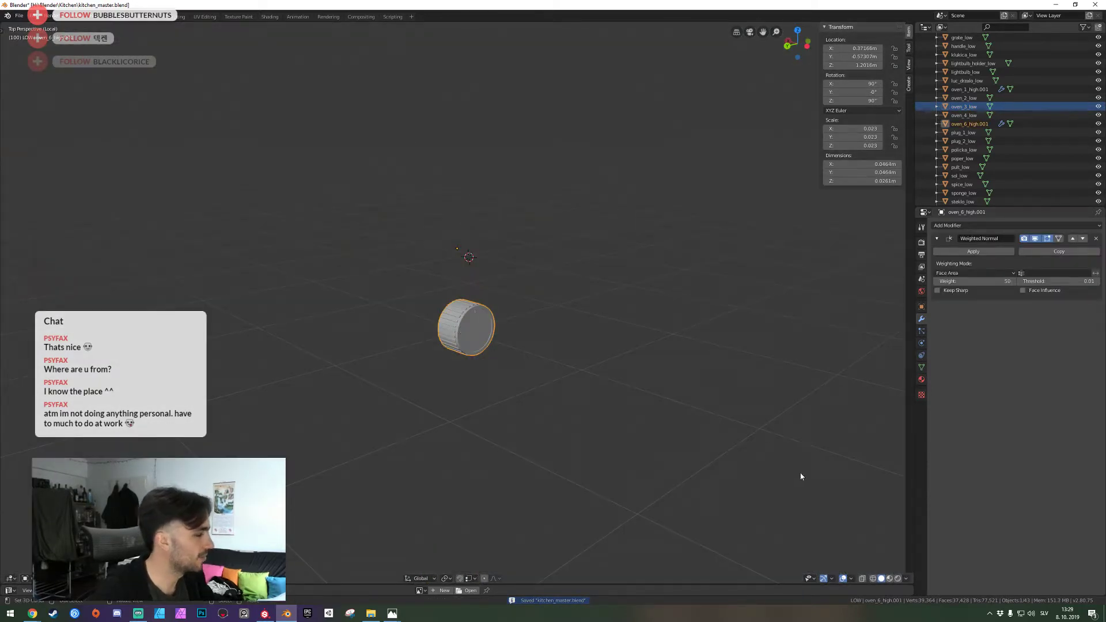
Disable Auto Smooth on the knob mesh and remove its Weighted Normal modifier
left_click(923, 368)
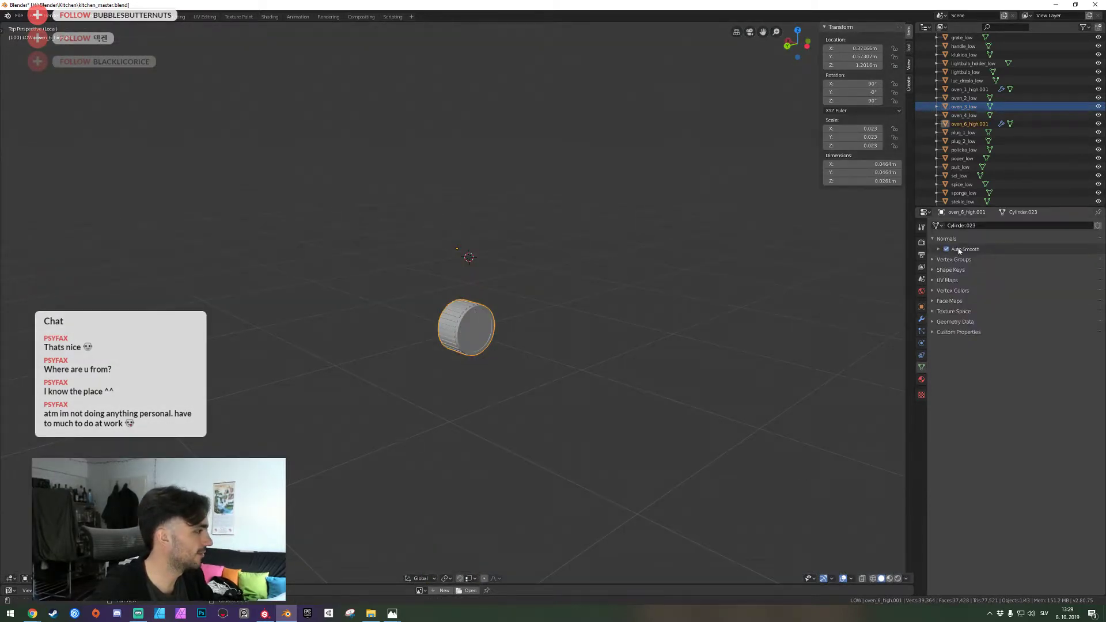
left_click(921, 319)
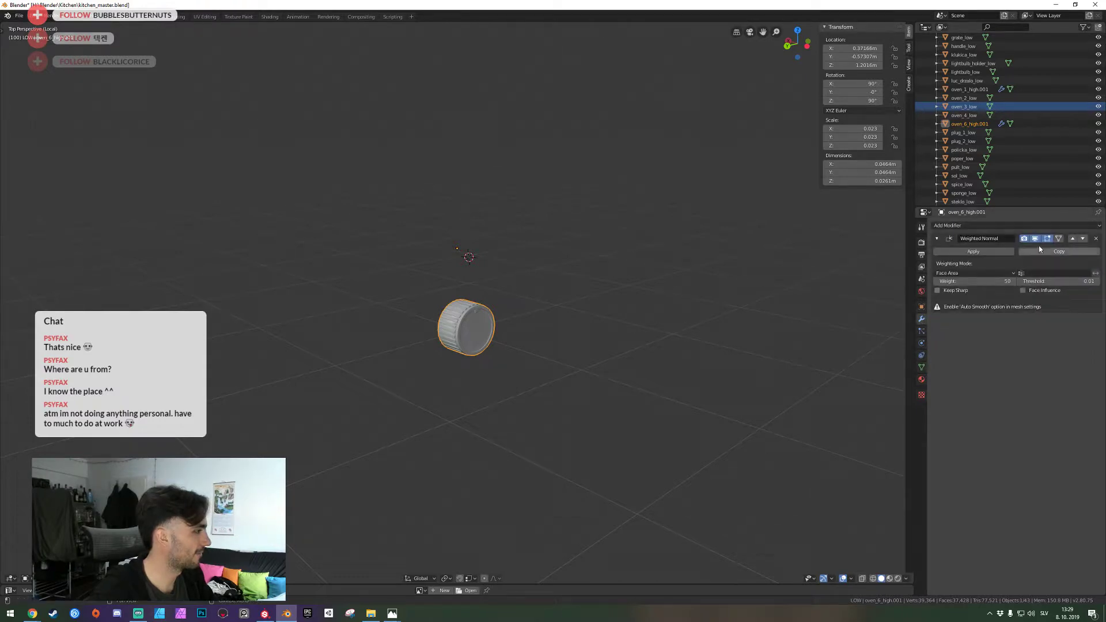
left_click(1097, 238)
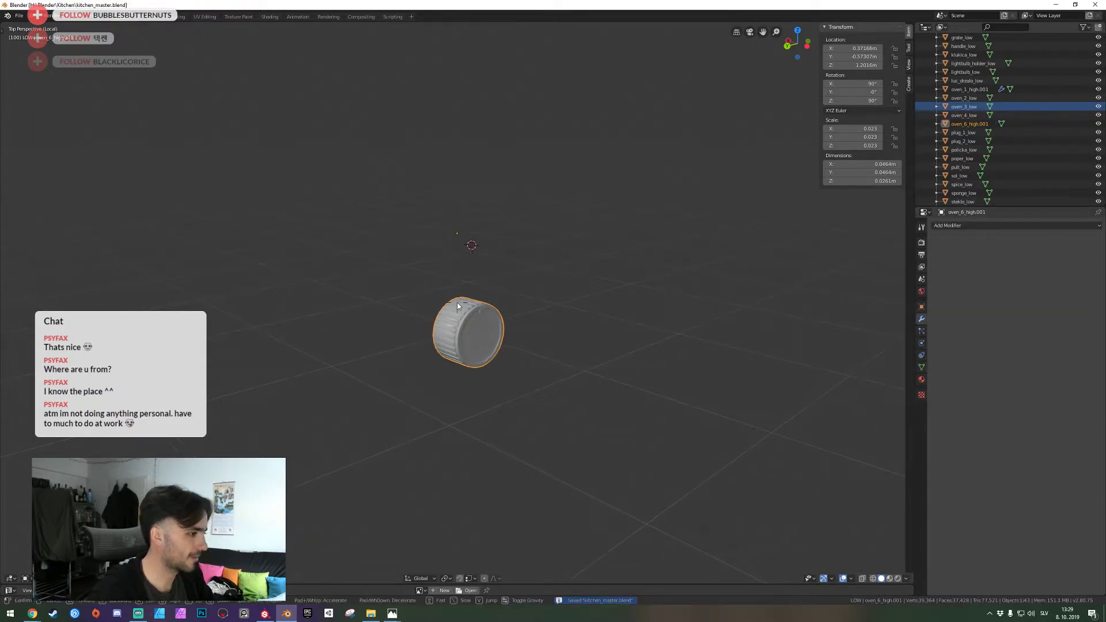
Delete the ring of faces between the knob's outer rim and its recessed front disc in Edit Mode
key("KP_Divide")
key("KP_Divide")
scroll(457, 305, "up", 7)
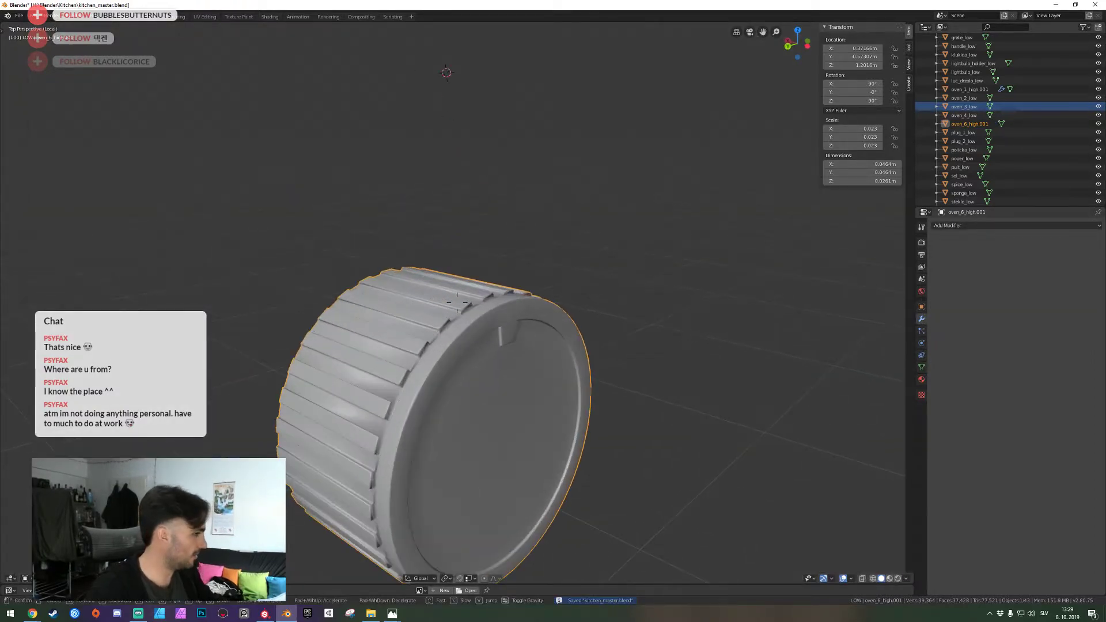
scroll(458, 303, "up", 2)
key("Tab")
scroll(458, 304, "up", 5)
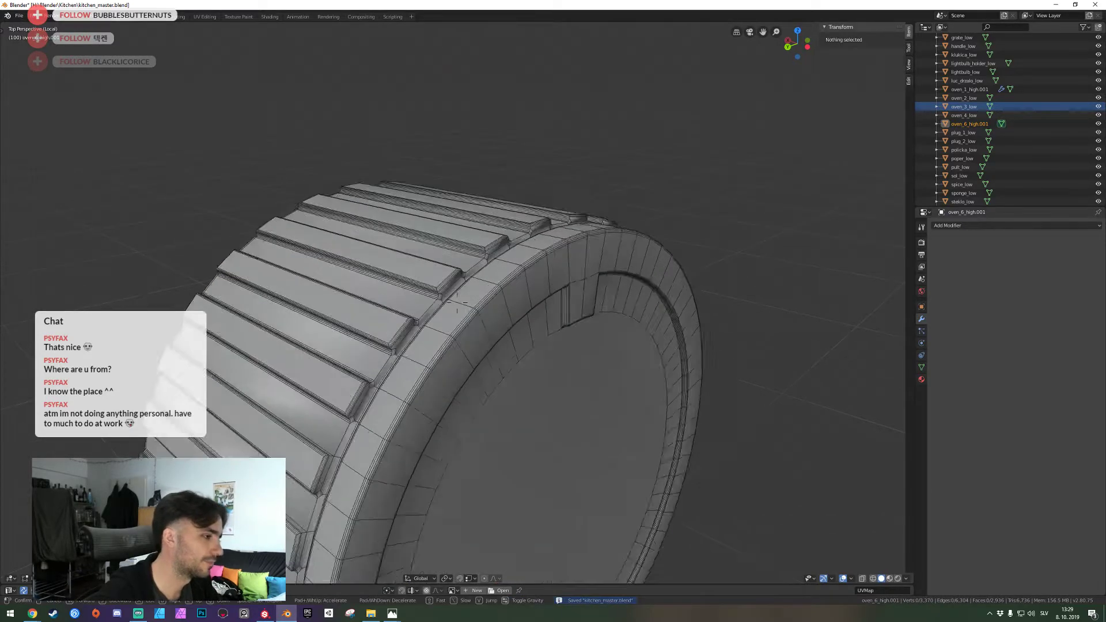
scroll(457, 304, "up", 4)
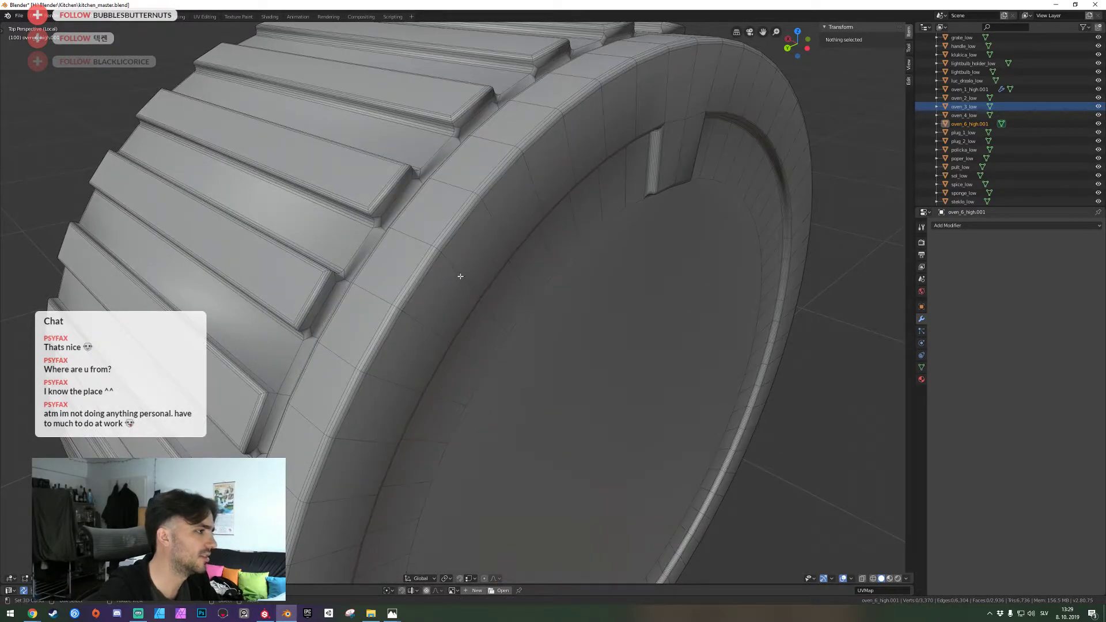
left_click(454, 277, "alt")
key("x")
left_click(454, 278)
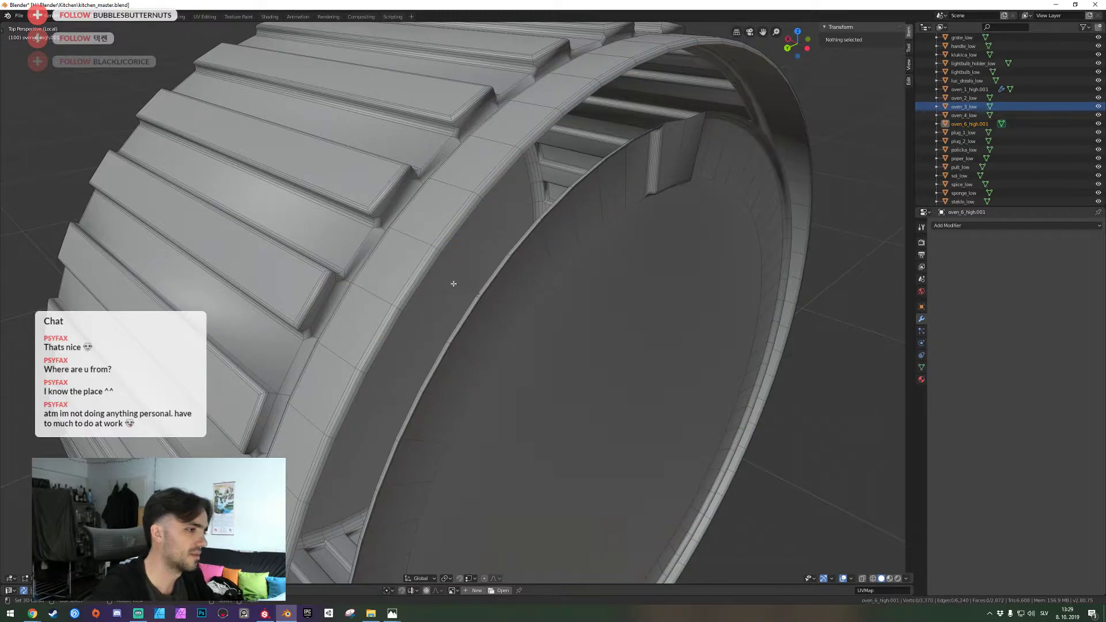
Delete all linked faces of the recessed front disc, including its pointer notch
key("l")
key("x")
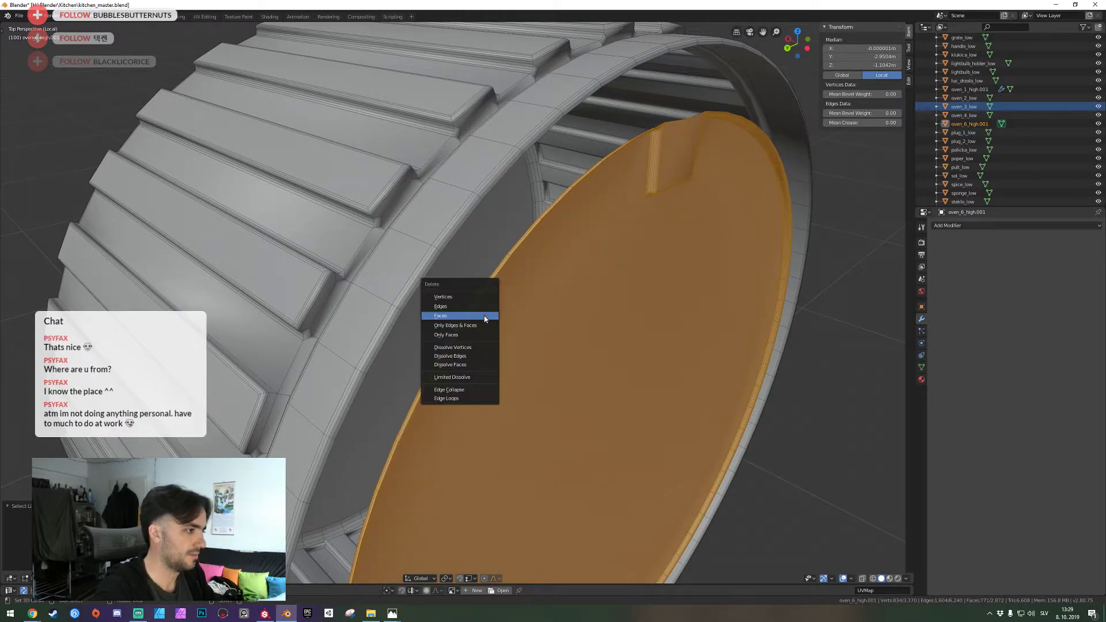
left_click(487, 314)
Close the knob's front opening by extruding its rim edge inward and merging the new vertices at the center
scroll(570, 297, "down", 6)
key("e")
key("s")
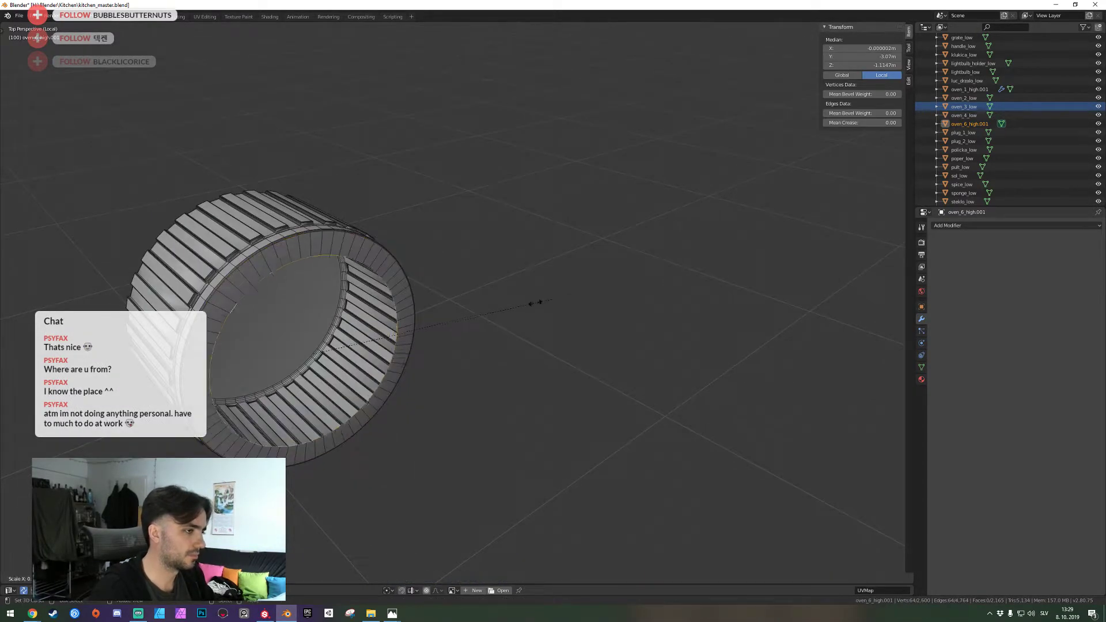
left_click(509, 307)
key("alt+m")
left_click(509, 311)
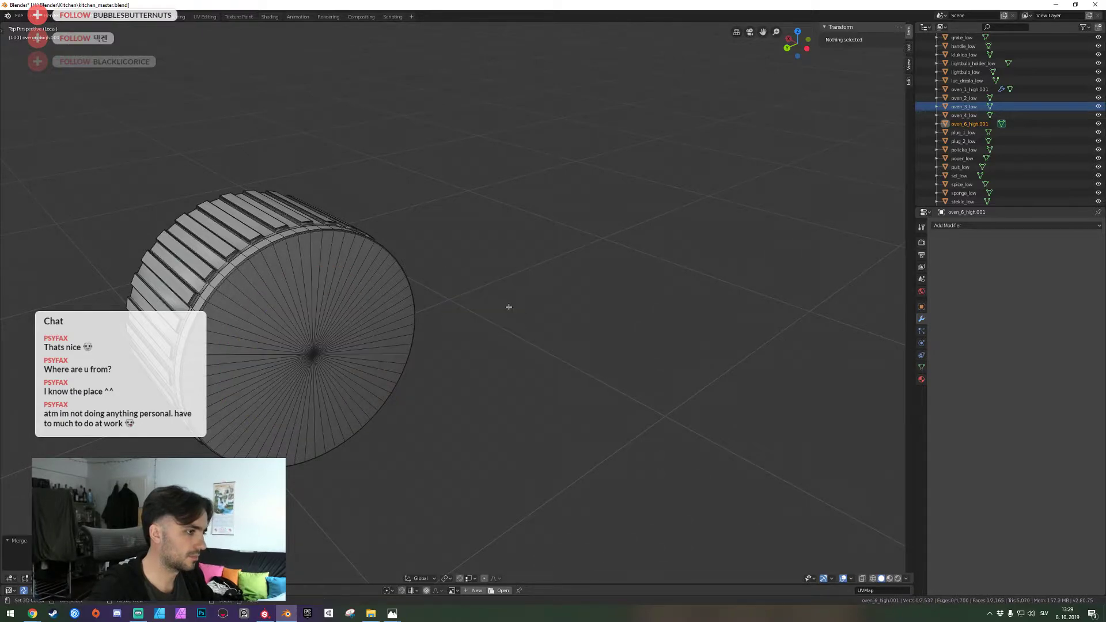
Delete the flat cap face on the back of the knob
key("shift+grave")
key("a")
left_click(428, 363)
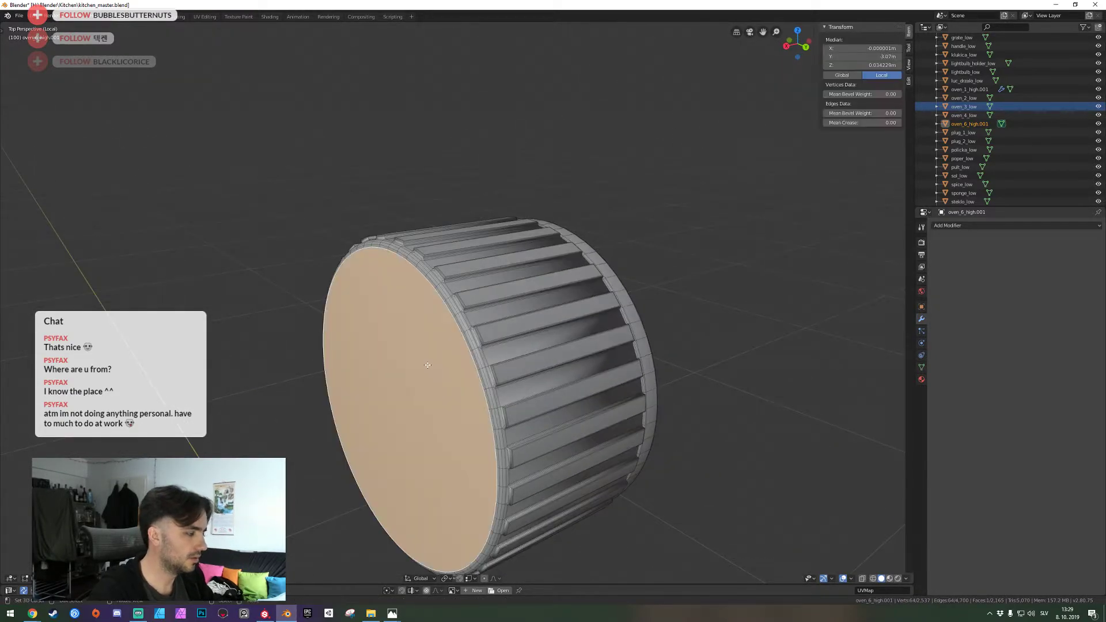
left_click(427, 365)
Dissolve the extra bevel edge loops around the knob's front rim
key("shift+grave")
key("w")
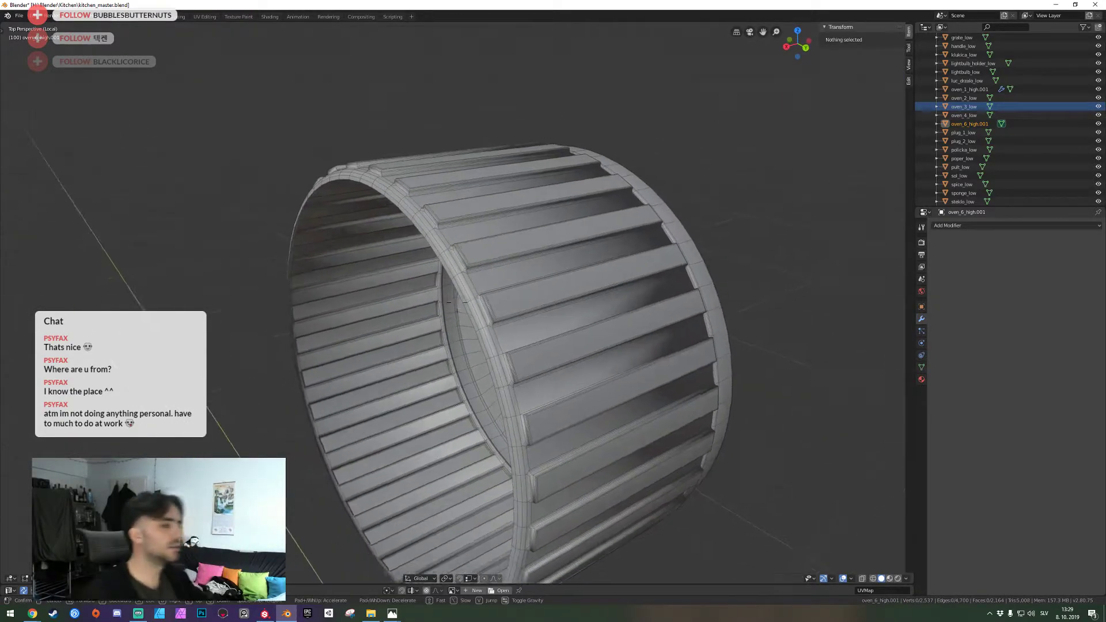
key("d")
key("w")
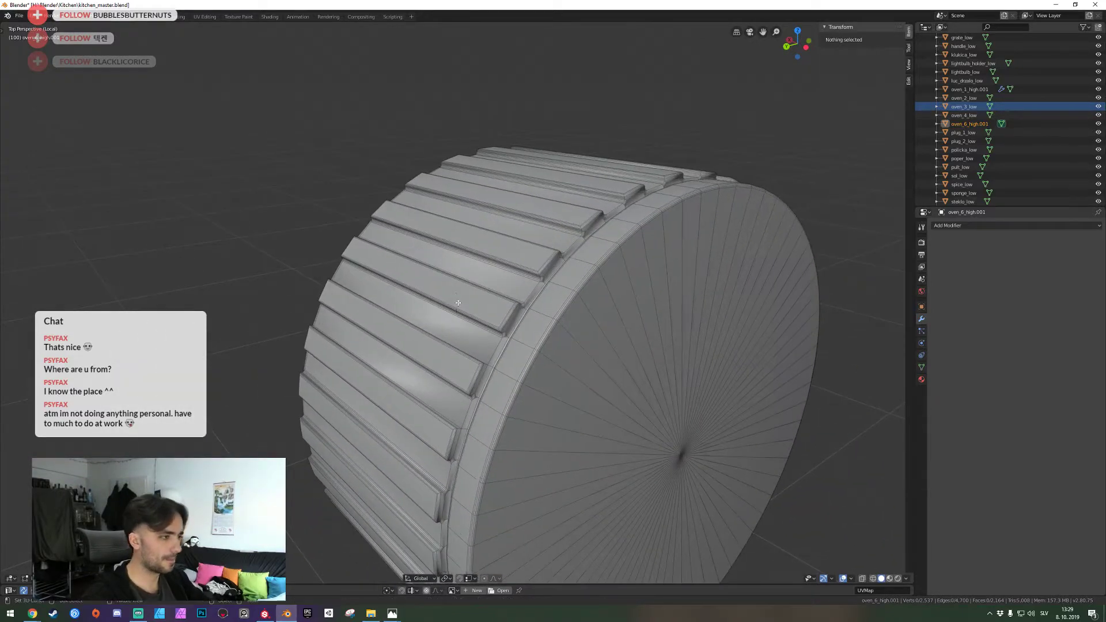
key("w")
left_click(457, 302)
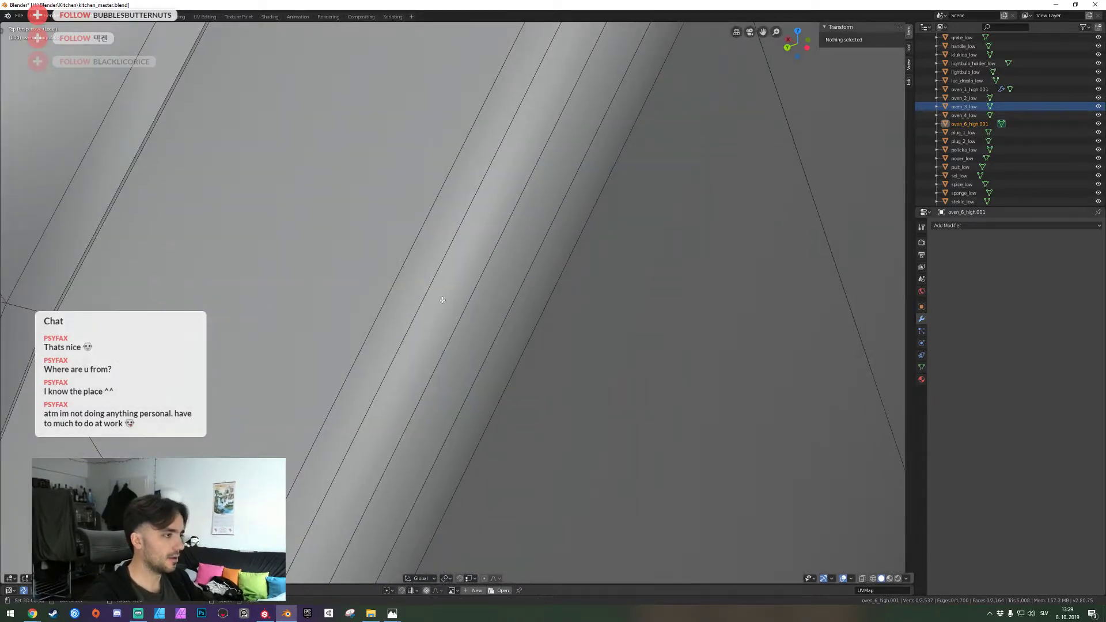
key("shift+grave")
key("s")
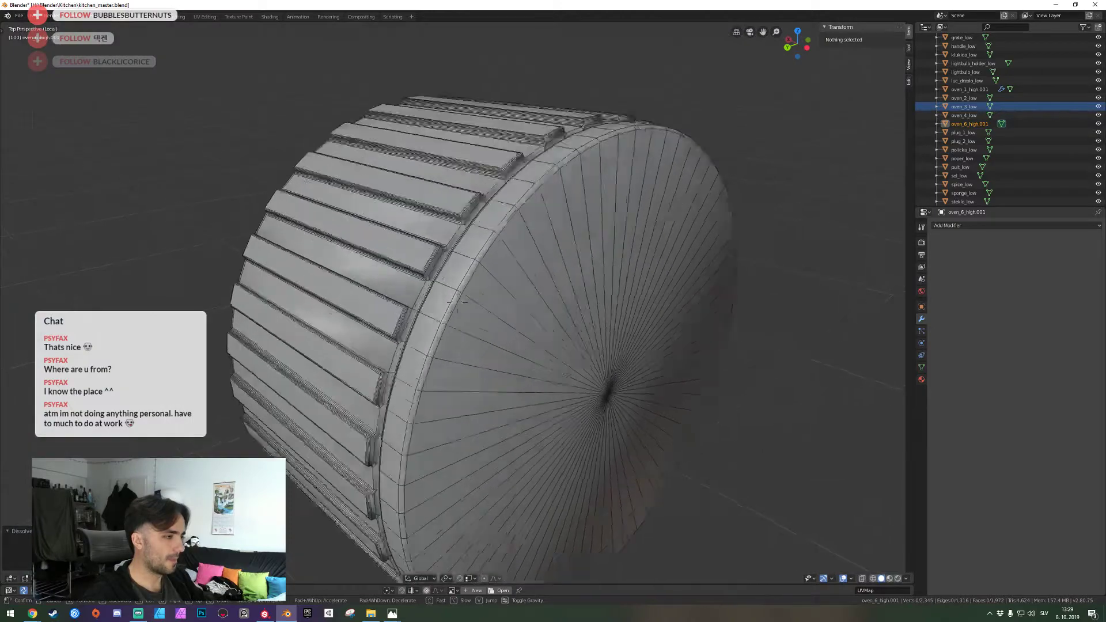
key("w")
key("s")
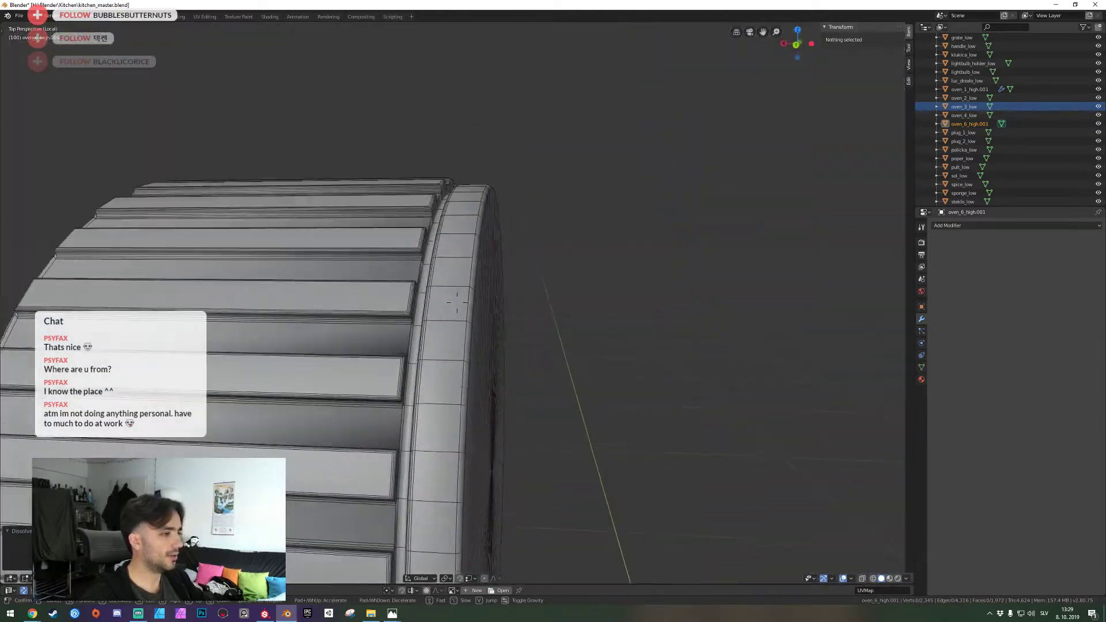
Examine the knob's ribs, front rim and open back from several angles
key("w")
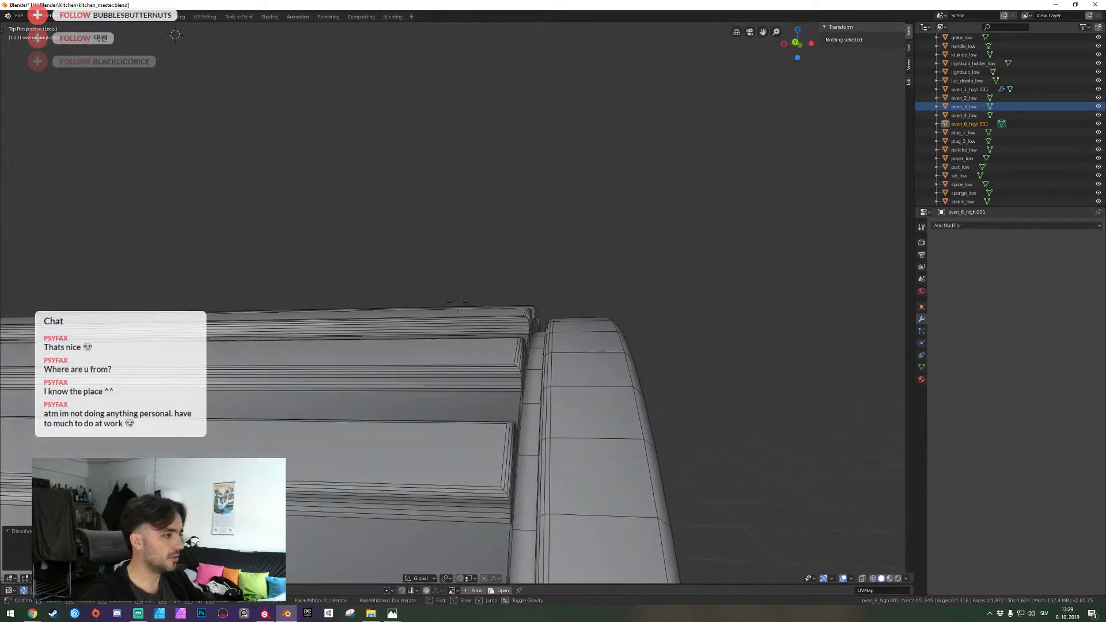
key("s")
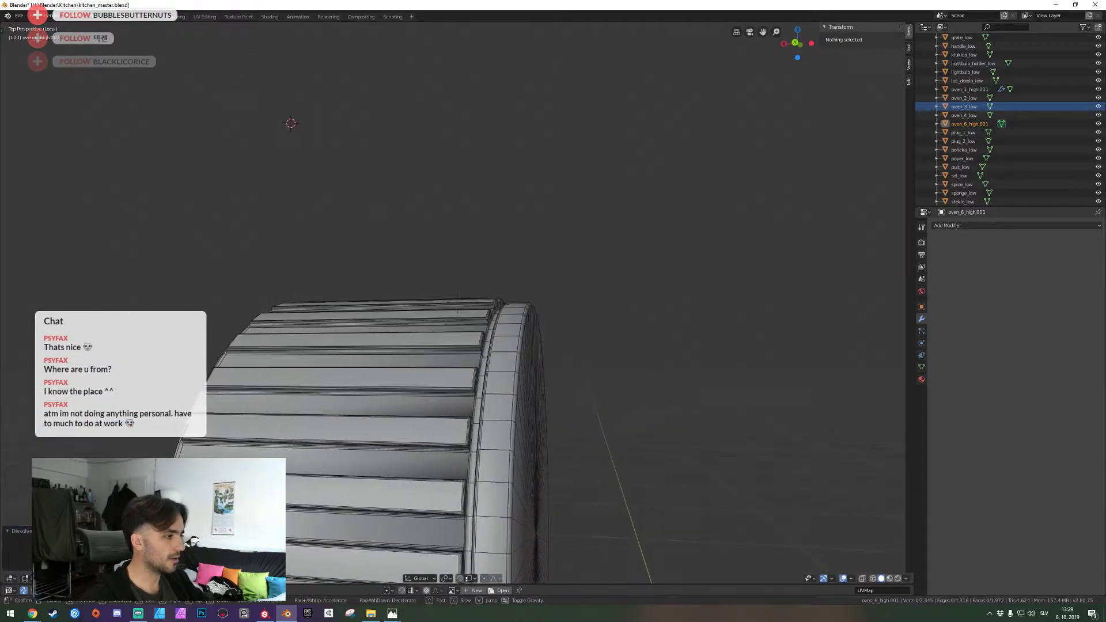
key("w")
key("s")
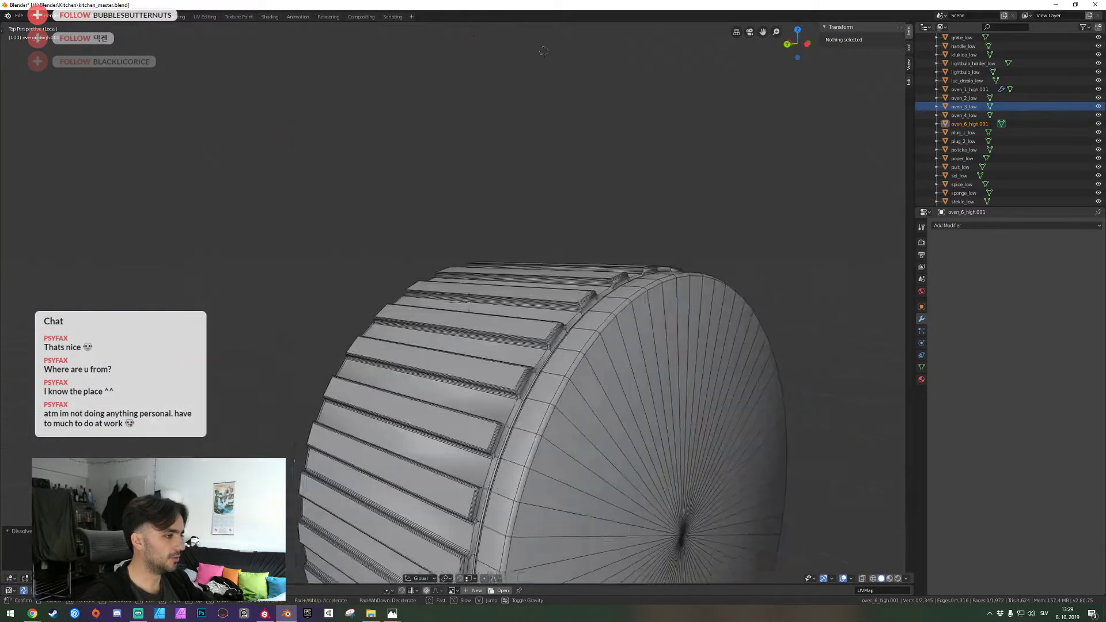
key("w")
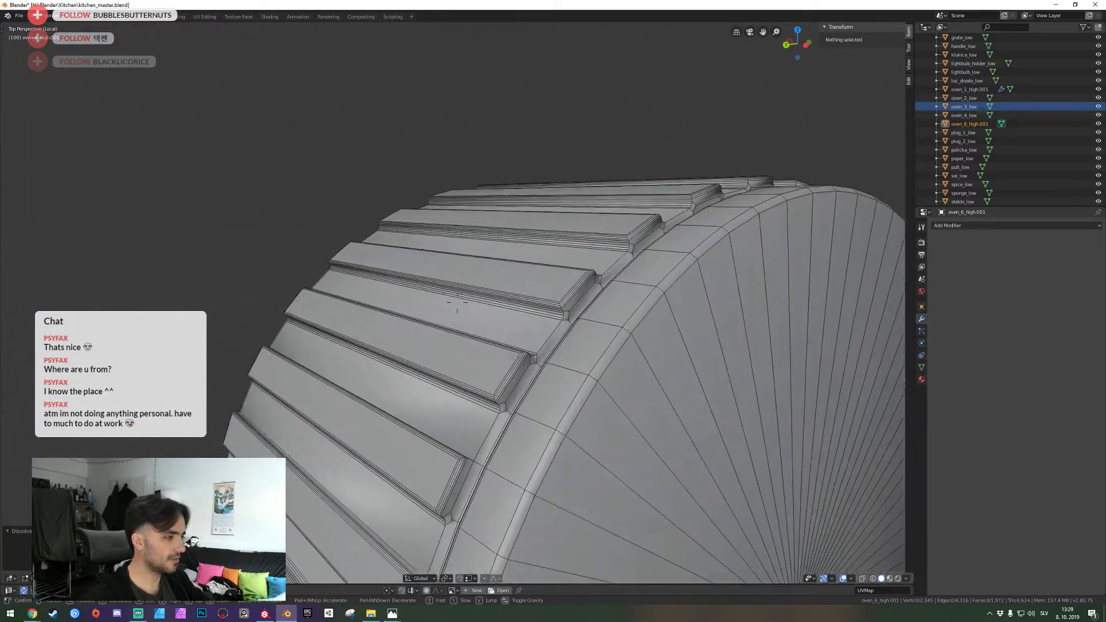
key("s")
key("w")
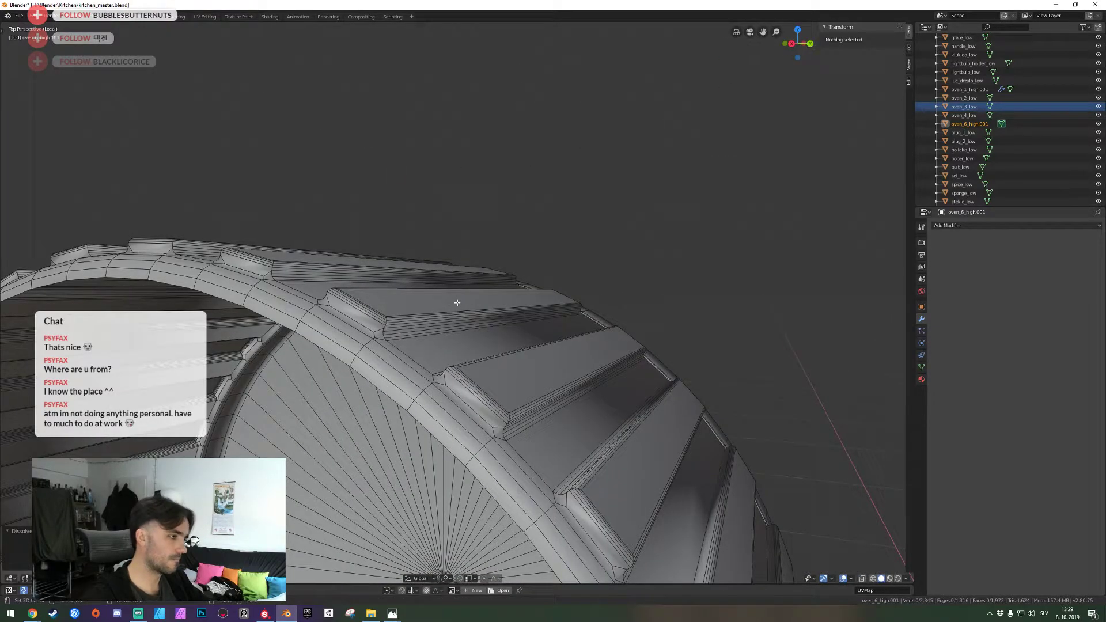
key("s")
key("w")
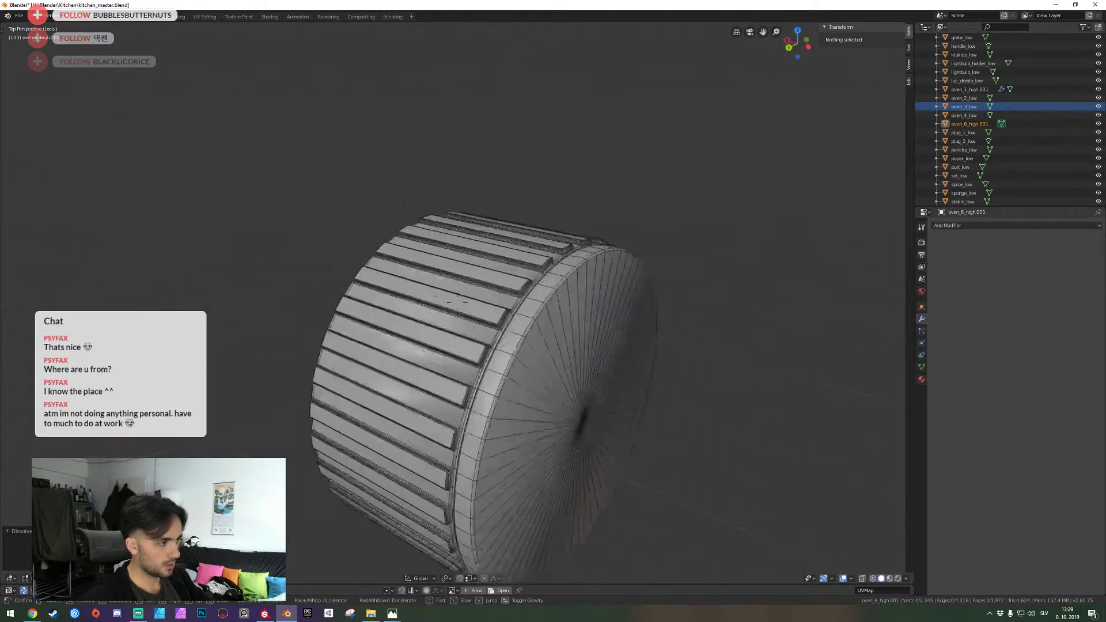
Using face selection, select the raised outer faces of ten adjacent ribs along one side of the knob
key("3")
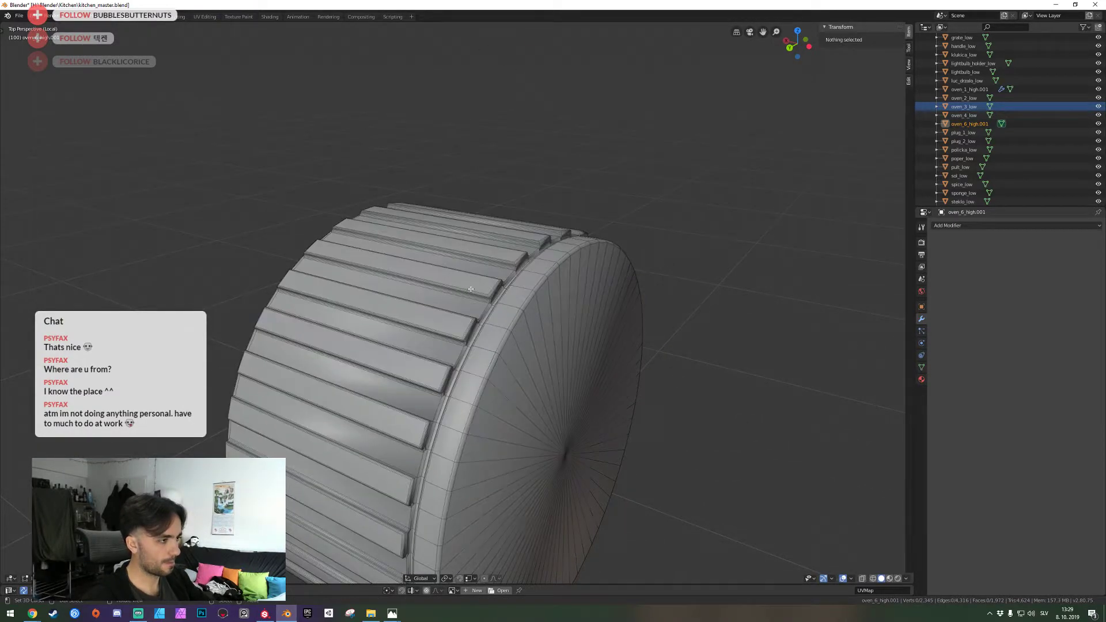
right_click(459, 281)
right_click(437, 379, "shift")
right_click(416, 433, "shift")
right_click(401, 487, "shift")
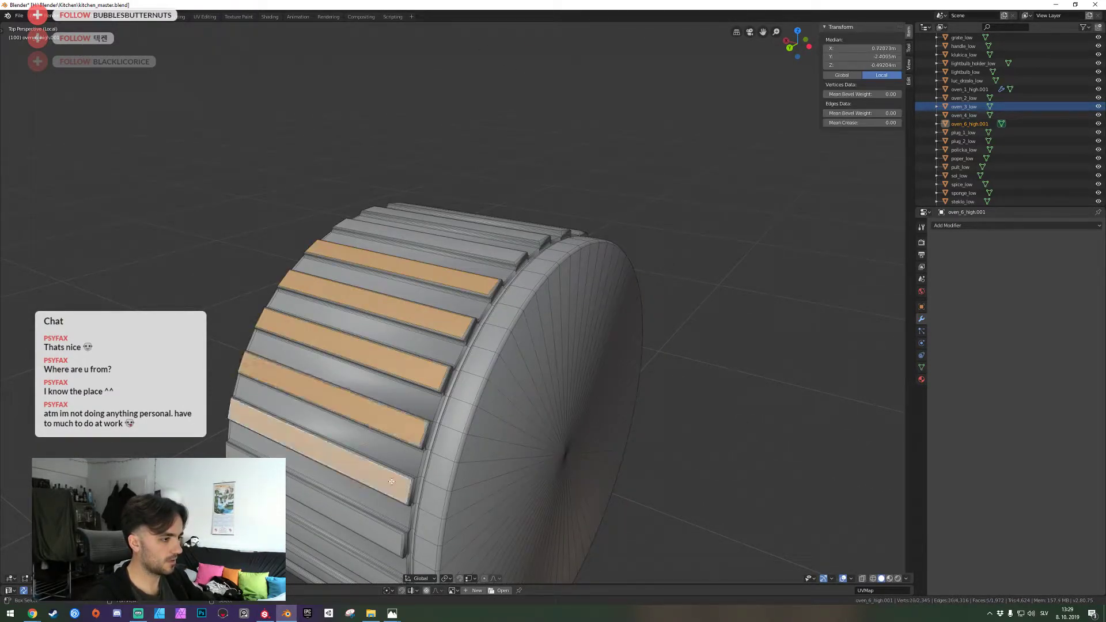
key("shift+grave")
key("s")
key("w")
left_click(456, 324)
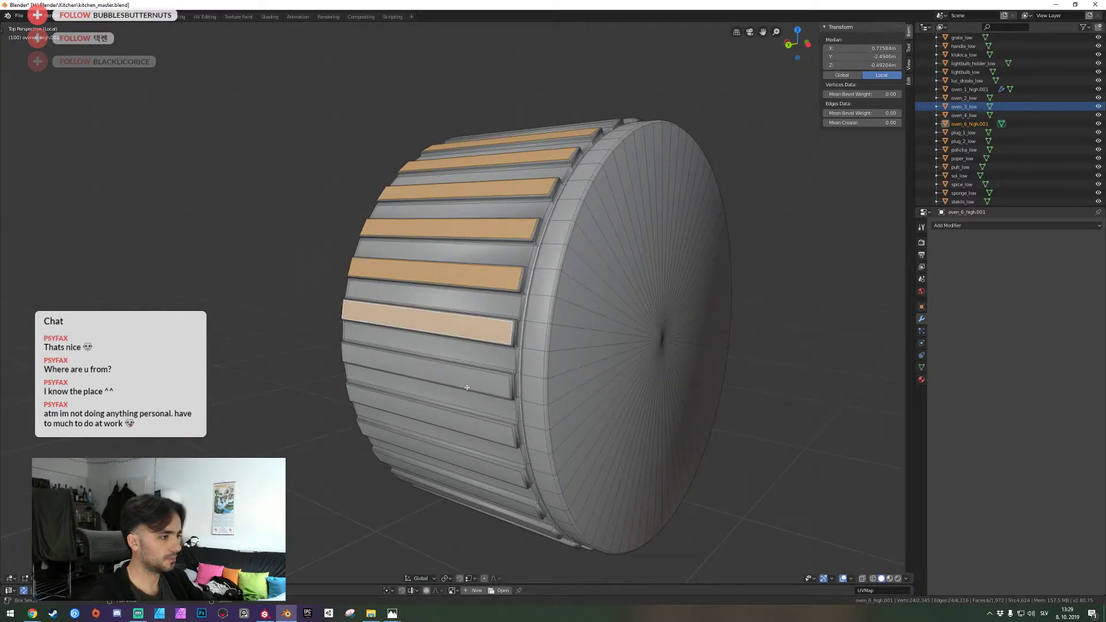
right_click(483, 466, "shift")
right_click(490, 493, "shift")
Add the outer faces of three more adjacent ribs toward the knob's underside to the selection
key("shift+grave")
key("q")
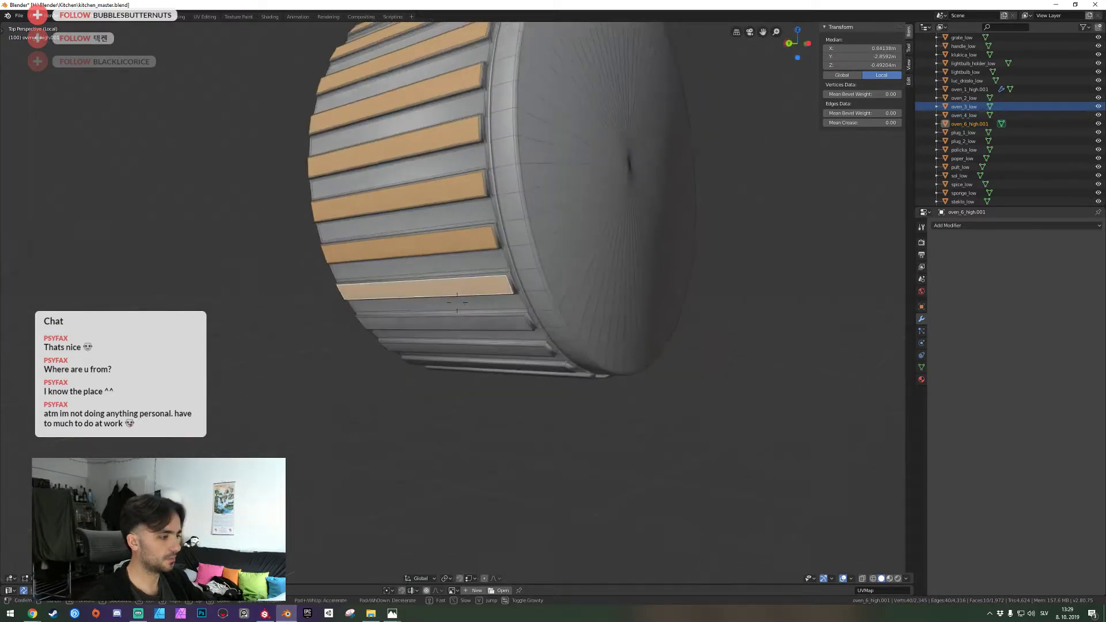
key("w")
left_click(457, 302)
right_click(469, 268, "shift")
right_click(502, 324, "shift")
right_click(536, 361, "shift")
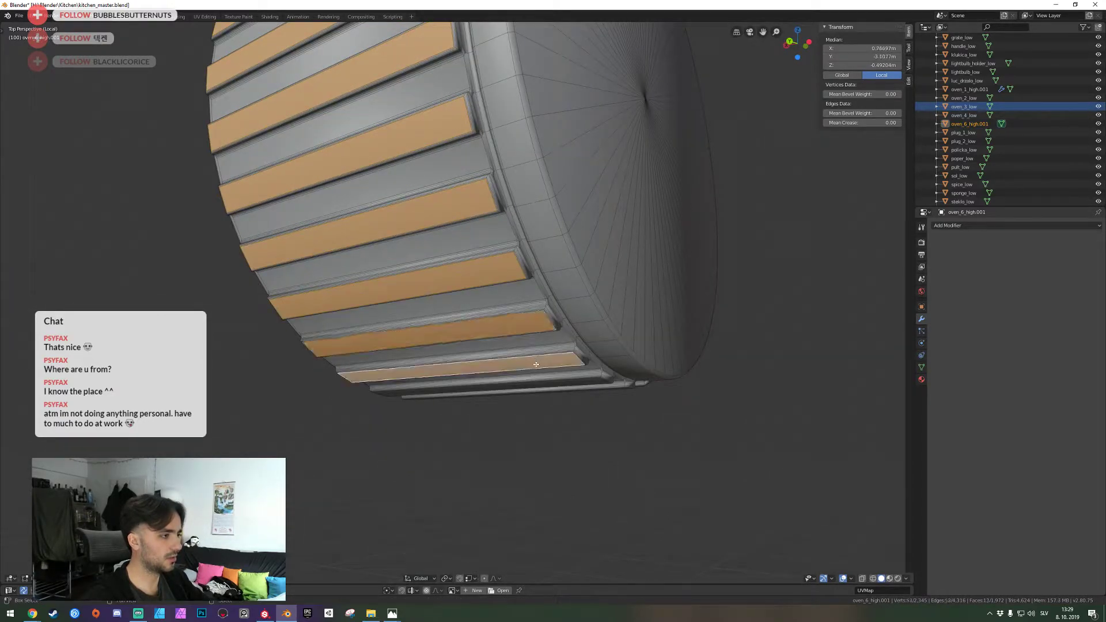
Extend the selection with the outer faces of the adjacent ribs across the knob's underside
key("shift+grave")
key("d")
left_click(457, 302)
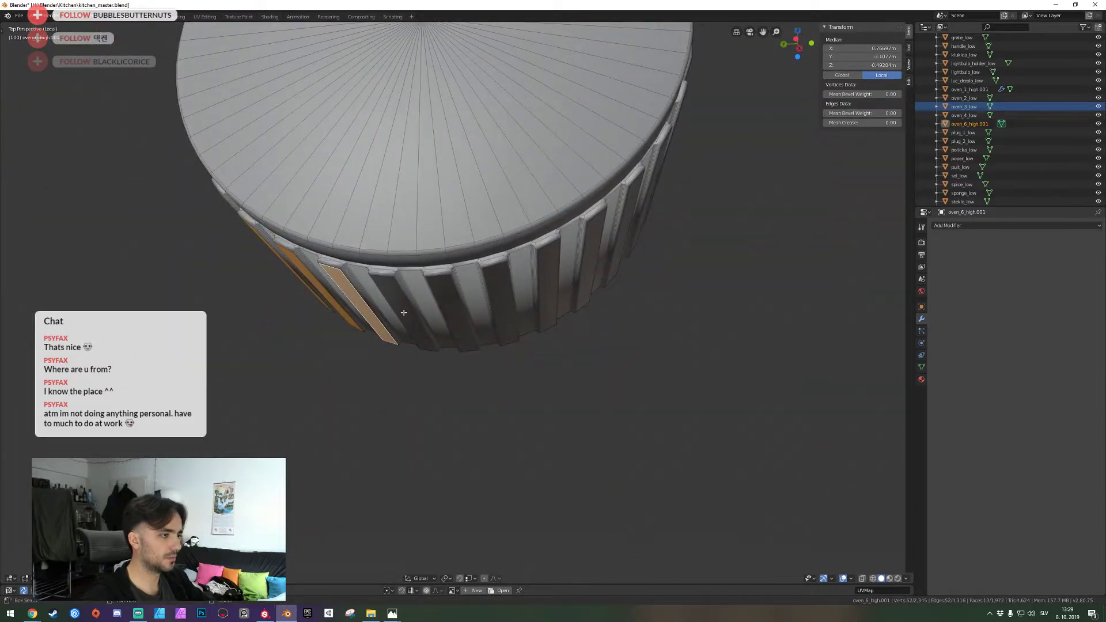
right_click(403, 314, "shift")
left_click(497, 299, "shift")
left_click(548, 286, "shift")
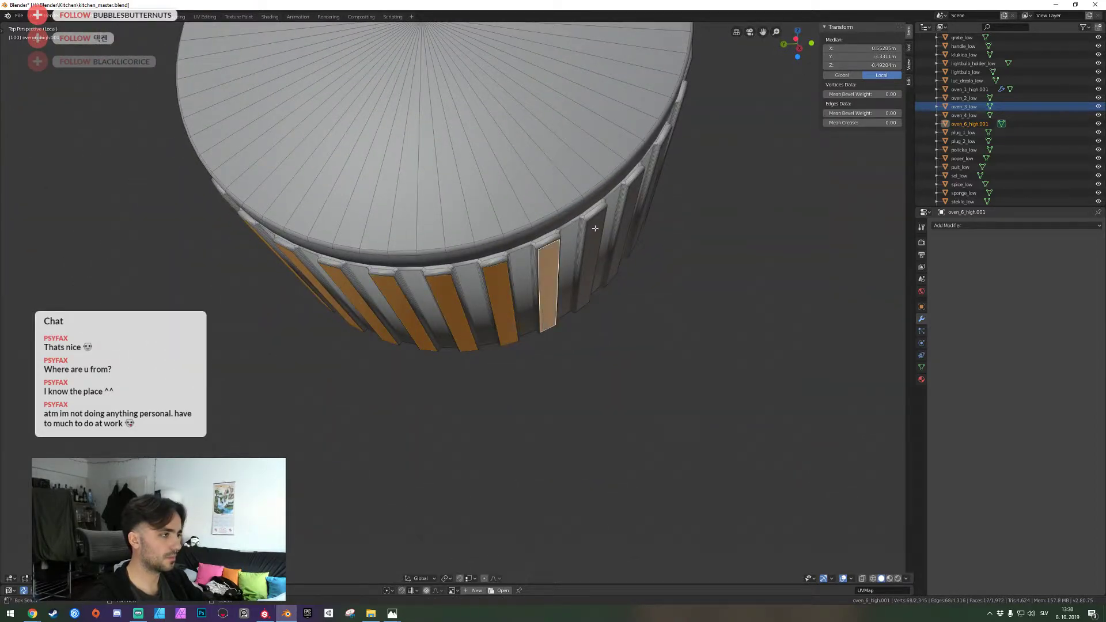
left_click(590, 259, "shift")
left_click(624, 231, "shift")
Continue the rib selection up the knob's opposite side, adding each rib's raised outer face
key("shift+grave")
left_click(457, 301)
left_click(499, 340, "shift")
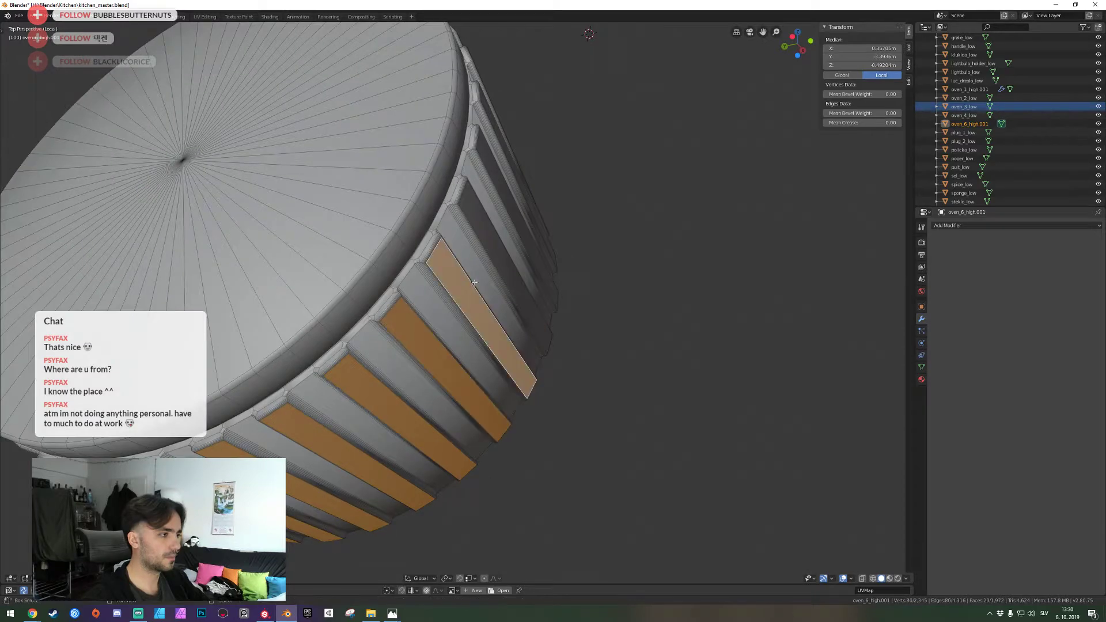
left_click(498, 254, "shift")
key("shift+grave")
left_click(457, 303)
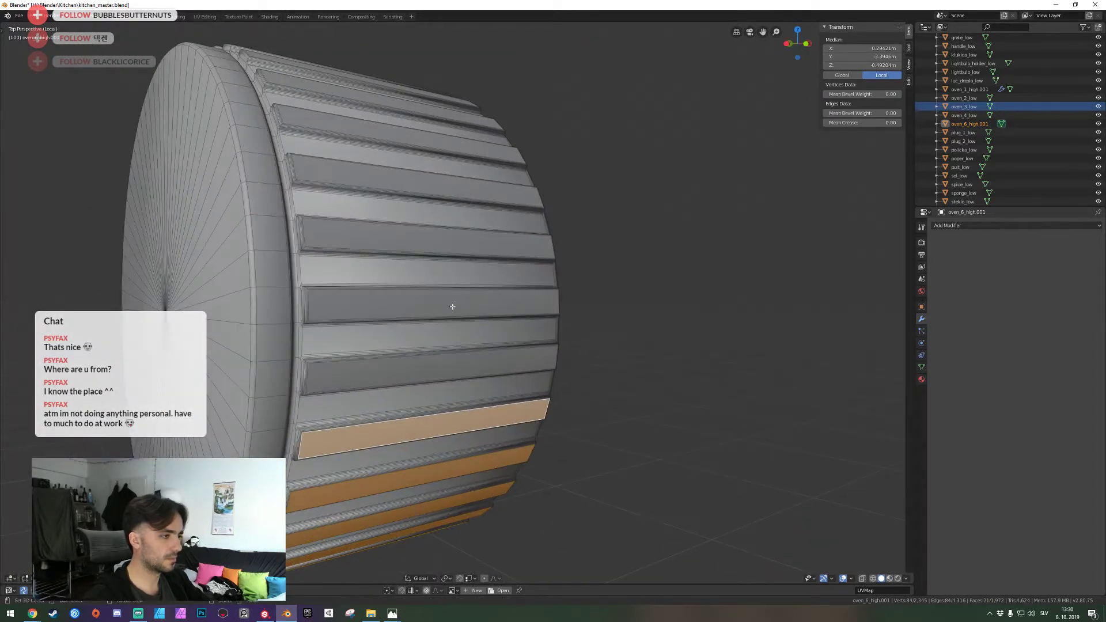
right_click(400, 370, "shift")
right_click(364, 308, "shift")
left_click(346, 234, "shift")
left_click(346, 184, "shift")
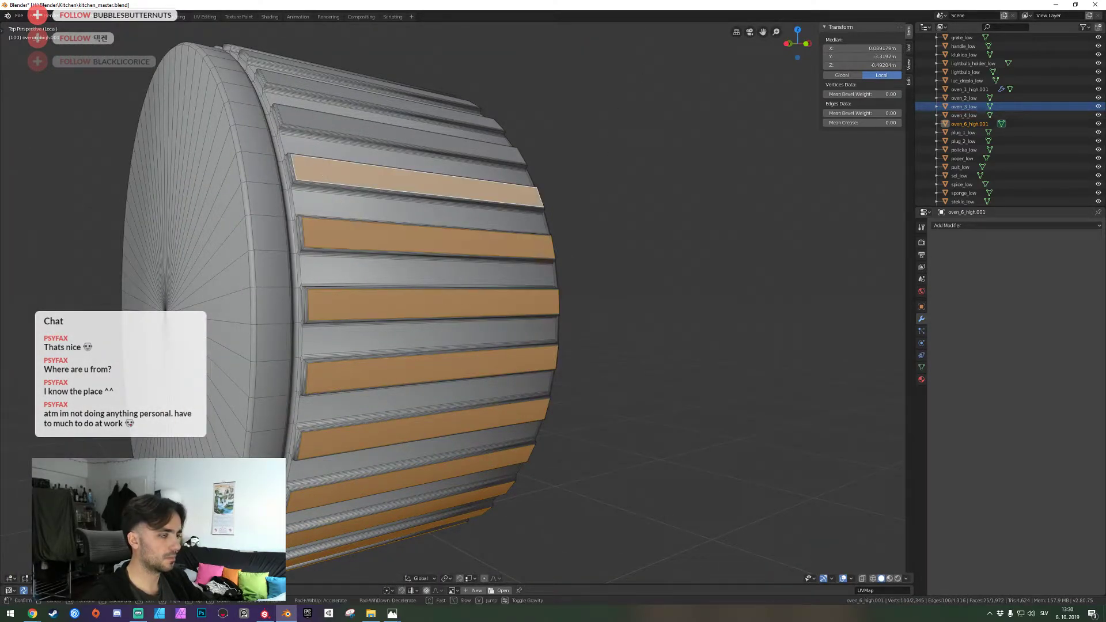
Select the outer faces of the remaining ribs over the knob's upper side to complete the ring
key("shift+grave")
left_click(425, 325, "shift")
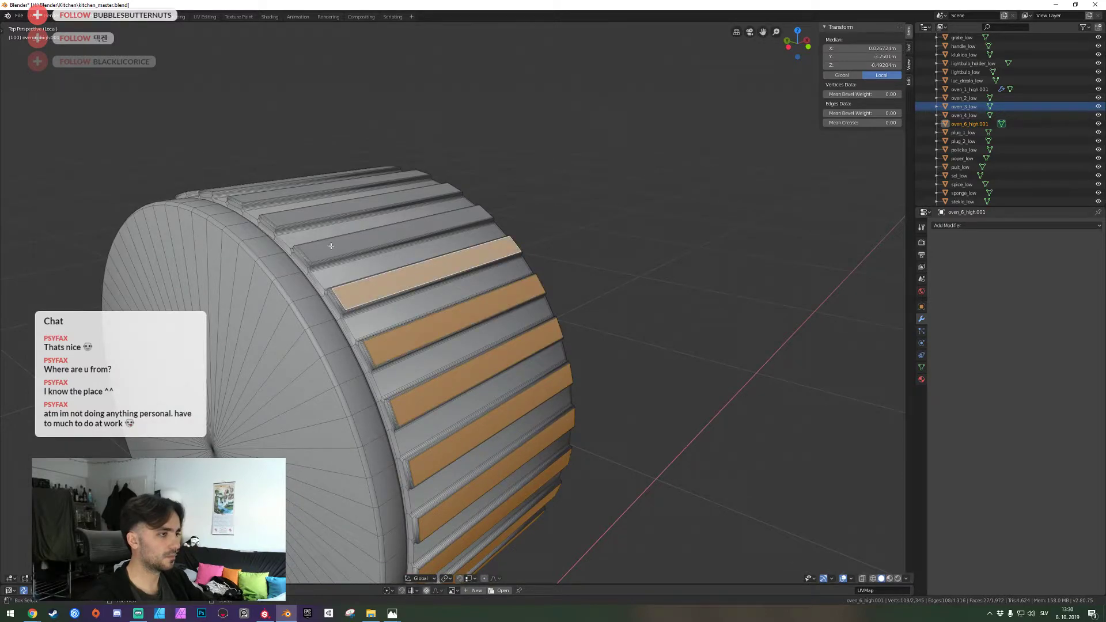
left_click(302, 218, "shift")
left_click(278, 197, "shift")
key("shift+grave")
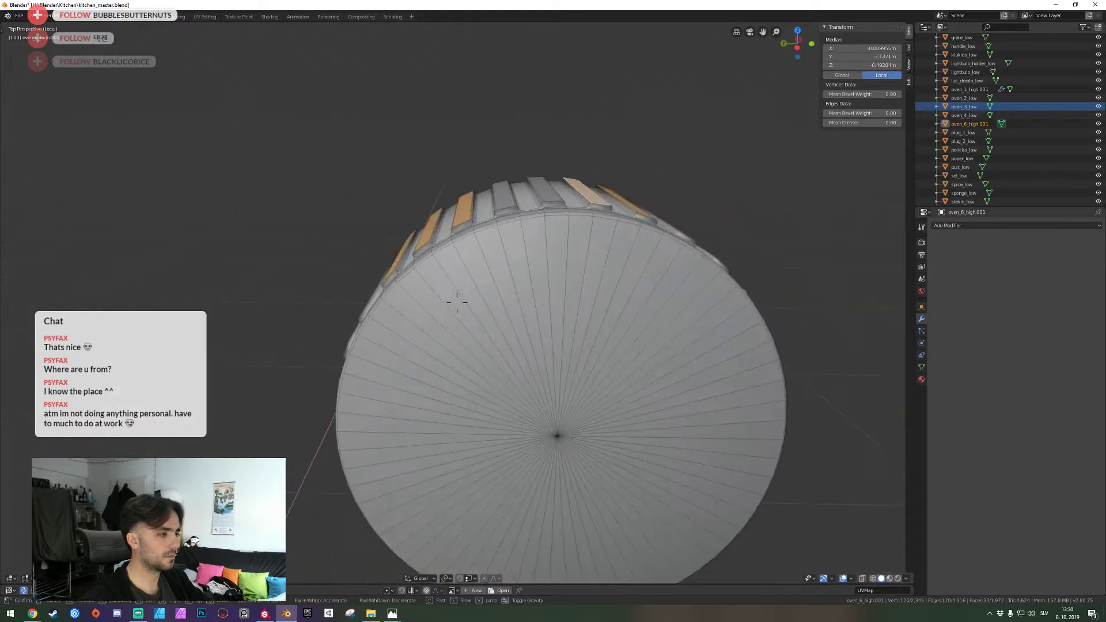
key("e")
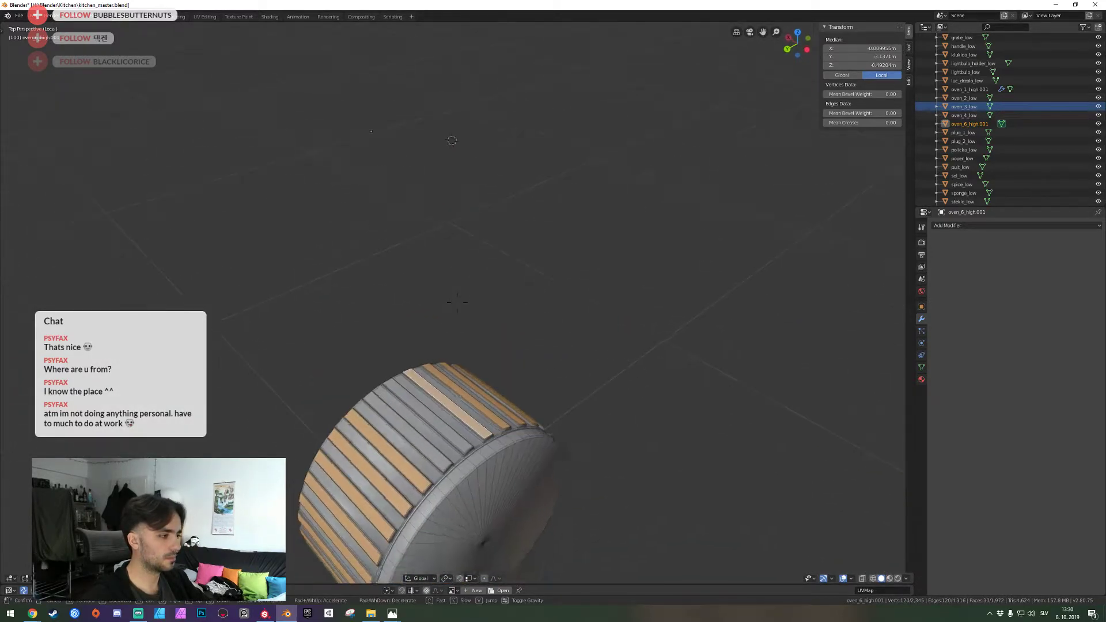
left_click(457, 303)
left_click(457, 301, "shift")
left_click(499, 290, "shift")
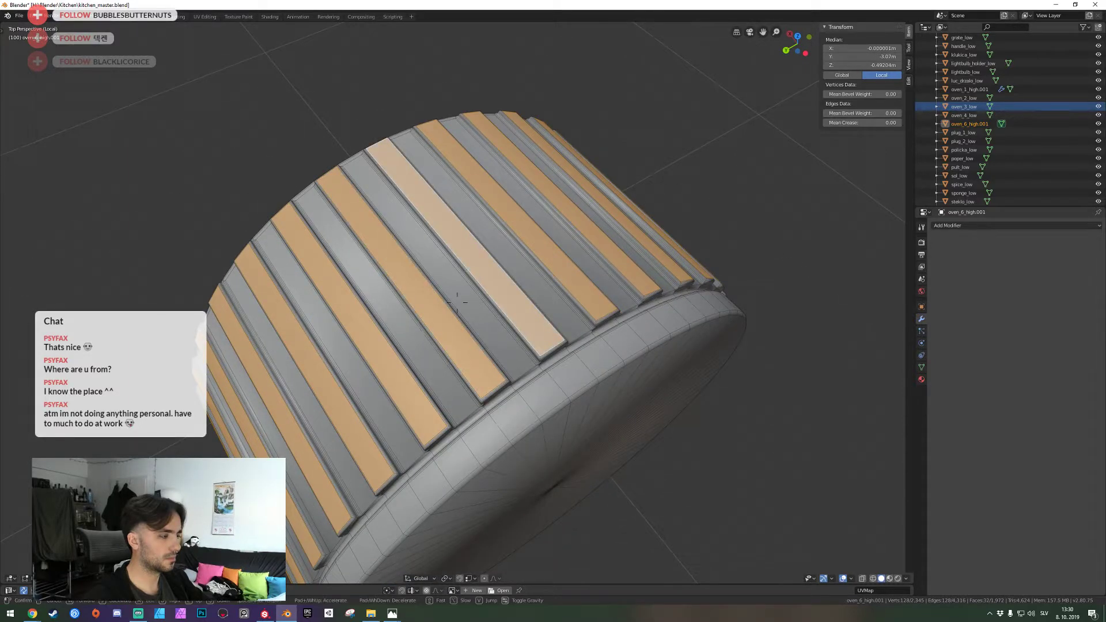
Add the face loops around the knob's front rim to the selection
key("shift+grave")
key("w")
left_click(457, 303)
left_click(468, 300, "alt+shift")
left_click(454, 290, "alt+shift")
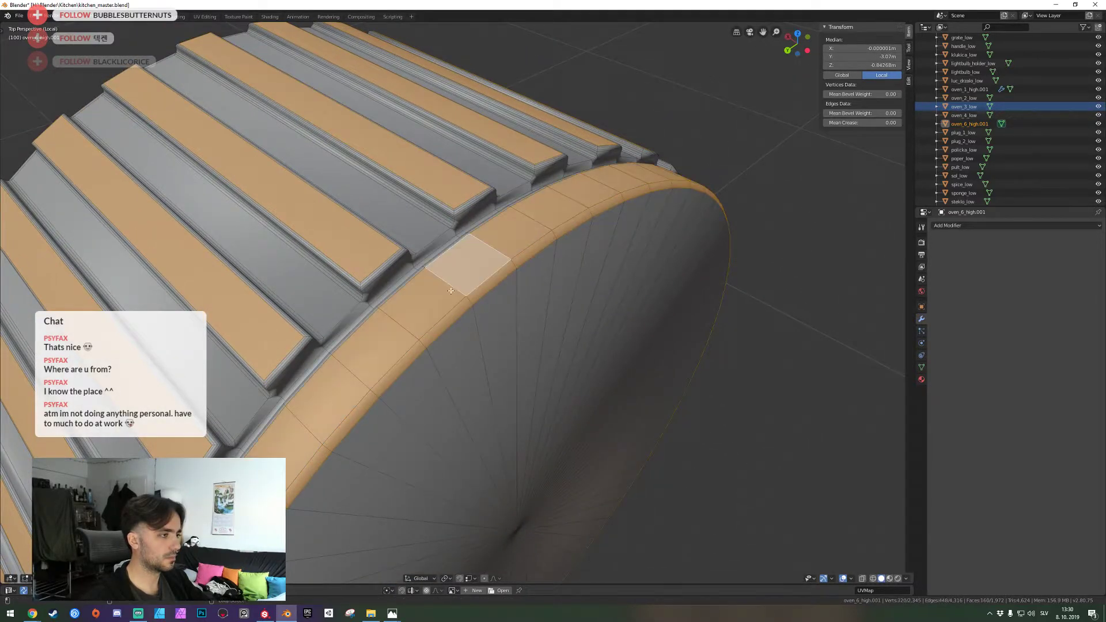
Add the face loops around the knob's open back rim to the selection
key("shift+grave")
key("s")
key("a")
key("w")
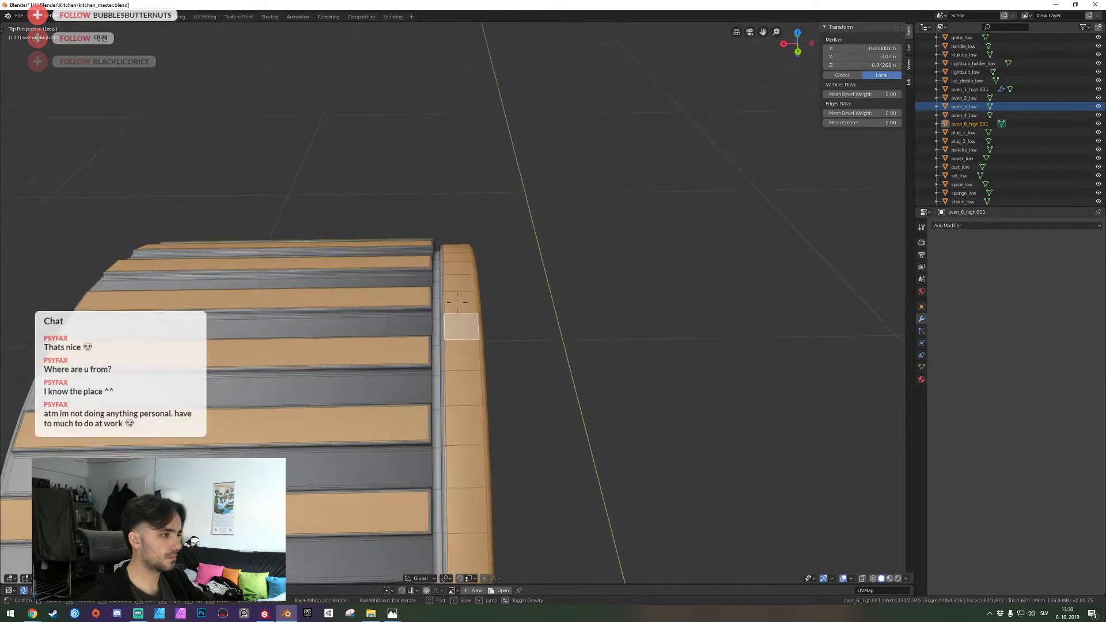
key("s")
key("a")
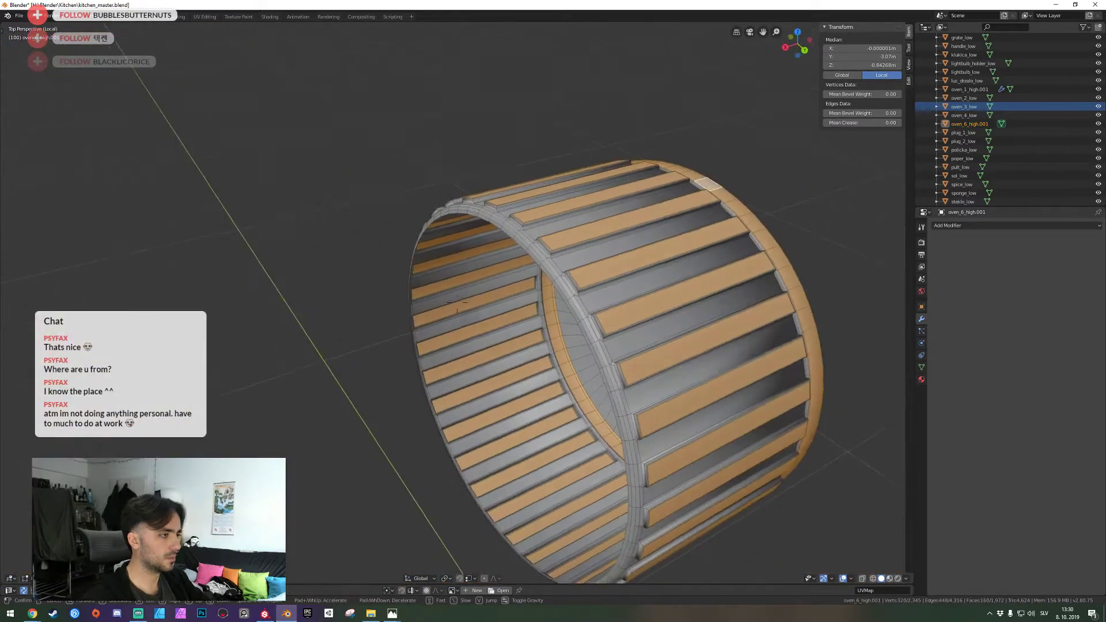
key("w")
key("s")
left_click(457, 302)
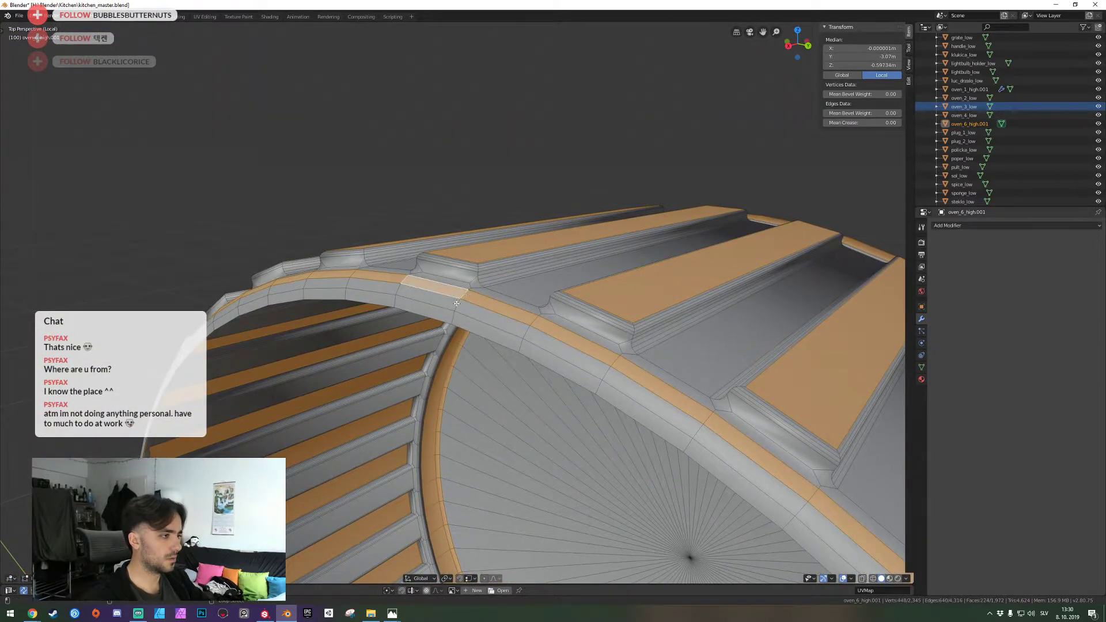
left_click(452, 318, "alt+shift")
key("s")
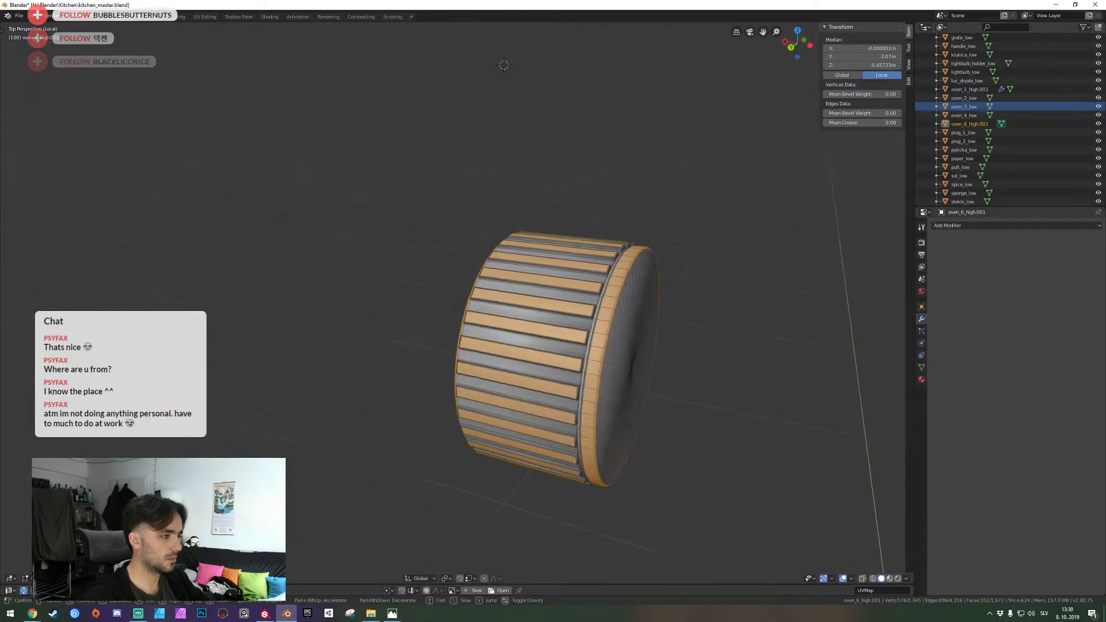
key("d")
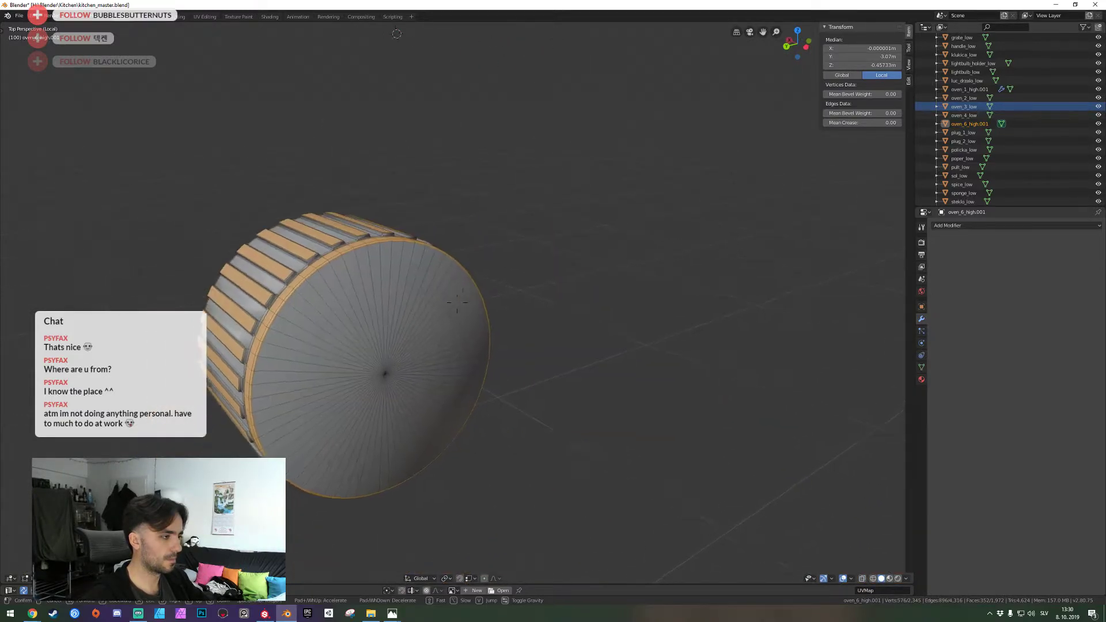
left_click(457, 302)
key("b")
left_click_drag(435, 285, 474, 362)
key("shift+grave")
key("w")
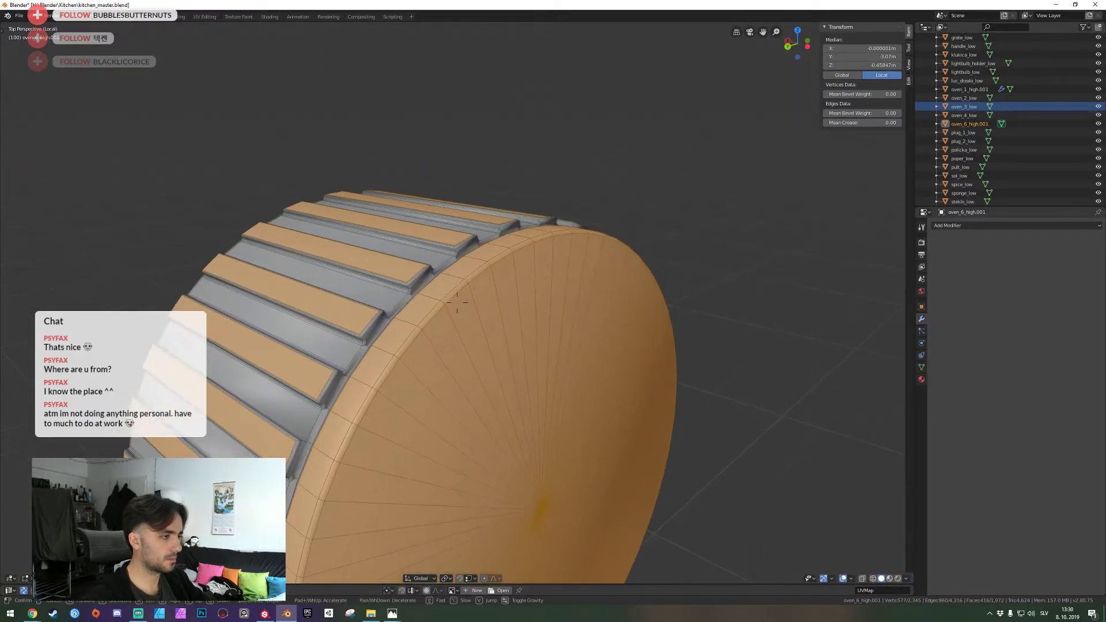
key("ctrl+z")
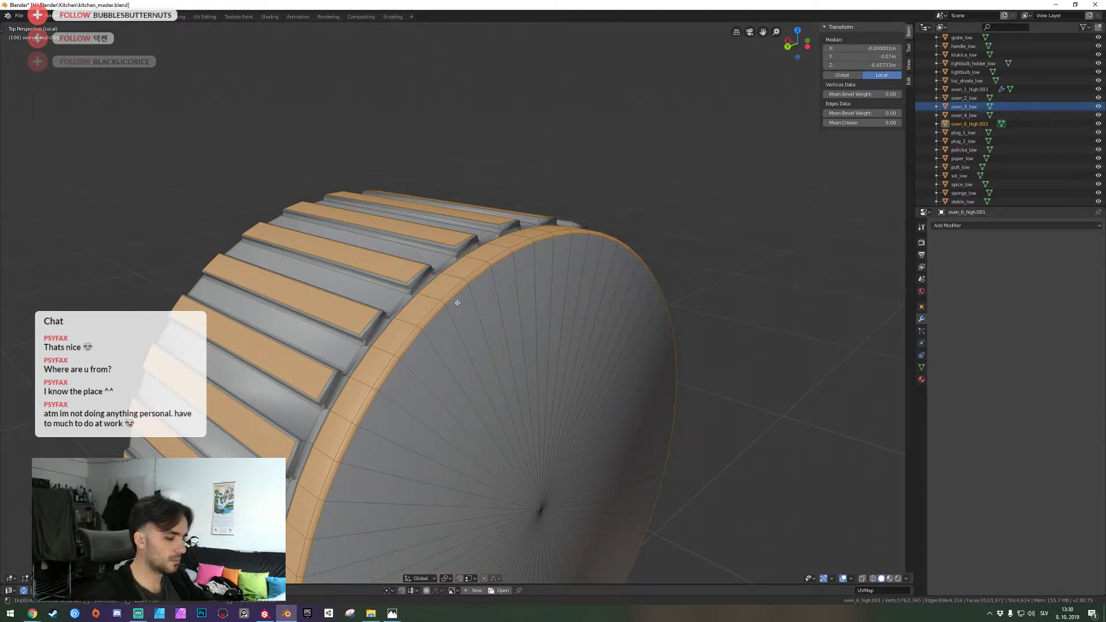
Add the linked faces of the front disc to the selection, and invert the selection
key("l")
key("ctrl+i")
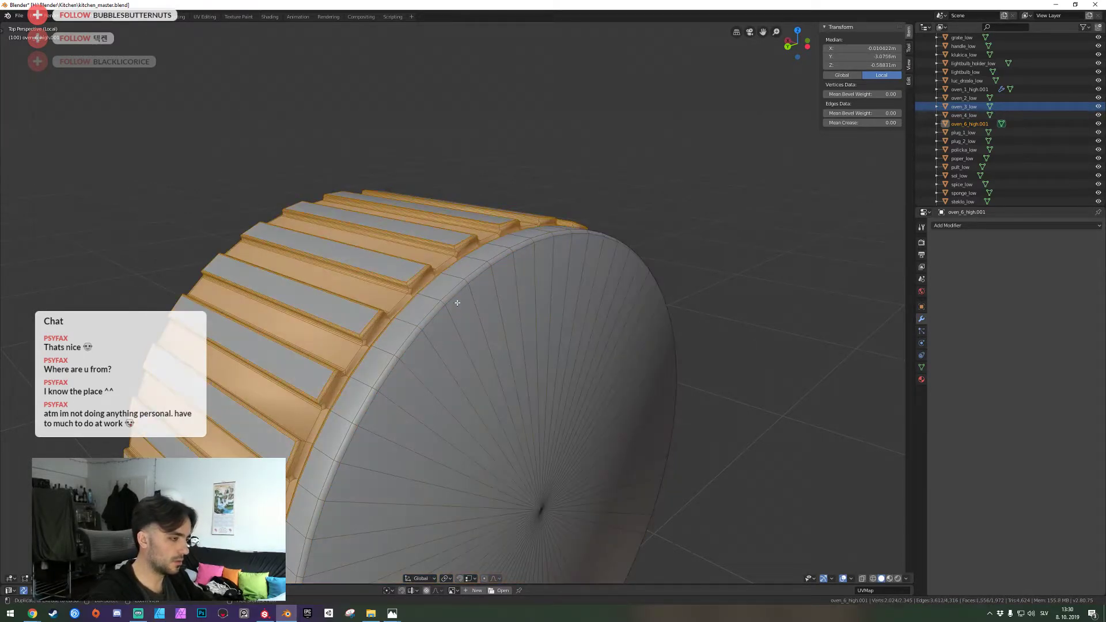
Delete the selected raised grip faces around the knob, then fill faces joining one strip to the closed end's rim and the neighbouring strip
key("x")
left_click(458, 300)
middle_click_drag(458, 300, 514, 344)
left_click(534, 348)
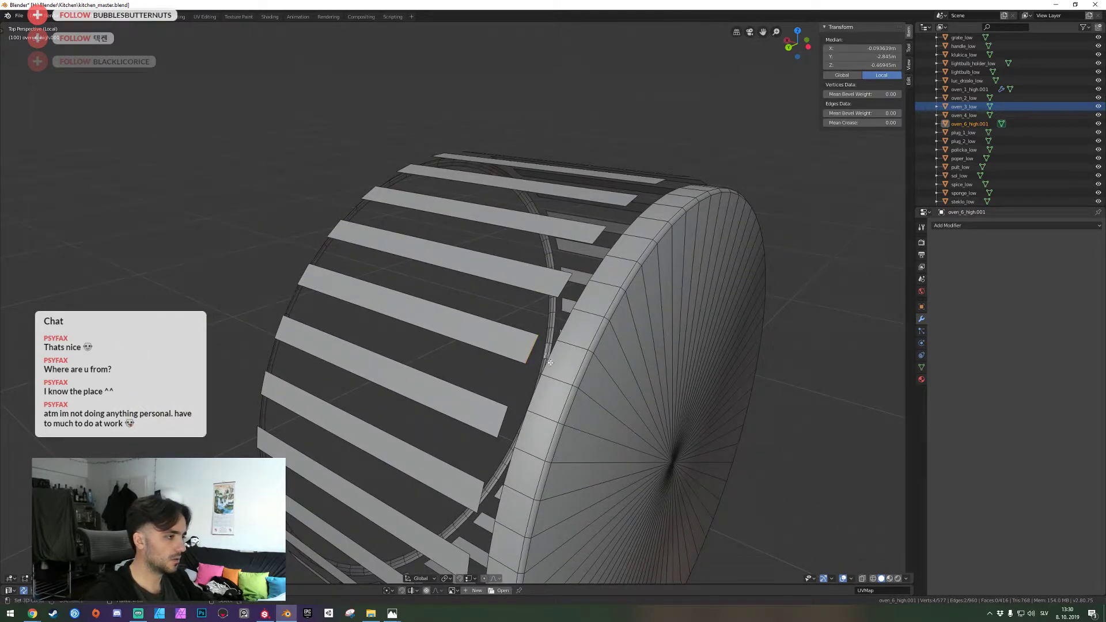
key("f")
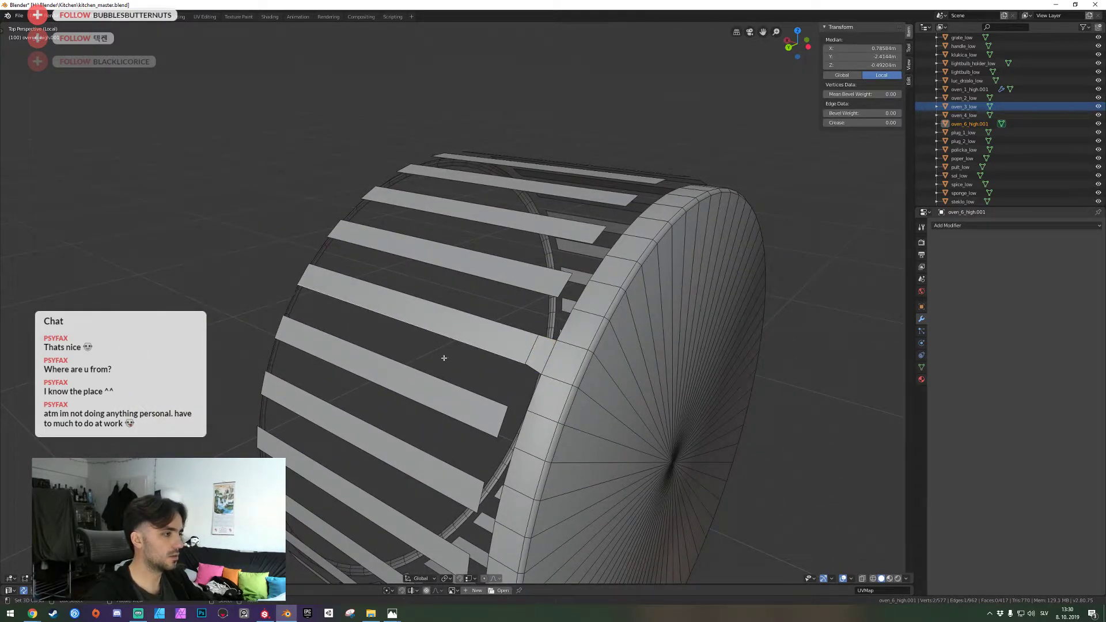
key("f")
Dissolve the extra edge loop running around the knob's open rim
key("shift+grave")
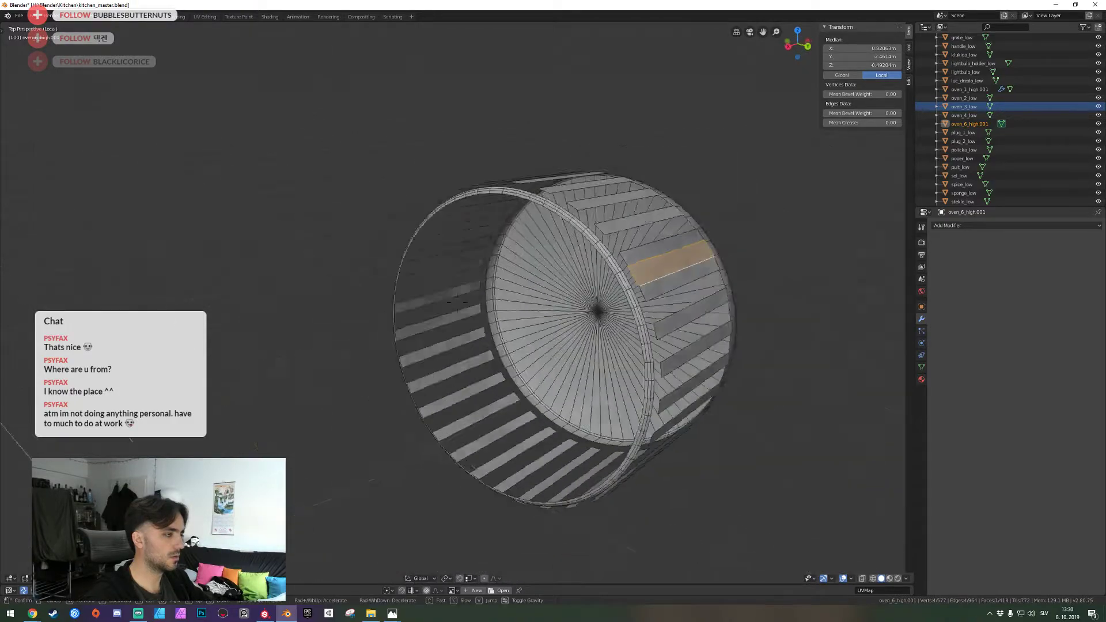
left_click(478, 395)
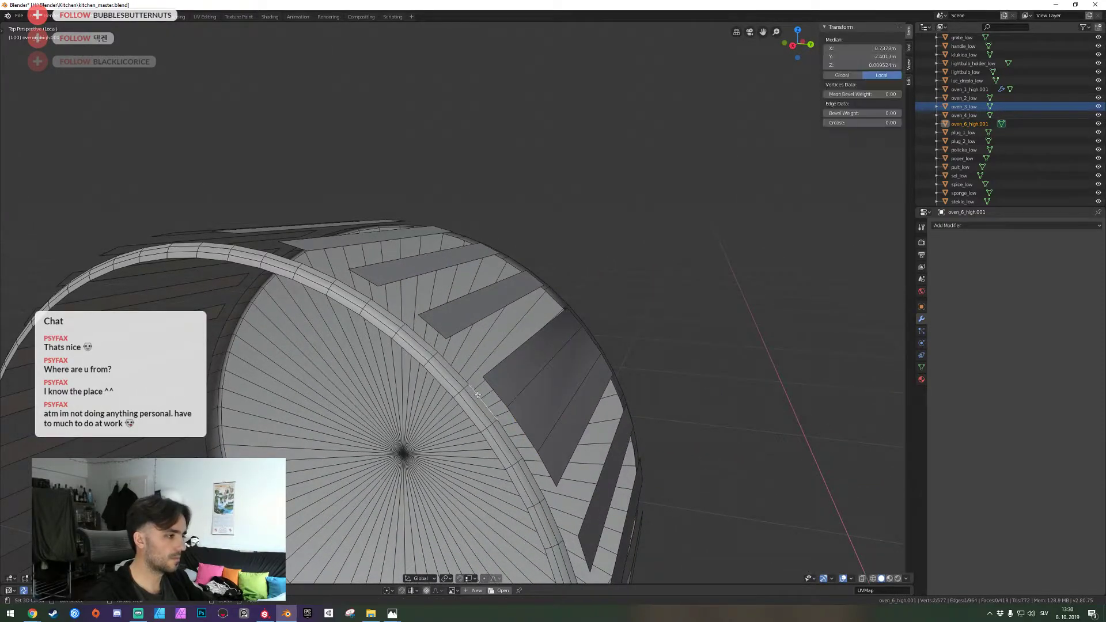
key("ctrl+x")
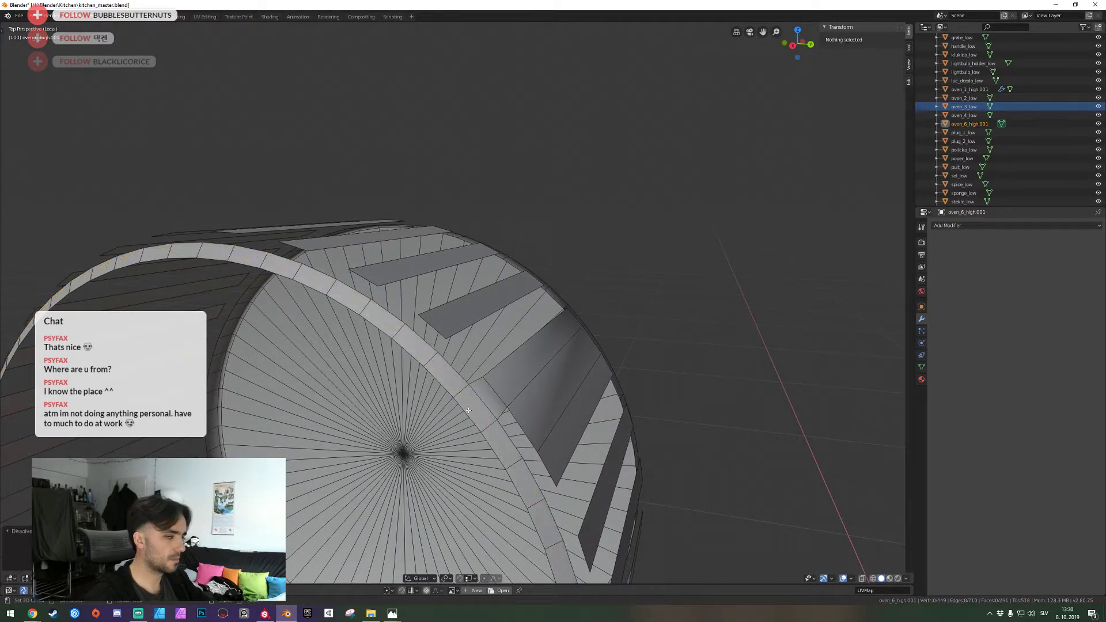
Fill two missing faces where the newly filled wall panel meets the knob's open rim
key("shift+grave")
key("w")
left_click(458, 303)
right_click(438, 353)
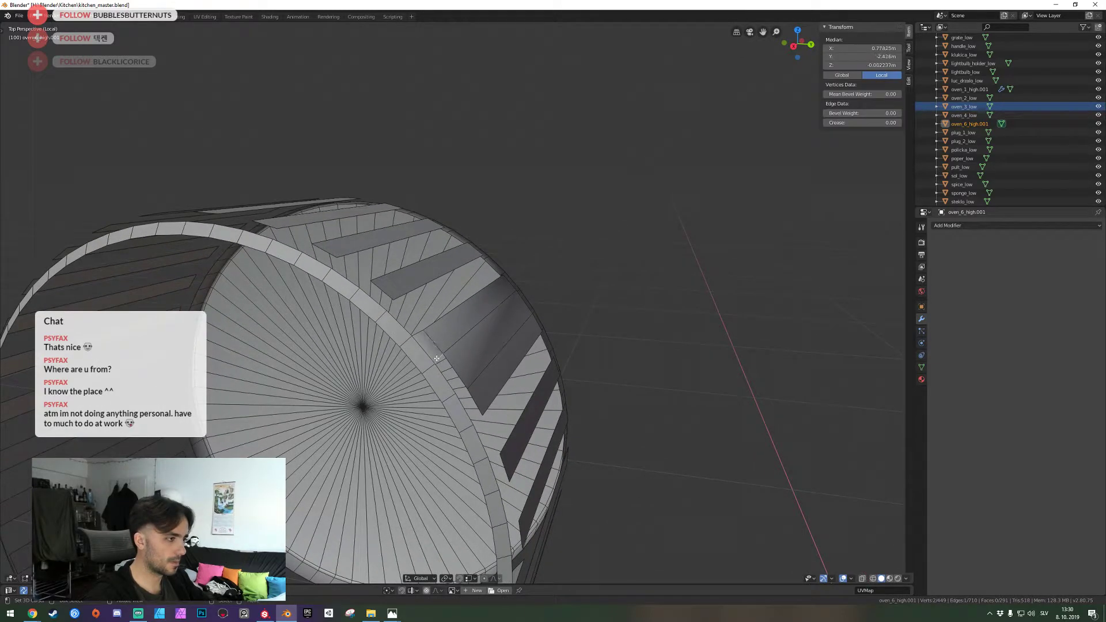
key("f")
key("f")
key("shift+grave")
key("d")
left_click(454, 303)
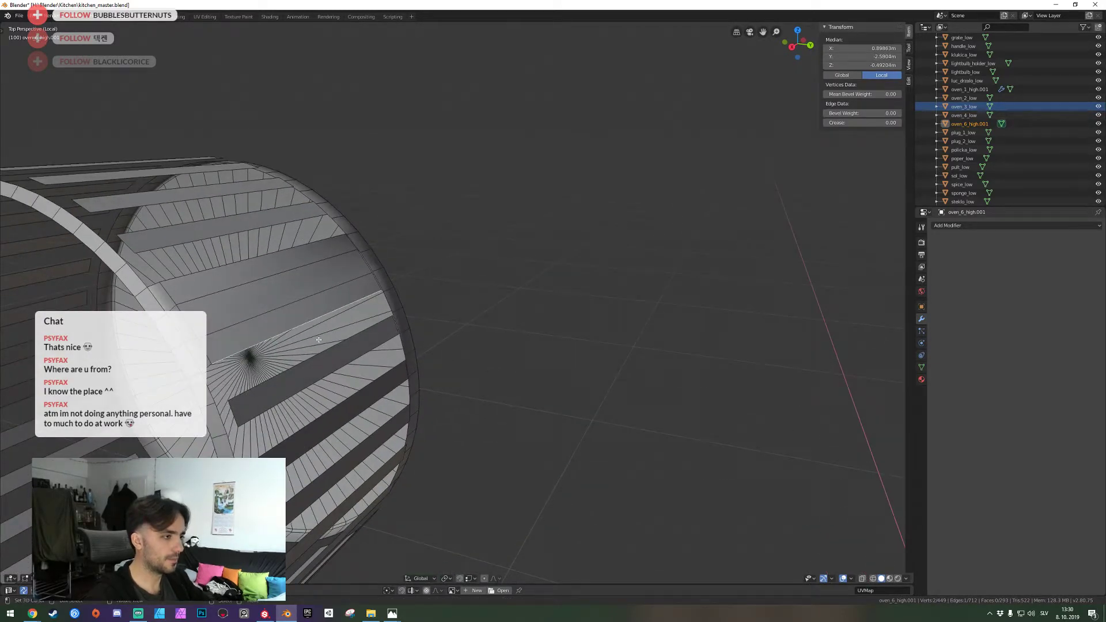
right_click(324, 367, "shift")
key("f")
key("ctrl+z")
key("ctrl+z")
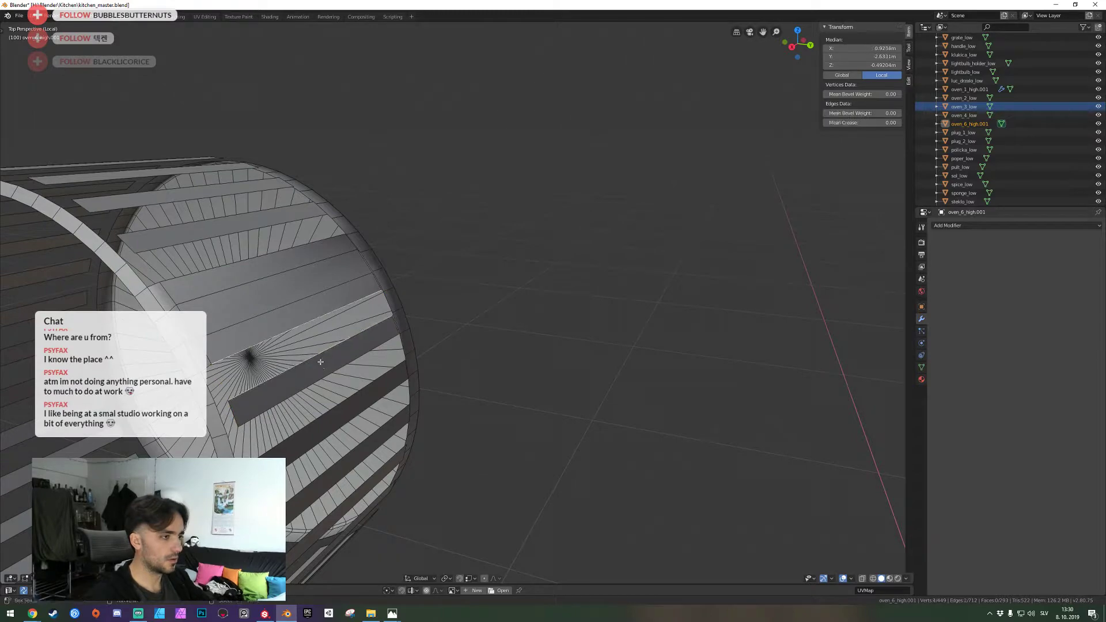
Fill the next three gaps between neighbouring wall strips, continuing down from the filled panel
key("f")
right_click(325, 378)
right_click(334, 407, "shift")
key("f")
right_click(332, 427)
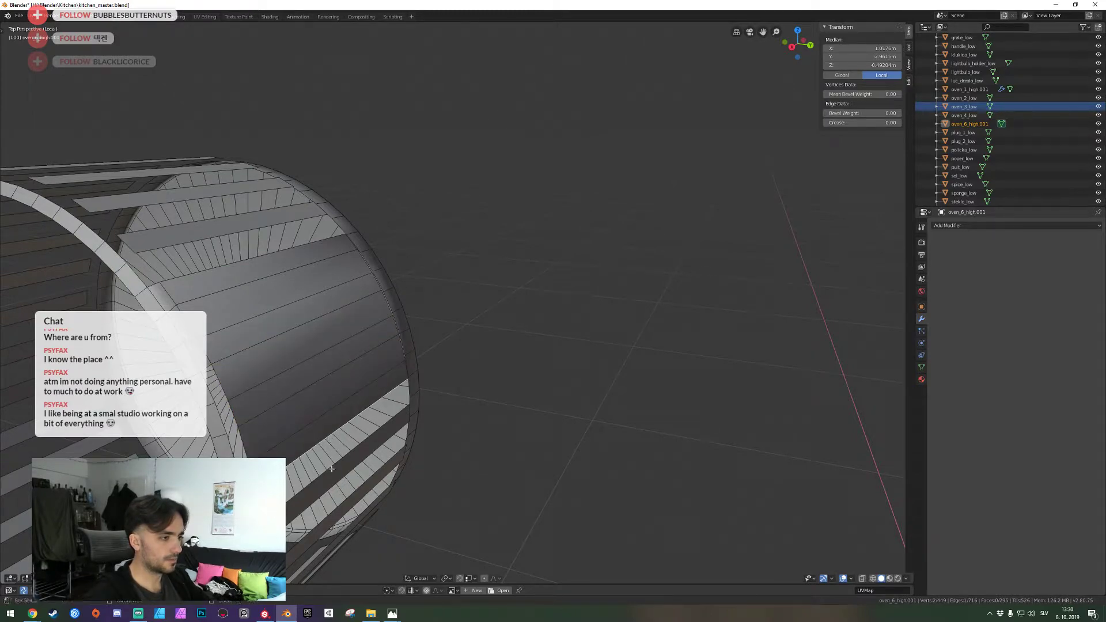
key("f")
Fill three more strip gaps further down the same side of the knob wall
key("shift+grave")
left_click(391, 375)
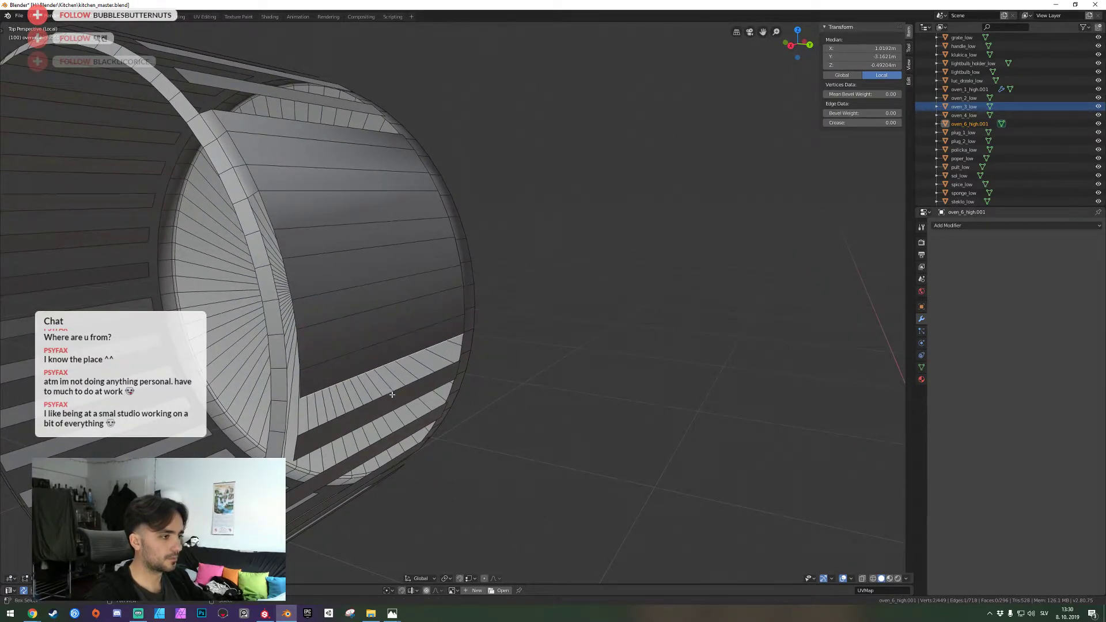
key("f")
left_click(377, 438)
key("f")
left_click(369, 478)
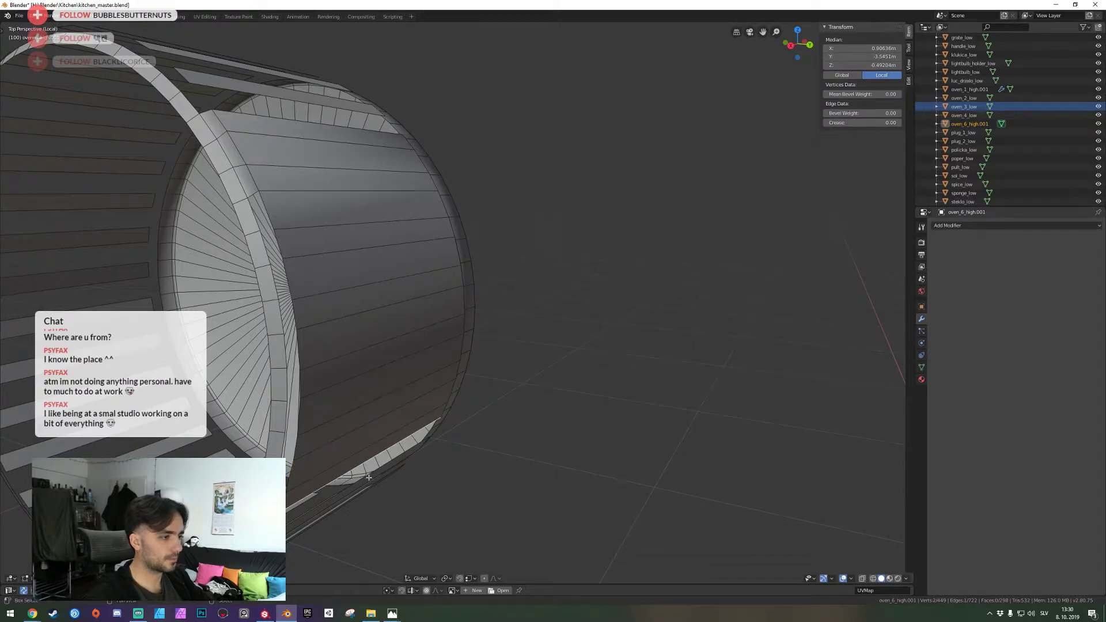
key("f")
Fill the next two strip gaps on the knob's lower side with faces
key("shift+grave")
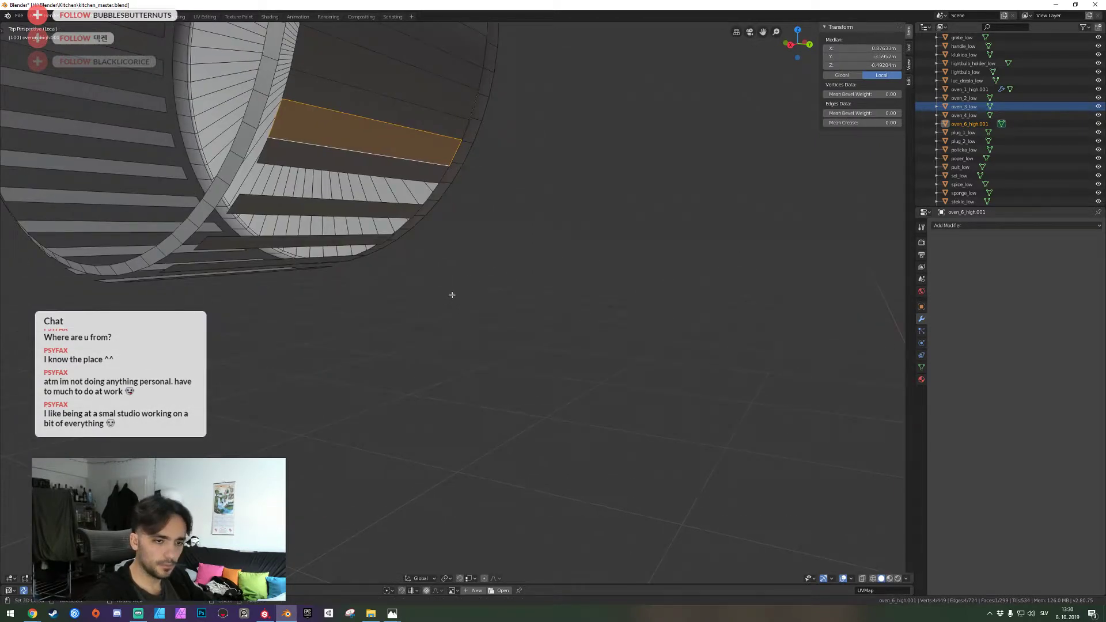
key("shift+grave")
key("s")
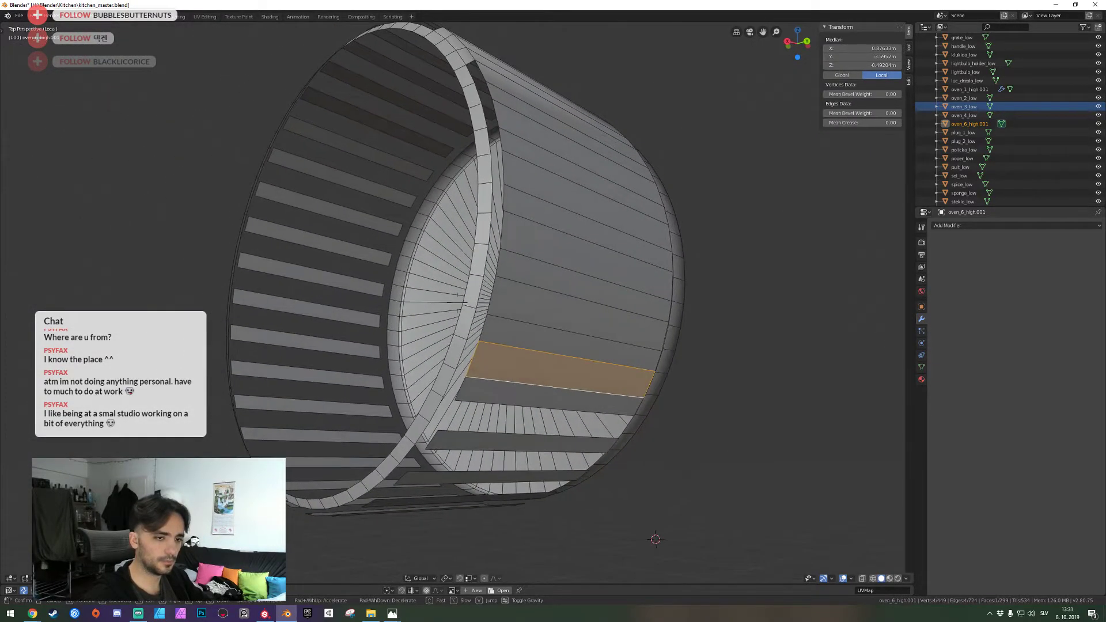
key("q")
left_click(457, 303)
left_click(478, 284)
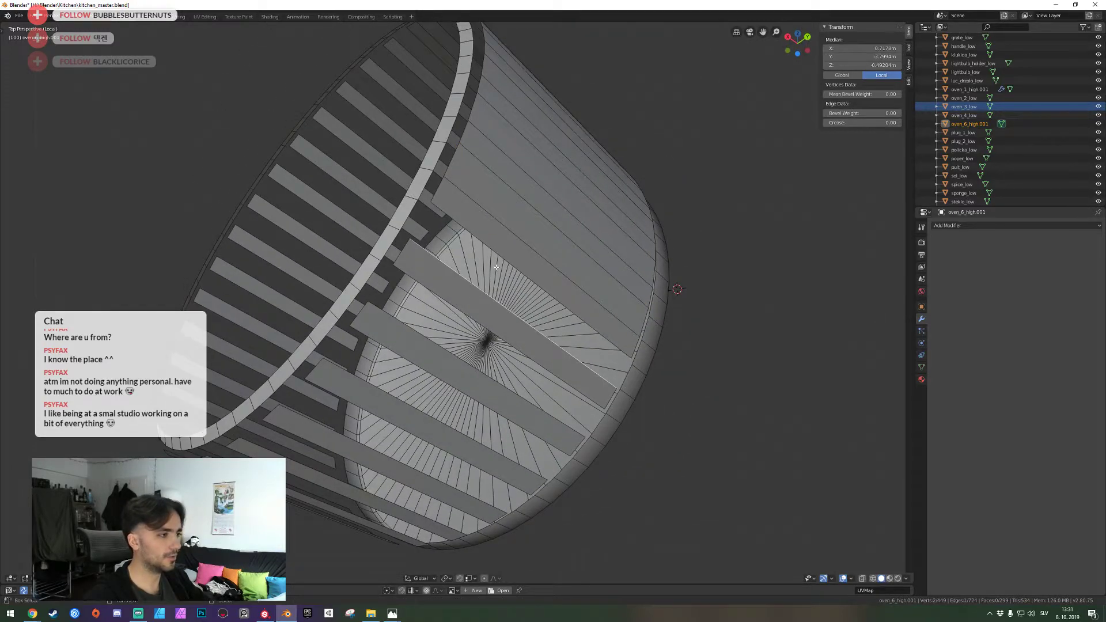
right_click(503, 255, "shift")
key("f")
right_click(468, 314)
right_click(443, 342, "shift")
key("f")
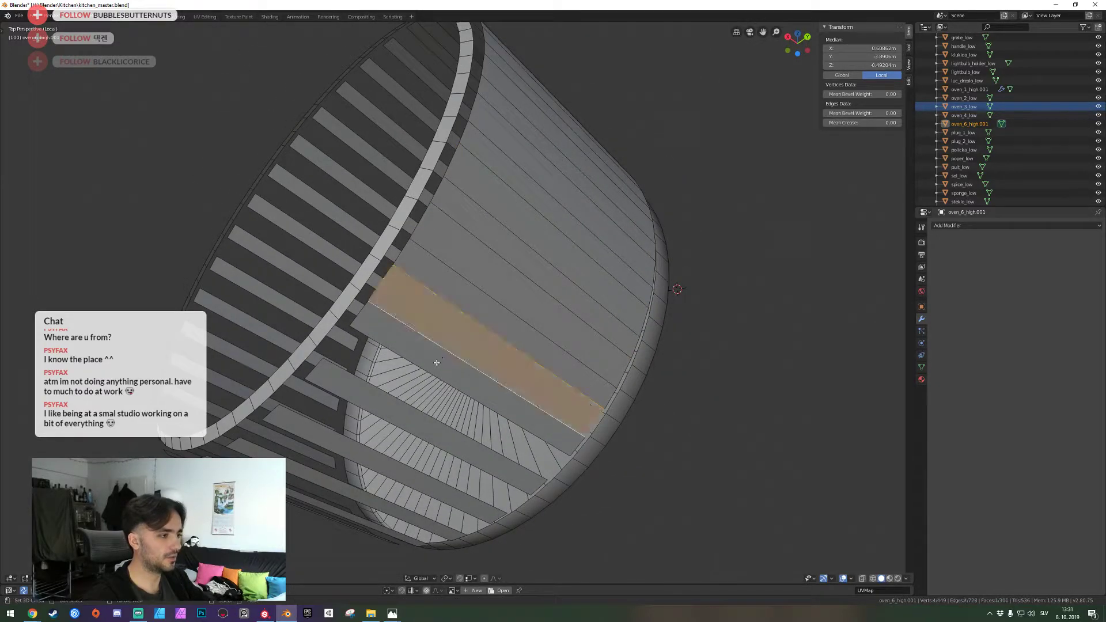
Fill the following three gaps between strips toward the knob's underside
right_click(436, 368)
key("f")
left_click(394, 443)
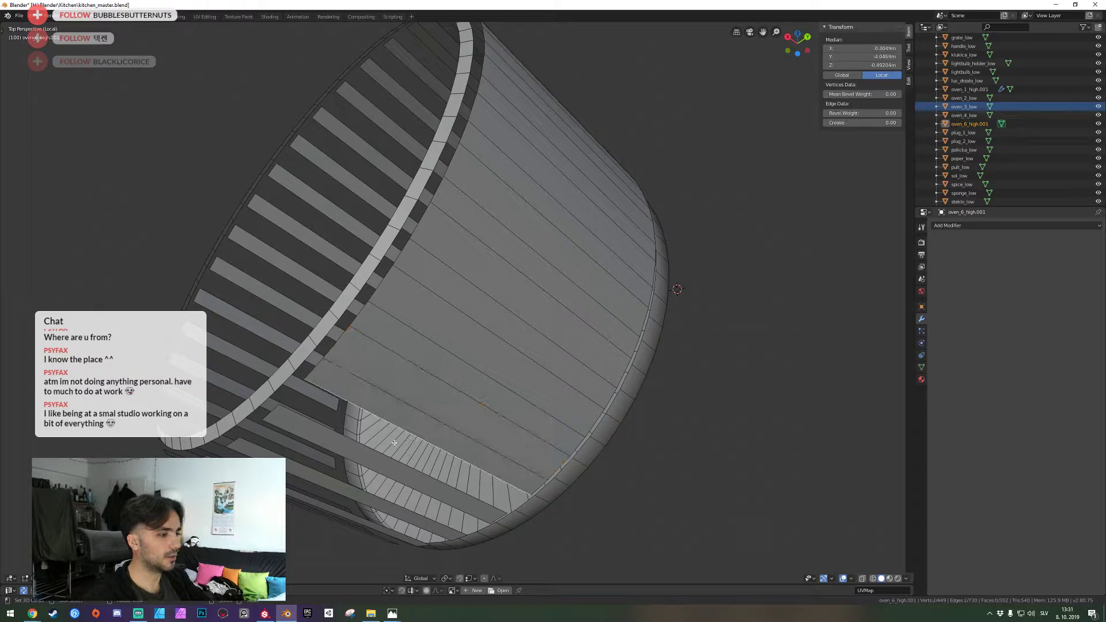
key("f")
right_click(383, 476)
right_click(380, 499, "shift")
key("f")
Fill three strip gaps across the underside of the knob wall
key("shift+grave")
key("a")
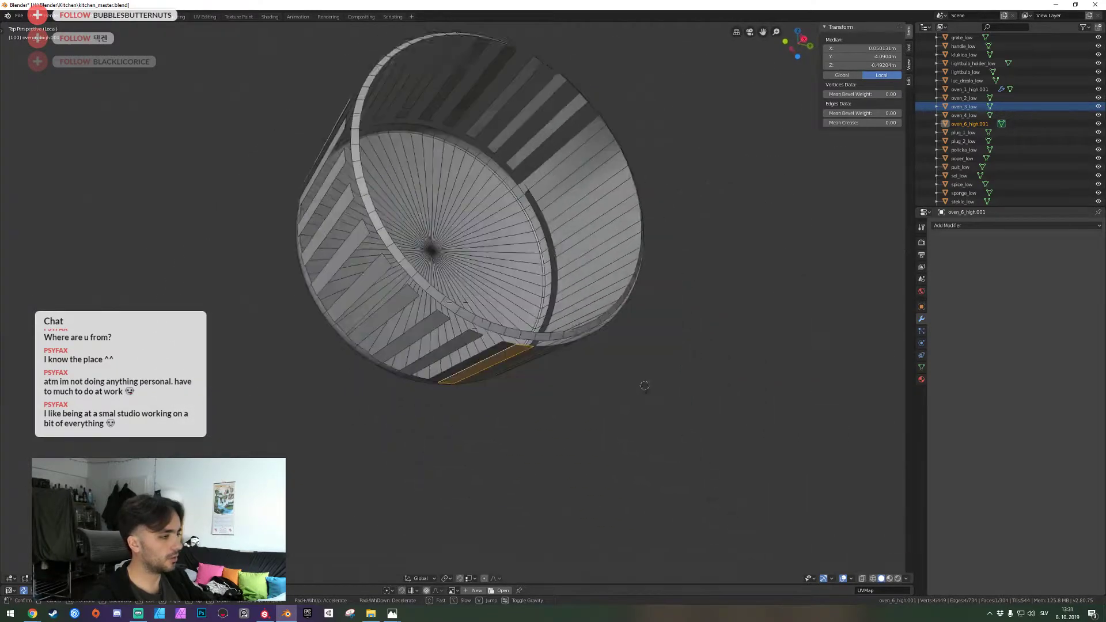
key("w")
left_click(459, 311)
left_click(452, 341)
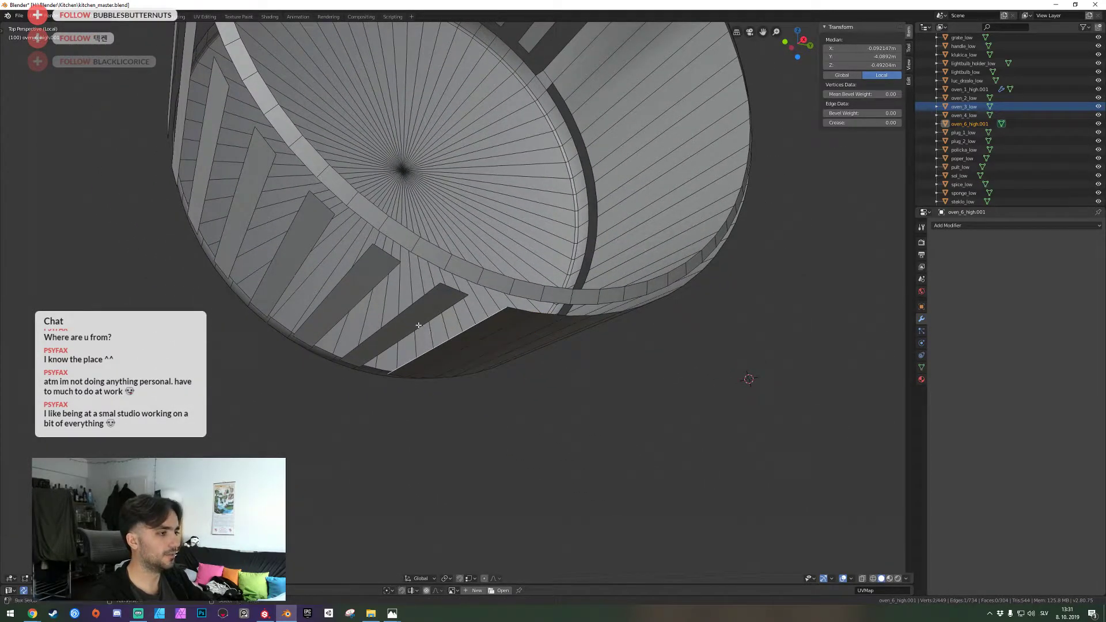
key("f")
left_click(355, 303)
key("f")
left_click(337, 285)
key("f")
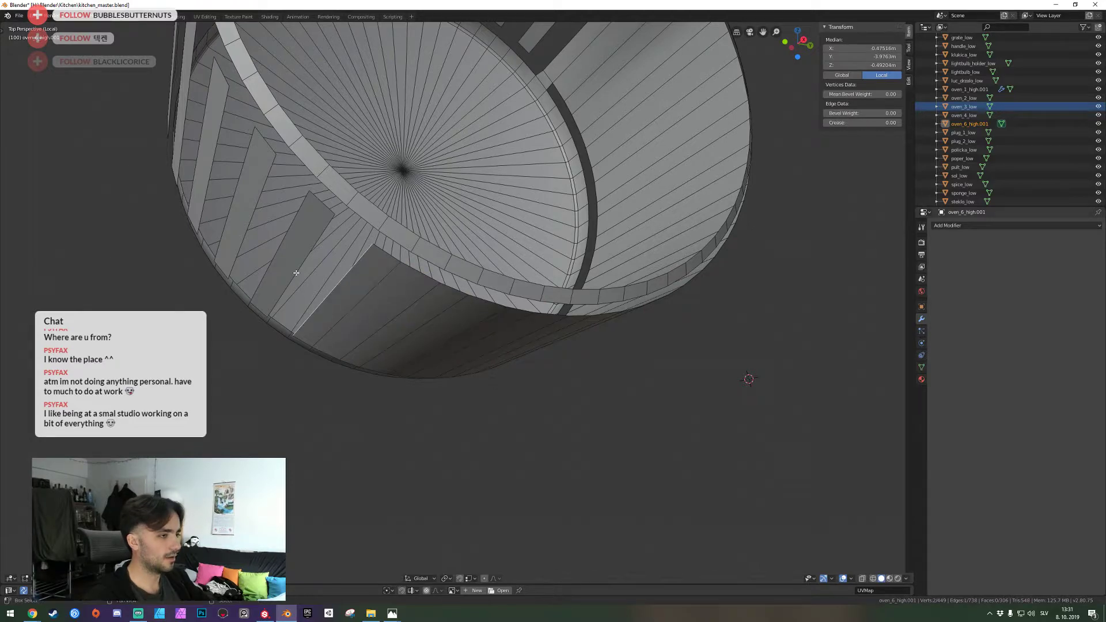
Fill three more gaps between strips, moving from the underside up the opposite side of the knob
left_click(274, 254)
key("f")
left_click(229, 216)
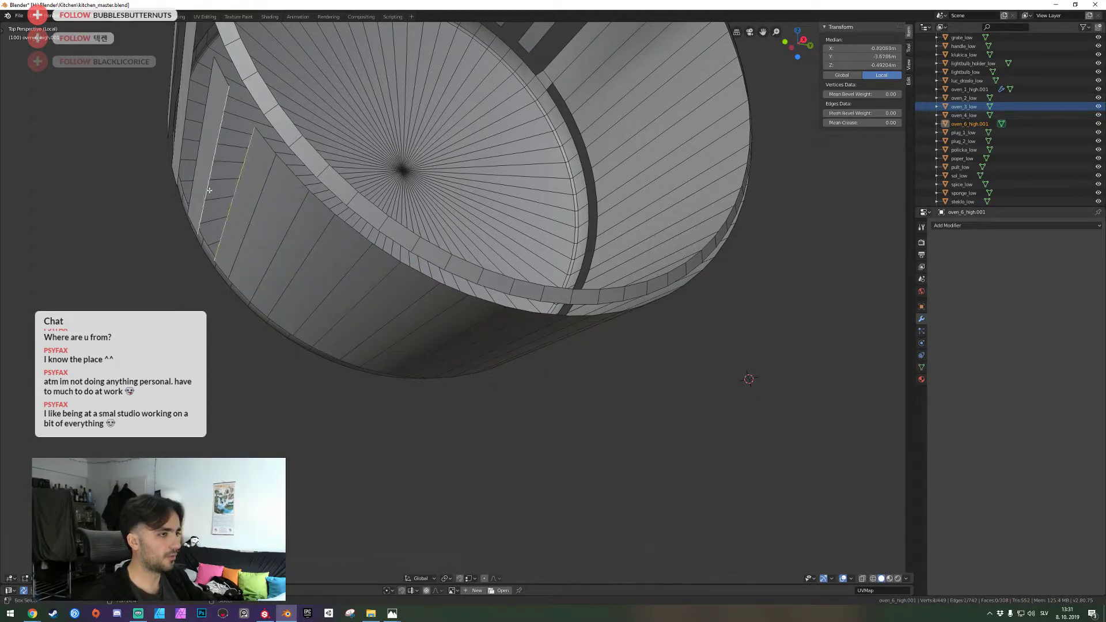
key("f")
left_click(192, 164)
key("f")
Fill the next two strip gaps on the opposite side of the knob, continuing upward
middle_click_drag(184, 151, 448, 331)
left_click(441, 367)
key("f")
left_click(452, 296)
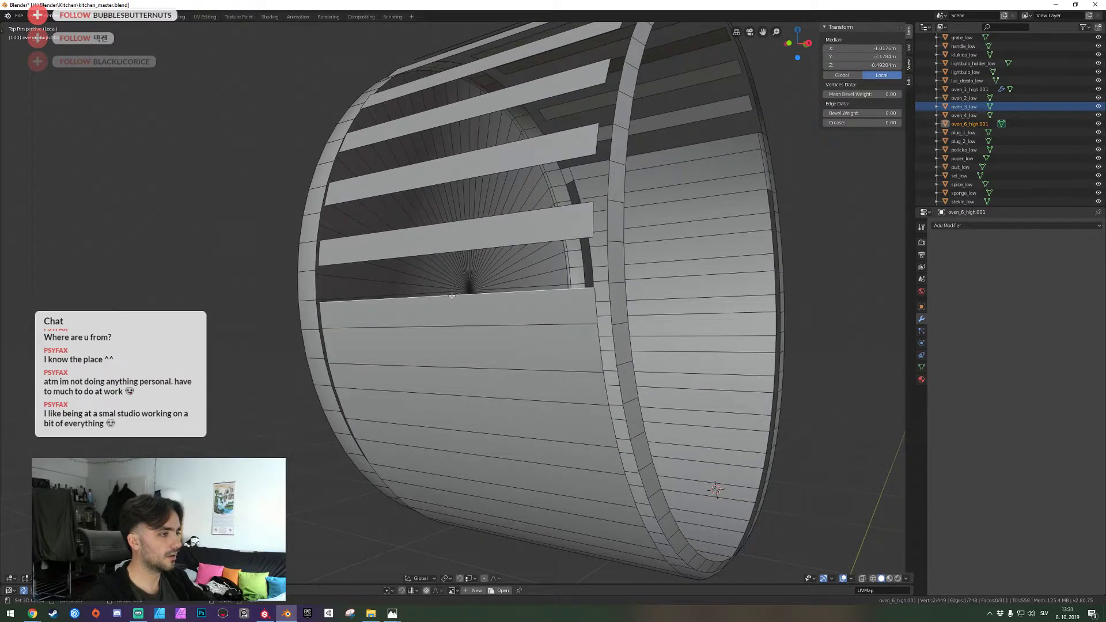
key("f")
left_click(458, 222)
left_click(460, 189, "shift")
key("f")
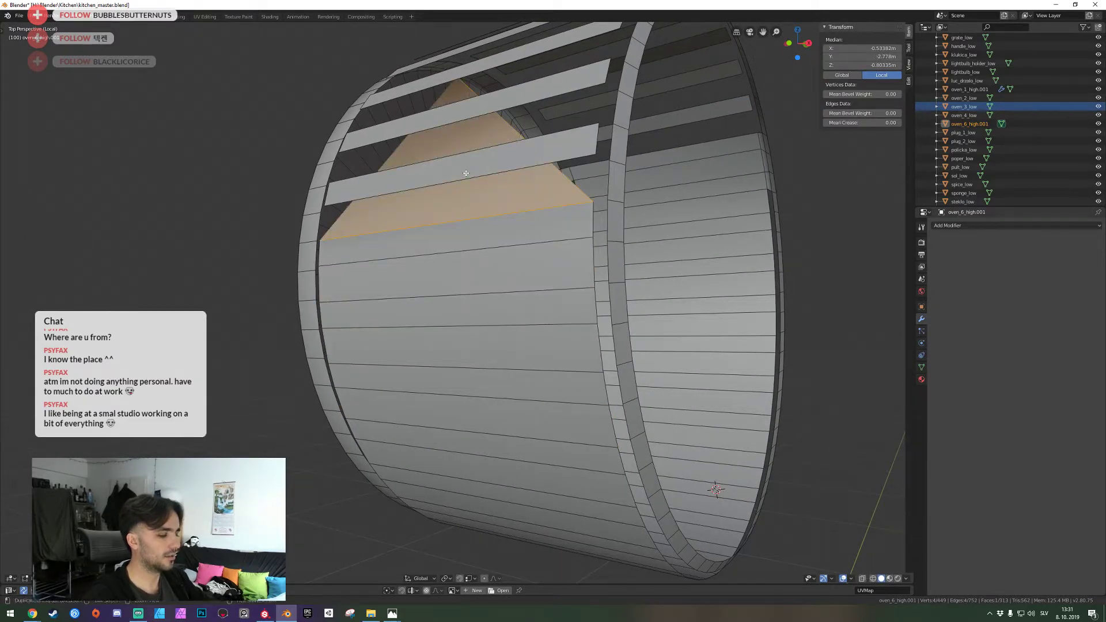
key("ctrl+z")
key("ctrl+z")
Fill the next three gaps between strips above the filled wall area with faces
key("f")
left_click(468, 136)
key("f")
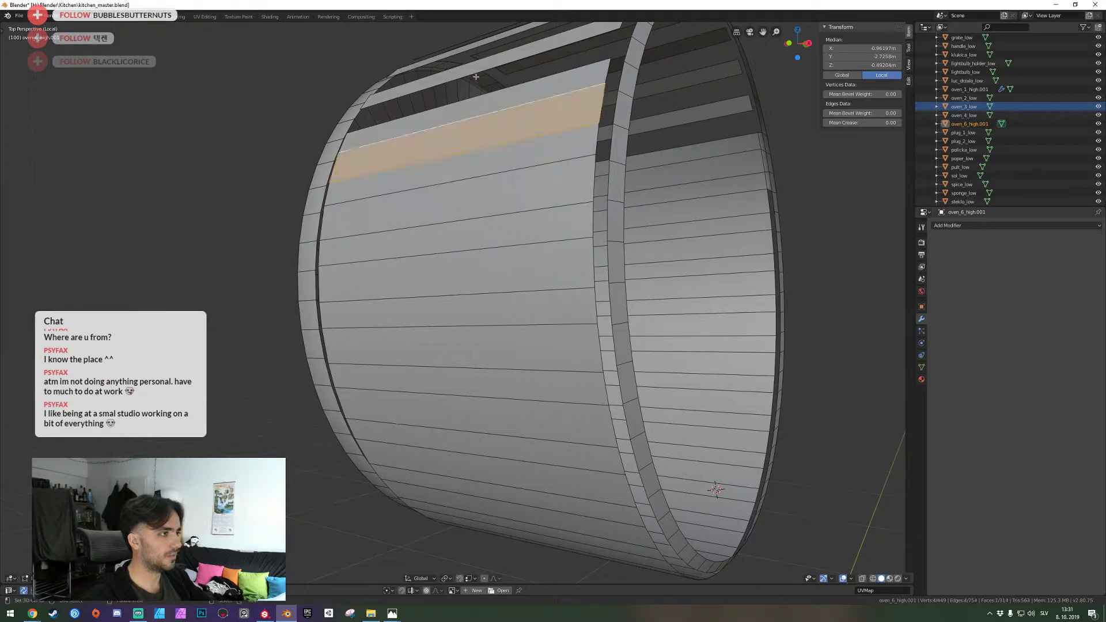
left_click(471, 95)
key("f")
Fill four more strip gaps on the upper part of the knob wall
middle_click_drag(471, 96, 441, 398)
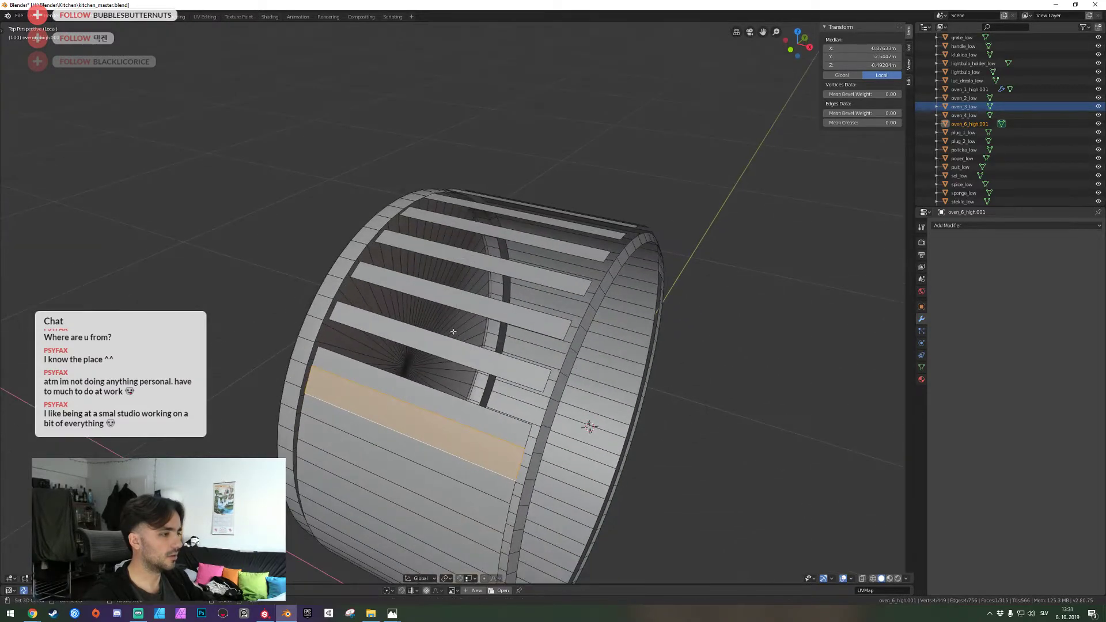
left_click(441, 398)
key("f")
left_click(479, 344)
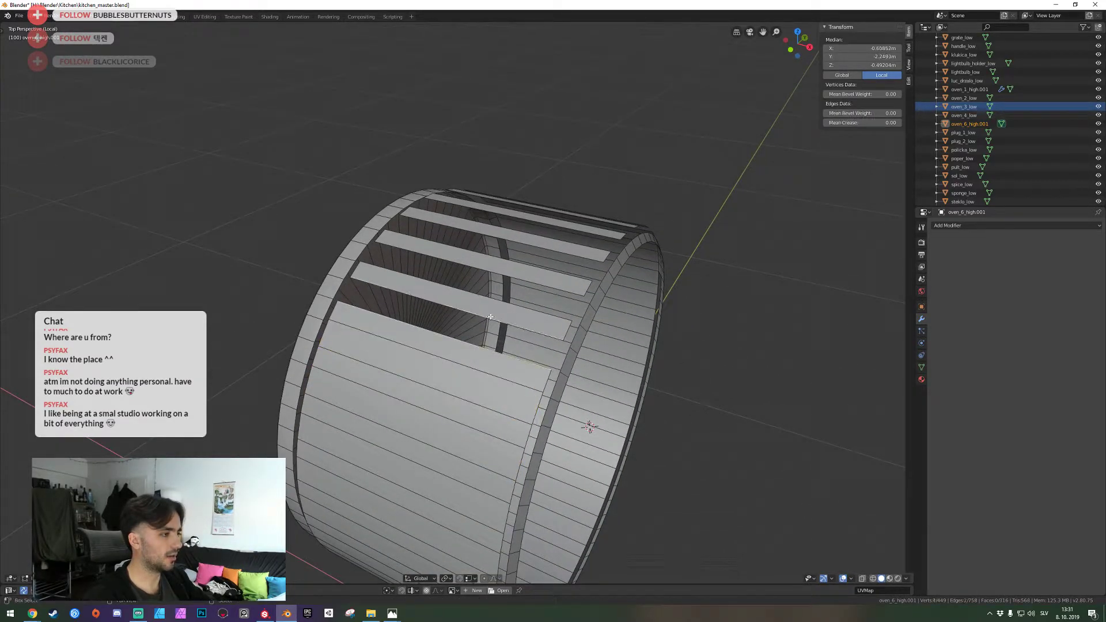
key("f")
left_click(499, 300)
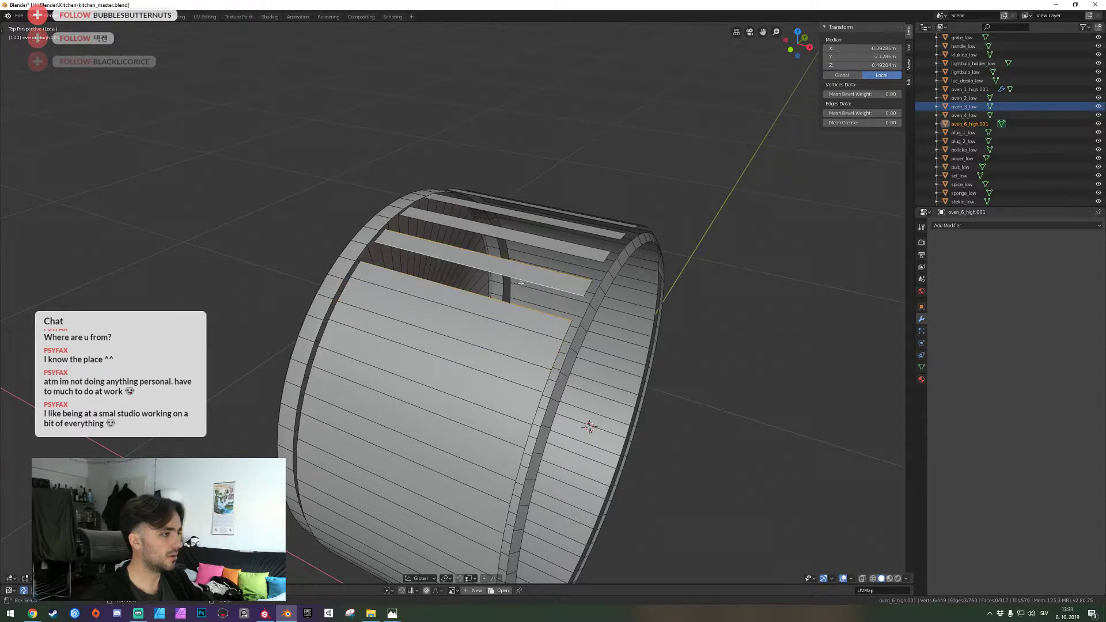
key("f")
left_click(531, 245)
left_click(523, 264, "shift")
key("f")
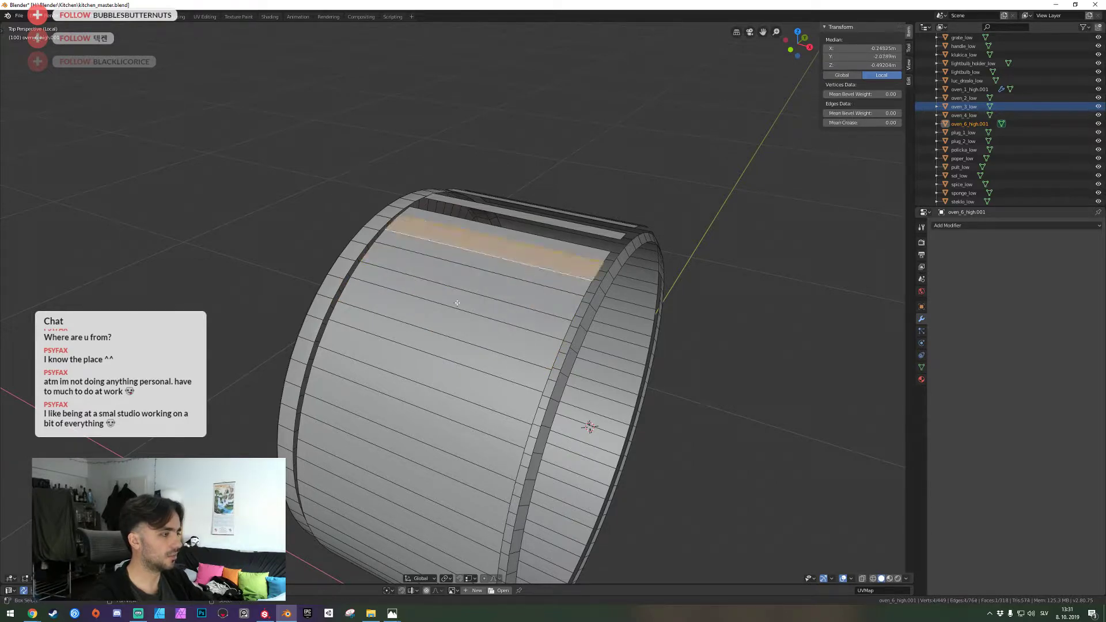
Fill the next three gaps between strips across the top of the knob
key("shift+grave")
key("w")
left_click(457, 303)
key("alt+a")
right_click(513, 310)
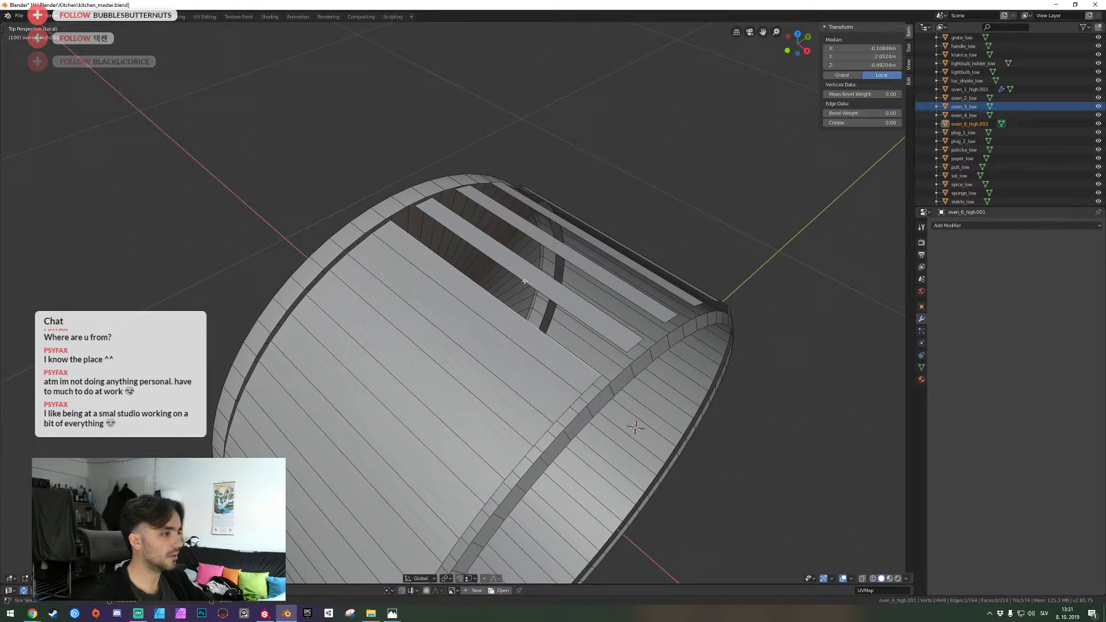
right_click(536, 281, "shift")
key("f")
left_click(564, 265)
key("f")
left_click(578, 257)
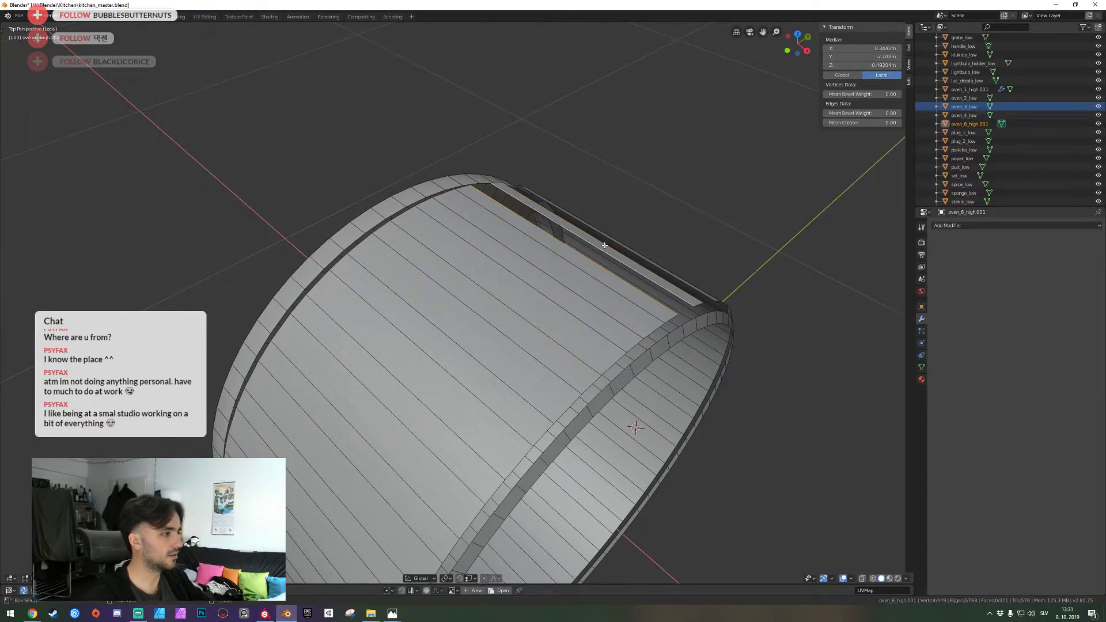
key("f")
Close the knob wall by filling the last two gaps on either side of the remaining loose strip
key("shift+grave")
key("d")
left_click(455, 303)
key("alt+a")
right_click(425, 298)
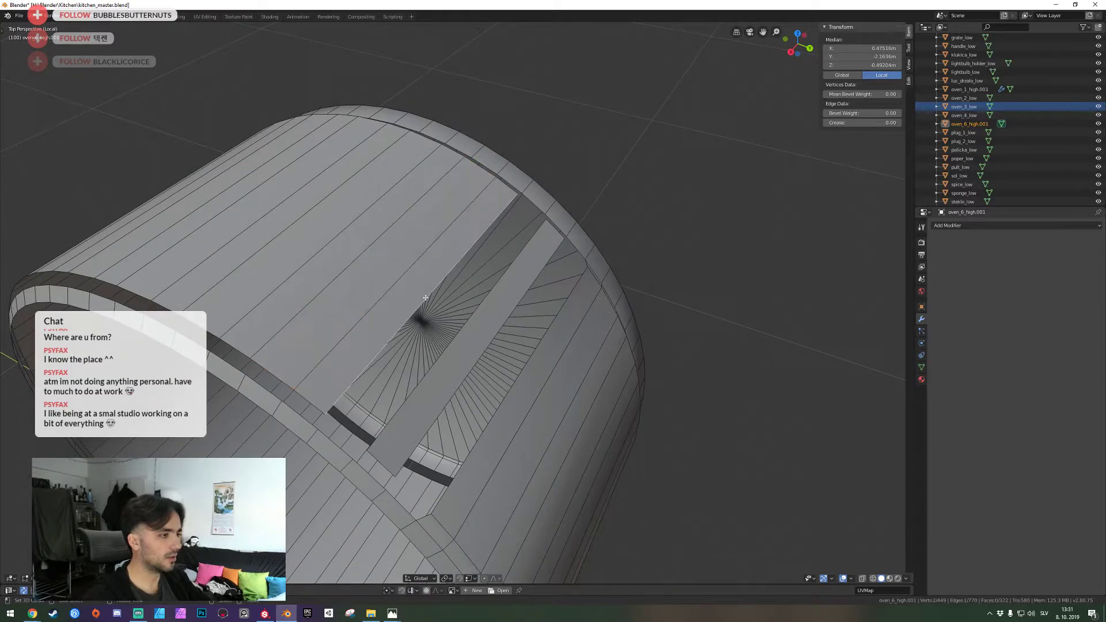
key("f")
left_click(502, 343)
key("f")
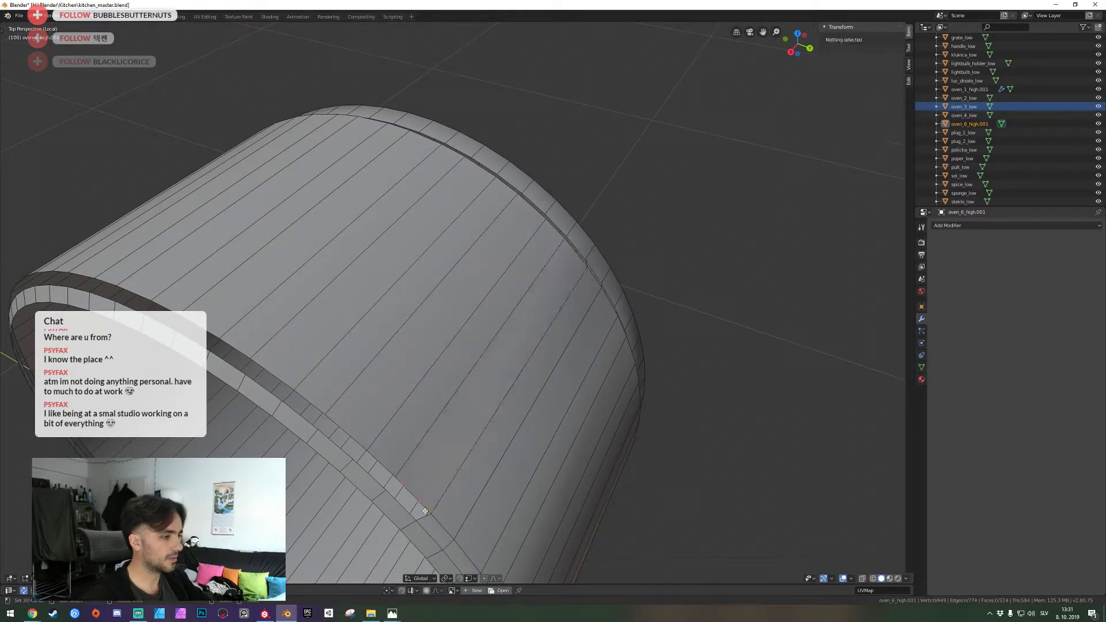
Fill the gap between the knob's outer wall and the rim at its open end with a run of faces
left_click(428, 517)
key("f")
key("f")
key("f")
key("f")
key("f")
key("f")
key("f")
key("f")
key("f")
key("f")
key("f")
key("f")
key("f")
key("f")
key("f")
key("f")
key("f")
key("f")
key("f")
key("f")
Continue filling faces around the remaining part of the open-end rim gap
key("shift+grave")
key("s")
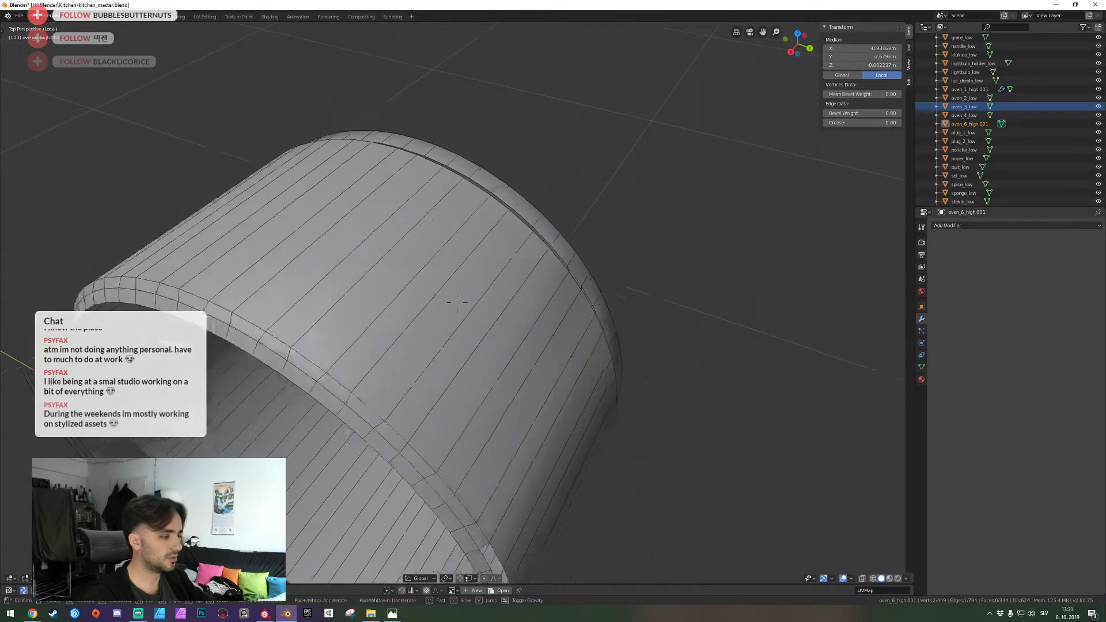
key("q")
left_click(457, 302)
key("f")
key("f")
key("f")
key("f")
key("f")
key("f")
key("f")
key("f")
key("f")
key("f")
key("f")
key("f")
key("f")
key("f")
key("f")
key("f")
key("f")
key("f")
key("f")
key("f")
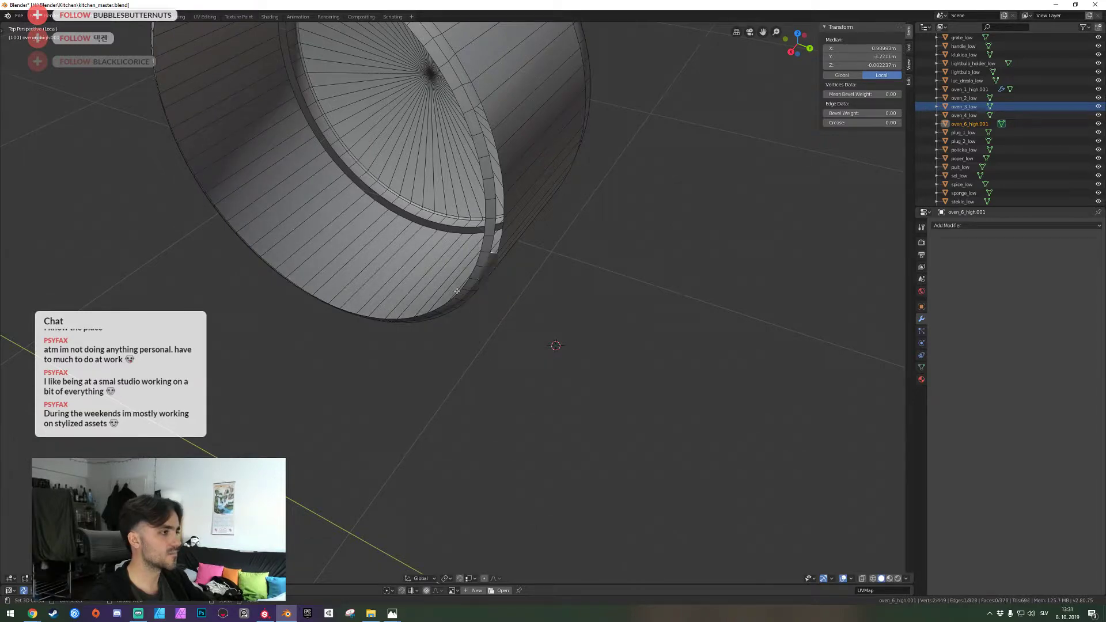
Close the ring-shaped gap between the knob's wall and the band around its front cap with faces
key("shift+grave")
key("d")
key("w")
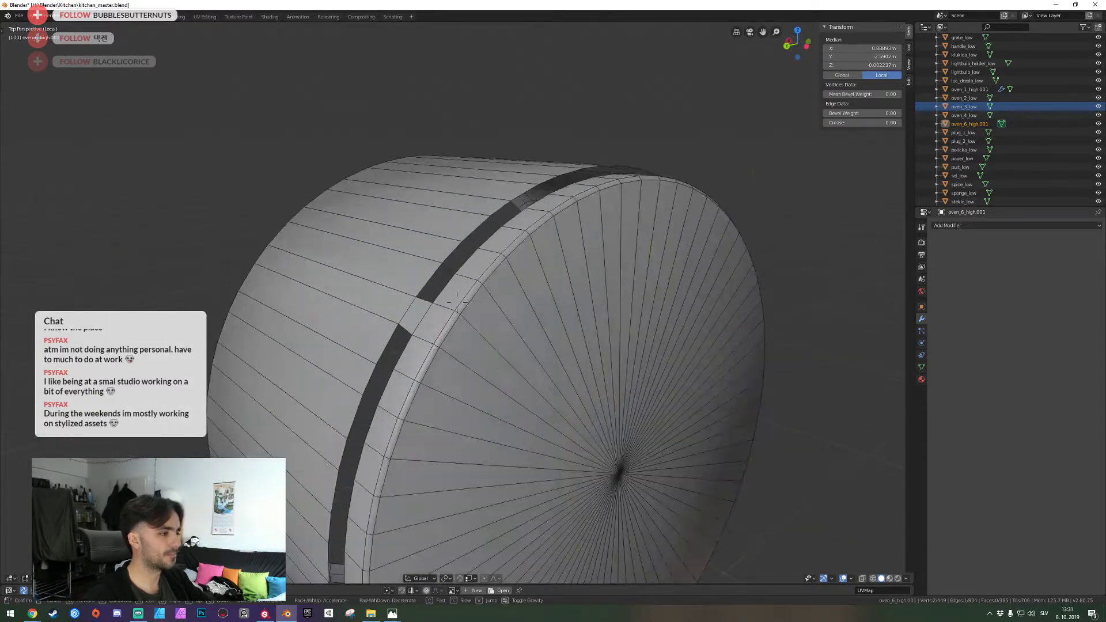
key("a")
left_click(458, 302)
key("f")
key("f")
key("f")
key("f")
key("f")
key("f")
key("f")
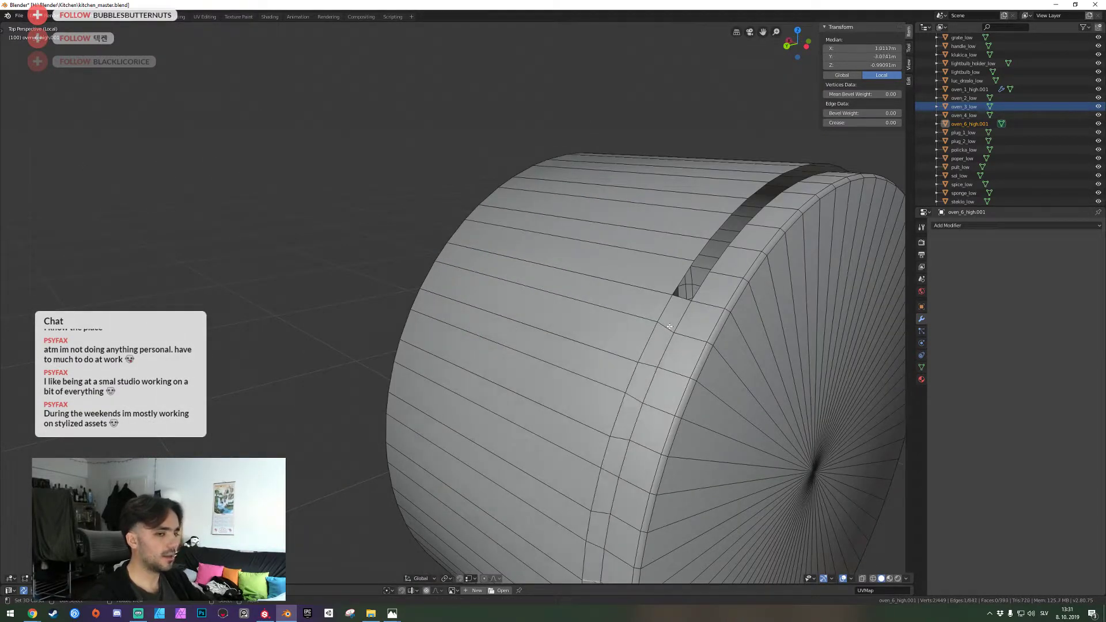
scroll(670, 327, "down", 6)
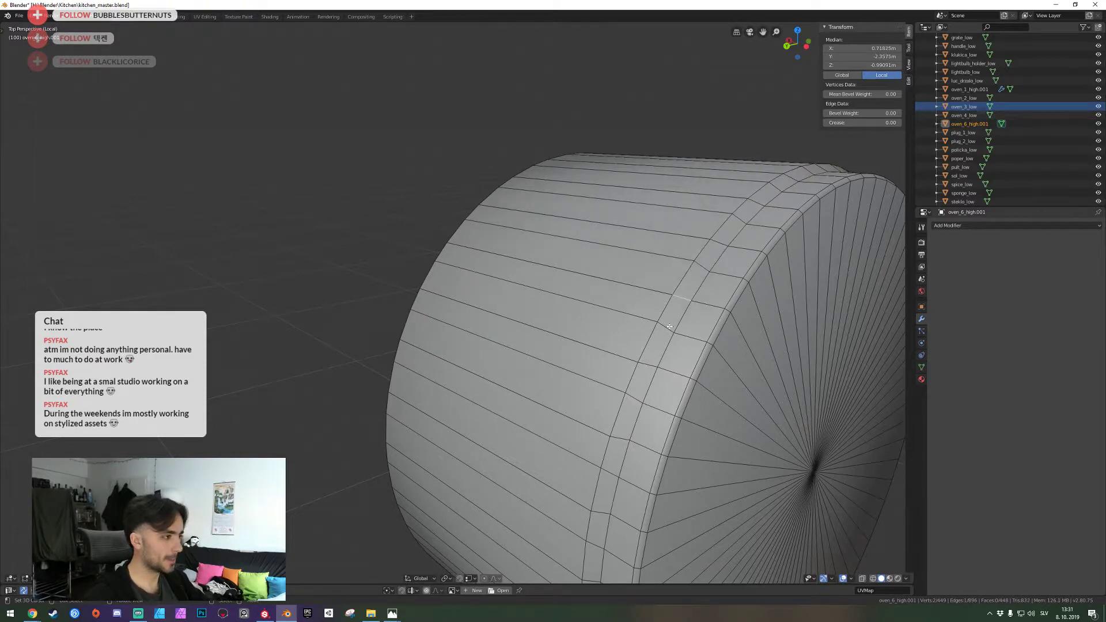
key("Tab")
key("Tab")
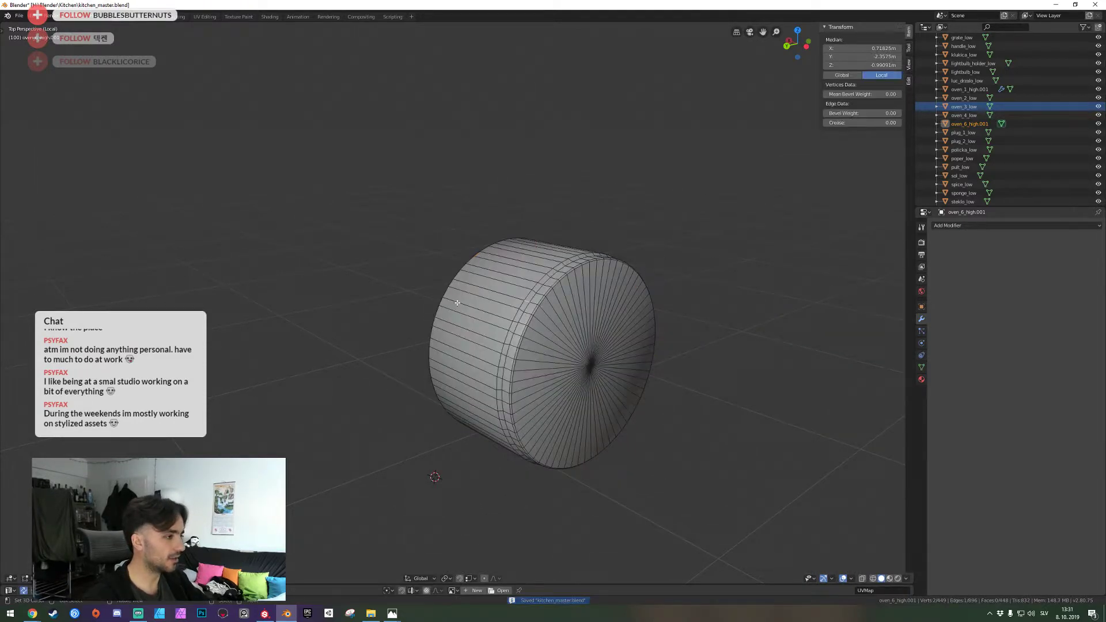
Mark a seam around the knob's front cap edge and along one lengthwise edge of the wall to the rim
key("w")
left_click(453, 312)
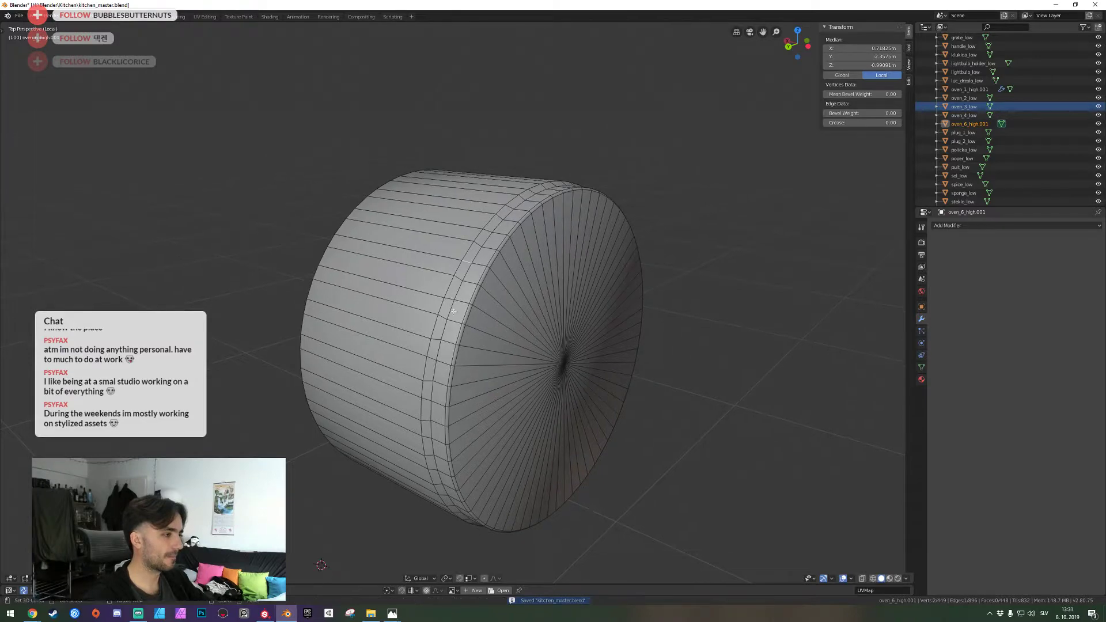
middle_click_drag(459, 329, 457, 302)
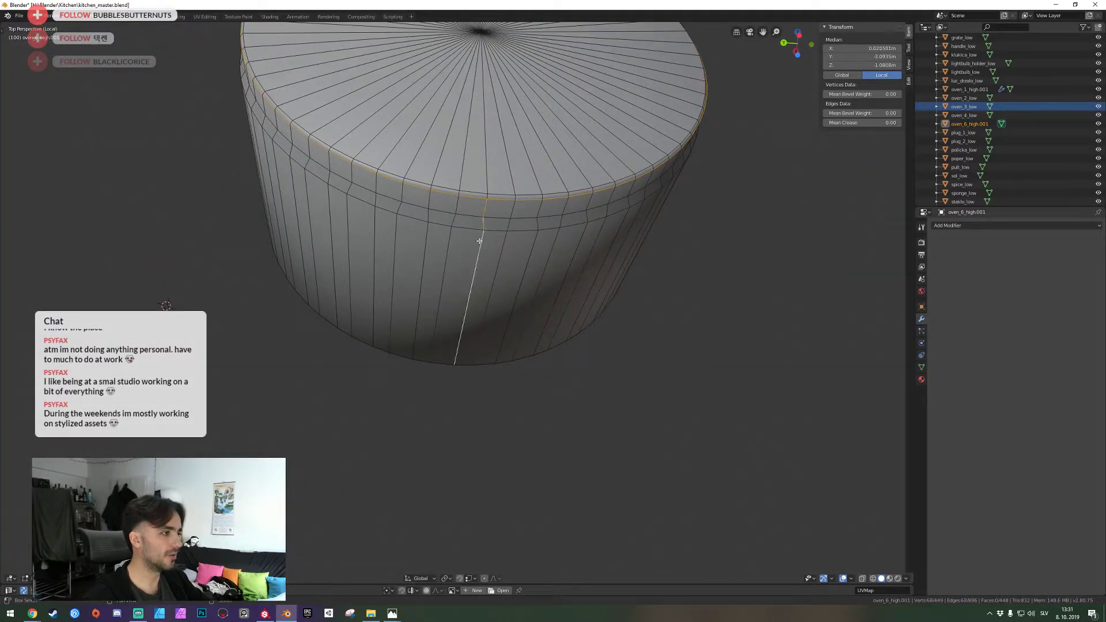
right_click(480, 241)
left_click(482, 242)
left_click(852, 246)
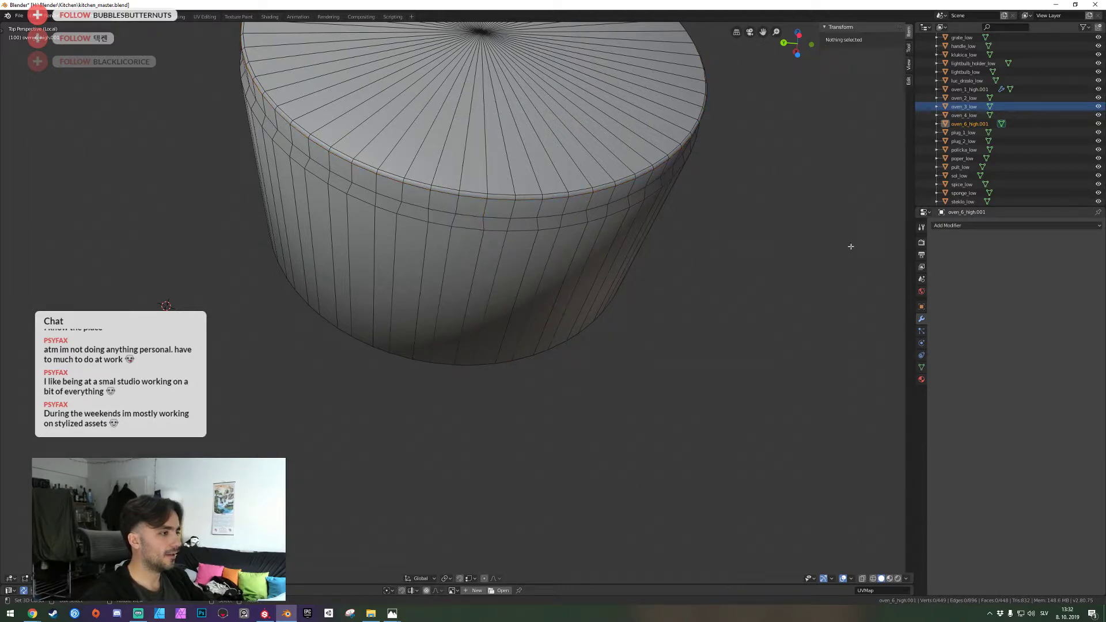
key("ctrl+z")
middle_click_drag(519, 449, 554, 288)
scroll(438, 253, "up", 3)
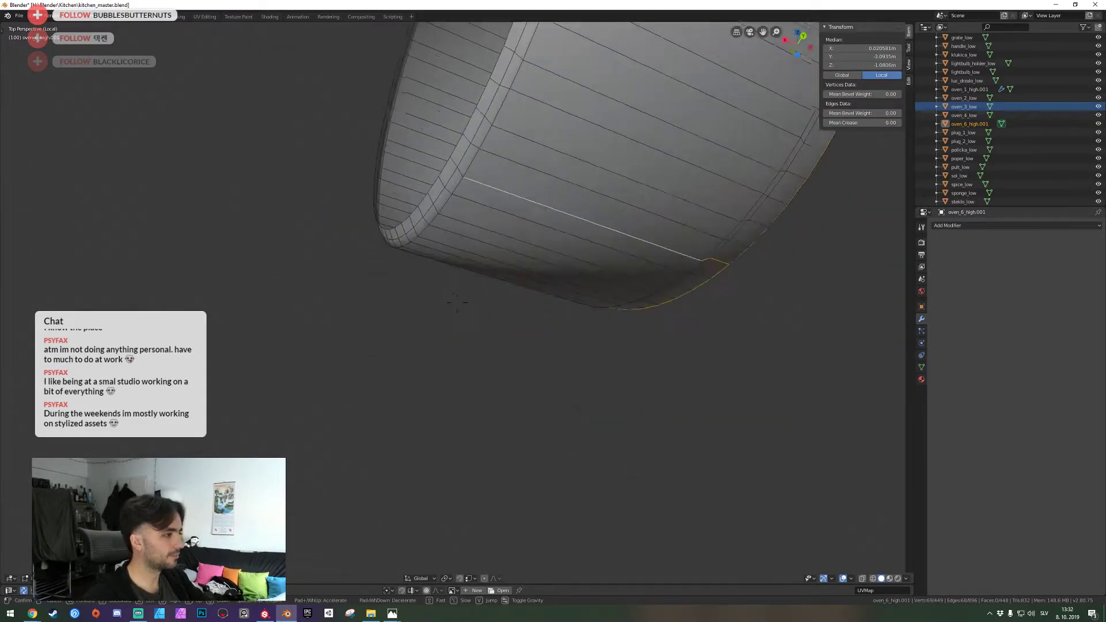
middle_click_drag(419, 223, 459, 258, "shift")
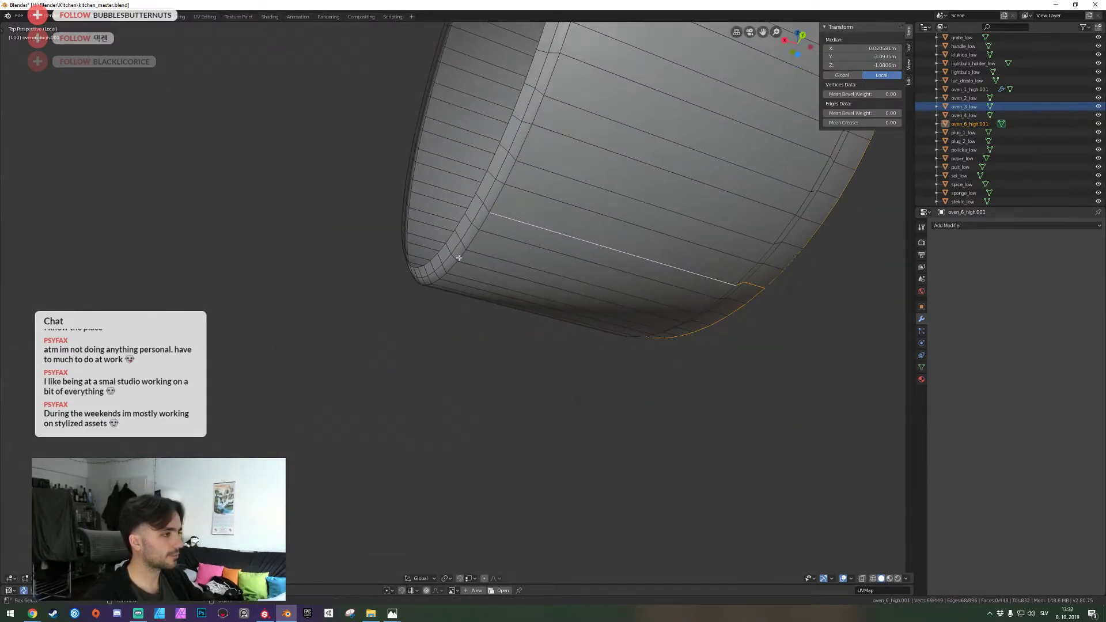
right_click(483, 199)
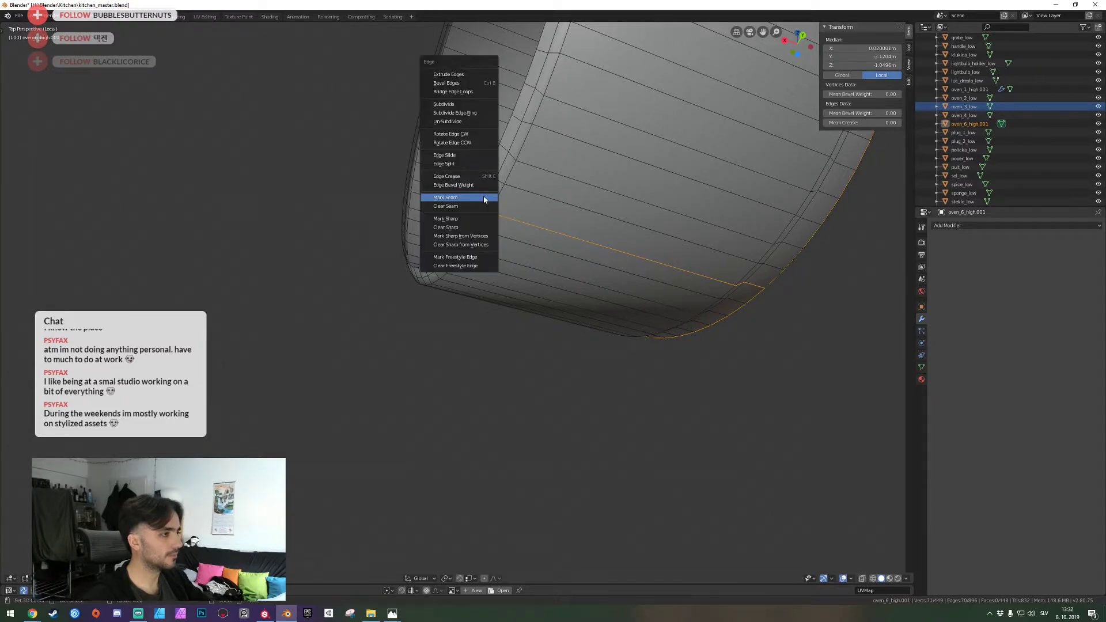
left_click(484, 200)
Return from the isolated knob to the full scene in Object Mode and save the file
key("shift+grave")
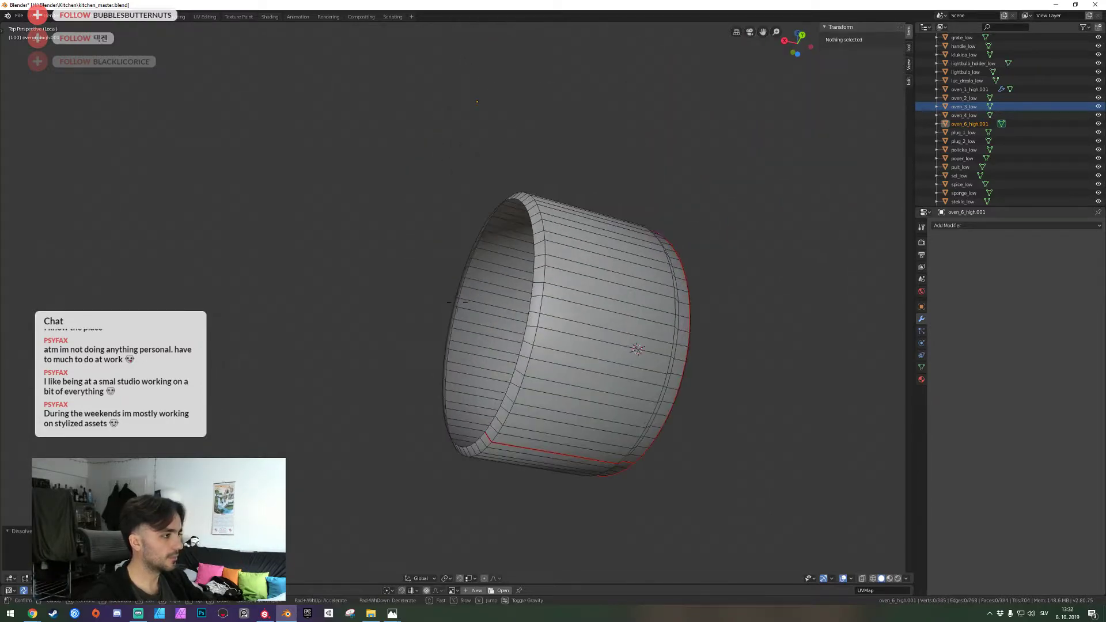
left_click(458, 302)
mouse_move(597, 584)
left_mouse_down()
mouse_move(598, 218)
mouse_move(597, 584)
left_mouse_up()
key("KP_Divide")
key("ctrl+s")
key("Tab")
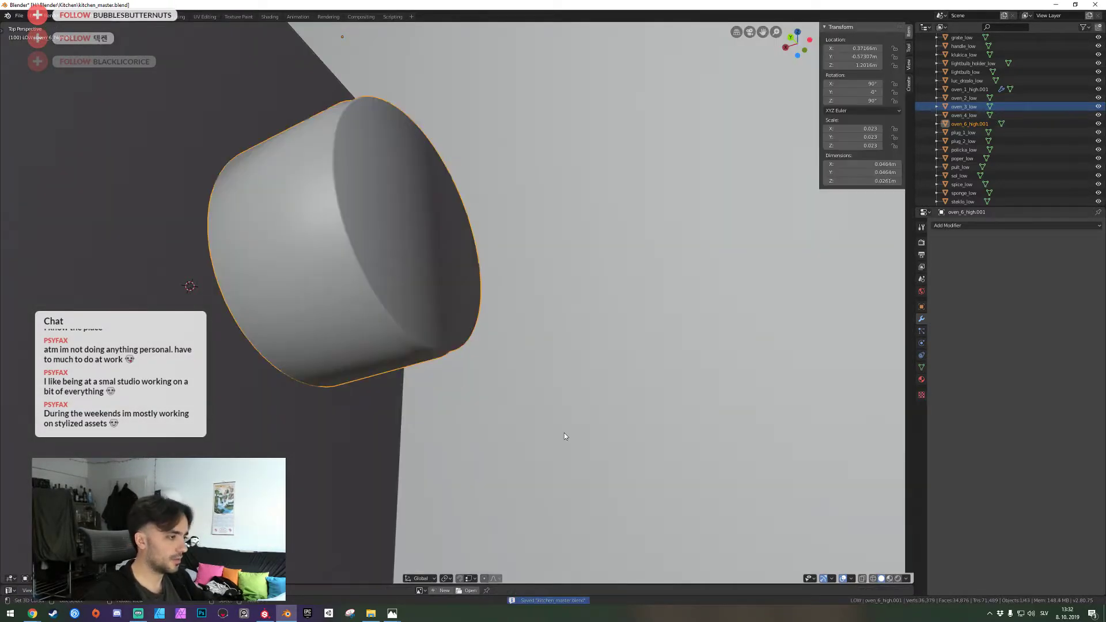
Rename the knob object oven_6_high.001 as oven_6_low
key("shift+grave")
key("s")
left_click(454, 302)
double_click(998, 123)
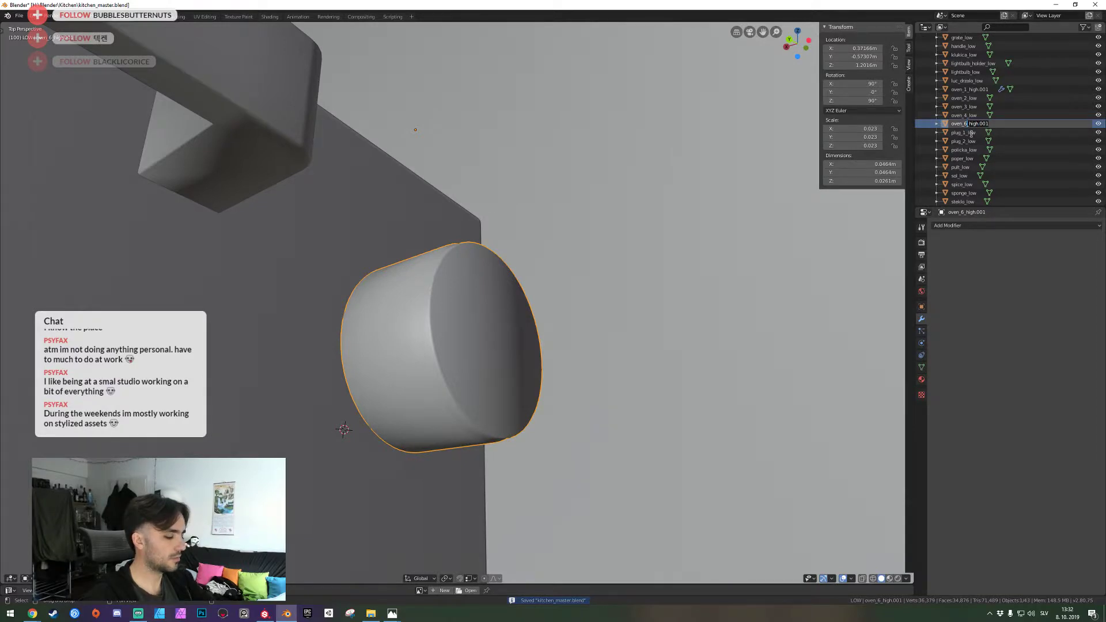
type("Pathos interactive")
key("Return")
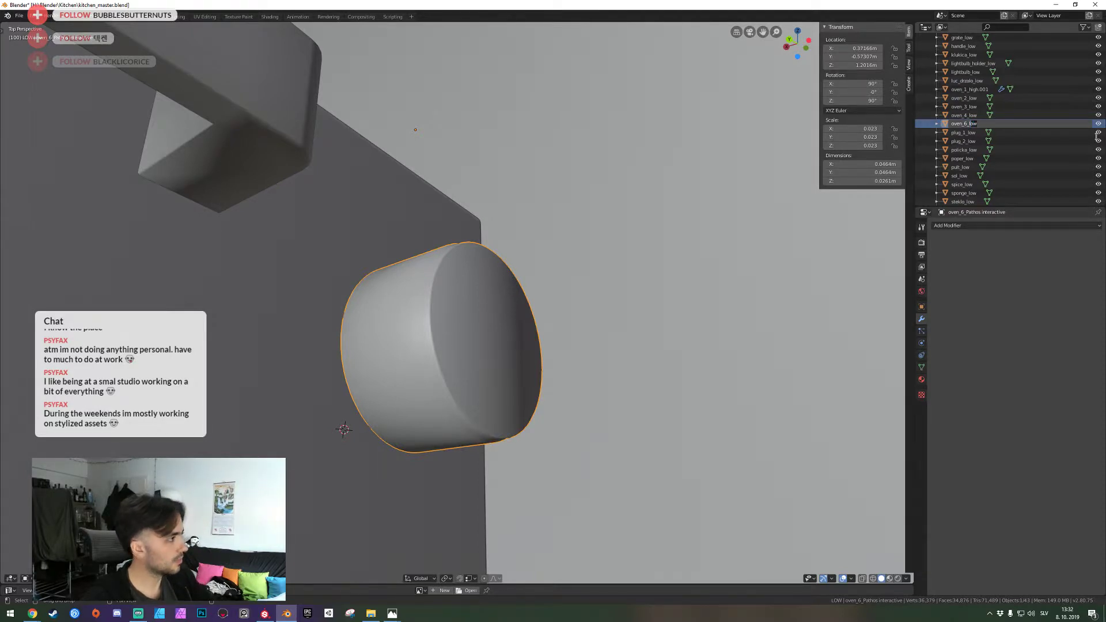
key("Return")
Deselect the renamed knob and save the kitchen file
left_click(628, 390)
scroll(460, 299, "down", 6)
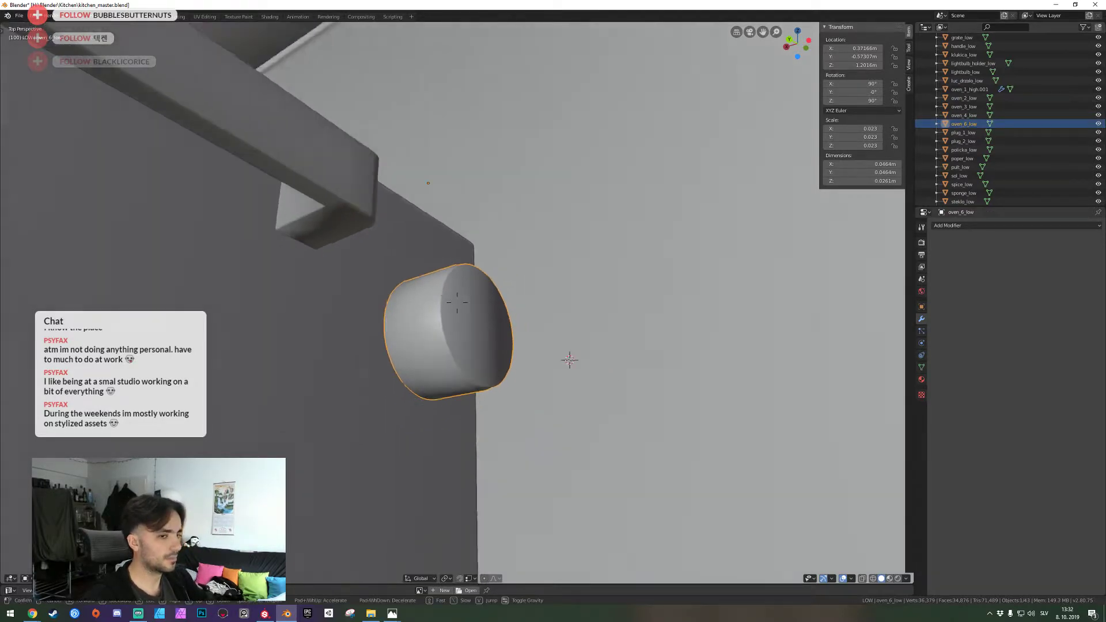
middle_click_drag(459, 277, 458, 305)
key("ctrl+s")
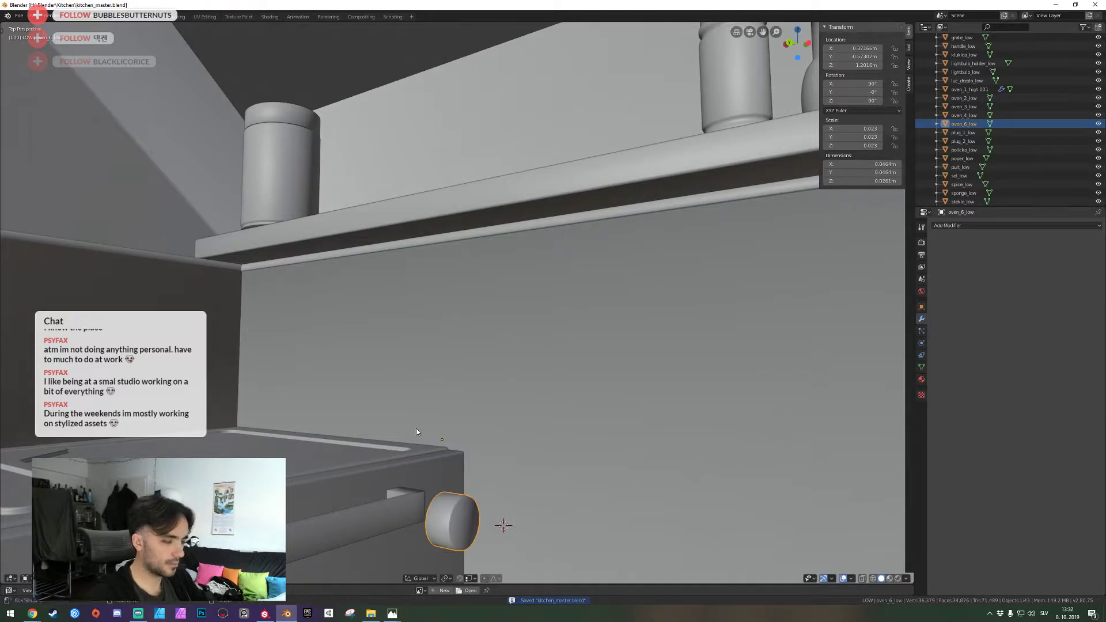
key("shift+grave")
left_click(457, 302)
key("alt+a")
key("ctrl+s")
Remove the Weighted Normal modifier from the oven body oven_1_high.001 and turn off its Auto Smooth
key("shift+grave")
key("a")
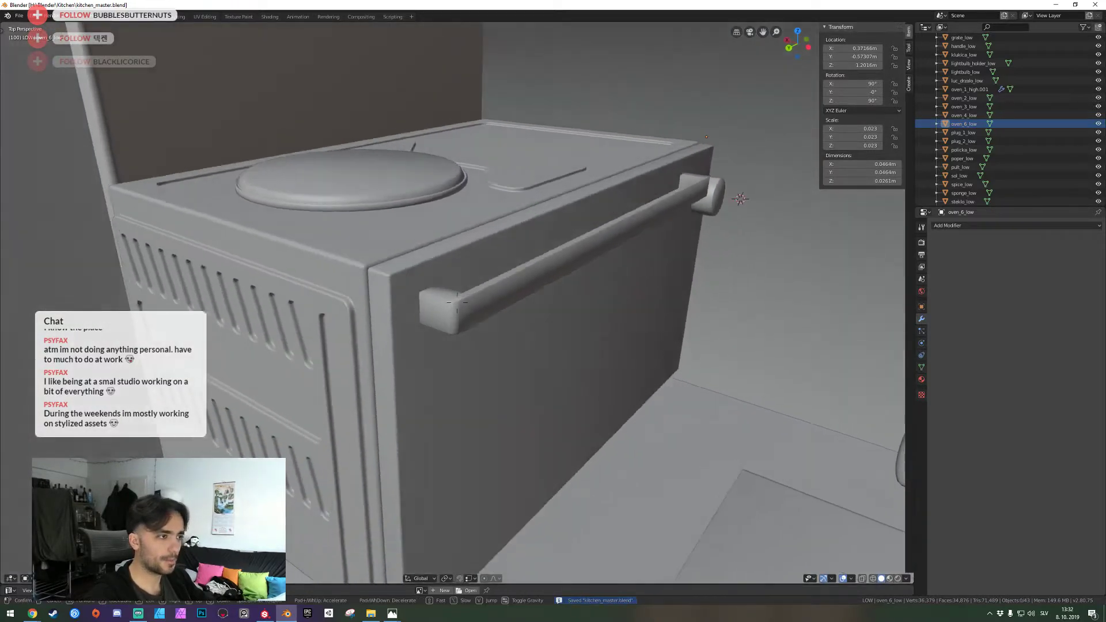
key("e")
key("q")
key("d")
key("a")
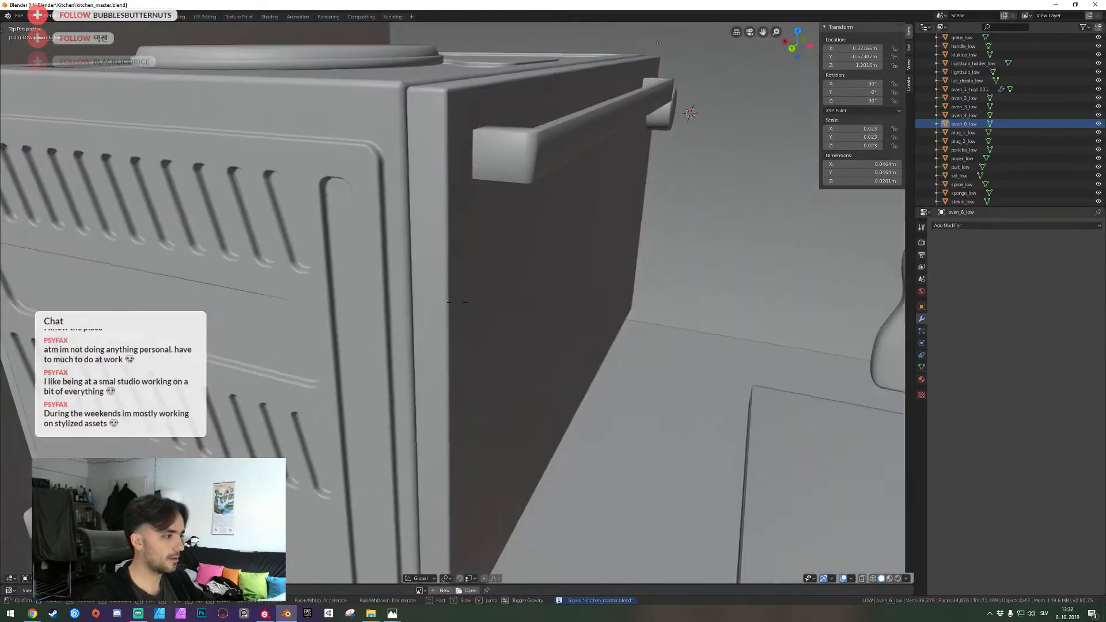
left_click(457, 302)
left_click(535, 341)
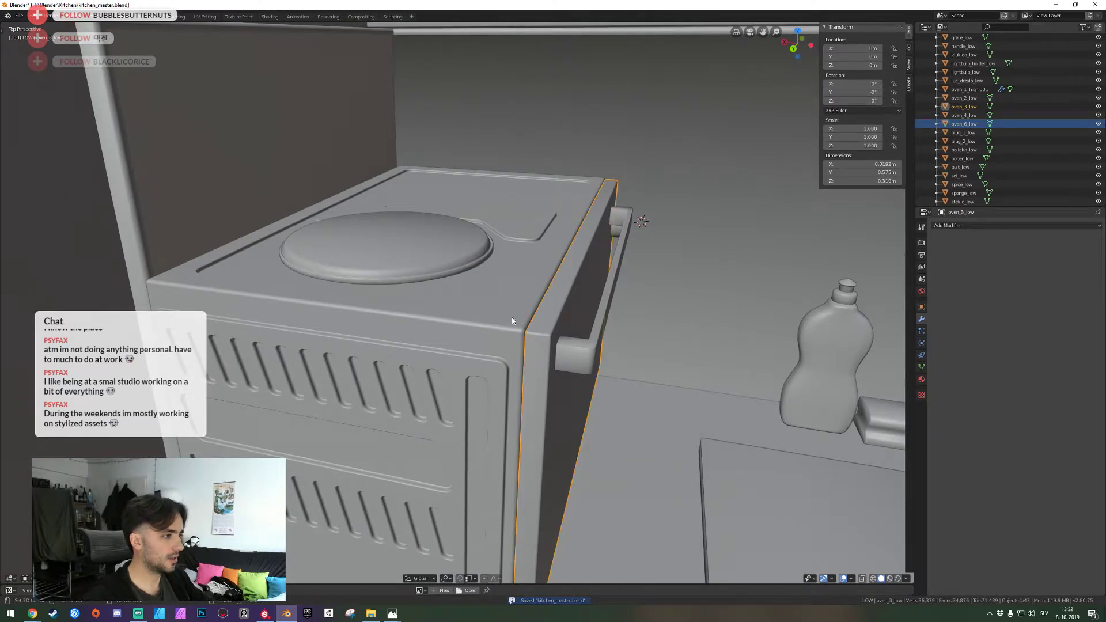
left_click(427, 265)
left_click(513, 234)
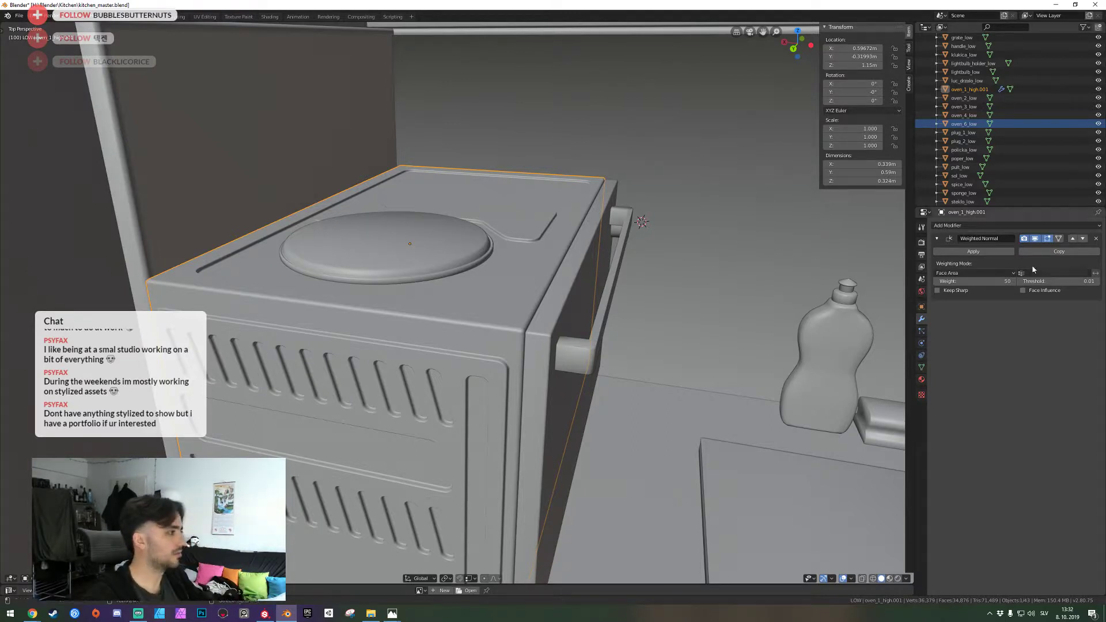
left_click(1097, 239)
left_click(922, 368)
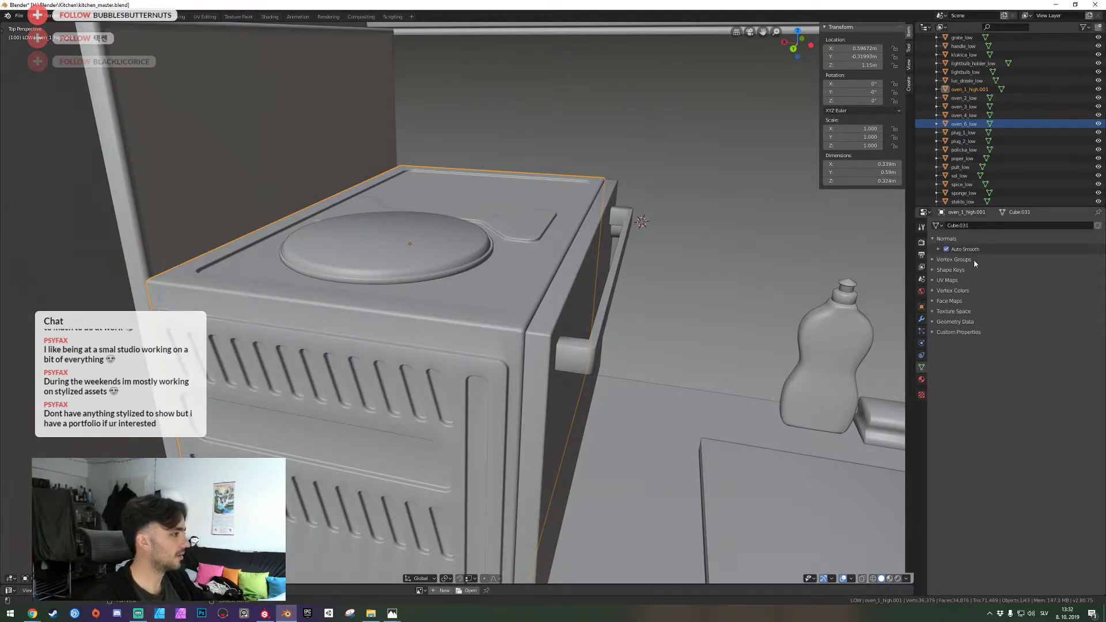
key("s")
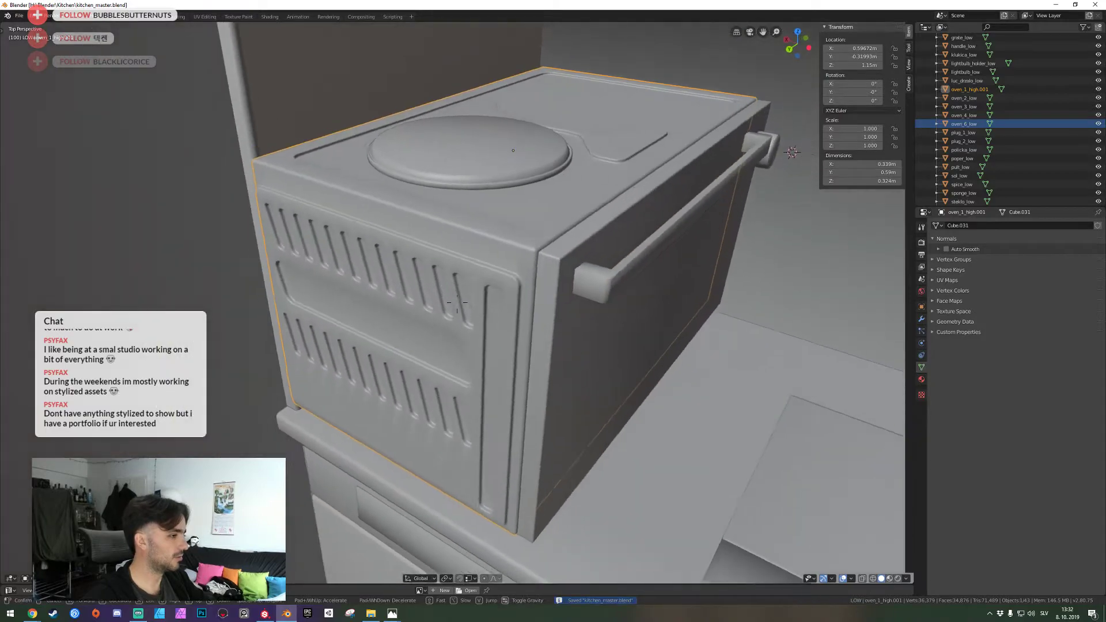
Isolate the oven body in local view and enter Edit Mode on its mesh
key("q")
left_click(457, 305)
key("g")
right_click(430, 333)
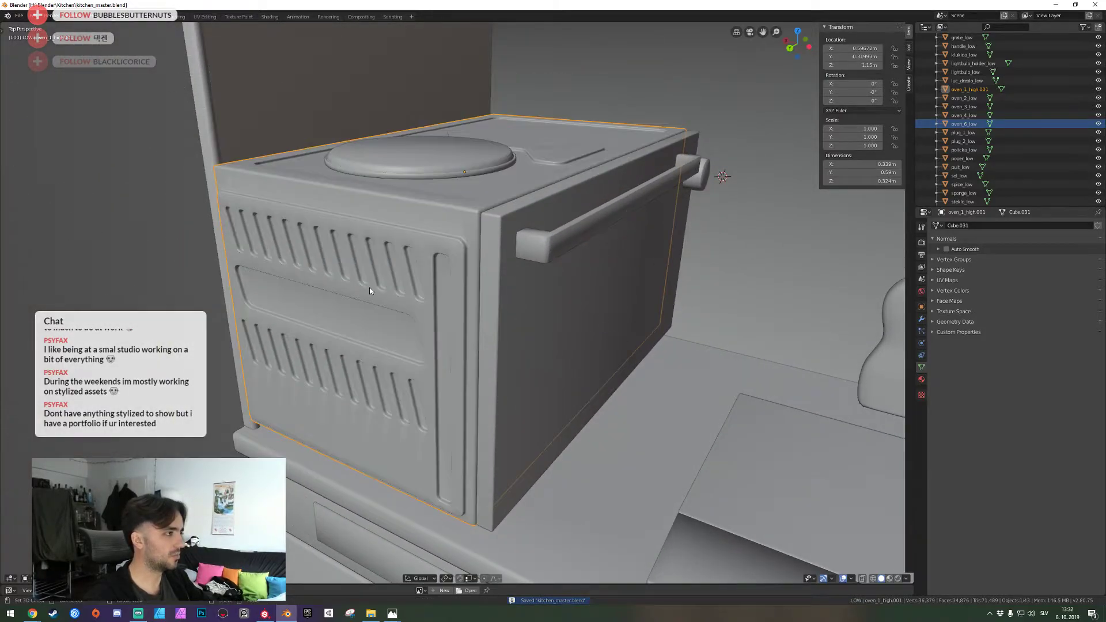
key("shift+grave")
key("e")
left_click(457, 303)
key("KP_Divide")
key("shift+grave")
key("w")
left_click(457, 303)
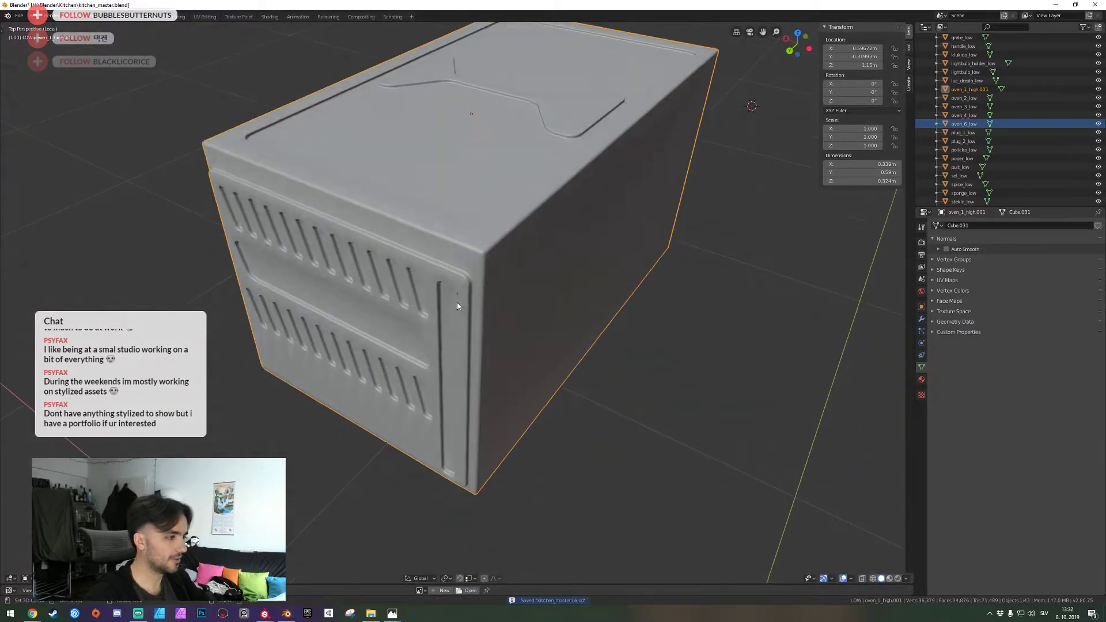
key("Tab")
key("shift+grave")
key("w")
left_click(457, 302)
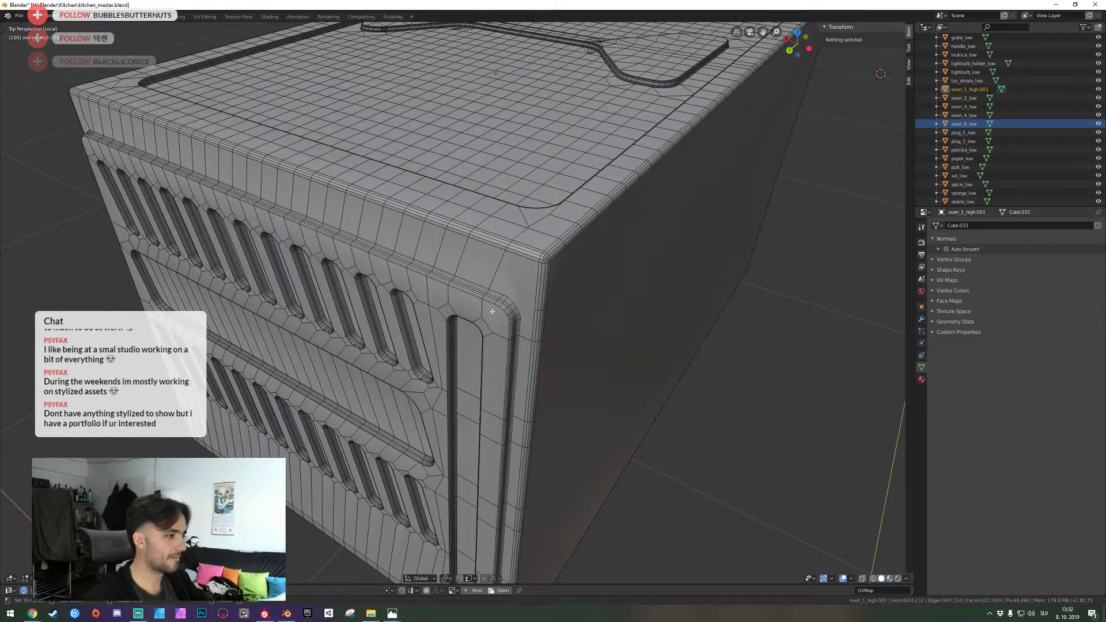
Select the inner outline edges of the vented side panel along its top and both vertical sides, including the rounded corners
left_click(495, 316, "alt")
left_click(506, 355, "alt")
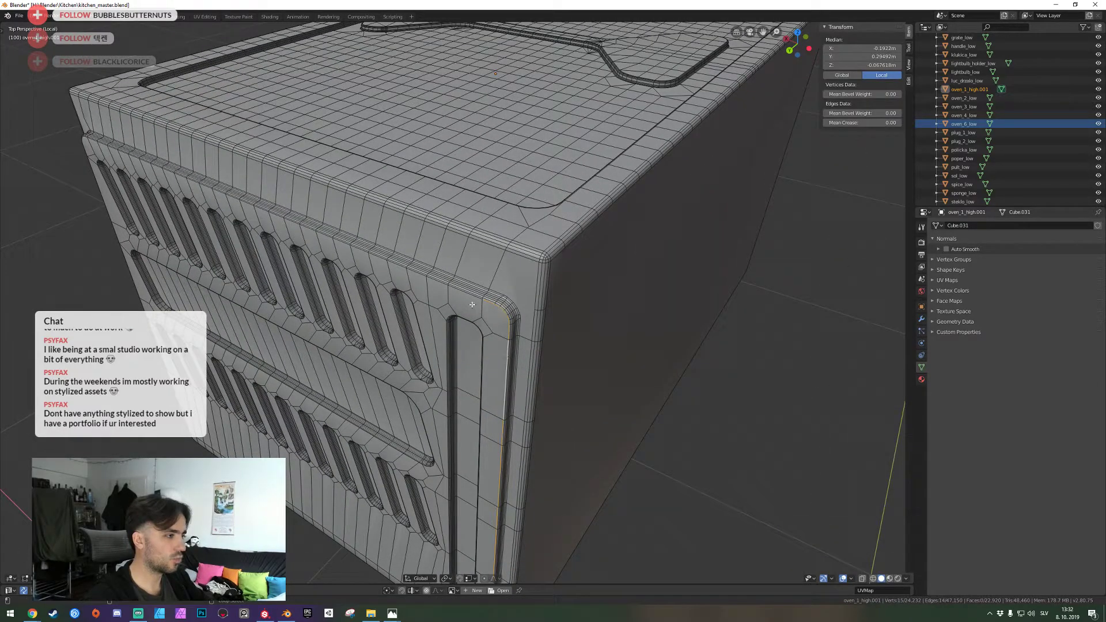
key("shift+grave")
key("a")
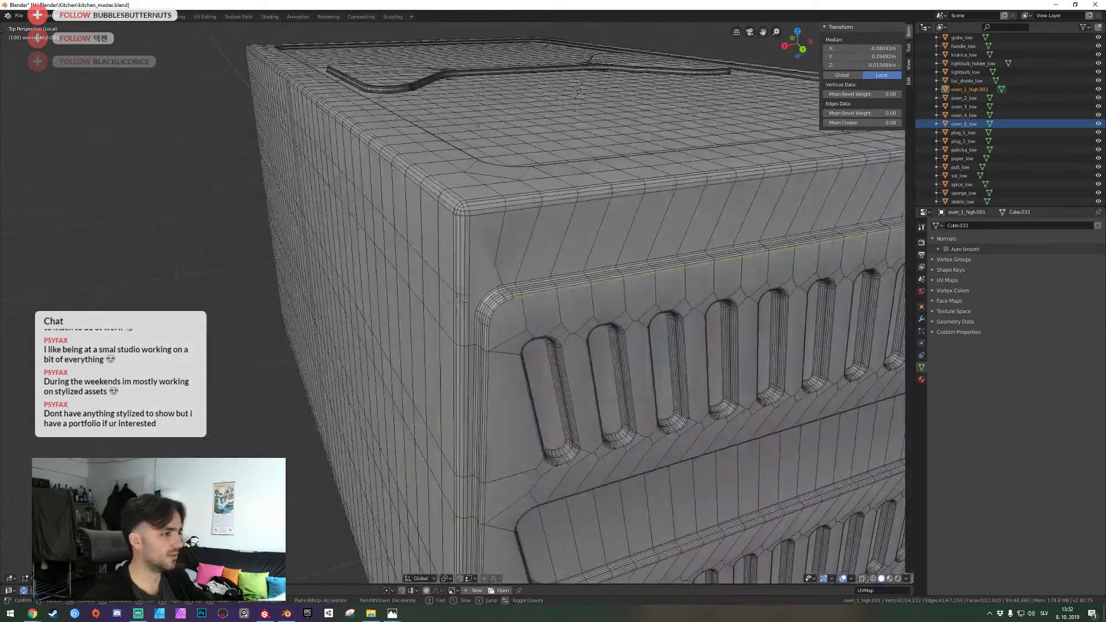
left_click(457, 302)
left_click(496, 337, "alt+shift")
key("shift+grave")
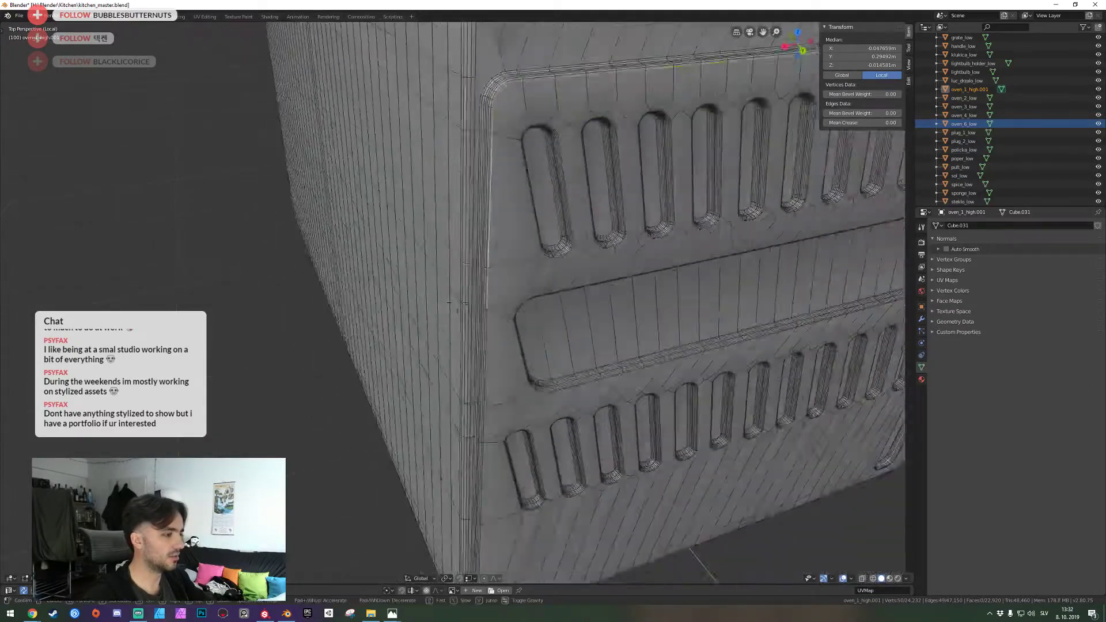
left_click(472, 340)
left_click(472, 340, "alt+shift")
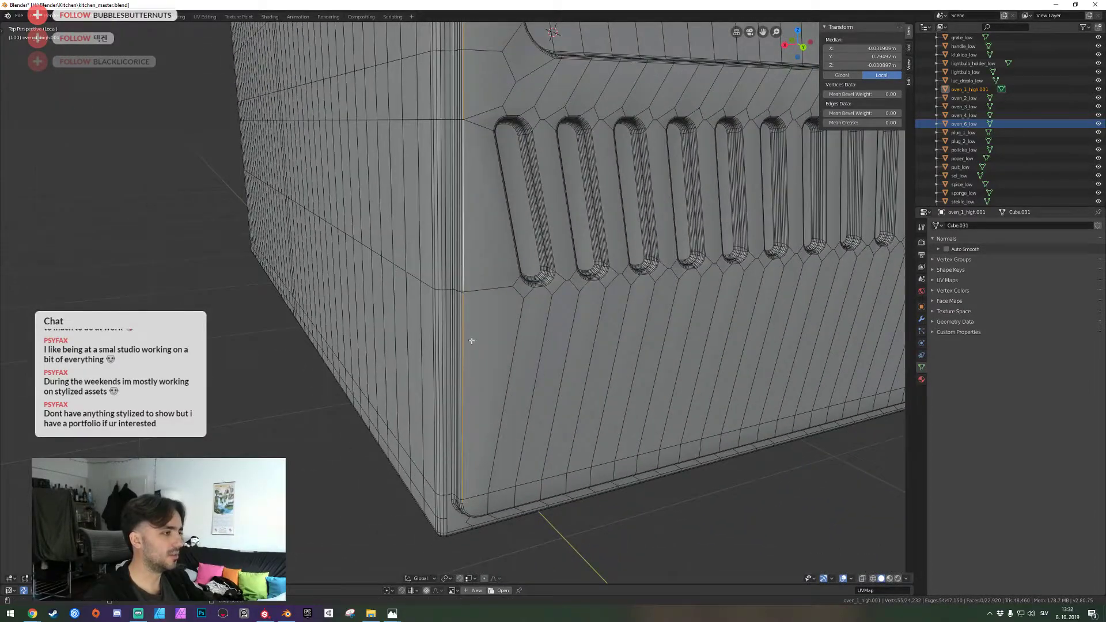
left_click(468, 504, "alt+shift")
Add the vented panel's bottom inner edges and both rounded lower corners to the outline selection
key("shift+grave")
key("q")
left_click(457, 303)
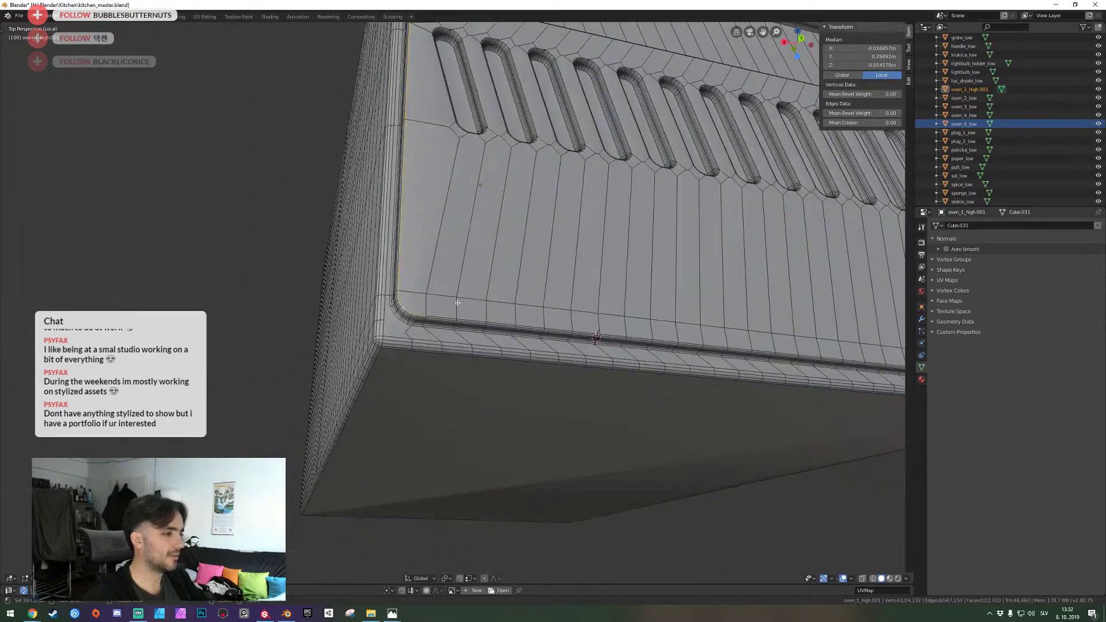
left_click(439, 310, "alt+shift")
key("shift+grave")
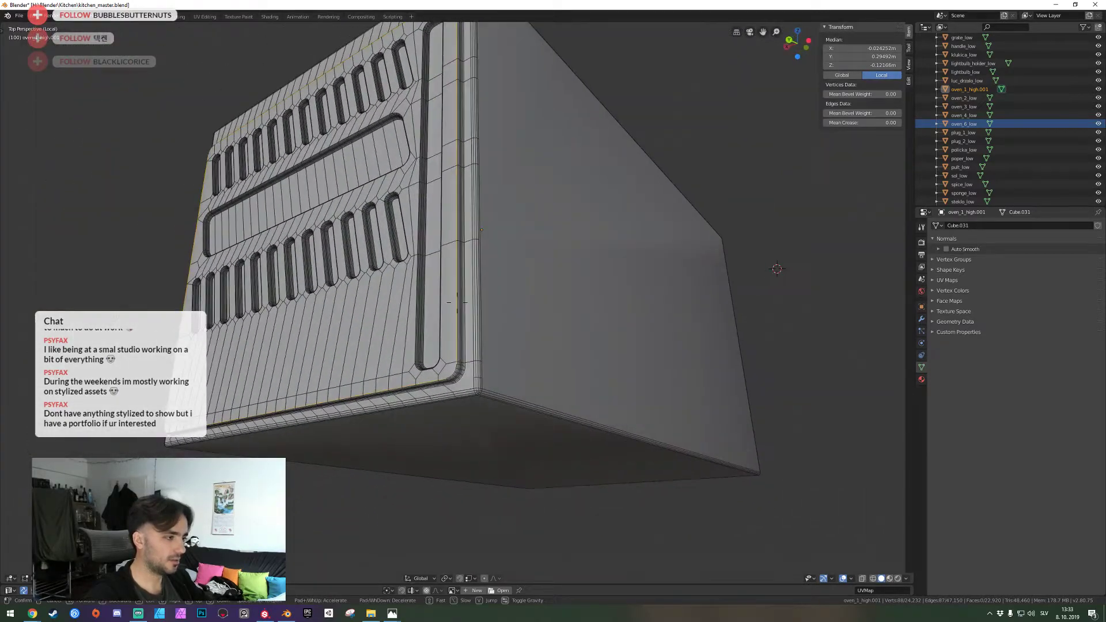
left_click(456, 298)
left_click(457, 315, "alt+shift")
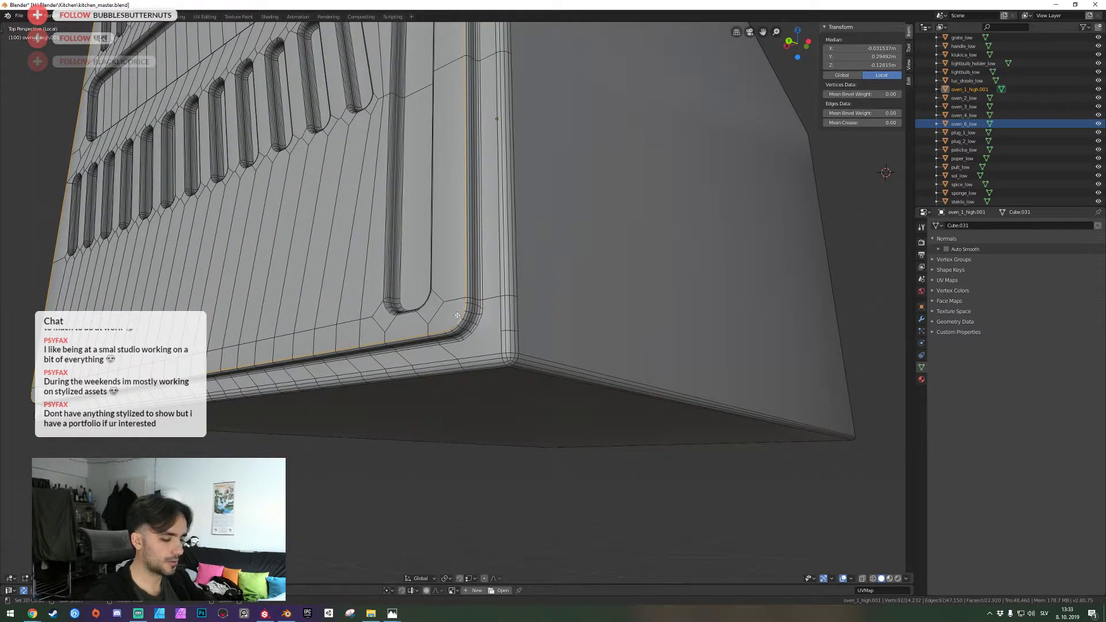
Select all panel geometry enclosed by the outline, including the vents, and delete its faces
key("ctrl+l")
key("x")
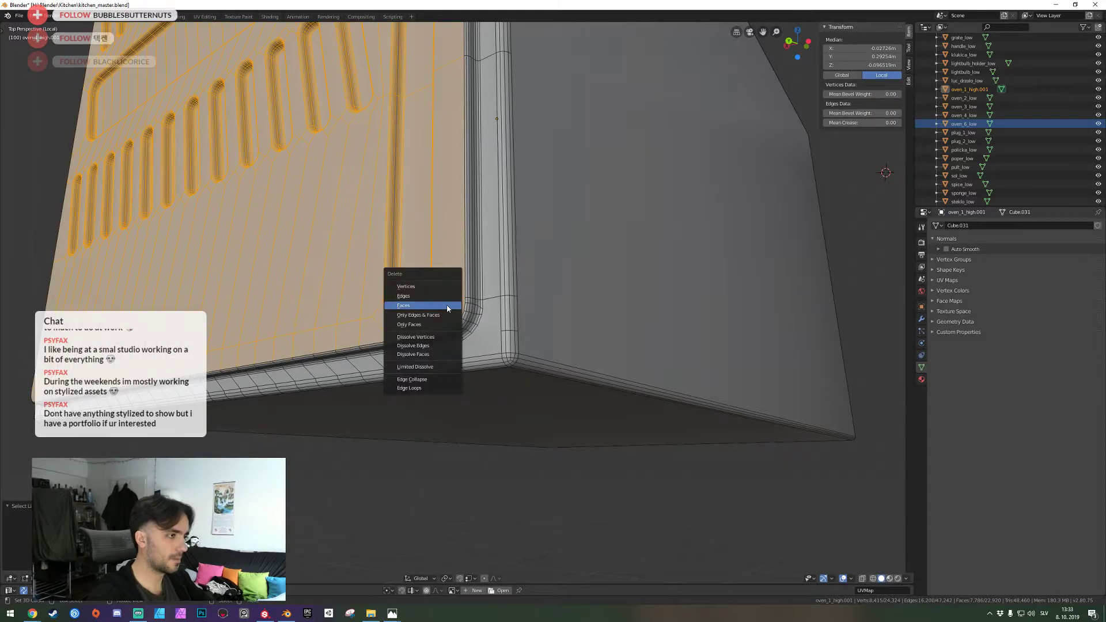
left_click(448, 308)
middle_click_drag(448, 306, 405, 415)
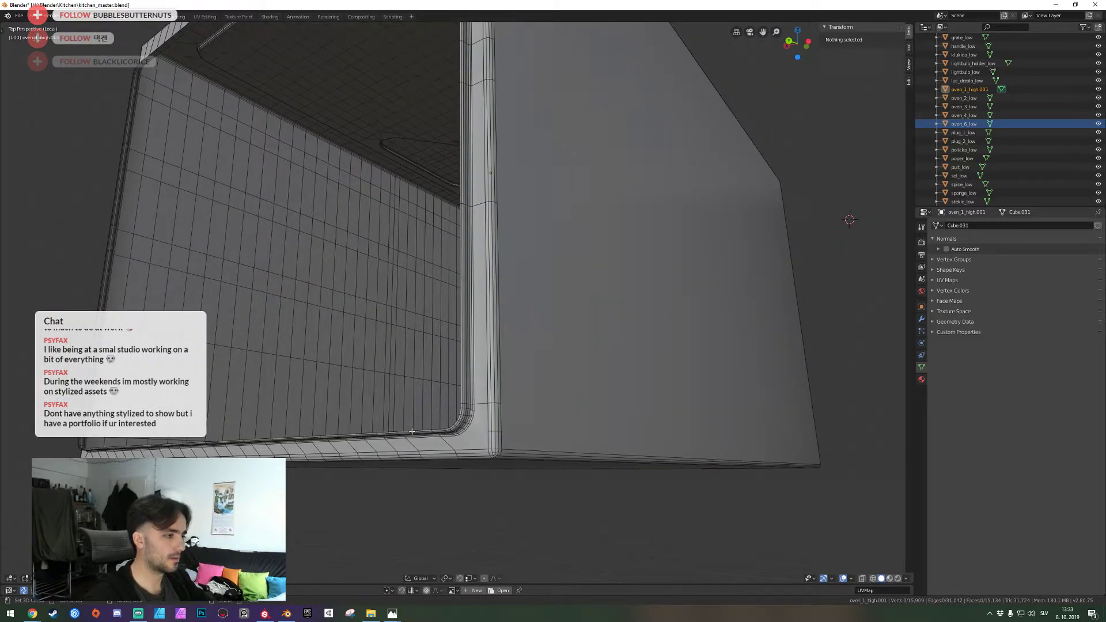
Fill the opening left by the vented panel with a single face and clear the selection
left_click(412, 431, "alt")
key("f")
key("shift+grave")
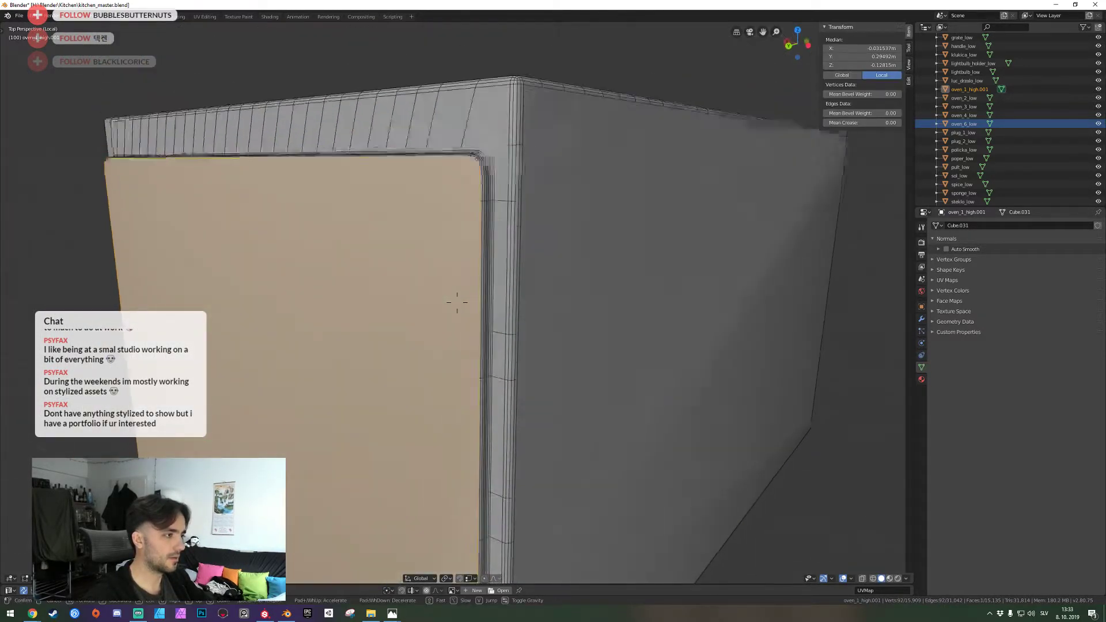
key("e")
key("w")
left_click(458, 302)
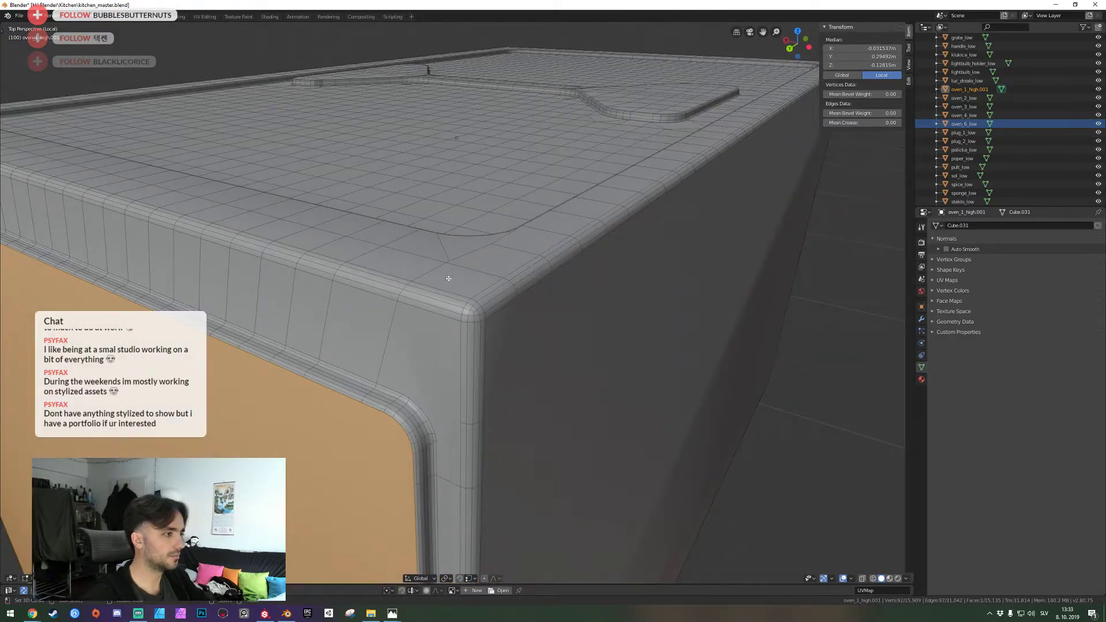
left_click(456, 274)
key("alt+a")
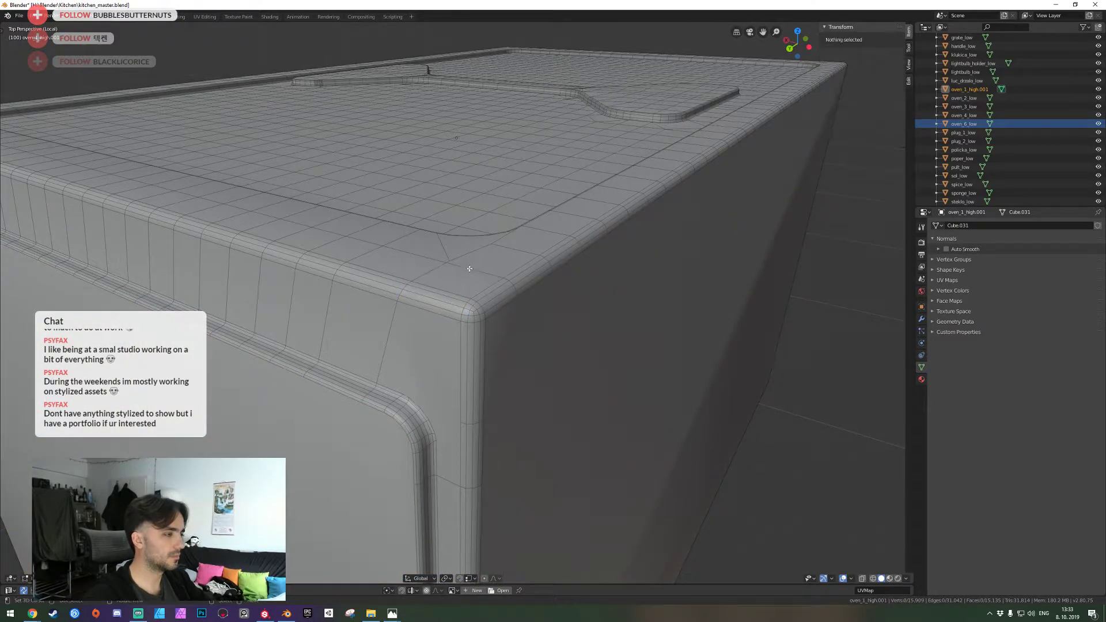
Select the ring of faces running around the outer border of the oven body's top and delete them
key("shift+grave")
key("e")
left_click(458, 303)
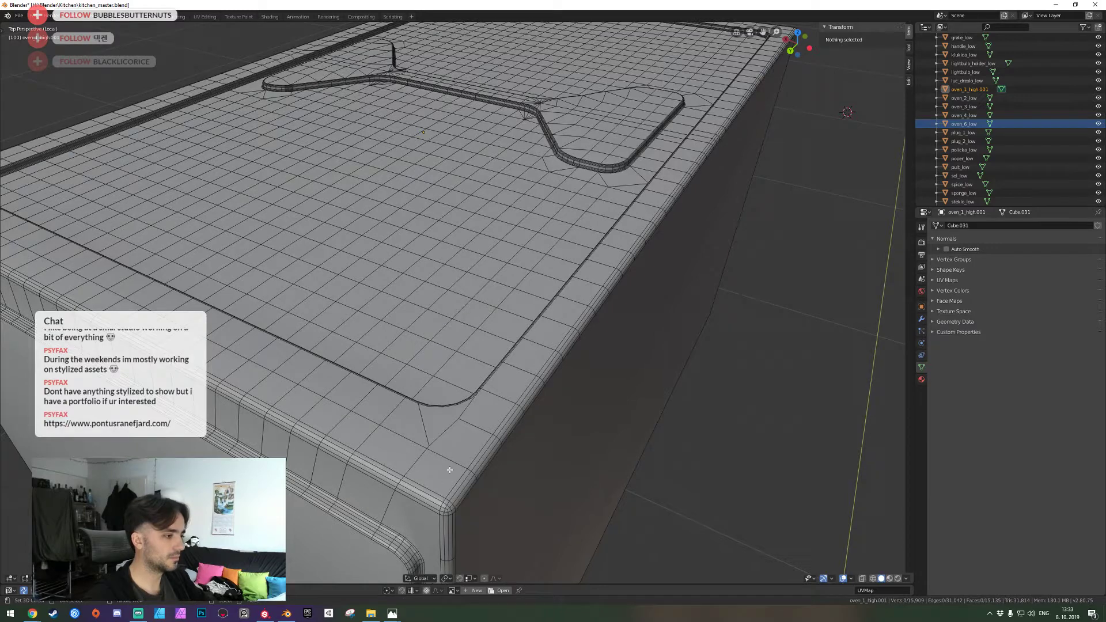
mouse_move(448, 470)
left_mouse_down()
mouse_move(309, 420)
mouse_move(246, 373)
left_mouse_up()
key("KP_7")
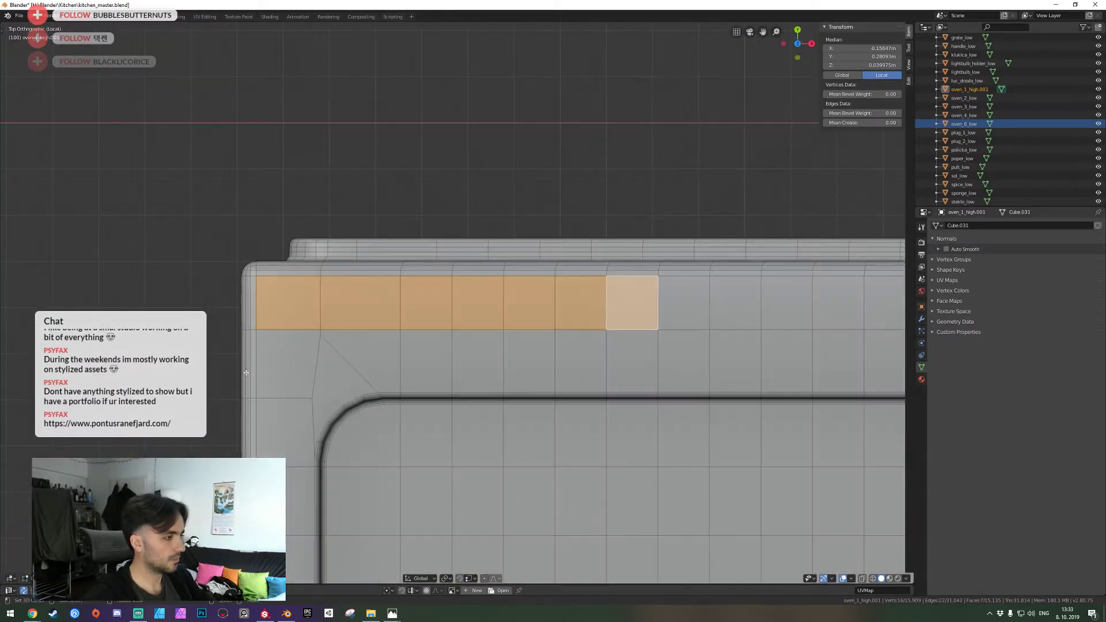
scroll(302, 379, "down", 6)
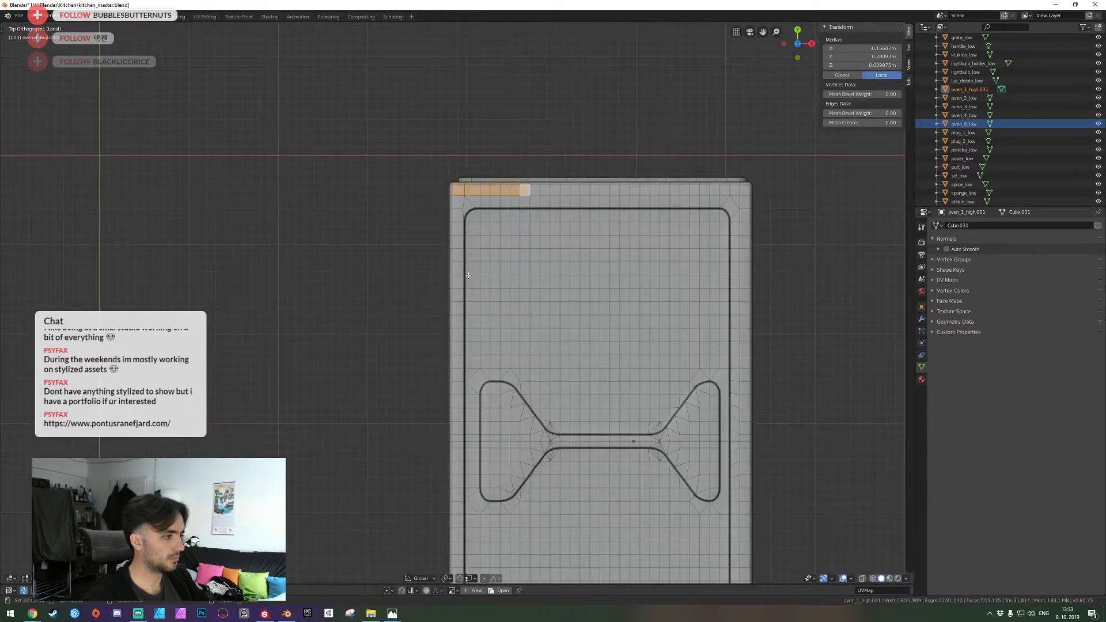
middle_click_drag(489, 155, 486, 166, "shift")
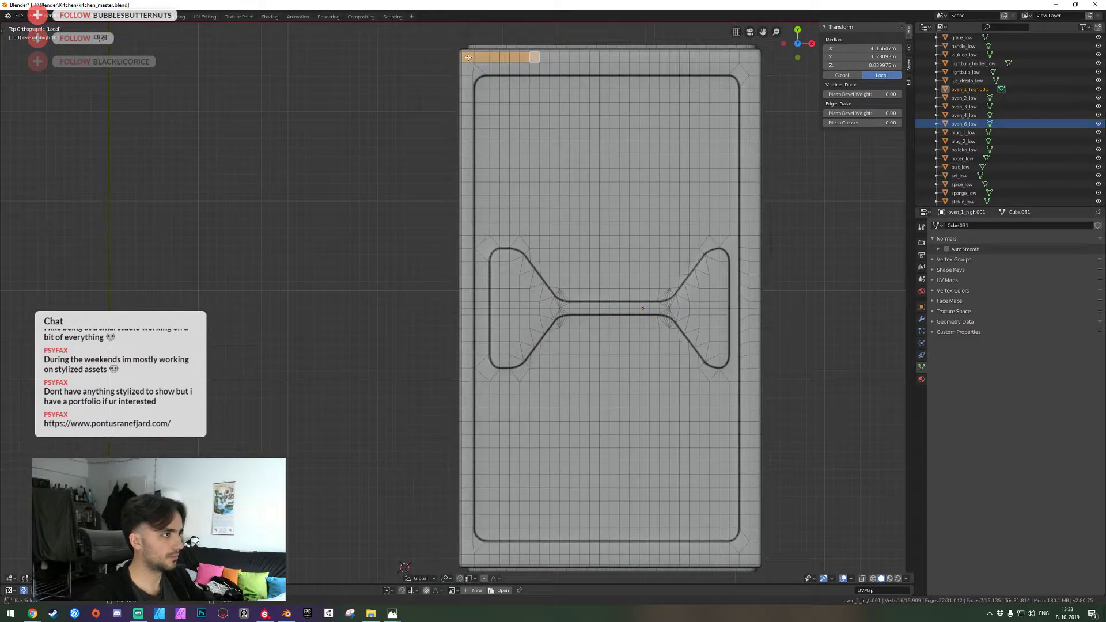
left_click_drag(468, 57, 536, 57, "shift")
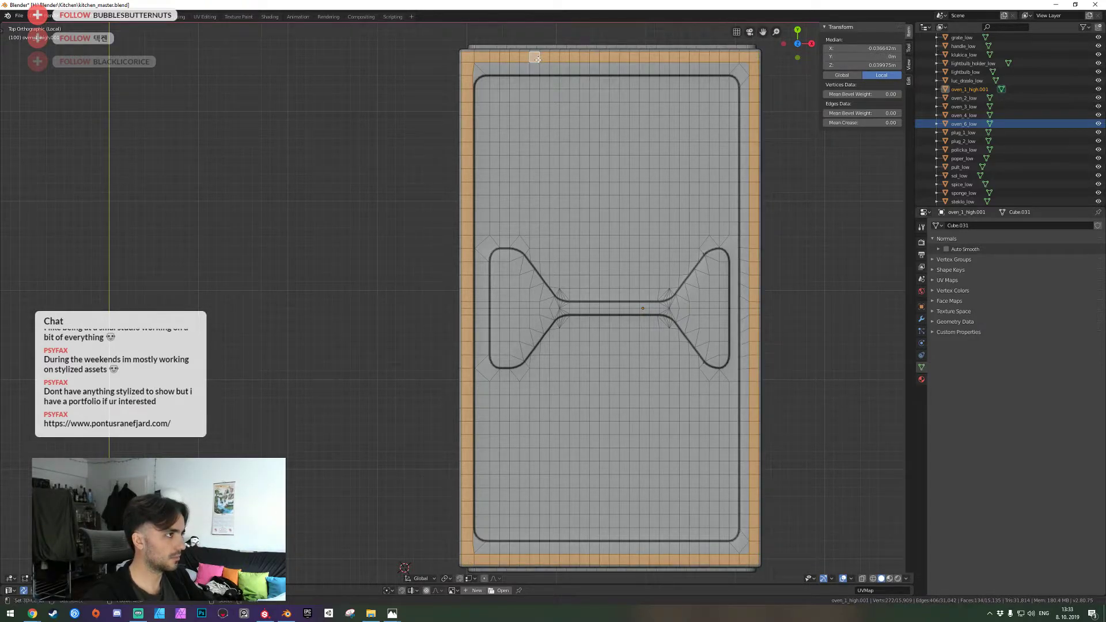
key("x")
left_click(539, 61)
Select the isolated grooved surface inside the top opening as linked geometry and delete it
key("l")
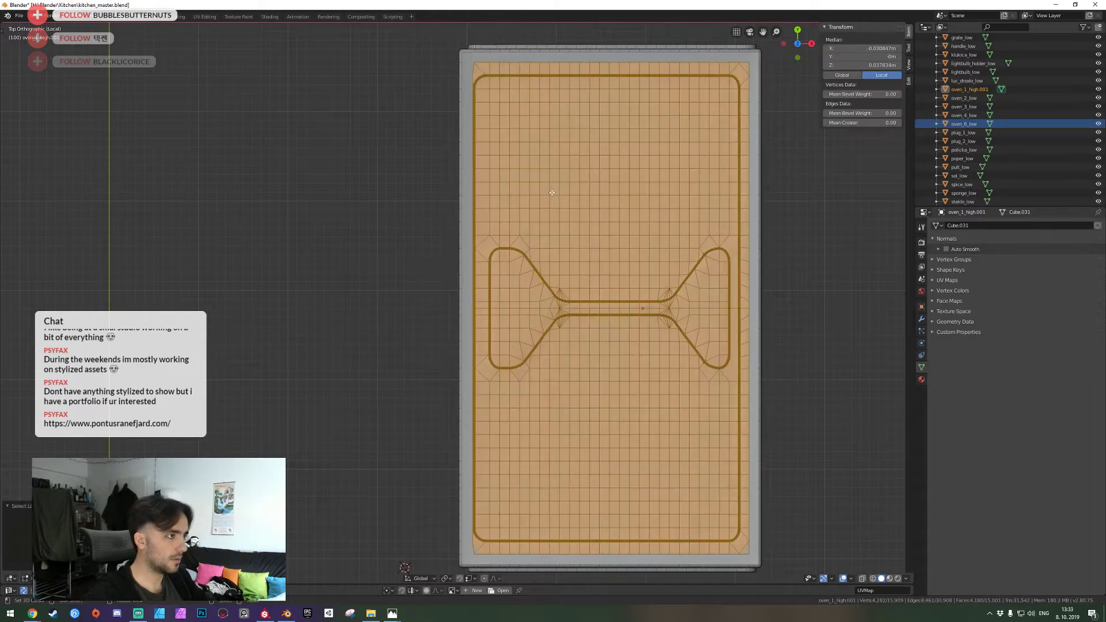
key("x")
left_click(552, 195)
middle_click_drag(544, 197, 472, 348)
Select the border loop of the open top and fill it with a single face
key("a")
key("a")
right_click(462, 402, "alt")
key("f")
On the opposite vented side, select the border faces beside the long vertical slot, including the rounded corners at both ends
key("shift+grave")
key("d")
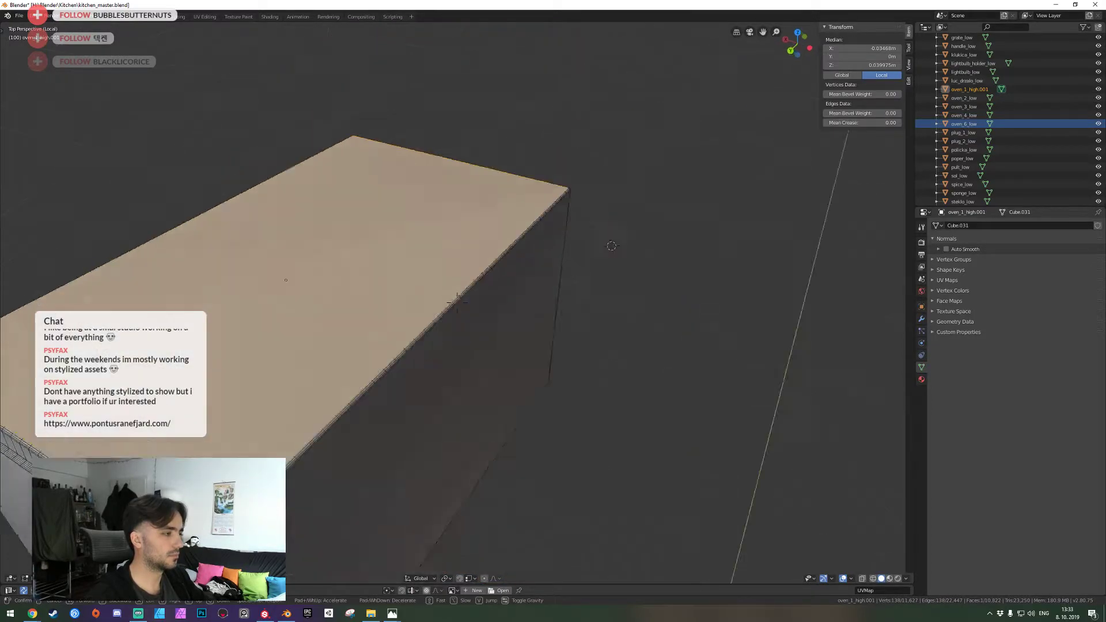
key("w")
left_click(453, 307)
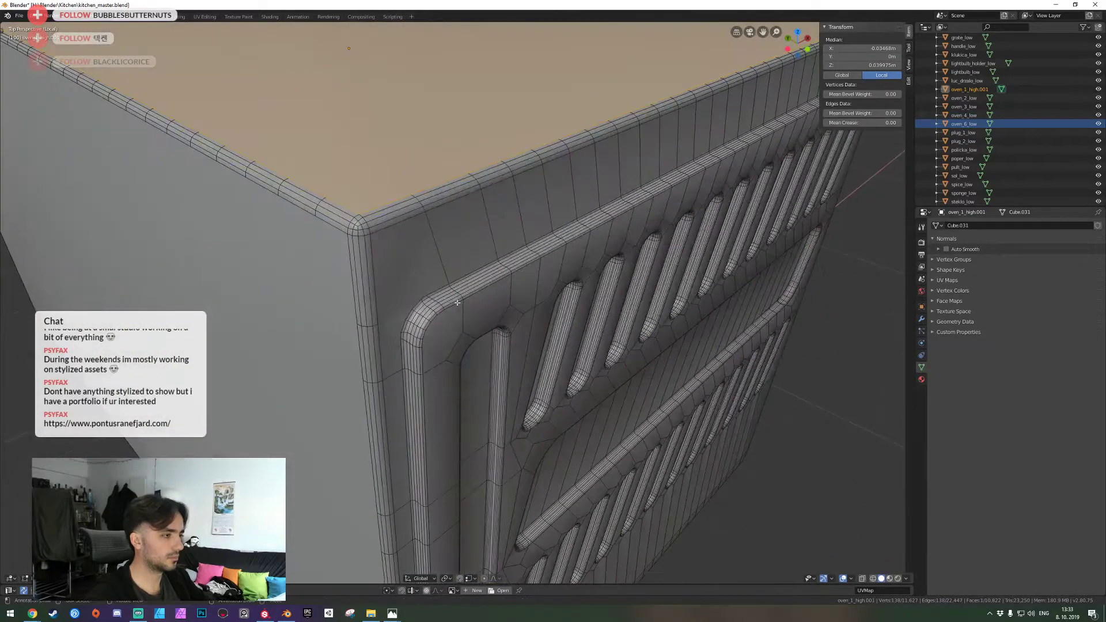
key("3")
right_click(474, 314)
right_click(444, 356, "shift")
right_click(443, 399, "shift")
key("shift+grave")
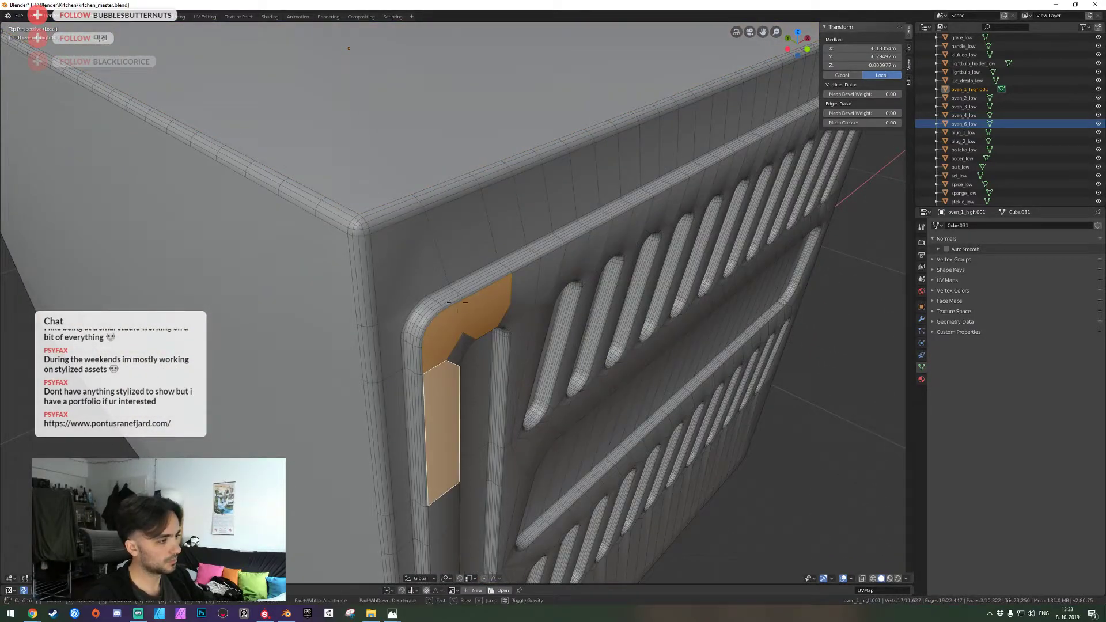
key("q")
key("Escape")
left_click(432, 449, "ctrl")
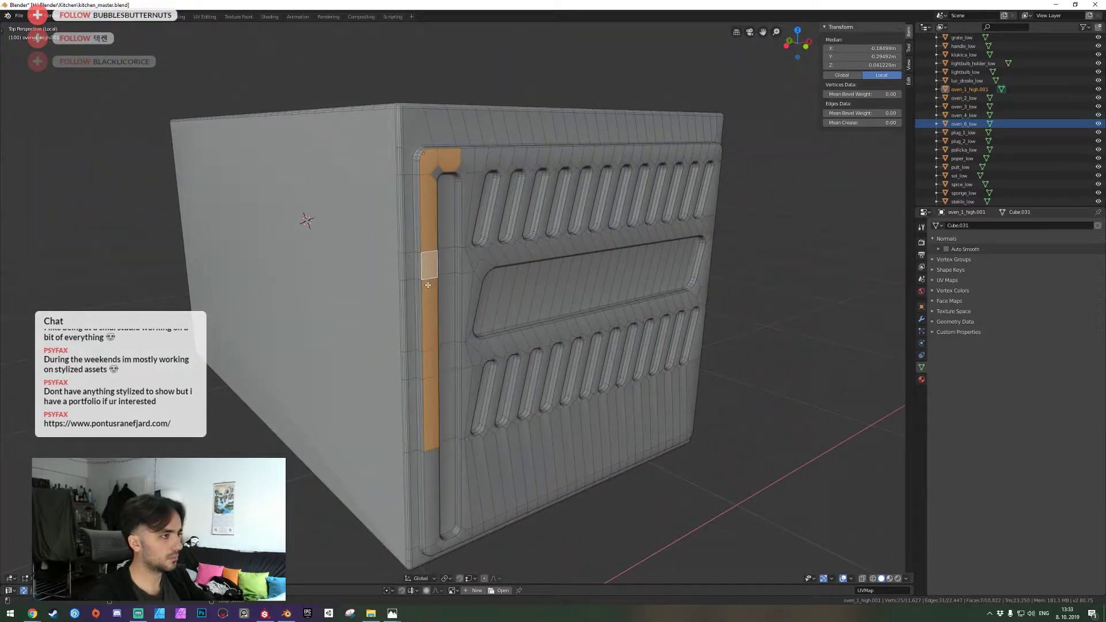
right_click(431, 469, "shift")
right_click(432, 547, "shift")
right_click(440, 548, "shift")
right_click(451, 545, "shift")
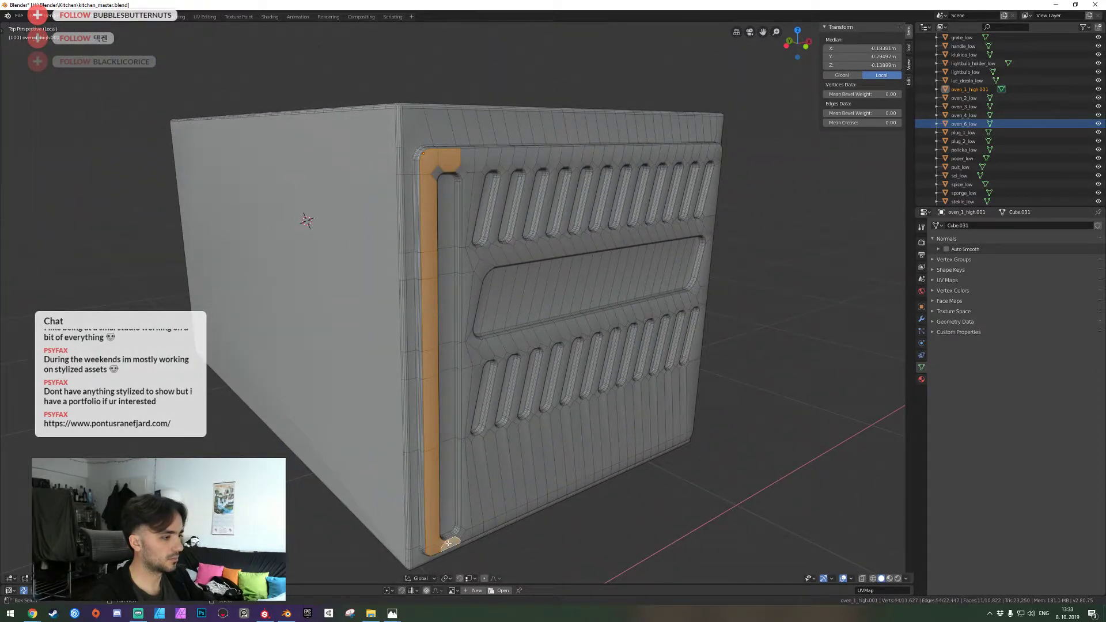
Add the panel's bottom border faces, the far lower corner and the adjoining lower side faces to the selection
key("shift+grave")
key("d")
key("q")
key("w")
key("s")
left_click(457, 303)
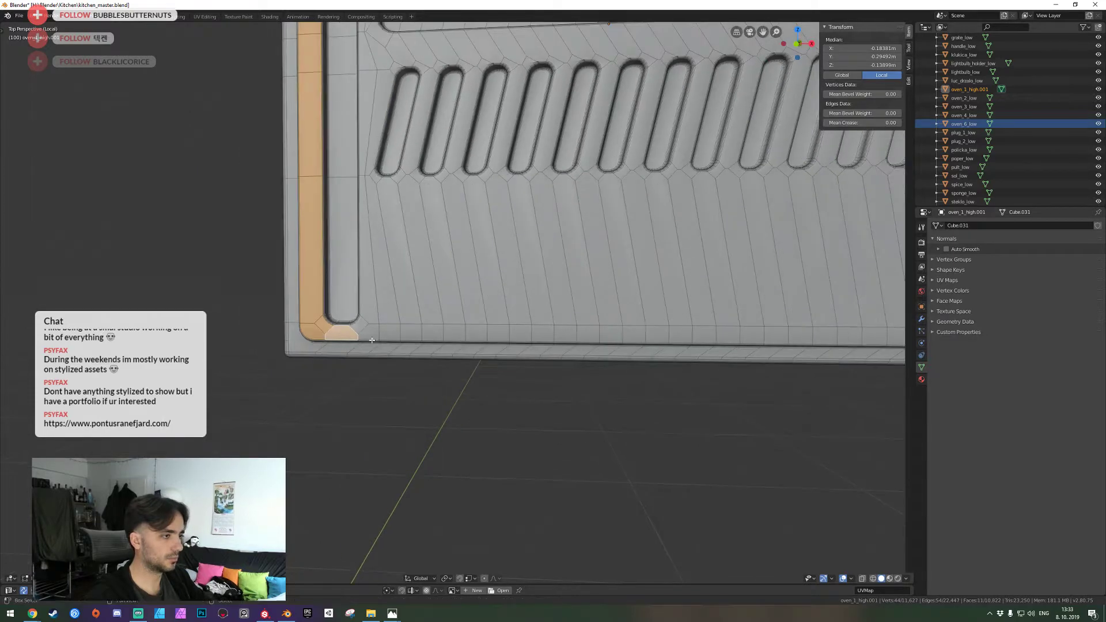
left_click_drag(355, 333, 841, 333, "shift")
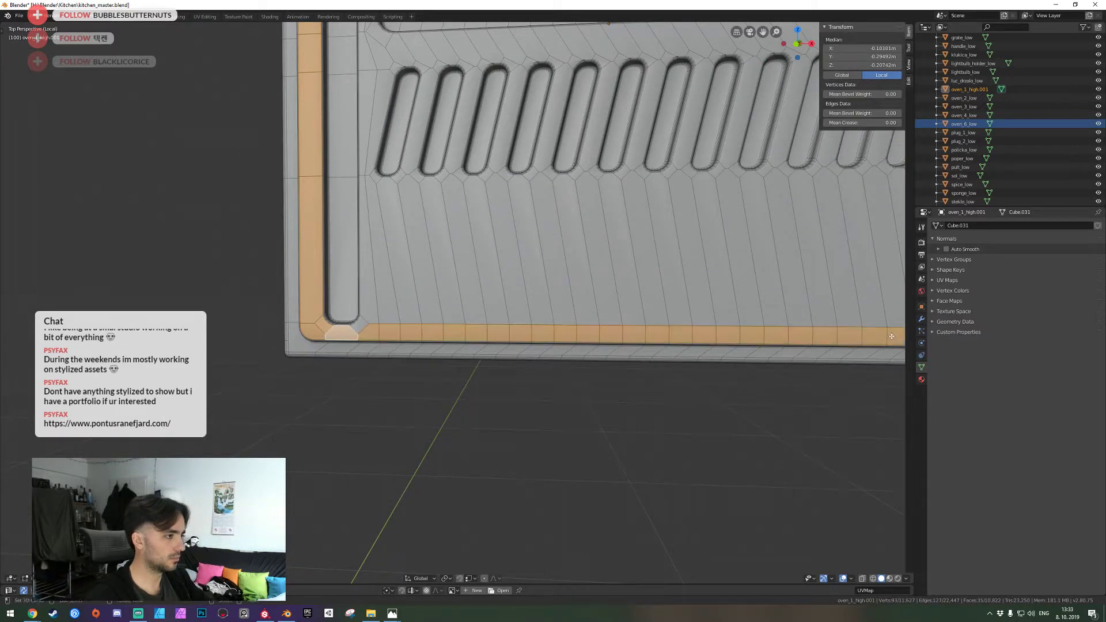
key("shift+grave")
key("w")
key("d")
left_click(457, 302)
right_click(508, 345, "shift")
right_click(531, 344, "shift")
right_click(526, 248, "shift")
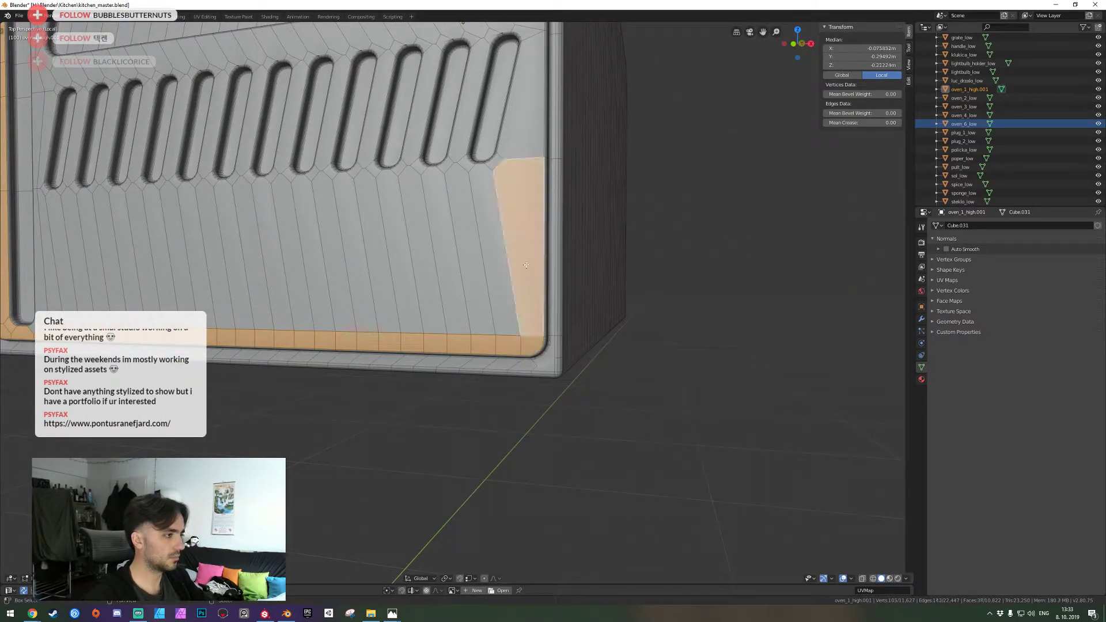
right_click(523, 125, "shift")
Add the rest of the far vertical border and the whole top border to complete the ring of selected faces
key("shift+grave")
key("e")
left_click(457, 302)
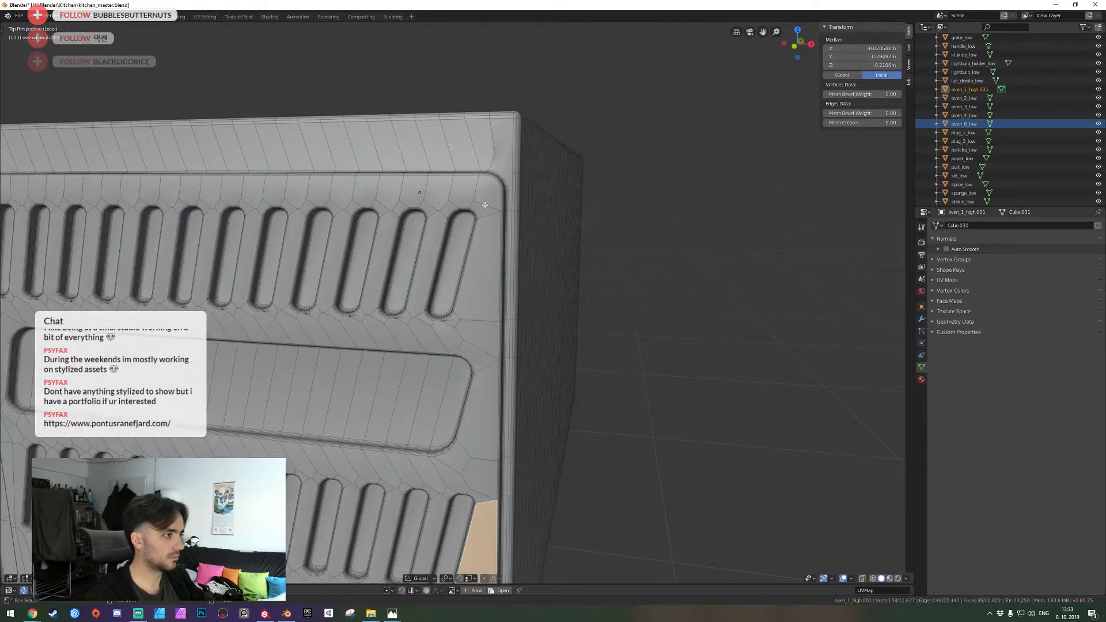
left_click_drag(492, 195, 488, 508, "shift")
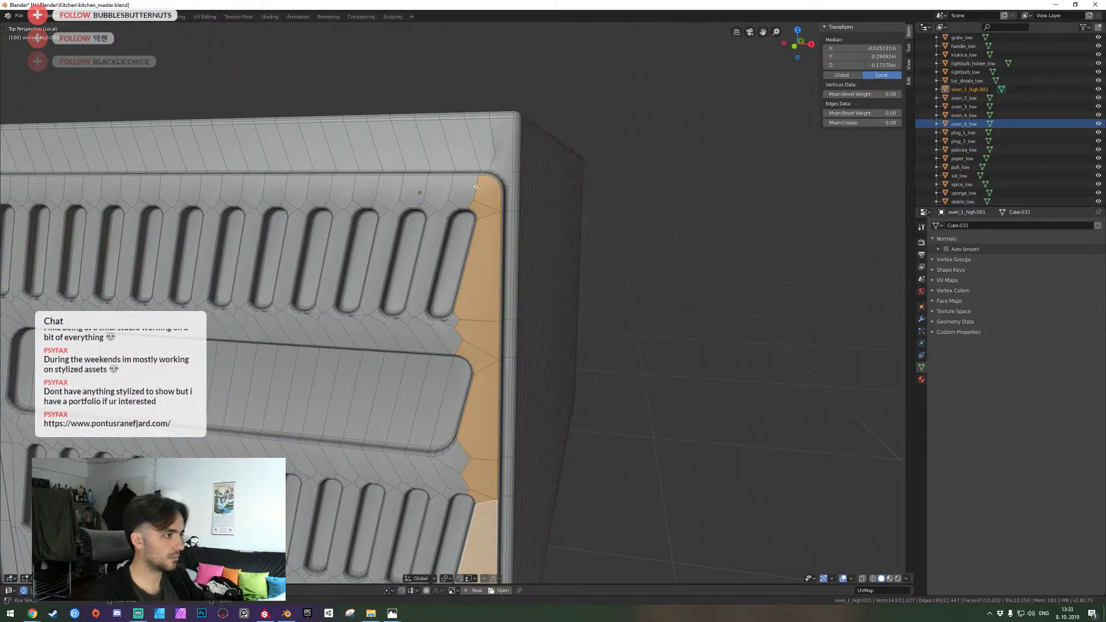
left_click_drag(476, 186, 6, 190, "shift")
key("shift+grave")
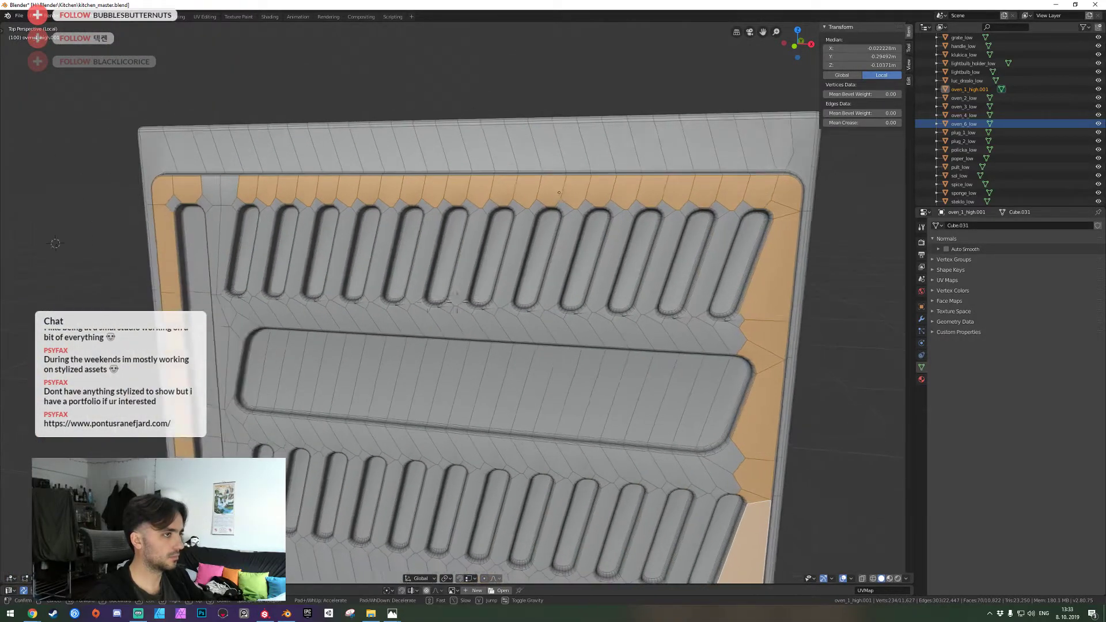
key("w")
key("a")
left_click(457, 303)
left_click_drag(592, 152, 517, 151, "shift")
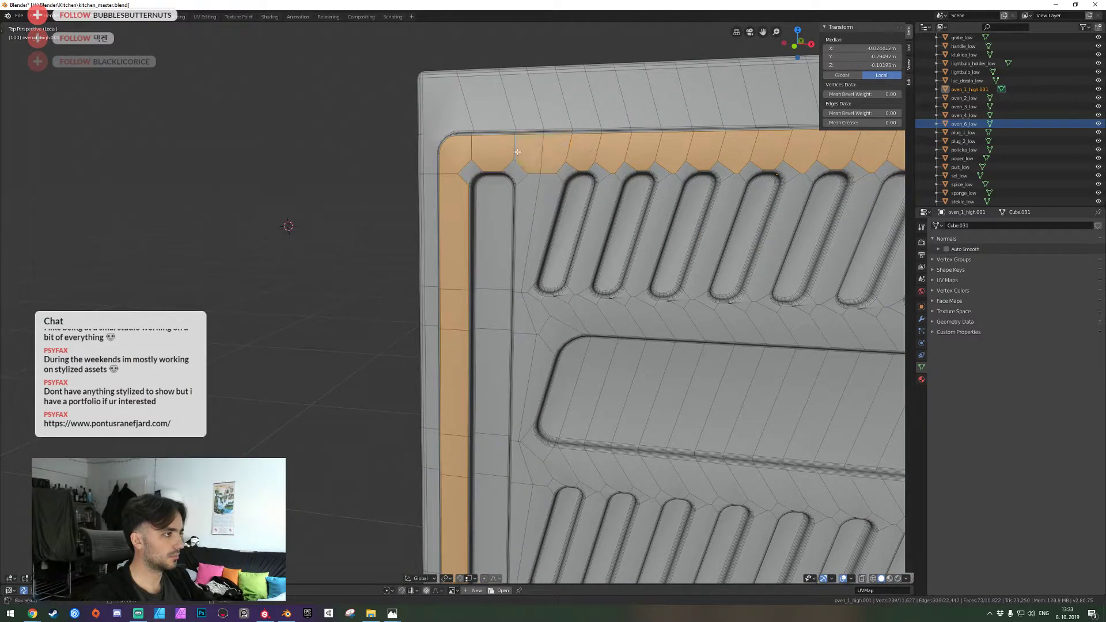
Delete the selected border faces, along with the remaining linked vented panel they enclosed
key("x")
left_click(518, 152)
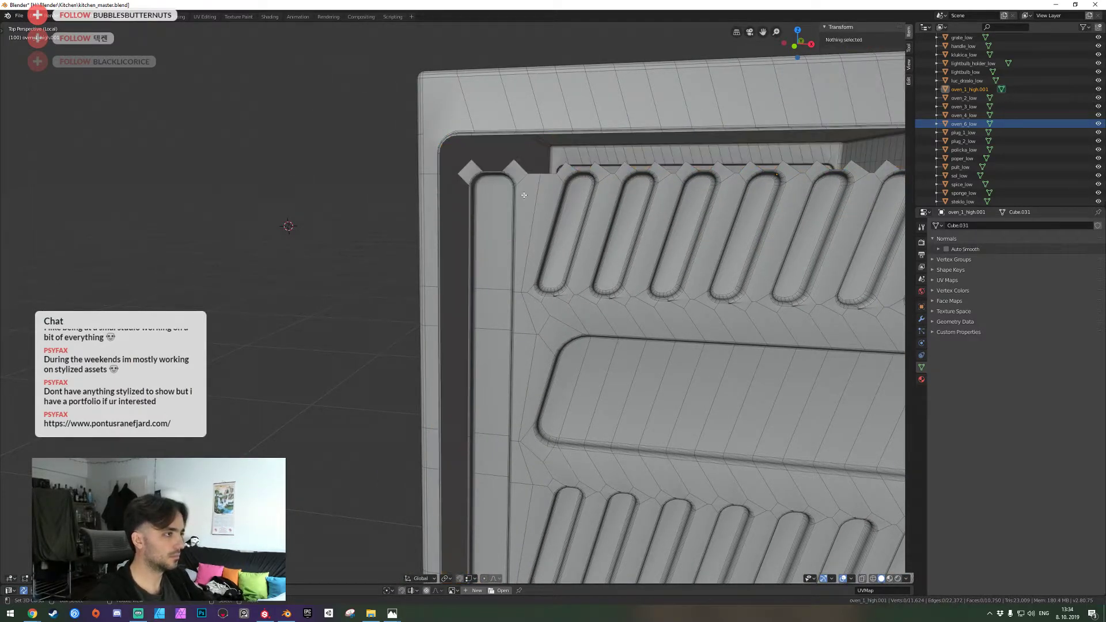
key("l")
key("x")
left_click(531, 200)
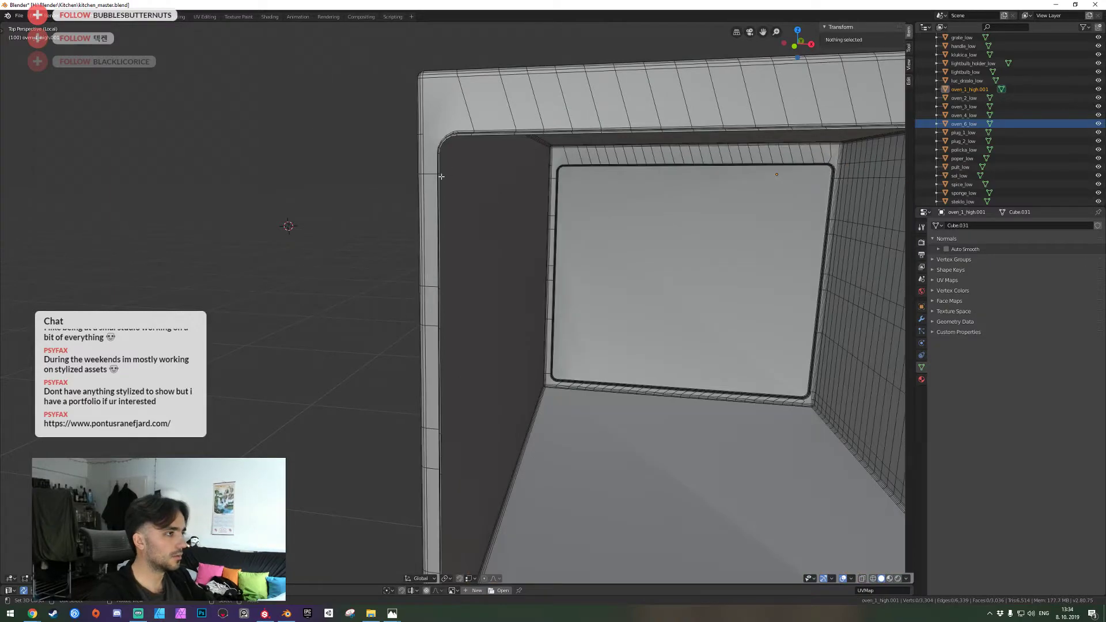
Select the border loop of the second side opening and fill it with a single face
key("shift+grave")
key("w")
left_click(457, 303)
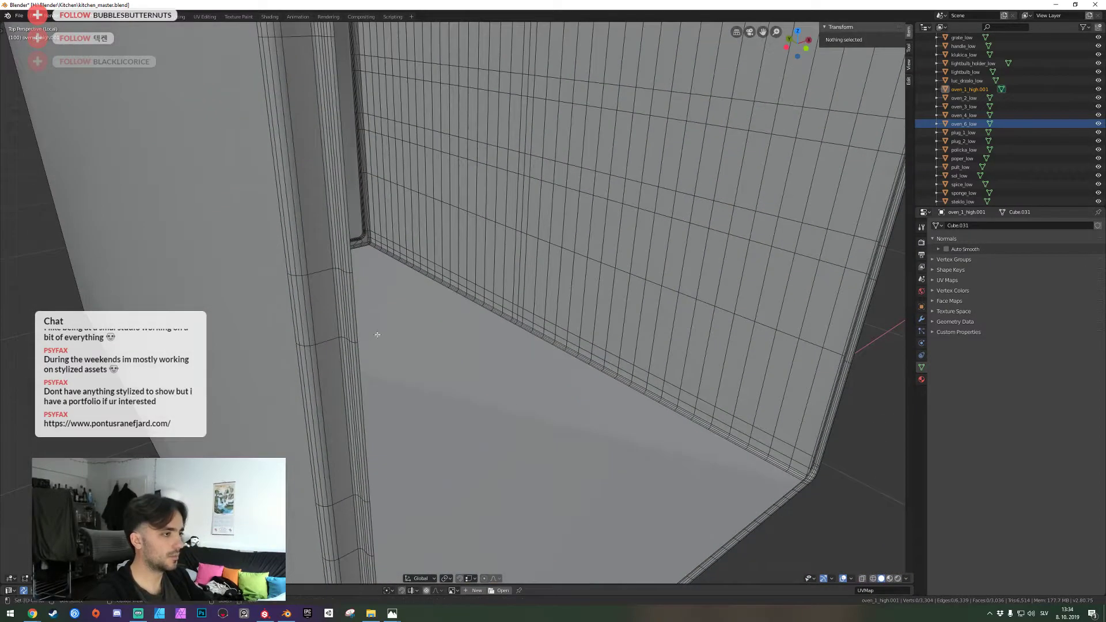
right_click(360, 339, "alt")
key("f")
key("shift+grave")
key("s")
key("e")
left_click(464, 303)
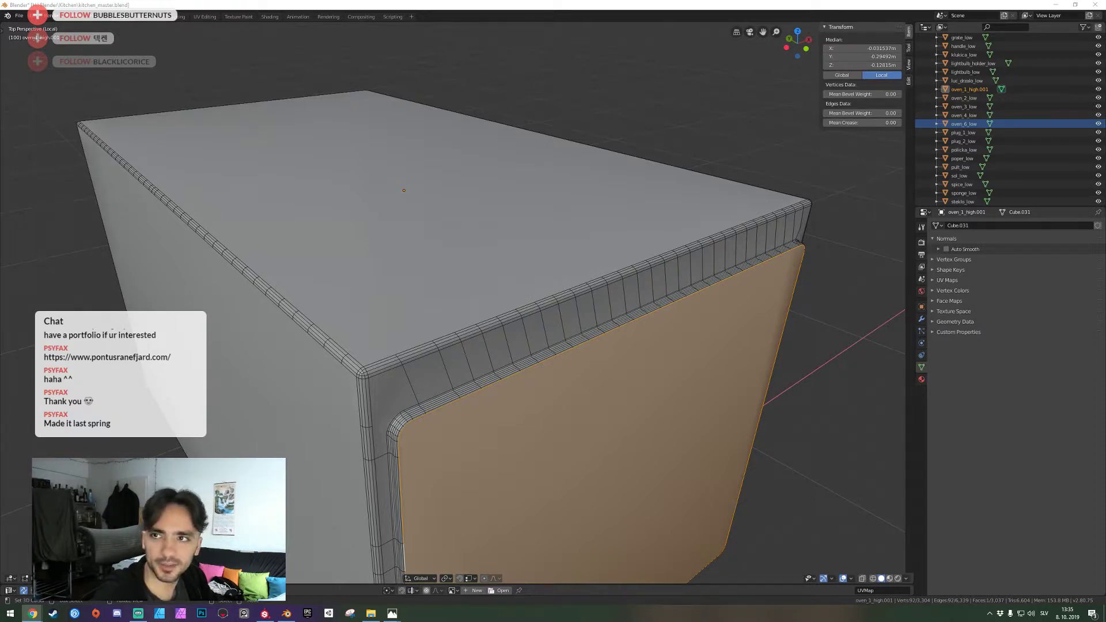
Save the kitchen file and switch to face selection mode
key("ctrl+s")
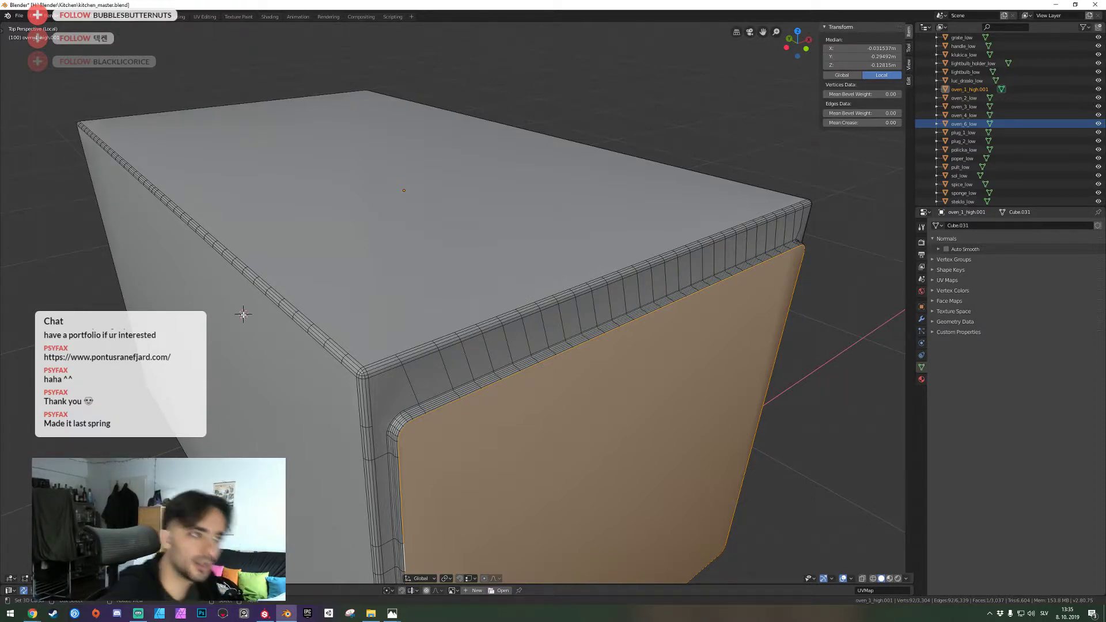
middle_click_drag(243, 314, 248, 316)
scroll(288, 302, "down", 2)
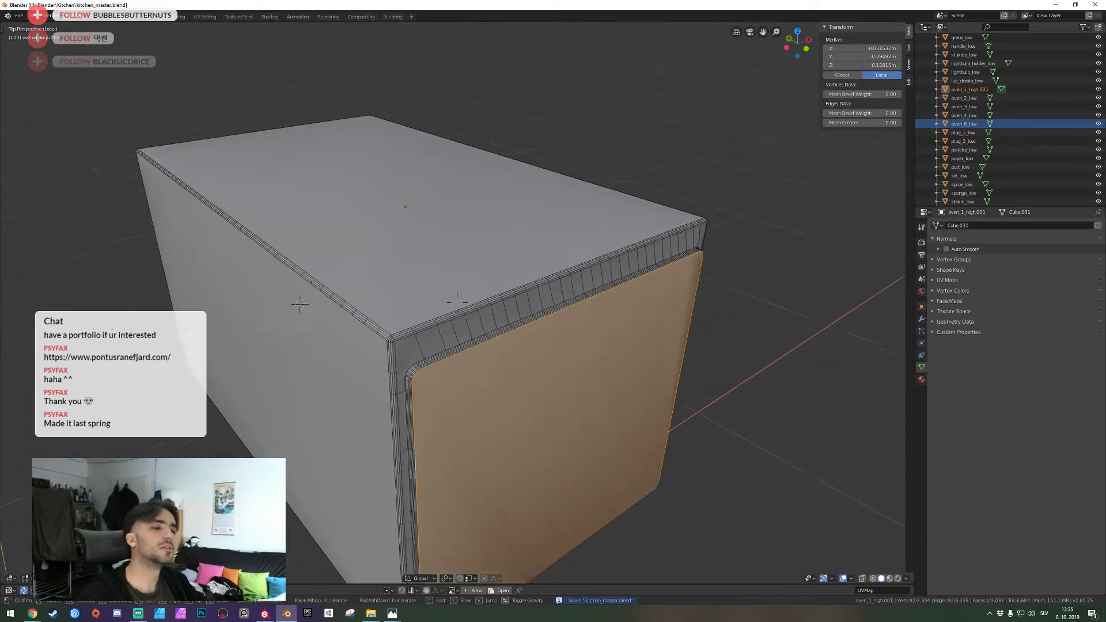
scroll(143, 279, "up", 1)
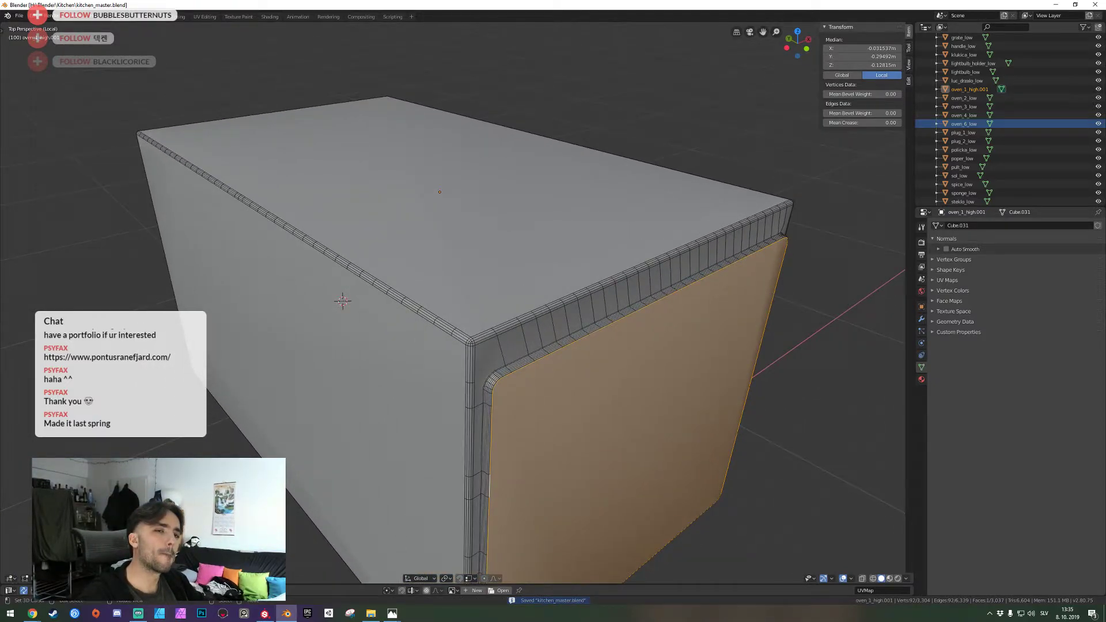
key("alt+Tab")
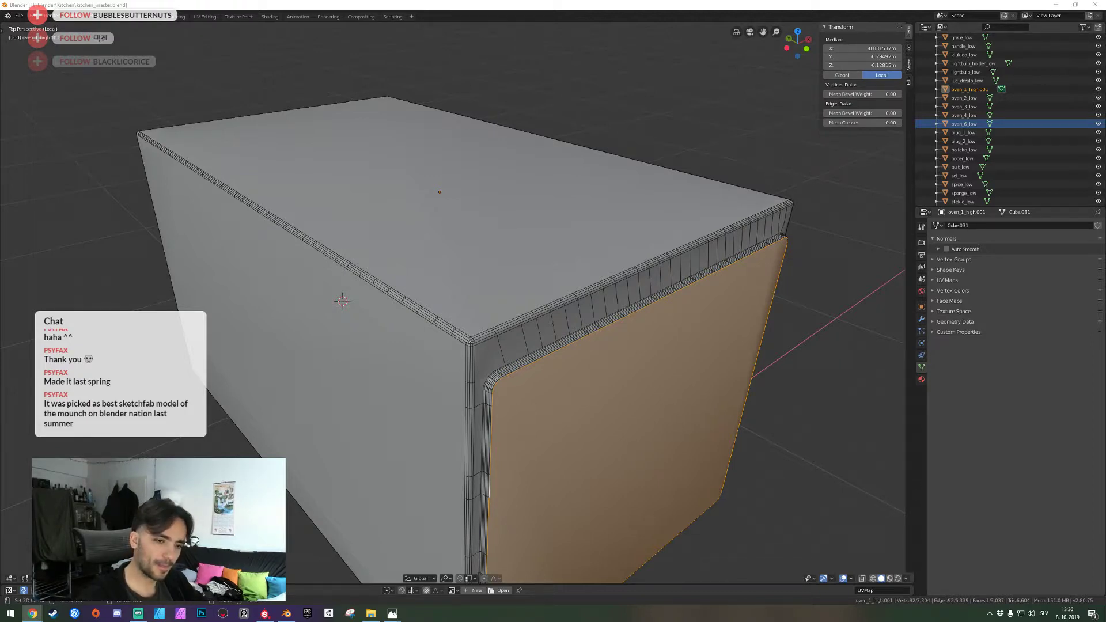
middle_click_drag(464, 267, 437, 324)
key("3")
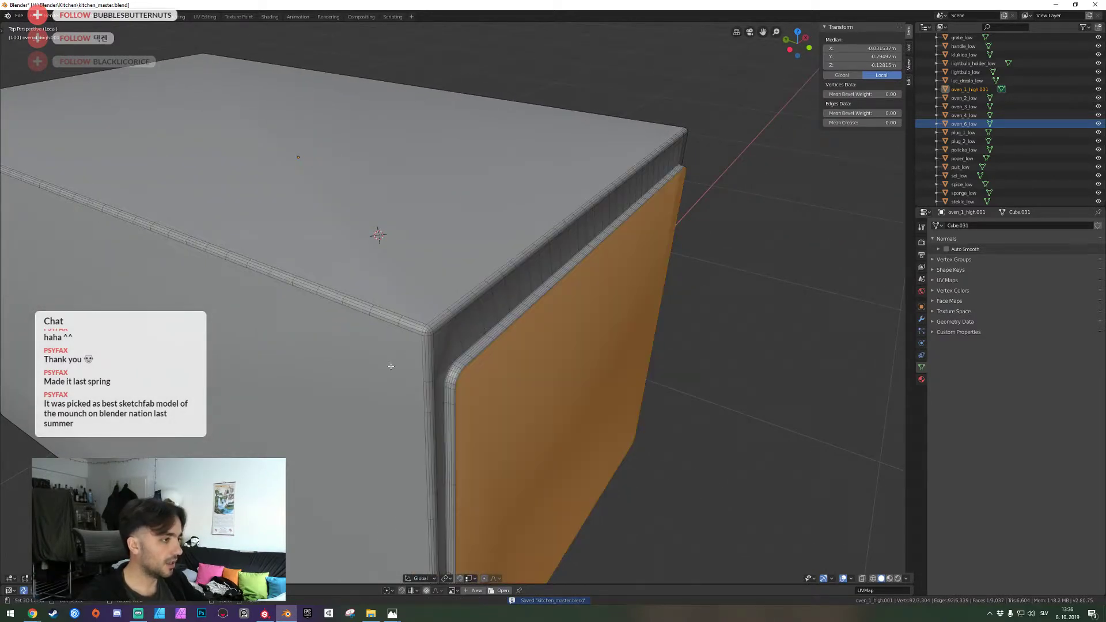
Switch to edge selection and select the lengthwise edge loops around the rounded rim of the raised side panel
scroll(447, 314, "up", 5)
key("2")
middle_click_drag(448, 298, 464, 357)
left_click(464, 356, "alt+shift")
left_click(460, 355, "alt+shift")
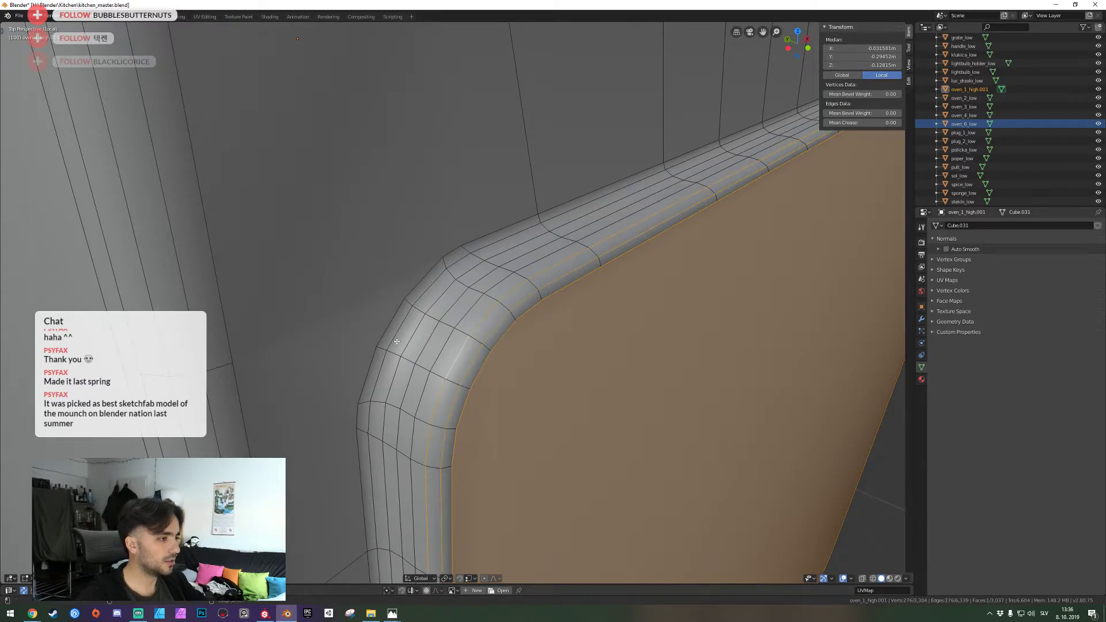
left_click(397, 338, "alt+shift")
left_click(407, 341, "alt+shift")
Try to dissolve the selected loops together with the flat panel's outline
key("ctrl+x")
scroll(411, 343, "down", 8)
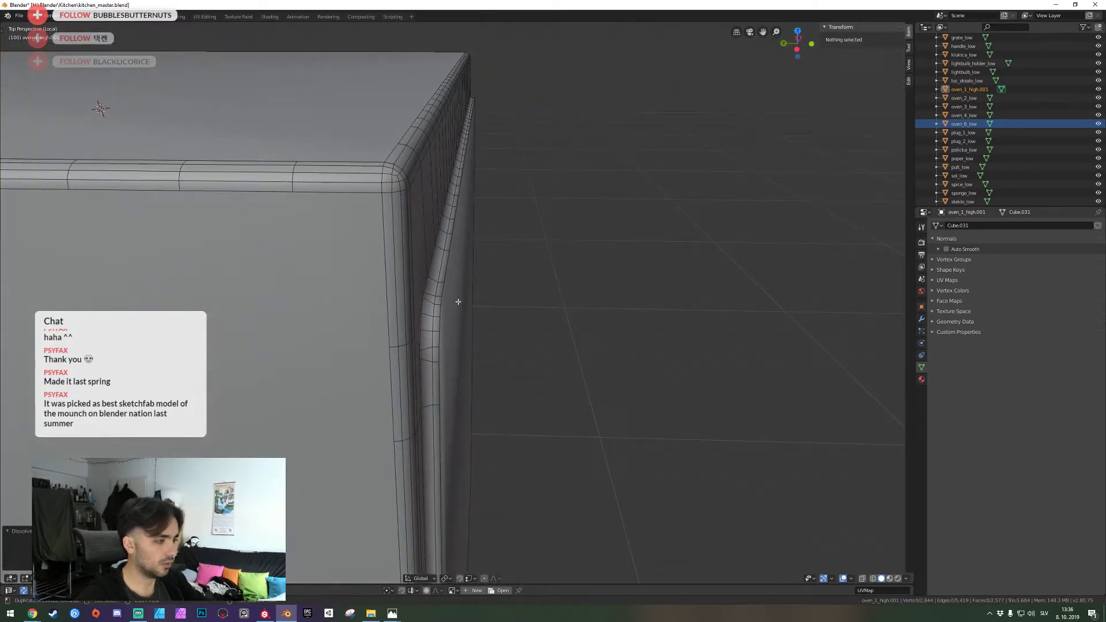
key("ctrl+z")
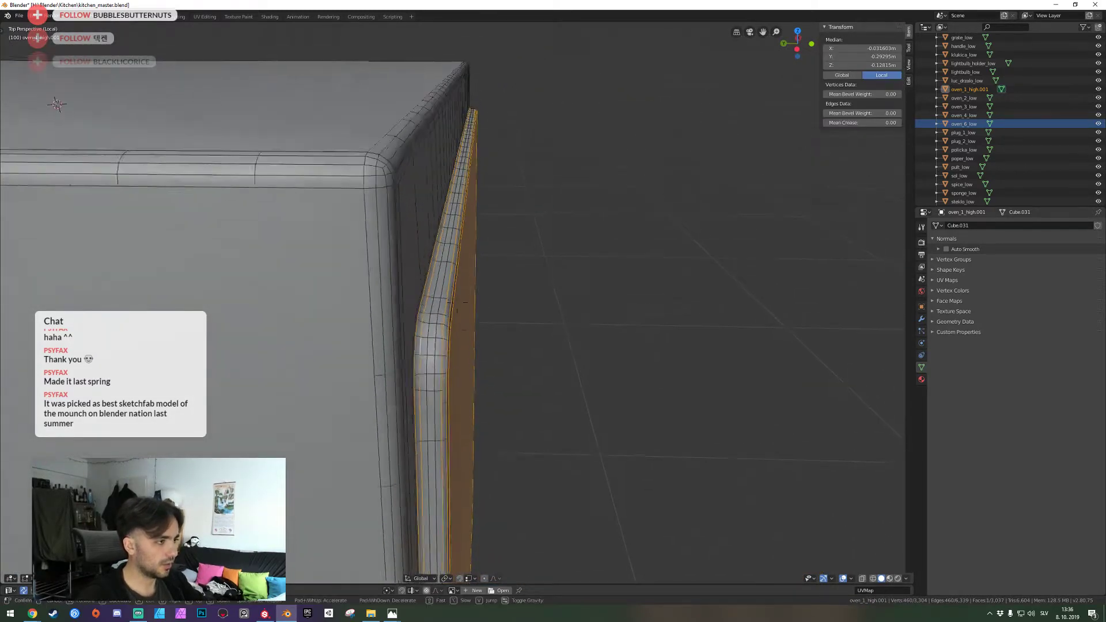
Remove the flat panel's outline from the selection and dissolve the extra lengthwise loops in the panel's rounded rim
scroll(459, 302, "up", 8)
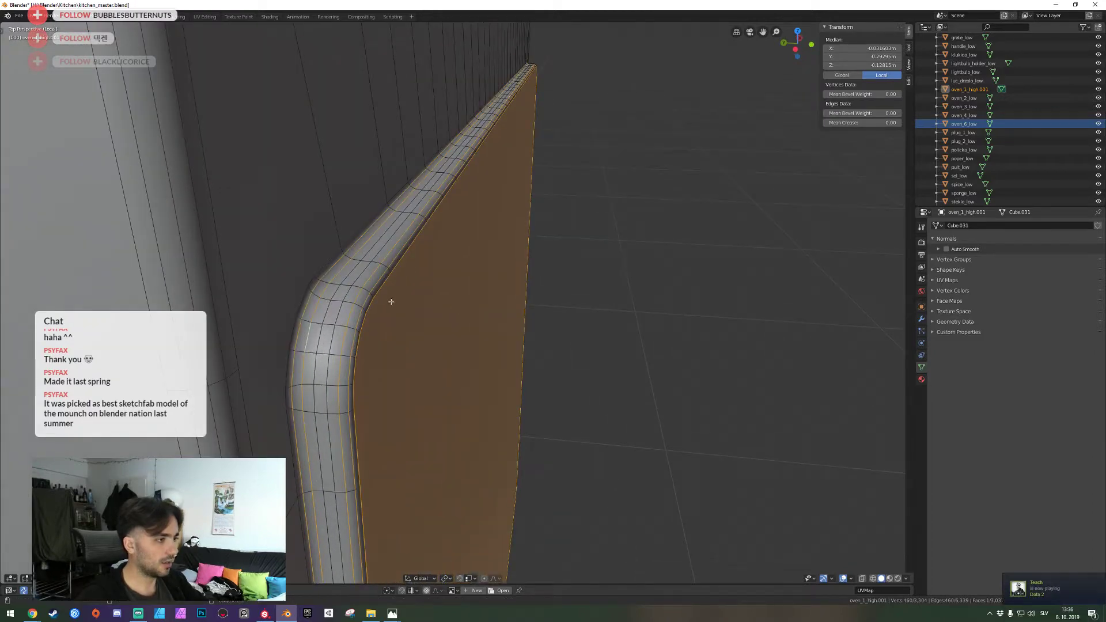
left_click(391, 301, "shift")
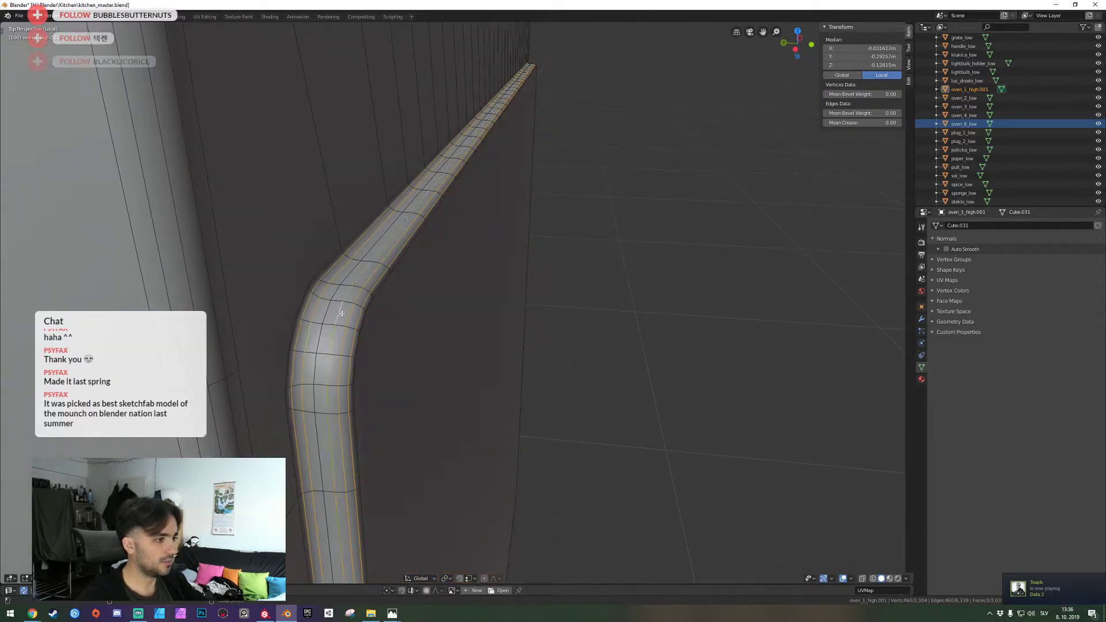
key("ctrl+x")
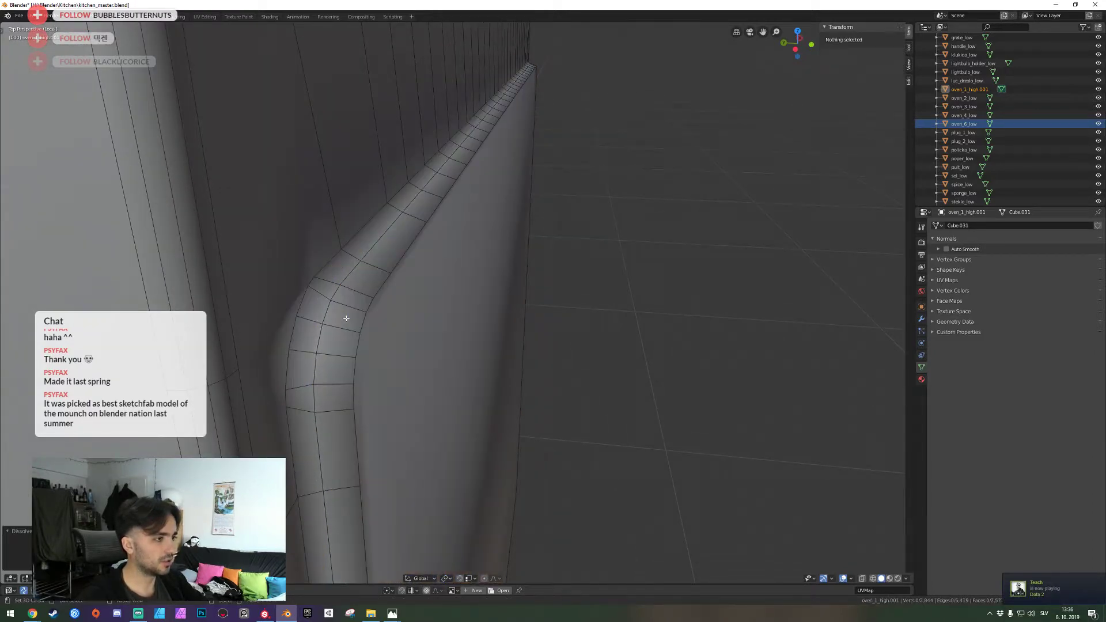
key("ctrl+z")
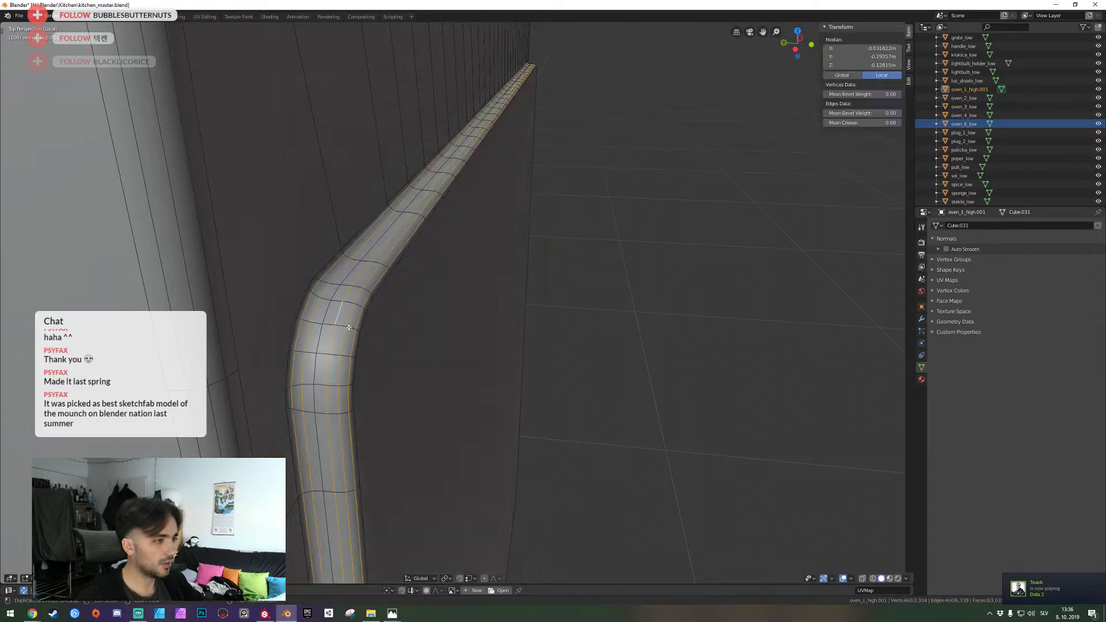
key("ctrl+x")
Select two lengthwise edge loops in the rounded vertical corner between the raised panel side and the densely meshed side, and dissolve them
key("shift+grave")
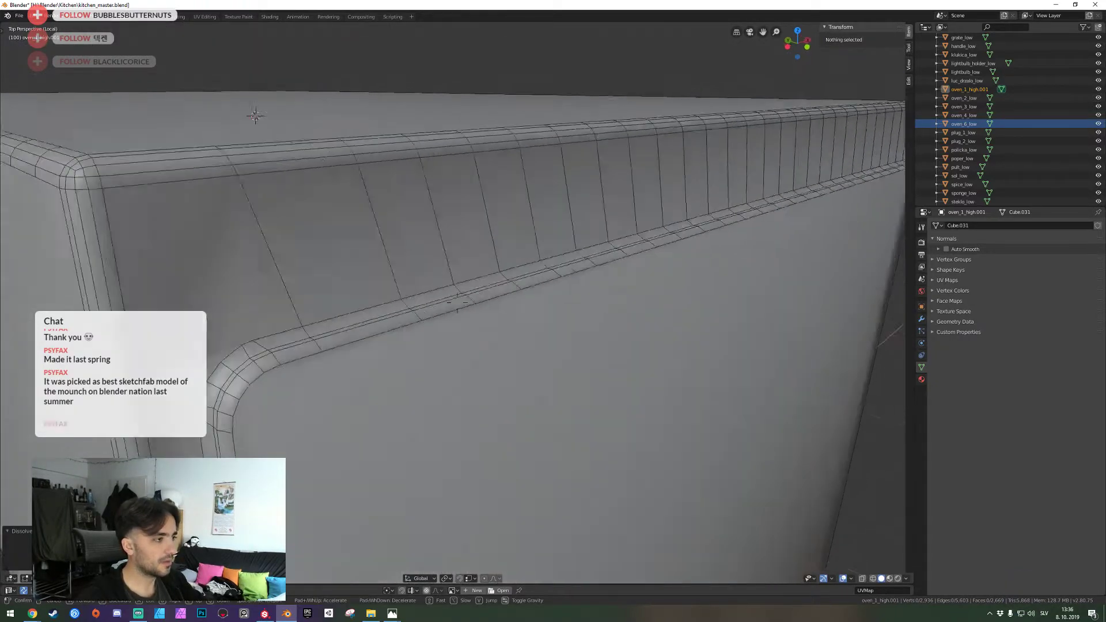
key("s")
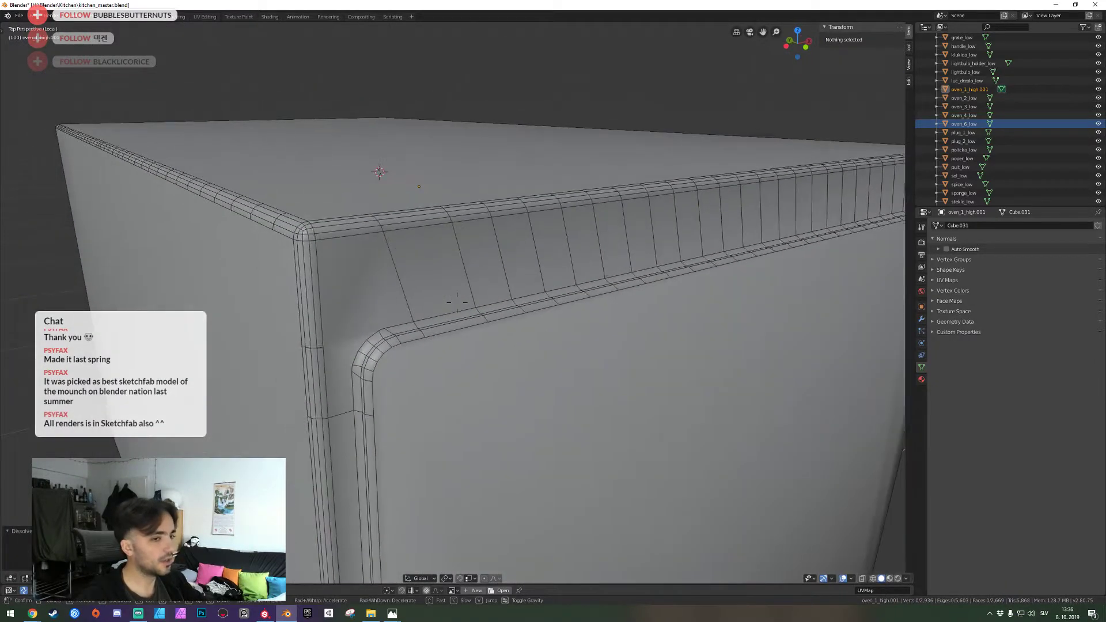
key("a")
key("w")
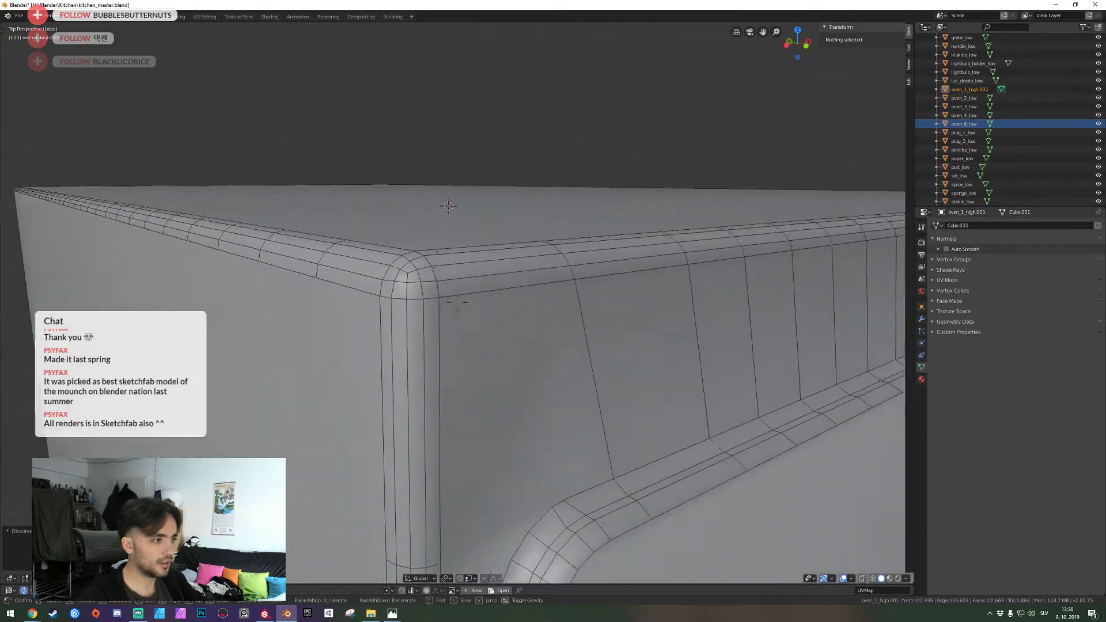
key("s")
key("d")
key("a")
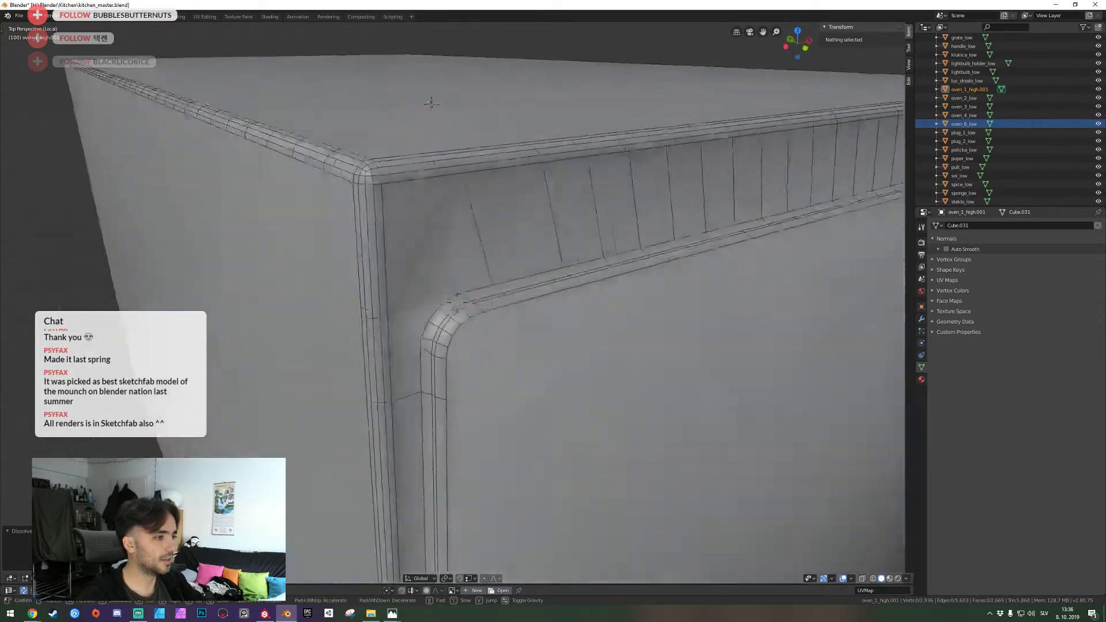
key("q")
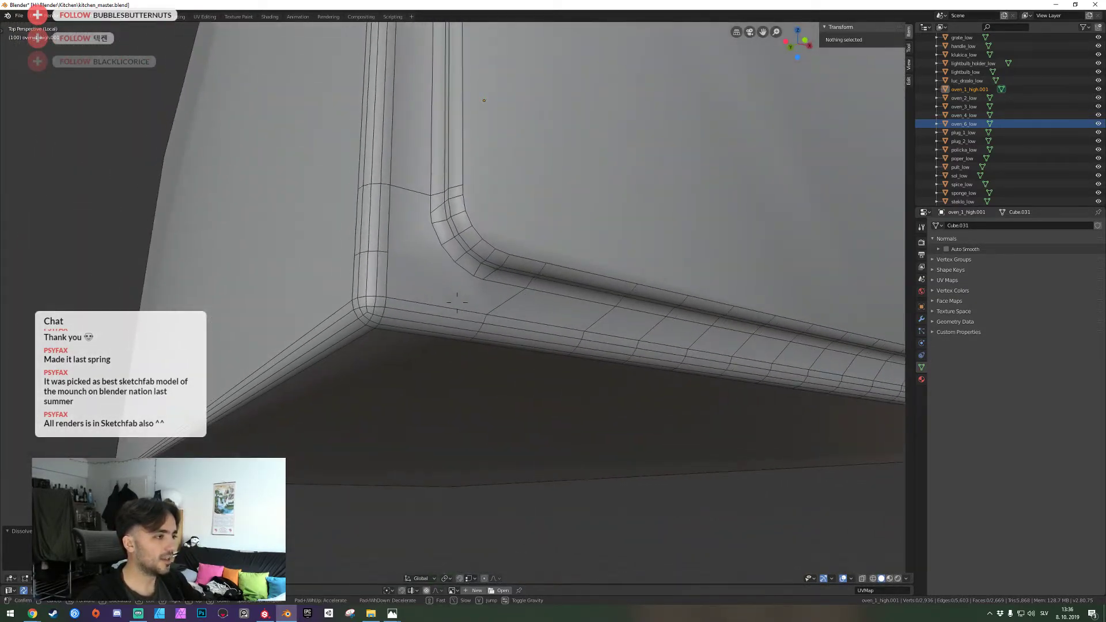
key("d")
key("e")
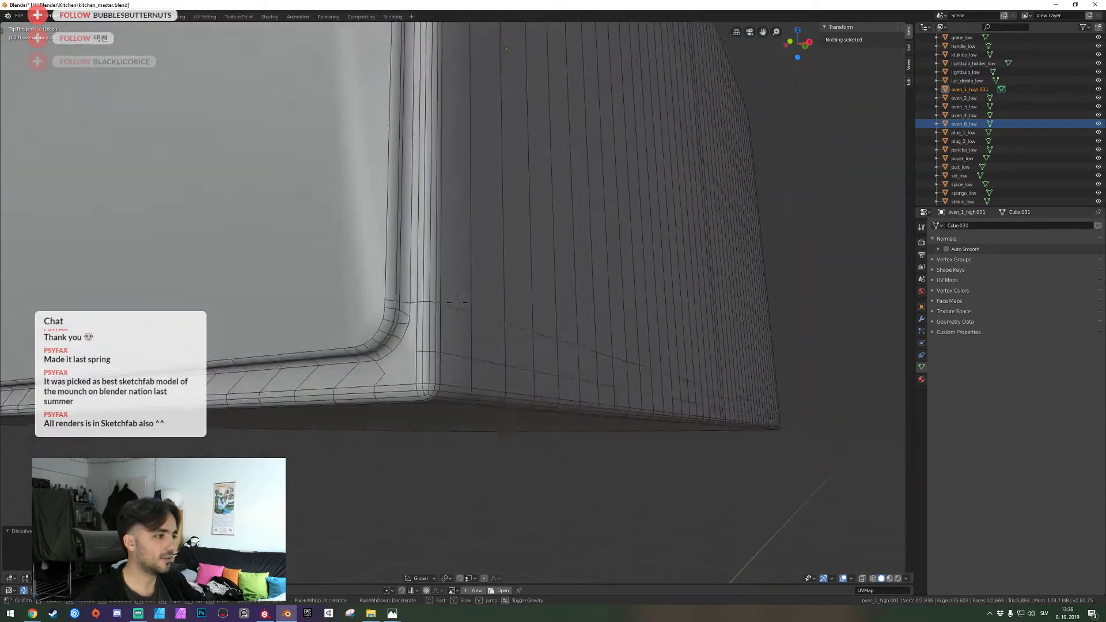
key("w")
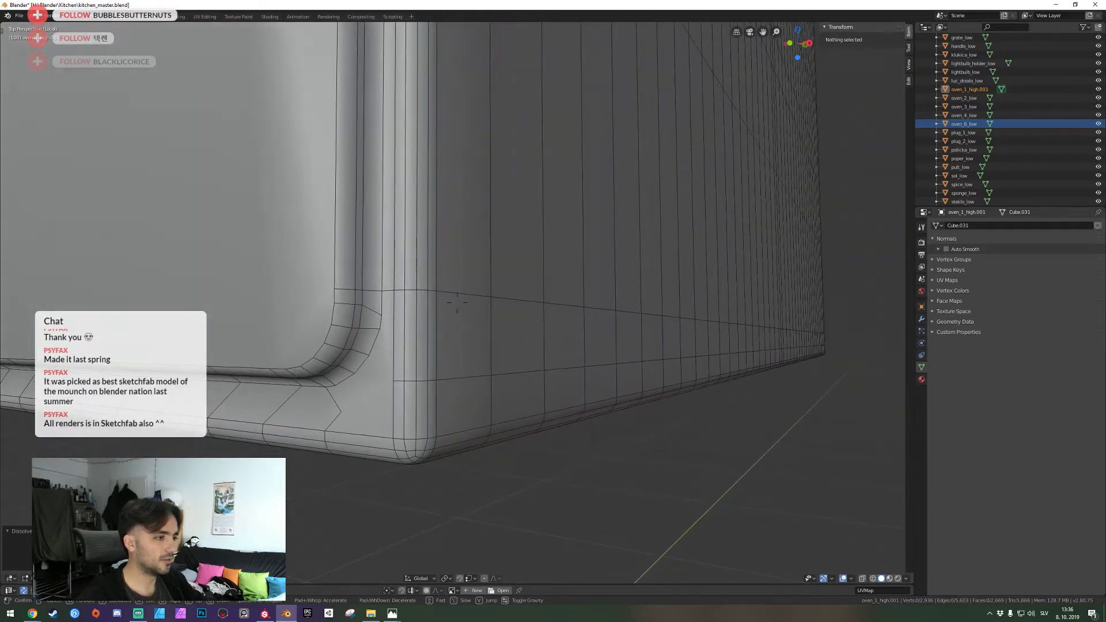
left_click(457, 302)
left_click(402, 331, "alt")
left_click(422, 342, "alt+shift")
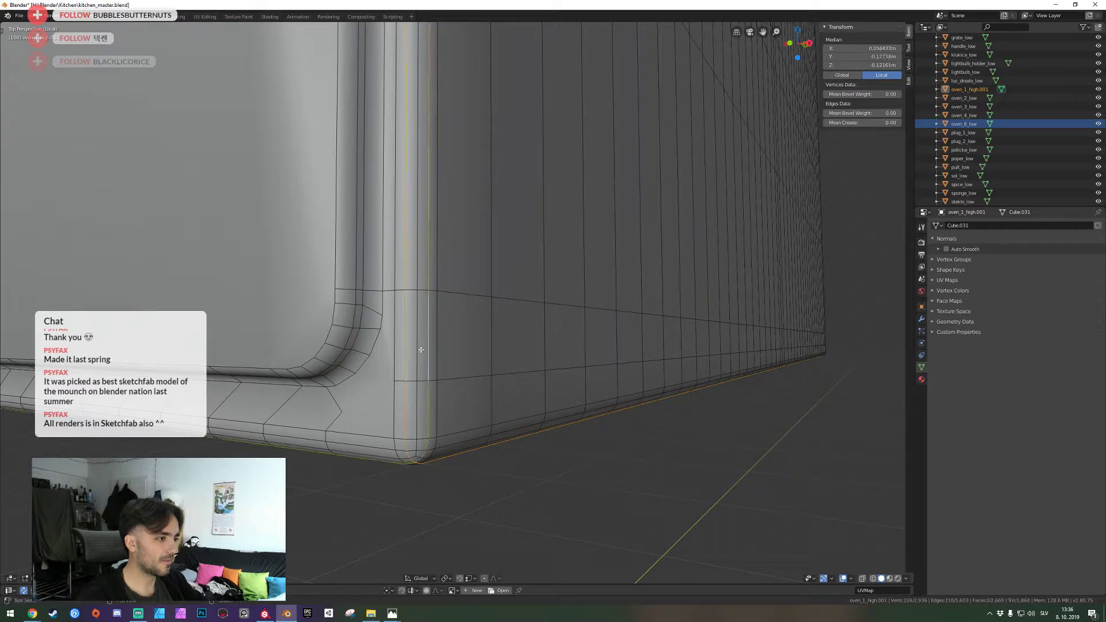
middle_click_drag(422, 342, 461, 249)
key("ctrl+x")
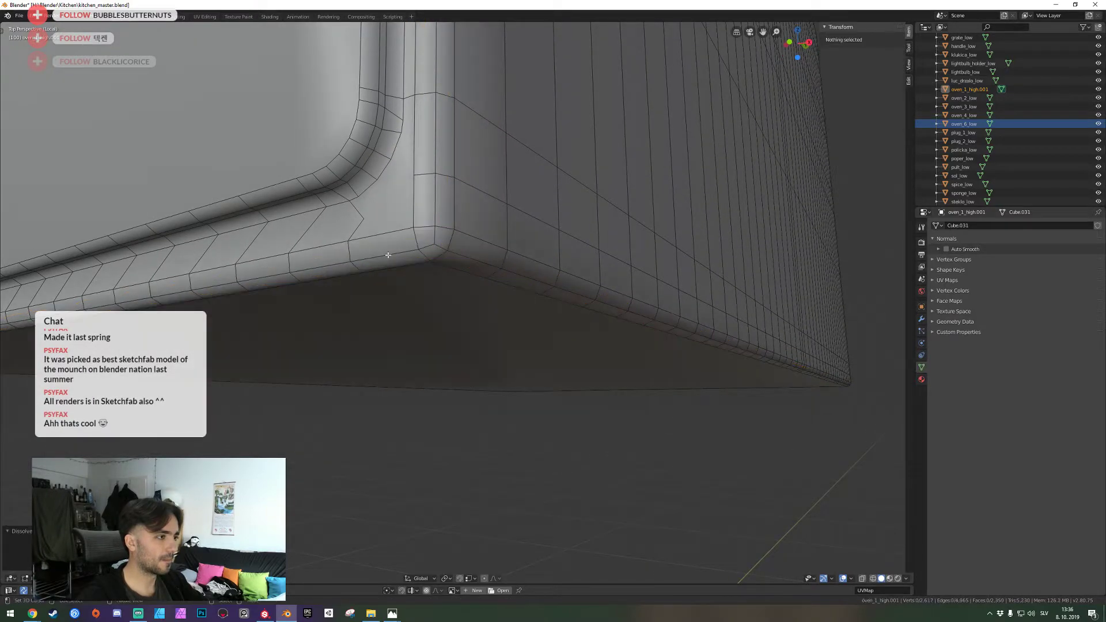
Dissolve the extra edge loop in the bevel at the body's upper corner beside the densely meshed side
key("shift+grave")
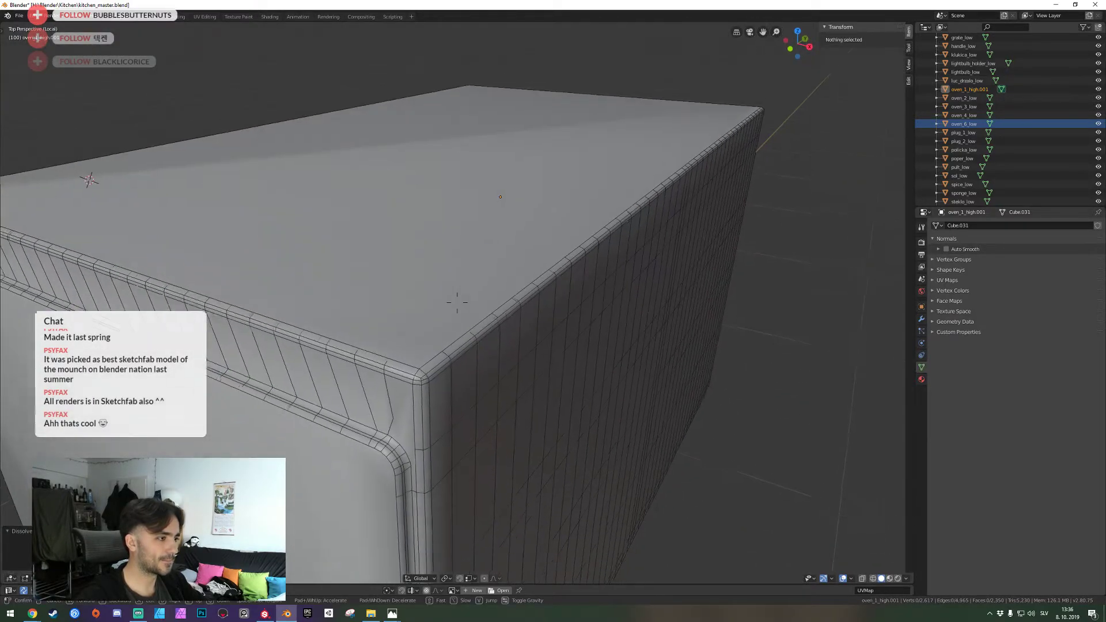
key("w")
key("q")
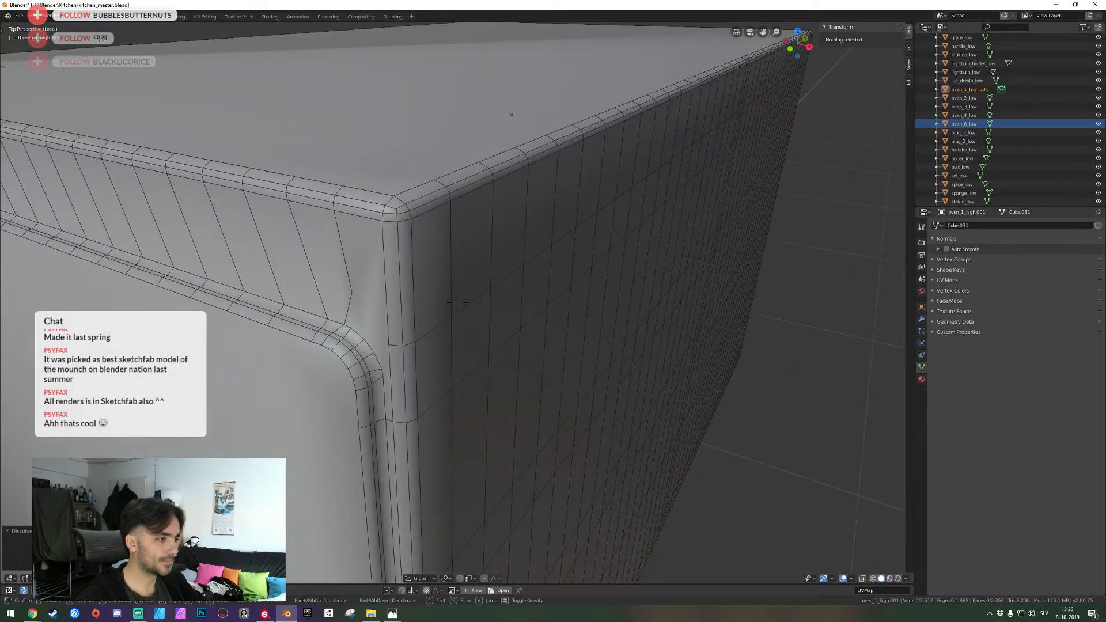
left_click(457, 302)
left_click(413, 216, "alt")
key("ctrl+x")
Dissolve the middle edge loop of the top bevel above the raised side panel
key("shift+grave")
key("a")
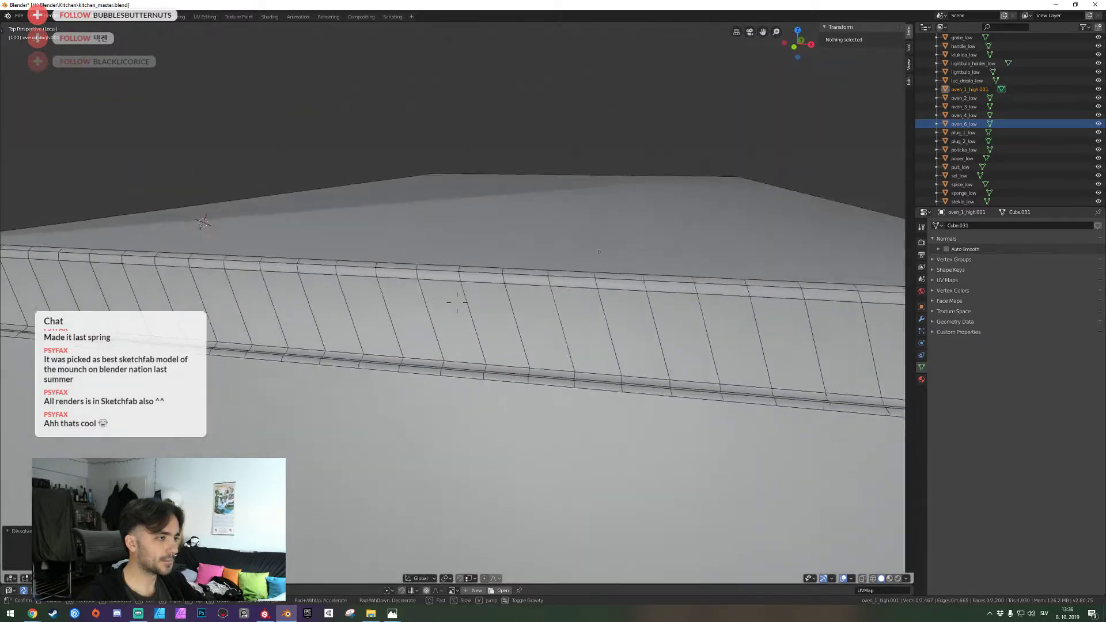
key("w")
left_click(454, 303)
left_click(475, 319, "alt")
key("shift+grave")
key("d")
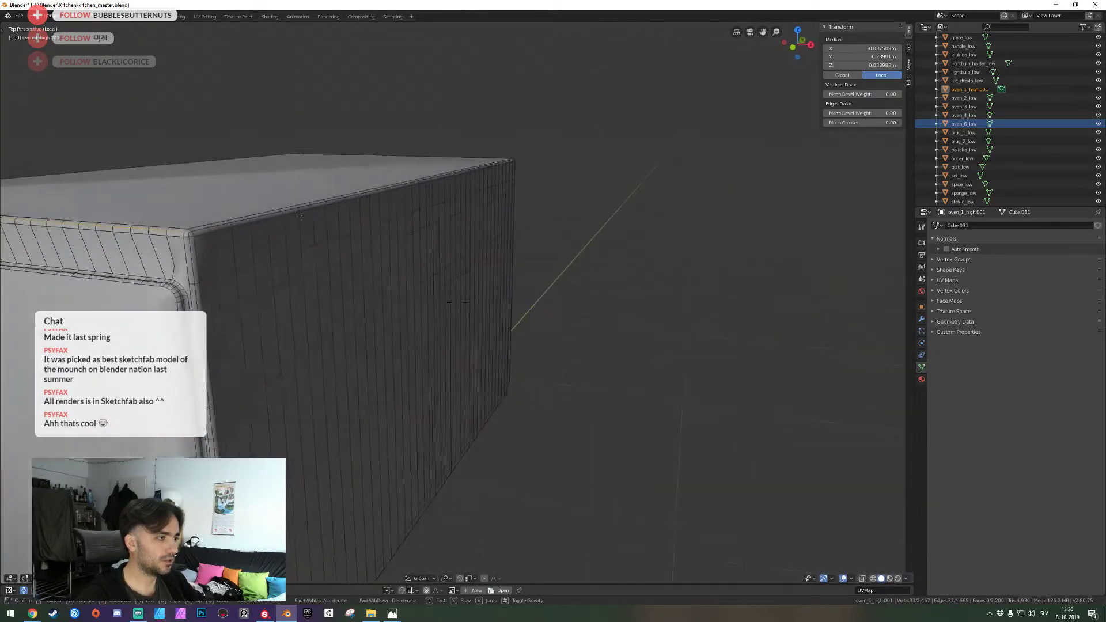
left_click(457, 302)
key("ctrl+x")
key("Tab")
key("Tab")
Dissolve the extra edge loop in the top bevel along the densely meshed side
key("shift+grave")
key("w")
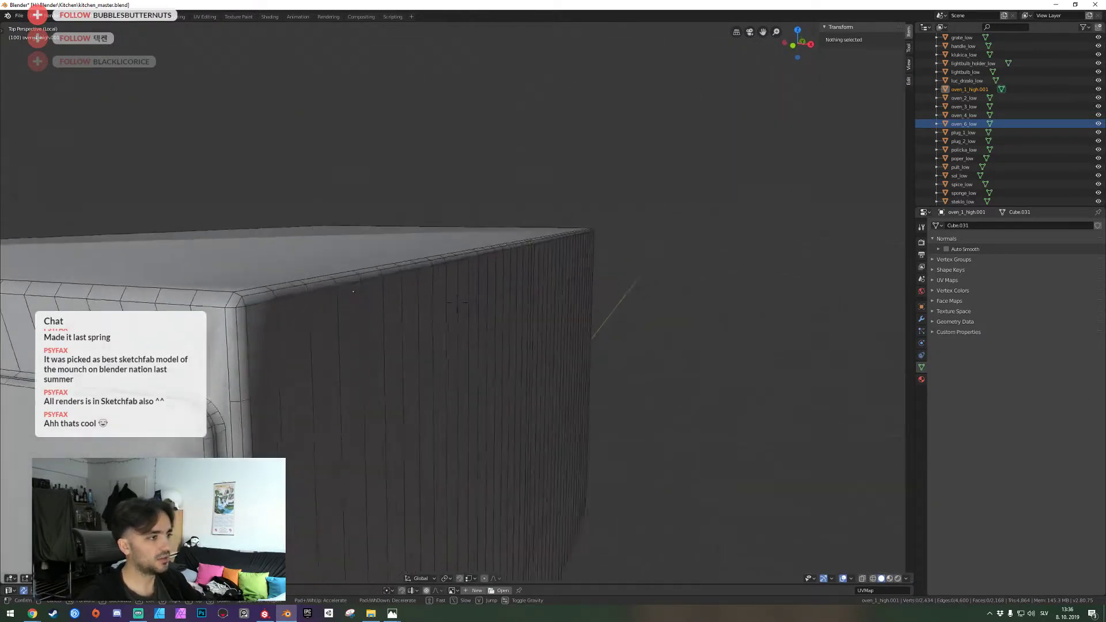
left_click(458, 302)
left_click(361, 306, "alt")
key("ctrl+x")
Dissolve the extra edge loops in the body's lower bevels, including the one continuing up the smooth side's vertical corner
key("shift+grave")
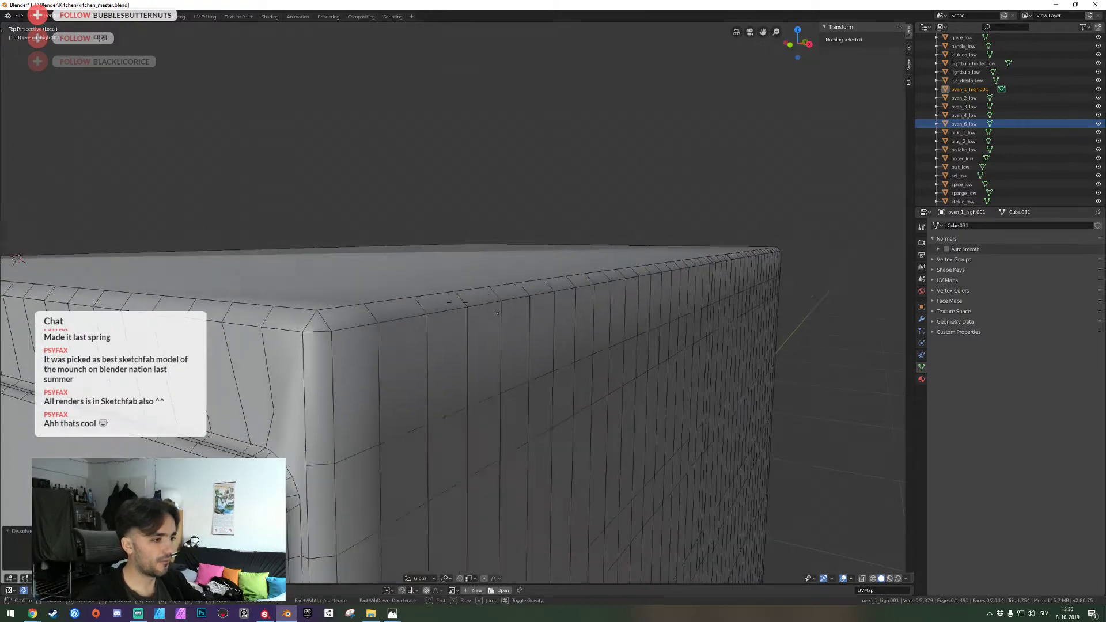
key("w")
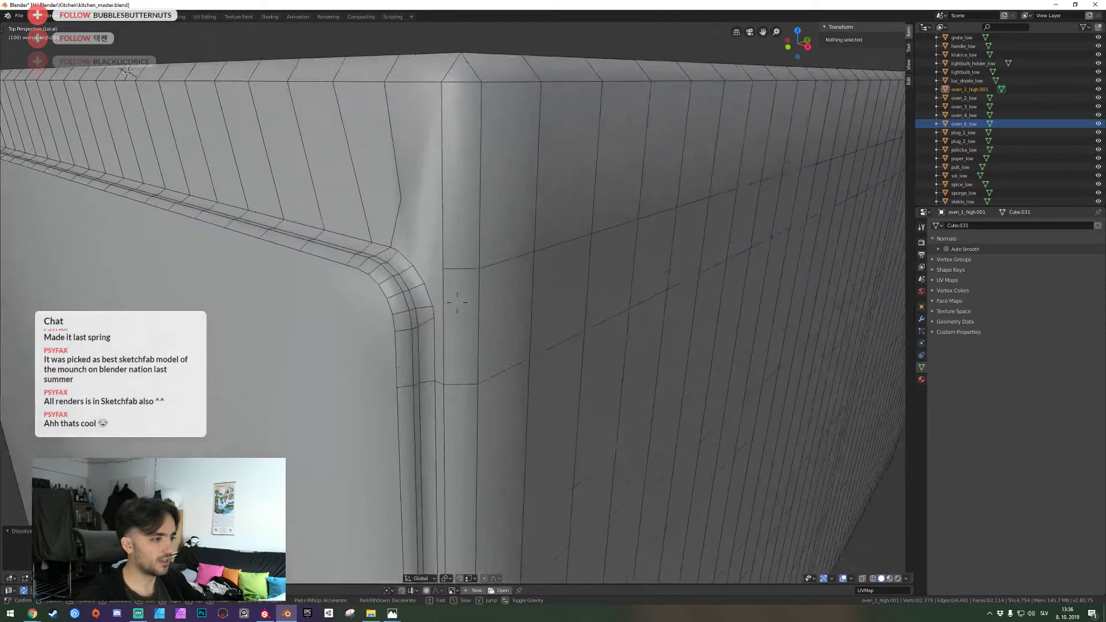
left_click(458, 302)
key("shift+grave")
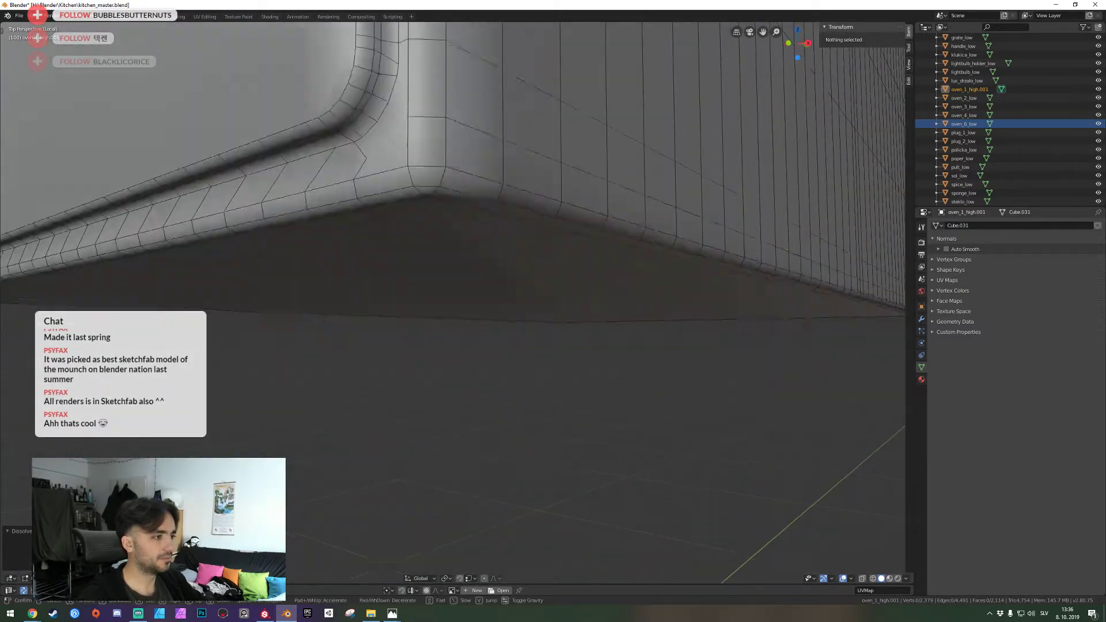
left_click(457, 302)
left_click(457, 302, "alt")
key("ctrl+x")
key("shift+grave")
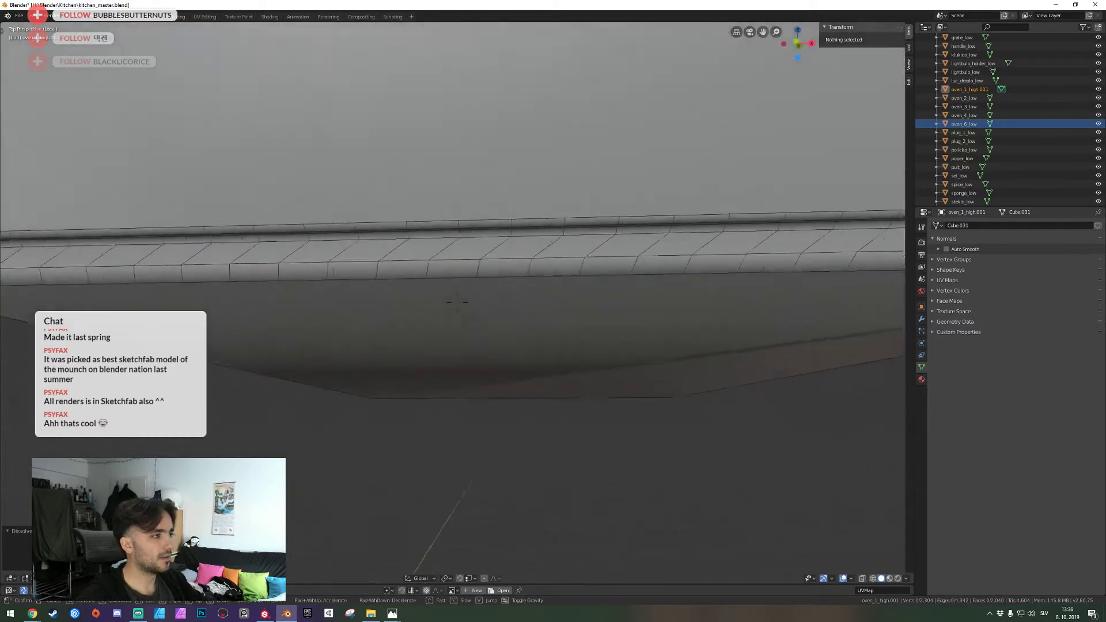
left_click(457, 302)
left_click(370, 314, "alt")
key("ctrl+x")
Try to dissolve a row of bevel vertices along the smooth side's upper edge
key("shift+grave")
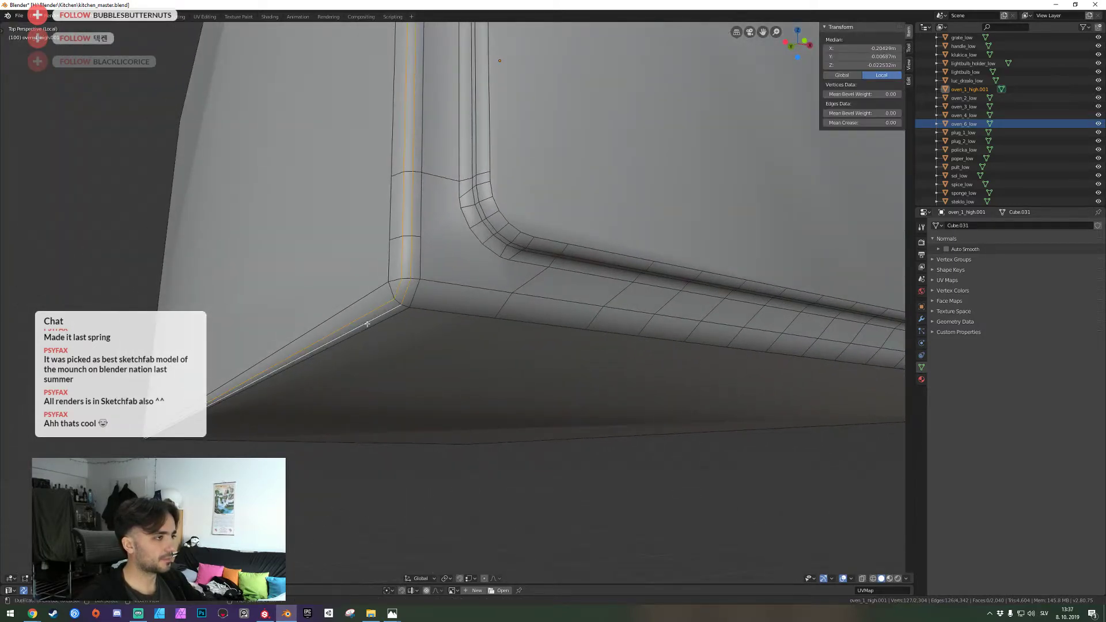
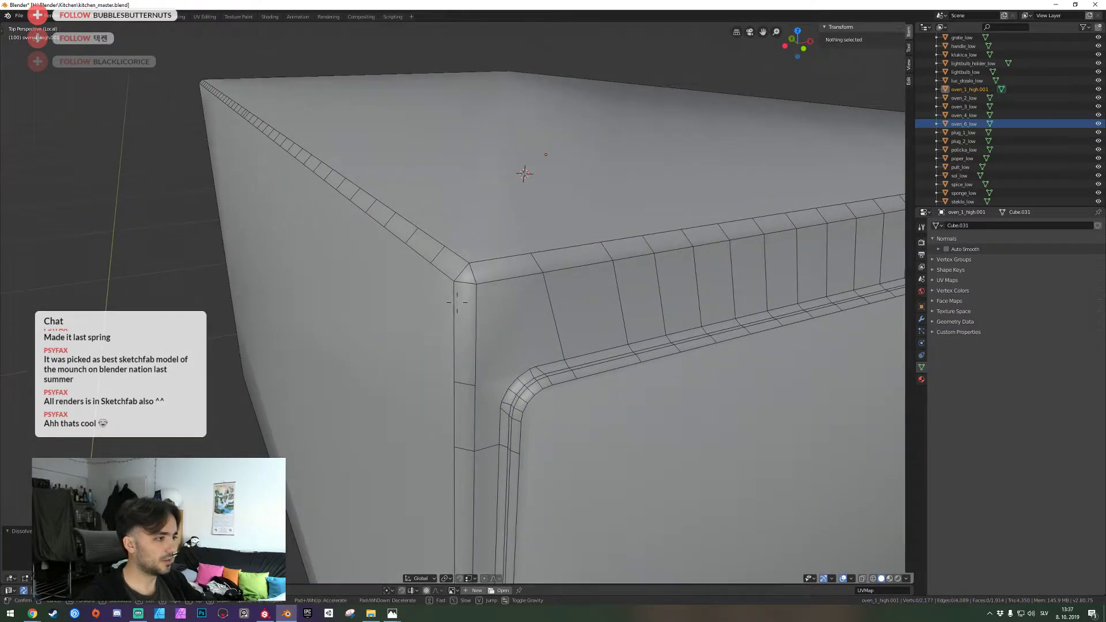
left_click(451, 307)
key("1")
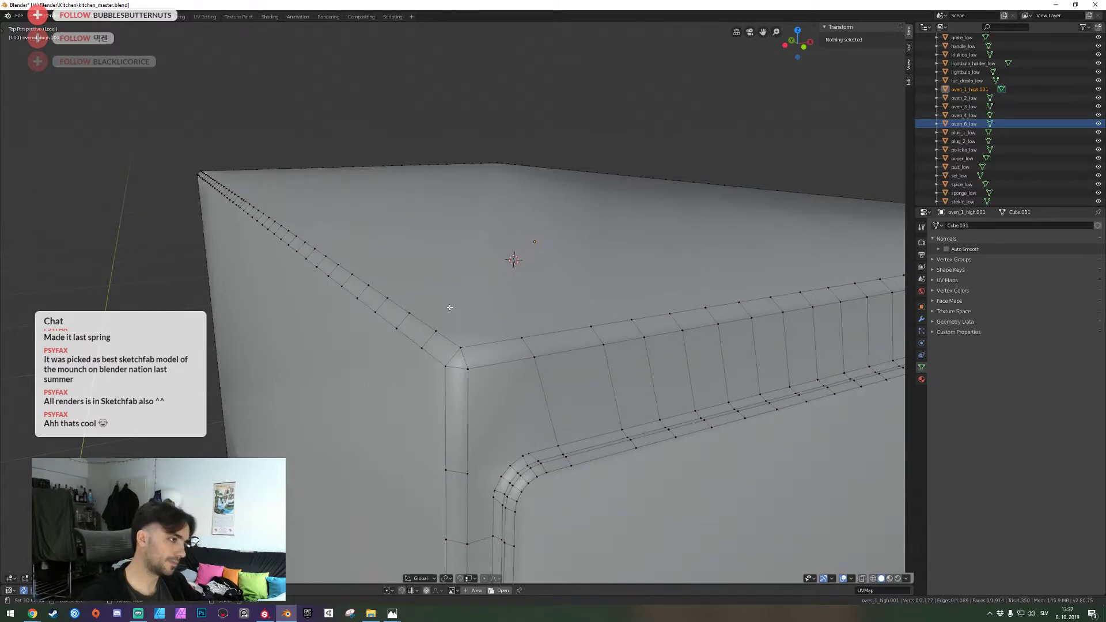
key("shift+grave")
key("a")
left_click(461, 274)
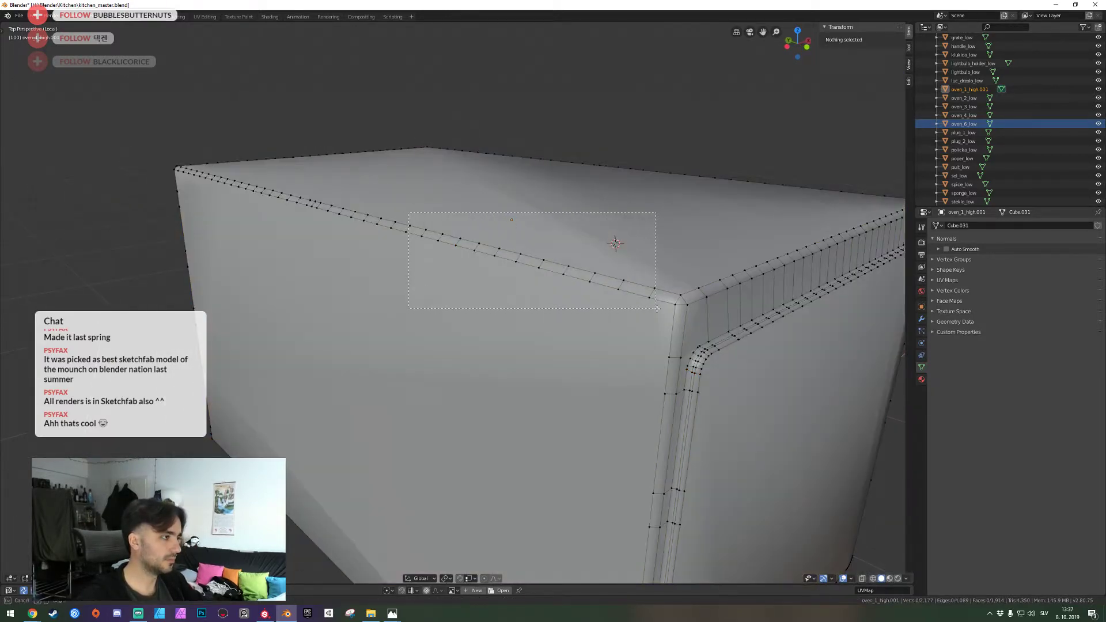
left_click_drag(657, 308, 658, 308)
key("ctrl+x")
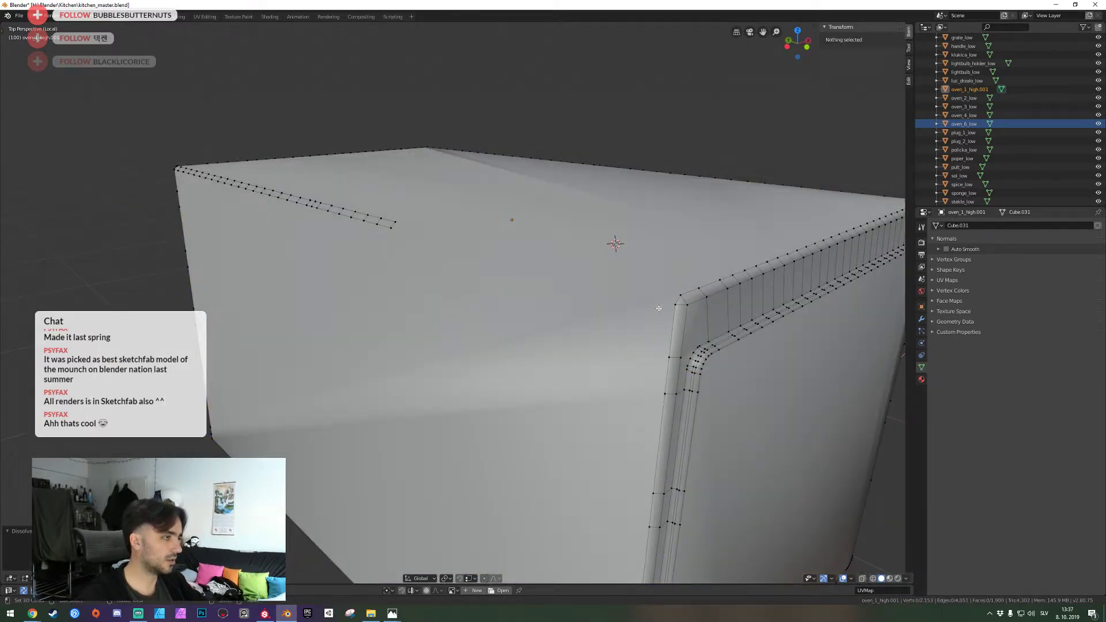
key("shift+grave")
key("a")
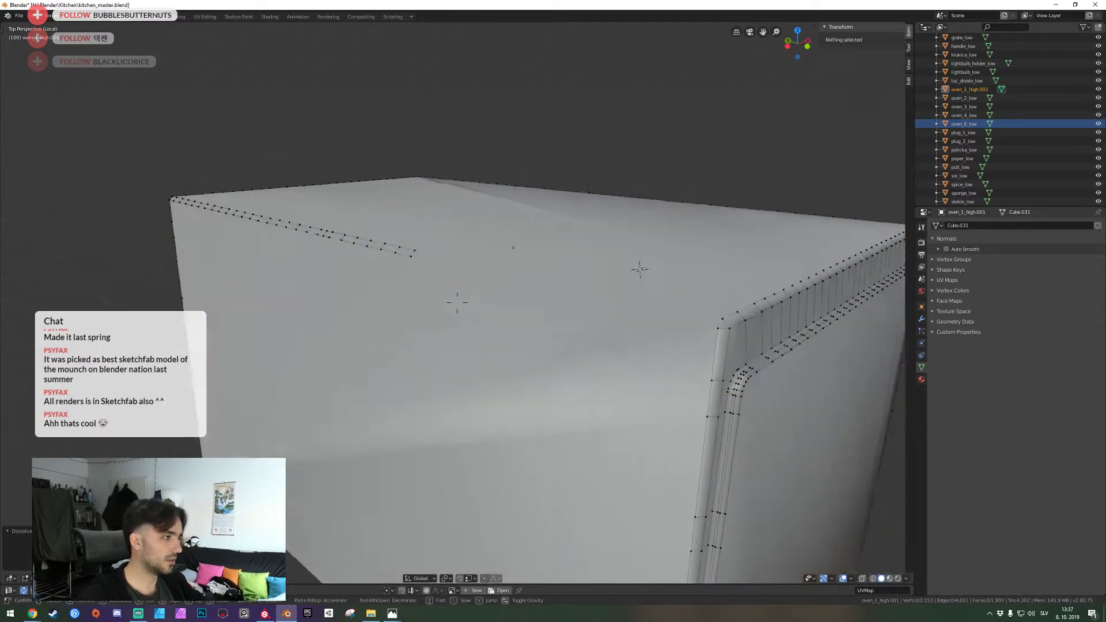
left_click(457, 302)
key("ctrl+z")
Dissolve the short cross edges near the top of the vertical corner bevel between the smooth side and the raised panel side
key("shift+grave")
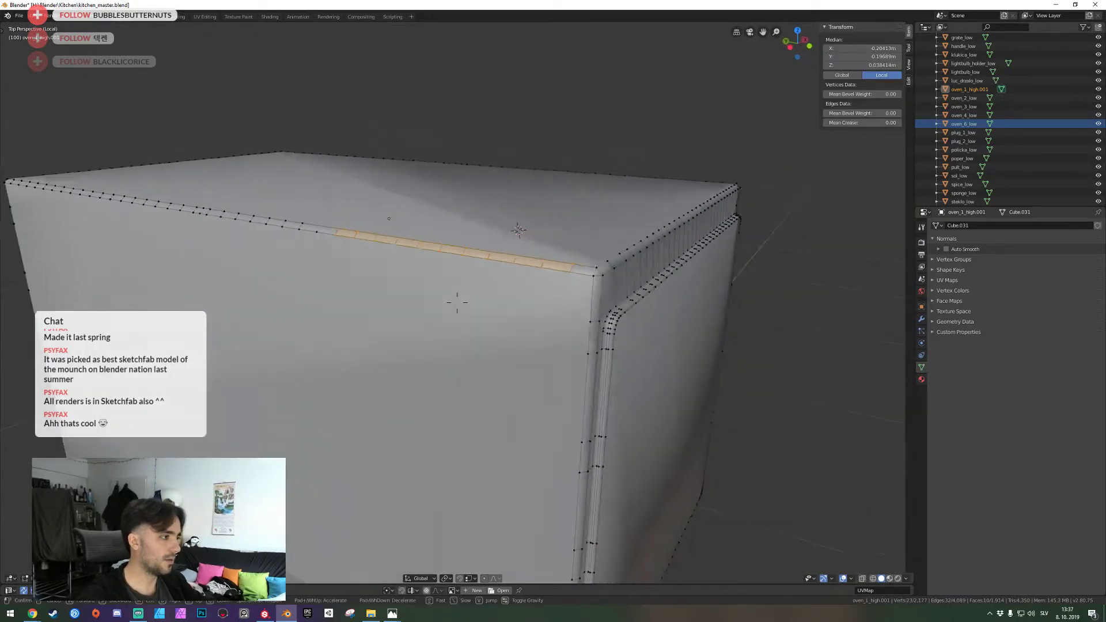
left_click(457, 302)
key("ctrl+x")
left_click(474, 373)
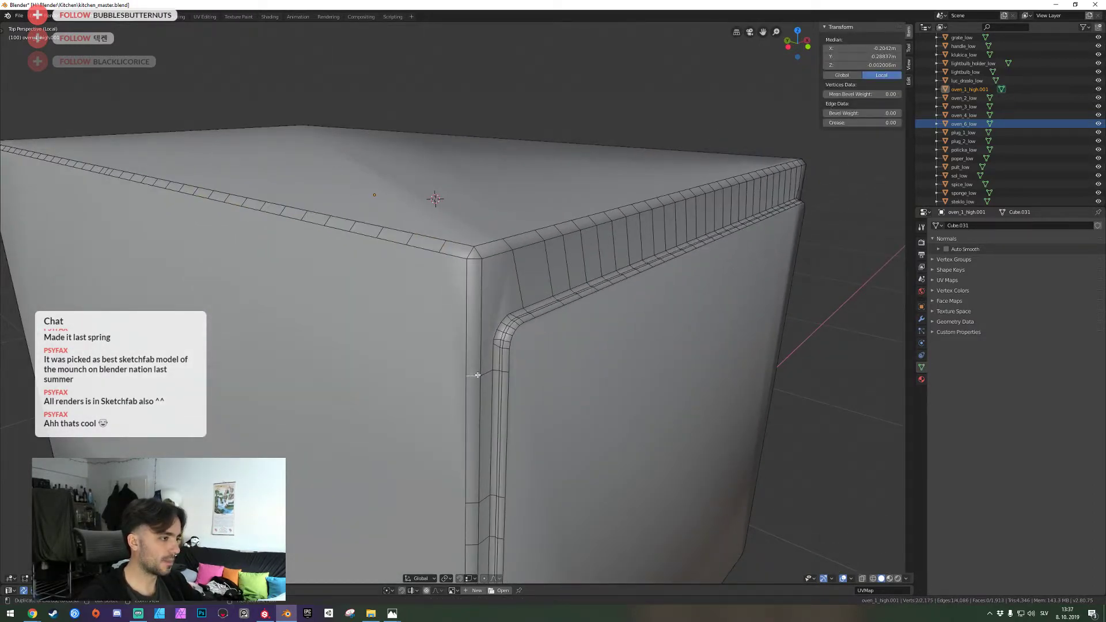
key("ctrl+x")
Dissolve the short cross edges linking the vertical corner bevel to the raised panel's rim, just below the rim's rounded upper corner
key("shift+grave")
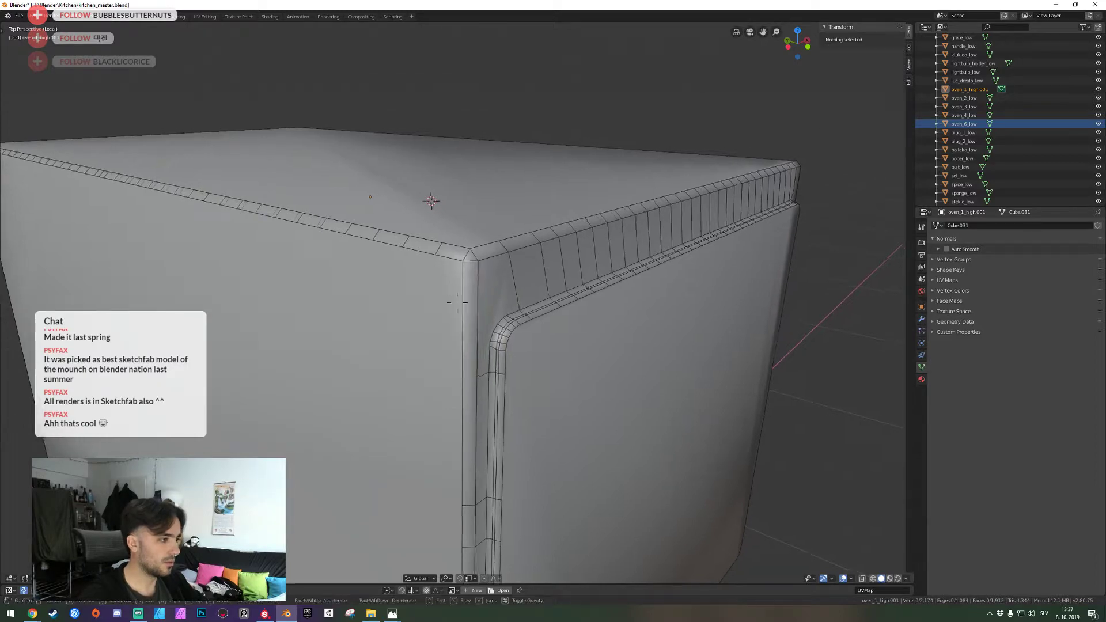
key("w")
left_click(457, 303)
left_click(455, 230, "alt")
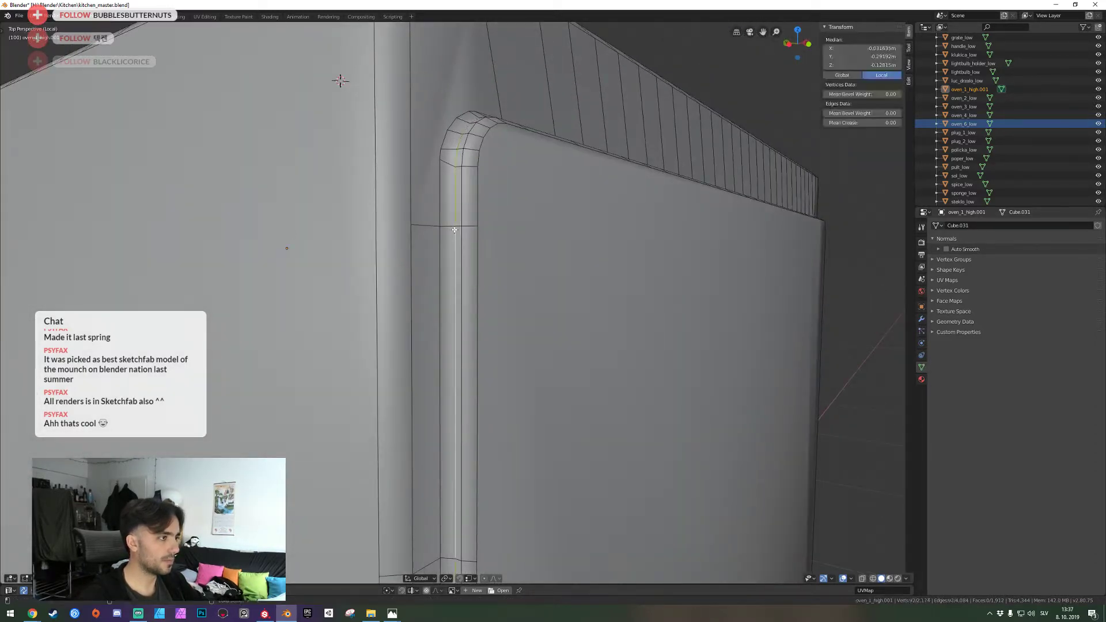
left_click(450, 227, "alt")
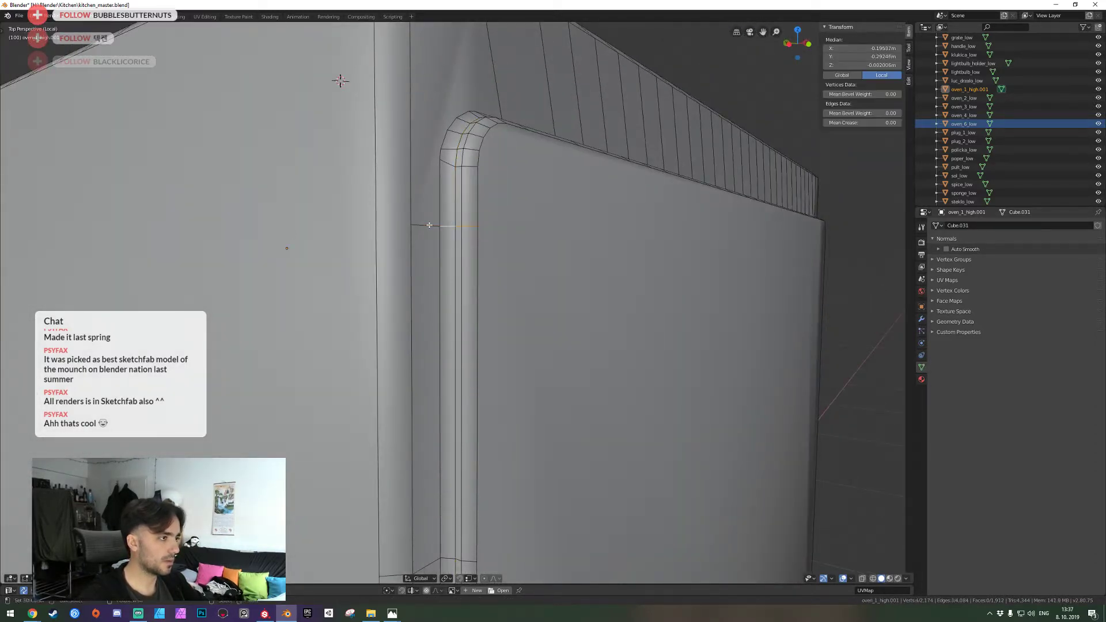
key("ctrl+x")
Try to dissolve the rows of vertices crossing the vertical corner bevel and the raised panel's rim farther down
key("shift+grave")
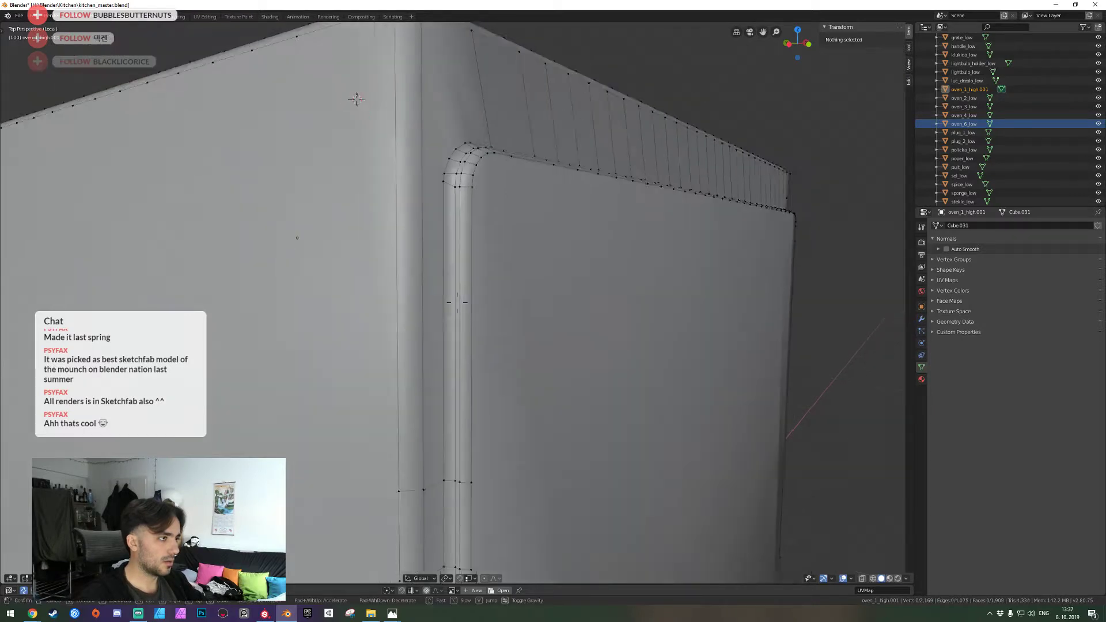
key("s")
key("w")
left_click(457, 303)
left_click_drag(410, 246, 558, 358)
key("ctrl+x")
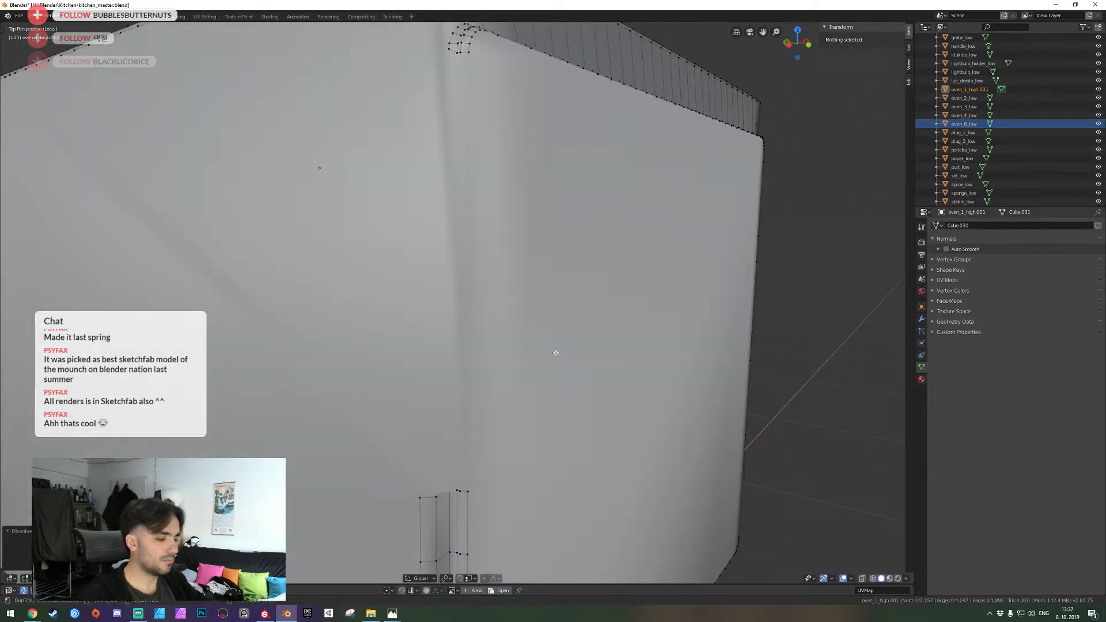
scroll(547, 355, "down", 3)
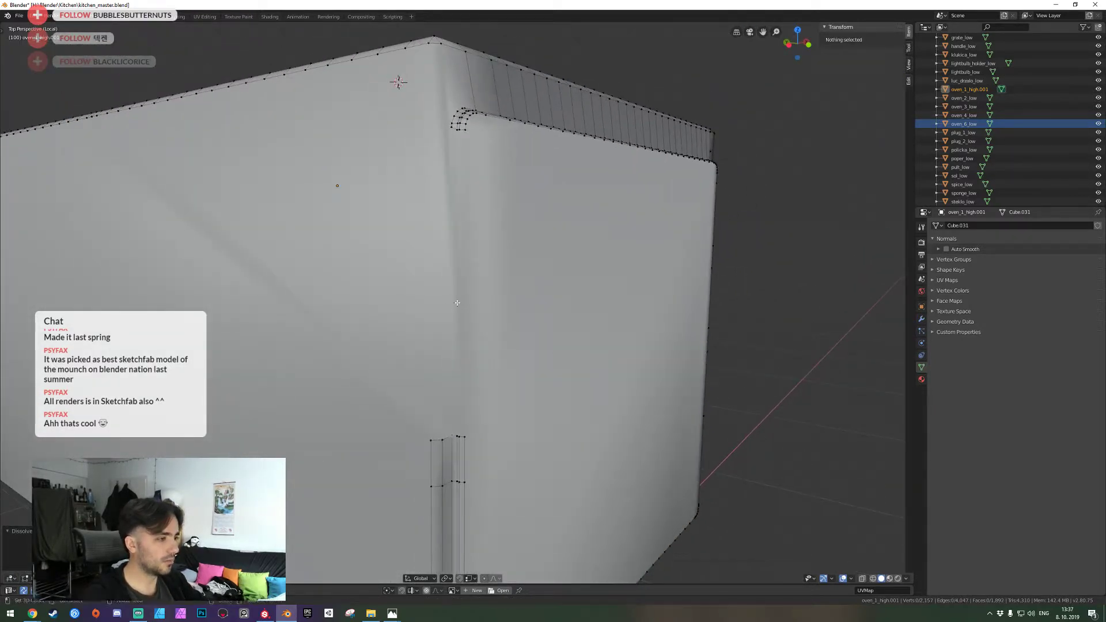
scroll(466, 314, "down", 5)
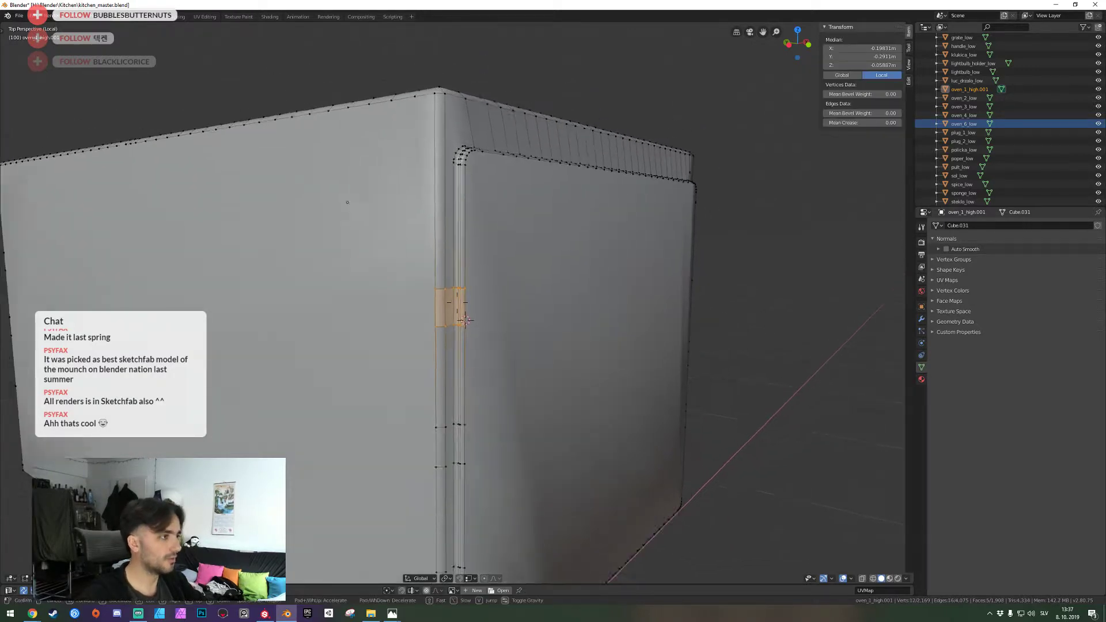
key("3")
mouse_move(457, 304)
middle_mouse_down()
mouse_move(458, 319)
mouse_move(443, 294)
mouse_move(462, 303)
middle_mouse_up()
right_click(458, 318, "alt")
right_click(453, 316, "shift")
right_click(468, 293, "shift")
scroll(462, 303, "up", 1)
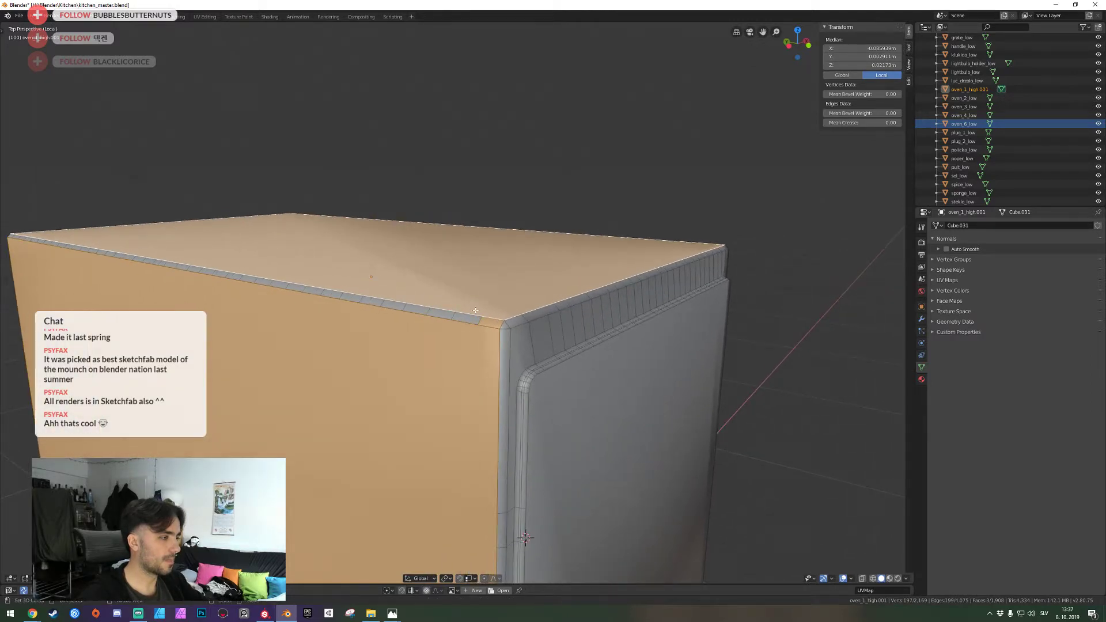
left_click(441, 315, "alt+shift")
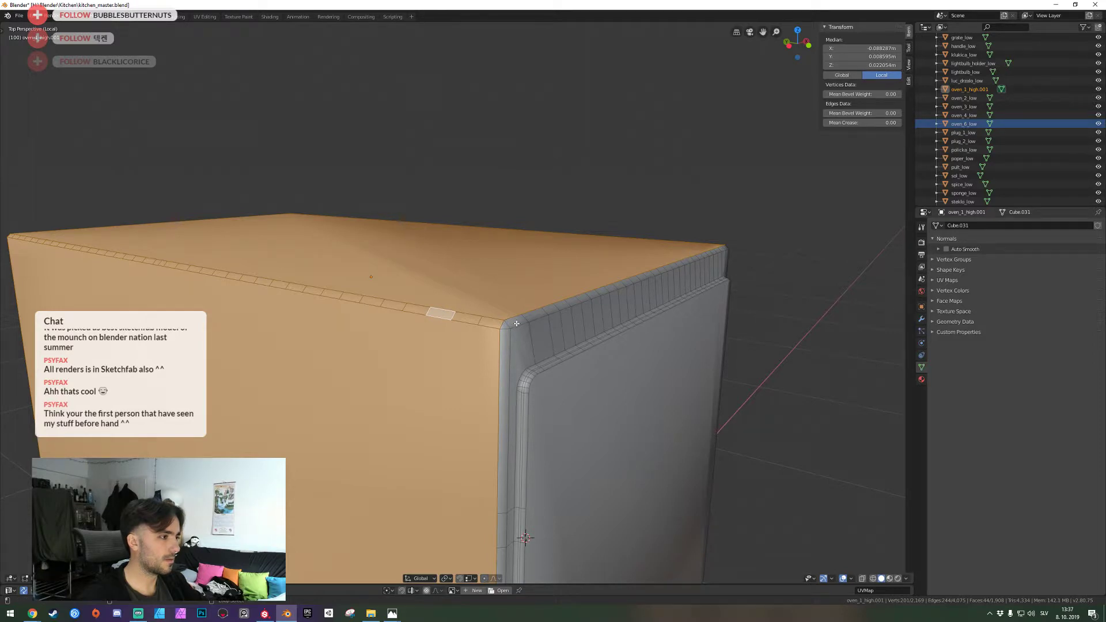
left_click(543, 329, "alt+shift")
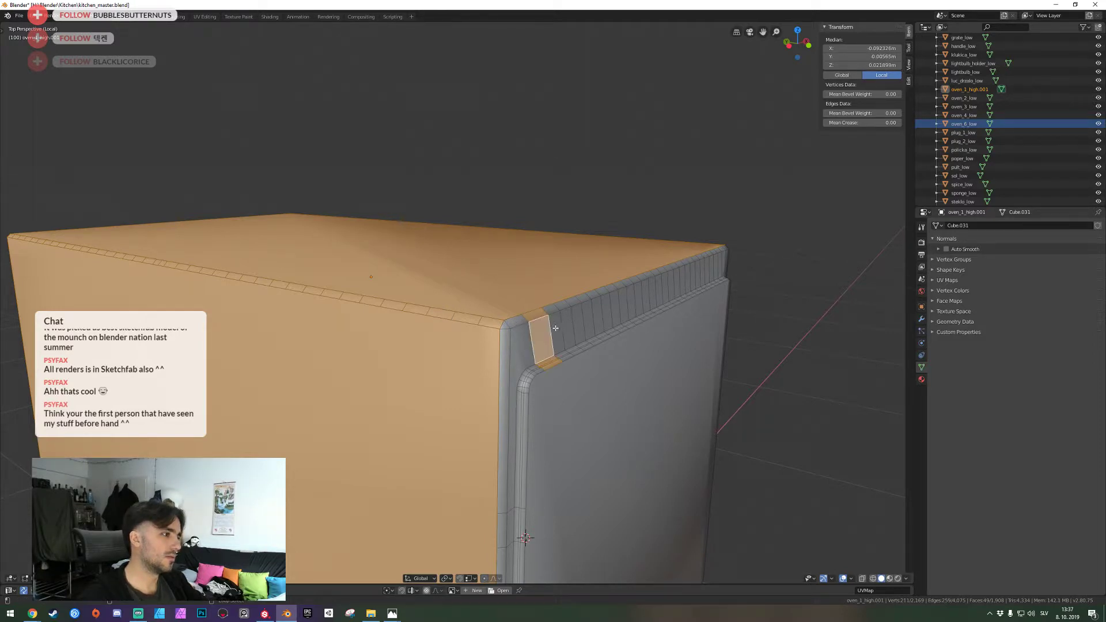
middle_click_drag(543, 337, 458, 303)
right_click(402, 302, "shift")
left_click(458, 303, "shift")
key("shift+grave")
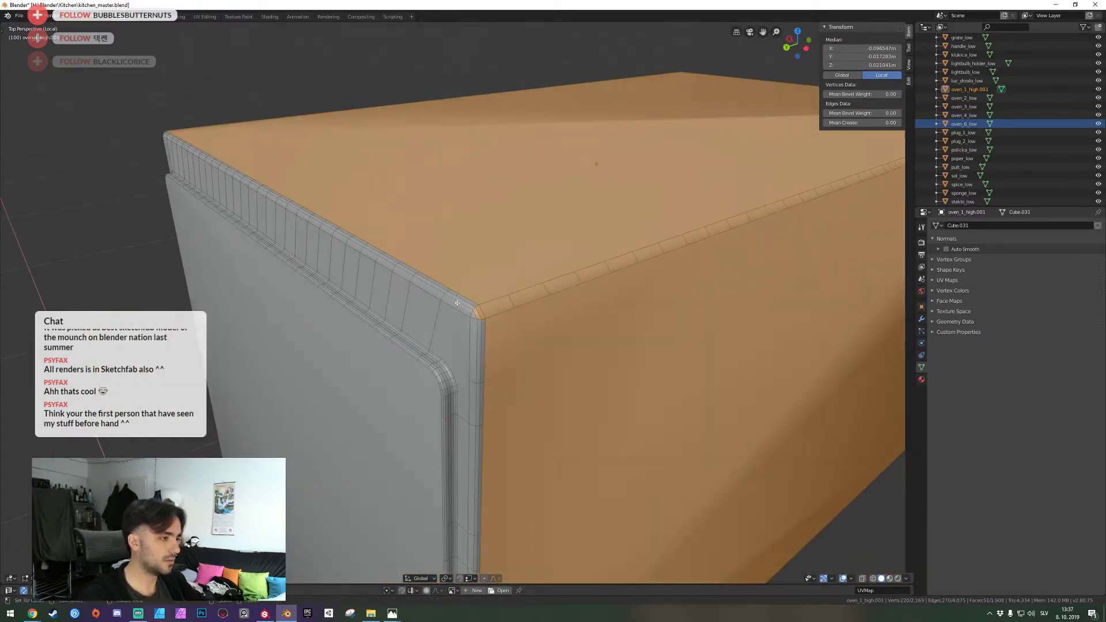
left_click(457, 302)
key("alt+a")
Dissolve the extra edge loops in the outer bevel around the opposite raised panel side, including its vertical corner
key("2")
right_click(457, 305, "alt")
right_click(457, 309, "alt+shift")
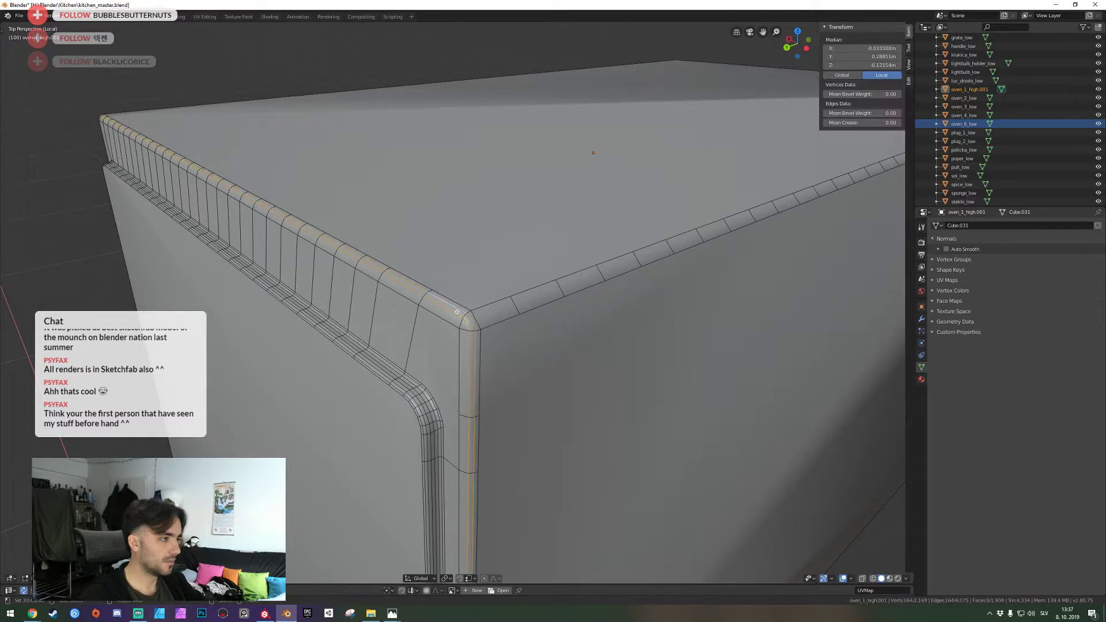
key("ctrl+x")
Dissolve the extra edge loops in the inner and outer curves of the rounded rim around the opposite side's raised panel
key("shift+grave")
key("w")
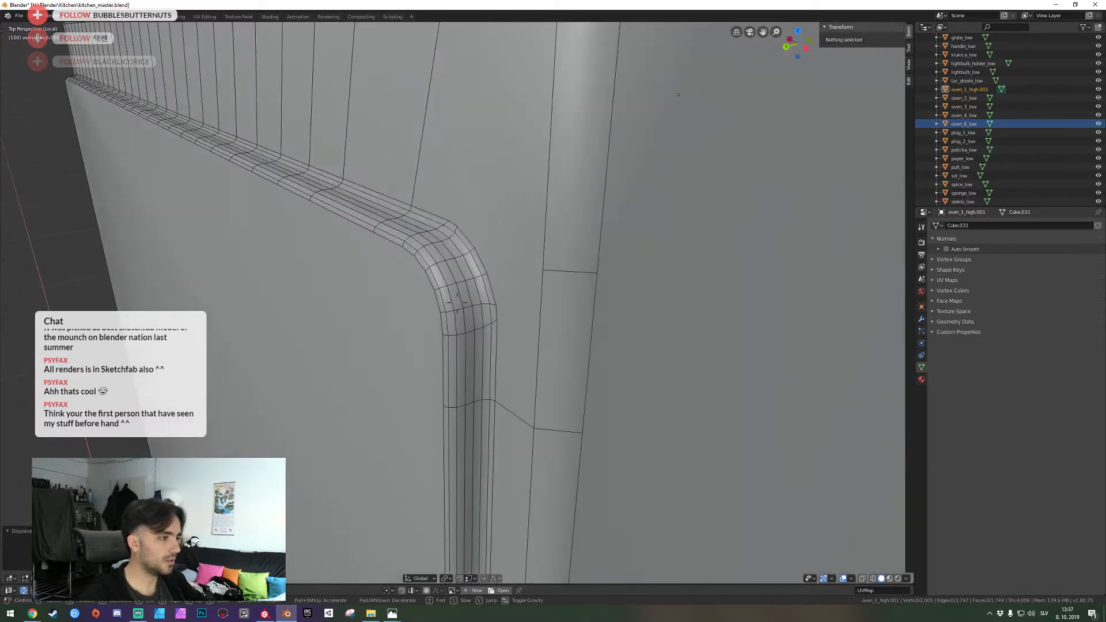
left_click(457, 303)
right_click(444, 301, "alt")
right_click(452, 300, "alt+shift")
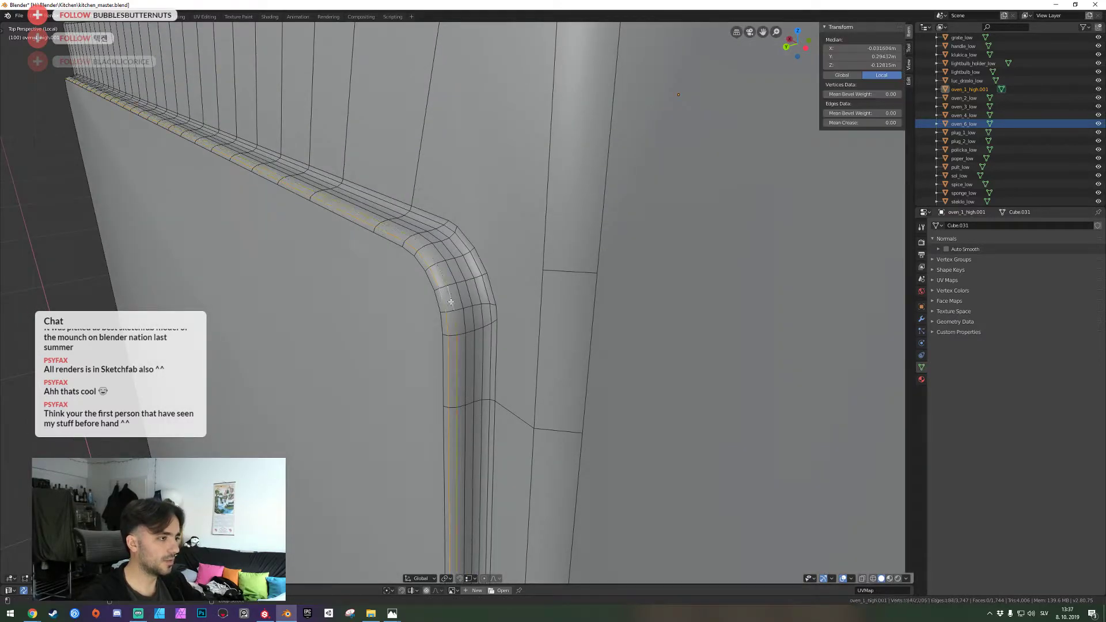
right_click(487, 293, "alt+shift")
right_click(479, 294, "alt+shift")
key("ctrl+x")
Save the kitchen_master.blend file with the reduced oven body mesh
key("shift+grave")
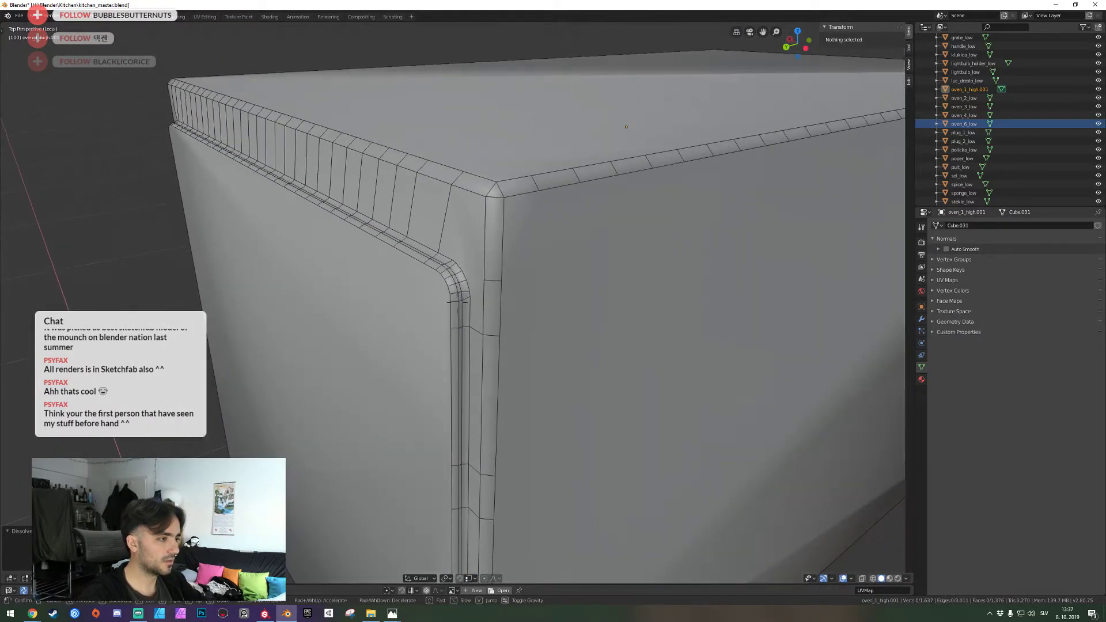
left_click(457, 301)
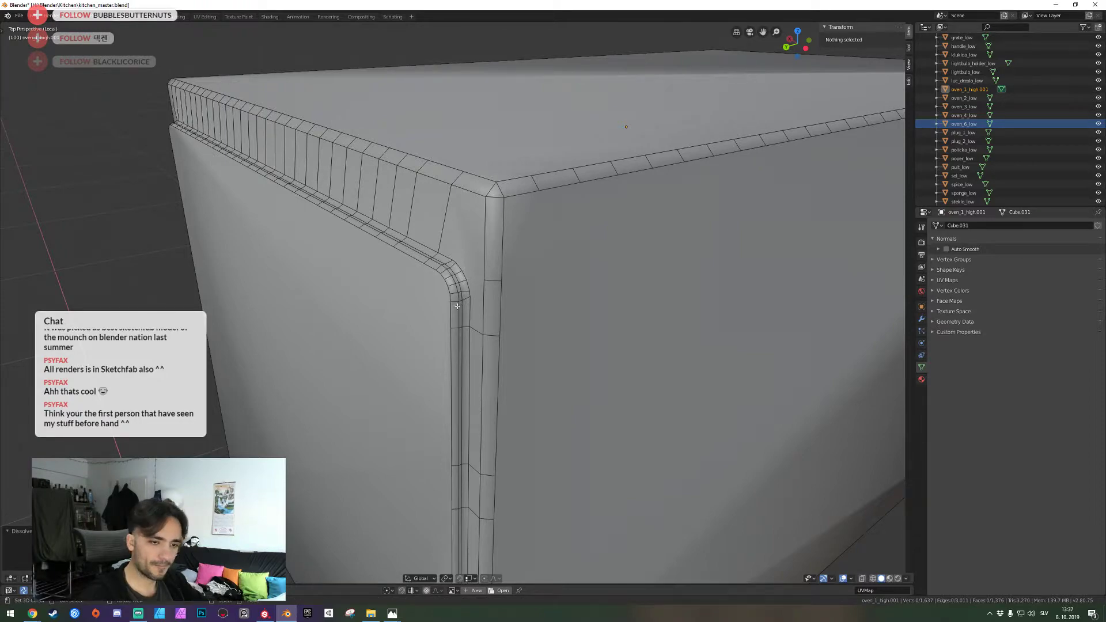
left_click(455, 298)
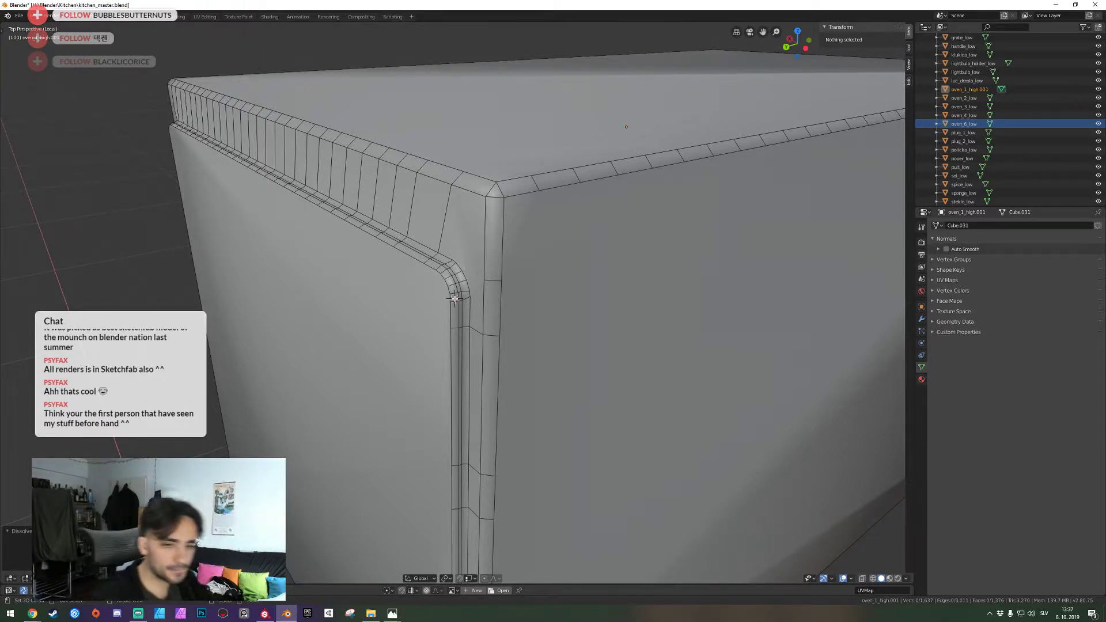
key("shift+grave")
key("s")
left_click(457, 303)
key("ctrl+s")
key("ctrl+s")
Examine the body's lower corners, panel rims and densely meshed side for leftover edge loops
key("shift+grave")
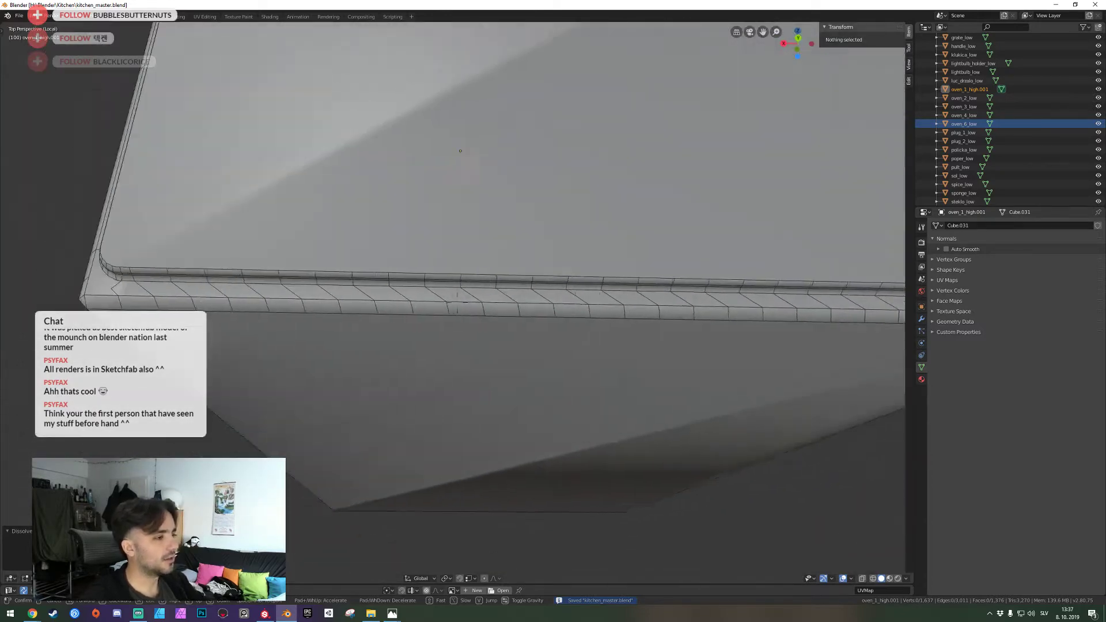
left_click(457, 302)
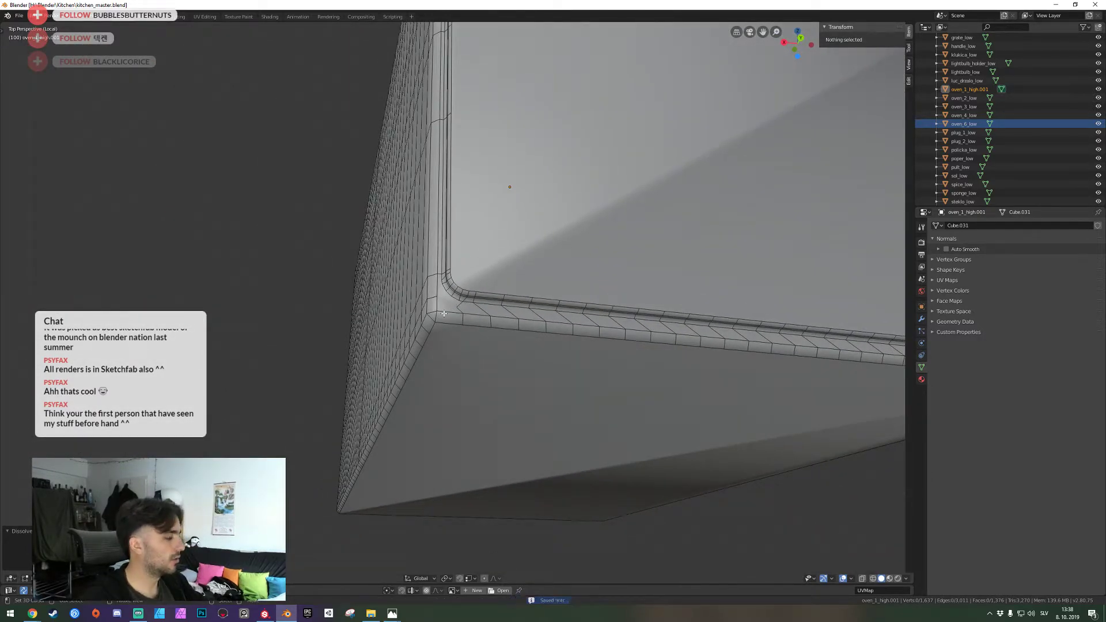
left_click(444, 313)
key("shift+grave")
key("s")
left_click(457, 303)
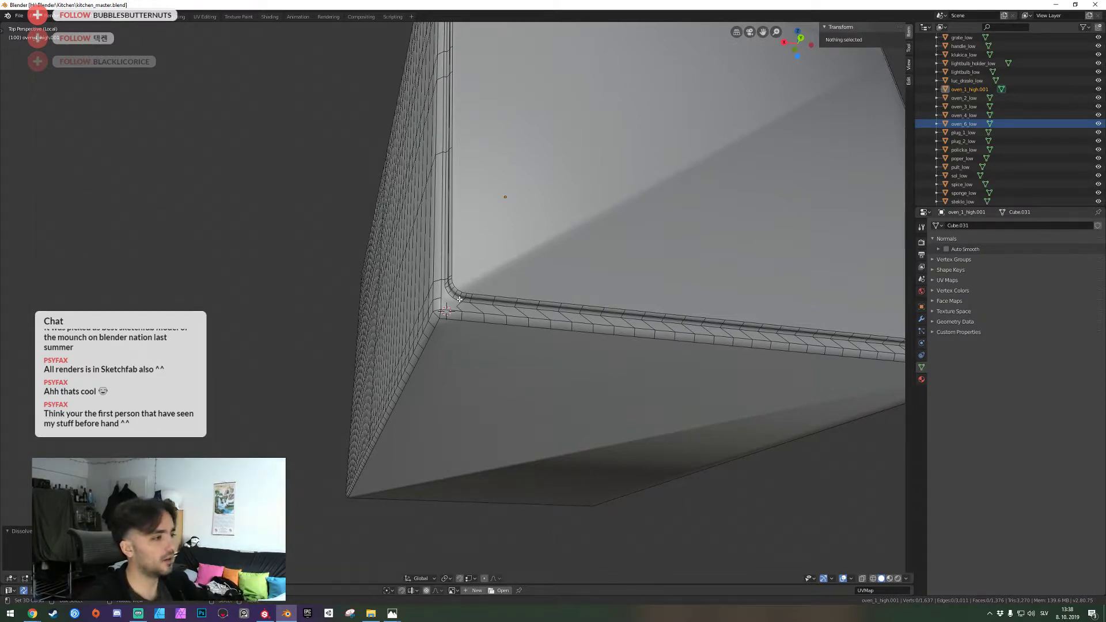
key("shift+grave")
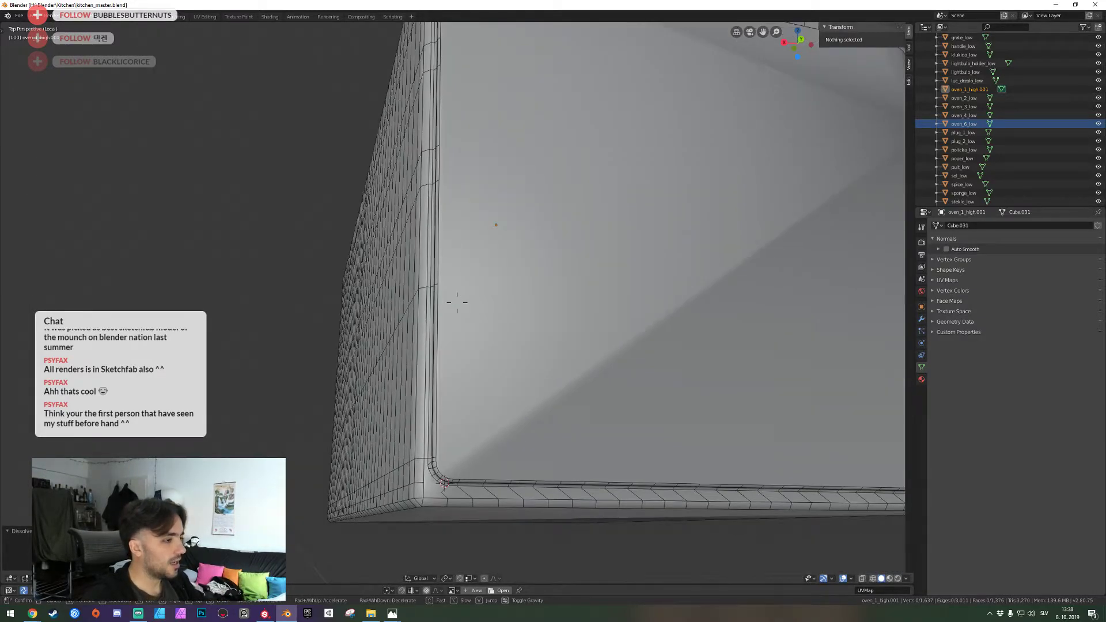
key("a")
key("w")
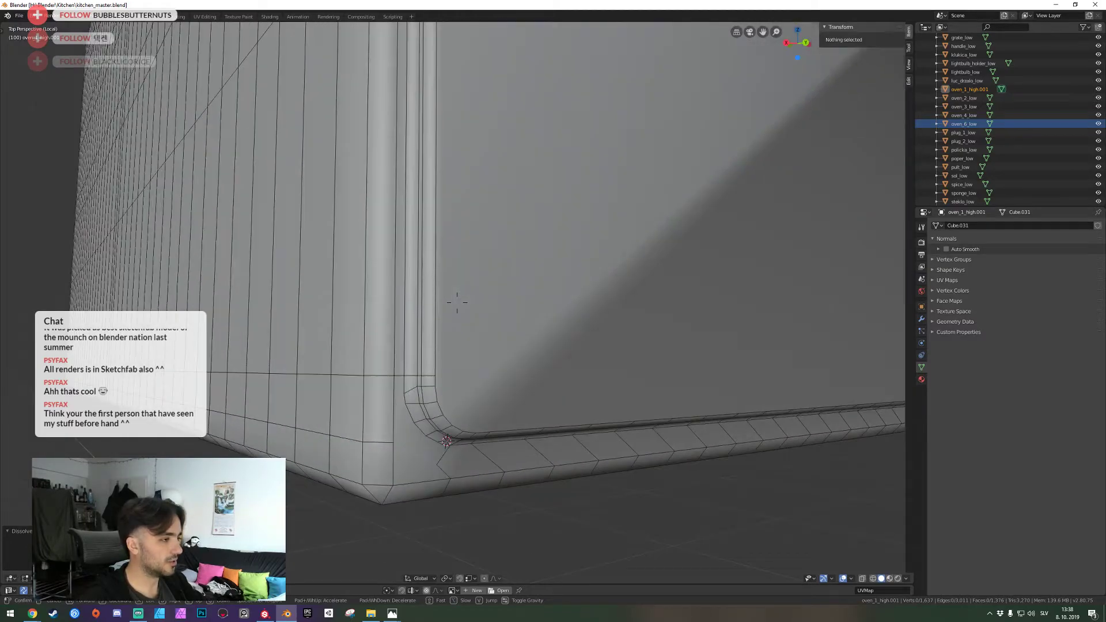
key("q")
key("a")
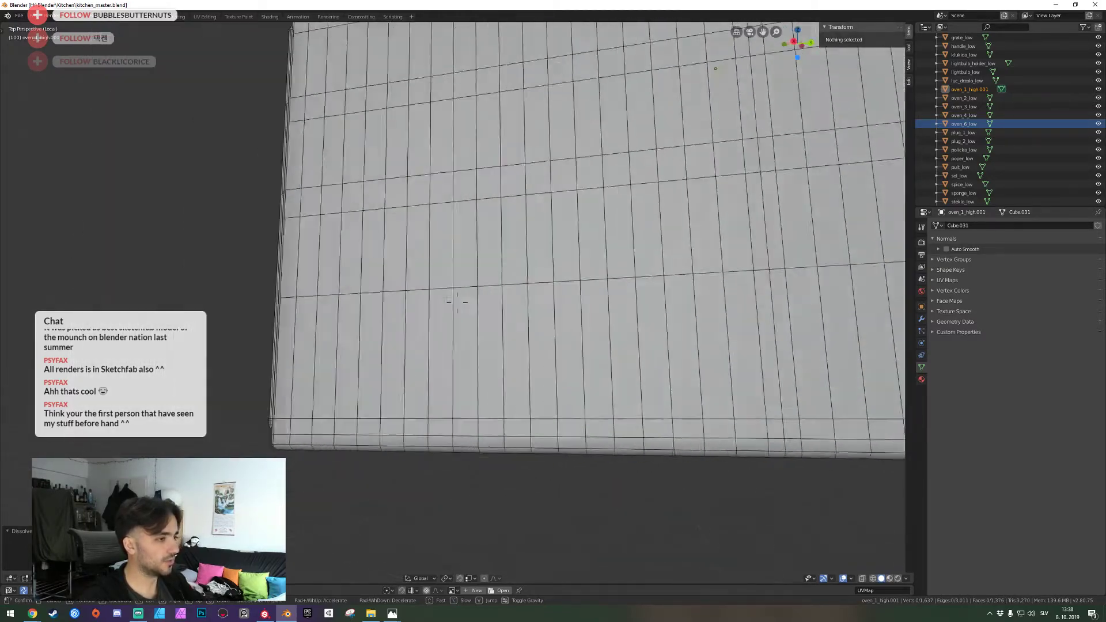
key("s")
key("w")
key("e")
left_click(465, 219)
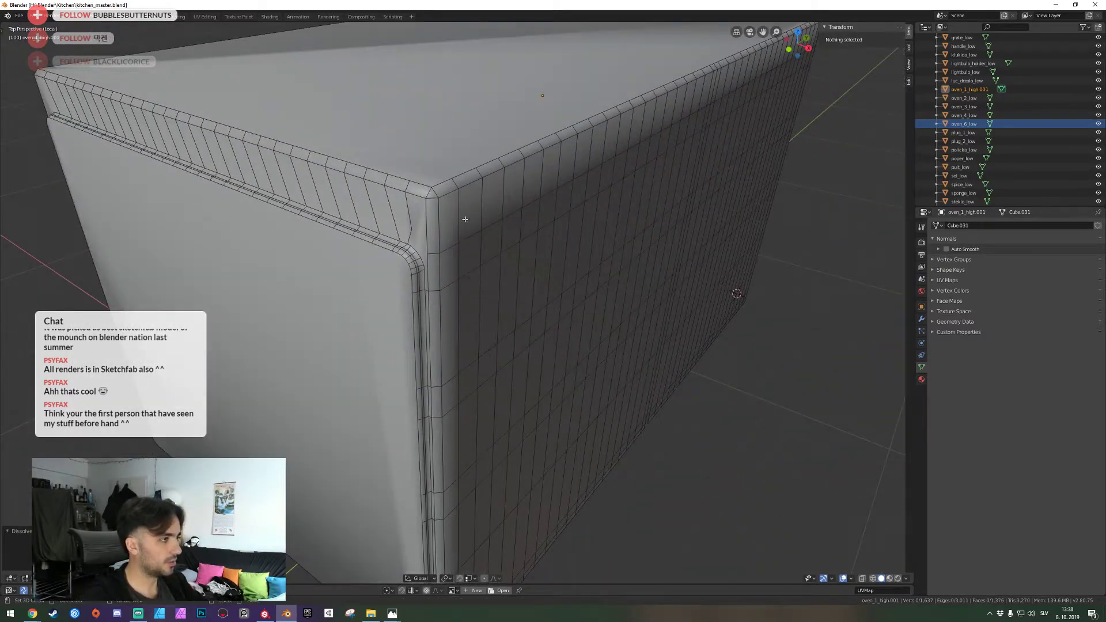
Dissolve the vertical edge loops across the near part of the densely meshed side, together with its uppermost horizontal loop
left_click(464, 219, "alt+shift")
left_click(483, 208, "alt+shift")
left_click(501, 199, "alt+shift")
left_click(511, 193, "alt+shift")
left_click(525, 184, "alt+shift")
left_click(543, 174, "alt+shift")
left_click(562, 166, "alt+shift")
left_click(594, 152, "alt+shift")
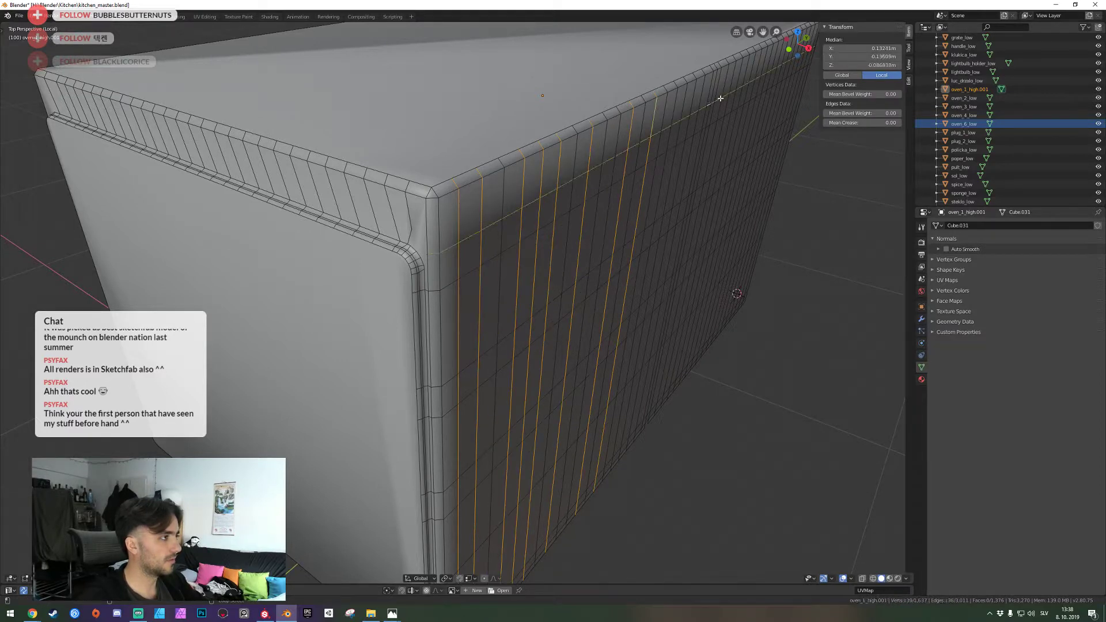
left_click(709, 156, "alt+shift")
left_click(645, 184, "alt+shift")
left_click(596, 235, "alt+shift")
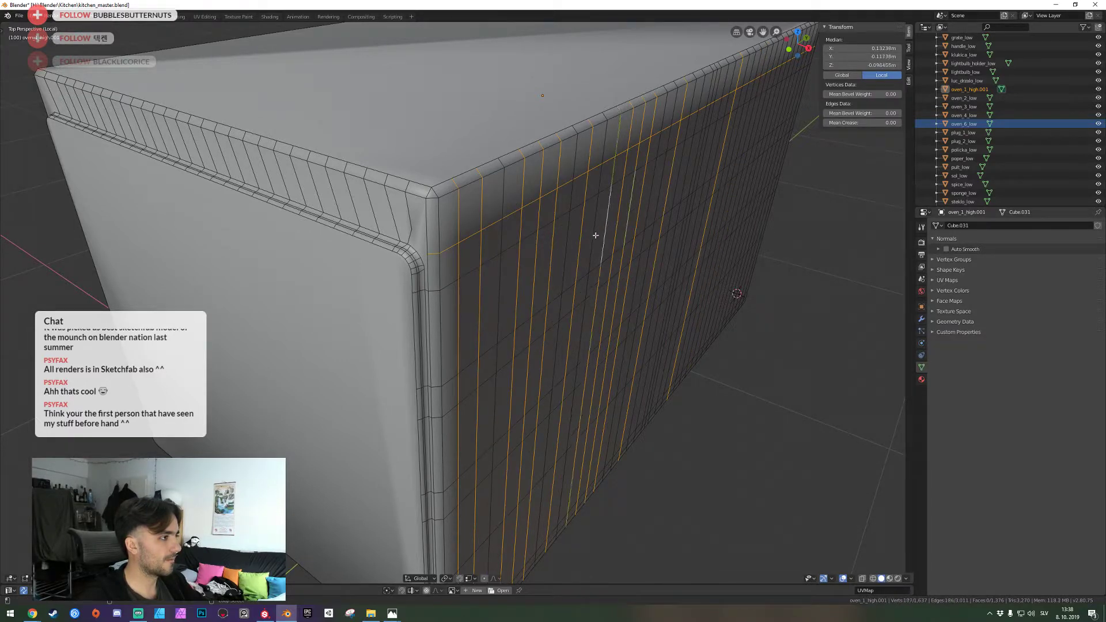
left_click(547, 268, "alt+shift")
left_click(571, 261, "alt+shift")
key("ctrl+x")
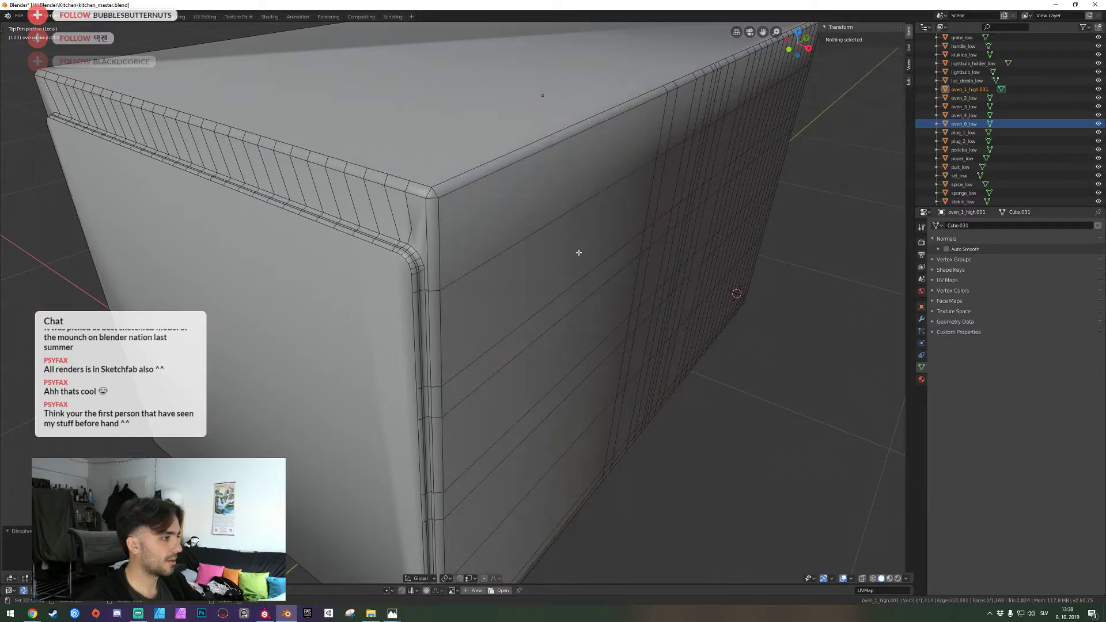
Dissolve the remaining vertical edge loops across the far part of the densely meshed side
middle_click_drag(578, 249, 455, 301)
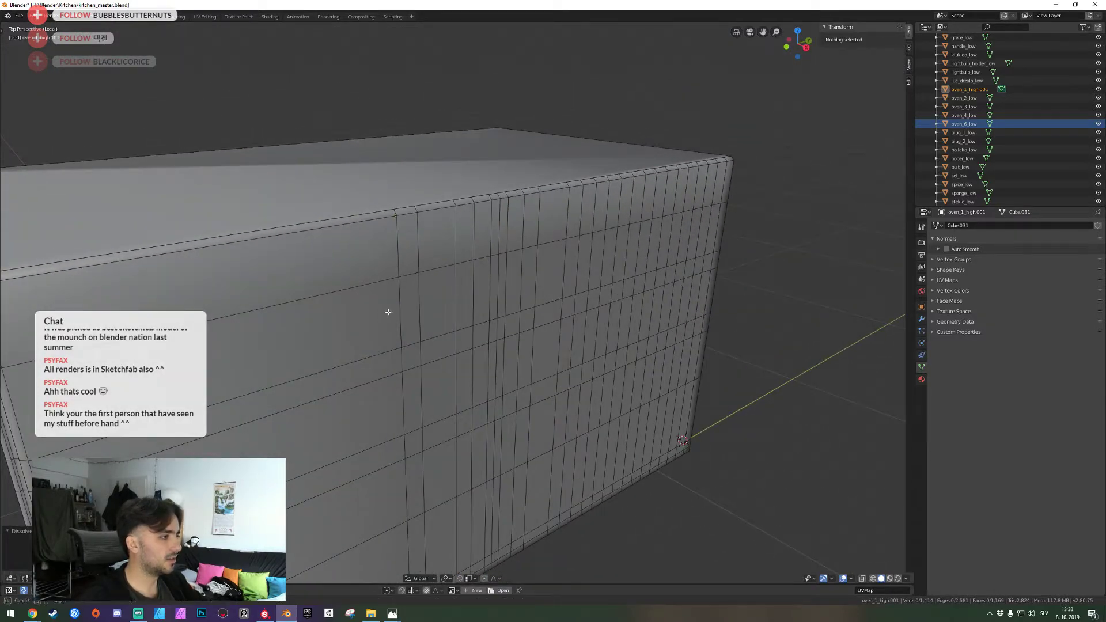
left_click(400, 310, "alt")
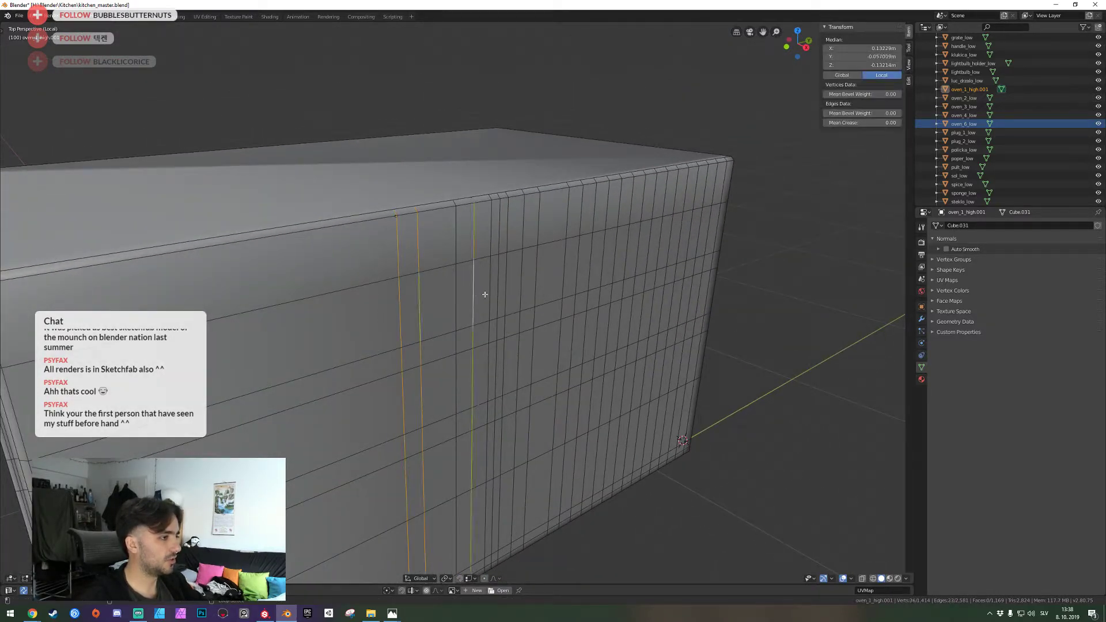
left_click(491, 292, "alt+shift")
left_click(507, 290, "alt+shift")
left_click(522, 287, "alt+shift")
left_click(539, 282, "alt+shift")
left_click(577, 277, "alt+shift")
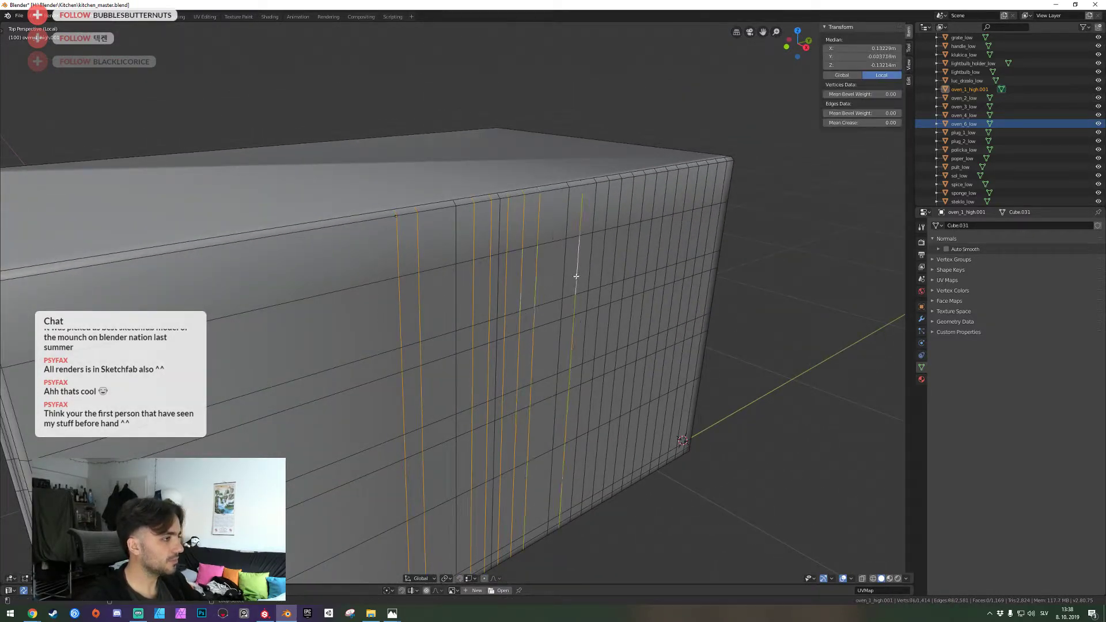
left_click(662, 251, "alt+shift")
left_click(674, 245, "alt+shift")
left_click(687, 235, "alt+shift")
left_click(694, 233, "alt+shift")
left_click(702, 230, "alt+shift")
left_click(710, 228, "alt+shift")
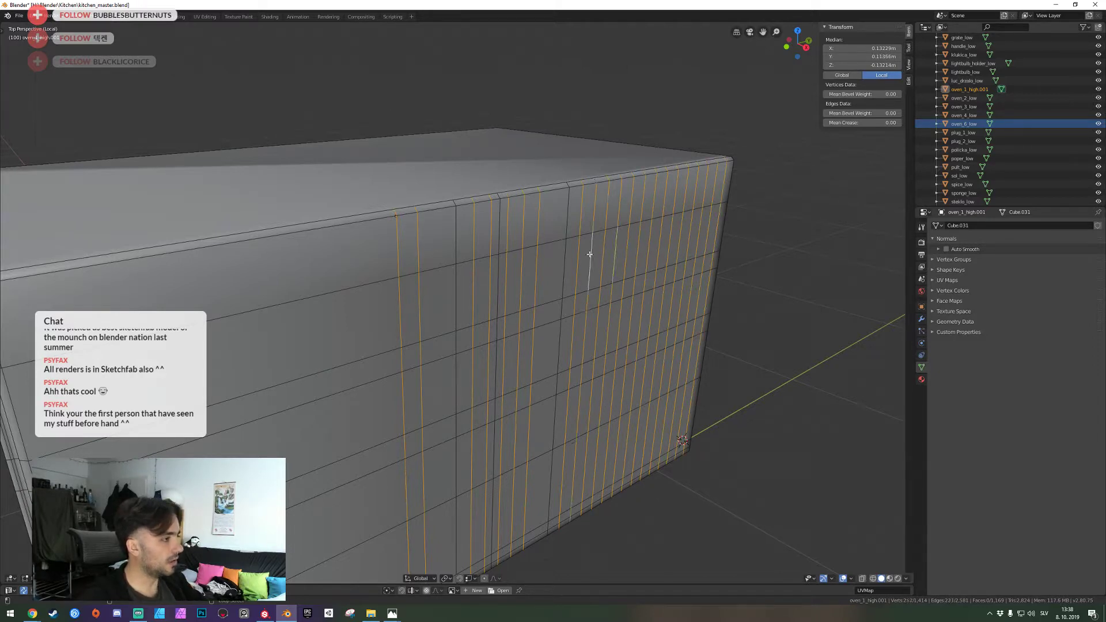
key("ctrl+x")
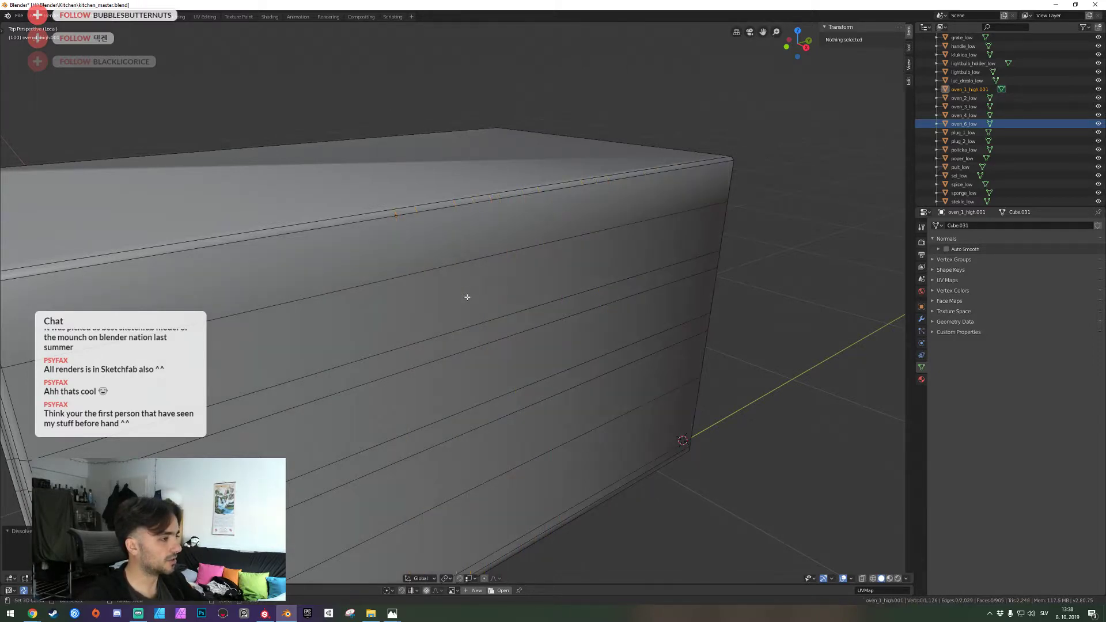
Dissolve the cross edges along the first part of the front's upper border strip, starting beside its corner
key("shift+grave")
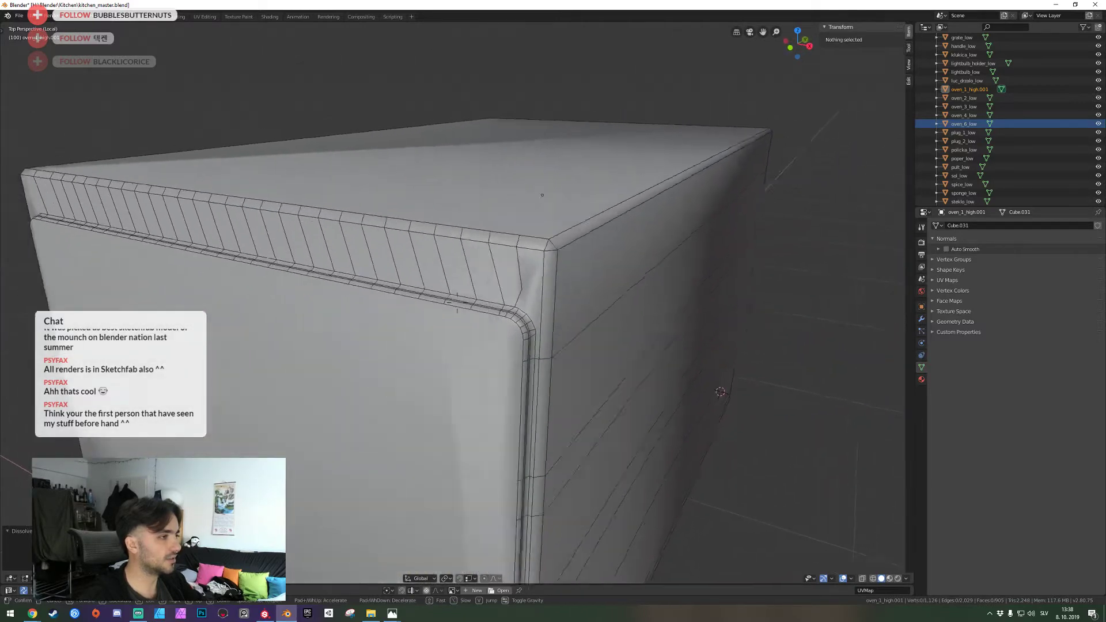
key("a")
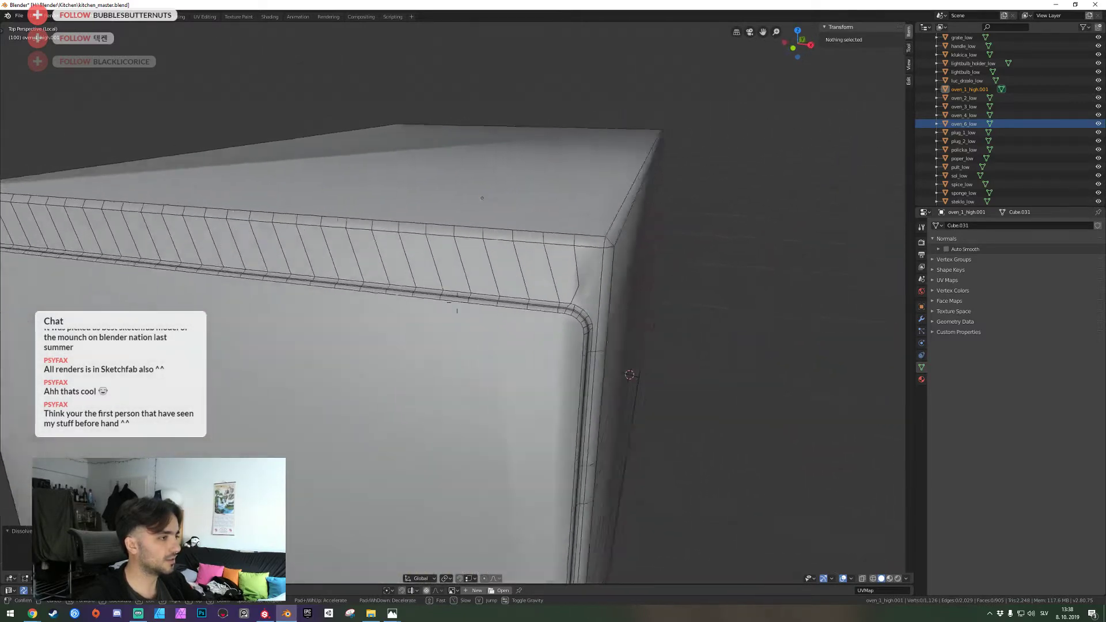
left_click(457, 303)
left_click(470, 329, "alt")
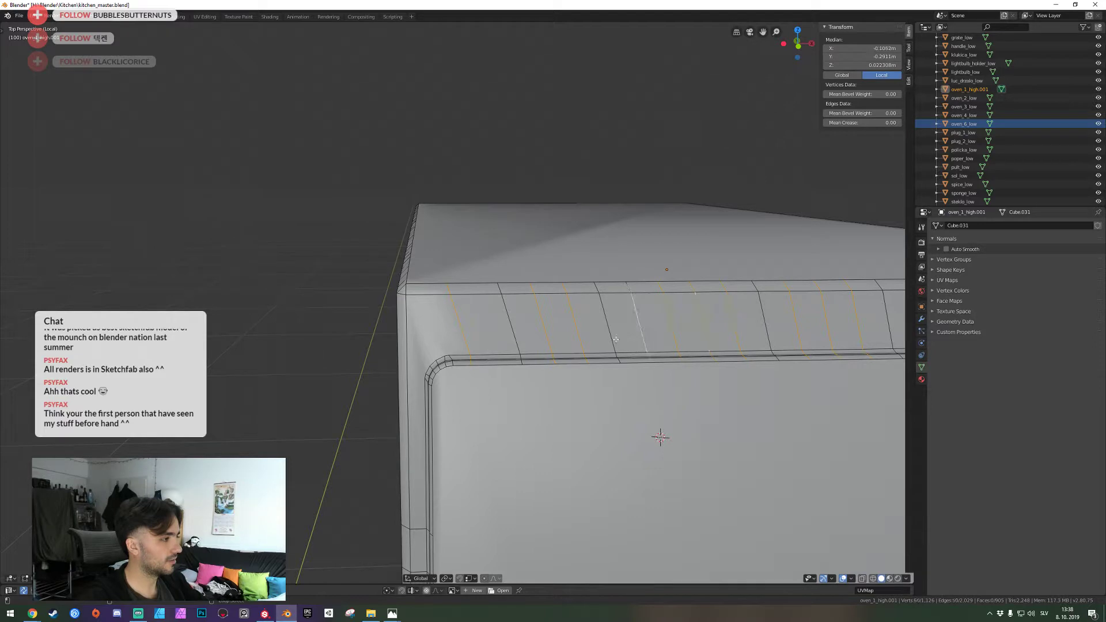
left_click(516, 335, "alt+shift")
key("ctrl+x")
Dissolve the cross edges along the middle part of the front's upper border strip
key("shift+grave")
key("d")
left_click(457, 302)
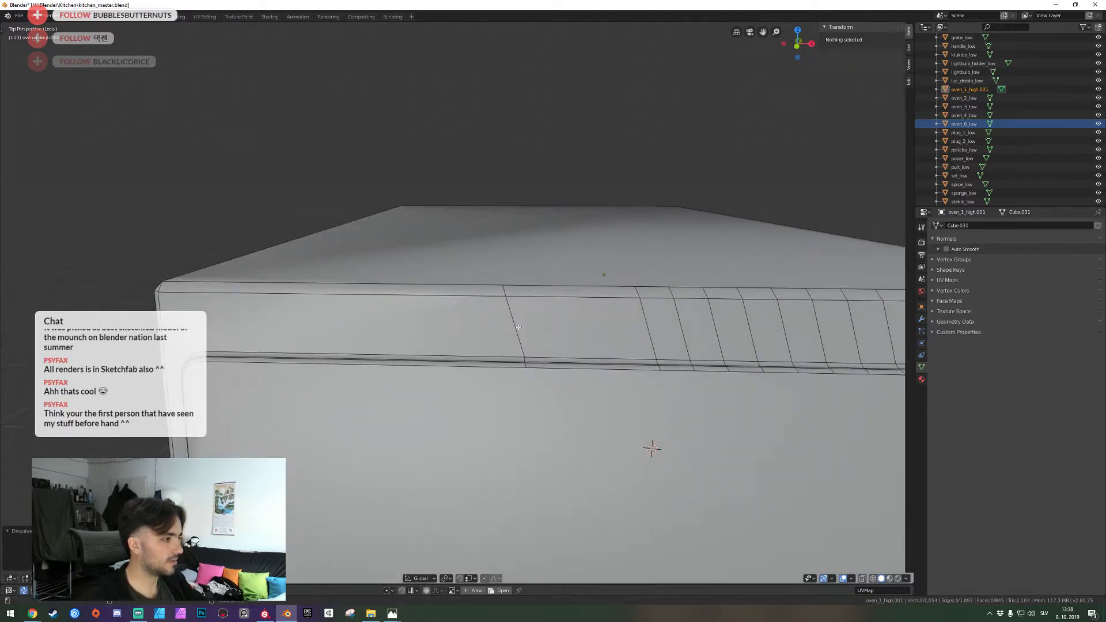
left_click(517, 329, "alt")
left_click(649, 329, "alt+shift")
key("ctrl+x")
left_click(750, 333, "alt")
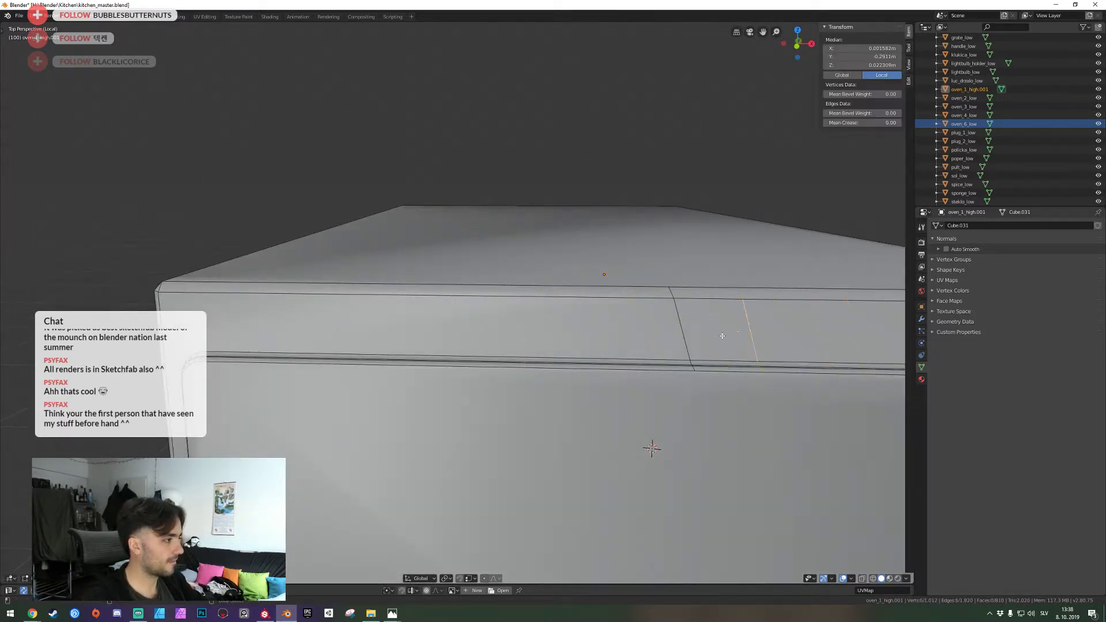
key("ctrl+x")
Dissolve the remaining cross edges of the upper border strip toward the corner beside the multi-loop side
key("shift+grave")
key("d")
left_click(457, 302)
left_click(402, 315, "alt")
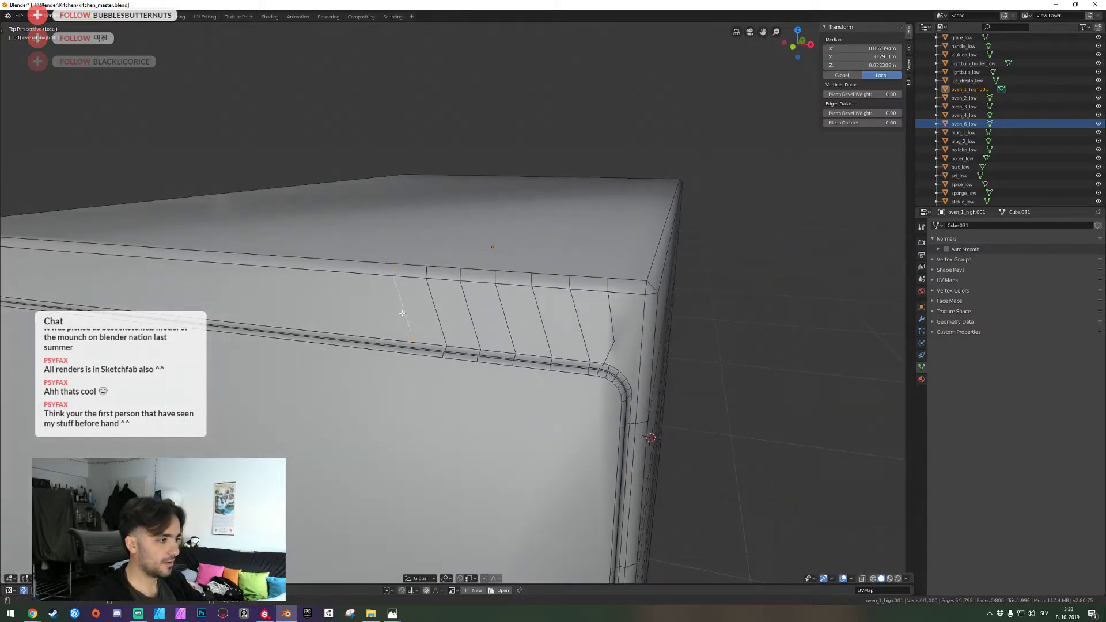
key("ctrl+x")
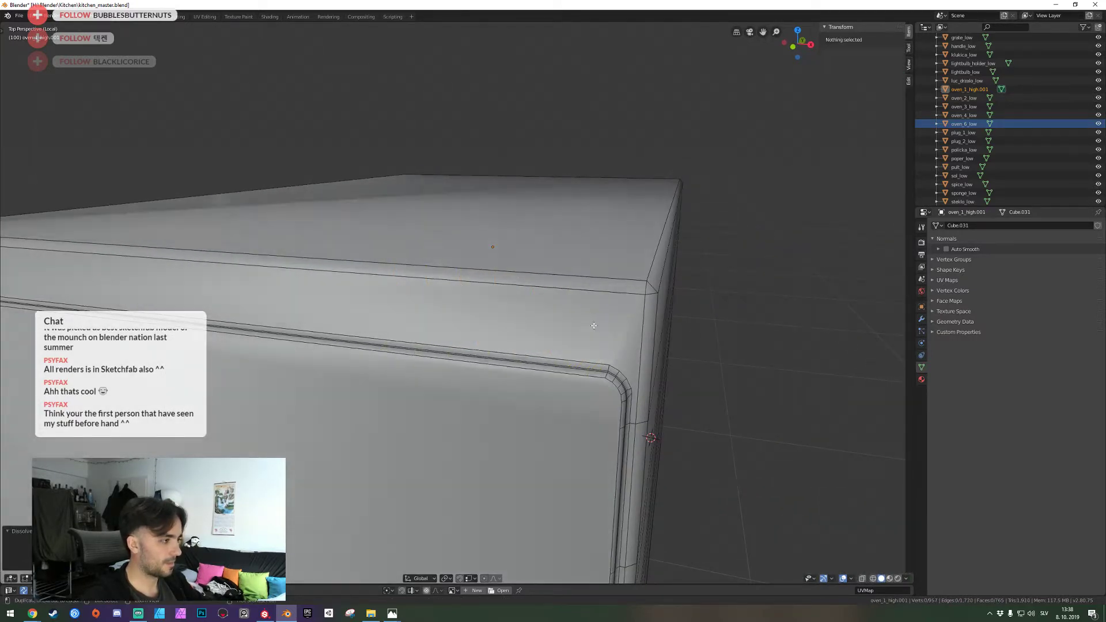
Undo the last dissolve at the border strip's end, and dissolve the bent corner edge there segment by segment, outside the panel rim
key("ctrl+z")
key("ctrl+z")
right_click(606, 352)
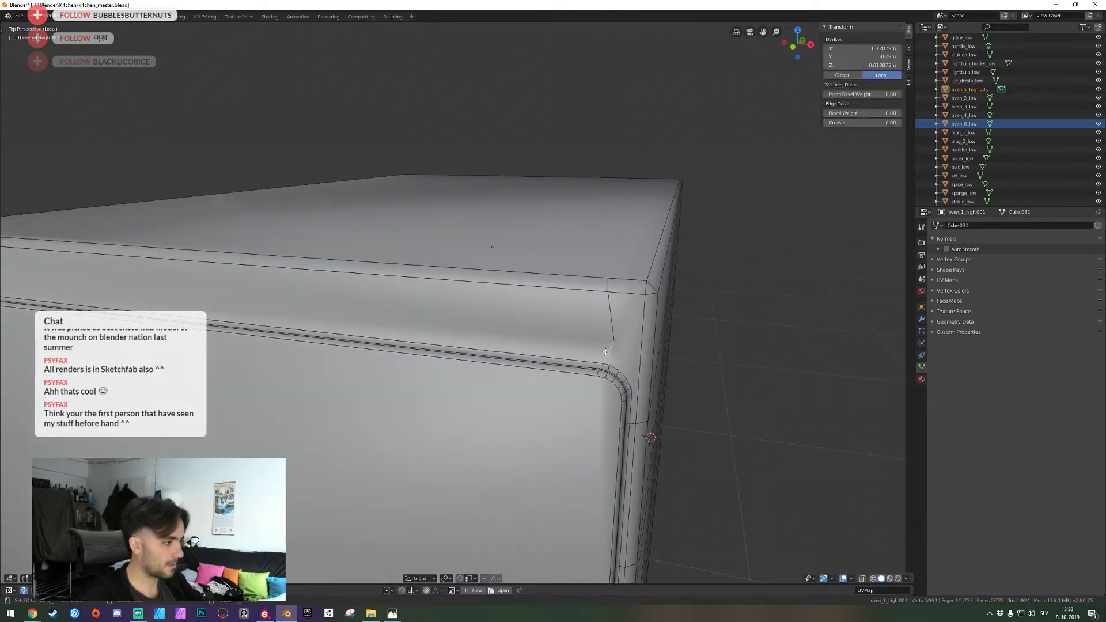
right_click(611, 285, "shift")
key("ctrl+x")
Dissolve the uppermost horizontal edge loop on the side of the oven body
key("shift+grave")
key("w")
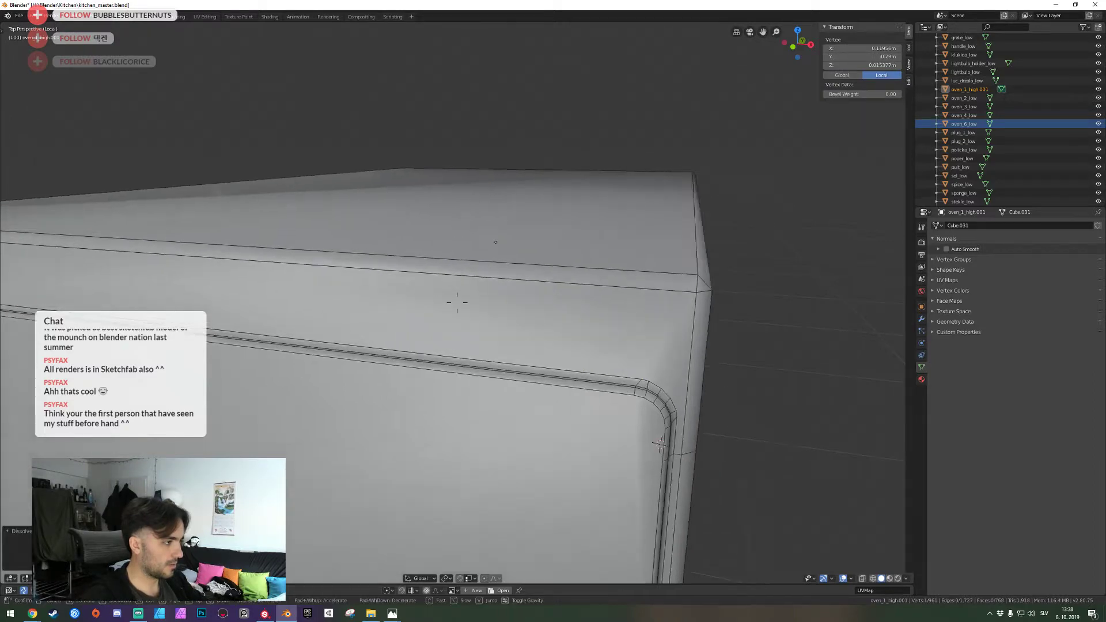
key("d")
key("q")
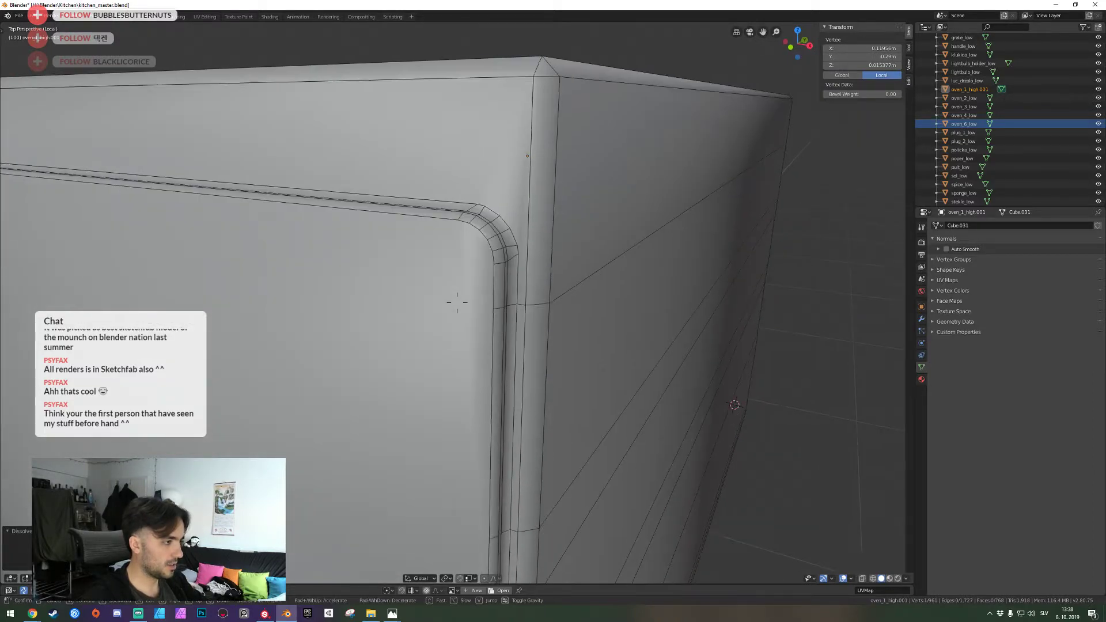
left_click(457, 303)
right_click(460, 300, "alt")
key("ctrl+x")
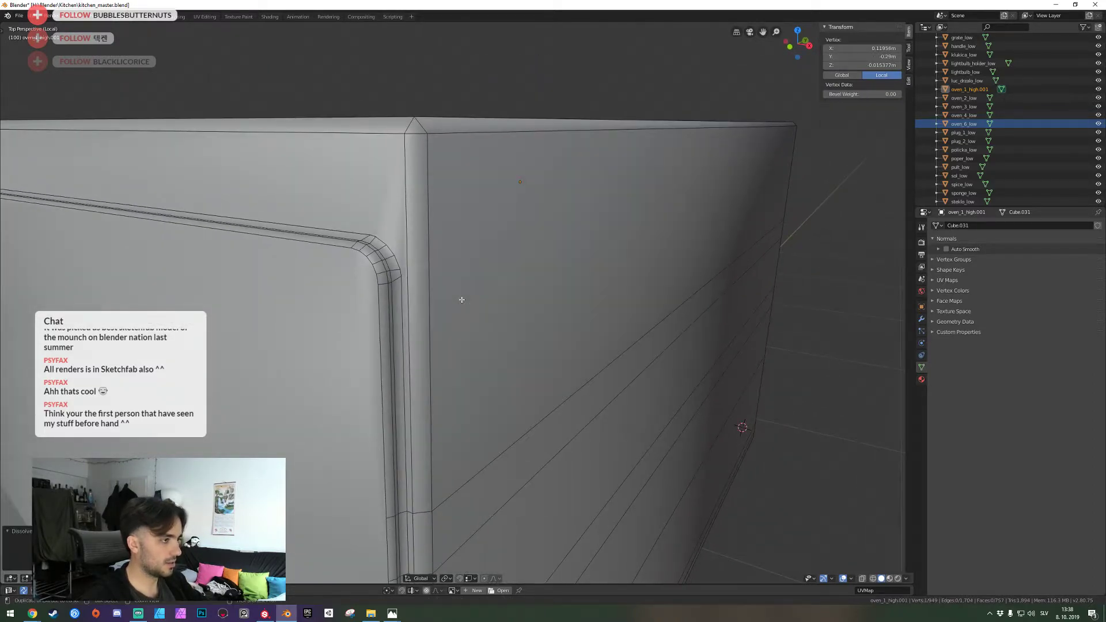
Dissolve the five horizontal edge loops across the middle of the body's side
key("shift+grave")
key("s")
key("q")
left_click(457, 302)
right_click(468, 263, "alt")
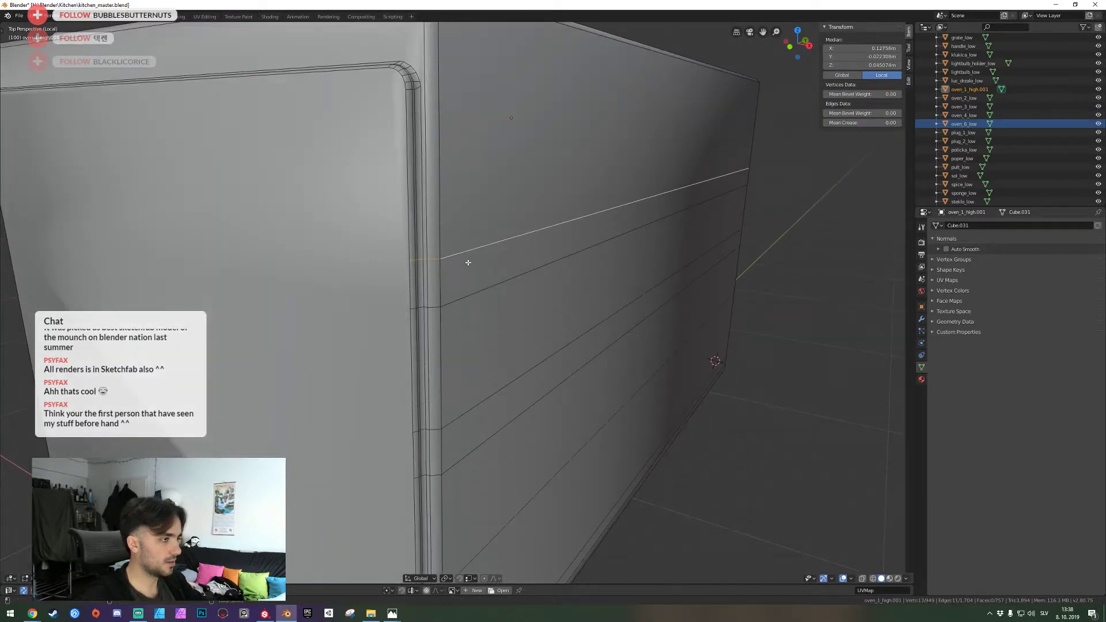
right_click(472, 298, "alt+shift")
right_click(478, 408, "alt+shift")
right_click(486, 445, "alt+shift")
right_click(508, 508, "alt+shift")
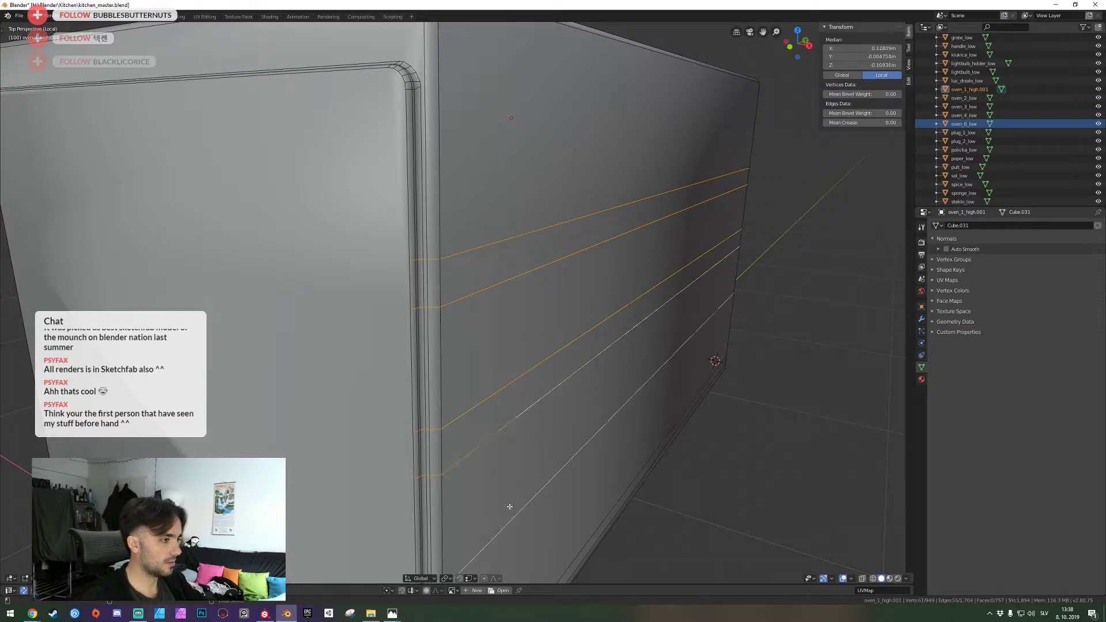
key("ctrl+x")
Dissolve the lowest horizontal edge loop on the side, just above the body's bottom edge
key("shift+grave")
key("q")
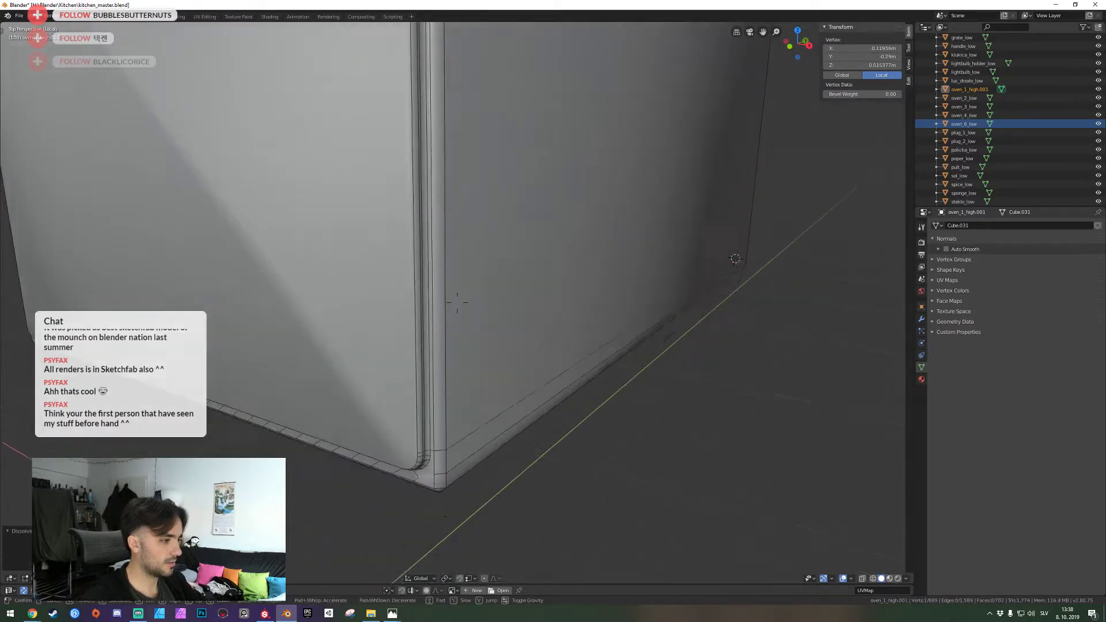
left_click(457, 303)
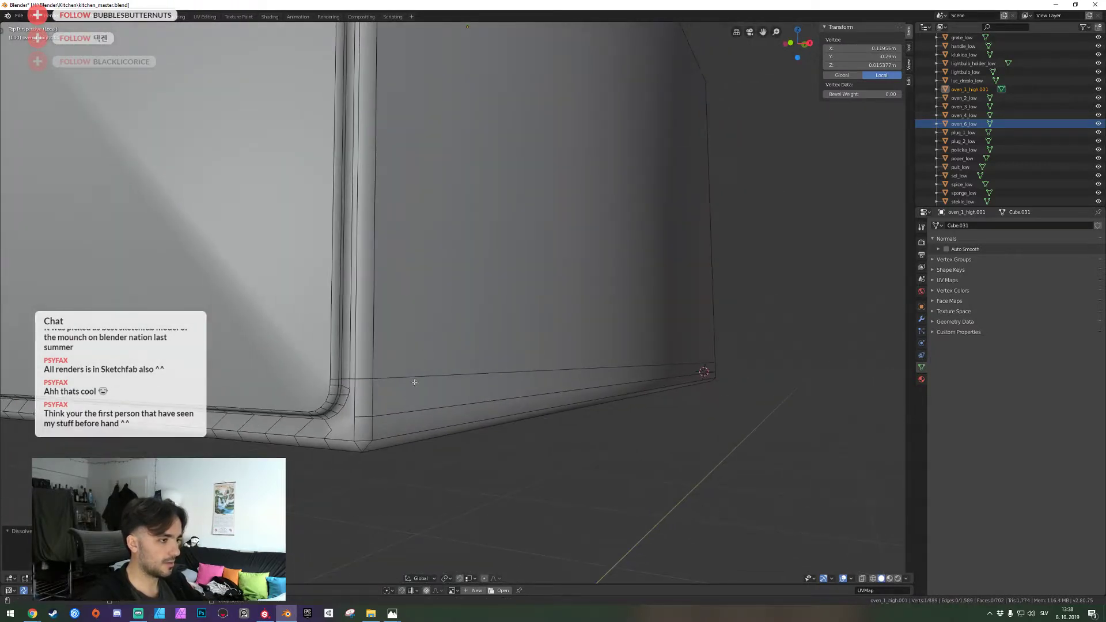
right_click(408, 416, "alt")
key("ctrl+x")
Try to dissolve the whole last horizontal loop that runs from the side into the panel rim's lower corner
key("shift+grave")
left_click(457, 302)
left_click(459, 302, "alt")
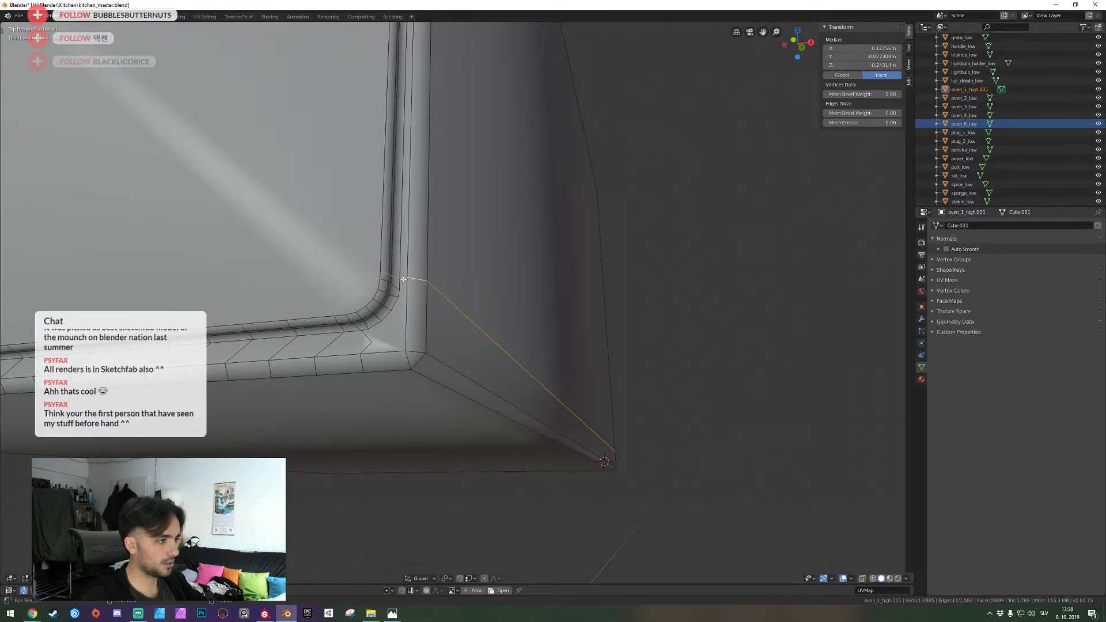
key("ctrl+x")
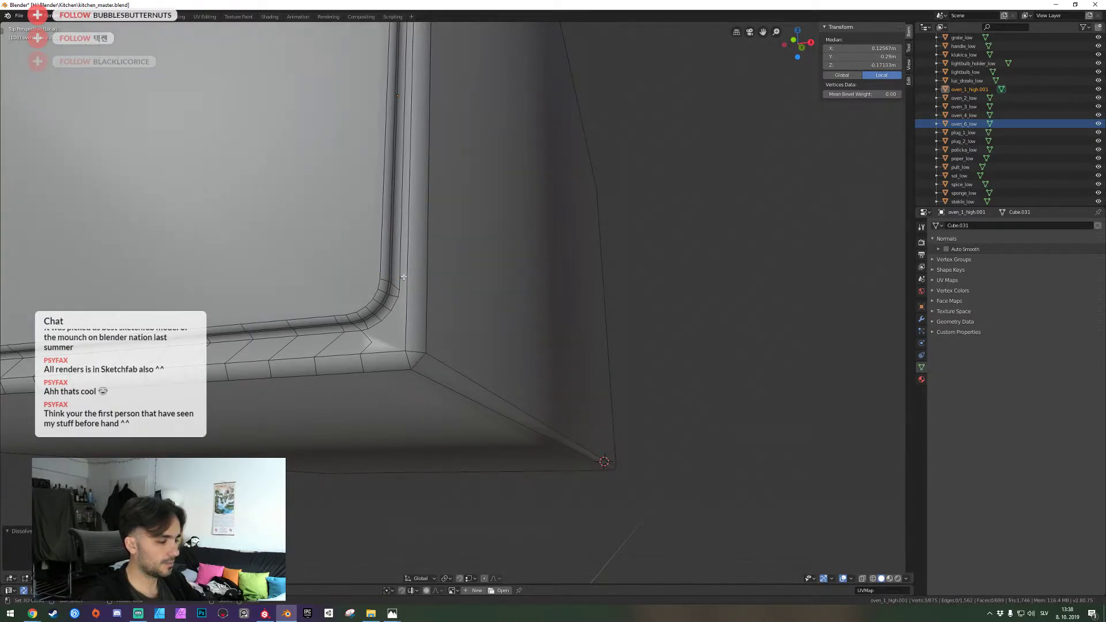
key("ctrl+z")
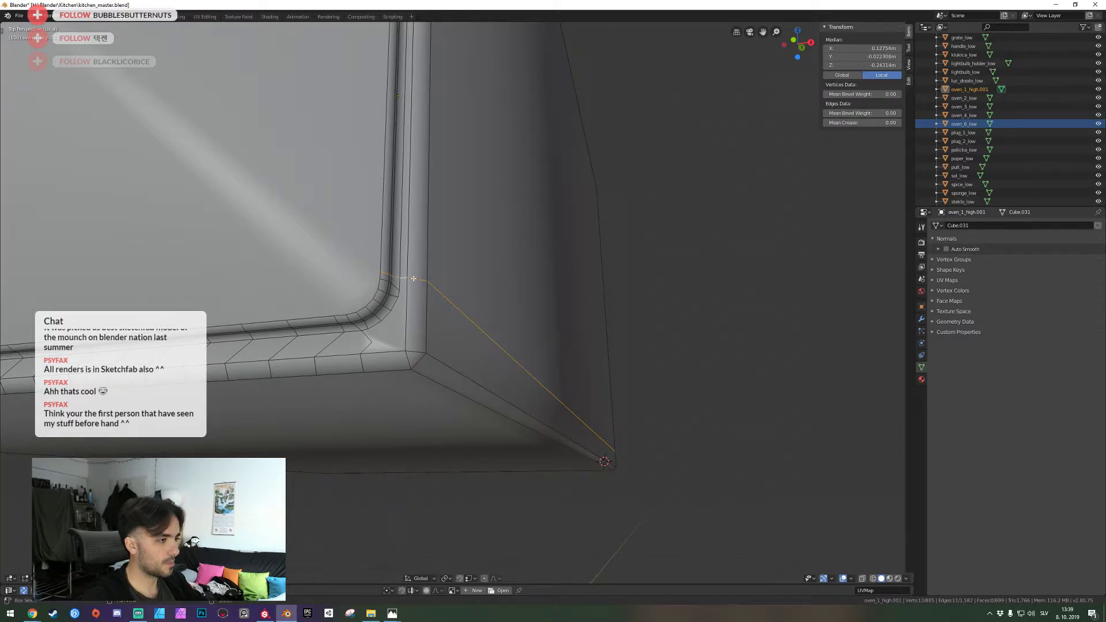
Dissolve only the last horizontal loop's segments on the side, corner bevel and front border, leaving out the panel rim
middle_click_drag(384, 281, 405, 281)
scroll(404, 281, "up", 2)
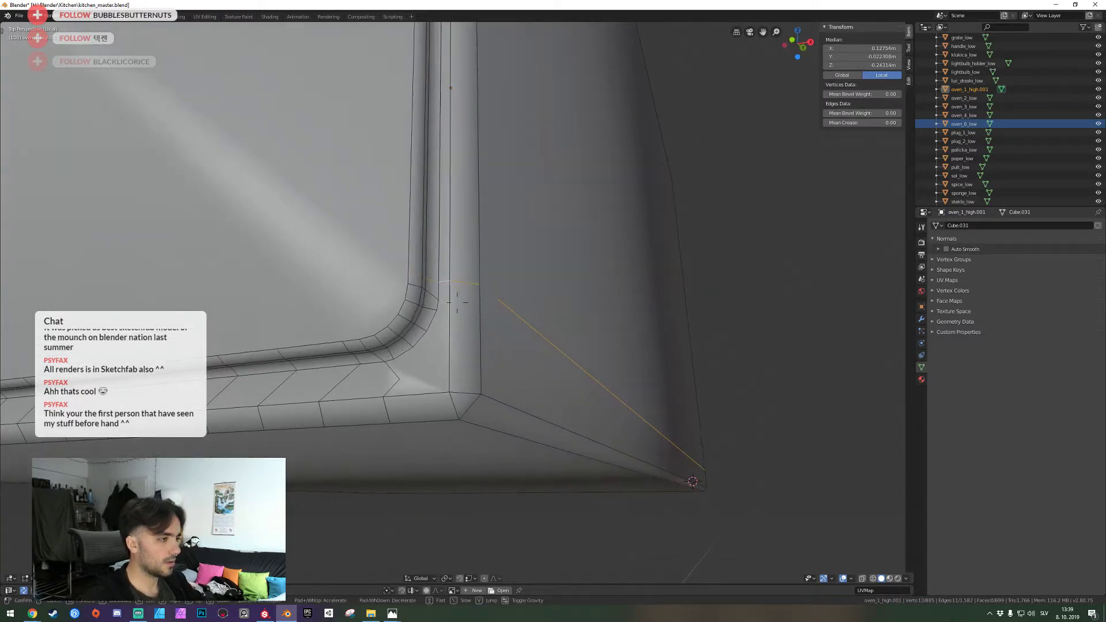
key("alt+a")
right_click(463, 282)
key("ctrl+x")
right_click(443, 281)
key("ctrl+x")
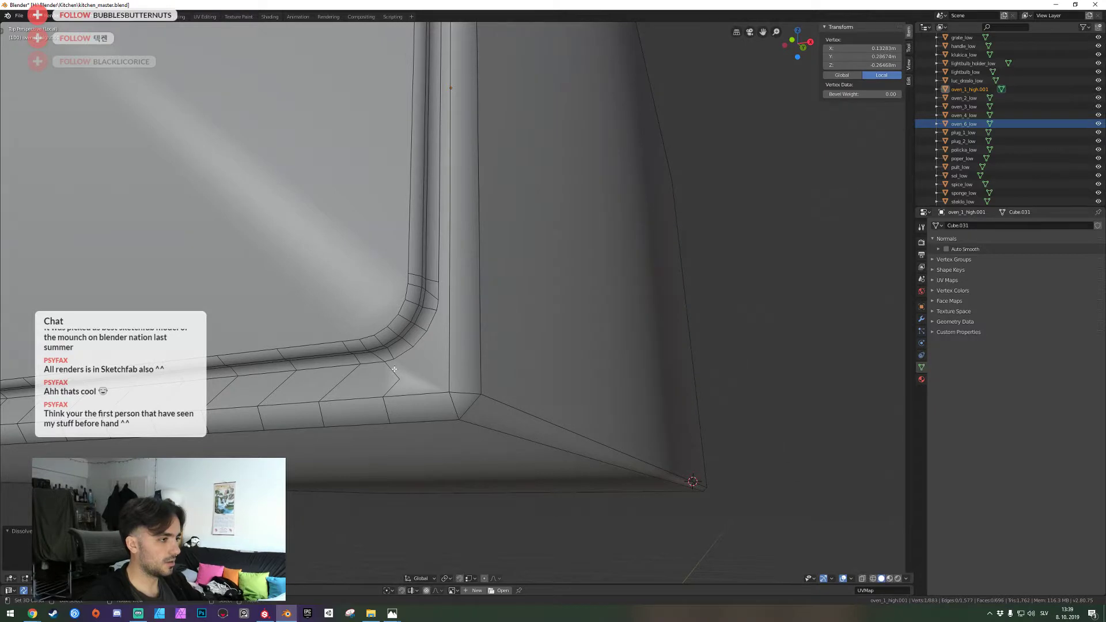
Dissolve the cross edges of the lower border strip near this corner, together with the bent edge at the corner
left_click(244, 387, "alt")
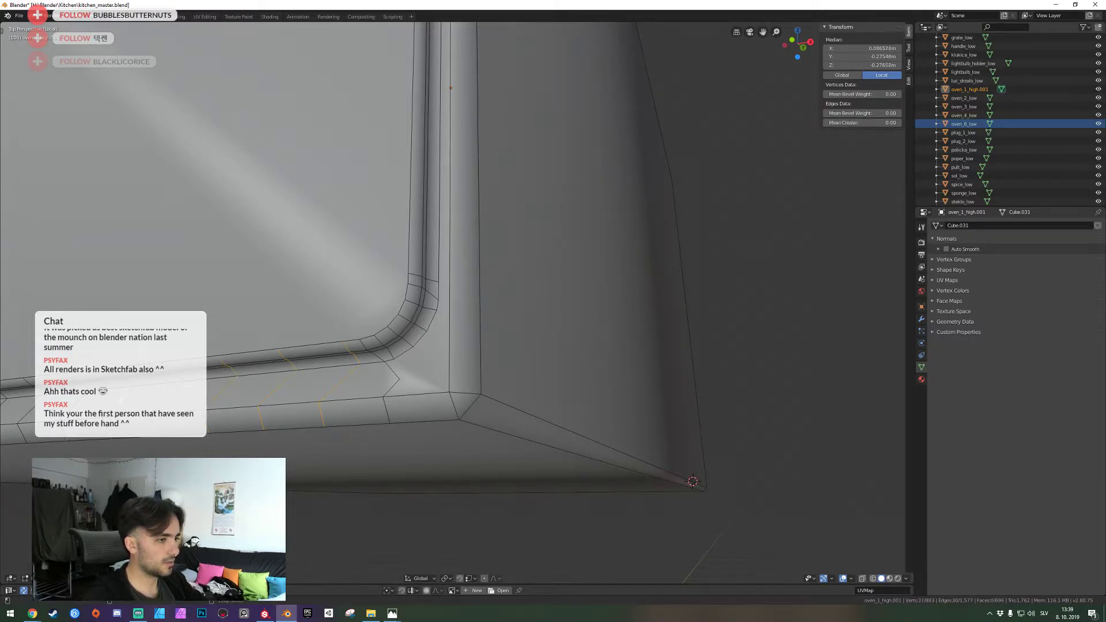
key("ctrl+x")
left_click(391, 372)
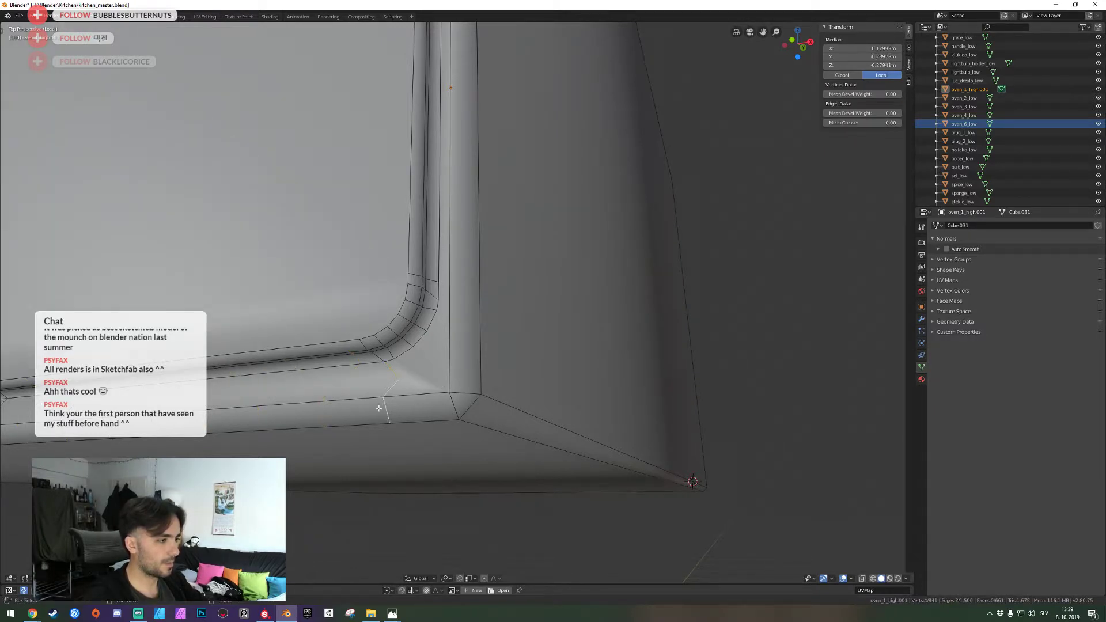
key("ctrl+x")
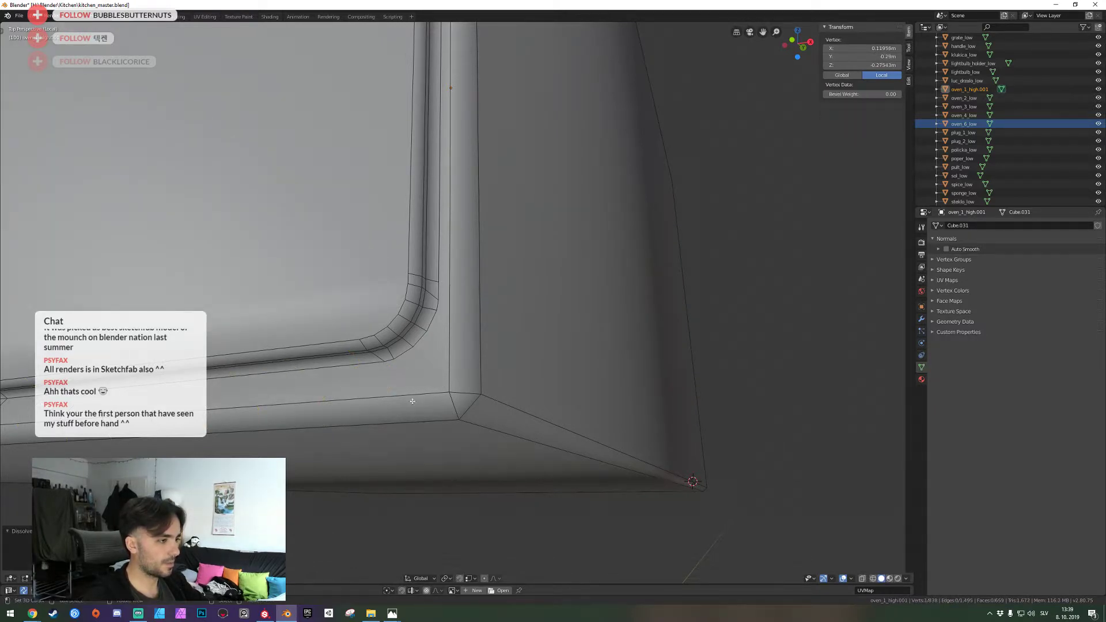
Dissolve the cross edges of the lower border strip starting from the front's opposite lower corner
key("shift+grave")
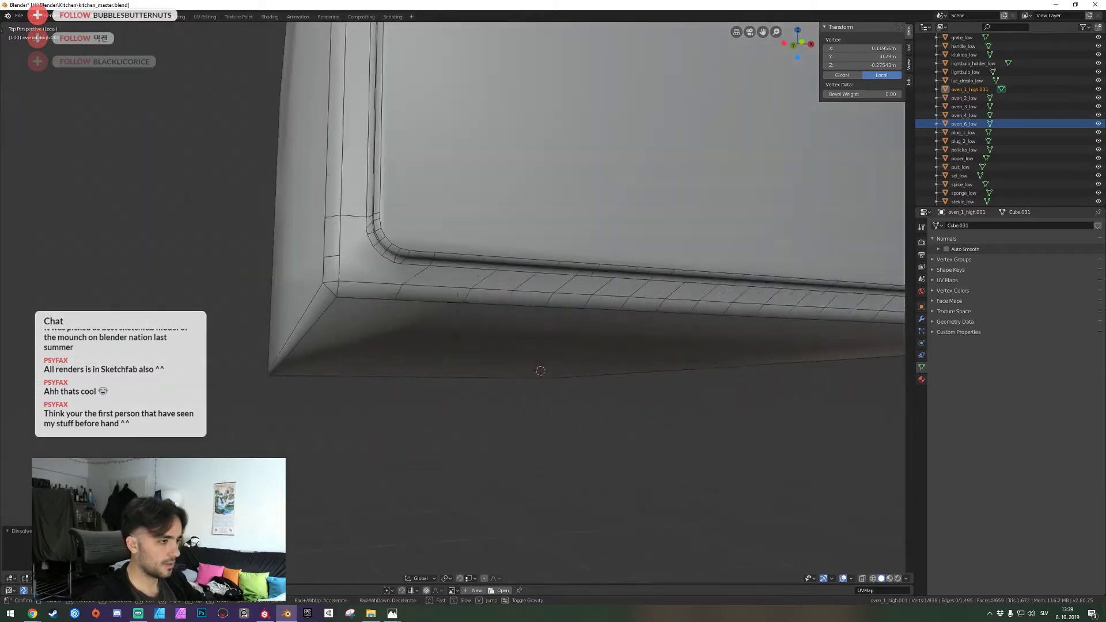
left_click(458, 303)
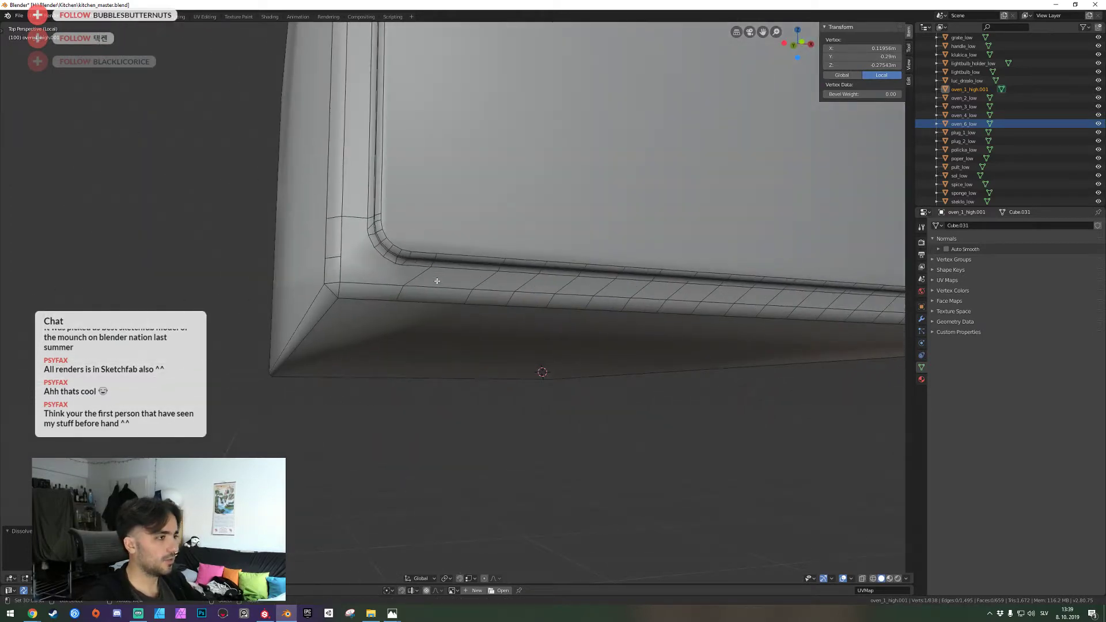
left_click(424, 276, "alt")
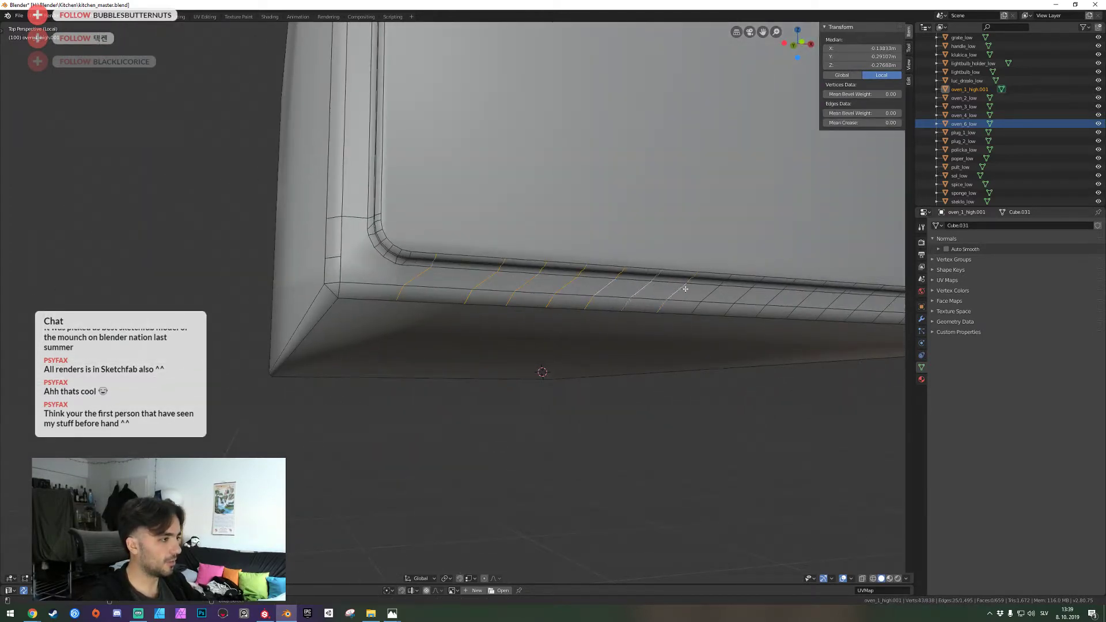
left_click(736, 292, "alt+shift")
left_click(838, 302, "alt+shift")
left_click(868, 308, "alt+shift")
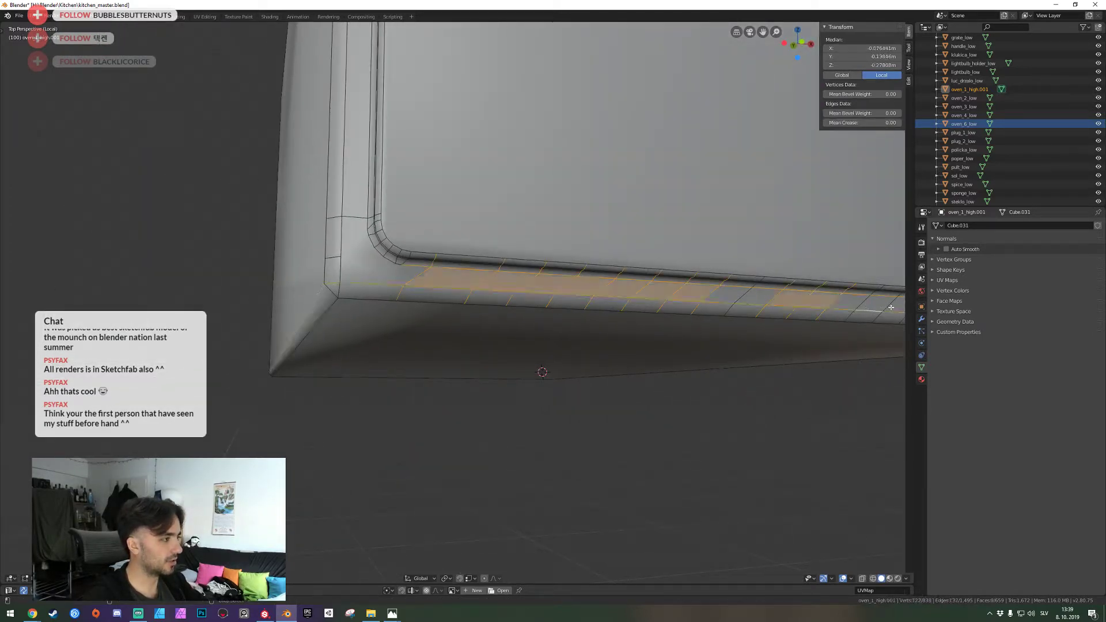
left_click(891, 307, "alt+shift")
left_click(871, 310, "alt+shift")
left_click(744, 297, "alt+shift")
key("ctrl+x")
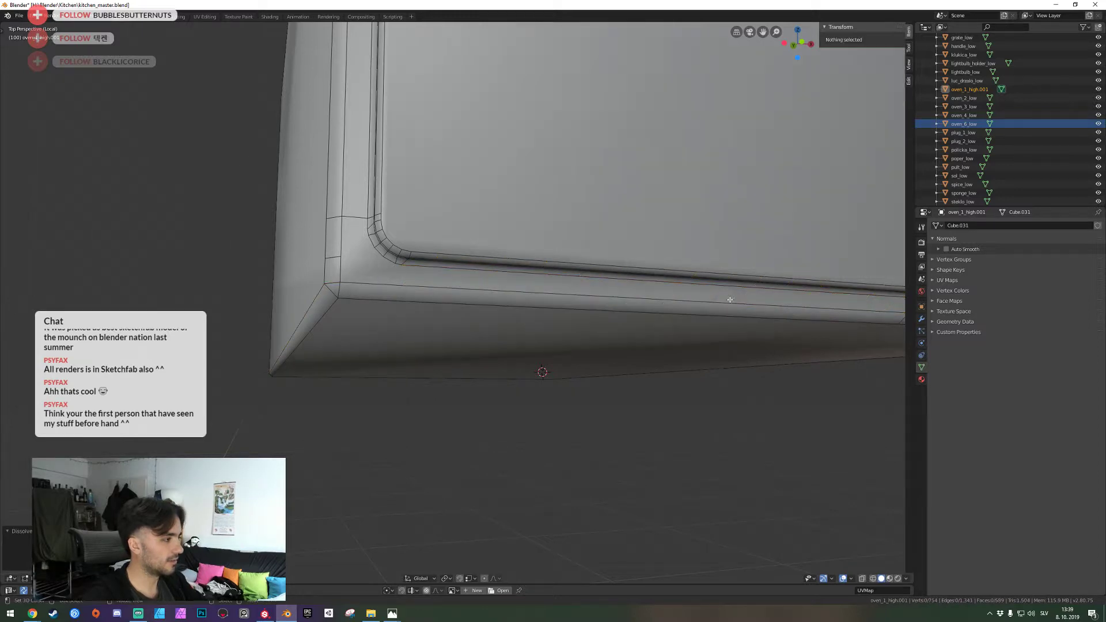
Dissolve the leftover cross edges in the middle of the front's lower border strip
key("shift+grave")
key("d")
left_click(455, 304)
left_click(569, 310, "alt")
left_click(622, 312, "alt+shift")
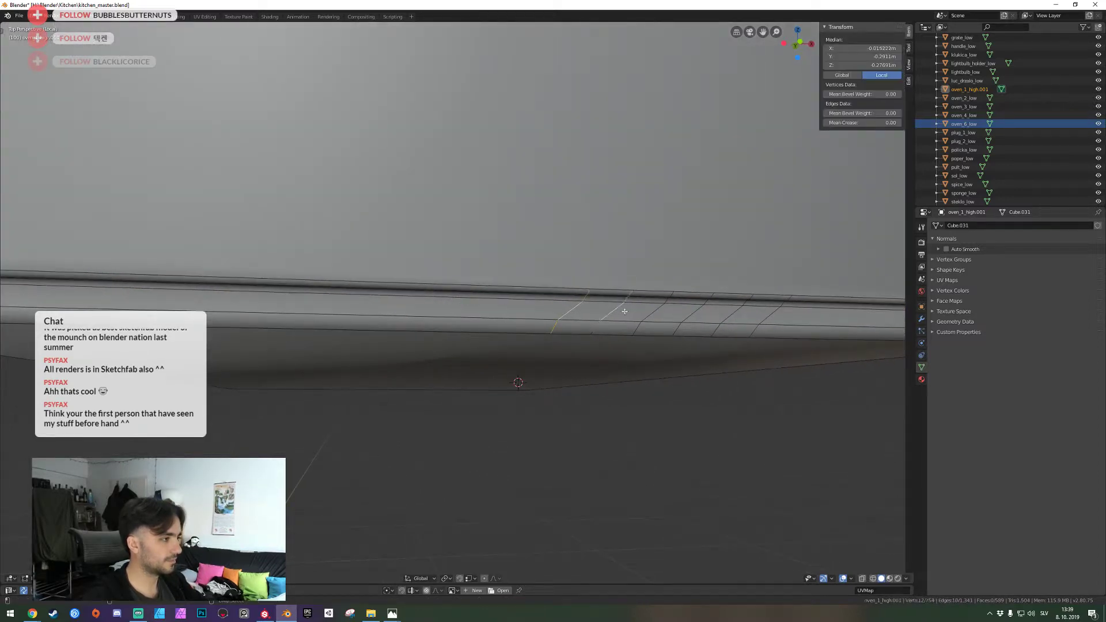
left_click(653, 314, "alt+shift")
left_click(722, 317, "alt+shift")
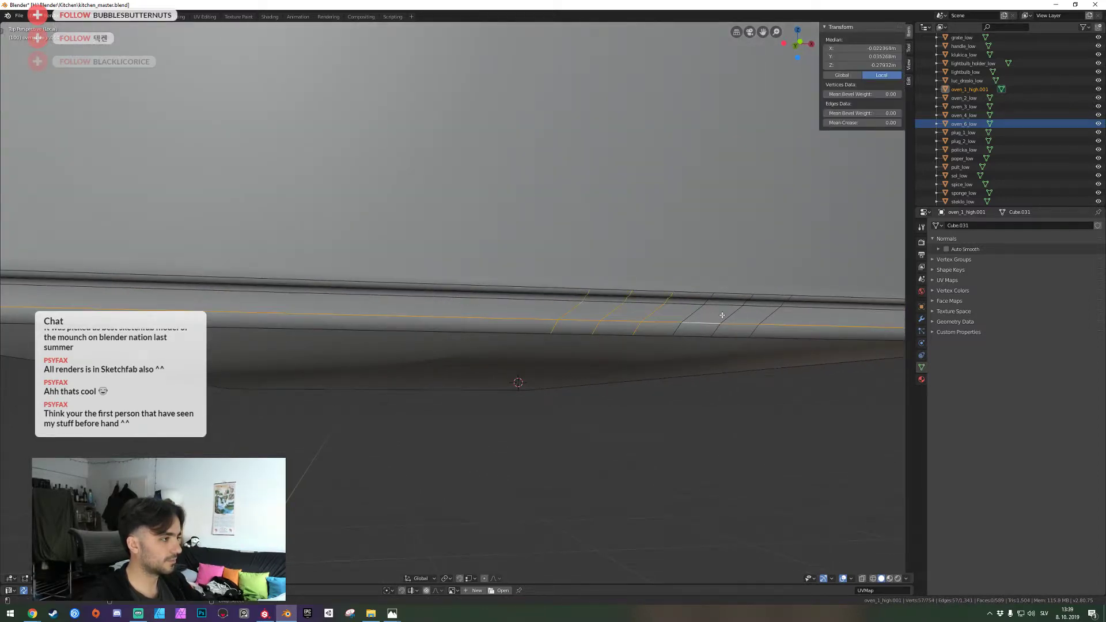
left_click(713, 315, "alt+shift")
scroll(688, 319, "down", 4)
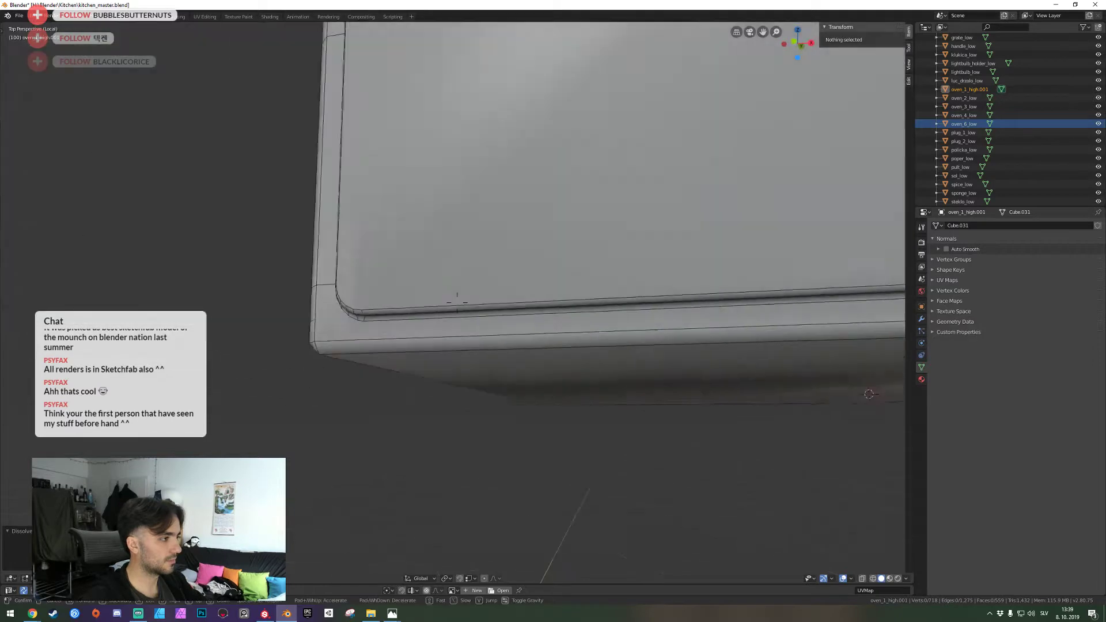
Dissolve the short horizontal edges across the vertical border and bevel at the opposite lower corner, outside the panel rim
middle_click_drag(518, 328, 544, 332)
scroll(544, 331, "up", 3)
left_click(547, 335, "alt")
key("ctrl+x")
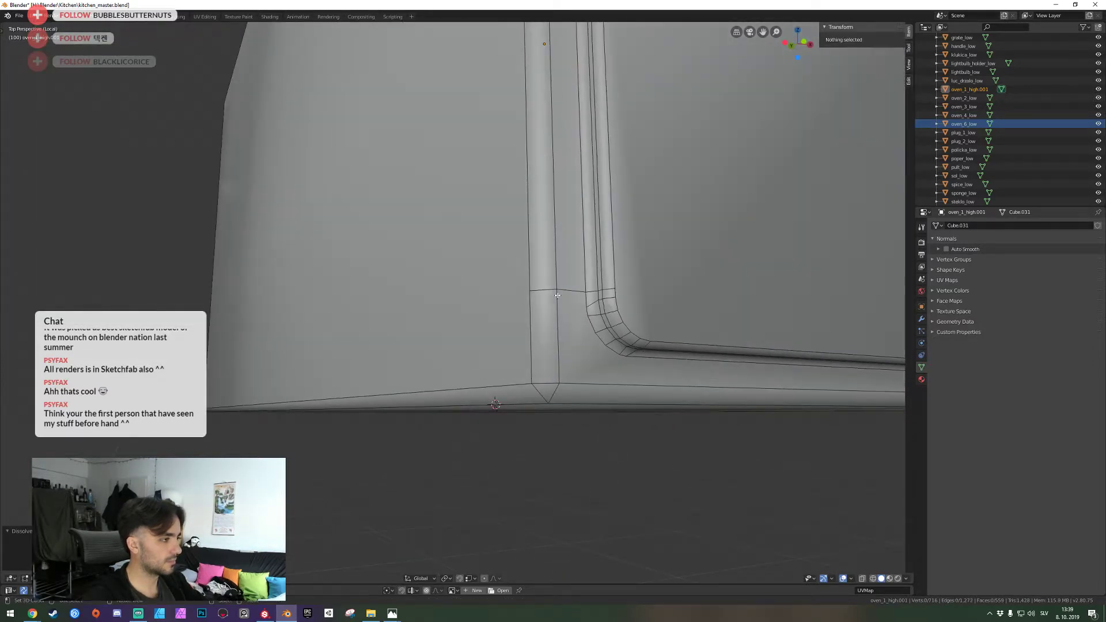
left_click(547, 290)
left_click(568, 291, "shift")
key("ctrl+x")
key("shift+grave")
key("s")
key("q")
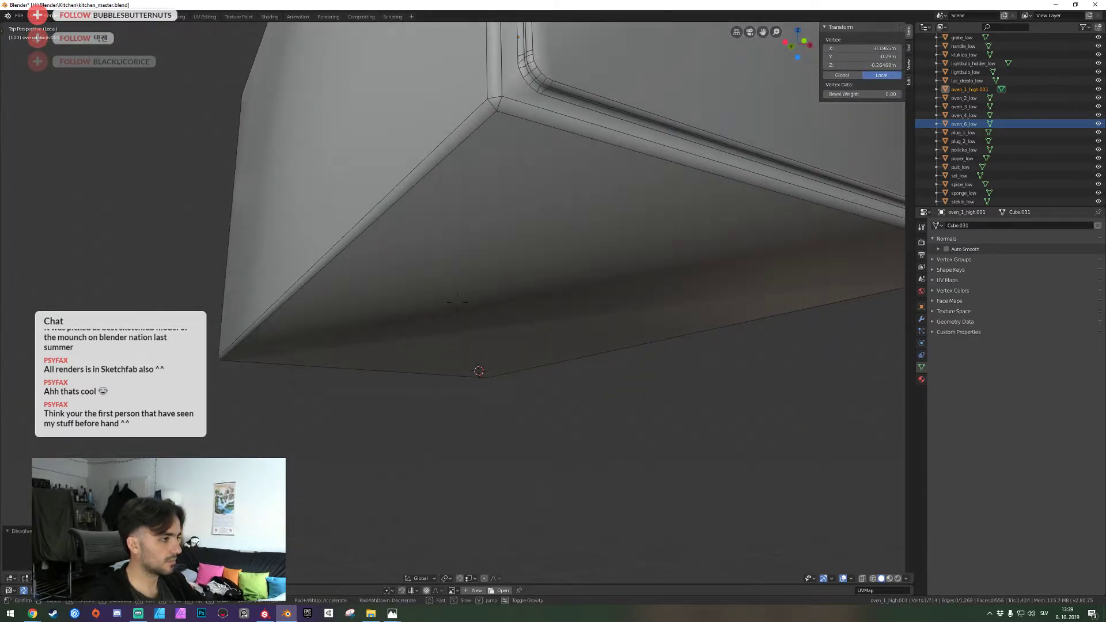
key("e")
key("a")
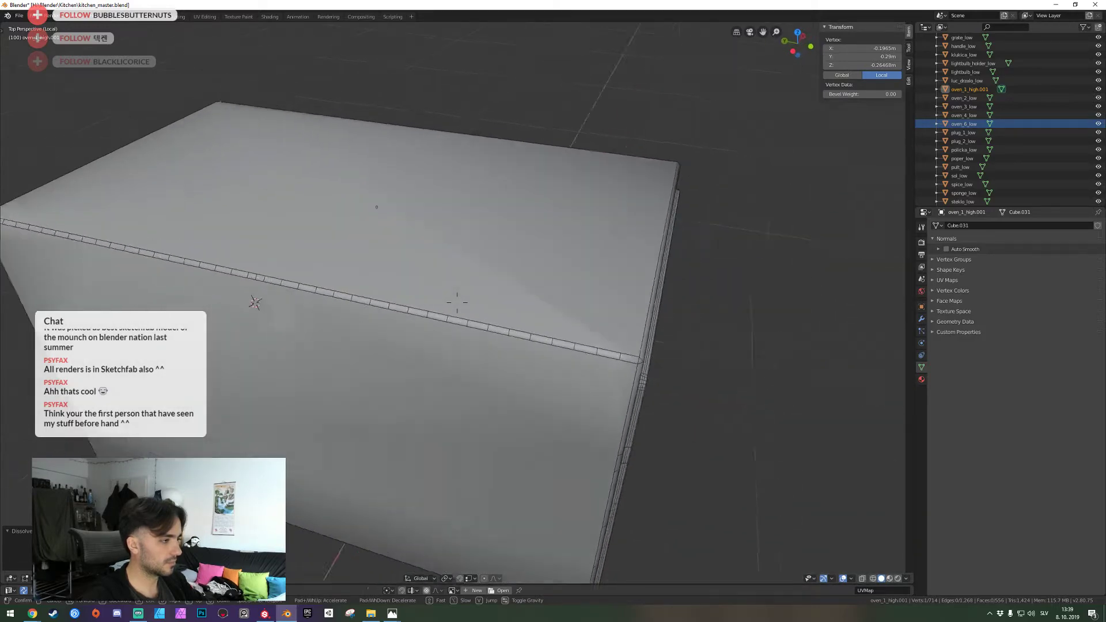
left_click(565, 331)
left_click_drag(557, 334, 487, 342)
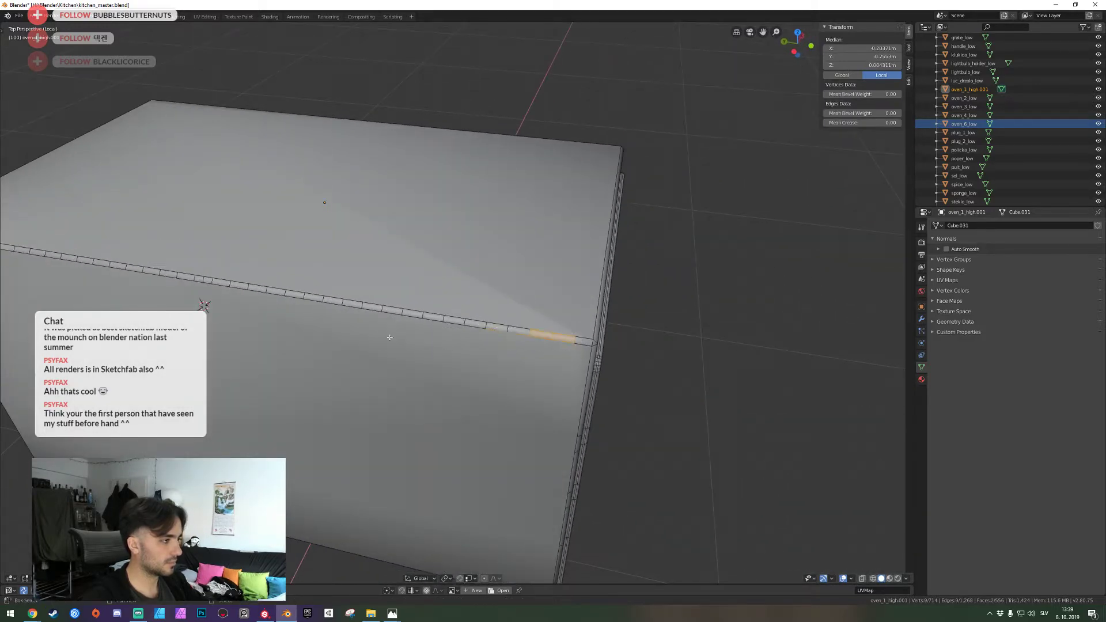
key("alt+a")
Dissolve the short cross edges in the bevel between the oven's top and side face, starting from the front corner
key("shift+grave")
key("w")
left_click(457, 302)
right_click(502, 276, "alt")
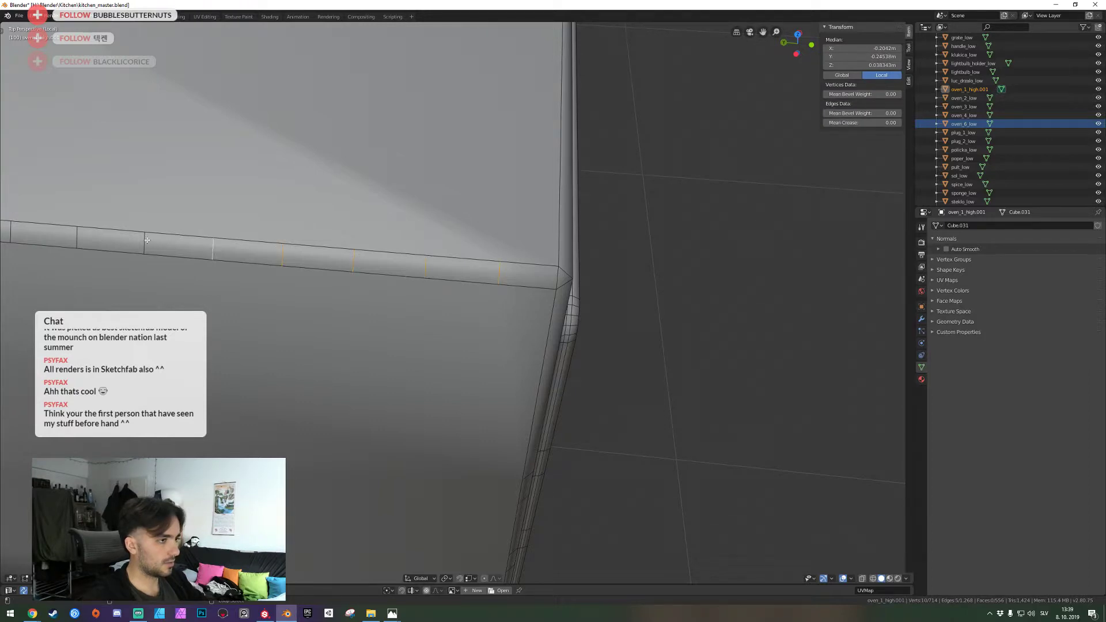
right_click(87, 234, "alt+shift")
right_click(13, 232, "alt+shift")
right_click(84, 232, "alt+shift")
right_click(84, 229, "alt+shift")
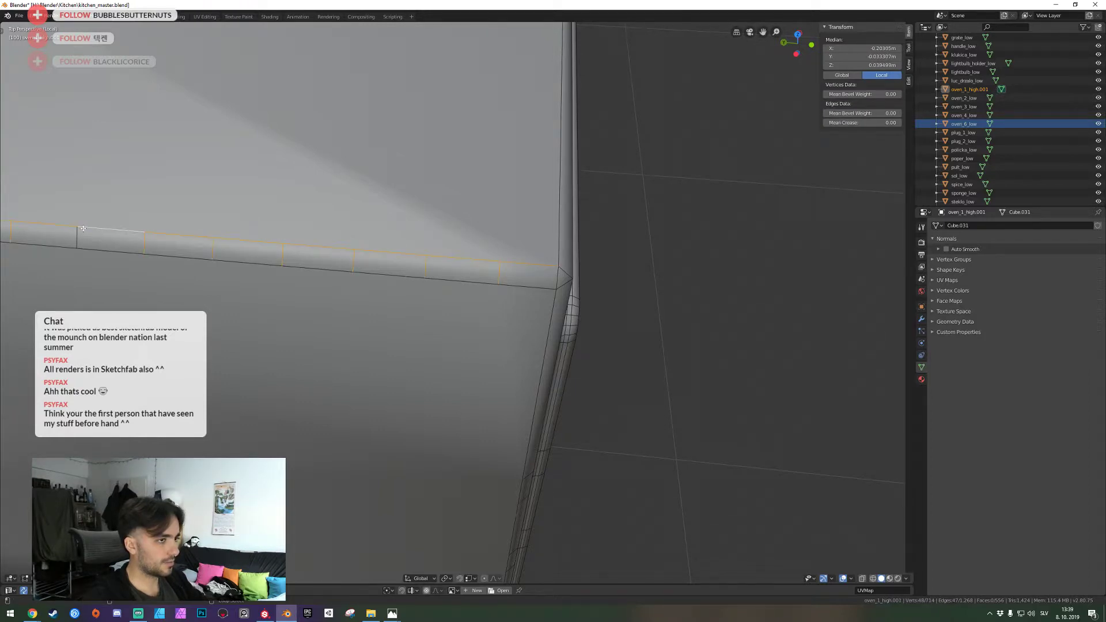
right_click(85, 228, "alt+shift")
key("ctrl+x")
Dissolve the cross edges along the middle stretch of the bevel between the oven's top and side face
key("shift+grave")
key("s")
key("a")
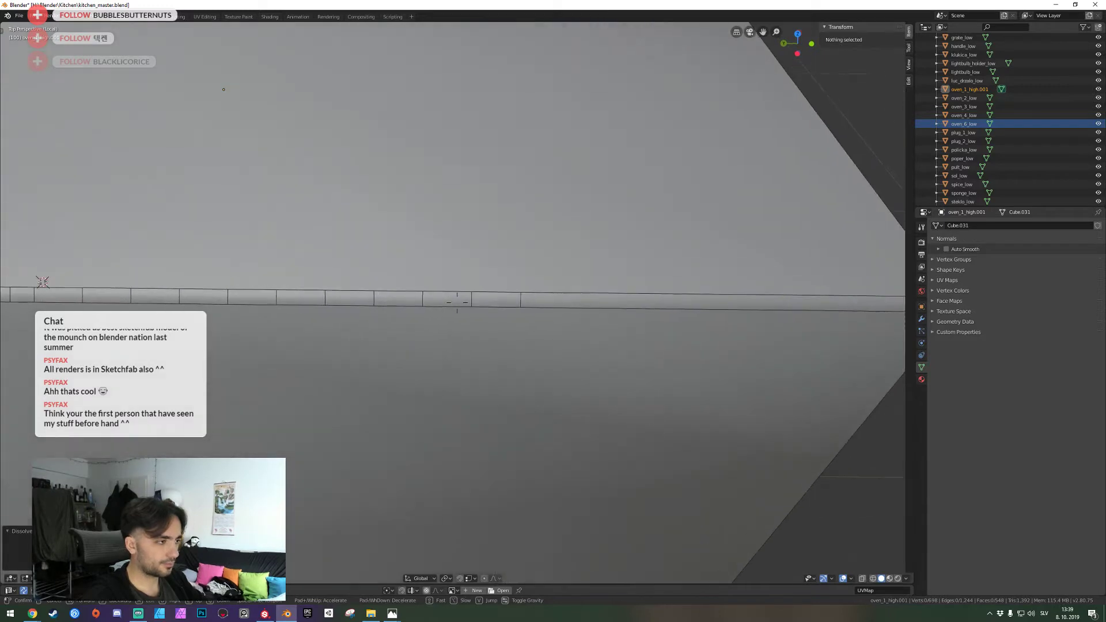
left_click(455, 302)
left_click(739, 298)
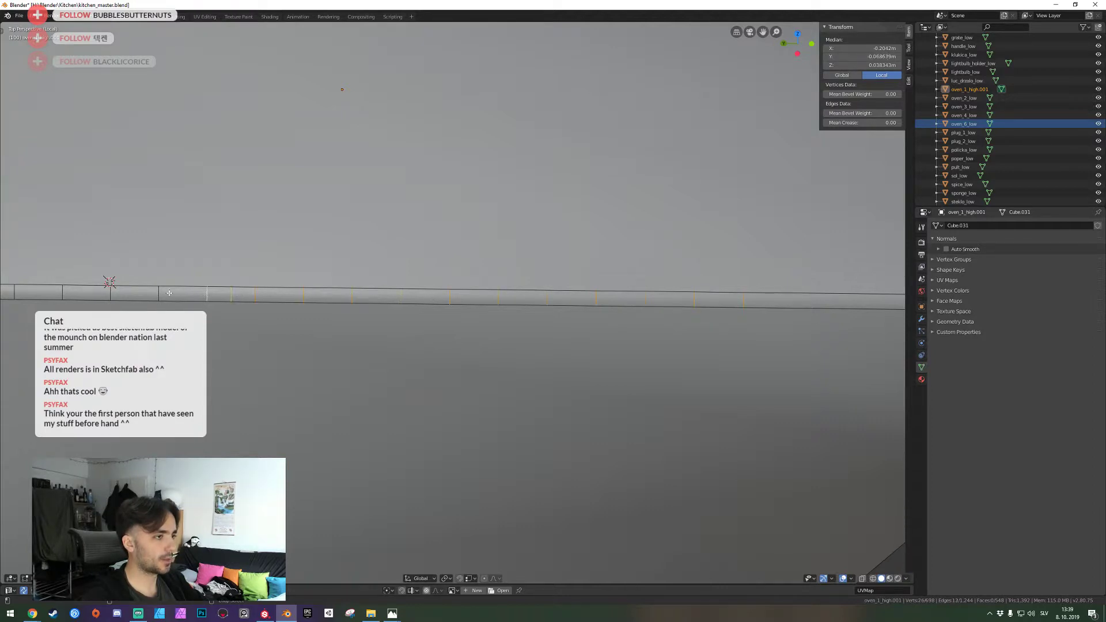
right_click(117, 295, "alt+shift")
right_click(116, 292, "alt+shift")
right_click(111, 293, "alt+shift")
right_click(95, 290, "alt+shift")
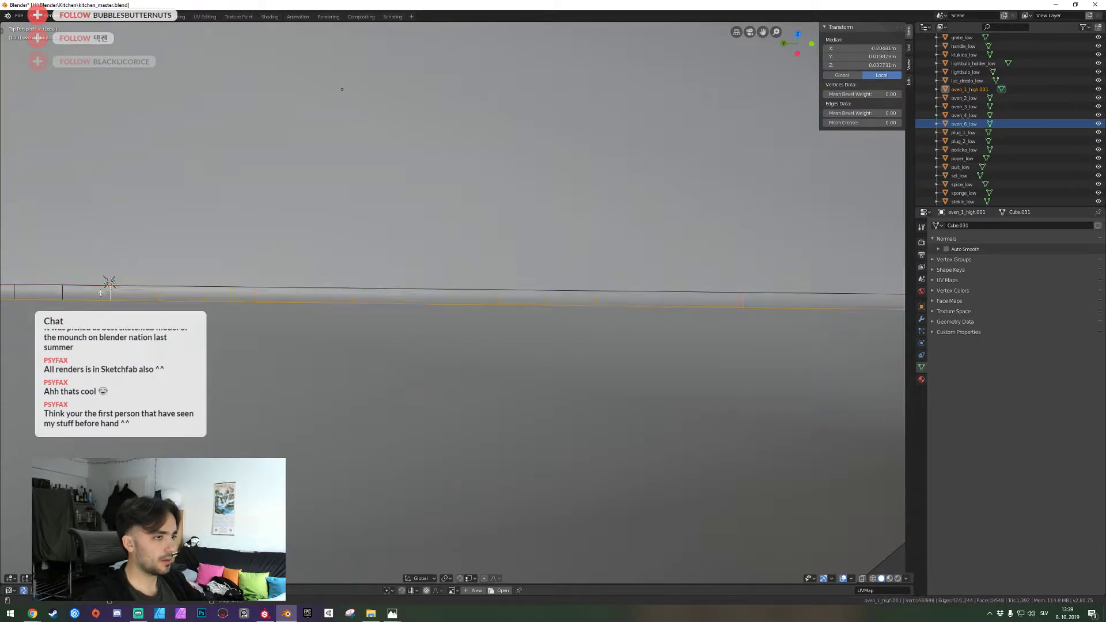
right_click(89, 297, "alt+shift")
key("ctrl+x")
Dissolve the remaining cross edges of the top side bevel up to the far rear corner
middle_click_drag(453, 296, 458, 302)
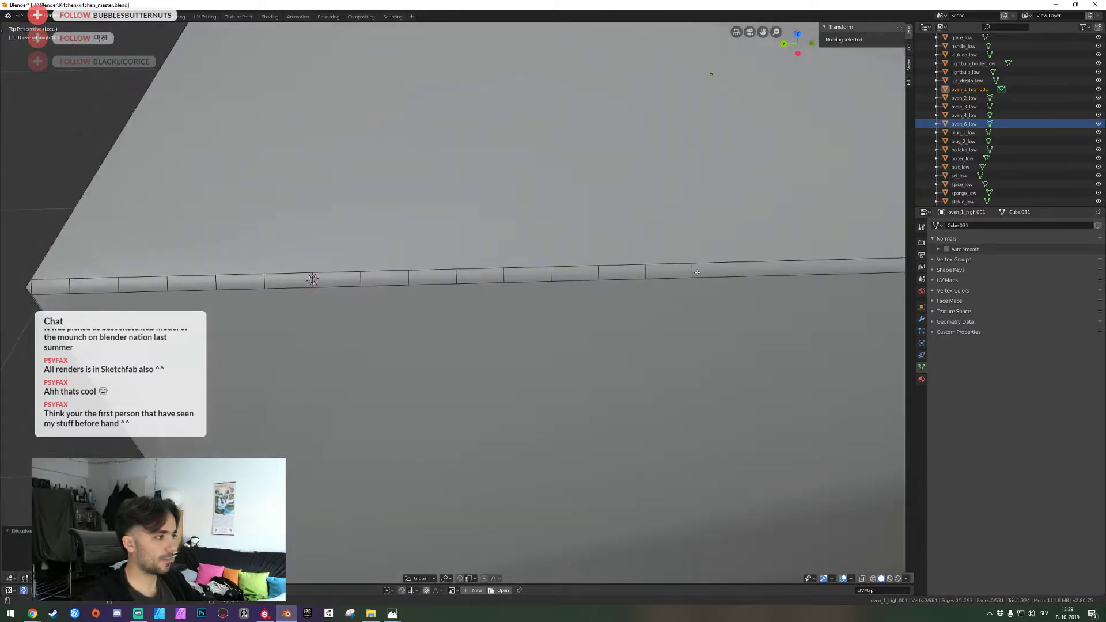
left_click(694, 272)
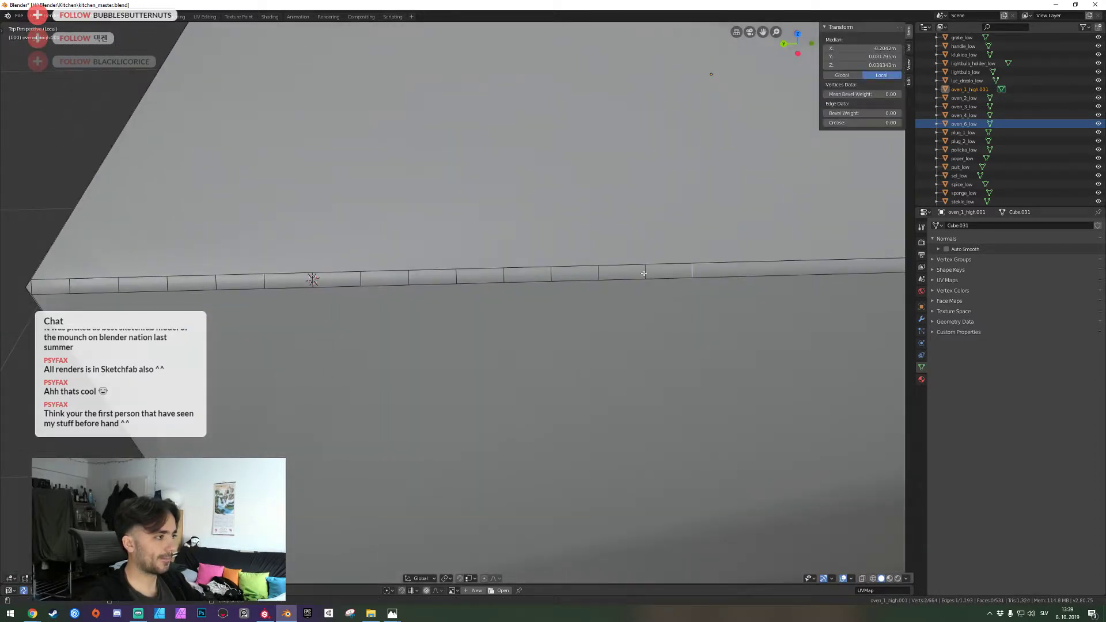
left_click(599, 275, "shift")
right_click(422, 277, "alt+shift")
right_click(421, 276, "alt+shift")
right_click(413, 277, "alt+shift")
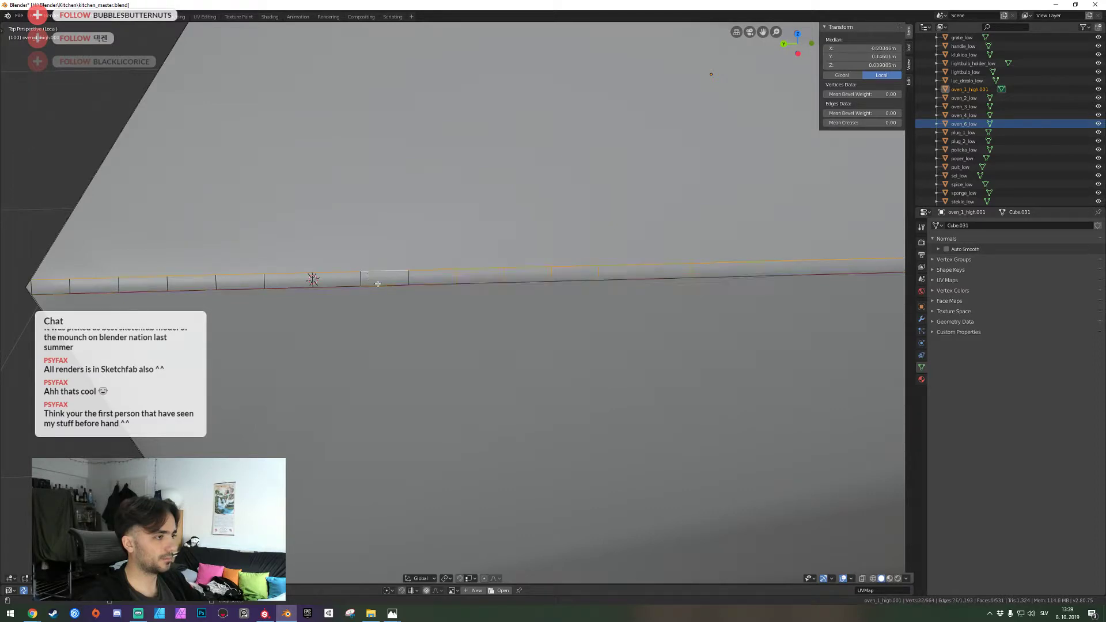
right_click(405, 276, "alt+shift")
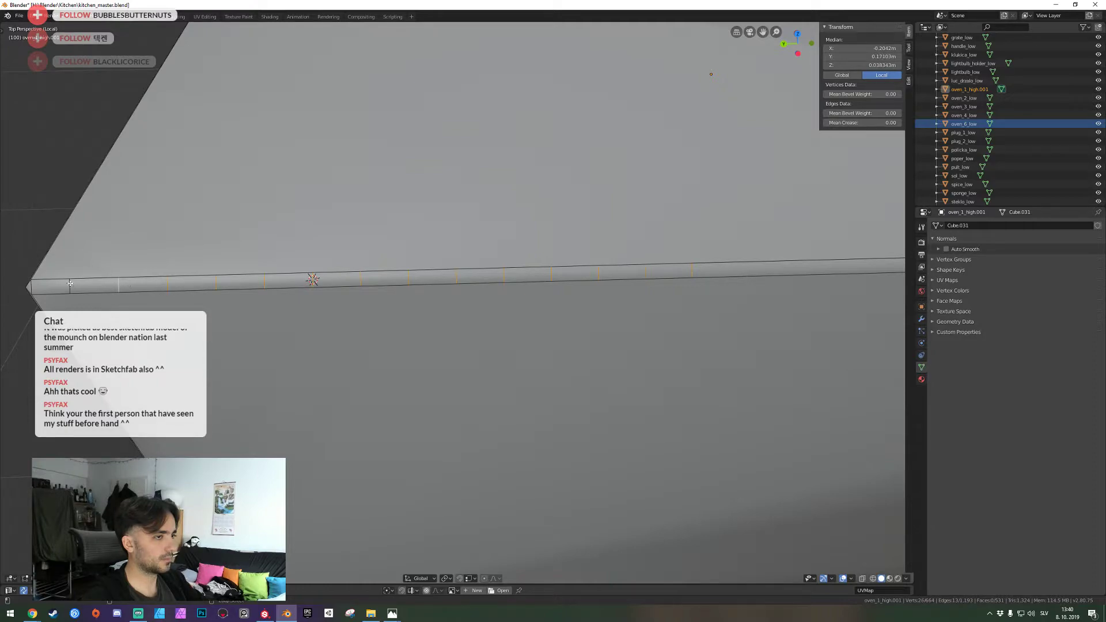
key("ctrl+x")
Dissolve the cross edges in the upper border strip and bevel of the oven's rear face, starting from the near corner
key("shift+grave")
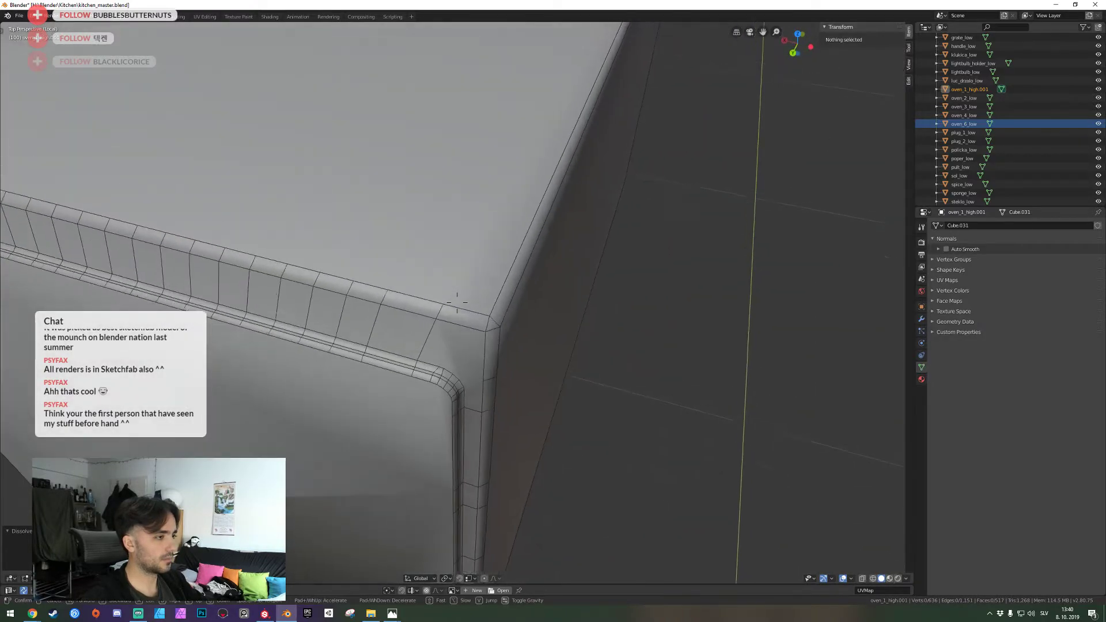
left_click(457, 302)
left_click(445, 345, "alt")
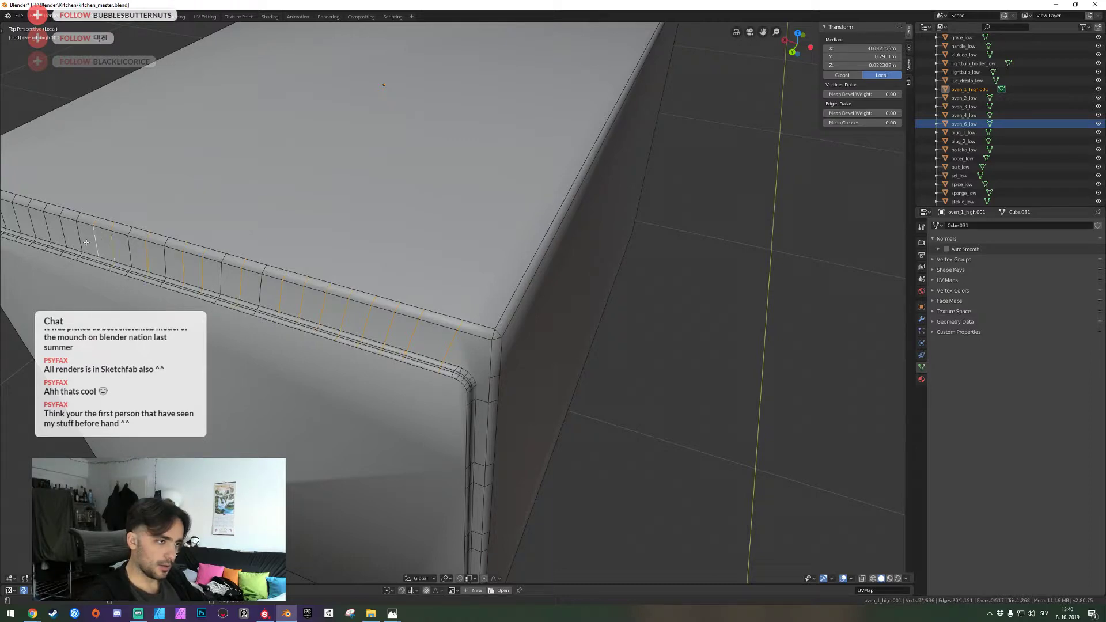
key("ctrl+x")
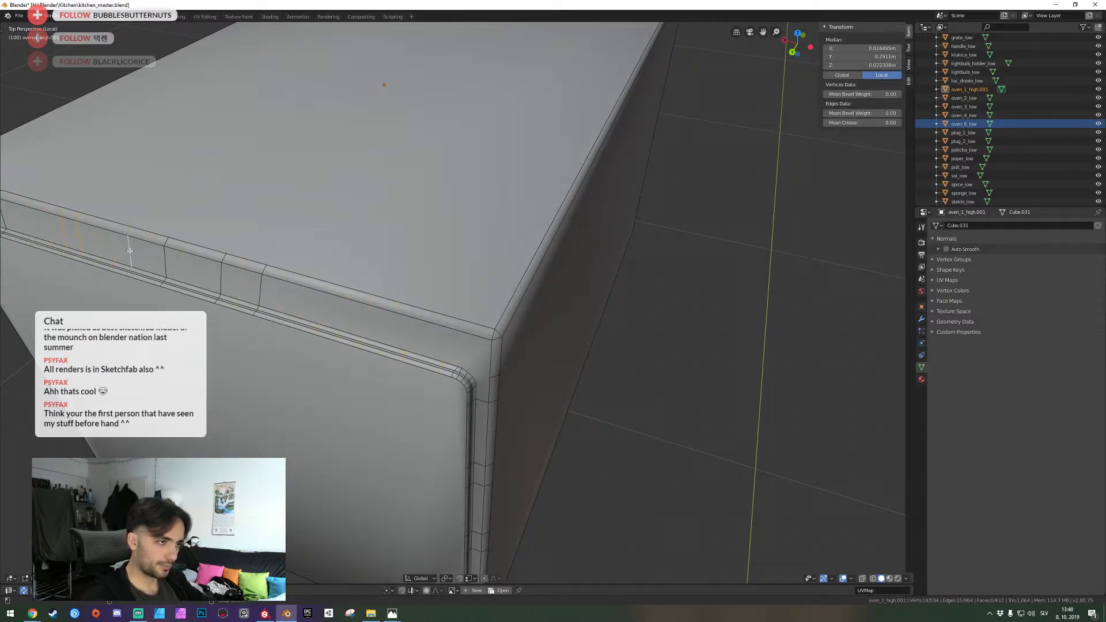
key("ctrl+x")
Dissolve the leftover cross edges near the opposite end of the rear face's upper border strip, except the bent one at the corner
key("shift+grave")
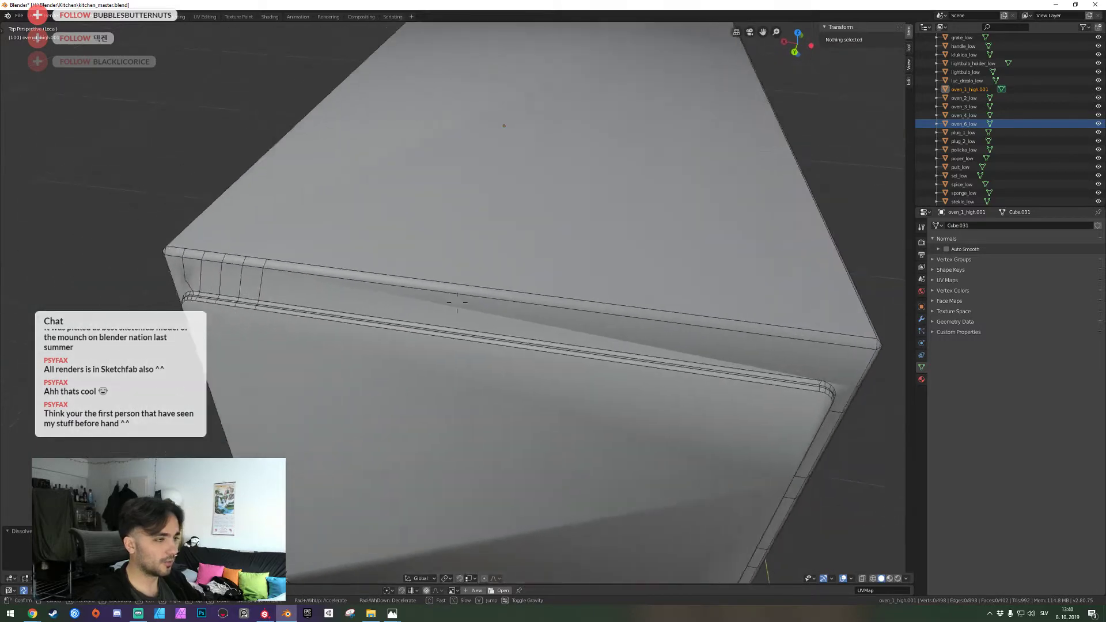
left_click(457, 303)
left_click(402, 355, "alt")
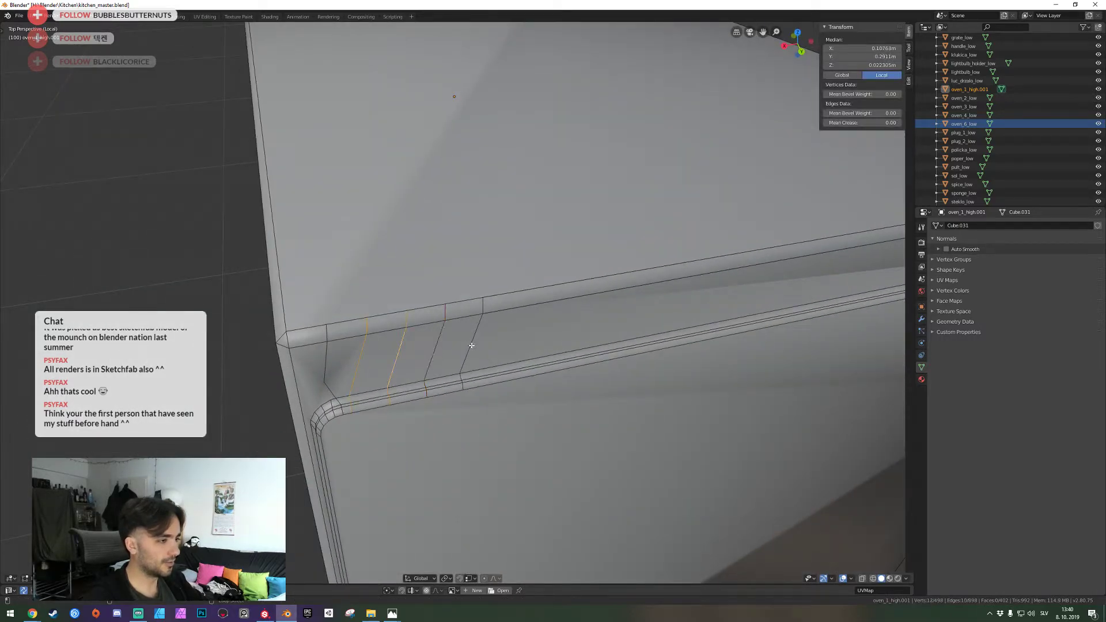
key("ctrl+x")
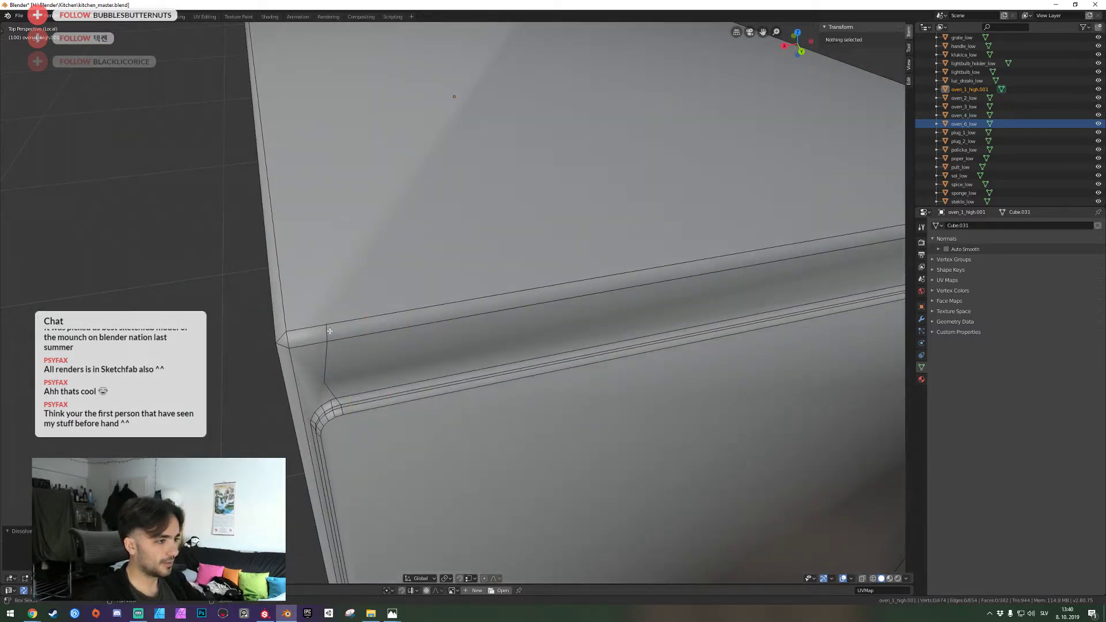
Dissolve the bent edge between the panel rim and the bevel at this upper corner, together with the short edge across the bevel
left_click(329, 334, "alt")
key("shift+grave")
key("q")
left_click(453, 302)
key("alt+a")
left_click(318, 270)
key("ctrl+x")
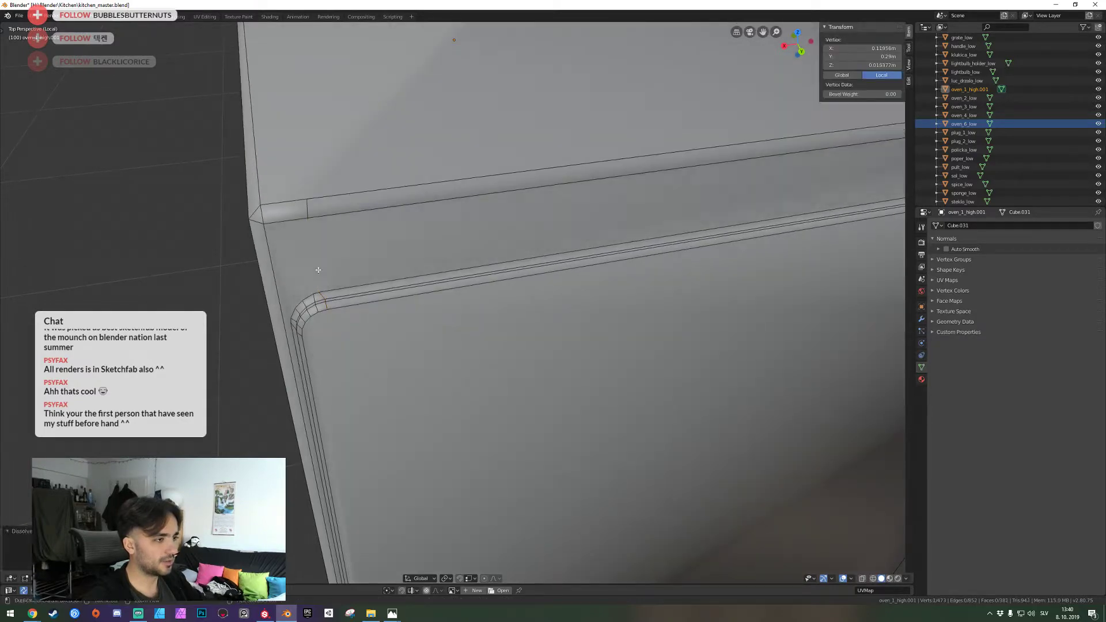
right_click(310, 213)
key("ctrl+x")
Dissolve the first horizontal edges across the rear face's vertical border and its bevel below the other upper corner
key("shift+grave")
key("d")
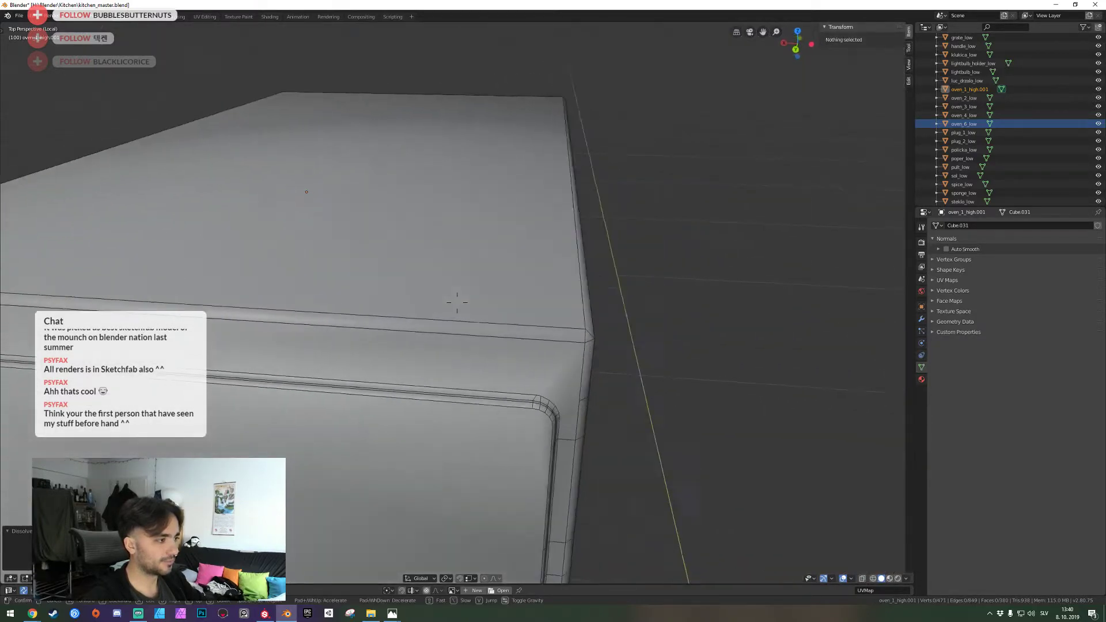
key("q")
left_click(458, 302)
right_click(460, 310, "alt")
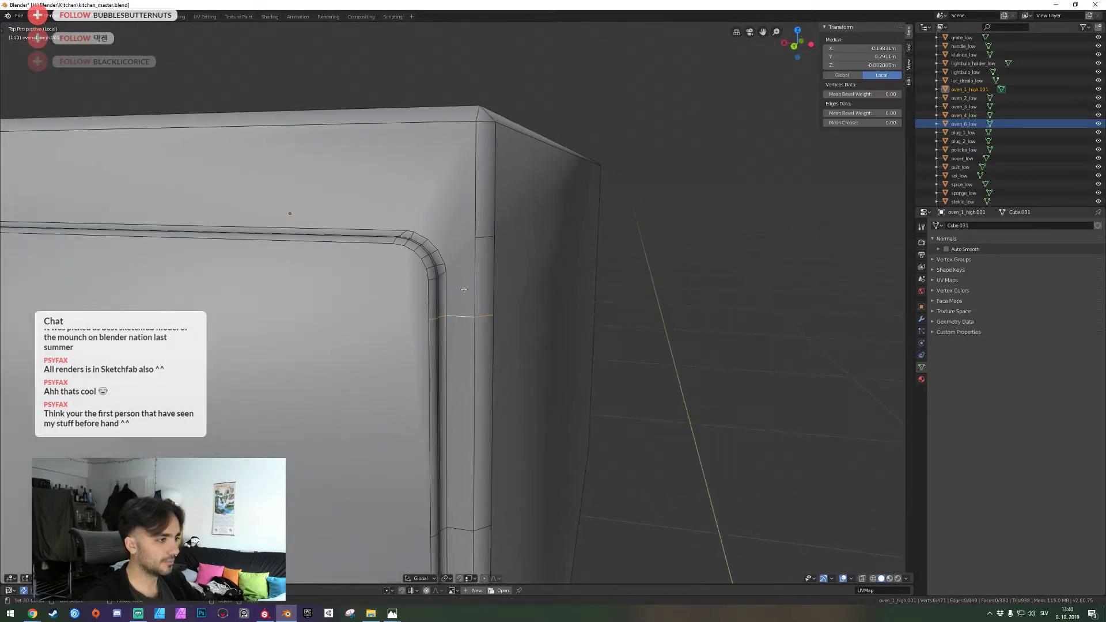
key("ctrl+x")
right_click(484, 240)
key("ctrl+x")
Dissolve the horizontal cross edges along the middle of this vertical border strip on the rear face
key("shift+grave")
key("q")
left_click(454, 302)
right_click(454, 260, "alt")
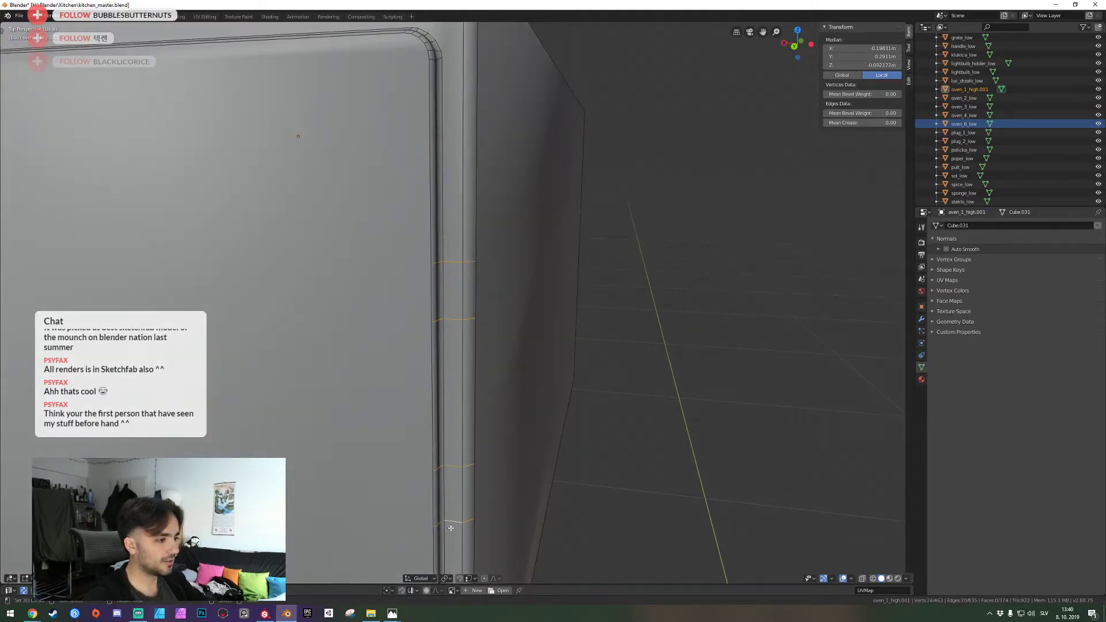
key("ctrl+x")
Dissolve the last cross edges low on the vertical border and the first slanted ones in the lower border strip beside this corner
middle_click_drag(451, 528, 427, 86, "shift")
left_click(437, 225, "alt")
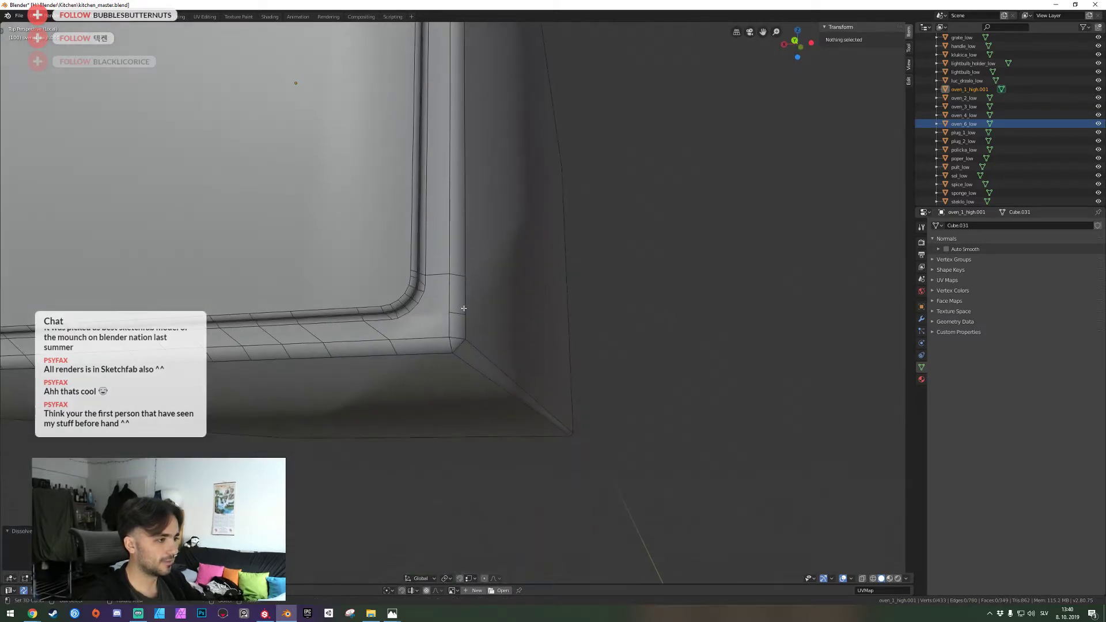
key("ctrl+x")
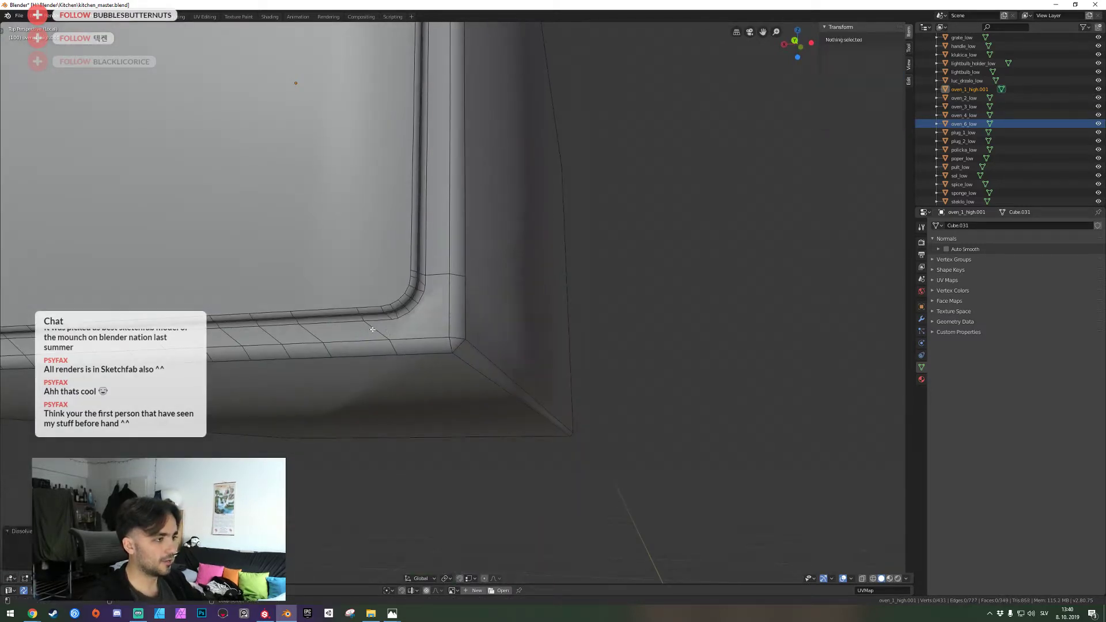
left_click(293, 332, "alt")
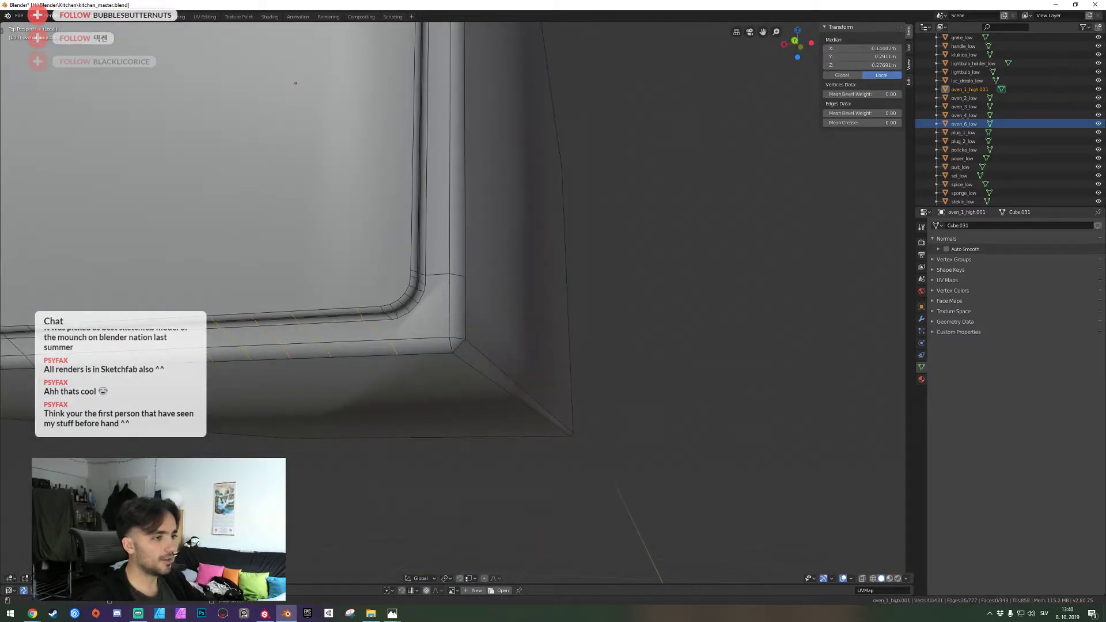
key("ctrl+x")
Dissolve the remaining slanted cross edges of the rear face's lower border strip toward the opposite lower corner
middle_click_drag(190, 277, 457, 300, "shift")
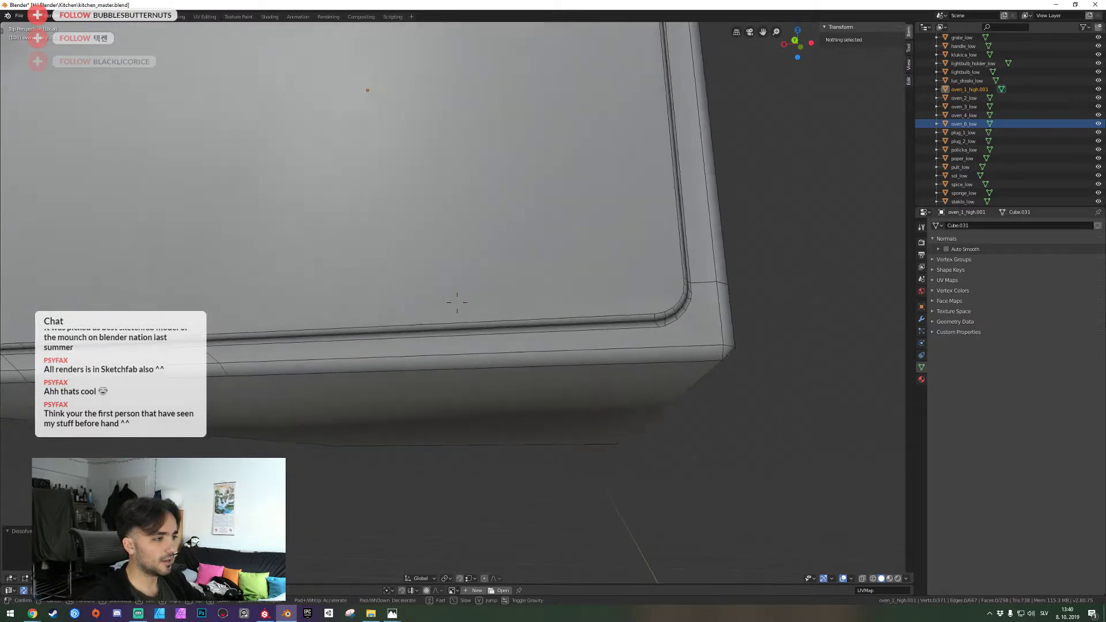
middle_click_drag(63, 346, 457, 302, "shift")
right_click(750, 320, "alt+shift")
right_click(715, 322, "alt+shift")
right_click(671, 324, "alt+shift")
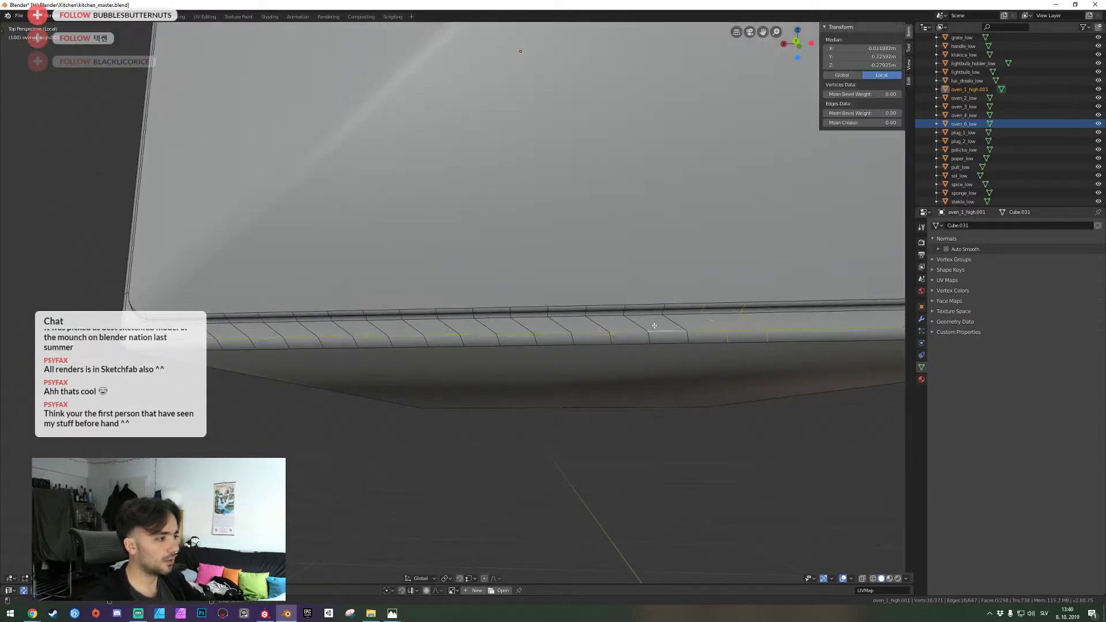
right_click(630, 324, "alt+shift")
right_click(628, 324, "alt+shift")
right_click(639, 321, "alt+shift")
right_click(665, 328, "alt+shift")
right_click(597, 325, "alt+shift")
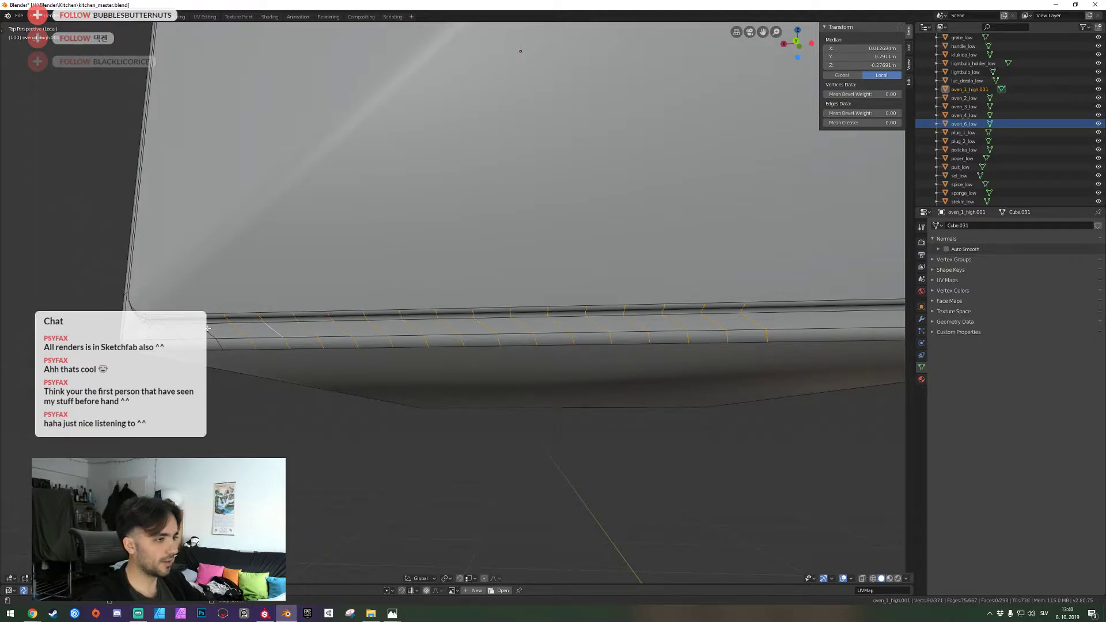
key("ctrl+x")
Dissolve the short horizontal edges across the vertical border and bevel at the opposite lower corner of the rear face
middle_click_drag(577, 326, 468, 323)
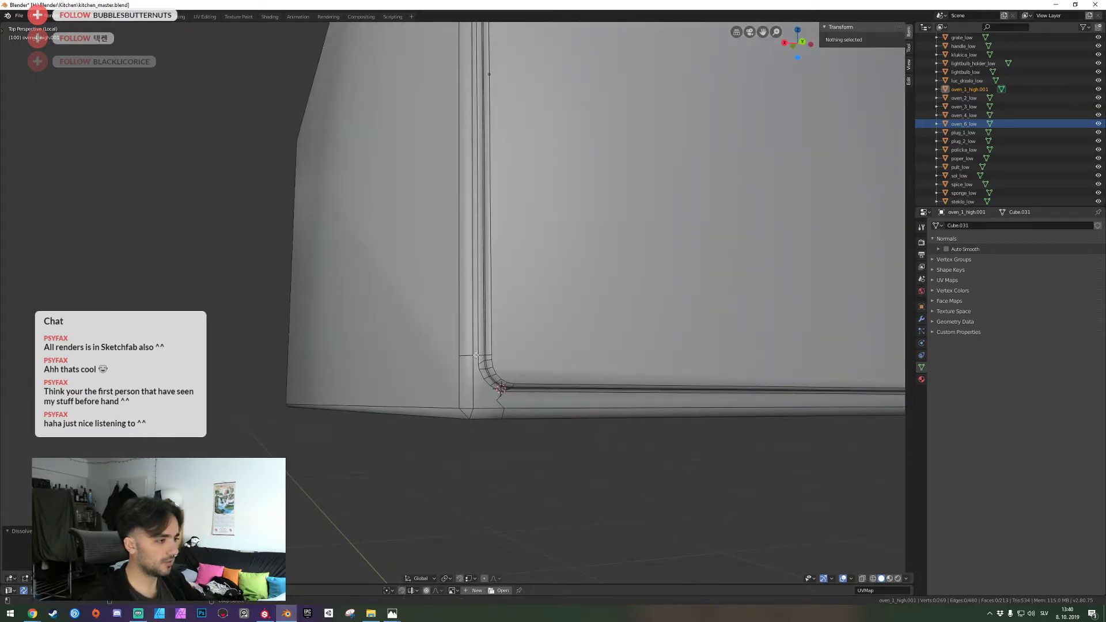
left_click(474, 356)
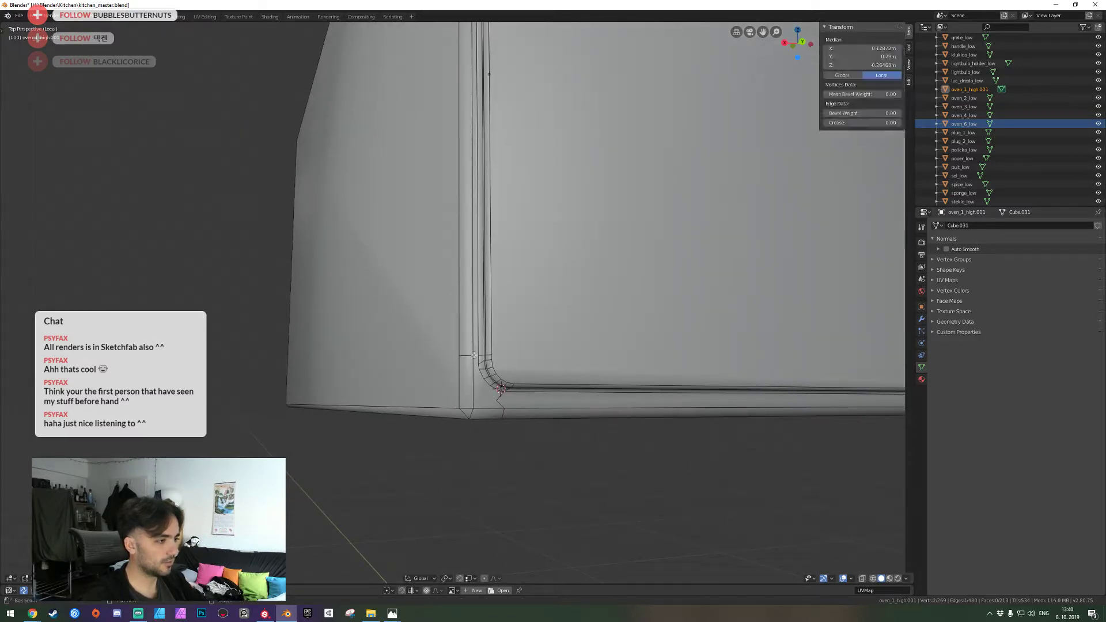
key("ctrl+x")
Dissolve the lower part of the bent edge below the rim corner, together with the short edge across the lower bevel
mouse_move(458, 301)
middle_mouse_down()
mouse_move(453, 271)
mouse_move(449, 311)
middle_mouse_up()
scroll(449, 312, "up", 2)
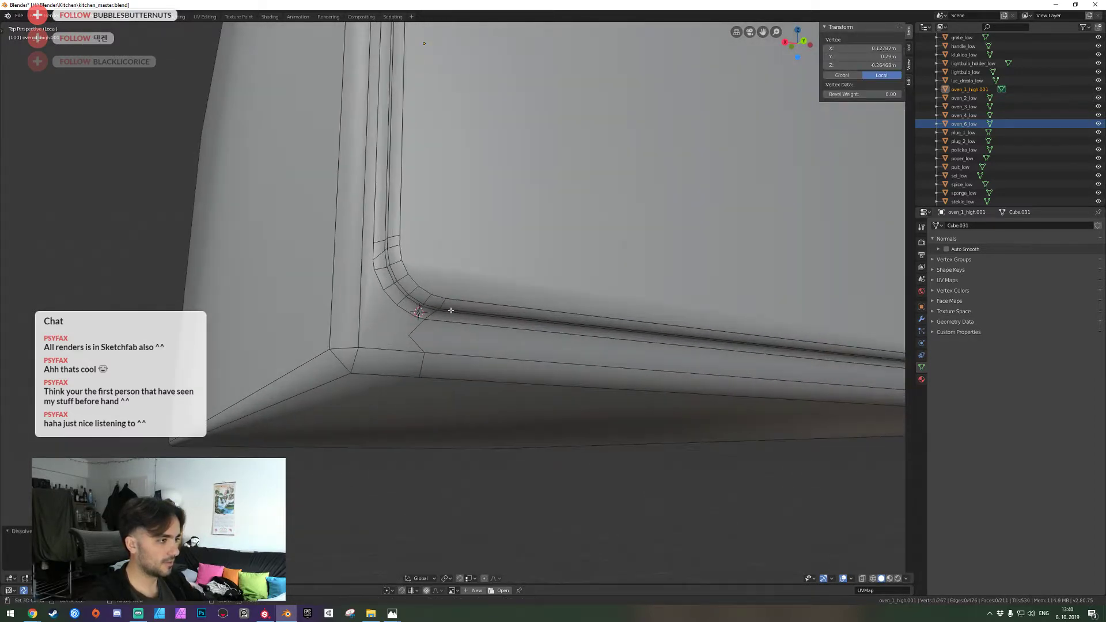
right_click(428, 336)
left_click(423, 360)
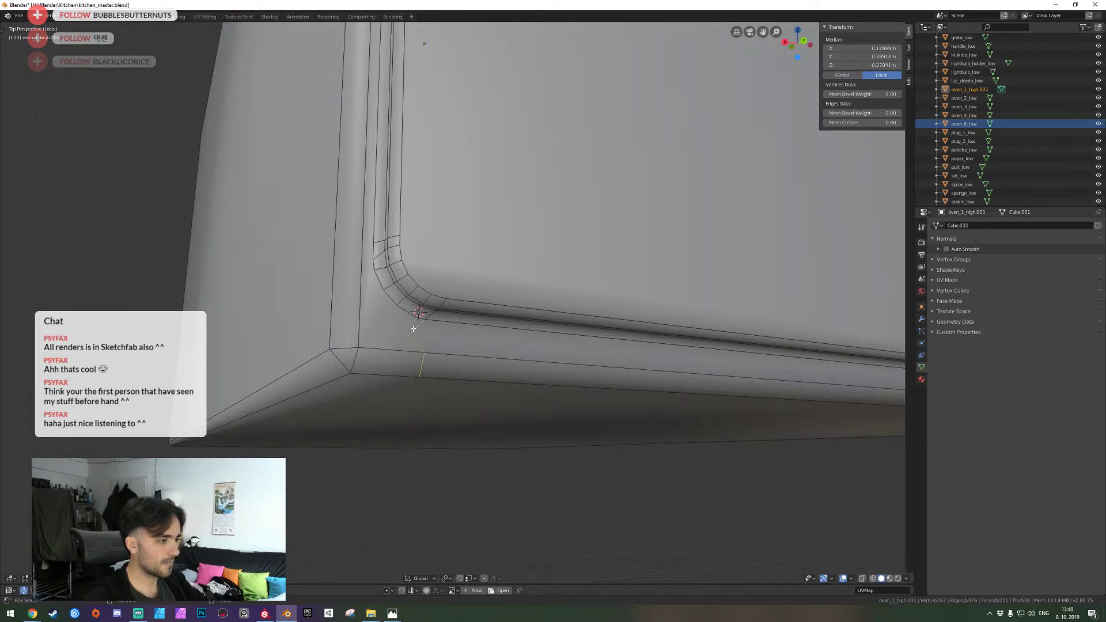
key("ctrl+x")
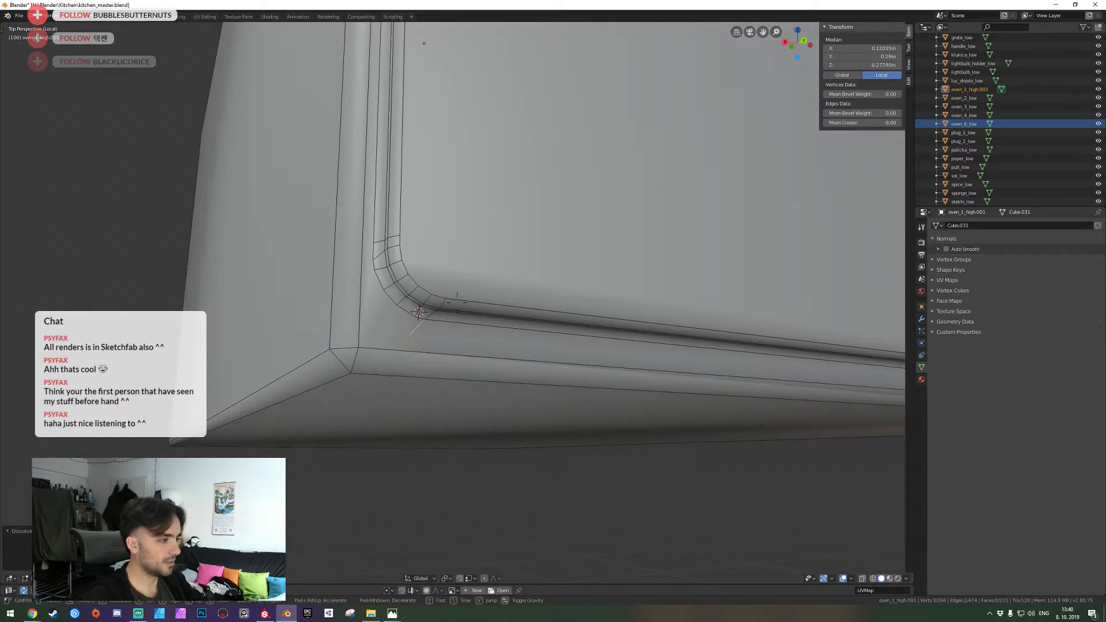
left_click(457, 302)
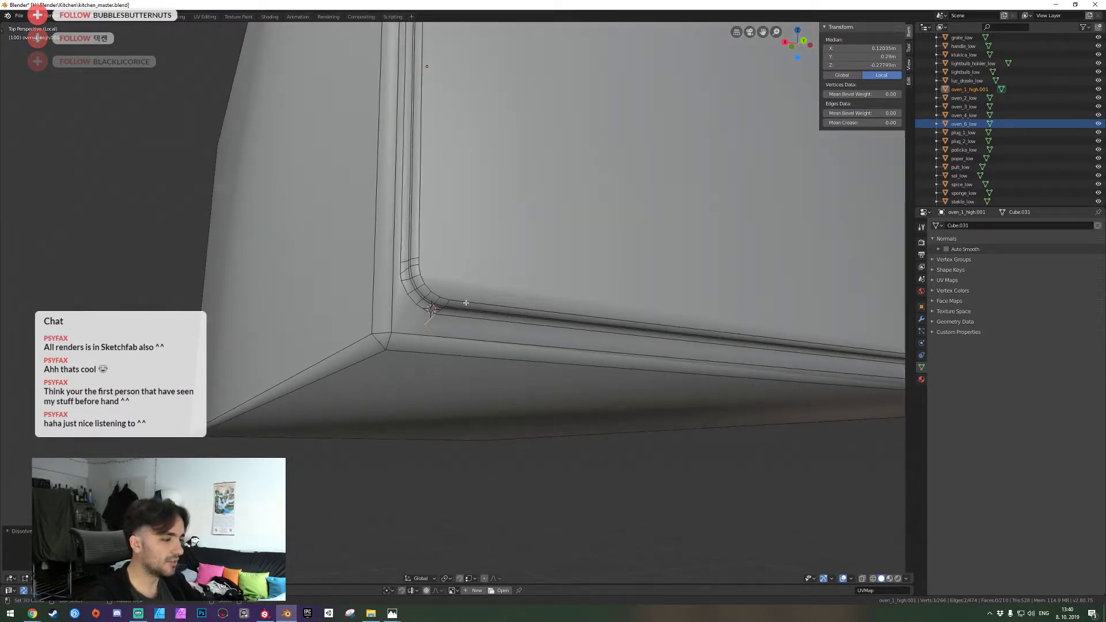
key("shift+grave")
key("s")
key("d")
left_click(457, 303)
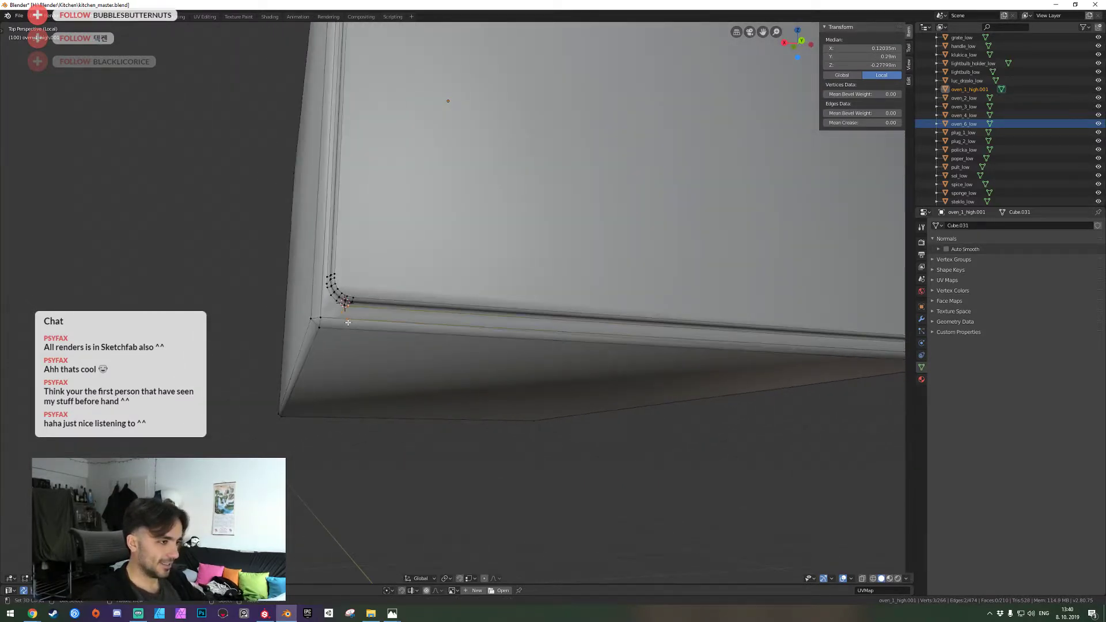
Dissolve alternate cross edges around one lower rim corner on the face opposite the rear face
key("shift+grave")
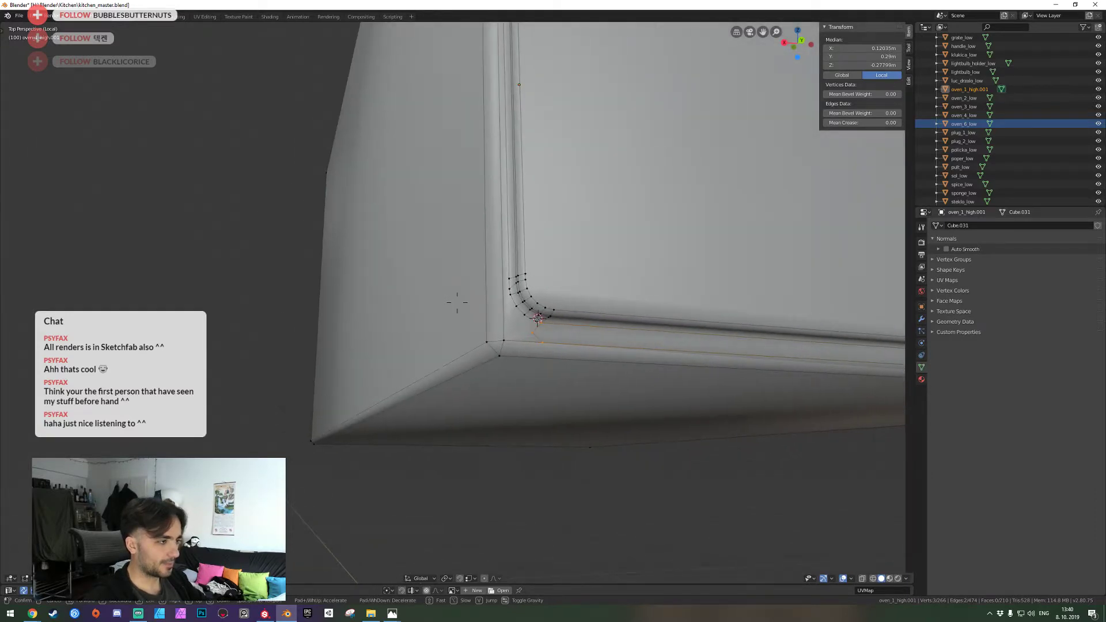
left_click(457, 303)
key("shift+grave")
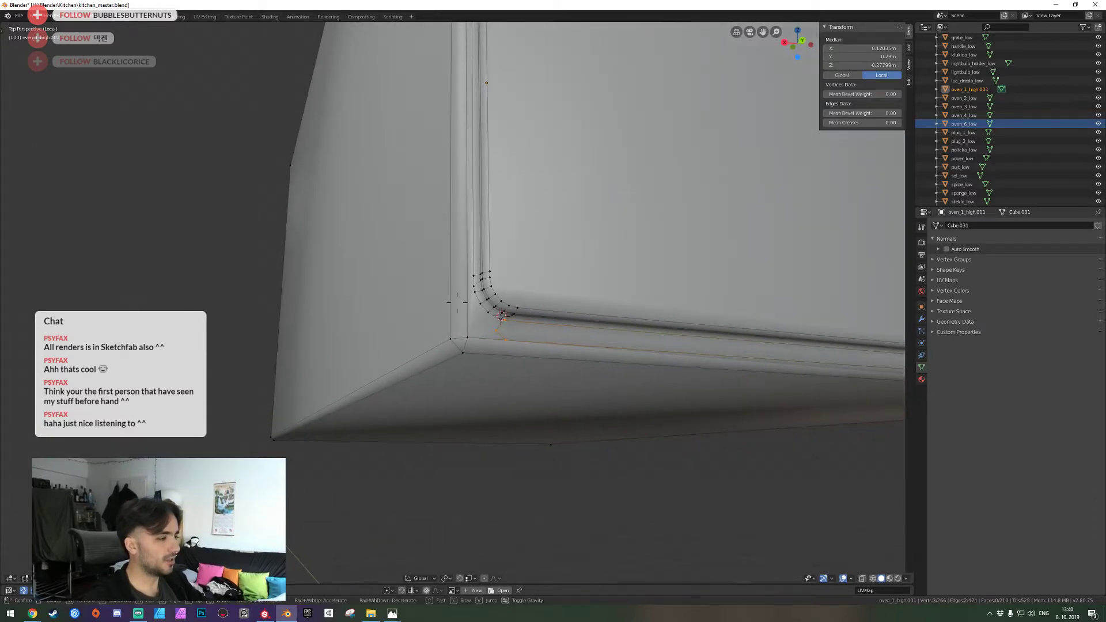
key("s")
key("w")
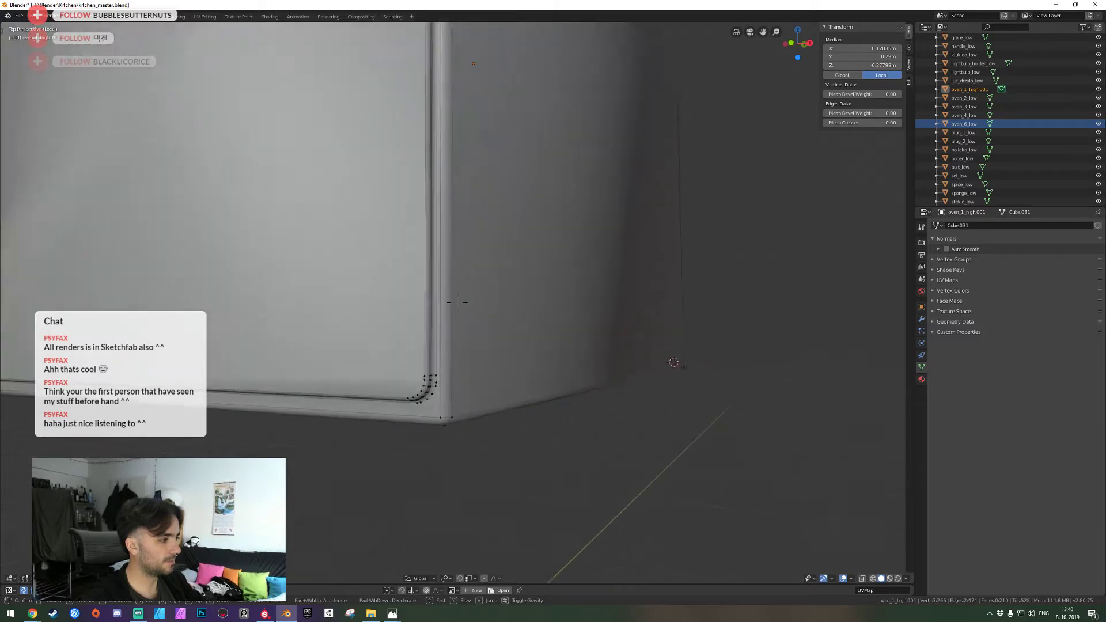
left_click(461, 272)
key("a")
key("a")
key("a")
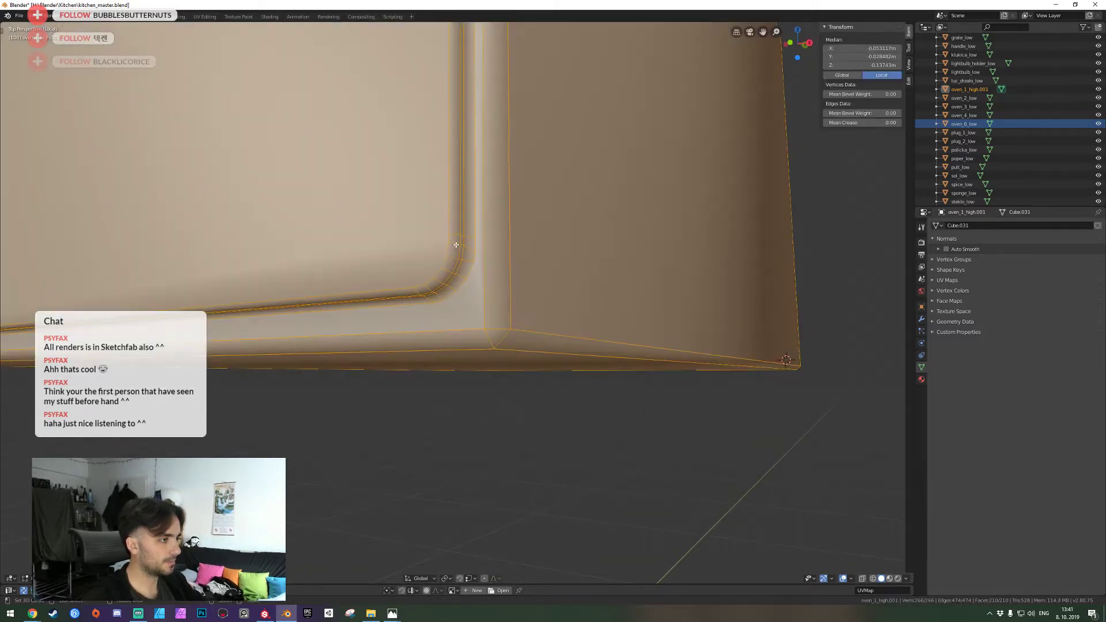
right_click(456, 247, "alt")
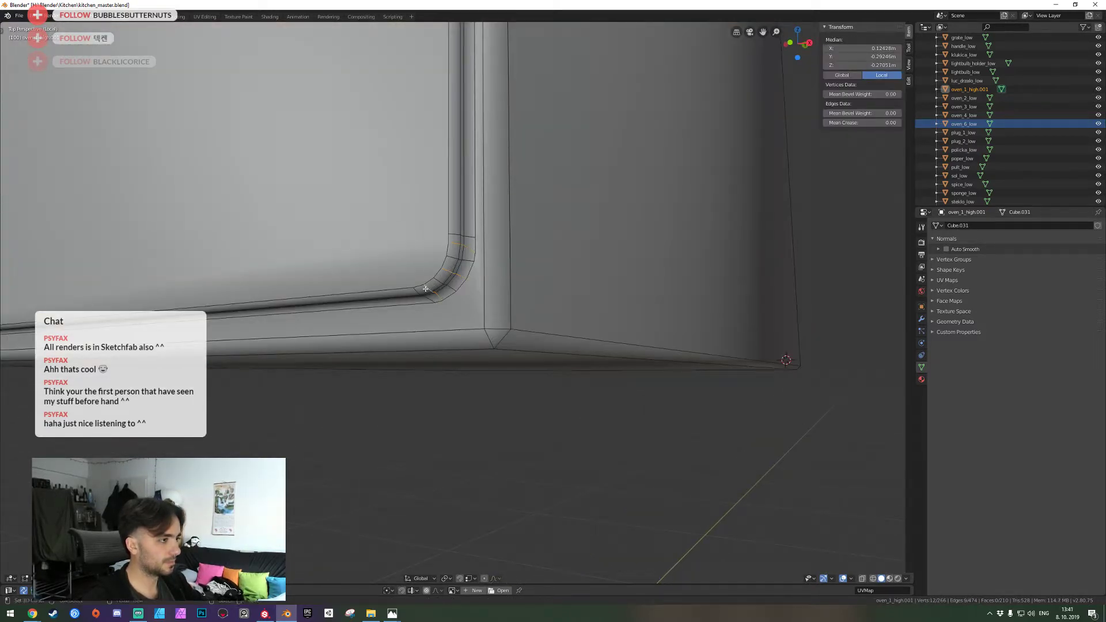
key("ctrl+x")
Dissolve alternate cross edges around both lower rim corners of the rear face
key("shift+grave")
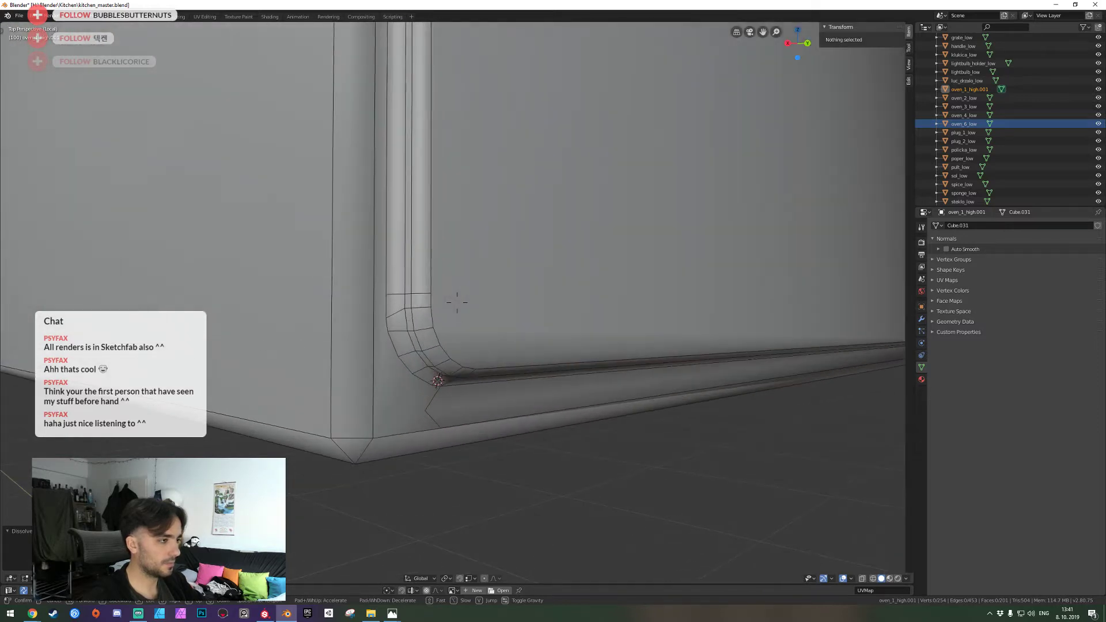
left_click(457, 303)
right_click(416, 310, "alt")
key("ctrl+x")
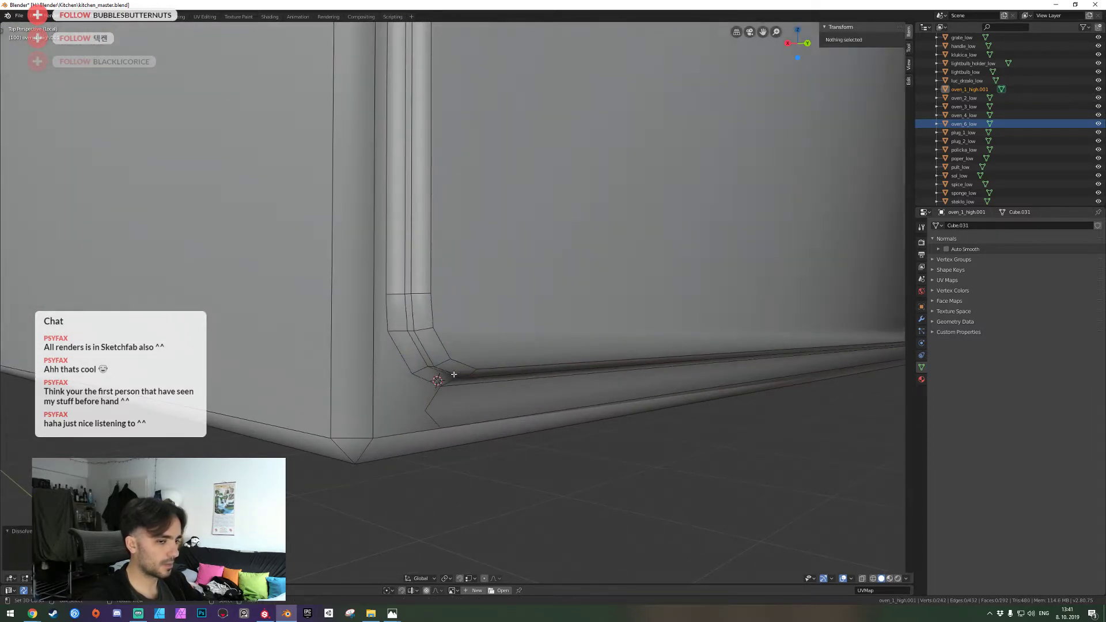
key("shift+grave")
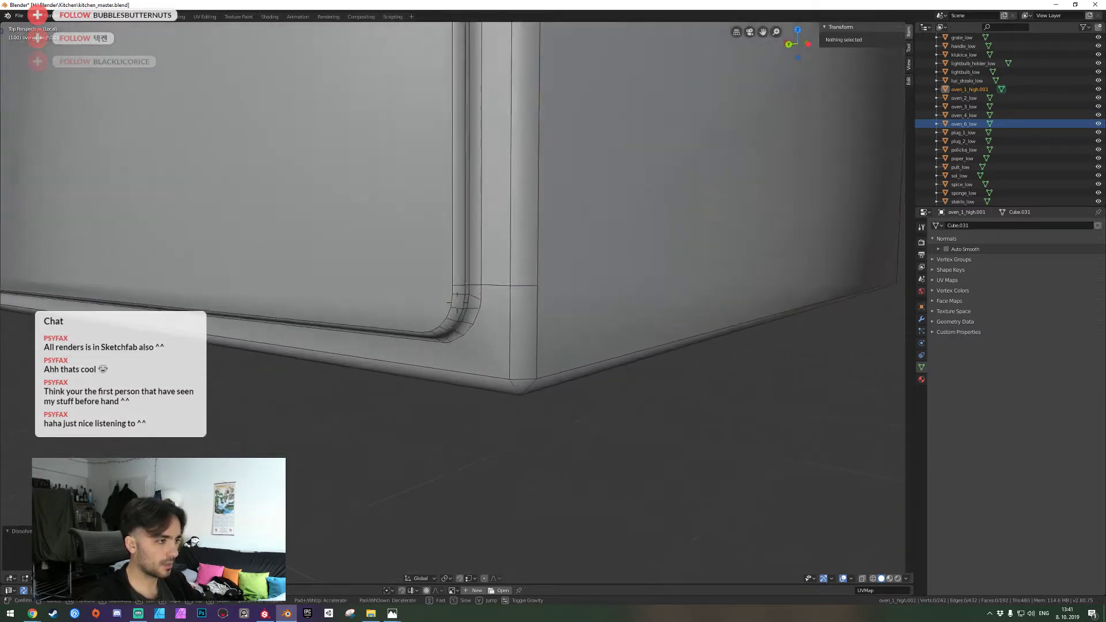
left_click(457, 302)
left_click(425, 301, "alt")
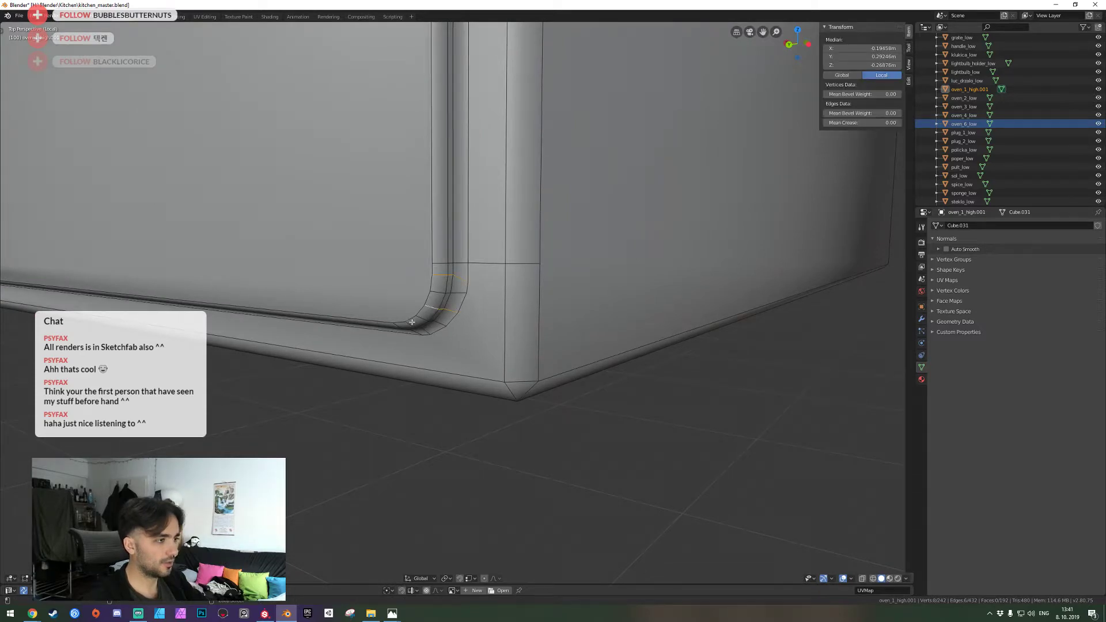
key("ctrl+x")
Dissolve alternate cross edges around the rear face's upper rim corner above the last edited one
key("shift+grave")
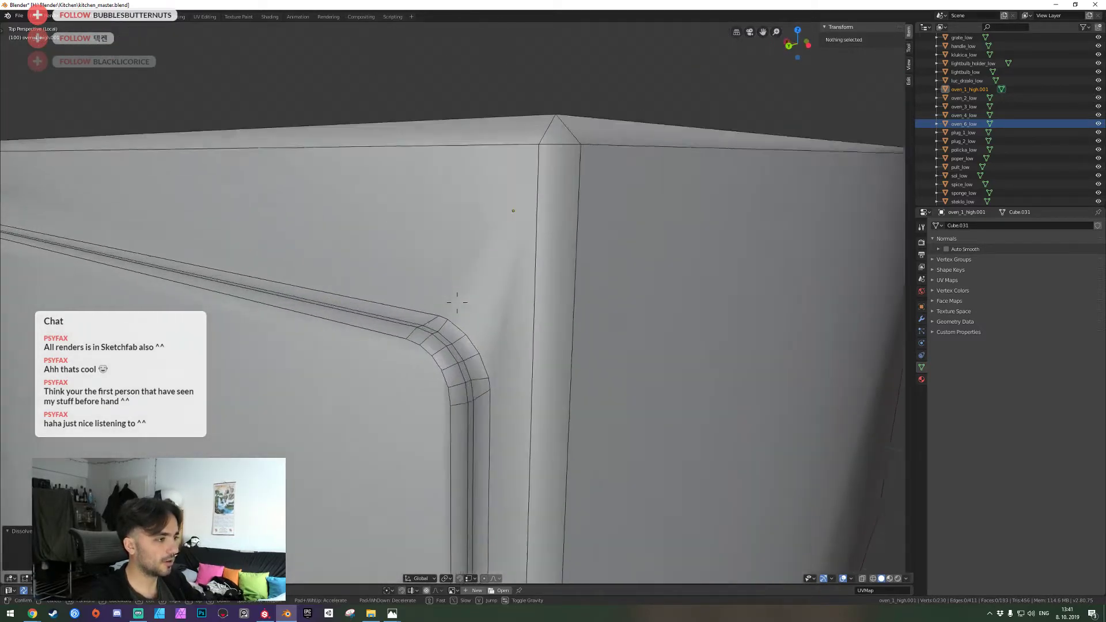
left_click(457, 302)
left_click(456, 304, "alt")
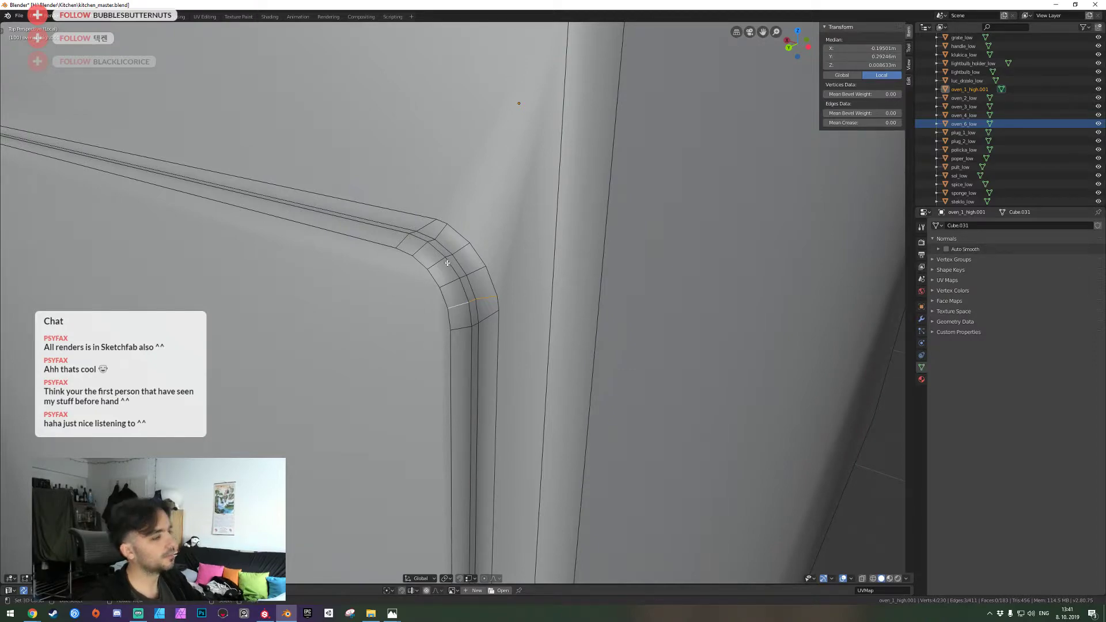
key("ctrl+x")
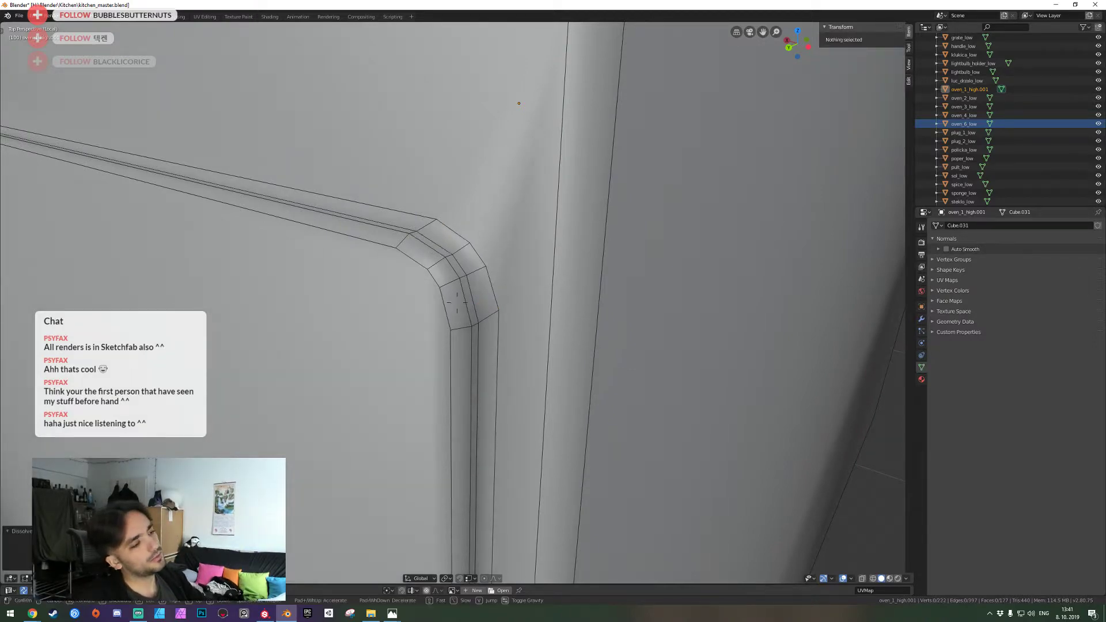
Isolate the oven body again and dissolve alternate cross edges around the rear face's other upper rim corner
key("shift+grave")
left_click(458, 303)
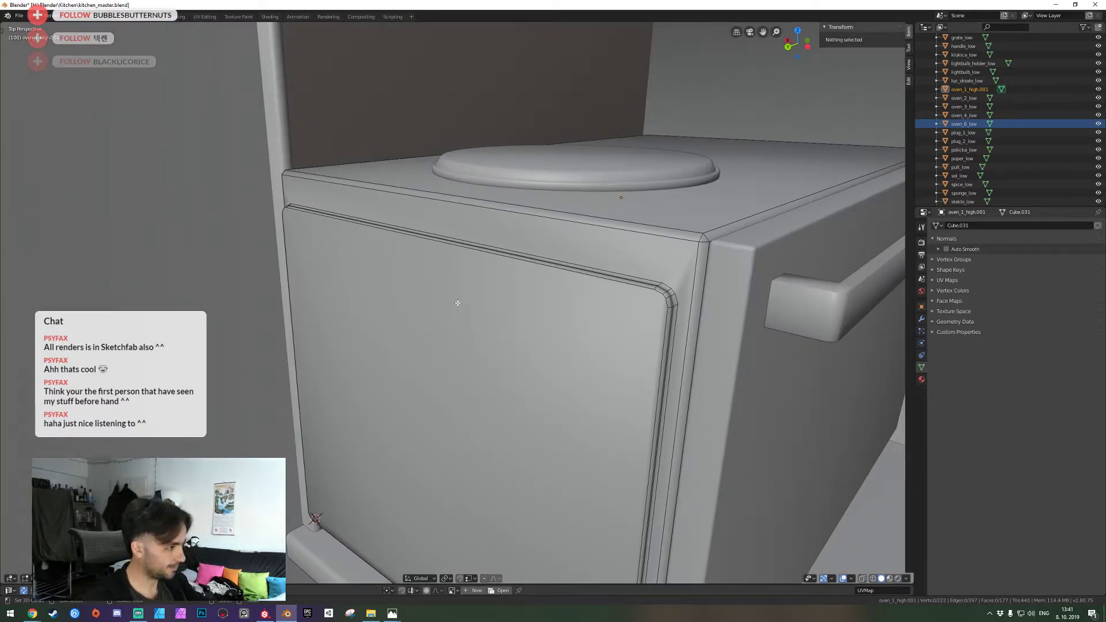
key("shift+grave")
key("w")
left_click(458, 303)
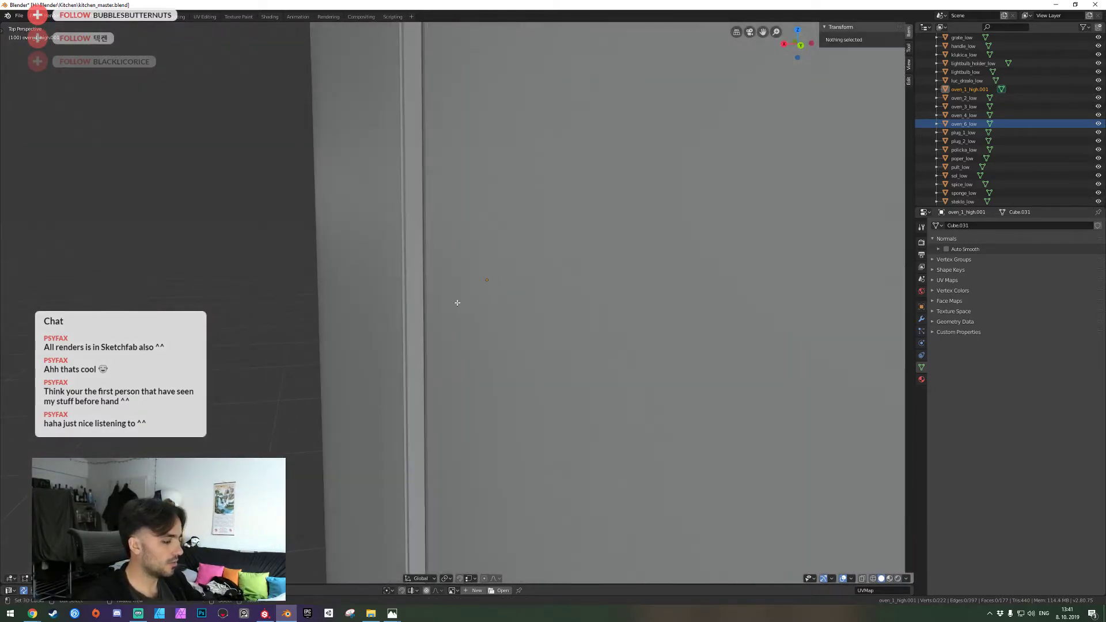
key("KP_Divide")
key("shift+grave")
left_click(457, 302)
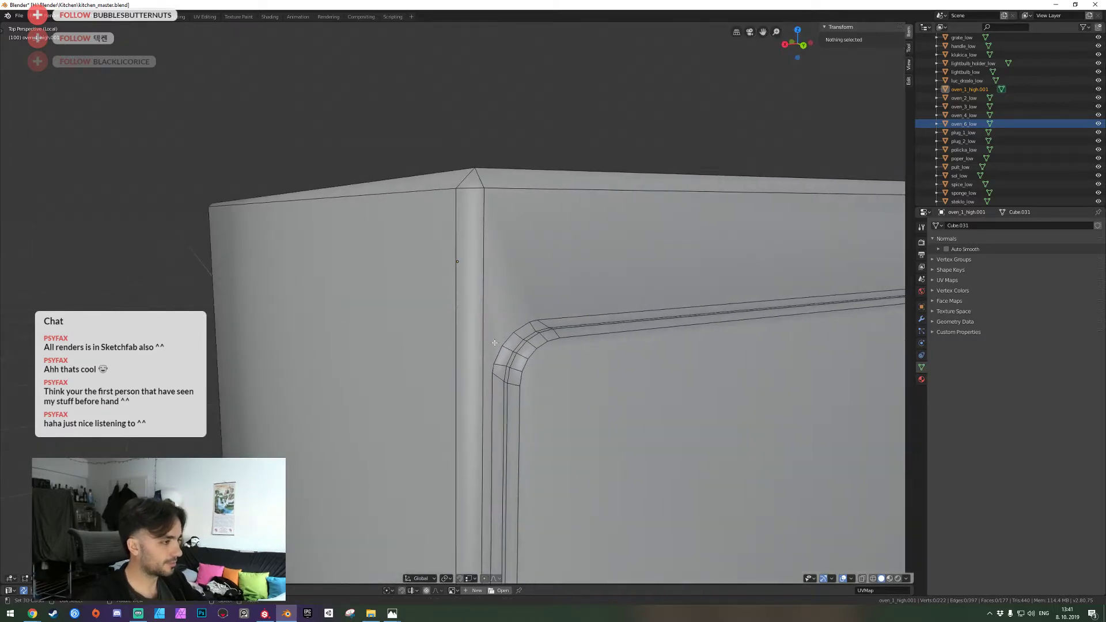
left_click(518, 367, "alt")
key("ctrl+x")
Dissolve alternate cross edges around both upper rim corners of the face opposite the rear face
key("shift+grave")
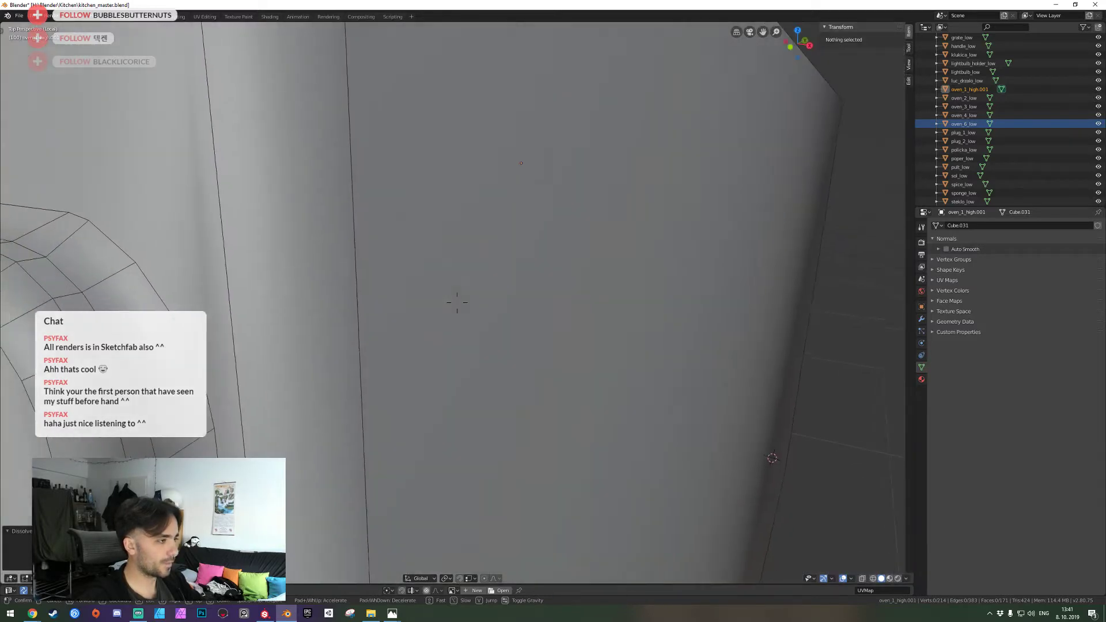
left_click(462, 309)
left_click(453, 318, "alt")
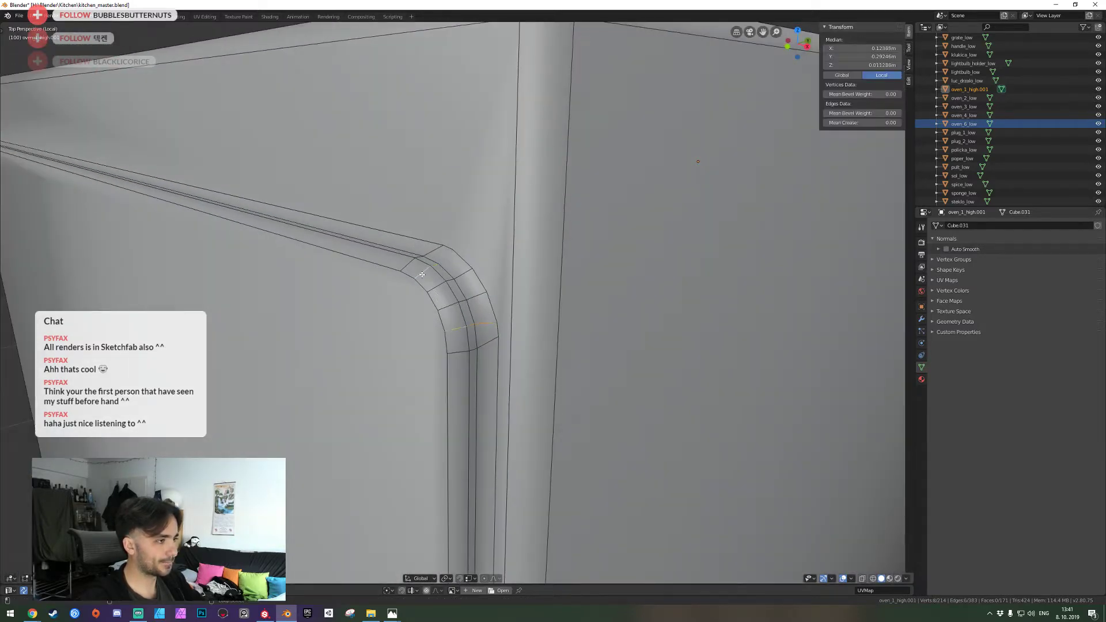
key("ctrl+x")
key("shift+grave")
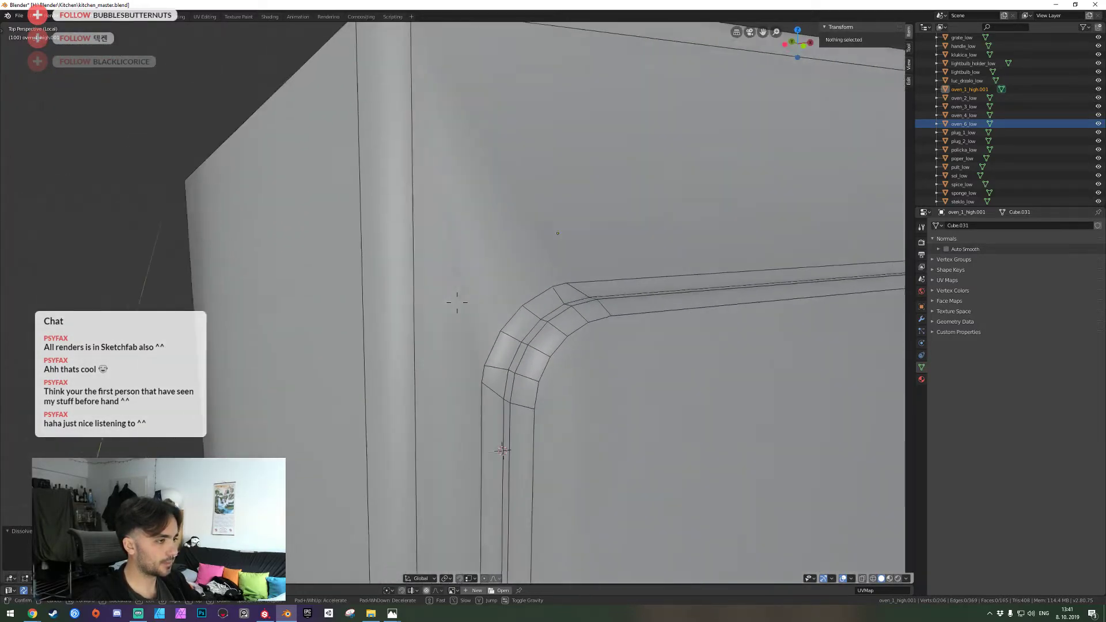
left_click(457, 303)
left_click(518, 370, "alt")
left_click(570, 307, "alt+shift")
key("ctrl+x")
Dissolve alternate cross edges around the remaining lower rim corner of this opposite face
key("shift+grave")
key("s")
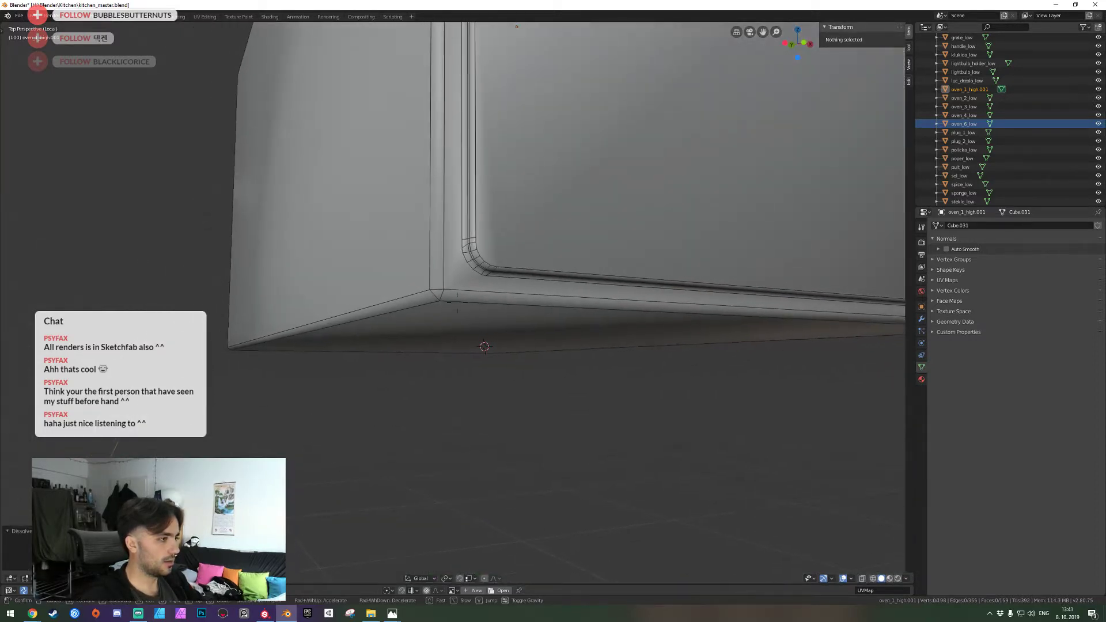
left_click(452, 295)
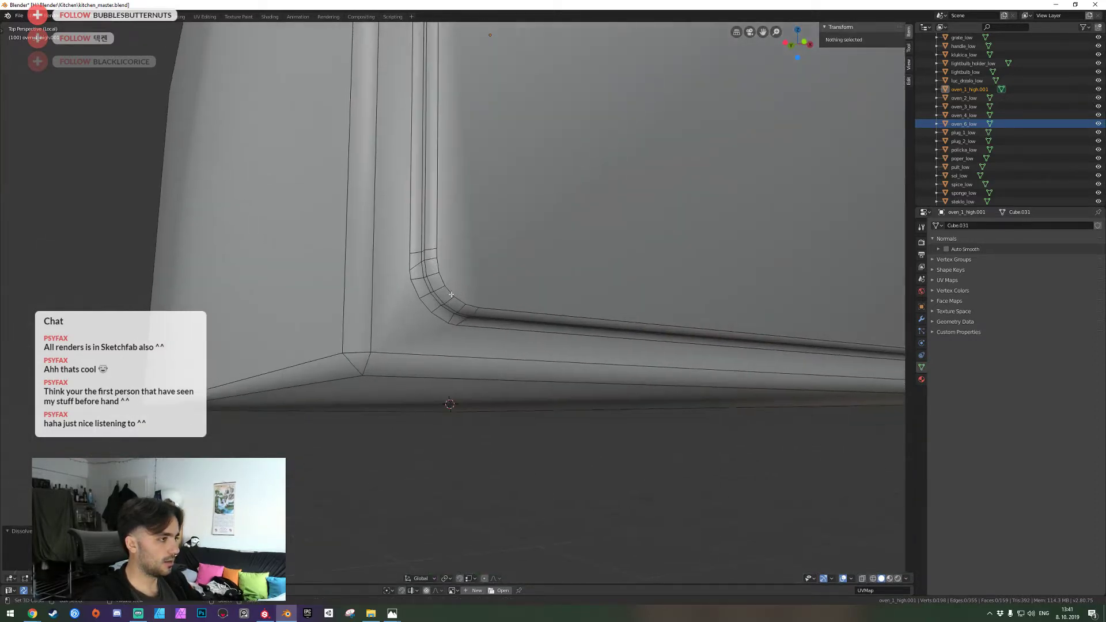
left_click(434, 258, "alt")
key("ctrl+x")
Dissolve the short horizontal cross edges along the vertical border strip beside the rim on this opposite face
key("shift+grave")
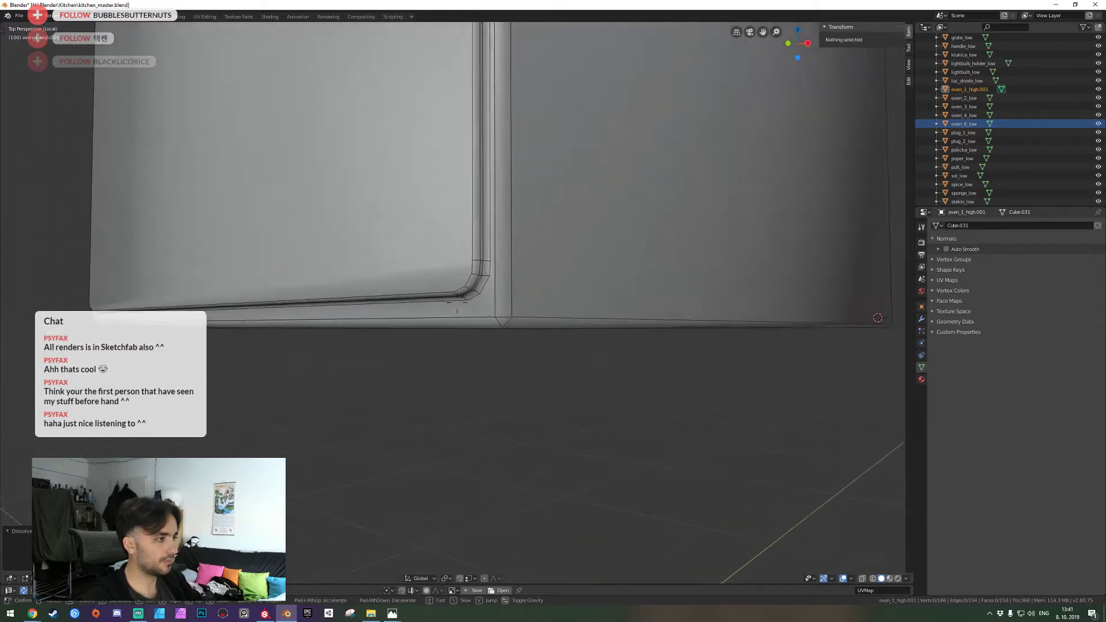
left_click(457, 302)
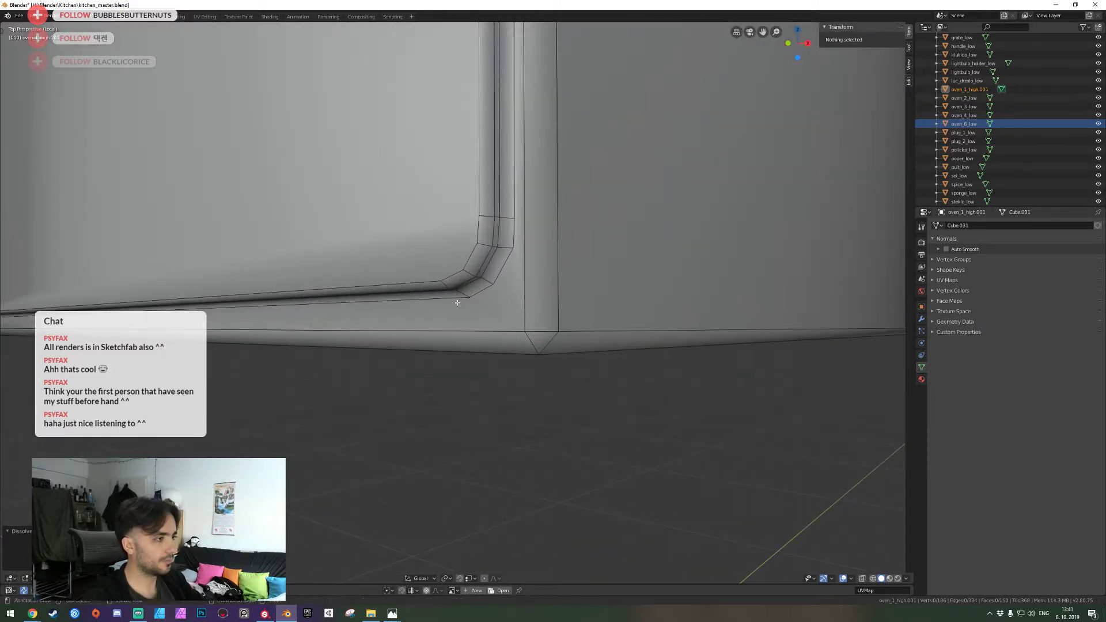
key("shift+grave")
key("a")
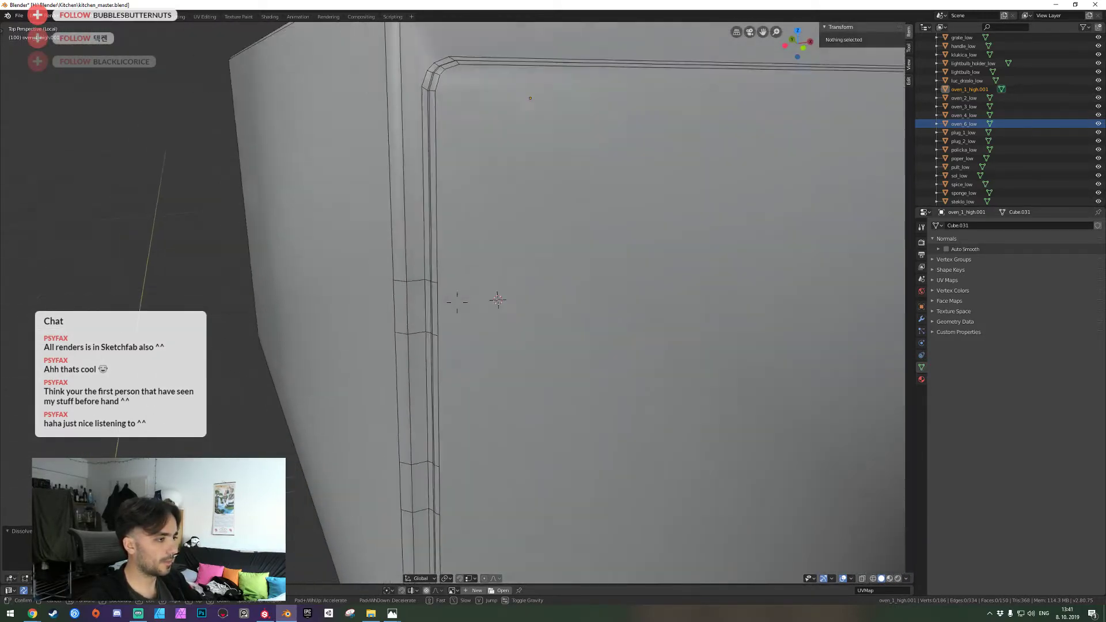
key("s")
left_click(457, 302)
left_click(467, 301, "alt")
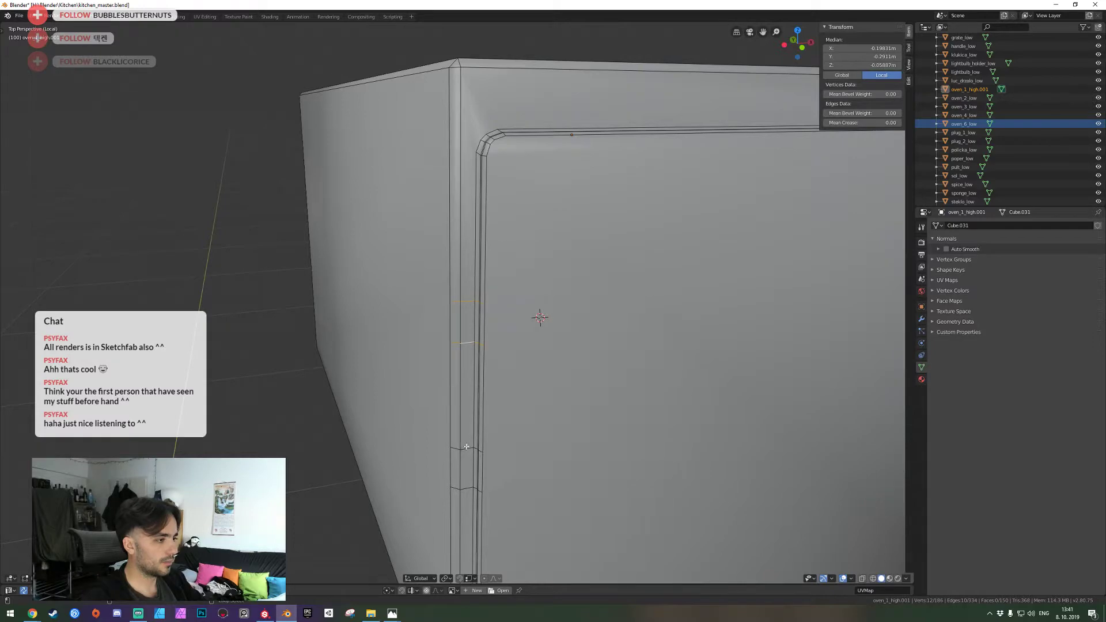
right_click(468, 488, "alt+shift")
key("ctrl+x")
Dissolve the leftover horizontal edges lower down on the same vertical border strip
key("shift+grave")
key("s")
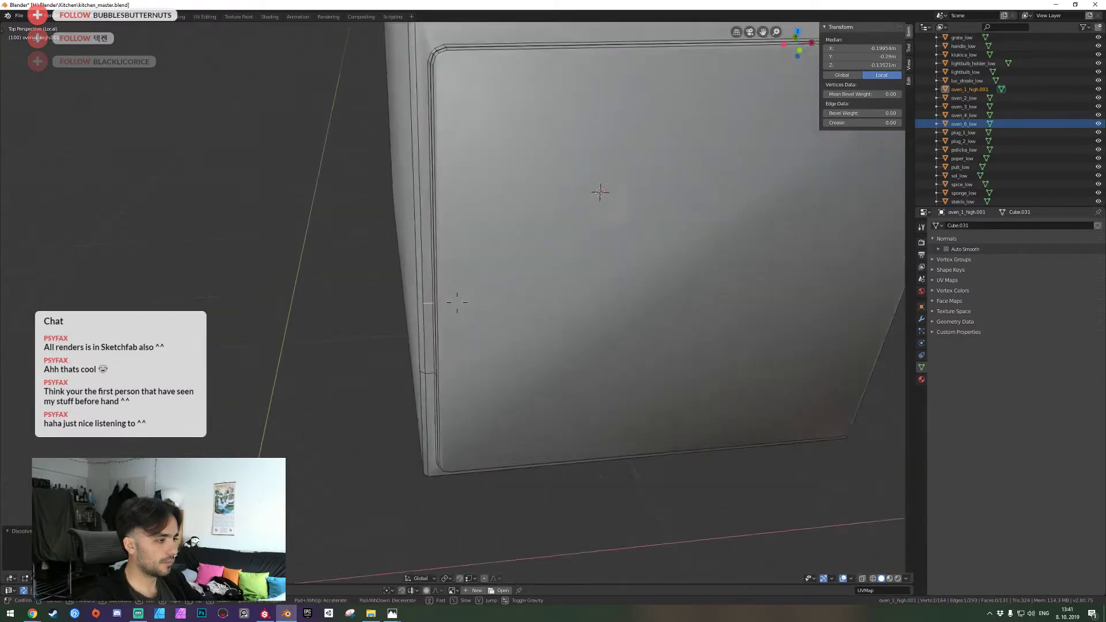
left_click(457, 302)
right_click(468, 207, "alt")
key("ctrl+x")
Connect the rear face's outer upper corner vertex to the two end vertices of the adjacent rim corner's outer curve
key("shift+grave")
key("d")
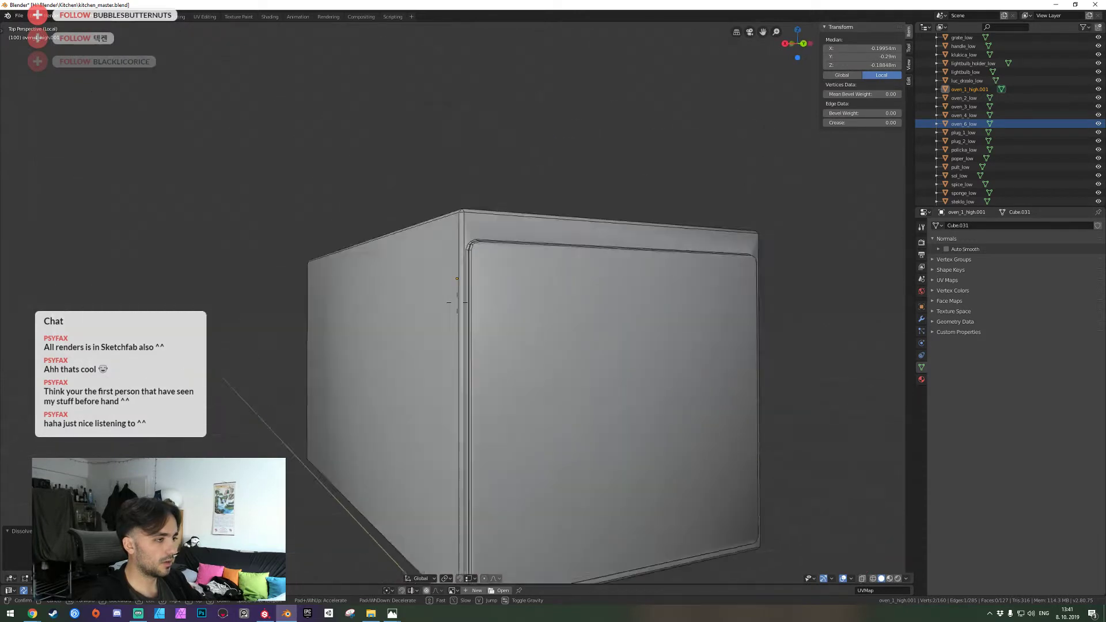
key("w")
key("e")
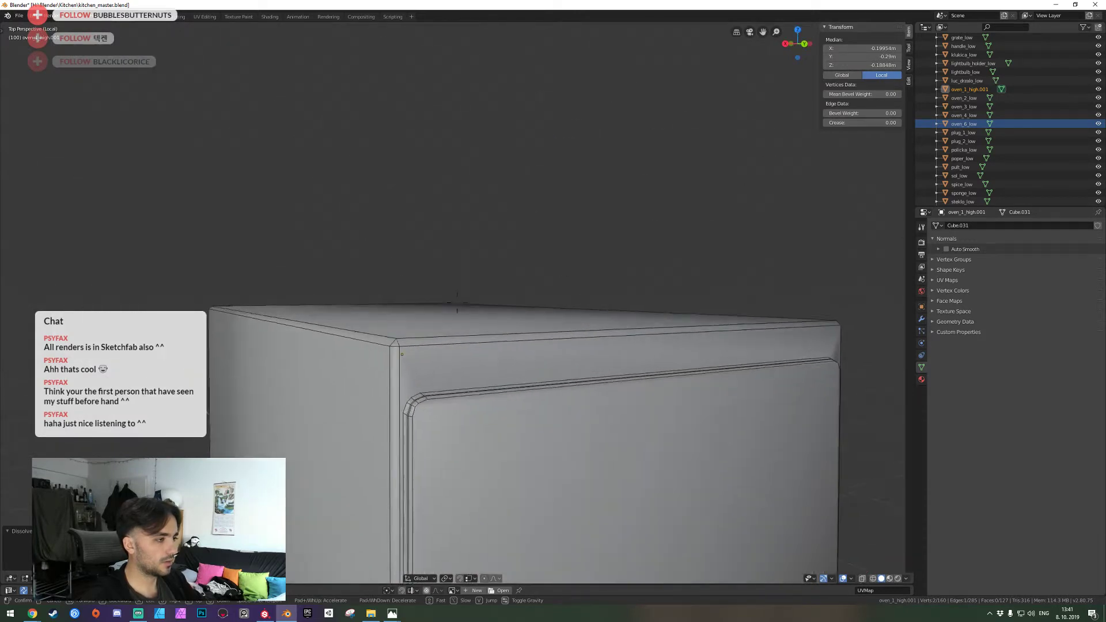
left_click(457, 302)
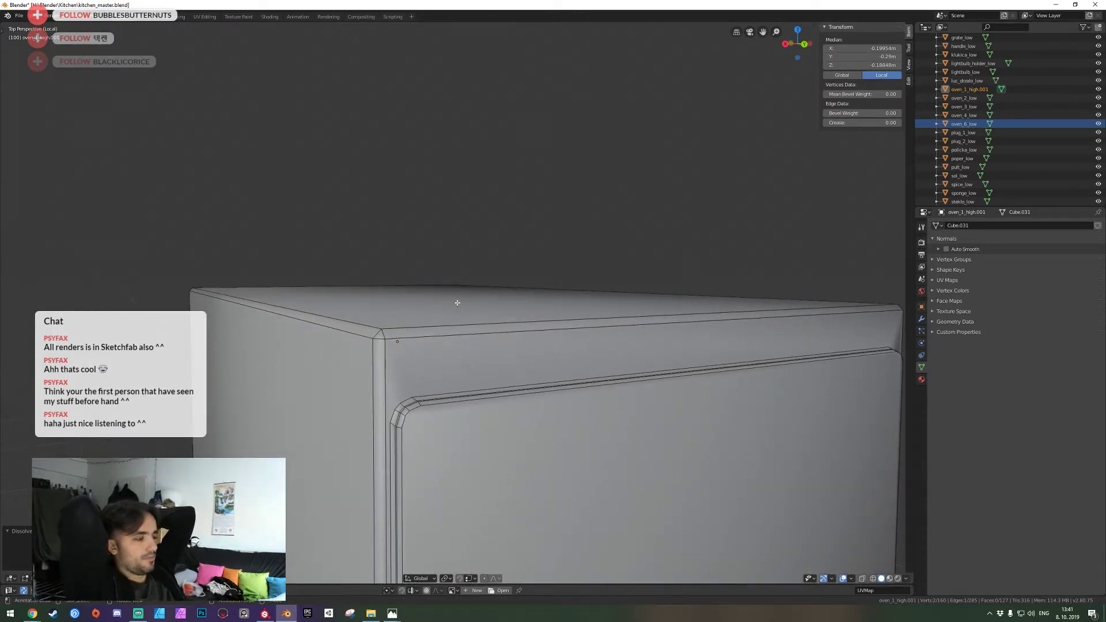
key("1")
key("shift+grave")
key("w")
key("q")
left_click(457, 303)
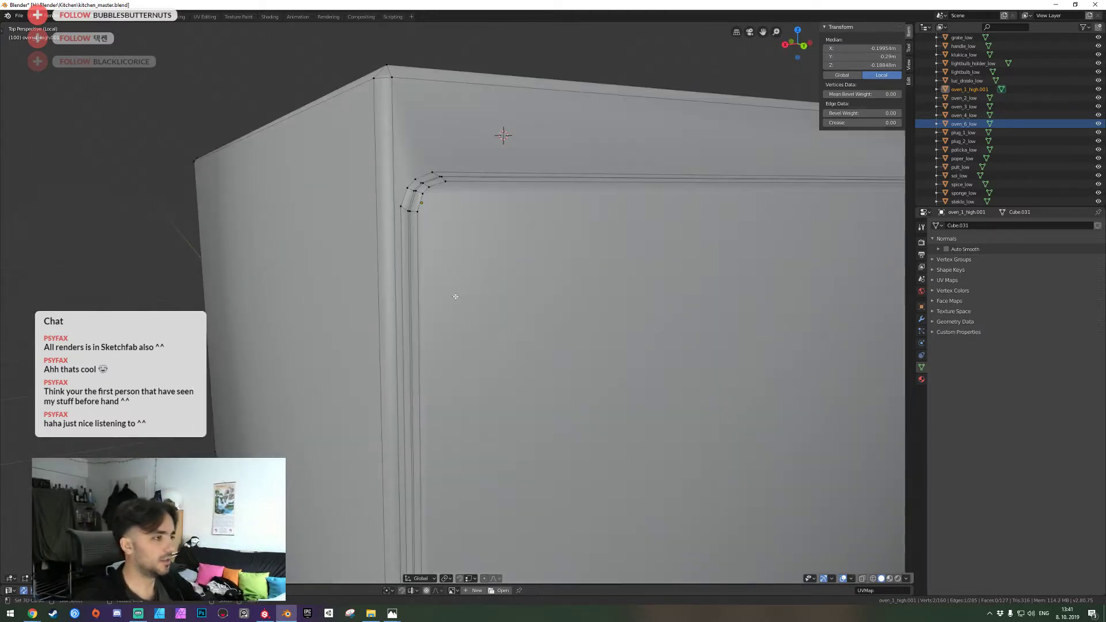
left_click(409, 113)
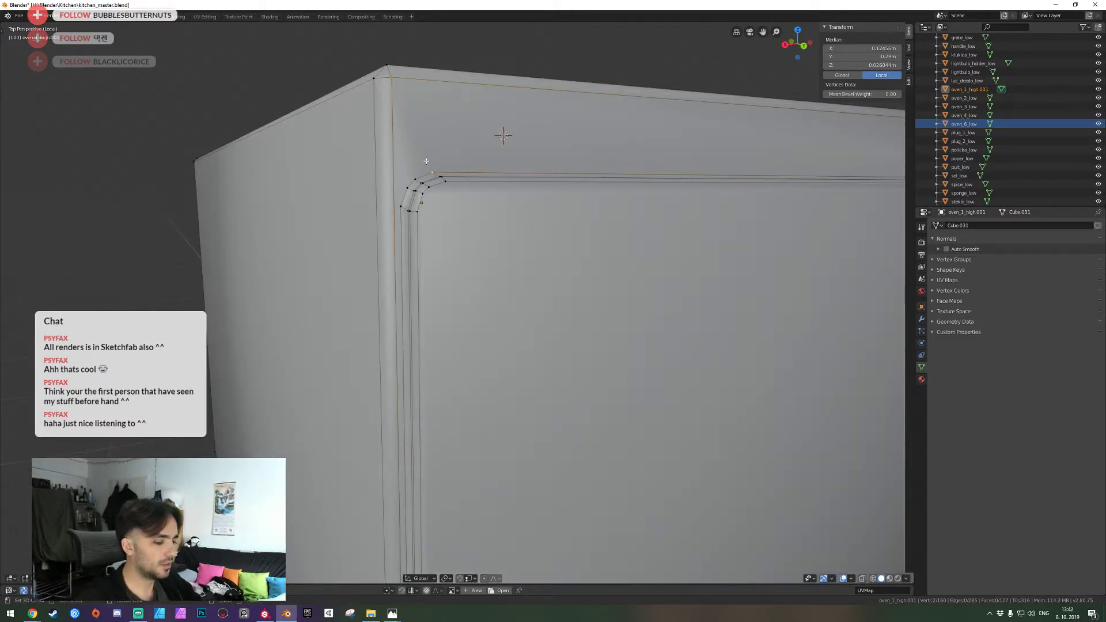
key("j")
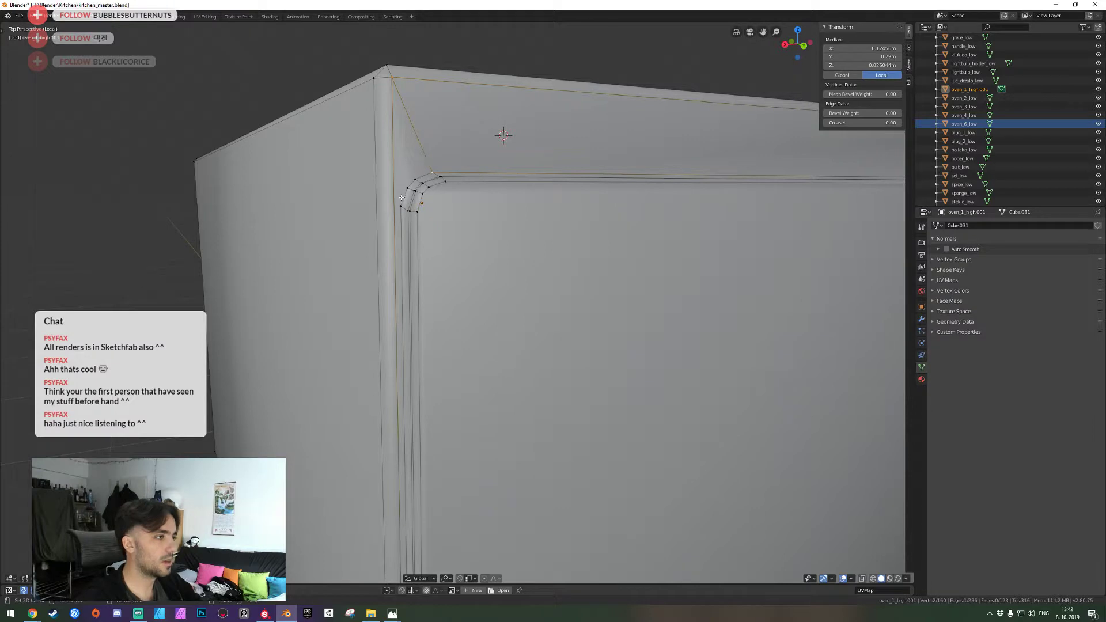
left_click(383, 111)
key("j")
Connect the rear face's lower outer corner to the rim corner below and dissolve the leftover bent-edge vertices beside it
key("shift+grave")
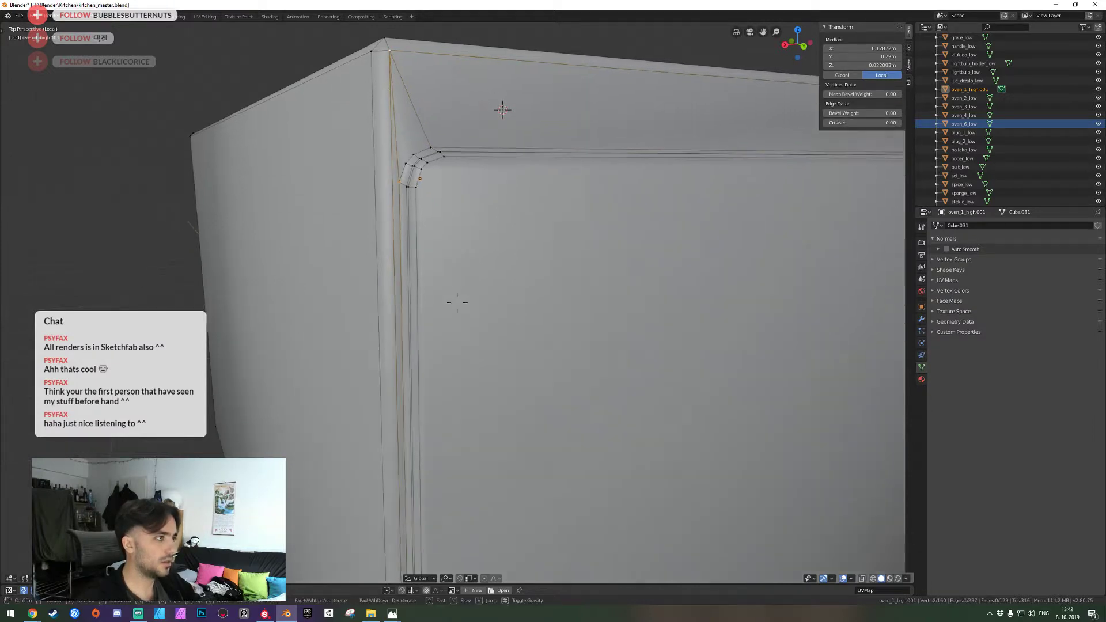
left_click(457, 302)
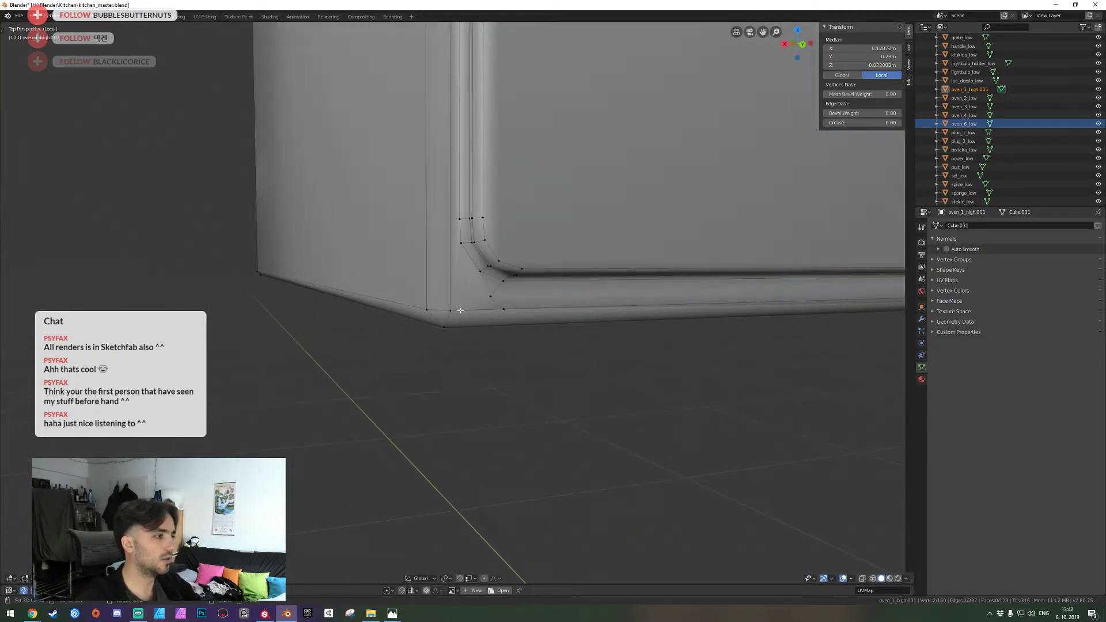
left_click(460, 310)
key("ctrl+x")
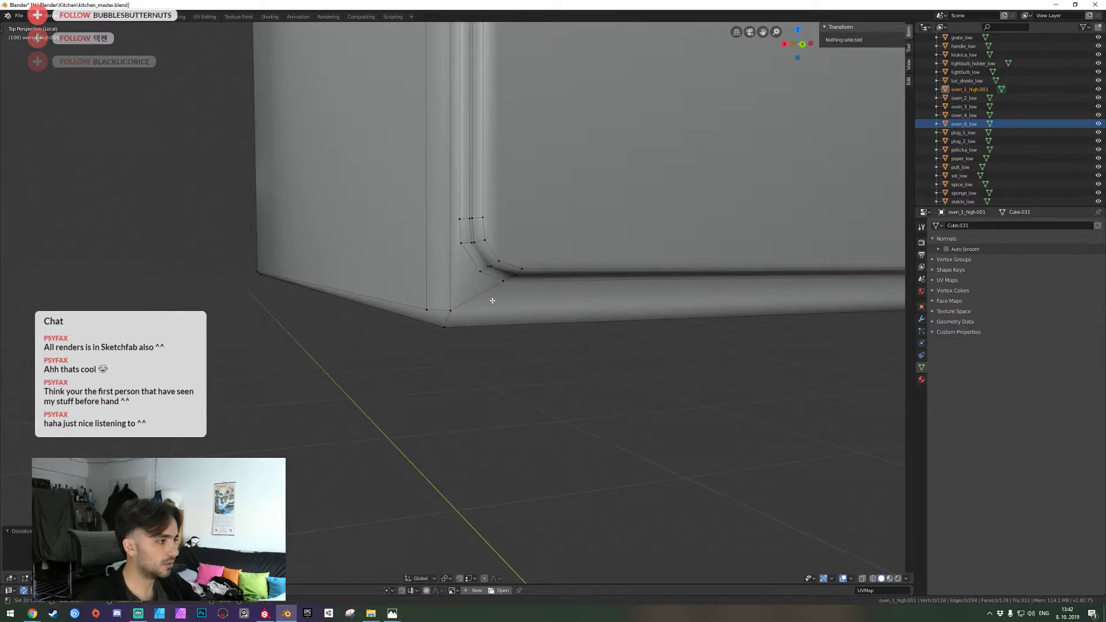
left_click(493, 300)
key("shift+grave")
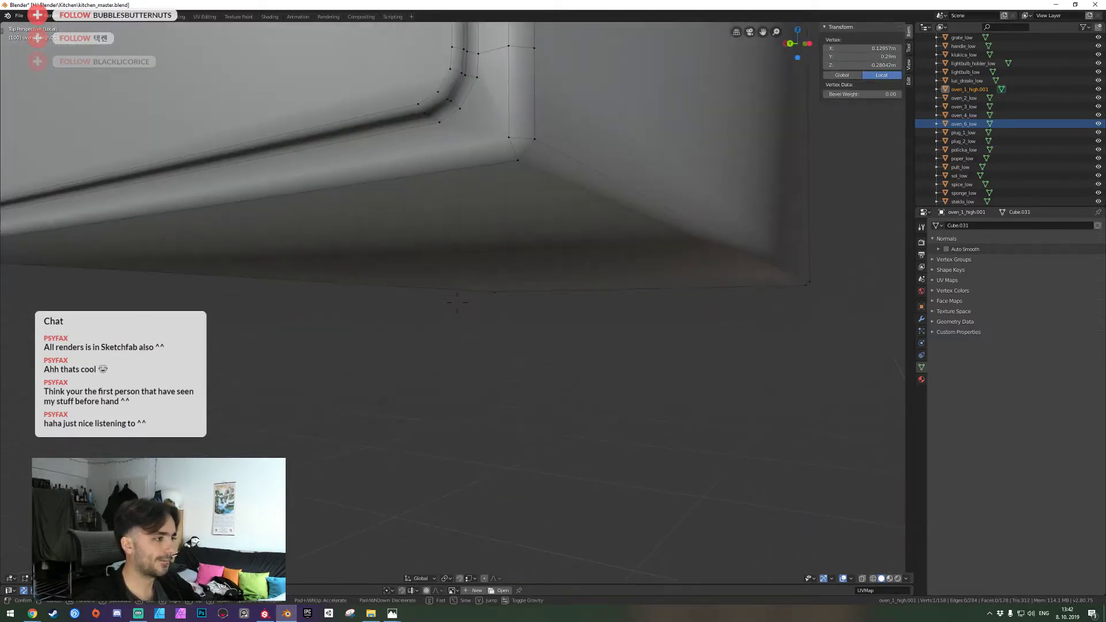
Connect the face's lower outer corner vertex to the two end vertices of the rim corner's outer curve
left_click(457, 302)
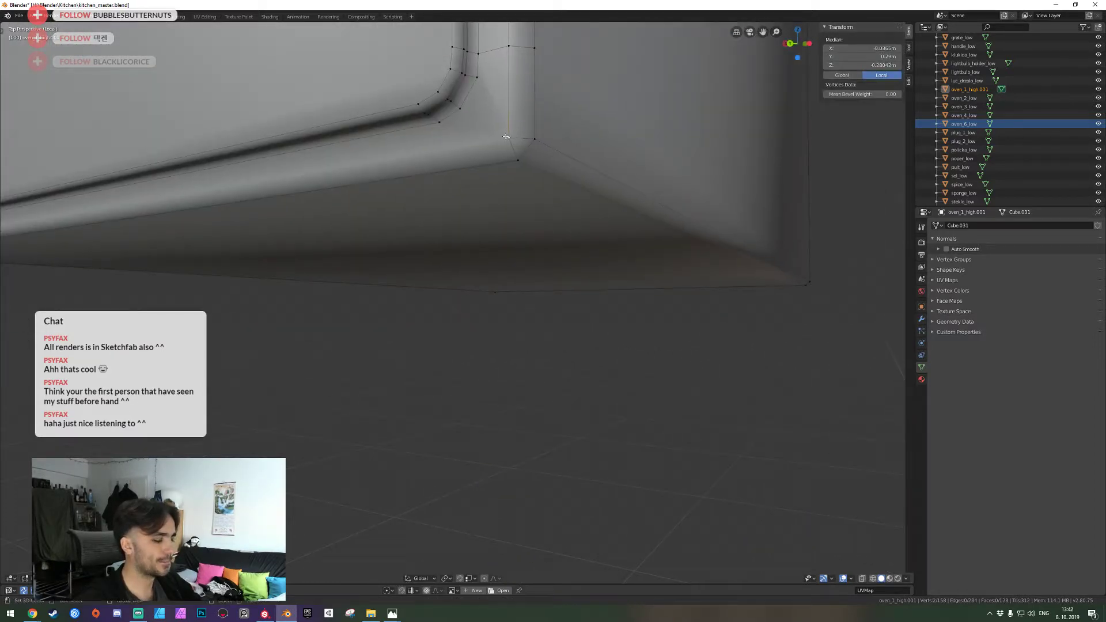
key("j")
right_click(439, 124)
left_click(488, 57)
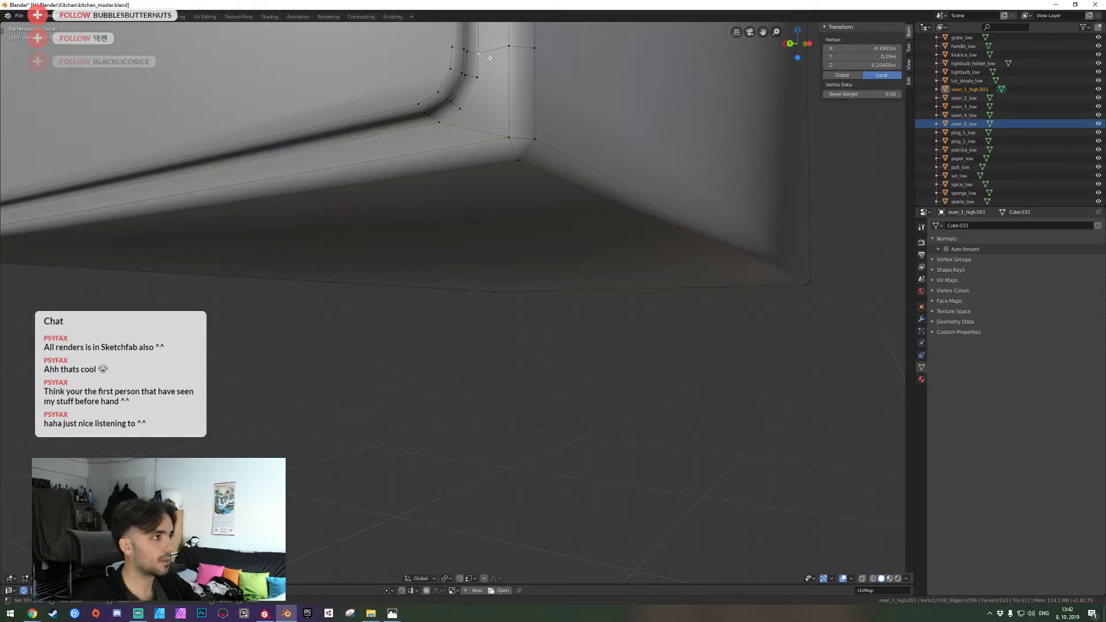
key("j")
Dissolve the leftover short horizontal cross edges on the vertical strip beside the rim, just above the lower corner
key("2")
key("alt+a")
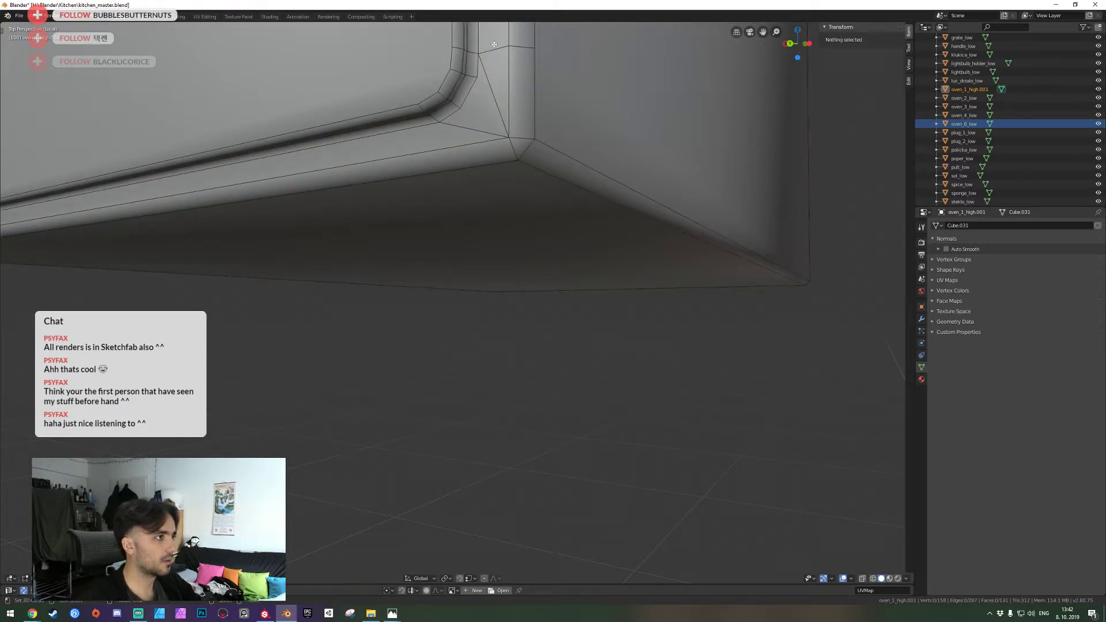
right_click(497, 49, "alt")
key("ctrl+x")
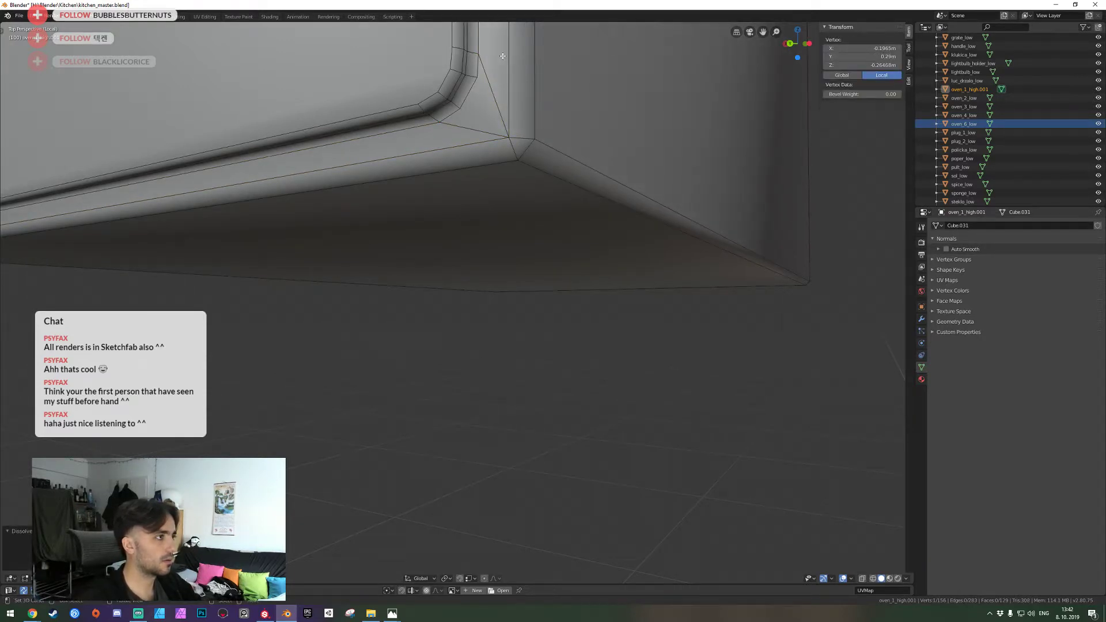
Connect the upper outer corner vertex above that strip to both ends of the upper rim corner's outer curve
middle_click_drag(502, 56, 462, 495, "shift")
scroll(461, 403, "down", 1)
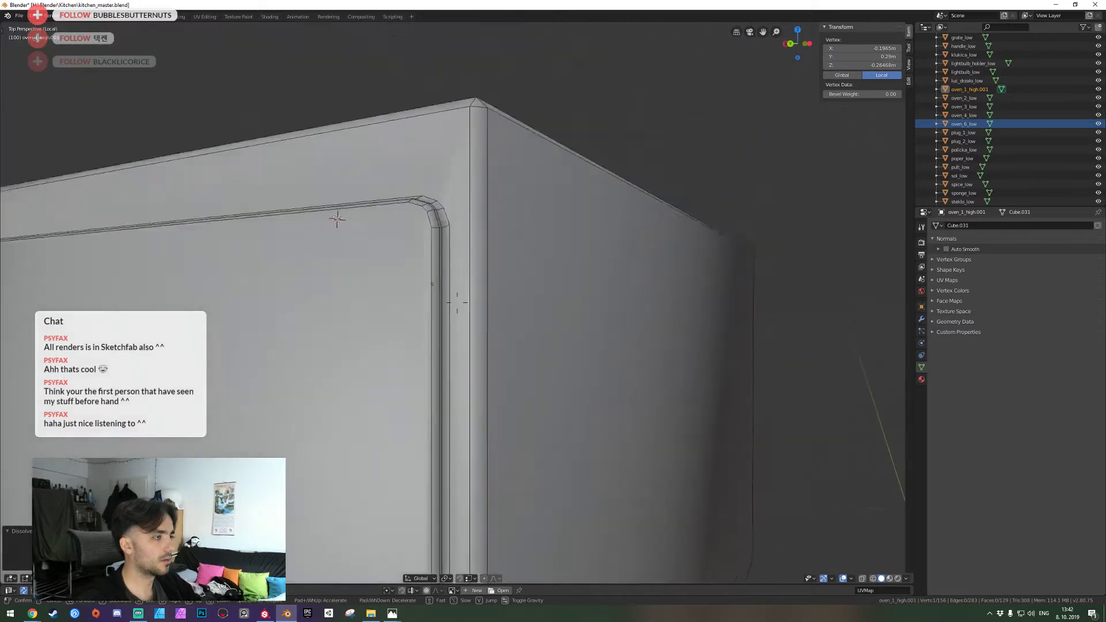
scroll(452, 303, "up", 2)
key("1")
right_click(441, 252)
middle_click_drag(439, 254, 441, 214)
right_click(469, 291, "shift")
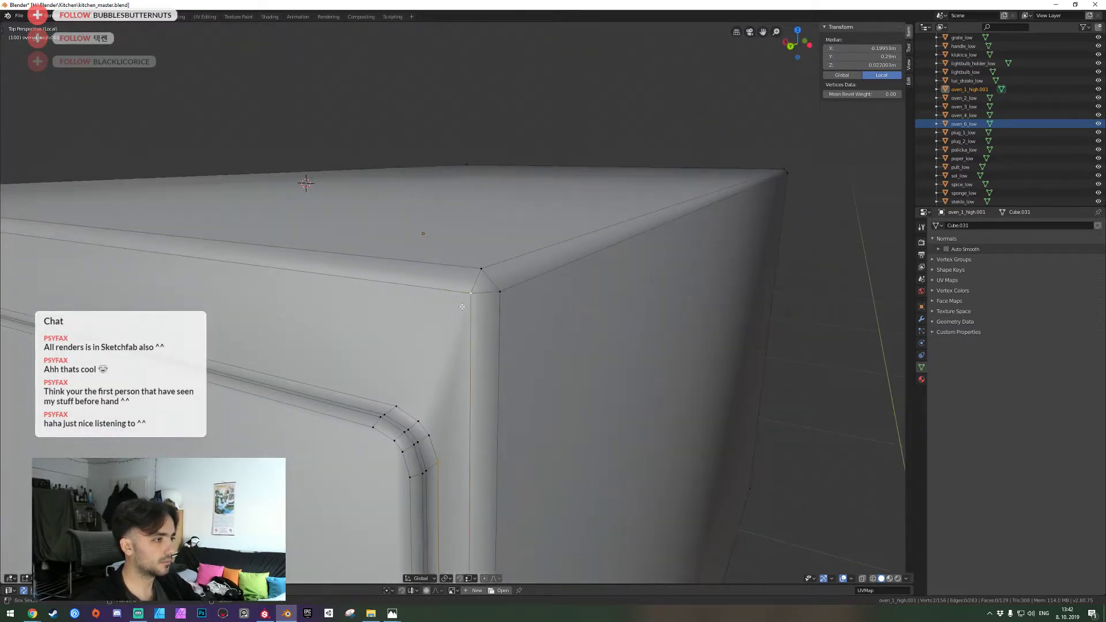
key("j")
right_click(382, 408)
key("j")
Connect the same face's remaining lower corner vertex to the upper end of the rim corner's outer curve
key("shift+grave")
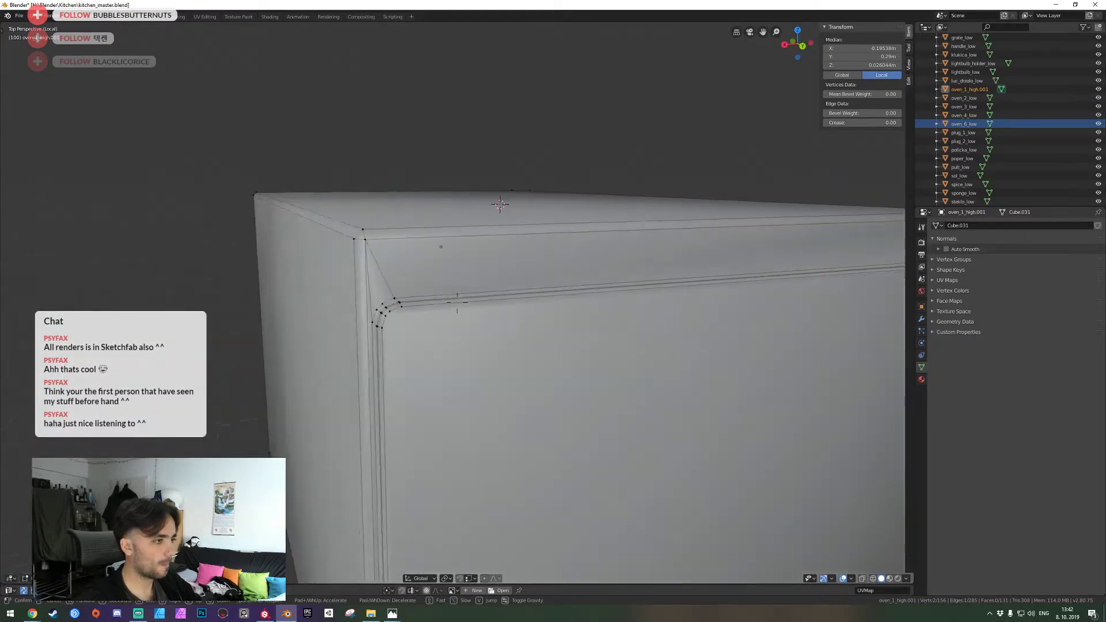
key("a")
key("w")
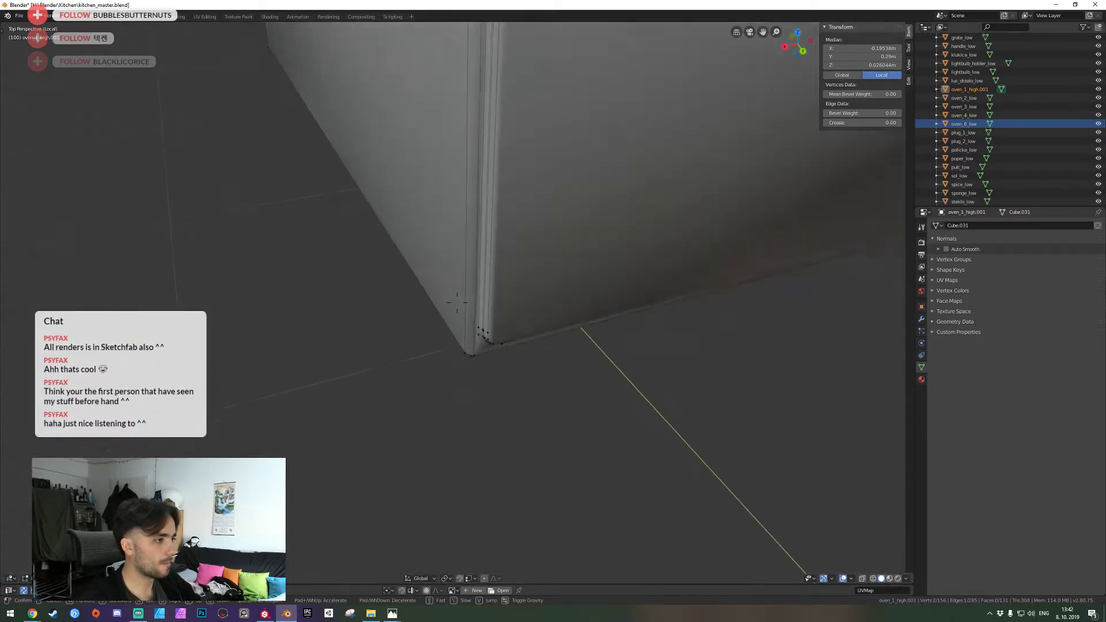
key("q")
key("q")
key("e")
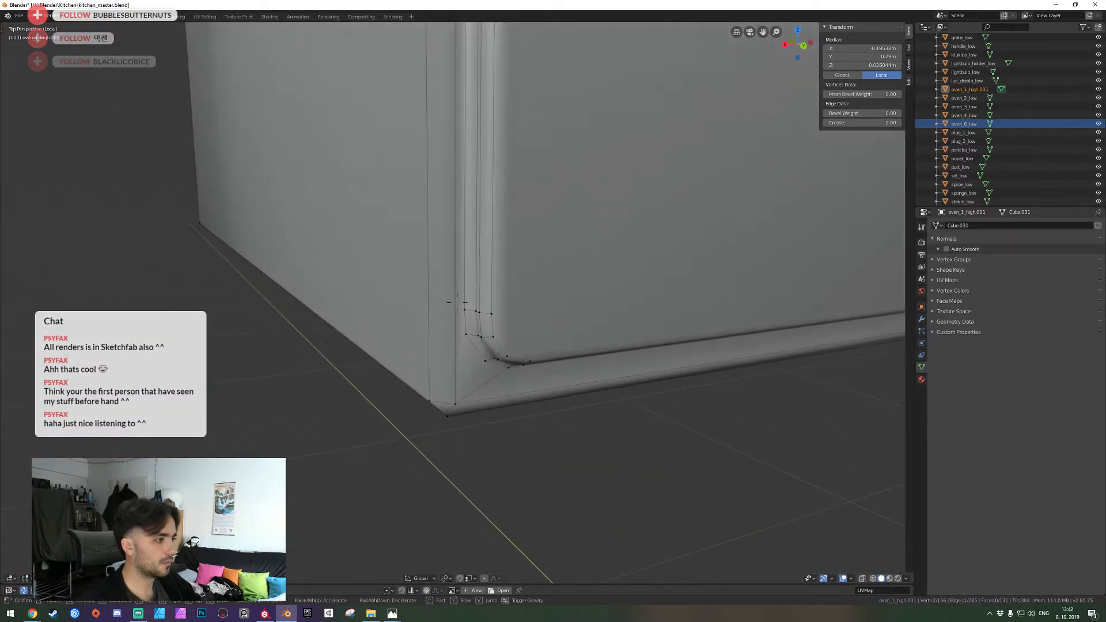
key("a")
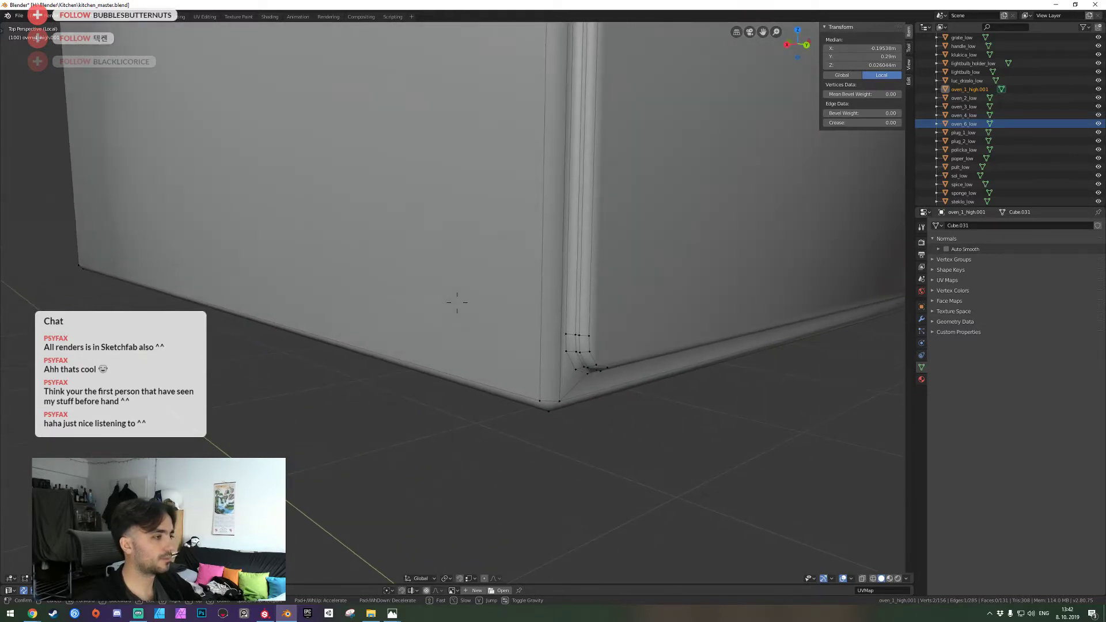
key("d")
left_click(457, 303)
right_click(442, 380)
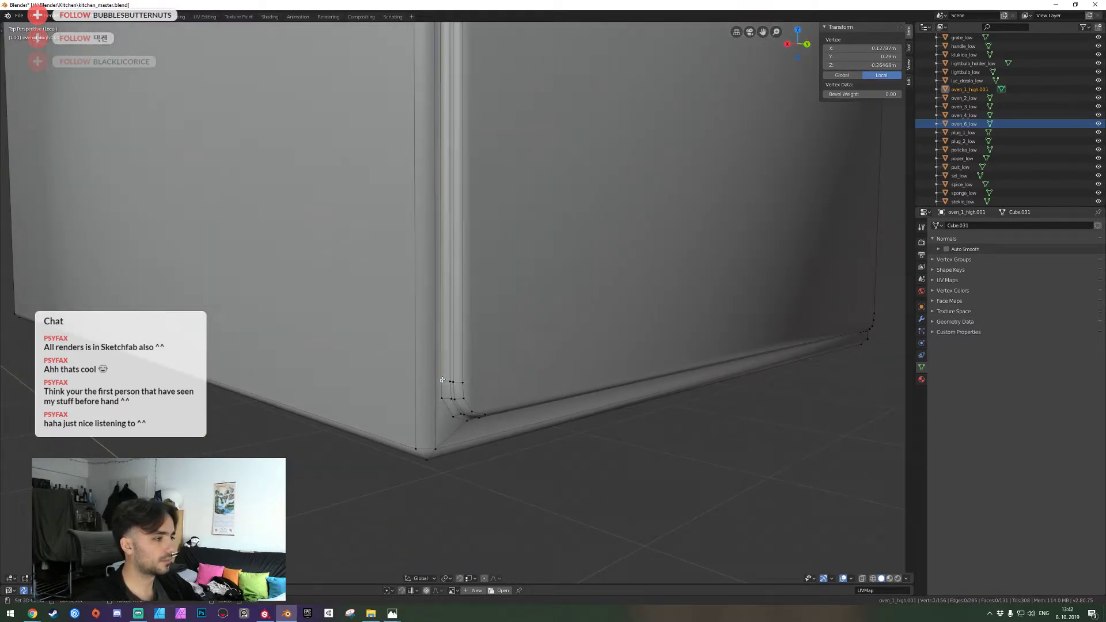
key("f")
Delete the large underside face of the oven body
key("shift+grave")
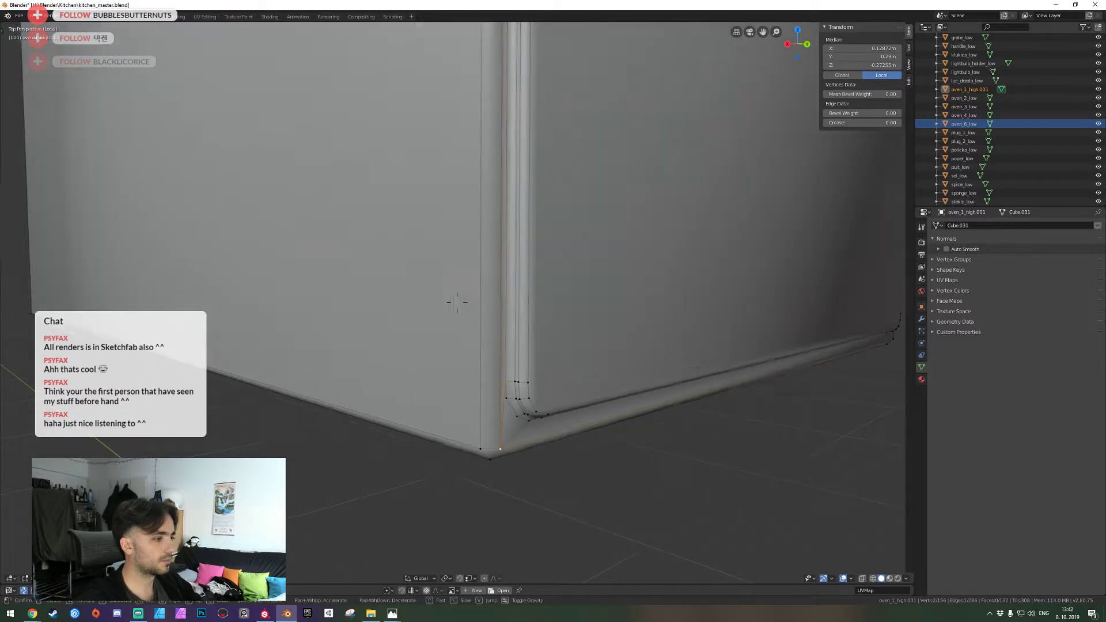
key("d")
key("q")
left_click(457, 302)
key("3")
right_click(443, 308)
key("x")
left_click(443, 309)
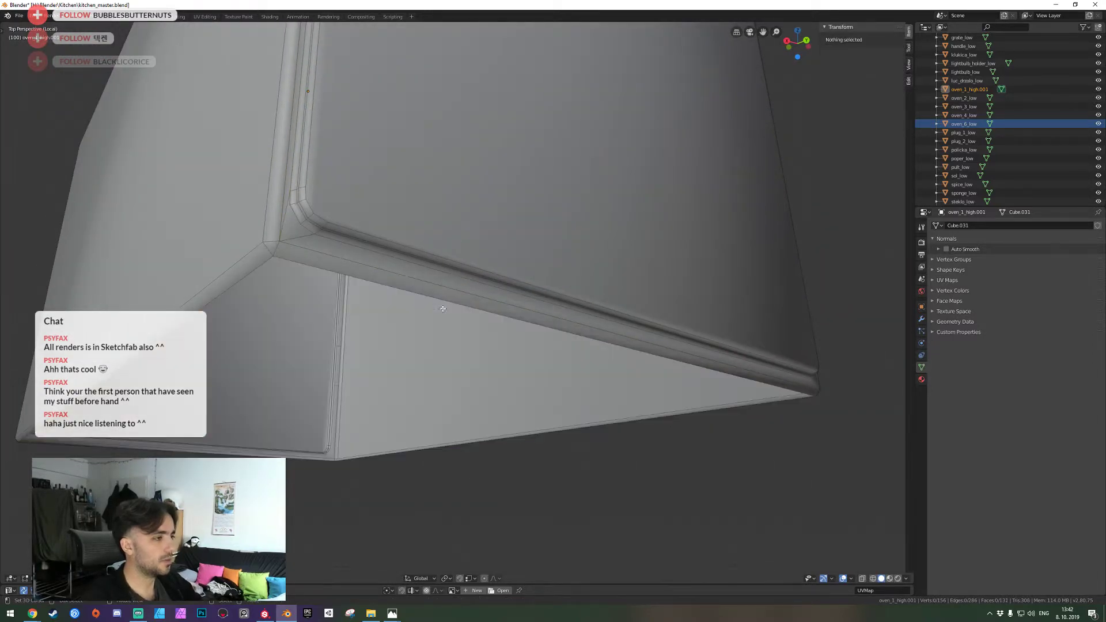
On the opposite rimmed face, connect the nearest lower corner vertex to both ends of the rim corner's outer curve
key("shift+grave")
key("a")
key("w")
left_click(457, 303)
key("1")
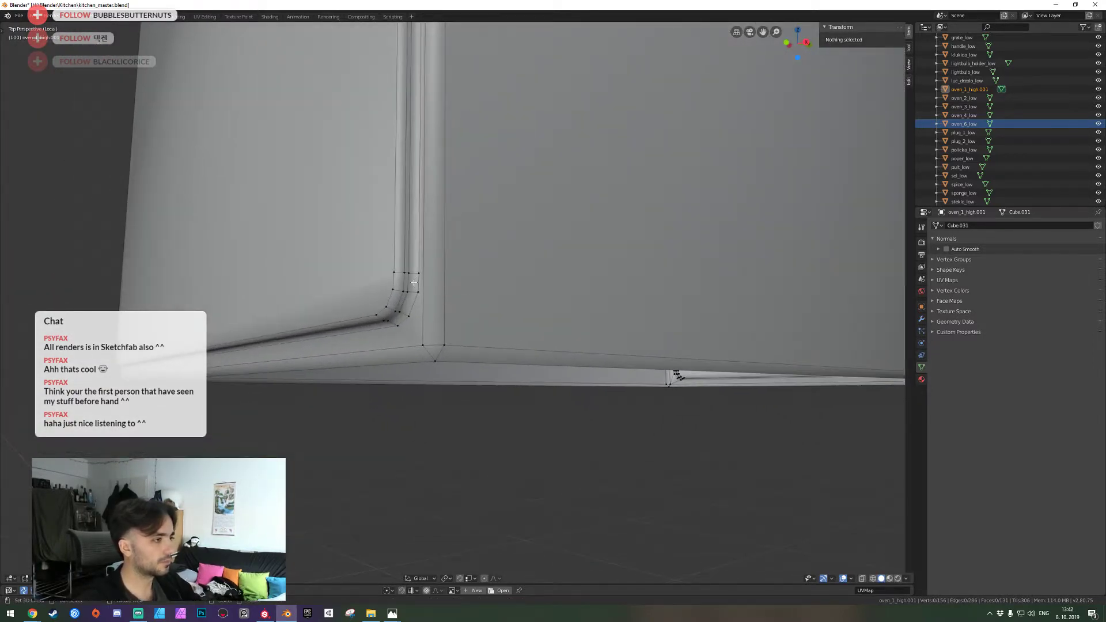
right_click(421, 275)
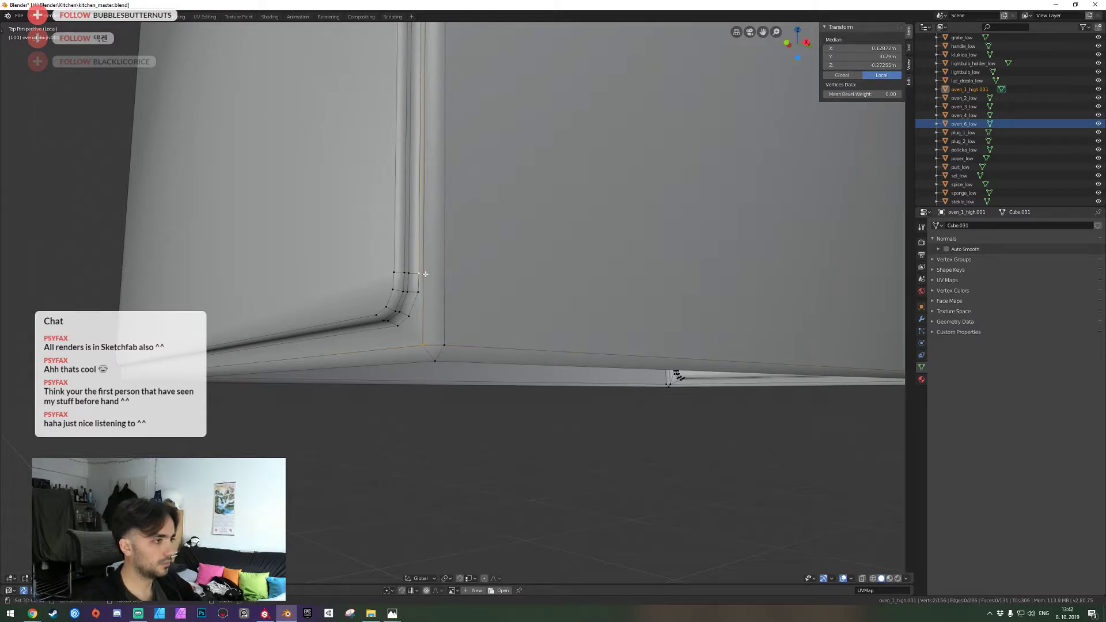
key("j")
right_click(402, 329)
key("j")
Connect the other lower corner vertex of this rimmed face to both ends of its rim corner's outer curve
key("shift+grave")
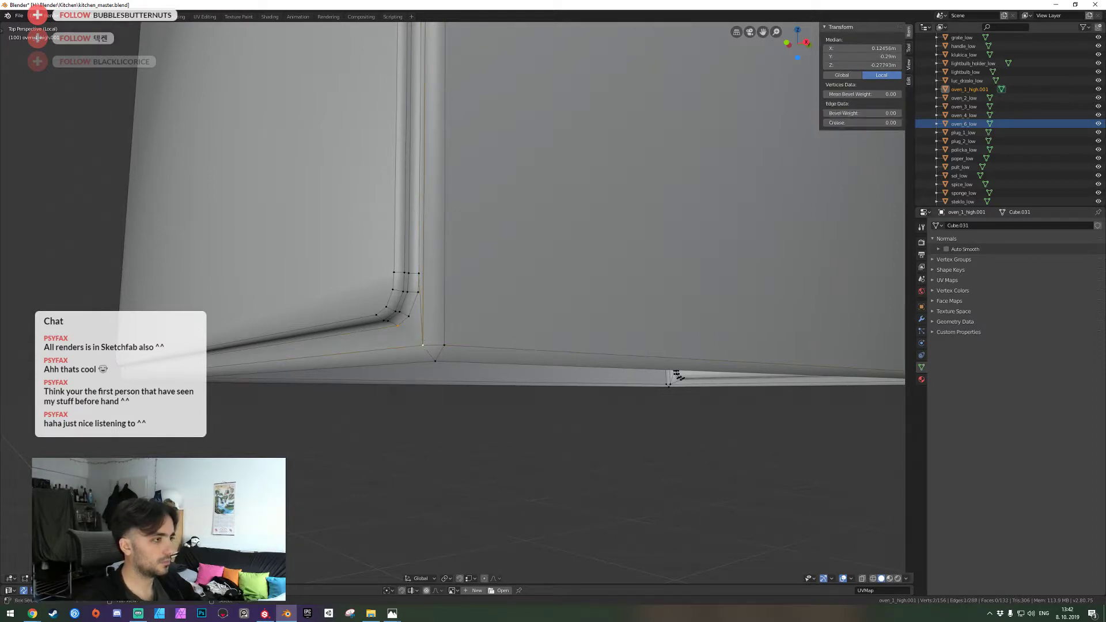
key("a")
key("w")
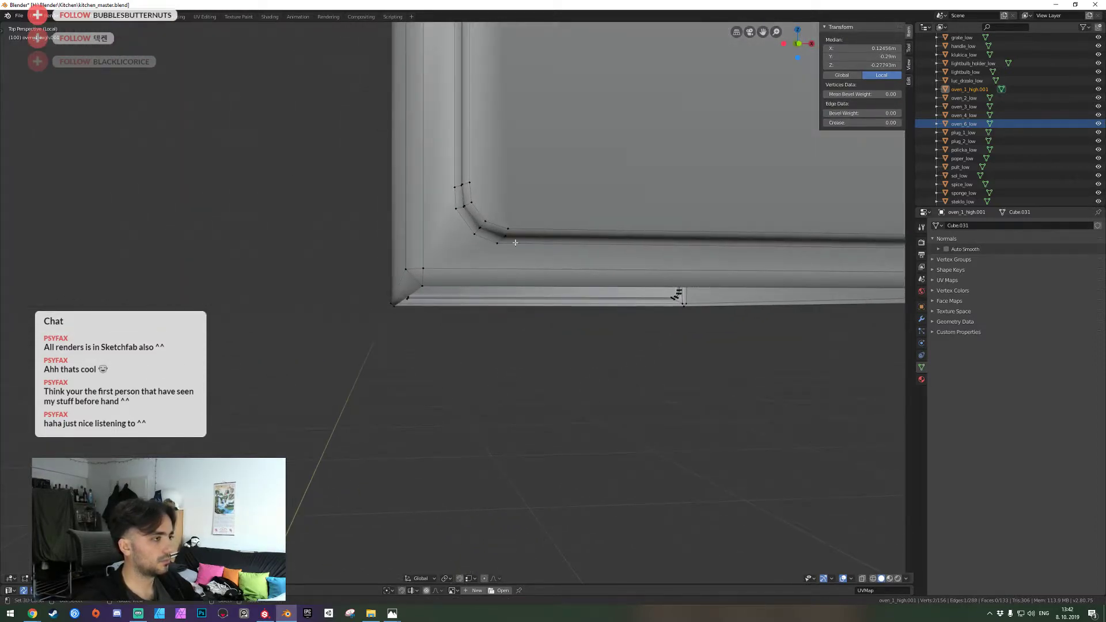
left_click(491, 248)
key("h")
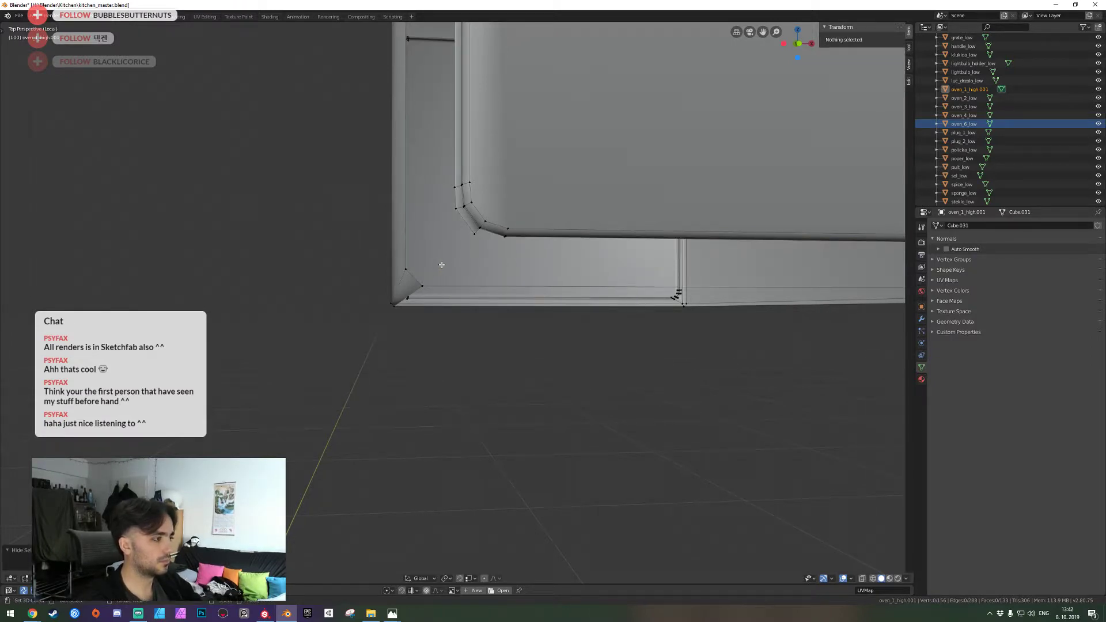
key("alt+h")
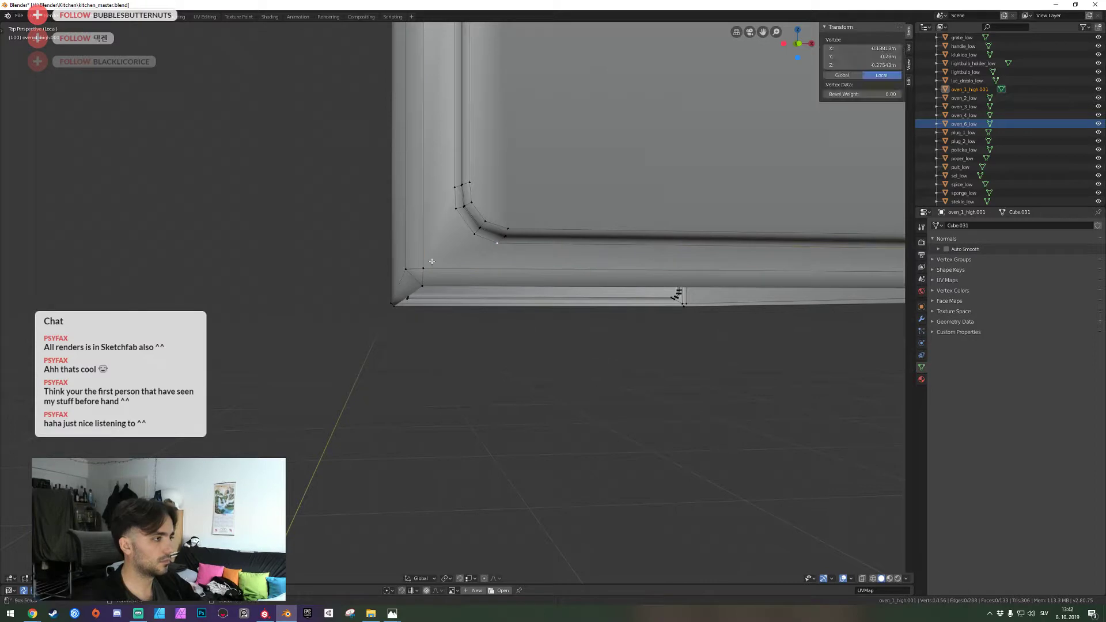
key("j")
left_click(446, 193)
key("j")
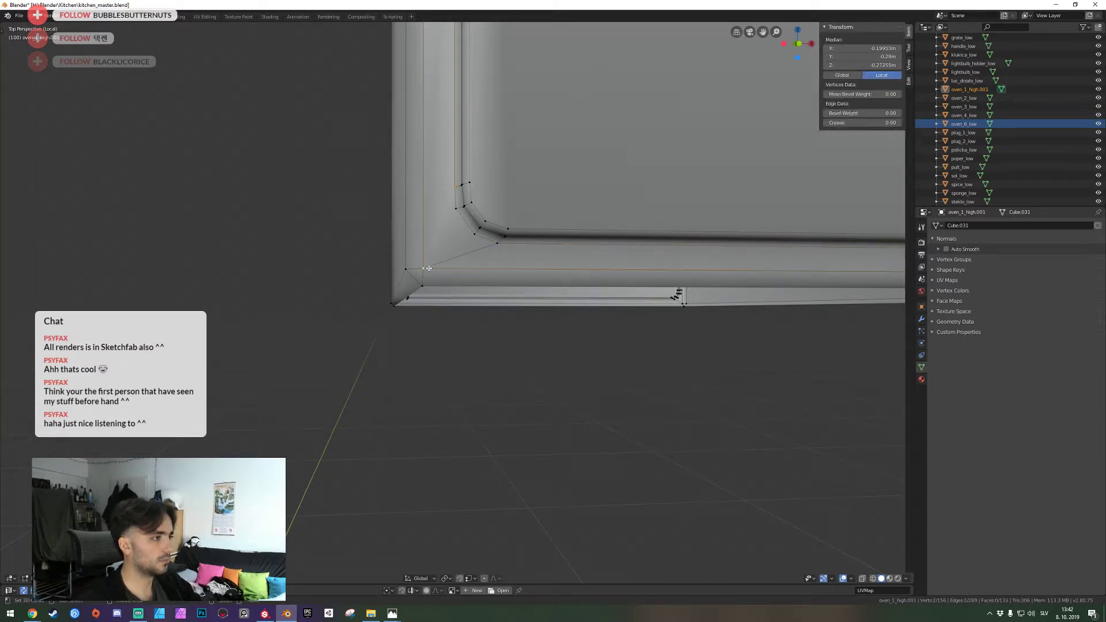
Connect the upper corner vertex directly above to both ends of the upper rim corner's outer curve
key("shift+grave")
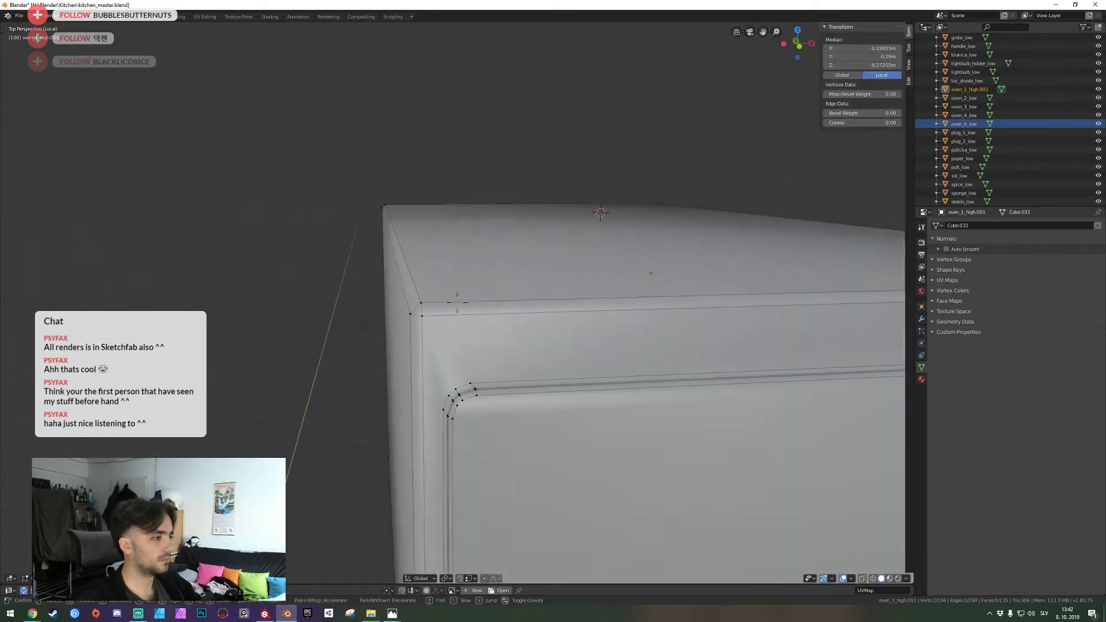
left_click(457, 302)
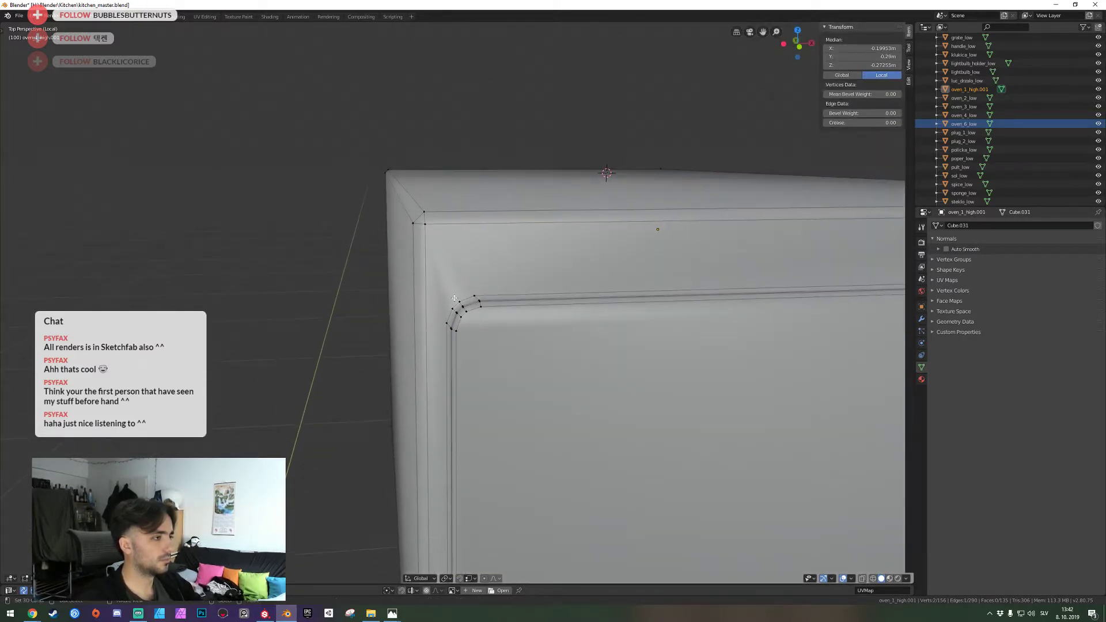
right_click(425, 230)
key("j")
left_click(439, 234)
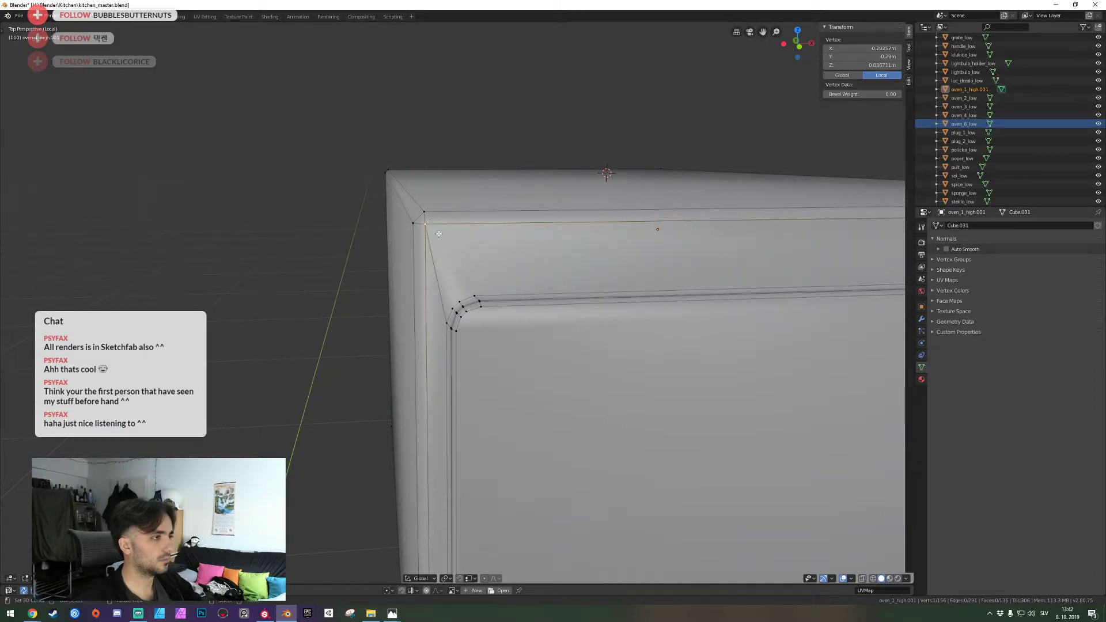
key("j")
Dissolve the short horizontal cross edges on the vertical border strip between this face's upper and lower corners
key("shift+grave")
left_click(457, 304)
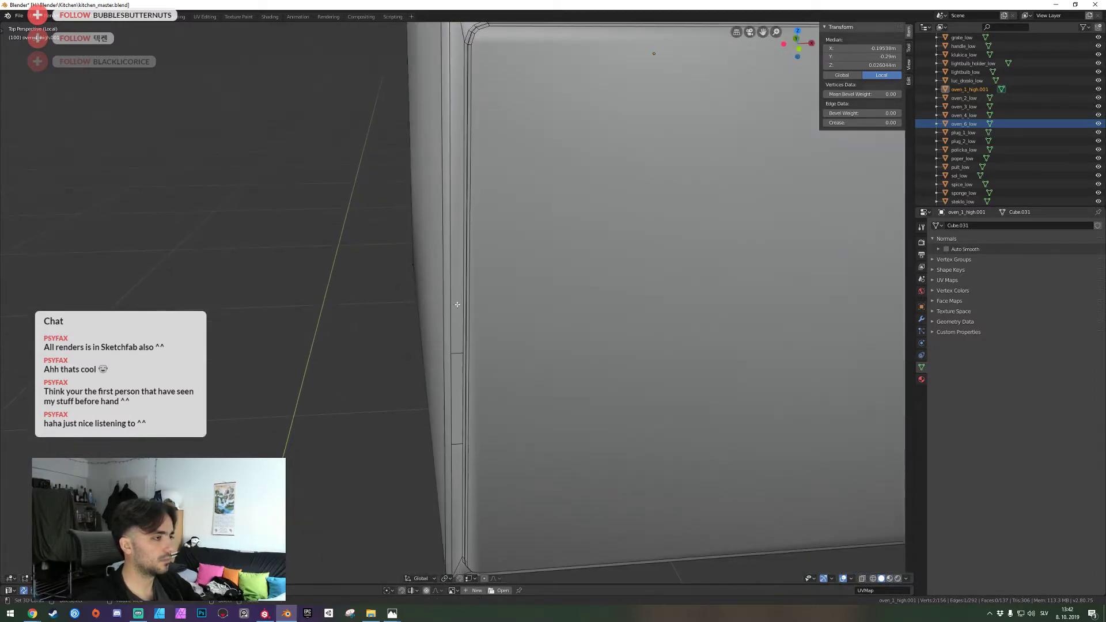
key("3")
left_click(459, 351)
key("ctrl+x")
Connect this face's remaining upper corner vertex to both ends of the rim corner's outer curve and save the file
key("shift+grave")
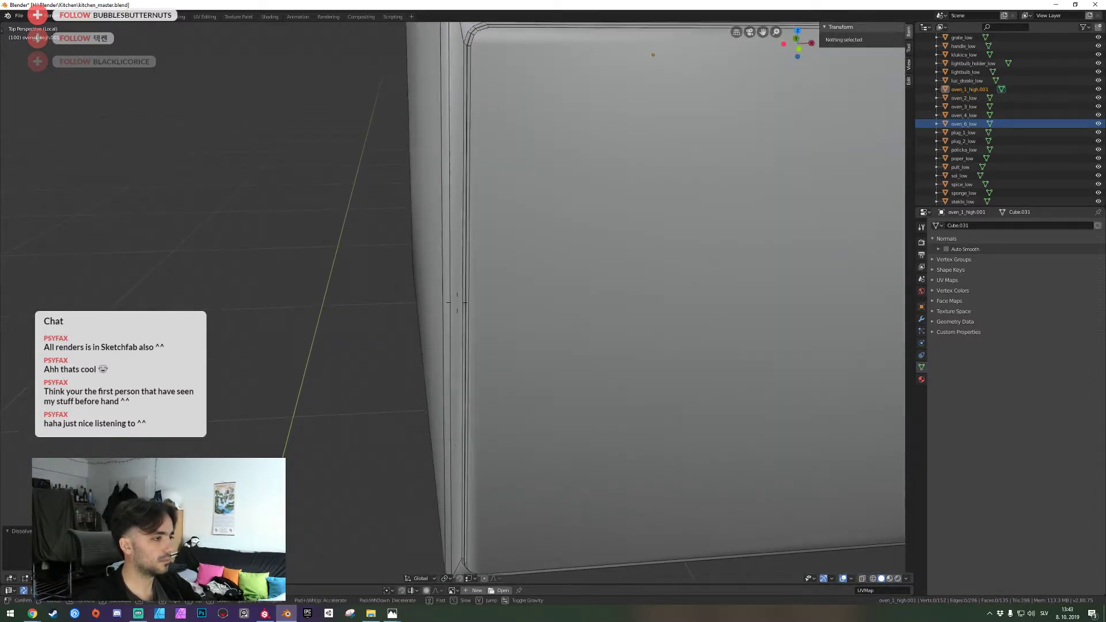
key("d")
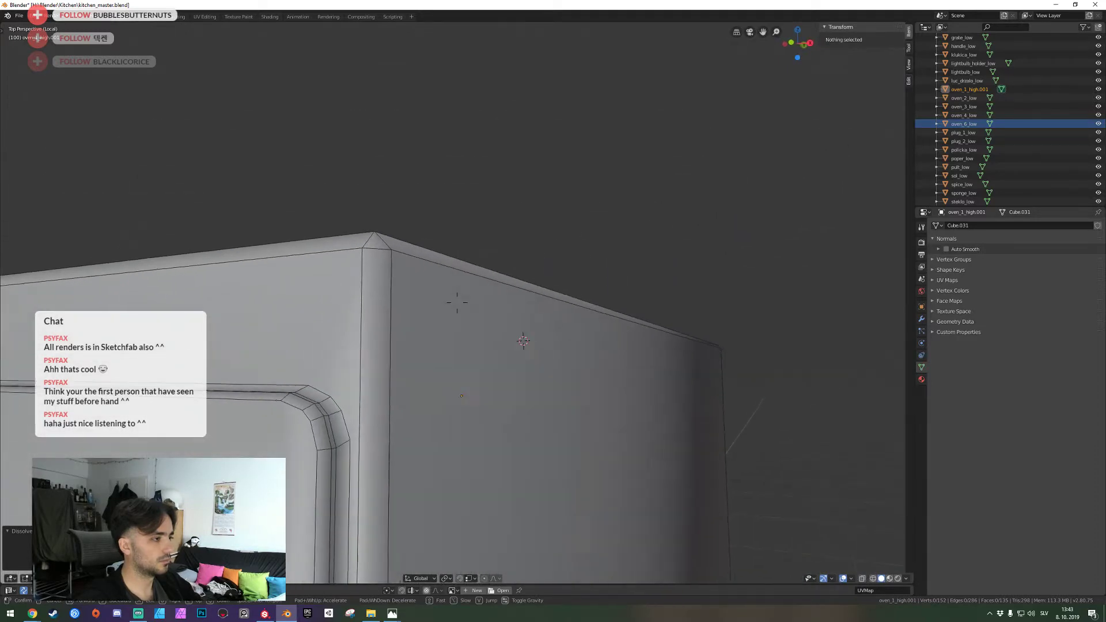
left_click(457, 302)
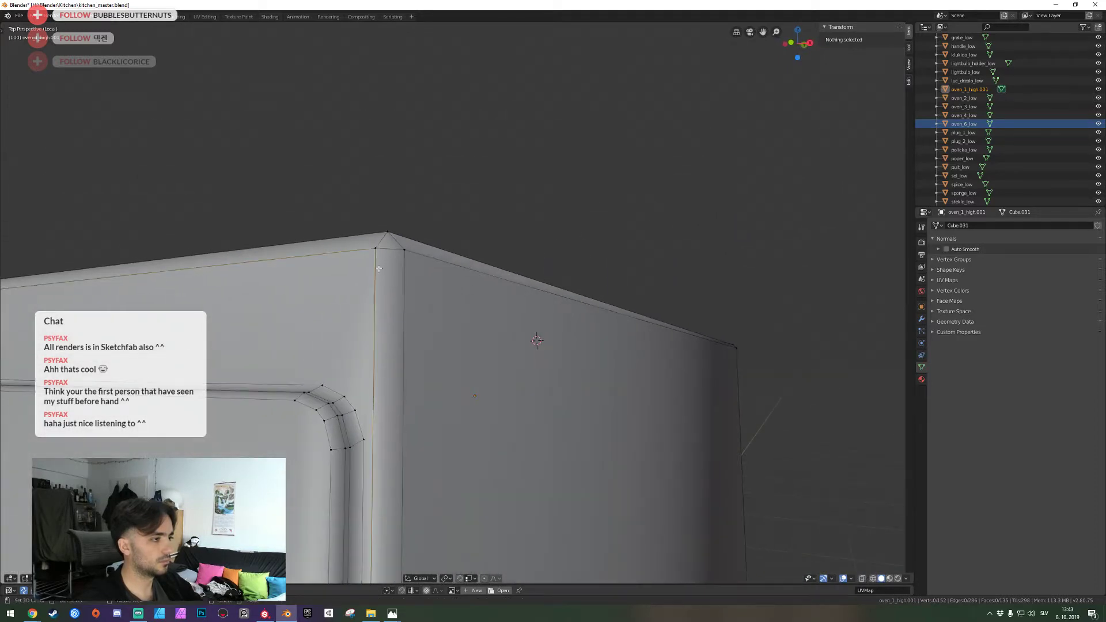
left_click(370, 429)
key("j")
left_click(325, 385)
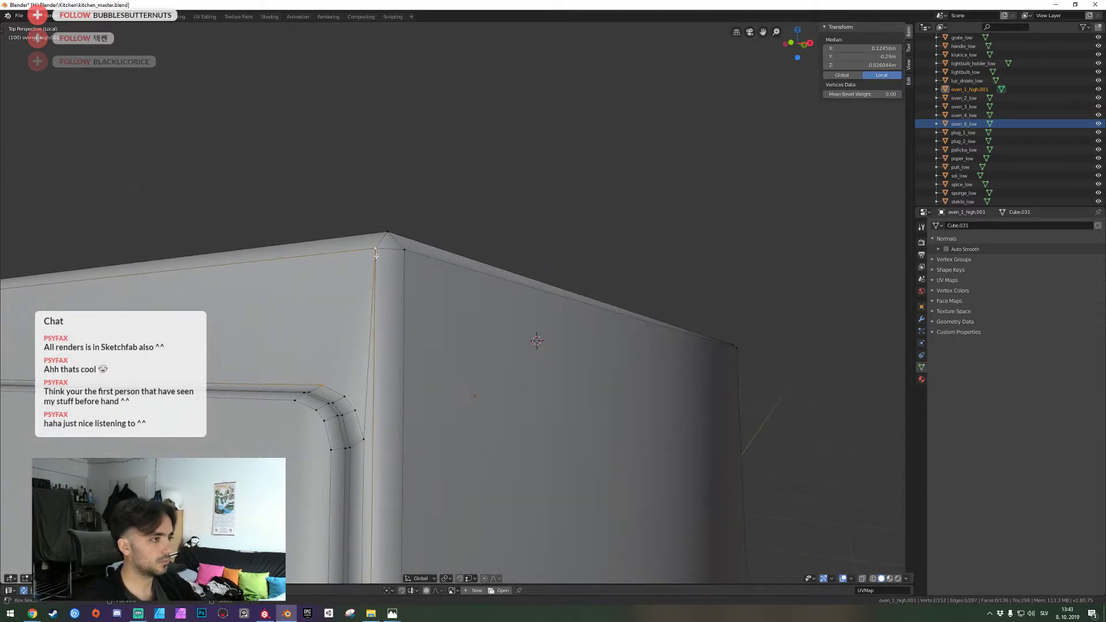
key("j")
key("shift+grave")
key("s")
left_click(457, 303)
key("ctrl+s")
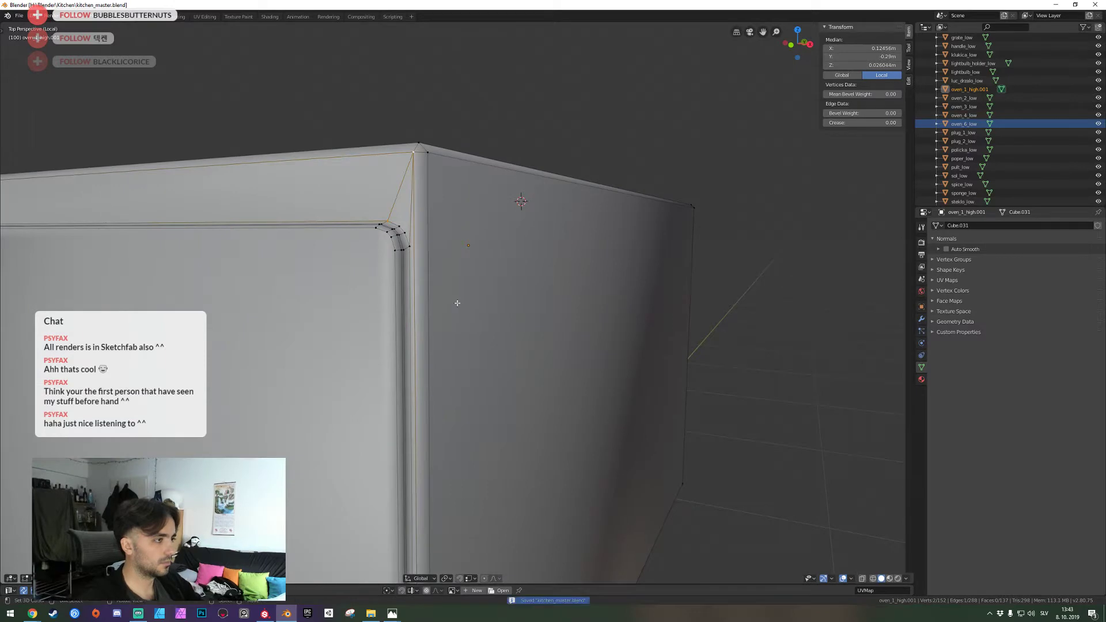
Delete the large panel face inside the rim and refill the opening with successive faces starting from its upper edge
key("shift+grave")
key("a")
left_click(540, 292)
key("x")
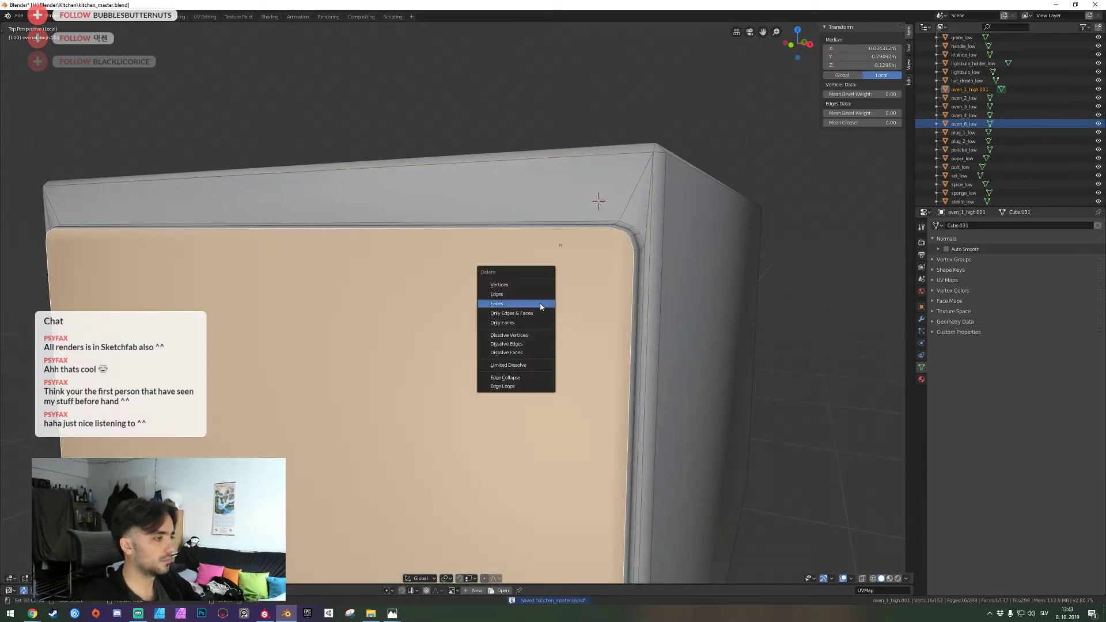
left_click(536, 301)
right_click(433, 236)
key("f")
key("f")
key("f")
key("f")
key("f")
key("f")
key("f")
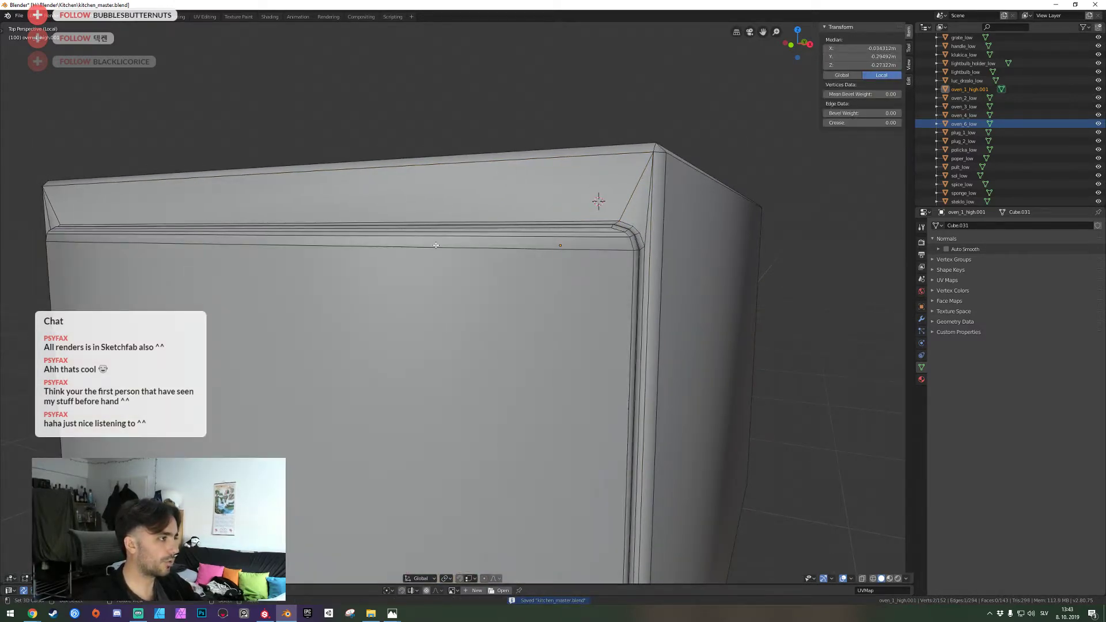
Replace the large panel face on the opposite rimmed side with successive fill faces from its upper edge, and save the file
key("shift+grave")
key("d")
left_click(456, 304)
right_click(452, 306)
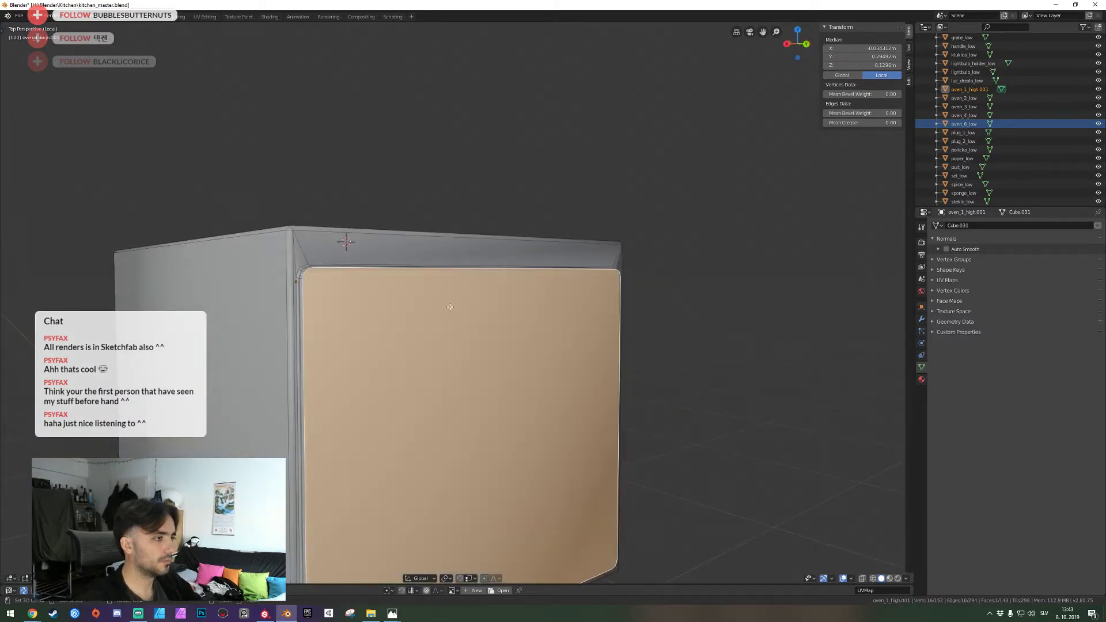
key("x")
left_click(453, 309)
left_click(433, 273, "alt")
key("alt+f")
left_click(431, 274)
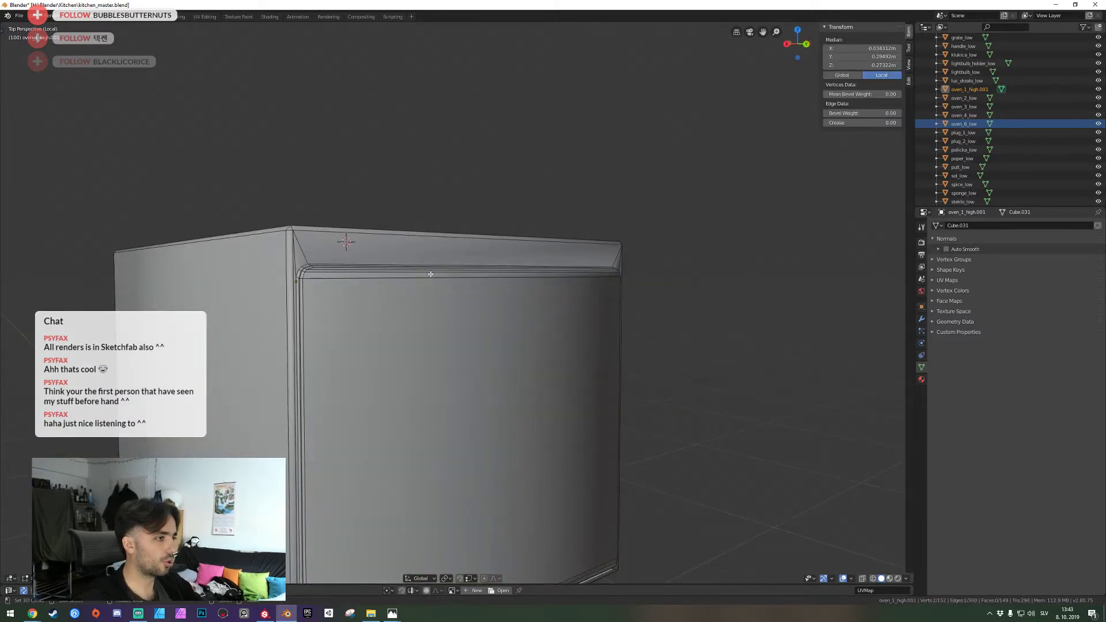
key("ctrl+s")
Inspect the oven body's shading in Object Mode and return to editing its mesh
key("shift+grave")
key("e")
left_click(458, 303)
key("Tab")
key("shift+grave")
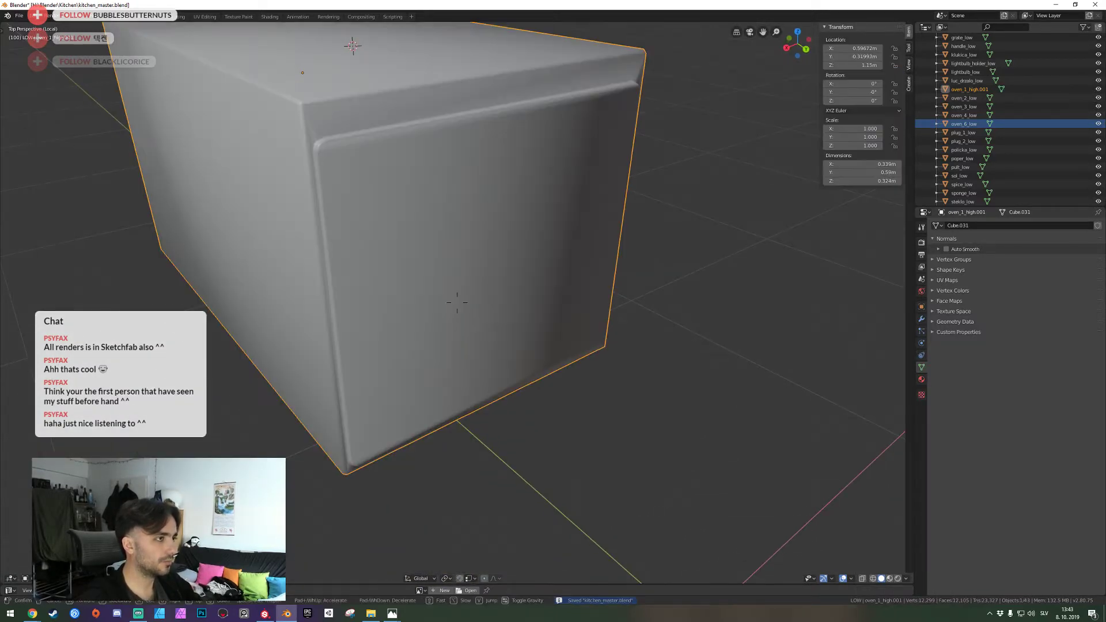
left_click(457, 303)
key("Tab")
key("shift+grave")
key("w")
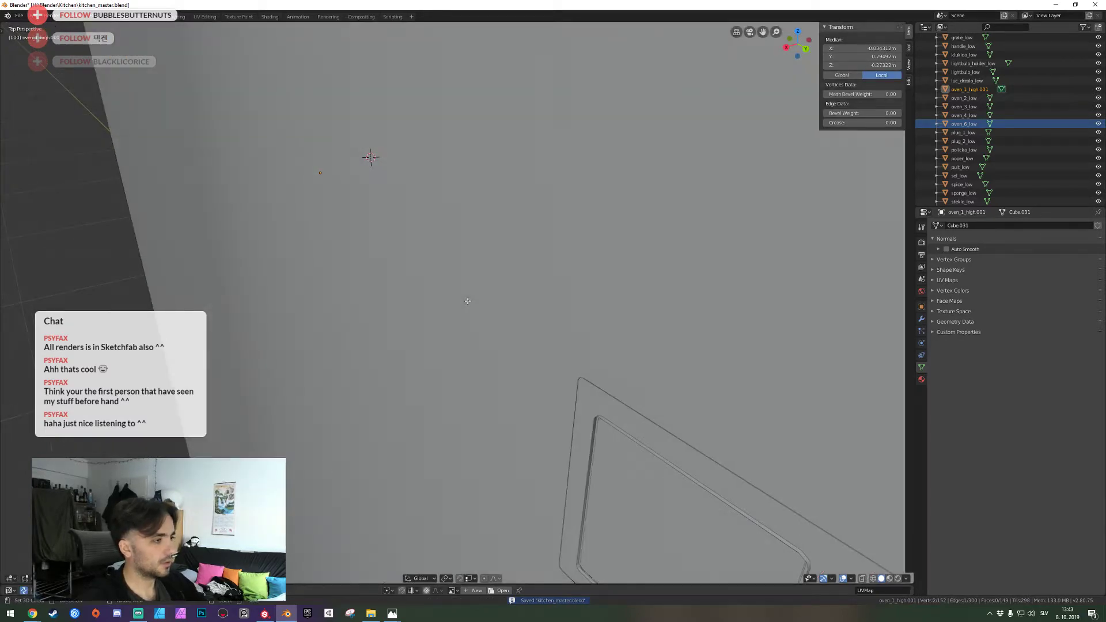
Isolate the oven body and mark seams along its upper side edges, vertical corner edges and lower edges
key("s")
key("w")
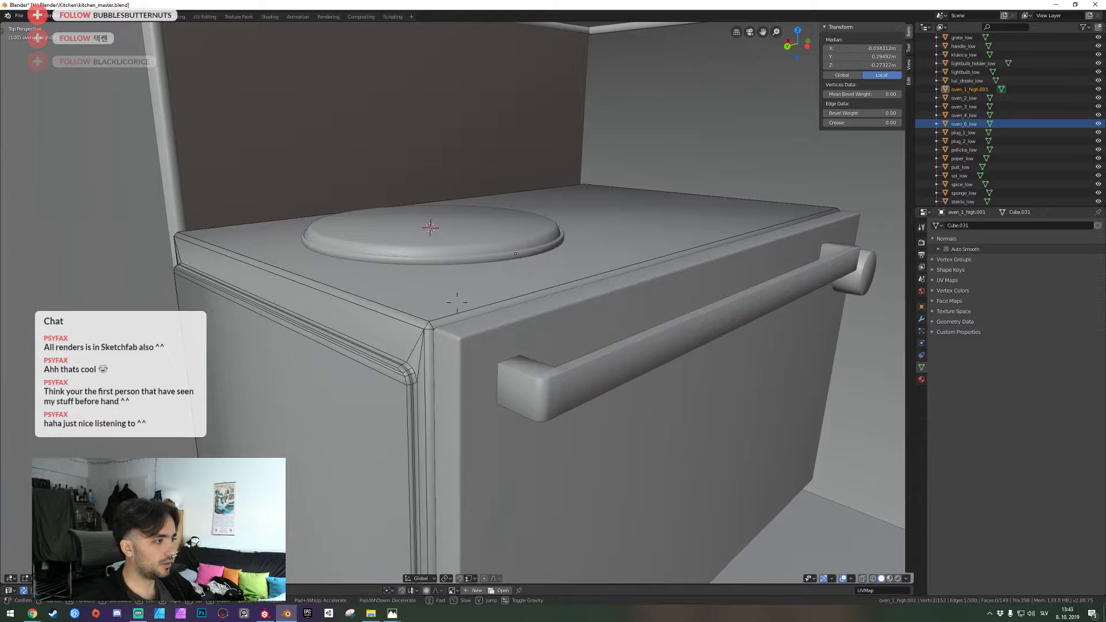
left_click(457, 302)
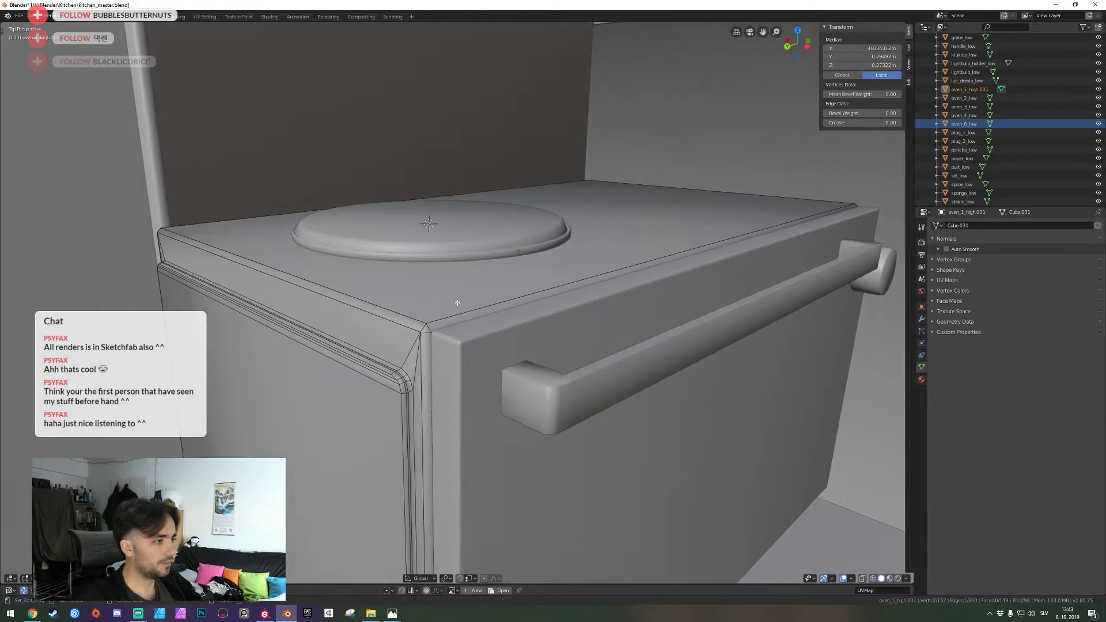
key("KP_Divide")
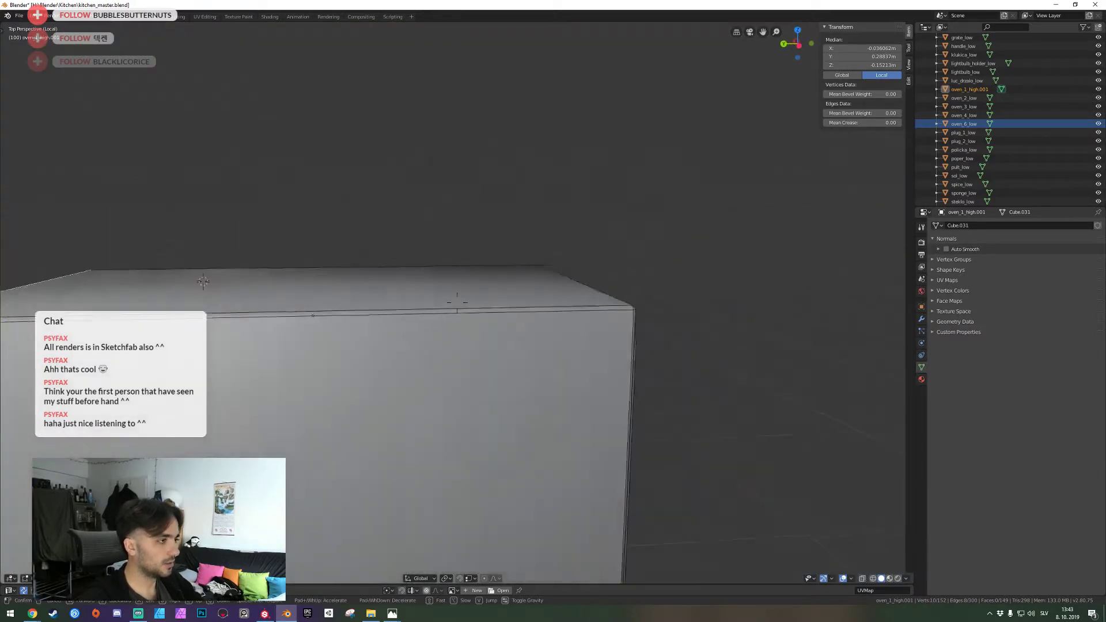
key("shift+grave")
key("q")
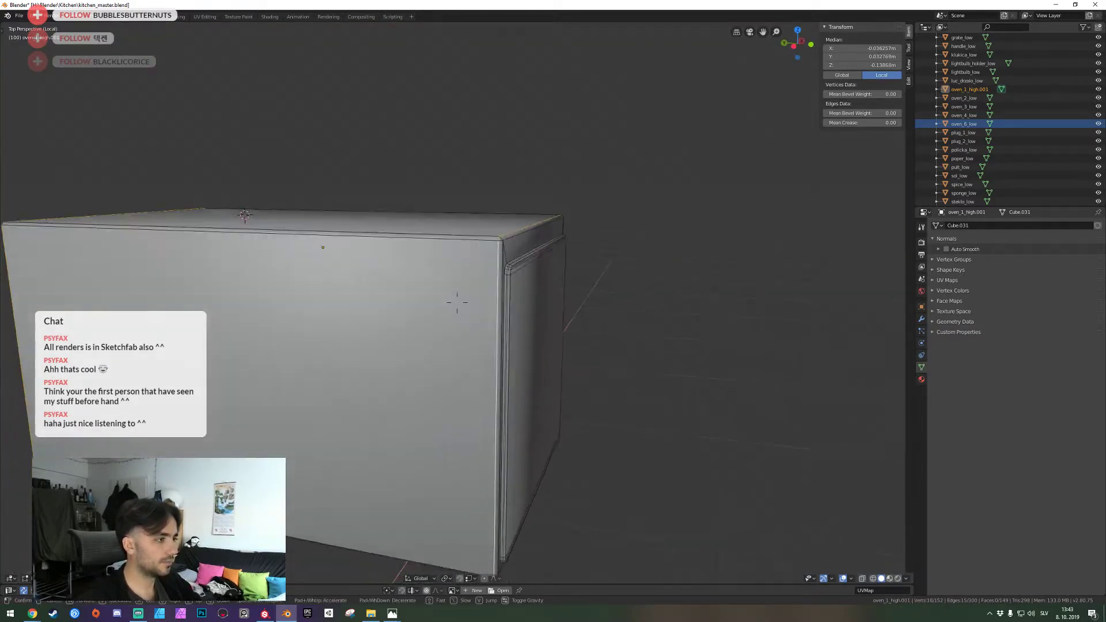
left_click(458, 302)
right_click(457, 303)
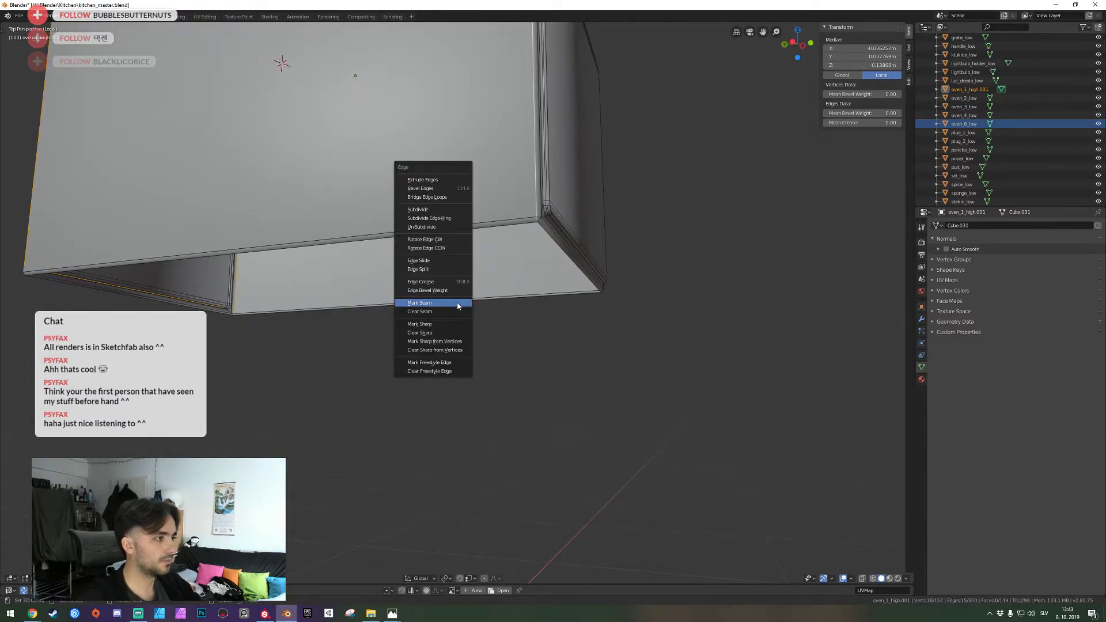
left_click(455, 304)
Review the marked seams around the oven body's rim corner and bring the rest of the scene back into view
mouse_move(638, 585)
left_mouse_down()
mouse_move(638, 234)
mouse_move(639, 585)
left_mouse_up()
key("shift+grave")
key("e")
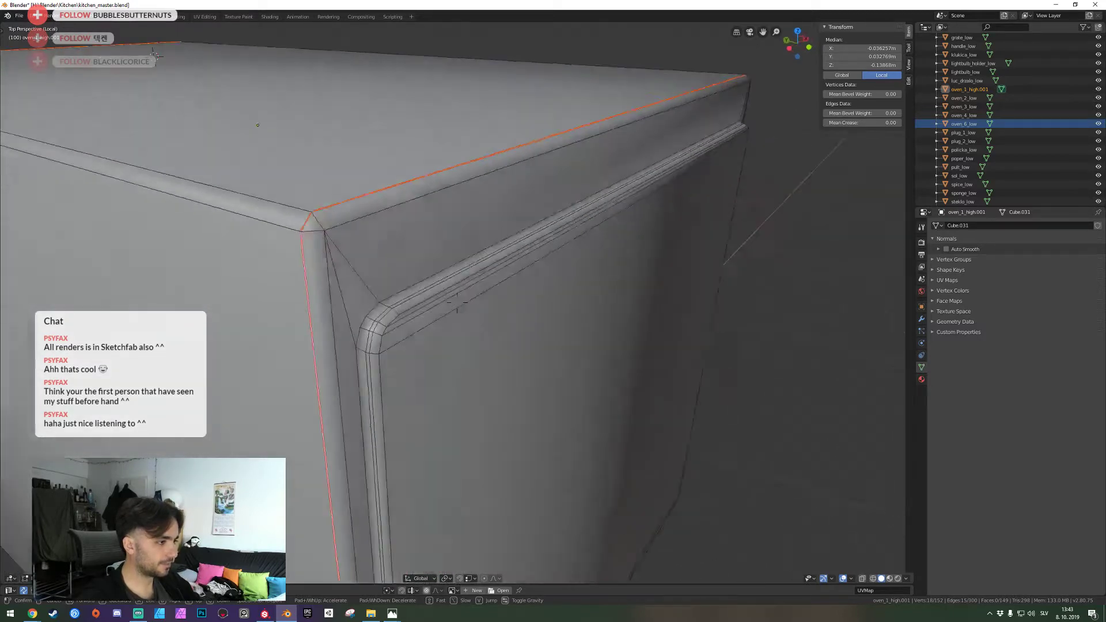
left_click(457, 303)
key("s")
left_click(457, 303)
key("KP_Divide")
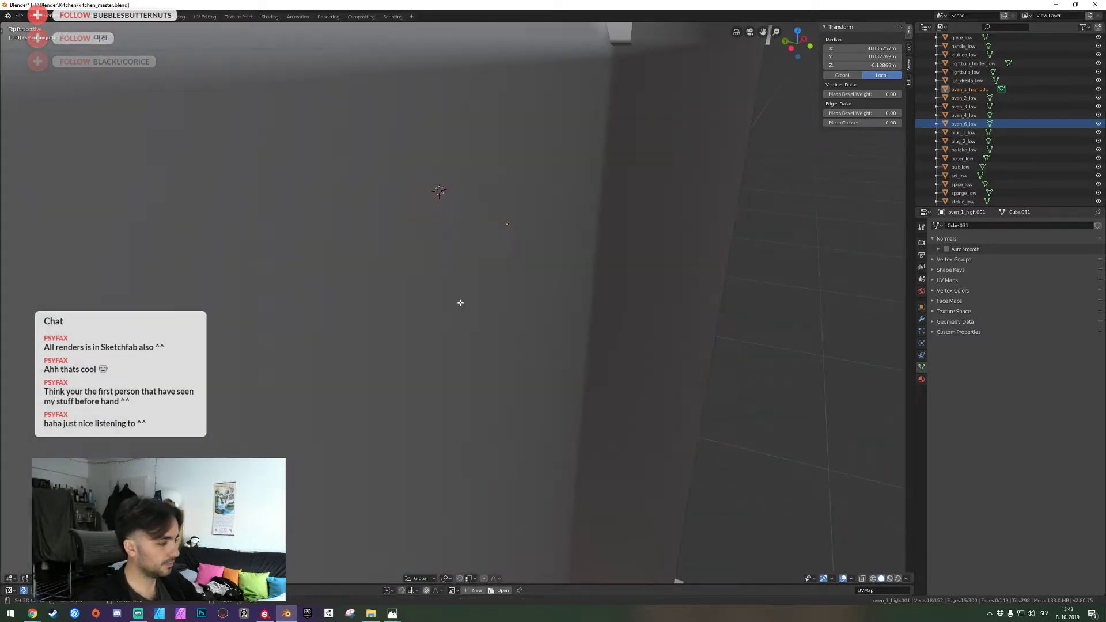
Leave mesh editing of the oven body, clear the selection and save the file
key("Tab")
key("ctrl+s")
key("w")
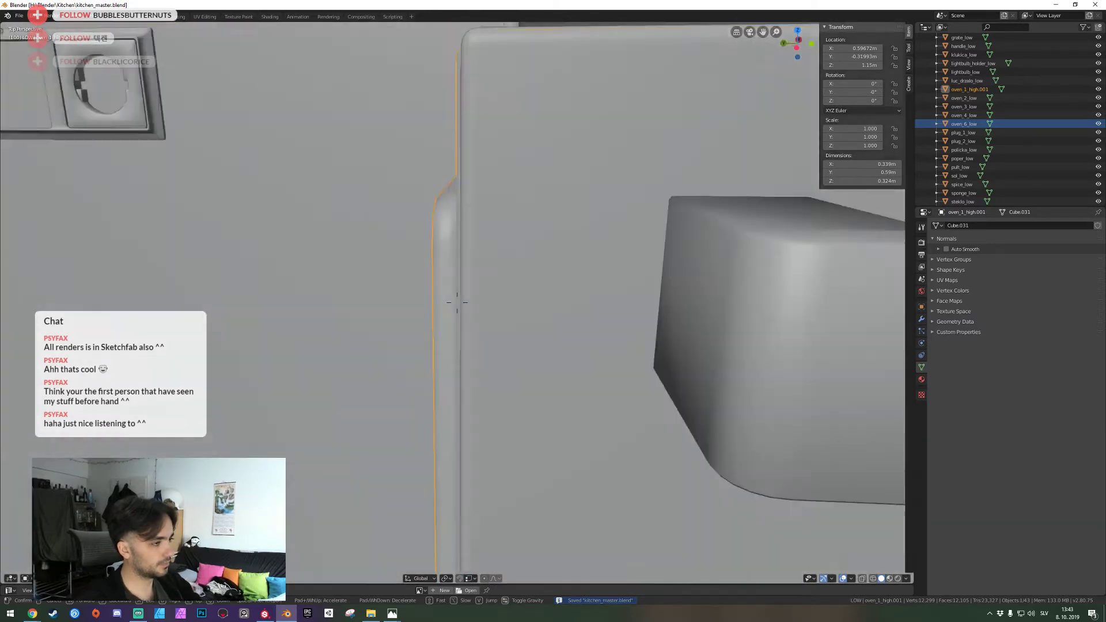
key("s")
left_click(457, 303)
key("alt+a")
key("ctrl+s")
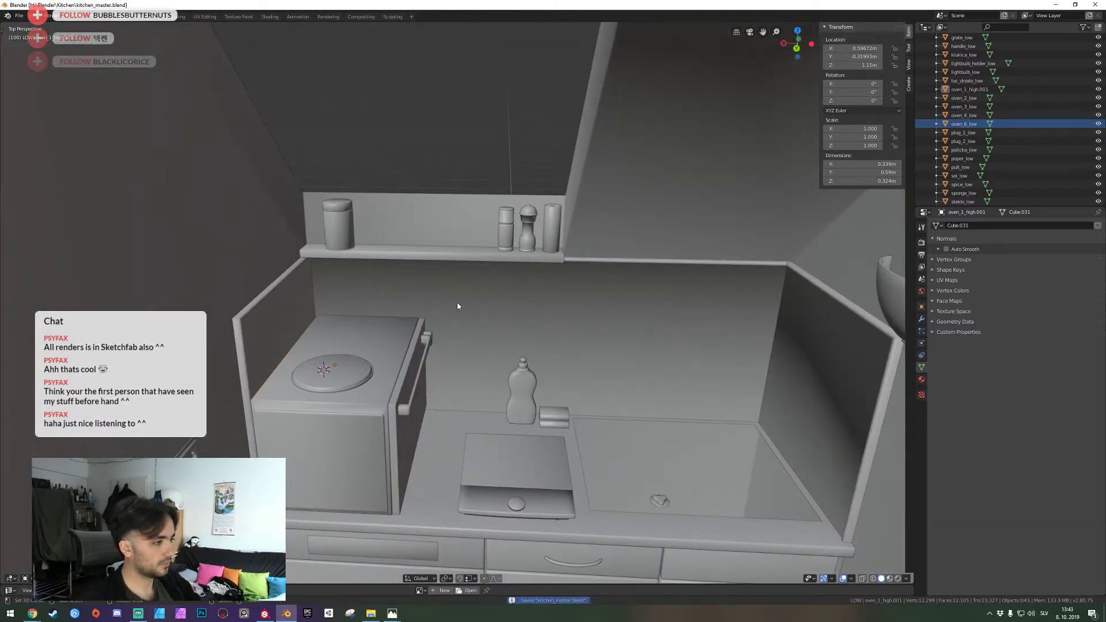
Display only the high-poly kitchen collection, save the file and check its objects with a temporary full selection
key("shift+grave")
key("s")
left_click(457, 302)
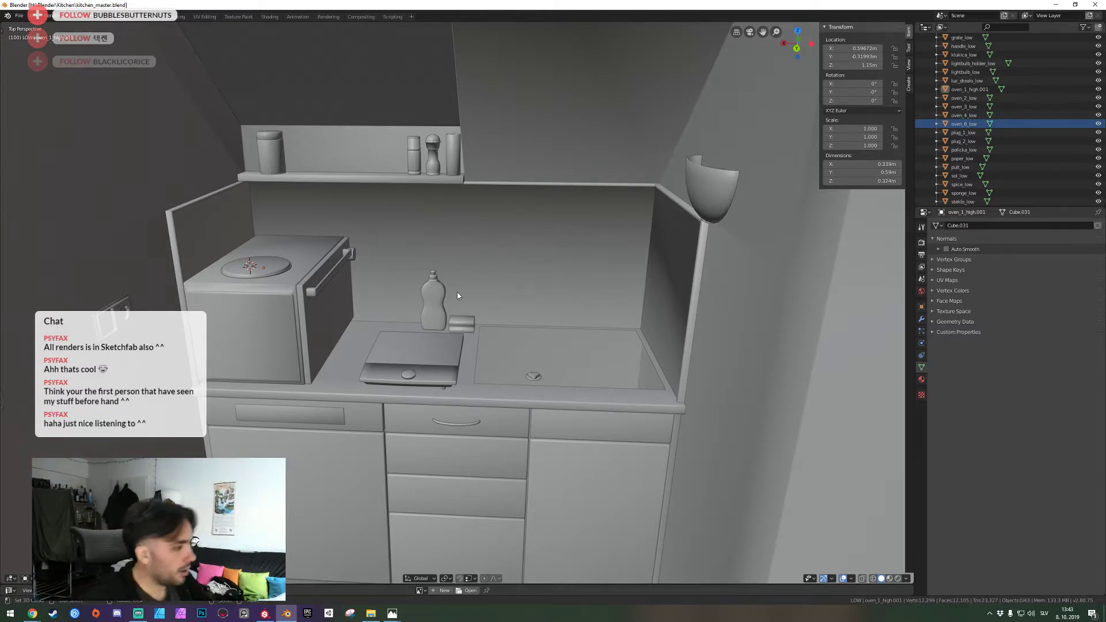
key("1")
scroll(458, 302, "down", 2)
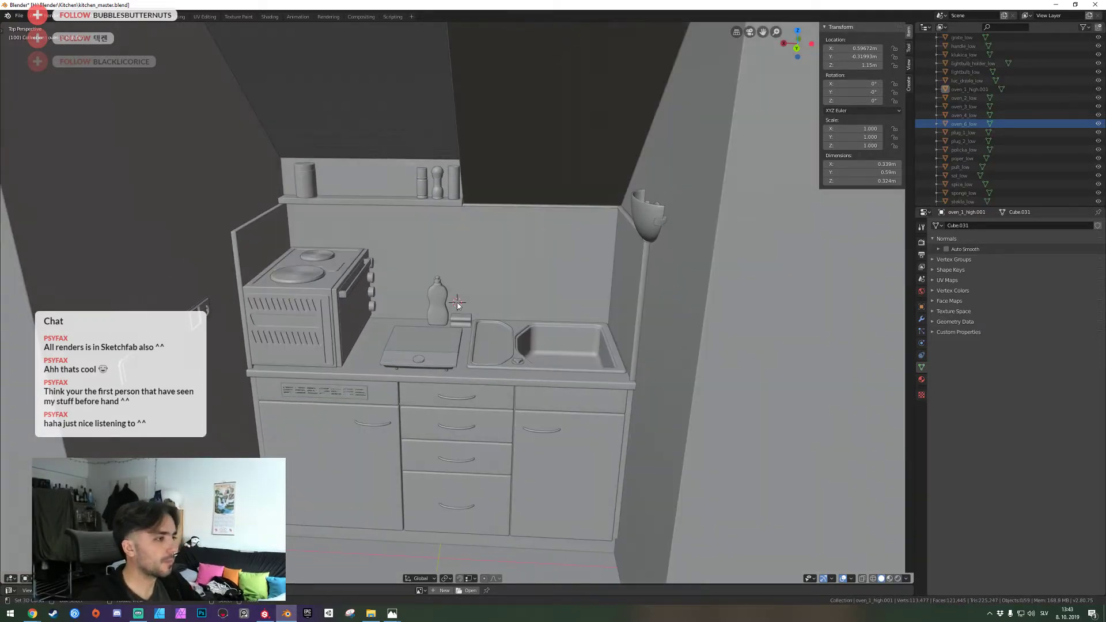
key("ctrl+s")
middle_click_drag(457, 303, 440, 303)
scroll(458, 303, "down", 1)
key("a")
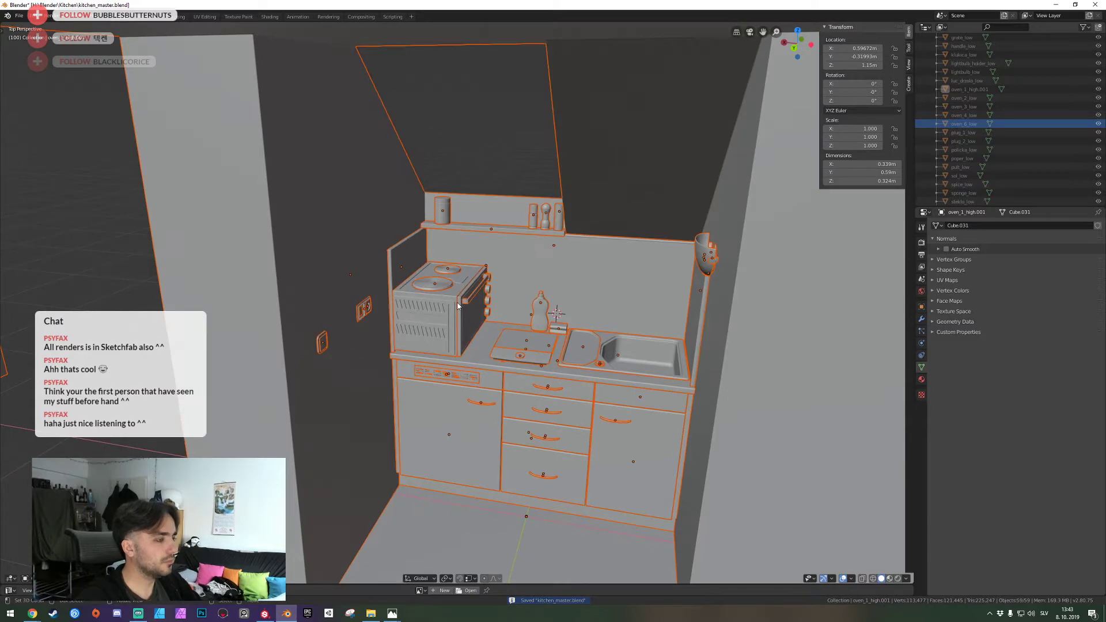
key("alt+a")
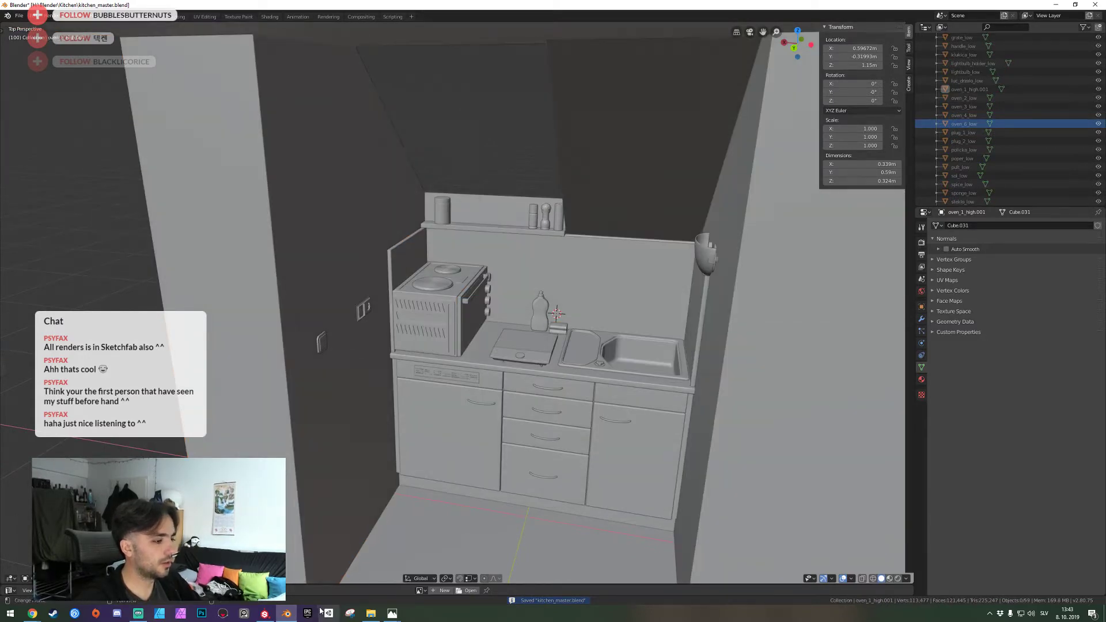
Switch to Substance Painter to look over the imported kitchen model, and return to Blender
left_click(271, 615)
scroll(546, 340, "down", 5)
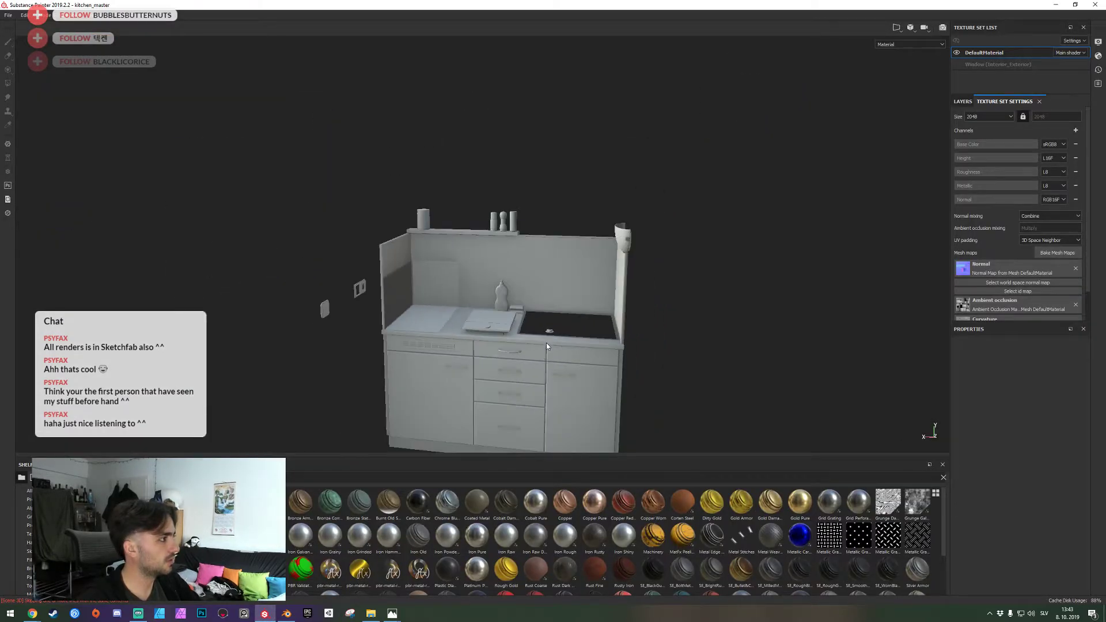
left_click_drag(546, 344, 465, 390, "alt")
key("alt+Tab")
Check the high-poly selection without the walls by a cancelled trial move, and delete the stray reference image beside the side wall
key("a")
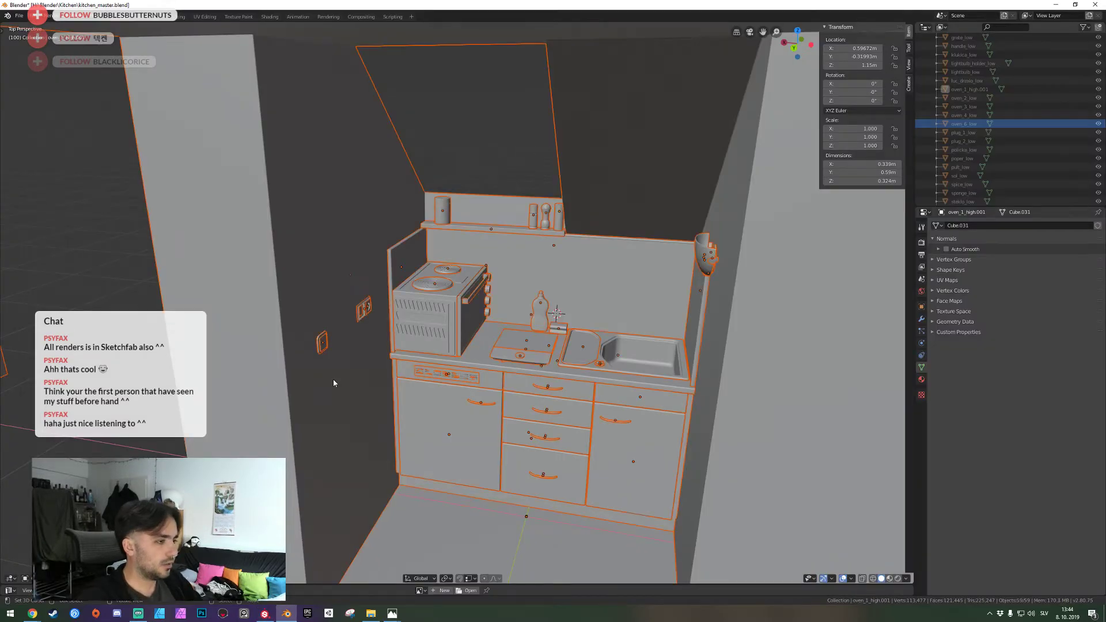
left_click(247, 175, "shift")
left_click(248, 175, "shift")
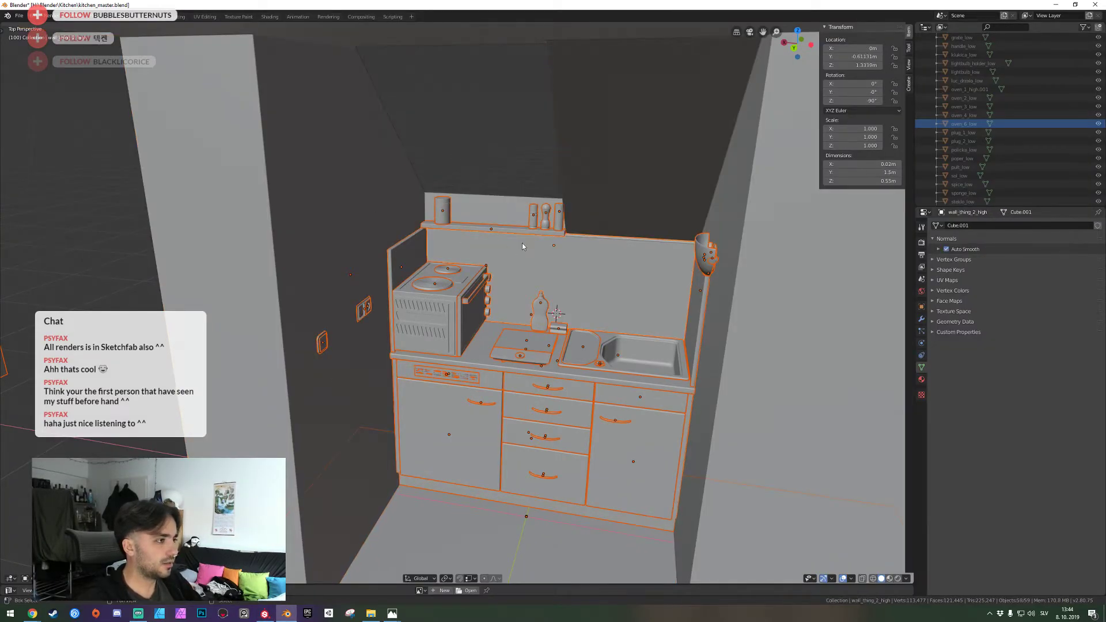
key("g")
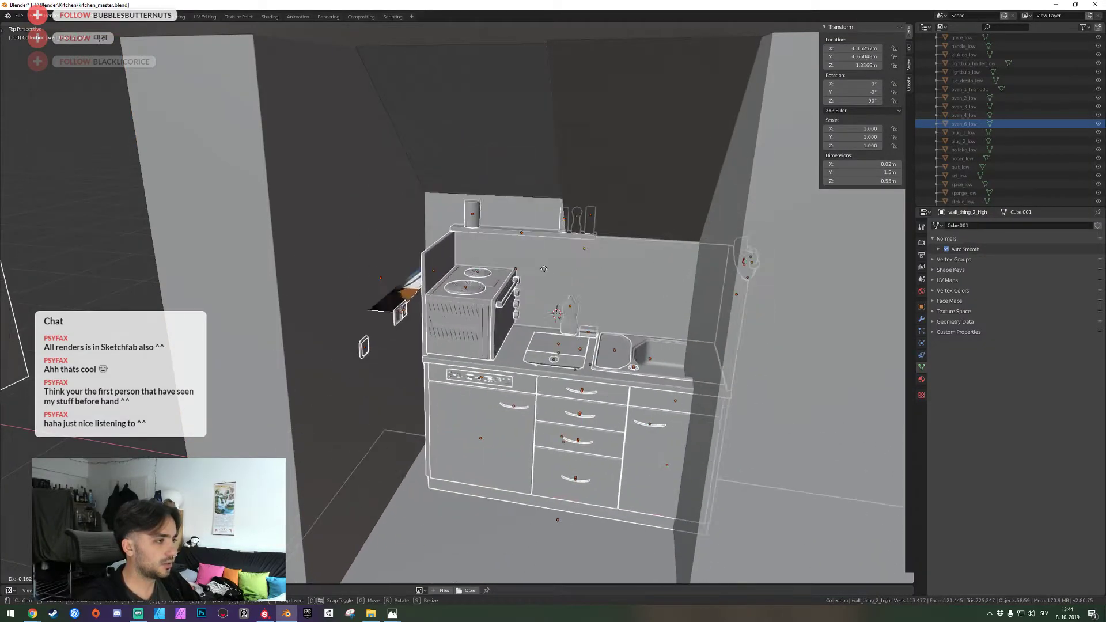
right_click(633, 284)
middle_click_drag(632, 284, 743, 294)
right_click(458, 302)
key("Delete")
Inspect the high-poly room walls' mesh in Edit Mode, save the file and clear the selection
key("shift+grave")
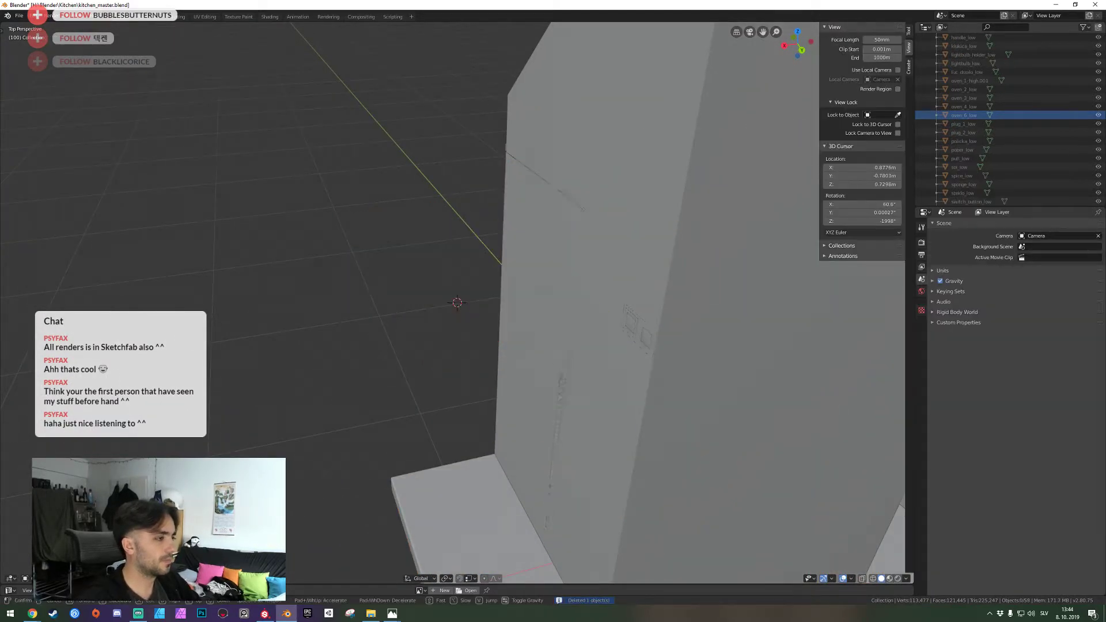
key("s")
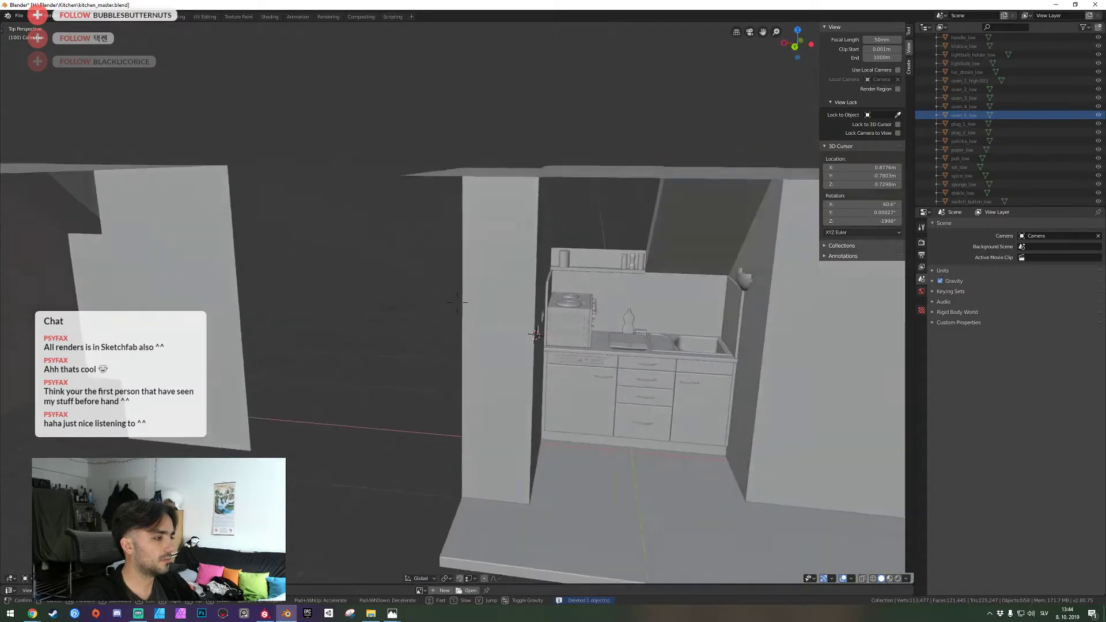
left_click(457, 303)
right_click(384, 339)
key("Tab")
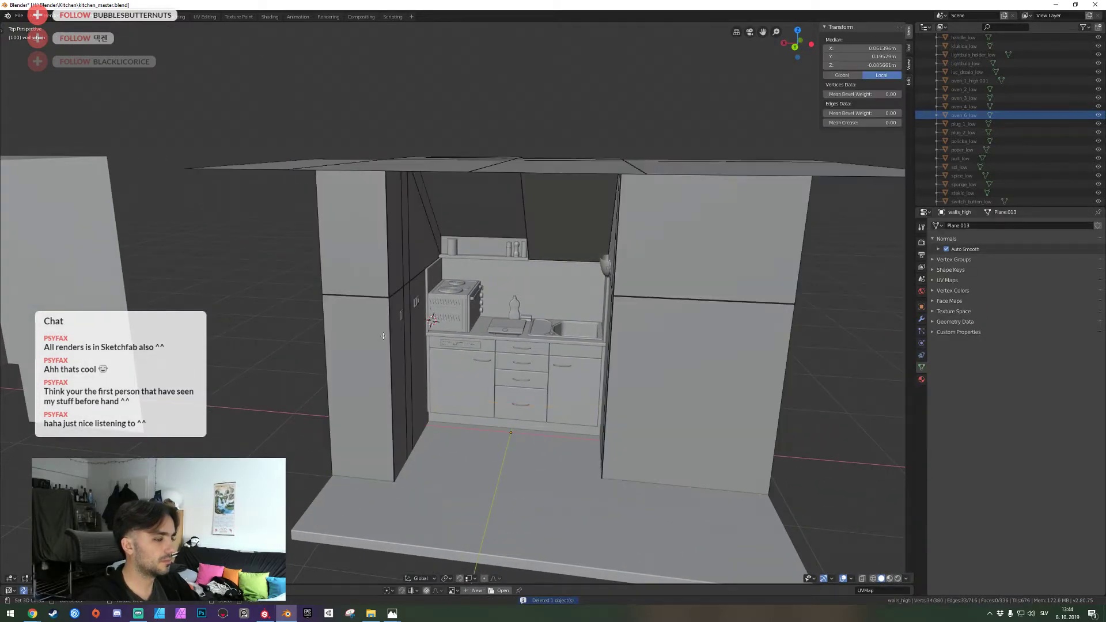
key("Tab")
scroll(384, 336, "up", 2)
key("ctrl+s")
scroll(458, 306, "down", 3)
key("alt+a")
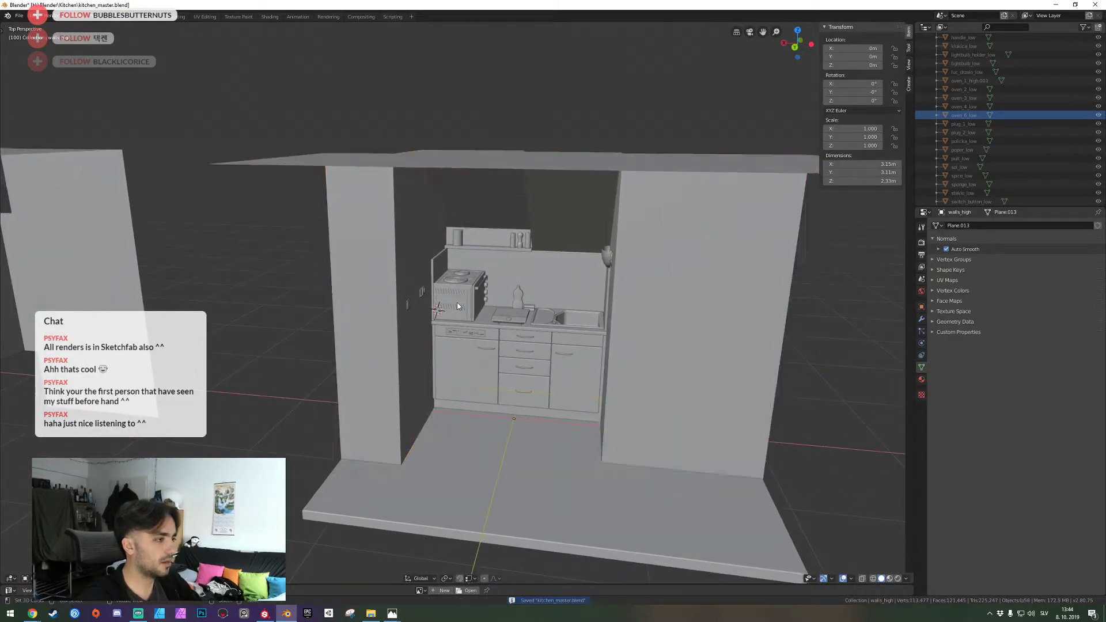
Select all high-poly kitchen objects except the room walls and floor, and save the file
key("a")
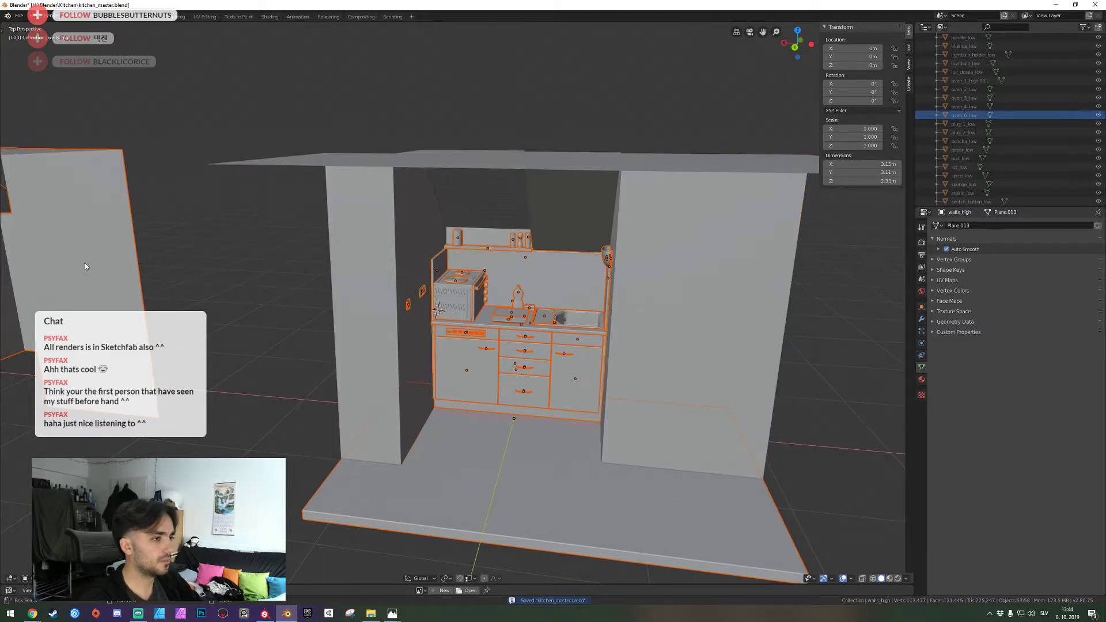
left_click(84, 265, "shift")
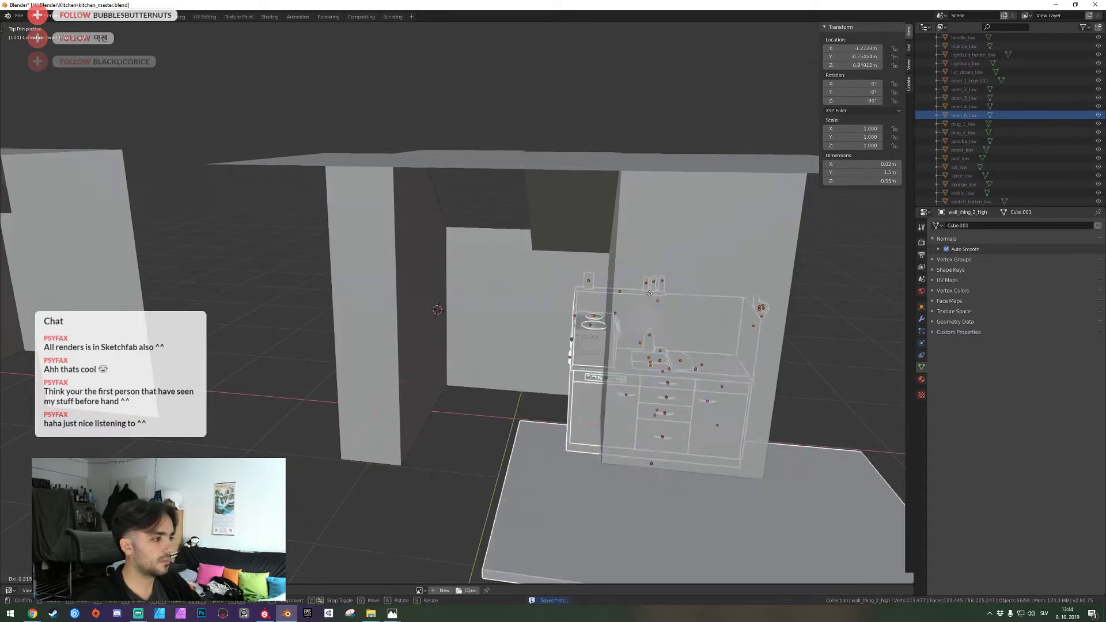
left_click(432, 504, "shift")
left_click(433, 505, "shift")
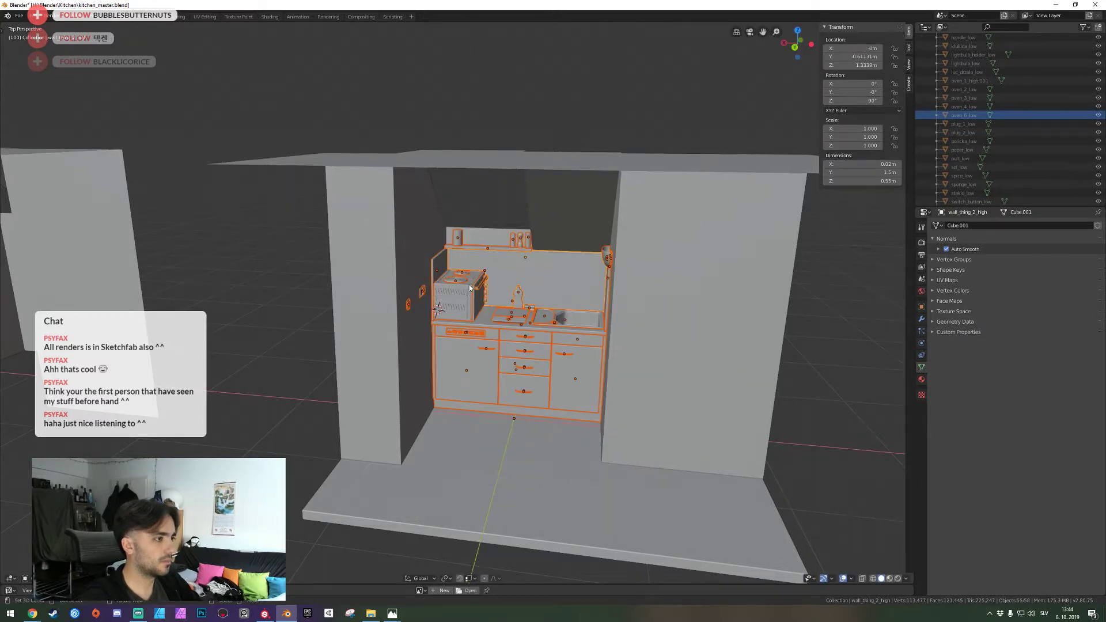
key("ctrl+s")
Export the selected high-poly objects as FBX, overwriting kitchen_high.fbx in the Props folder
left_click(19, 15)
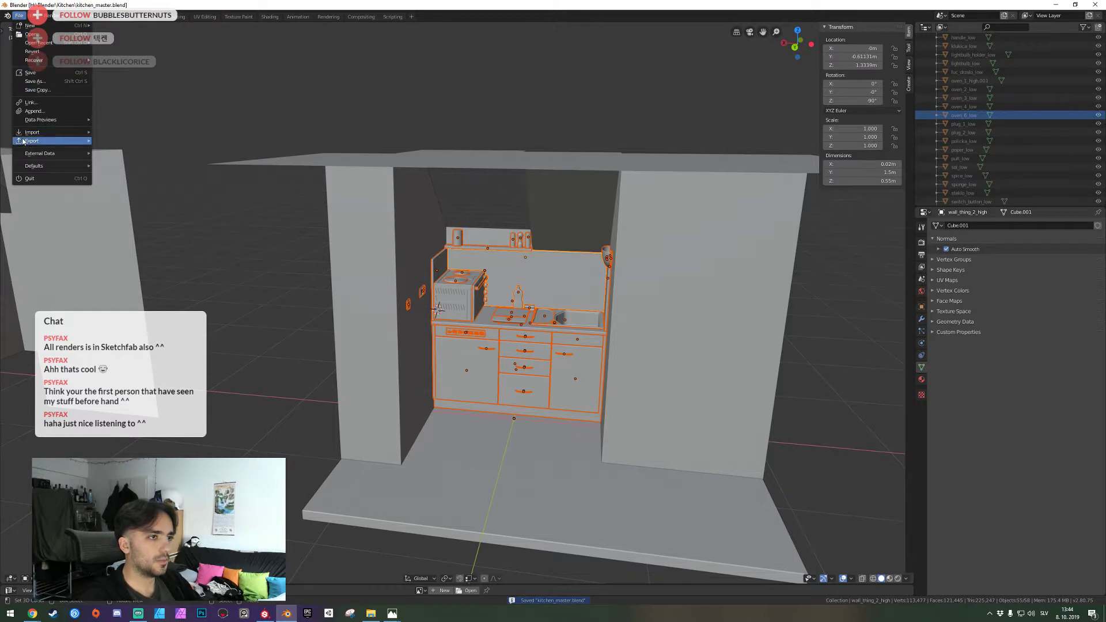
mouse_move(52, 141)
left_click(115, 157)
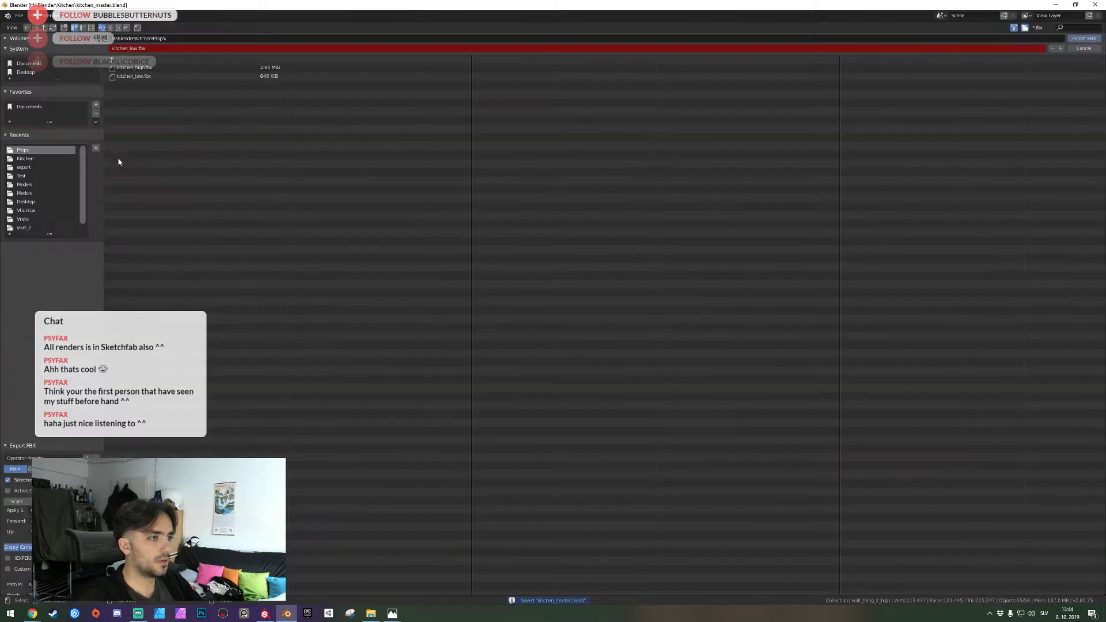
left_click(139, 68)
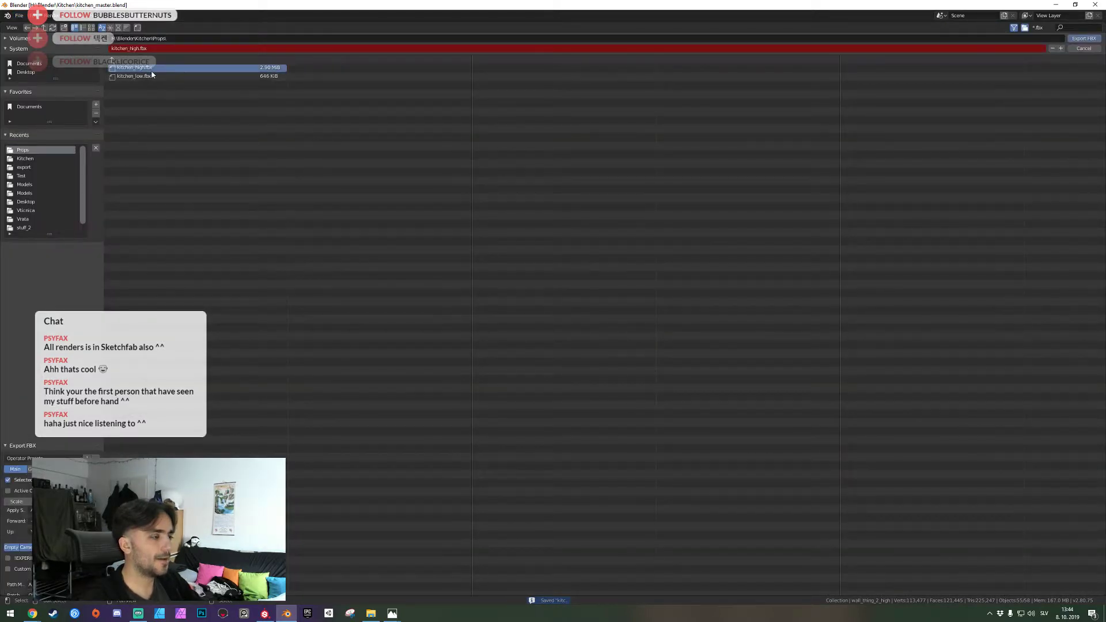
key("Return")
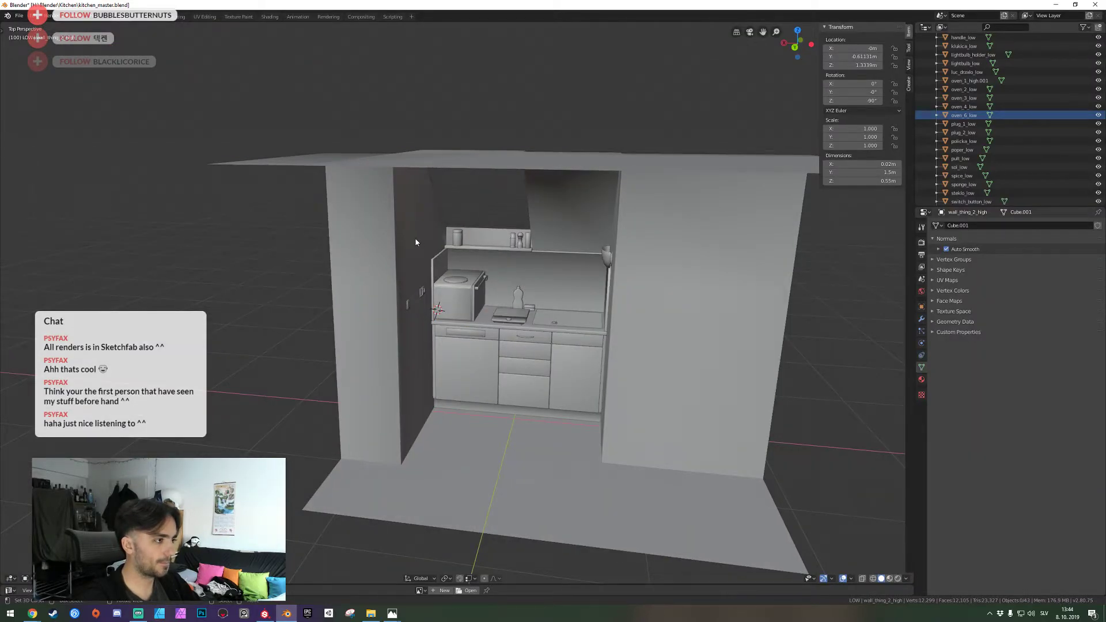
Select all low-poly kitchen objects except the room walls and floor, checking the selection with a cancelled trial move
key("a")
right_click(368, 234, "shift")
right_click(363, 233, "shift")
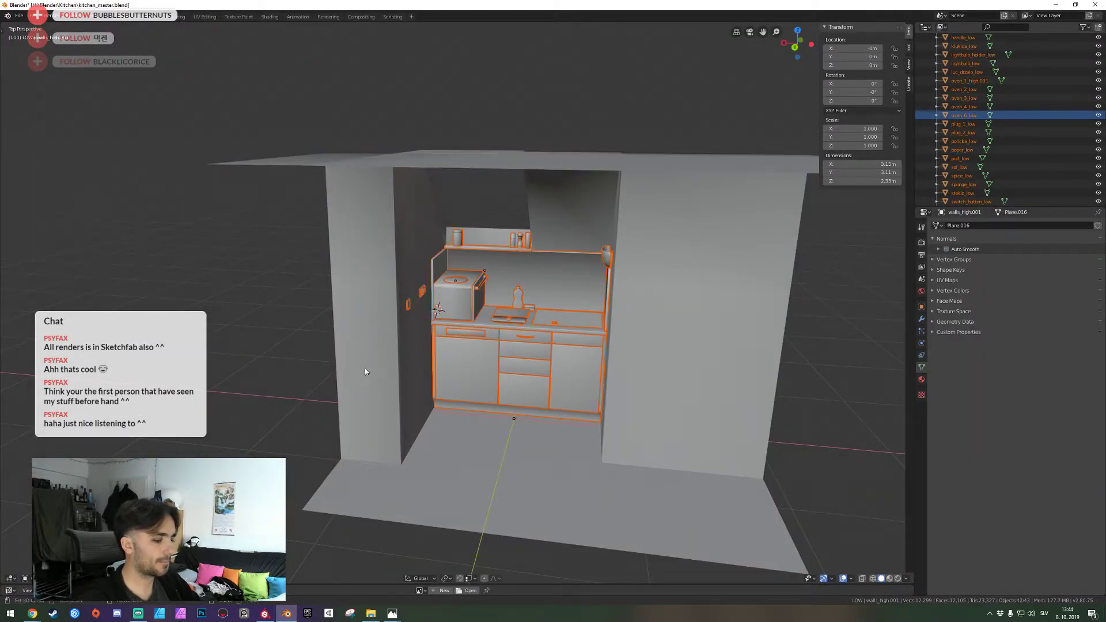
key("g")
right_click(338, 262)
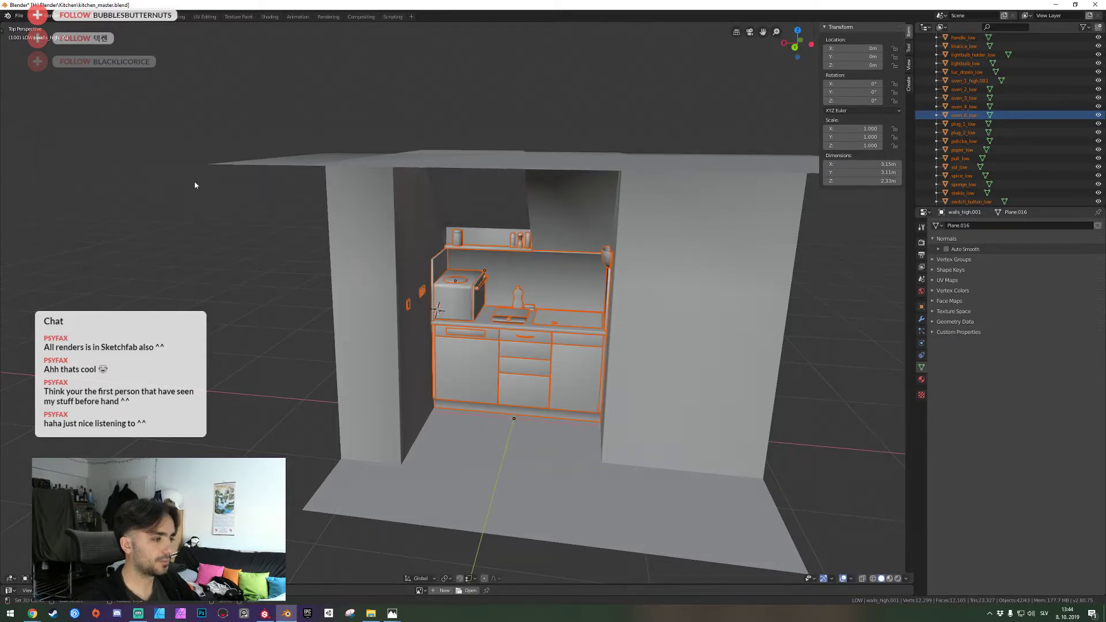
Apply rotation and scale to the selected low-poly kitchen objects
key("ctrl+a")
left_click(169, 115)
key("ctrl+a")
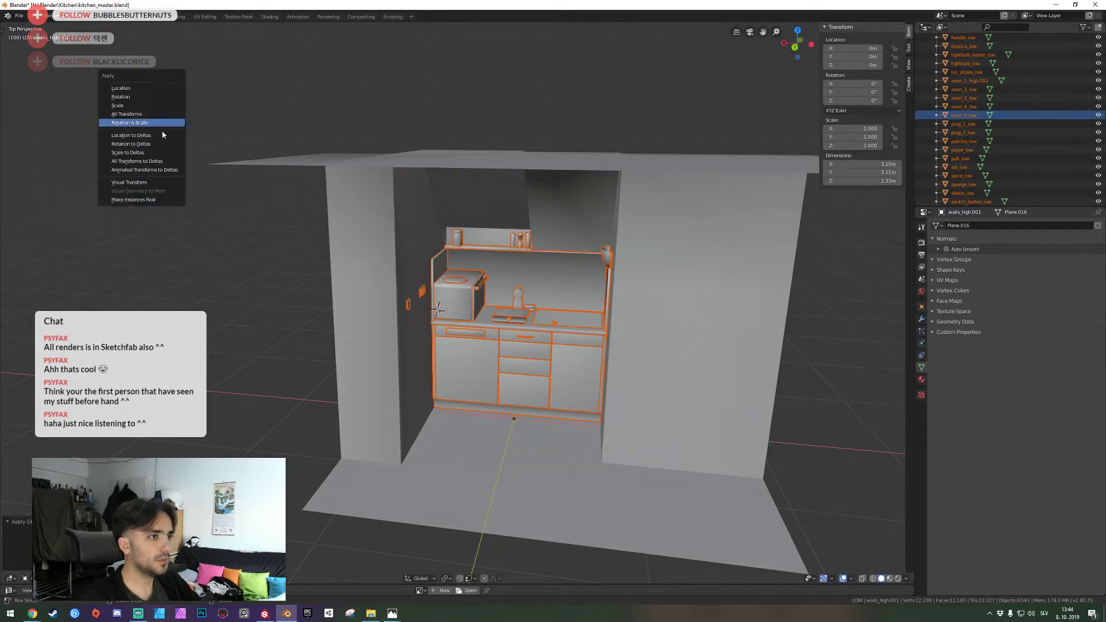
left_click(151, 191)
Unwrap the UVs of all selected low-poly meshes together in Edit Mode
key("Tab")
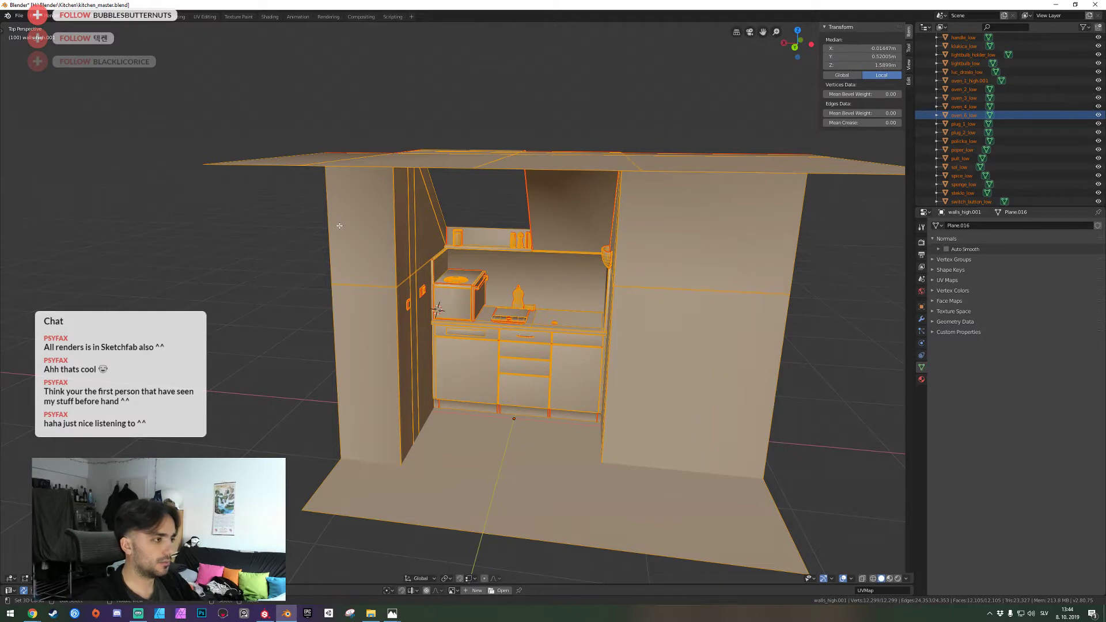
key("u")
left_click(340, 225)
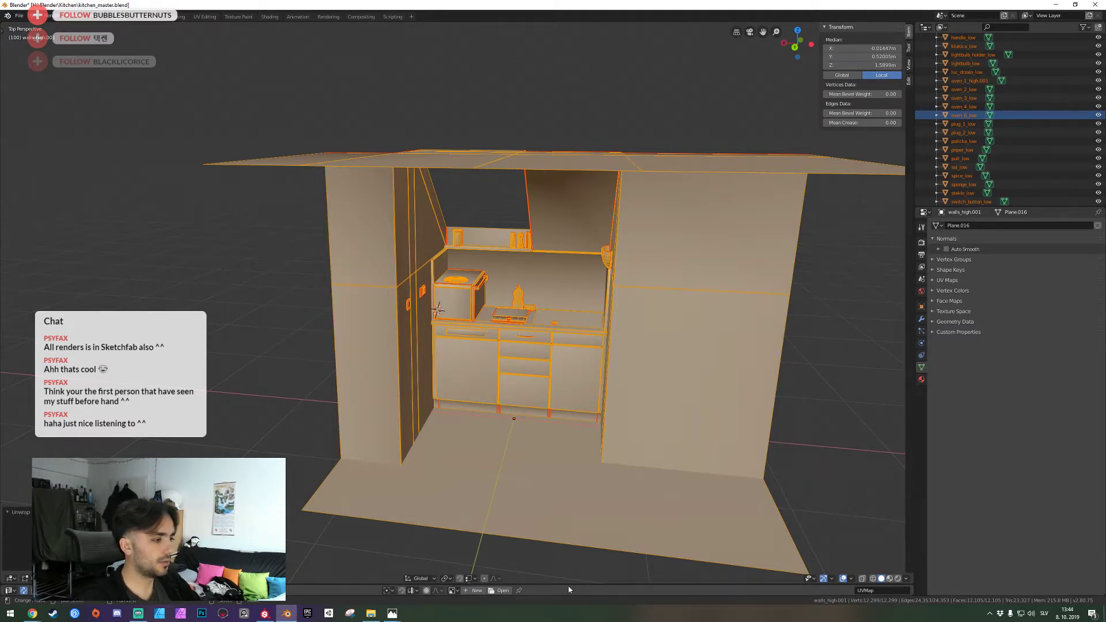
Deselect the room walls and unwrap the UVs of the remaining low-poly kitchen meshes together
key("Tab")
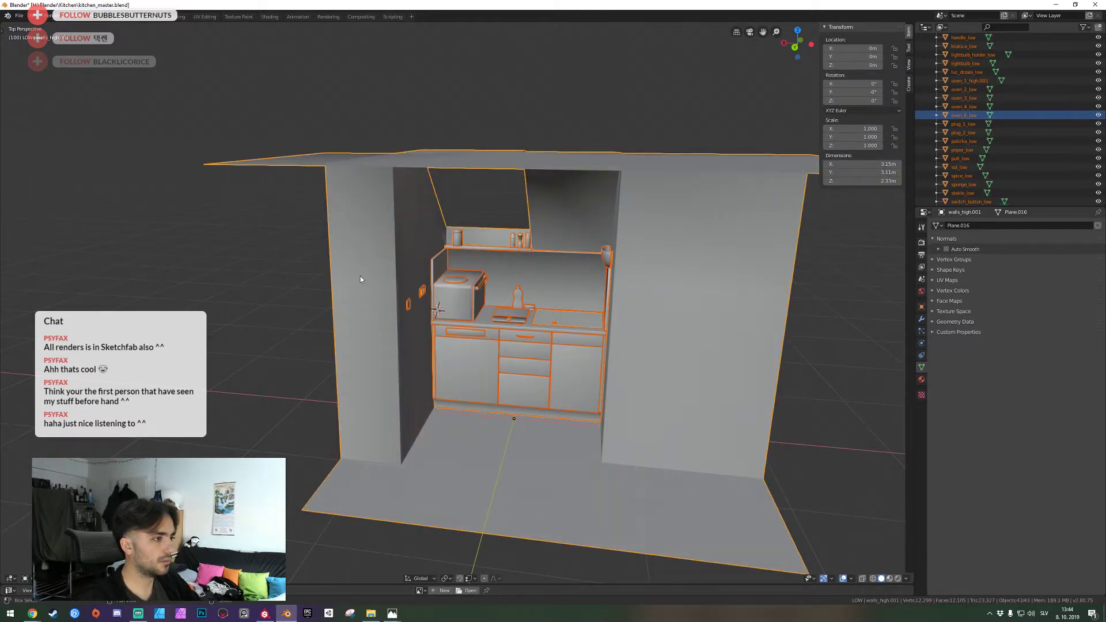
key("Tab")
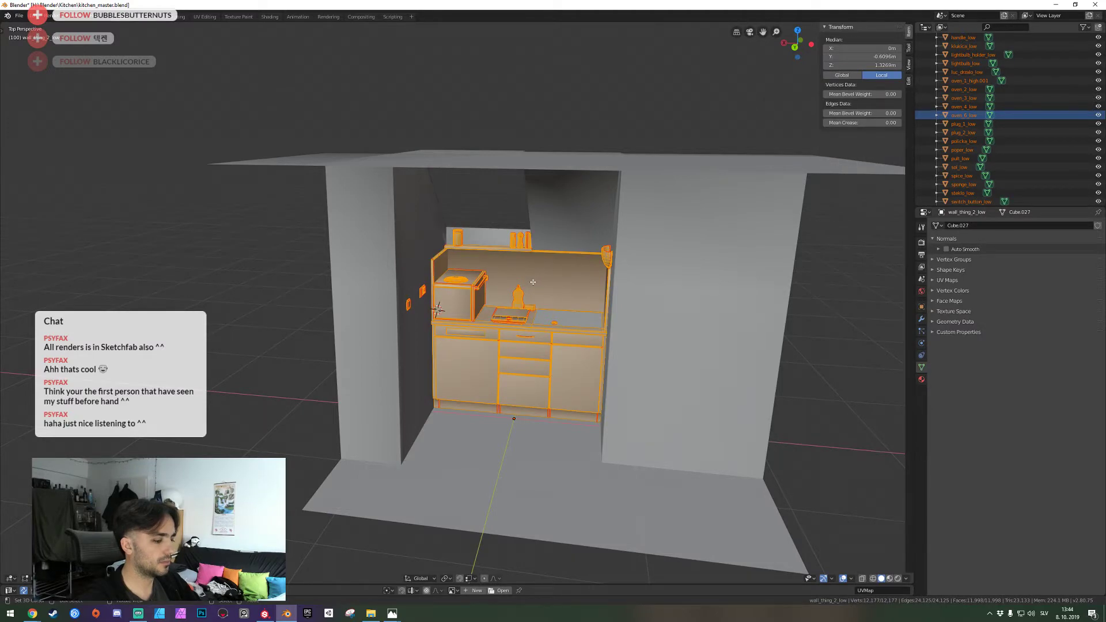
key("u")
left_click(530, 281)
mouse_move(593, 585)
left_mouse_down()
mouse_move(592, 284)
mouse_move(578, 589)
left_mouse_up()
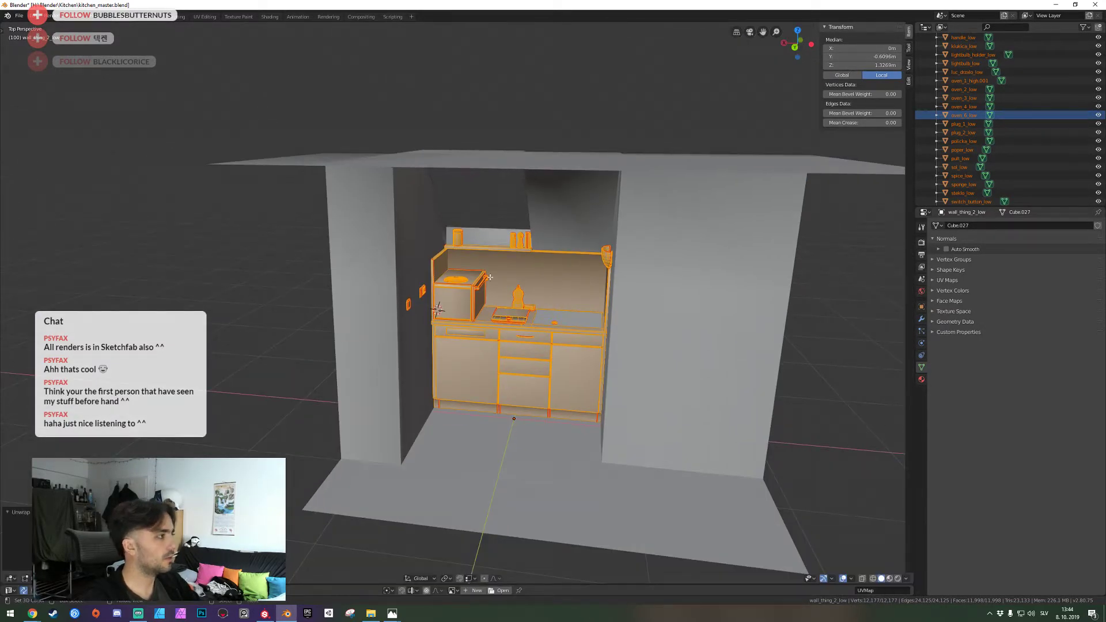
Rename the low-poly oven object oven_1_high.001 to oven_1_low
double_click(988, 80)
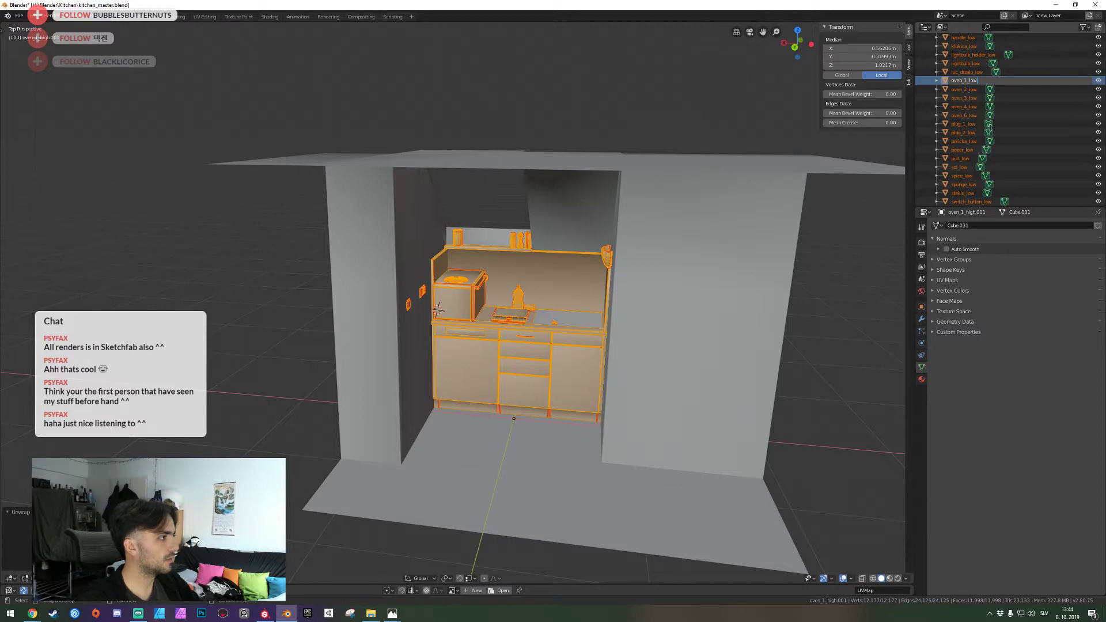
key("Return")
scroll(998, 151, "up", 5)
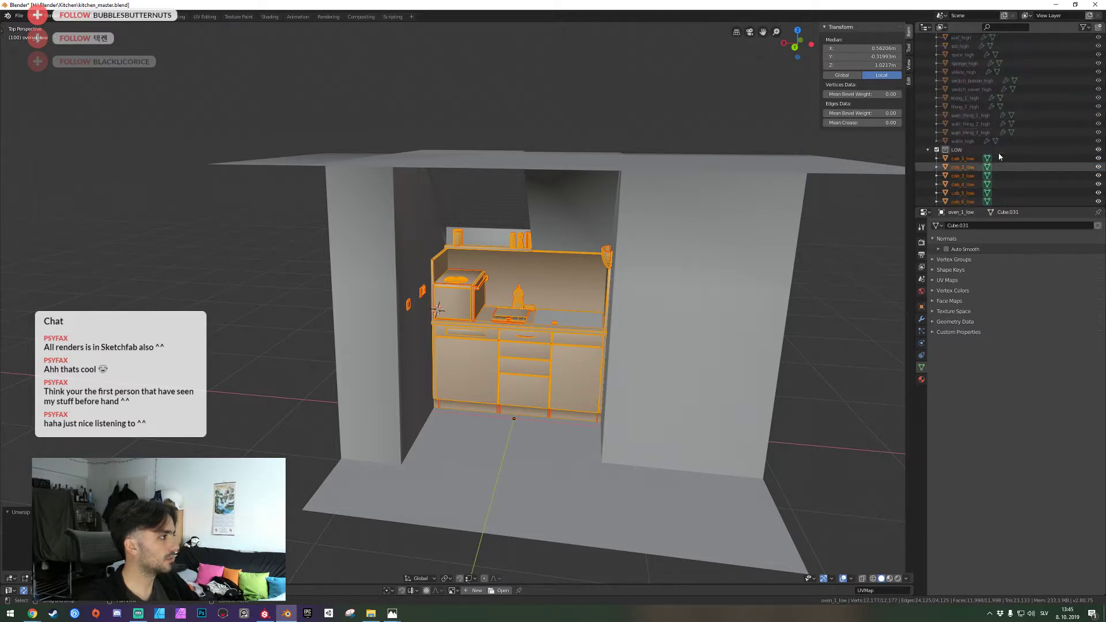
scroll(998, 153, "up", 3)
Select all low-poly objects except the room walls and floor, with the kitchen back panel active, and check the selection in Edit Mode
key("Tab")
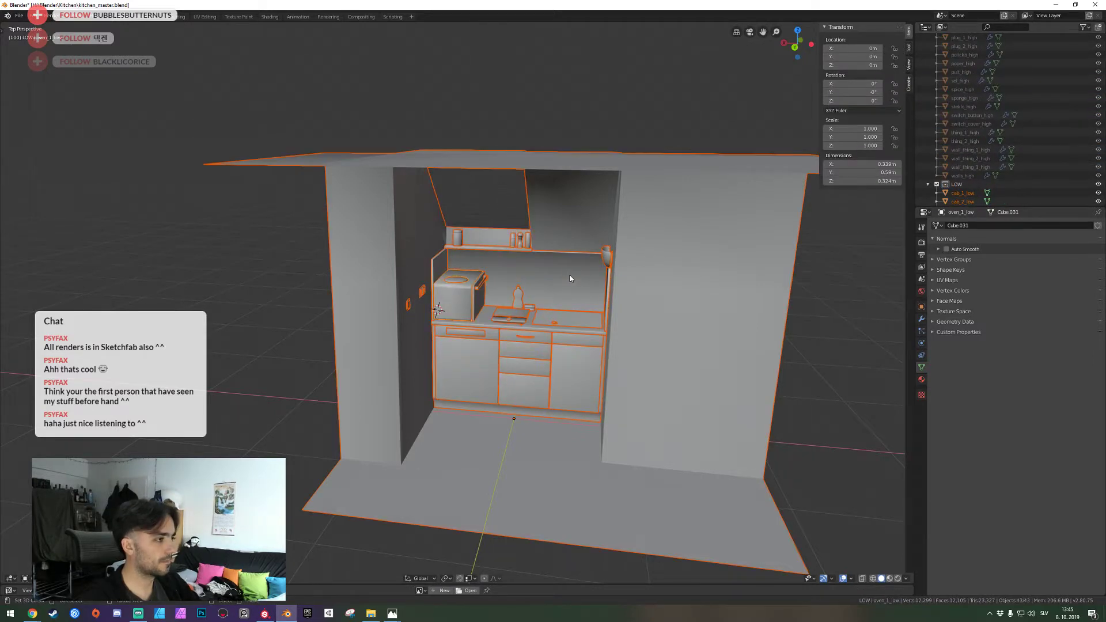
key("a")
key("a")
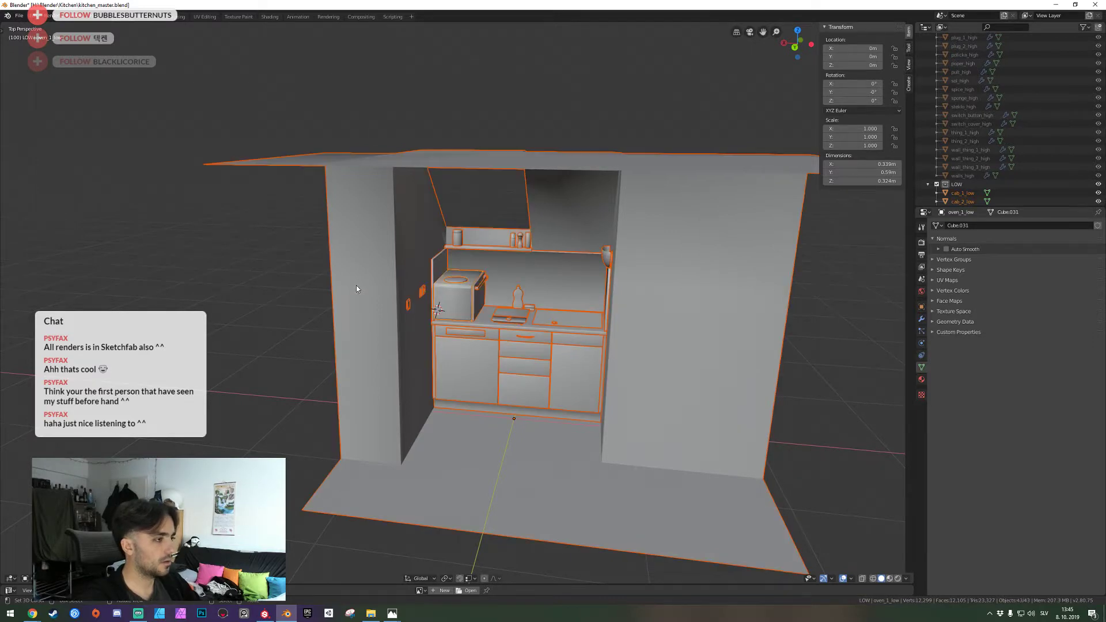
right_click(356, 290, "shift")
right_click(355, 289, "shift")
right_click(504, 286, "shift")
key("Tab")
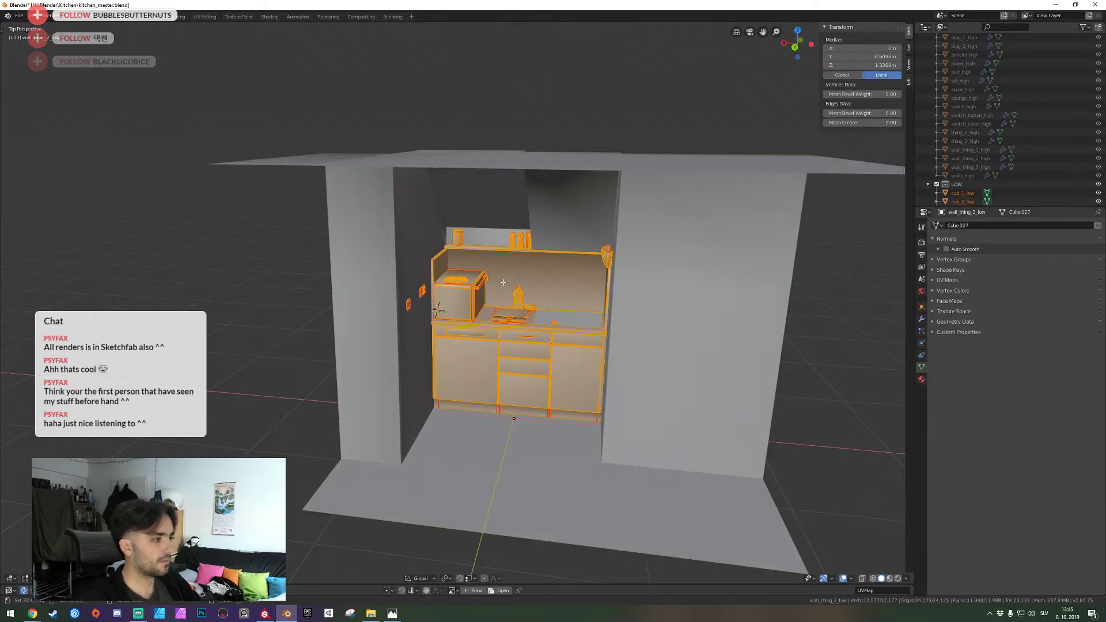
key("Tab")
Apply the object transforms and the visual transform to the selected low-poly kitchen objects
key("ctrl+a")
left_click(470, 217)
key("ctrl+a")
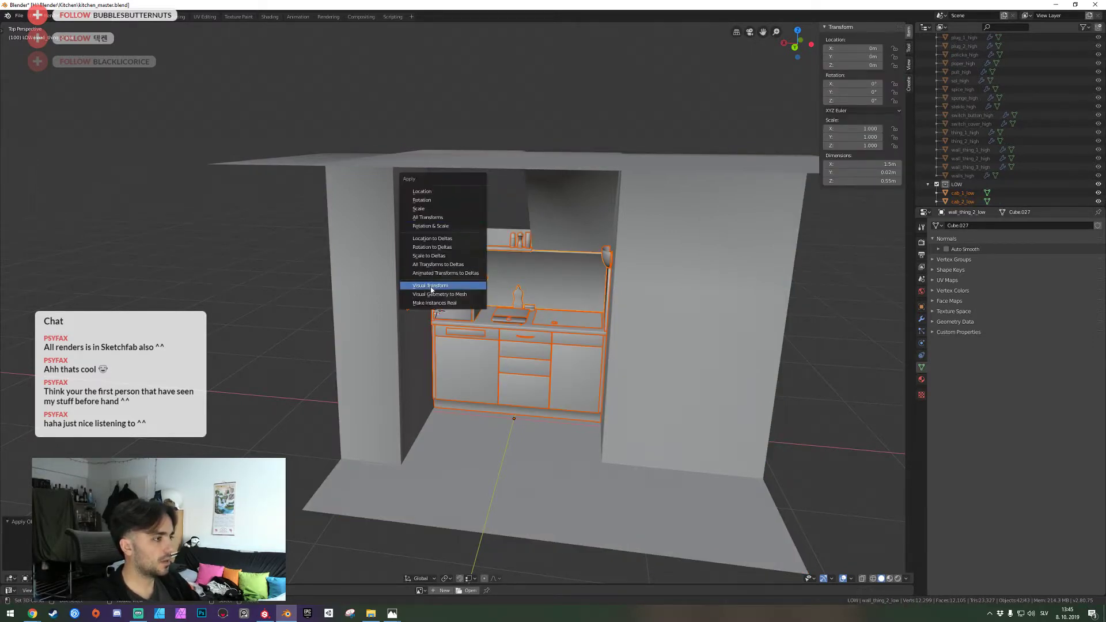
left_click(432, 287)
key("Tab")
right_click(515, 266)
key("Escape")
key("Tab")
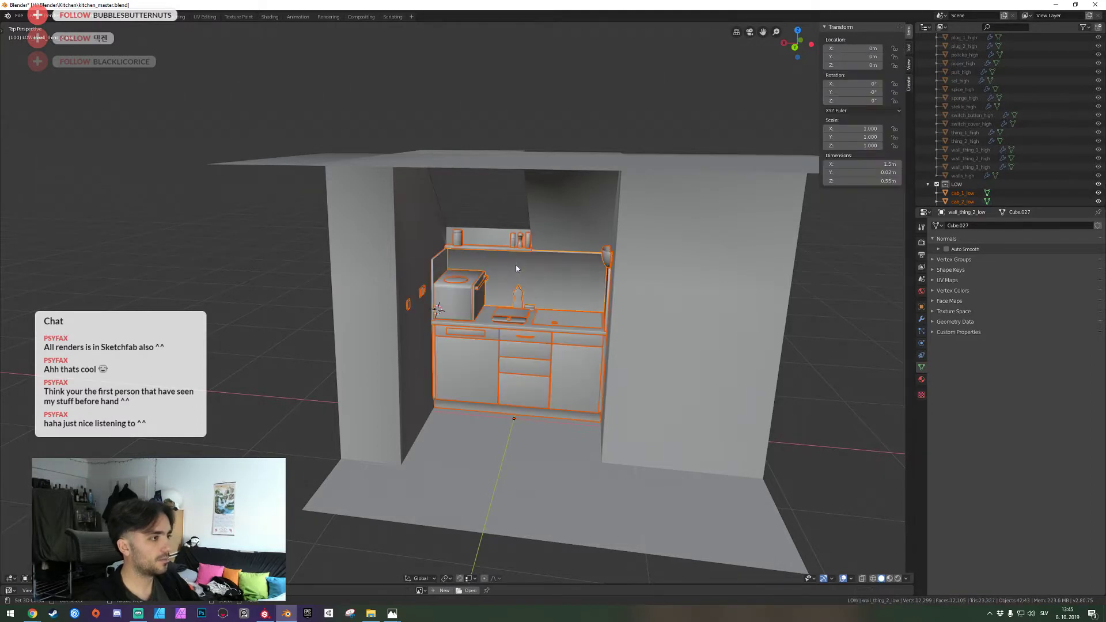
Save kitchen_master.blend and export the selected low-poly objects as FBX, overwriting kitchen_low.fbx in the Props folder
key("ctrl+s")
left_click(19, 16)
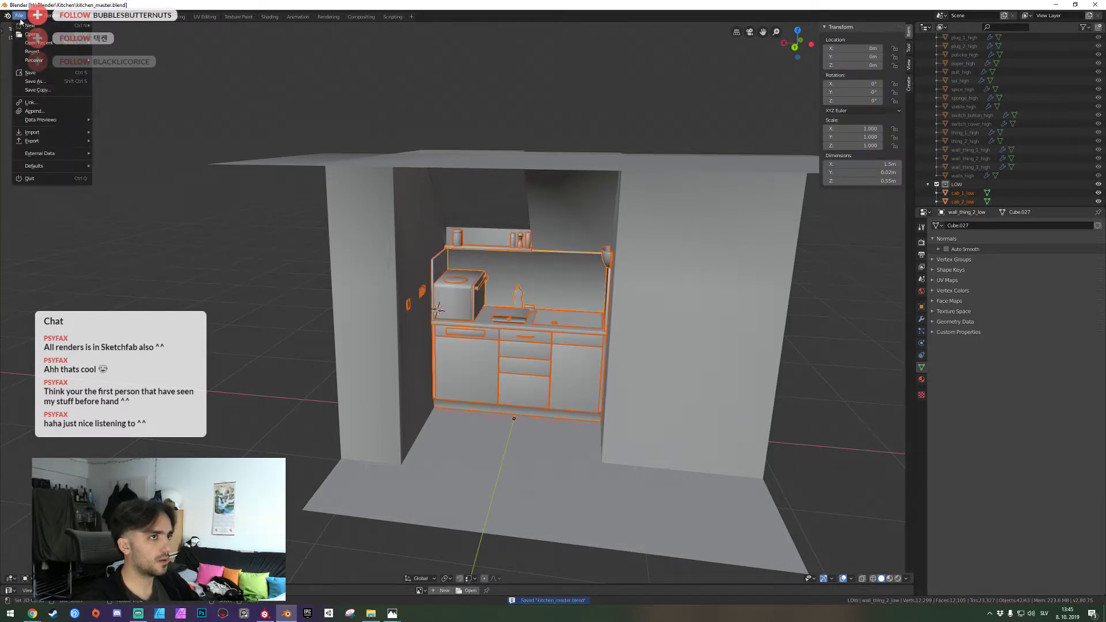
mouse_move(37, 148)
left_click(132, 163)
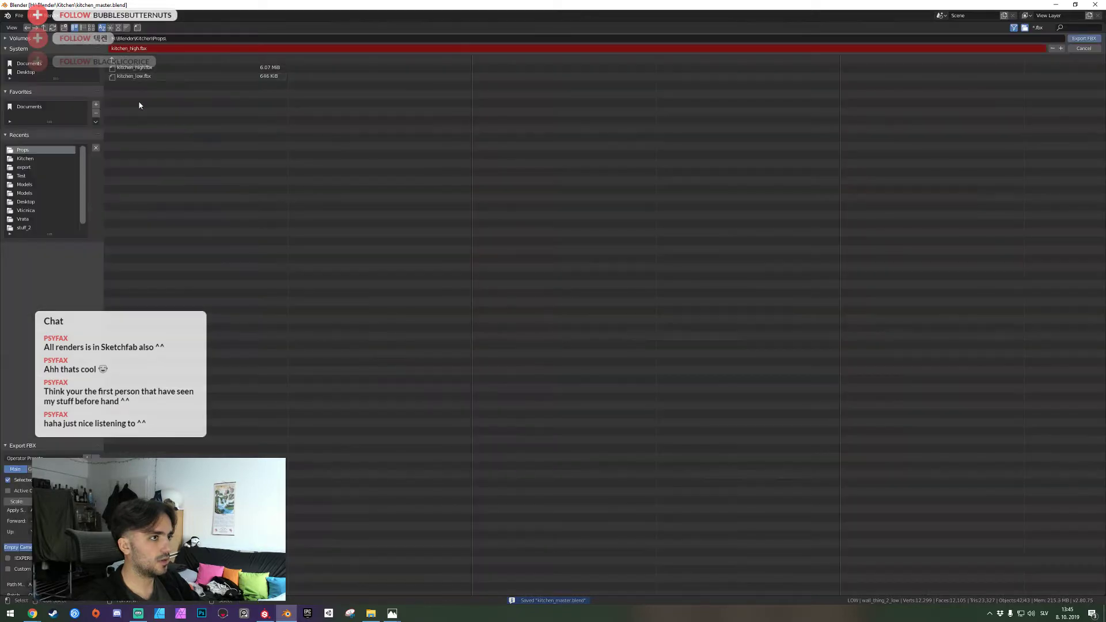
double_click(141, 77)
Switch to Substance Painter and reload the updated kitchen_low.fbx as the project mesh through the project configuration
left_click(263, 615)
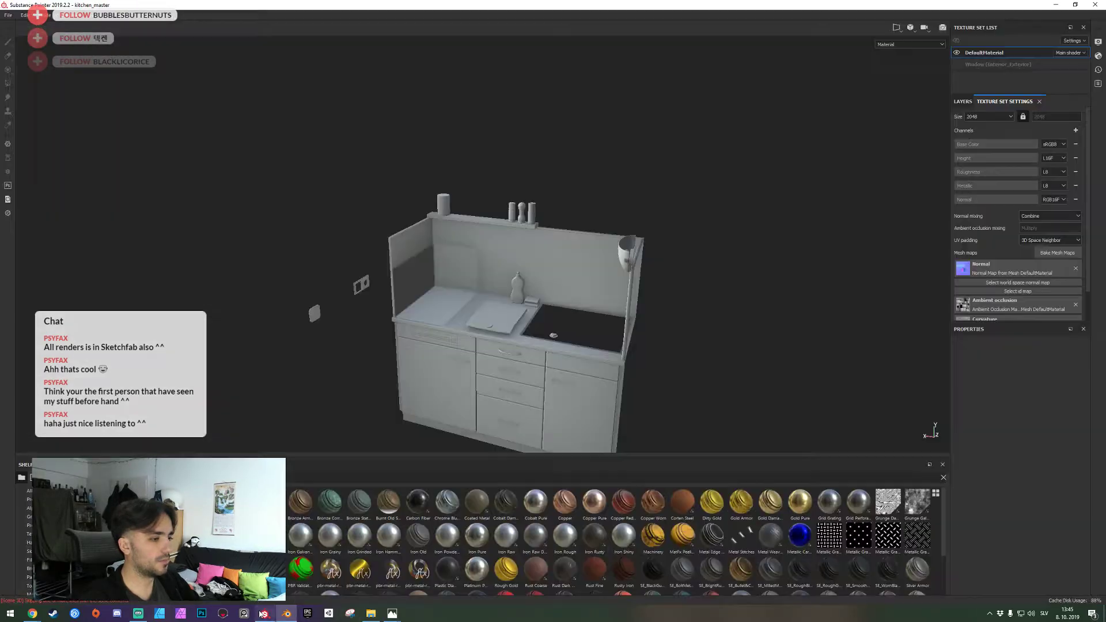
left_click(25, 15)
left_click(32, 47)
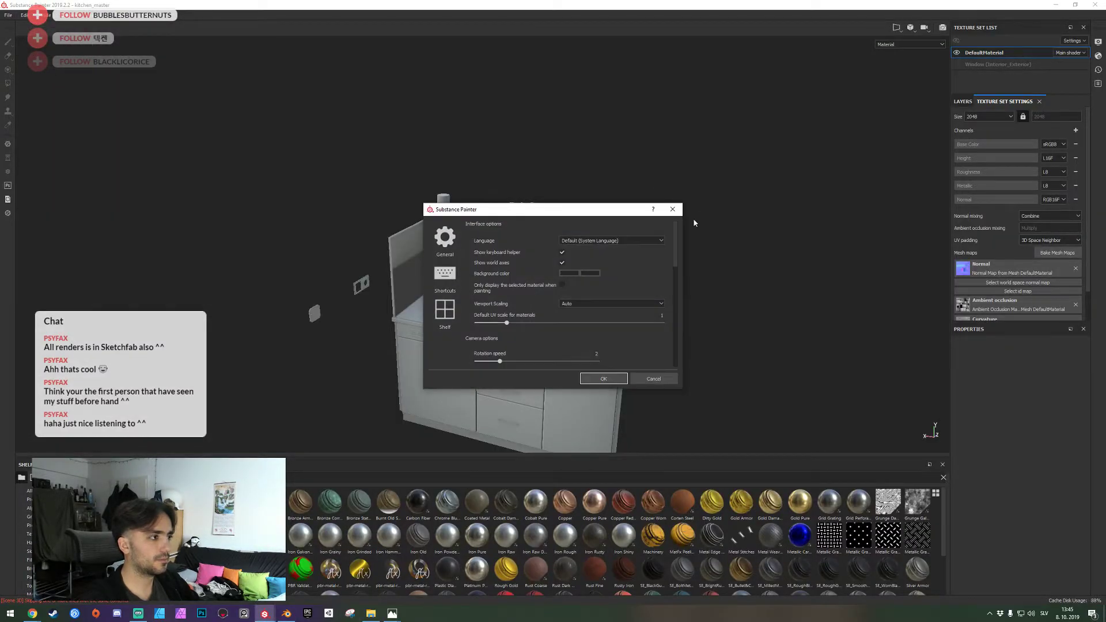
left_click(681, 211)
left_click(24, 15)
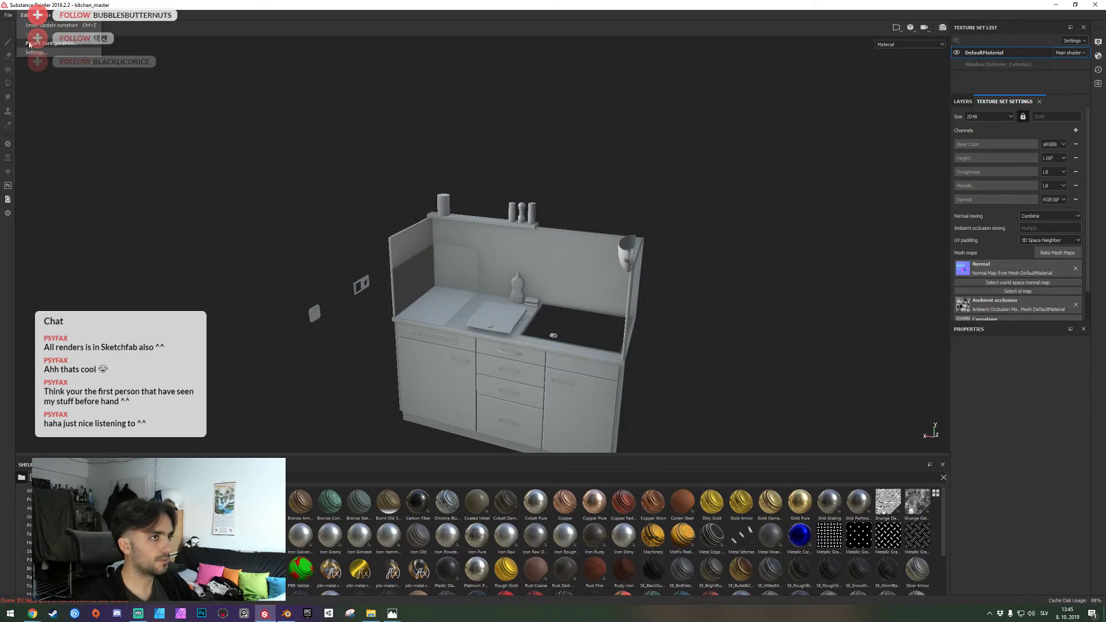
left_click(36, 36)
left_click(611, 254)
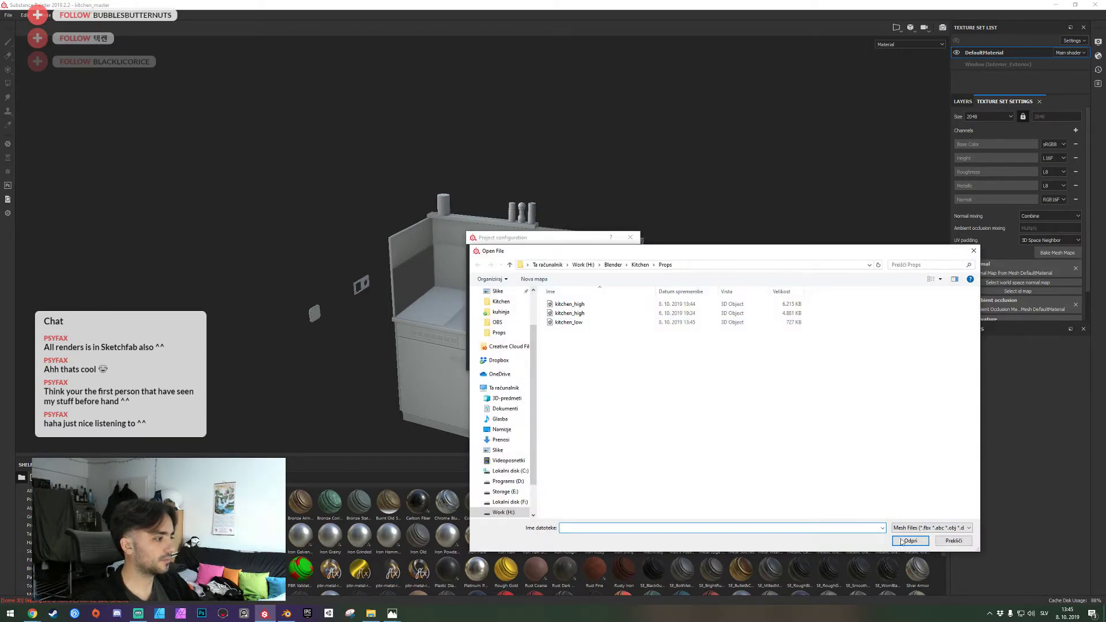
double_click(569, 323)
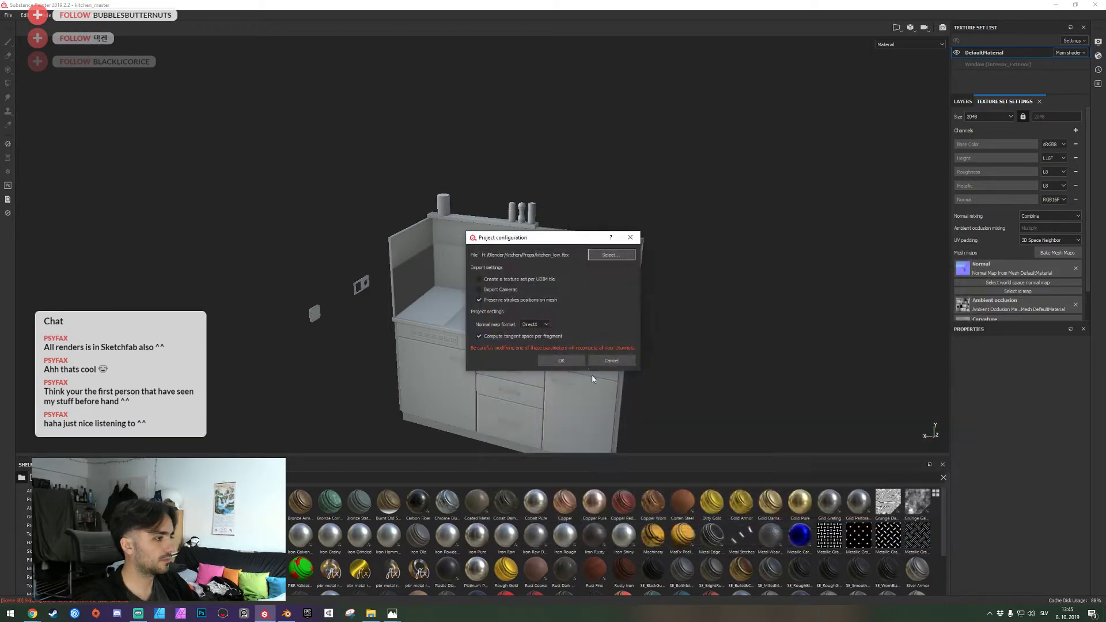
left_click(571, 360)
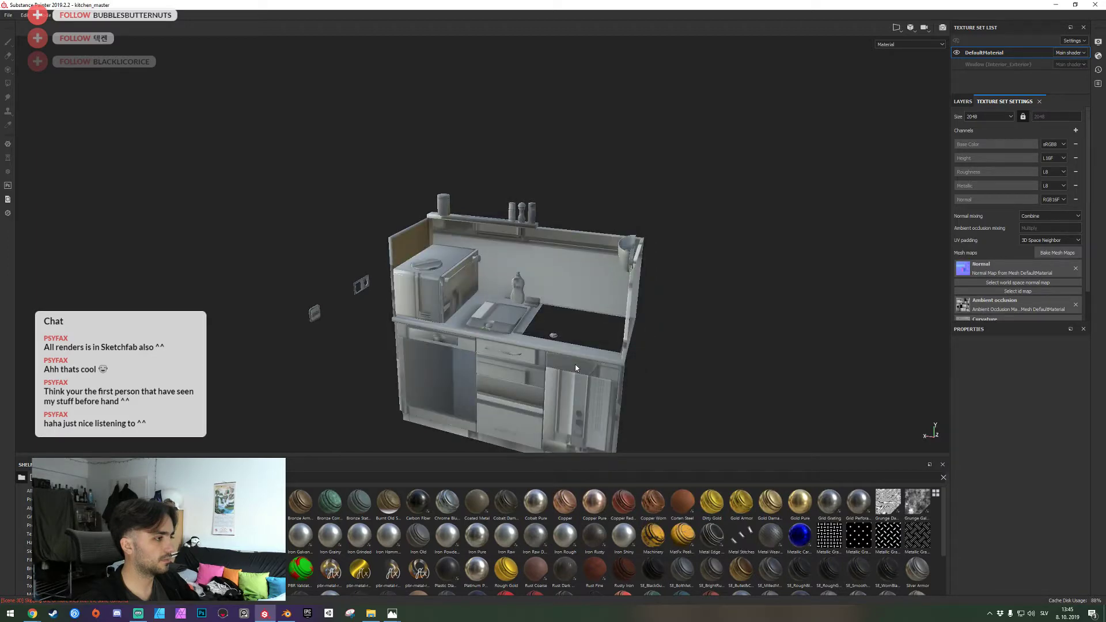
Switch to Blender, save the kitchen file and return to Substance Painter
key("alt+Tab")
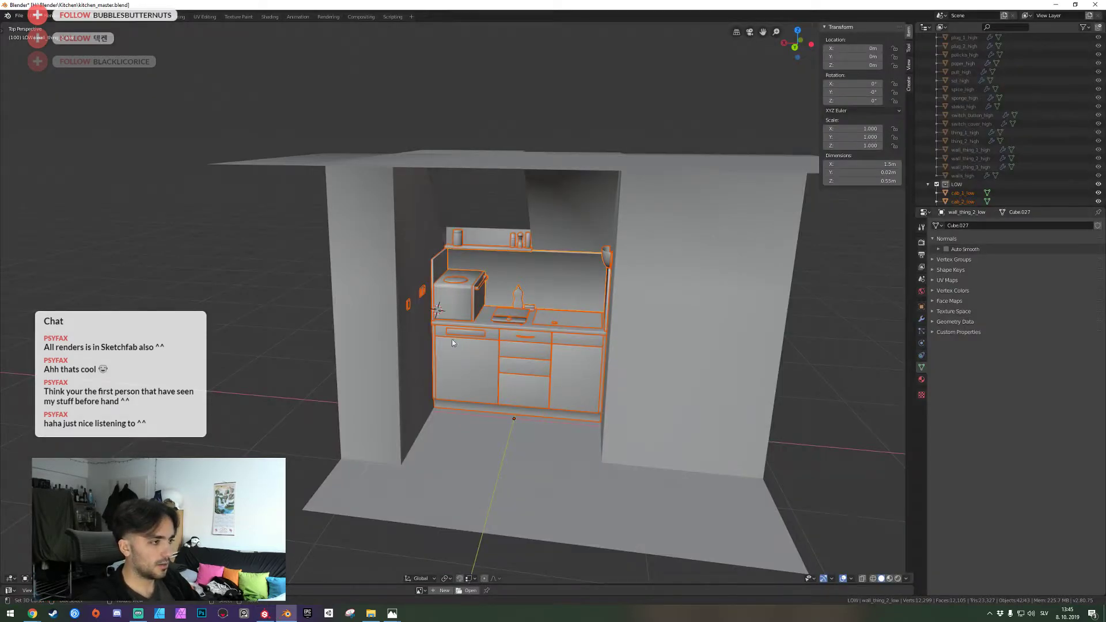
key("ctrl+s")
key("alt+Tab")
Bake the DefaultMaterial normal, ambient occlusion and curvature maps at 2048 from the high-poly kitchen mesh
left_click(964, 101)
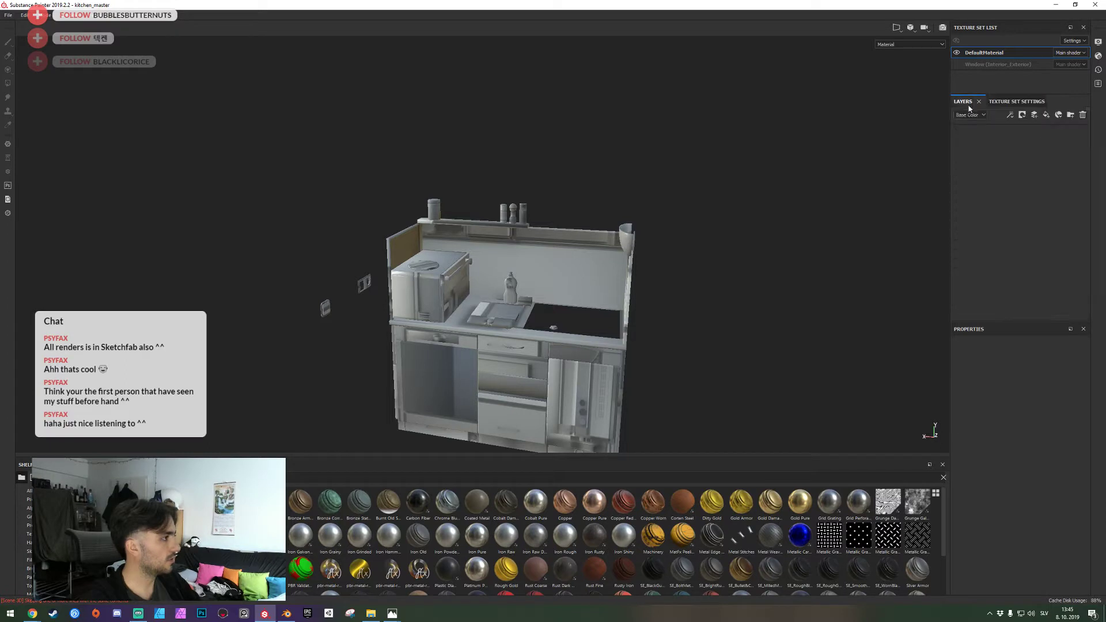
left_click(1016, 101)
left_click(1055, 253)
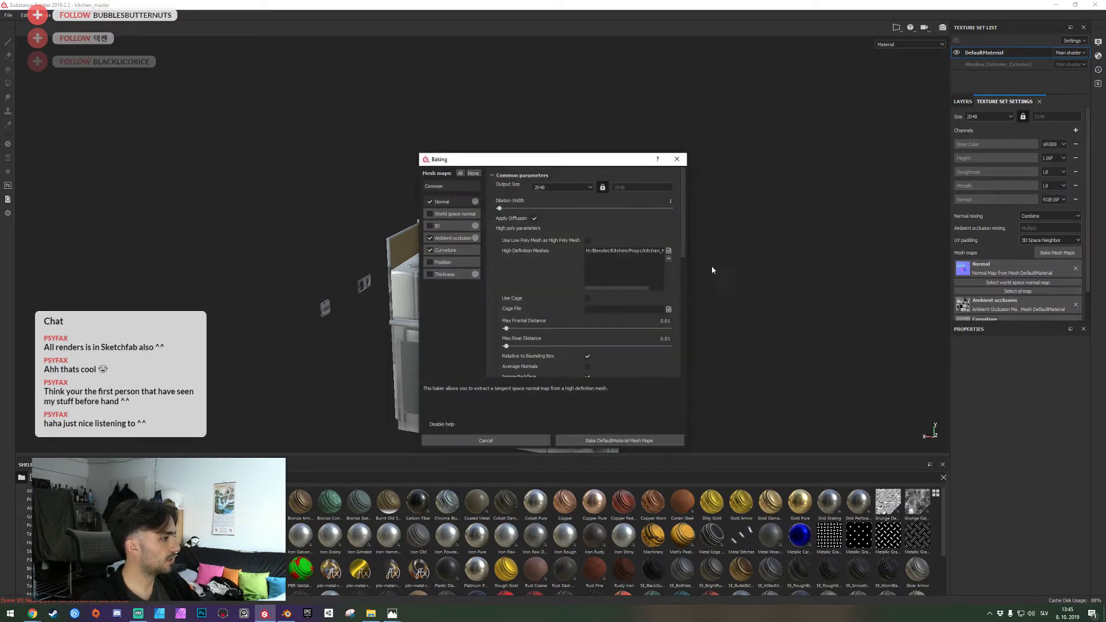
left_click(618, 440)
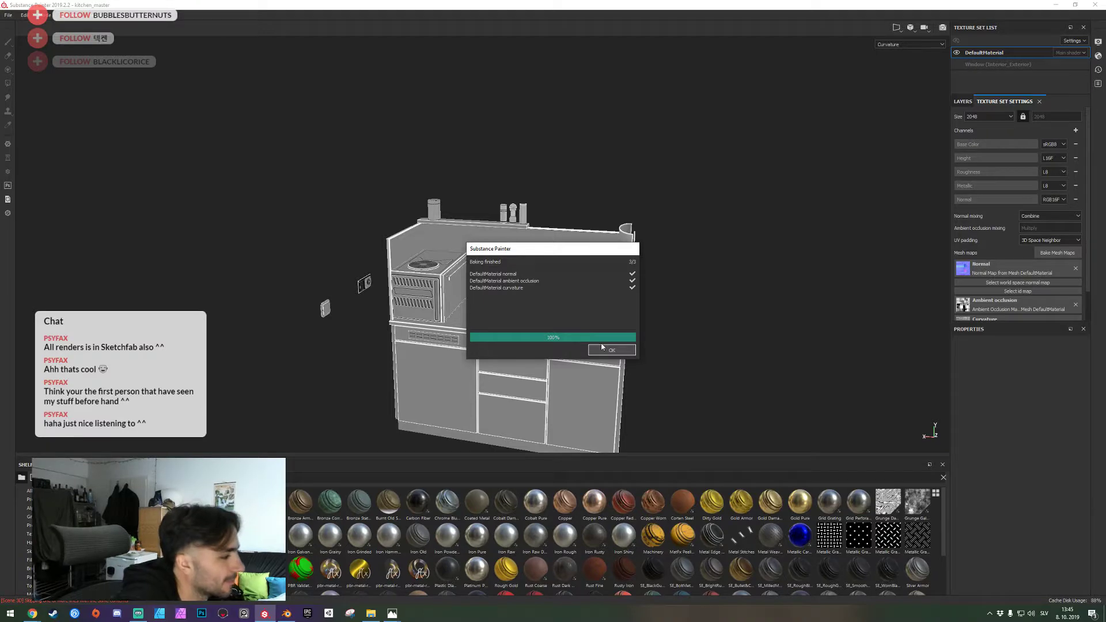
left_click(602, 350)
Examine the baked result on the oven's front, door handle and control knobs
left_click_drag(437, 305, 324, 283, "alt")
right_click_drag(324, 284, 560, 222, "alt")
left_click_drag(640, 206, 478, 227, "alt")
middle_click_drag(639, 175, 583, 239, "alt")
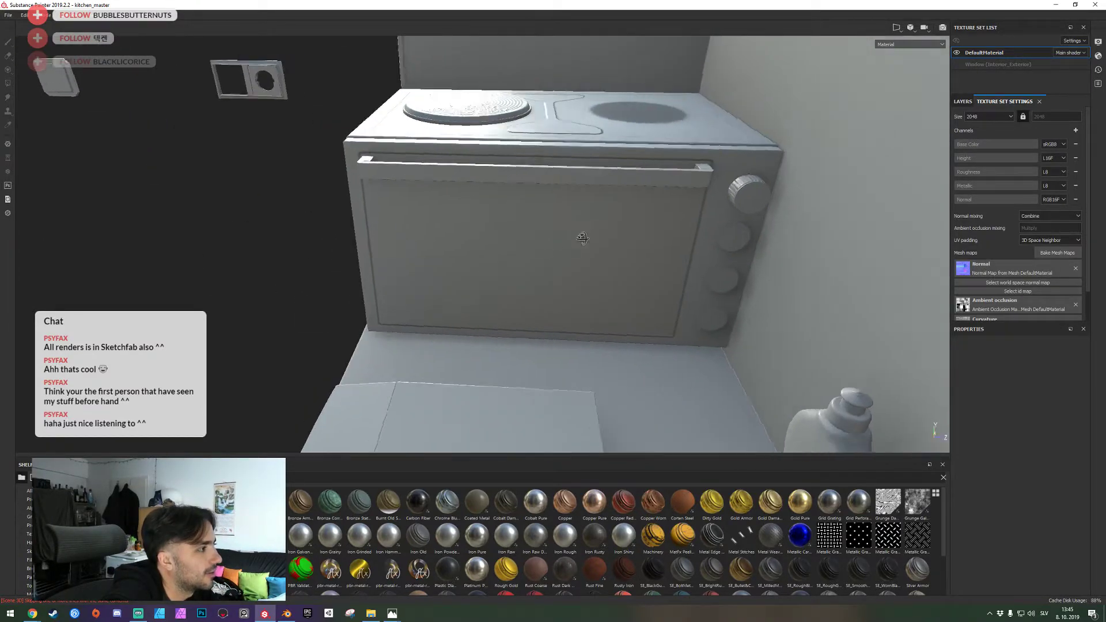
left_click_drag(583, 239, 710, 185, "alt")
scroll(582, 254, "up", 8)
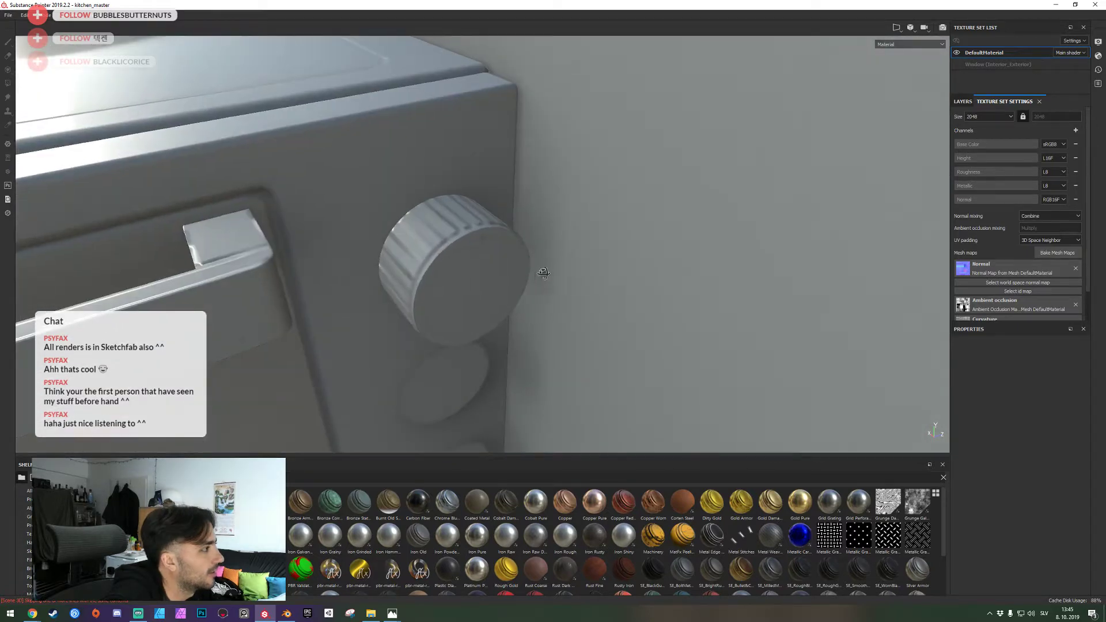
scroll(441, 255, "down", 8)
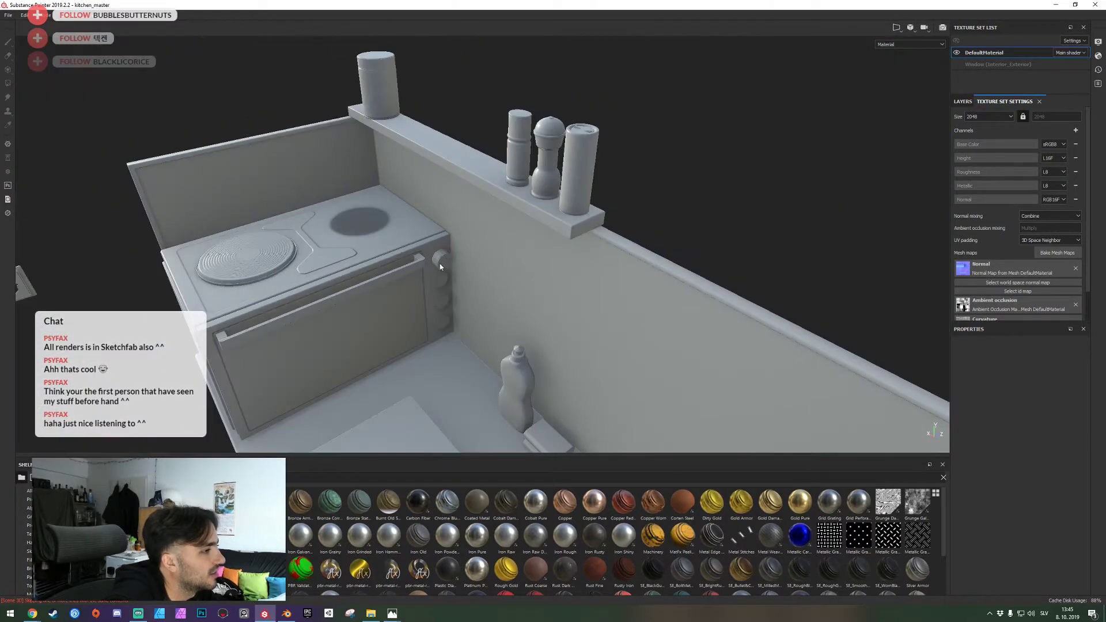
scroll(443, 256, "up", 6)
Examine the baked detail on the oven's hob plates, top surface and vented side panel
left_click_drag(442, 254, 417, 271, "alt")
middle_click_drag(417, 271, 531, 285, "alt")
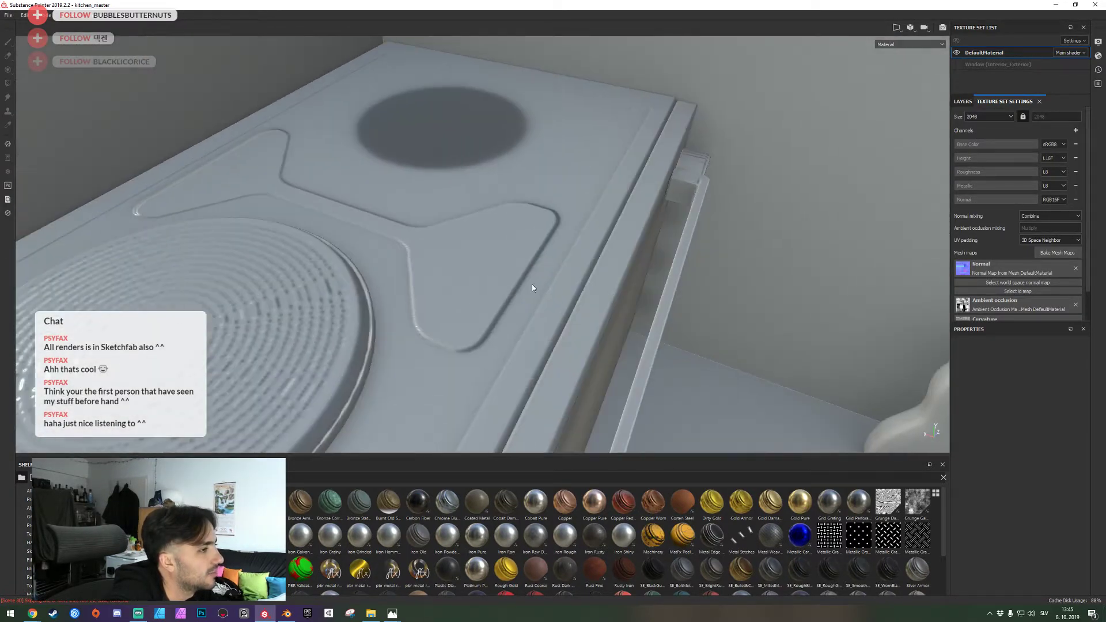
scroll(532, 286, "down", 3)
mouse_move(474, 328)
left_mouse_down("alt")
mouse_move(368, 320)
mouse_move(460, 323)
left_mouse_up("alt")
scroll(434, 312, "up", 5)
middle_click_drag(476, 291, 597, 305, "alt")
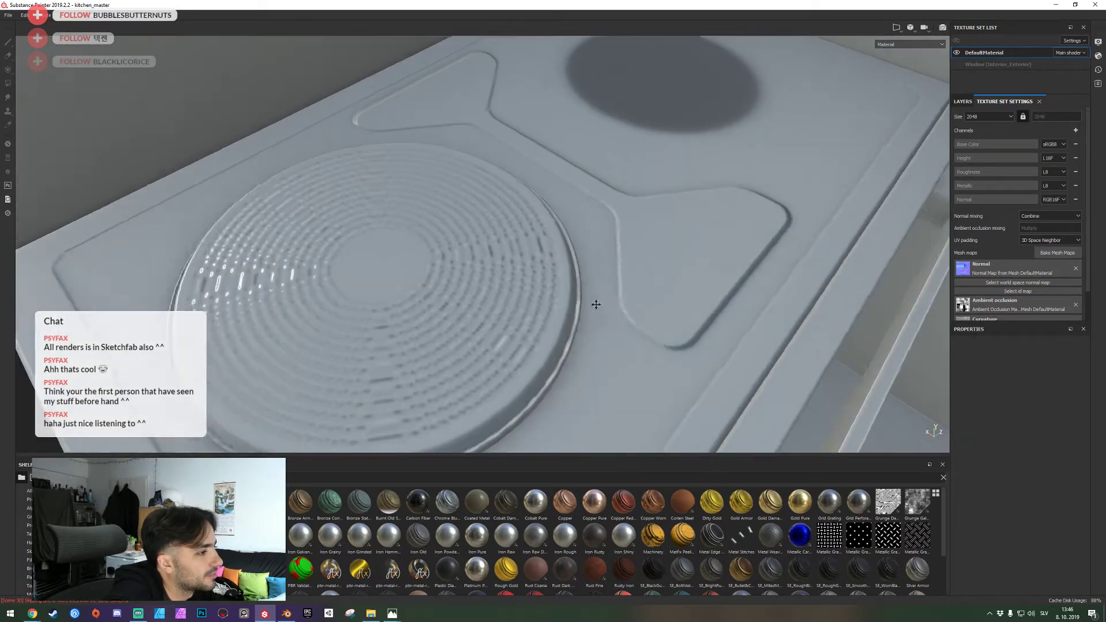
left_click_drag(547, 288, 530, 329, "alt")
scroll(531, 330, "down", 5)
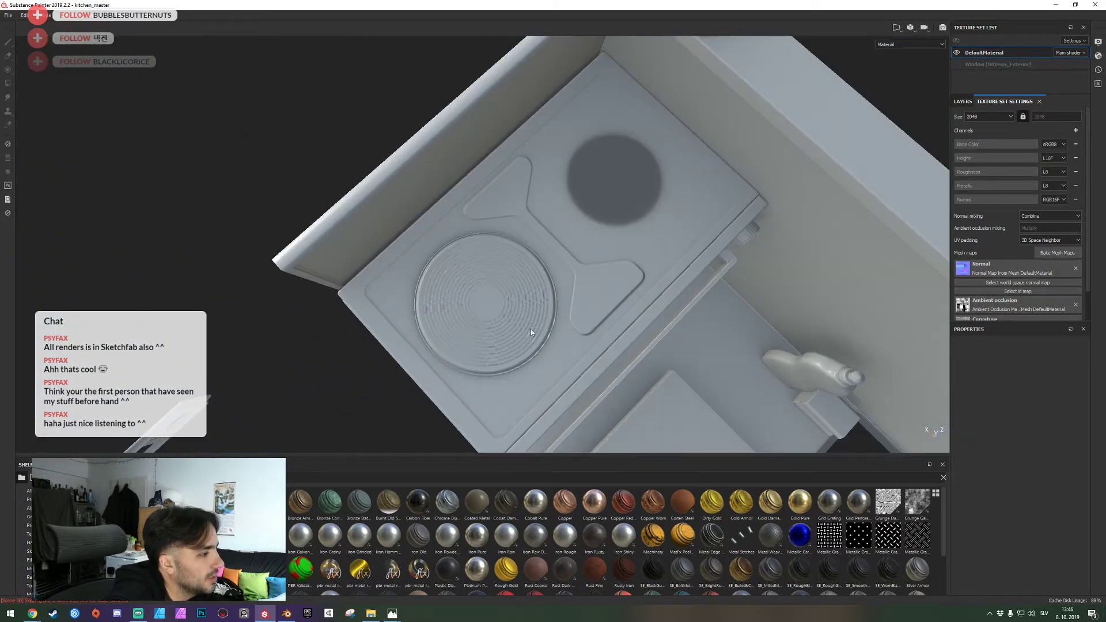
scroll(520, 345, "down", 3)
scroll(596, 279, "down", 3)
left_click_drag(595, 279, 663, 191, "alt")
scroll(488, 250, "up", 3)
scroll(507, 236, "up", 3)
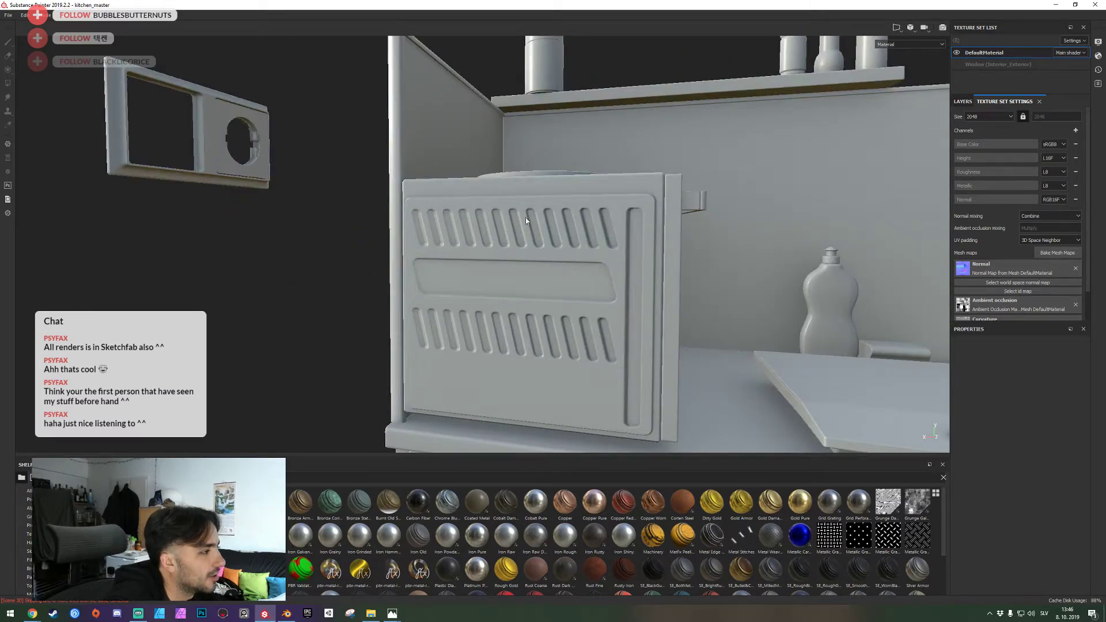
left_click_drag(515, 295, 617, 291, "alt")
Rebake the DefaultMaterial normal, ambient occlusion and curvature maps with Average Normals enabled, and display the material view
left_click(1058, 253)
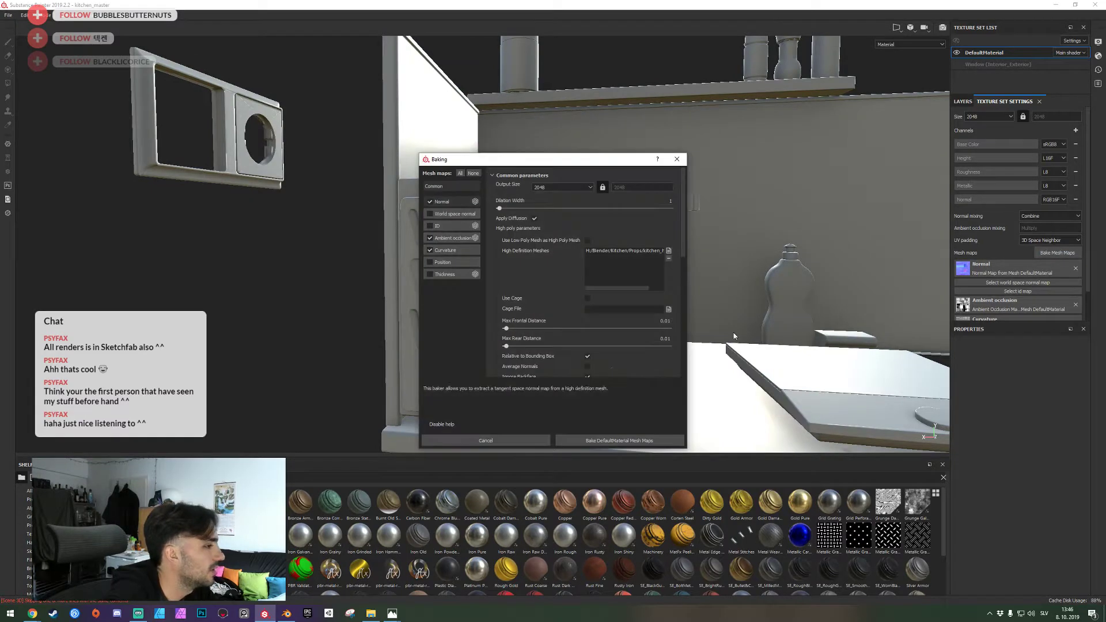
left_click_drag(517, 160, 749, 107)
left_click(841, 387)
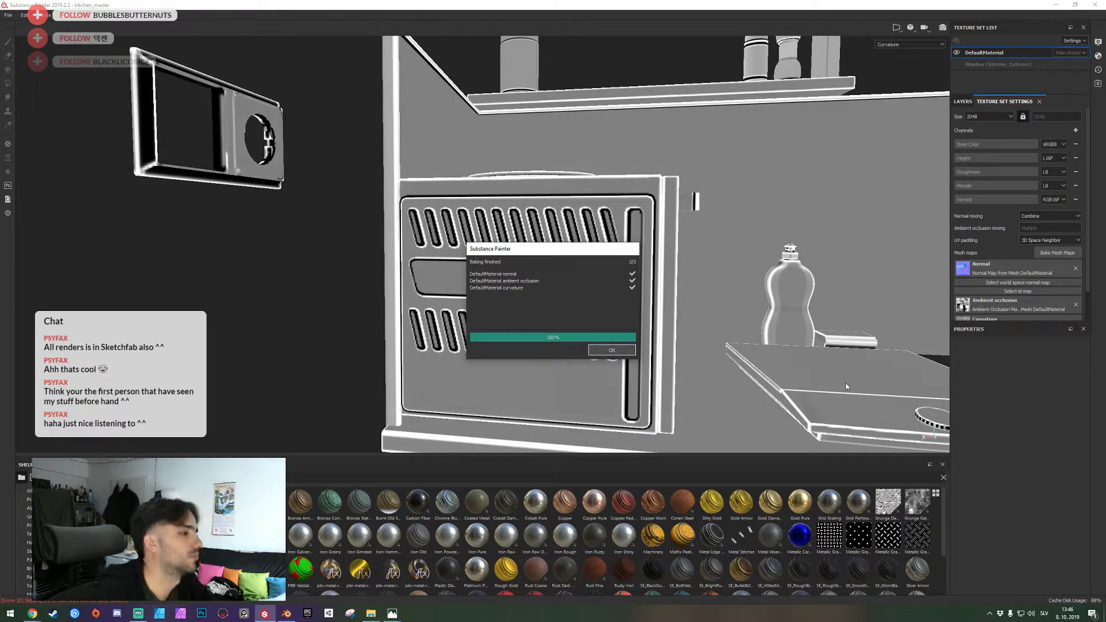
left_click(622, 351)
key("m")
Examine the rebaked vent slots and panel edges on the oven's side up close
mouse_move(707, 352)
left_mouse_down("alt")
mouse_move(610, 363)
mouse_move(653, 329)
mouse_move(686, 320)
mouse_move(539, 257)
left_mouse_up("alt")
scroll(489, 181, "up", 4)
middle_click_drag(500, 63, 484, 293, "alt")
scroll(452, 327, "up", 3)
right_click_drag(452, 327, 516, 275, "alt")
left_click_drag(516, 277, 622, 222, "alt")
right_click_drag(622, 222, 470, 237, "alt")
left_click_drag(469, 237, 604, 246, "alt")
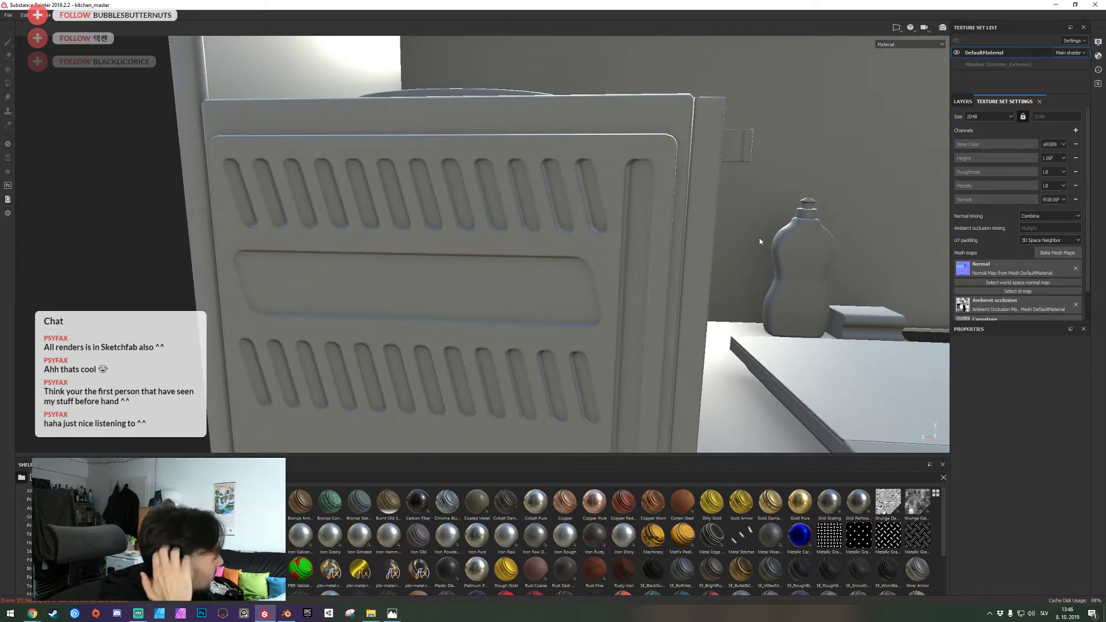
Disable Average Normals and start another bake of the DefaultMaterial mesh maps
left_click(1047, 252)
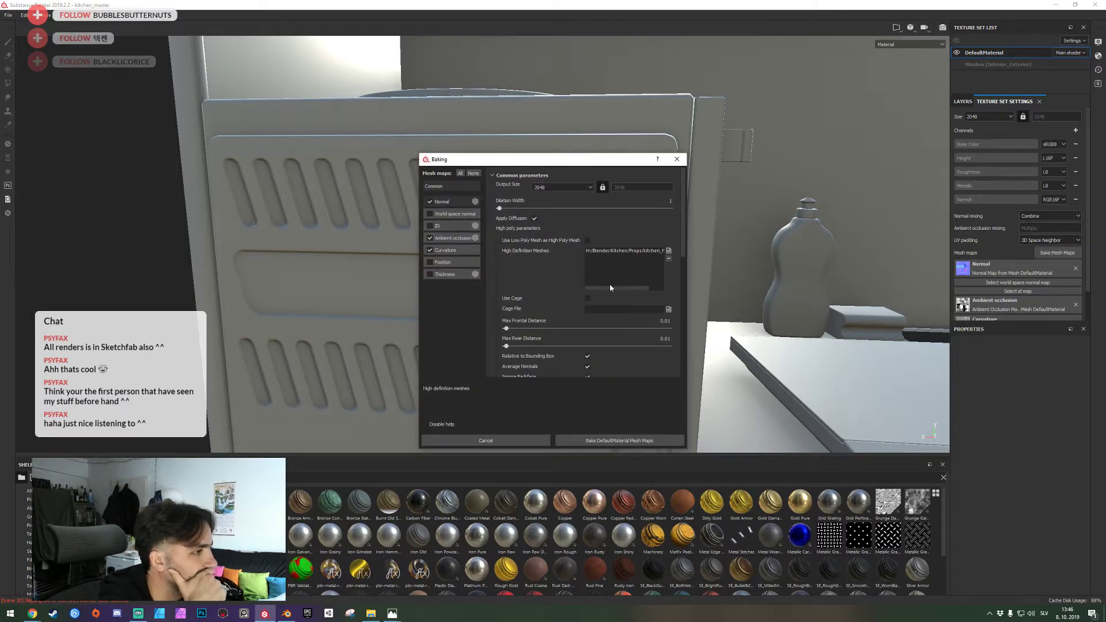
left_click_drag(588, 164, 880, 153)
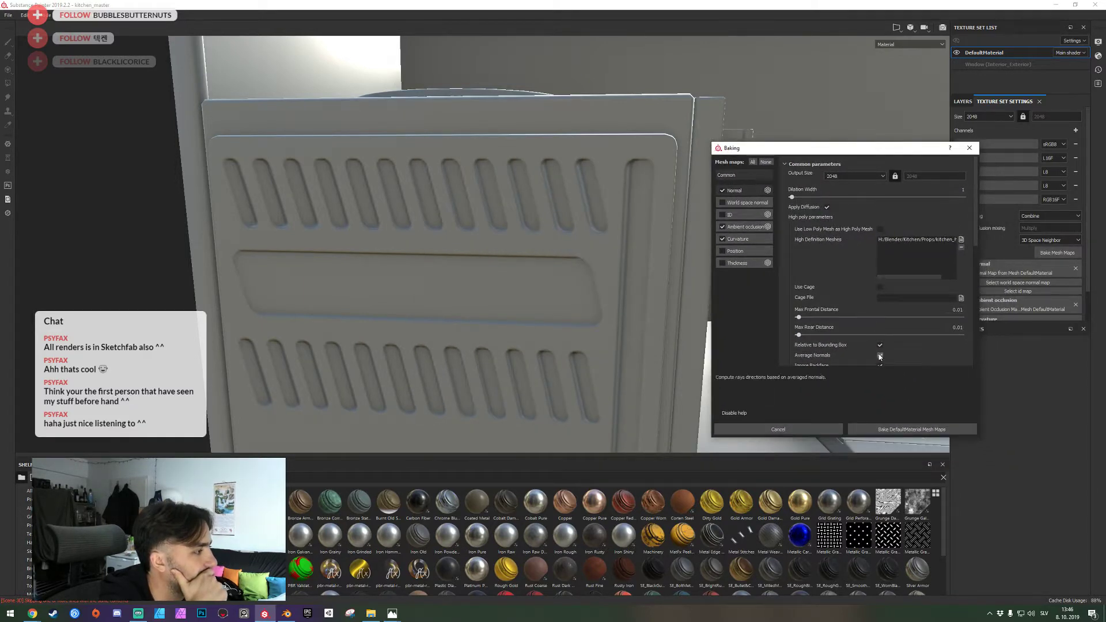
left_click(912, 430)
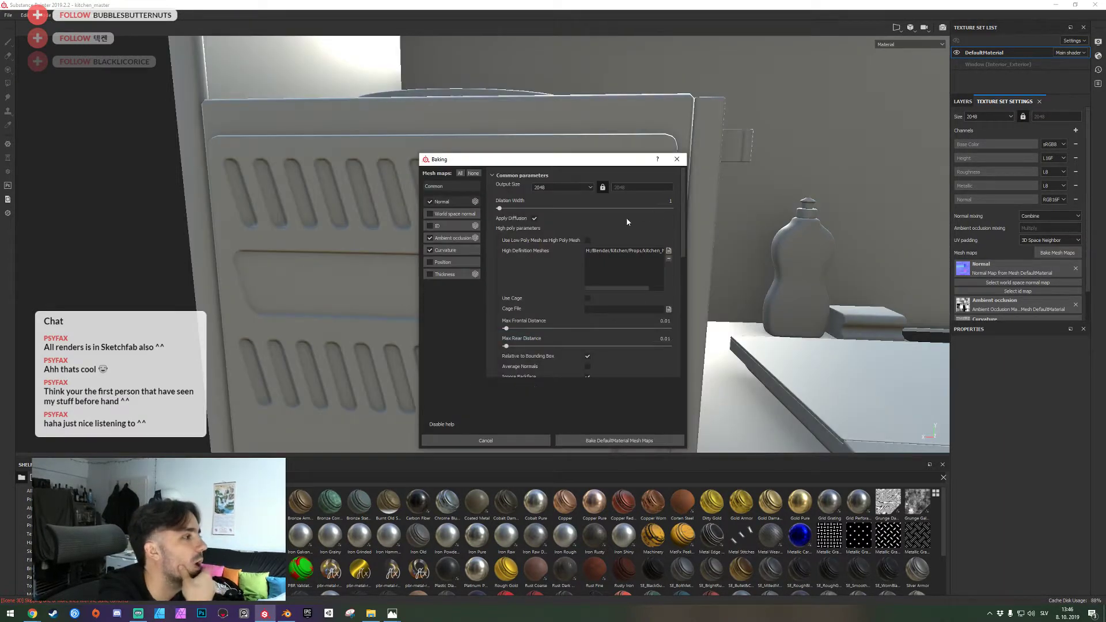
Set the bake output size to 8192, bake the DefaultMaterial mesh maps, and close the finished bake
left_click(562, 188)
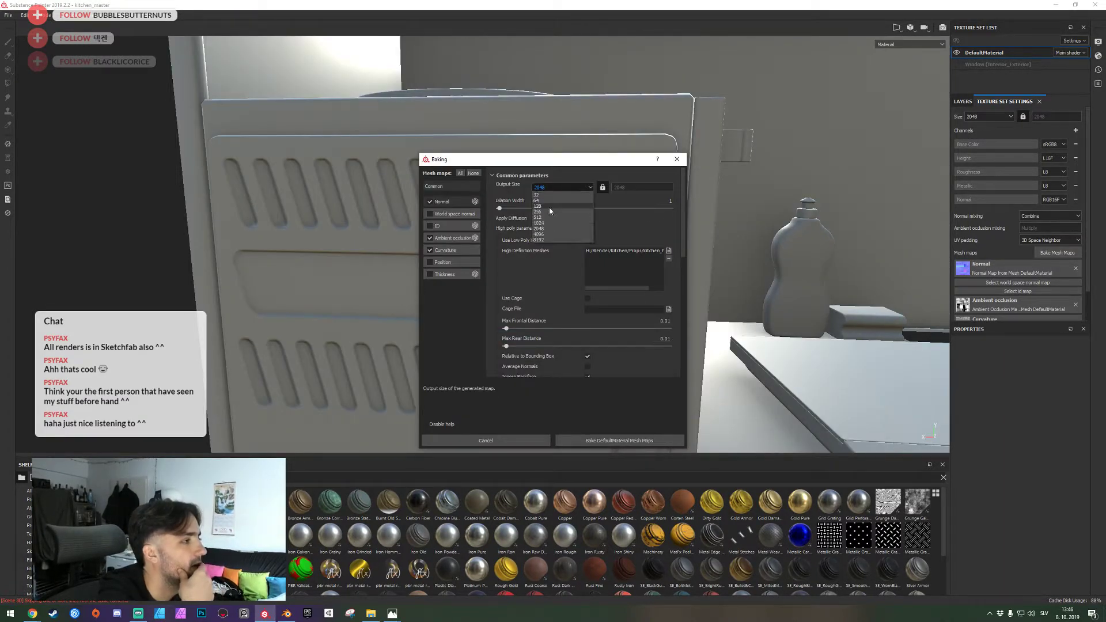
left_click(550, 240)
left_click(620, 440)
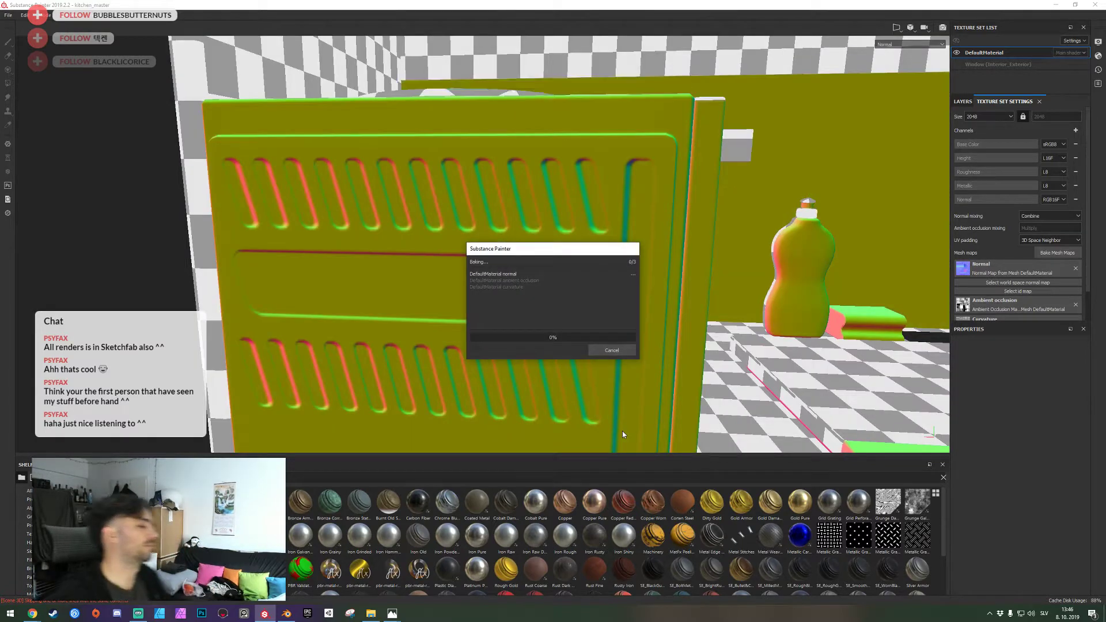
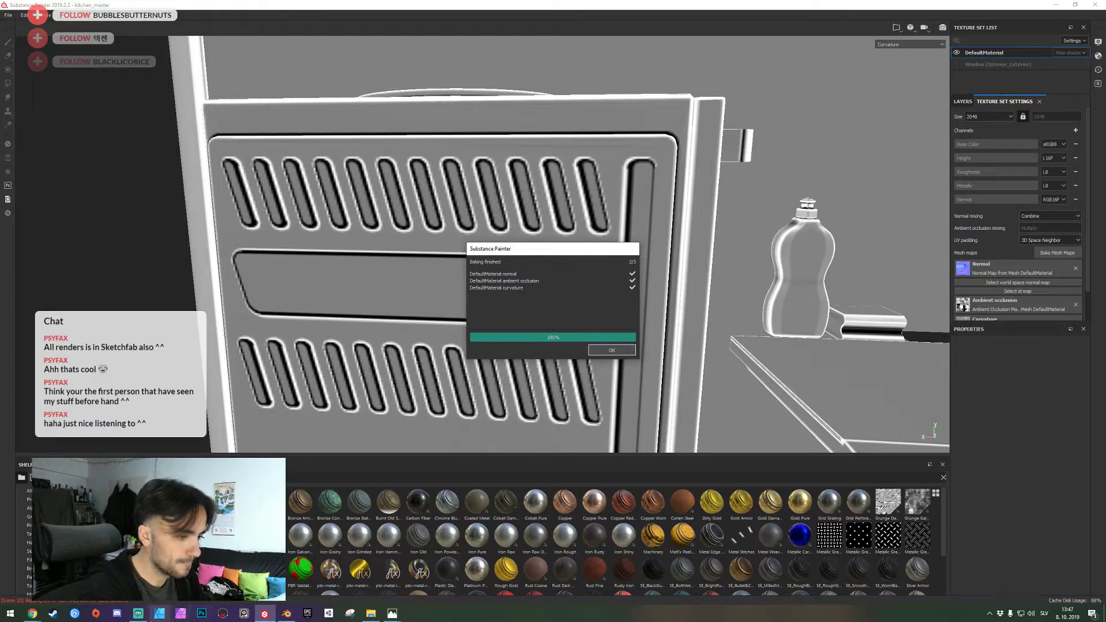
left_click(143, 619)
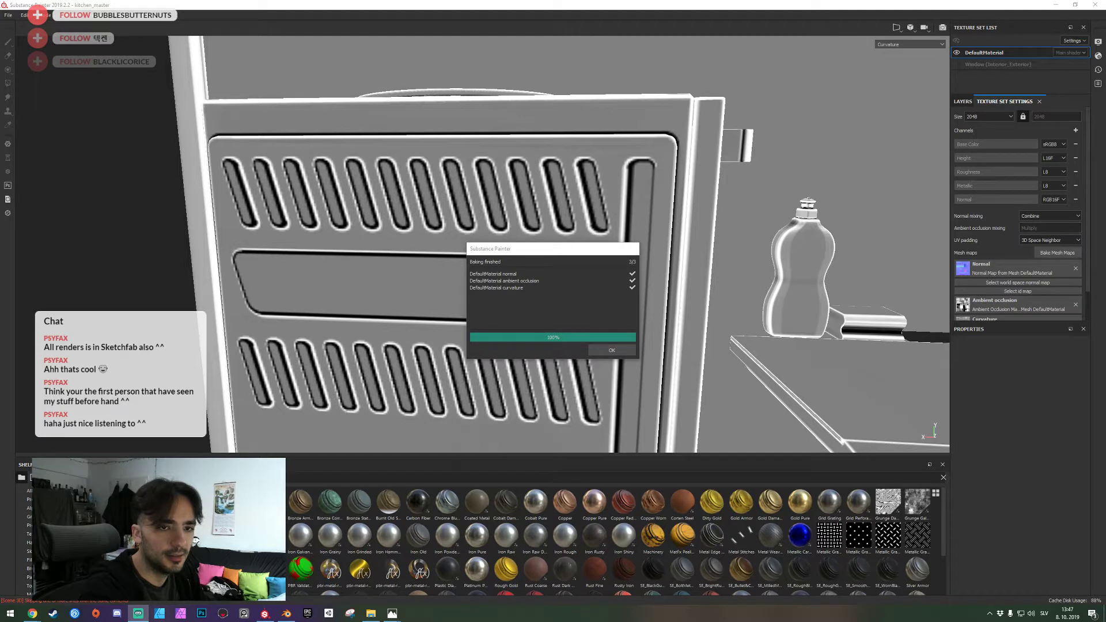
left_click(558, 287)
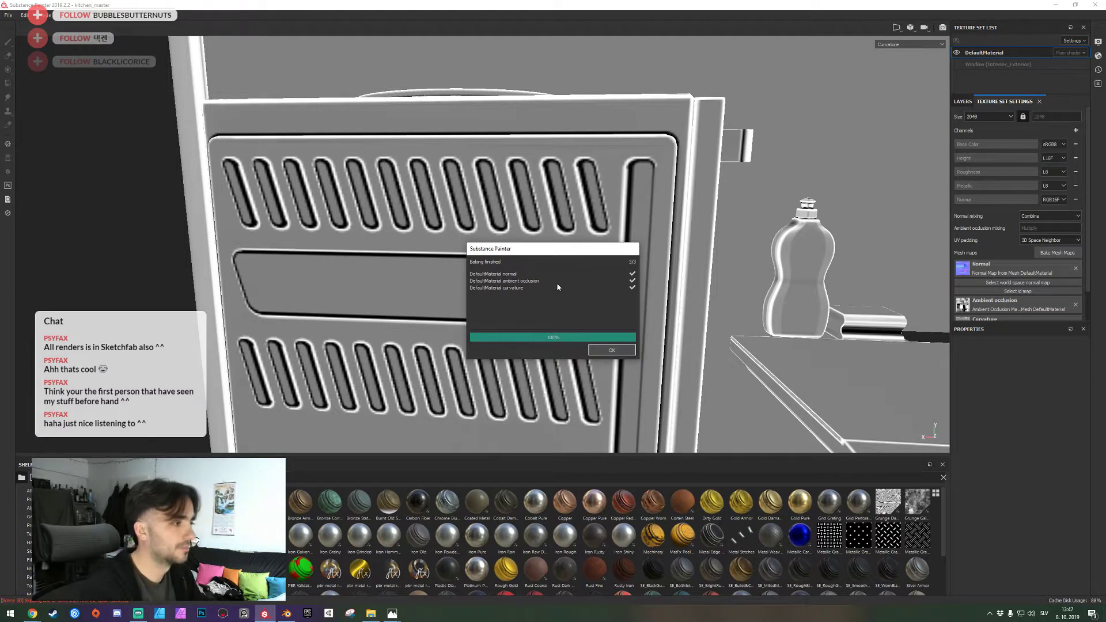
left_click(622, 349)
Examine the rebaked detail on the oven's vented side panel, its top and the surrounding kitchen
left_click_drag(539, 315, 445, 301, "alt")
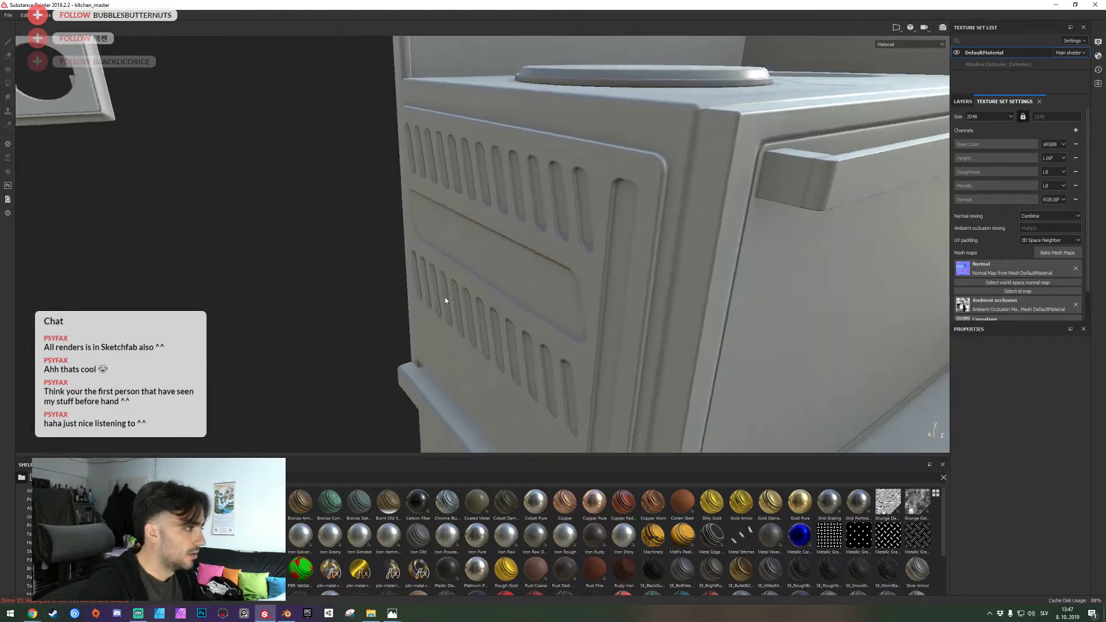
right_click_drag(444, 302, 556, 257, "alt")
middle_click_drag(556, 257, 455, 252, "alt")
left_click_drag(455, 251, 556, 278, "alt")
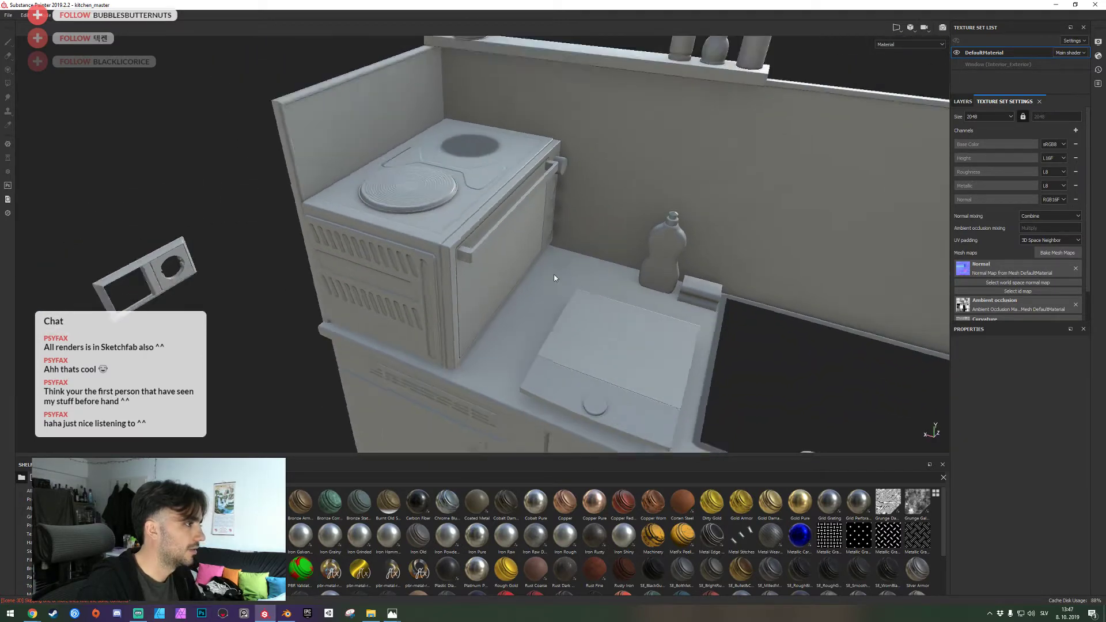
right_click_drag(555, 278, 525, 335, "alt")
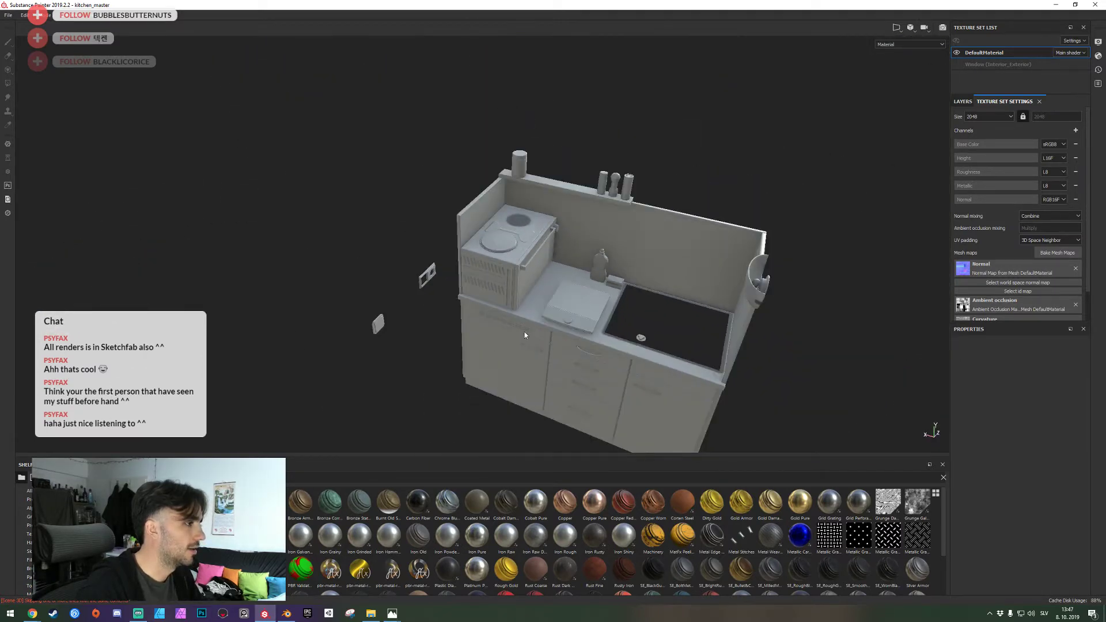
left_click_drag(525, 335, 508, 294, "alt")
right_click_drag(509, 294, 568, 297, "alt")
middle_click_drag(568, 296, 481, 293, "alt")
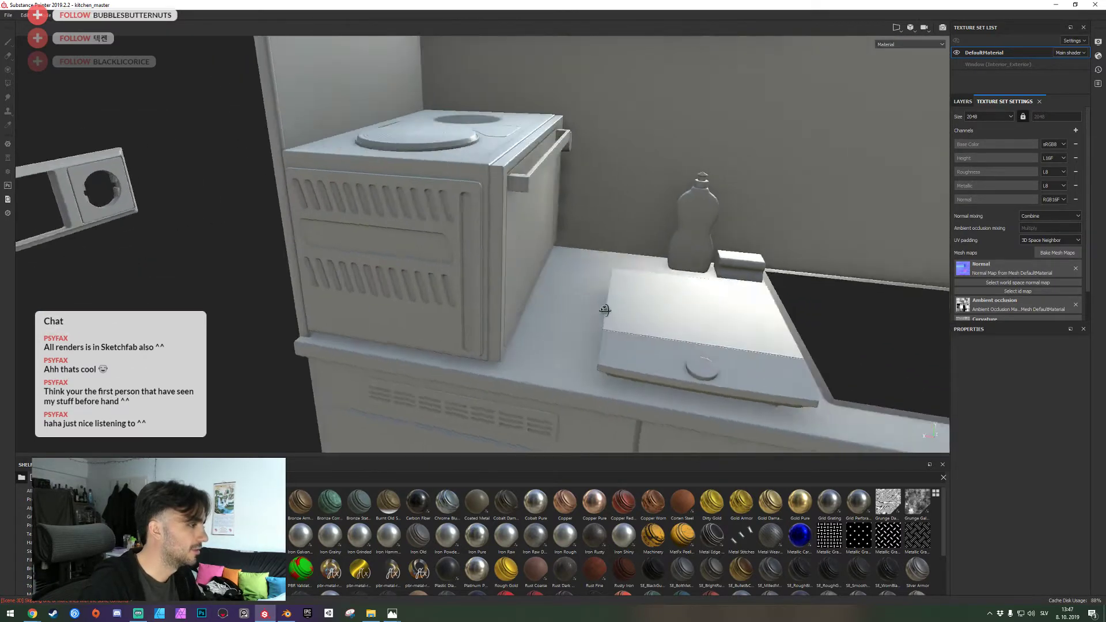
Examine the baked seam, edges and round knob of the flat appliance on the worktop
left_click_drag(481, 292, 472, 248, "alt")
right_click_drag(472, 248, 587, 284, "alt")
left_click_drag(588, 284, 566, 331, "alt")
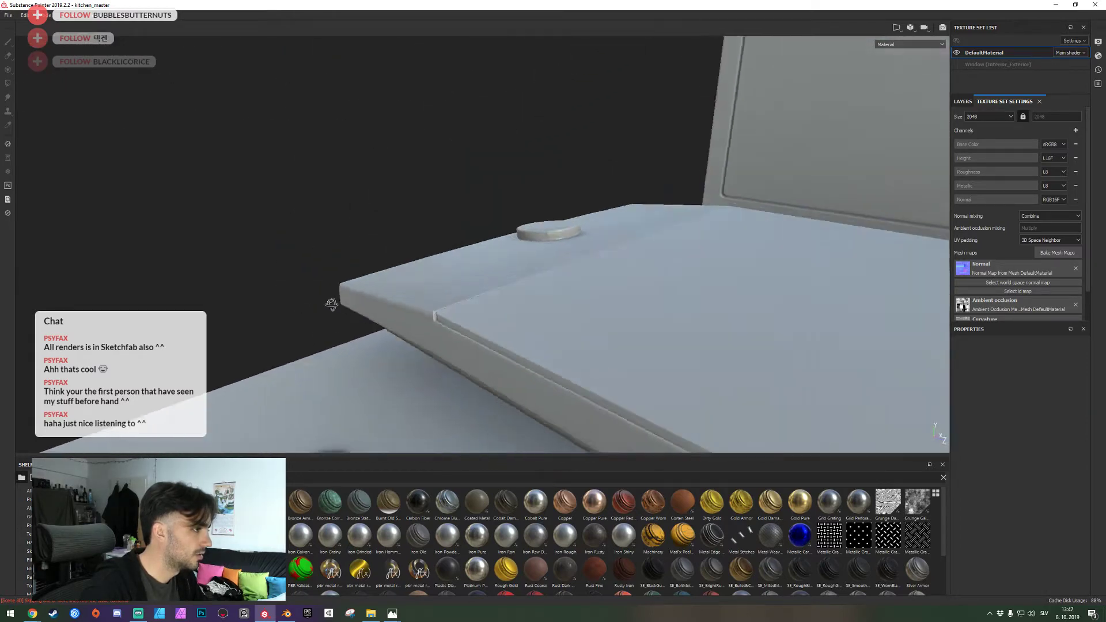
right_click_drag(566, 331, 551, 317, "alt")
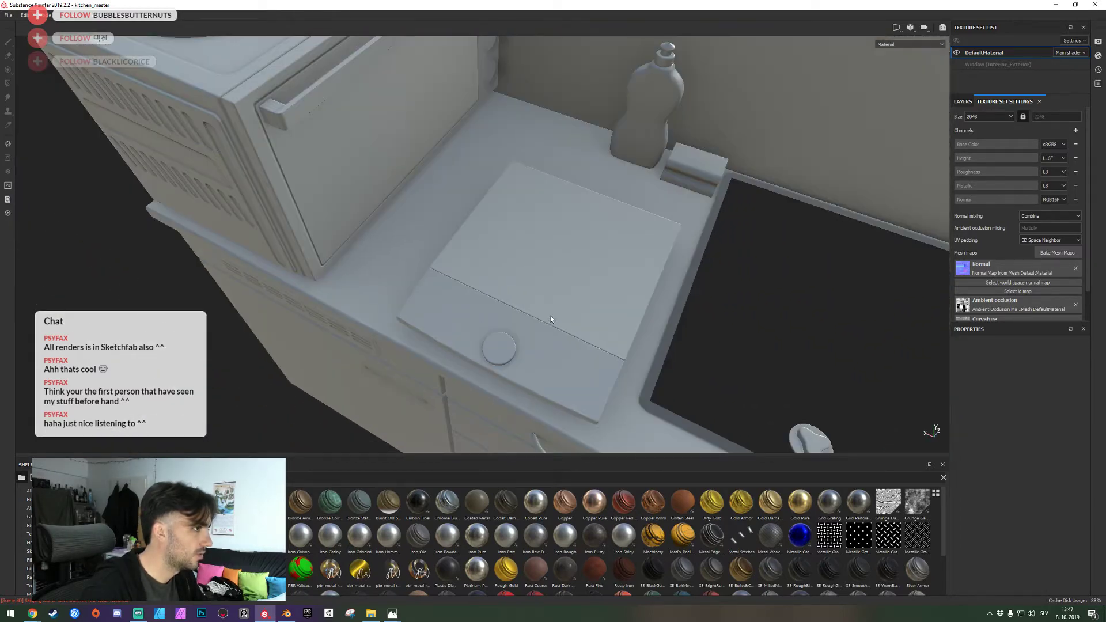
left_click_drag(551, 317, 464, 307, "alt")
mouse_move(632, 343)
left_mouse_down("alt")
mouse_move(610, 314)
mouse_move(634, 323)
left_mouse_up("alt")
left_click_drag(708, 217, 652, 230, "alt")
Examine the baked ridges on the oven's uppermost control knob and the door handle's end up close
middle_click_drag(564, 207, 661, 250, "alt")
right_click_drag(660, 249, 457, 338, "alt")
left_click_drag(457, 338, 316, 277, "alt")
right_click_drag(316, 277, 468, 269, "alt")
left_click_drag(468, 269, 624, 306, "alt")
right_click_drag(625, 307, 486, 298, "alt")
middle_click_drag(608, 136, 545, 260, "alt")
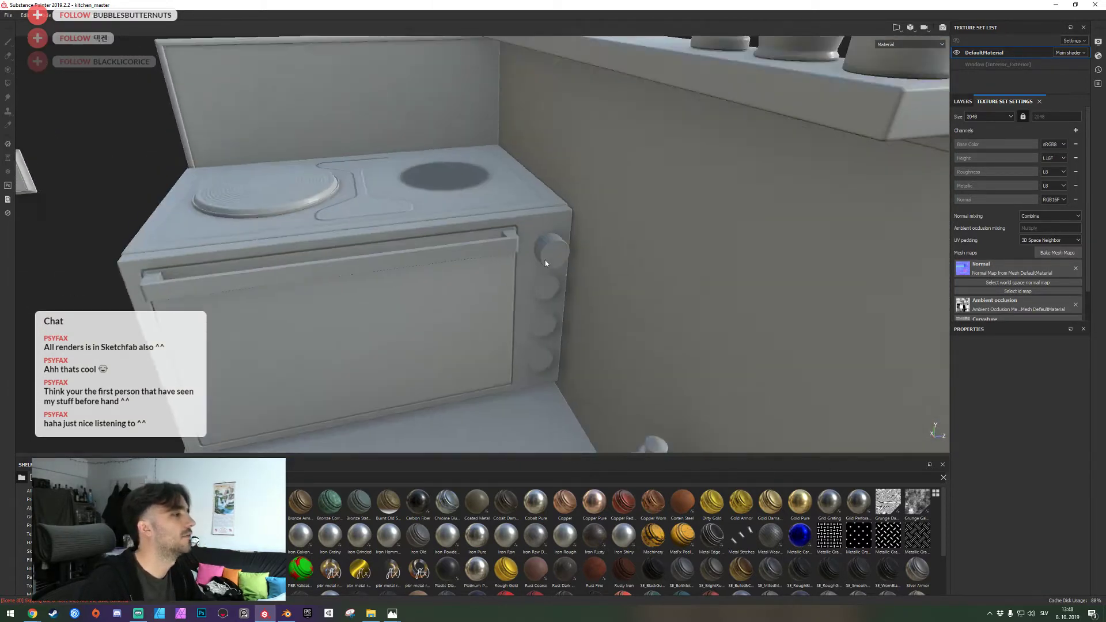
scroll(549, 243, "up", 5)
left_click_drag(548, 243, 577, 282, "alt")
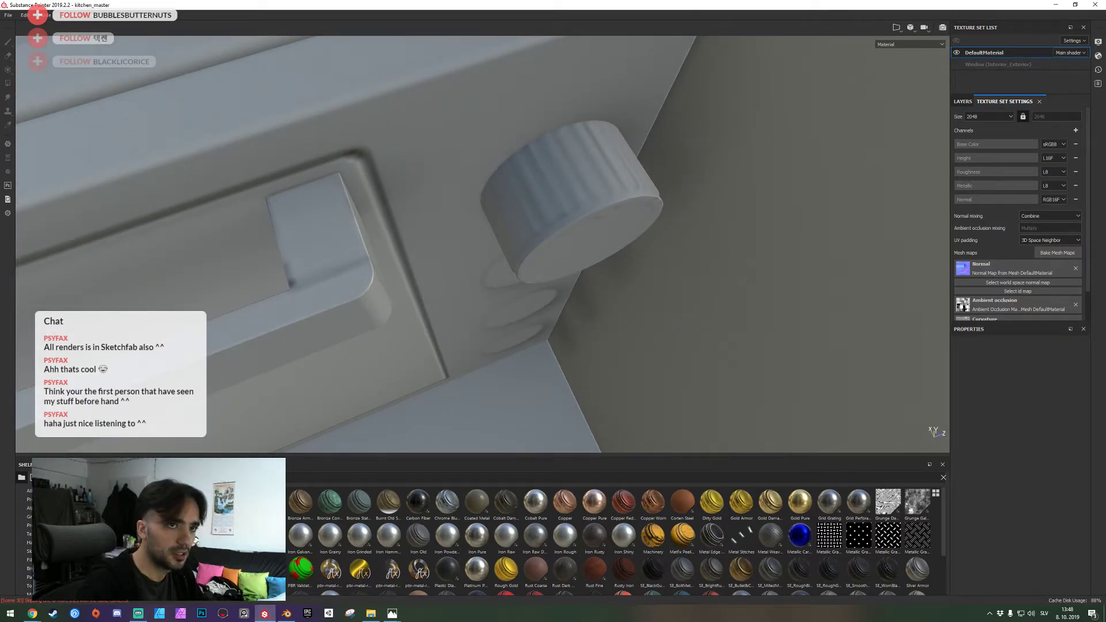
Switch to Blender and open the low-poly oven knob's mesh for editing
left_click(288, 614)
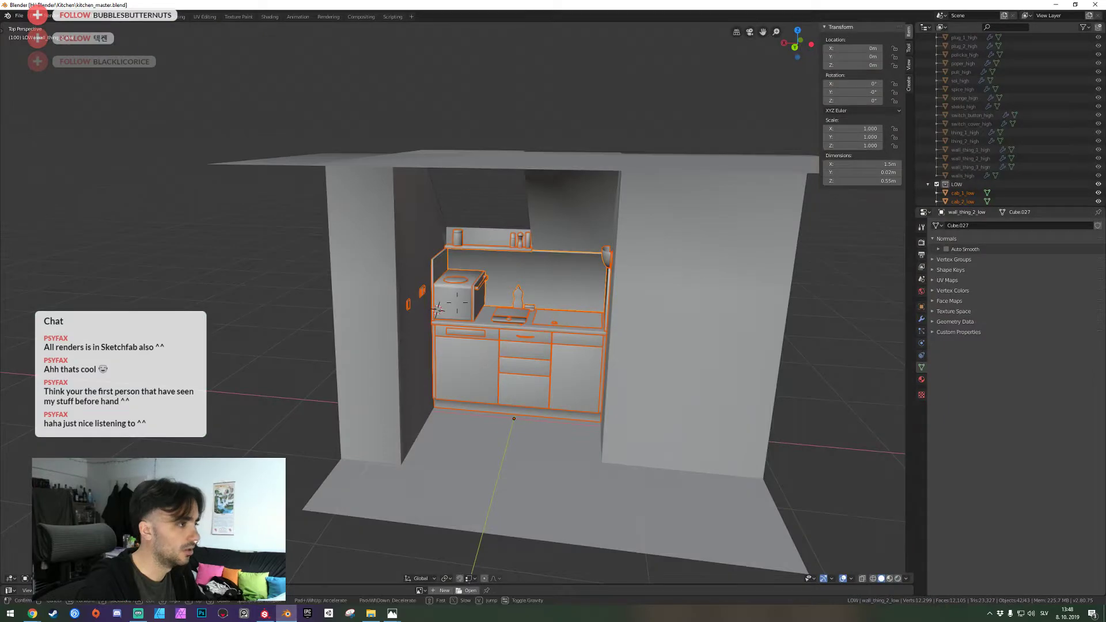
key("w")
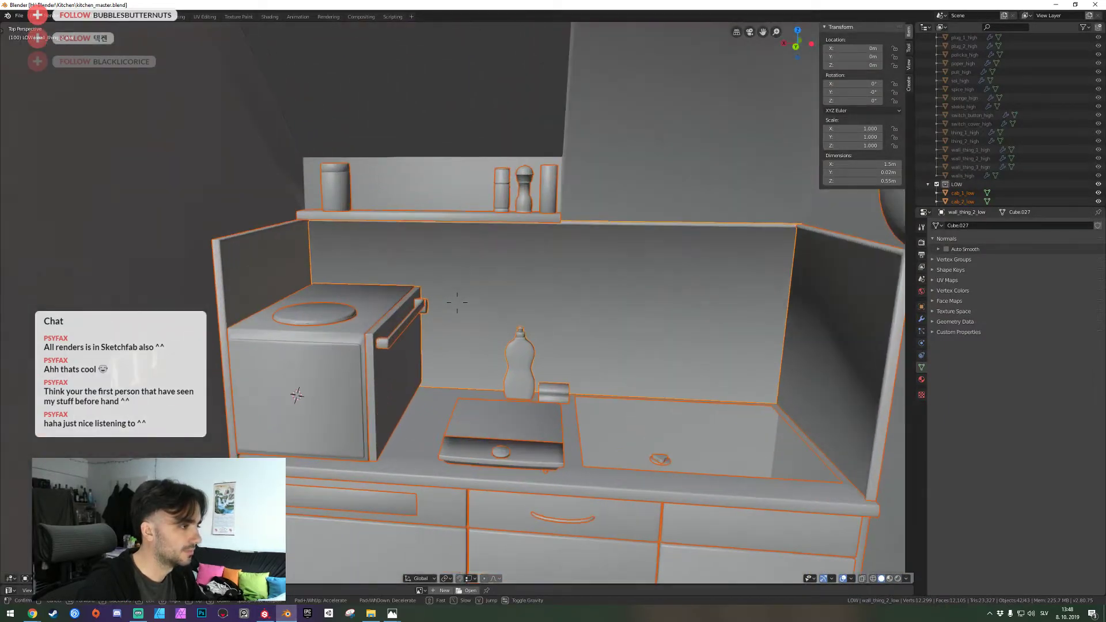
left_click(458, 306)
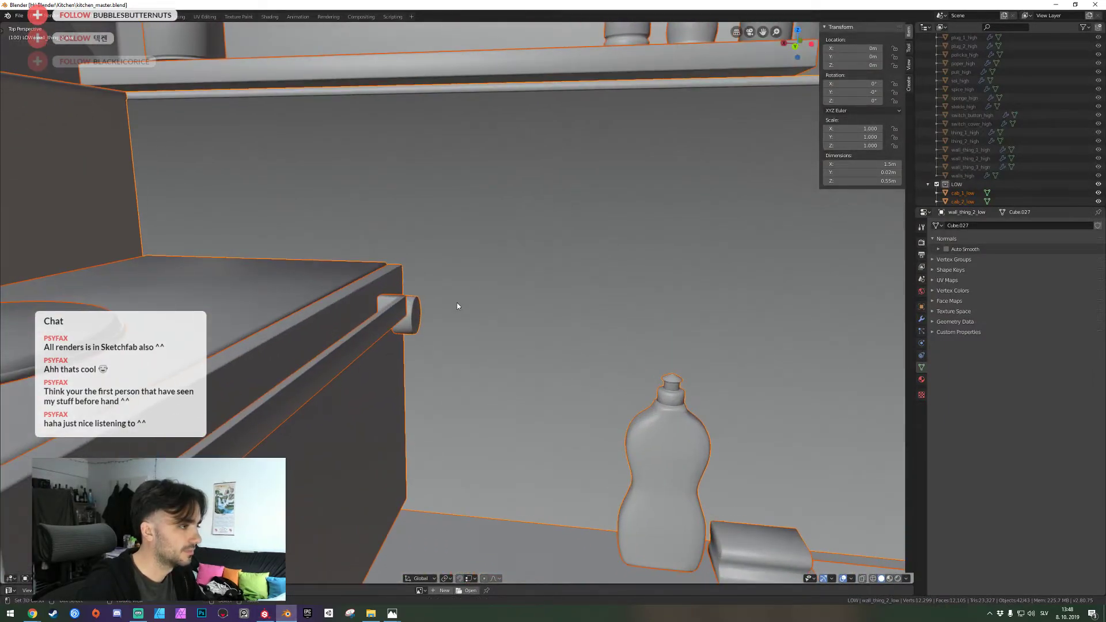
left_click(413, 319)
key("Tab")
Examine the oven knob's UV layout in an enlarged UV editor, then return to object mode and the full 3D view
left_click_drag(605, 585, 565, 262)
scroll(763, 434, "up", 7)
middle_click_drag(778, 432, 343, 393)
middle_click_drag(778, 403, 656, 400)
scroll(568, 412, "down", 10)
scroll(581, 412, "up", 9)
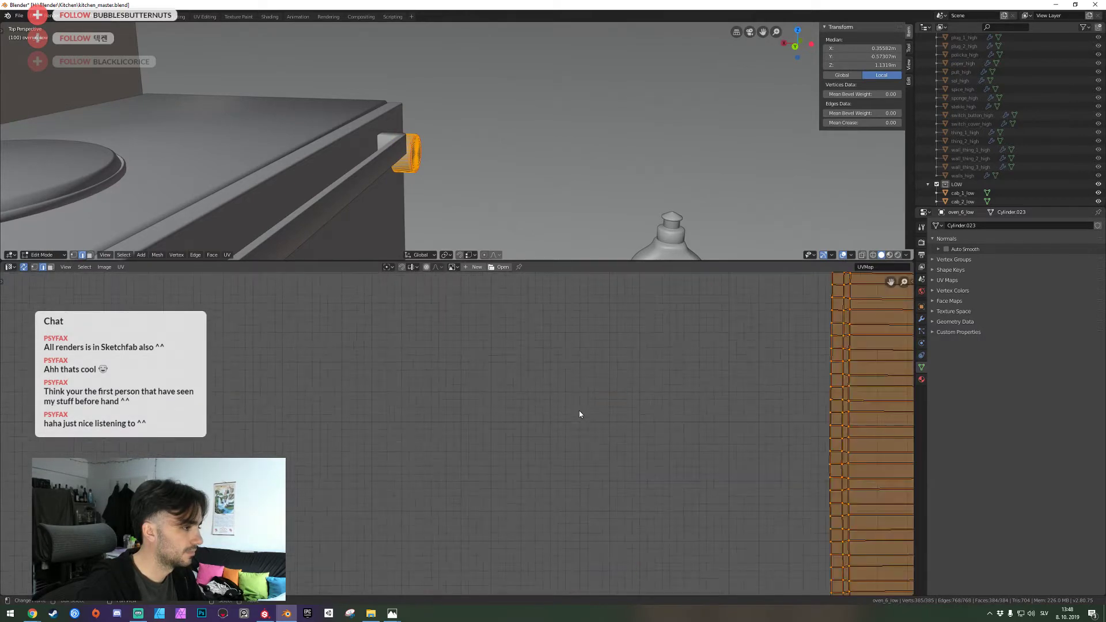
scroll(624, 407, "down", 6)
key("Tab")
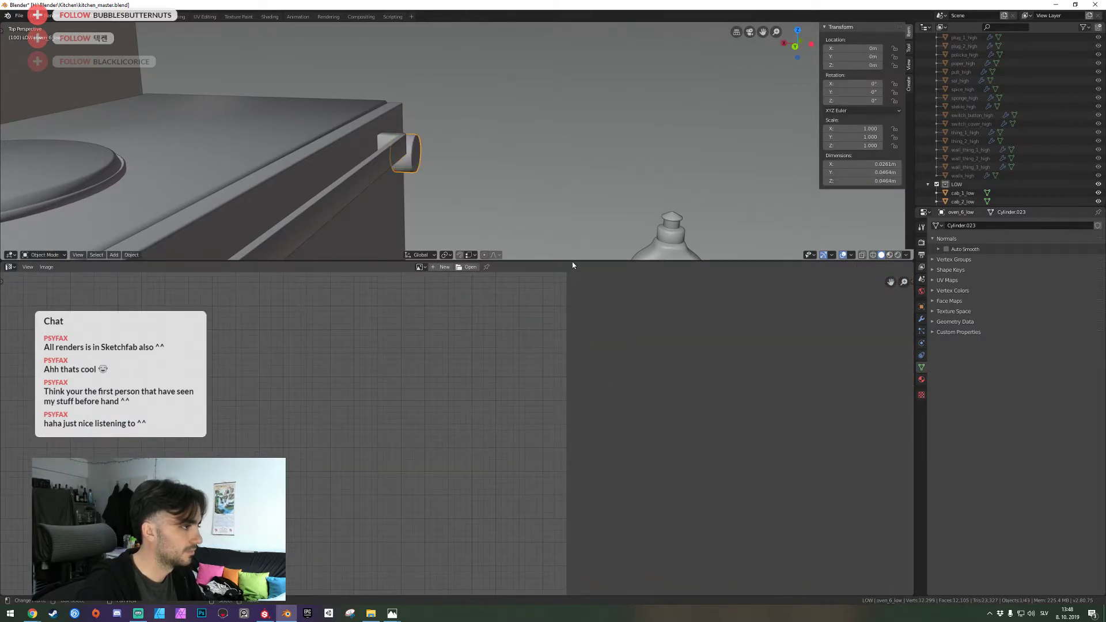
left_click_drag(573, 262, 579, 584)
Deselect all objects and save kitchen_master.blend
middle_click_drag(515, 271, 457, 302)
scroll(449, 302, "up", 4)
key("alt+a")
key("ctrl+s")
Compare the high-poly and low-poly versions of the round knob on the flat worktop appliance
key("shift+grave")
key("s")
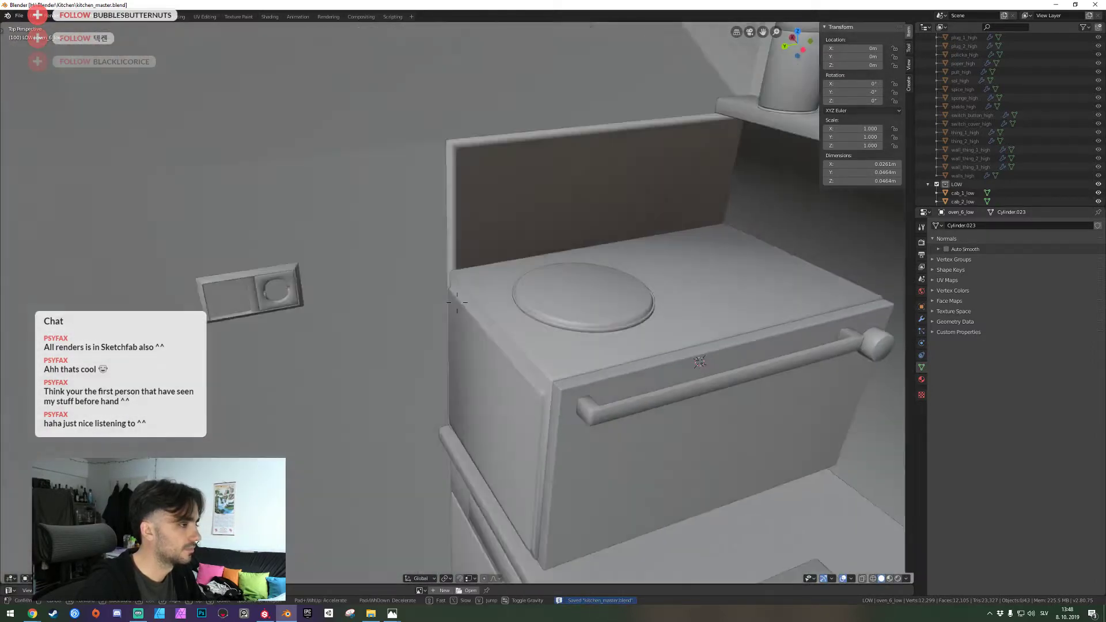
scroll(405, 398, "up", 6)
middle_click_drag(406, 399, 397, 335, "shift")
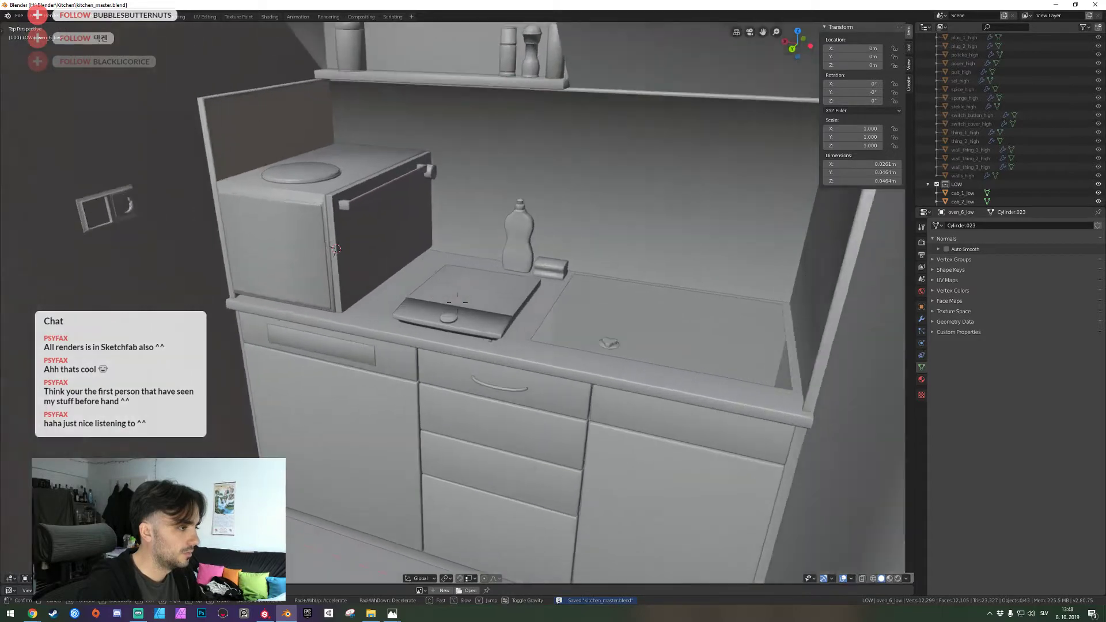
scroll(462, 309, "up", 7)
scroll(462, 308, "up", 5)
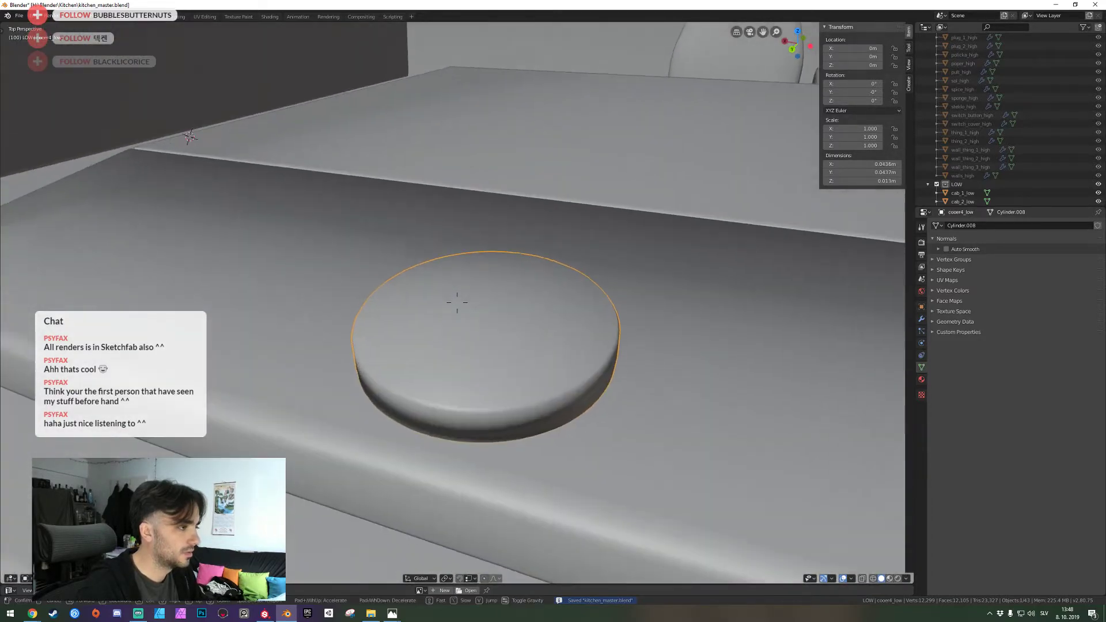
key("1")
key("2")
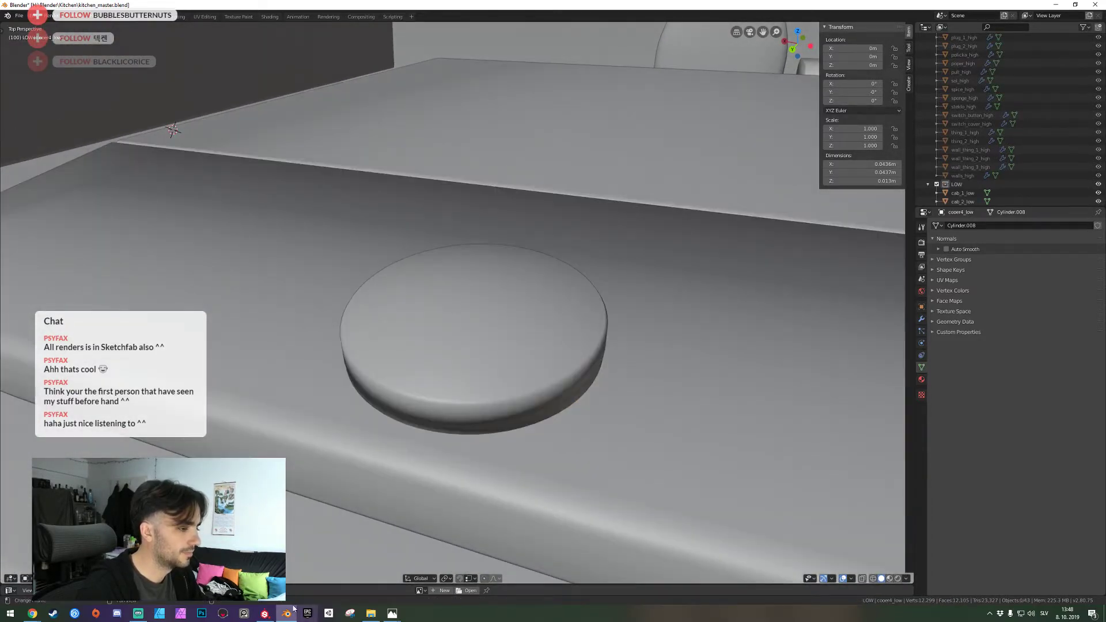
Switch to Substance Painter and examine the baked oven knob and the worktop appliance's round knob
left_click(273, 614)
right_click_drag(427, 322, 365, 311, "alt")
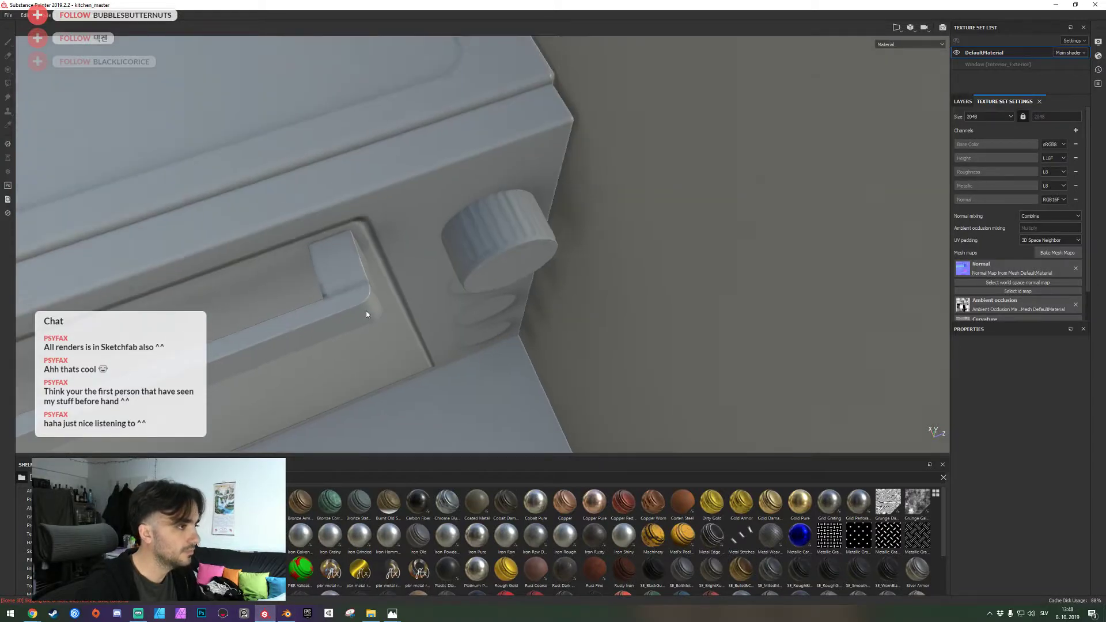
left_click_drag(365, 311, 371, 306, "alt")
middle_click_drag(371, 306, 532, 228, "alt")
left_click_drag(531, 228, 403, 295, "alt")
scroll(403, 296, "down", 6)
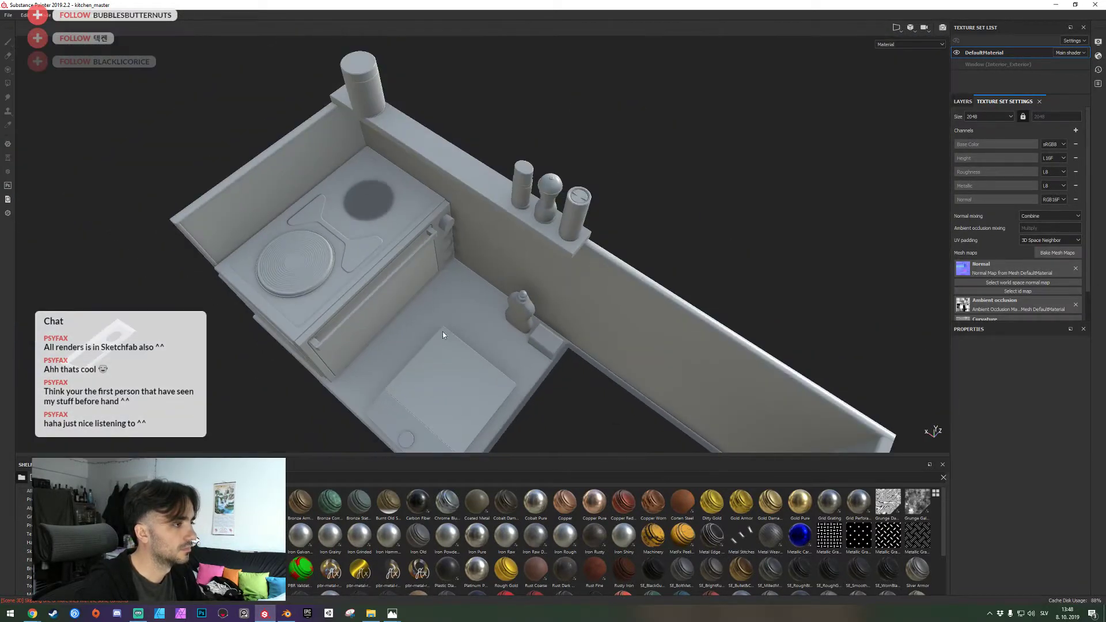
left_click_drag(442, 331, 455, 271, "alt")
scroll(465, 323, "up", 6)
scroll(458, 336, "up", 5)
left_click_drag(459, 336, 474, 306, "alt")
scroll(512, 269, "up", 2)
scroll(545, 322, "down", 6)
scroll(545, 322, "down", 2)
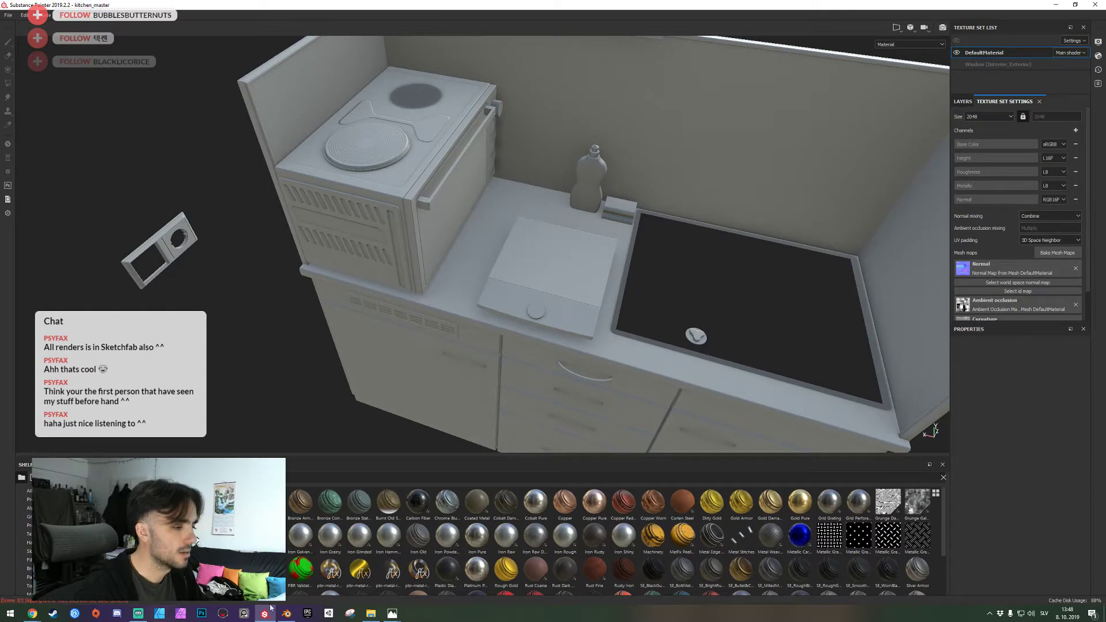
Switch to Blender, show only the high-poly collection and examine the worktop appliance's round knob
left_click(286, 614)
key("1")
key("shift+grave")
key("s")
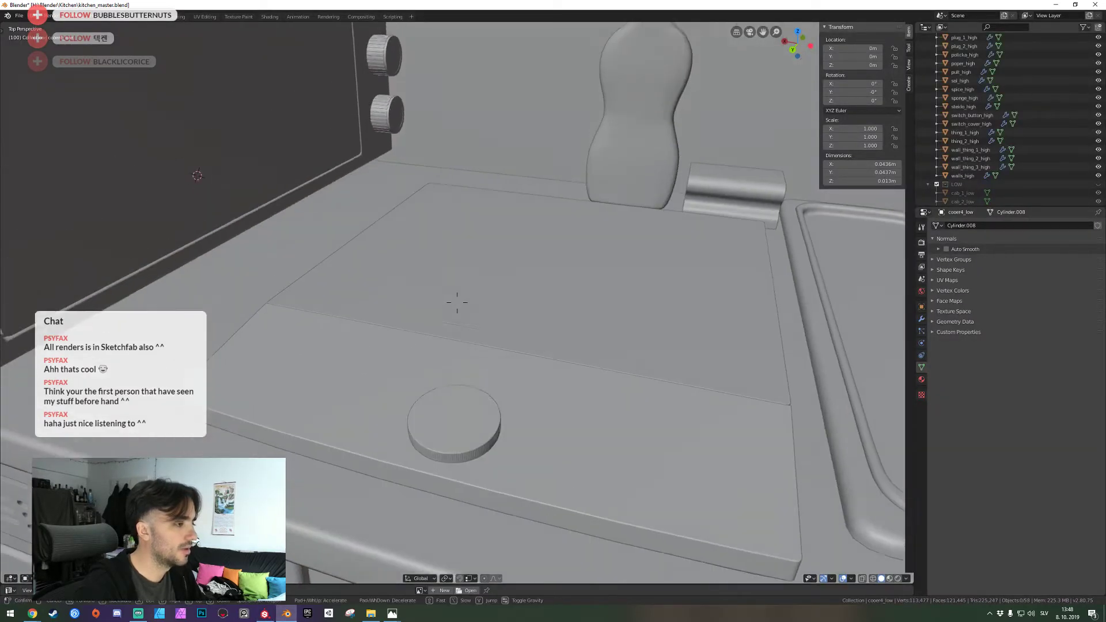
Enter mesh editing on the high-poly round disc on the counter and select its top face
left_click(457, 303)
right_click(443, 422)
key("Tab")
key("shift+grave")
key("w")
key("s")
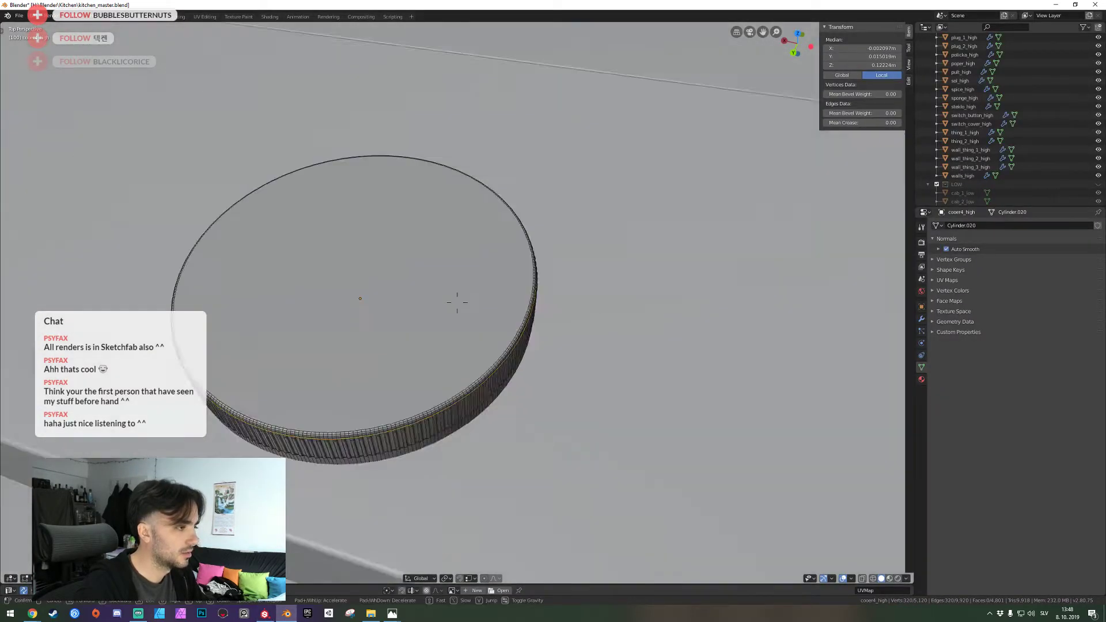
left_click(457, 303)
key("3")
right_click(457, 303)
key("shift+grave")
key("a")
key("w")
left_click(457, 303)
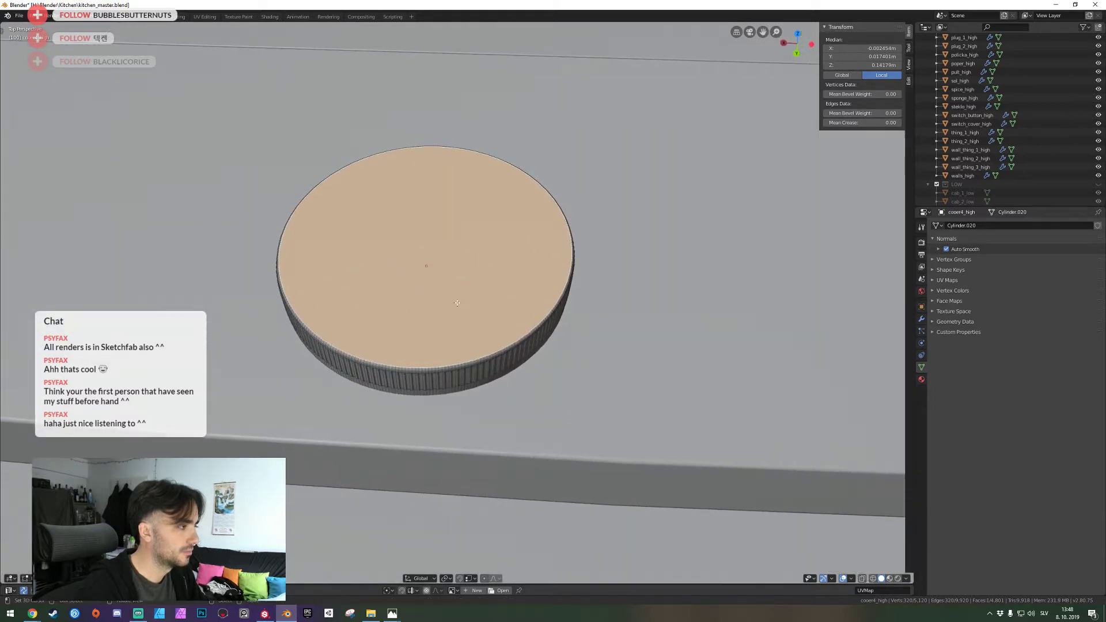
left_click(921, 321)
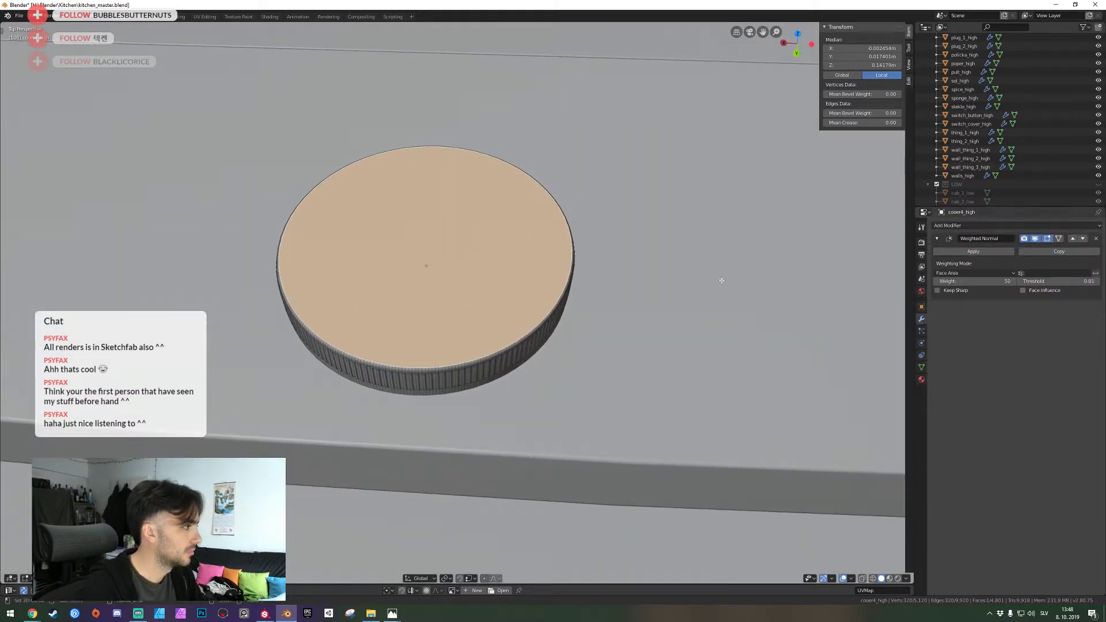
Extrude the top face in place and scale it inward until only a tiny circle remains at the centre
key("e")
right_click(642, 257)
key("s")
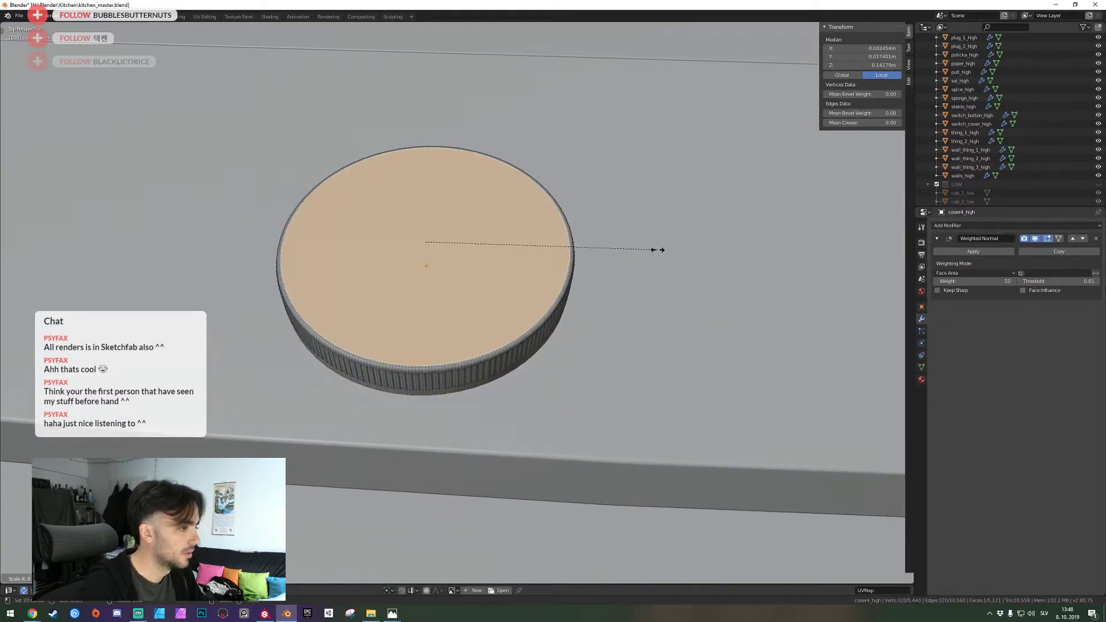
right_click(659, 249)
key("s")
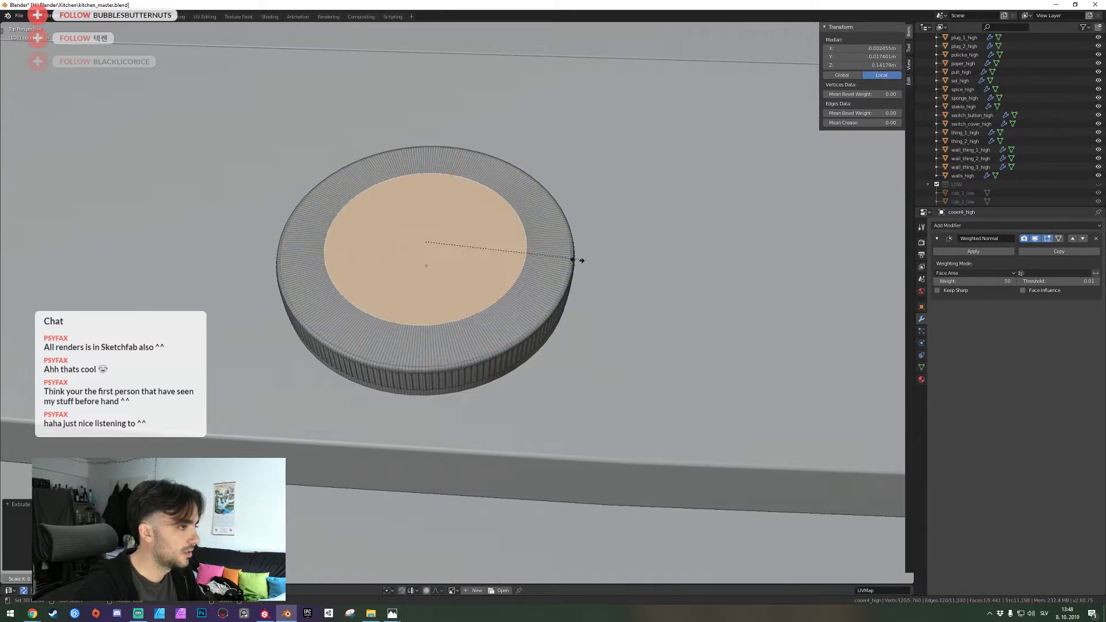
left_click(441, 247)
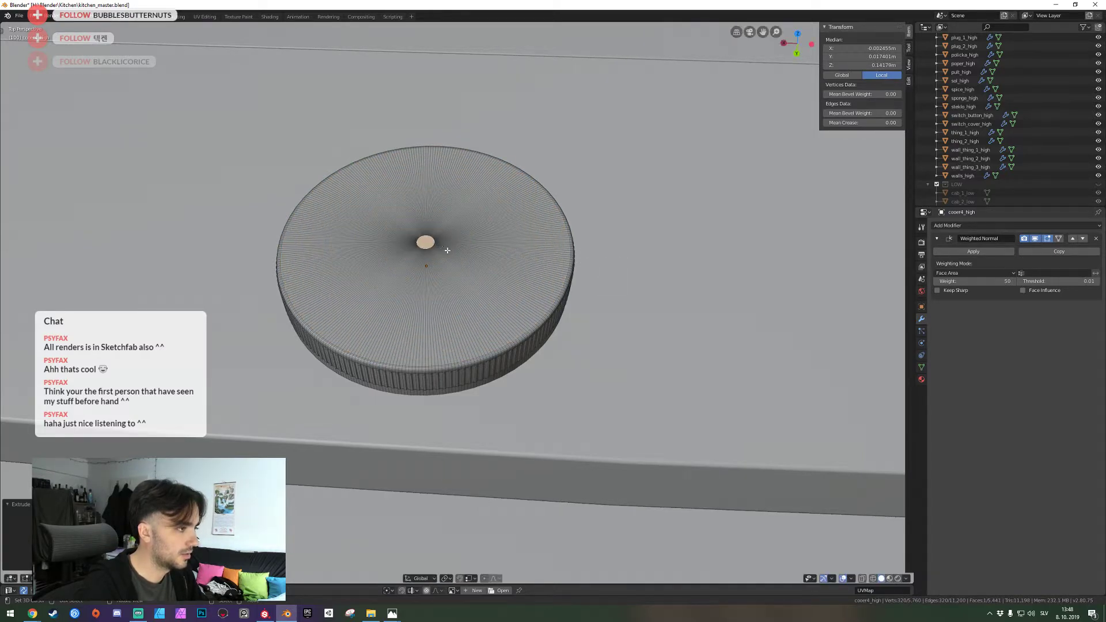
Try adding evenly spaced concentric loop cuts between the small centre circle and the rim of the disc
key("ctrl+r")
scroll(478, 303, "up", 16)
scroll(480, 302, "up", 9)
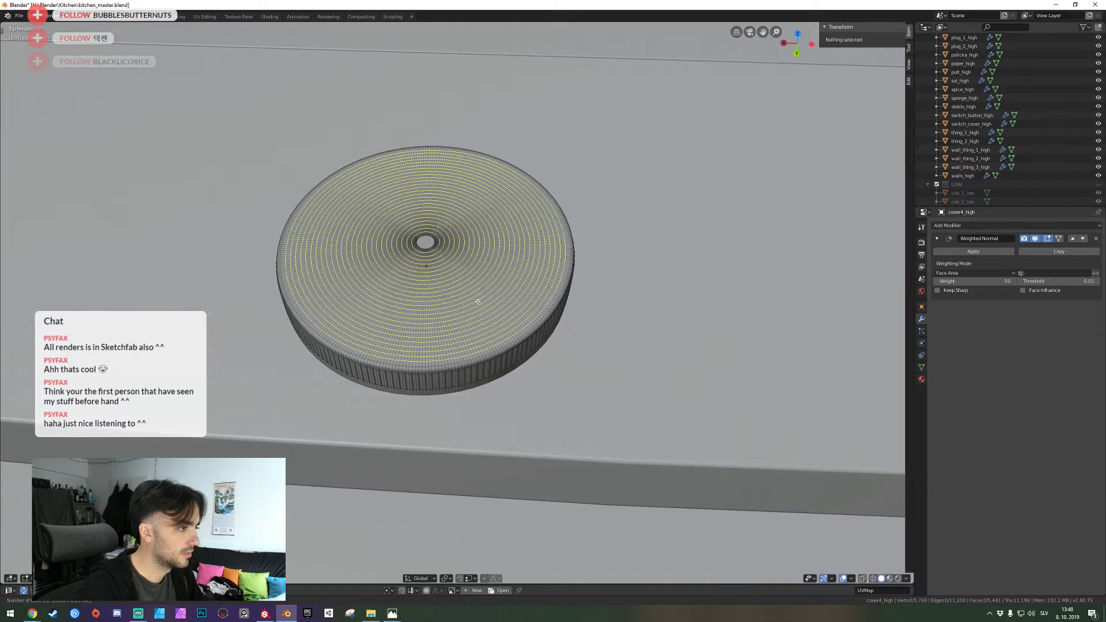
left_click(479, 301)
right_click(476, 302)
Try selecting alternate face rings near the disc's rim, and undo the selection and the concentric loop cuts
key("shift+grave")
key("w")
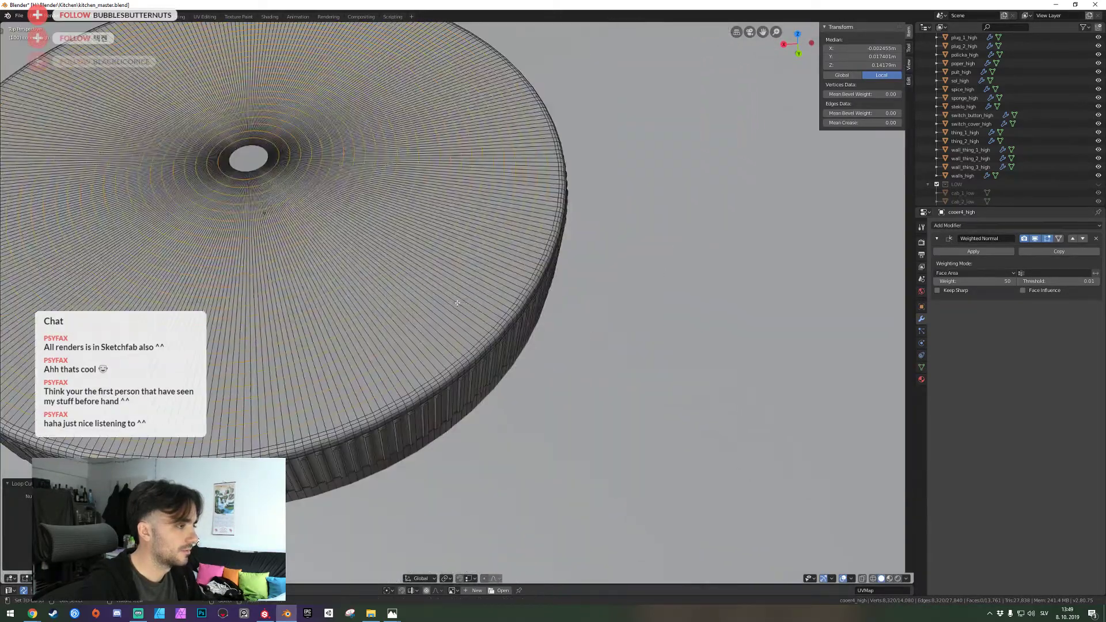
left_click(457, 302)
left_click(470, 324, "alt")
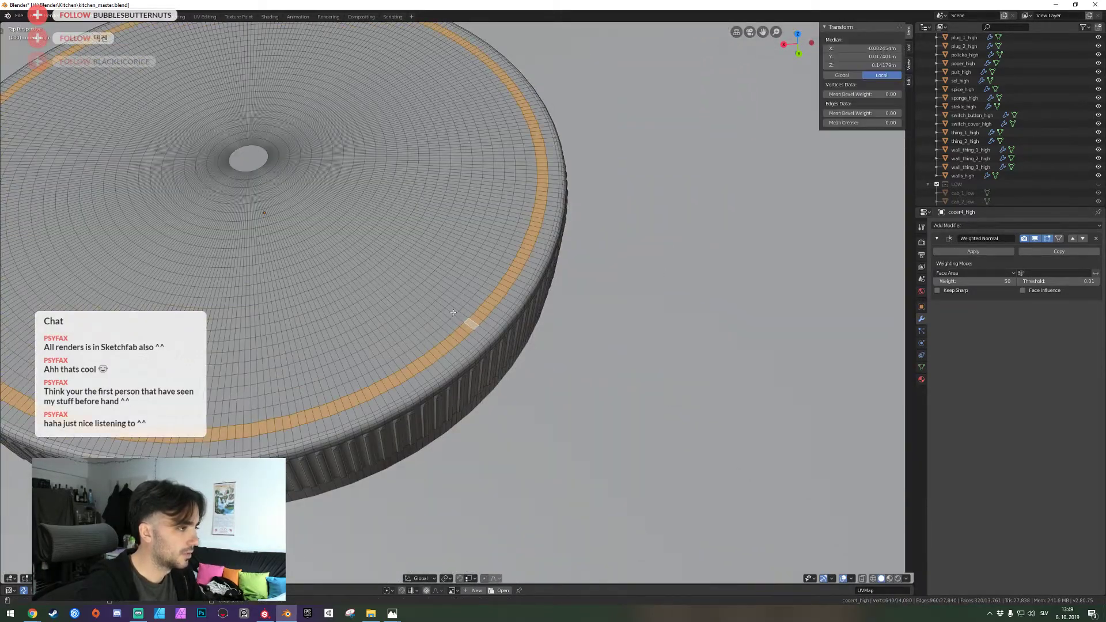
left_click(434, 300, "alt+shift")
key("alt+a")
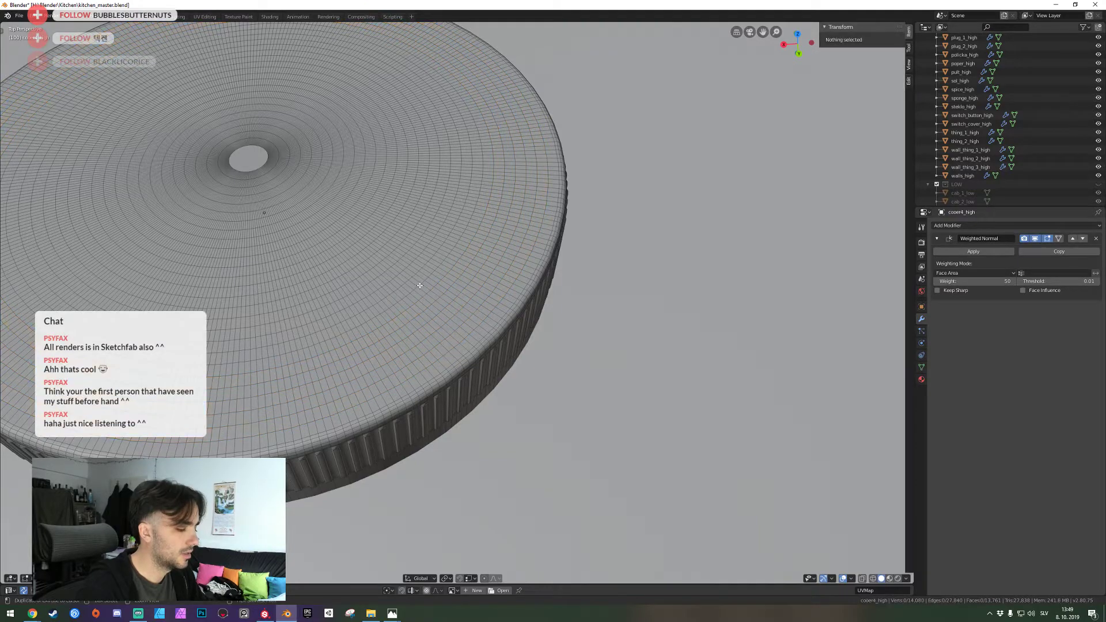
key("ctrl+z")
key("ctrl+z")
key("ctrl+z")
key("ctrl+z")
key("ctrl+z")
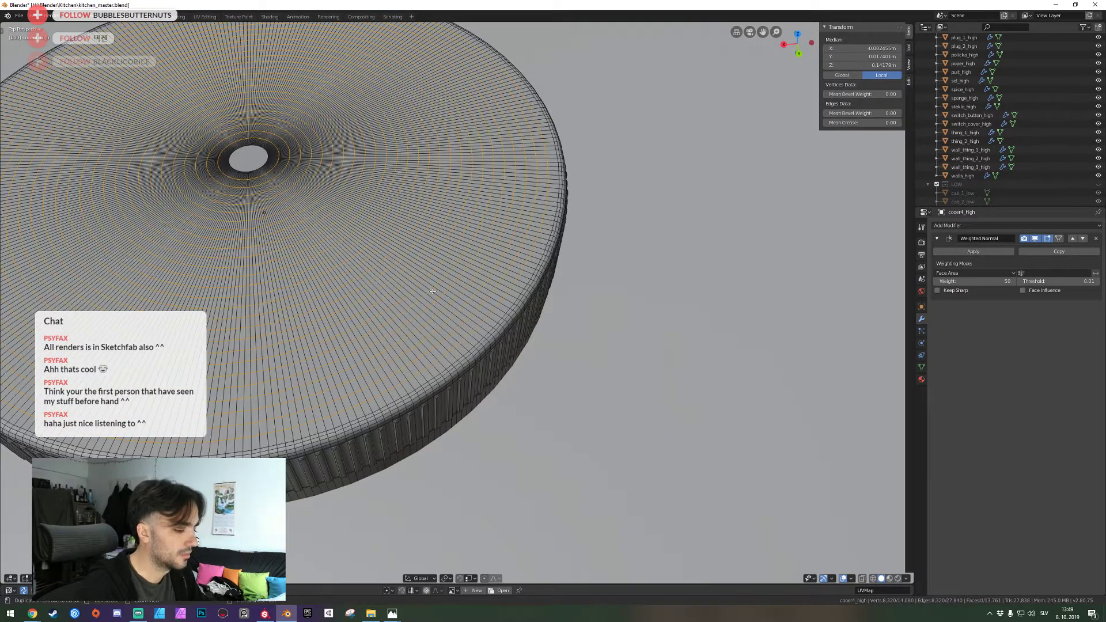
Add a denser set of evenly spaced concentric loop cuts across the disc's top, without sliding them
key("ctrl+x")
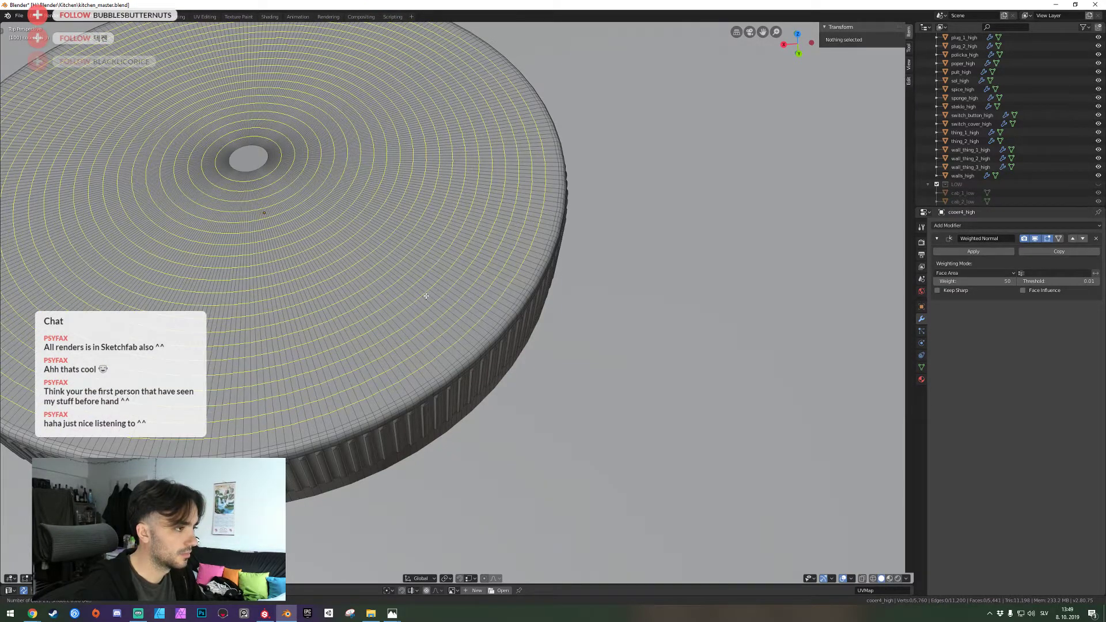
scroll(426, 296, "up", 20)
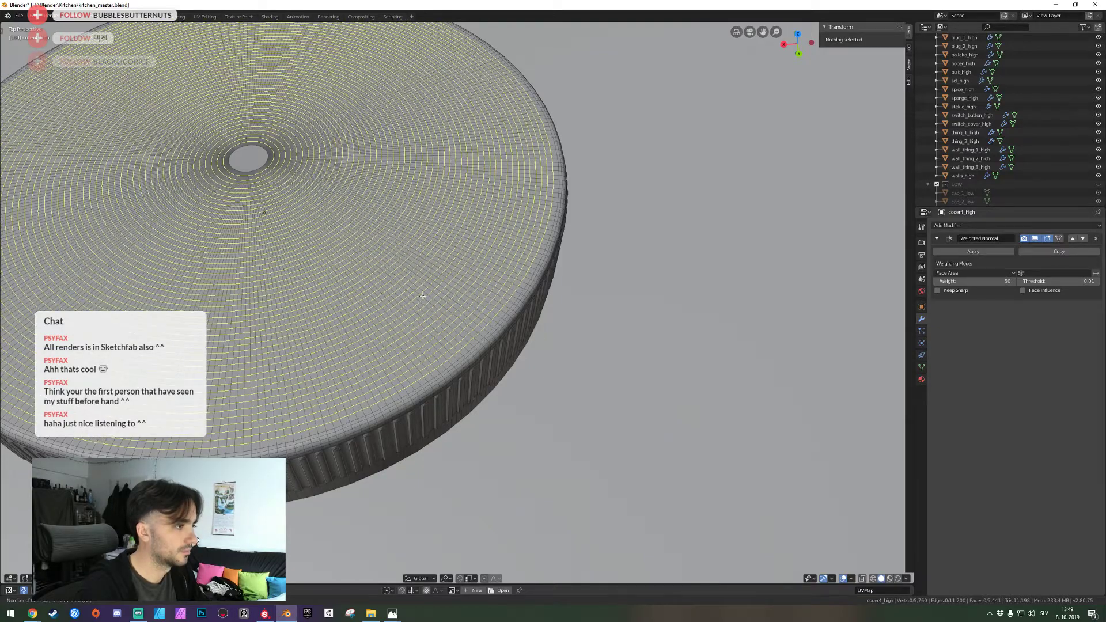
left_click(422, 297)
right_click(421, 295)
Select every second face ring on the disc's top, from the rim inward to the centre circle
key("alt+a")
scroll(438, 309, "up", 3)
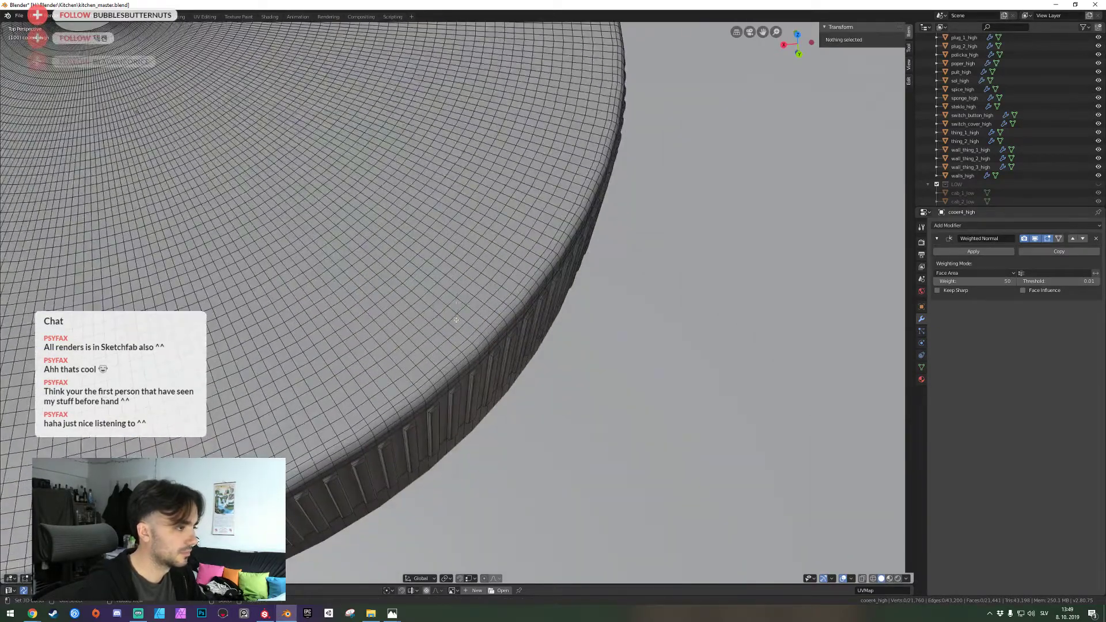
left_click(462, 311, "alt")
left_click(429, 293, "alt+shift")
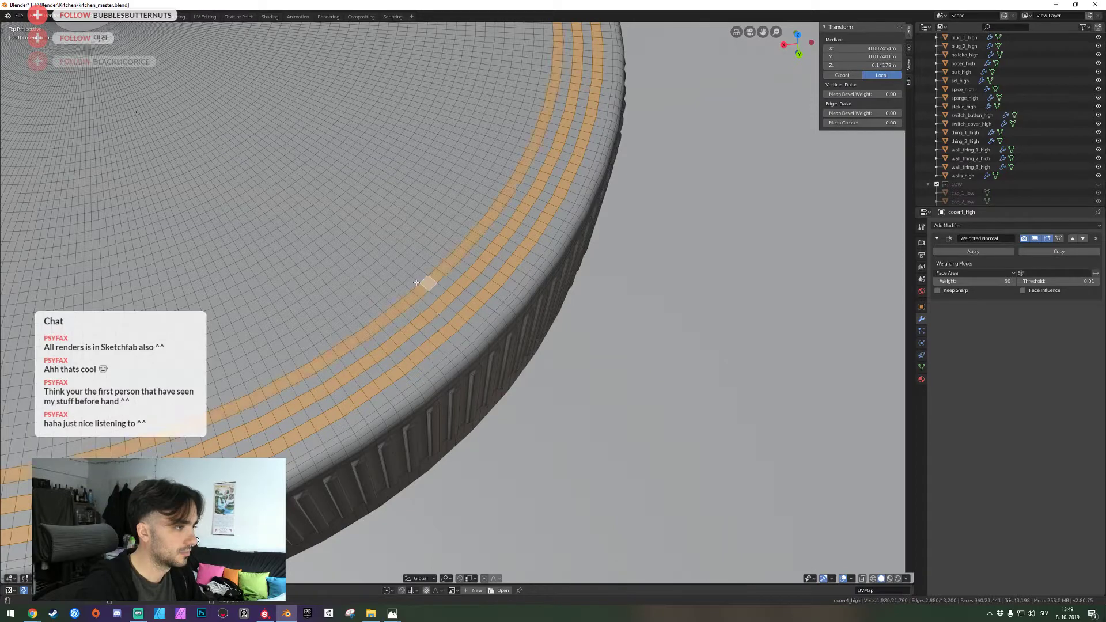
left_click(401, 274, "alt+shift")
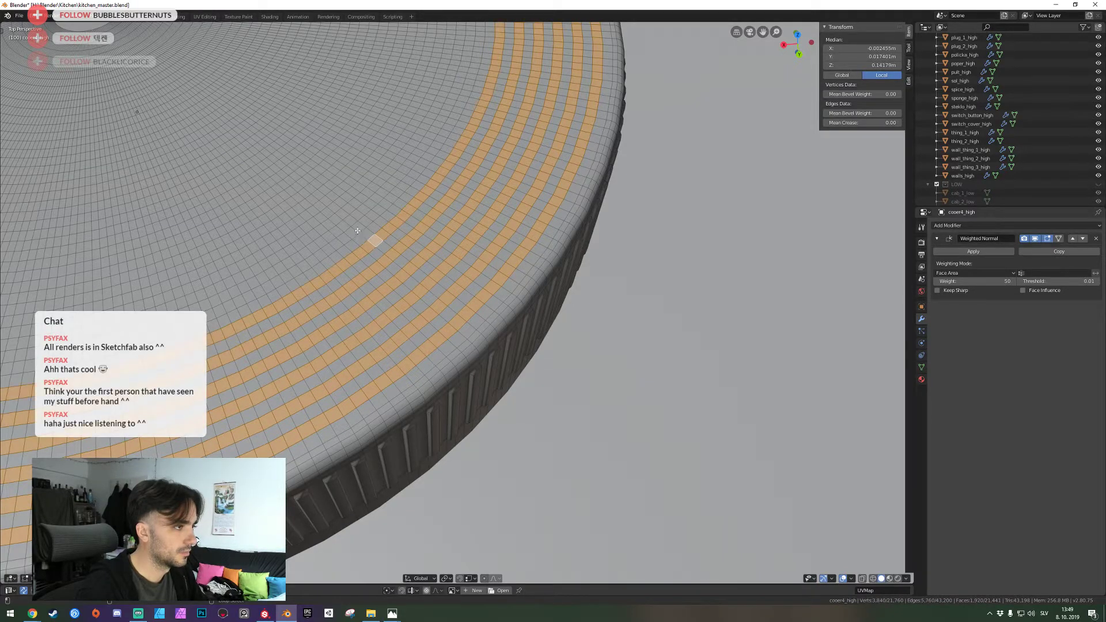
left_click(357, 230, "alt+shift")
left_click(334, 217, "alt+shift")
left_click(311, 197, "alt+shift")
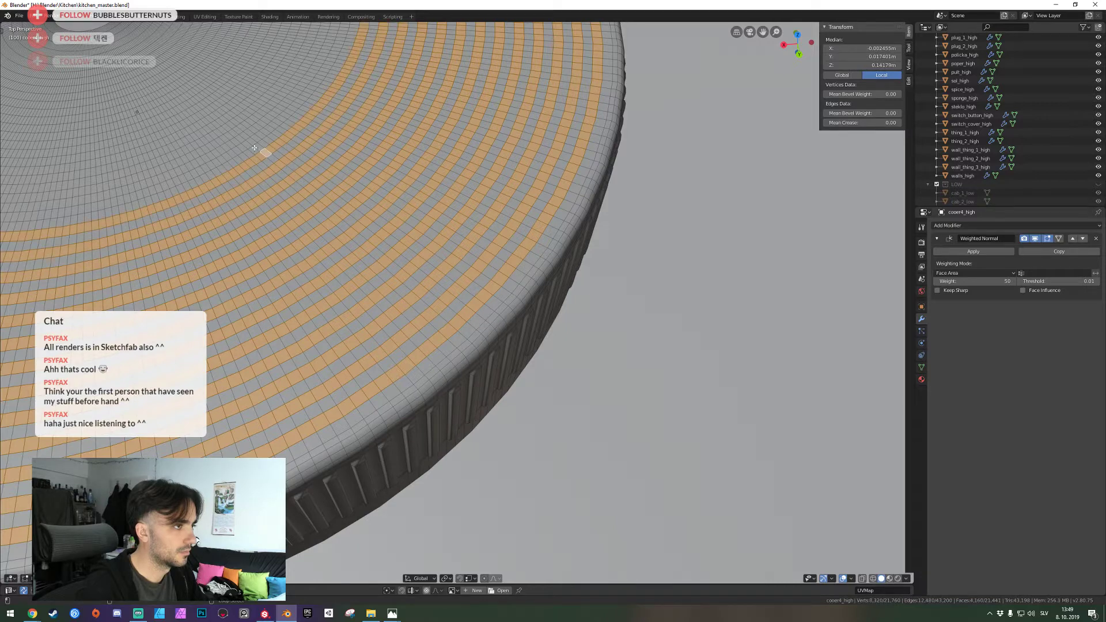
left_click(204, 124, "alt+shift")
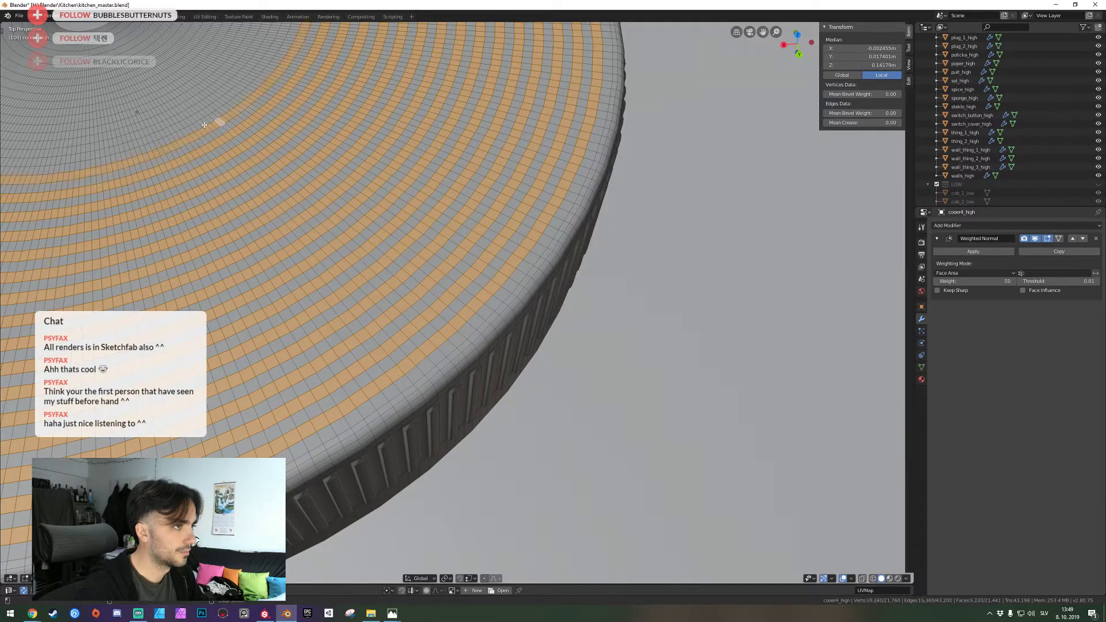
left_click(195, 116, "alt+shift")
left_click(185, 107, "alt+shift")
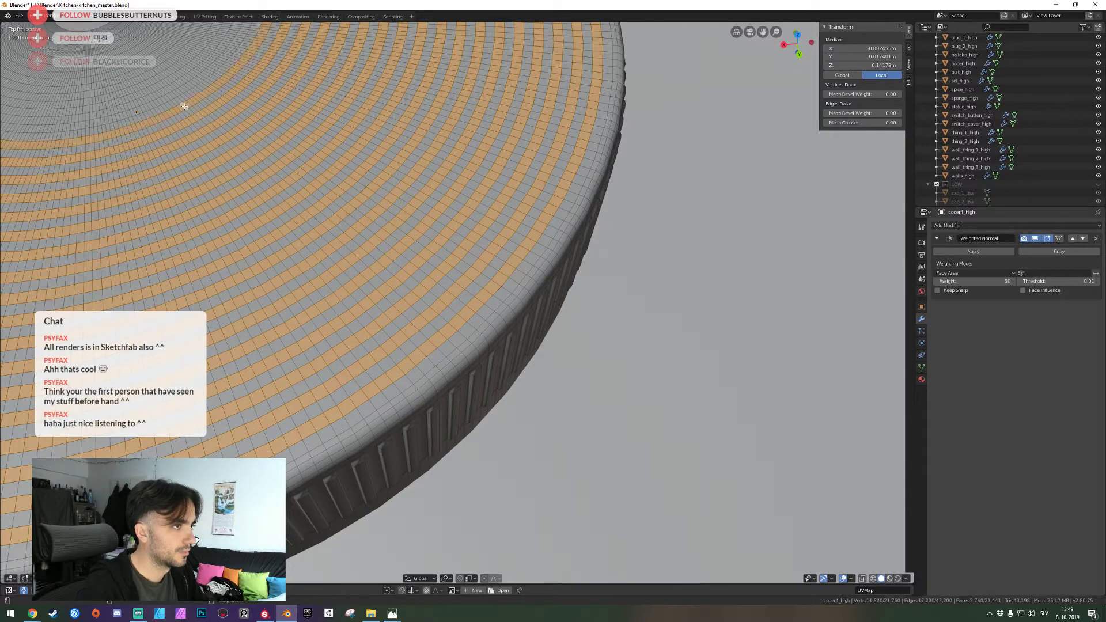
left_click(184, 92, "alt+shift")
left_click(146, 92, "alt+shift")
left_click(151, 73, "alt+shift")
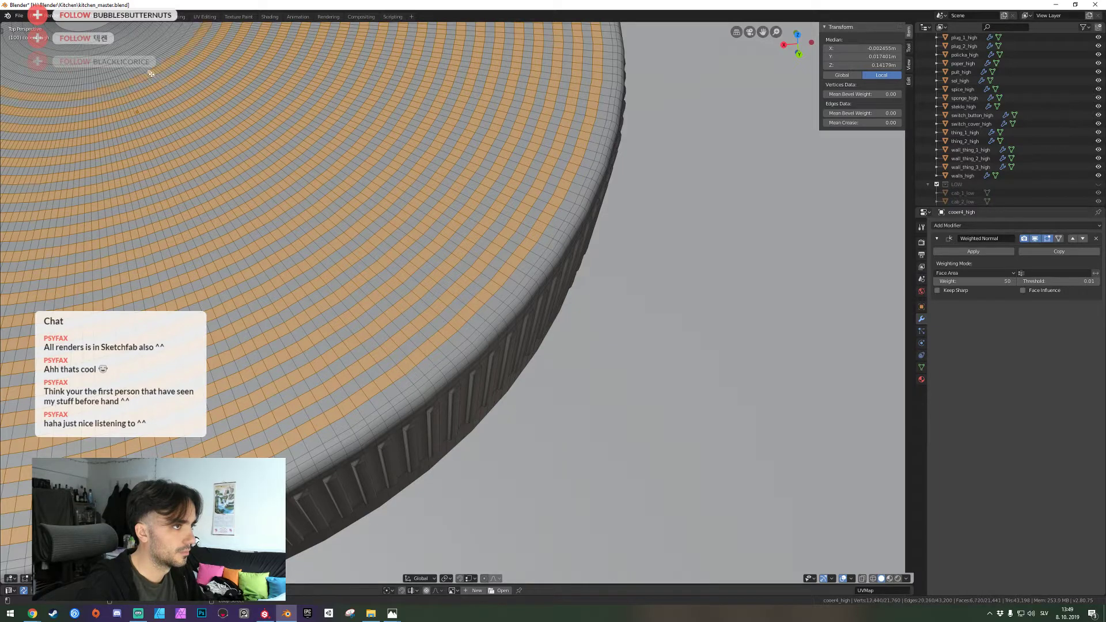
left_click(128, 50, "alt+shift")
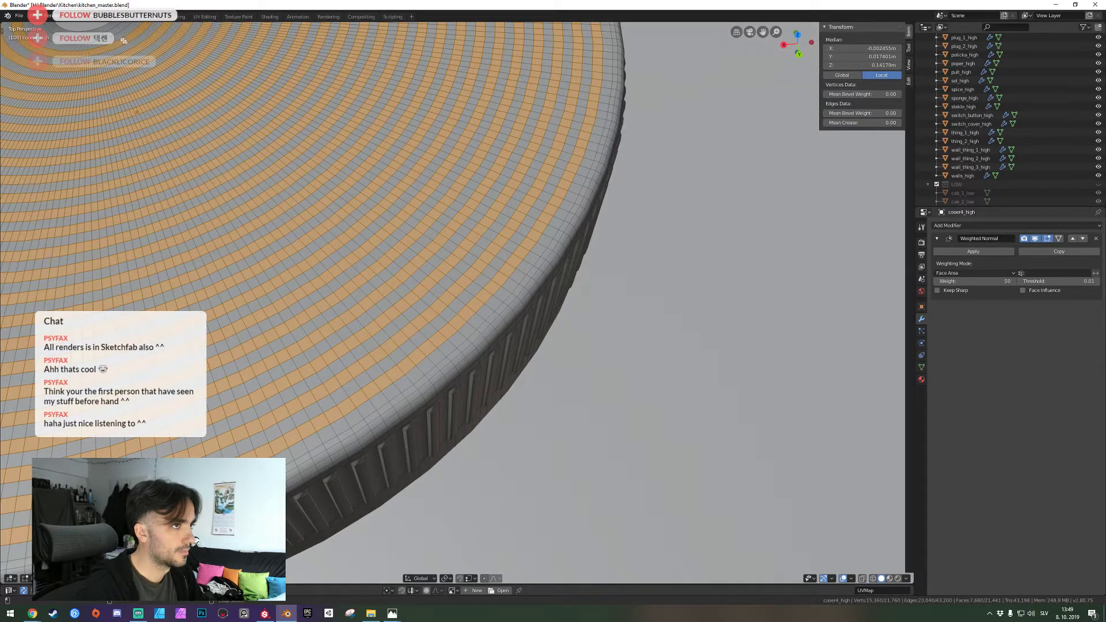
Extrude the selected face rings slightly downward to form concentric grooves in the disc's top
middle_click_drag(140, 74, 457, 303, "shift")
key("e")
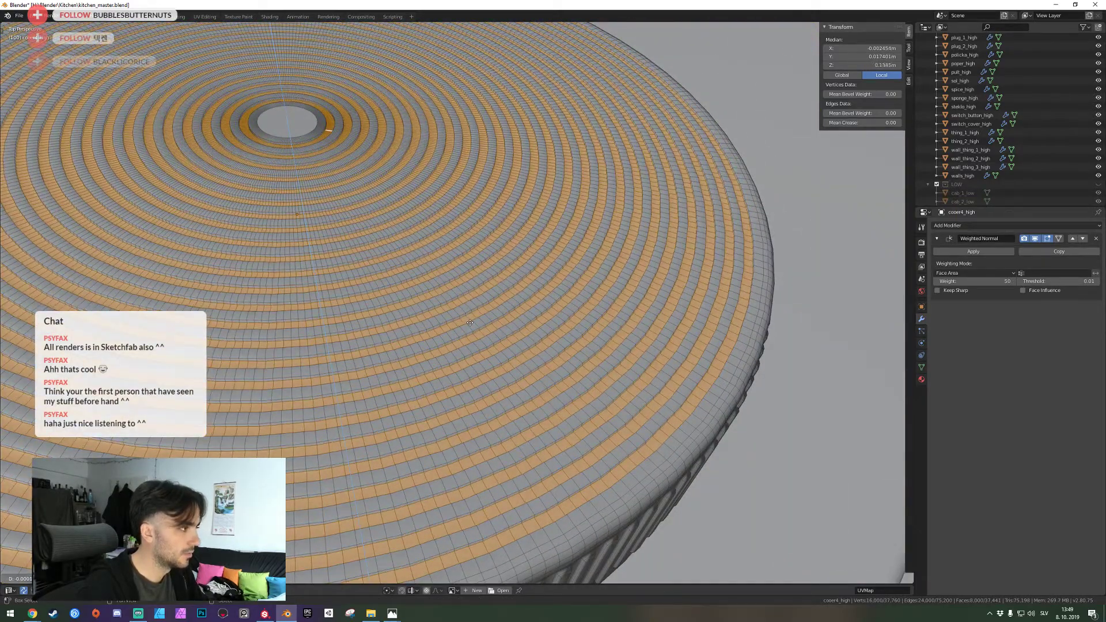
left_click(465, 309)
Switch to edge selection and select the upper edge loops of the outermost grooves near the disc's rim
key("shift+grave")
key("s")
left_click(457, 303)
scroll(457, 303, "up", 3)
key("2")
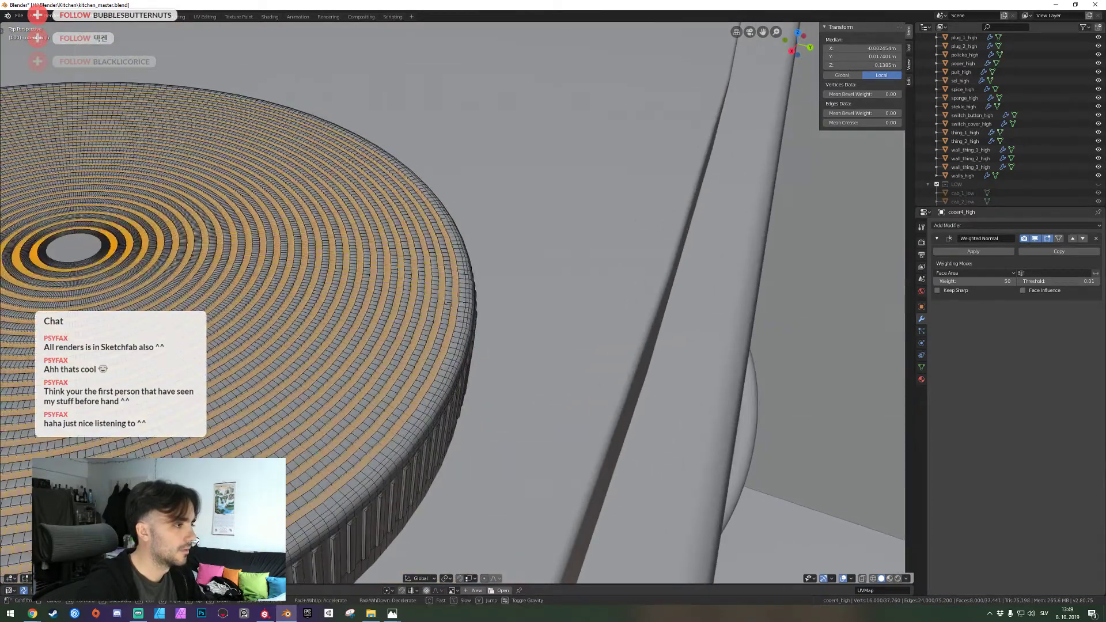
scroll(464, 302, "up", 5)
left_click(463, 306, "alt")
left_click(436, 300, "alt+shift")
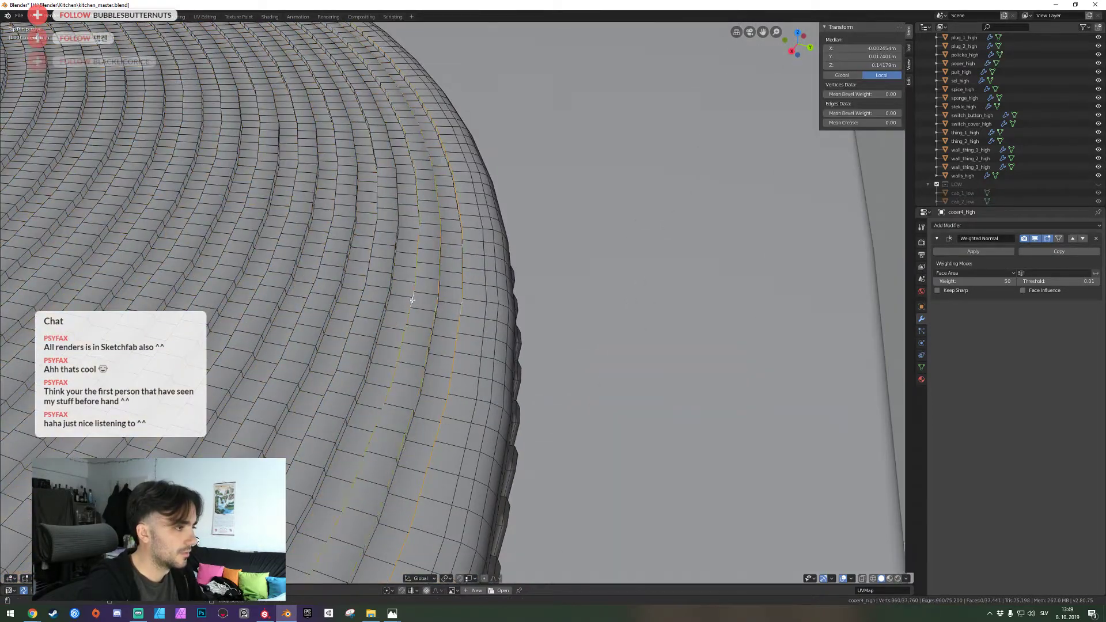
left_click(411, 301, "alt+shift")
left_click(388, 302, "alt+shift")
Add further groove edge loops to the selection, including the lower ones, working from the rim toward the centre
key("shift+grave")
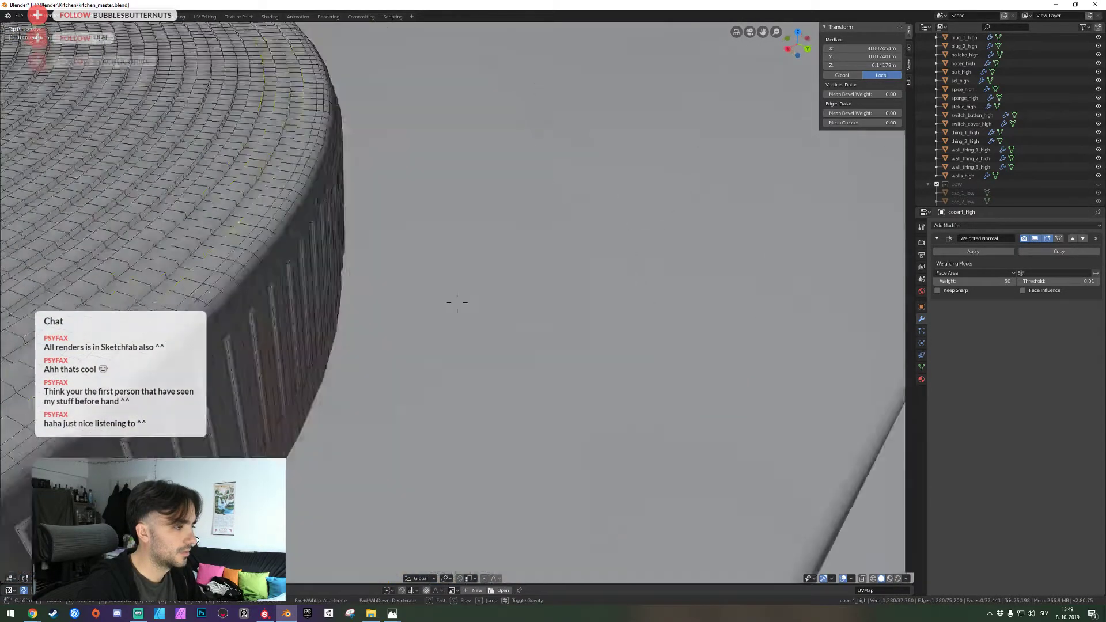
key("s")
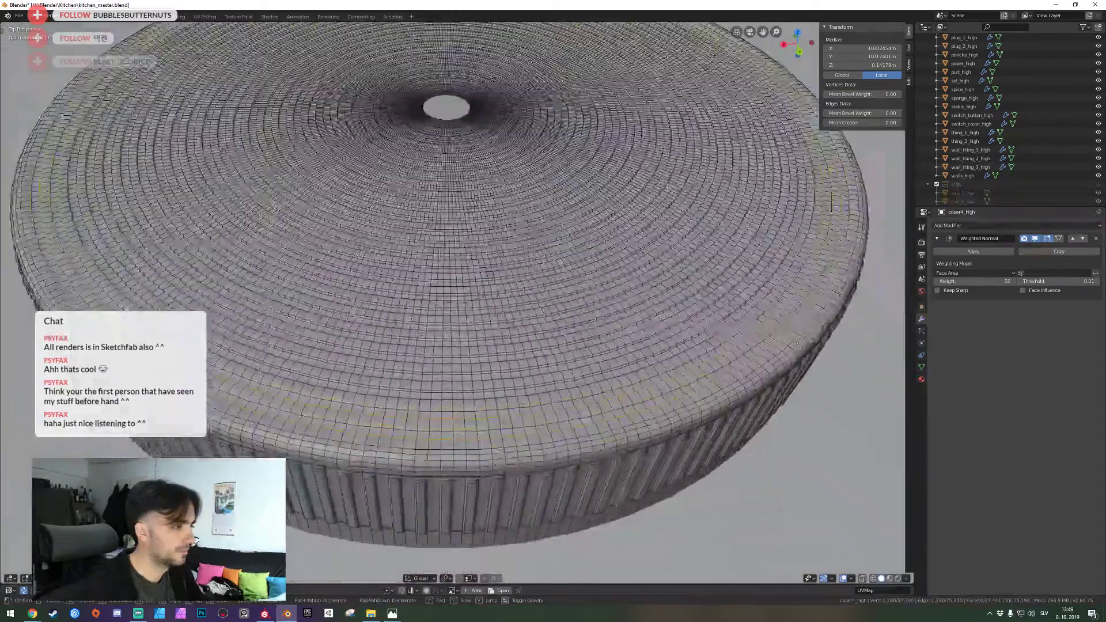
key("w")
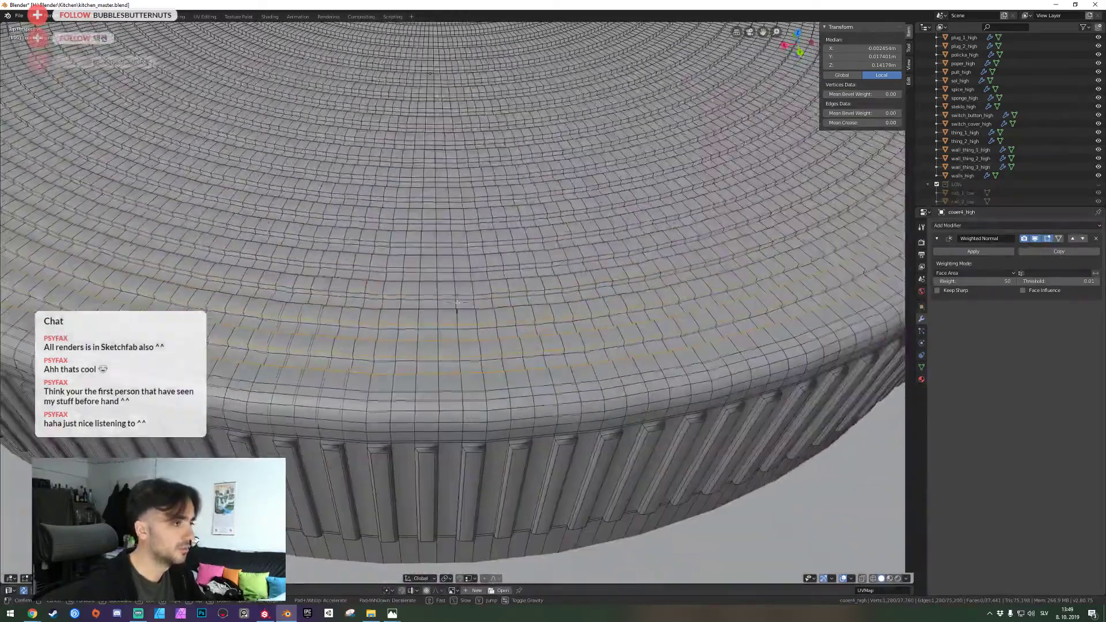
left_click(457, 302)
left_click(449, 363, "alt+shift")
left_click(448, 330, "alt+shift")
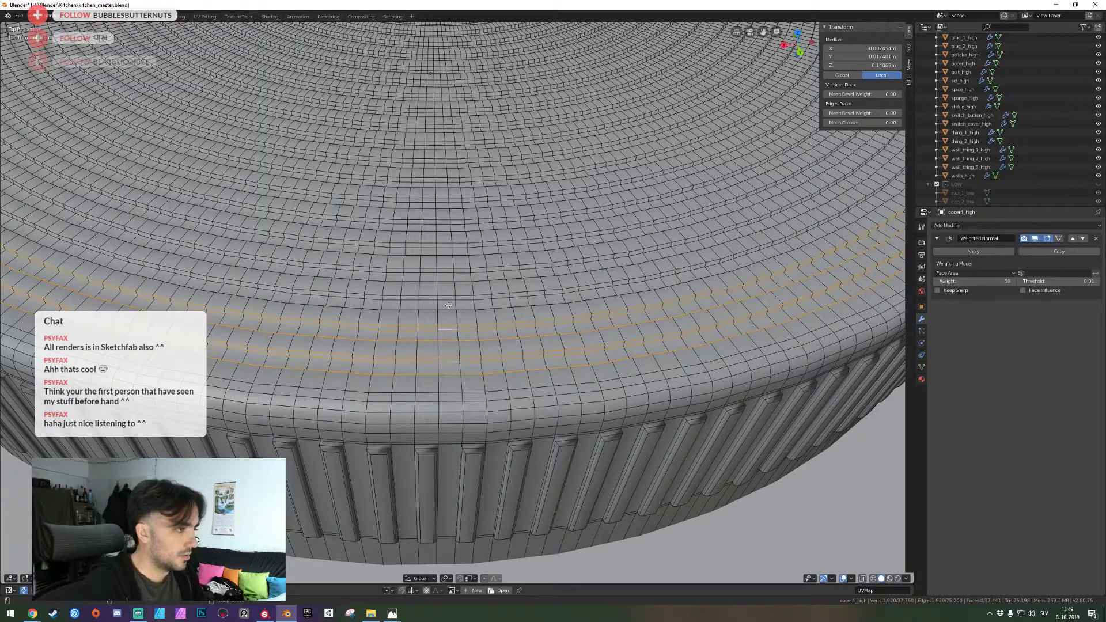
left_click(448, 300, "alt+shift")
left_click(448, 296, "alt+shift")
left_click(447, 308, "alt+shift")
left_click(447, 288, "alt+shift")
left_click(448, 275, "alt+shift")
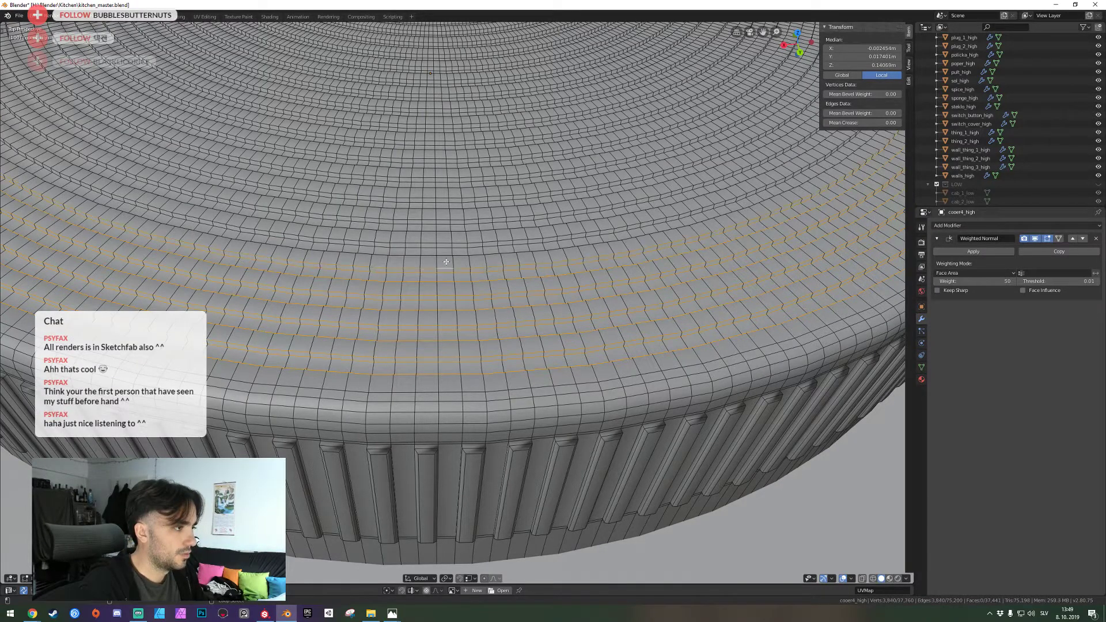
left_click(447, 263, "alt+shift")
left_click(448, 252, "alt+shift")
left_click(448, 239, "alt+shift")
left_click(448, 226, "alt+shift")
left_click(448, 217, "alt+shift")
left_click(447, 205, "alt+shift")
left_click(448, 194, "alt+shift")
left_click(448, 181, "alt+shift")
left_click(448, 165, "alt+shift")
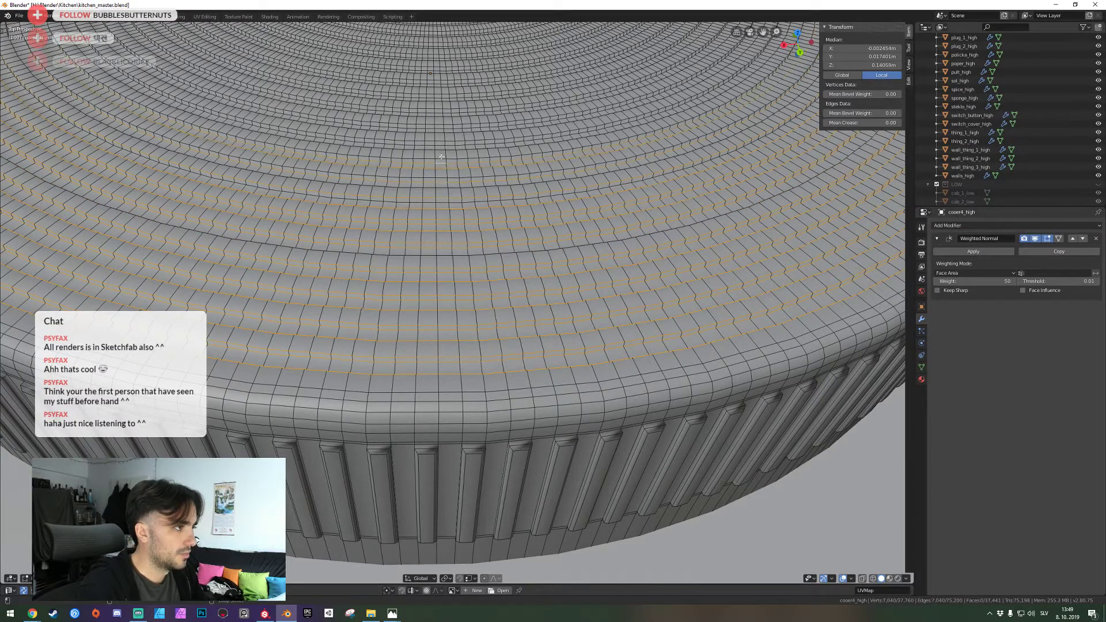
left_click(449, 134, "alt+shift")
left_click(448, 114, "alt+shift")
left_click(448, 98, "alt+shift")
Add the upper and lower edge loops of the next grooves inward from the disc's rim to the edge selection
left_click(429, 254, "alt+shift")
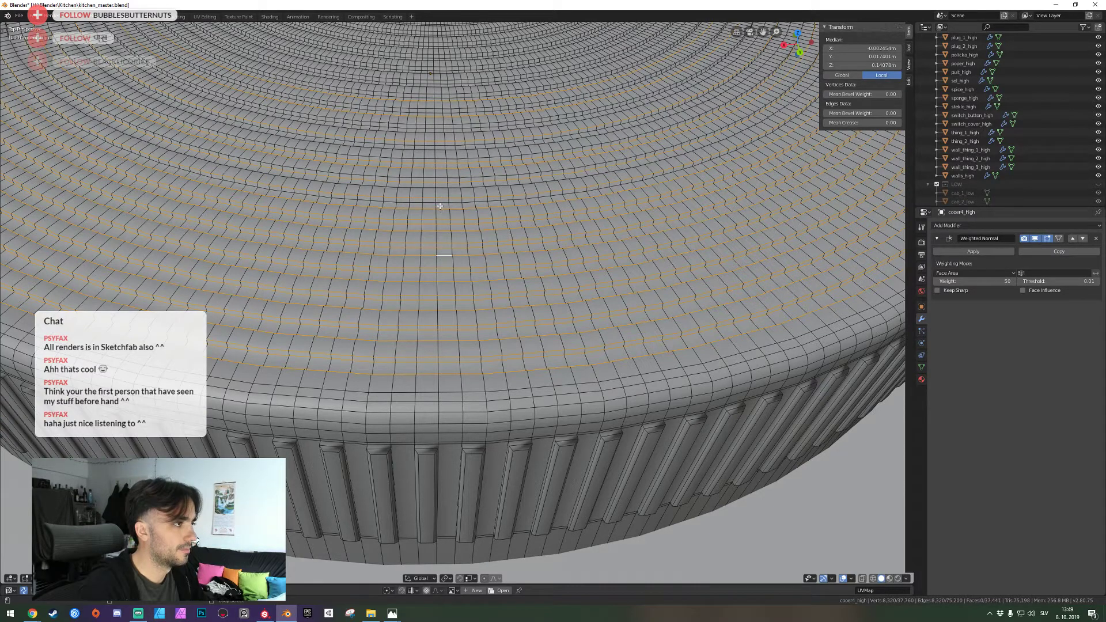
left_click(442, 204, "alt+shift")
left_click(441, 185, "alt+shift")
left_click(442, 185, "alt+shift")
left_click(441, 177, "alt+shift")
left_click(442, 168, "alt+shift")
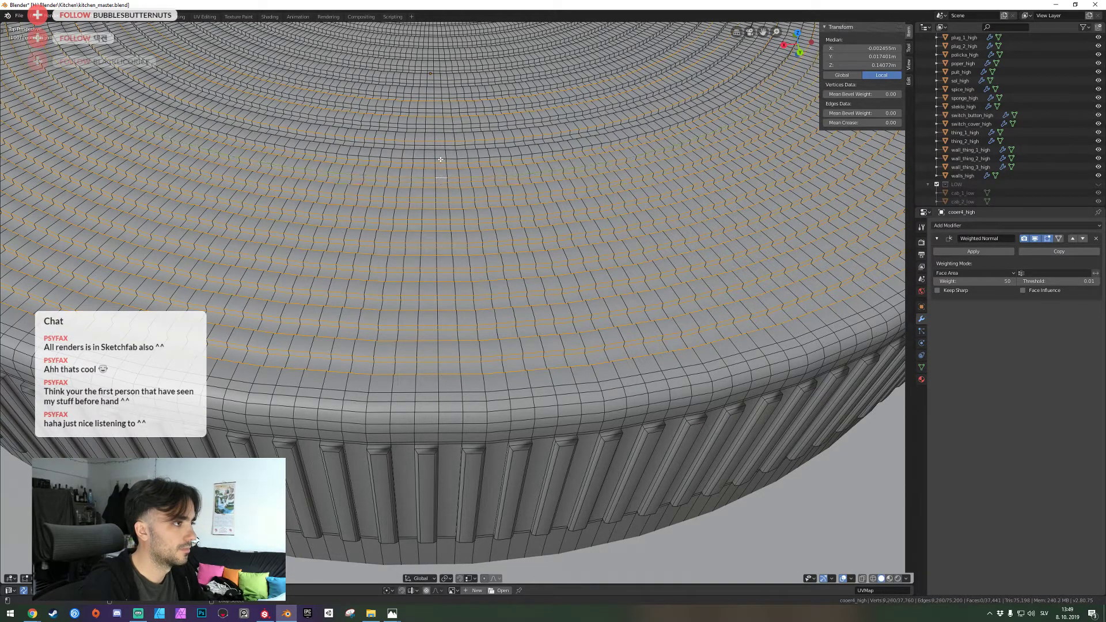
left_click(441, 160, "alt+shift")
left_click(442, 152, "alt+shift")
left_click(440, 145, "alt+shift")
left_click(441, 137, "alt+shift")
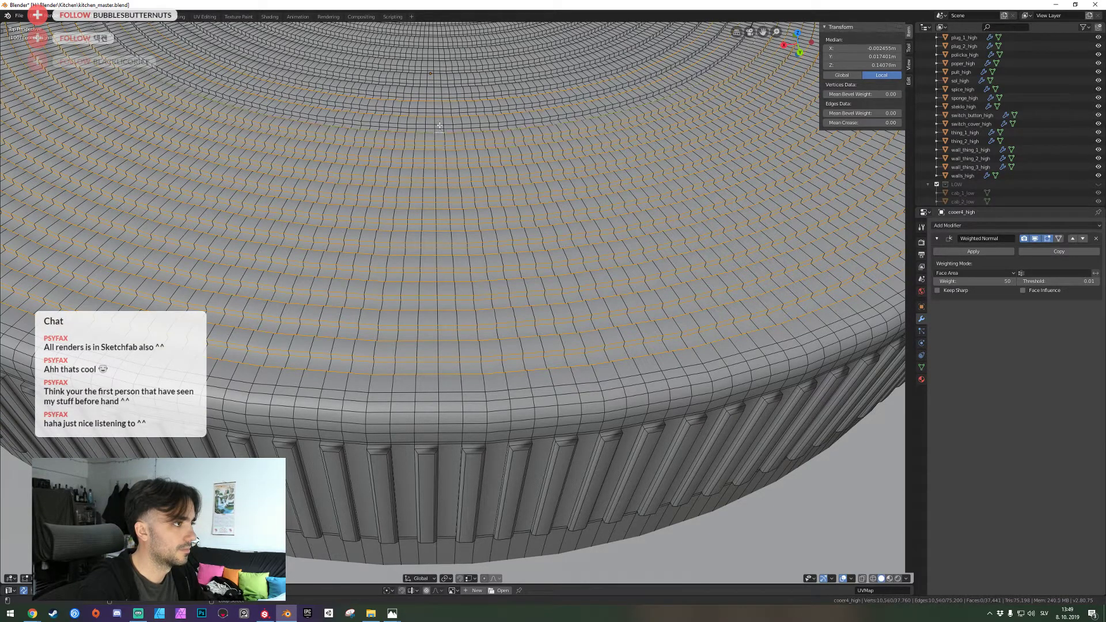
left_click(441, 129, "alt+shift")
left_click(441, 122, "alt+shift")
left_click(441, 115, "alt+shift")
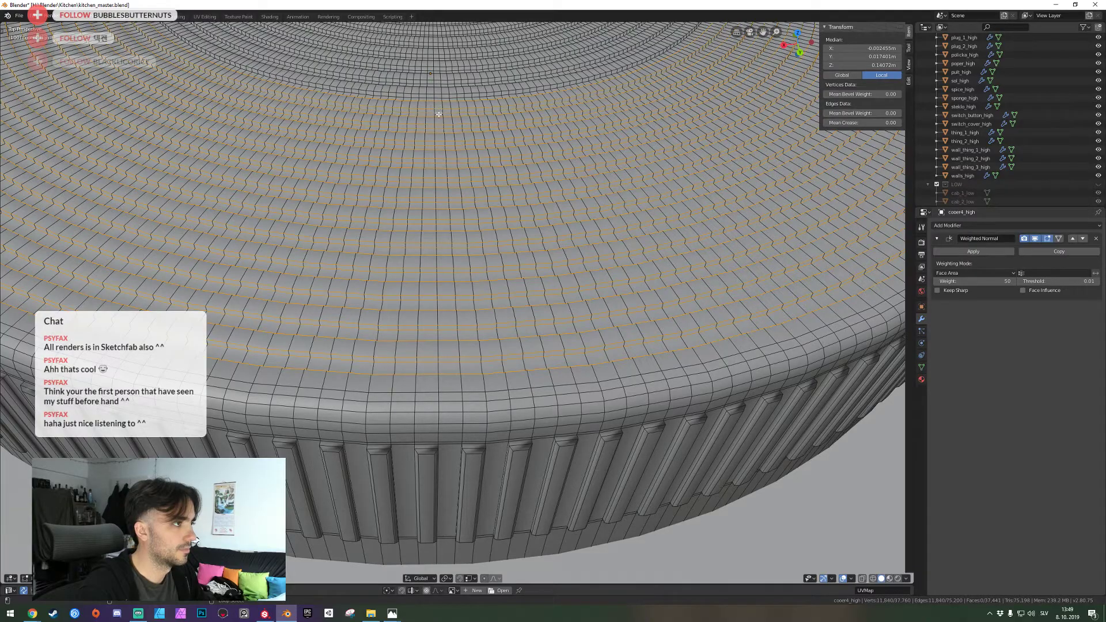
Extend the selection with the visible upper and lower edge loops of the grooves midway between the rim and the centre circle
key("shift+grave")
key("w")
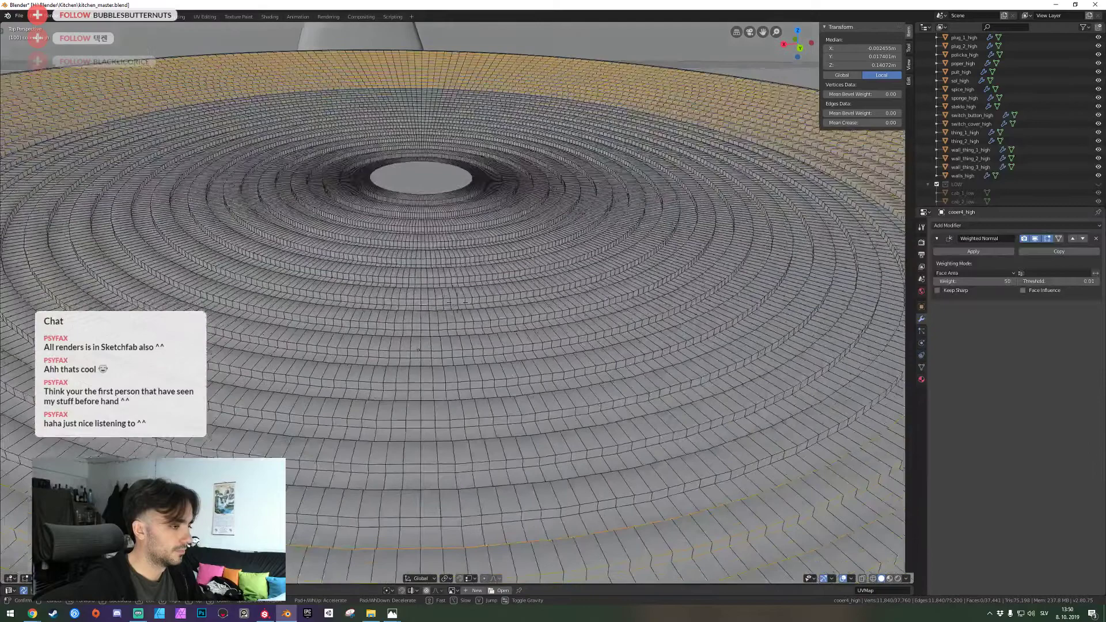
left_click(457, 302)
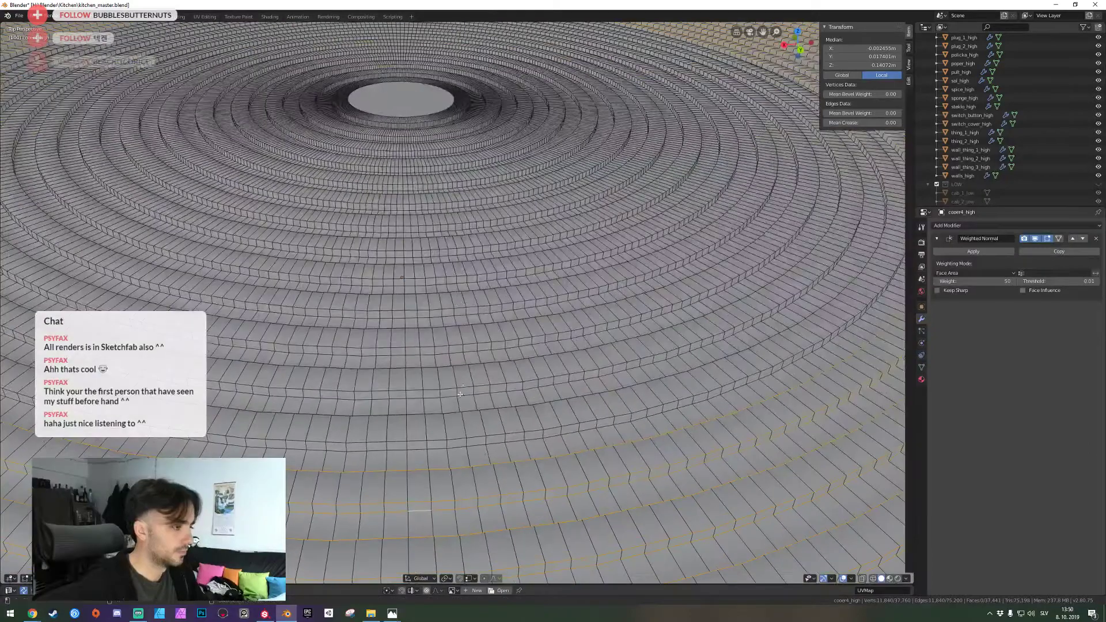
left_click(416, 450, "alt+shift")
left_click(416, 441, "alt+shift")
left_click(415, 416, "alt+shift")
left_click(414, 397, "alt+shift")
left_click(413, 391, "alt+shift")
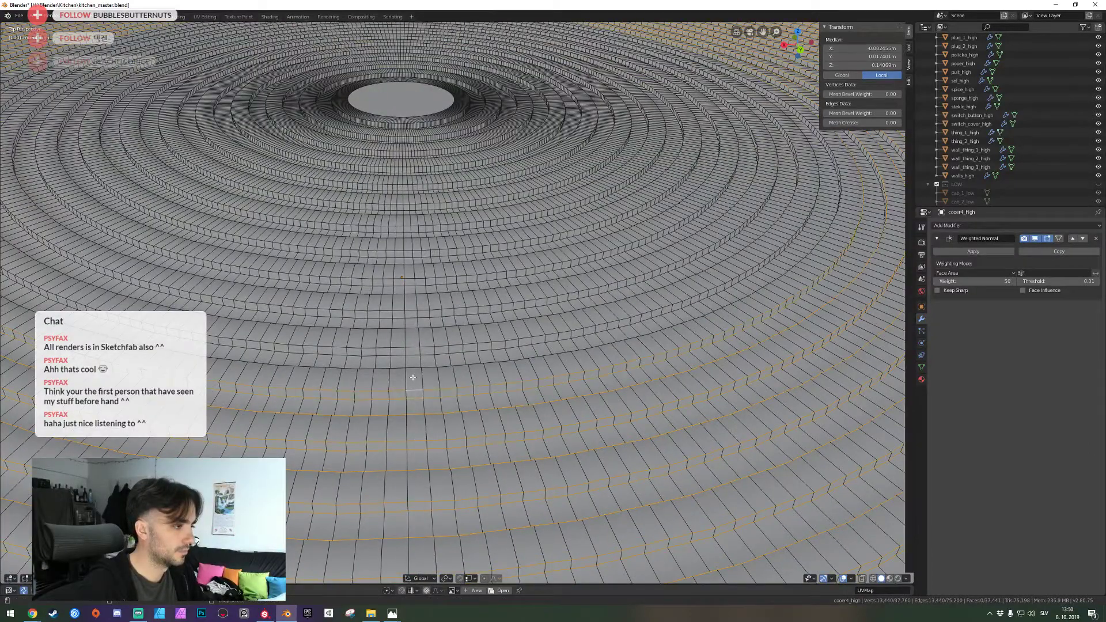
left_click(412, 375, "alt+shift")
left_click(413, 358, "alt+shift")
left_click(413, 367, "alt+shift")
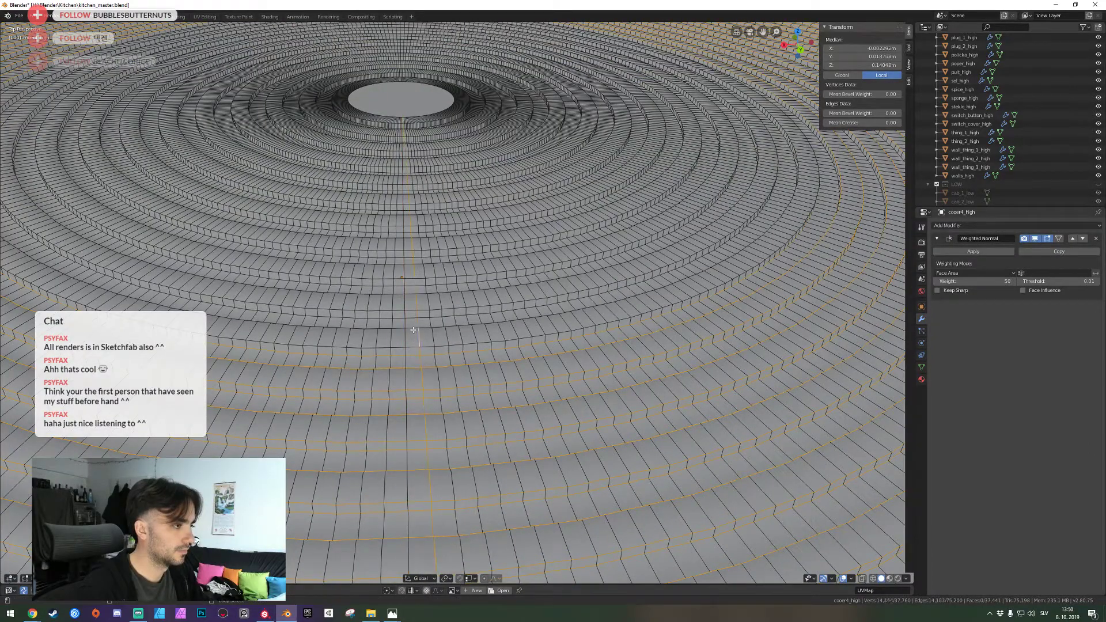
left_click(409, 330, "alt+shift")
left_click(412, 317, "alt+shift")
left_click(412, 314, "alt+shift")
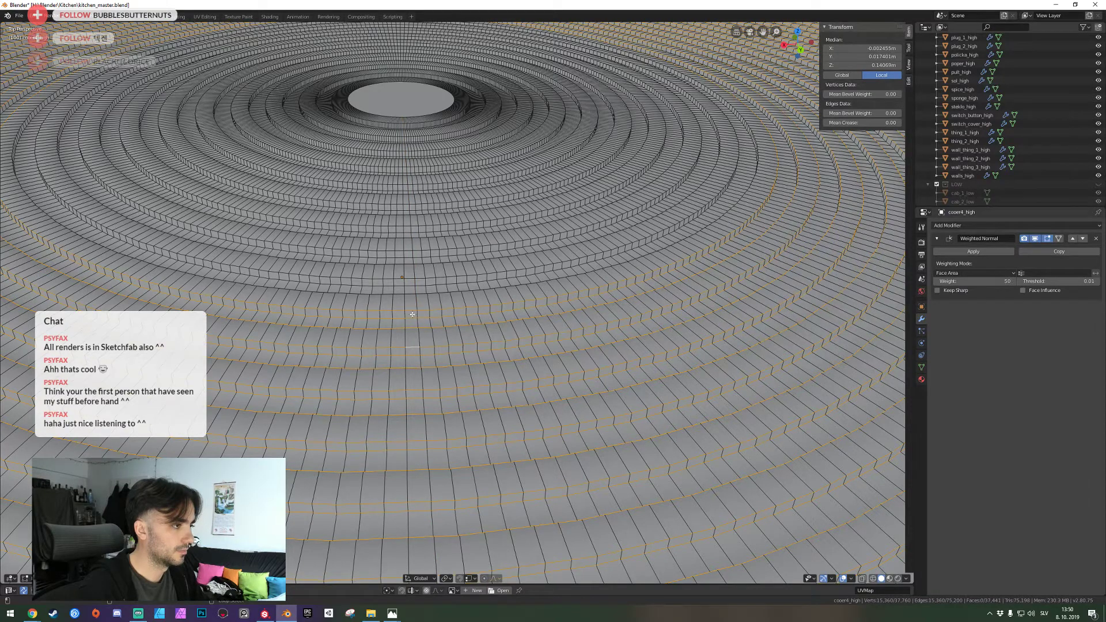
left_click(409, 290, "alt+shift")
left_click(409, 281, "alt+shift")
left_click(409, 272, "alt+shift")
left_click(409, 262, "alt+shift")
left_click(409, 252, "alt+shift")
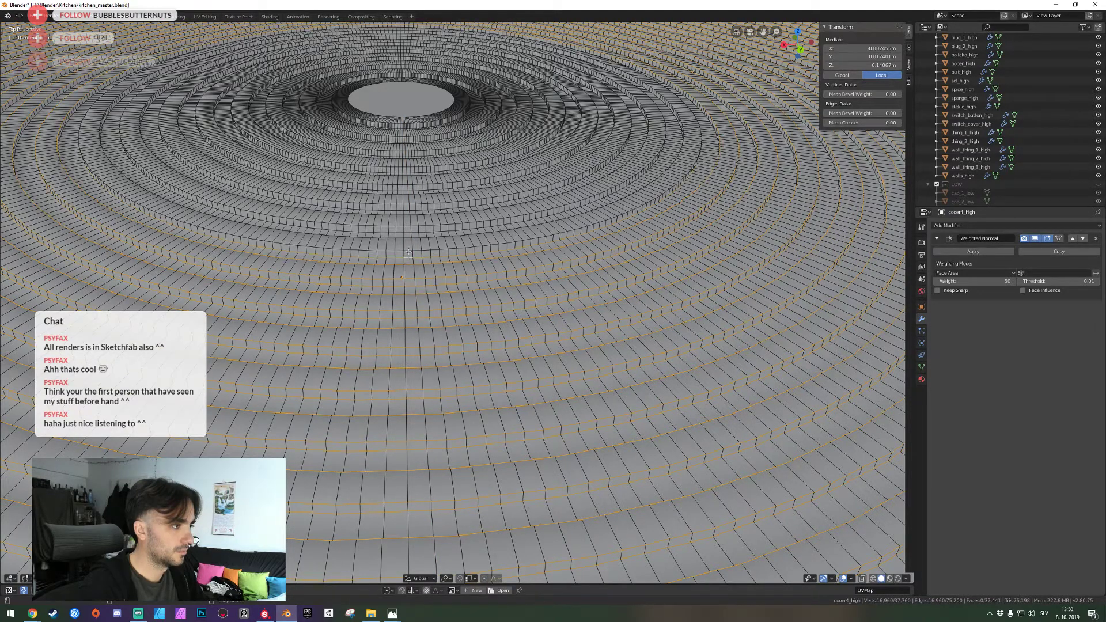
left_click(409, 242, "alt+shift")
left_click(408, 238, "alt+shift")
left_click(408, 232, "alt+shift")
left_click(408, 225, "alt+shift")
left_click(408, 216, "alt+shift")
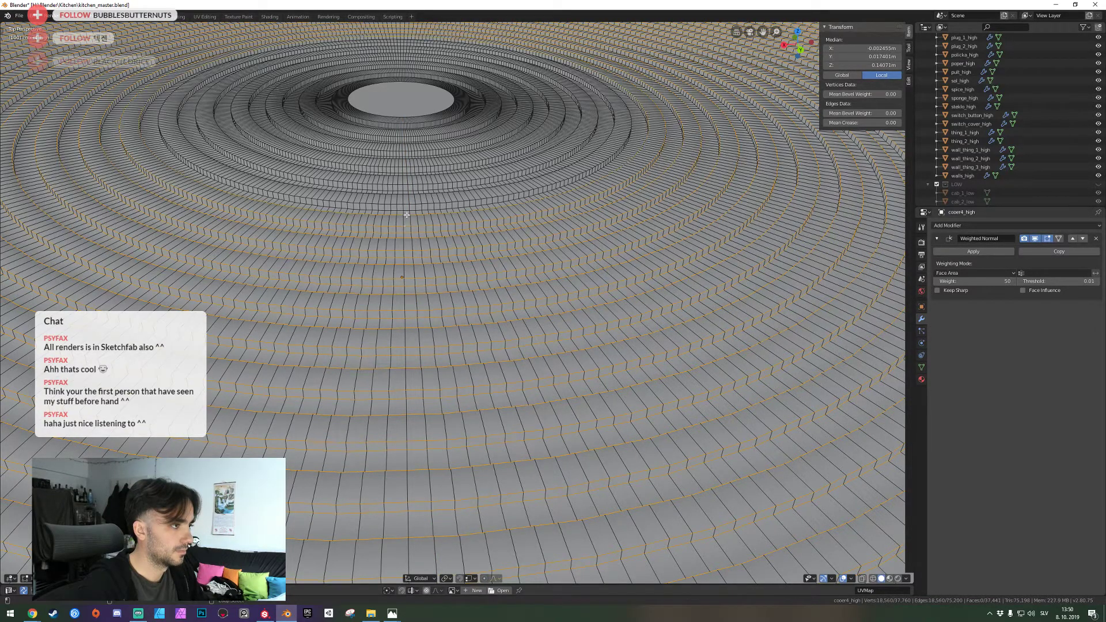
Add the visible edge loops of the innermost grooves to the selection, ending at the groove beside the centre circle
key("shift+grave")
key("w")
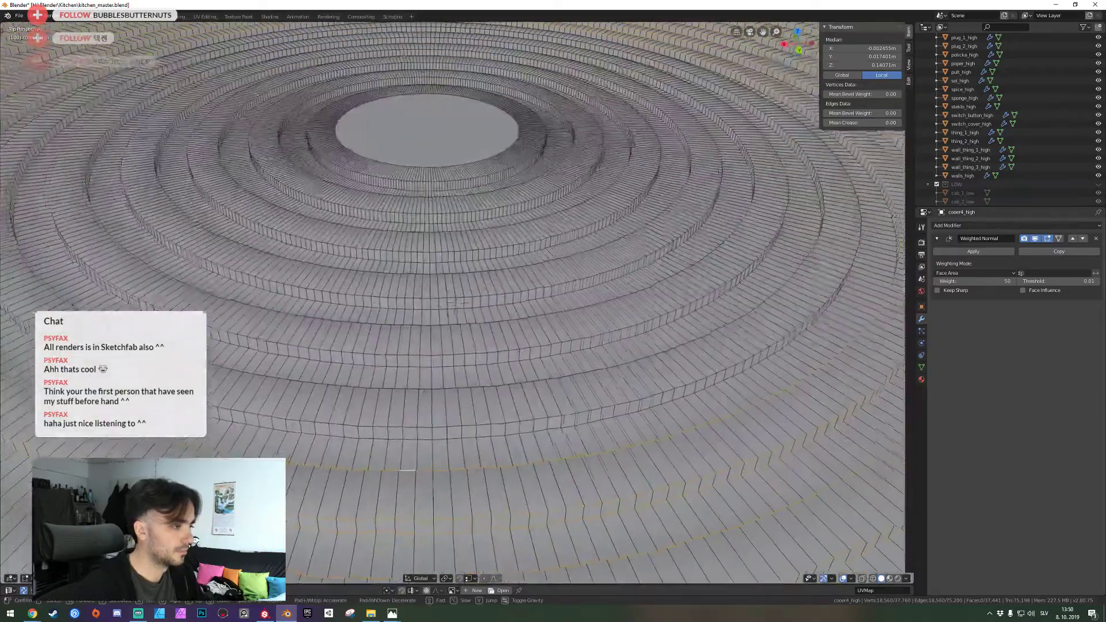
left_click(449, 436)
left_click(450, 443, "alt+shift")
left_click(449, 430, "alt+shift")
left_click(445, 393, "alt+shift")
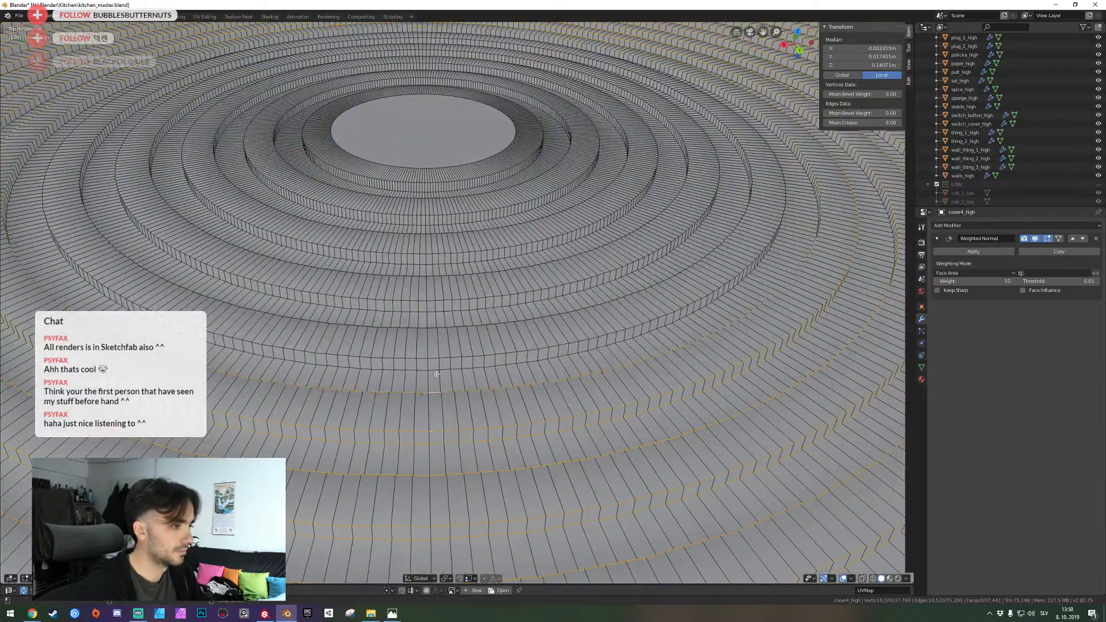
left_click(440, 370, "alt+shift")
left_click(436, 357, "alt+shift")
left_click(439, 365, "alt+shift")
left_click(434, 370, "alt+shift")
left_click(429, 346, "alt+shift")
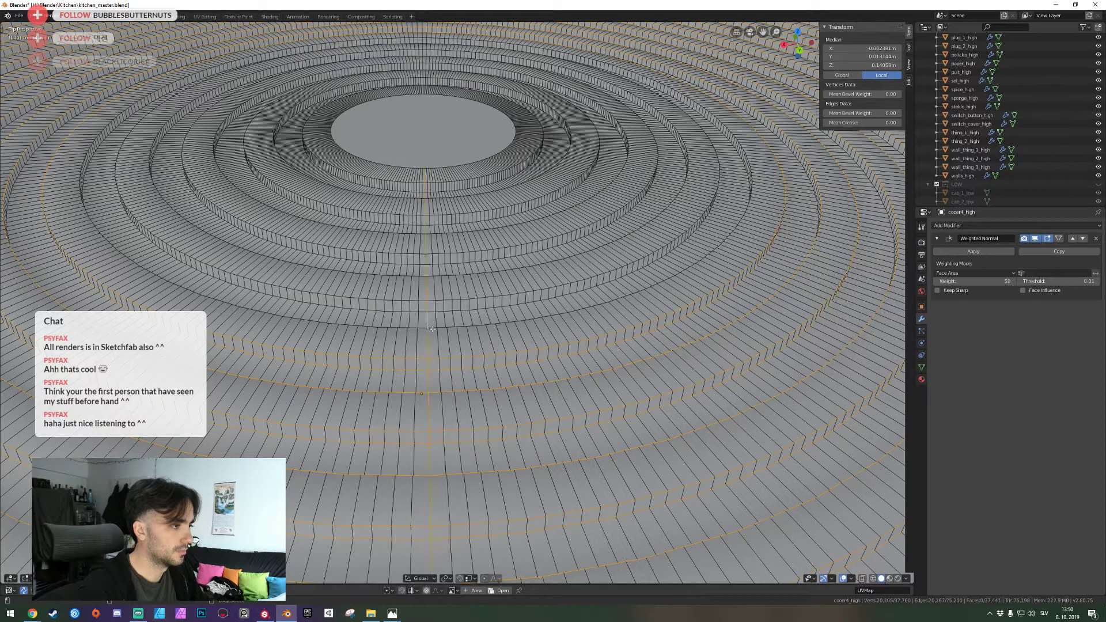
left_click(431, 329, "alt+shift")
left_click(430, 311, "alt+shift")
left_click(430, 291, "alt+shift")
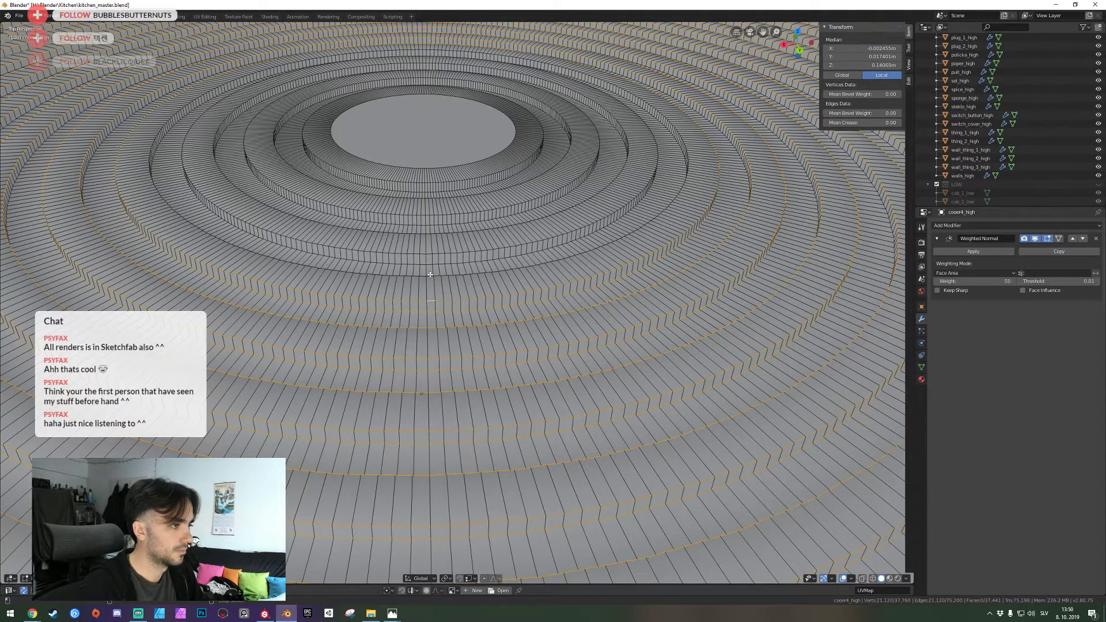
left_click(430, 275, "alt+shift")
left_click(429, 262, "alt+shift")
left_click(428, 256, "alt+shift")
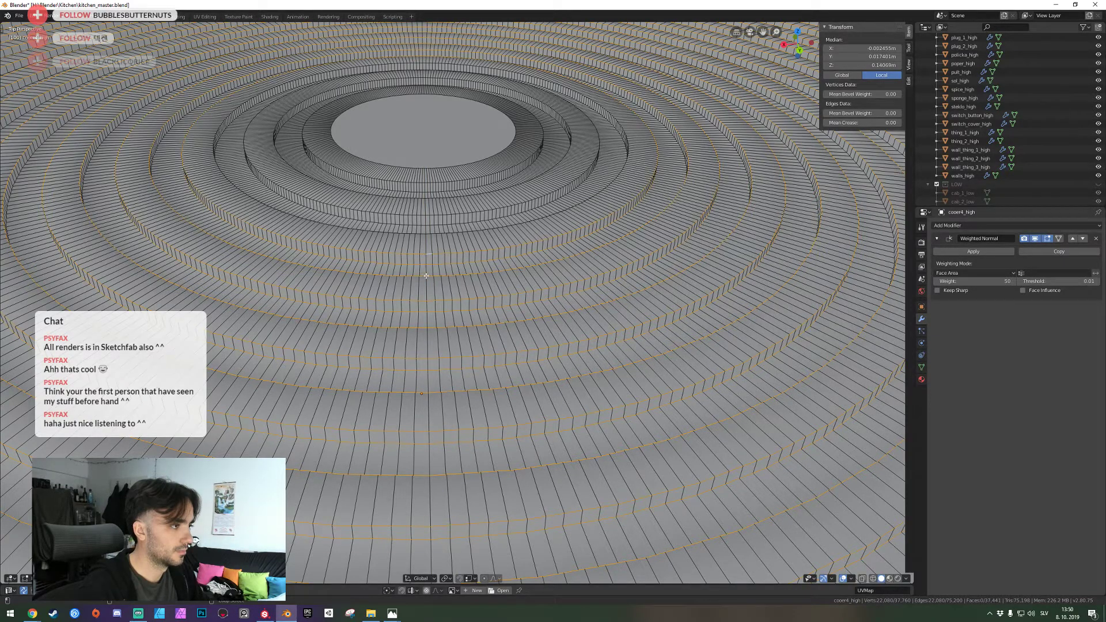
left_click(428, 232, "alt+shift")
left_click(428, 216, "alt+shift")
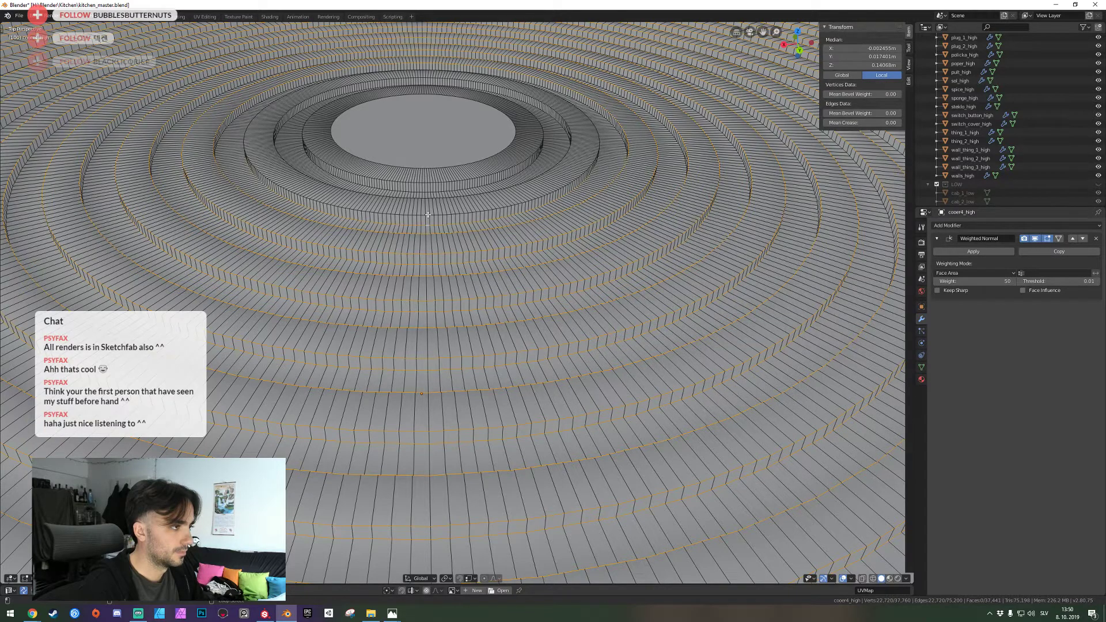
left_click(428, 202, "alt+shift")
left_click(426, 198, "alt+shift")
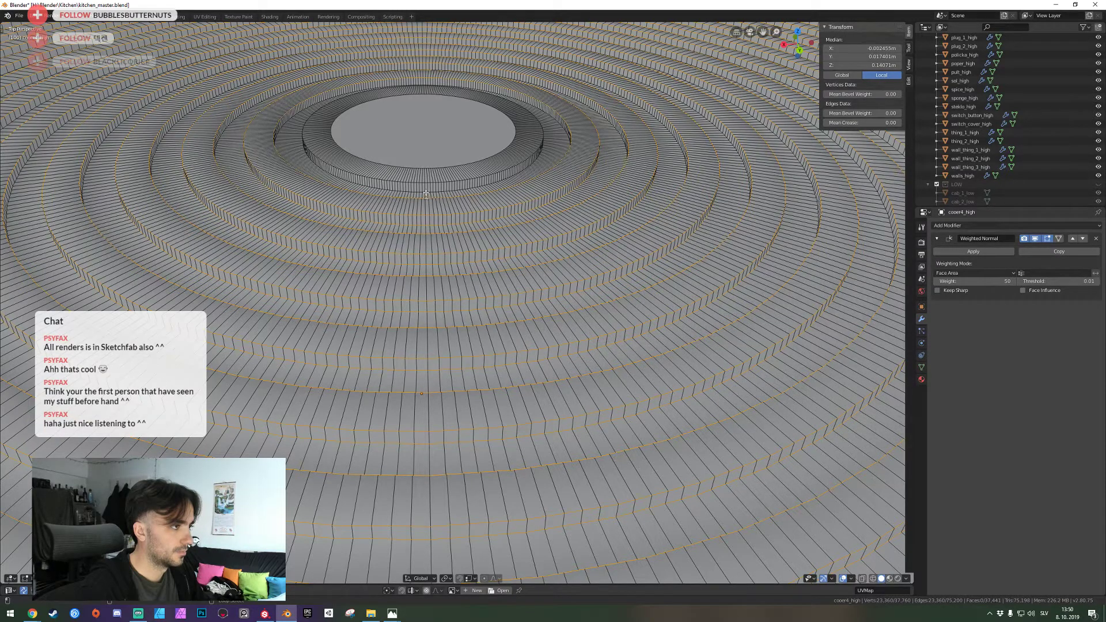
left_click(428, 187, "alt+shift")
right_click(427, 167, "alt+shift")
right_click(427, 168, "alt+shift")
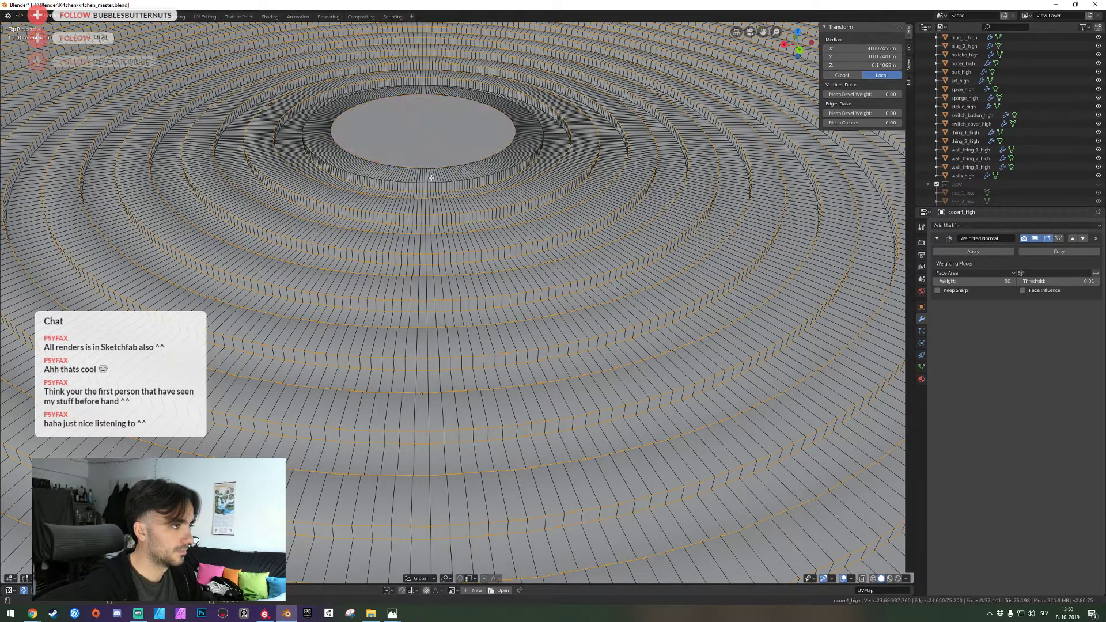
left_click(432, 183, "alt+shift")
Add the still unselected edge loops of the grooves nearest the centre circle, working outward on the disc's far side
key("shift+grave")
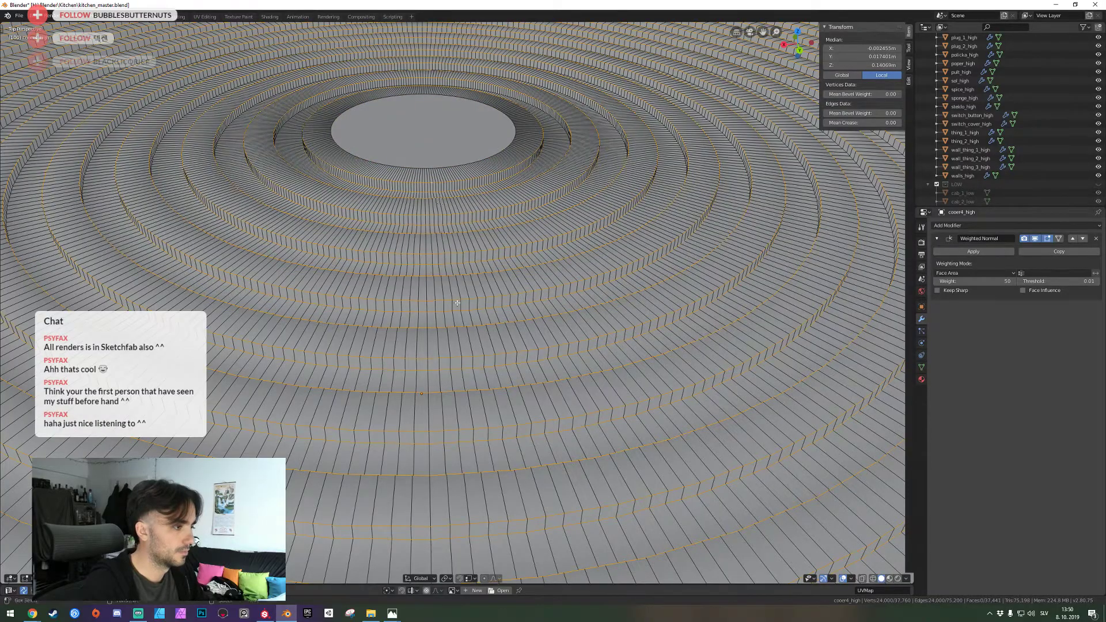
key("w")
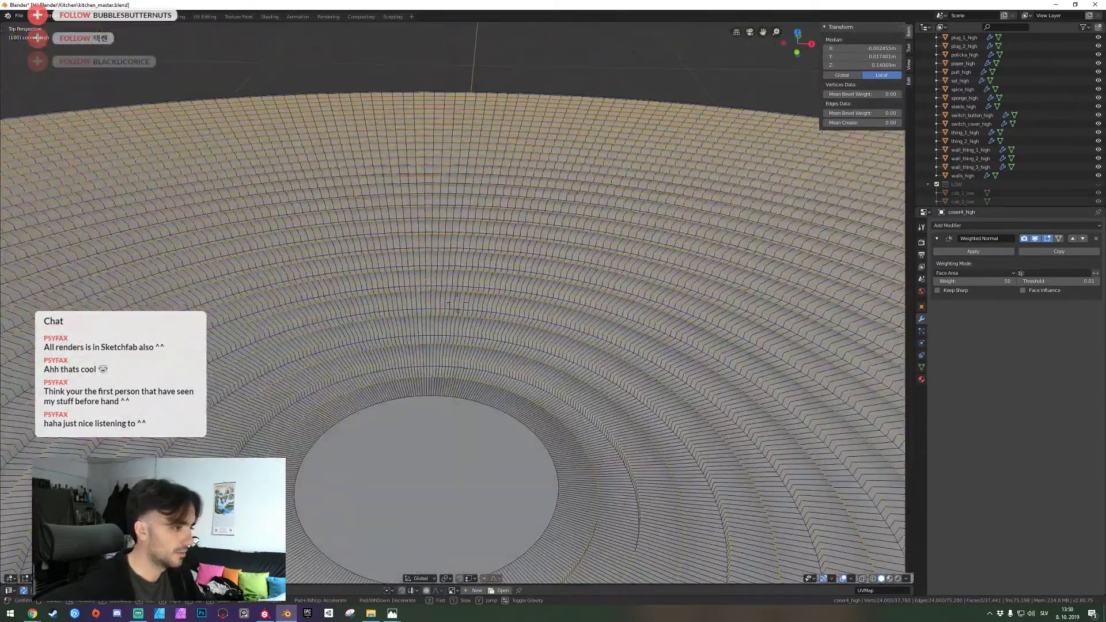
left_click(447, 376)
scroll(457, 285, "up", 2)
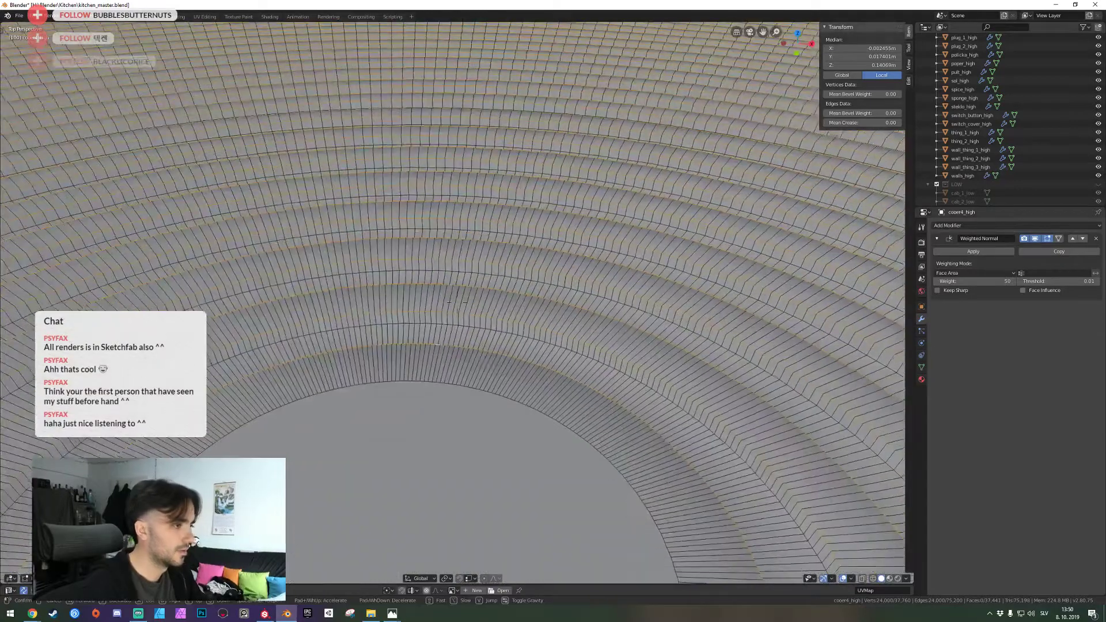
left_click(457, 285, "alt+shift")
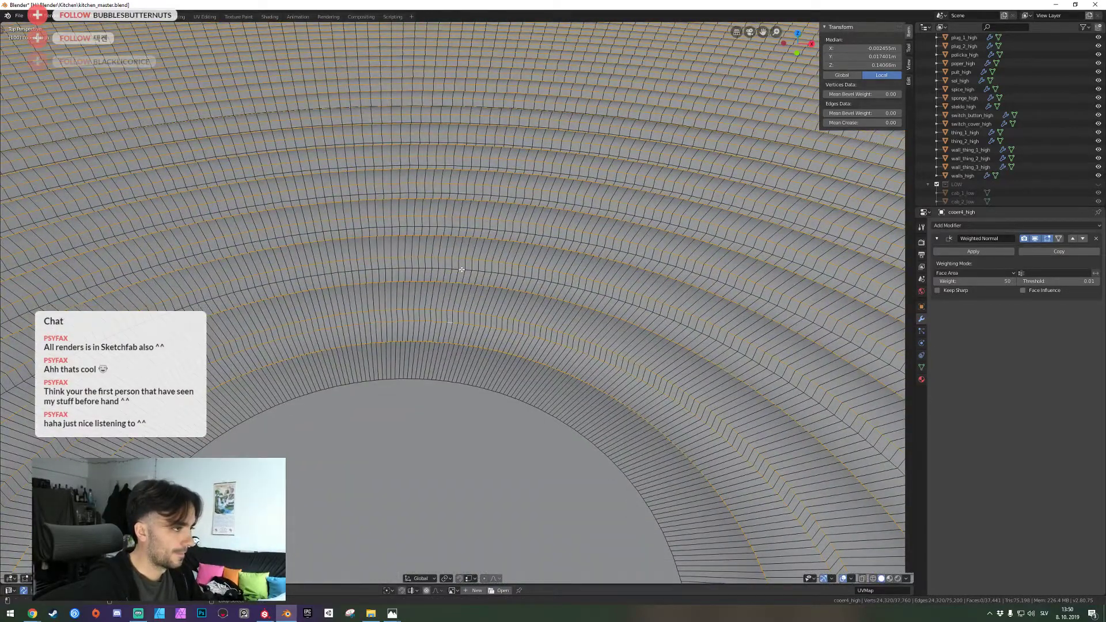
left_click(460, 272, "alt+shift")
left_click(470, 231, "alt+shift")
left_click(481, 184, "alt+shift")
left_click(486, 165, "alt+shift")
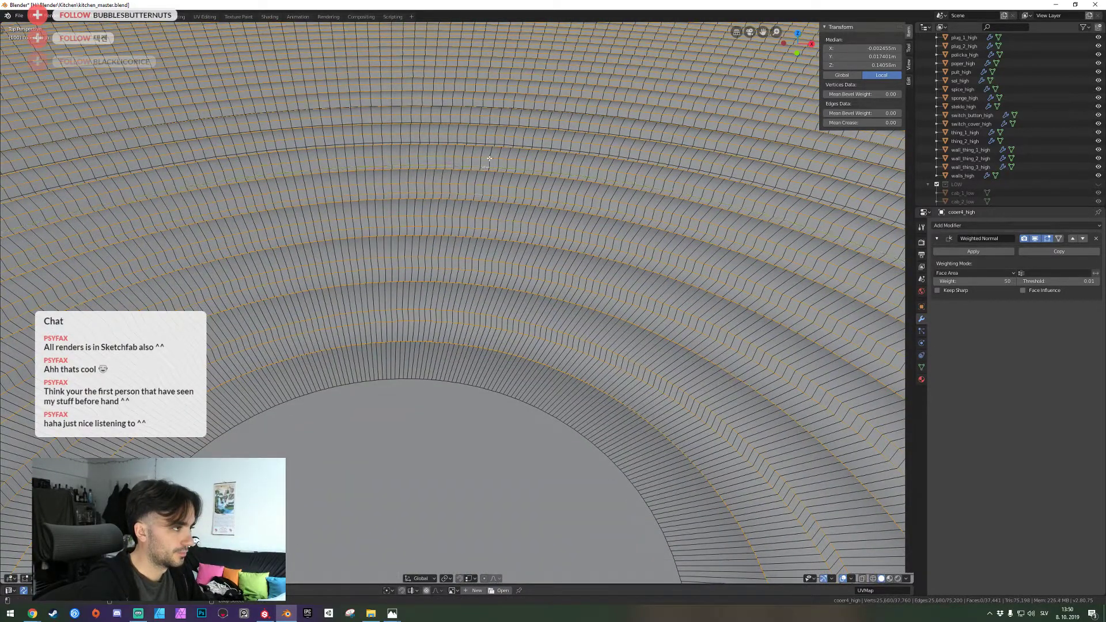
left_click(490, 143, "alt+shift")
left_click(496, 124, "alt+shift")
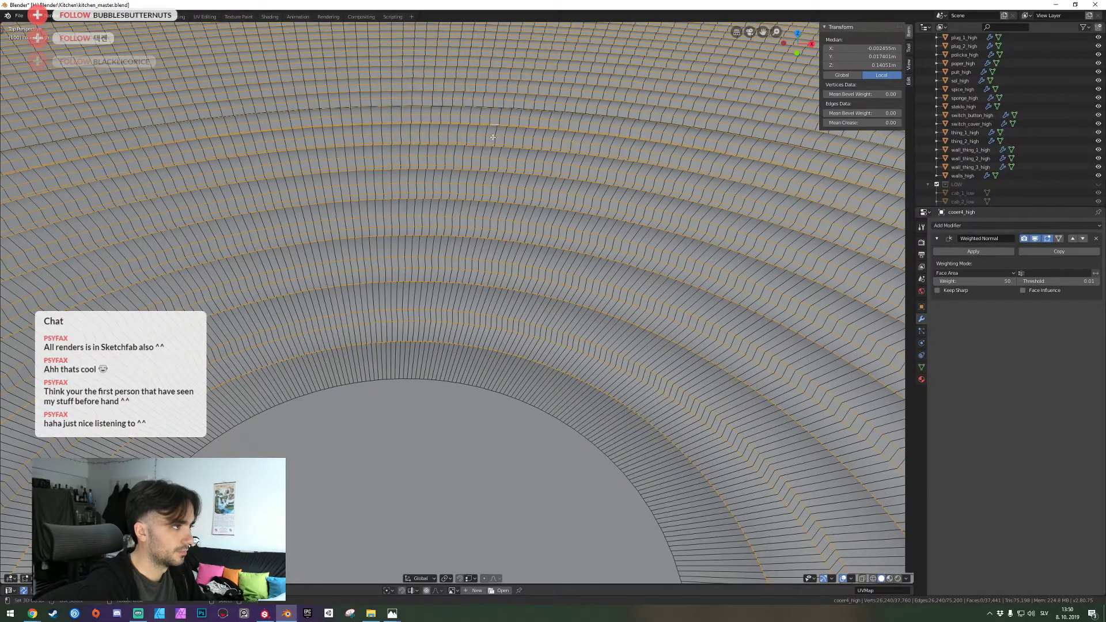
Add the remaining unselected edge loops of the middle grooves on the disc's far side, continuing outward
key("shift+grave")
key("s")
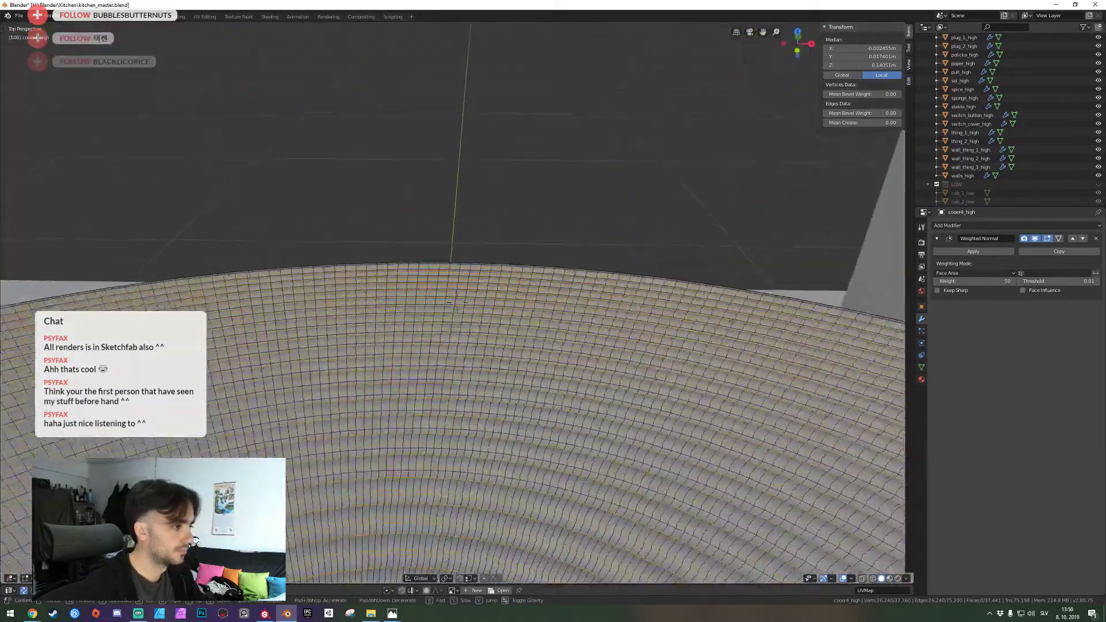
key("w")
left_click(443, 336)
left_click(440, 337, "alt+shift")
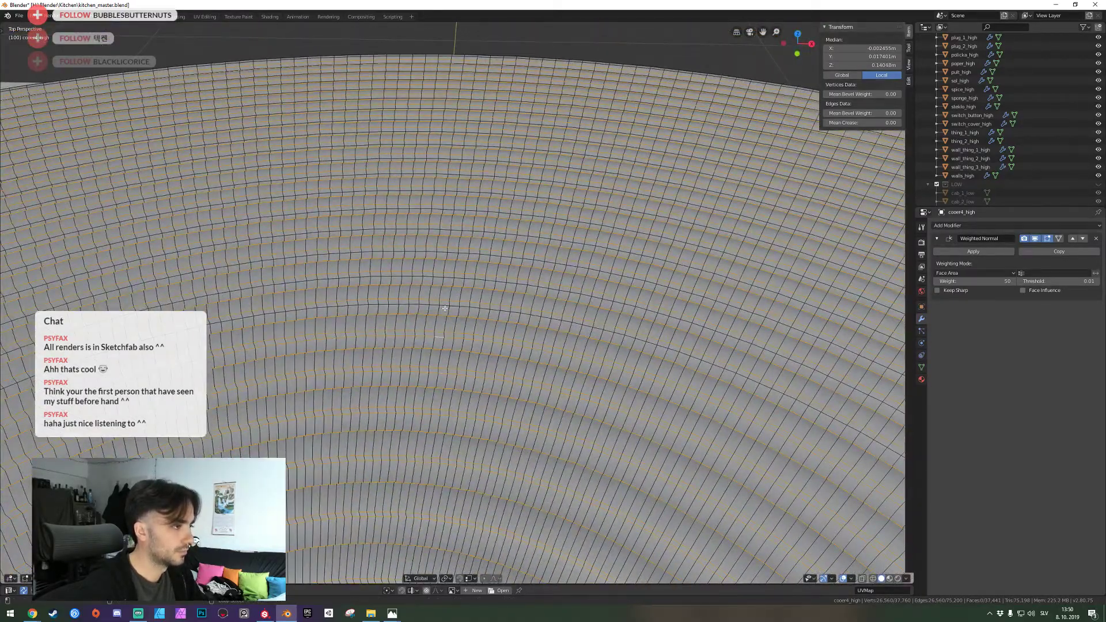
left_click(445, 306, "alt+shift")
left_click(449, 278, "alt+shift")
left_click(454, 249, "alt+shift")
left_click(455, 231, "alt+shift")
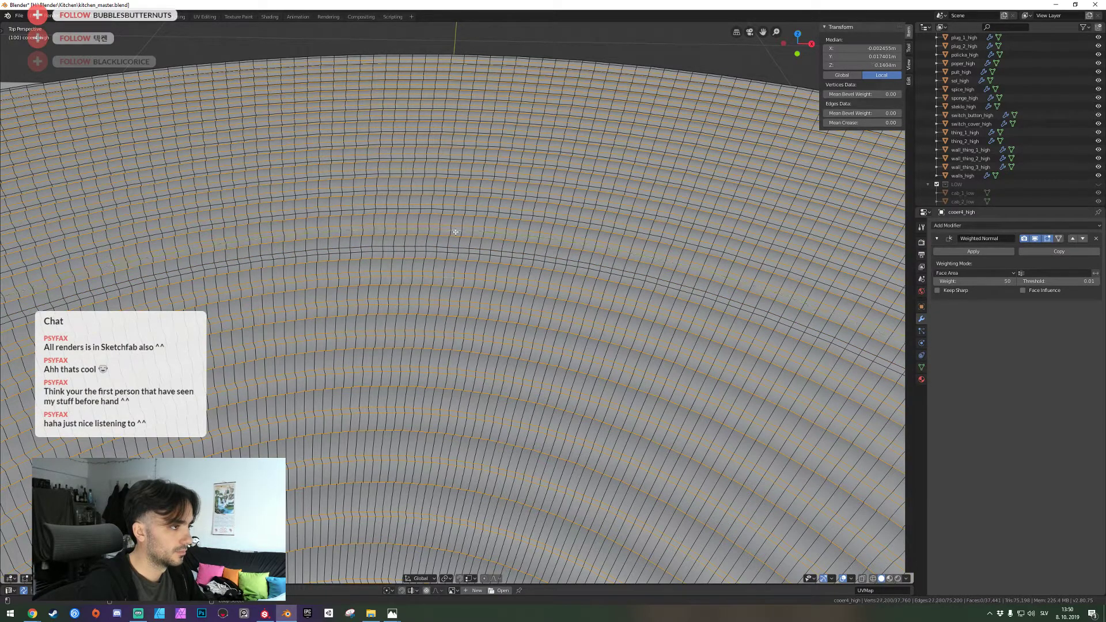
left_click(453, 246, "alt+shift")
left_click(453, 252, "alt+shift")
left_click(458, 201, "alt+shift")
left_click(460, 192, "alt+shift")
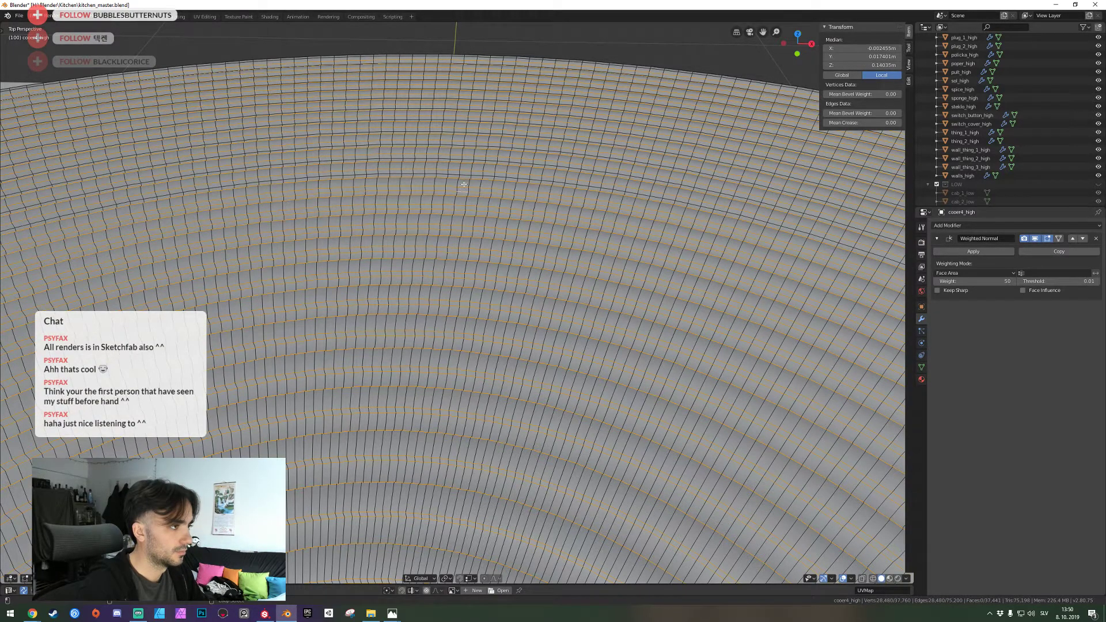
left_click(466, 175, "alt+shift")
left_click(468, 155, "alt+shift")
left_click(468, 160, "alt+shift")
left_click(469, 154, "alt+shift")
left_click(470, 152, "alt+shift")
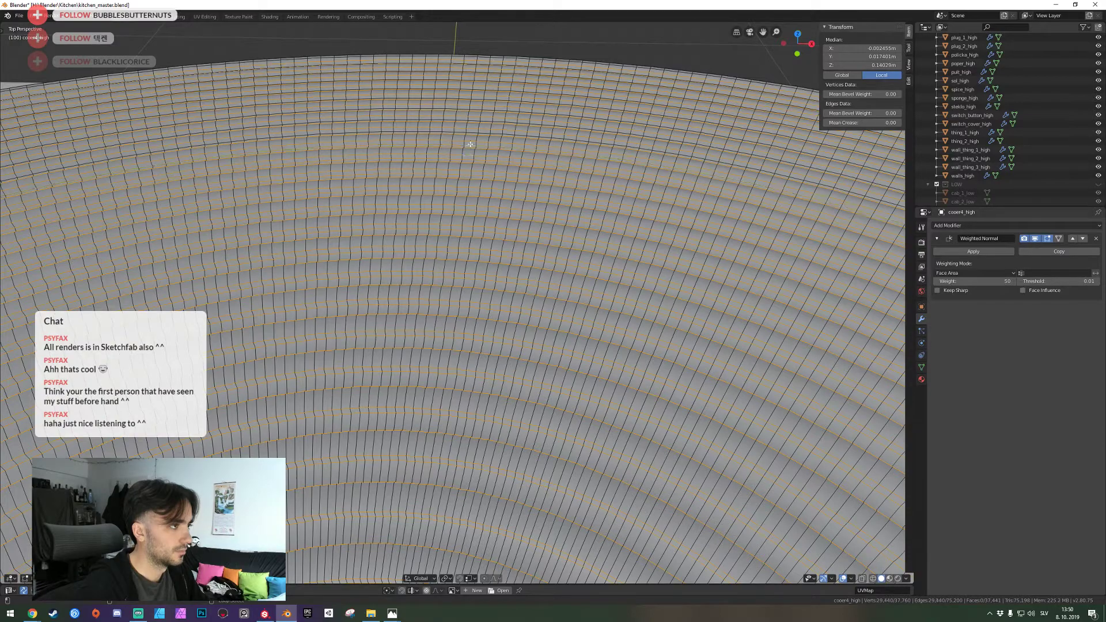
left_click(471, 136, "alt+shift")
left_click(475, 120, "alt+shift")
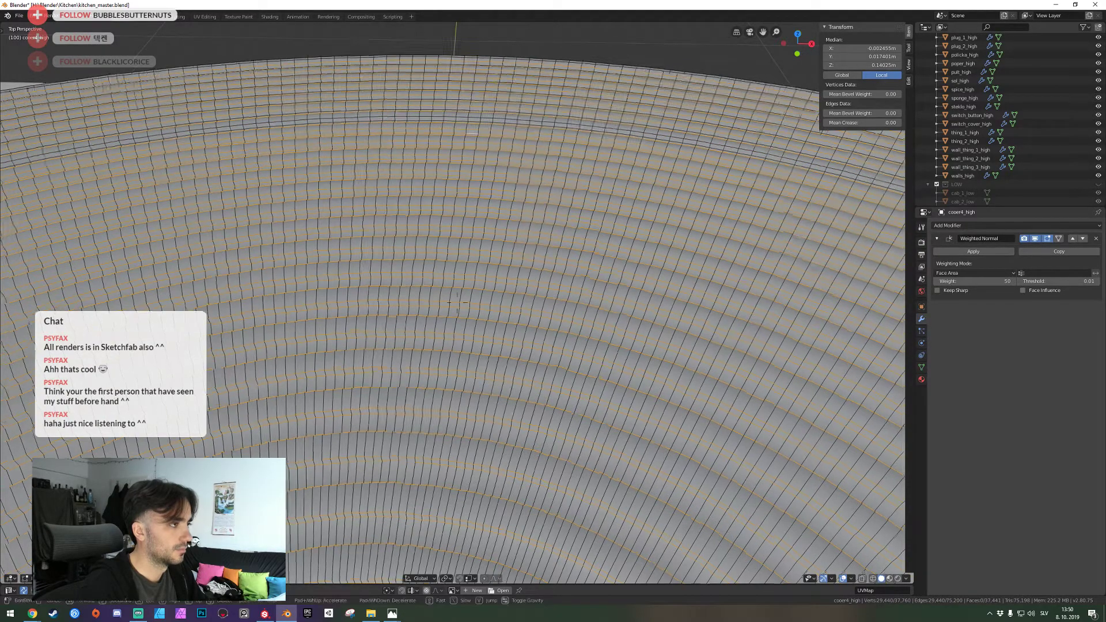
Add the still unselected edge loops of the outermost grooves on the disc's far side, working outward to the rim
scroll(457, 303, "down", 6)
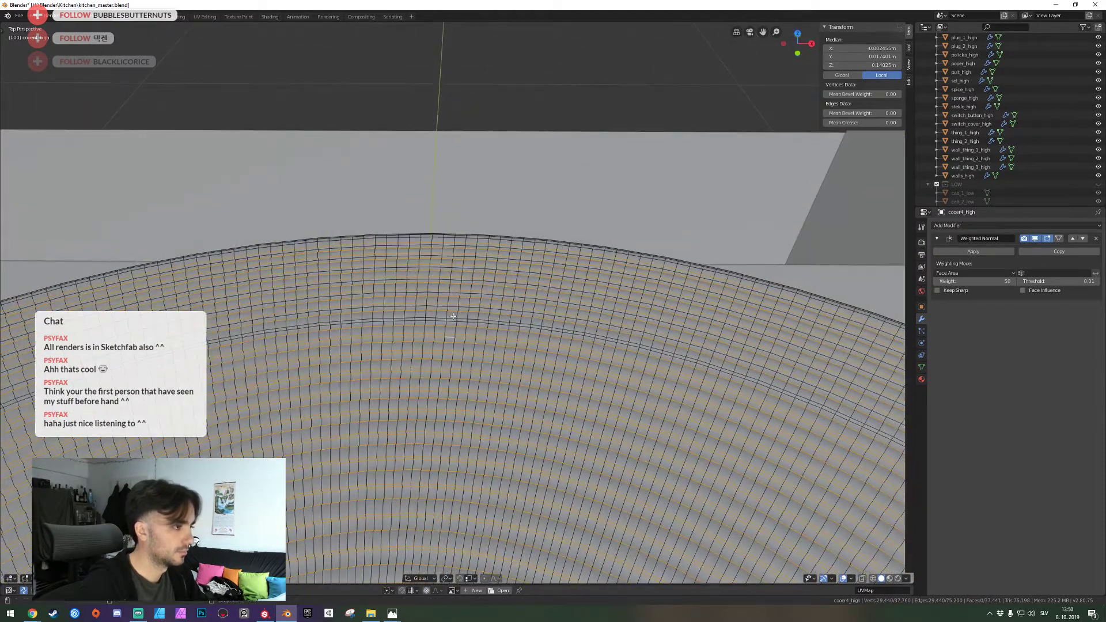
scroll(457, 302, "up", 6)
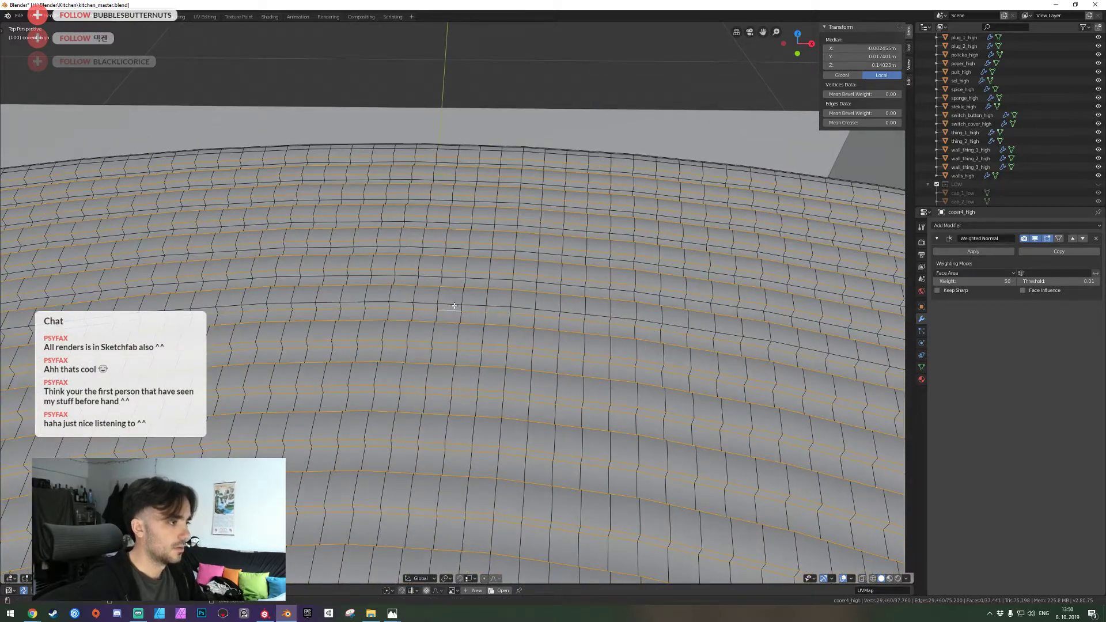
left_click(457, 249, "alt+shift")
left_click(457, 253, "alt+shift")
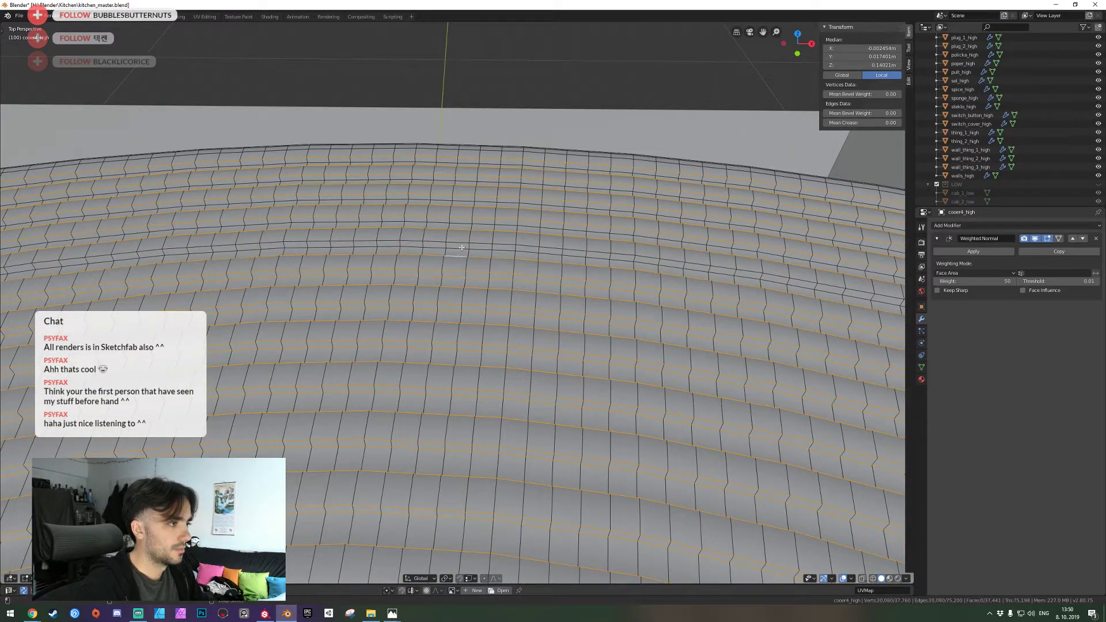
left_click(457, 241, "alt+shift")
left_click(457, 237, "alt+shift")
left_click(458, 221, "alt+shift")
left_click(465, 195, "alt+shift")
left_click(465, 183, "alt+shift")
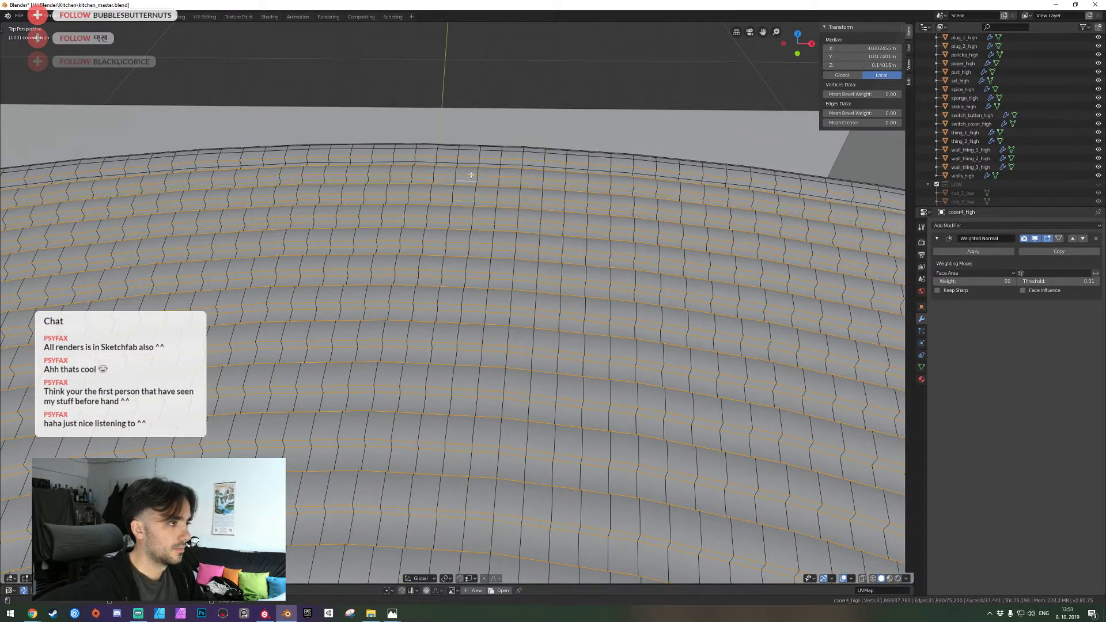
left_click(465, 169, "alt+shift")
key("shift+grave")
key("s")
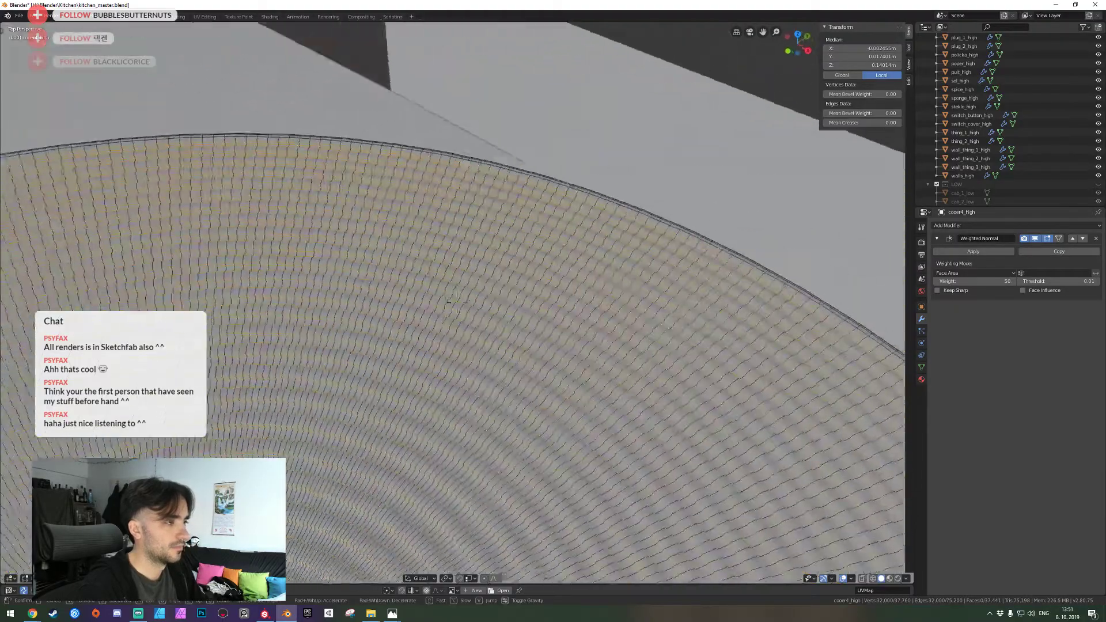
key("w")
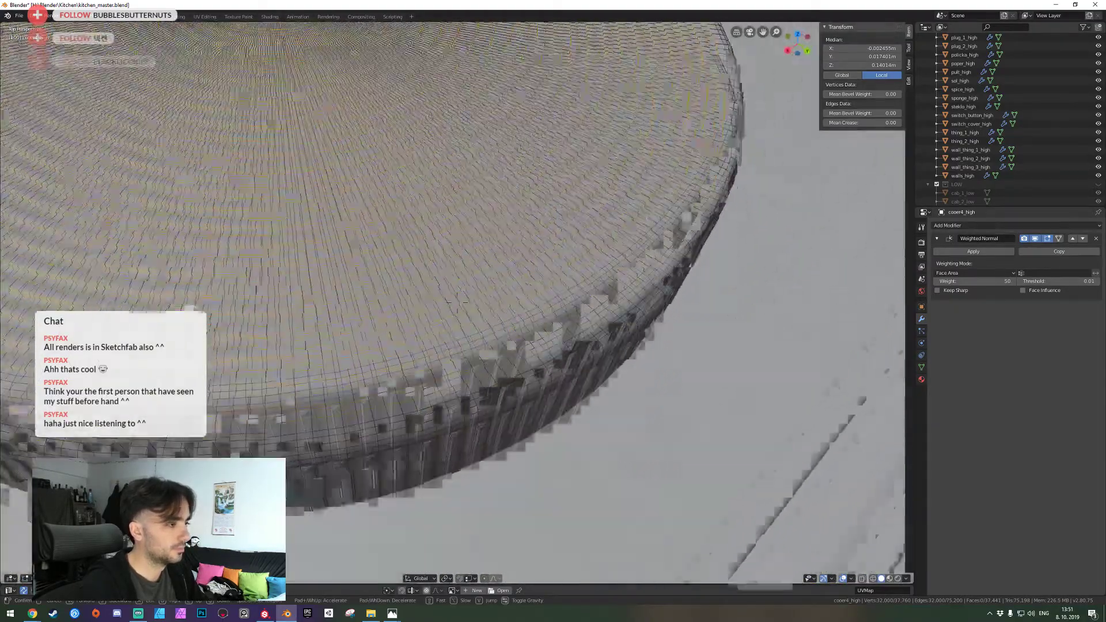
left_click(527, 343)
key("ctrl+b")
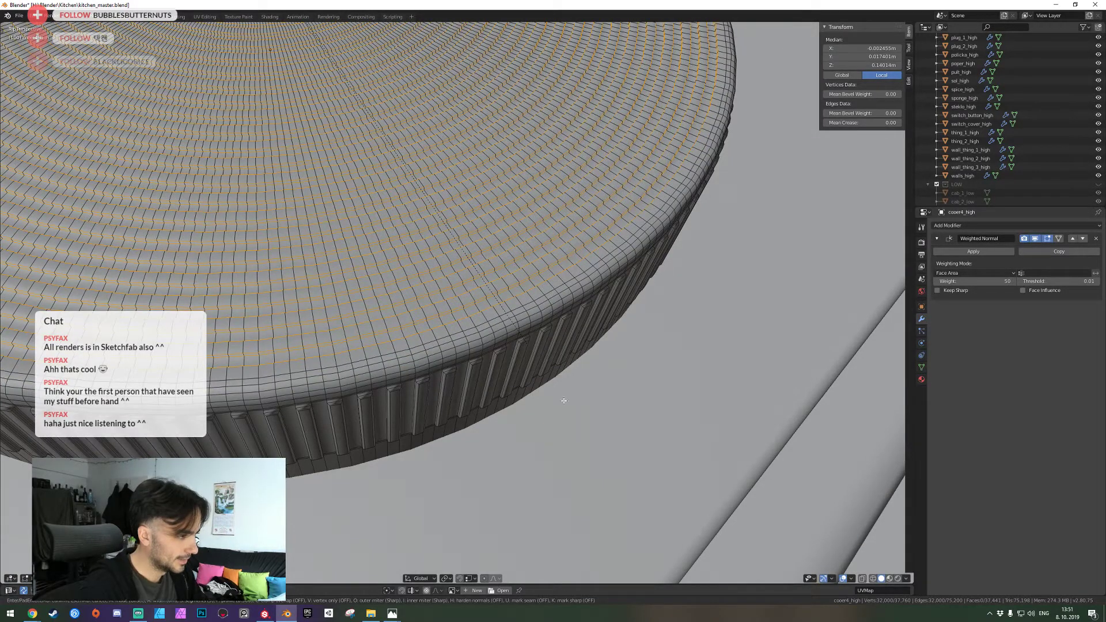
scroll(562, 399, "up", 5)
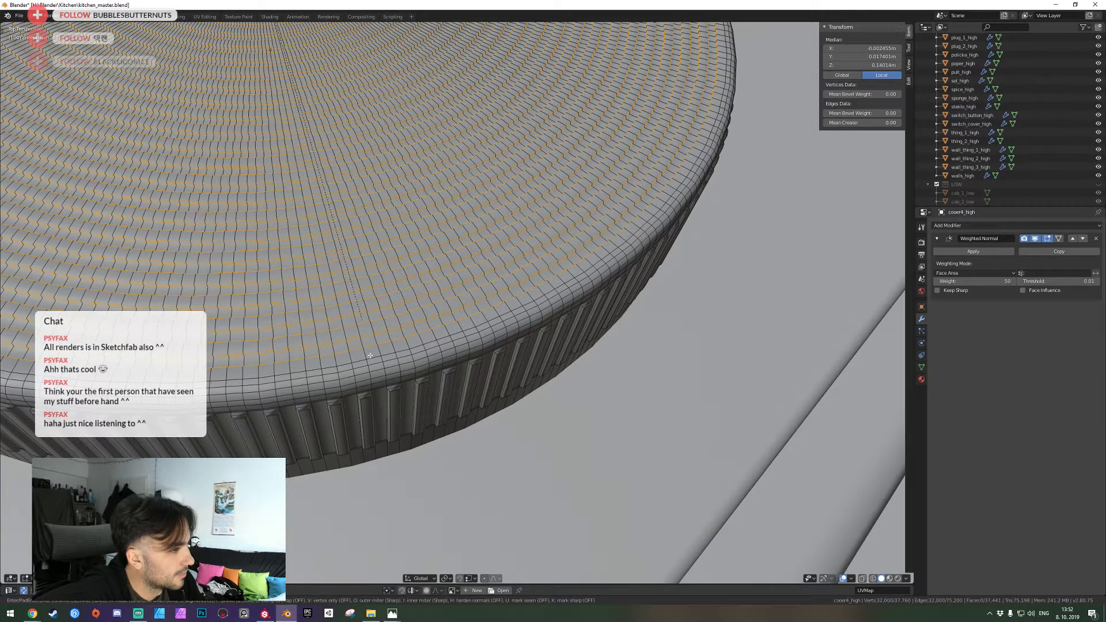
right_click(383, 383)
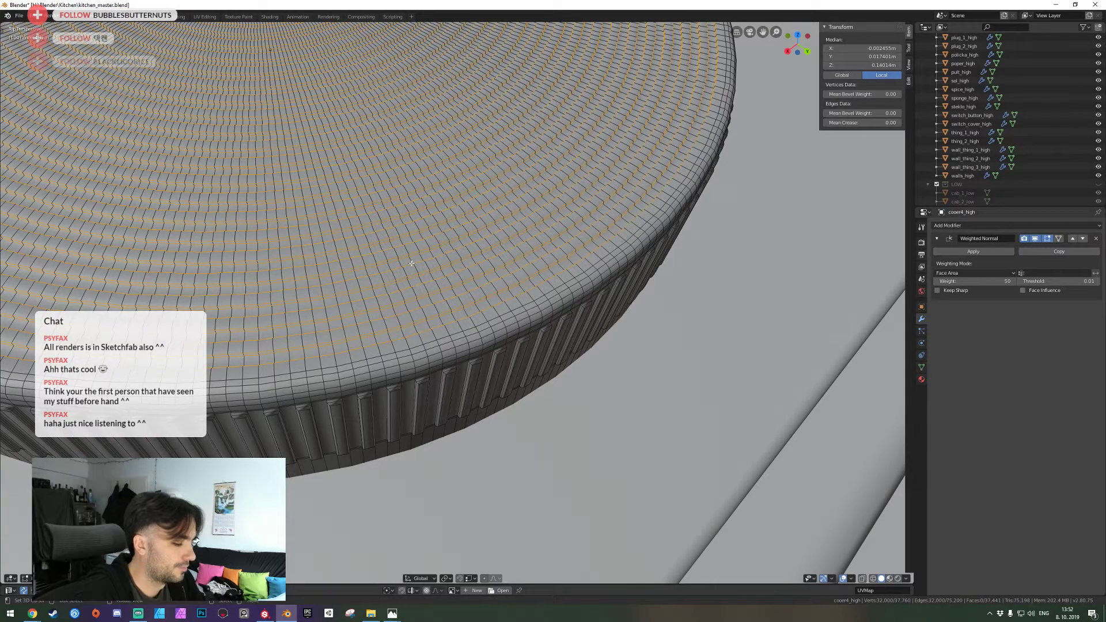
key("ctrl+b")
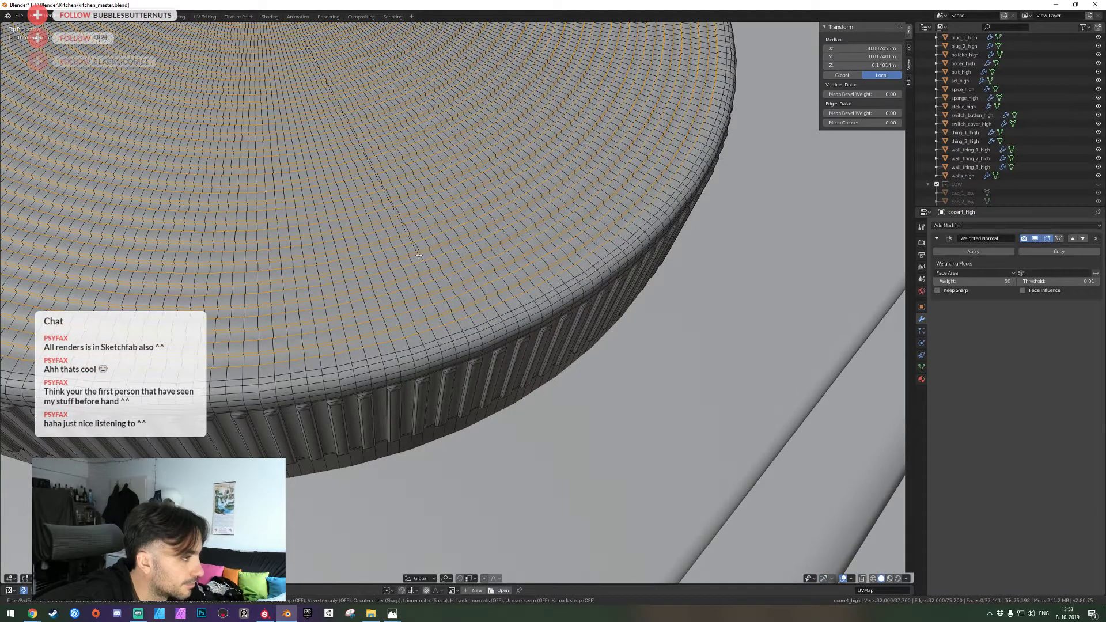
left_click(419, 255)
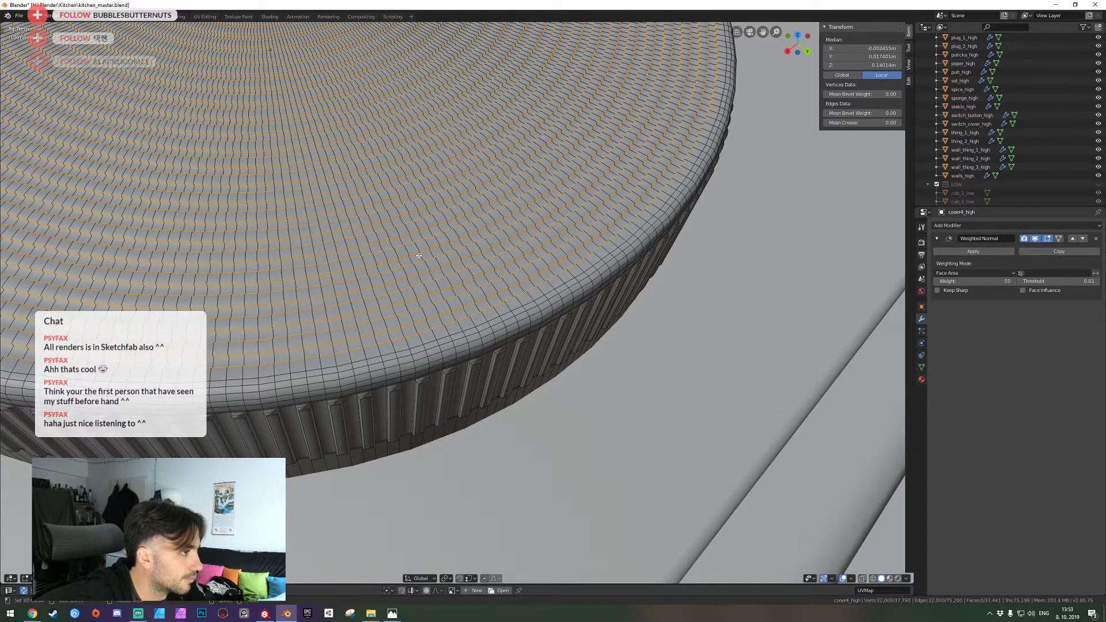
key("ctrl+b")
right_click(447, 237)
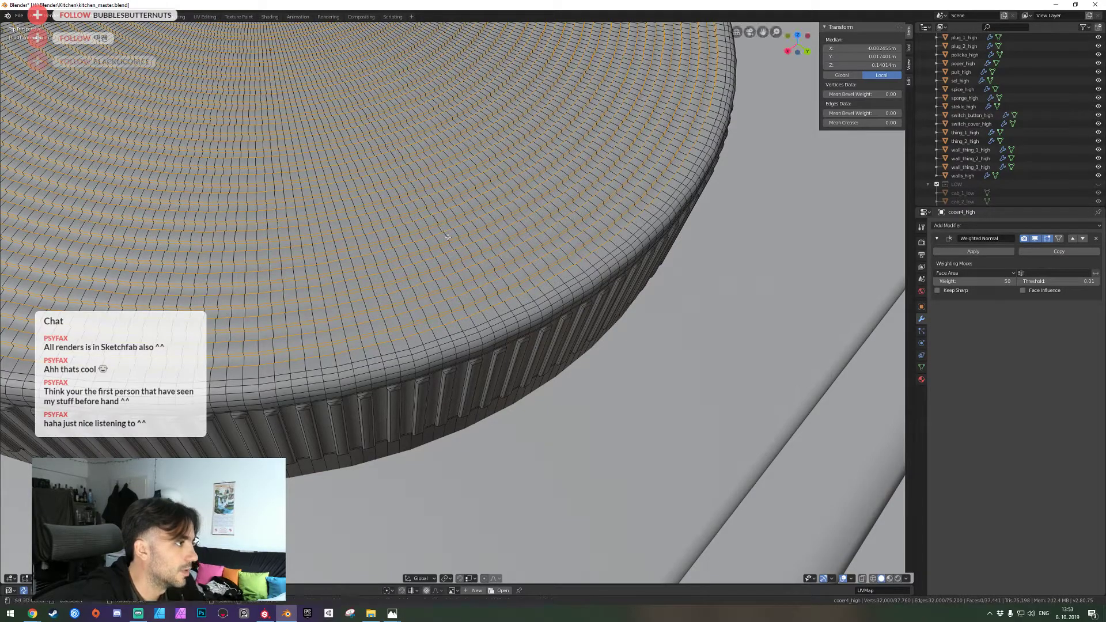
Return the grooved disc to Object Mode, deselect everything in the scene and save kitchen_master.blend
key("KP_Decimal")
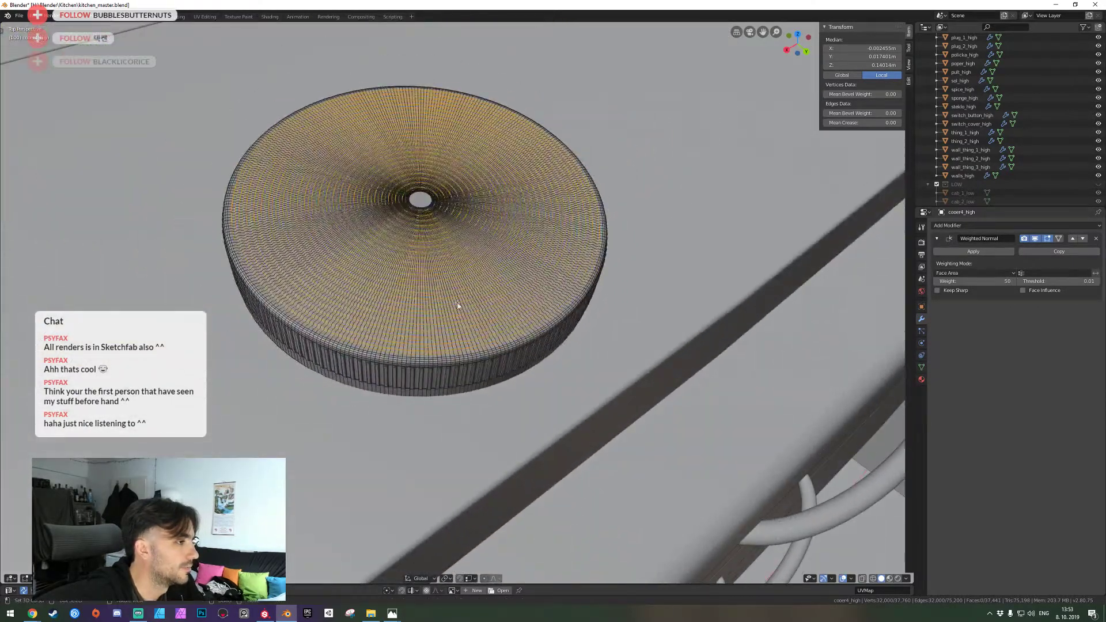
key("Tab")
key("shift+grave")
key("s")
left_click(457, 303)
key("alt+a")
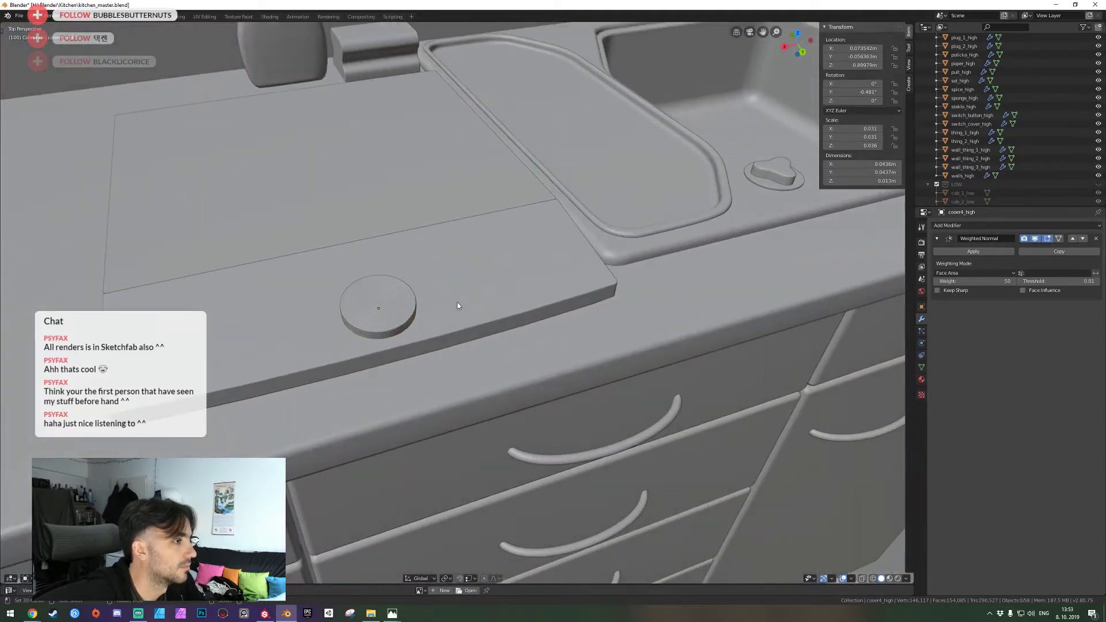
key("ctrl+s")
Collapse the flat centre circle face on the high-poly disc's top into a single point and return to Object Mode
key("KP_Decimal")
key("Tab")
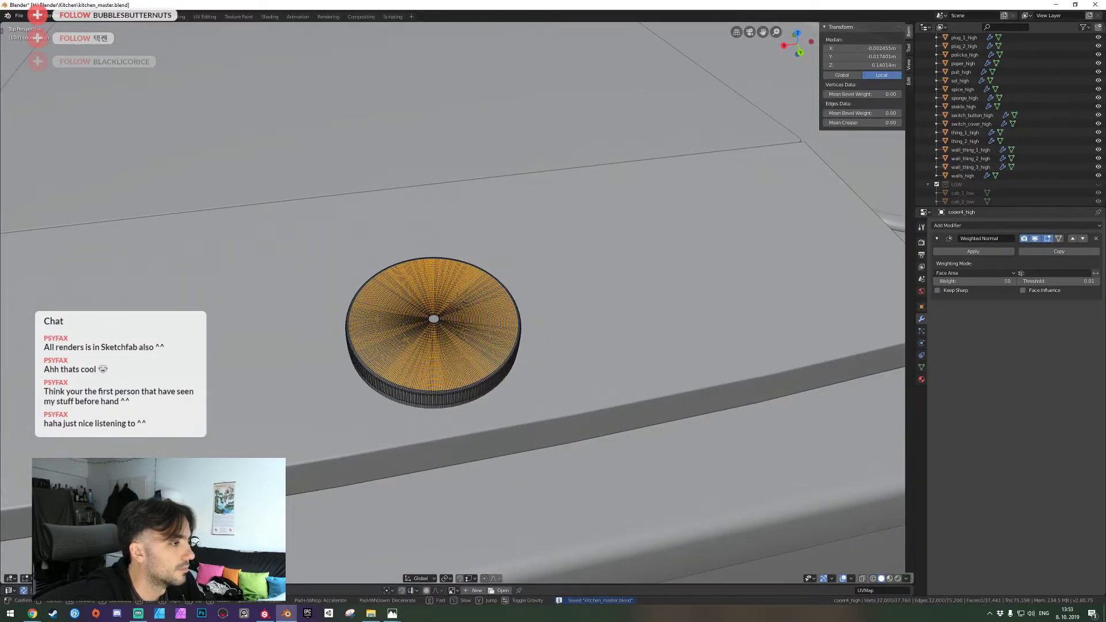
key("shift+grave")
key("w")
left_click(457, 302)
key("alt+a")
key("3")
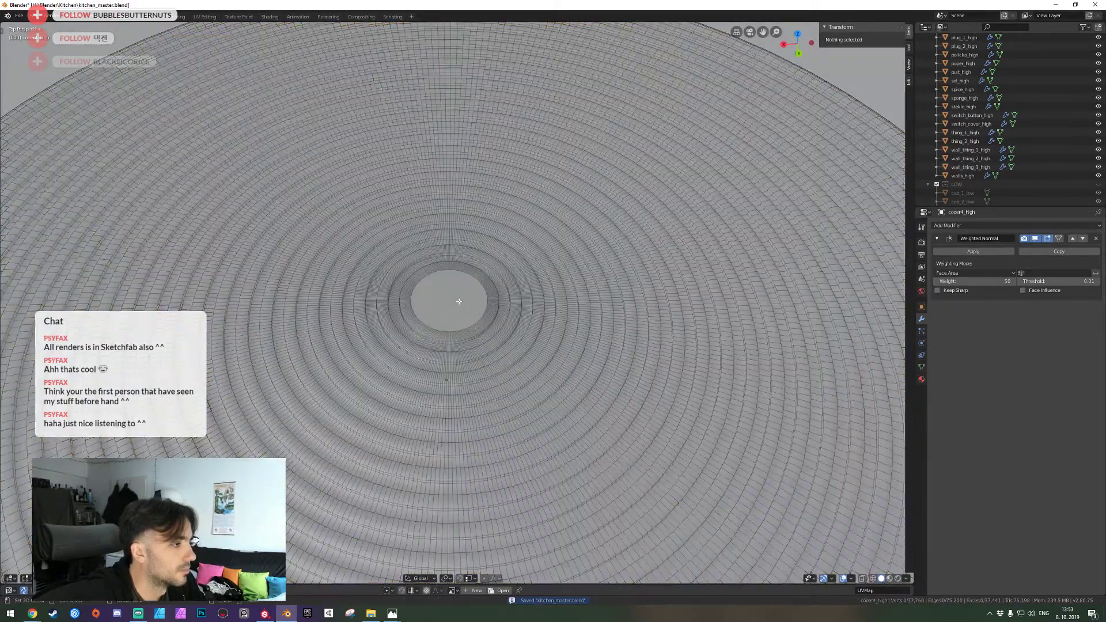
right_click(463, 302)
key("m")
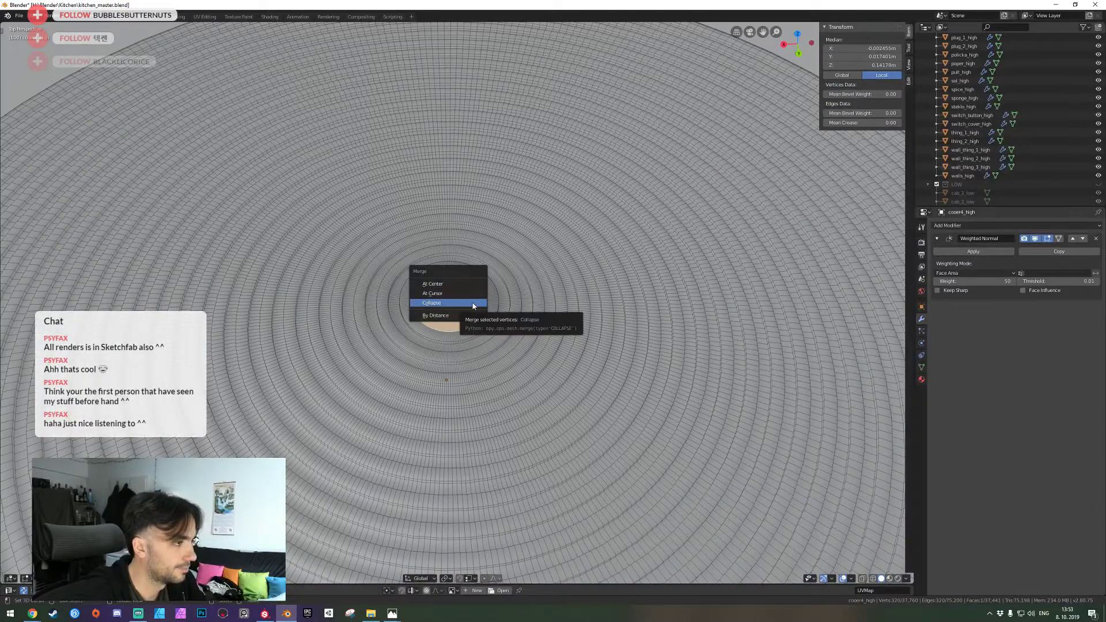
left_click(473, 303)
scroll(469, 305, "down", 5)
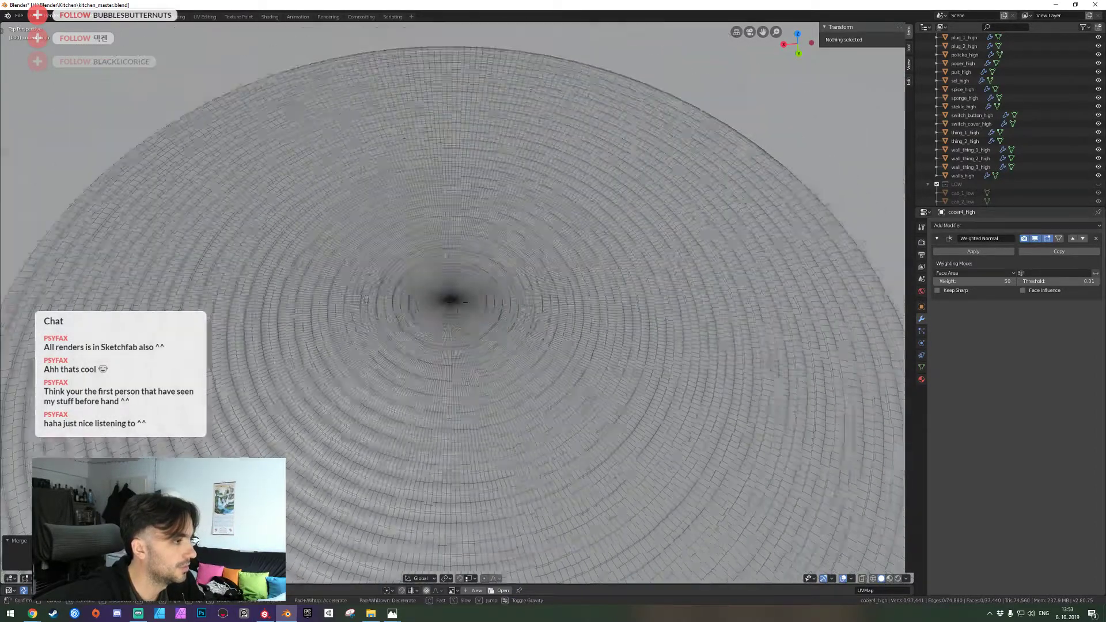
middle_click_drag(469, 304, 458, 306)
key("Tab")
scroll(459, 306, "up", 1)
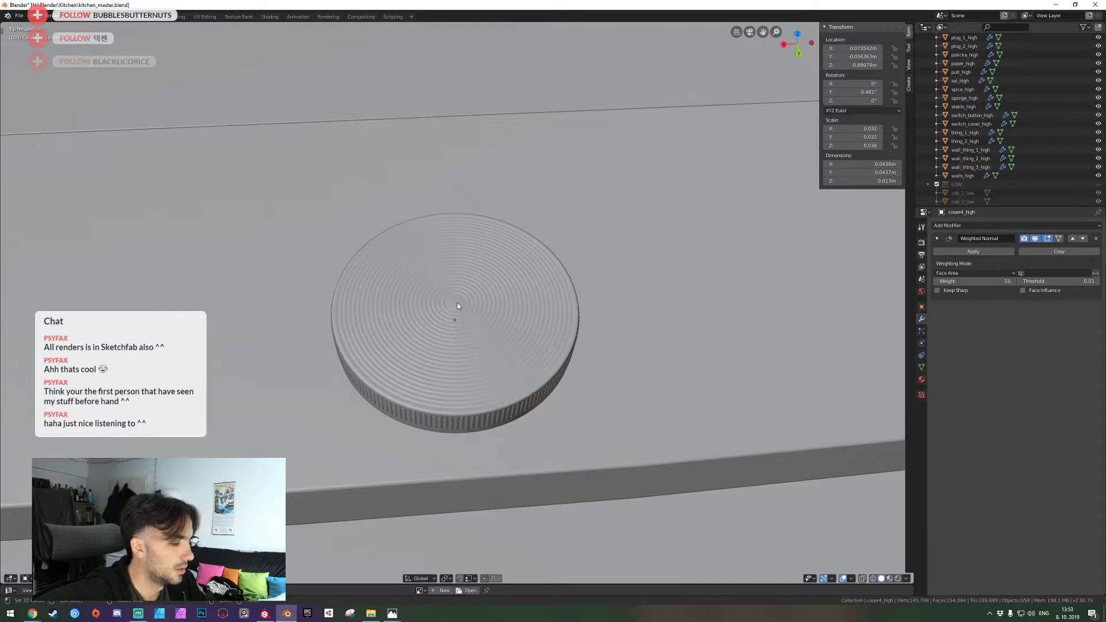
Show only the LOW collection and delete its old version of the round disc
key("2")
left_click(458, 313)
key("Delete")
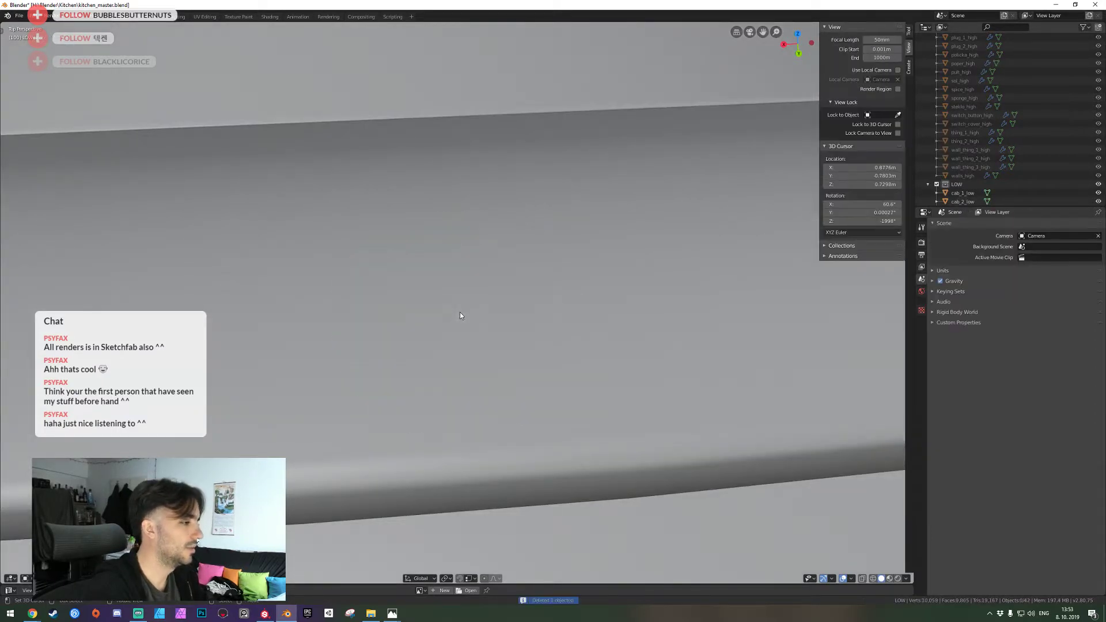
Duplicate the high-poly grooved disc in place, move the copy to the LOW collection and show that collection
key("1")
key("shift+d")
right_click(461, 313)
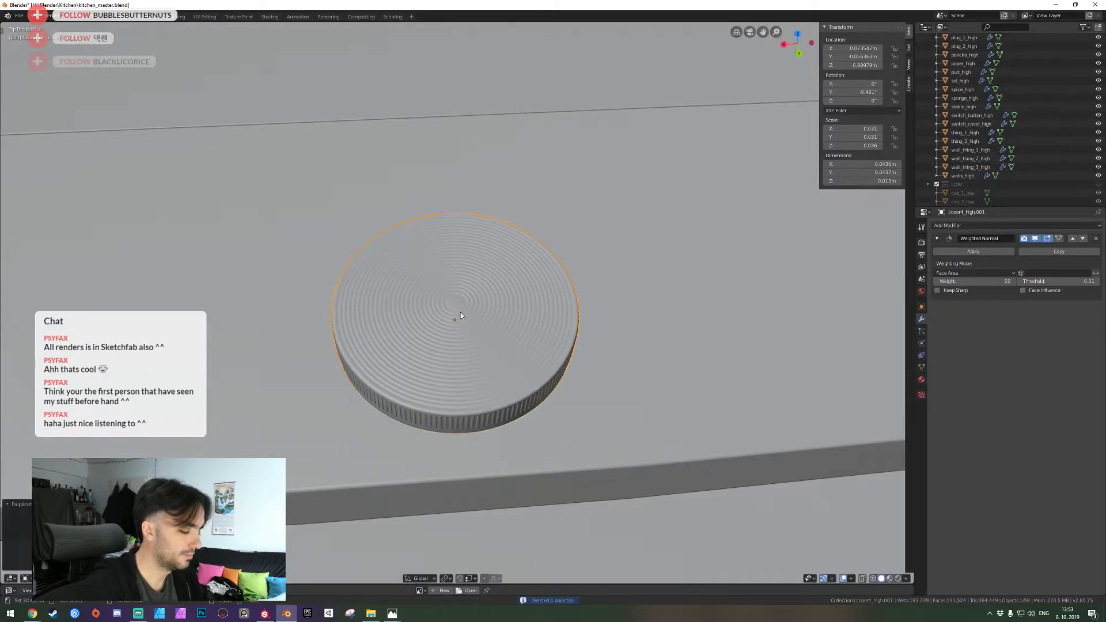
key("m")
left_click(461, 313)
key("2")
left_click(543, 307)
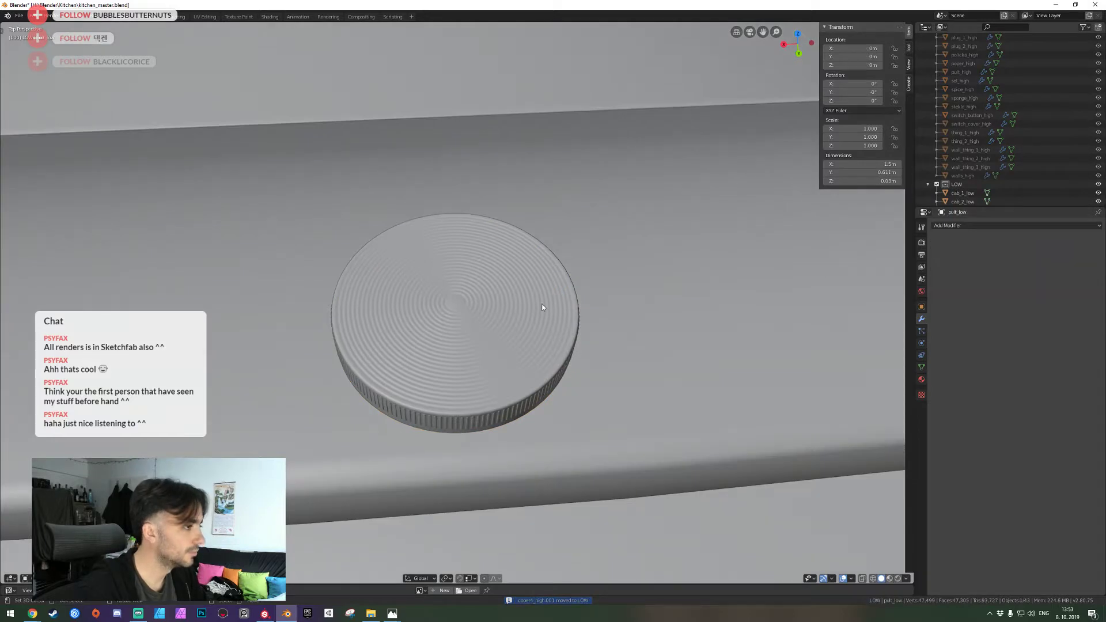
Rename the copied disc in the LOW collection as cooer4_low
left_click(521, 356)
key("KP_Decimal")
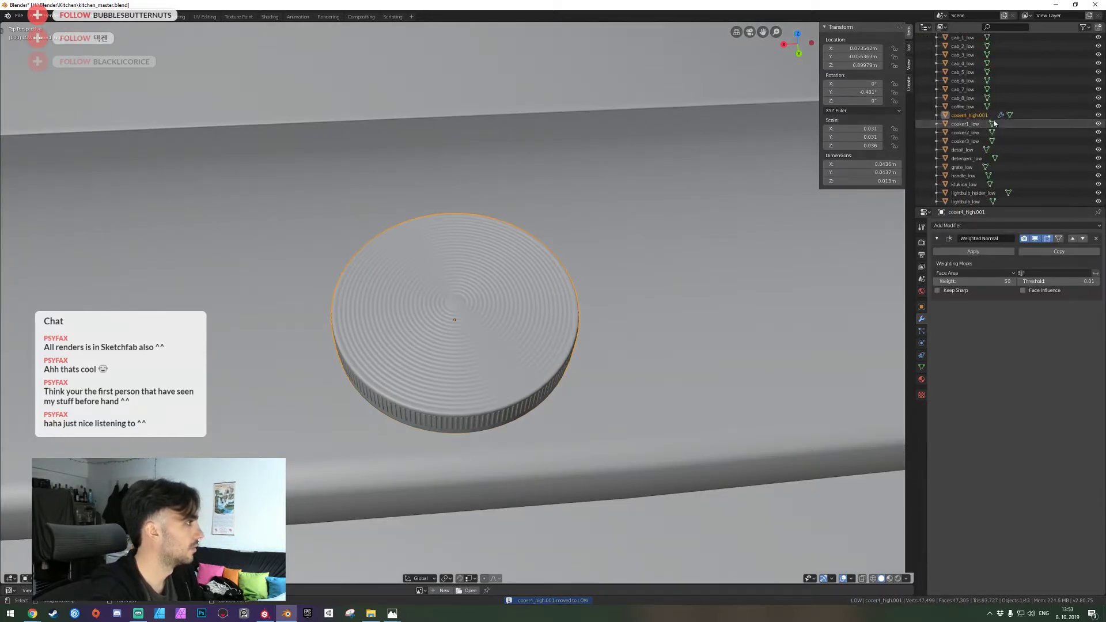
left_click_drag(995, 117, 970, 124)
type("low")
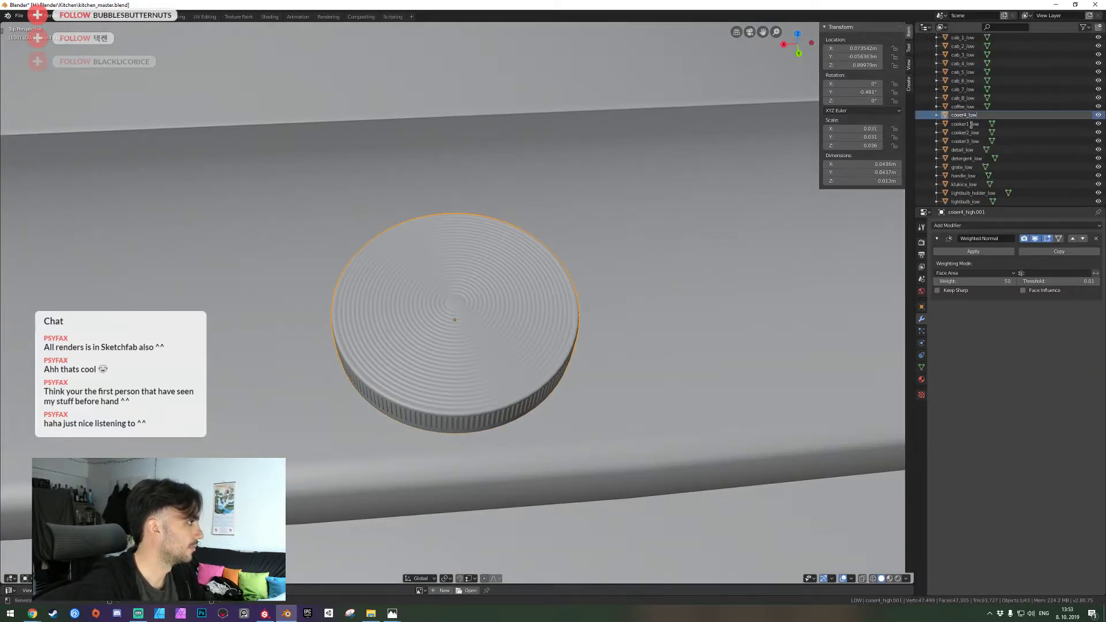
key("Return")
Isolate the low-poly disc and split its mesh along the edge loop between the outermost groove and the rounded rim
key("KP_Divide")
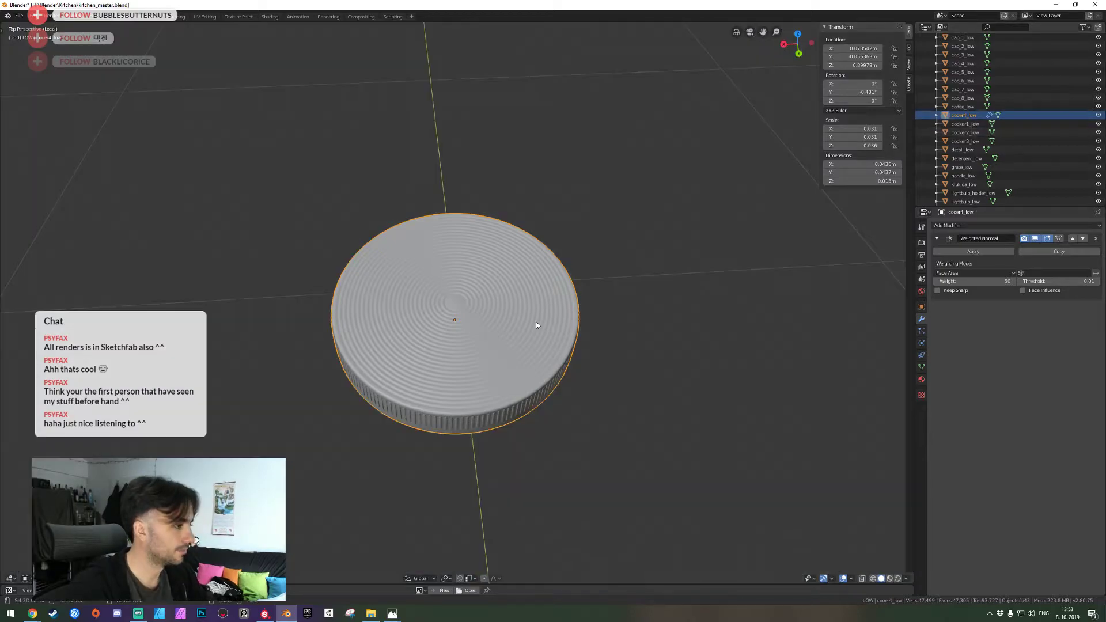
key("Tab")
key("shift+grave")
key("w")
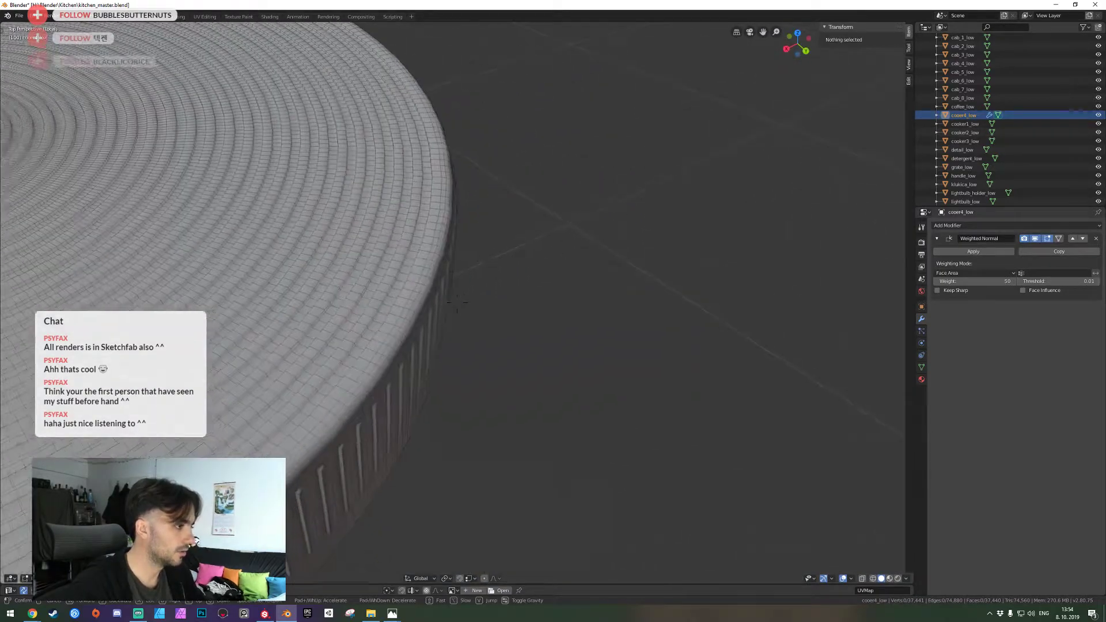
left_click(457, 303)
right_click(396, 315, "alt")
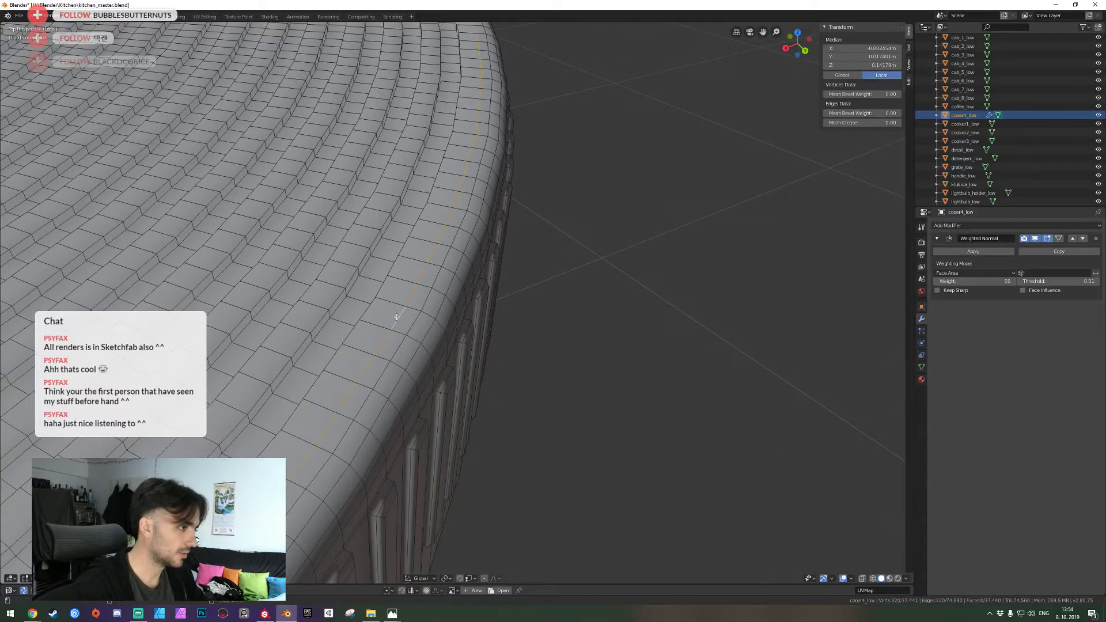
scroll(397, 316, "down", 5)
key("shift+d")
right_click(457, 302)
key("h")
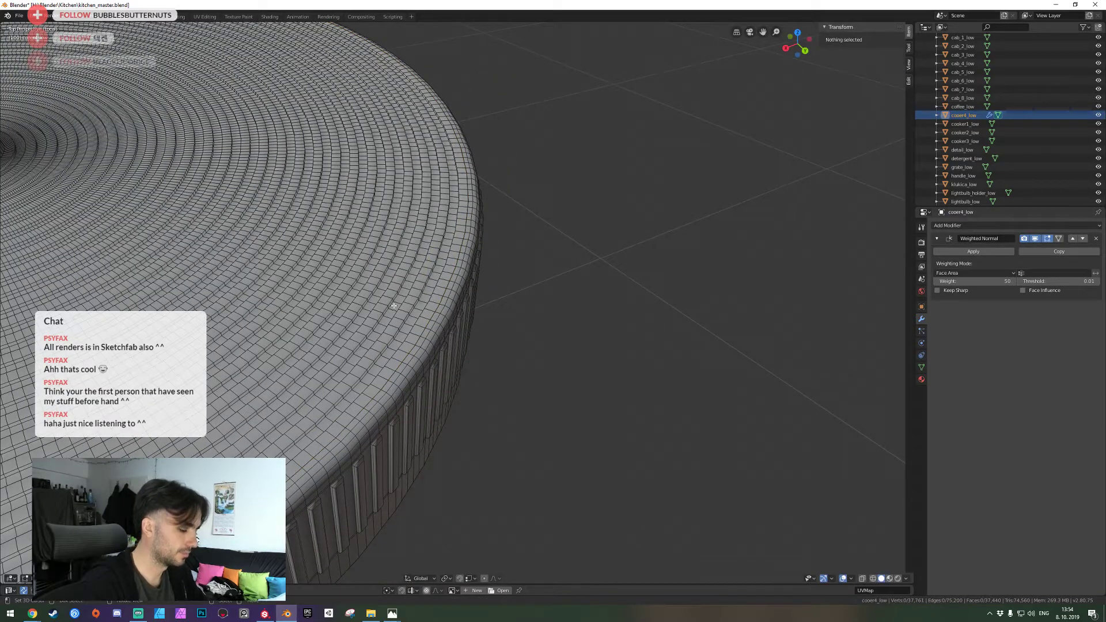
Select the linked grooved top surface of the low-poly disc and delete it
key("l")
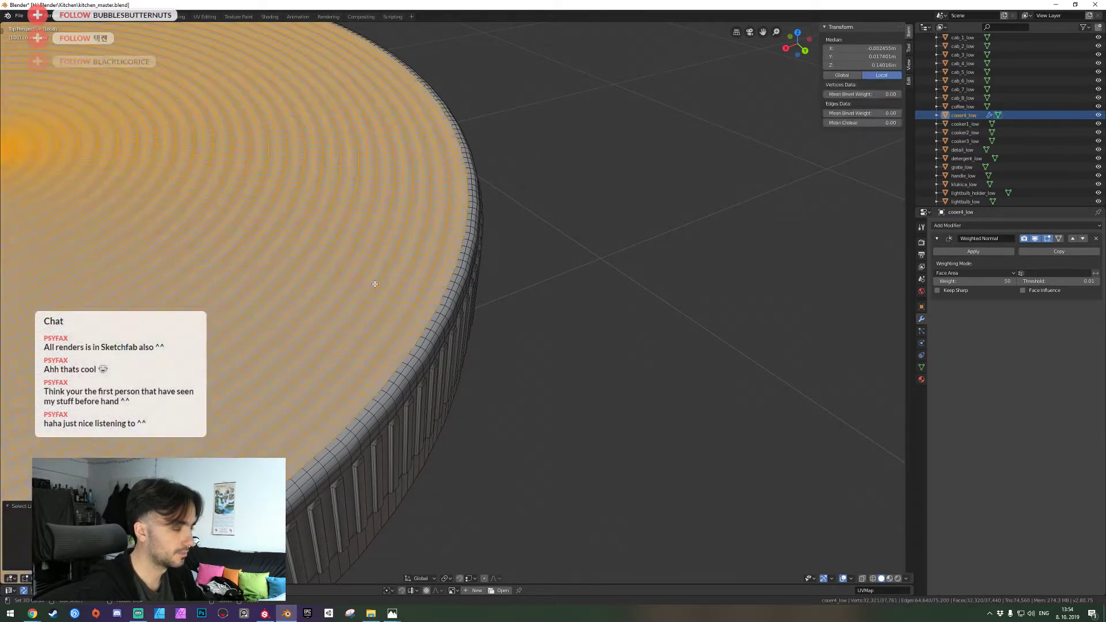
key("x")
left_click(373, 295)
Extrude the rim's open upper edge loop inward and collapse it to the centre to form a flat top cap
right_click(402, 349, "alt")
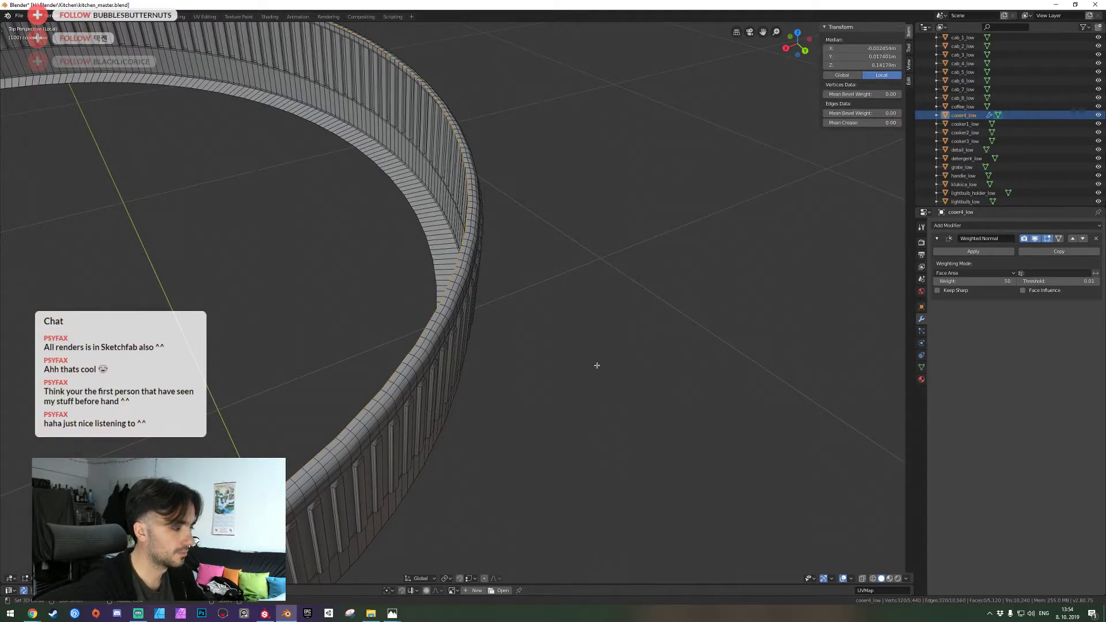
key("e")
key("s")
left_click(445, 346)
key("alt+m")
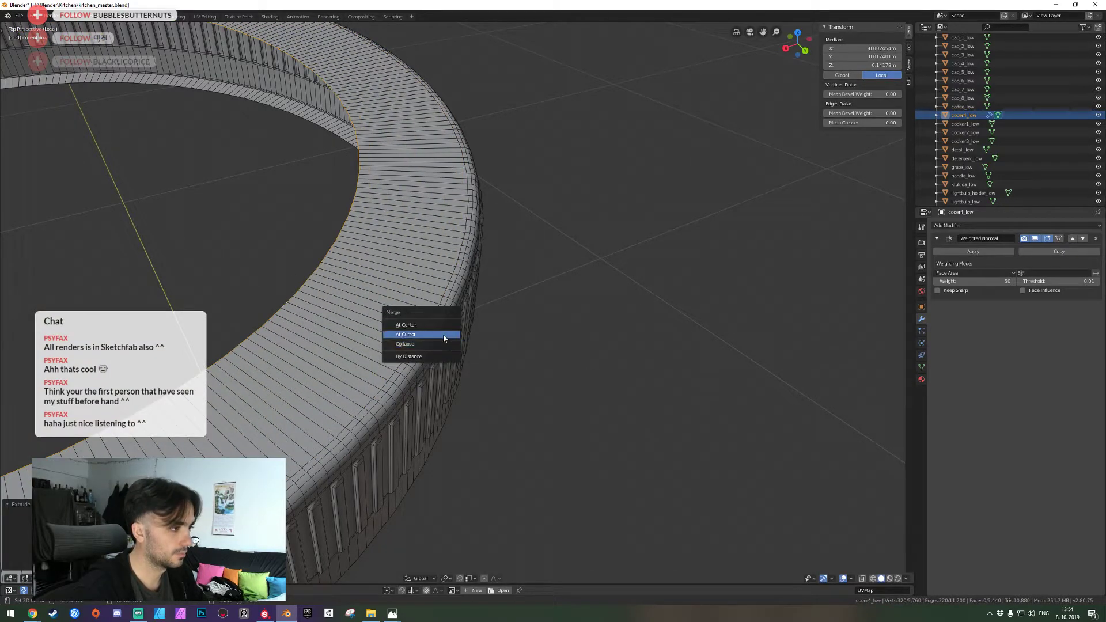
left_click(446, 344)
Select the entire low-poly disc mesh and save kitchen_master.blend
key("a")
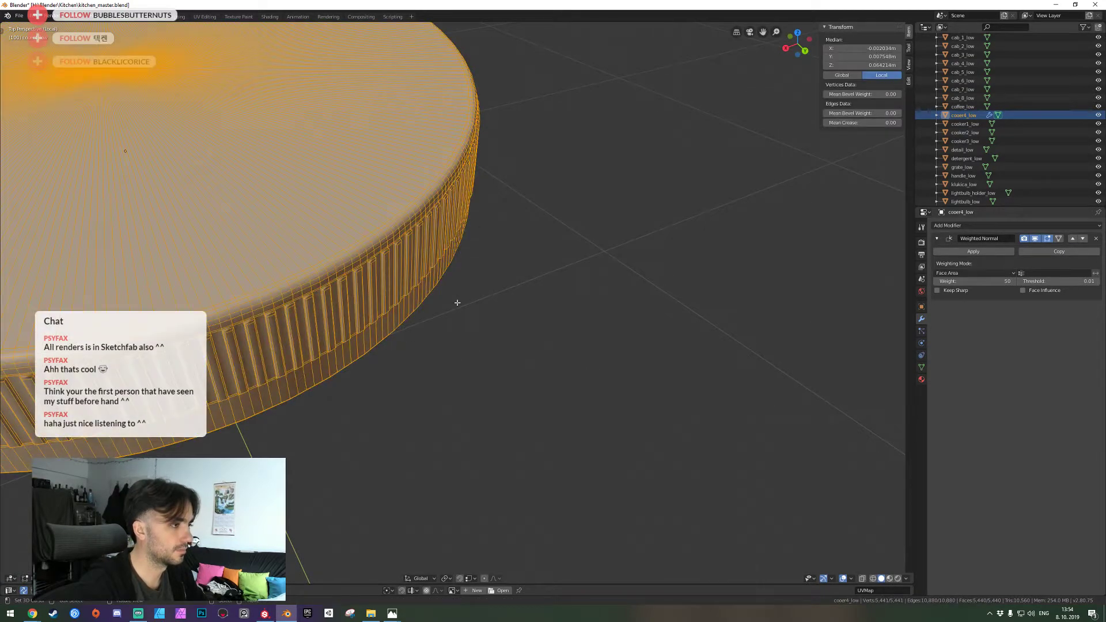
key("ctrl+s")
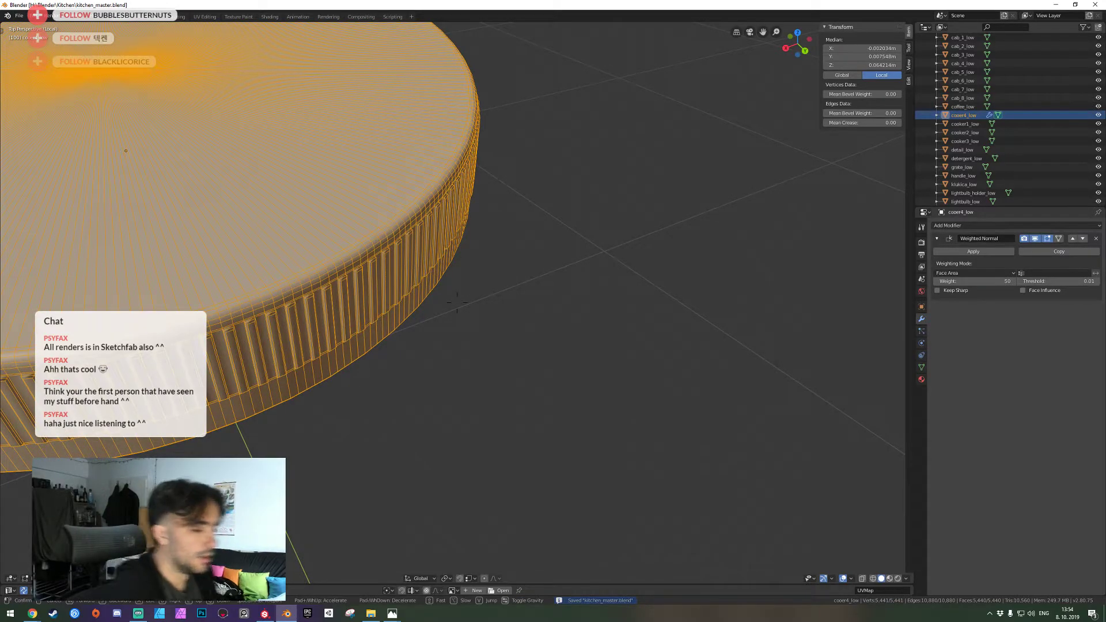
scroll(457, 302, "up", 2)
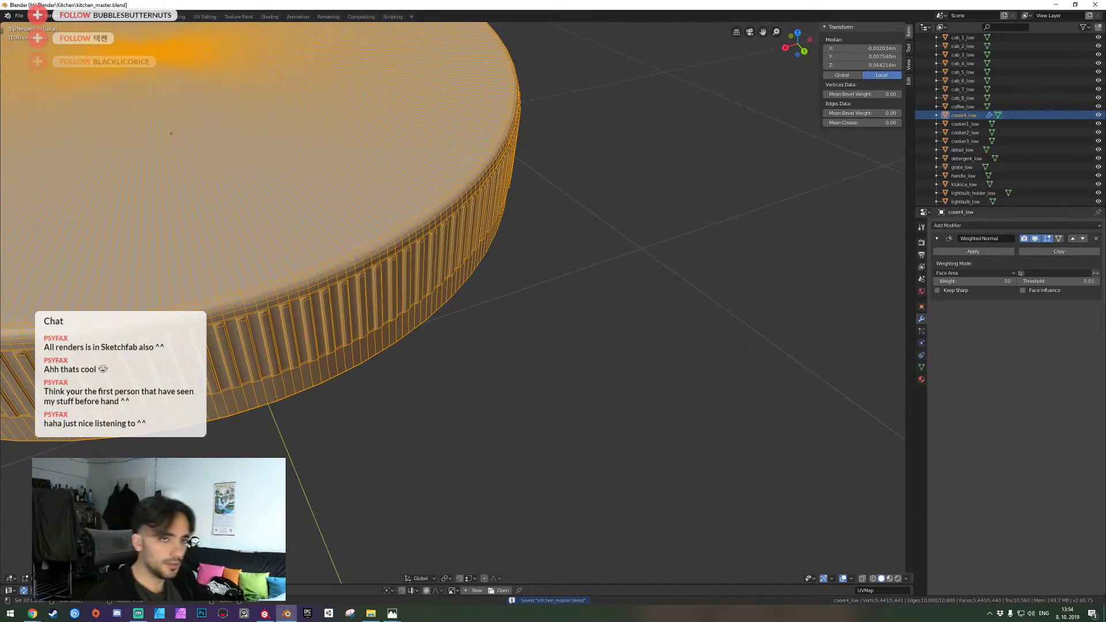
key("alt+Tab")
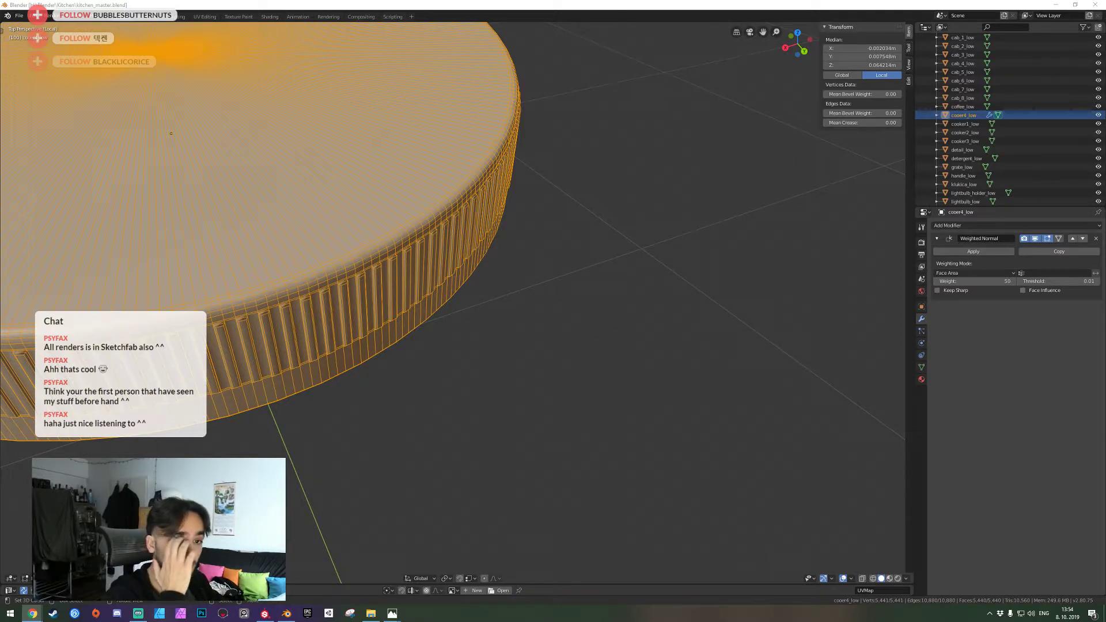
Clear the selection on the low-poly disc's mesh, at its ribbed side wall
key("alt+Tab")
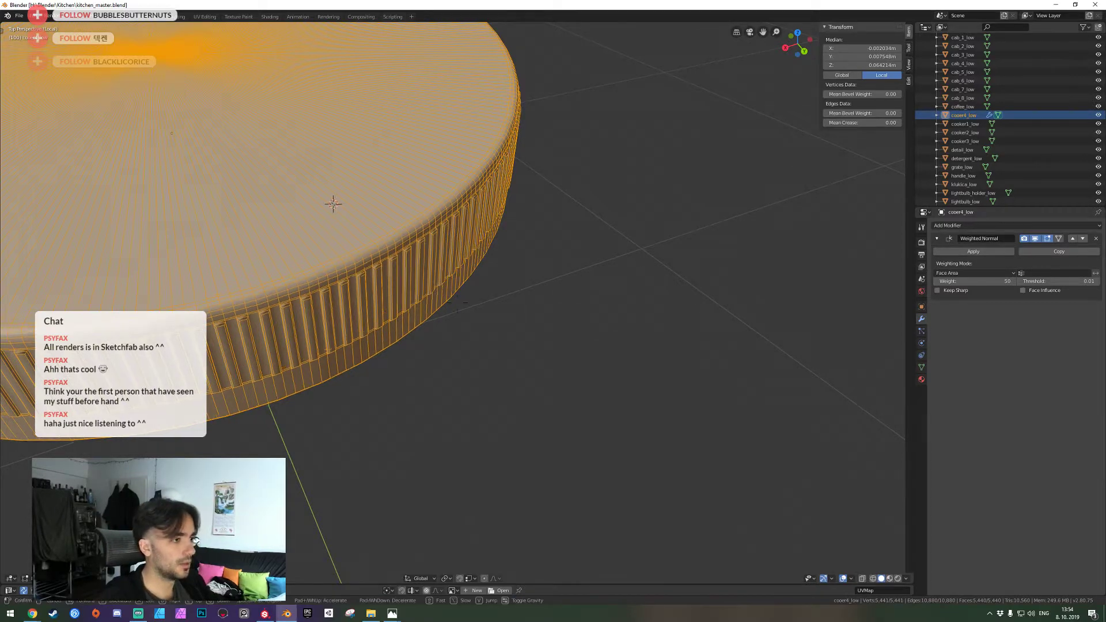
key("shift+grave")
key("w")
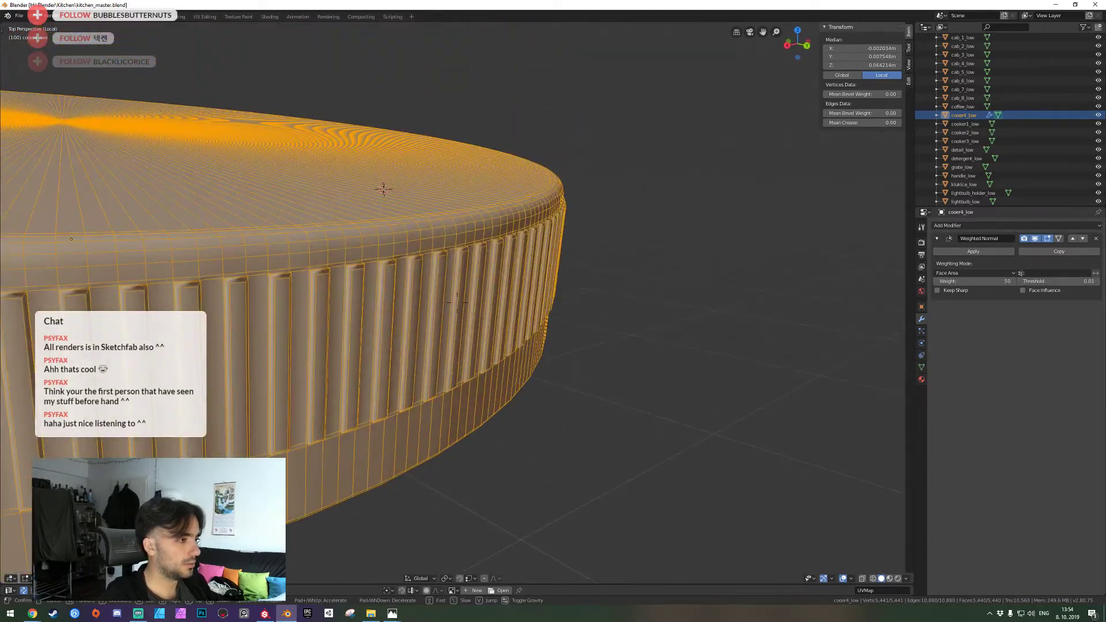
left_click(458, 303)
key("alt+a")
key("shift+grave")
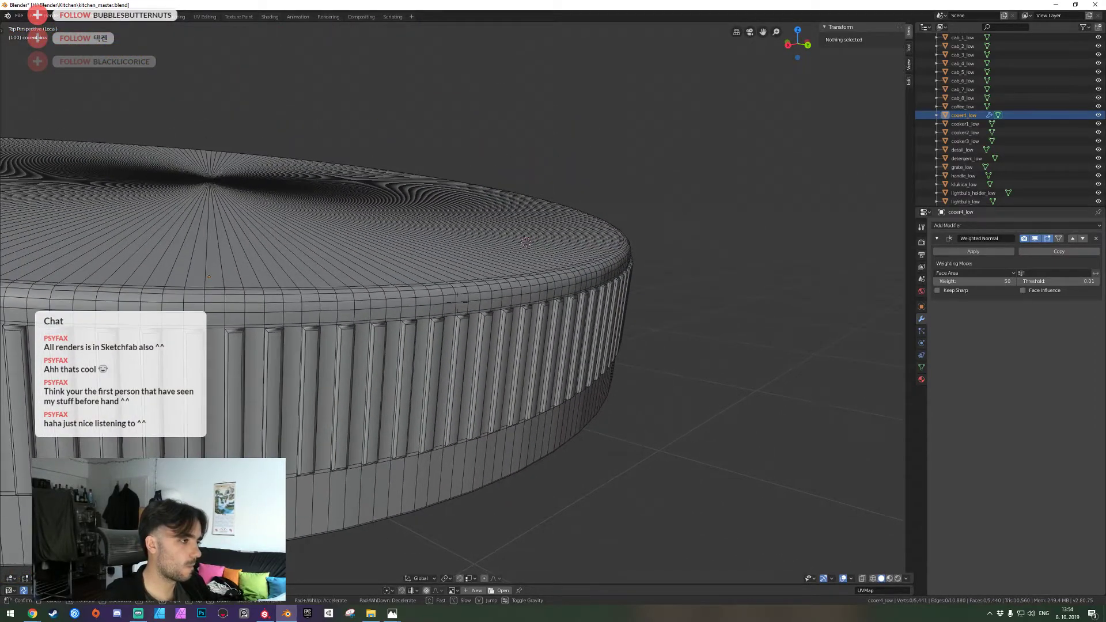
key("w")
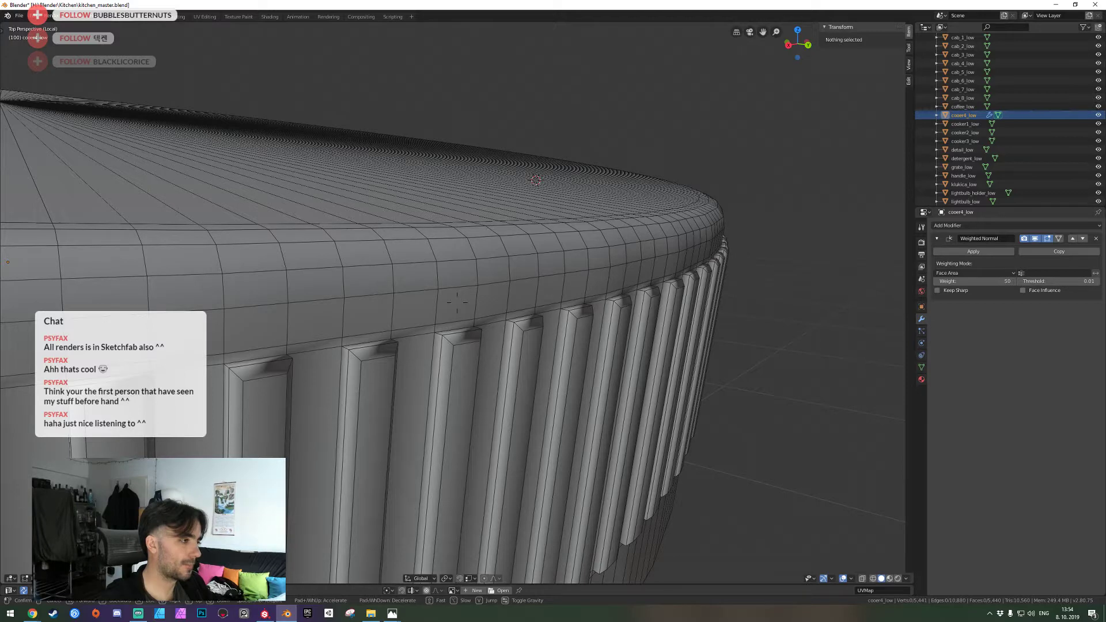
key("s")
left_click(457, 302)
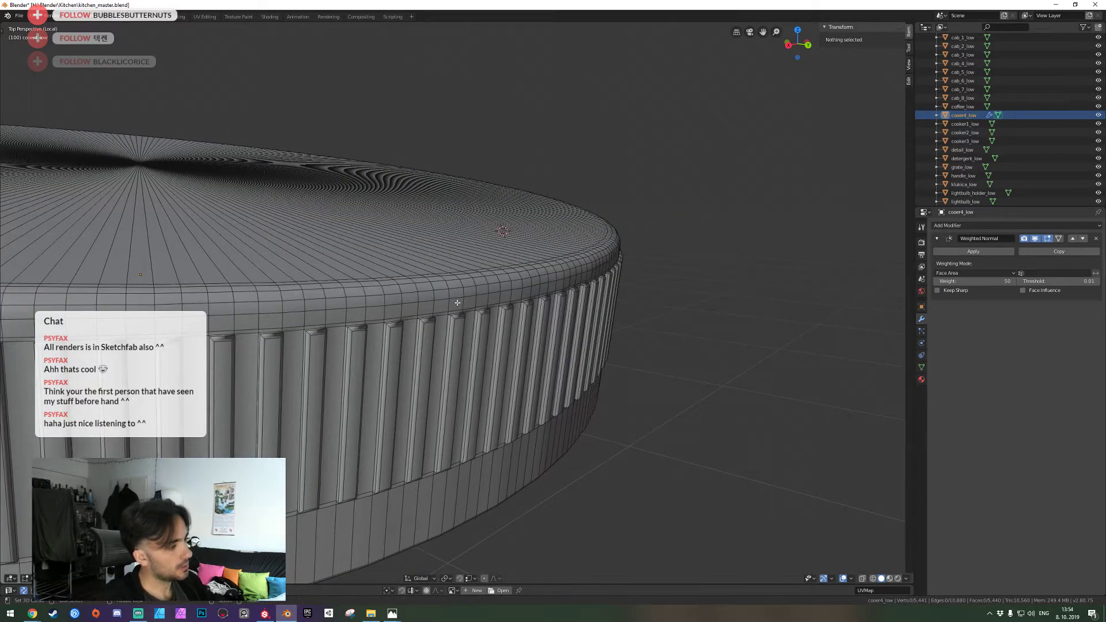
Select the flat front faces of fourteen neighbouring vertical ribs on the low-poly disc's side wall
left_click(428, 346)
left_click(395, 351, "shift")
left_click(357, 360, "shift")
left_click(320, 366, "shift")
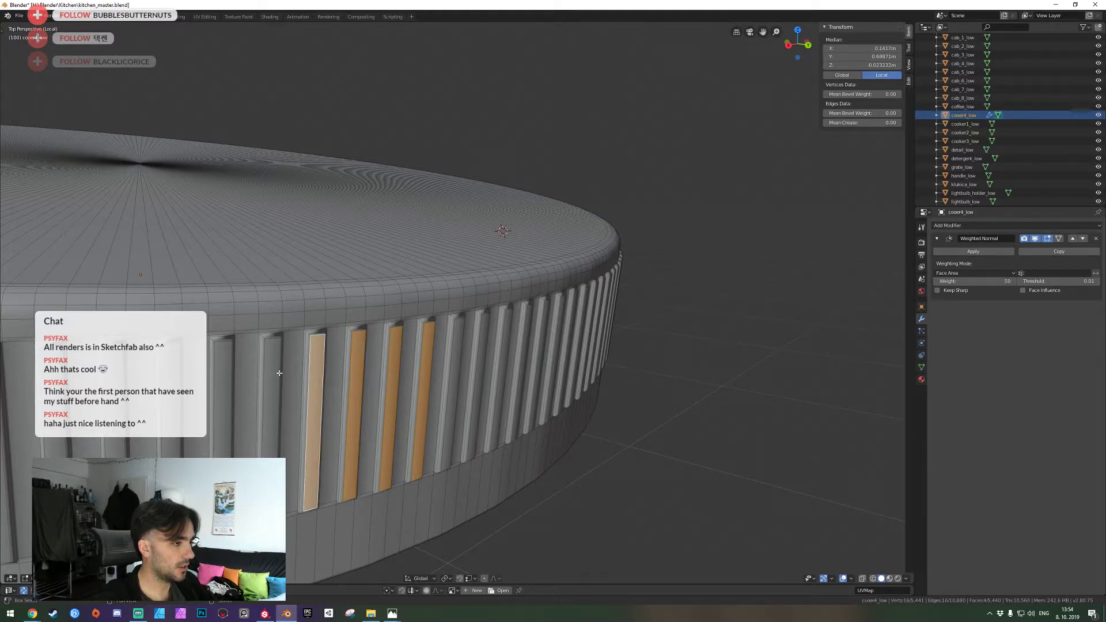
left_click(272, 374, "shift")
left_click(223, 389, "shift")
left_click(171, 395, "shift")
left_click(114, 384, "shift")
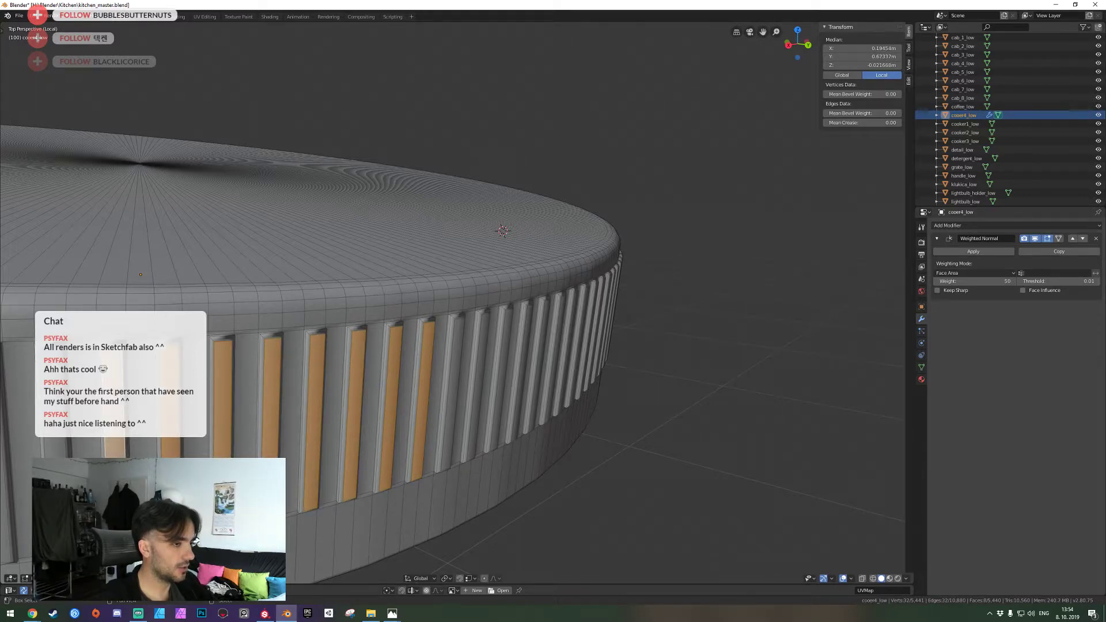
left_click(56, 403, "shift")
left_click(4, 547, "shift")
left_click(457, 413, "shift")
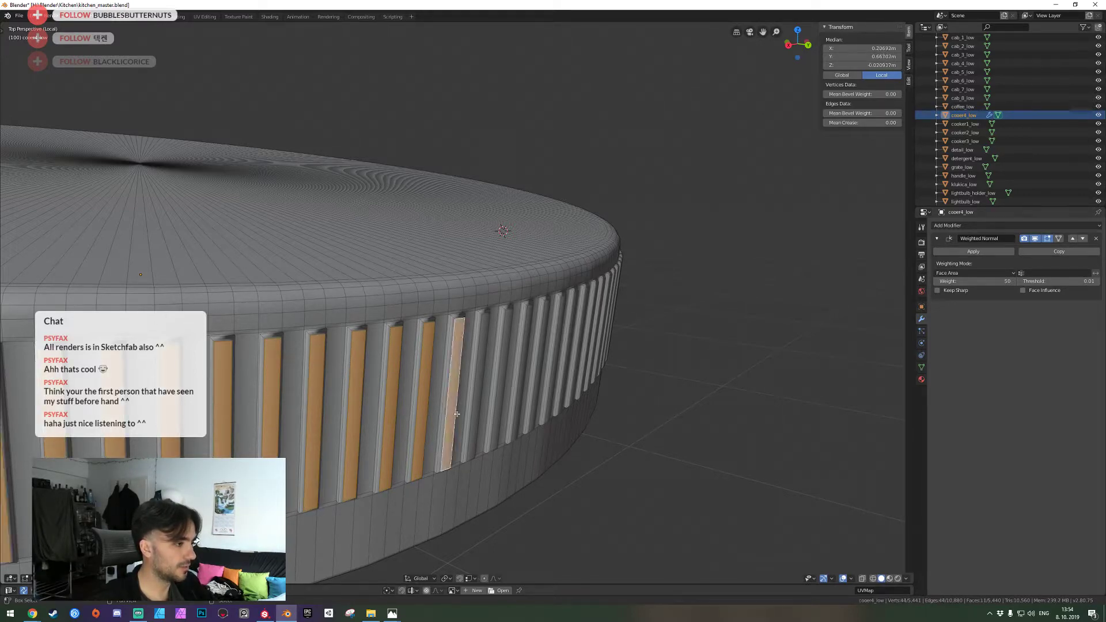
left_click(476, 408, "shift")
left_click(507, 409, "shift")
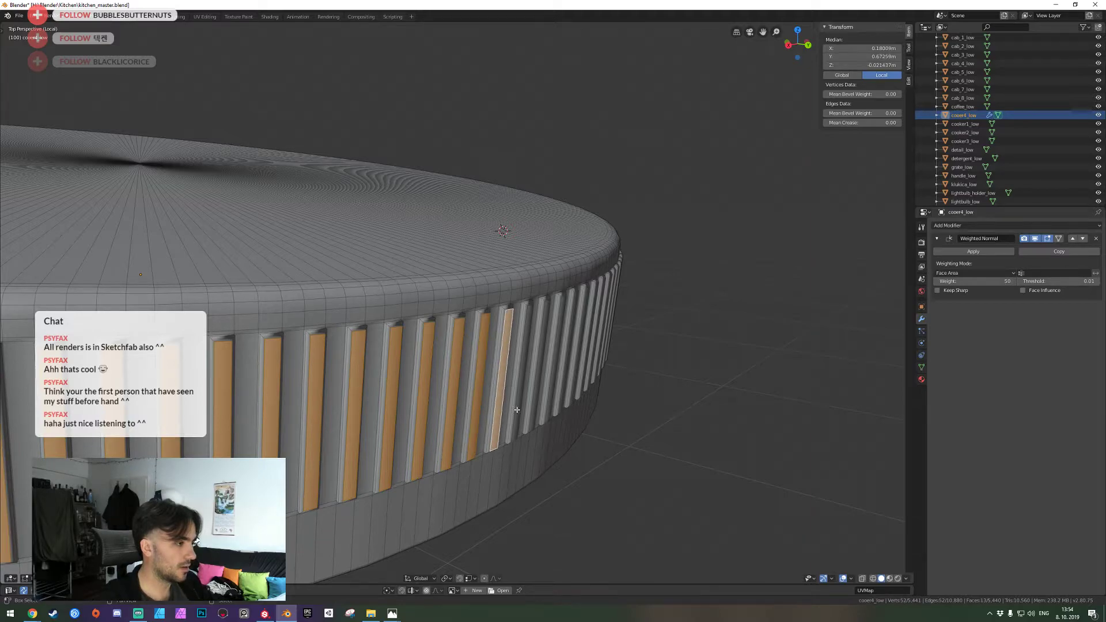
left_click(517, 409, "shift")
Add the face loops of the wide band below the ribs and the thin strip directly above it to the selection
key("shift+grave")
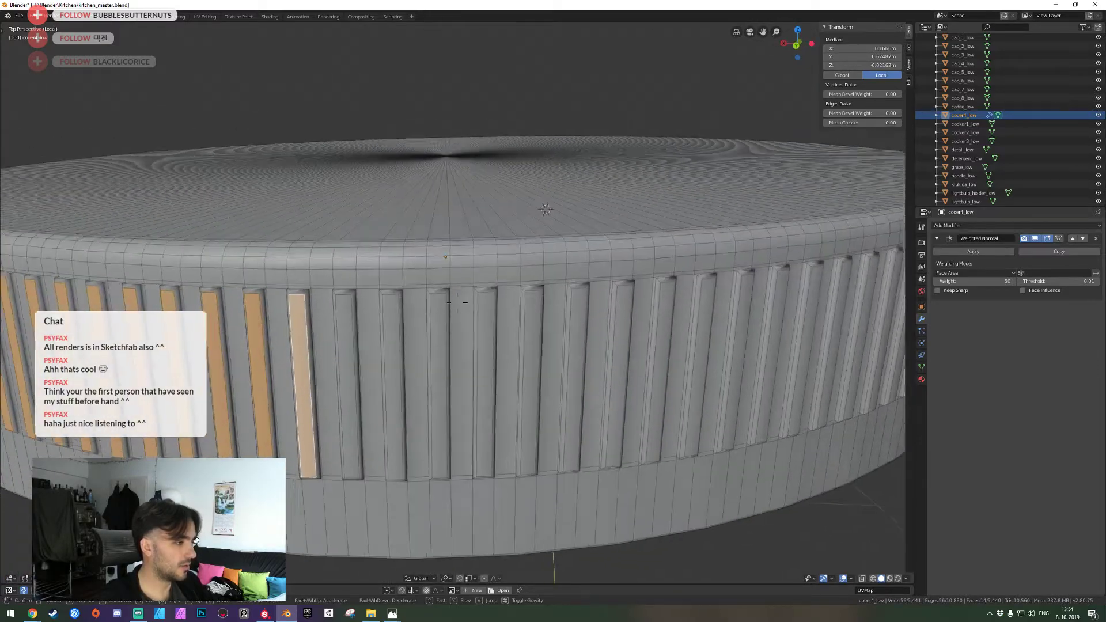
left_click(457, 303)
left_click(448, 327, "alt+shift")
key("shift+grave")
key("w")
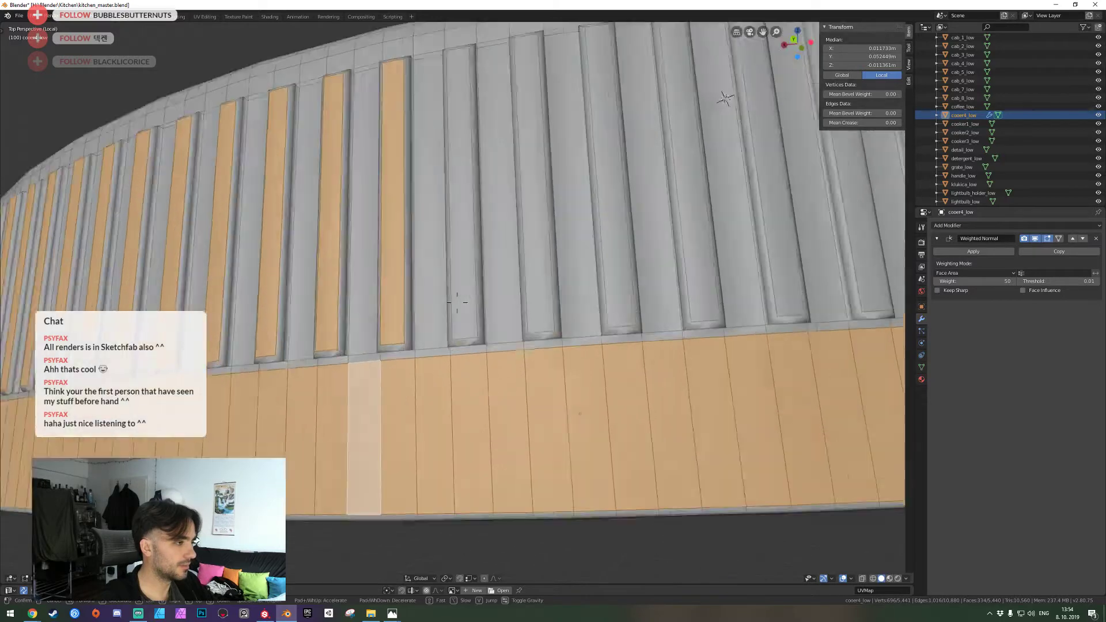
left_click(451, 305)
left_click(422, 321, "alt+shift")
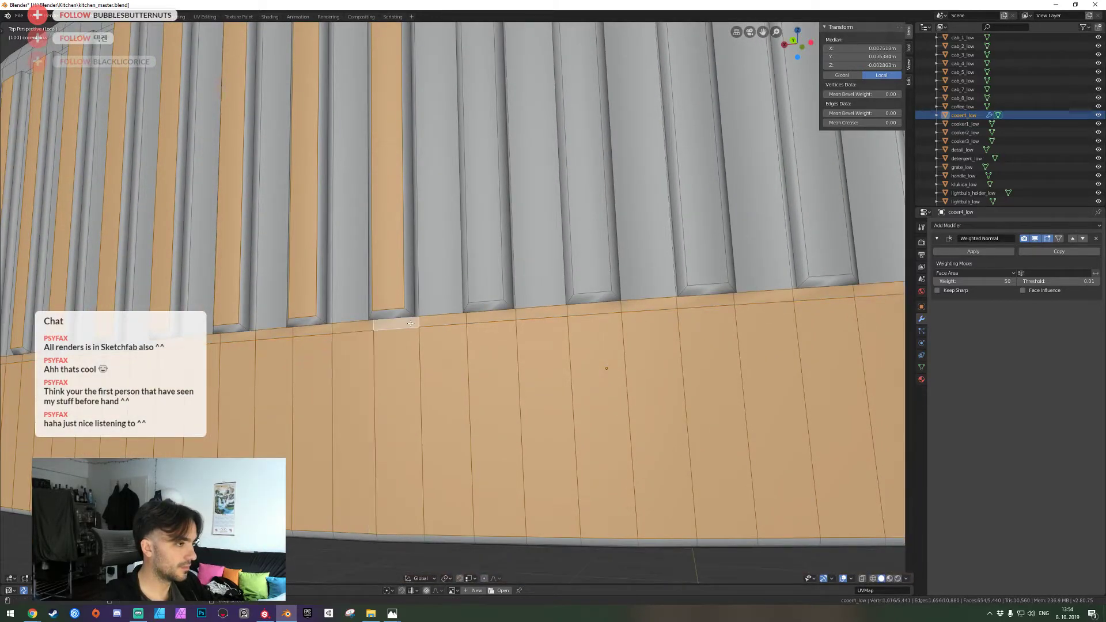
Add the front faces of the next four ribs above the selected band to the selection
left_click(487, 289, "shift")
left_click(591, 280, "shift")
left_click(706, 269, "shift")
left_click(823, 258, "shift")
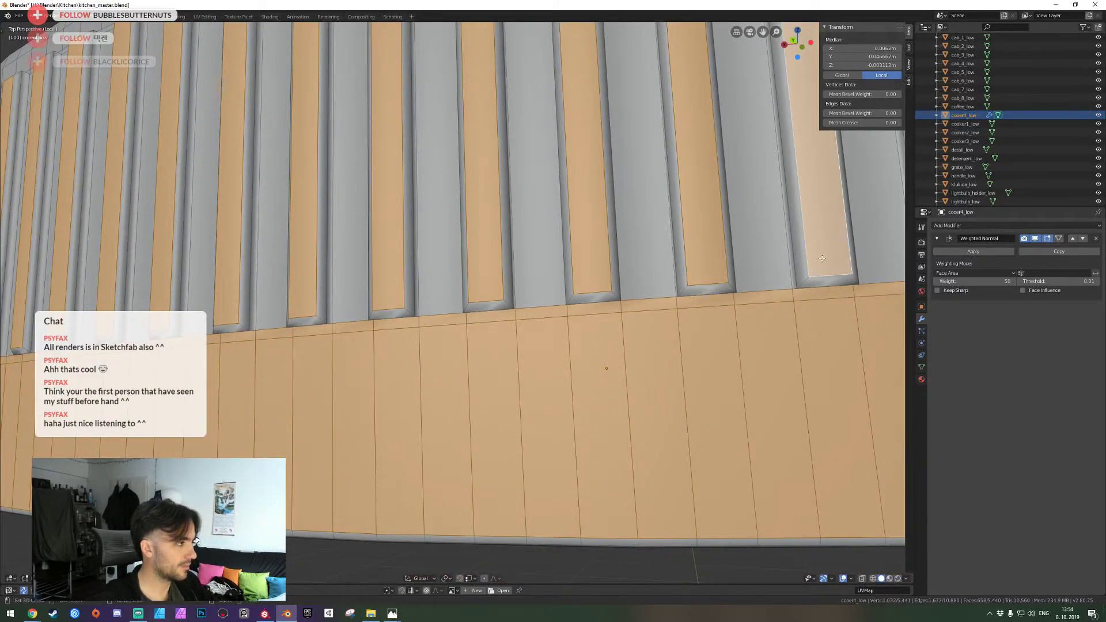
key("shift+grave")
key("s")
key("w")
left_click(457, 303)
left_click(335, 377, "alt+shift")
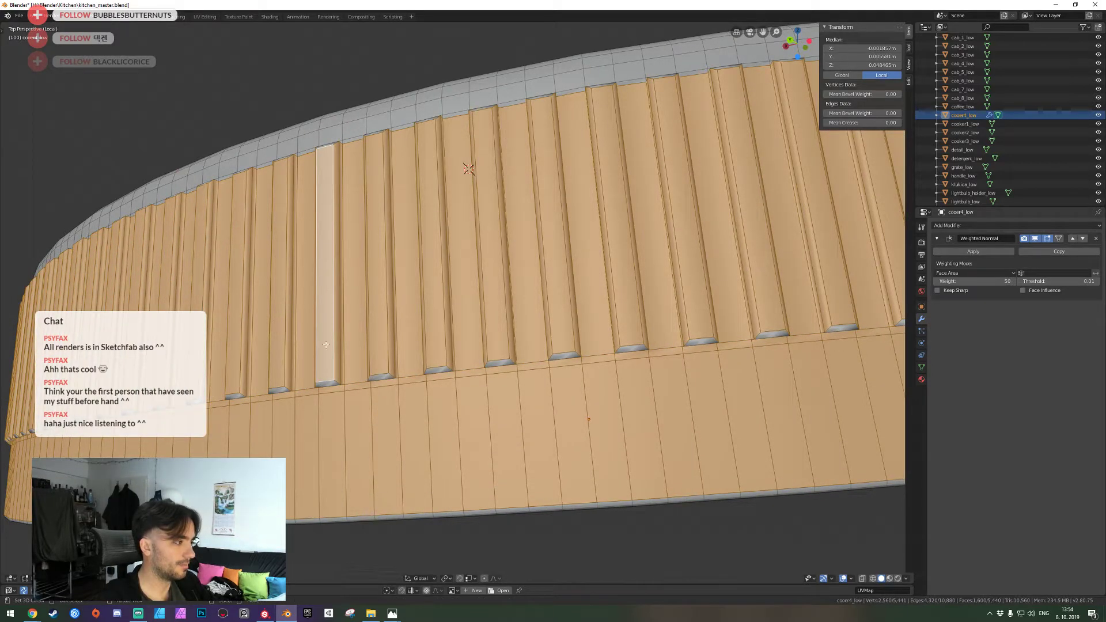
key("ctrl+z")
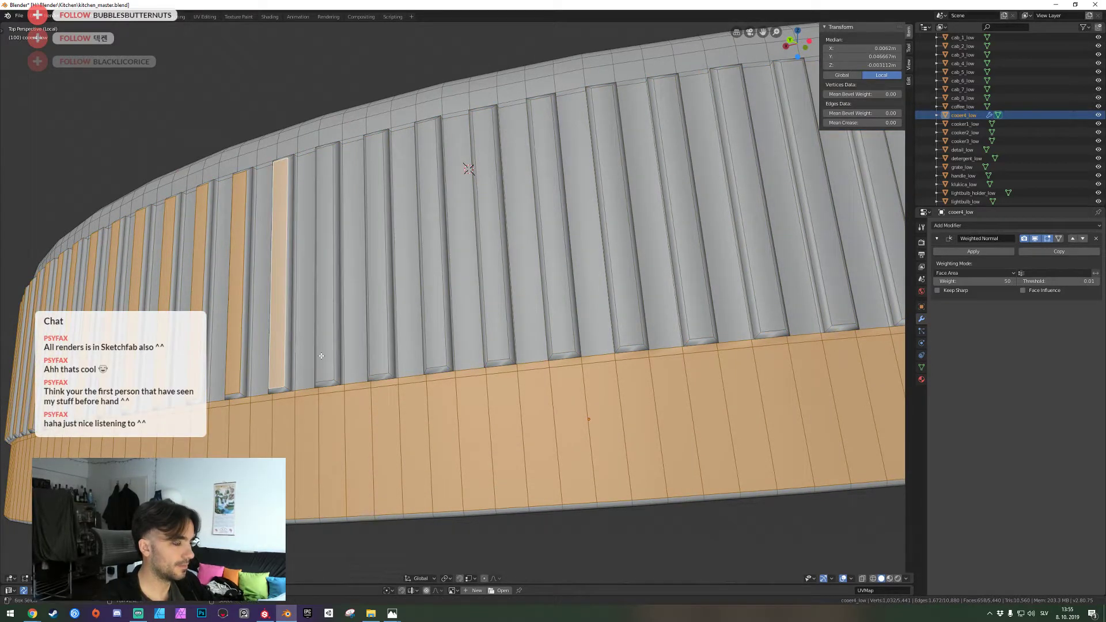
Continue around the side wall and add the front faces of ten more ribs to the selection
left_click(376, 360, "shift")
left_click(433, 354, "shift")
left_click(492, 348, "shift")
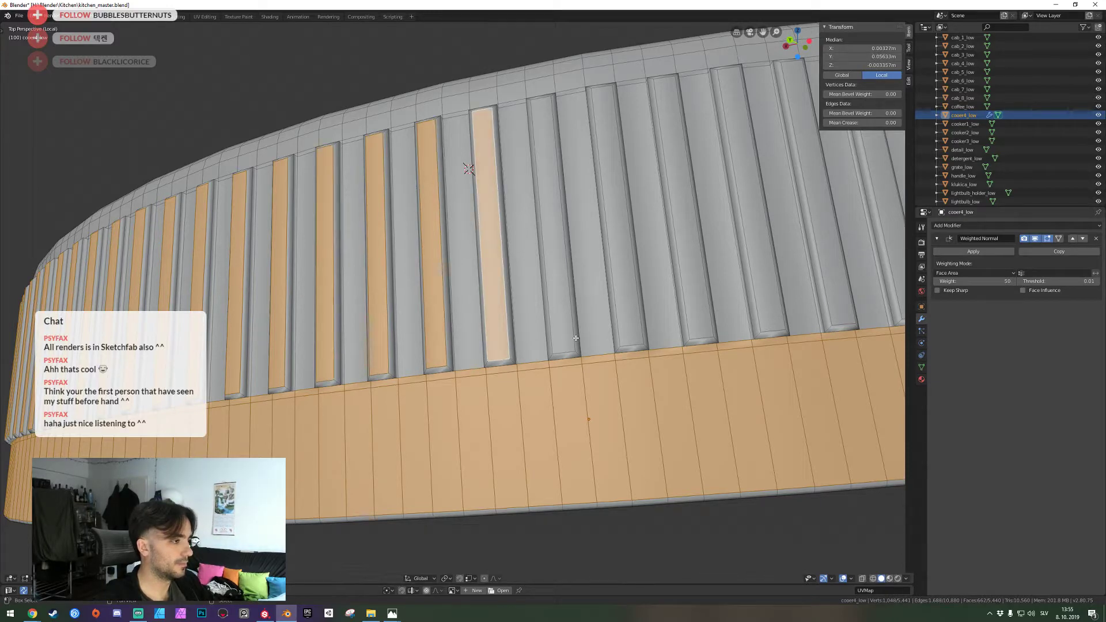
left_click(554, 342, "shift")
left_click(630, 333, "shift")
left_click(686, 326, "shift")
left_click(752, 321, "shift")
left_click(818, 314, "shift")
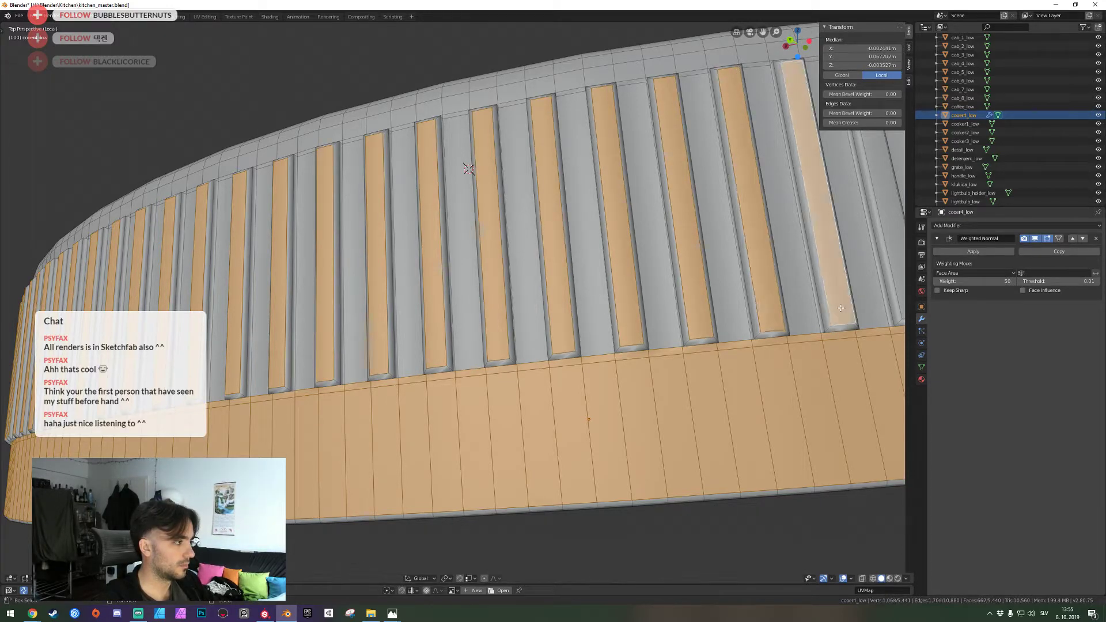
left_click(896, 249, "shift")
Extend the rib selection around the disc by the front faces of the following eleven ribs
middle_click_drag(900, 248, 527, 265)
scroll(864, 254, "down", 4)
scroll(527, 264, "up", 4)
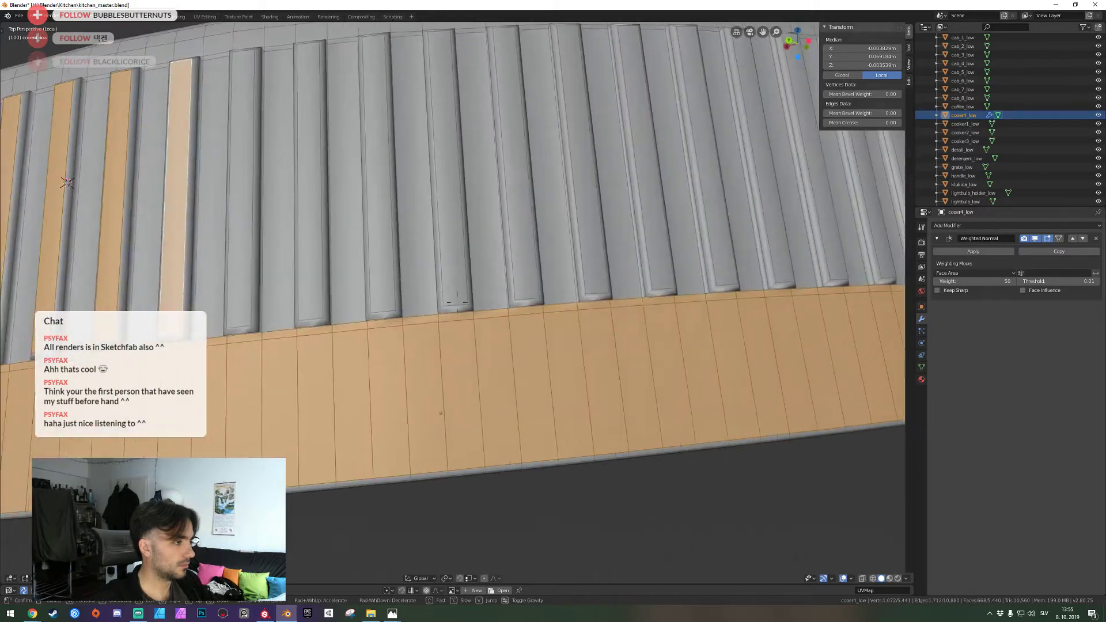
left_click(249, 313, "shift")
left_click(311, 305, "shift")
left_click(380, 297, "shift")
left_click(450, 289, "shift")
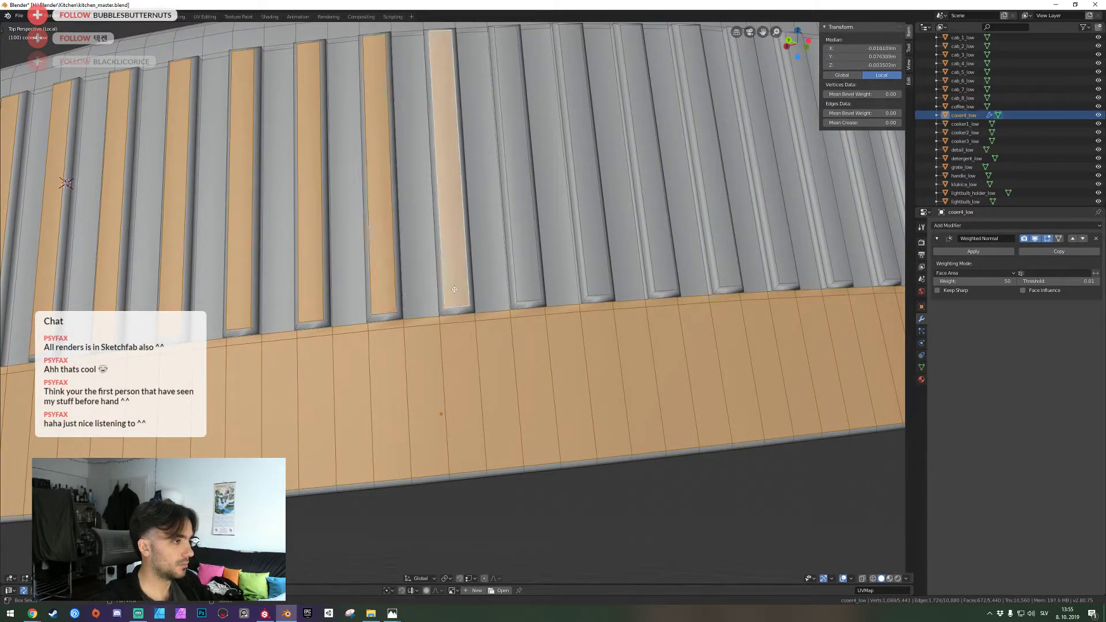
left_click(526, 281, "shift")
left_click(594, 276, "shift")
left_click(657, 271, "shift")
left_click(715, 267, "shift")
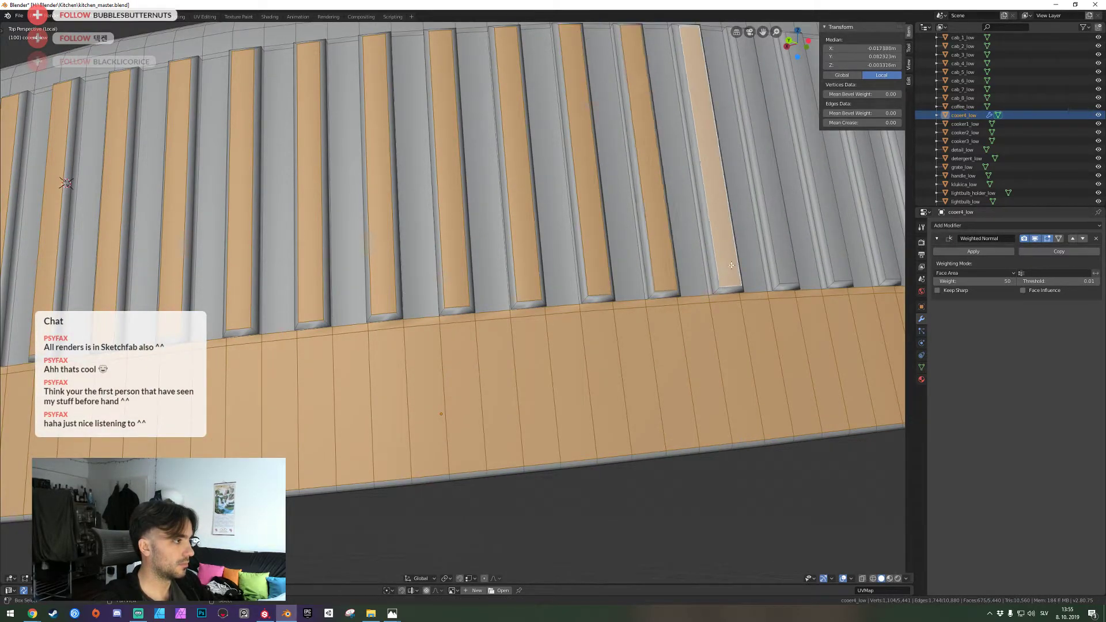
left_click(790, 264, "shift")
left_click(842, 263, "shift")
left_click(890, 261, "shift")
Add the front faces of the next fourteen unselected ribs along the curved side wall
key("shift+grave")
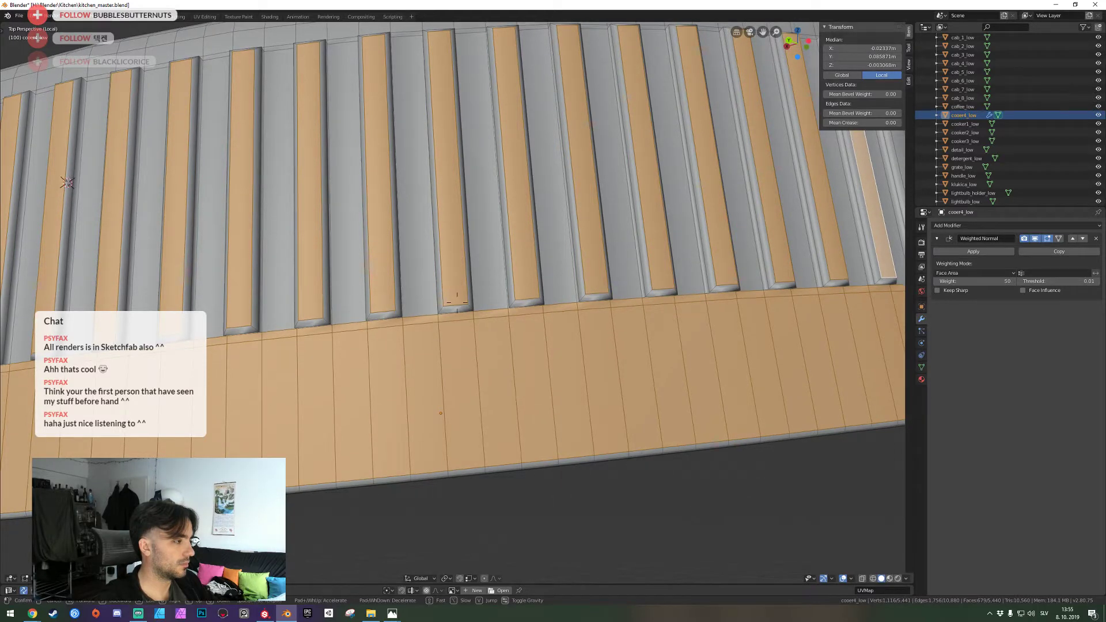
key("d")
left_click(457, 305)
left_click(124, 296, "shift")
left_click(179, 295, "shift")
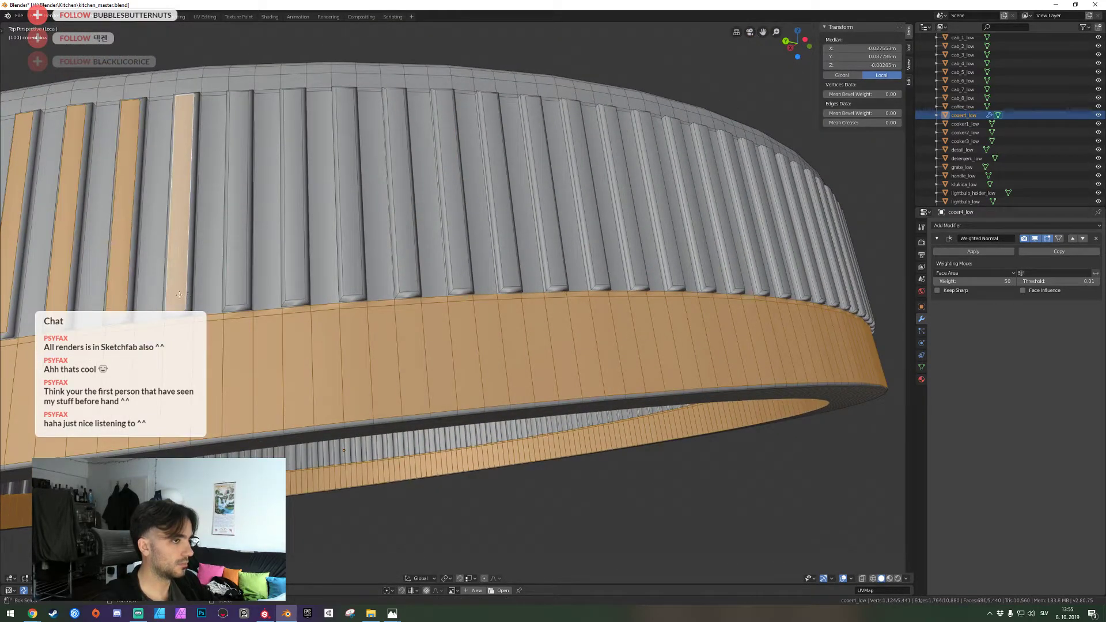
left_click(246, 293, "shift")
left_click(295, 290, "shift")
left_click(350, 287, "shift")
left_click(403, 284, "shift")
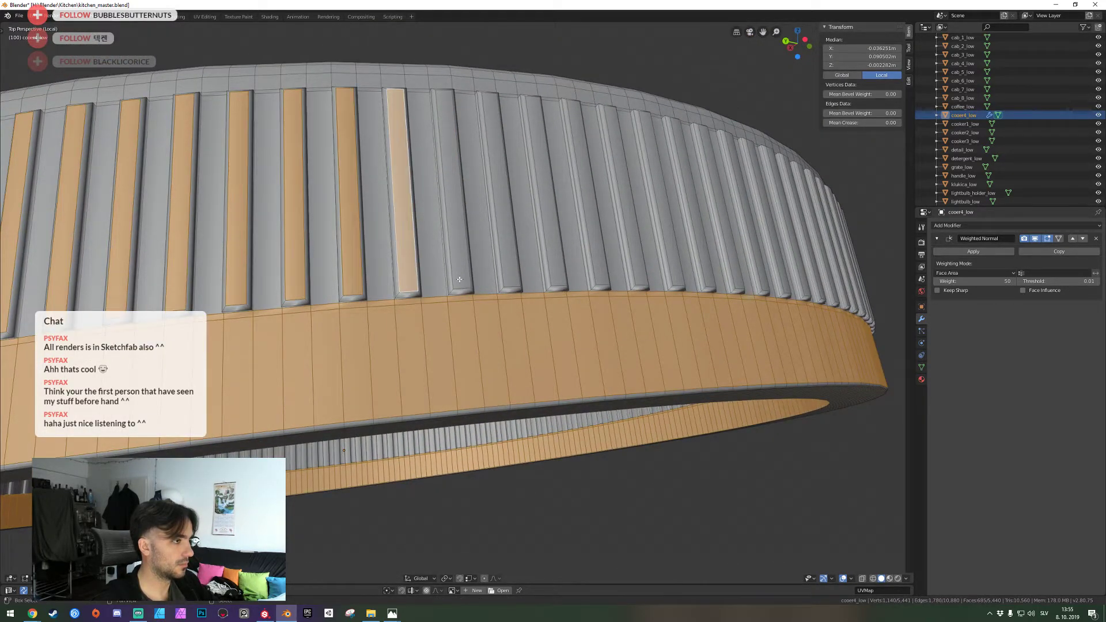
left_click(455, 281, "shift")
left_click(511, 273, "shift")
left_click(552, 274, "shift")
left_click(593, 274, "shift")
left_click(632, 275, "shift")
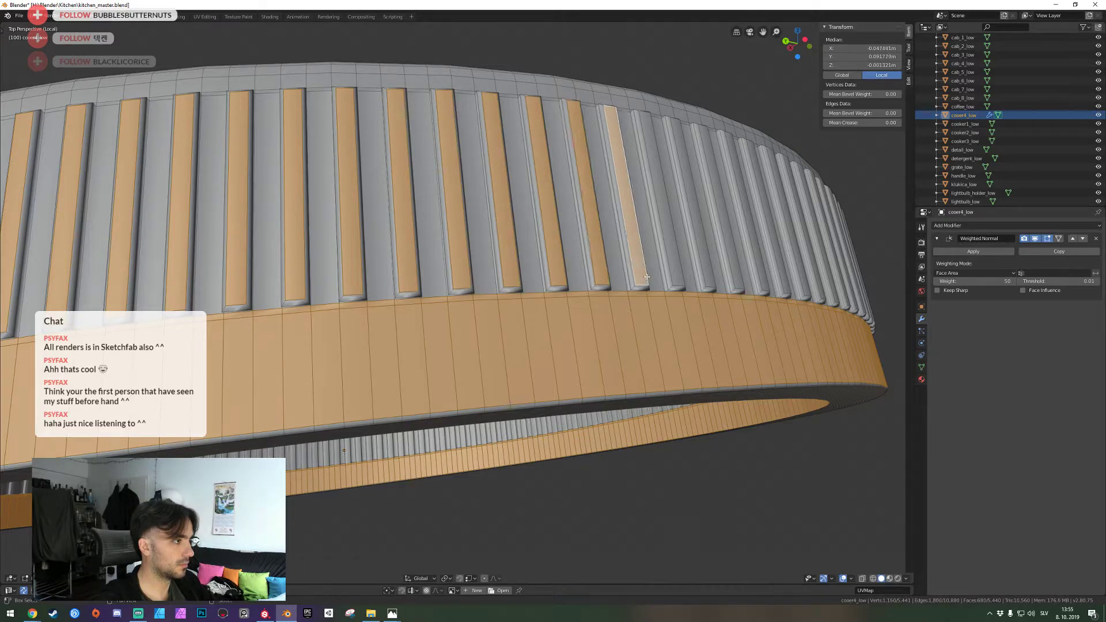
left_click(680, 277, "shift")
left_click(706, 276, "shift")
left_click(737, 279, "shift")
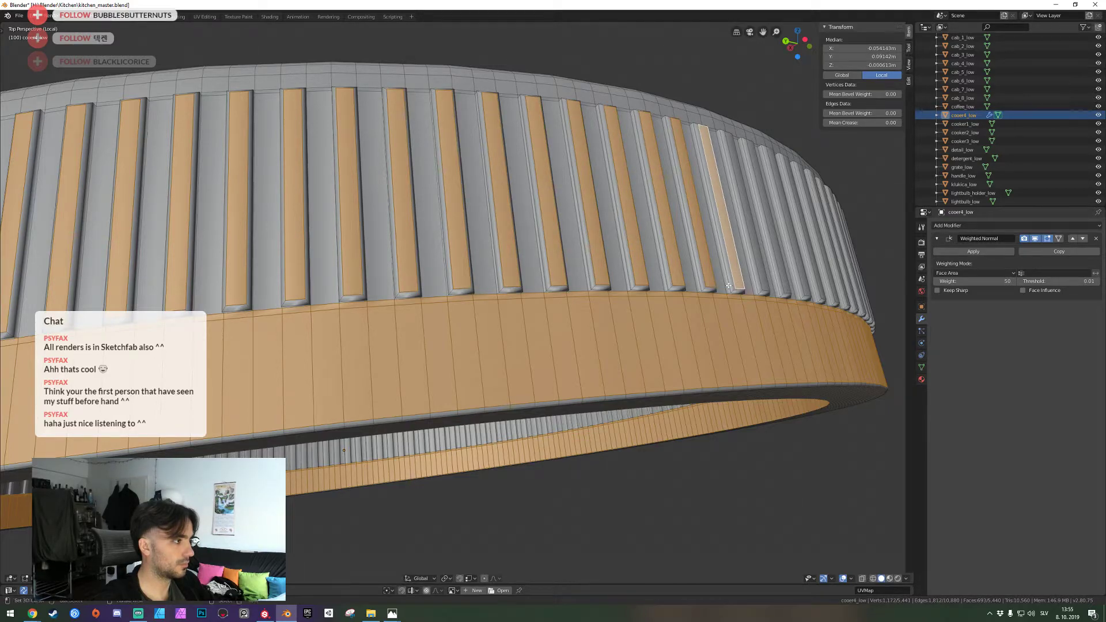
Include the front faces of another eleven ribs further around the disc in the selection
key("shift+grave")
key("d")
key("w")
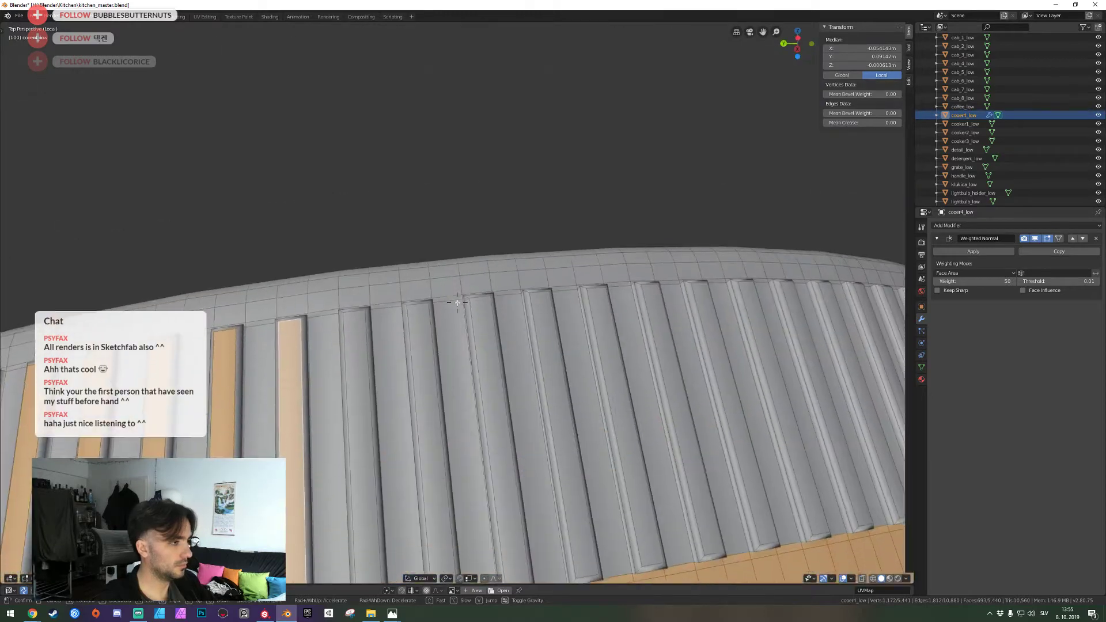
left_click(457, 303)
right_click(365, 381, "shift")
right_click(434, 373, "shift")
left_click(495, 369, "shift")
left_click(554, 365, "shift")
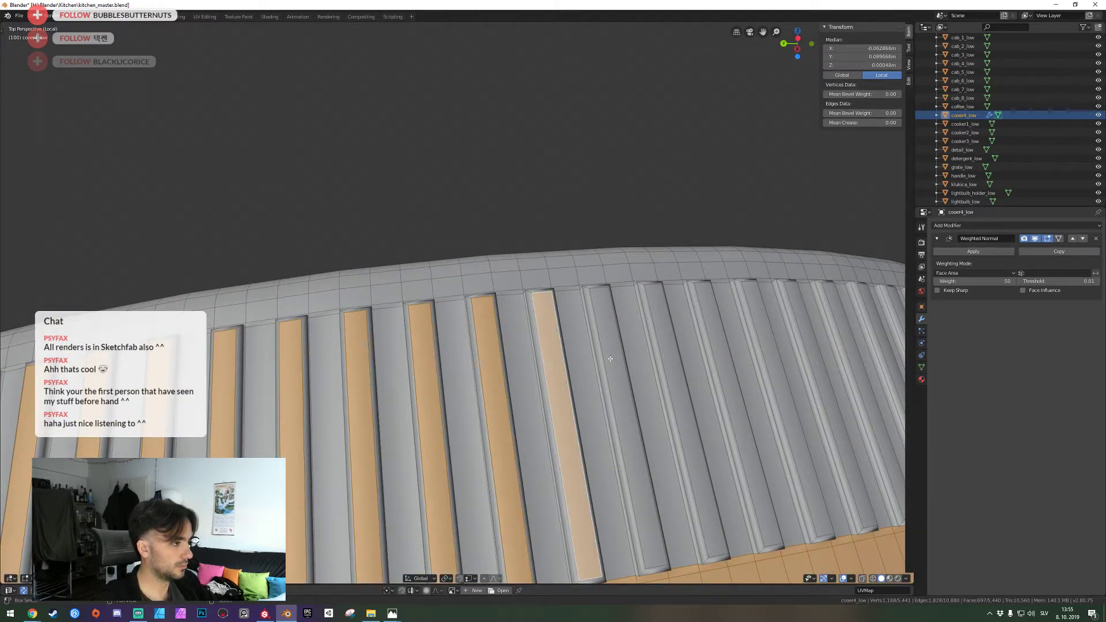
left_click(617, 360, "shift")
left_click(675, 352, "shift")
left_click(730, 346, "shift")
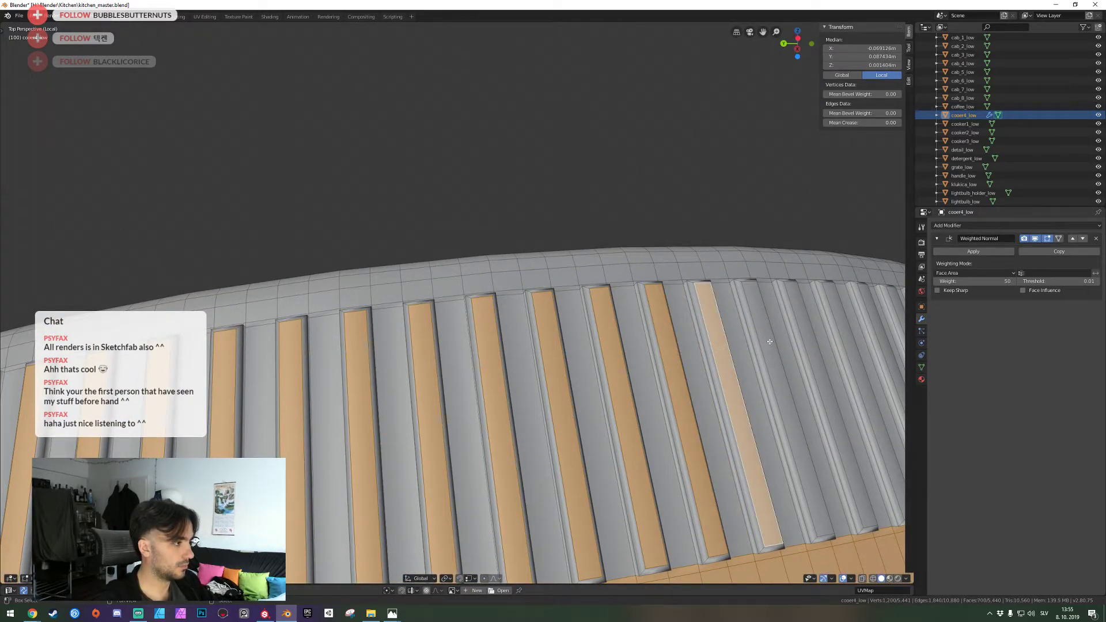
left_click(779, 341, "shift")
left_click(830, 338, "shift")
right_click(845, 334, "shift")
right_click(879, 329, "shift")
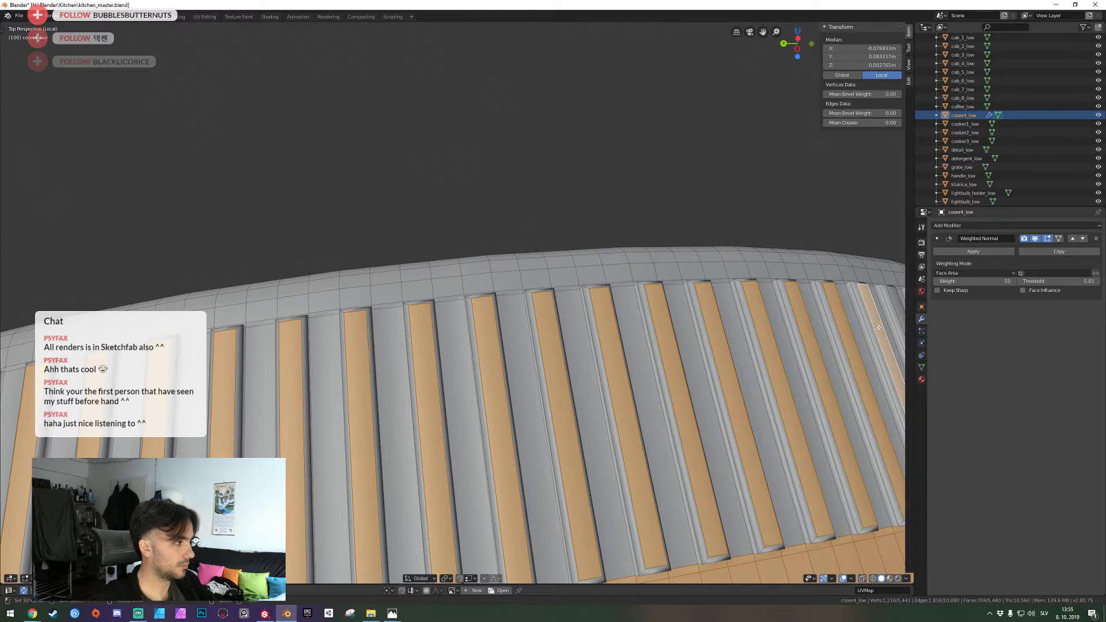
Continue around the side wall and add the front faces of the next seventeen ribs to the selection
key("shift+grave")
key("d")
key("s")
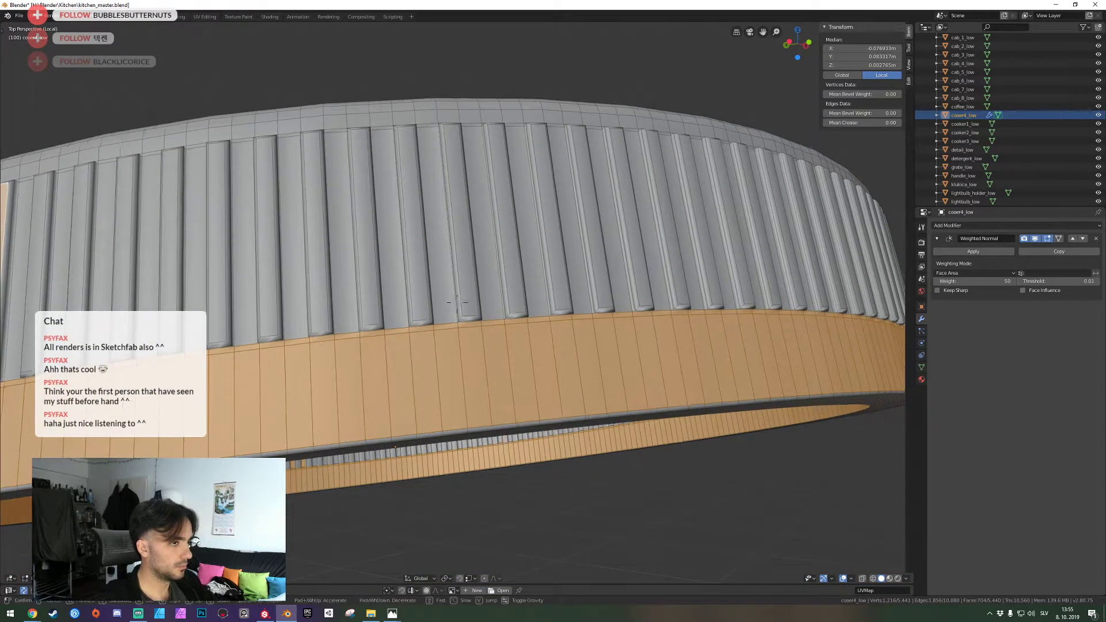
left_click(457, 302)
left_click(131, 242, "shift")
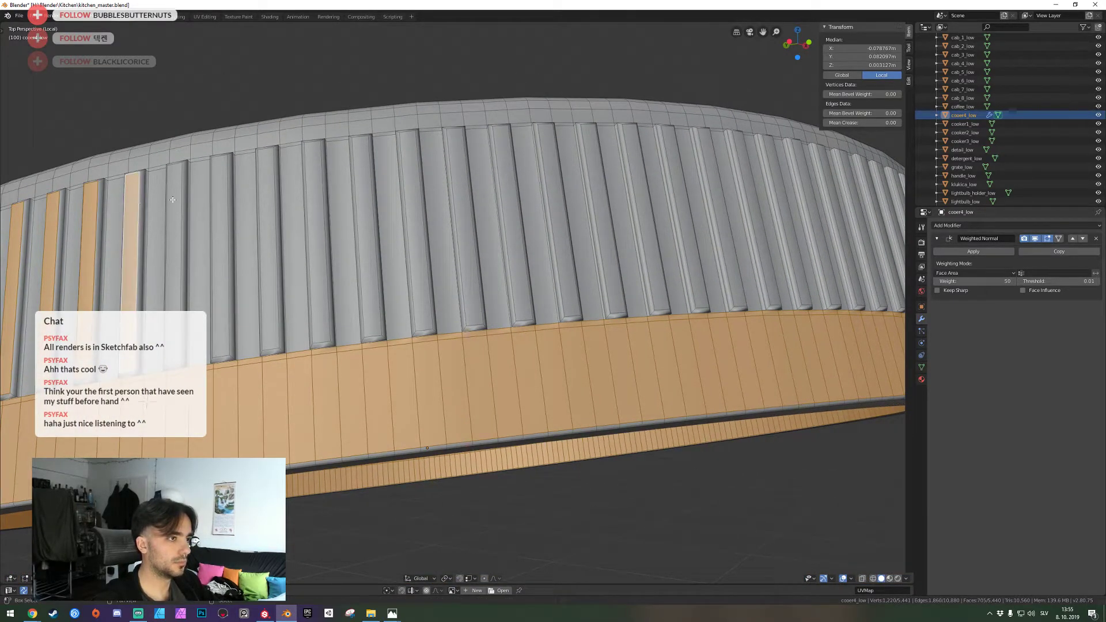
left_click(174, 236, "shift")
left_click(221, 224, "shift")
left_click(273, 192, "shift")
left_click(318, 192, "shift")
left_click(366, 192, "shift")
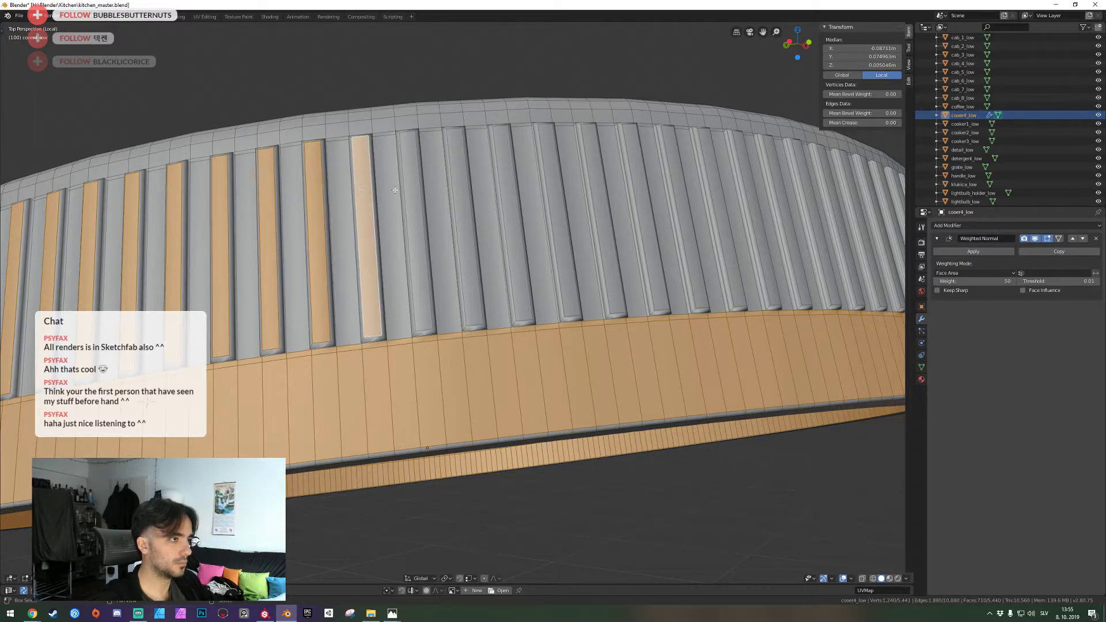
left_click(415, 192, "shift")
left_click(476, 193, "shift")
left_click(522, 193, "shift")
left_click(571, 193, "shift")
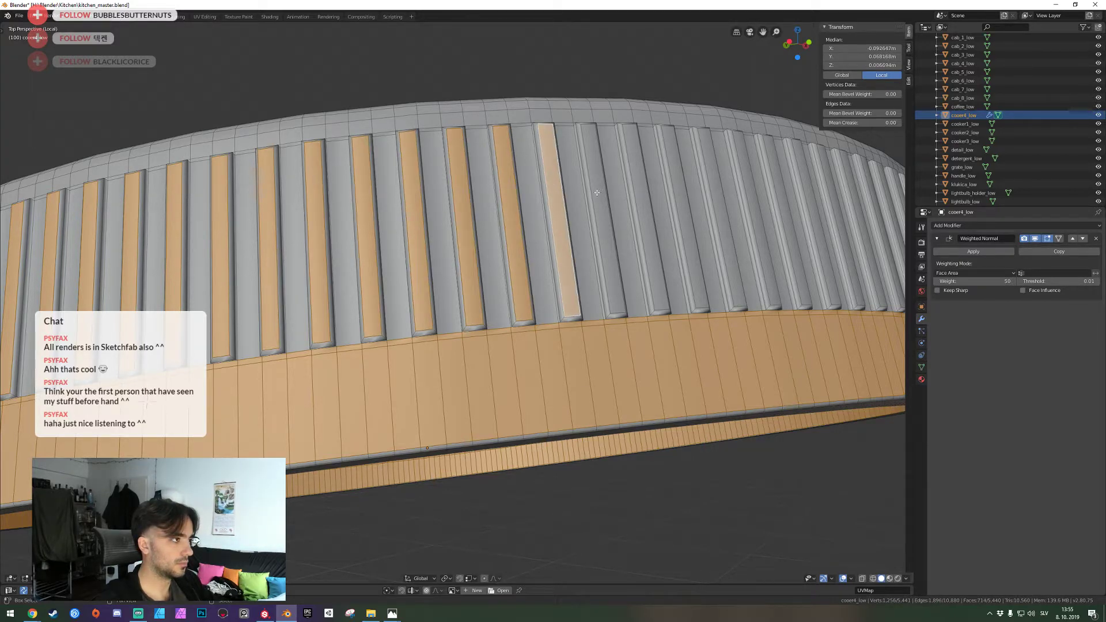
left_click(623, 193, "shift")
left_click(680, 194, "shift")
left_click(715, 195, "shift")
left_click(748, 195, "shift")
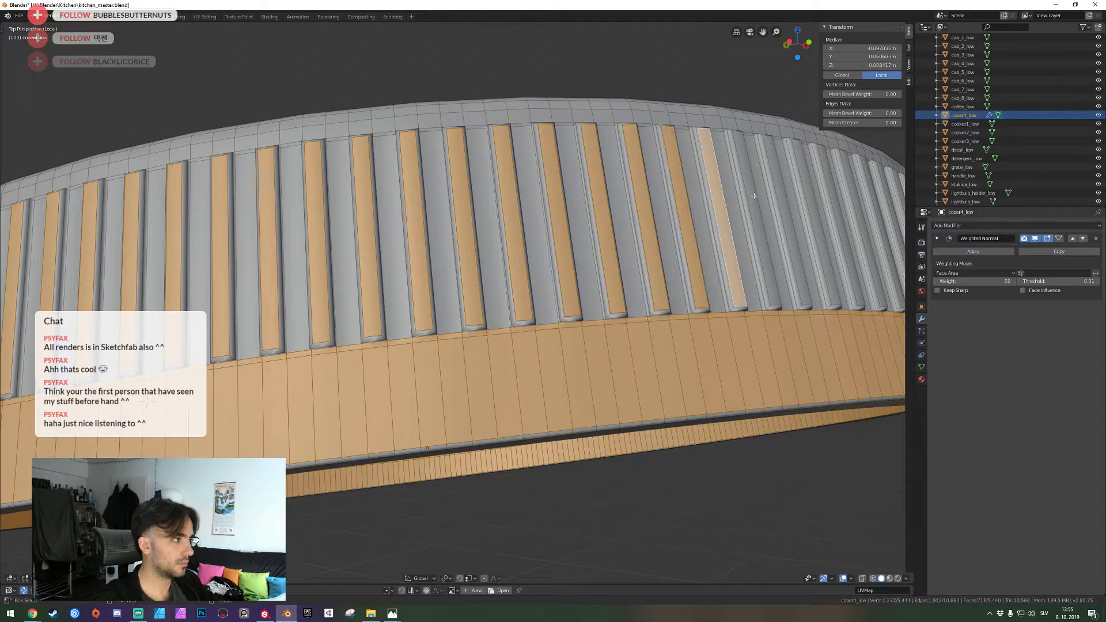
left_click(779, 196, "shift")
left_click(807, 196, "shift")
left_click(808, 197, "shift")
Extend the selection along the side wall by the front faces of the following eleven ribs
middle_click_drag(476, 311, 420, 300)
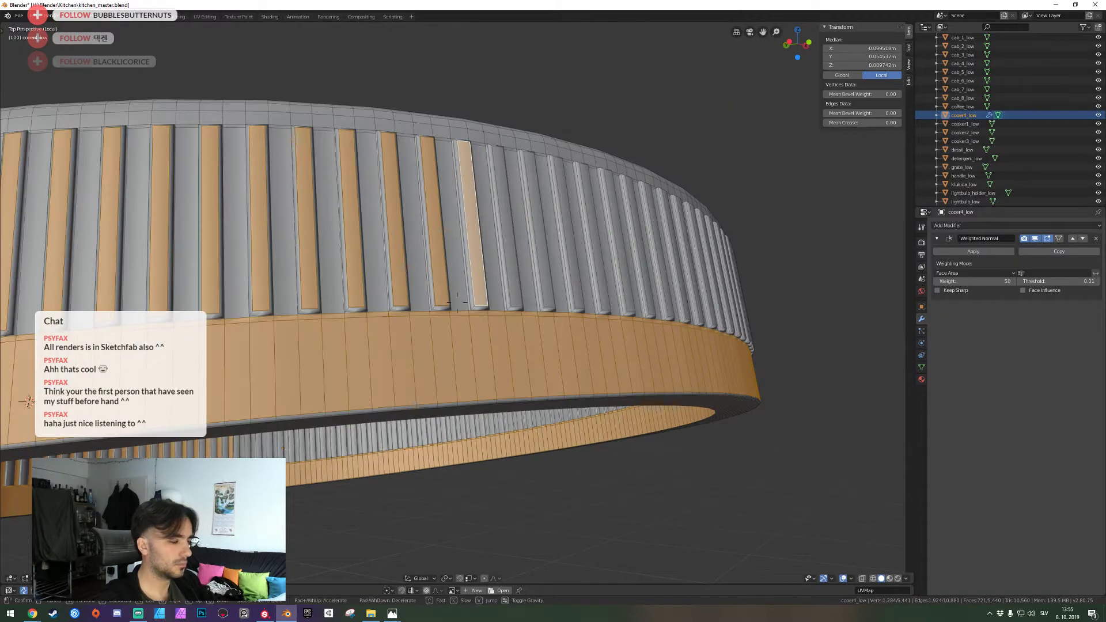
middle_click_drag(332, 254, 457, 303, "shift")
left_click(496, 288, "shift")
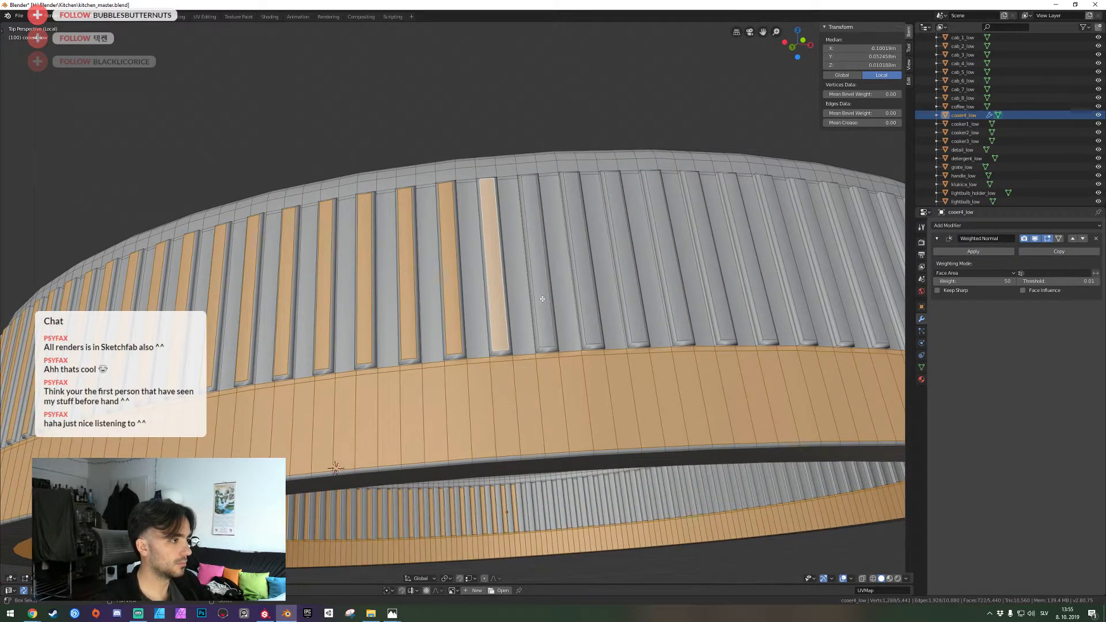
left_click(539, 288, "shift")
left_click(585, 288, "shift")
left_click(635, 296, "shift")
left_click(677, 294, "shift")
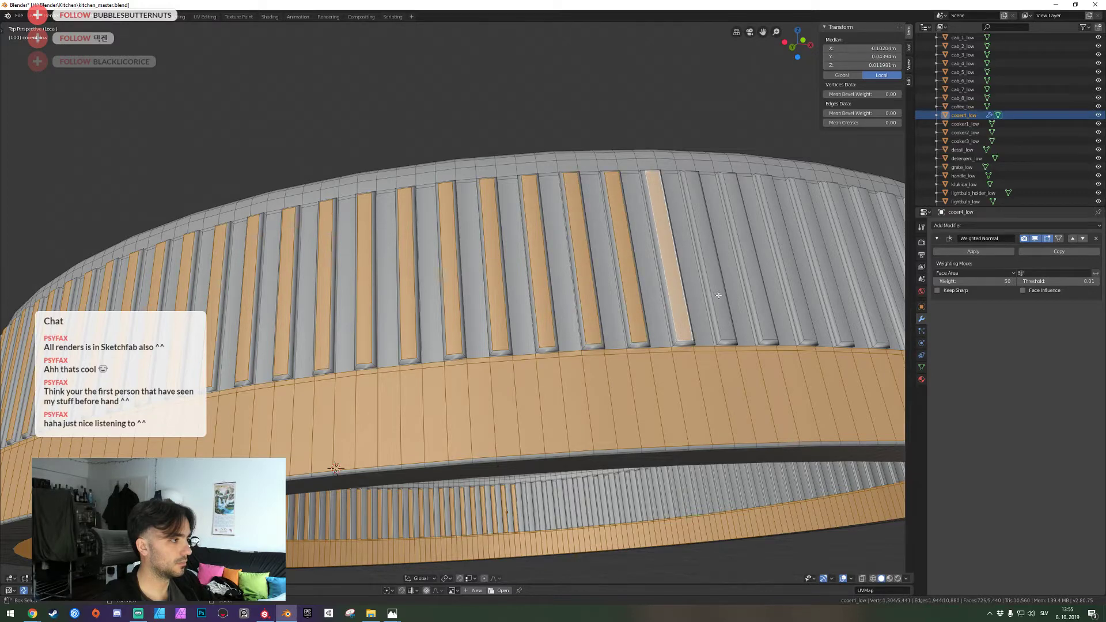
left_click(720, 293, "shift")
left_click(760, 292, "shift")
left_click(803, 291, "shift")
left_click(830, 290, "shift")
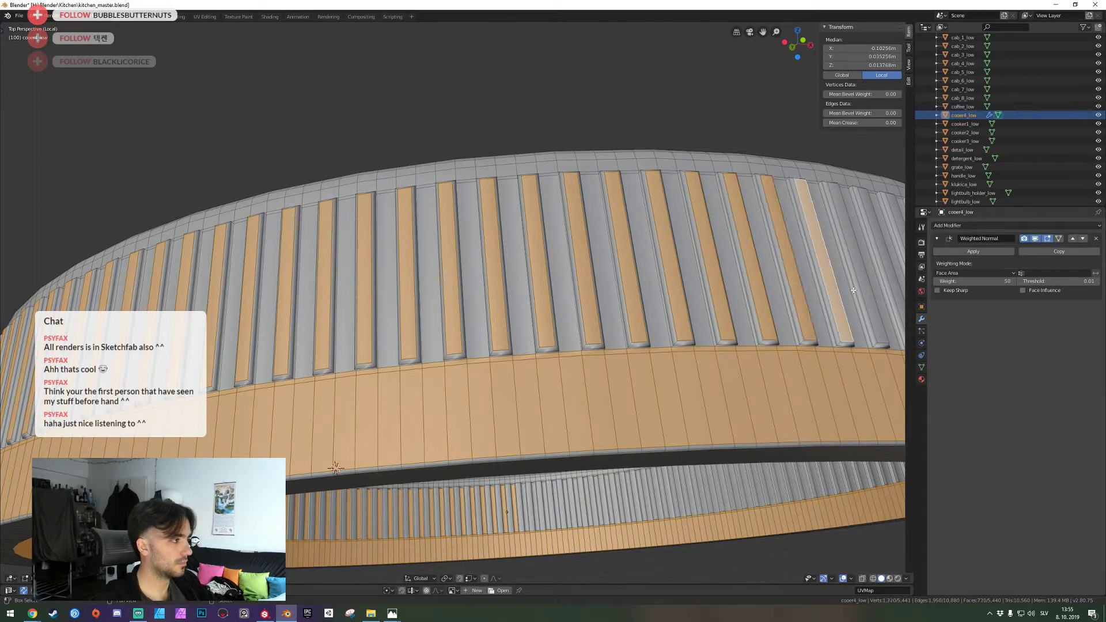
left_click(857, 290, "shift")
left_click(891, 280, "shift")
Add the front faces of ten more unselected ribs further around the disc
middle_click_drag(544, 262, 509, 254)
left_click(491, 255, "shift")
left_click(541, 256, "shift")
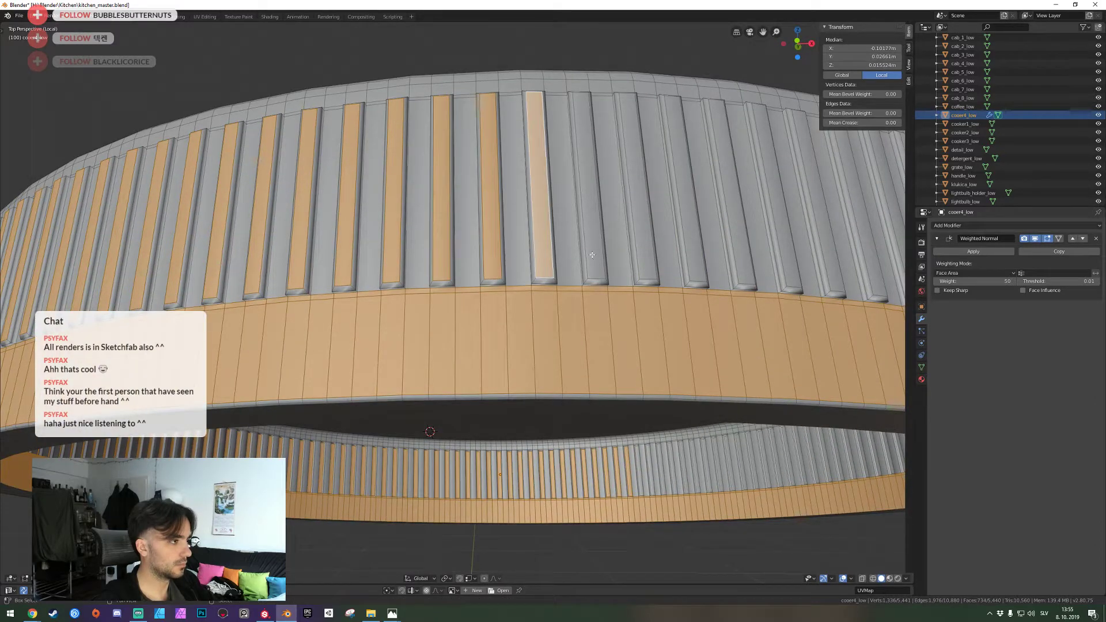
left_click(590, 256, "shift")
left_click(644, 257, "shift")
left_click(694, 259, "shift")
left_click(741, 258, "shift")
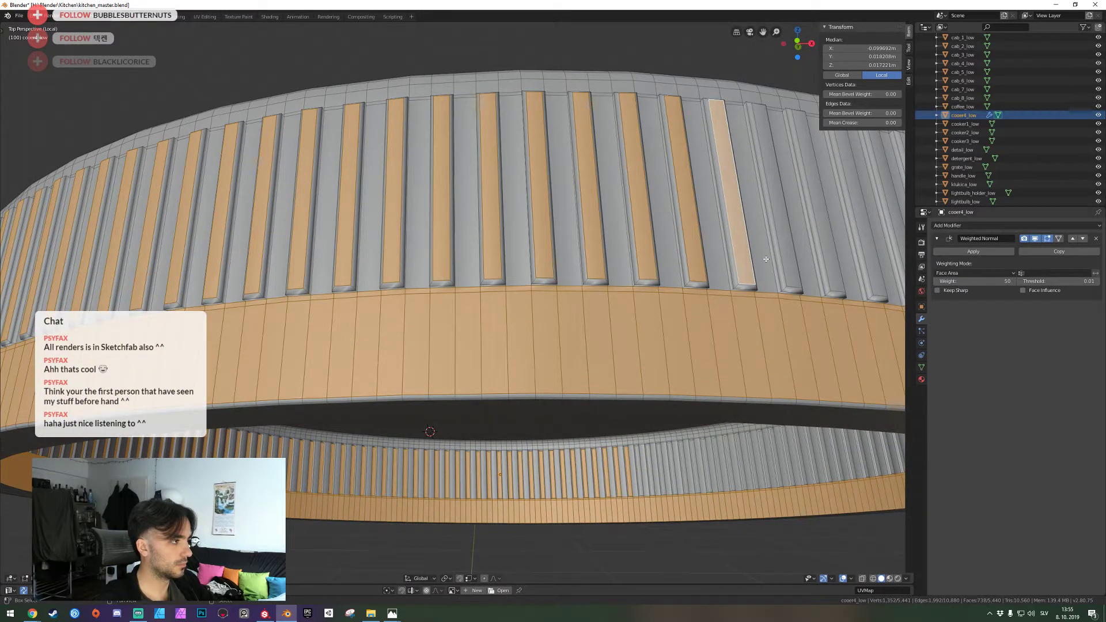
left_click(788, 257, "shift")
left_click(833, 256, "shift")
left_click(872, 255, "shift")
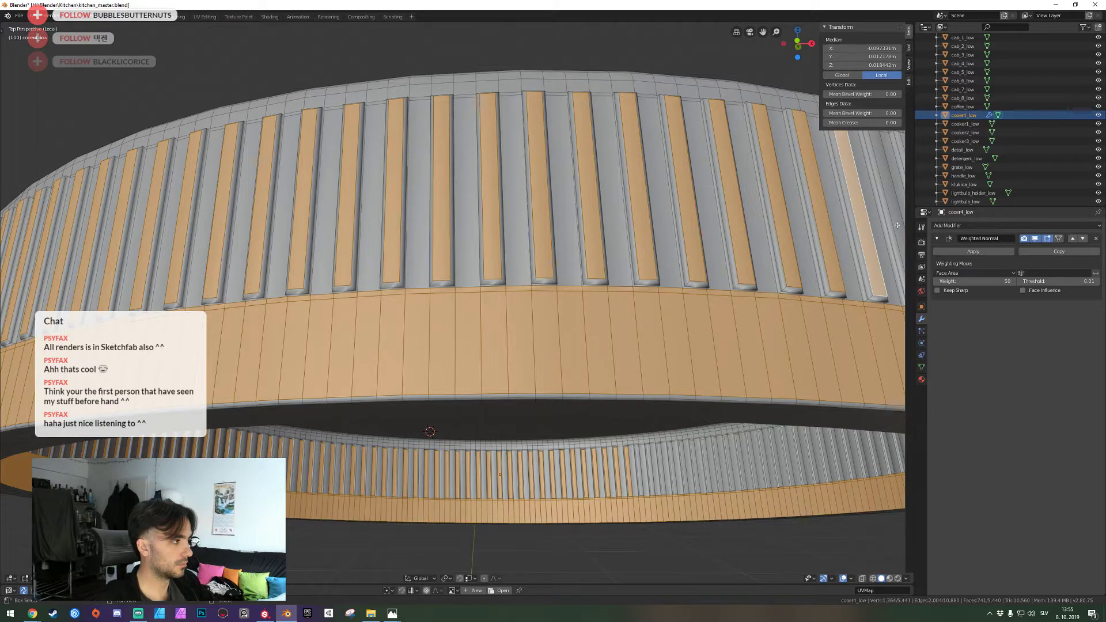
left_click(899, 250, "shift")
Include the front faces of the next nineteen ribs along the curved side wall in the selection
key("shift+grave")
key("d")
key("s")
left_click(457, 302)
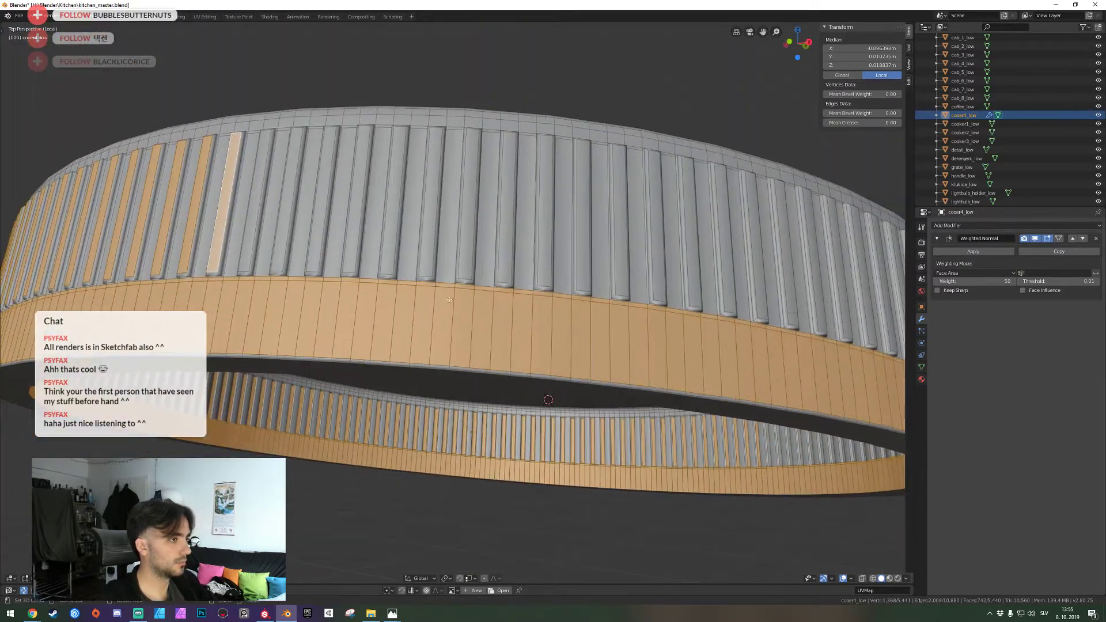
left_click(260, 173, "shift")
left_click(287, 168, "shift")
left_click(322, 171, "shift")
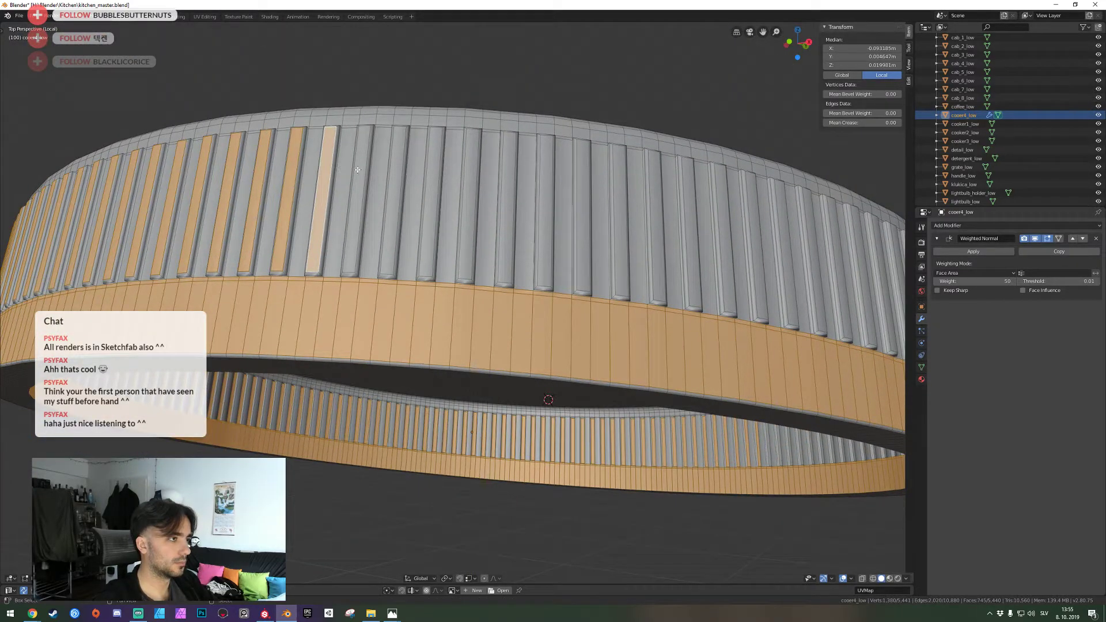
left_click(357, 172, "shift")
left_click(393, 175, "shift")
left_click(436, 177, "shift")
left_click(469, 179, "shift")
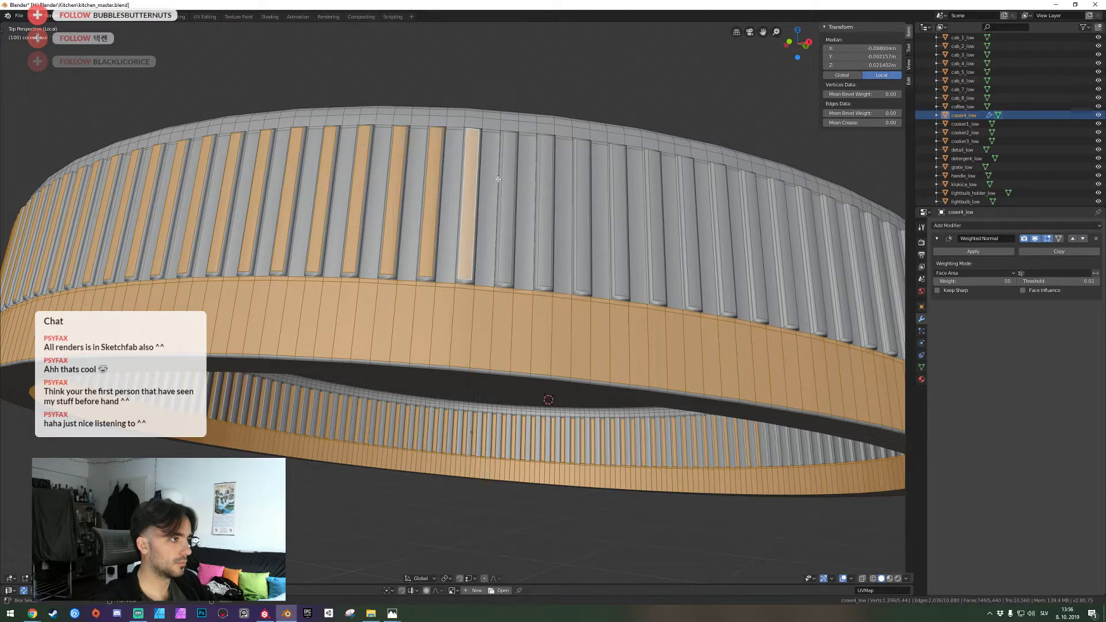
left_click(507, 182, "shift")
left_click(546, 183, "shift")
left_click(619, 193, "shift")
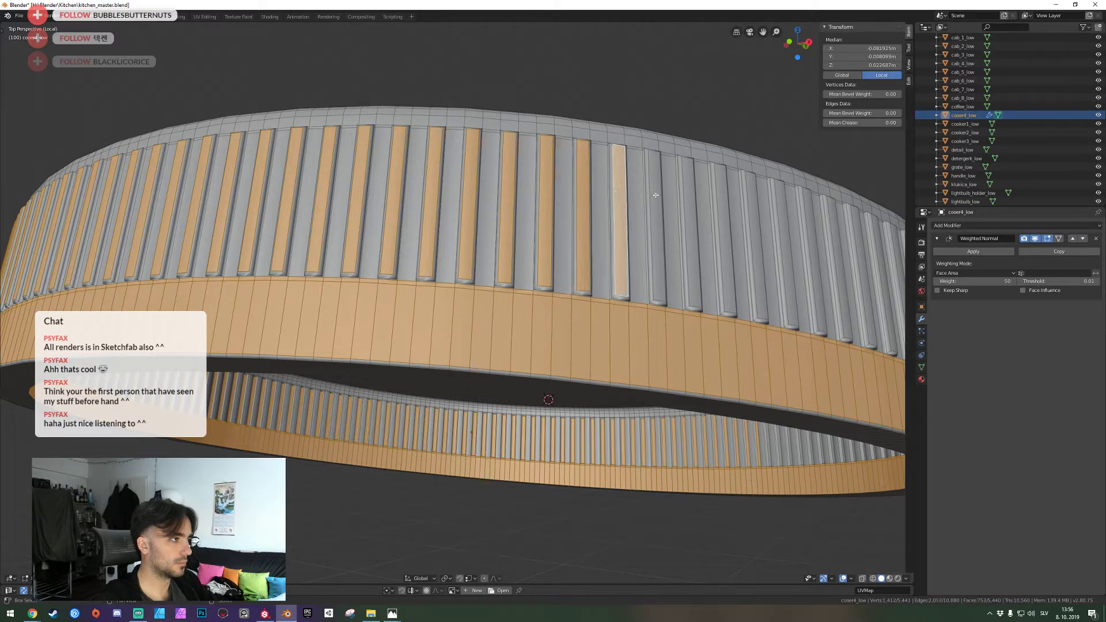
left_click(657, 197, "shift")
left_click(691, 201, "shift")
left_click(725, 207, "shift")
left_click(756, 211, "shift")
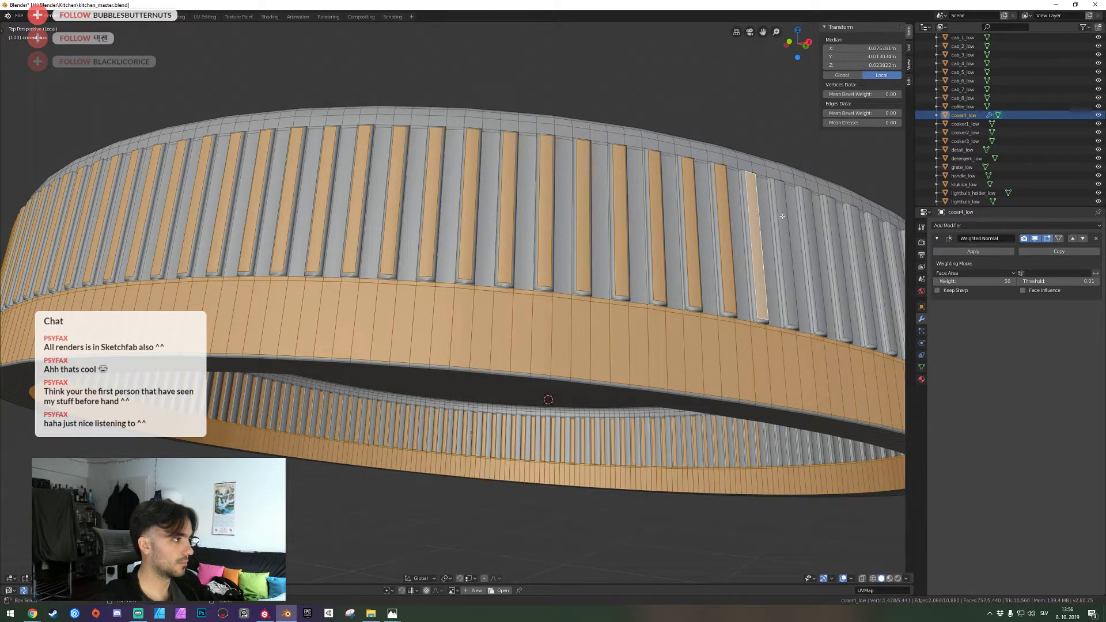
left_click(786, 216, "shift")
left_click(815, 220, "shift")
left_click(843, 225, "shift")
left_click(868, 229, "shift")
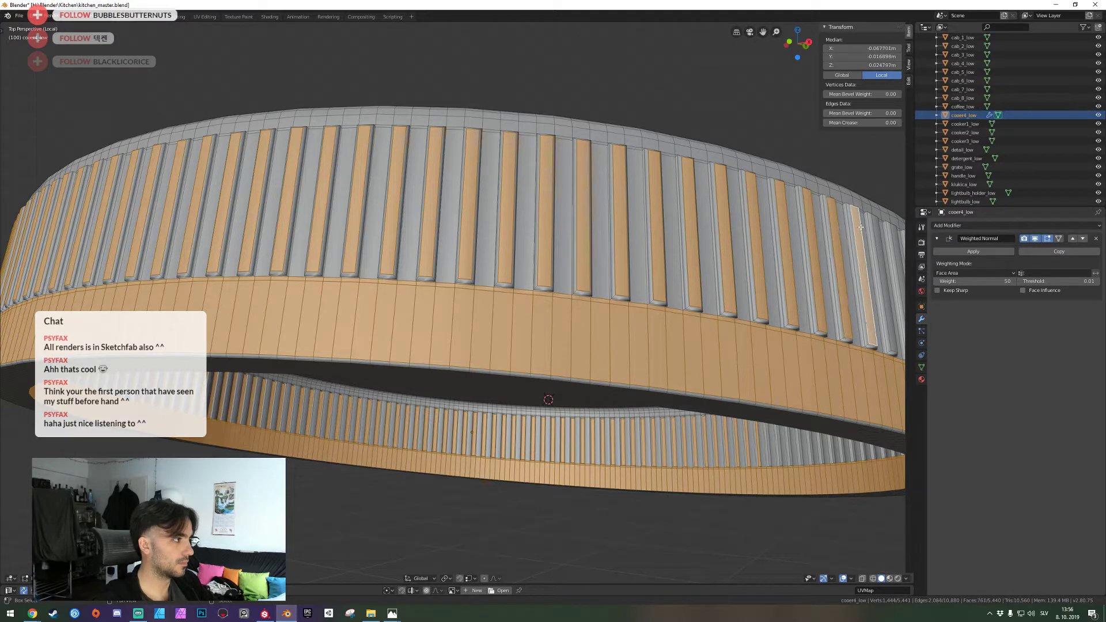
Carry on around the disc and add another eleven rib front faces to the selection
middle_click_drag(868, 229, 515, 289)
left_click(556, 286, "shift")
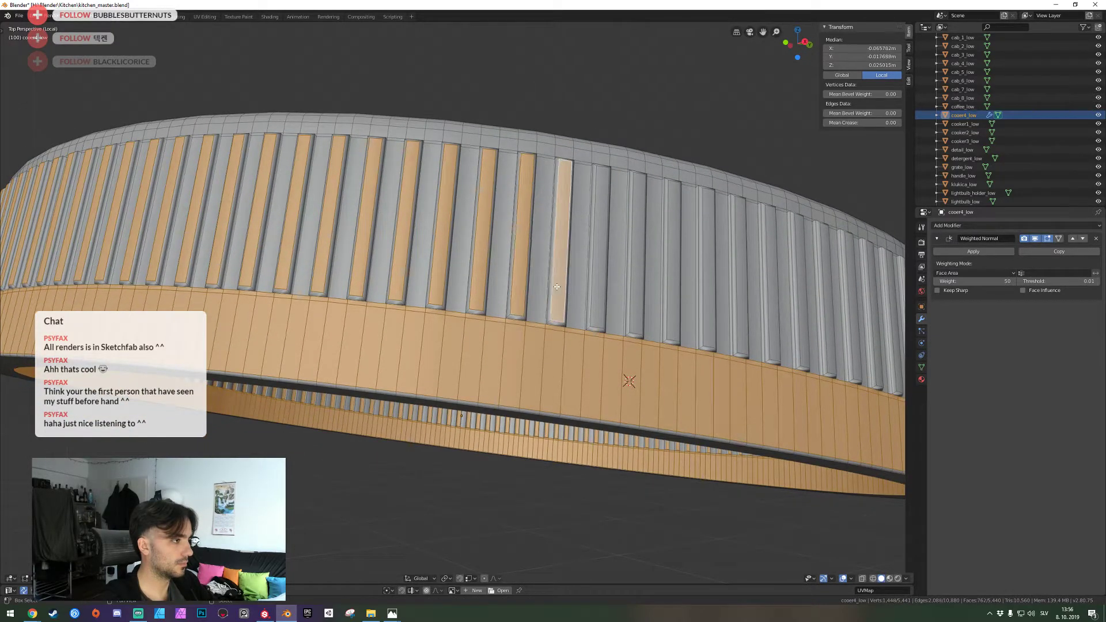
left_click(594, 289, "shift")
left_click(637, 294, "shift")
left_click(670, 299, "shift")
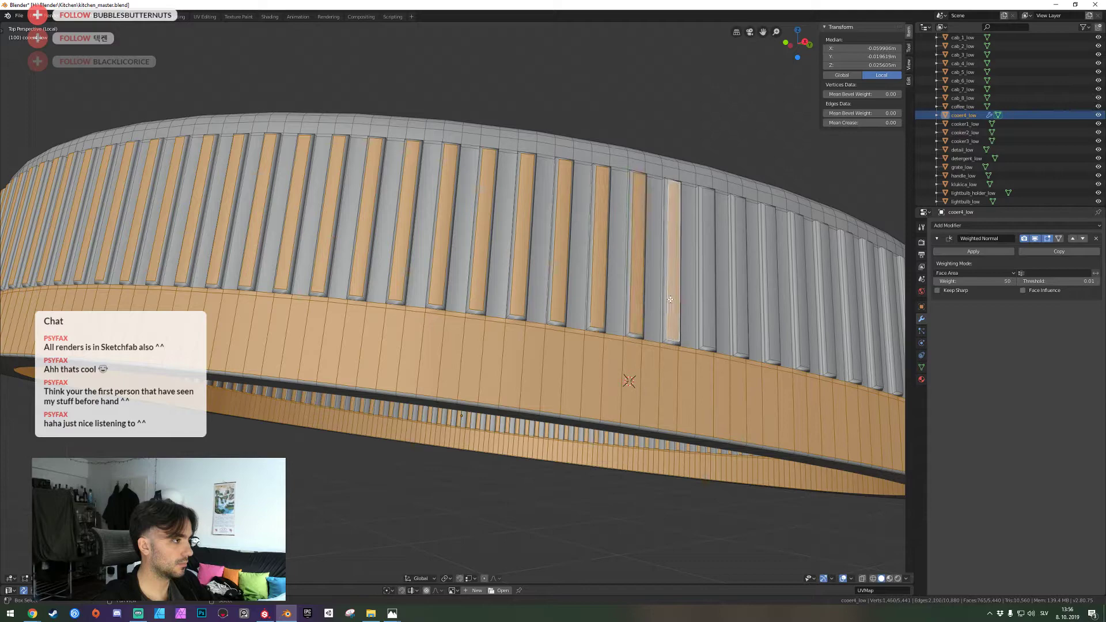
left_click(709, 304, "shift")
left_click(743, 308, "shift")
left_click(773, 312, "shift")
left_click(801, 316, "shift")
left_click(827, 320, "shift")
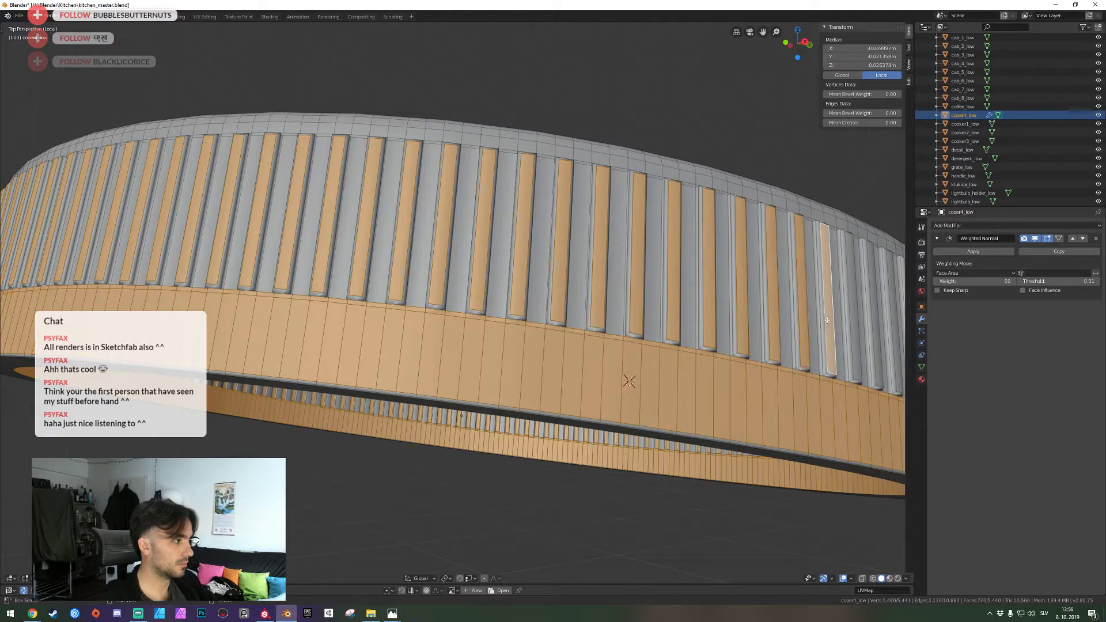
left_click(854, 326, "shift")
left_click(876, 329, "shift")
Add the front faces of the following fourteen ribs on the side wall to the selection
middle_click_drag(876, 329, 392, 299)
left_click(358, 282, "shift")
left_click(401, 285, "shift")
left_click(442, 288, "shift")
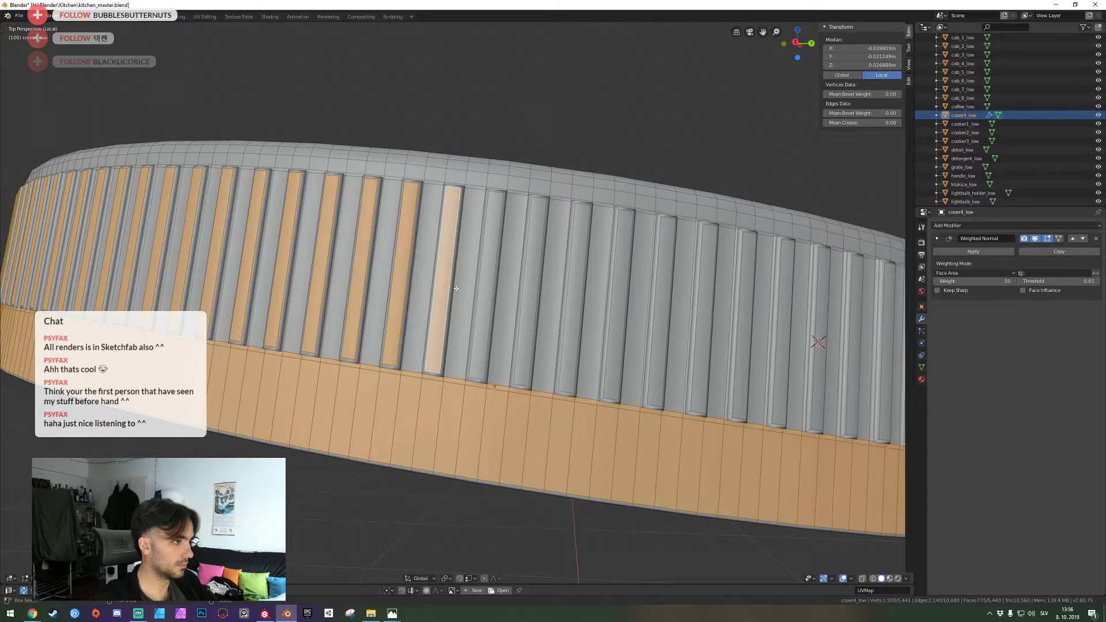
left_click(487, 291, "shift")
left_click(539, 294, "shift")
left_click(537, 294, "shift")
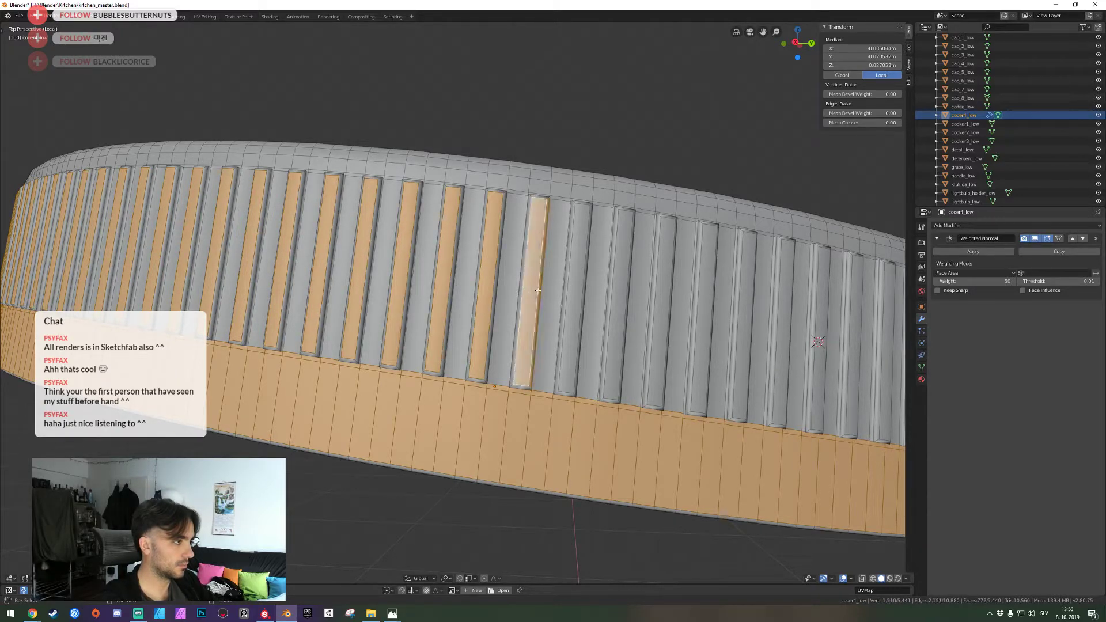
left_click(577, 296, "shift")
left_click(620, 299, "shift")
left_click(662, 302, "shift")
left_click(704, 305, "shift")
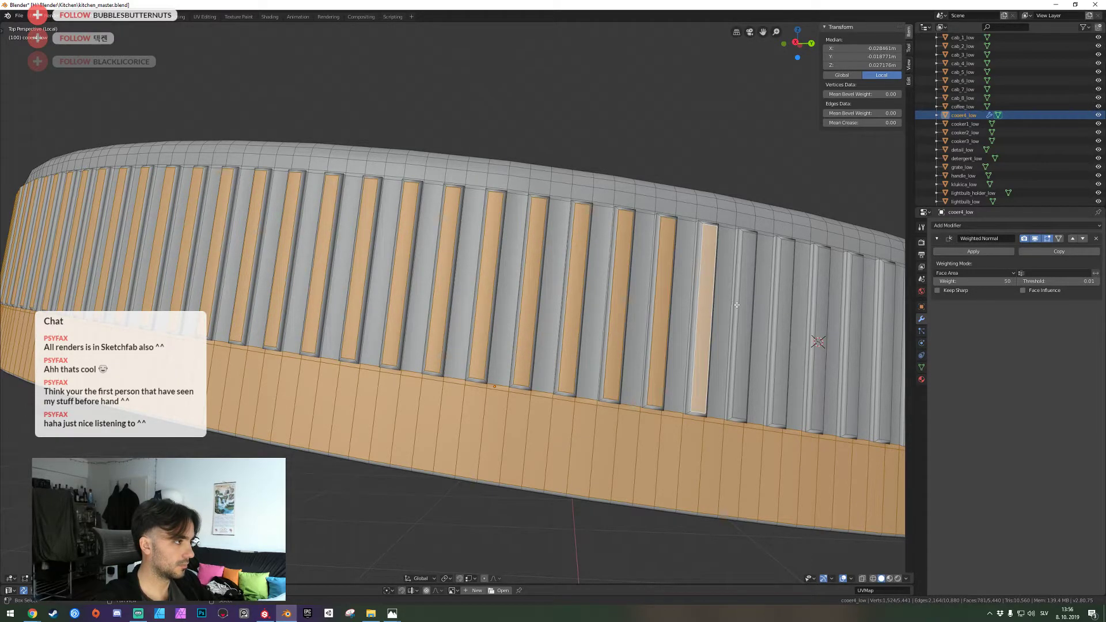
left_click(743, 307, "shift")
left_click(787, 310, "shift")
left_click(823, 312, "shift")
left_click(855, 313, "shift")
left_click(887, 315, "shift")
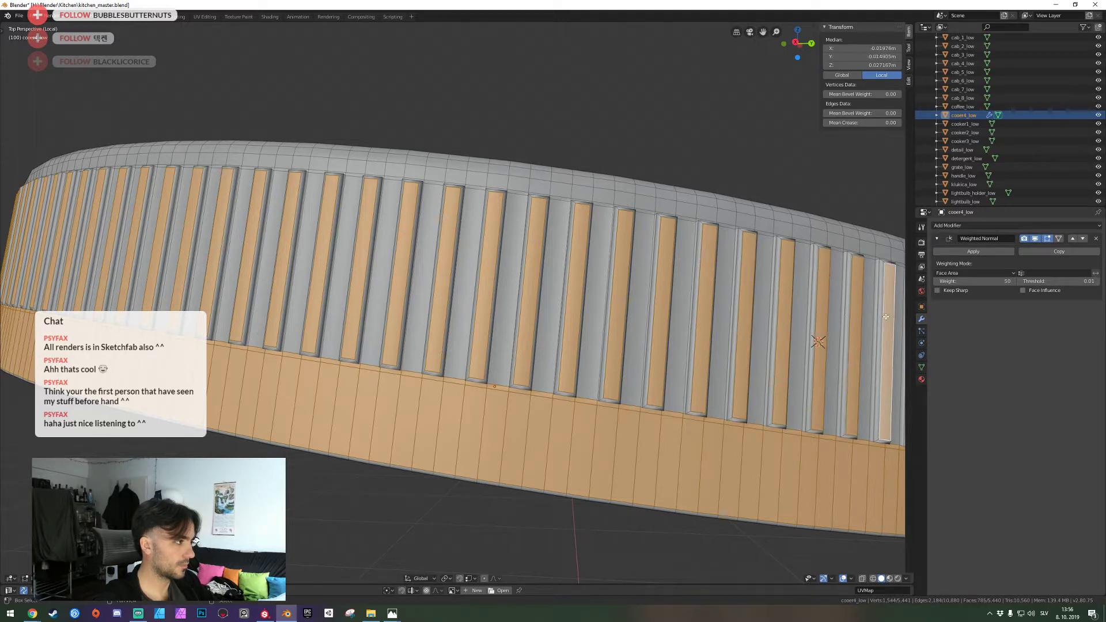
Close the ring of selected ribs by adding the front faces of the last fourteen unselected ones
key("shift+grave")
left_click(325, 291)
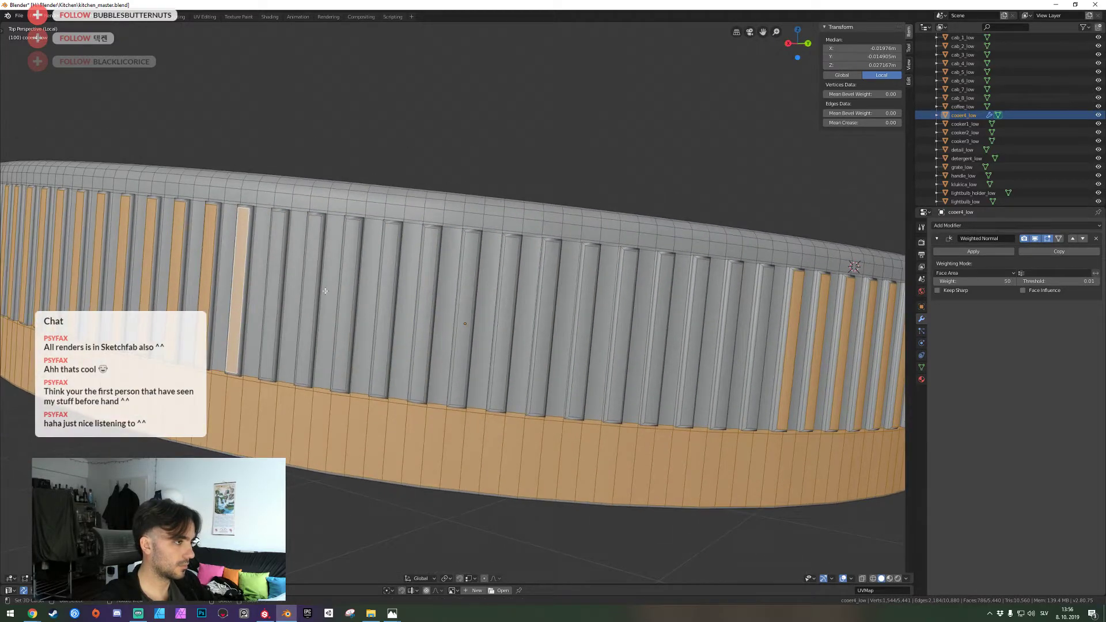
left_click(274, 277, "shift")
left_click(309, 279, "shift")
left_click(346, 280, "shift")
left_click(385, 281, "shift")
left_click(431, 275, "shift")
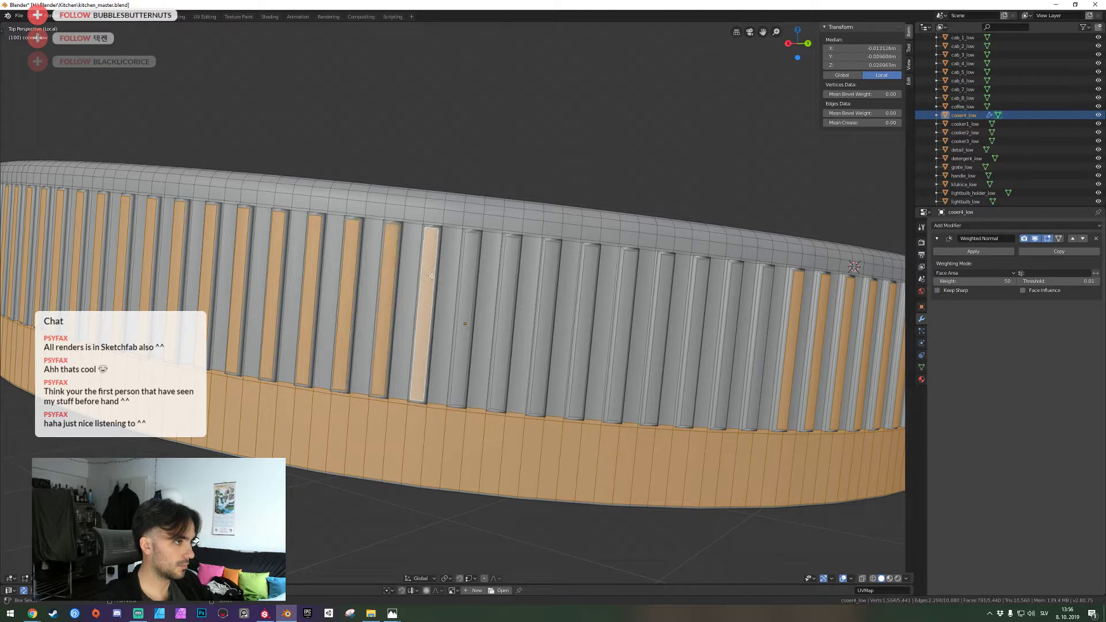
left_click(465, 277, "shift")
left_click(504, 281, "shift")
left_click(545, 283, "shift")
left_click(584, 286, "shift")
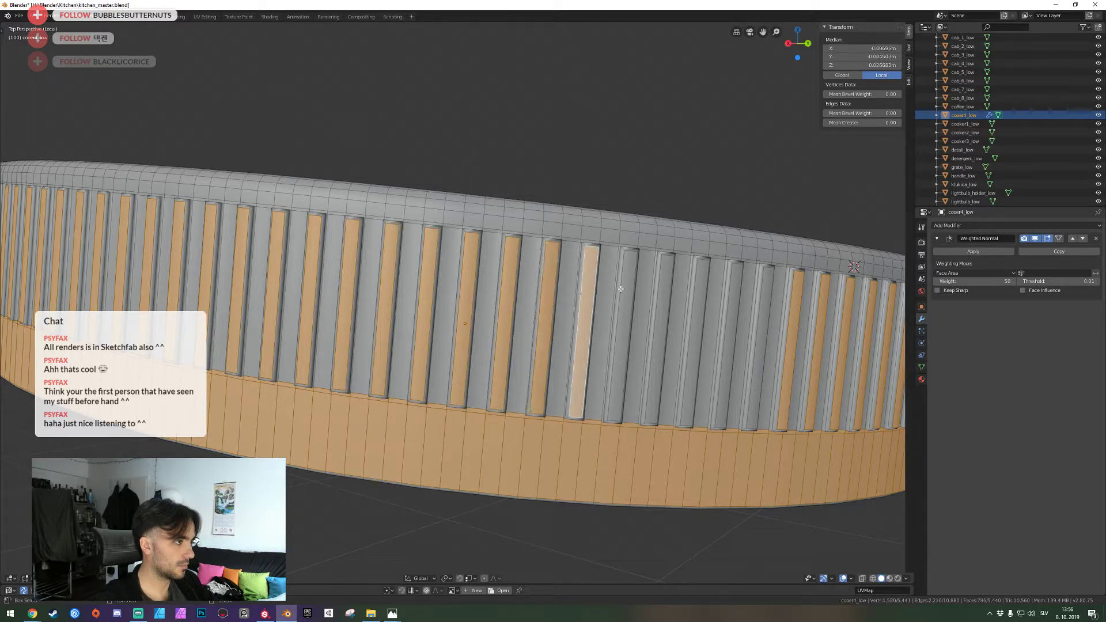
left_click(621, 289, "shift")
left_click(659, 291, "shift")
left_click(695, 292, "shift")
left_click(731, 294, "shift")
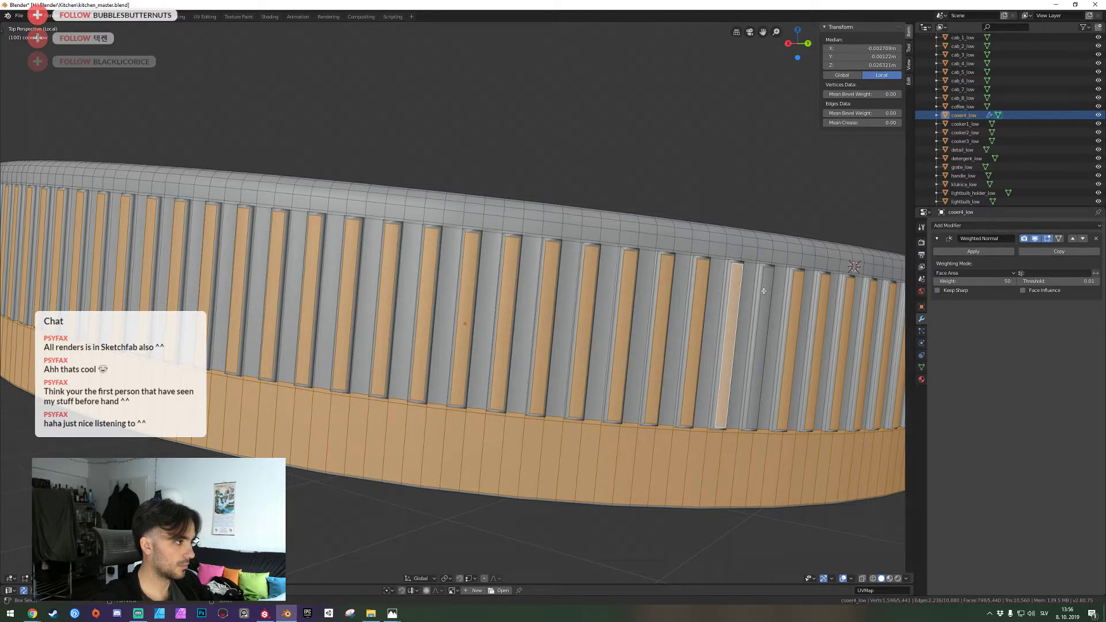
left_click(764, 291, "shift")
Add the face loops running around the disc's rounded upper rim to the selection, from above the ribs up to the flat top
key("shift+grave")
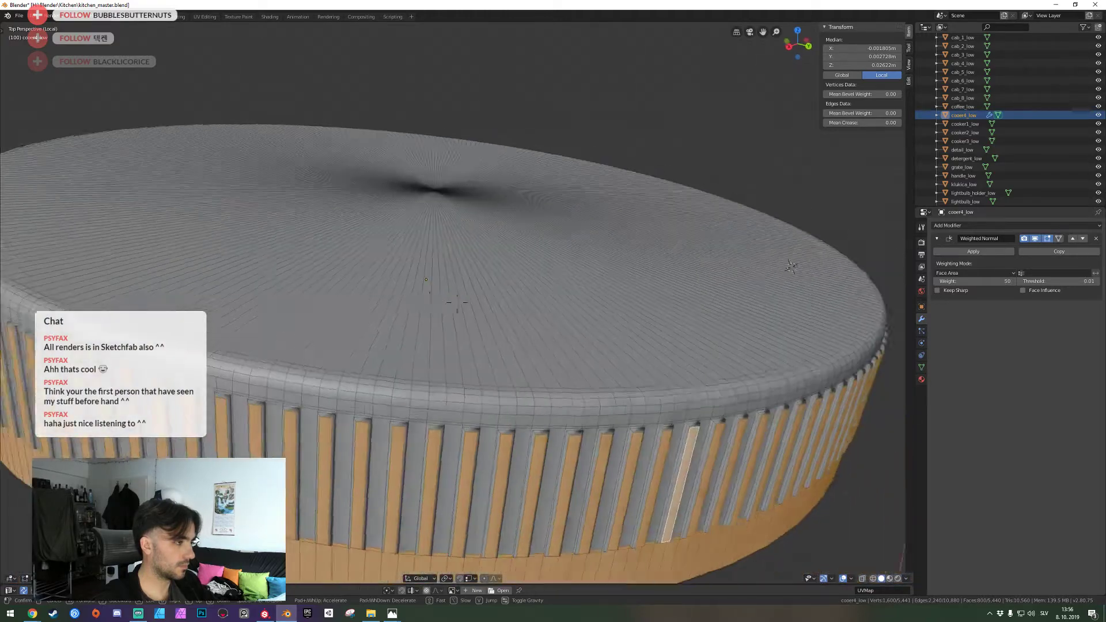
left_click(457, 302)
left_click(444, 302, "alt+shift")
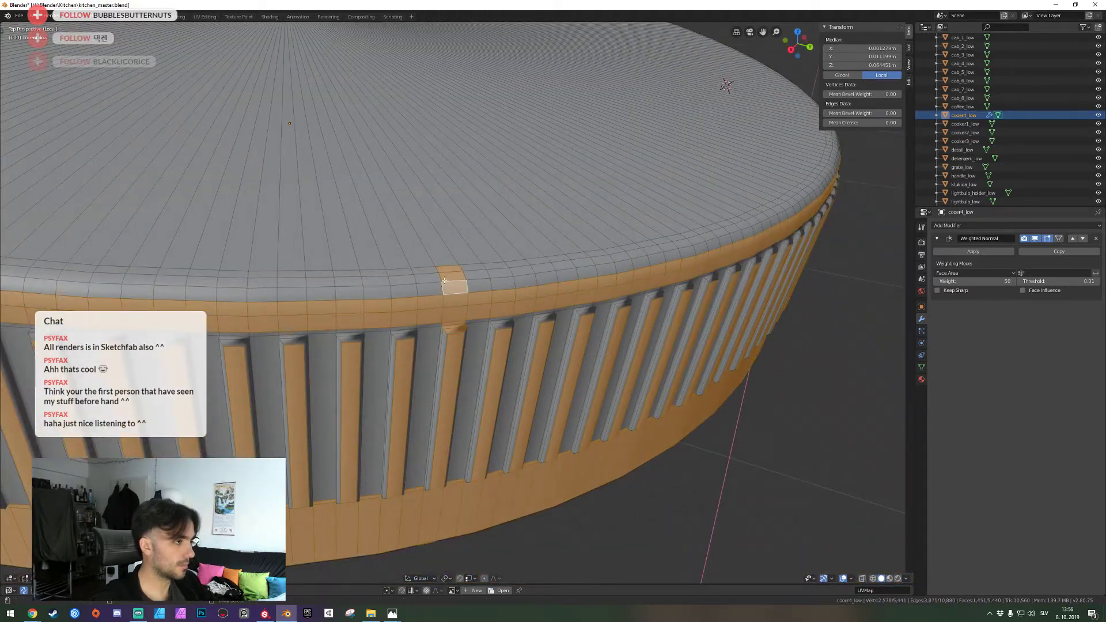
key("ctrl+z")
left_click(443, 287, "alt+shift")
left_click(441, 276, "alt+shift")
left_click(436, 269, "alt+shift")
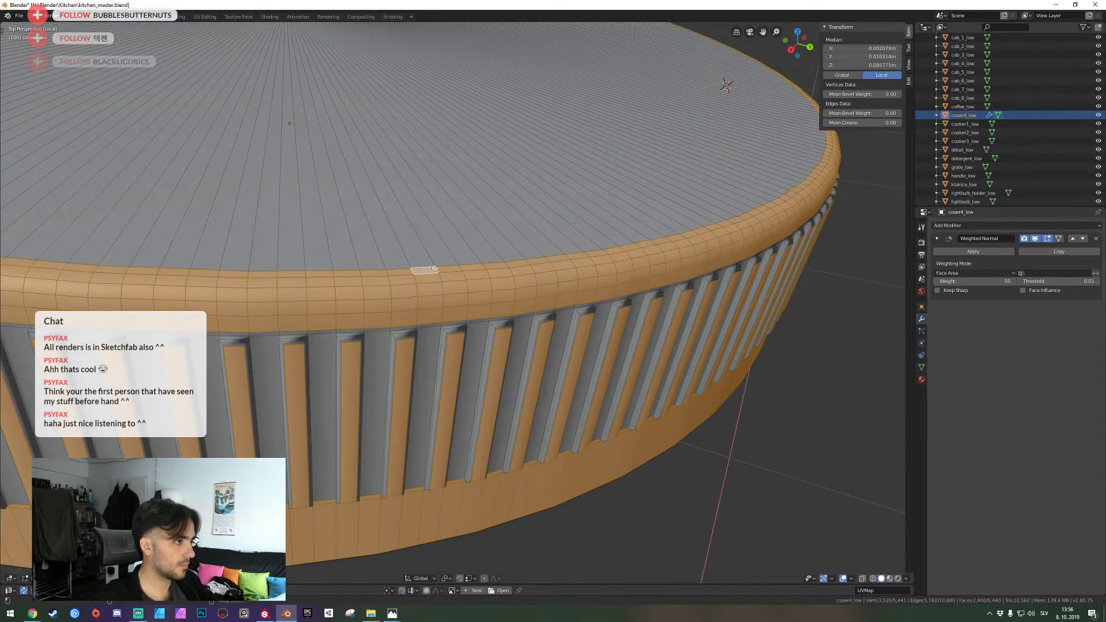
right_click(416, 327, "alt+shift")
Add all faces of the disc's flat top to the selection and invert the whole face selection
key("shift+grave")
key("s")
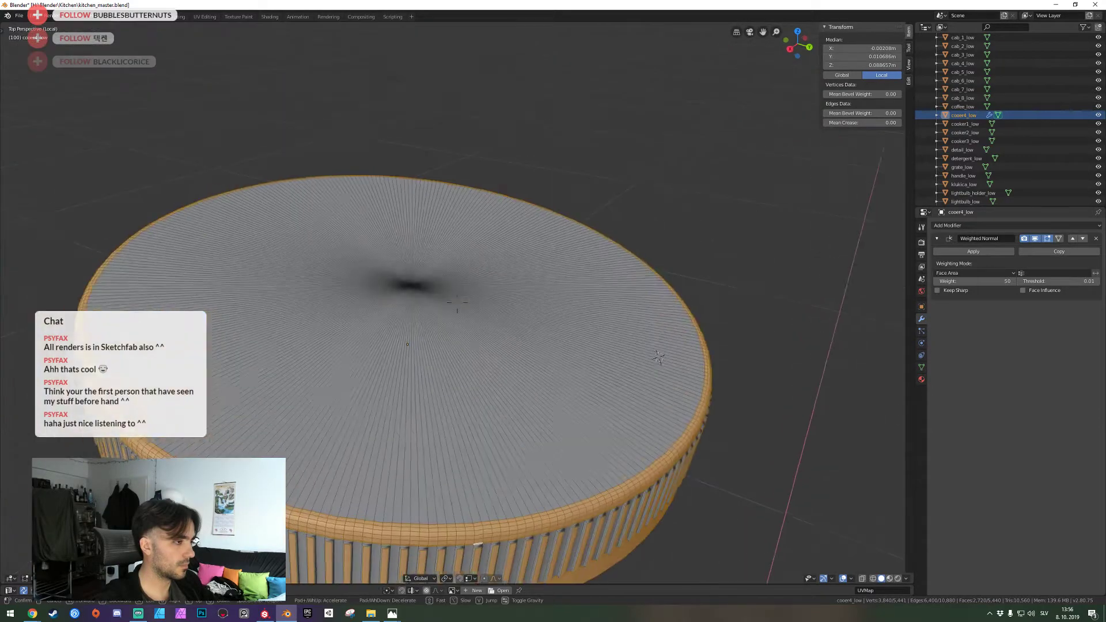
left_click(452, 303)
right_click(445, 310, "alt+shift")
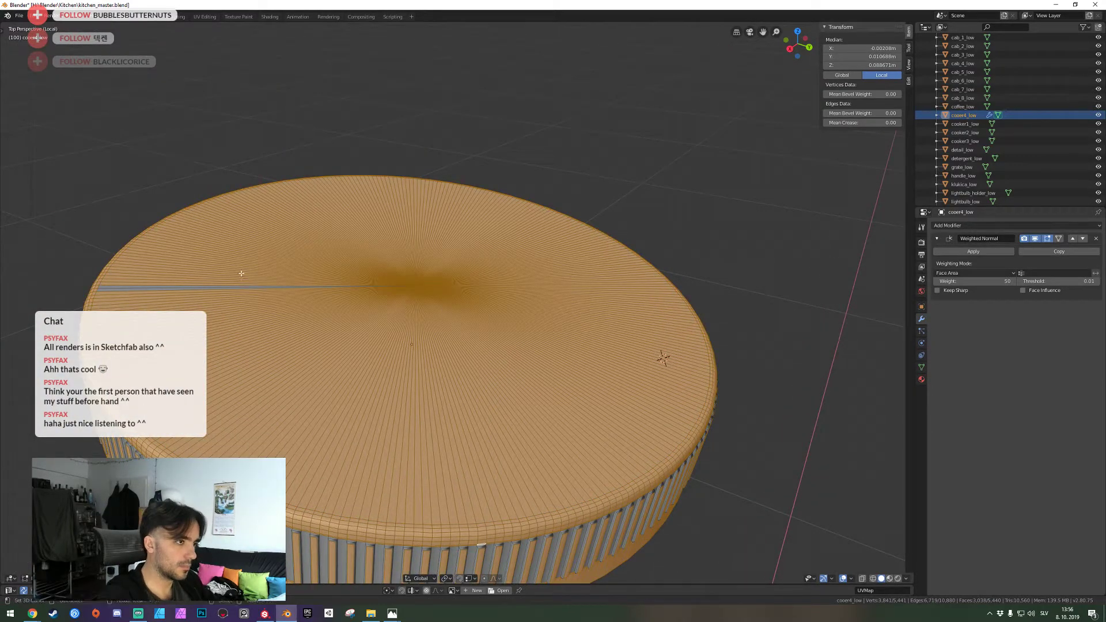
key("ctrl+z")
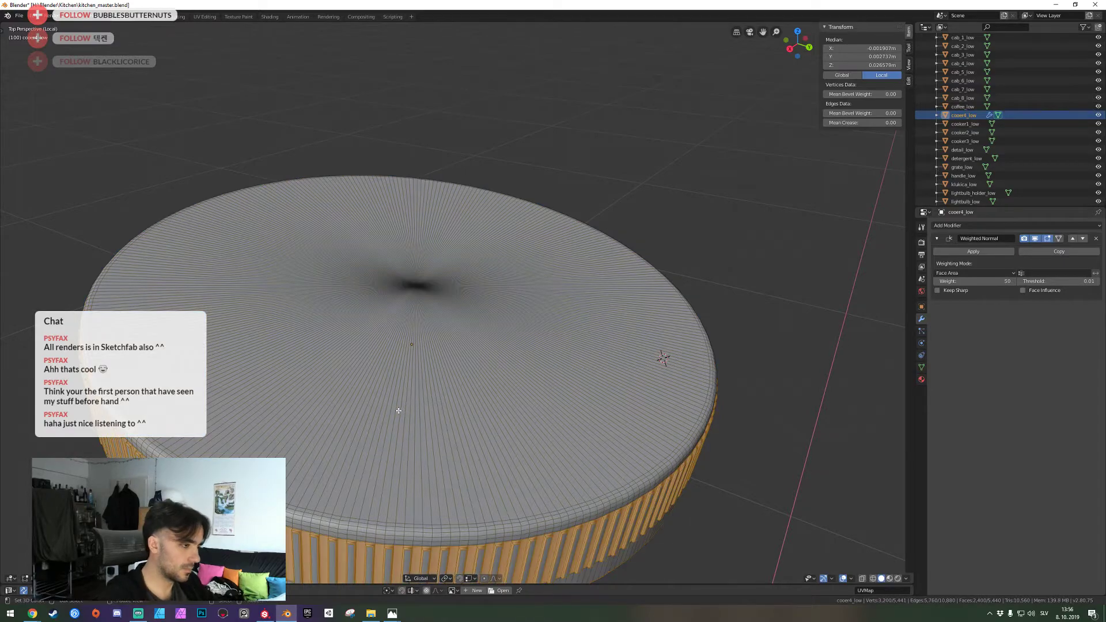
Delete the selected faces that form the sides and recesses between the disc's ribs
key("x")
left_click(399, 414)
Dissolve the edge loop along the upper edge of the disc's lower band and the one along the rim's lower edge
key("shift+grave")
key("s")
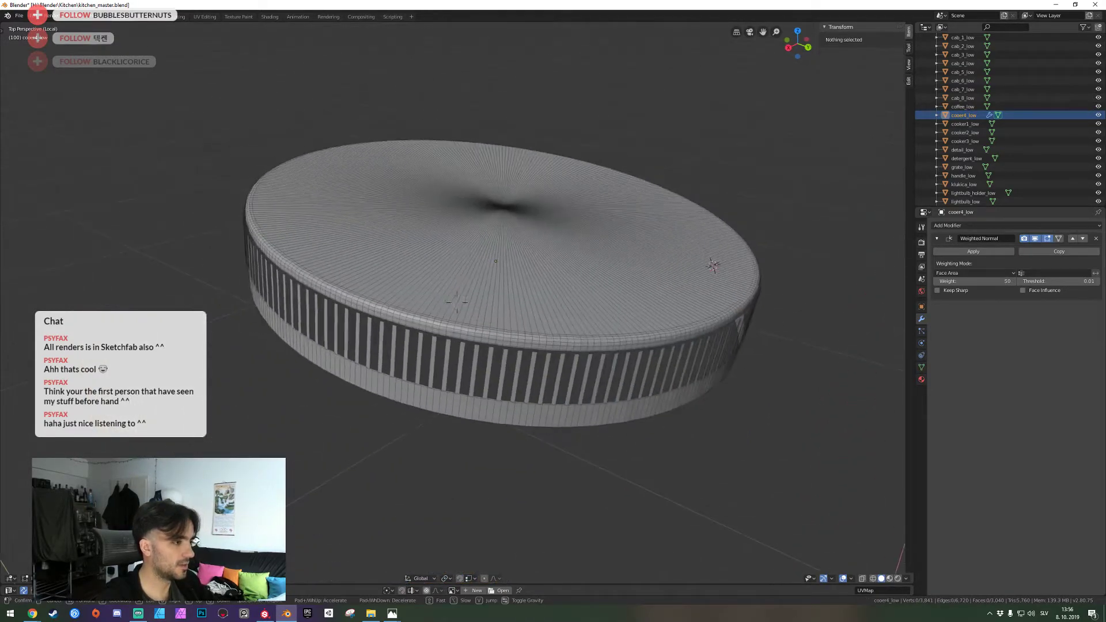
key("w")
key("w")
left_click(458, 302)
right_click(473, 251, "alt")
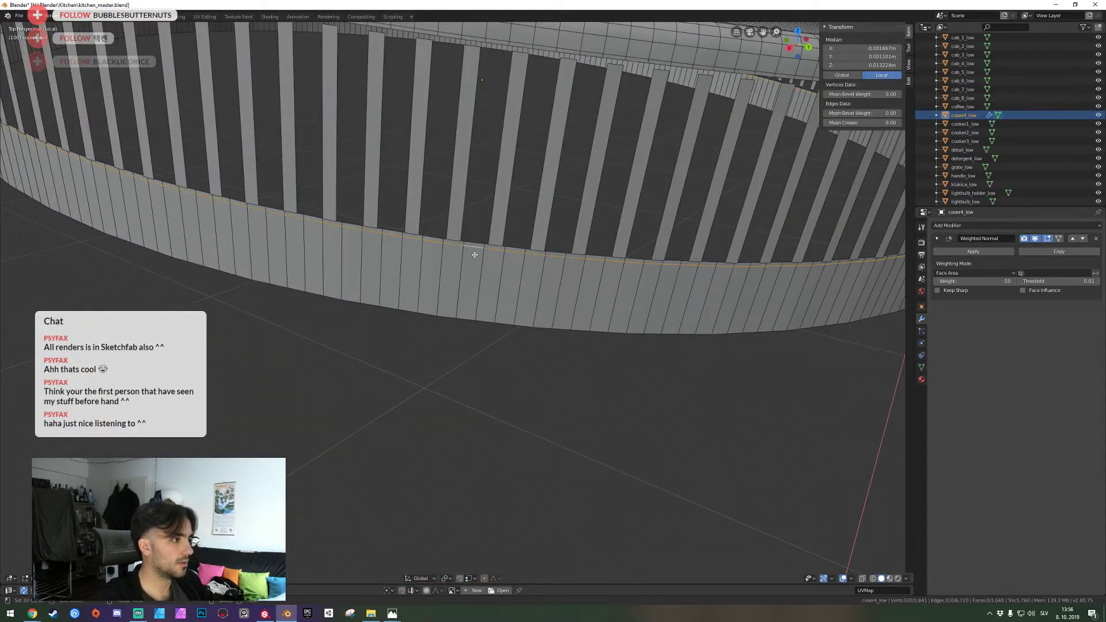
key("ctrl+x")
key("shift+grave")
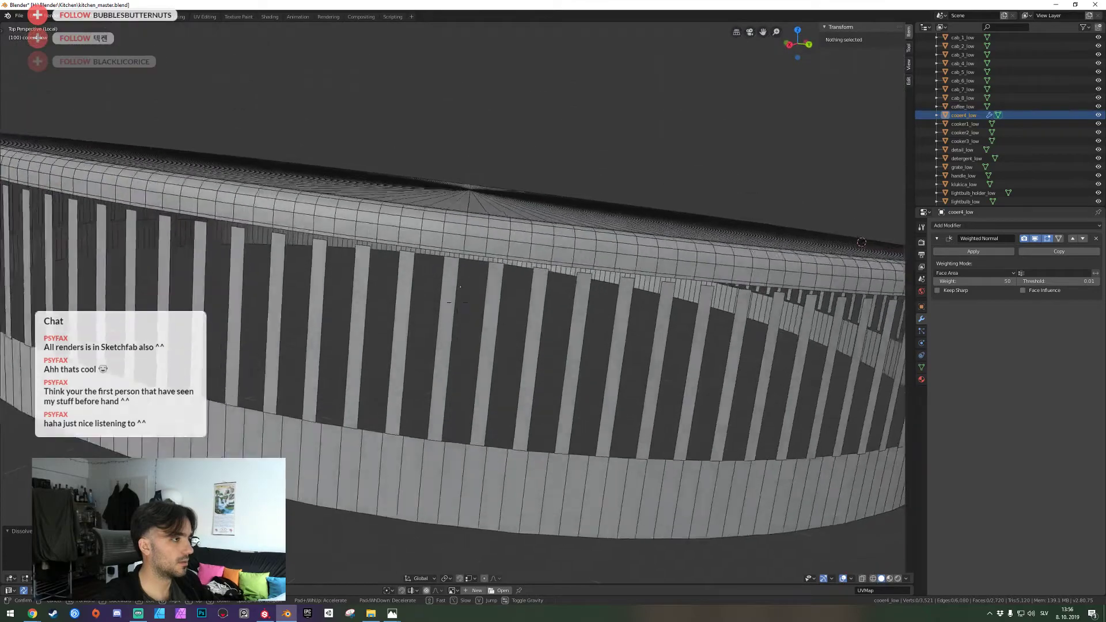
left_click(457, 303)
right_click(463, 290, "alt")
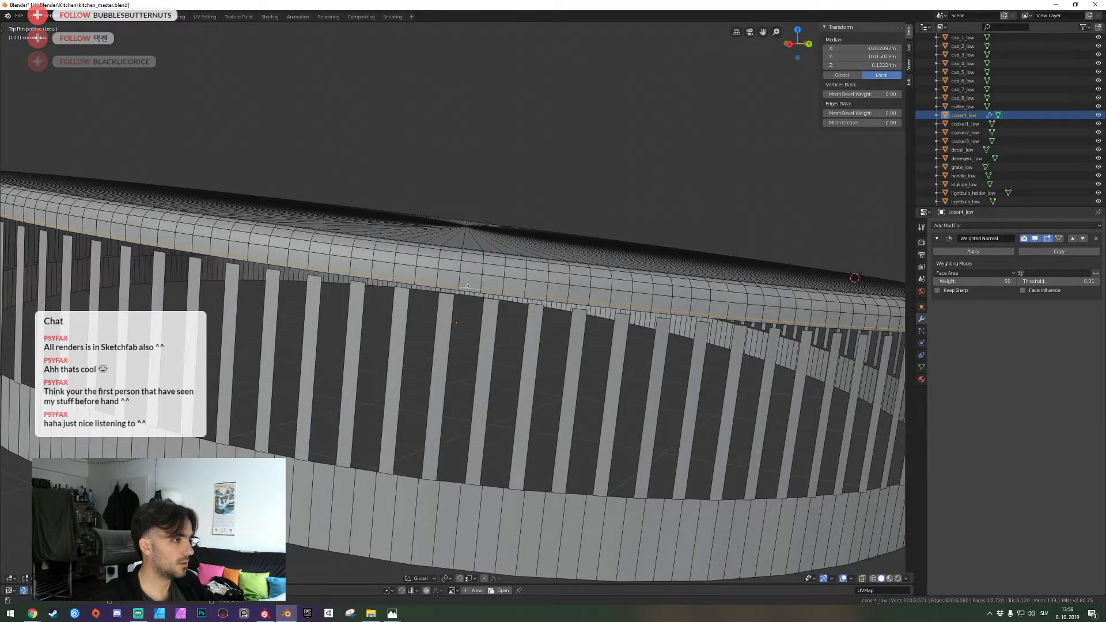
key("ctrl+x")
Fill the first two gaps between neighbouring rib fronts on the side wall with faces built from their facing vertical edges
key("shift+grave")
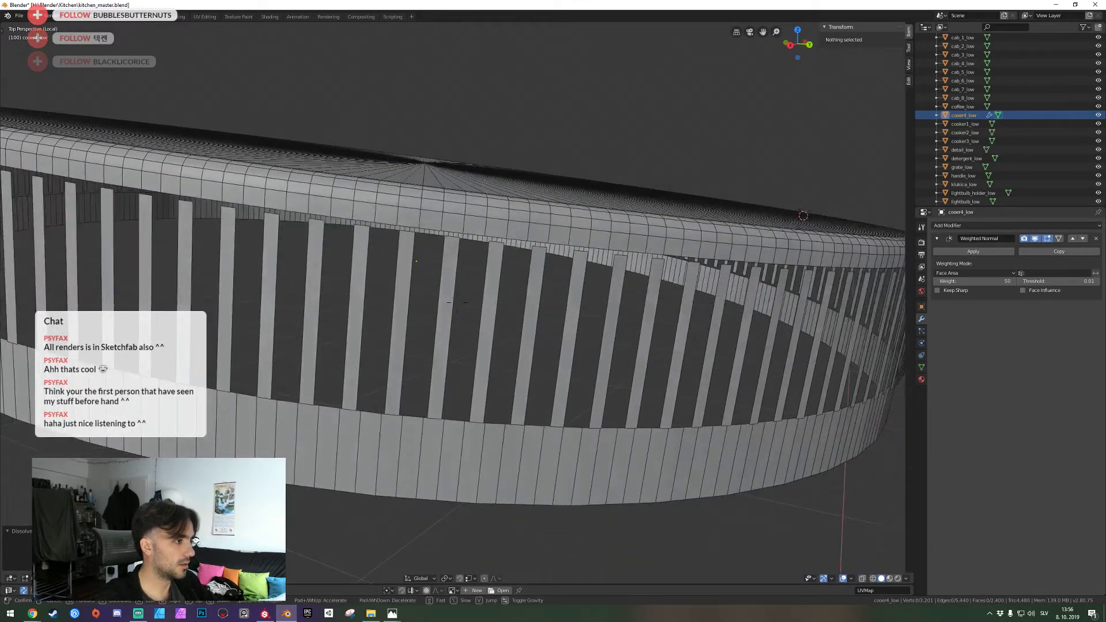
key("w")
key("e")
left_click(457, 303)
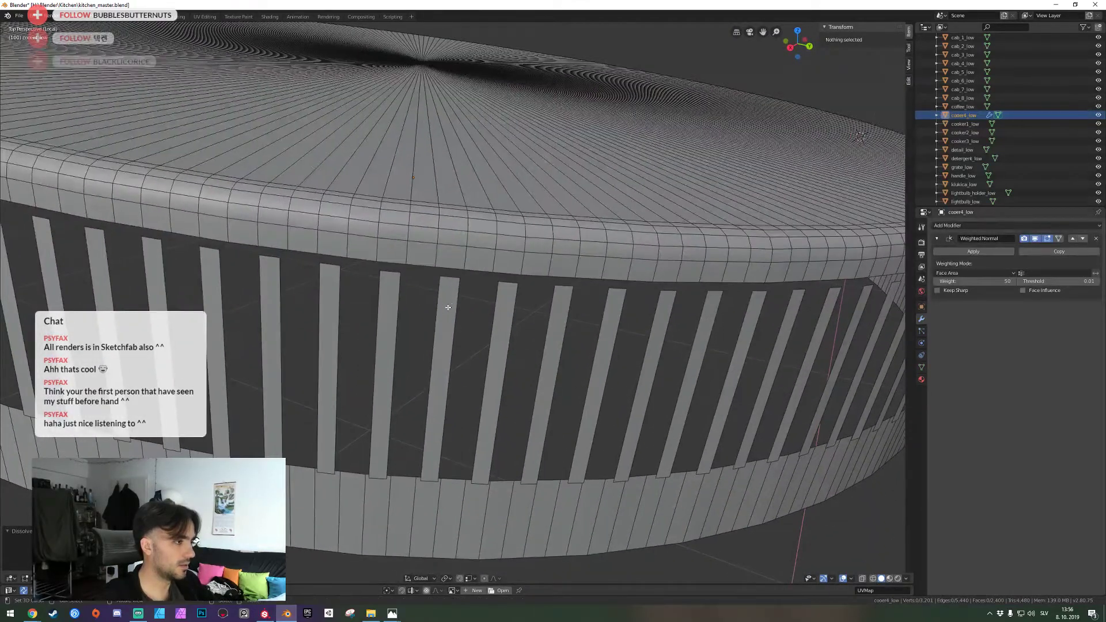
right_click(445, 308)
right_click(397, 326, "shift")
key("f")
key("alt+a")
right_click(369, 326)
right_click(336, 326, "shift")
key("f")
key("alt+a")
Fill the next six rib gaps in the same direction around the side wall with new faces
right_click(313, 326)
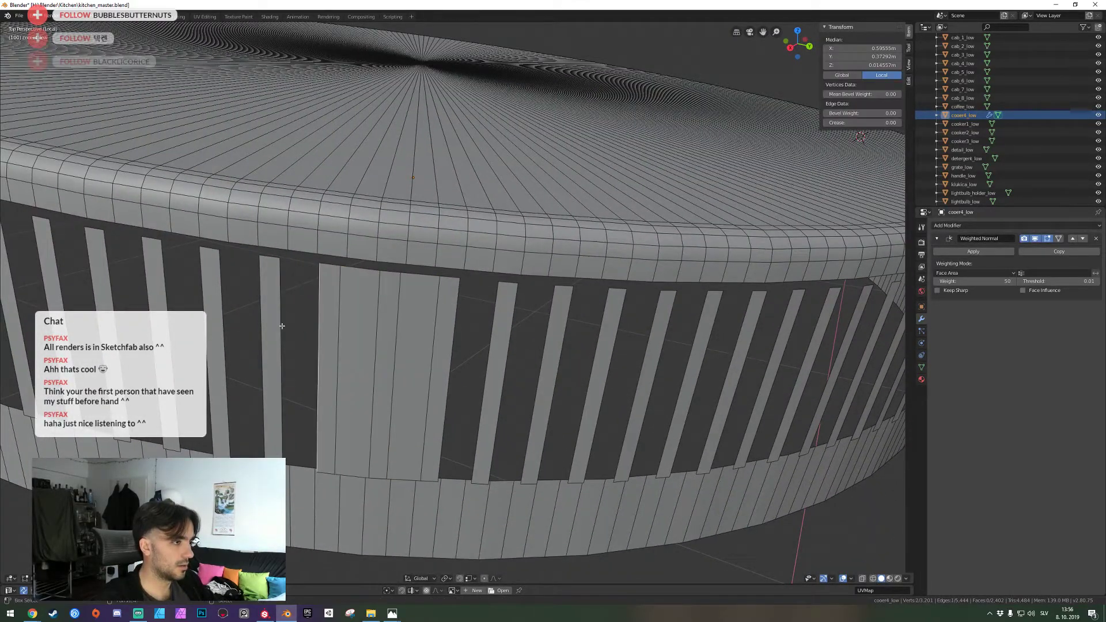
right_click(281, 326, "shift")
key("f")
key("alt+a")
left_click(196, 326)
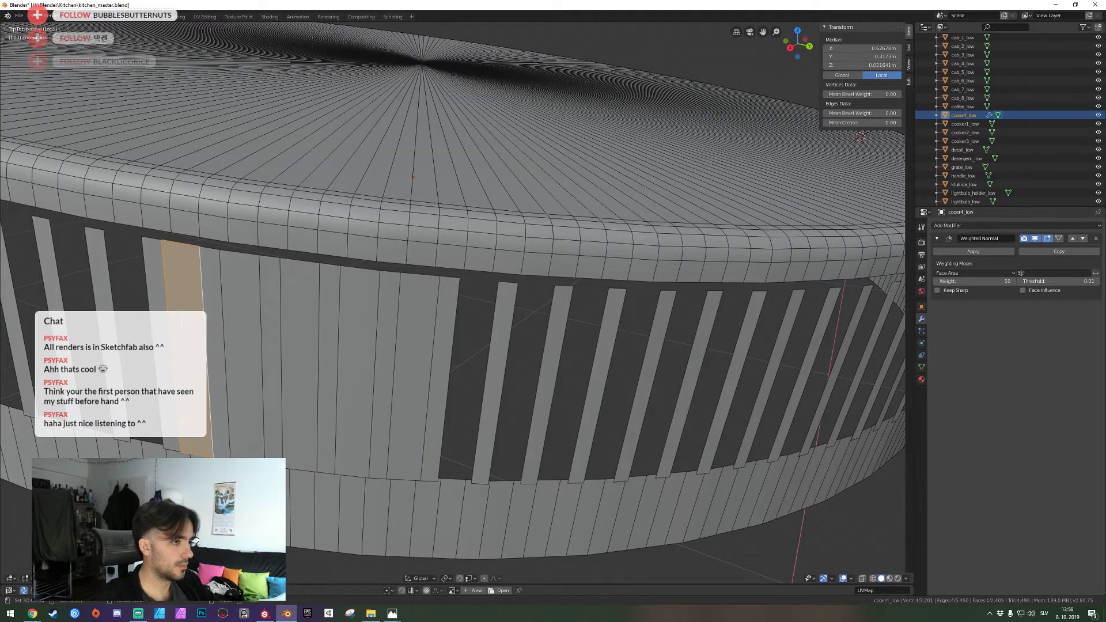
left_click(136, 323)
left_click(81, 323)
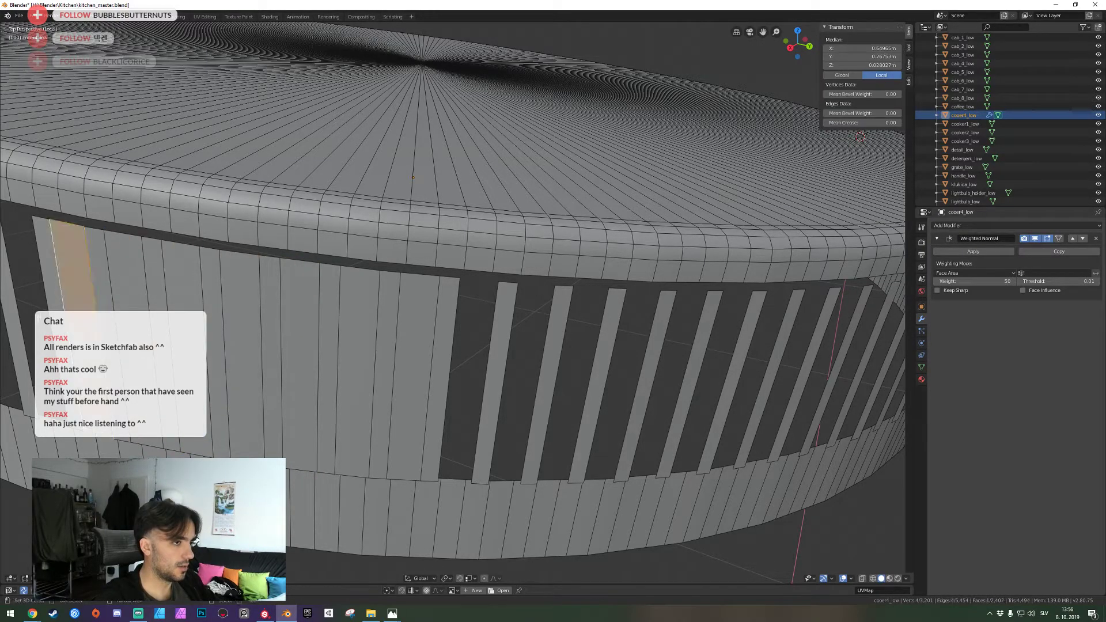
left_click(26, 322)
Starting from the opposite end of the filled stretch, bridge the first five open rib gaps with faces
key("shift+grave")
key("s")
left_click(458, 303)
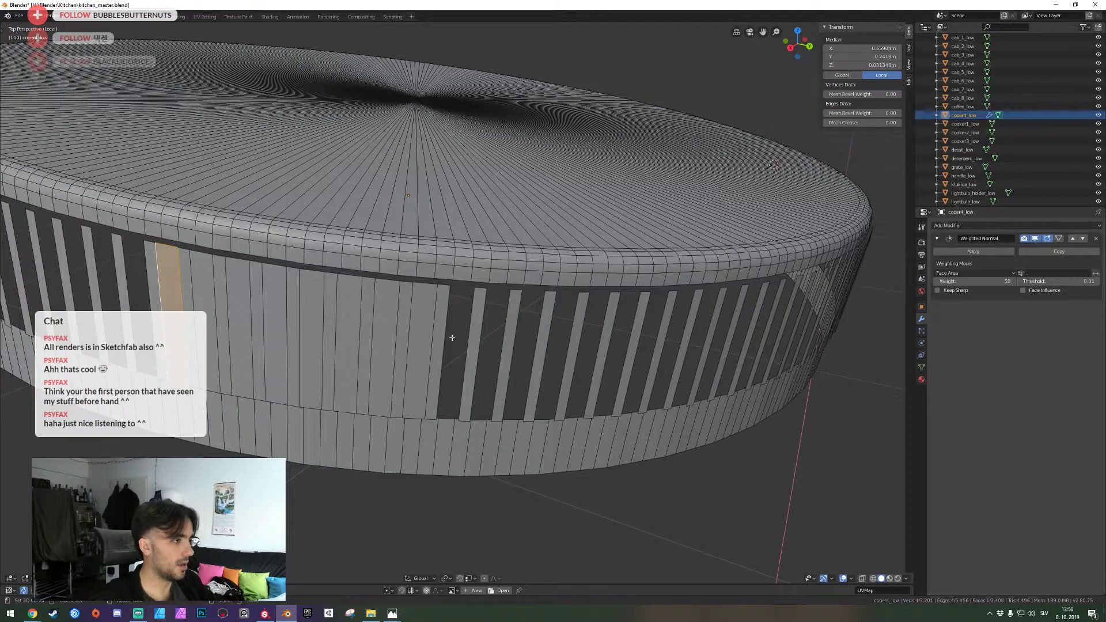
left_click(452, 337)
left_click(475, 338)
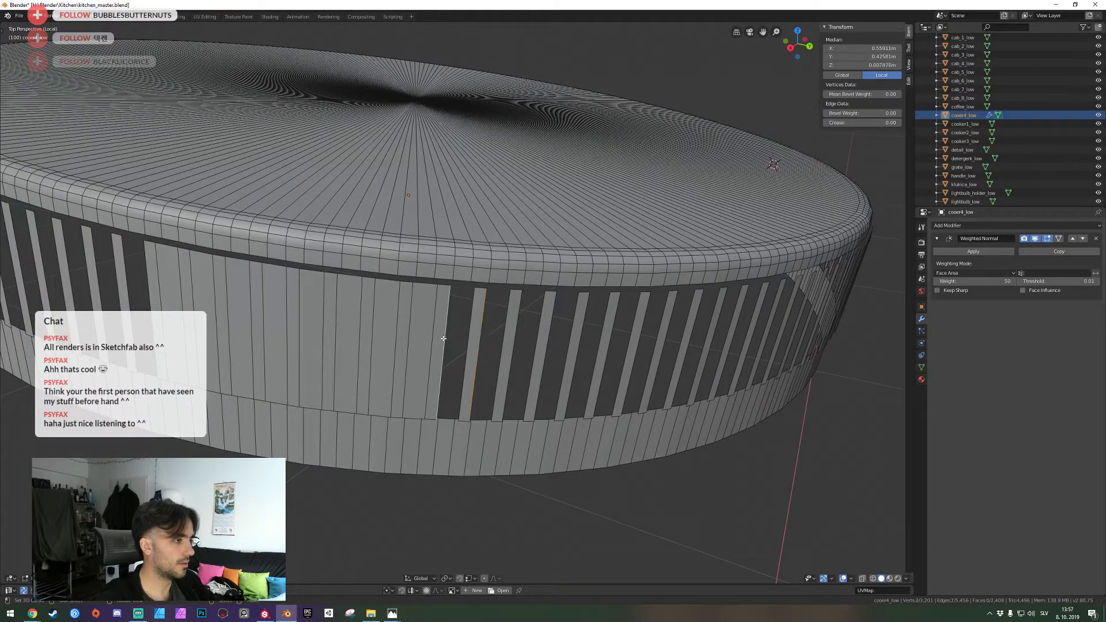
key("f")
key("f")
key("f")
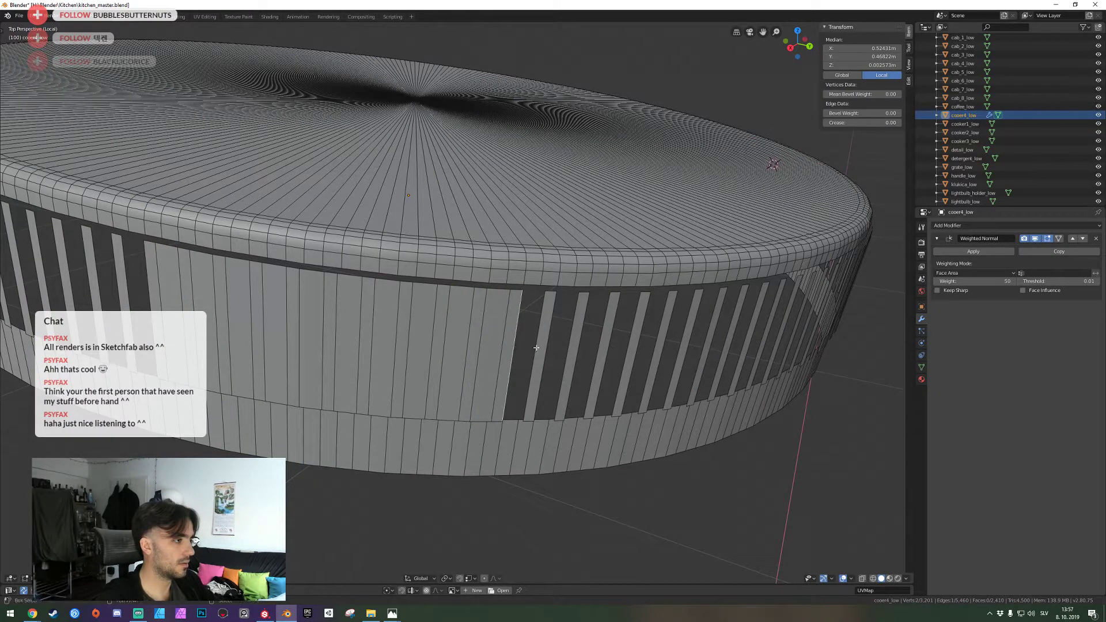
key("f")
key("f")
key("f")
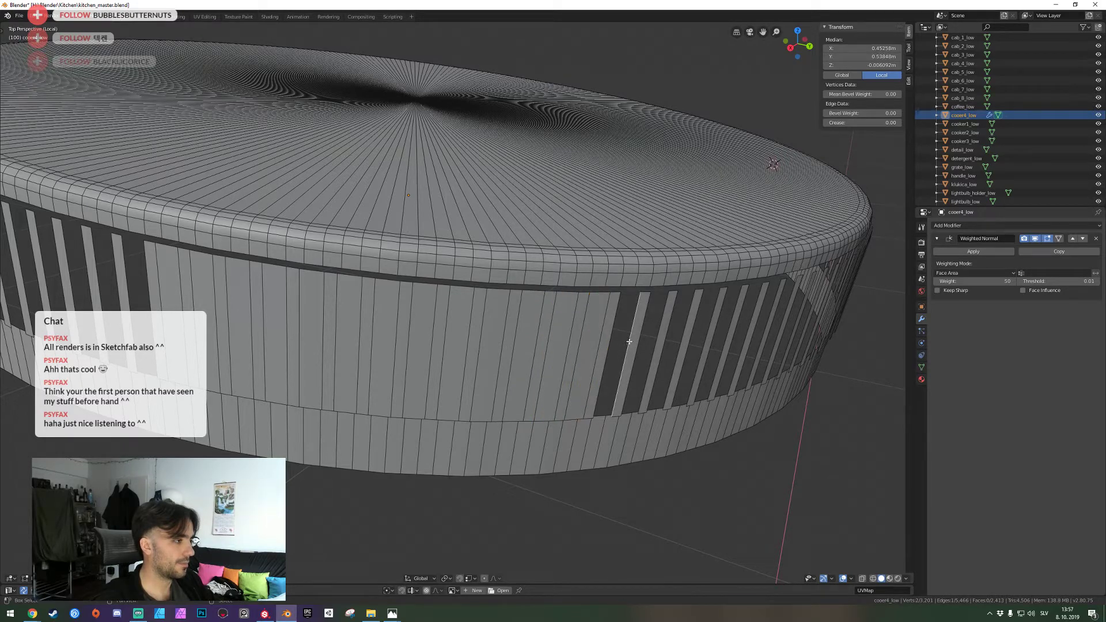
Fill the following seven gaps between the rib fronts, continuing around the side wall from that end
key("f")
key("f")
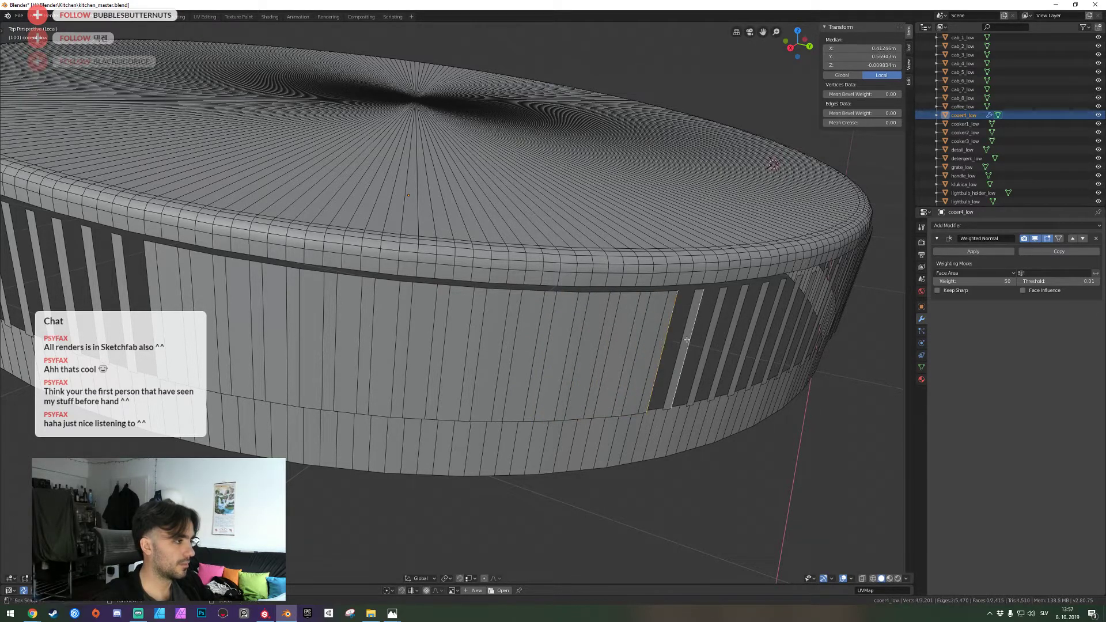
key("f")
key("f")
key("f")
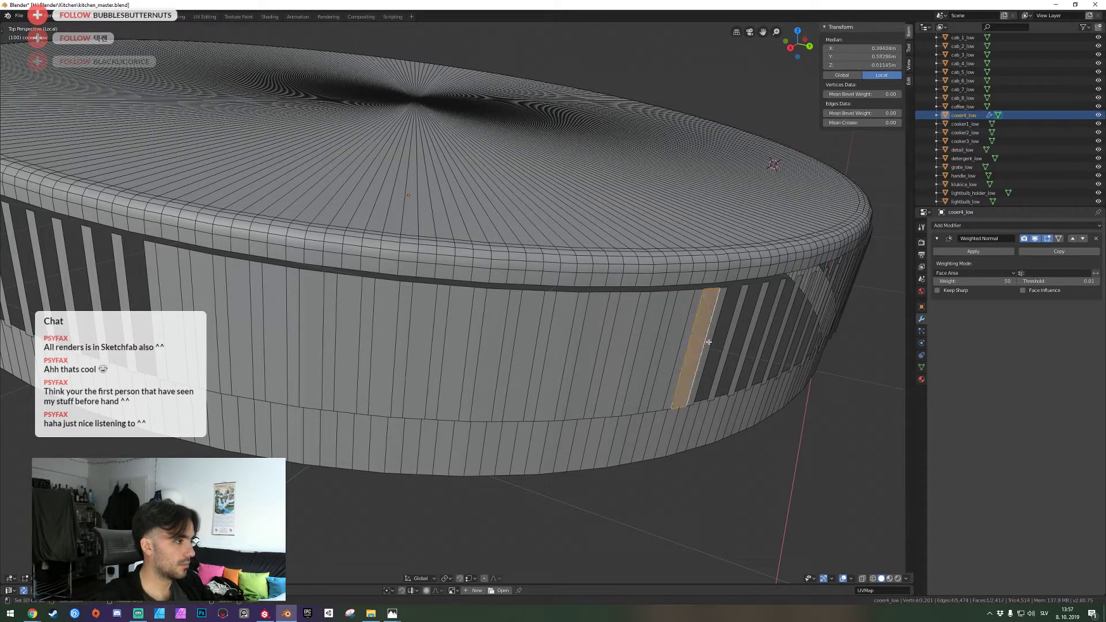
key("f")
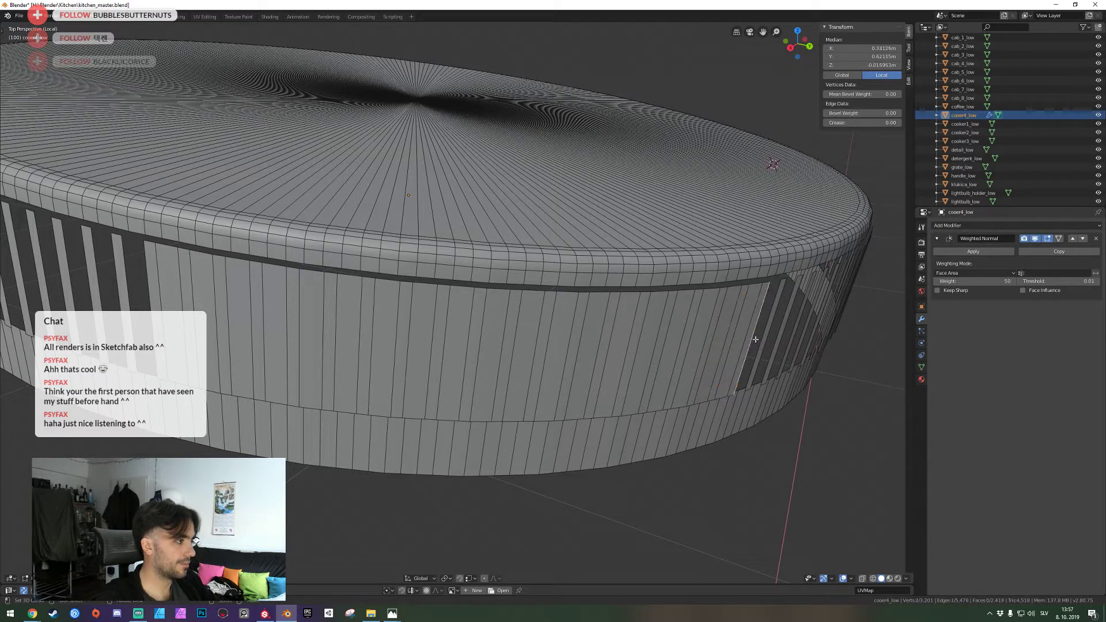
key("f")
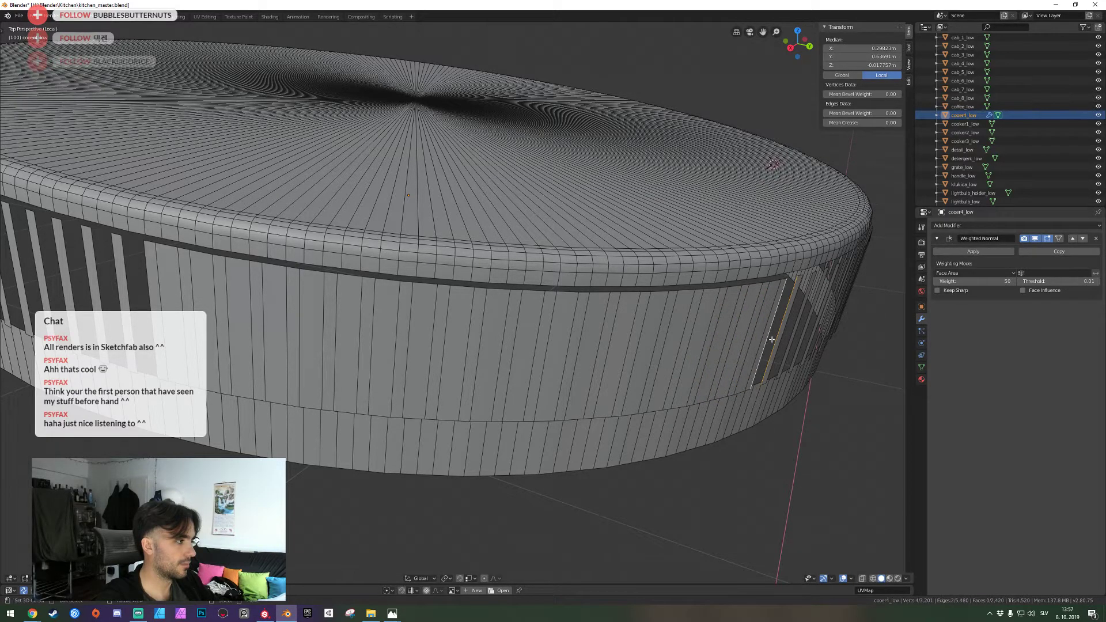
Bring the next open section of the side wall into view and close its first five rib gaps with faces
middle_click_drag(782, 349, 435, 335)
right_click(428, 337)
right_click(442, 341, "shift")
key("f")
right_click(458, 347)
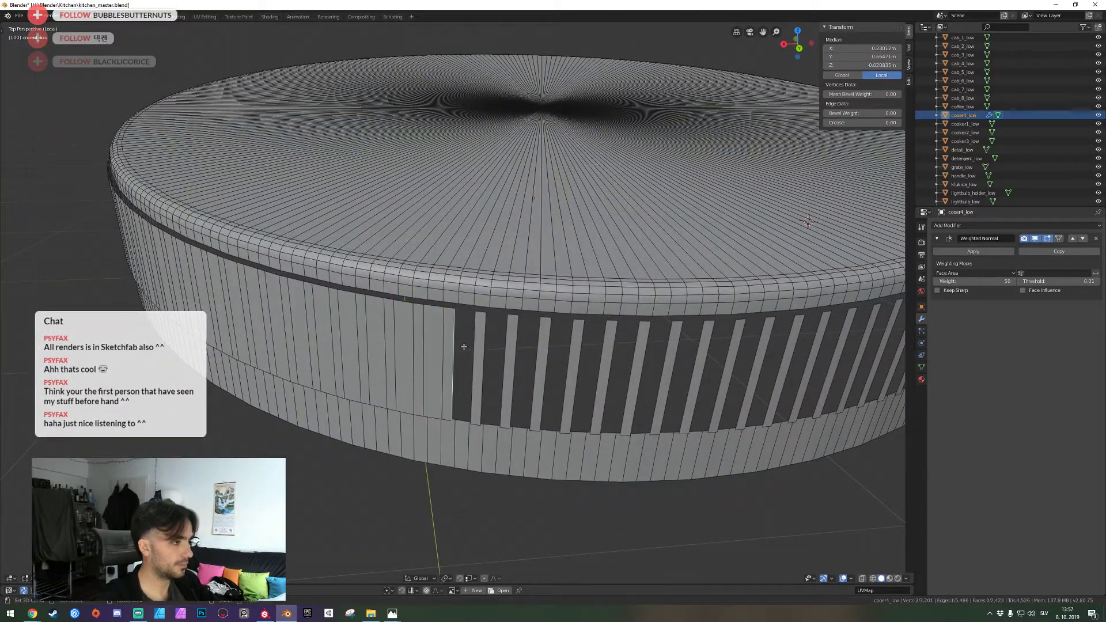
key("f")
key("f")
key("f")
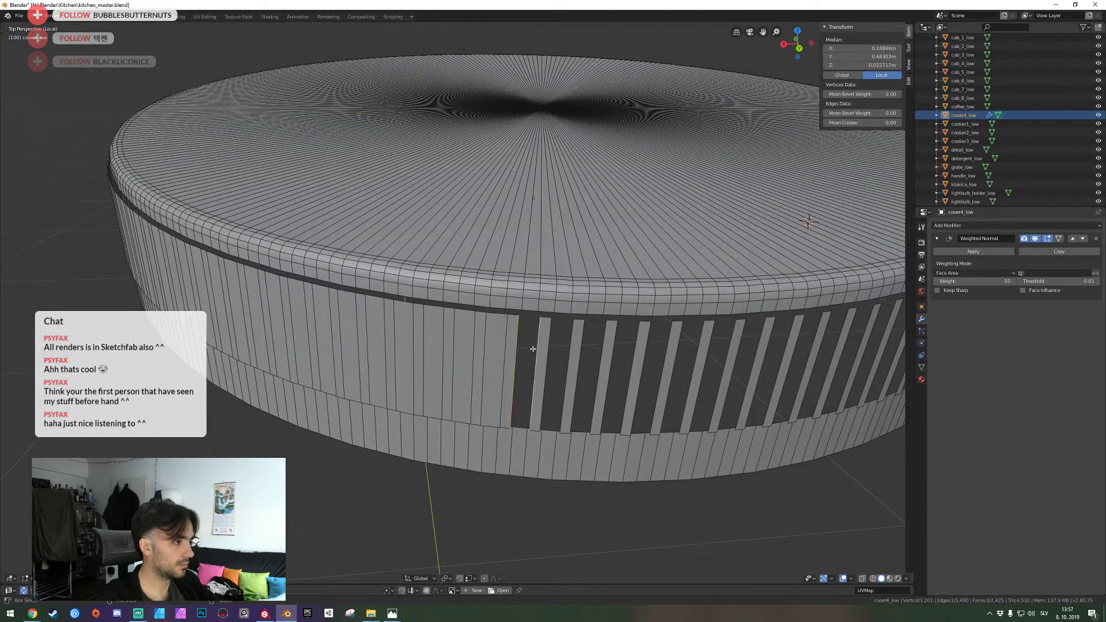
Bridge six more rib gaps in this section with faces, undoing and redoing the last fill
key("f")
key("f")
key("f")
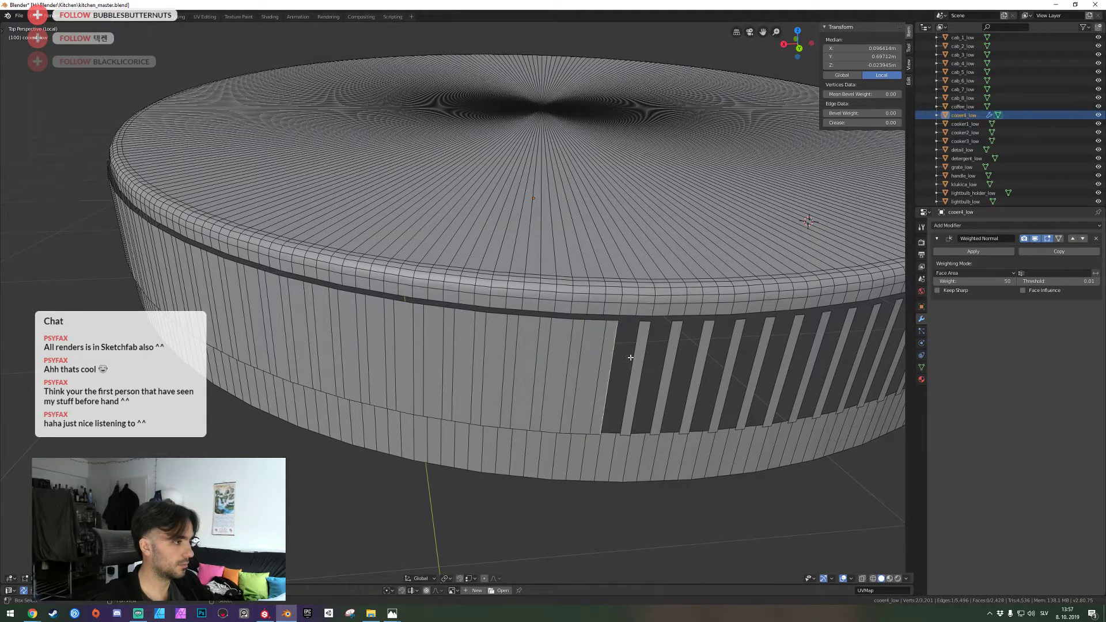
key("f")
key("f")
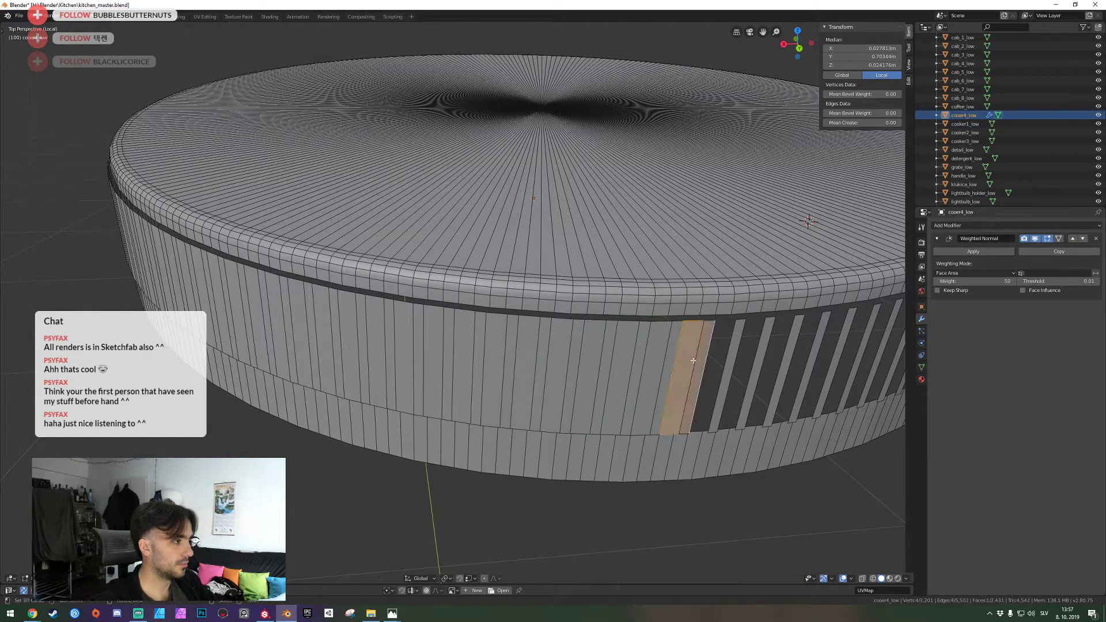
key("ctrl+z")
key("f")
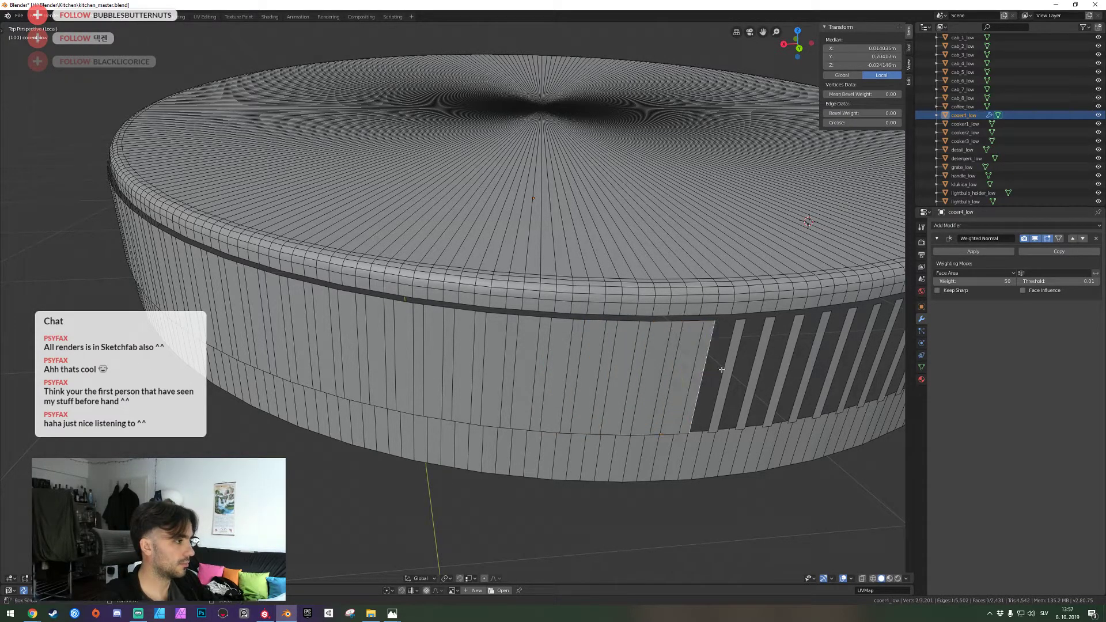
Close the next five rib gaps along the side wall with faces, undoing the mistaken action along the way
key("f")
key("f")
key("f")
key("f")
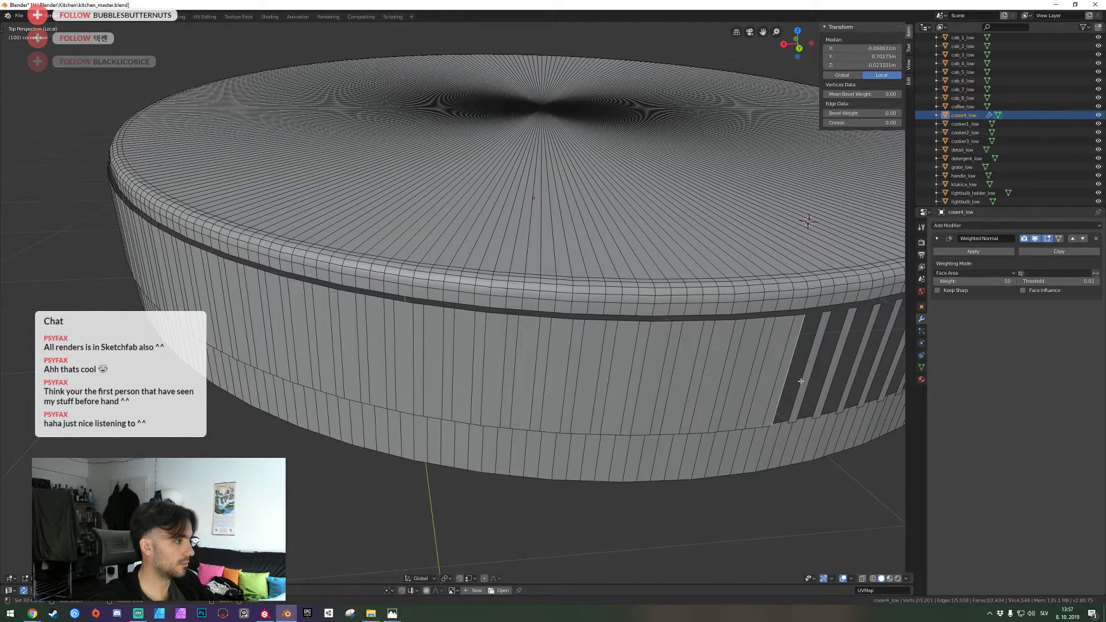
key("ctrl+z")
key("f")
key("f")
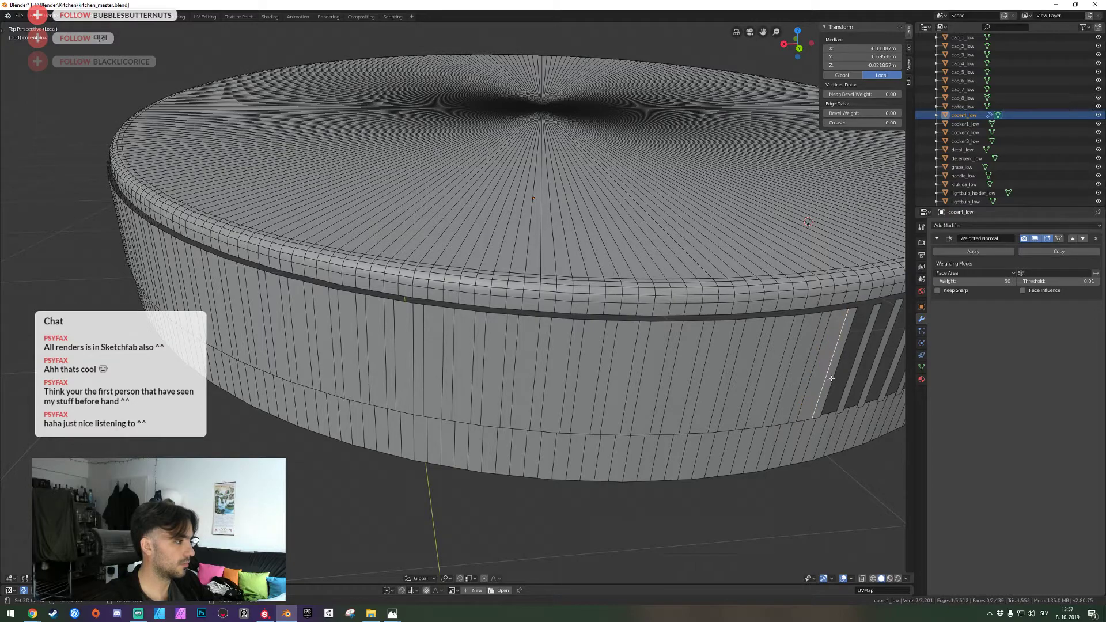
Create faces across the three rib gaps that follow the filled stretch on the side wall
key("f")
right_click(856, 377)
right_click(866, 378, "shift")
key("f")
right_click(875, 378)
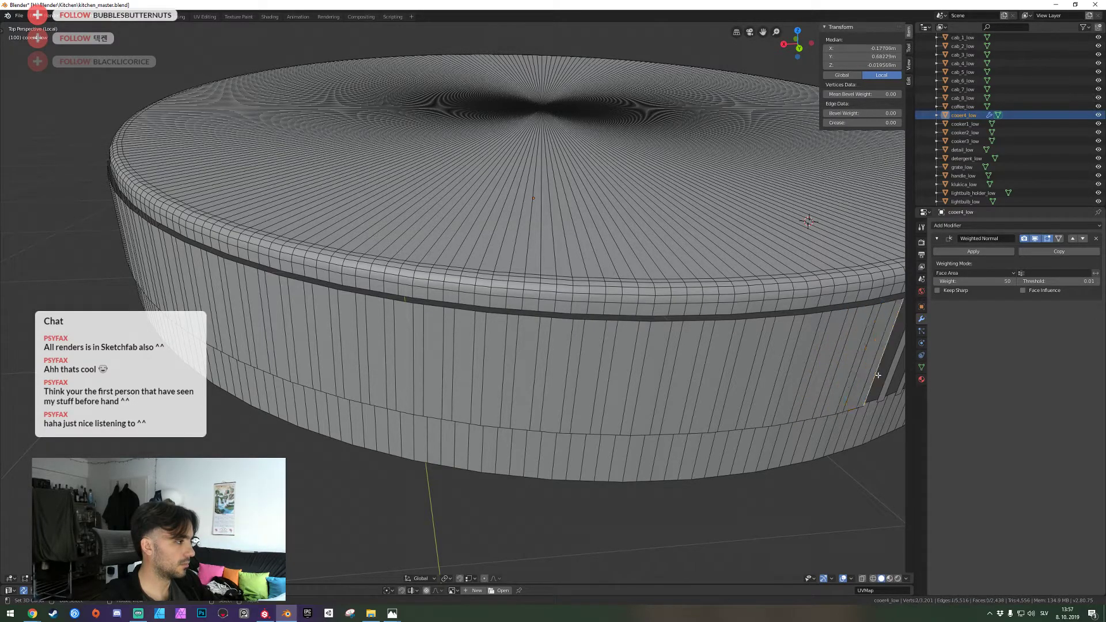
right_click(878, 378, "shift")
left_click(878, 378)
key("f")
Orbit to the remaining open ribs and fill the four gaps next to the finished wall with faces
middle_click_drag(885, 379, 461, 304)
scroll(457, 303, "down", 3)
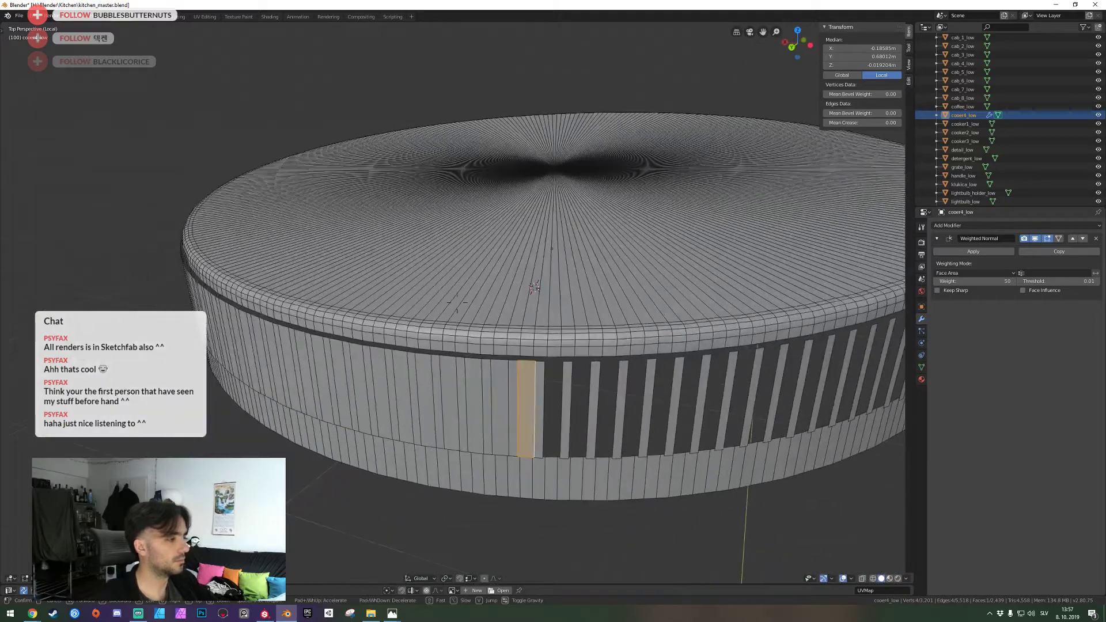
left_click(554, 378)
key("f")
key("f")
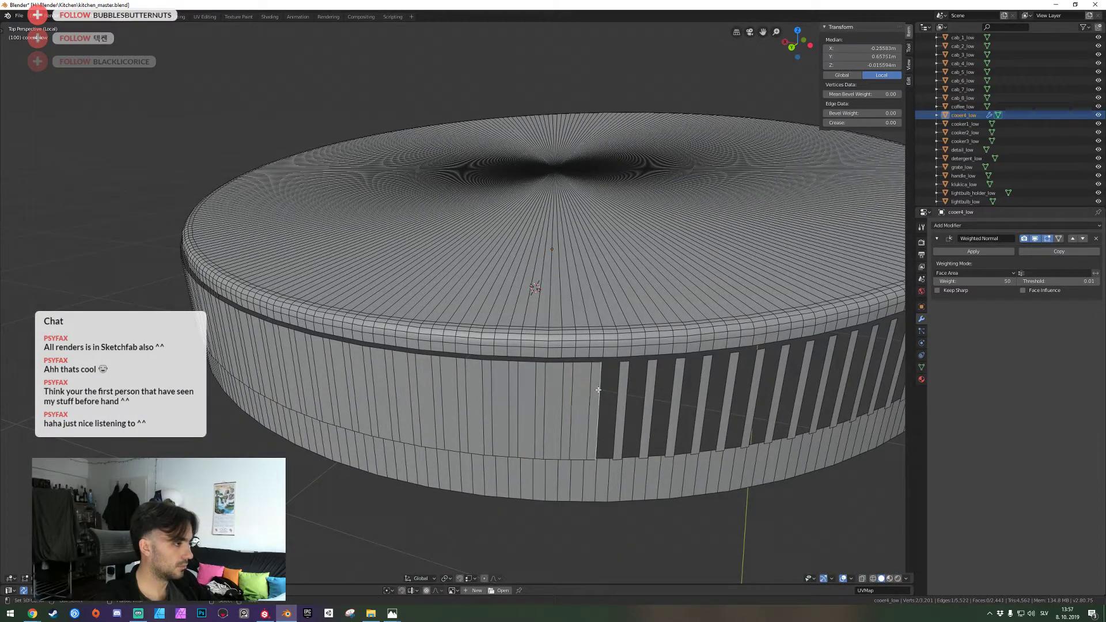
key("f")
key("f")
key("f")
key("f")
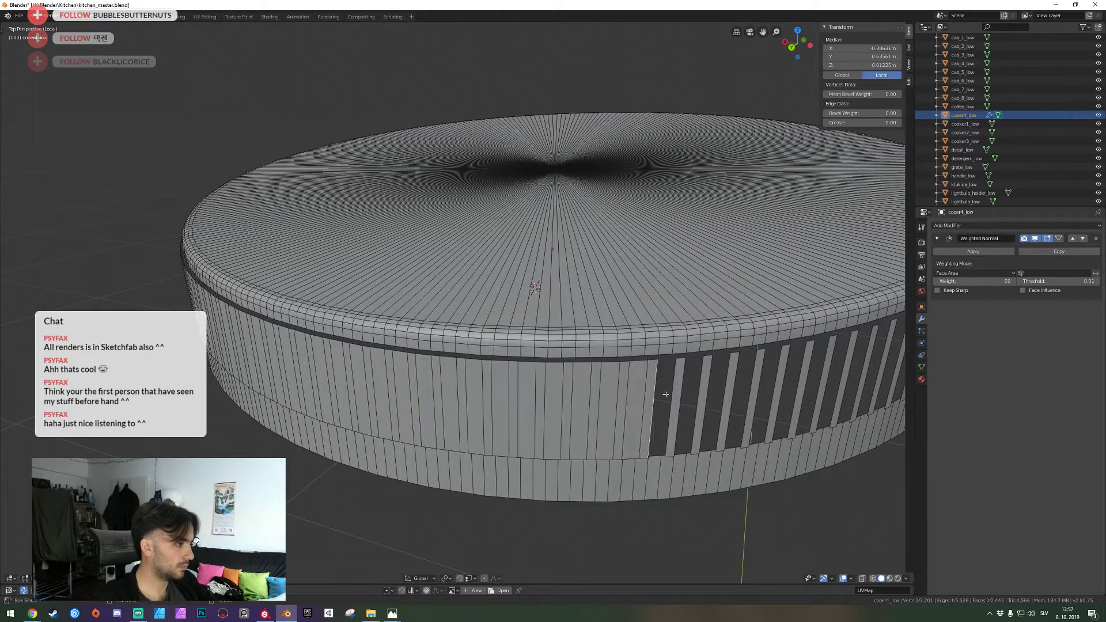
Fill another ten gaps between rib fronts with faces, extending the closed side wall further around the disc
key("f")
key("f")
key("f")
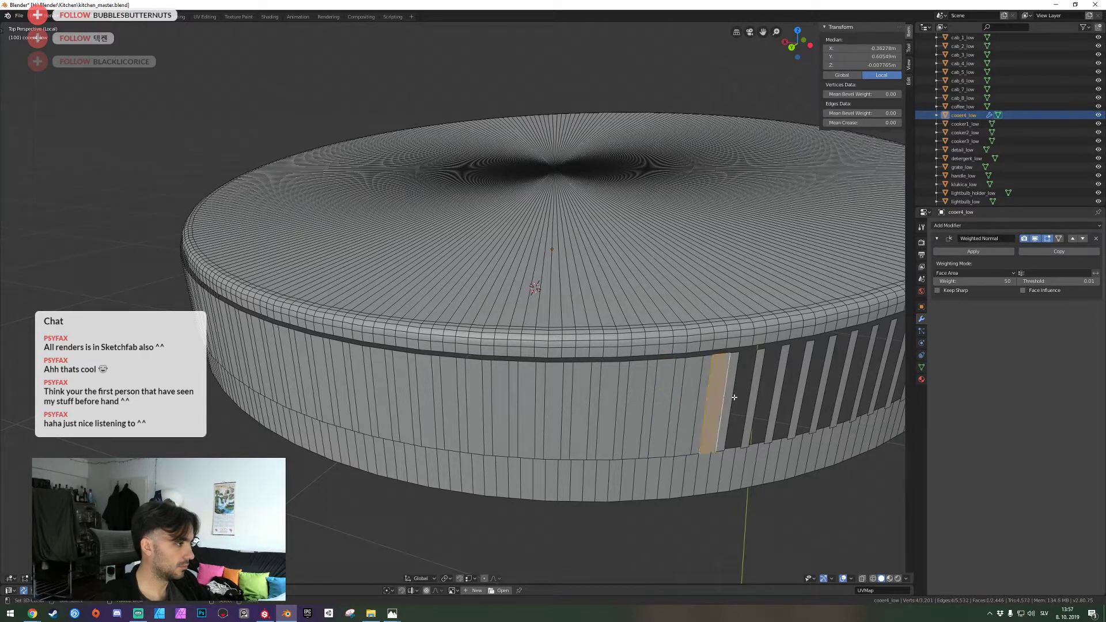
key("f")
key("f")
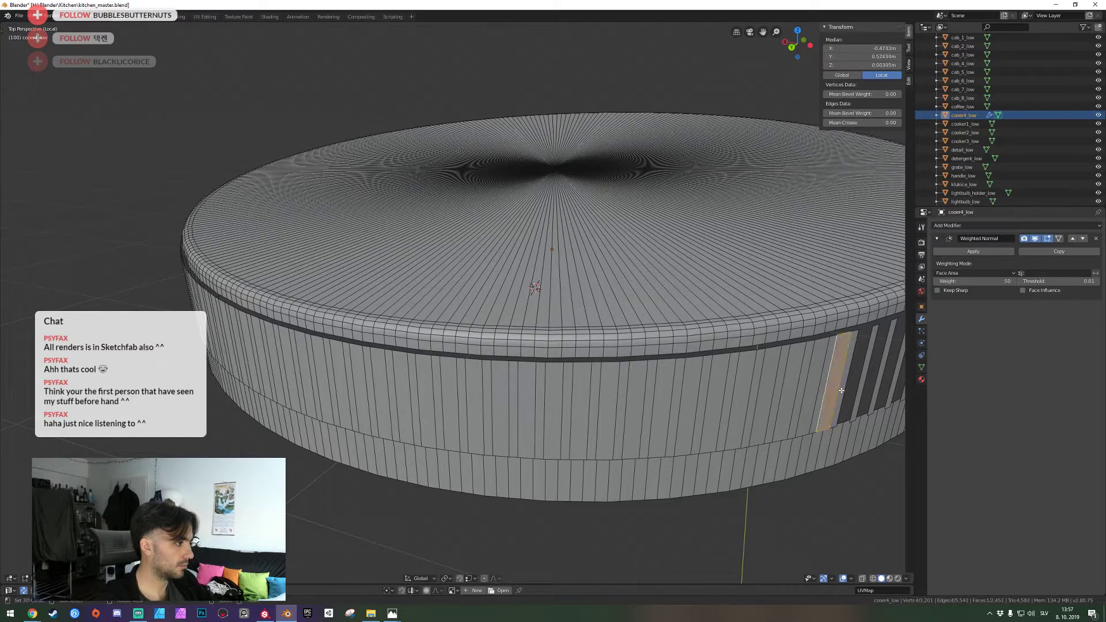
key("f")
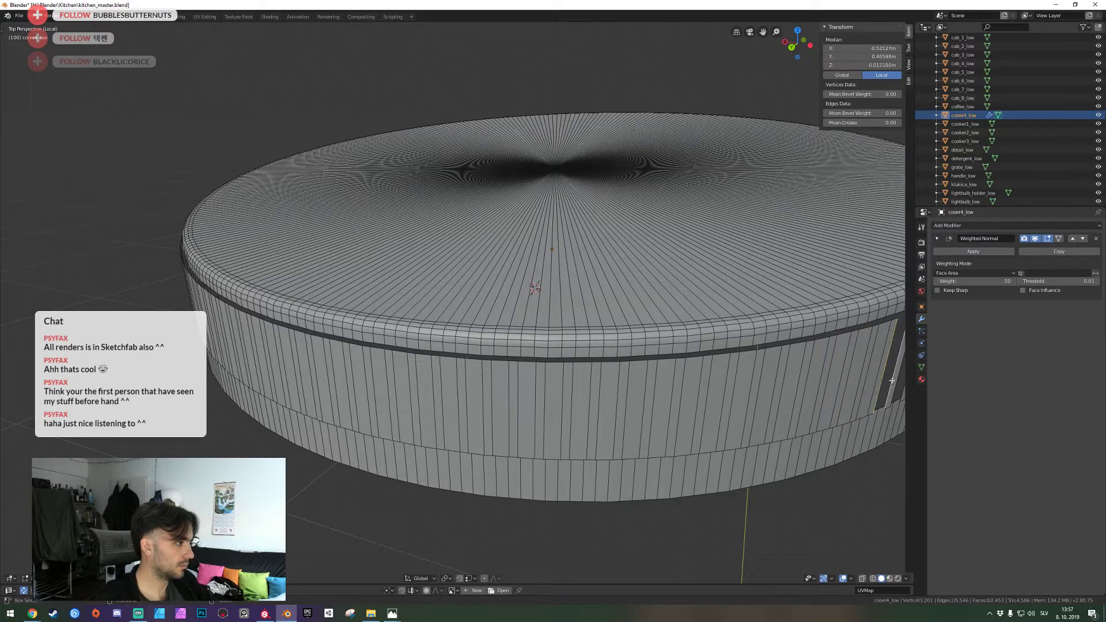
Turn to the last open stretch of ribs, undo the accidental edge move, and bridge its first five gaps with faces
middle_click_drag(438, 332, 340, 317, "shift")
key("f")
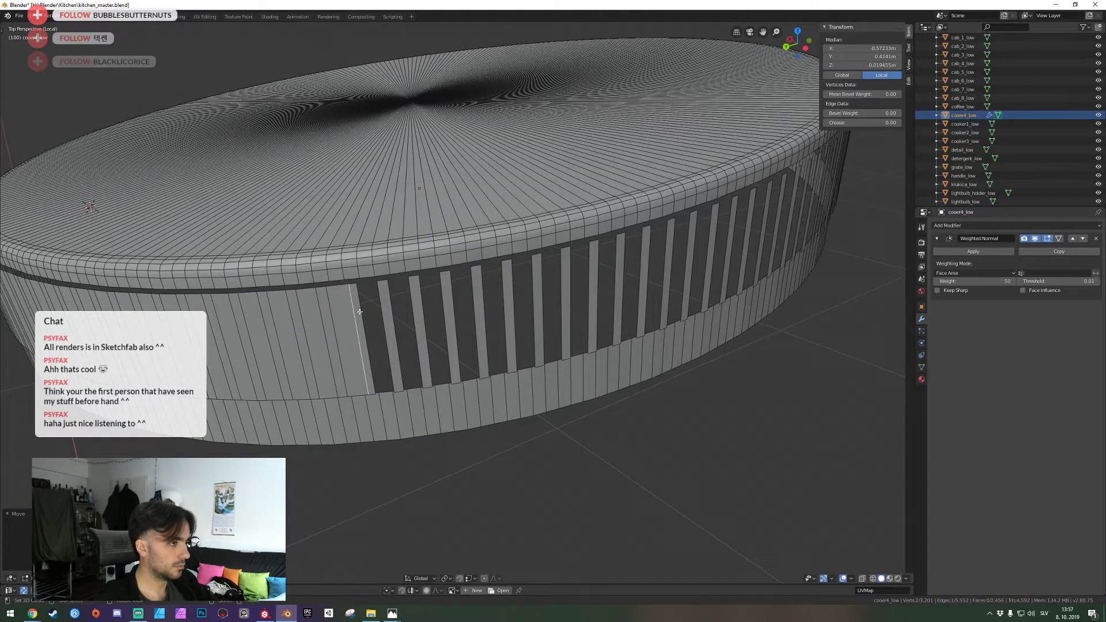
key("ctrl+z")
key("f")
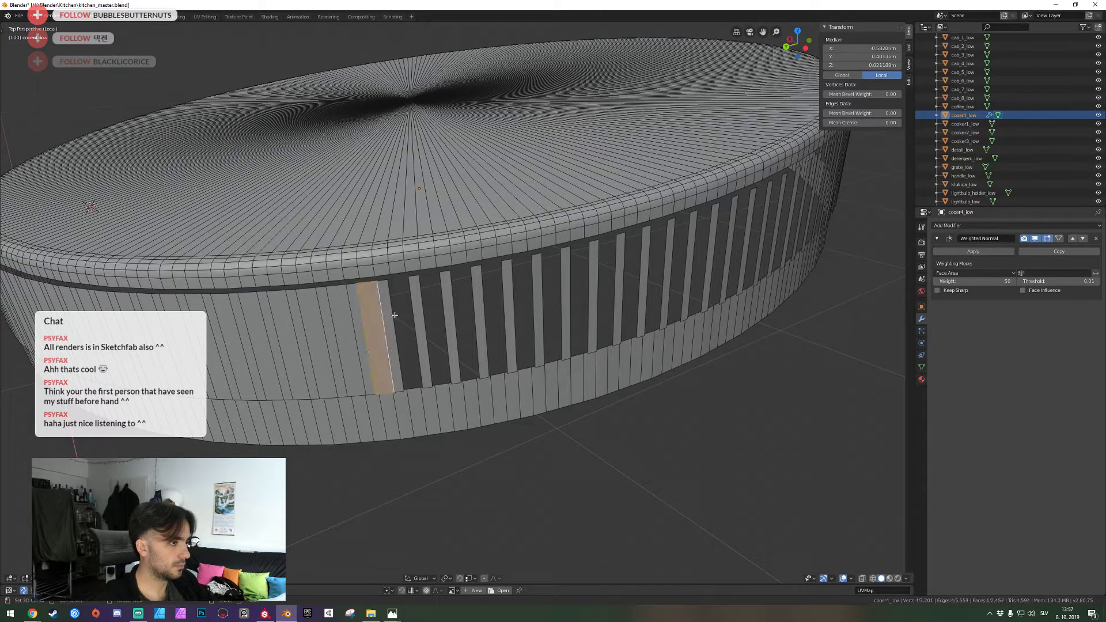
left_click(413, 315, "shift")
right_click(413, 314, "shift")
key("f")
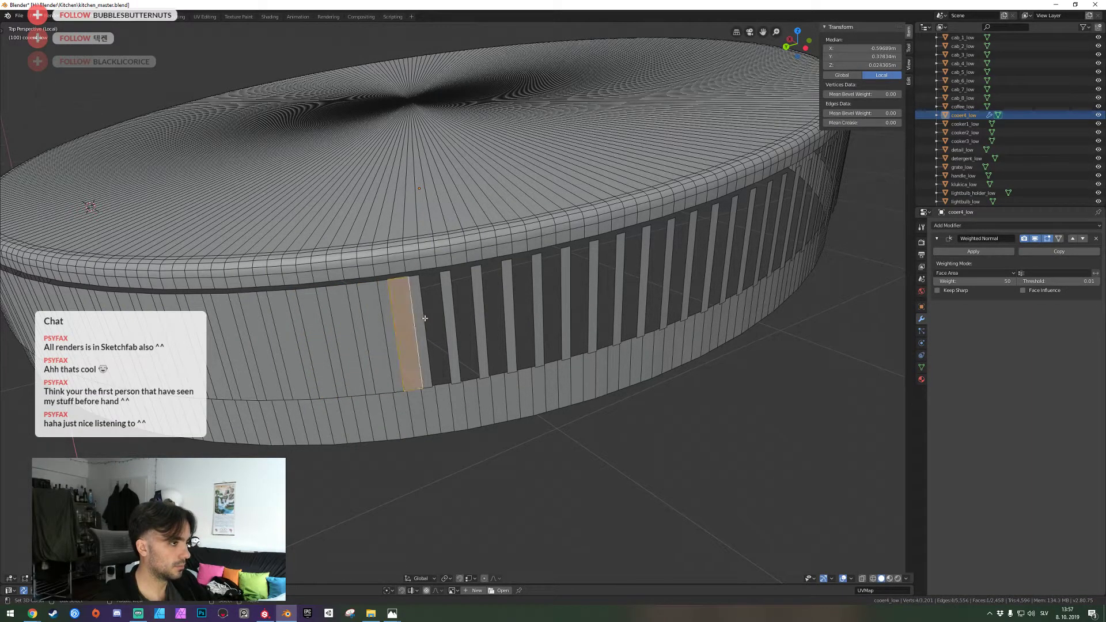
Bridge the next two gaps of the last open rib stretch with faces between their facing vertical edges
right_click(425, 316)
right_click(443, 317, "shift")
key("f")
right_click(457, 318)
right_click(476, 319, "shift")
key("f")
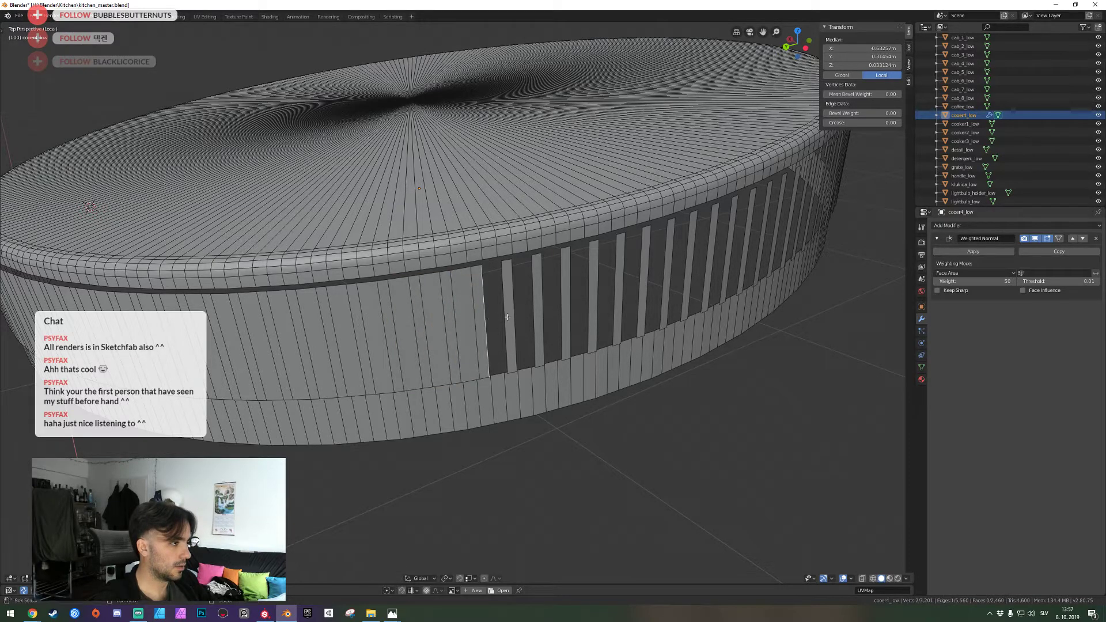
Fill the next ten gaps between rib fronts with faces, continuing from the edge of the closed side wall
key("f")
key("f")
key("f")
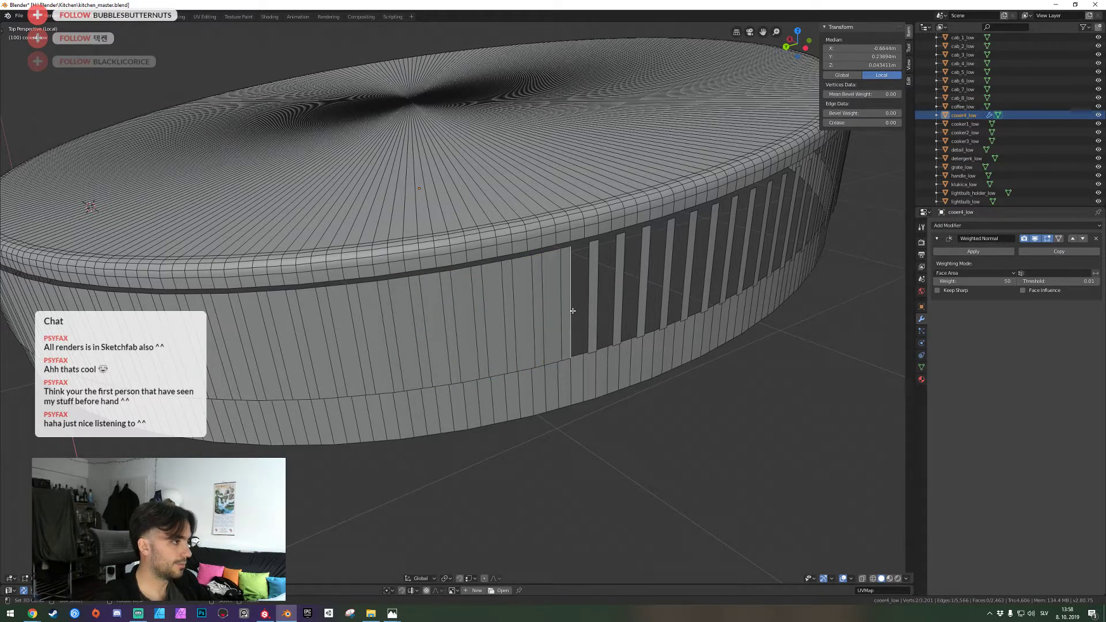
key("f")
left_click(612, 303, "shift")
key("f")
key("f")
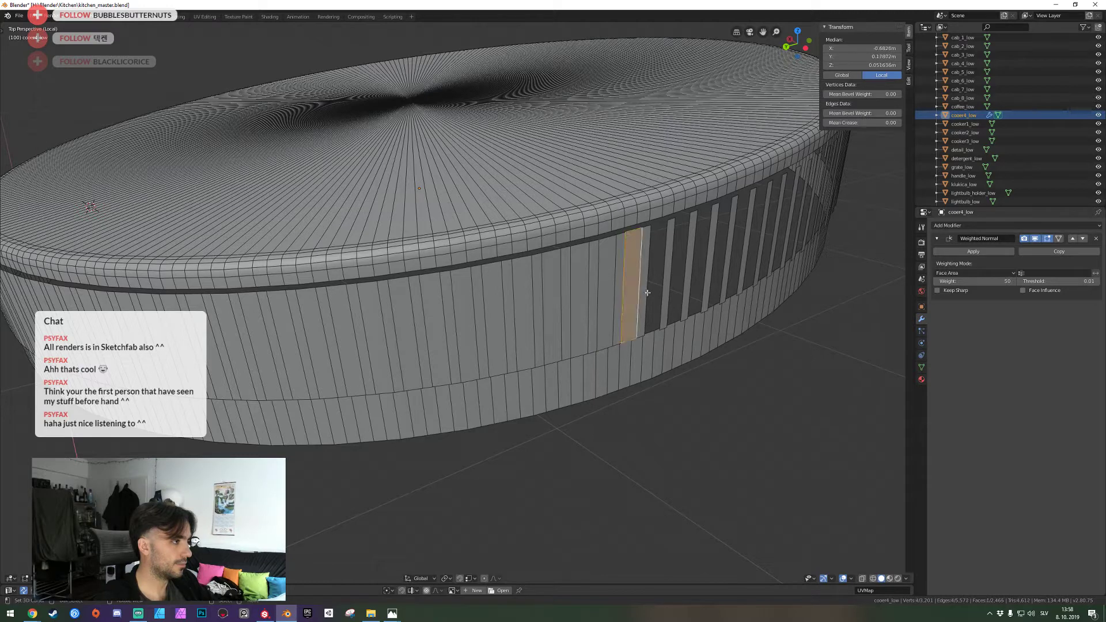
left_click(658, 290, "shift")
key("f")
key("f")
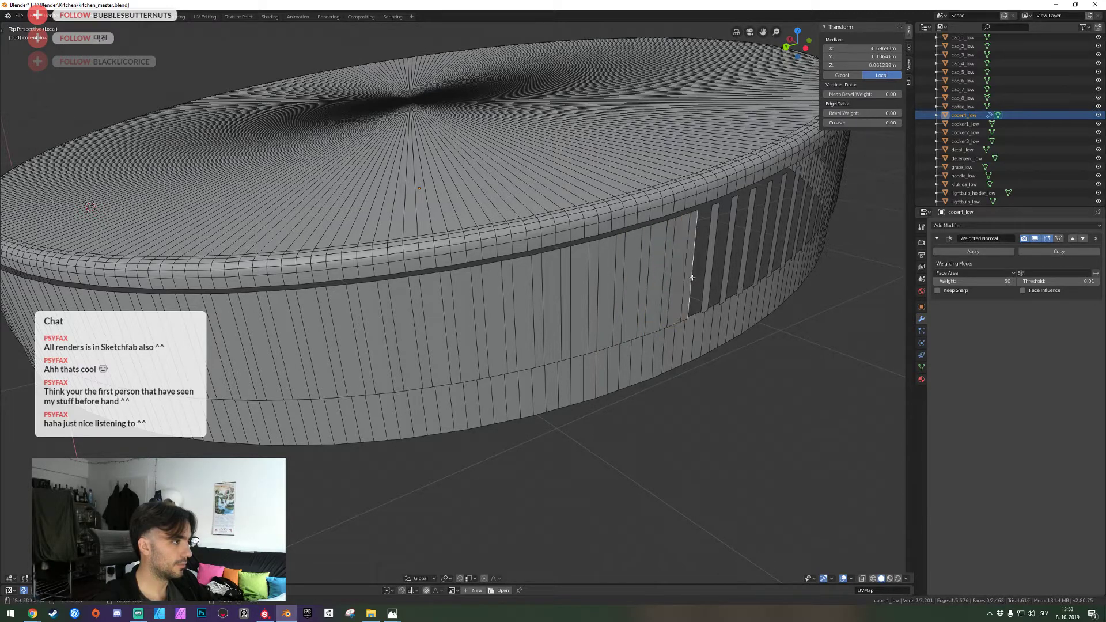
key("f")
key("f")
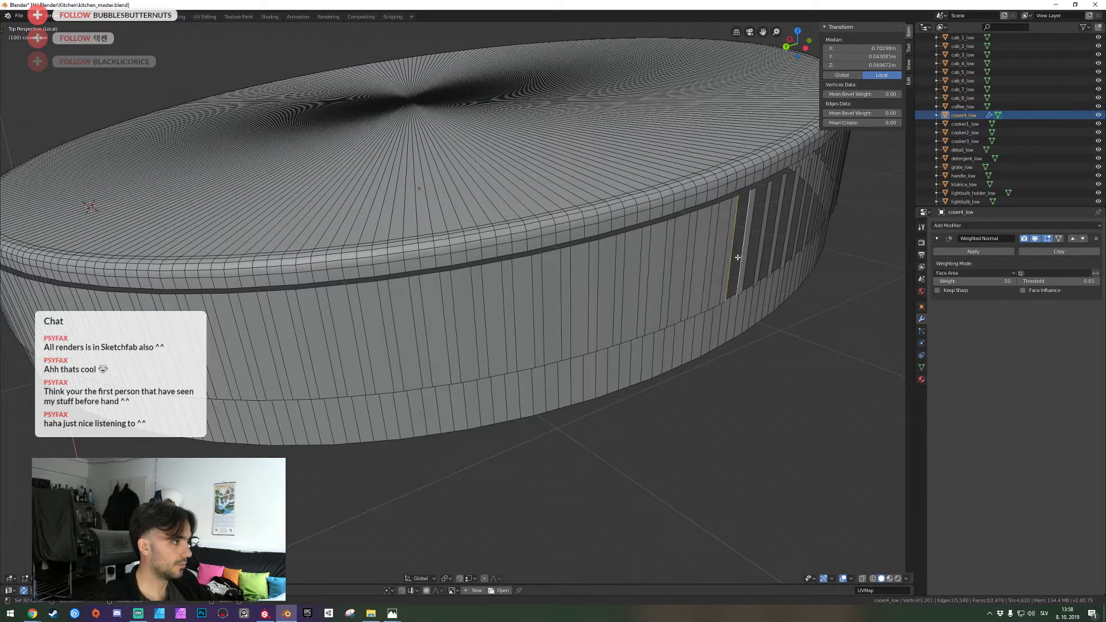
Bridge another eight gaps between neighbouring rib fronts with faces to extend the closed side wall
middle_click_drag(732, 252, 461, 312)
key("f")
key("f")
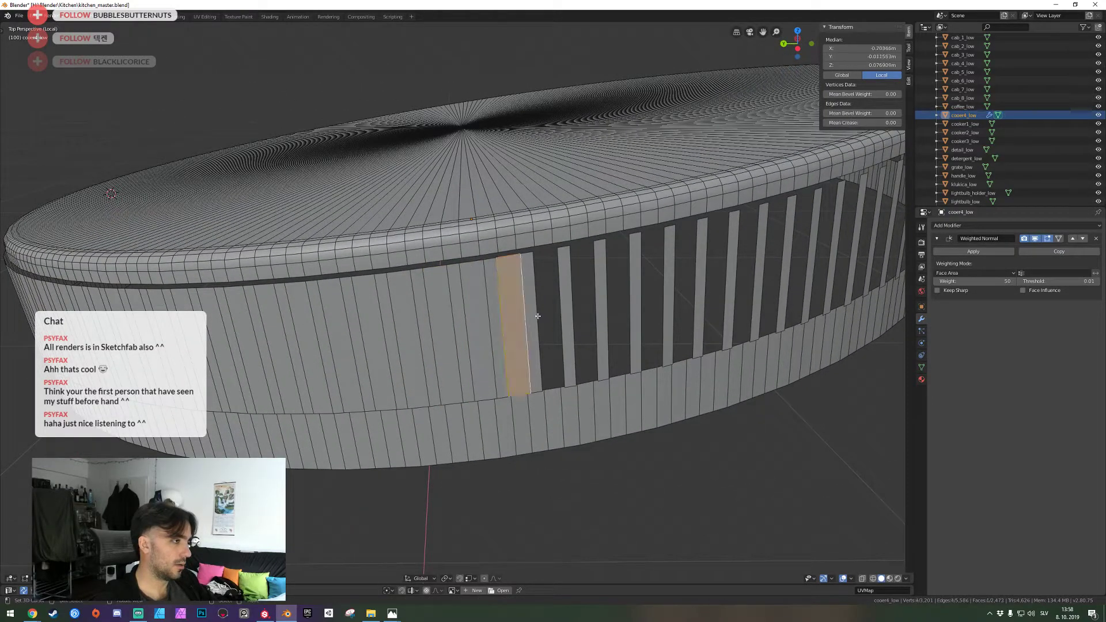
key("f")
key("f")
key("f")
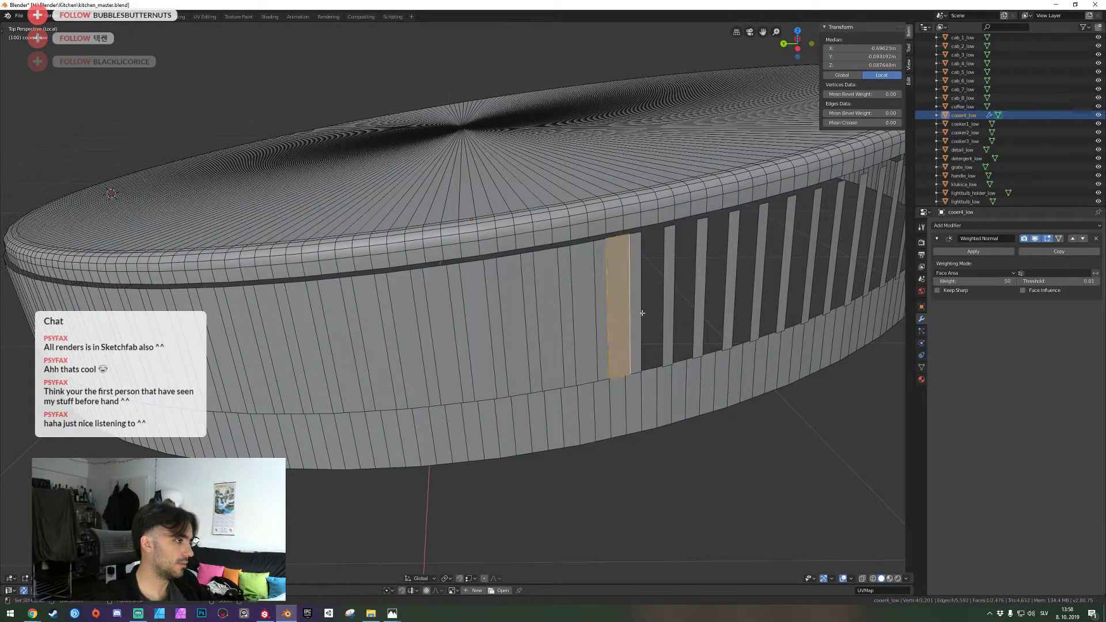
key("f")
key("f")
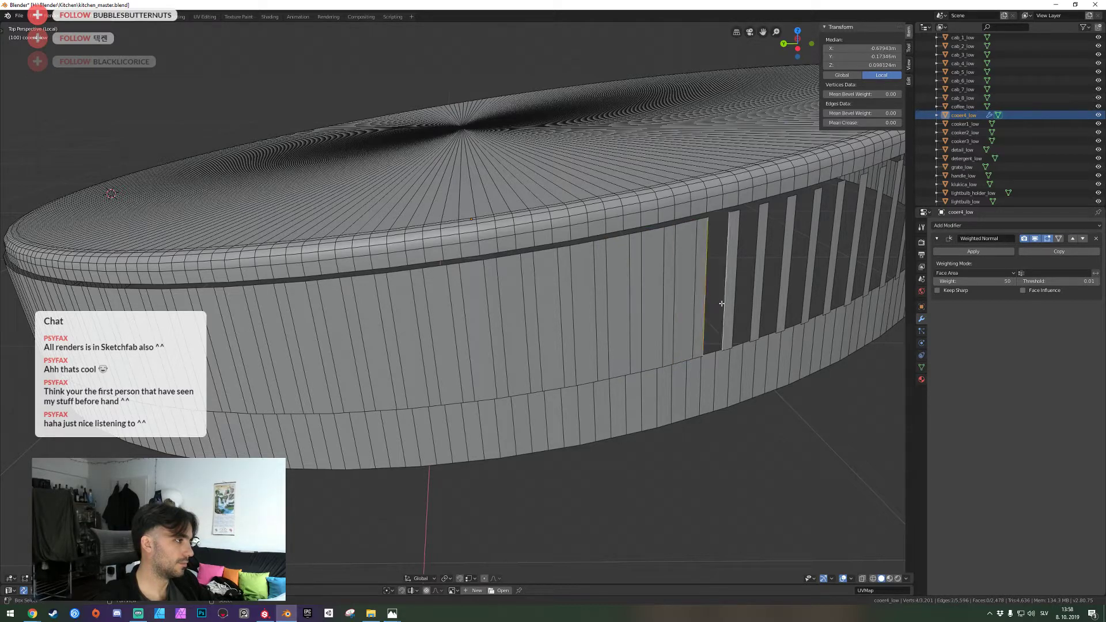
Fill seven more gaps along the side wall by joining the facing vertical rib edges
key("f")
key("f")
key("f")
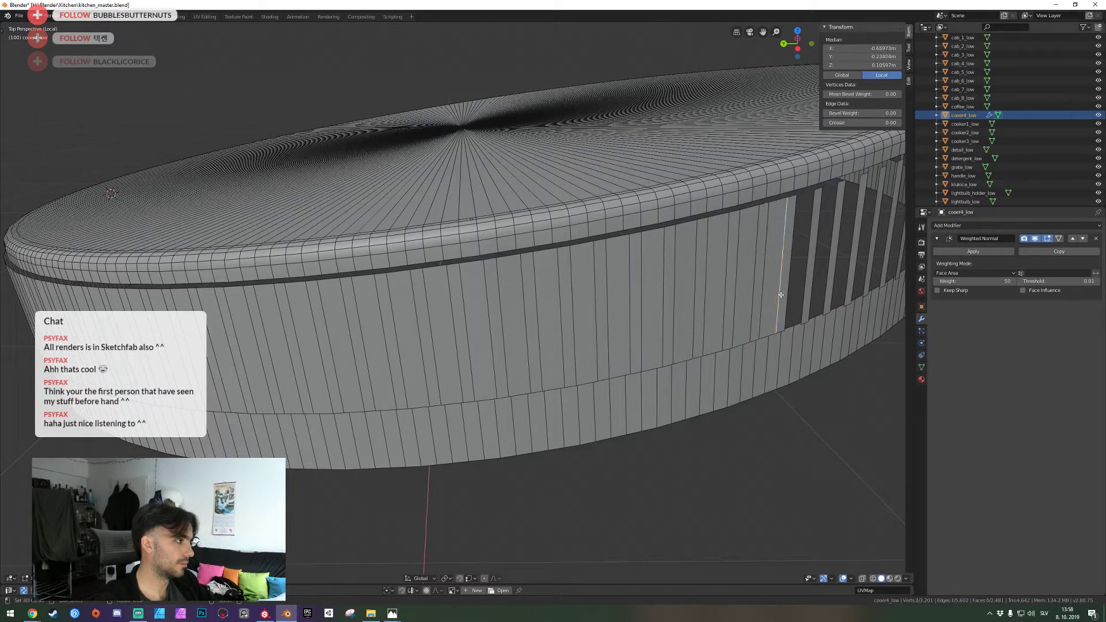
key("f")
key("f")
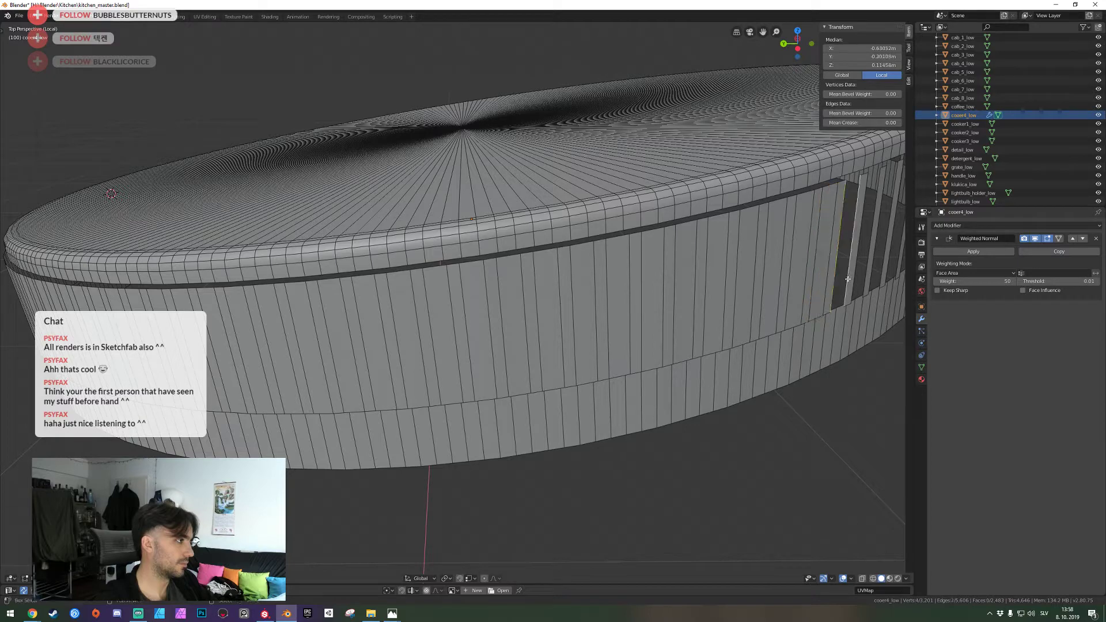
key("f")
key("f")
Clear the selection and fill the first three gaps of the following open rib stretch with faces
middle_click_drag(861, 274, 801, 245)
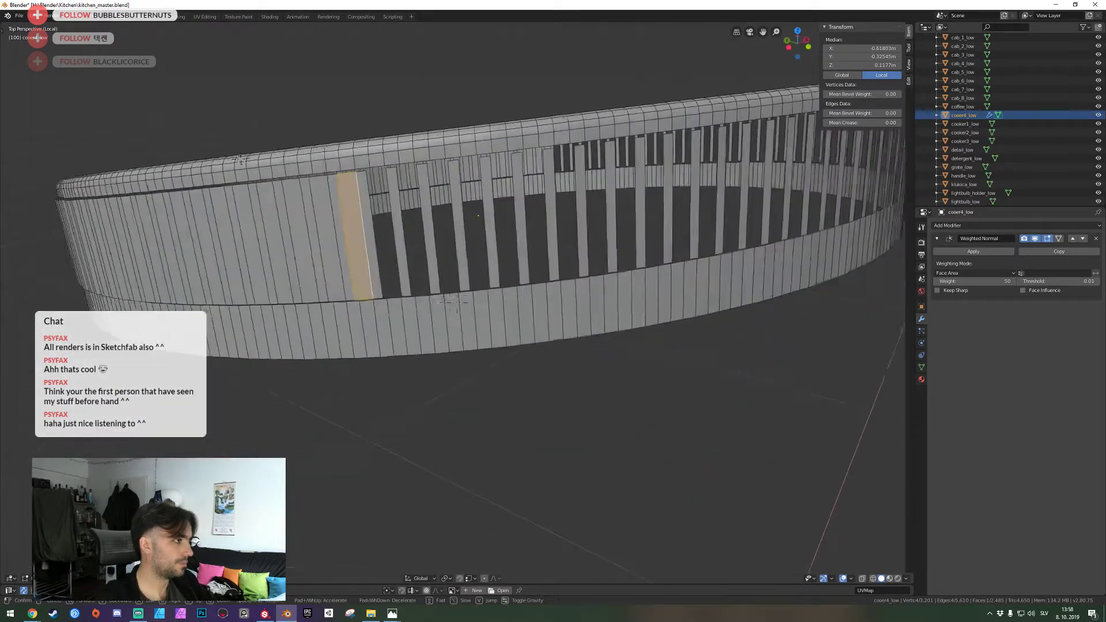
middle_click_drag(346, 315, 302, 346)
key("alt+a")
right_click(275, 344)
right_click(288, 344, "shift")
key("f")
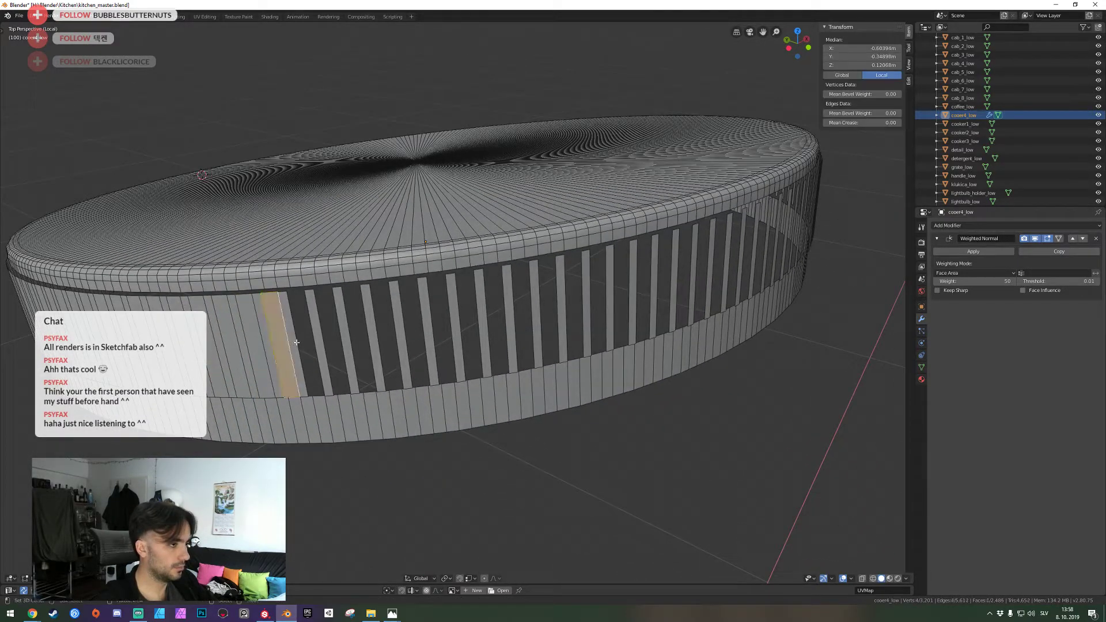
right_click(299, 344)
right_click(309, 344, "shift")
key("f")
right_click(326, 345)
key("f")
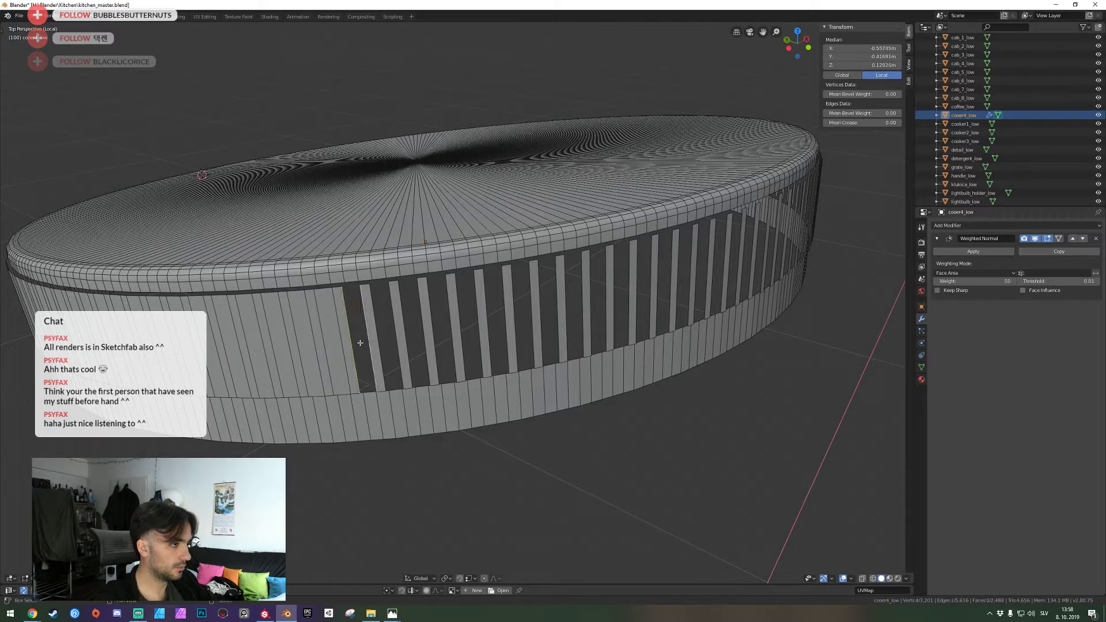
Bridge the next eight gaps of this rib stretch with faces between their facing vertical edges
key("f")
key("f")
key("f")
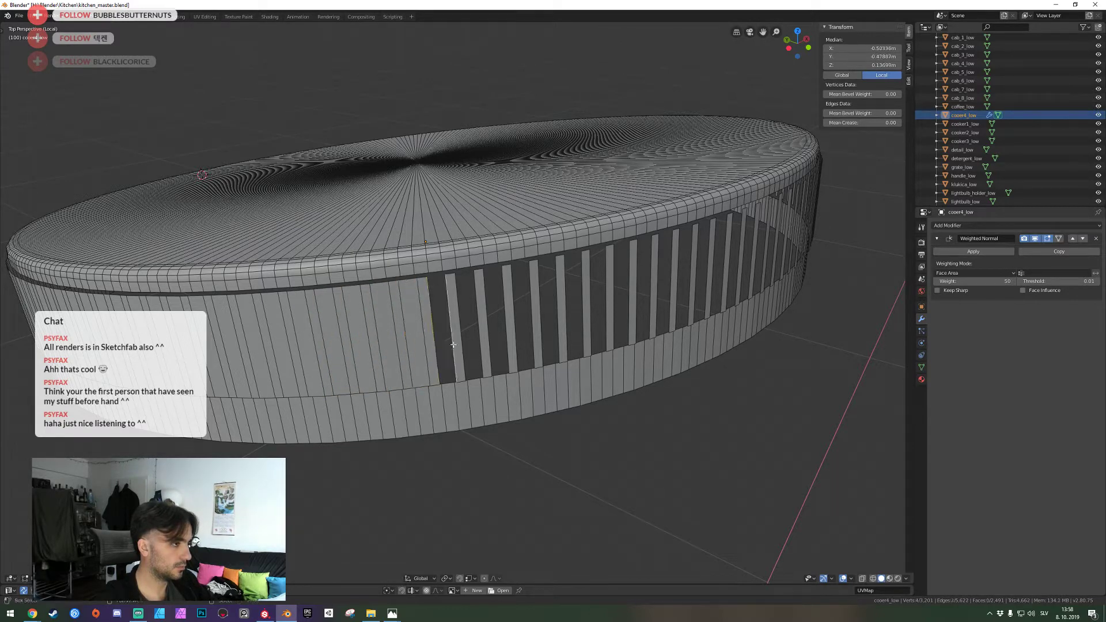
key("f")
key("f")
key("f")
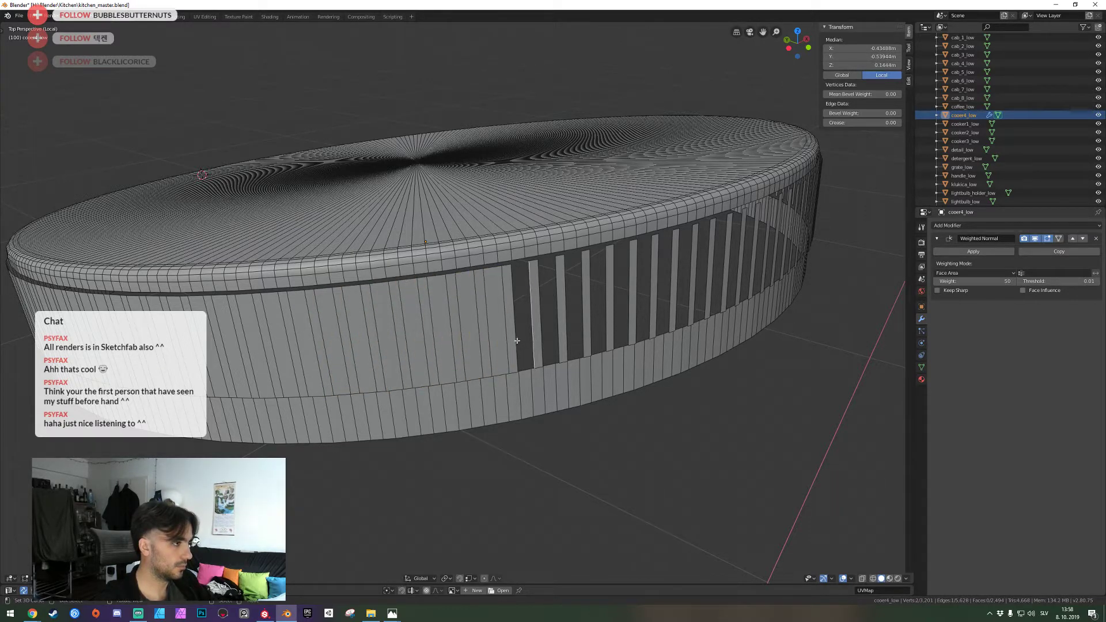
key("f")
key("f")
key("f")
key("f")
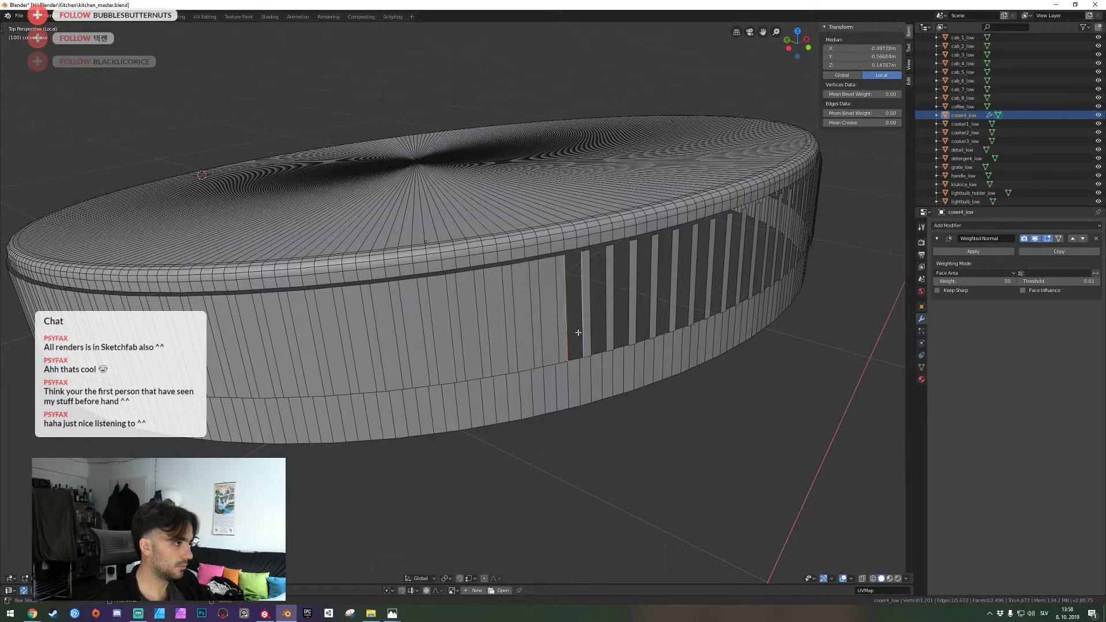
Undo the stray last action and fill the next five gaps between rib fronts with faces
key("ctrl+z")
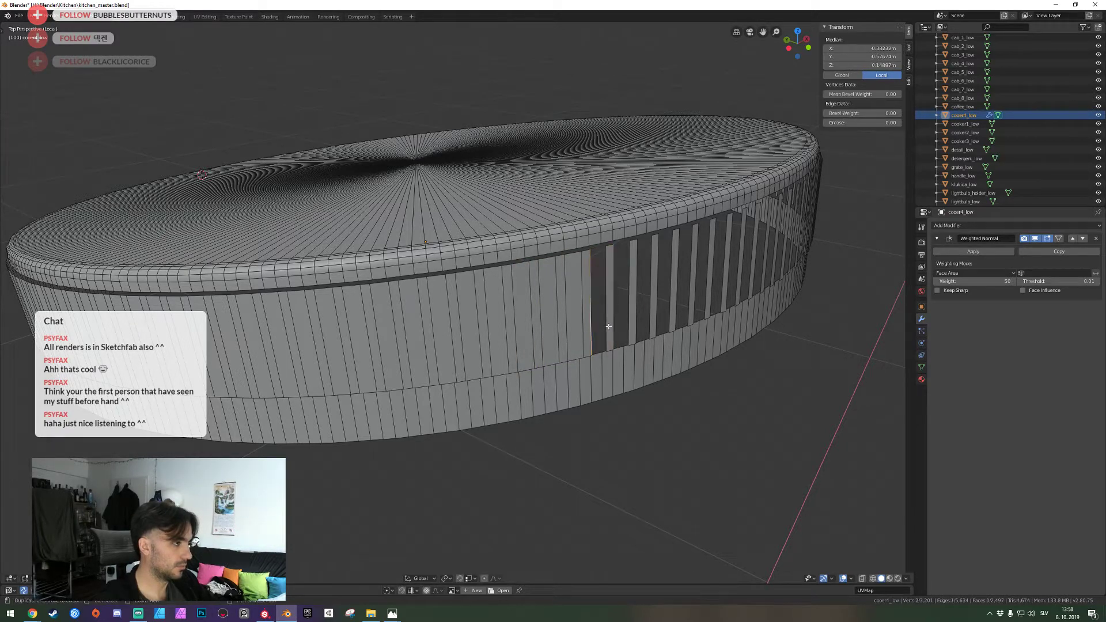
key("f")
key("f")
key("f")
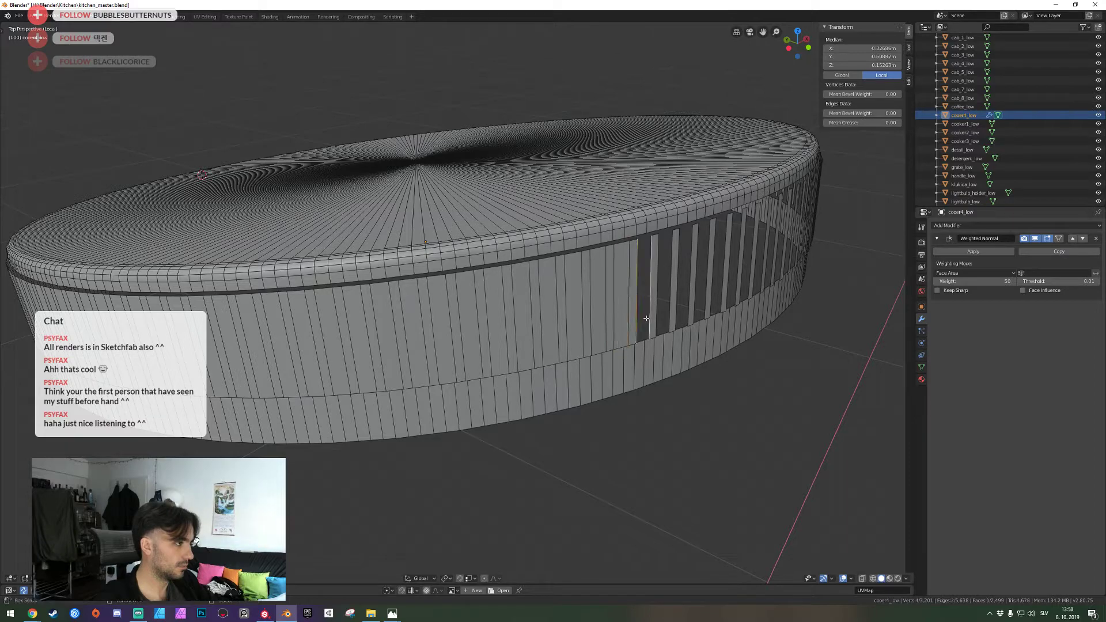
key("f")
key("f")
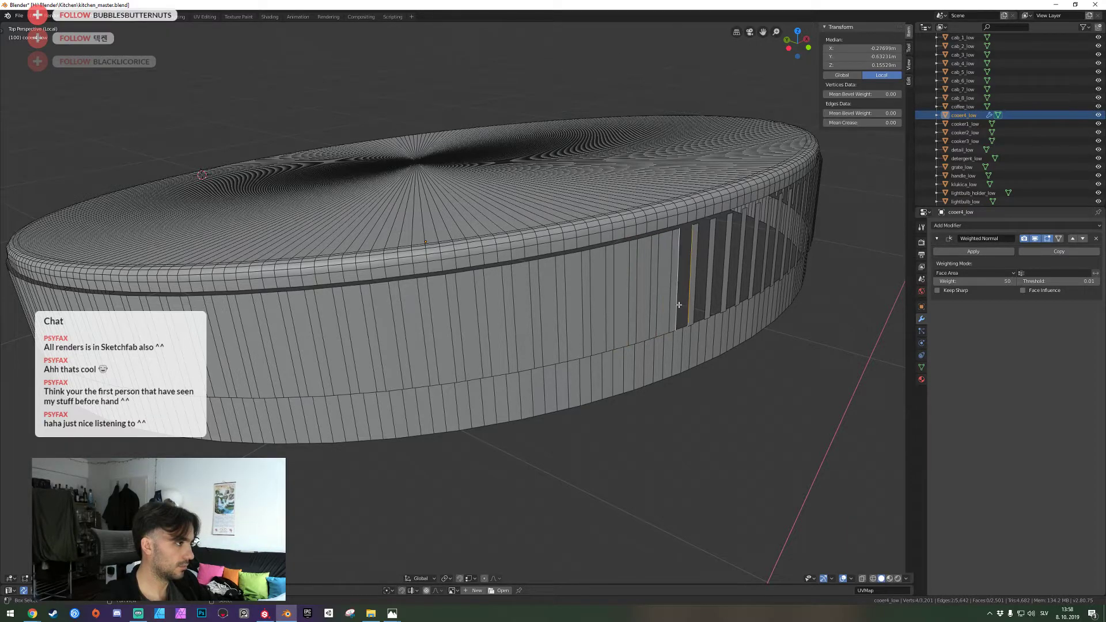
Fill seven more rib gaps with faces, continuing the closed wall around the disc
middle_click_drag(710, 300, 346, 337)
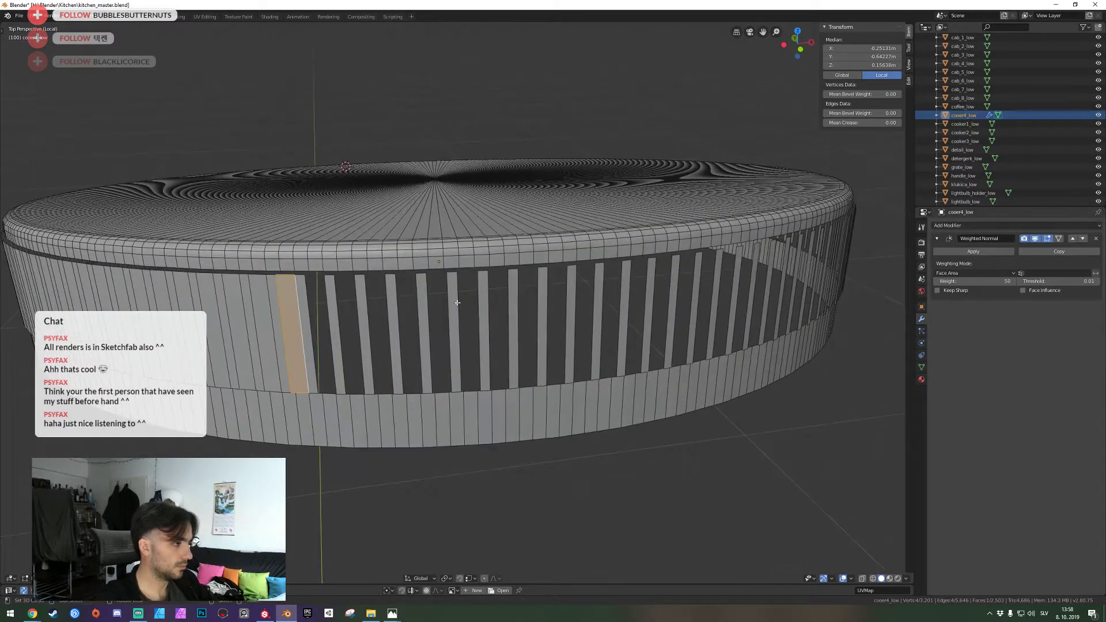
left_click(323, 341)
key("f")
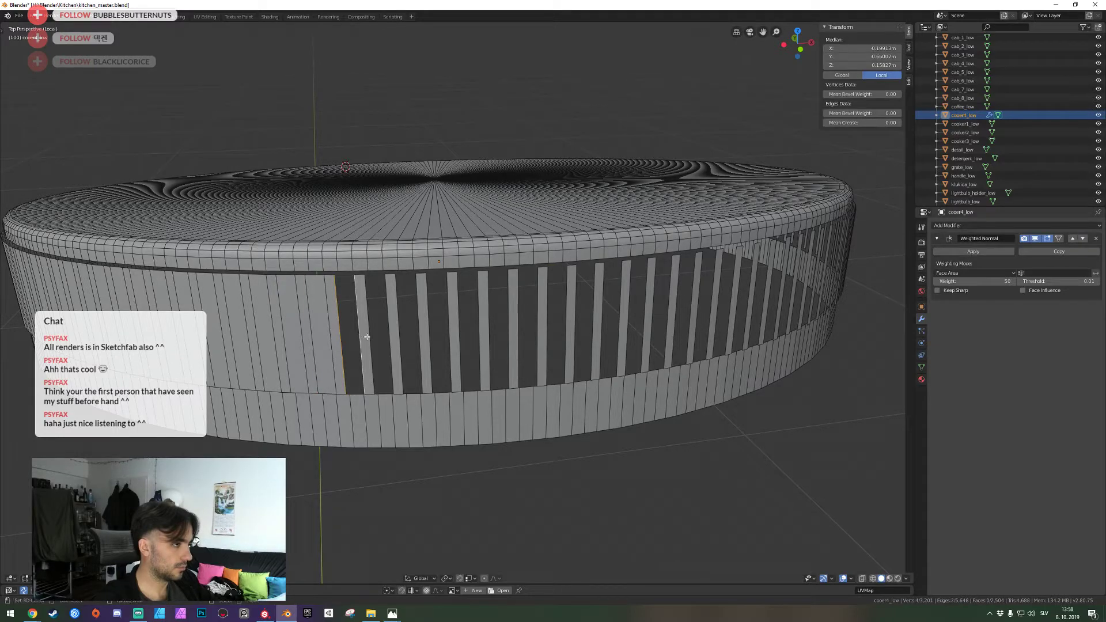
key("f")
key("f")
key("f")
key("f")
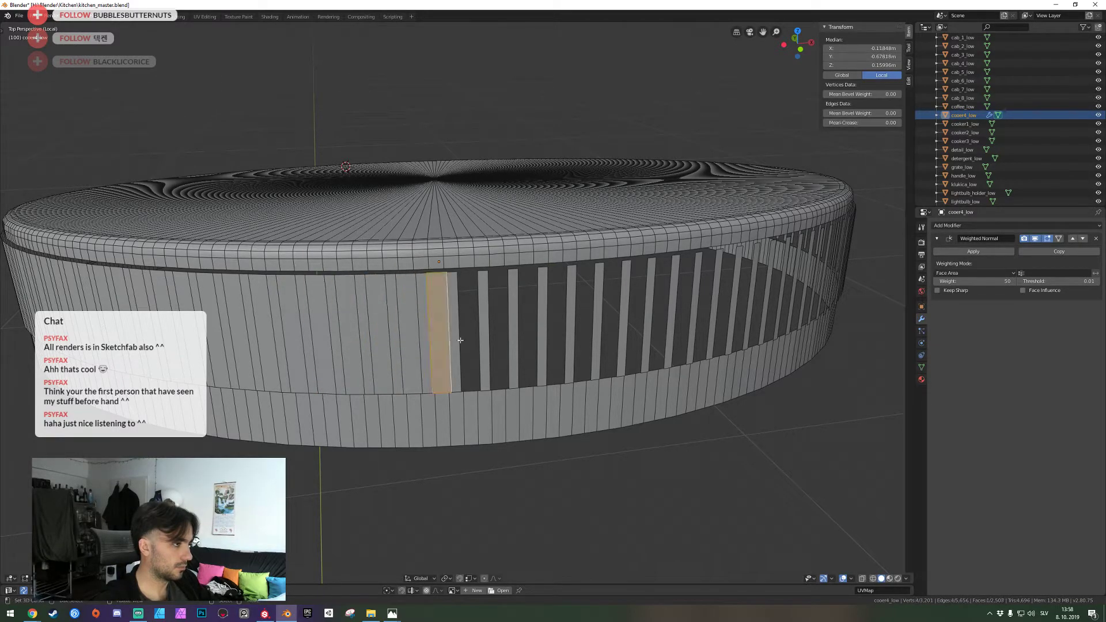
Bridge the next seven rib gaps with faces, undoing the wrong face that spans across a rib front
key("f")
key("f")
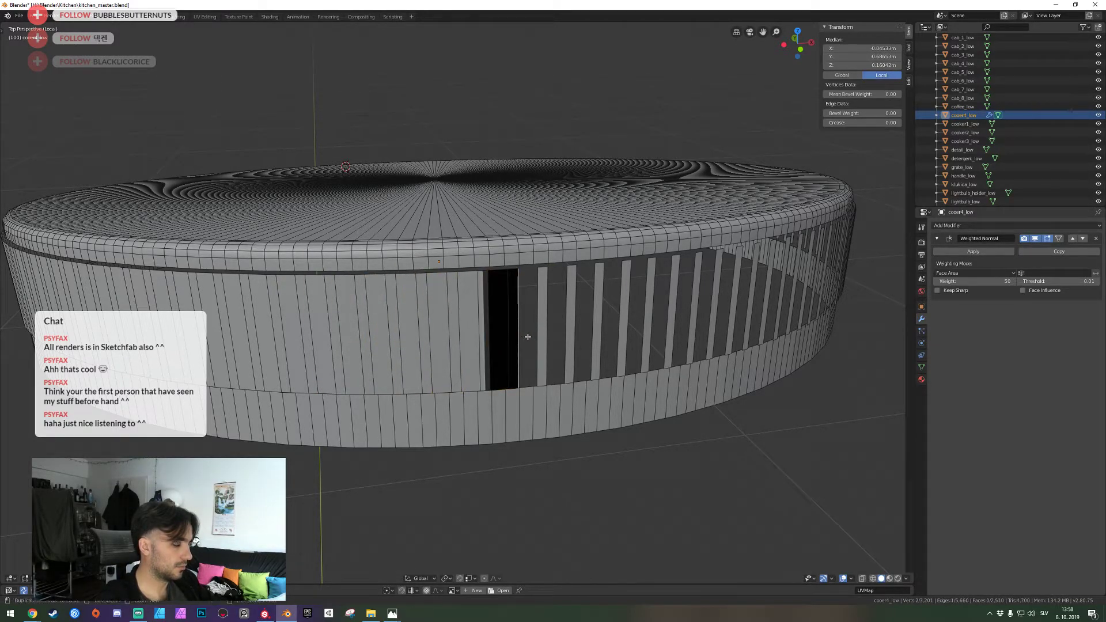
key("ctrl+z")
key("f")
key("f")
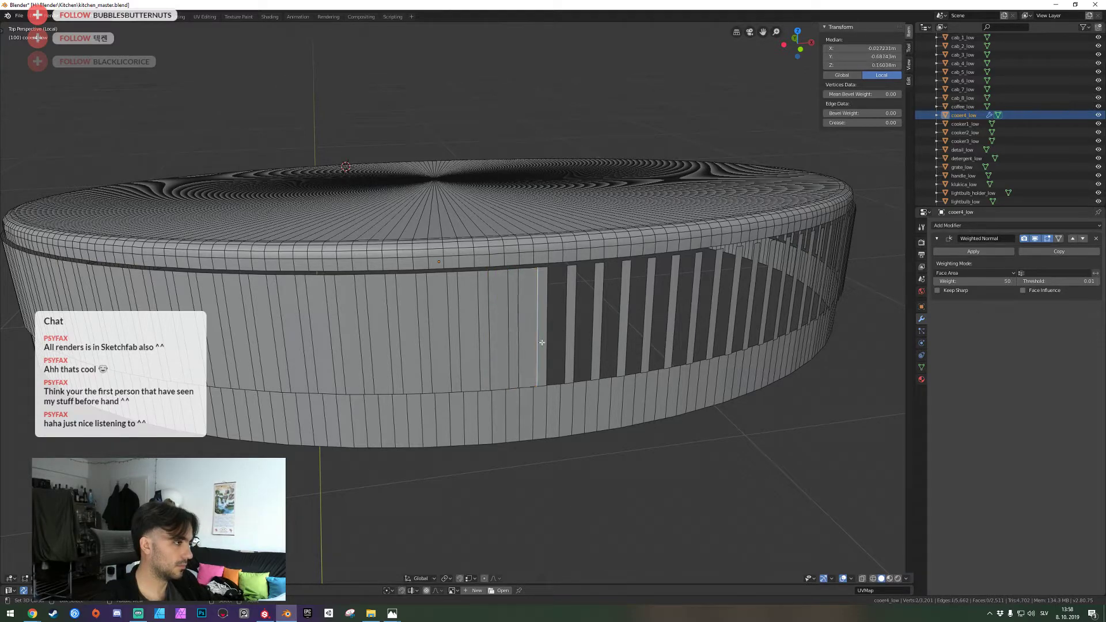
key("f")
key("f")
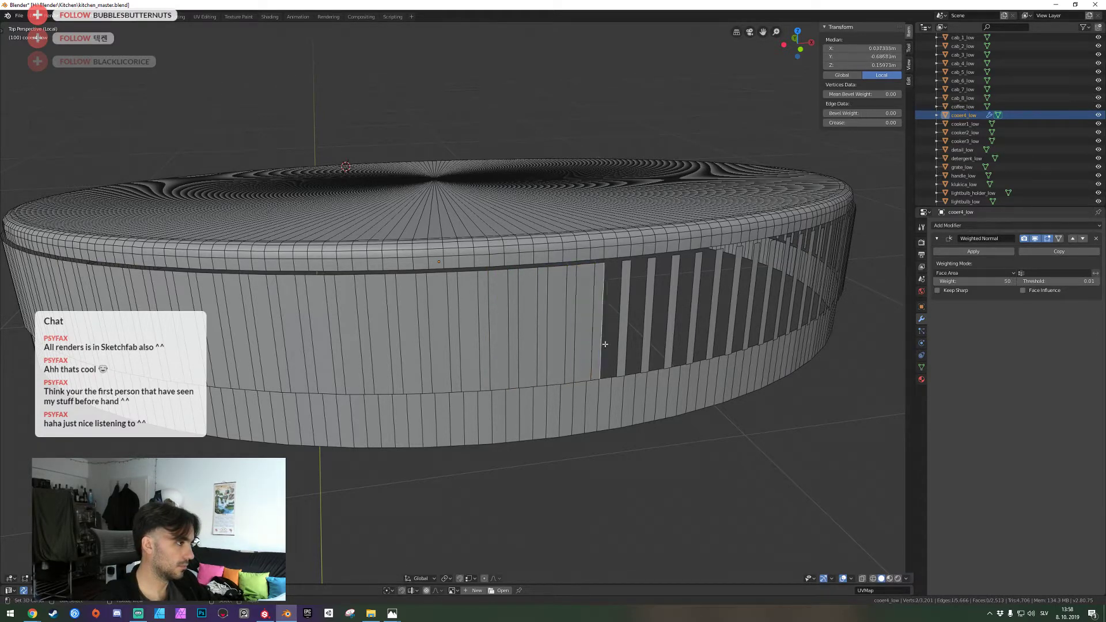
key("f")
key("f")
key("f")
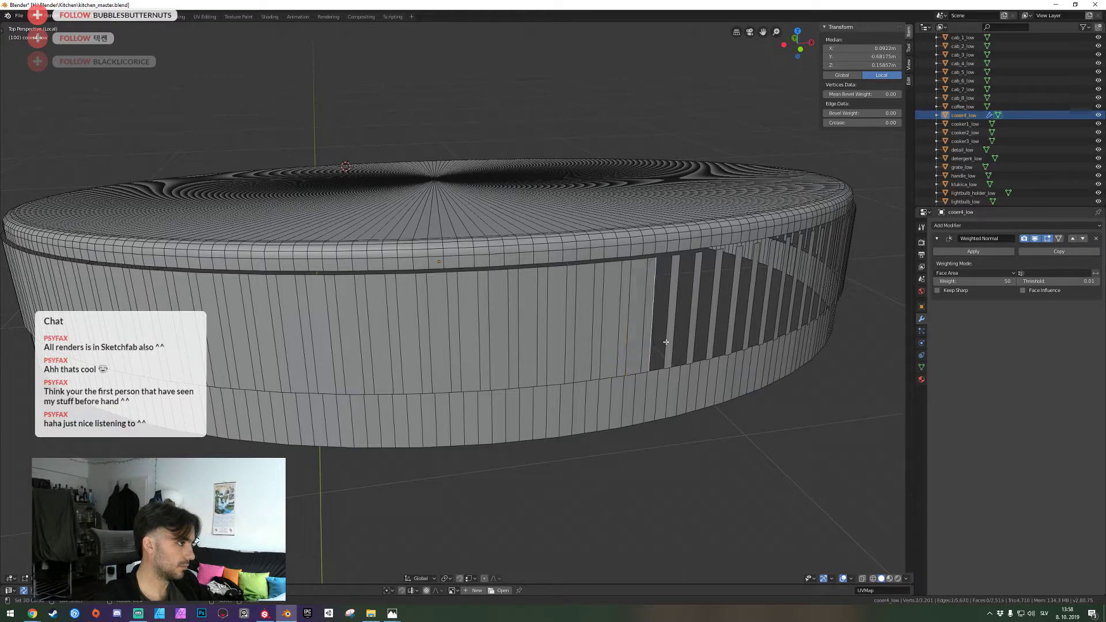
Close another seven gaps between rib fronts with faces, clearing the selection before picking new edges
key("f")
middle_click_drag(680, 338, 290, 311)
key("alt+a")
left_click(259, 318)
key("f")
key("f")
key("f")
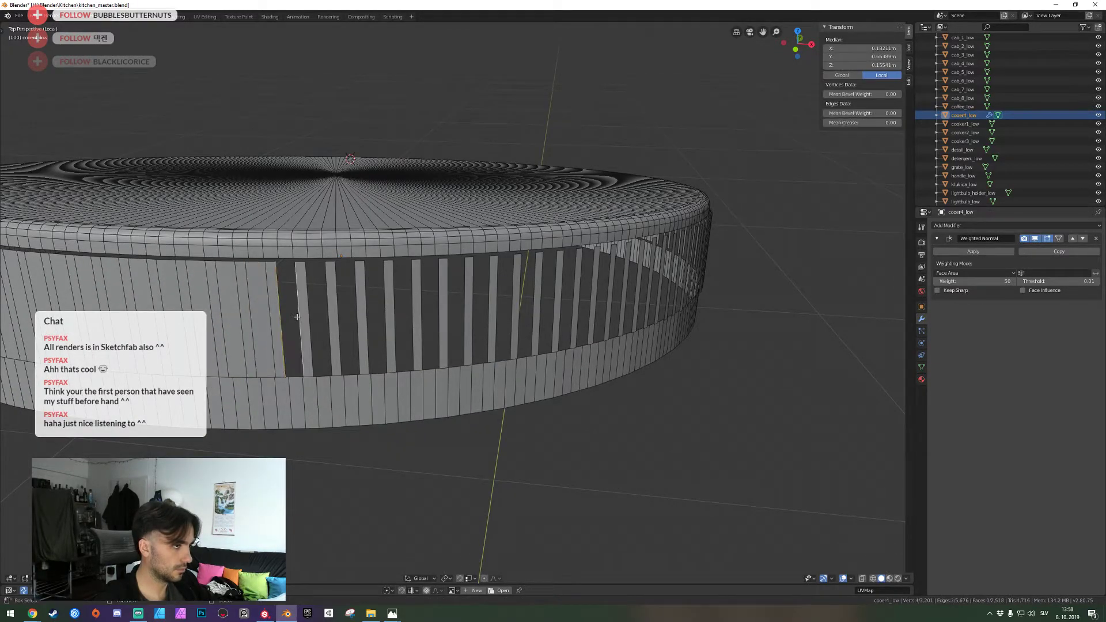
left_click(355, 320)
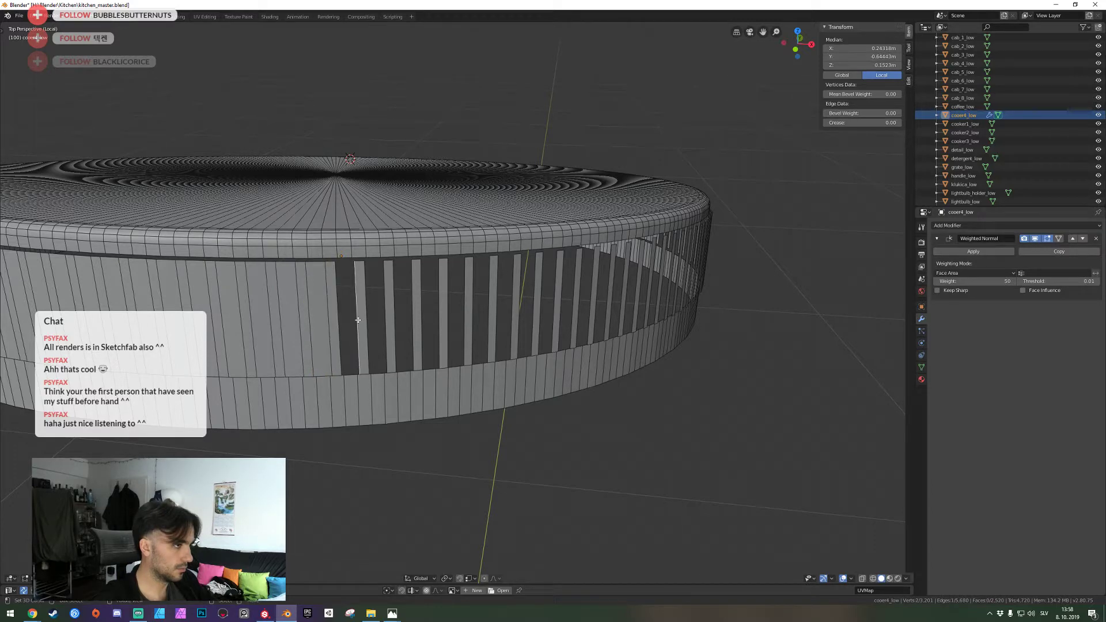
key("f")
key("f")
key("f")
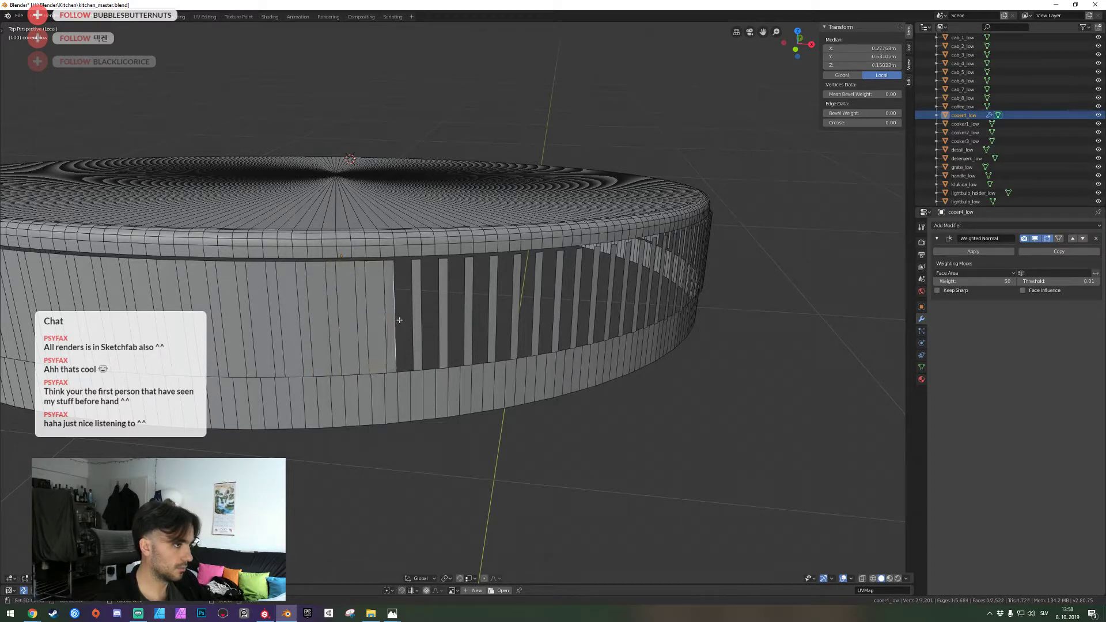
Fill the following six gaps beside the finished wall with faces between their rib edges
left_click(439, 321)
key("f")
key("f")
key("f")
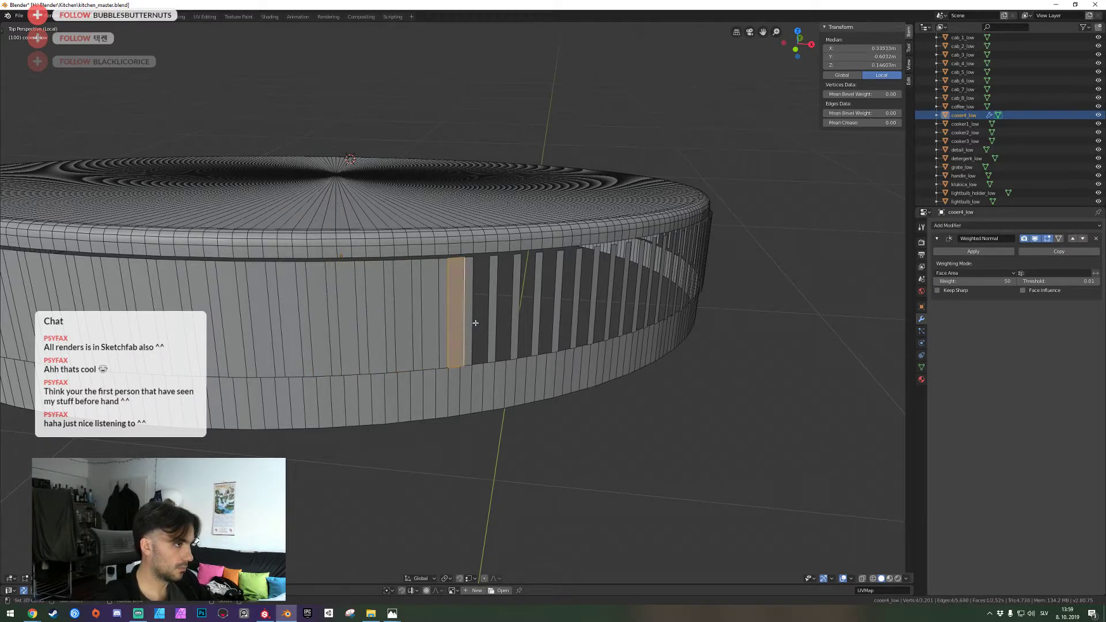
left_click(505, 322)
key("f")
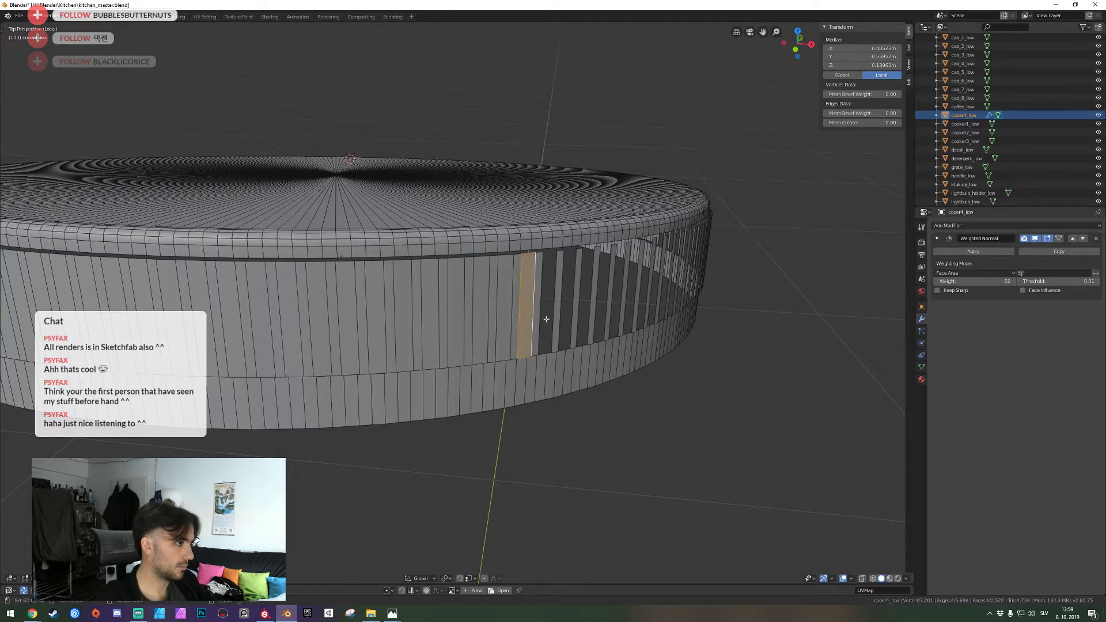
Undo the wrongly placed face, reselect the facing rib edges, and bridge the next five gaps with faces
right_click(546, 319)
right_click(558, 320, "shift")
key("f")
key("ctrl+z")
key("ctrl+z")
right_click(551, 319)
right_click(551, 319, "shift")
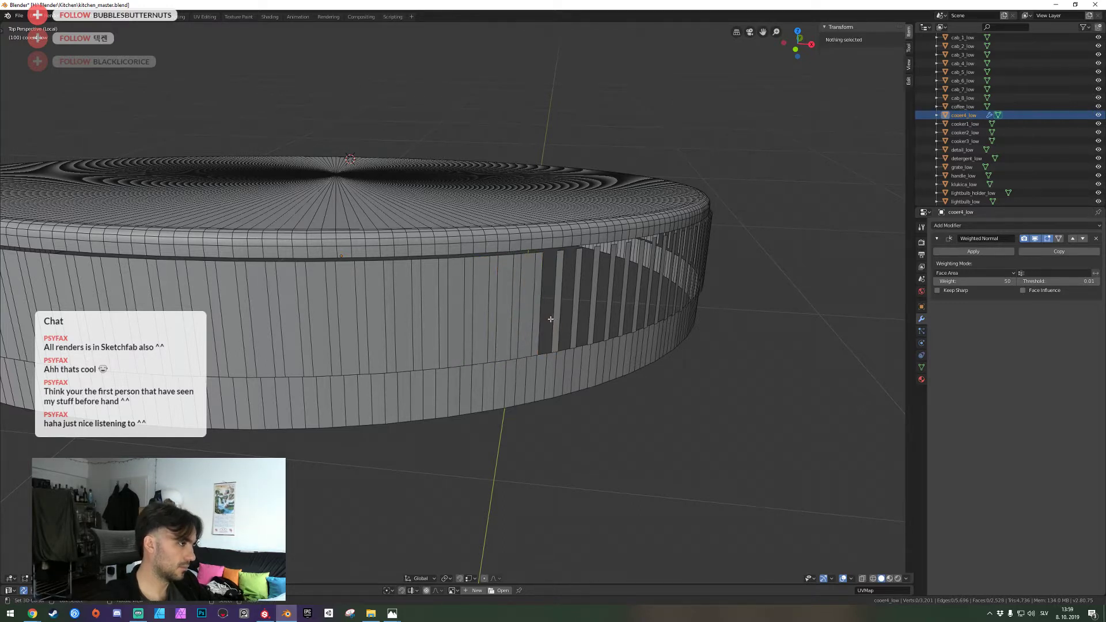
left_click(543, 320)
key("f")
left_click(589, 313)
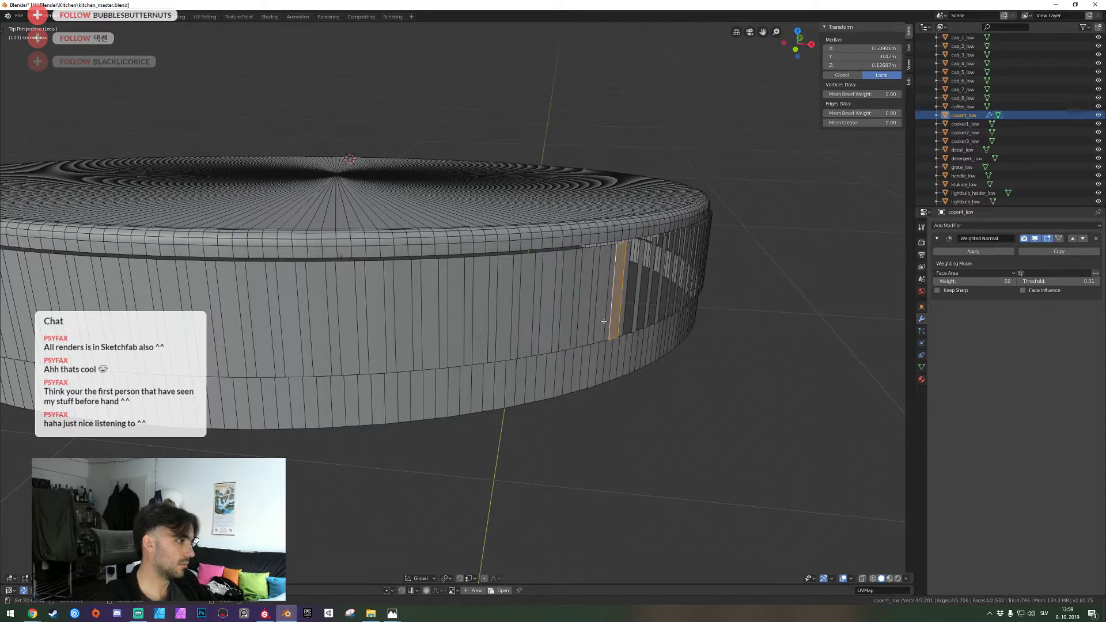
Clear the selection and fill the first five gaps of the remaining open rib stretch with faces
middle_click_drag(604, 321, 206, 316)
key("alt+a")
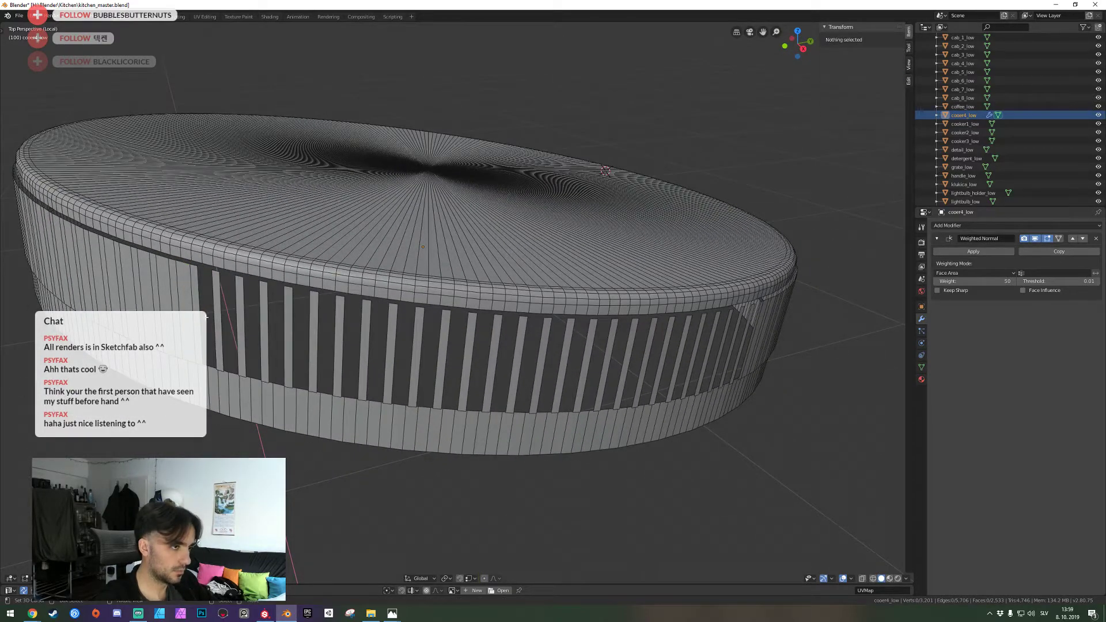
left_click(218, 315)
key("f")
key("f")
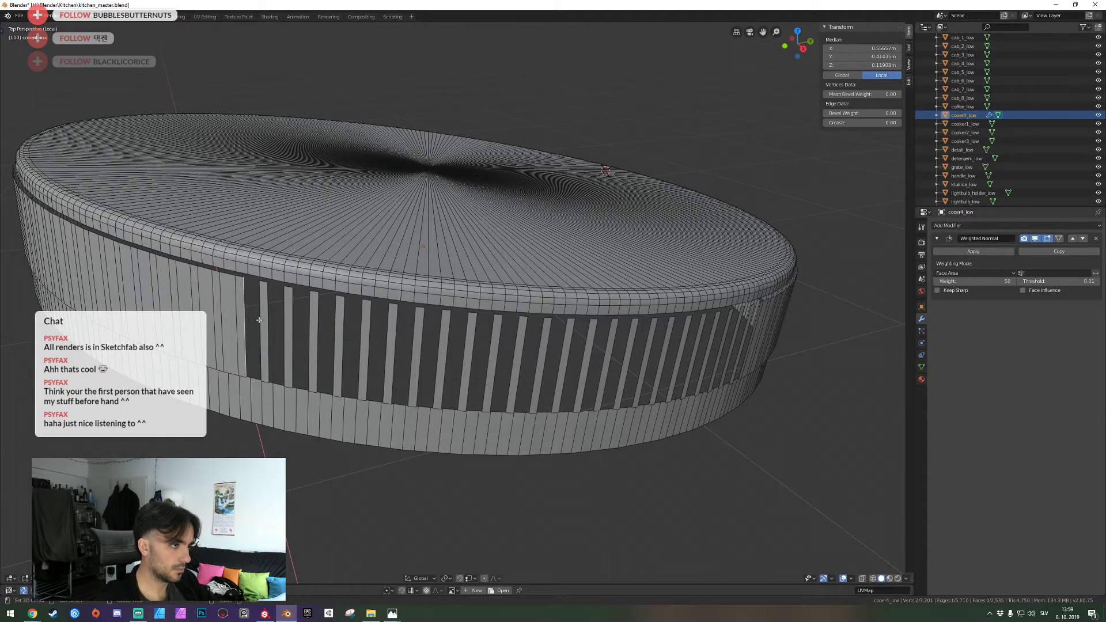
key("f")
key("f")
key("f")
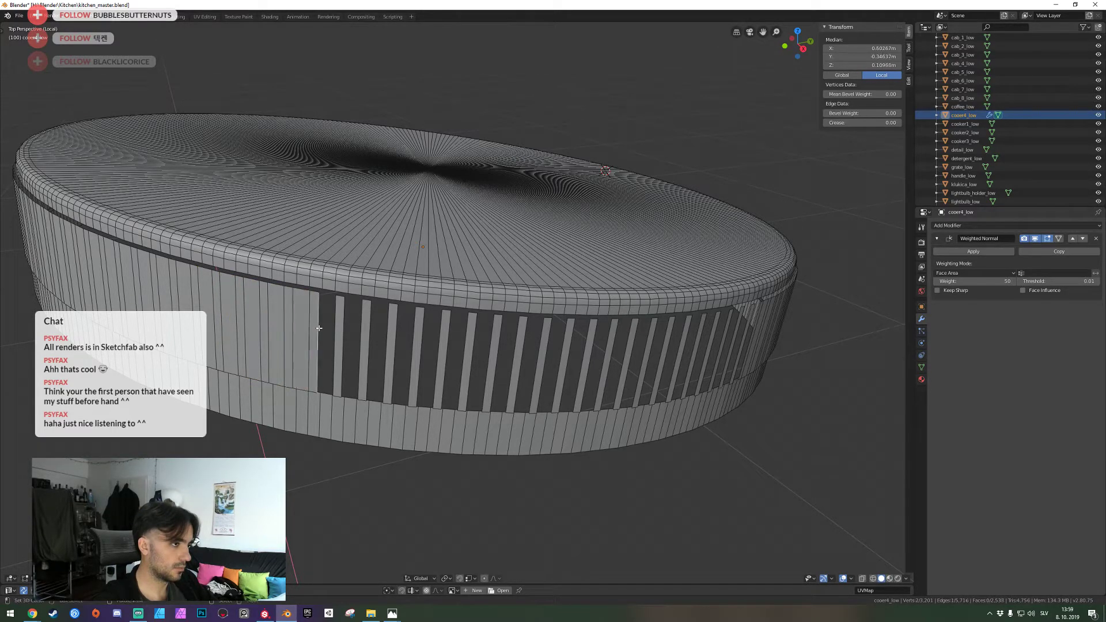
Fill the next eight gaps between the rib fronts with faces, continuing from the finished part of the side wall
key("f")
key("f")
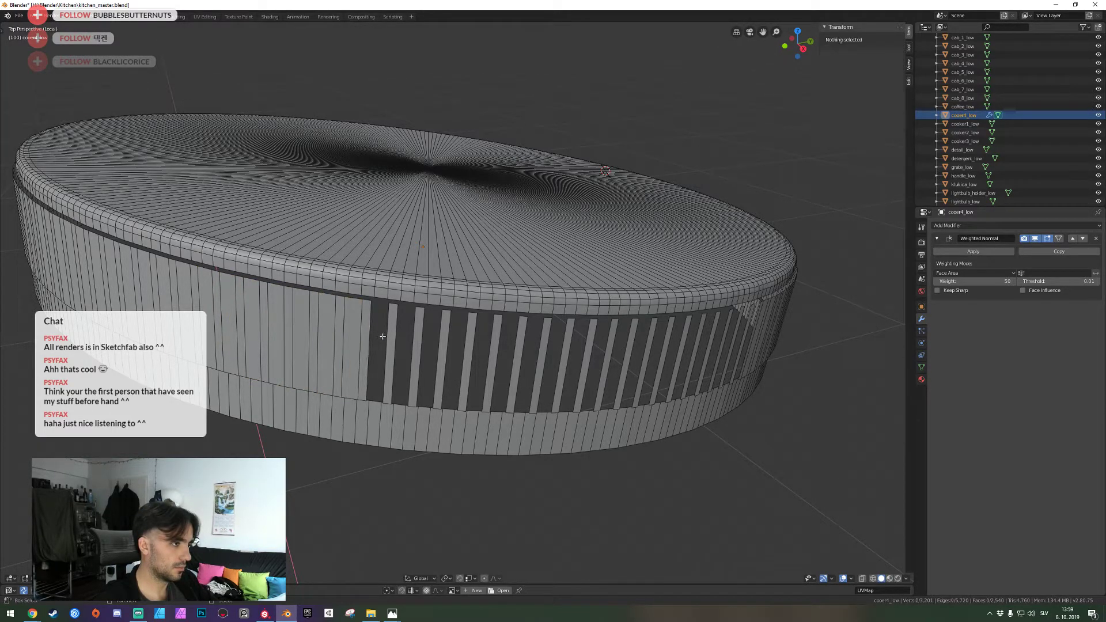
left_click(387, 339)
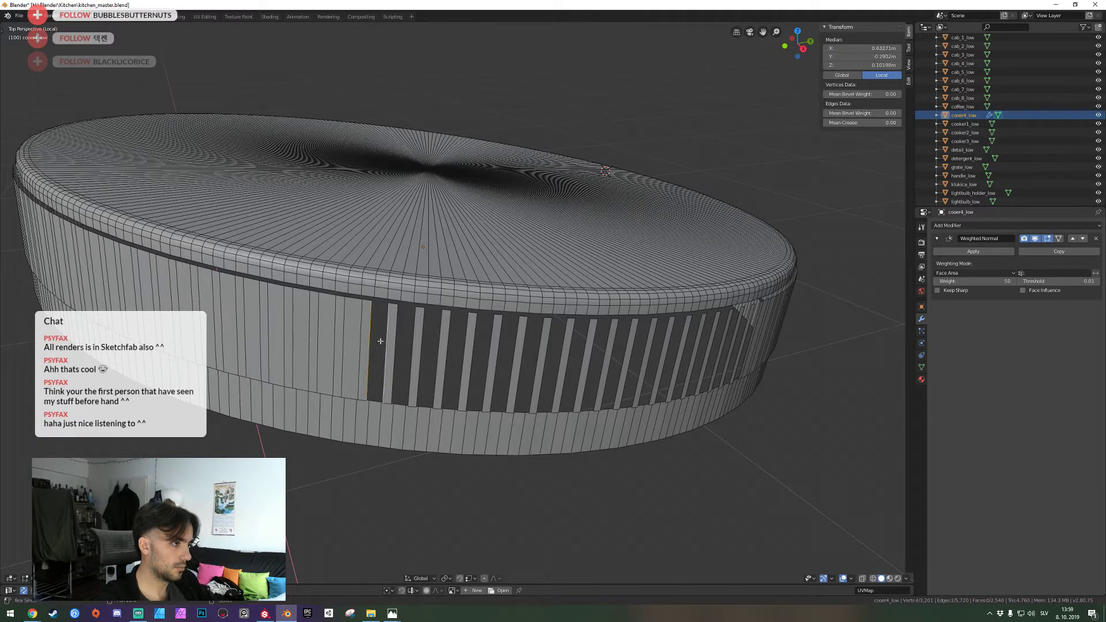
key("f")
key("f")
key("f")
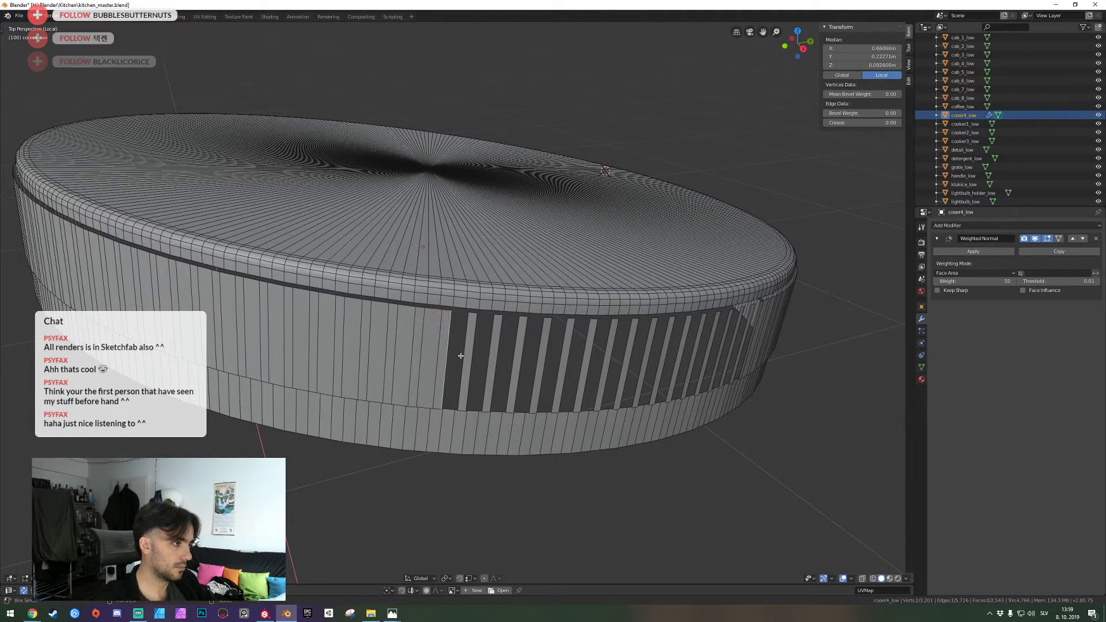
key("f")
key("f")
key("f")
Close three more gaps beside the finished wall with faces, clearing the selection and repicking the rib edges where needed
right_click(526, 359)
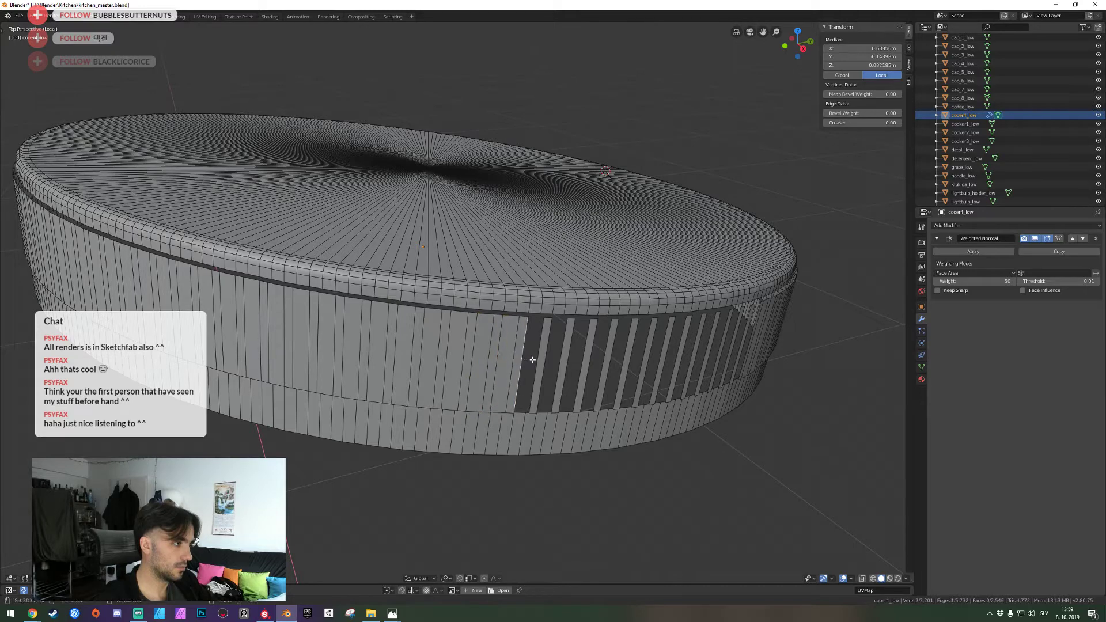
right_click(536, 358, "shift")
key("f")
right_click(547, 358)
right_click(551, 358, "shift")
right_click(570, 358)
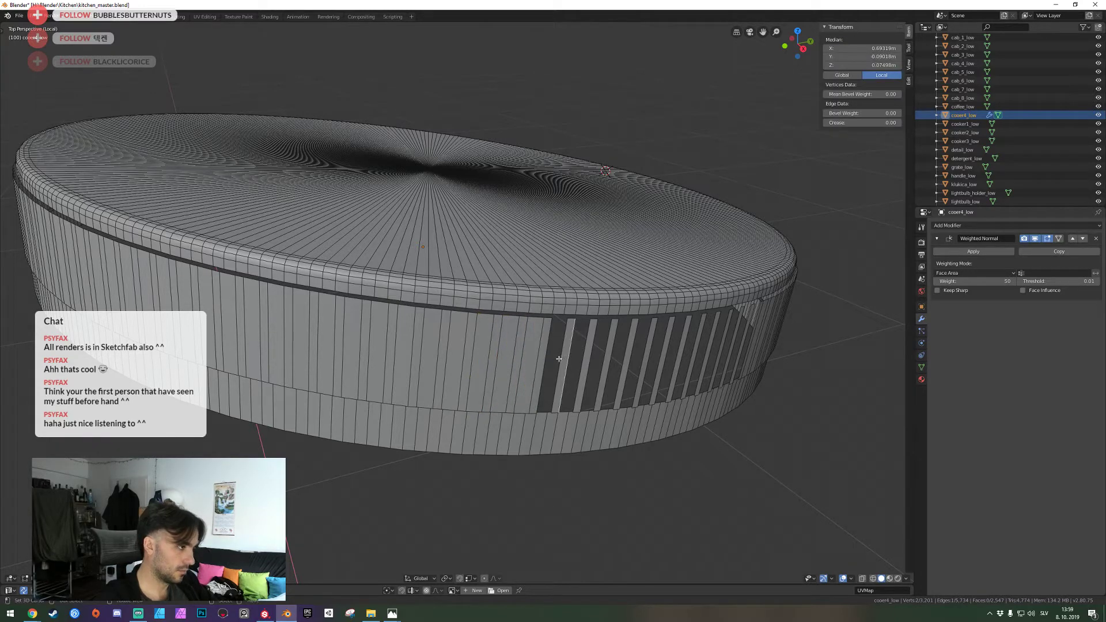
key("alt+a")
right_click(549, 361)
right_click(557, 362, "shift")
key("f")
right_click(566, 362)
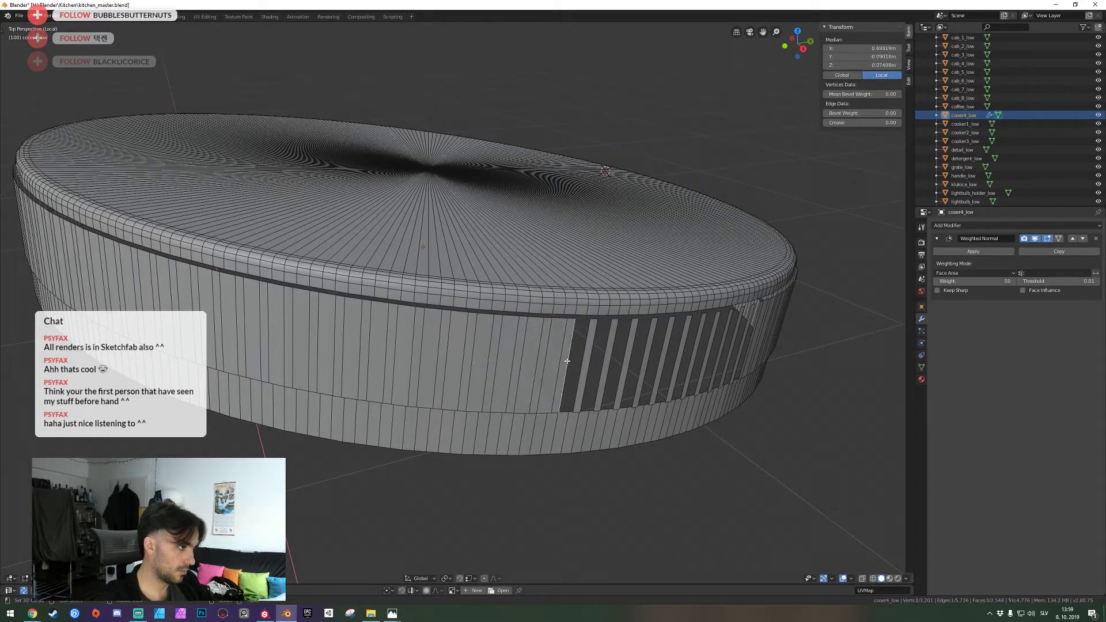
right_click(578, 363, "shift")
key("f")
Bridge the following four gaps between facing rib edges with faces
right_click(594, 366)
right_click(601, 367, "shift")
key("f")
right_click(608, 369)
right_click(623, 372, "shift")
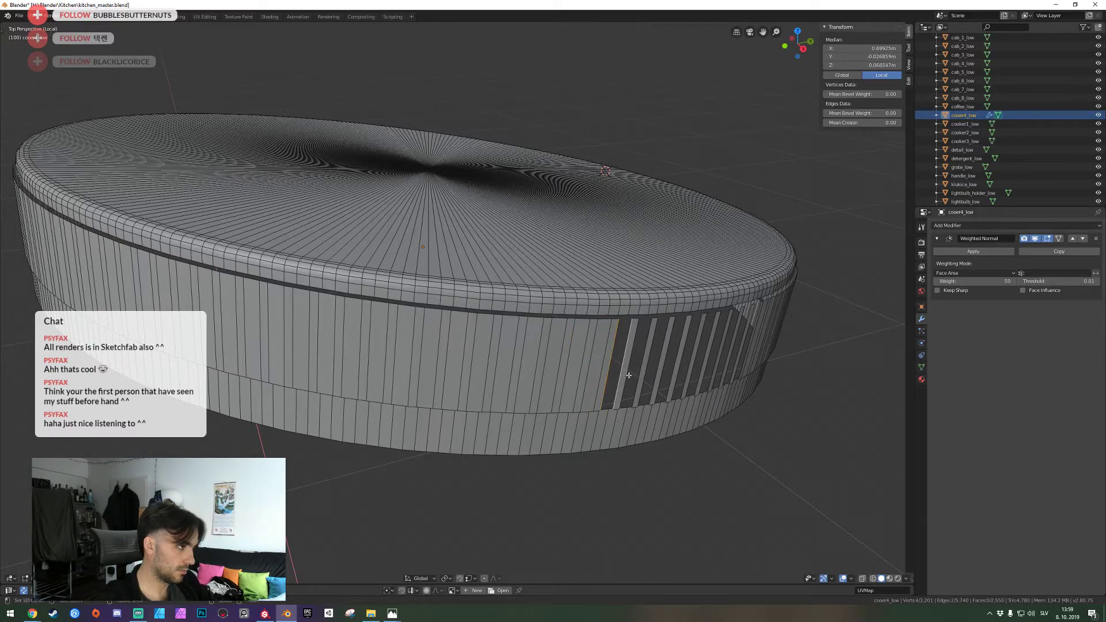
key("f")
right_click(638, 376)
right_click(637, 376, "shift")
key("f")
right_click(644, 375)
right_click(653, 376, "shift")
key("f")
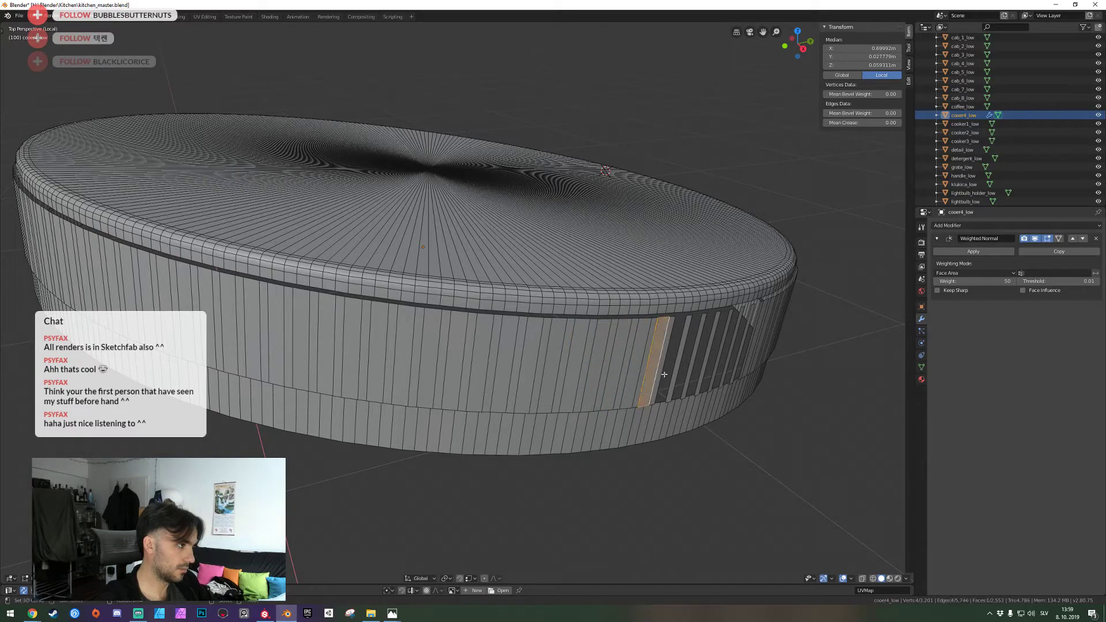
Fill another two gaps next to the finished wall with faces between their rib edges
right_click(662, 376)
right_click(678, 375, "shift")
key("f")
left_click(667, 376)
middle_click_drag(667, 376, 427, 336)
right_click(440, 336, "shift")
key("f")
right_click(452, 336)
right_click(459, 336)
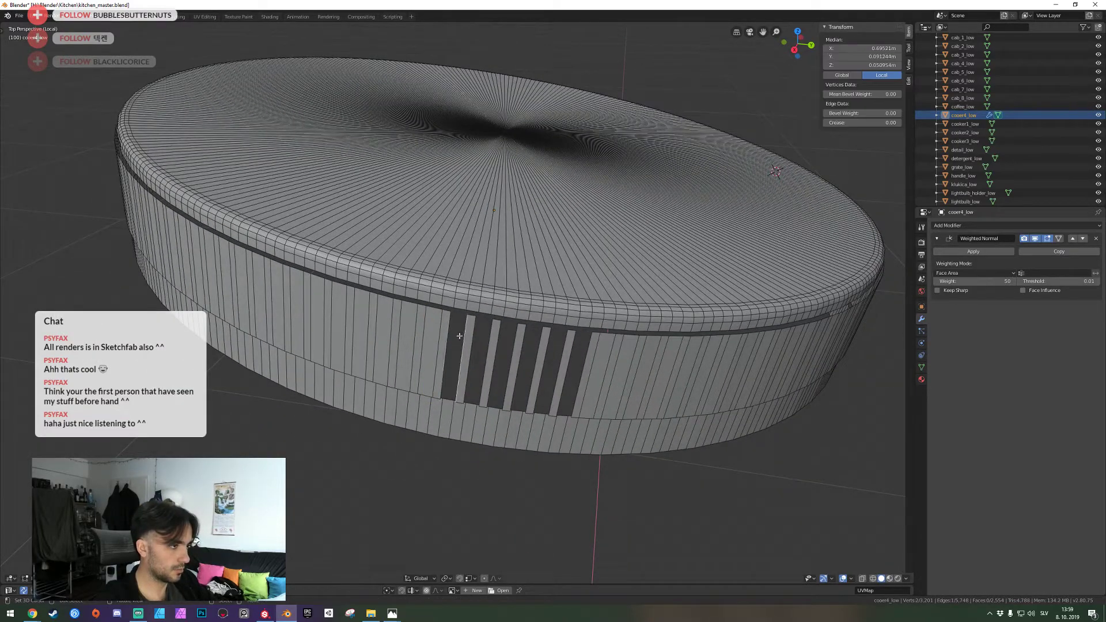
right_click(451, 334, "shift")
key("f")
Close three of the five remaining side-wall gaps with faces
right_click(466, 330)
right_click(473, 331)
right_click(490, 332, "shift")
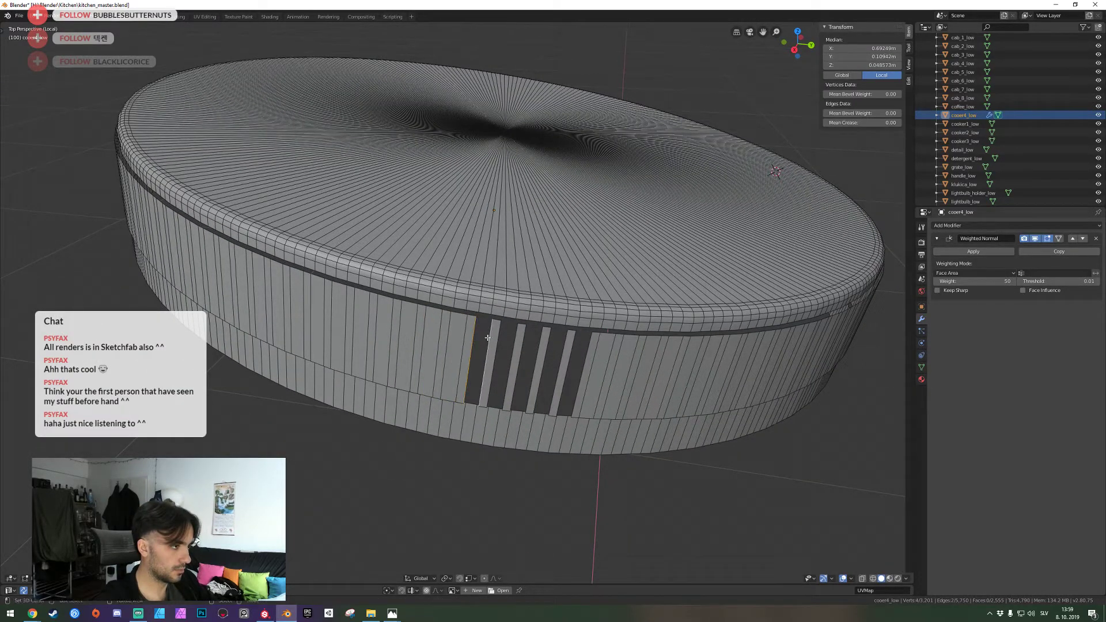
key("f")
right_click(502, 339)
key("j")
left_click(530, 345)
key("j")
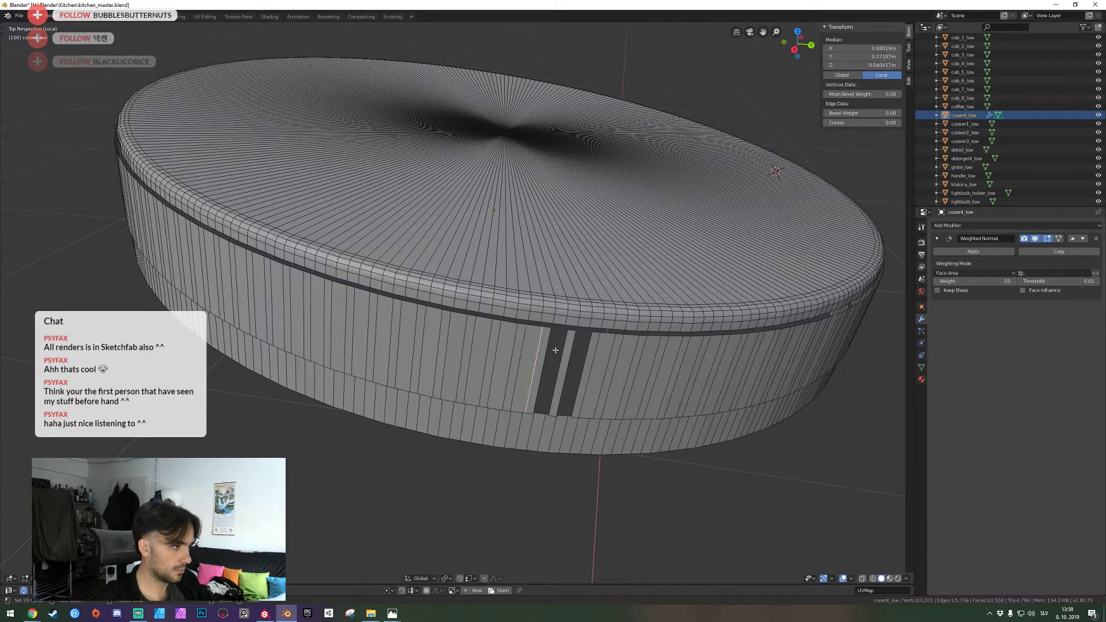
Fill the last two gaps between the rib fronts with faces and clear the selection
left_click(550, 351)
right_click(549, 351, "shift")
key("f")
right_click(572, 348)
right_click(586, 352, "shift")
key("f")
key("alt+a")
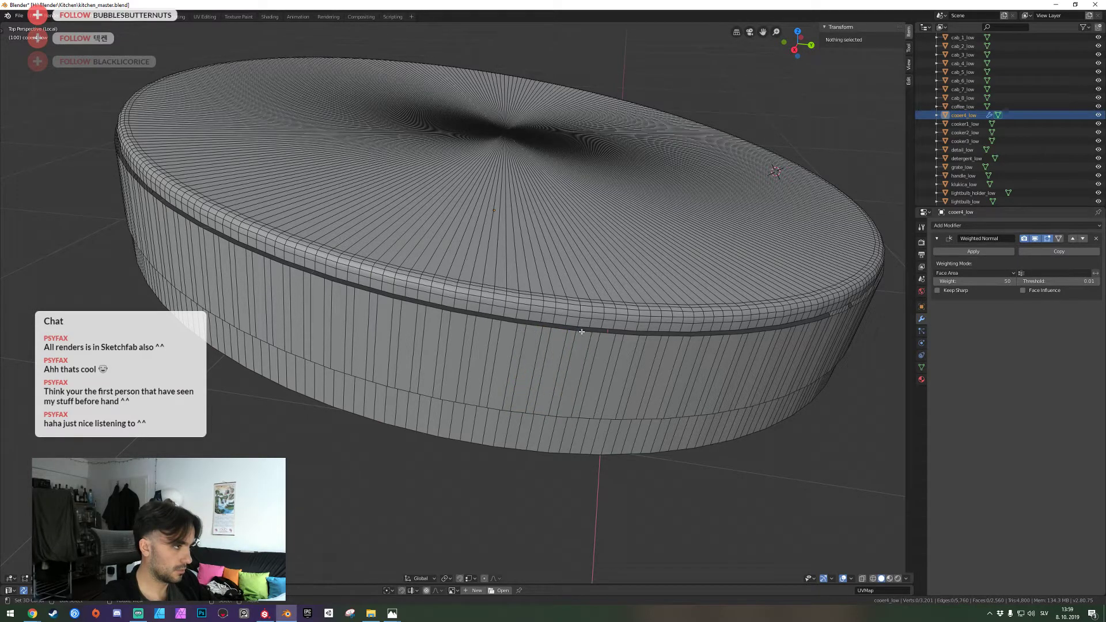
Close the thin slit beneath the rounded rim with faces all the way around the disc, starting from its facing edges
right_click(583, 332)
right_click(585, 328, "shift")
left_click(576, 328)
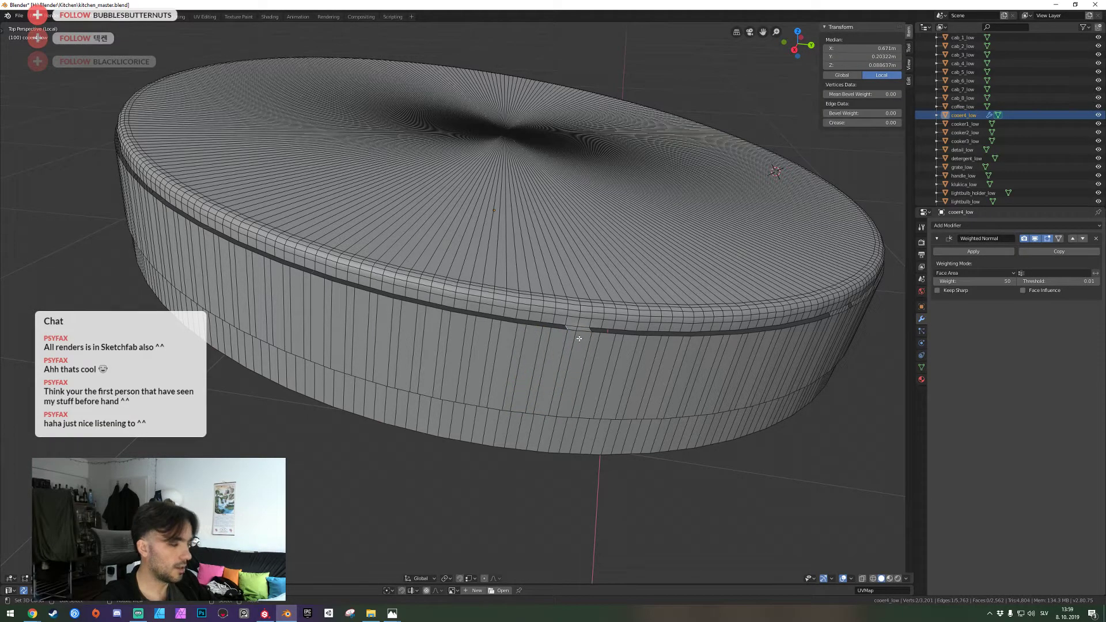
key("f")
key("f")
key("f")
key("f")
key("f")
key("f")
key("f")
key("f")
key("f")
key("f")
key("f")
key("f")
key("f")
key("f")
key("f")
key("f")
key("f")
key("f")
key("f")
key("f")
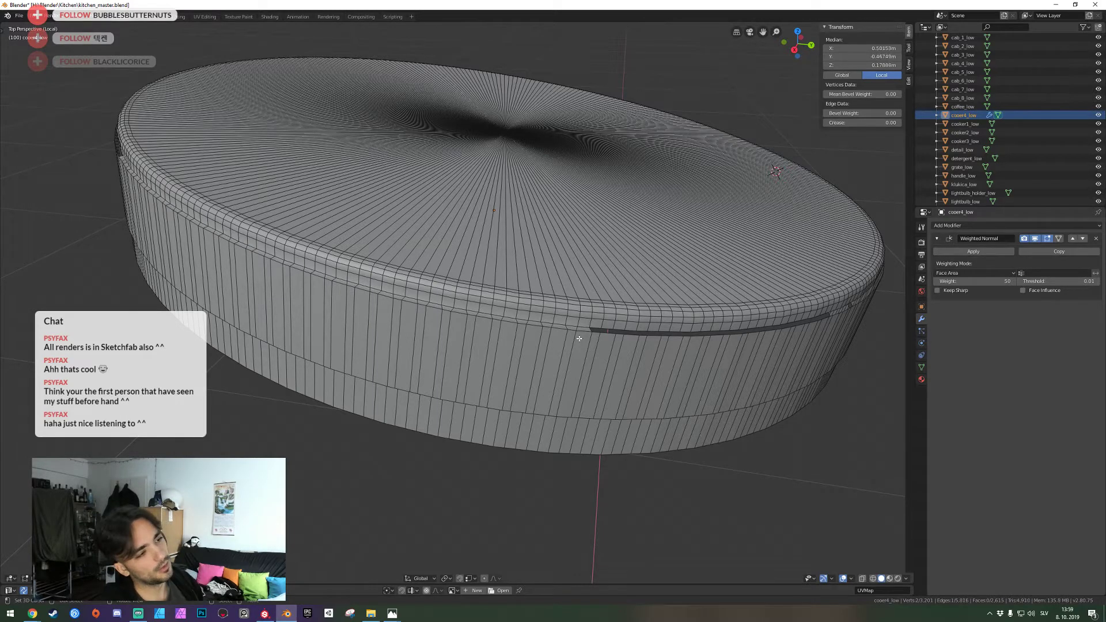
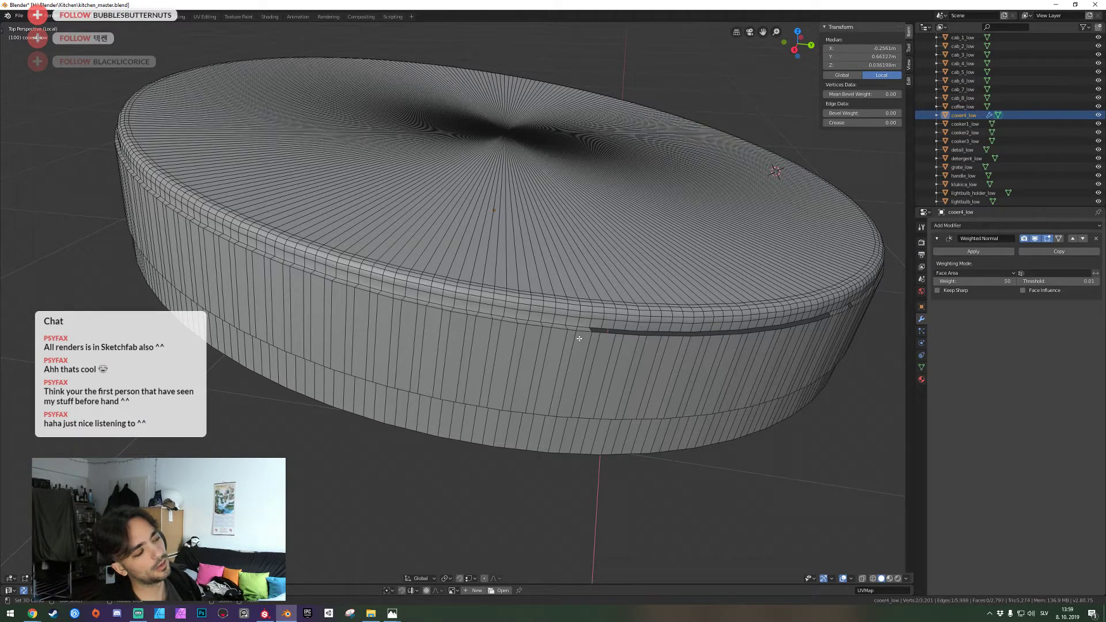
key("shift+r")
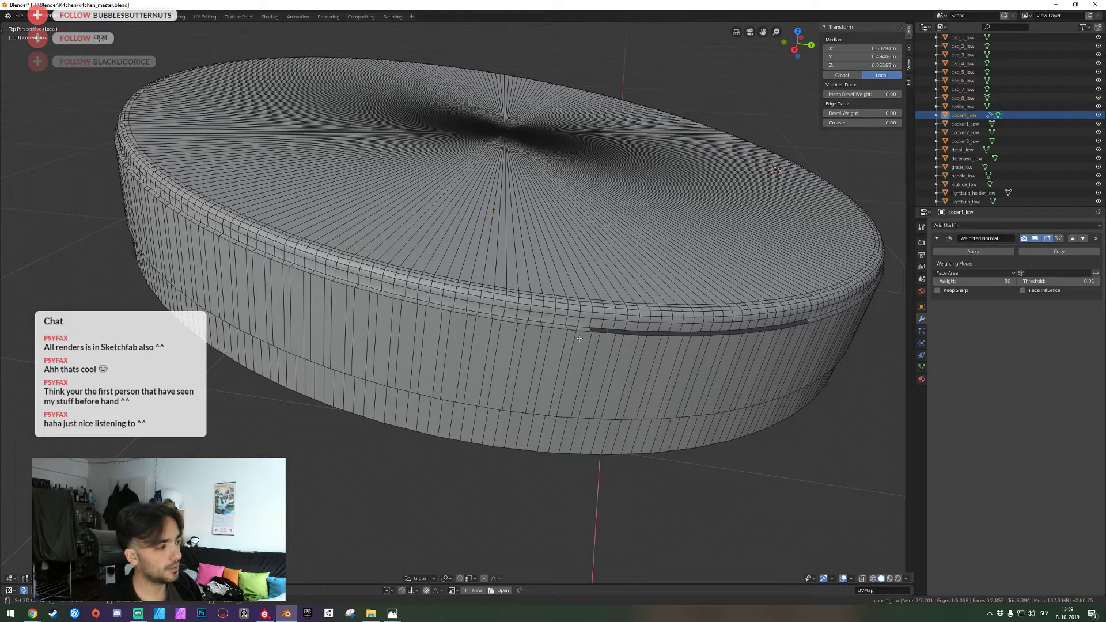
key("shift+grave")
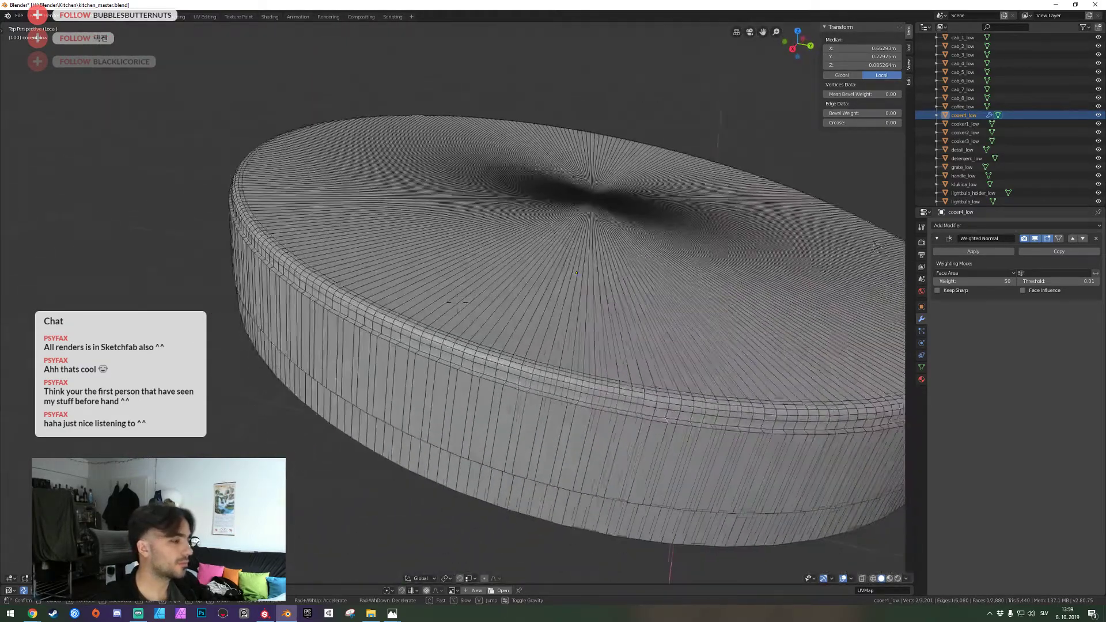
right_click(458, 302)
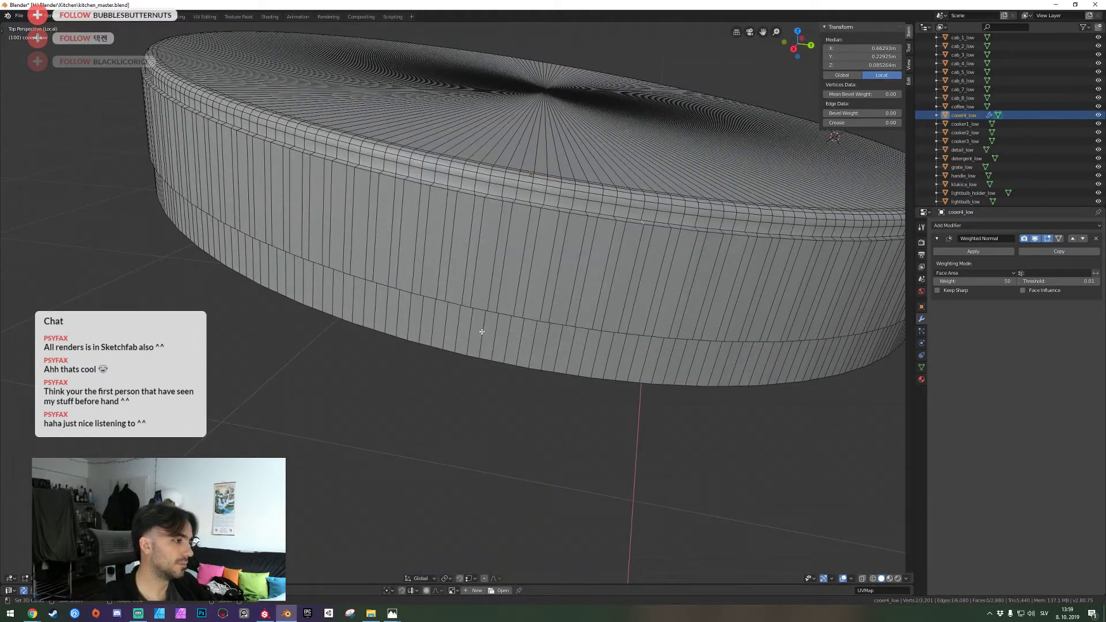
Try selecting the lower band and side-wall face loops together with a strip of faces across the rim
key("alt+a")
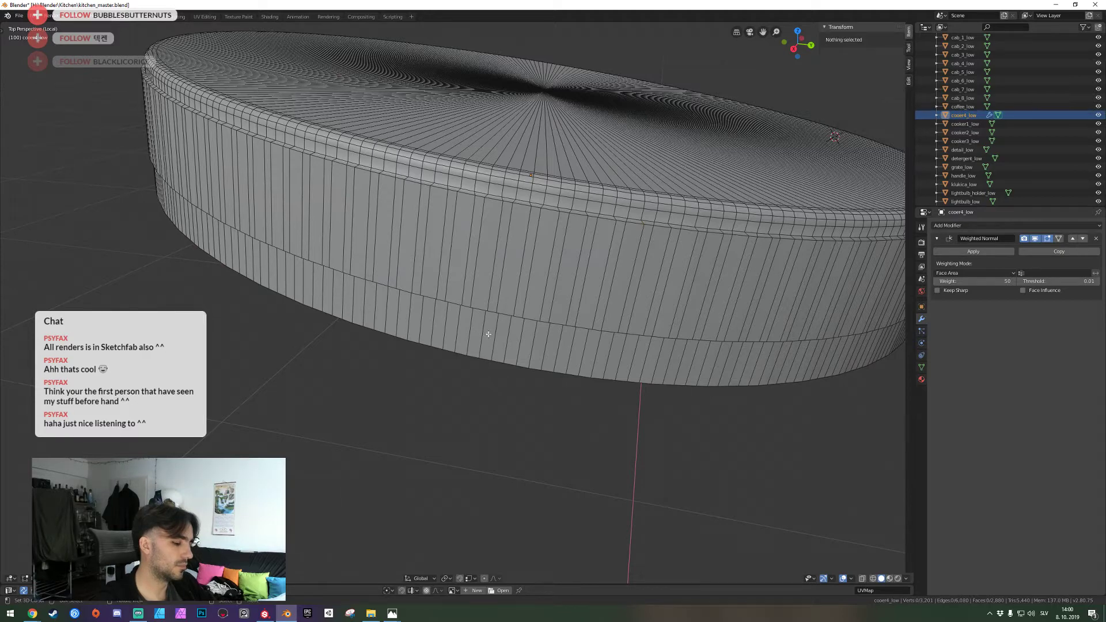
right_click(488, 334, "alt")
key("alt+a")
left_click(490, 338, "alt")
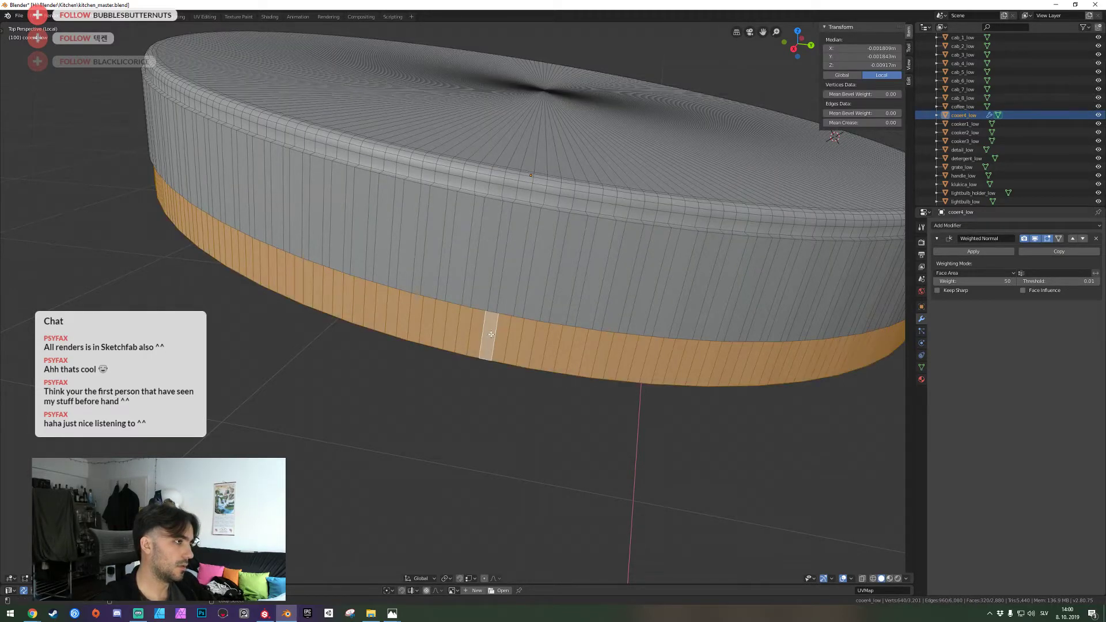
left_click(483, 274, "alt+shift")
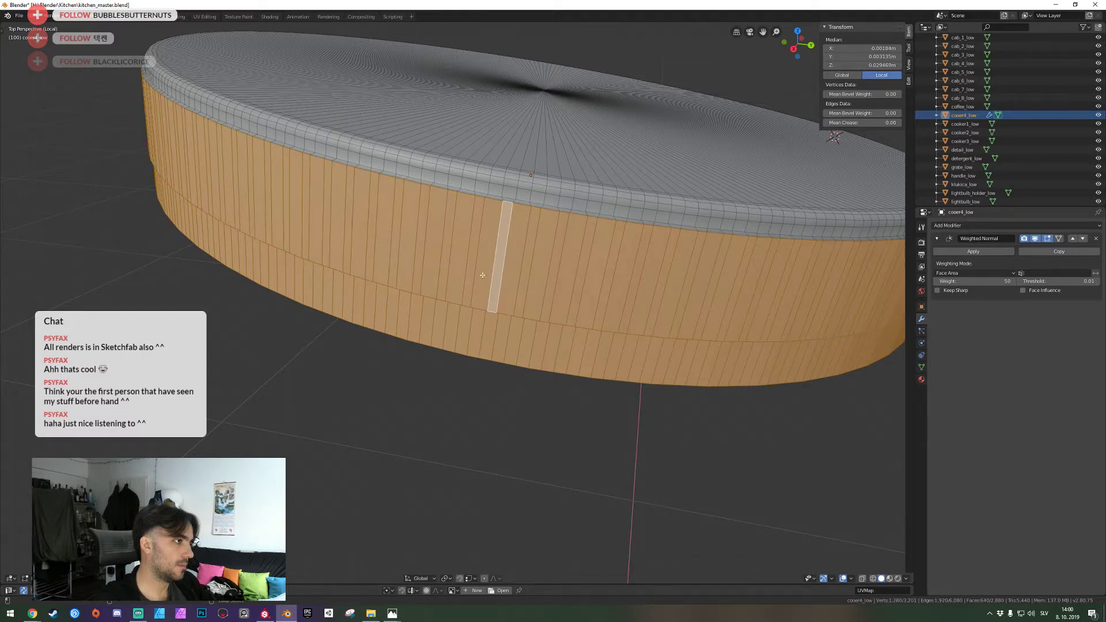
left_click(509, 196, "ctrl")
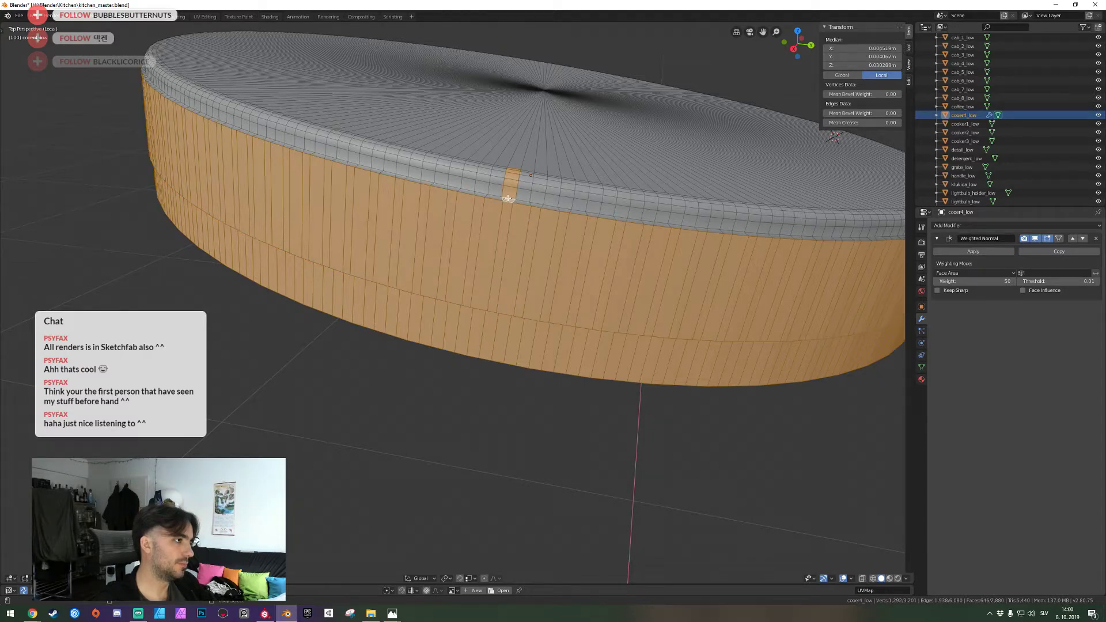
Try Checker Deselect on the entire mesh and clear the resulting selection
key("alt+a")
key("a")
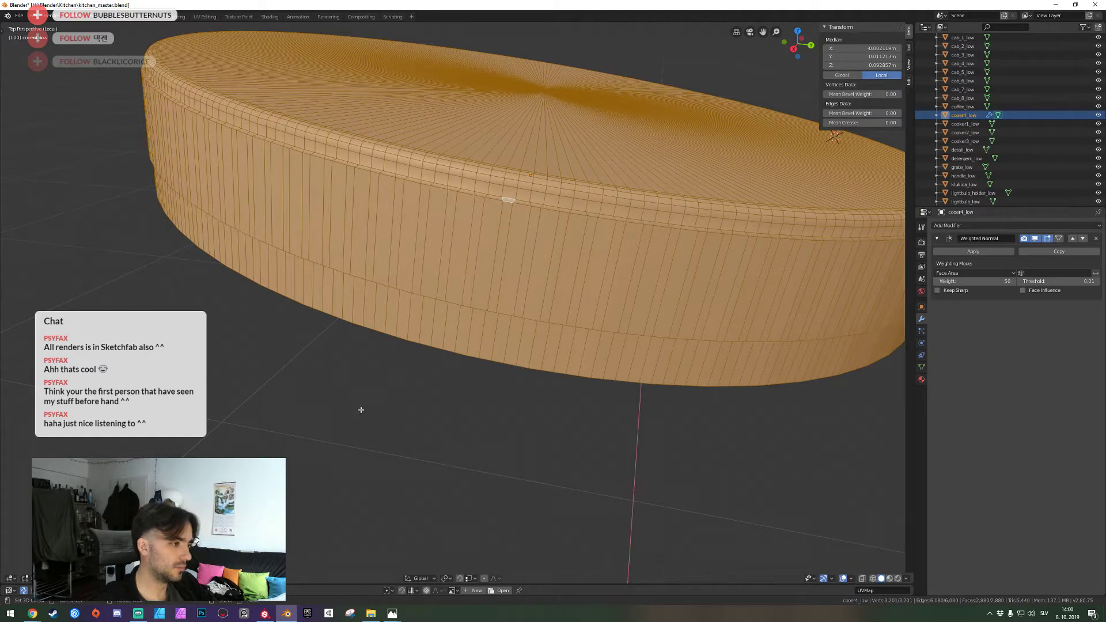
key("alt+z")
left_click(127, 579)
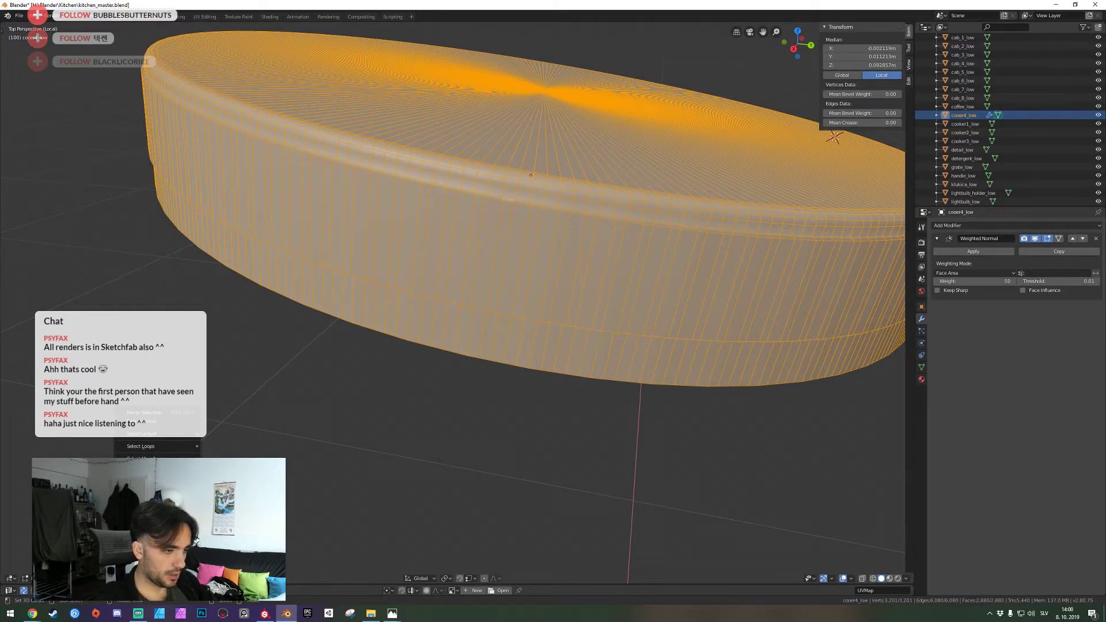
left_click(147, 510)
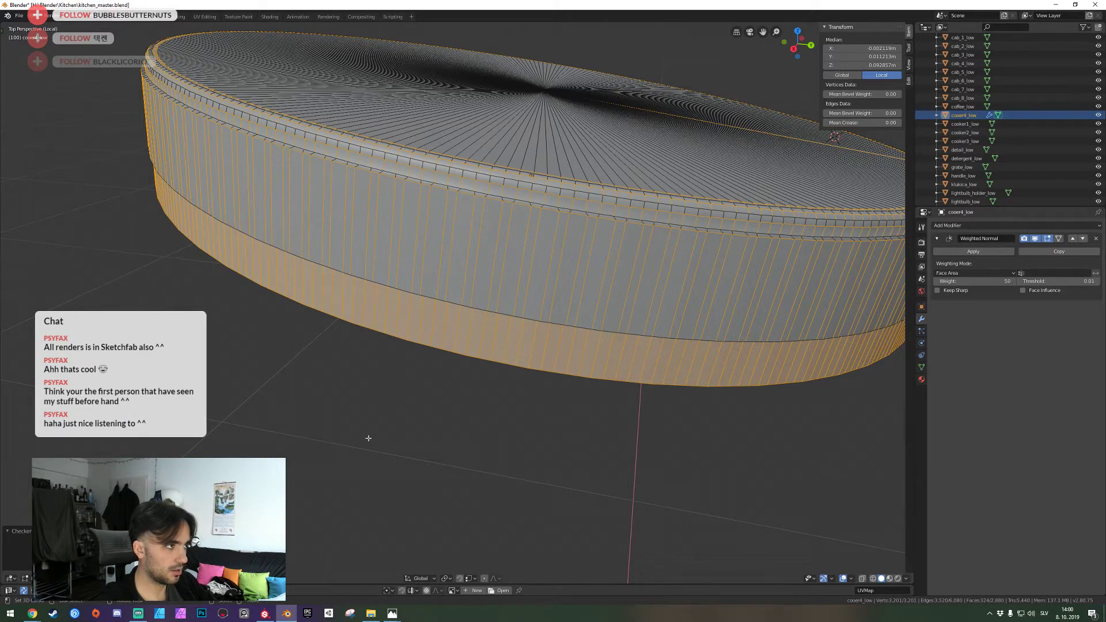
key("alt+a")
Select the tall side-wall face loop together with the lower band's face loop
scroll(490, 398, "down", 1)
middle_click_drag(525, 377, 462, 420, "shift")
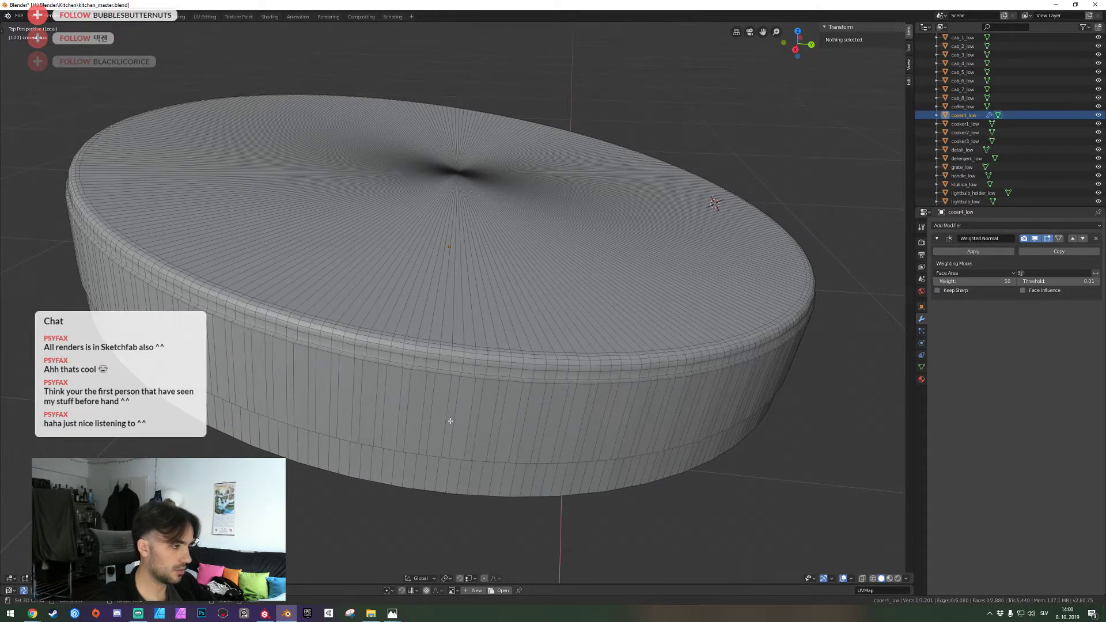
left_click(425, 419, "alt")
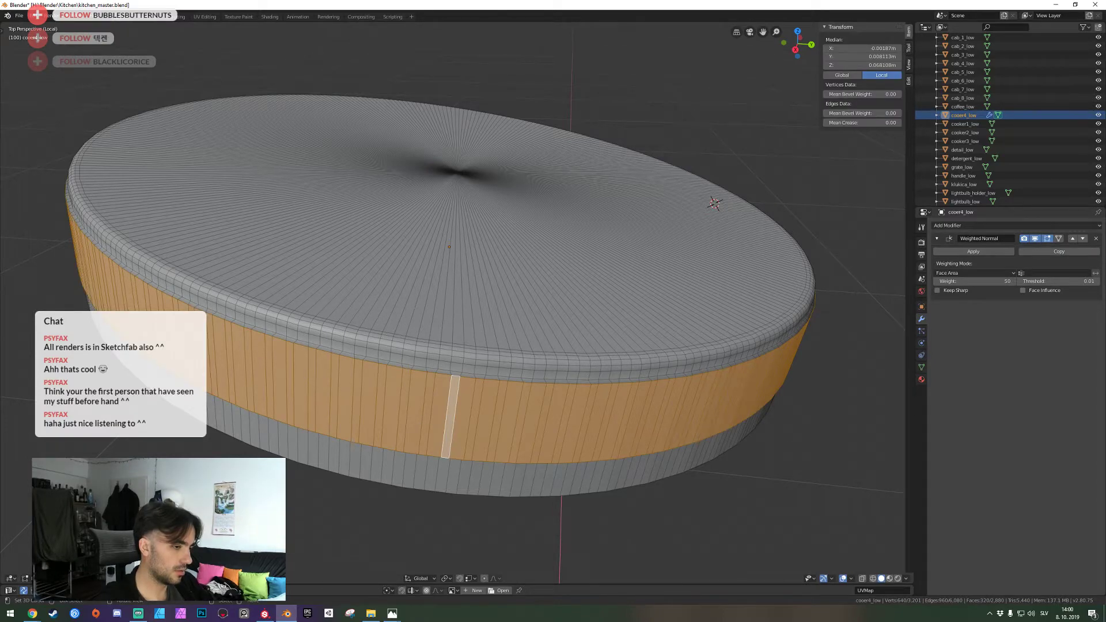
left_click(322, 455, "alt+shift")
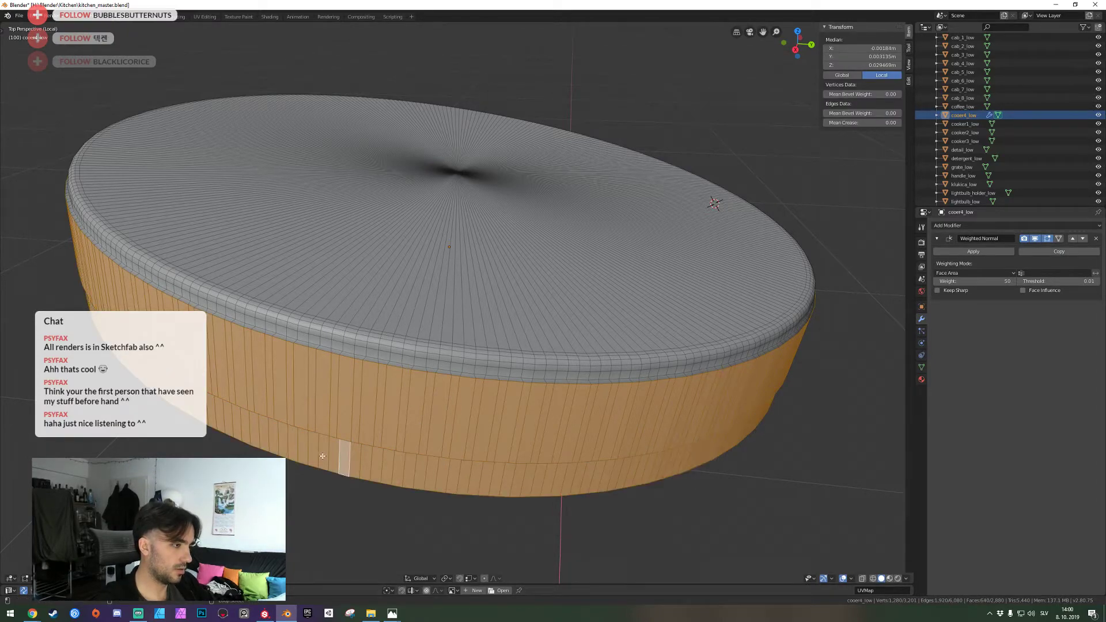
Try adding the top cap's triangular faces to the side-wall selection and undo those additions
left_click(427, 306, "shift")
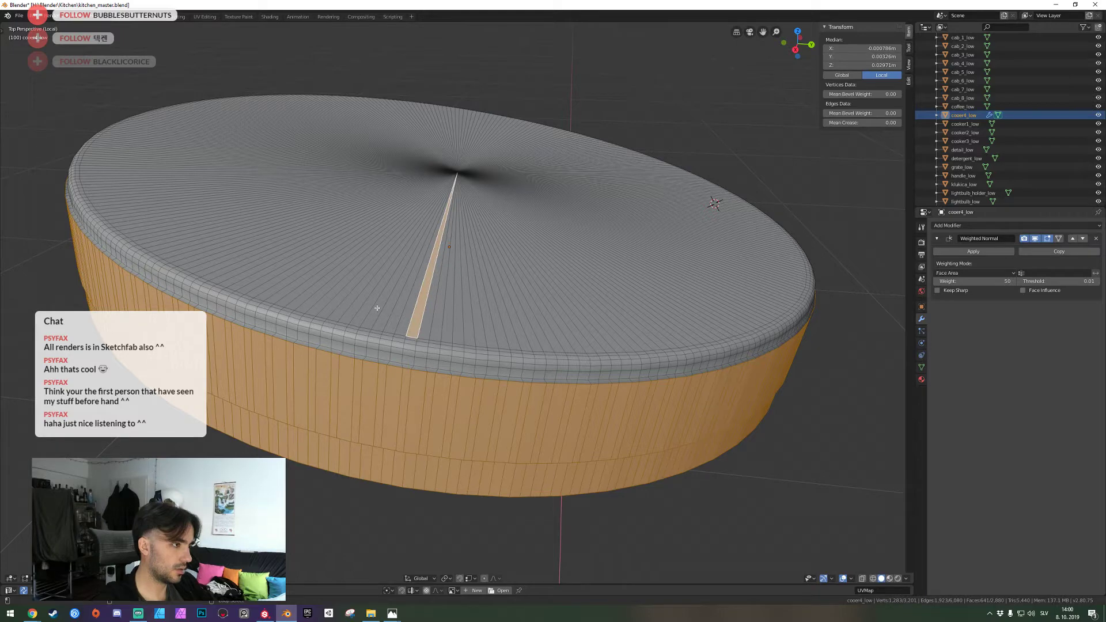
left_click(443, 158, "alt+shift")
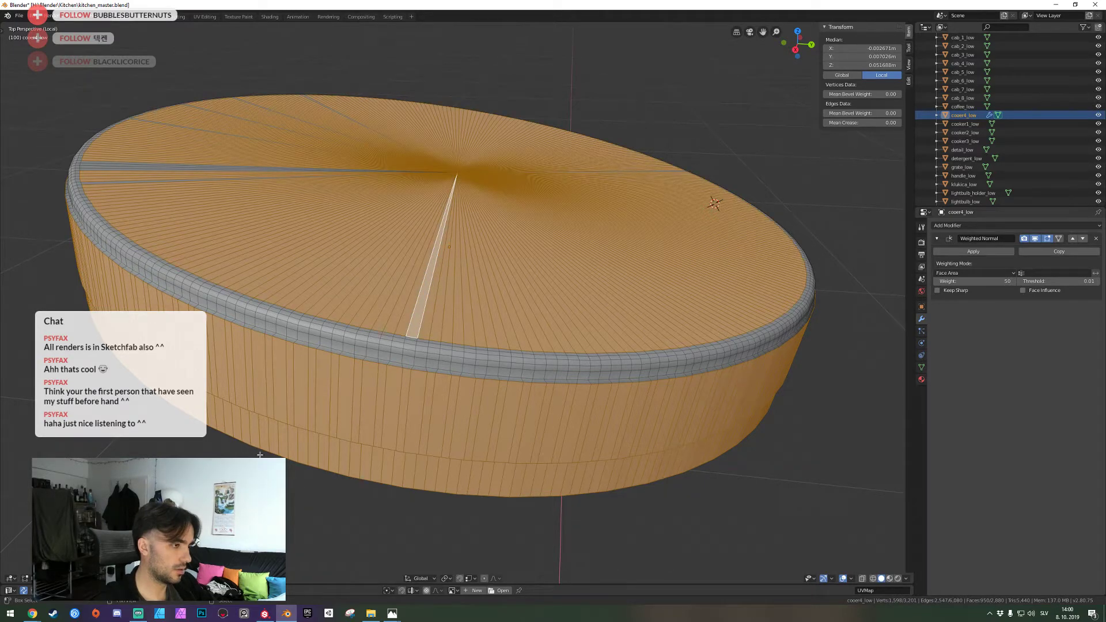
key("ctrl+z")
key("ctrl+z")
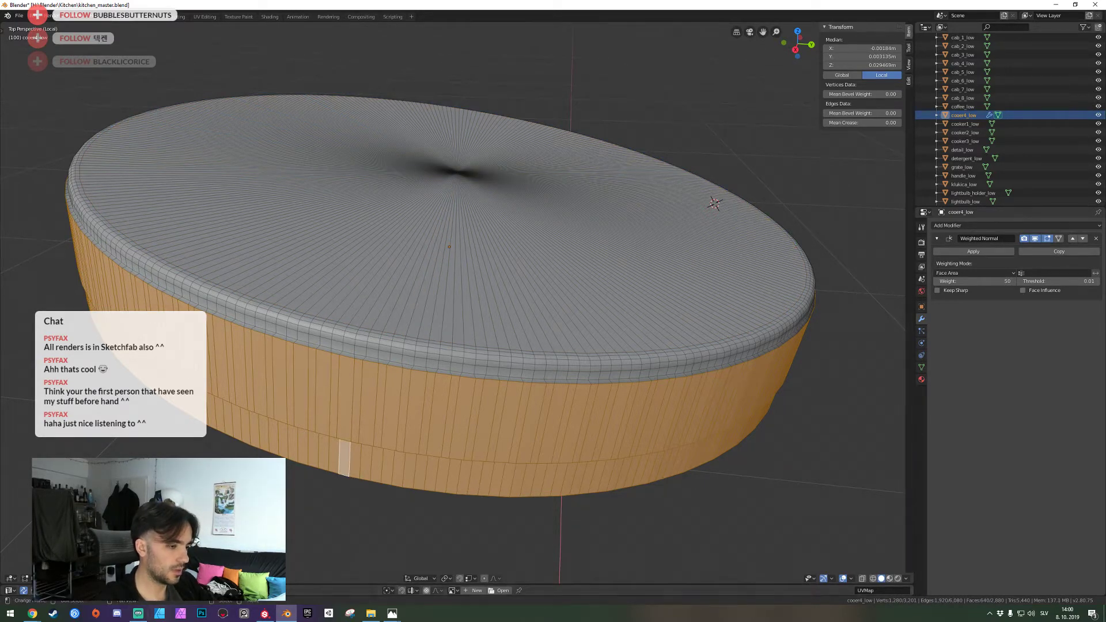
Try Checker Deselect on the selected side-wall and lower-band face loops and undo it
left_click(124, 578)
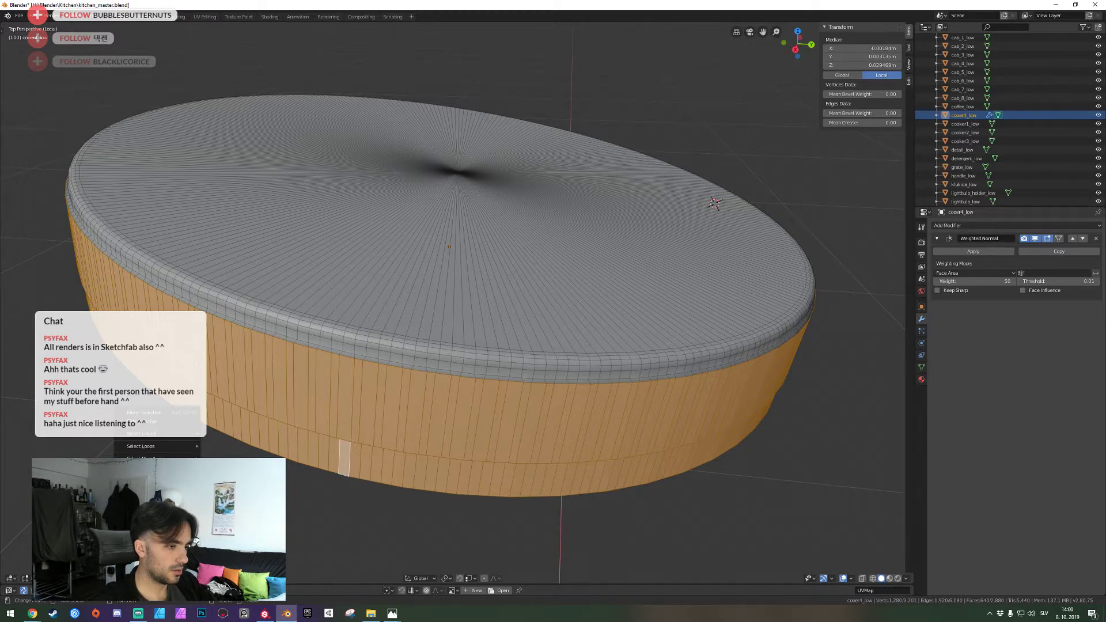
left_click(144, 505)
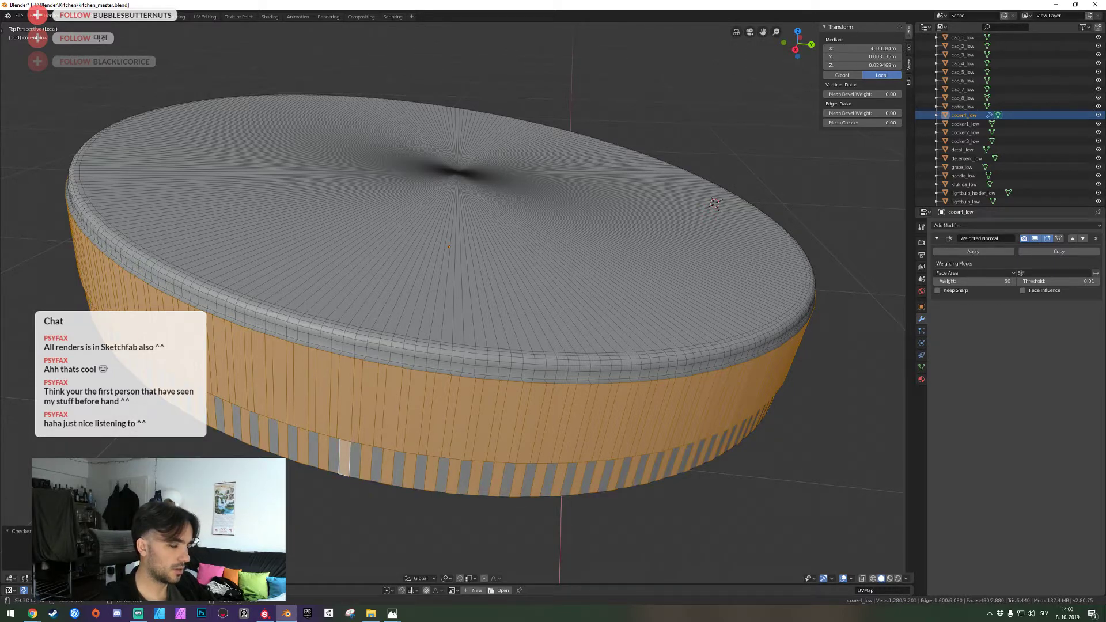
key("ctrl+z")
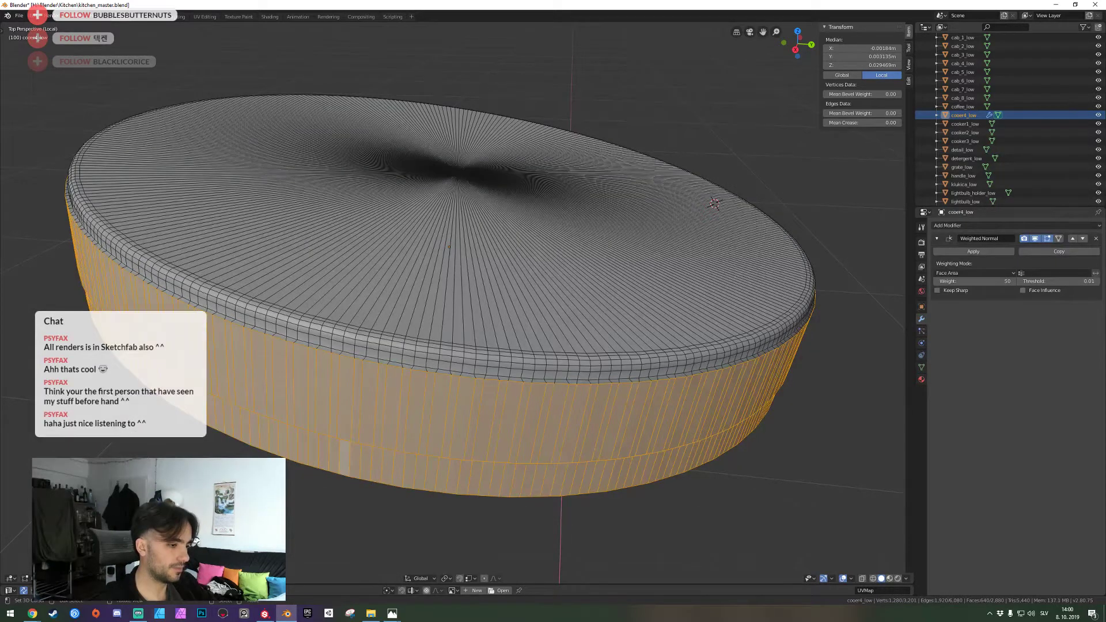
Retry Checker Deselect on the side-wall and lower-band selection and clear the selection
left_click(133, 578)
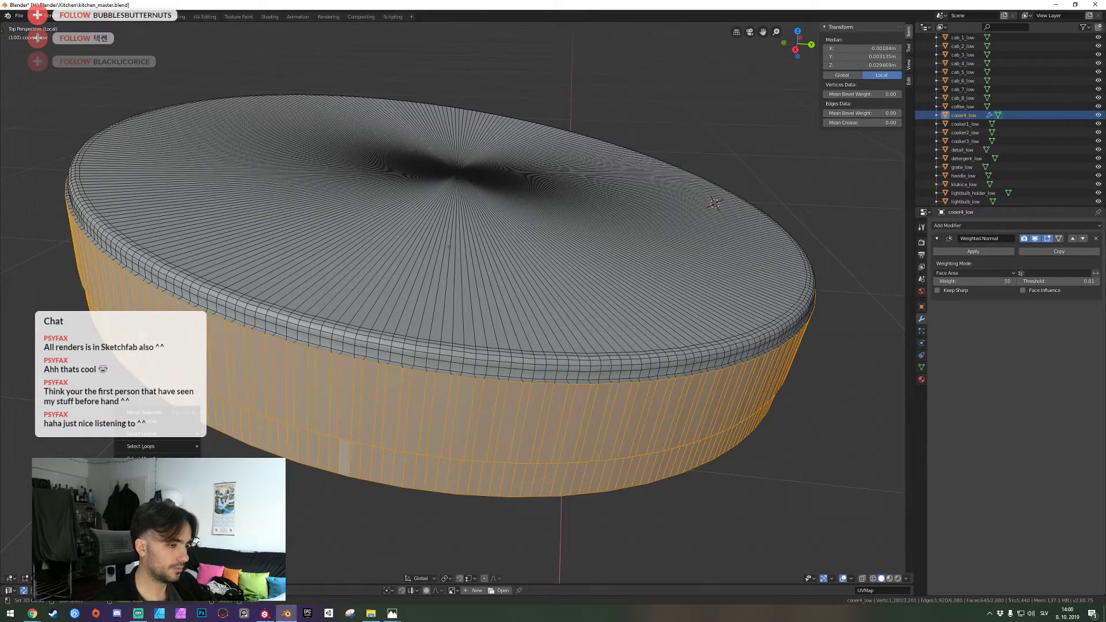
left_click(145, 507)
key("alt+a")
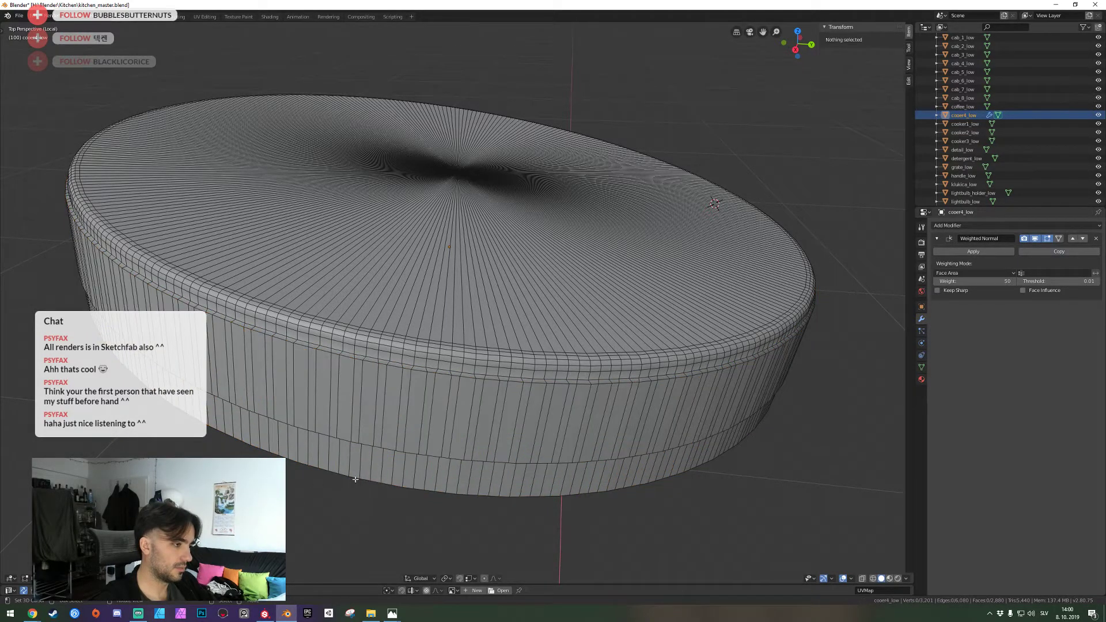
Switch to edge selection and select the lower band's vertical edges along the side facing the right orthographic view
key("2")
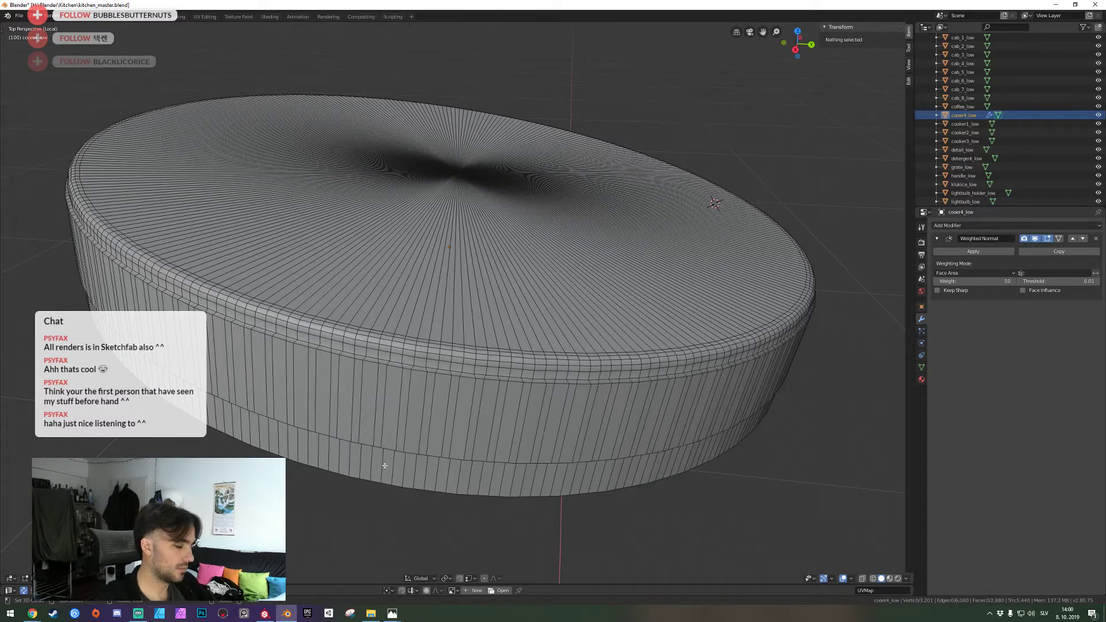
left_click(393, 468)
key("KP_3")
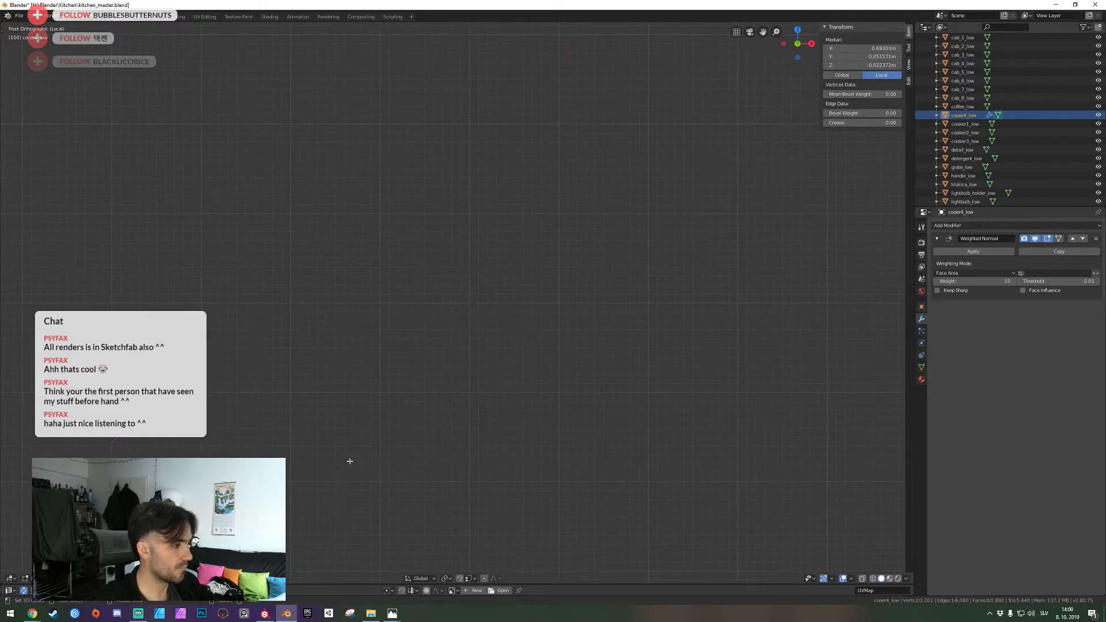
key("KP_Decimal")
scroll(360, 457, "down", 10)
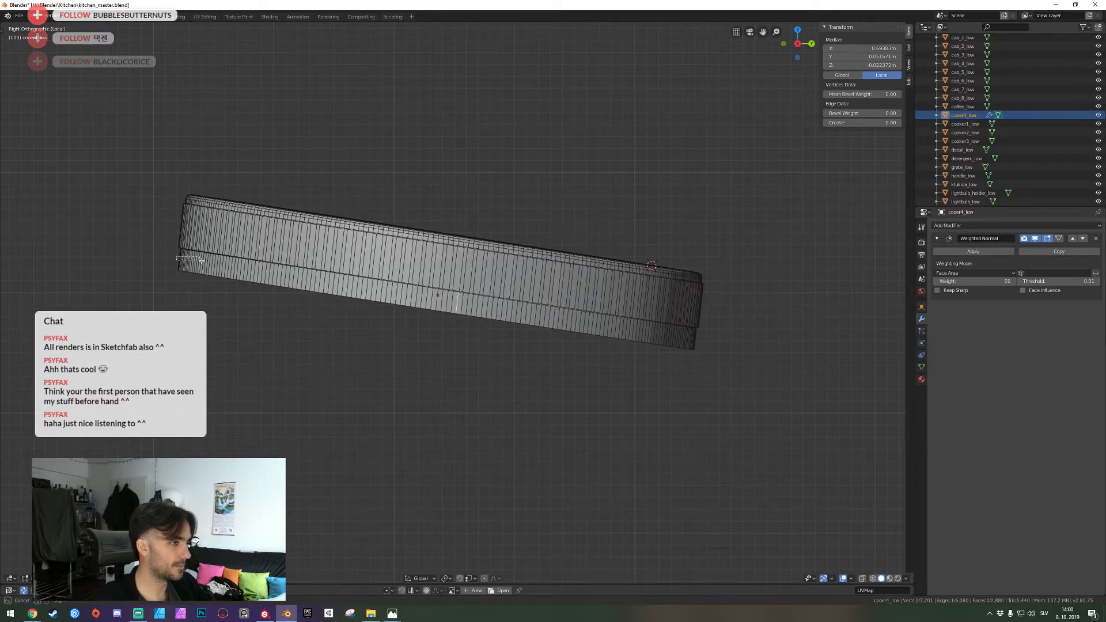
left_click_drag(176, 250, 256, 272)
left_click_drag(253, 271, 325, 281, "shift")
left_click_drag(330, 281, 678, 337, "shift")
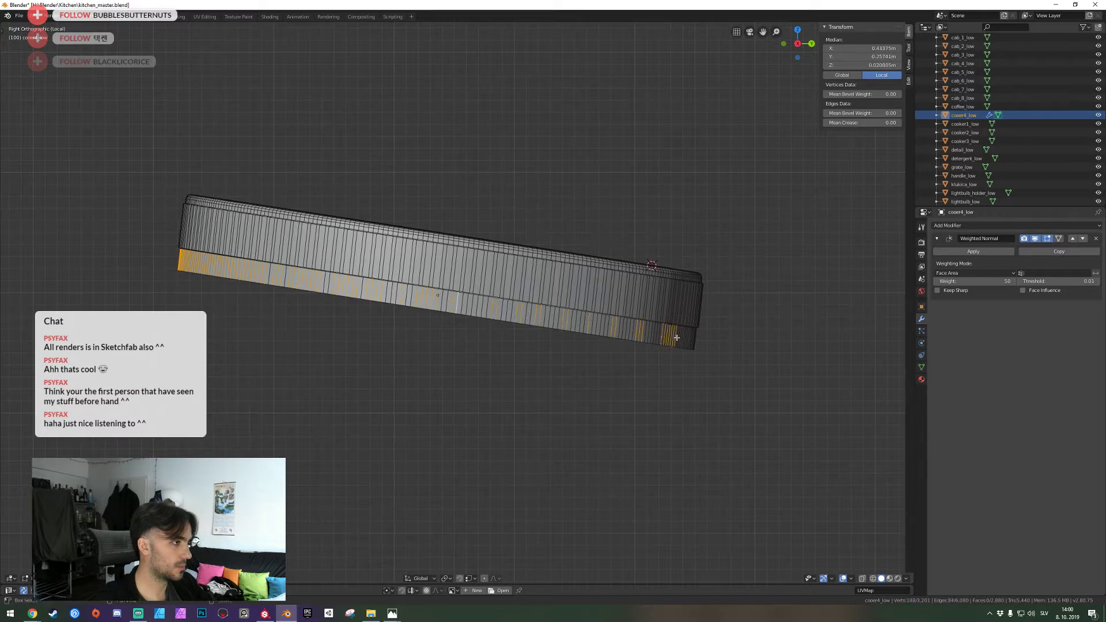
left_click_drag(282, 276, 492, 309)
left_click_drag(499, 309, 708, 339)
Extend the selection of the lower band's vertical edges around one end of the disc, working from below
key("shift+grave")
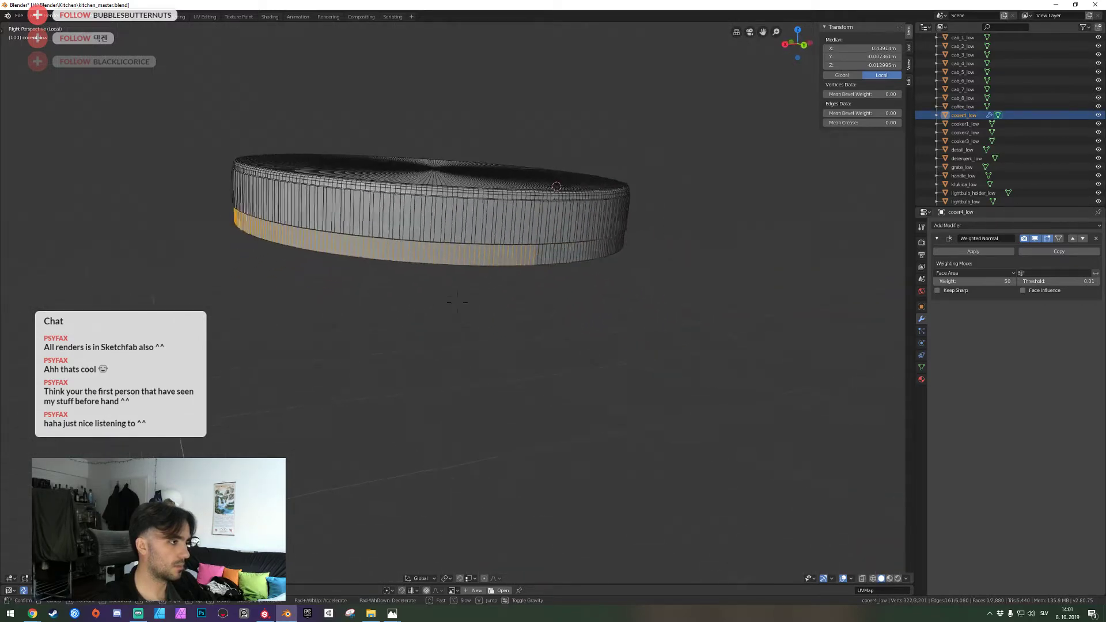
key("d")
key("q")
key("w")
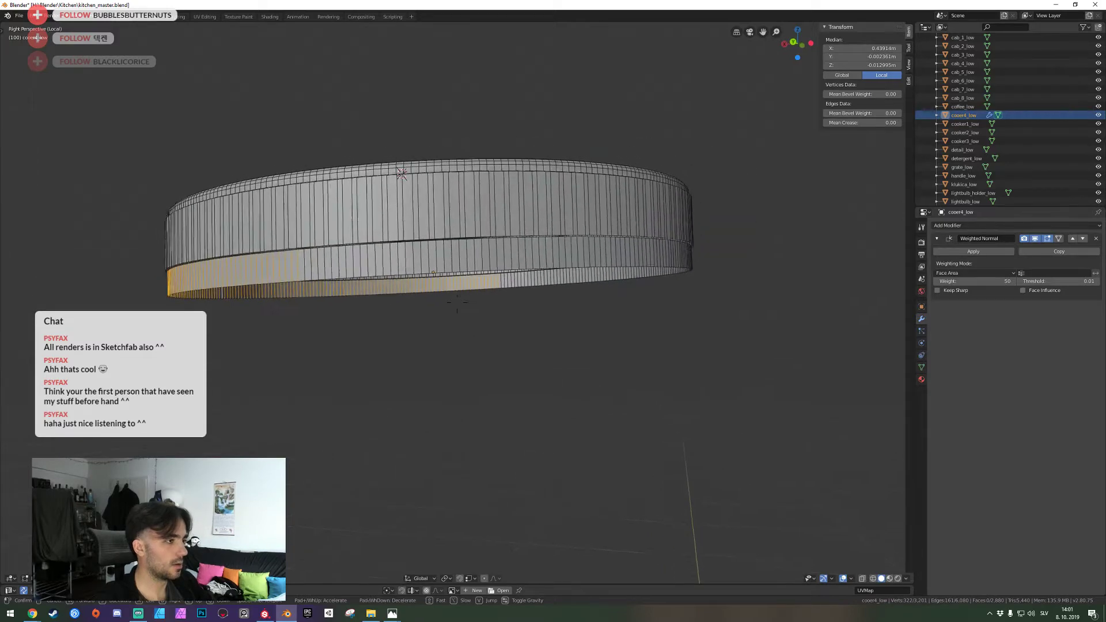
key("s")
key("e")
left_click(457, 303)
left_click_drag(348, 313, 711, 281)
Add the remaining vertical edges of the lower band to complete the selected ring
key("shift+grave")
key("d")
left_click(457, 302)
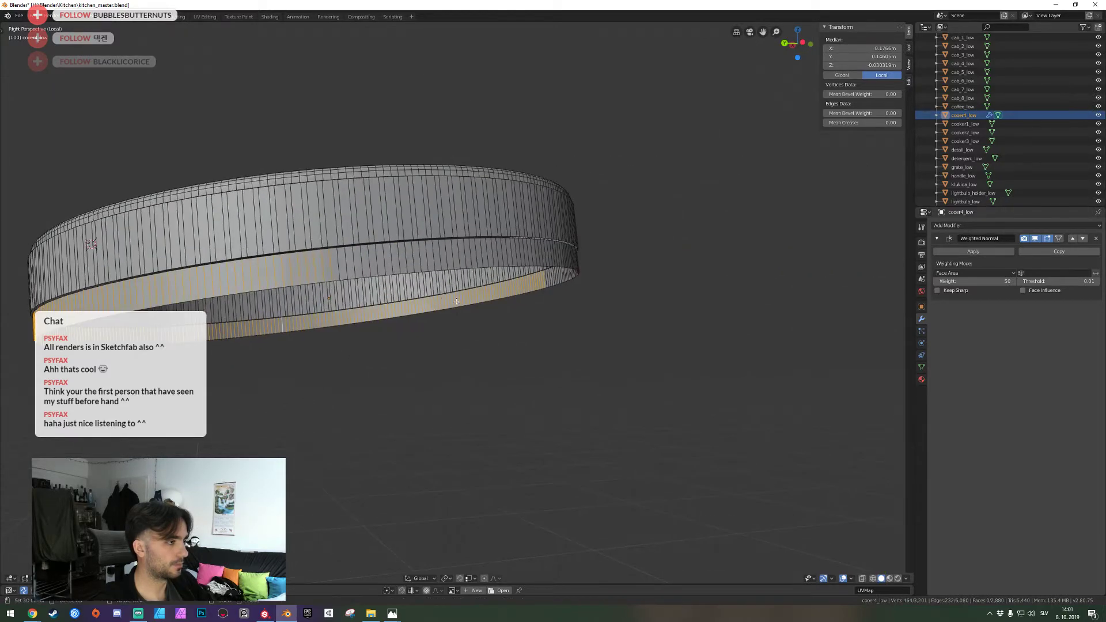
left_click_drag(334, 261, 564, 252)
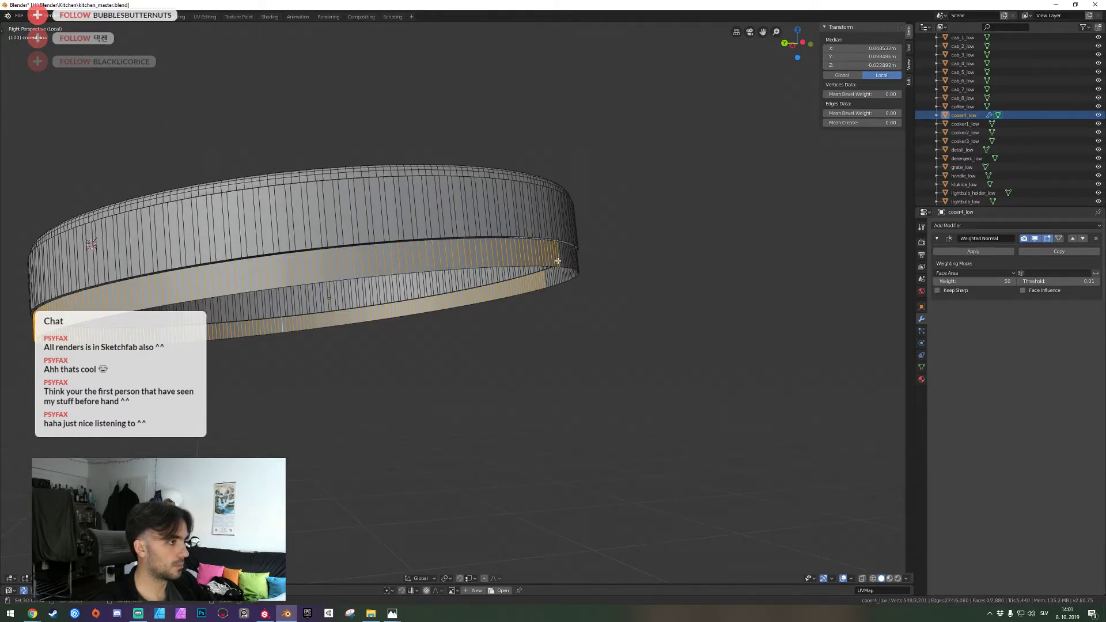
key("shift+grave")
left_click(351, 329)
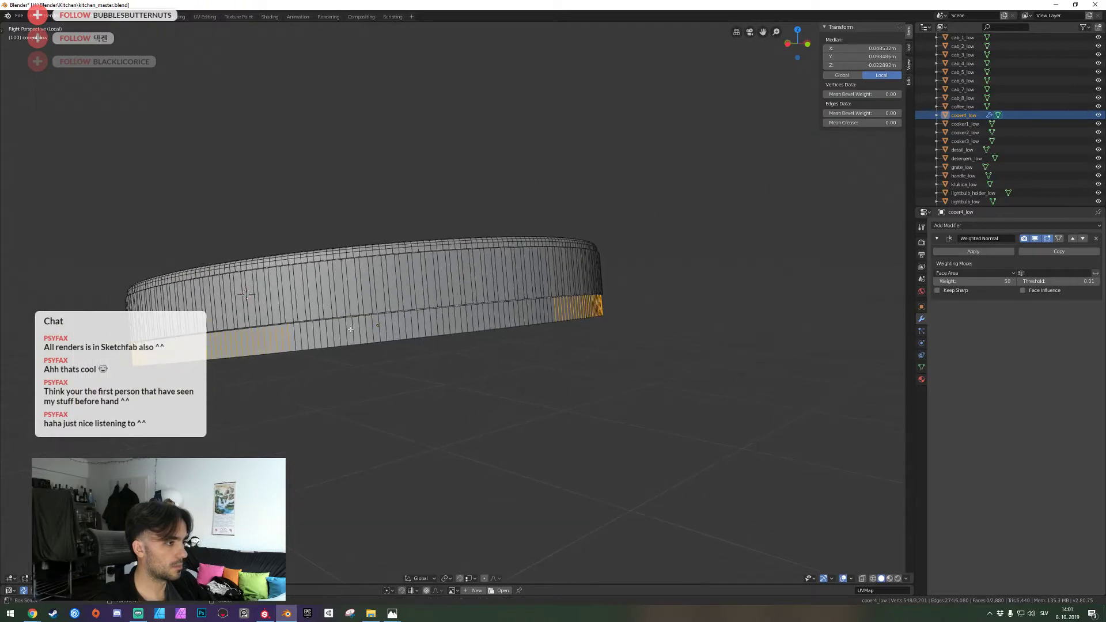
left_click_drag(297, 338, 567, 311)
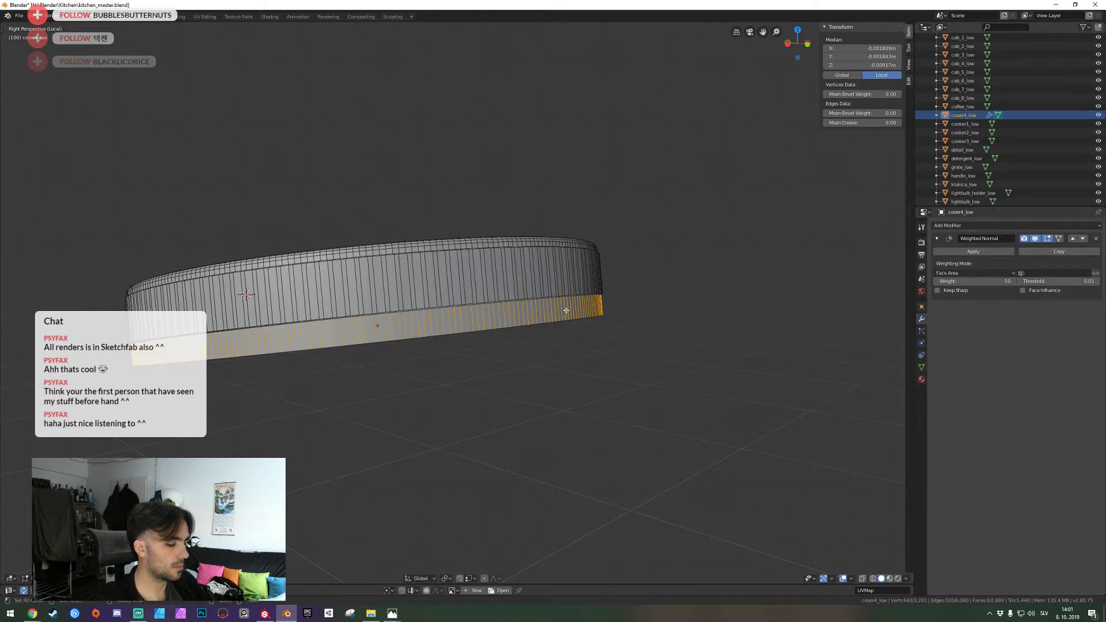
Apply Checker Deselect to the lower band's vertical edges and dissolve the edges still selected
left_click(126, 579)
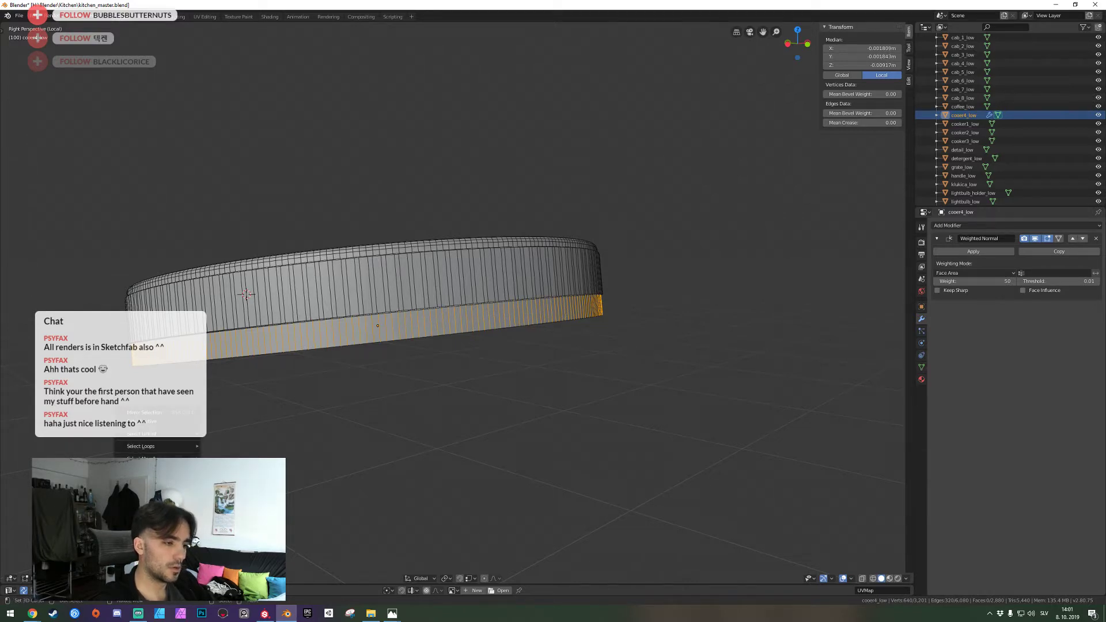
left_click(144, 508)
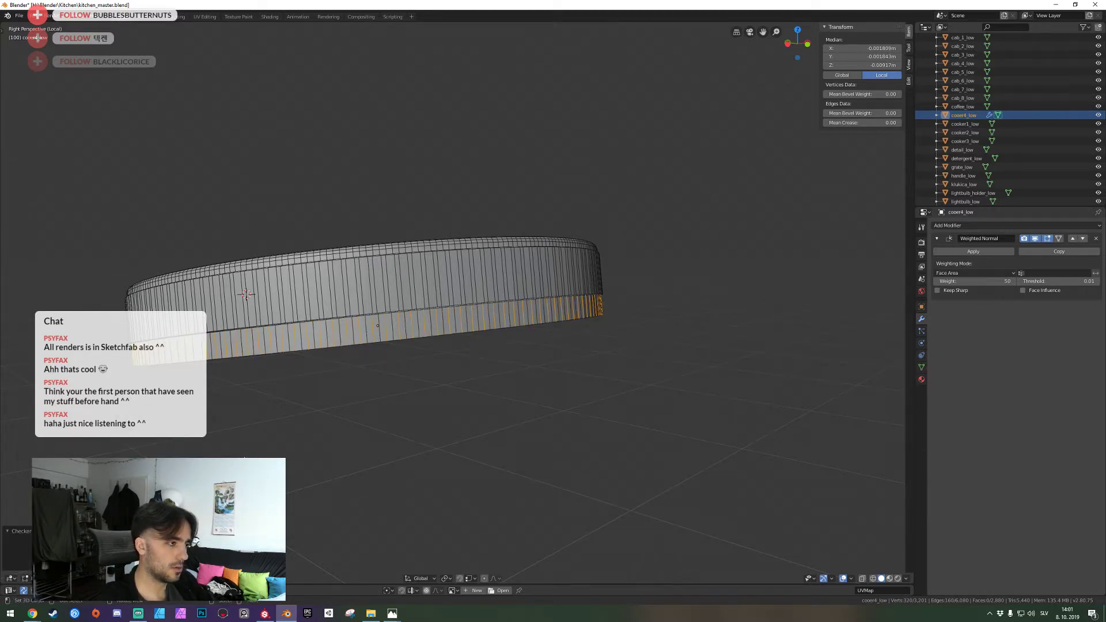
key("ctrl+x")
Select the vertical edges along the first section of the tall side wall, undoing the initial attempt
key("shift+grave")
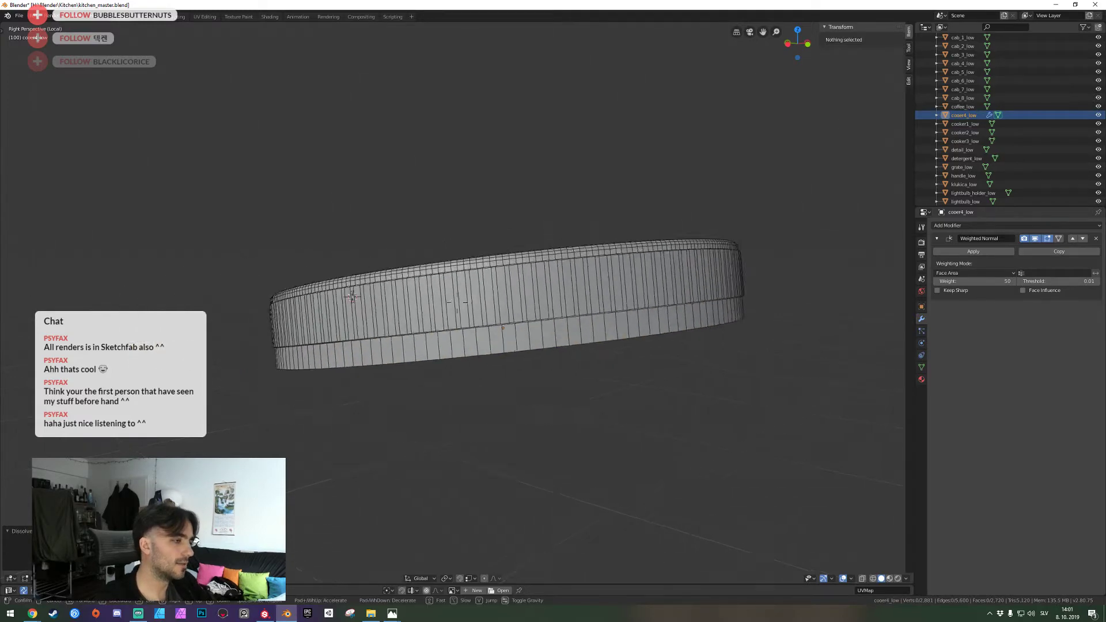
key("a")
key("e")
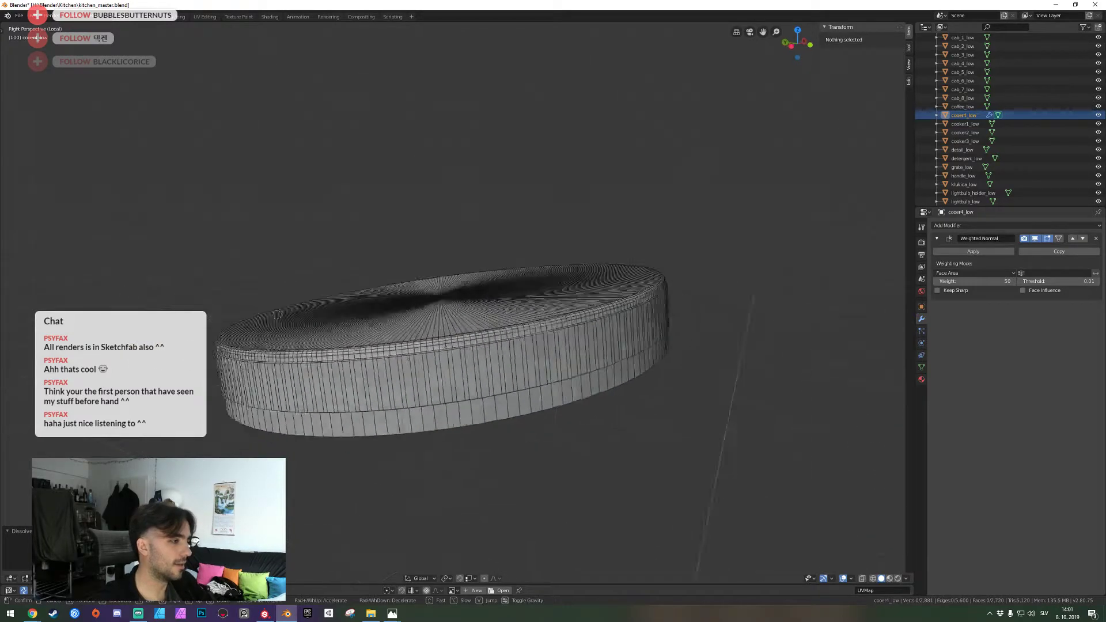
left_click(457, 302)
left_click_drag(425, 326, 505, 306)
key("ctrl+z")
left_click_drag(427, 326, 616, 260, "shift")
left_click(576, 281, "shift")
Extend the vertical edge selection around the next two sections of the tall side wall
key("shift+grave")
key("d")
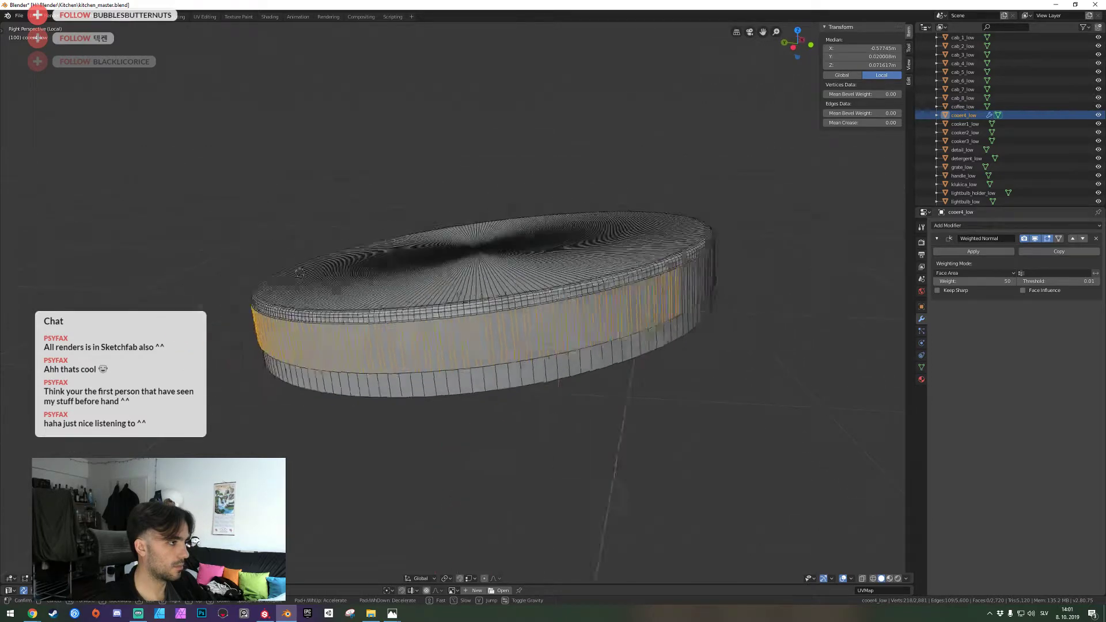
left_click(457, 302)
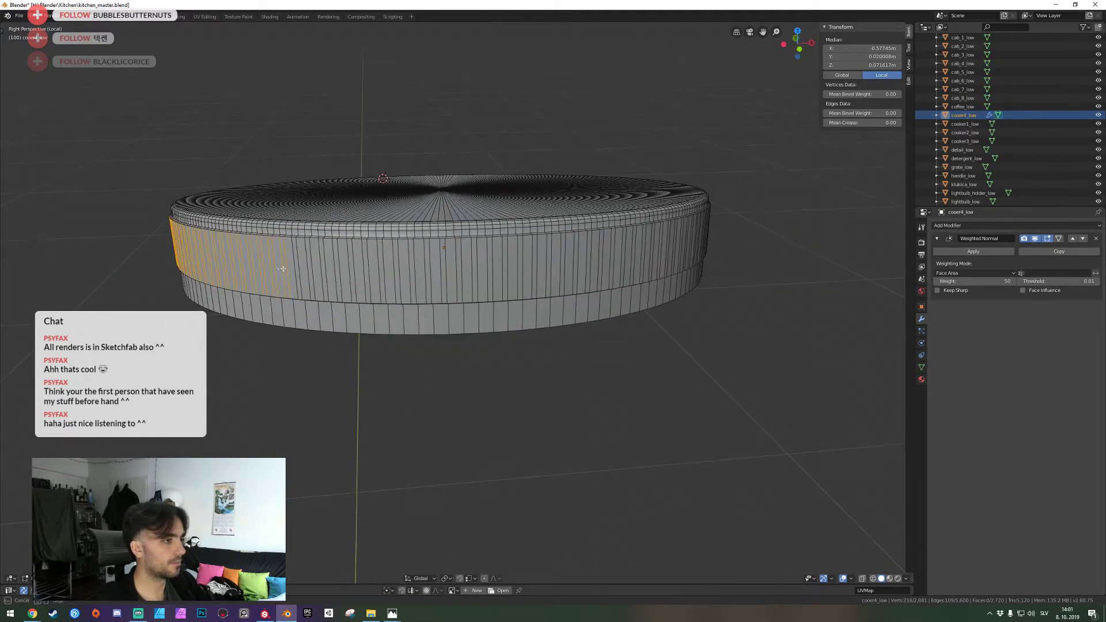
left_click_drag(276, 270, 740, 226, "shift")
key("shift+grave")
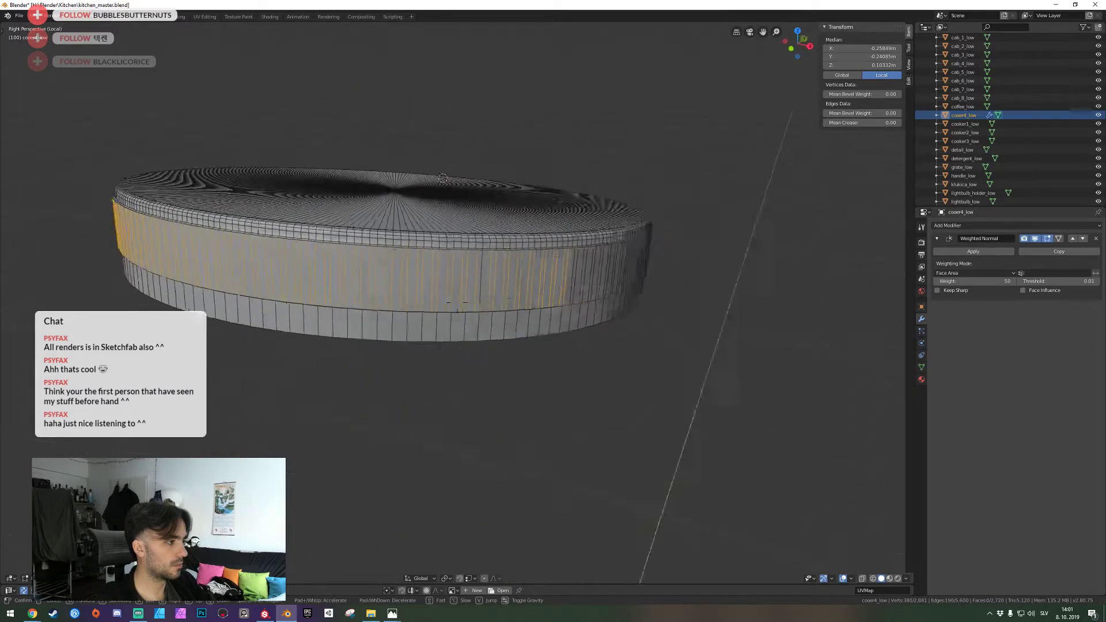
left_click_drag(352, 232, 357, 233, "shift")
left_click_drag(410, 274, 543, 283, "shift")
left_click_drag(507, 283, 612, 287, "shift")
left_click_drag(570, 285, 740, 279, "shift")
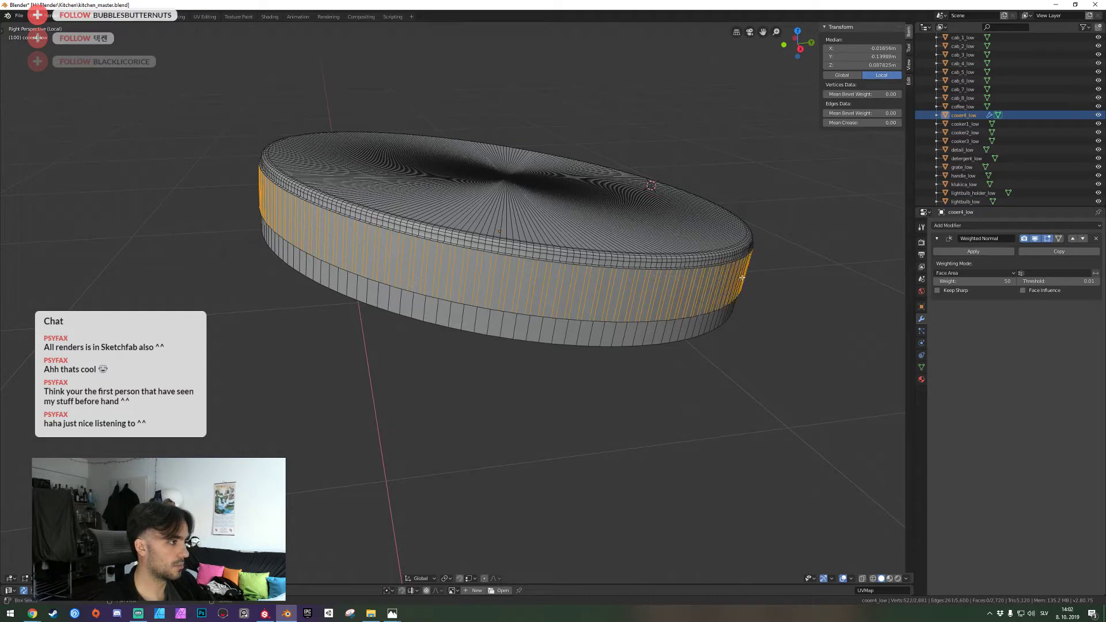
Add the following section of the tall side wall's vertical edges to the selection
key("shift+grave")
key("d")
left_click(457, 302)
left_click_drag(474, 370, 550, 383, "shift")
left_click_drag(534, 390, 605, 398, "shift")
left_click_drag(574, 404, 836, 378, "shift")
Close the remaining gap in the ring of selected vertical edges on the tall side wall
key("shift+grave")
key("d")
key("q")
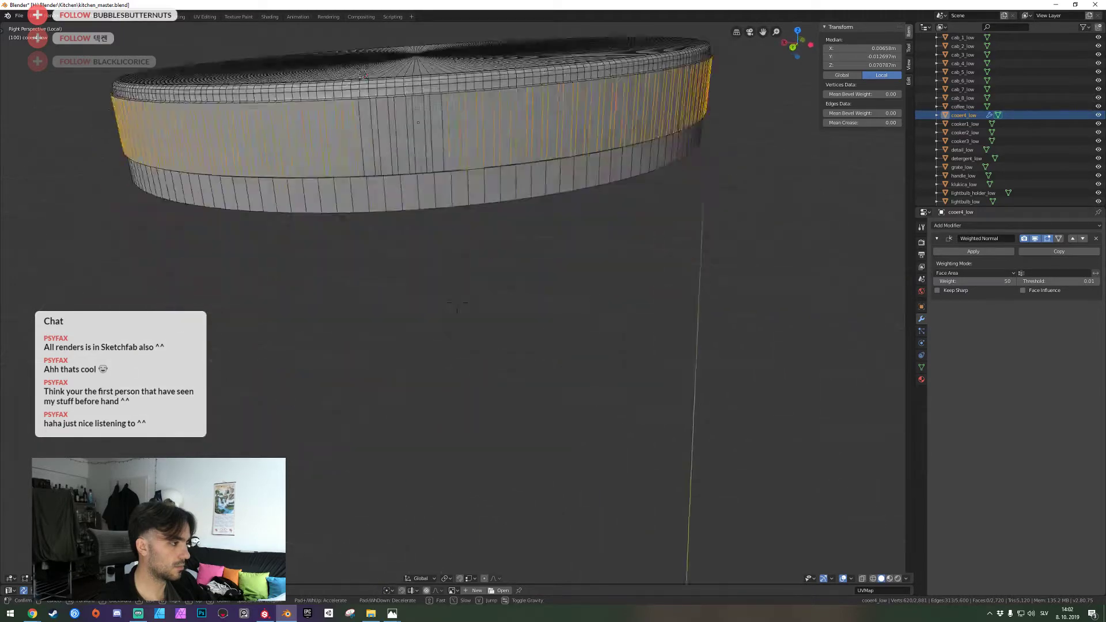
left_click(457, 302)
left_click_drag(537, 124, 386, 135, "shift")
Deselect the stray horizontal edges on the tall side wall's lower rim
key("shift+grave")
key("q")
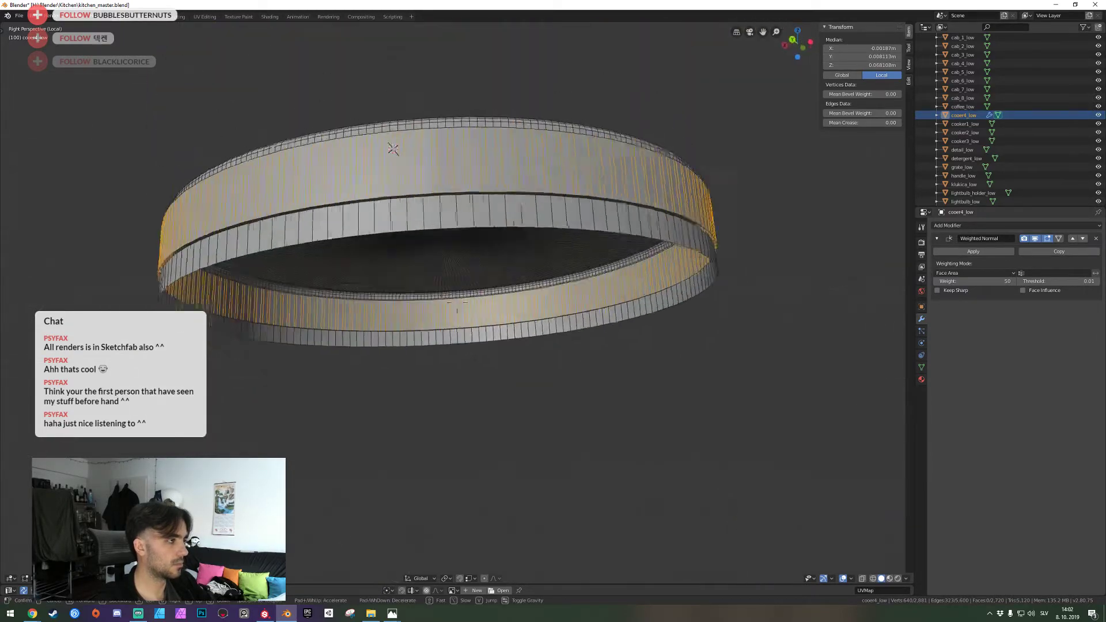
key("w")
left_click(457, 303)
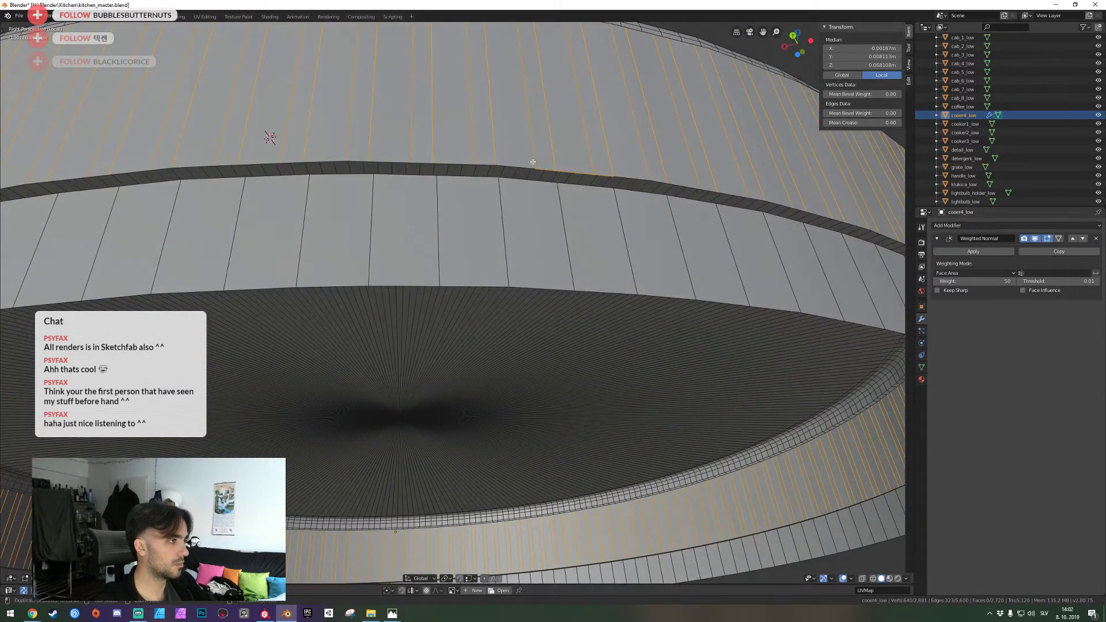
left_click_drag(526, 167, 617, 183, "ctrl")
Apply Checker Deselect to the tall side wall's vertical edges and dissolve the edges still selected
key("shift+grave")
key("s")
key("a")
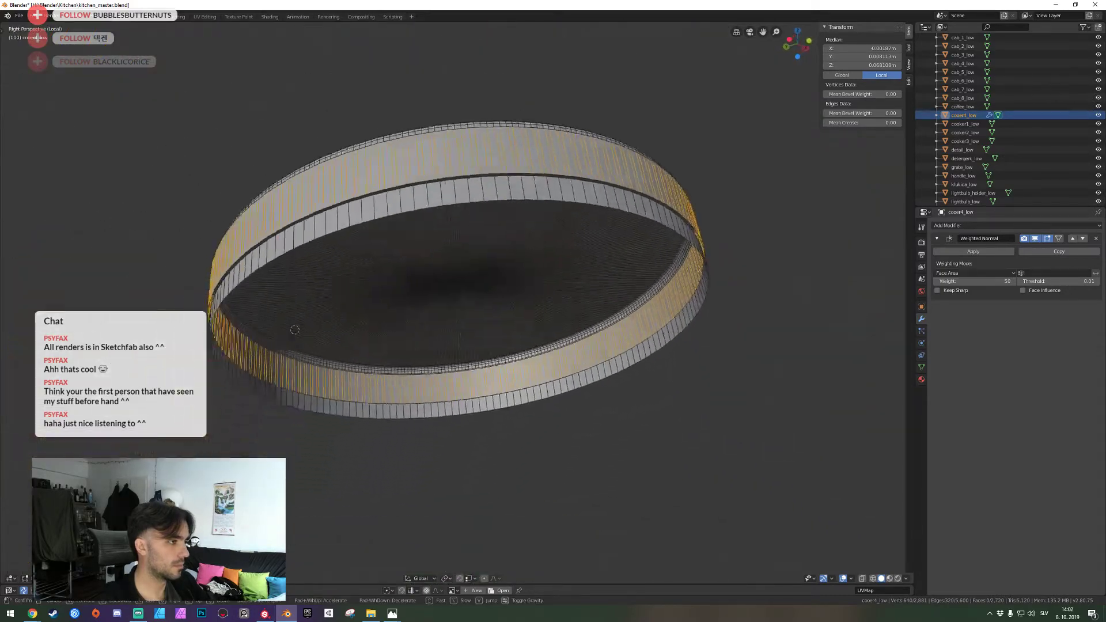
key("s")
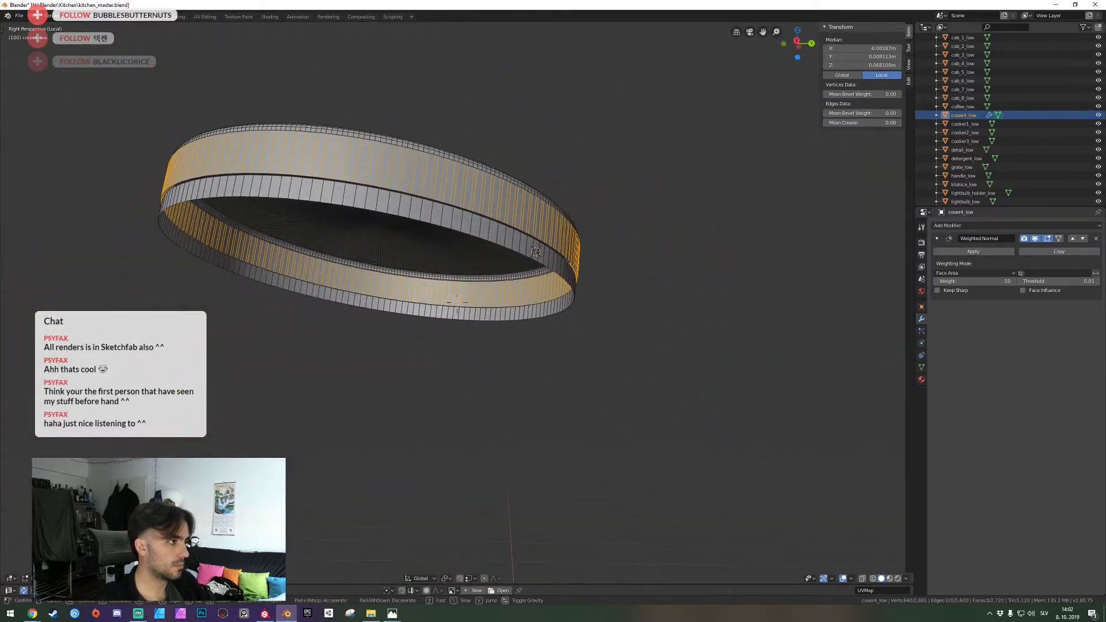
left_click(417, 352)
left_click(125, 579)
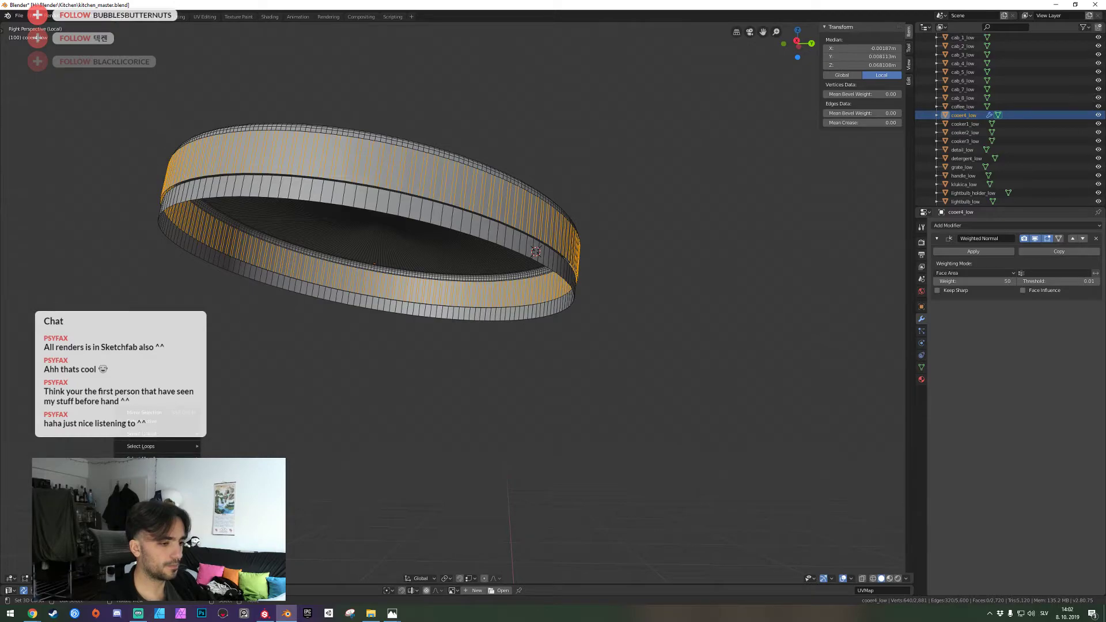
left_click(145, 505)
key("ctrl+x")
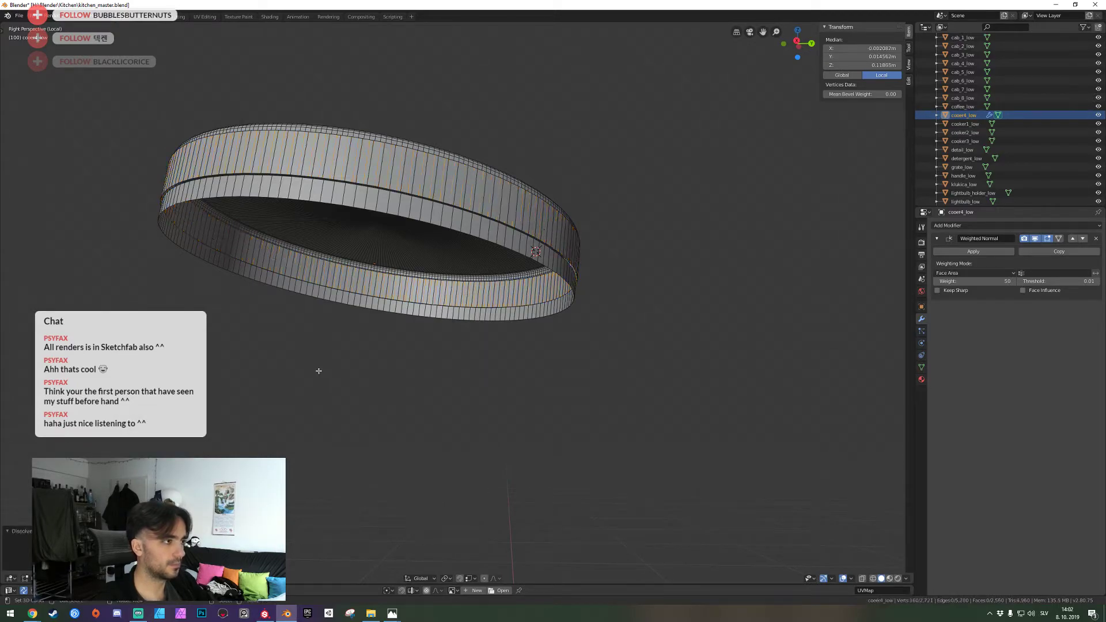
Try selecting a face loop on the rounded top rim and clear the selection
key("shift+grave")
key("e")
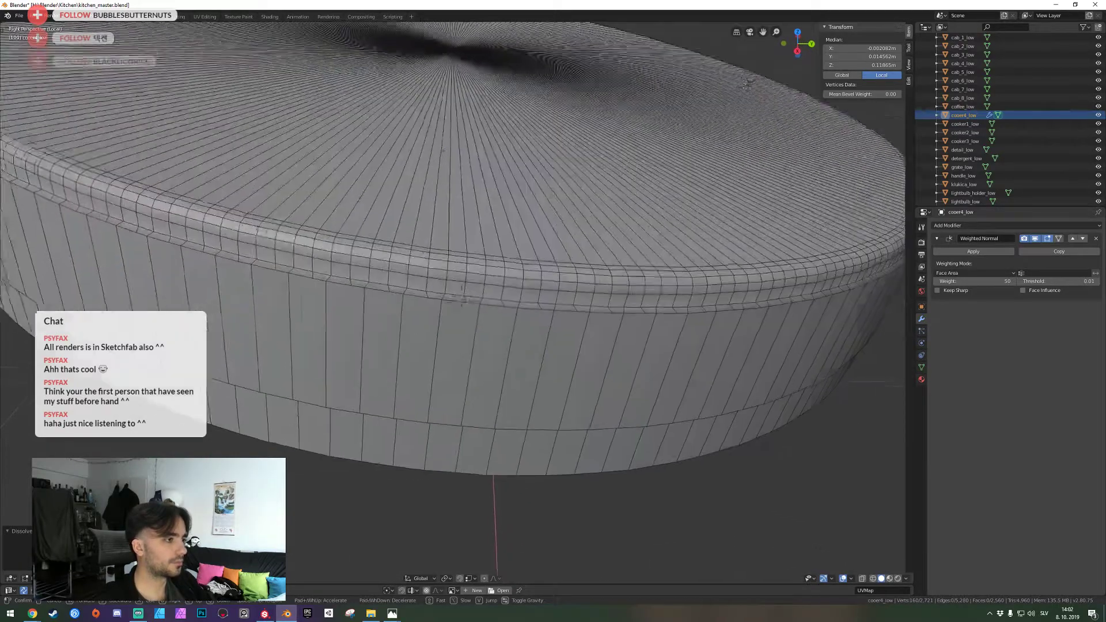
left_click(458, 302)
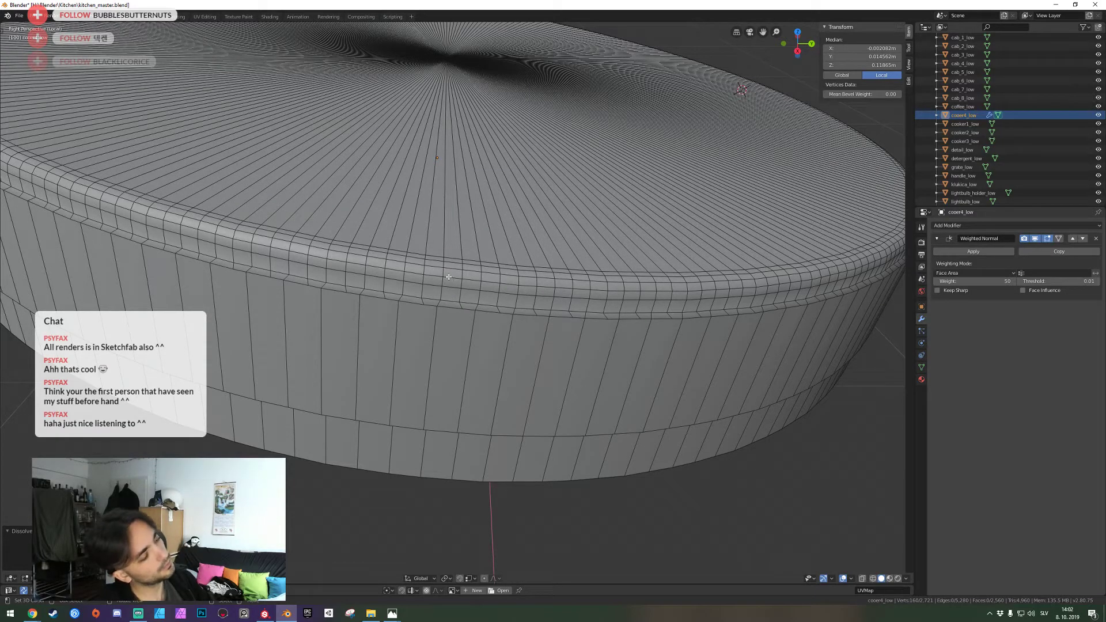
left_click(425, 280, "alt")
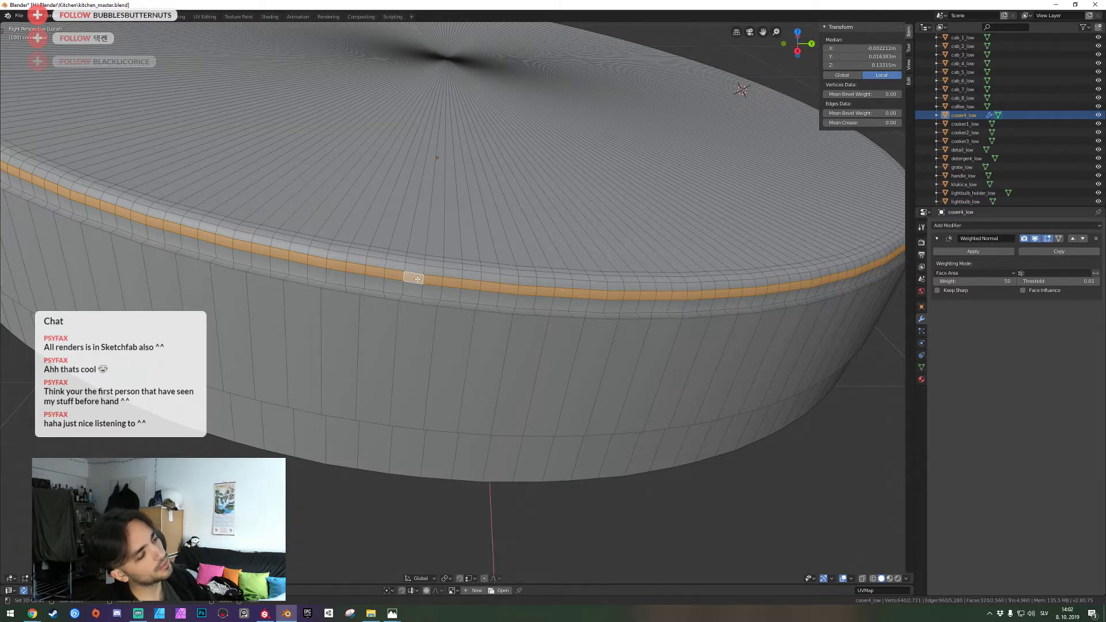
key("alt+a")
Select all triangular faces of the top cap and try Checker Deselect on them
scroll(417, 279, "down", 5)
left_click_drag(442, 186, 490, 237)
left_click_drag(295, 155, 318, 251, "shift")
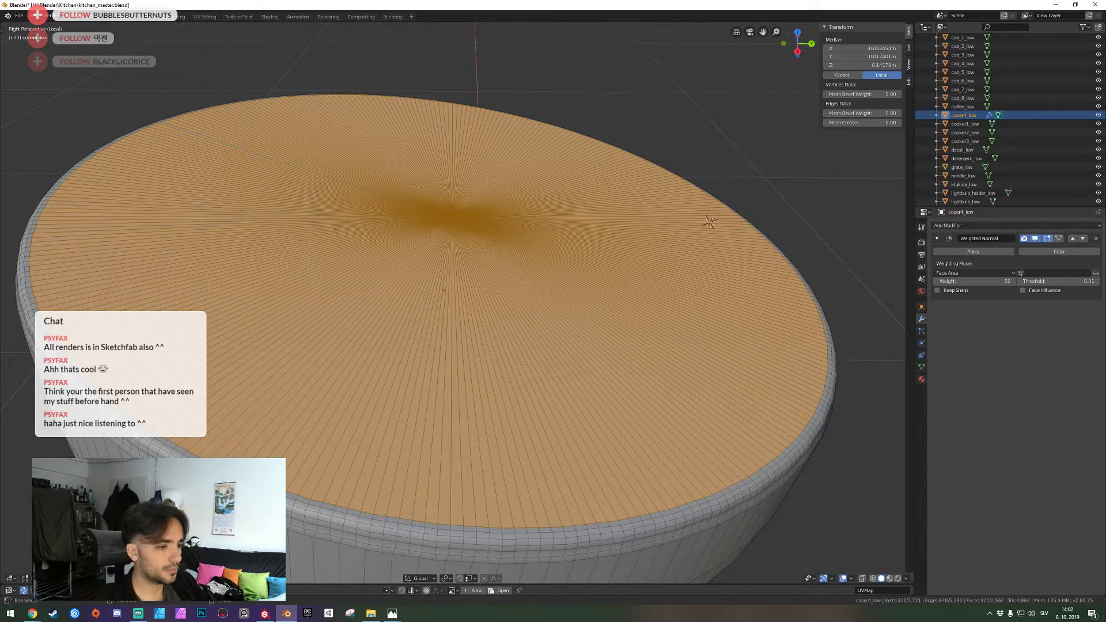
left_click(126, 578)
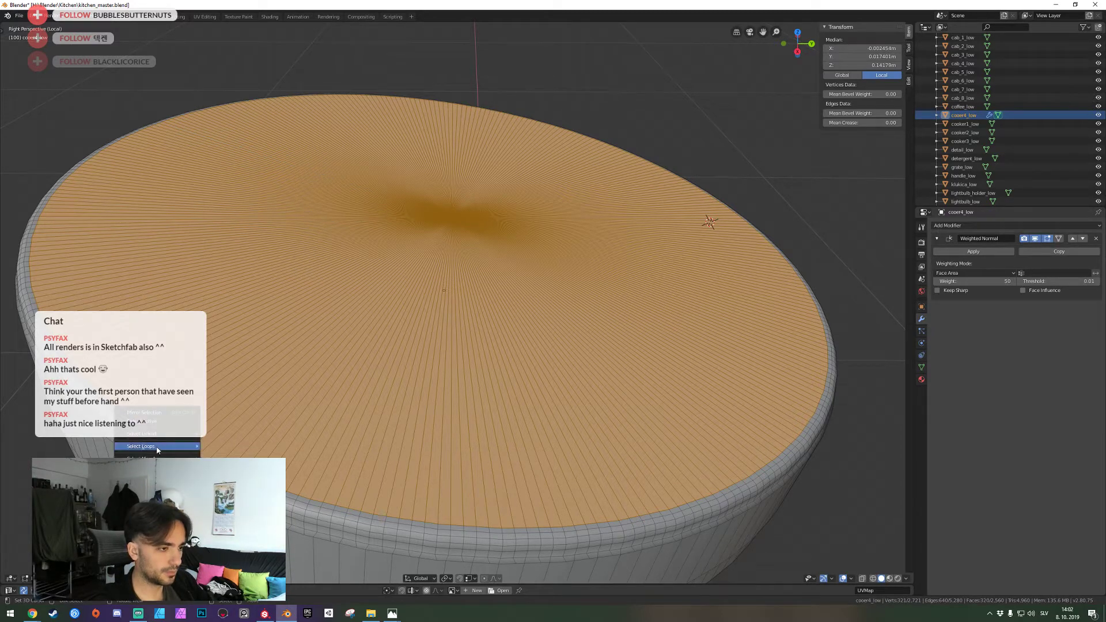
left_click(142, 509)
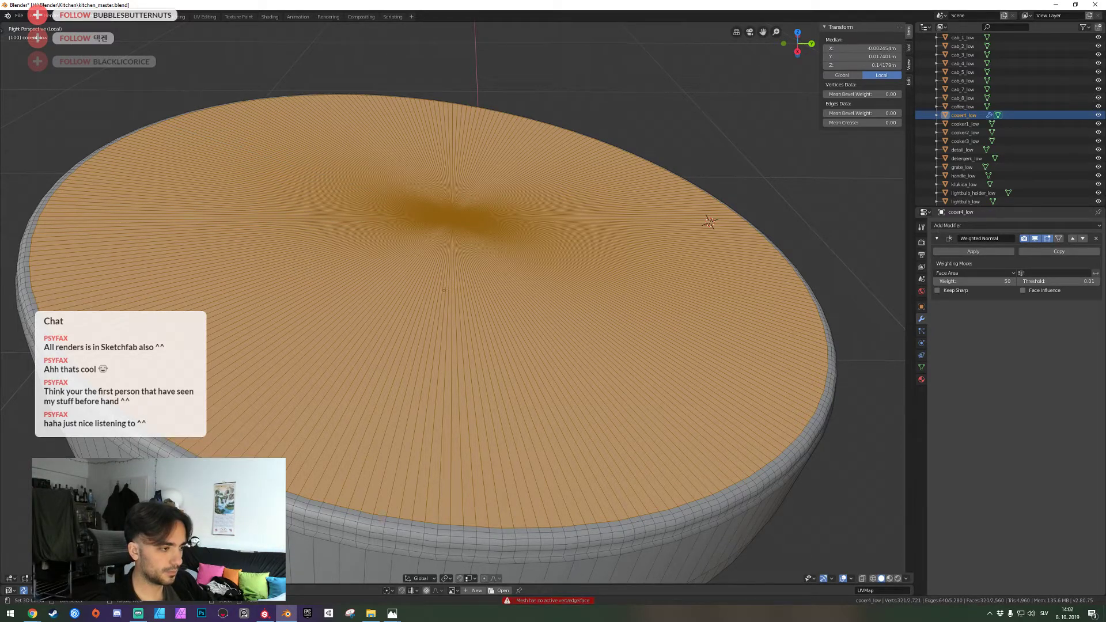
Switch to edge selection and apply Checker Deselect to the top cap's edges
key("2")
left_click(125, 578)
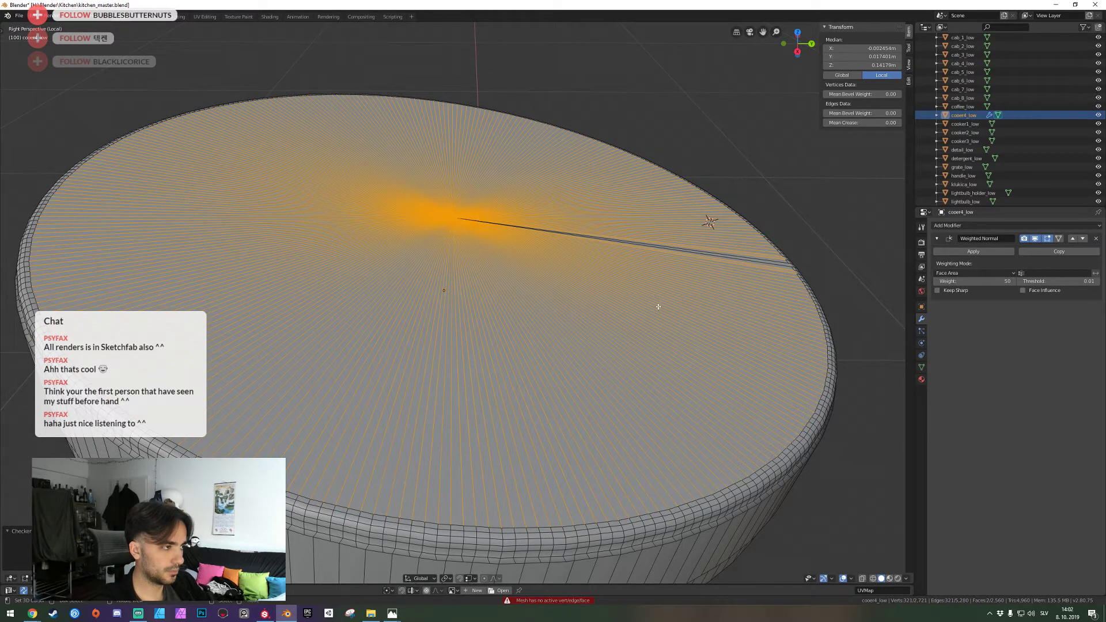
key("shift+grave")
key("w")
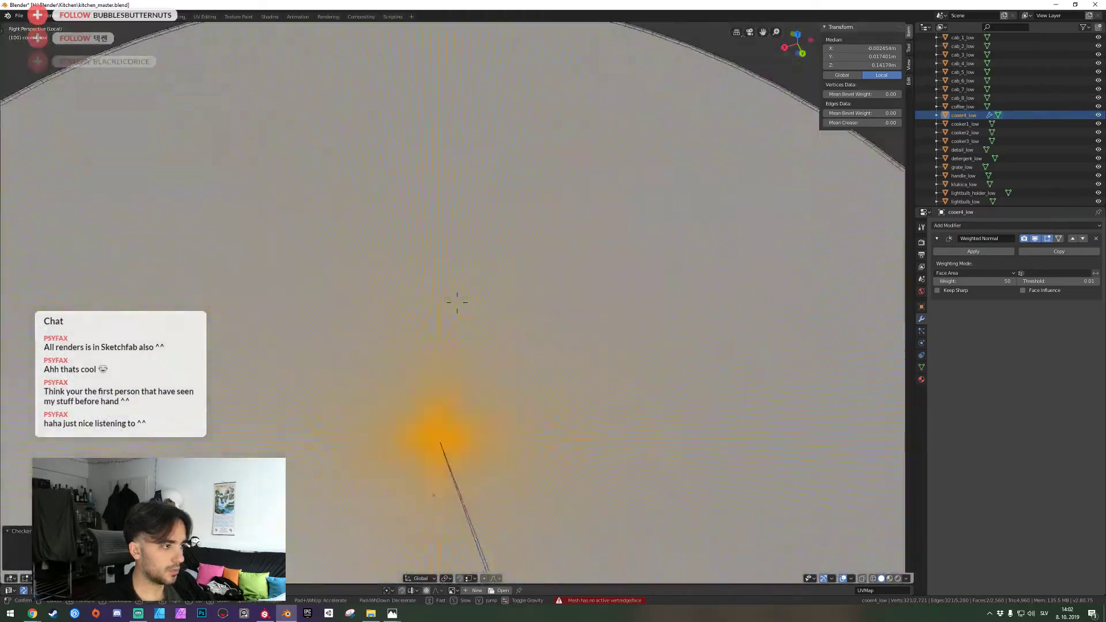
Clear the selection and try picking alternate radial edges of the top cap one by one
left_click(457, 302)
key("alt+a")
key("w")
left_click(457, 303)
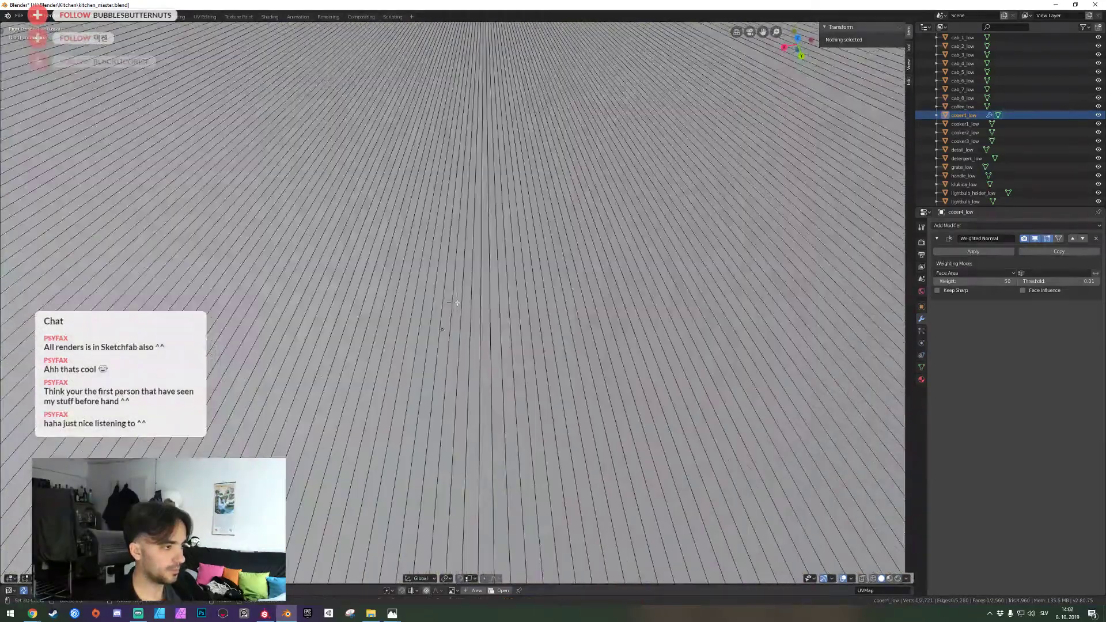
right_click(458, 314)
right_click(440, 308, "shift")
right_click(419, 302, "shift")
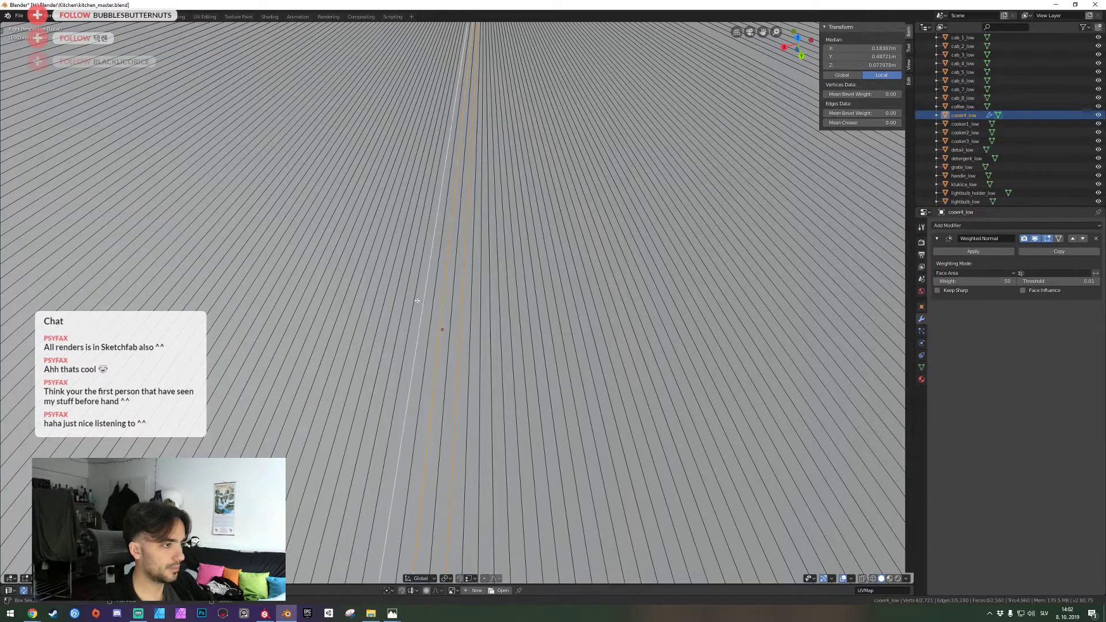
right_click(405, 293, "shift")
Delete the top cap's centre vertex to remove the cap's triangular faces
key("shift+grave")
key("s")
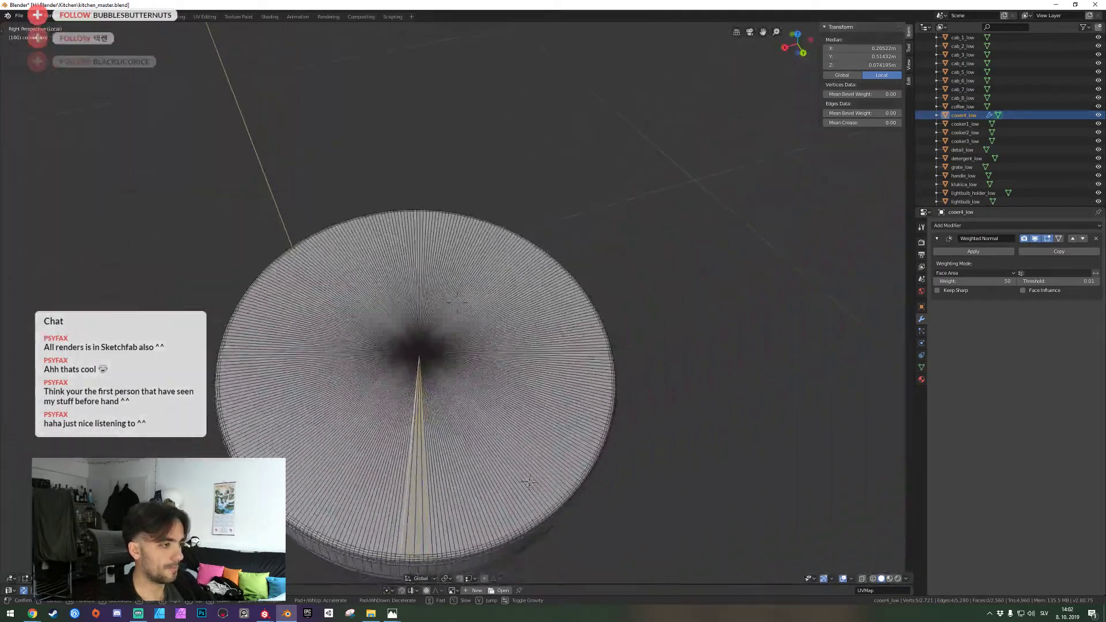
left_click(414, 313)
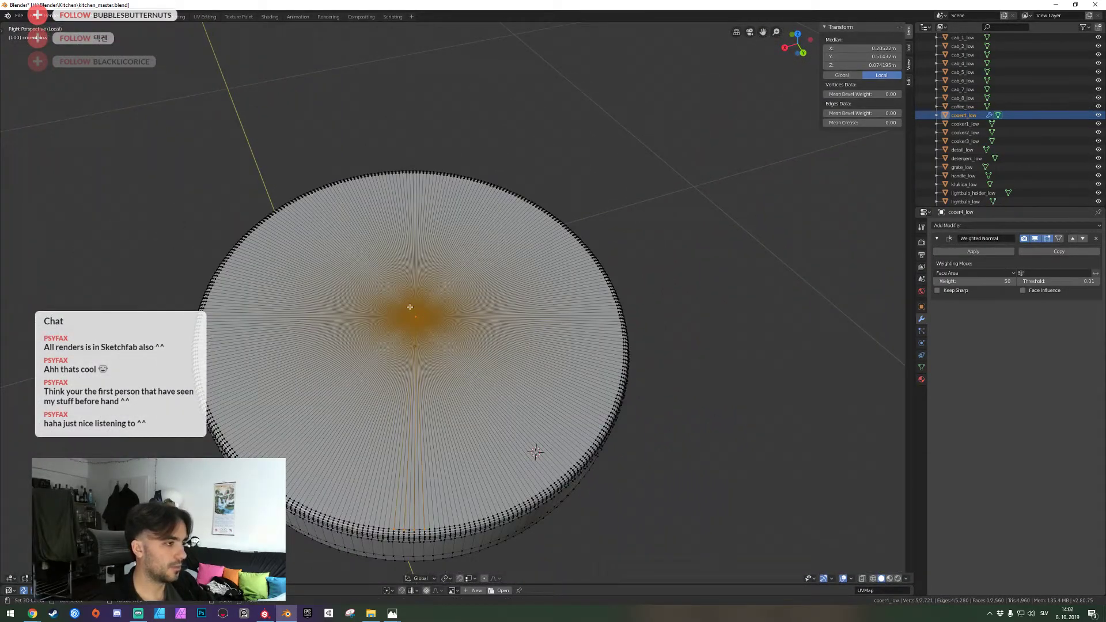
key("alt+a")
left_click(424, 318)
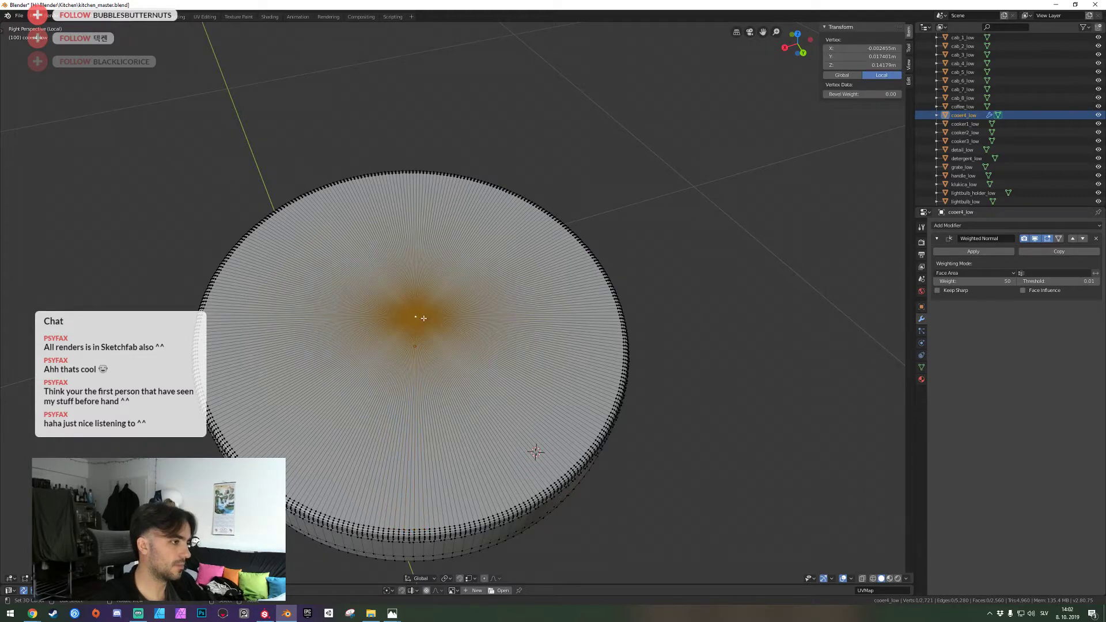
key("x")
left_click(424, 318)
Select three neighbouring edge loops around the upper part of the rounded rim and dissolve them
key("shift+grave")
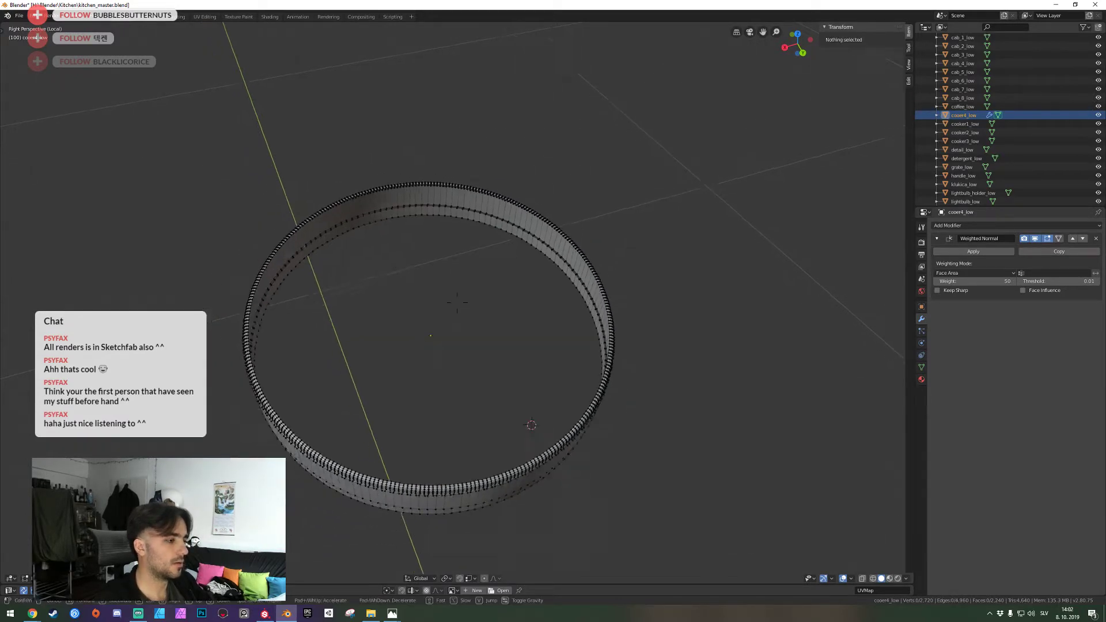
key("w")
left_click(457, 302)
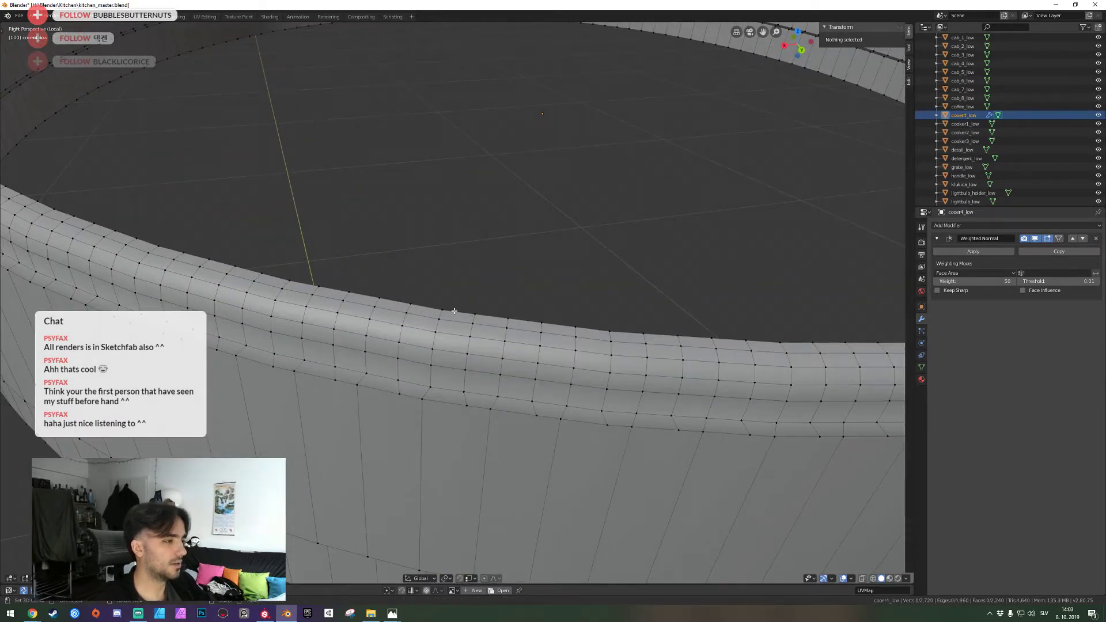
key("2")
right_click(454, 352, "alt")
right_click(455, 335, "alt+shift")
right_click(456, 324, "alt+shift")
key("ctrl+x")
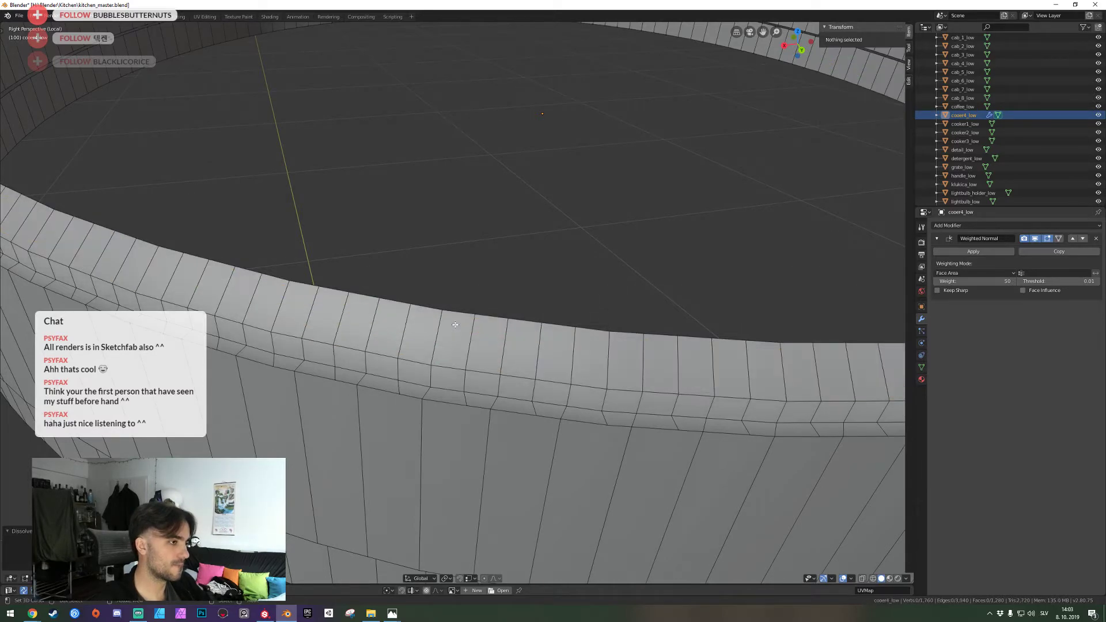
Select a face loop around the rounded rim, try deleting it, and clear the selection
key("shift+grave")
key("s")
left_click(453, 304)
key("3")
key("shift+grave")
key("w")
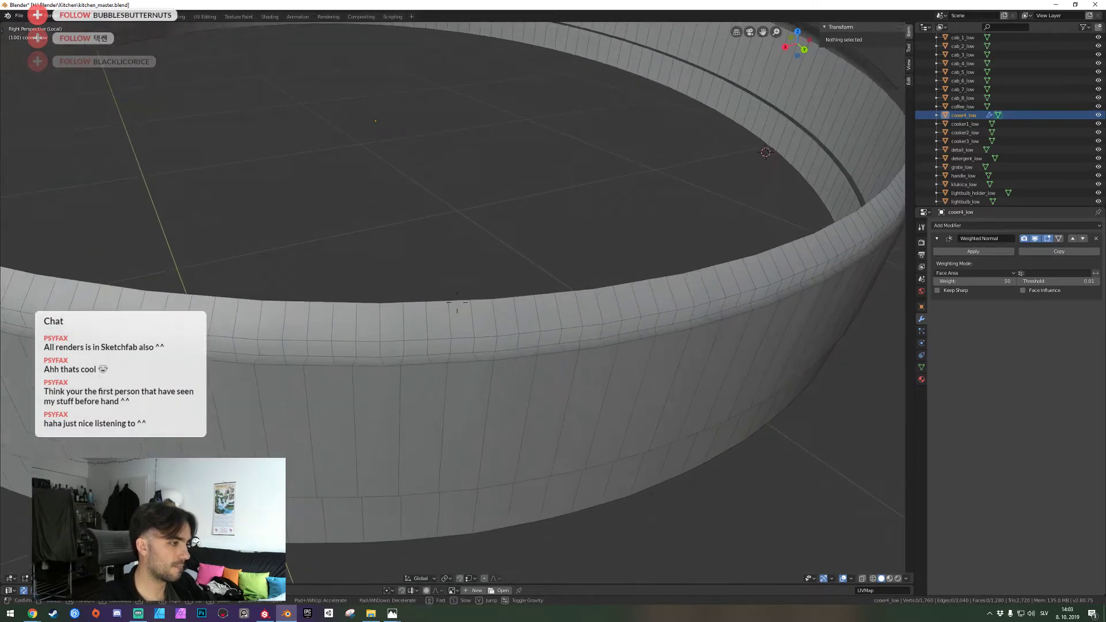
left_click(453, 304)
left_click(401, 344, "alt")
key("x")
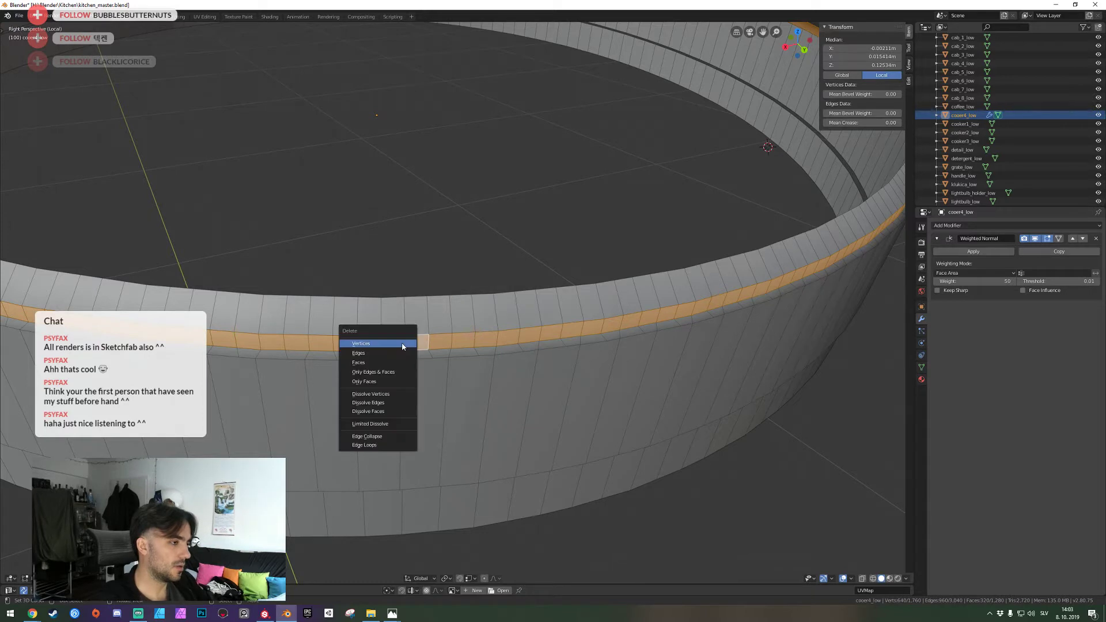
key("Escape")
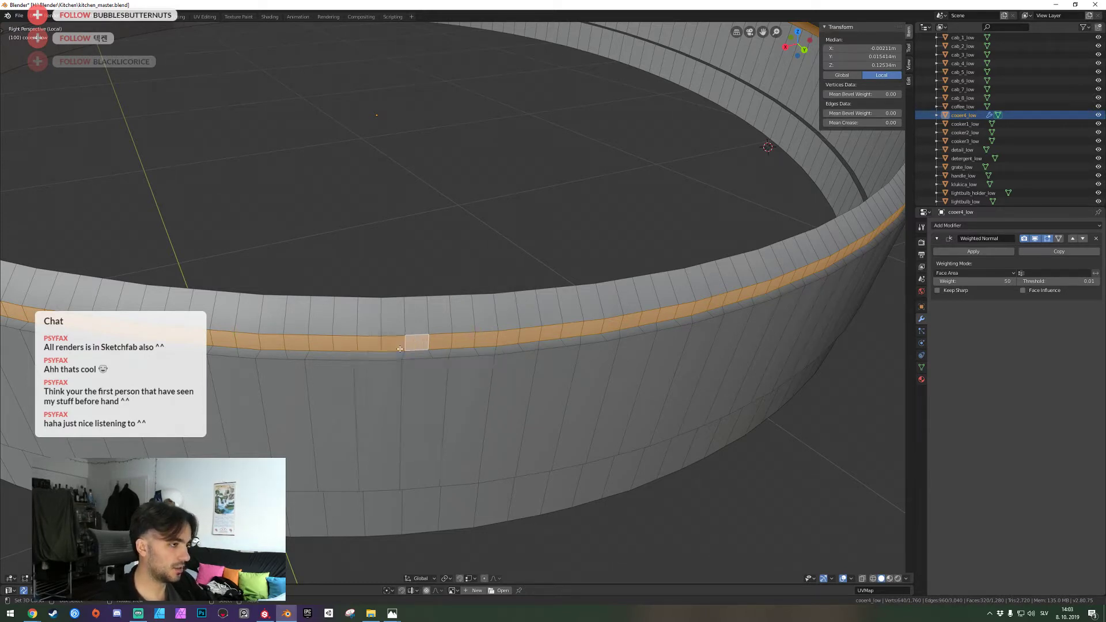
key("alt+a")
Try selecting edges on the rounded rim in edge mode and clear the selection
key("2")
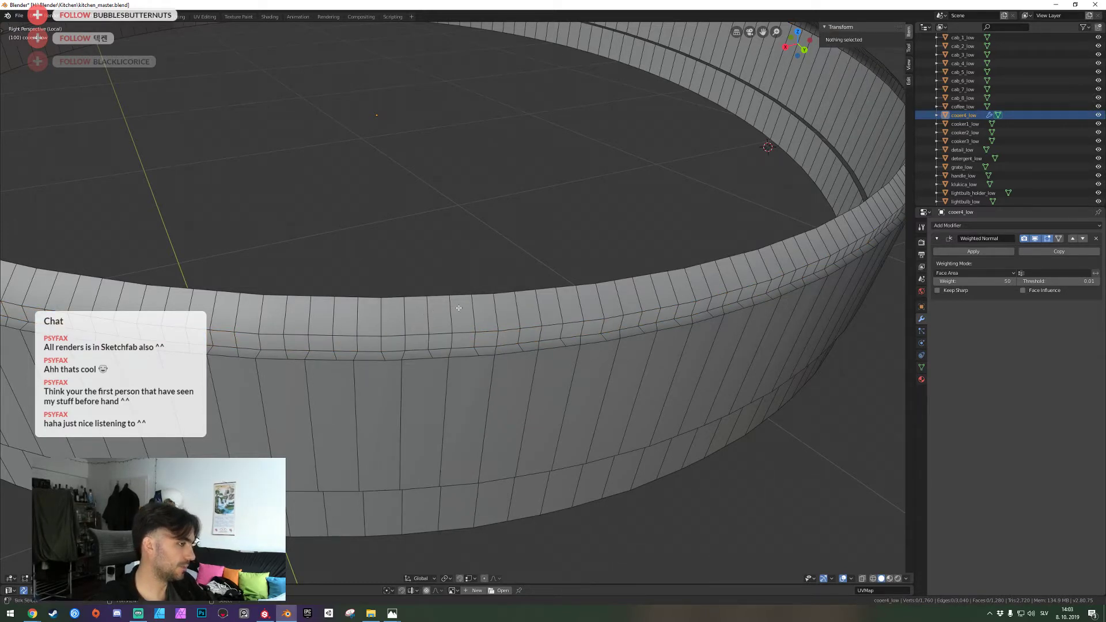
left_click_drag(401, 309, 365, 312)
key("alt+a")
left_click_drag(433, 339, 392, 345)
middle_click_drag(397, 344, 429, 364)
left_click(429, 363, "alt+shift")
key("alt+a")
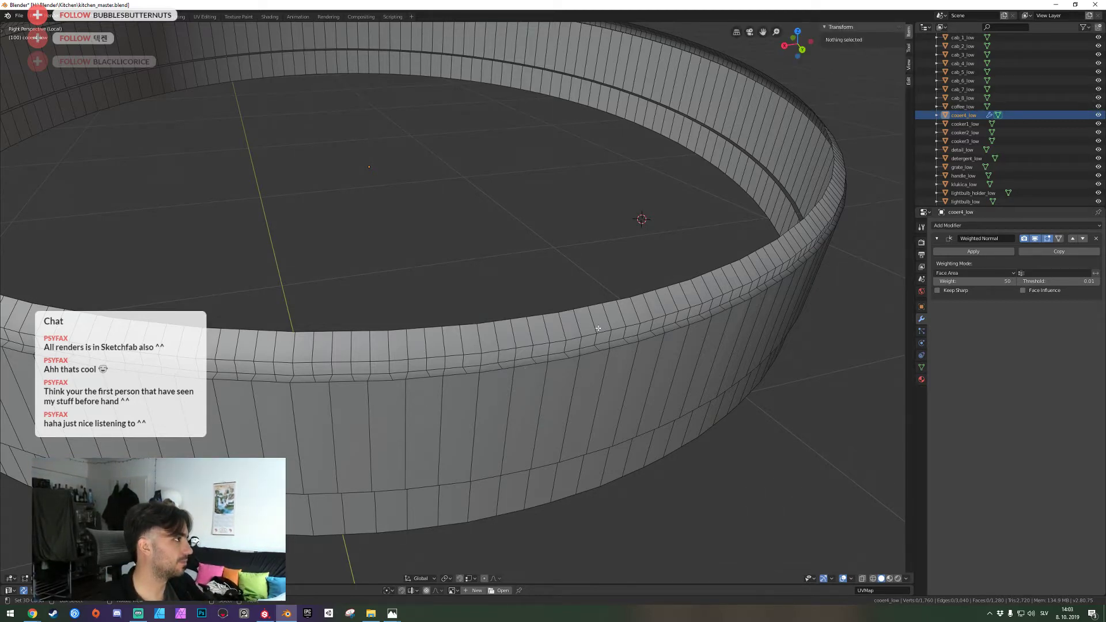
Leave mesh editing, try setting the object's Y rotation to 0, and return to mesh editing with nothing selected
key("a")
key("Tab")
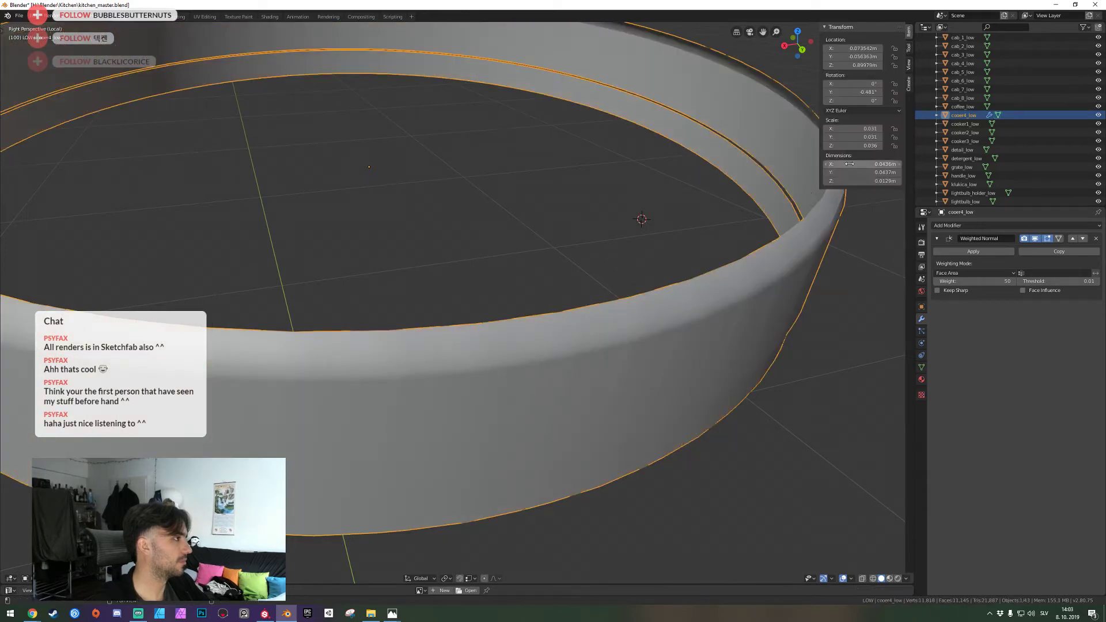
left_click(860, 93)
type("0")
key("Return")
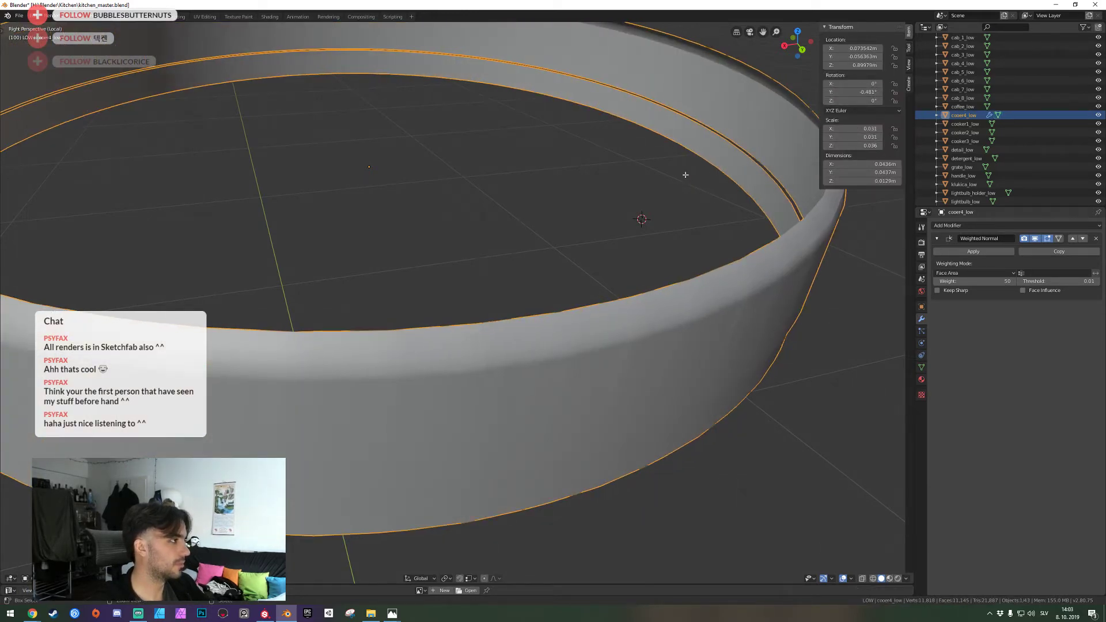
key("Tab")
key("alt+a")
Select the narrow face loop where the rounded rim meets the side wall and delete its faces
key("shift+grave")
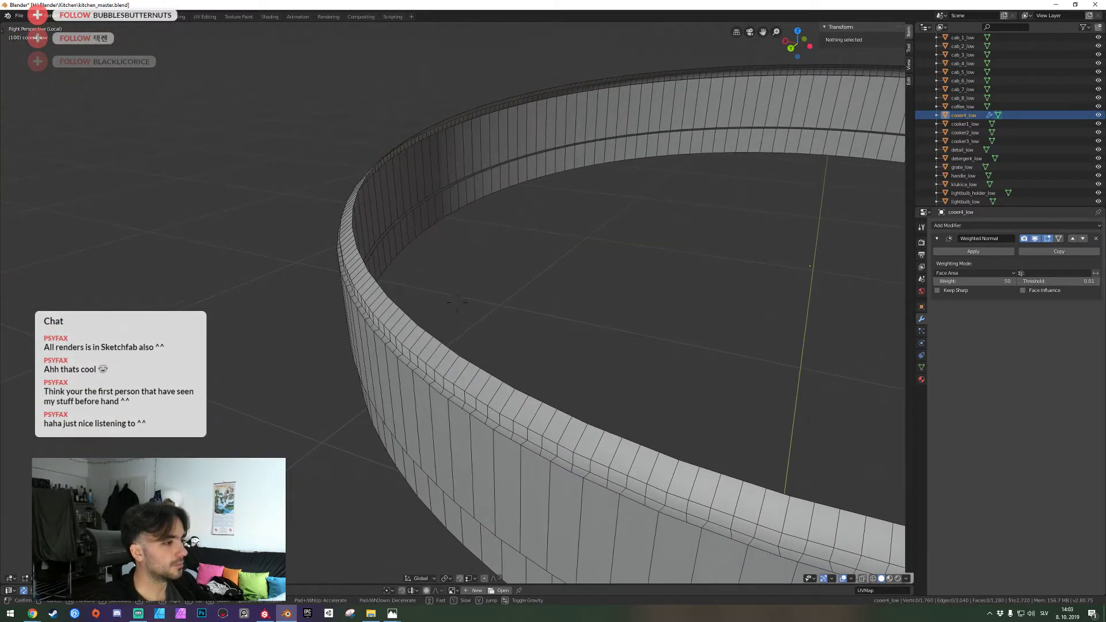
left_click(457, 303)
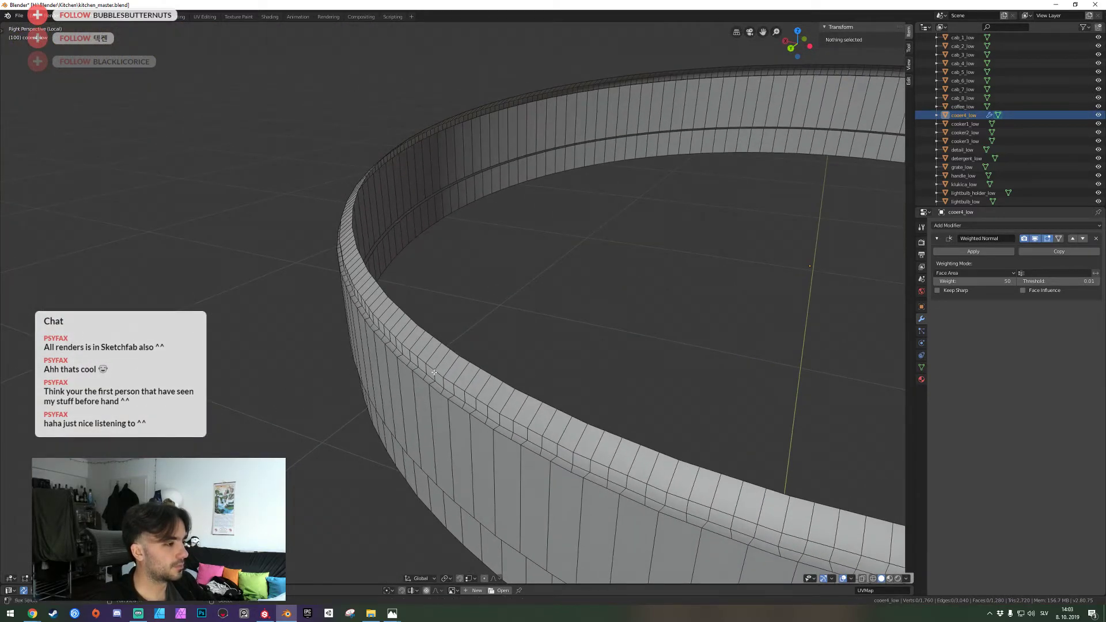
key("shift+grave")
left_click(457, 303)
key("a")
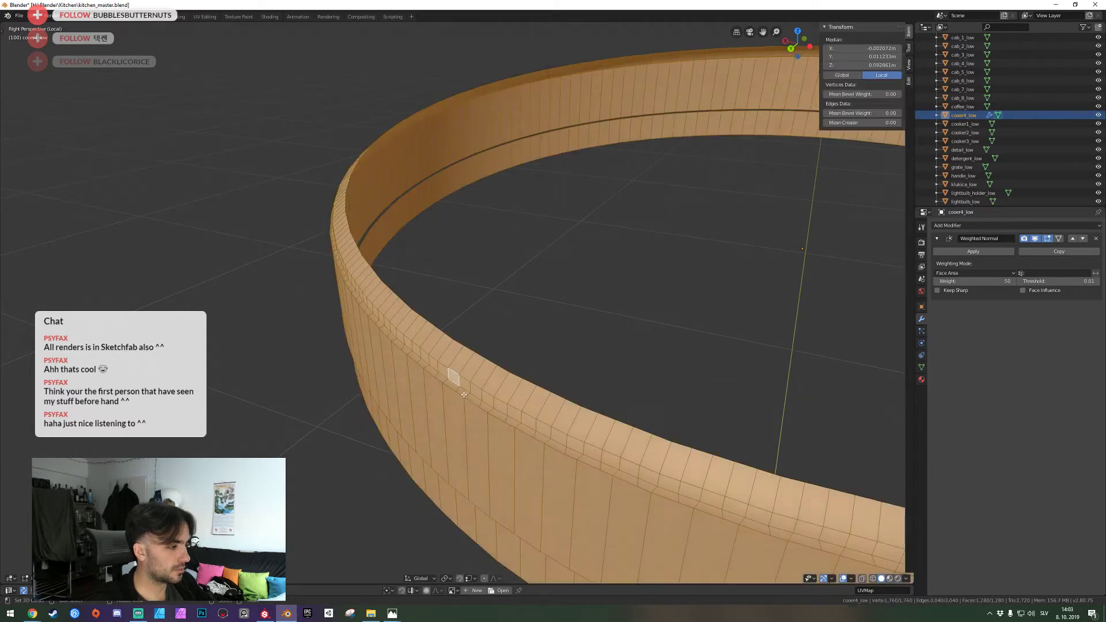
key("a")
right_click(470, 397, "alt")
key("x")
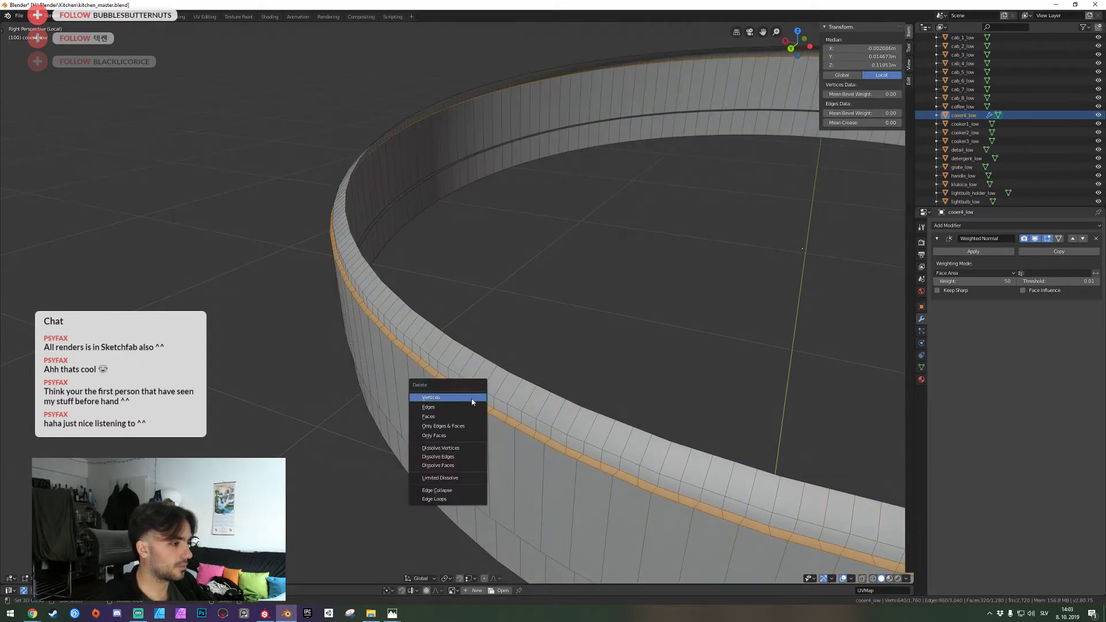
left_click(495, 419)
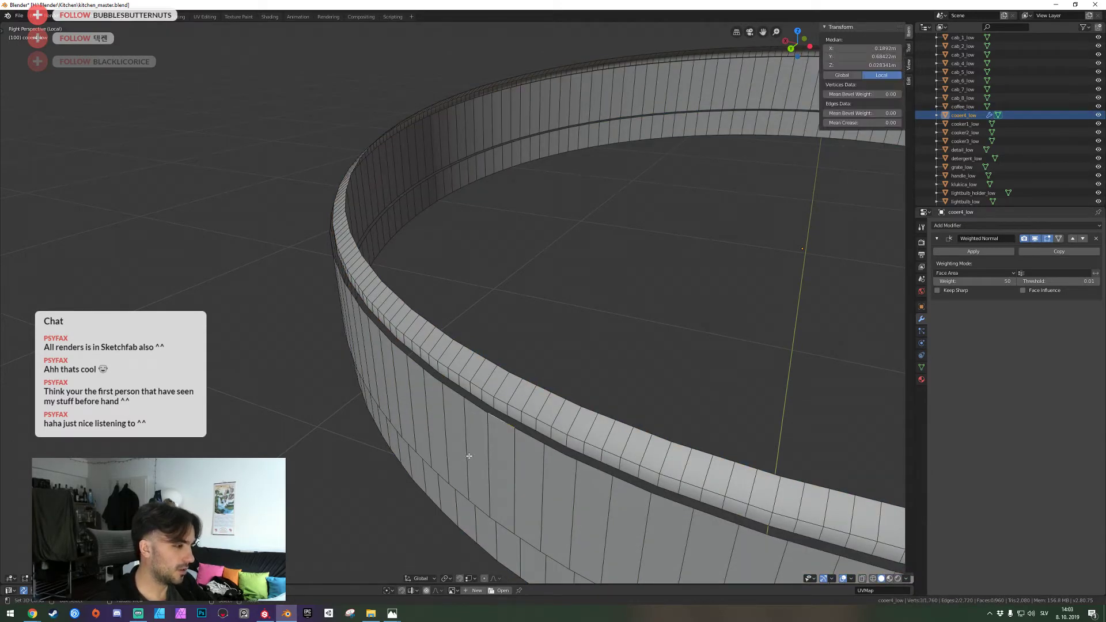
Undo the deletion of the narrow face loop between the rim and the side wall
key("1")
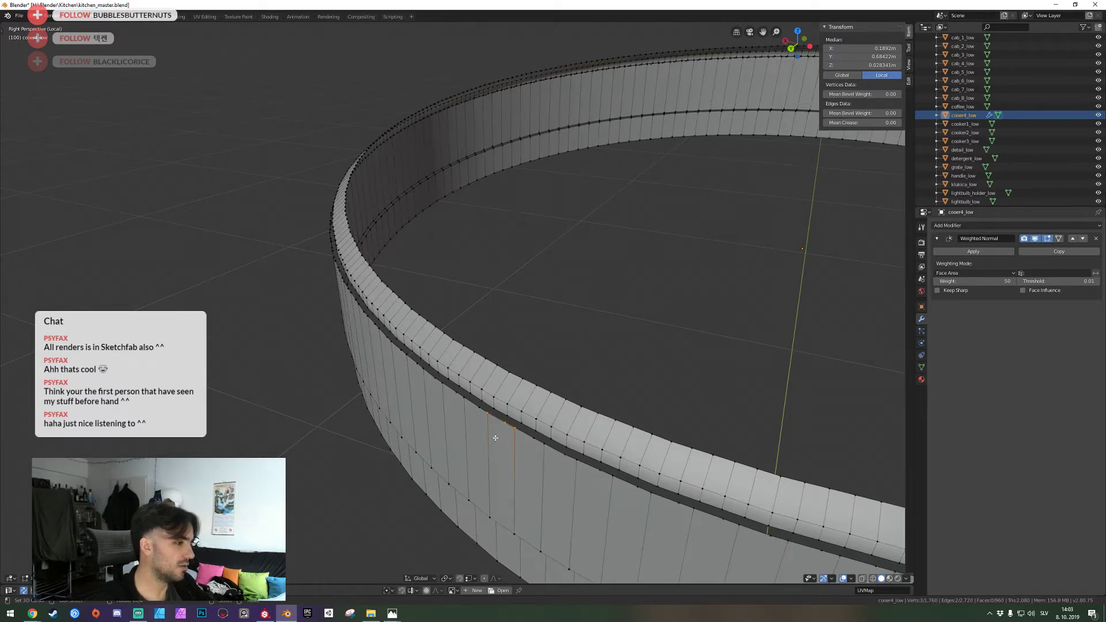
key("shift+grave")
key("s")
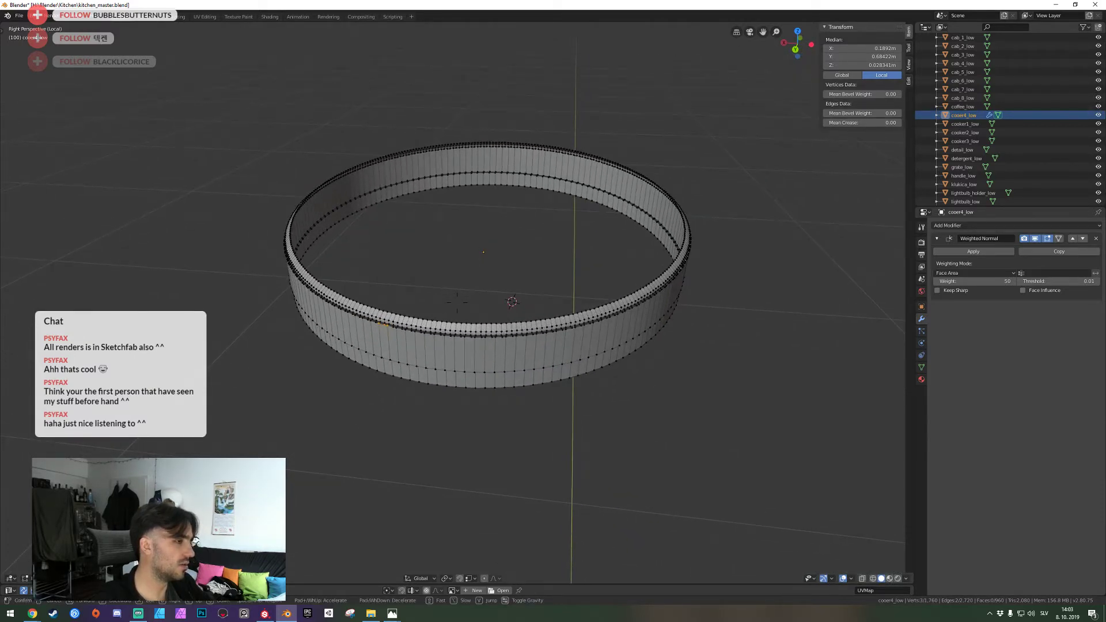
key("w")
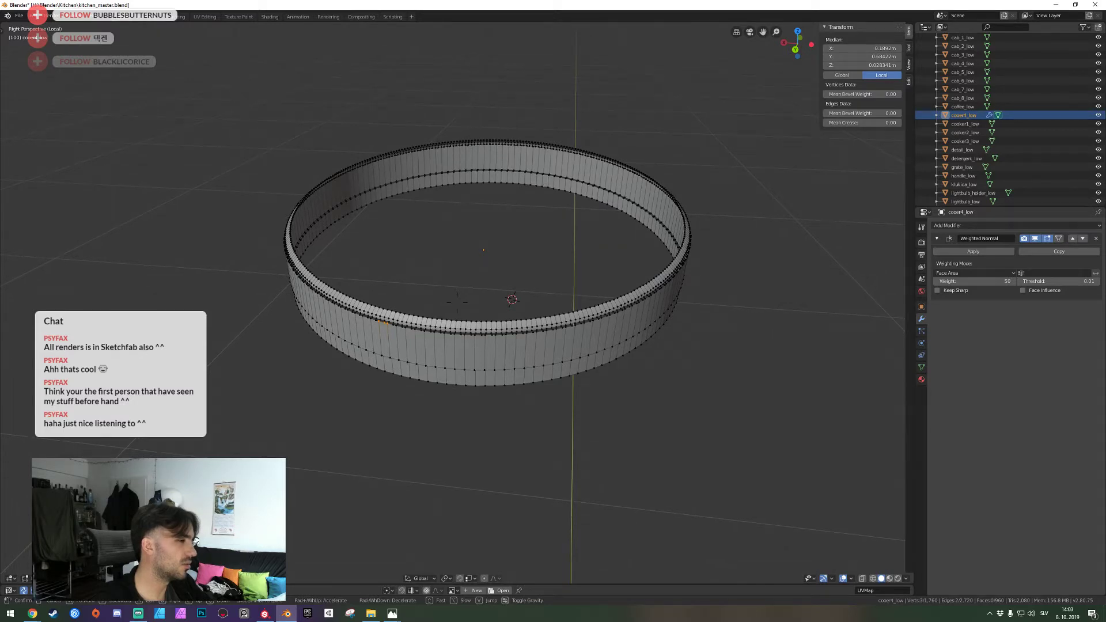
left_click(457, 301)
key("ctrl+z")
key("ctrl+z")
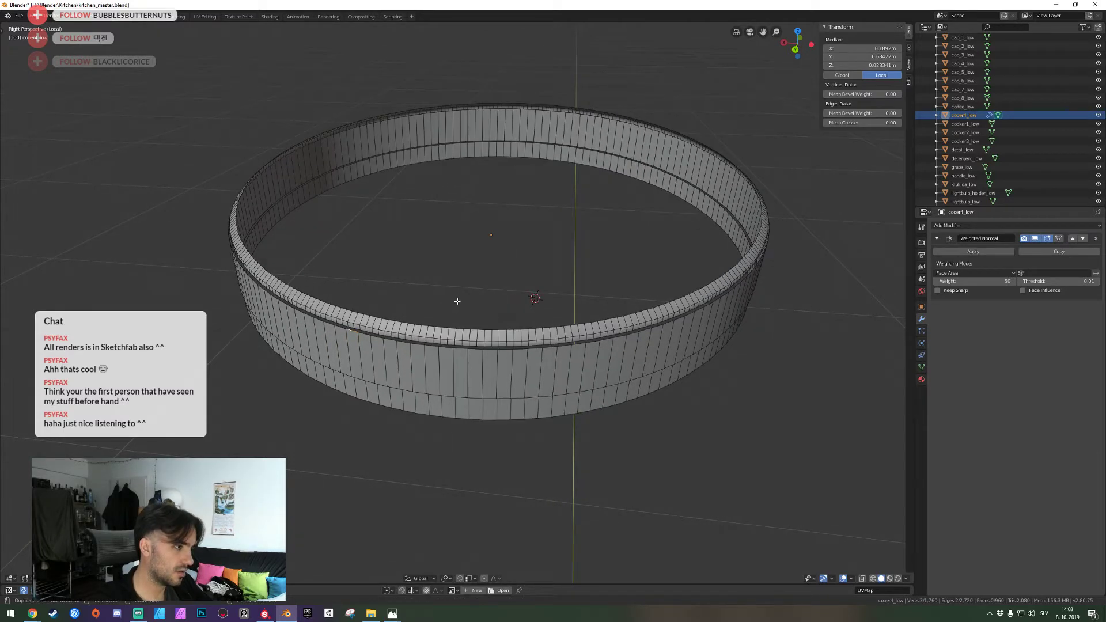
left_click(458, 302, "alt")
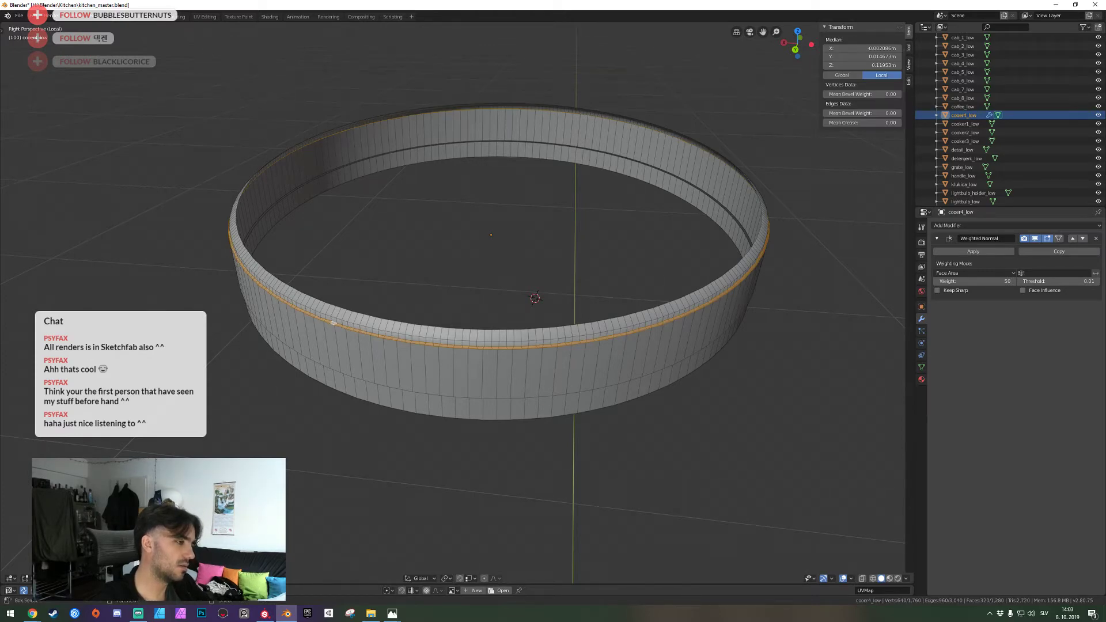
Select every other cross edge along the front section of the rounded rim and dissolve them
key("shift+grave")
key("w")
left_click(453, 303)
key("alt+a")
right_click(418, 350, "alt")
right_click(439, 349, "alt+shift")
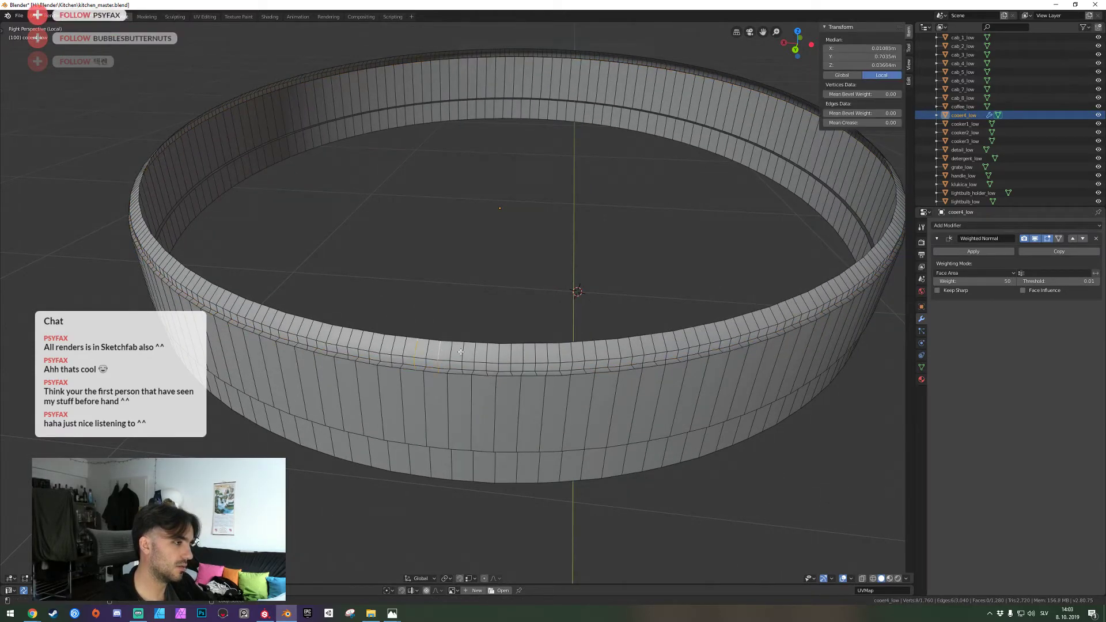
right_click(463, 350, "alt+shift")
right_click(487, 351, "alt+shift")
left_click(515, 352, "alt+shift")
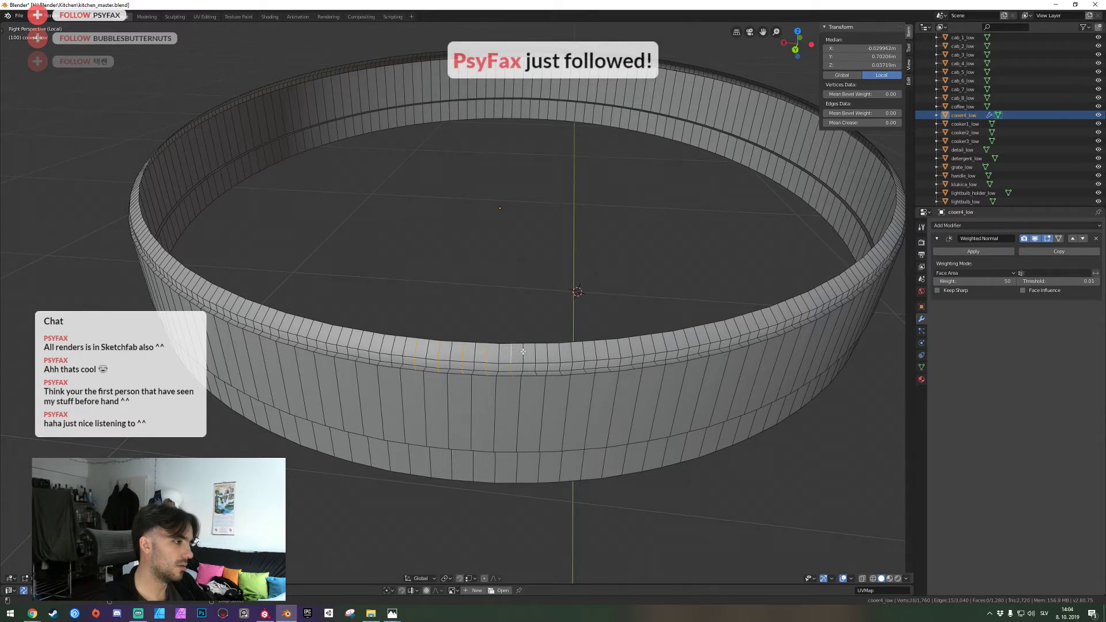
left_click(535, 353, "alt+shift")
left_click(608, 348, "alt+shift")
left_click(634, 343, "alt+shift")
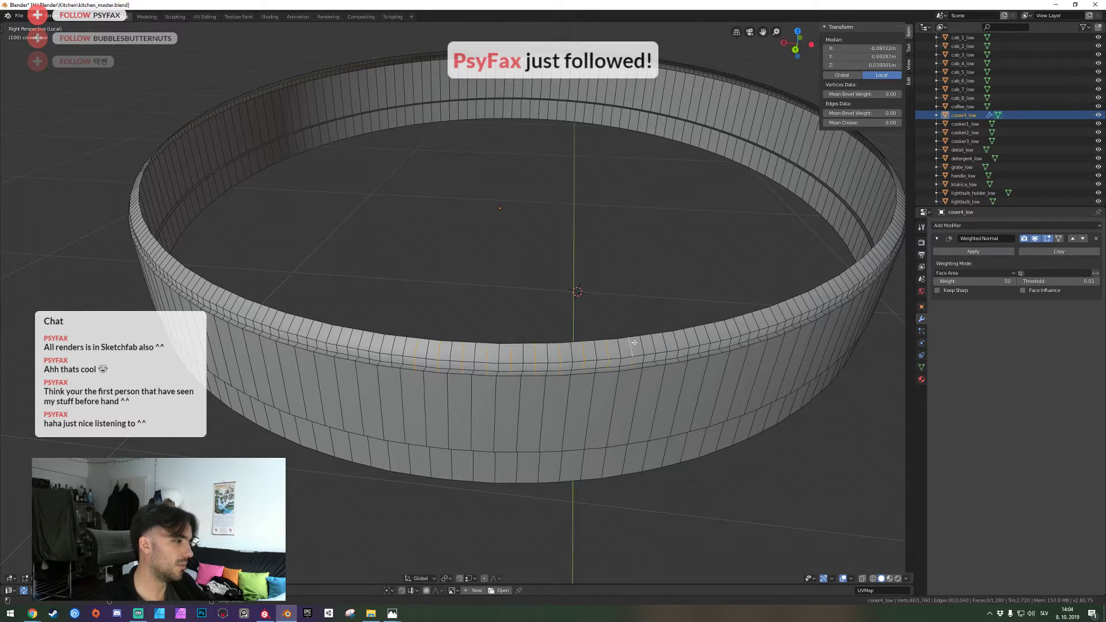
left_click(698, 335, "alt+shift")
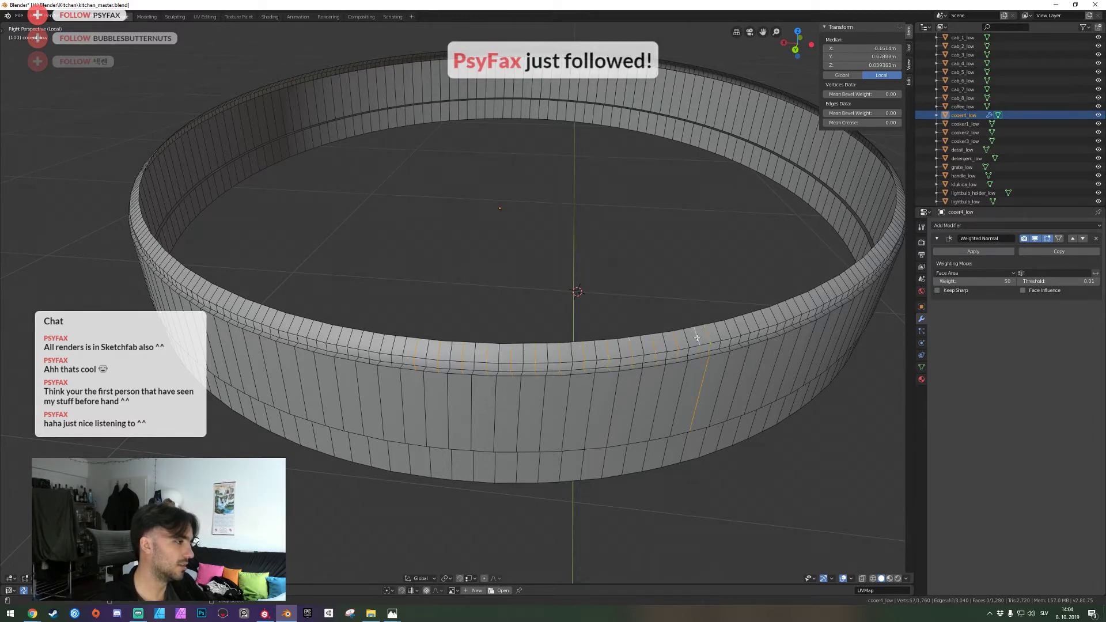
left_click(720, 331, "alt+shift")
left_click(757, 318, "alt+shift")
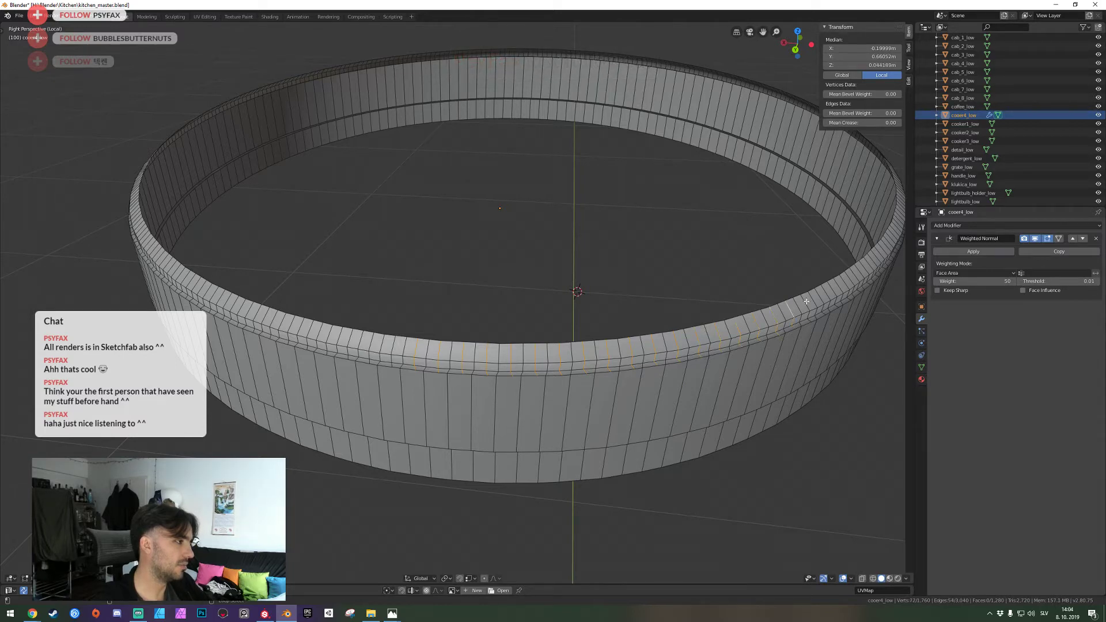
key("ctrl+x")
Select every other cross edge along the rim section from its positive-Y side towards its negative-X side and dissolve them
key("shift+grave")
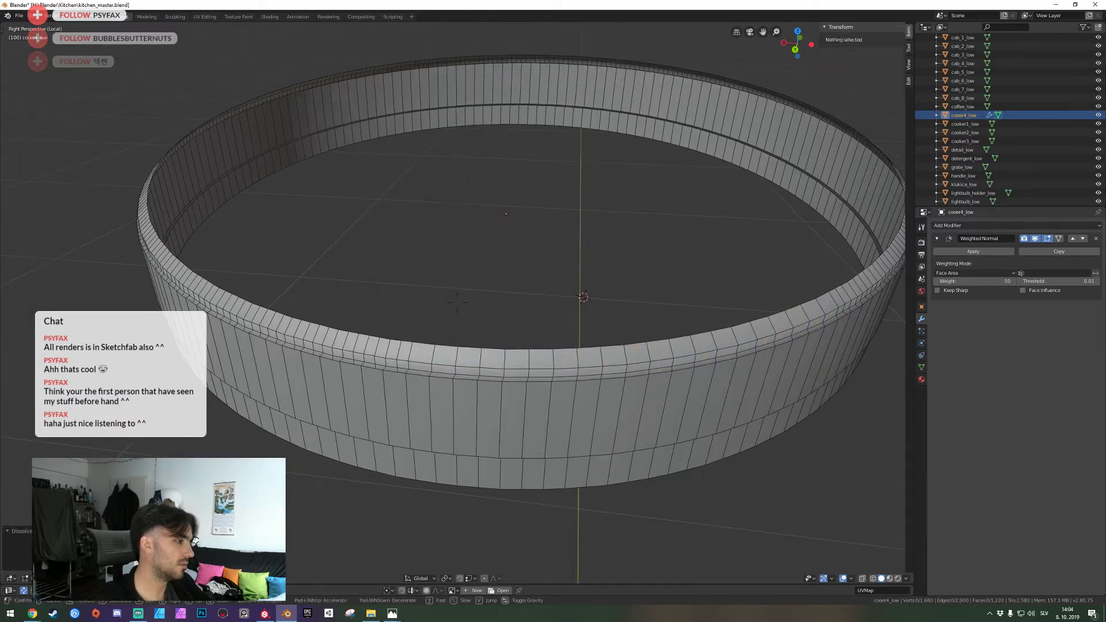
key("d")
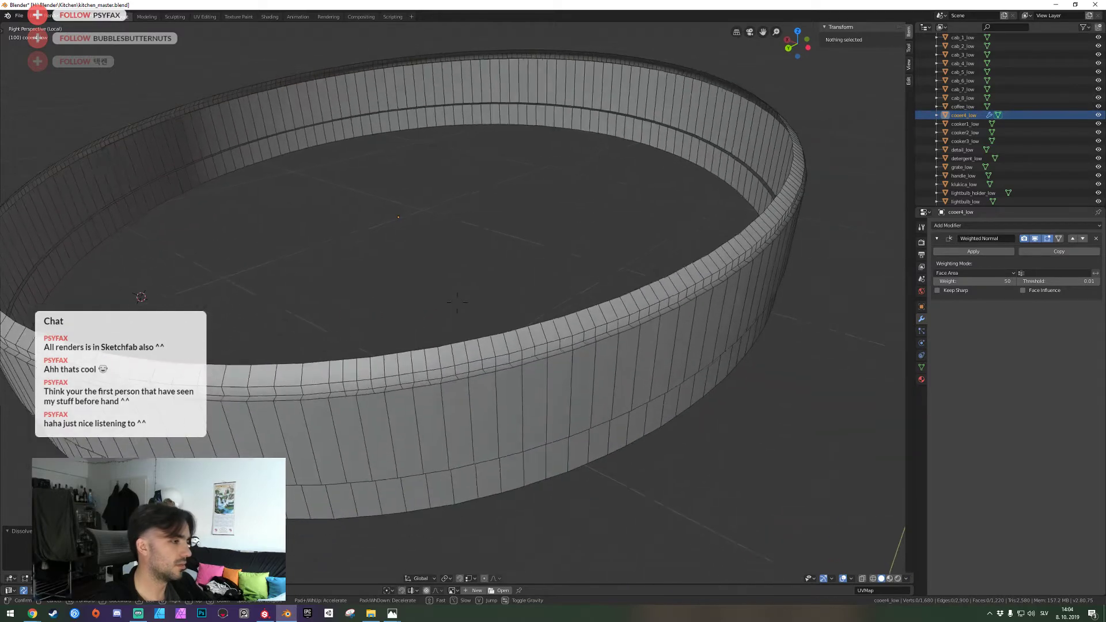
left_click(471, 331)
left_click(453, 330, "alt+shift")
left_click(479, 329, "alt+shift")
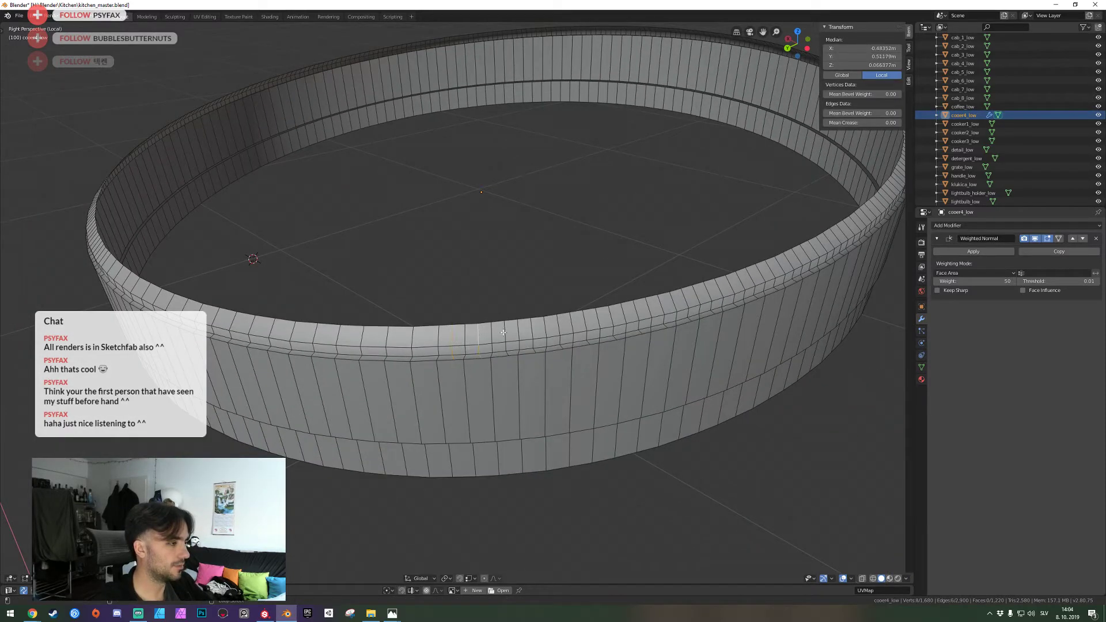
left_click(506, 328, "alt+shift")
left_click(531, 327, "alt+shift")
left_click(560, 325, "alt+shift")
left_click(586, 318, "alt+shift")
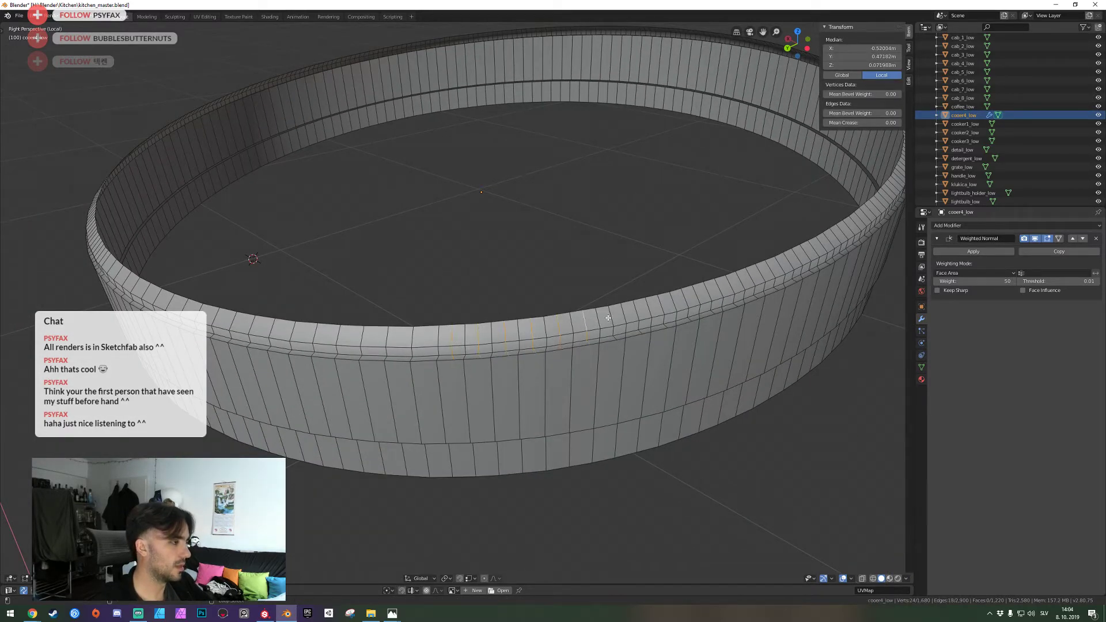
left_click(612, 315, "alt+shift")
left_click(639, 313, "alt+shift")
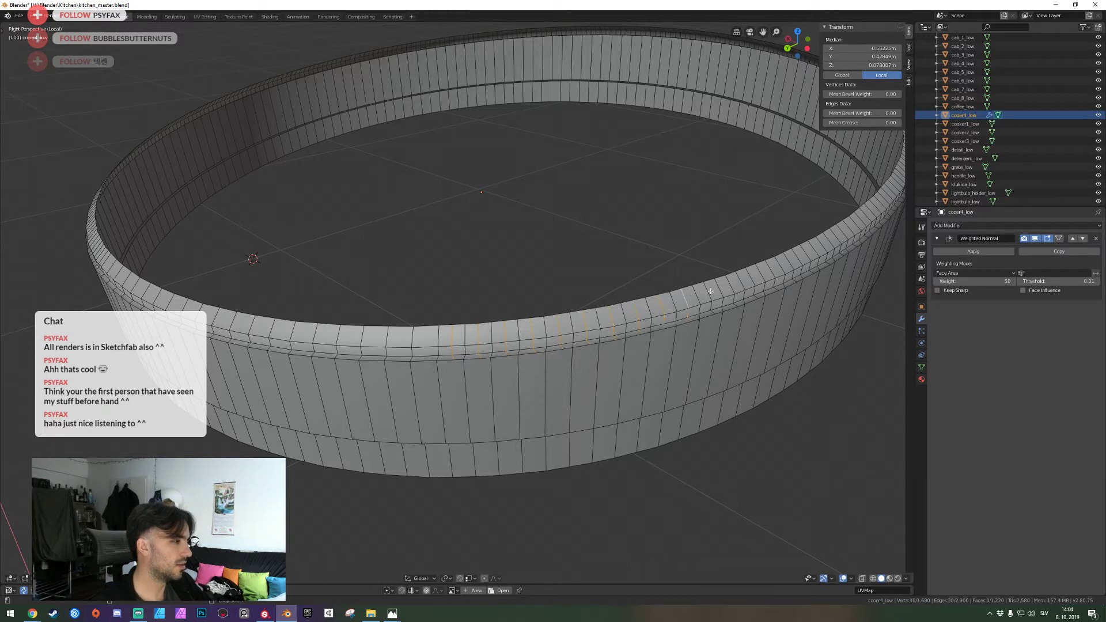
left_click(775, 266, "alt+shift")
left_click(796, 254, "alt+shift")
key("ctrl+x")
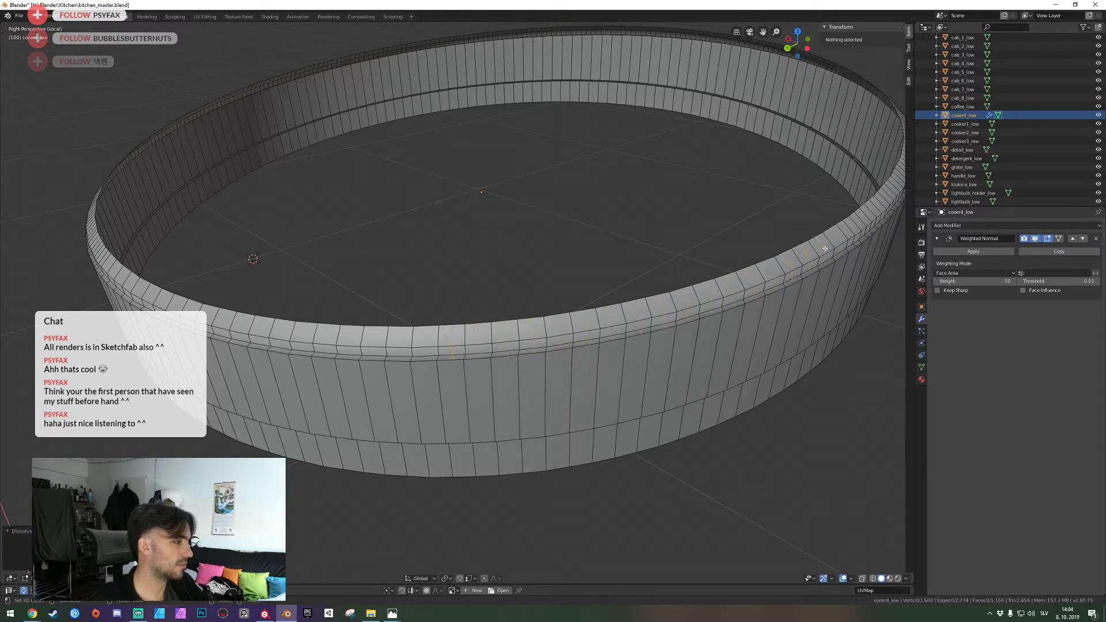
Select every other cross edge around the rim's negative-X side towards its negative-Y side, save the file, and dissolve the selected edges
key("shift+grave")
left_click(448, 304)
key("shift+grave")
key("s")
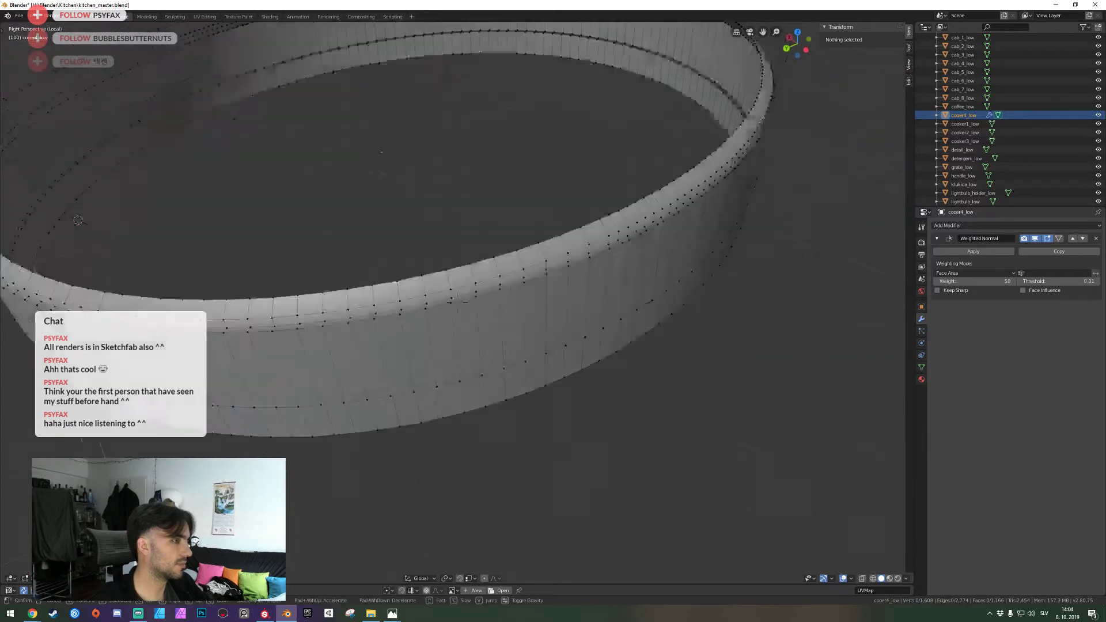
left_click(459, 304)
key("2")
right_click(603, 264, "alt")
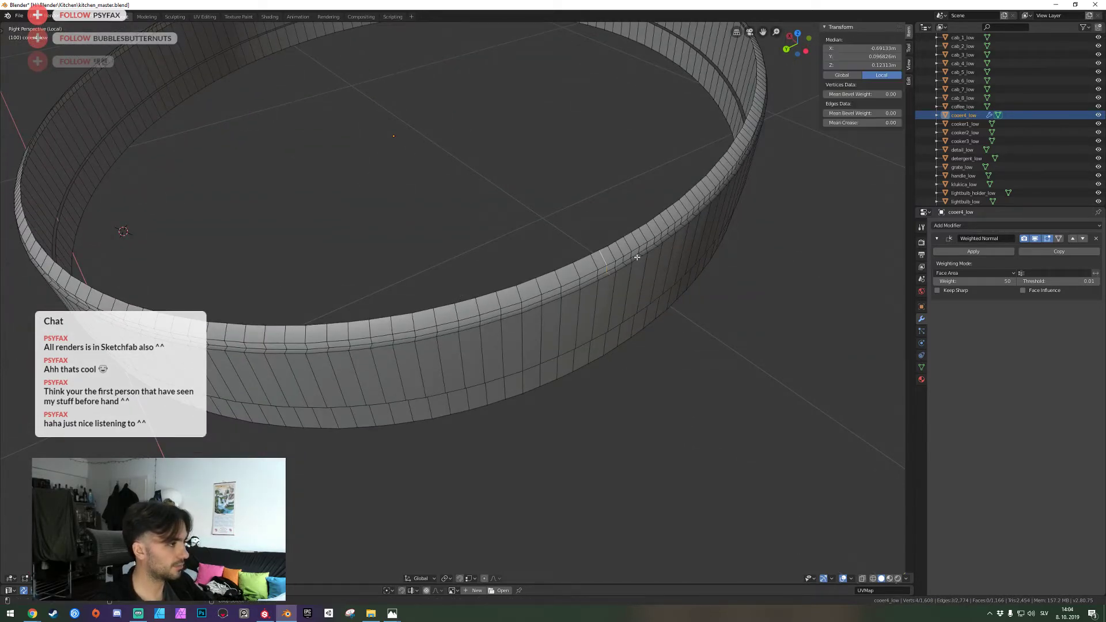
right_click(621, 252, "alt+shift")
right_click(637, 241, "alt+shift")
right_click(653, 232, "alt+shift")
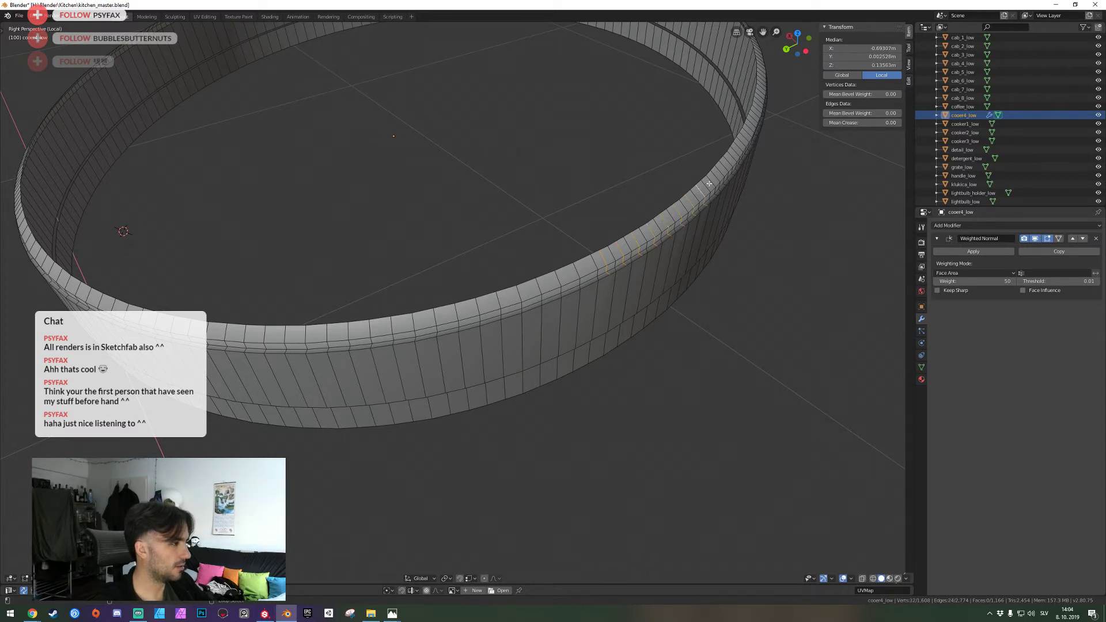
left_click(717, 175, "alt+shift")
left_click(725, 164, "alt+shift")
left_click(734, 154, "alt+shift")
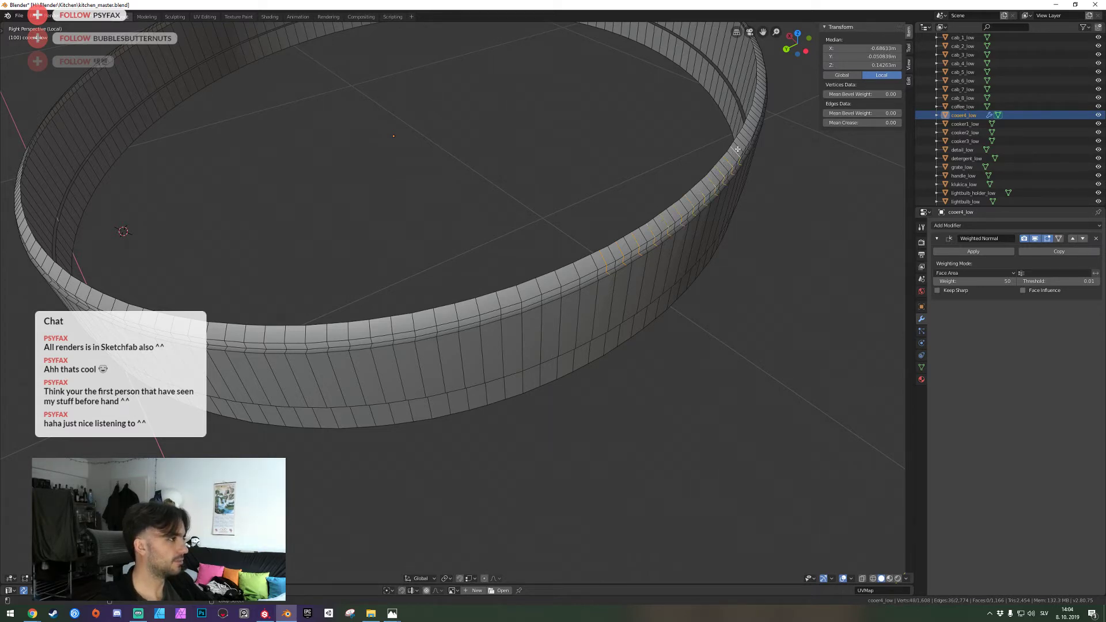
key("shift+grave")
key("s")
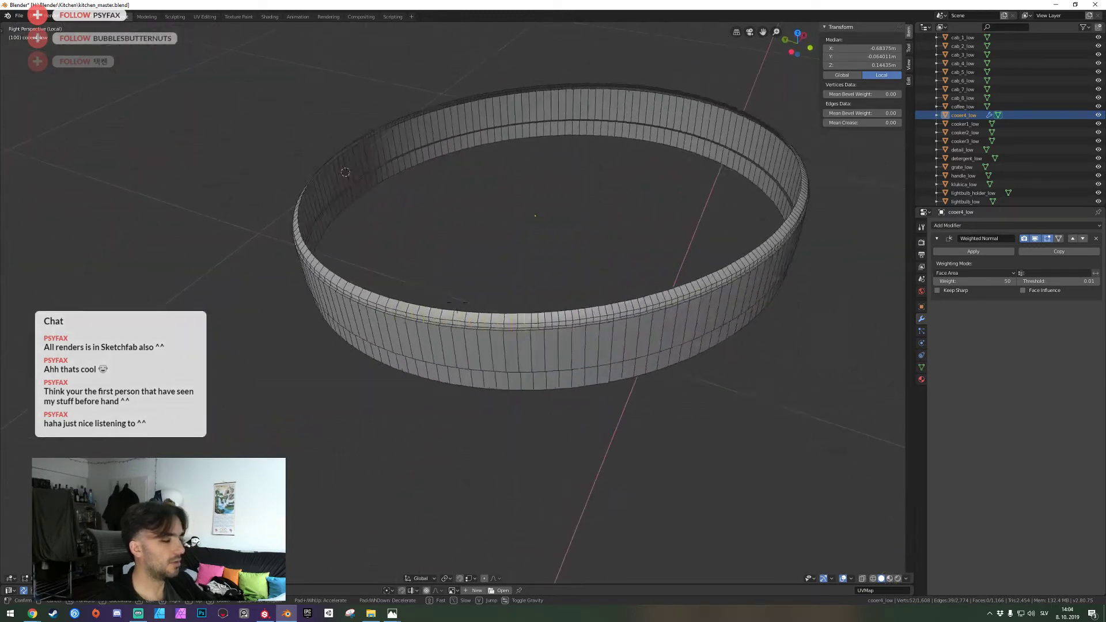
key("w")
left_click(457, 303)
right_click(442, 325, "alt+shift")
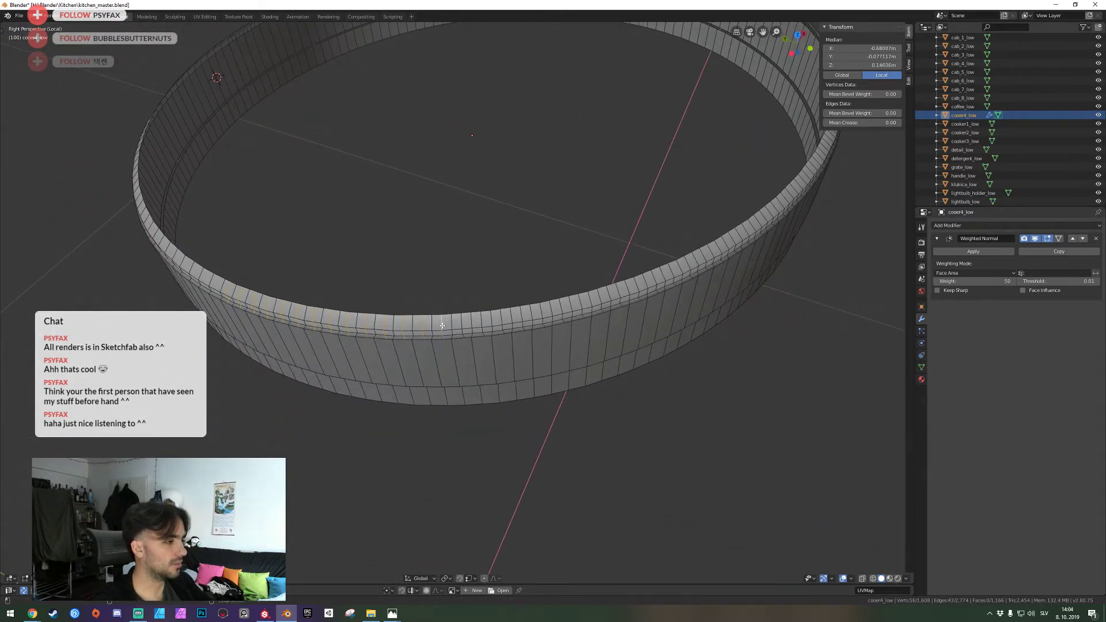
left_click(482, 318, "alt+shift")
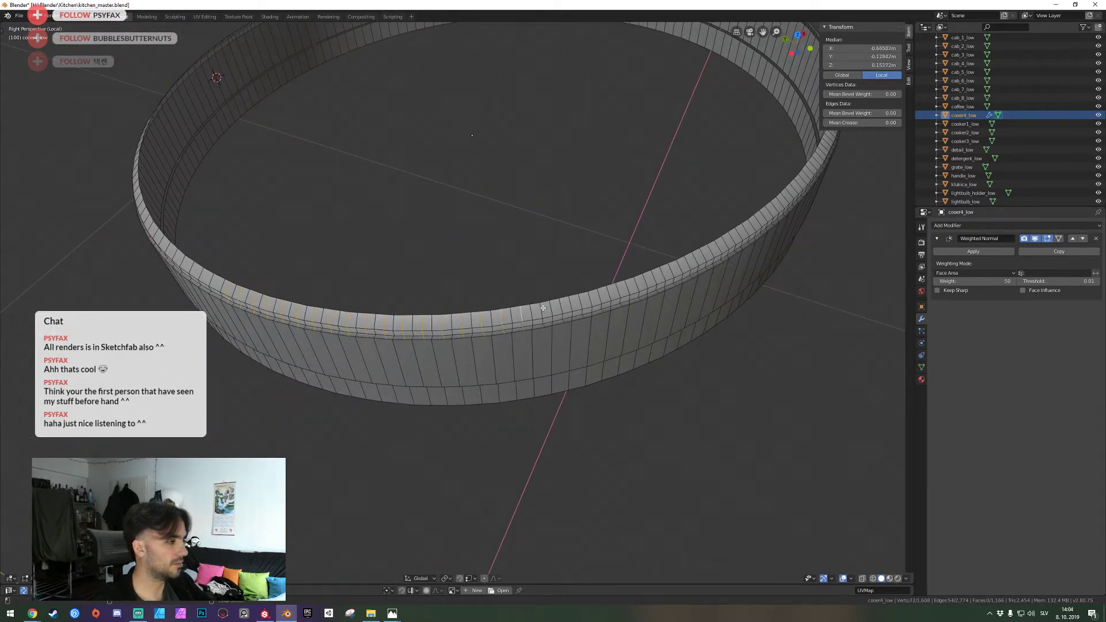
left_click(634, 288, "alt+shift")
left_click(651, 282, "alt+shift")
left_click(668, 270, "alt+shift")
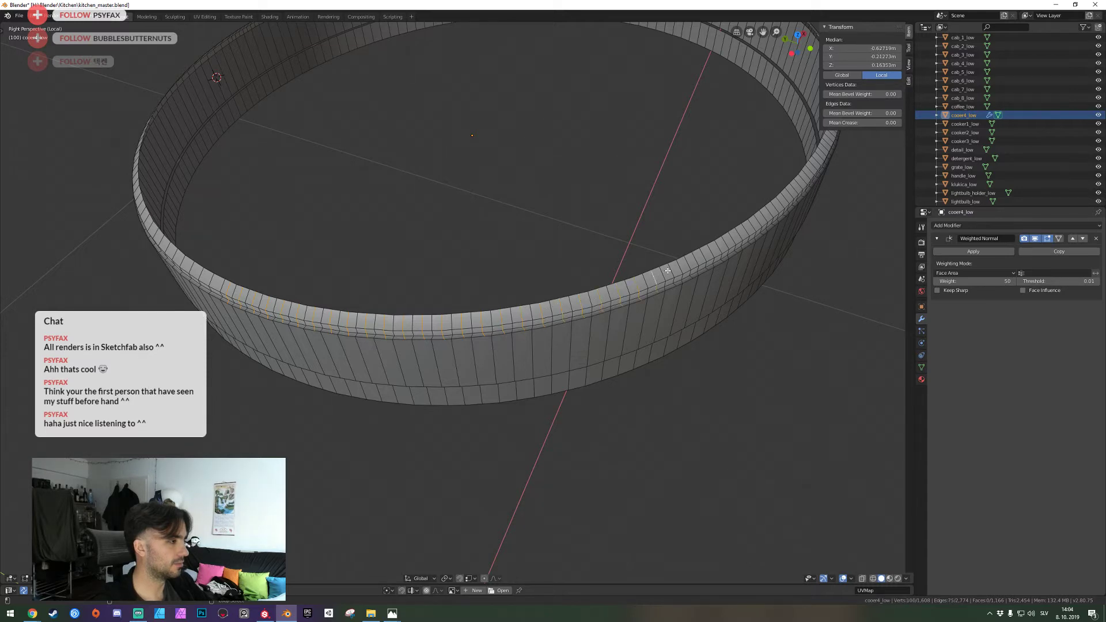
left_click(707, 254, "alt+shift")
left_click(724, 244, "alt+shift")
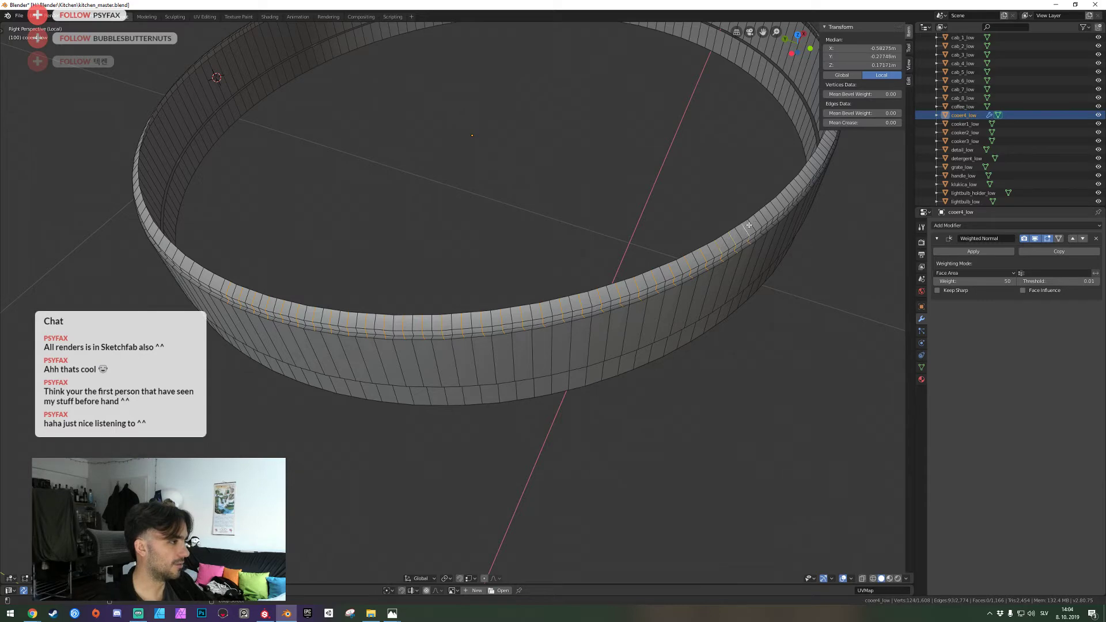
left_click(760, 219, "alt+shift")
left_click(755, 223, "alt+shift")
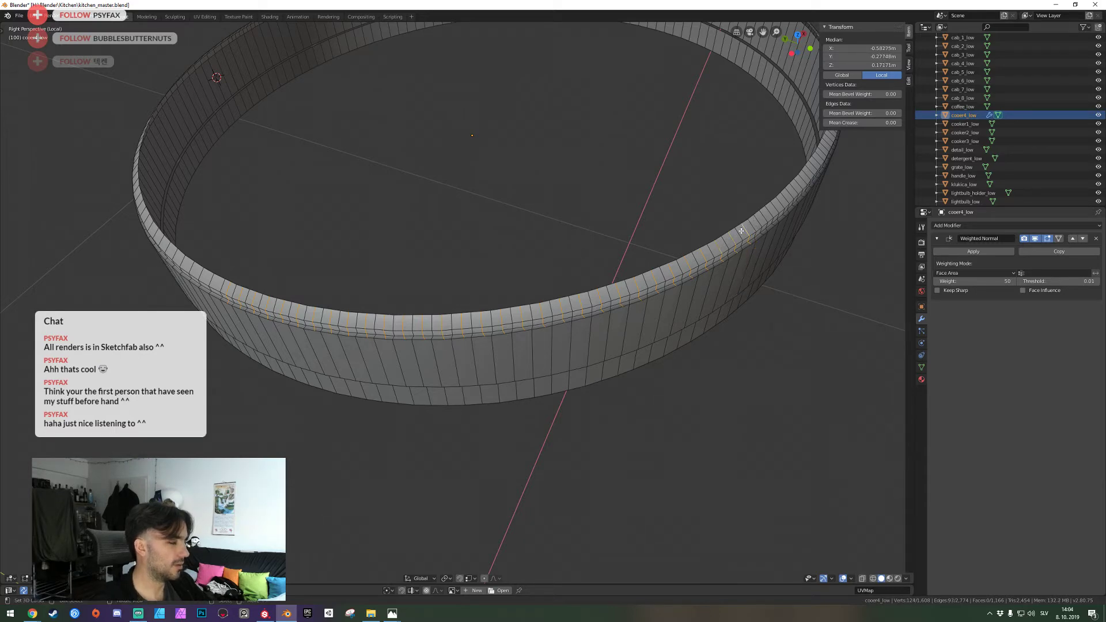
key("shift+grave")
left_click(457, 302)
left_click(549, 379, "alt+shift")
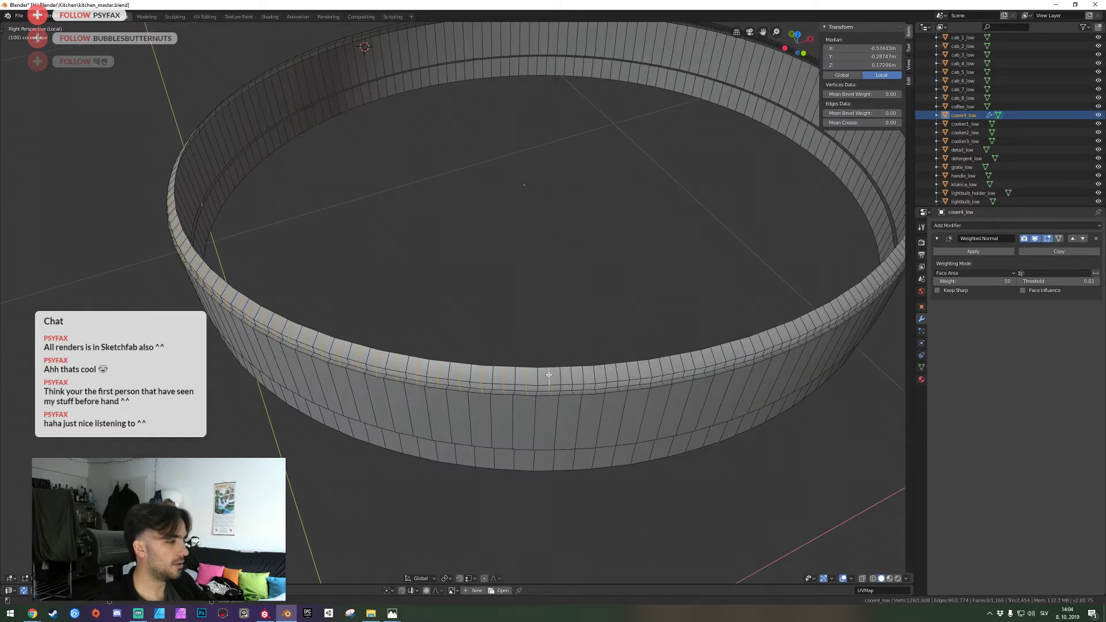
left_click(577, 378, "alt+shift")
left_click(596, 375, "alt+shift")
left_click(617, 372, "alt+shift")
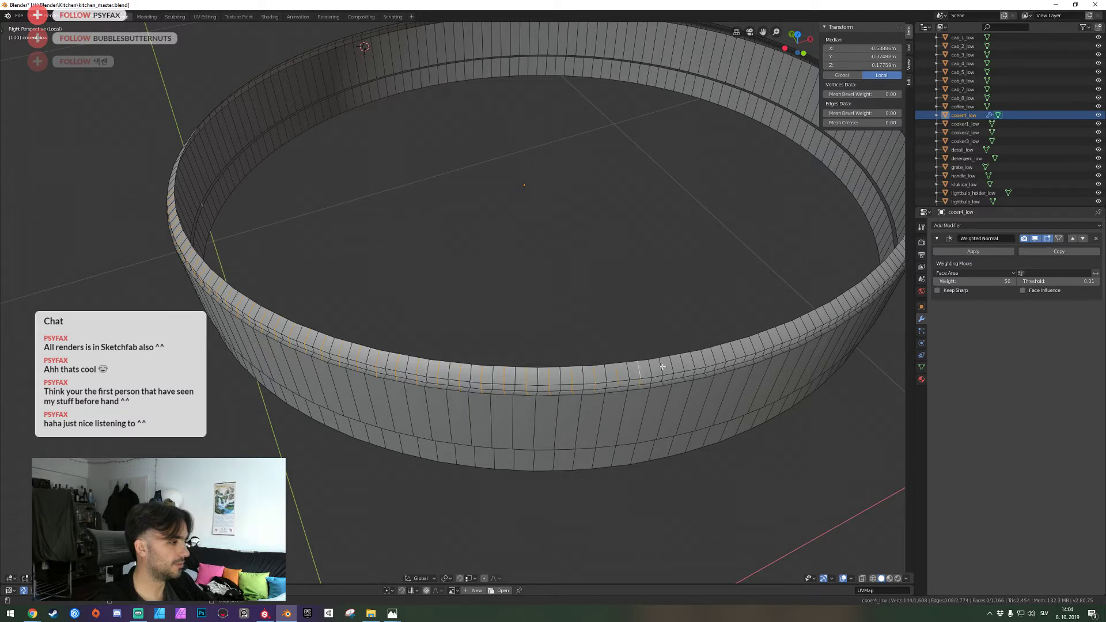
left_click(663, 366, "alt+shift")
left_click(683, 361, "alt+shift")
left_click(706, 356, "alt+shift")
left_click(727, 352, "alt+shift")
left_click(742, 349, "alt+shift")
left_click(762, 344, "alt+shift")
left_click(778, 338, "alt+shift")
left_click(793, 328, "alt+shift")
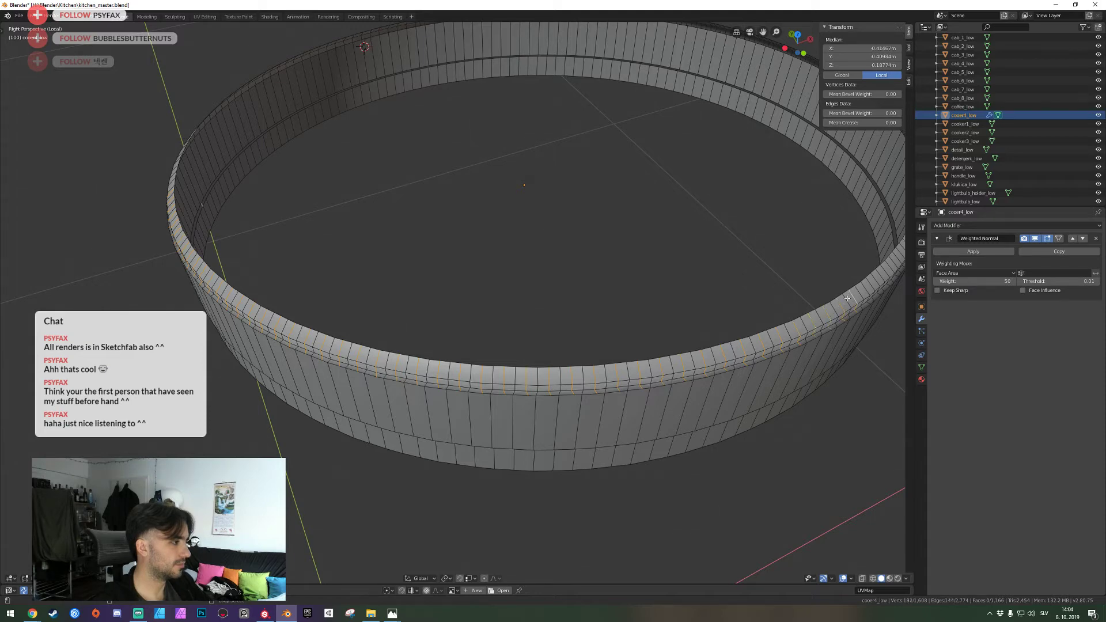
middle_click_drag(847, 298, 463, 313)
key("ctrl+s")
key("ctrl+x")
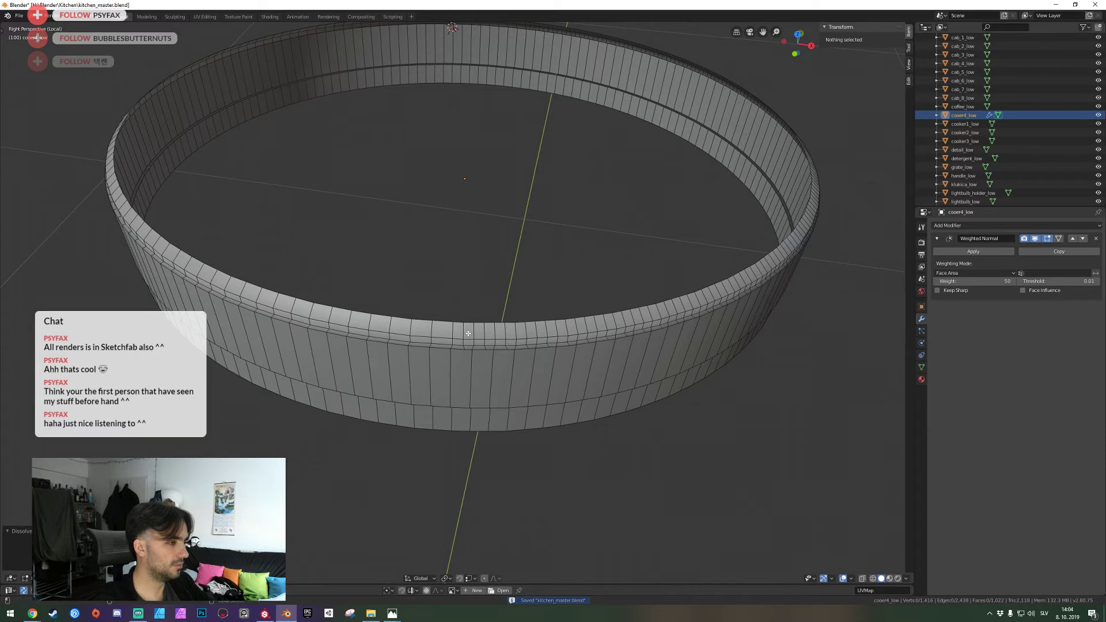
Select alternate cross edges on the rim's negative-Y side, continuing towards positive X, and dissolve them
left_click(464, 330, "alt+shift")
left_click(485, 331, "alt+shift")
left_click(515, 332, "alt+shift")
left_click(525, 332, "alt+shift")
left_click(507, 331, "alt+shift")
left_click(516, 332, "alt+shift")
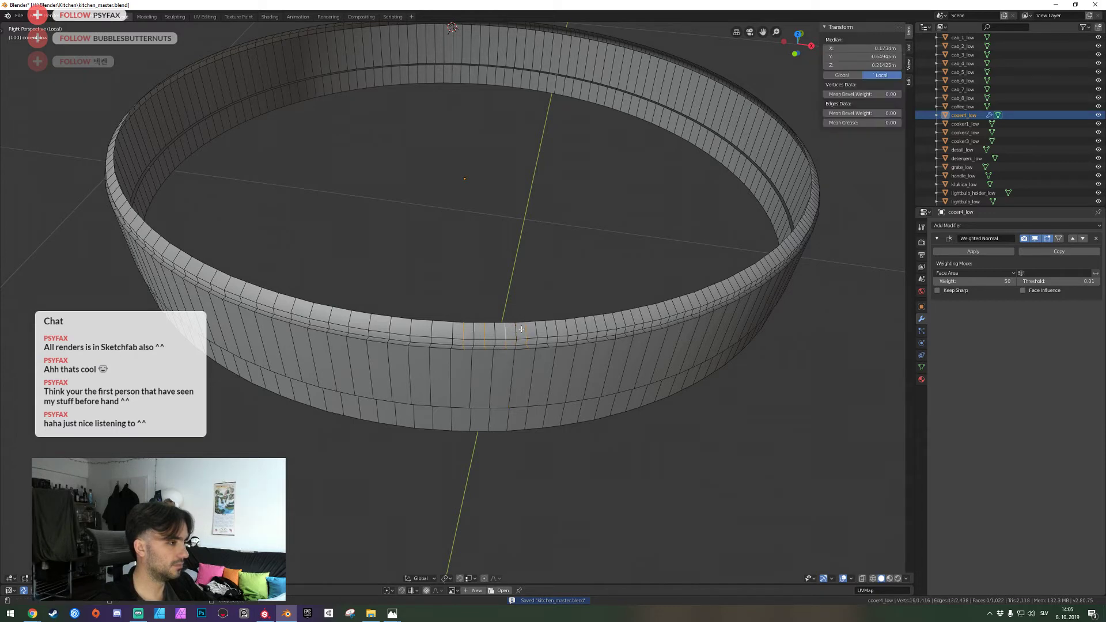
left_click(546, 330, "alt+shift")
left_click(587, 326, "alt+shift")
left_click(607, 322, "alt+shift")
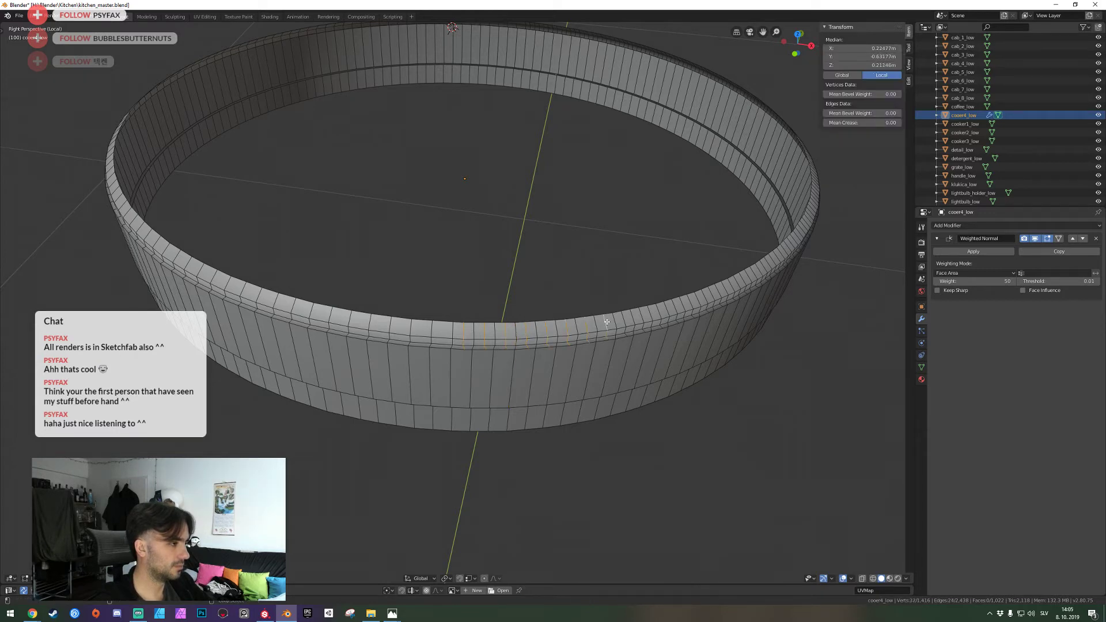
left_click(648, 313, "alt+shift")
left_click(641, 315, "alt+shift")
left_click(650, 313, "alt+shift")
left_click(721, 290, "alt+shift")
middle_click_drag(651, 334, 465, 323)
key("ctrl+x")
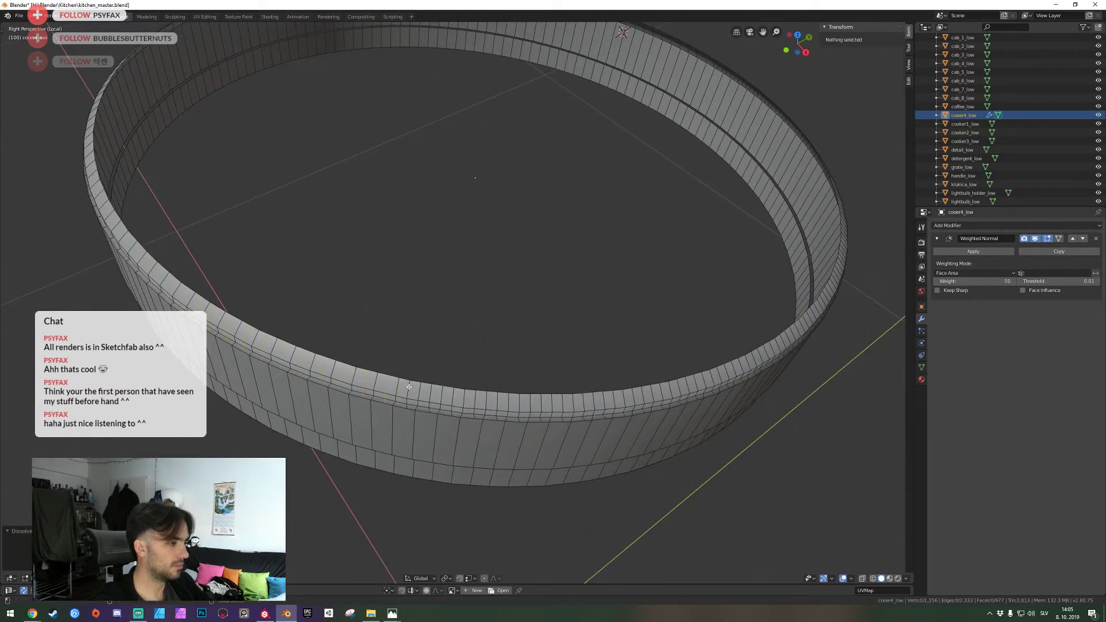
Continue the alternate cross-edge selection along the rim section leading into its positive-X side and dissolve those edges
left_click(409, 388, "alt+shift")
left_click(431, 391, "alt+shift")
left_click(453, 392, "alt+shift")
left_click(474, 396, "alt+shift")
left_click(497, 398, "alt+shift")
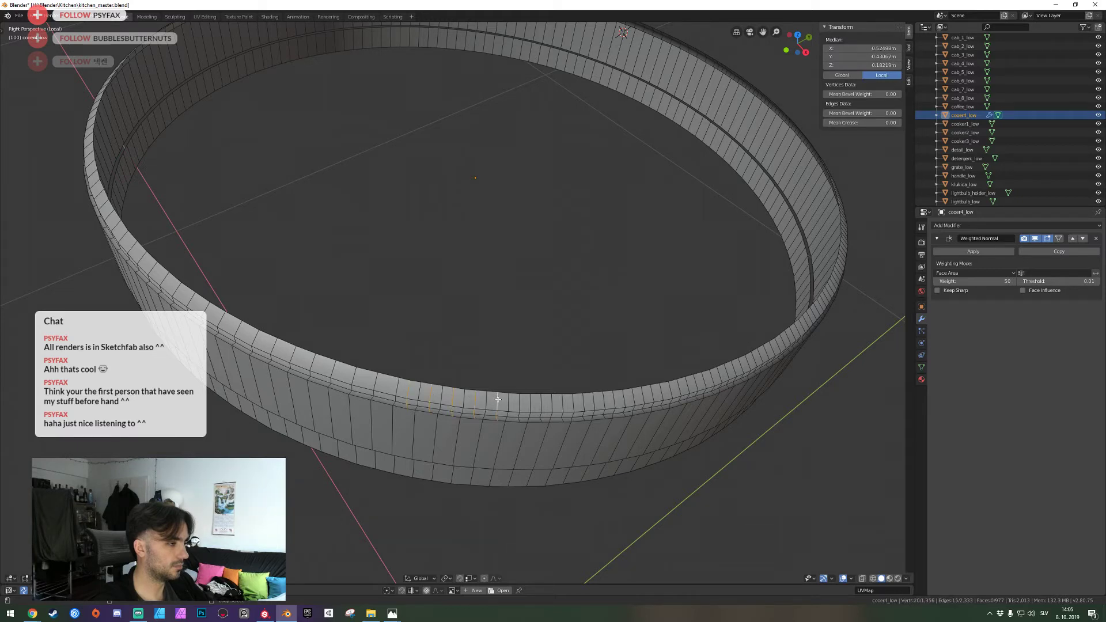
left_click(519, 400, "alt+shift")
left_click(542, 401, "alt+shift")
left_click(583, 400, "alt+shift")
left_click(604, 398, "alt+shift")
left_click(624, 397, "alt+shift")
left_click(700, 383, "alt+shift")
left_click(716, 380, "alt+shift")
left_click(730, 376, "alt+shift")
key("shift+grave")
left_click(457, 303)
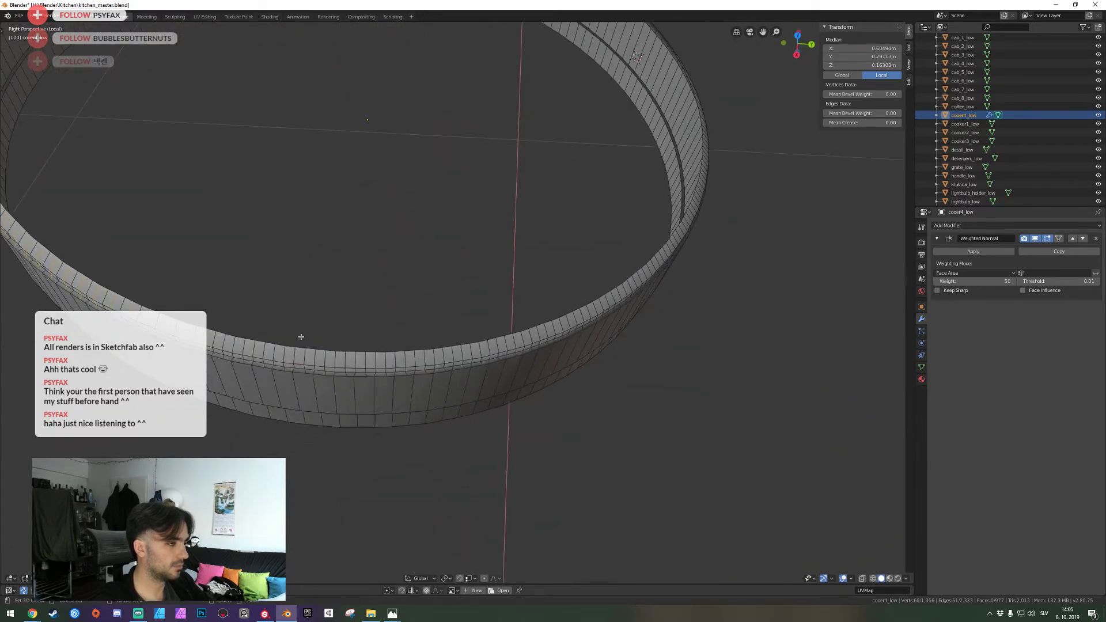
key("ctrl+x")
Select every second cross edge around the rim's positive-X side and dissolve the selection
left_click(226, 341, "alt")
left_click(265, 351, "alt+shift")
left_click(283, 355, "alt+shift")
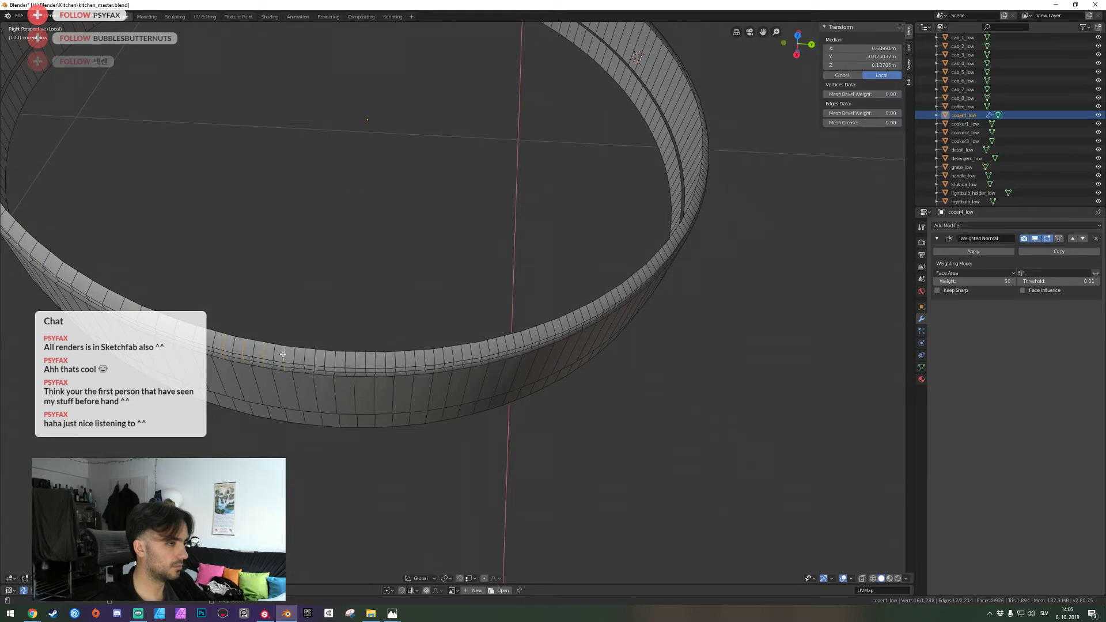
left_click(366, 361, "alt+shift")
left_click(518, 336, "alt+shift")
left_click(537, 331, "alt+shift")
left_click(546, 326, "alt+shift")
left_click(565, 322, "alt+shift")
left_click(583, 315, "alt+shift")
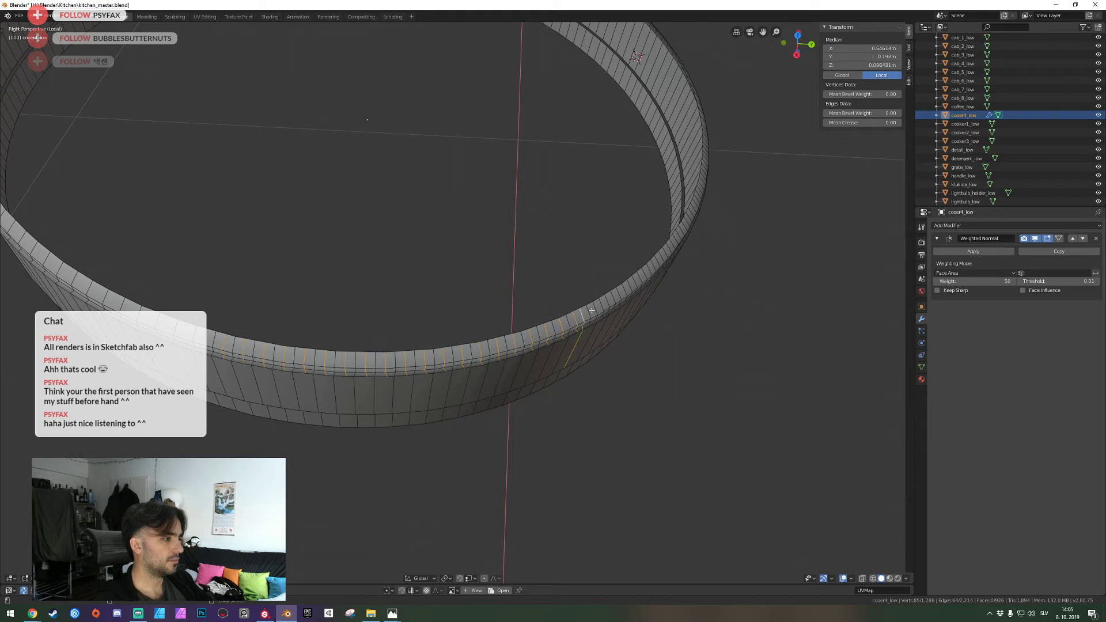
left_click(587, 313, "alt+shift")
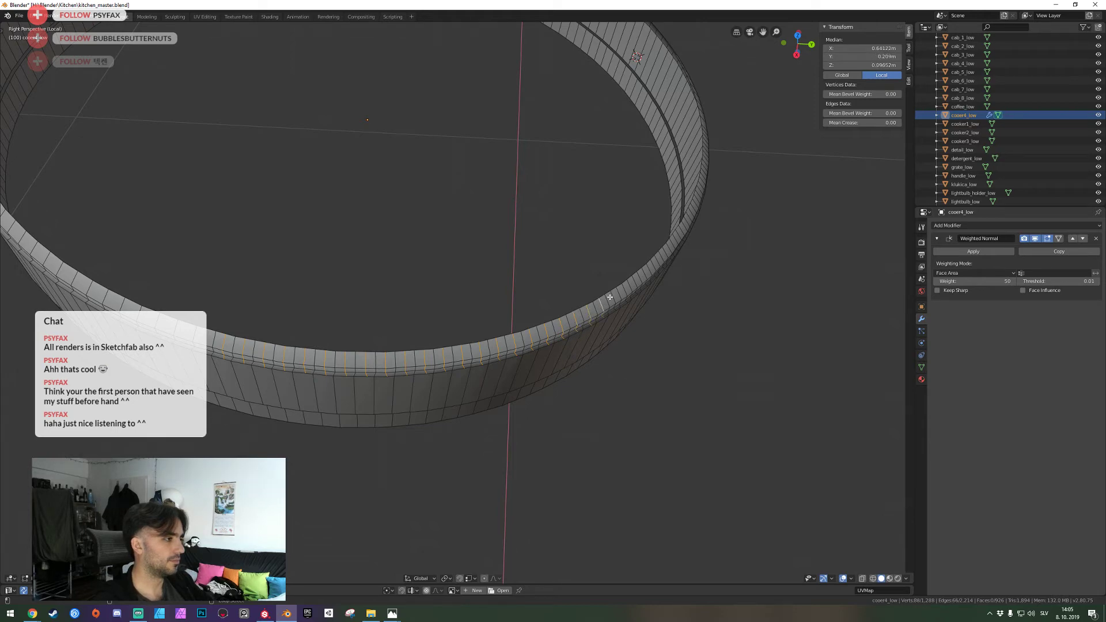
left_click(611, 297, "alt+shift")
left_click(621, 292, "alt+shift")
left_click(625, 286, "alt+shift")
middle_click_drag(625, 287, 457, 301)
key("ctrl+x")
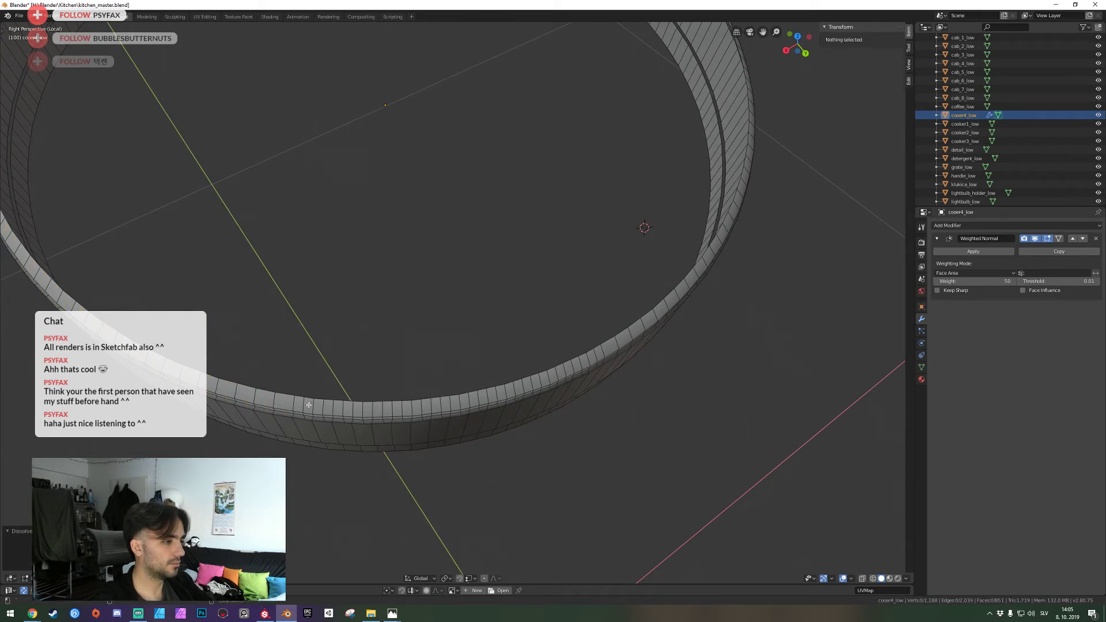
Select alternate cross edges along the last dense rim section, between the positive-X and positive-Y sides, and dissolve them
left_click(306, 406, "alt")
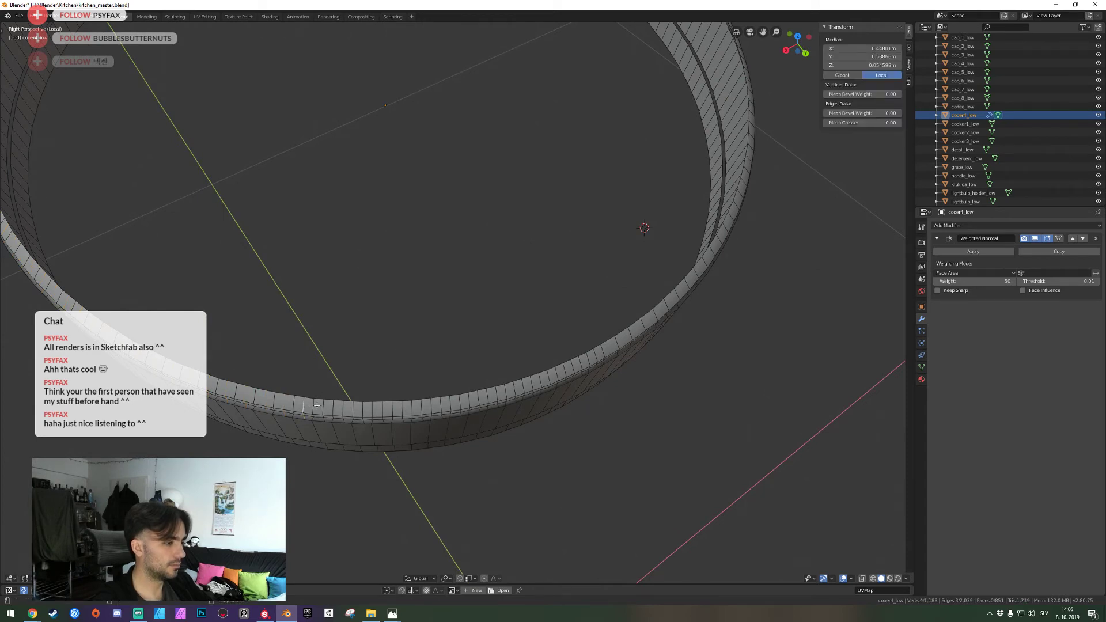
left_click(345, 409, "alt+shift")
left_click(364, 410, "alt+shift")
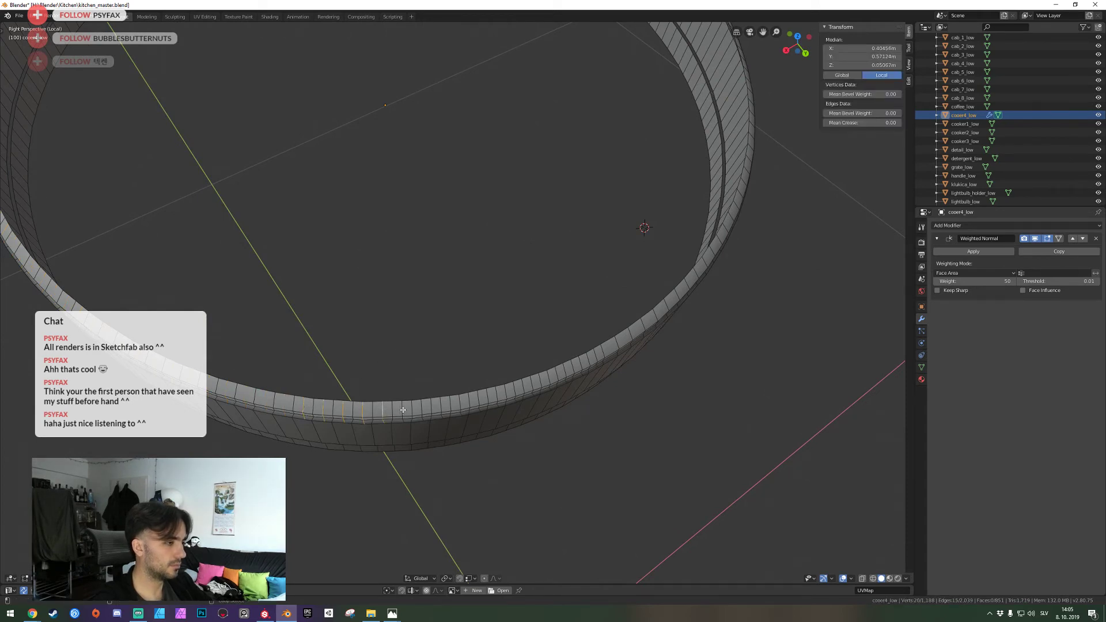
left_click(421, 407, "alt+shift")
left_click(498, 395, "alt+shift")
left_click(532, 381, "alt+shift")
left_click(596, 356, "alt+shift")
key("ctrl+x")
Check the whole simplified ring, leave the isolated view, and return to object mode in the kitchen scene
key("shift+grave")
key("s")
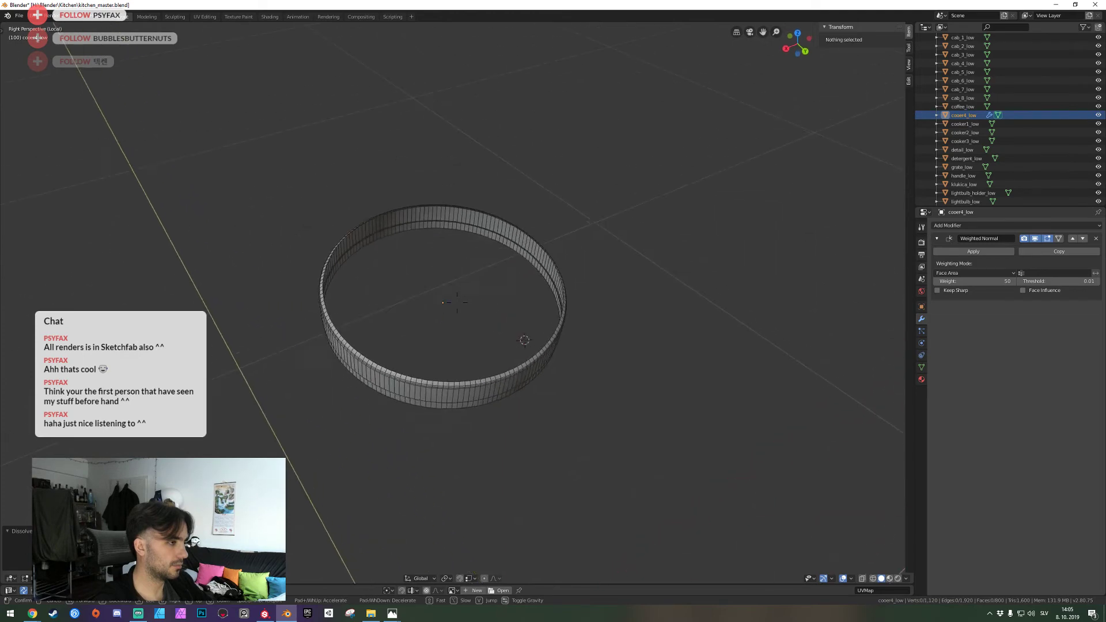
key("q")
key("w")
left_click(457, 302)
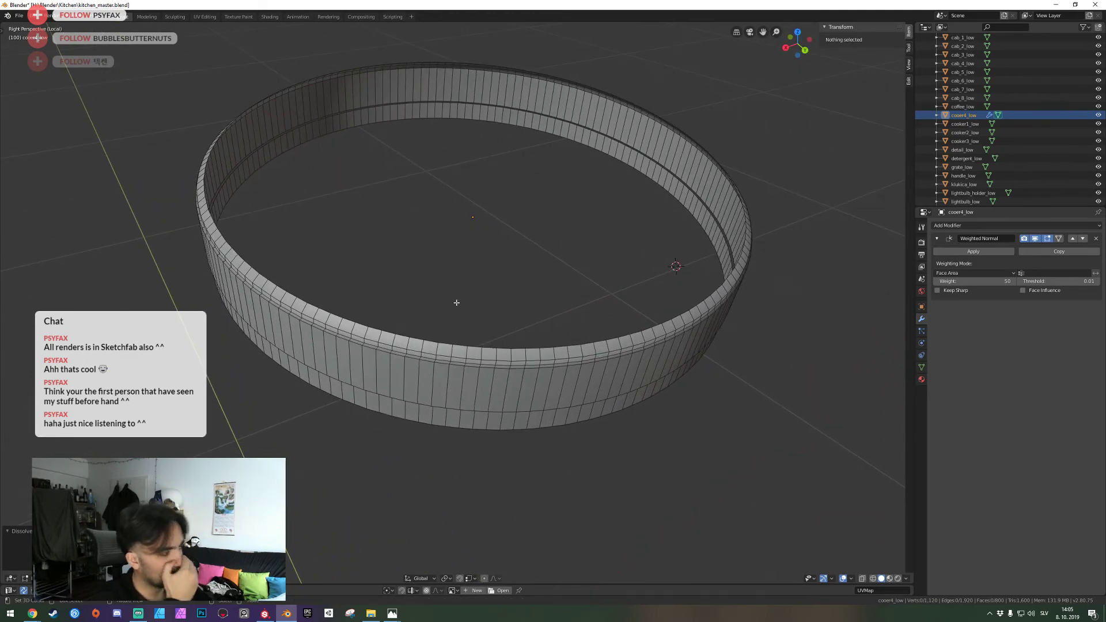
key("KP_Divide")
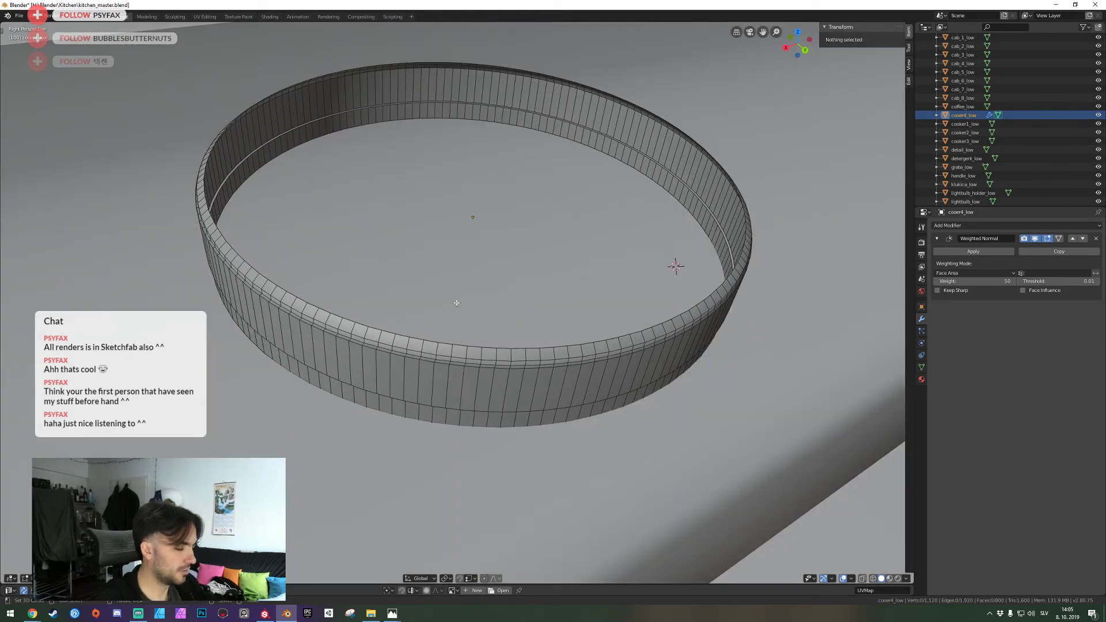
key("Tab")
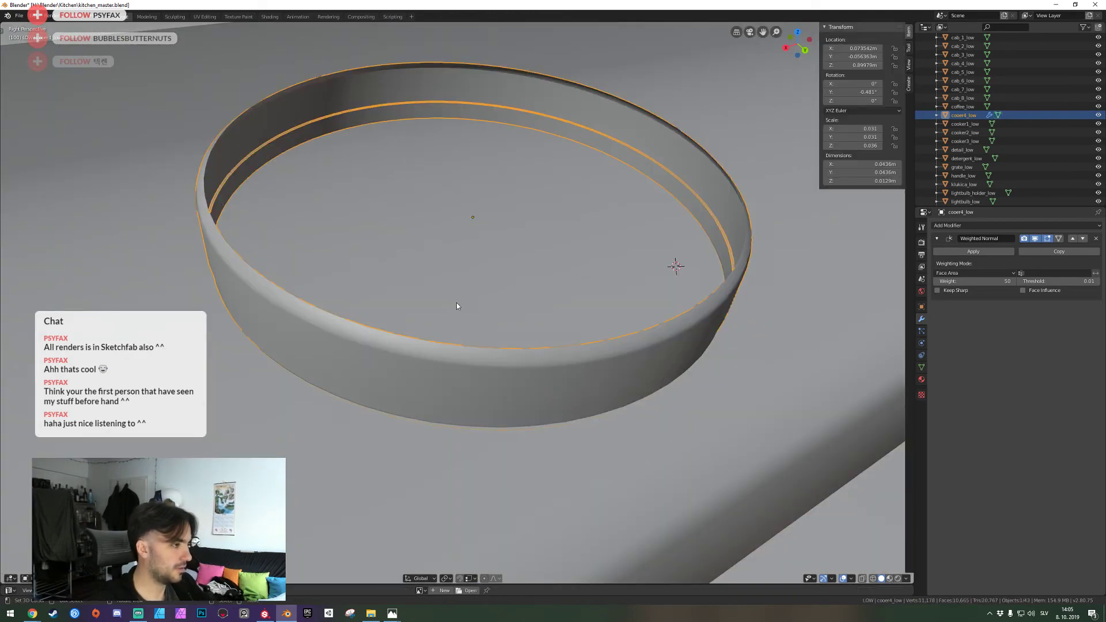
key("Tab")
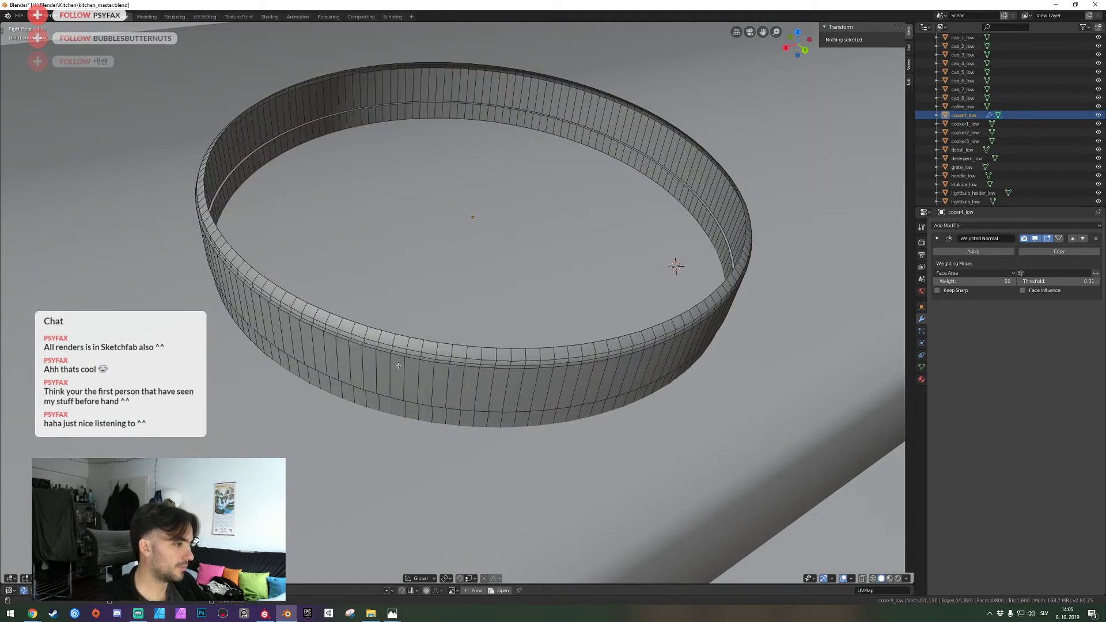
left_click(405, 378, "alt")
left_click(435, 378, "alt+shift")
left_click(465, 383, "alt+shift")
left_click(493, 386, "alt+shift")
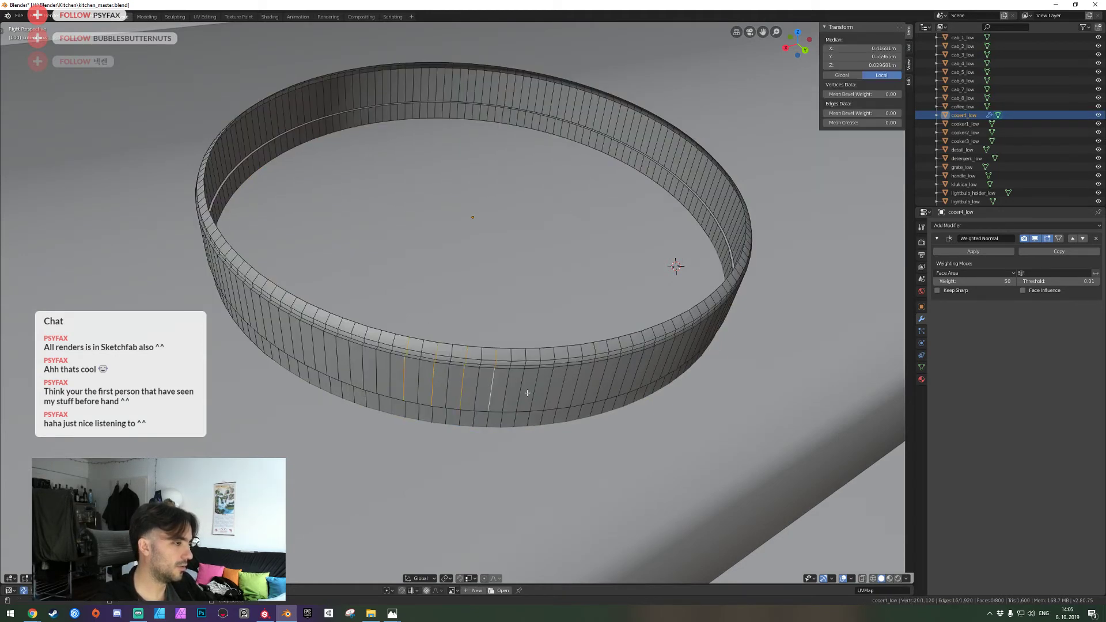
left_click(526, 391, "alt+shift")
left_click(550, 383, "alt+shift")
left_click(574, 383, "alt+shift")
key("Tab")
Extrude the ring's open inner rim loop inward and merge it at the centre to cap the disc
key("shift+grave")
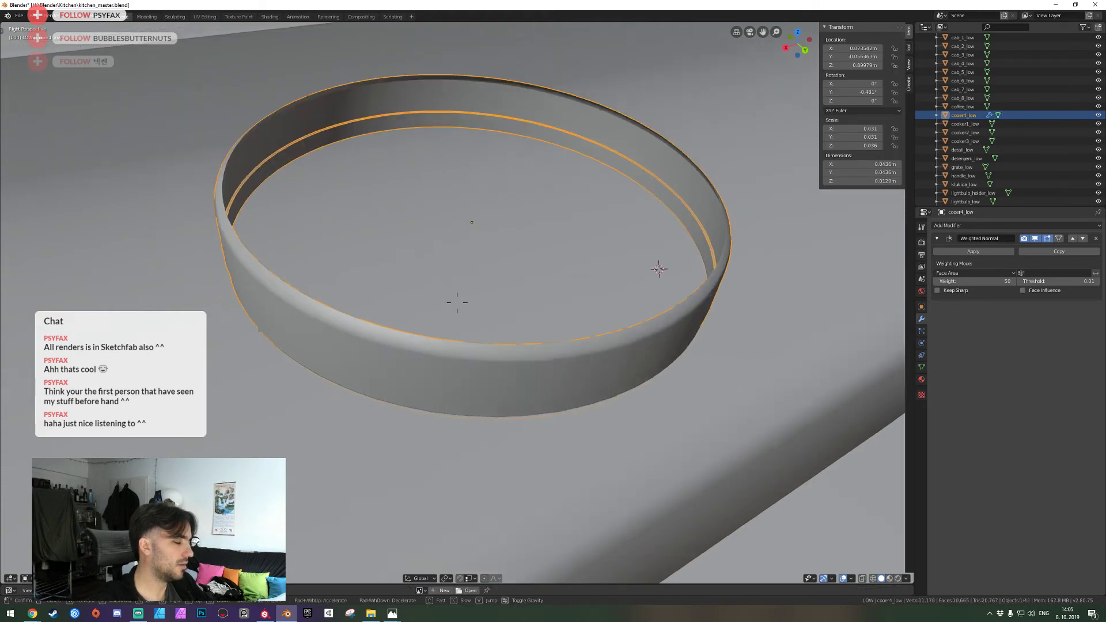
key("s")
left_click(457, 302)
key("Tab")
key("alt+a")
left_click(452, 330, "alt")
key("e")
key("s")
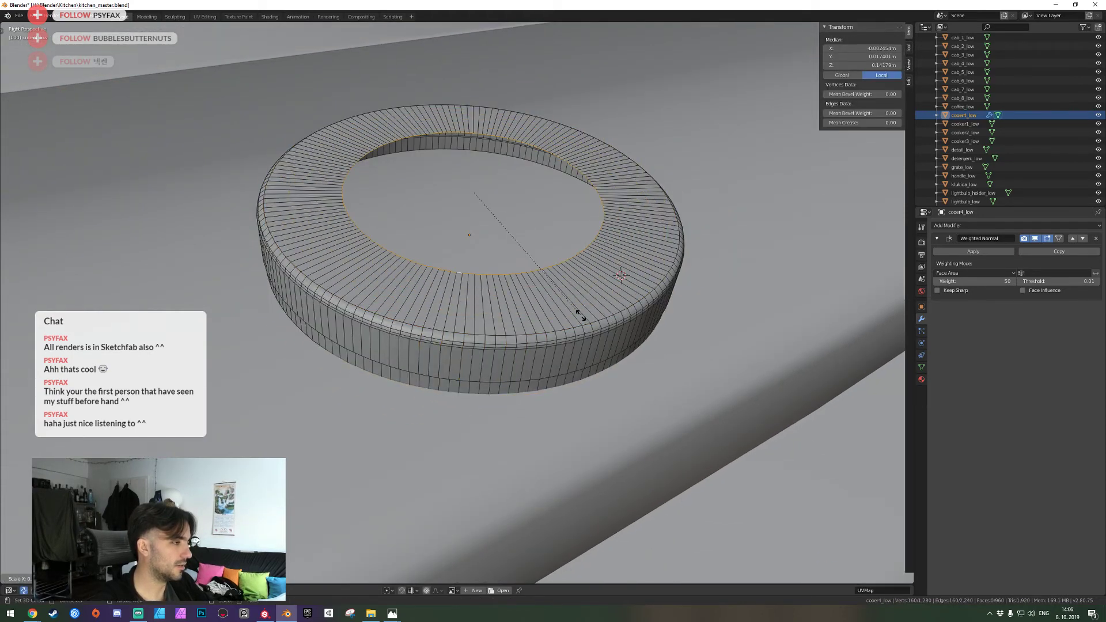
left_click(581, 316)
key("alt+m")
left_click(582, 319)
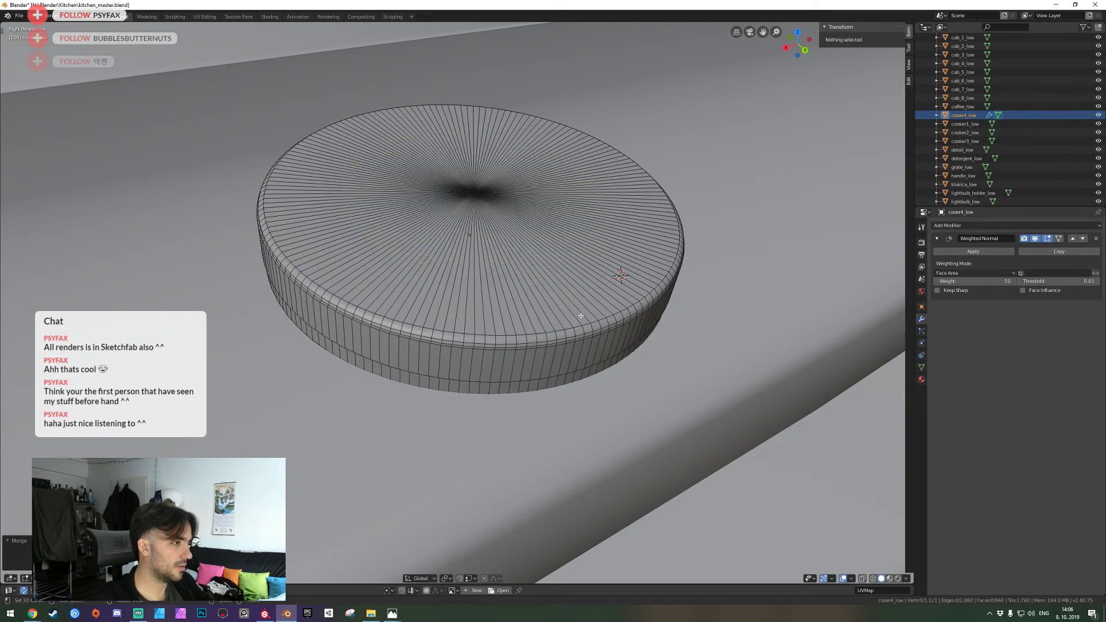
Mark a seam on one short vertical edge in the lower band of the disc's side wall
key("a")
key("shift+grave")
left_click(457, 302)
key("alt+a")
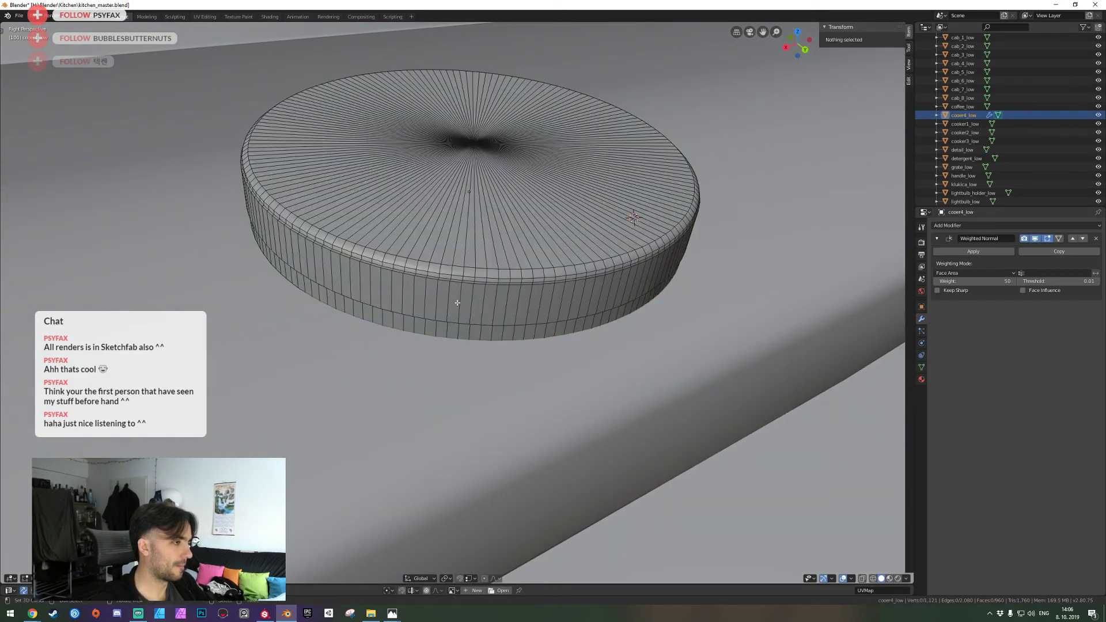
key("shift+grave")
key("w")
key("a")
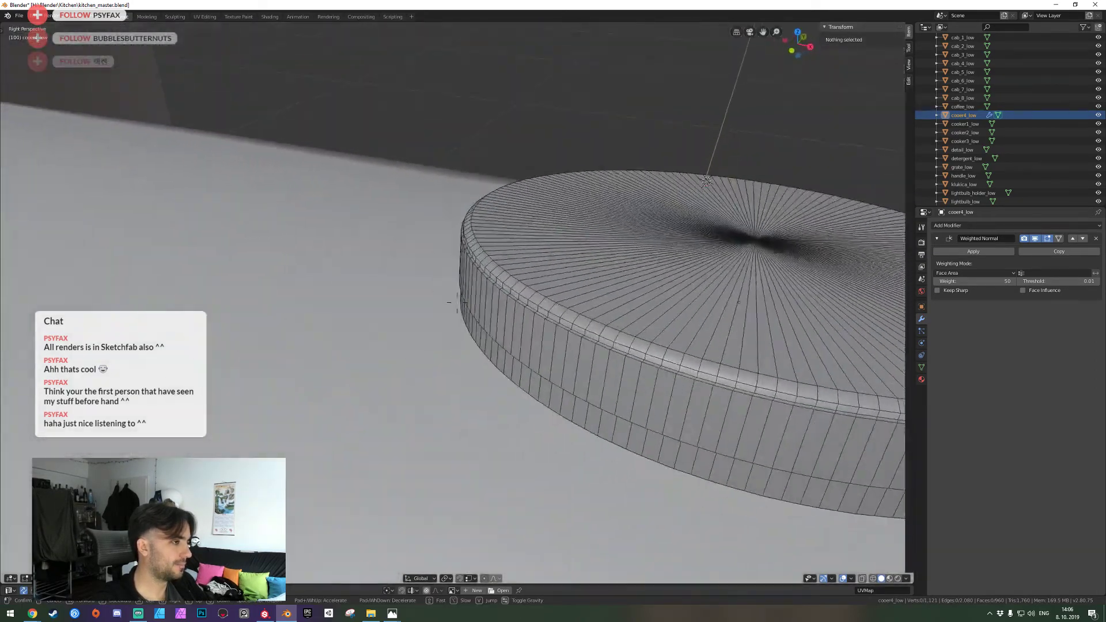
left_click(457, 303)
right_click(534, 342)
left_click(534, 264, "shift")
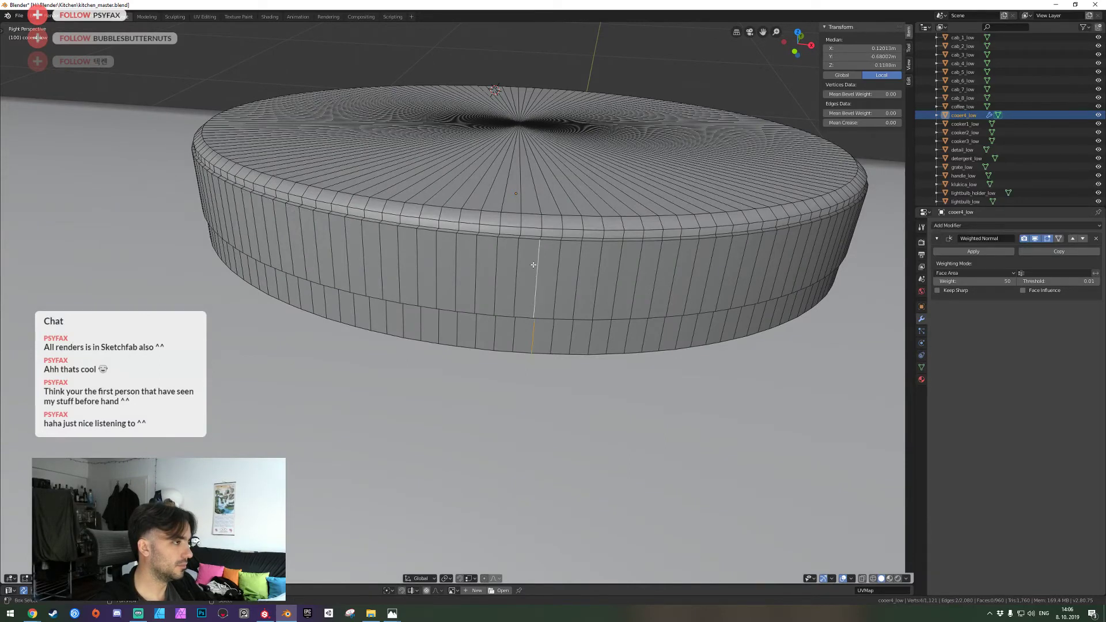
left_click(542, 235, "shift")
left_click(538, 336)
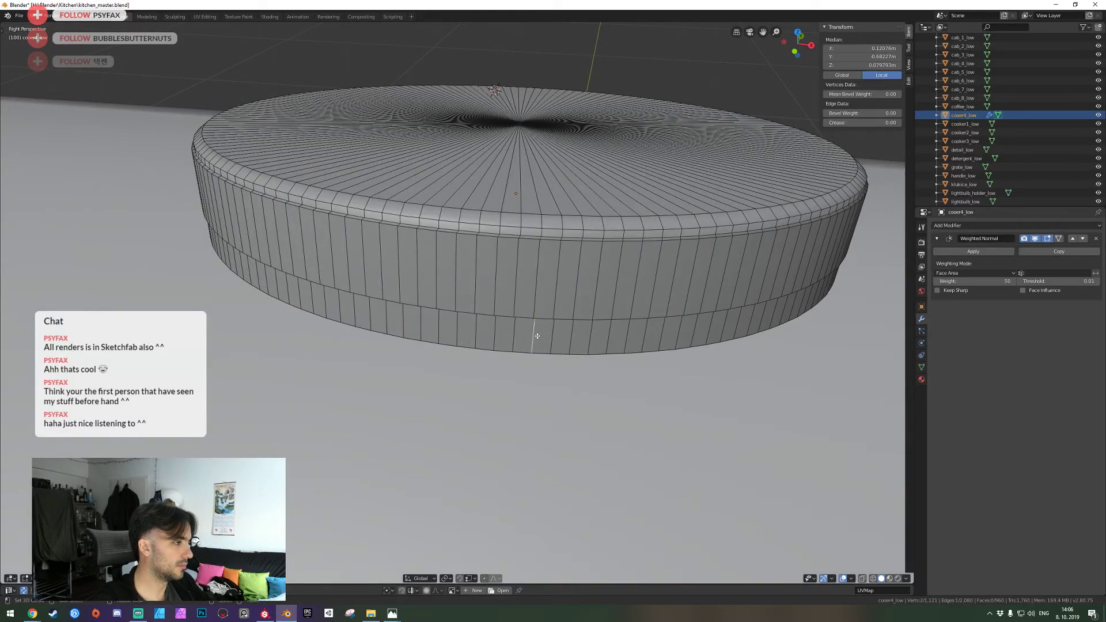
right_click(537, 336)
left_click(538, 336)
Unwrap the whole disc mesh and check its islands in the UV editor
key("a")
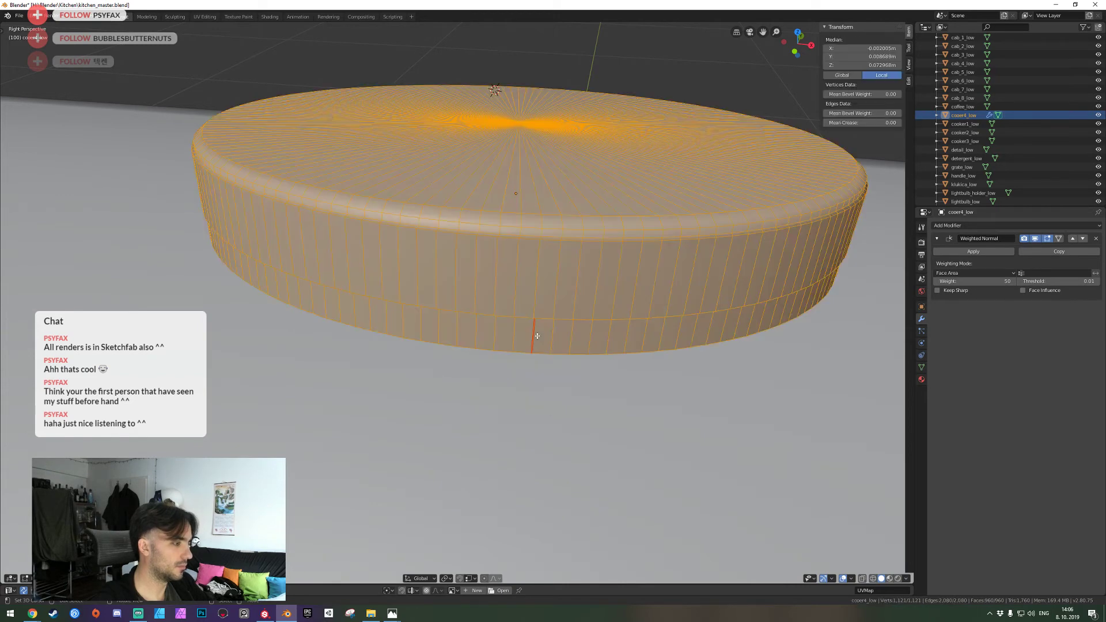
key("u")
left_click(538, 336)
left_click_drag(555, 584, 519, 181)
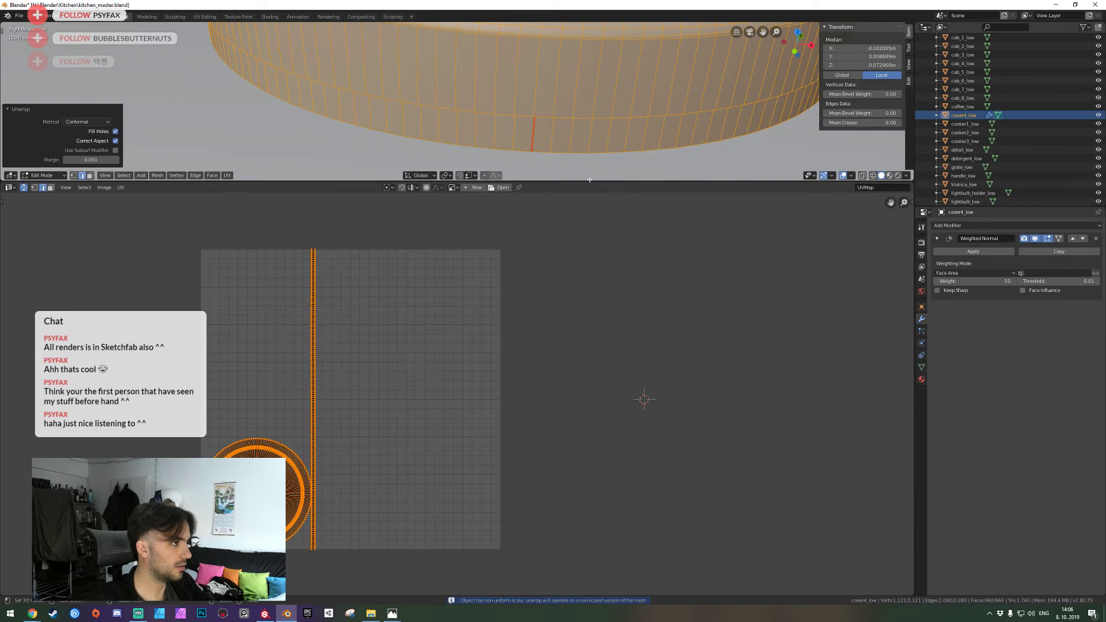
left_click_drag(593, 181, 567, 585)
Return to object mode, deselect the disc and save the kitchen file
key("shift+grave")
key("d")
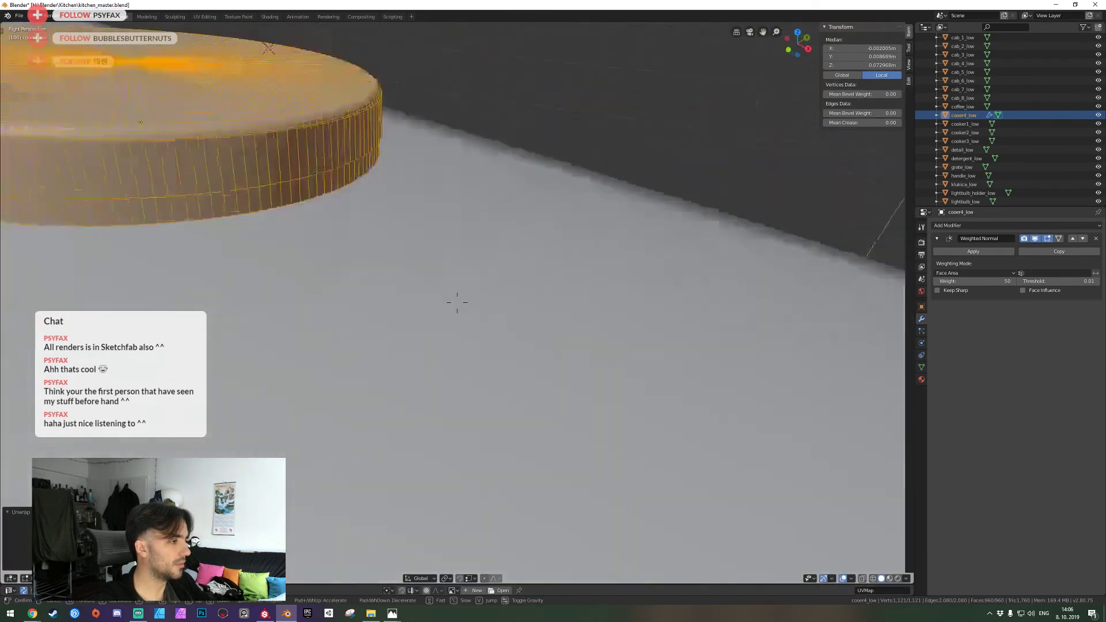
left_click(458, 303)
key("Tab")
key("shift+grave")
key("s")
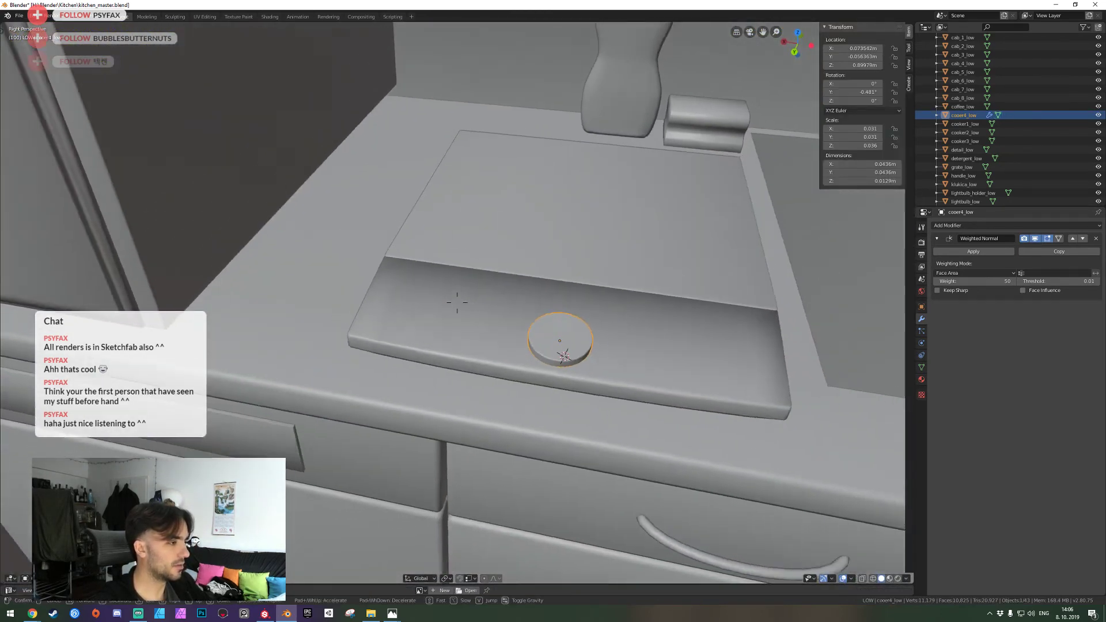
left_click(458, 303)
key("alt+a")
key("ctrl+s")
Select all low-poly kitchen objects except the sloped wall with the window opening, make wall_thing_2_low active and apply the object transforms
key("shift+grave")
key("s")
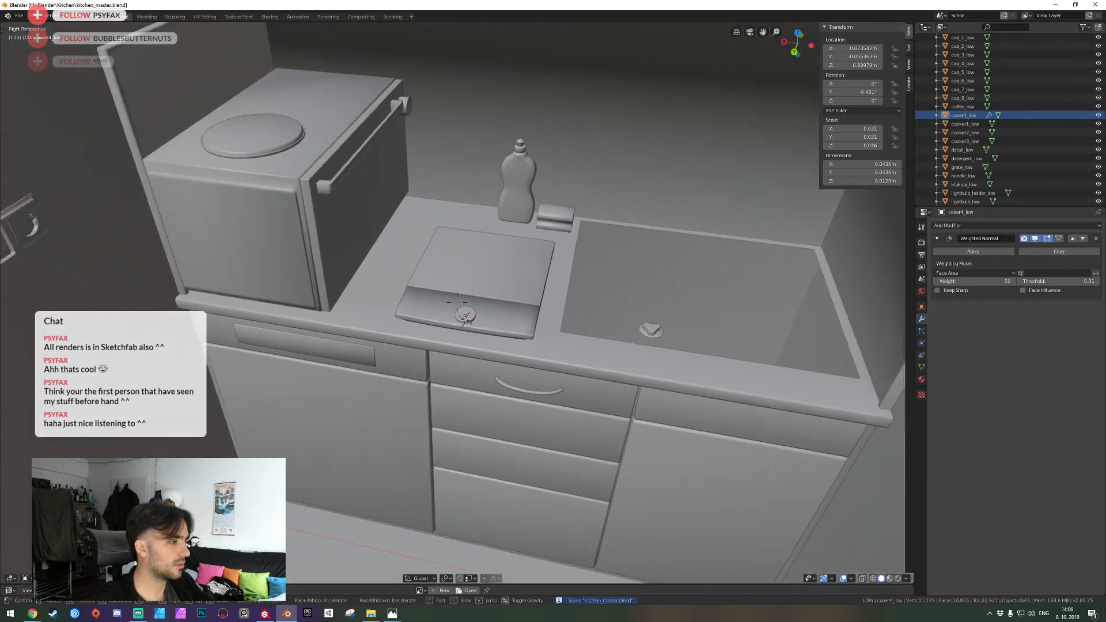
left_click(457, 303)
key("a")
key("shift+grave")
key("s")
left_click(458, 302)
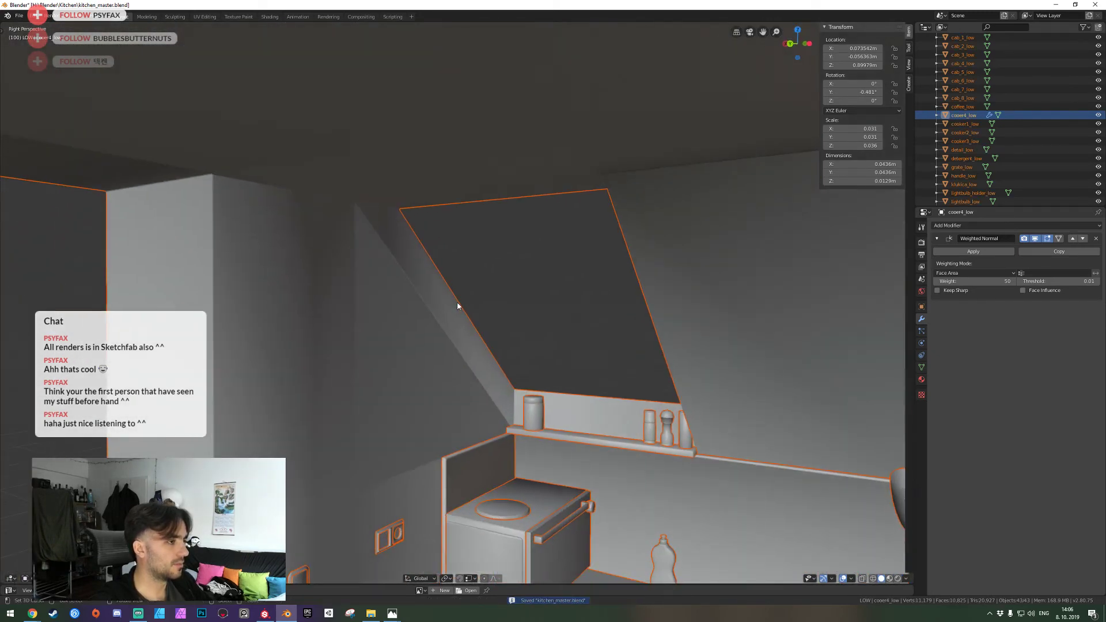
right_click(432, 302, "shift")
right_click(433, 302, "shift")
right_click(642, 492, "shift")
key("shift+grave")
key("s")
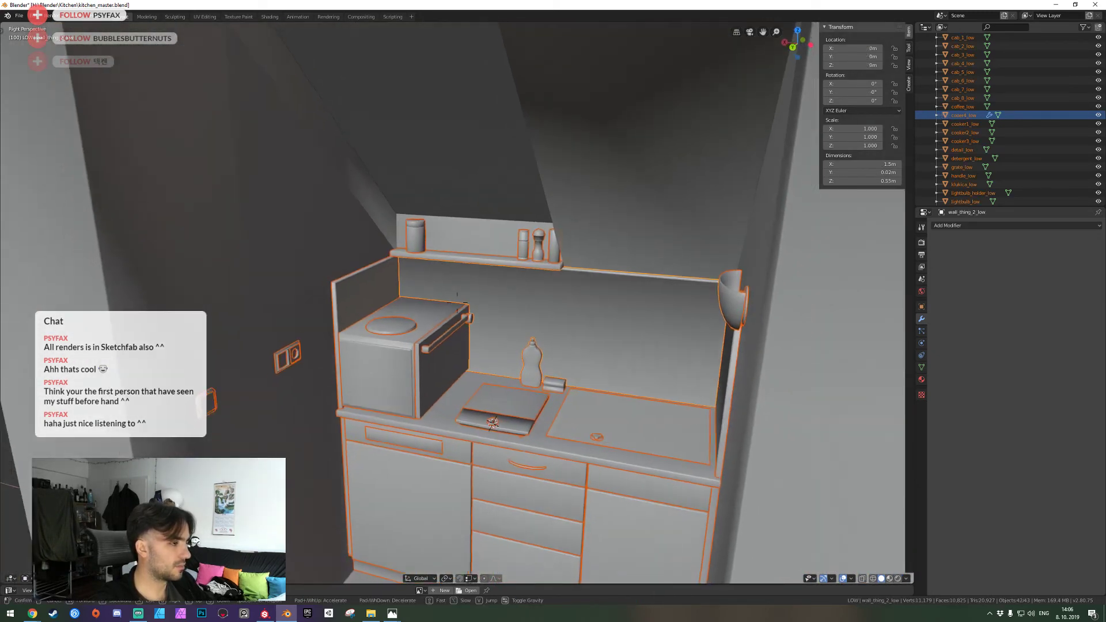
left_click(458, 303)
key("ctrl+a")
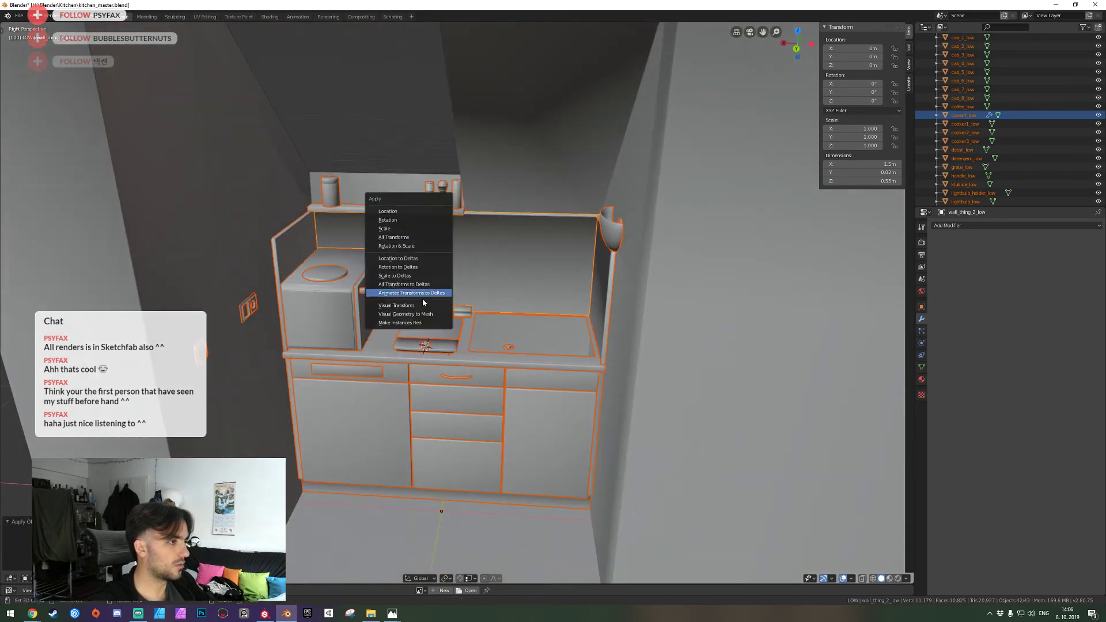
left_click(425, 303)
Unwrap all the selected kitchen meshes together, save the file and return to object mode
key("Tab")
key("a")
key("u")
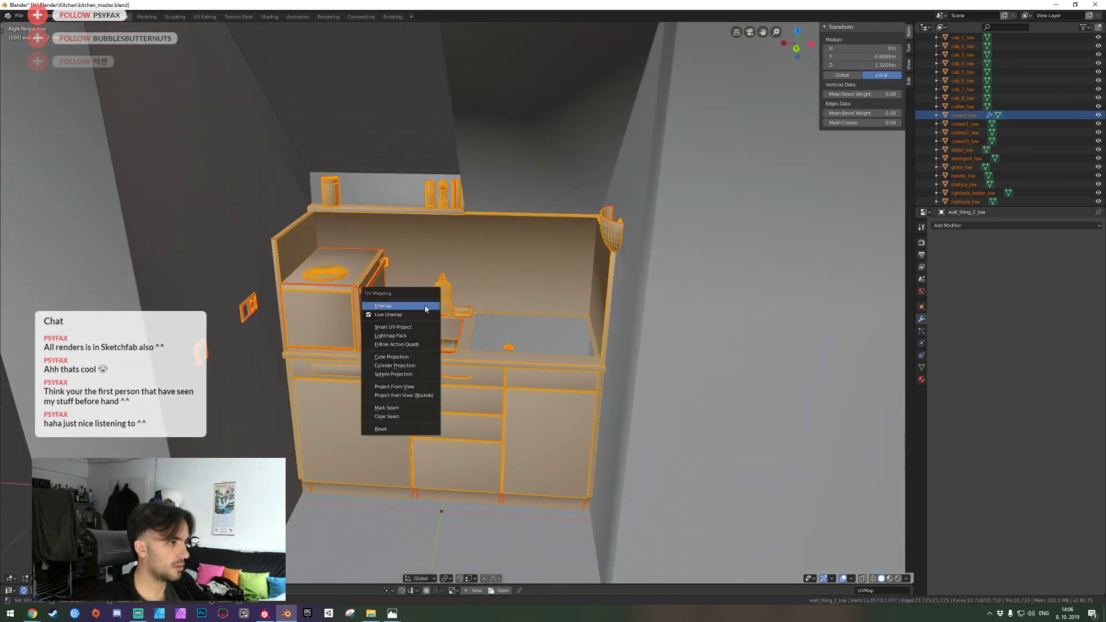
left_click(424, 304)
key("ctrl+s")
key("Tab")
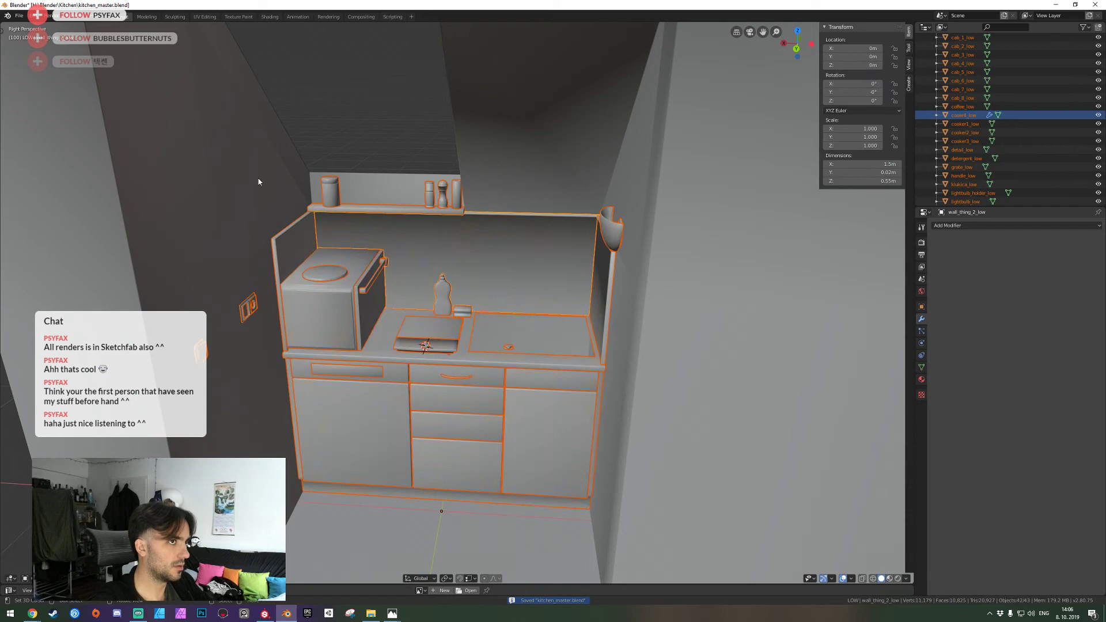
Export the selected low-poly kitchen objects as FBX, overwriting kitchen_low.fbx
left_click(19, 17)
mouse_move(46, 147)
left_click(113, 162)
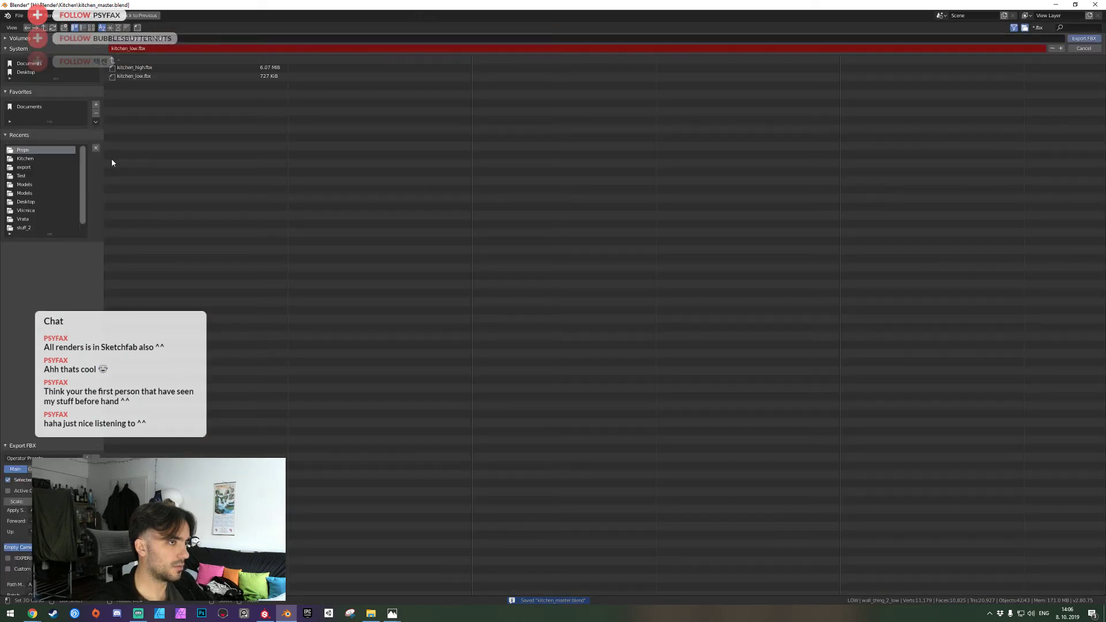
double_click(135, 77)
Switch to Substance Painter and reload the updated kitchen_low mesh through the project configuration
left_click(265, 614)
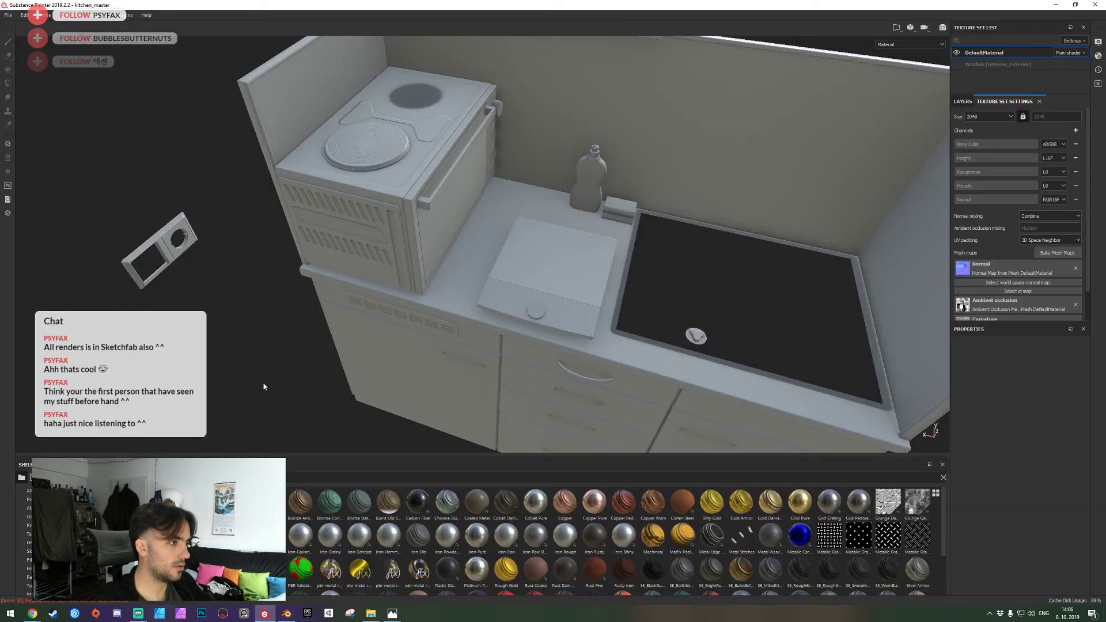
left_click(23, 15)
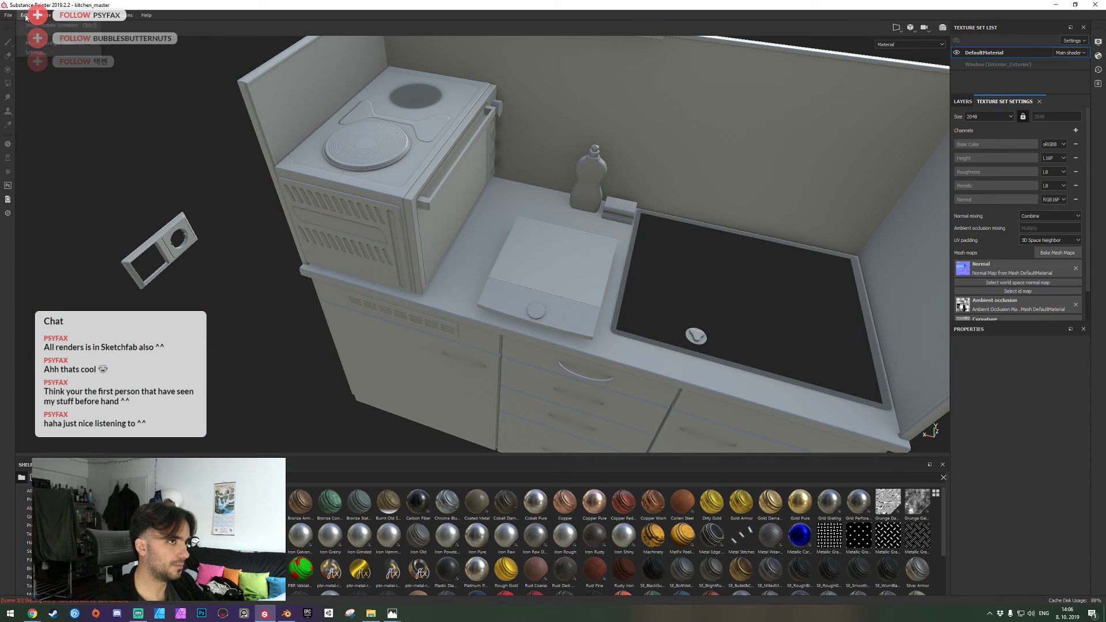
left_click(43, 42)
left_click(610, 254)
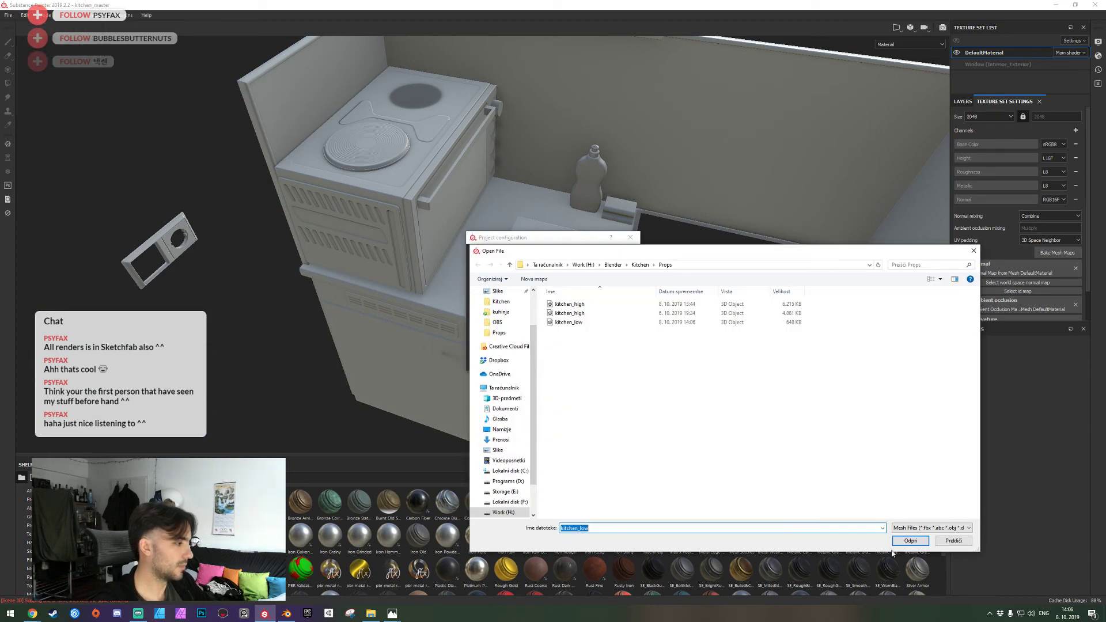
left_click(911, 541)
left_click(565, 361)
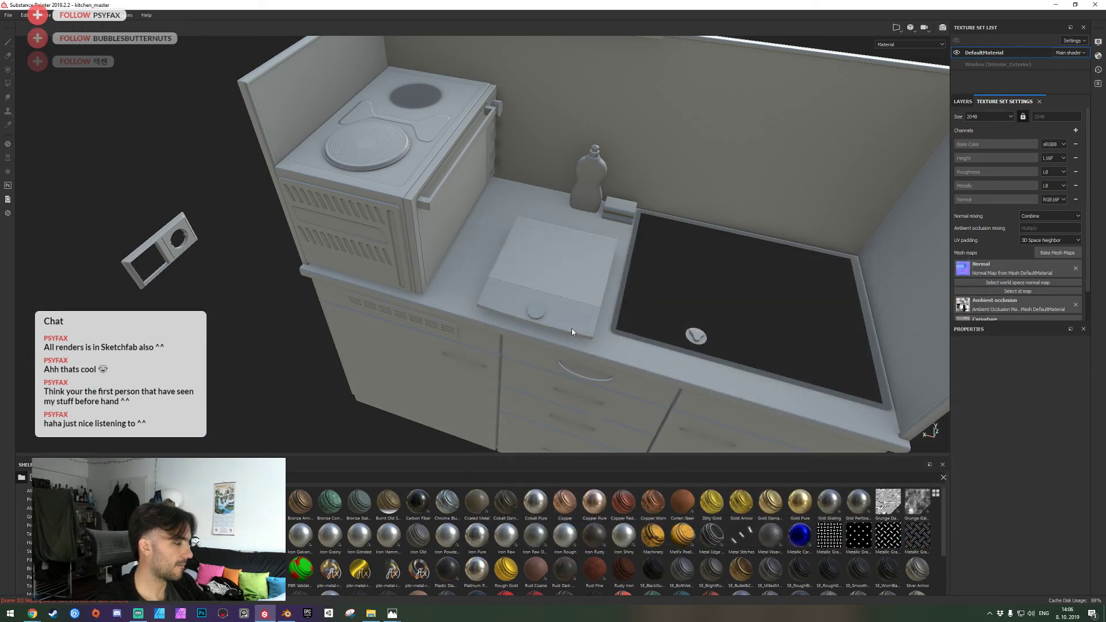
Bake the DefaultMaterial normal, ambient occlusion and curvature maps at 4096 from the high-poly mesh and close the baking report
left_click_drag(534, 445, 583, 399, "alt")
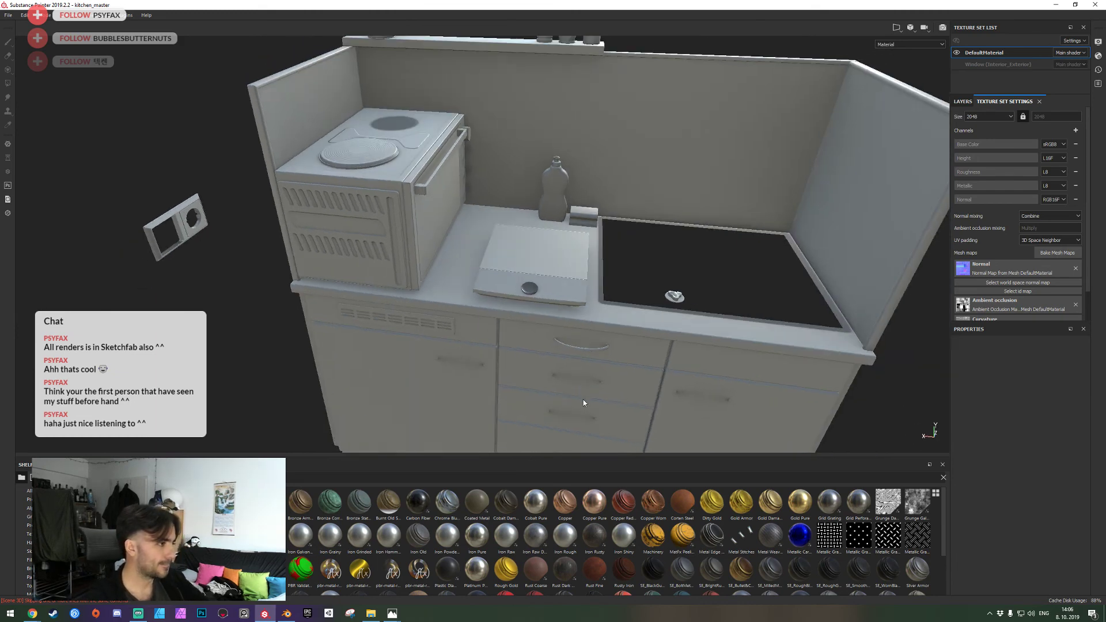
left_click(1059, 254)
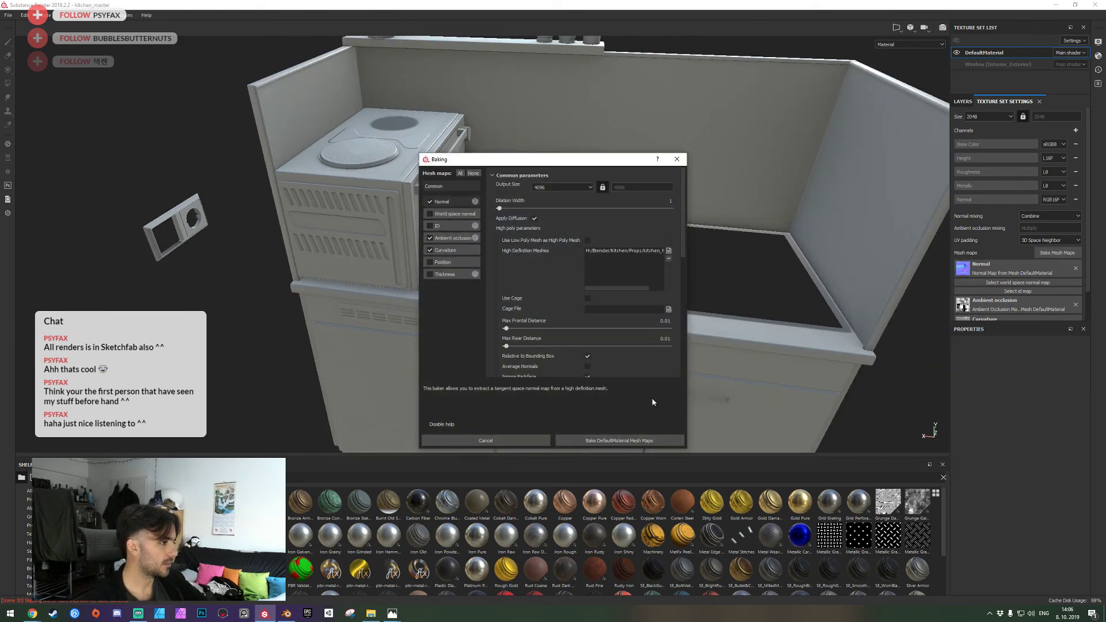
left_click(622, 443)
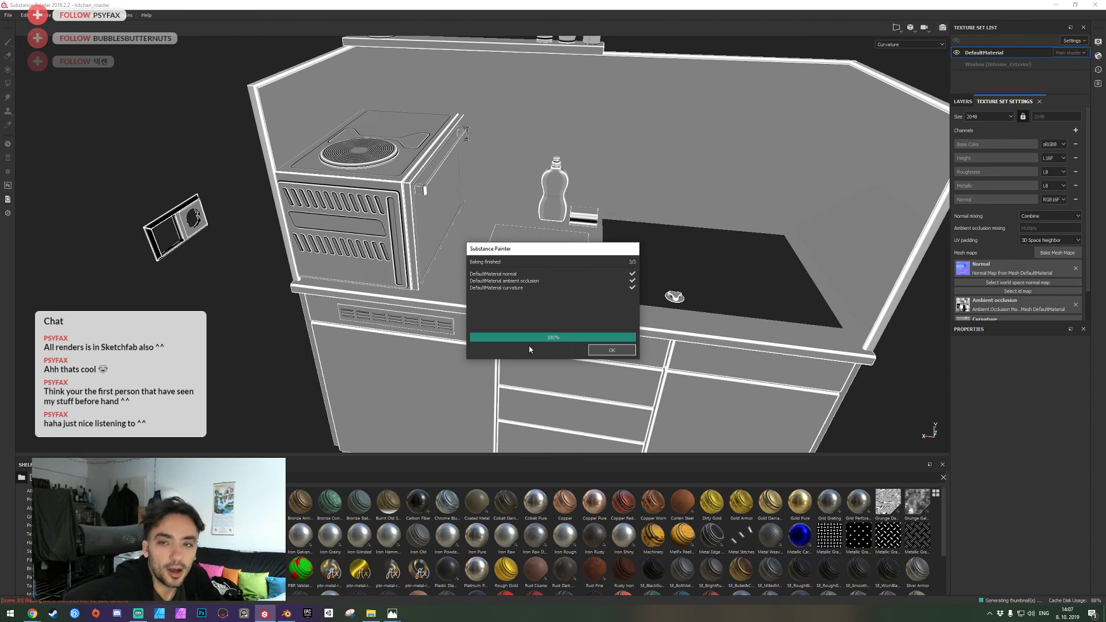
key("alt+Tab")
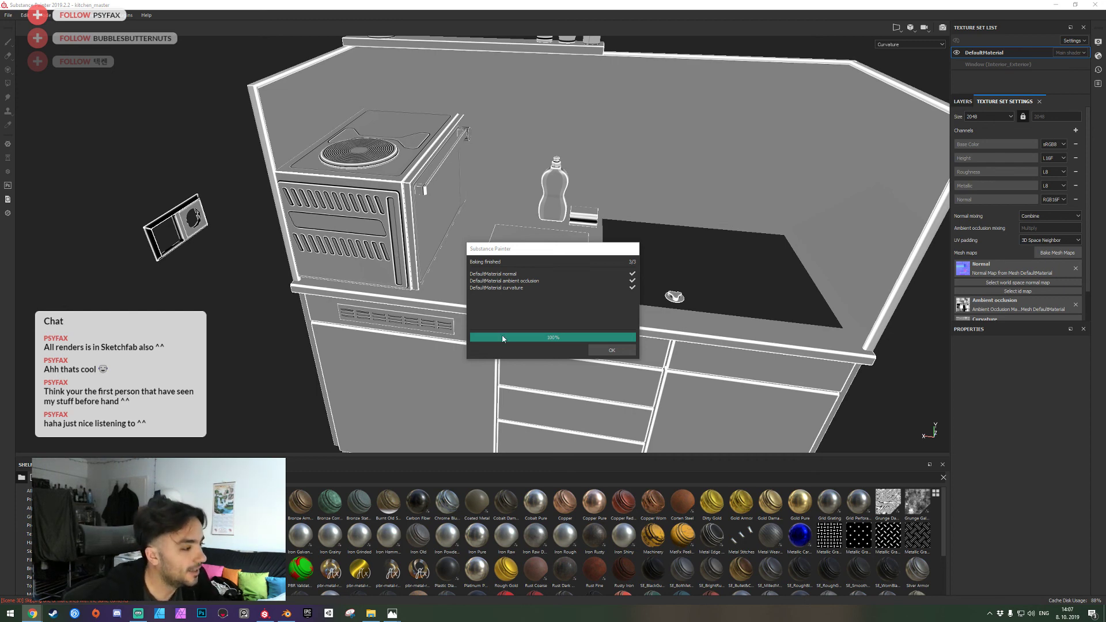
left_click(596, 352)
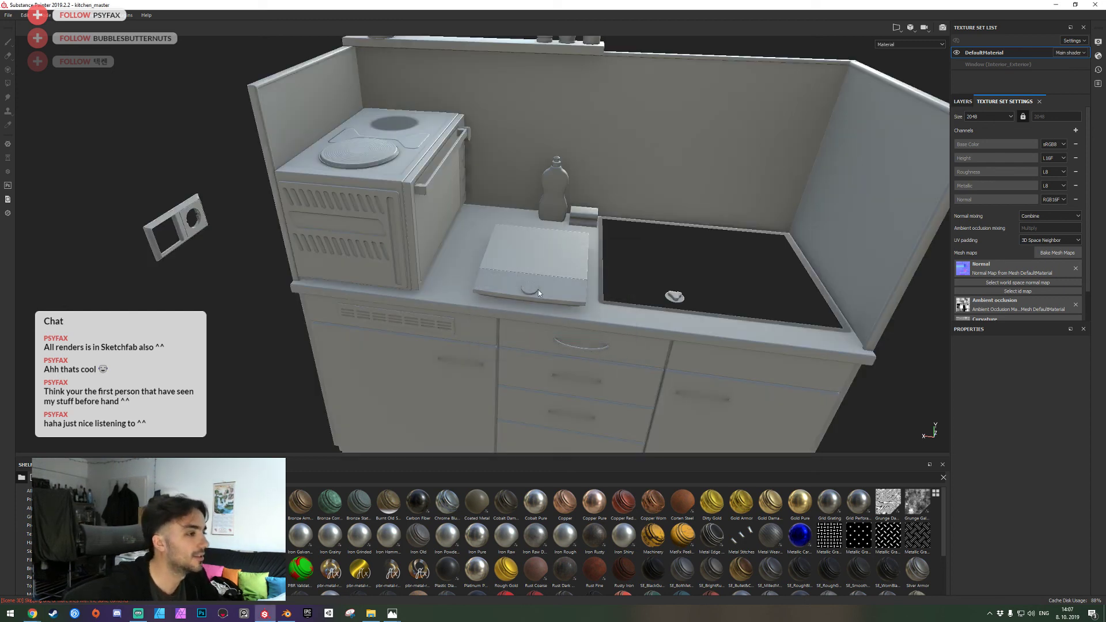